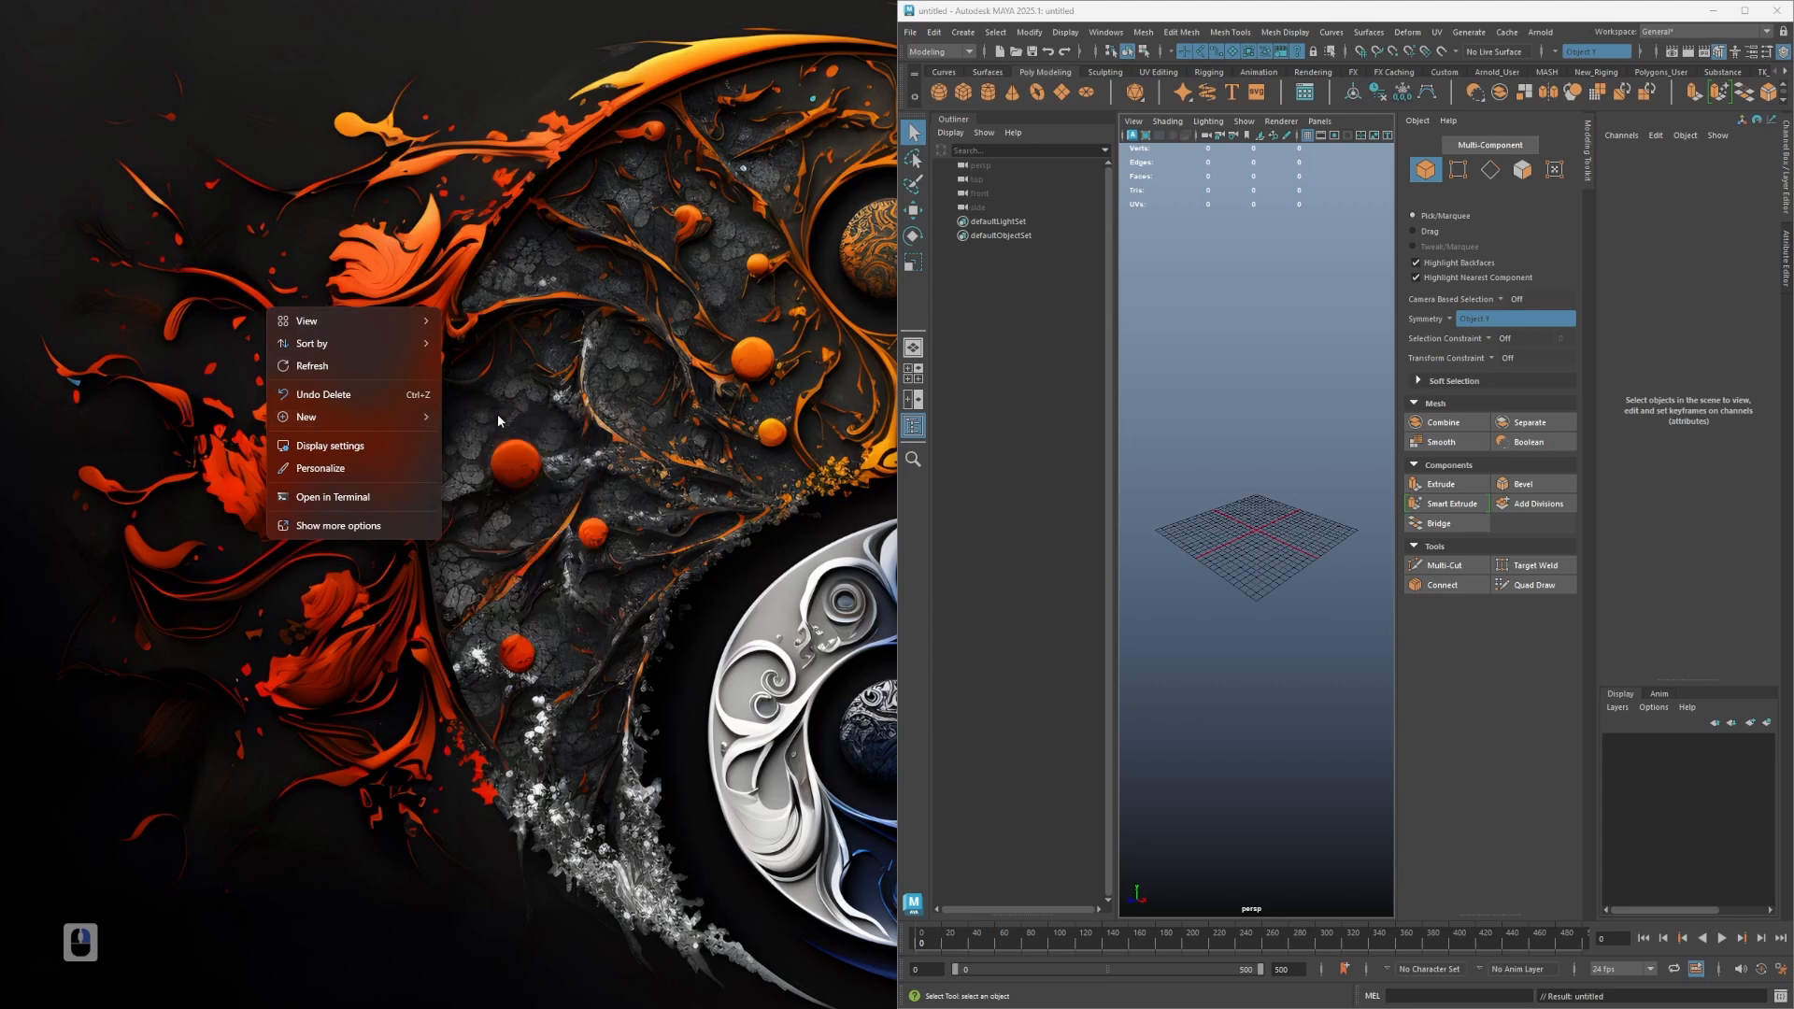
- Create a new folder on the desktop named Demo_Mech
left_click(480, 421)
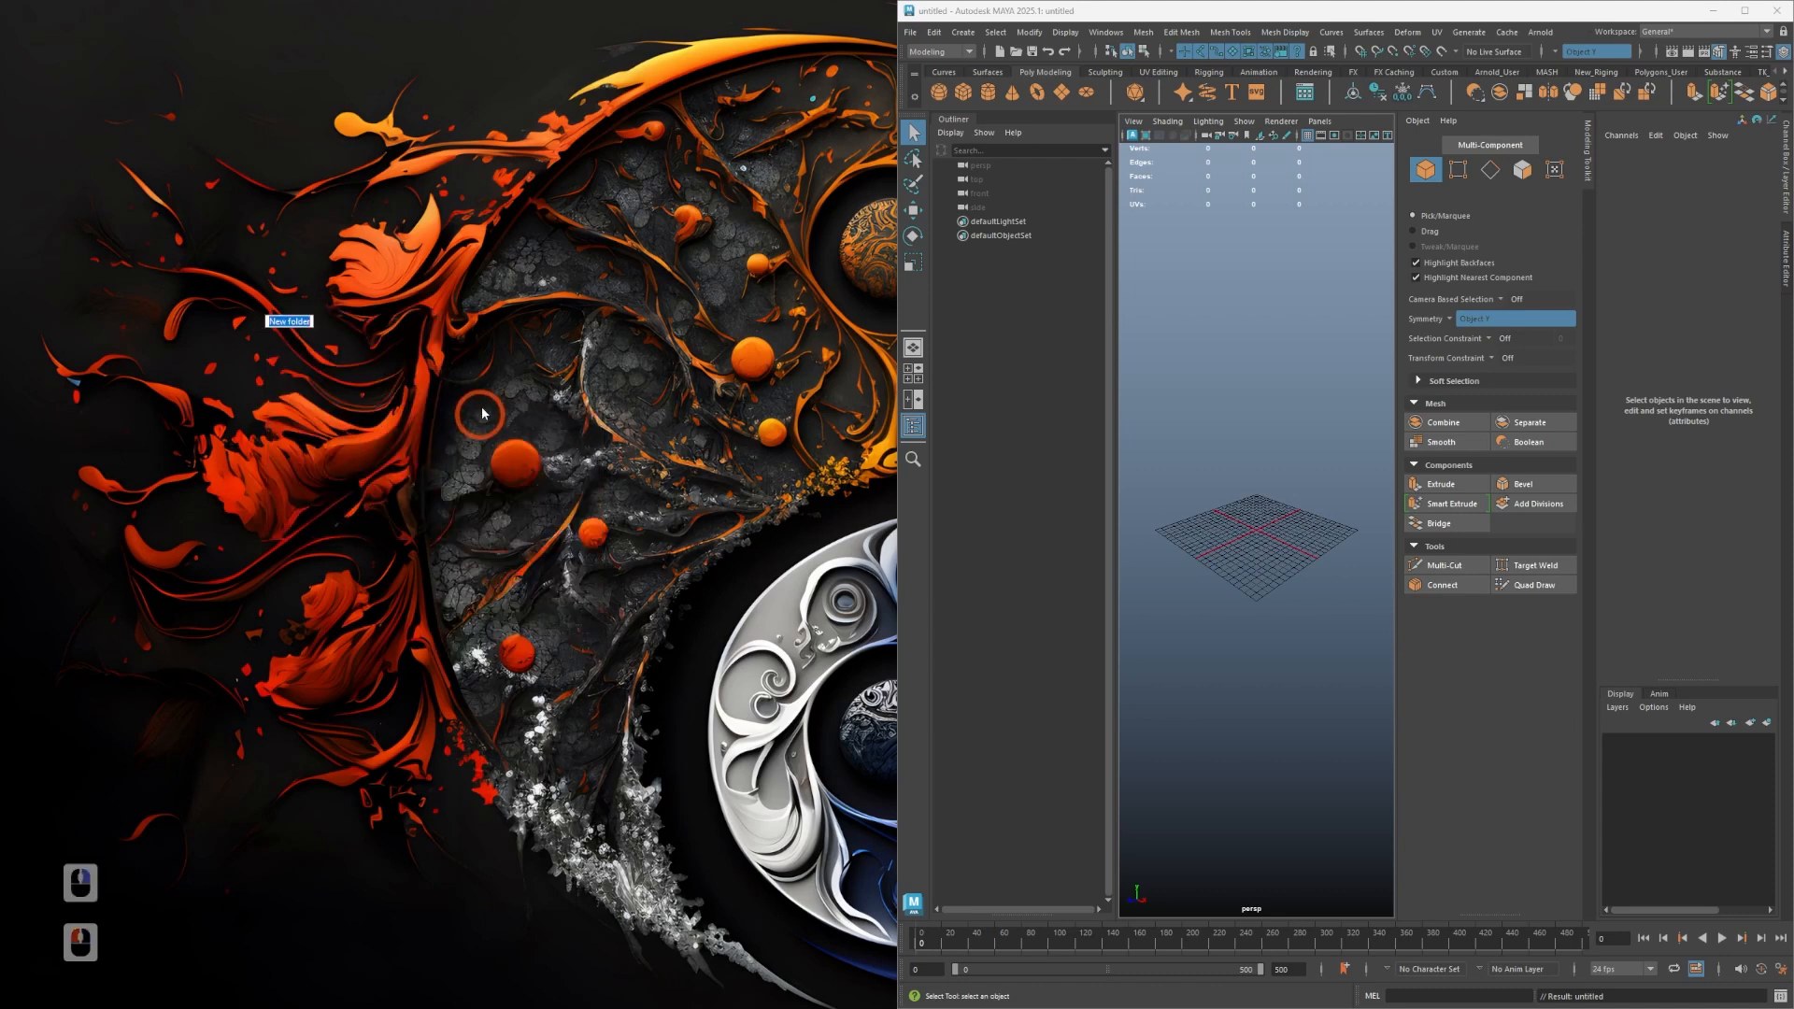
type("Demo")
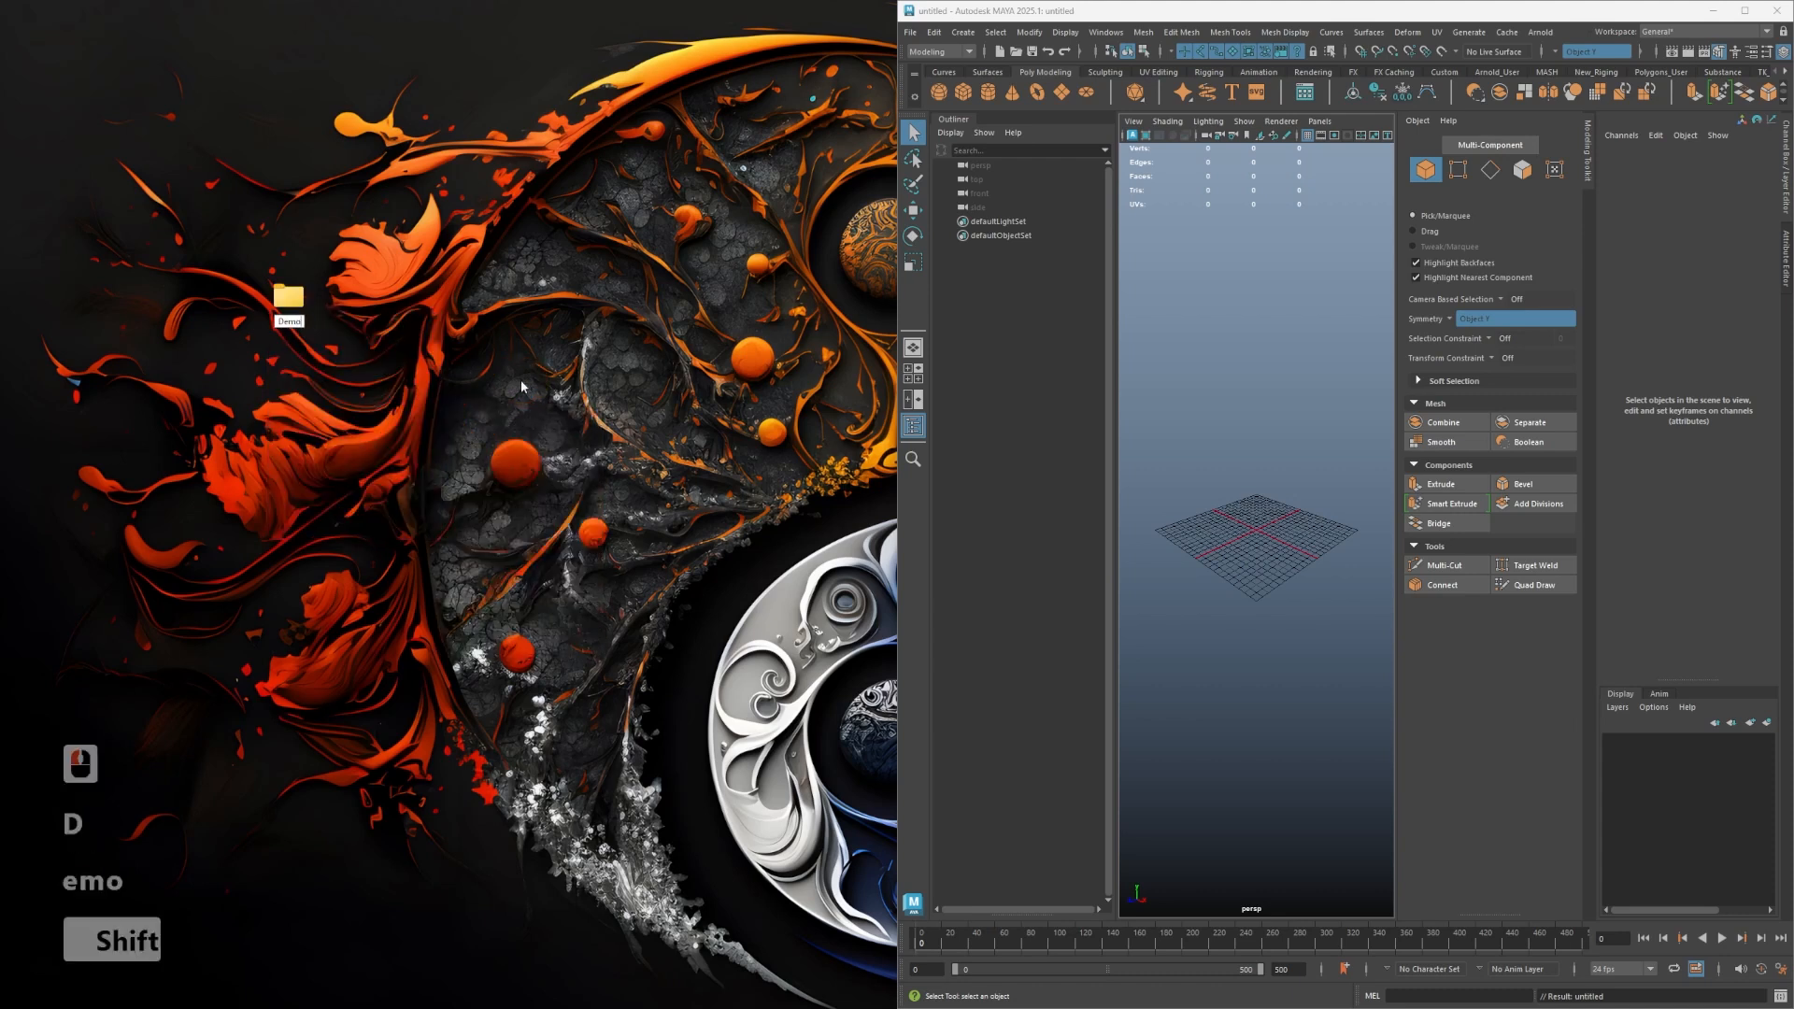
type("_Mech")
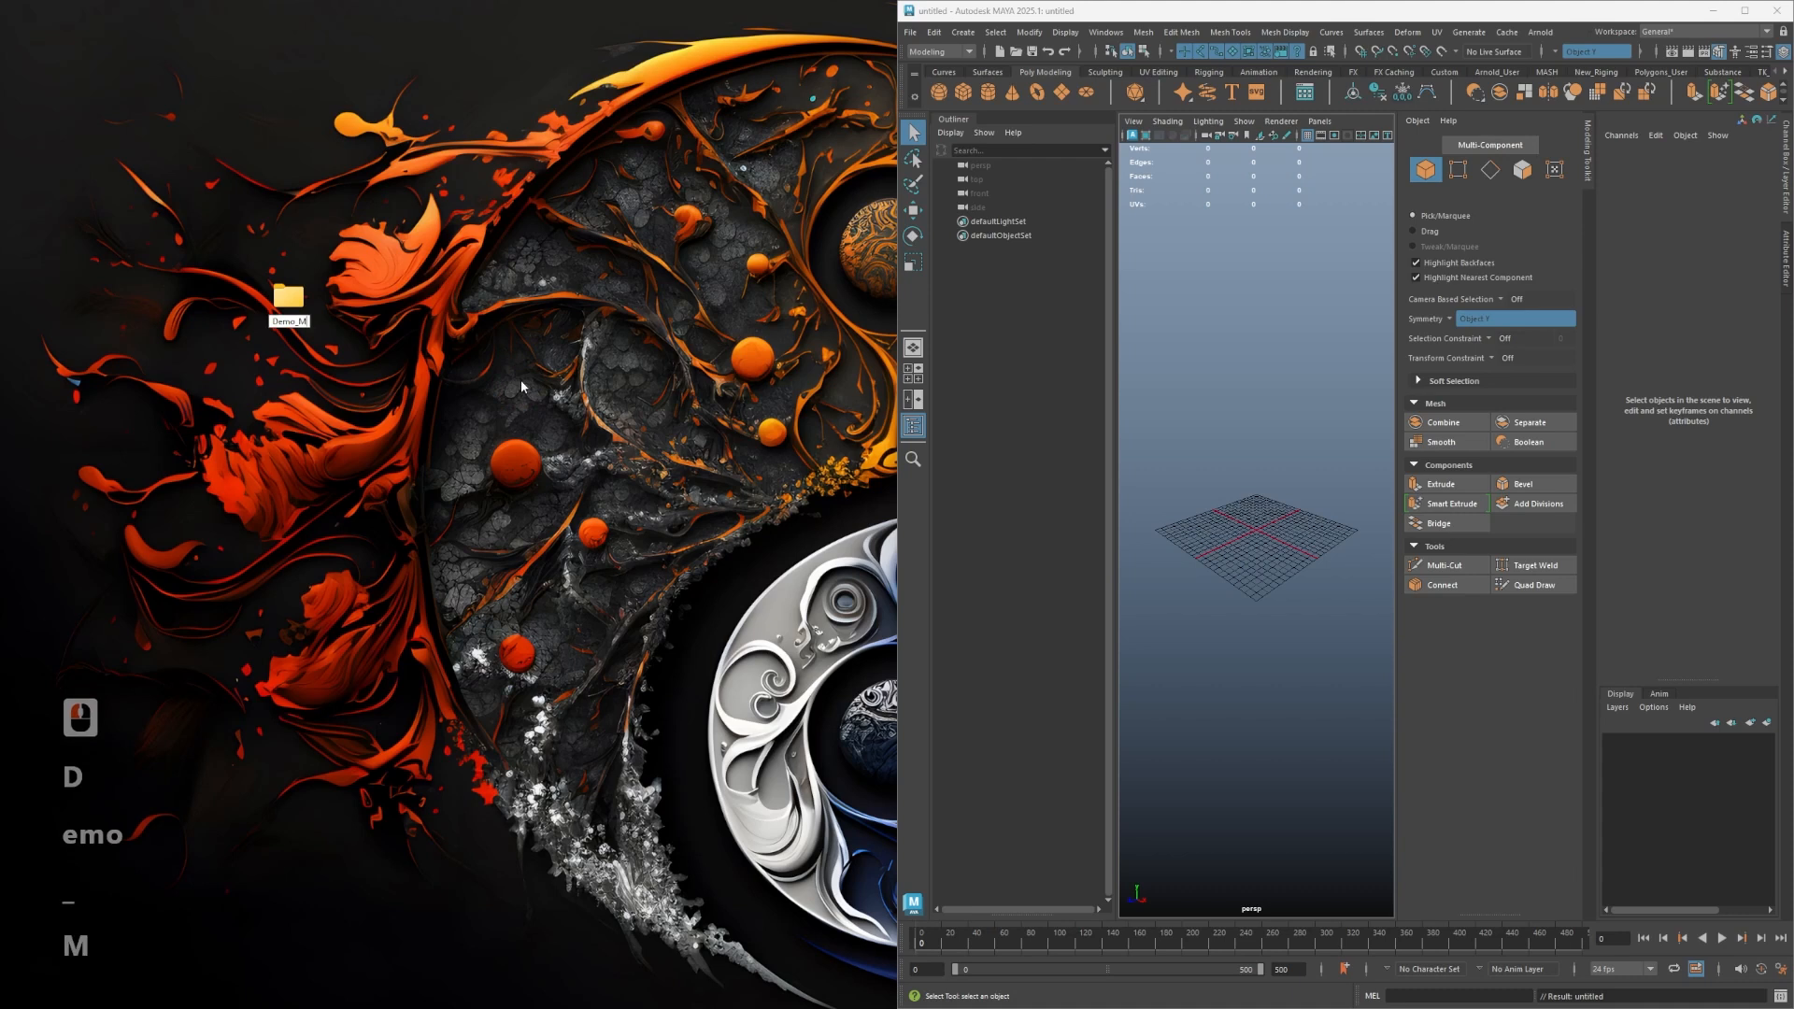
key("Return")
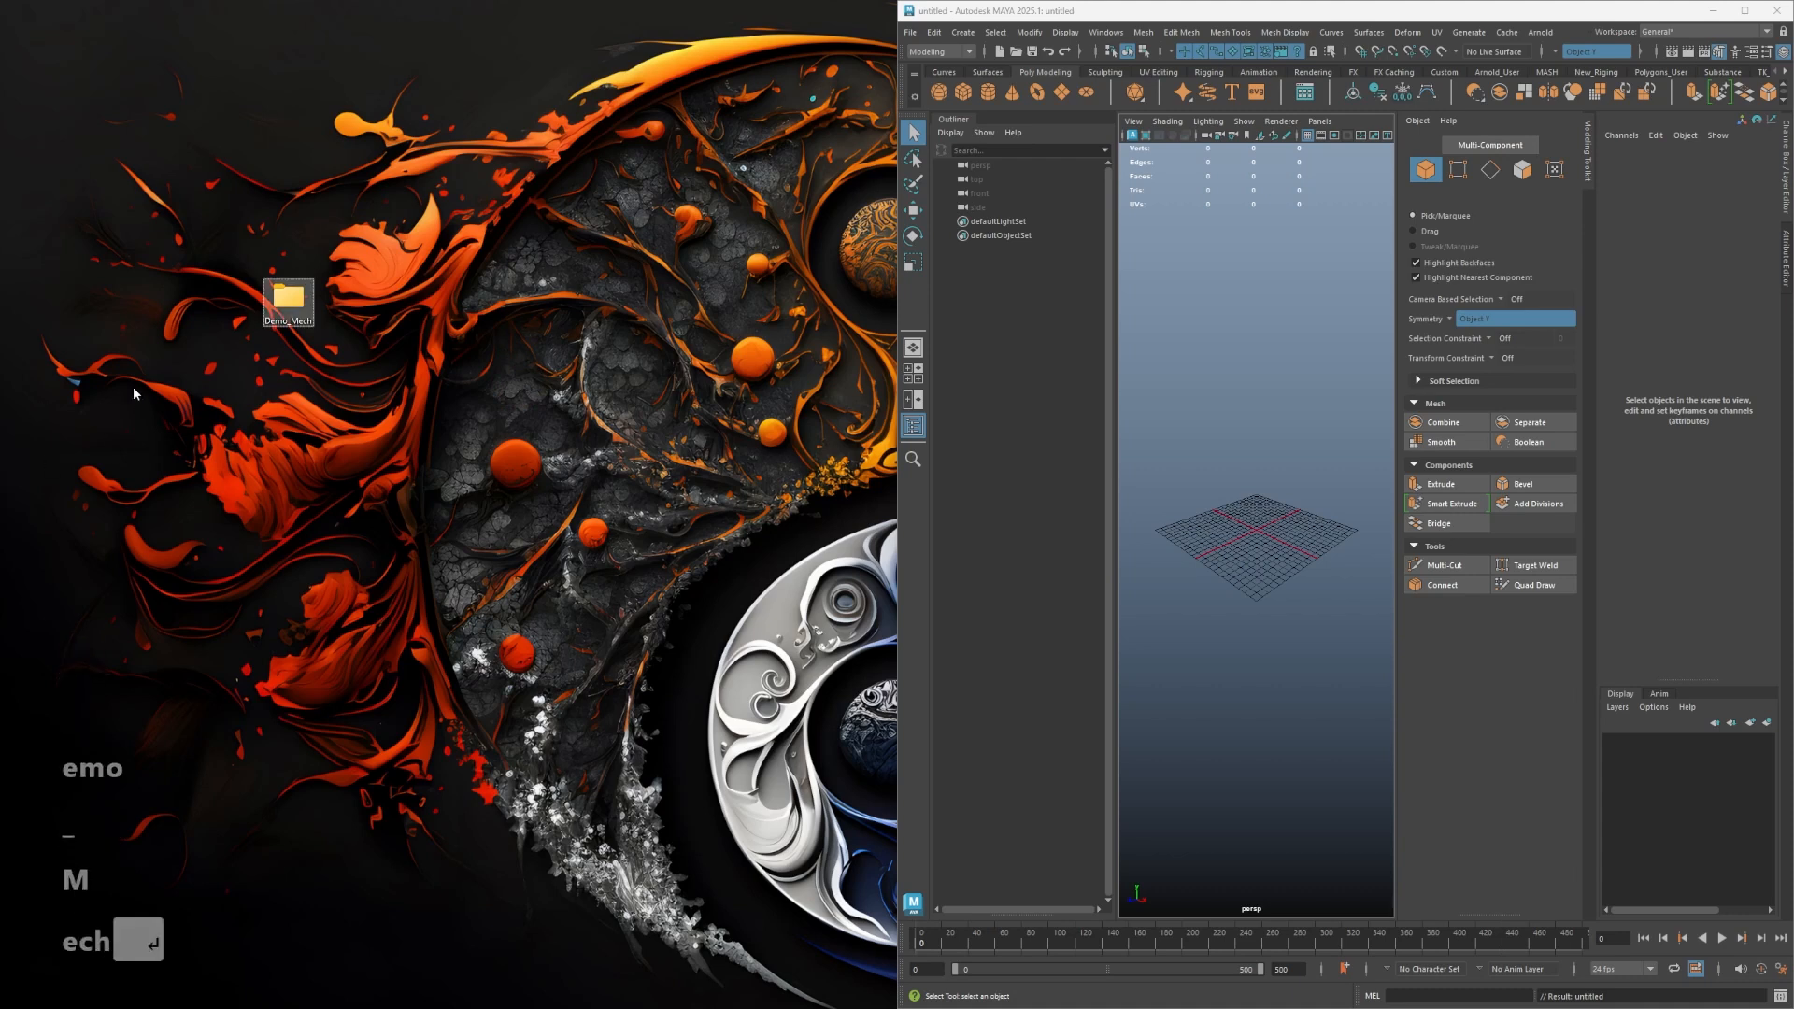
- Open the Demo_Mech folder and paste the Mech_Ref.jpg reference image into it
double_click(288, 297)
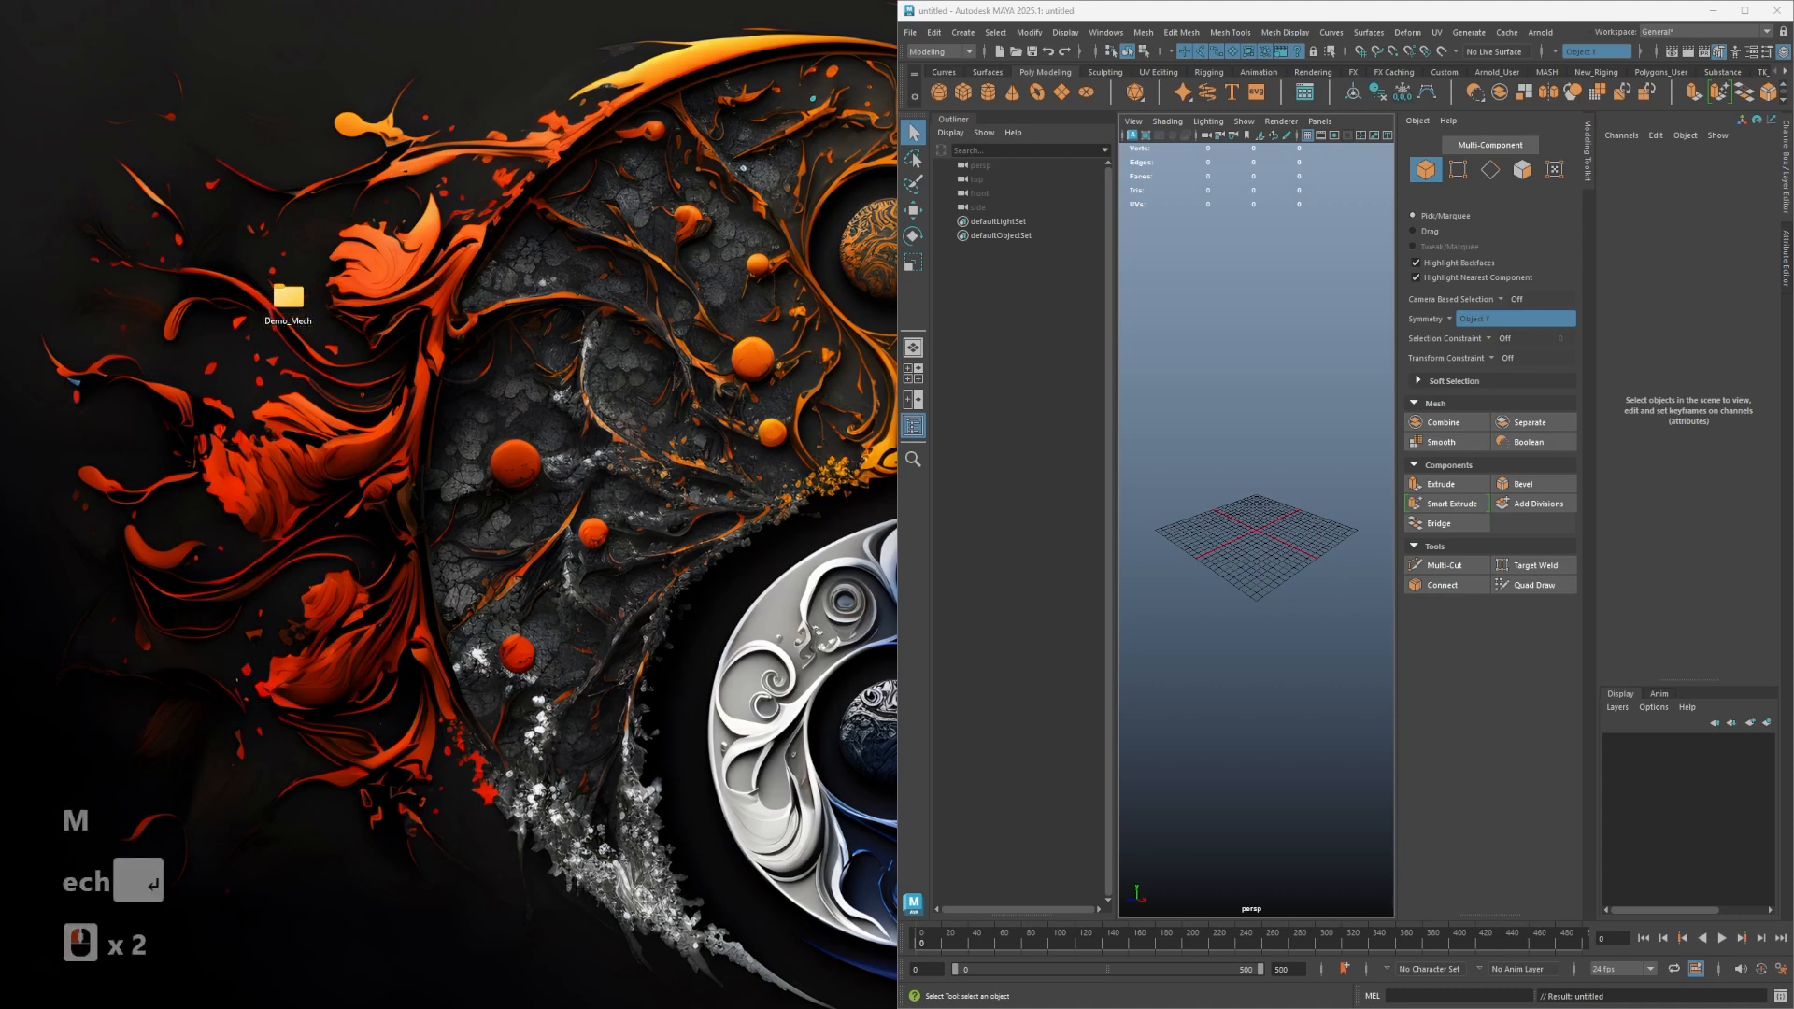
left_click_drag(460, 207, 561, 157)
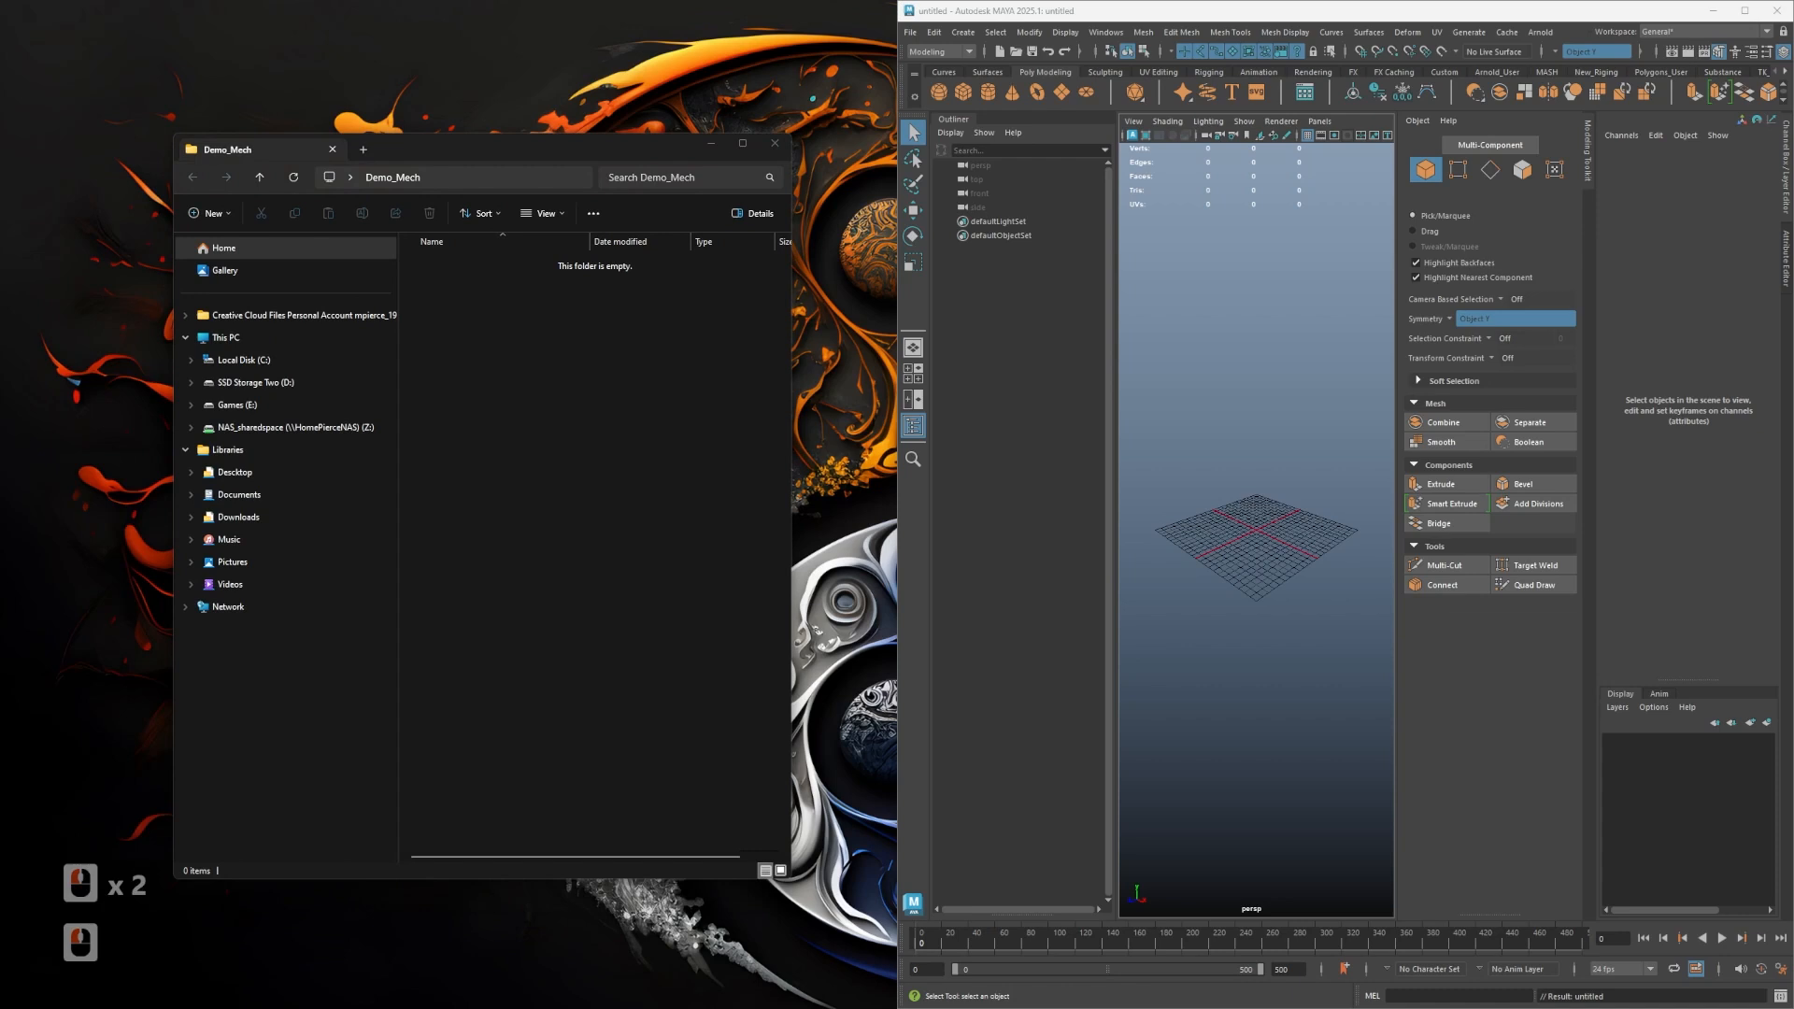
right_click(561, 411)
left_click_drag(376, 488, 504, 389)
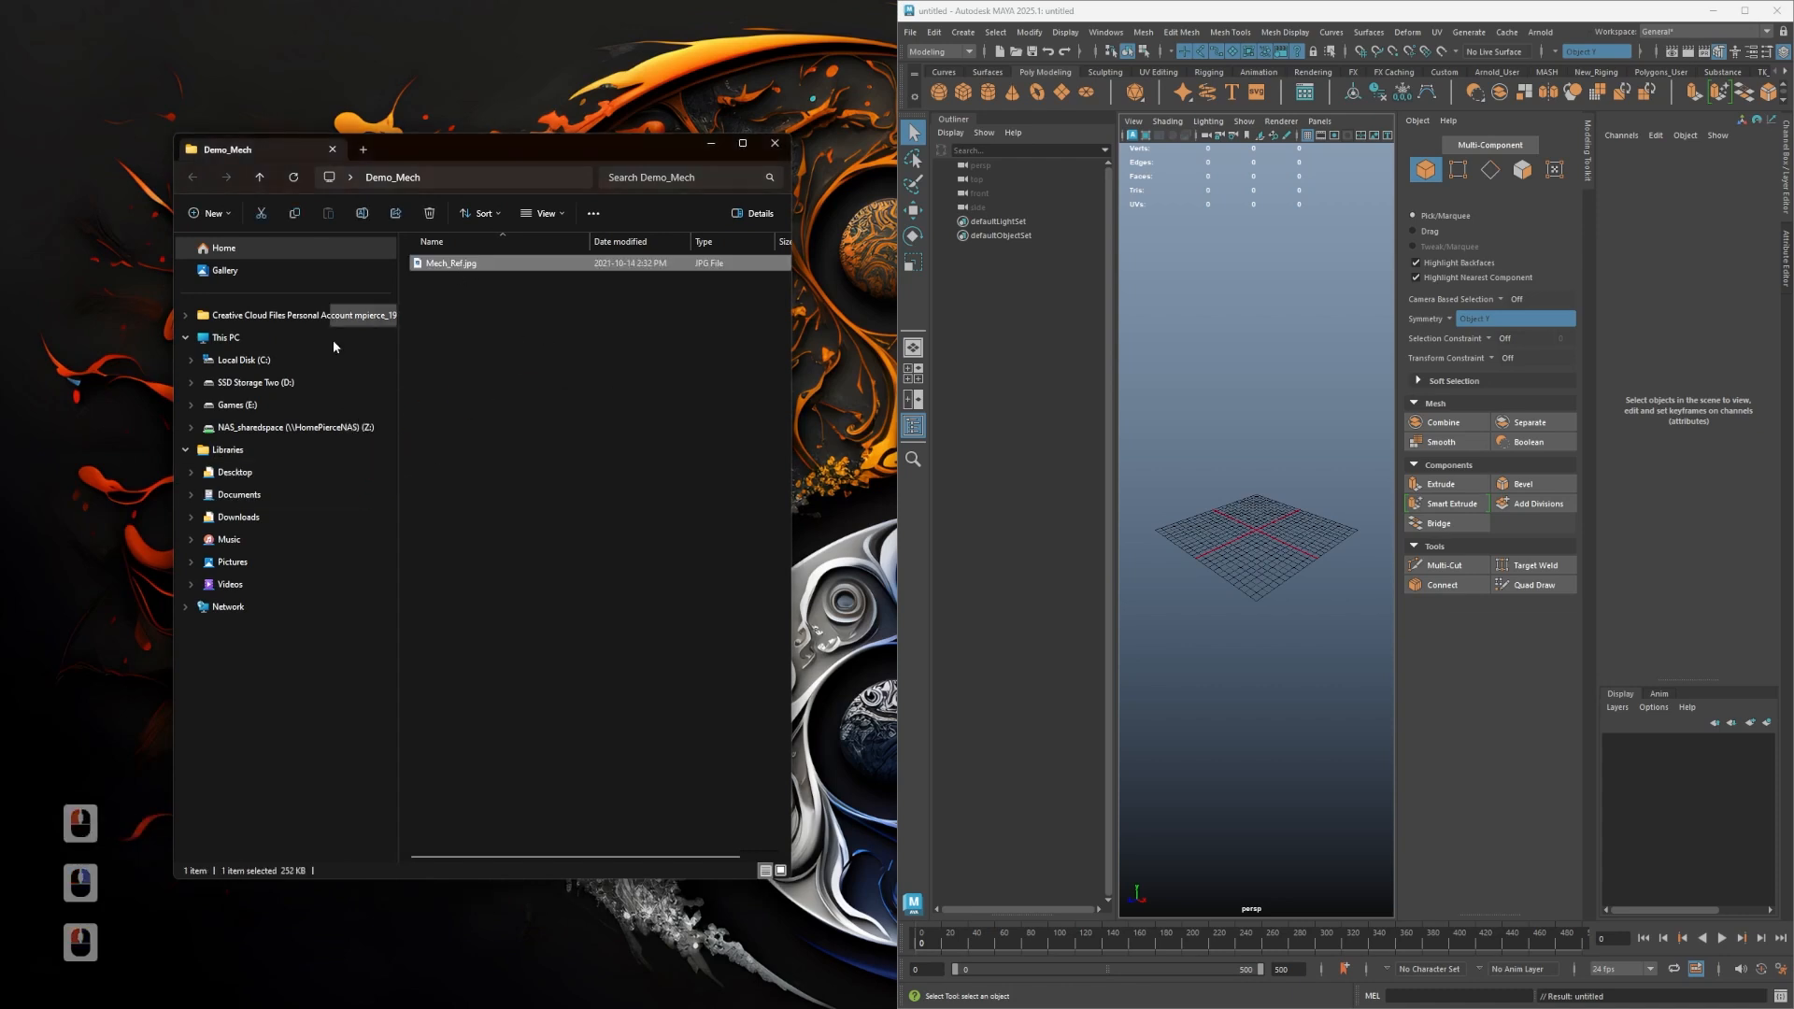
- Bring up the mech reference board and pan and zoom around to examine its images and sketch
right_click_drag(0, 599, 1142, 199)
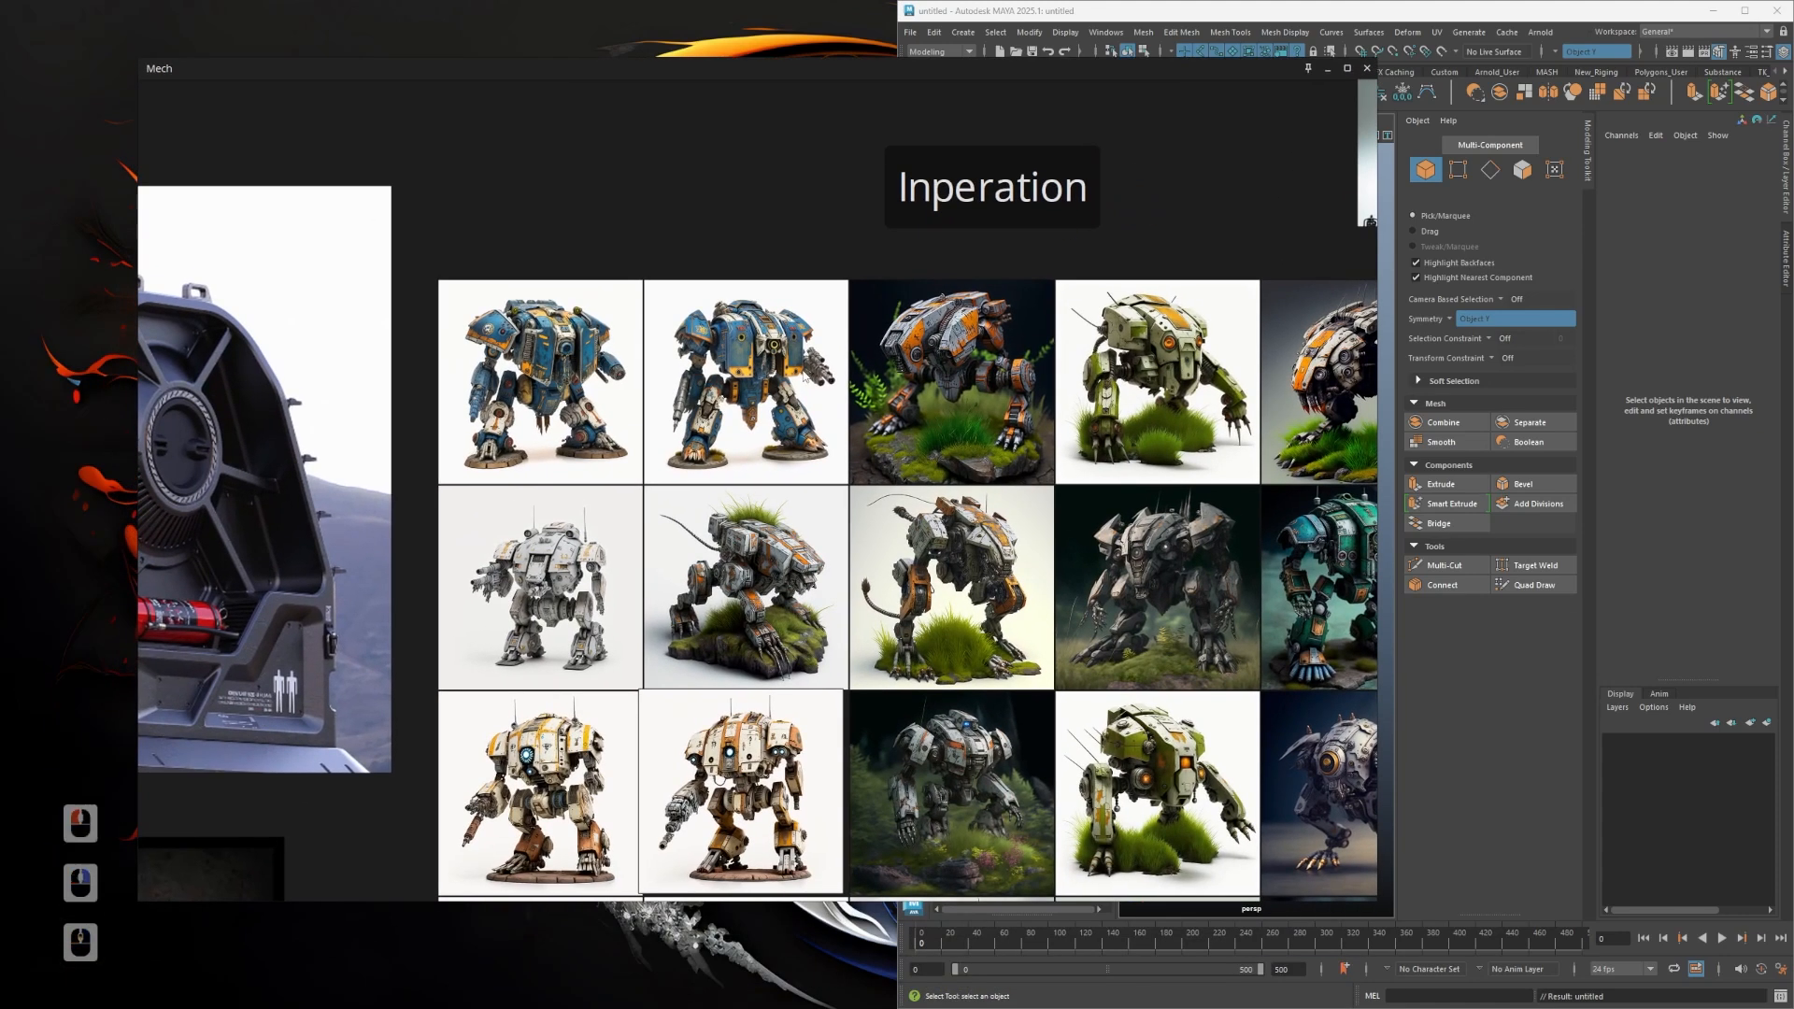
scroll(802, 449, "down", 8)
mouse_move(711, 742)
left_mouse_down("alt")
mouse_move(615, 631)
mouse_move(779, 657)
left_mouse_up("alt")
scroll(761, 662, "up", 2)
scroll(707, 718, "down", 2)
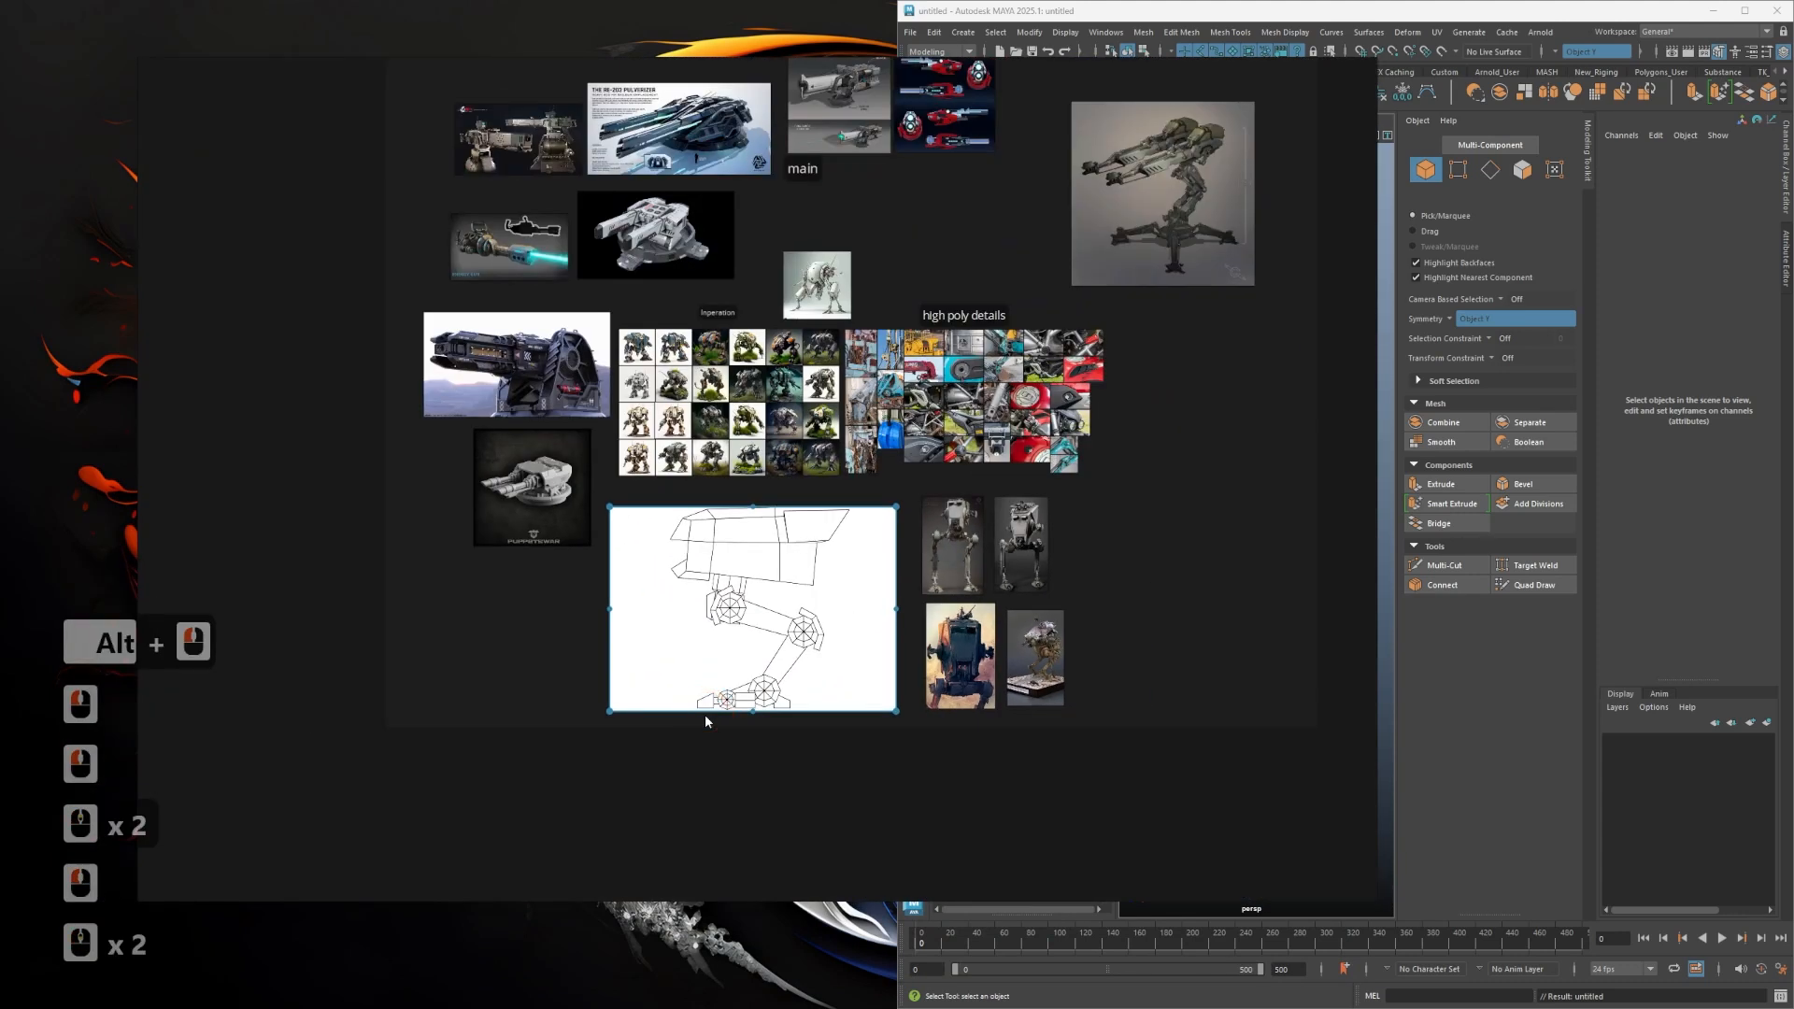
scroll(699, 696, "up", 2)
left_click_drag(519, 618, 441, 789, "alt")
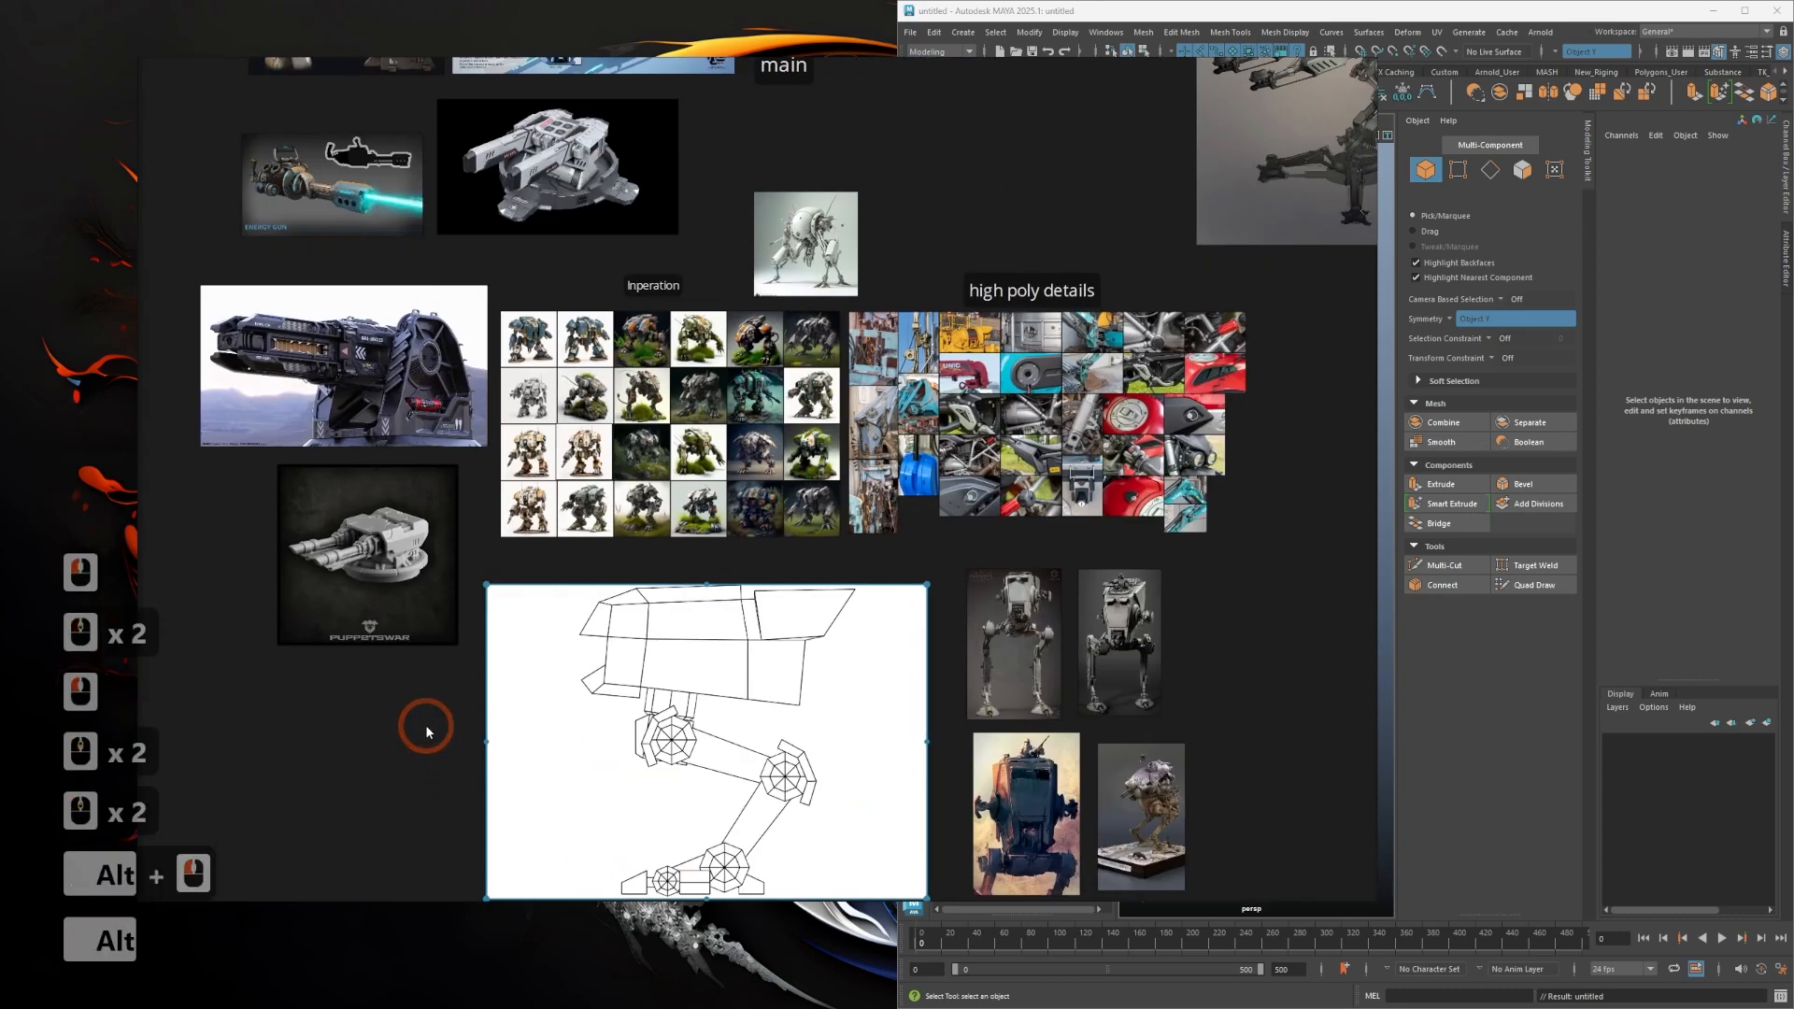
scroll(430, 705, "down", 2)
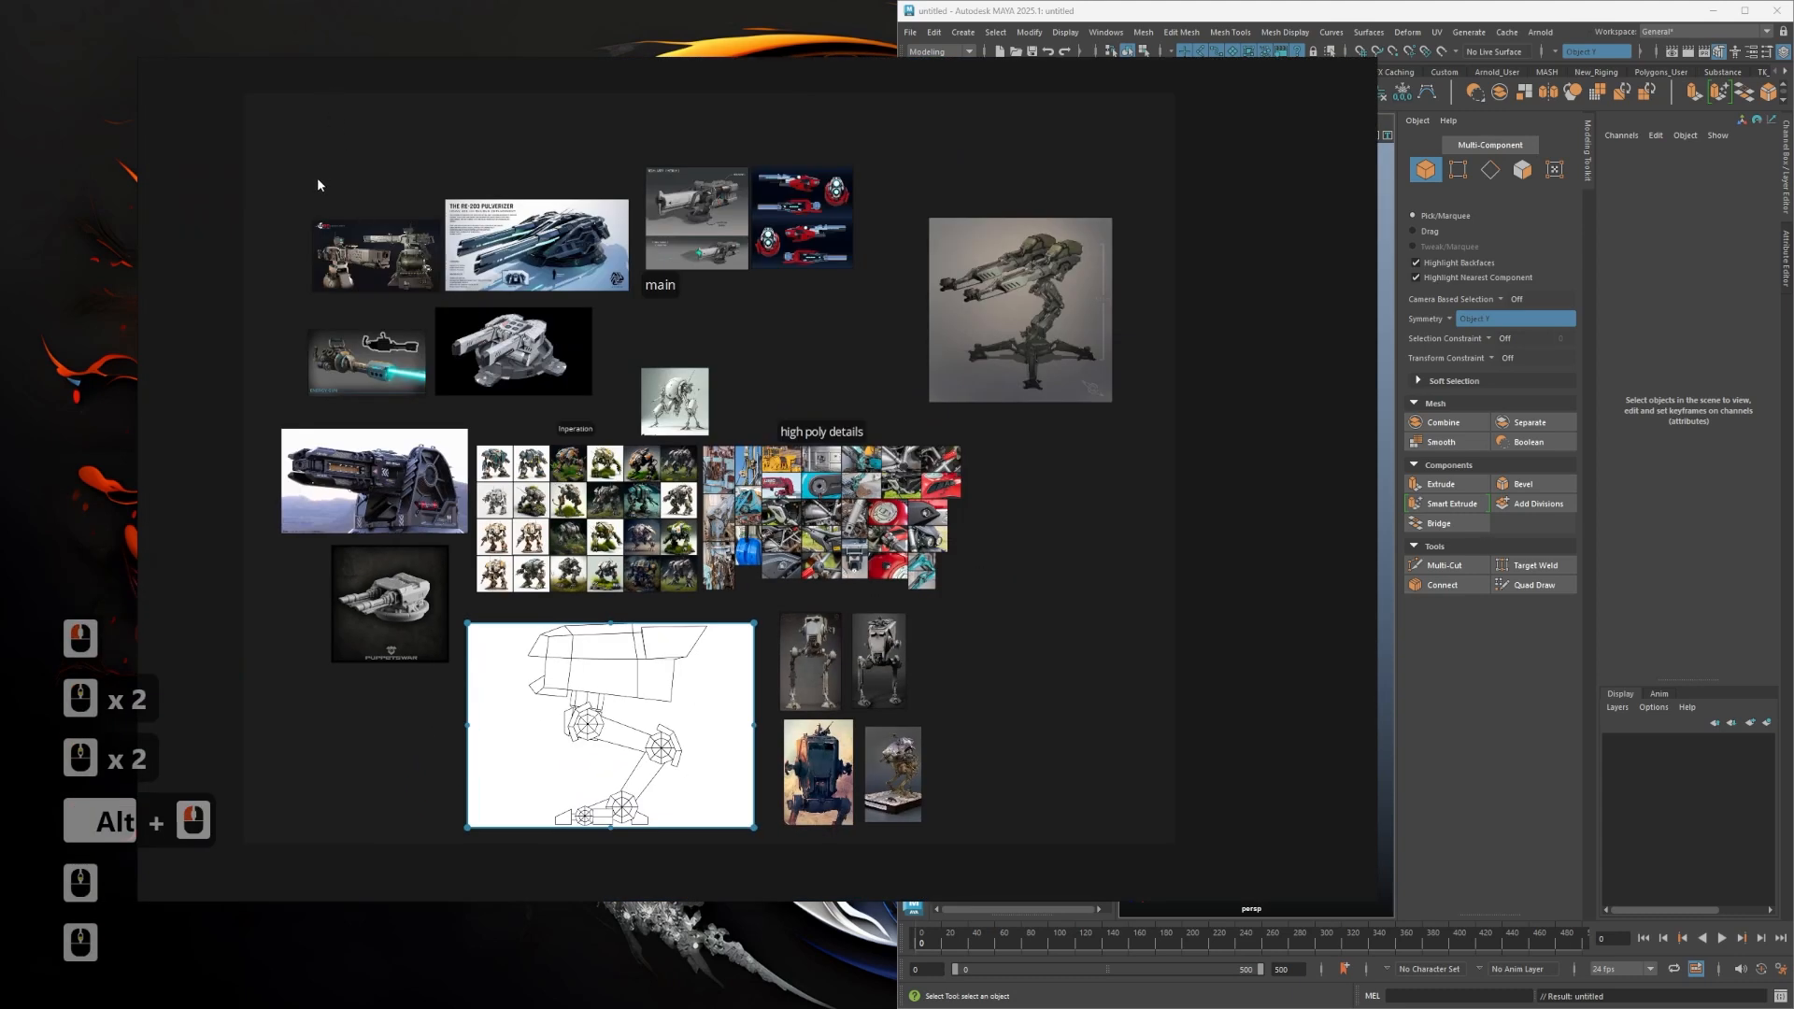
left_click_drag(318, 185, 738, 588)
scroll(411, 575, "up", 3)
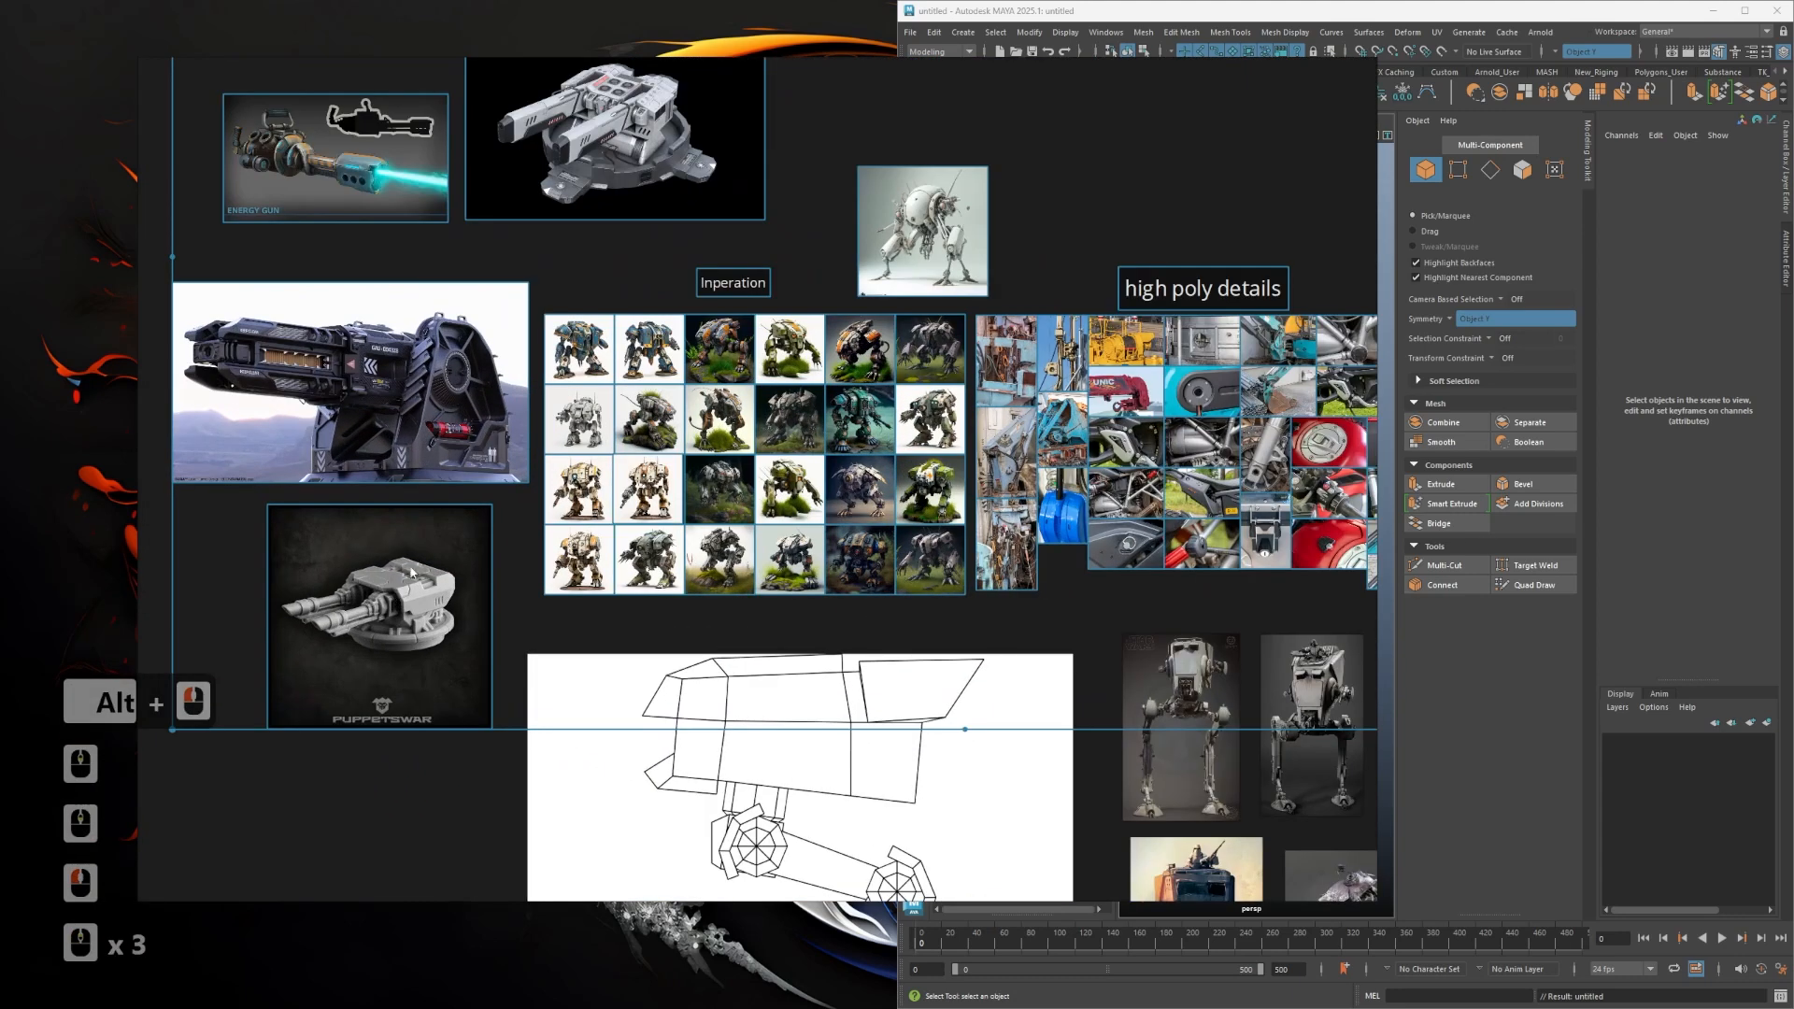
scroll(447, 589, "down", 2)
scroll(512, 528, "up", 2)
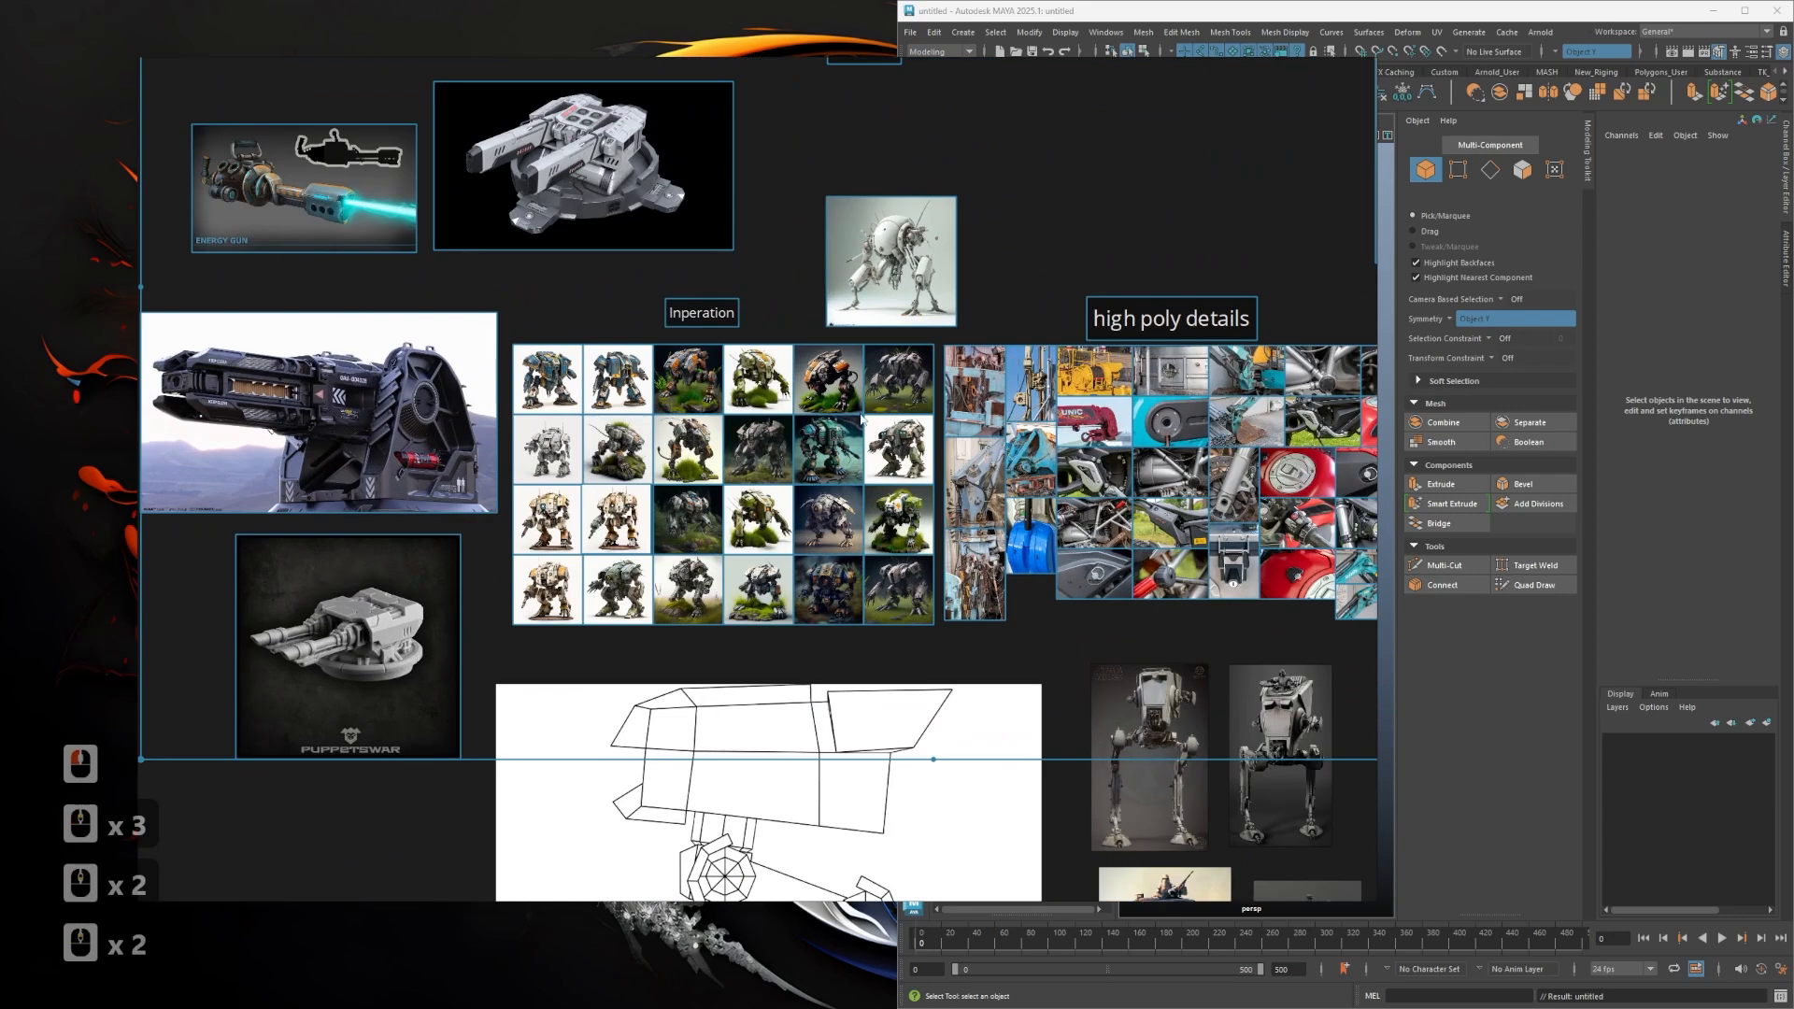
left_click_drag(645, 495, 567, 716, "alt")
left_click_drag(462, 495, 491, 522, "alt")
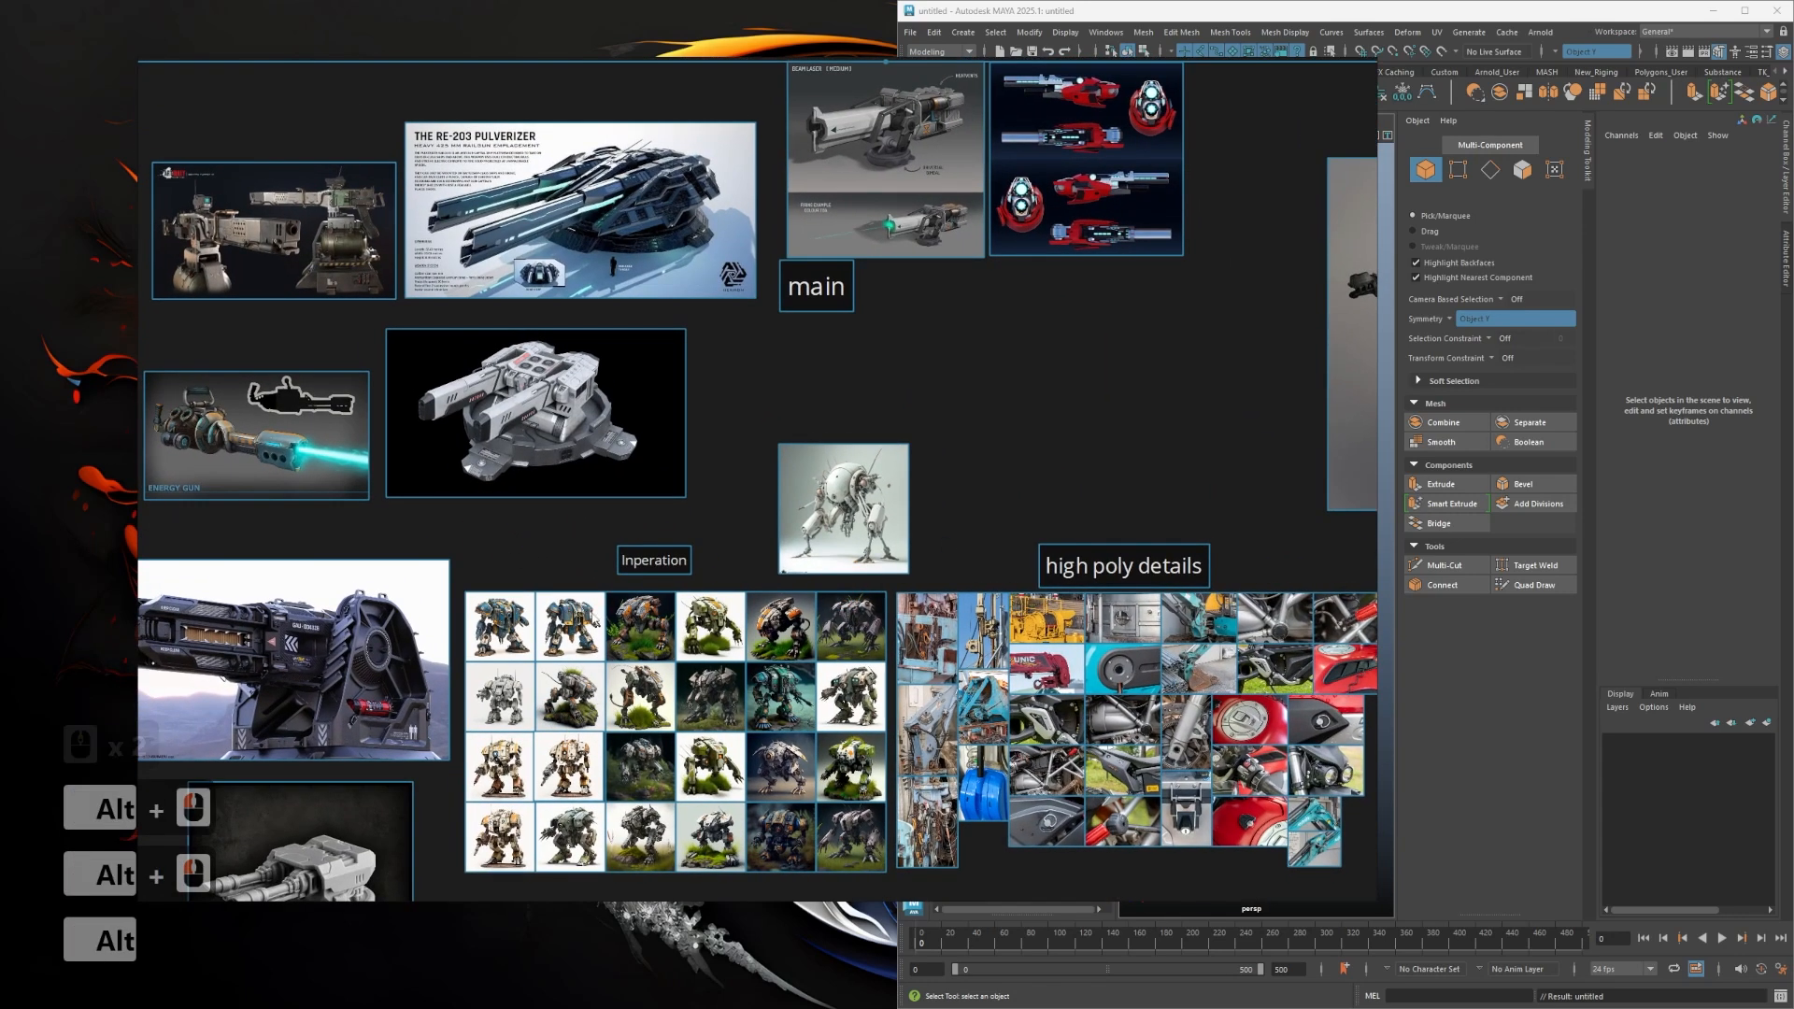
scroll(793, 606, "down", 2)
left_click_drag(1029, 555, 863, 335, "alt")
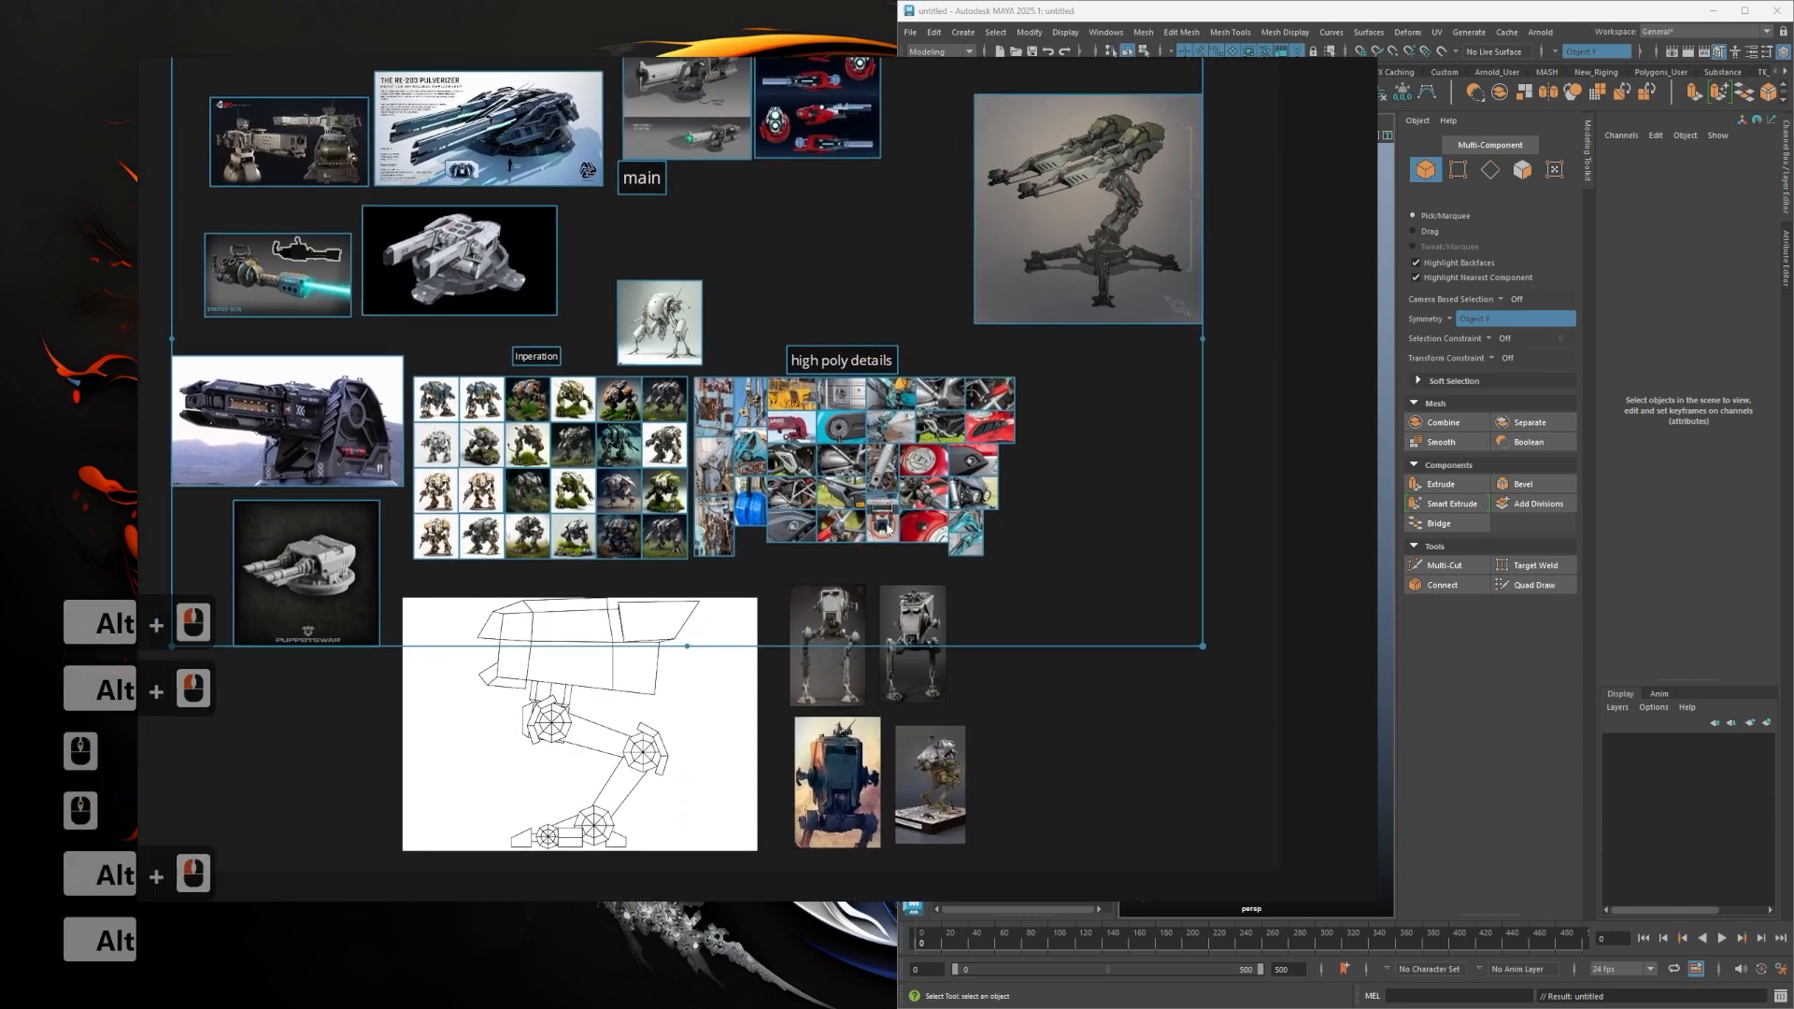
left_click_drag(872, 562, 968, 528, "alt")
scroll(991, 621, "up", 2)
left_click_drag(747, 565, 1090, 729, "alt")
scroll(798, 661, "down", 3)
left_click_drag(468, 464, 546, 580, "alt")
scroll(547, 580, "up", 1)
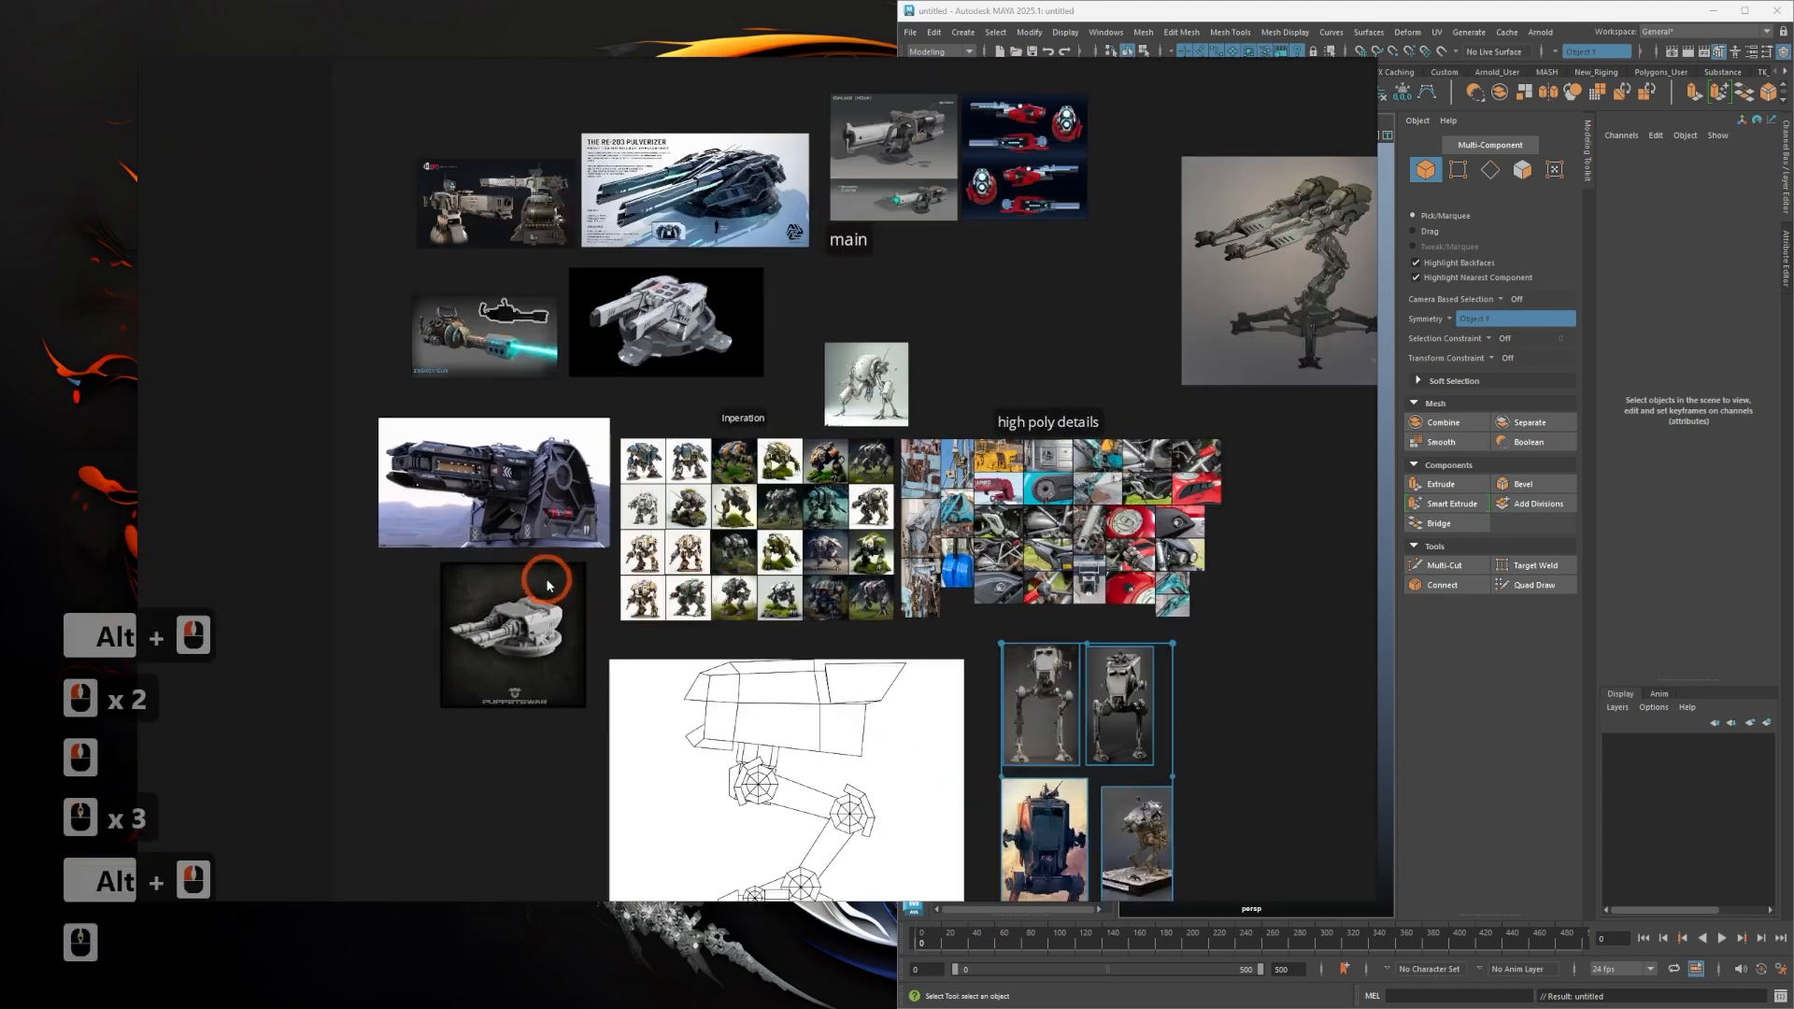
scroll(738, 640, "up", 1)
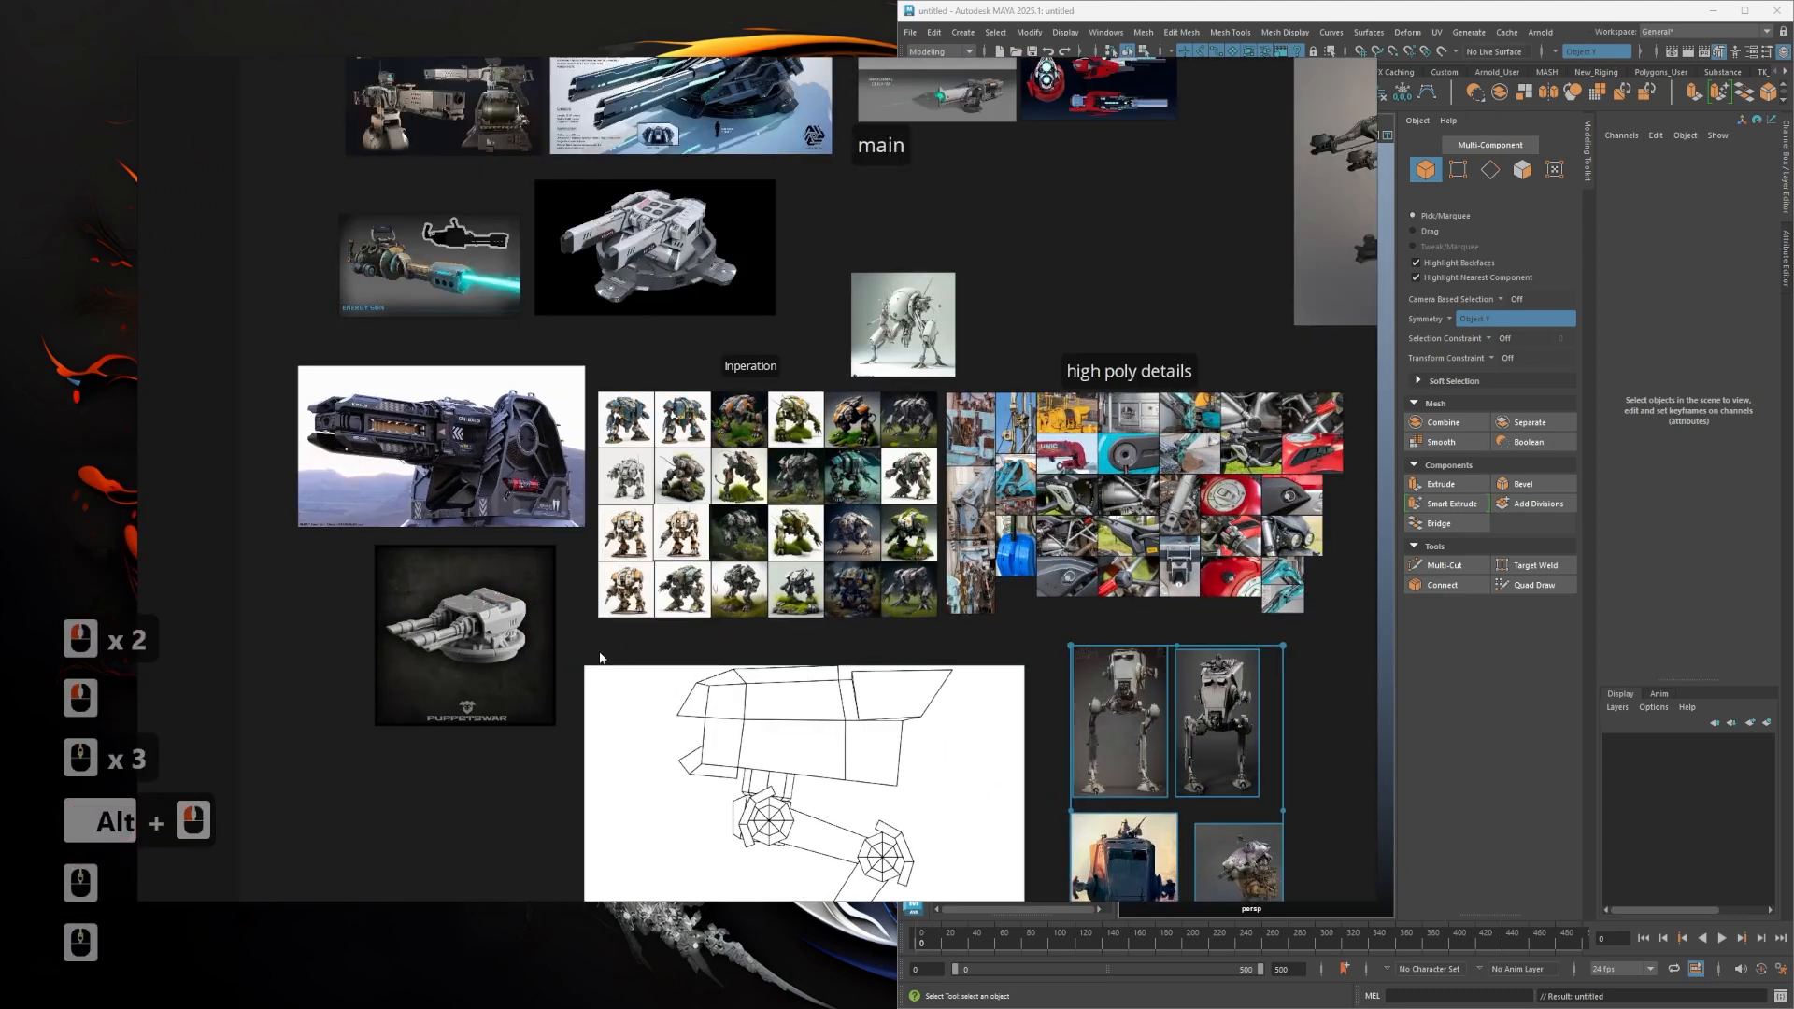
left_click_drag(695, 738, 678, 585, "alt")
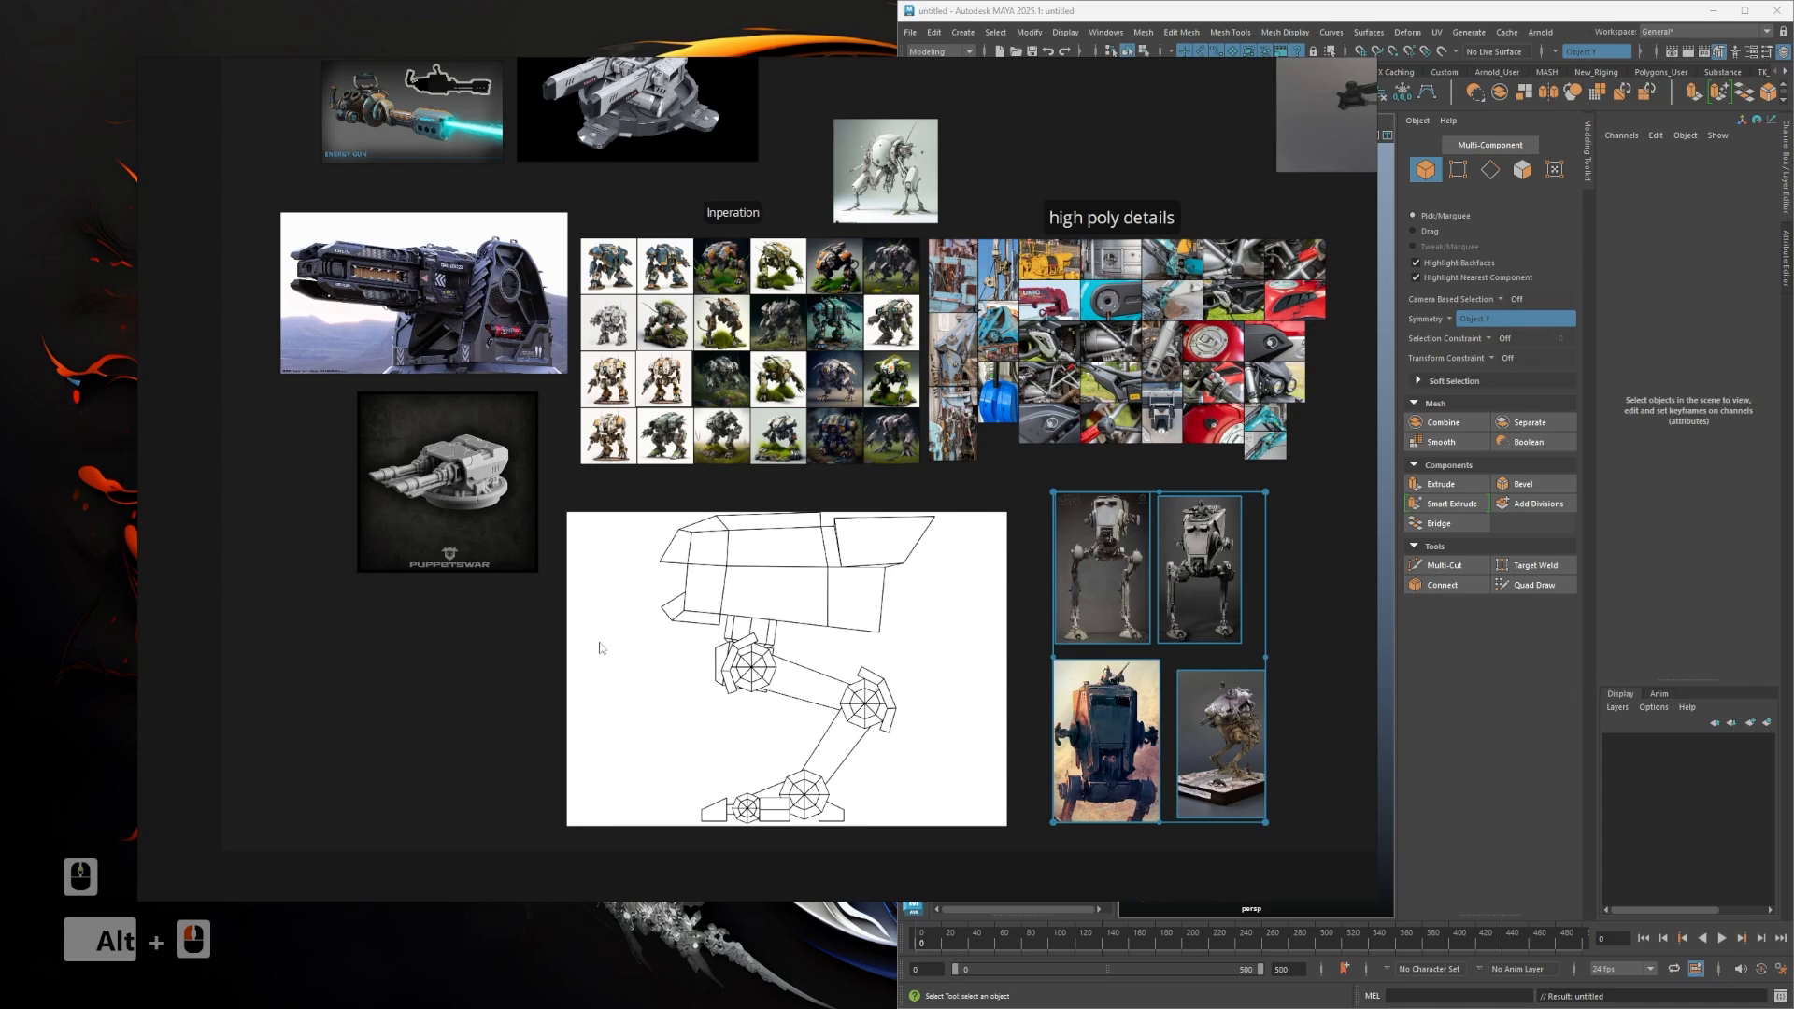
left_click_drag(586, 673, 527, 814, "alt")
right_click_drag(1028, 581, 948, 597)
scroll(914, 557, "down", 1)
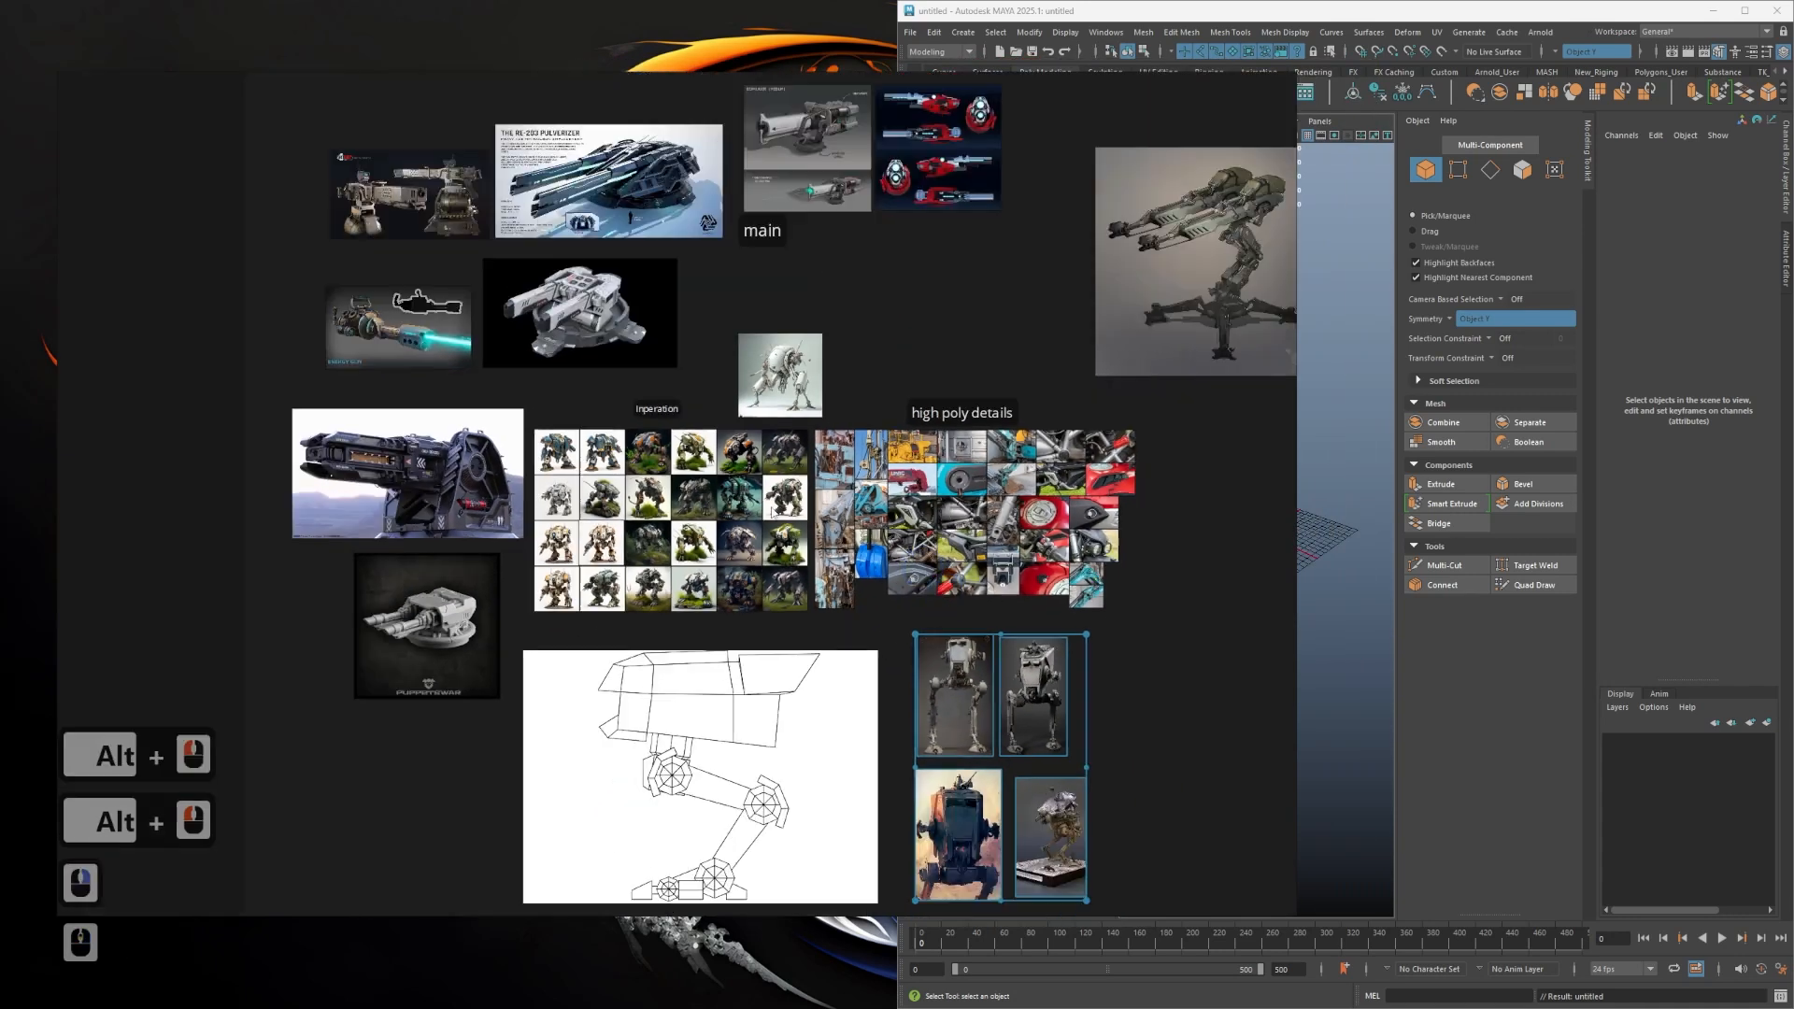
scroll(377, 442, "up", 1)
left_click_drag(278, 397, 271, 434, "alt")
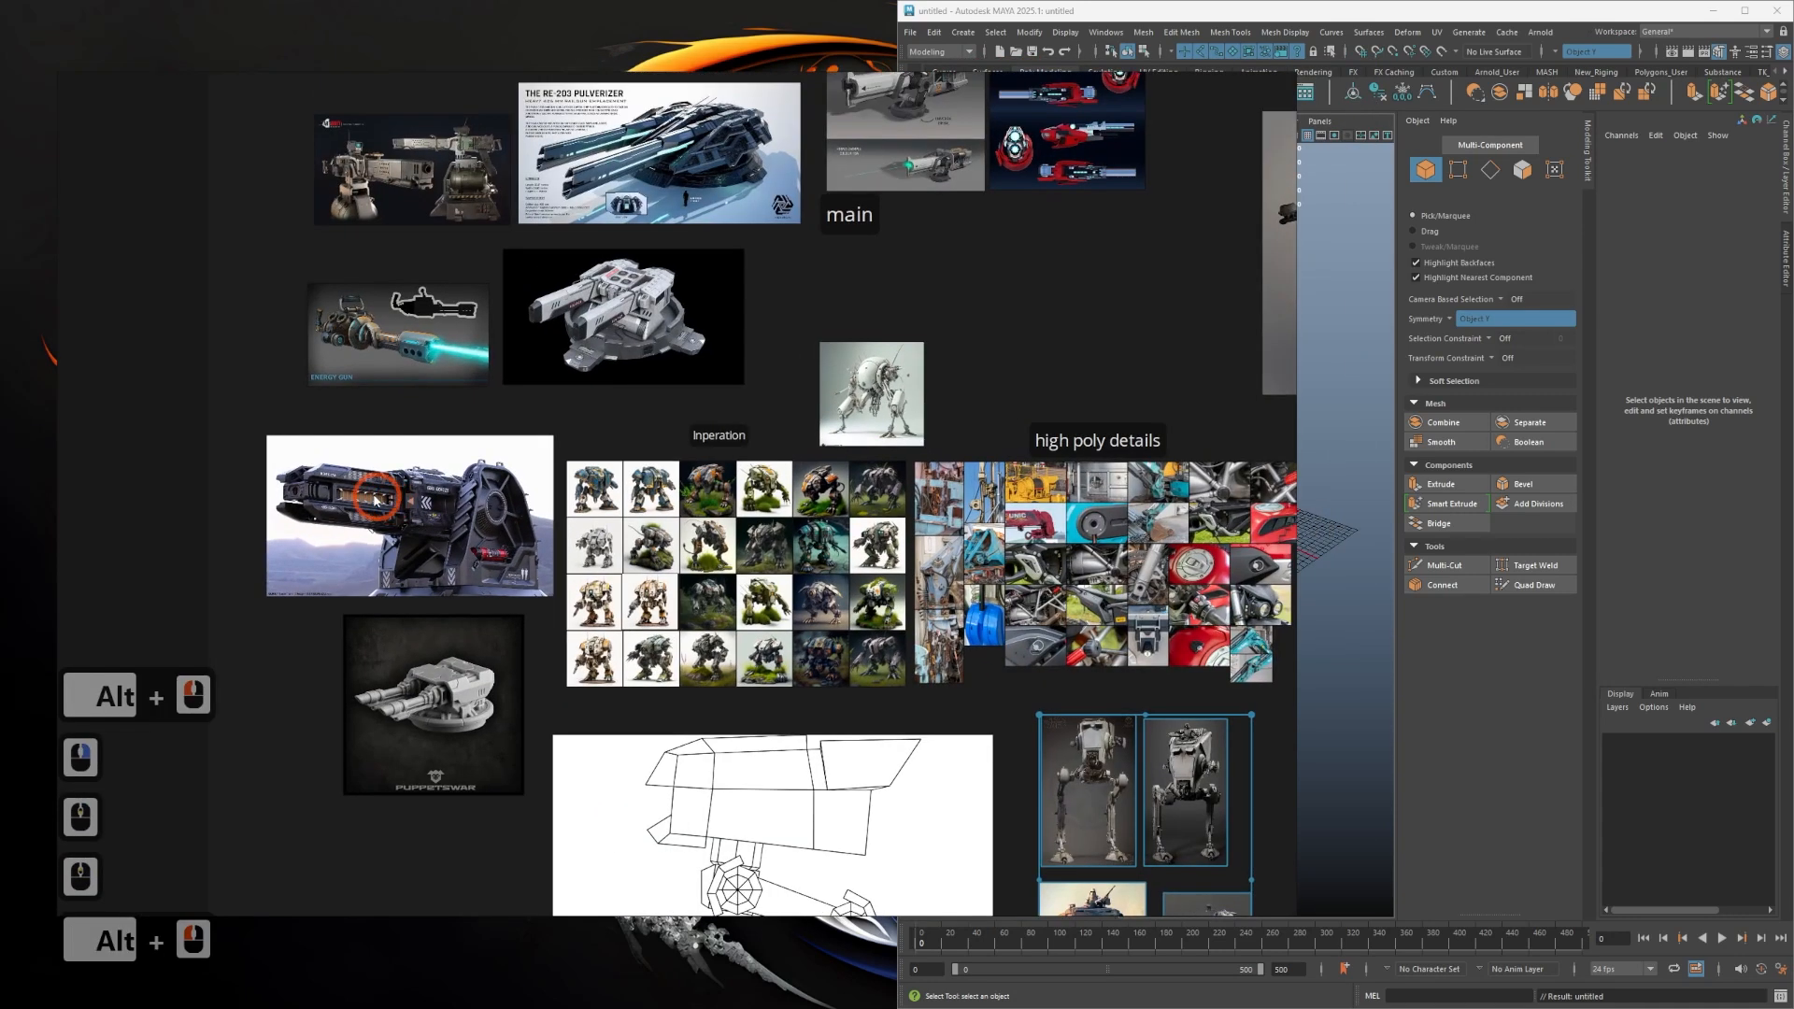
left_click(366, 338)
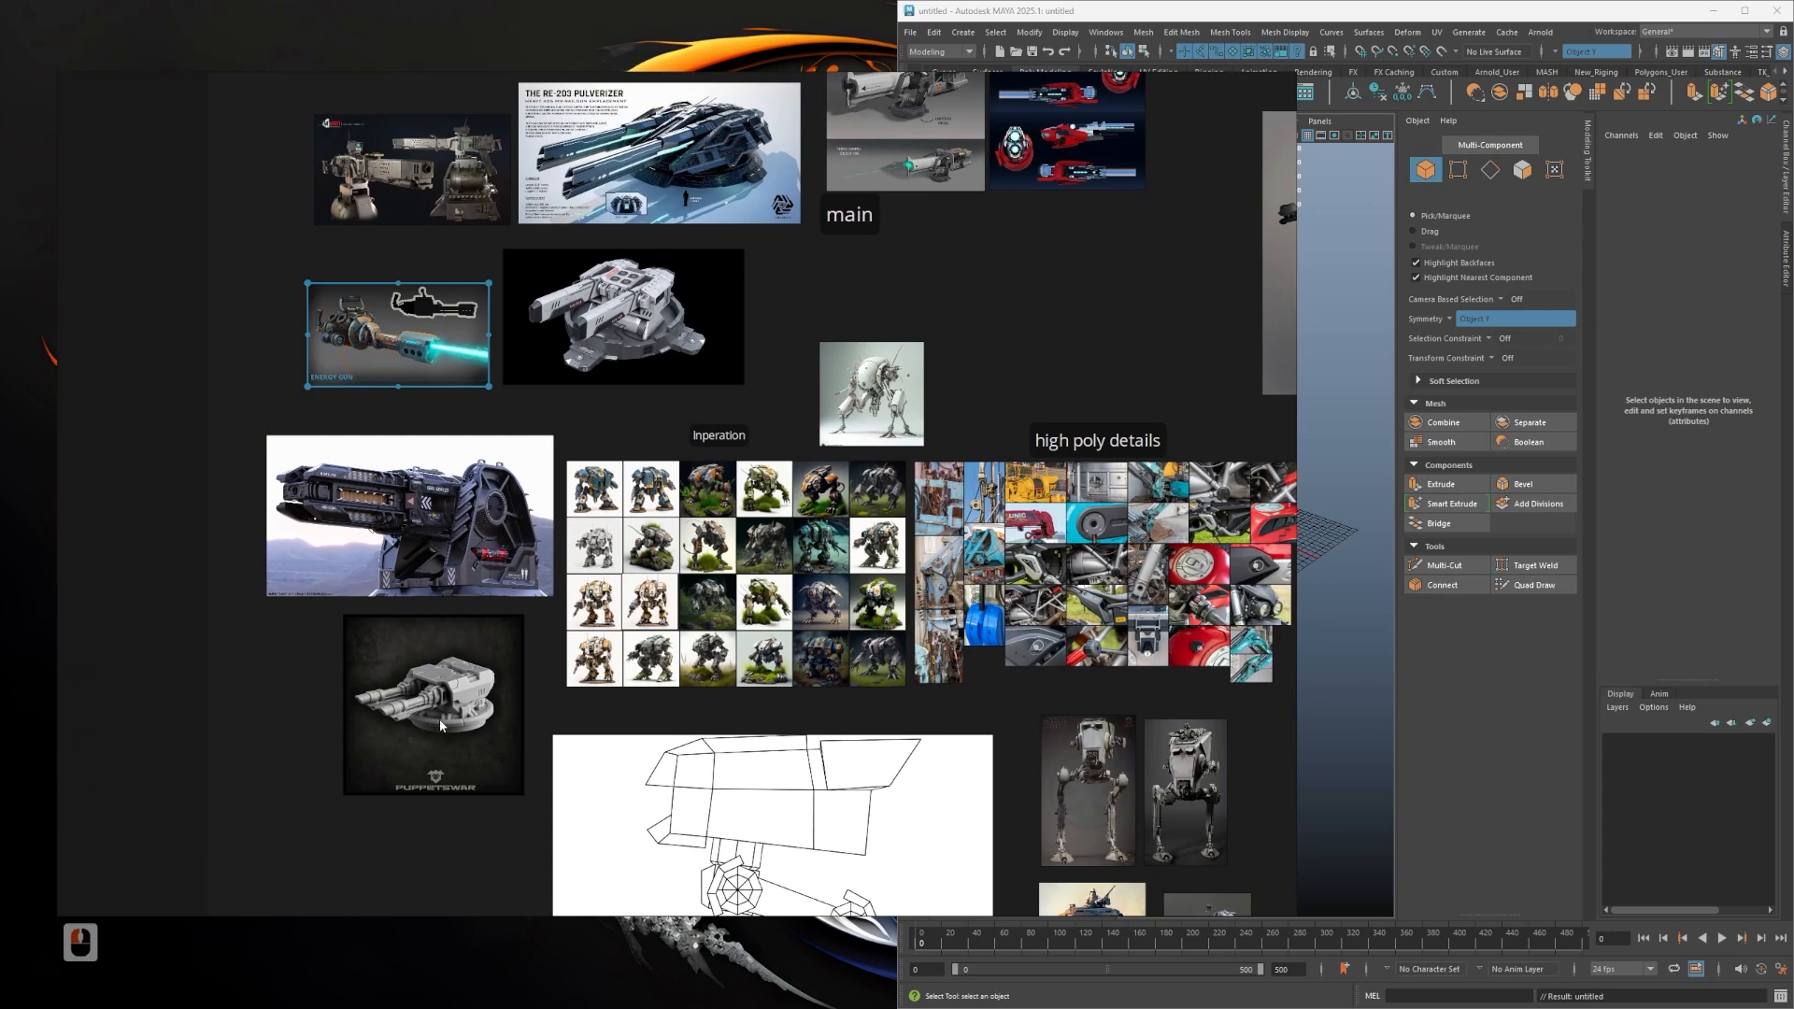
left_click_drag(919, 339, 681, 490, "alt")
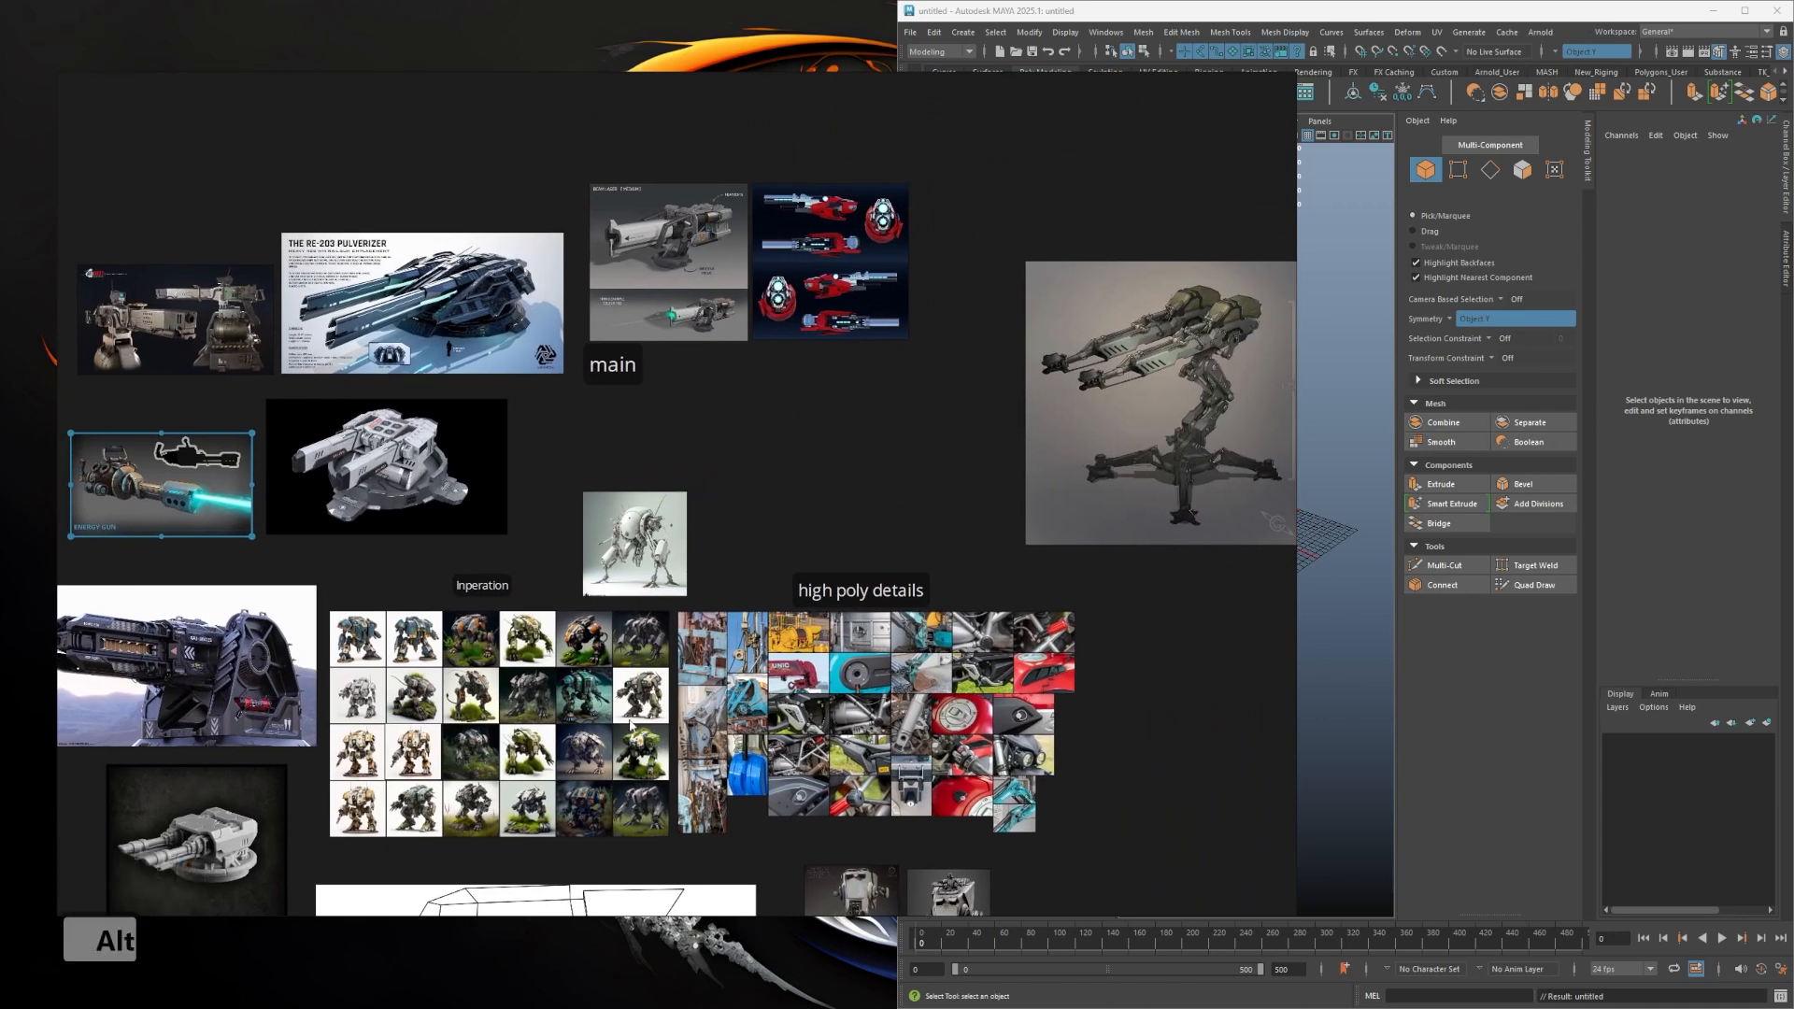
left_click_drag(553, 749, 717, 528, "alt")
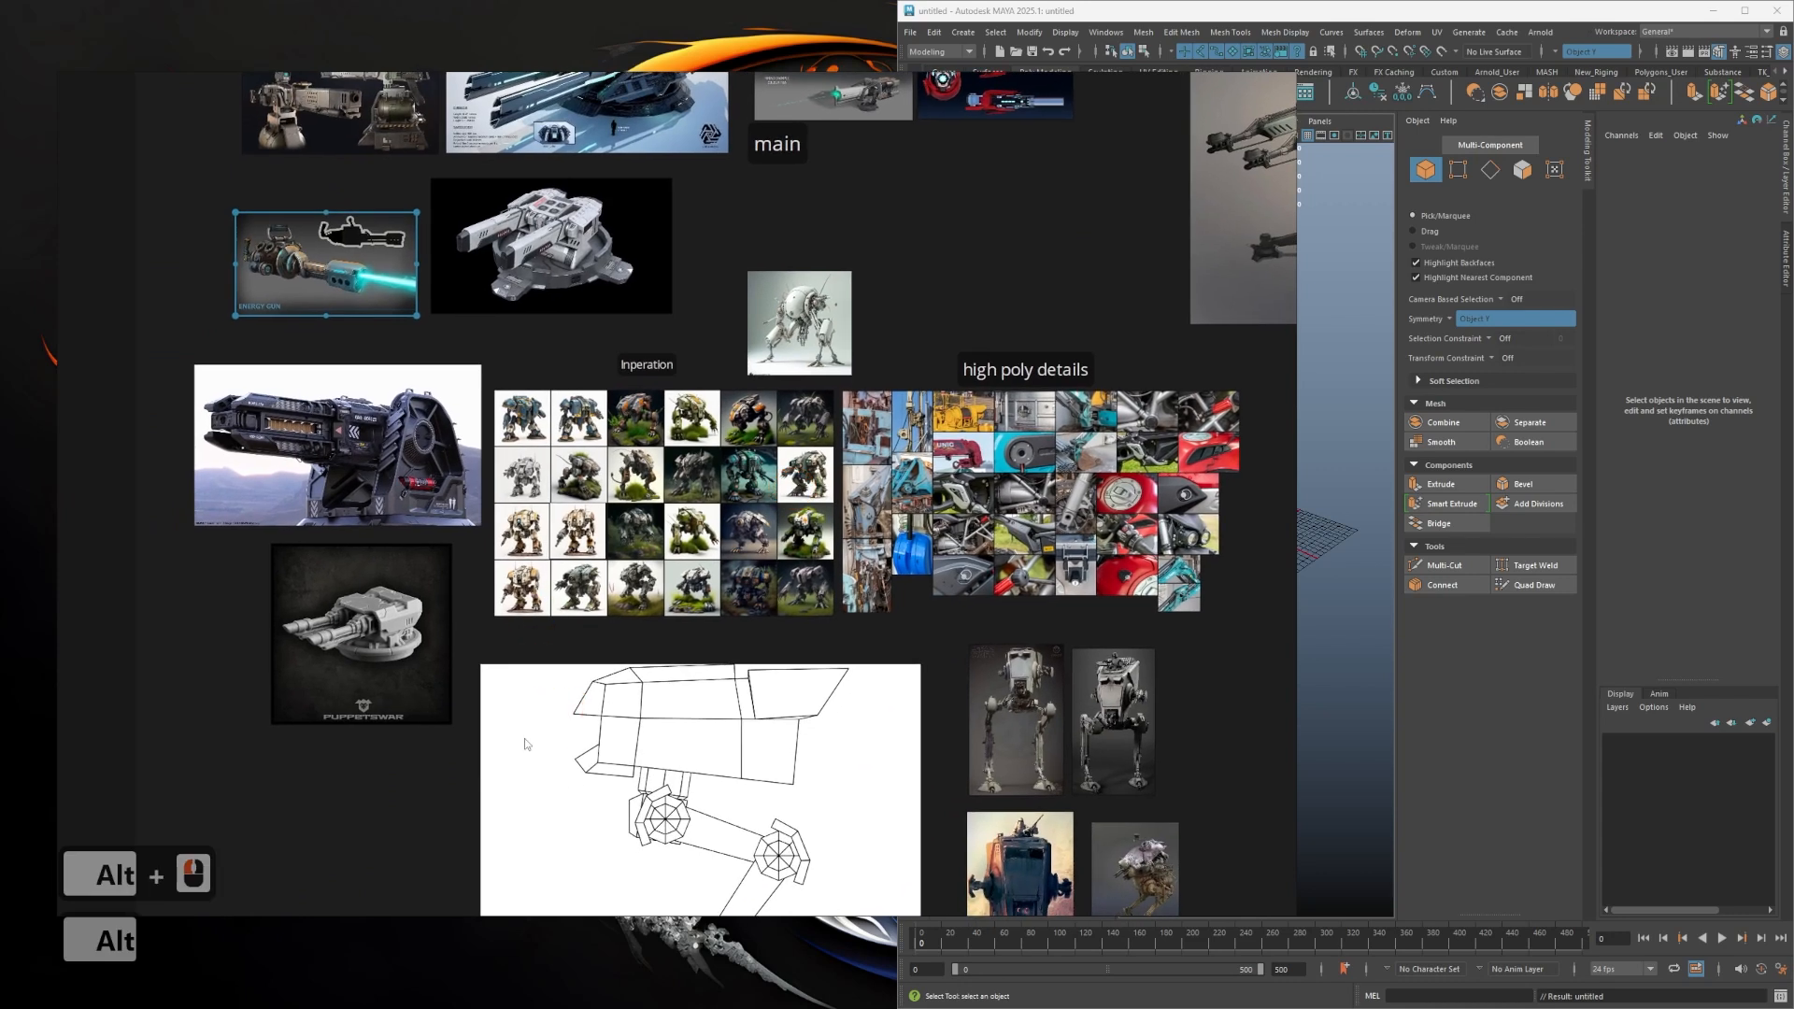
scroll(526, 745, "up", 2)
left_click_drag(537, 745, 516, 572, "alt")
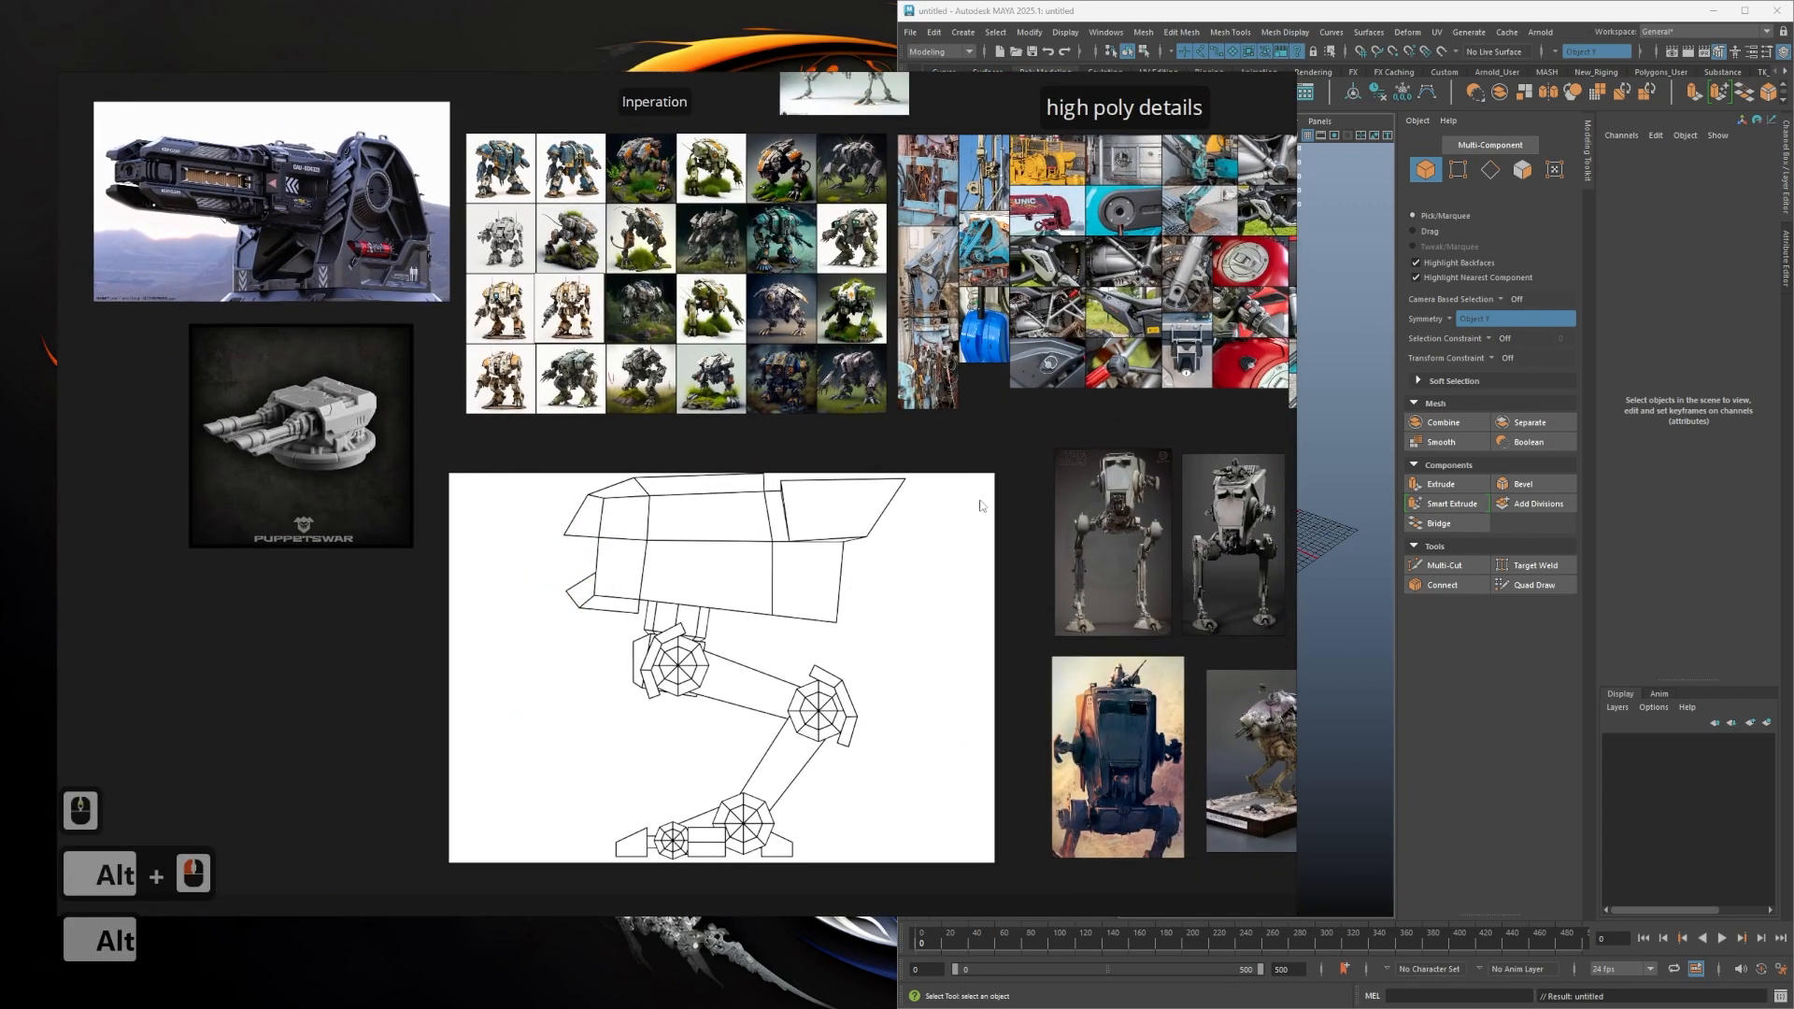
right_click_drag(964, 443, 0, 523)
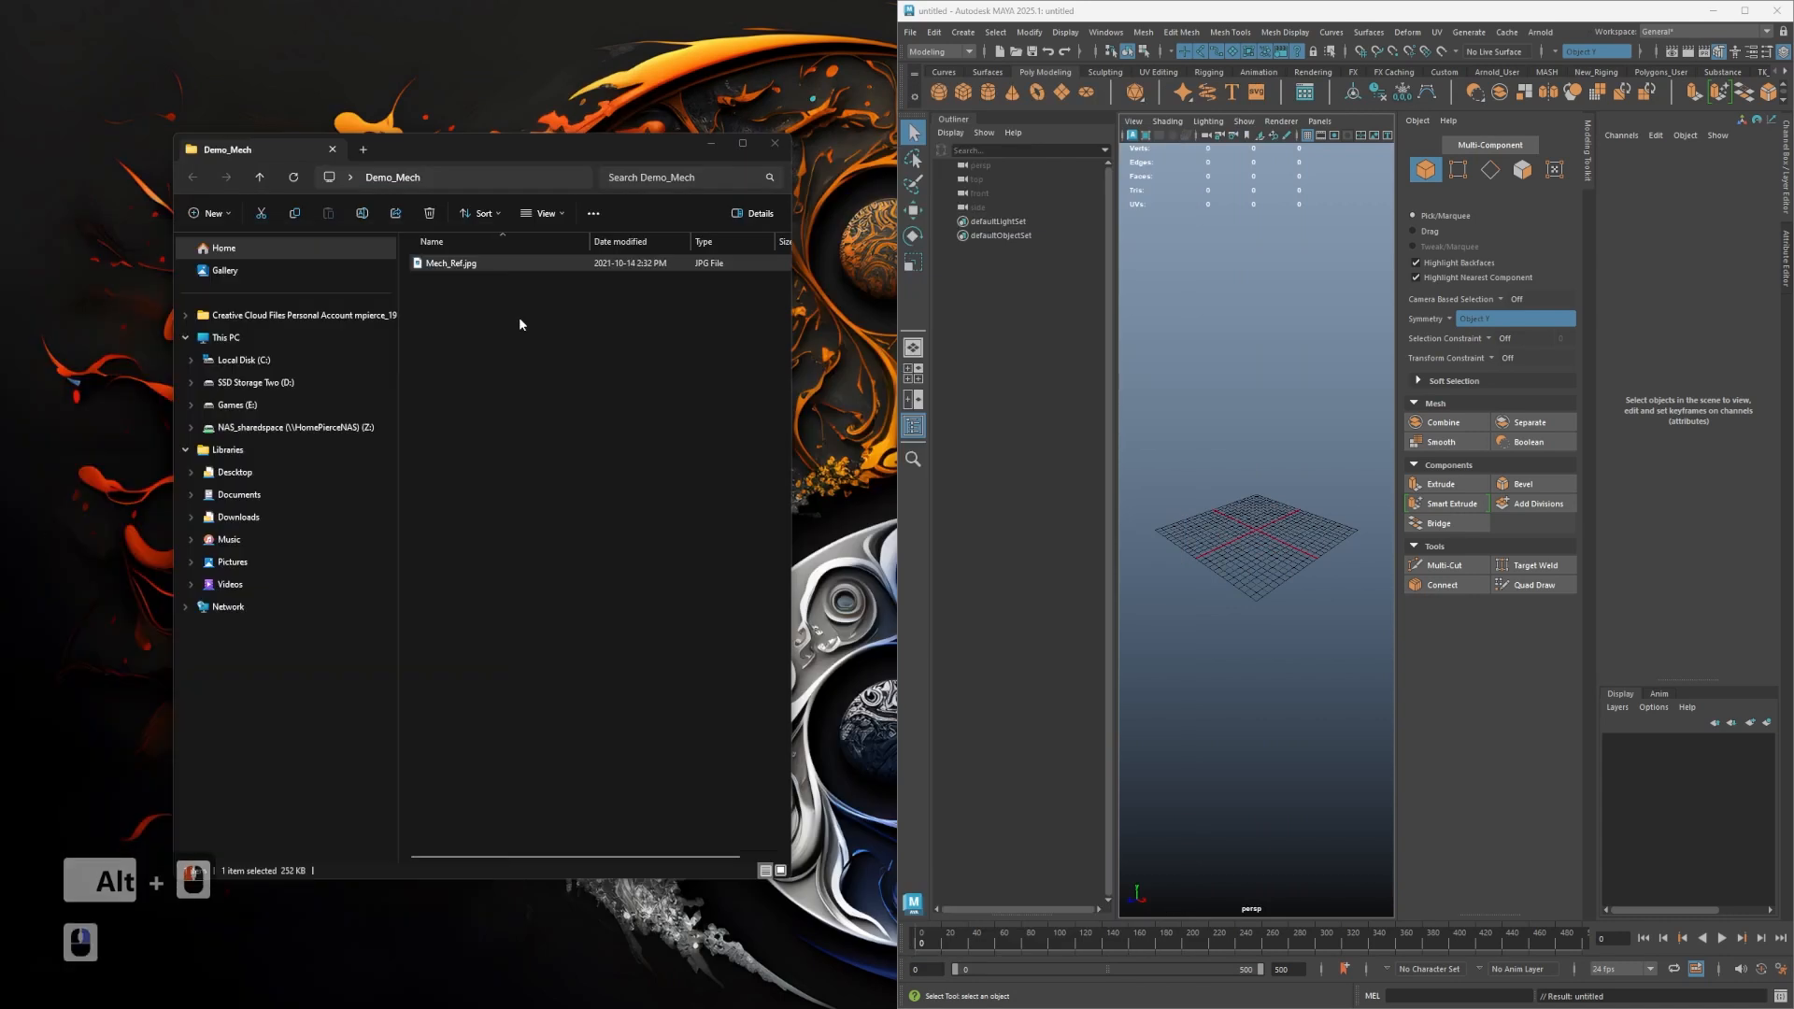
- Set the Maya project to the Desktop's Demo_Mech folder, creating a default workspace
left_click(911, 33)
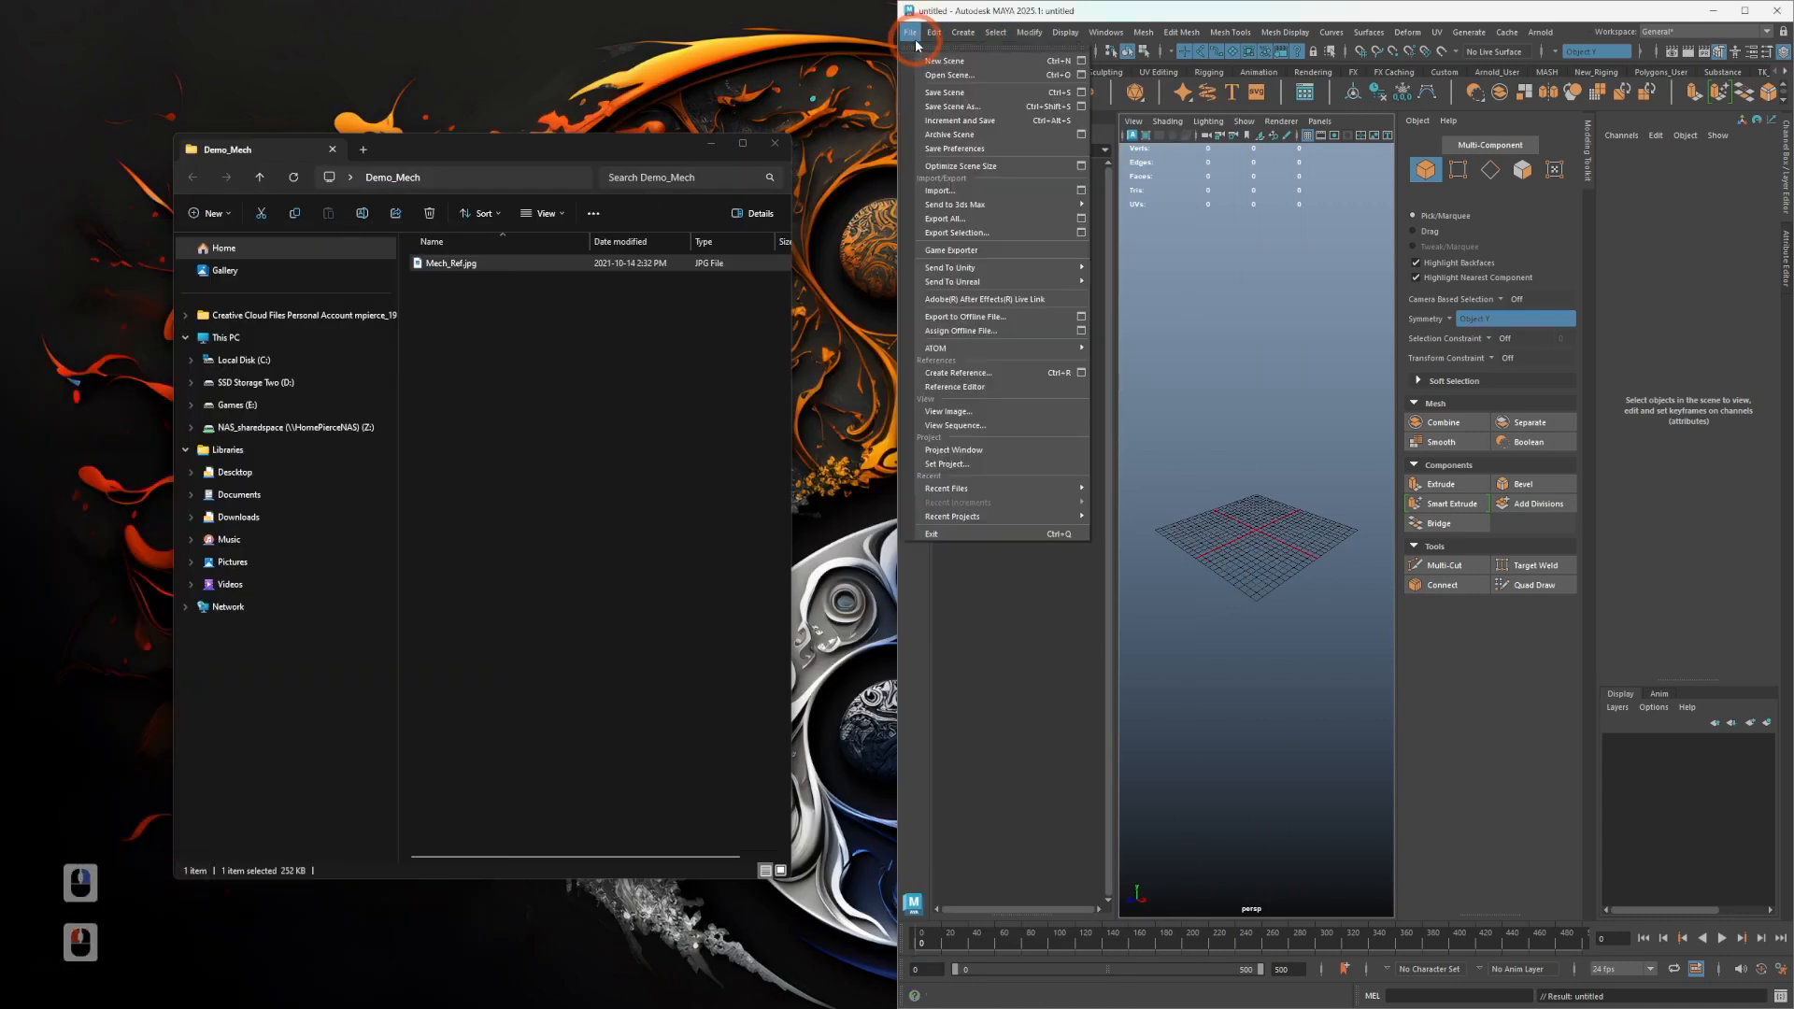
left_click(953, 465)
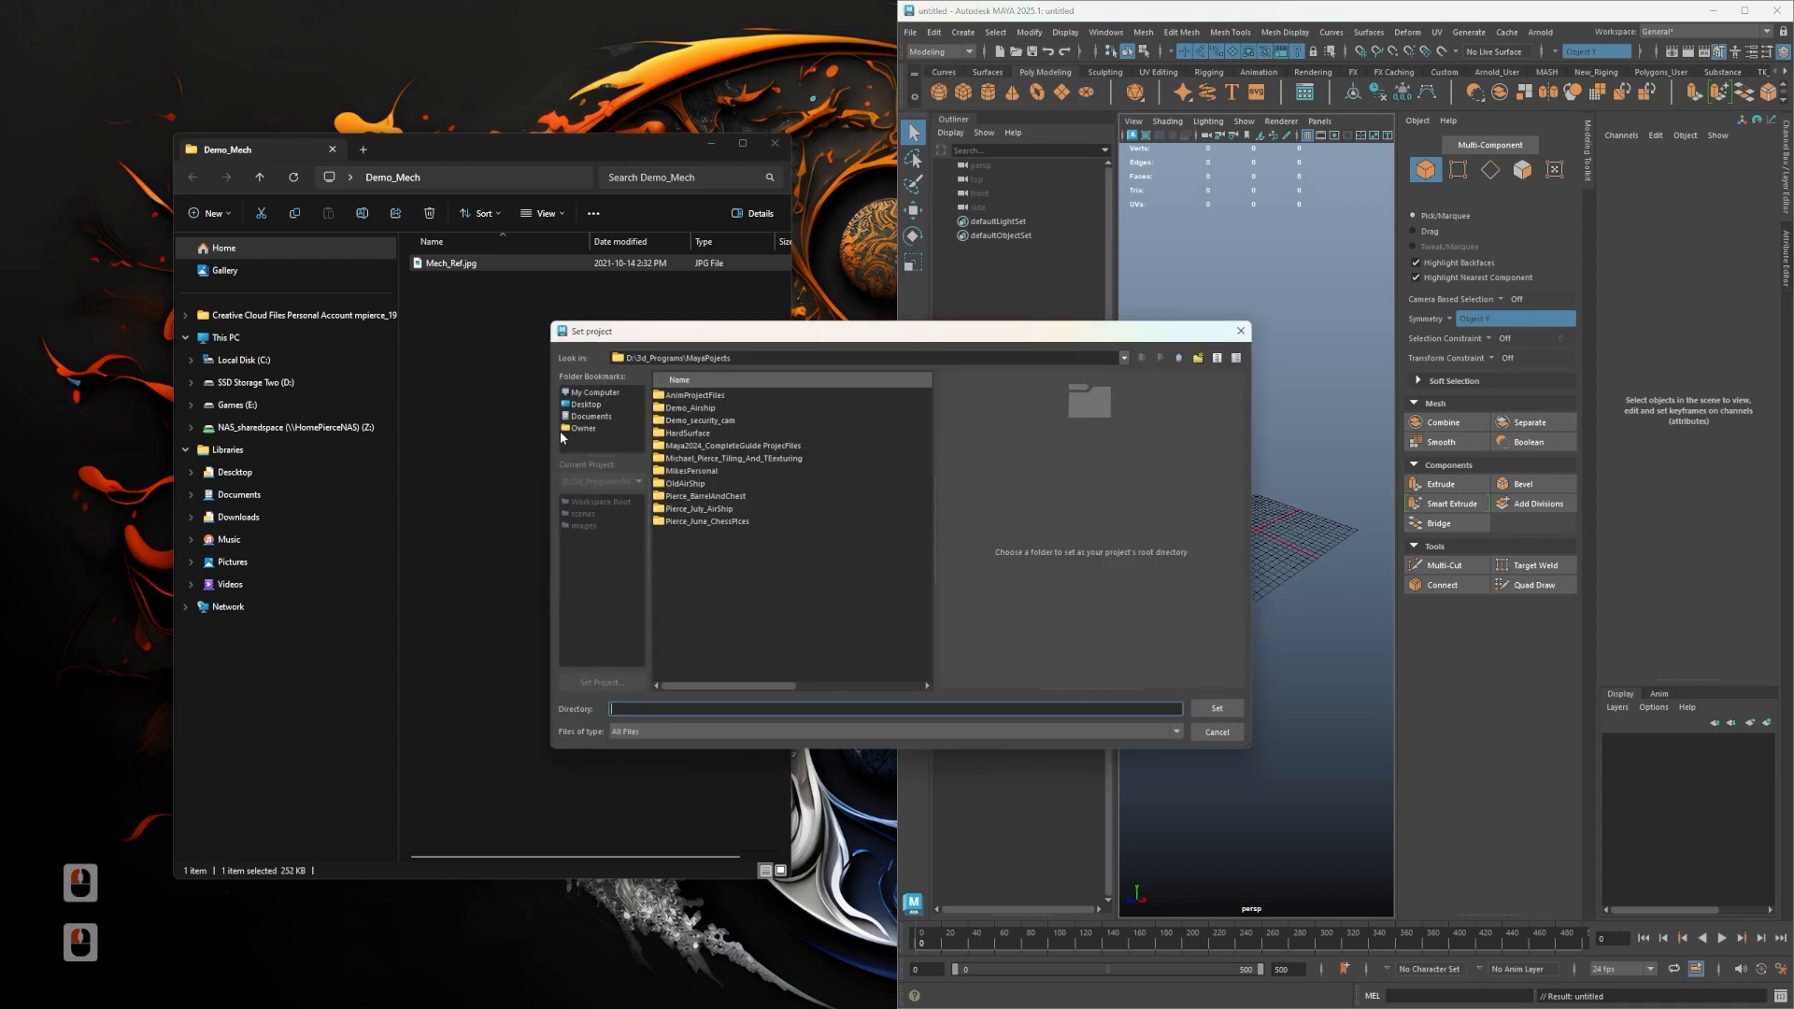
left_click(586, 404)
left_click(772, 648)
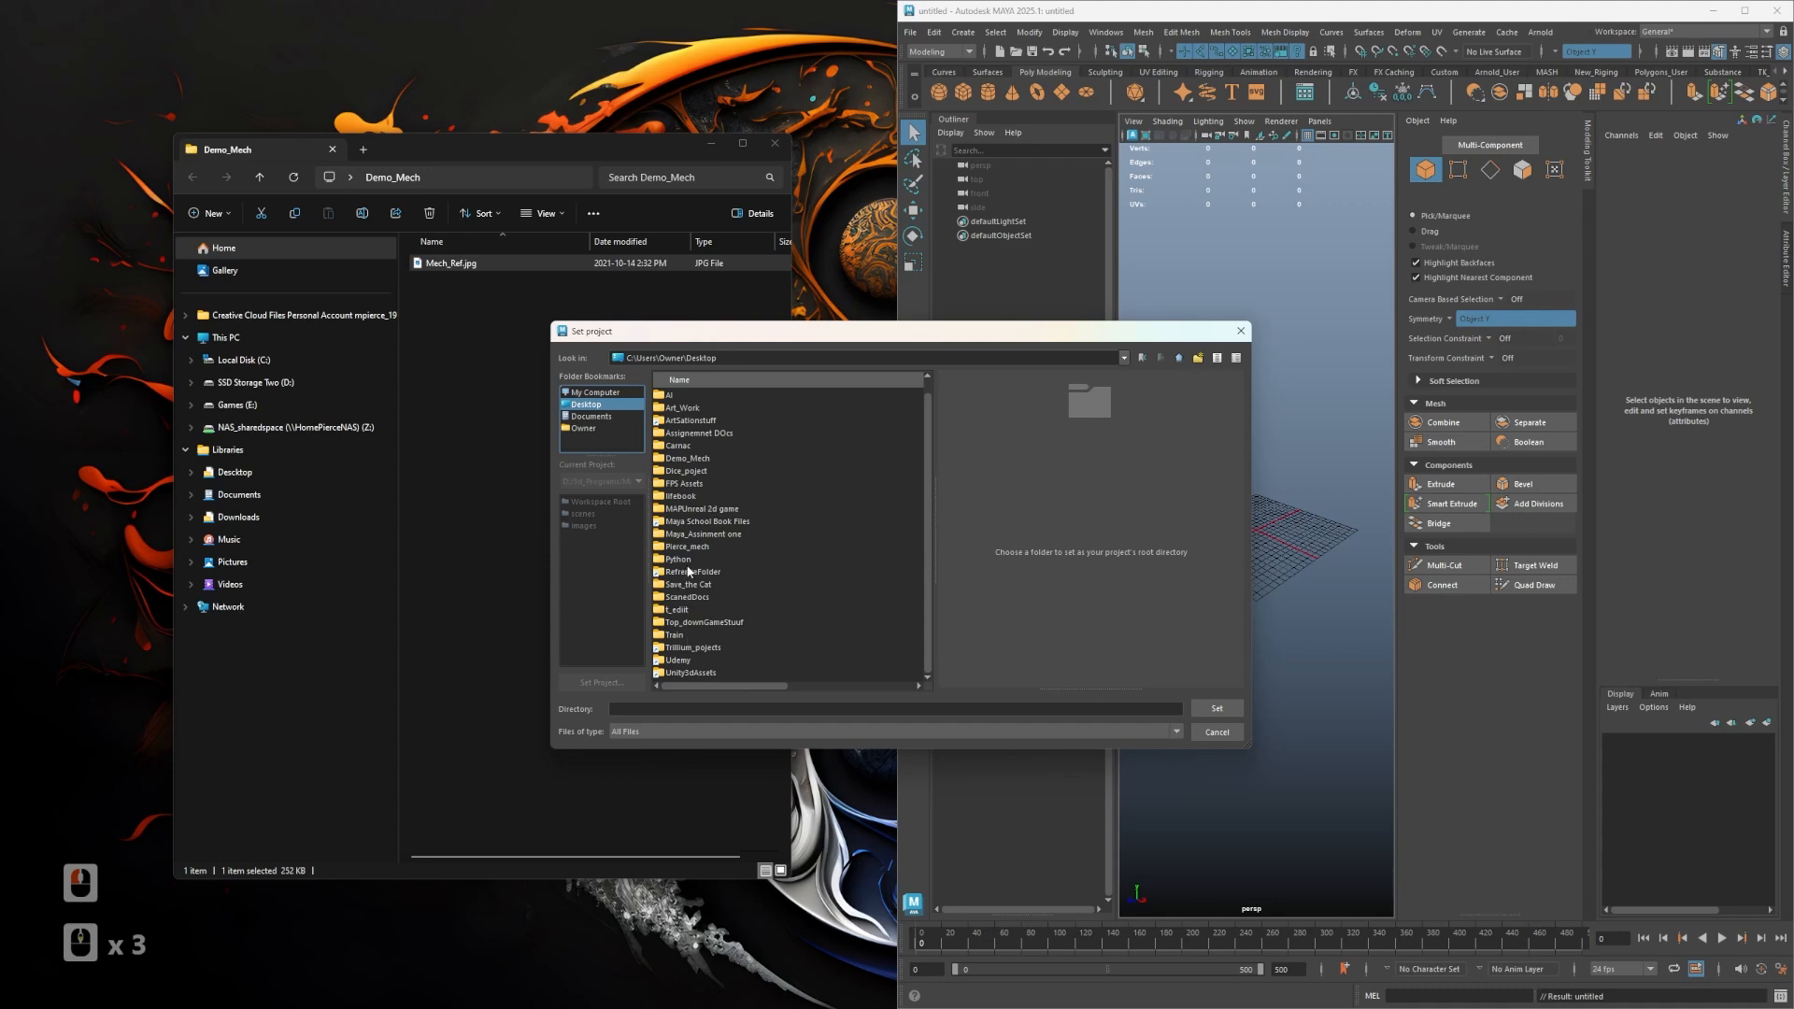
scroll(696, 486, "up", 1)
left_click(696, 484)
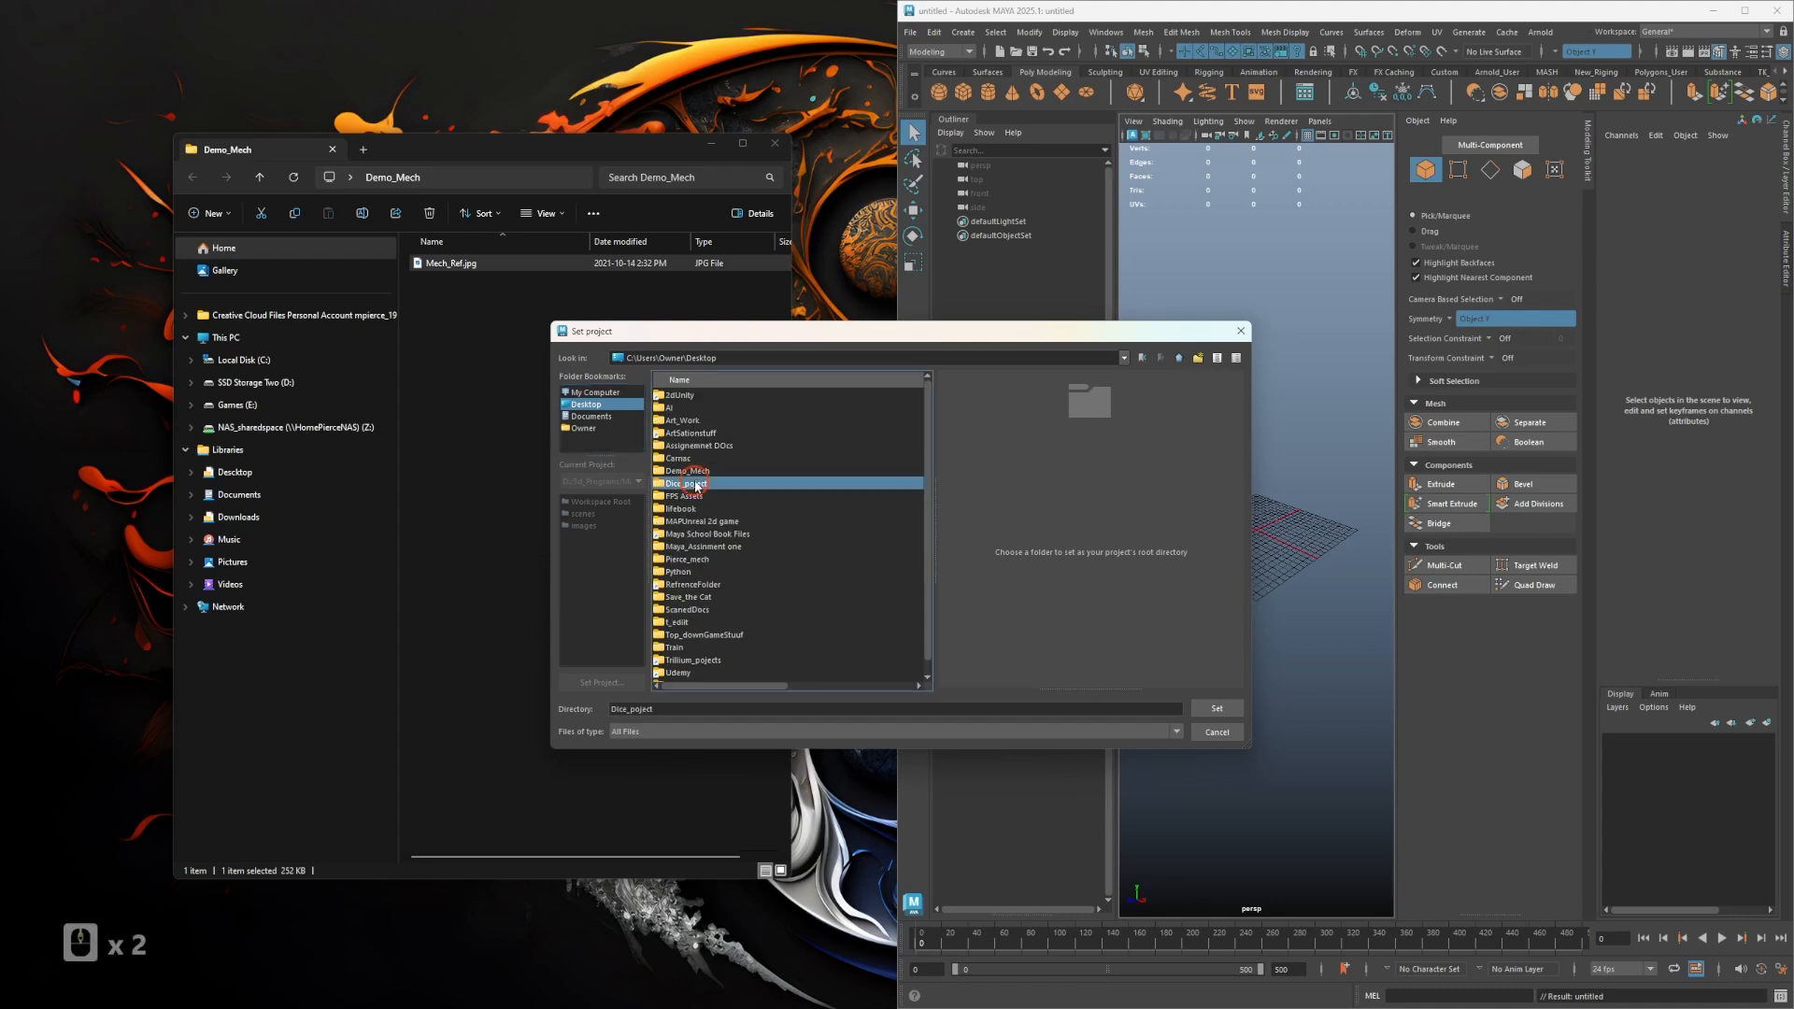
left_click(687, 471)
left_click(1134, 657)
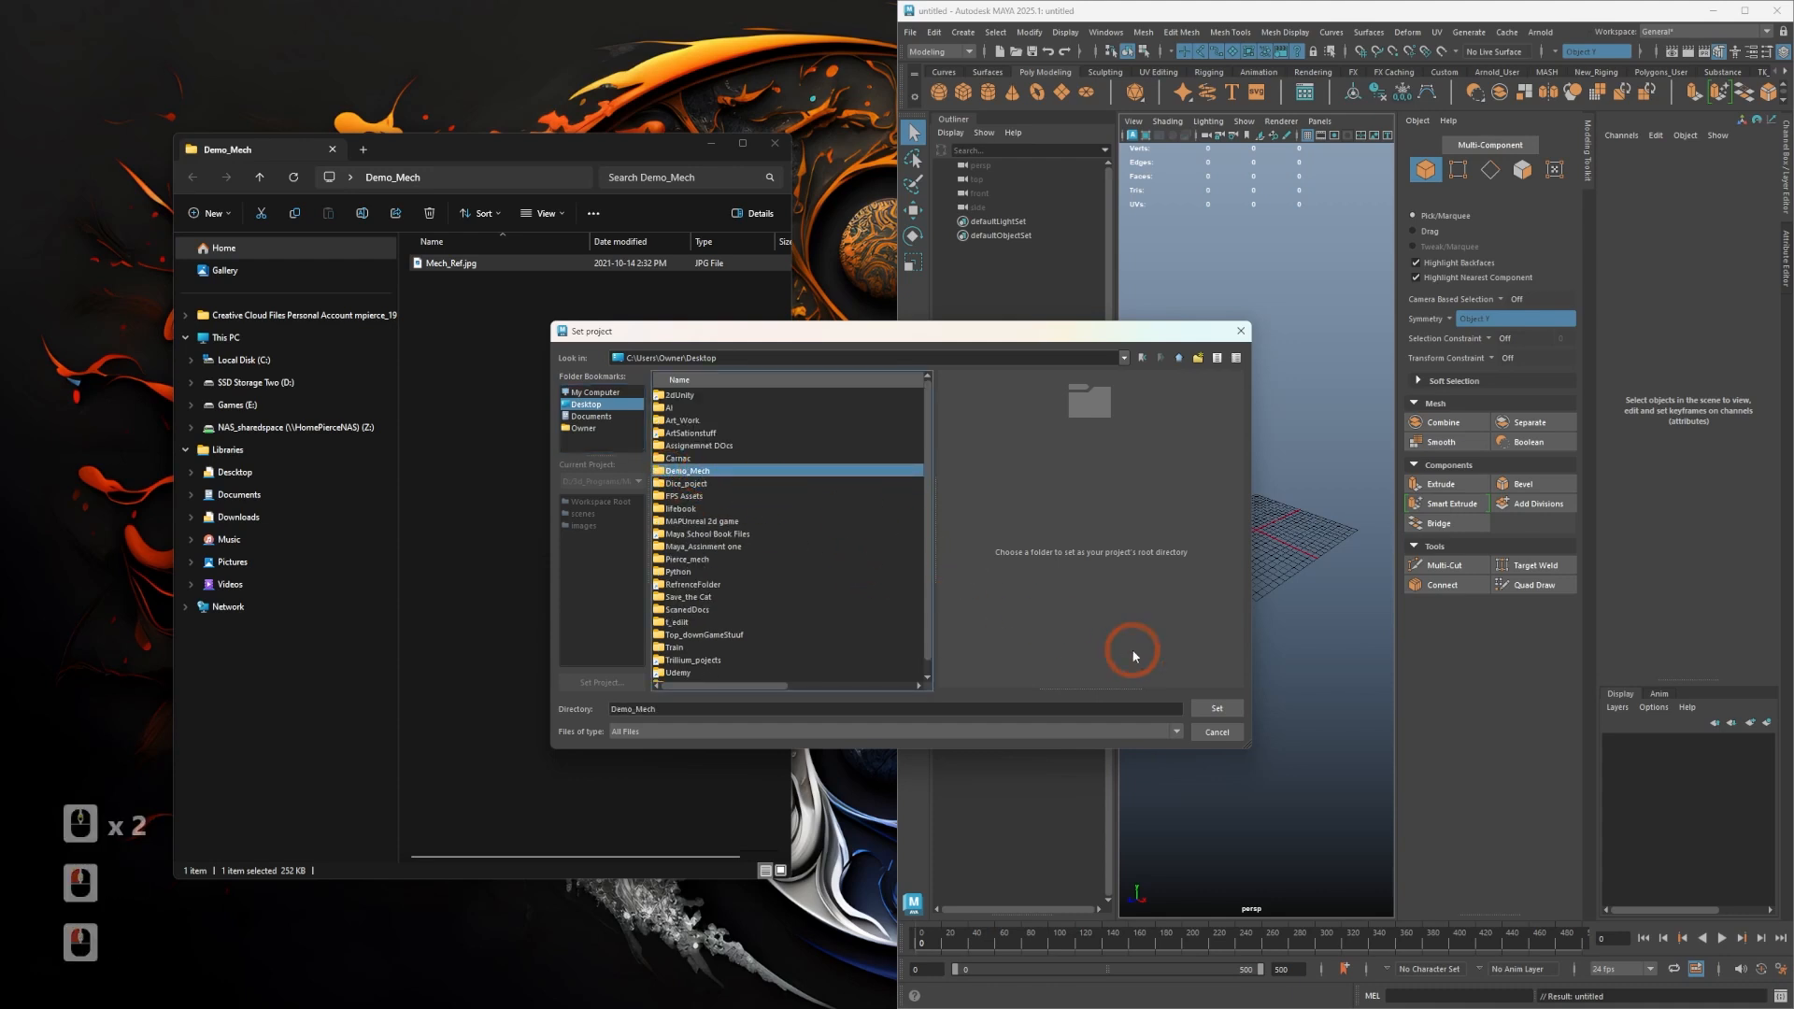
left_click(1216, 710)
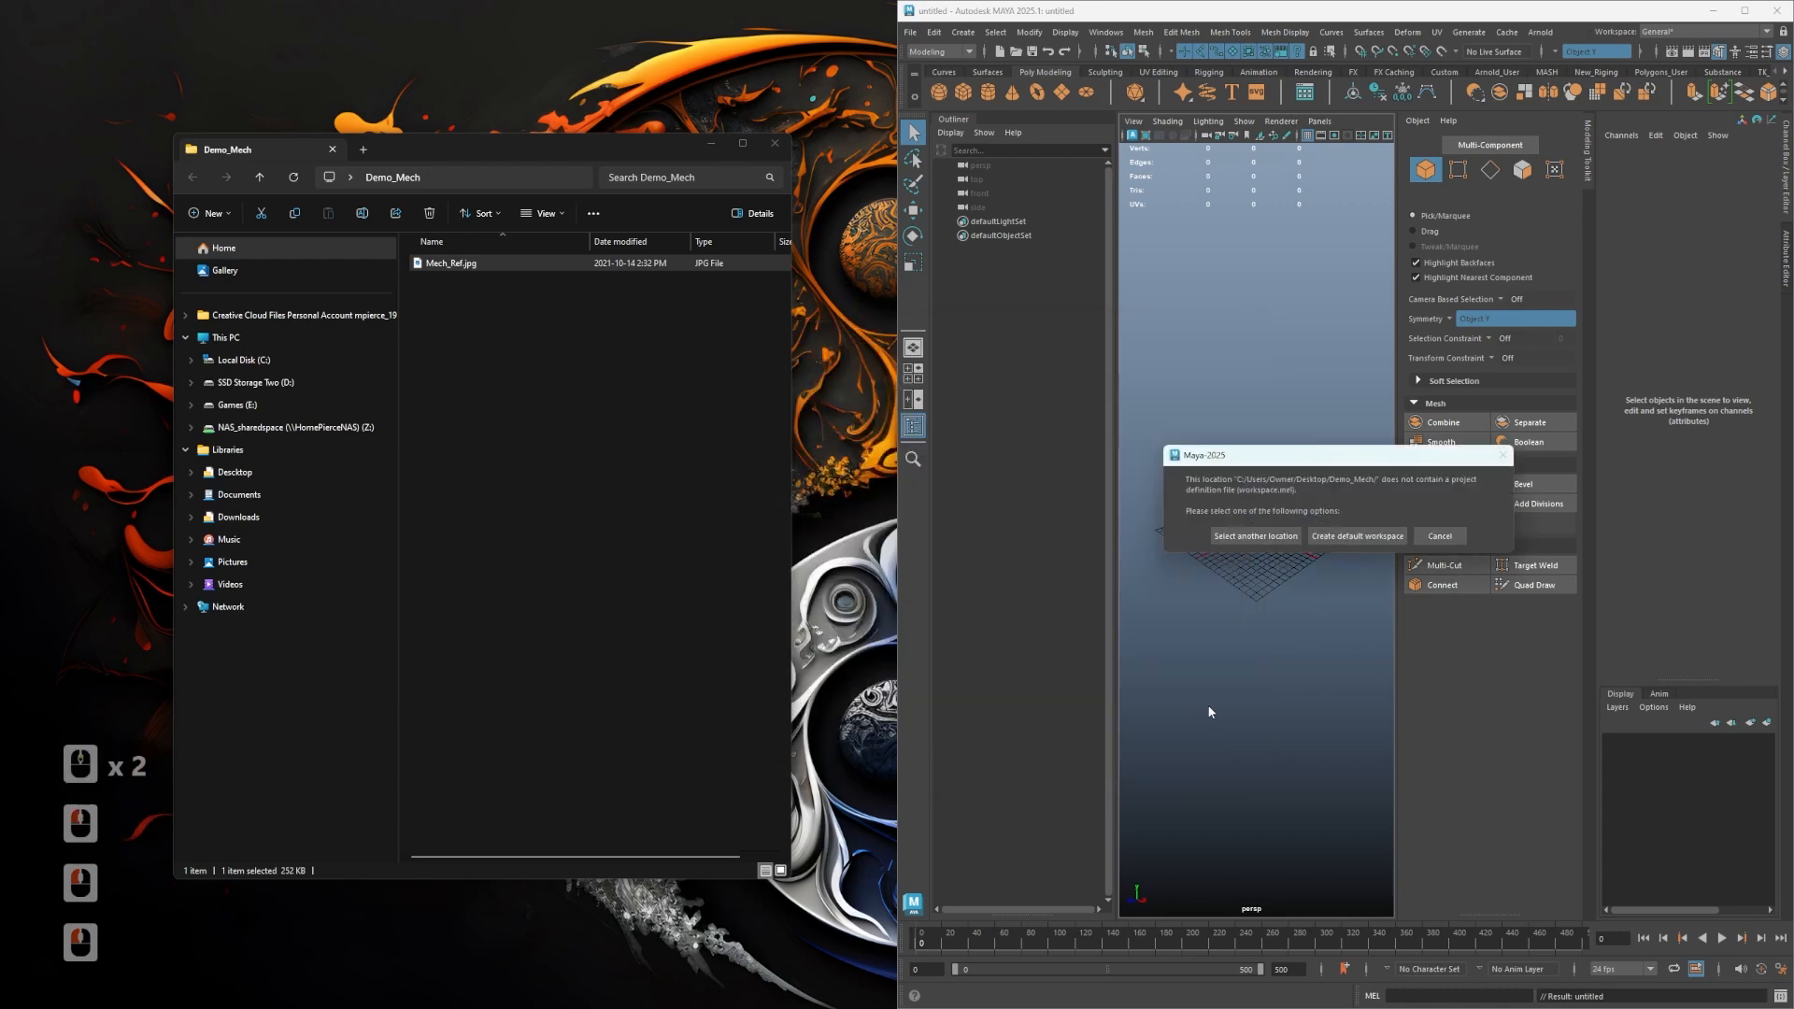
left_click(1343, 539)
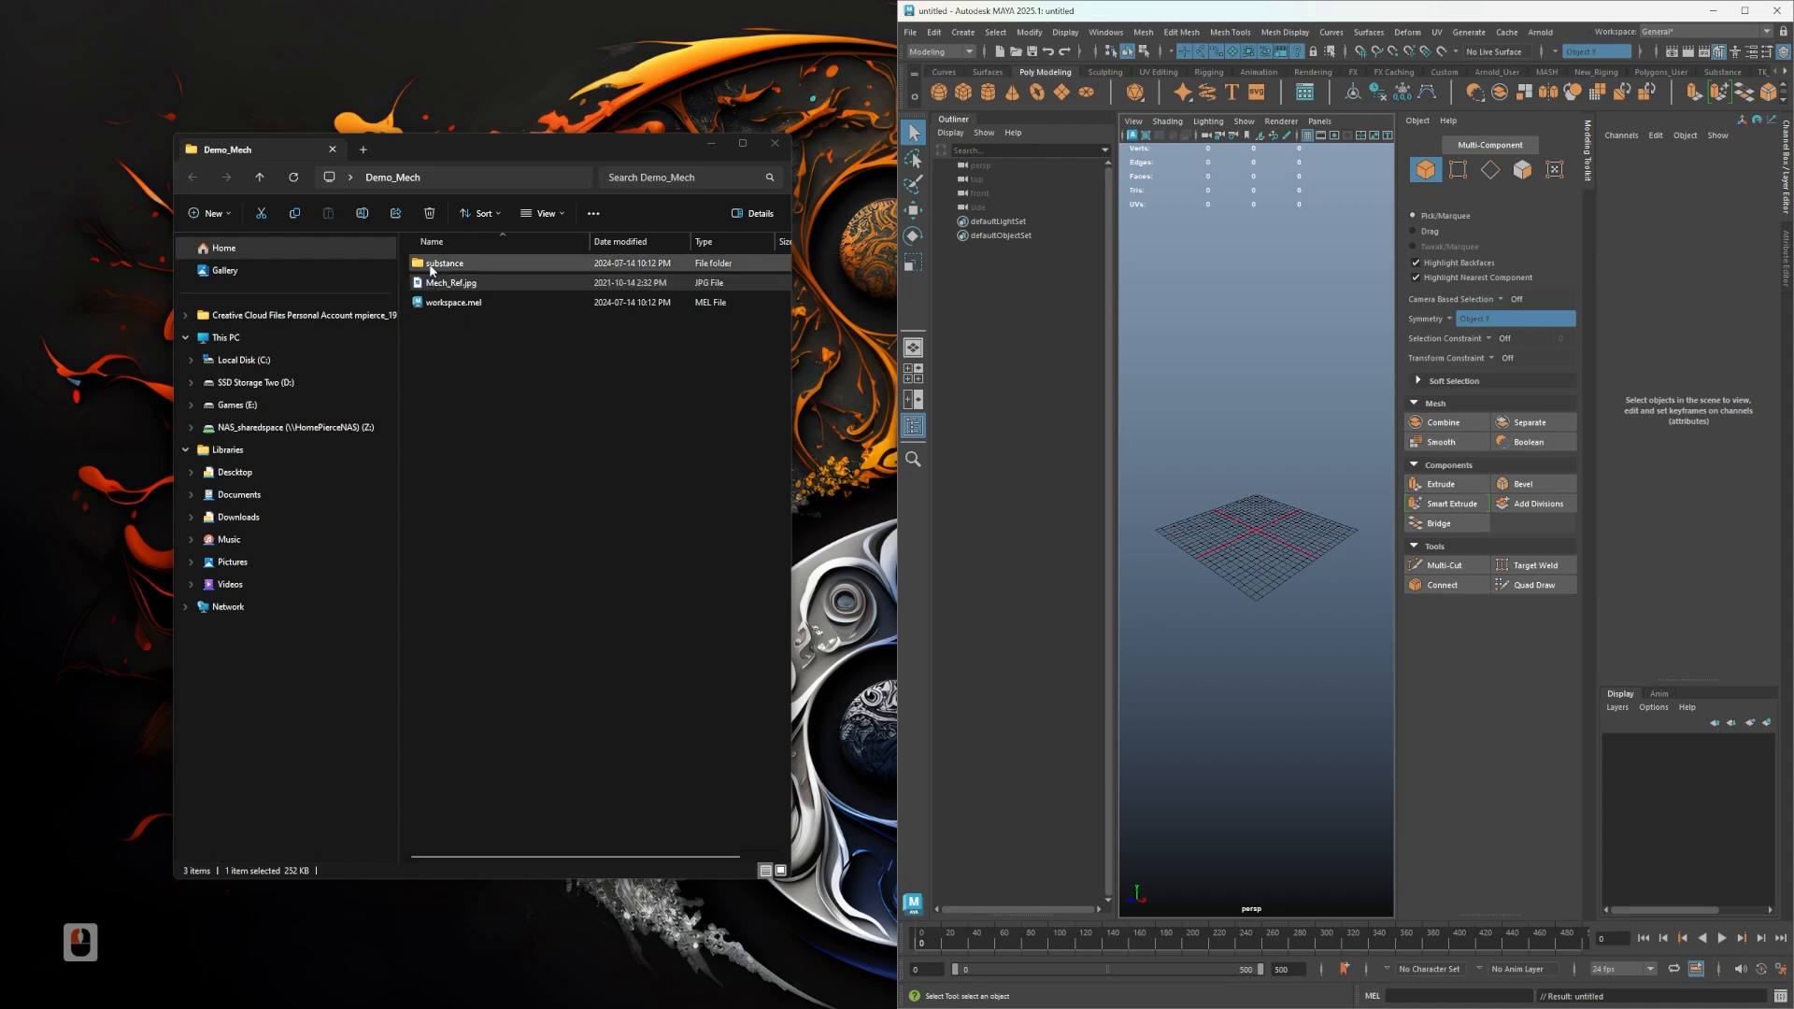
- Close the file explorer window and maximize the Maya window
left_click(774, 145)
left_click(1745, 11)
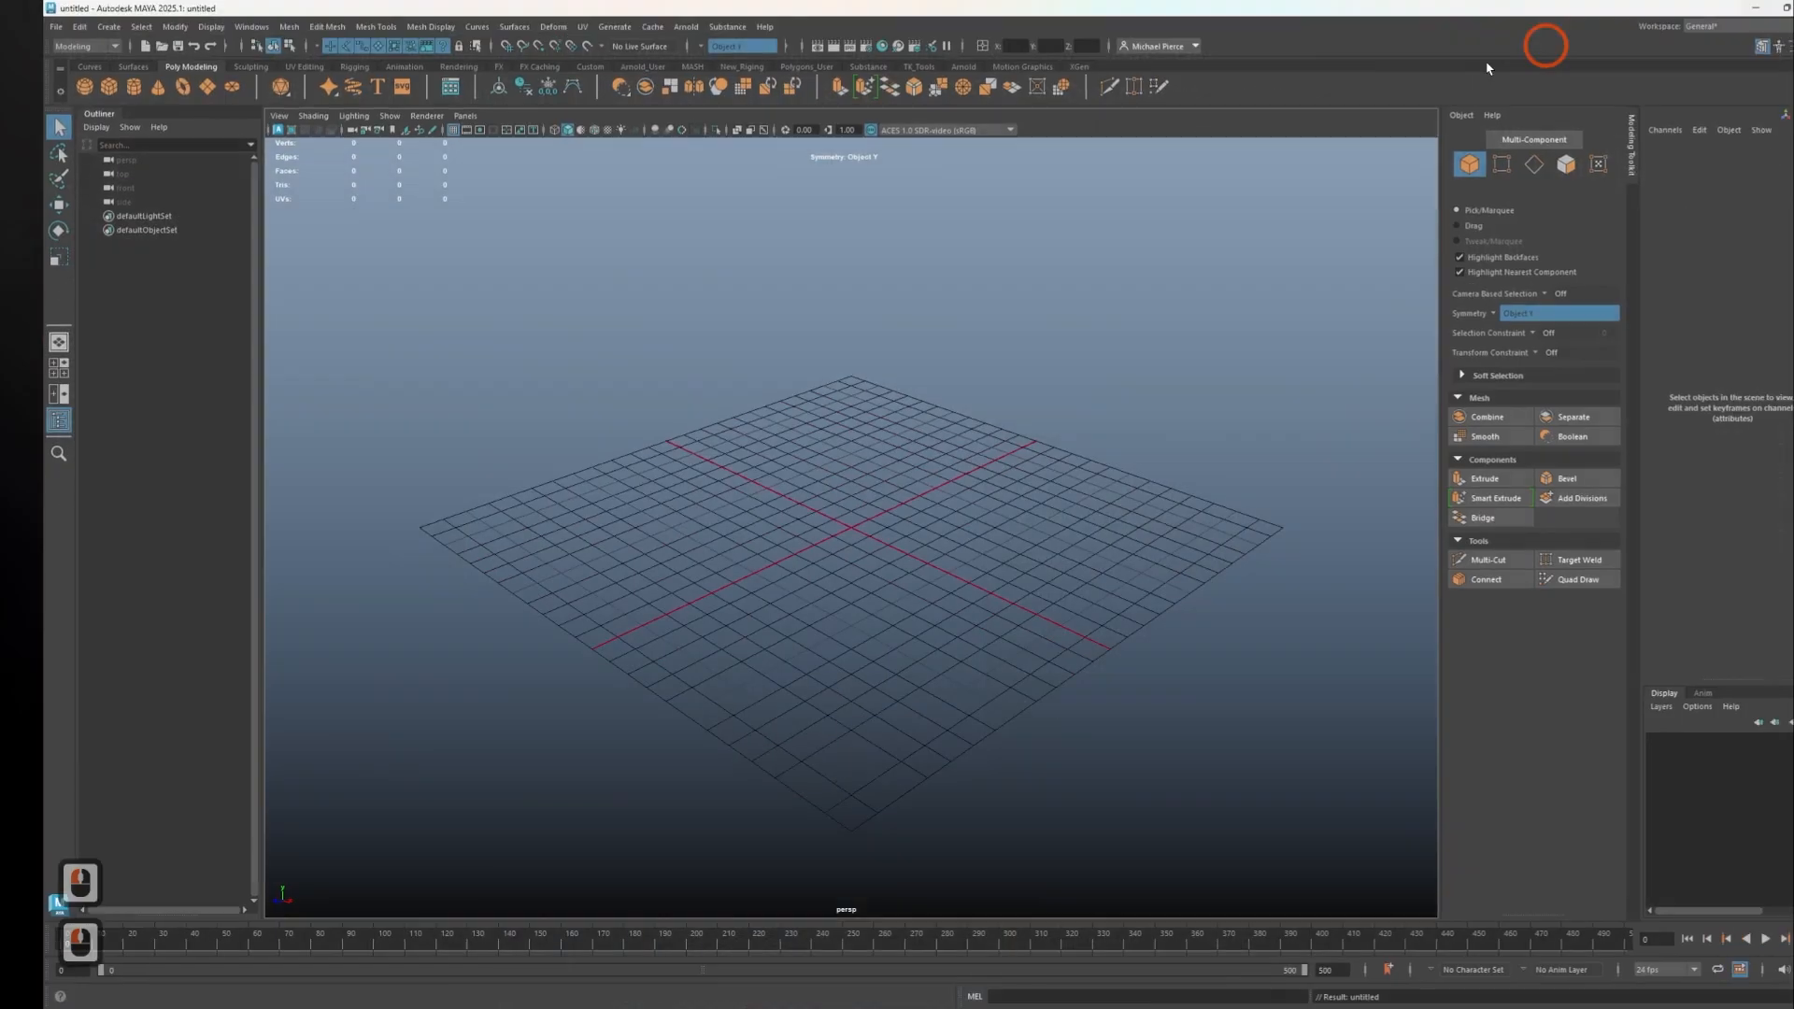
left_click(704, 517)
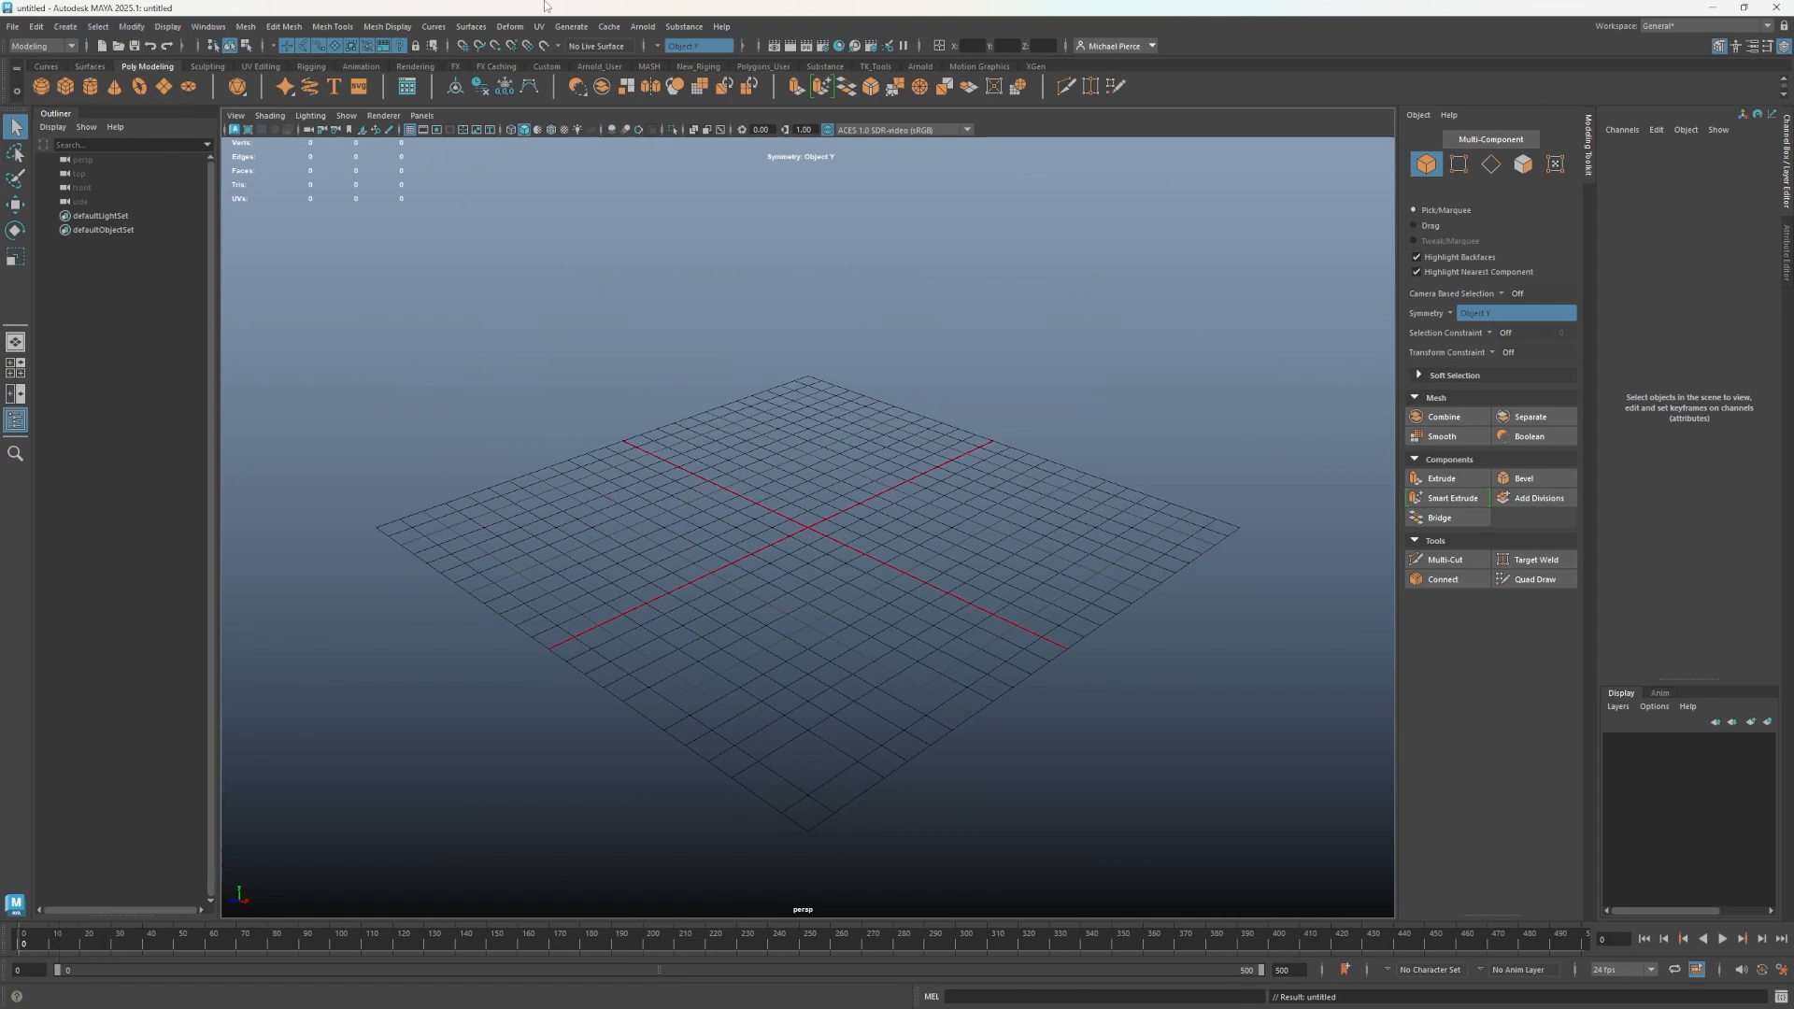
- Set the working linear unit to meter in the preferences and save them
left_click(245, 26)
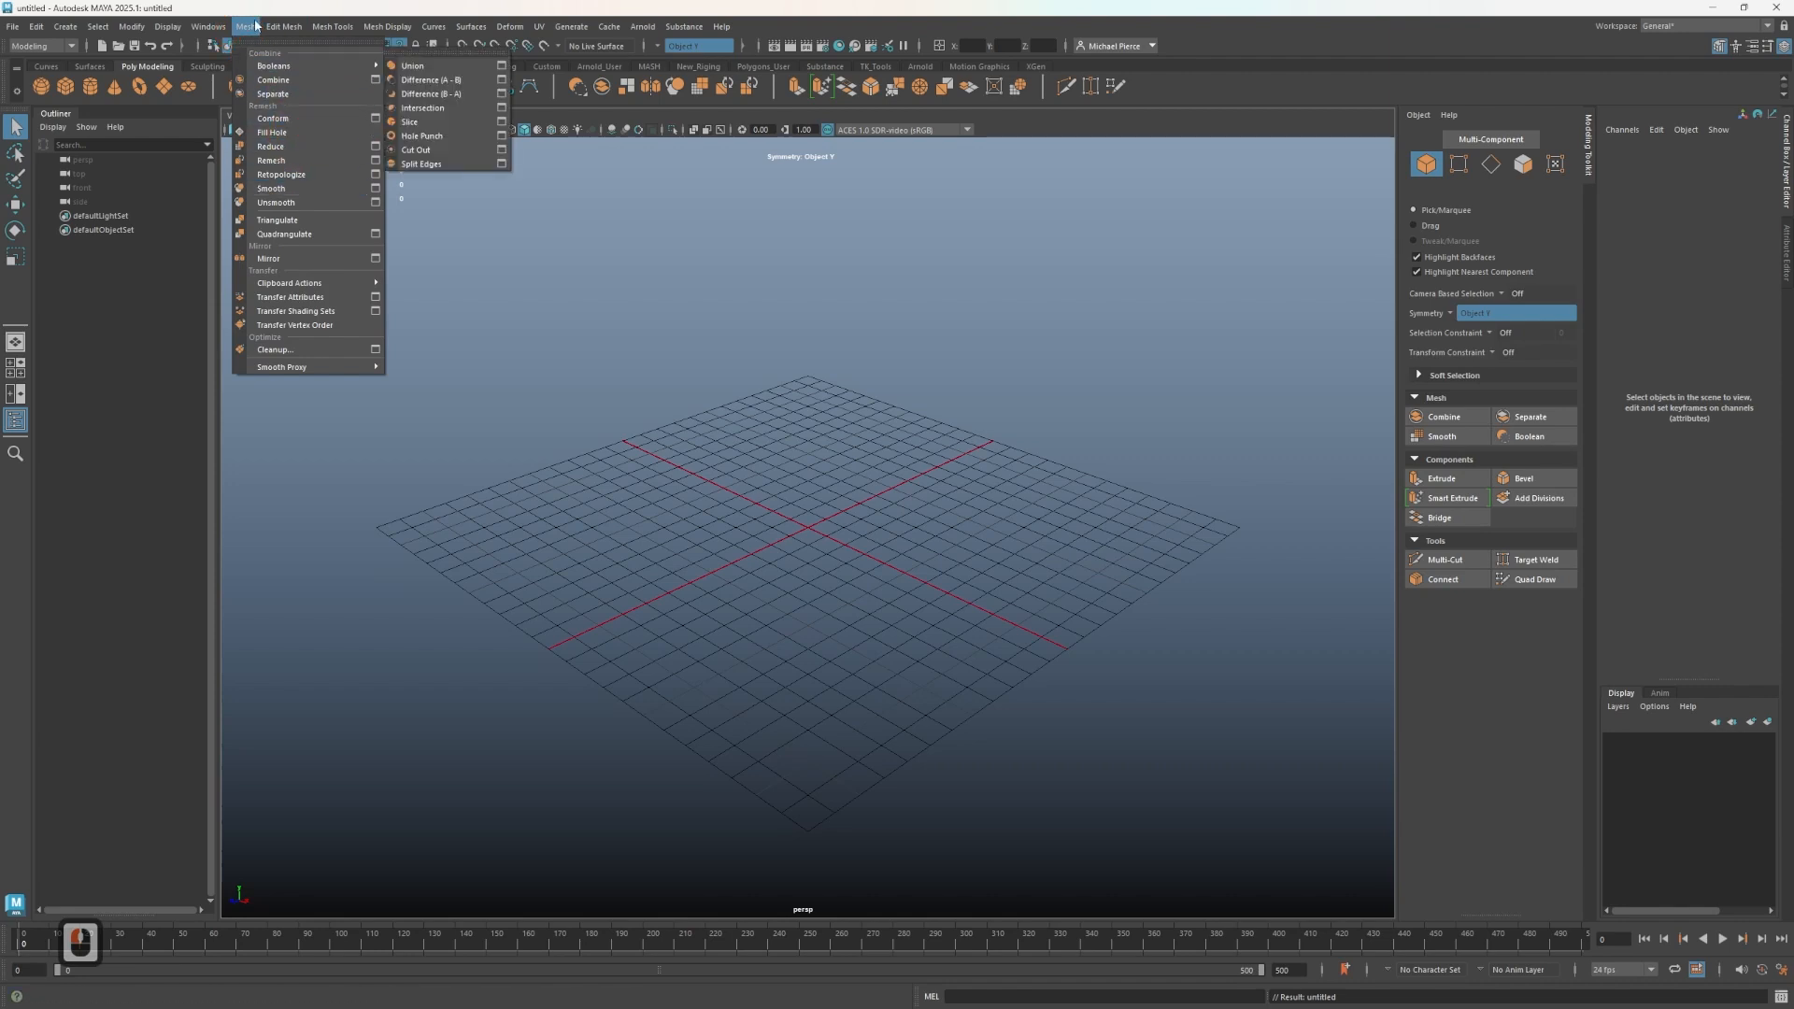
mouse_move(208, 27)
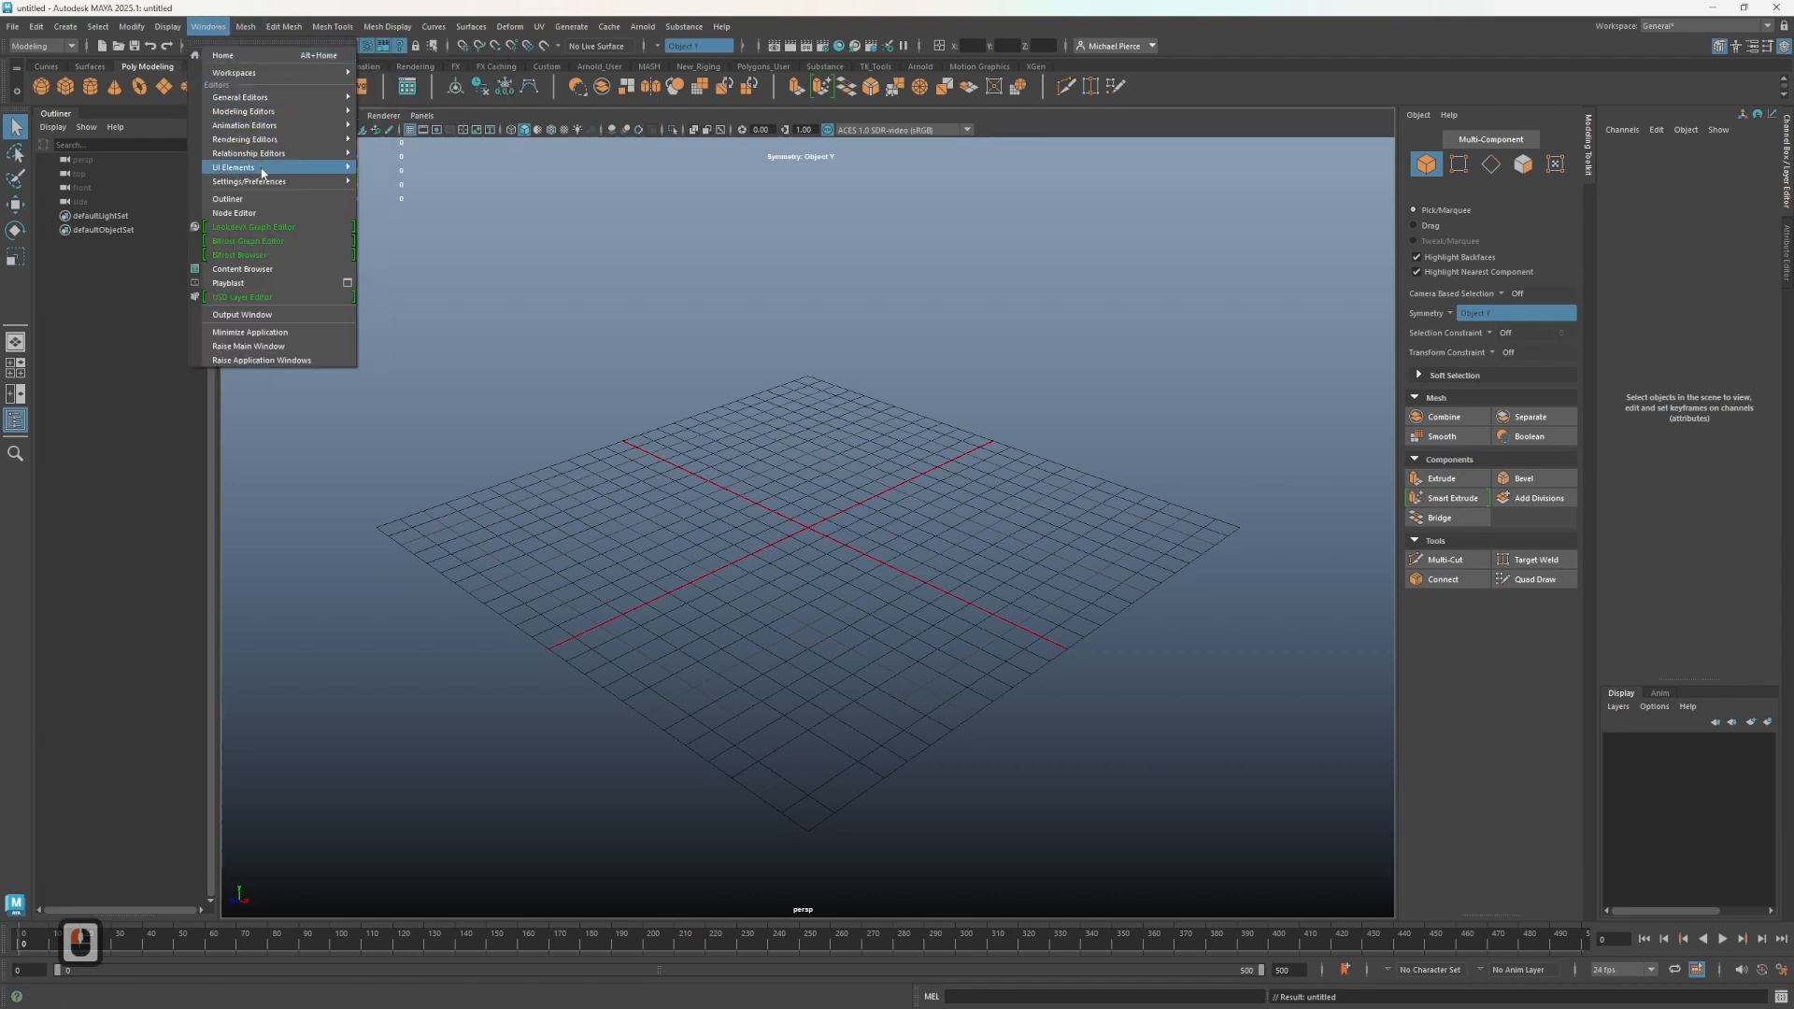
mouse_move(245, 168)
mouse_move(308, 181)
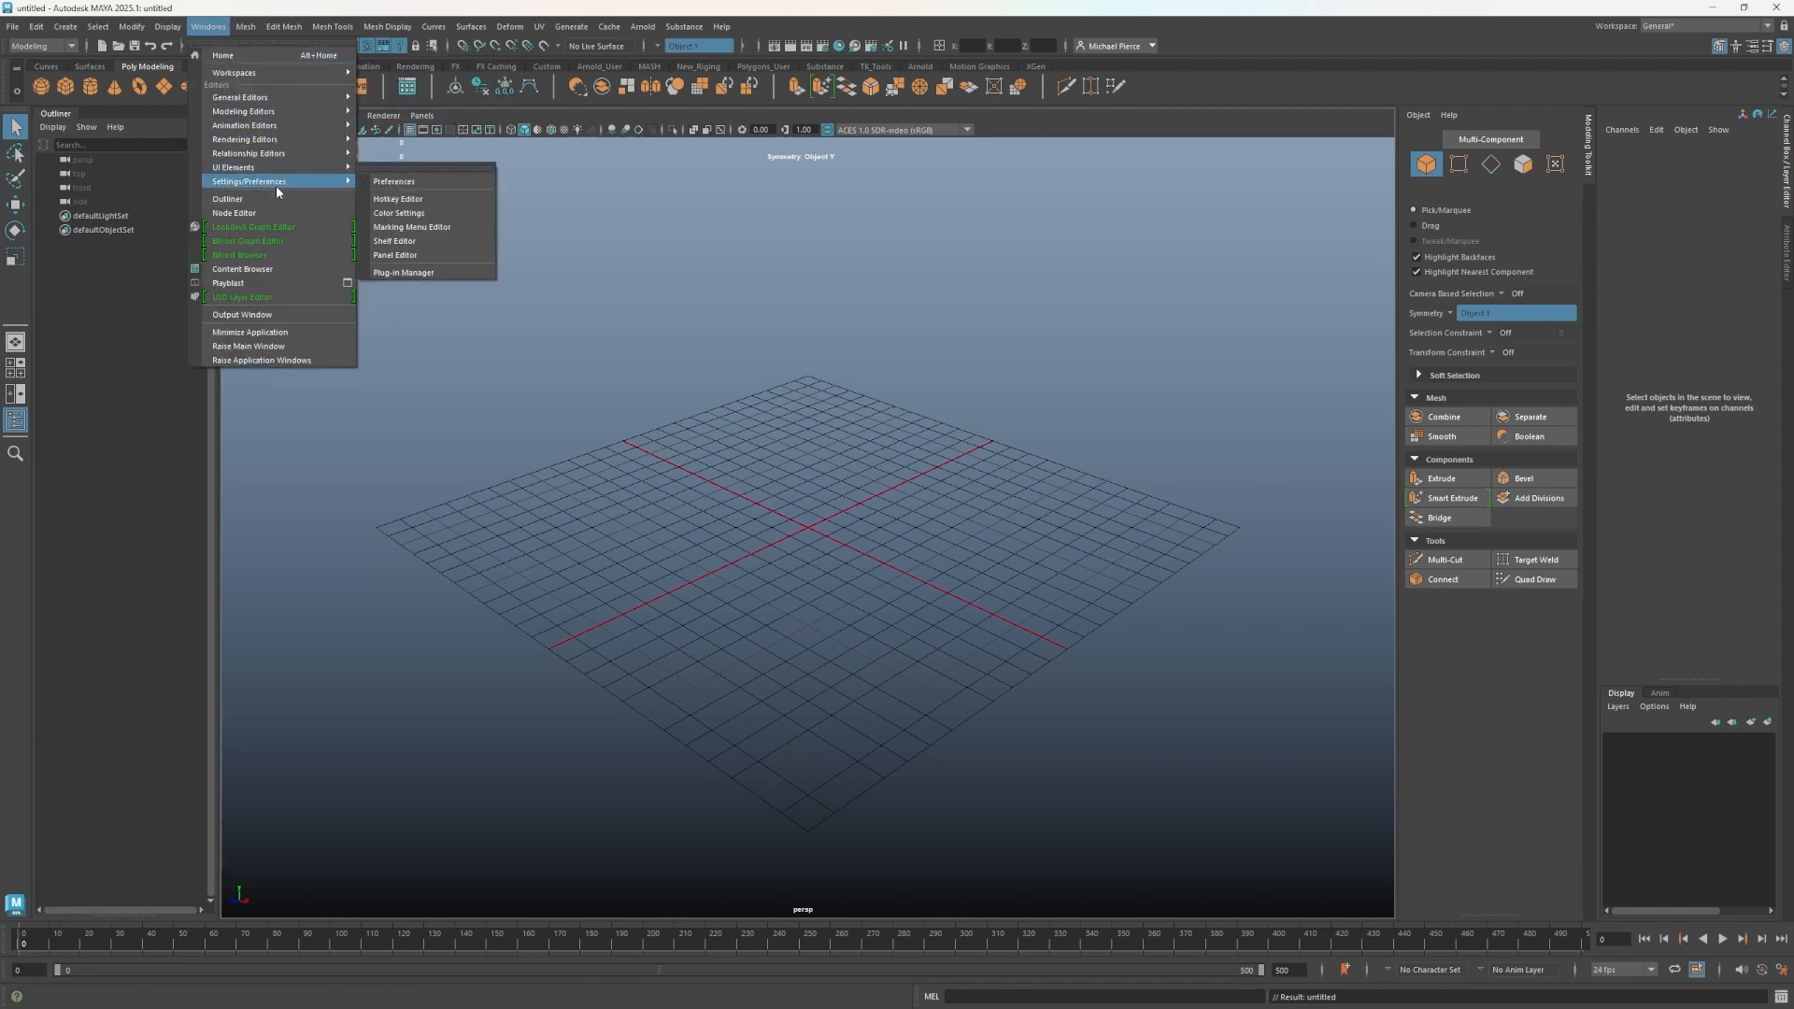
left_click(391, 182)
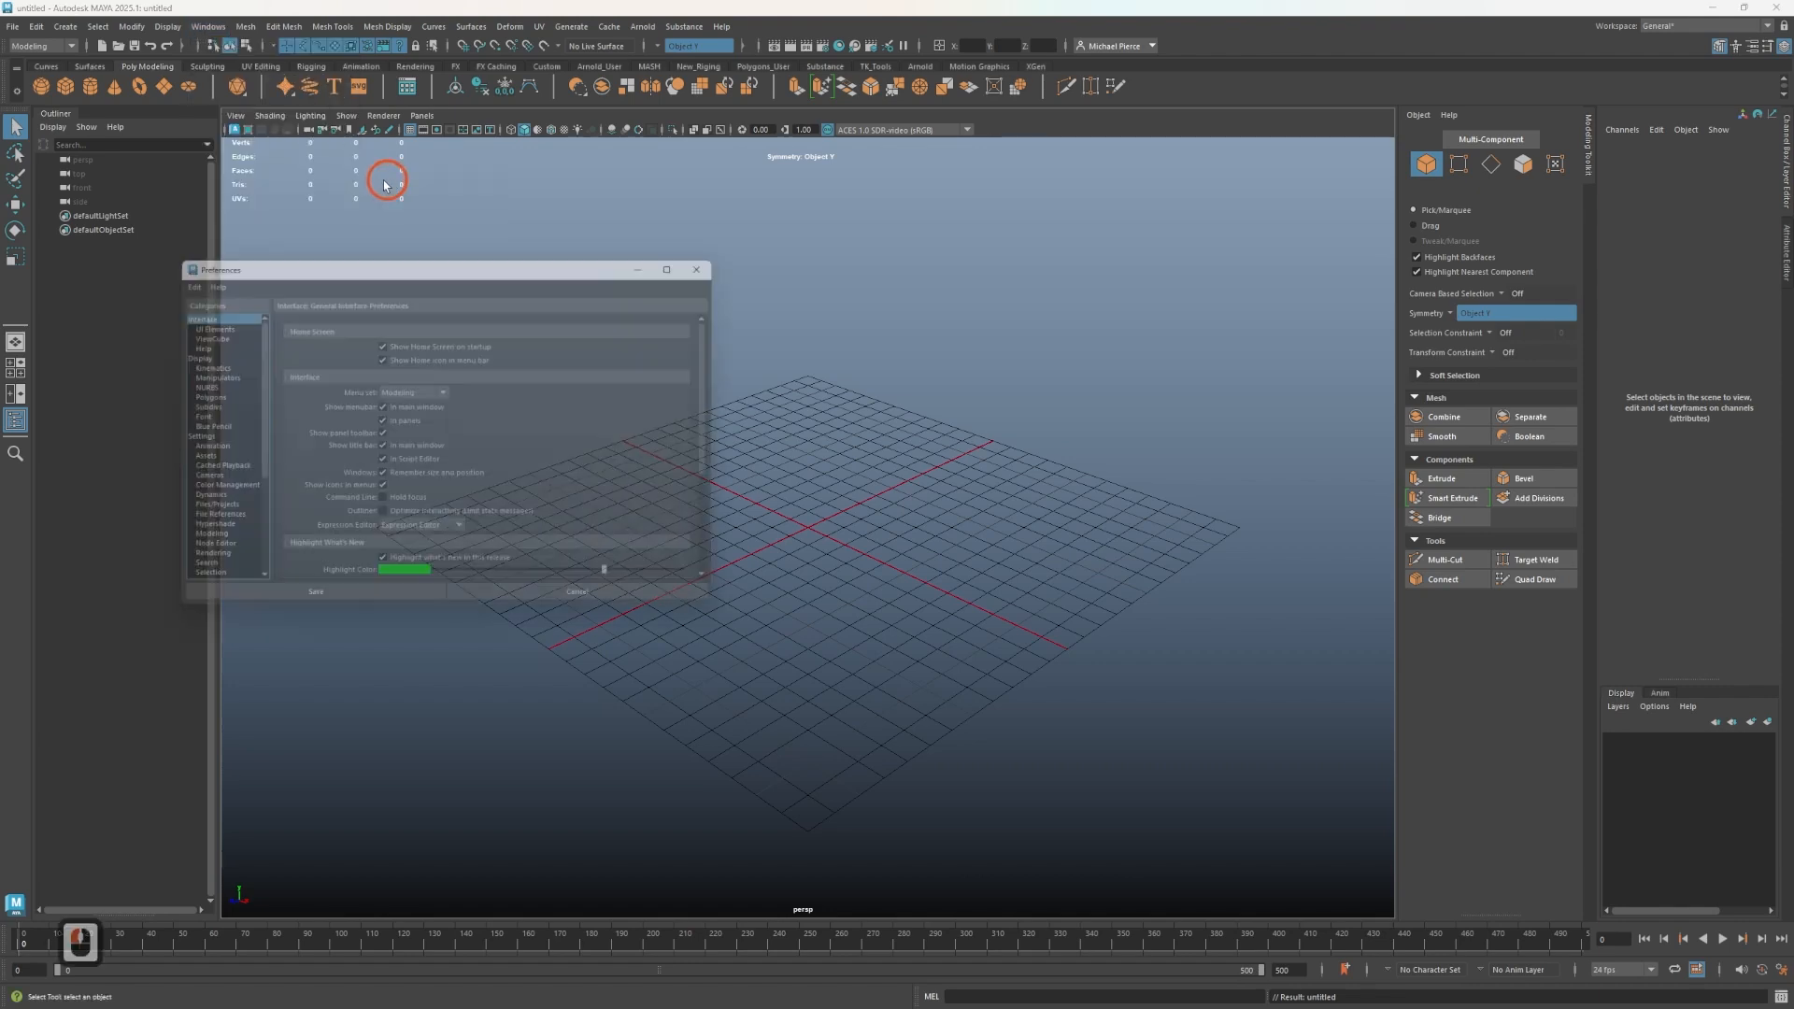
left_click(182, 437)
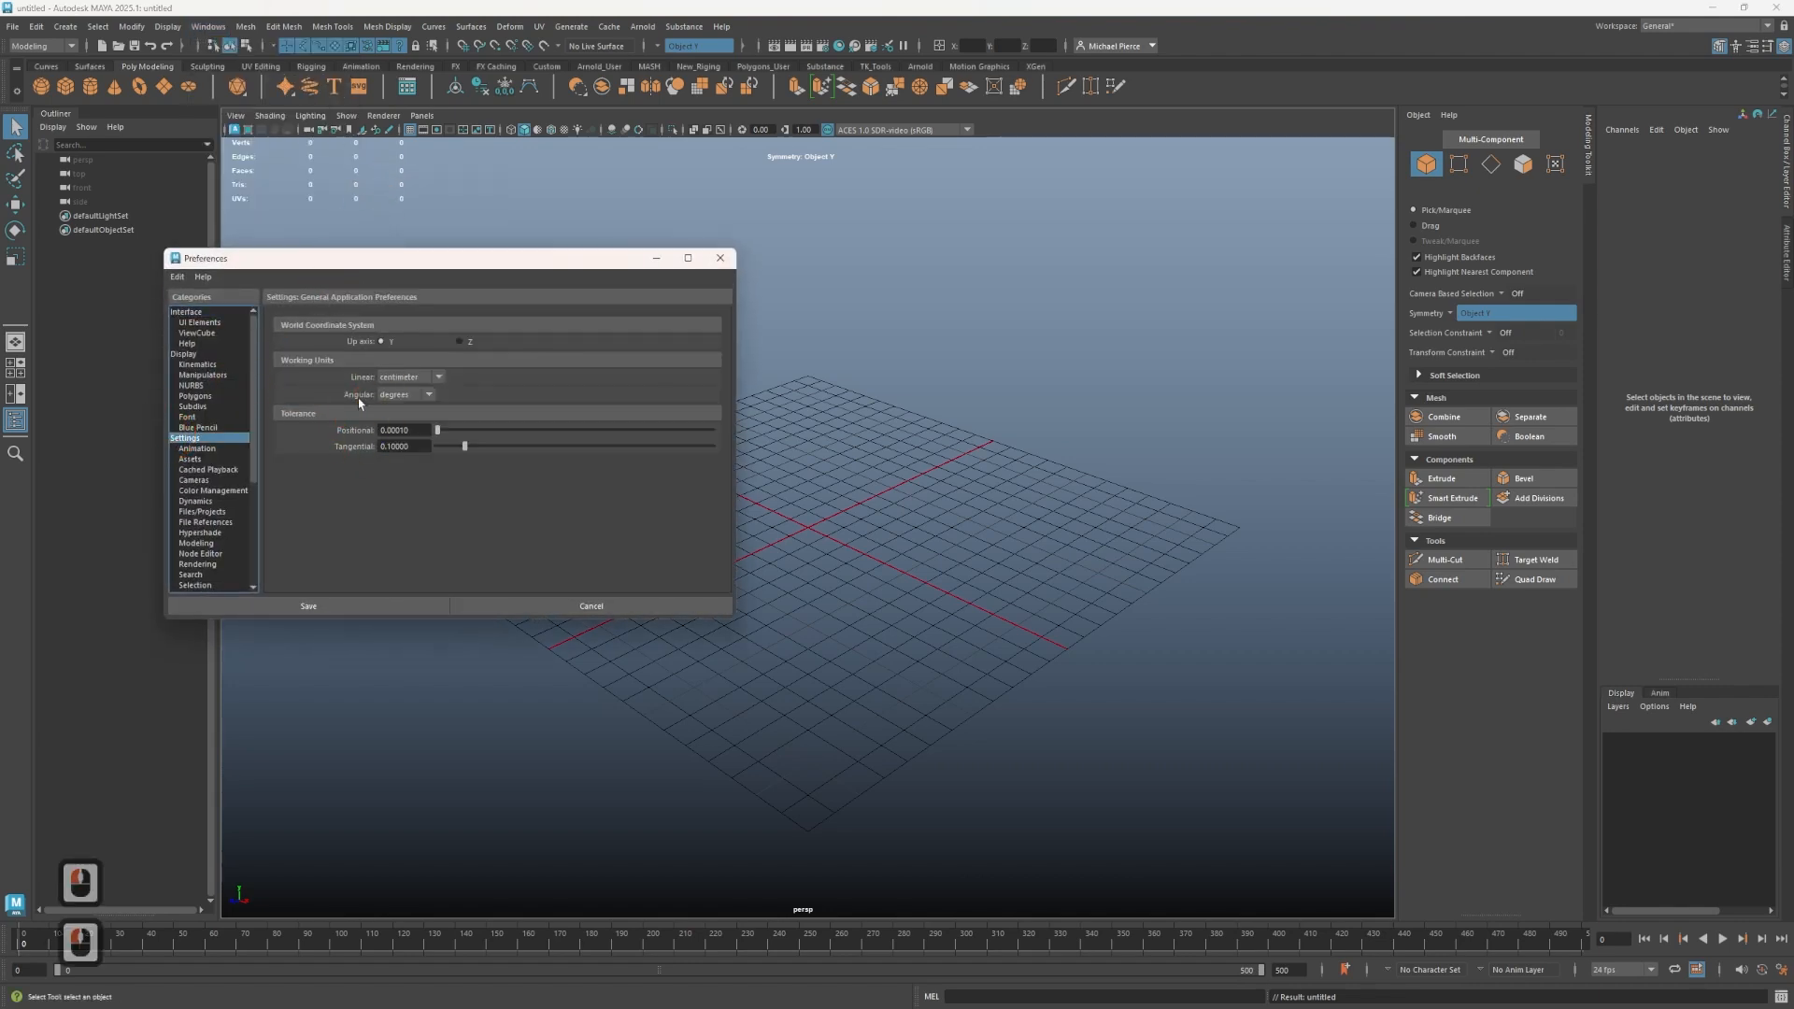
left_click(407, 377)
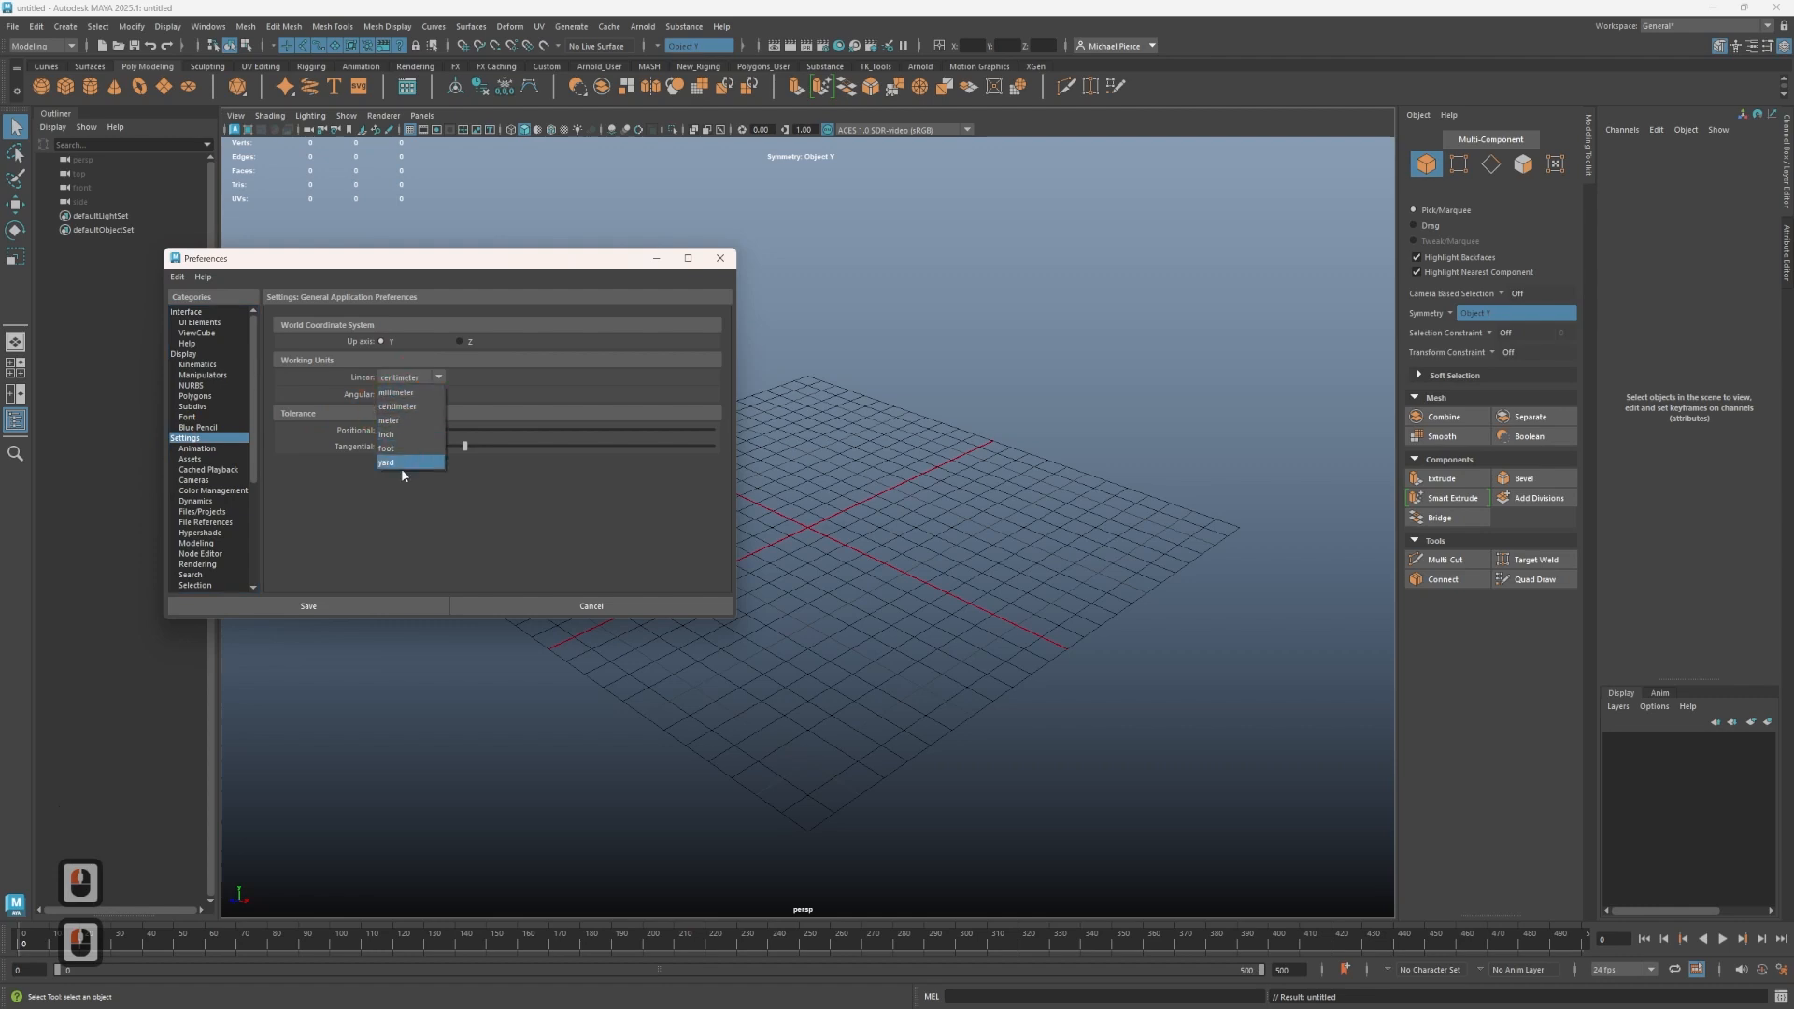
left_click(400, 420)
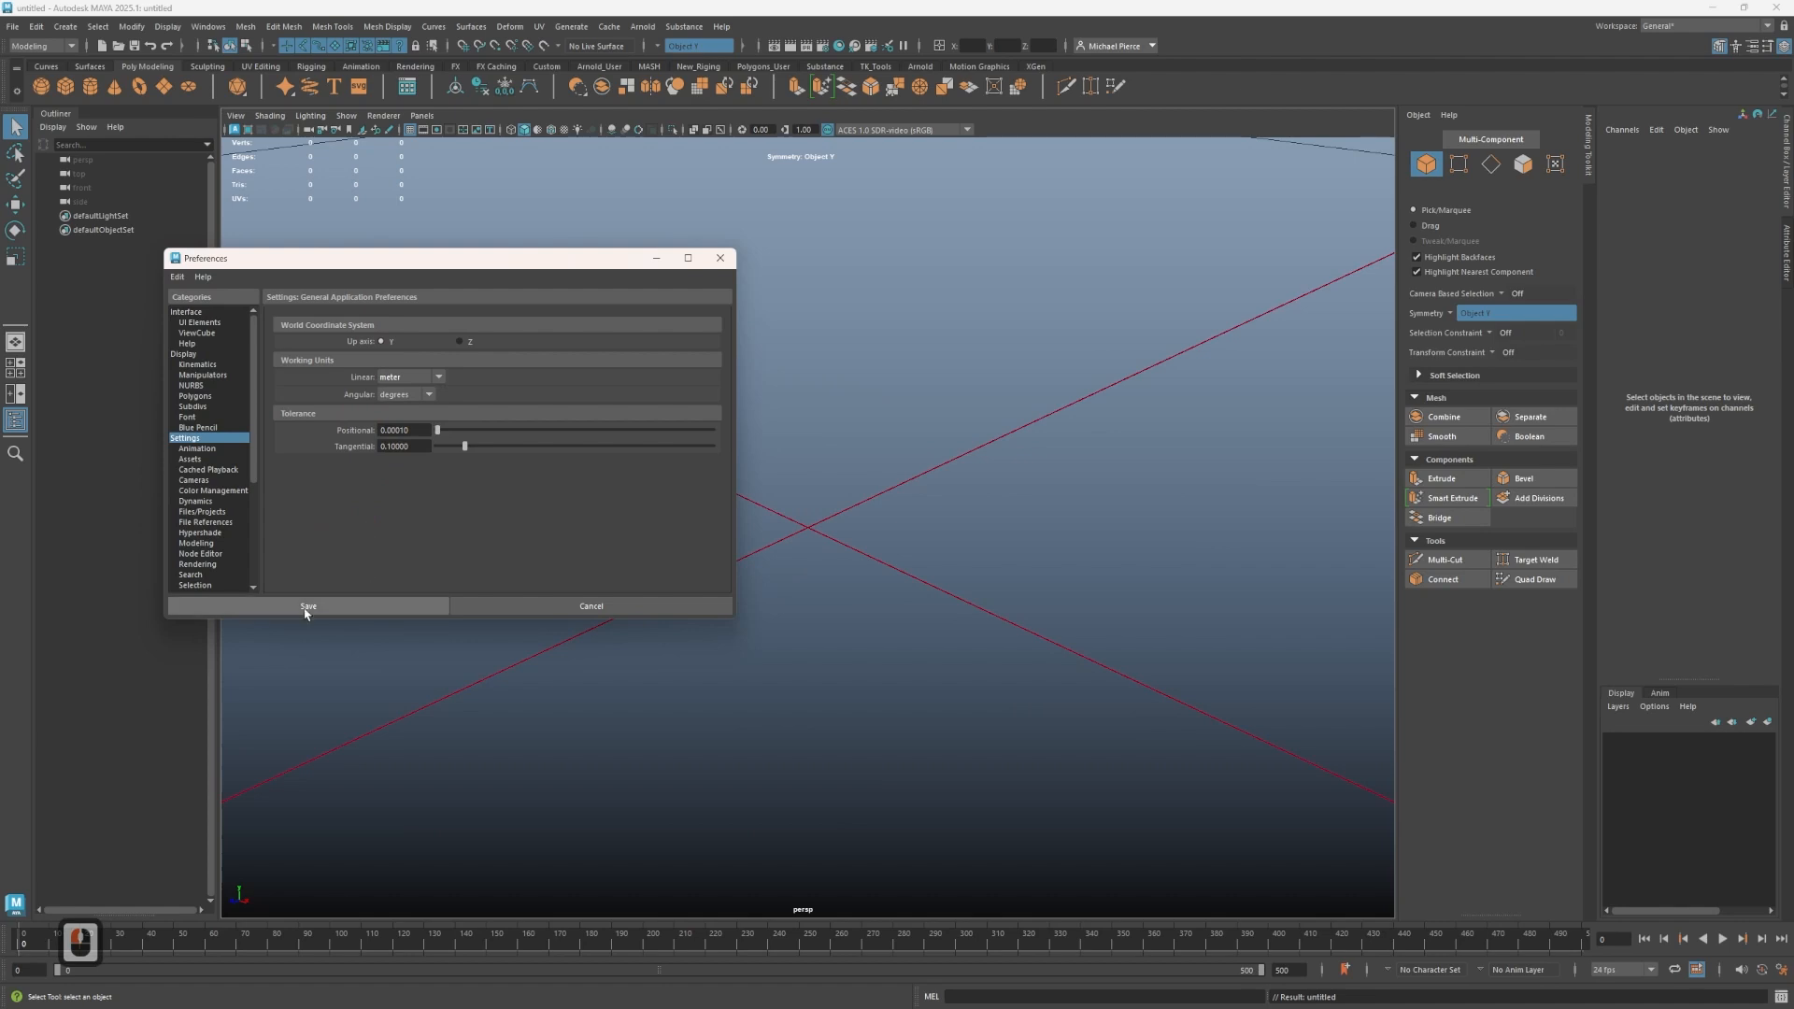
left_click(360, 605)
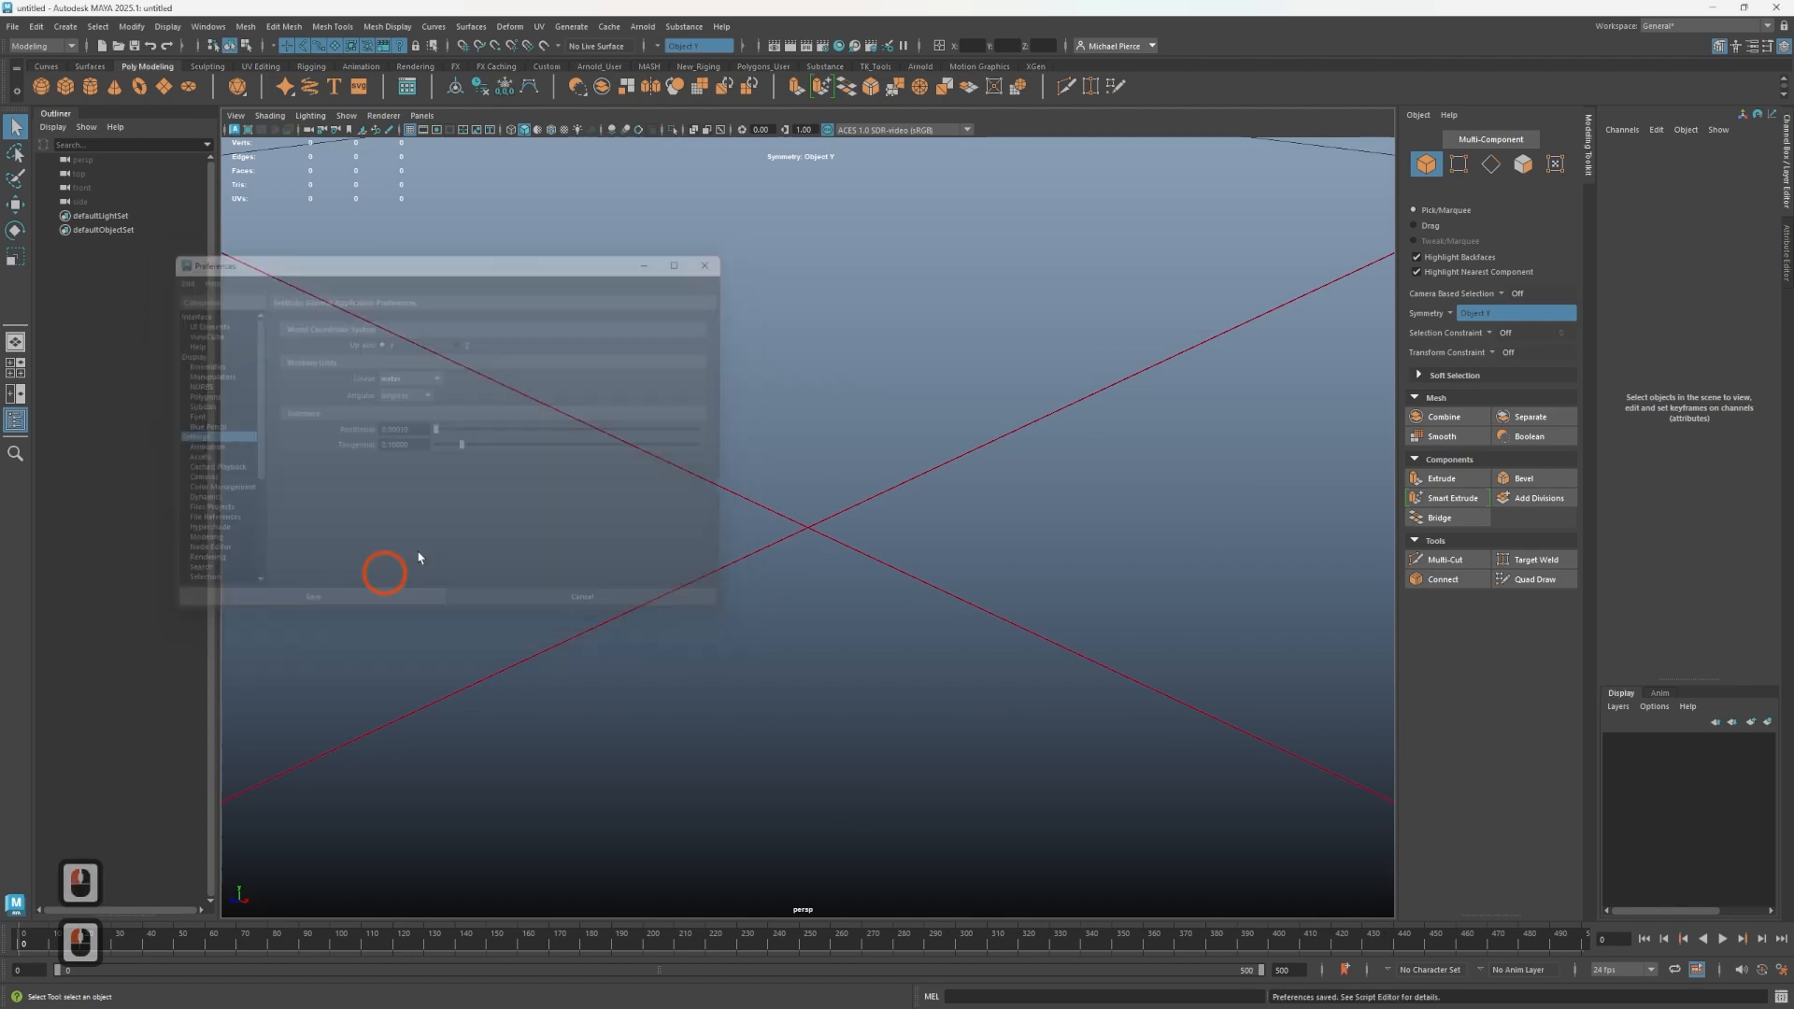
- Select all four default cameras and set their Far Clip Plane to 10000
left_click(970, 700)
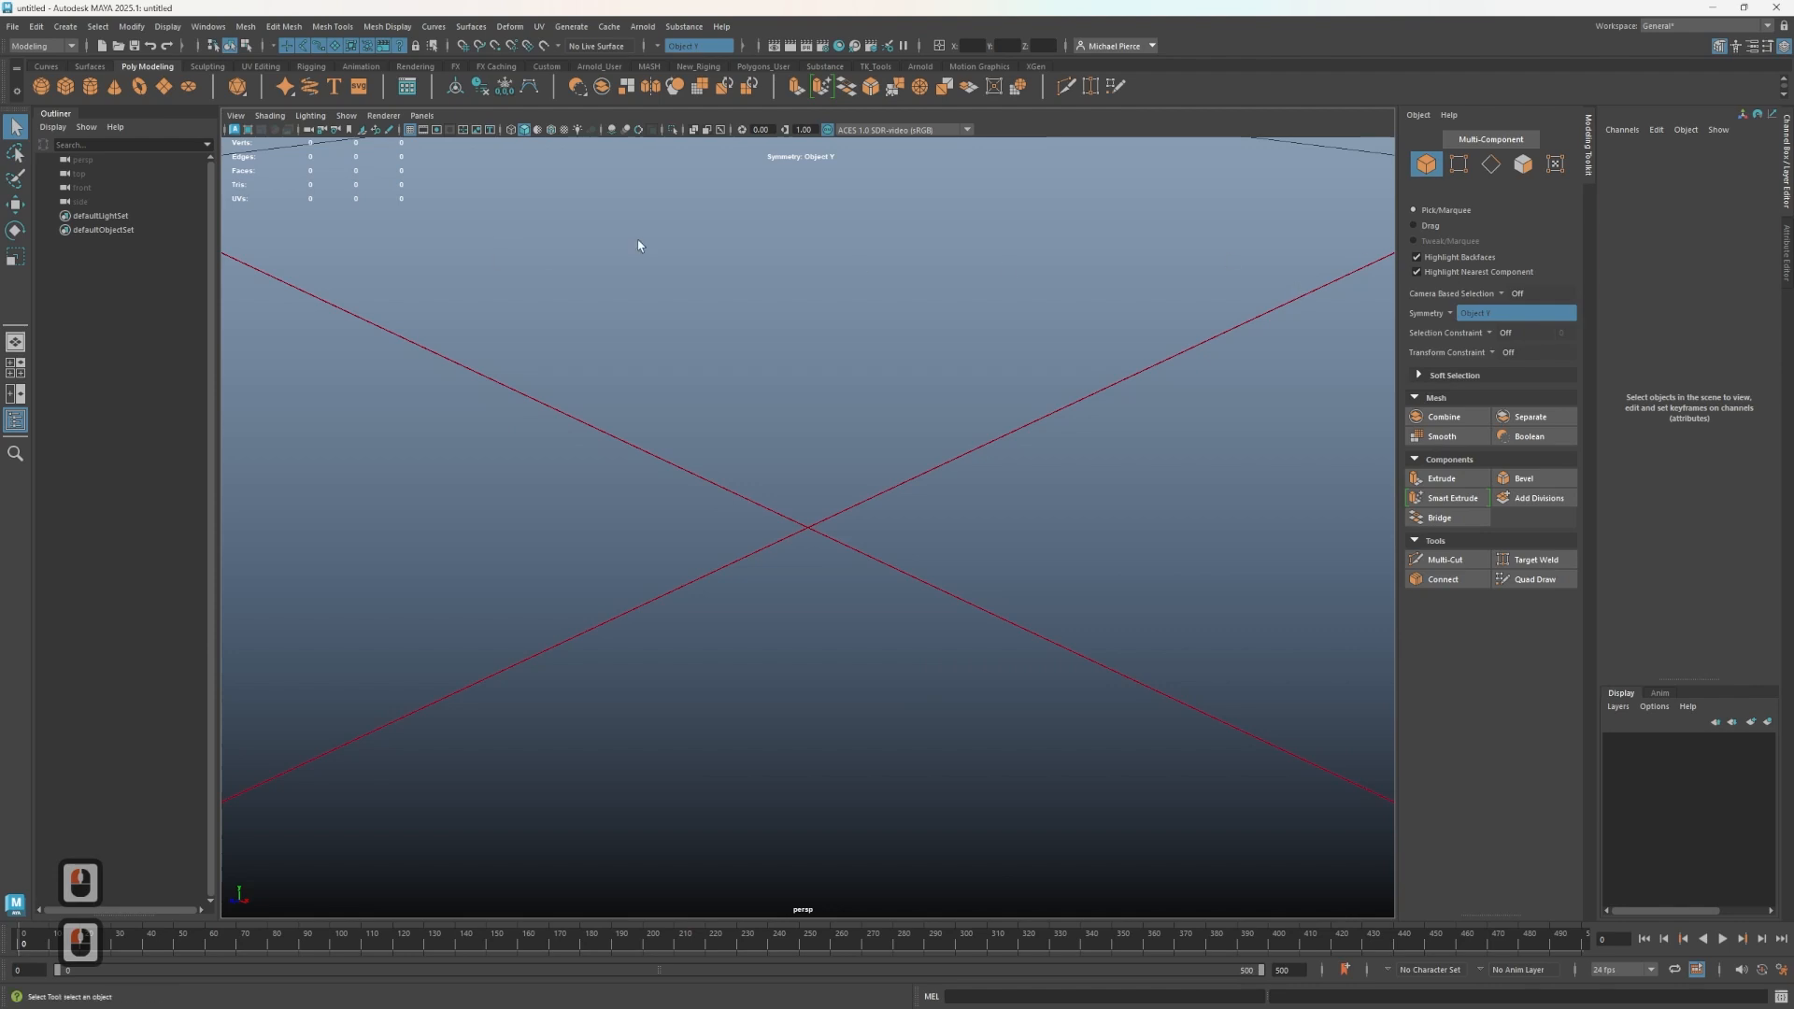
double_click(91, 200)
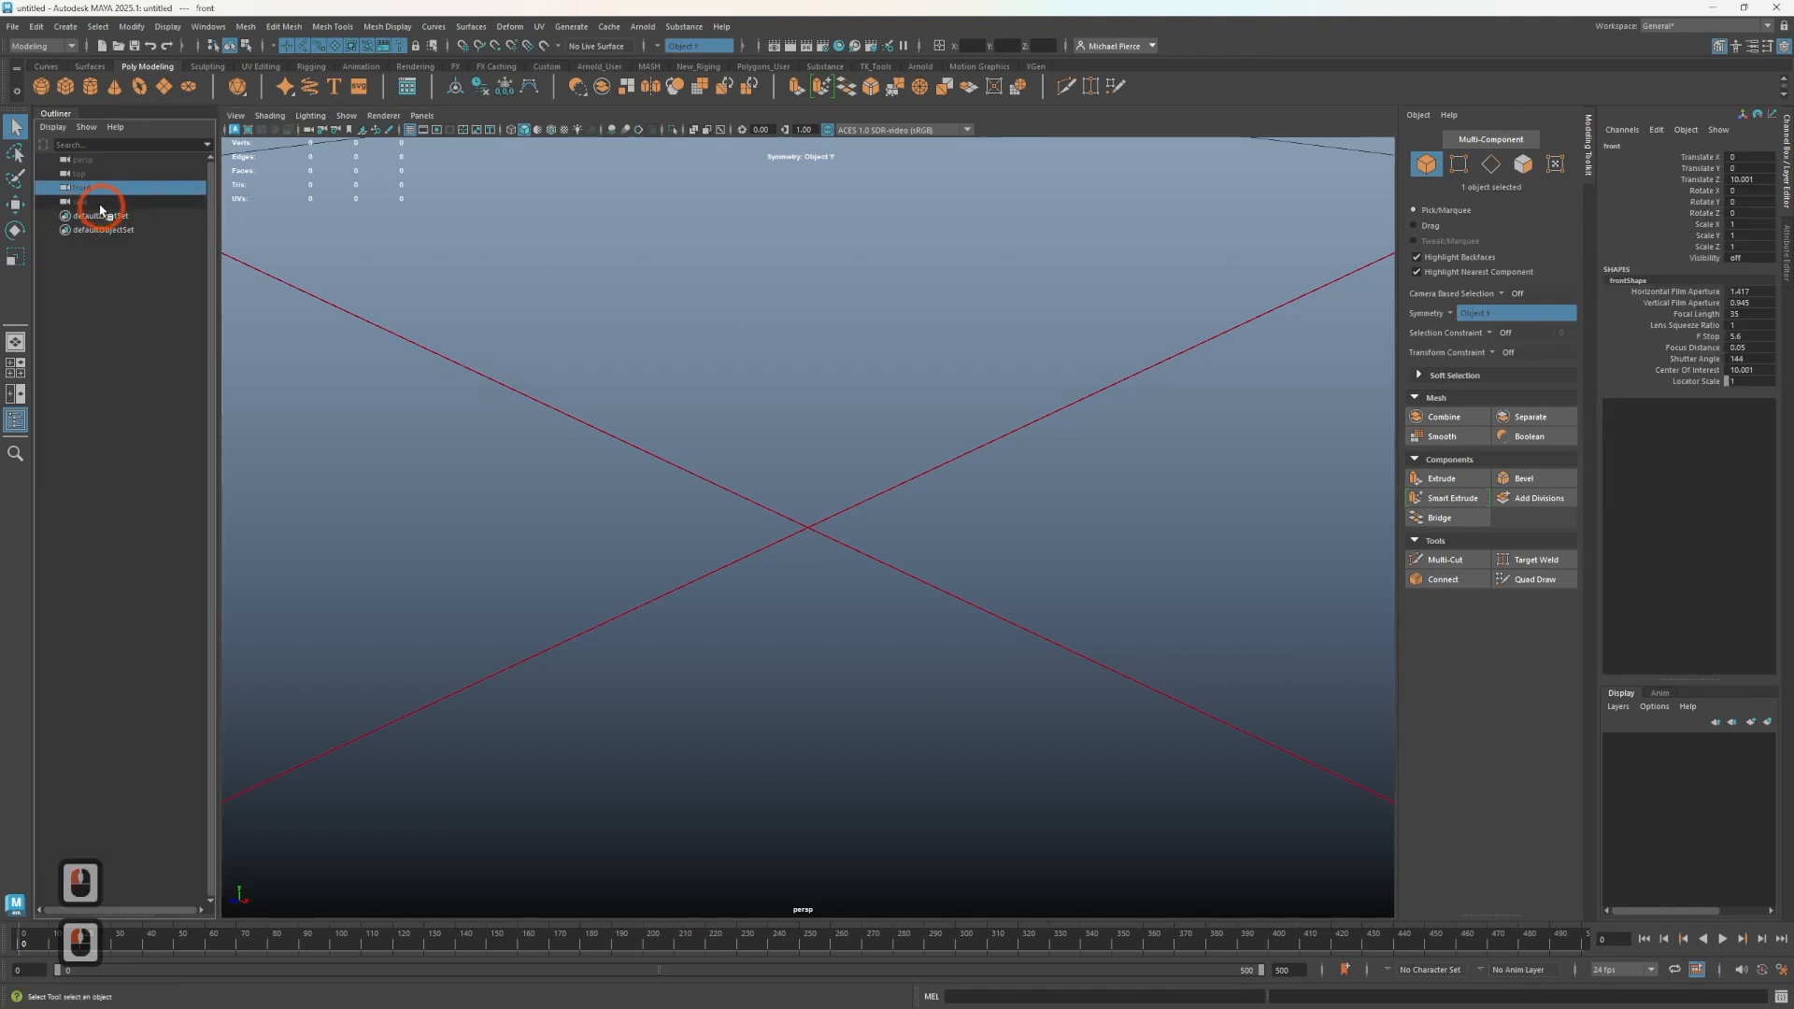
left_click(82, 160, "shift")
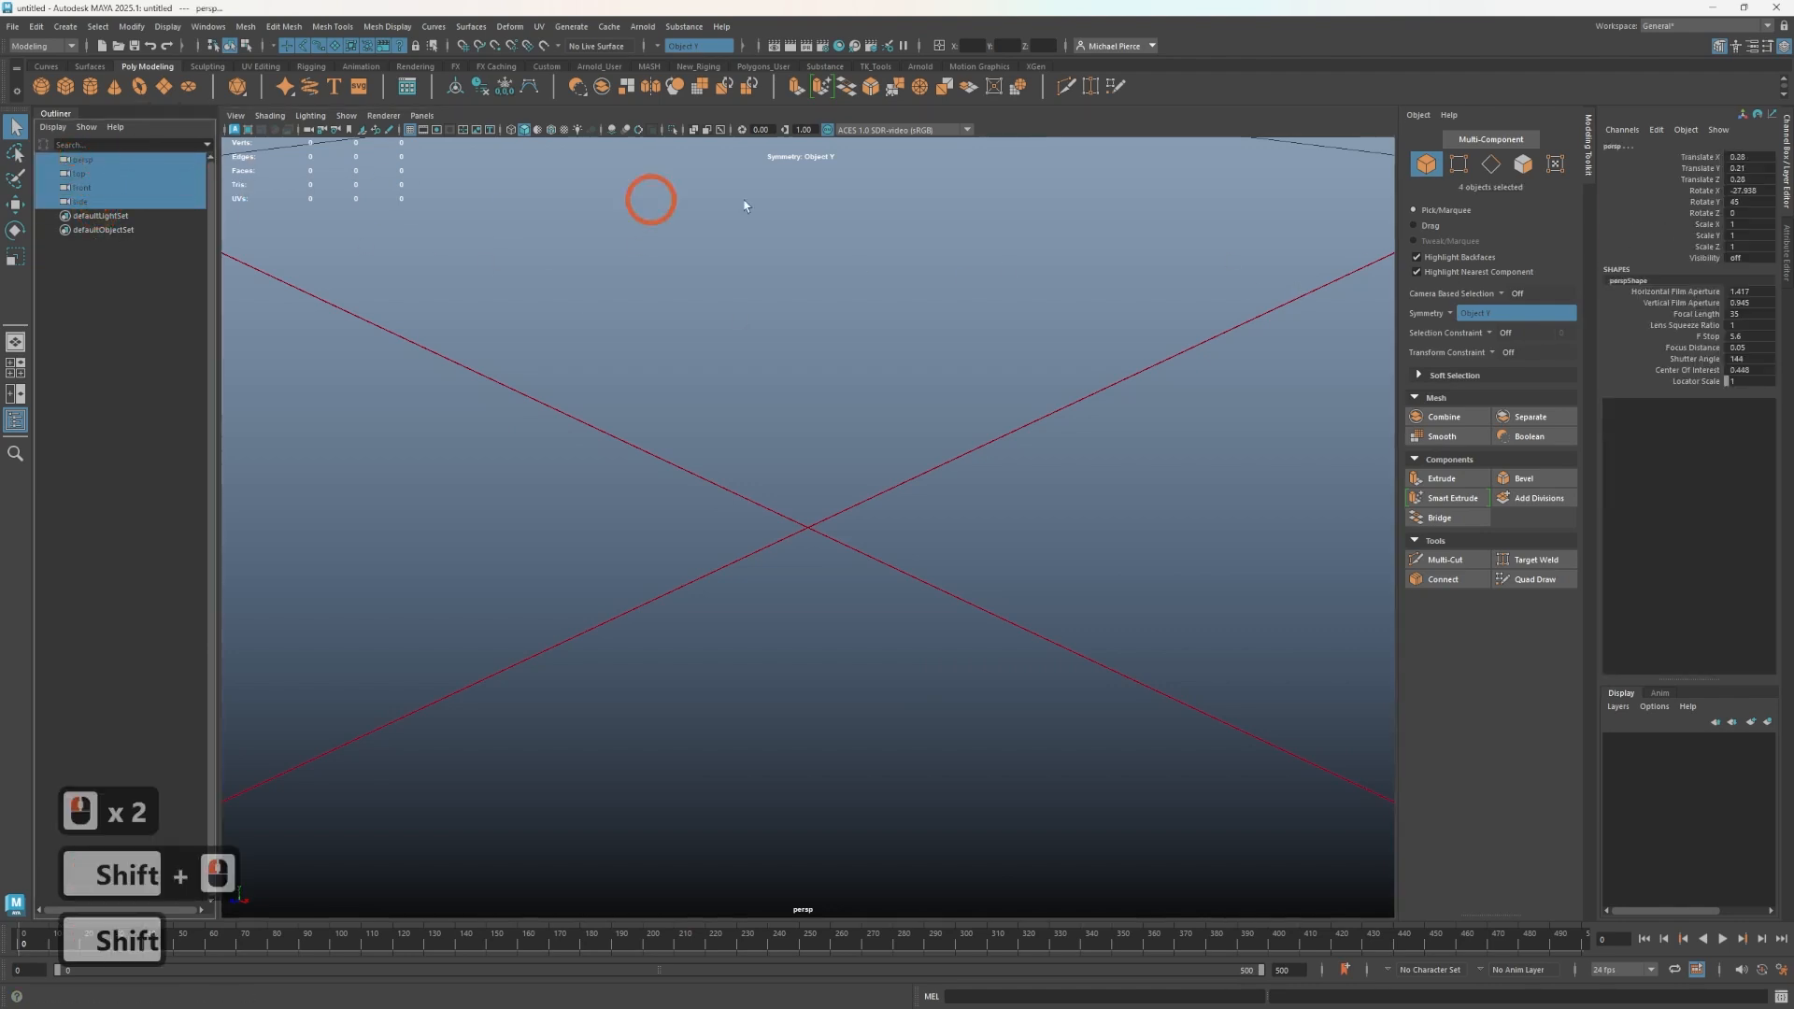
left_click(1788, 271)
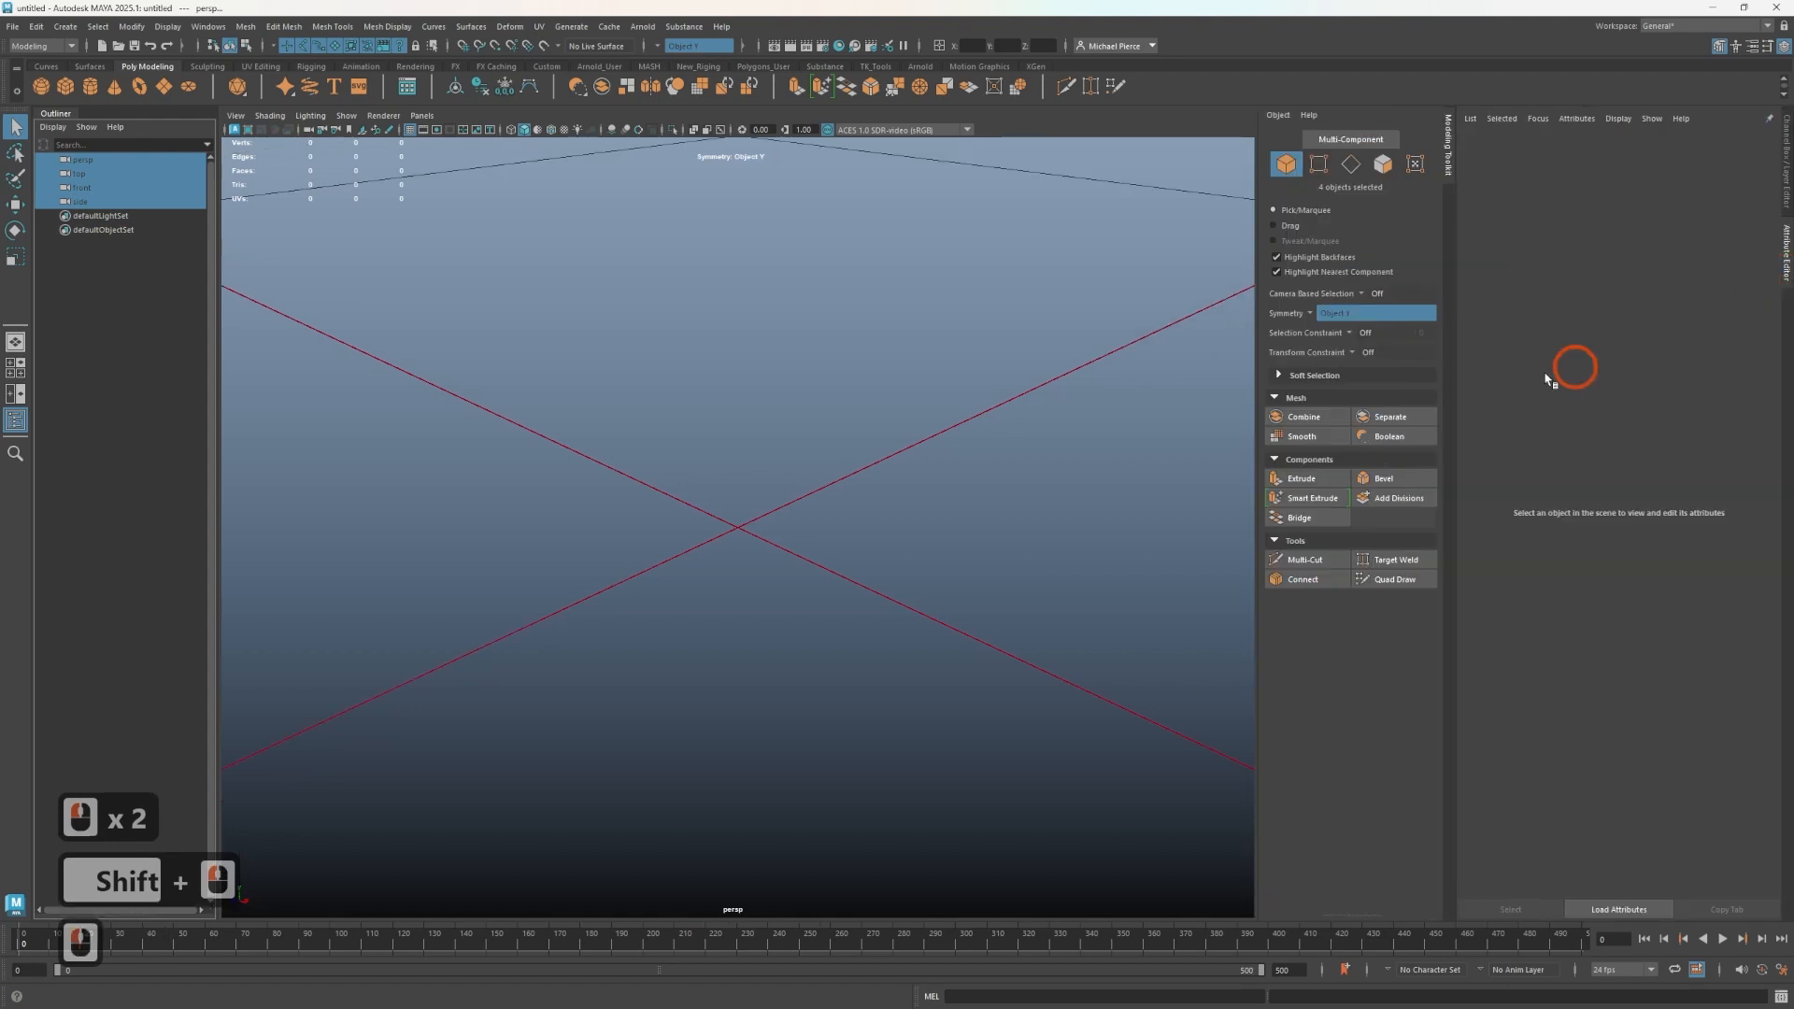
left_click(1586, 388)
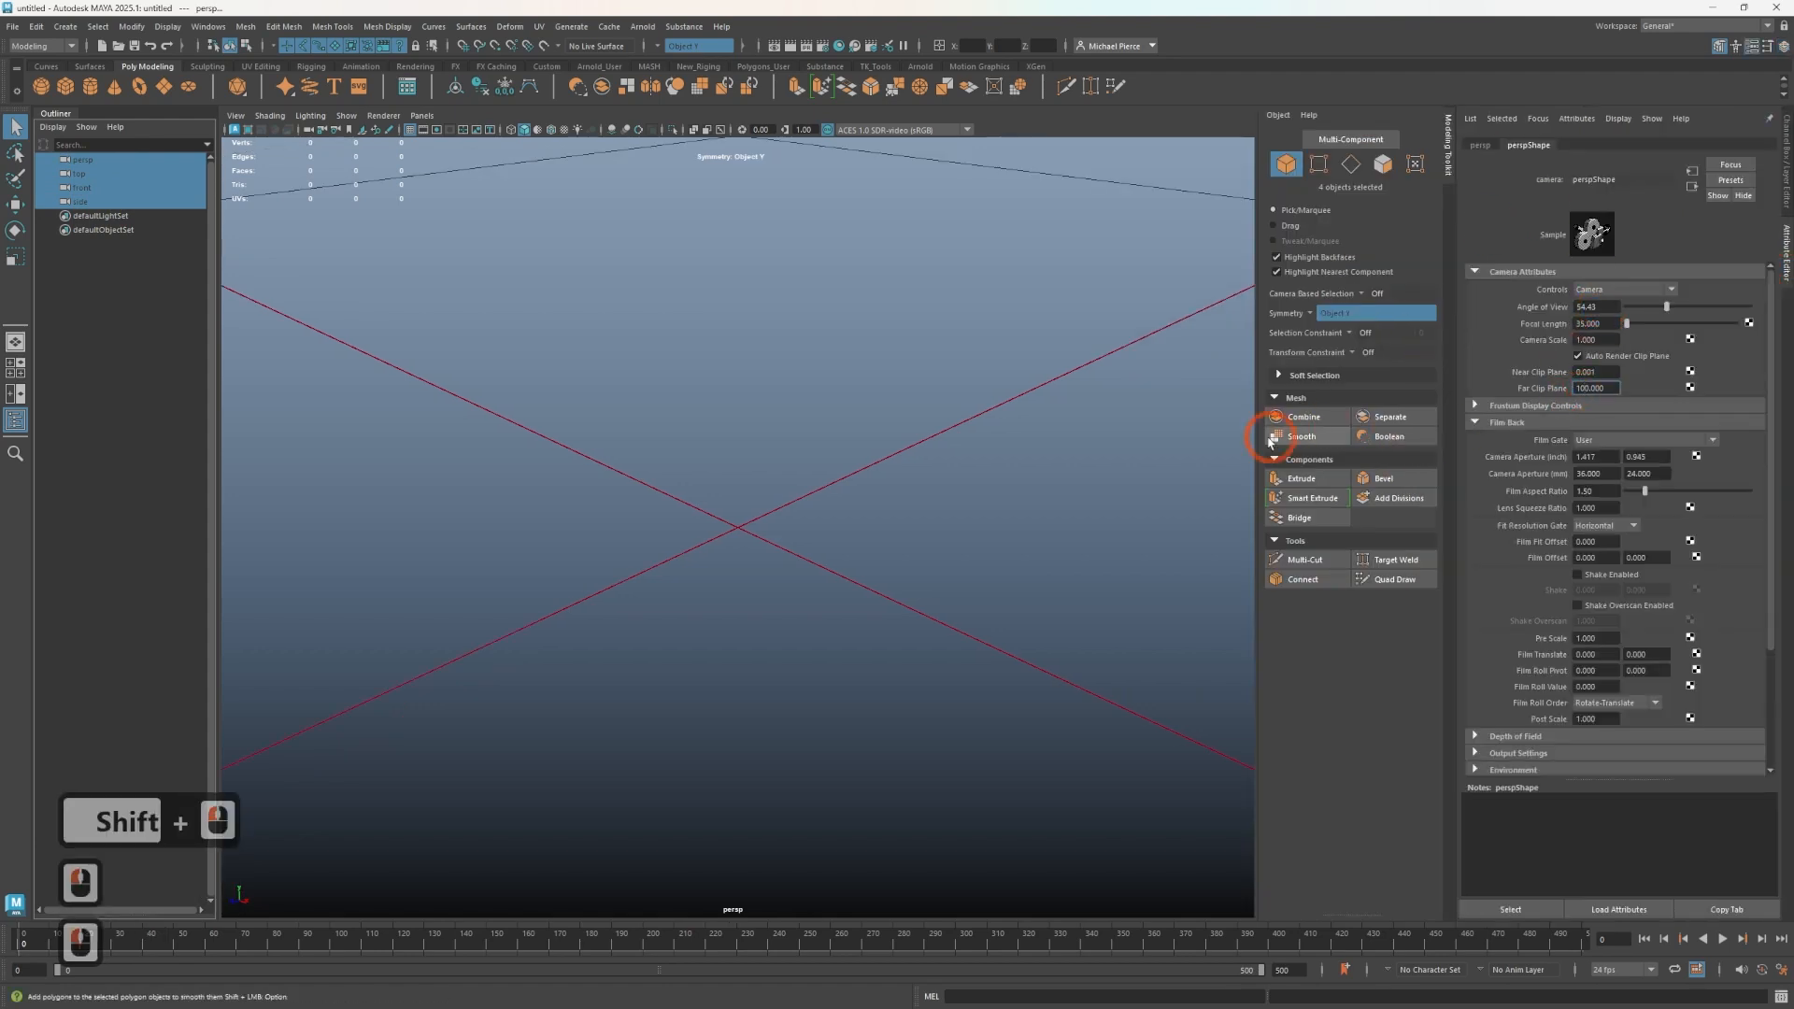
type("00")
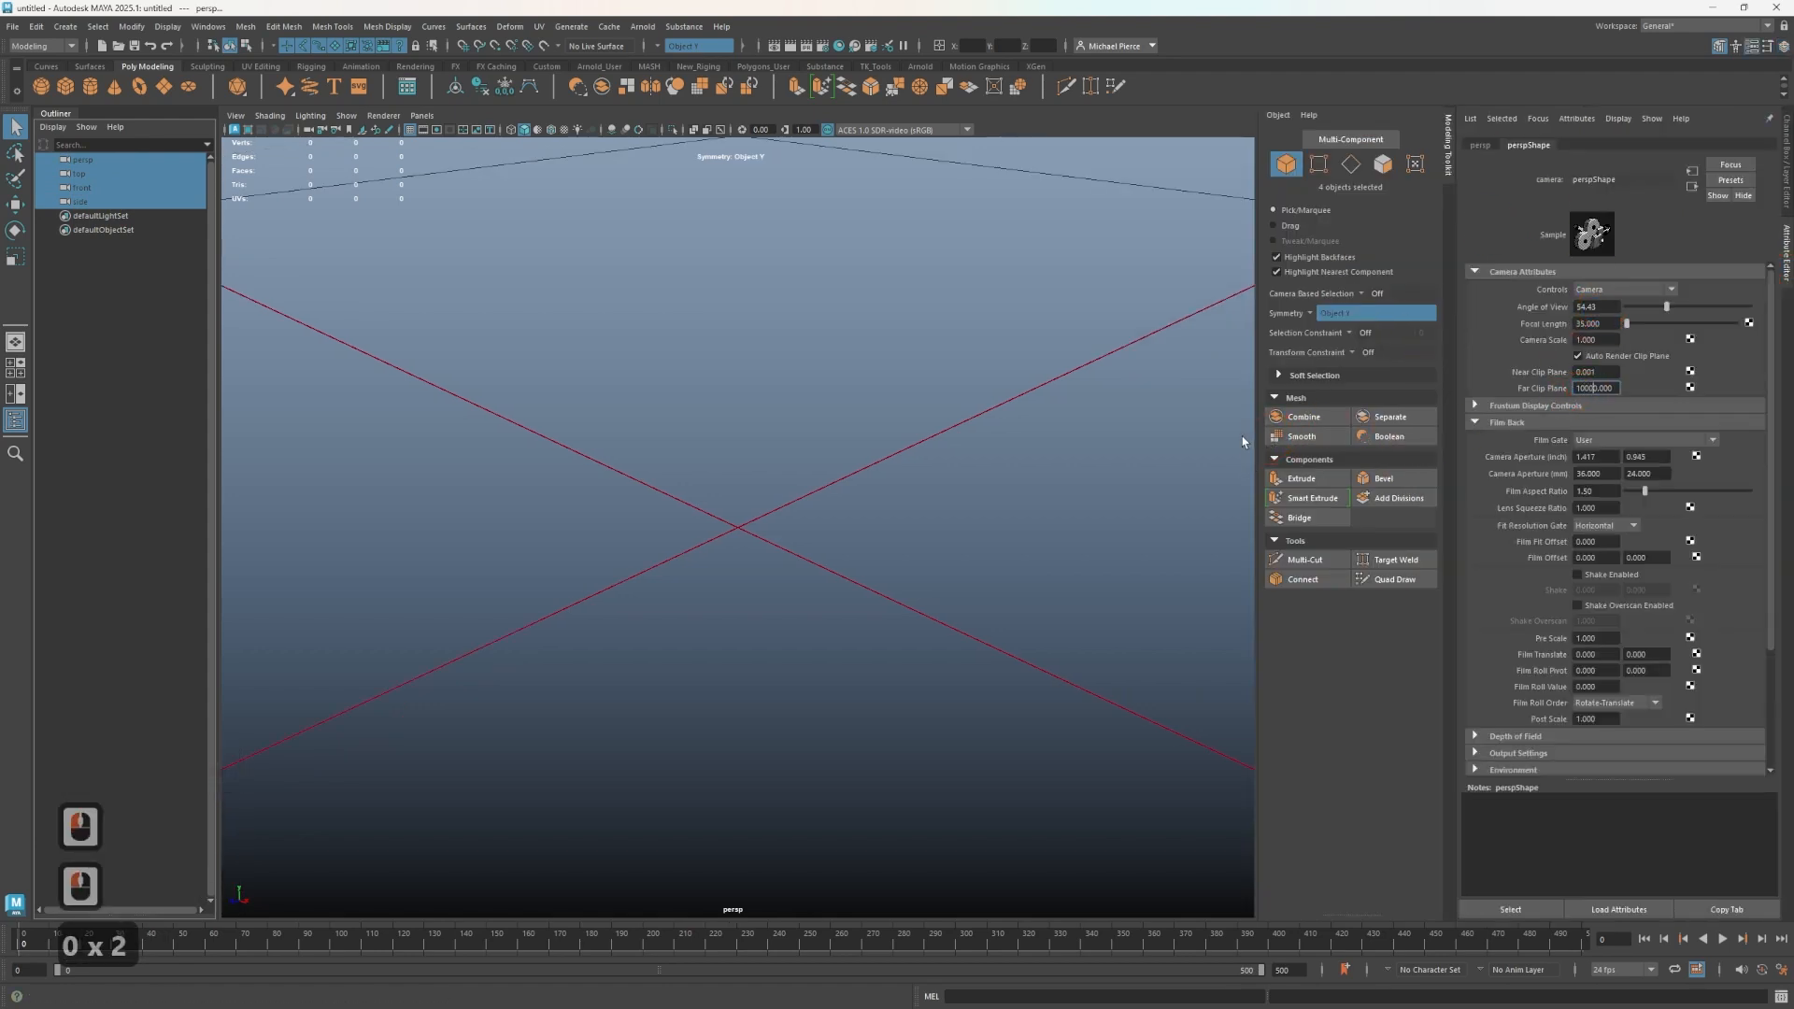
key("Return")
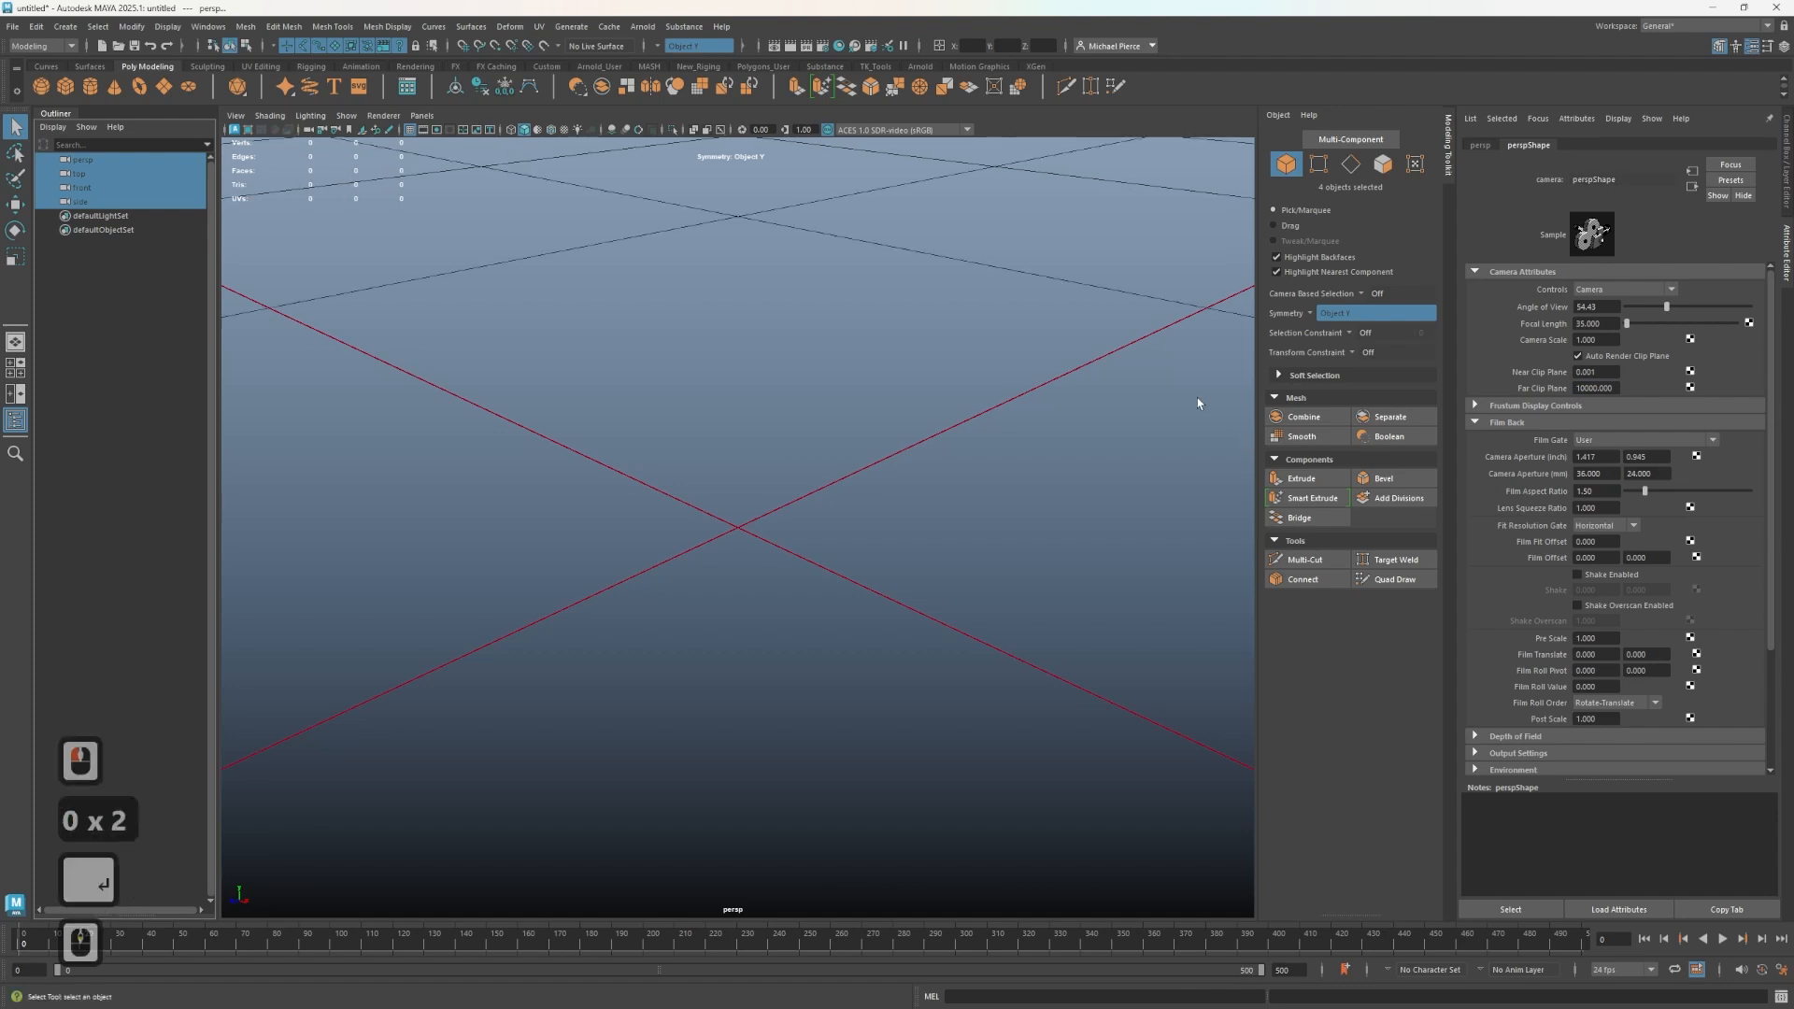
- Create a polygon cube at the origin of the scene
scroll(1028, 415, "down", 7)
left_click_drag(901, 453, 664, 521, "alt")
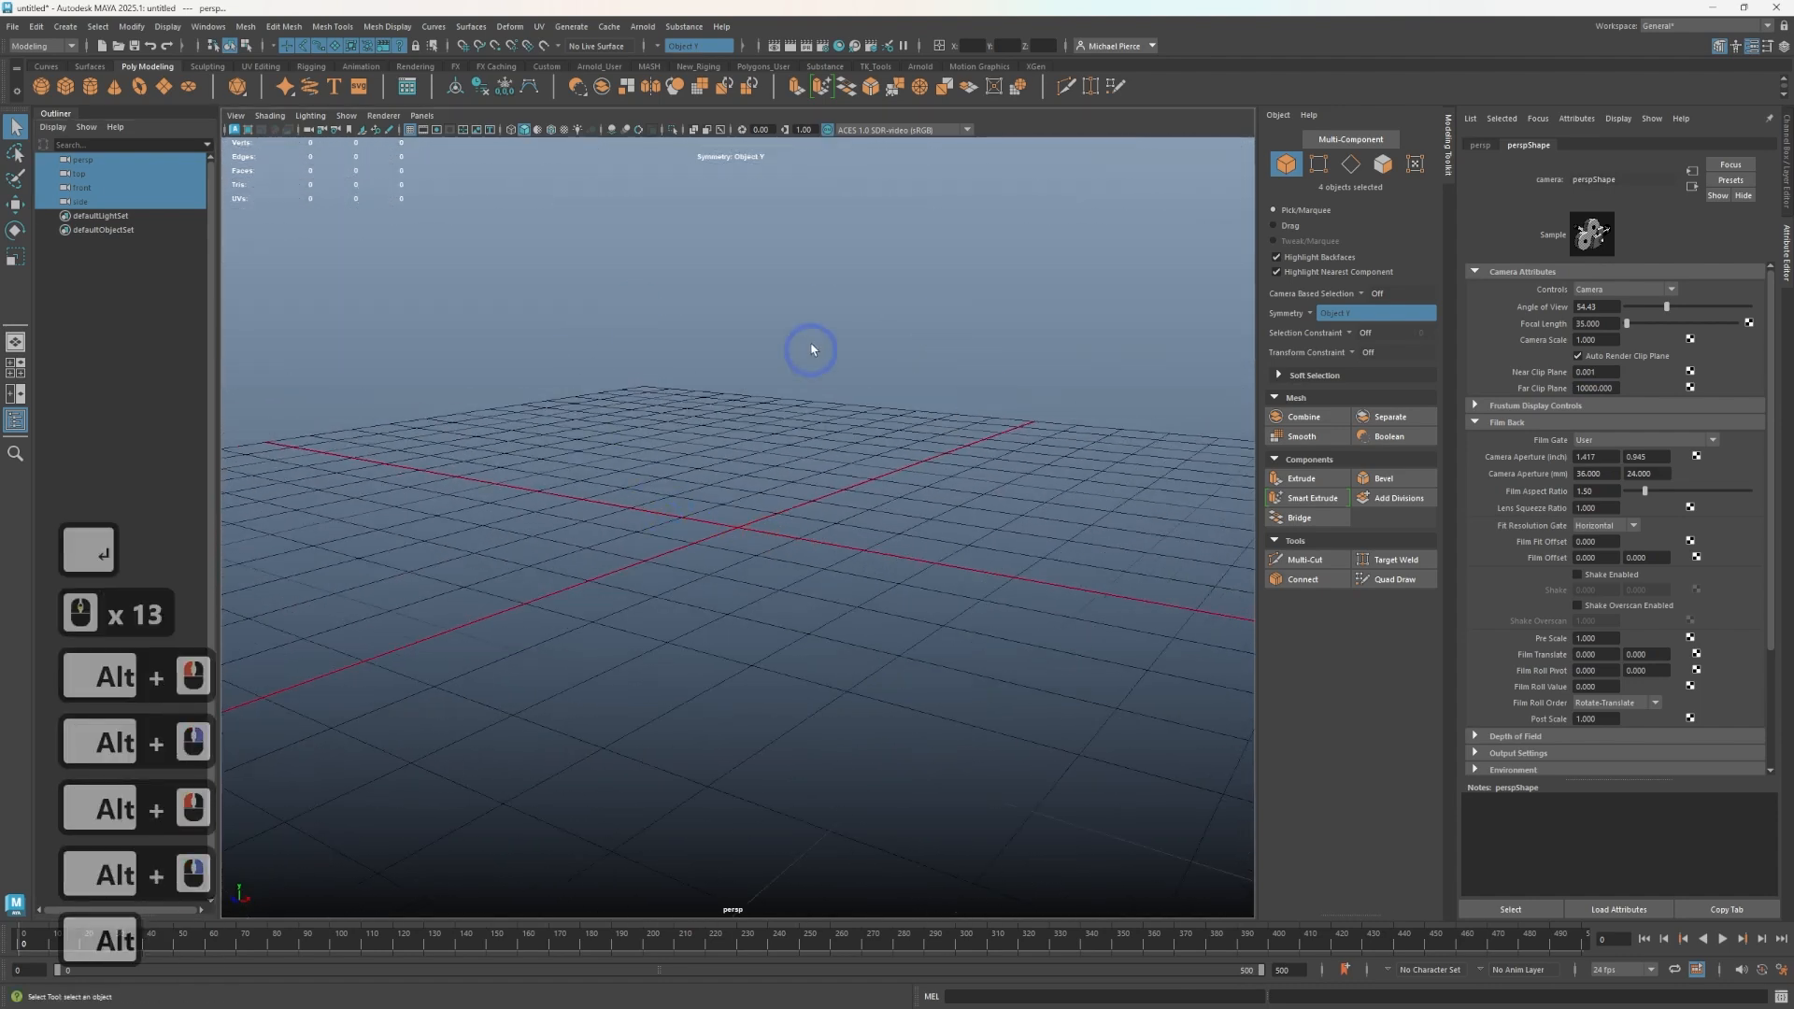
left_click_drag(540, 478, 537, 484, "alt")
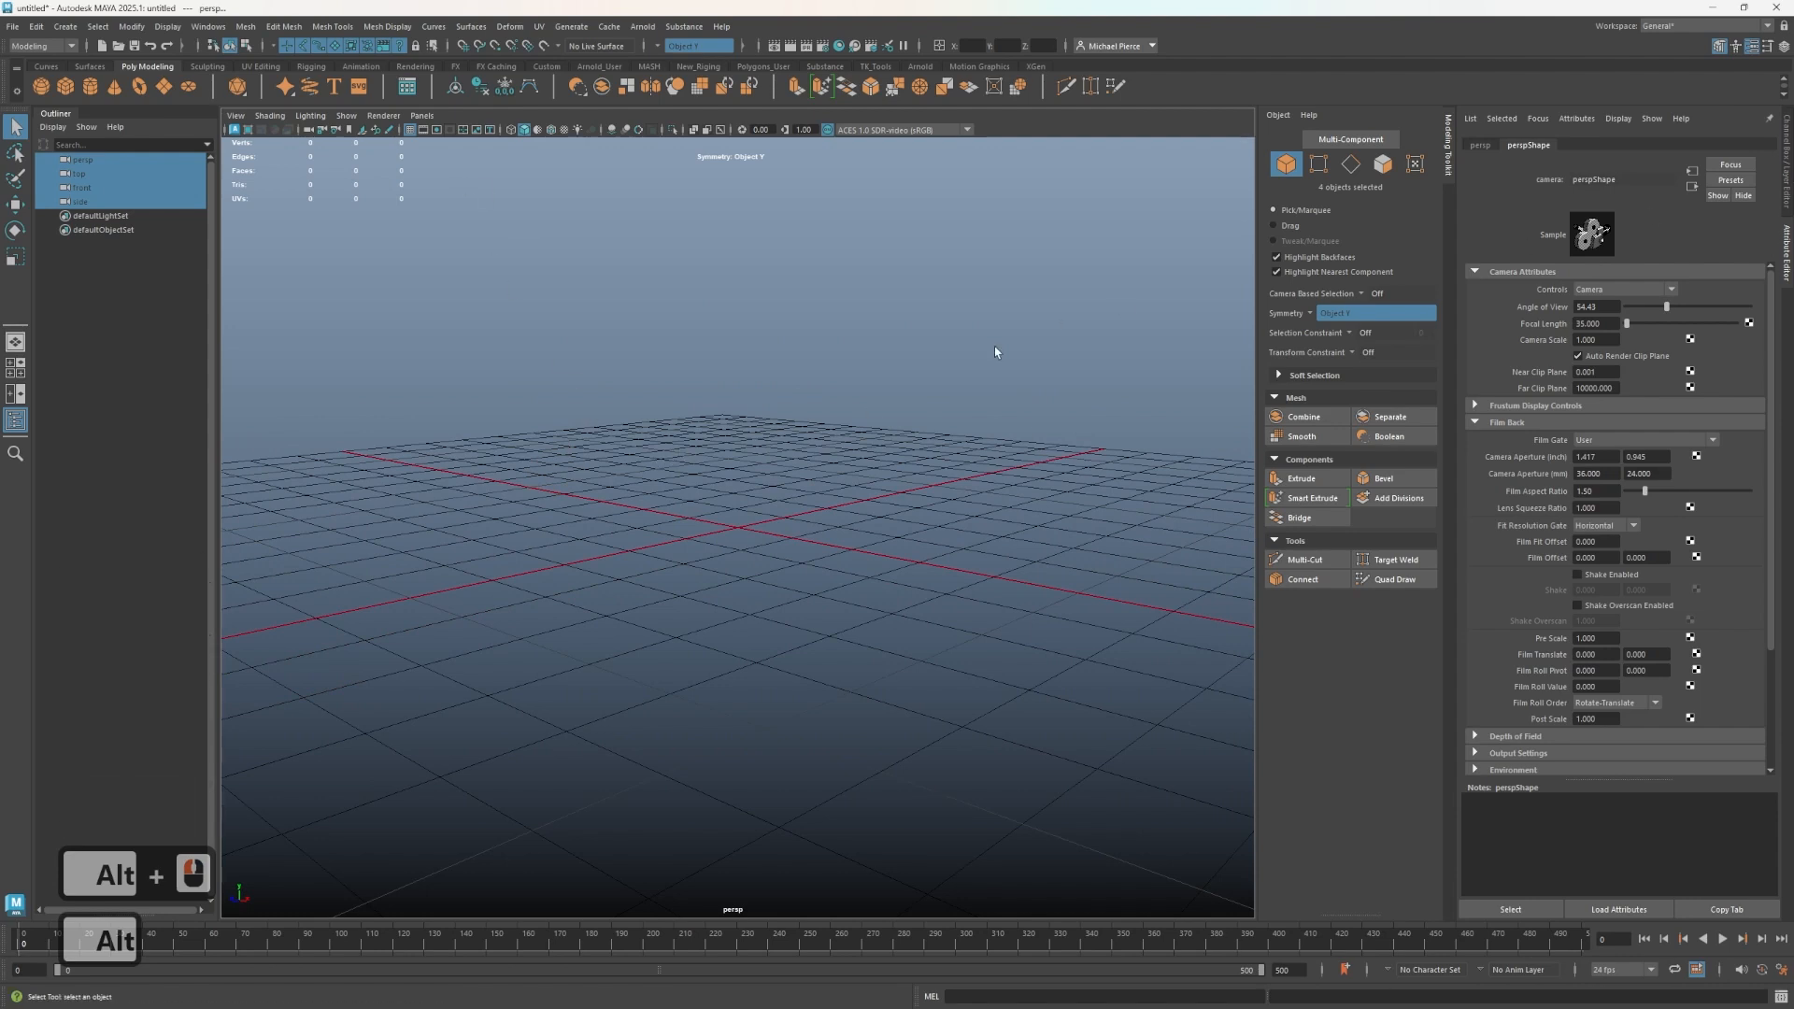
left_click(749, 388)
left_click(1786, 163)
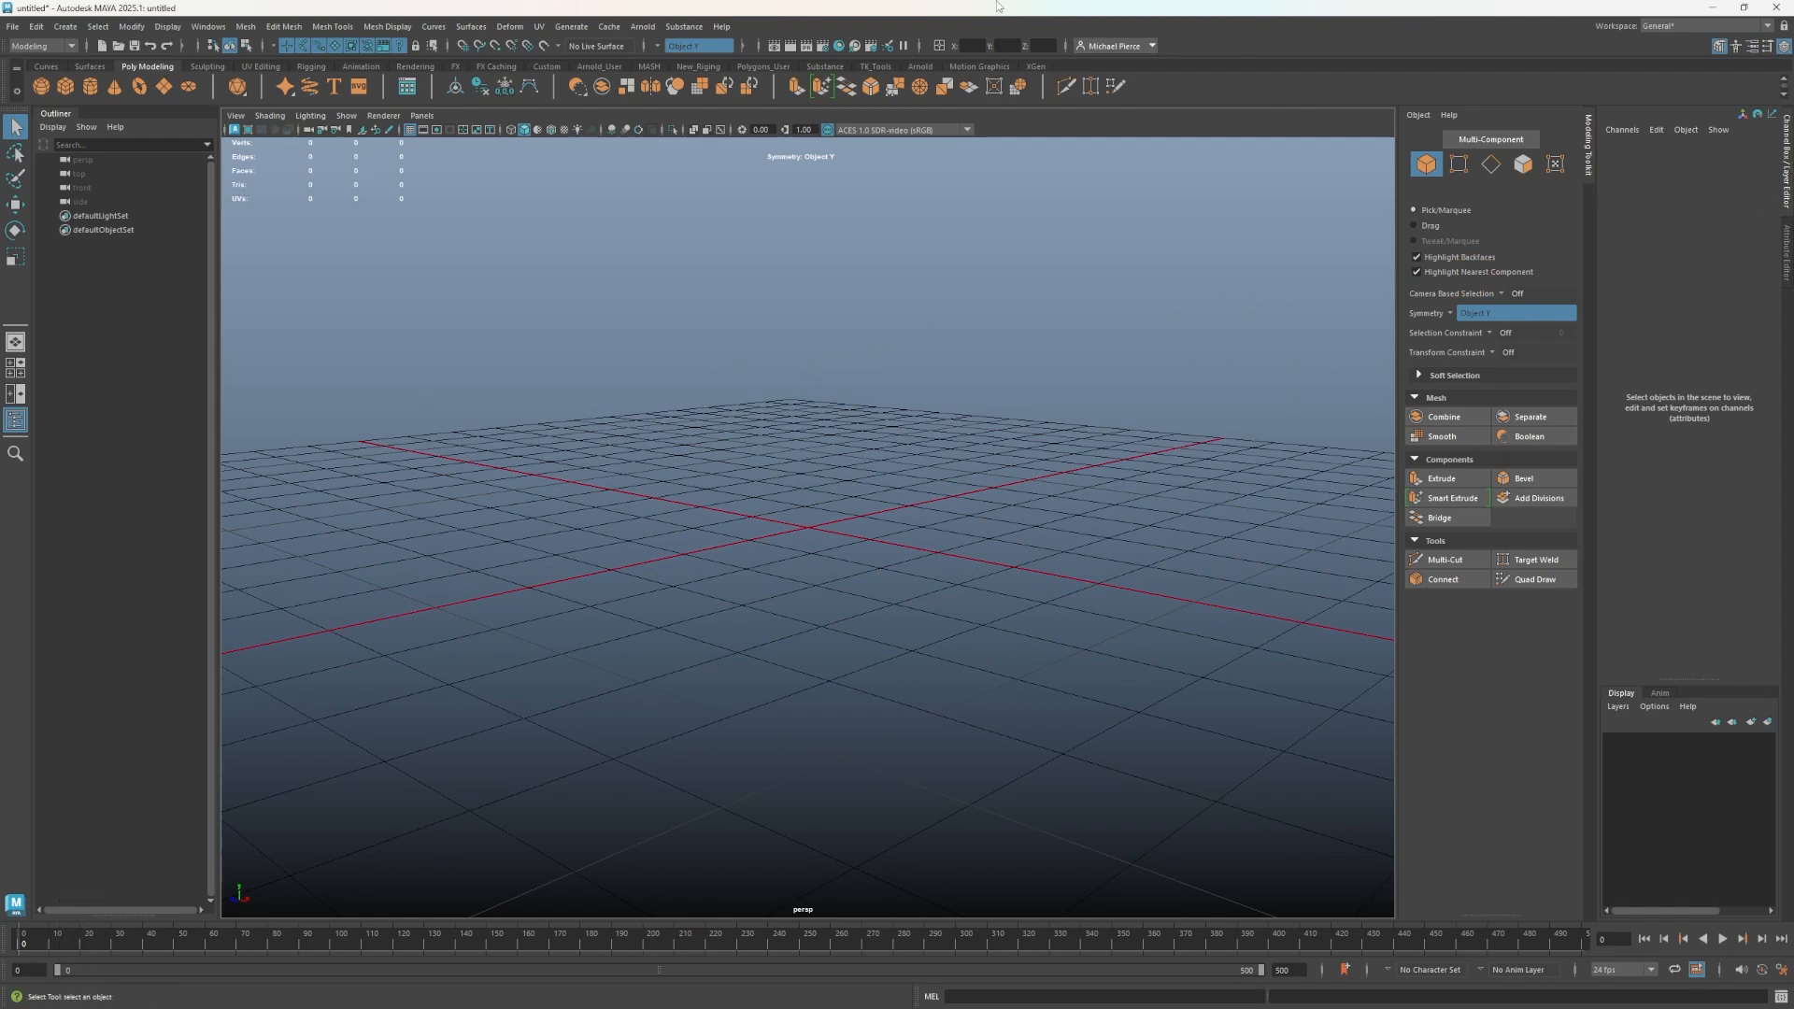
left_click(1786, 254)
left_click(1786, 165)
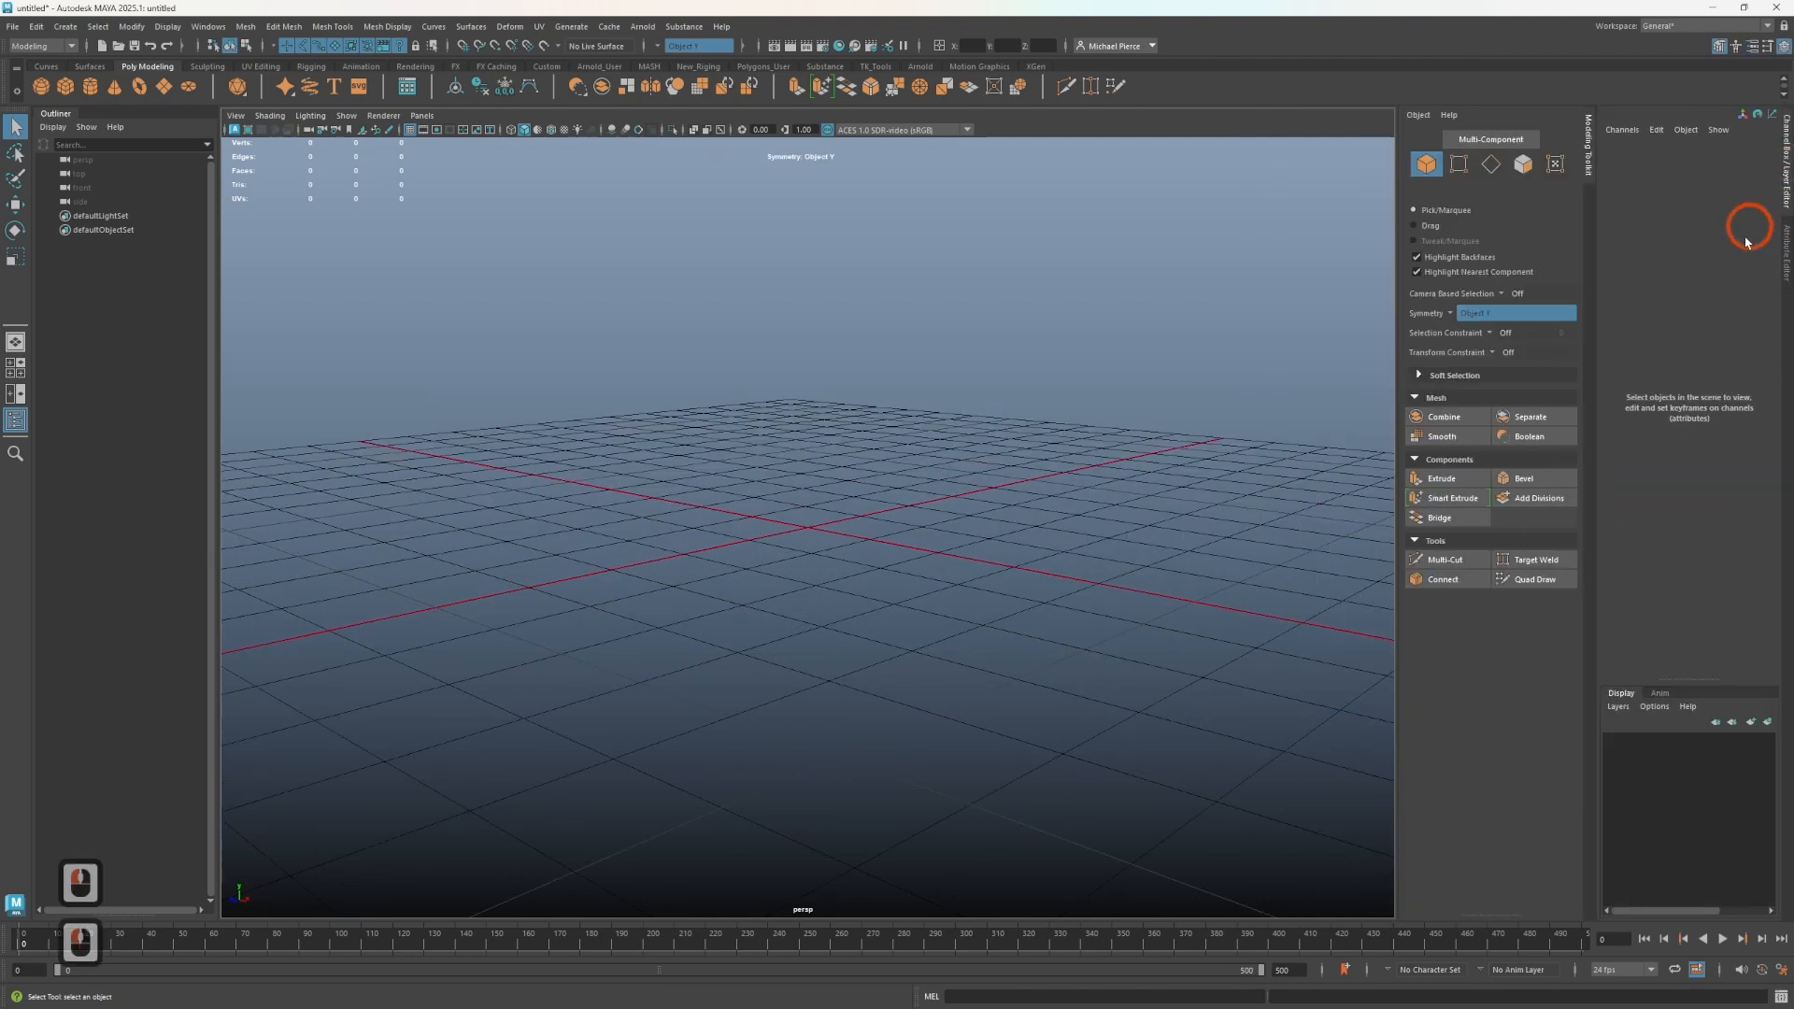
mouse_move(765, 505)
right_mouse_down("shift")
mouse_move(747, 497)
mouse_move(801, 561)
mouse_move(763, 540)
right_mouse_up("shift")
left_click_drag(797, 354, 1748, 245, "shift")
- Scale the cube to 0.4 in X and Z and 1.8 in Y
type("1")
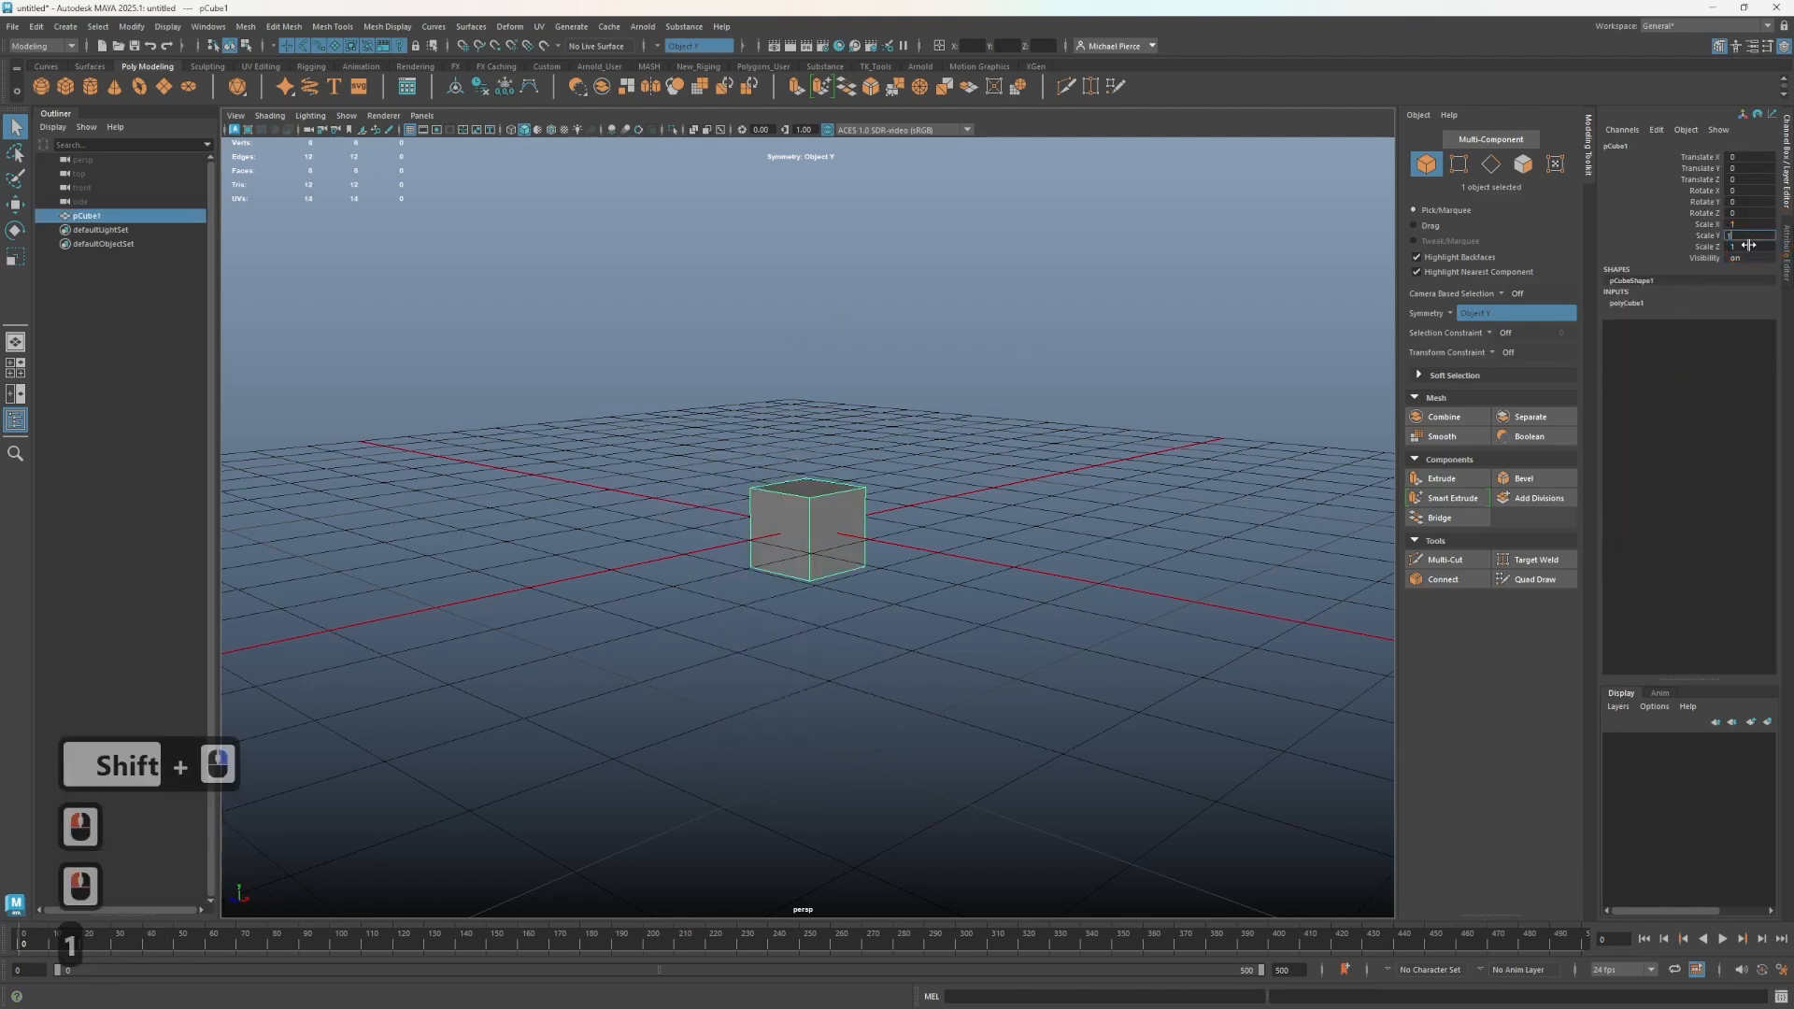
type(".")
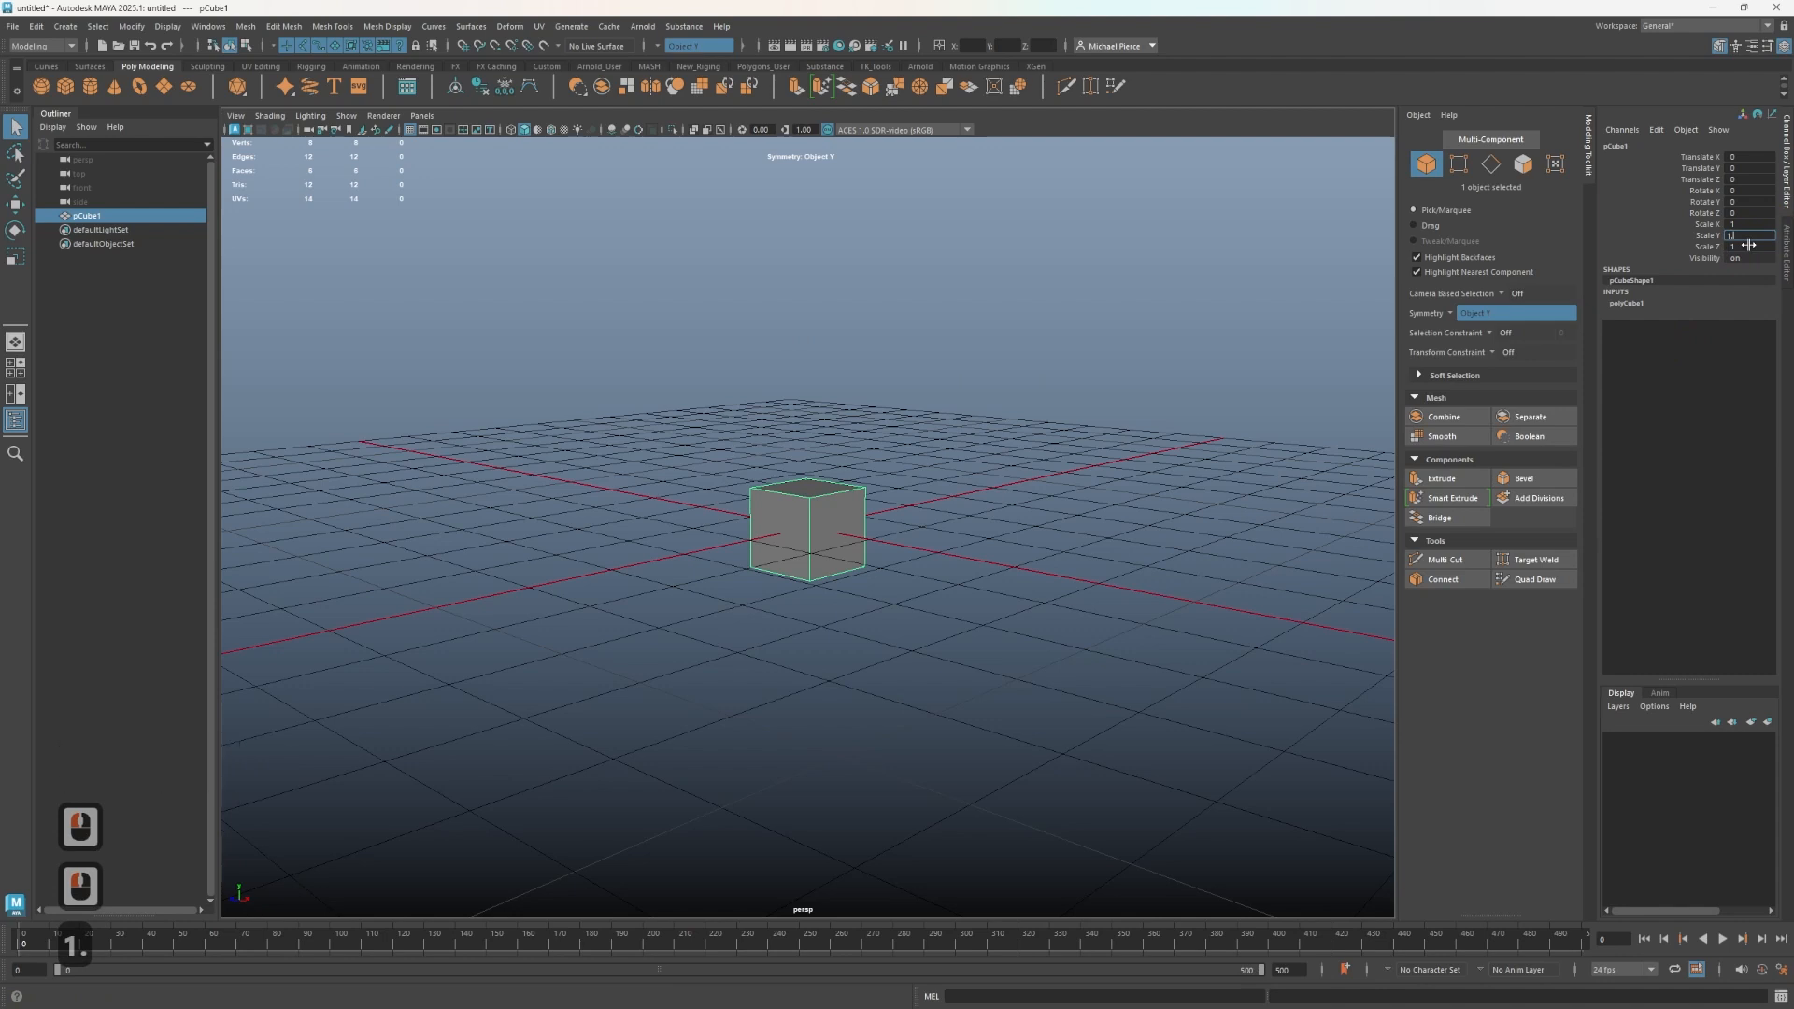
type("8")
key("Tab")
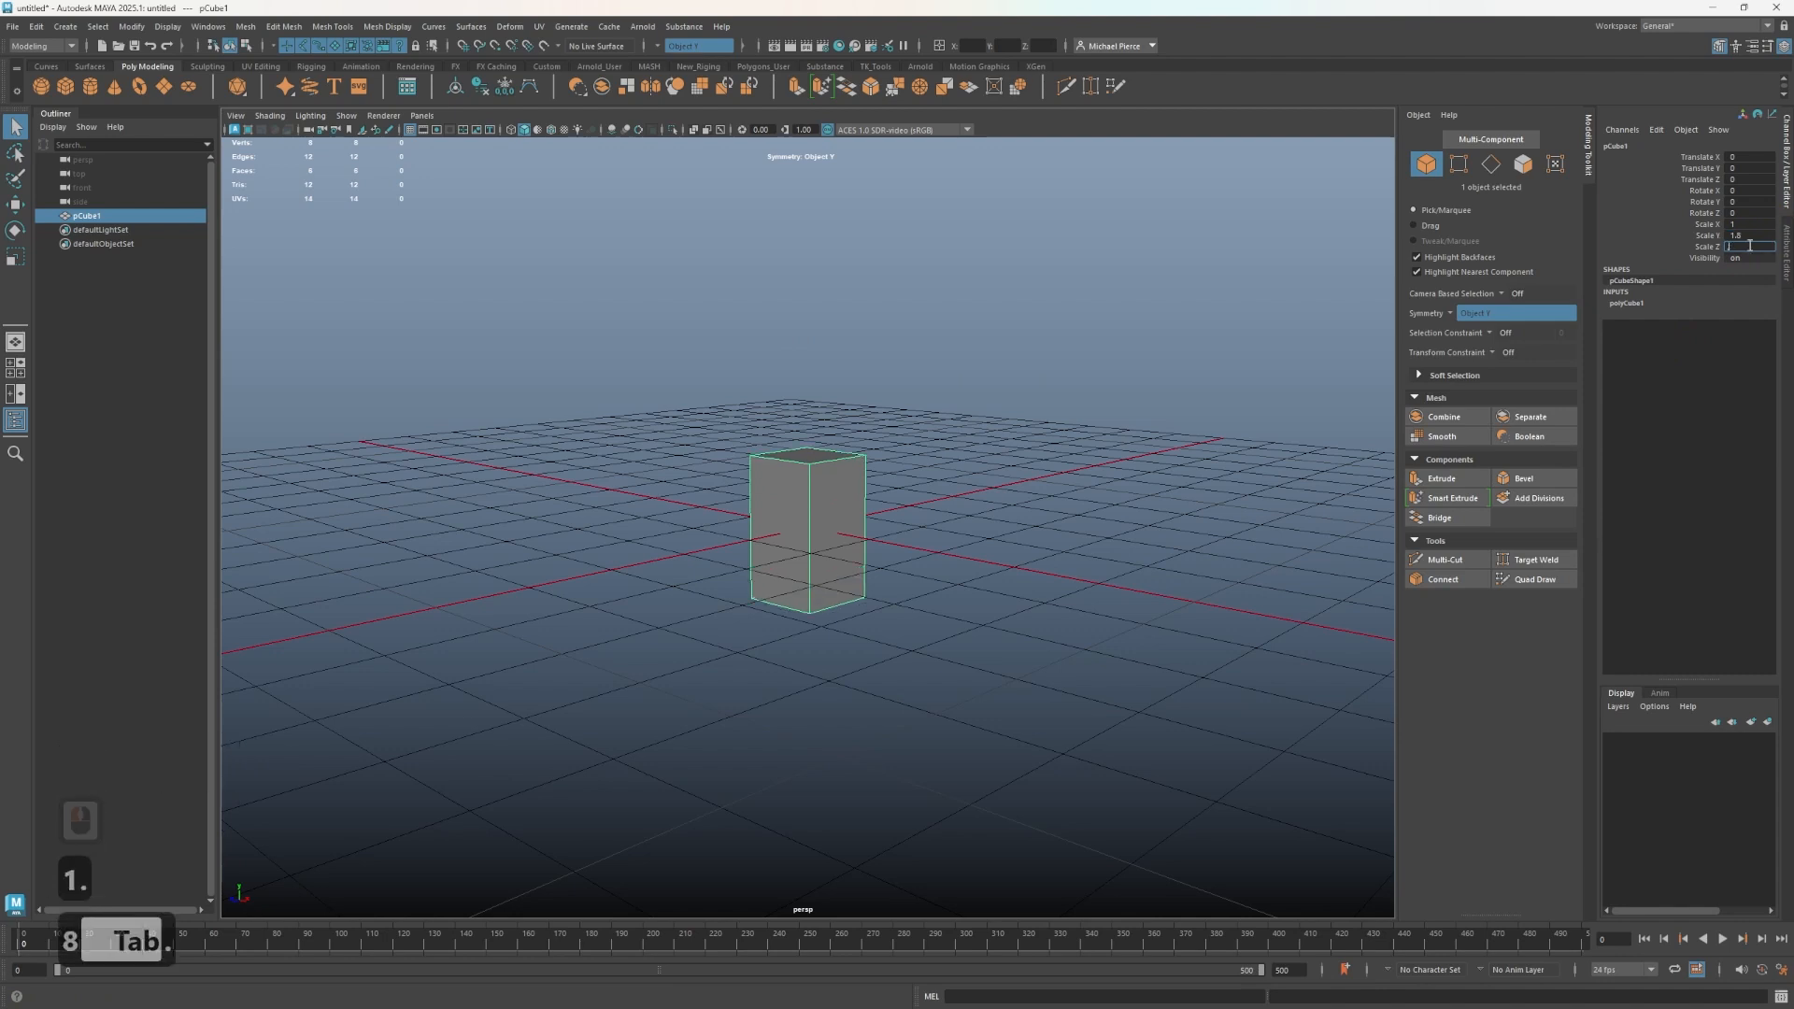
type("4")
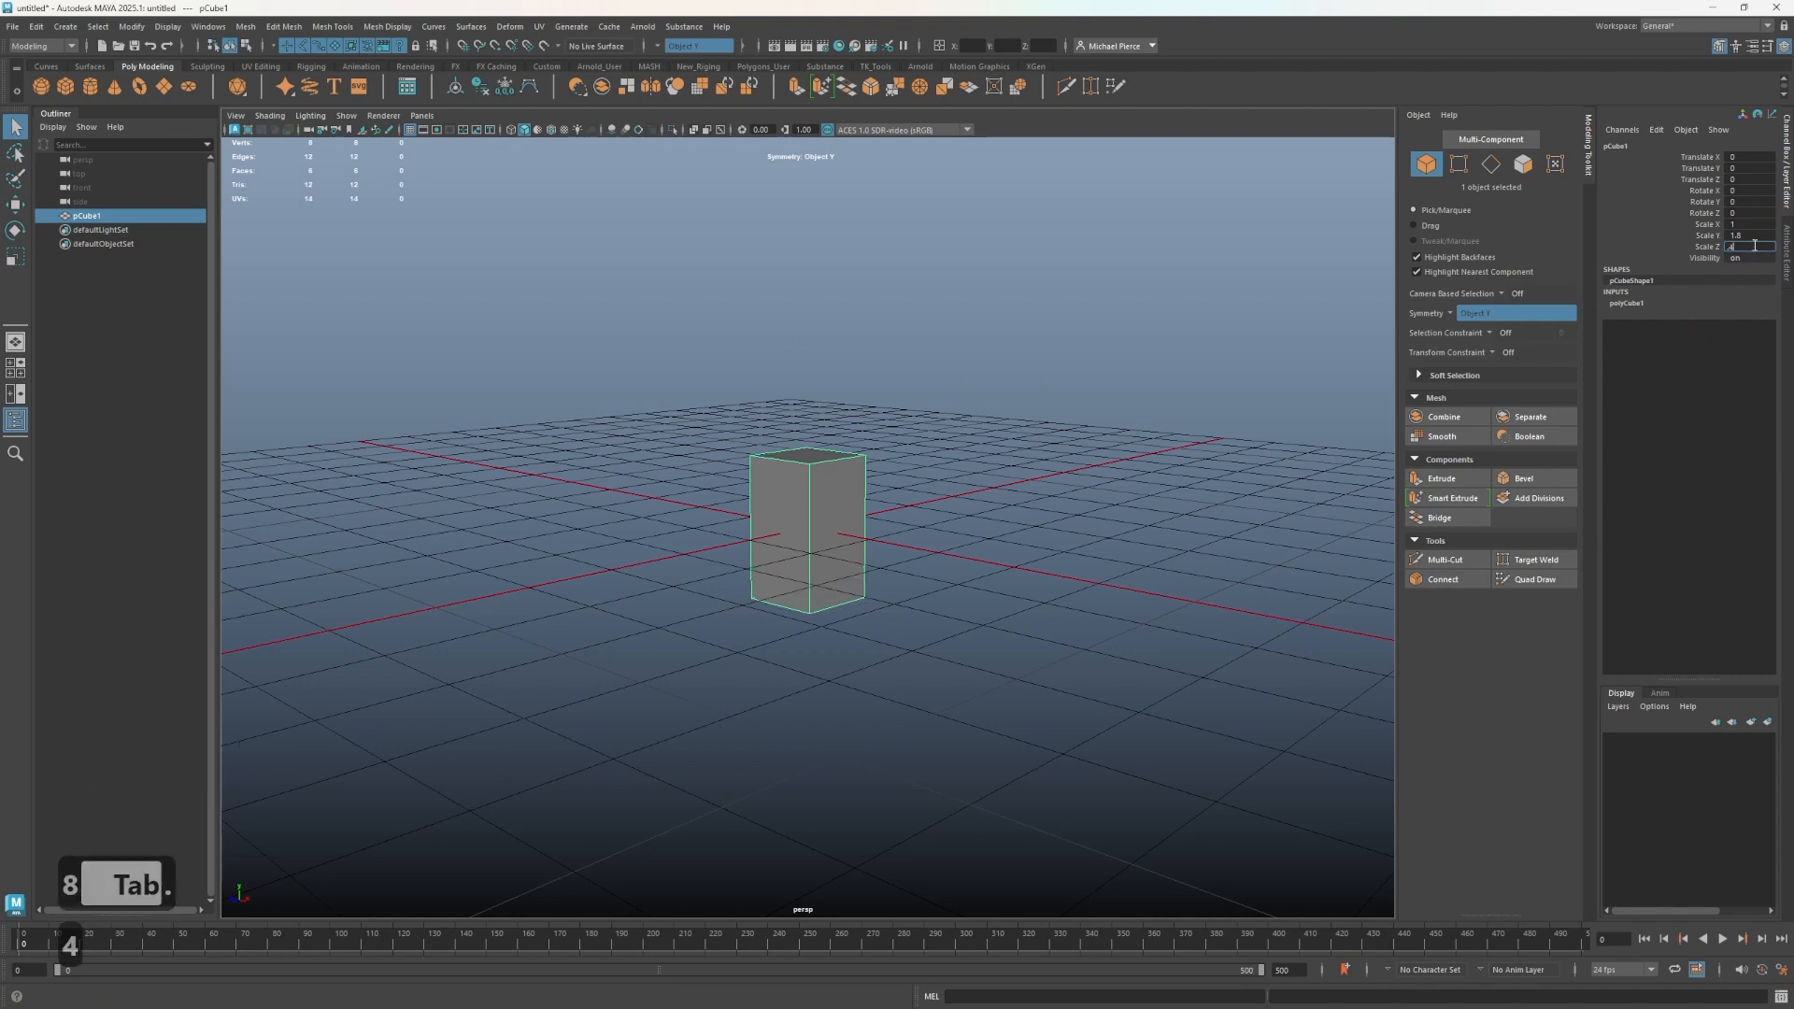
left_click(1750, 233)
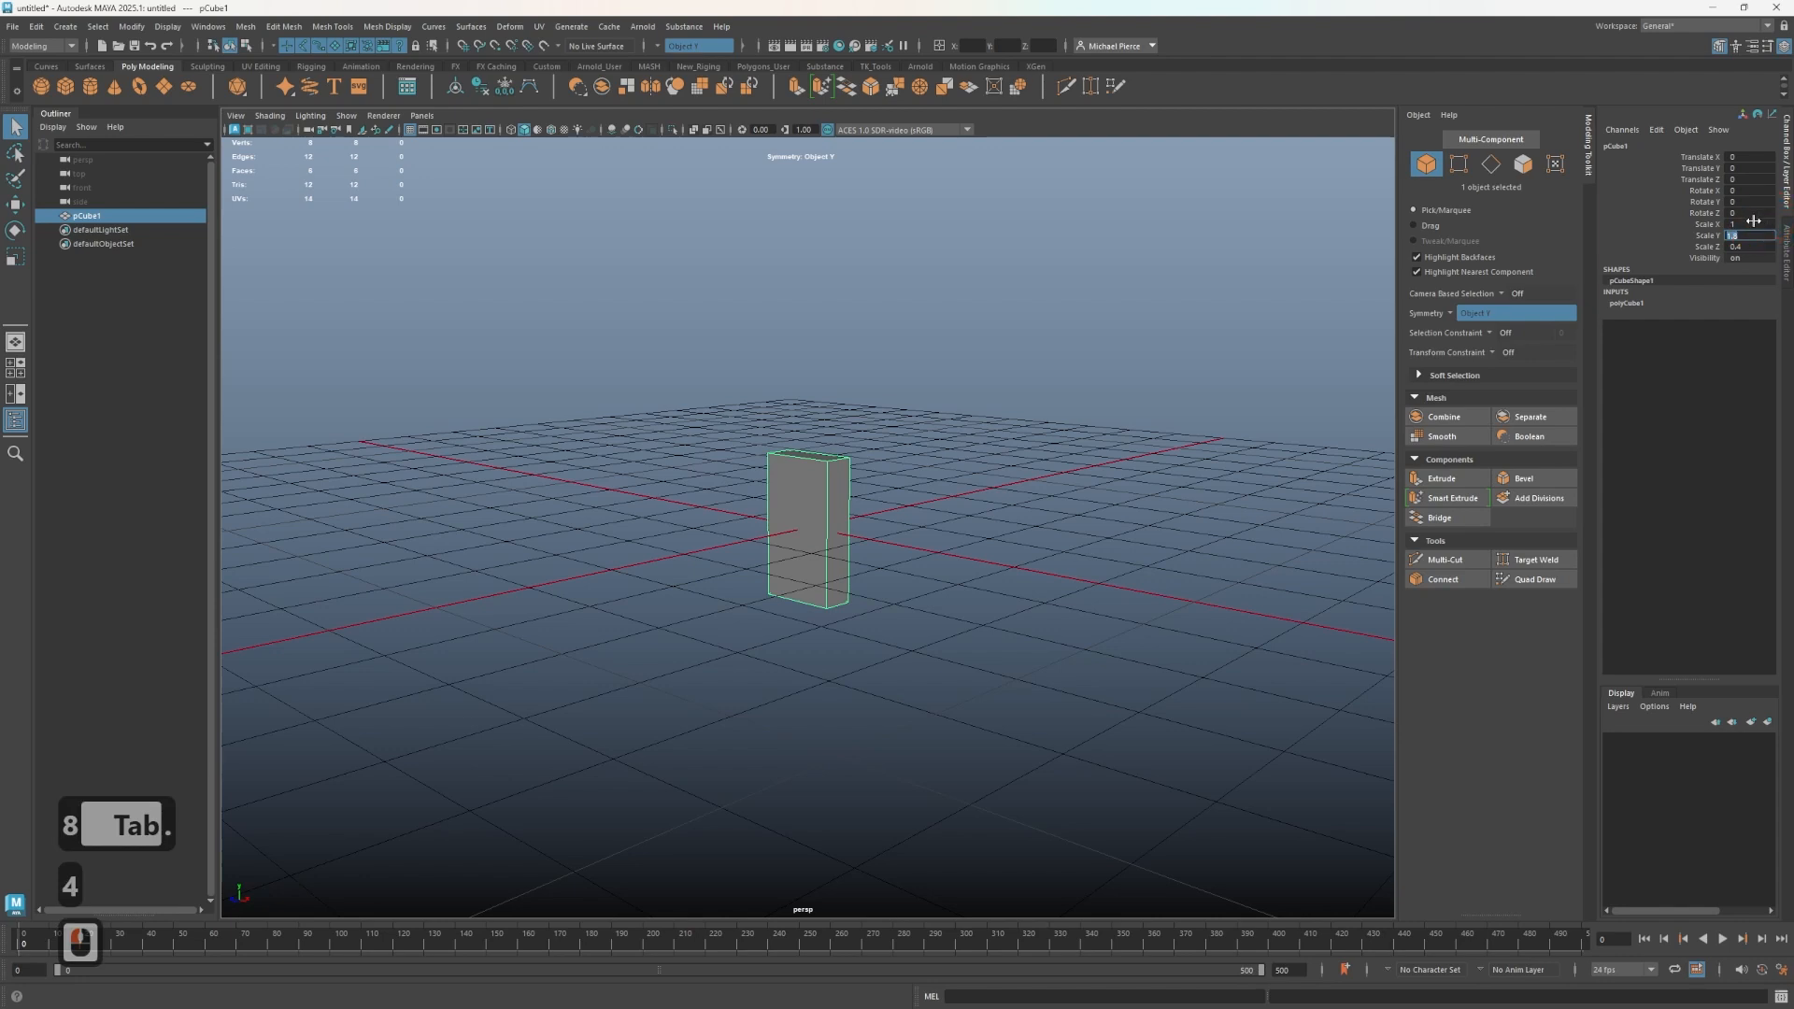
left_click(1750, 224)
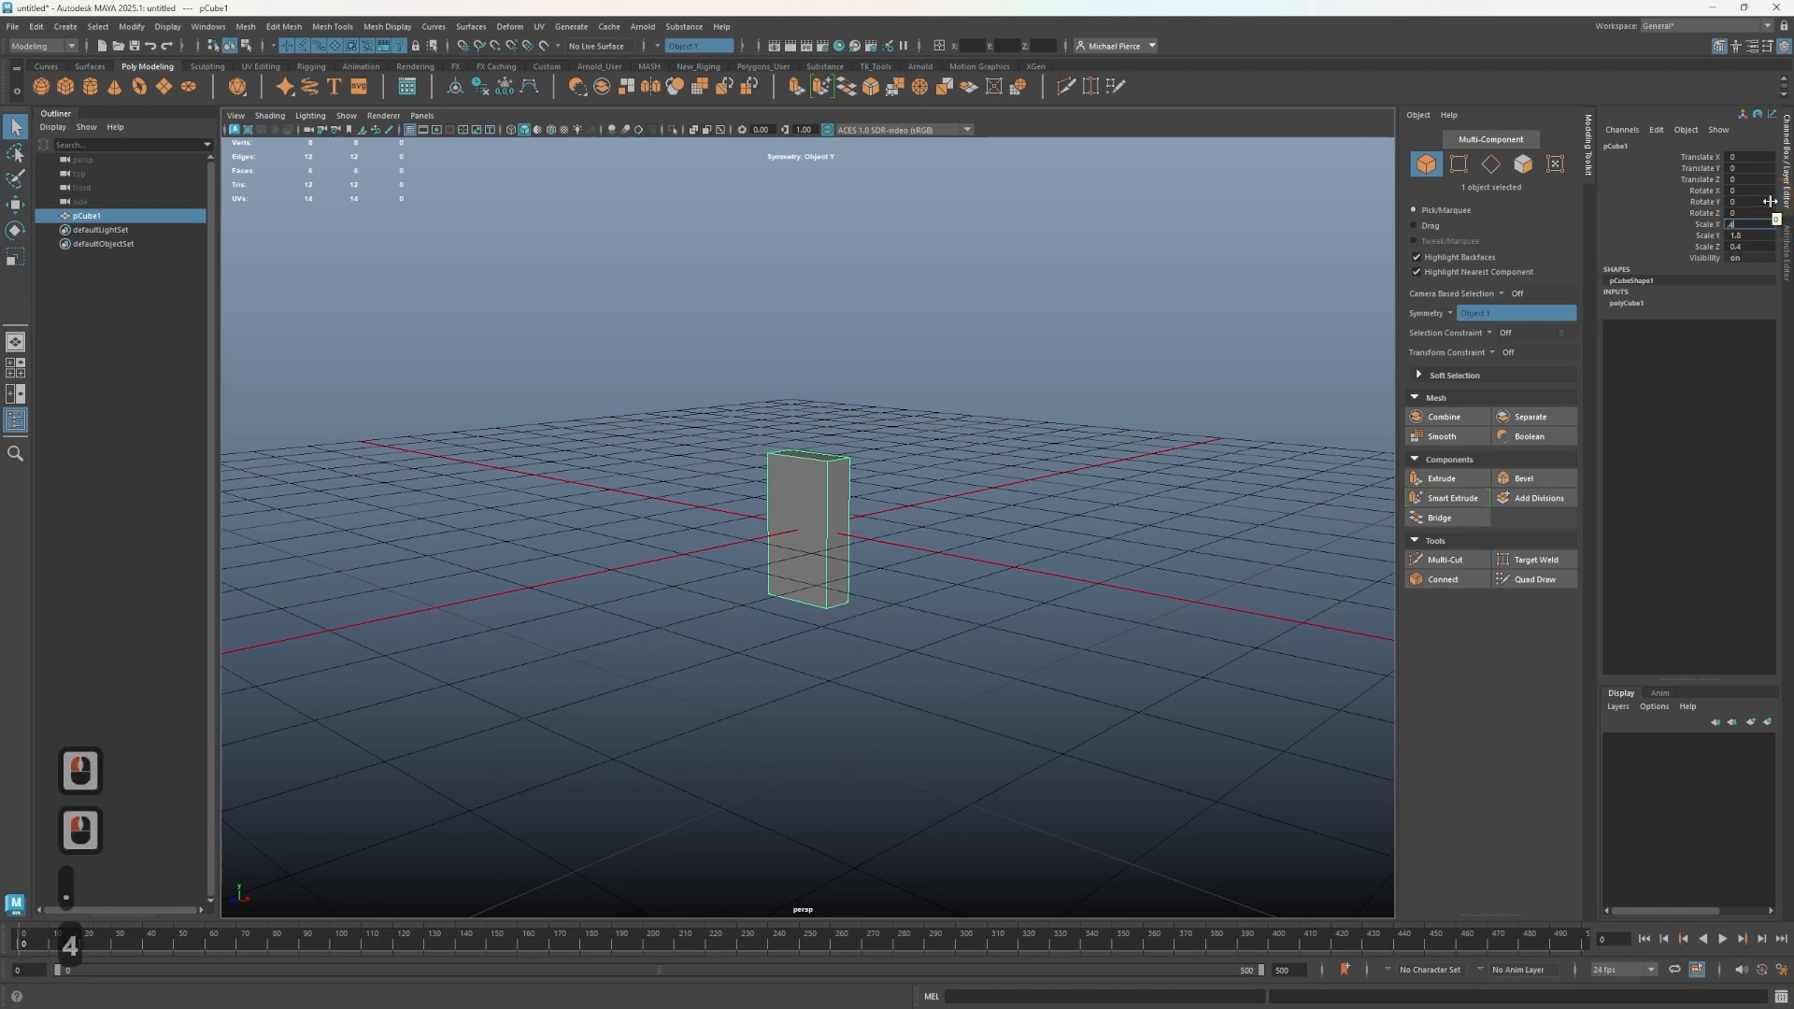
type("0.4")
key("Return")
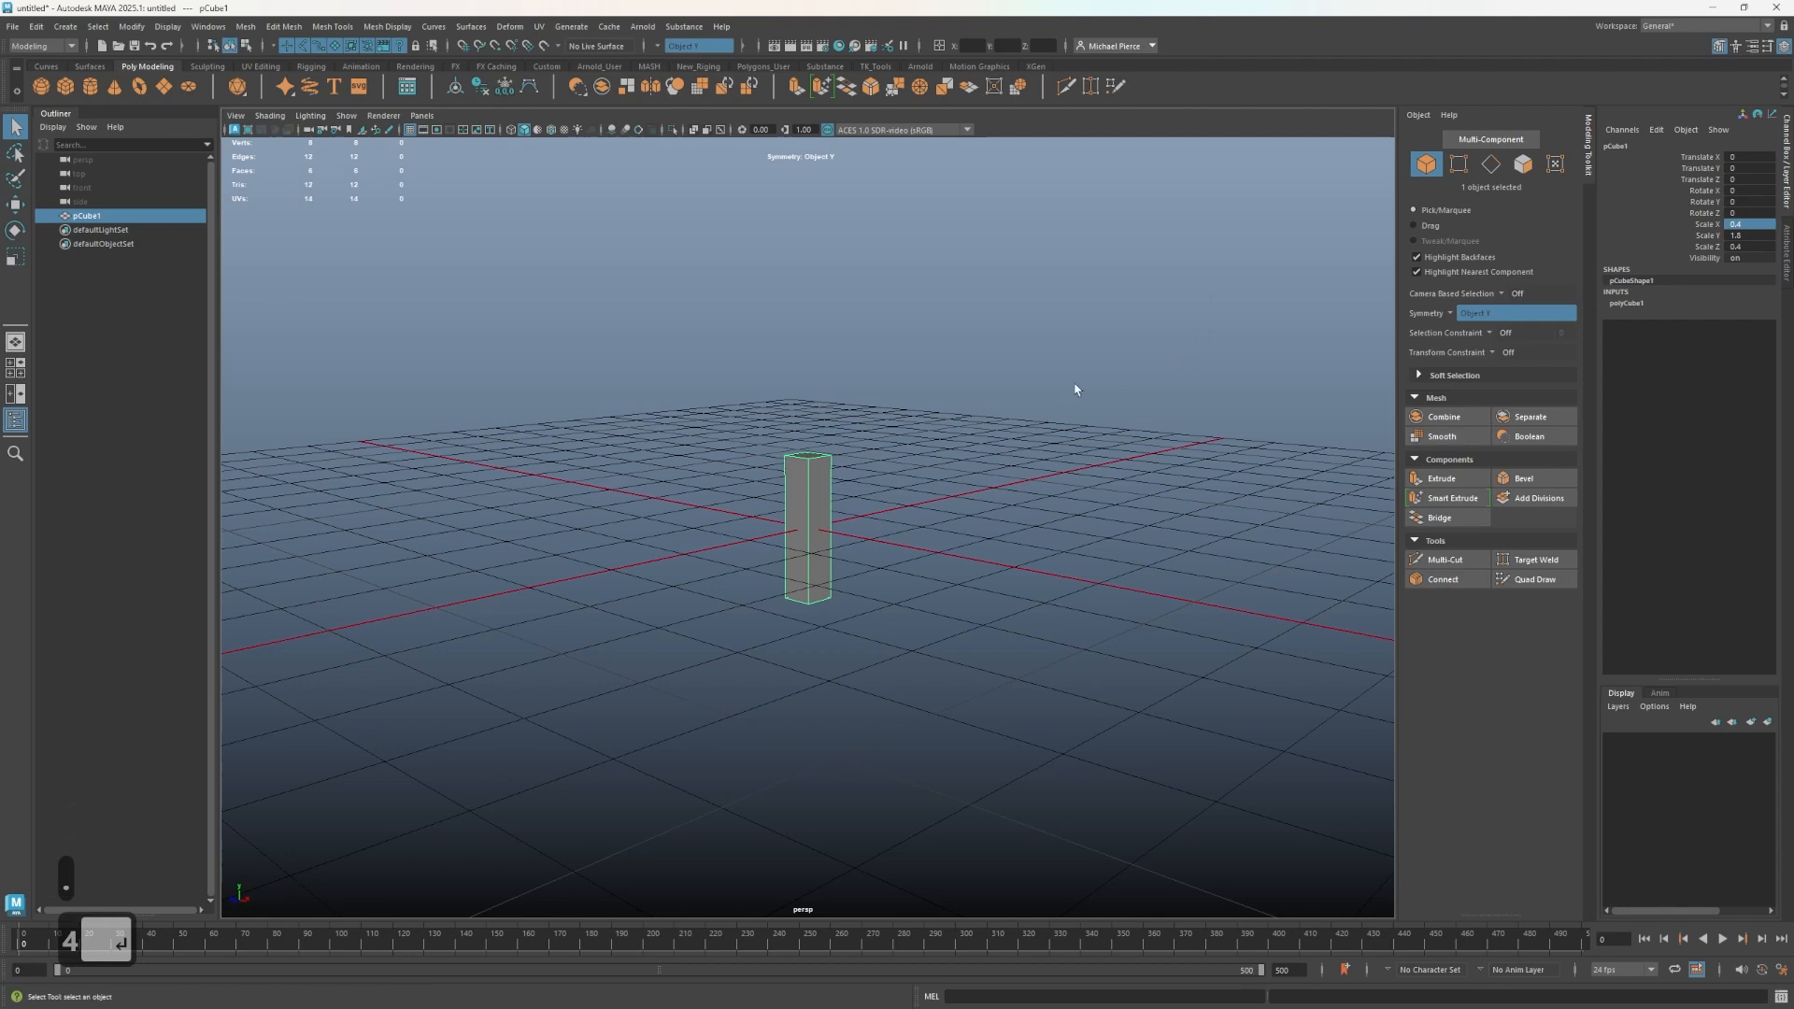
- Select the cube with the Move tool and frame it in a four-view layout
left_click(806, 487)
key("w")
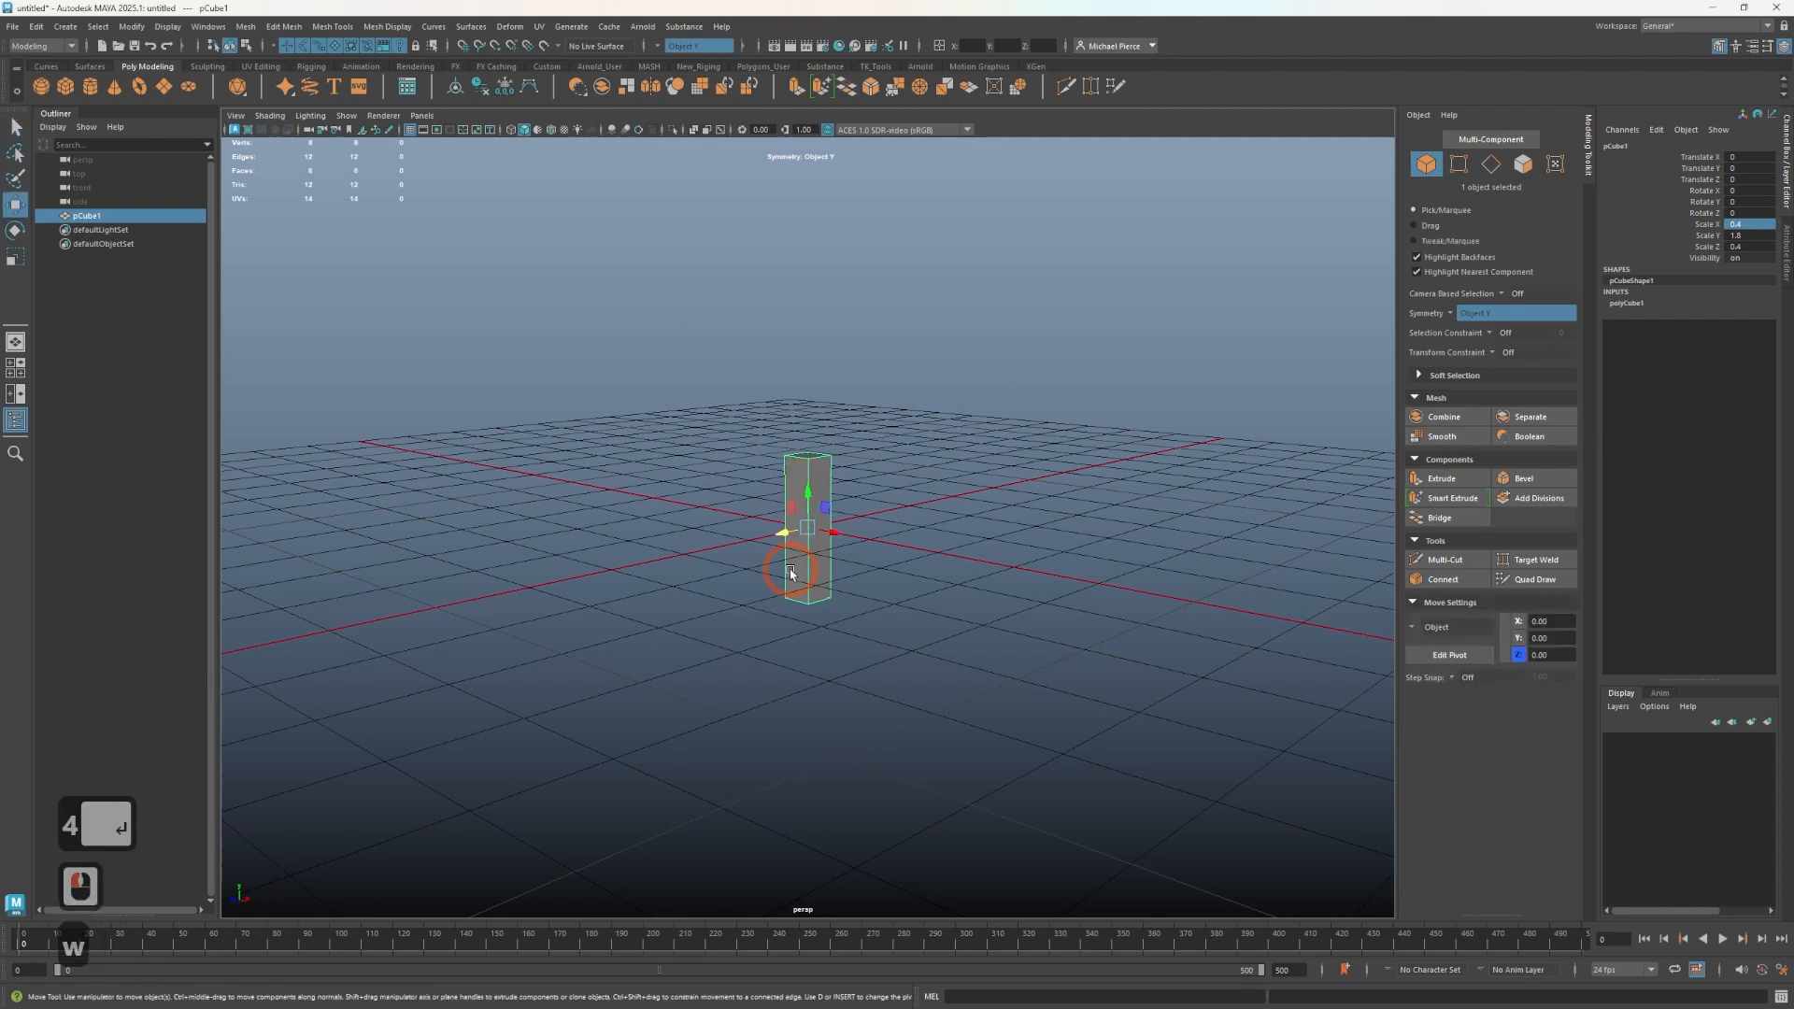
key("space")
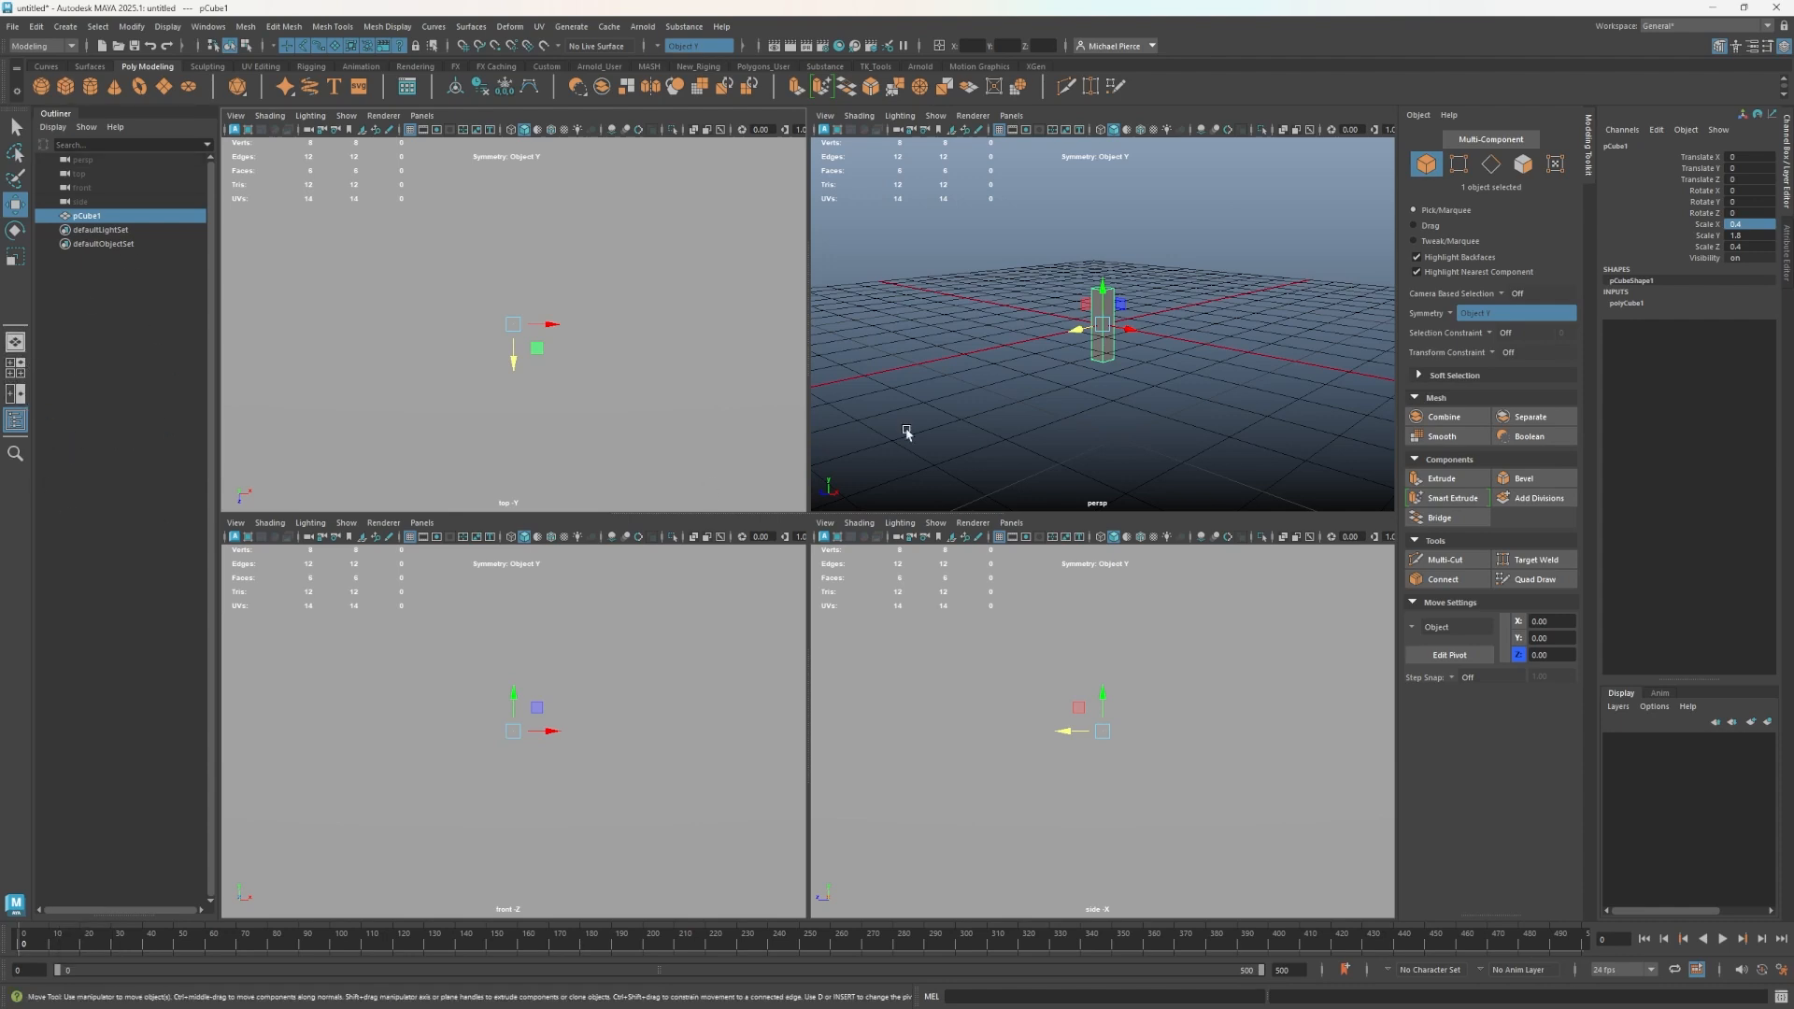
key("shift")
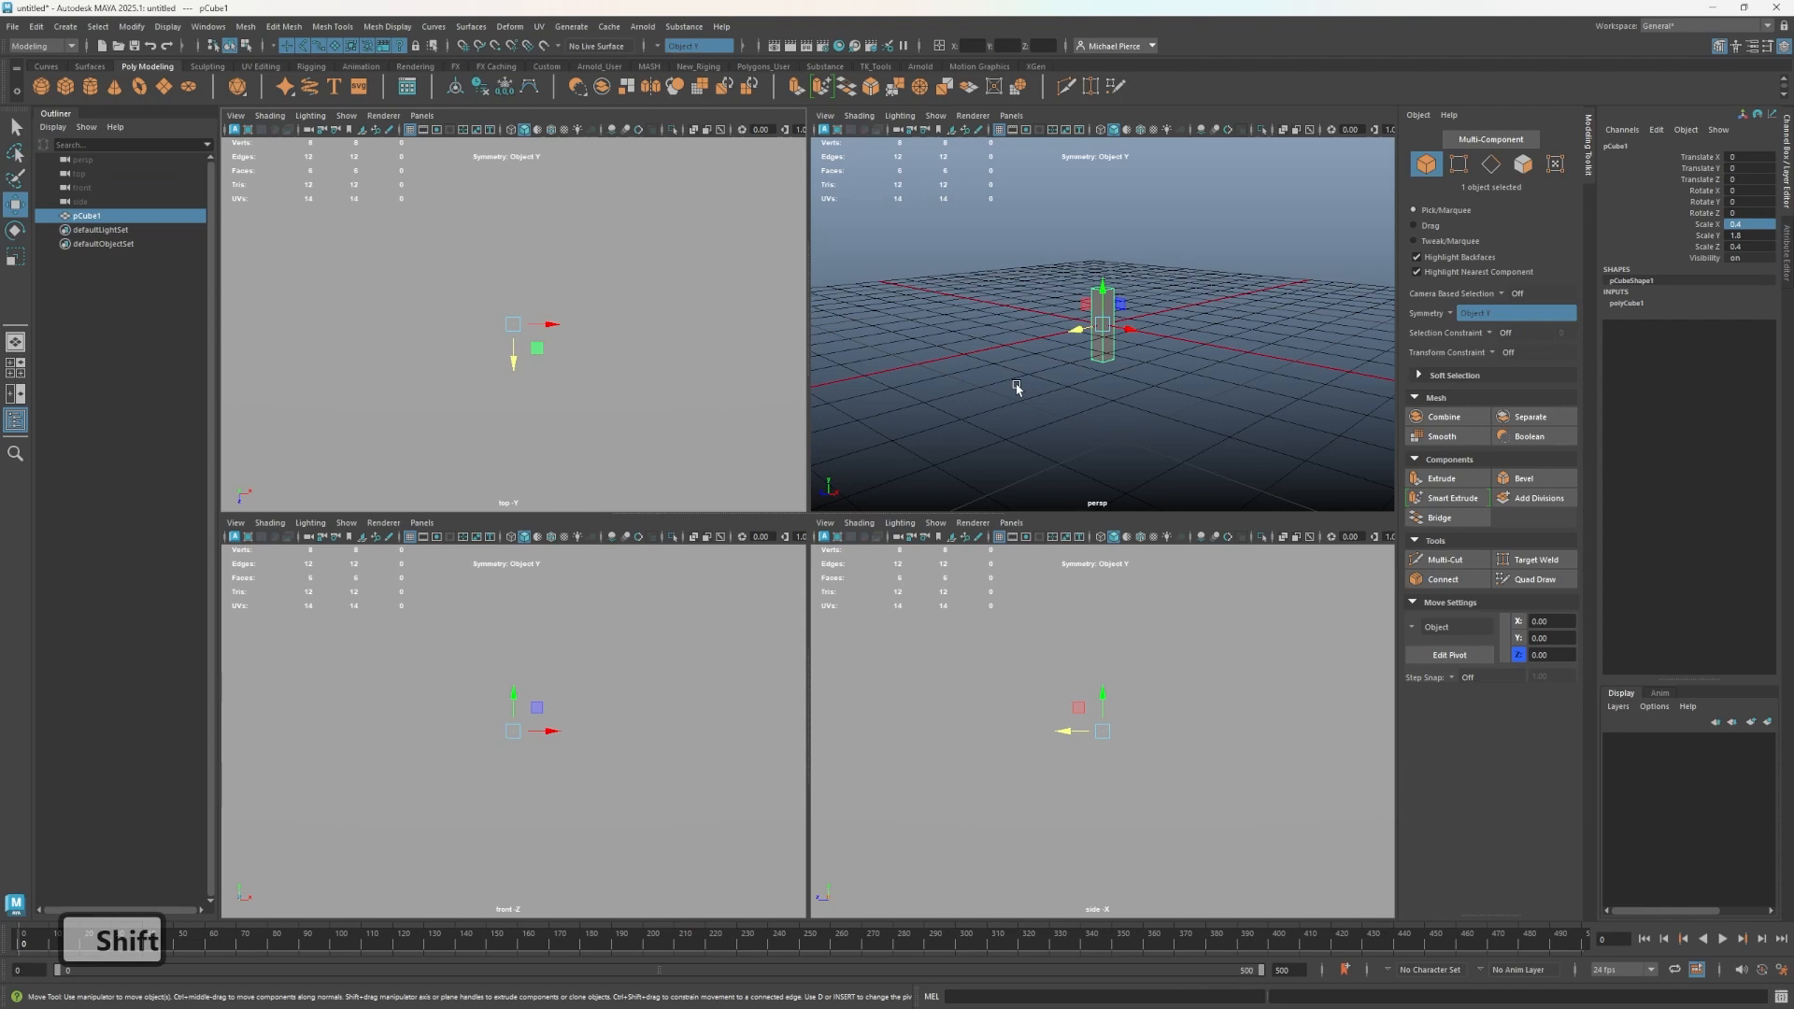
key("shift+a")
scroll(527, 701, "down", 3)
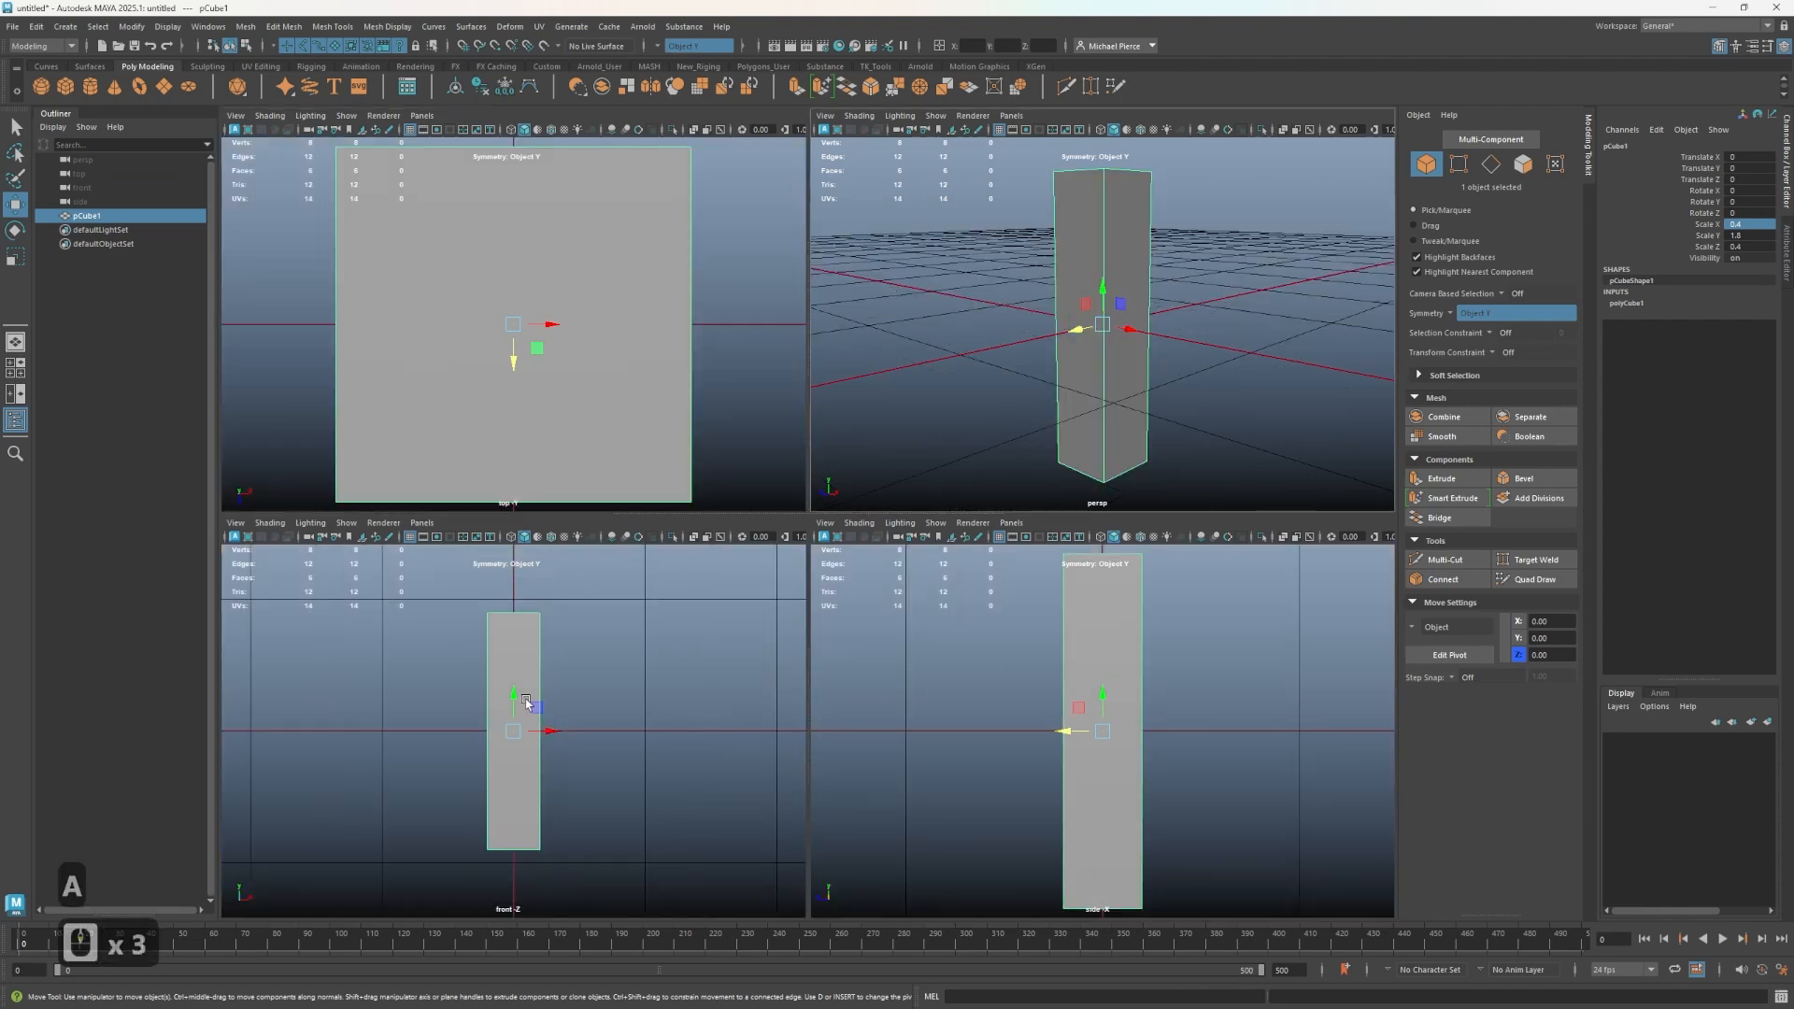
- Raise the cube so its Translate Y is 0.9
left_click_drag(514, 718, 500, 598)
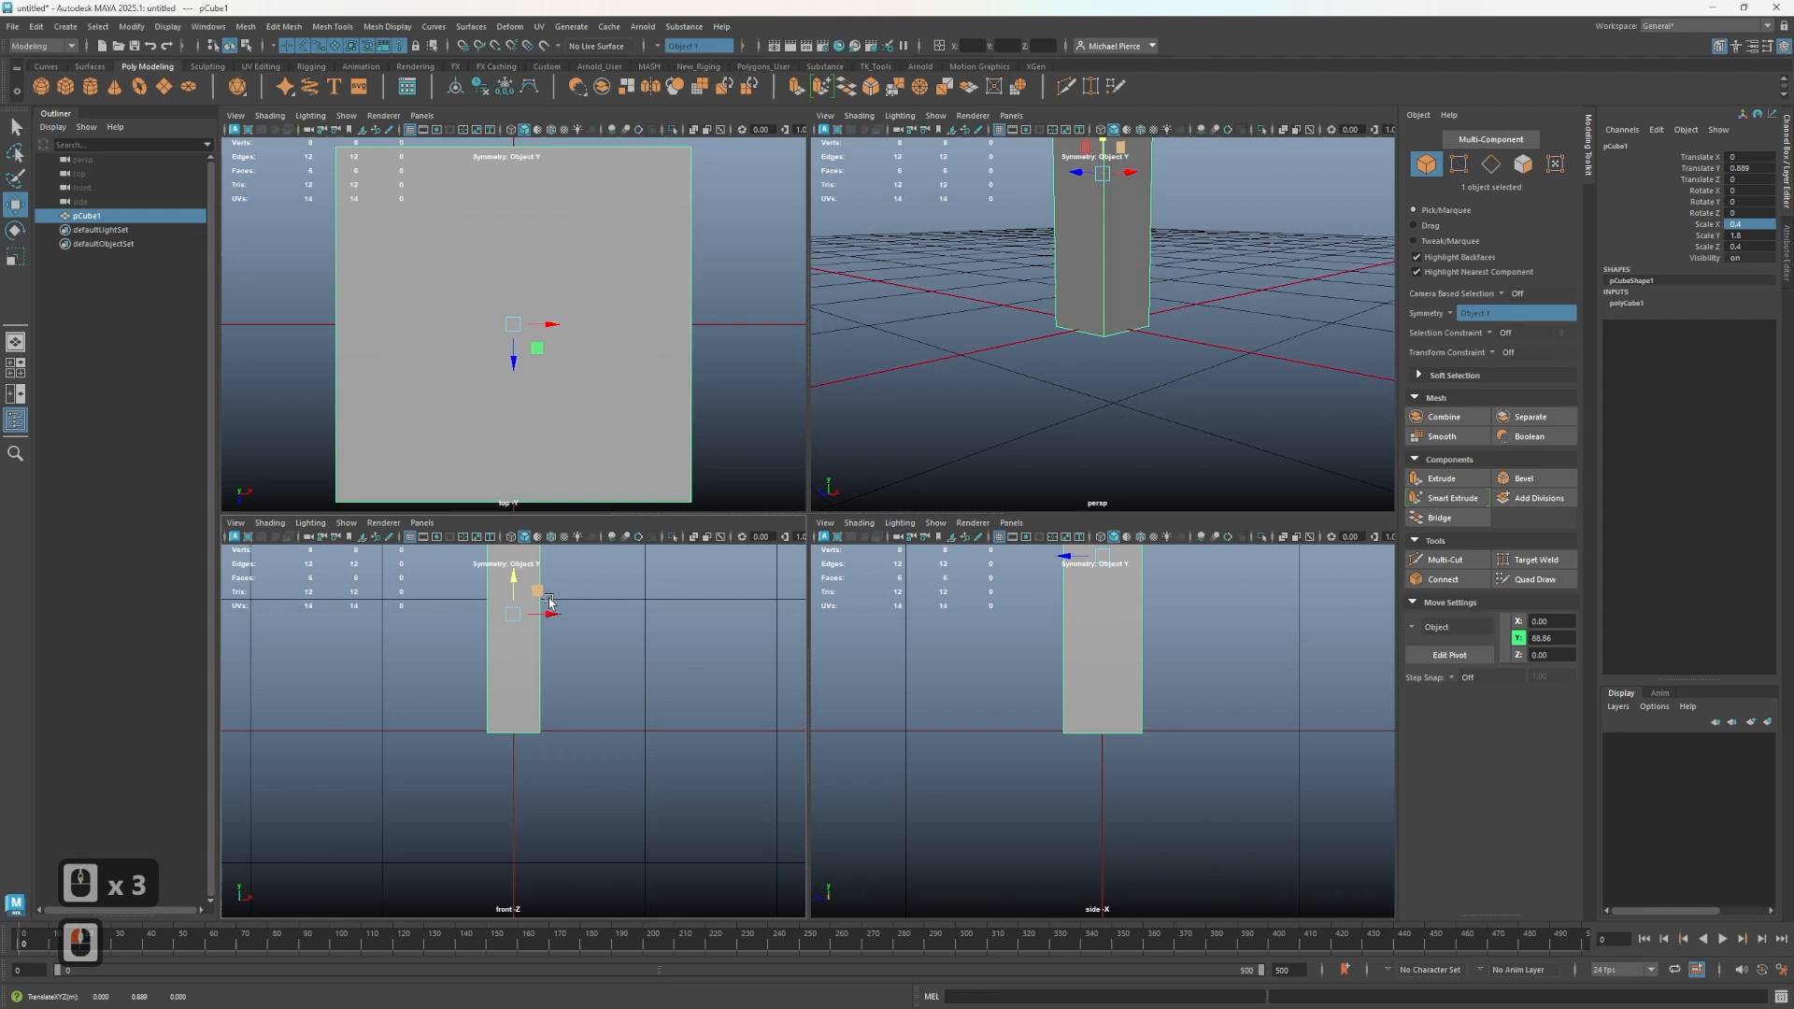
left_click(1747, 169)
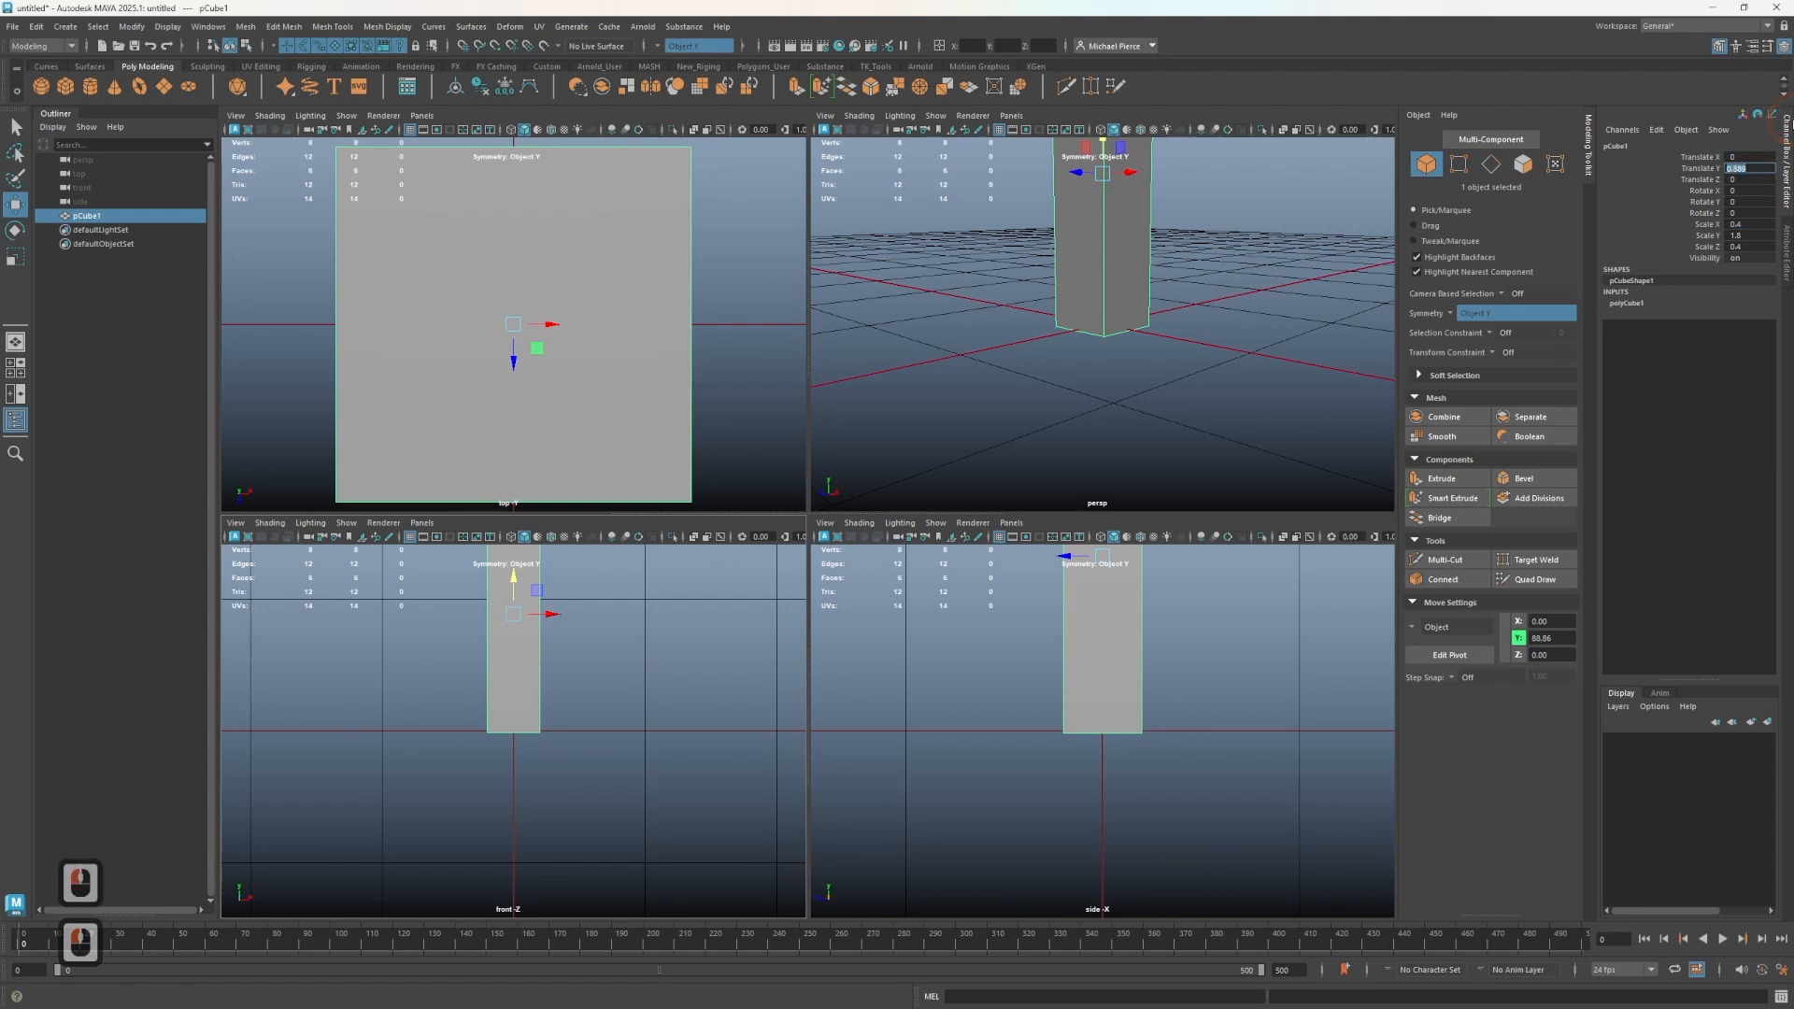
key("BackSpace")
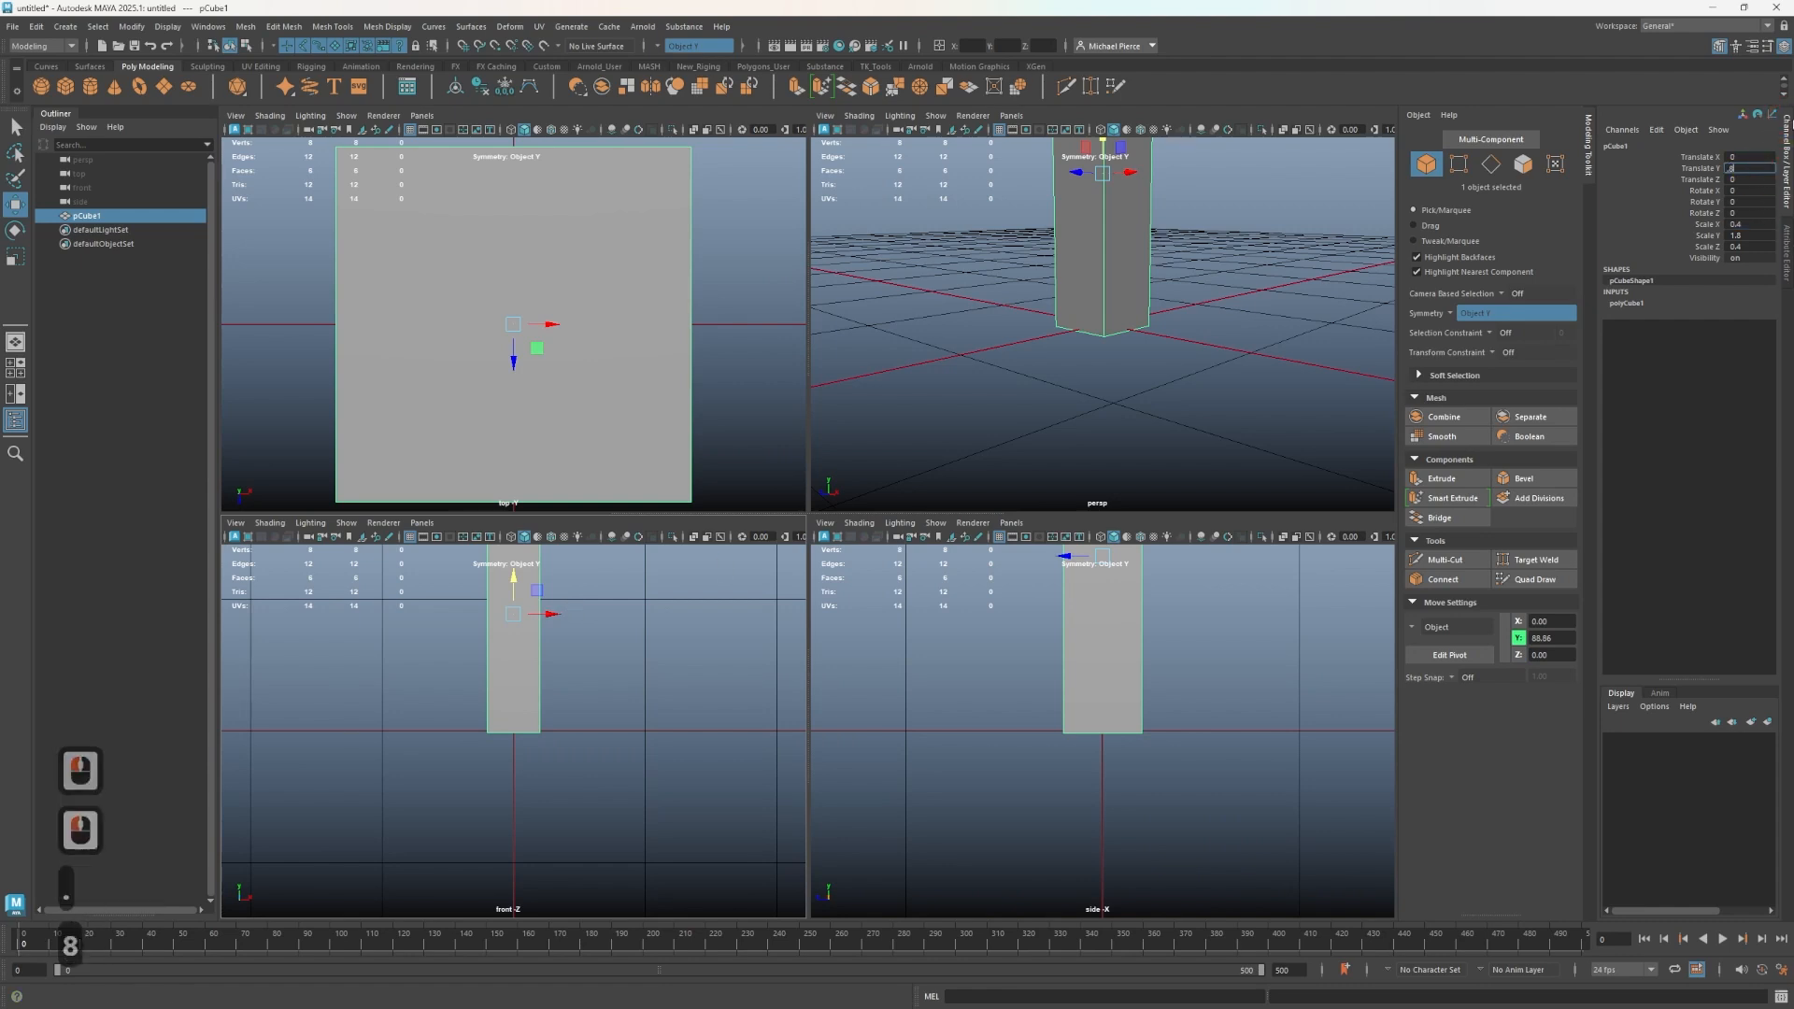
type(".8")
key("Return")
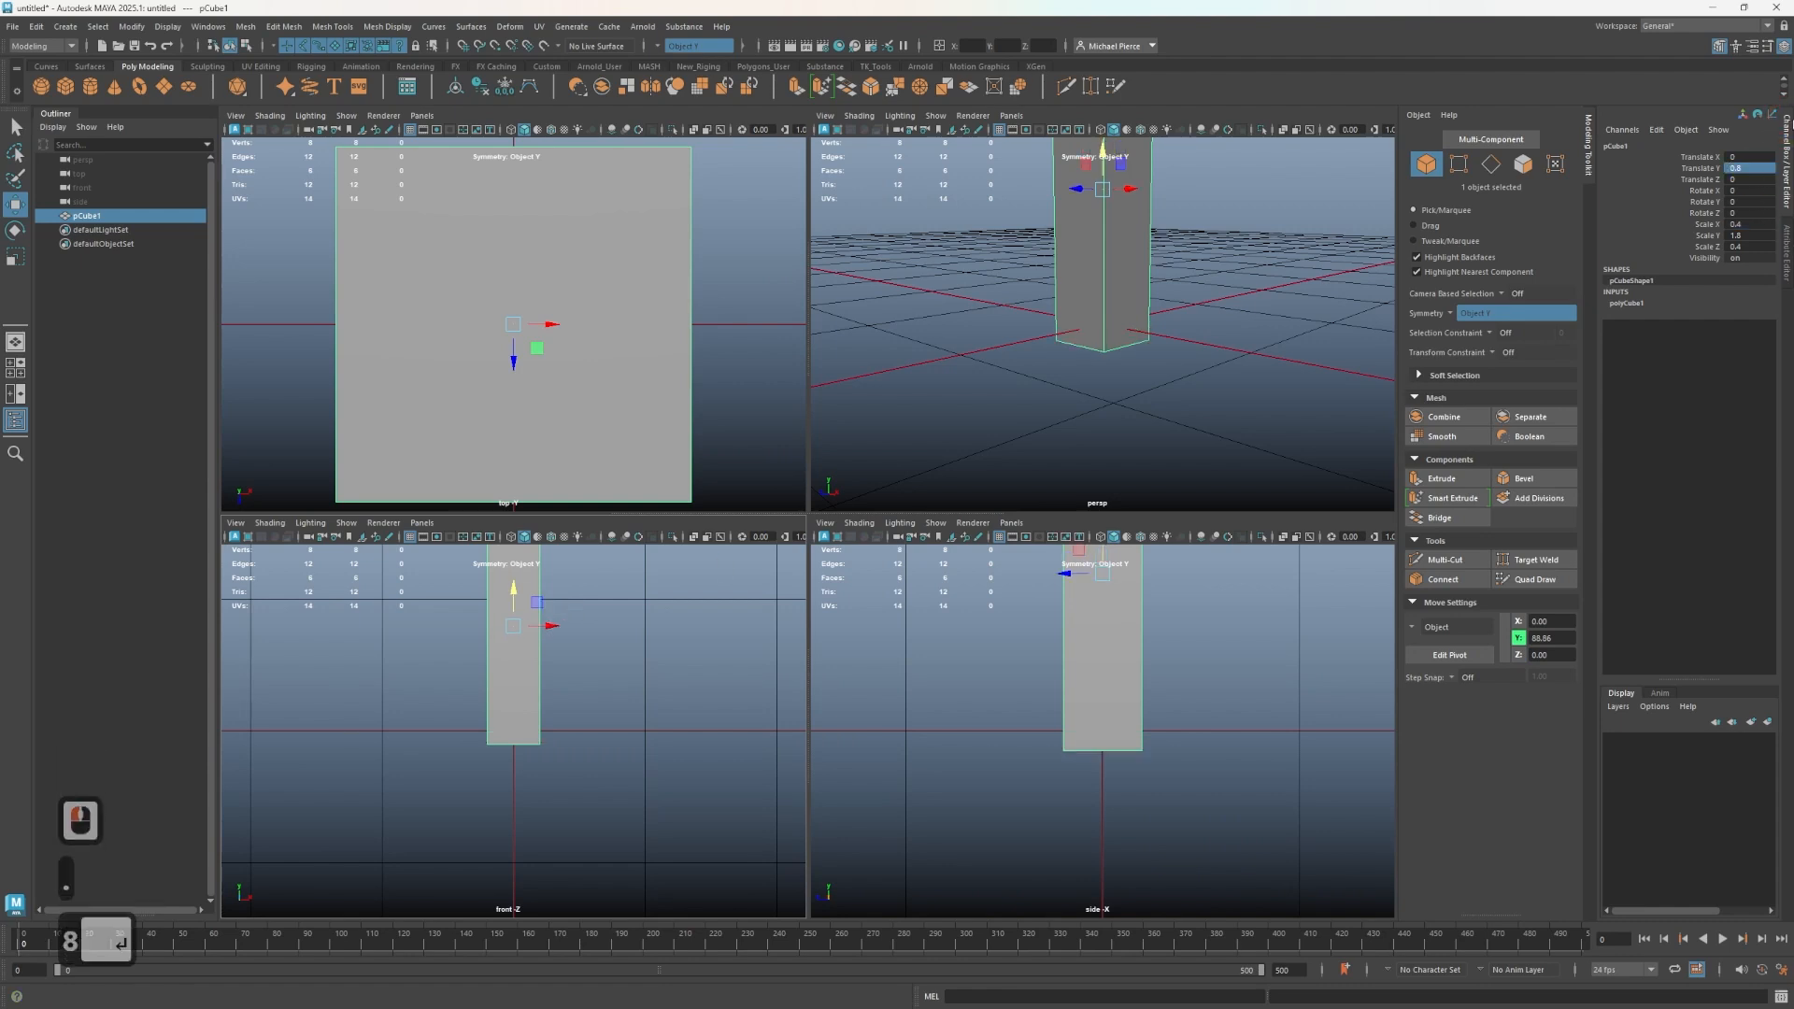
left_click(1748, 167)
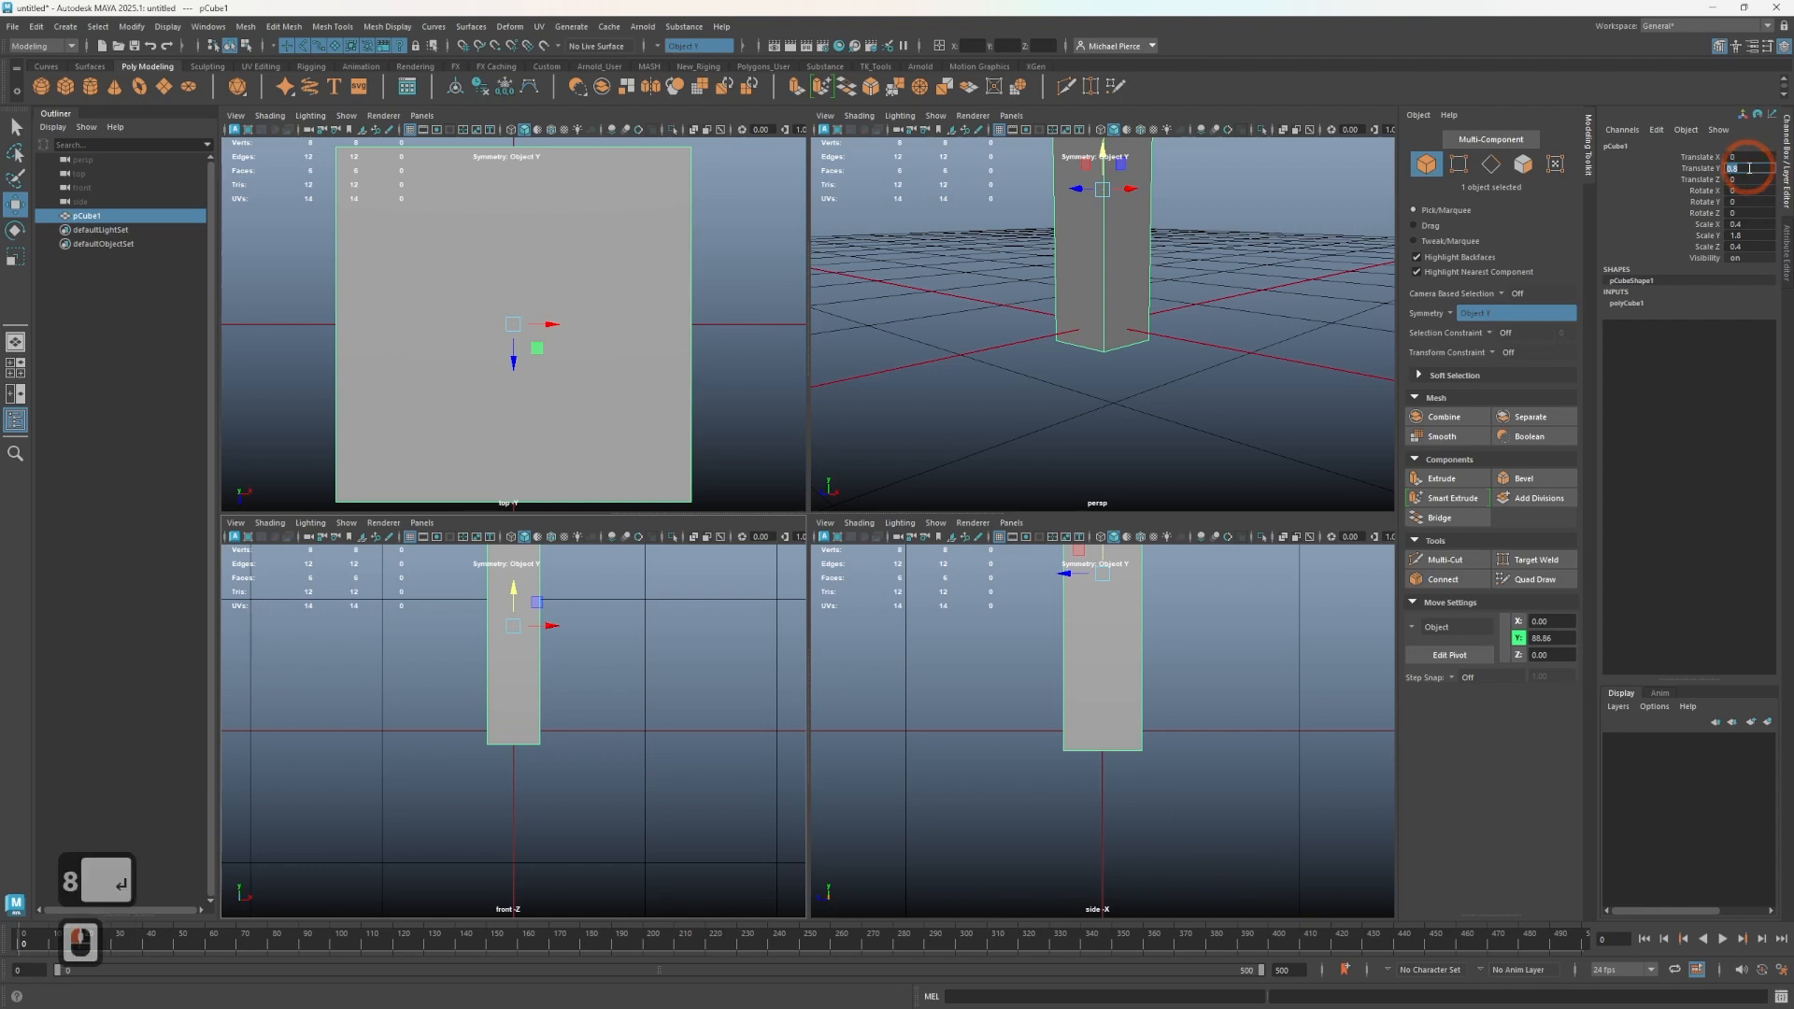
type(".85")
key("Return")
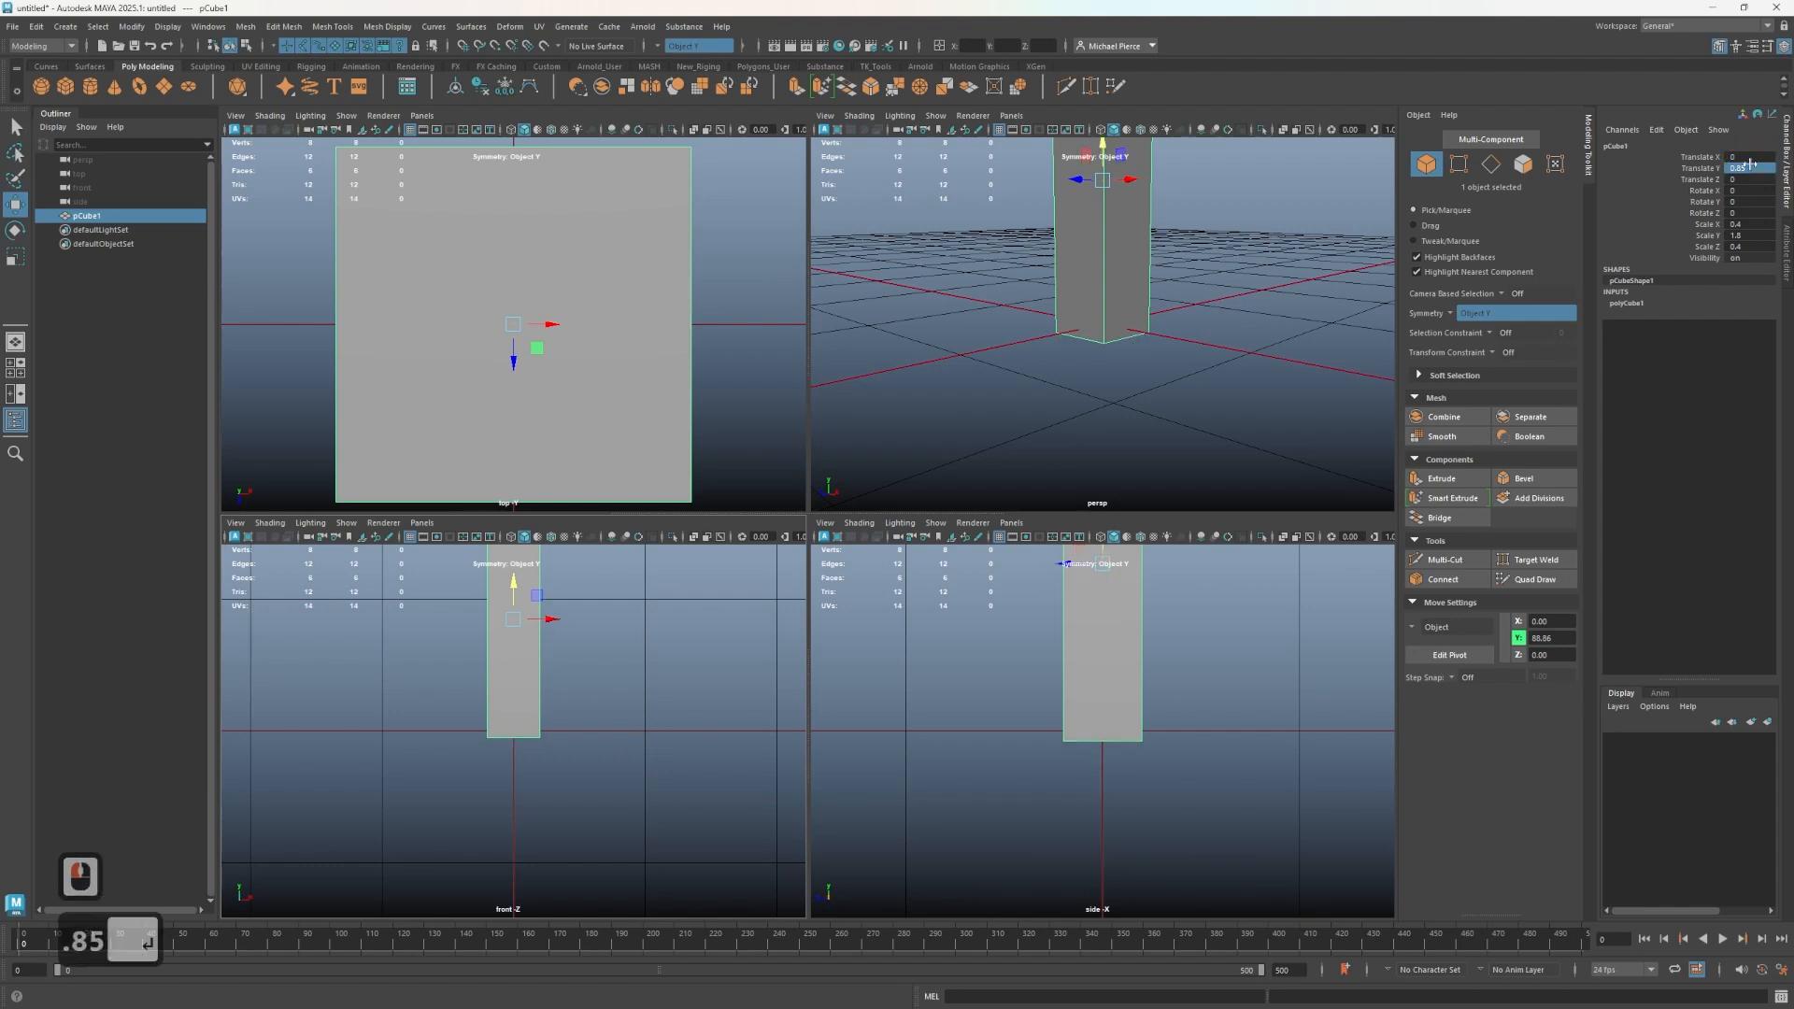
left_click(1753, 168)
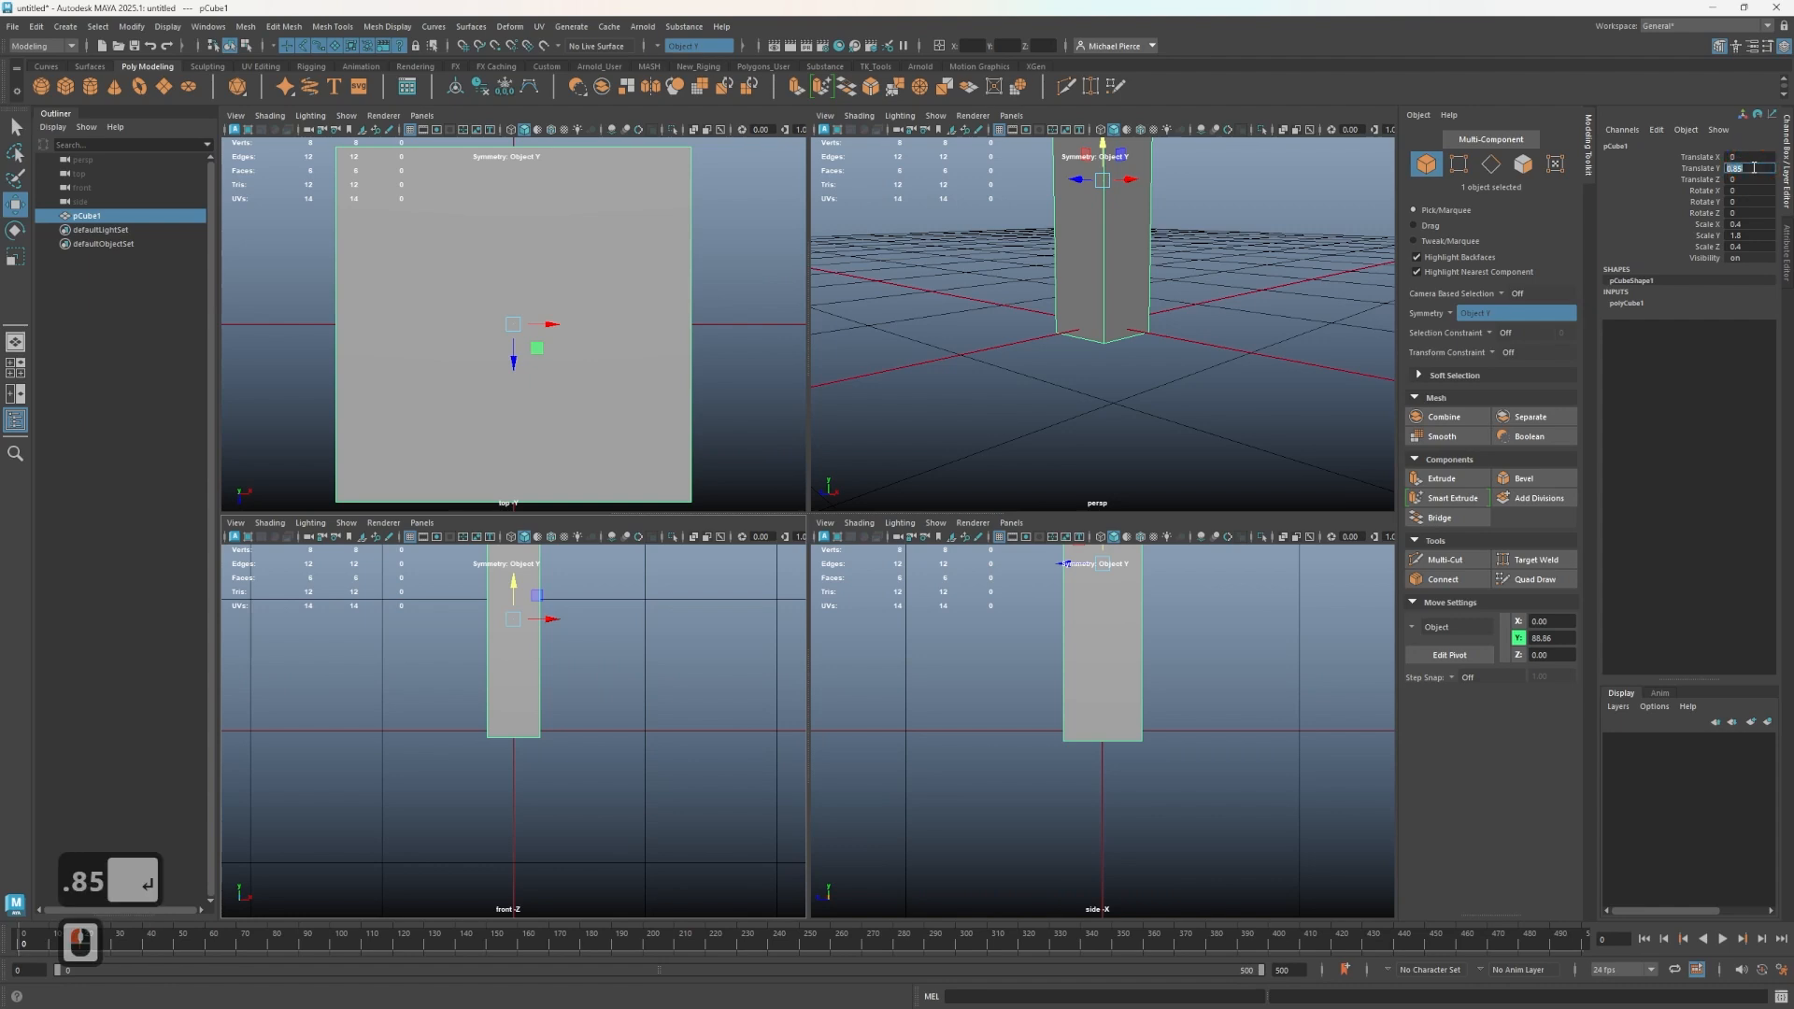
type(".9")
key("Return")
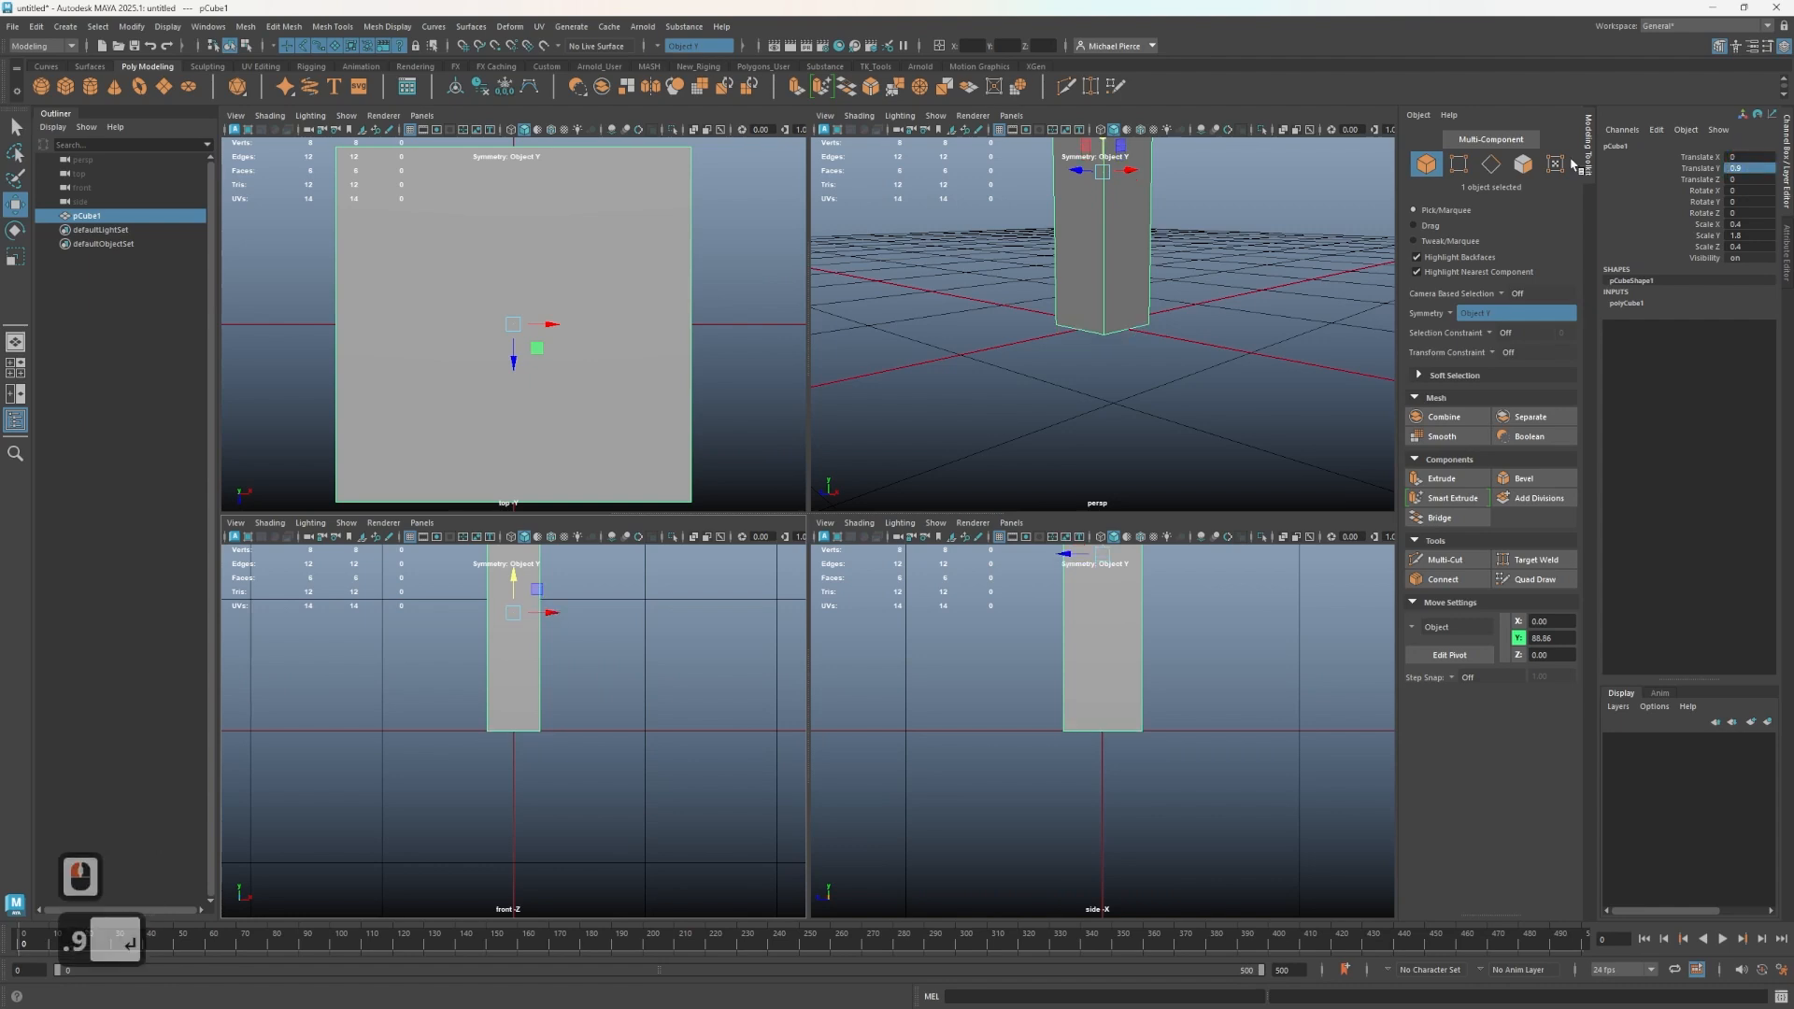
scroll(1058, 267, "down", 2)
left_click_drag(1075, 259, 991, 270)
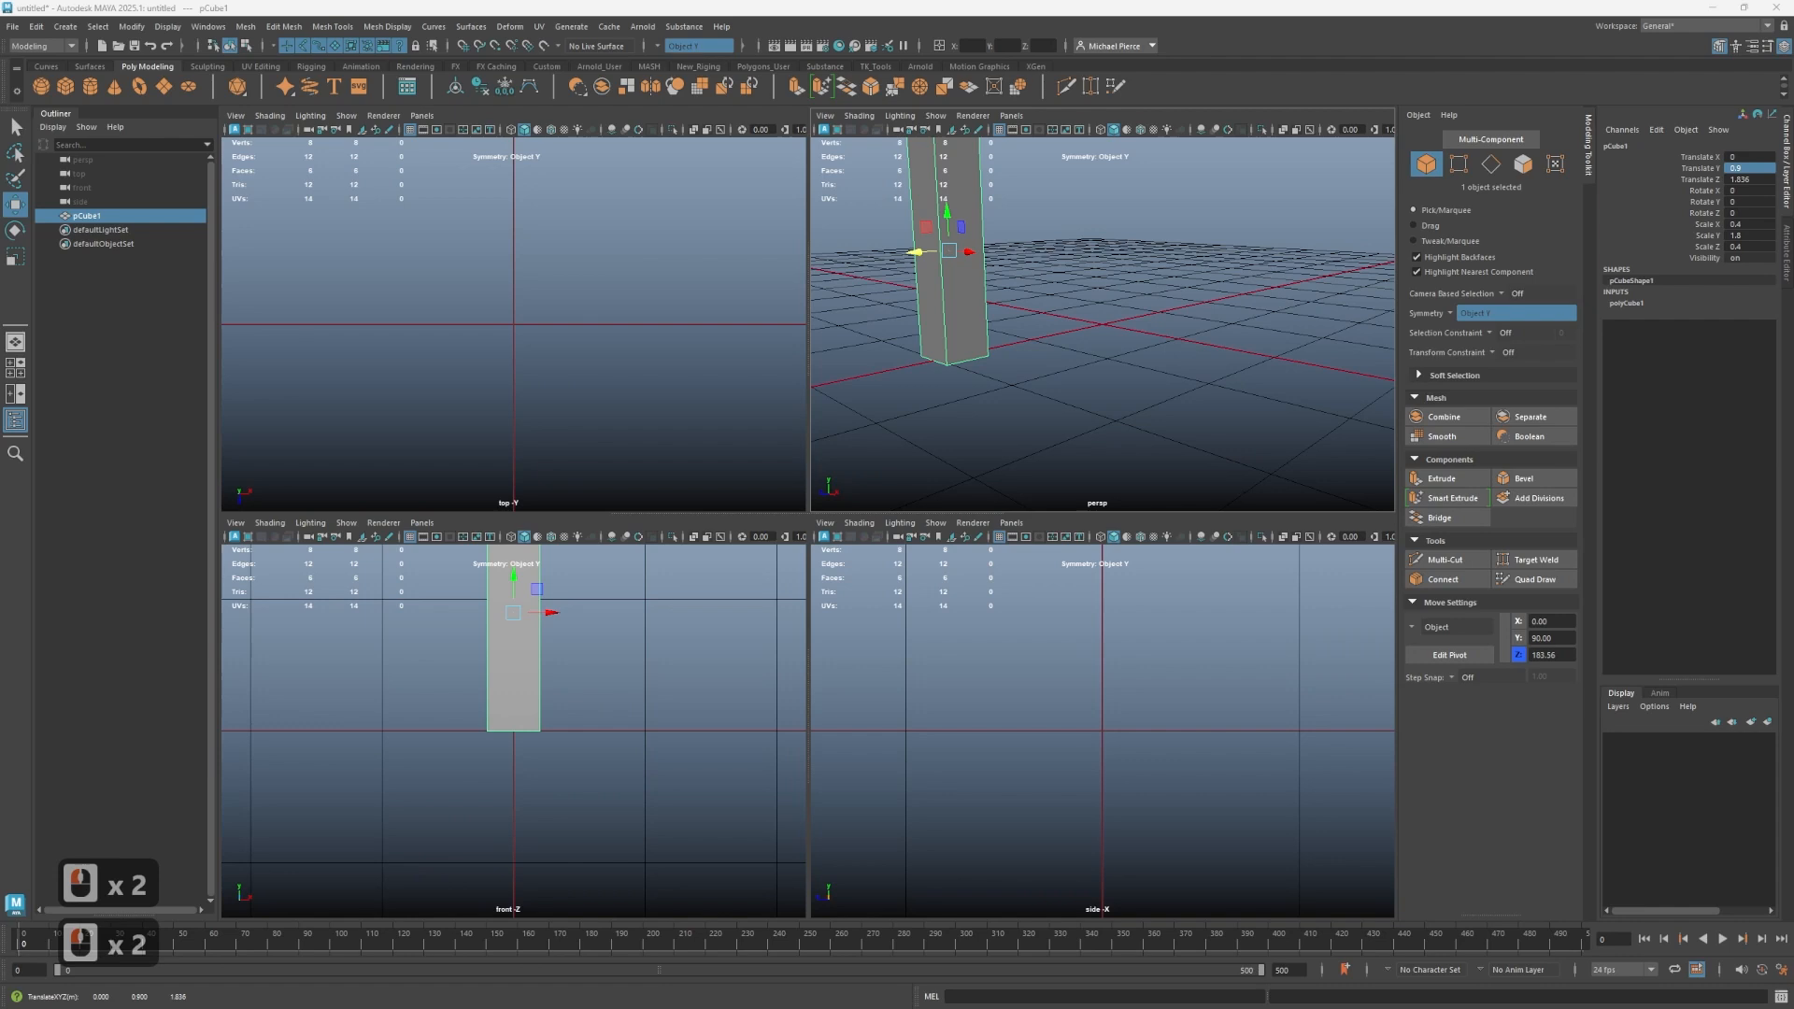
left_click_drag(801, 317, 1034, 344)
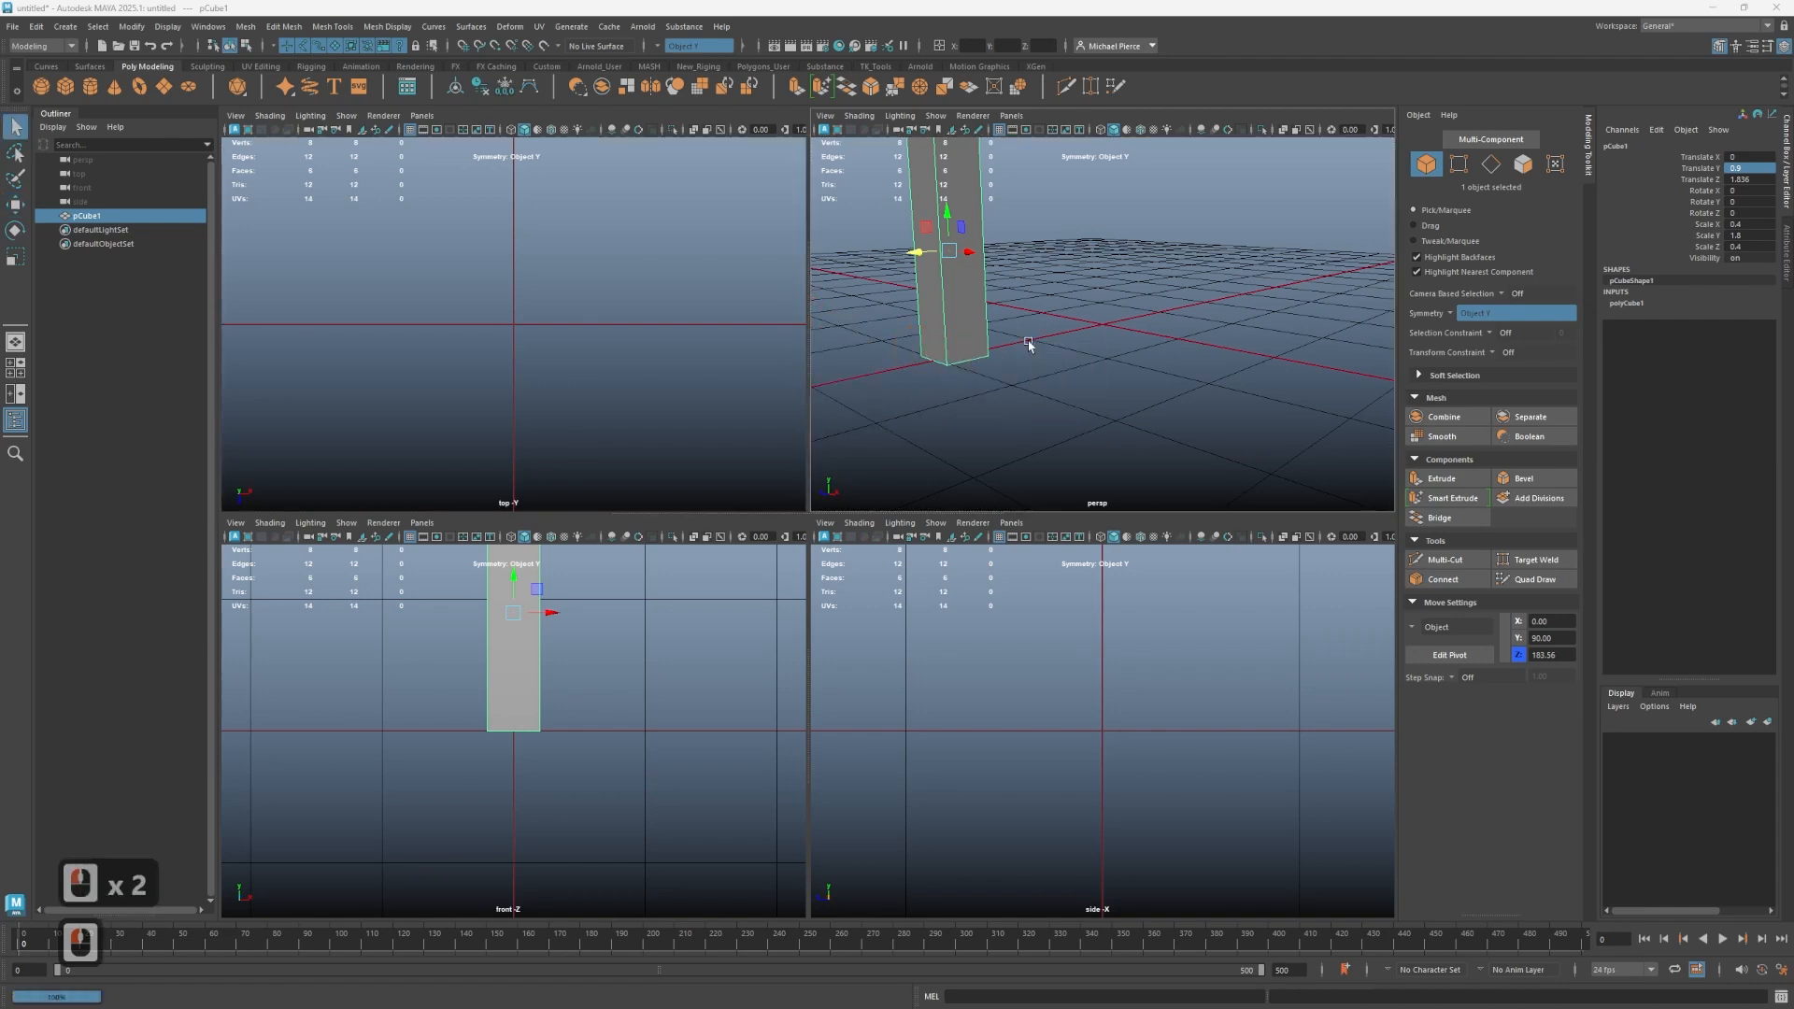
left_click(1108, 250)
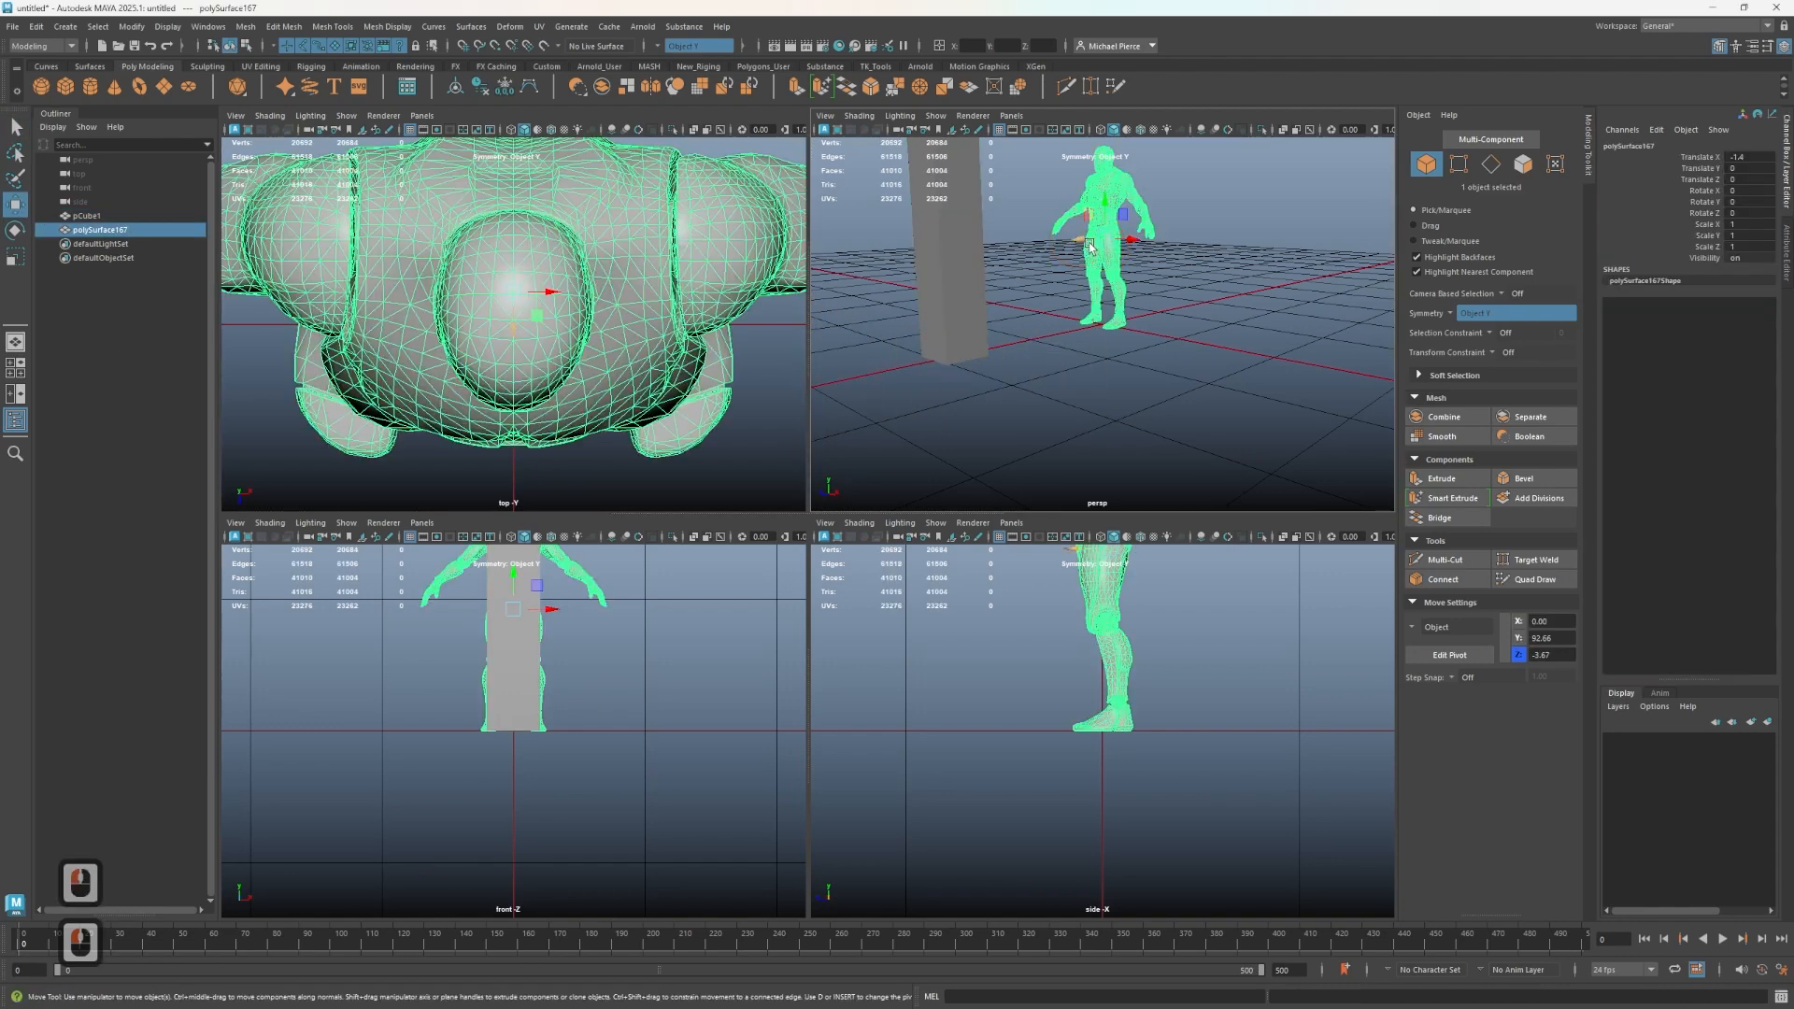
left_click_drag(1086, 244, 951, 271)
scroll(991, 336, "down", 2)
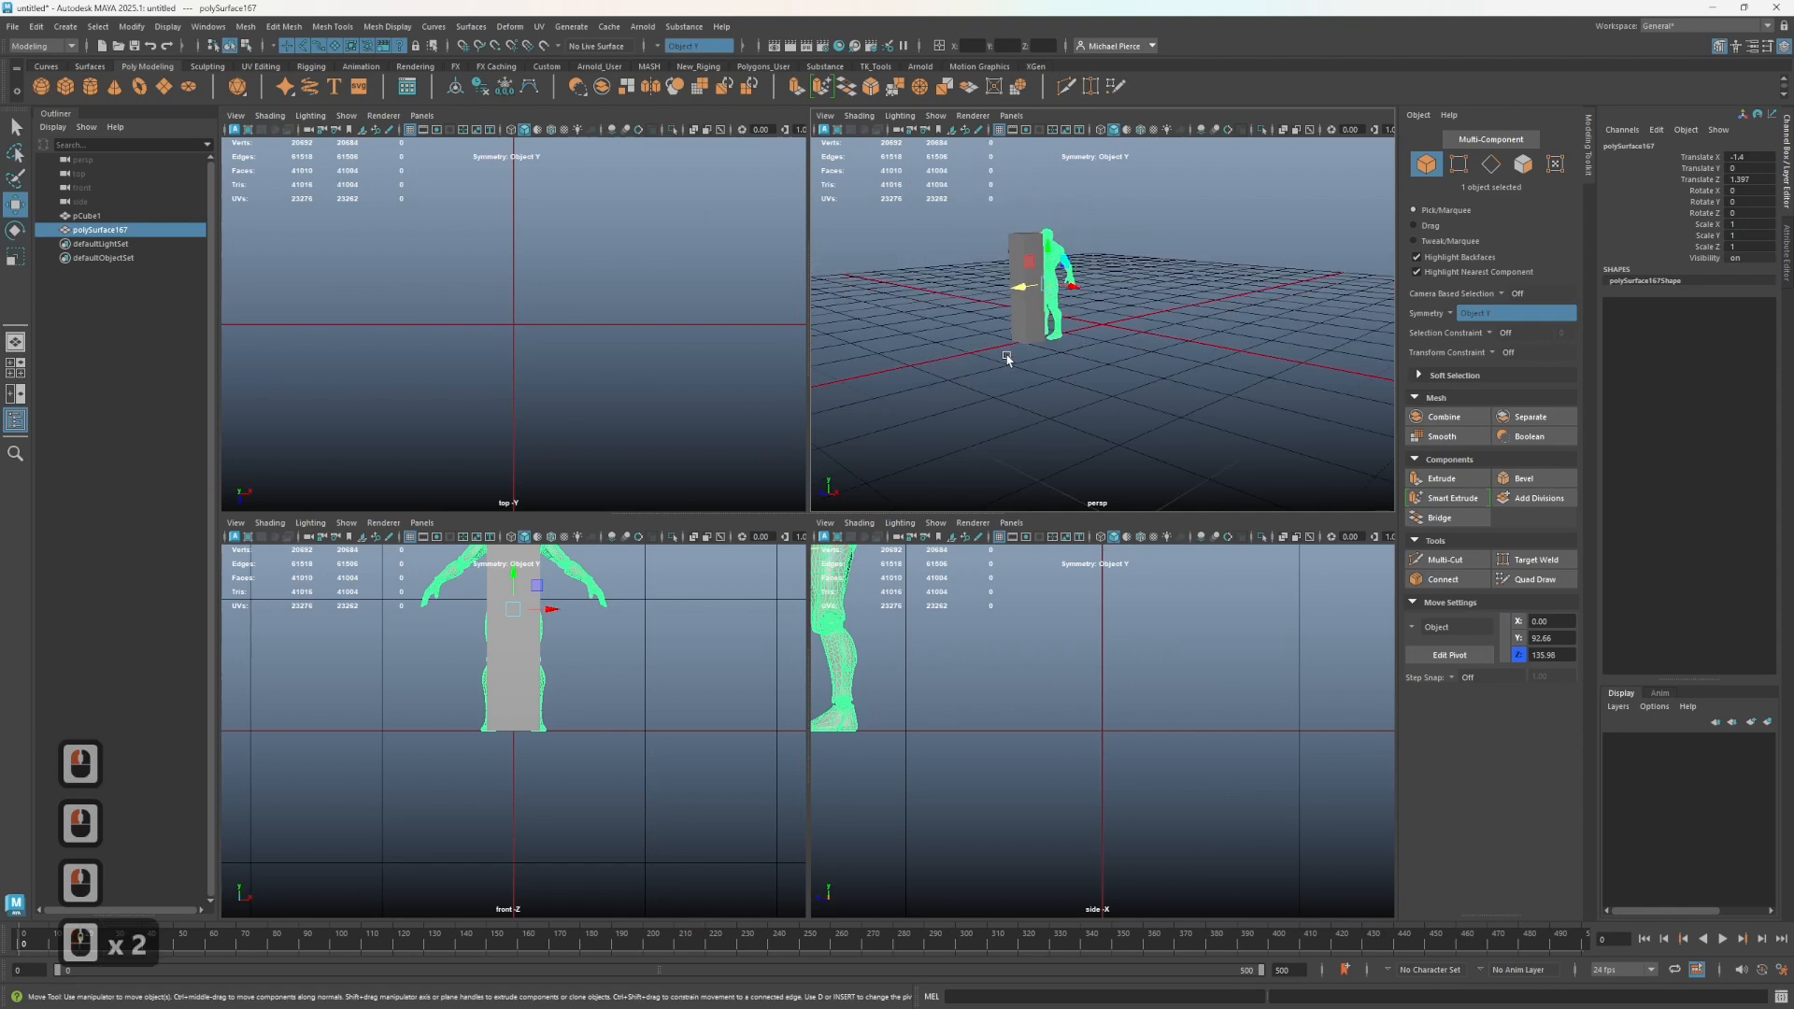
scroll(1008, 356, "up", 1, "alt")
middle_click_drag(1037, 346, 1046, 363, "alt")
left_click_drag(1037, 363, 1009, 388, "alt")
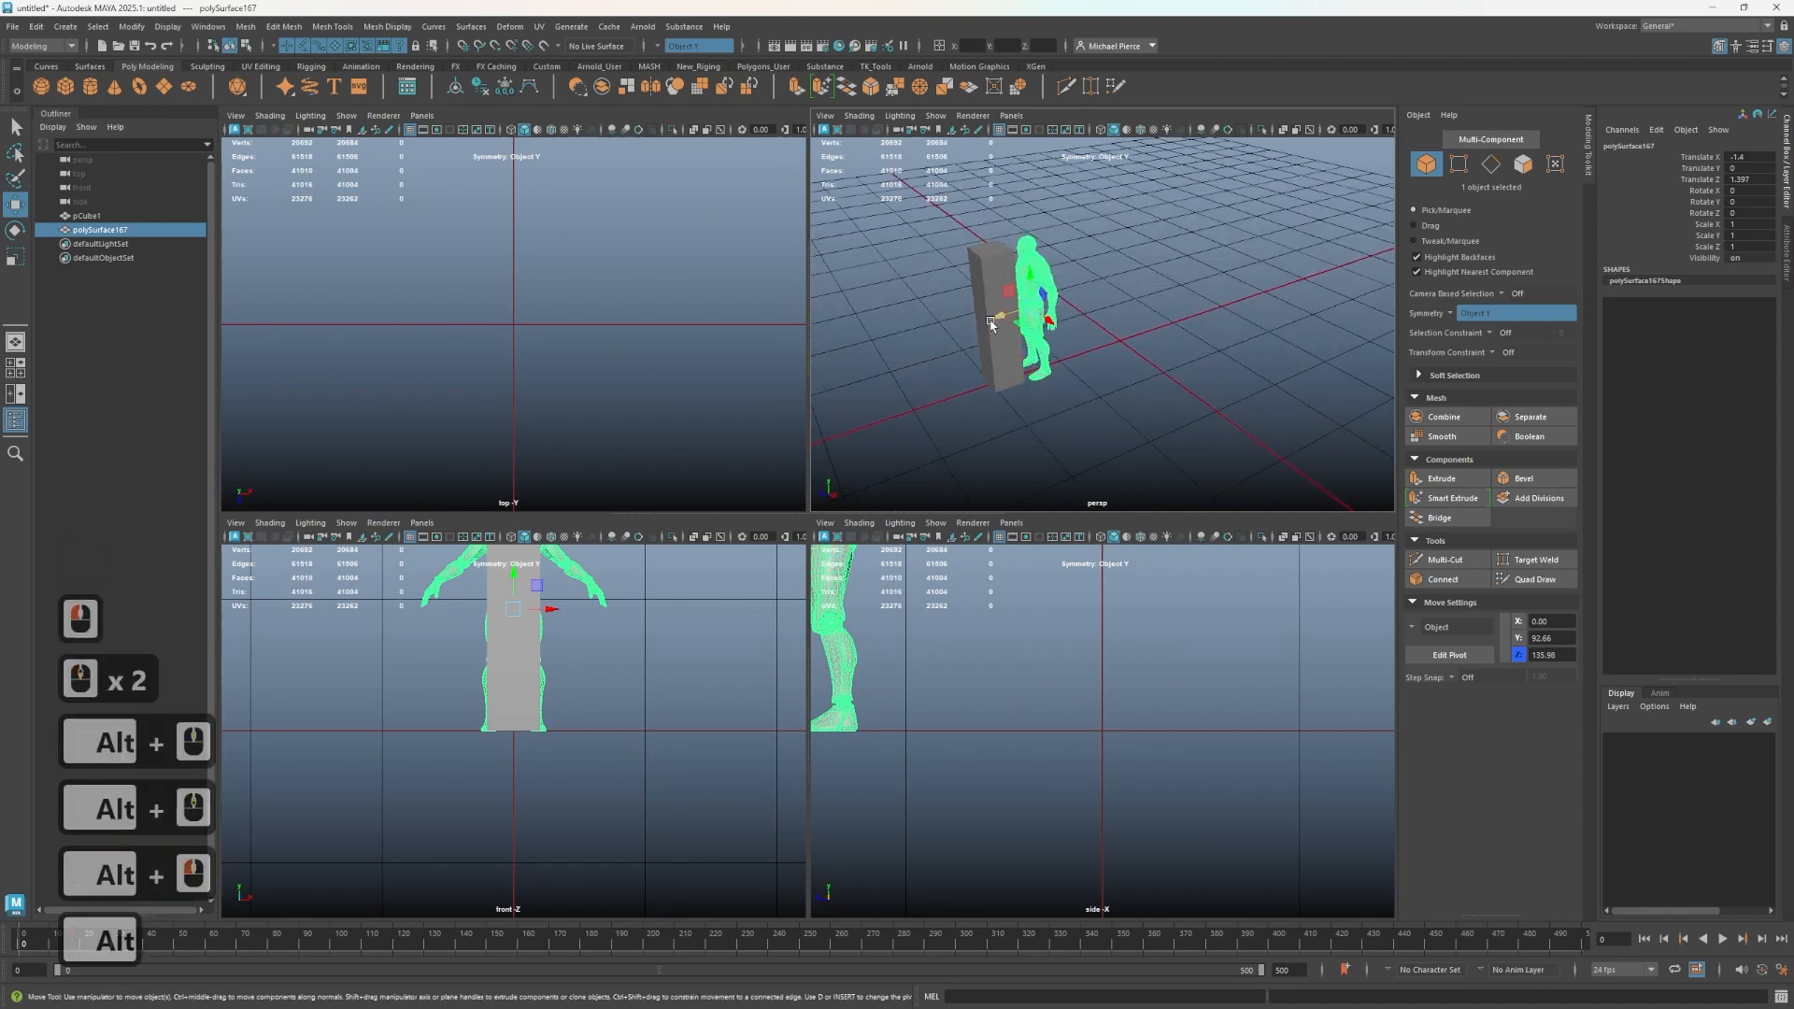
mouse_move(994, 316)
left_mouse_down()
mouse_move(950, 327)
mouse_move(1017, 314)
left_mouse_up()
key("Delete")
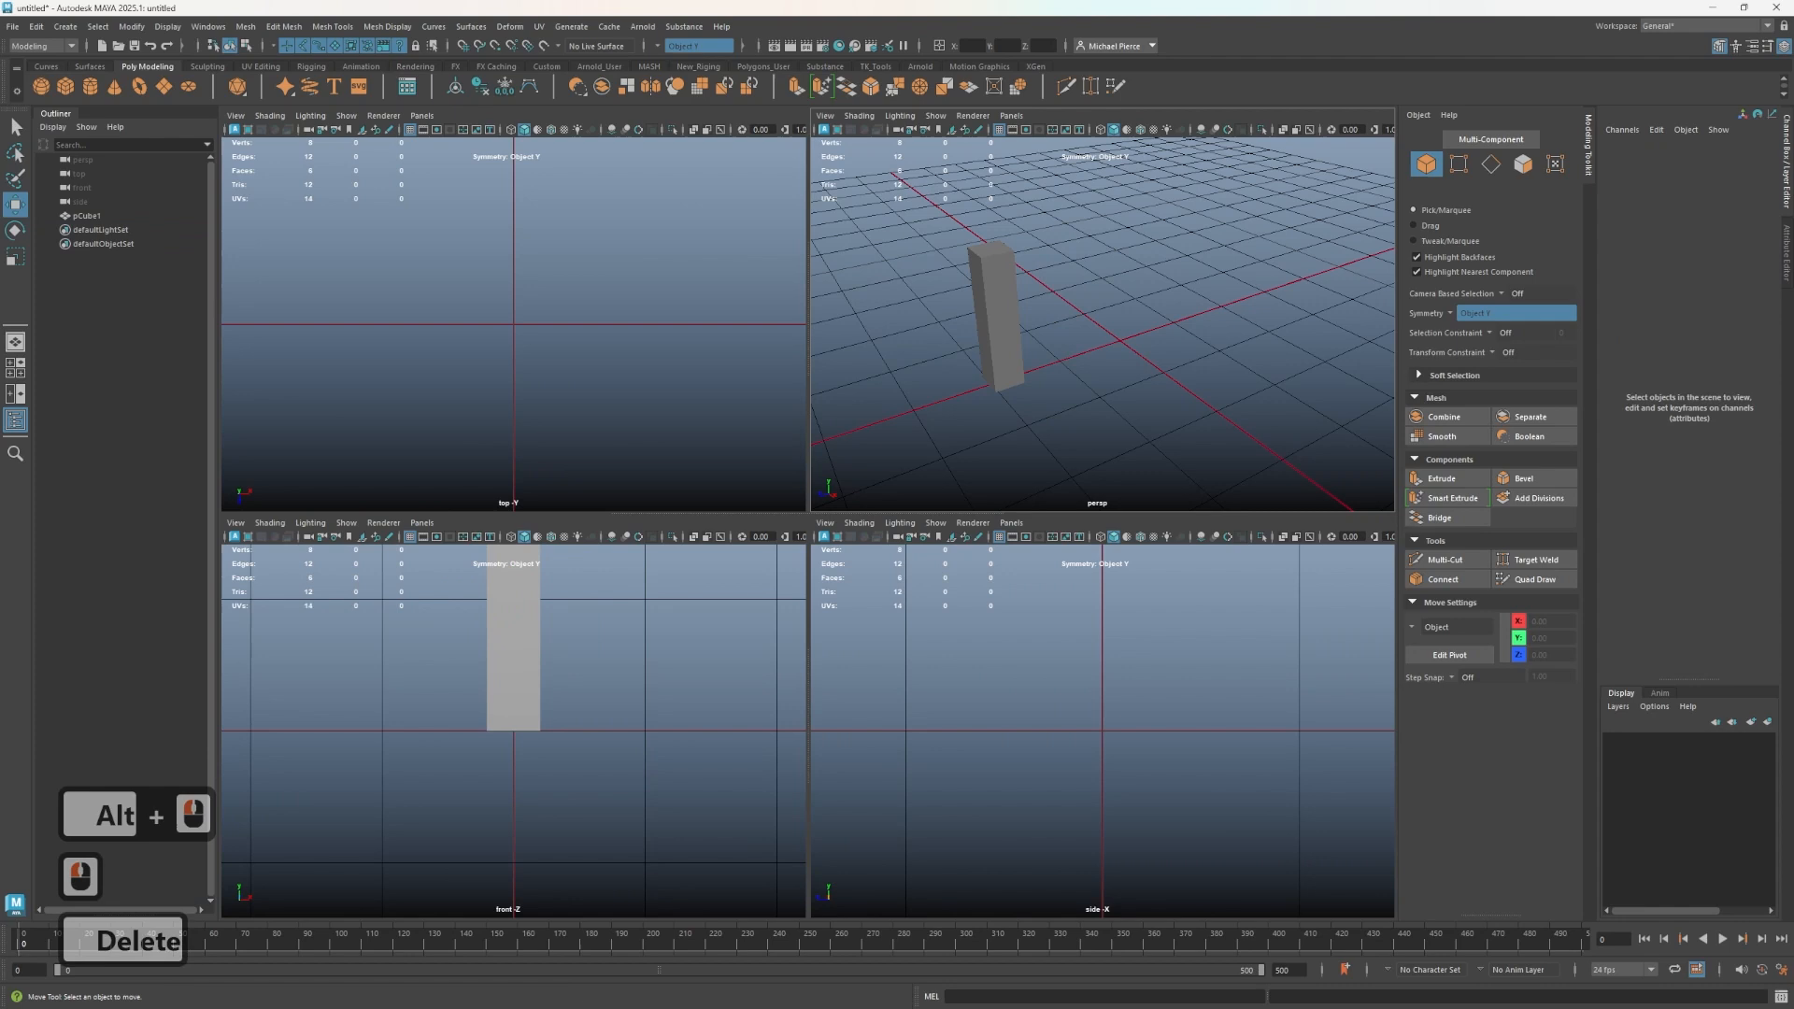
- Import the human reference model into the perspective view and move it about 1.66 units along Z
left_click_drag(0, 412, 963, 323)
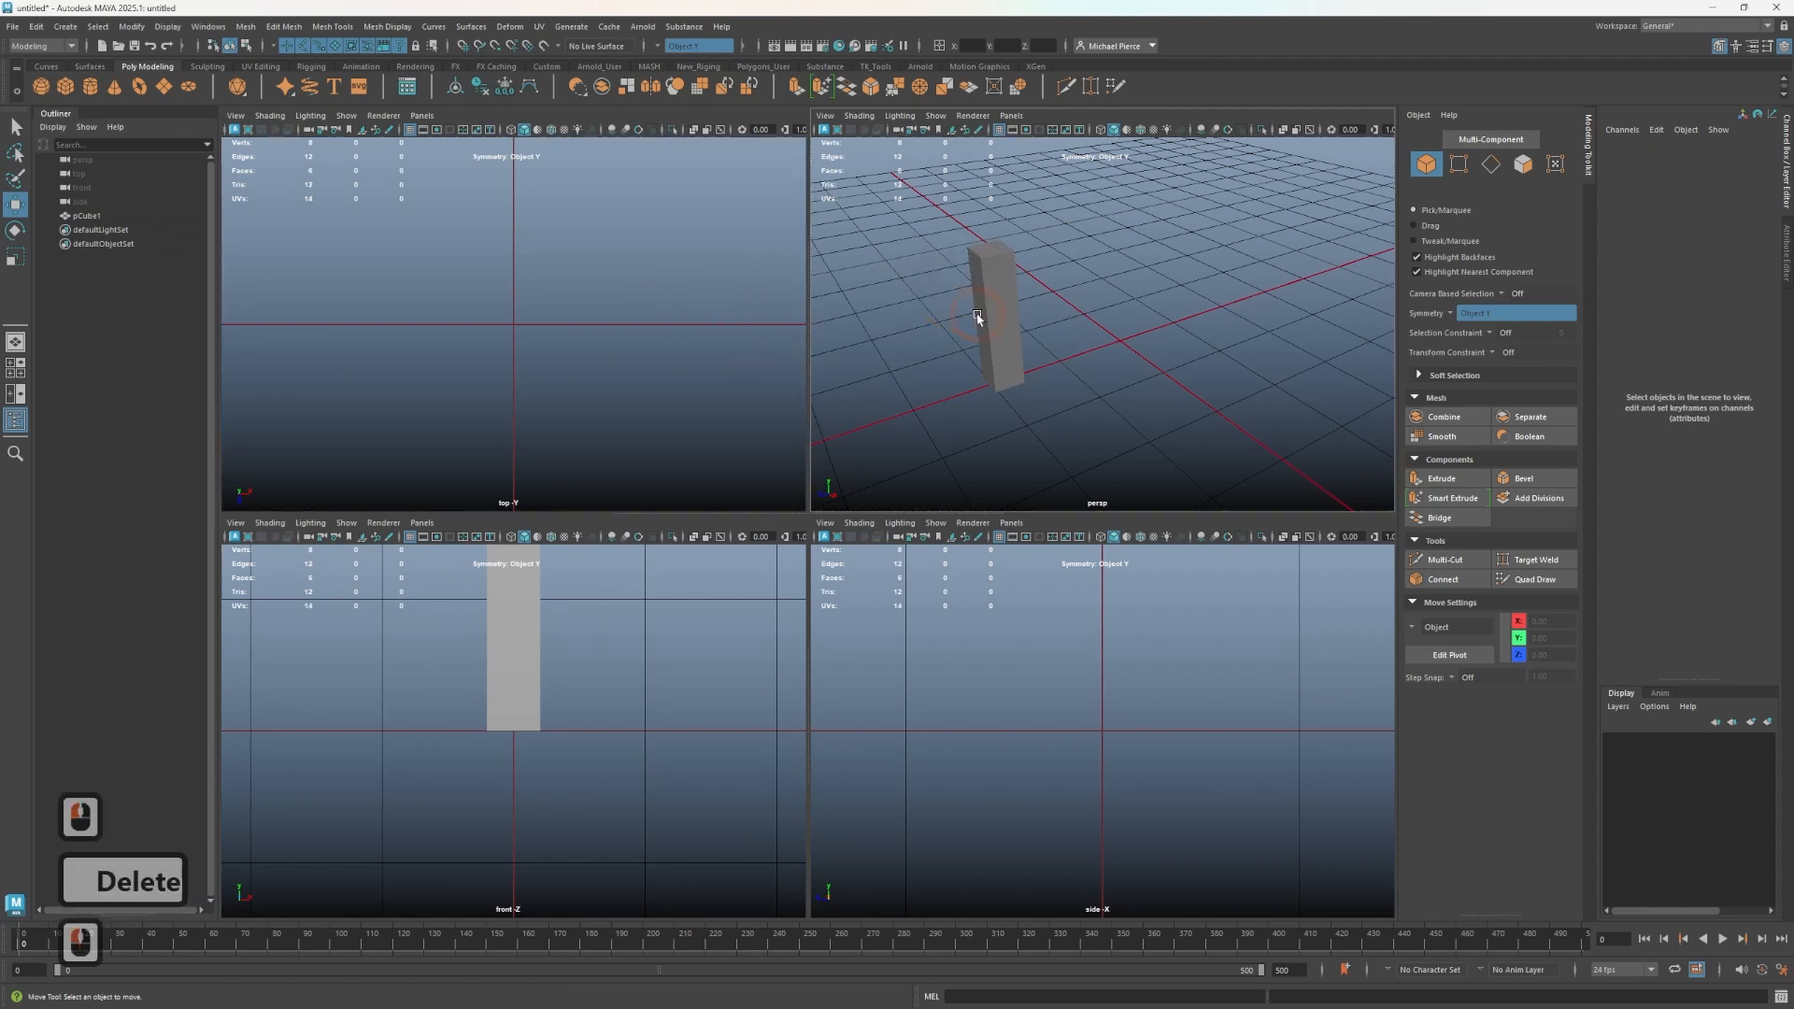
left_click(1121, 321)
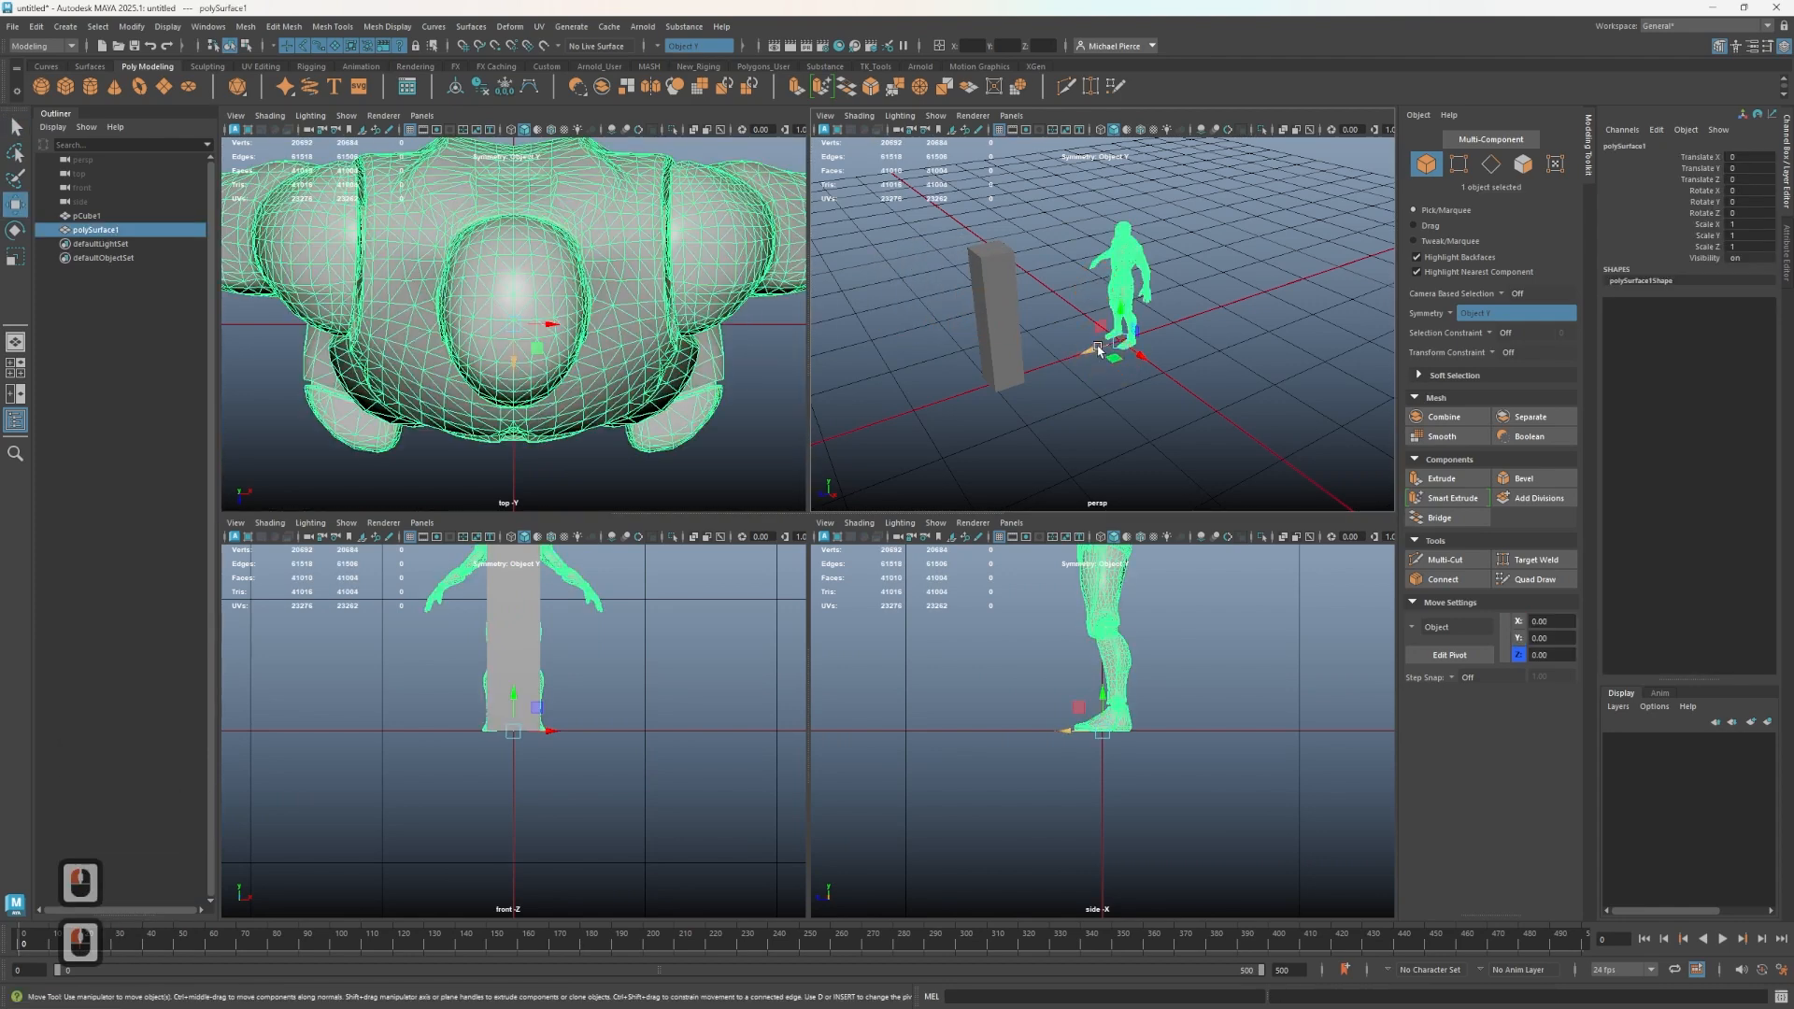
left_click_drag(1120, 320, 987, 372)
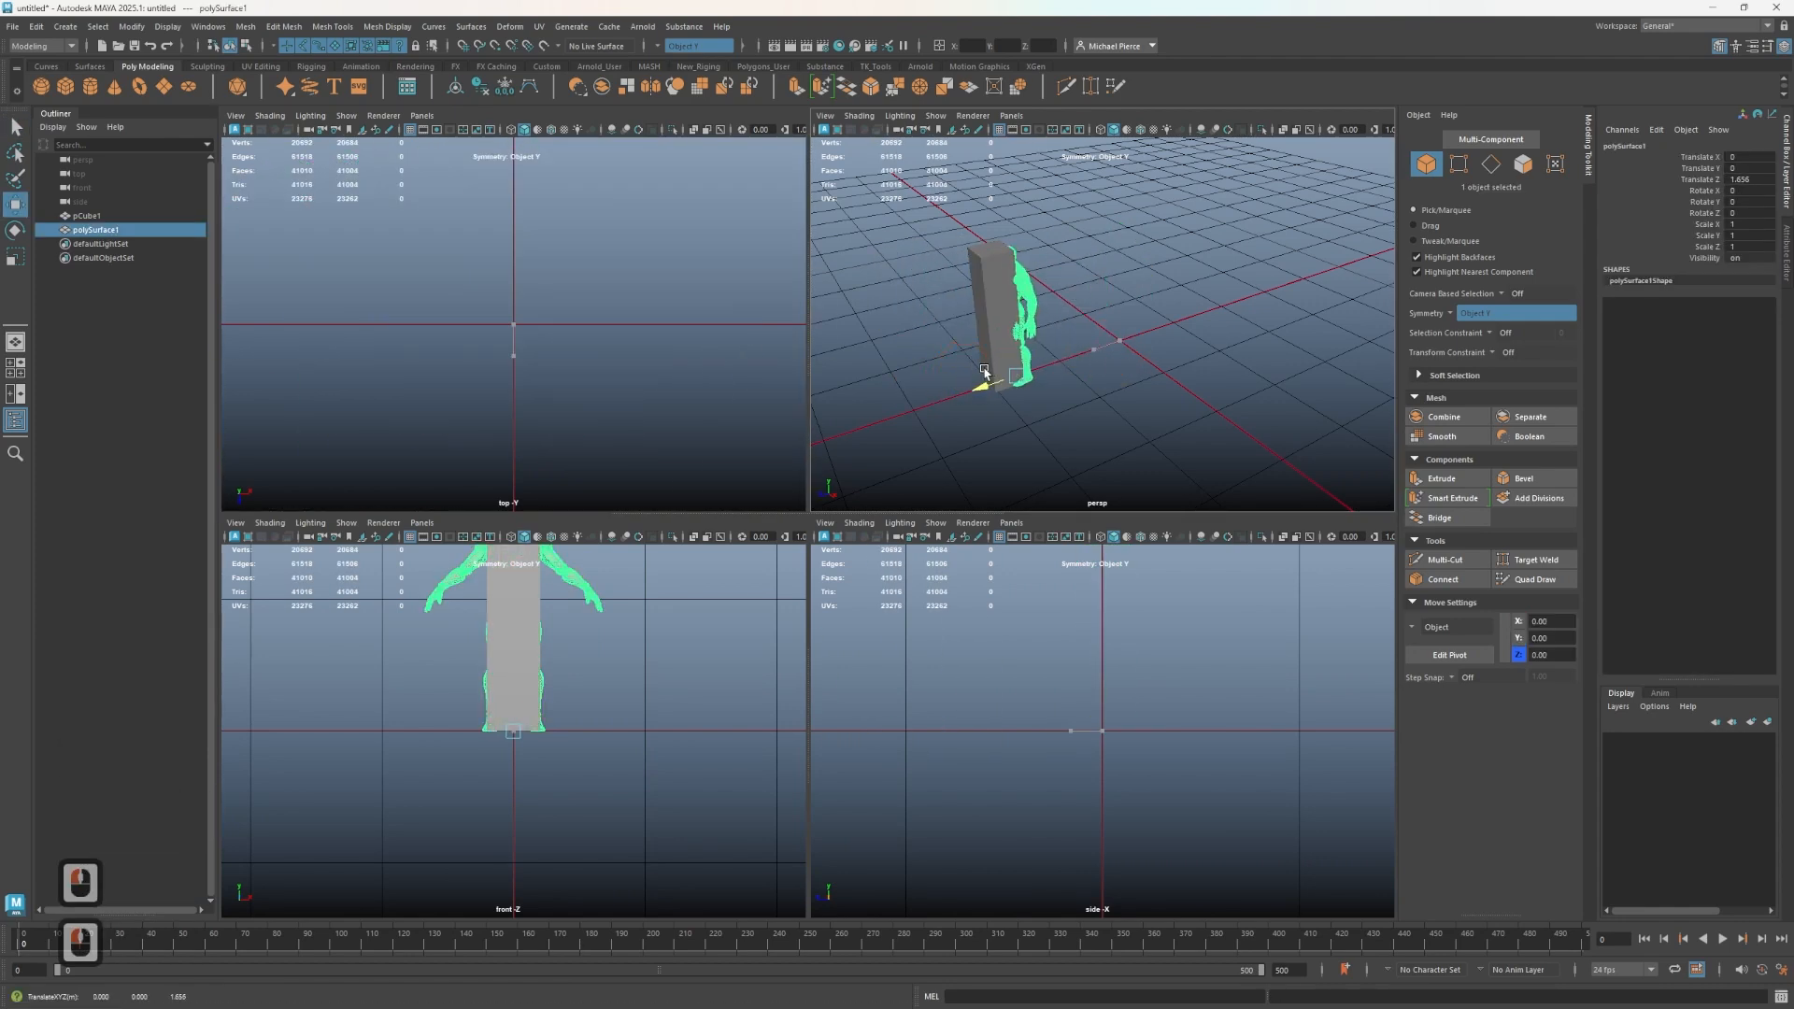
- Delete the placeholder cube
left_click(1002, 336)
key("Delete")
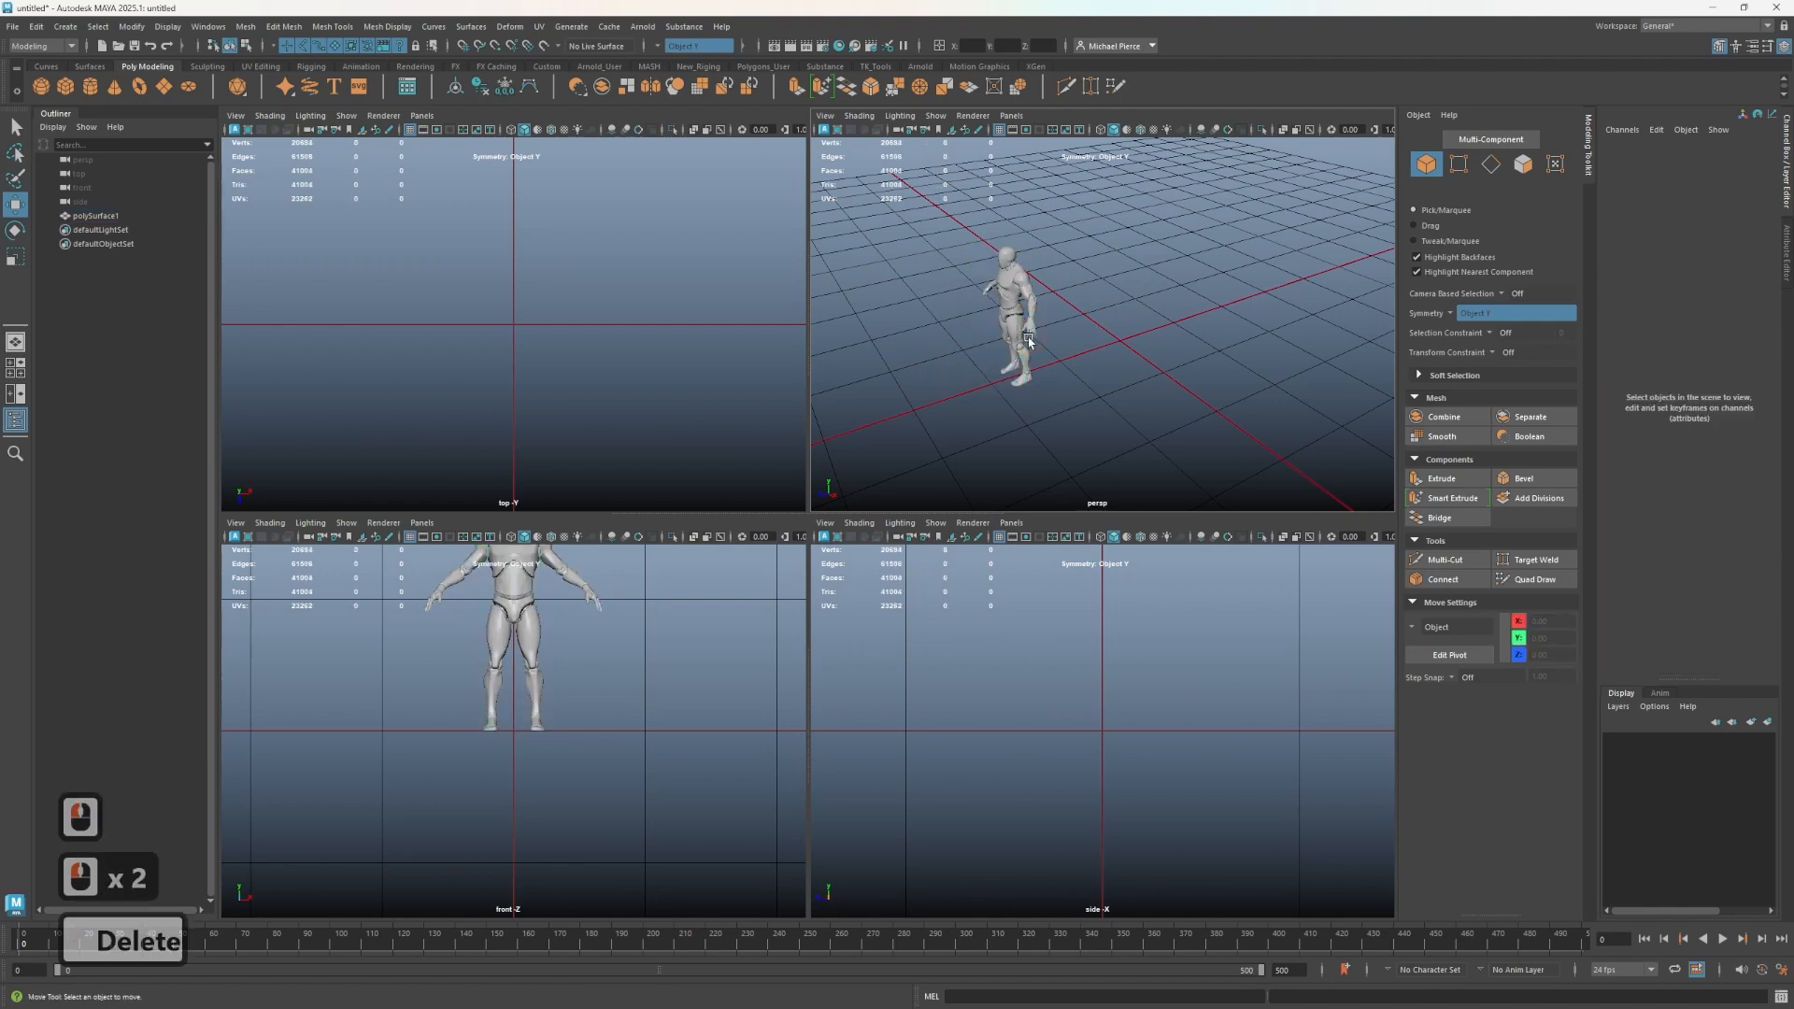
- Rename the human model object to Human_Ref
left_click(104, 216)
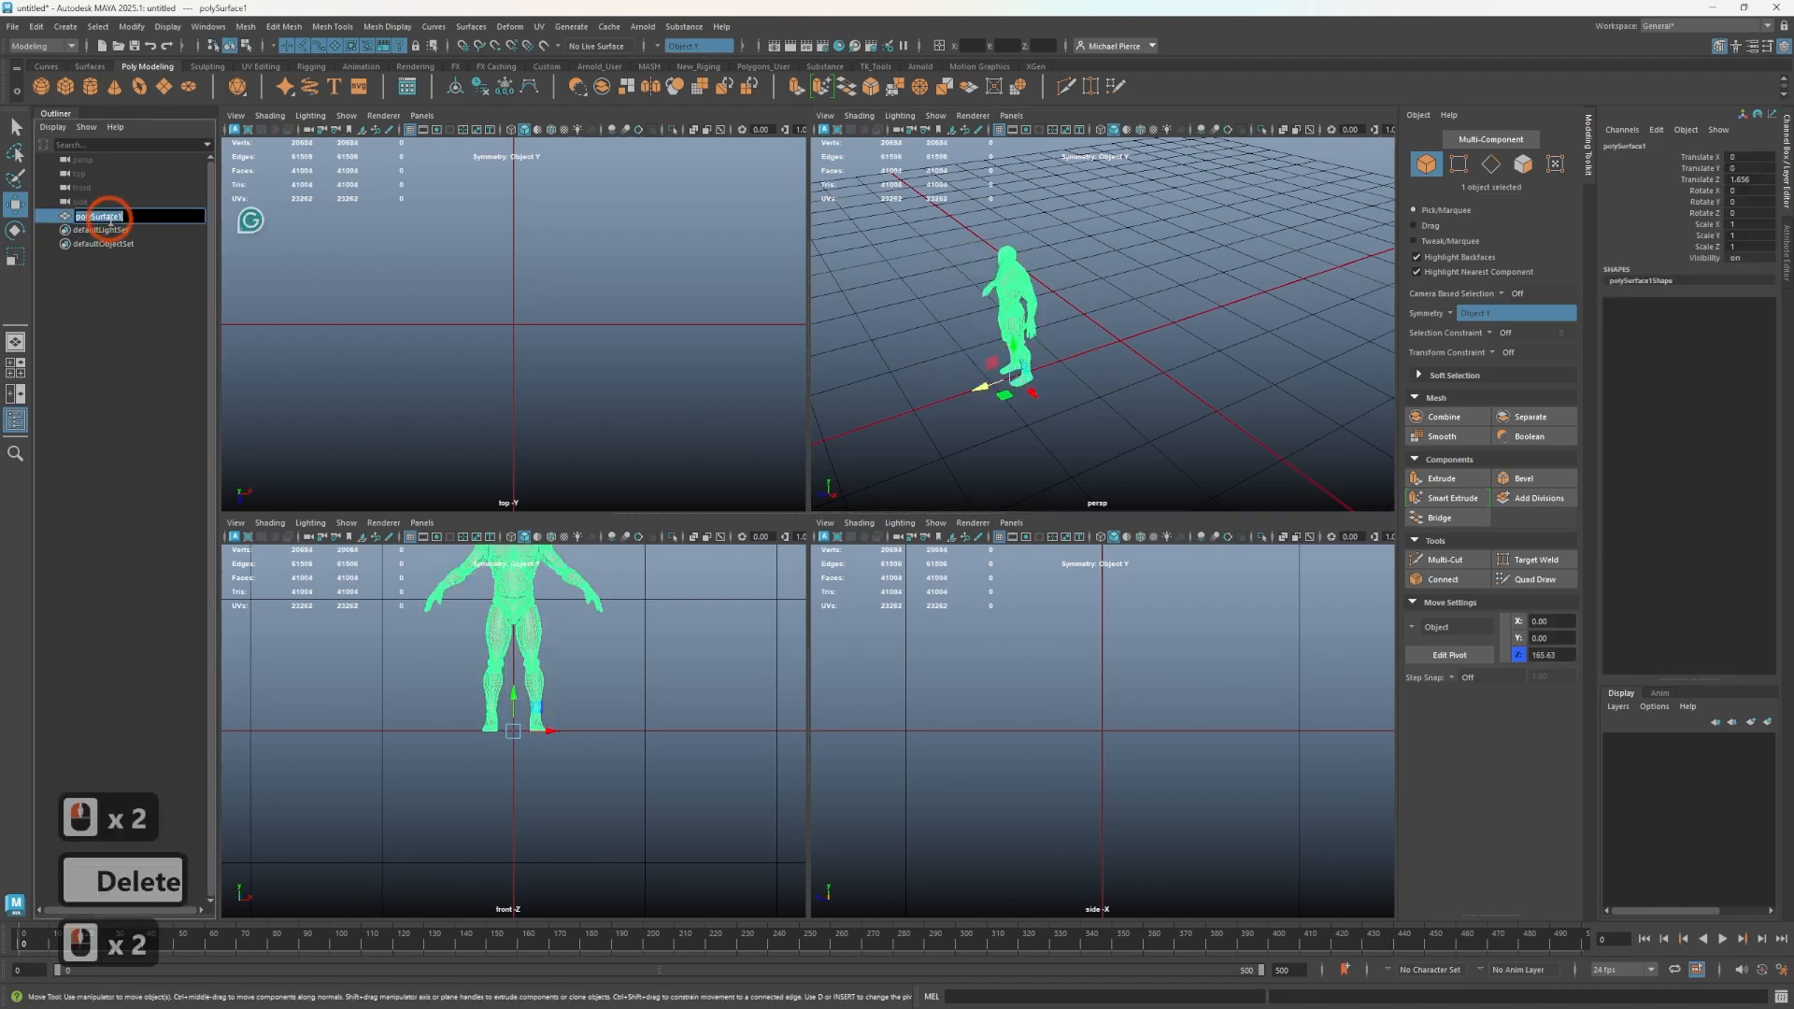
double_click(105, 215)
type("Hum")
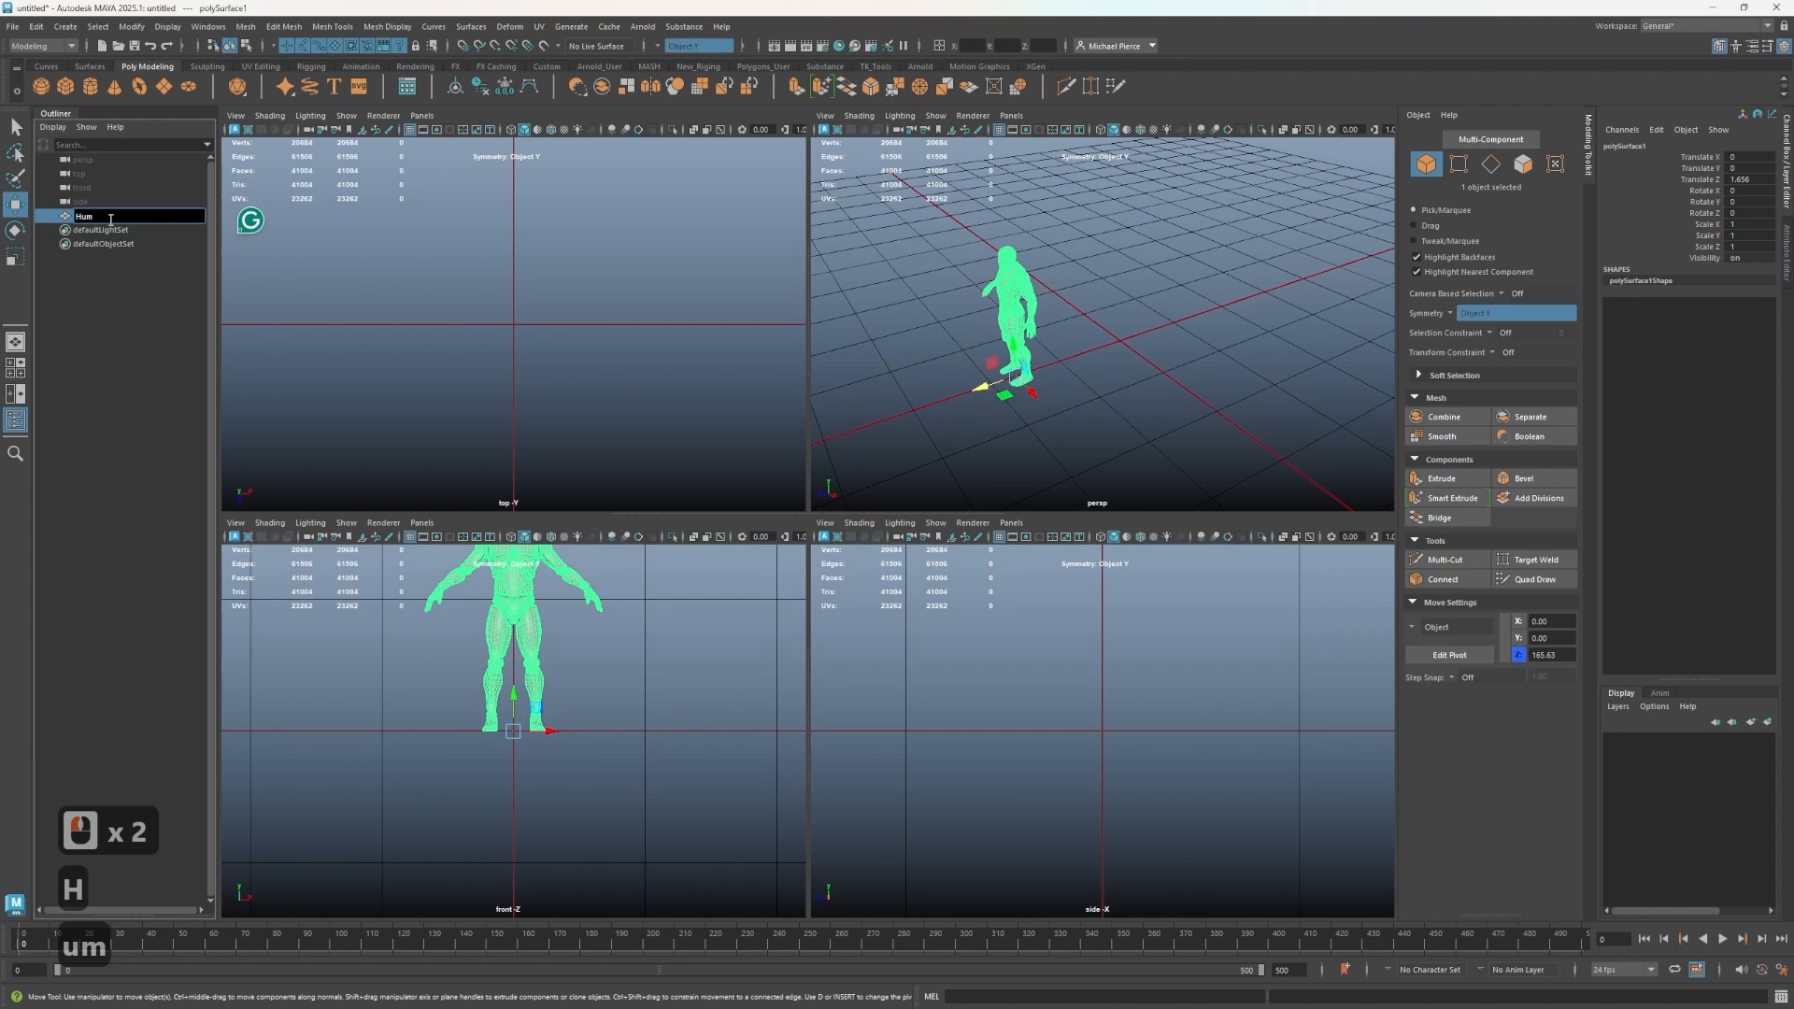
type("an_R")
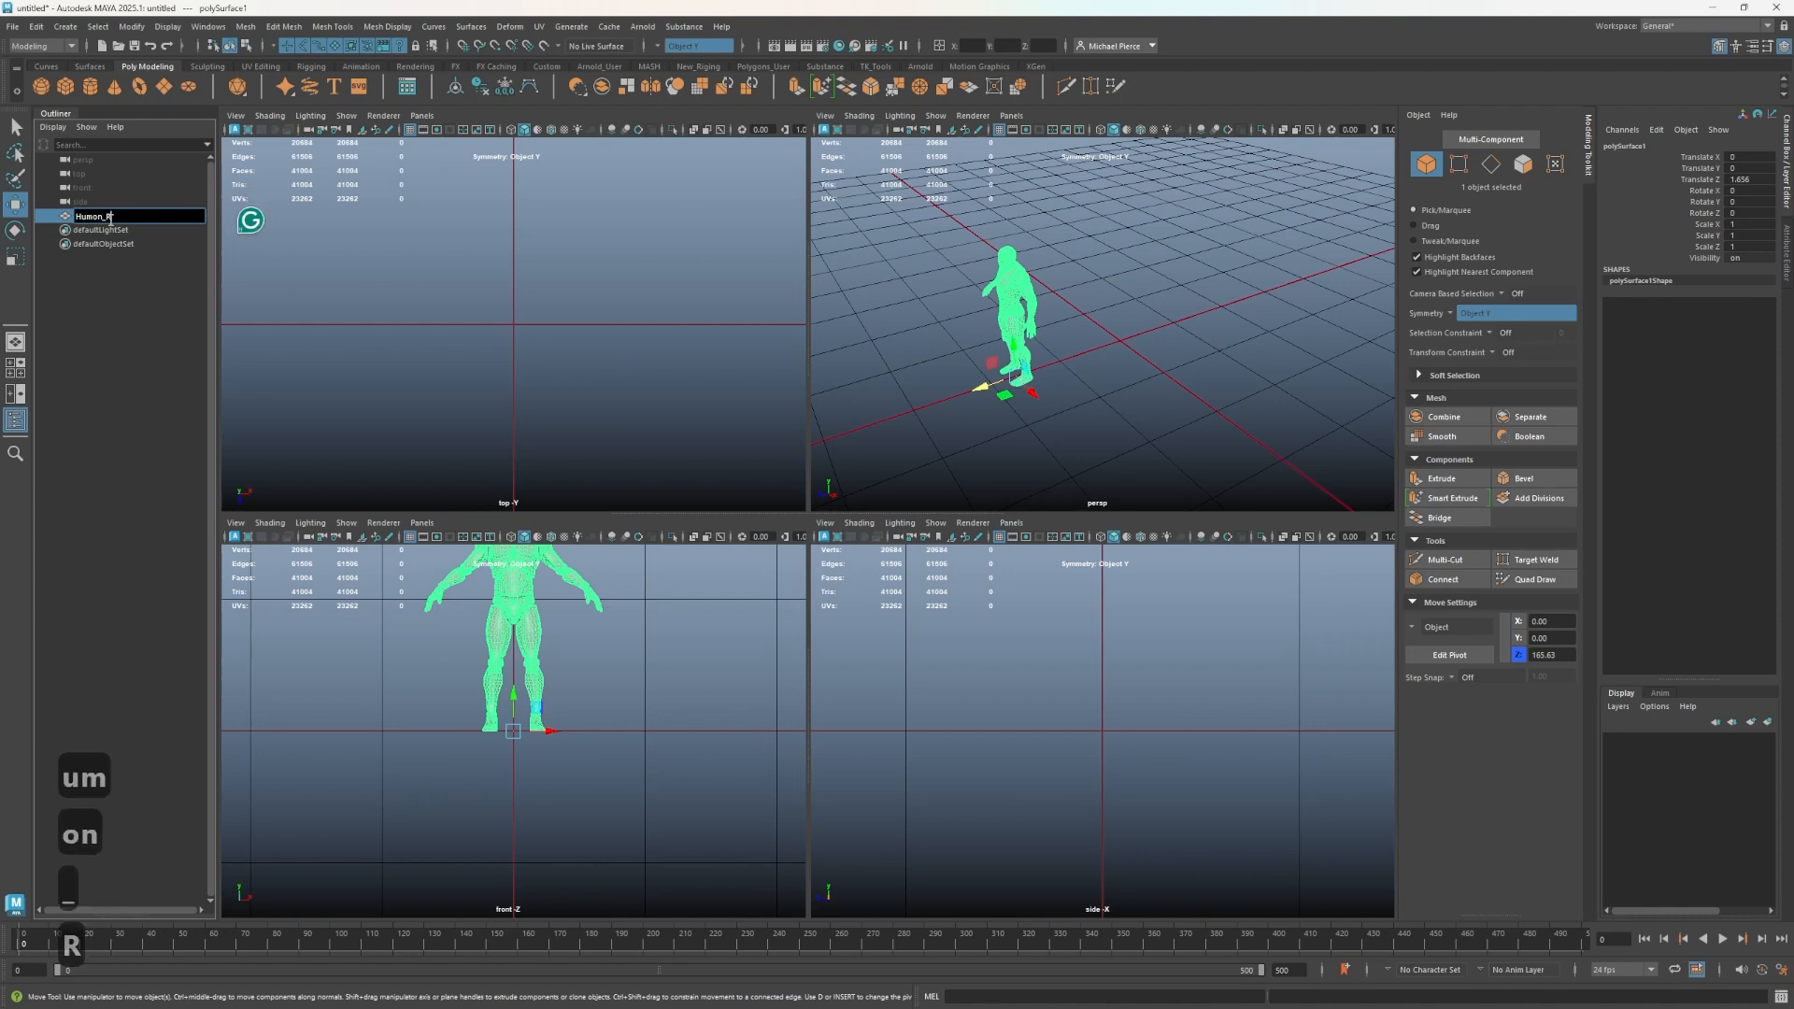
type("ef")
key("Return")
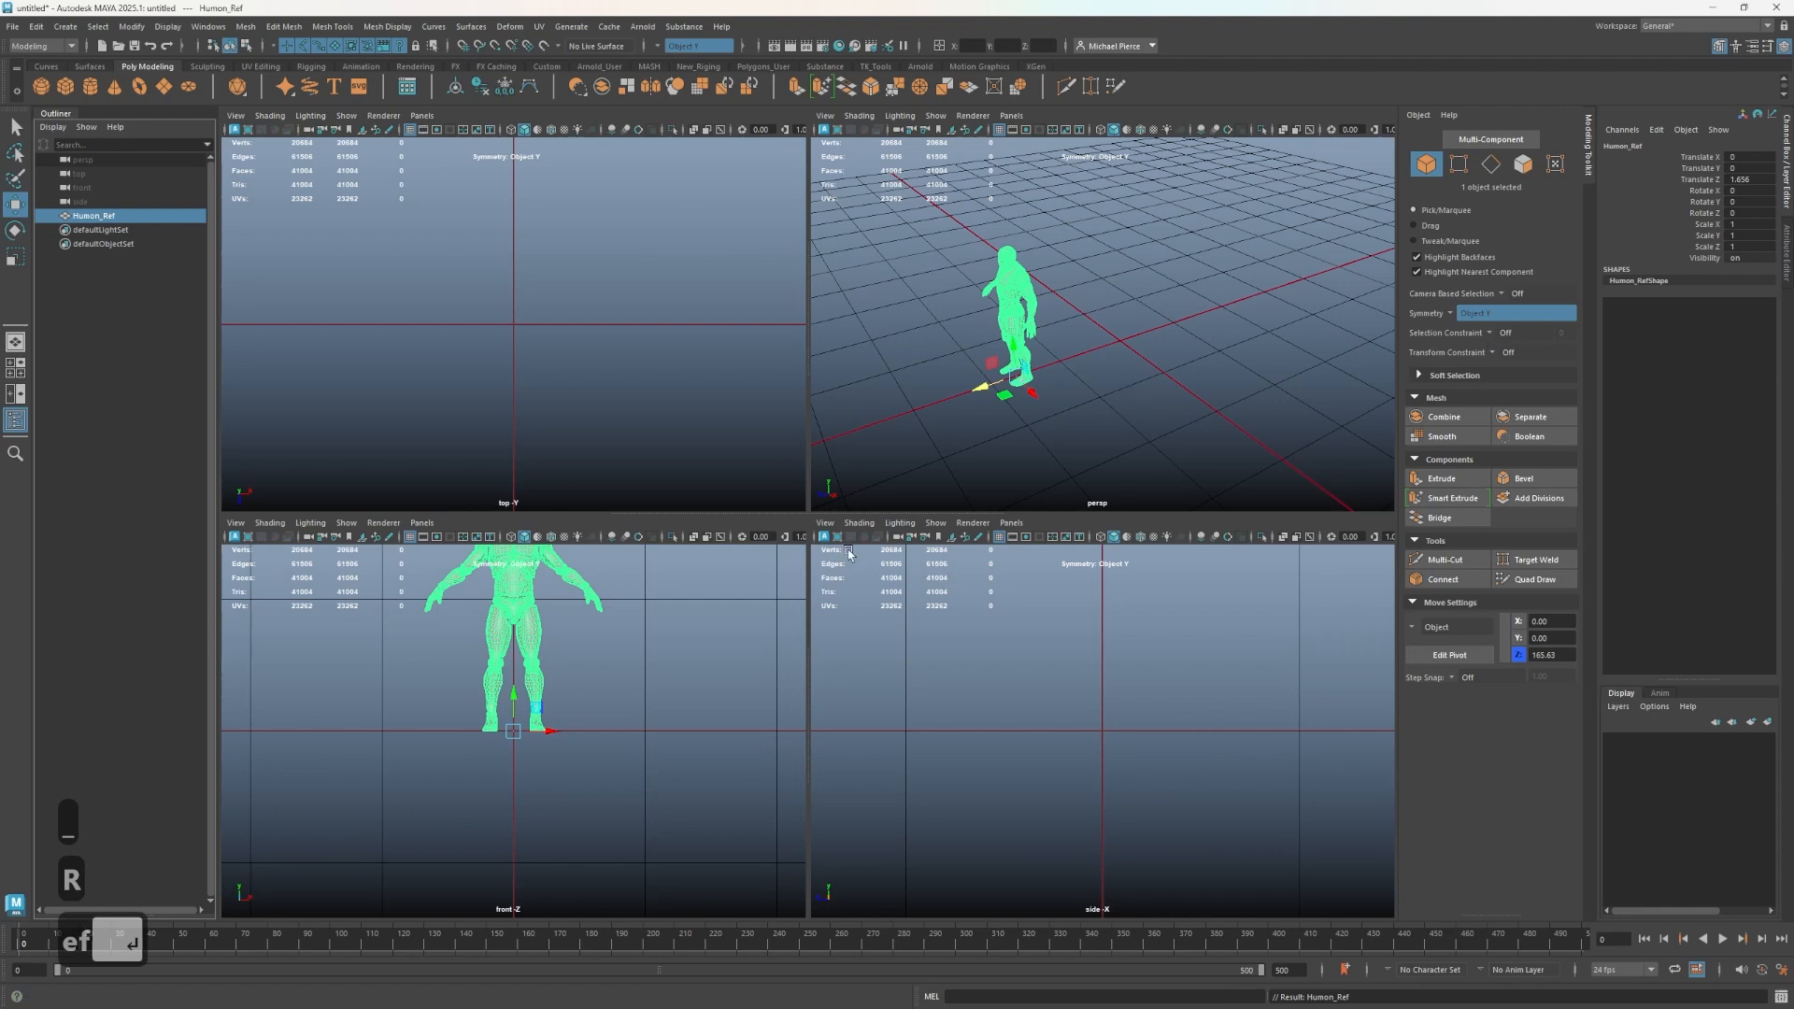
- Add Mech_Ref.jpg as an image plane for the side view camera
left_click(1009, 467)
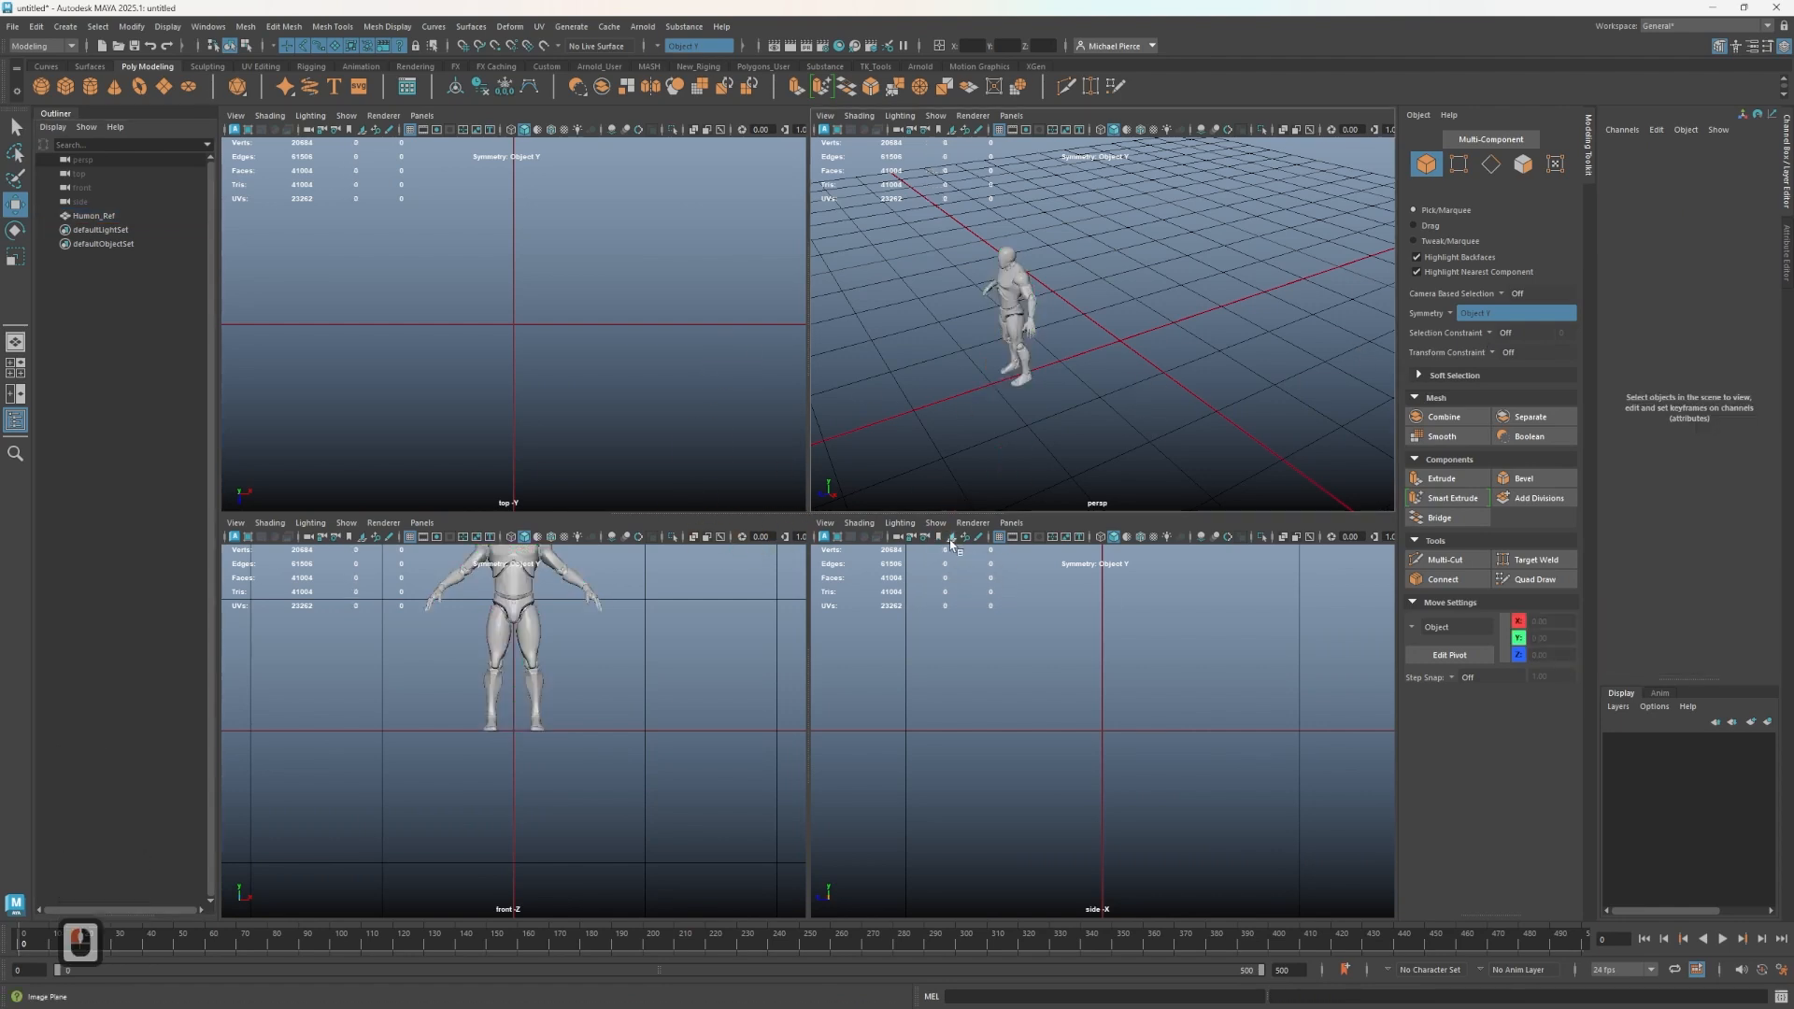
scroll(1035, 779, "down", 2)
scroll(1035, 772, "down", 5)
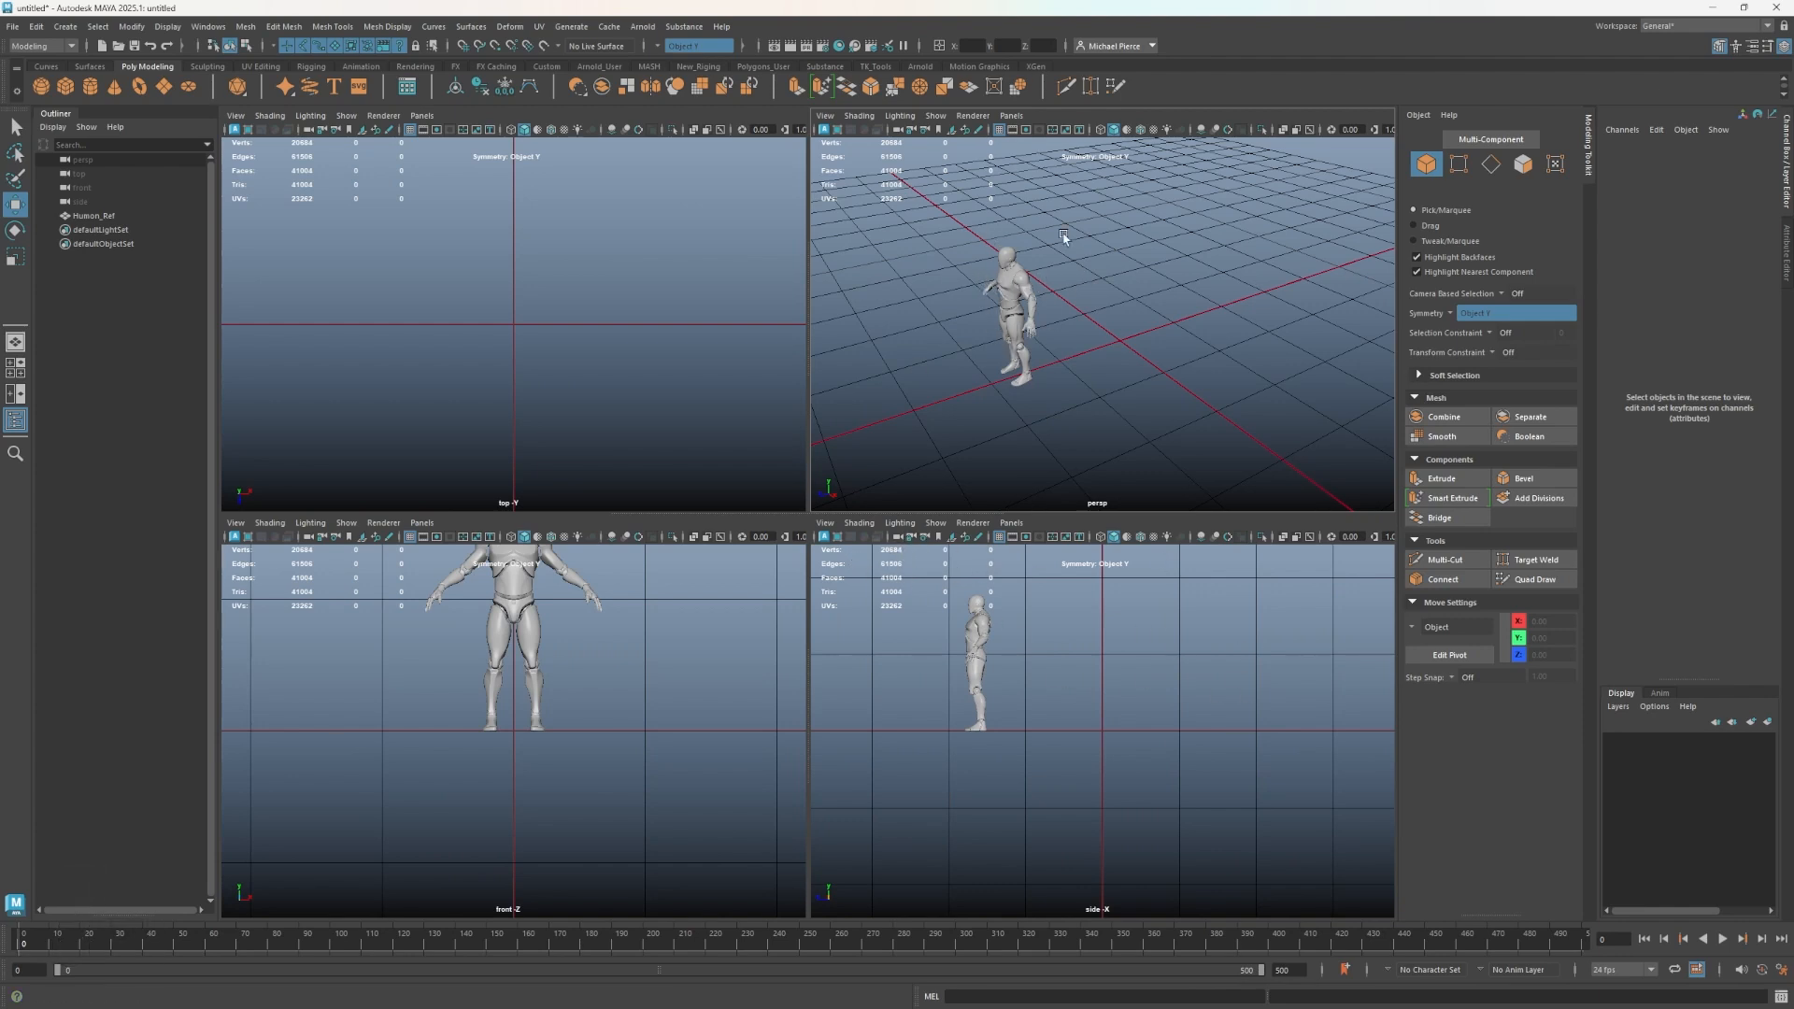
left_click(953, 540)
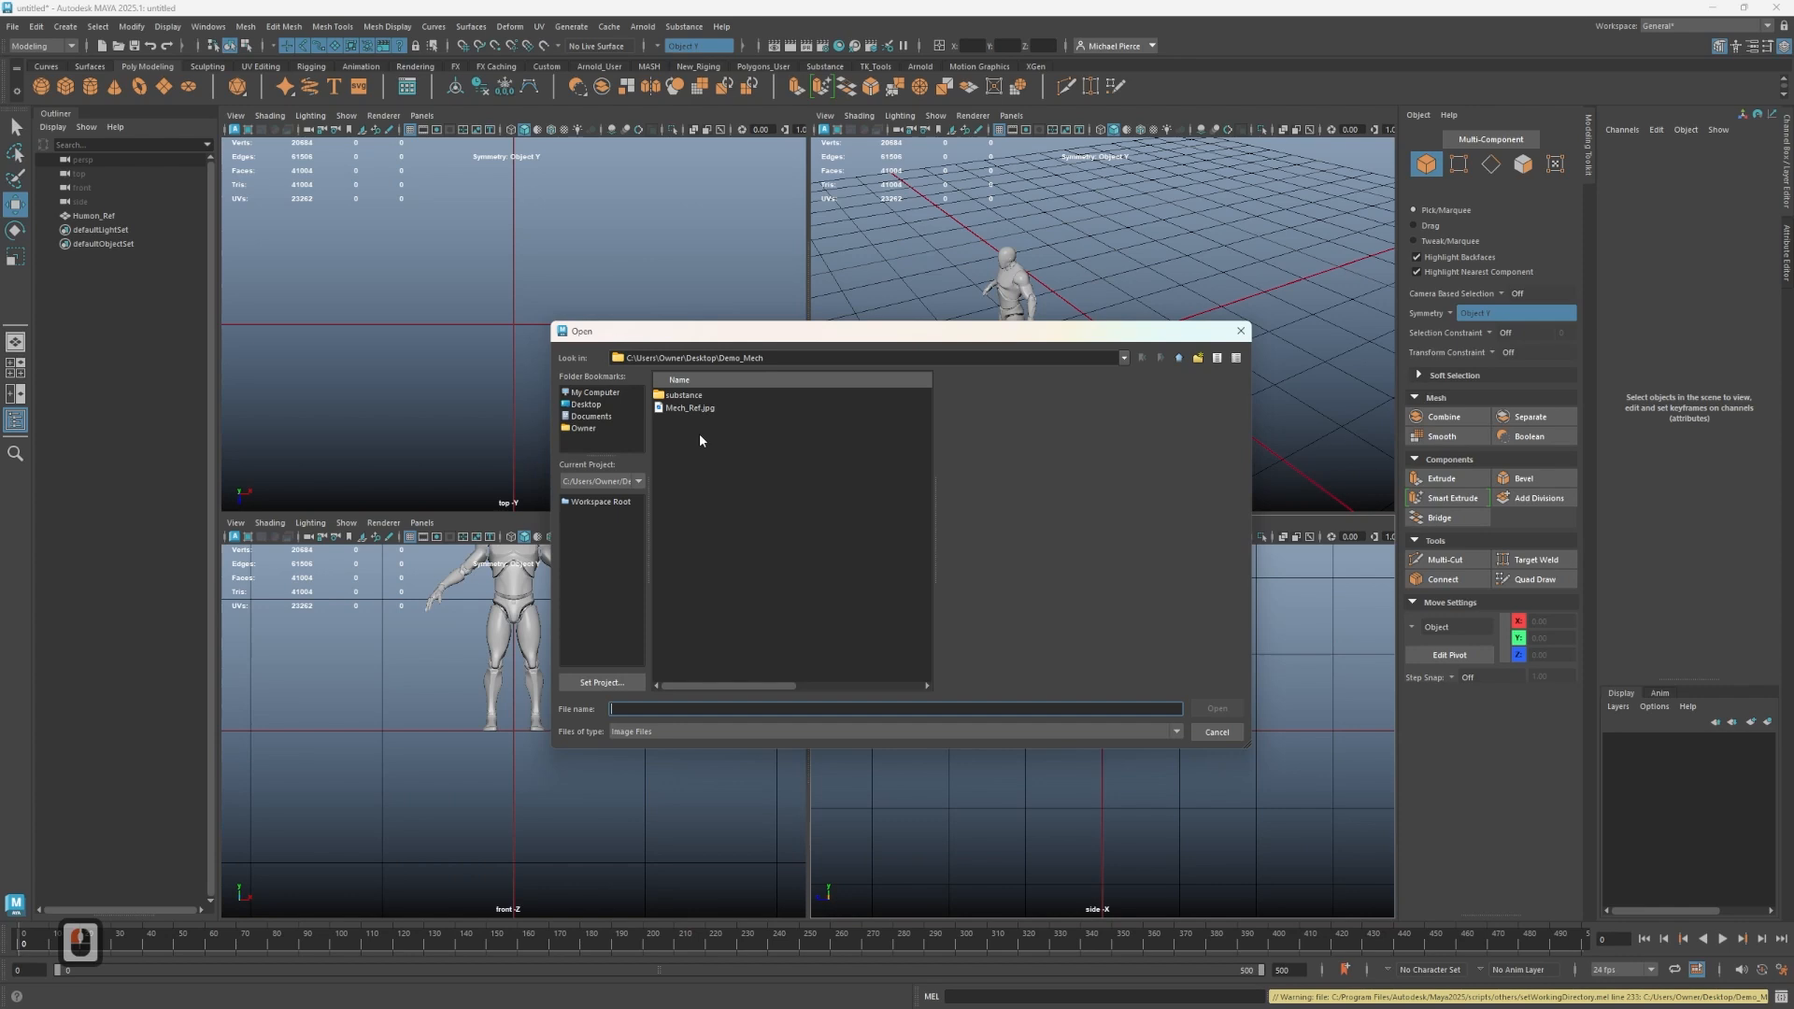
left_click(690, 408)
left_click(1208, 709)
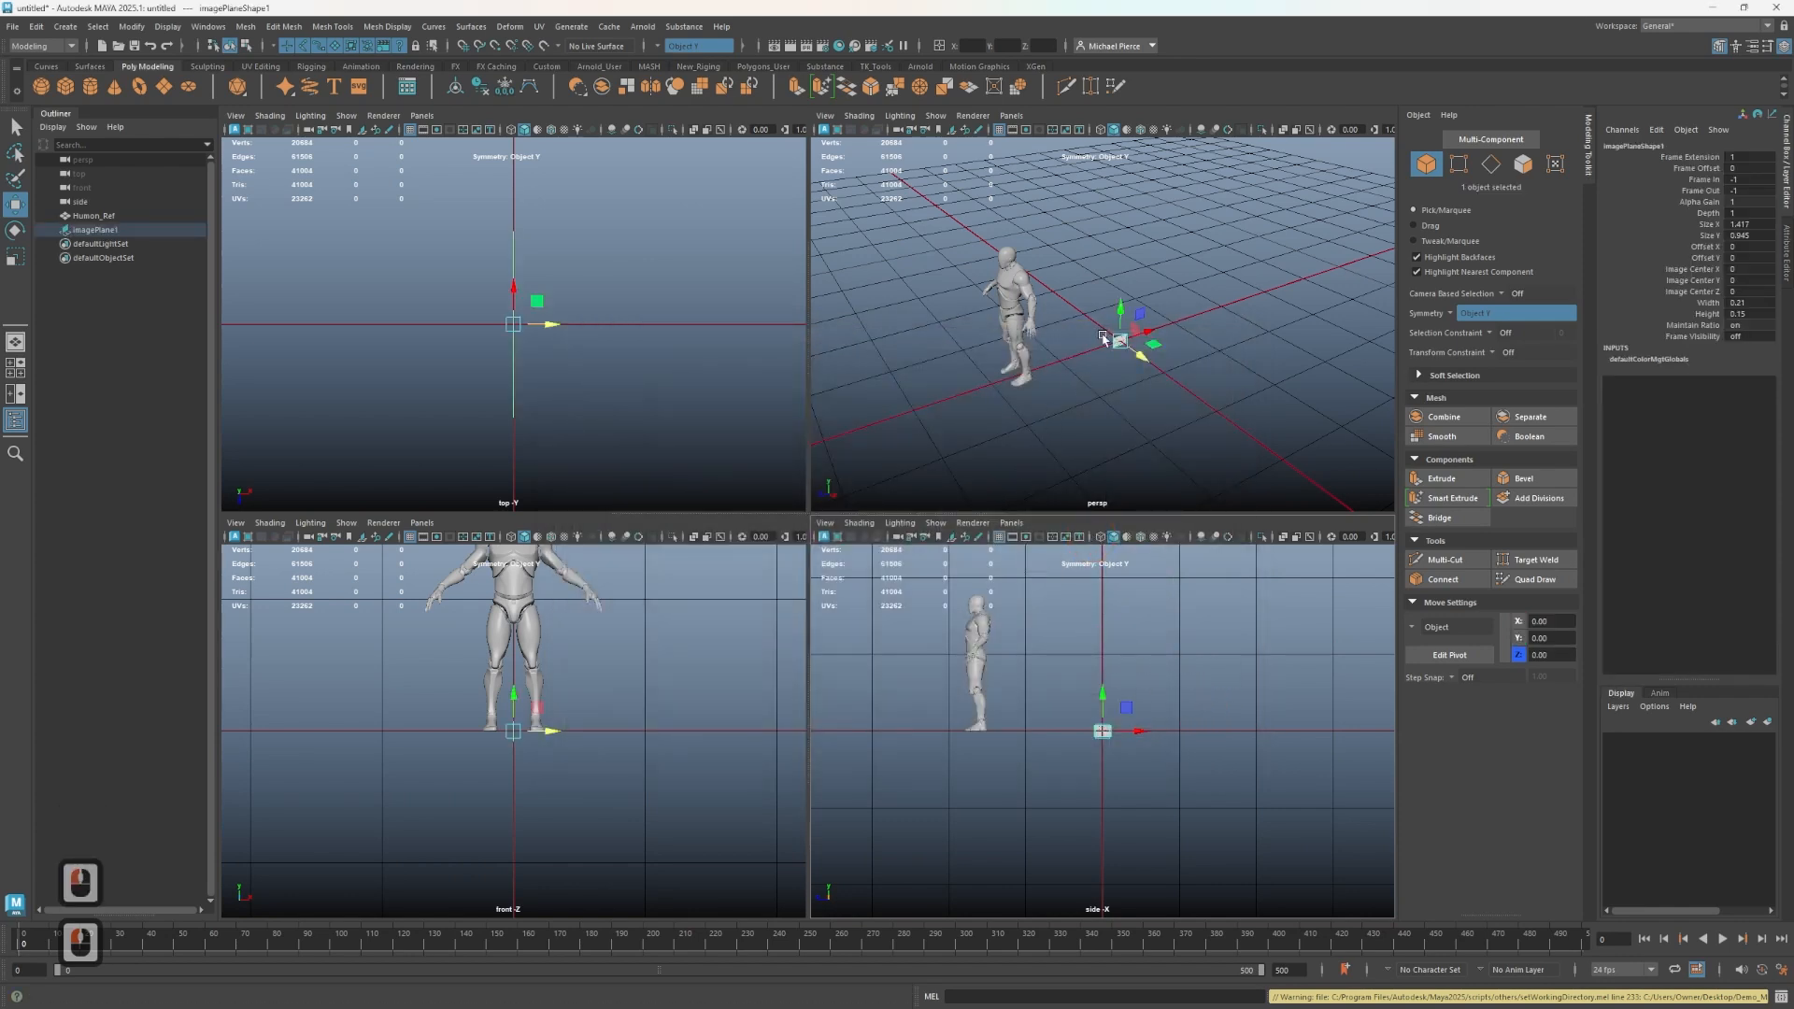
- Scale the mech image plane up to about 20.3 and move it so the drawing sits on the grid behind the human reference
key("r")
left_click_drag(1119, 353, 1270, 389)
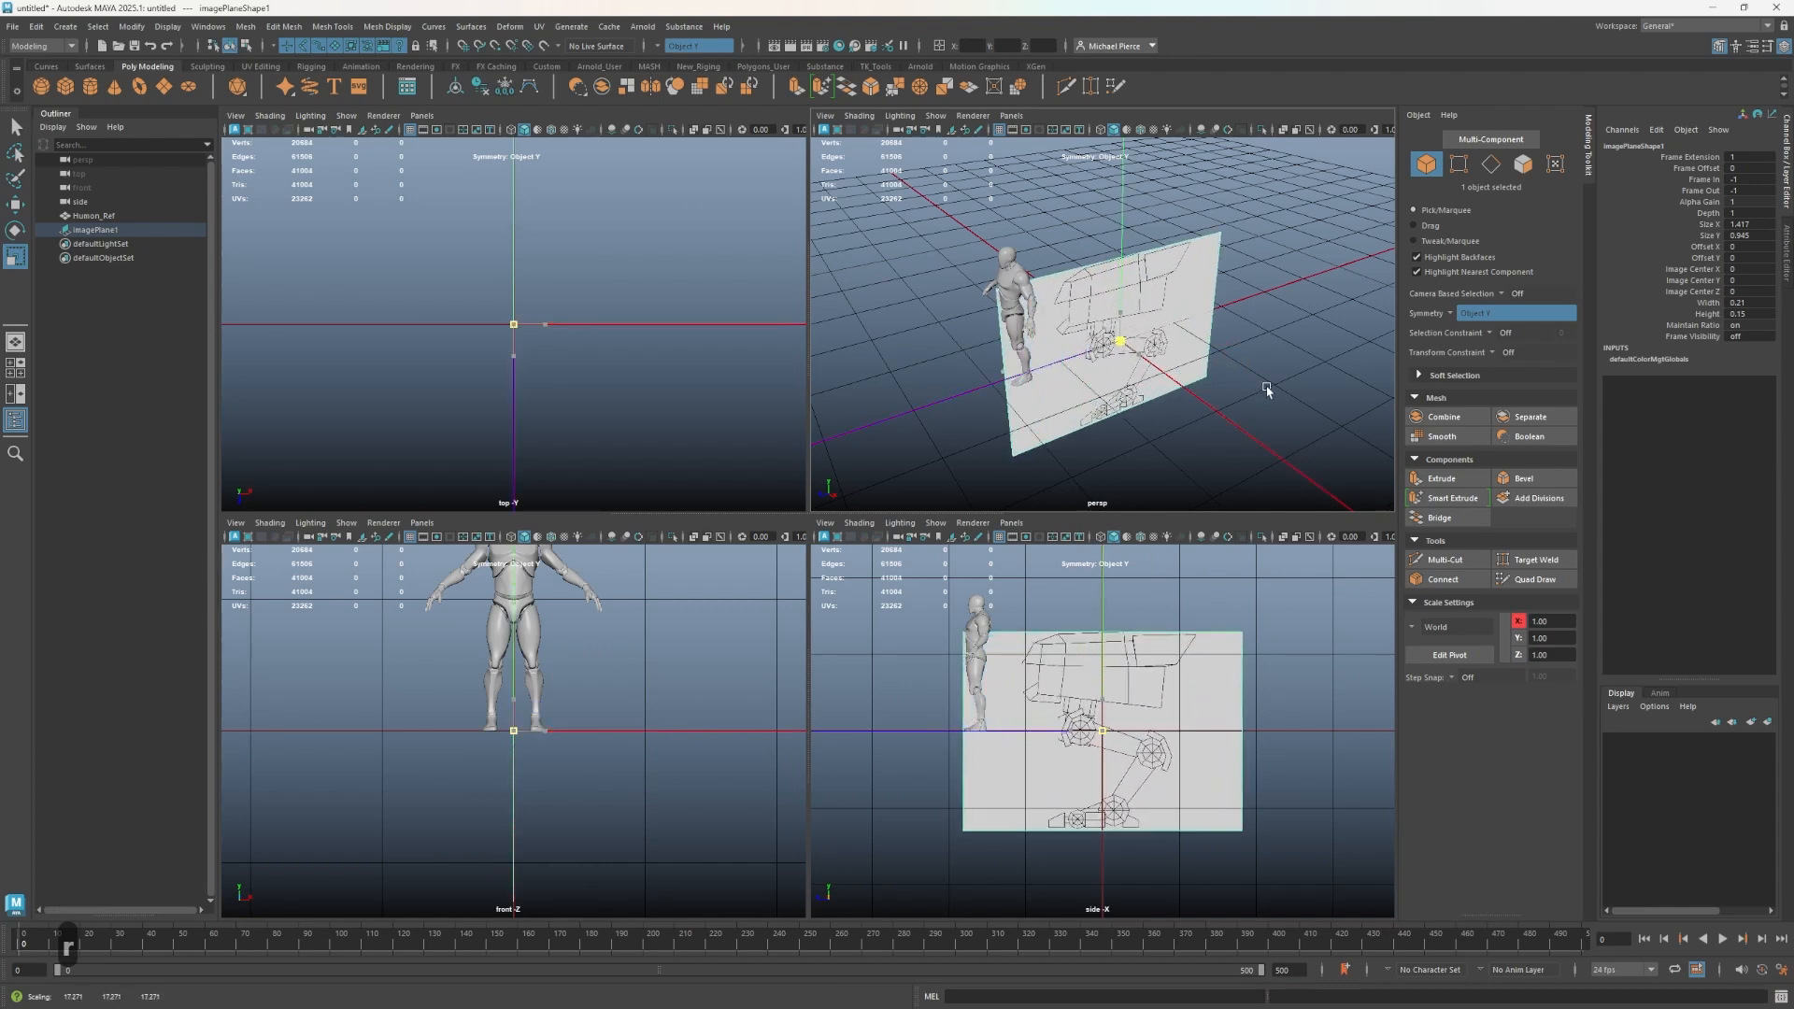
key("w")
left_click(1115, 643)
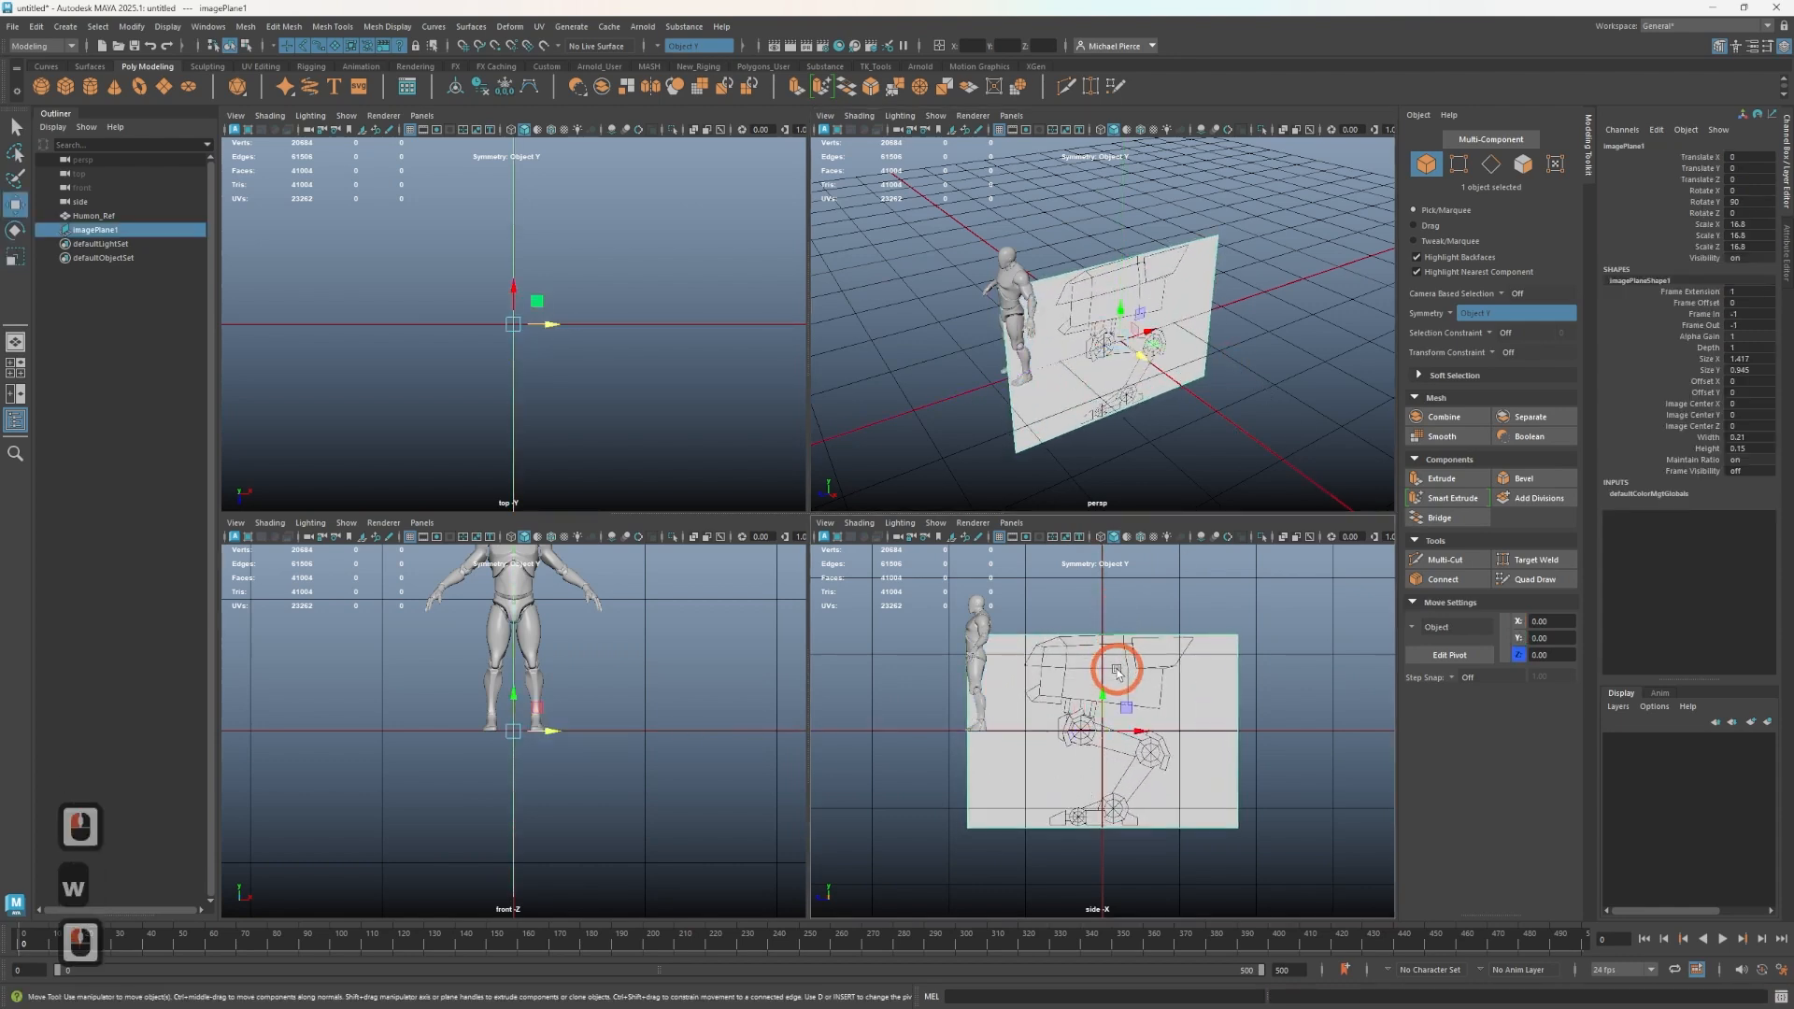
left_click_drag(1108, 691, 1105, 606)
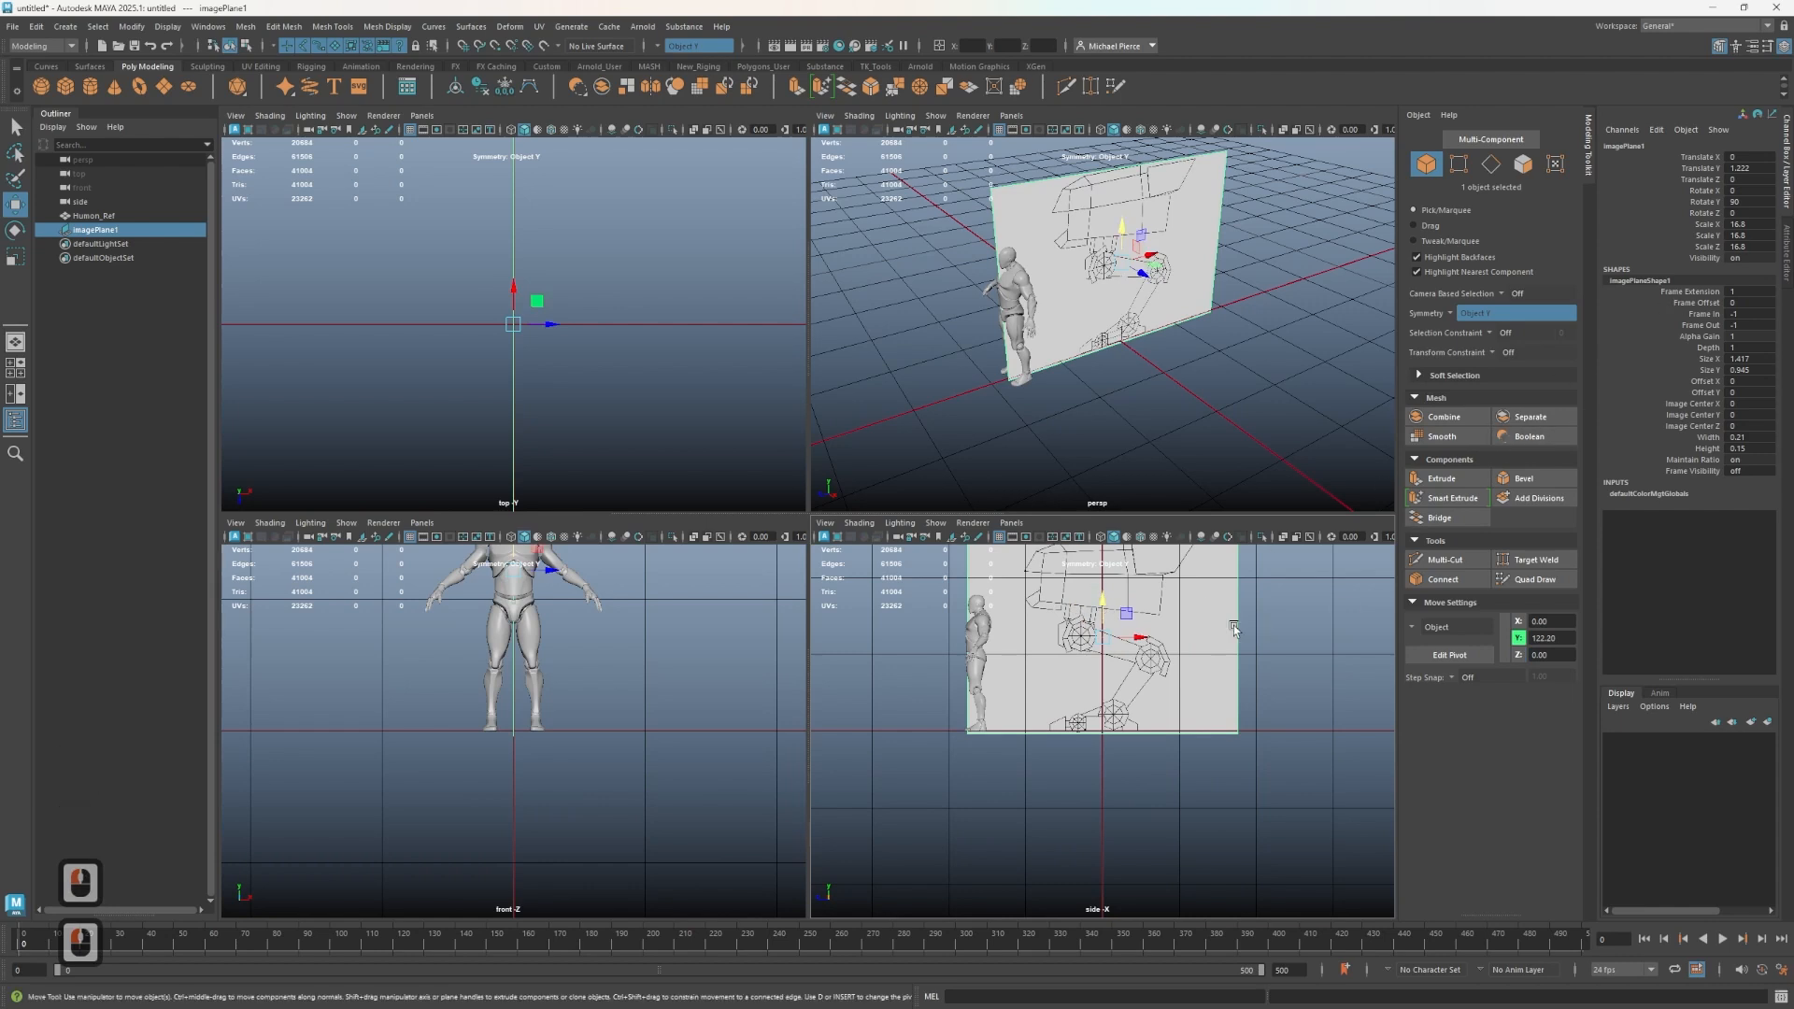
key("r")
mouse_move(1106, 634)
left_mouse_down()
mouse_move(1125, 625)
mouse_move(1103, 603)
left_mouse_up()
key("w")
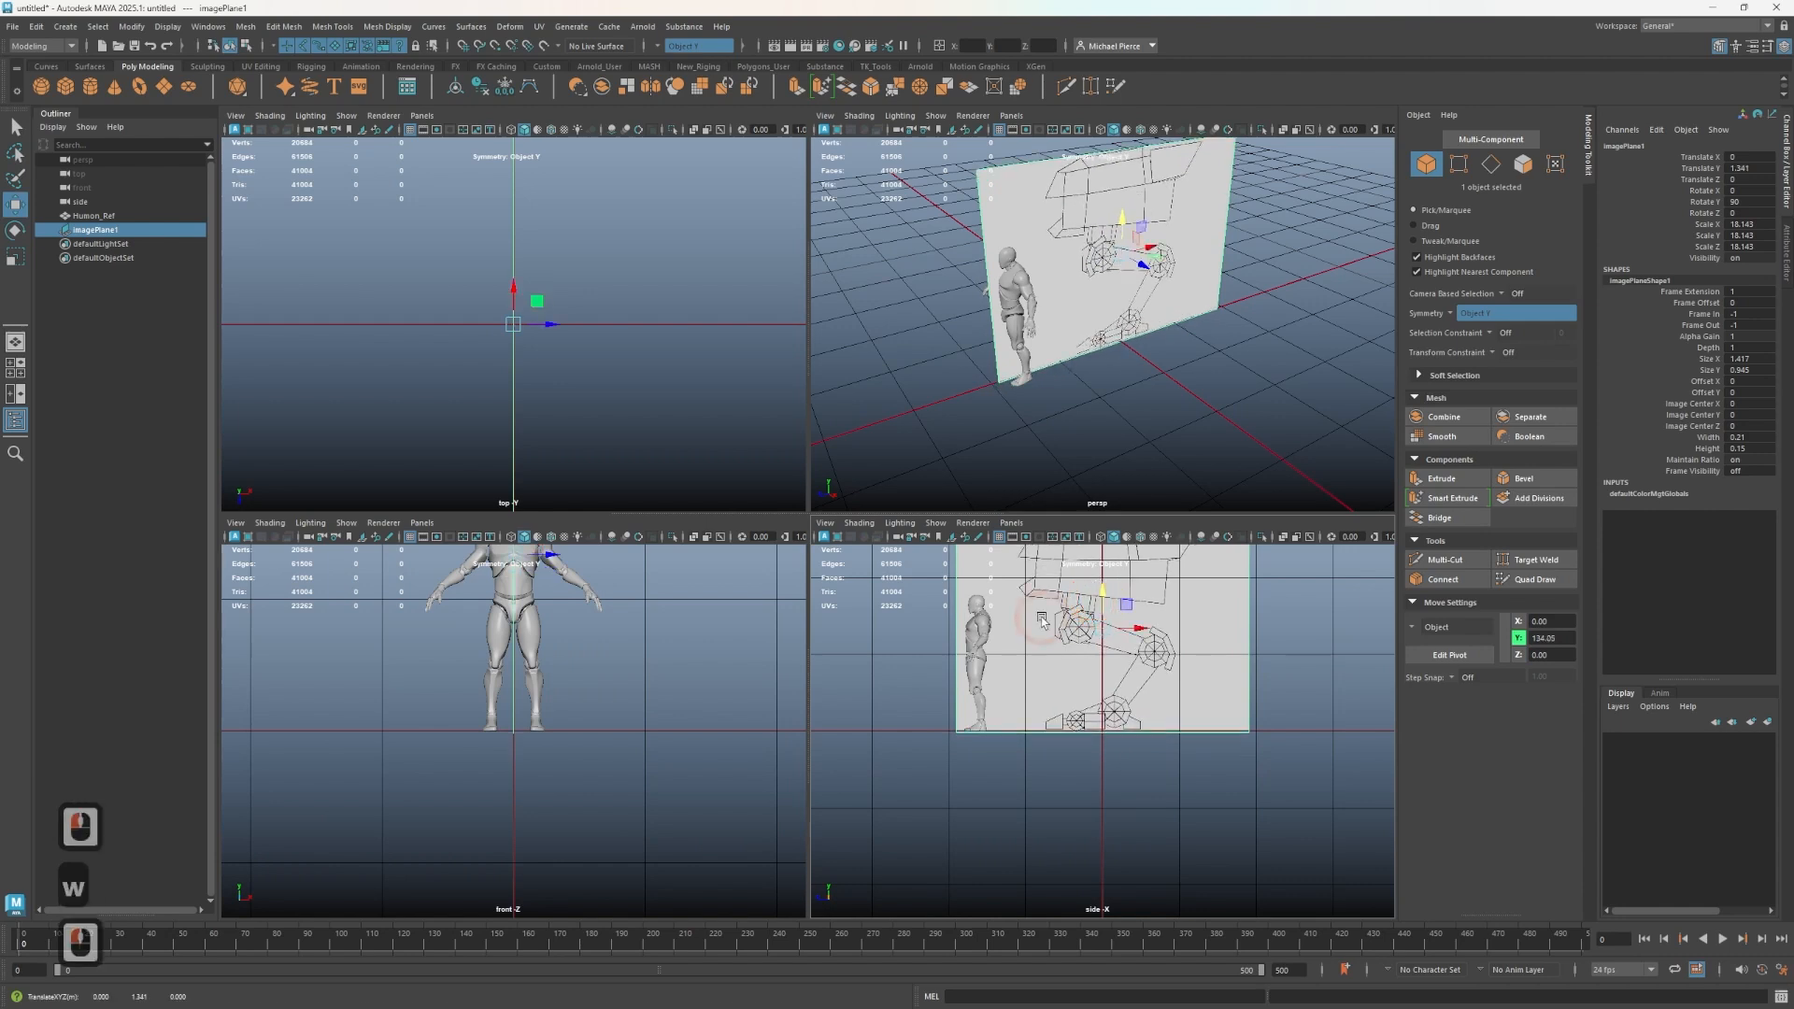
middle_click_drag(1089, 667, 1071, 705, "alt")
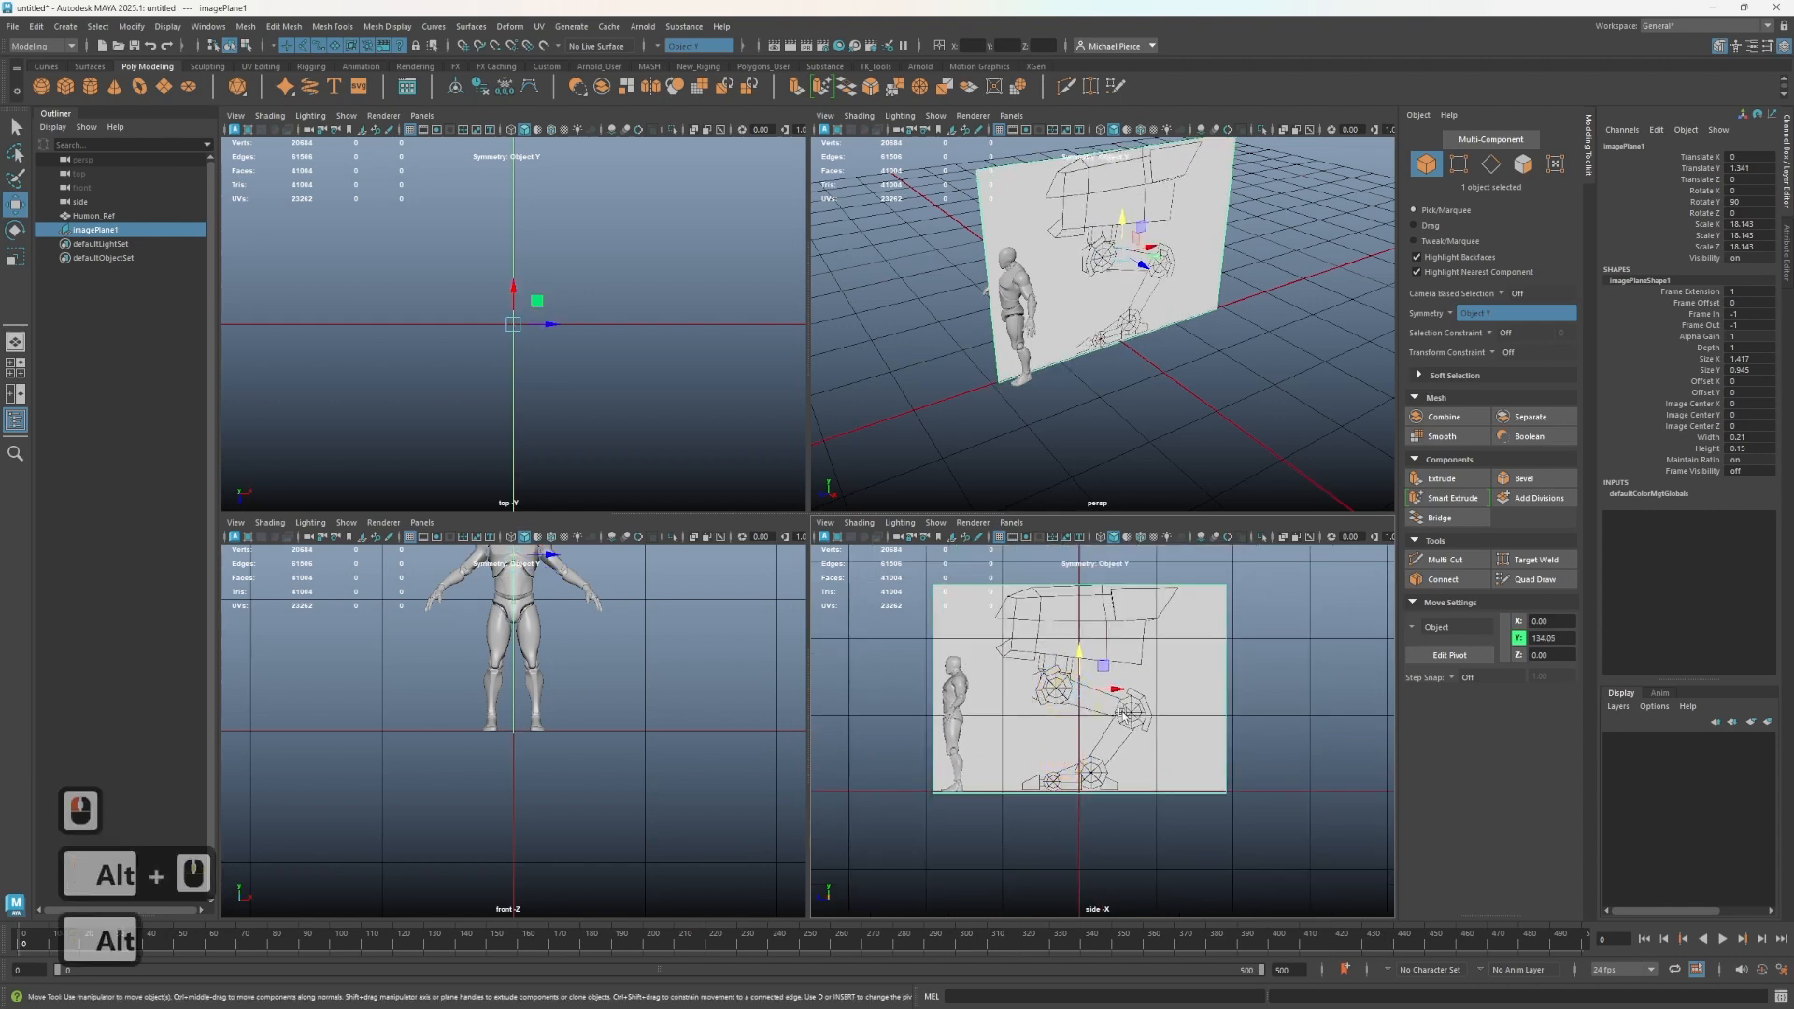
key("r")
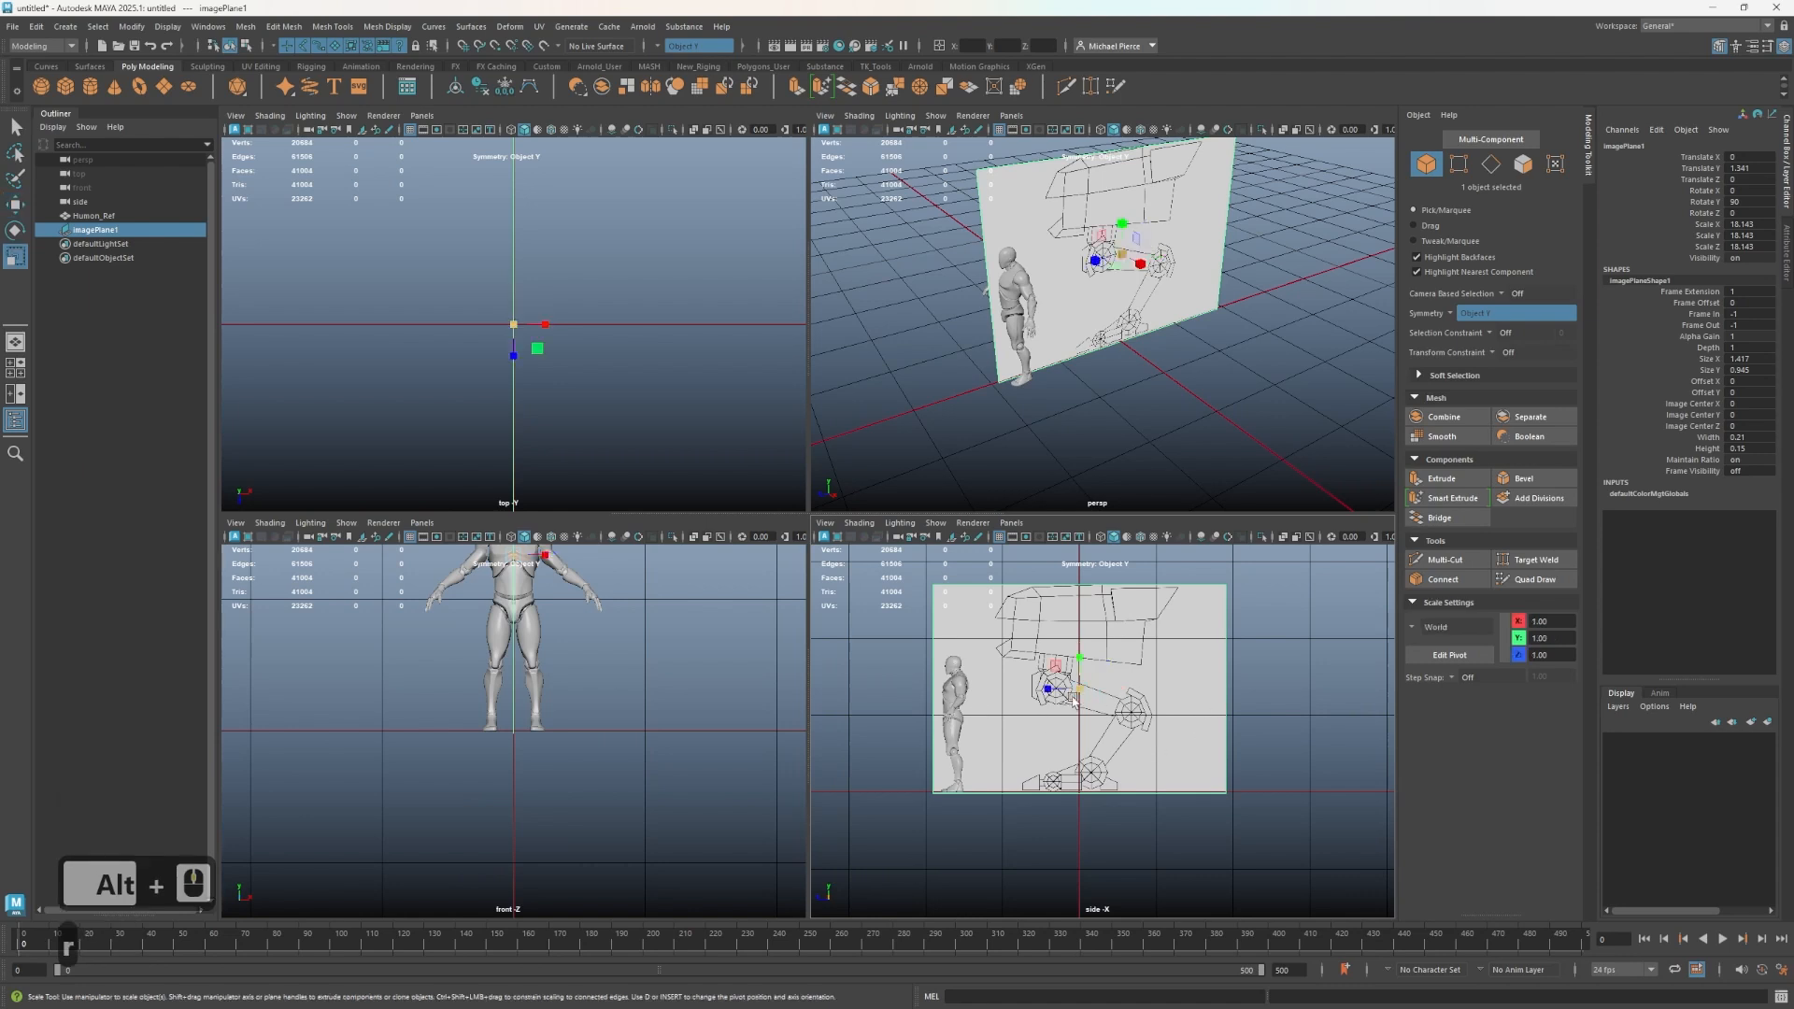
mouse_move(1079, 689)
left_mouse_down()
mouse_move(1120, 692)
mouse_move(1092, 667)
left_mouse_up()
key("w")
- Try adjusting the image plane's scale values in the channel box
left_click(1672, 329)
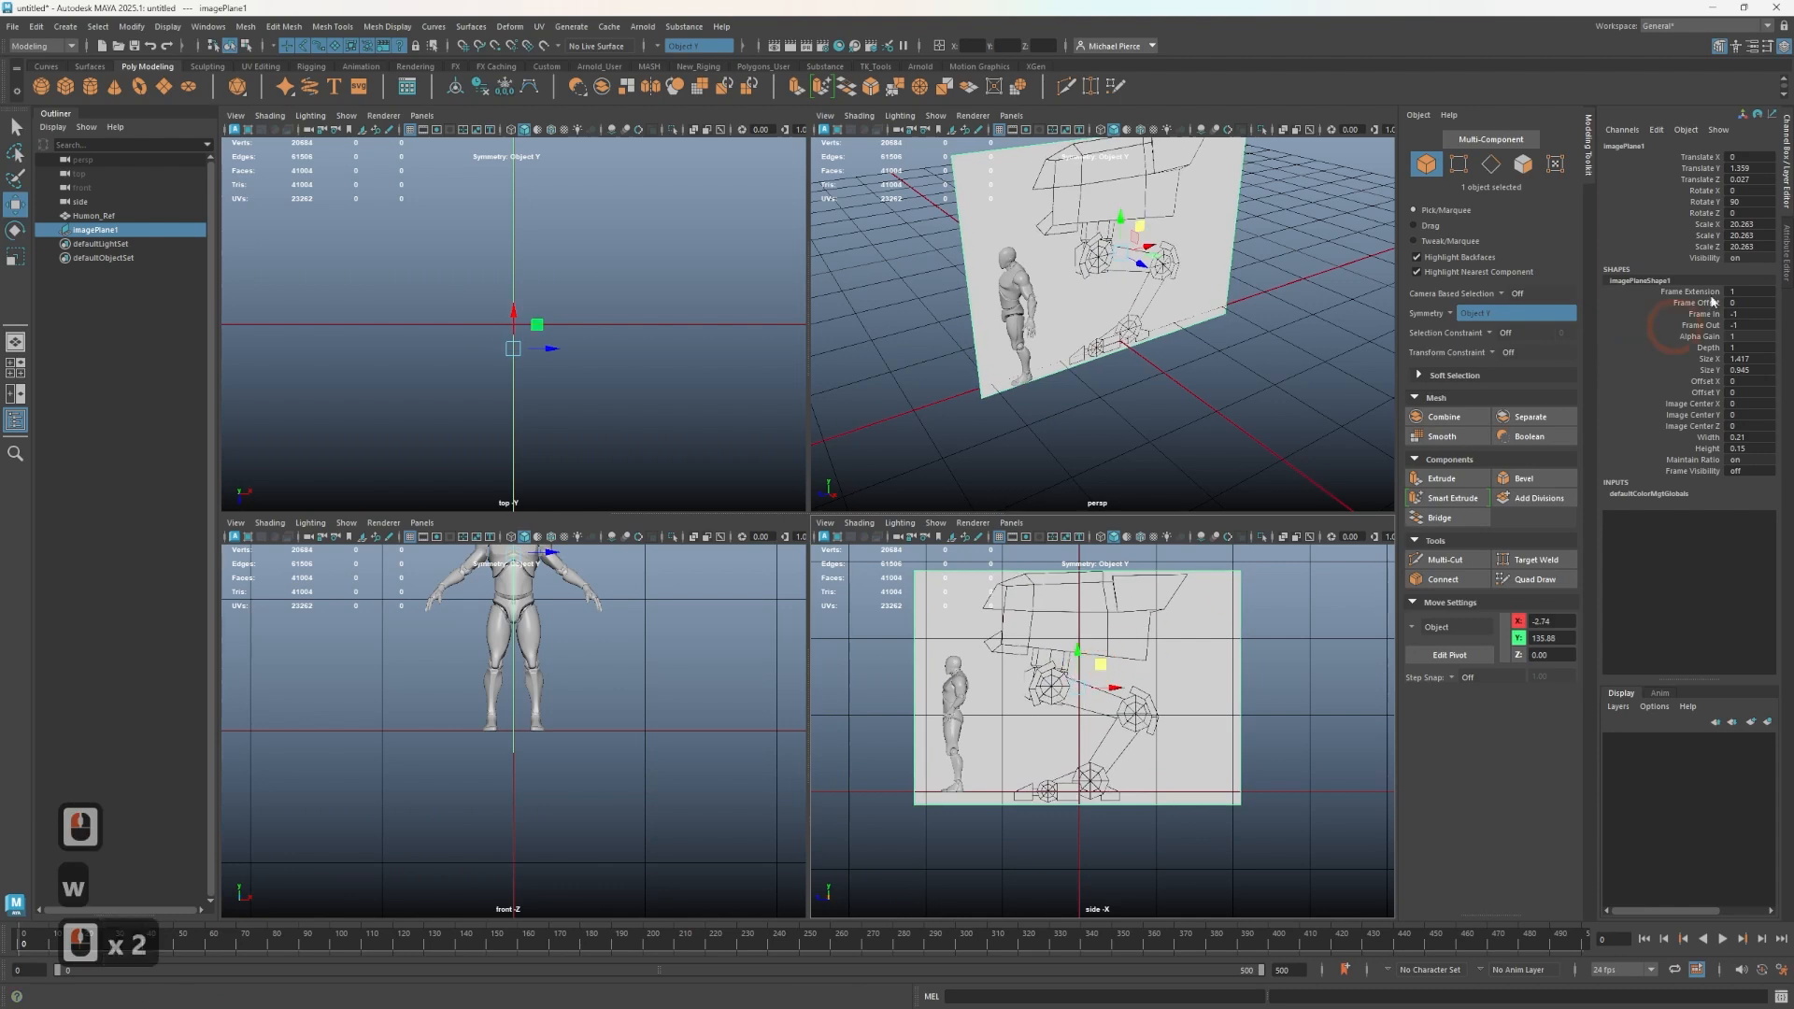
left_click(1757, 248)
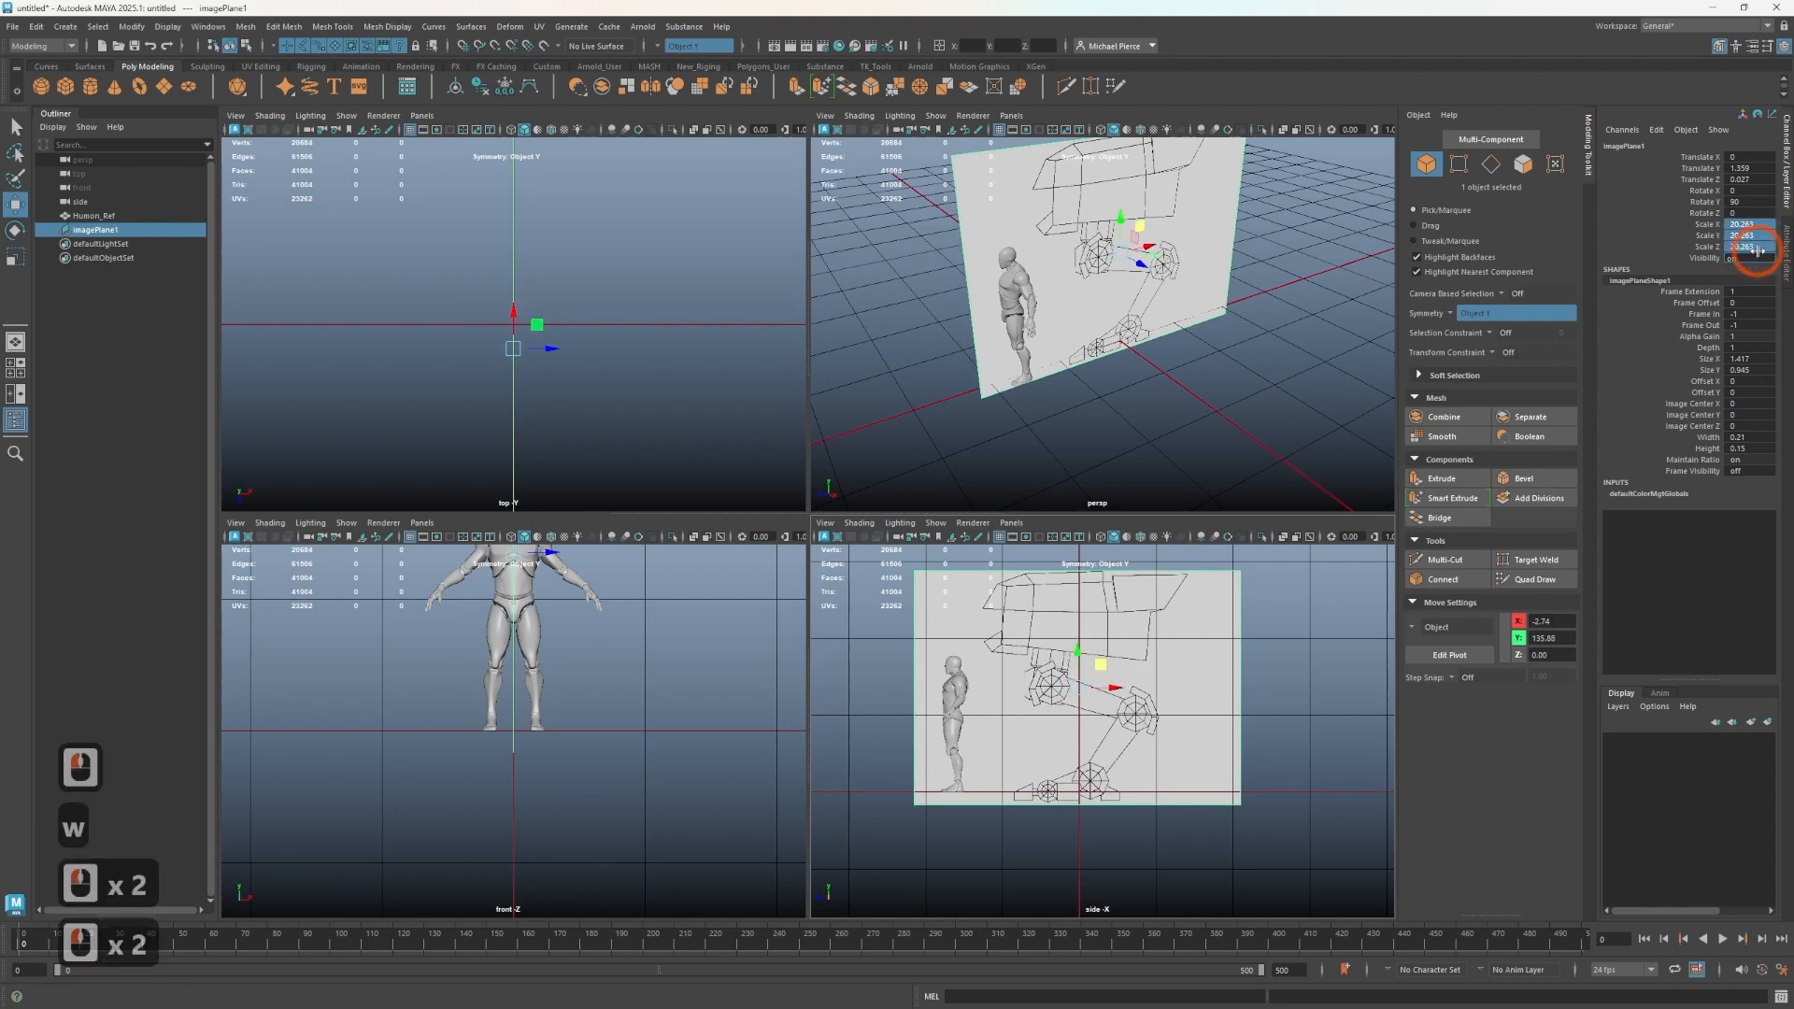
double_click(1757, 248)
left_click(1748, 225, "shift")
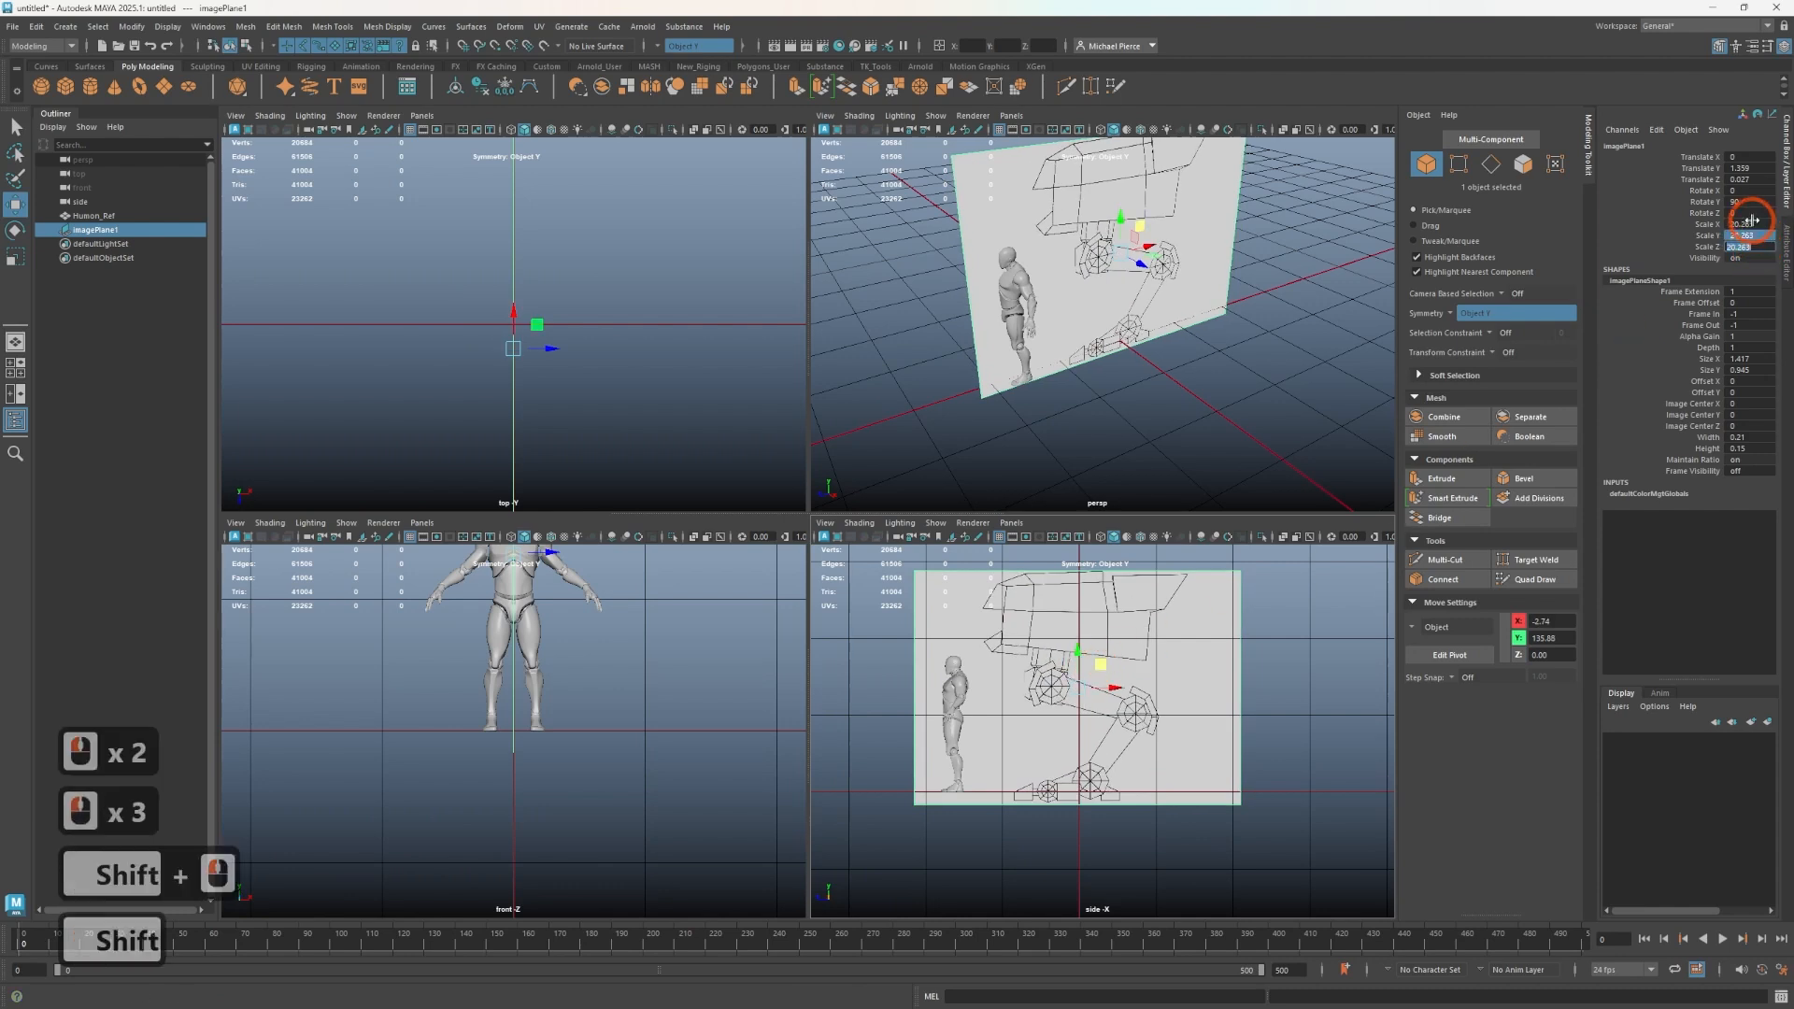
left_click(1750, 221, "shift")
left_click_drag(1751, 224, 1321, 260)
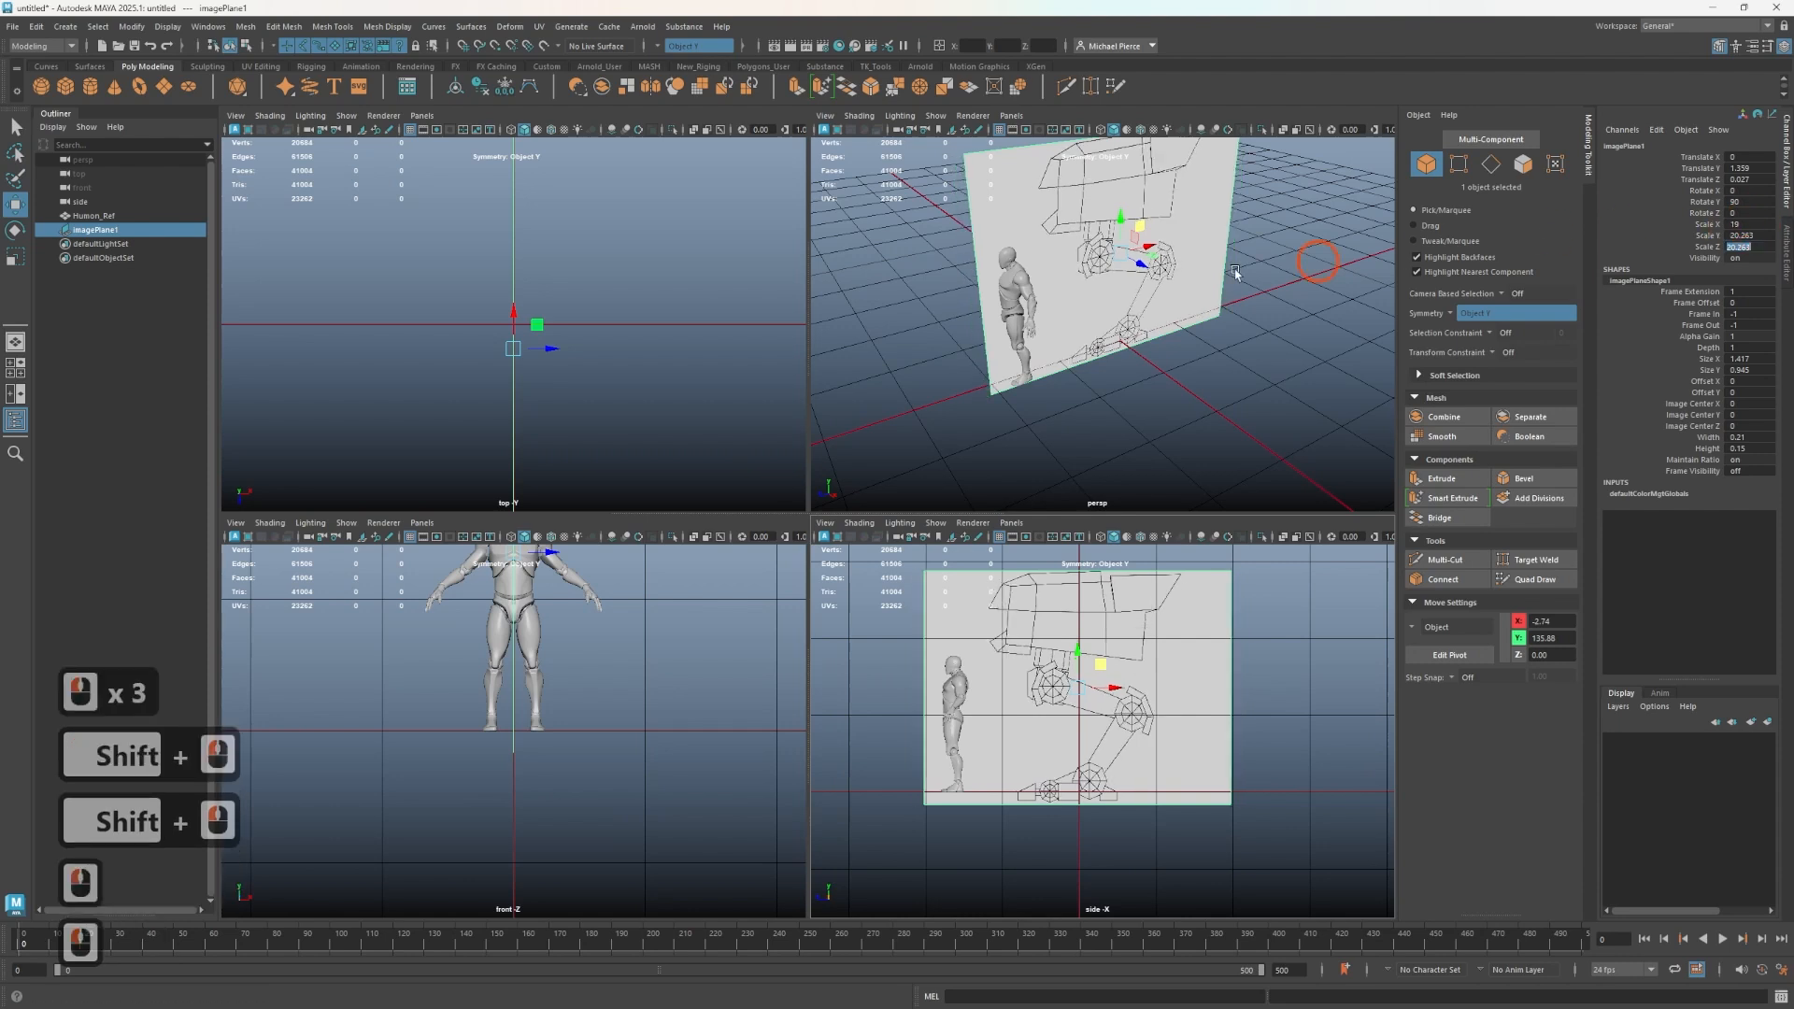
left_click(1727, 220)
left_click(1760, 248)
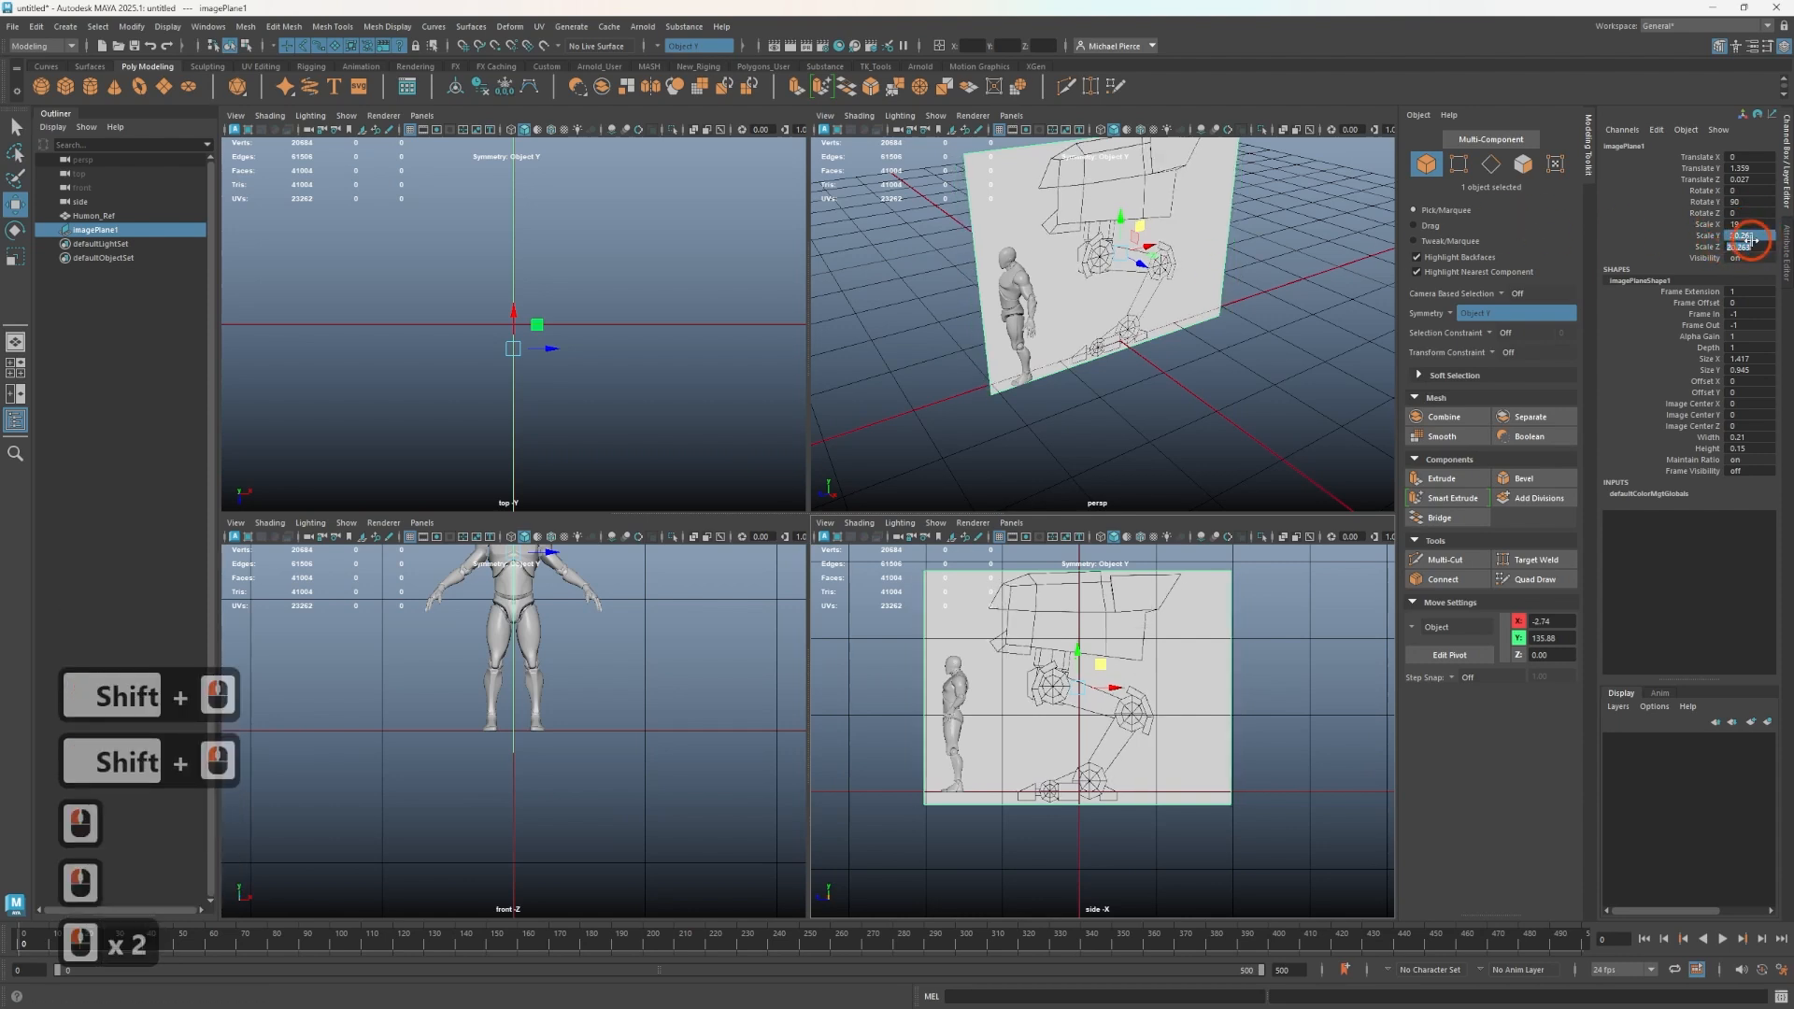
- Reselect the image plane and turn symmetry off
left_click(1189, 369)
key("q")
left_click(1109, 358)
left_click(1109, 355)
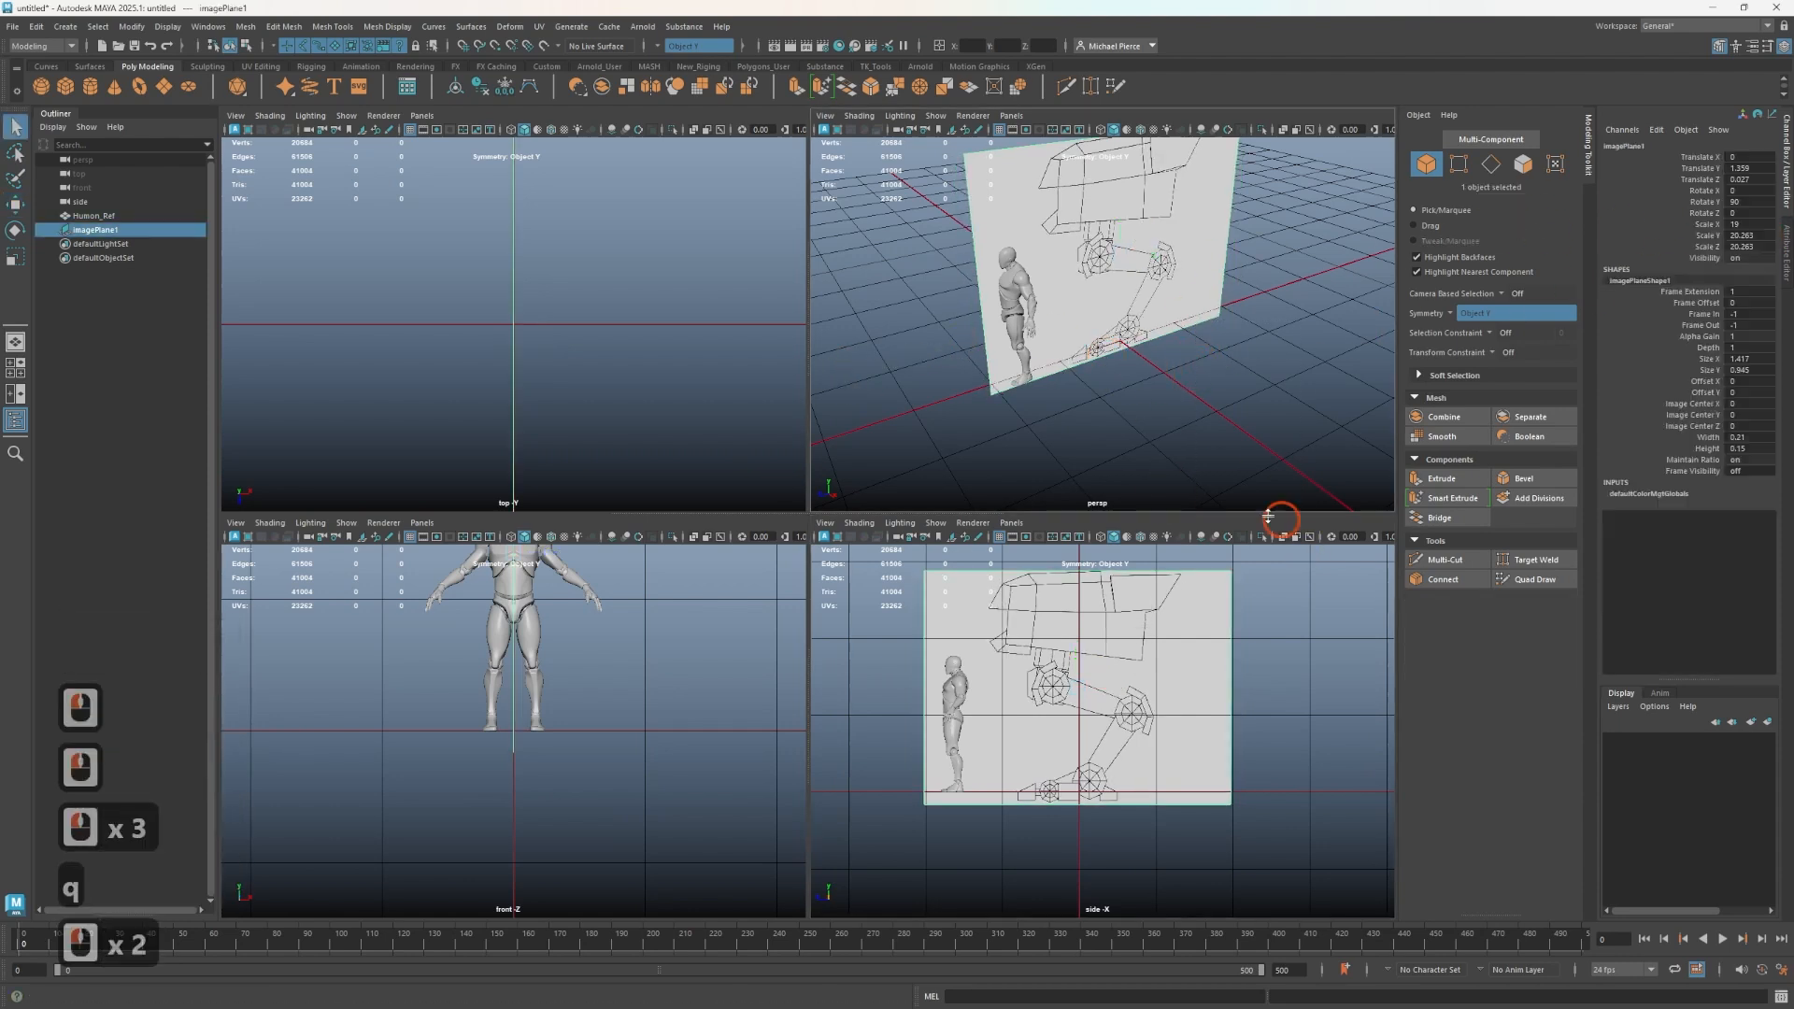
left_click(1085, 697)
left_click(1488, 311)
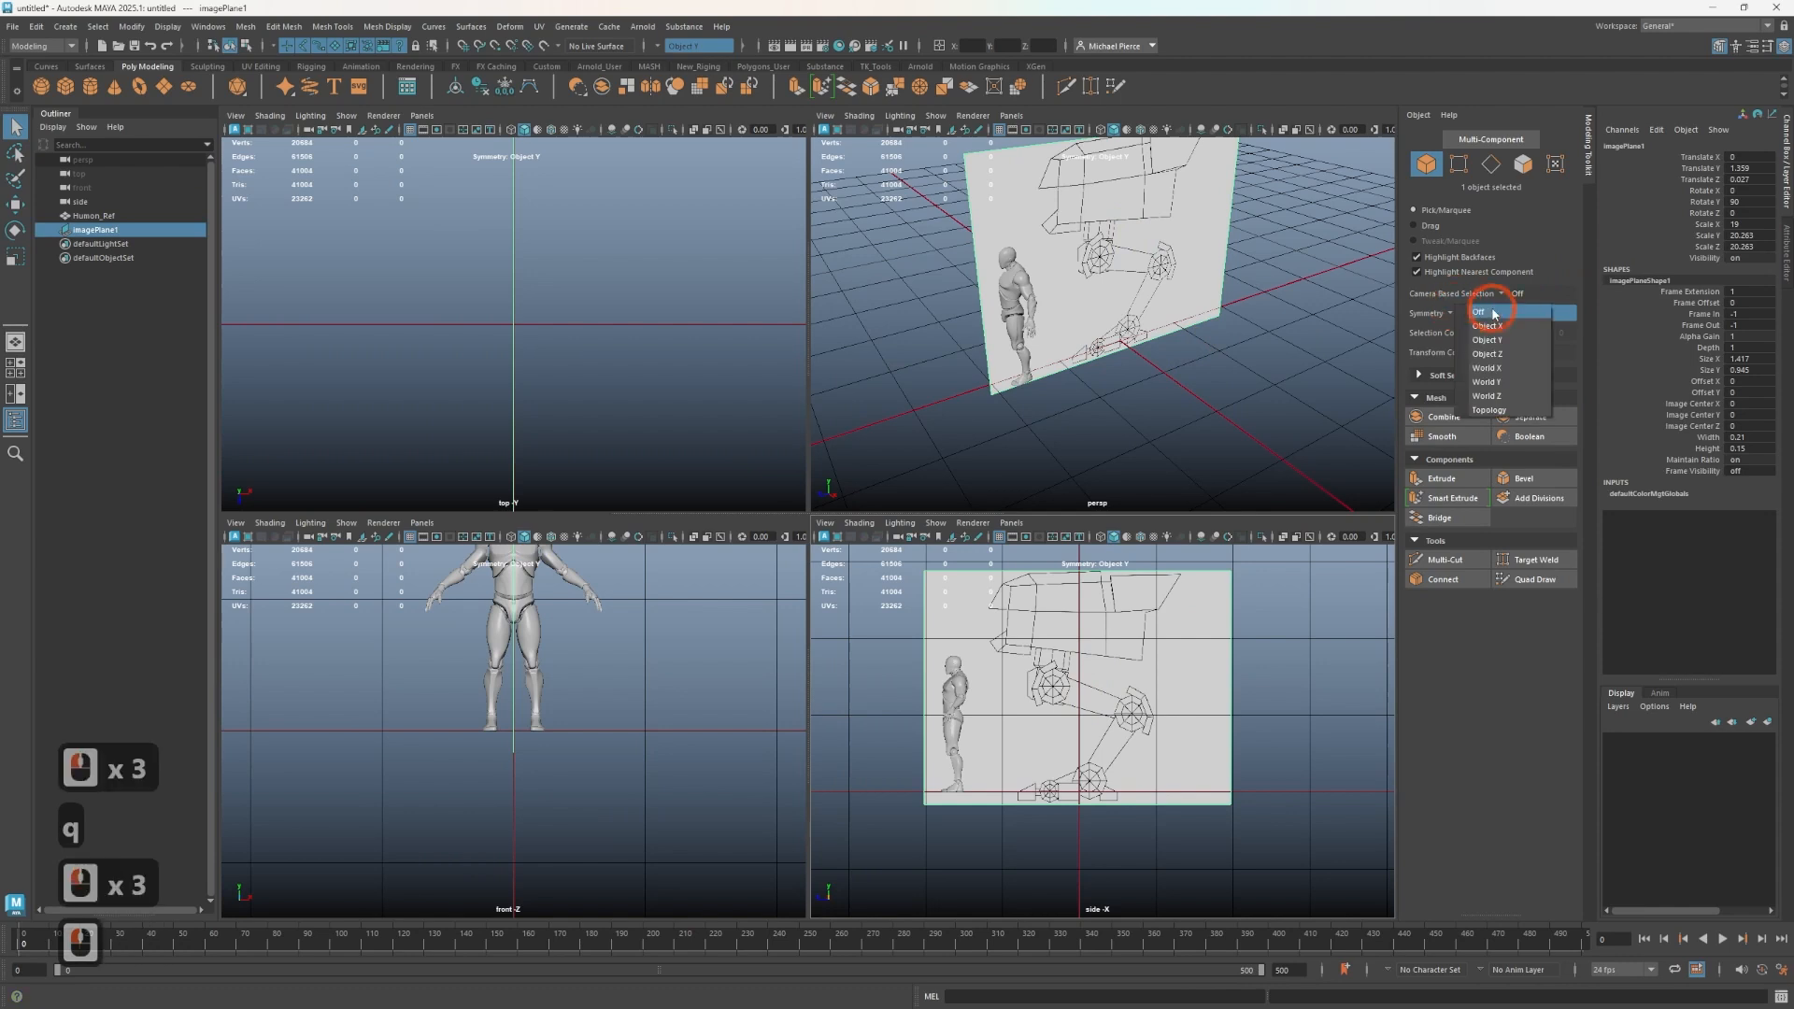
left_click(1514, 291)
left_click(1592, 309)
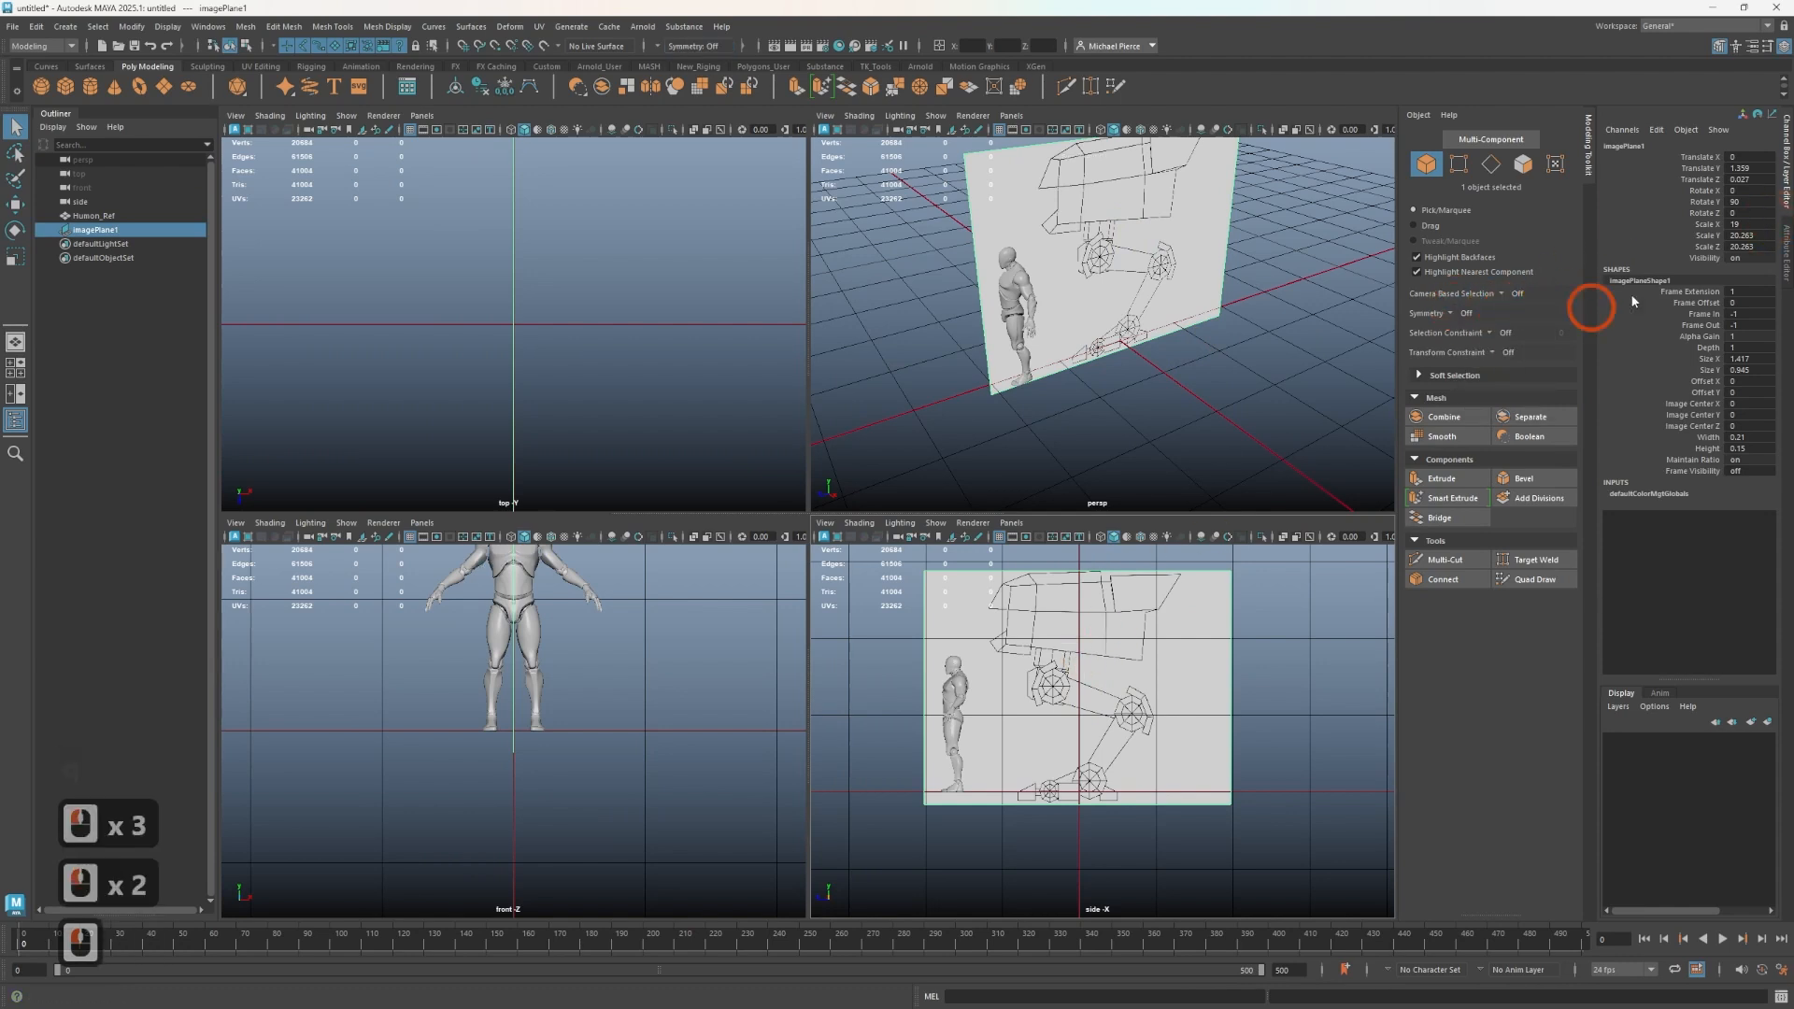
- Set the image plane's Scale X, Y and Z all to 20
left_click(1762, 220)
left_click_drag(1761, 220, 1756, 246)
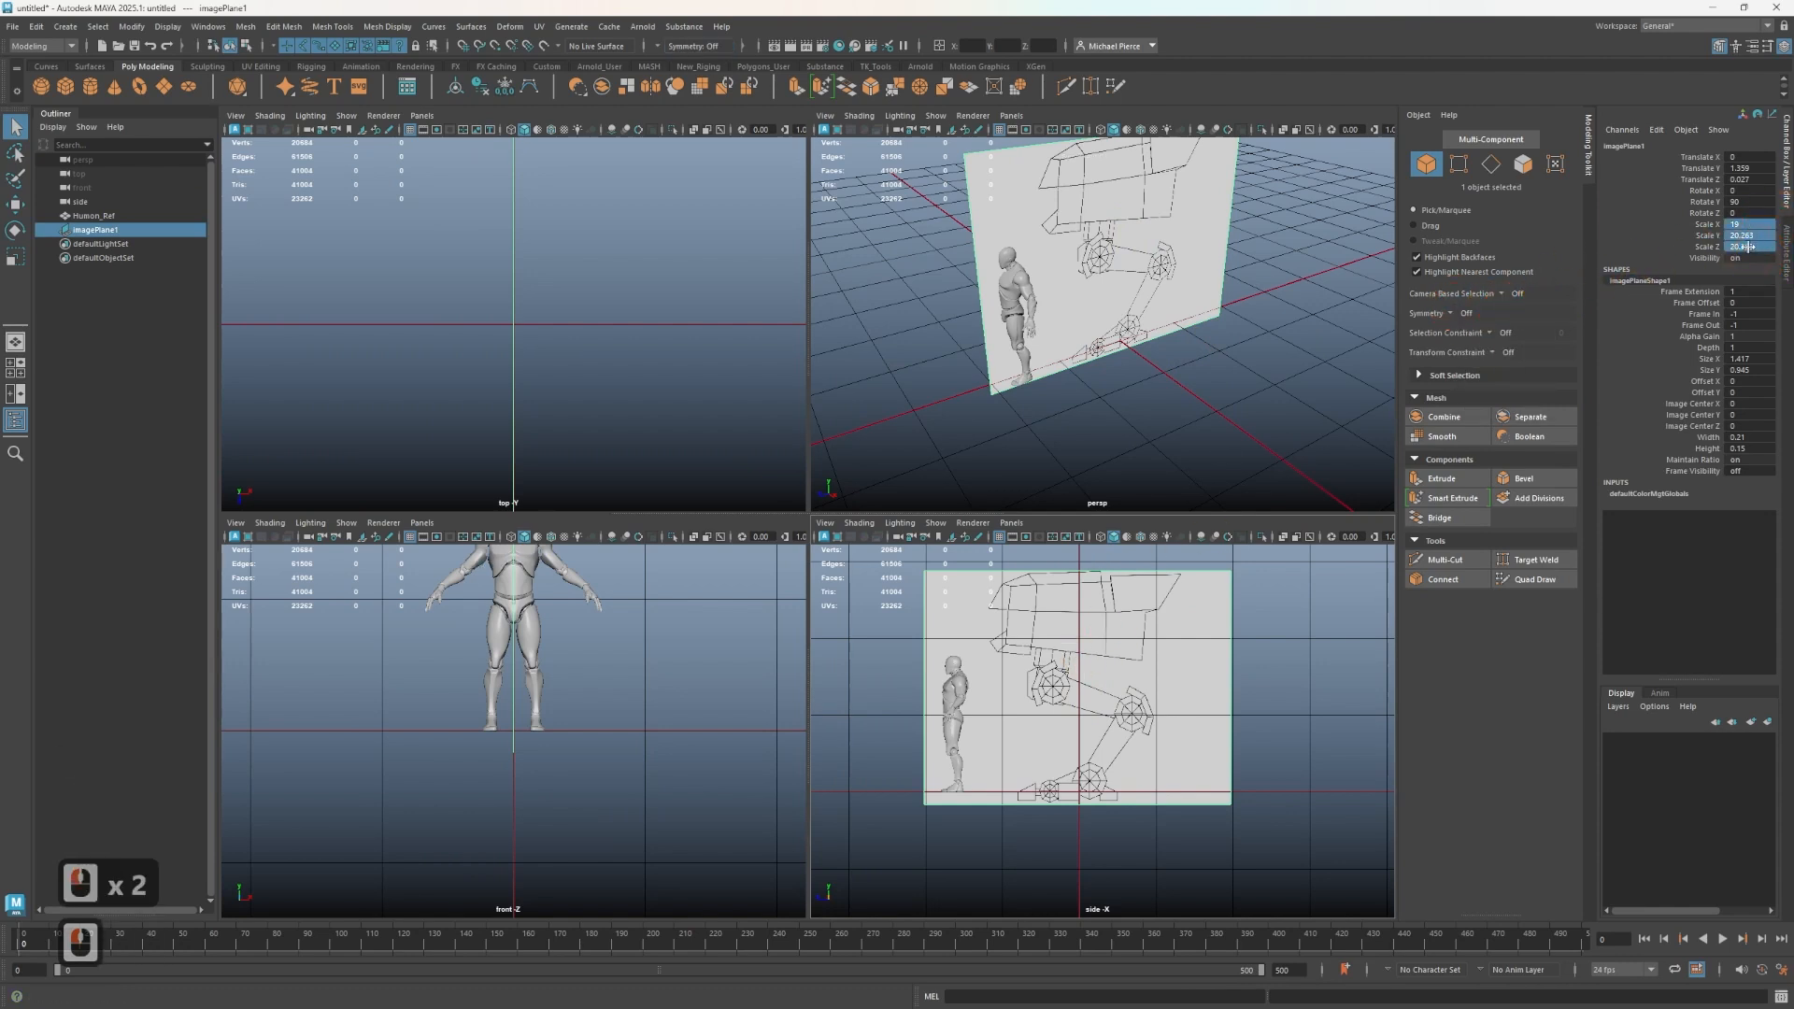
type("20")
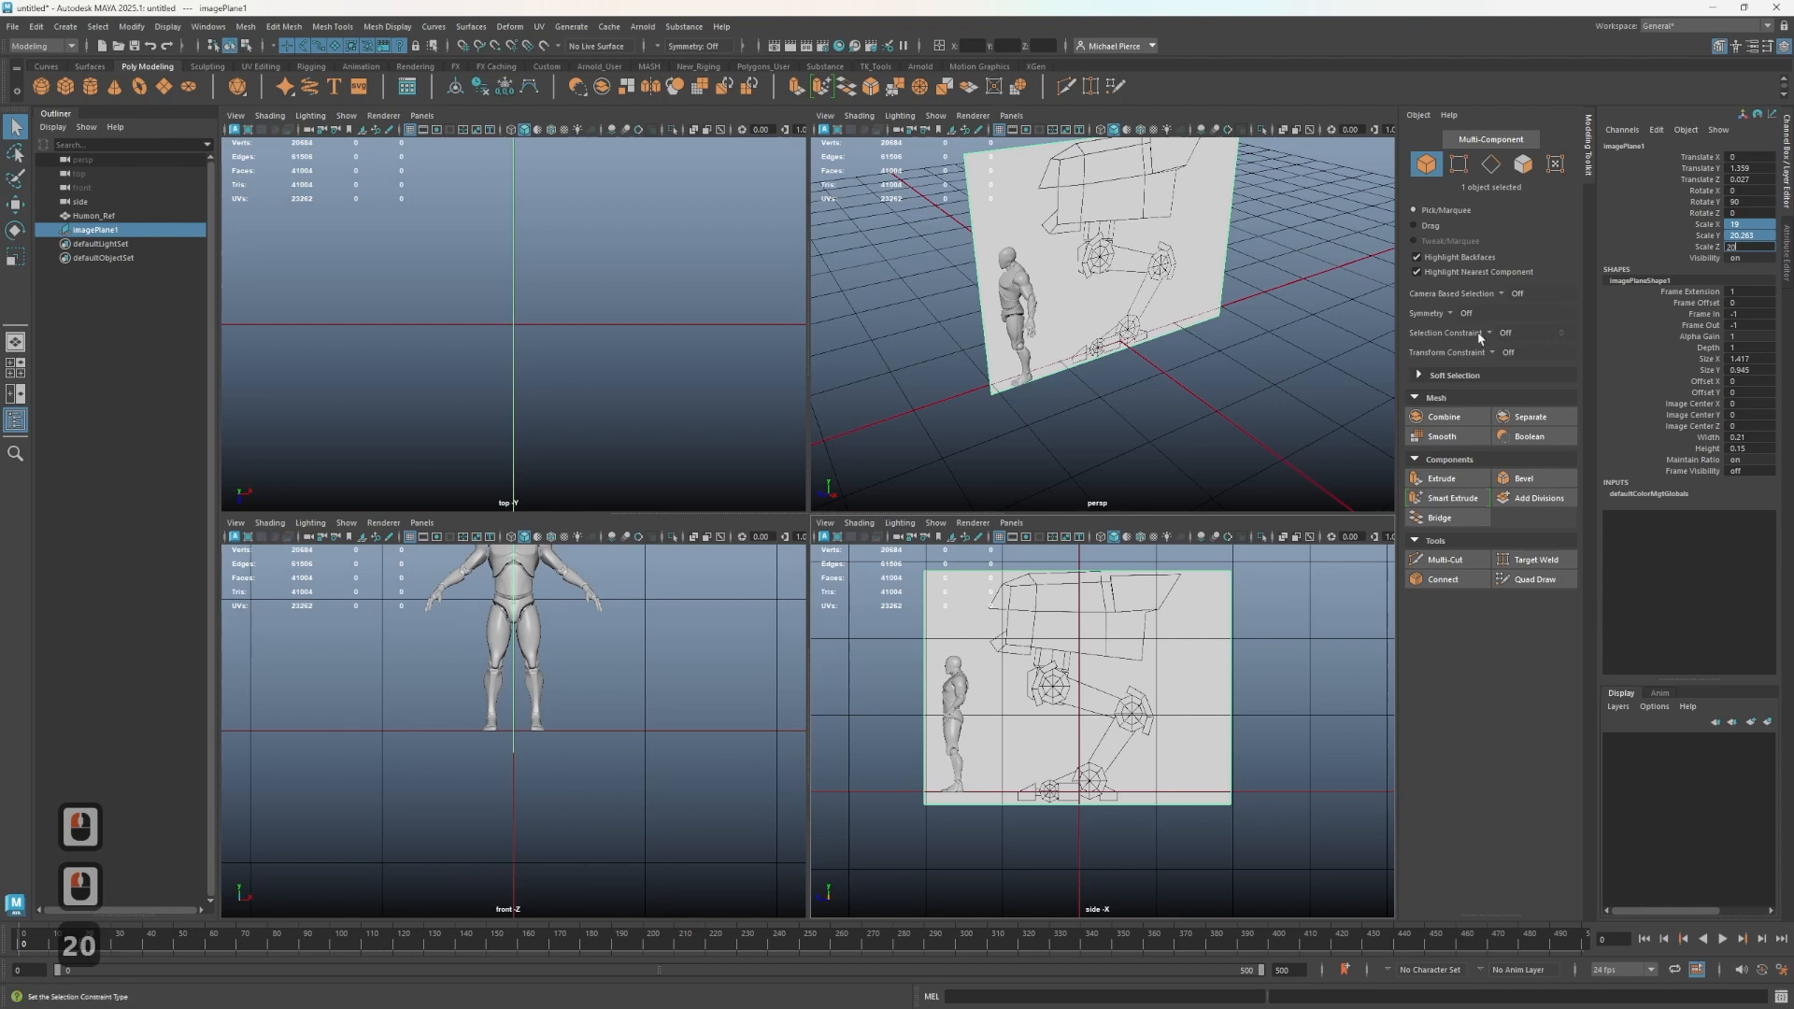
key("Tab")
- Move the image plane in the side view so the mech drawing sits on the grid line beside the human reference
left_click(1092, 457)
left_click(1062, 701)
left_click(922, 603)
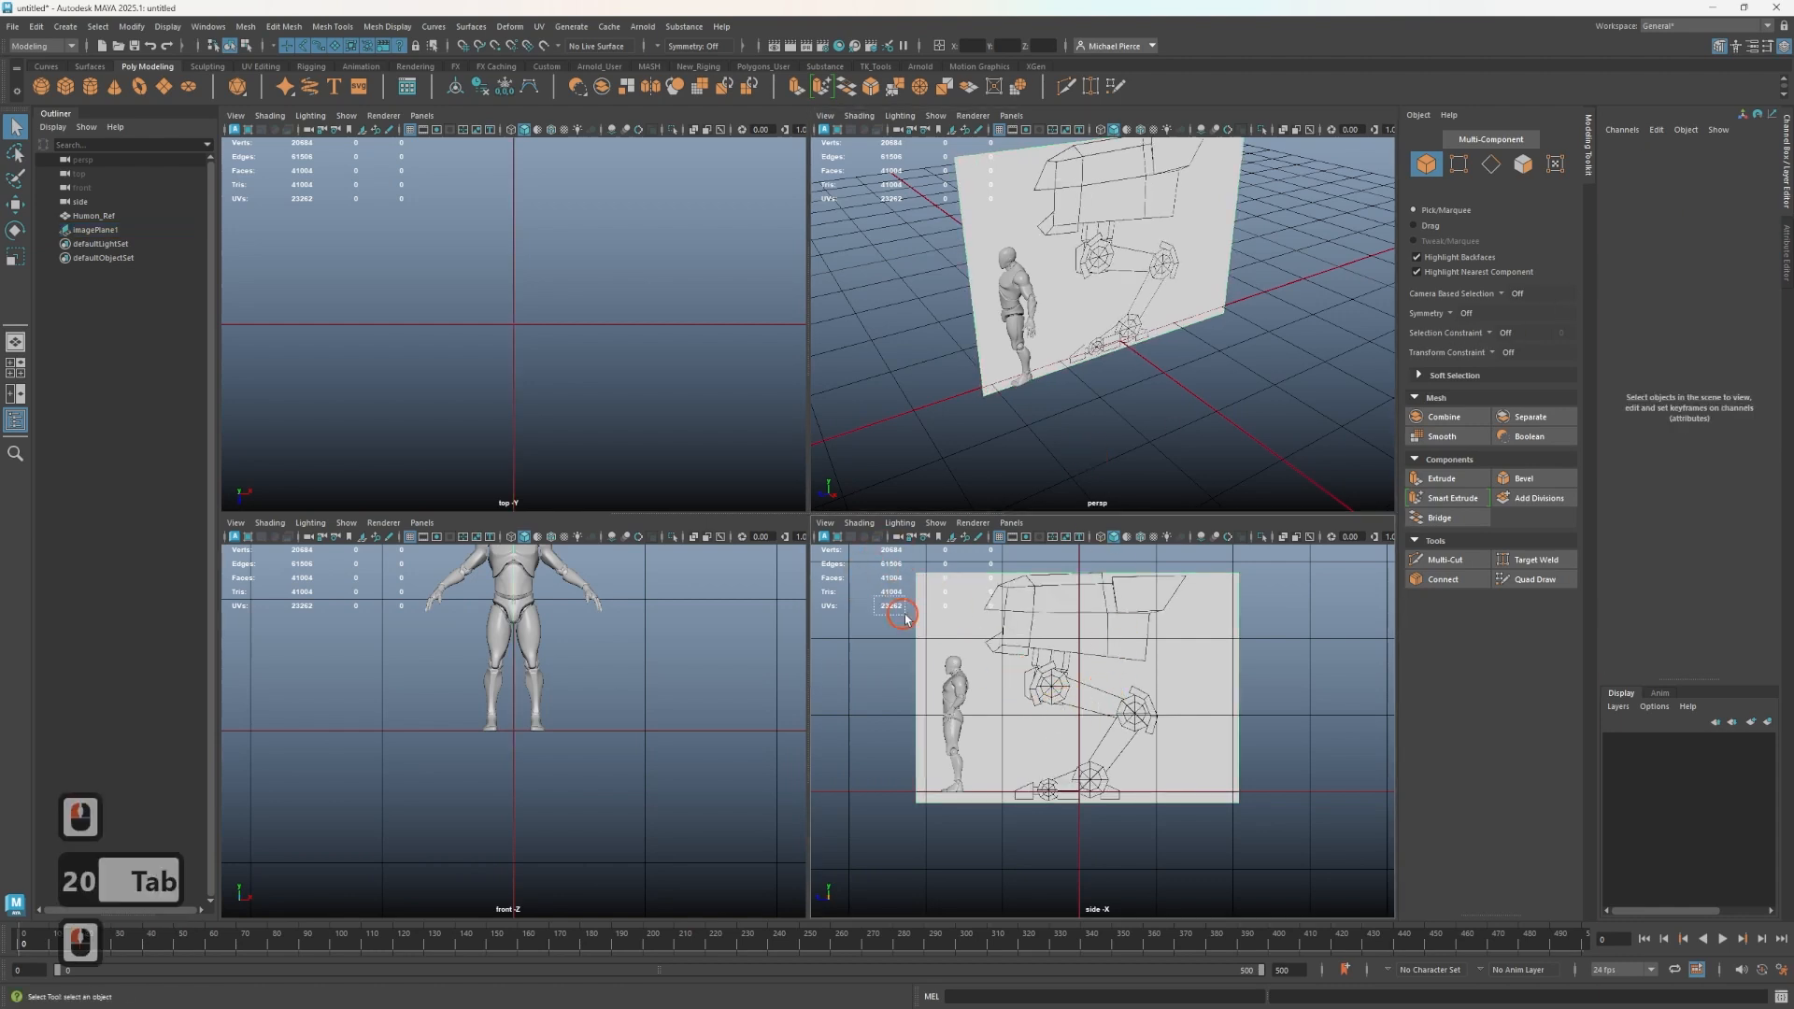
left_click(1001, 608)
key("w")
left_click_drag(1081, 657, 1141, 681)
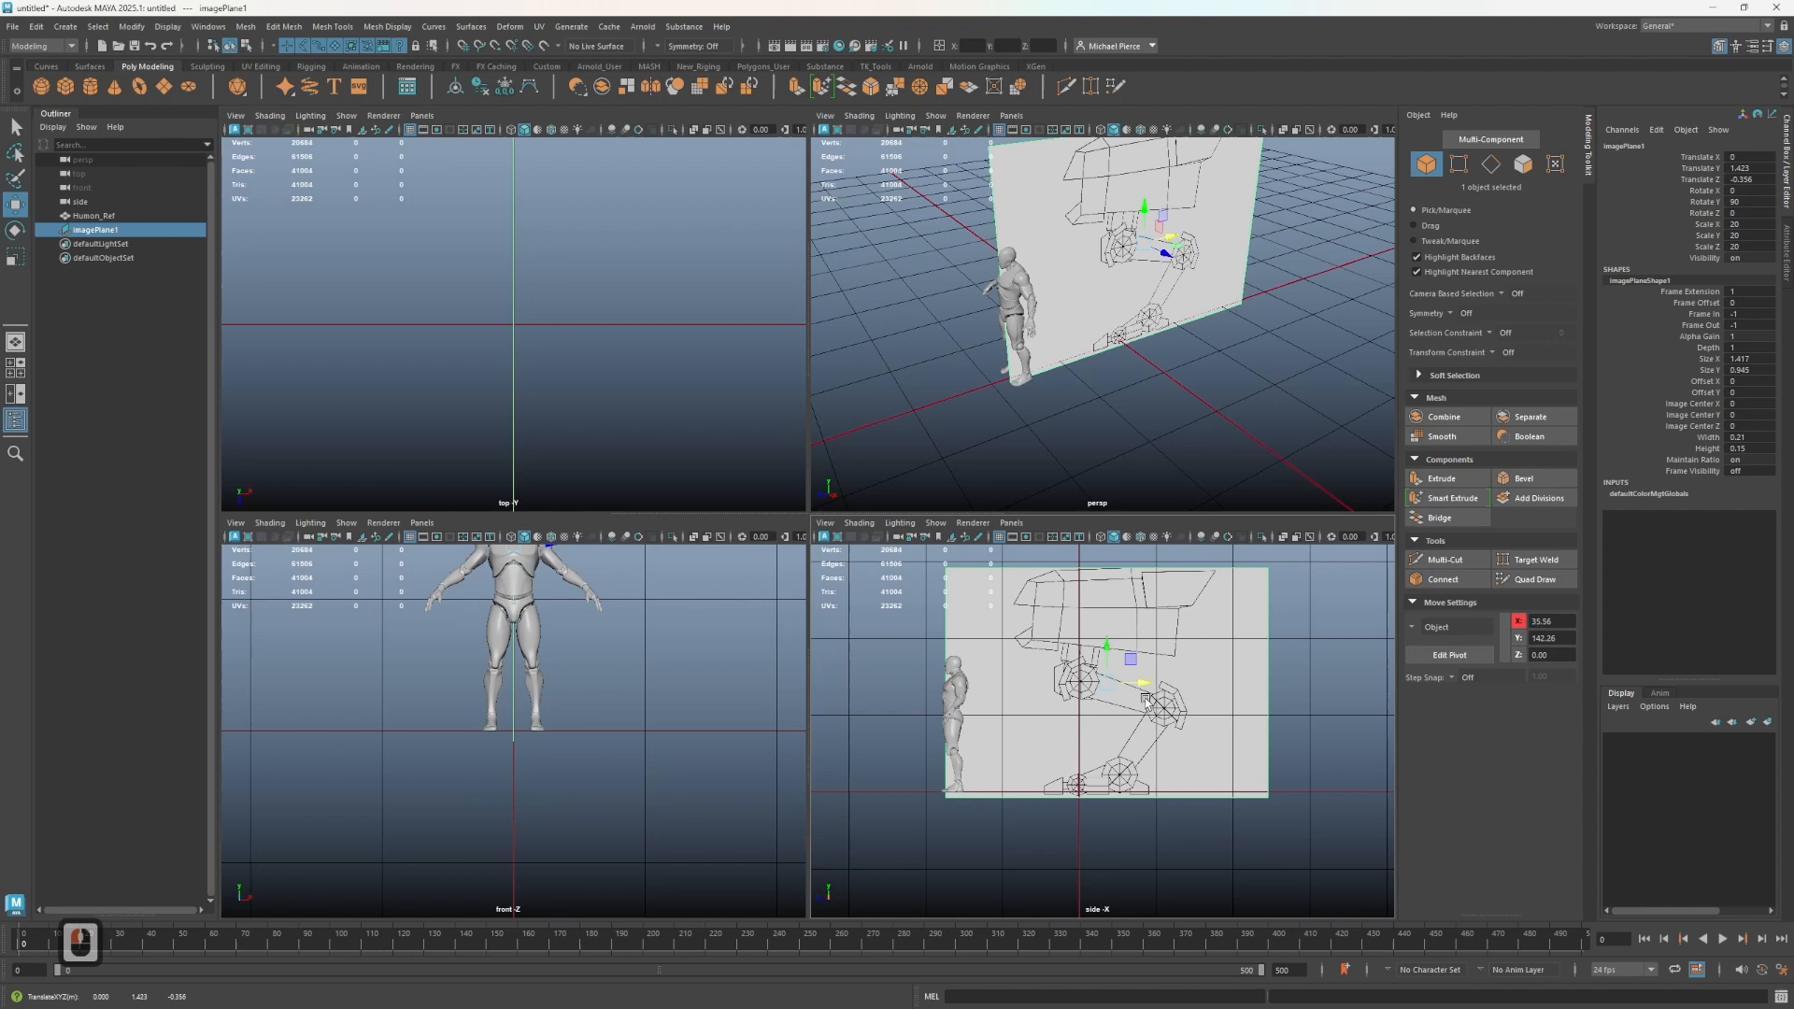
scroll(1146, 697, "up", 3)
left_click_drag(1146, 654, 1107, 629)
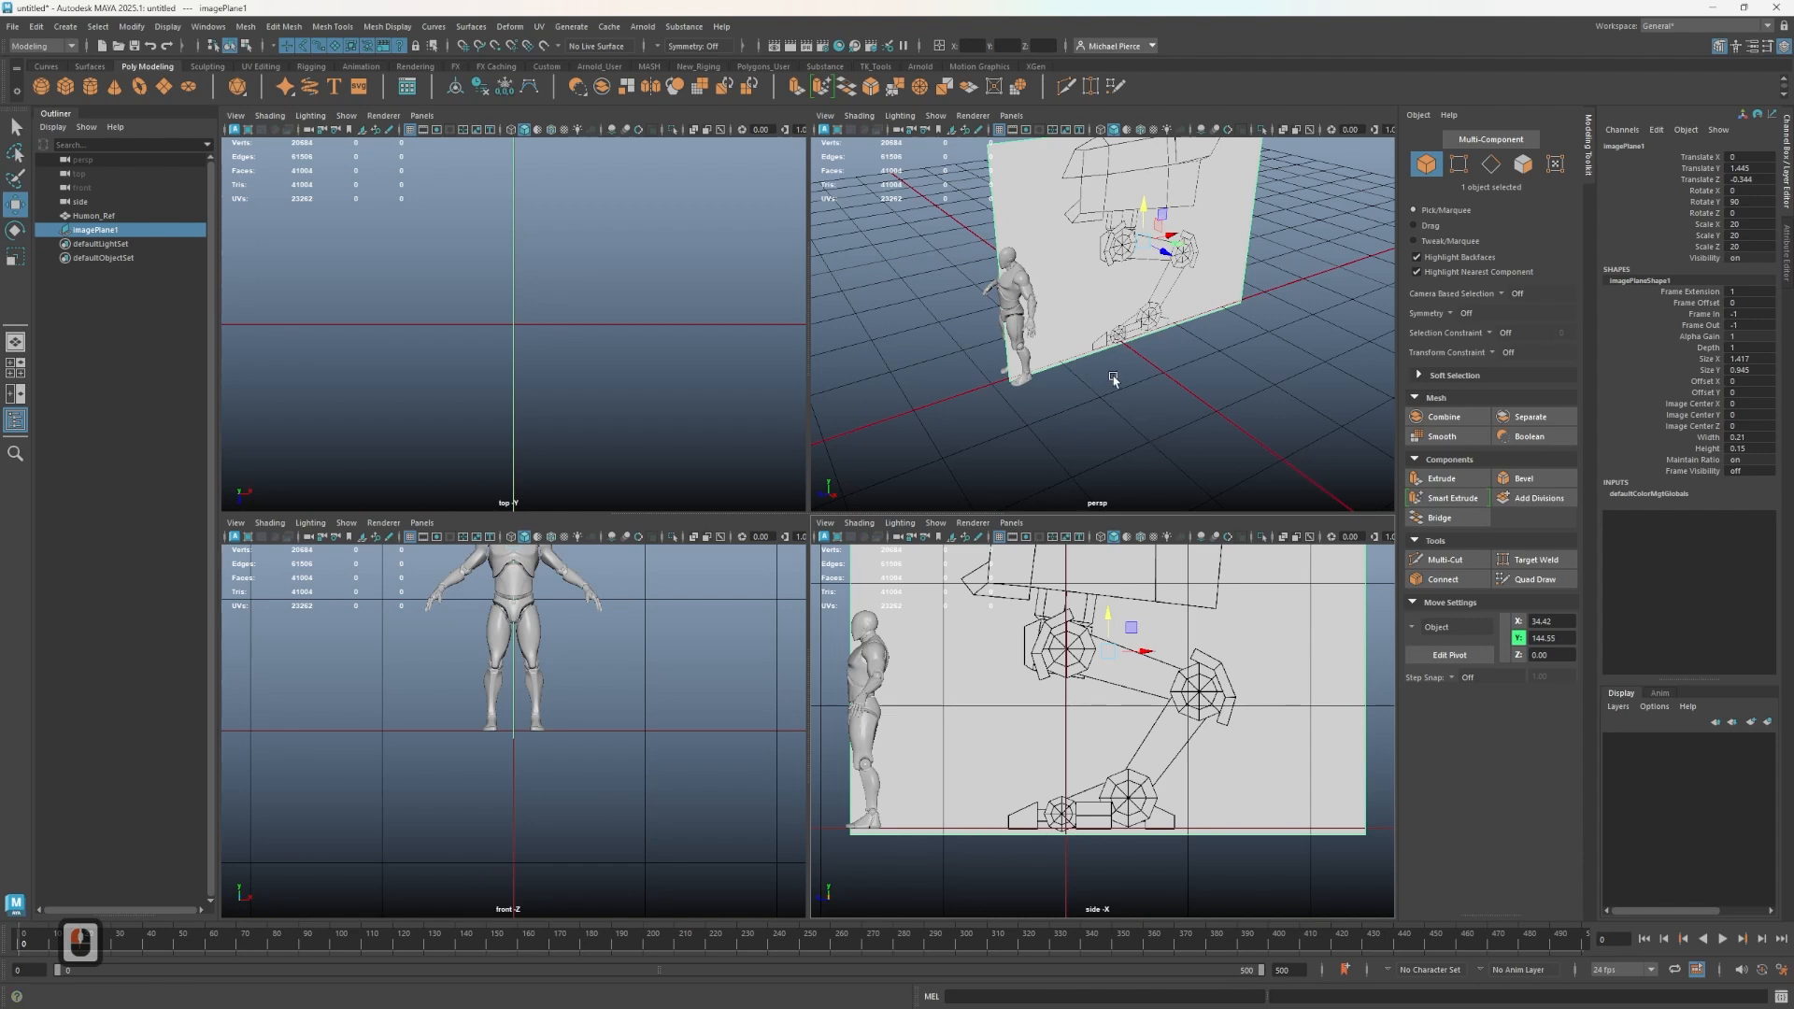
- Push the image plane back along its depth axis, away from the human reference
left_click(1134, 353)
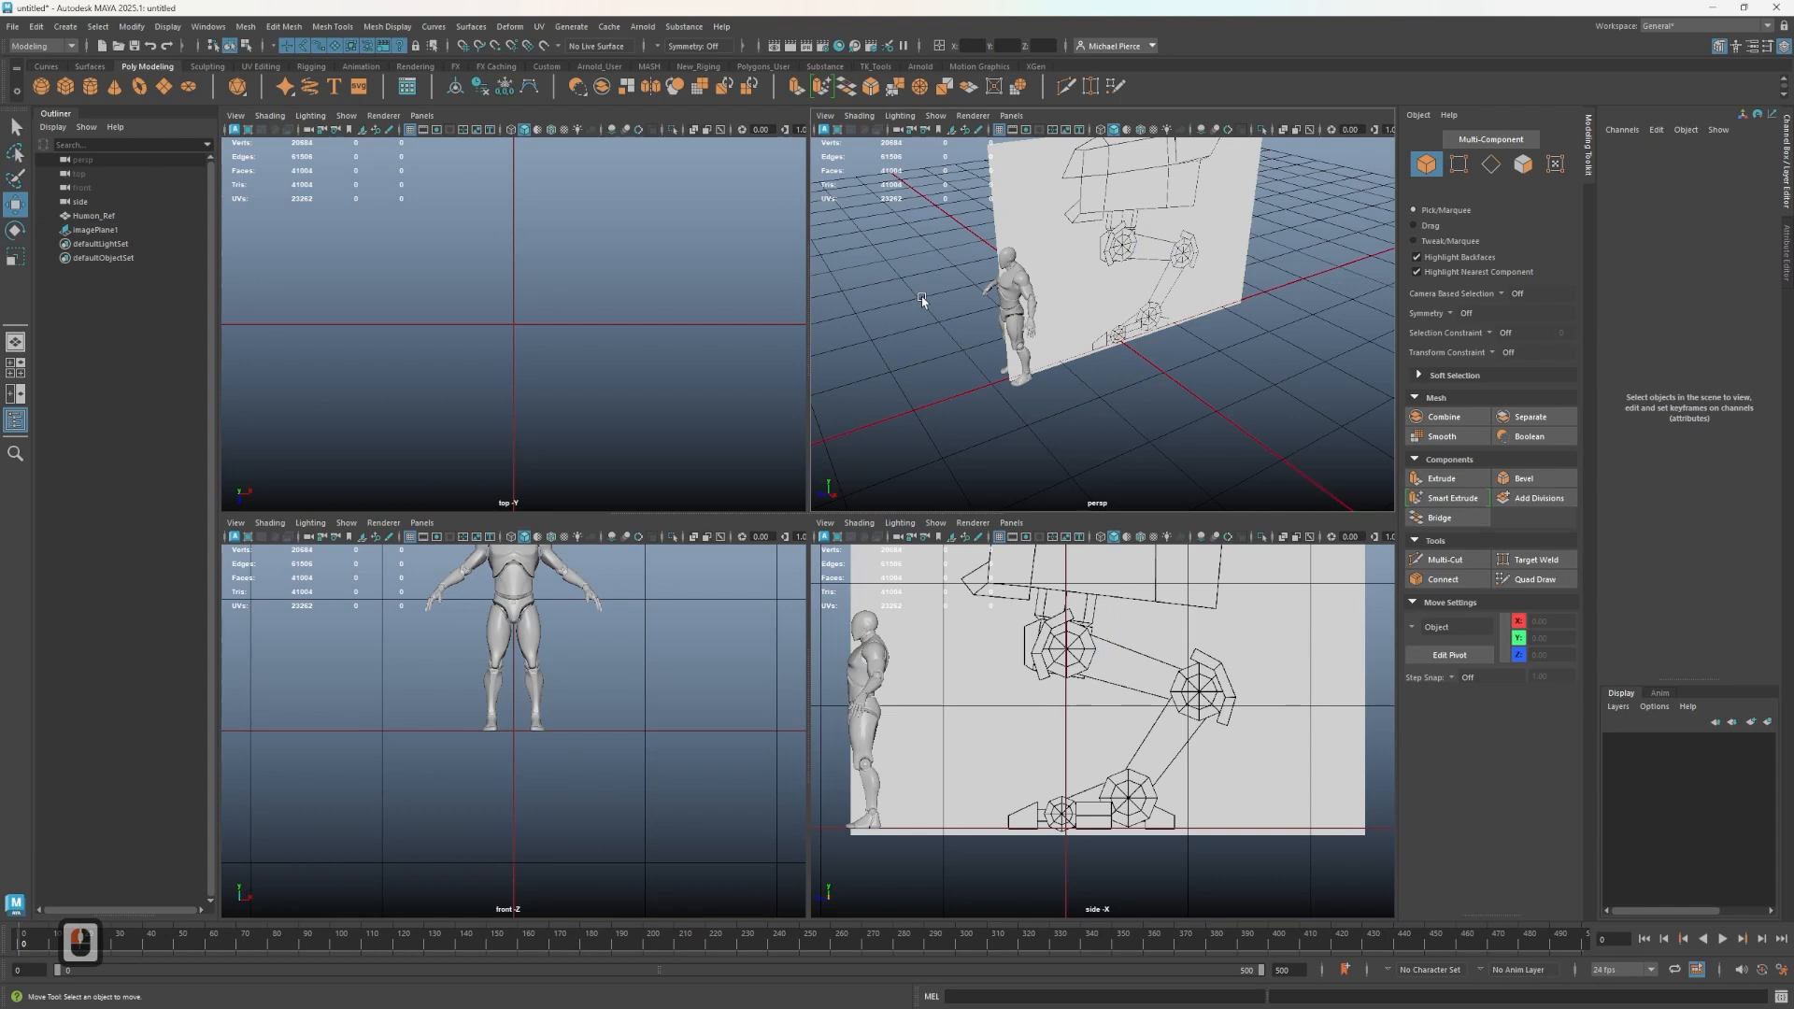
scroll(922, 296, "down", 2)
left_click(1170, 275)
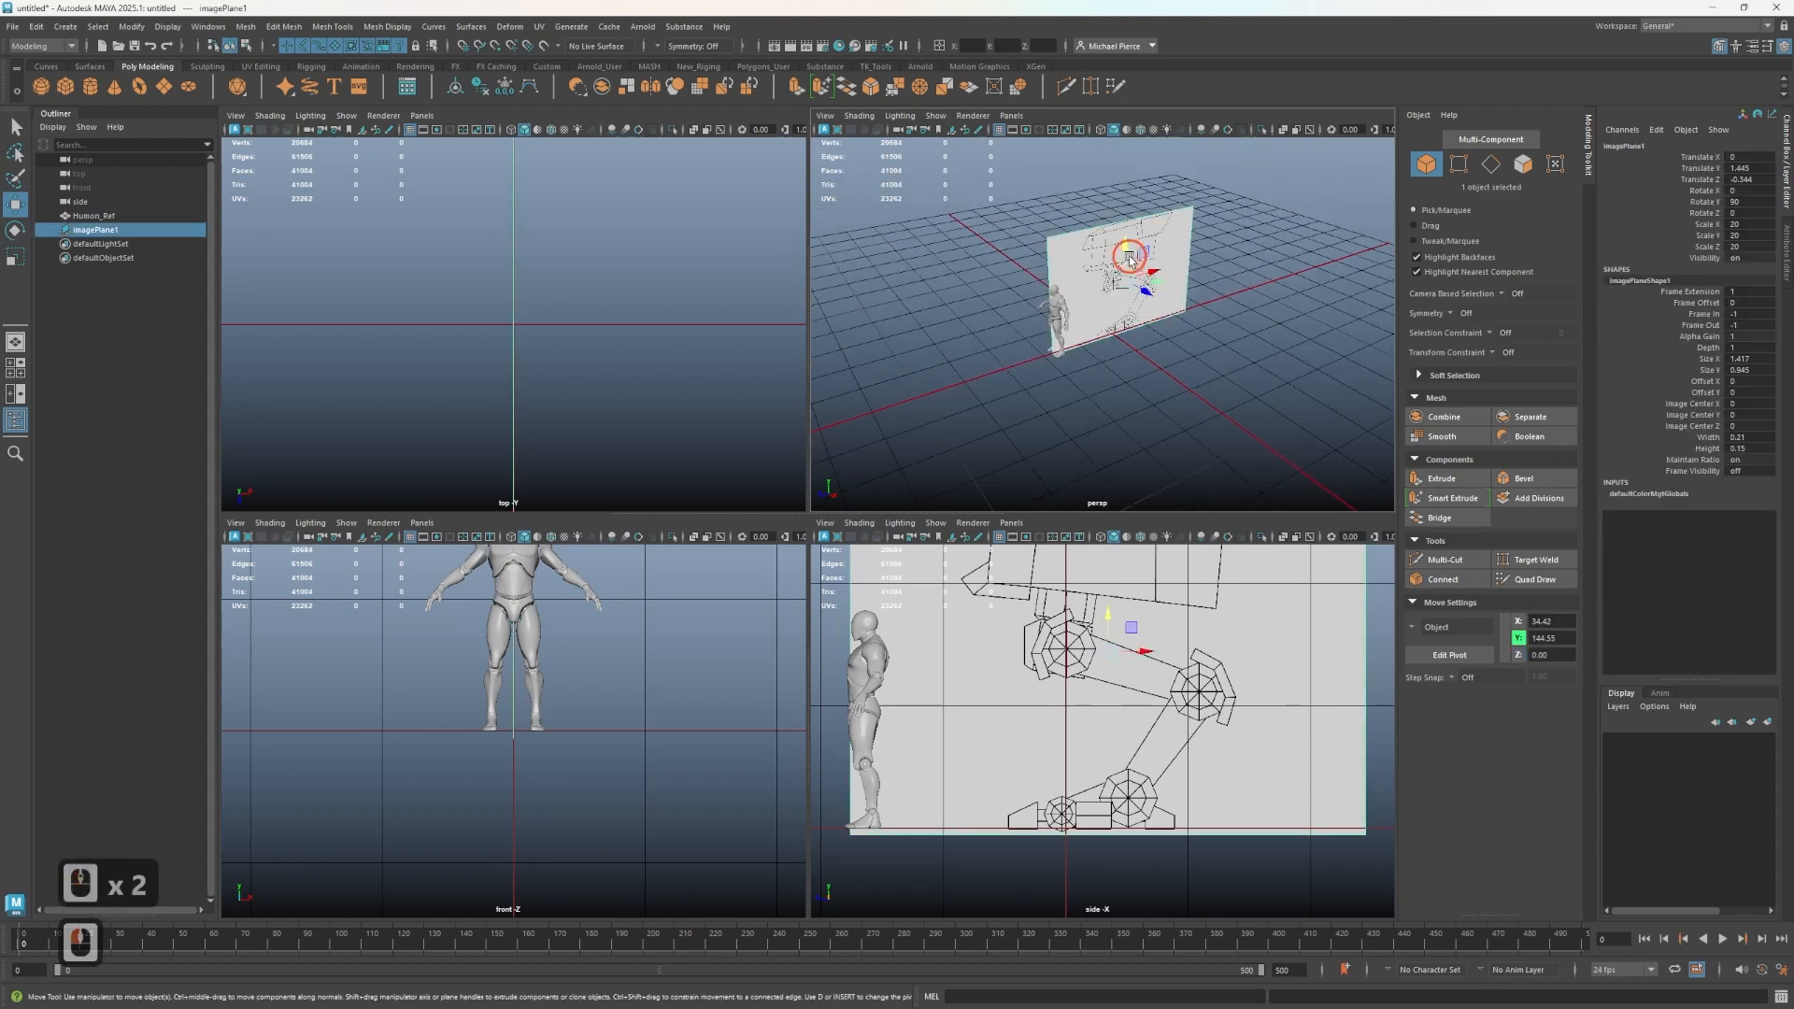
left_click_drag(1171, 275, 1021, 217)
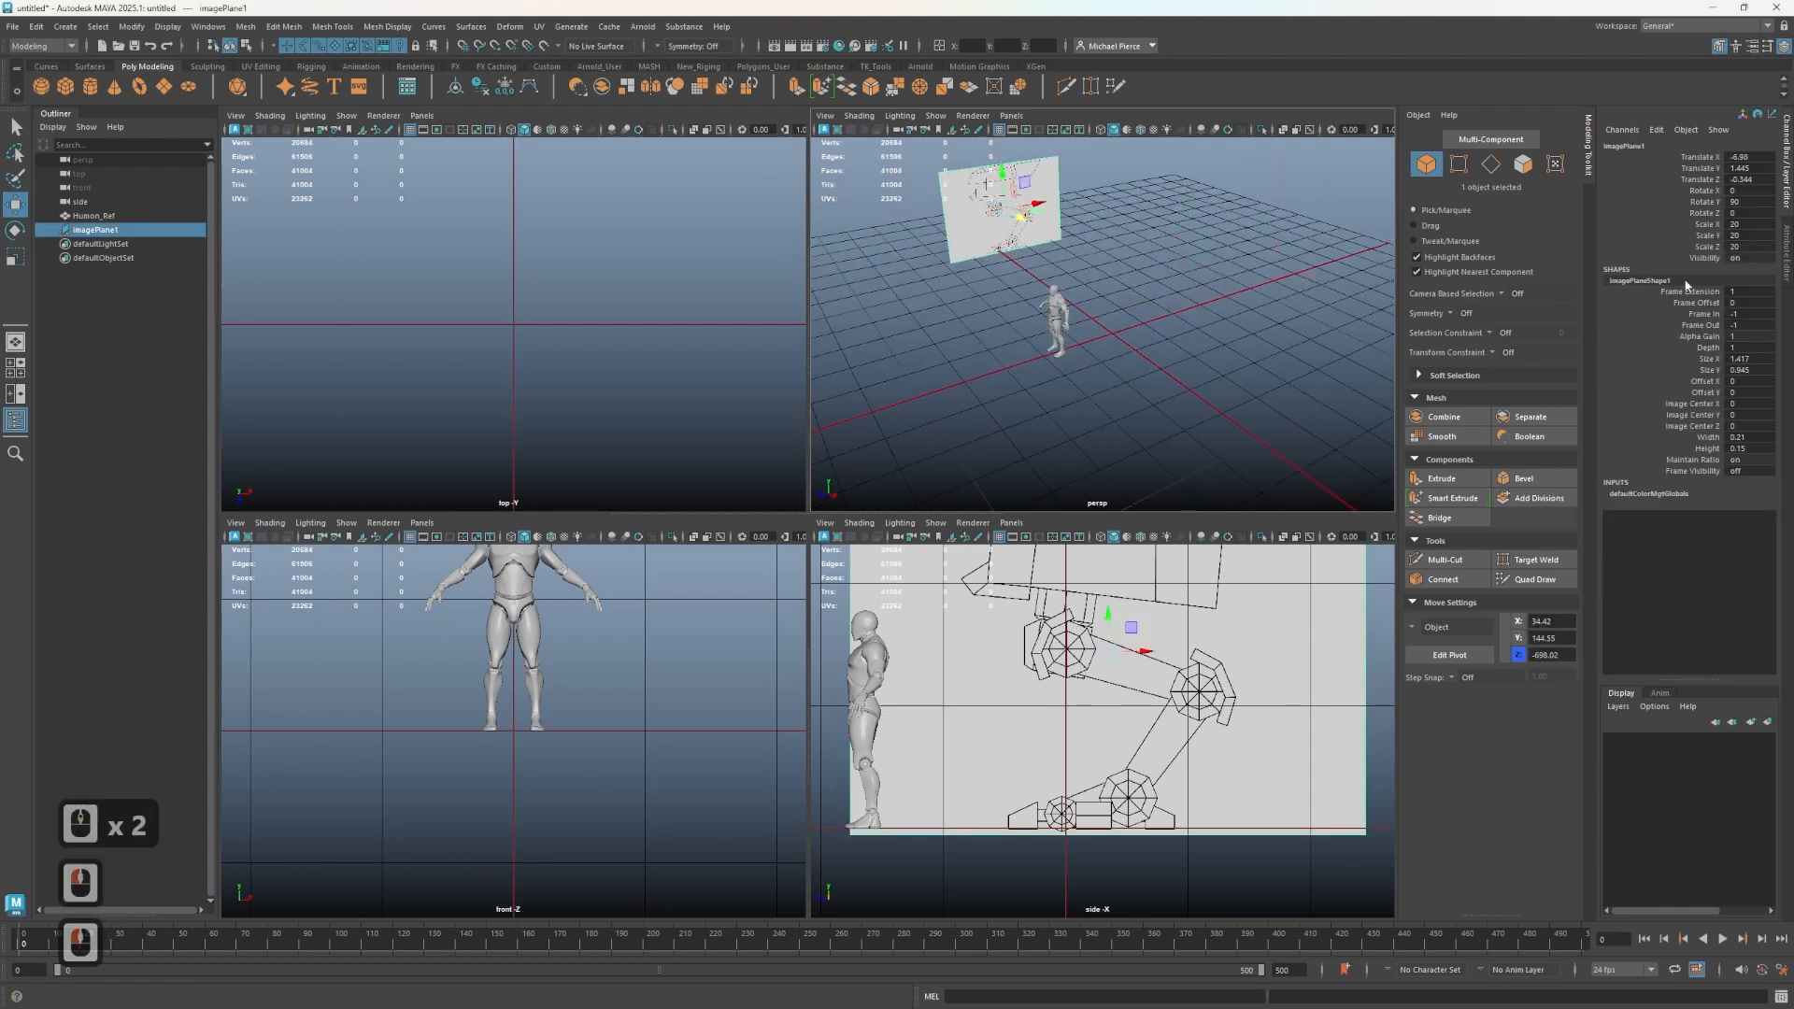
- Set the image plane's Alpha Gain to 0.6 in its attributes
left_click(1786, 258)
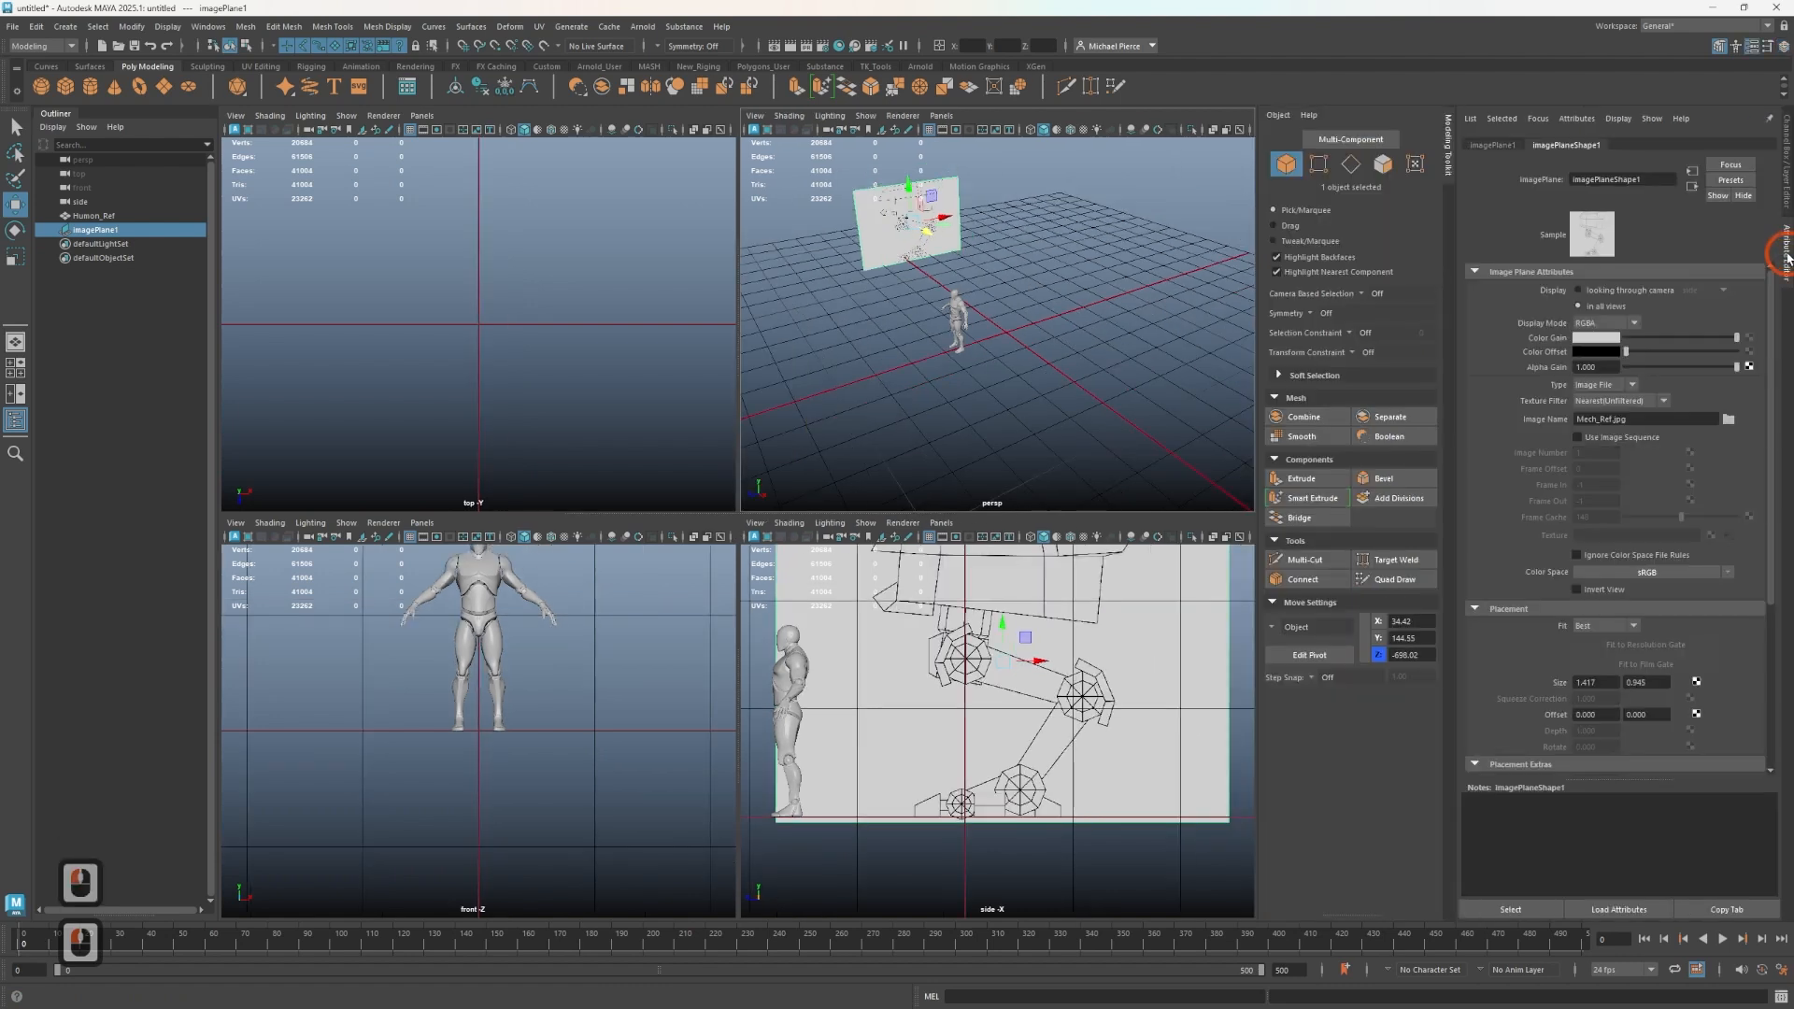
left_click_drag(1719, 369, 1779, 369)
left_click(1725, 384)
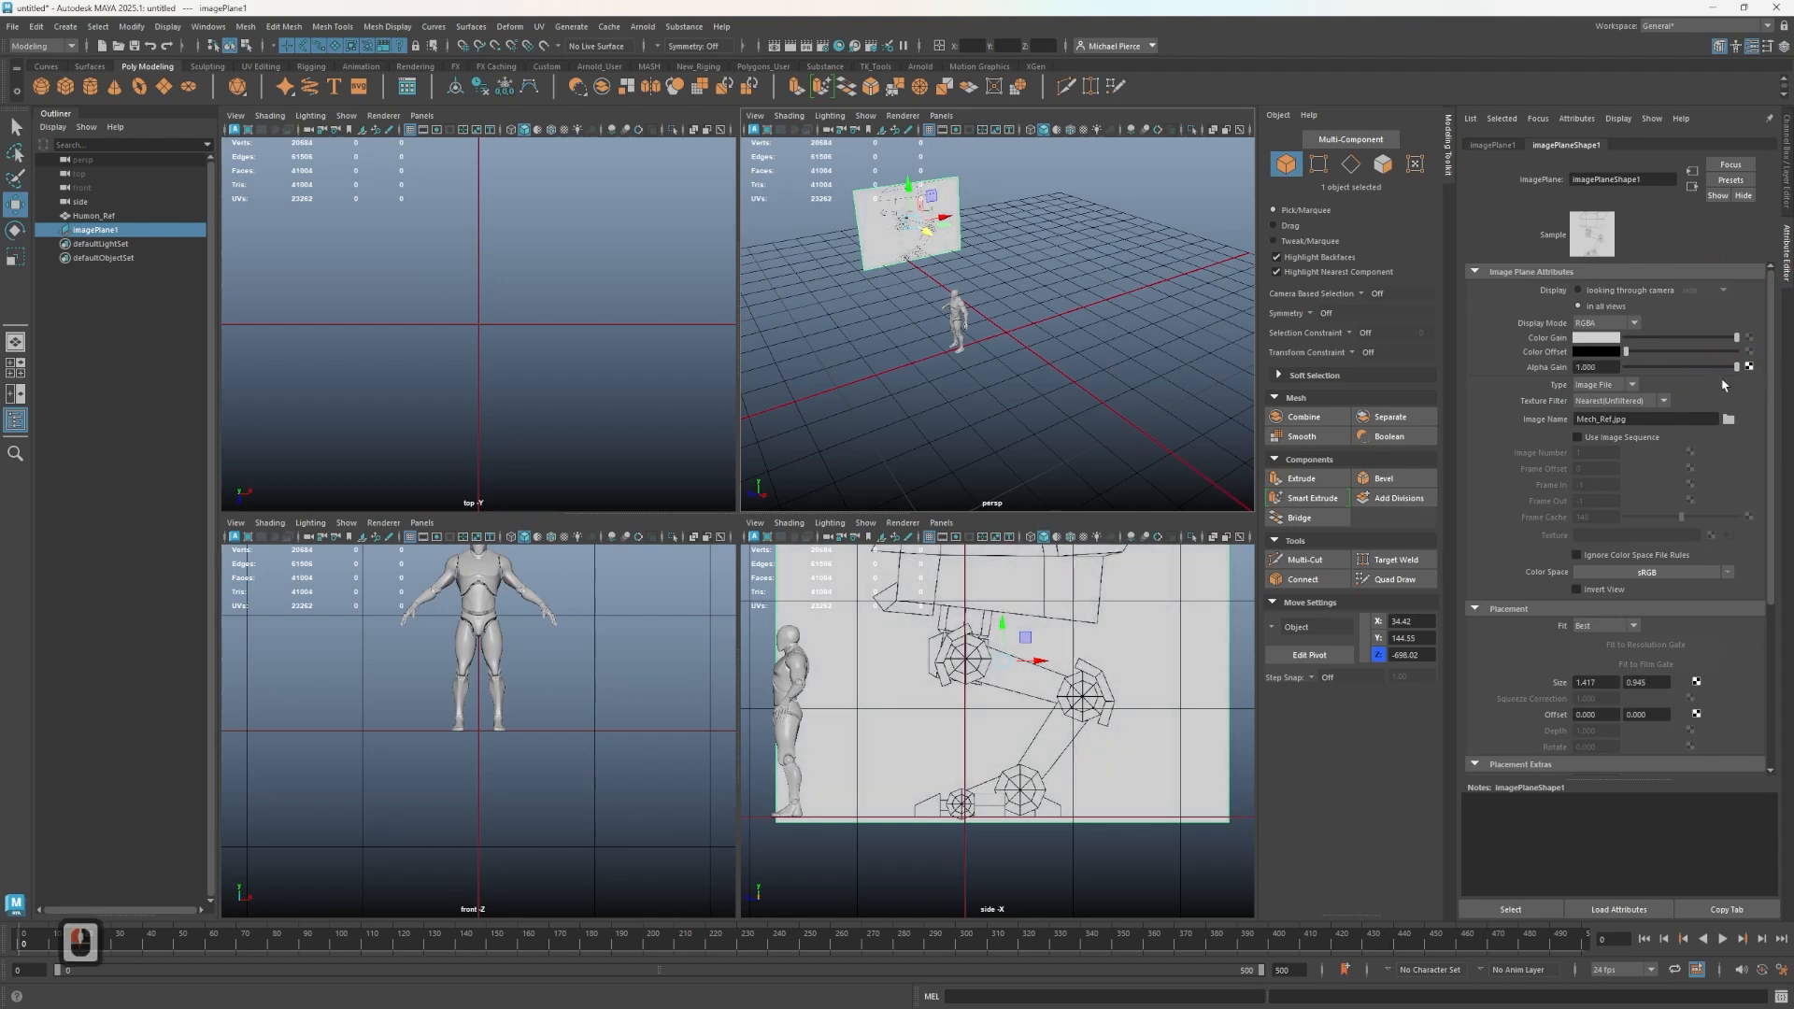
left_click_drag(1717, 371, 1683, 359)
left_click(1609, 371)
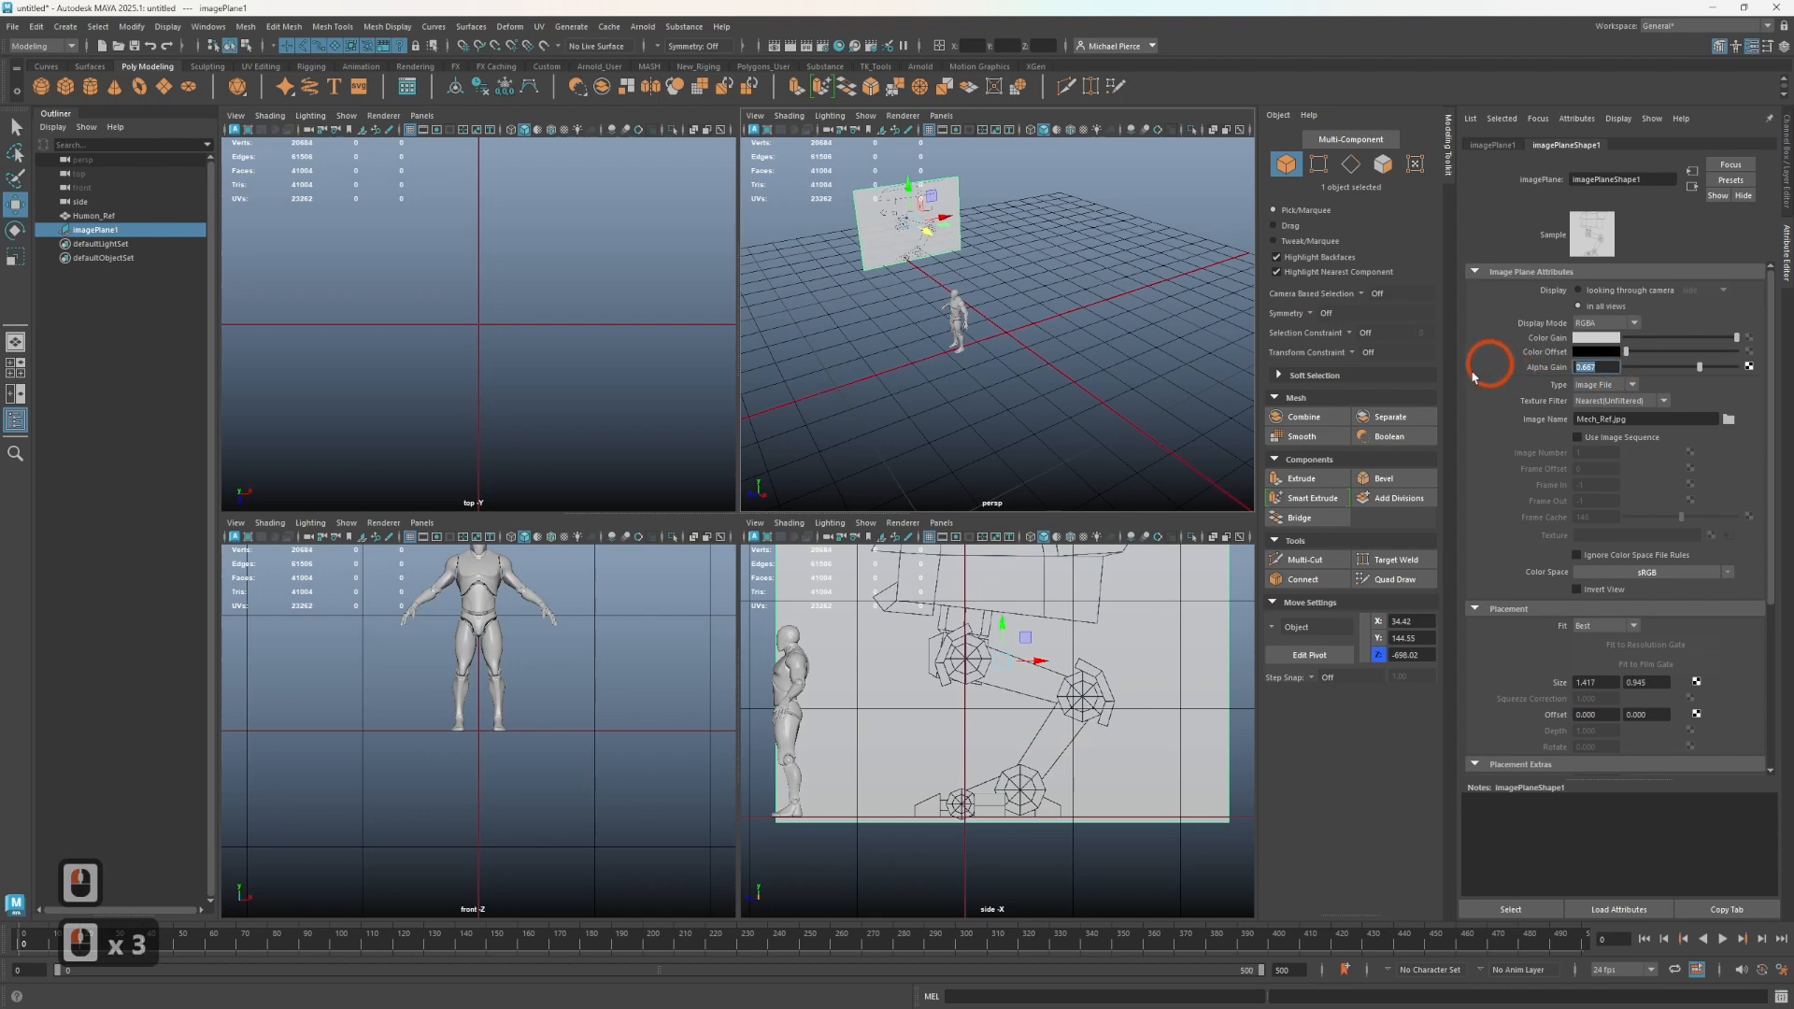
type(".6")
key("Return")
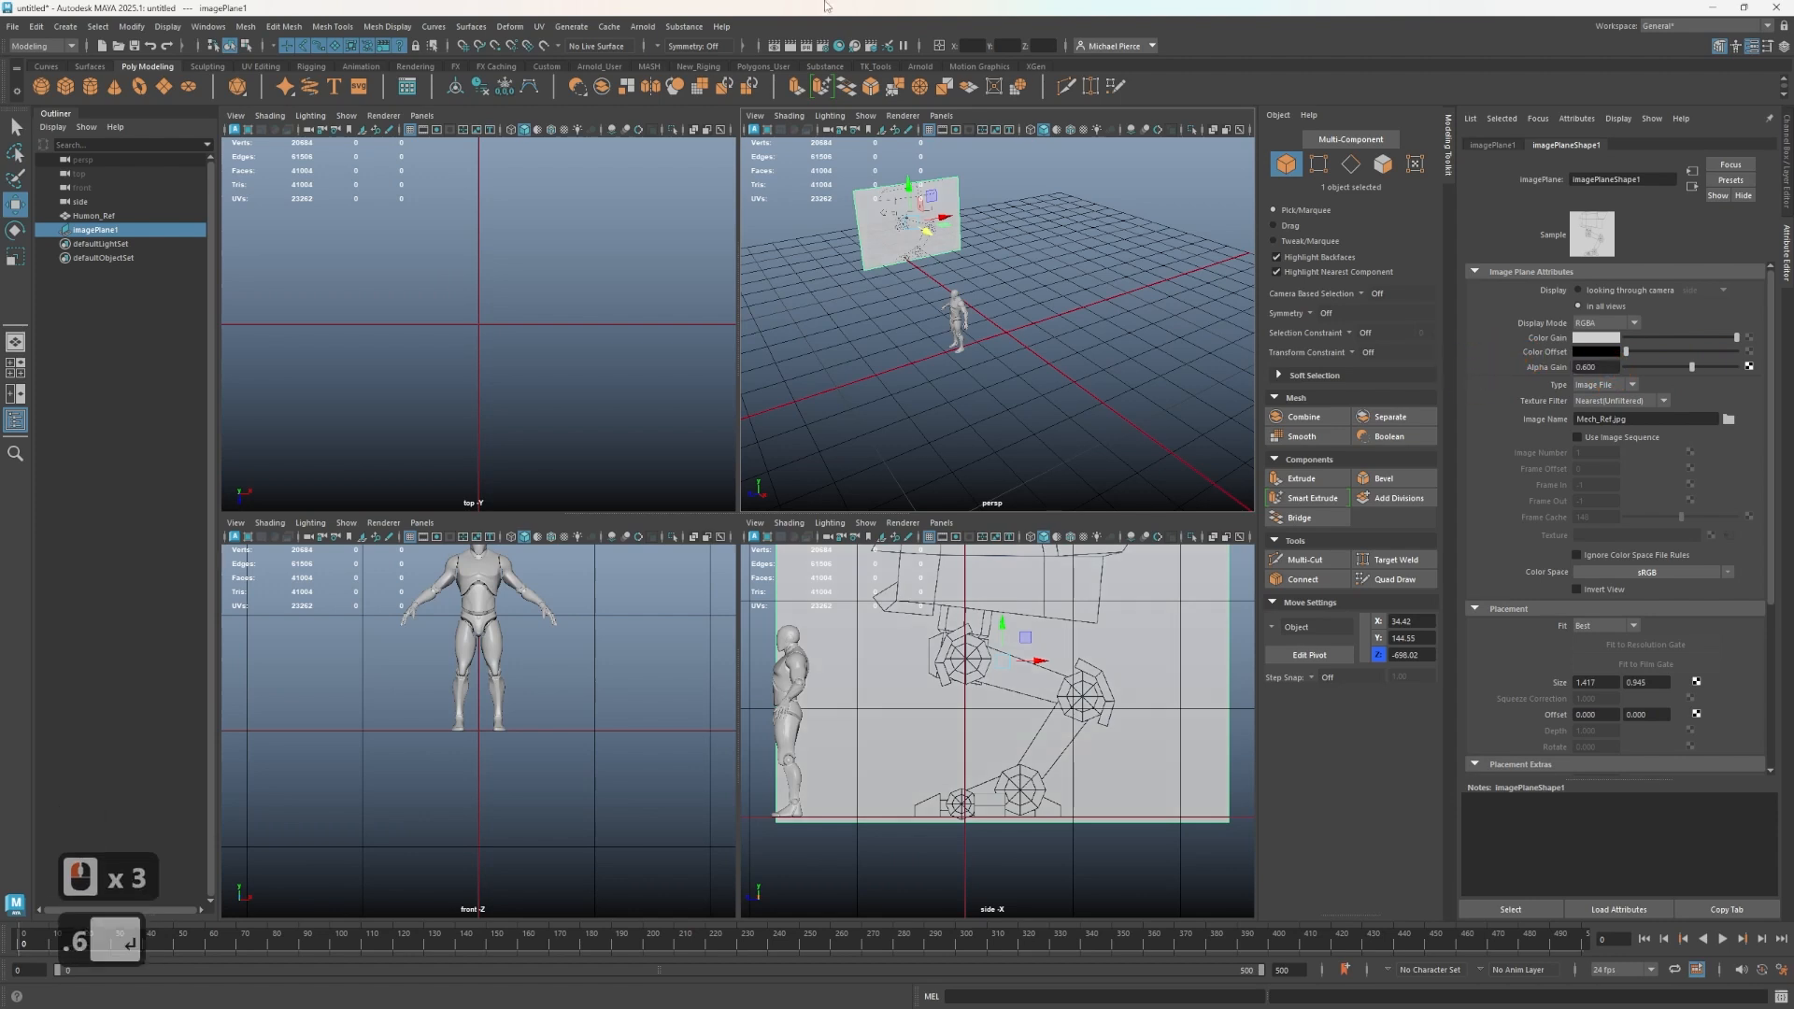
left_click(935, 341)
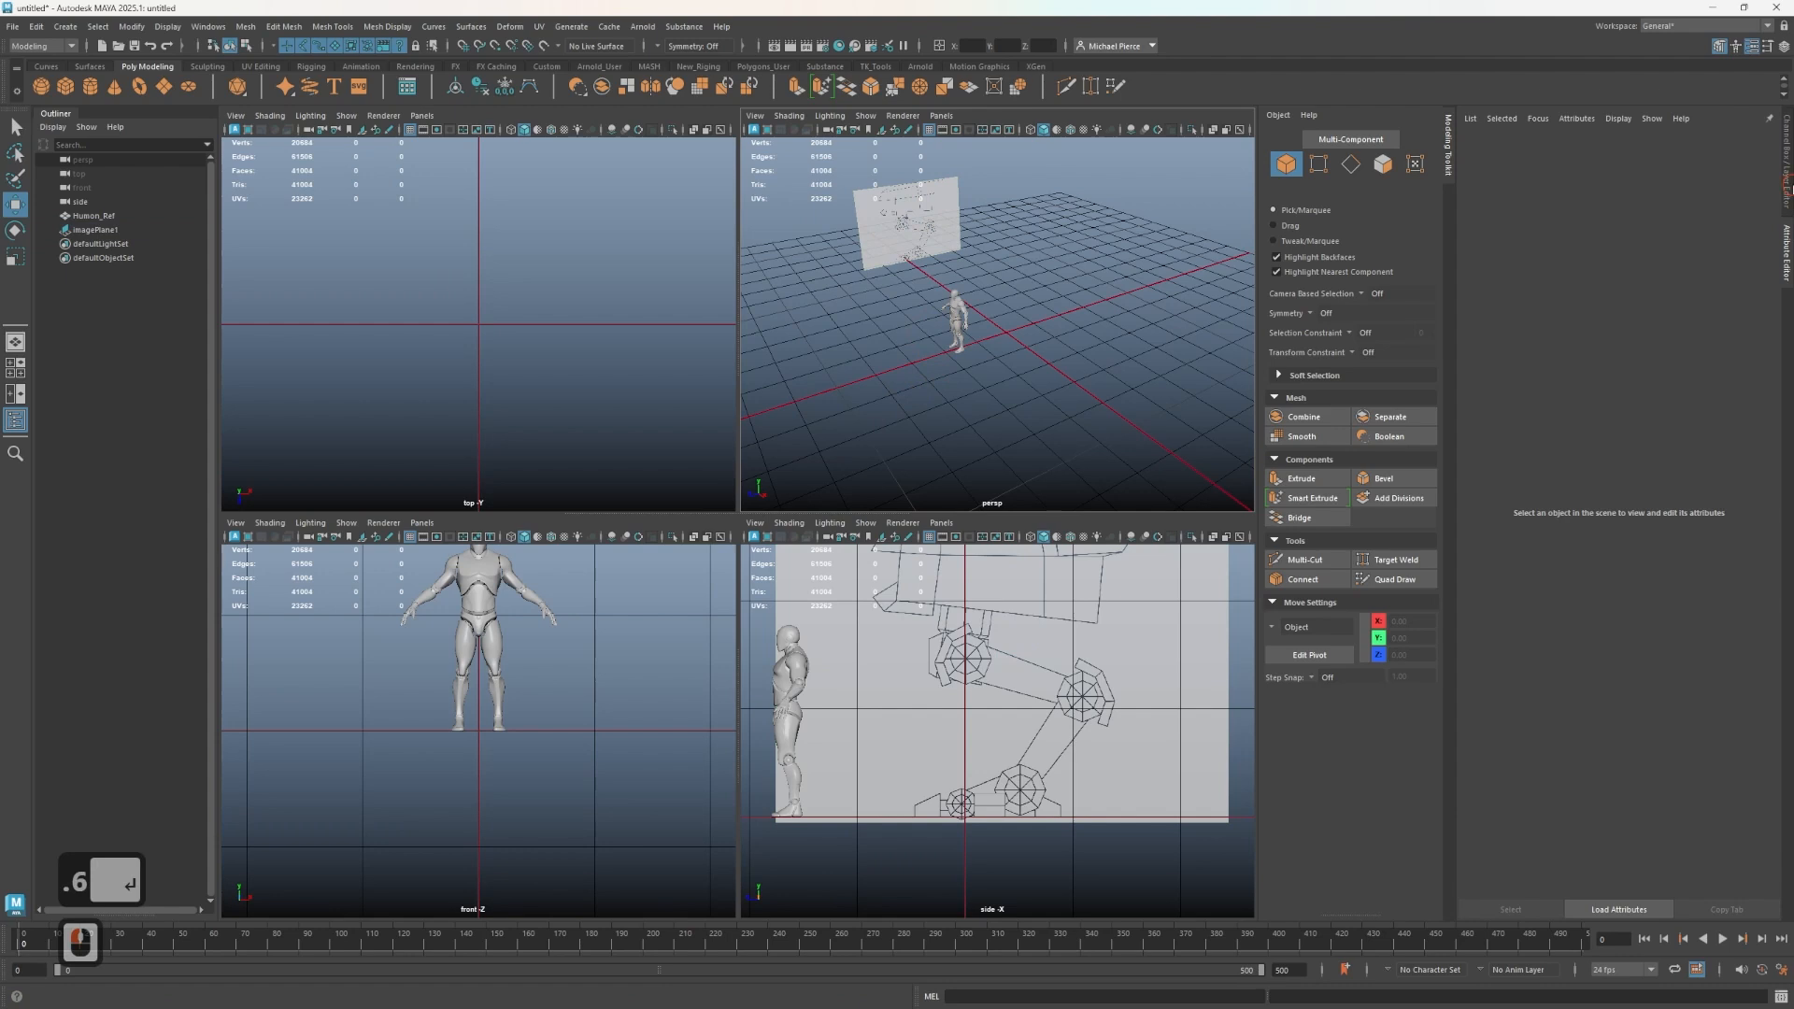
left_click(1785, 188)
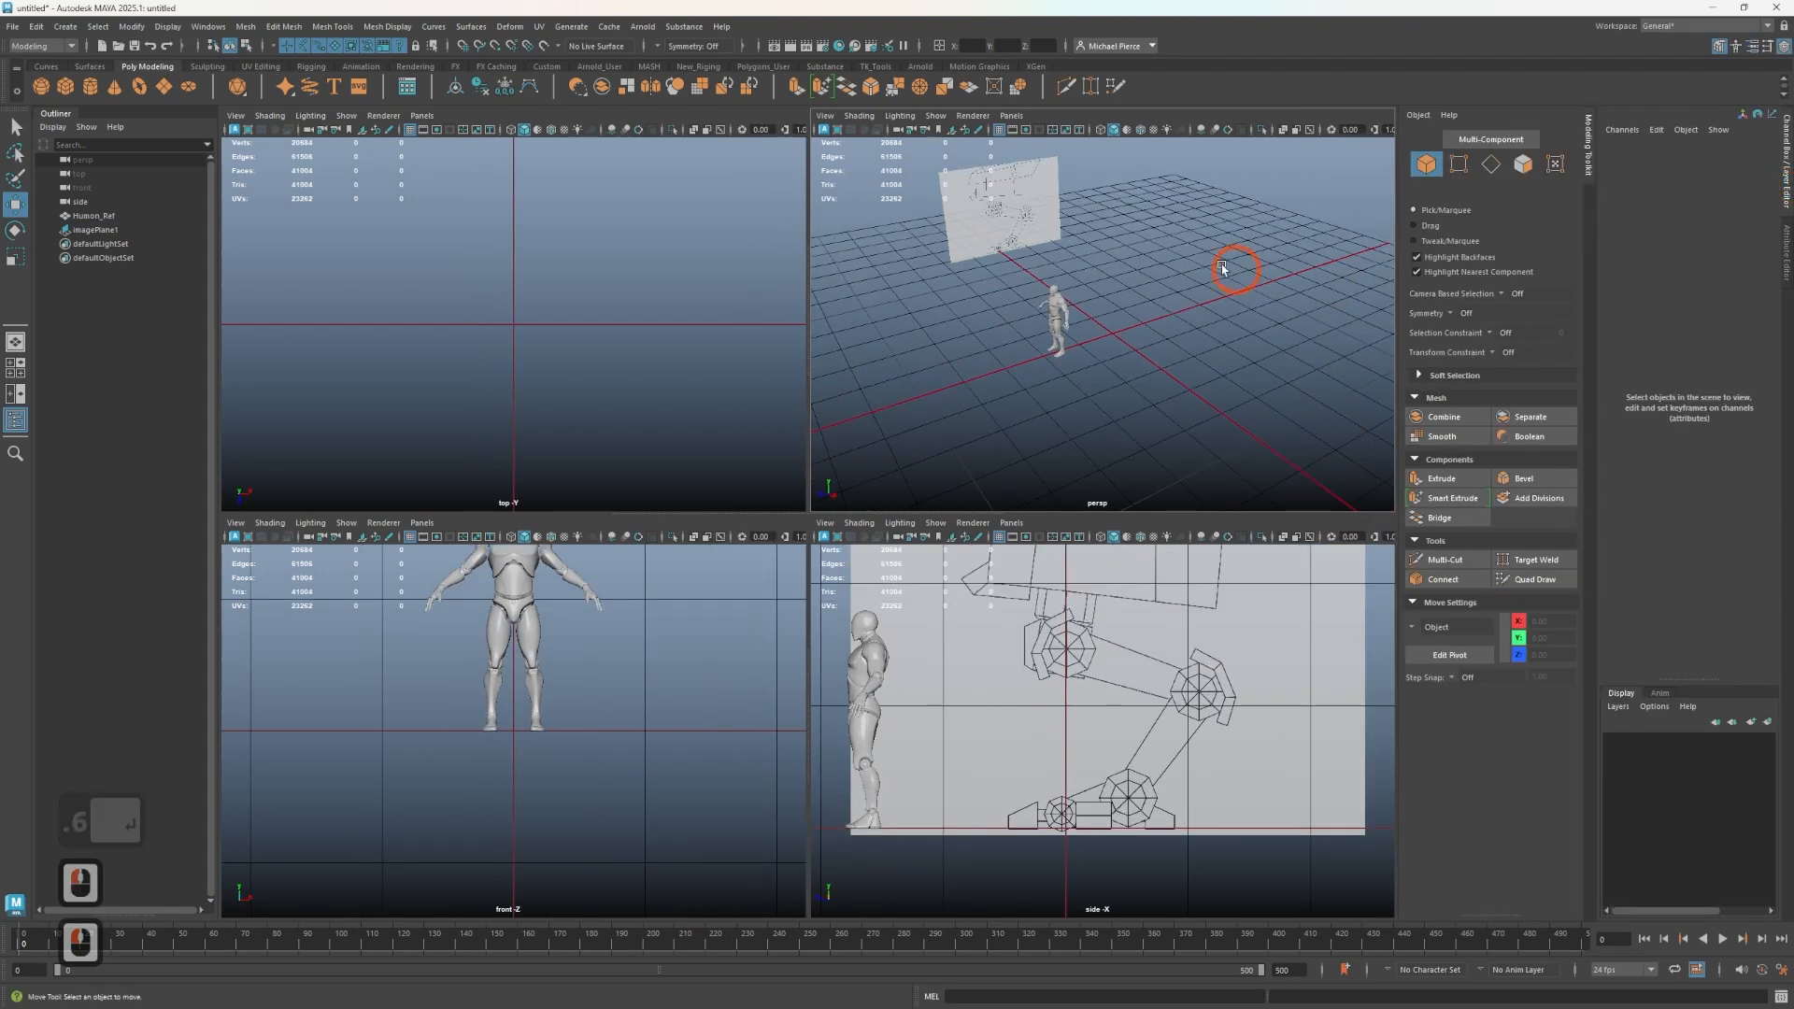
- Rename the image plane to Side_Mech_ref
double_click(131, 230)
type("S")
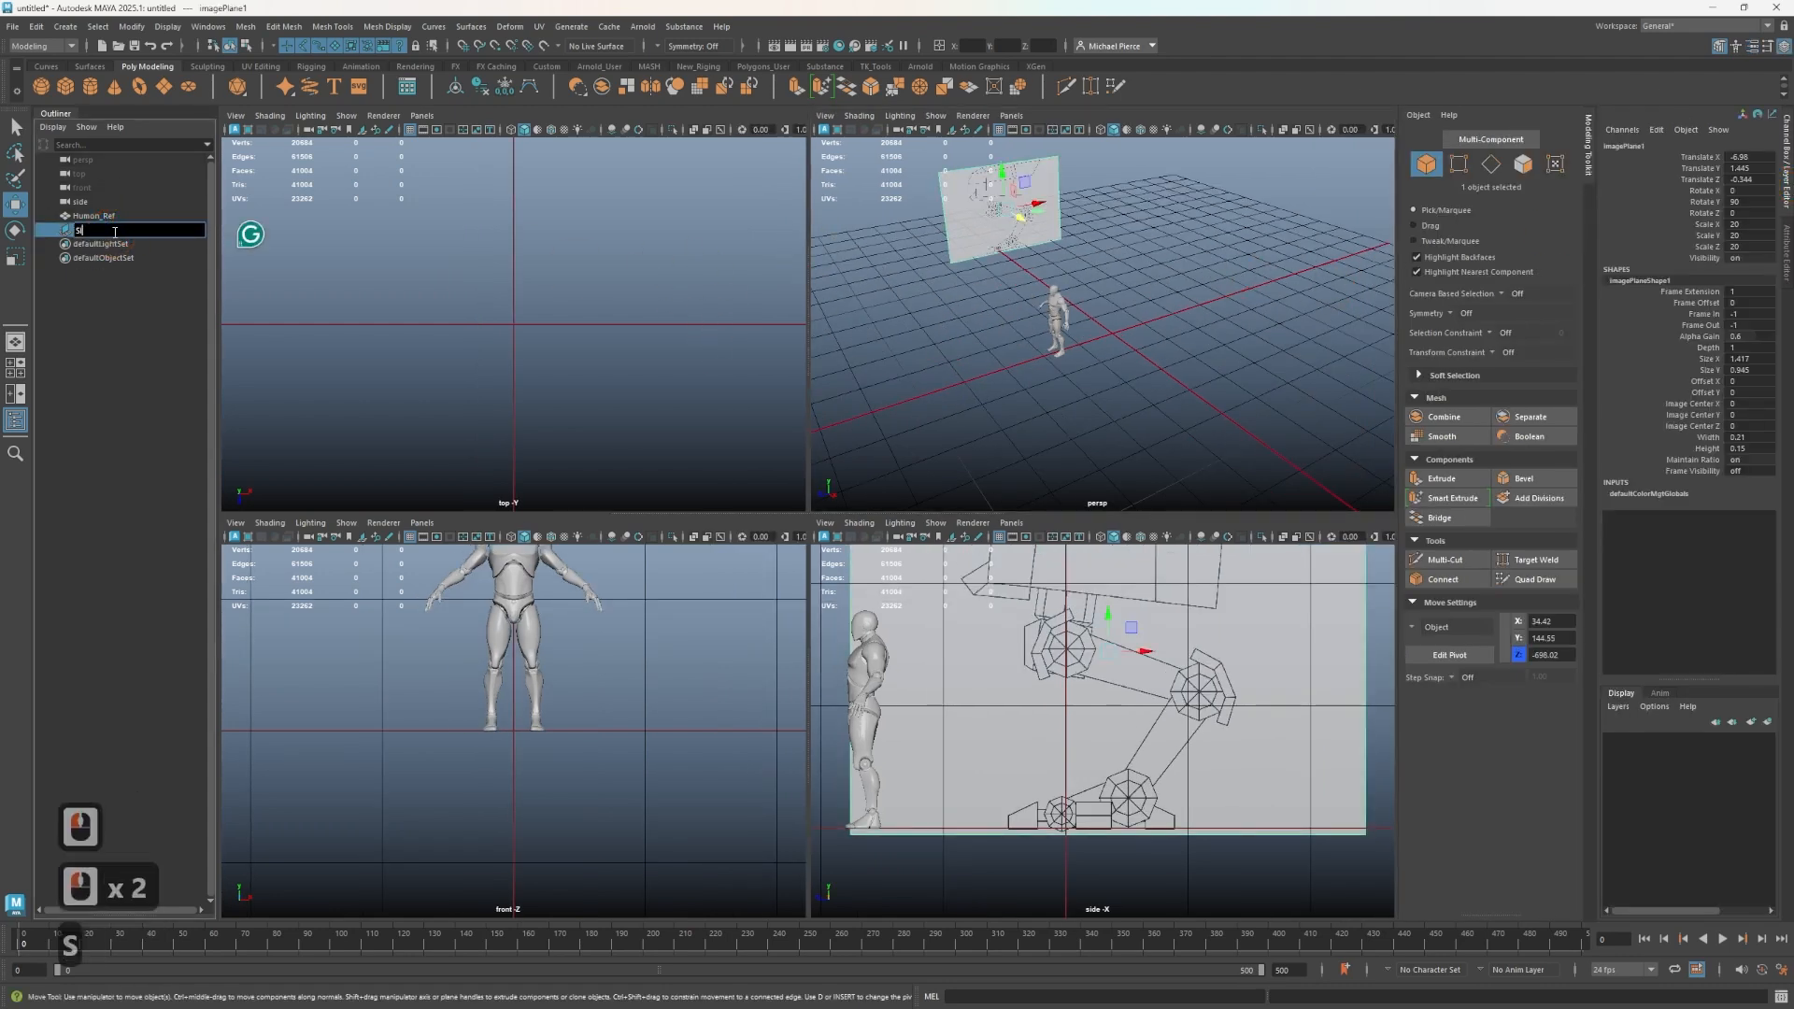
type("ide_Mech")
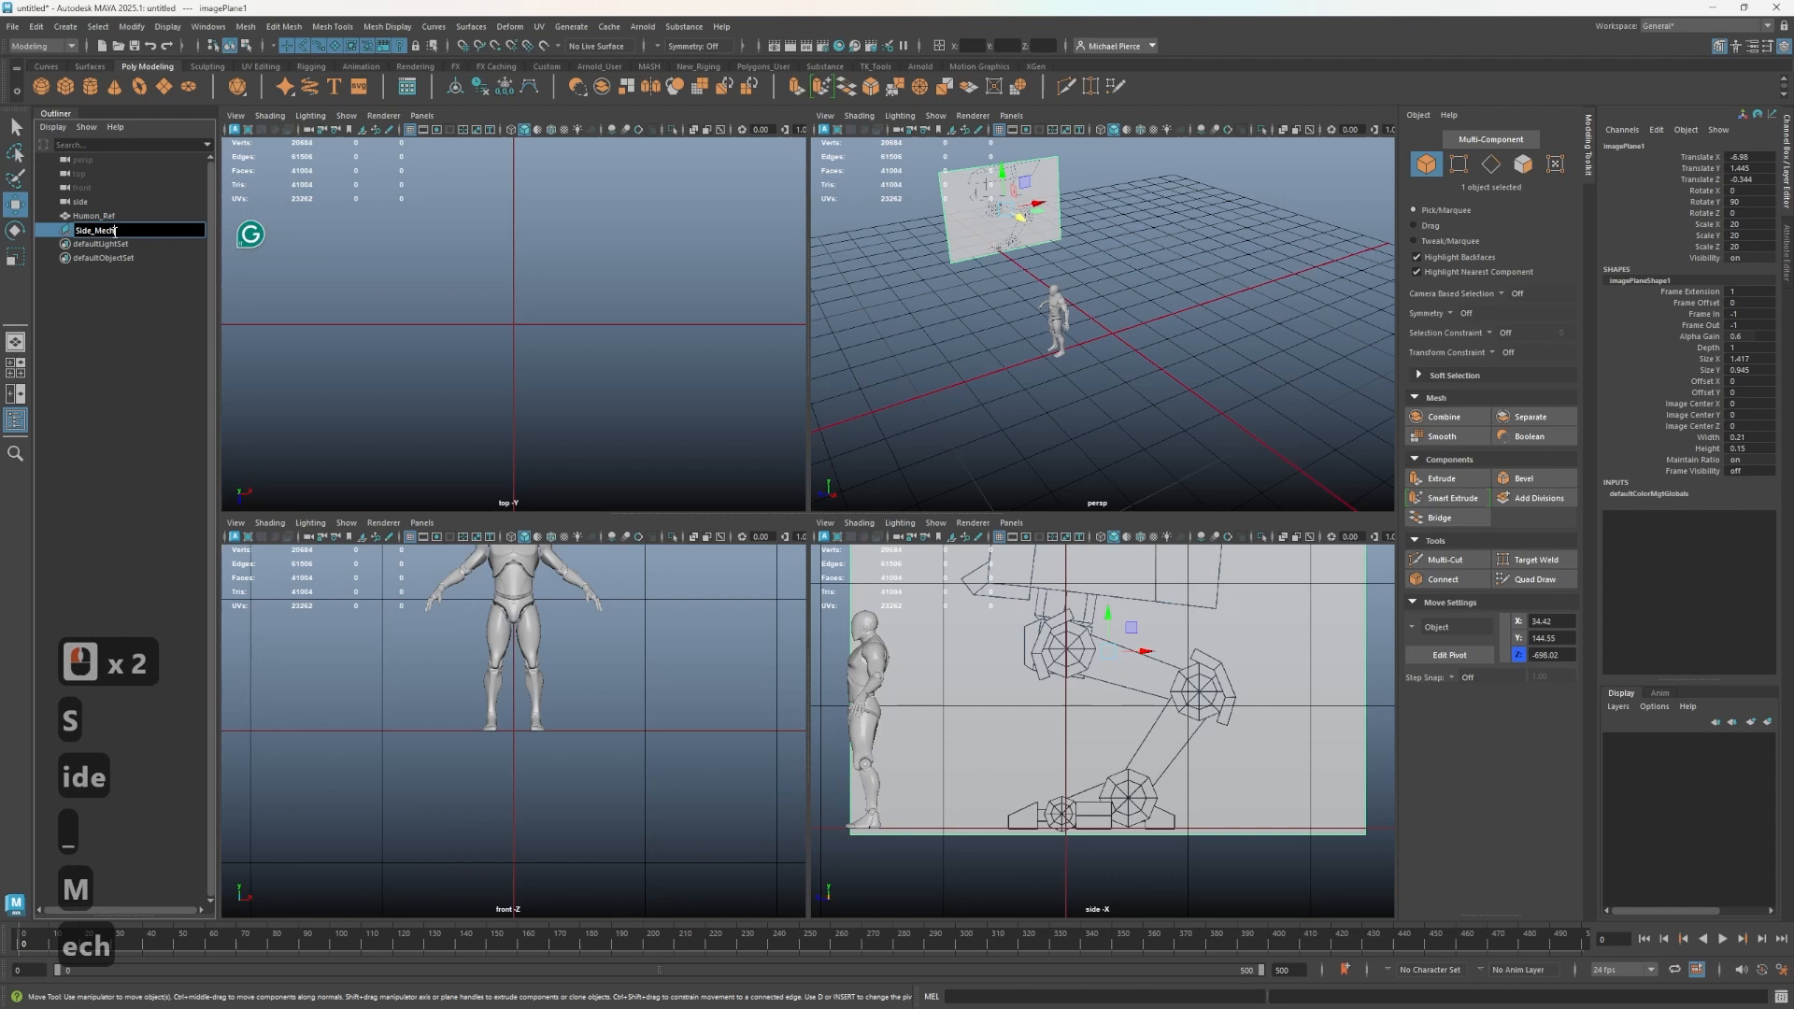
type("_ref")
key("Return")
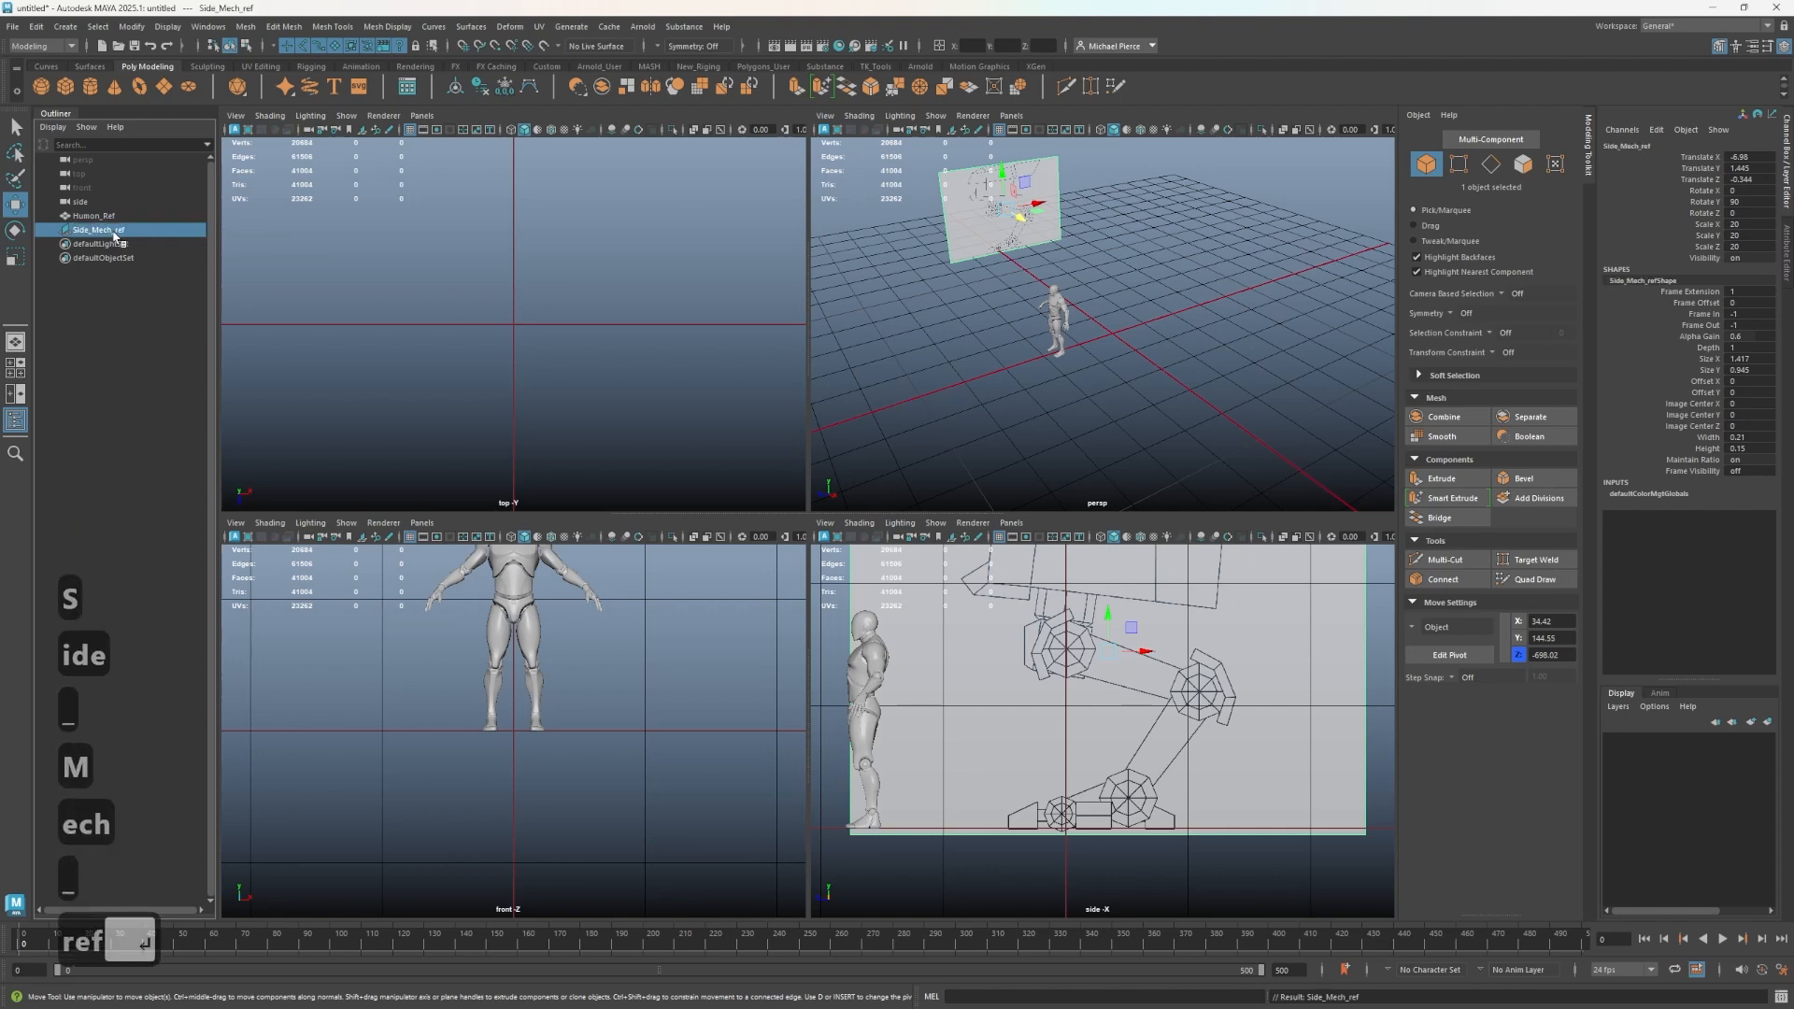
- Create a new display layer containing Human_Ref and Side_Mech_ref
left_click(107, 217, "shift")
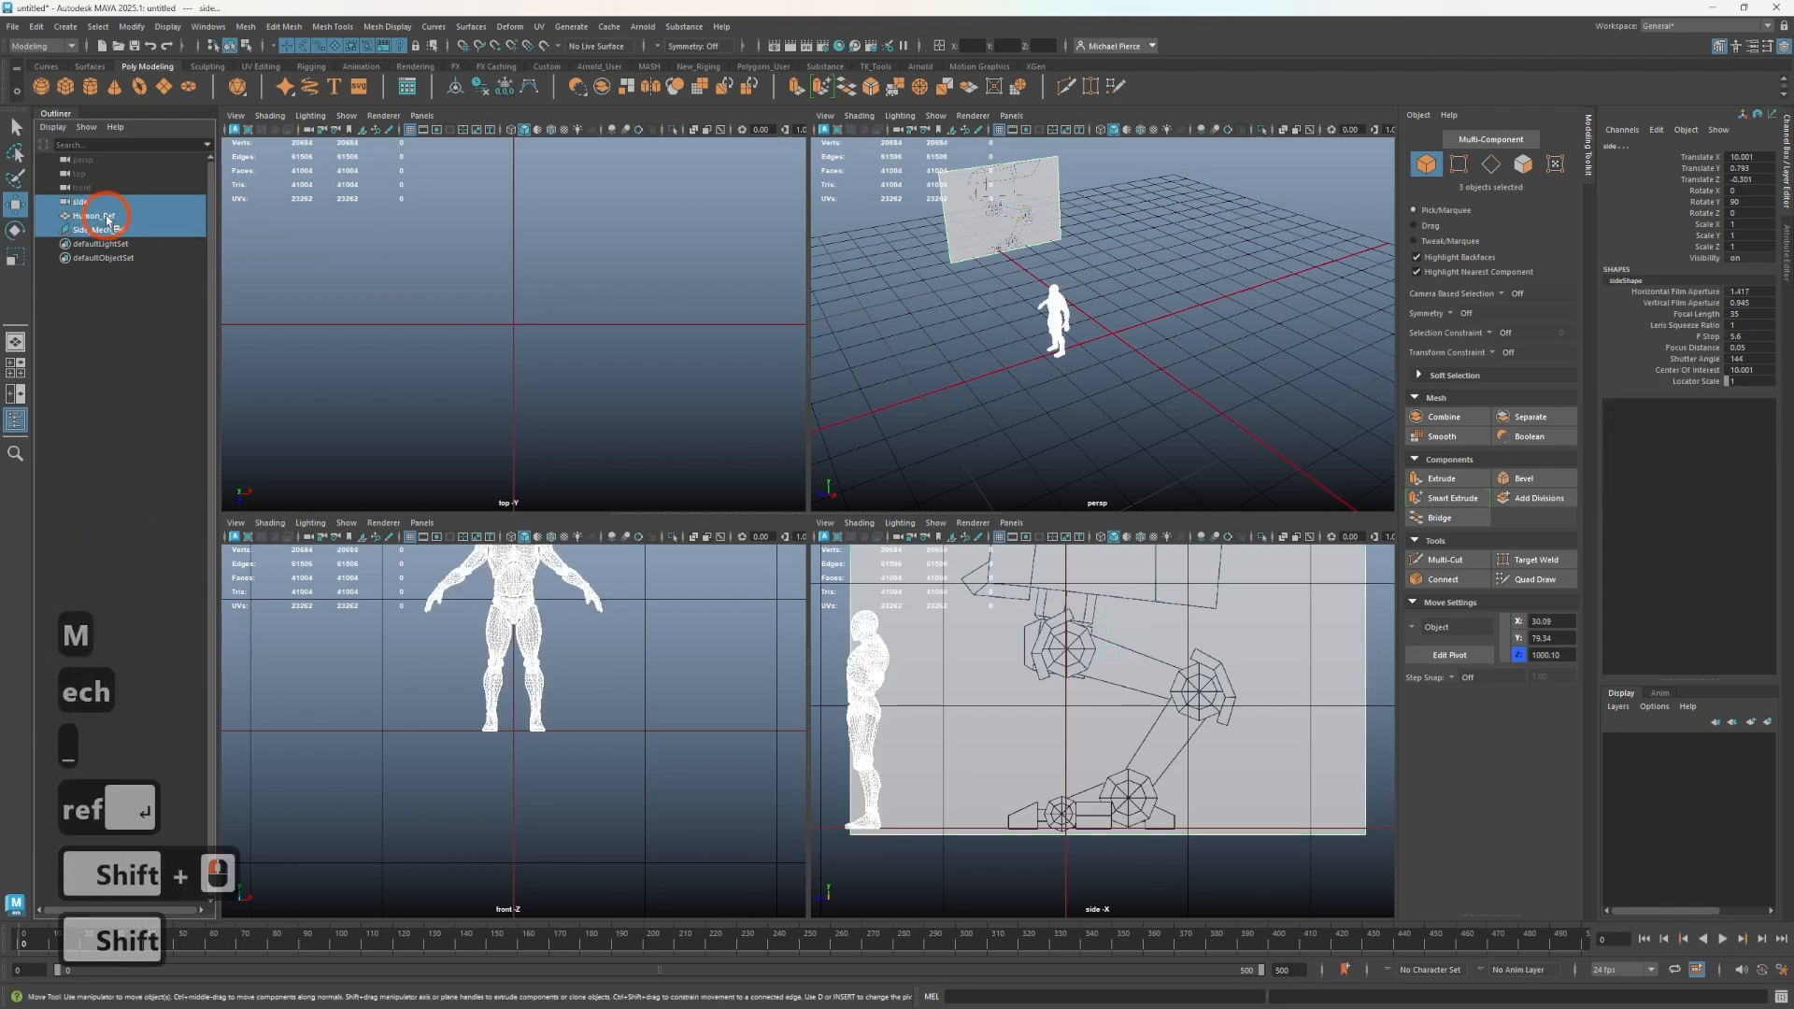
left_click(106, 216)
left_click(173, 232, "shift")
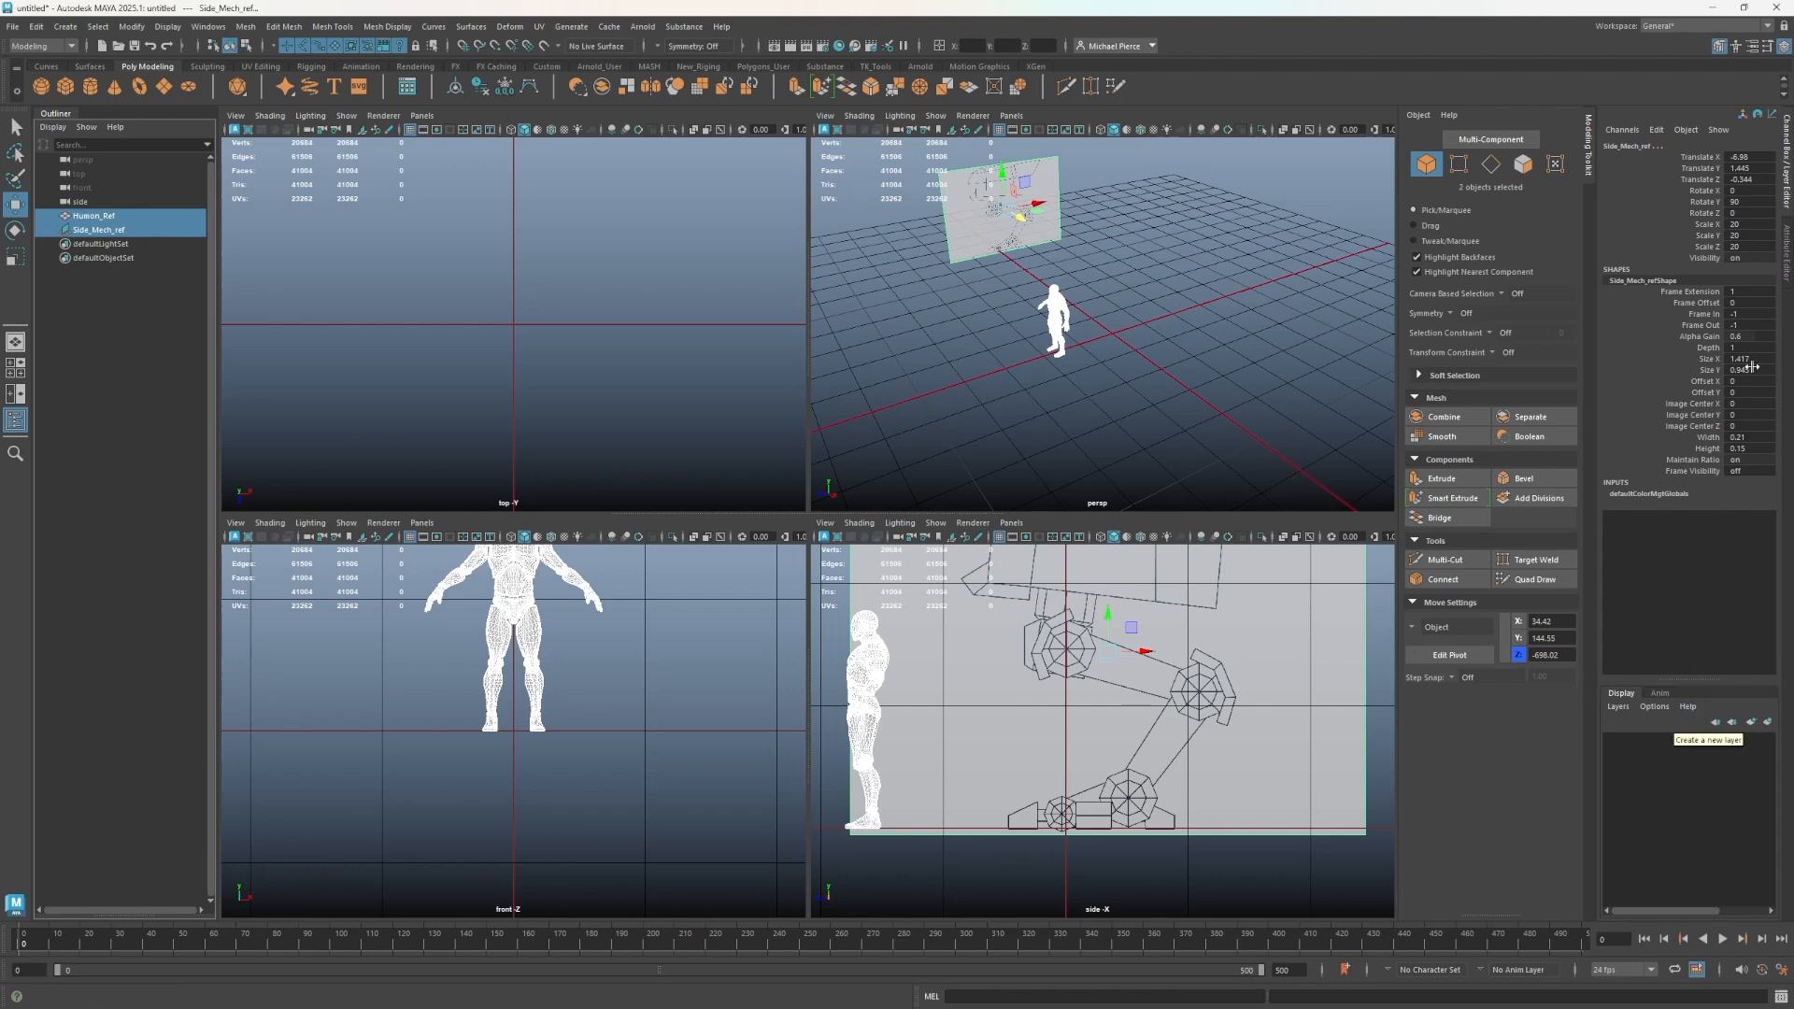
left_click(1766, 725)
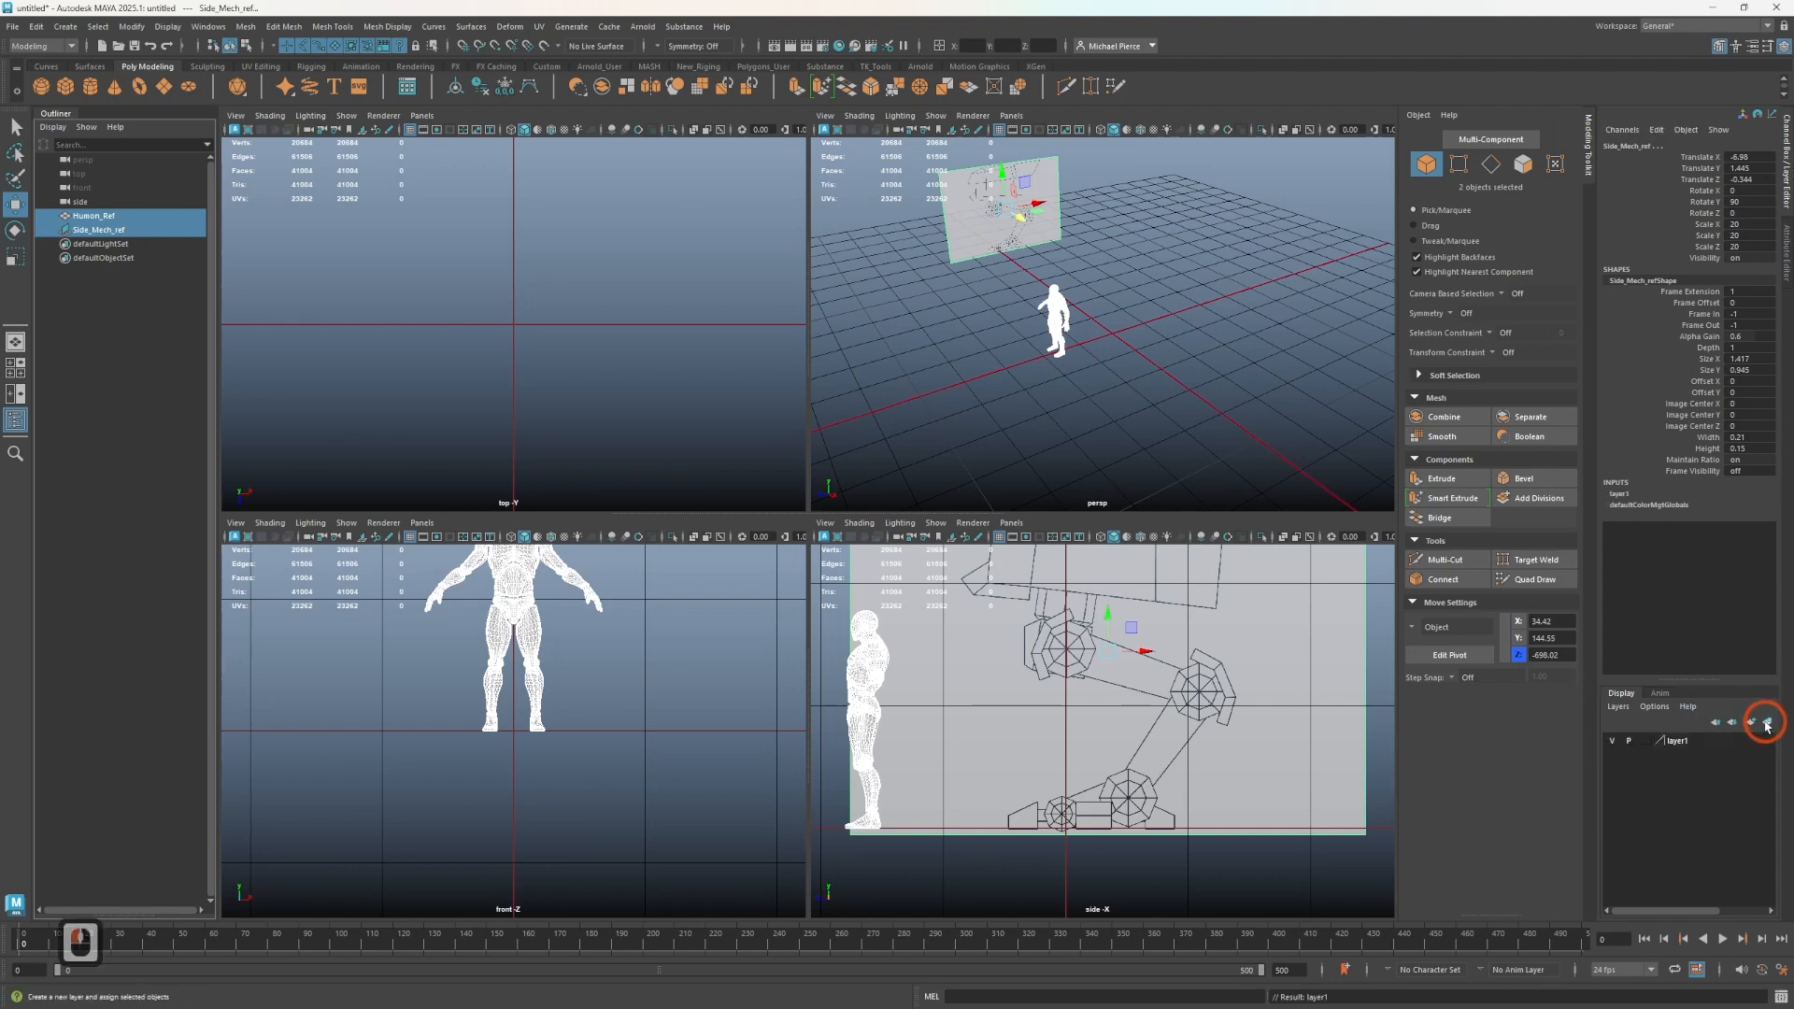
- Rename the new display layer to Ref_dl
double_click(1673, 740)
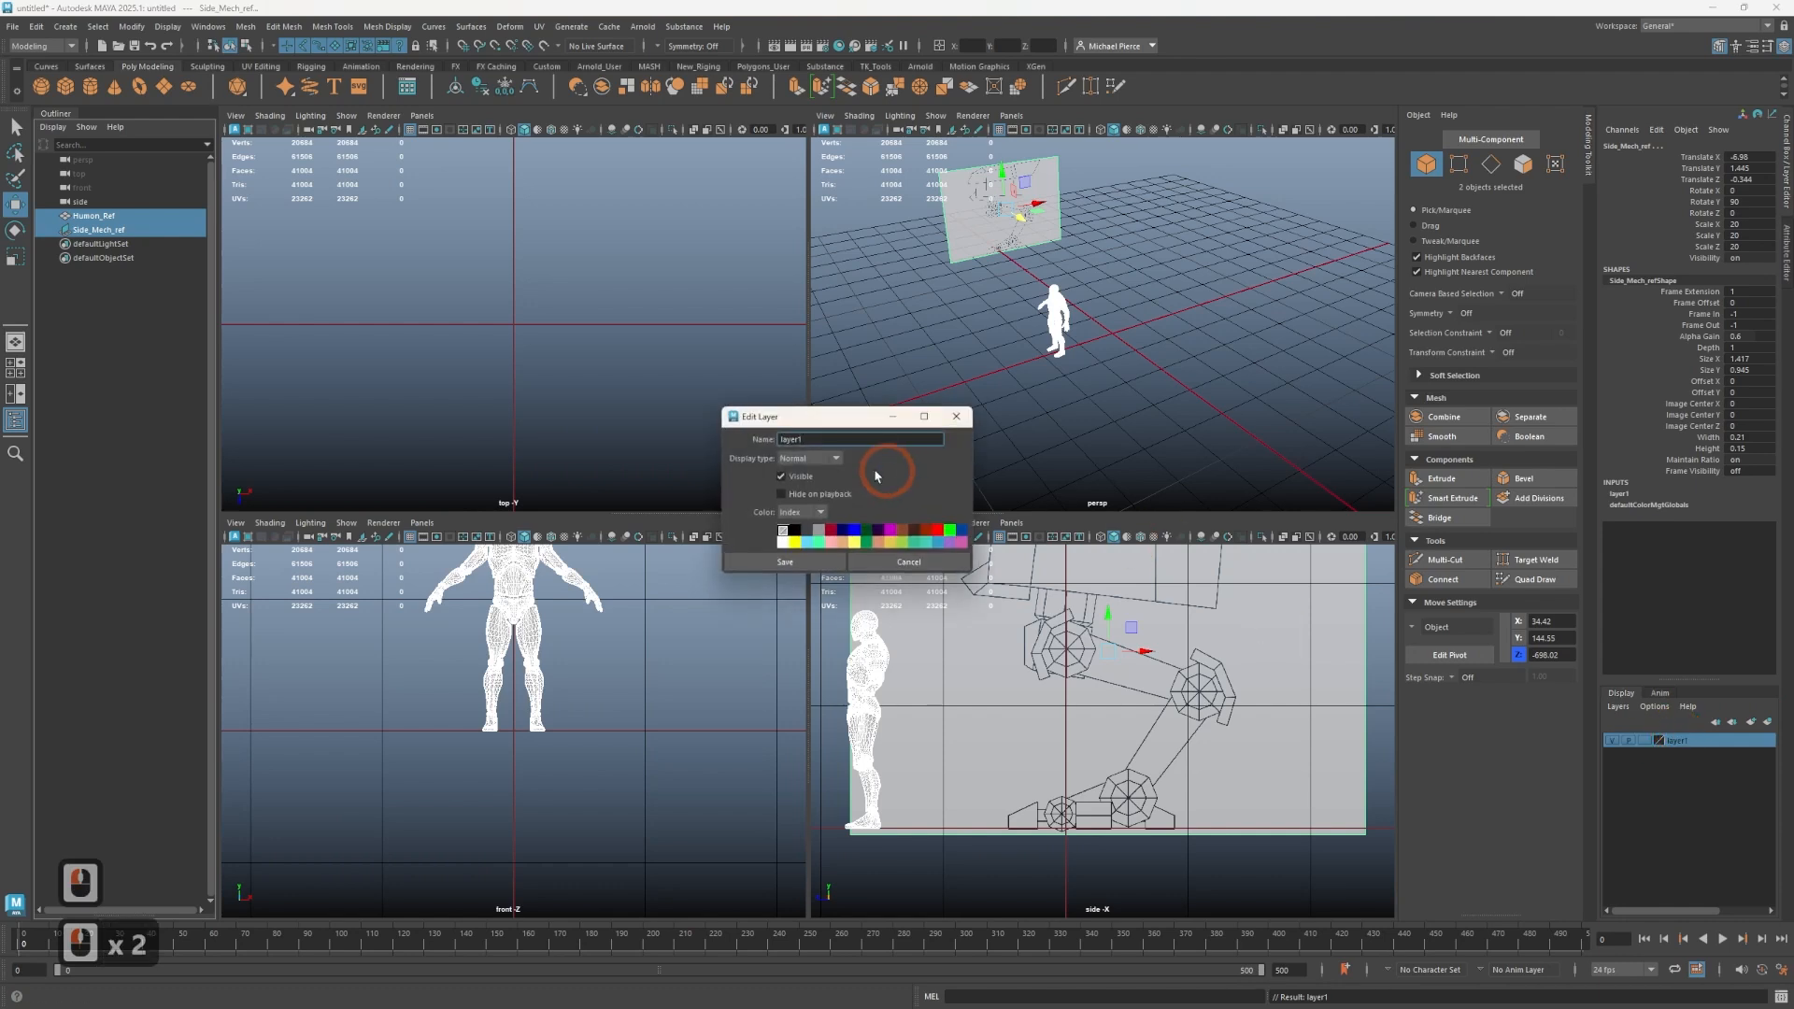
left_click(700, 429)
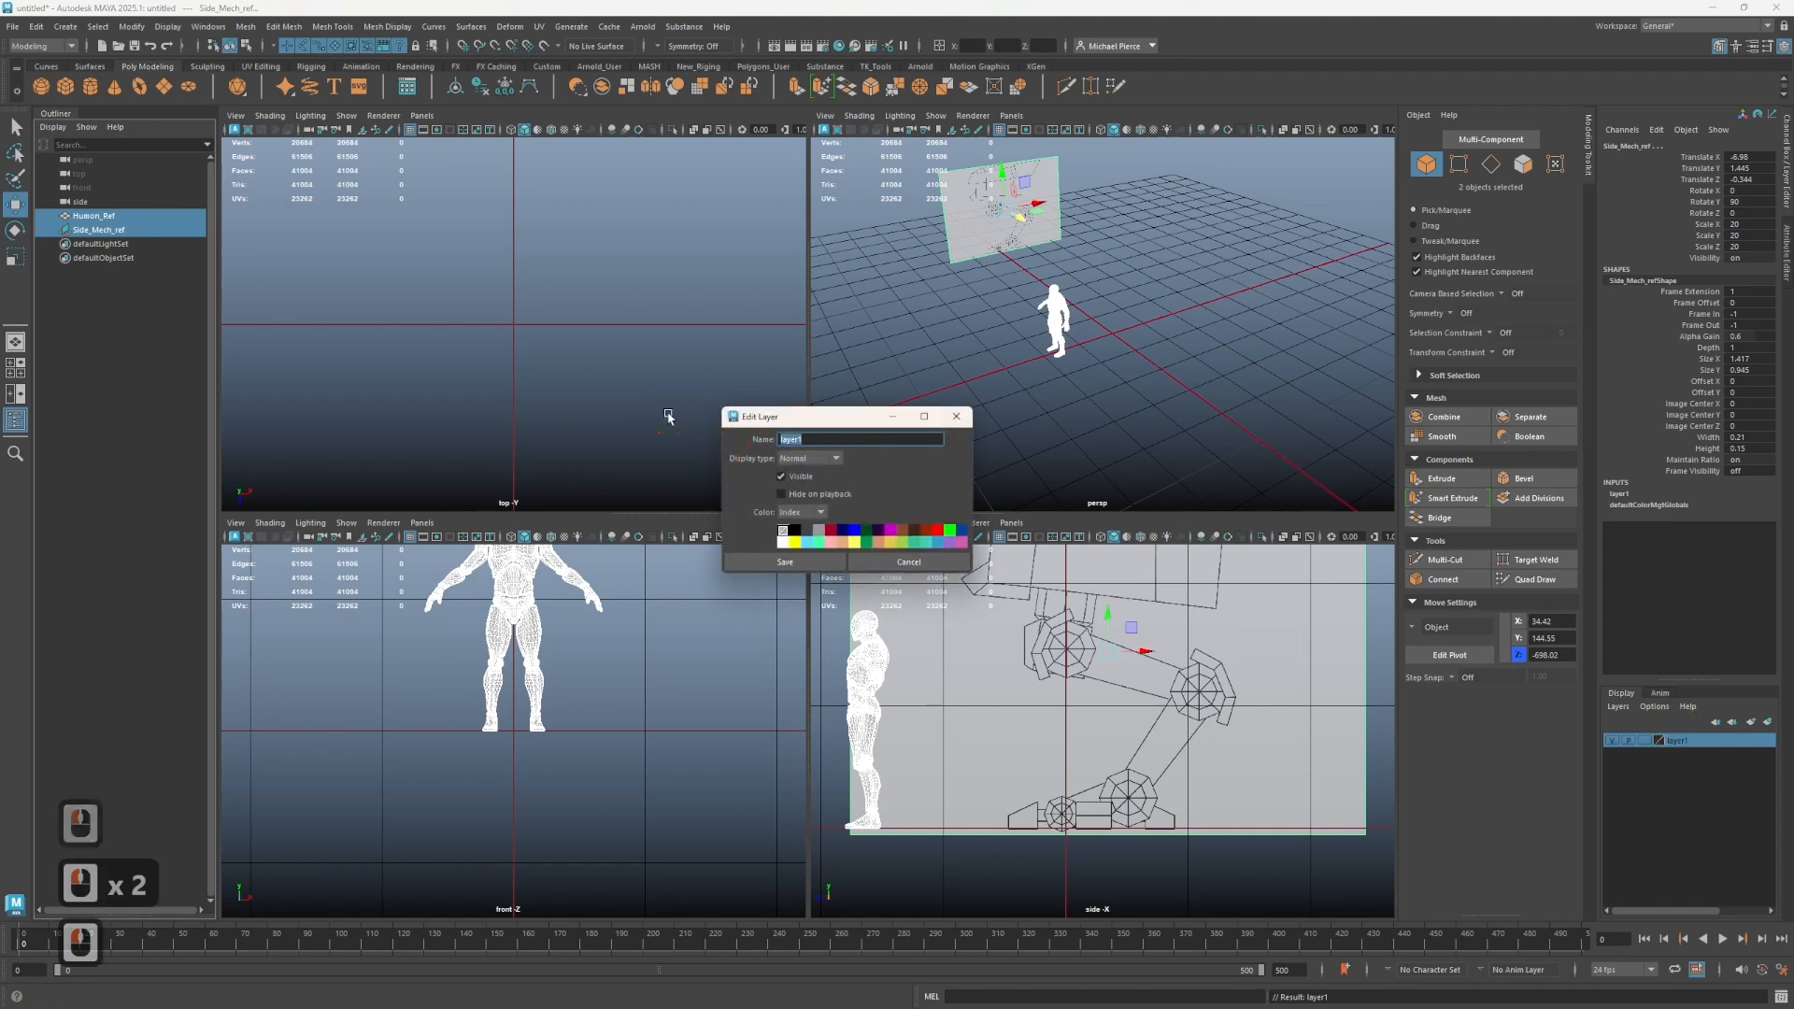
key("BackSpace")
key("BackSpace")
key("BackSpace")
type("Ref")
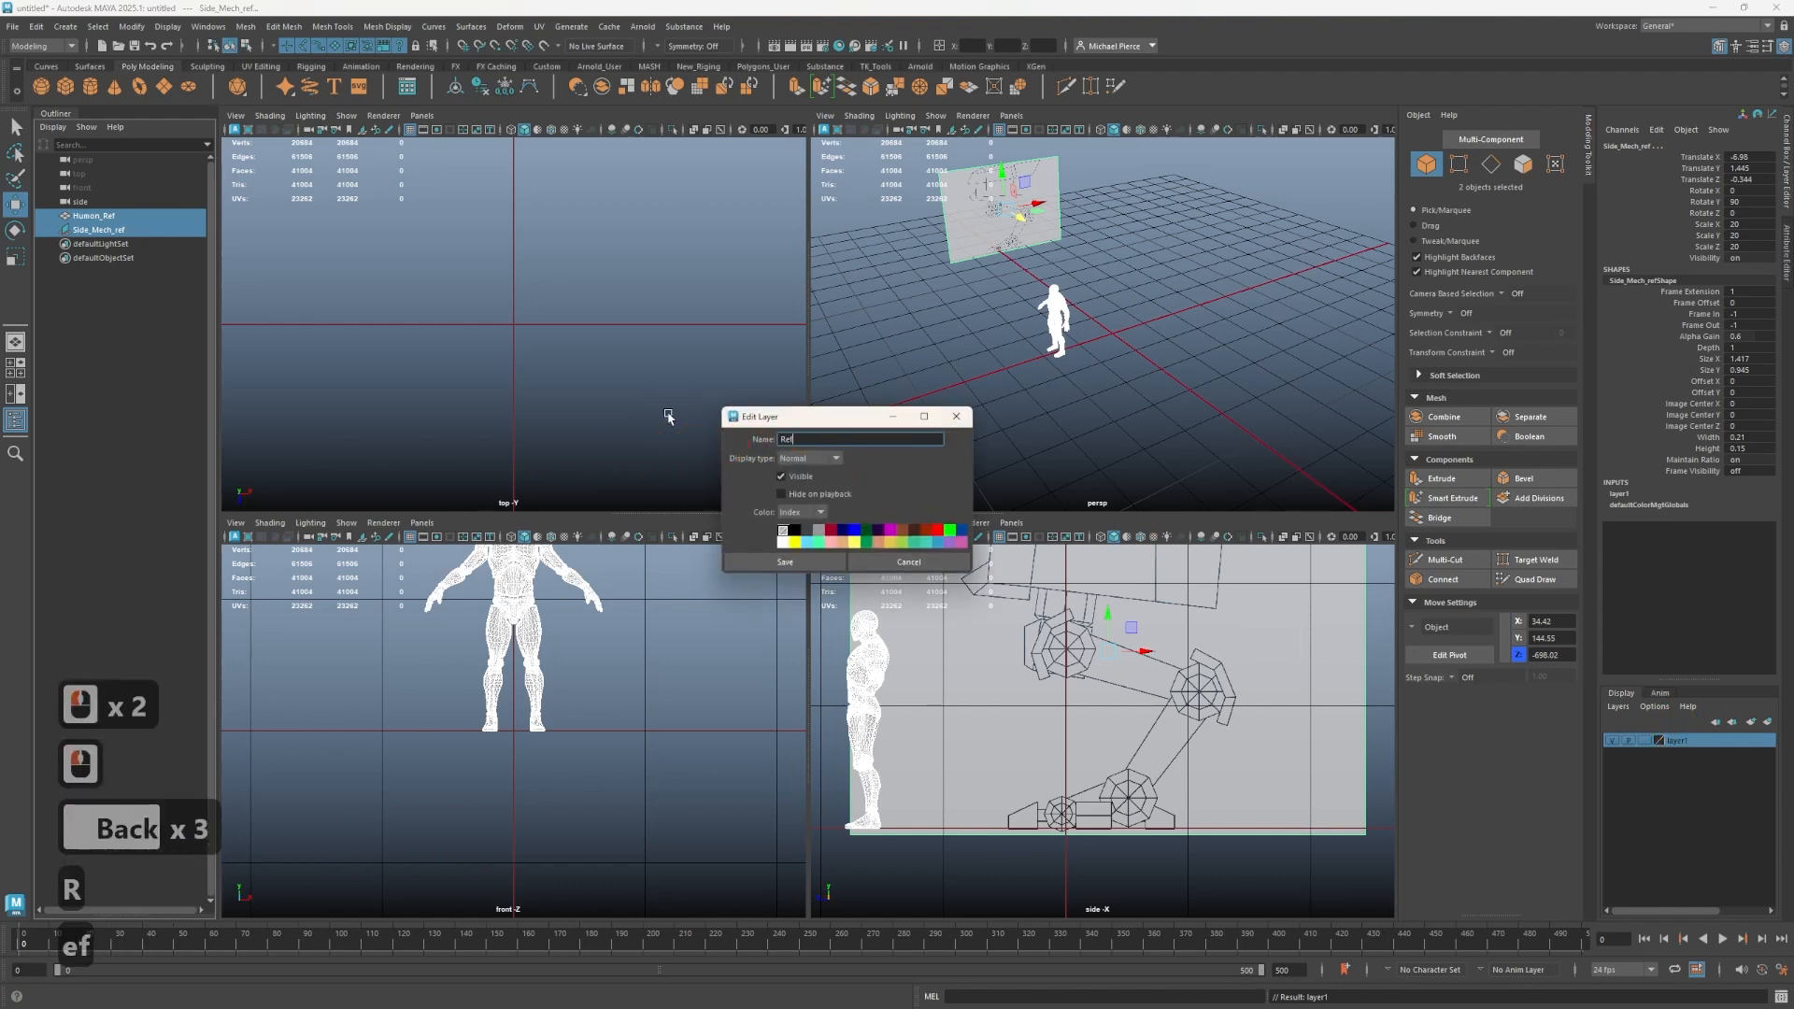
type("_dl")
key("Return")
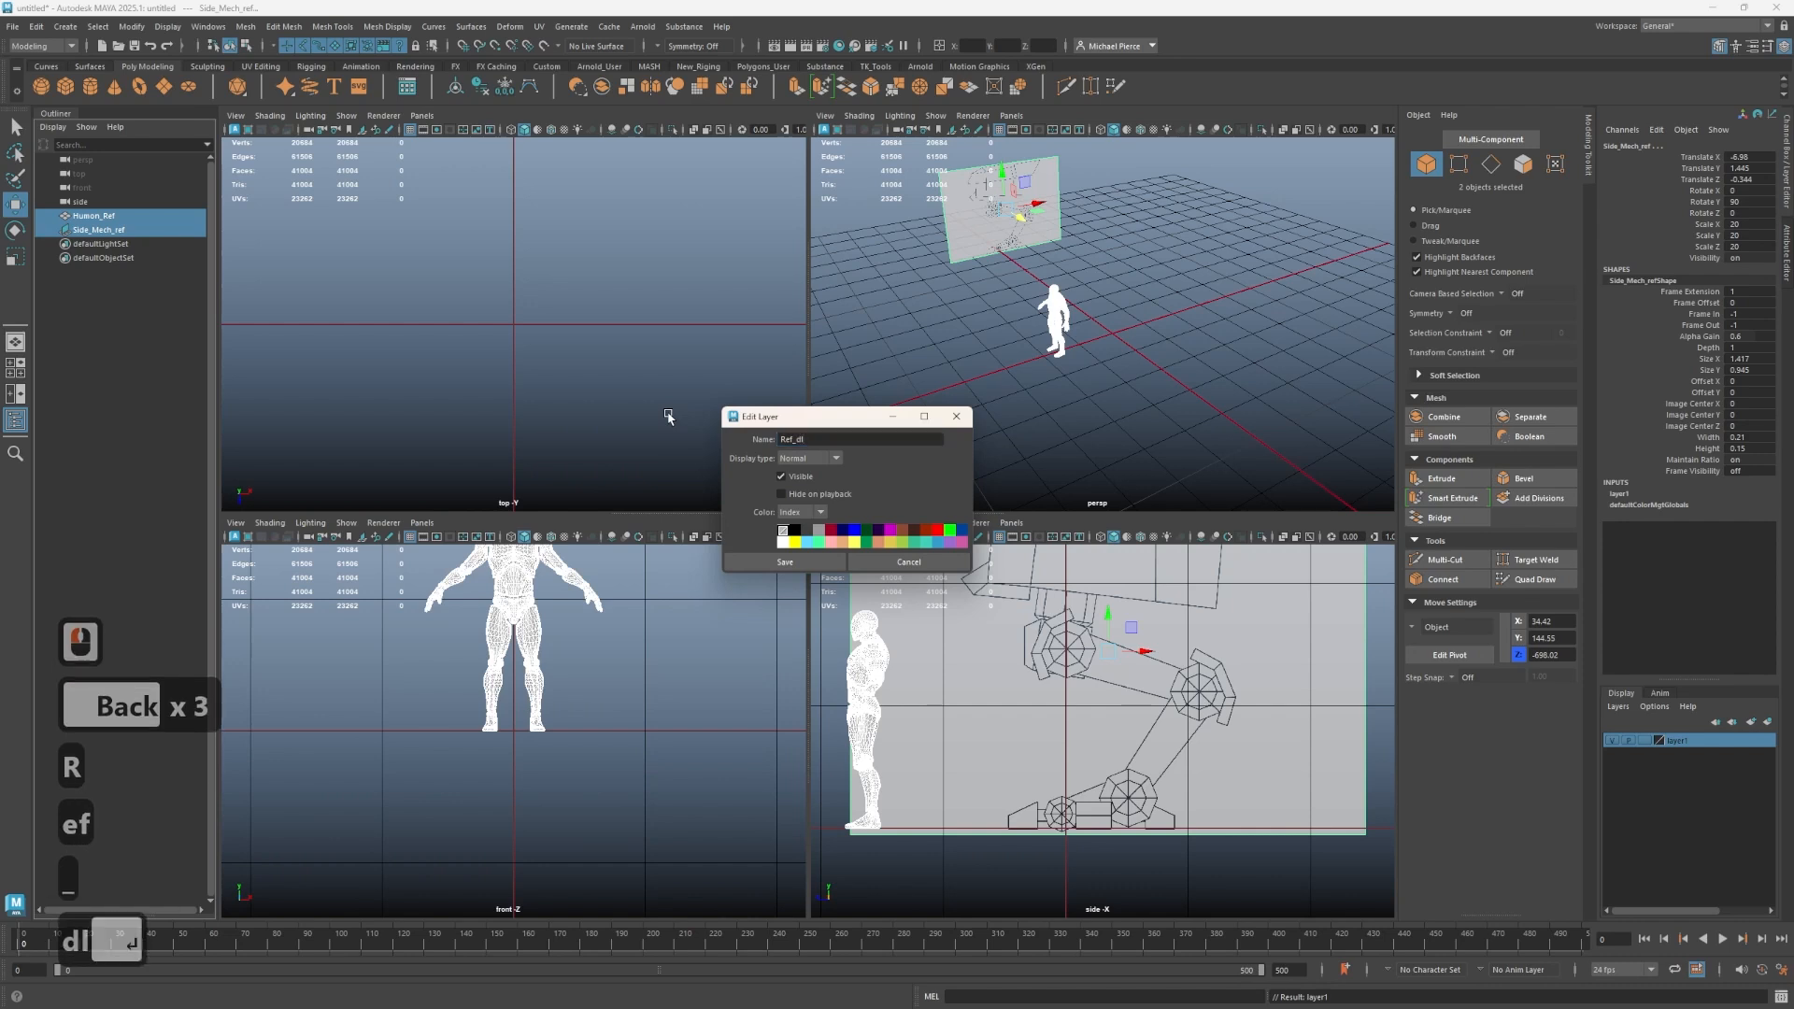
left_click(785, 562)
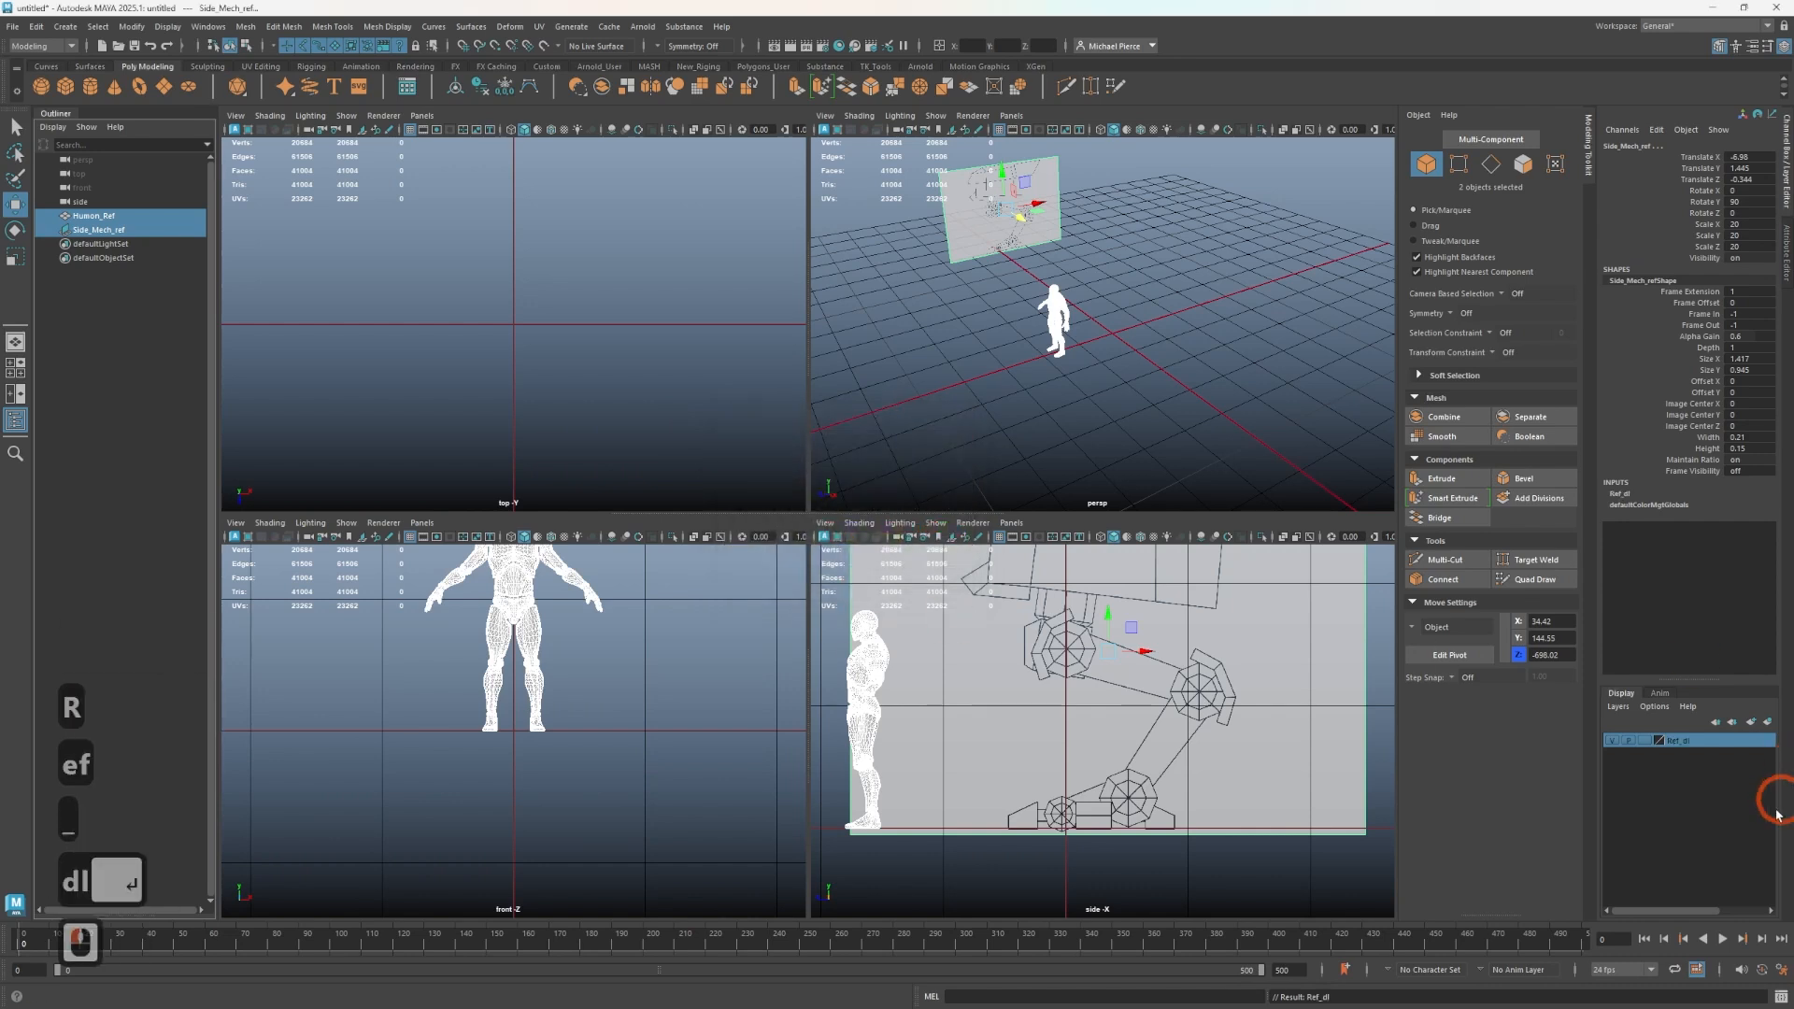
- Toggle the Ref_dl layer's visibility off and on, then change its display type
left_click(1612, 742)
left_click(1612, 742)
left_click(1612, 742)
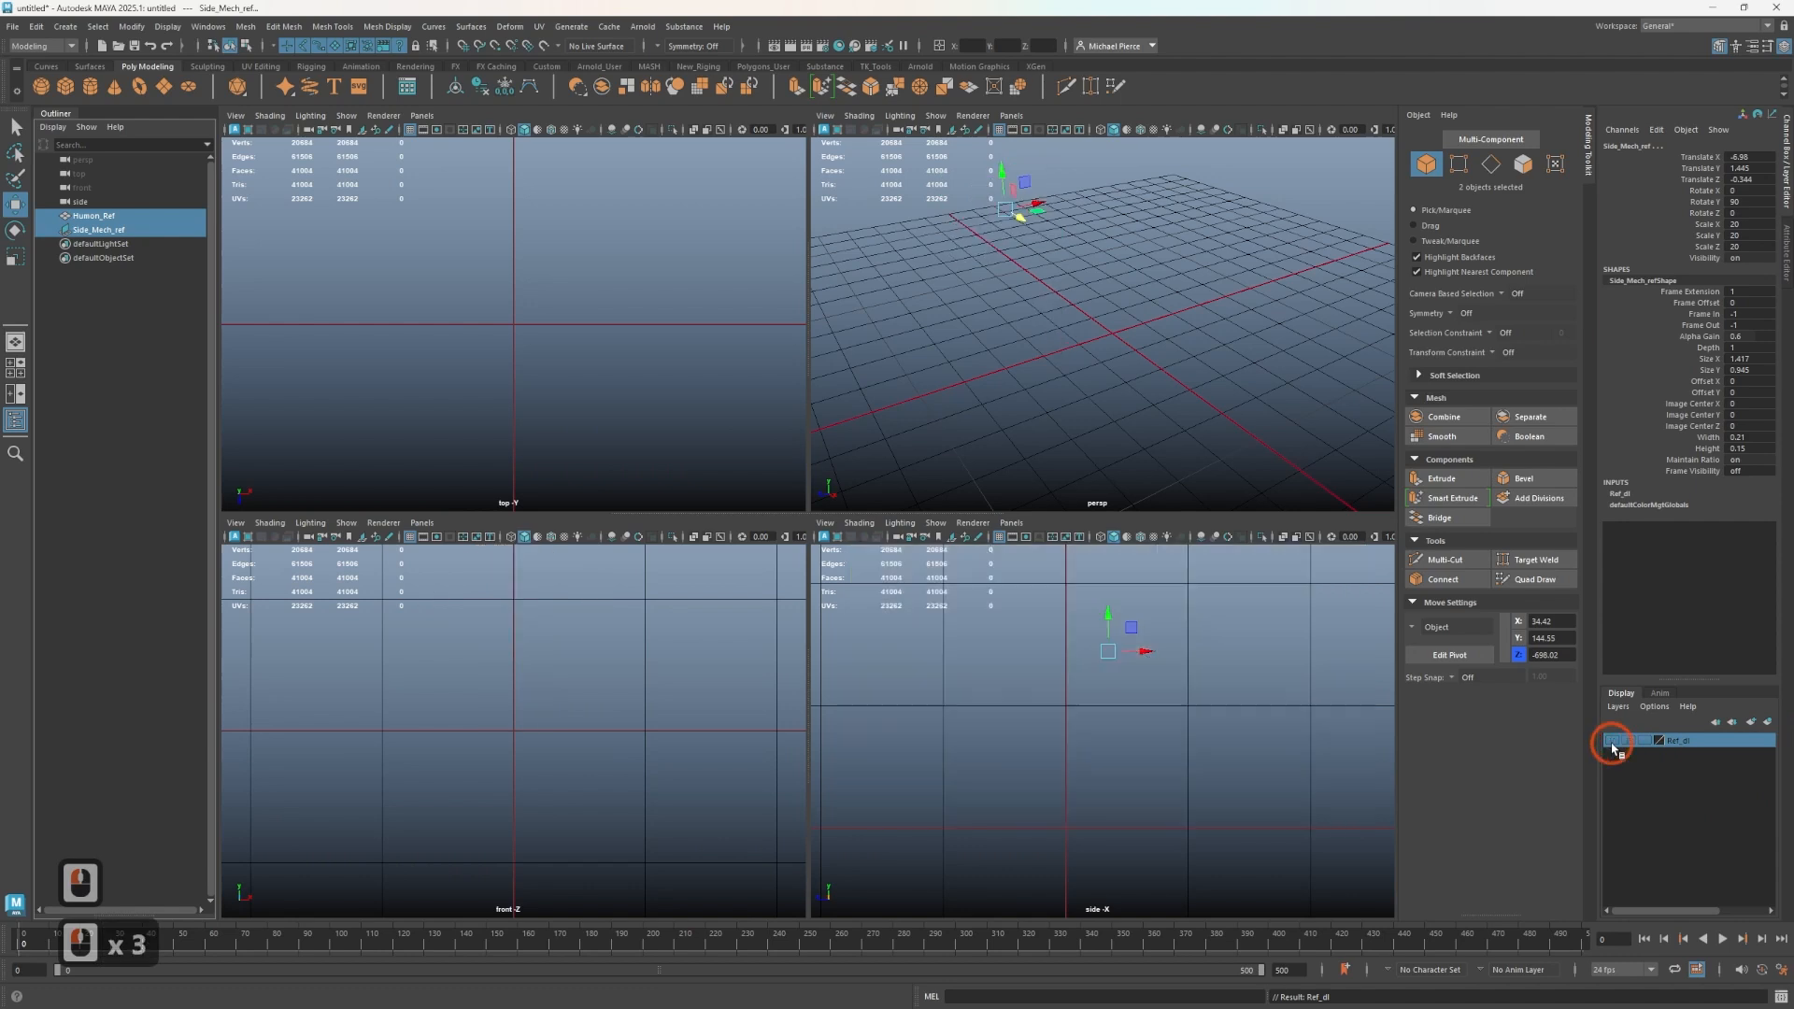
left_click(1612, 742)
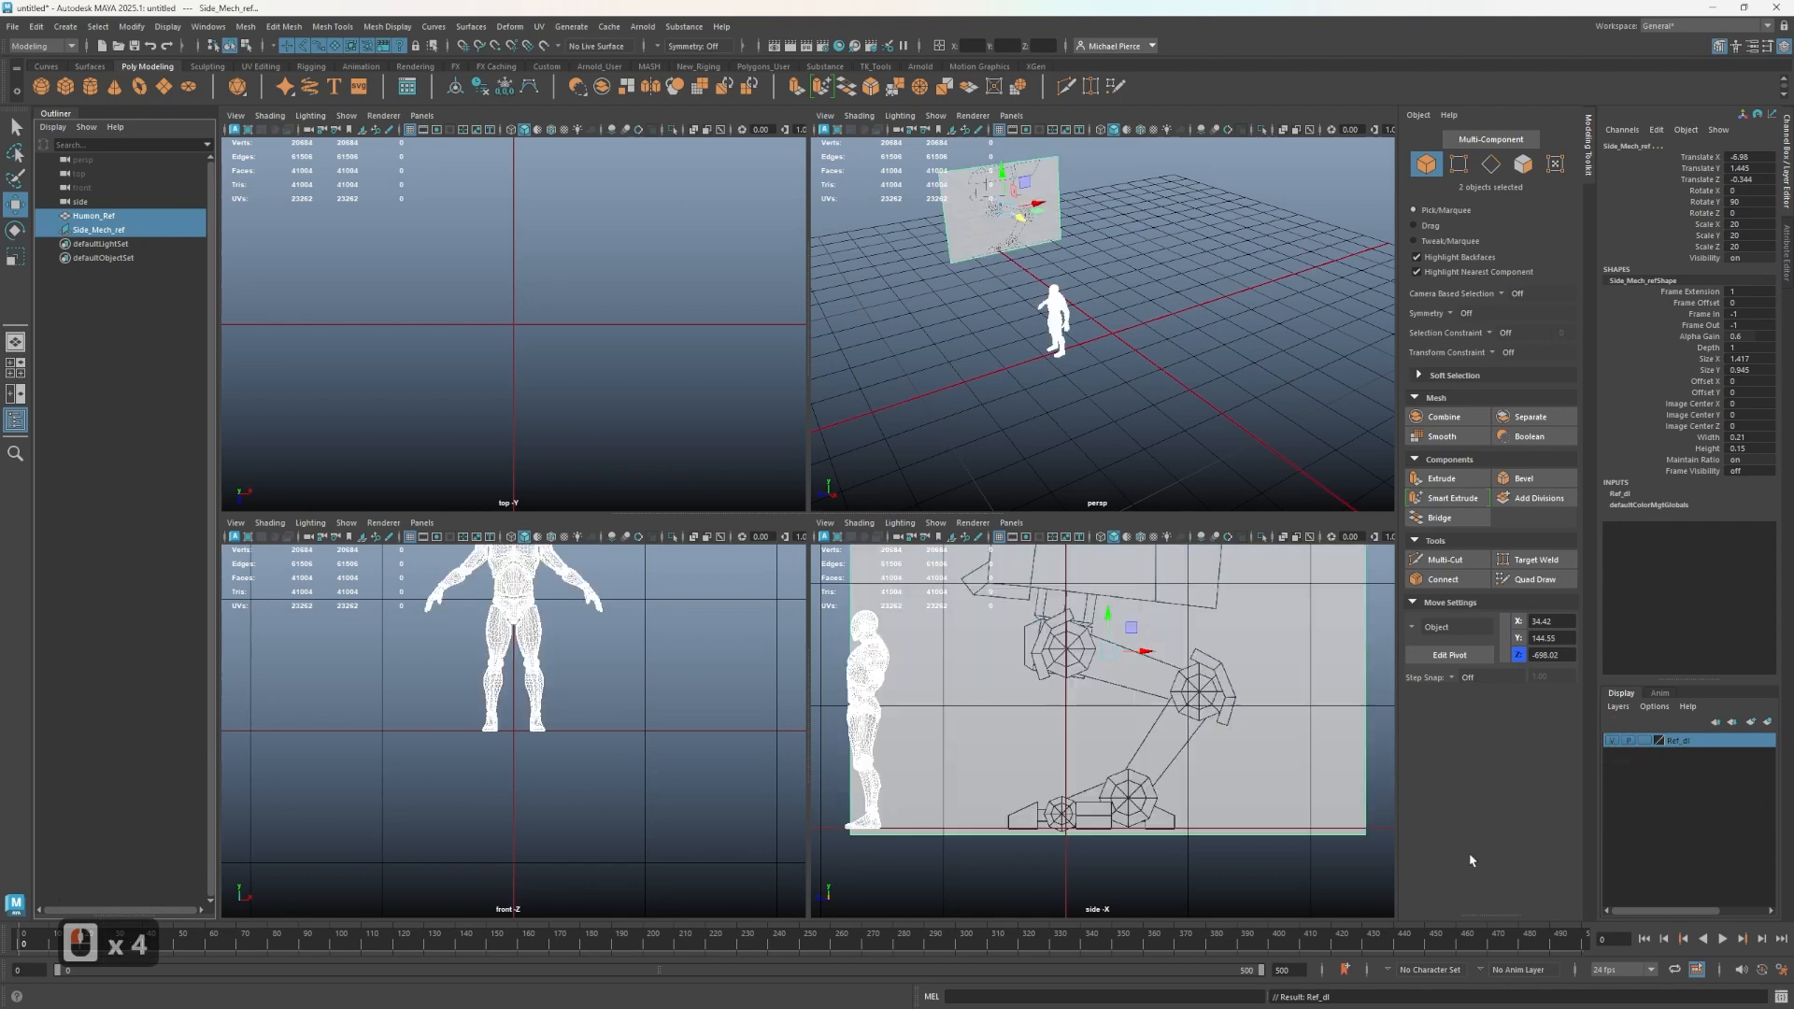
left_click(1628, 741)
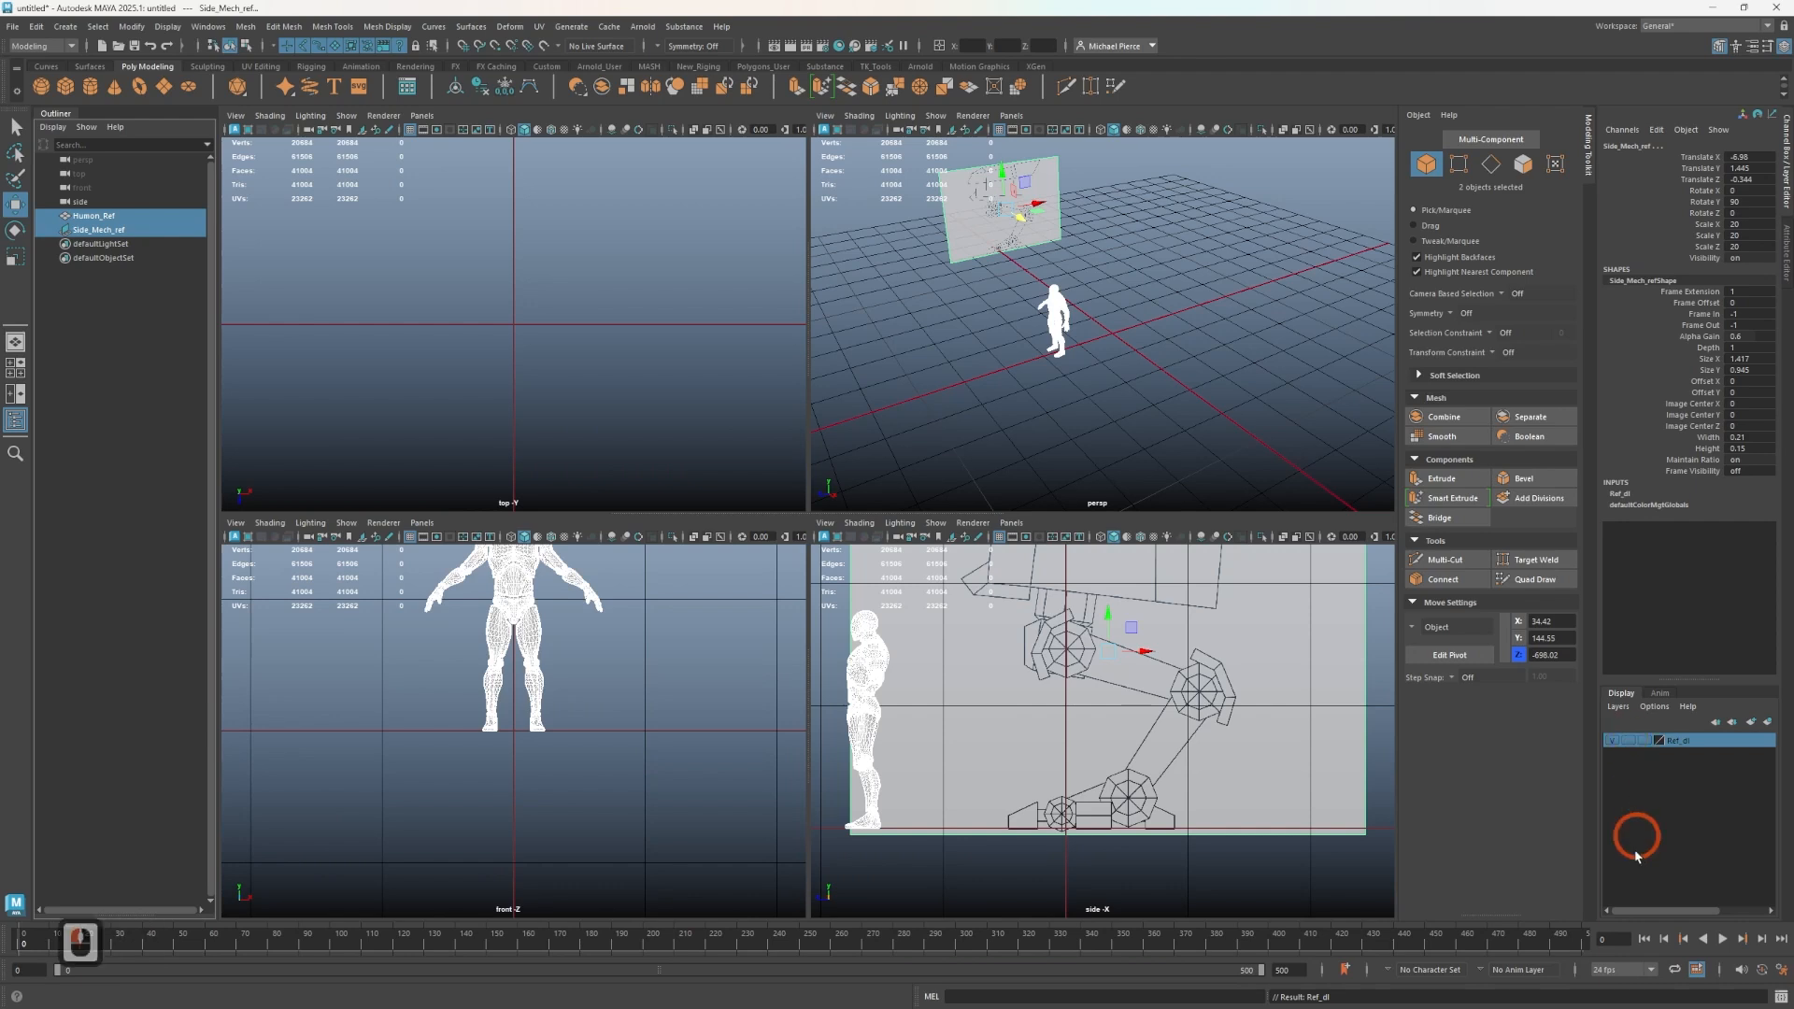
left_click(1722, 933)
left_click(1722, 933)
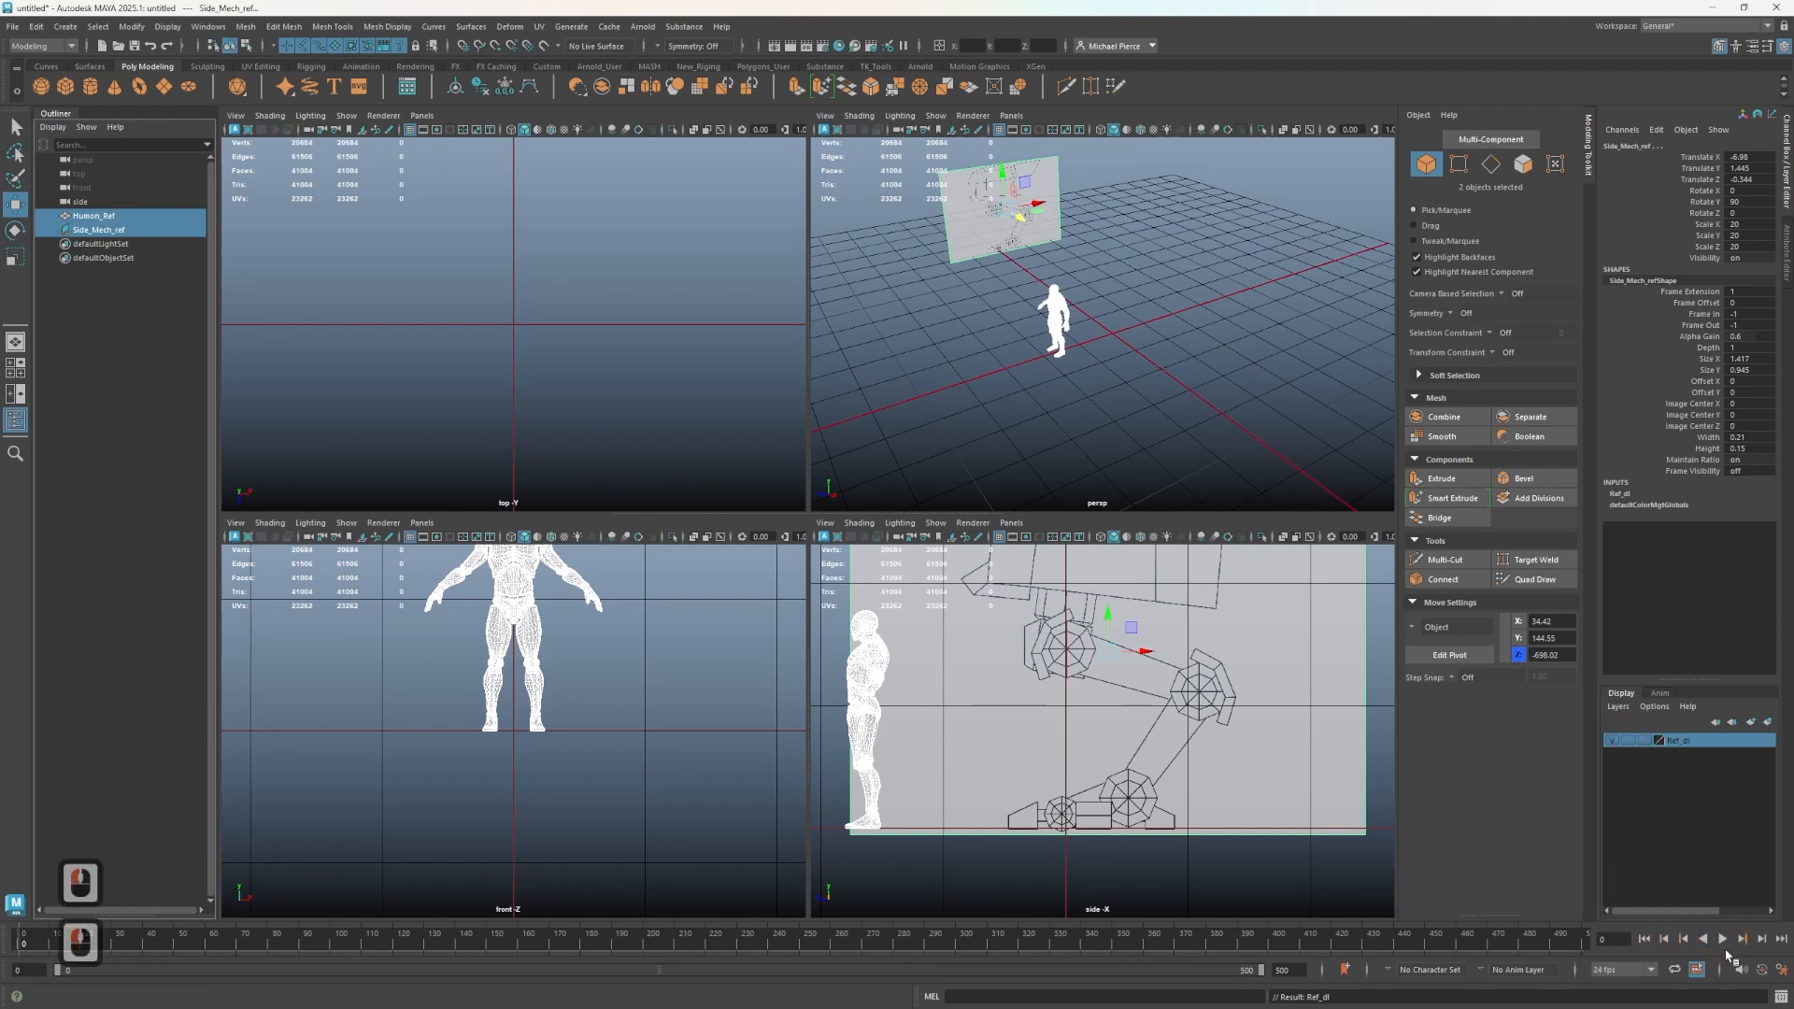
left_click(1717, 939)
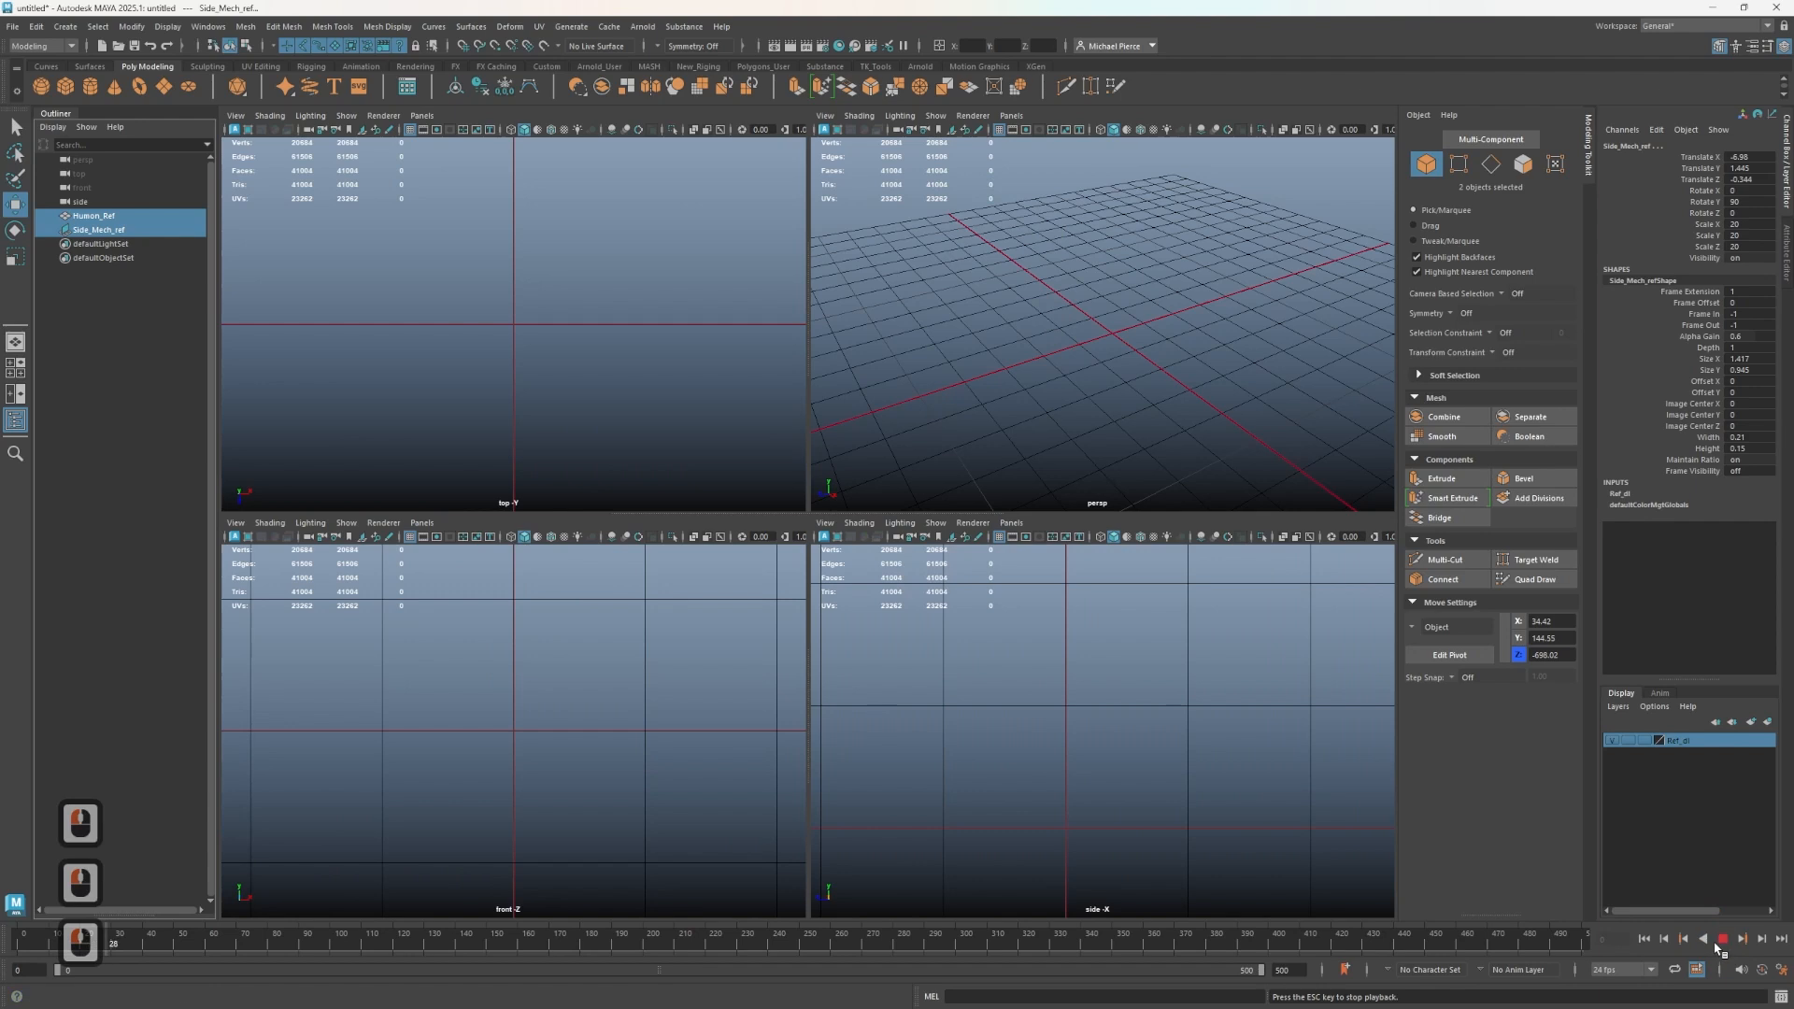
left_click(1722, 938)
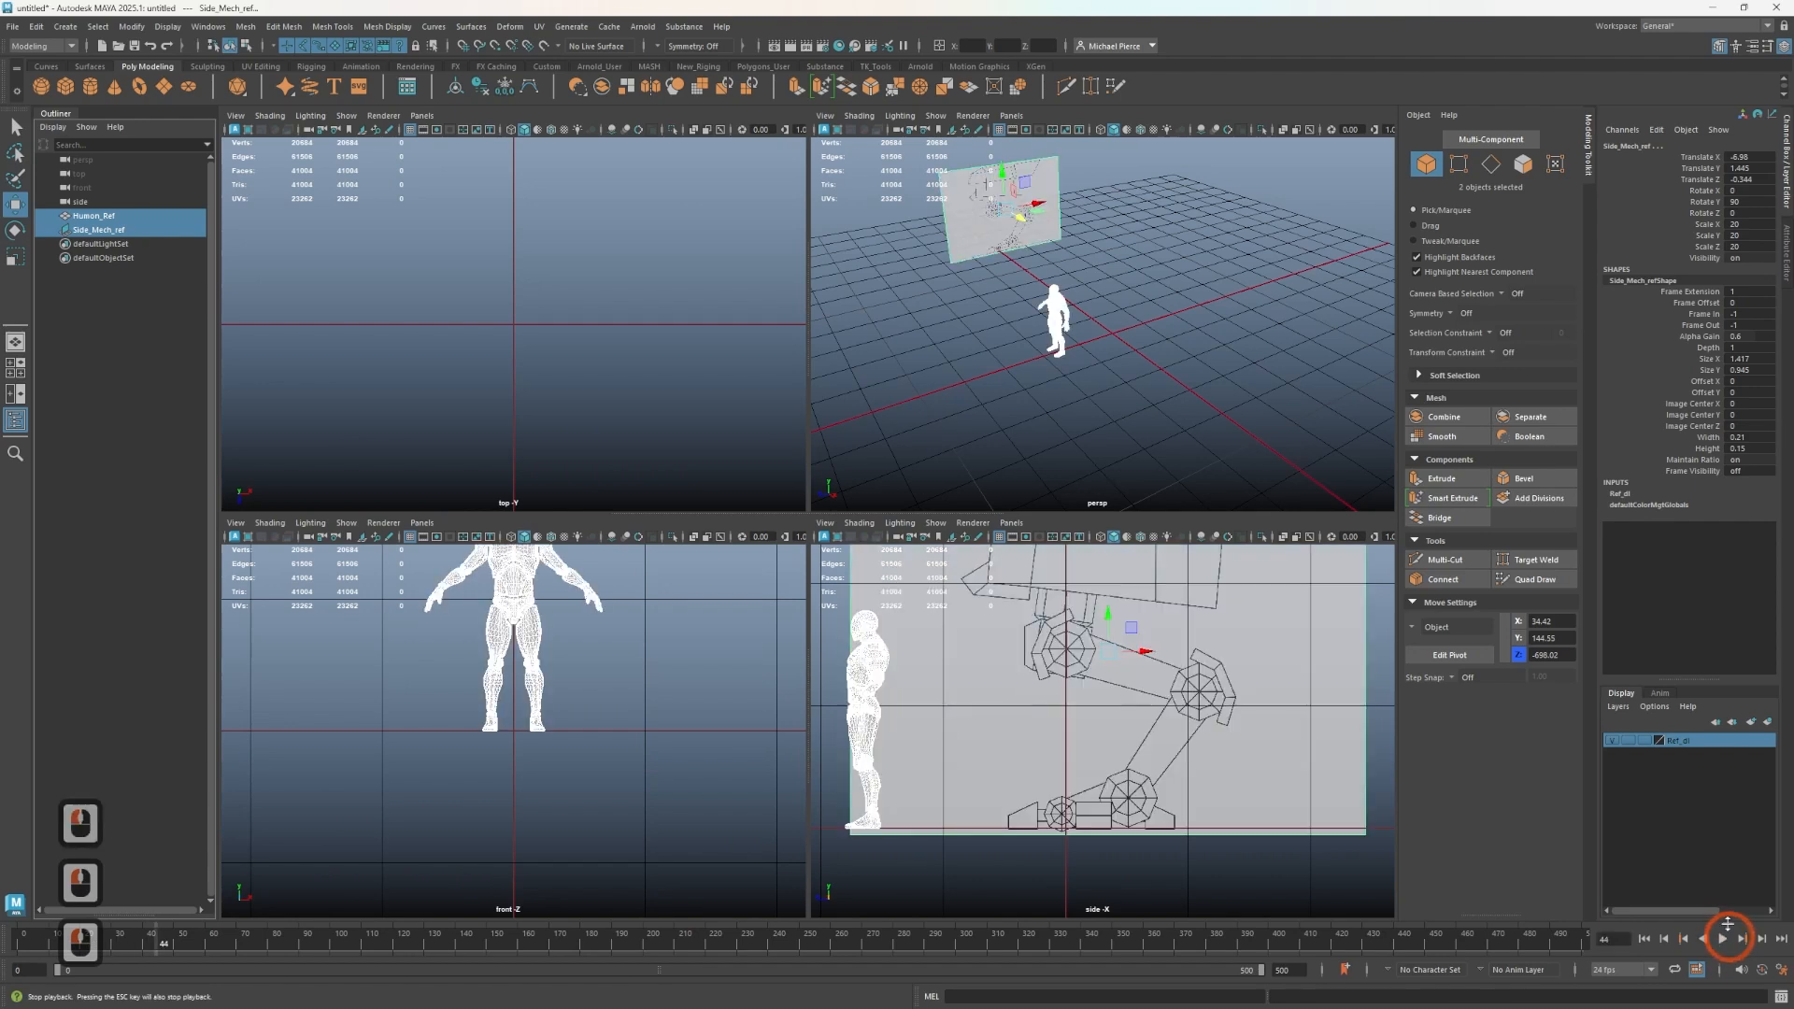
- Cycle the Ref_dl layer's display type through to Reference
left_click(1628, 740)
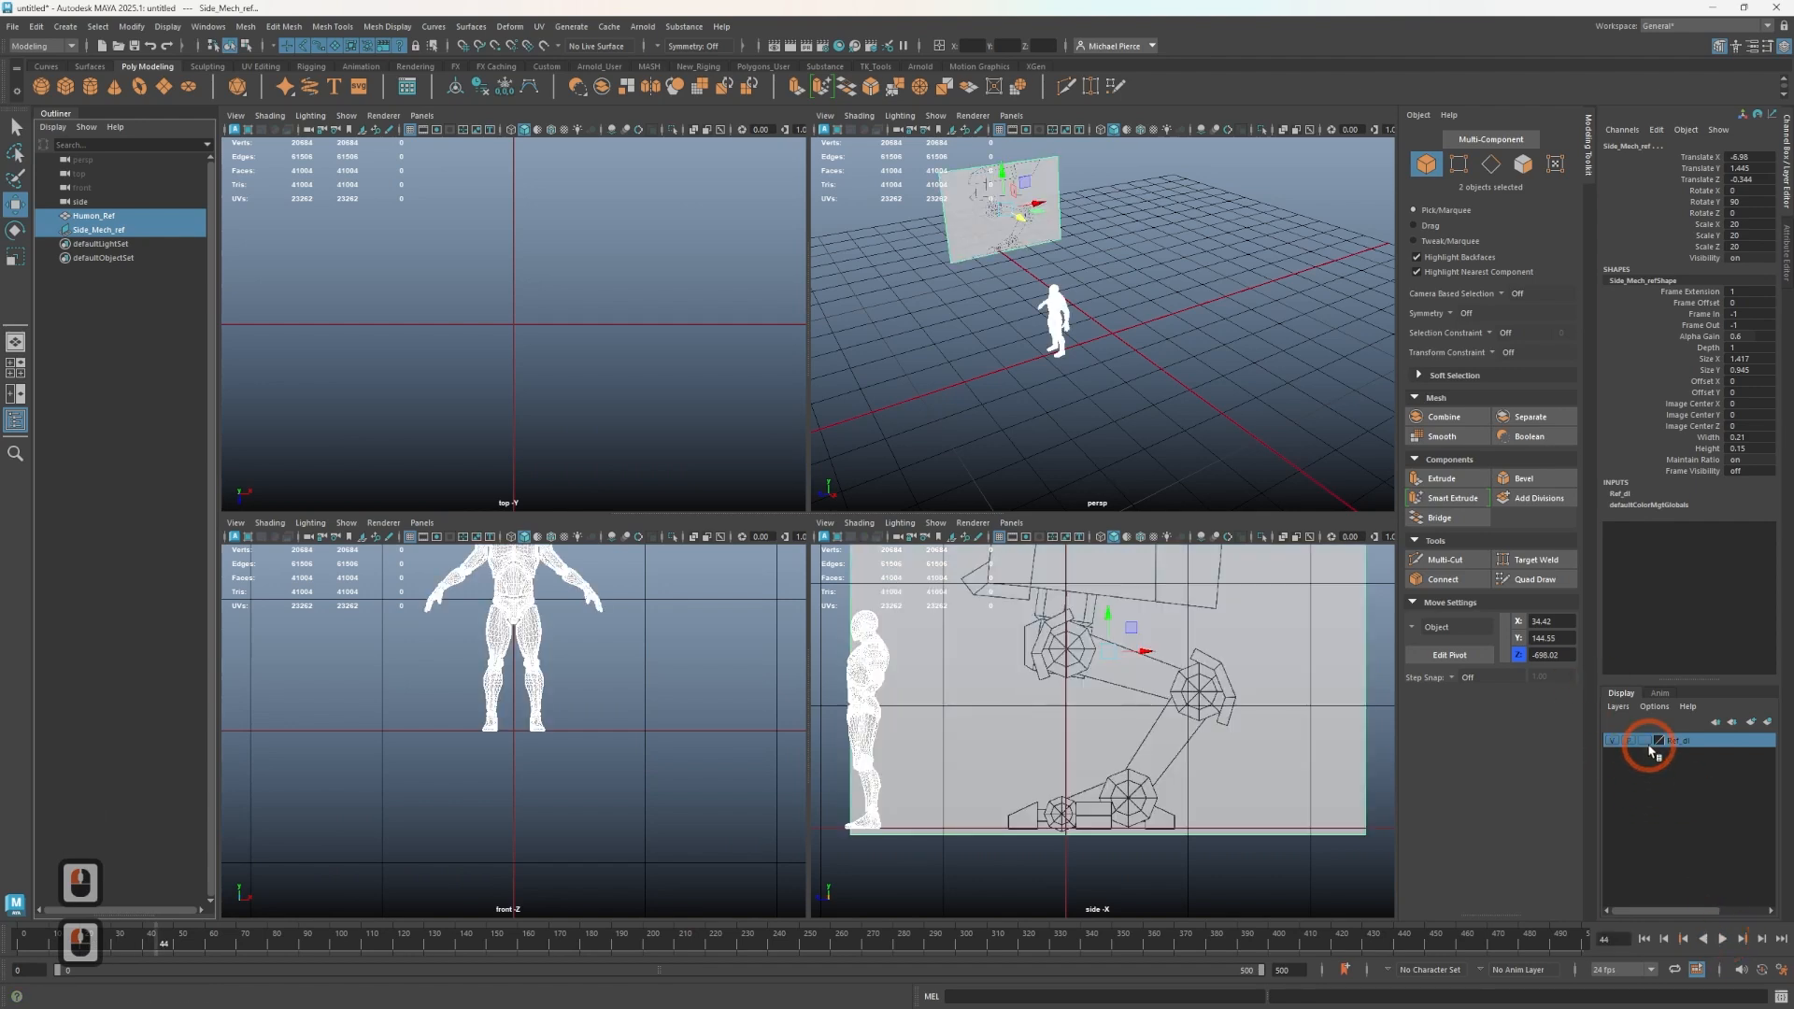
left_click(1647, 740)
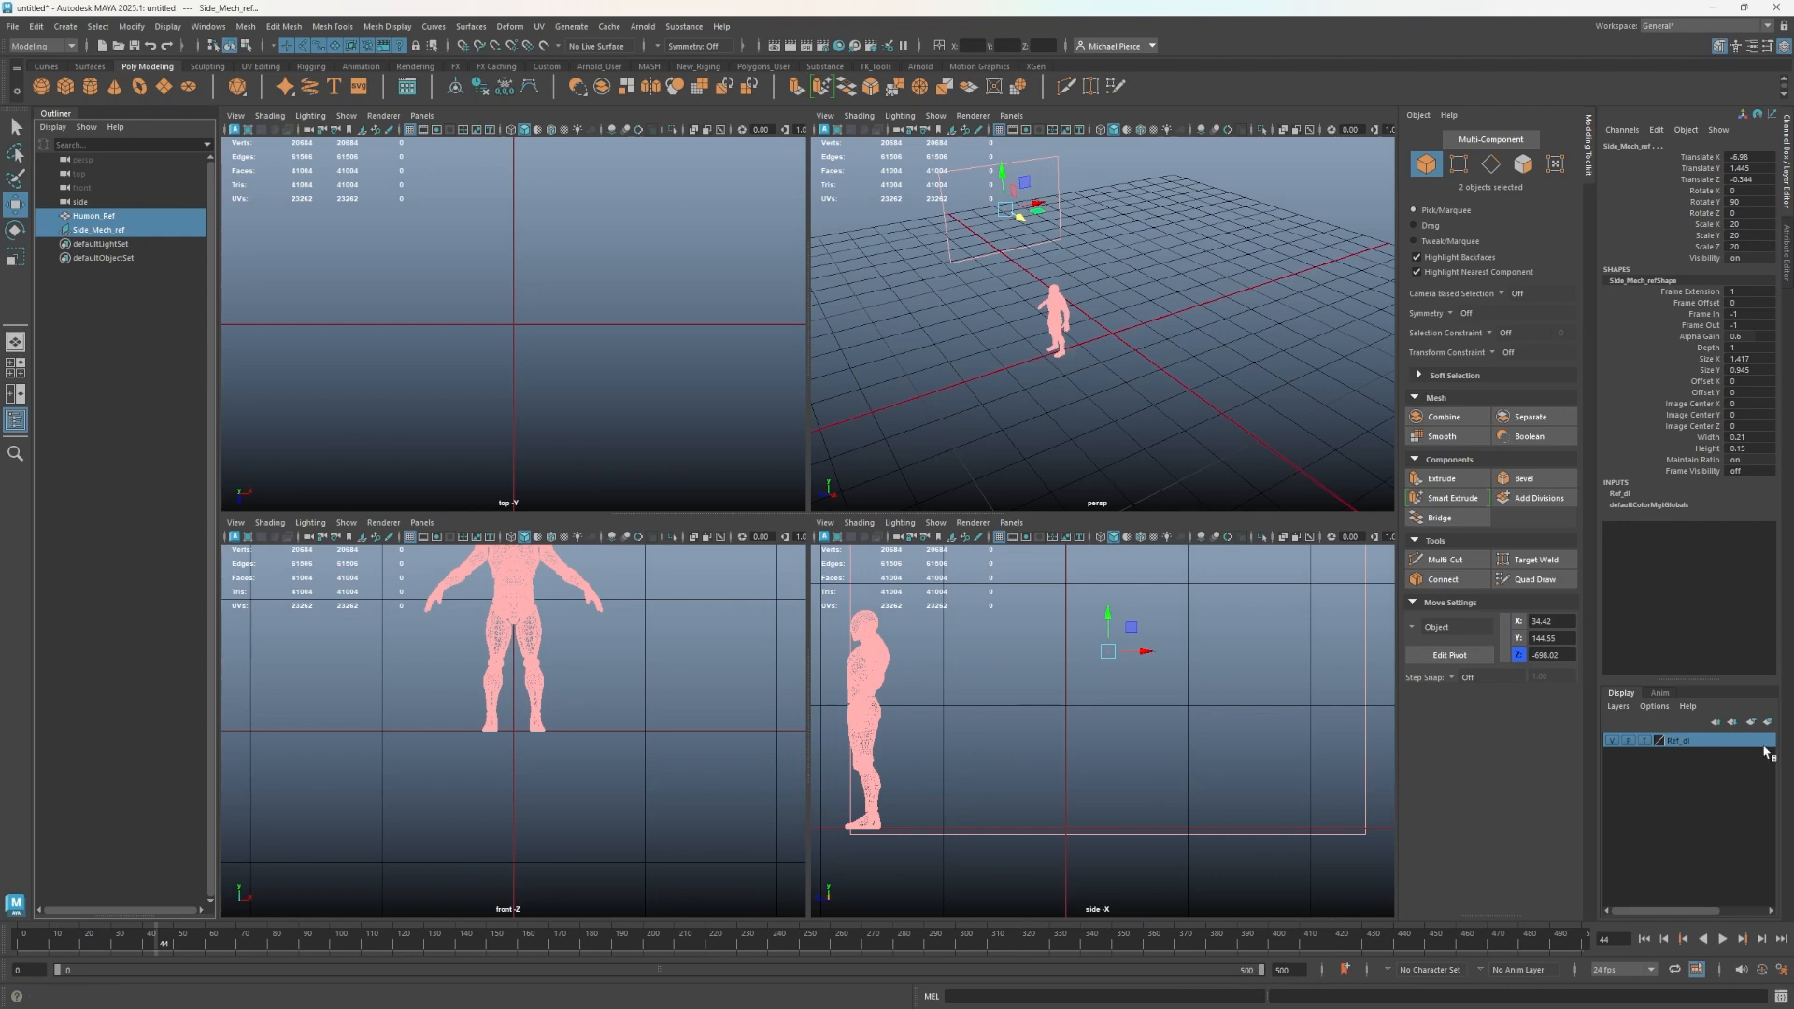
left_click(1644, 740)
left_click(1668, 706)
- Try marquee-selecting the reference objects in the perspective view
left_click_drag(962, 295, 1103, 416)
left_click(1150, 382)
left_click_drag(952, 228, 1002, 300)
left_click(1136, 397)
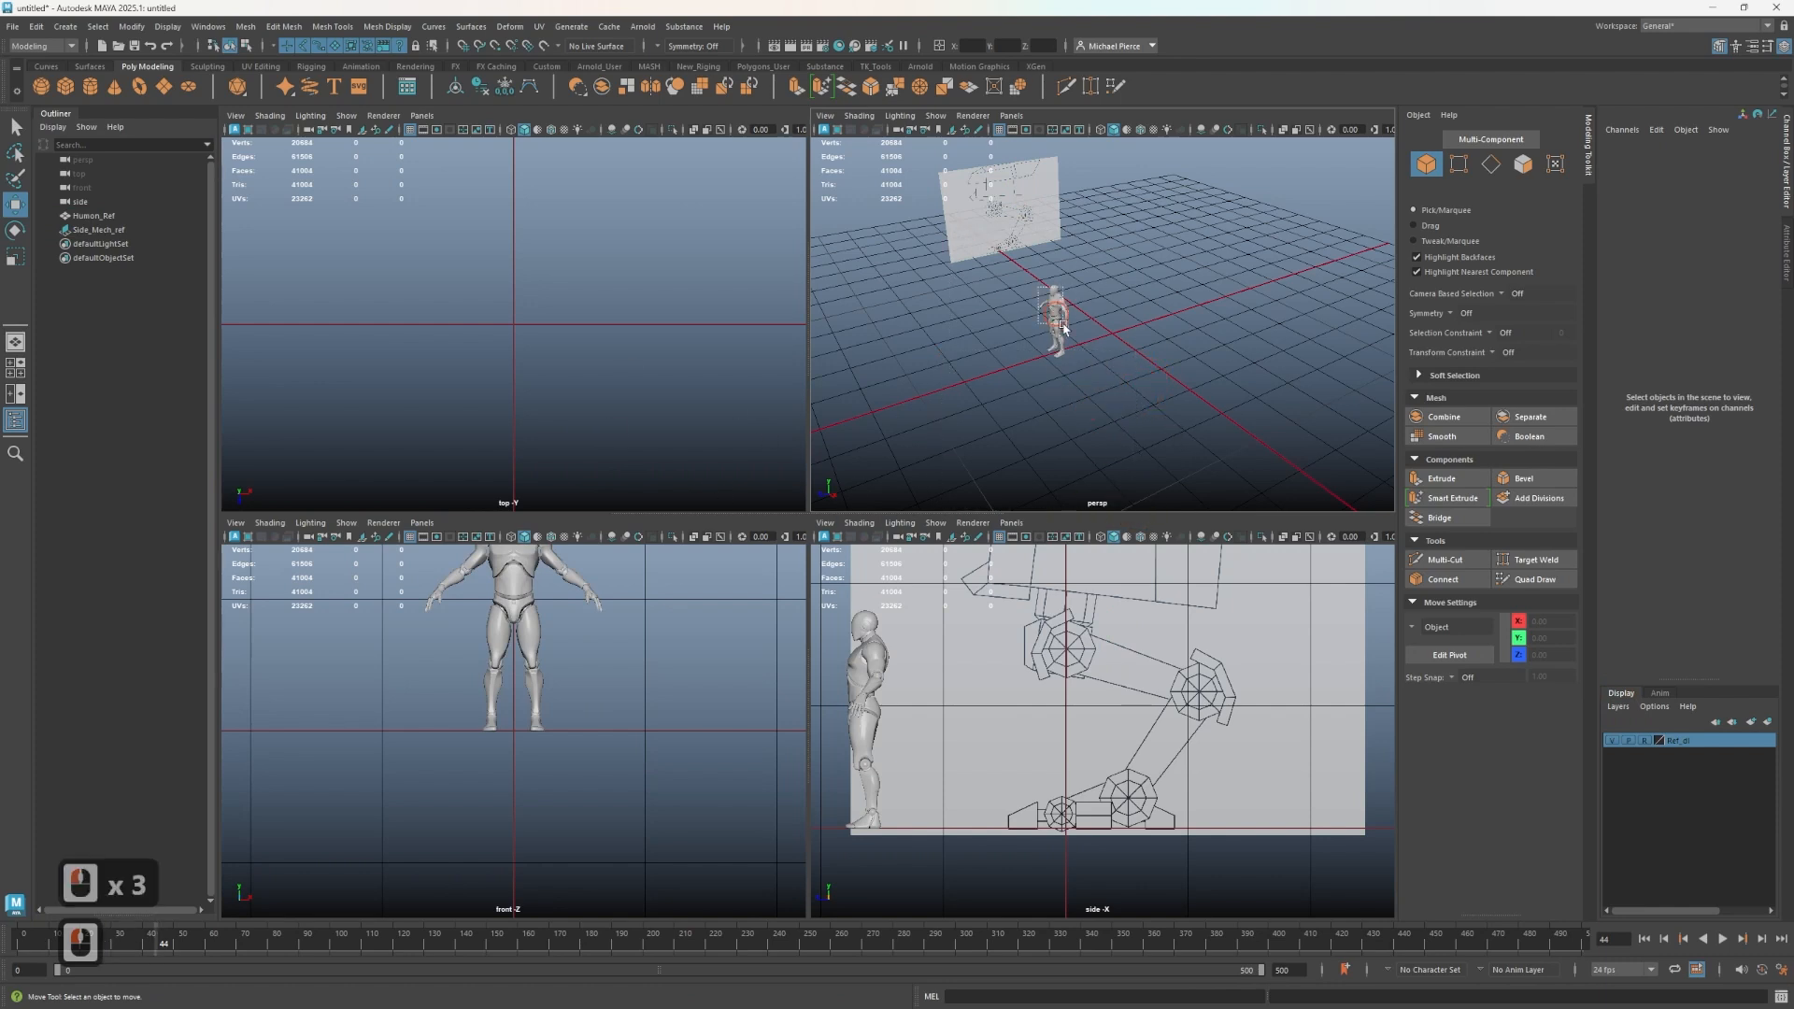
- Check selecting Human_Ref and Side_Mech_ref through the outliner and orbit the perspective view around the references
left_click(937, 360)
left_click(87, 215)
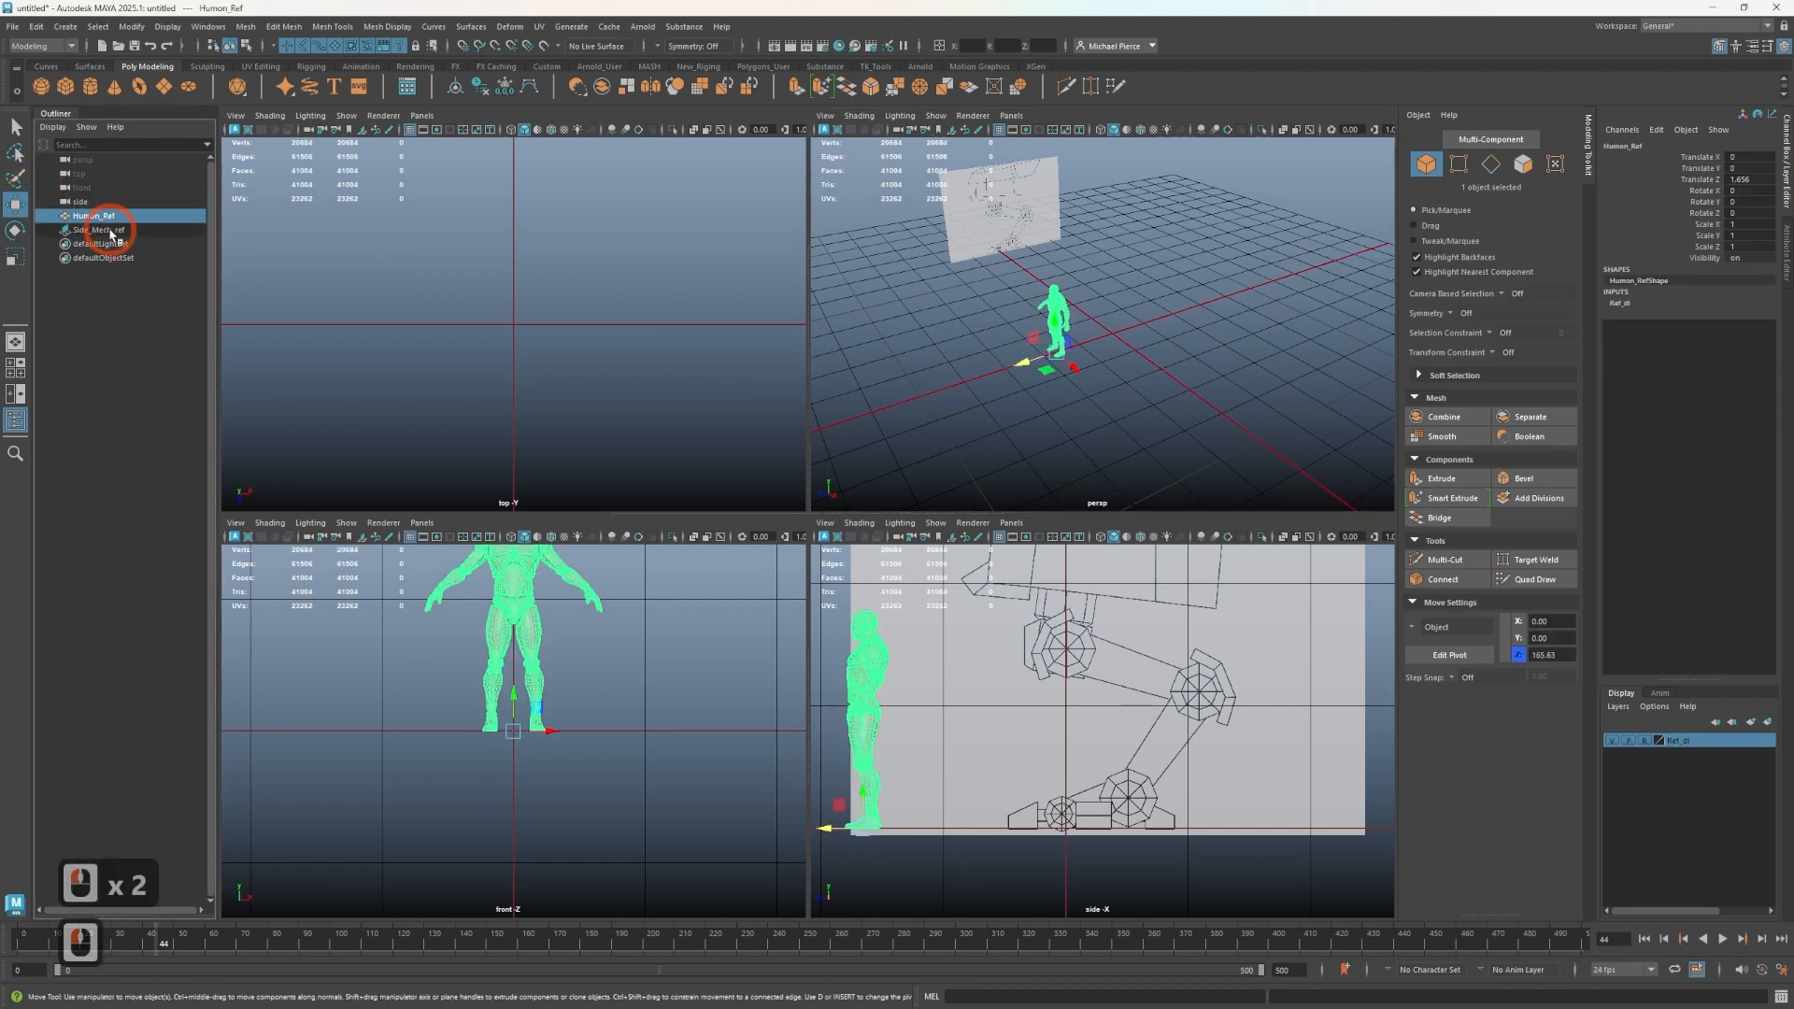
left_click(94, 230)
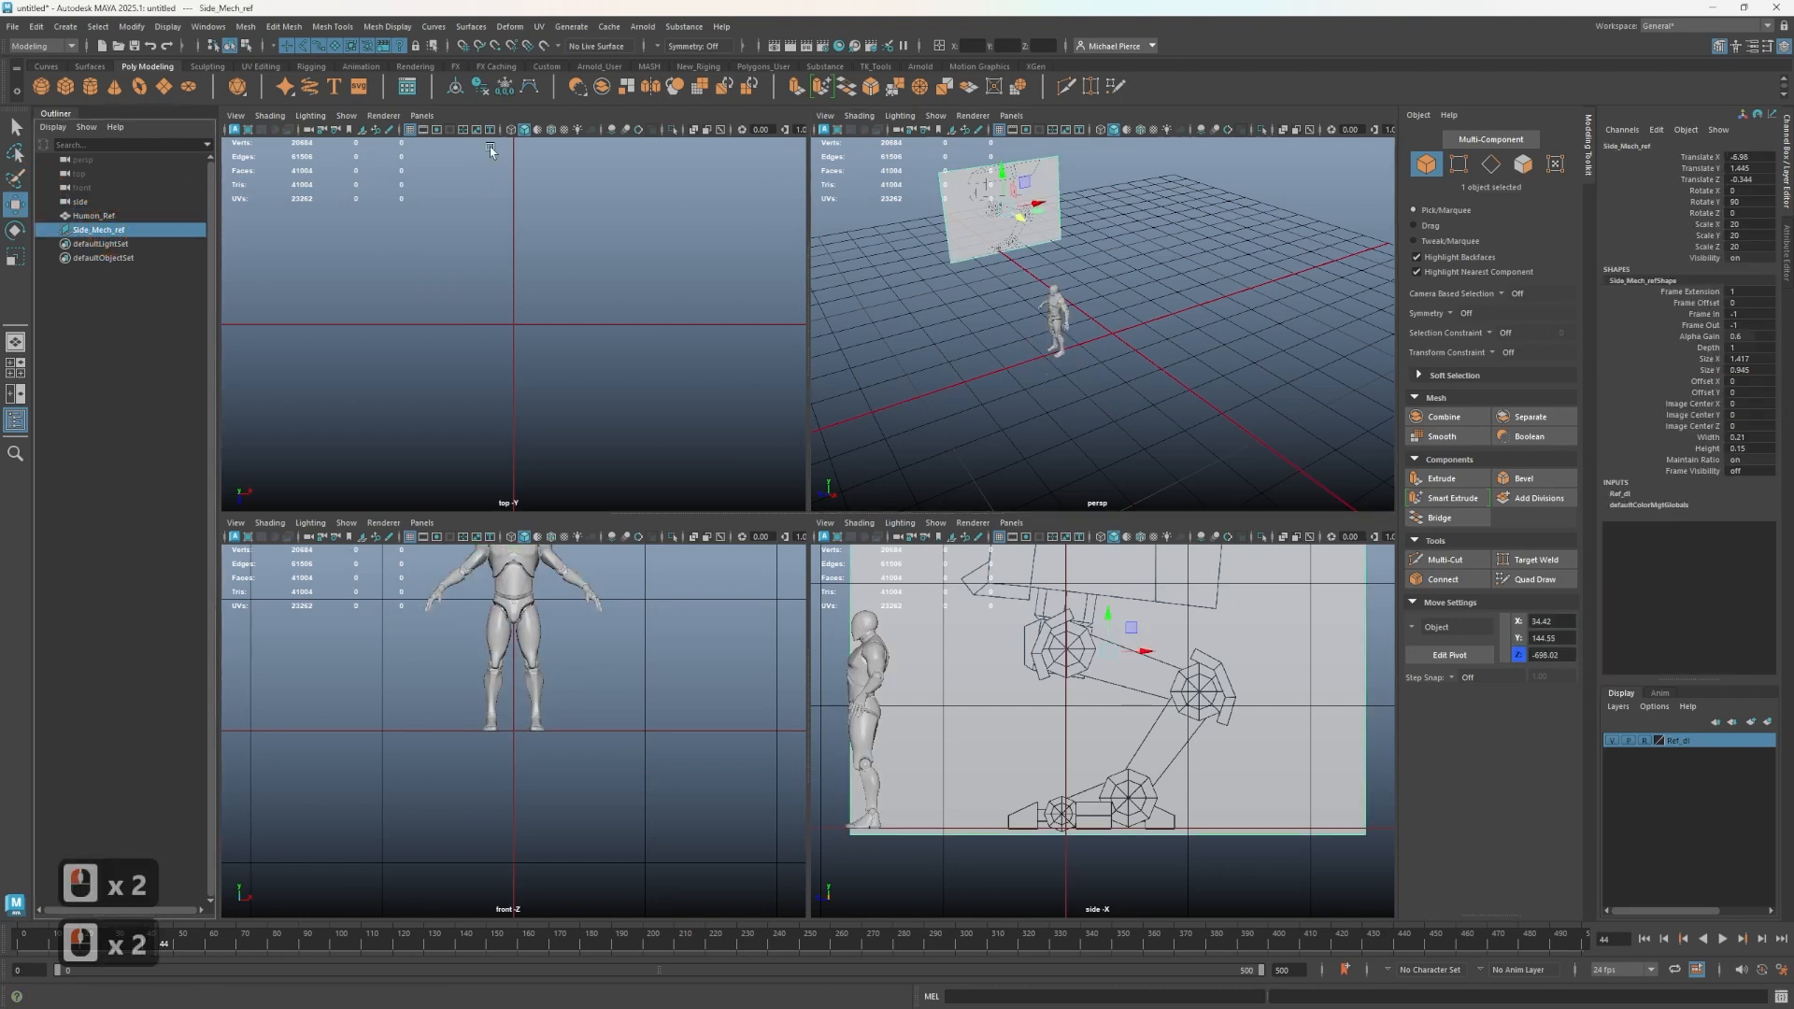
left_click(1165, 845)
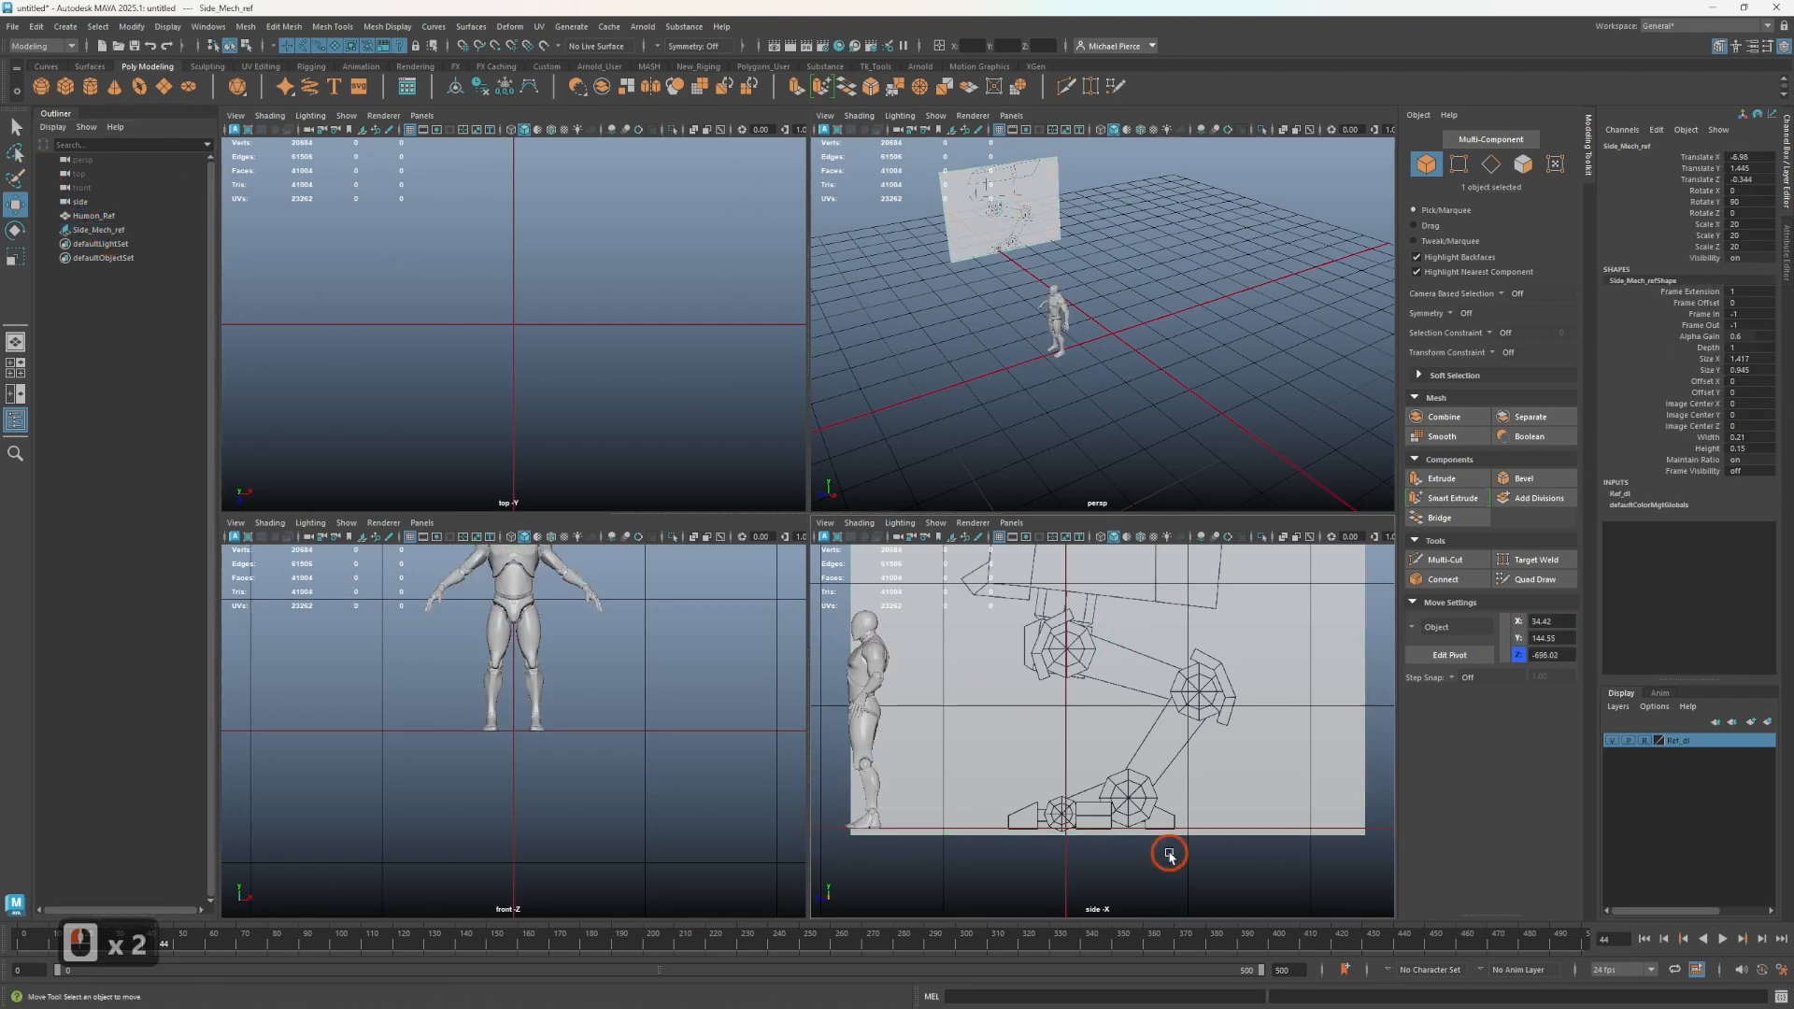
left_click(1193, 501)
left_click(749, 438)
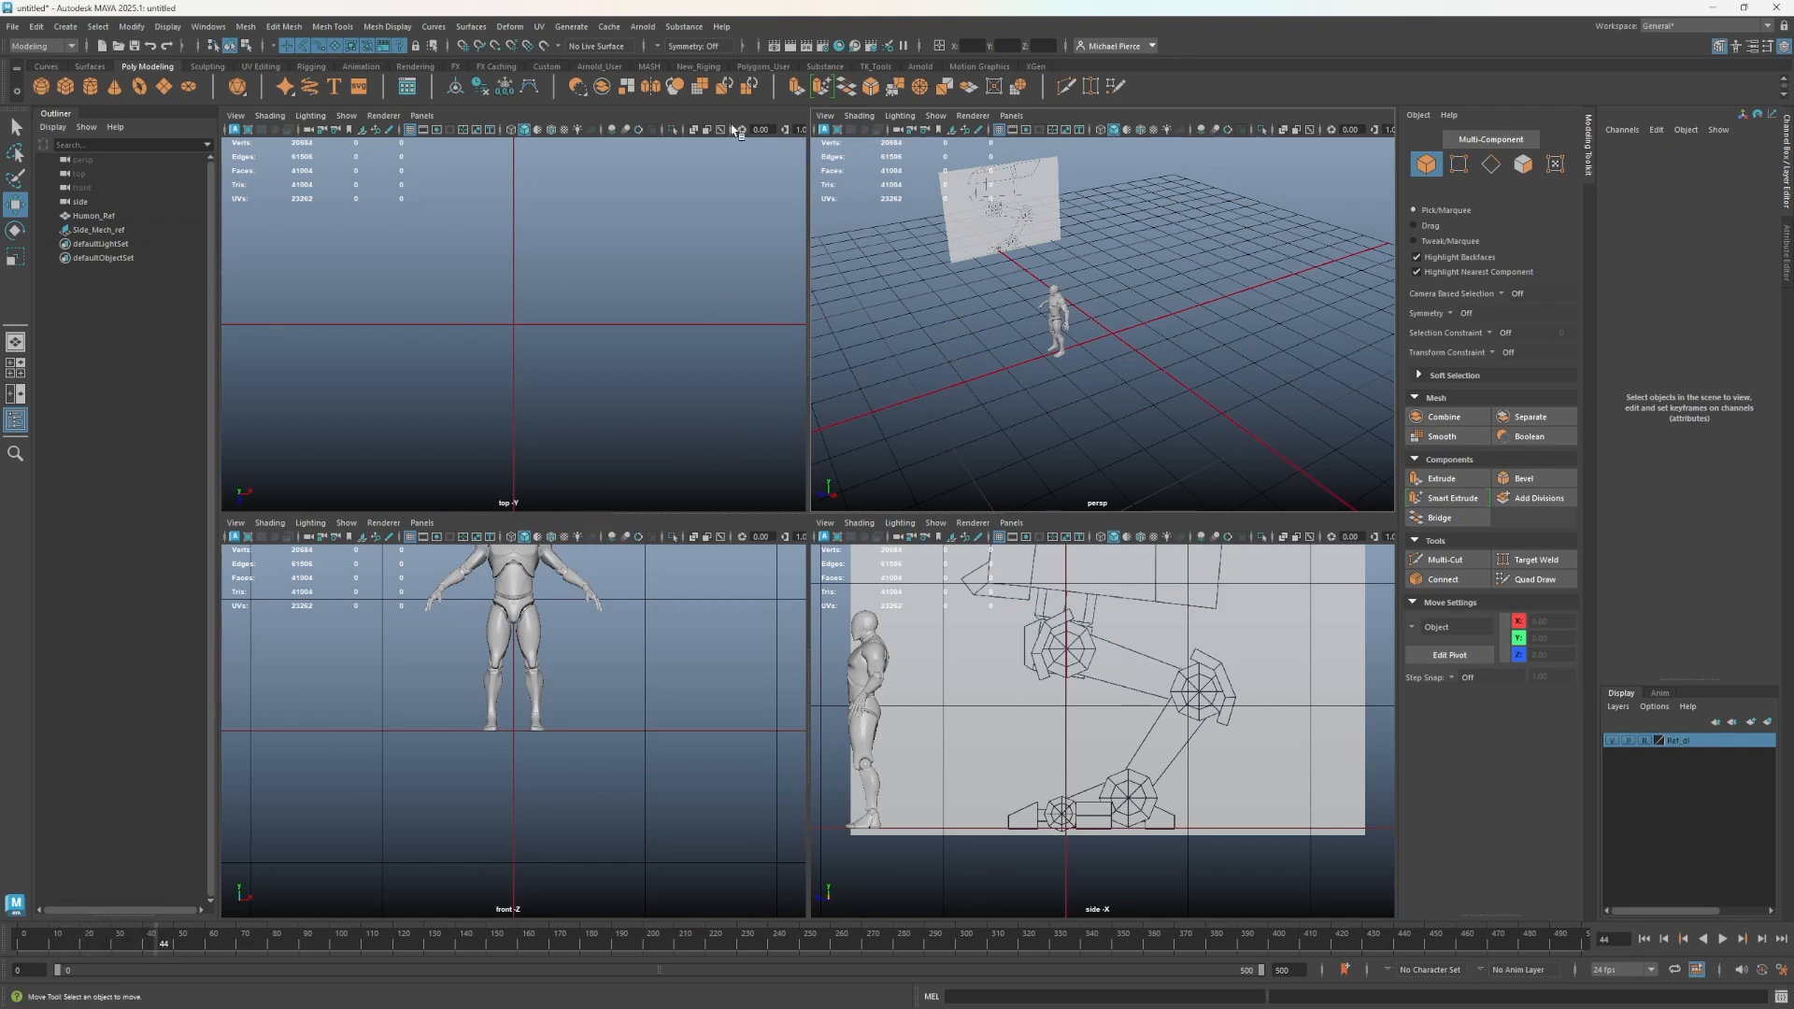
scroll(1054, 360, "down", 2)
scroll(1069, 358, "up", 2)
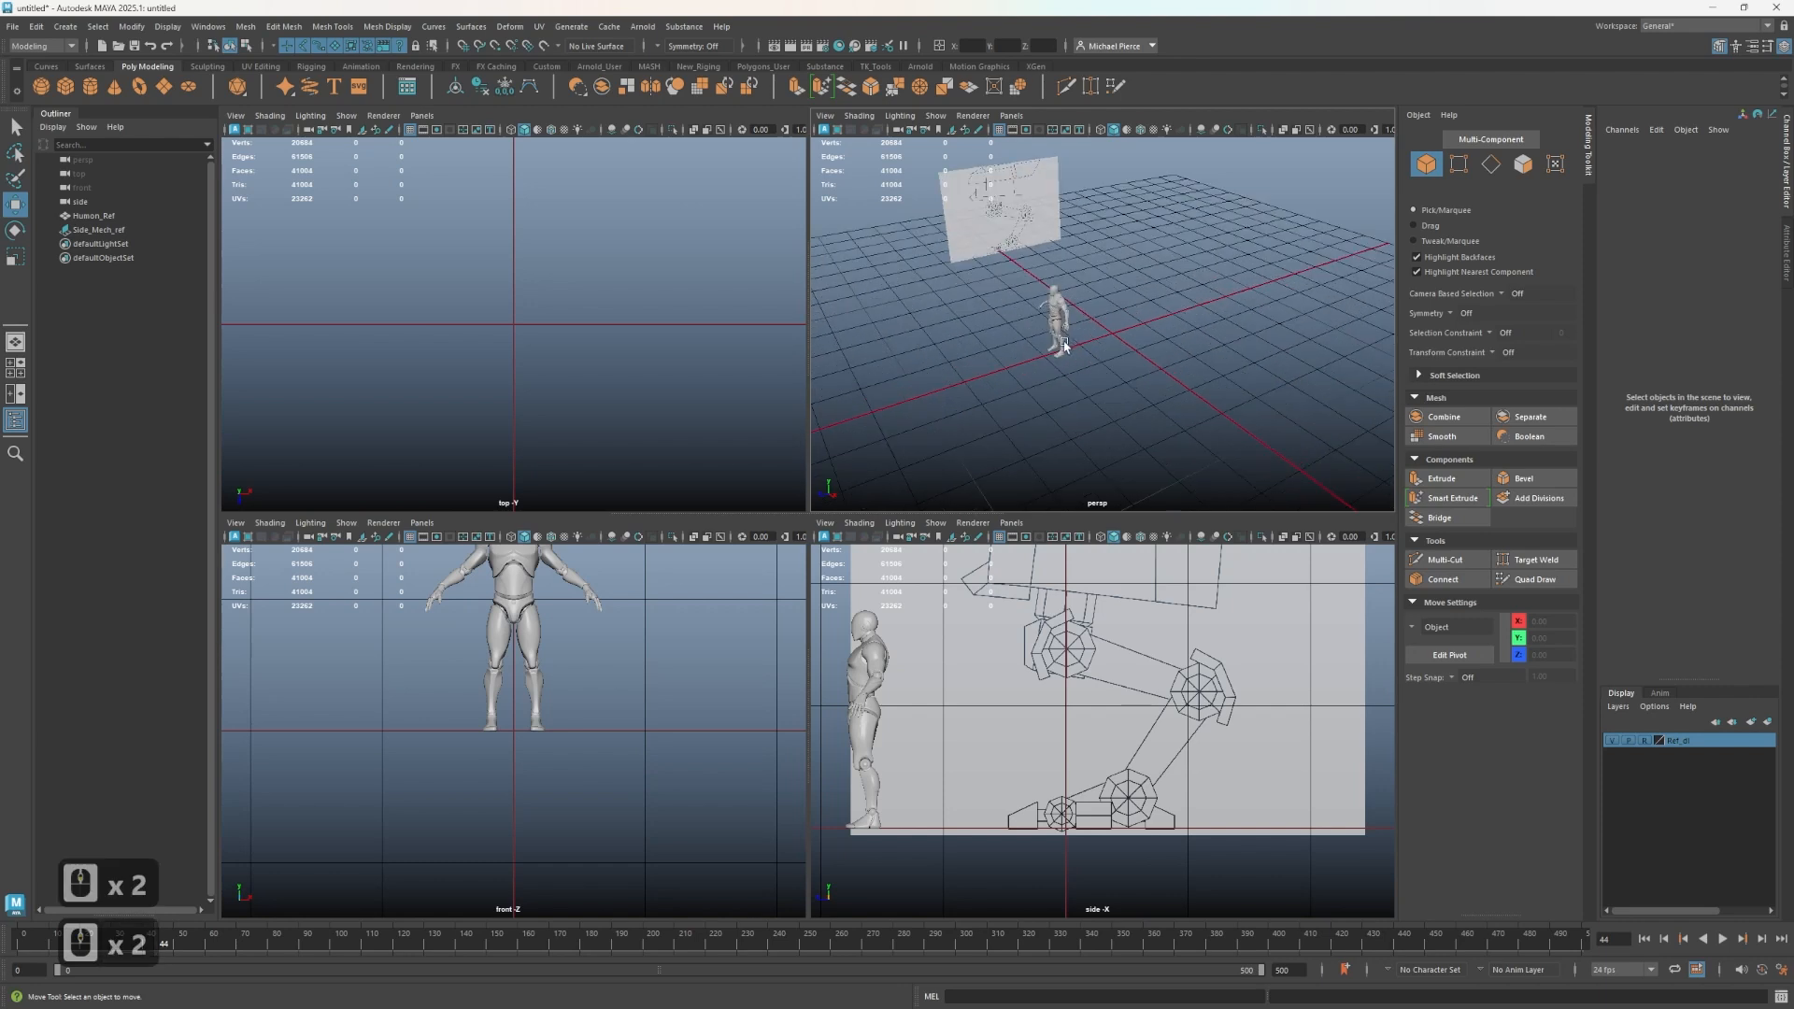
left_click_drag(1065, 351, 1043, 316, "alt")
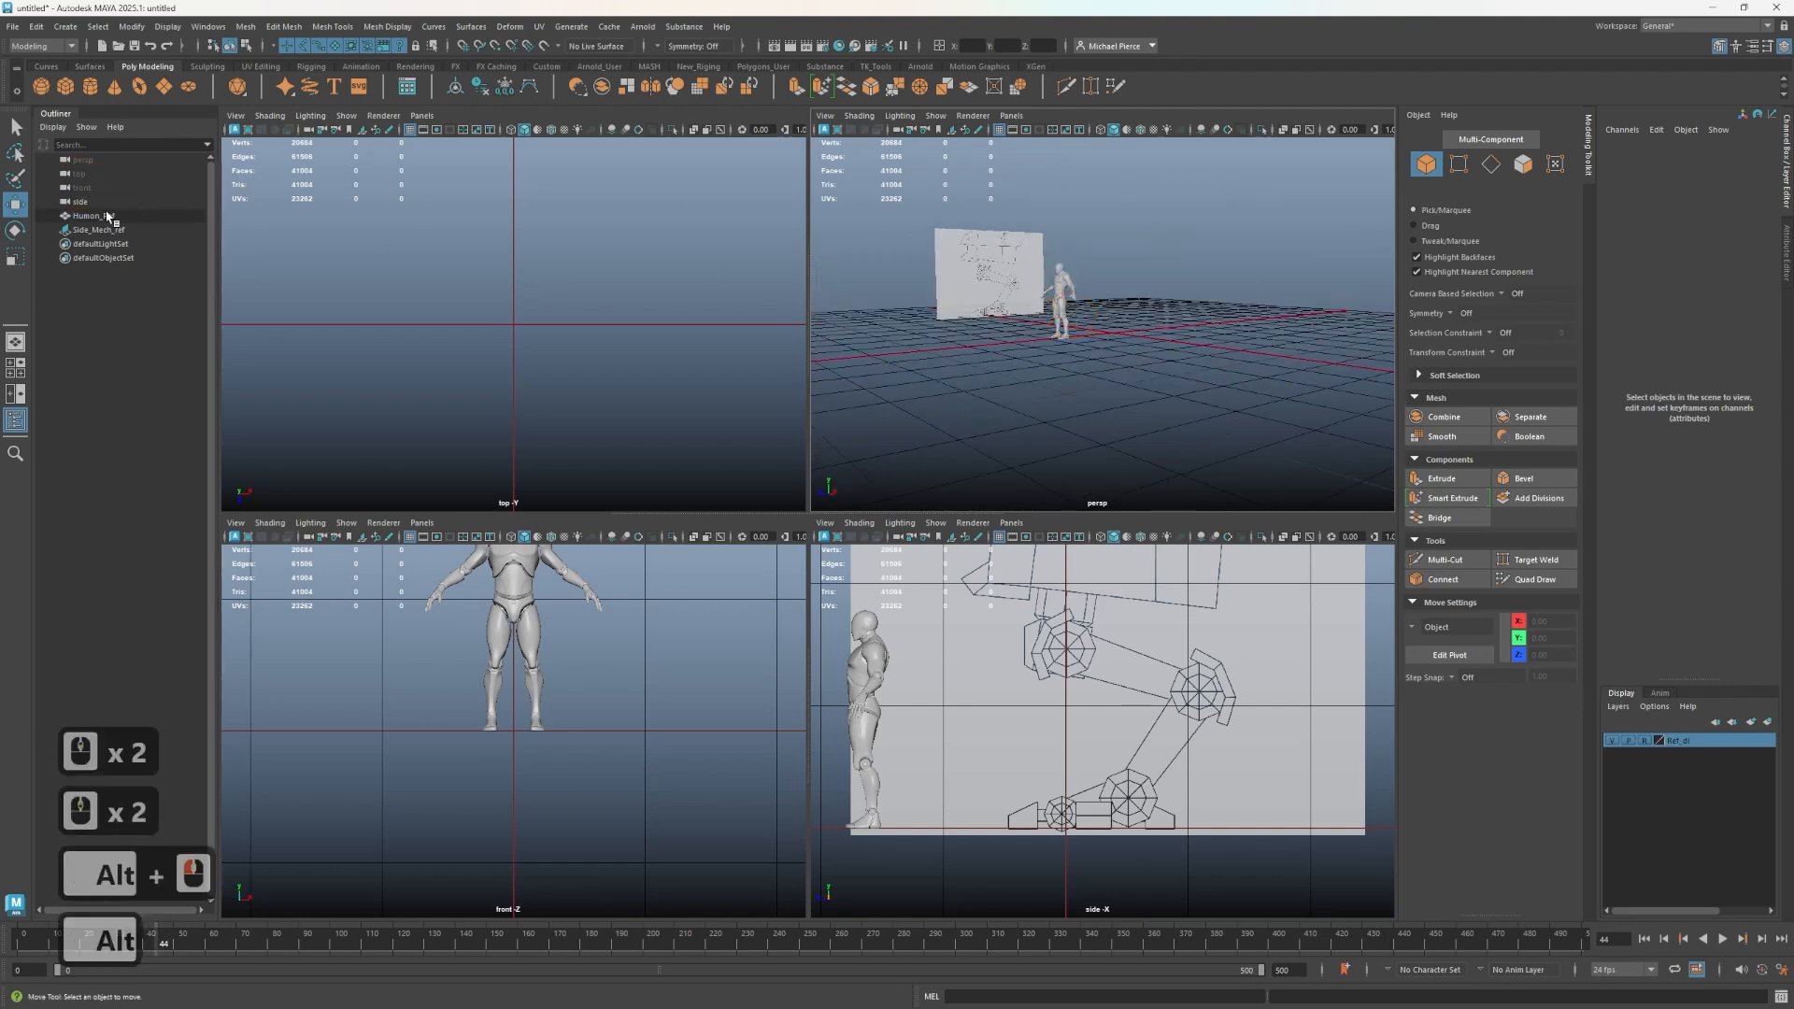
left_click(104, 202)
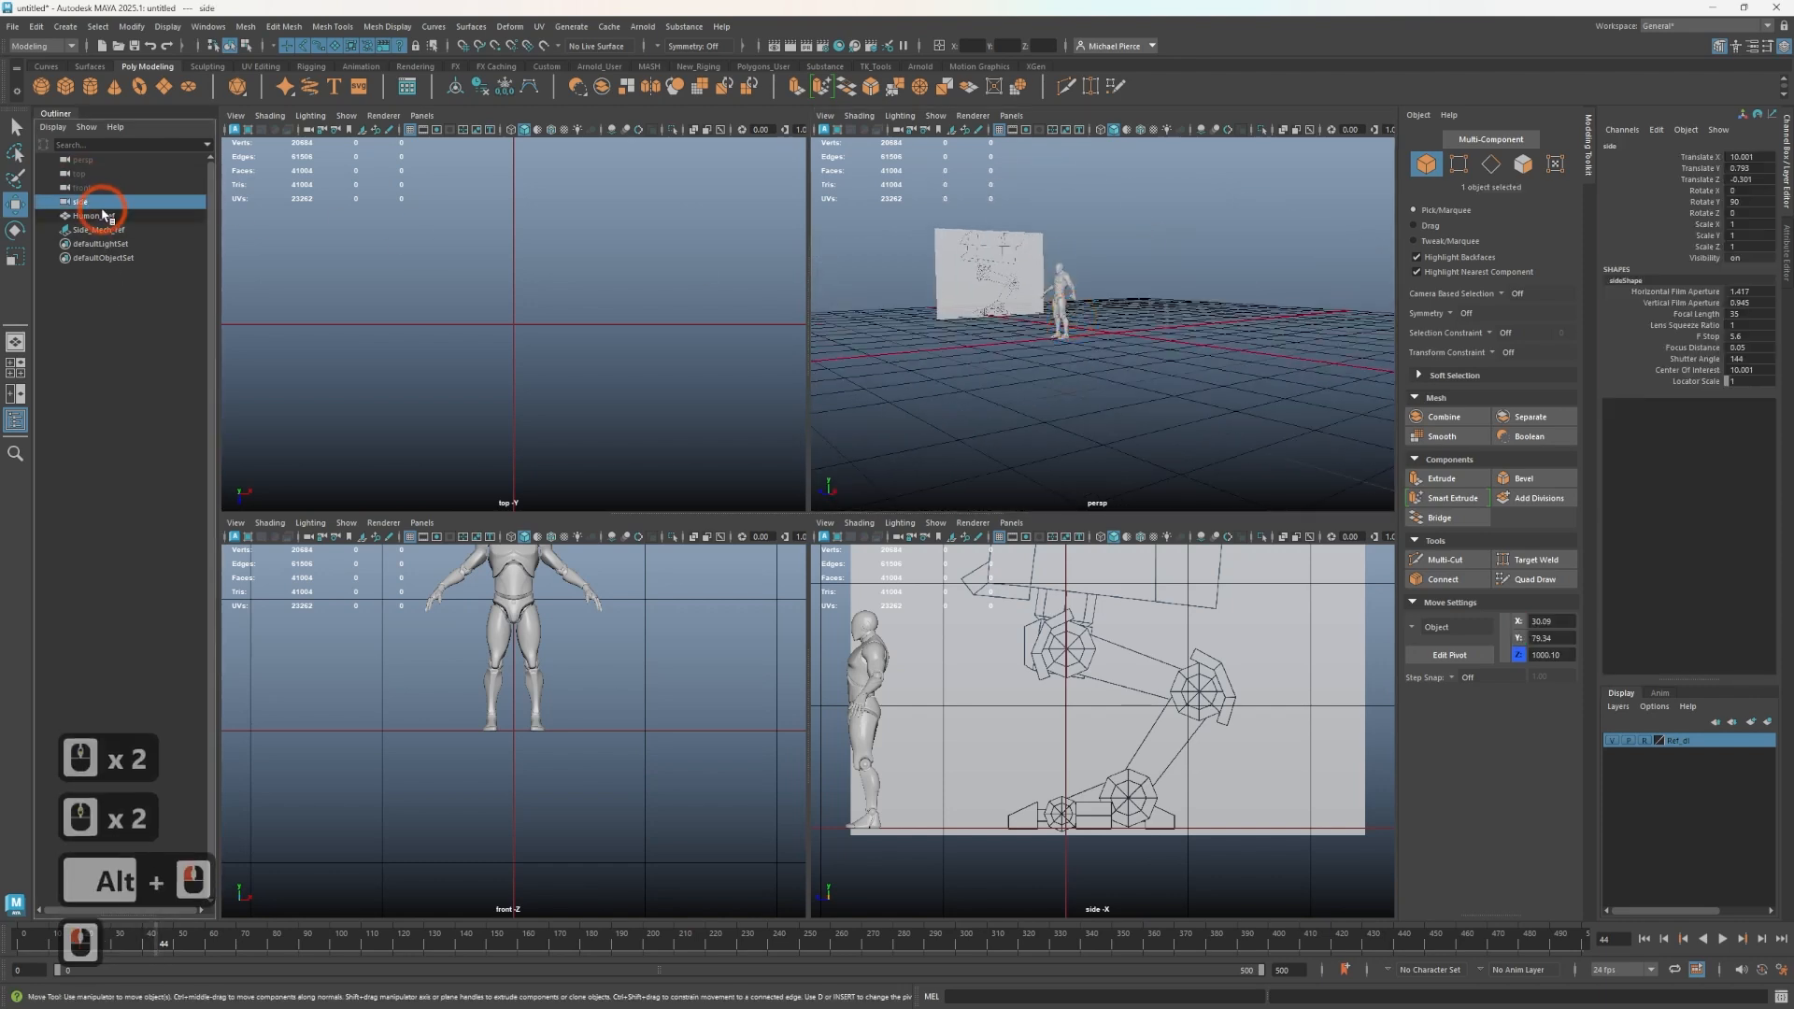
scroll(938, 292, "down", 3)
left_click_drag(938, 293, 979, 338, "alt")
left_click(1074, 344)
scroll(1065, 342, "up", 3)
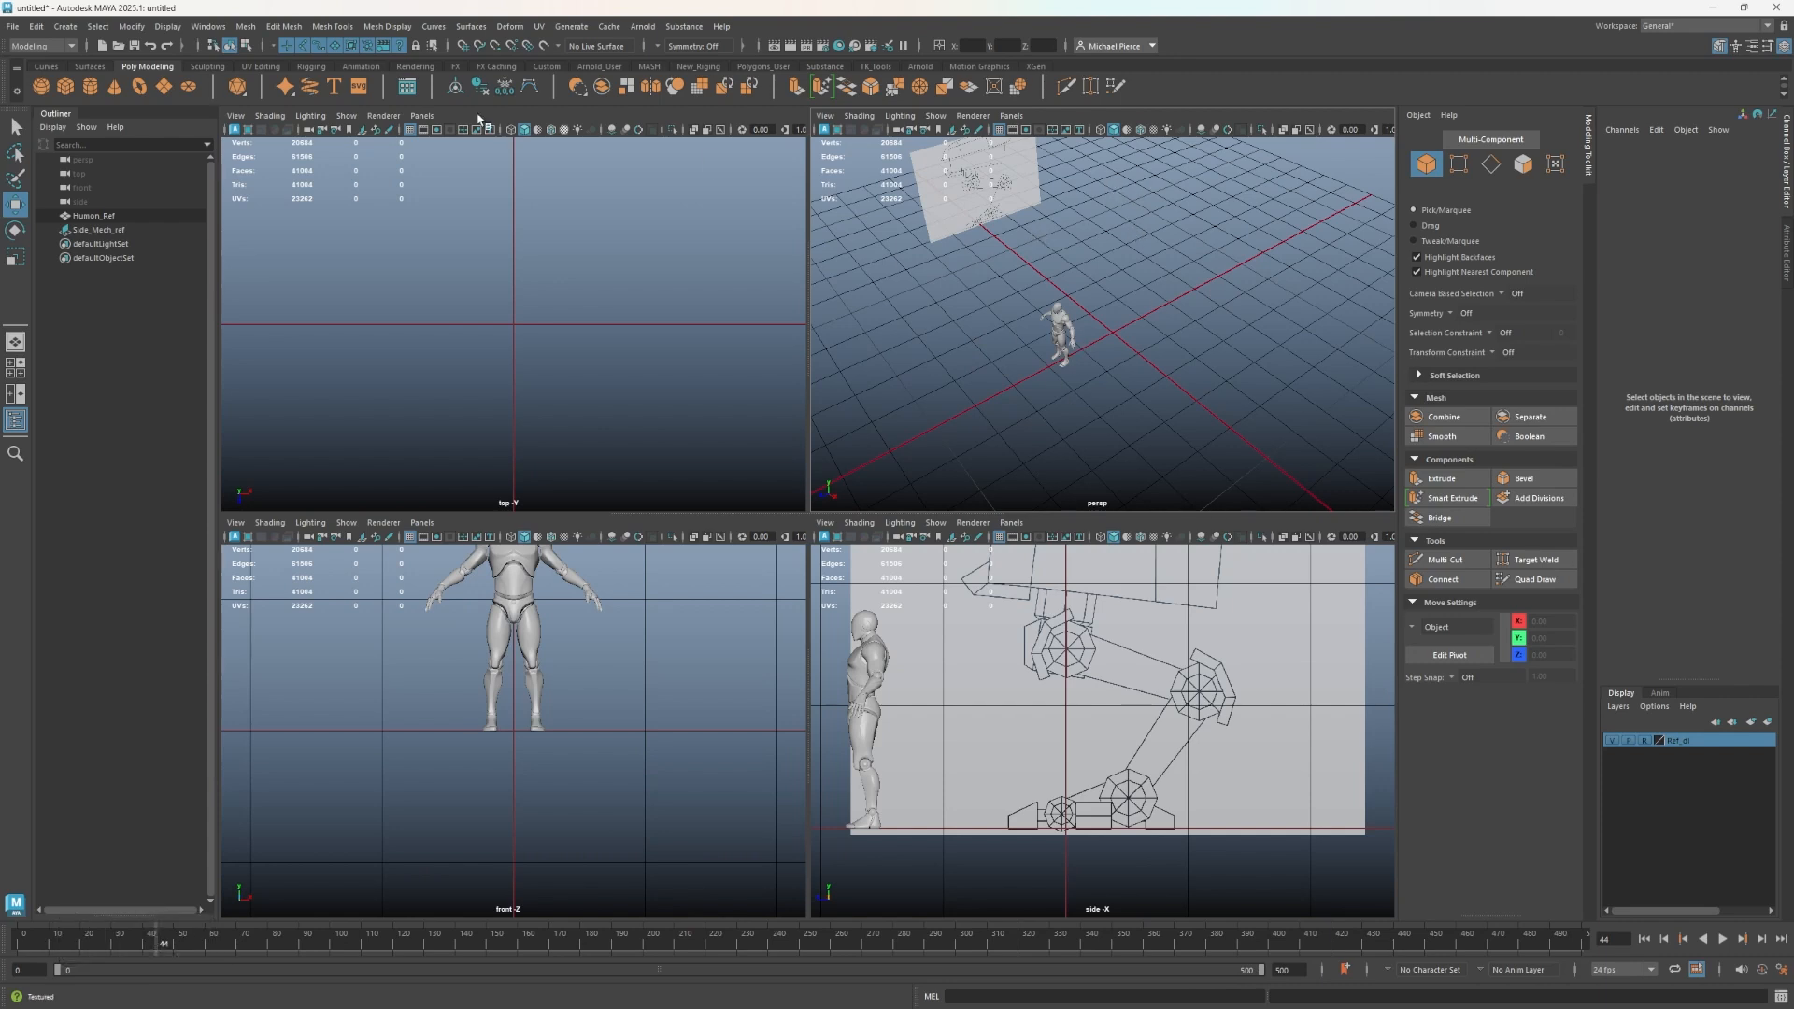
- Create a polygon sphere and set its subdivisions to 16 axis and 5 height
left_click(42, 89)
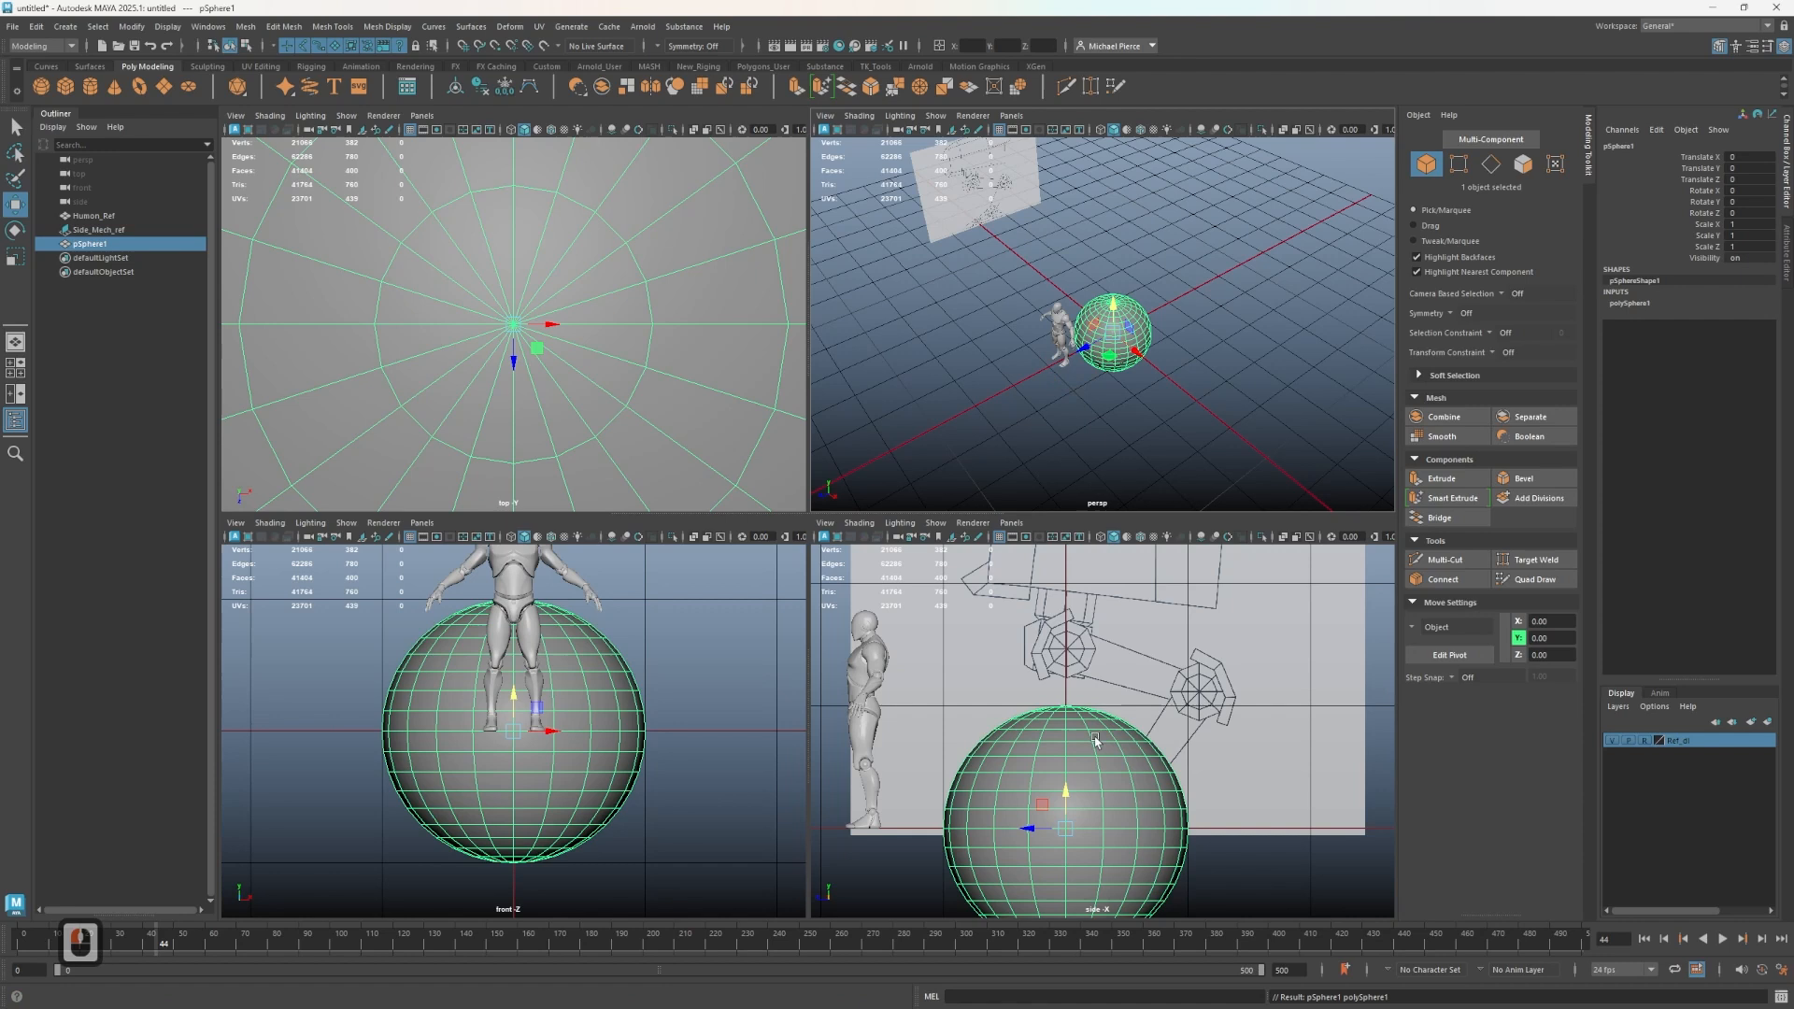
left_click(1630, 302)
double_click(1749, 336)
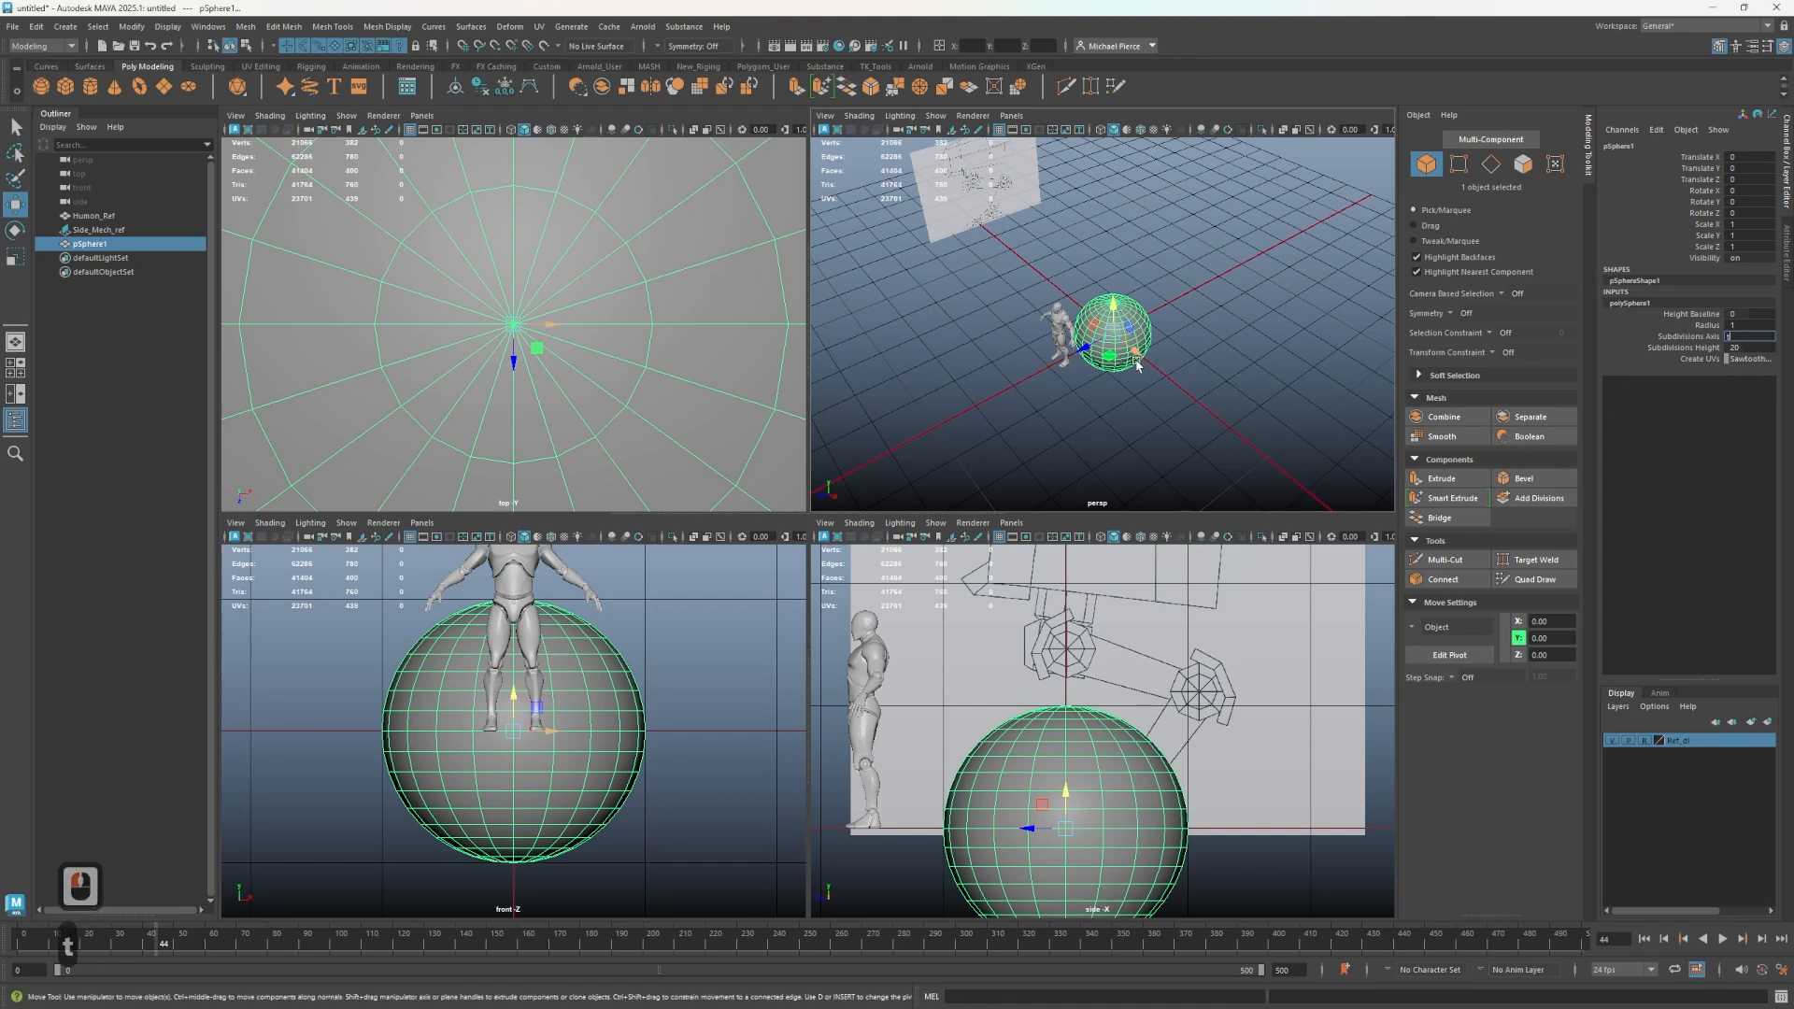
left_click_drag(1155, 376, 1142, 362, "alt")
key("t")
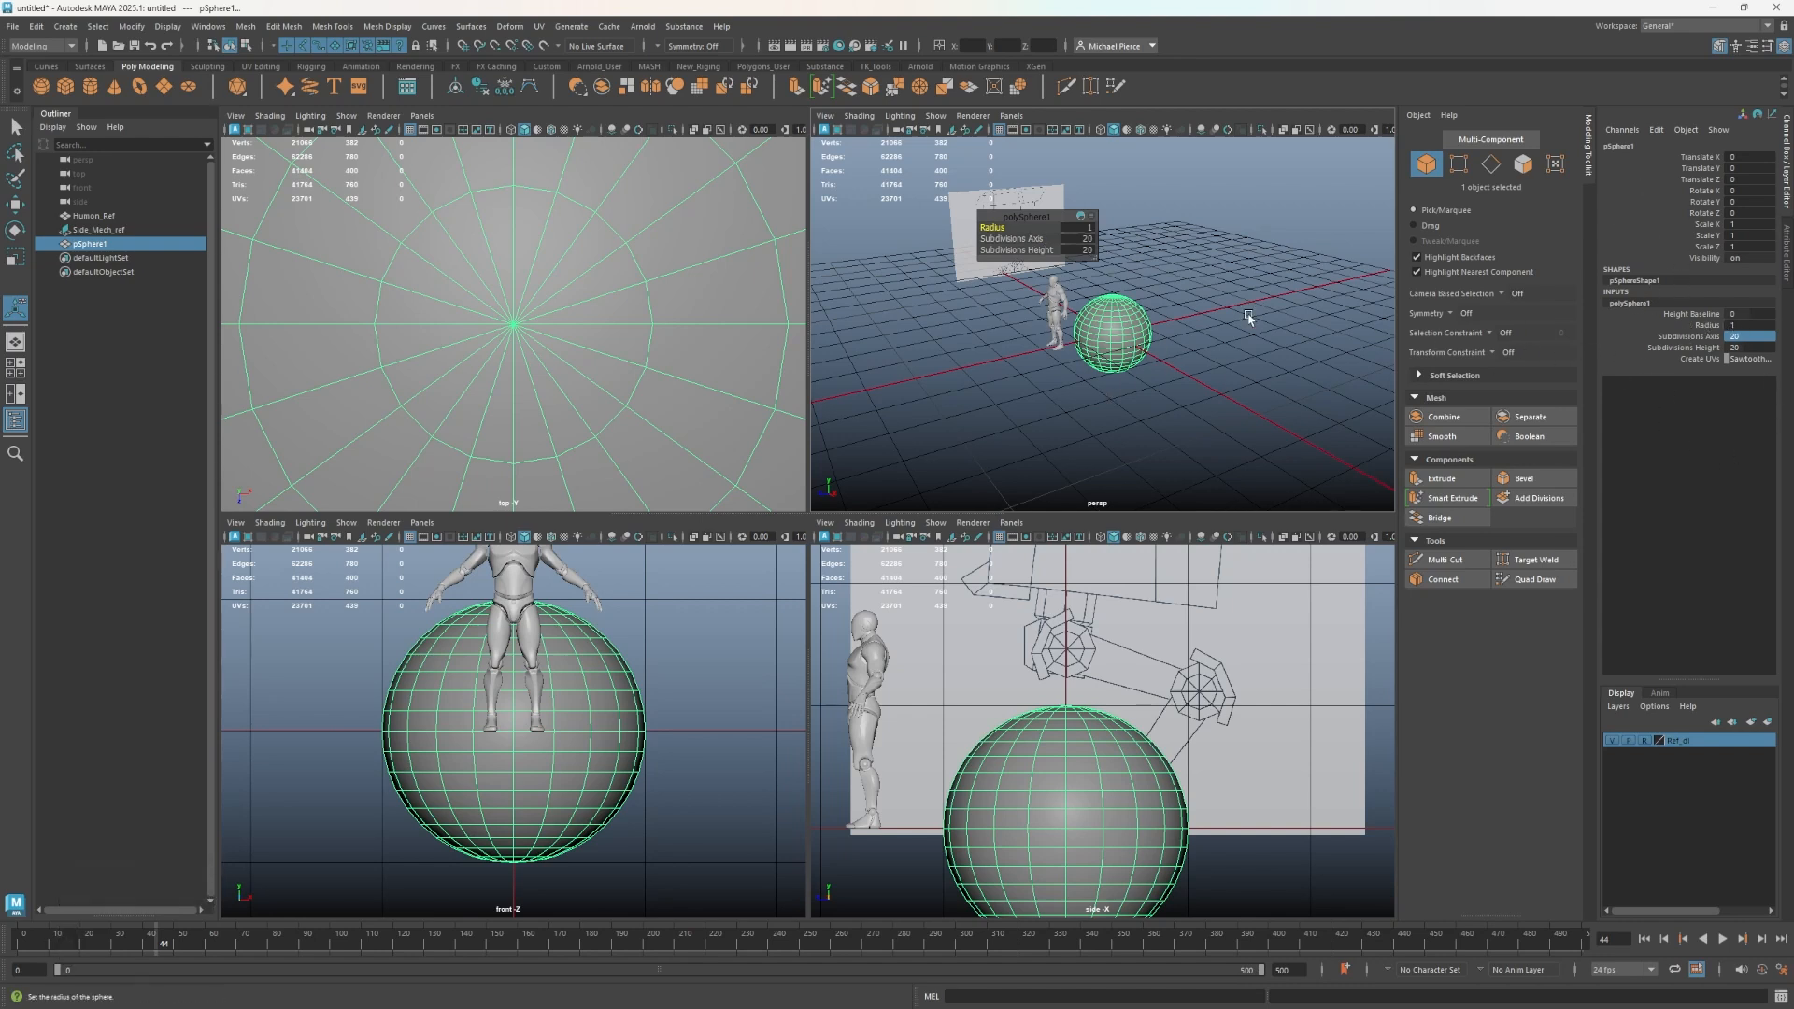
left_click(1084, 239)
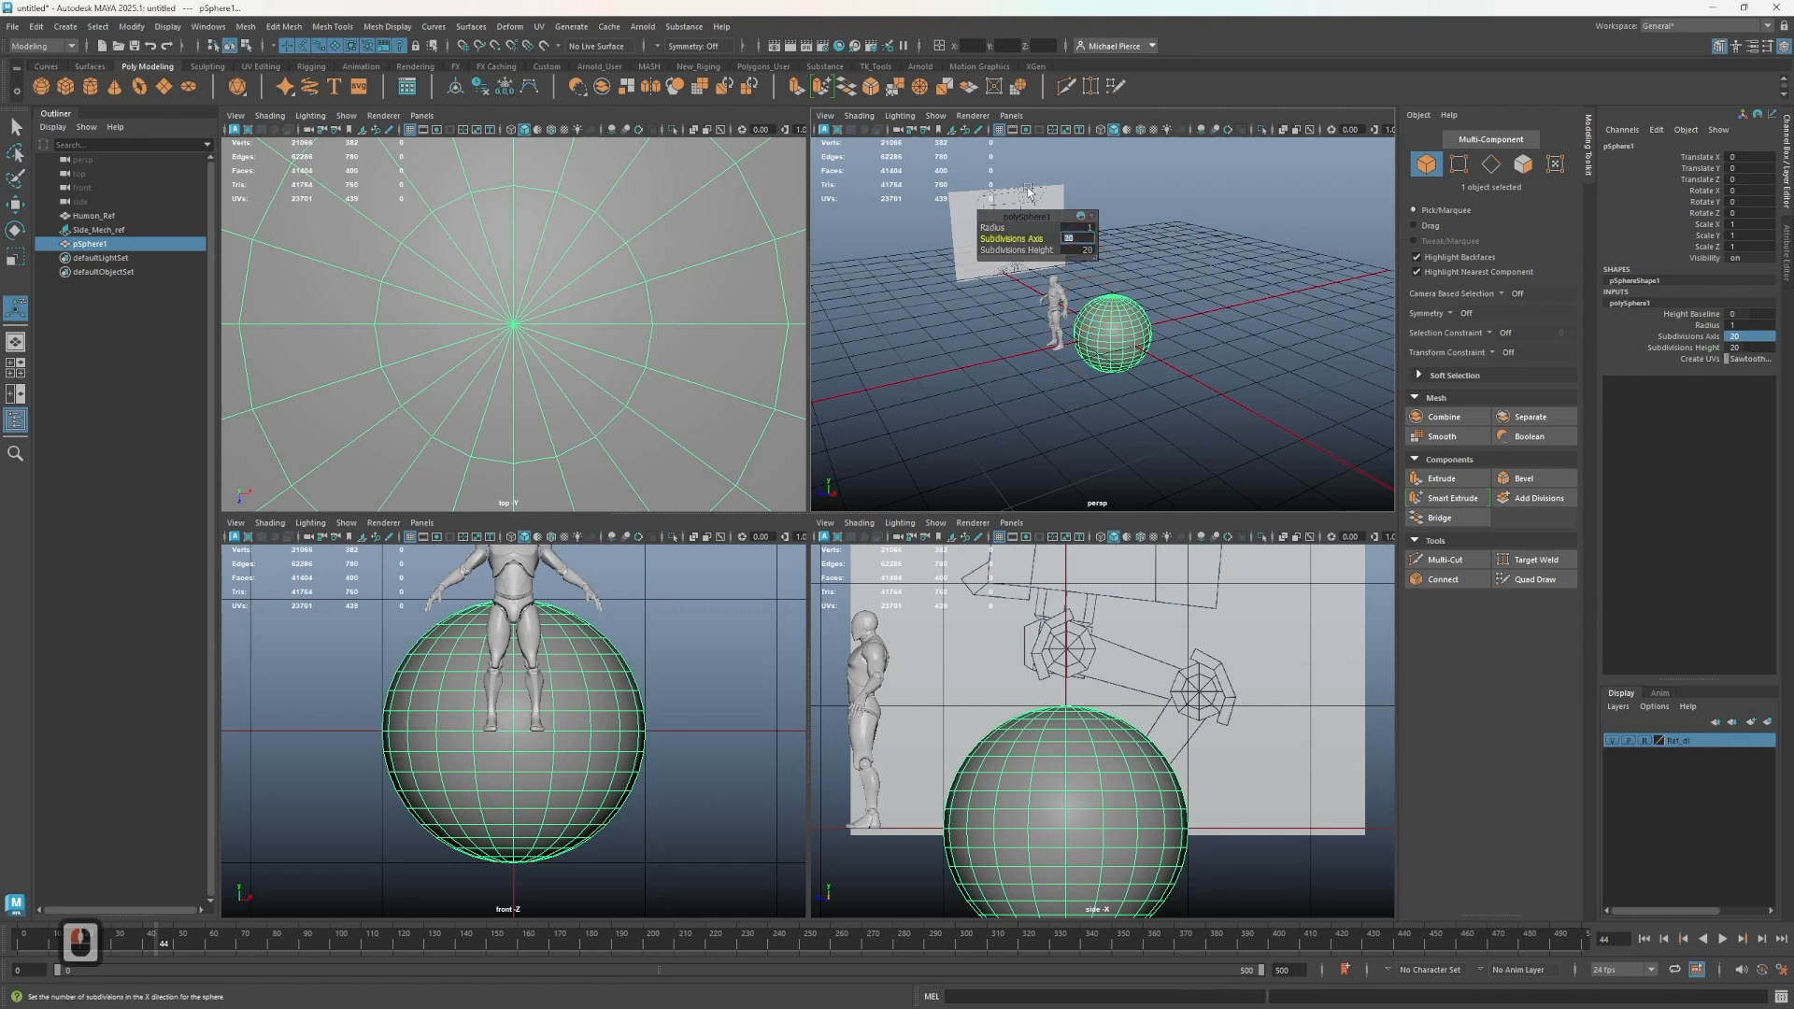
type("8")
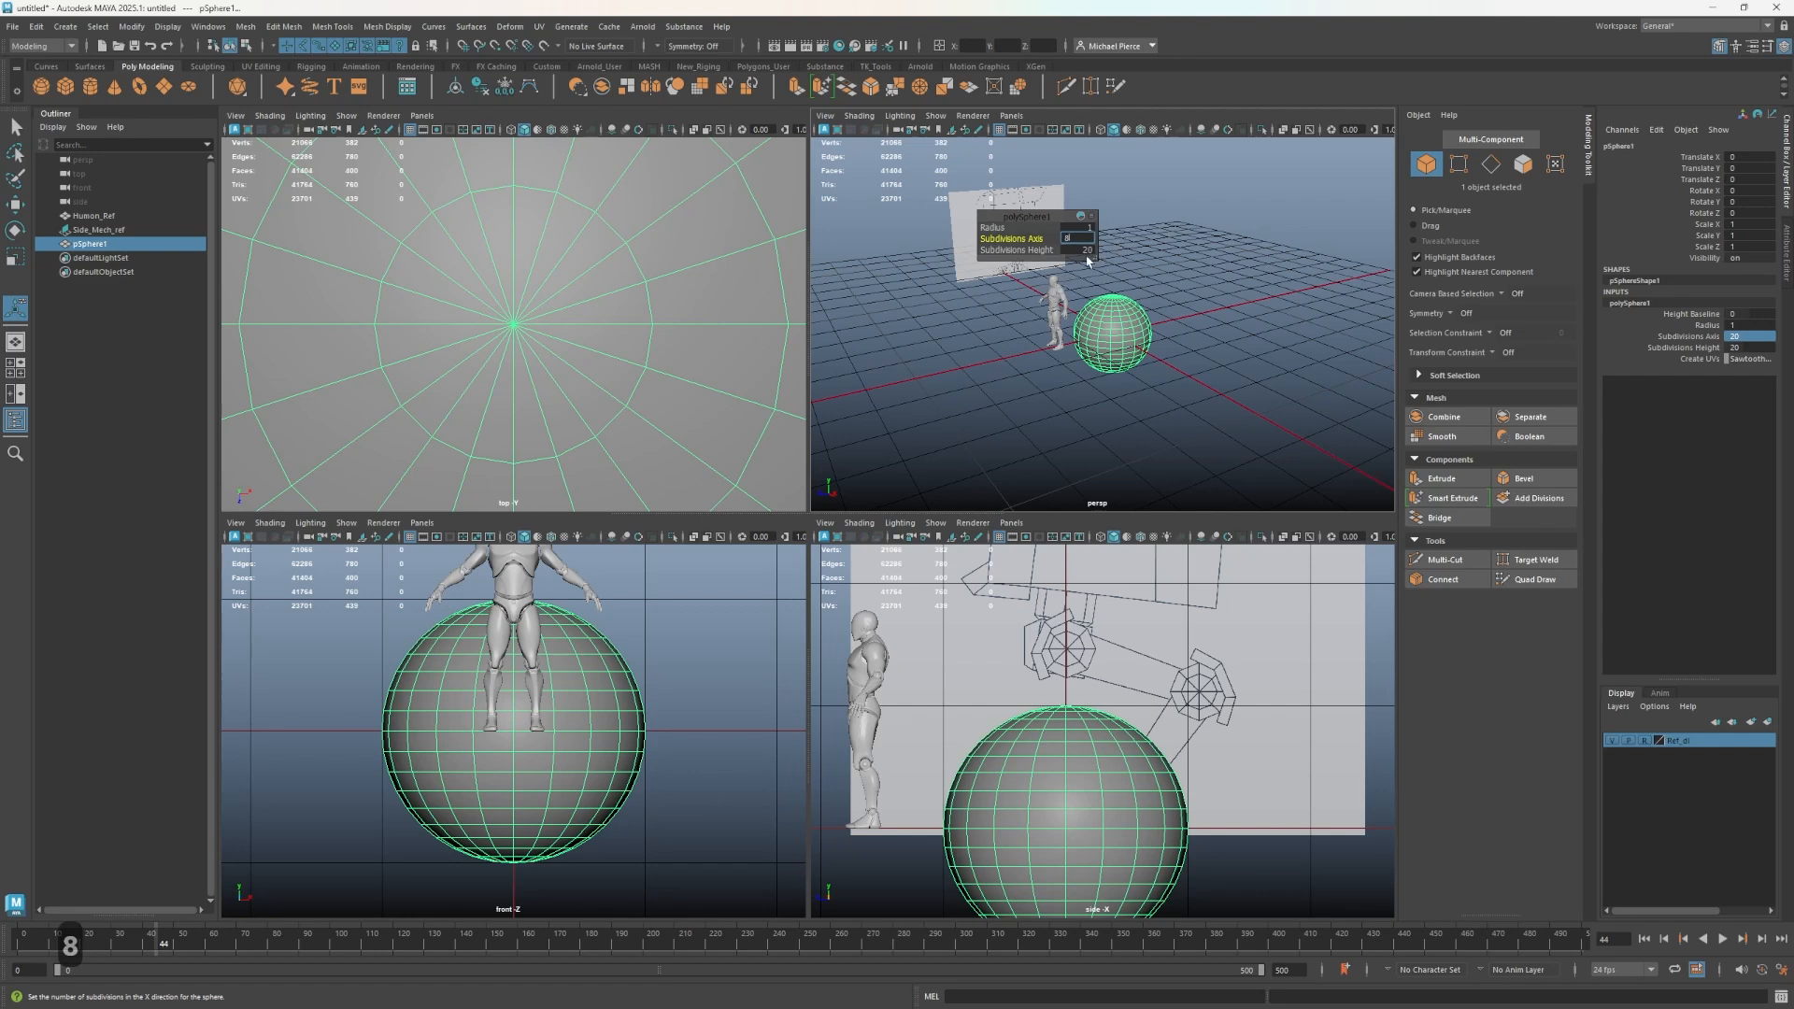
left_click(1075, 251)
type("5")
key("Tab")
scroll(1120, 342, "up", 2)
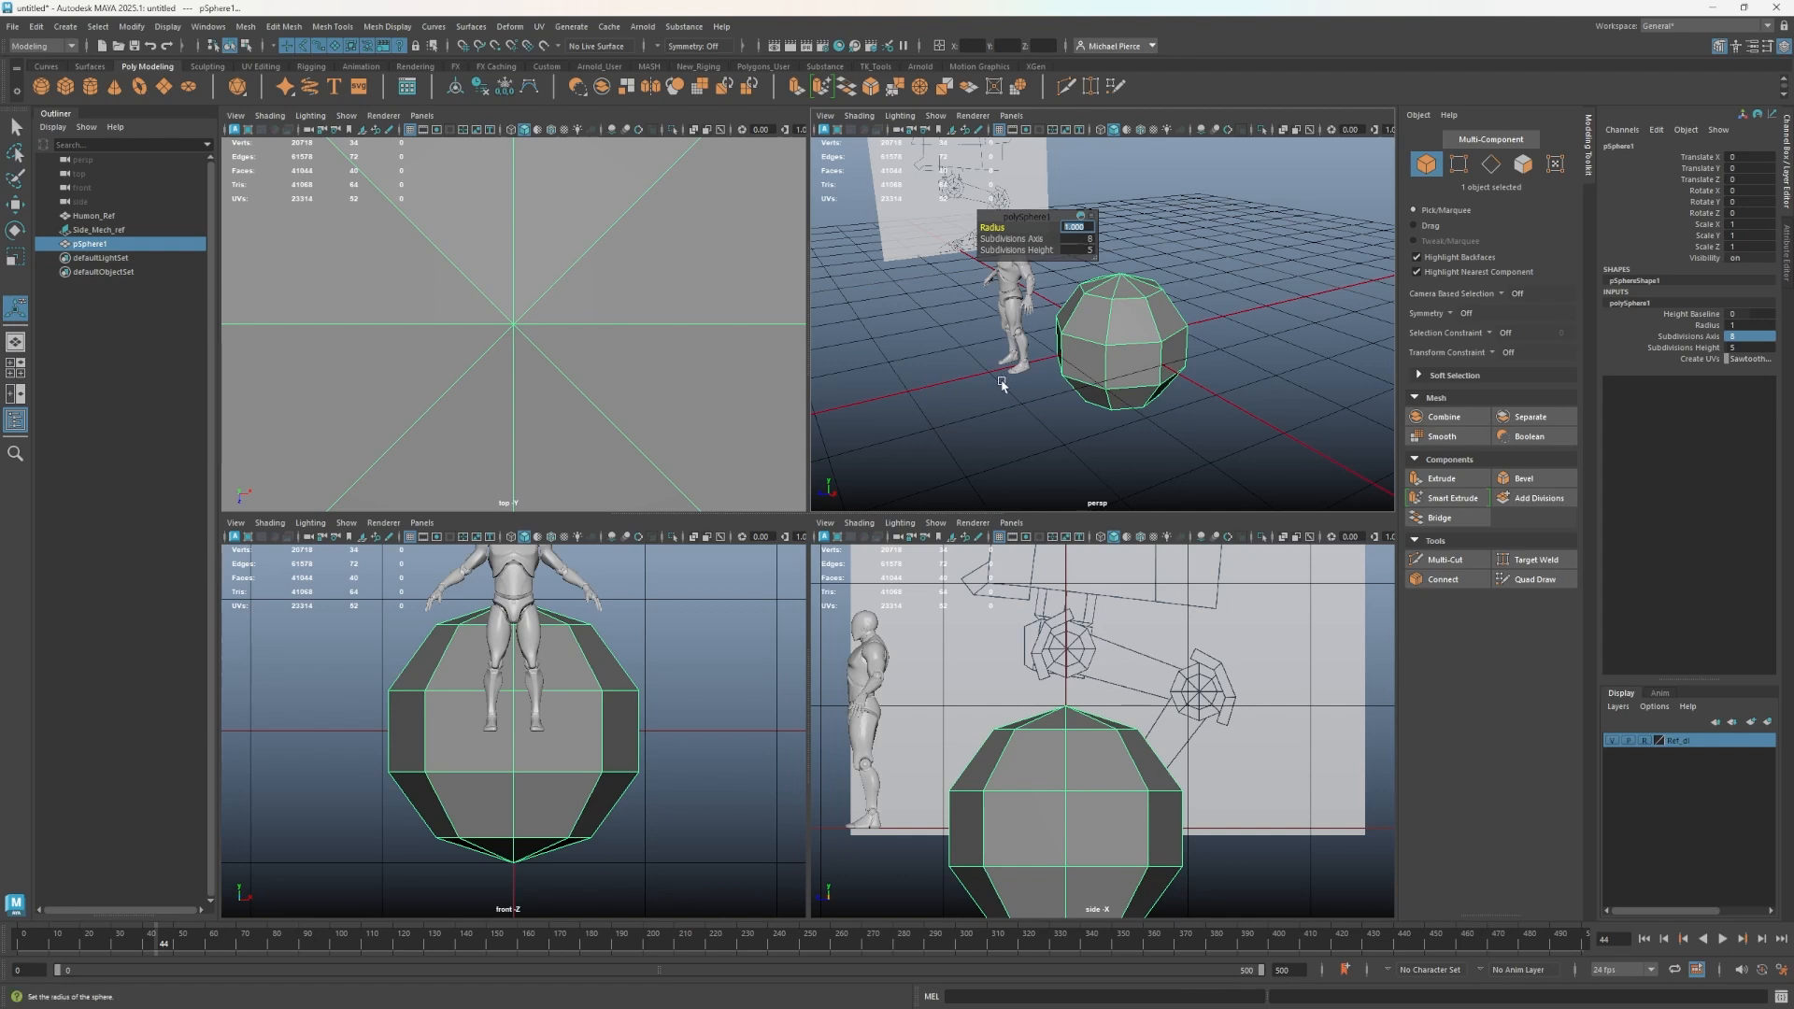
left_click(1077, 239)
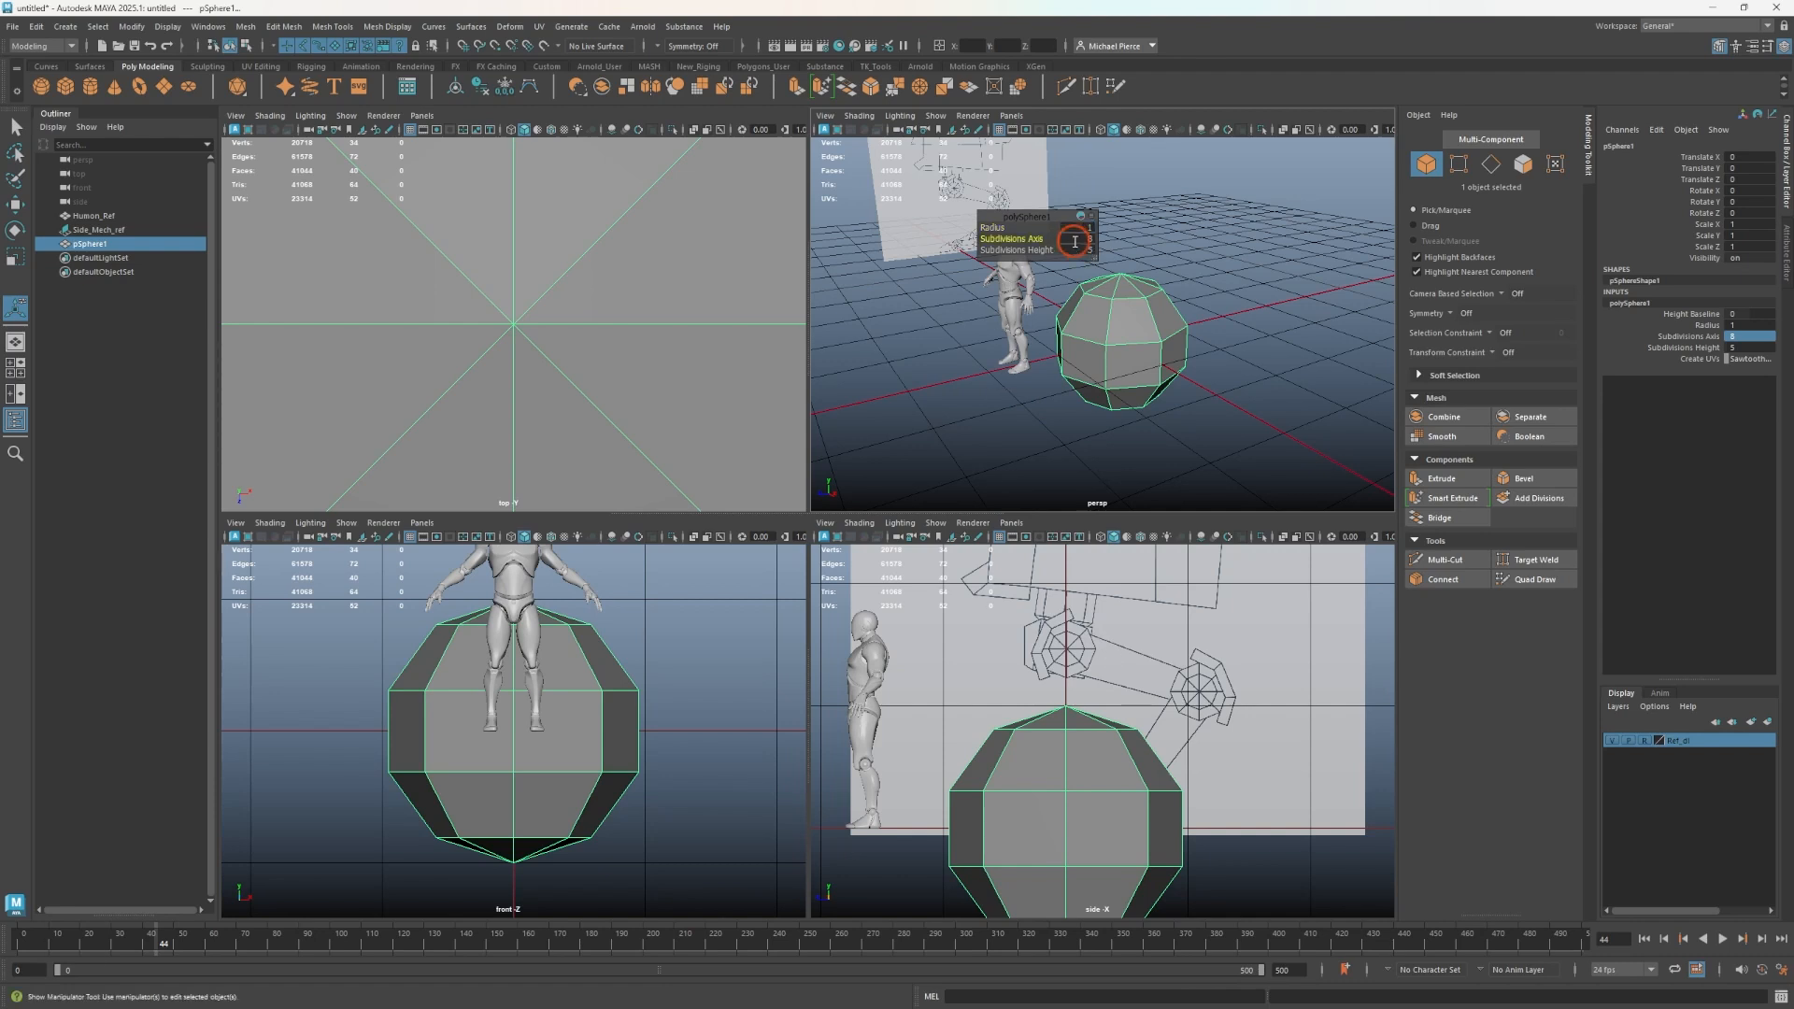
type("16")
key("Tab")
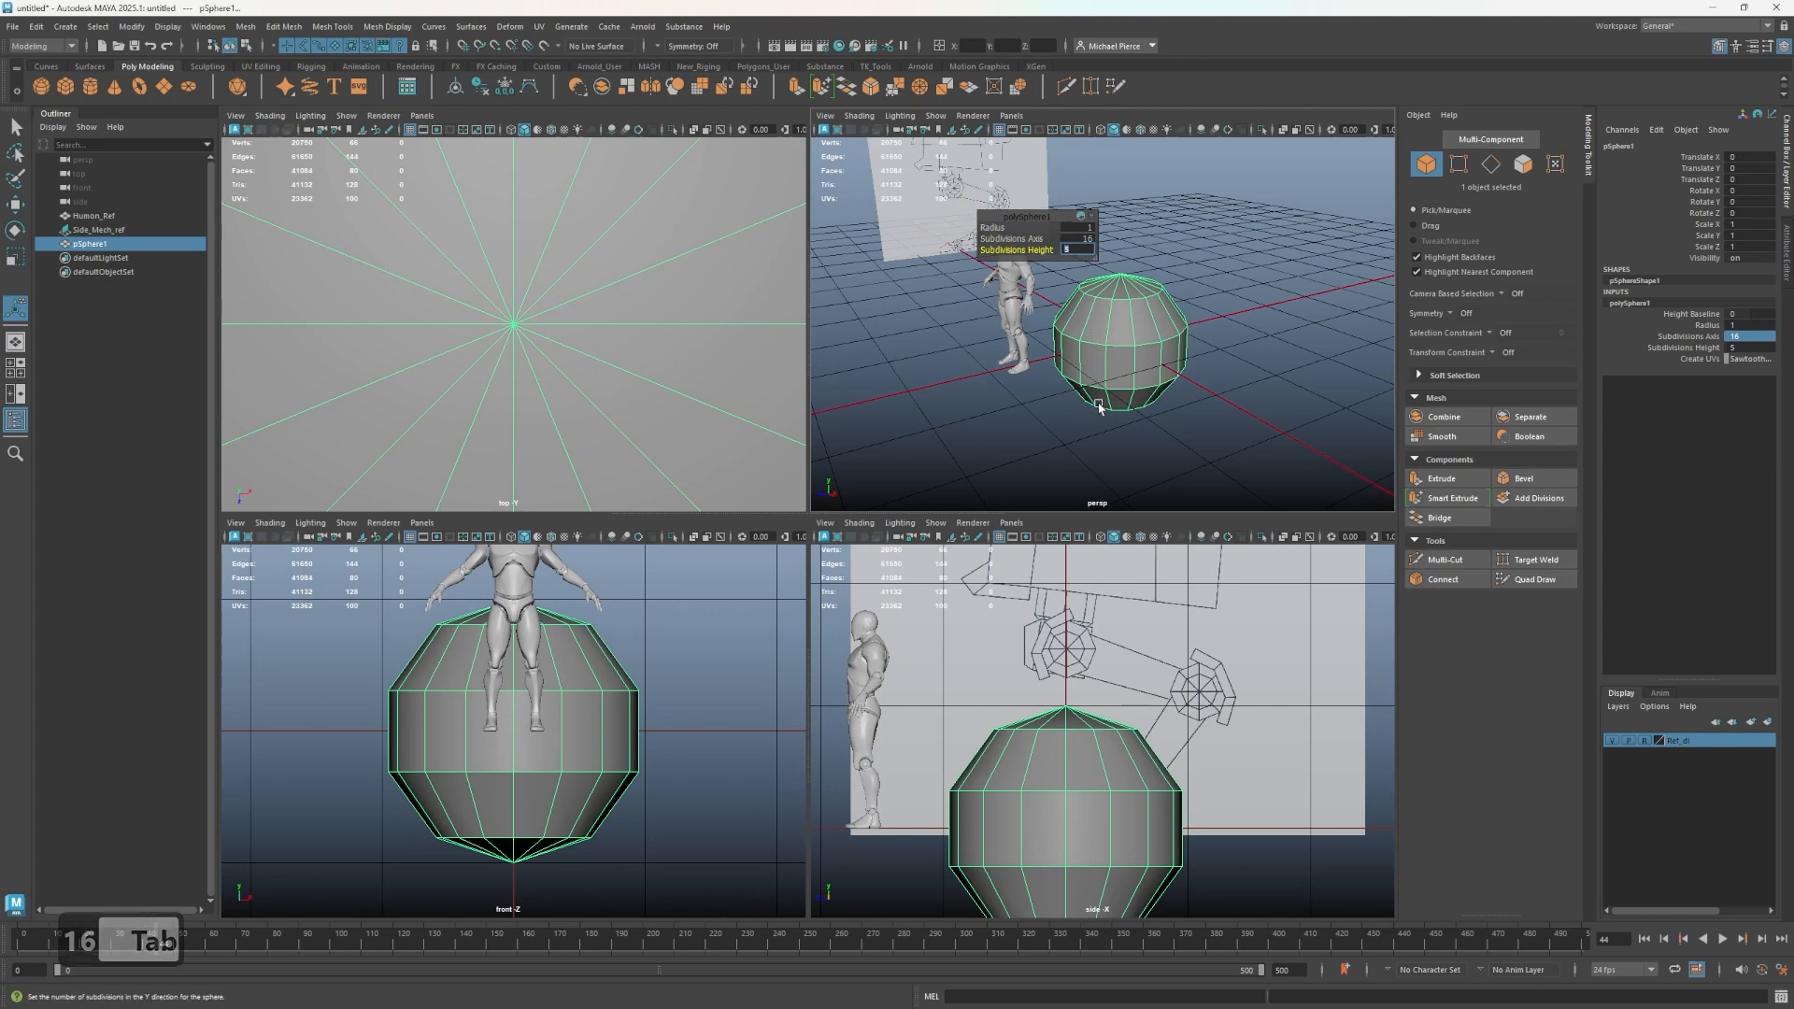
- Create a second polygon sphere and move it about 3.2 units along X beside the first
scroll(1009, 748, "up", 2)
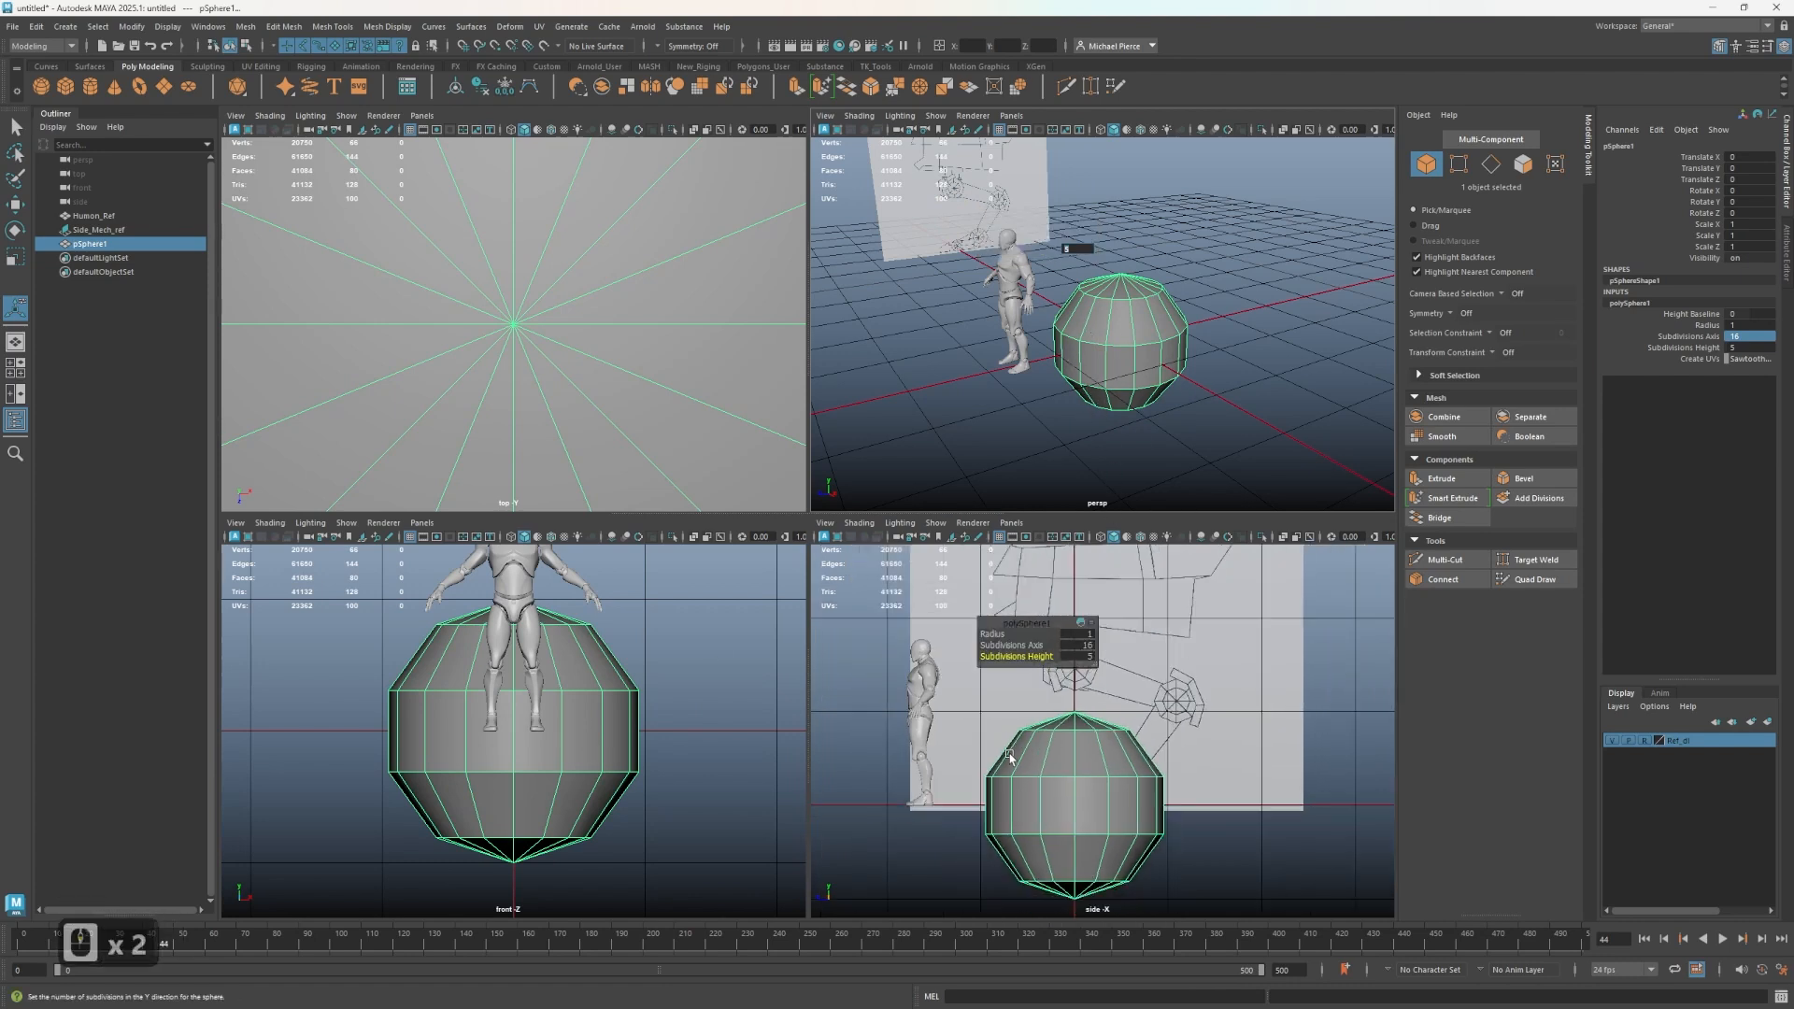
scroll(1009, 748, "up", 2)
middle_click_drag(1041, 804, 1076, 728, "alt")
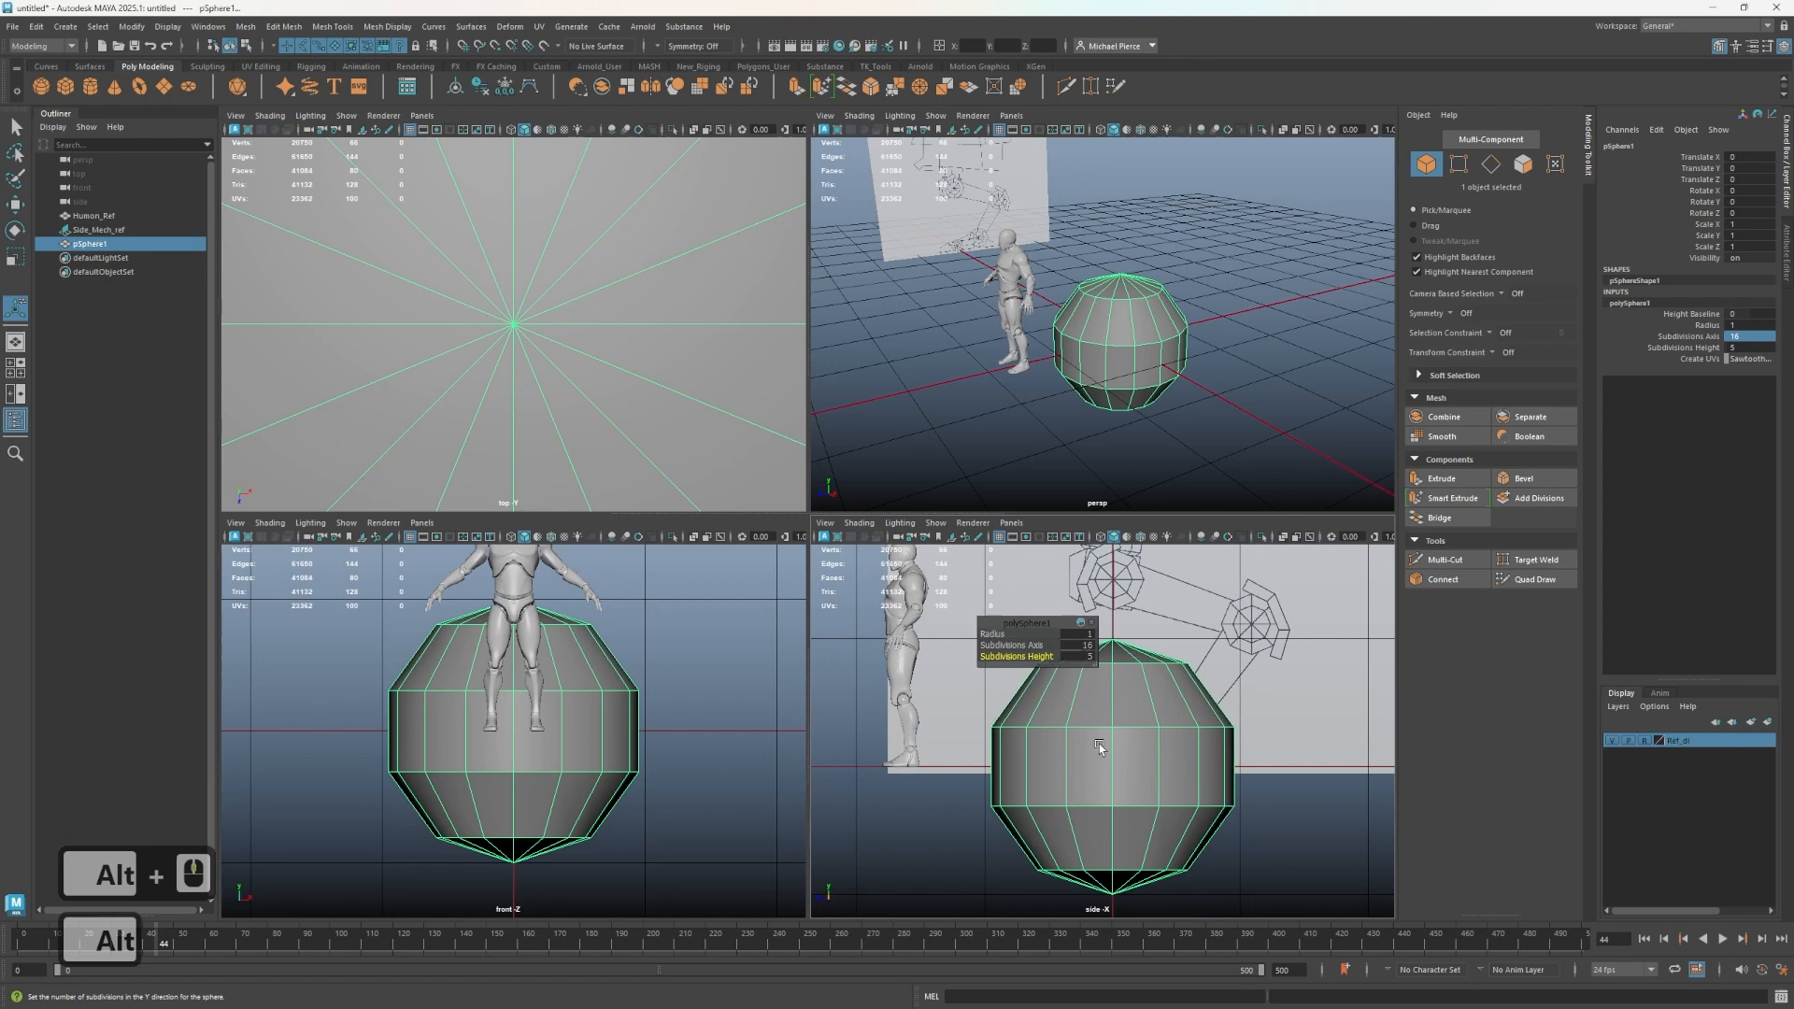
key("w")
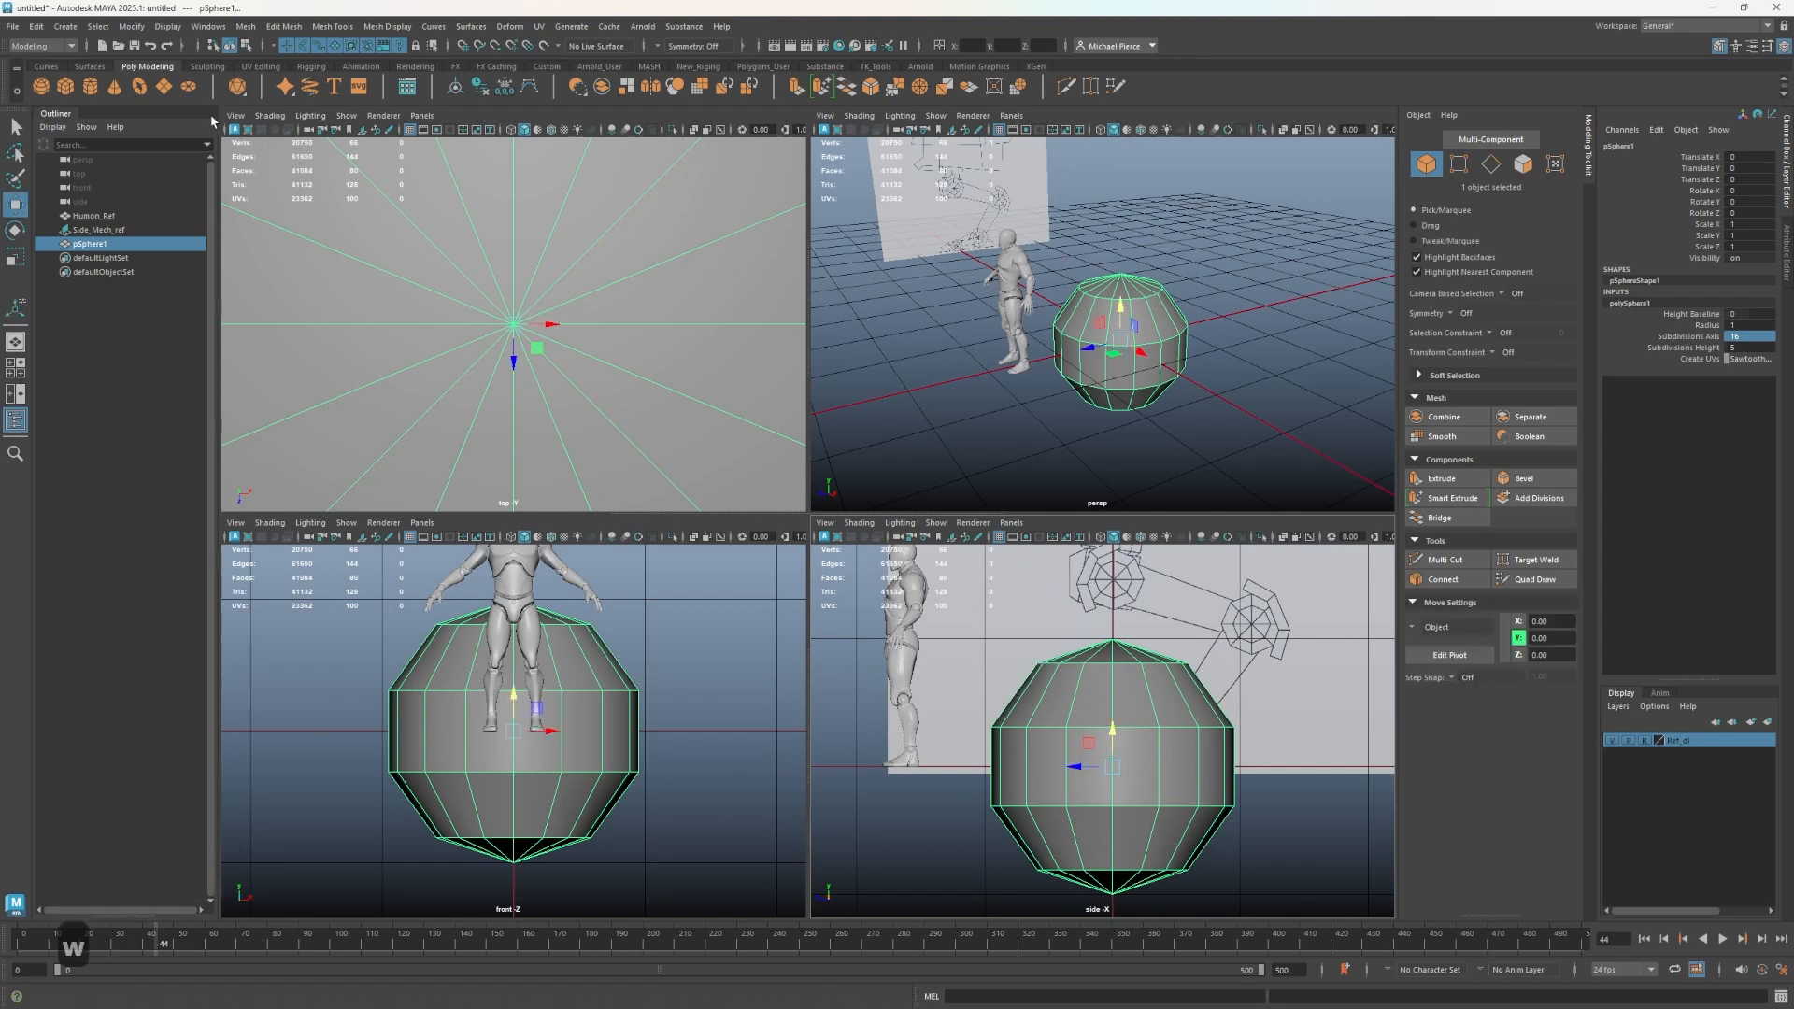
left_click(40, 86)
left_click_drag(1148, 358, 1327, 491)
- Set the second sphere's subdivisions to 8 axis and 5 height
key("t")
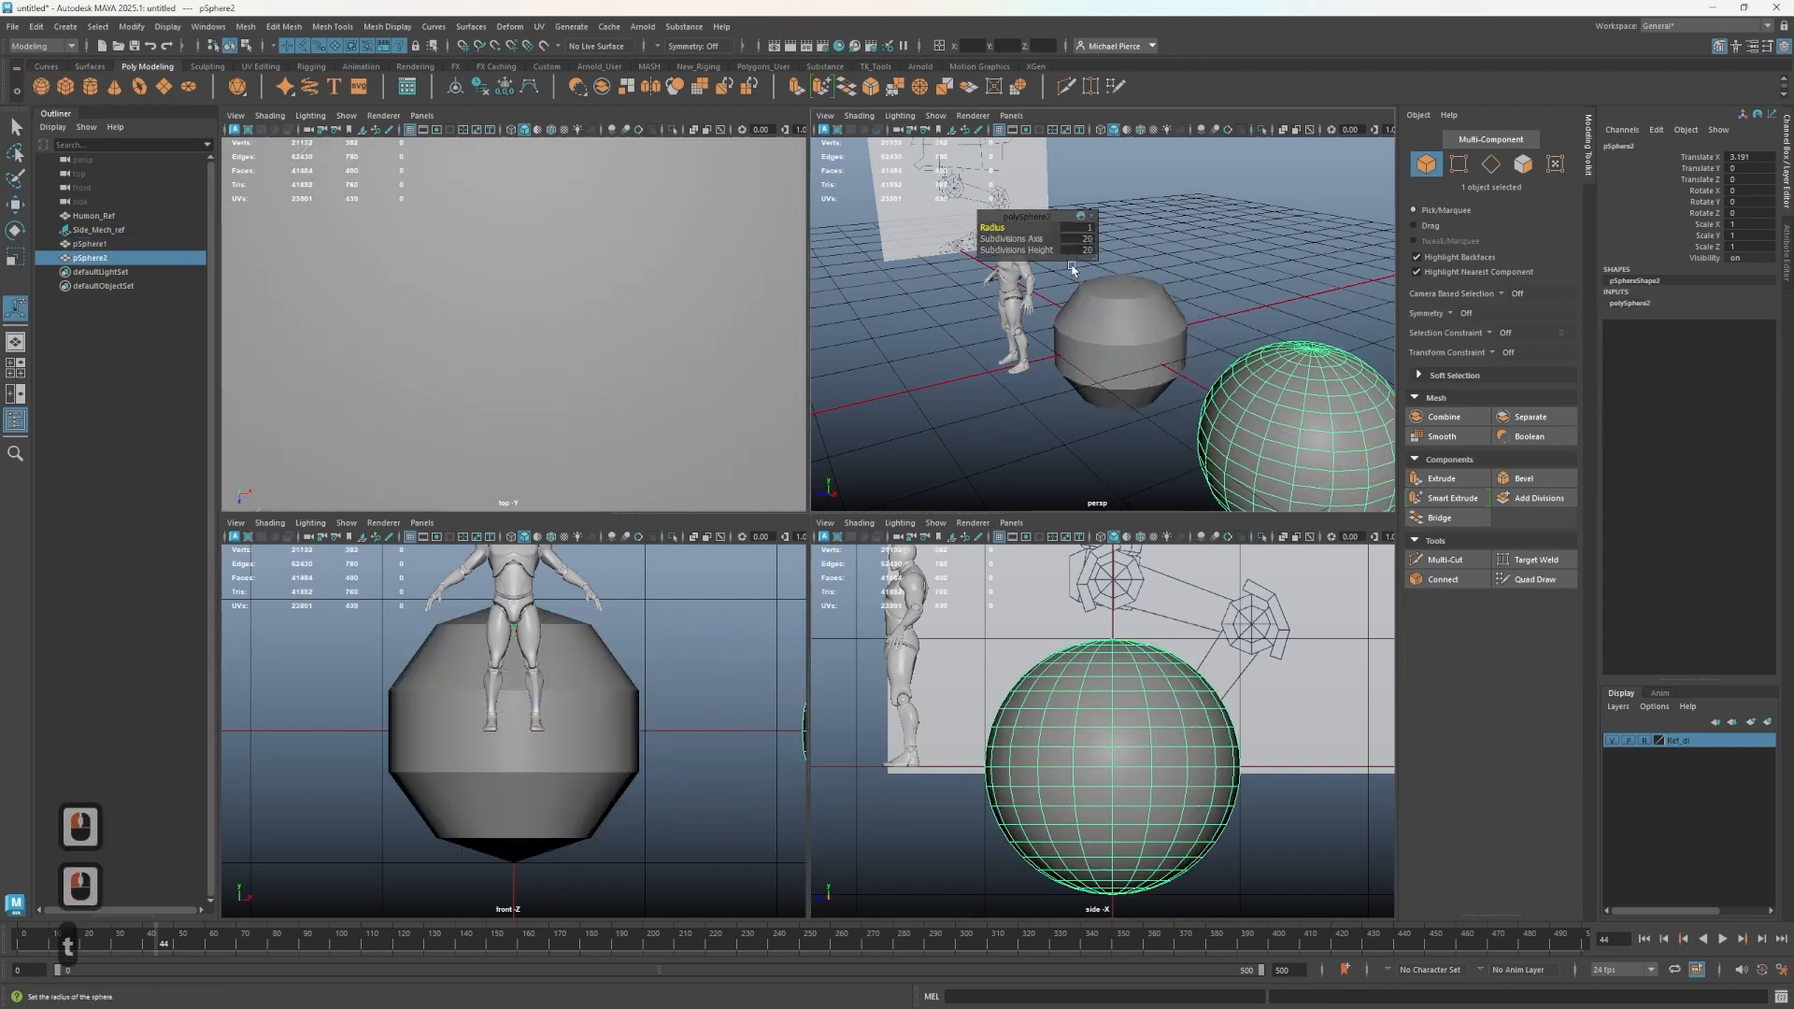
left_click(1089, 239)
type("8")
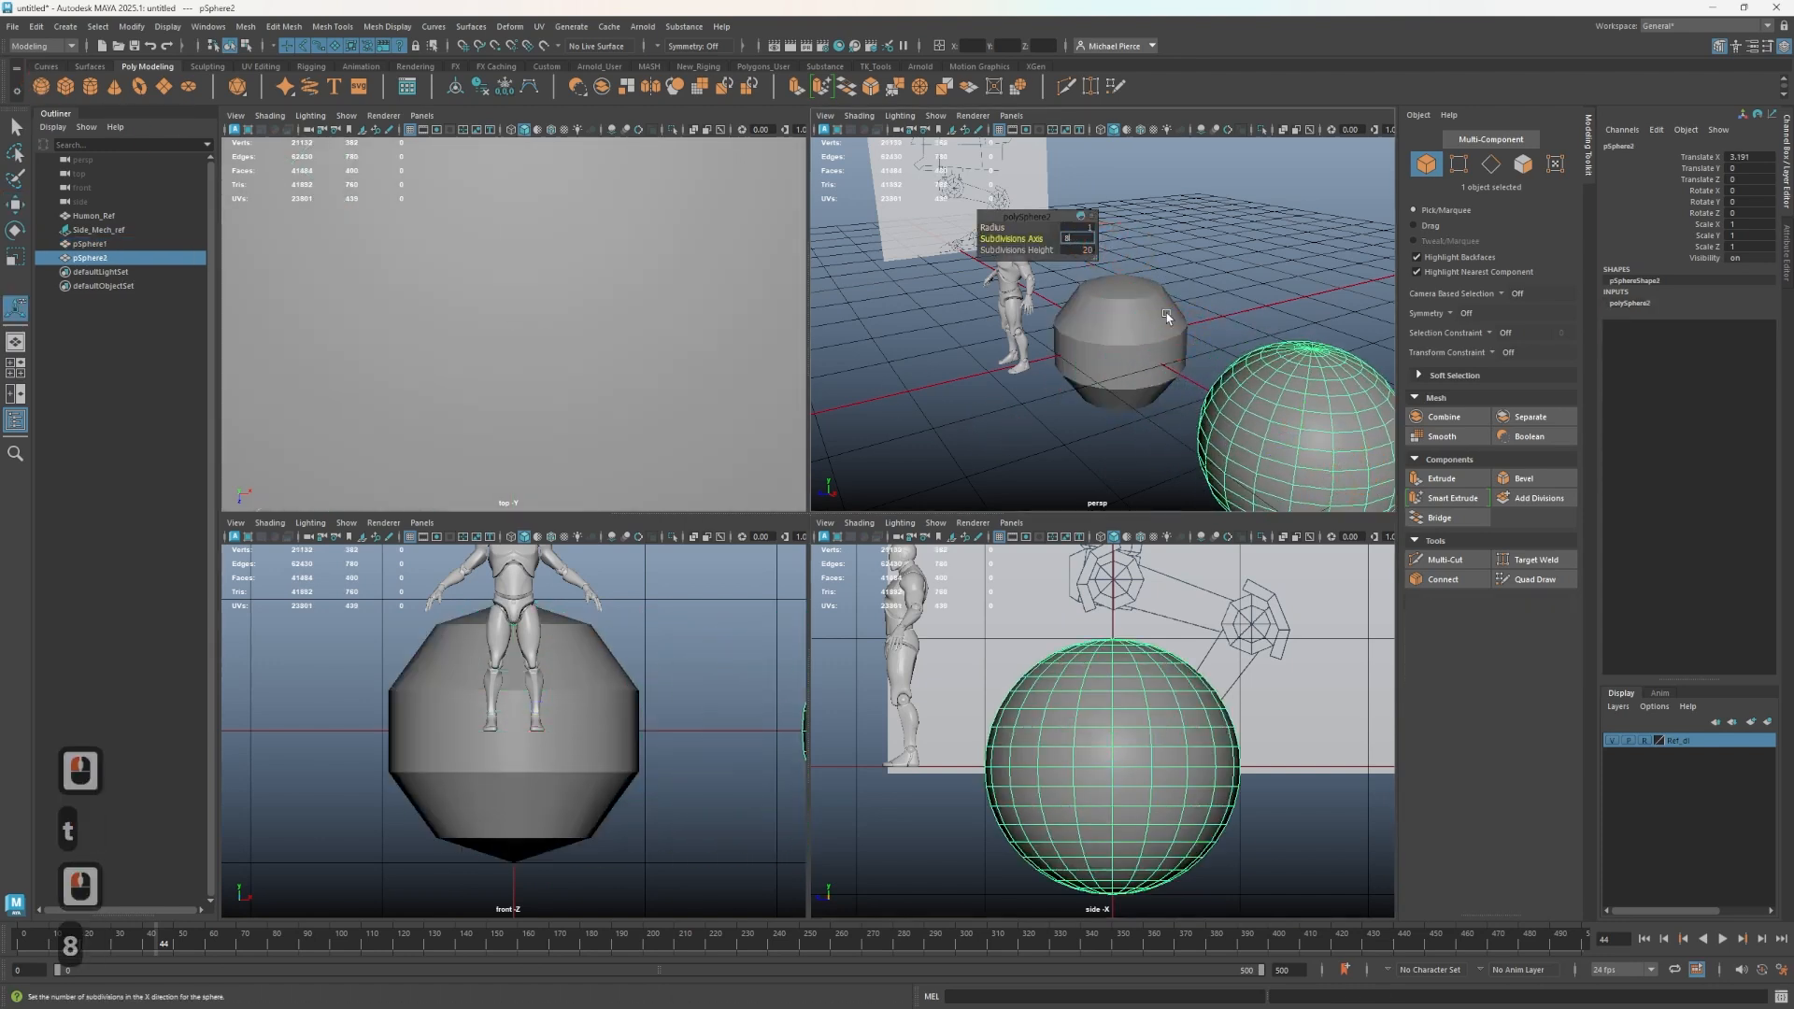
key("Tab")
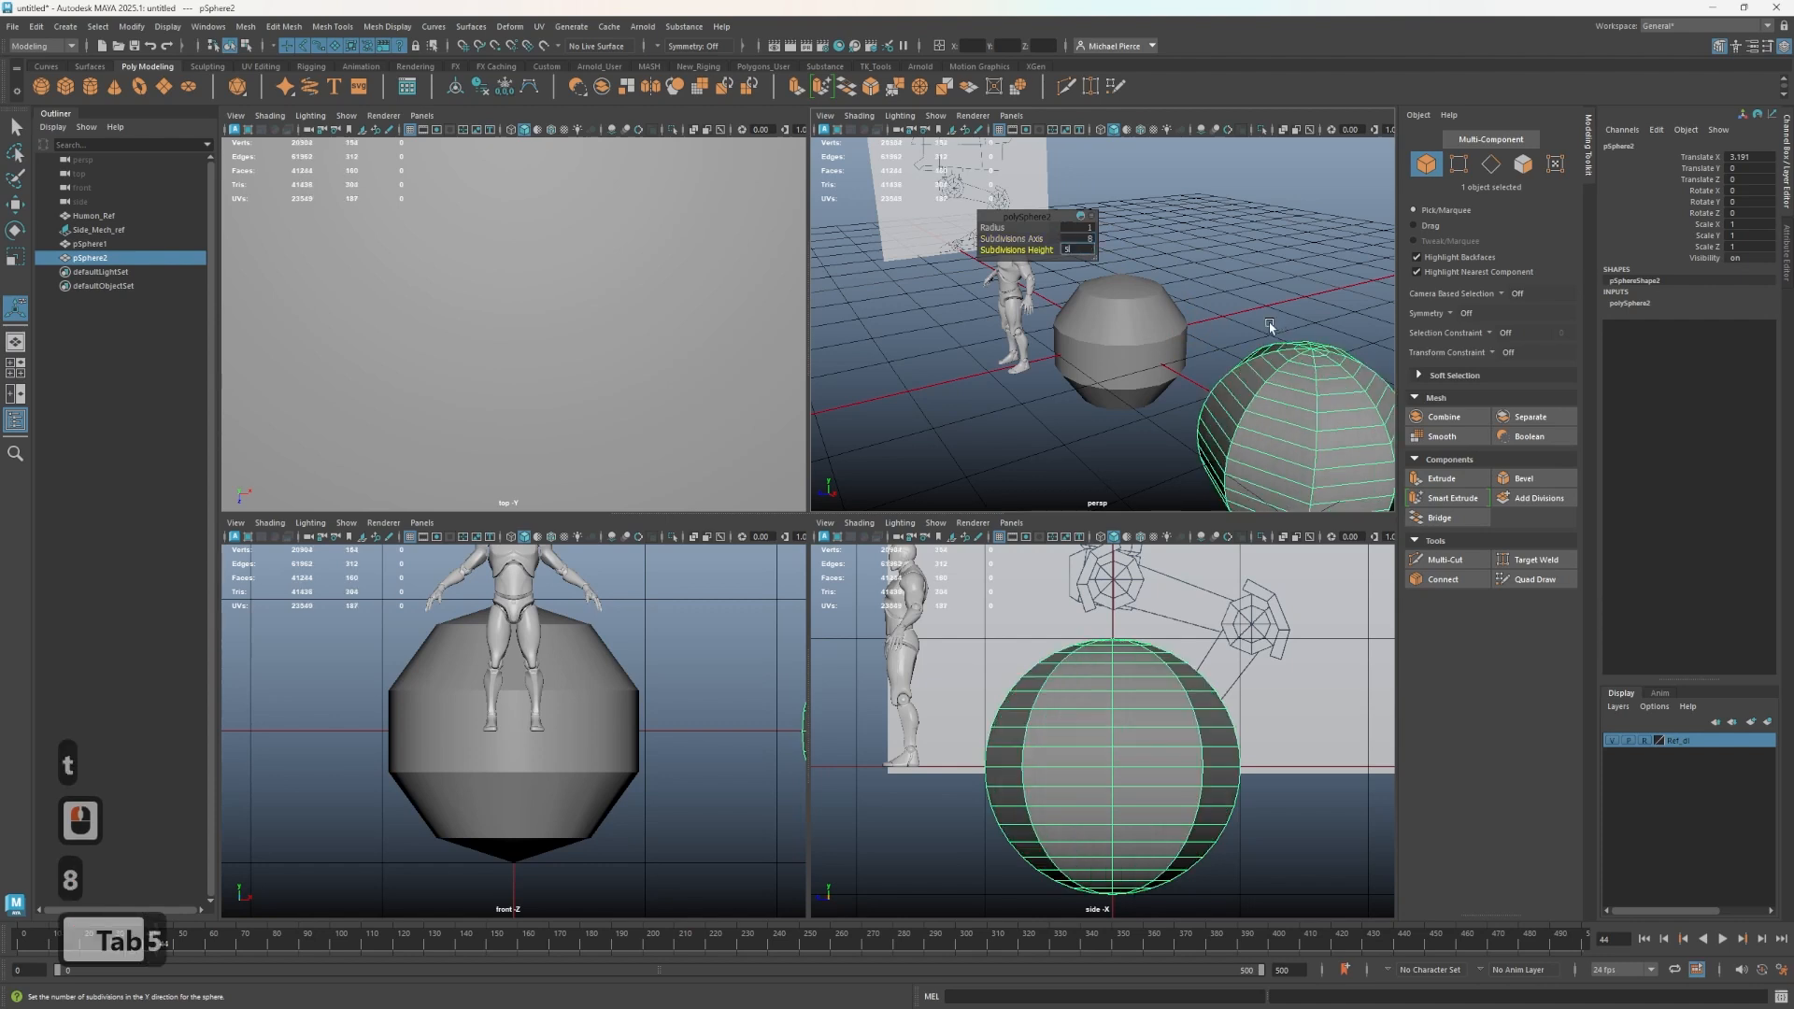
type("5")
key("Tab")
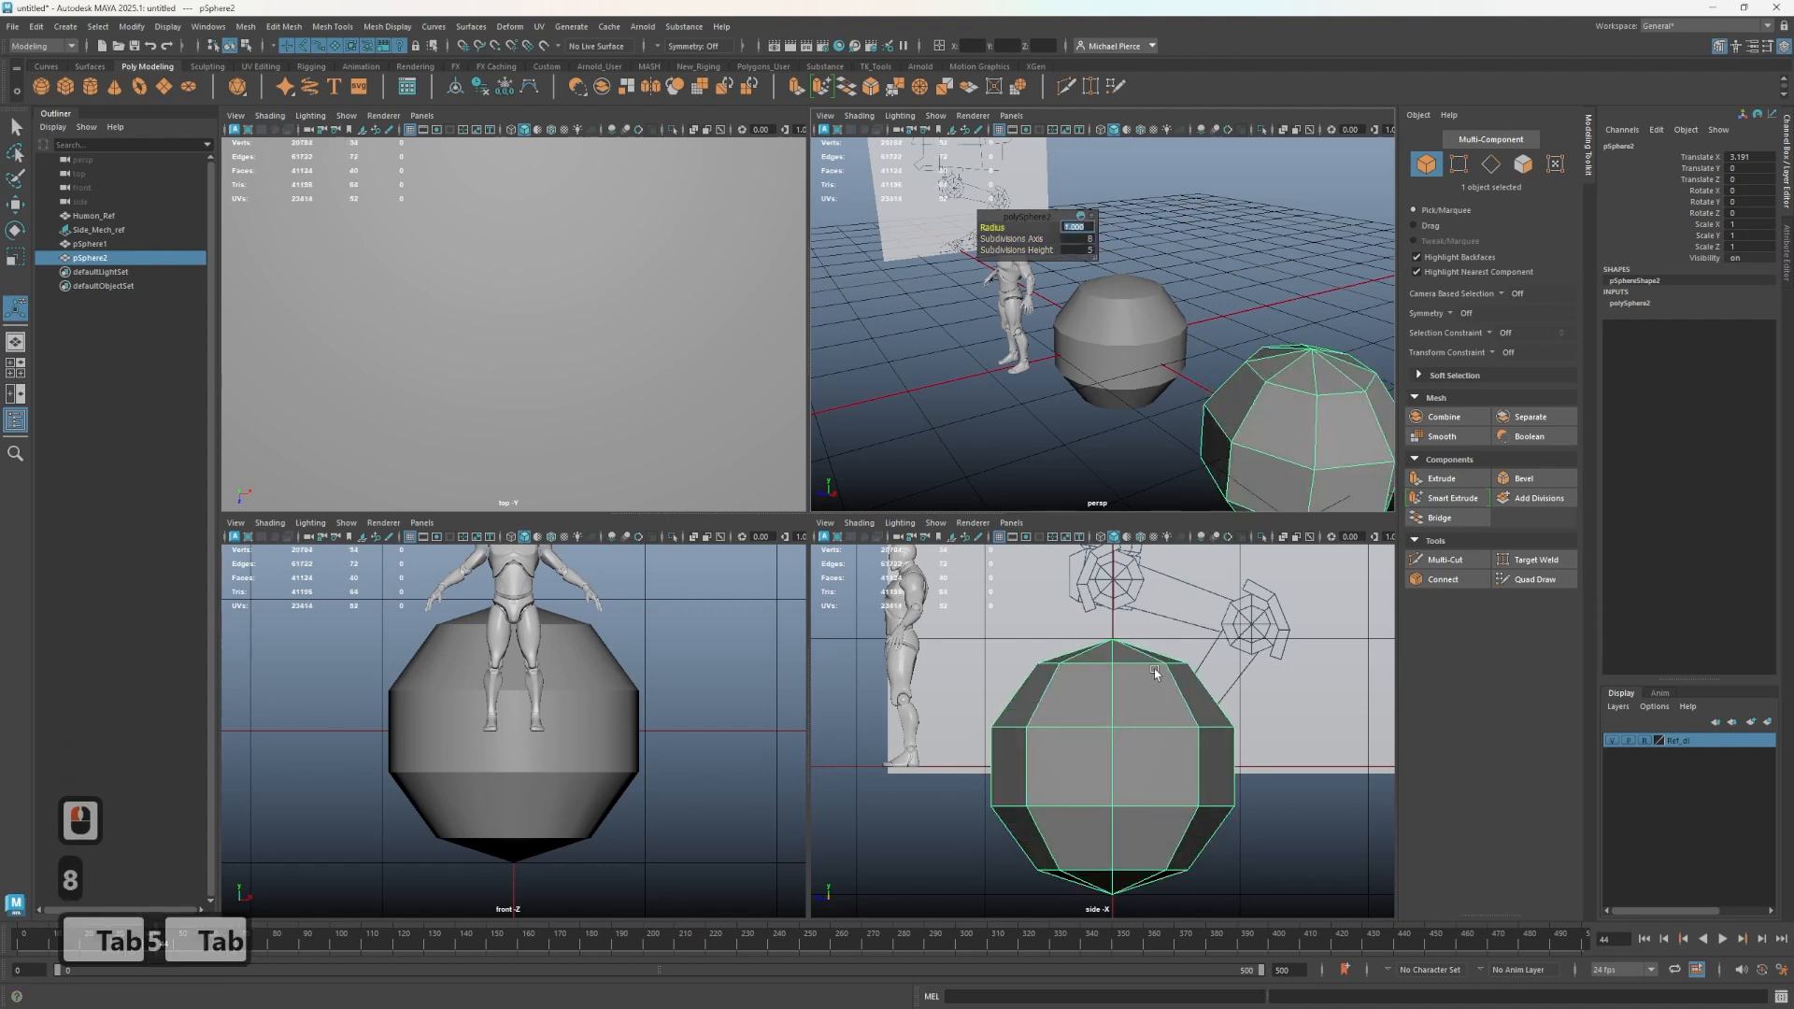
- Select both spheres and marquee-select the vertex row just above their middle in the side view
left_click(1119, 381)
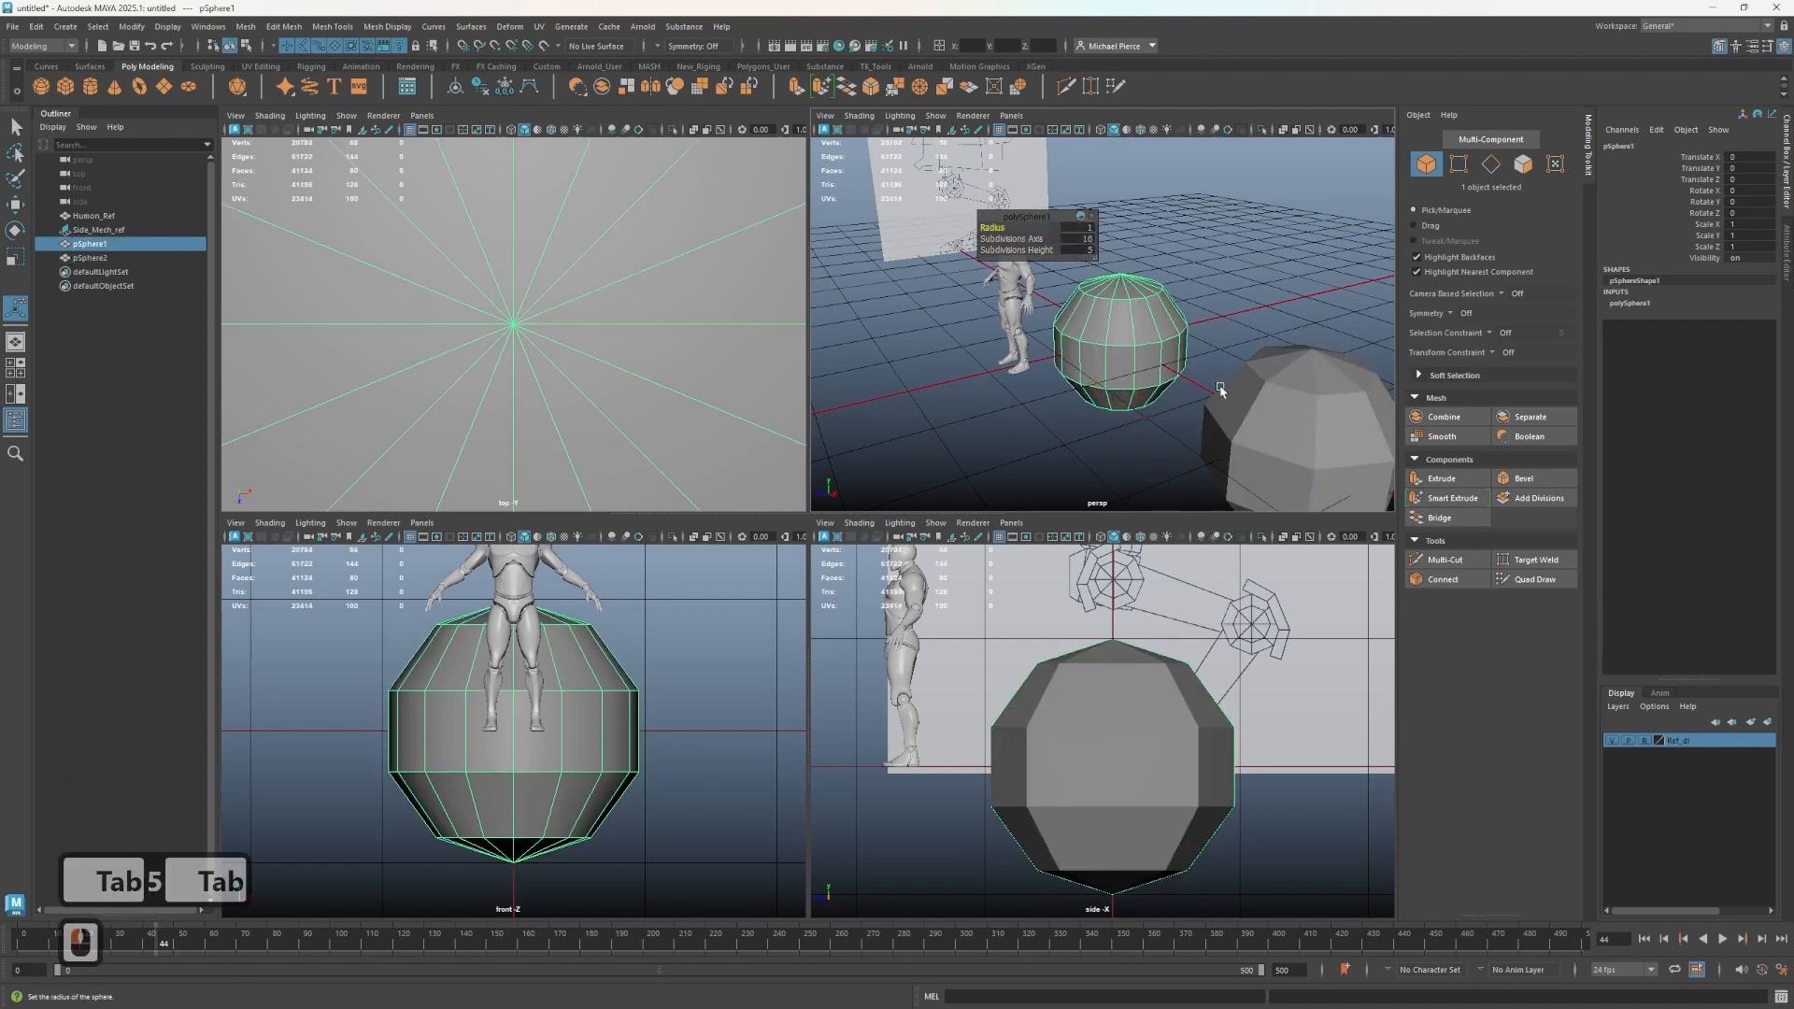
left_click(1274, 389)
left_click(1141, 400, "shift")
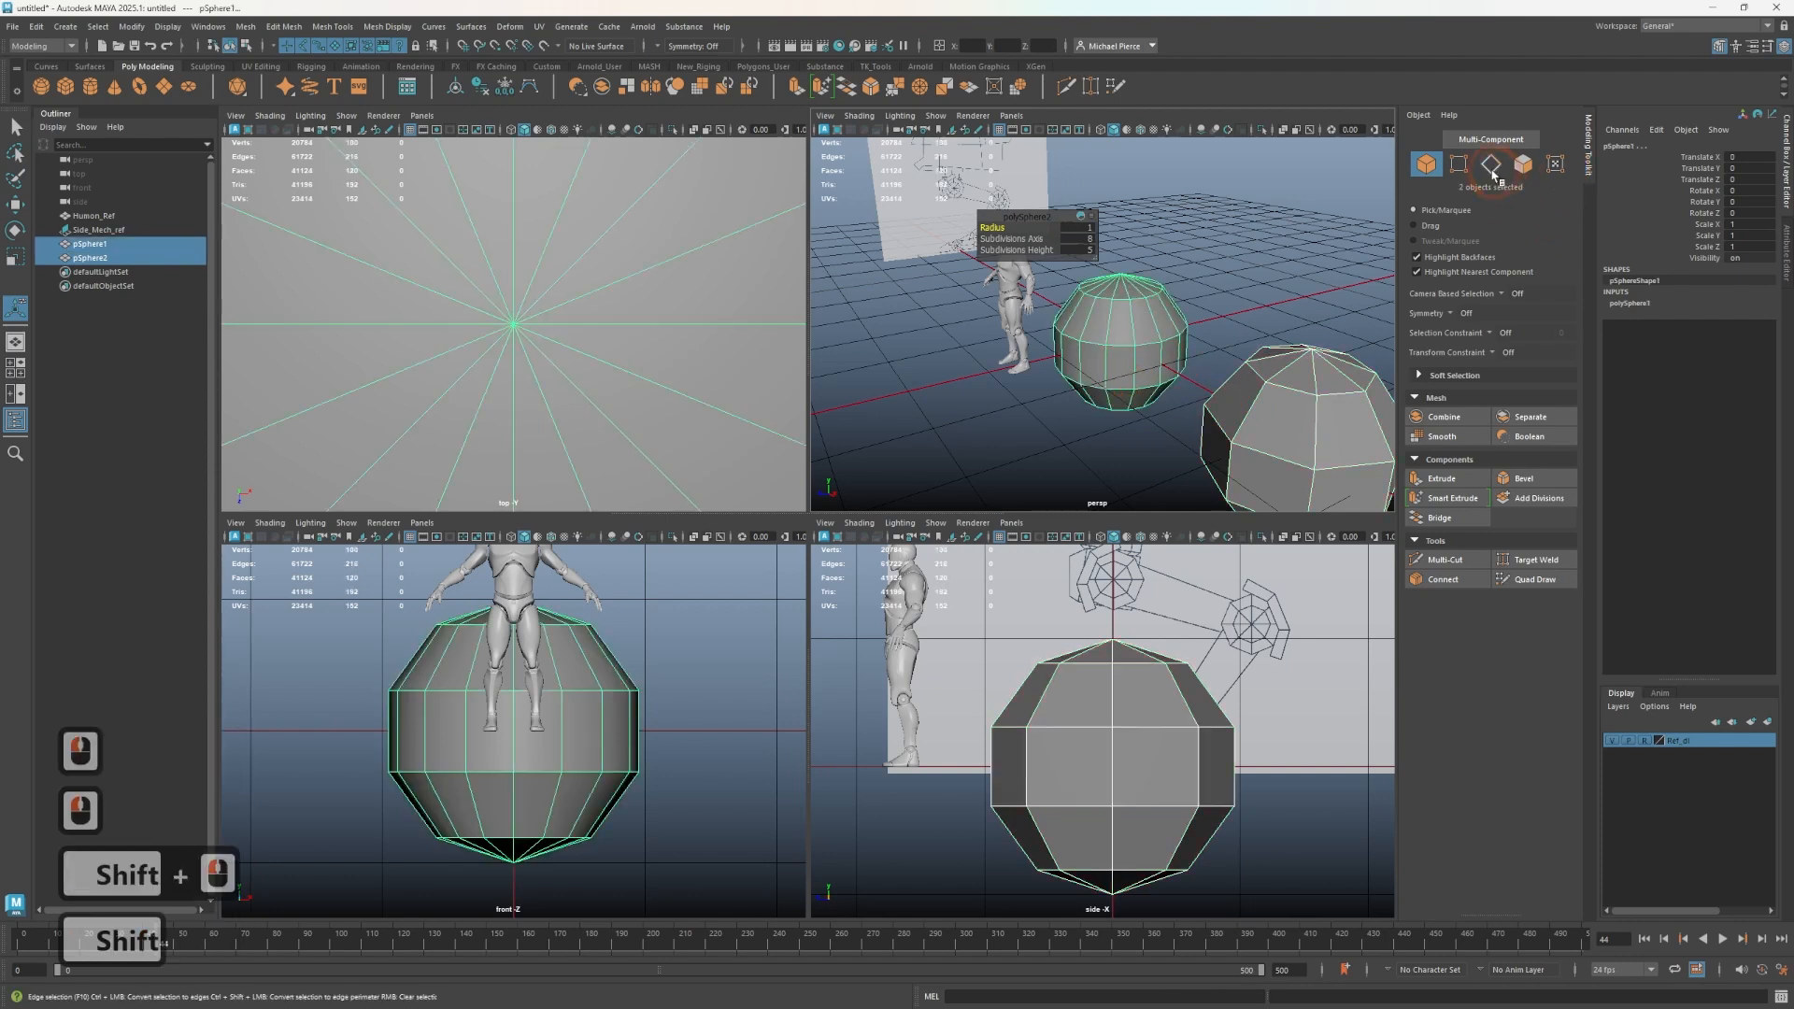
left_click(1459, 164)
left_click_drag(951, 703, 1311, 753)
key("w")
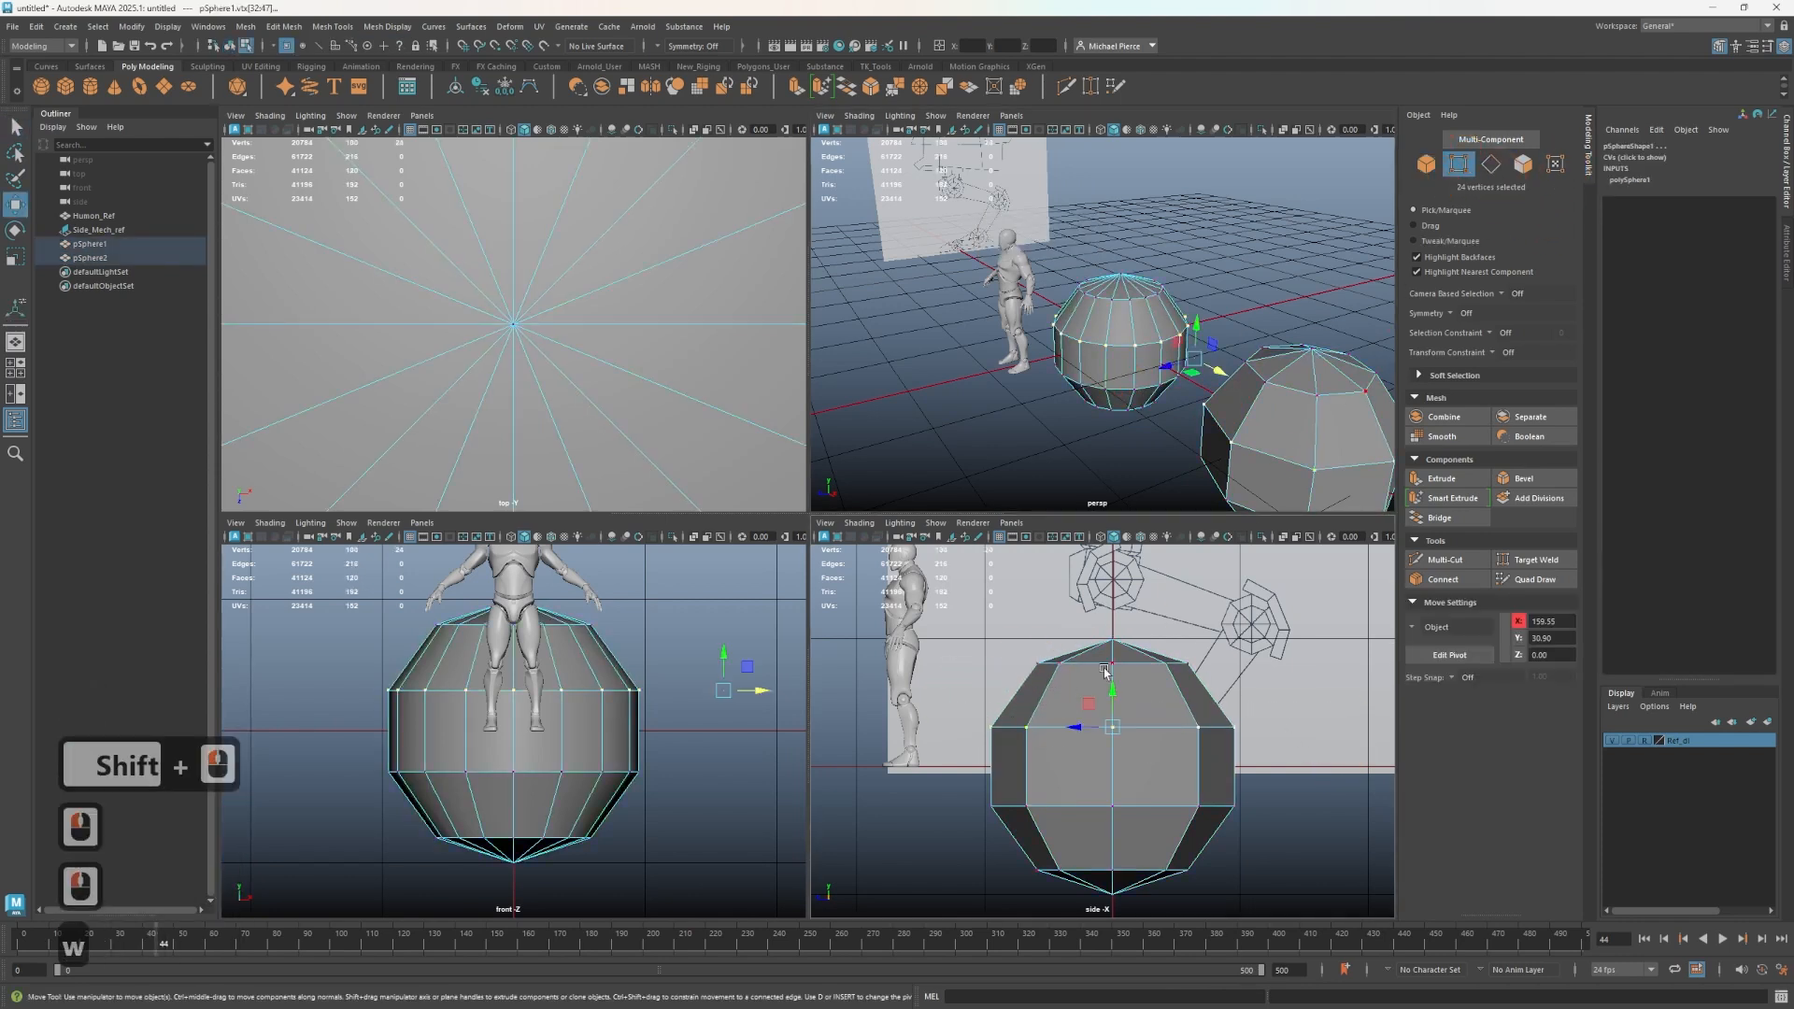
left_click_drag(1120, 696, 1109, 643)
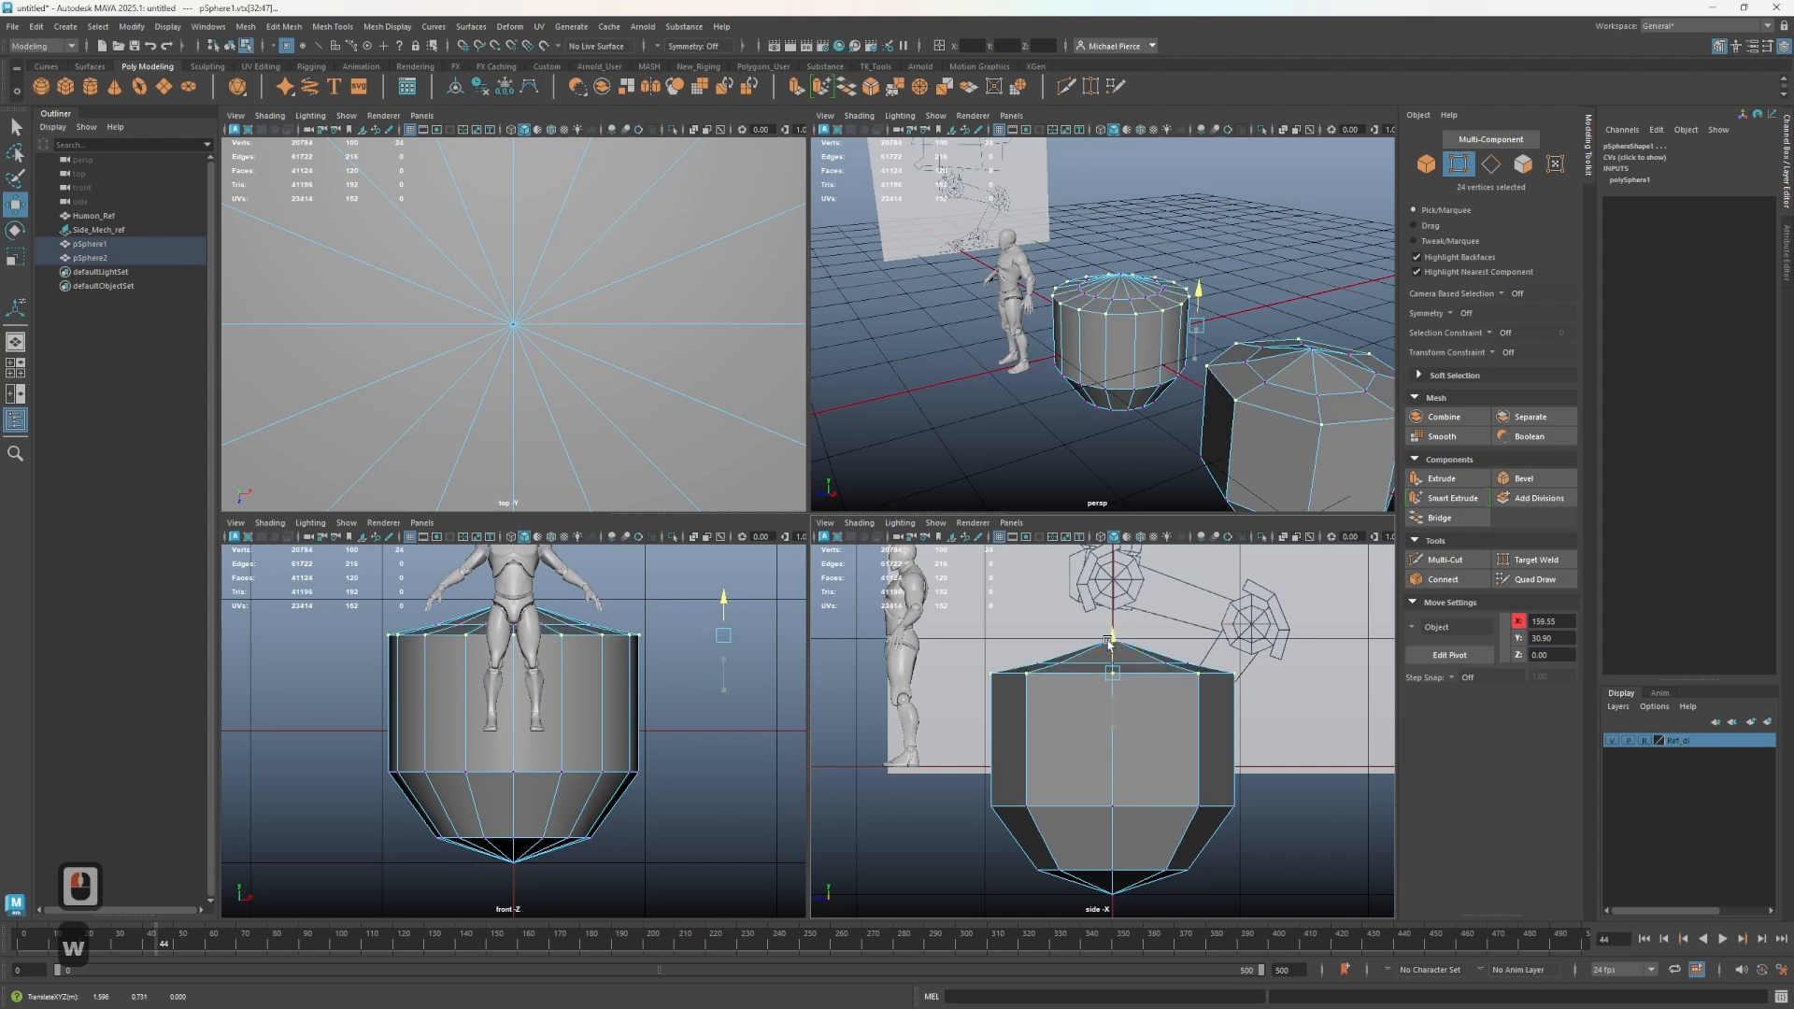
key("ctrl+z")
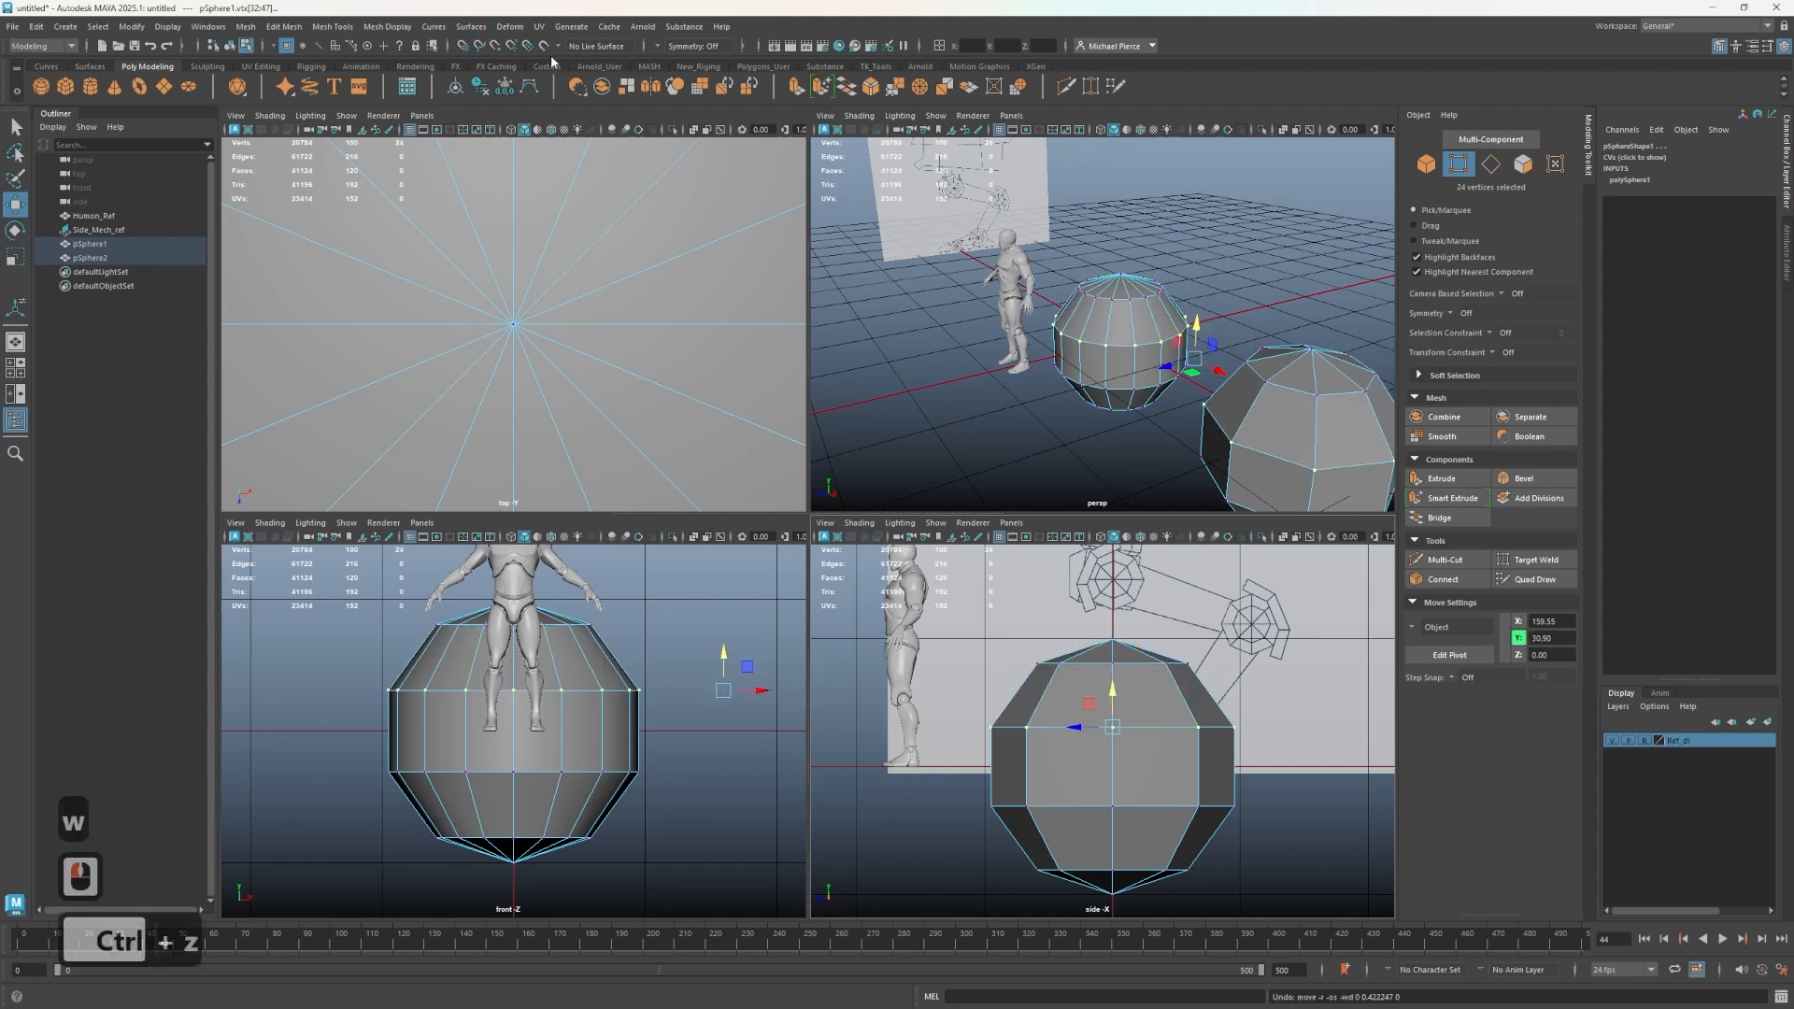
- Turn on World Y symmetry and raise the selected vertex row above the middle to square off both spheres
left_click(665, 46)
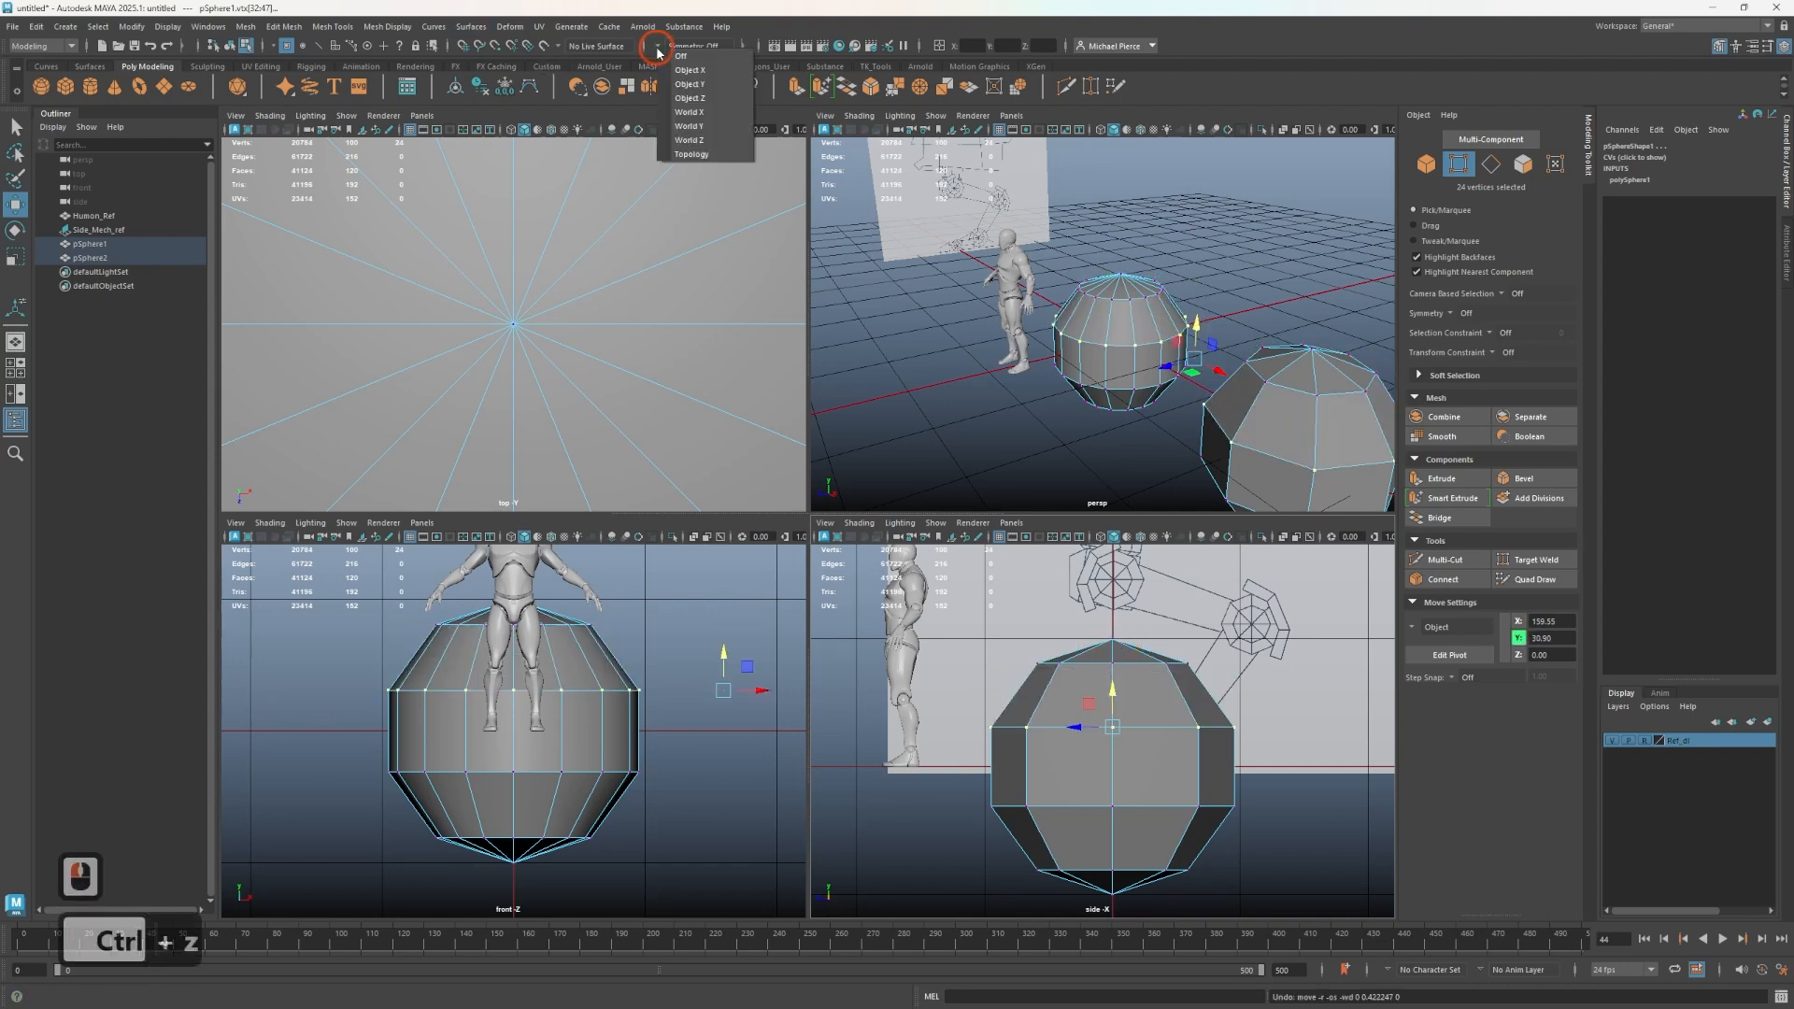
left_click(696, 127)
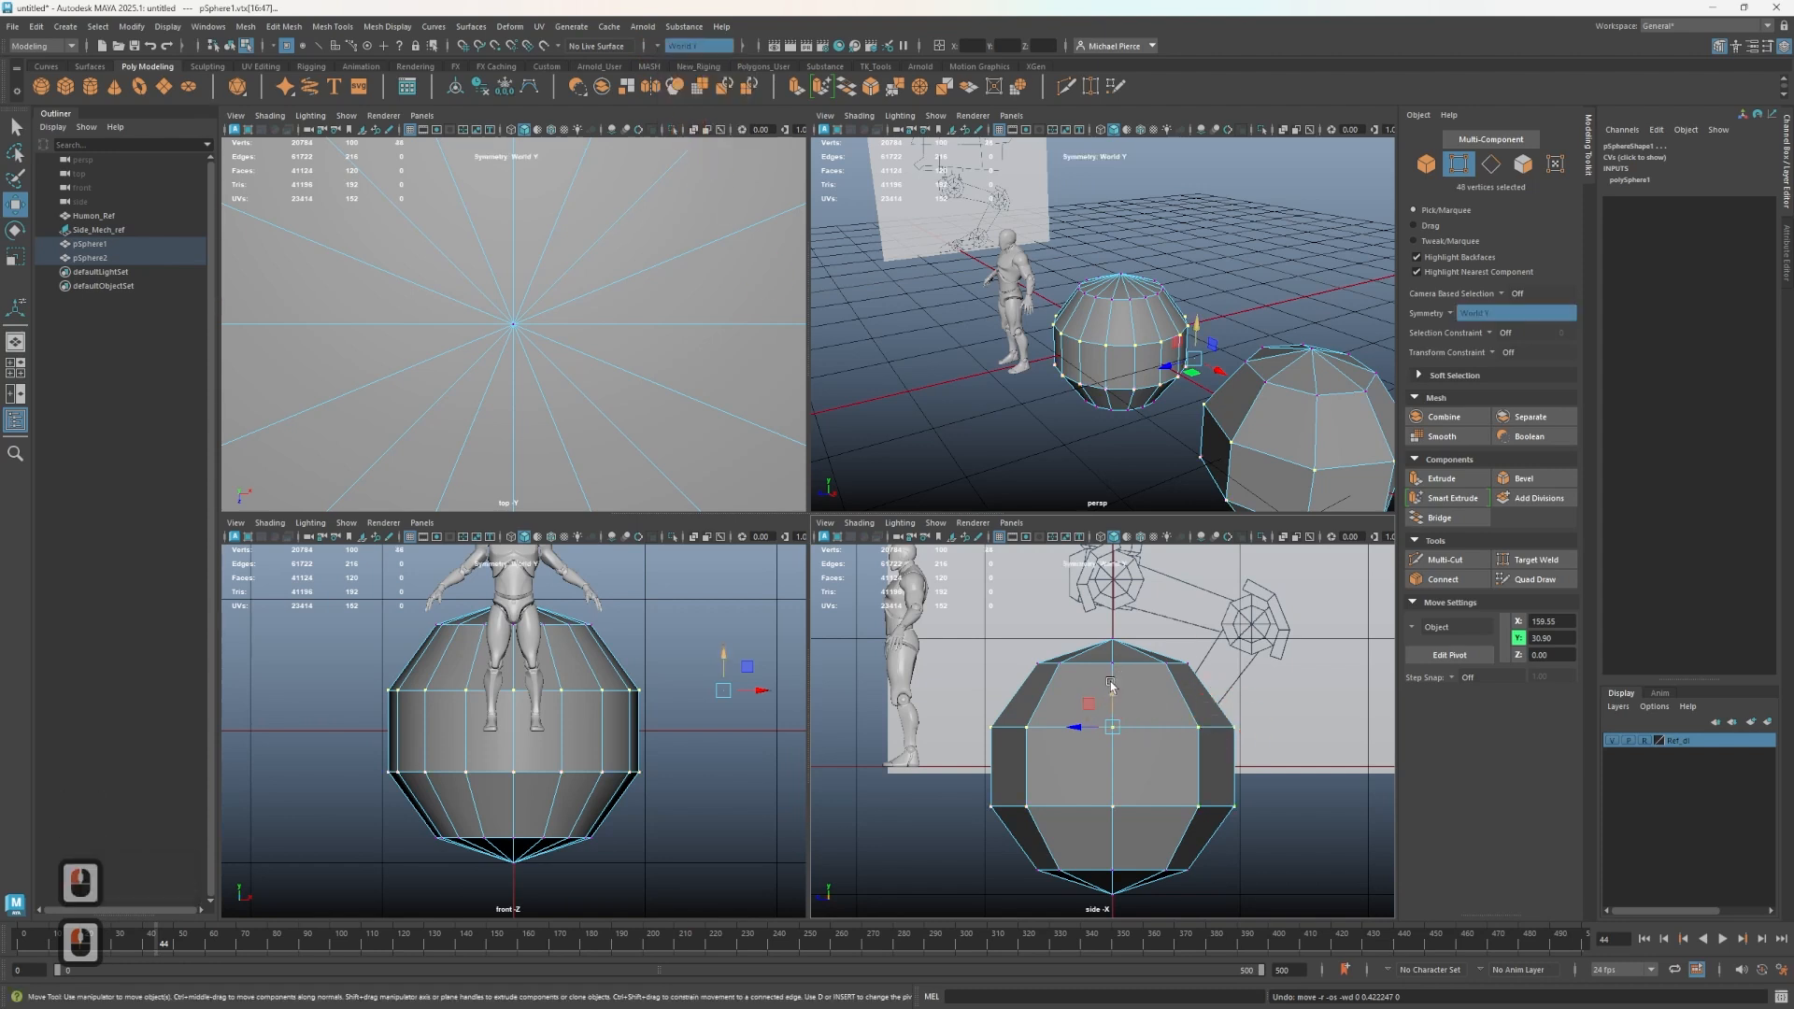
left_click_drag(1110, 685, 1114, 635)
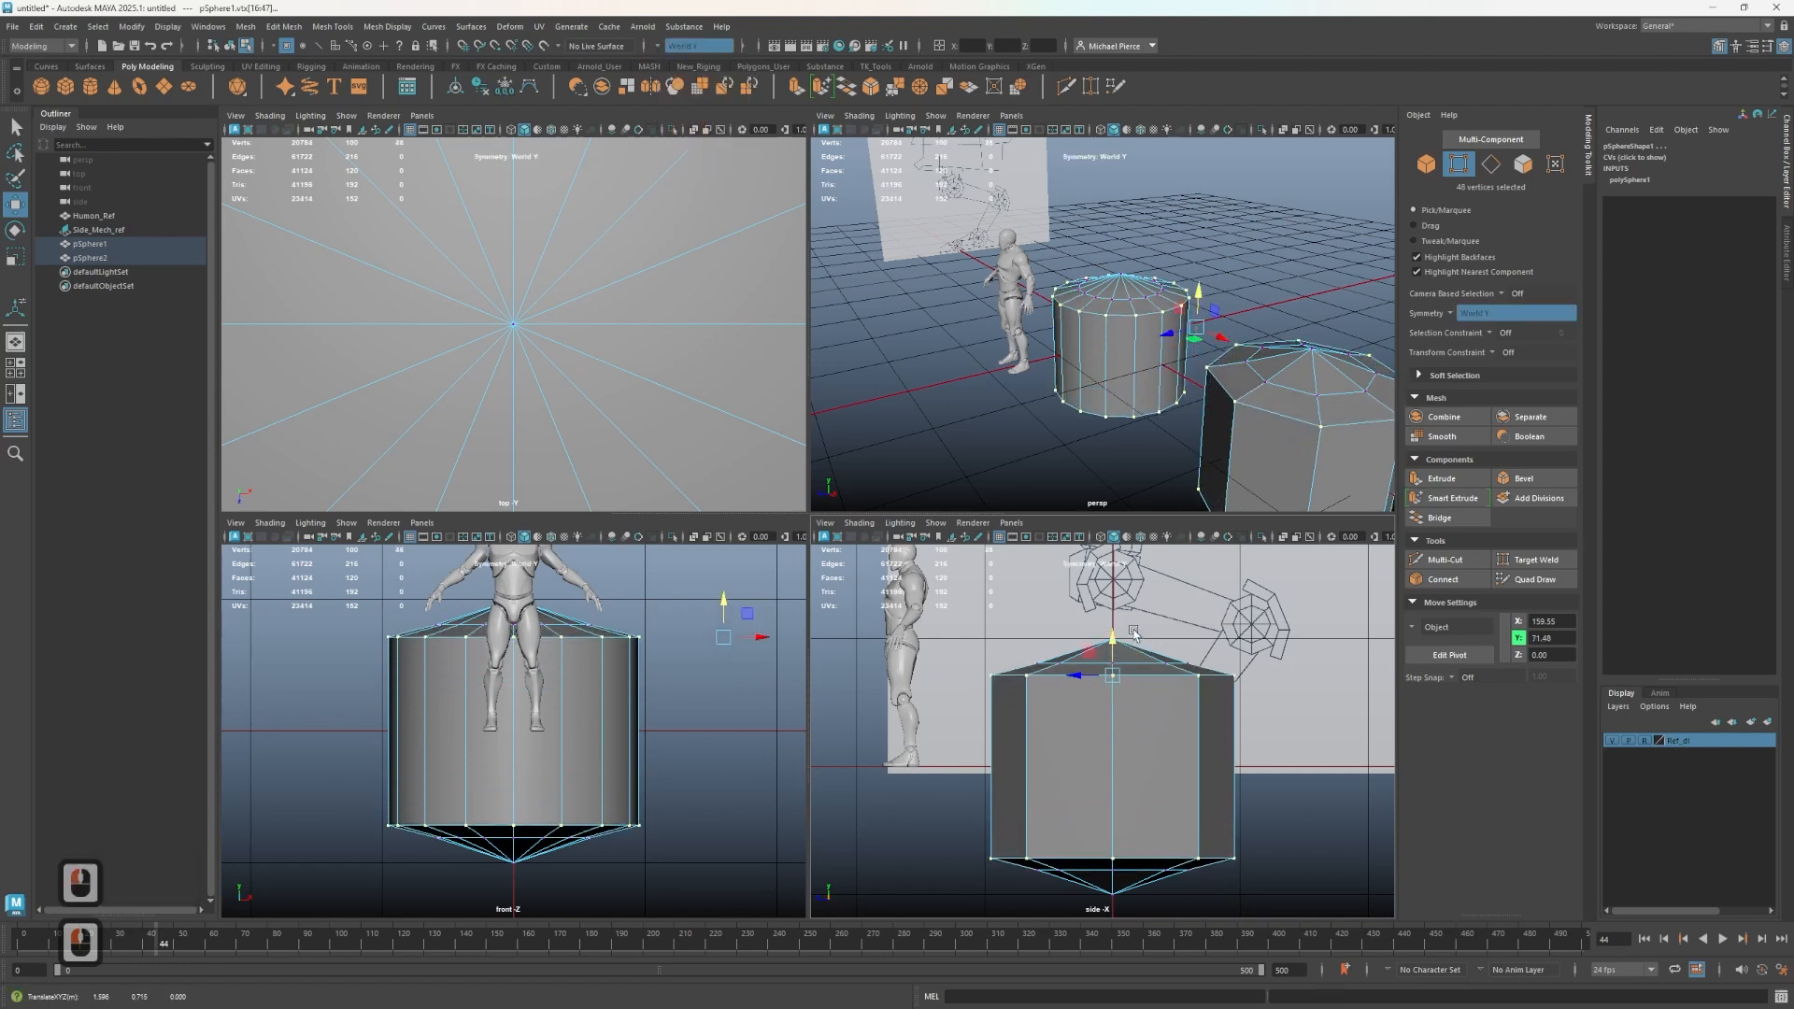
- Select the top vertex row of both shapes in the side view and raise it slightly
left_click(685, 46)
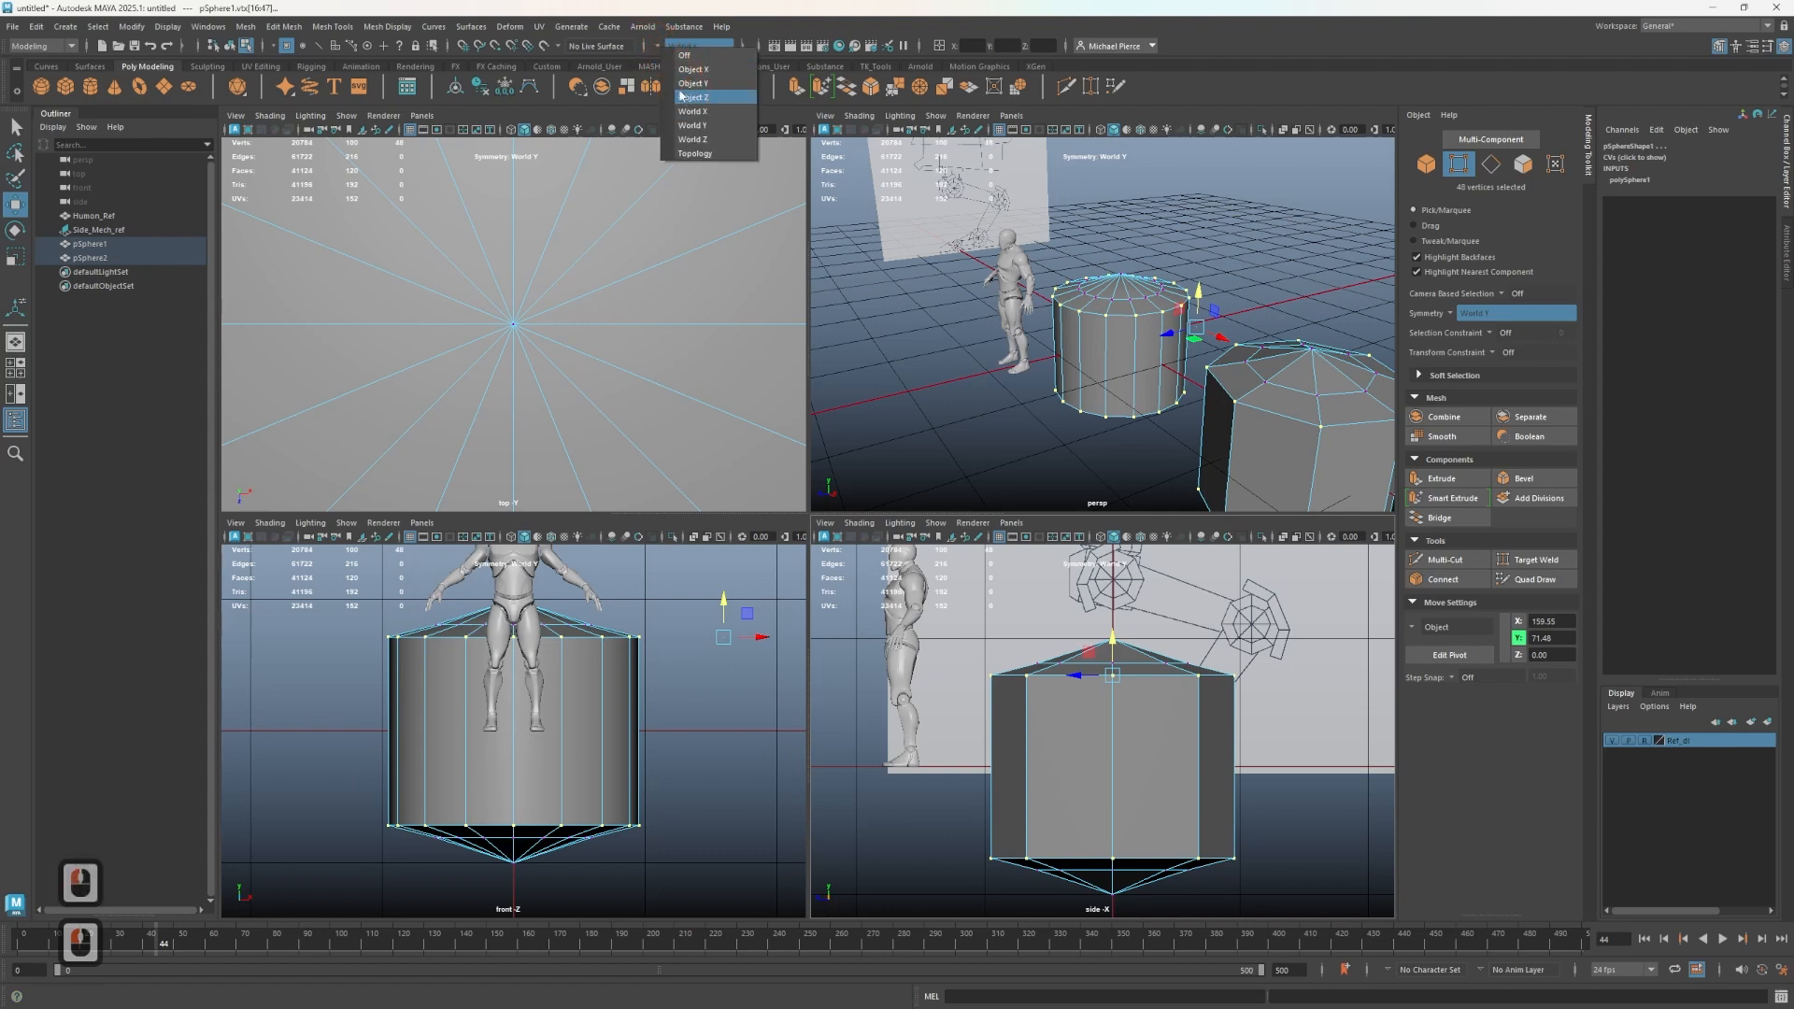
left_click_drag(1011, 651, 1215, 668)
left_click_drag(1113, 632, 1113, 616)
- Switch symmetry to Object Y and lower the top vertex row slightly
left_click(1450, 313)
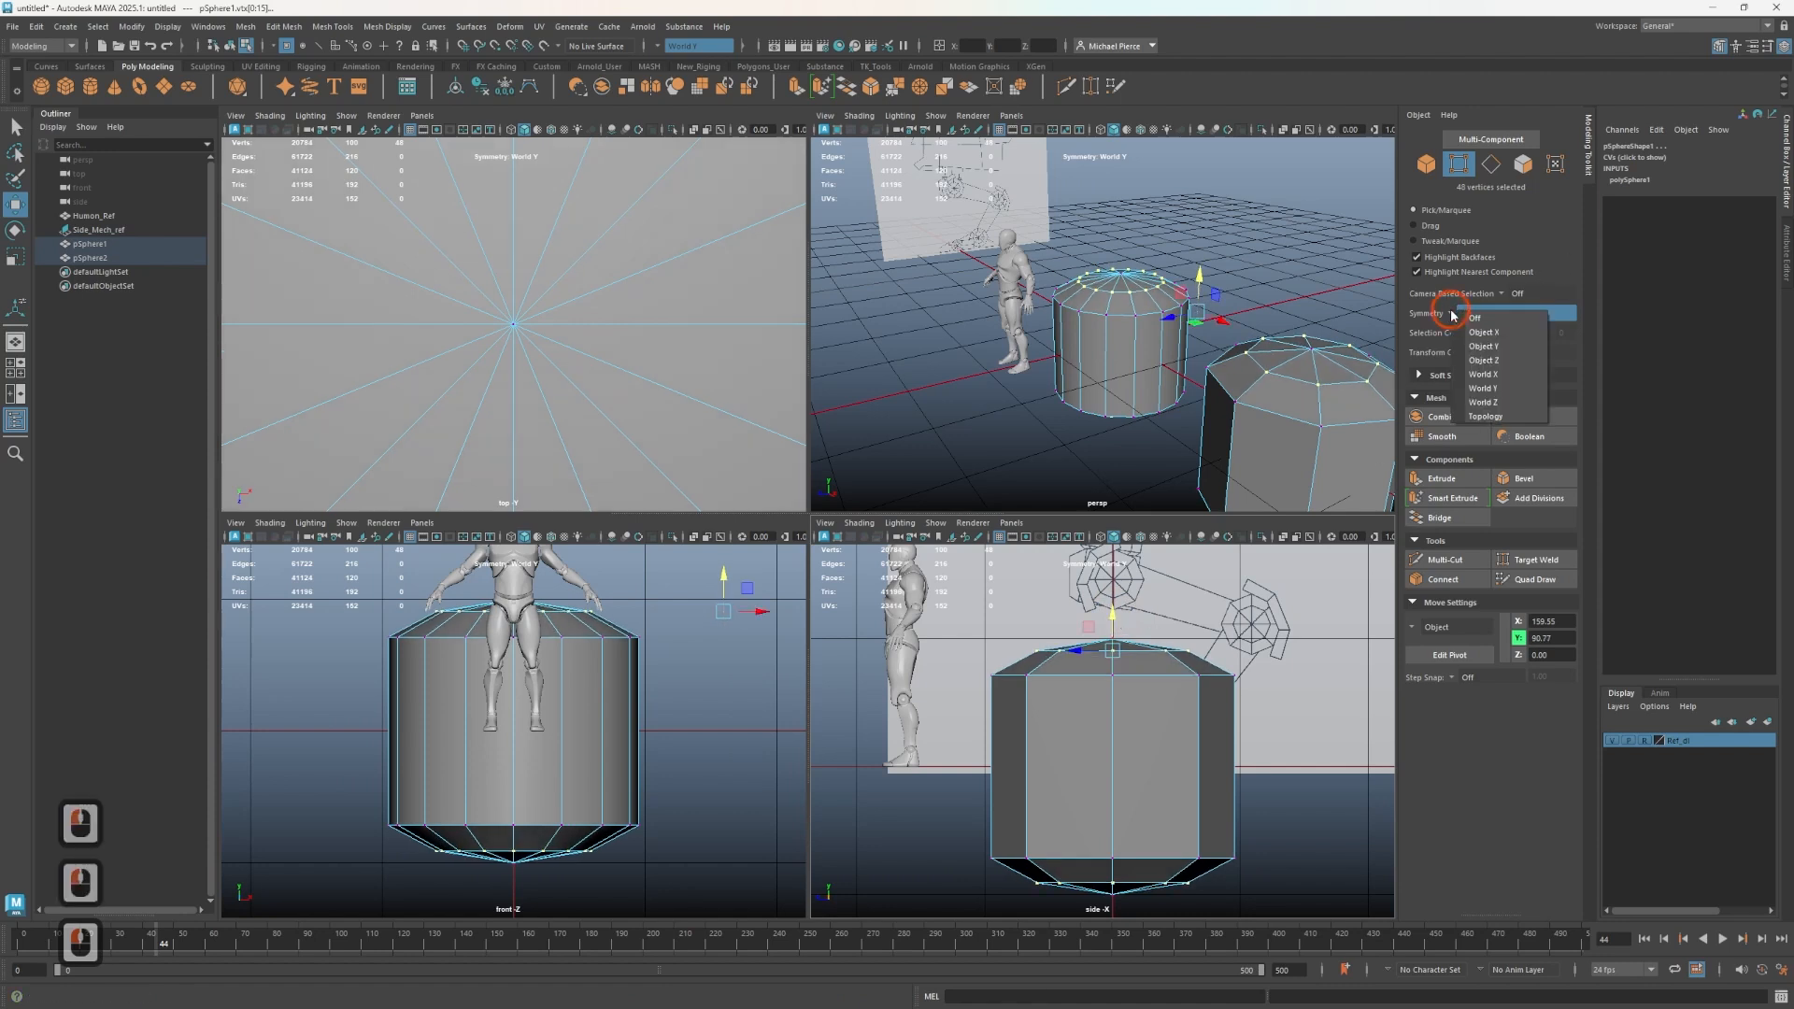
left_click(1492, 348)
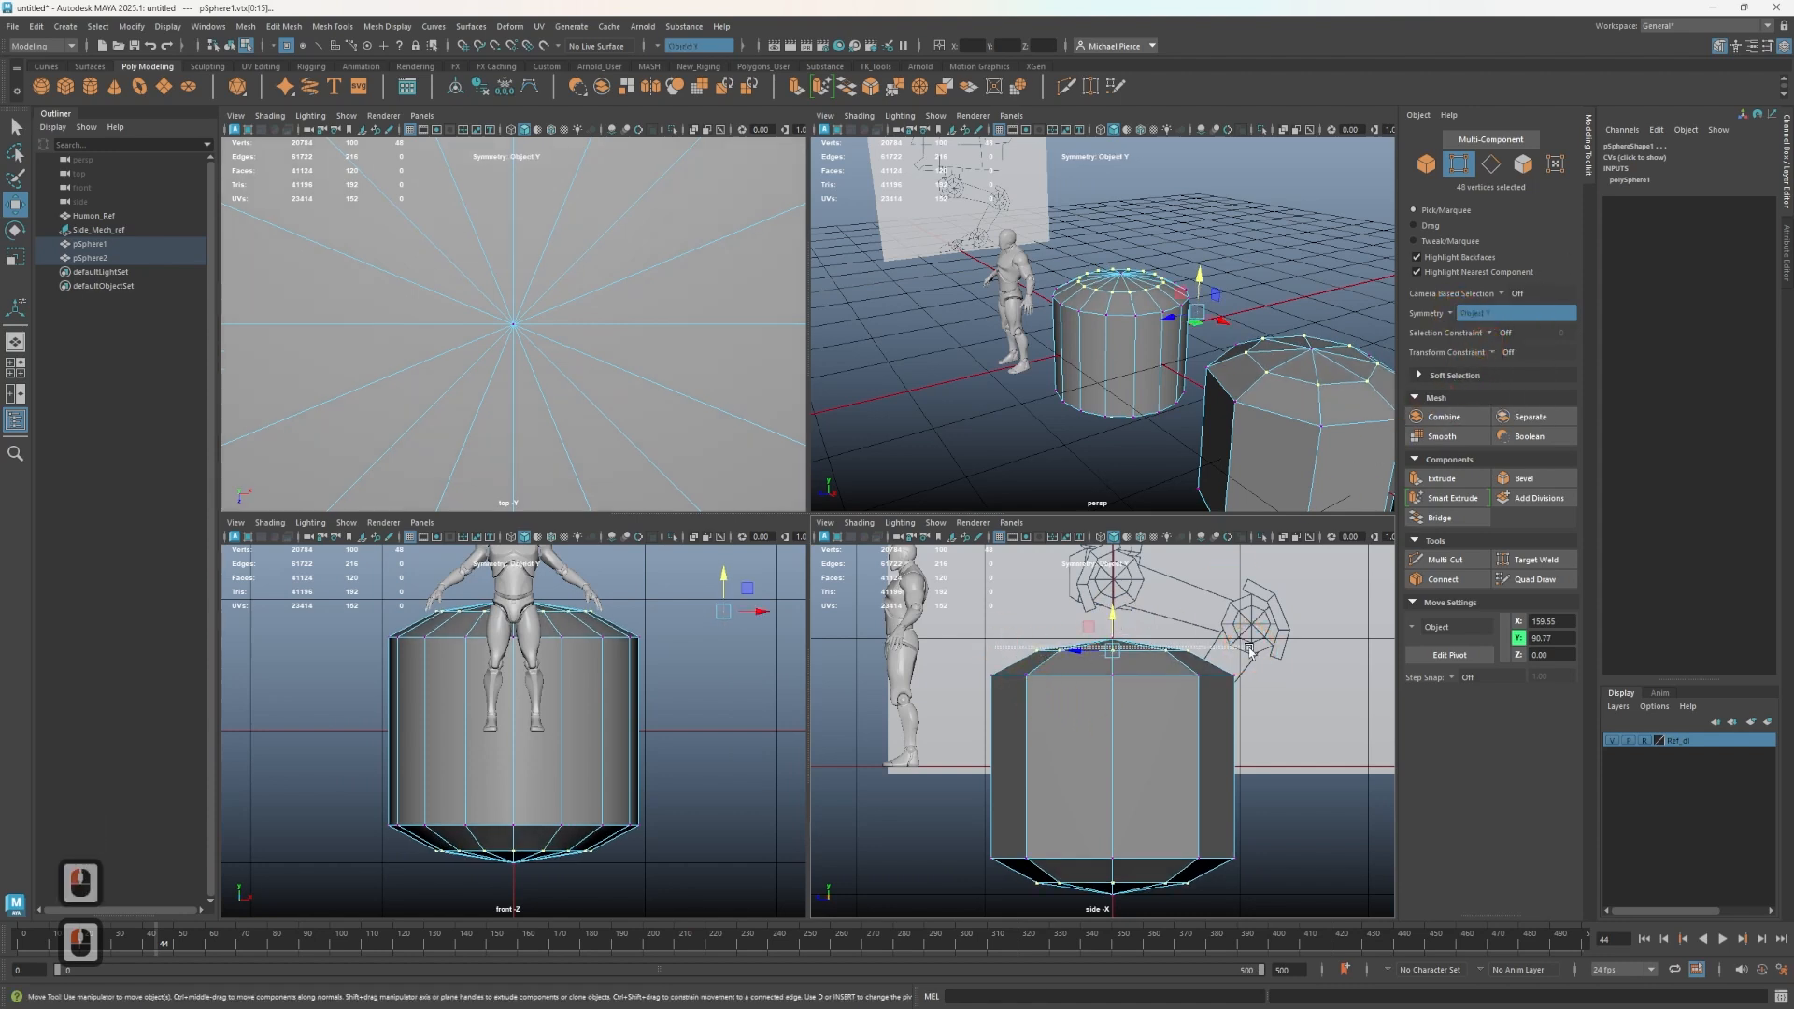
left_click_drag(1234, 673, 1227, 675)
left_click_drag(1119, 599, 1122, 613)
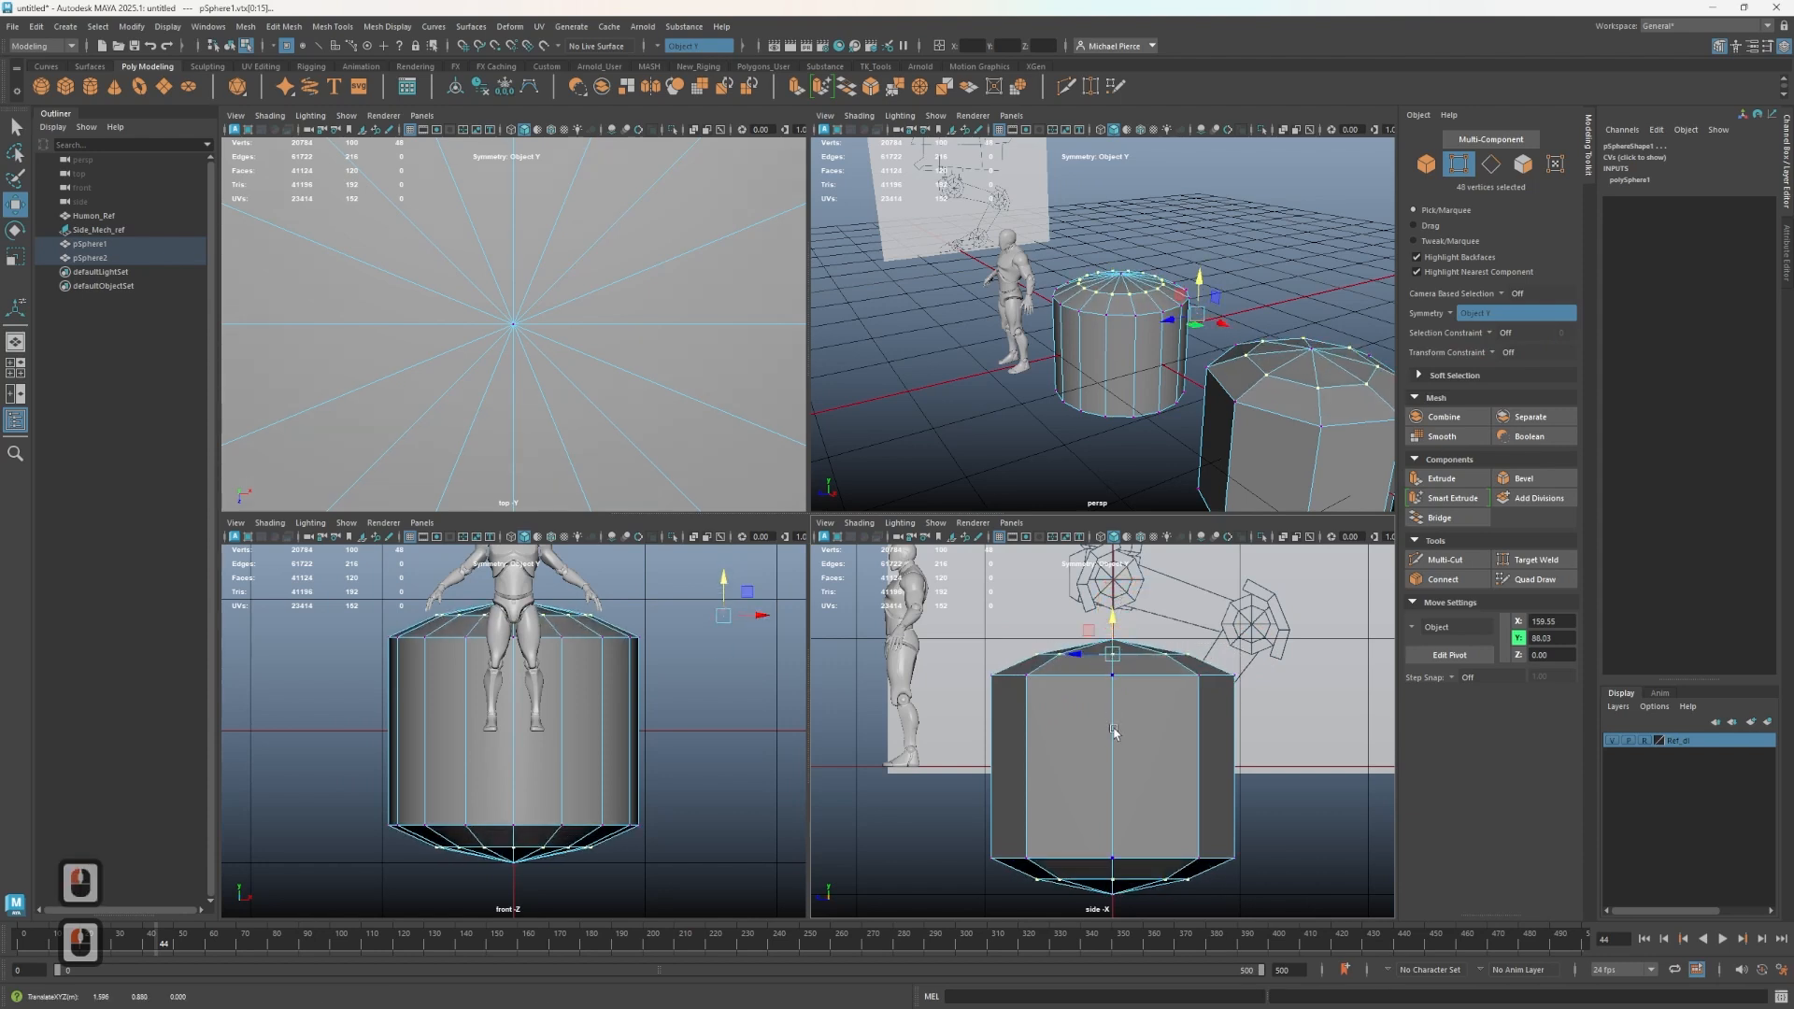
- Select the bottom vertex row in the side view and lower it slightly
left_click_drag(1206, 464, 1093, 411, "alt")
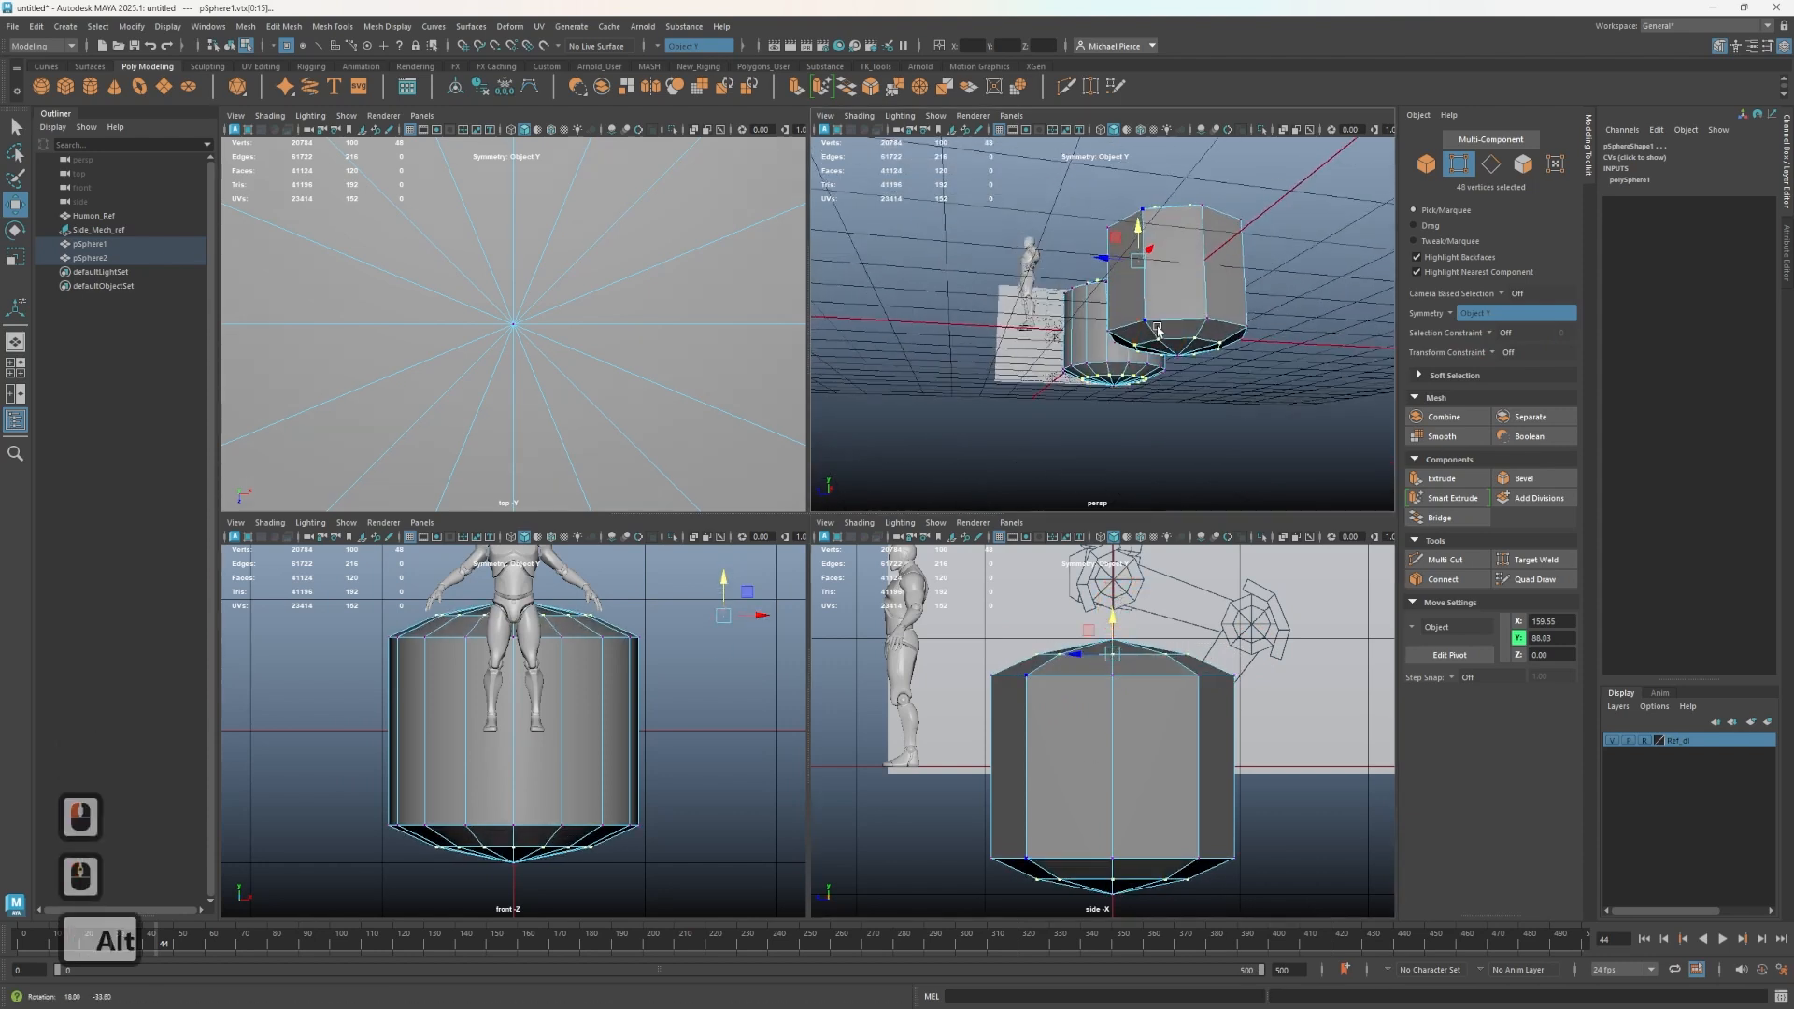
left_click_drag(934, 830, 1230, 862)
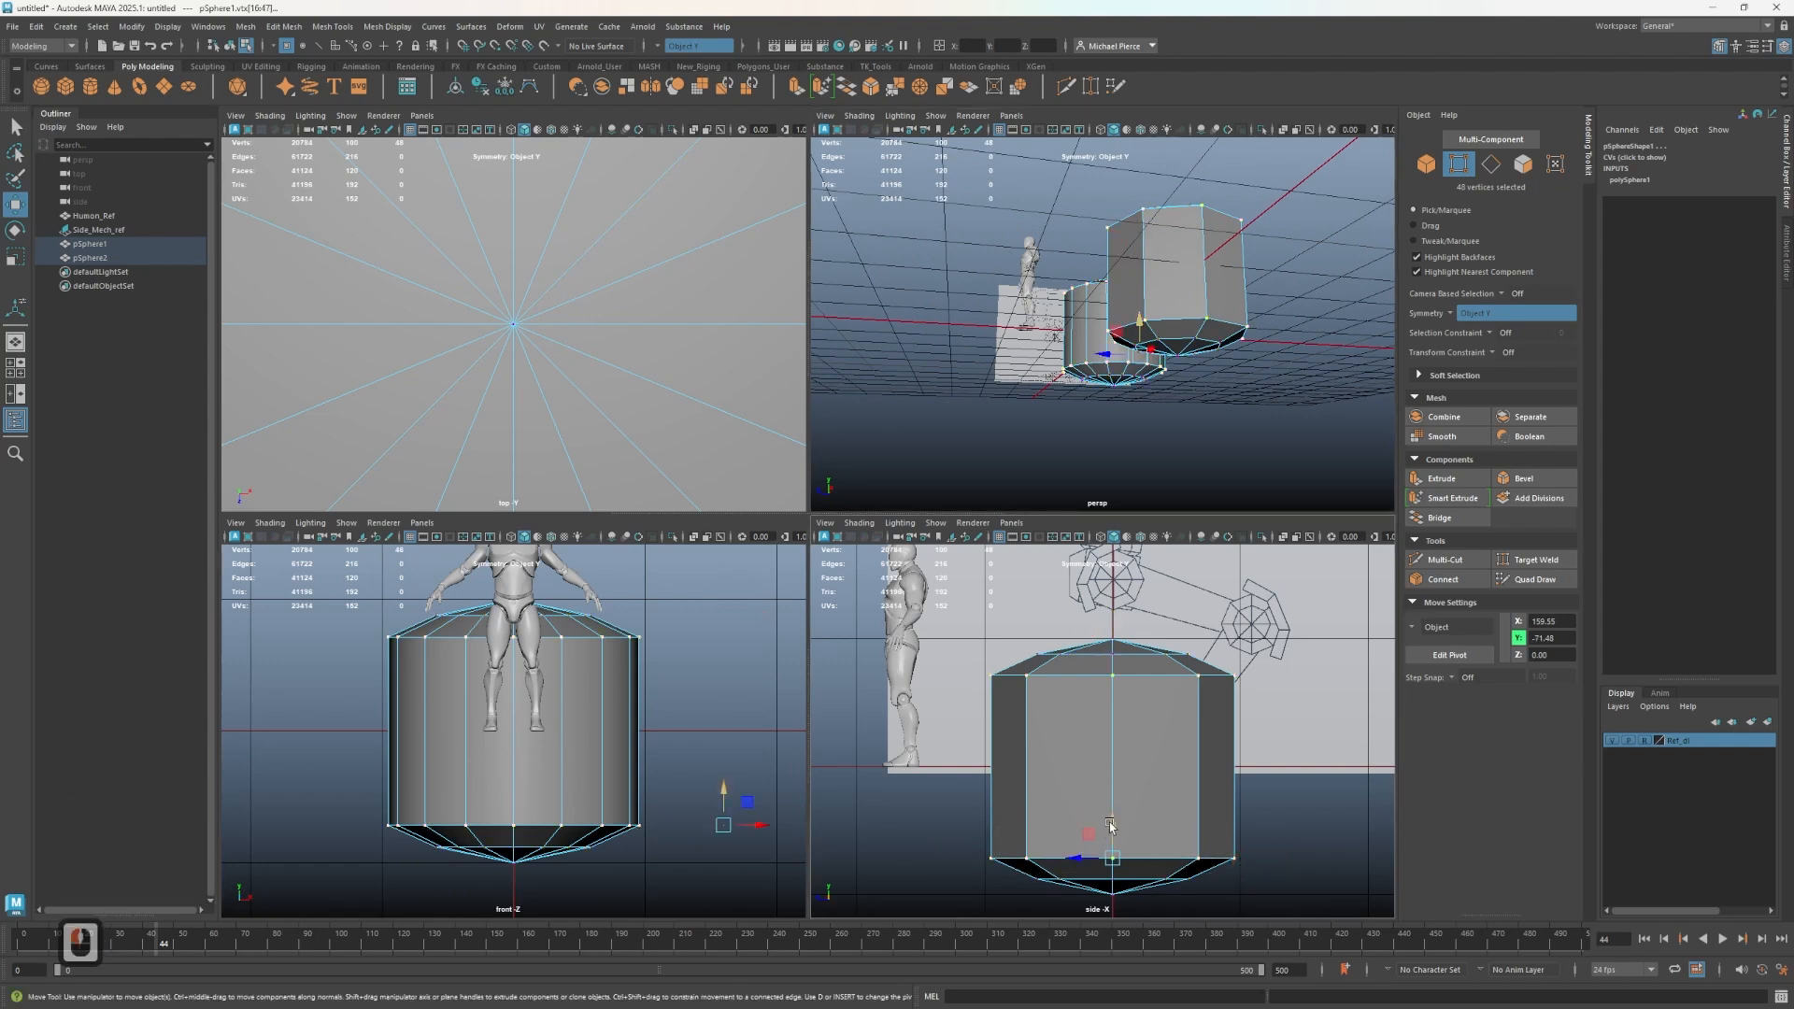
left_click_drag(1110, 826, 1112, 830)
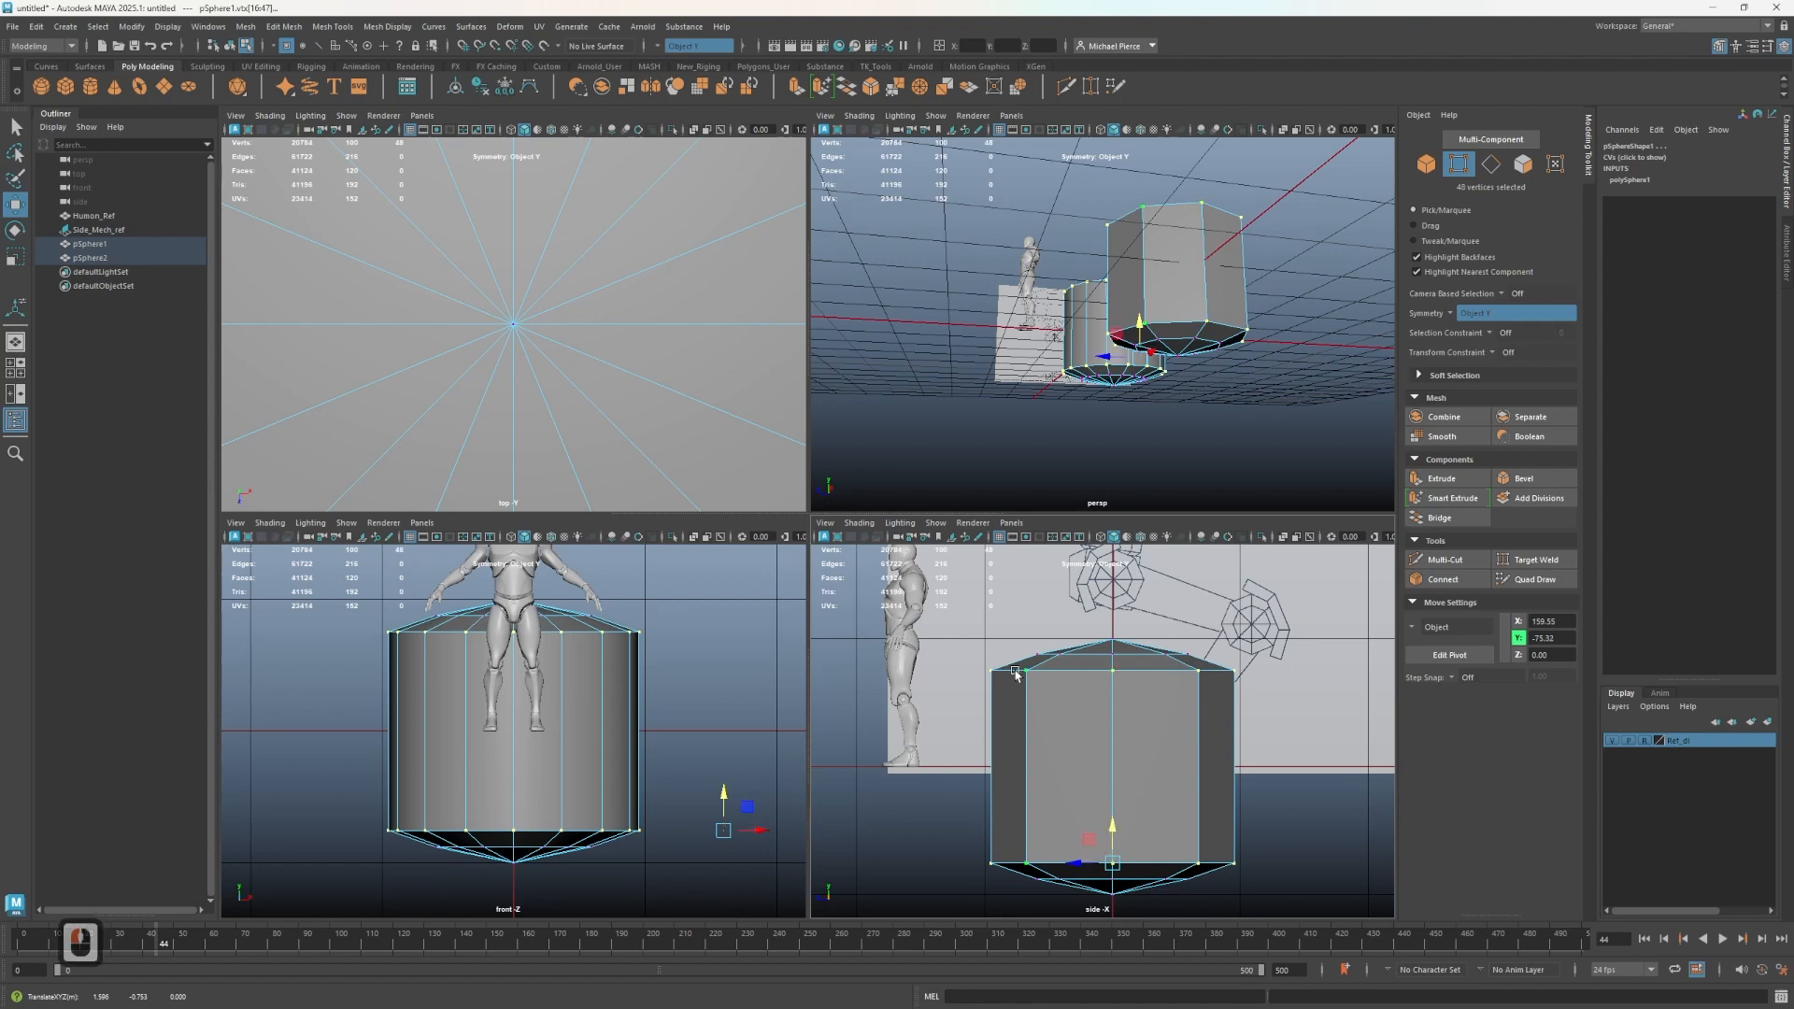
left_click_drag(985, 630, 1116, 601)
scroll(969, 602, "up", 2)
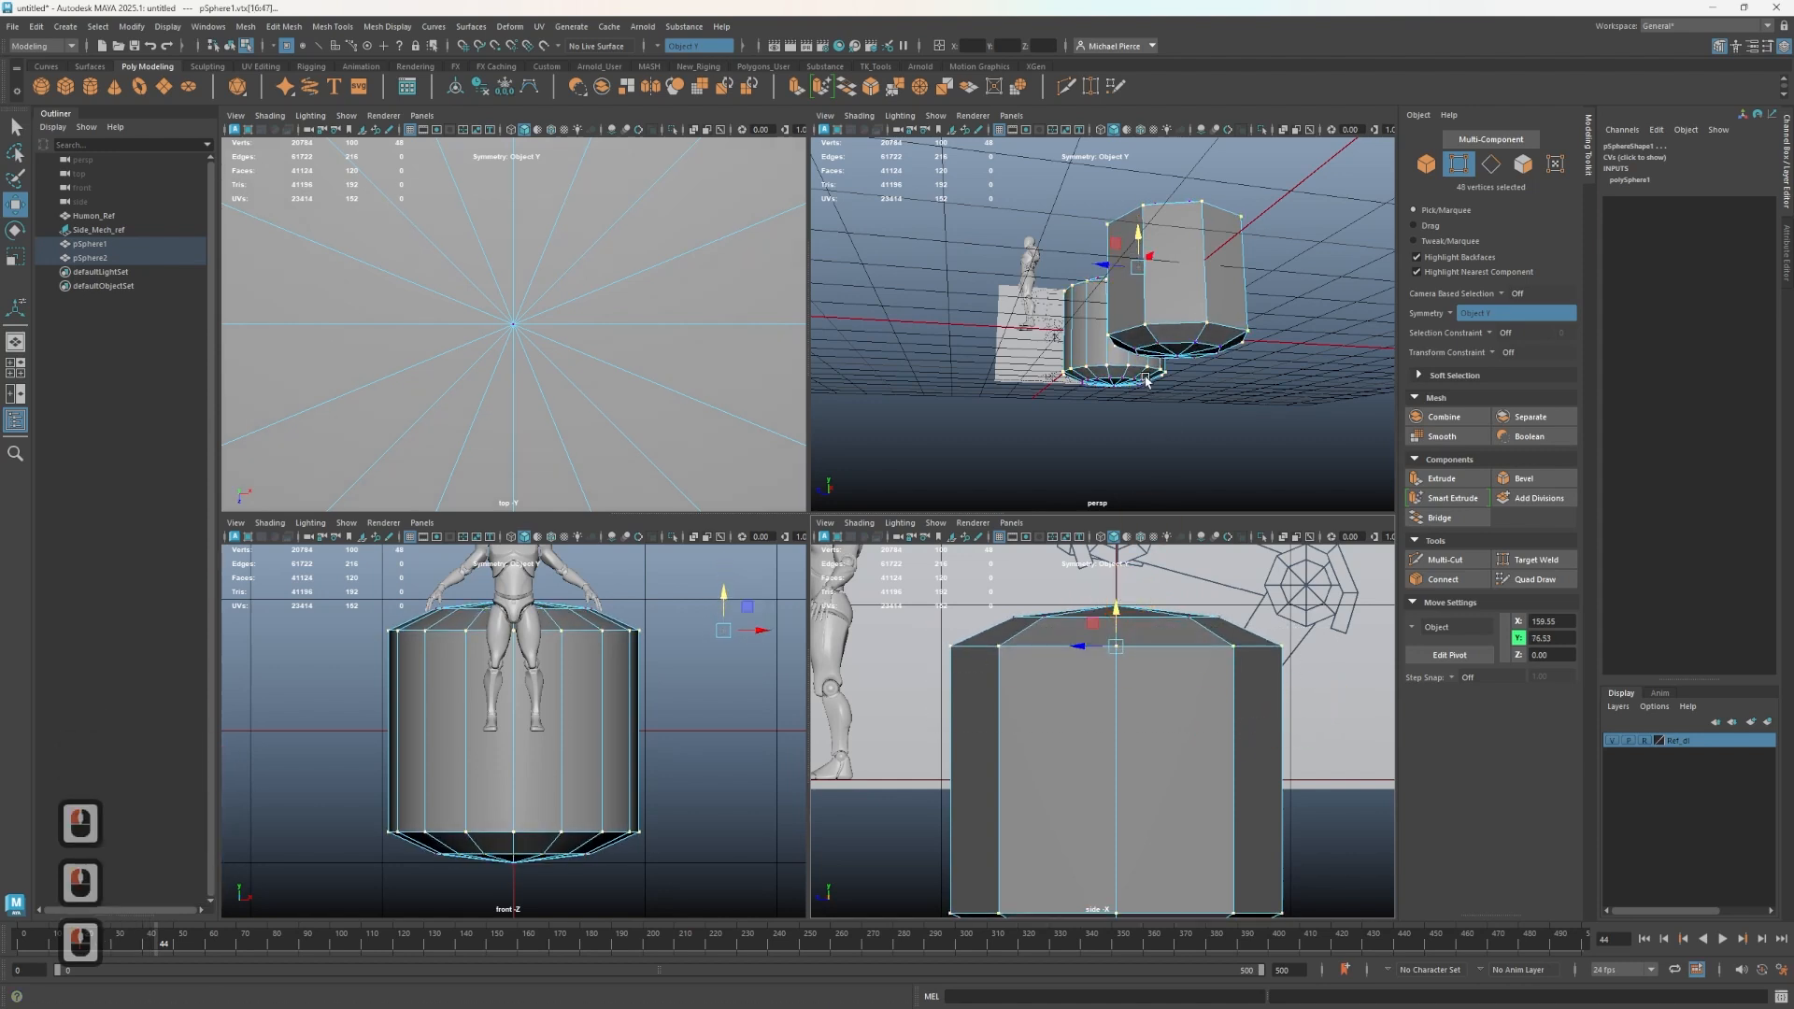
scroll(1136, 423, "down", 2)
mouse_move(1137, 424)
left_mouse_down("alt")
mouse_move(1121, 440)
mouse_move(1165, 417)
mouse_move(1142, 403)
mouse_move(1156, 414)
left_mouse_up("alt")
middle_click_drag(1156, 414, 1078, 349, "alt")
scroll(1071, 353, "up", 1)
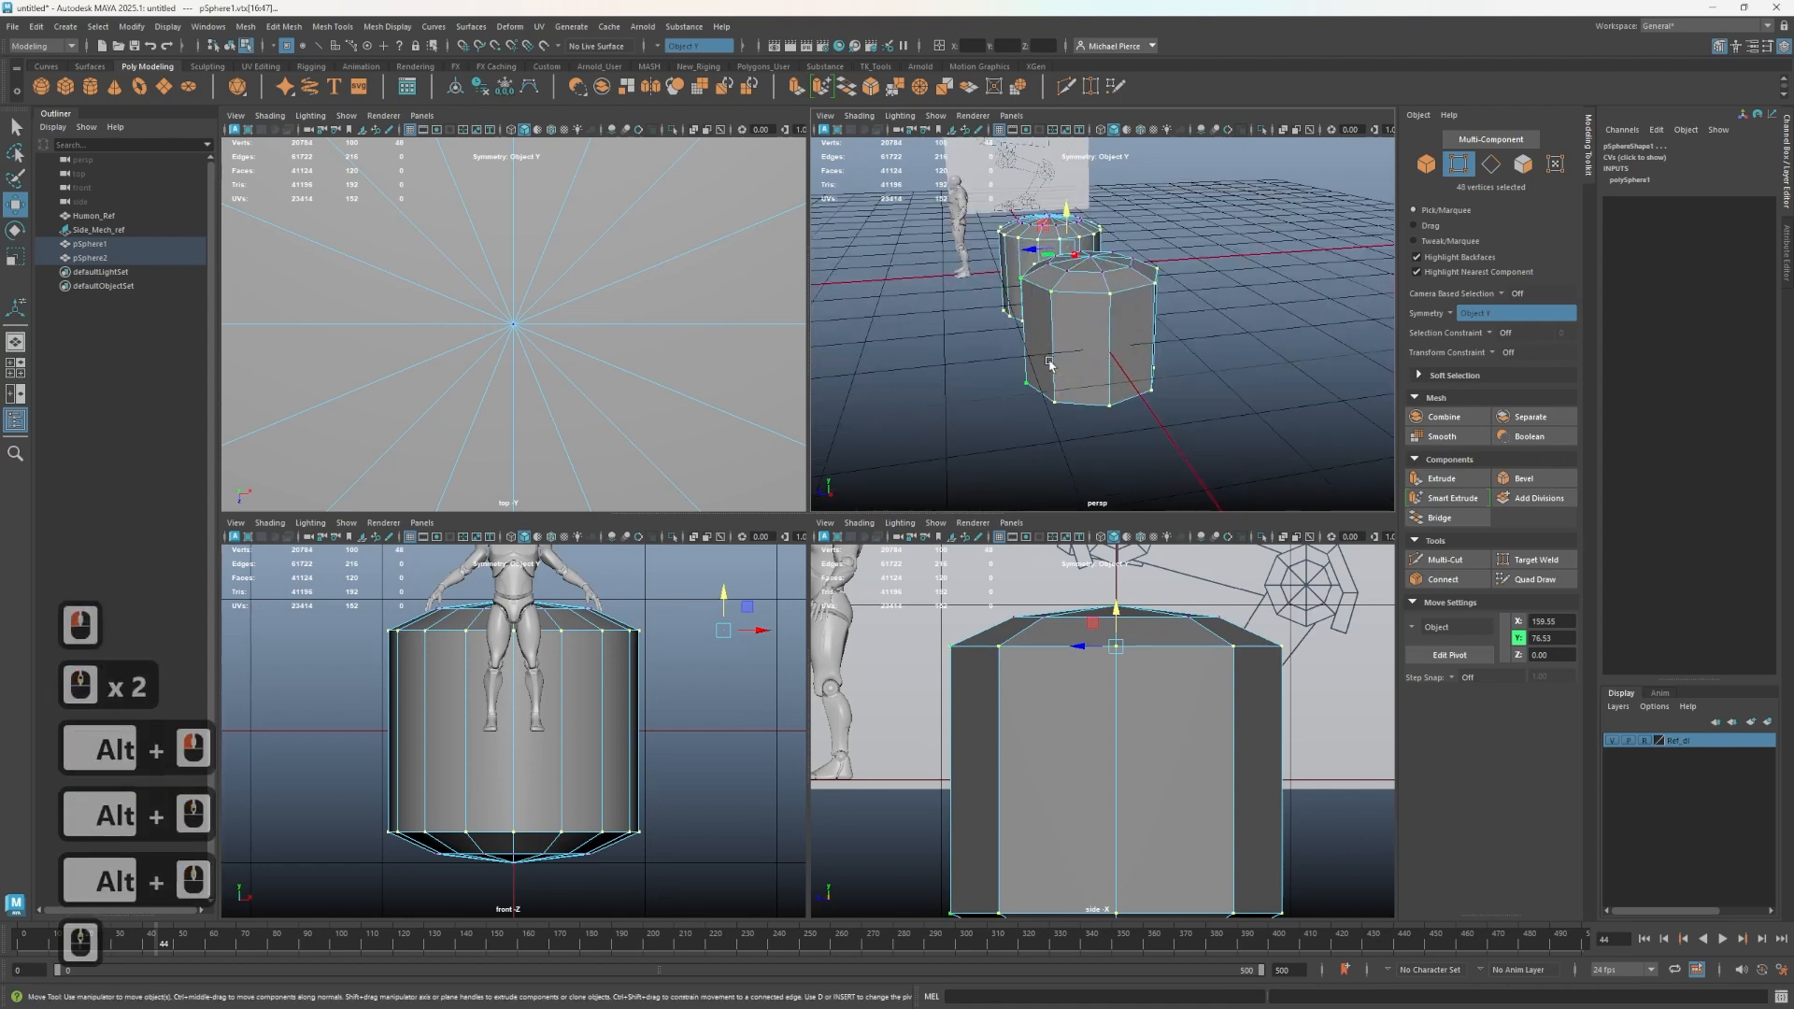
- Select the second shape and set its X rotation to 90
right_click_drag(1059, 346, 1150, 348)
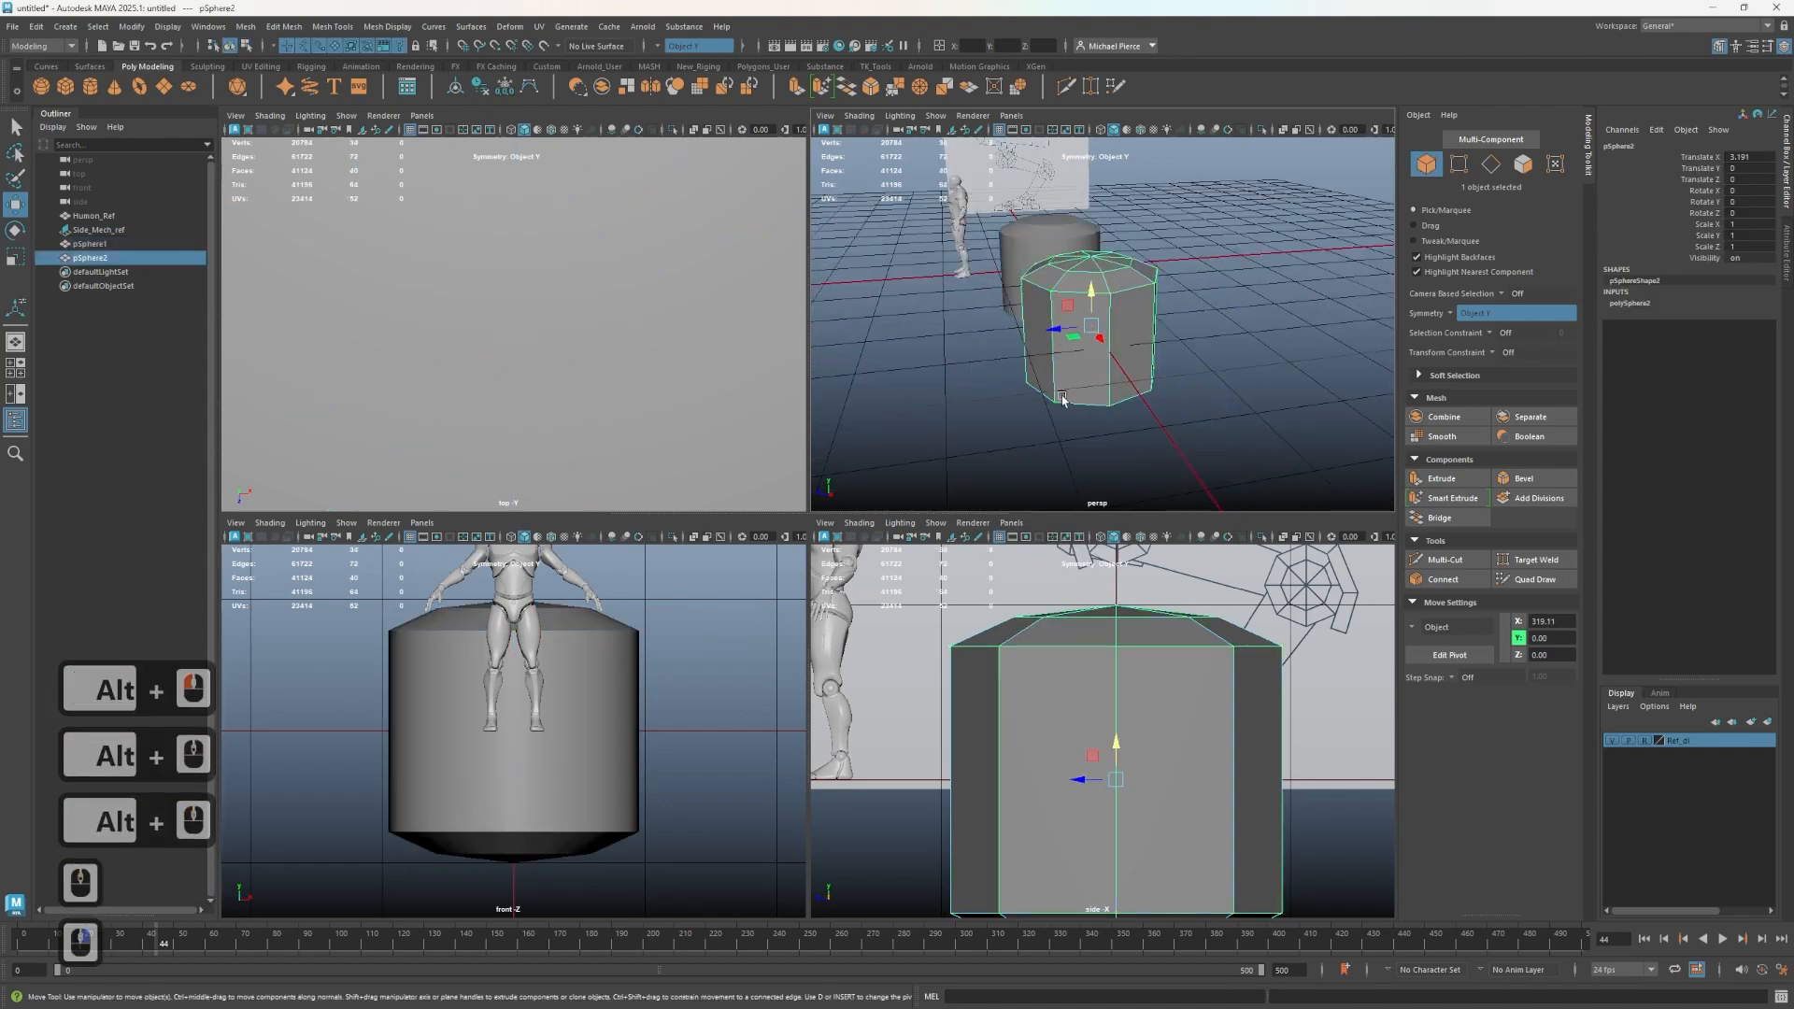
left_click_drag(1065, 399, 1136, 434, "alt")
scroll(1182, 391, "down", 2)
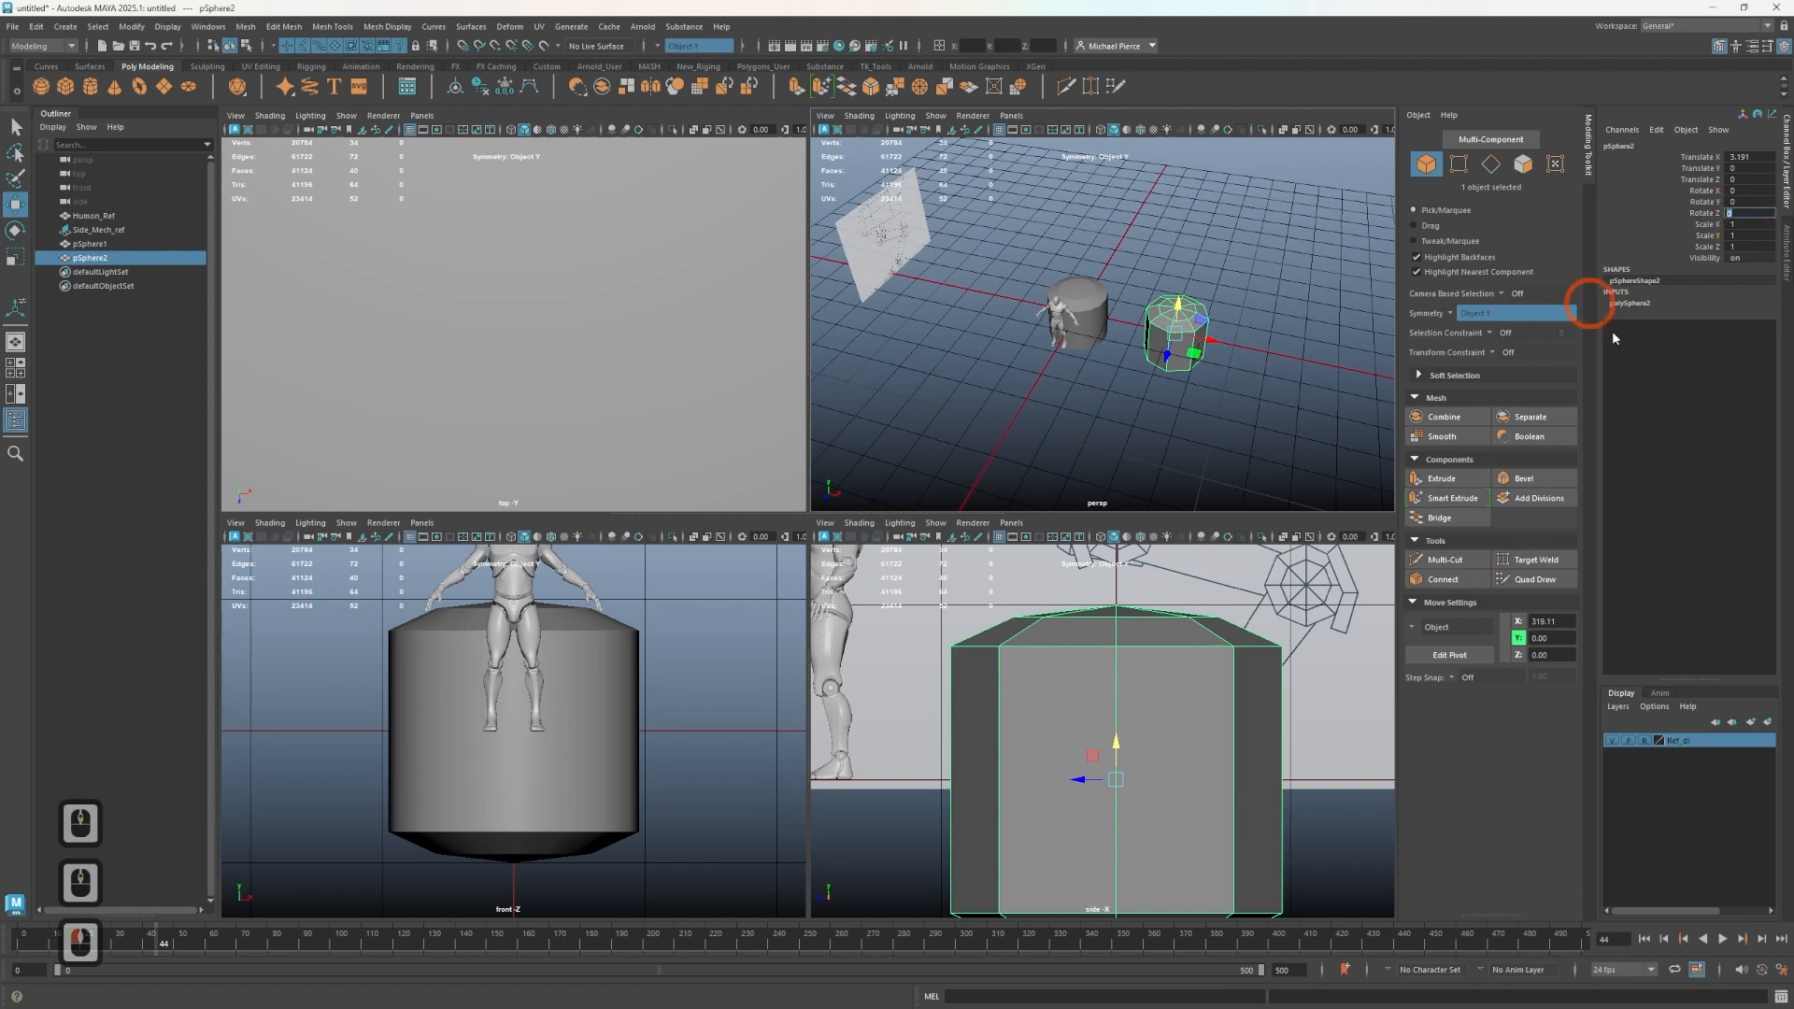
type("90")
key("Tab")
scroll(1200, 388, "down", 1)
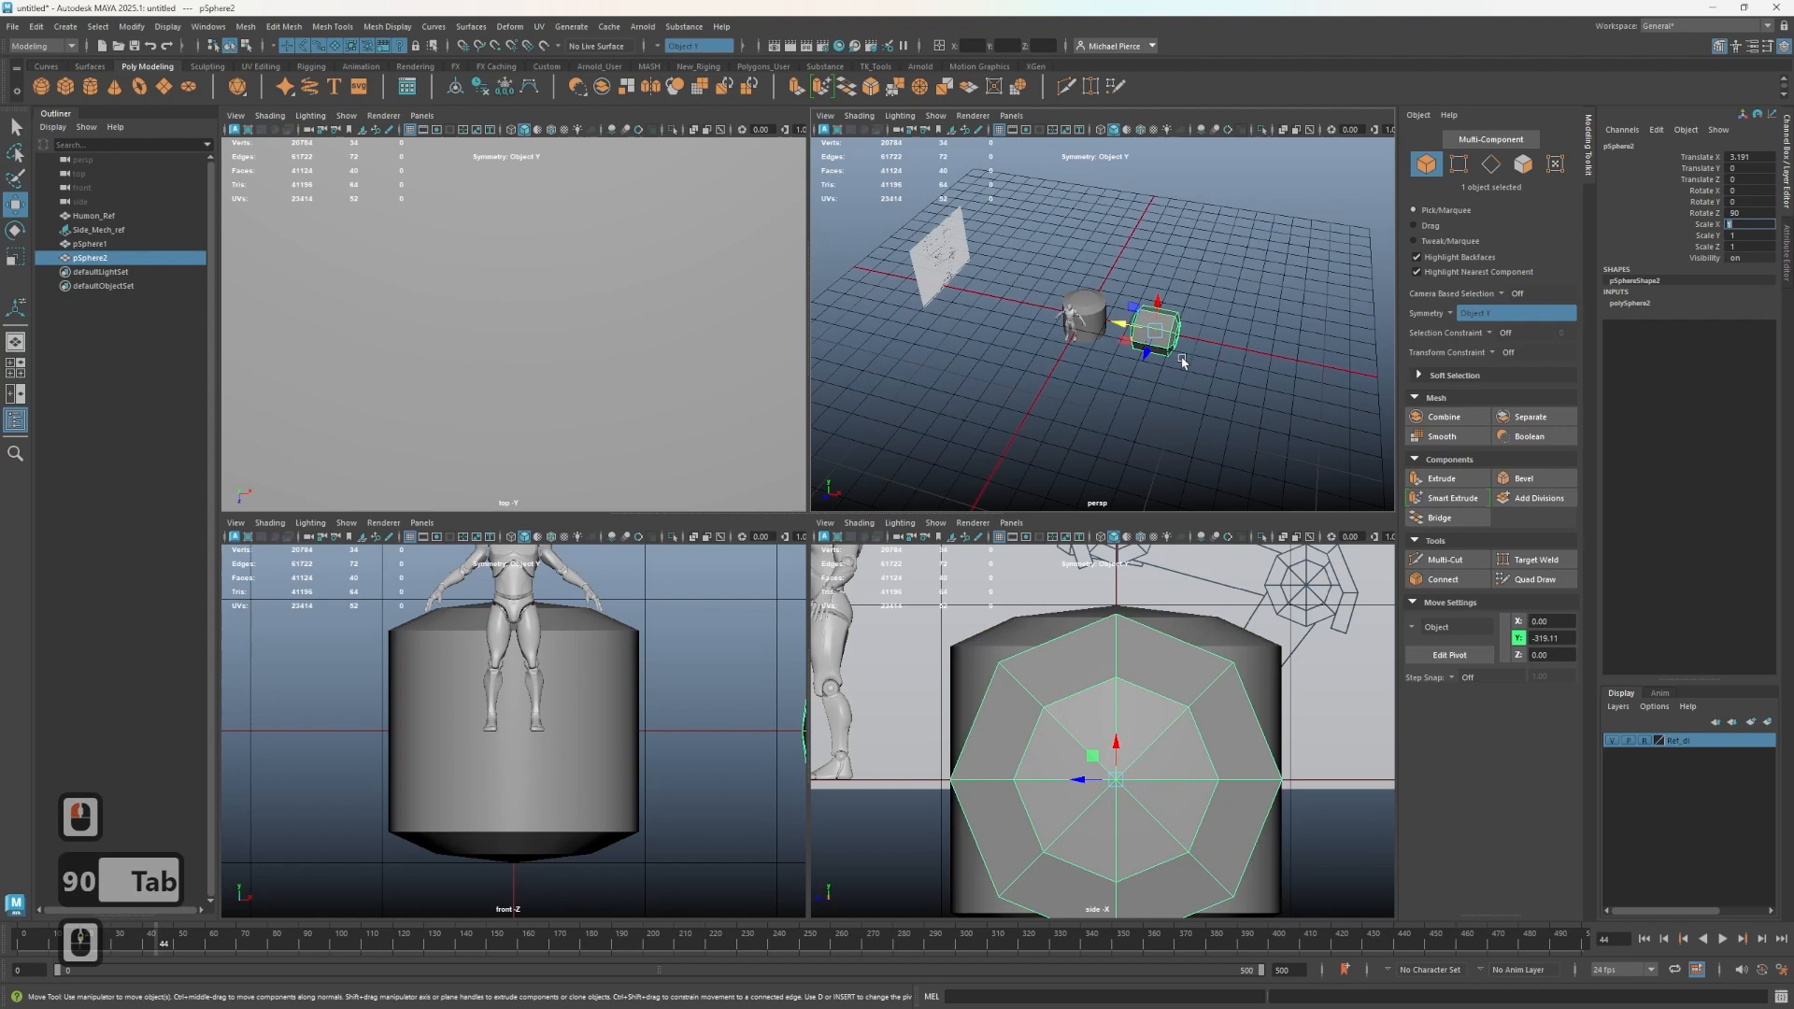
left_click_drag(1124, 319, 1279, 414)
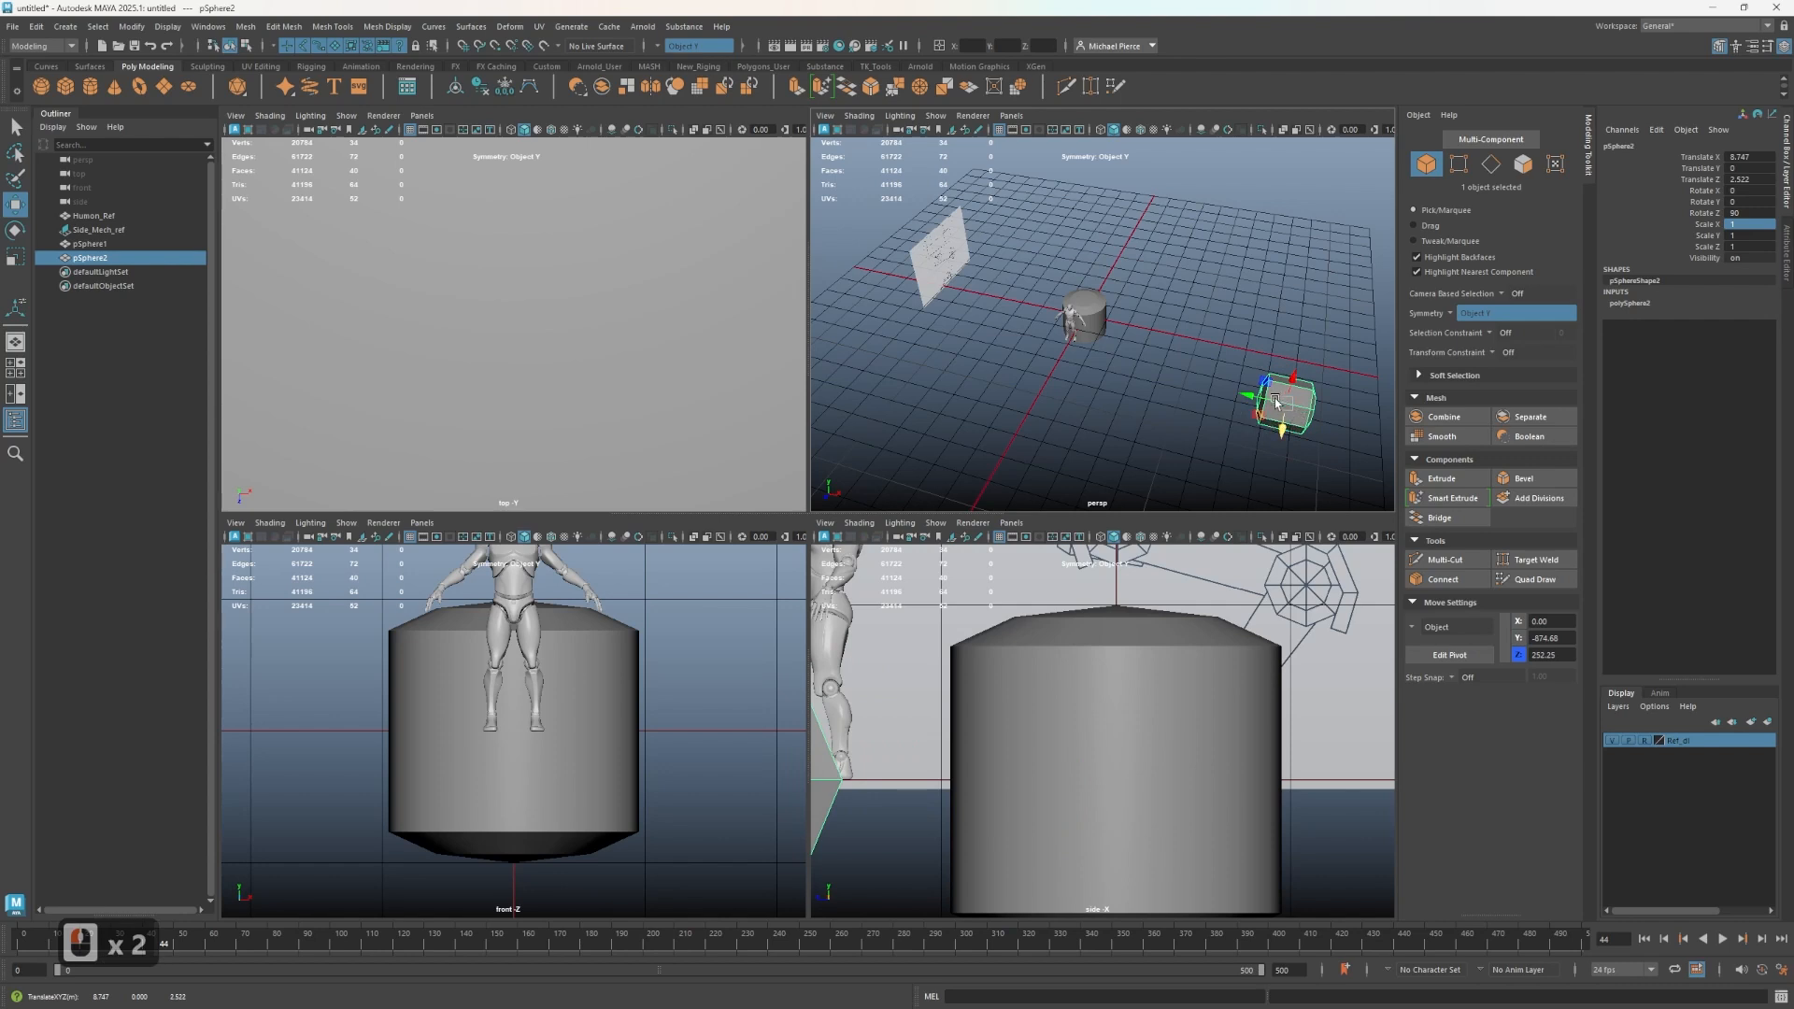
key("ctrl+z")
- Select the first shape and set its X rotation to 90
left_click(1106, 326)
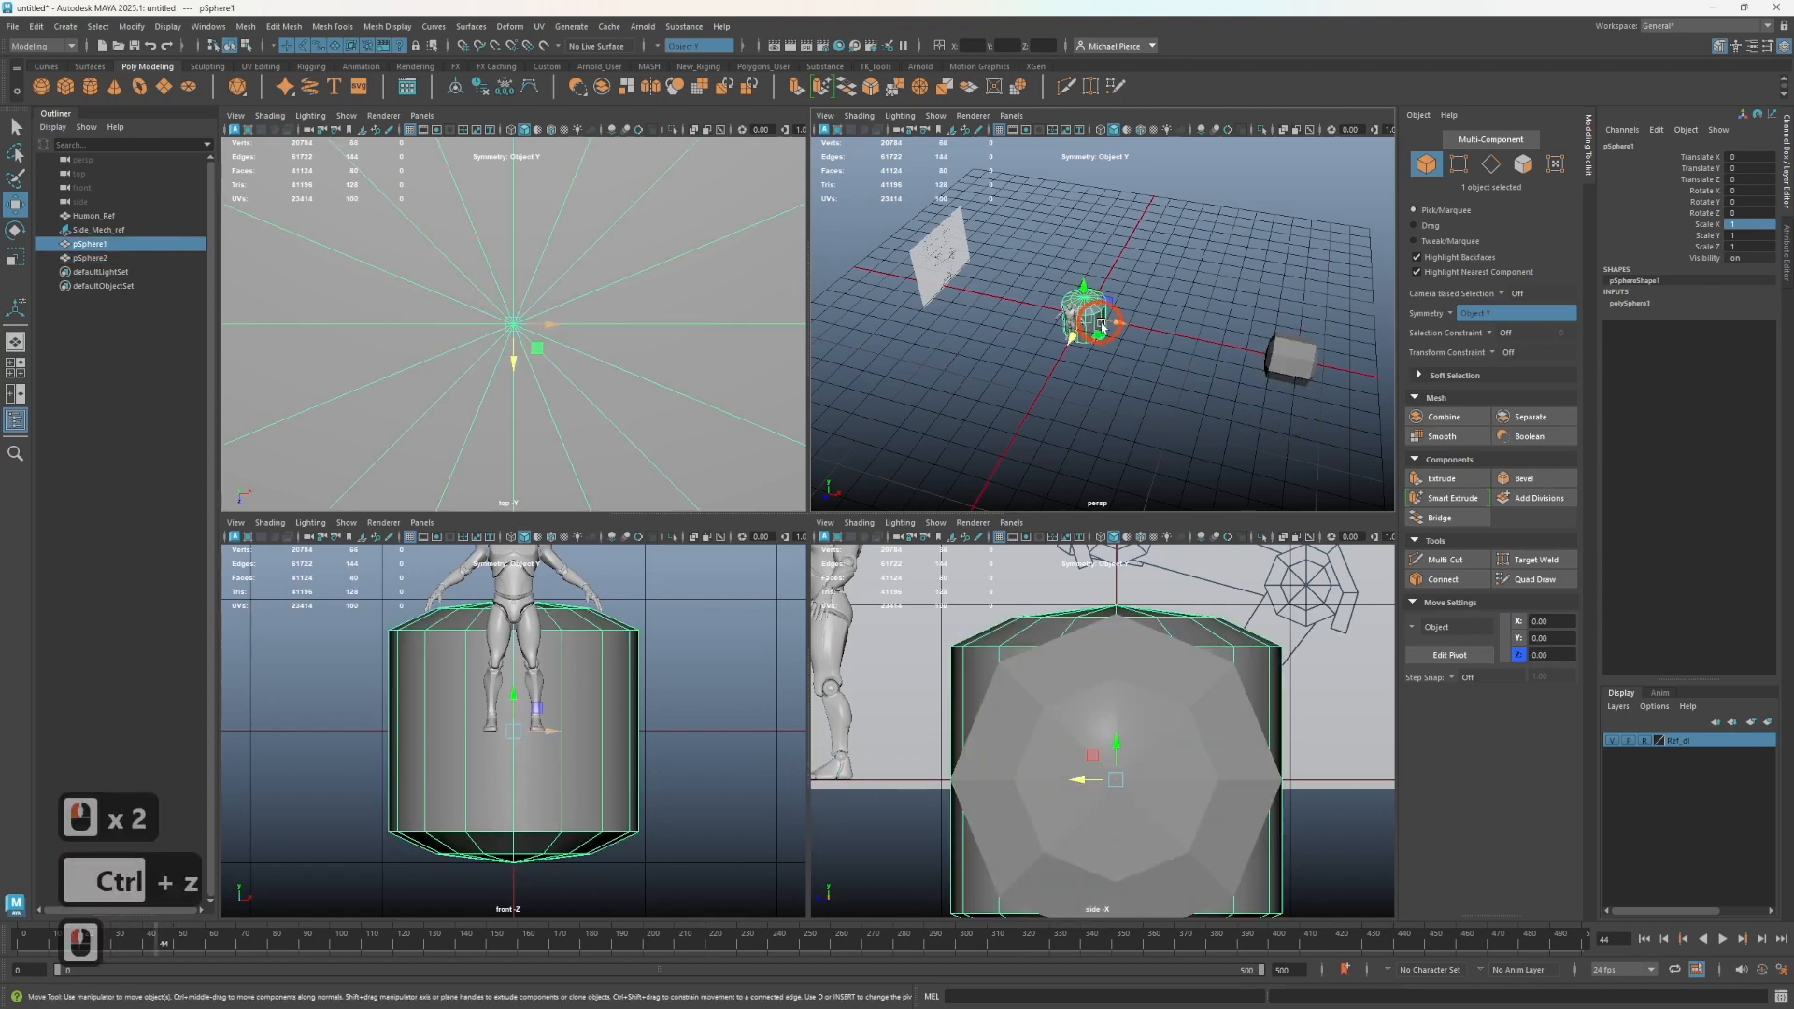
left_click(1744, 213)
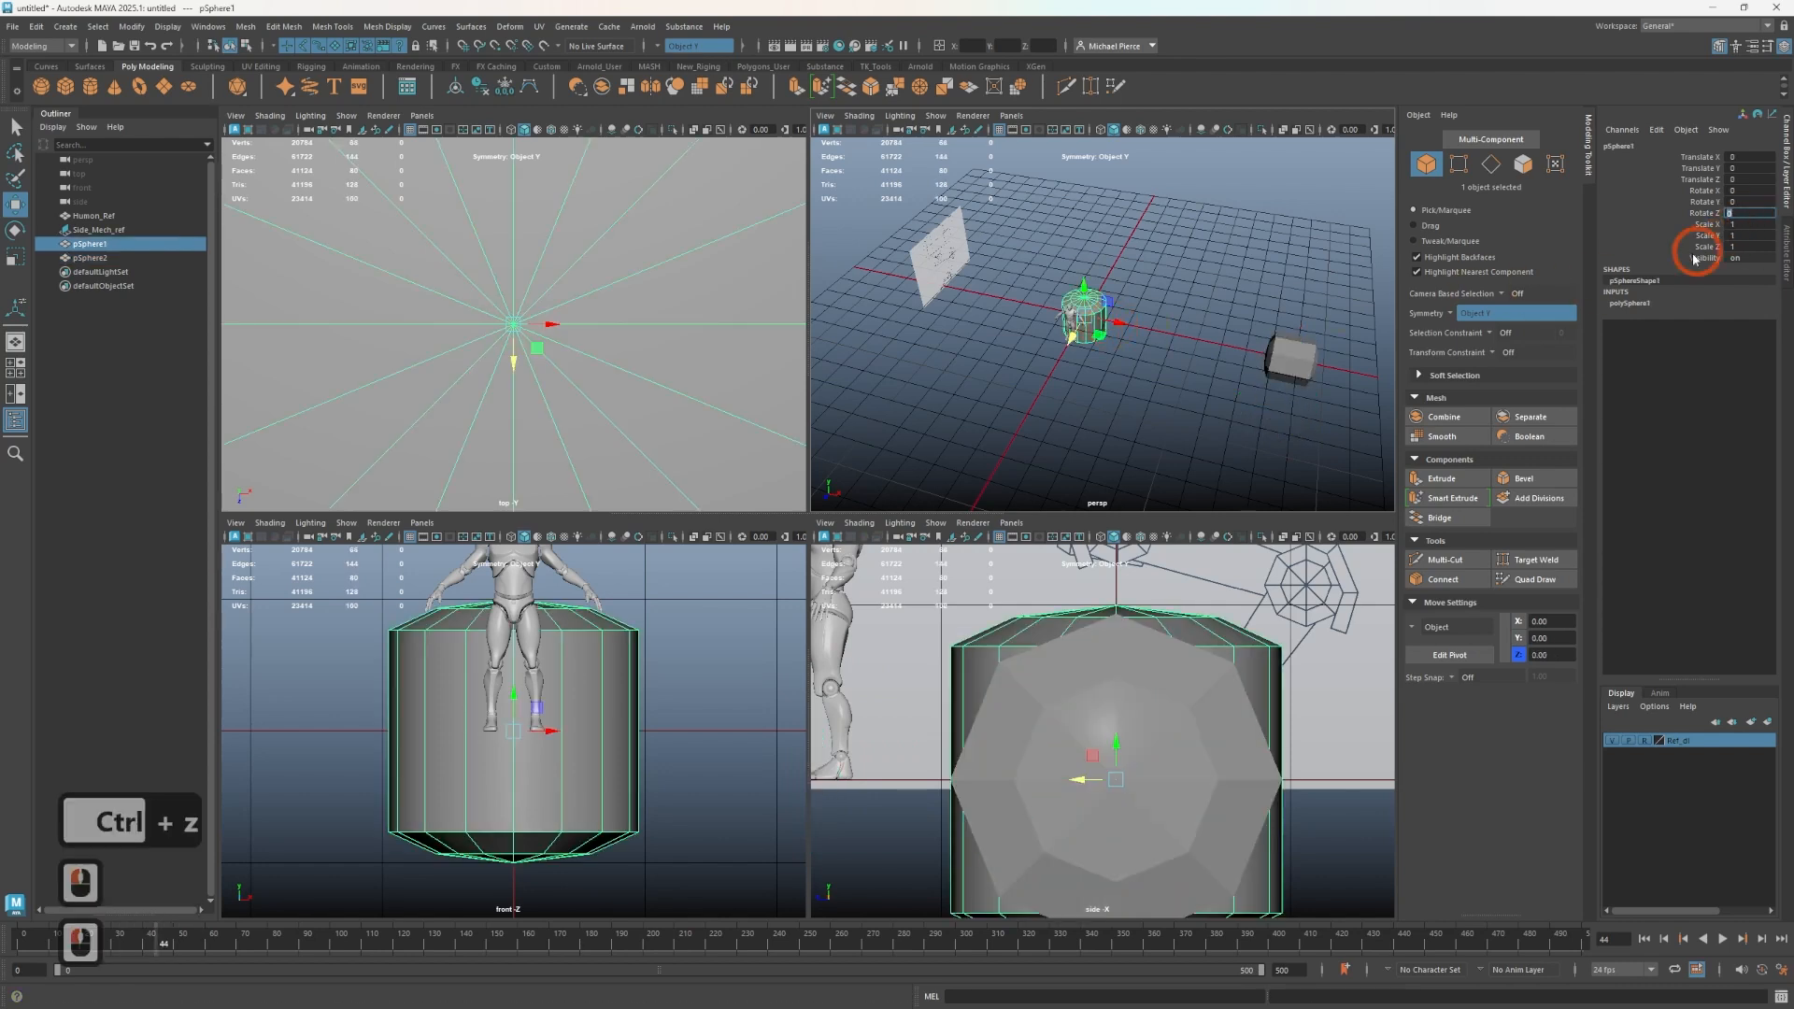
type("90")
key("Tab")
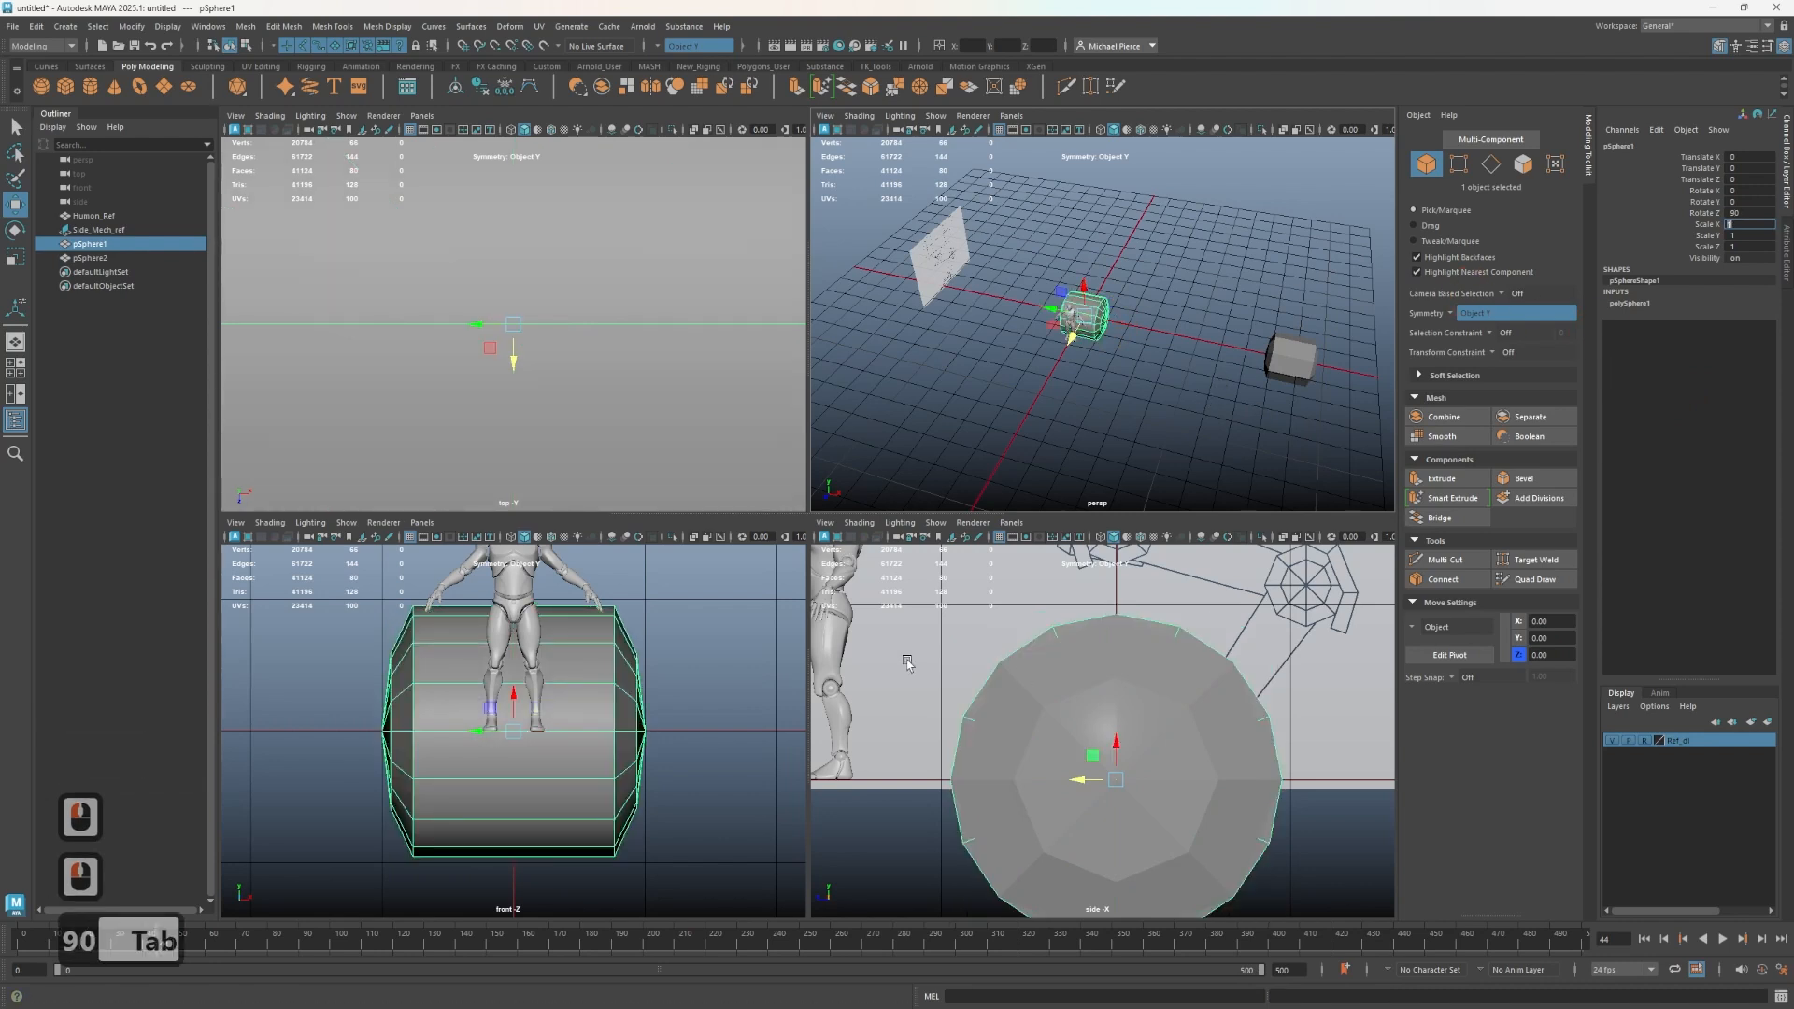
- Select both shapes, switch to wireframe display, and move them onto a wheel hub of the side-view reference
left_click(1118, 781, "shift")
key("4")
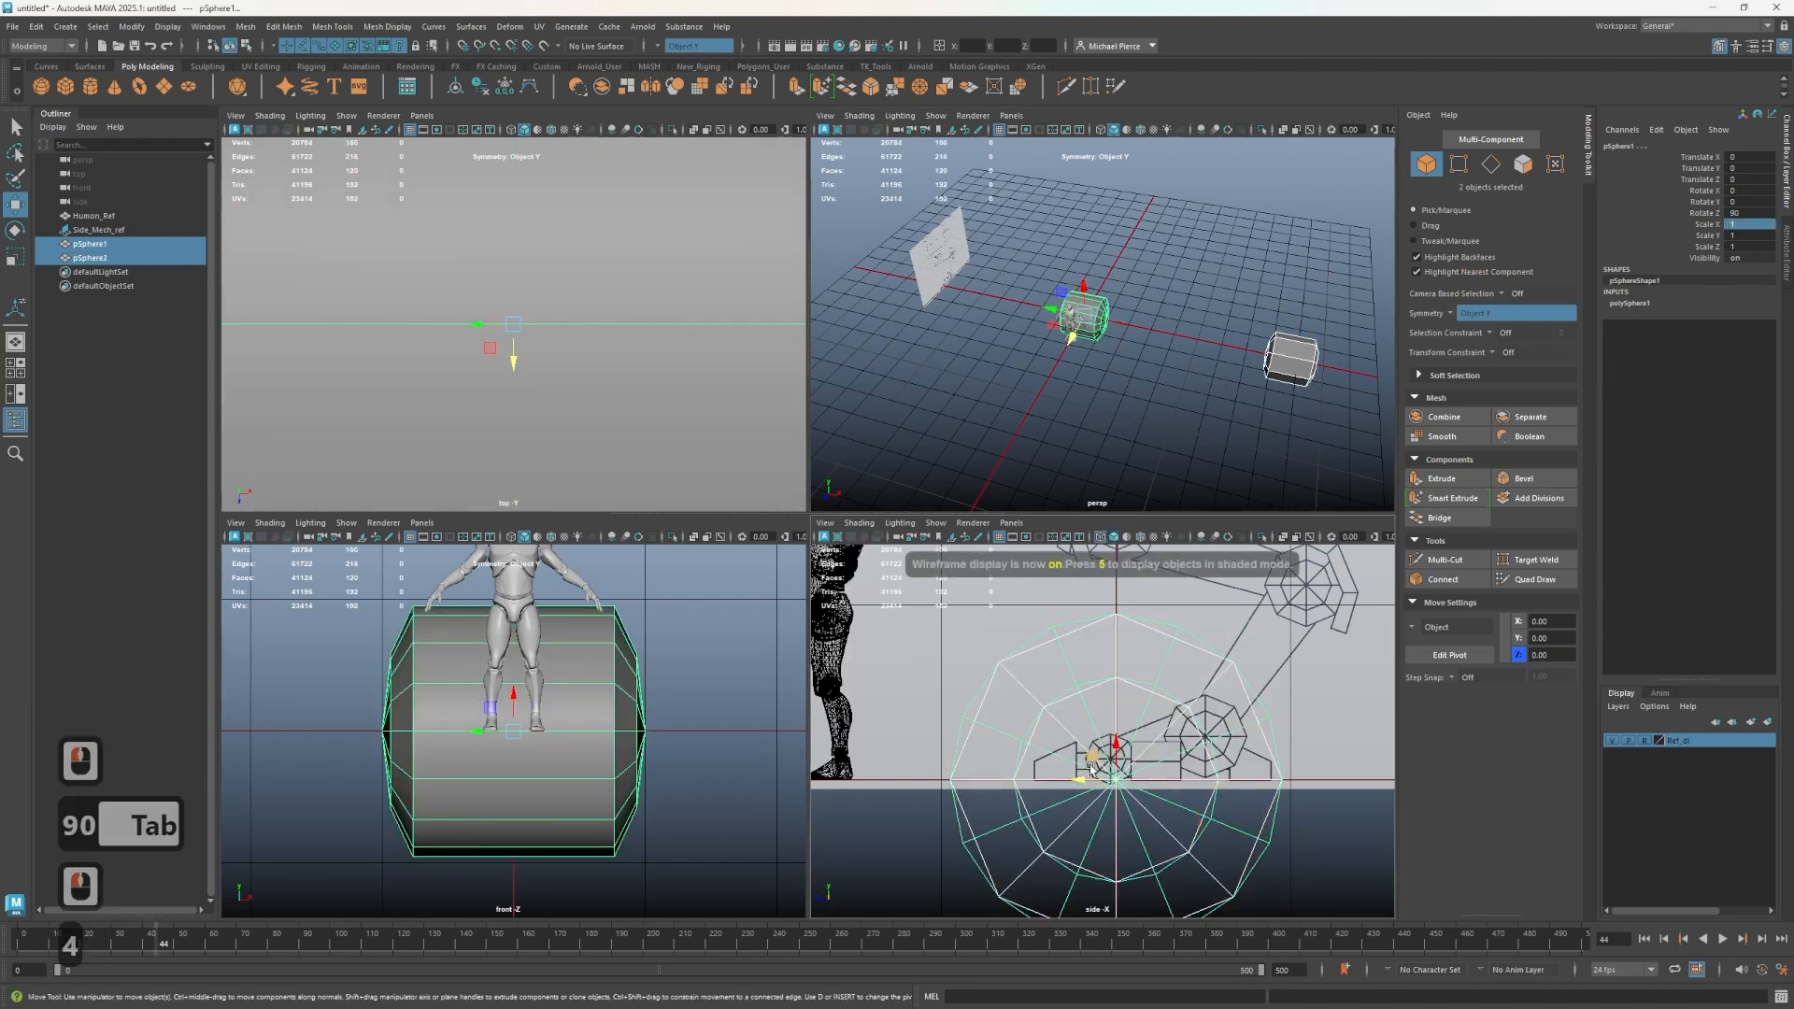
key("w")
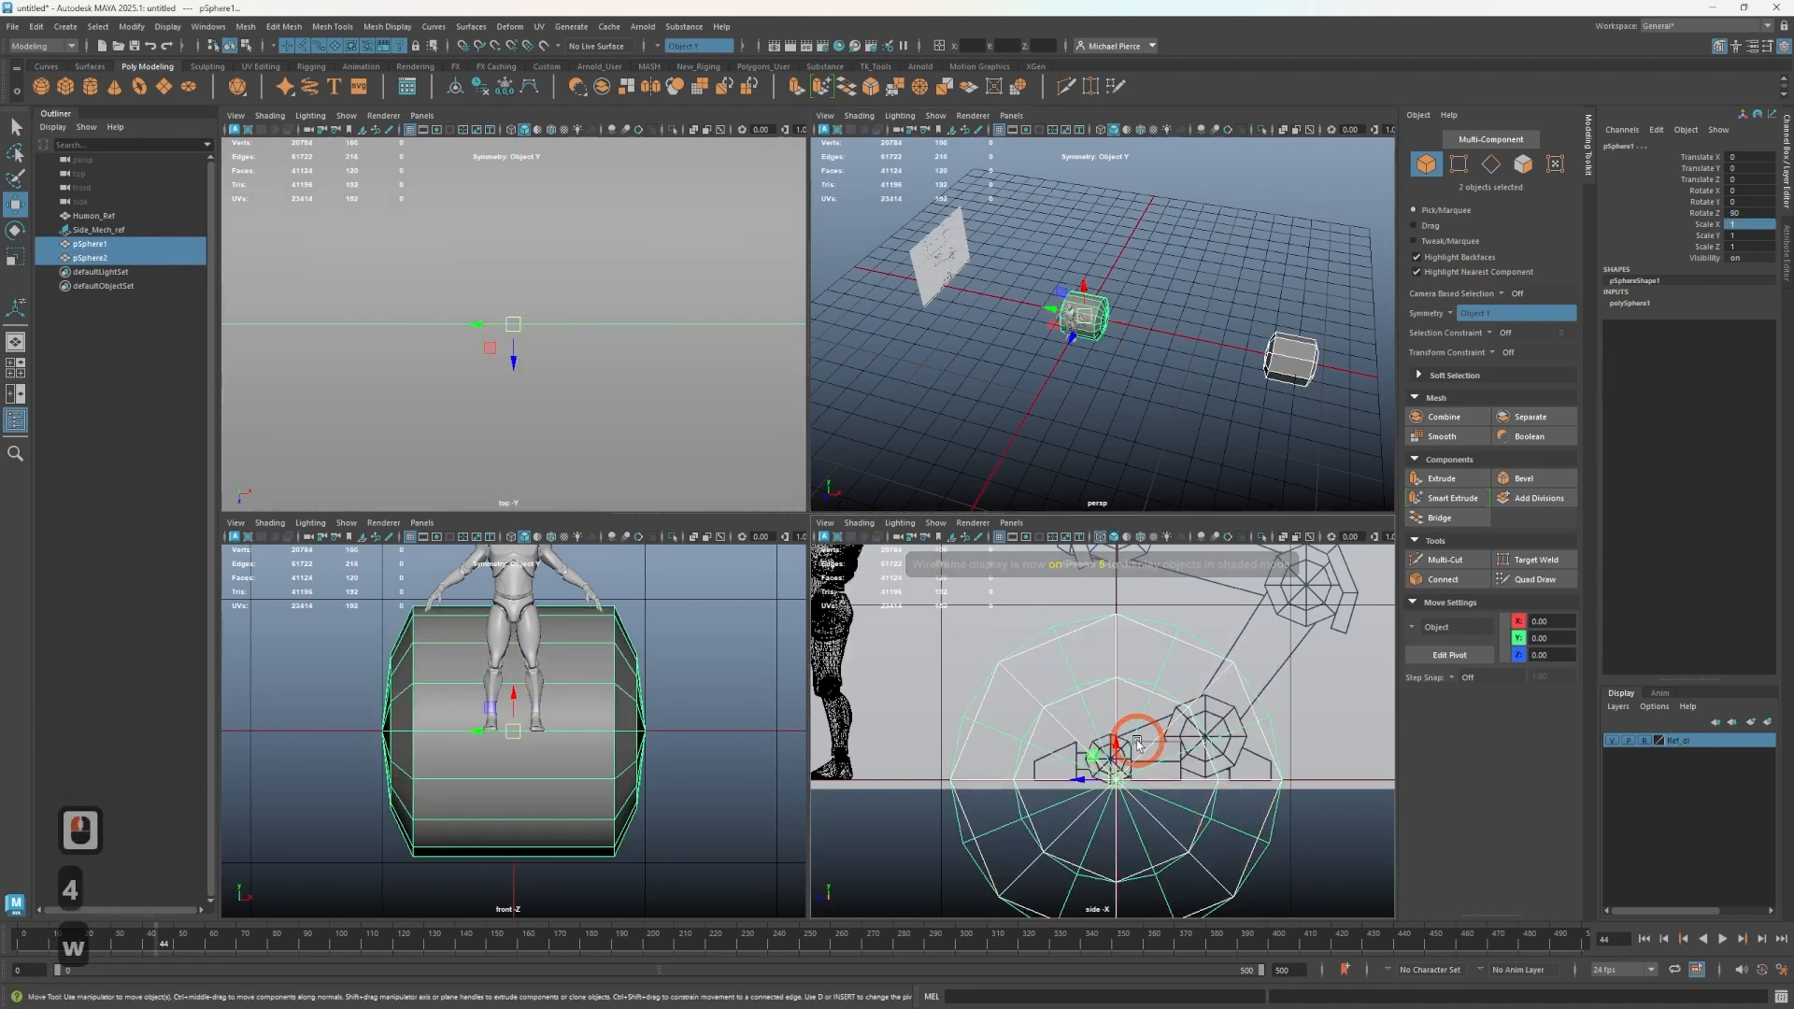
left_click_drag(1118, 781, 1206, 735)
- Scale both shapes down uniformly to about 0.233
key("r")
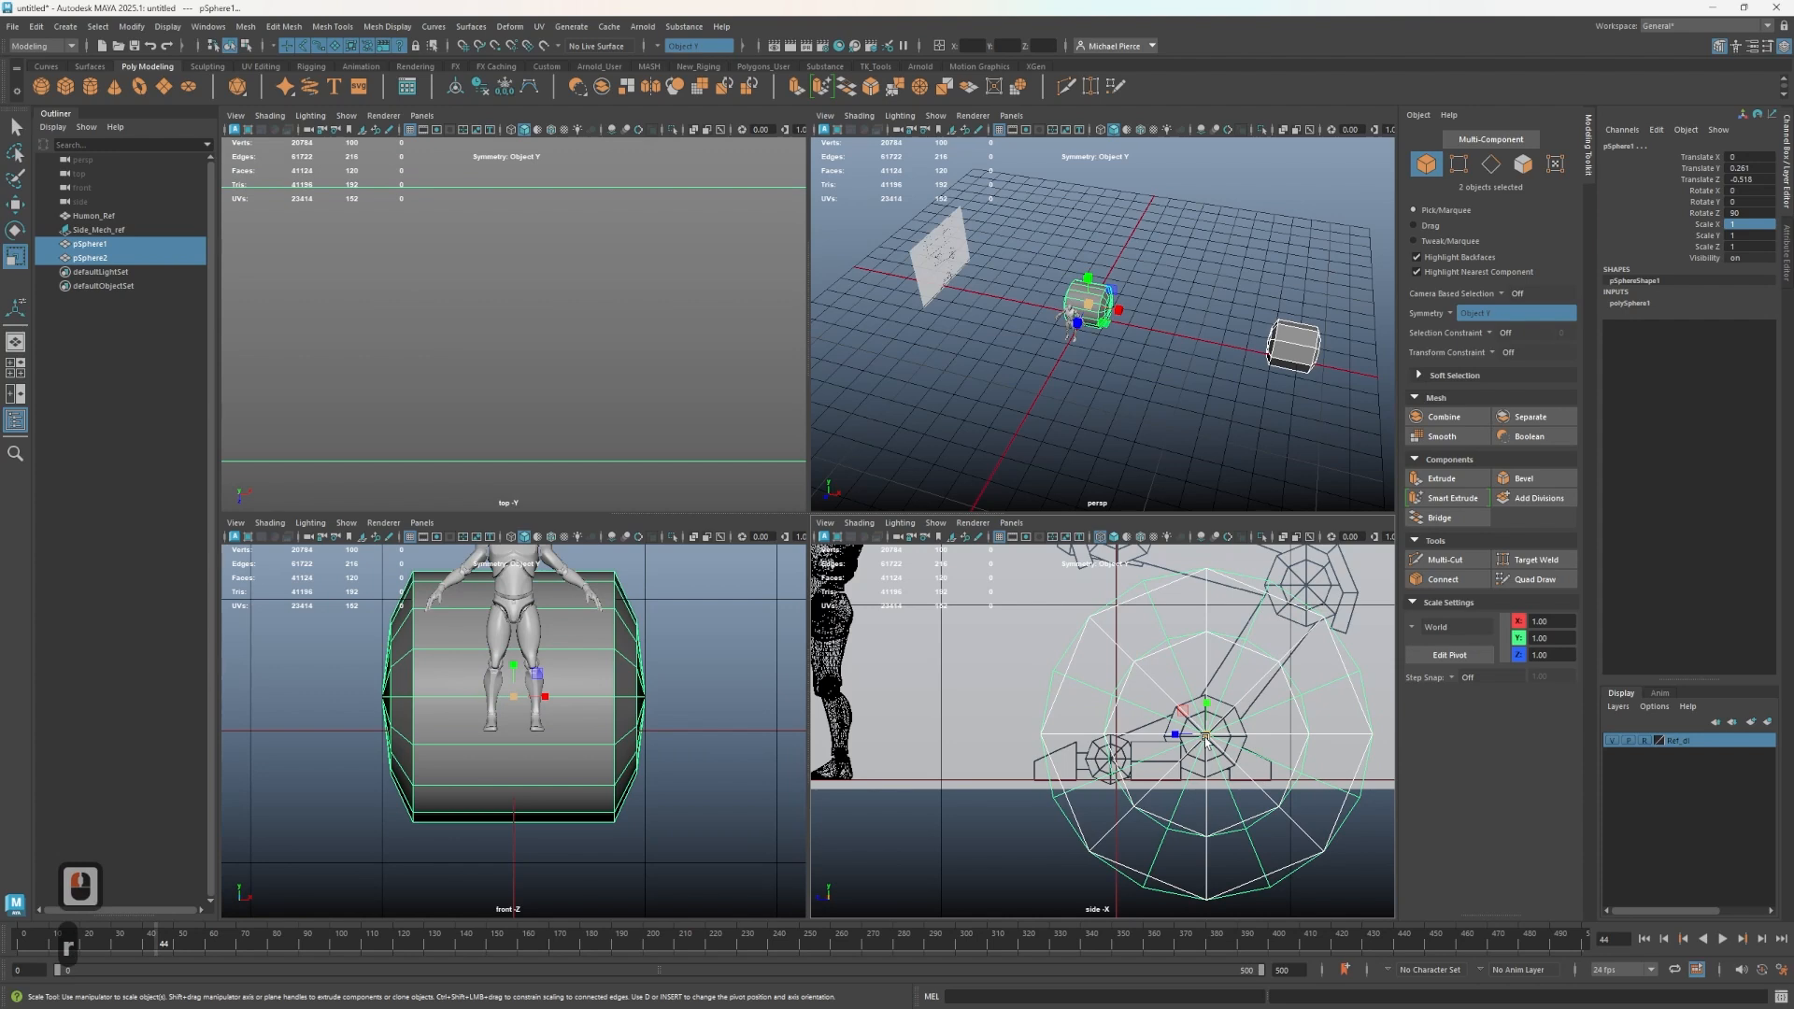
left_click_drag(1205, 741, 981, 852)
scroll(1262, 796, "up", 3)
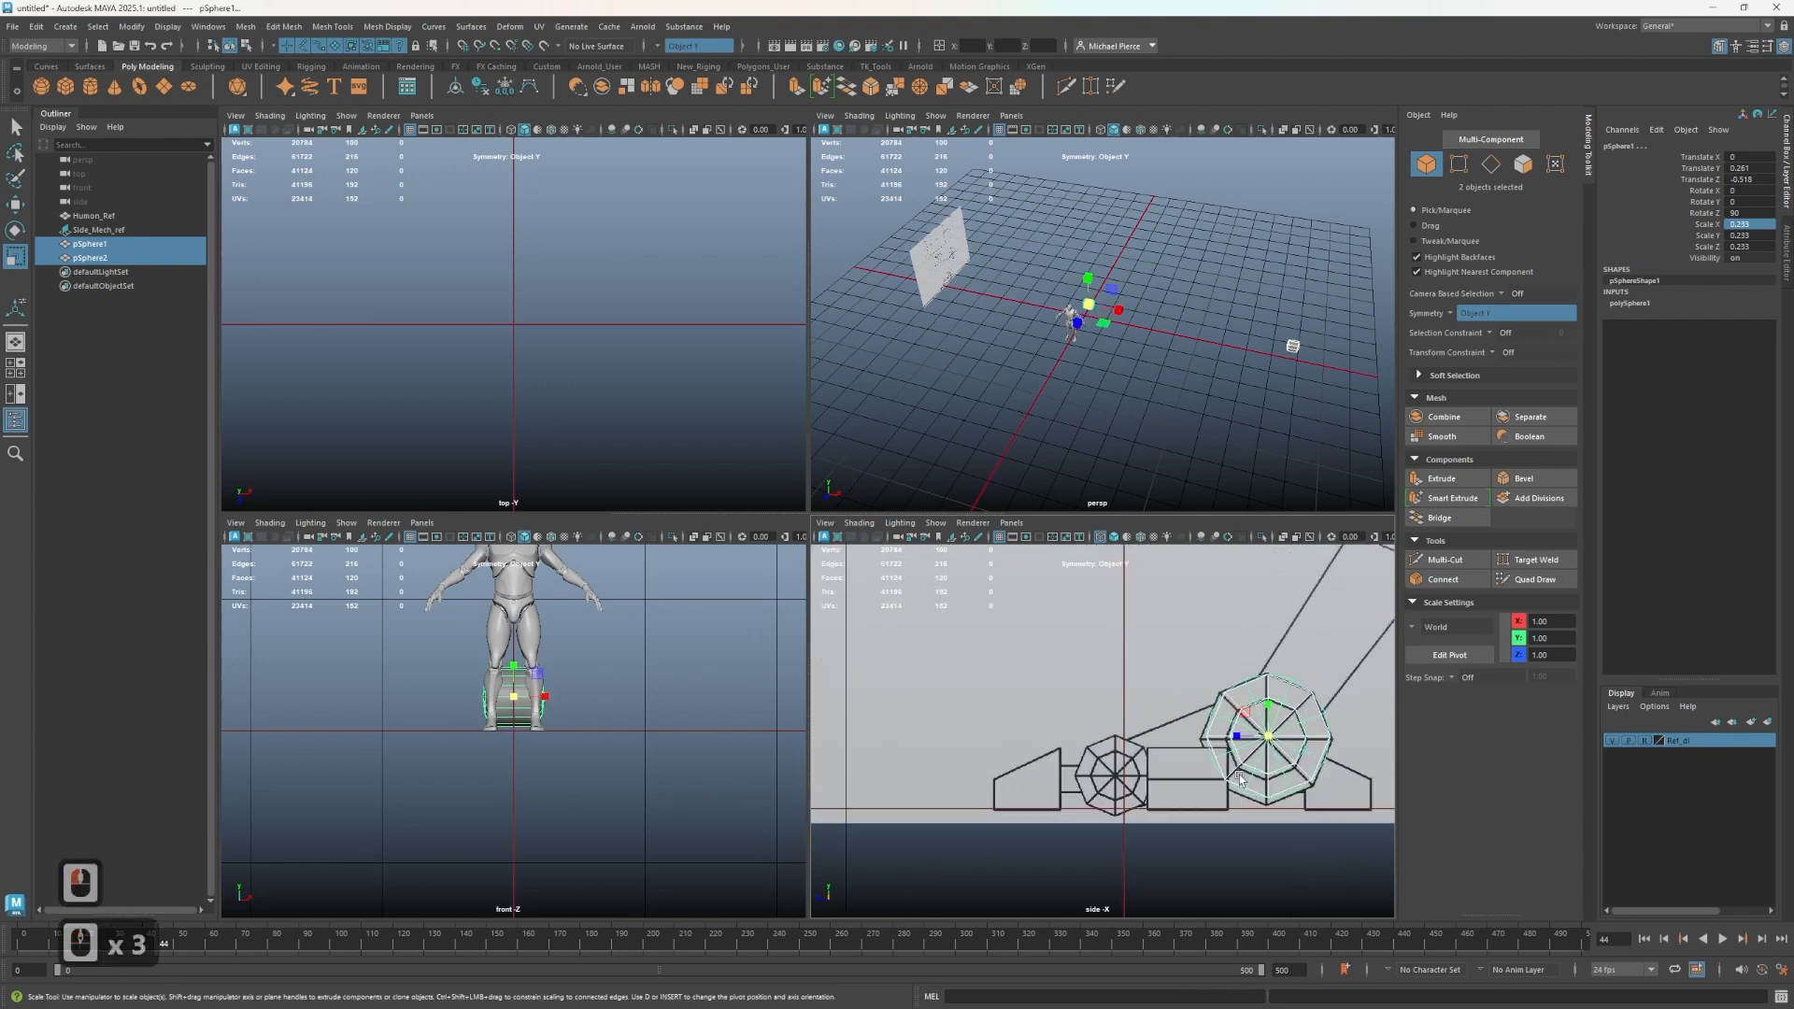
middle_click_drag(1076, 723, 1032, 729, "alt")
scroll(890, 741, "up", 2)
scroll(1032, 729, "up", 3)
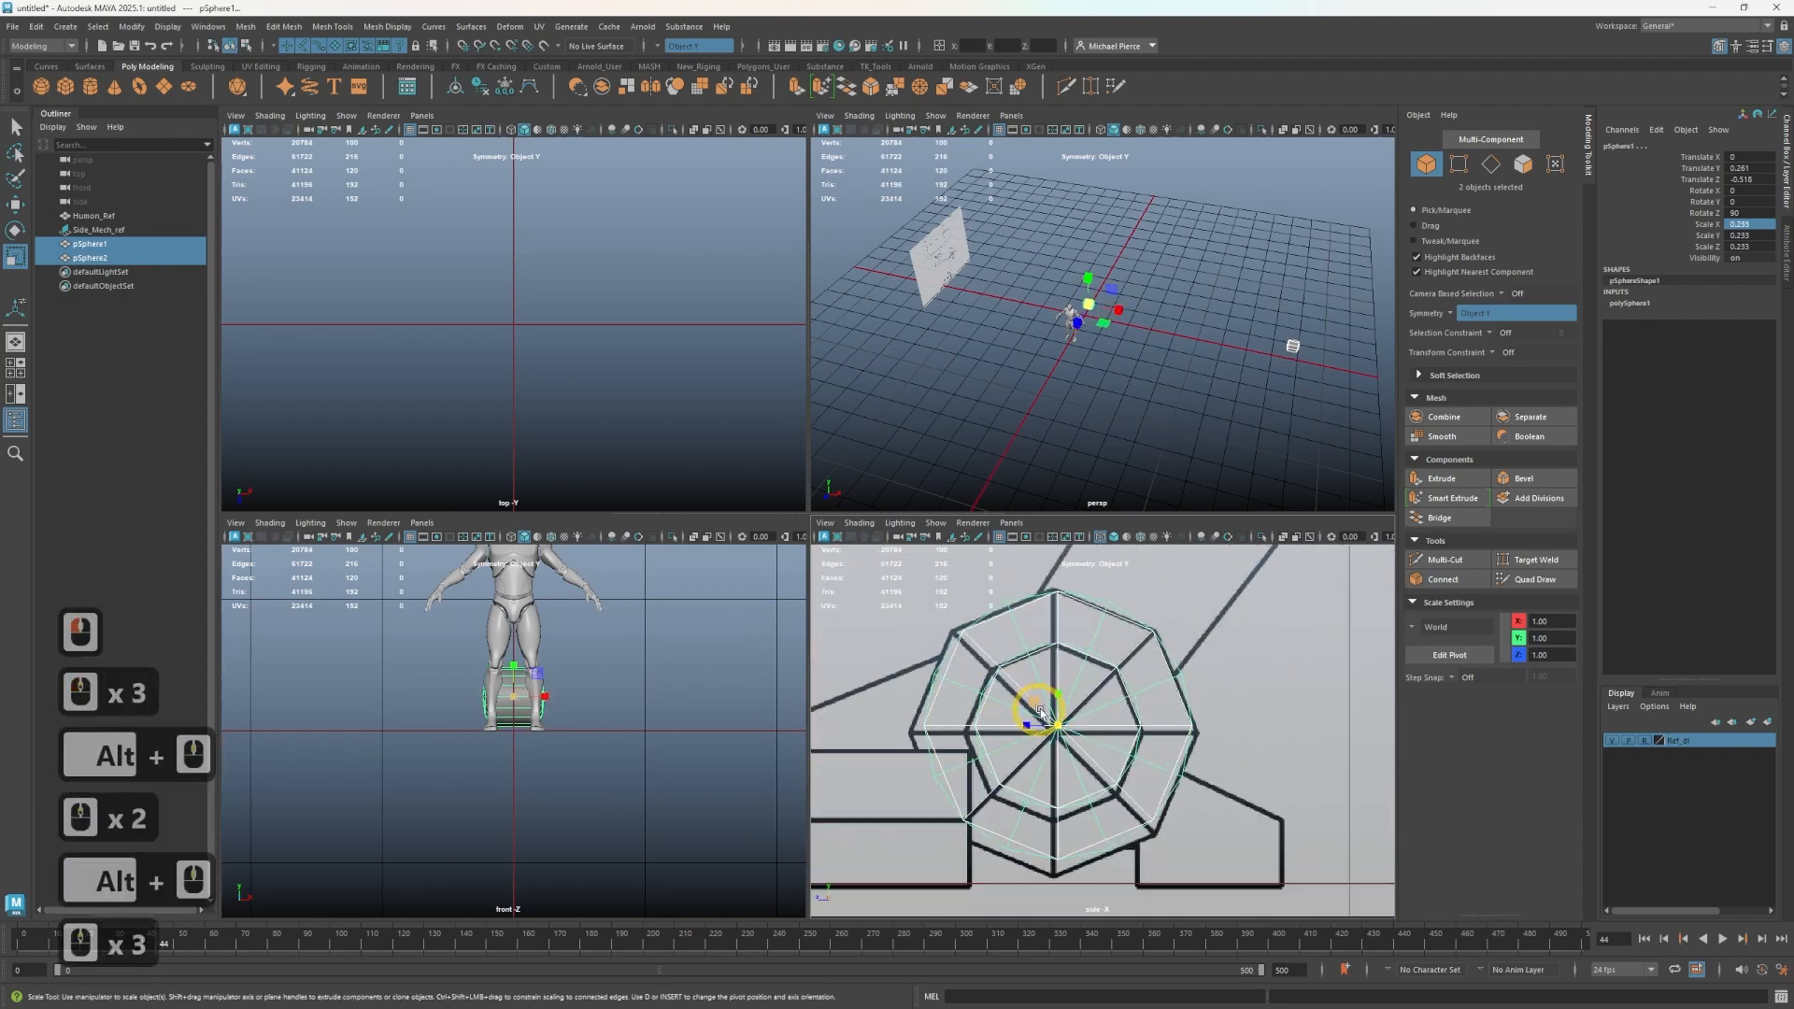
- Move both shapes to center them on the wheel hub in the side view
key("w")
left_click_drag(1031, 729, 1042, 732)
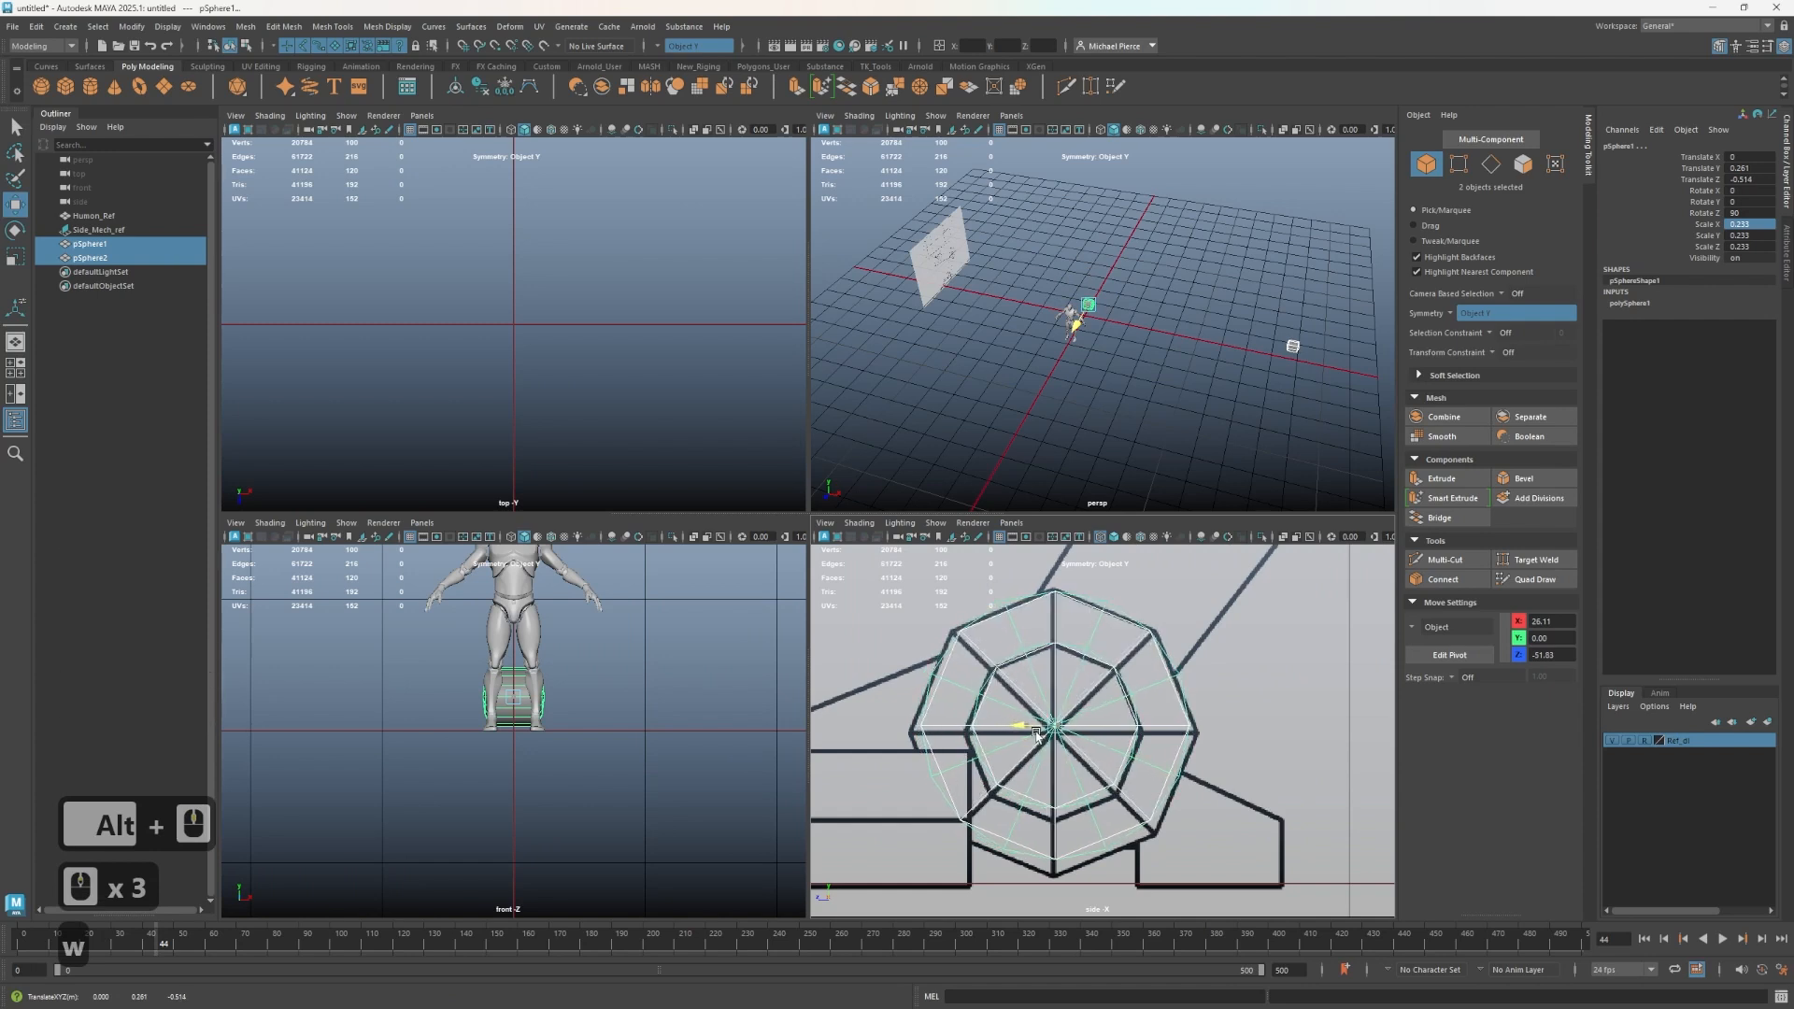
mouse_move(1041, 731)
left_mouse_down()
mouse_move(1040, 691)
mouse_move(1068, 718)
left_mouse_up()
- Scale both shapes uniformly to about 0.249 to fit the hub
key("r")
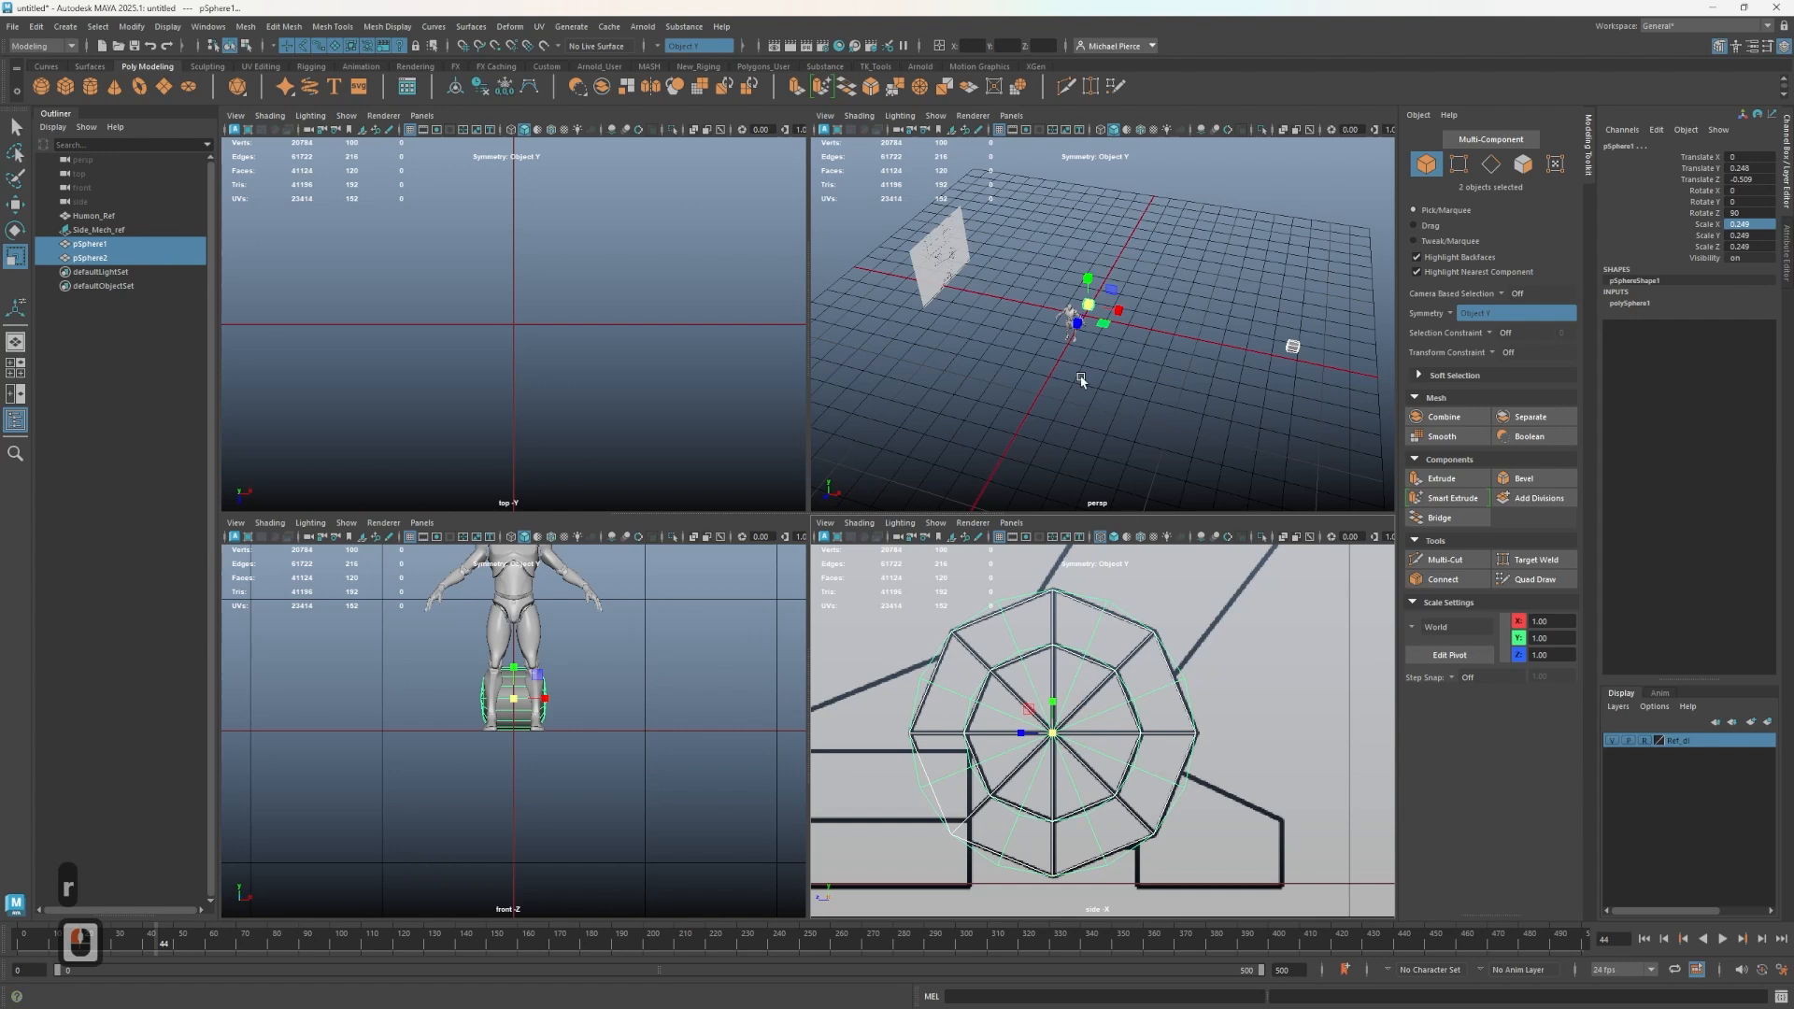
left_click_drag(1240, 317, 1035, 393)
key("w")
- Duplicate the first shape and move the copy up the leg onto the next joint circle of the side reference
key("x")
scroll(1071, 269, "up", 2)
left_click_drag(1068, 264, 1103, 318)
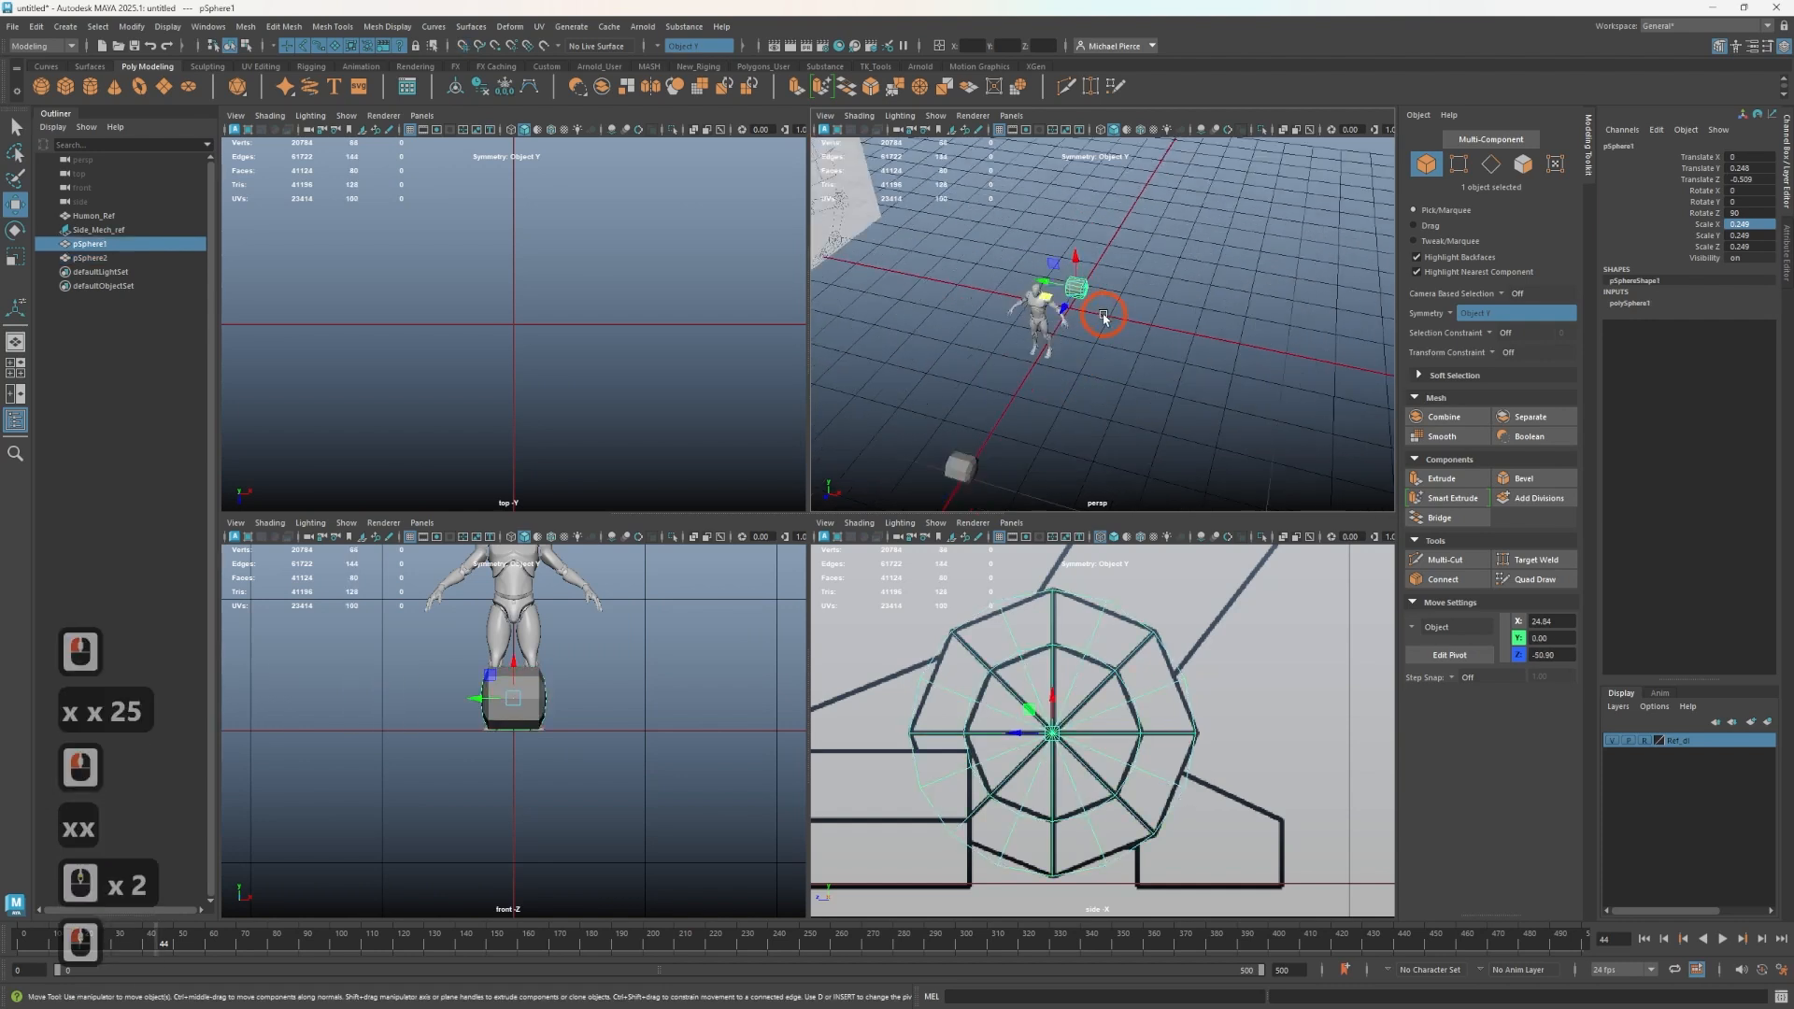
scroll(1024, 762, "down", 7)
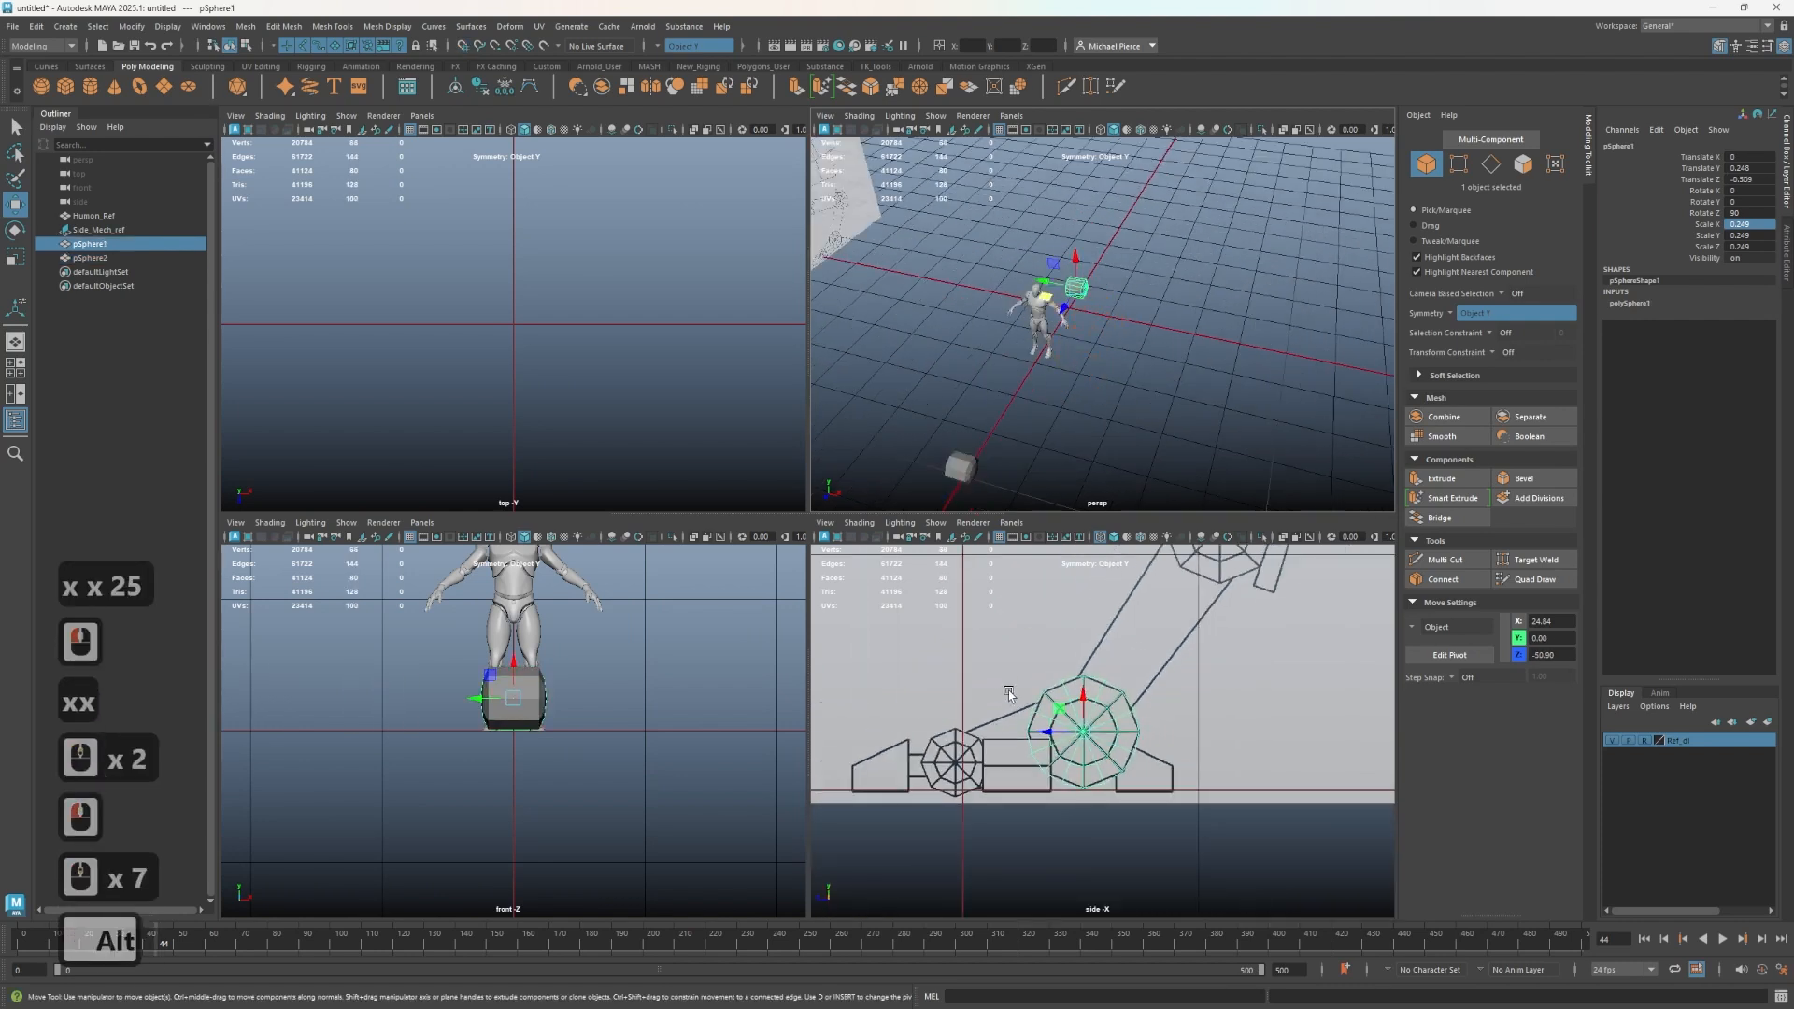
middle_click_drag(1003, 710, 1030, 775, "alt")
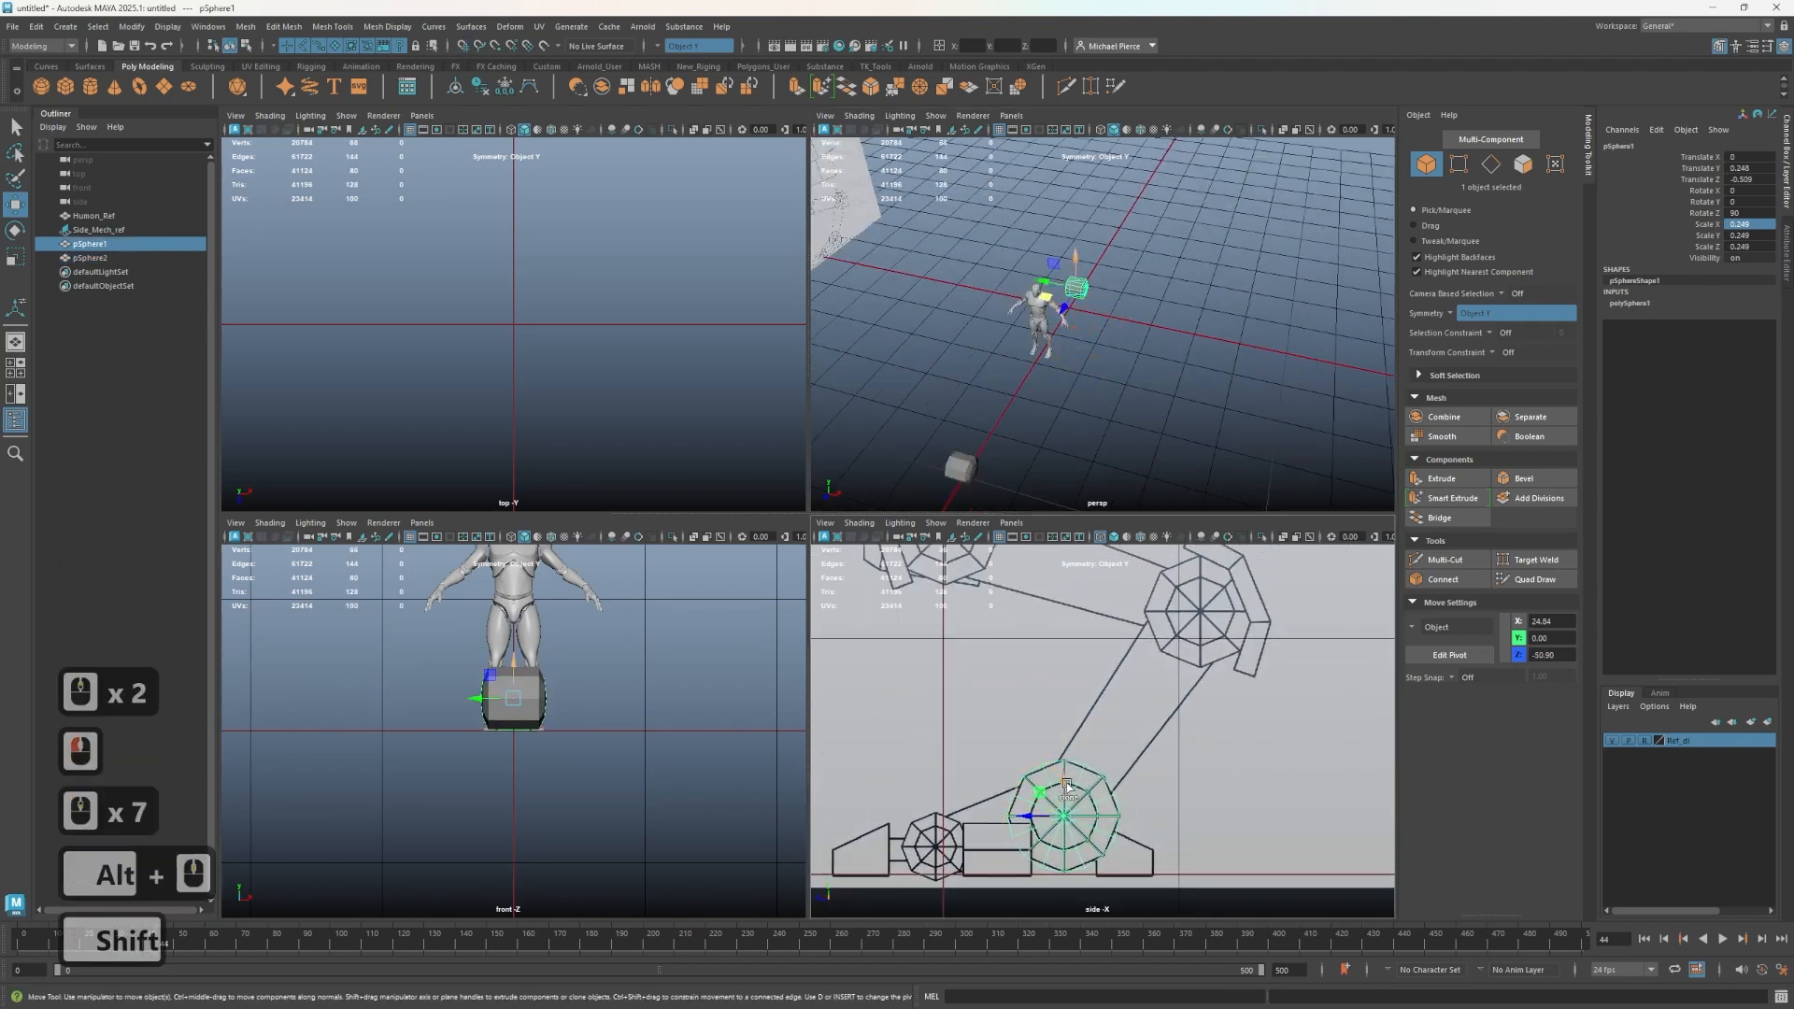
mouse_move(1063, 778)
left_mouse_down("shift")
mouse_move(1071, 582)
mouse_move(1169, 630)
left_mouse_up("shift")
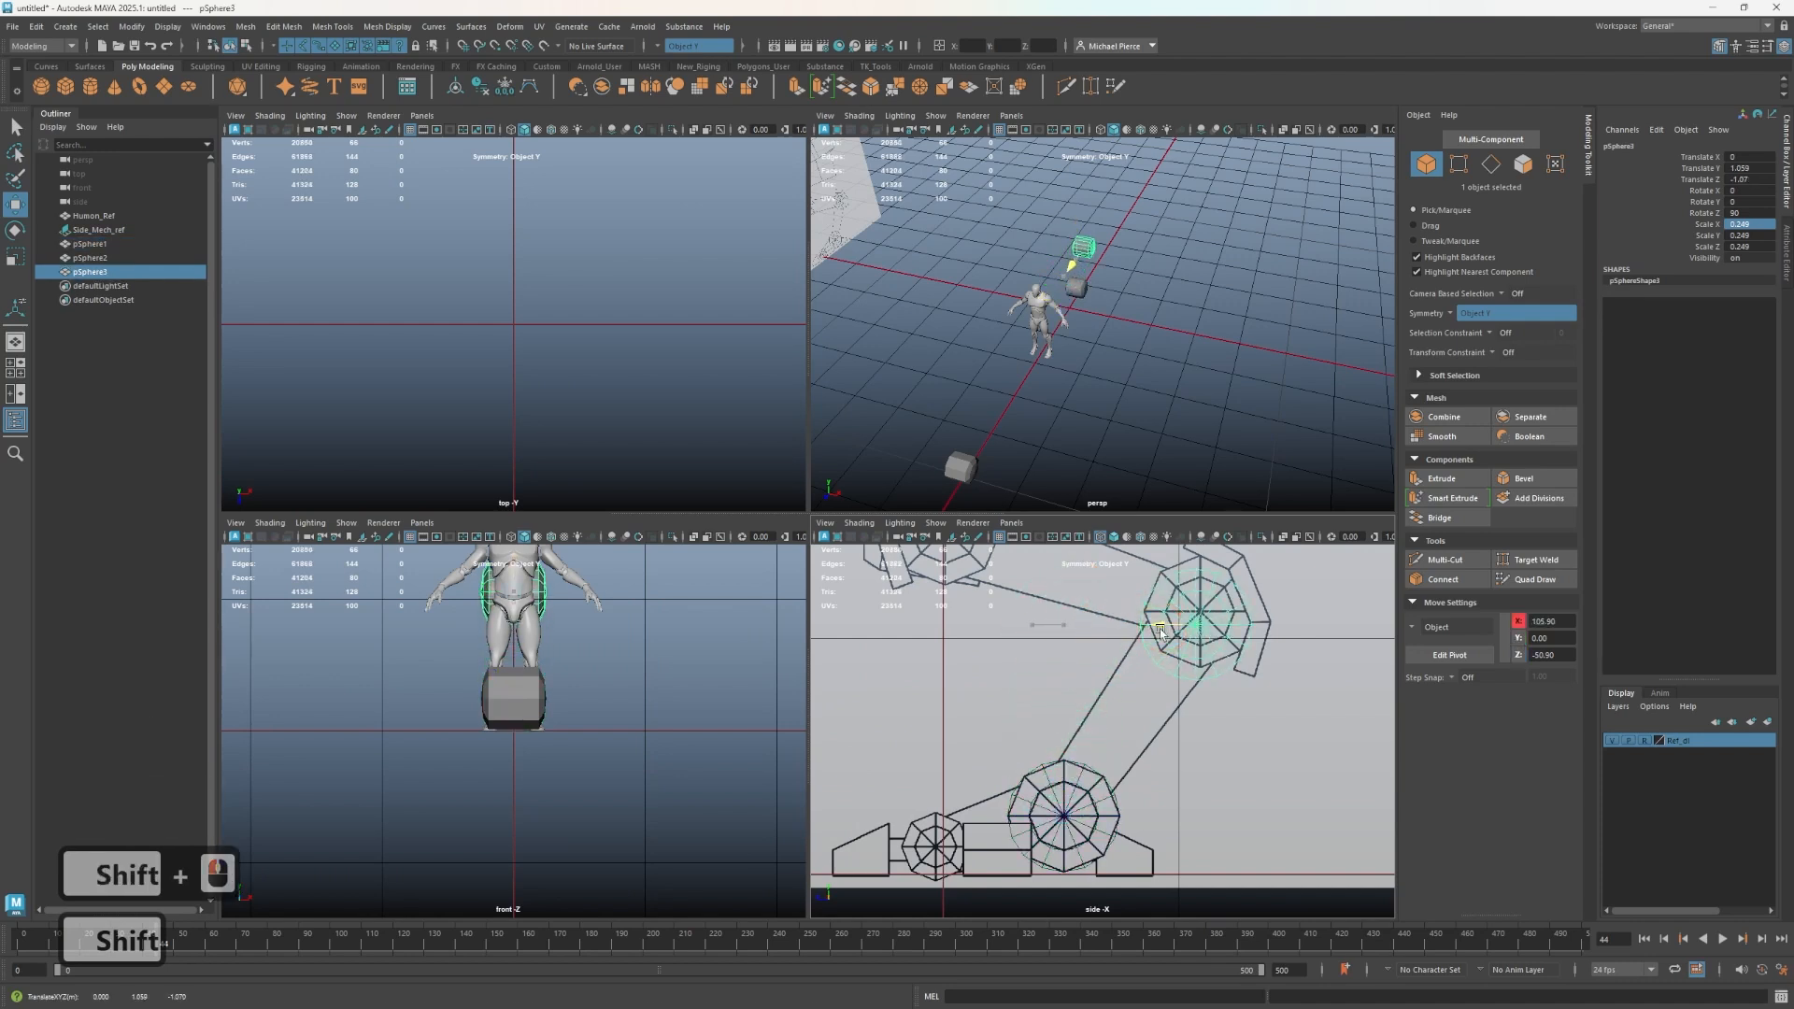
middle_click_drag(1162, 631, 1090, 762, "alt")
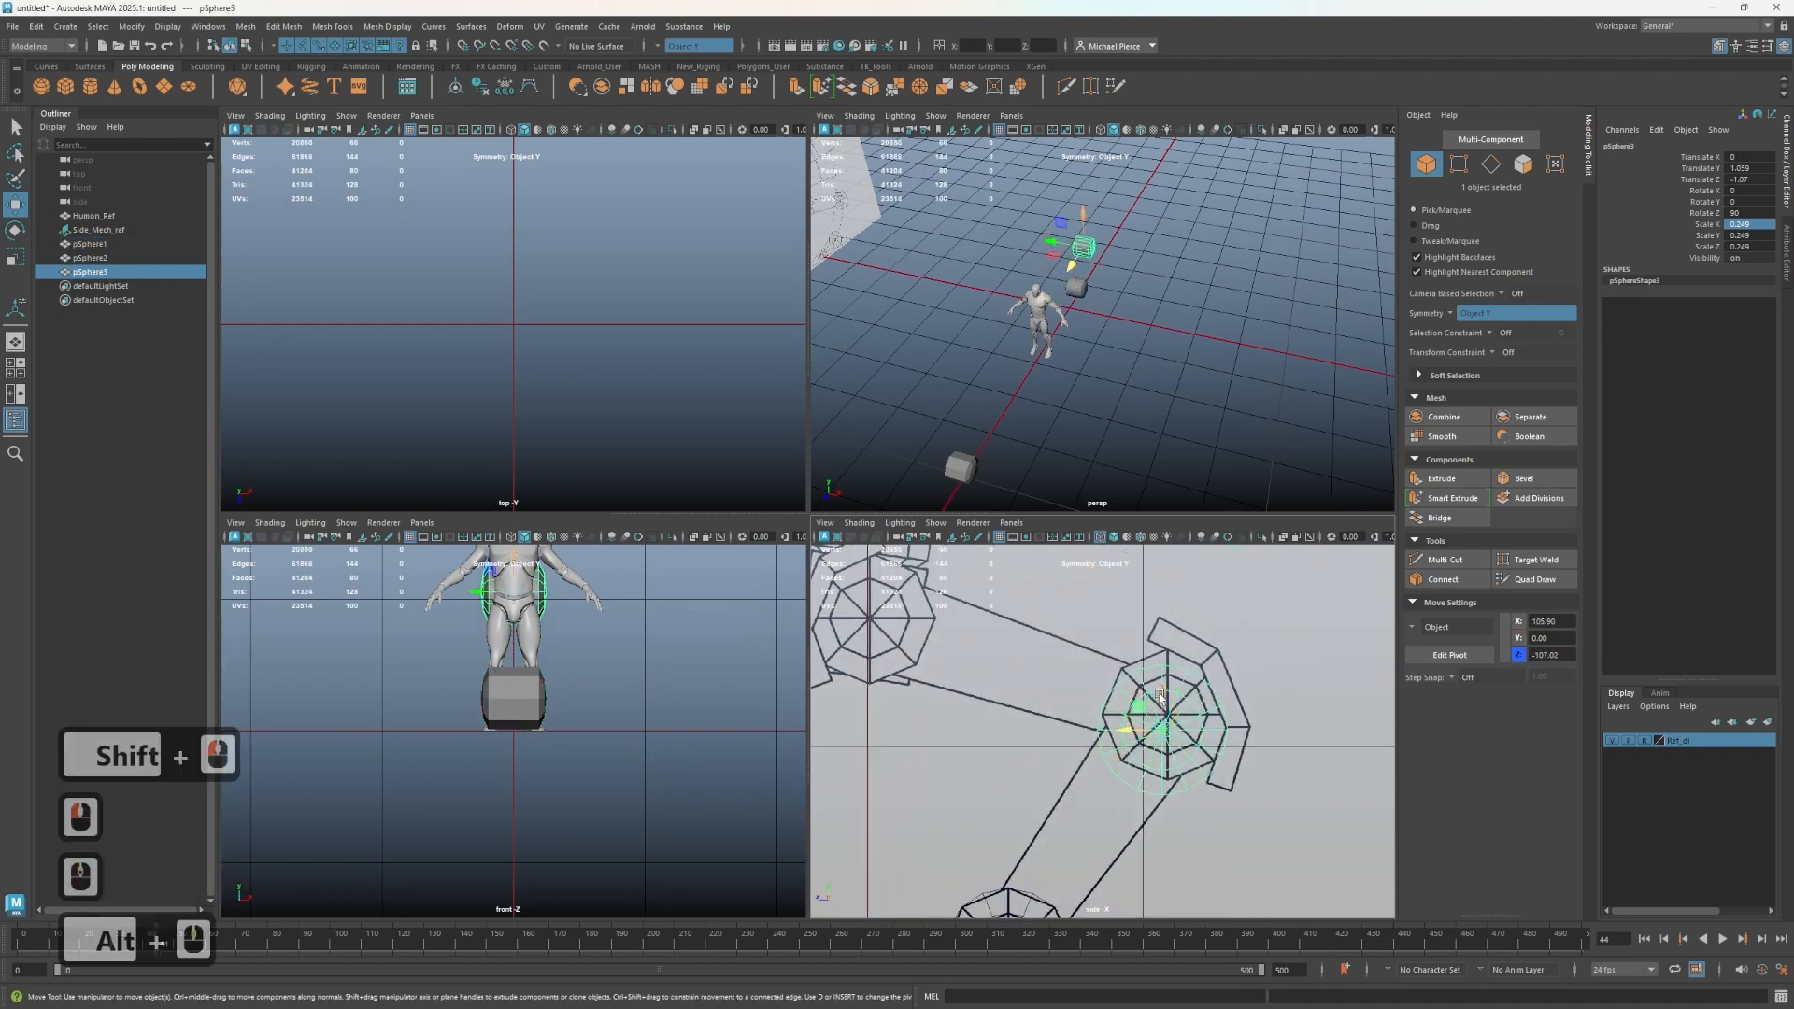
mouse_move(1159, 697)
left_mouse_down()
mouse_move(1169, 654)
mouse_move(1188, 676)
mouse_move(1132, 710)
mouse_move(1167, 682)
left_mouse_up()
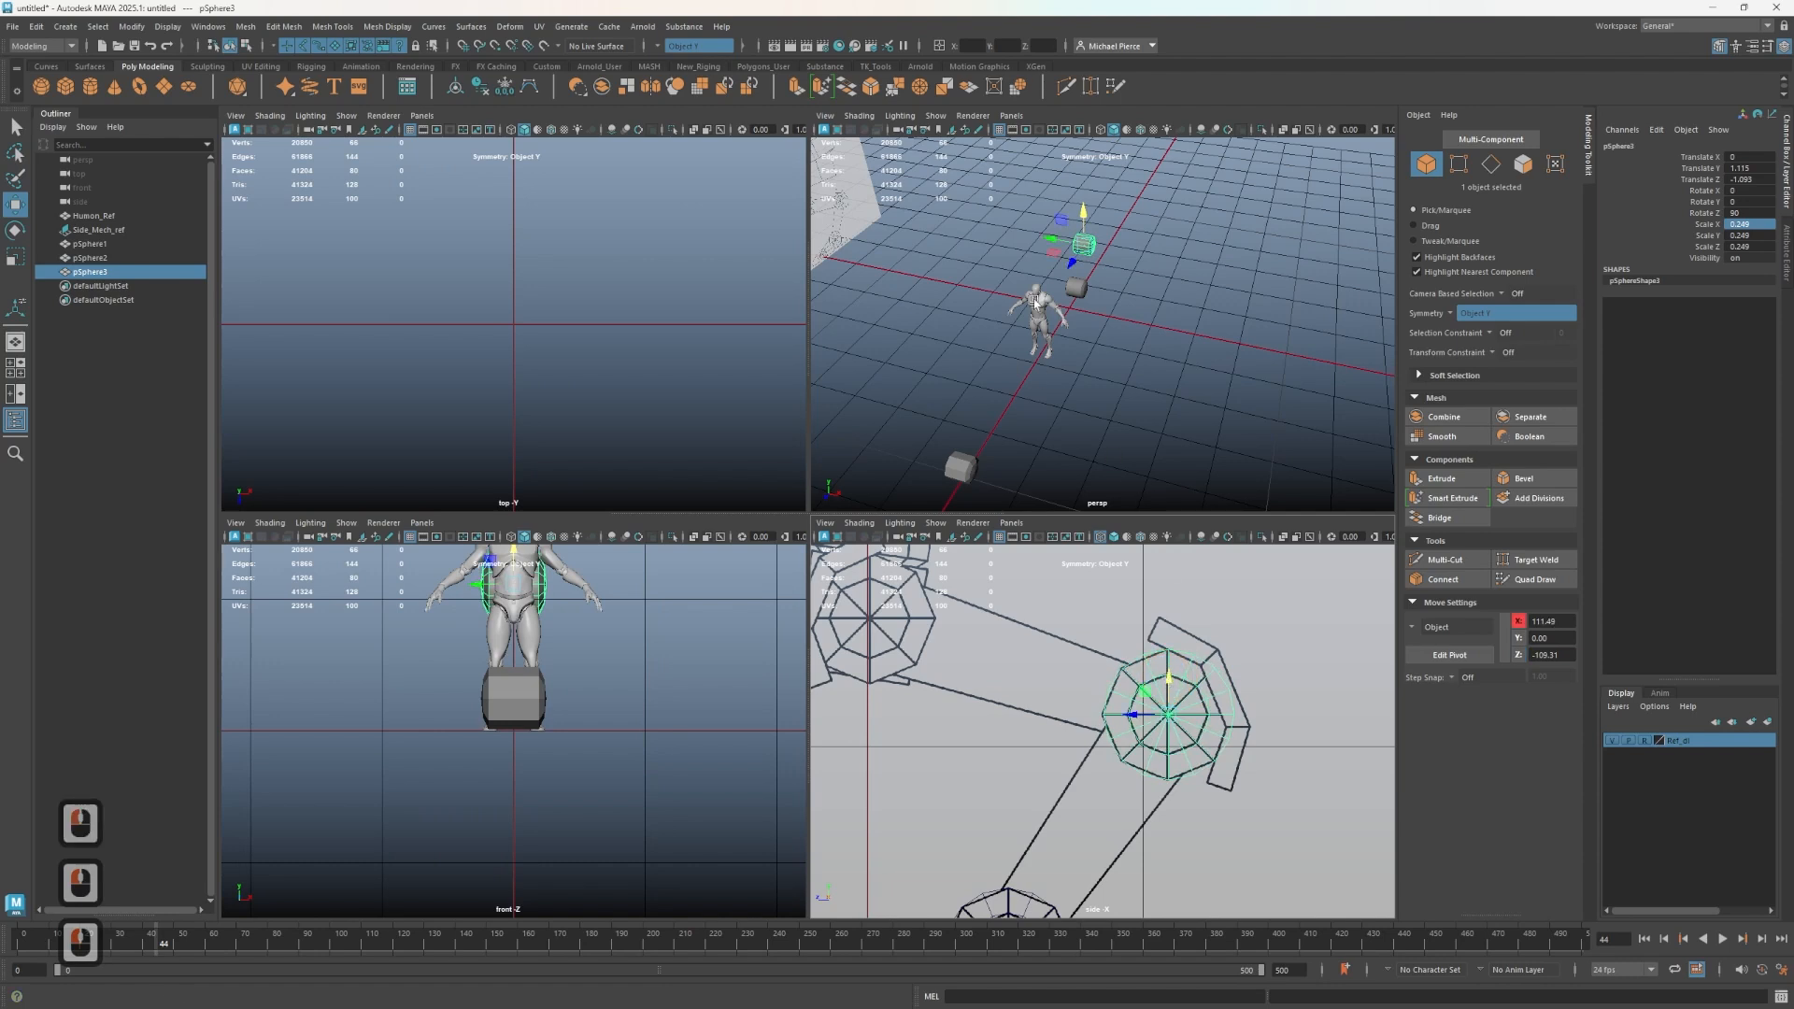
- Duplicate the joint shape and move the new copy outward along X beside the body
scroll(1034, 301, "up", 1)
middle_click_drag(1112, 281, 1145, 408, "alt")
scroll(1141, 413, "up", 4, "alt")
left_click_drag(1137, 417, 1114, 346, "alt")
middle_click_drag(1114, 346, 1086, 307, "alt")
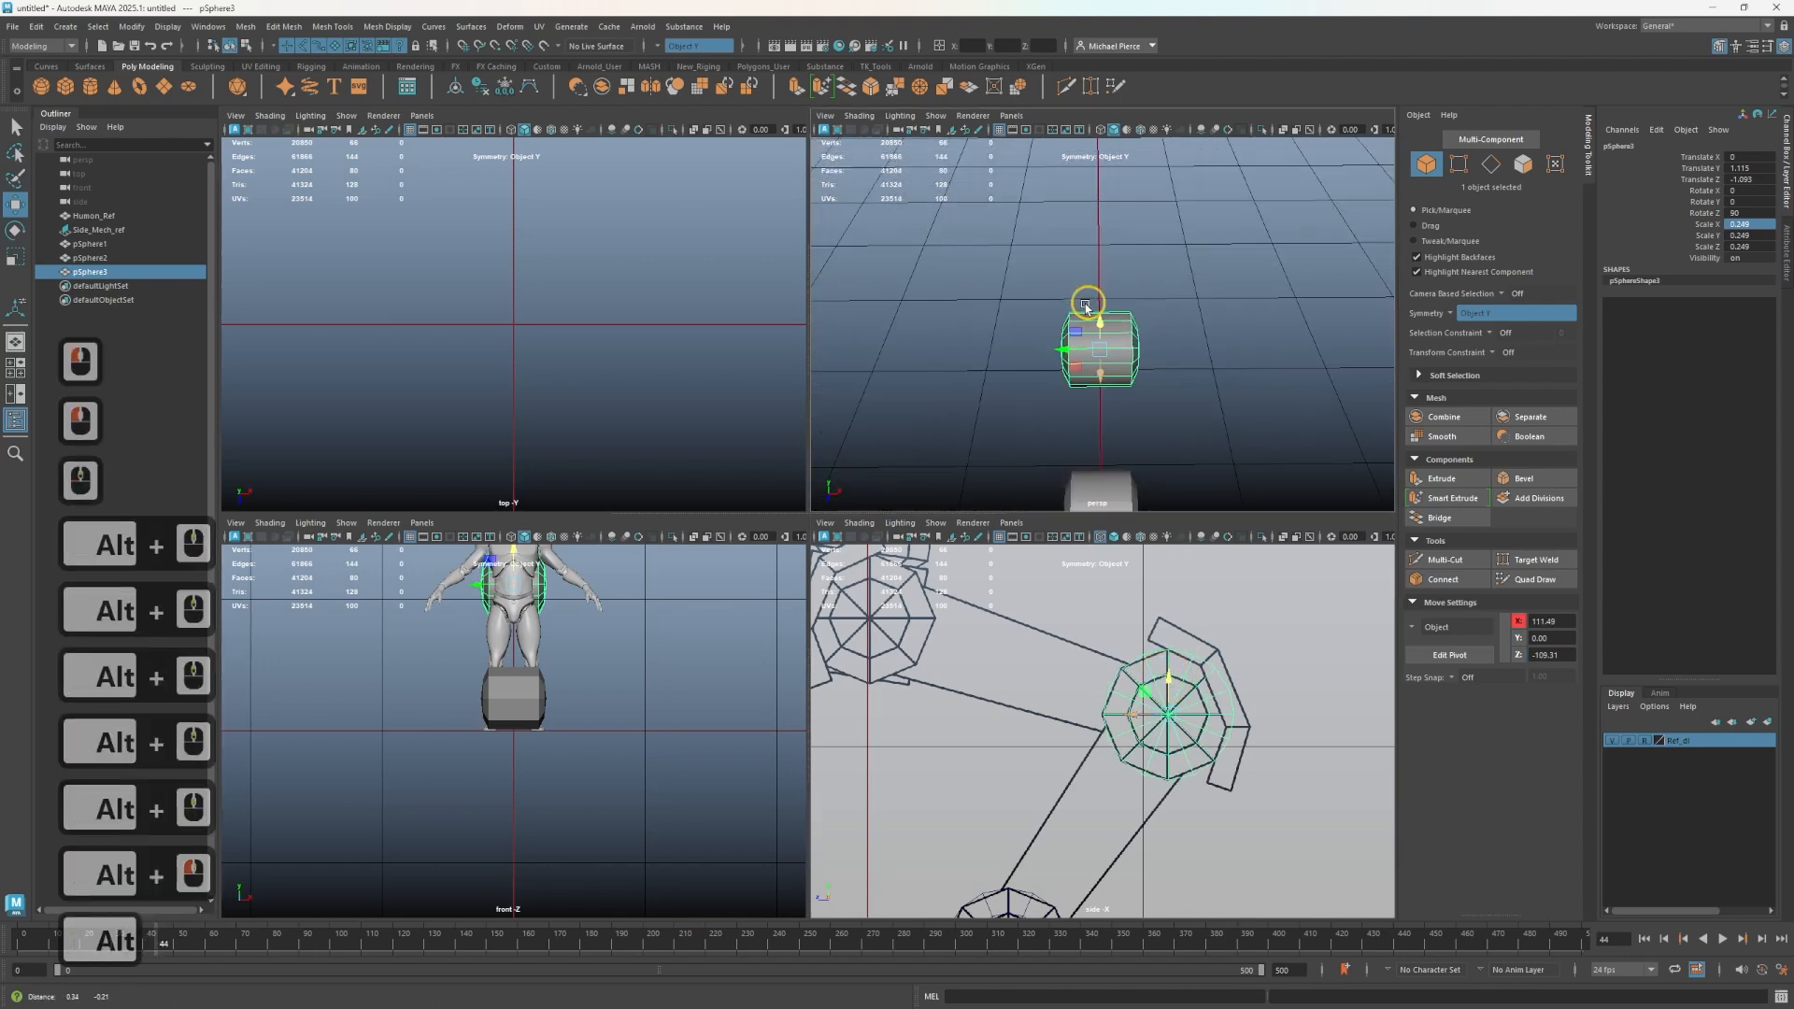
left_click_drag(1074, 364, 986, 367, "shift")
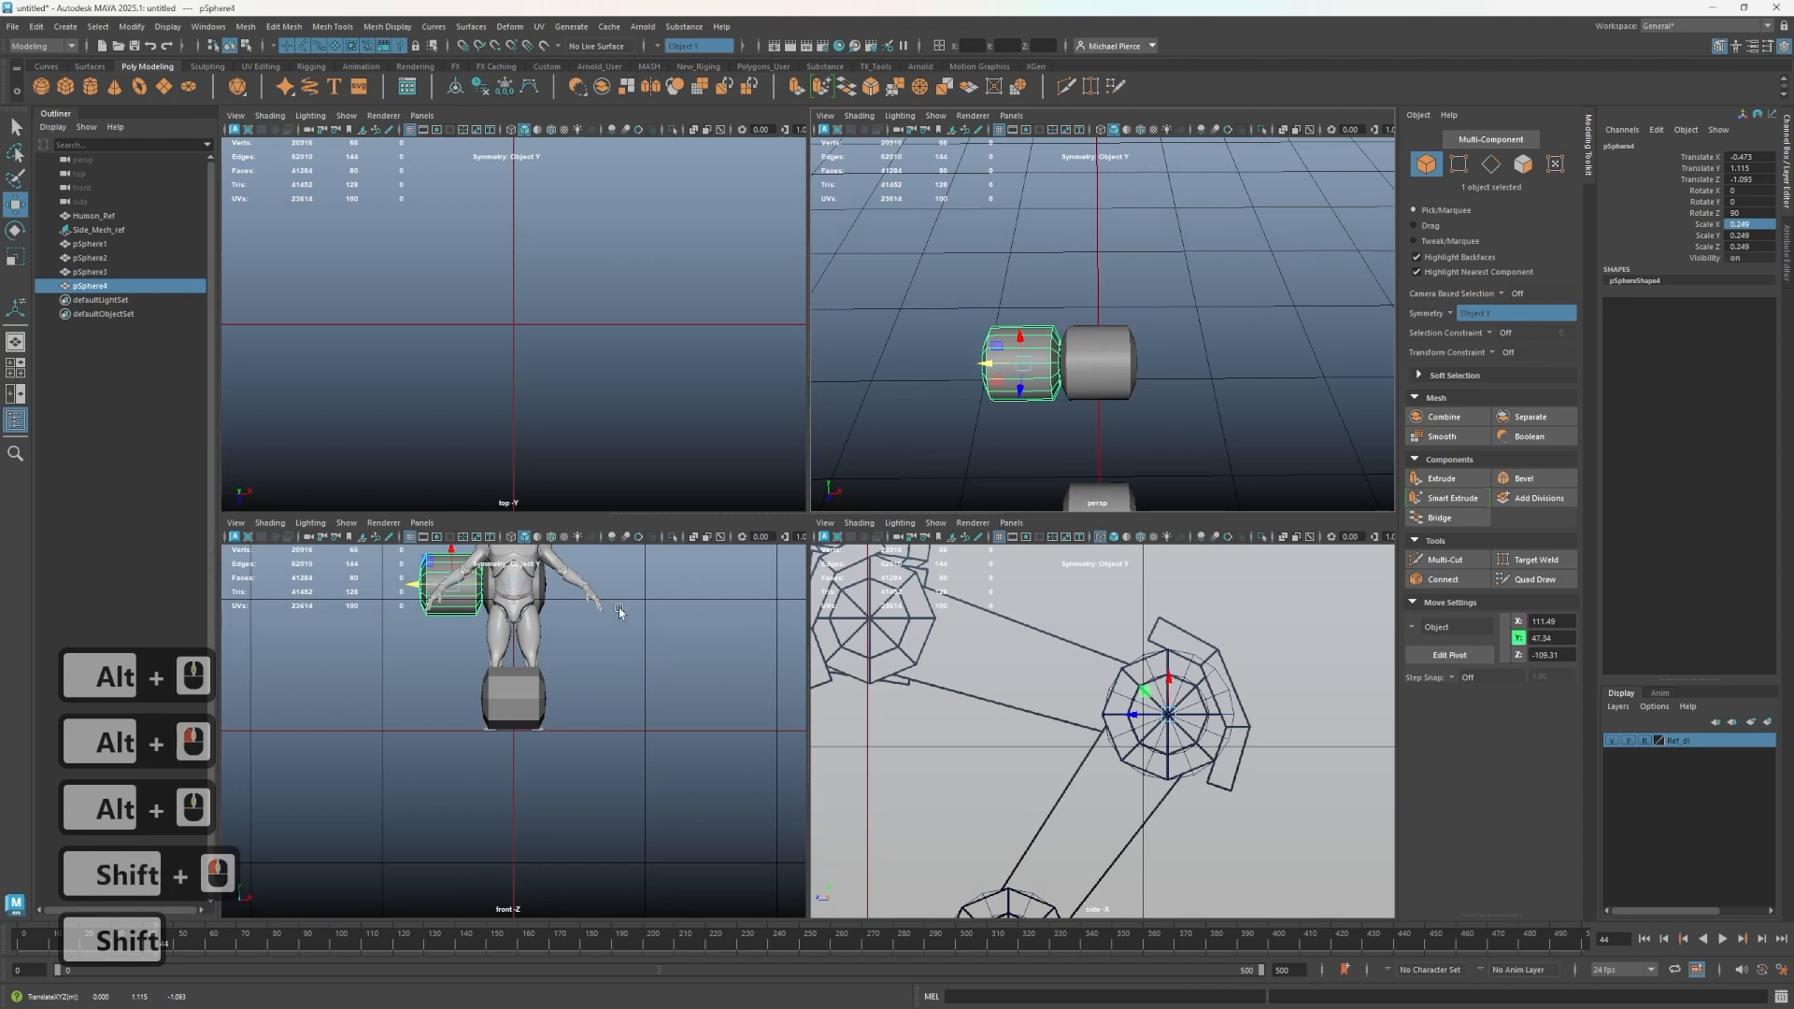
scroll(528, 743, "up", 2)
middle_click_drag(528, 743, 552, 799, "alt")
scroll(513, 713, "up", 3, "alt")
middle_click_drag(513, 673, 545, 789, "alt")
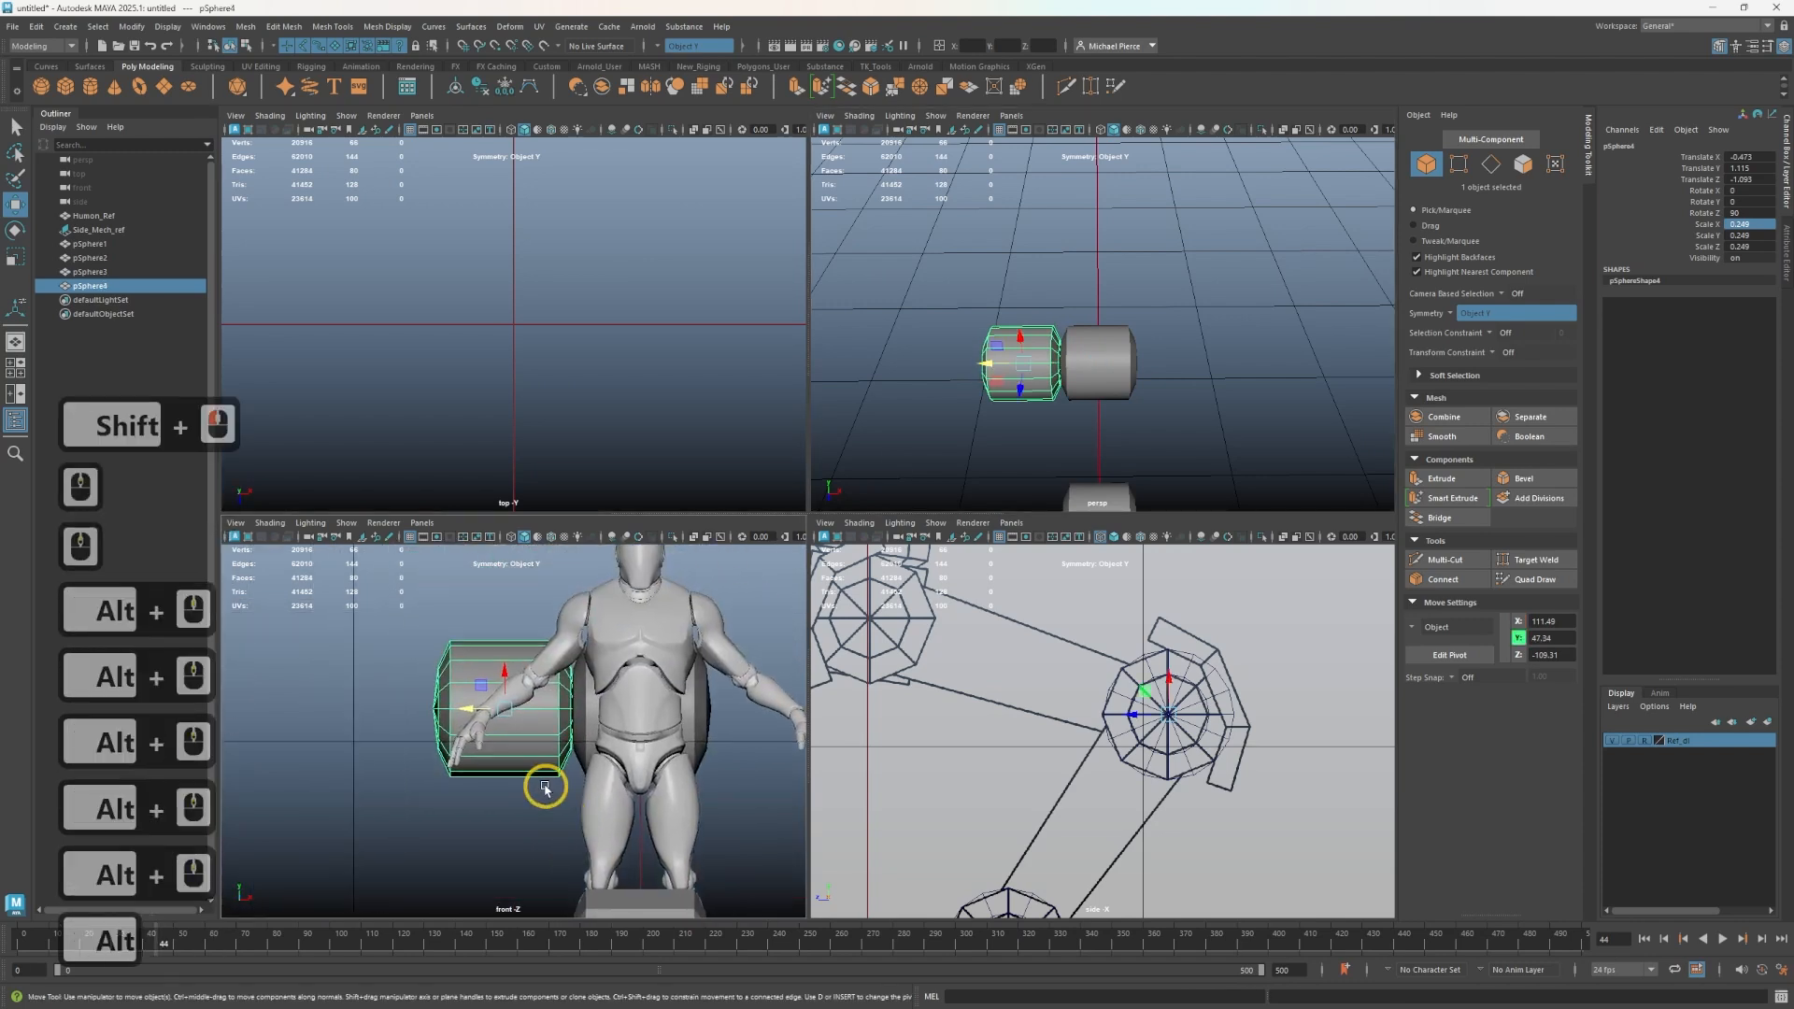
- Move the selected joint copy onto the neighbouring joint circle of the side reference
scroll(523, 701, "up", 3)
left_click_drag(462, 699, 465, 699)
scroll(1102, 374, "up", 2)
left_click_drag(1177, 365, 1013, 417, "alt")
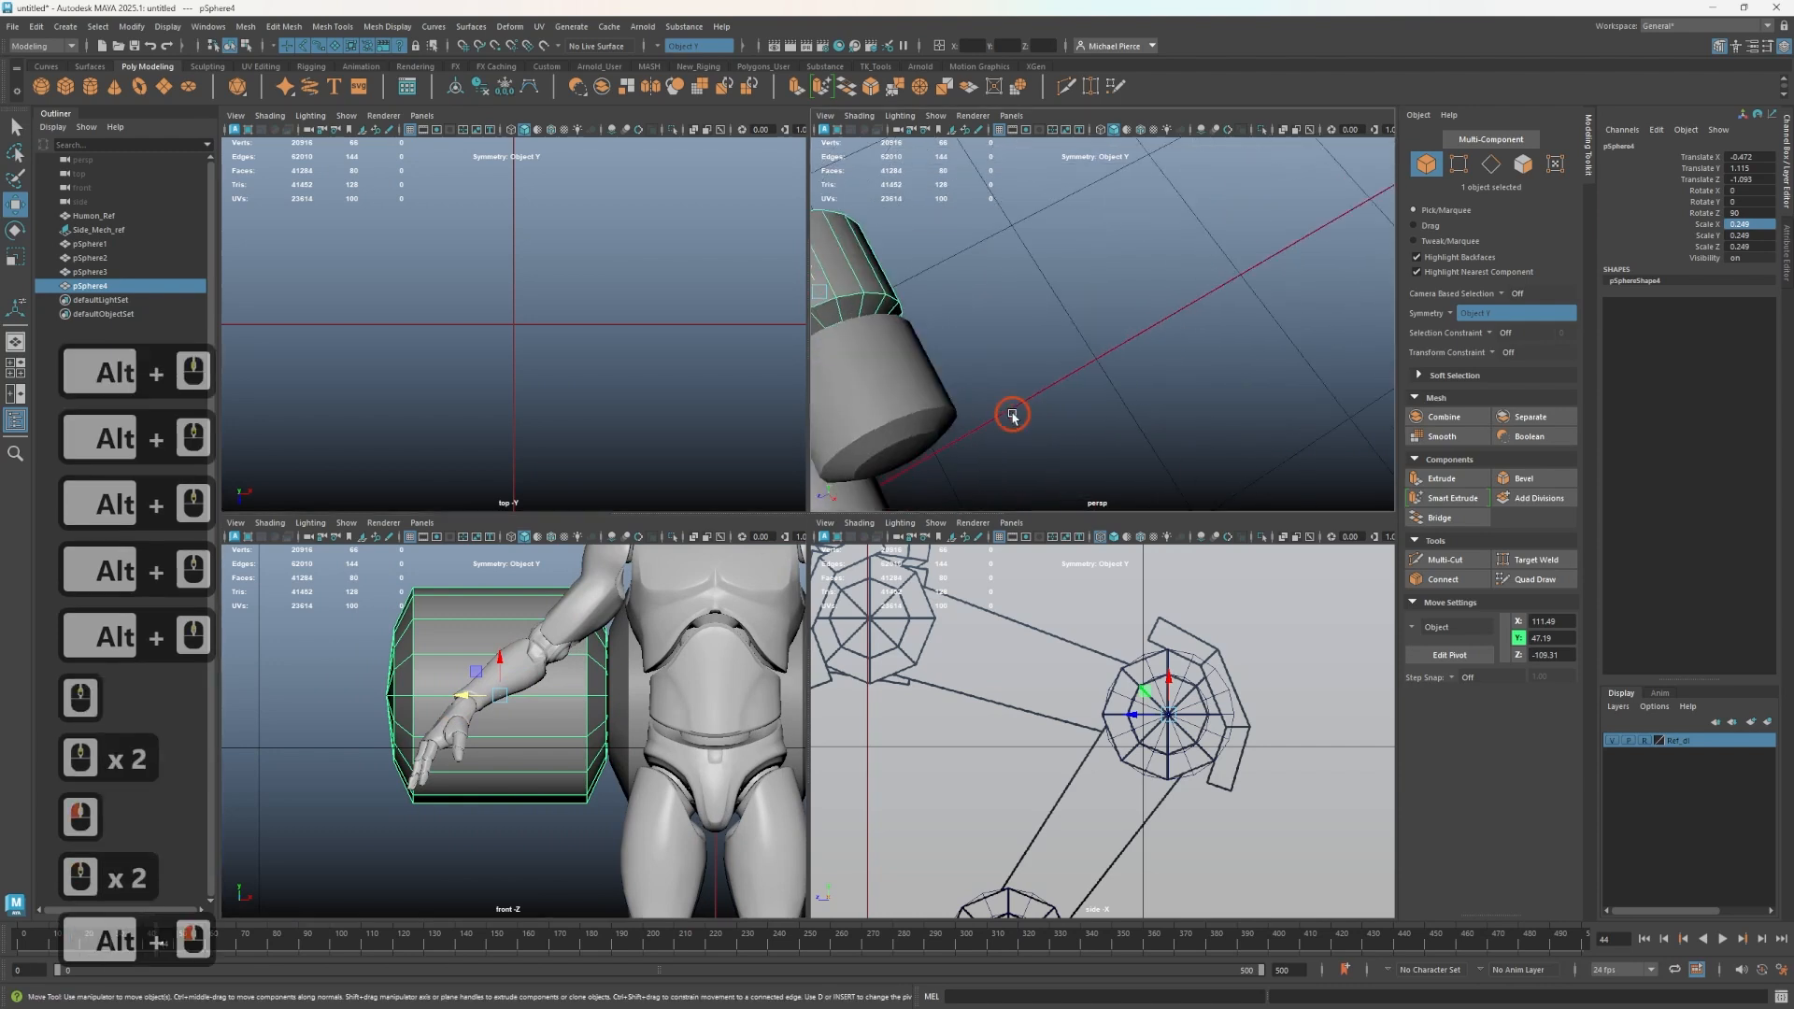
middle_click_drag(1013, 417, 1032, 467, "alt")
scroll(1124, 804, "down", 2)
scroll(1077, 731, "up", 1)
middle_click_drag(1058, 755, 1086, 793, "alt")
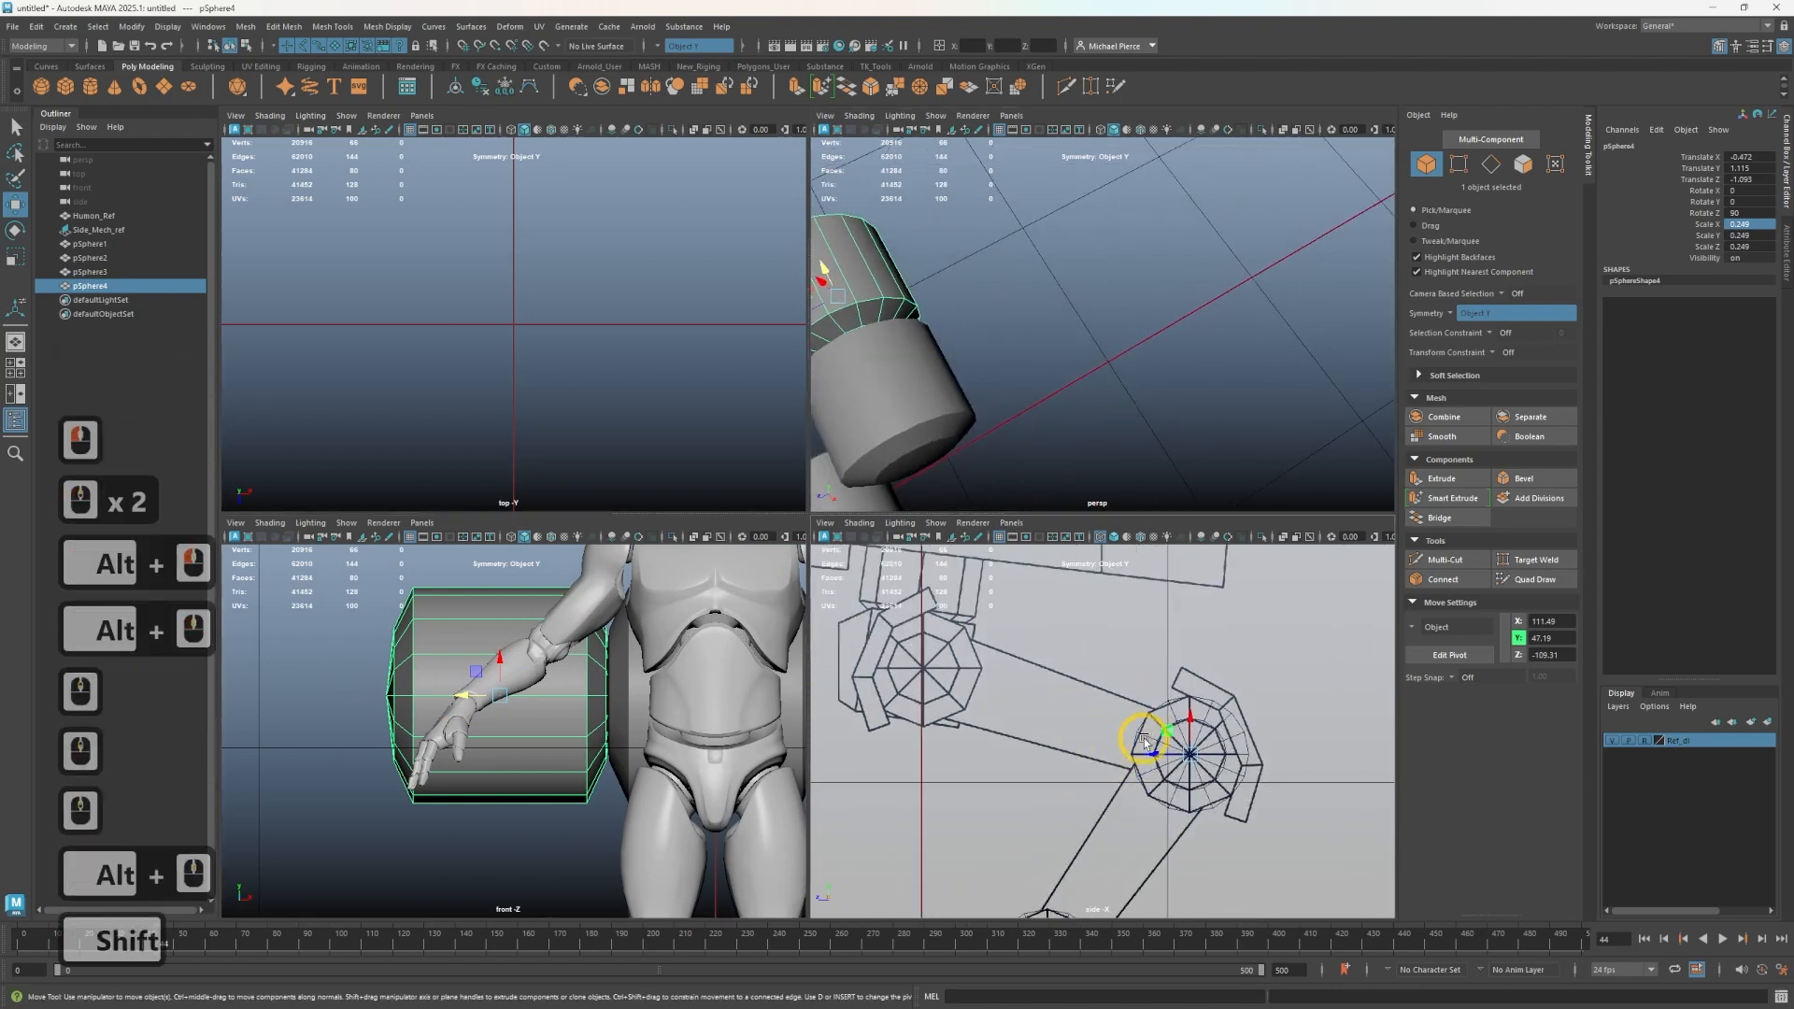
left_click_drag(1162, 734, 895, 643, "shift")
scroll(1034, 362, "down", 6)
middle_click_drag(1034, 362, 1273, 261, "alt")
left_click_drag(1274, 260, 1112, 329, "alt")
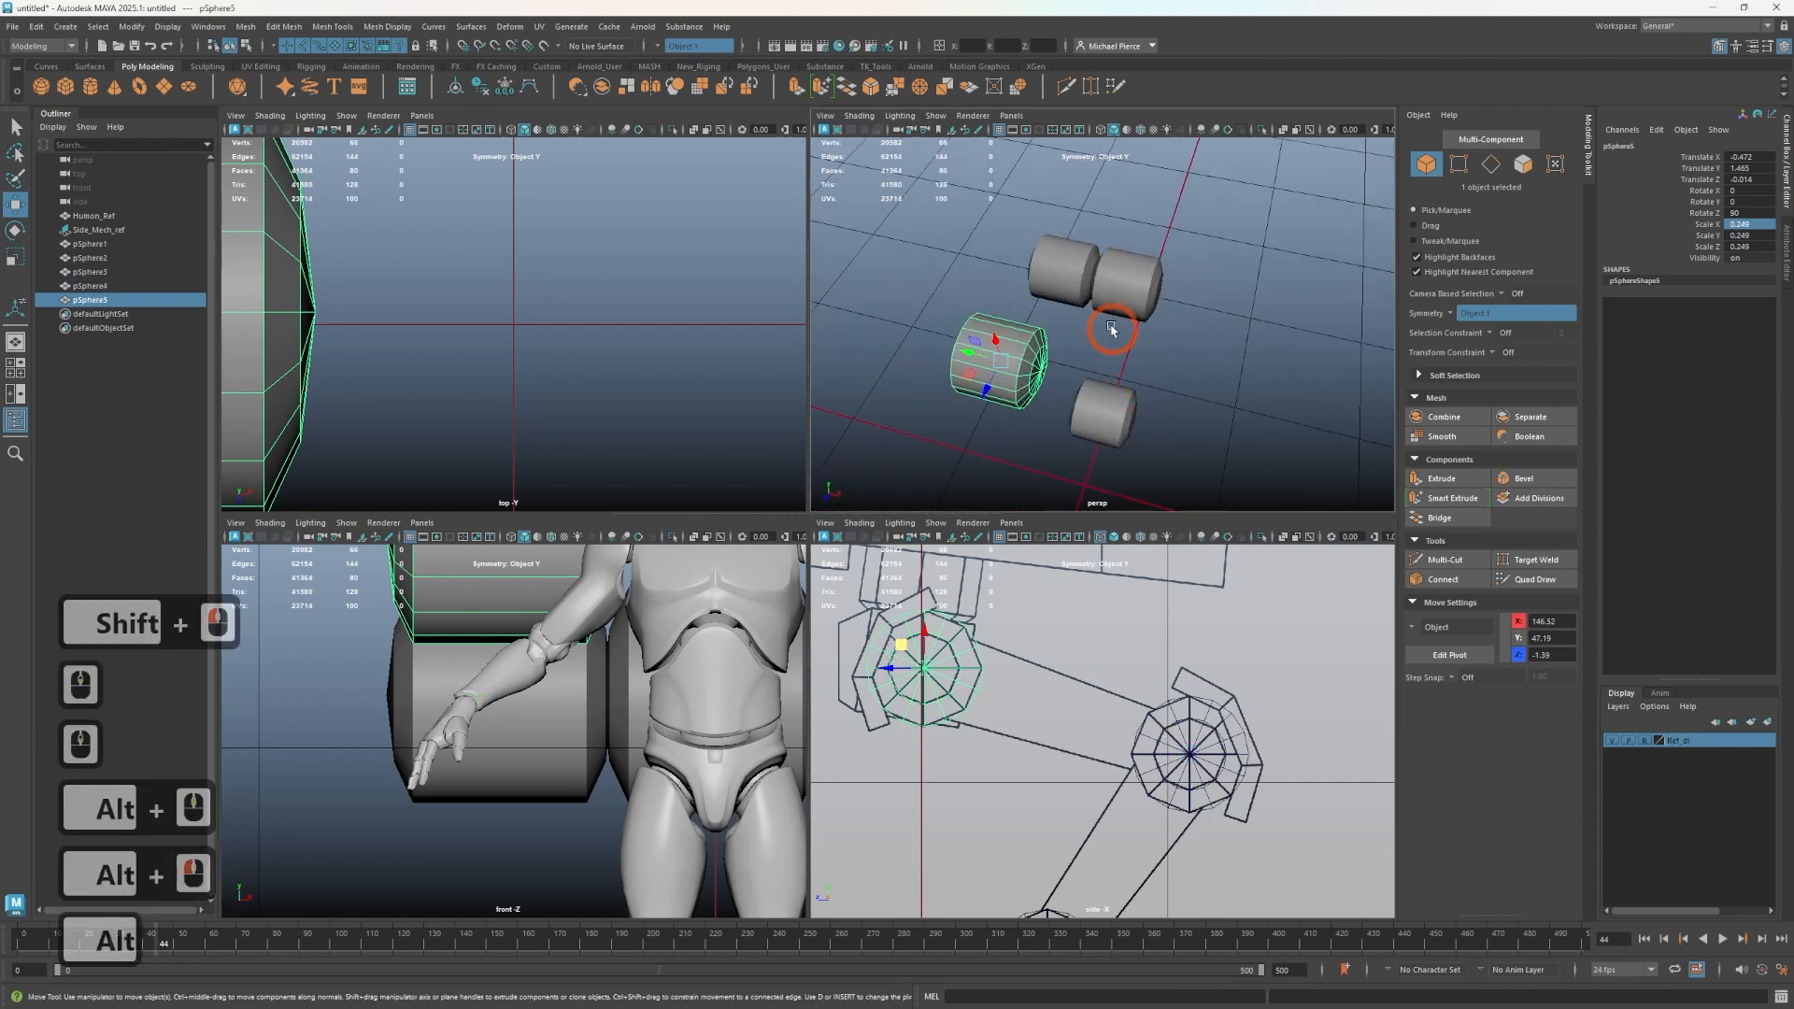
- Select both wheel-hub shapes and duplicate them onto the small front wheel in the side view
left_click(1073, 273, "shift")
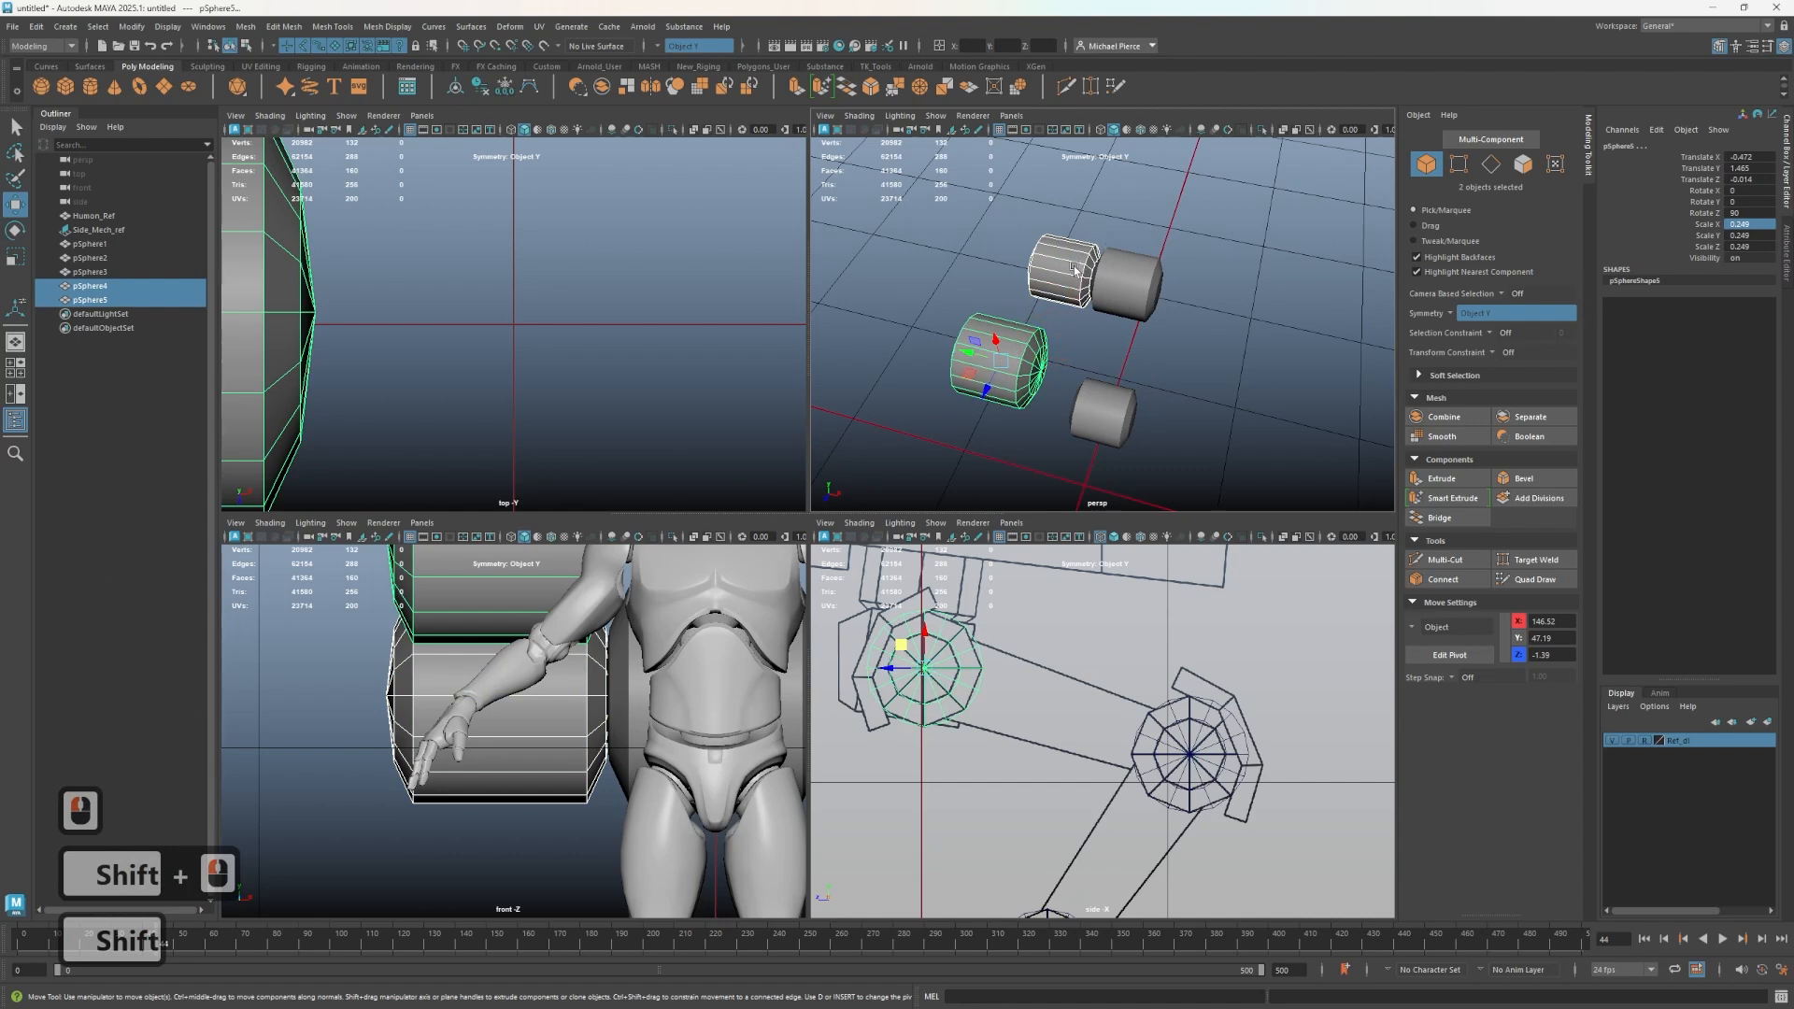
left_click(1127, 271)
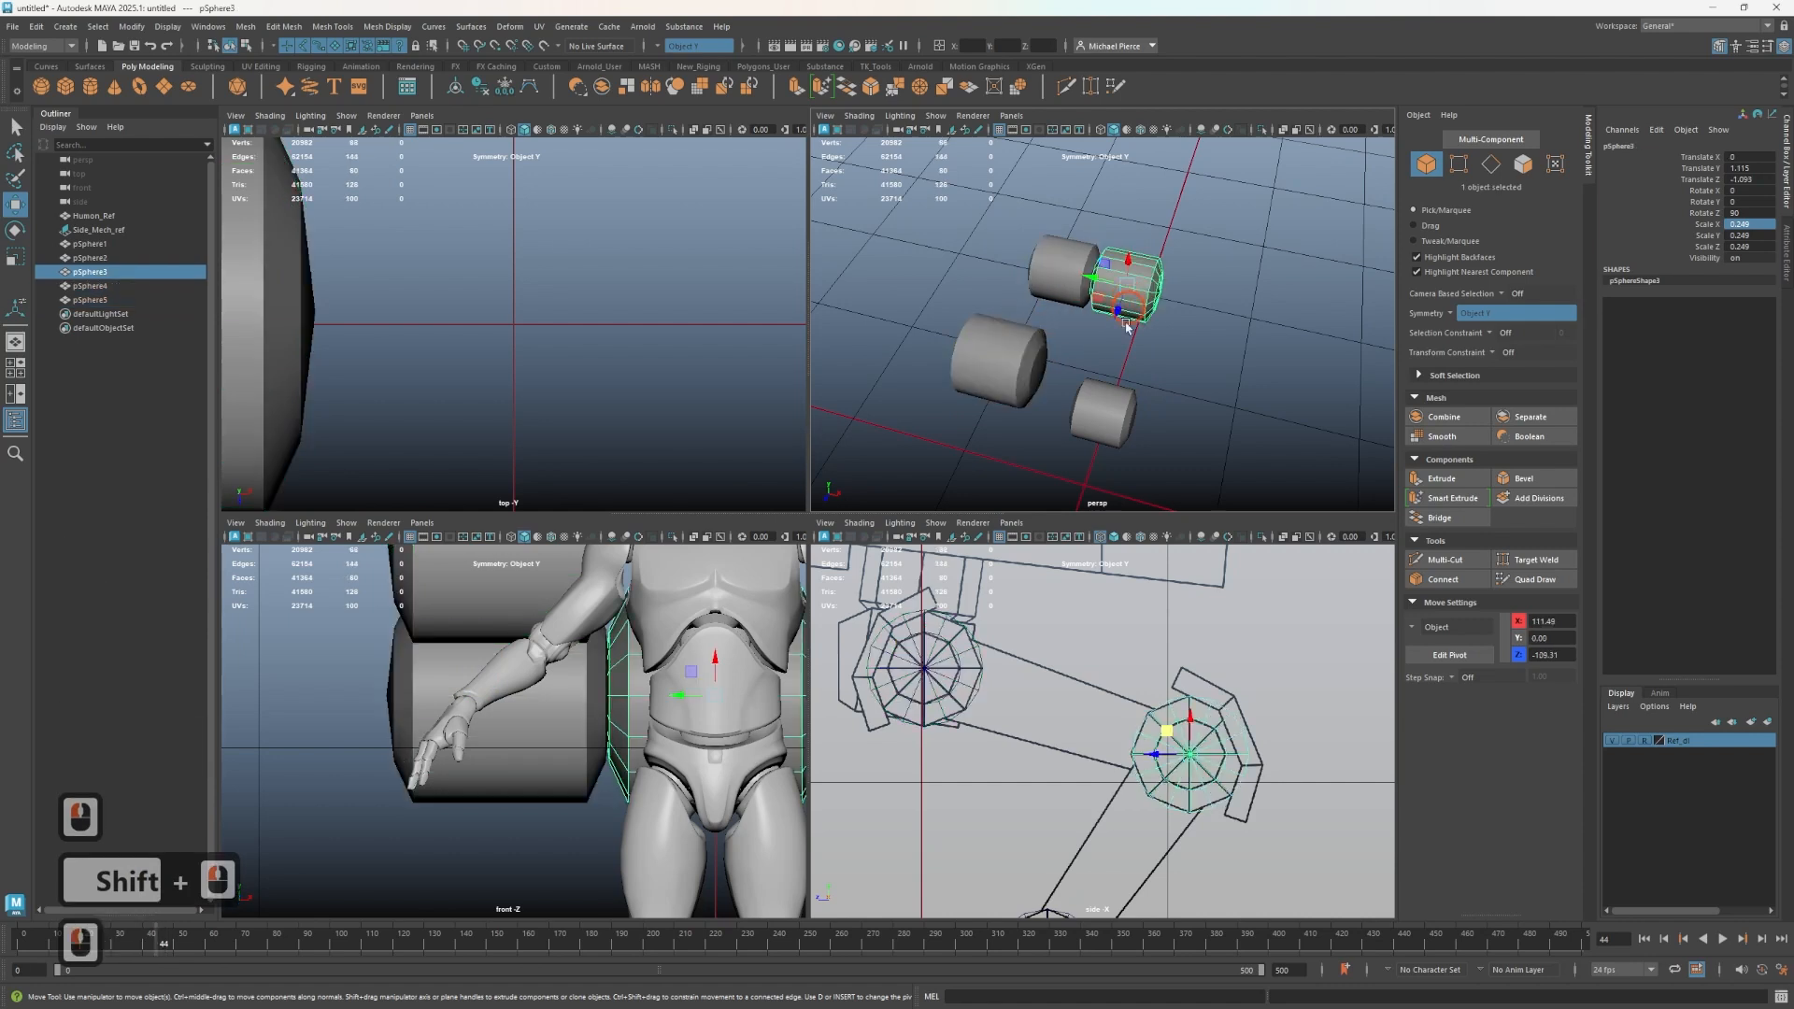
left_click(1105, 416, "shift")
left_click_drag(1129, 433, 991, 404, "alt")
middle_click_drag(991, 404, 1140, 364, "alt")
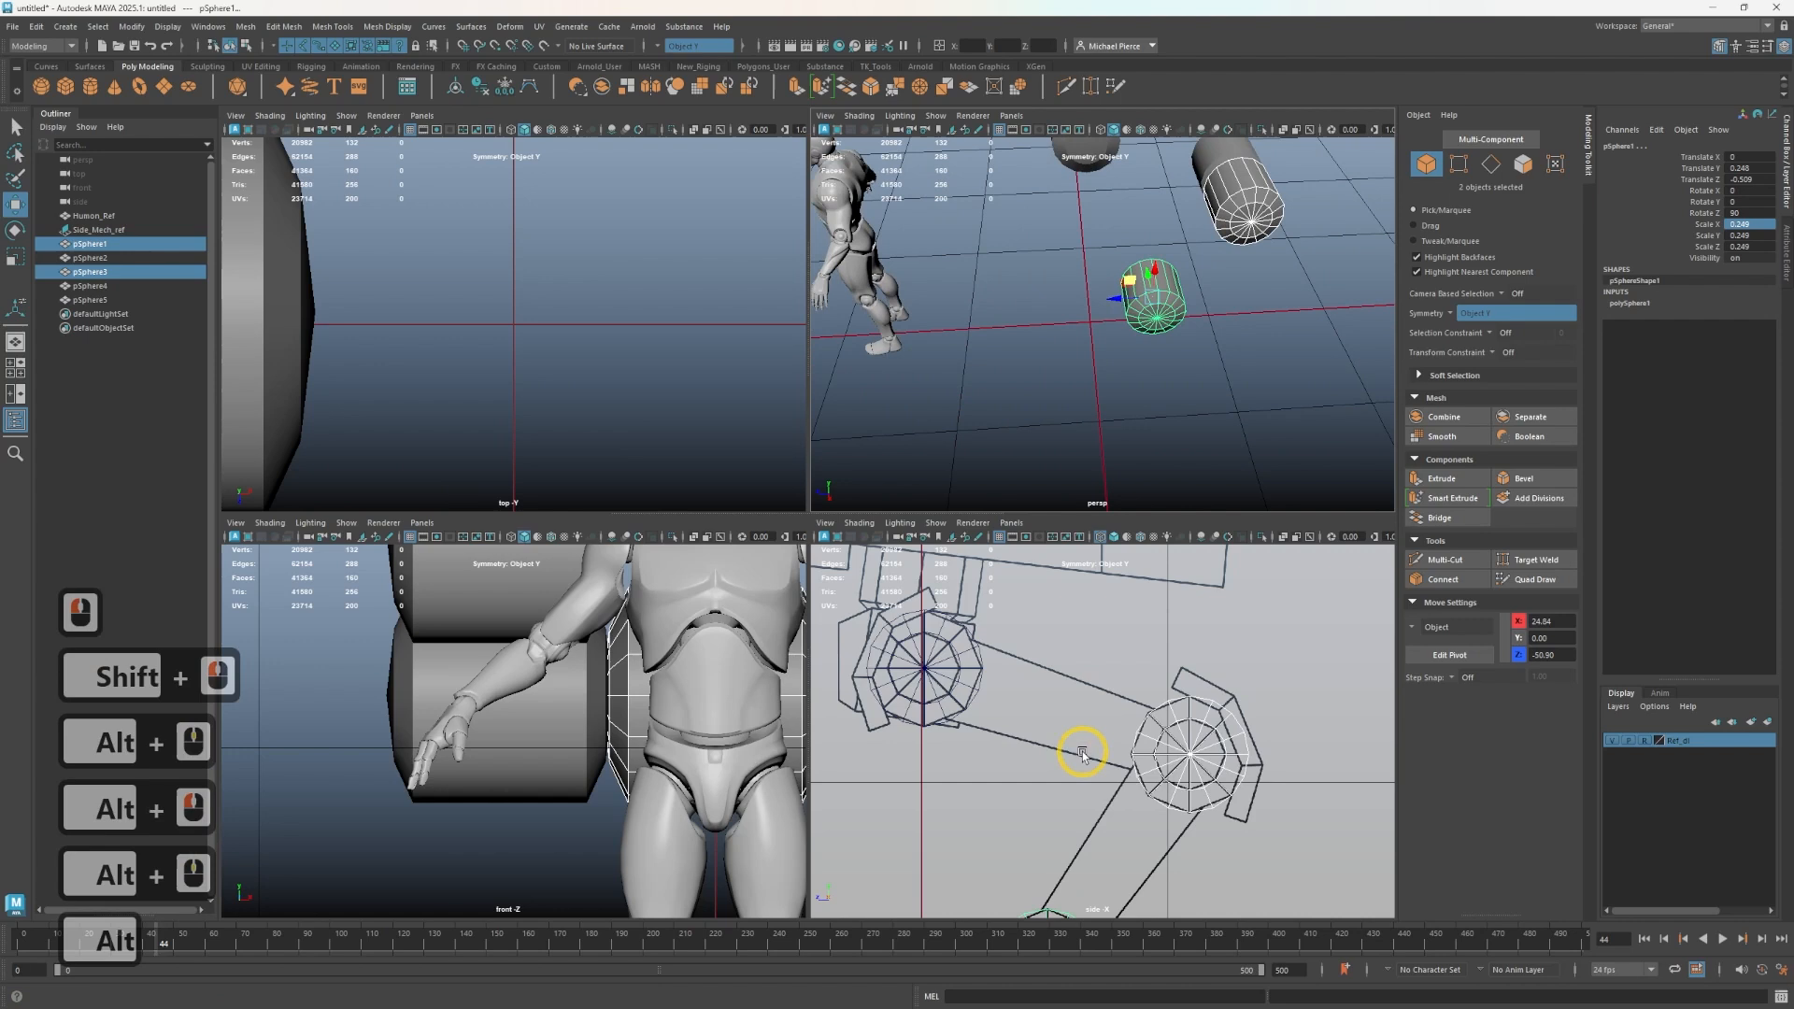
middle_click_drag(1065, 795, 1101, 563, "alt")
right_click_drag(963, 819, 1009, 765, "alt")
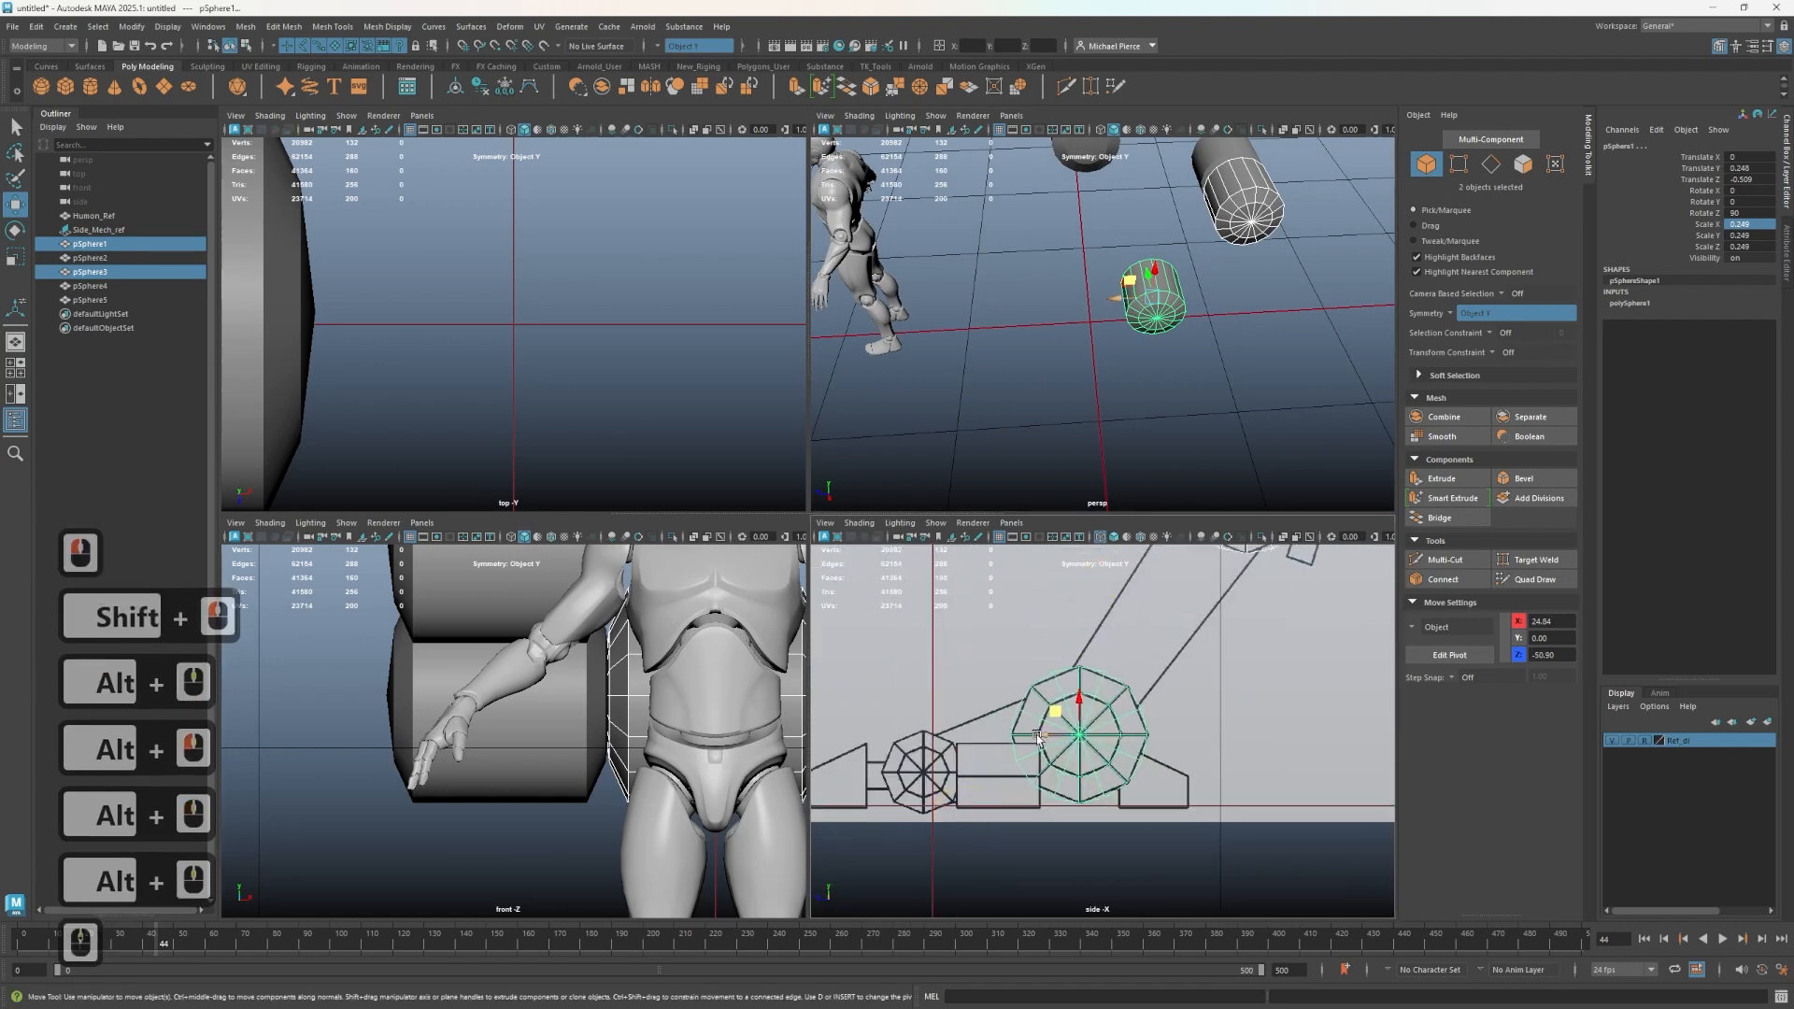
mouse_move(1039, 738)
left_mouse_down("shift")
mouse_move(876, 753)
mouse_move(923, 744)
left_mouse_up("shift")
- Scale the duplicated hub shapes uniformly to about 0.152 to fit the front wheel
key("r")
key("w")
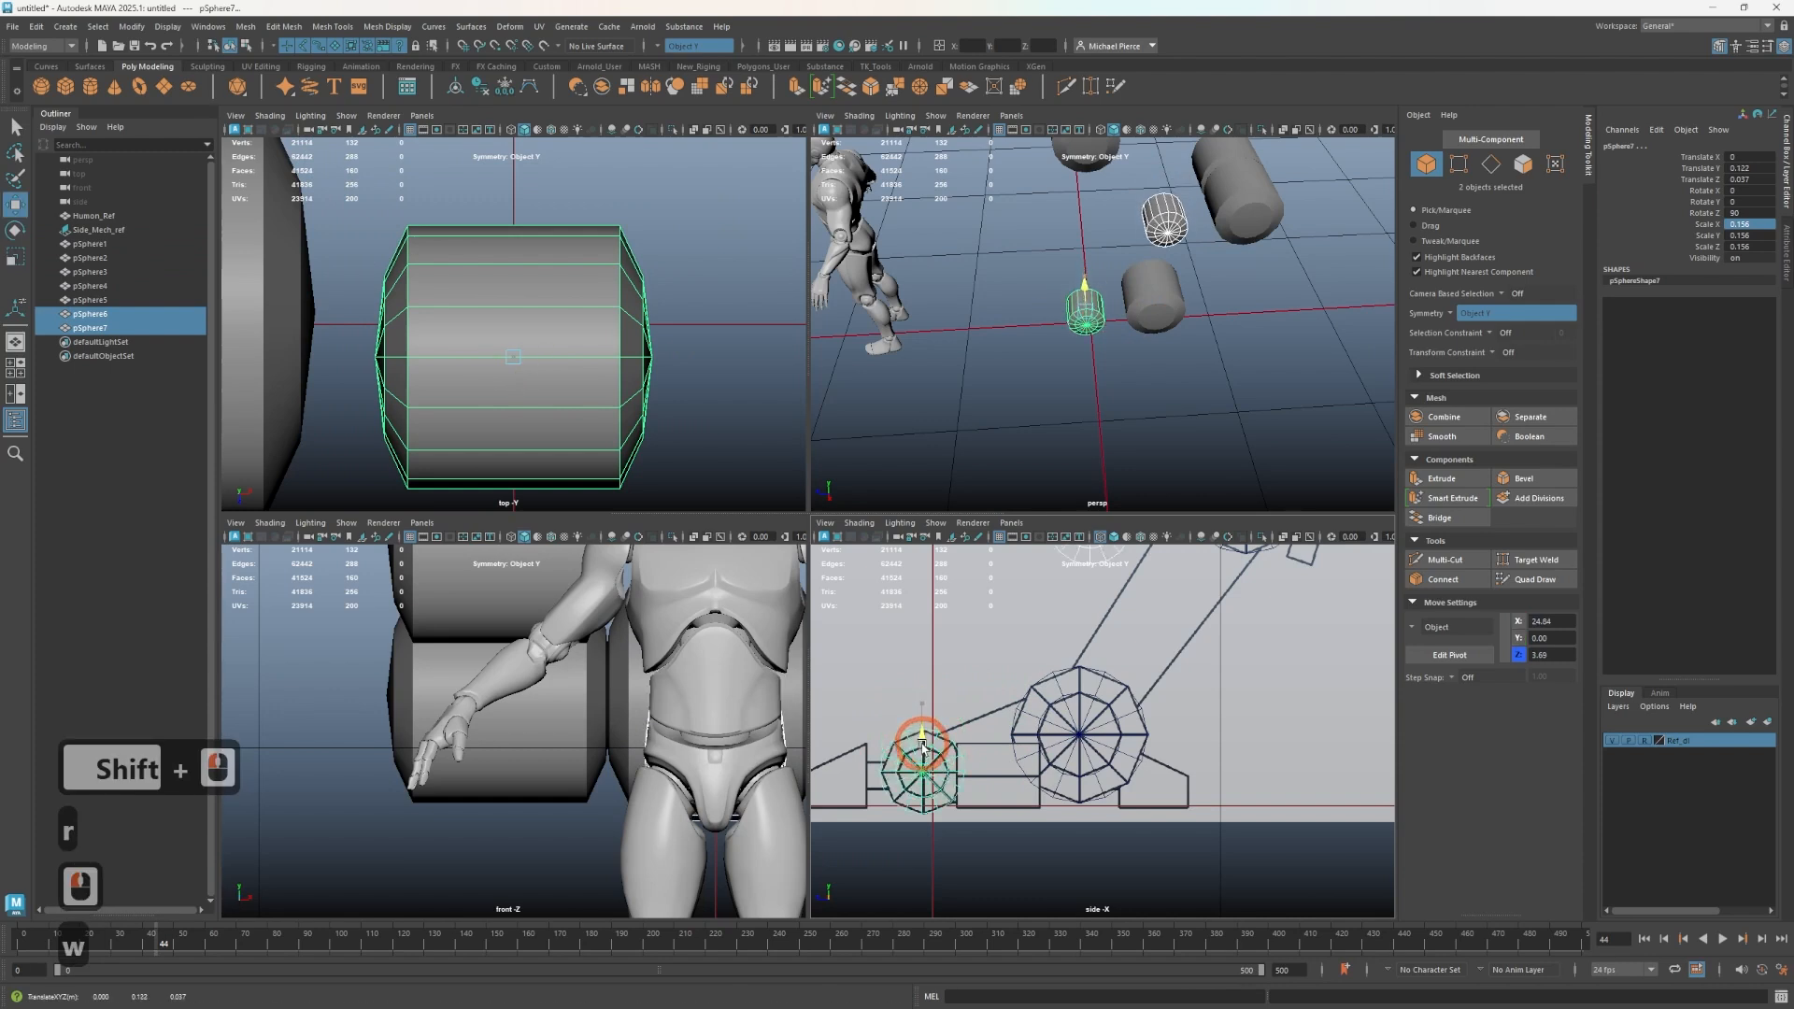
scroll(1035, 727, "up", 6)
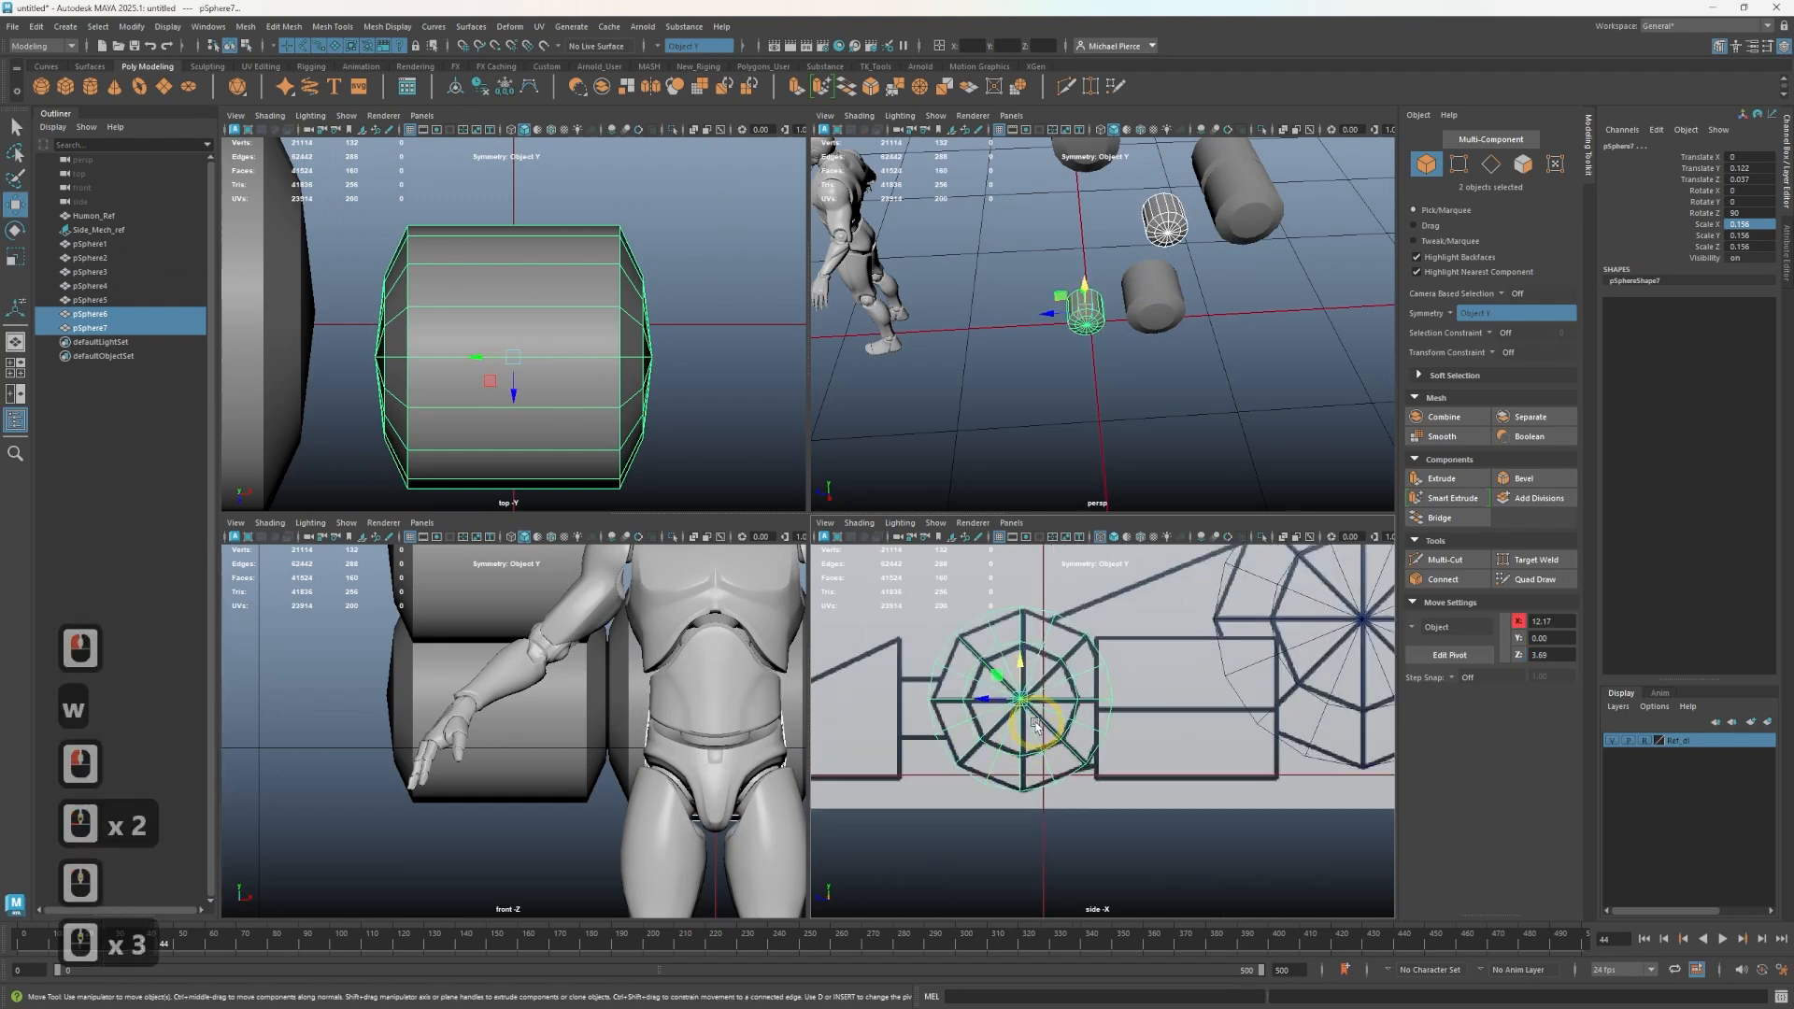
key("r")
left_click_drag(1028, 719, 1006, 699)
key("w")
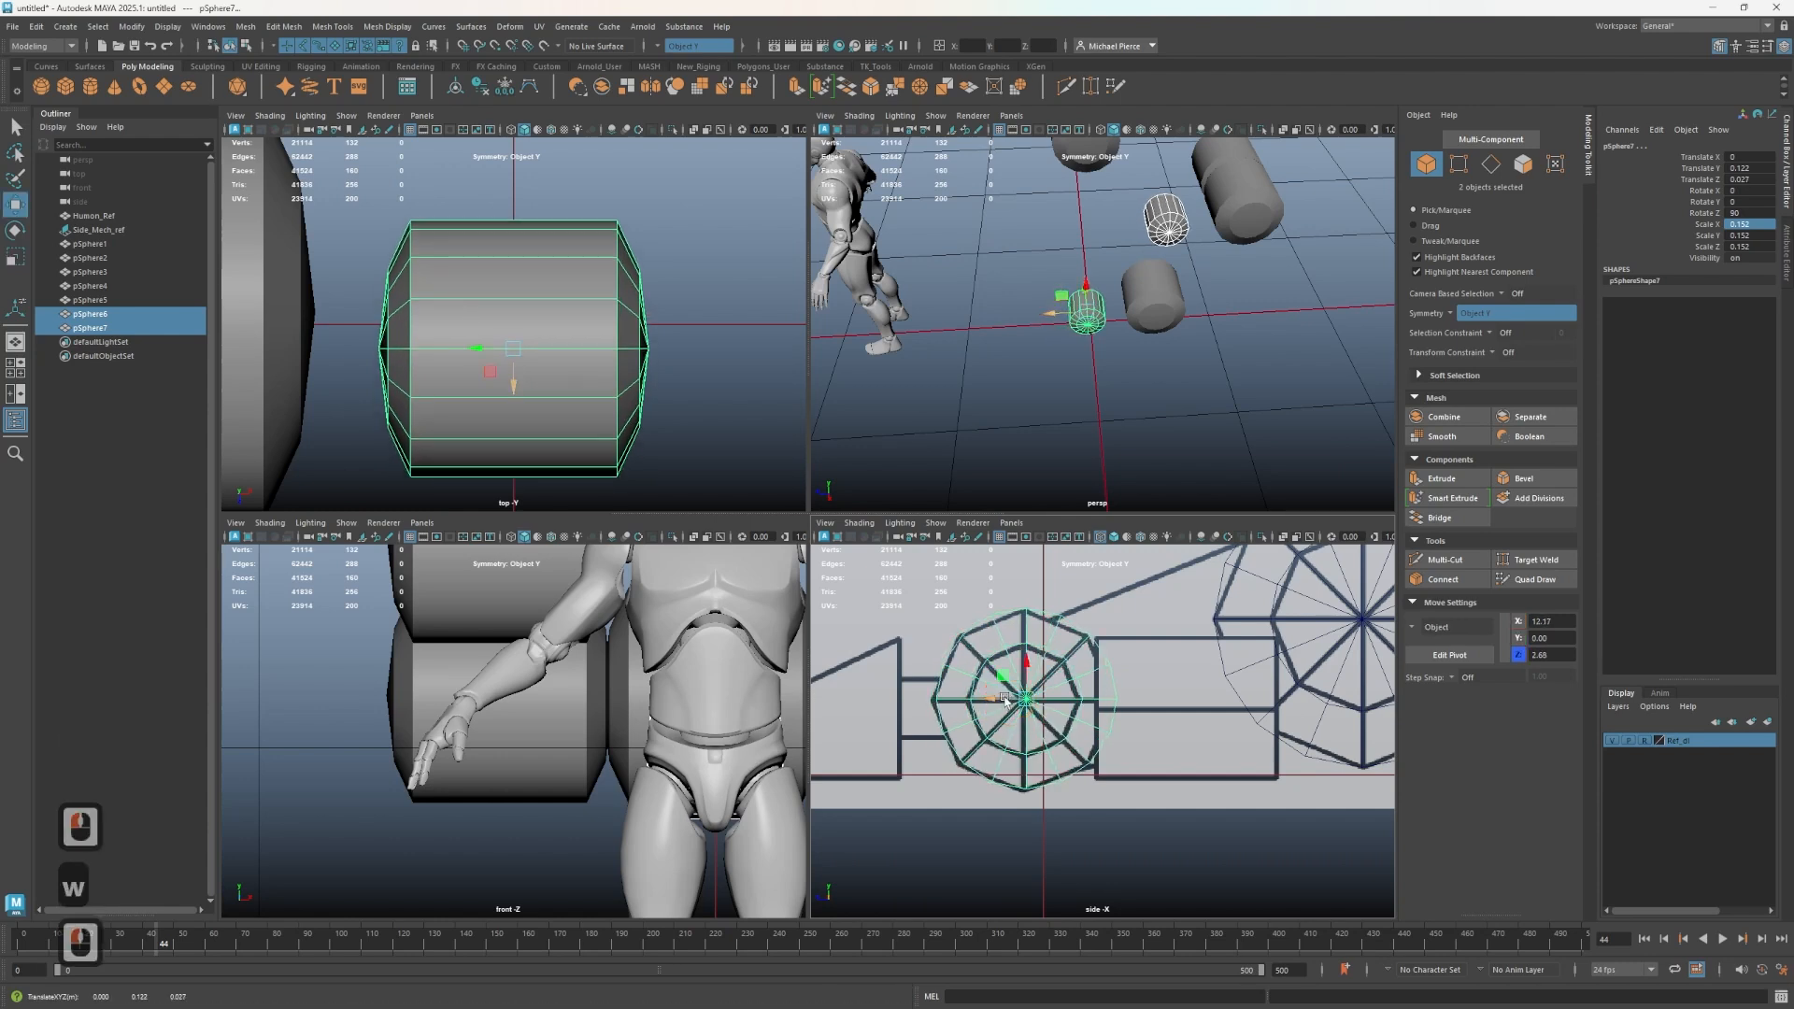
- Select one of the extra sphere shapes and delete it
left_click(1220, 366)
left_click_drag(1214, 368, 1206, 360, "alt")
middle_click_drag(1206, 360, 1252, 389, "alt")
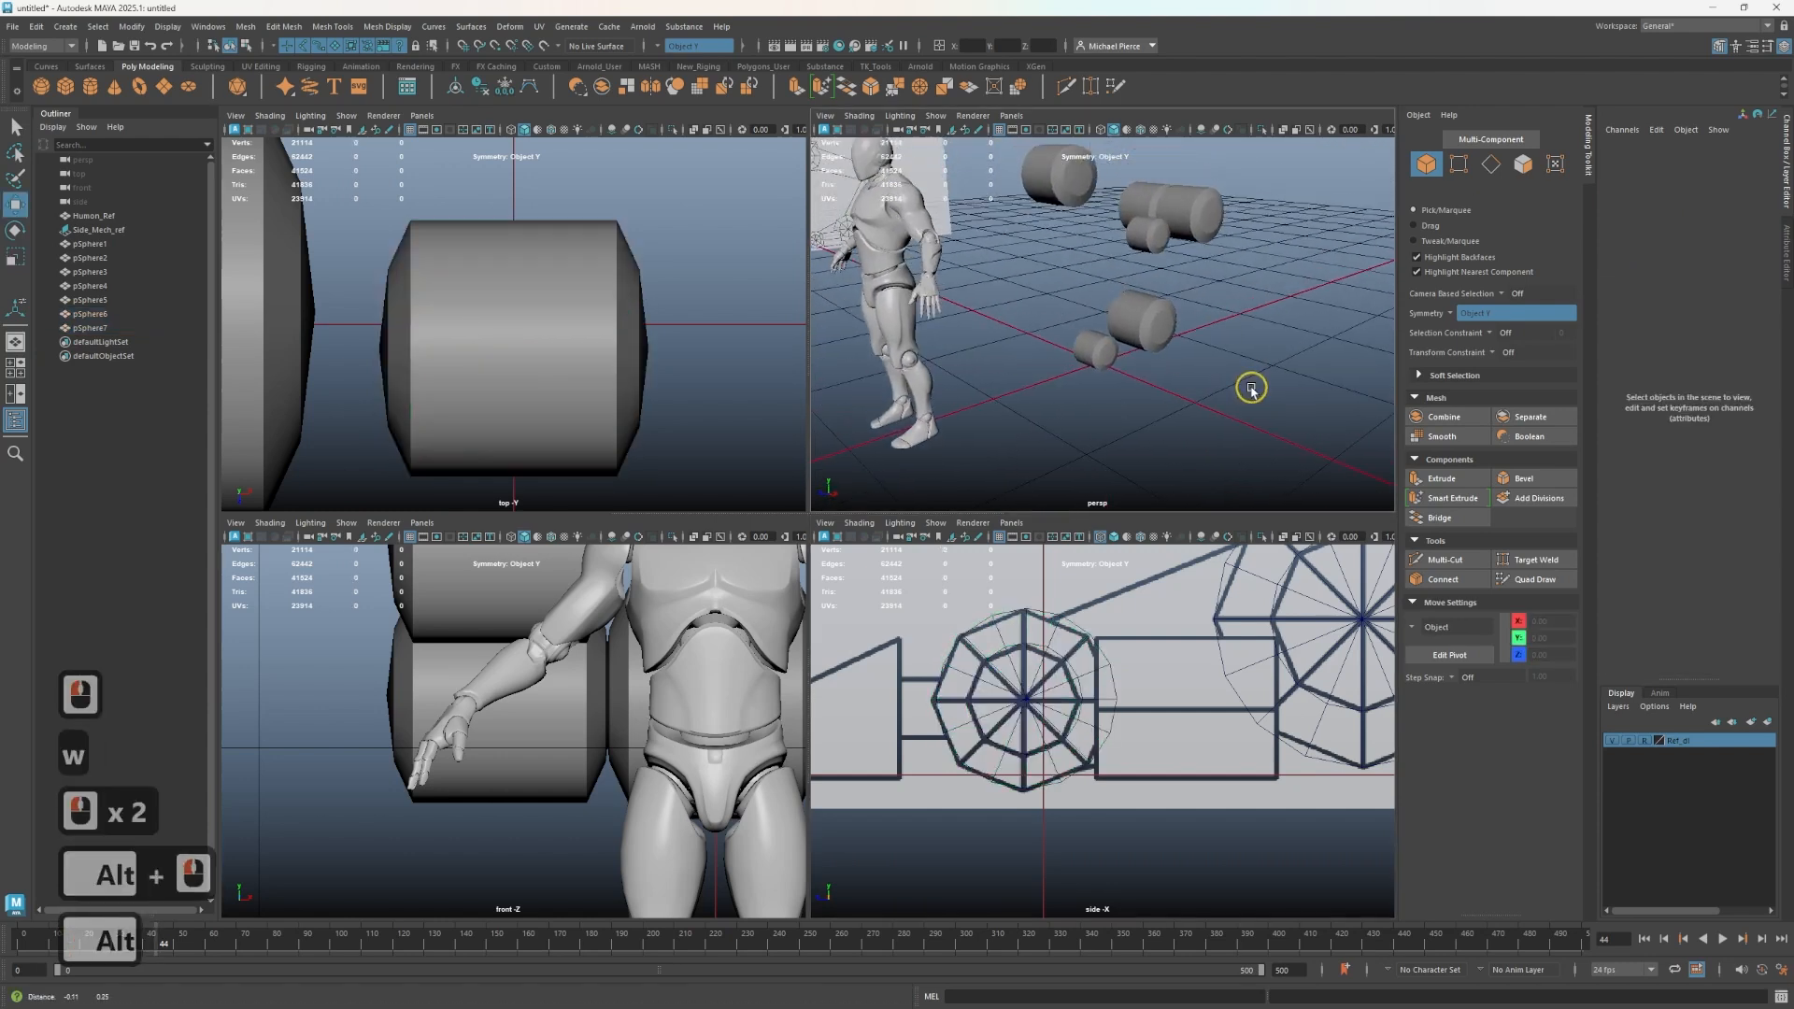
left_click_drag(1252, 389, 1131, 385, "alt")
left_click(1133, 388)
scroll(1081, 749, "down", 4)
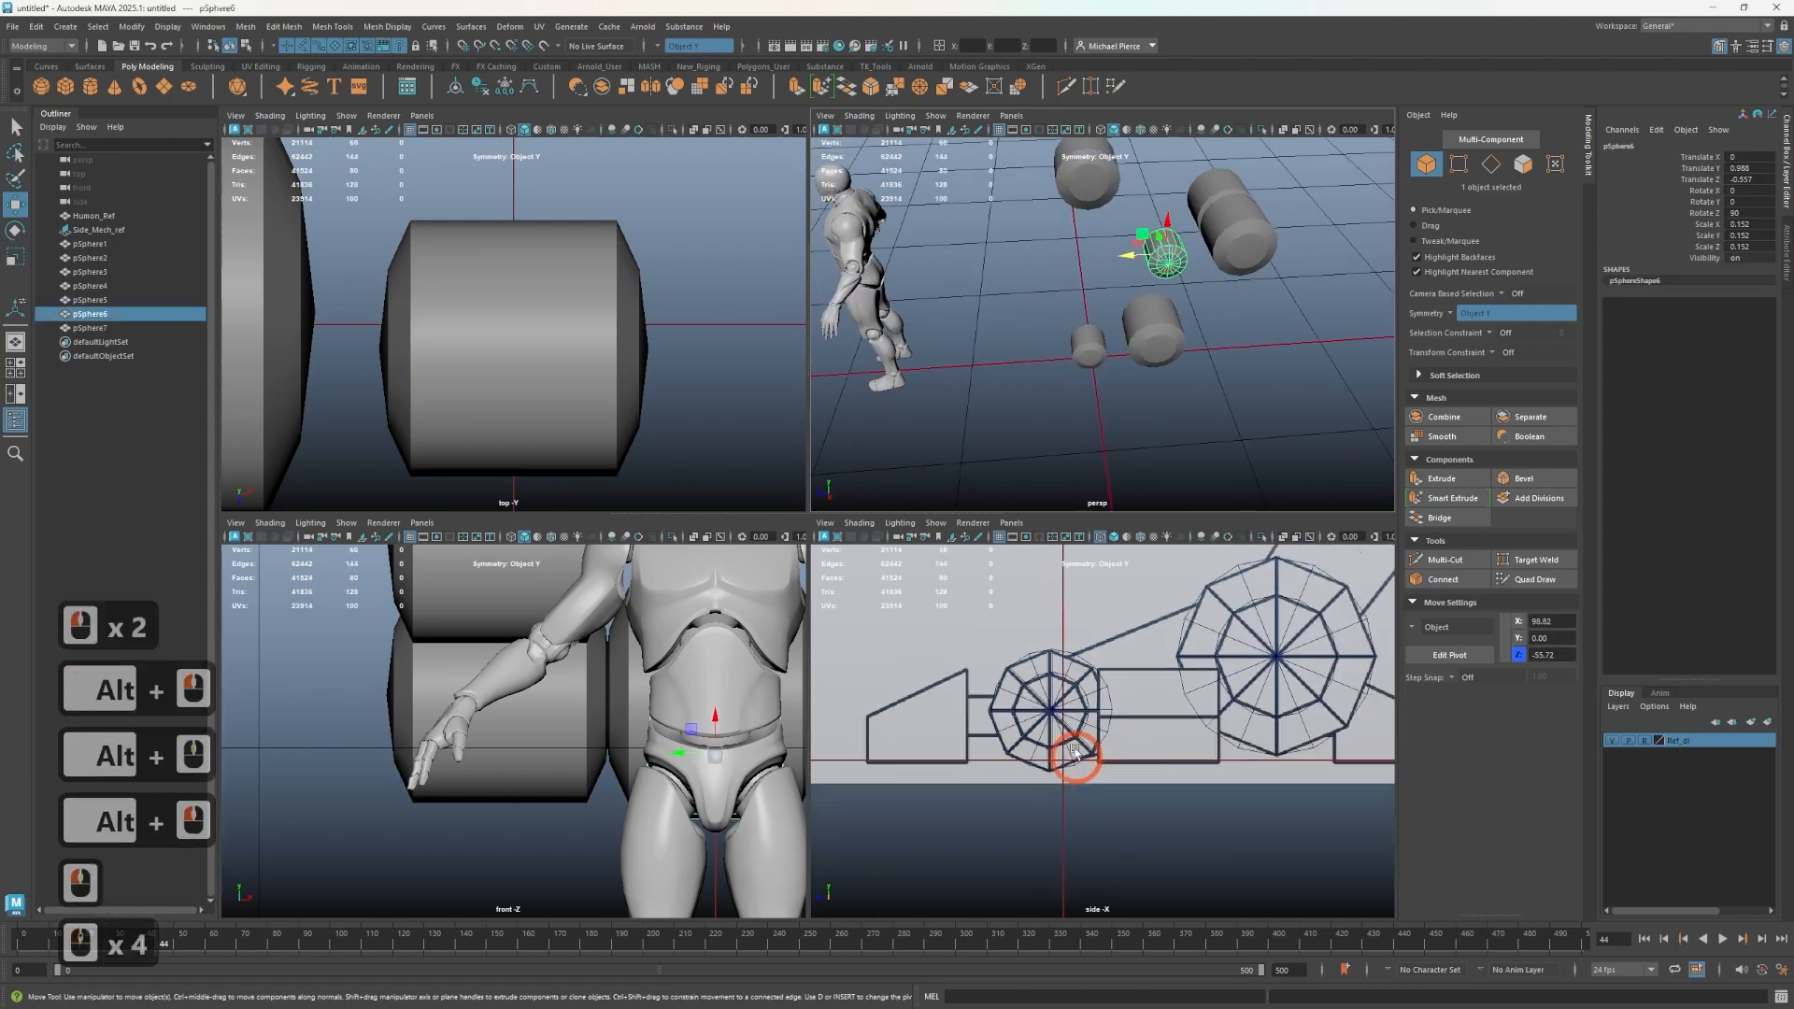
middle_click_drag(1081, 749, 1022, 823, "alt")
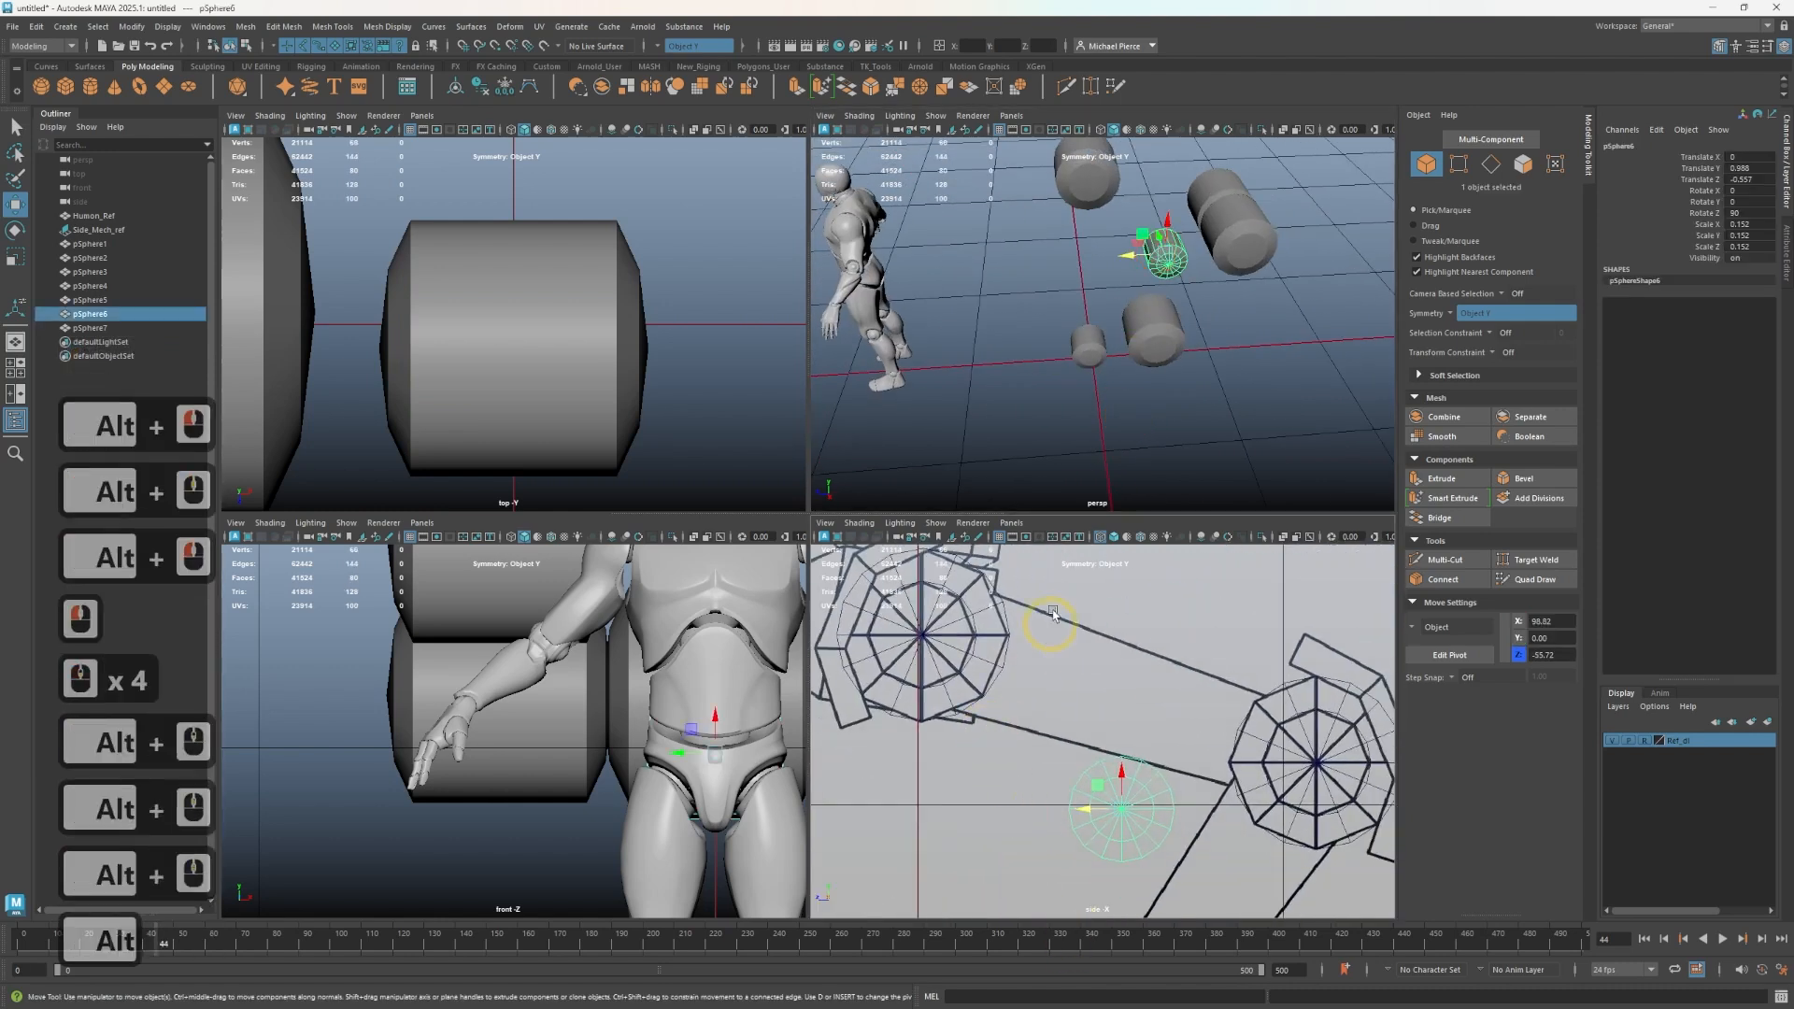
key("Delete")
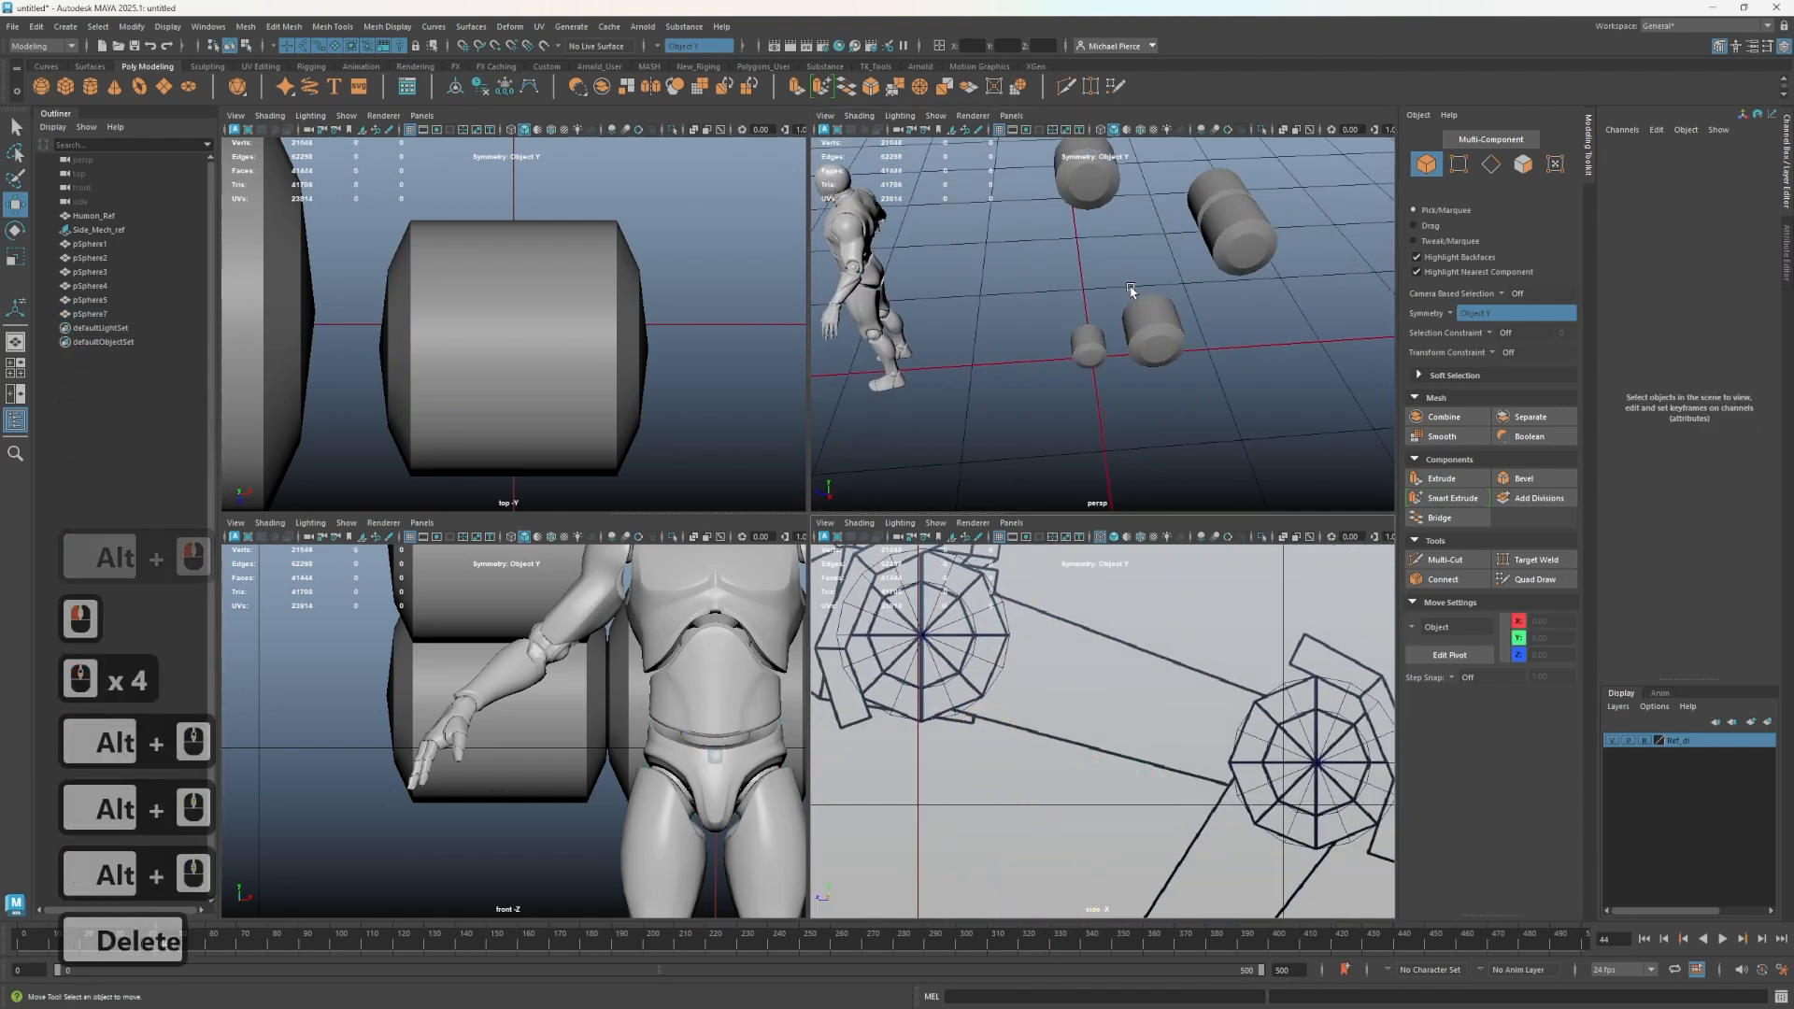
- Create a polygon cube and scale it uniformly to about 0.229
scroll(998, 362, "down", 4)
scroll(998, 363, "up", 3)
left_click_drag(1020, 379, 1100, 344, "alt")
middle_click_drag(1100, 344, 1074, 348, "alt")
scroll(1074, 355, "up", 4)
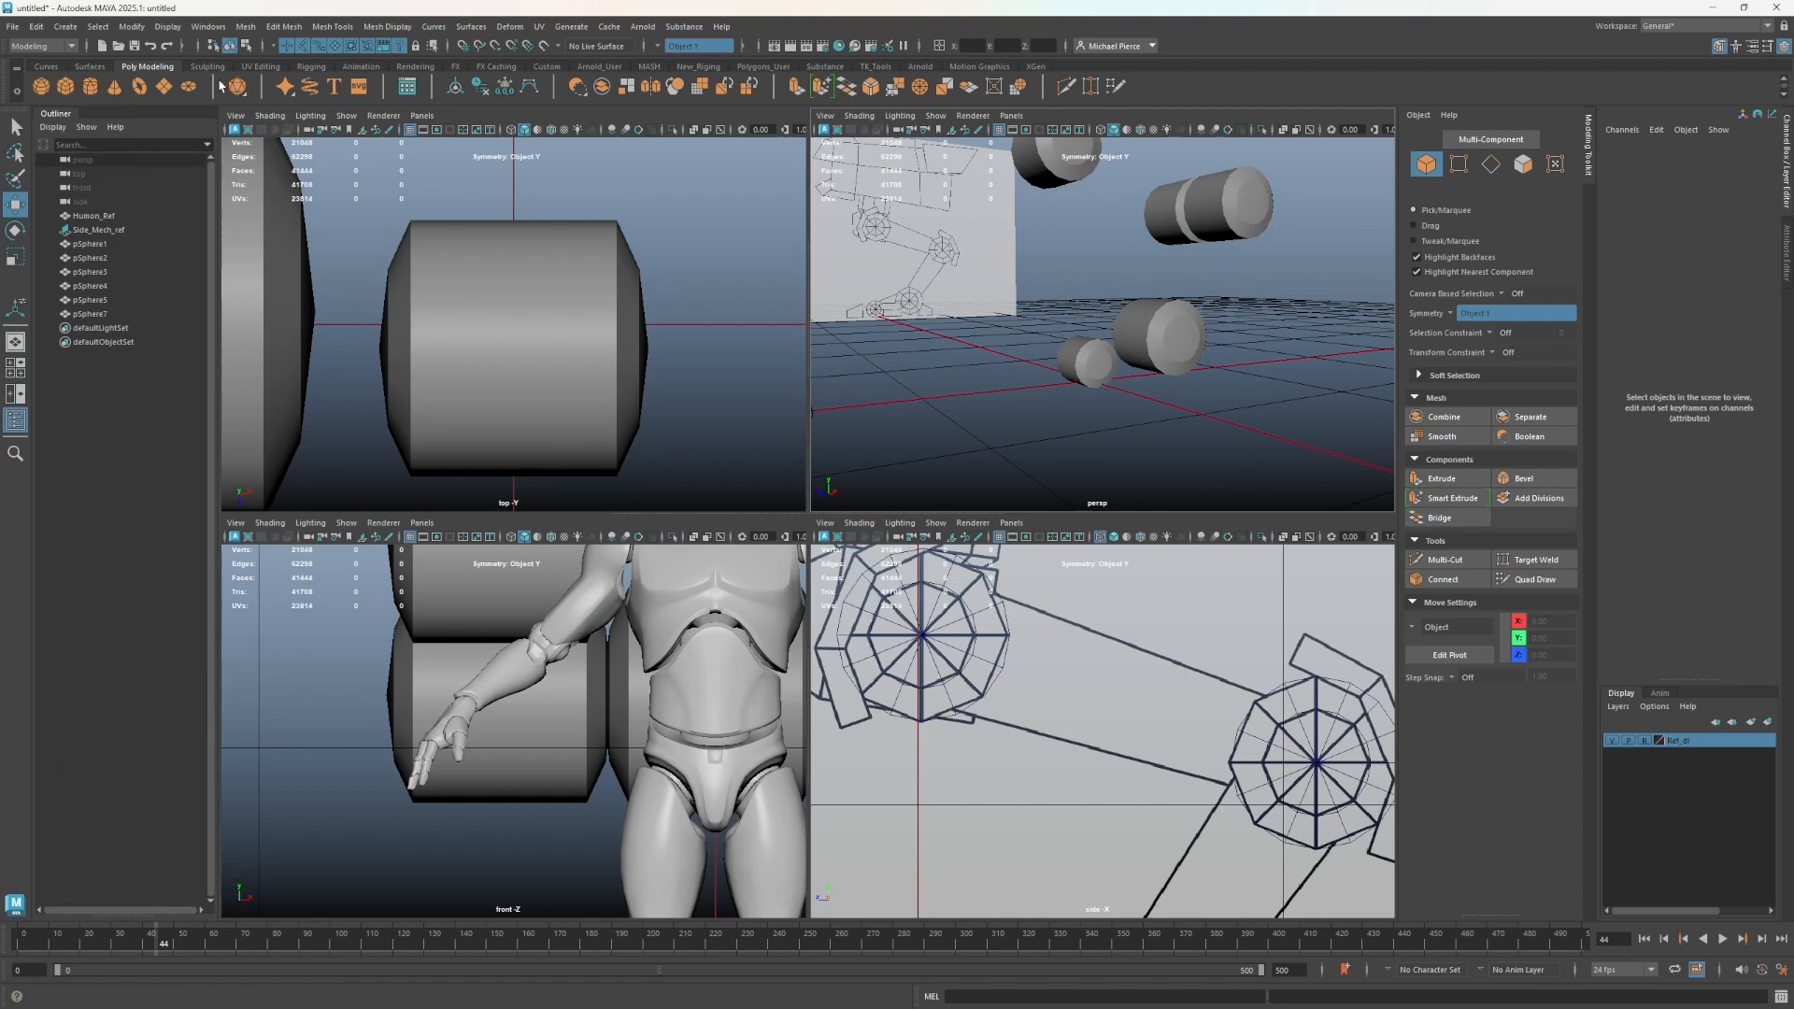
left_click(65, 92)
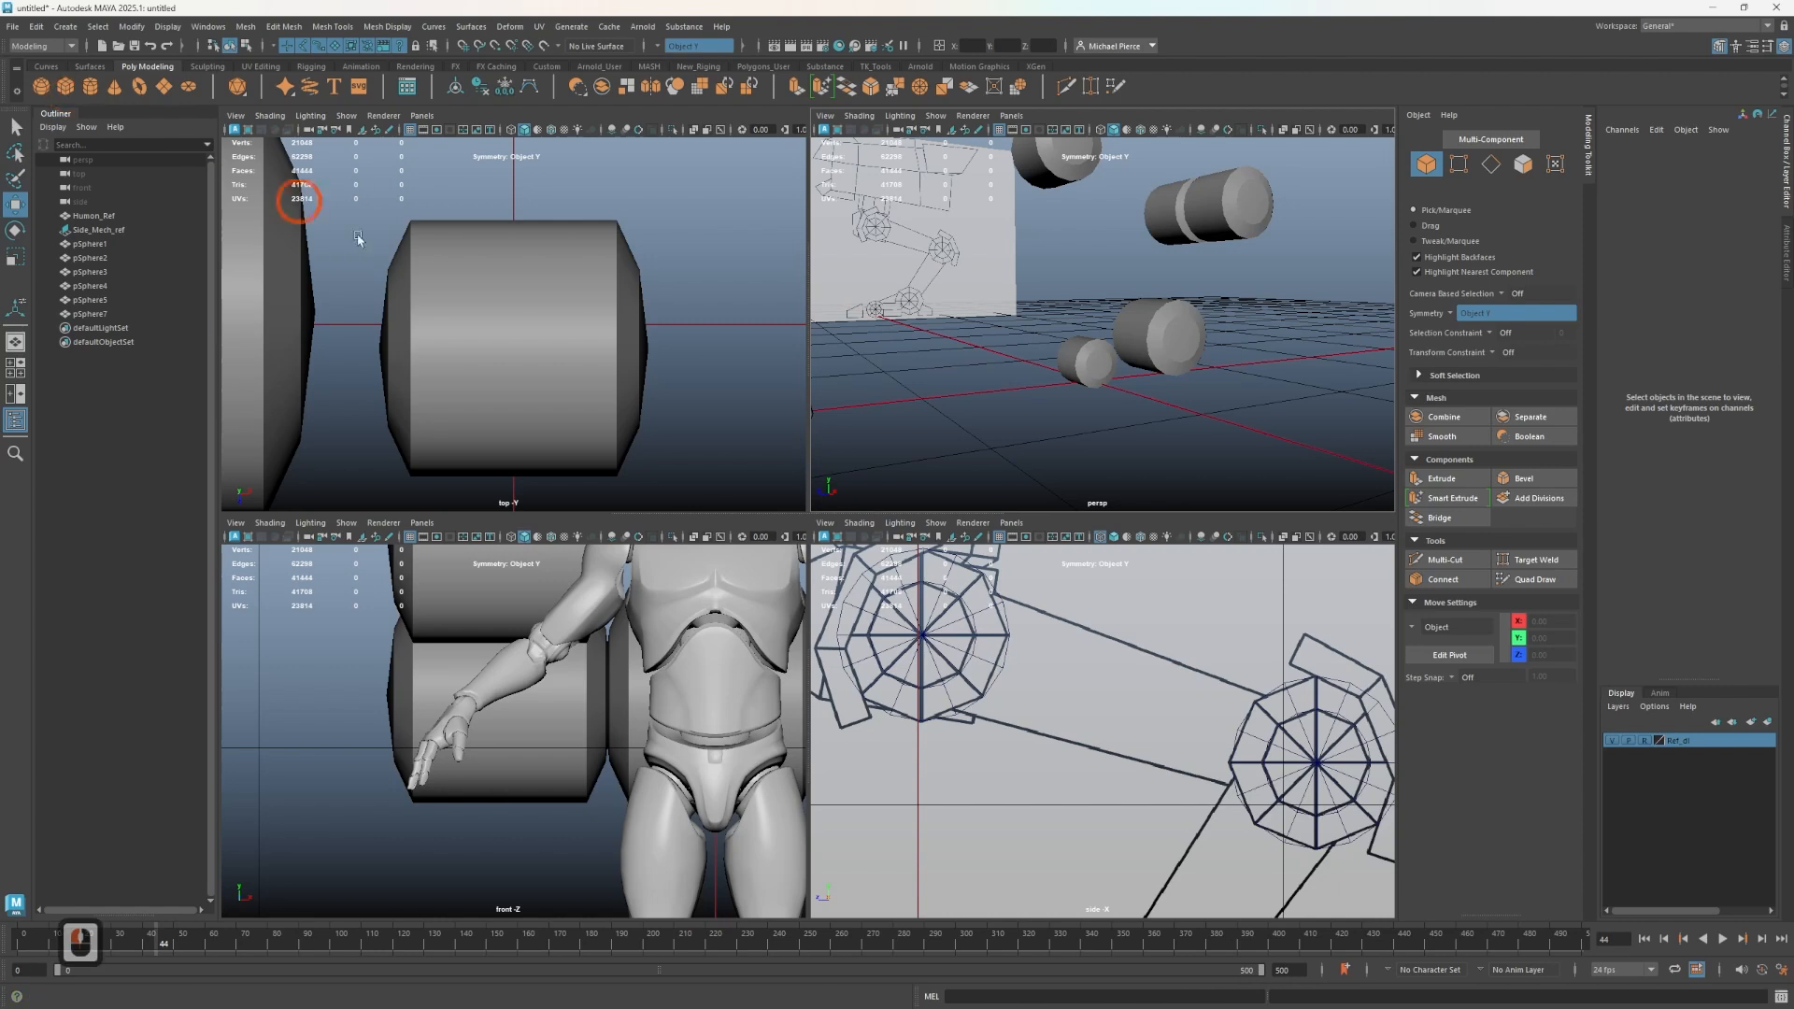
key("r")
left_click_drag(1087, 390, 980, 456)
scroll(1036, 841, "down", 3)
middle_click_drag(1063, 761, 1090, 586, "alt")
scroll(1075, 608, "up", 2, "alt")
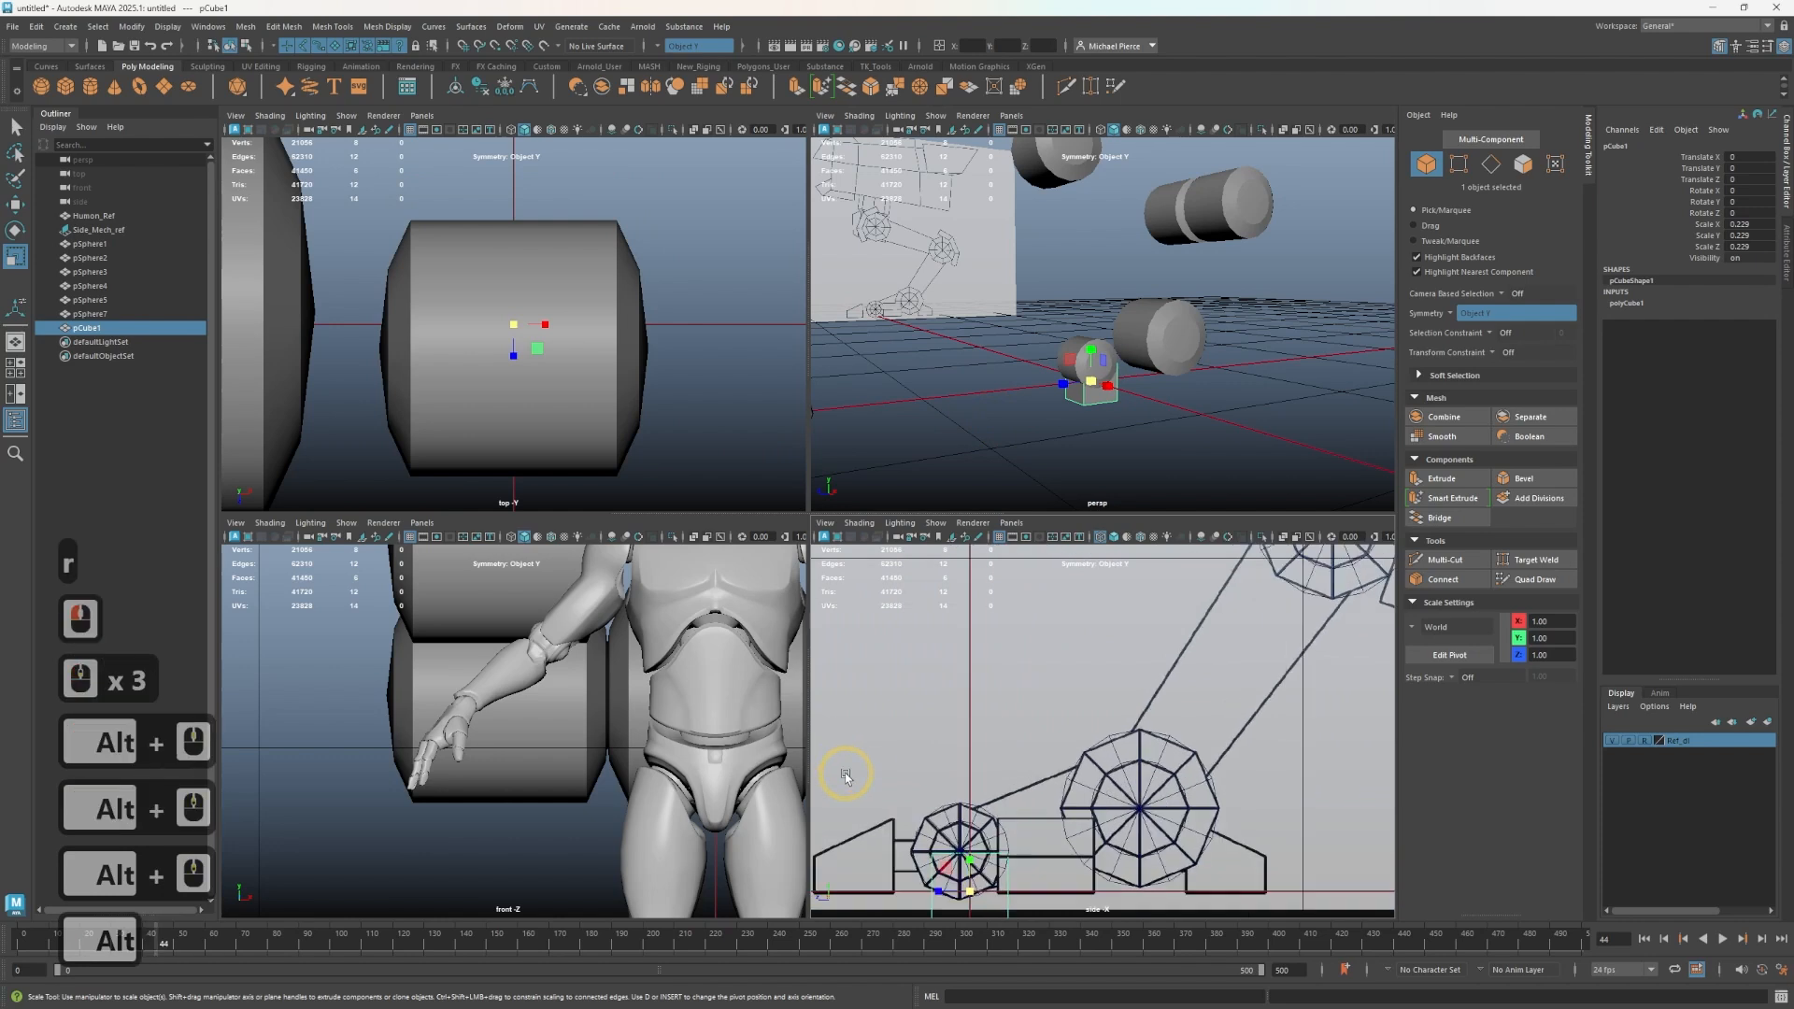
middle_click_drag(945, 759, 1027, 631, "alt")
key("w")
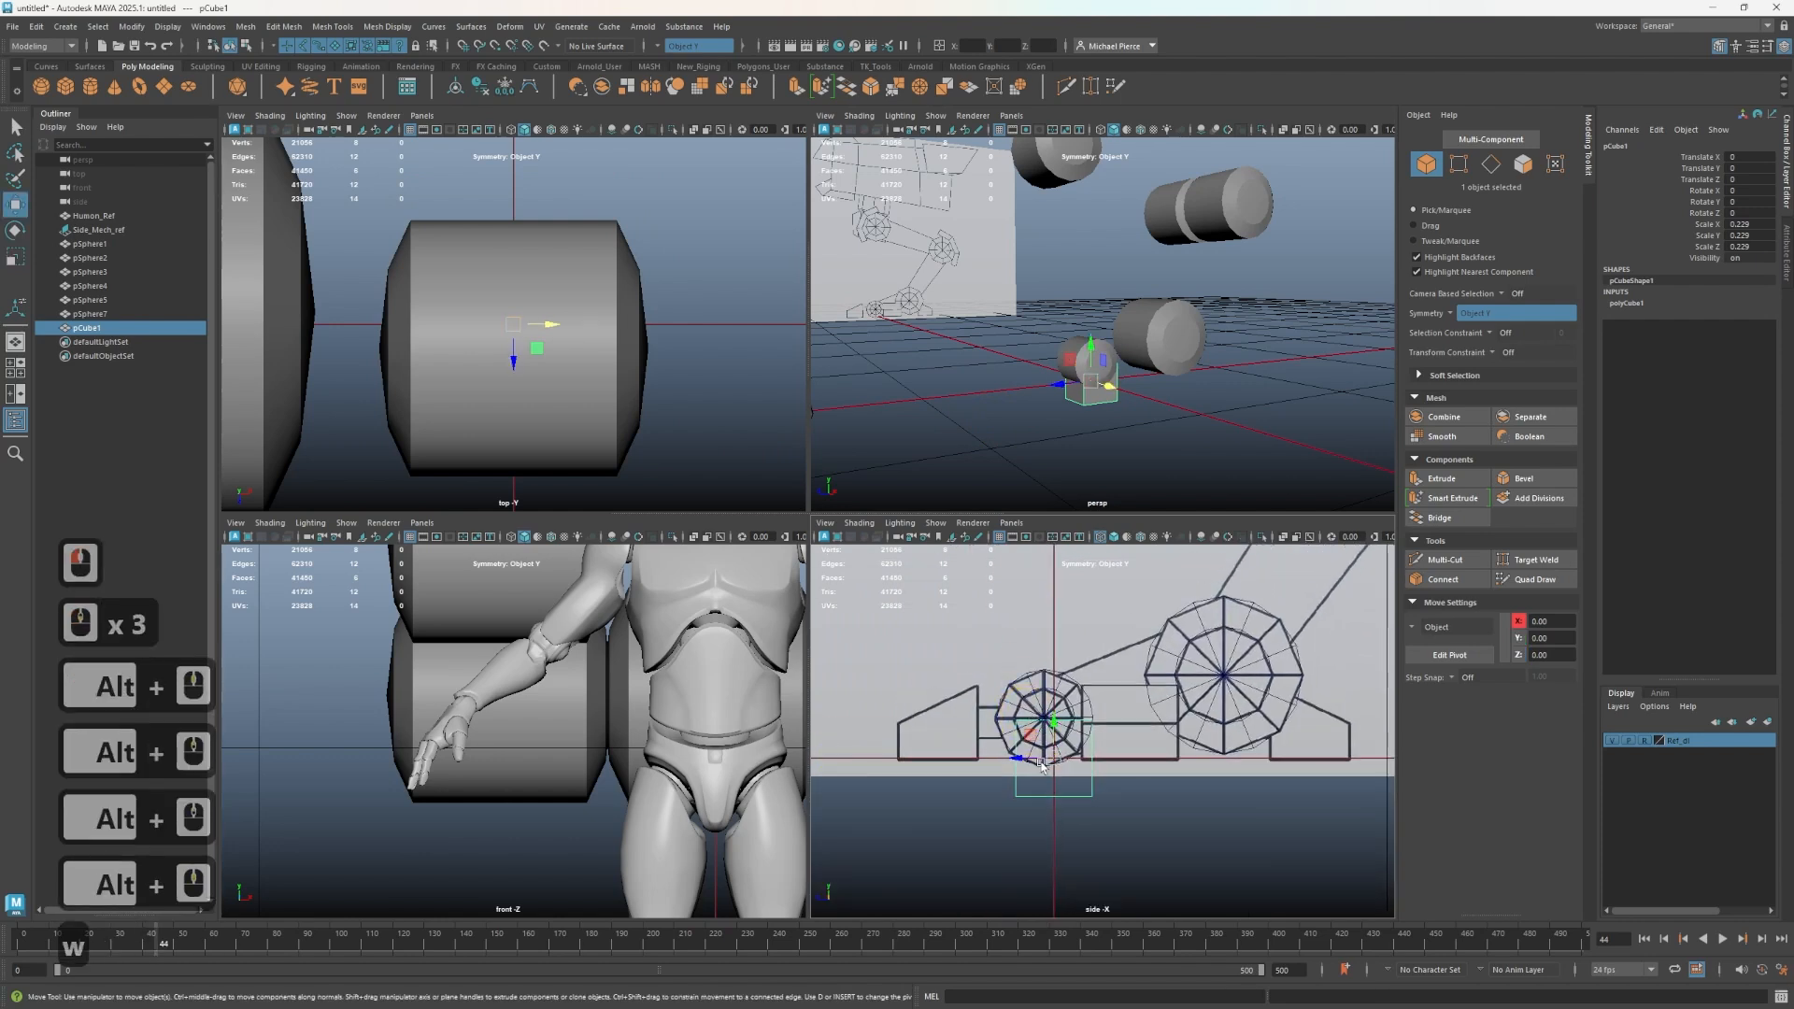
- Move the cube onto the front wheel and duplicate a copy between the front and rear wheels
left_click_drag(1040, 764, 1084, 628)
middle_click_drag(1084, 628, 996, 707, "alt")
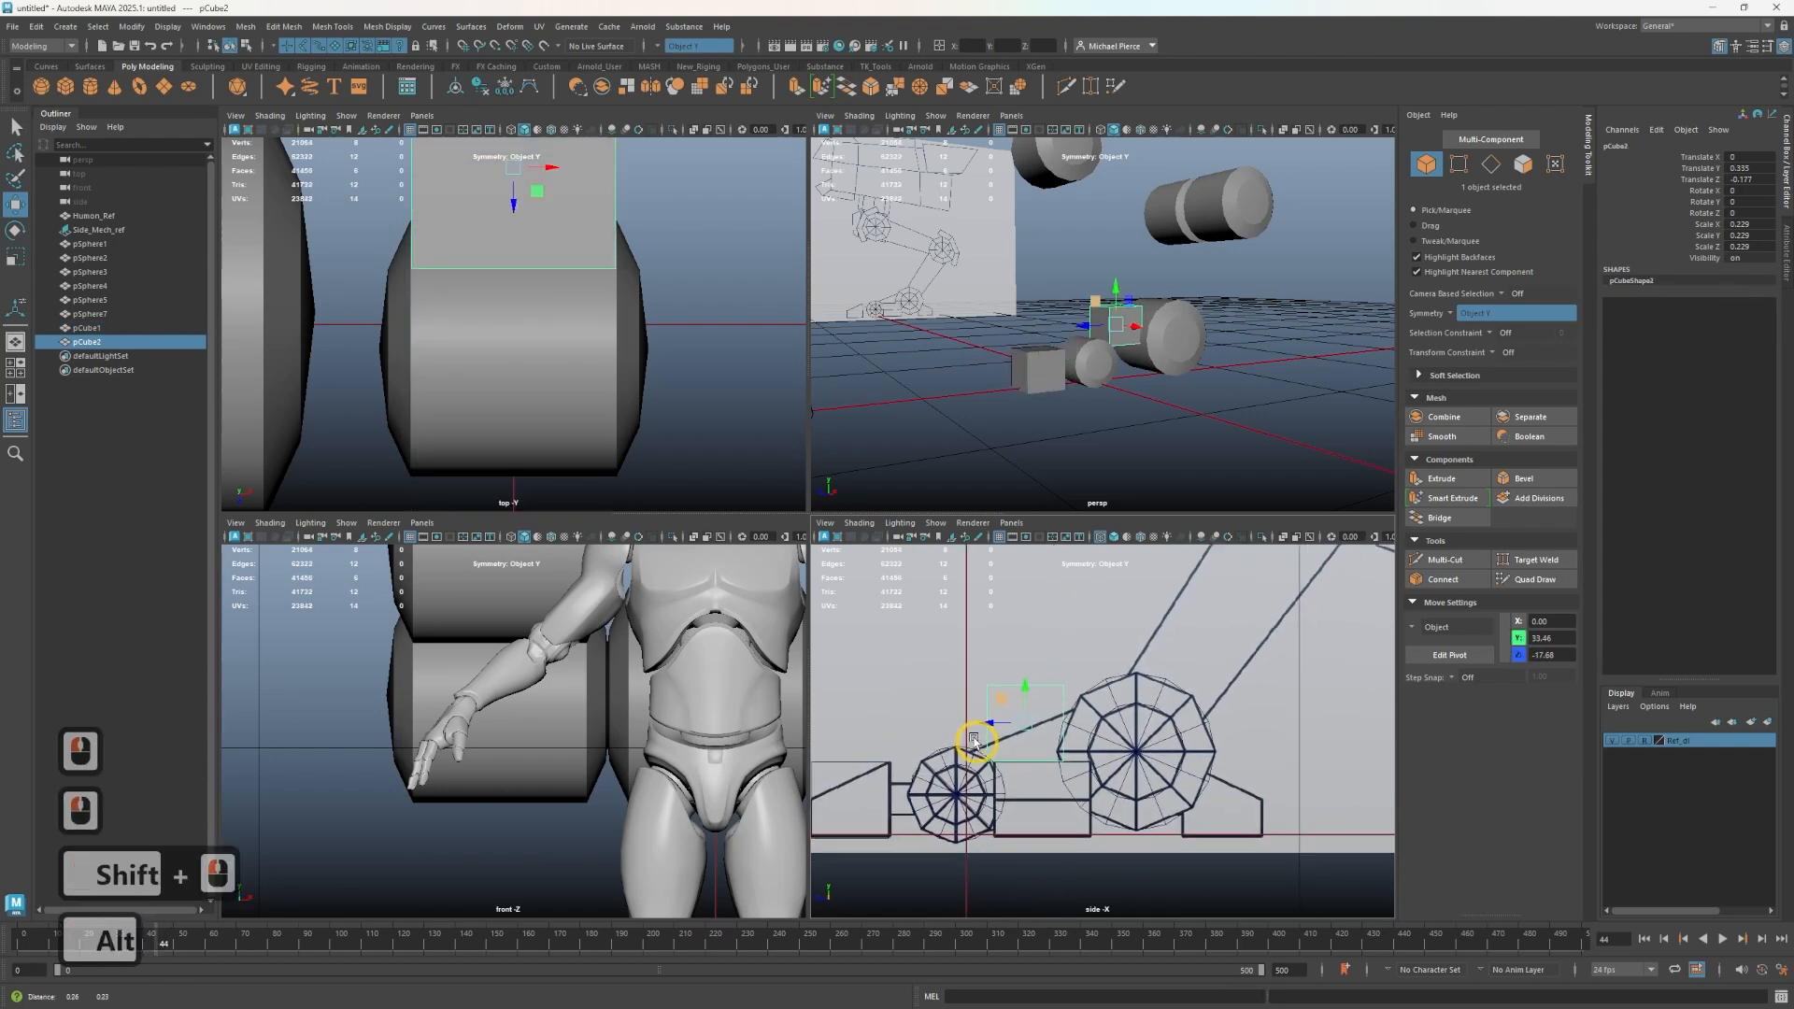
left_click_drag(1025, 696, 1011, 749)
left_click(1009, 752)
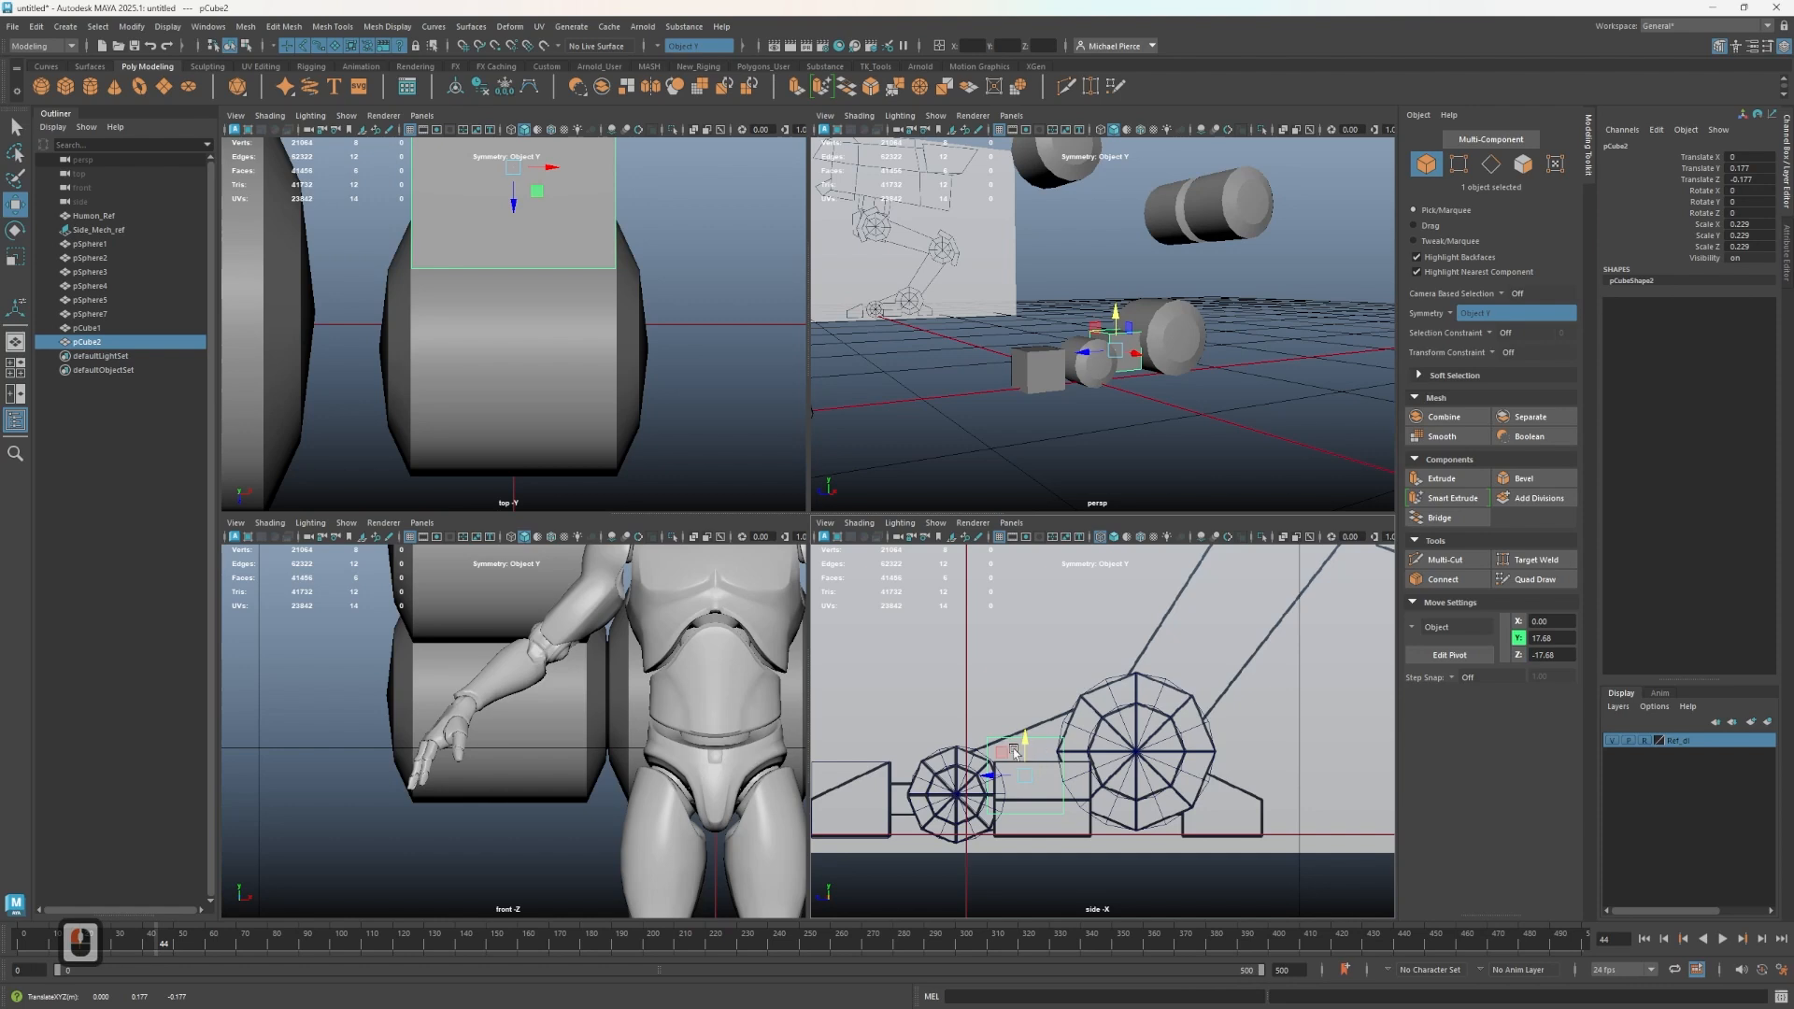
mouse_move(1002, 753)
left_mouse_down()
mouse_move(1200, 601)
mouse_move(1007, 750)
left_mouse_up()
- Duplicate further cube copies and place them along the leg between the joint circles in the side view
middle_click_drag(1122, 674, 1038, 801, "alt")
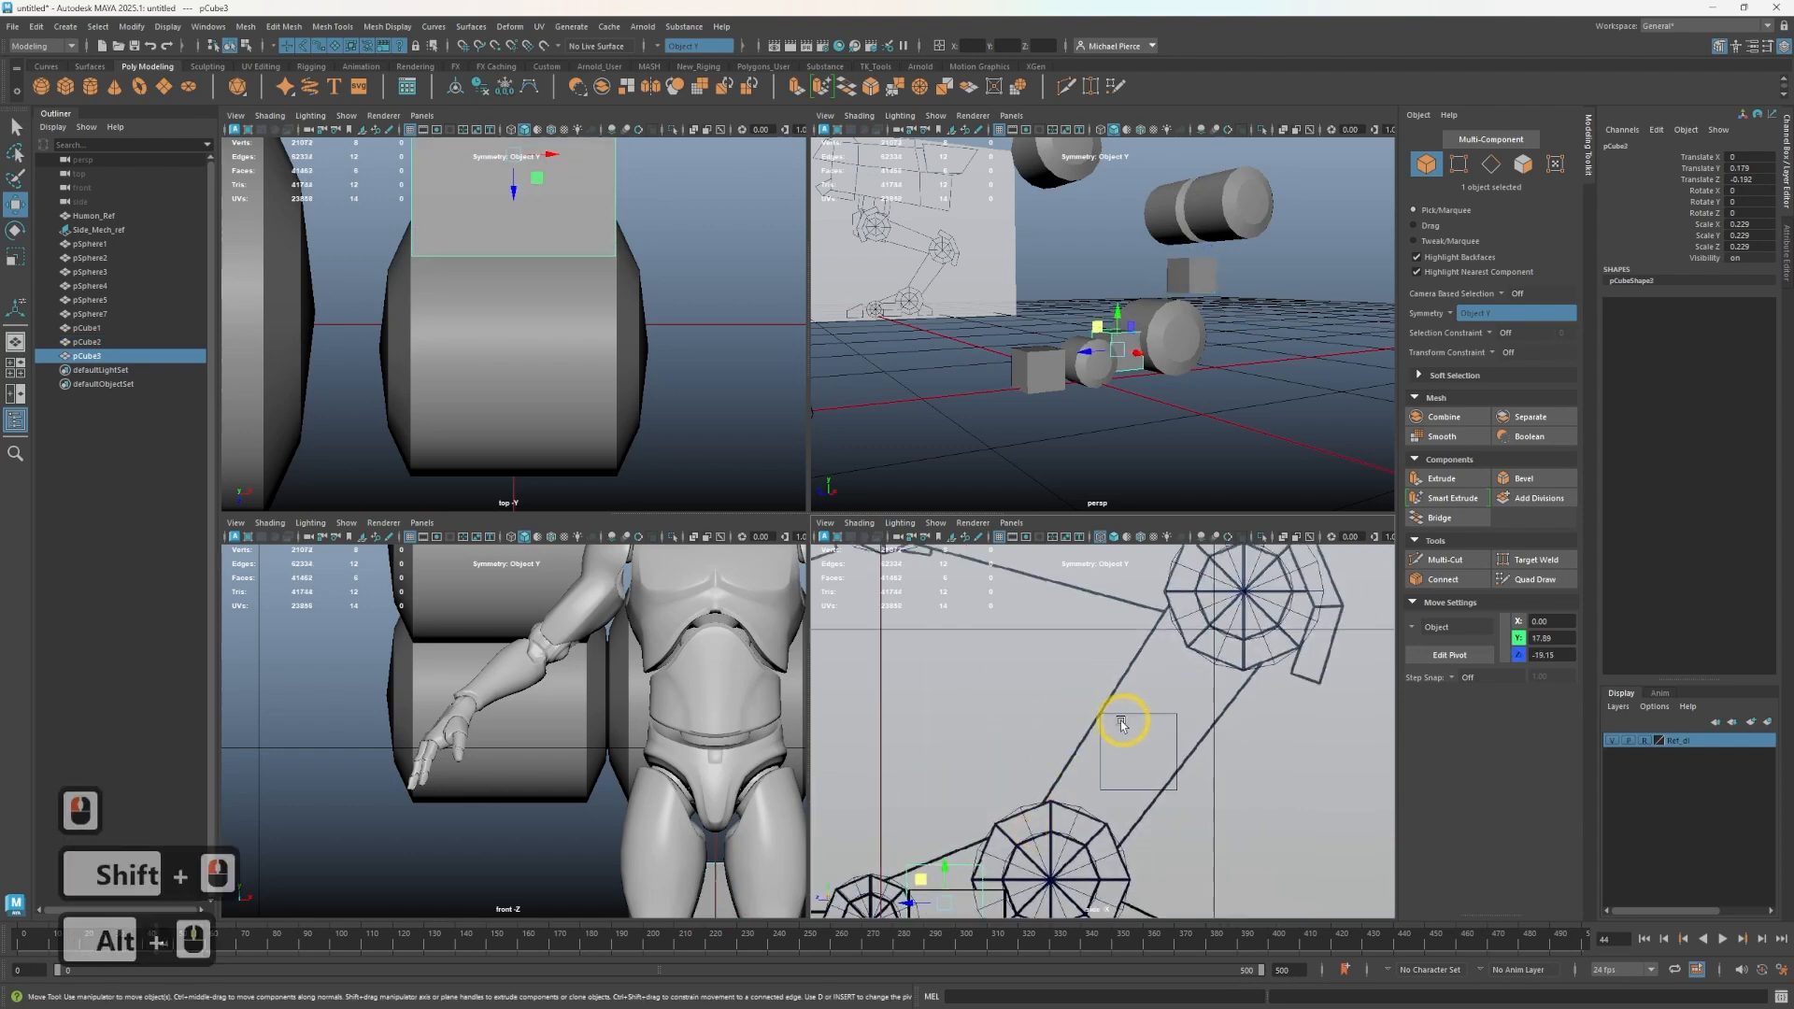
left_click(1122, 743)
scroll(1110, 744, "down", 2)
left_click_drag(1107, 725, 1076, 562, "shift")
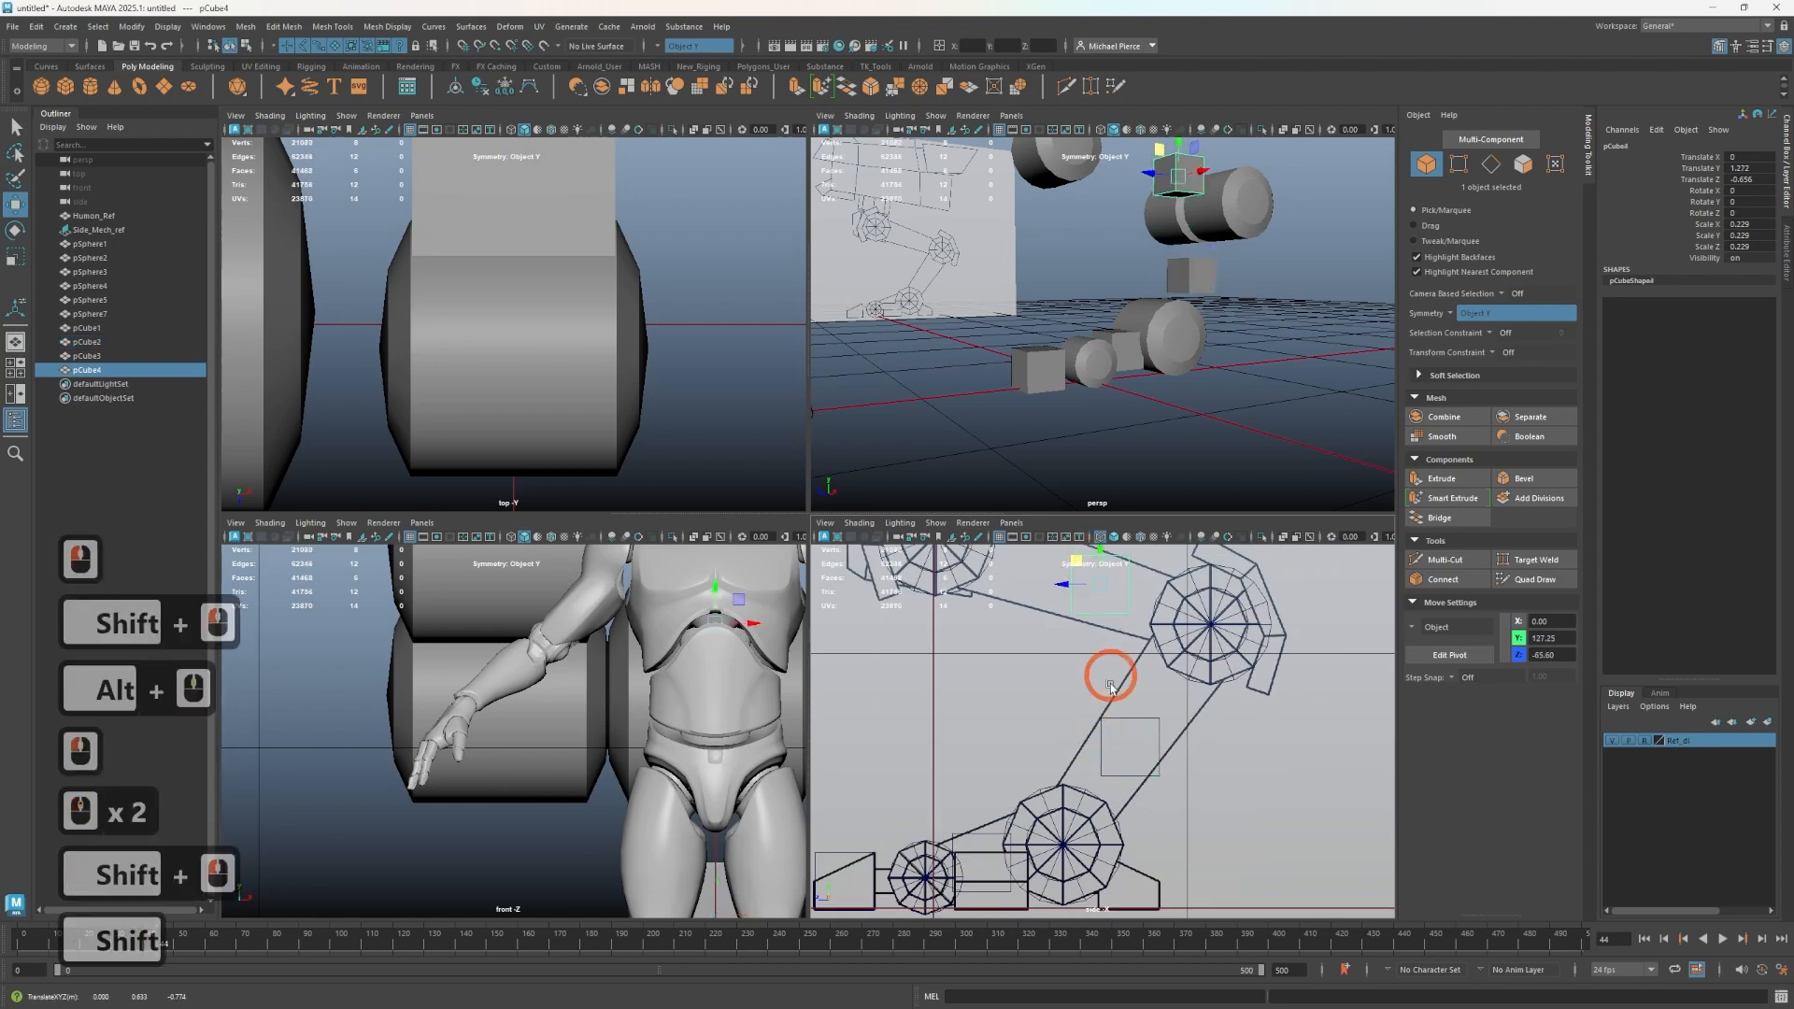
left_click(1110, 728)
left_click_drag(1080, 716, 1111, 738)
middle_click_drag(965, 789, 1007, 679, "alt")
scroll(1013, 725, "up", 3)
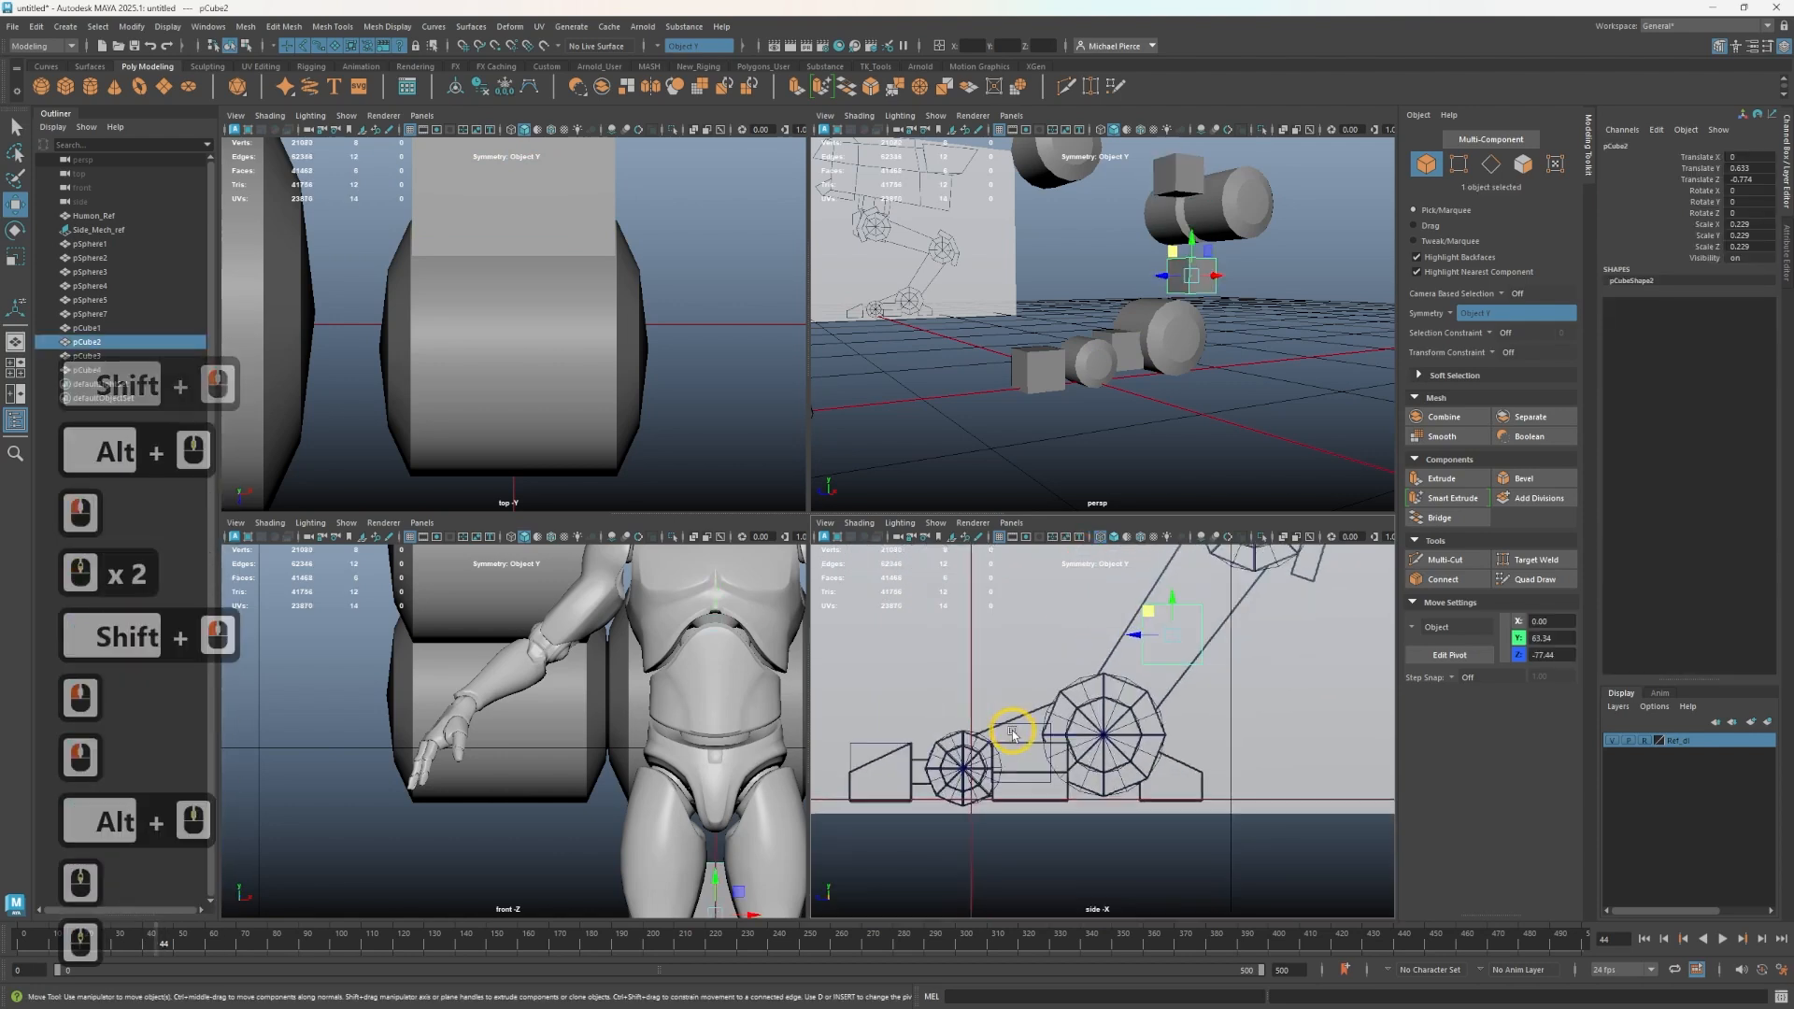
left_click_drag(964, 718, 980, 738)
scroll(978, 738, "up", 2)
left_click(973, 703)
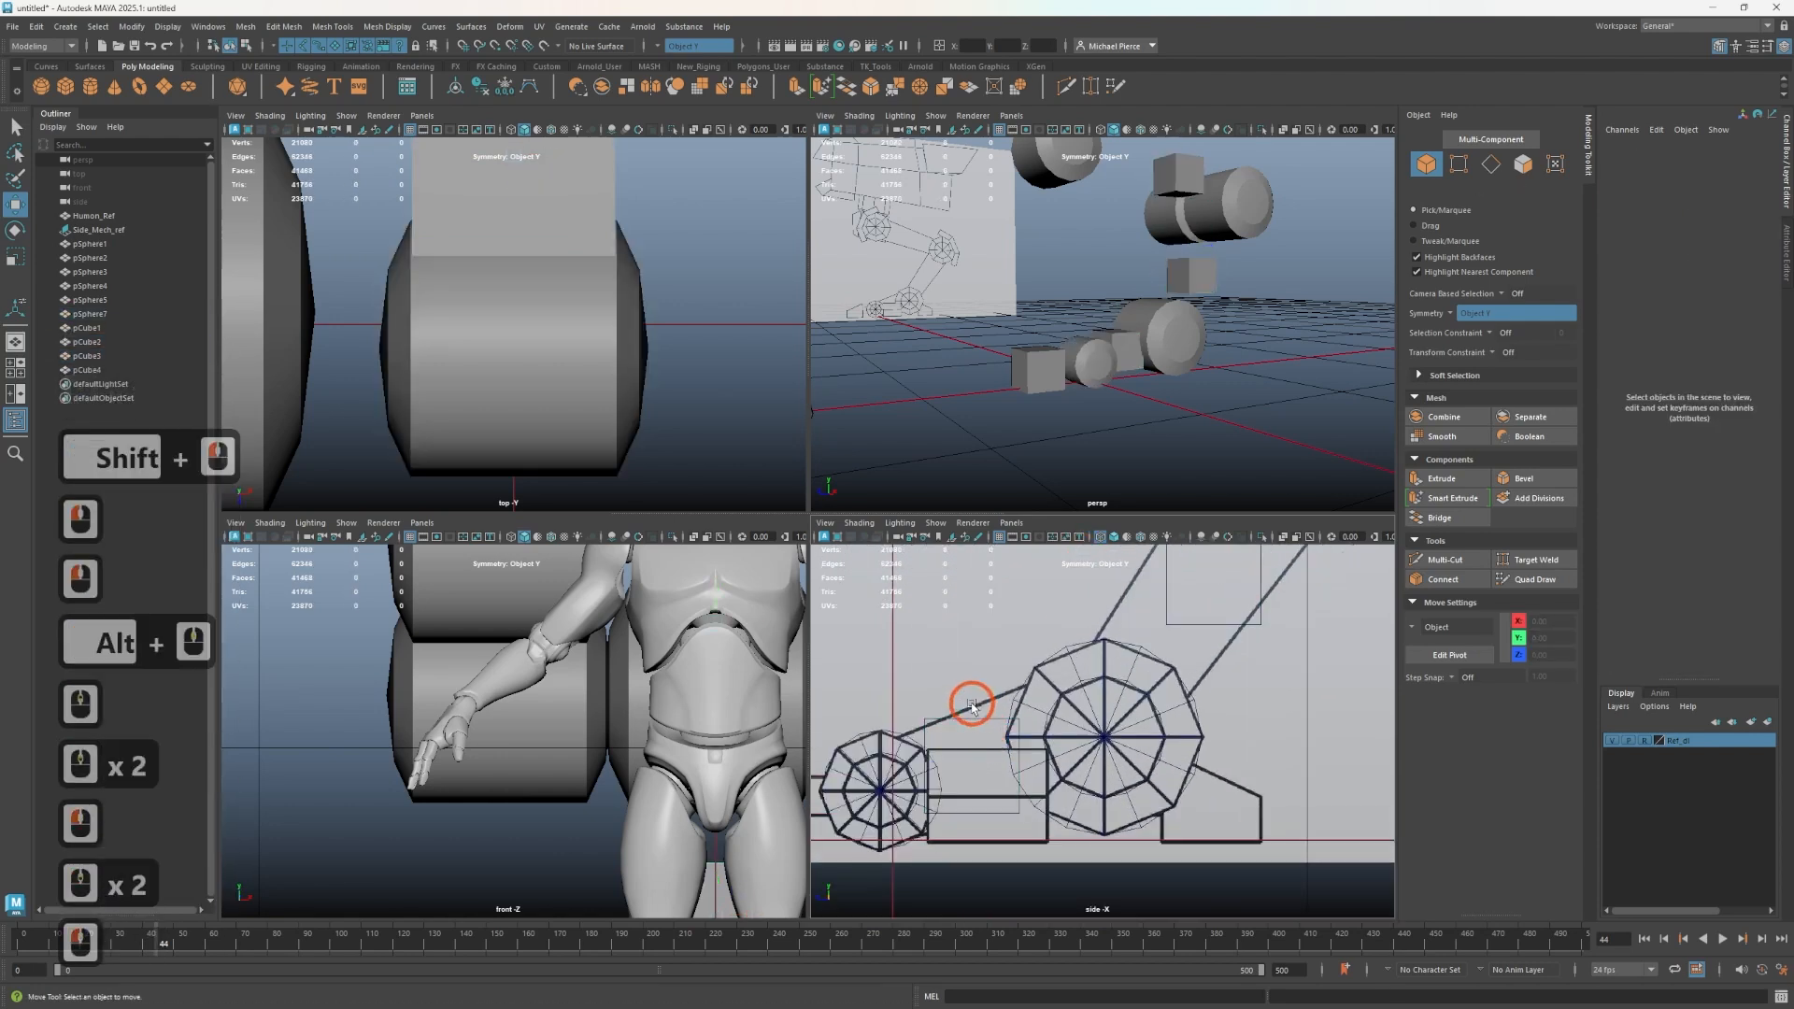
left_click(961, 761)
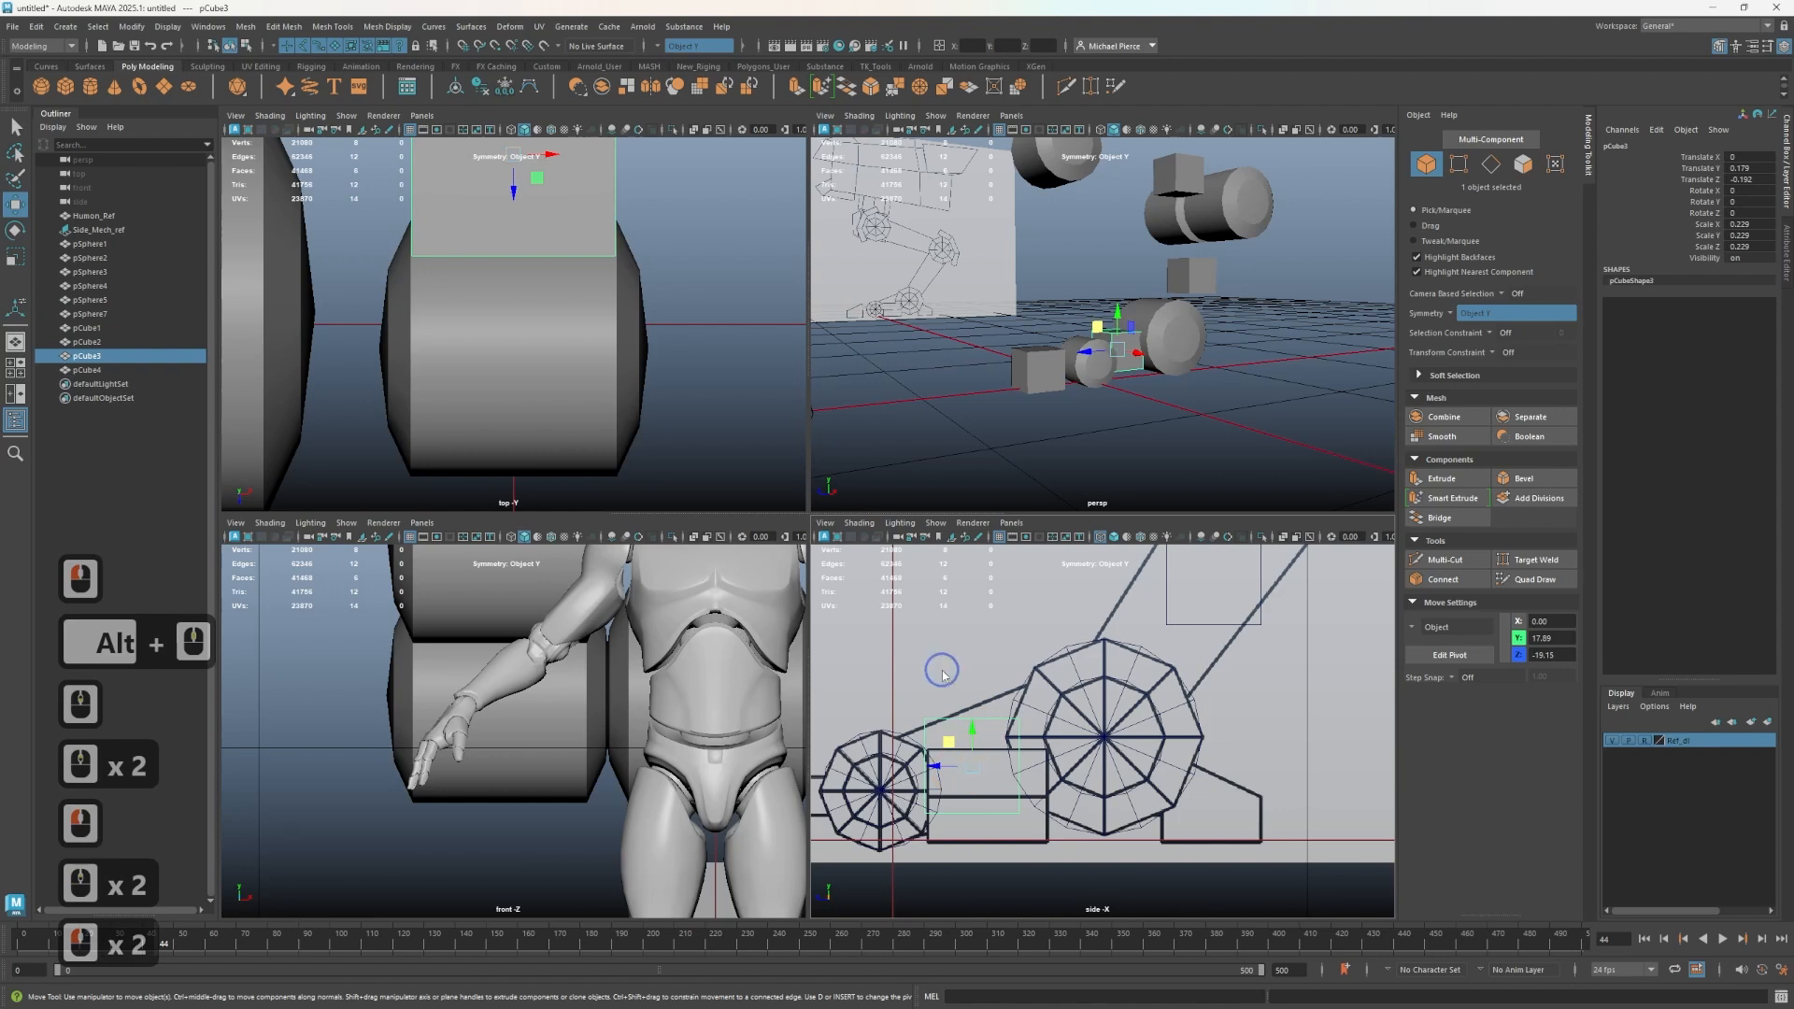
right_click_drag(943, 671, 856, 613)
left_click_drag(906, 776, 959, 869)
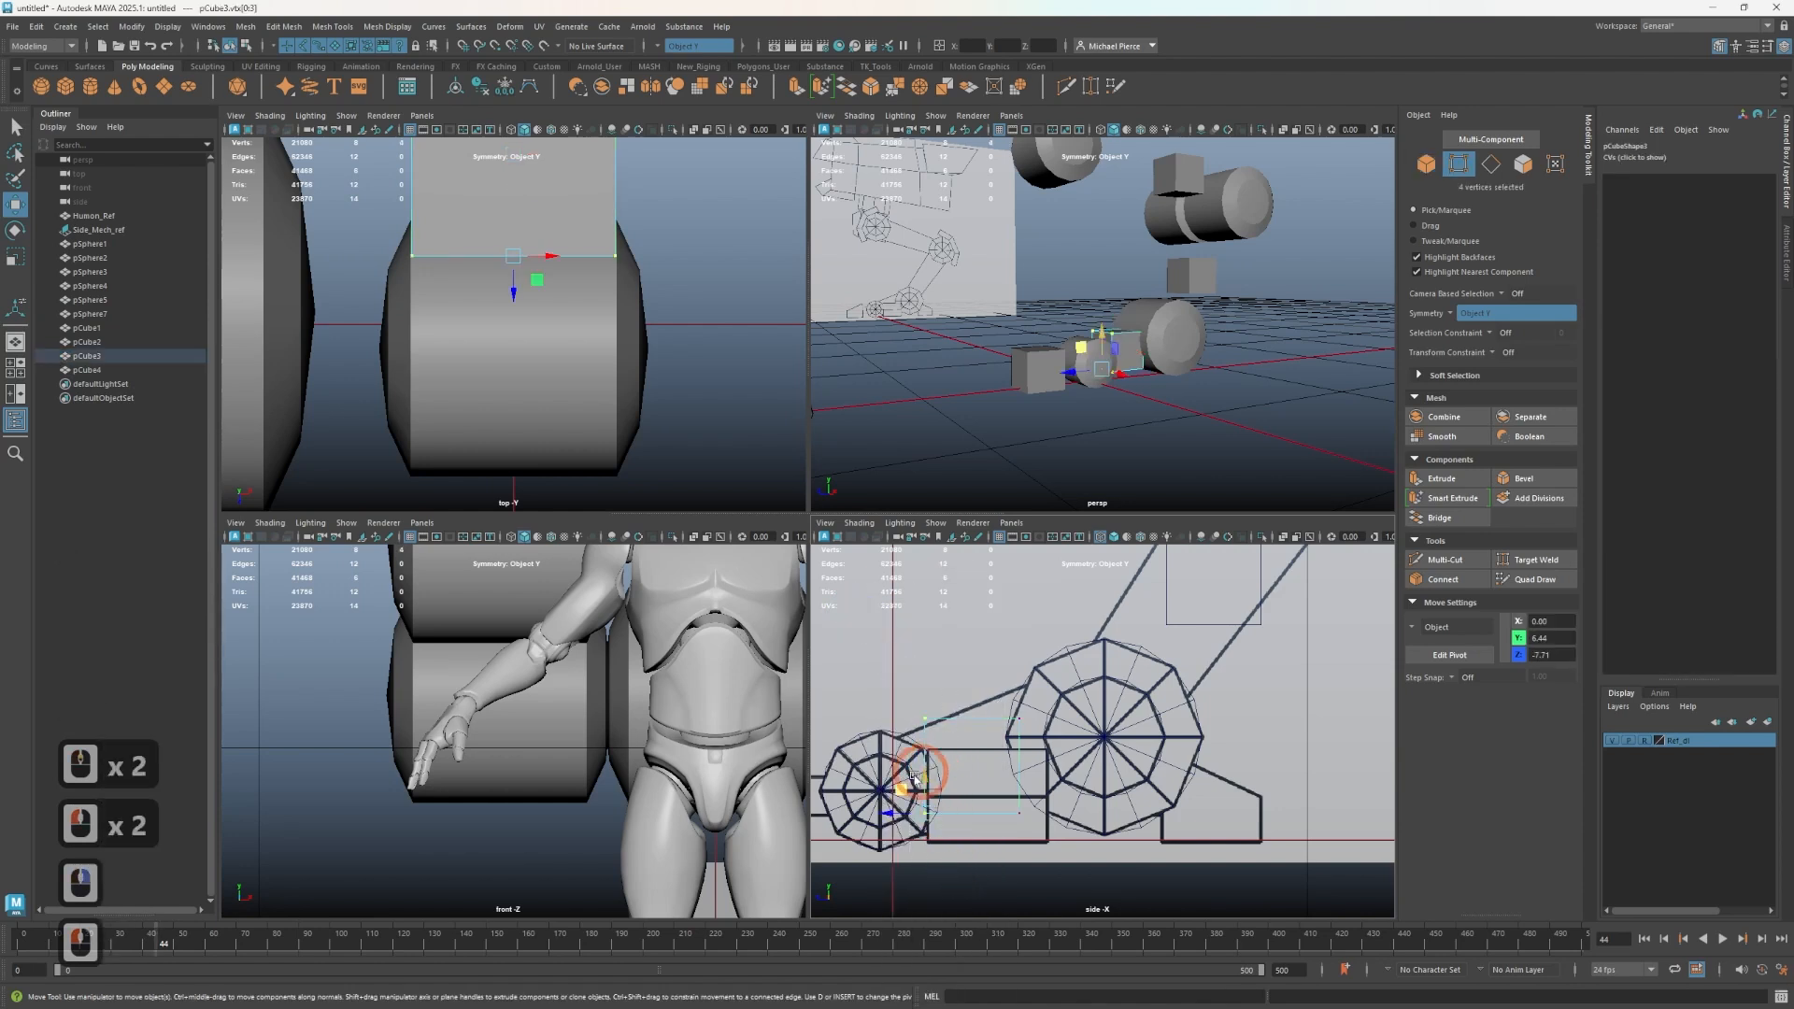
left_click_drag(899, 790, 892, 809)
key("ctrl+z")
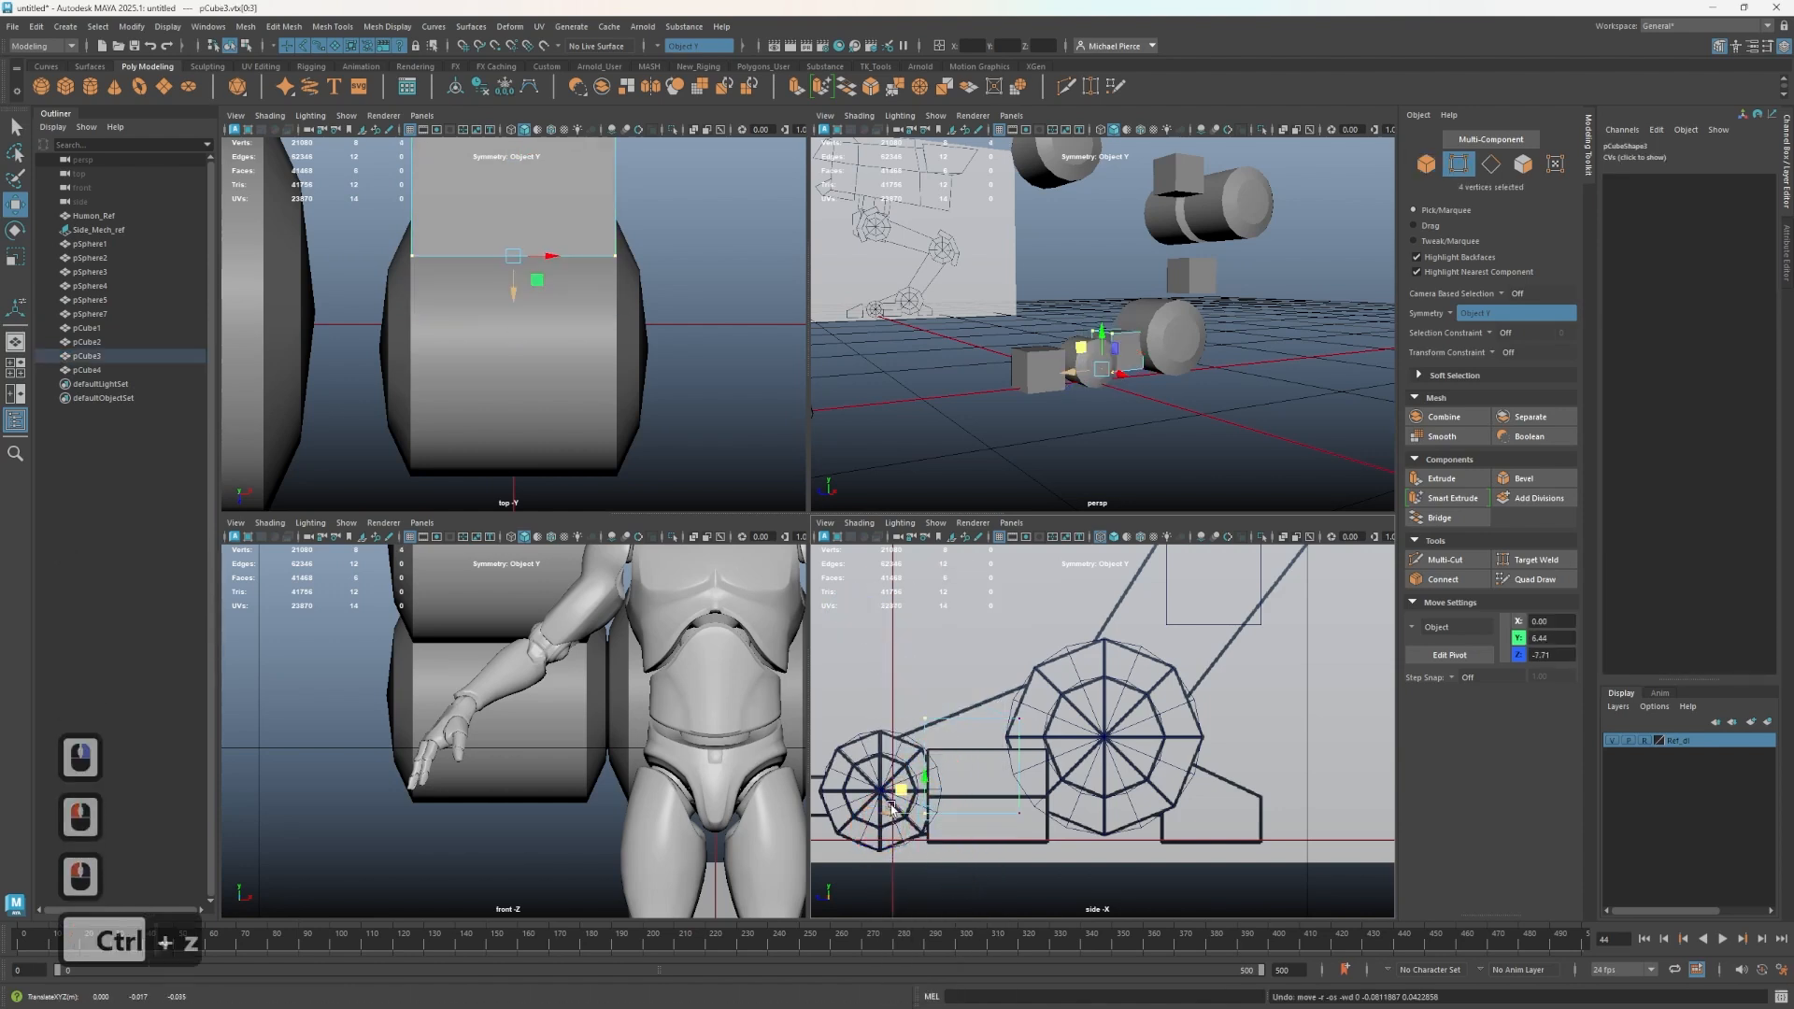
- Switch the Move tool orientation to World and turn symmetry off
key("w")
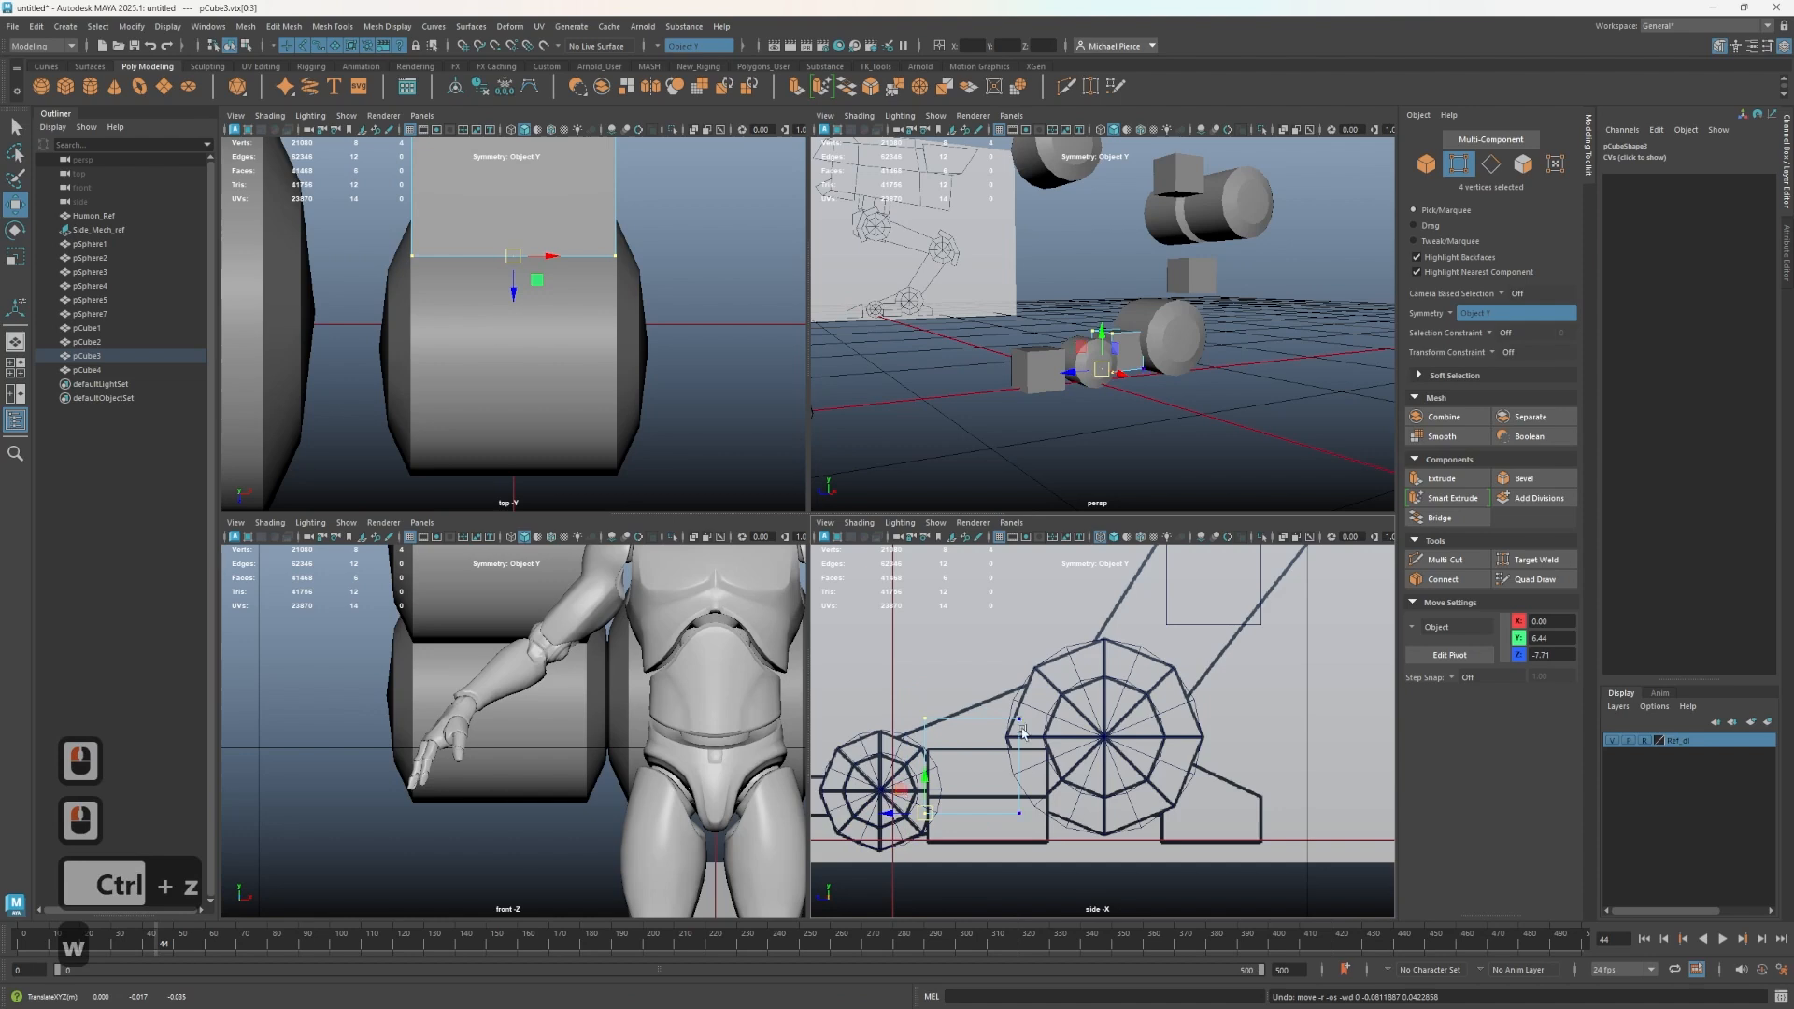
left_click(1411, 629)
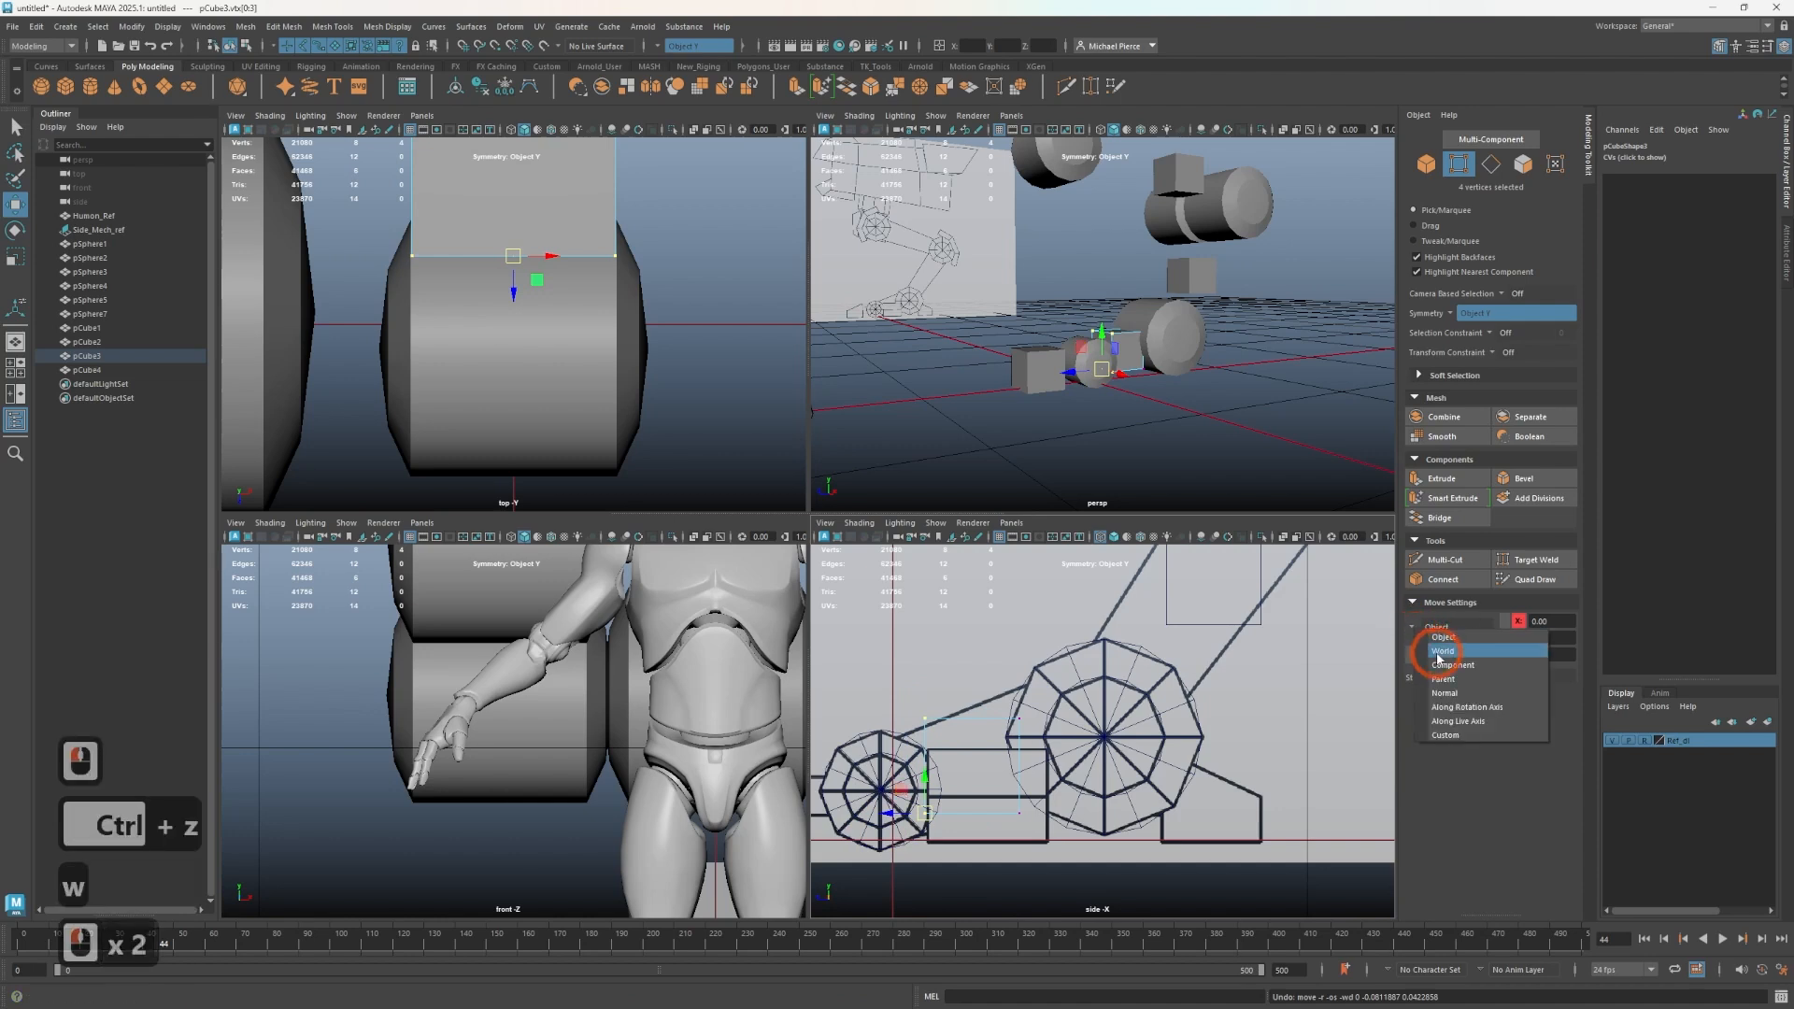
left_click(1439, 647)
left_click_drag(894, 793, 882, 808)
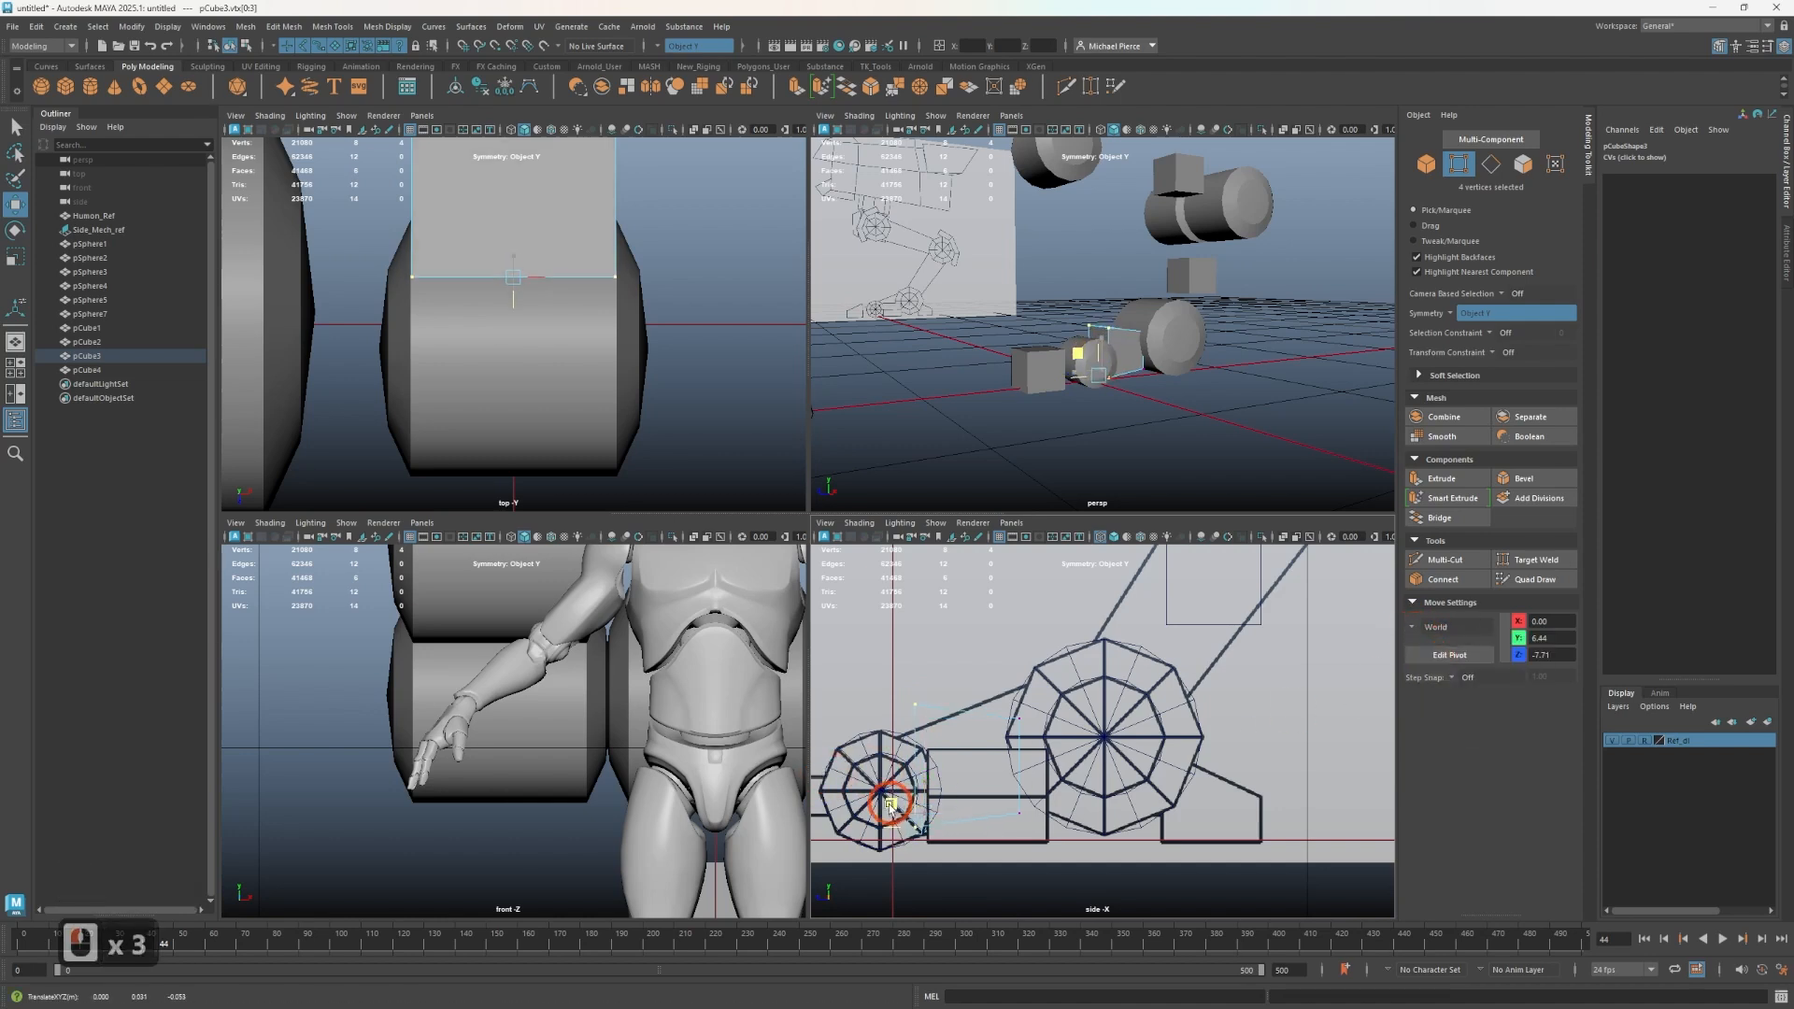
key("ctrl+z")
left_click(693, 46)
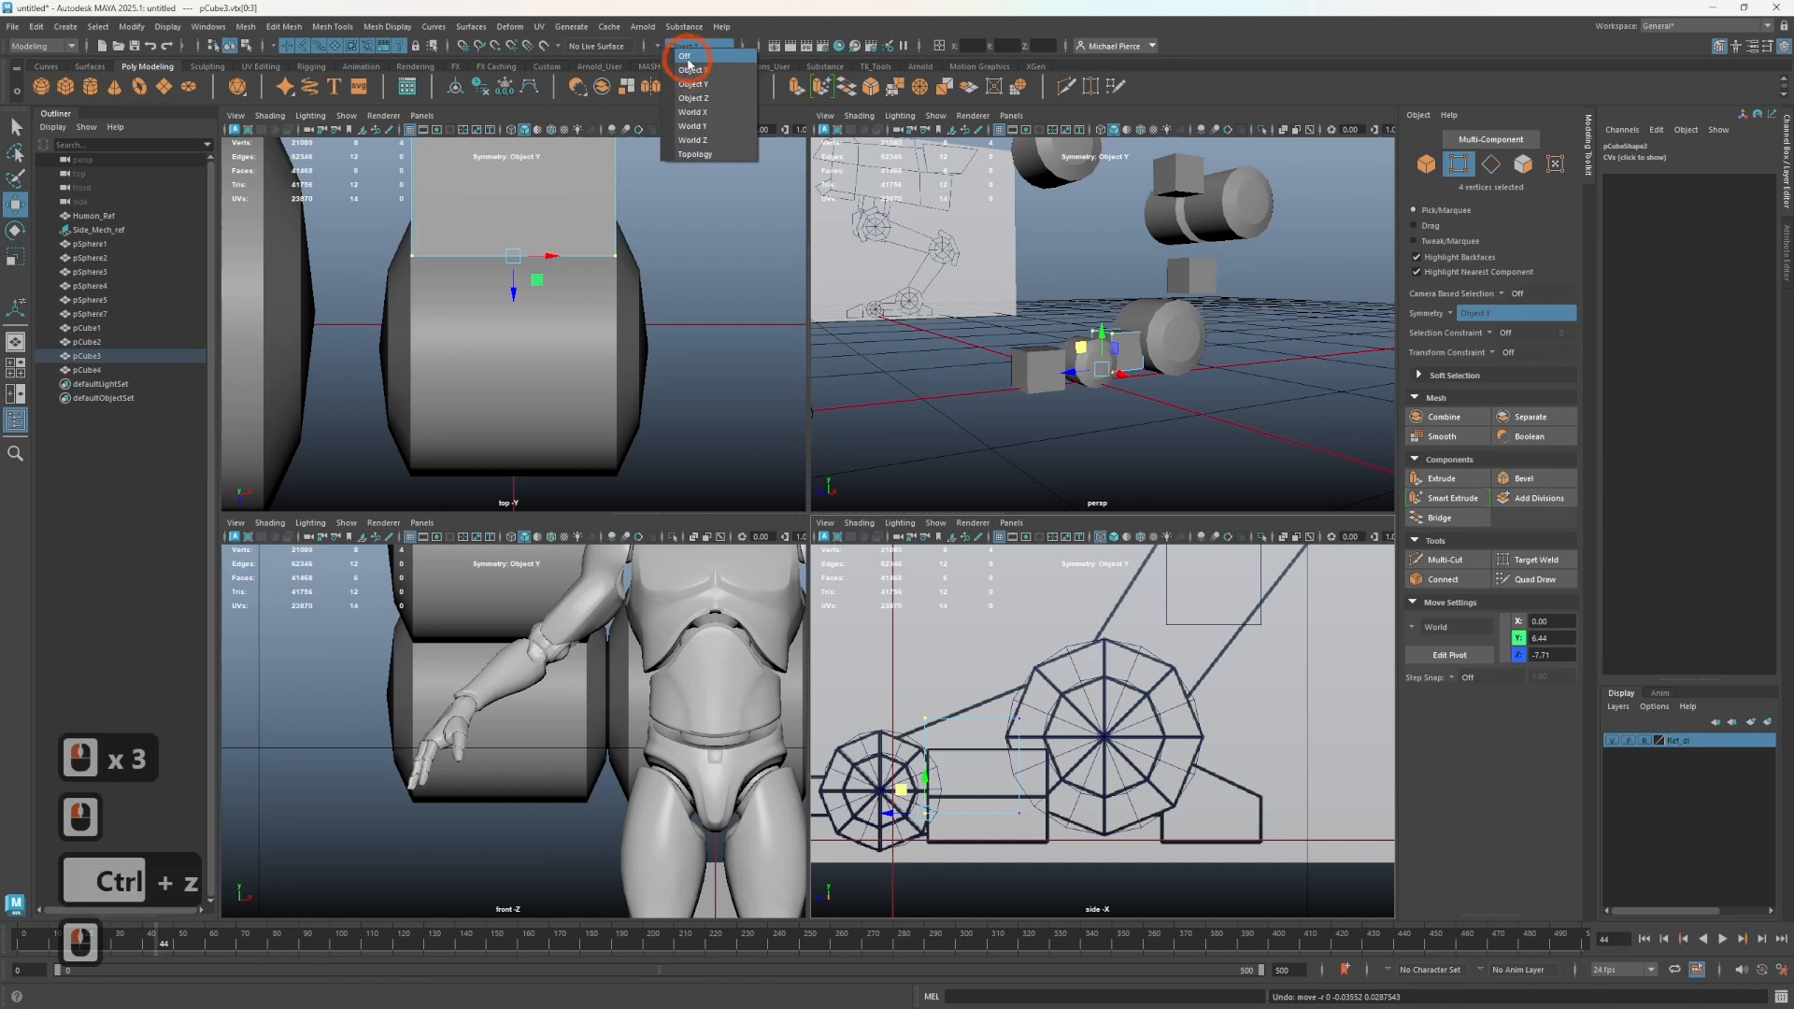
left_click(692, 58)
- Move the connecting cube's end vertices to taper it between the front wheel and the rear hub
scroll(850, 768, "up", 2)
middle_click_drag(849, 768, 1026, 722, "alt")
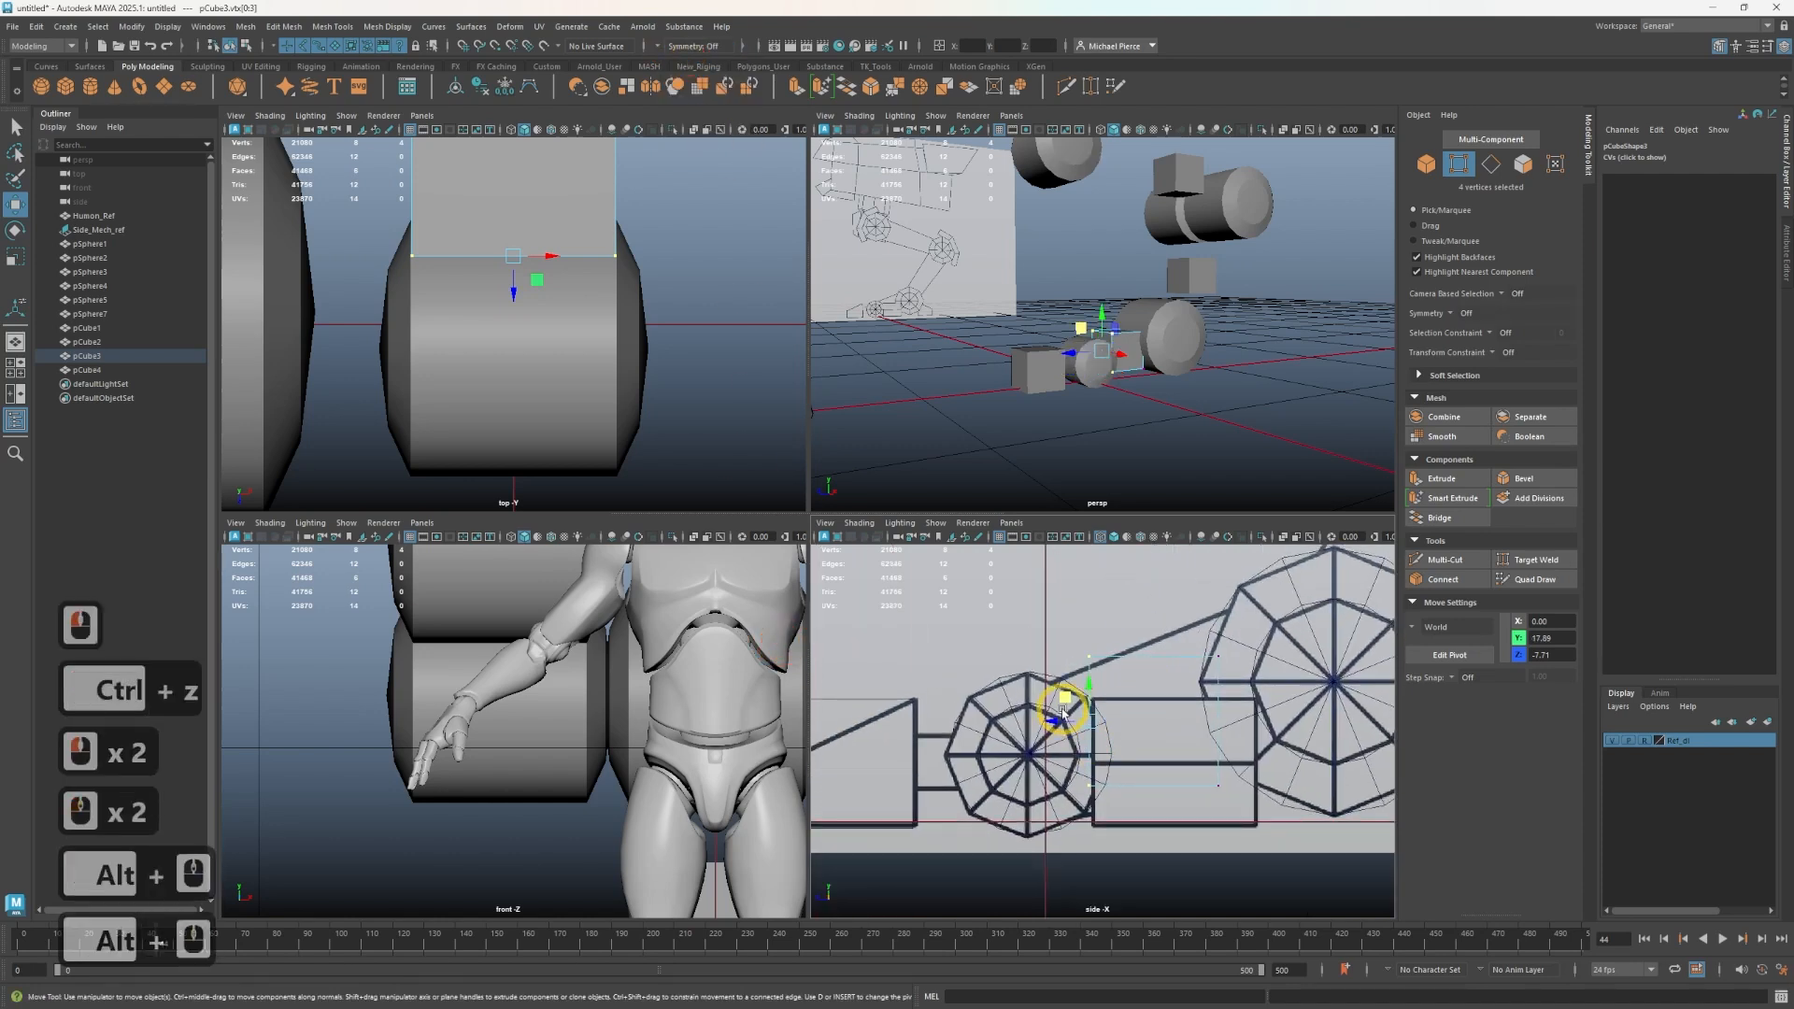
left_click_drag(1056, 736, 1025, 725)
left_click_drag(1138, 608, 1265, 818)
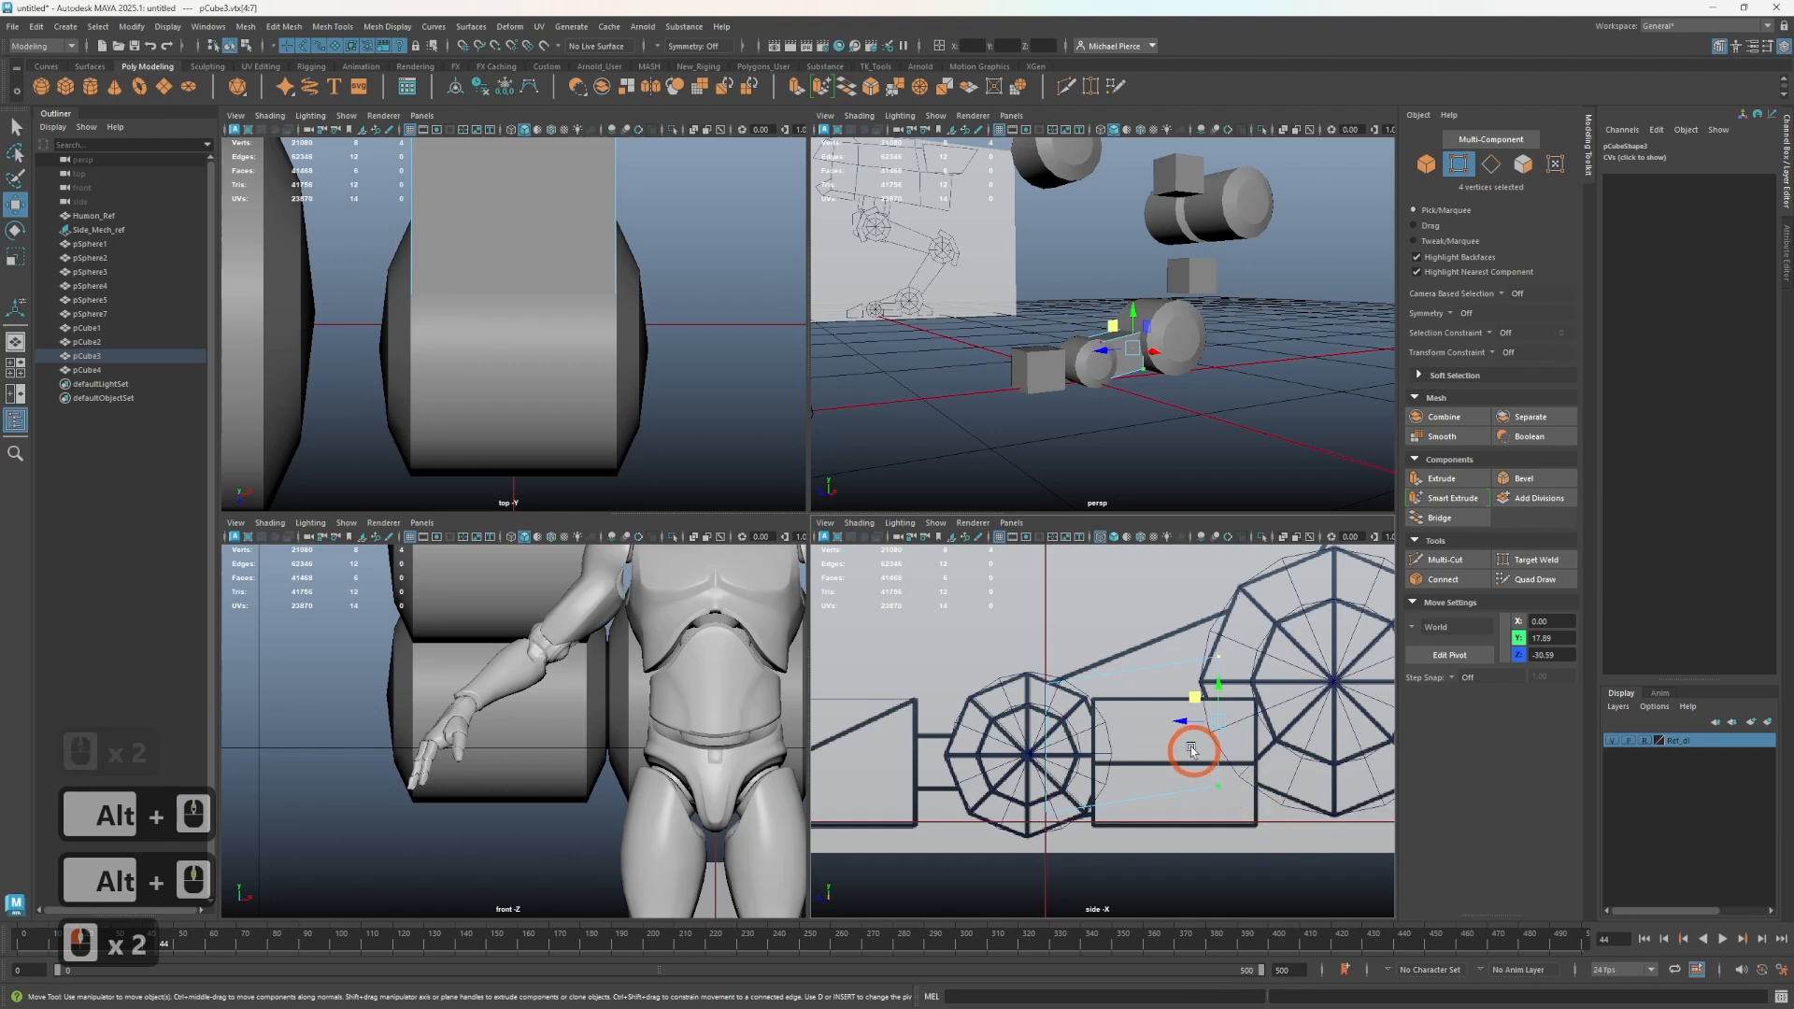
left_click_drag(1199, 701, 1236, 642)
left_click_drag(1011, 781, 1058, 812)
scroll(1082, 805, "up", 2)
middle_click_drag(1218, 759, 1035, 761, "alt")
left_click_drag(1088, 701, 1266, 783)
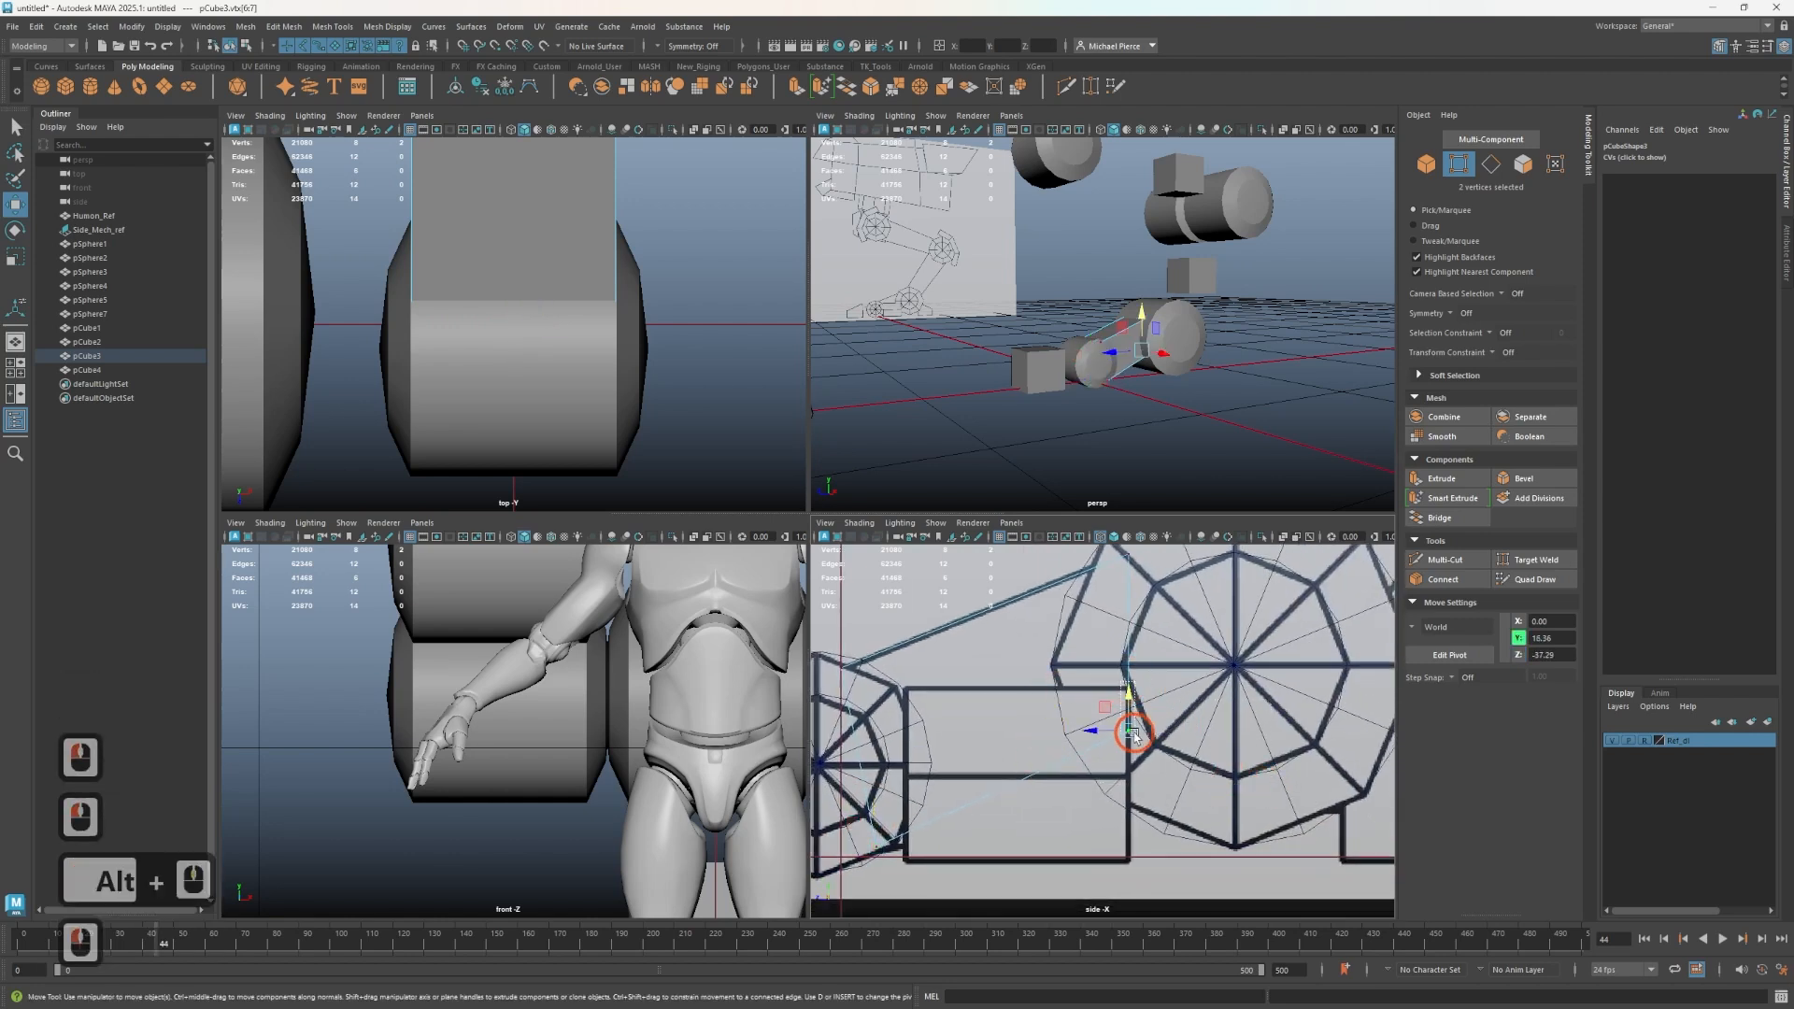
- Select two vertices at the cube's rear end and move them down onto the rear wheel
left_click(1177, 764)
left_click(1074, 756)
key("ctrl+z")
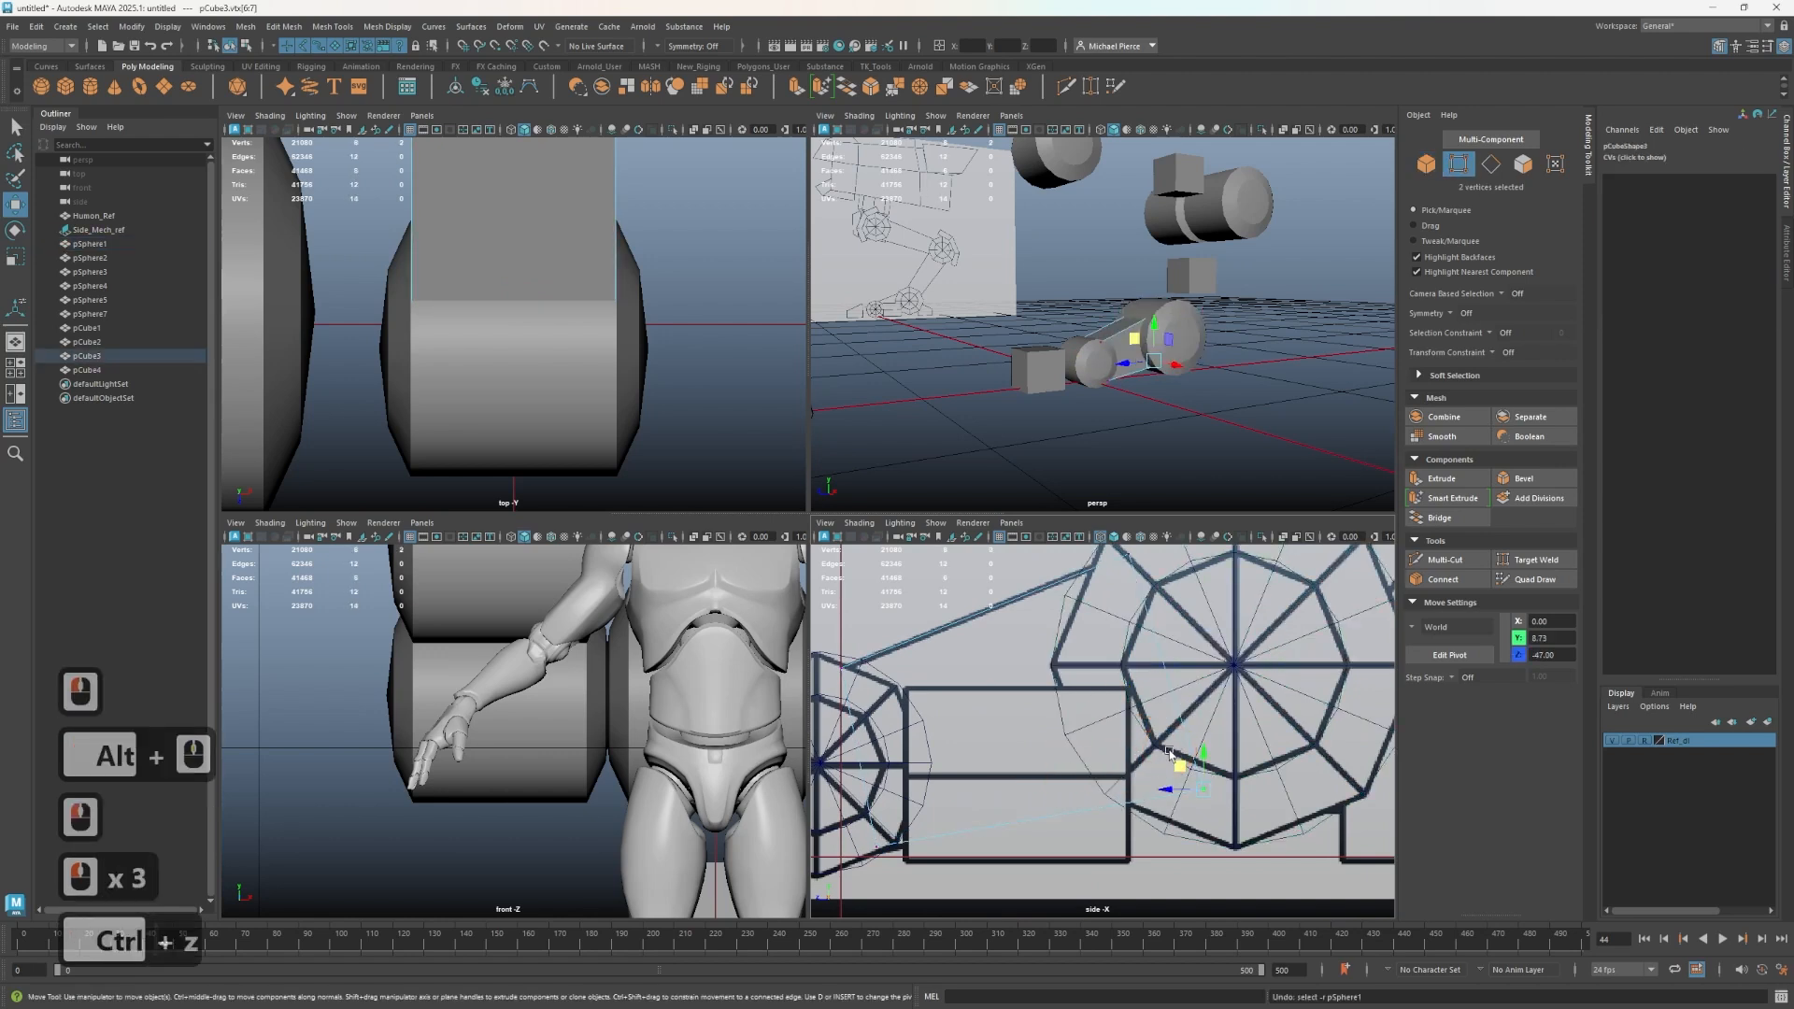
left_click_drag(1197, 759, 1176, 795)
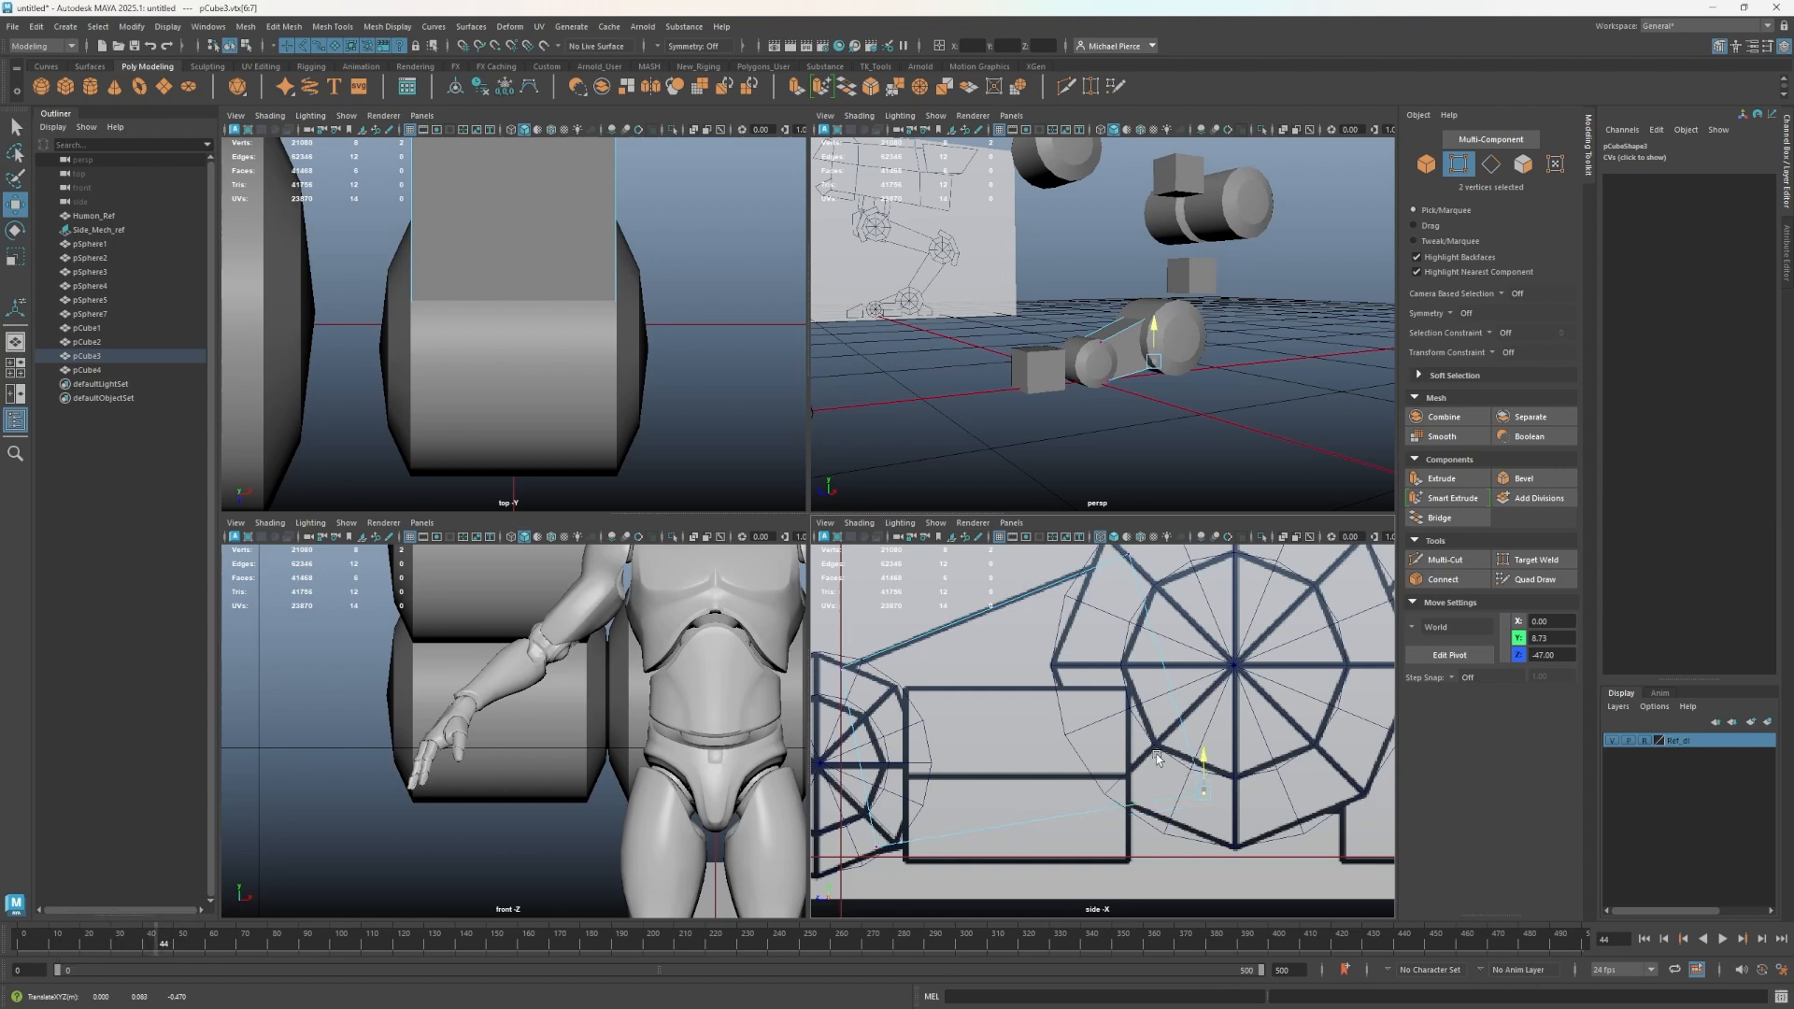
left_click_drag(1157, 757, 1157, 757)
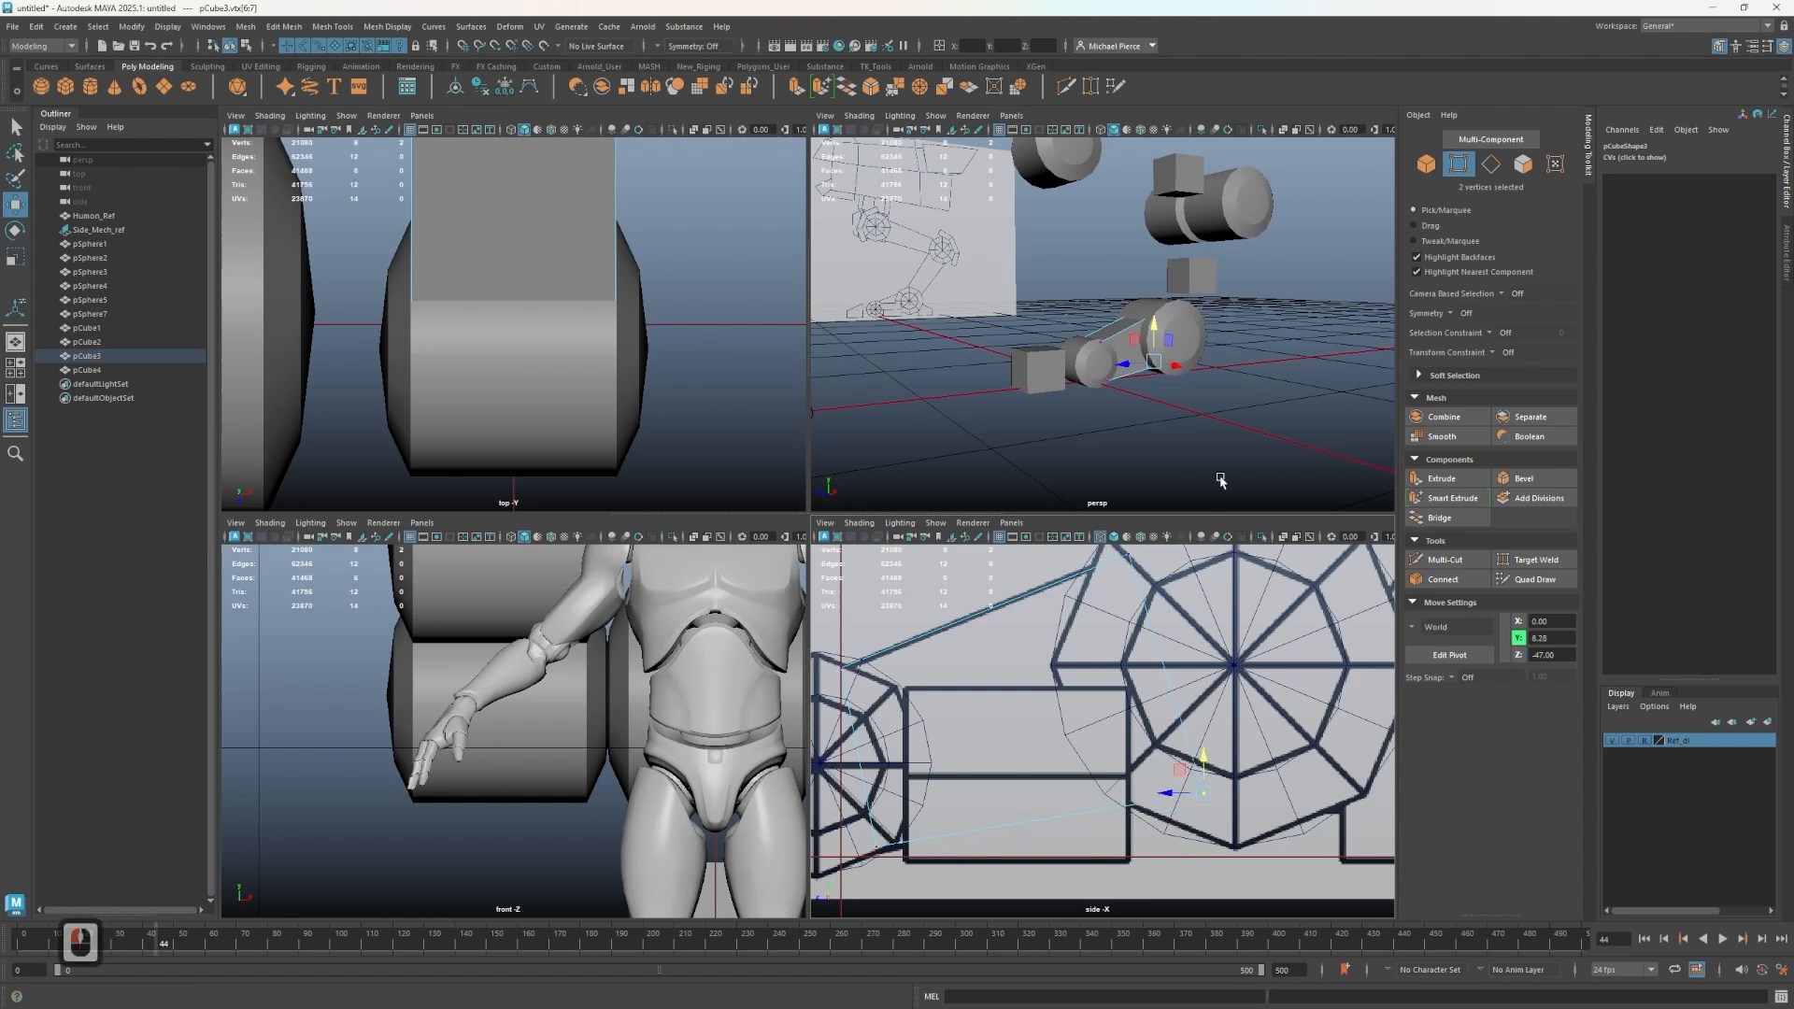
scroll(1144, 314, "up", 2)
left_click_drag(1144, 314, 1052, 325, "alt")
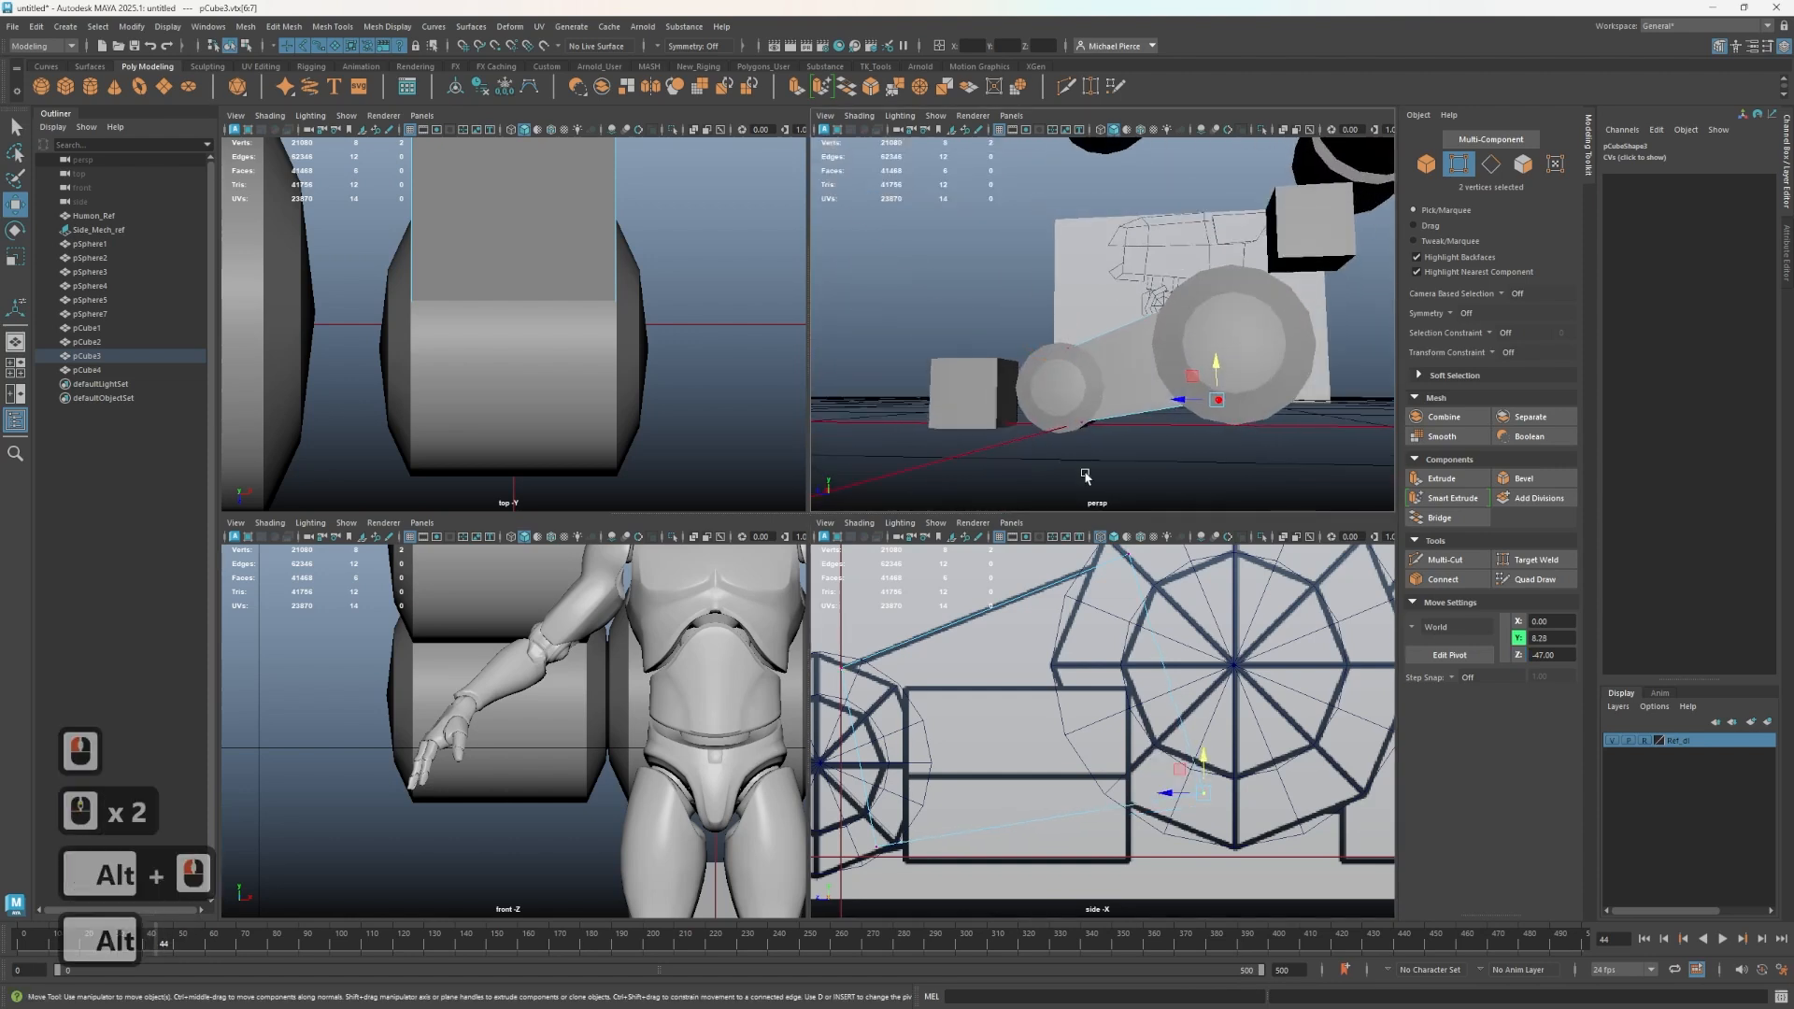
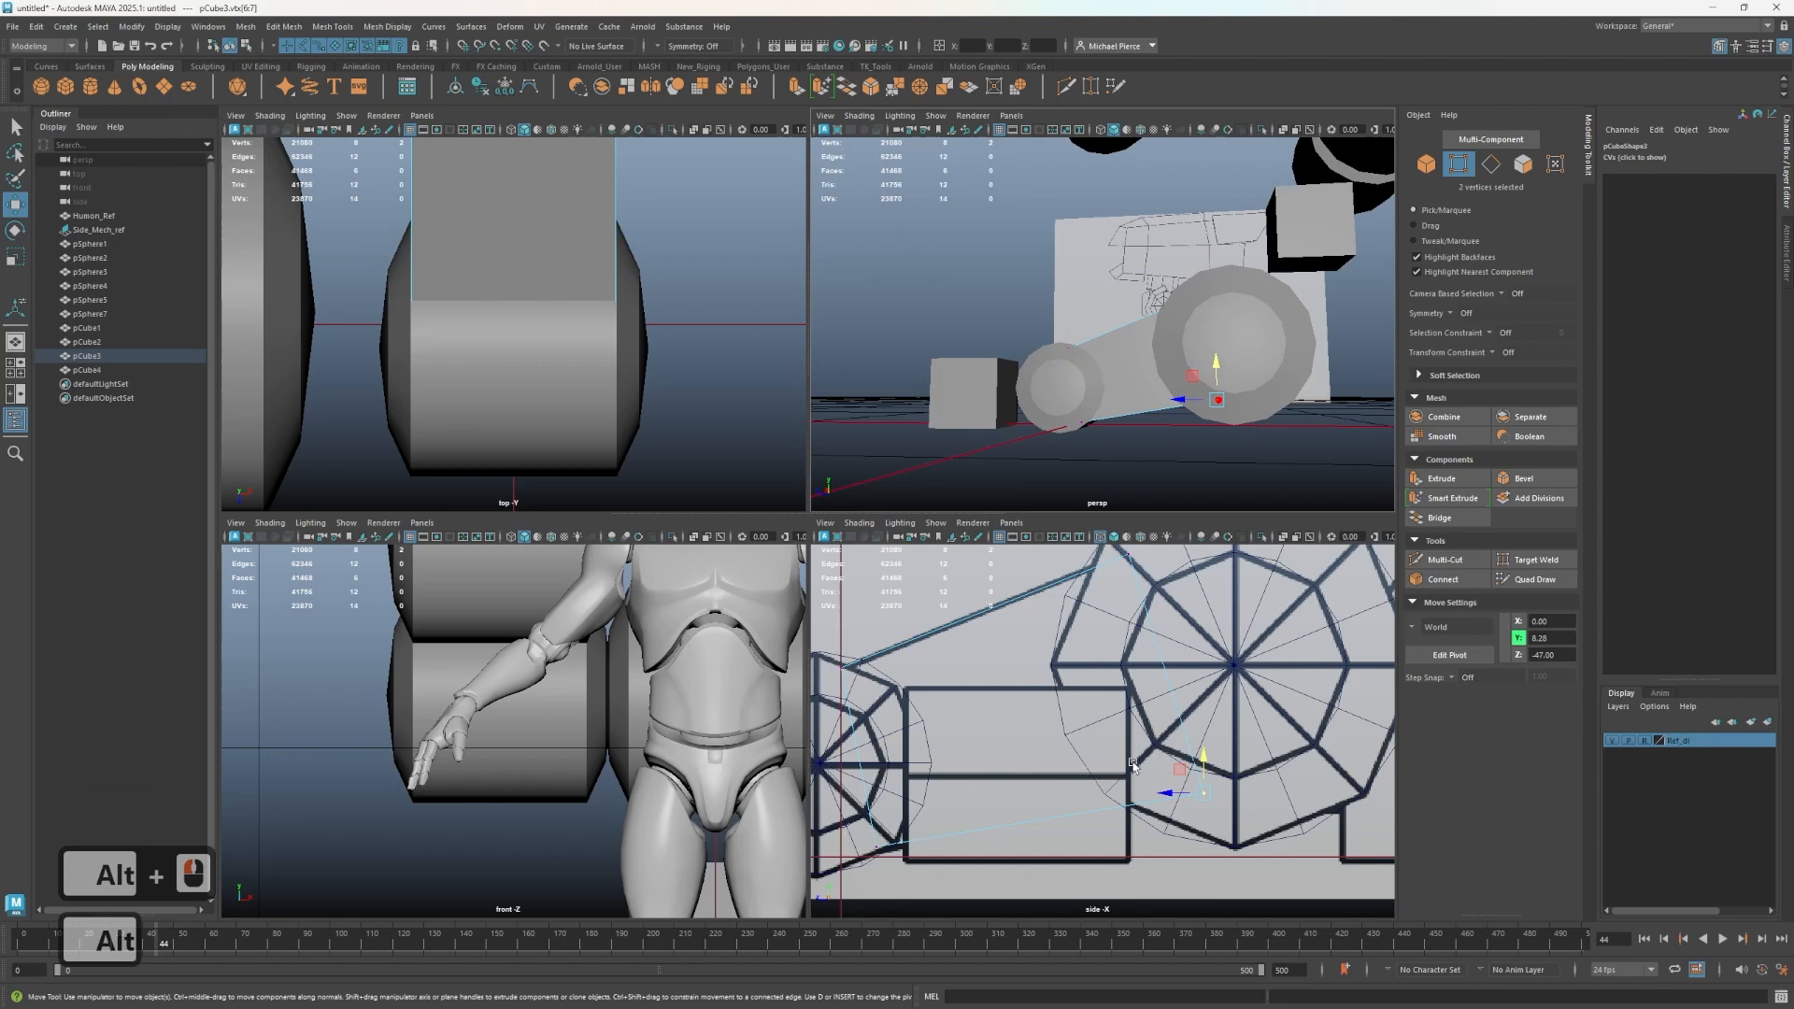
- Nudge the selected rear vertices slightly lower so the connecting cube sits on the rear wheel
left_click_drag(1202, 758, 1207, 785)
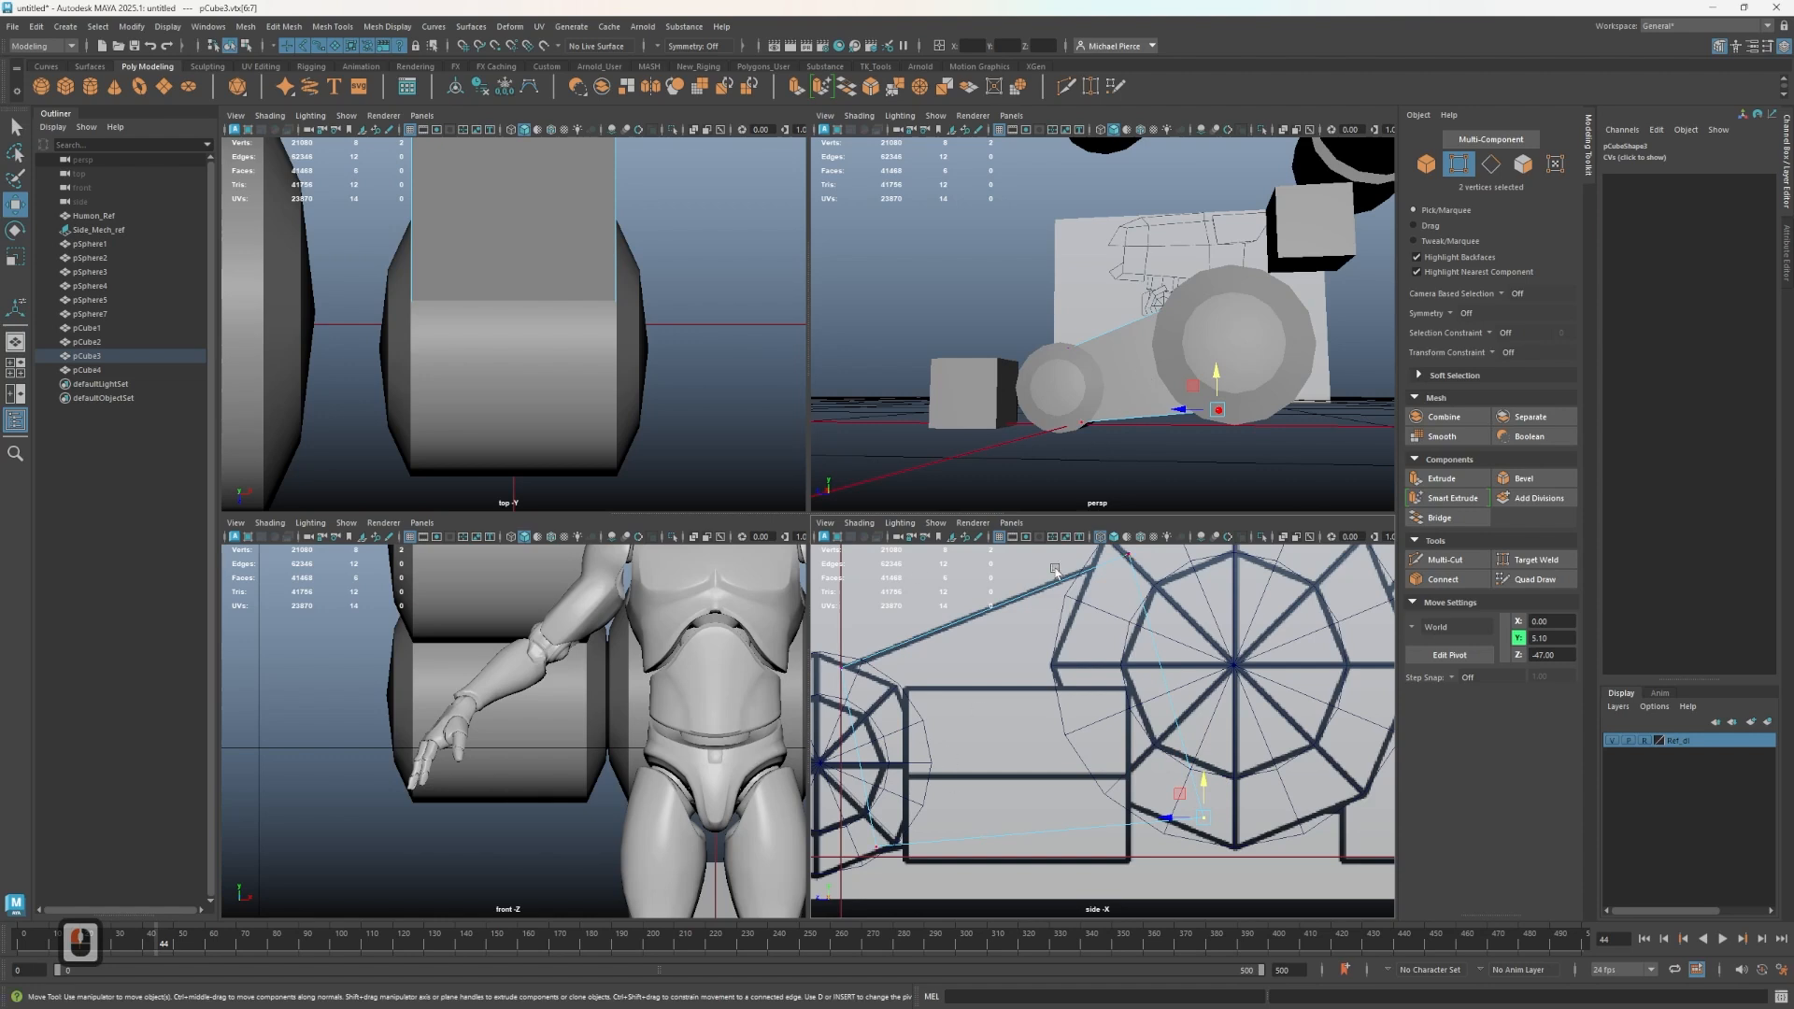
scroll(1215, 392, "down", 2)
left_click_drag(1233, 402, 1186, 468, "alt")
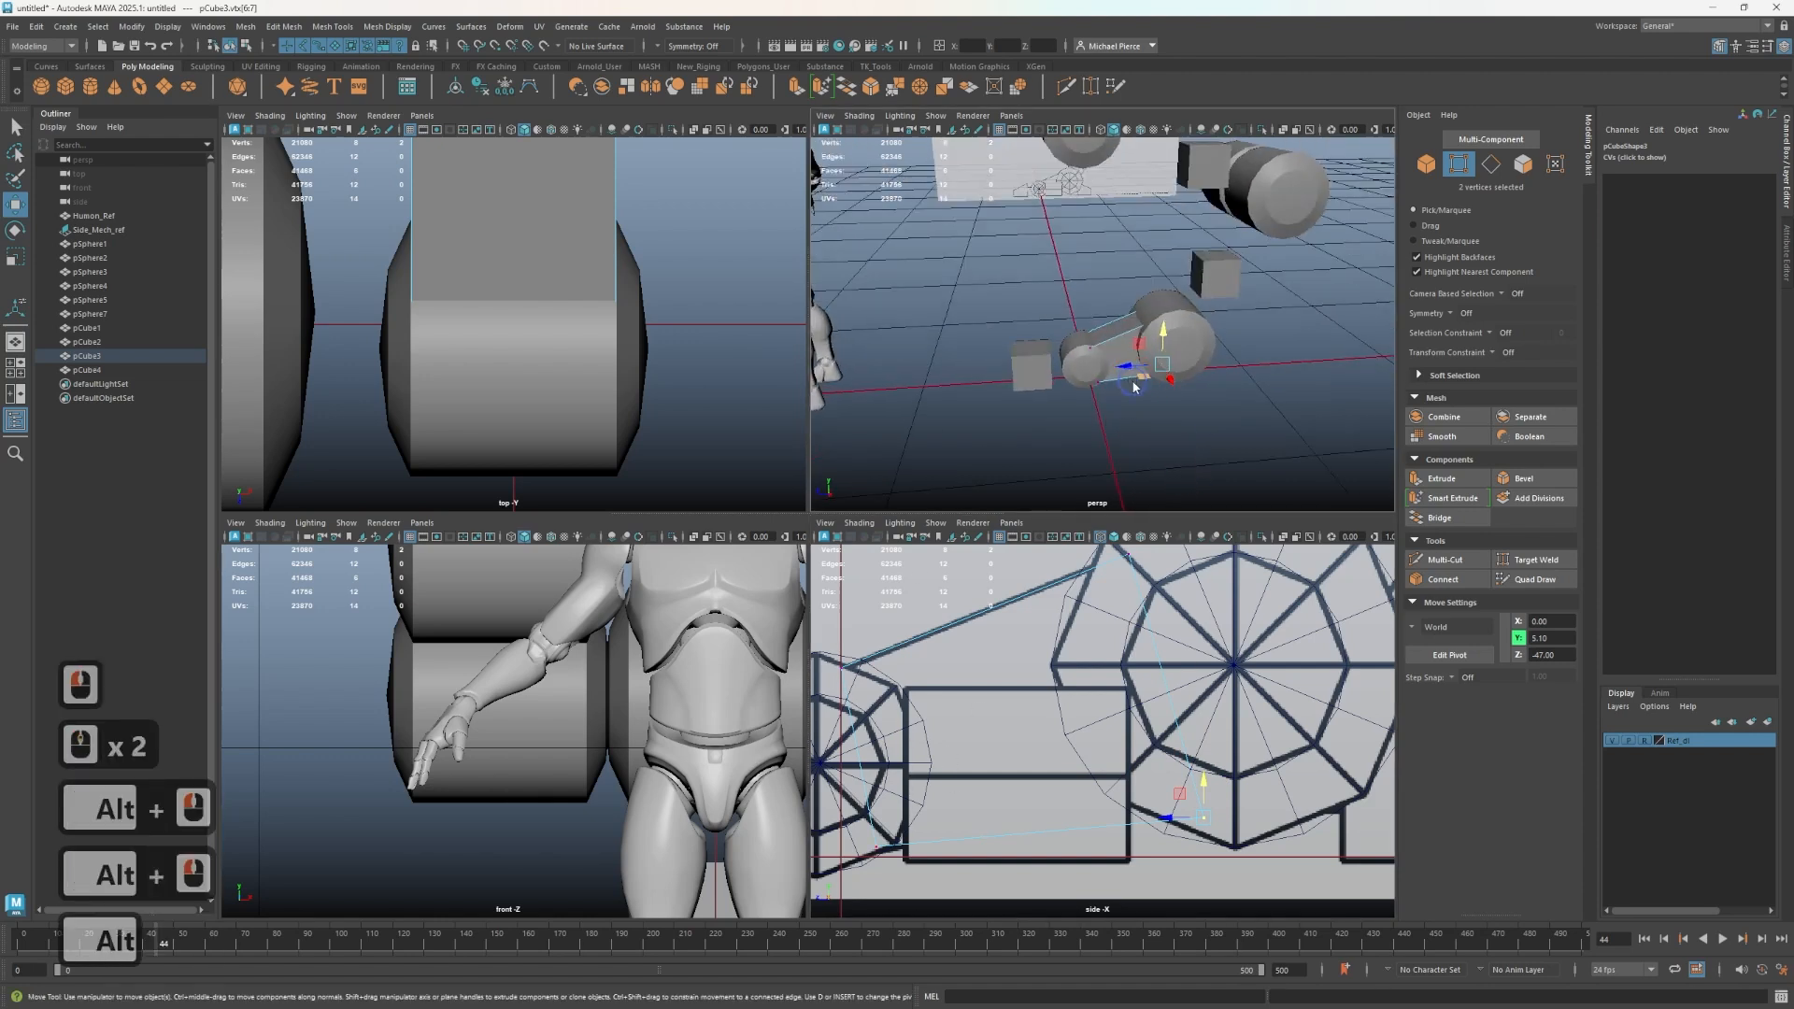
right_click_drag(1134, 386, 1185, 338)
scroll(1084, 670, "down", 4)
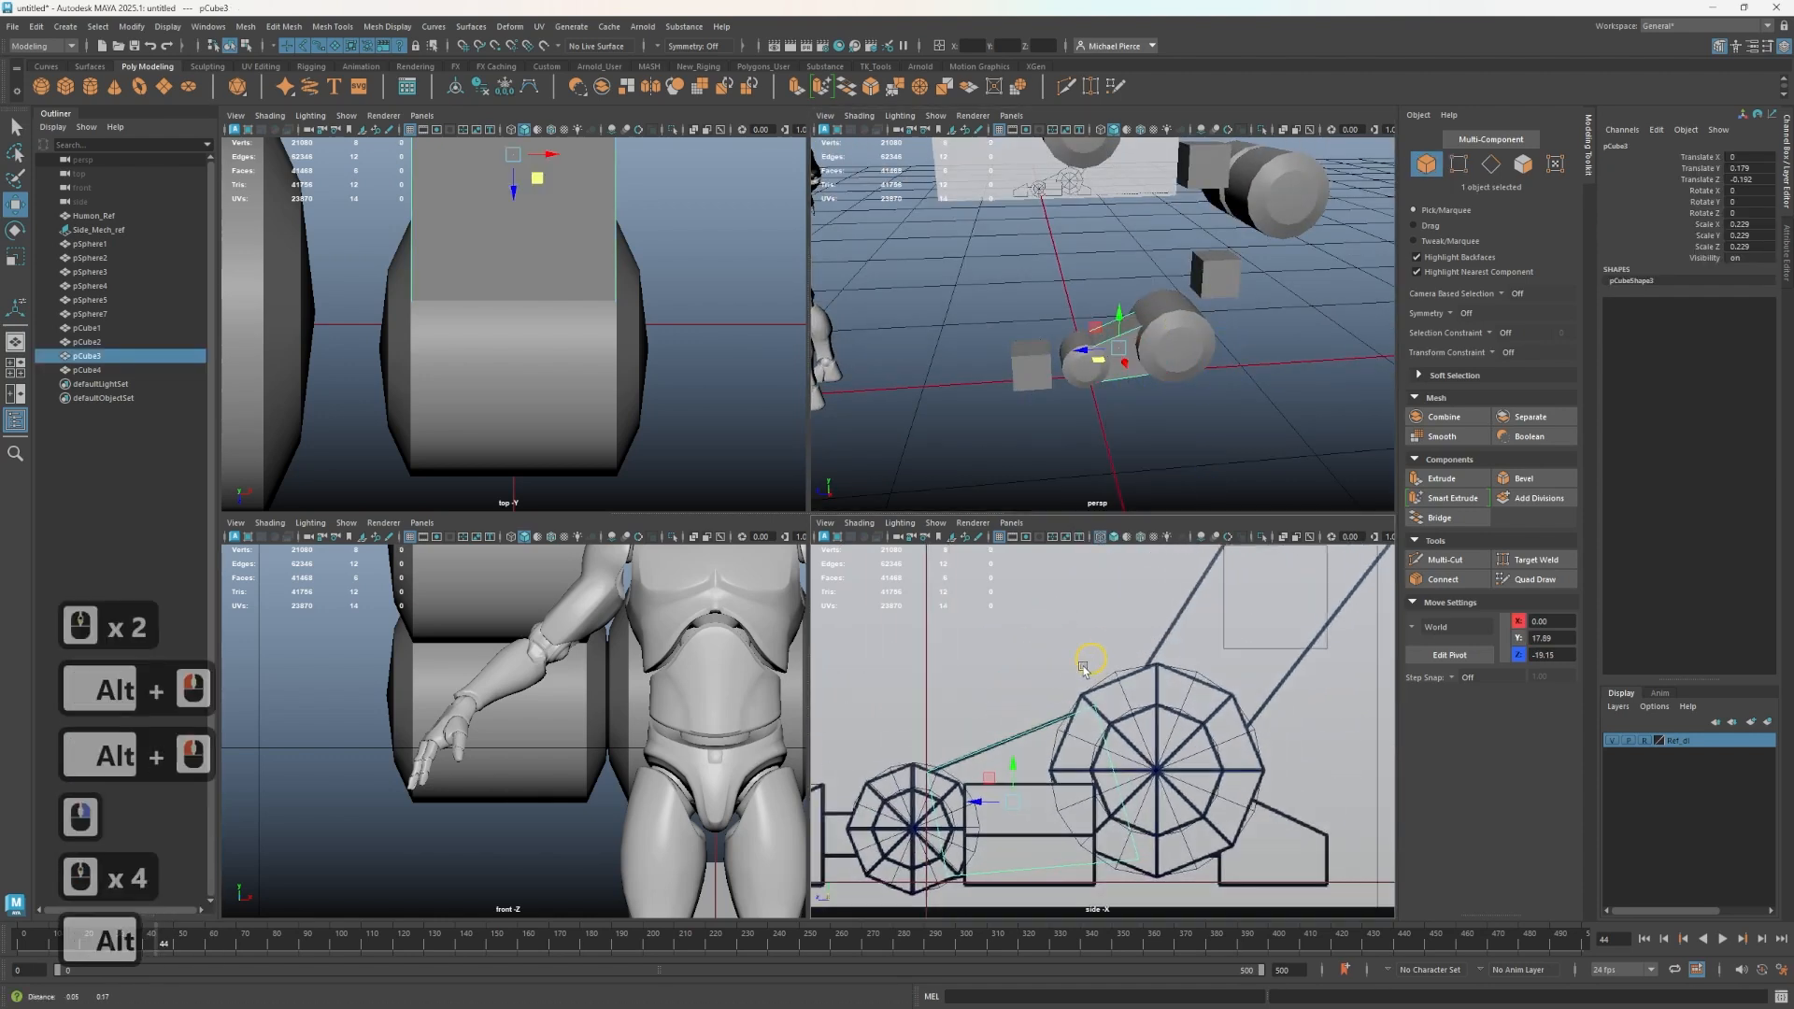
middle_click_drag(1084, 670, 977, 758, "alt")
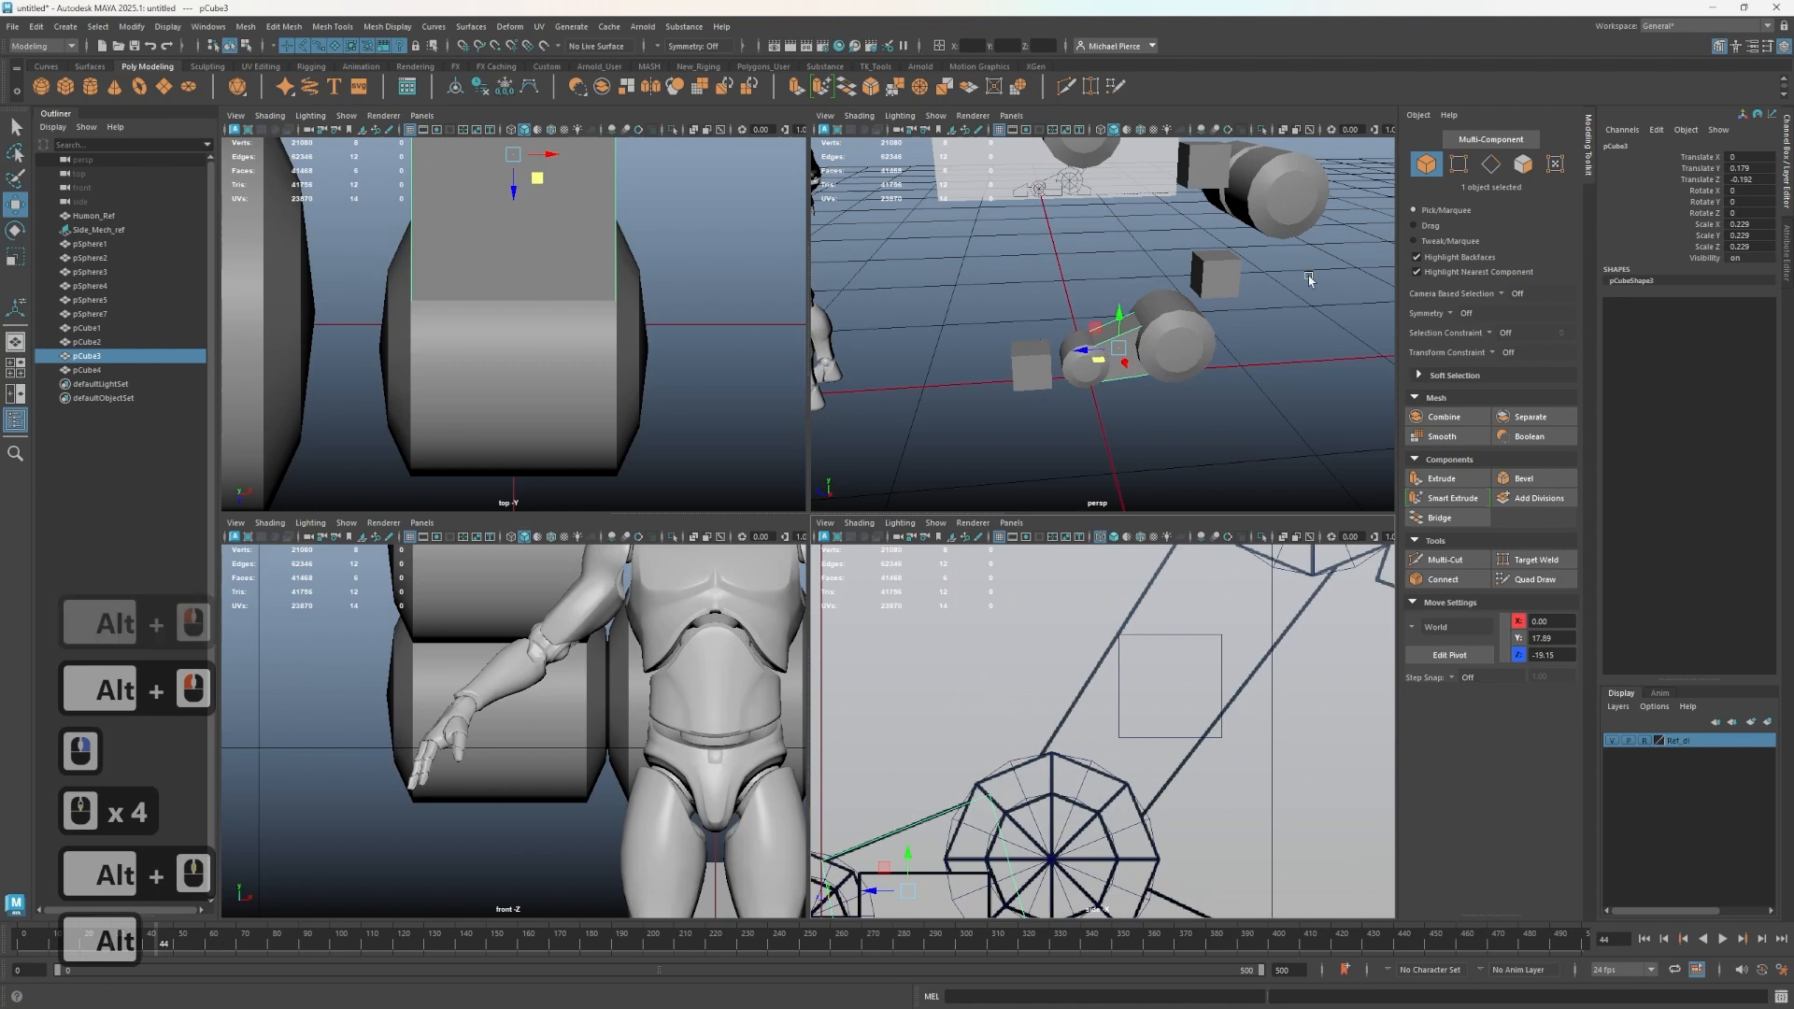
- Move the second connecting cube's end vertices so it bridges from the knee joint up to the upper wheel
left_click(1219, 282)
middle_click_drag(1188, 841, 1090, 885, "alt")
right_click_drag(1084, 645, 1003, 597)
left_click_drag(947, 708, 1074, 799)
left_click_drag(953, 800, 899, 819)
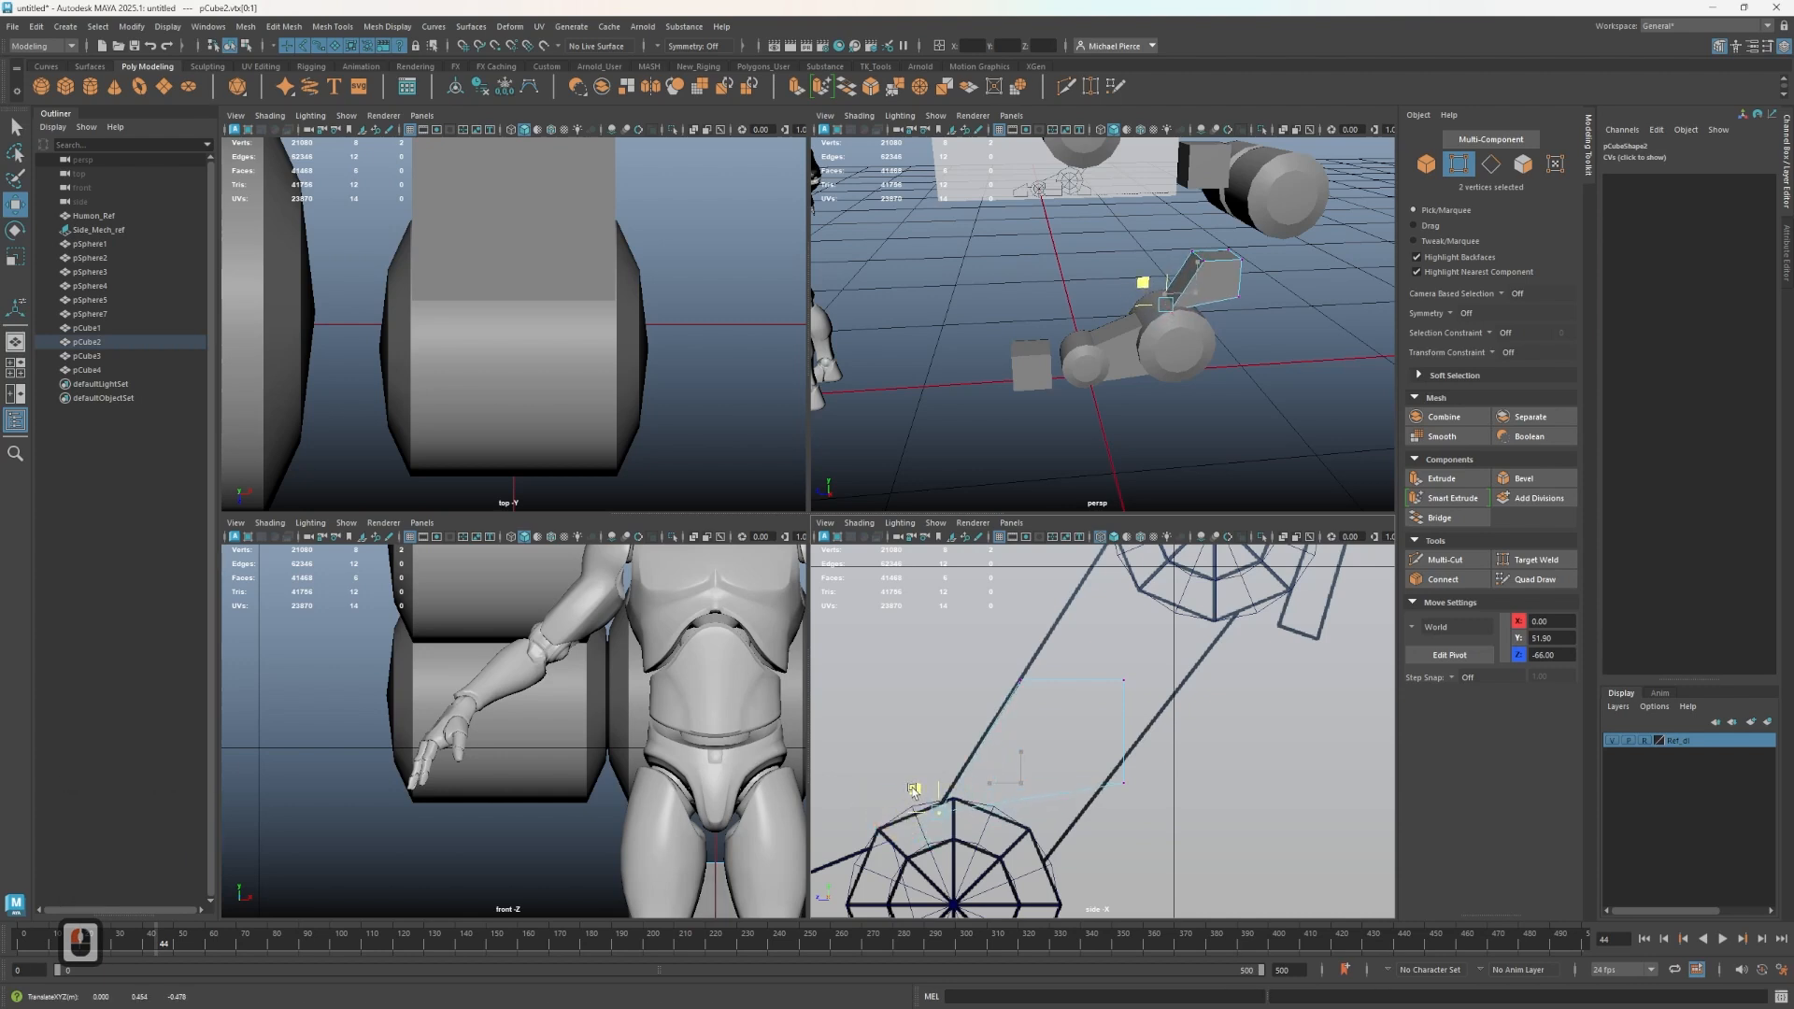
left_click_drag(1214, 851, 1008, 855)
left_click_drag(1059, 656, 1178, 707)
middle_click_drag(1150, 737, 1072, 825, "alt")
left_click_drag(1016, 750, 1138, 671)
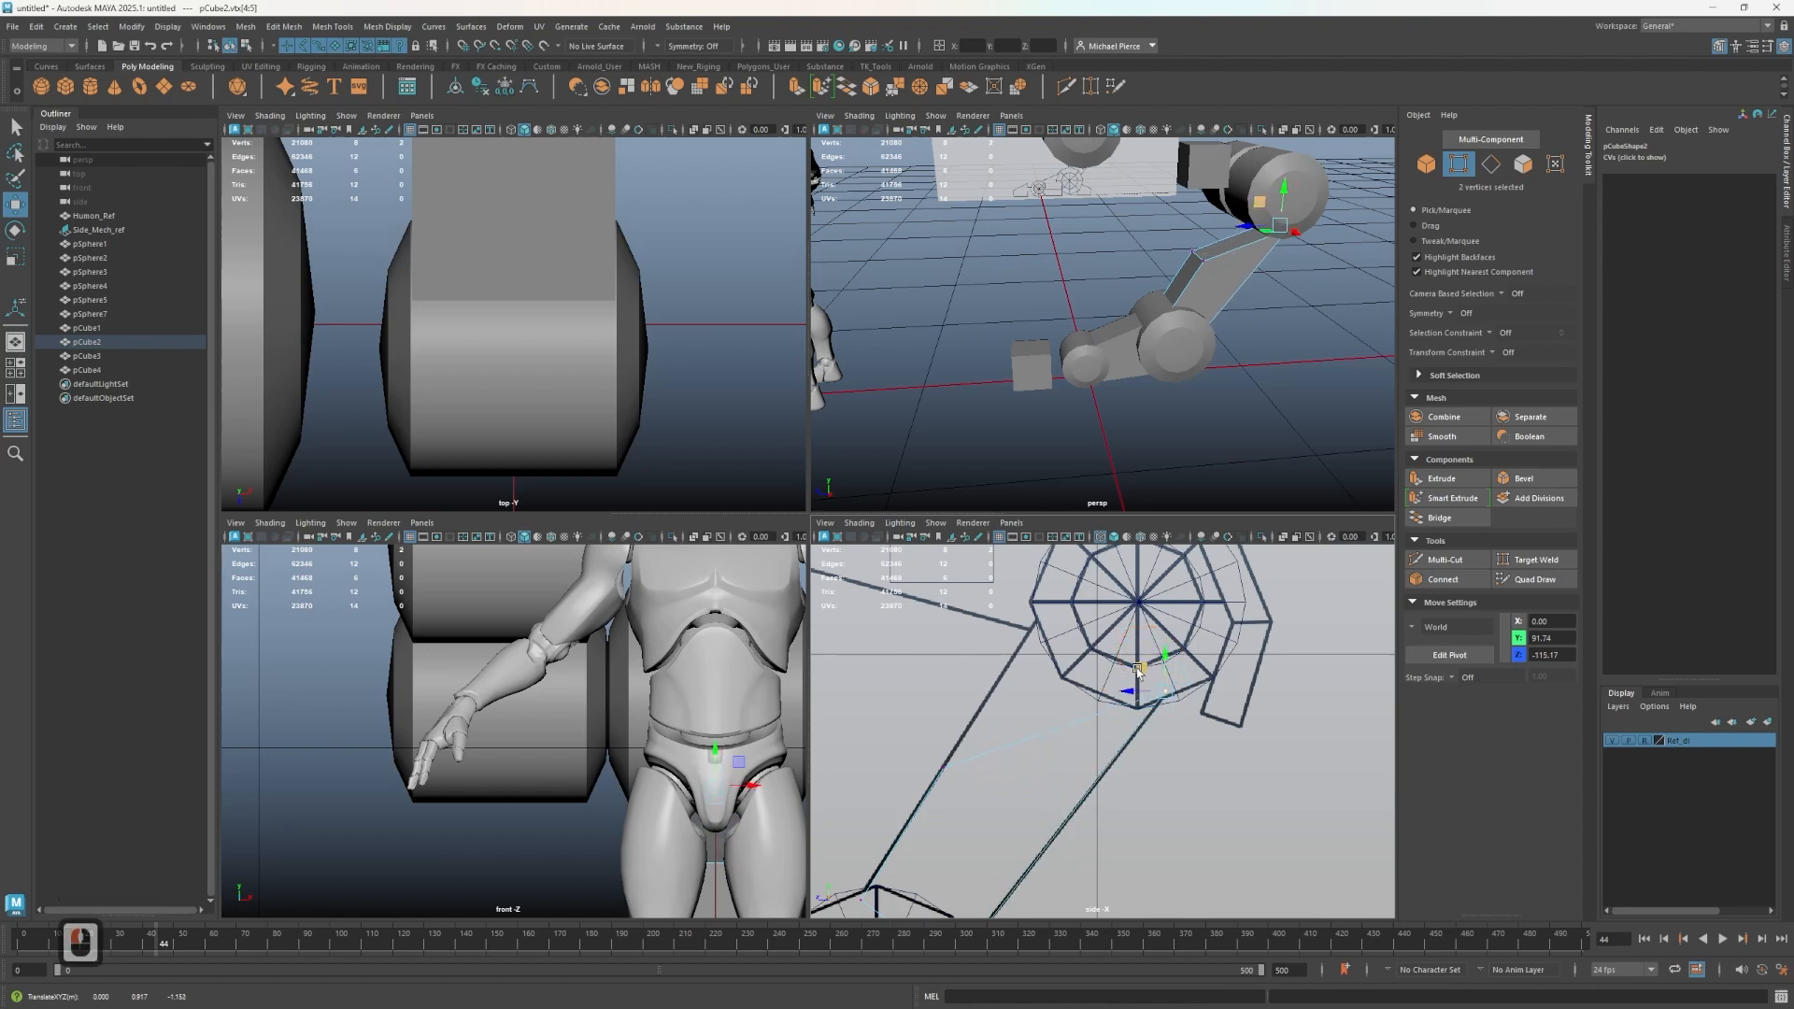
left_click_drag(904, 739, 1010, 591)
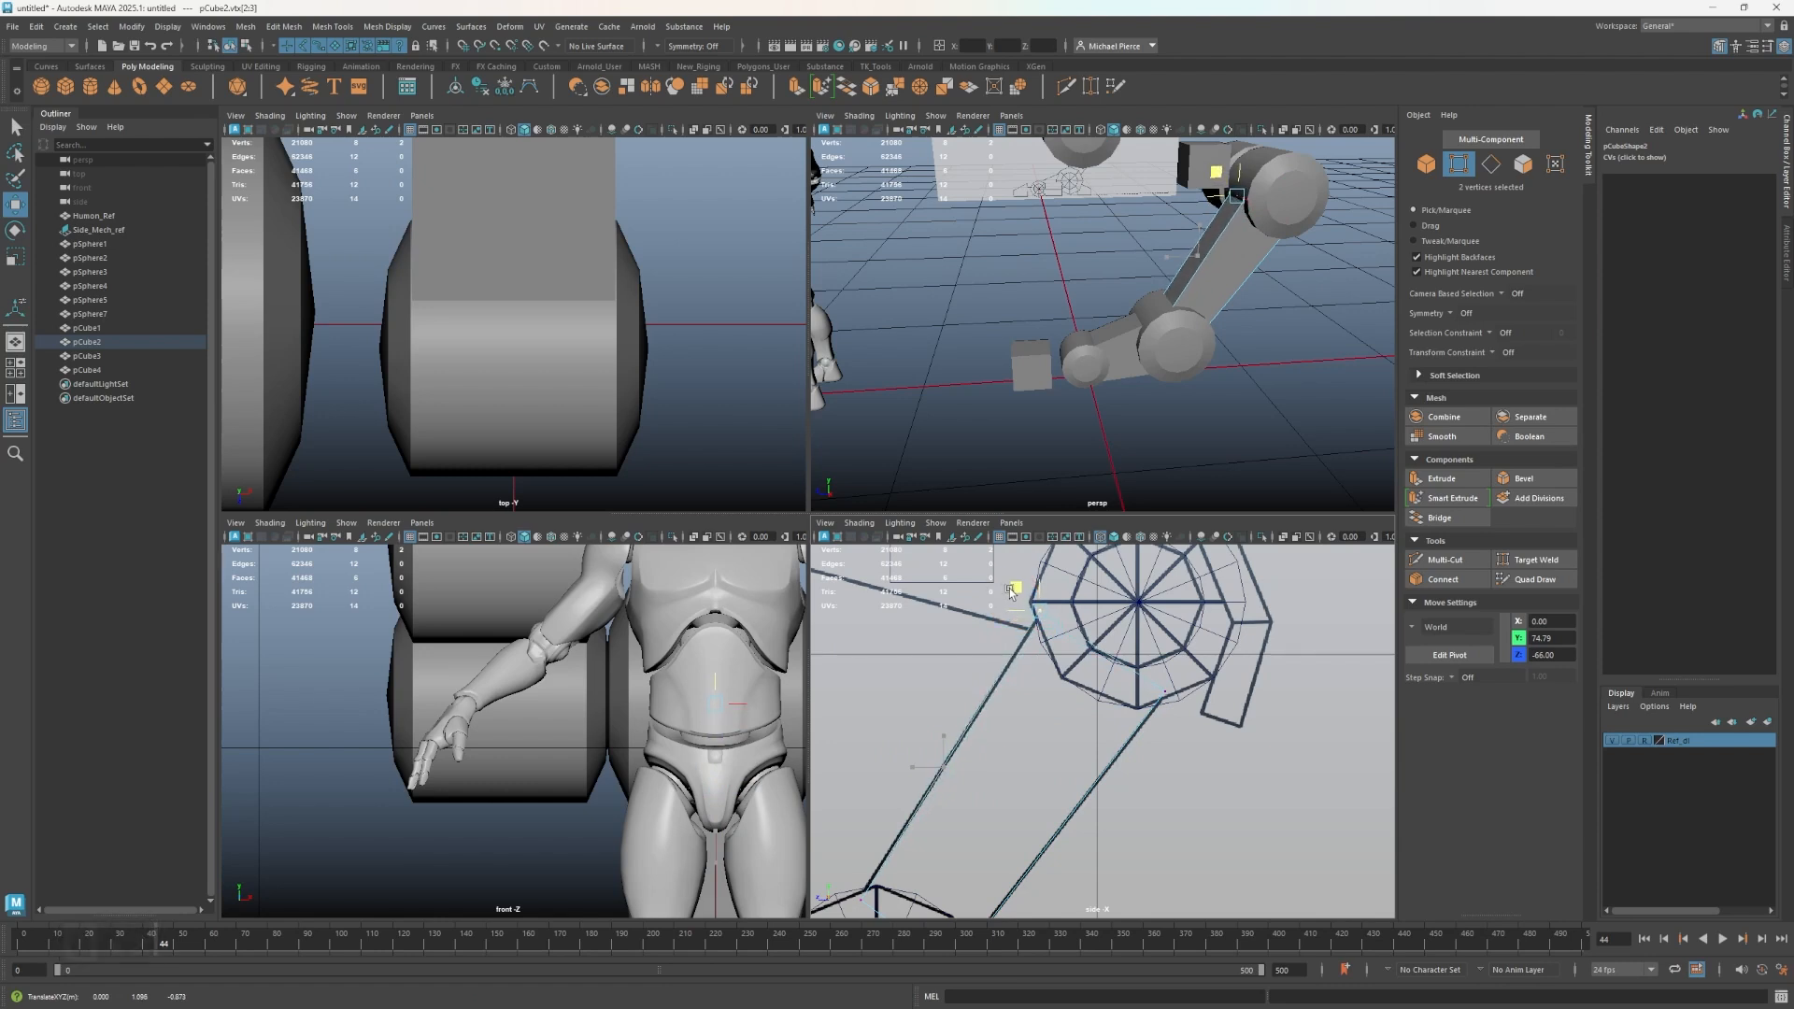
left_click_drag(1130, 443, 1152, 397, "alt")
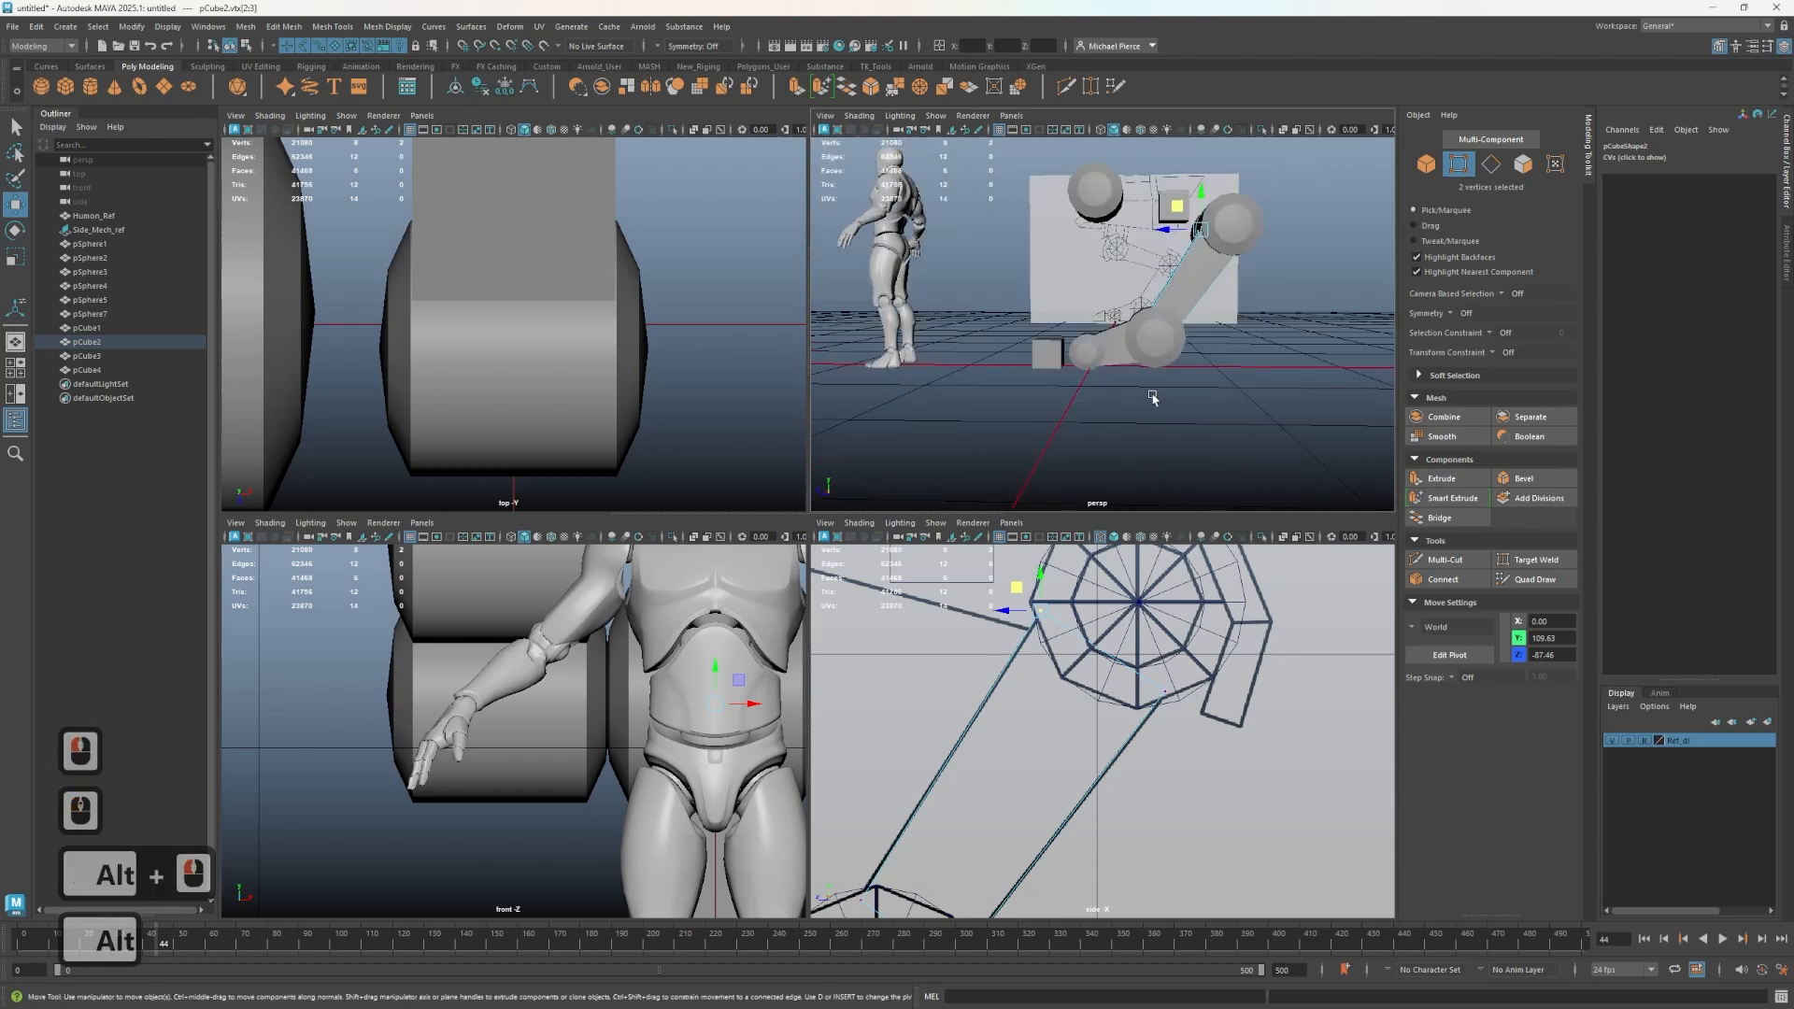
left_click_drag(1182, 329, 1205, 385, "alt")
middle_click_drag(1168, 344, 1124, 435, "alt")
scroll(1124, 435, "up", 4)
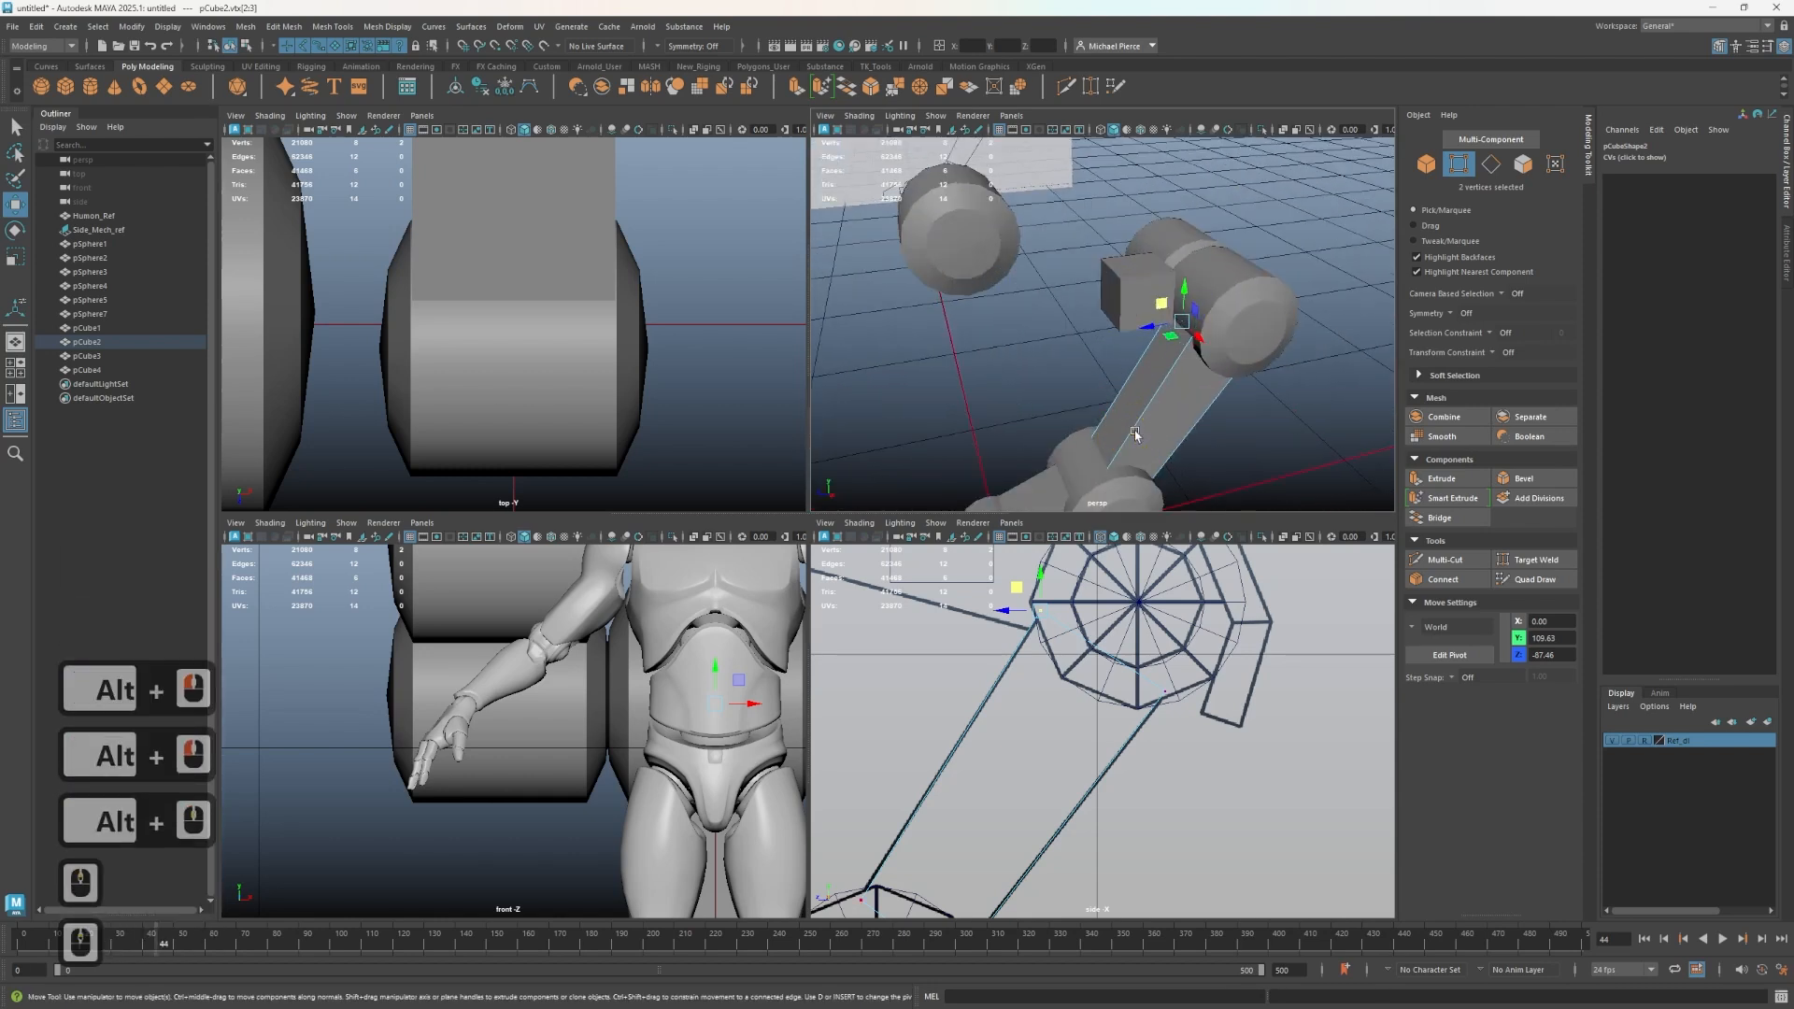
- Insert a temporary edge loop through the middle of the upper wheel sphere with Multi-Cut
left_click(1233, 673)
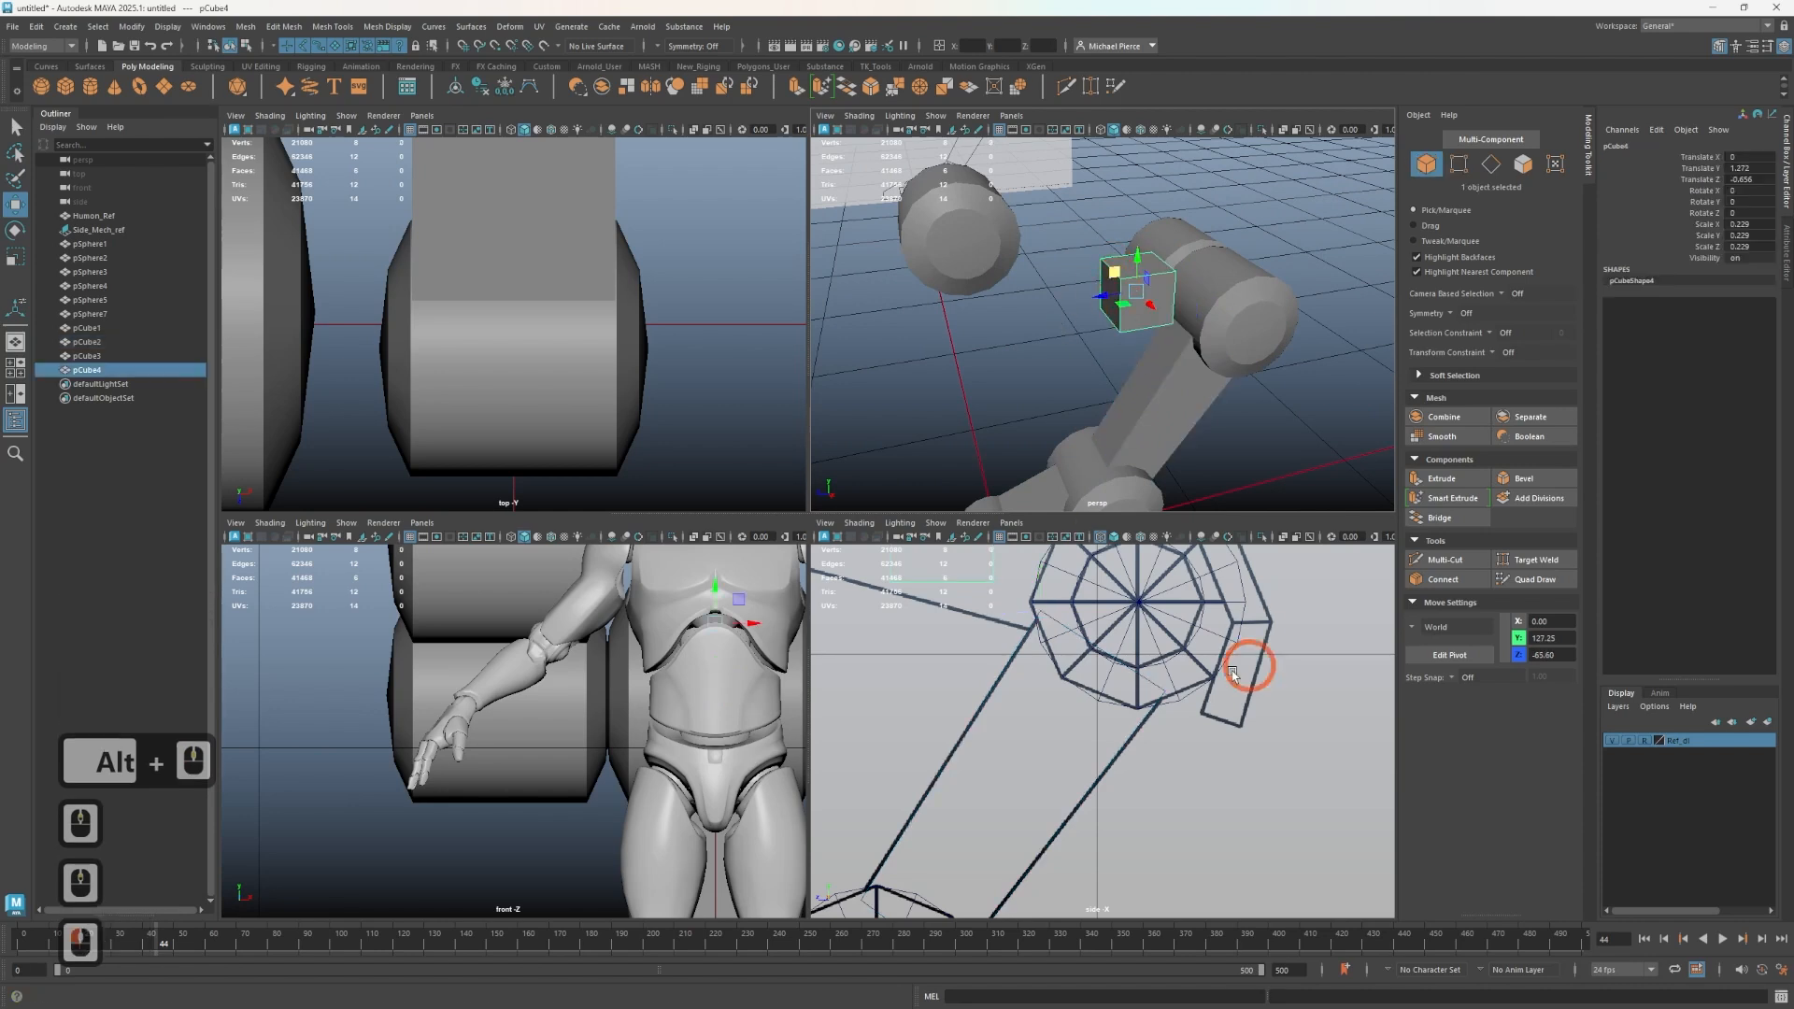
middle_click_drag(1010, 671, 1076, 876, "alt")
mouse_move(1032, 364)
left_mouse_down("alt")
mouse_move(1197, 408)
mouse_move(1041, 398)
left_mouse_up("alt")
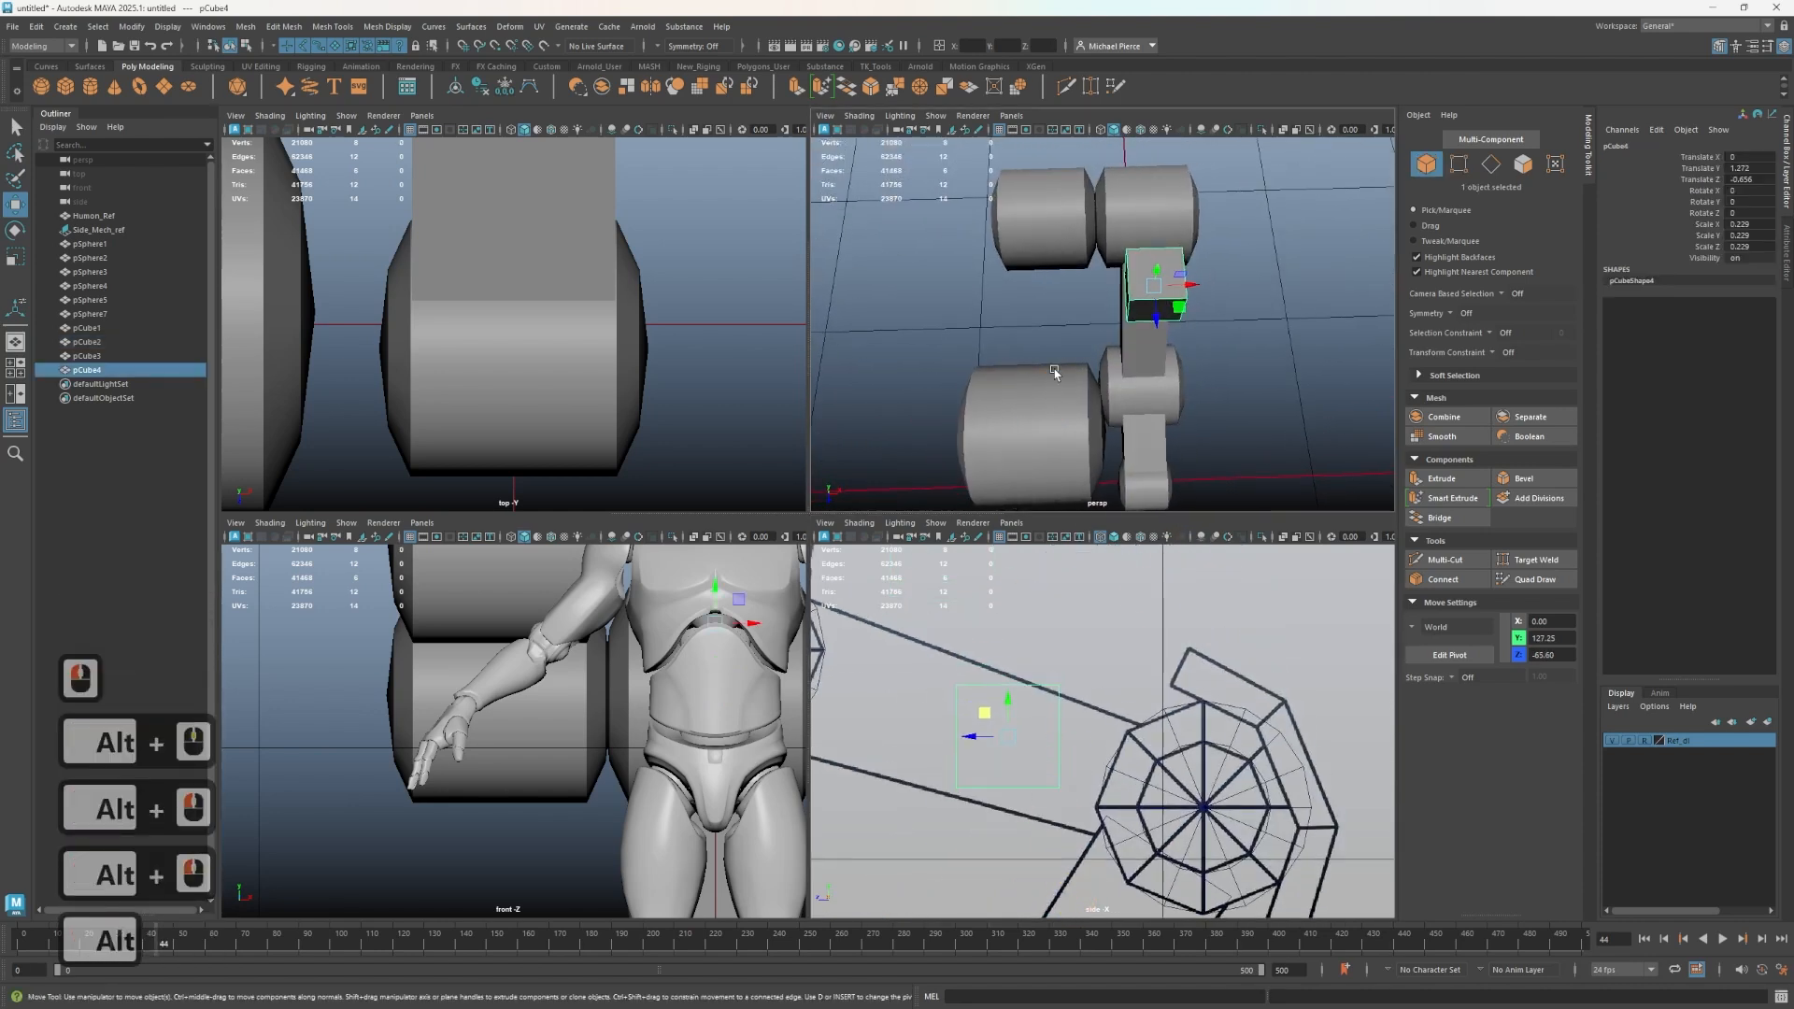
left_click(1059, 239)
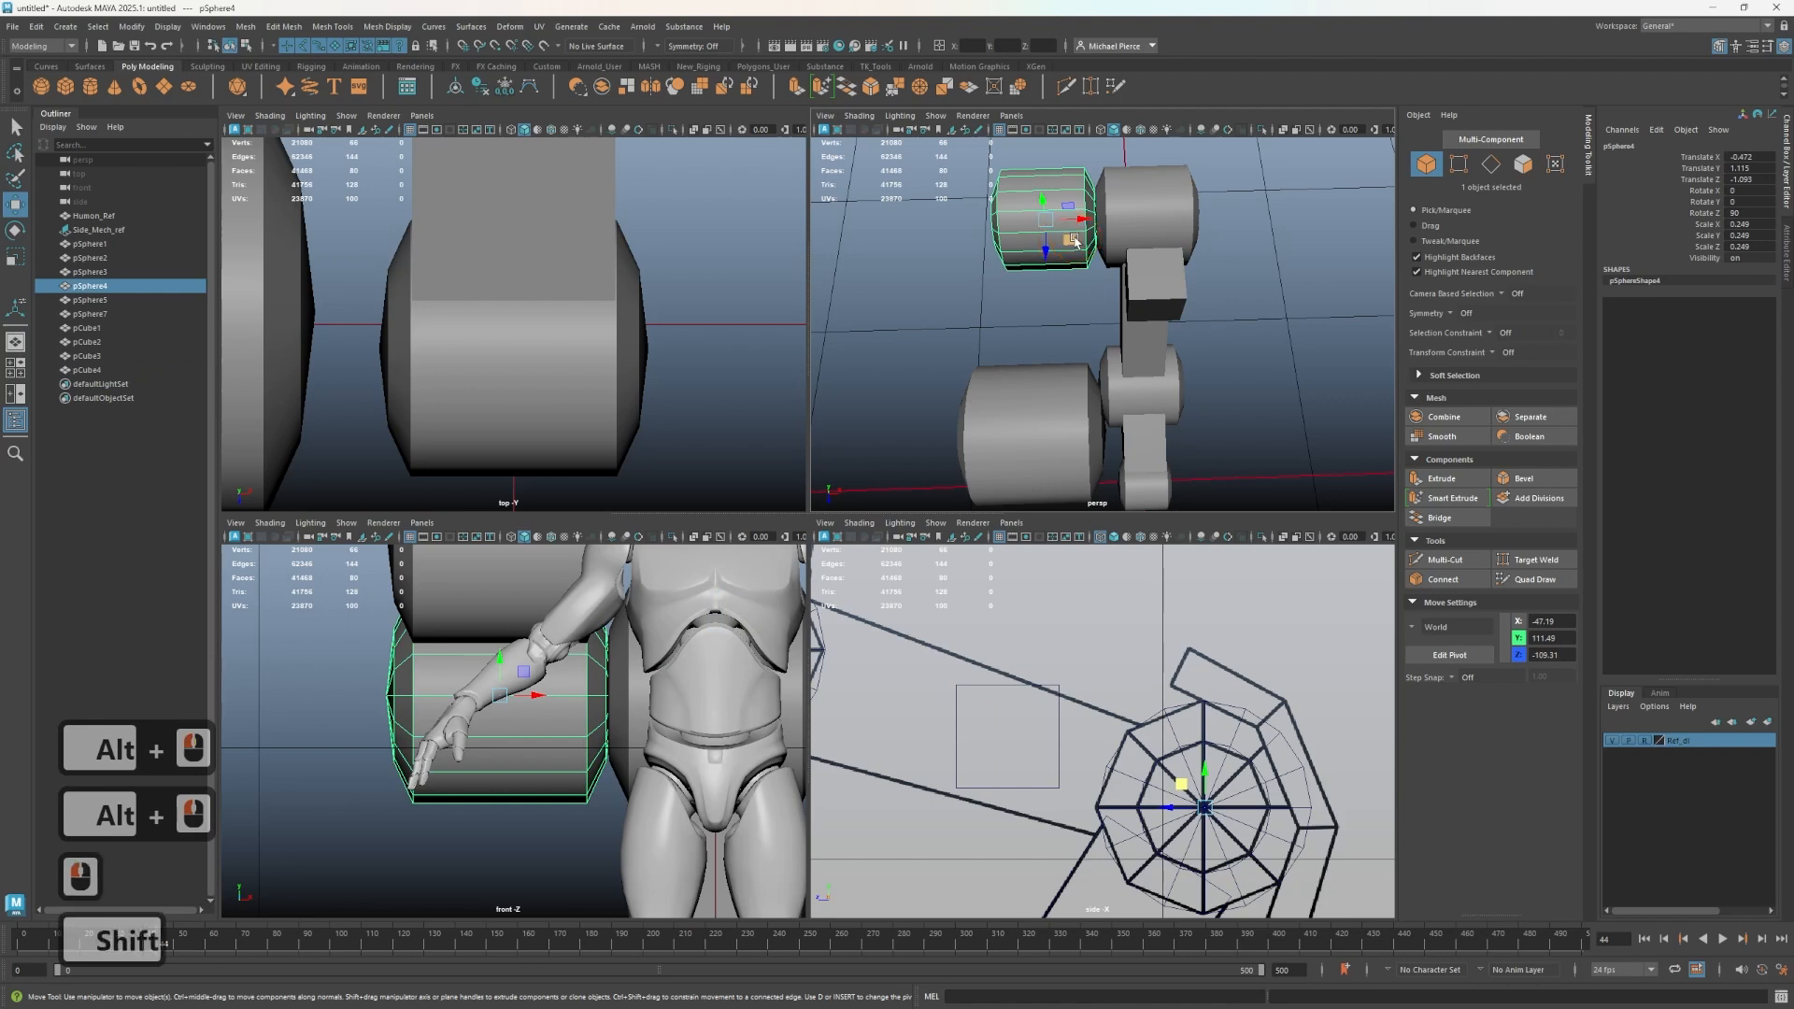
key("ctrl+shift+x")
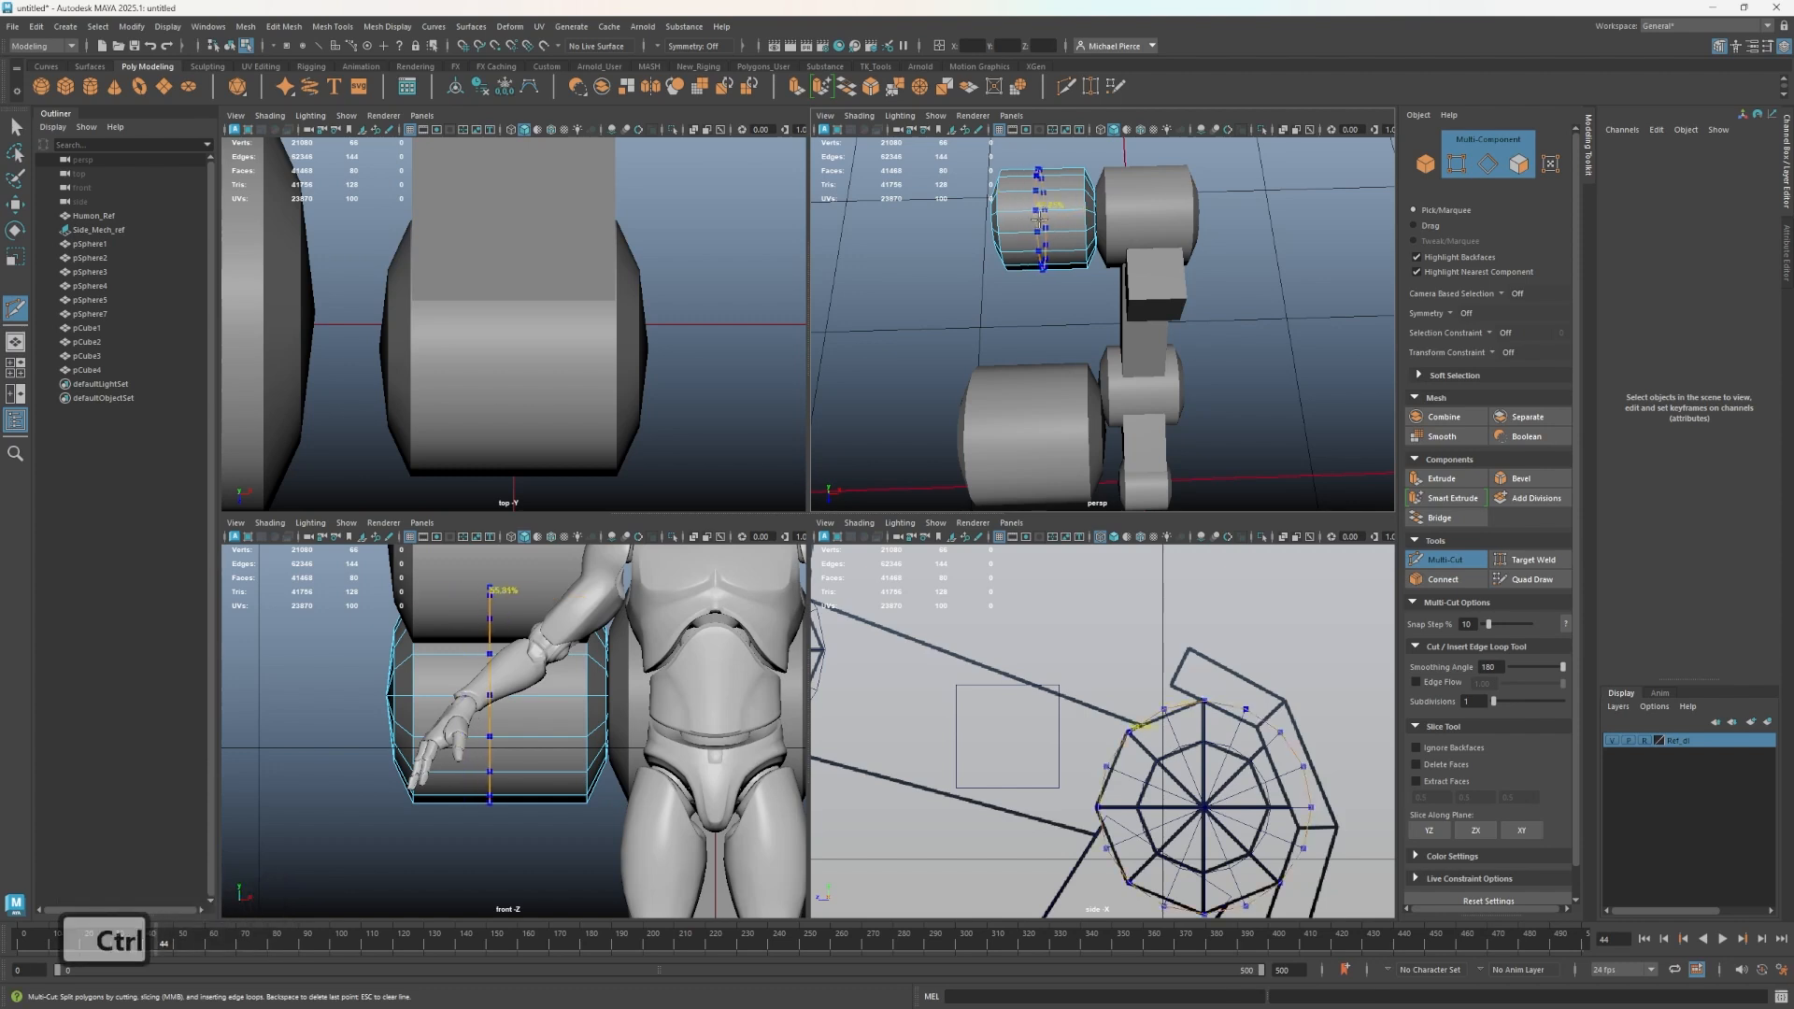
left_click(1105, 265, "ctrl")
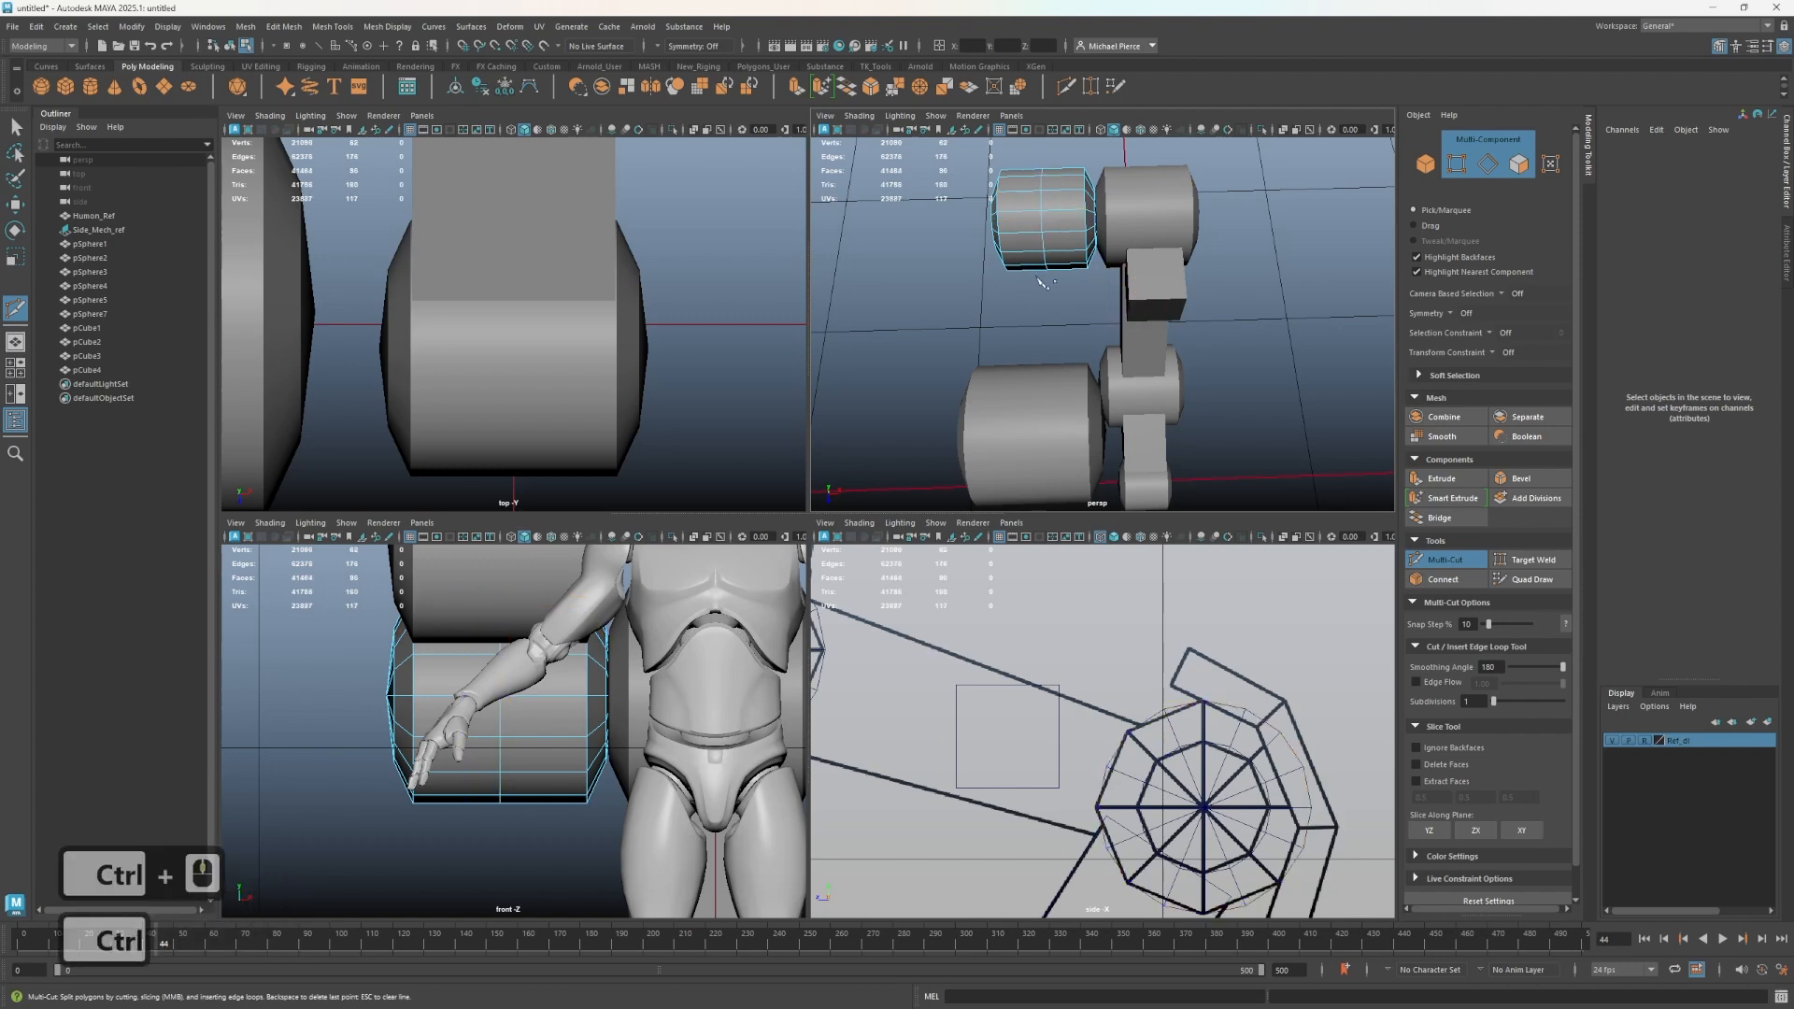
key("q")
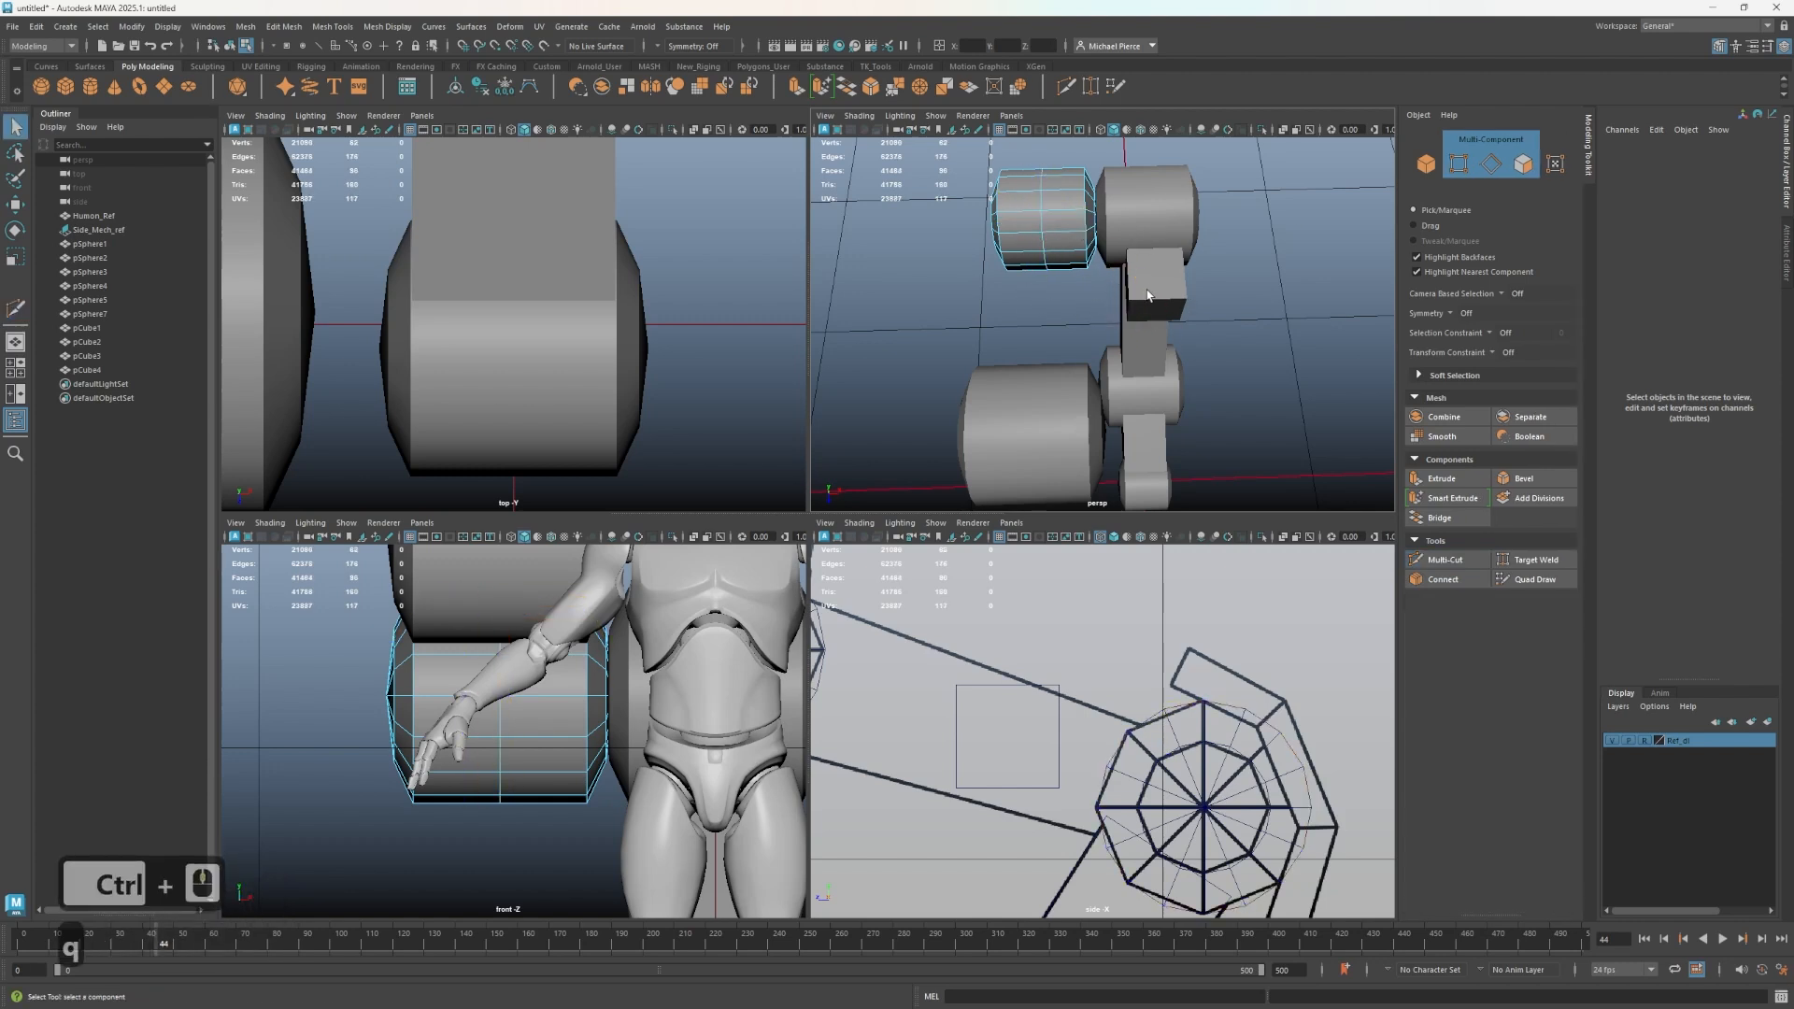
- Snap the small cube onto the new edge loop to center it on the upper wheel
right_click_drag(1032, 264, 1094, 245)
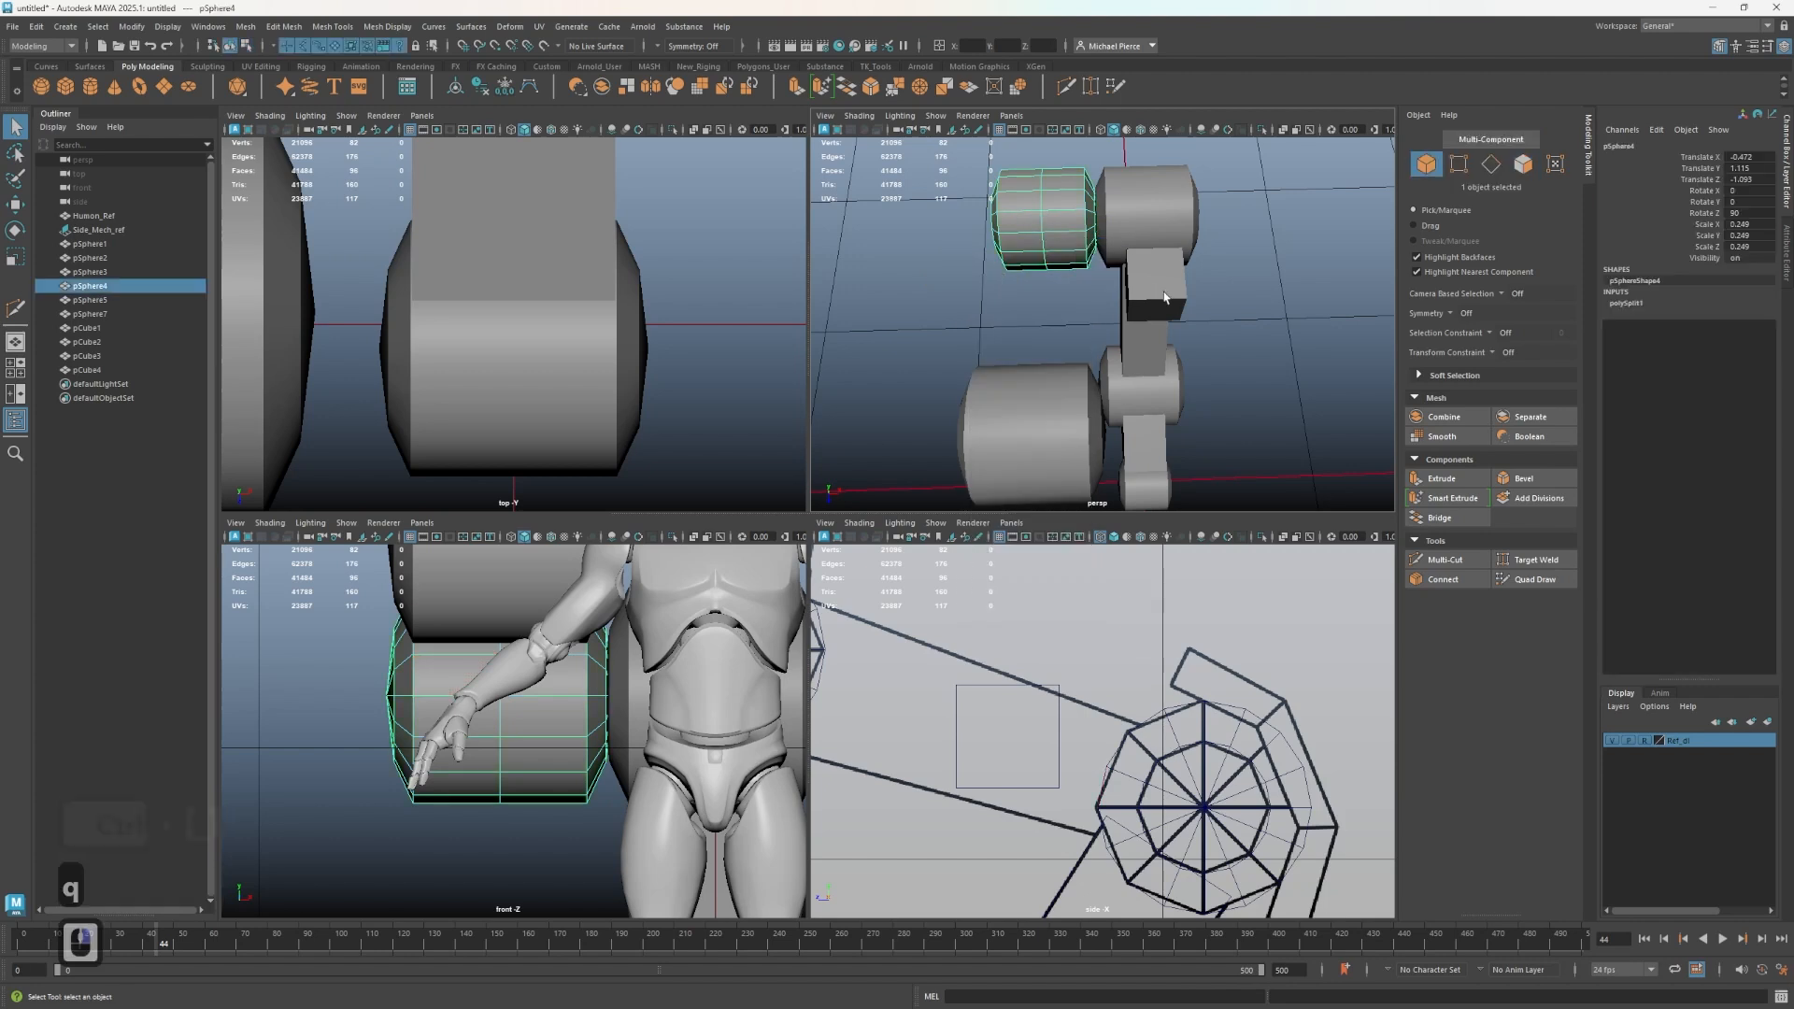
left_click(1156, 285)
key("w")
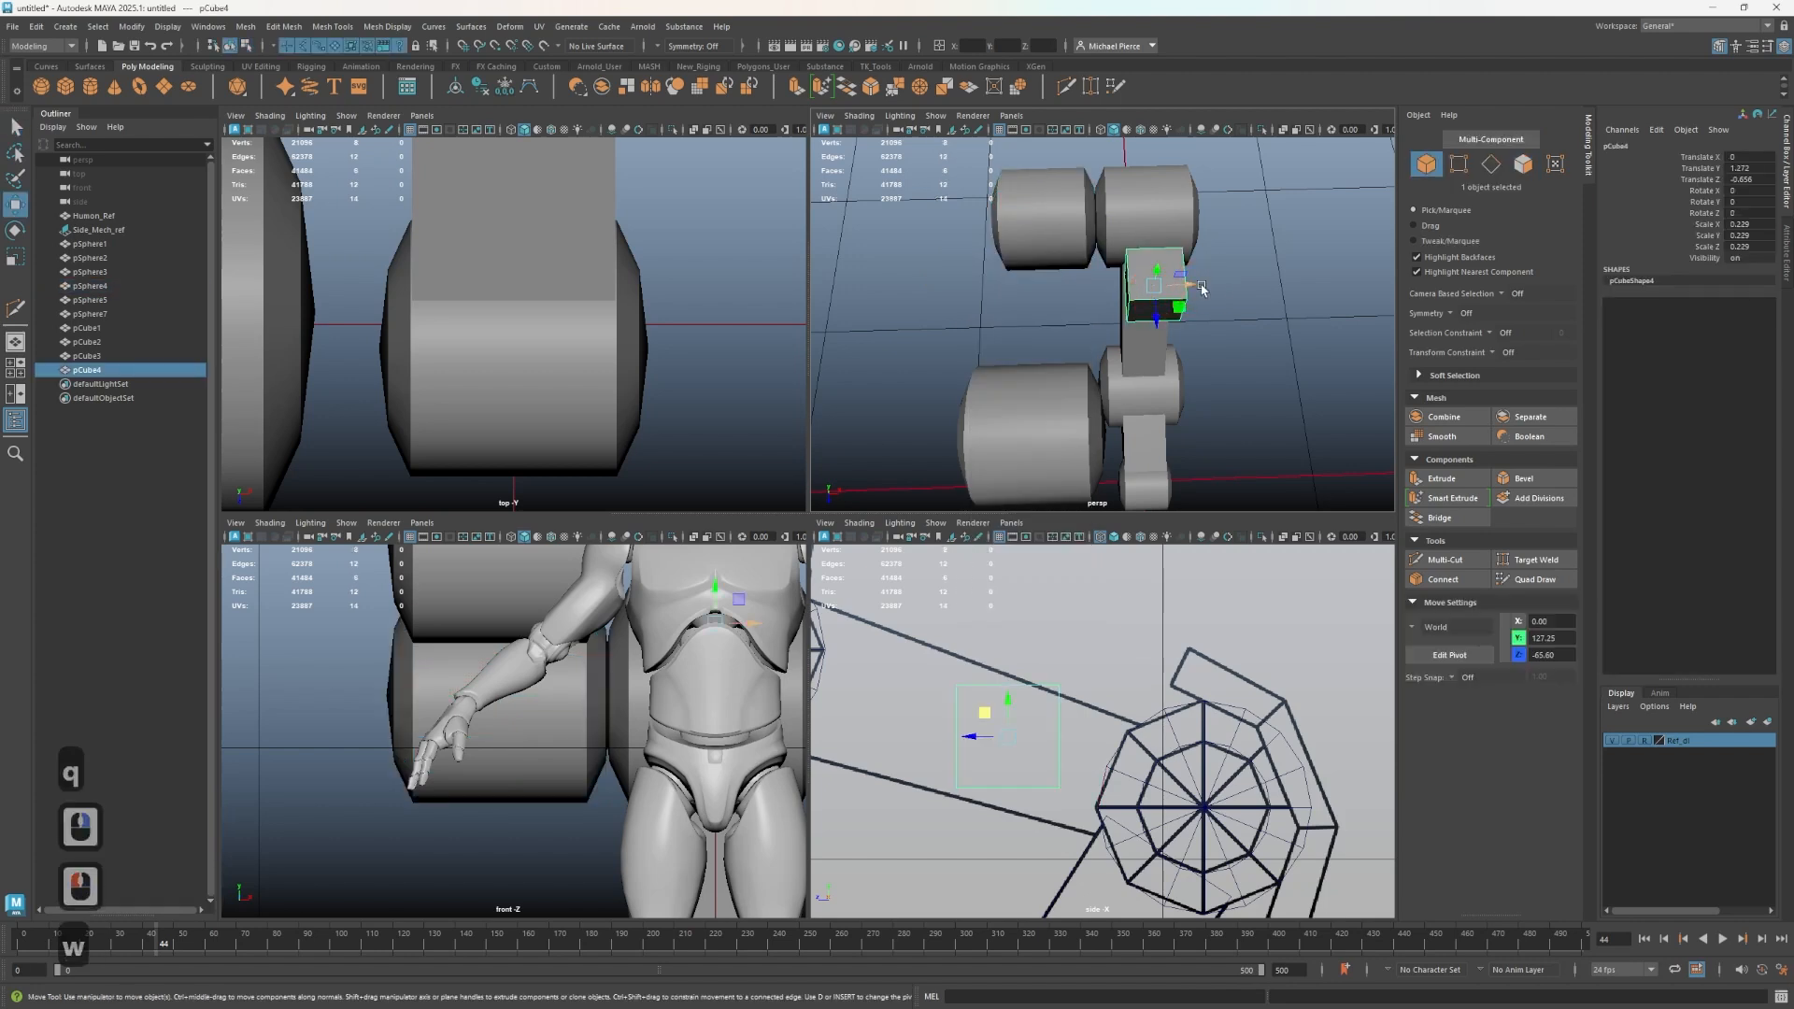
key("v")
left_click_drag(1190, 292, 1044, 192)
key("alt+5")
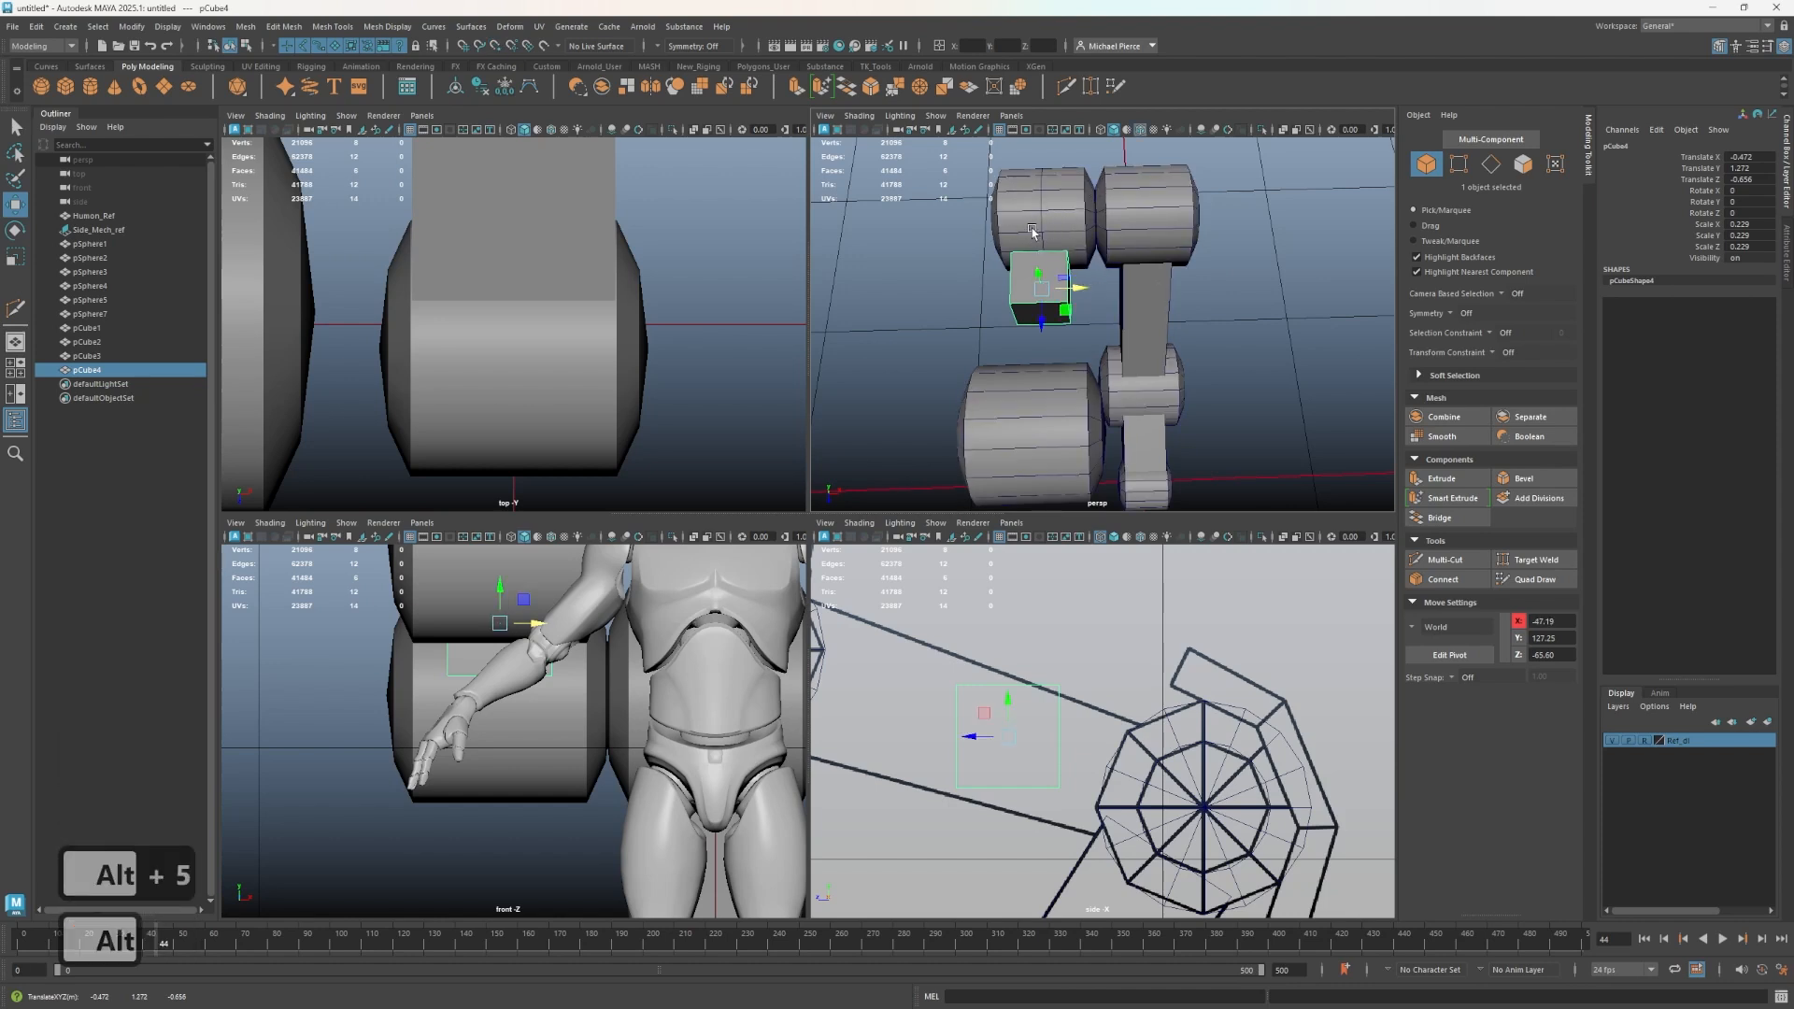
- Select the temporary edge loop on the upper wheel and delete it
left_click(1034, 230)
right_click(1028, 184)
left_click(1028, 185)
double_click(1040, 191)
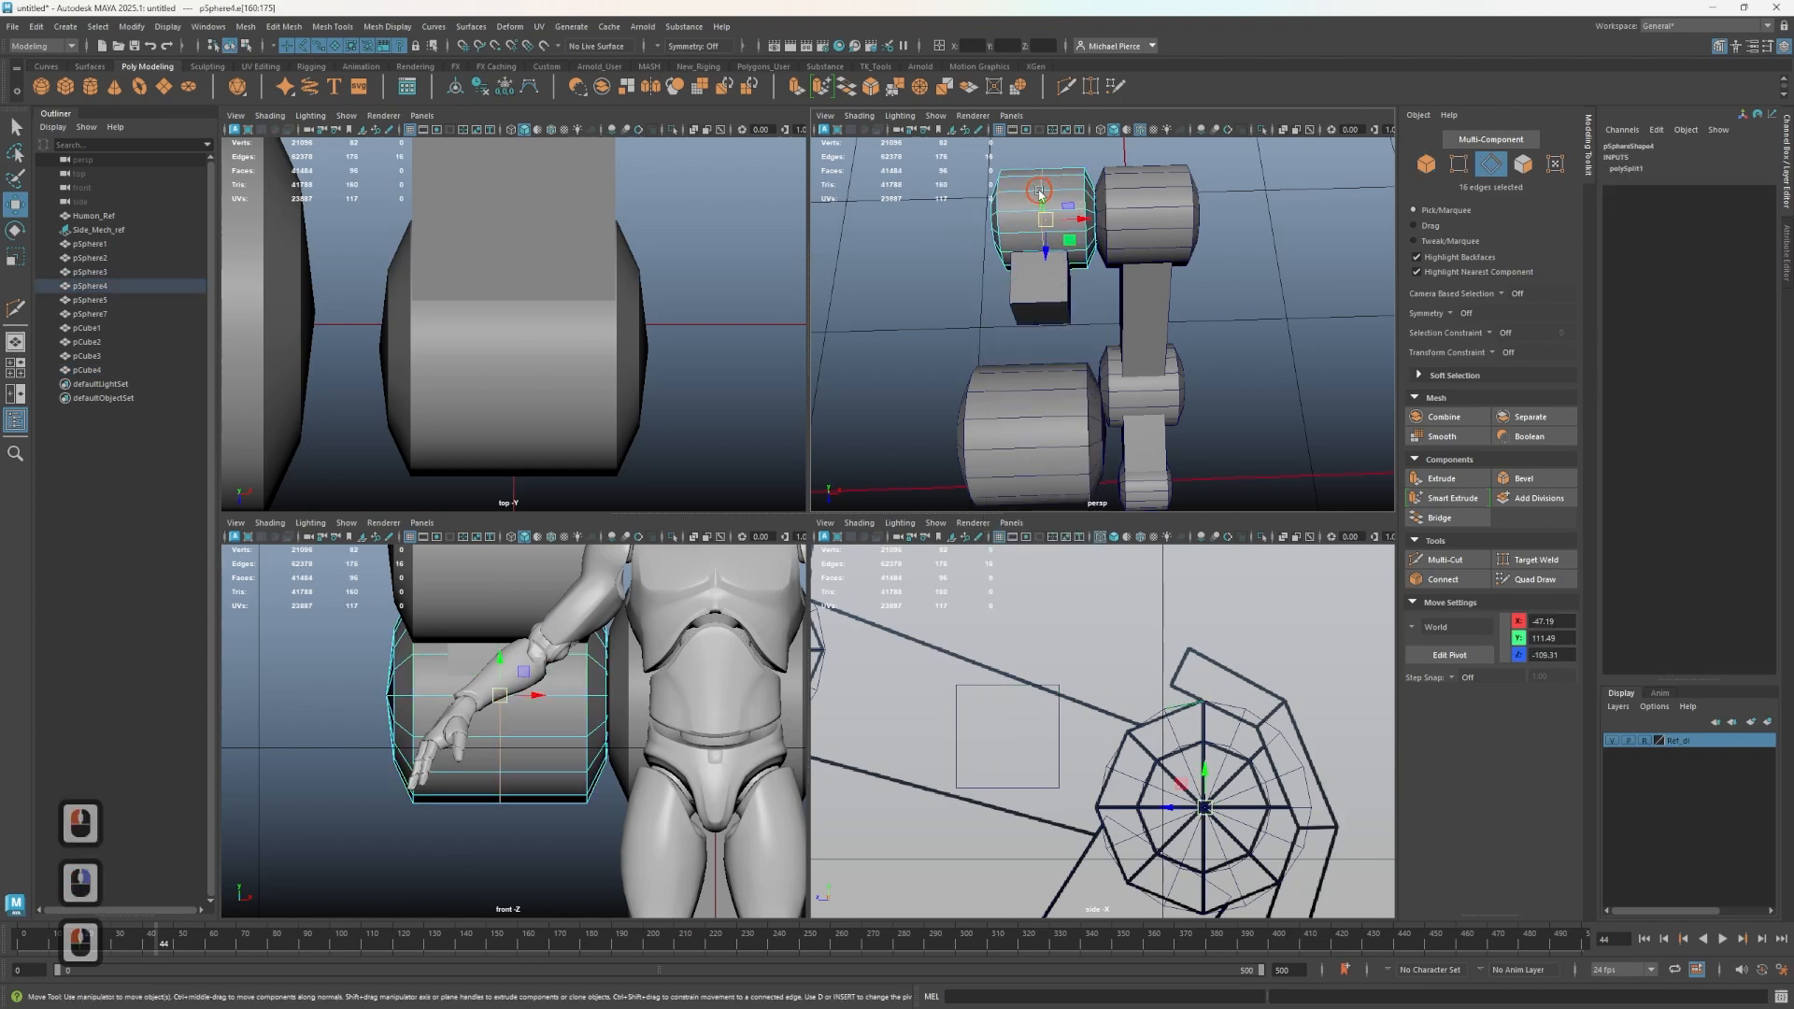
key("ctrl+BackSpace")
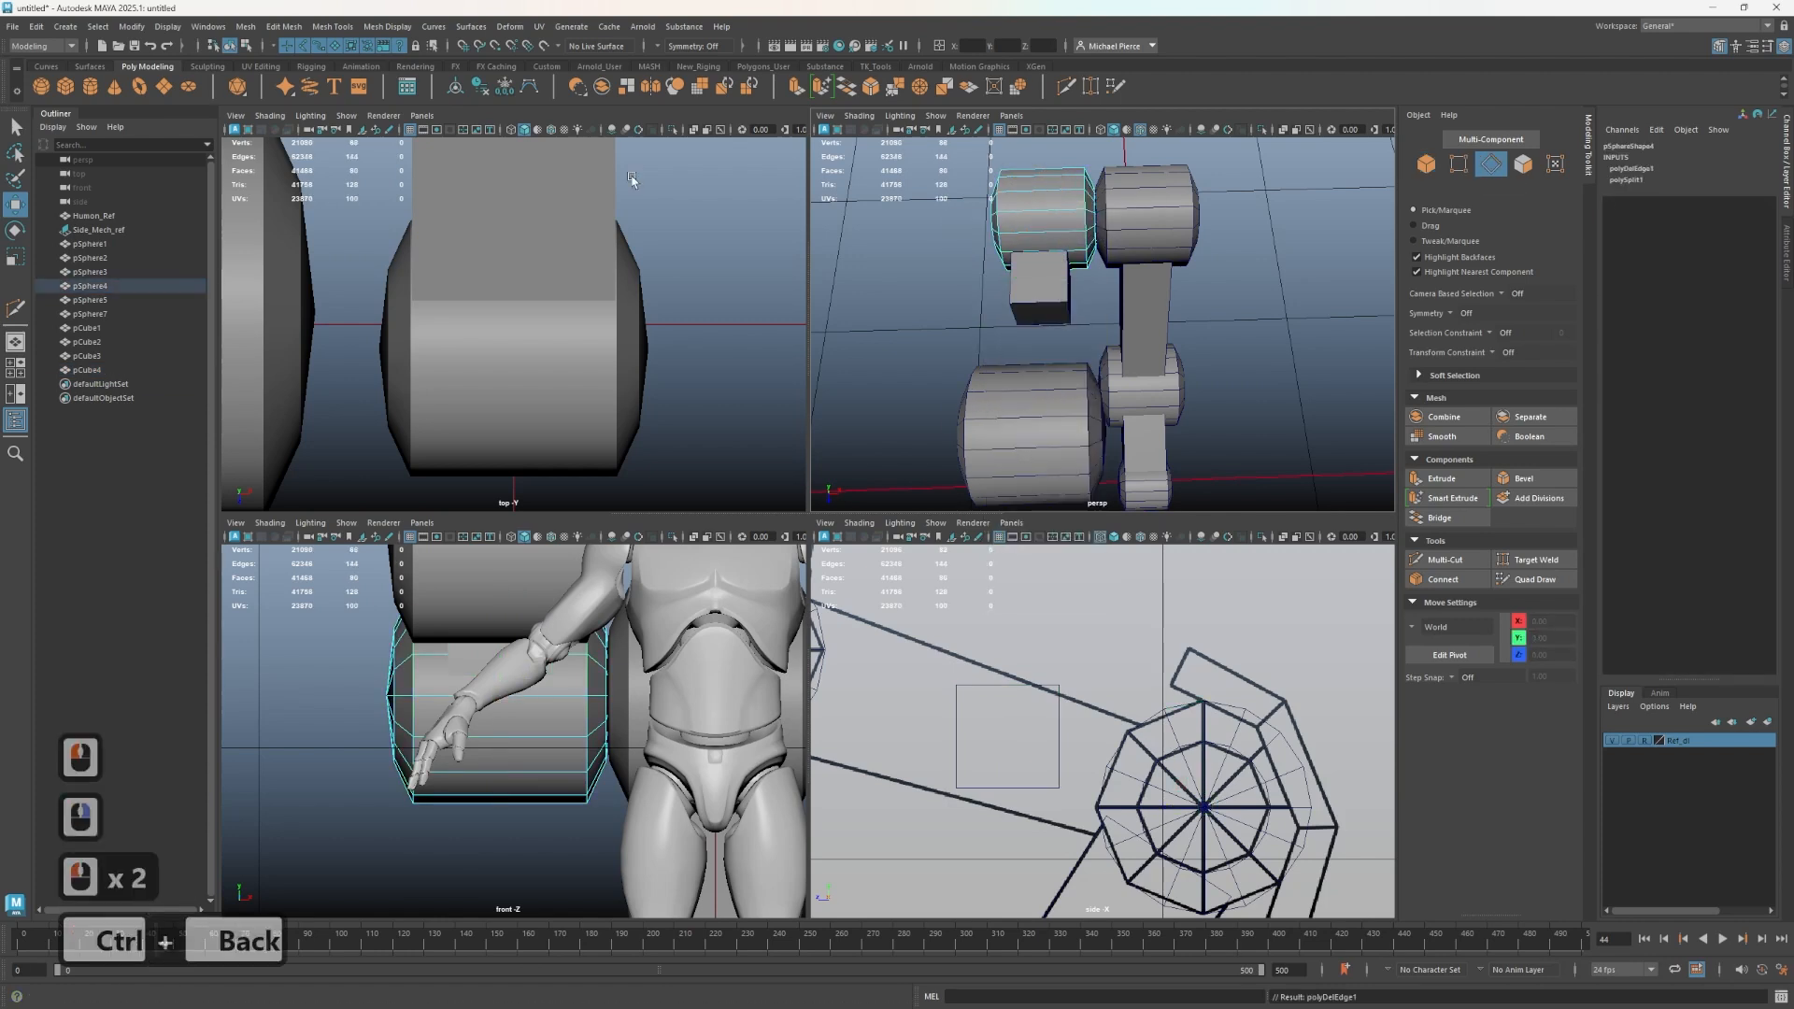
- Stretch the small cube into a strut from the lower wheel up to the upper wheel by moving its end vertices
right_click_drag(1044, 289, 1095, 254)
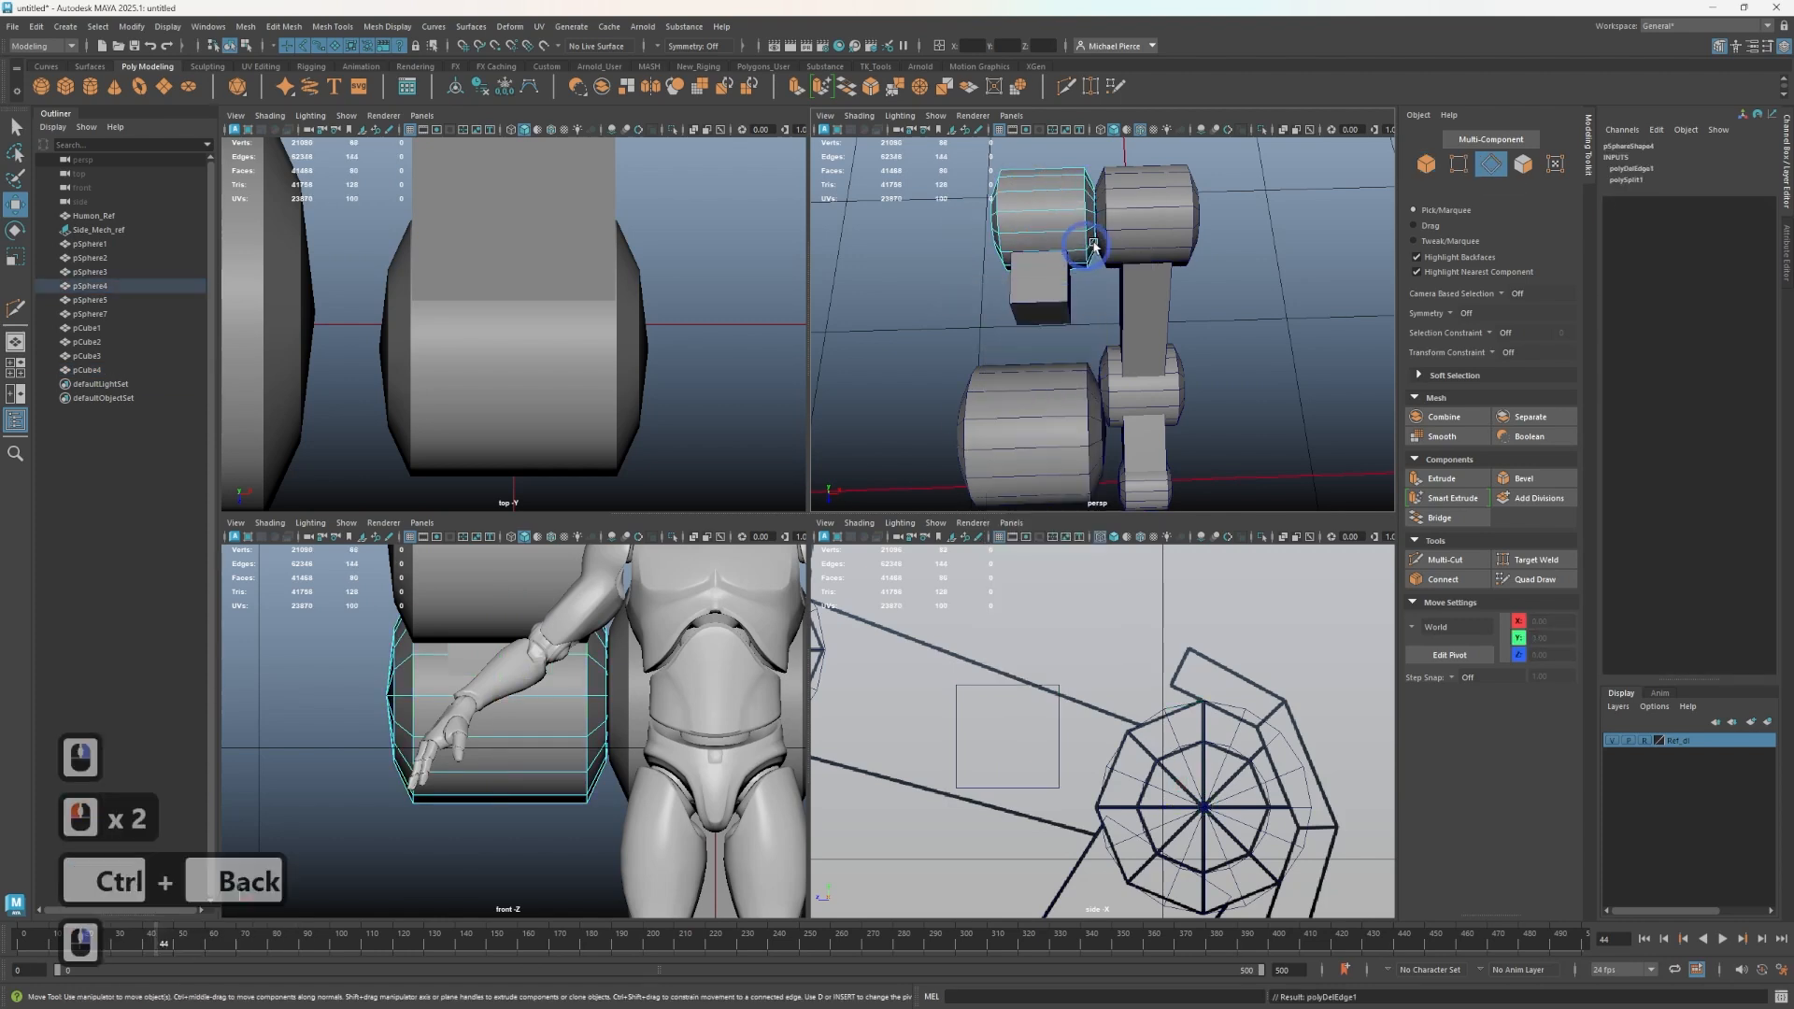
left_click(1046, 306)
middle_click_drag(1095, 801, 1398, 737, "alt")
middle_click_drag(1082, 716, 969, 794, "alt")
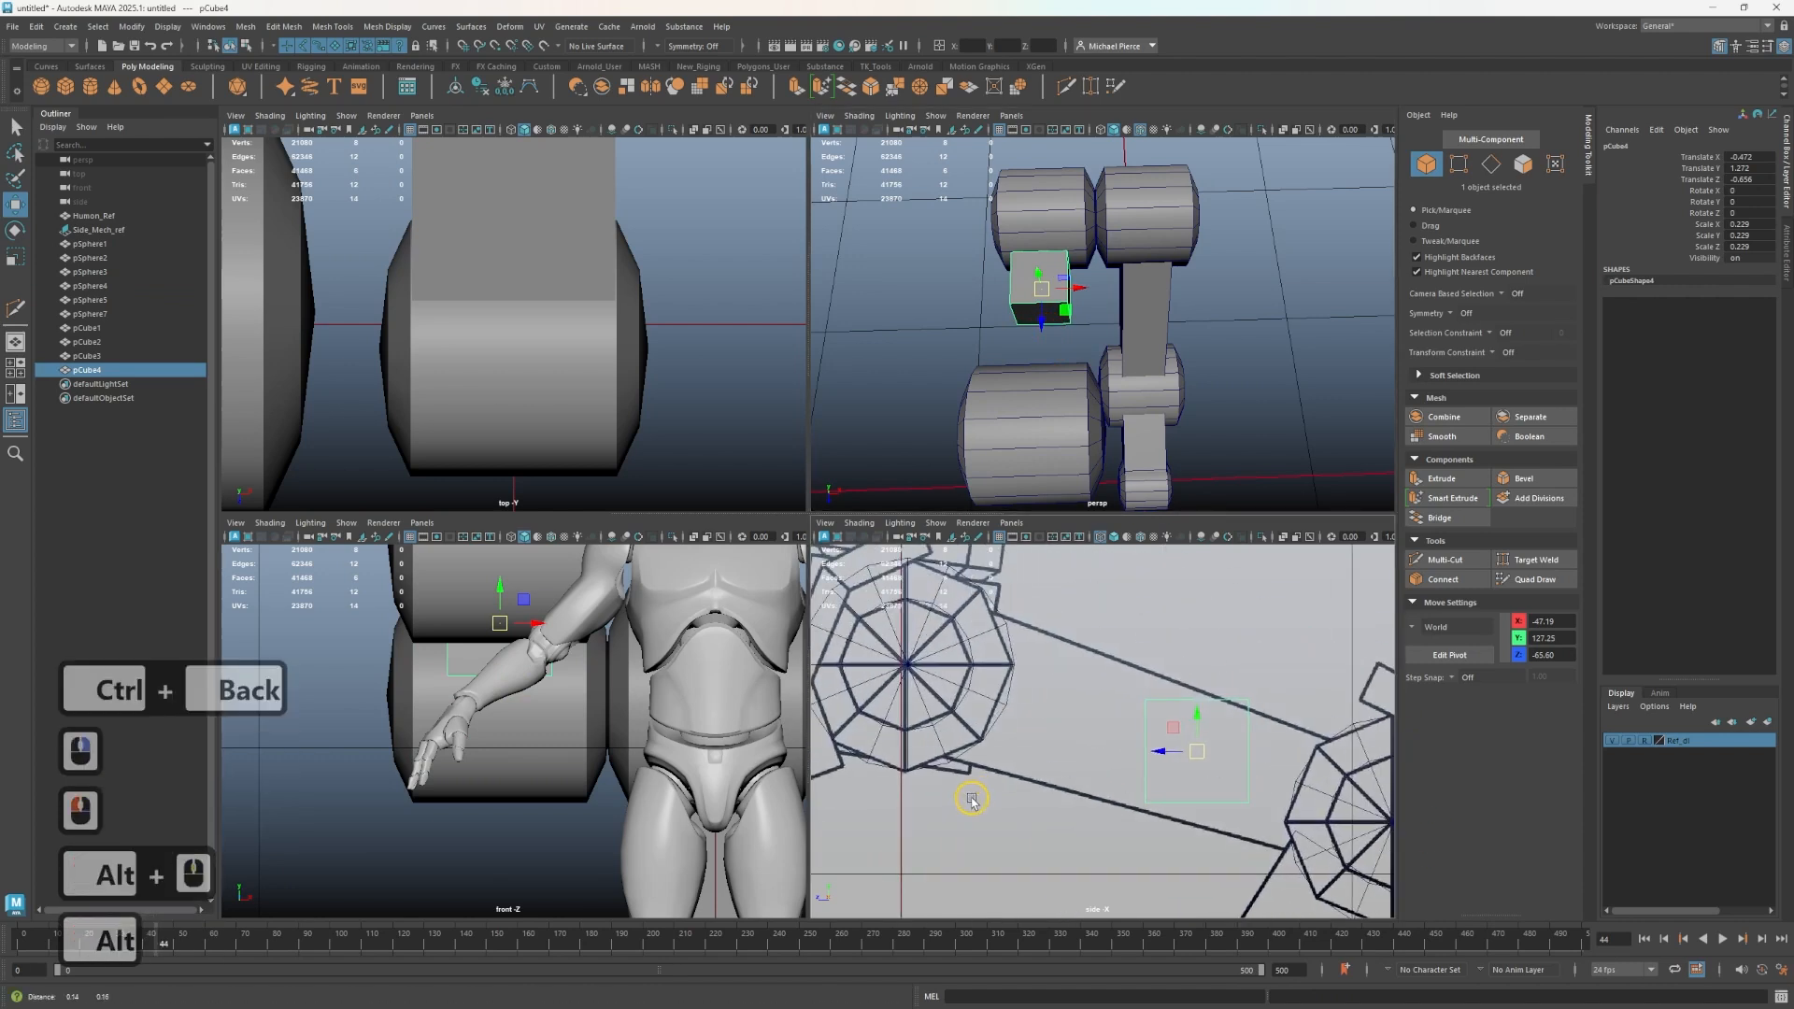
right_click_drag(1102, 608, 1008, 610)
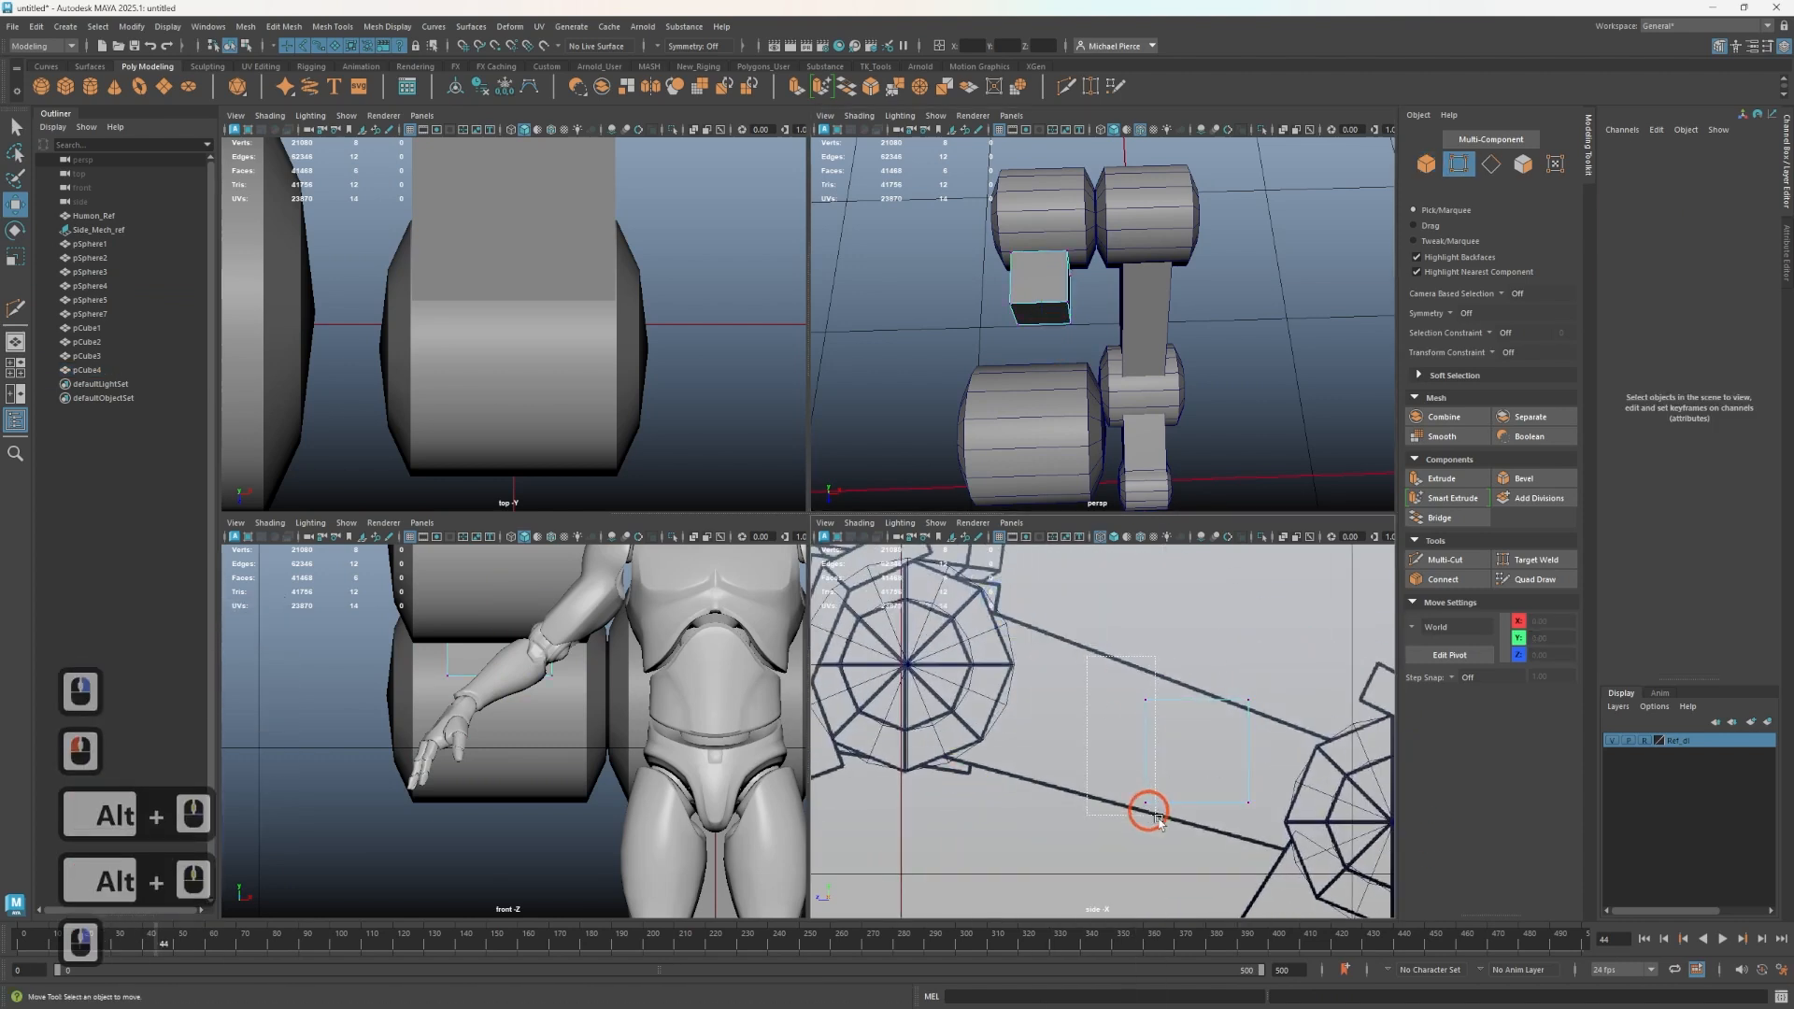
left_click_drag(1157, 819, 1156, 819)
left_click_drag(1116, 748, 964, 590)
mouse_move(928, 726)
left_mouse_down()
mouse_move(1003, 777)
mouse_move(911, 725)
mouse_move(920, 735)
left_mouse_up()
middle_click_drag(1166, 785, 965, 708, "alt")
left_click_drag(973, 681, 1123, 797)
left_click_drag(1015, 702, 1082, 753)
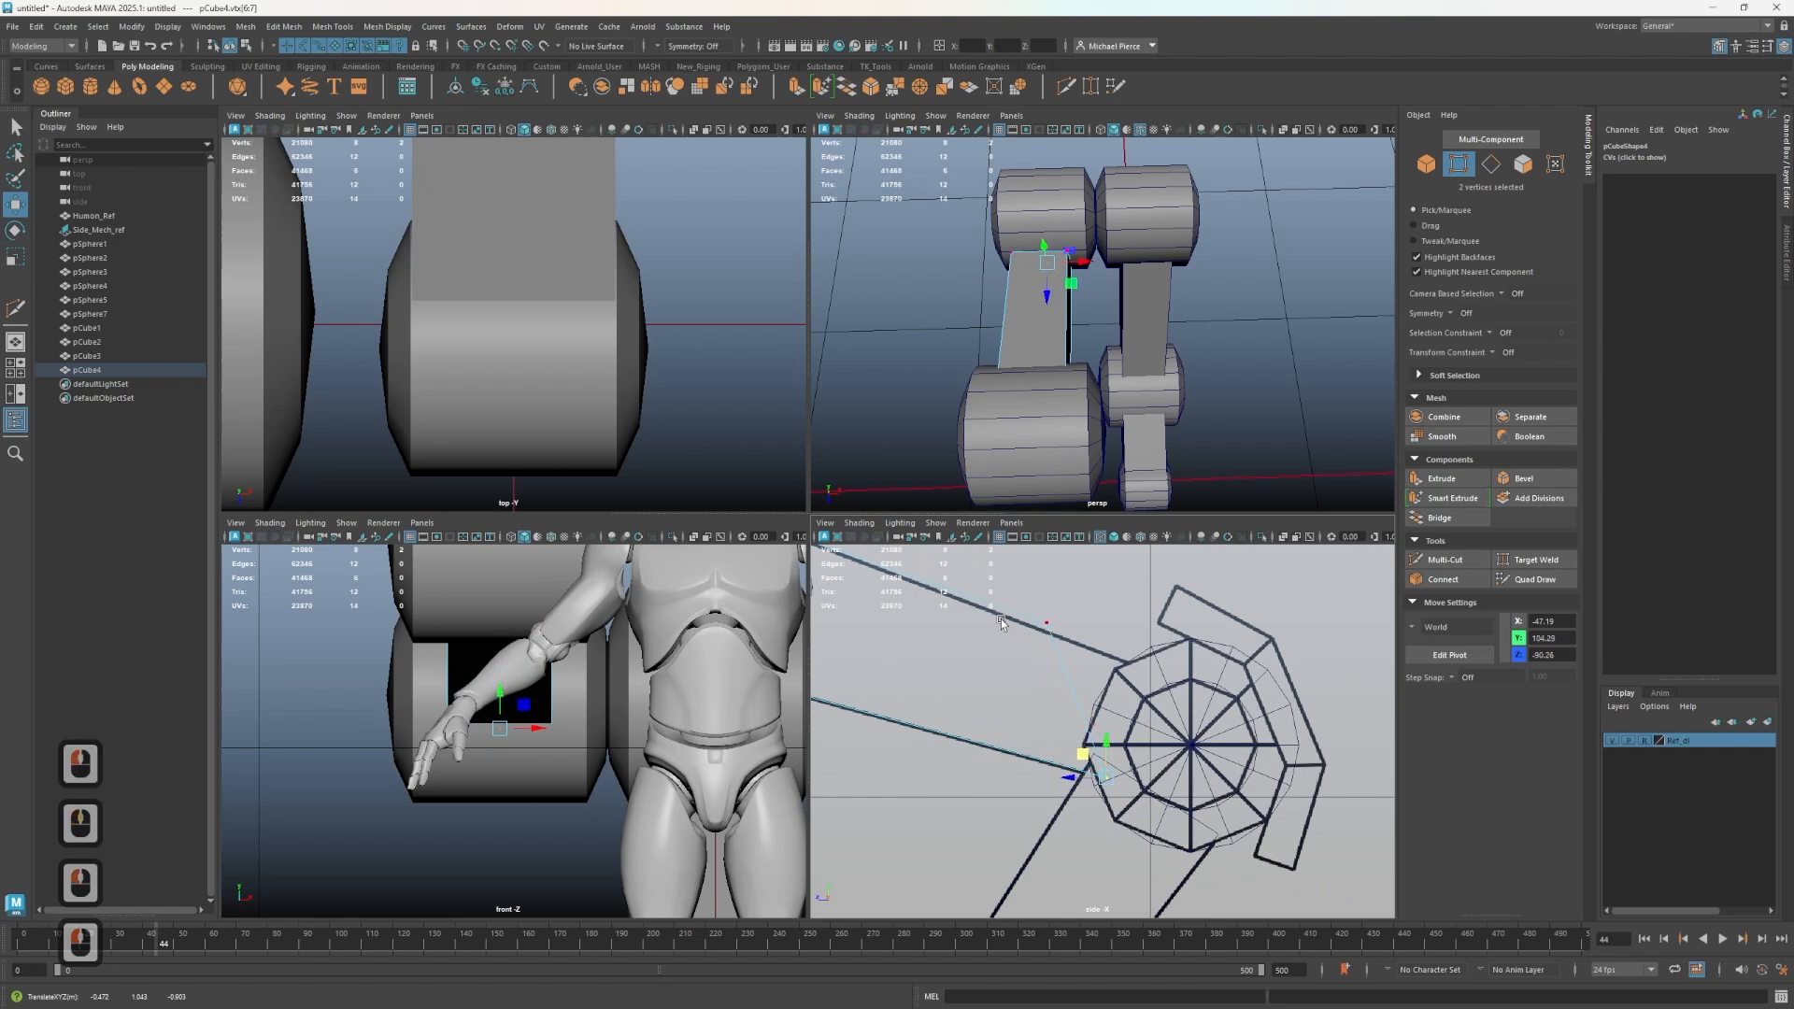
left_click_drag(1026, 596, 1138, 672)
left_click_drag(1025, 603, 1110, 645)
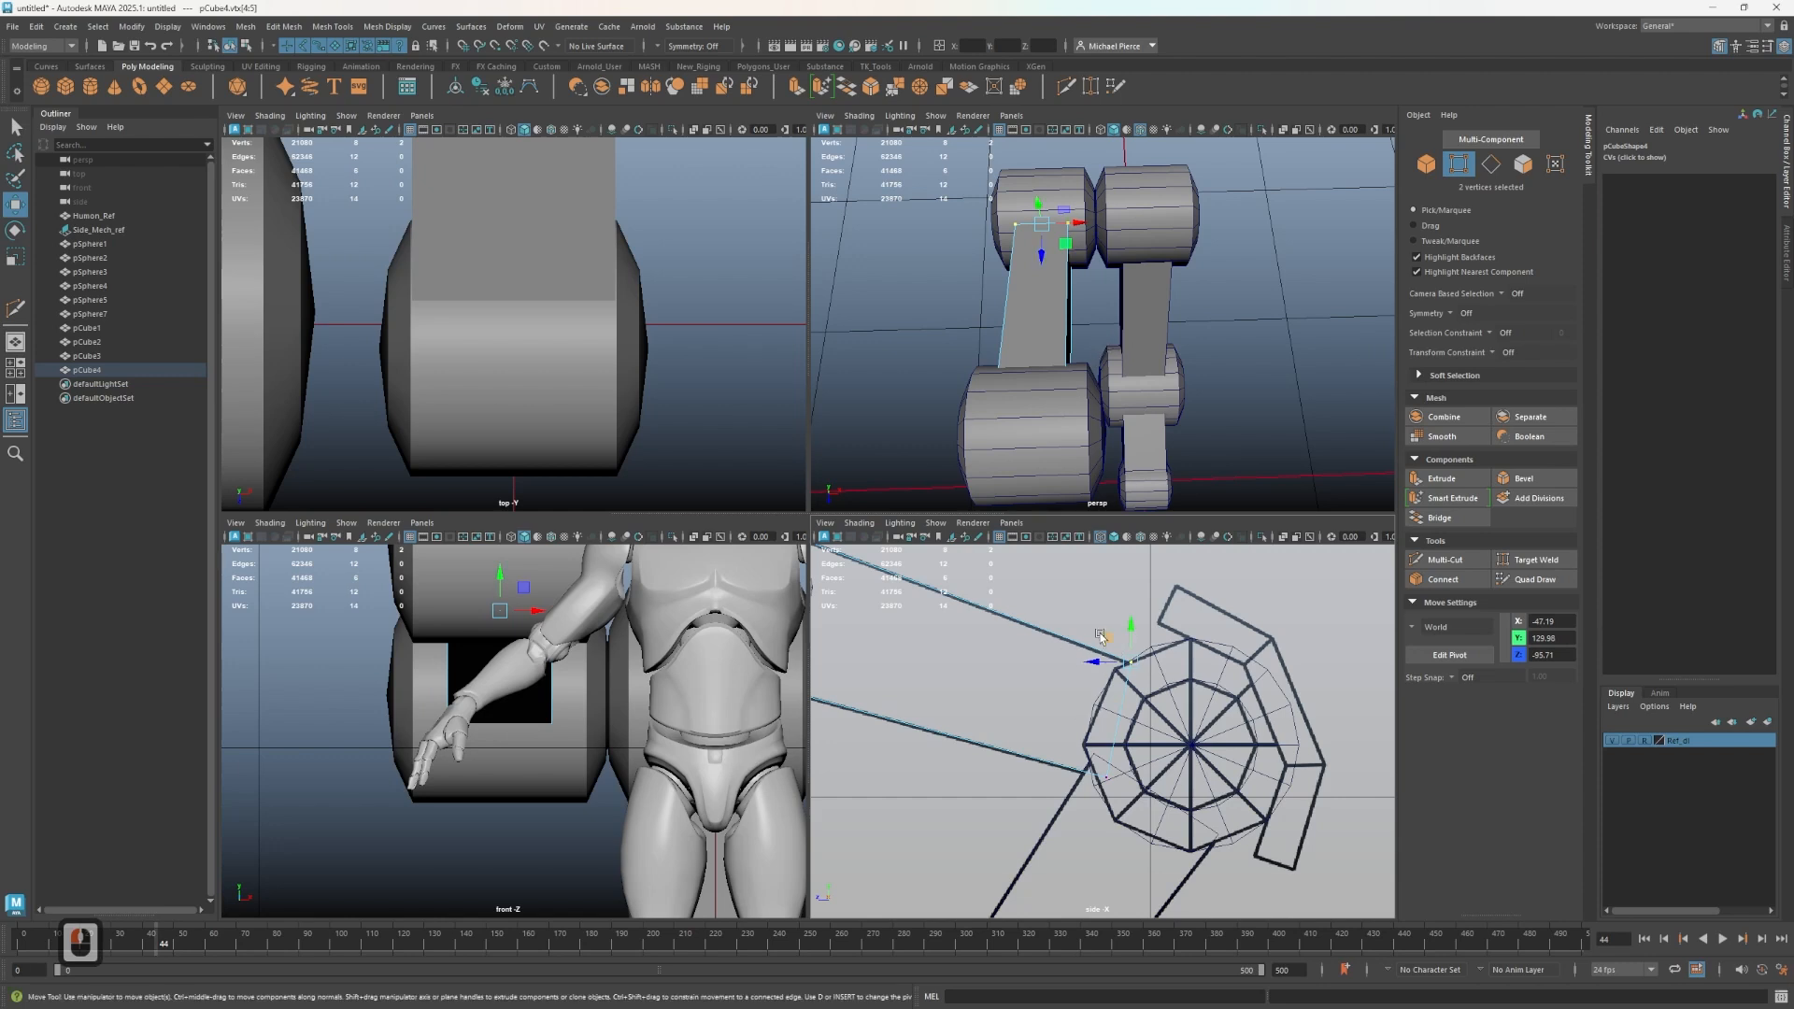
left_click_drag(1101, 636, 1100, 635)
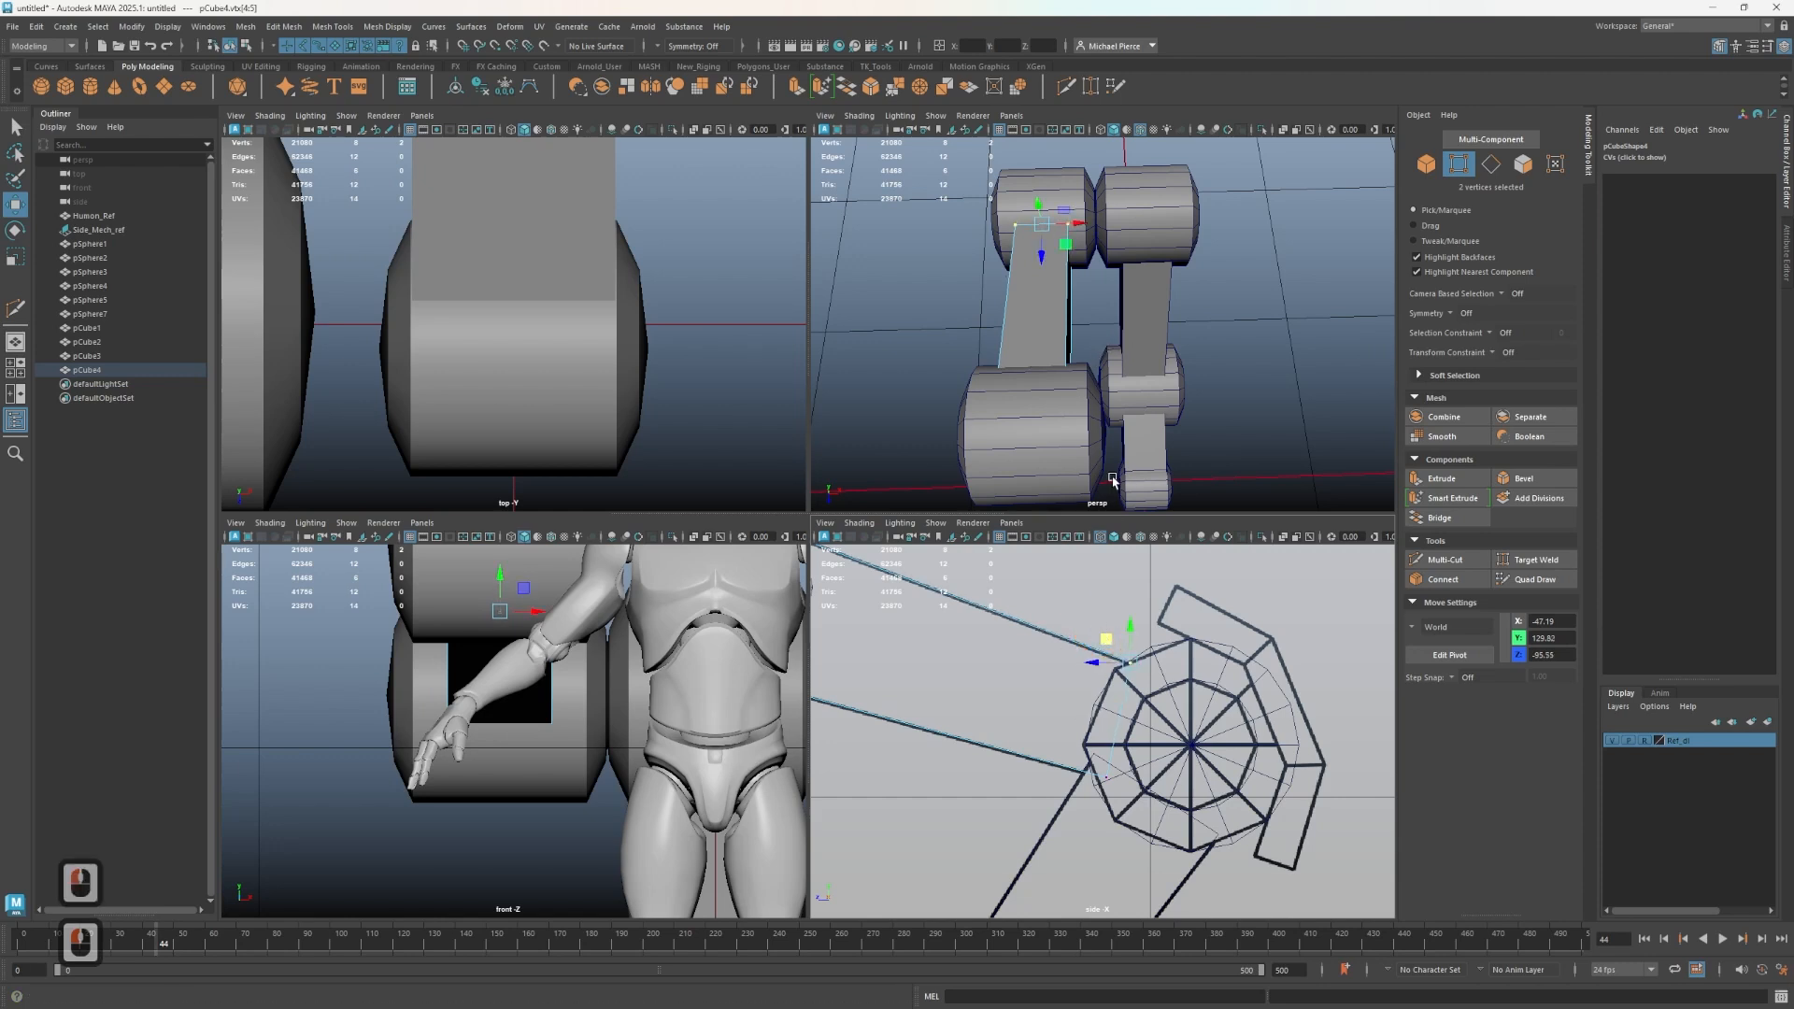
- Orbit around the leg to inspect the connecting struts and wheels
left_click_drag(1154, 313, 1066, 293, "alt")
right_click_drag(1080, 289, 1128, 271)
scroll(1140, 385, "down", 3)
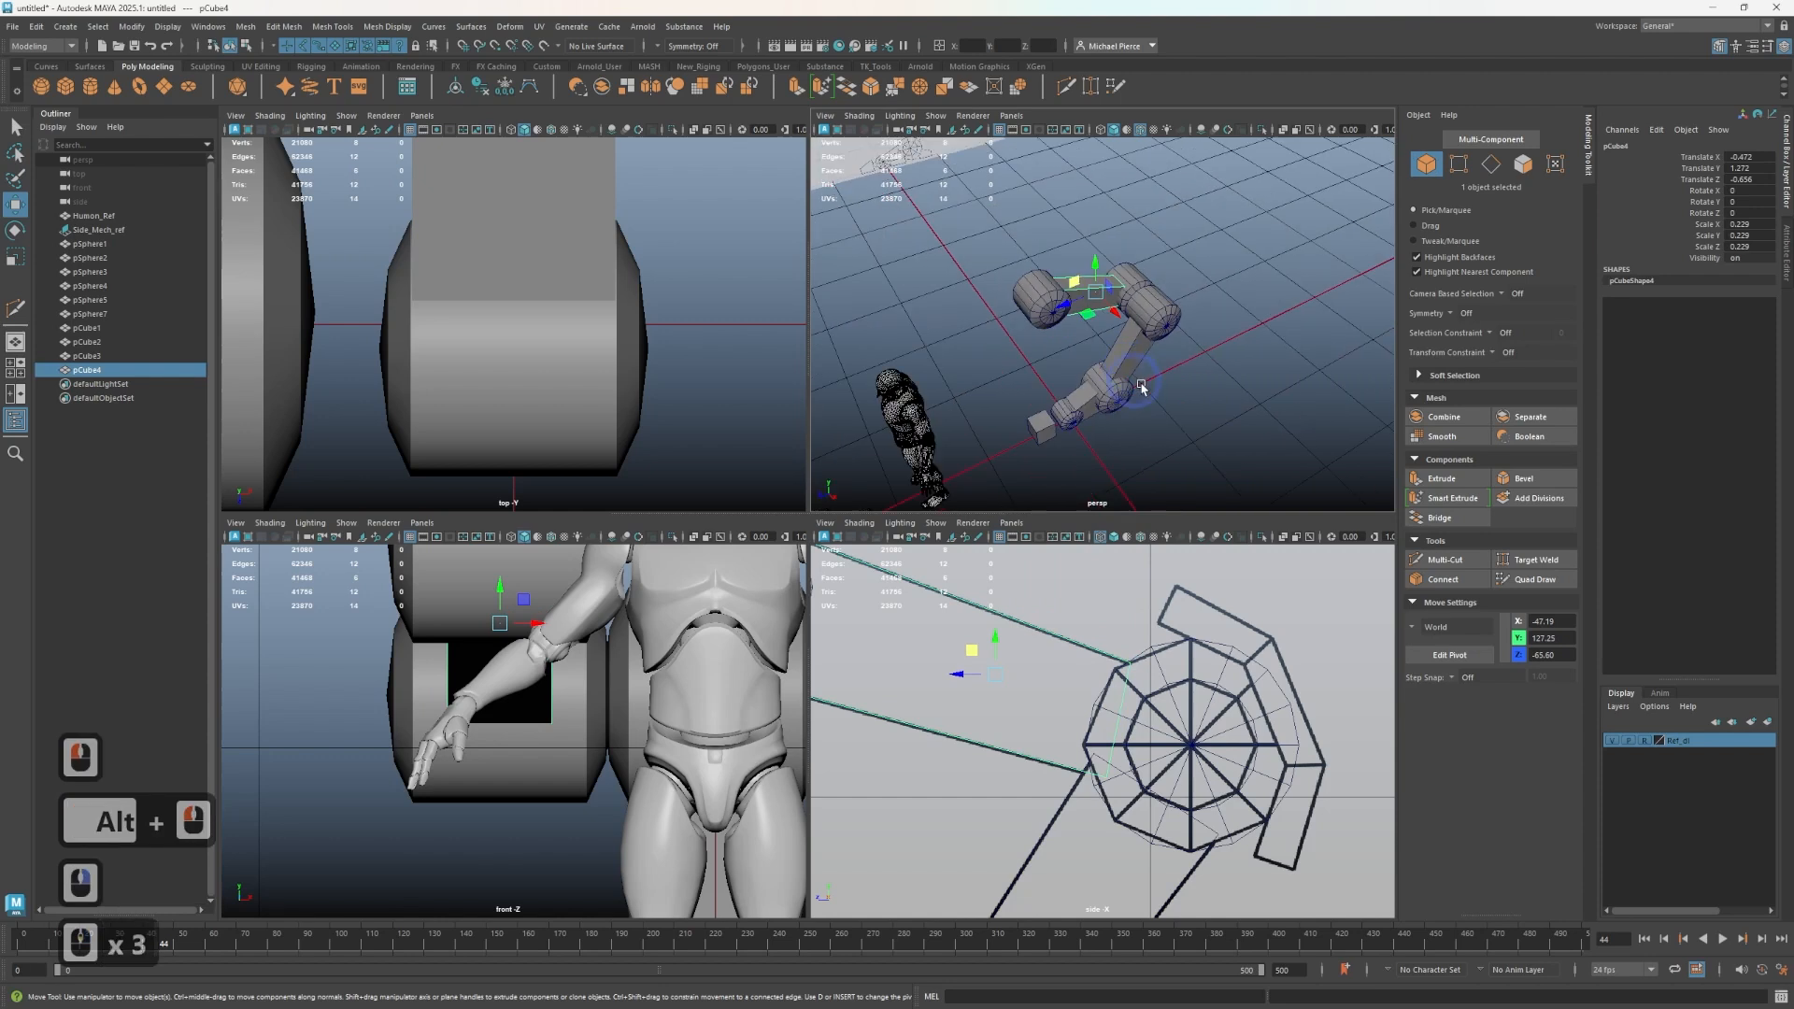
left_click_drag(1141, 387, 1085, 341, "alt")
scroll(1063, 391, "up", 2)
middle_click_drag(1014, 455, 1073, 353, "alt")
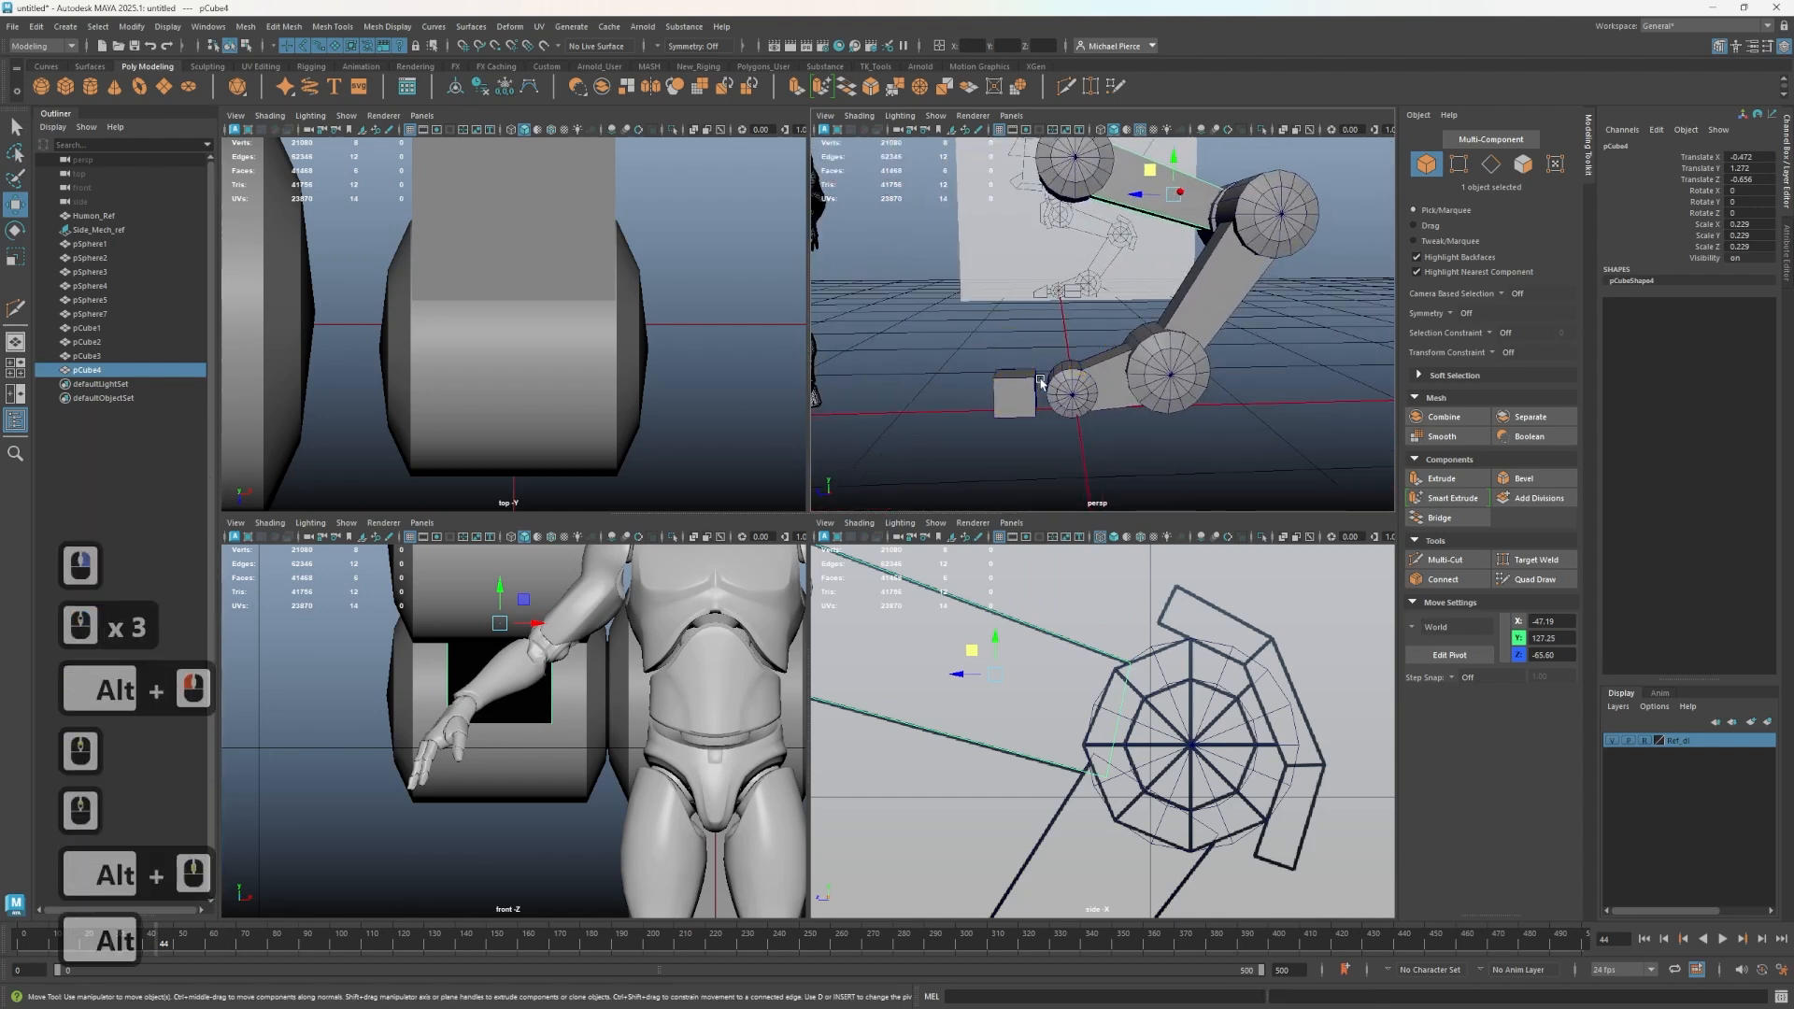
scroll(1022, 384, "up", 2)
scroll(1147, 811, "down", 3)
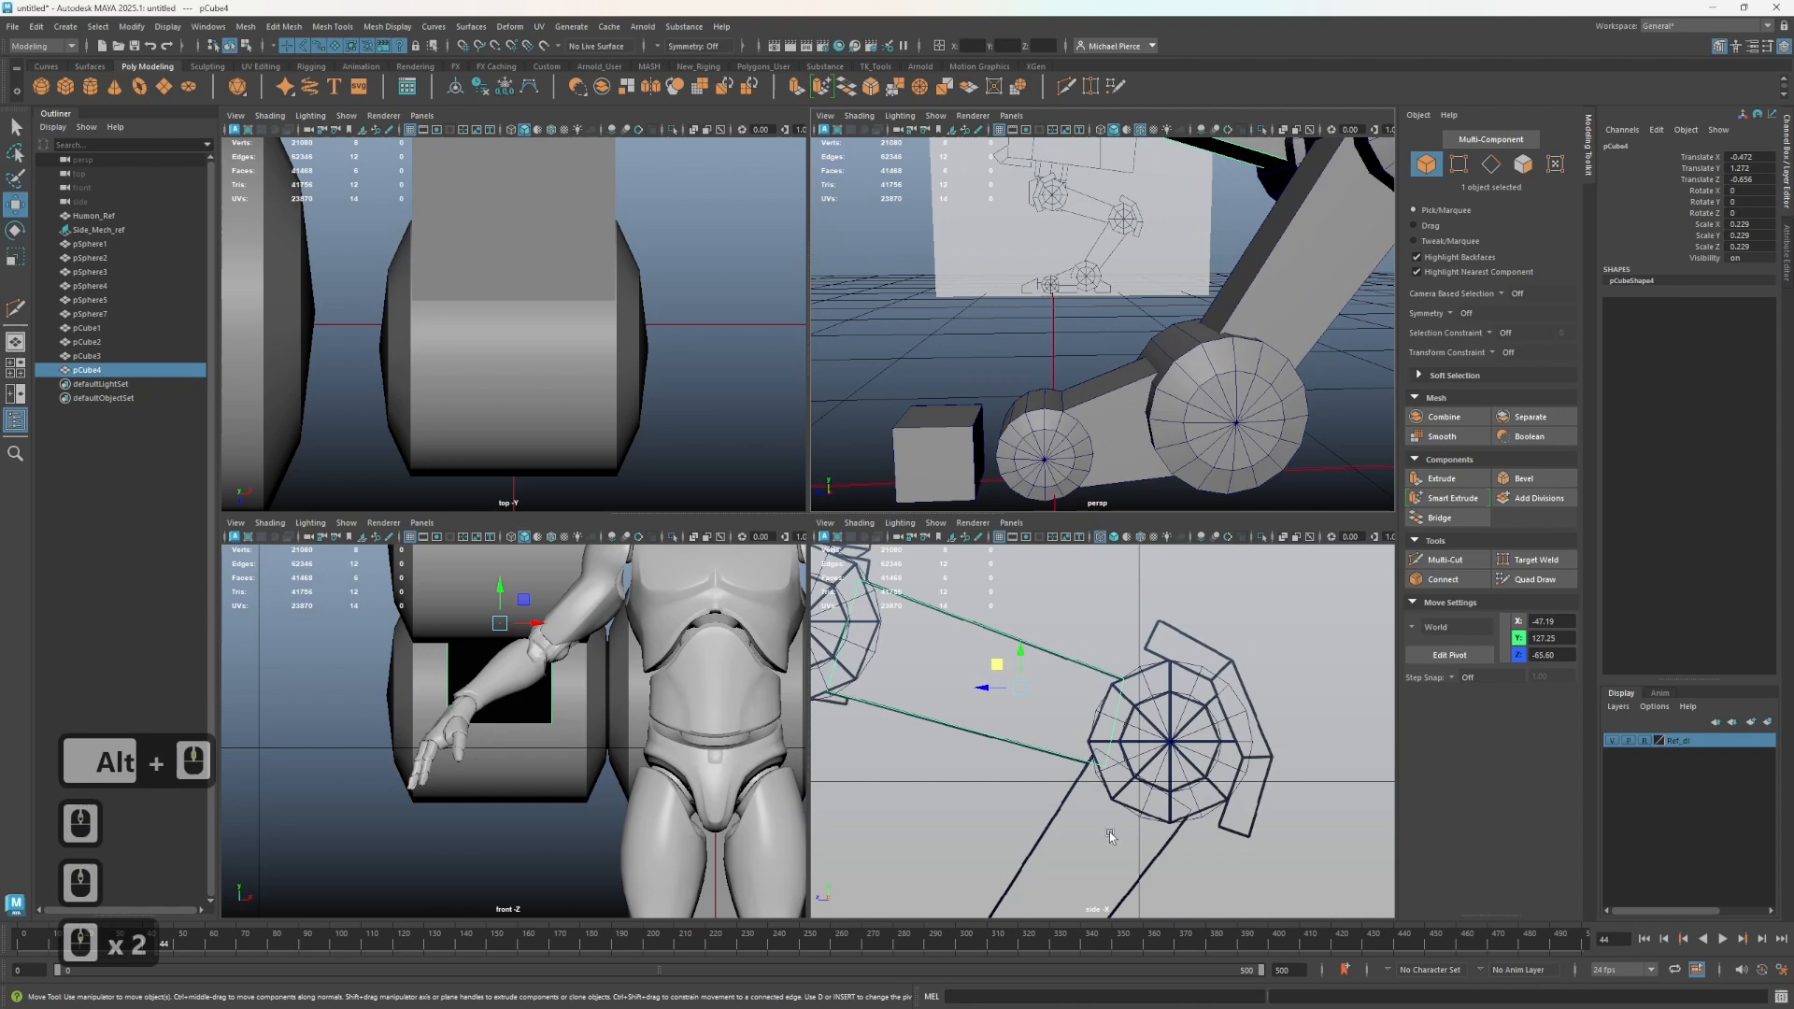
- Select the front foot block and adjust its end vertices in the side view
middle_click_drag(1150, 826, 1032, 787, "alt")
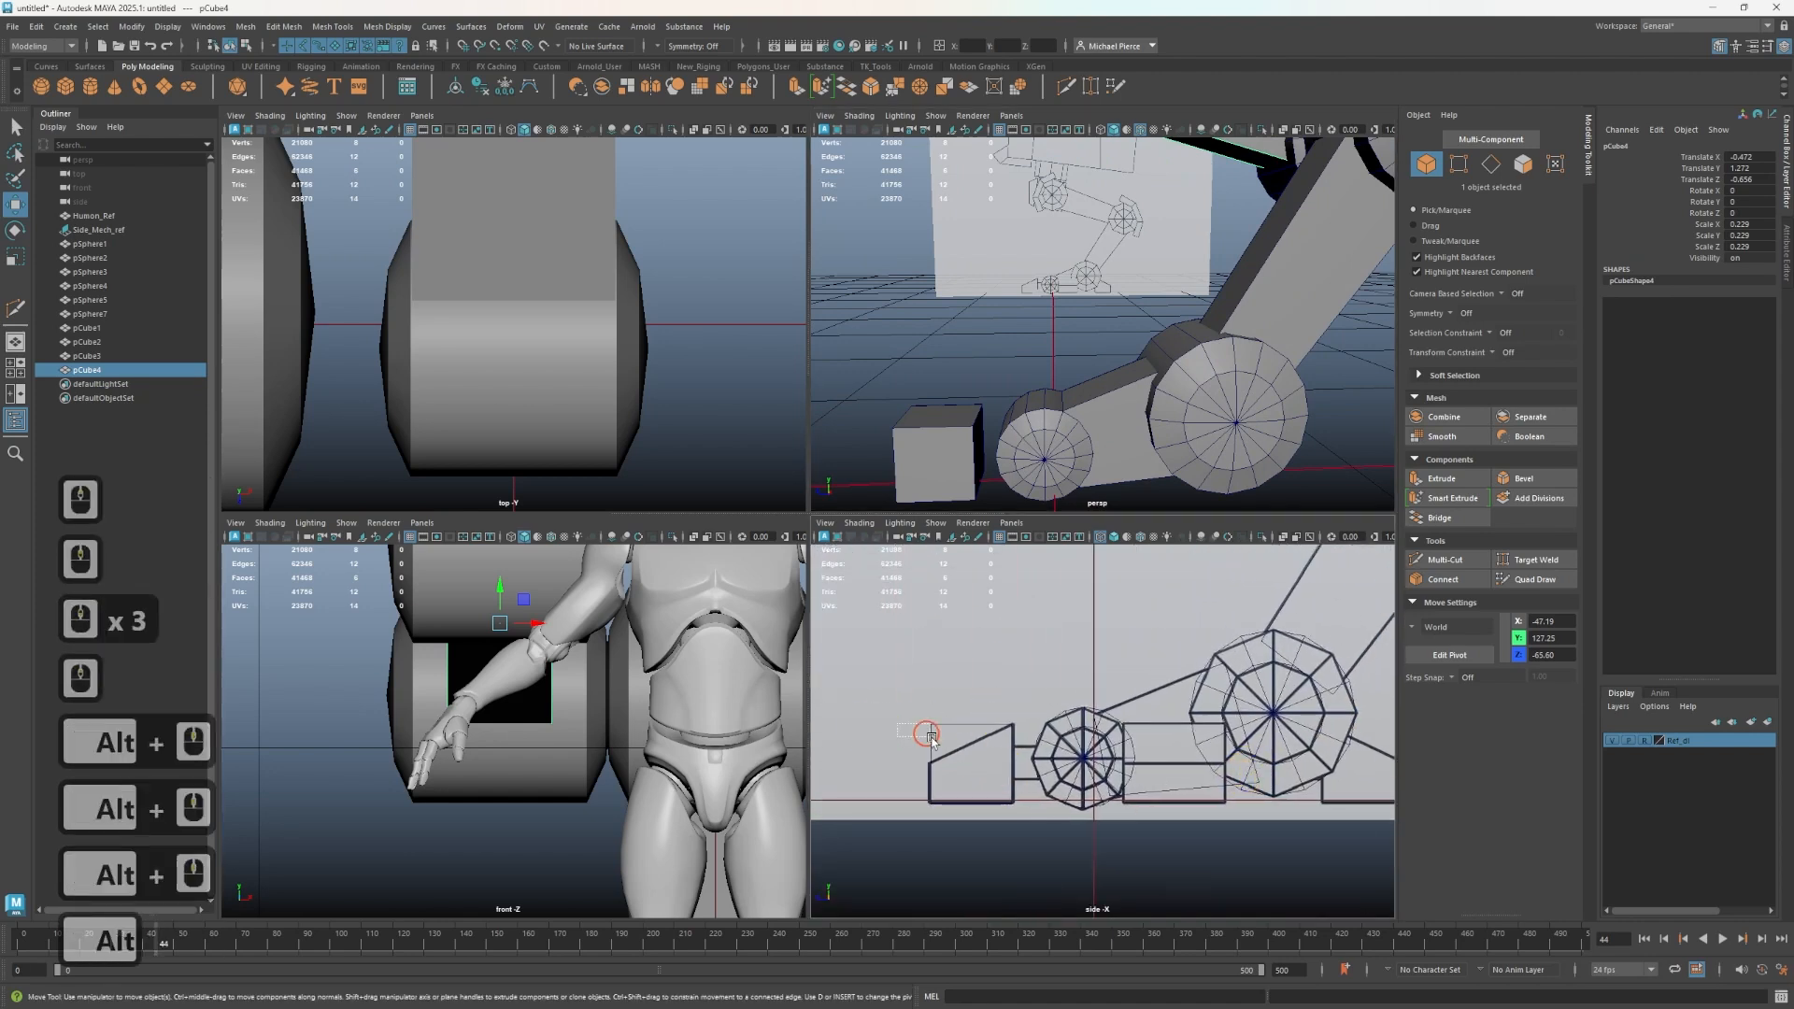
left_click_drag(930, 738, 953, 736)
scroll(933, 774, "up", 2)
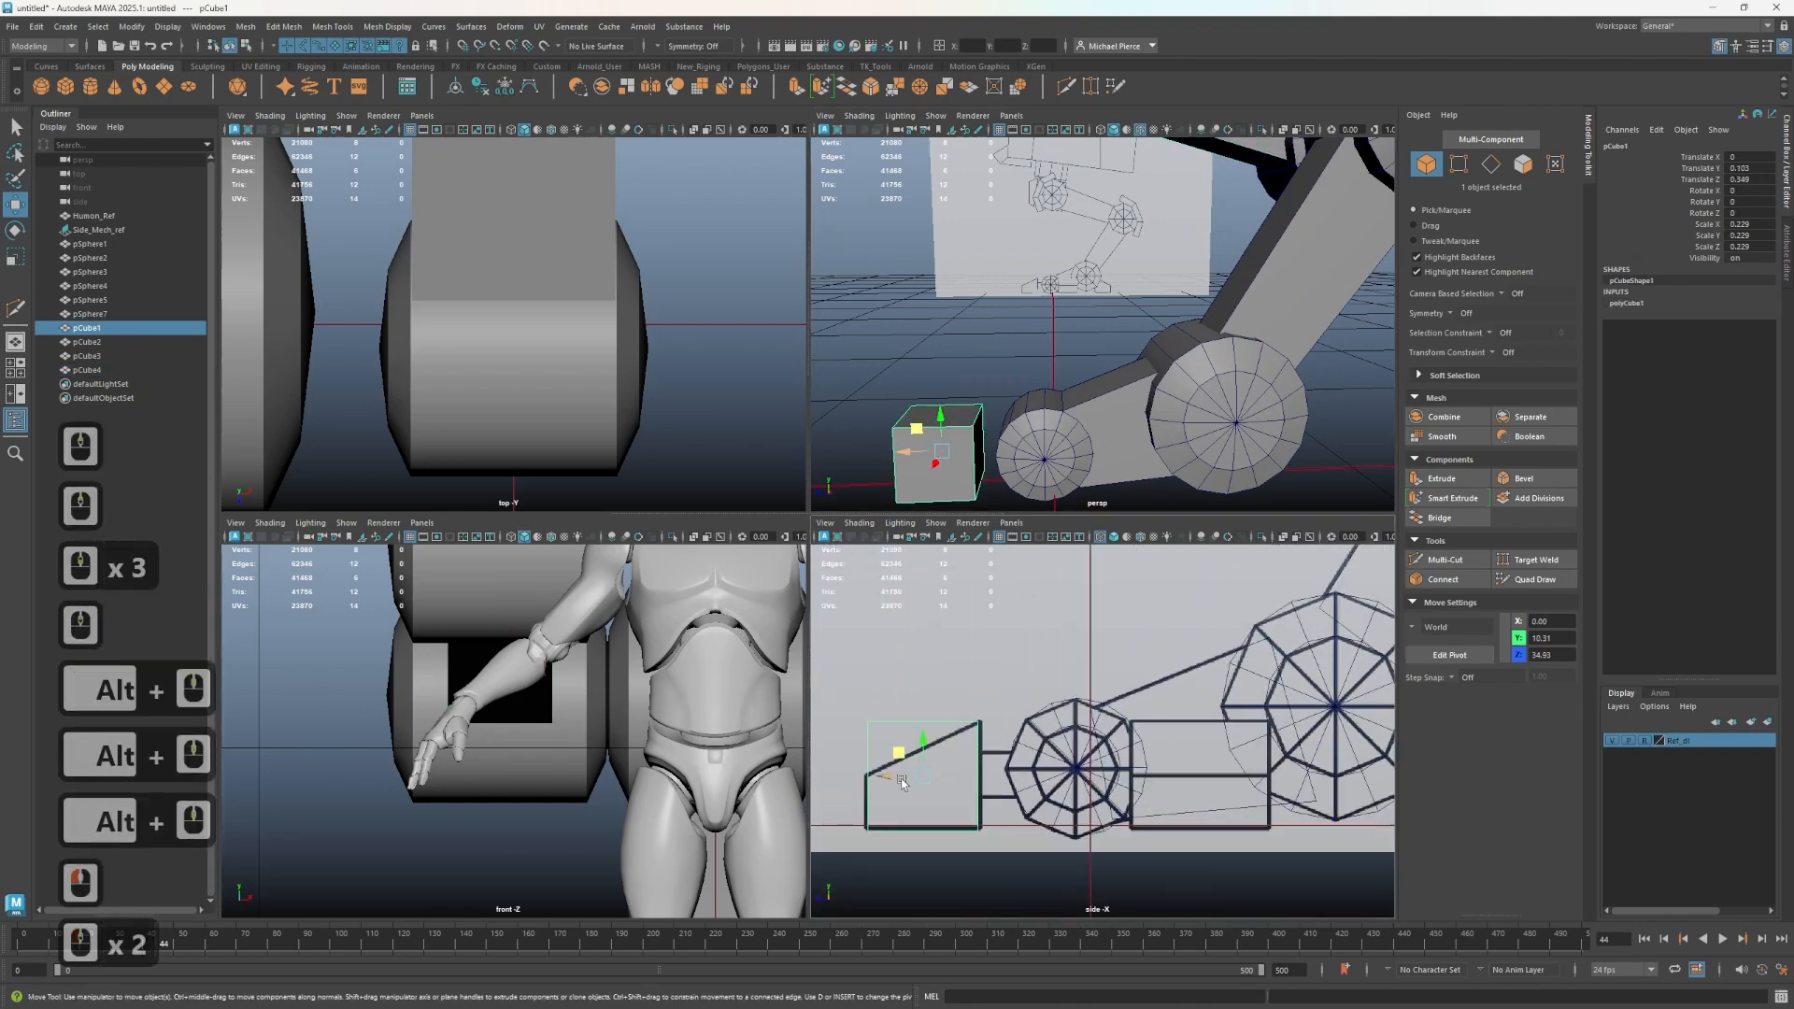
key("r")
left_click(892, 777)
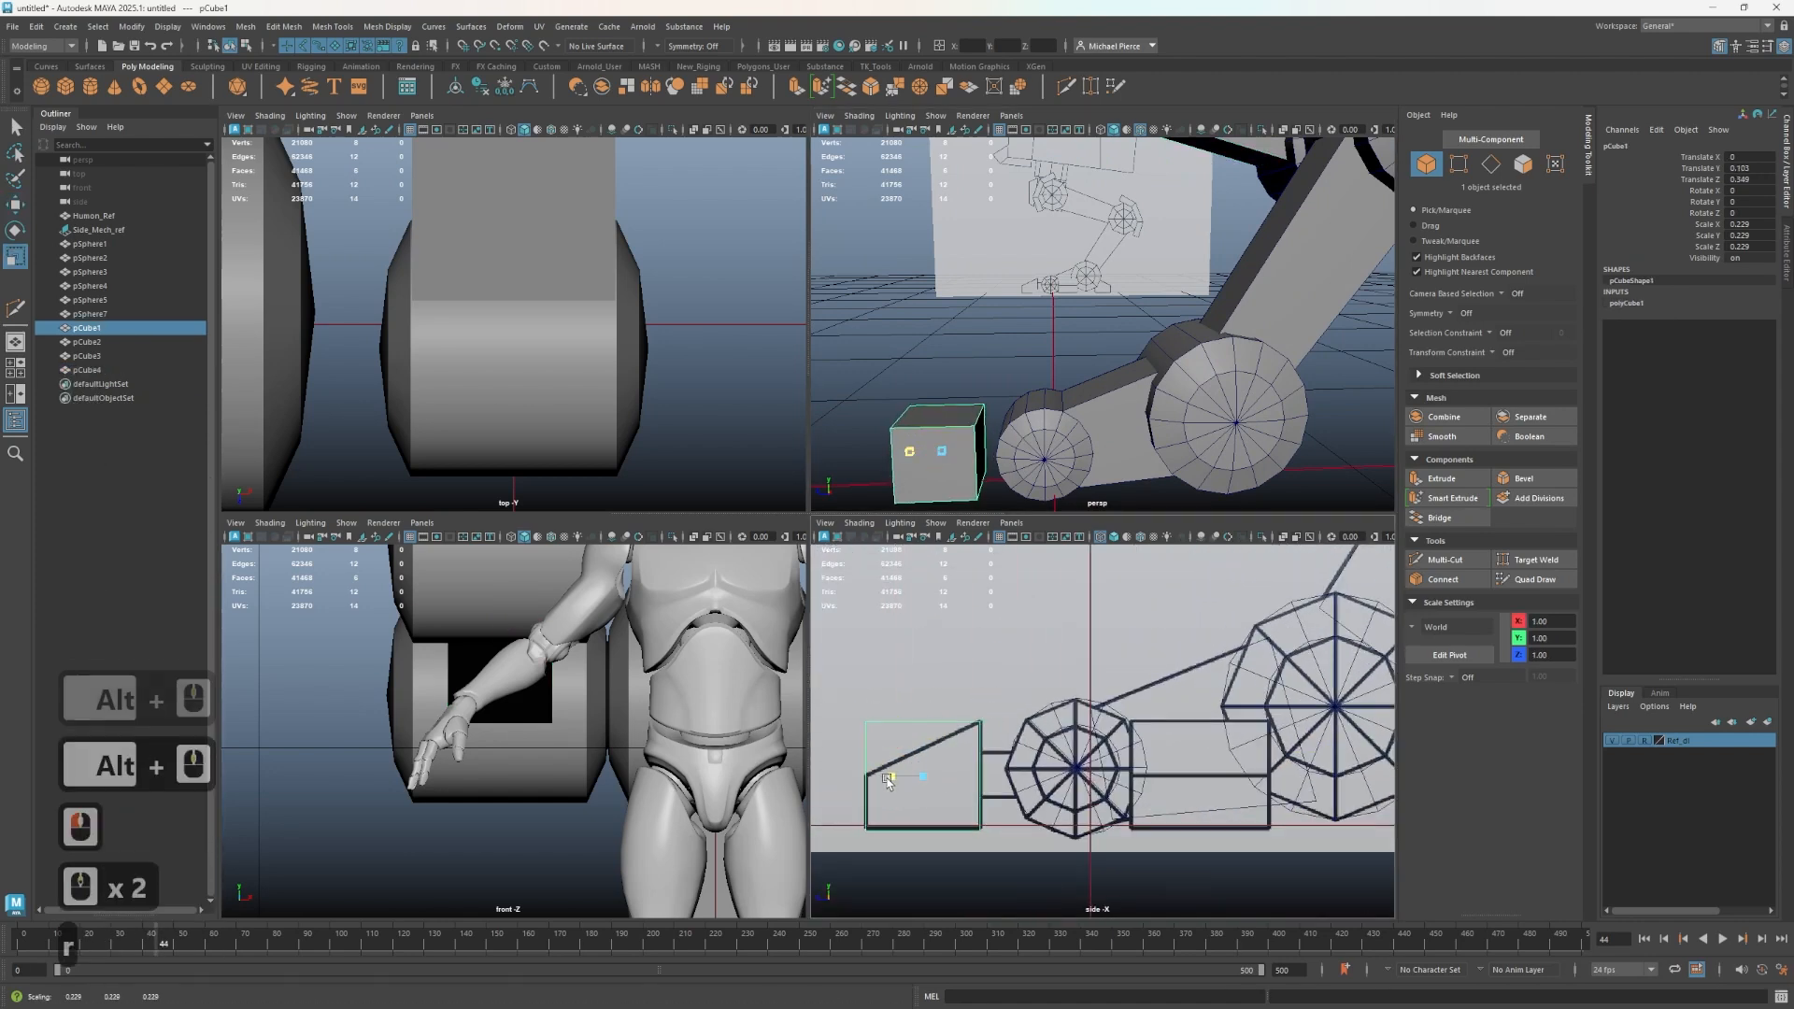
key("w")
left_click(882, 710)
right_click_drag(861, 694, 802, 610)
left_click_drag(828, 662, 925, 792)
left_click_drag(863, 692, 860, 746)
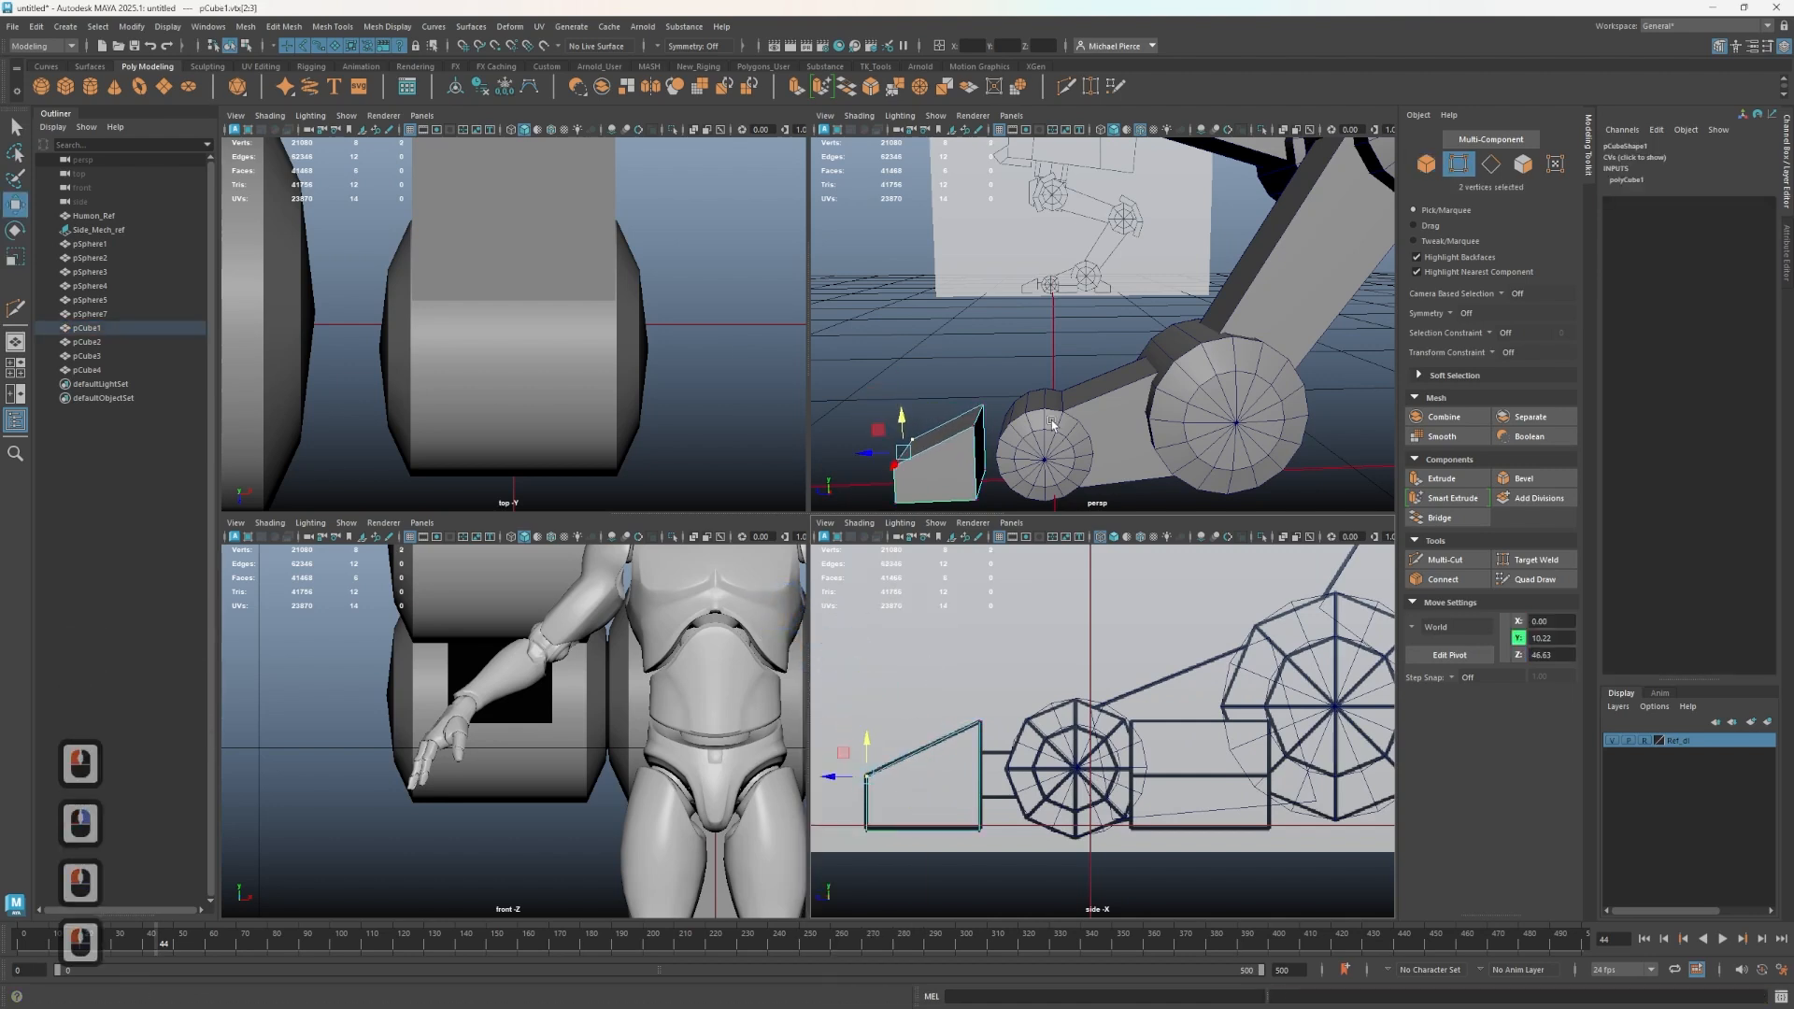
- Finish adjusting the front foot block's end vertices and select its back face facing the lower wheel
right_click_drag(994, 451, 985, 492)
left_click(979, 459)
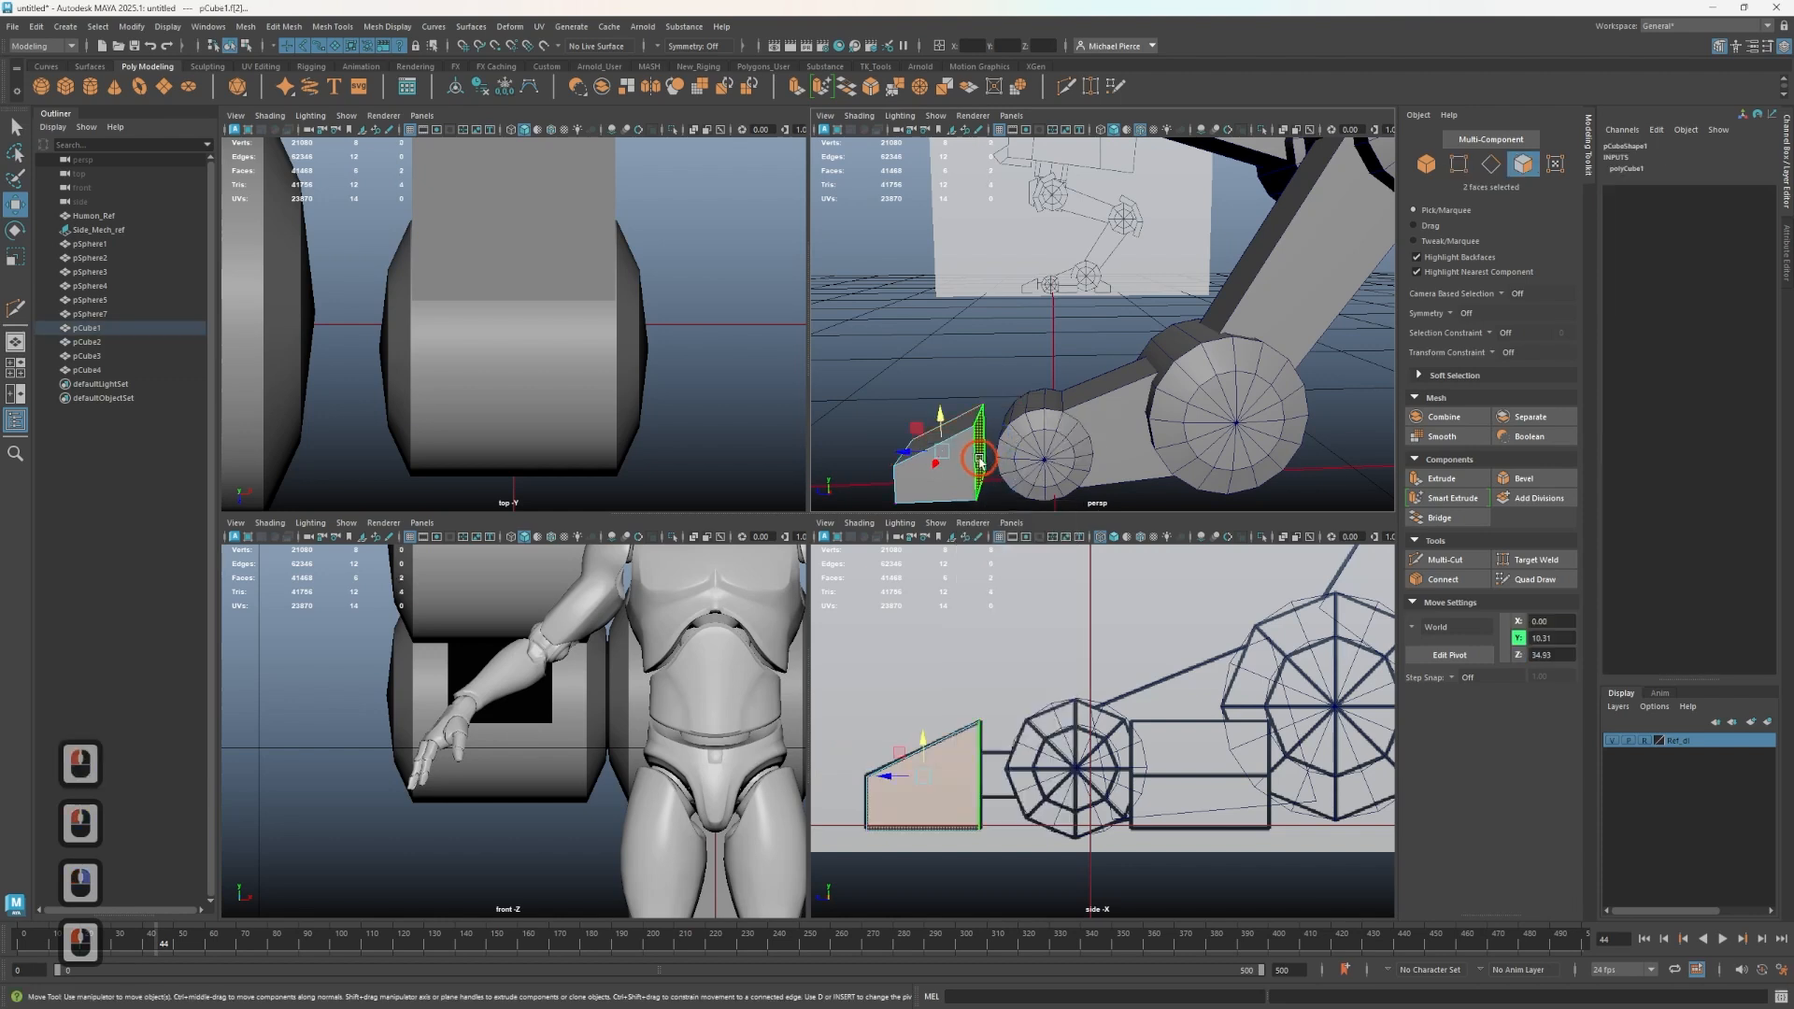
left_click_drag(979, 460, 978, 418, "alt")
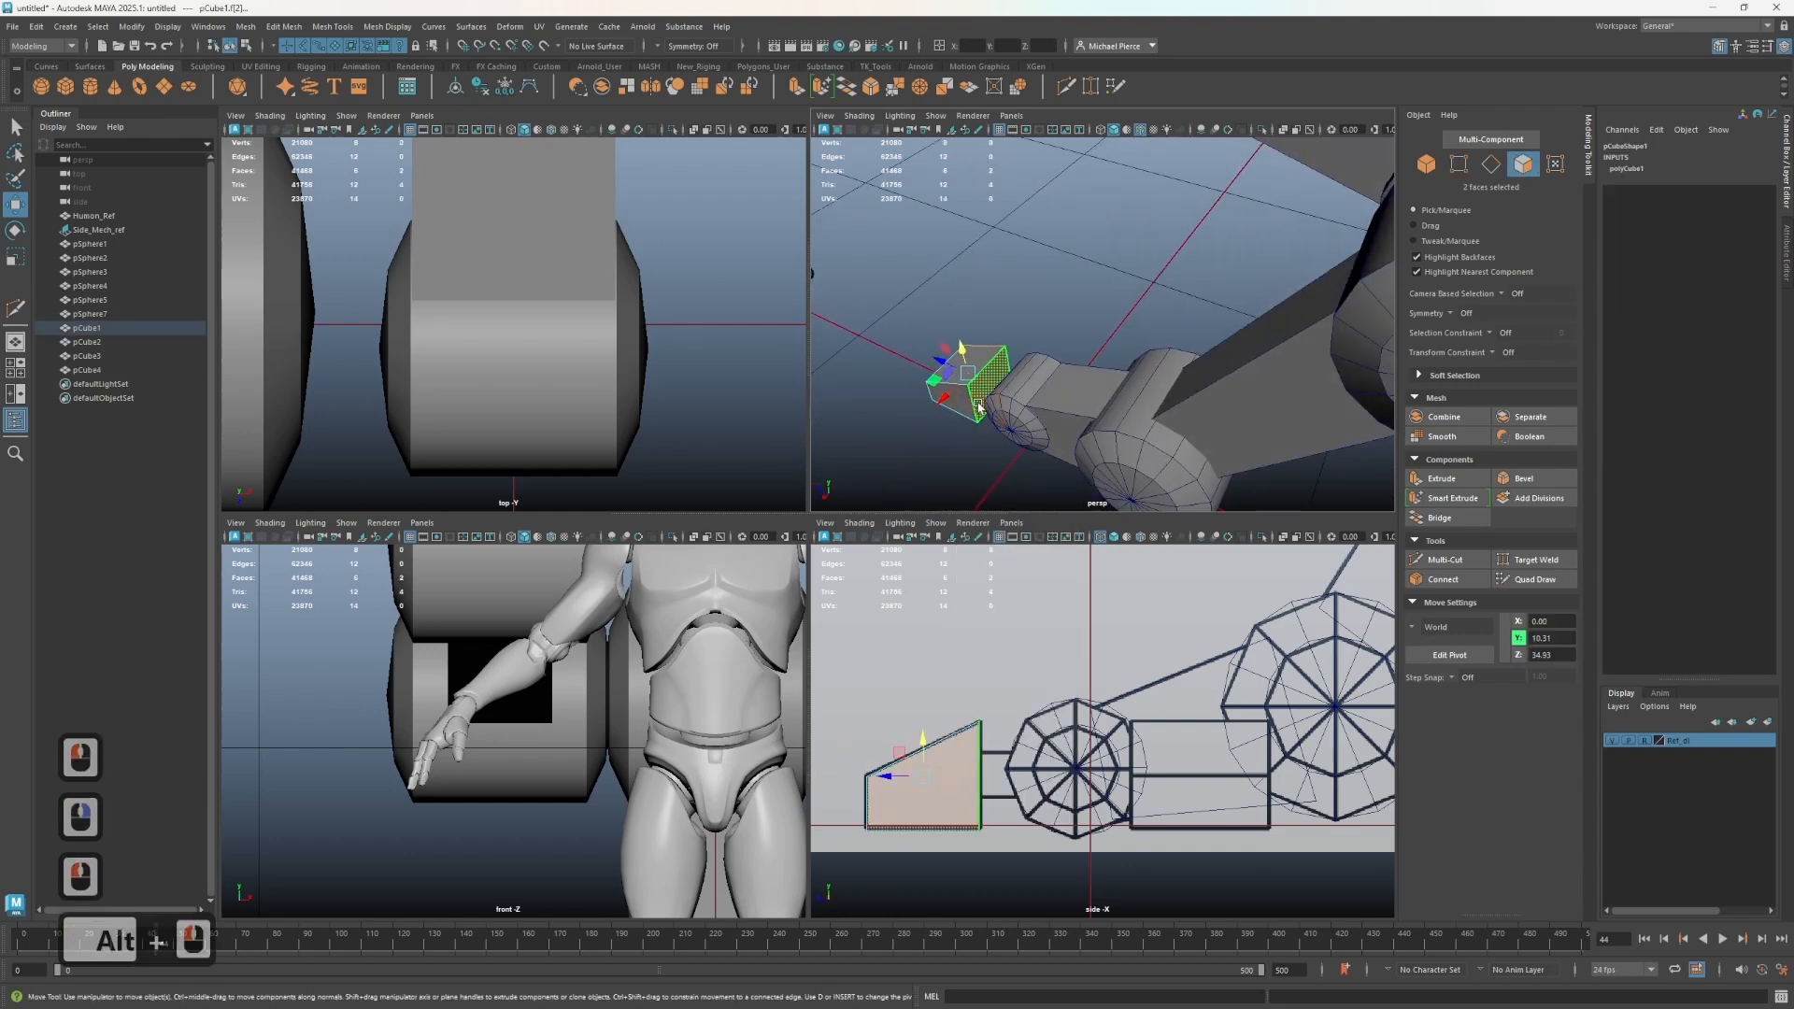
left_click(978, 407)
middle_click_drag(1089, 384, 1134, 338, "alt")
scroll(1169, 309, "up", 4, "alt")
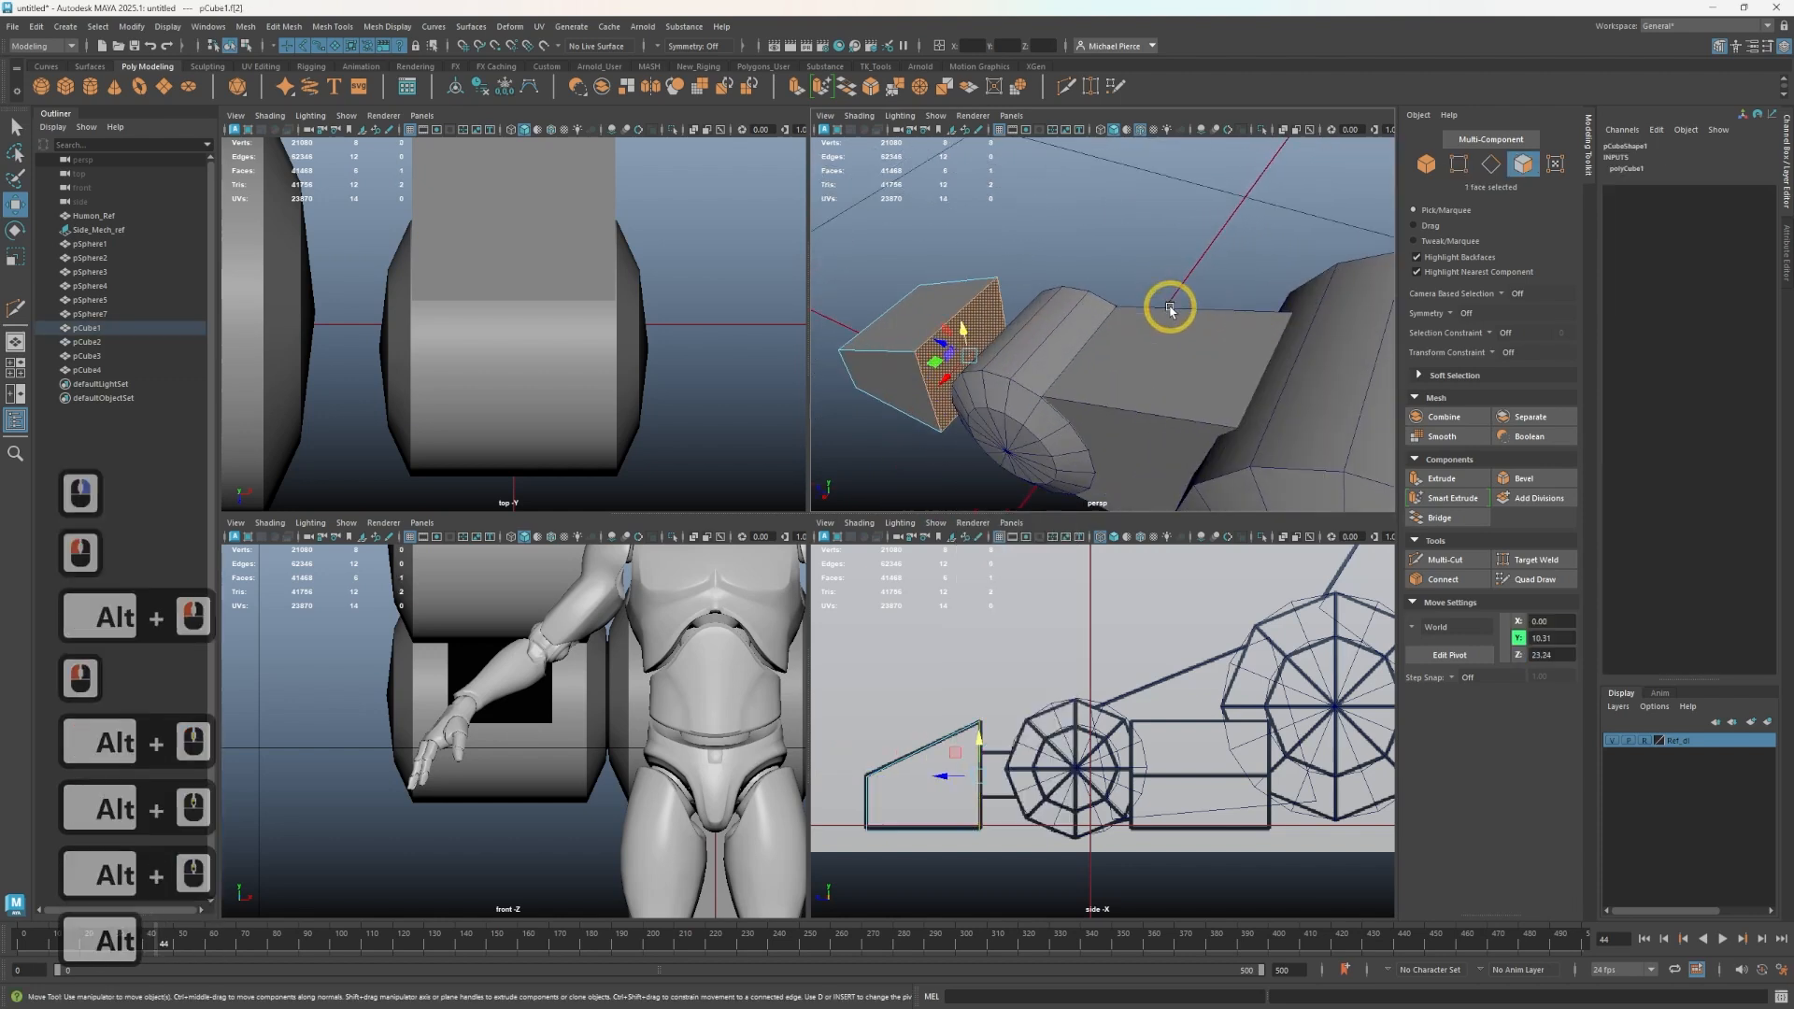
- Extrude the foot block's back face and scale it inward into a smaller inset
key("r")
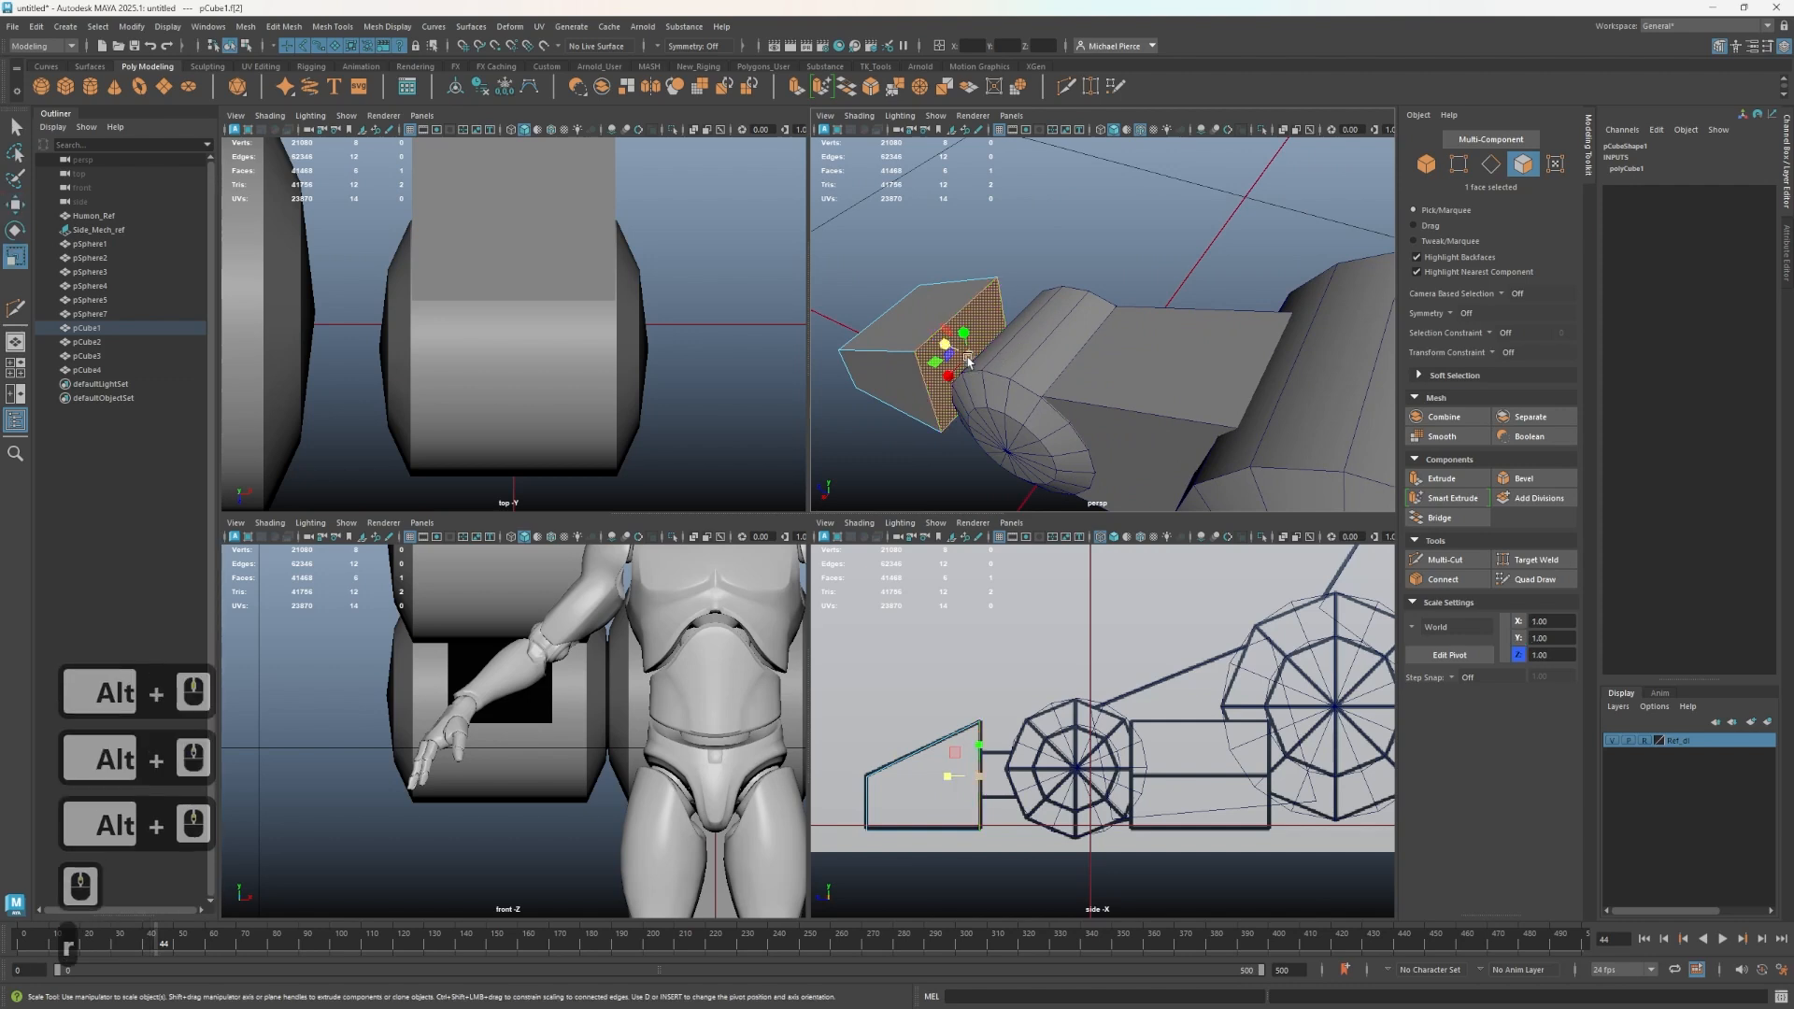
key("shift")
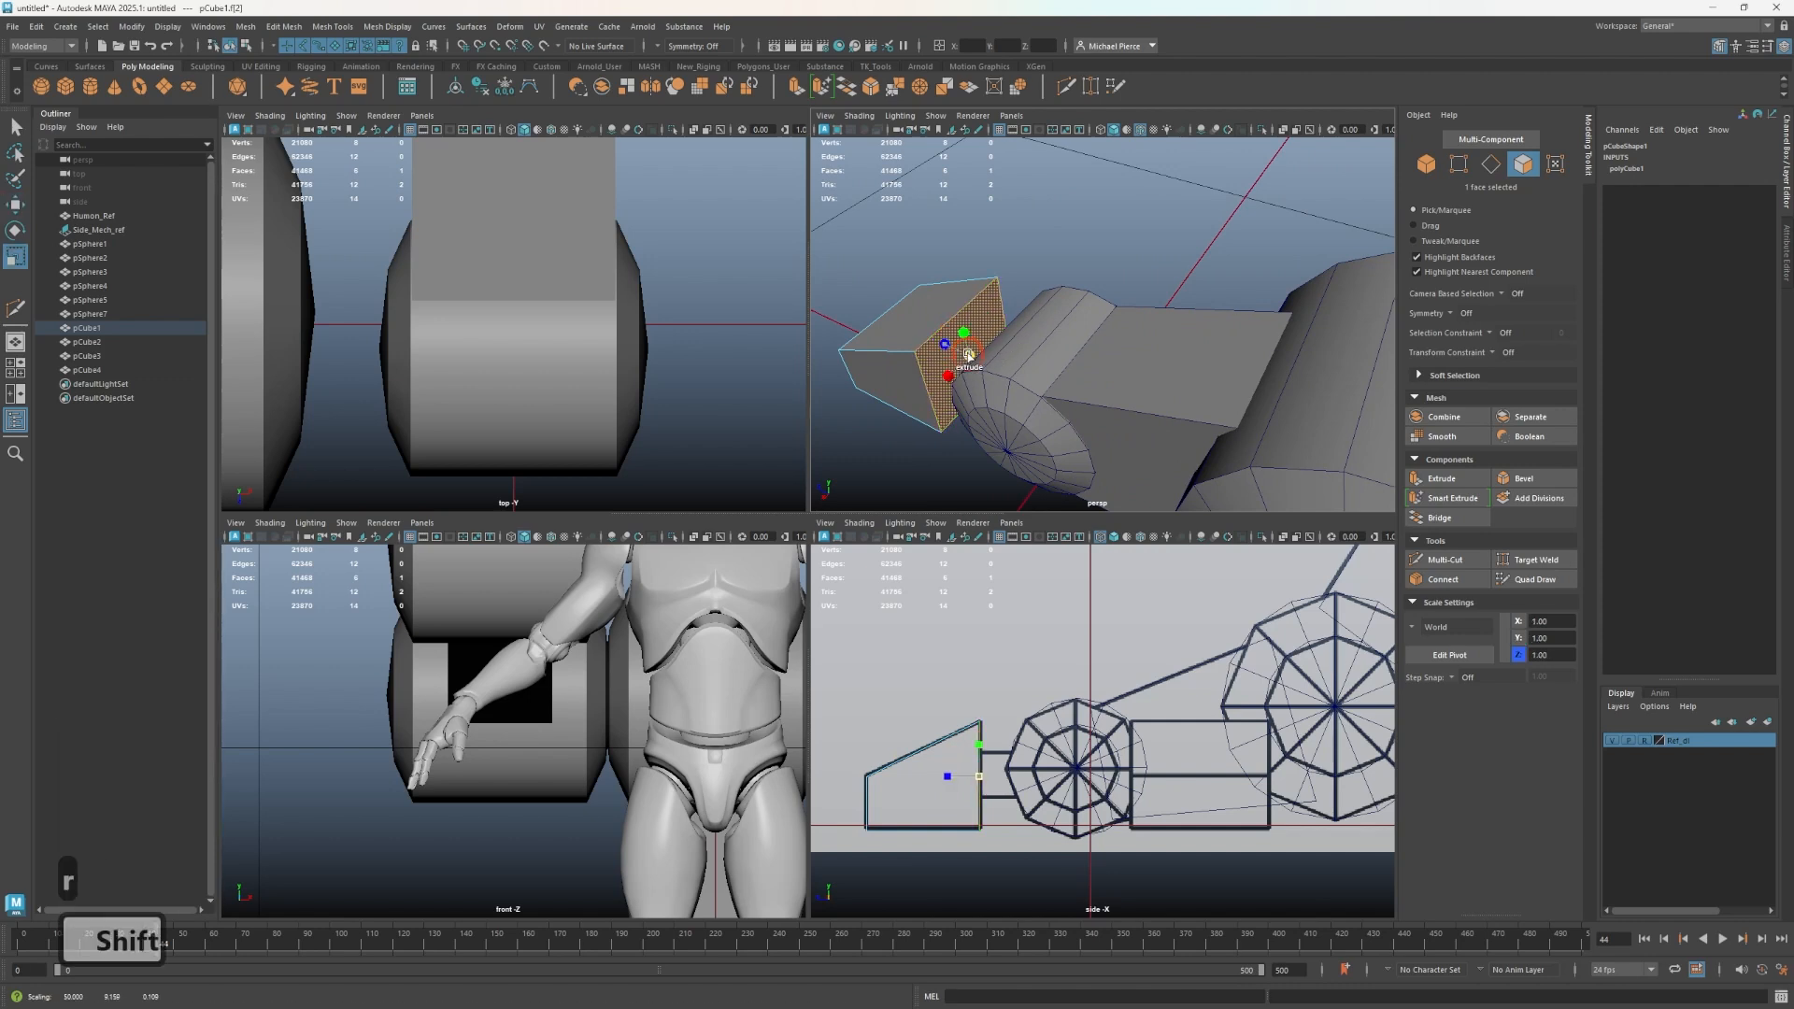
left_click_drag(969, 355, 943, 372, "shift")
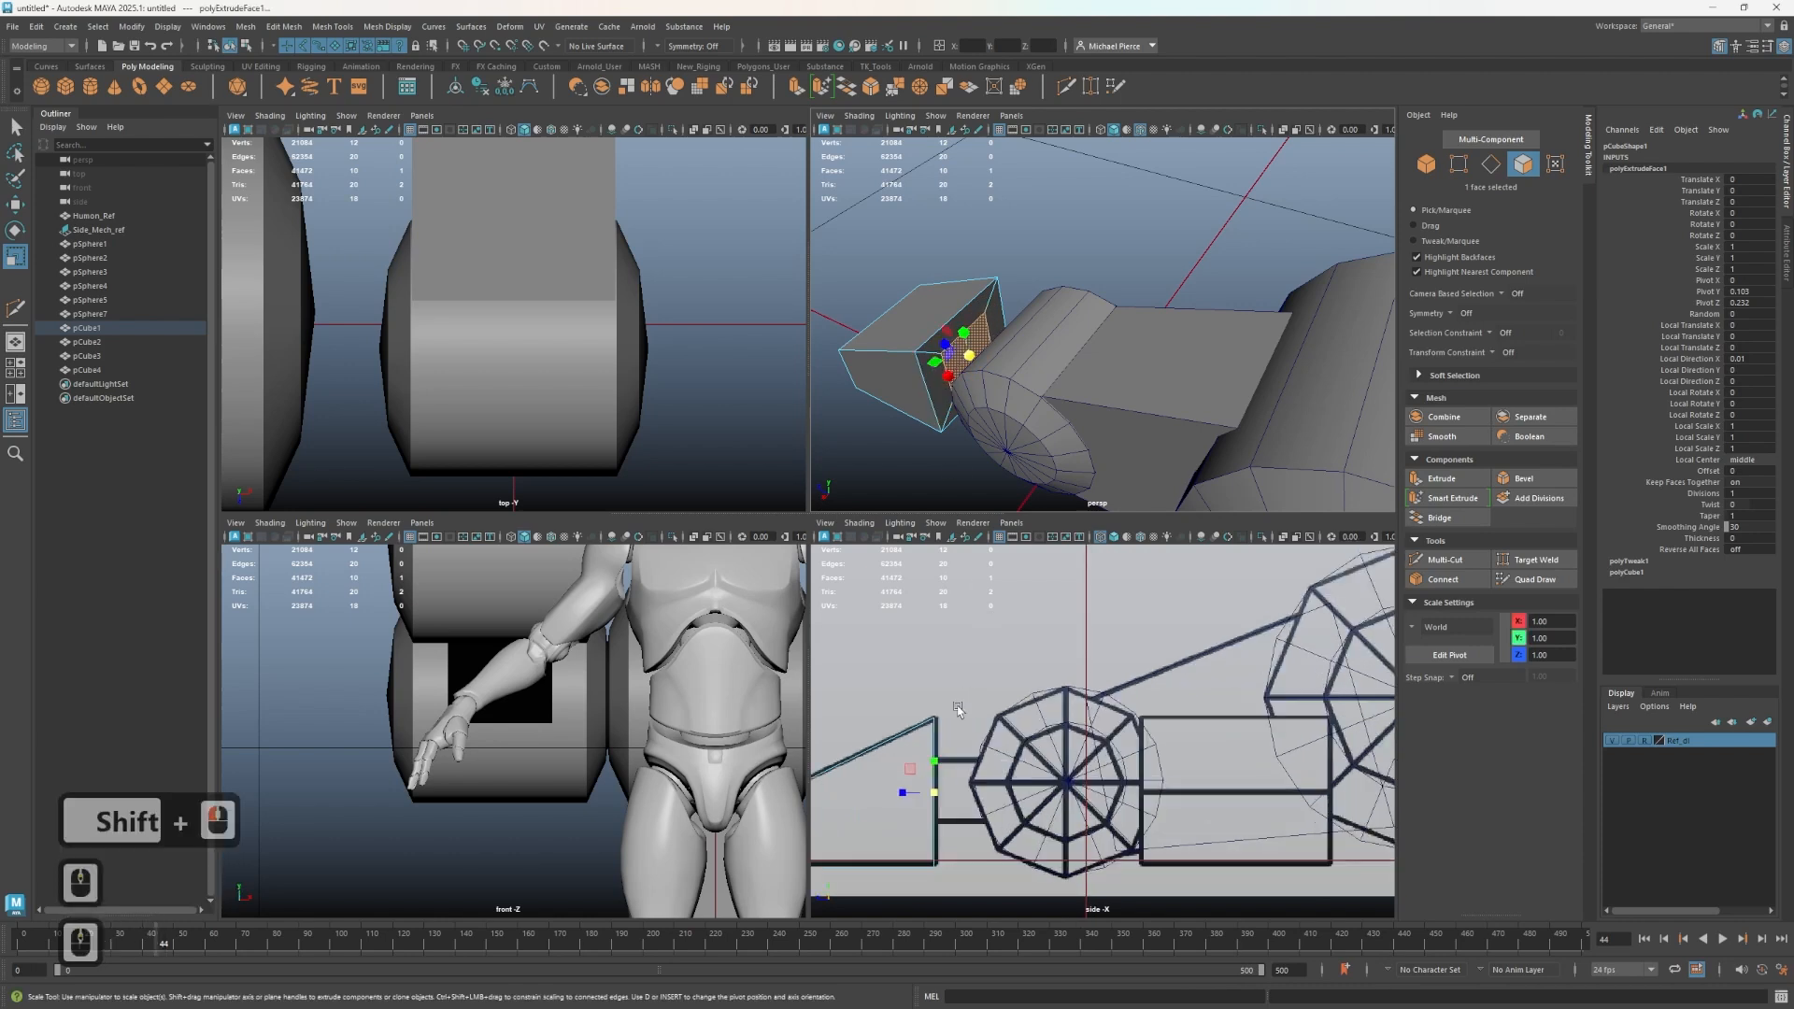
- Extrude the inset face backward toward the lower wheel to form a connector neck
scroll(900, 797, "up", 2)
key("w")
key("shift")
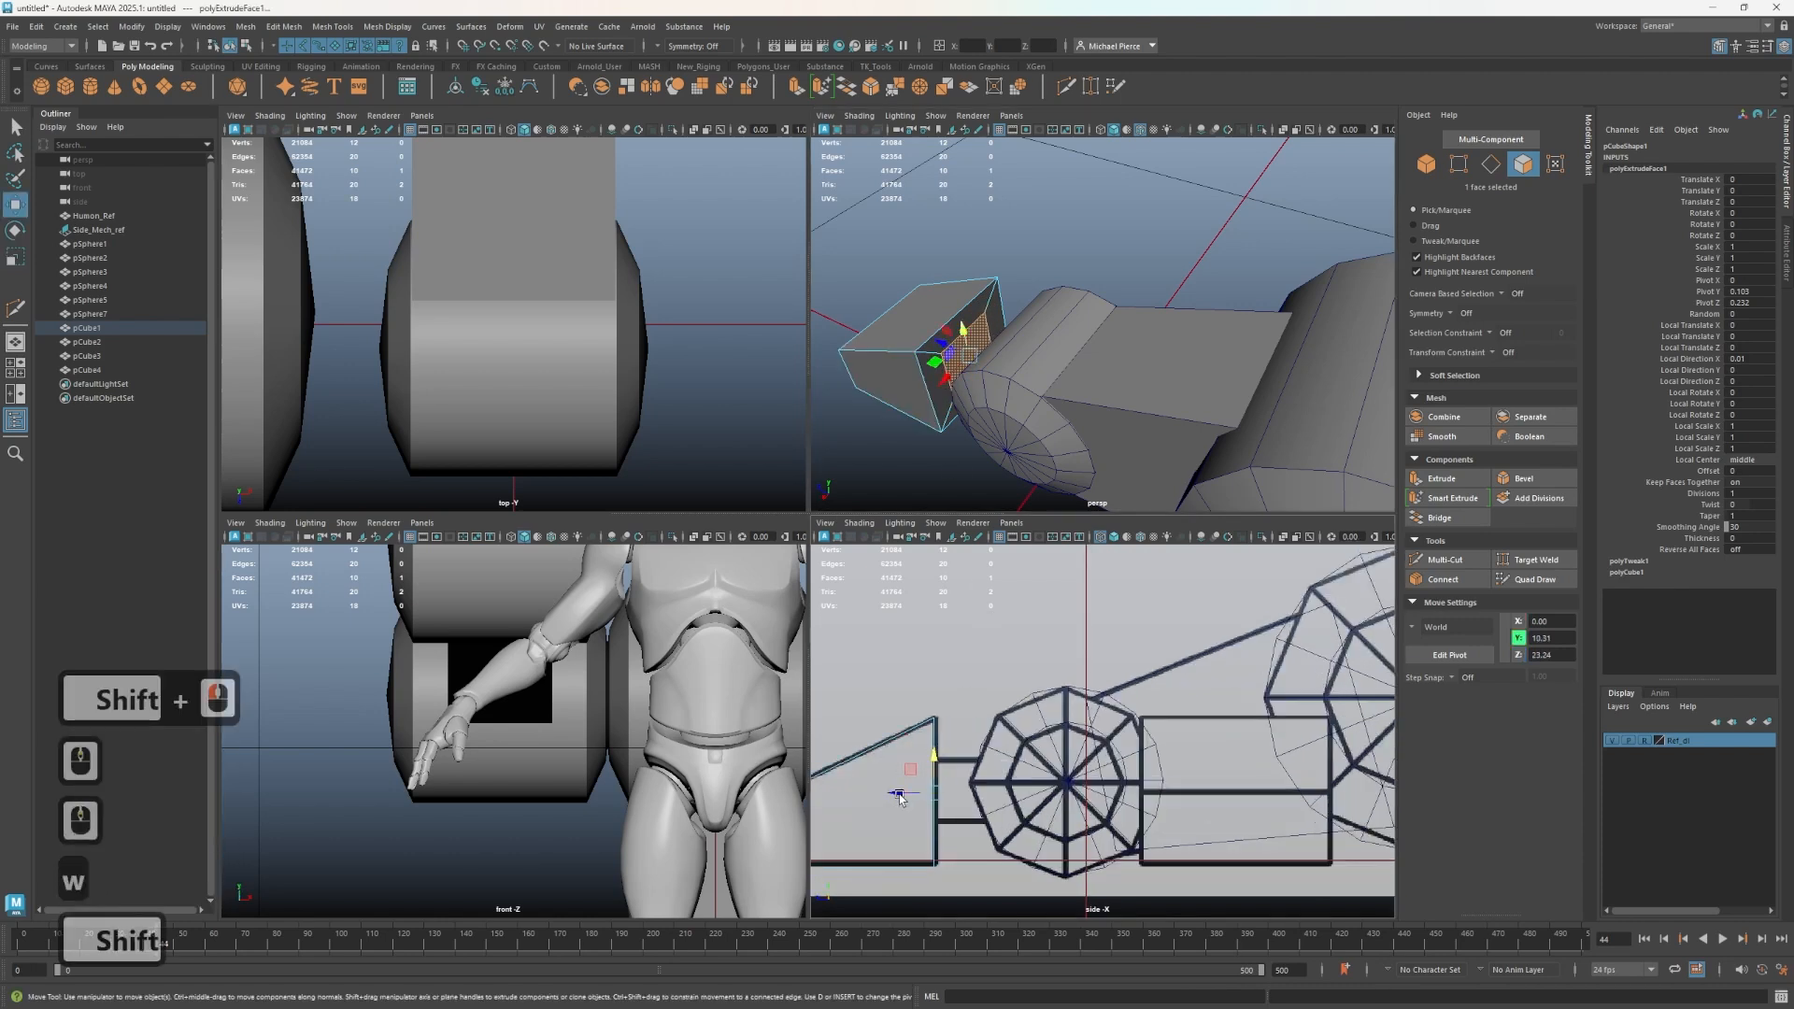
left_click_drag(900, 797, 954, 774, "shift")
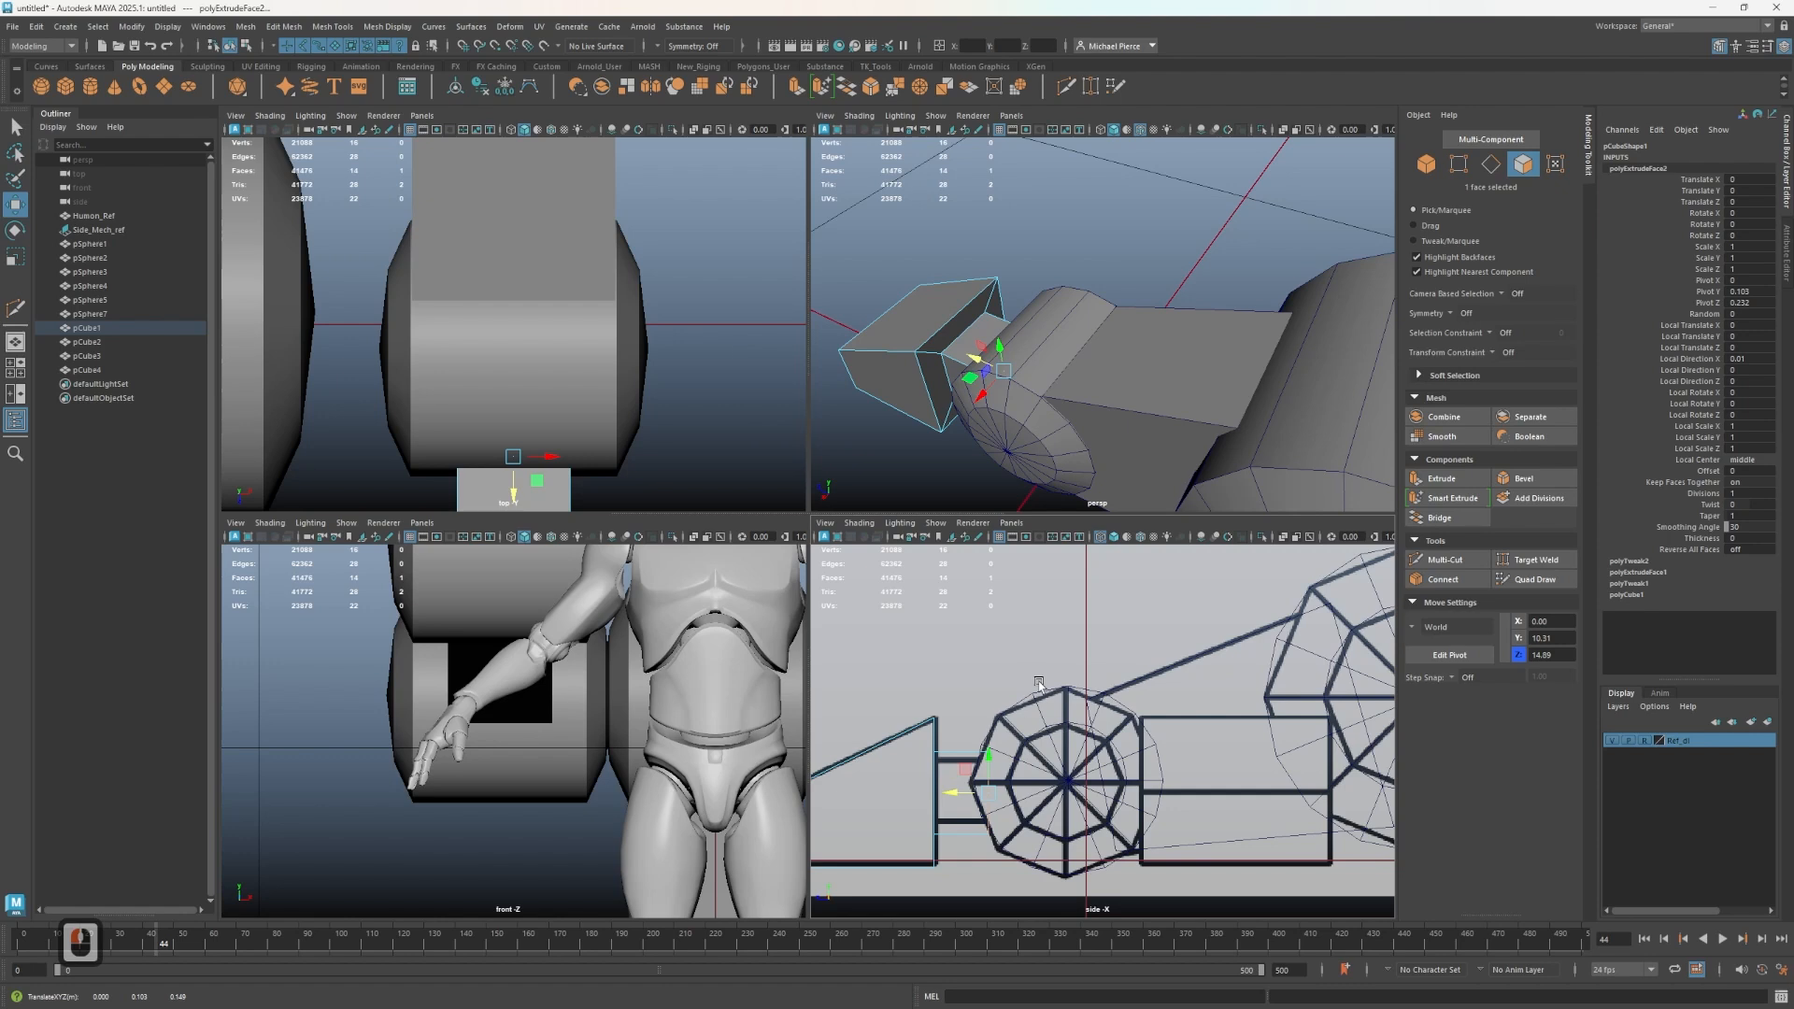
- Try growing the connector's face selection and scaling it down, then undo the scale
key("shift+period")
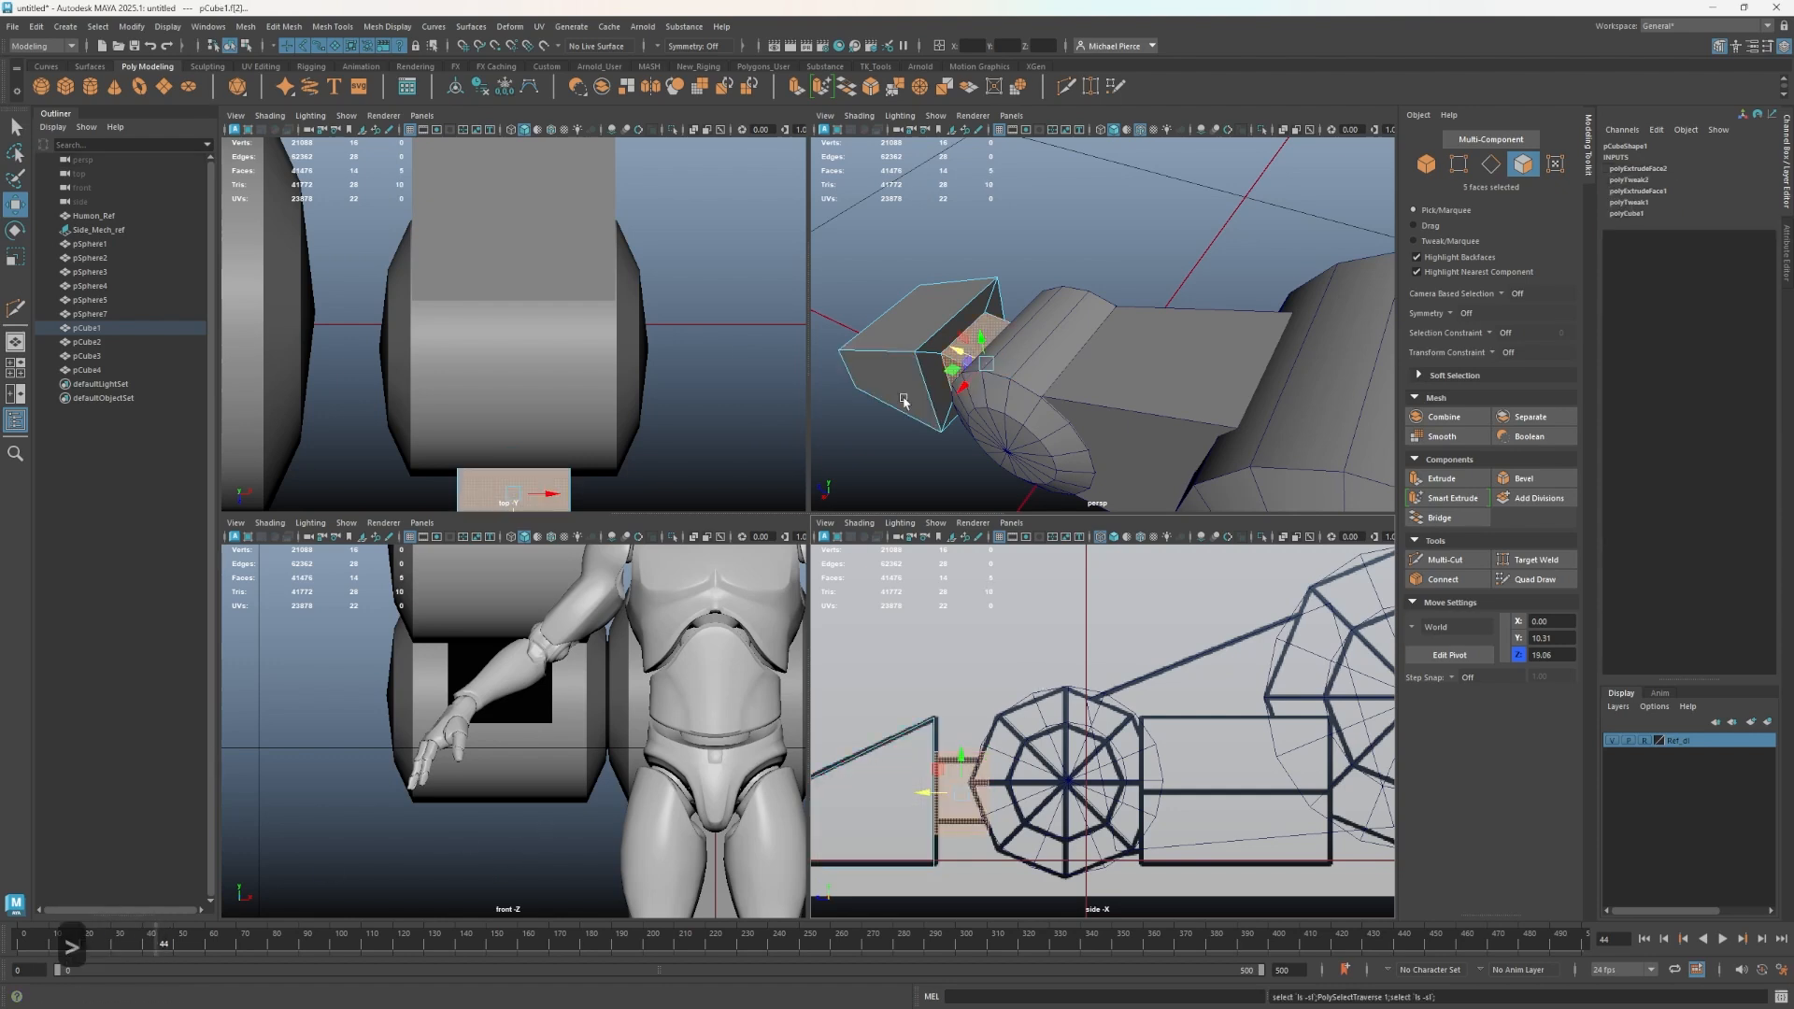
key("r")
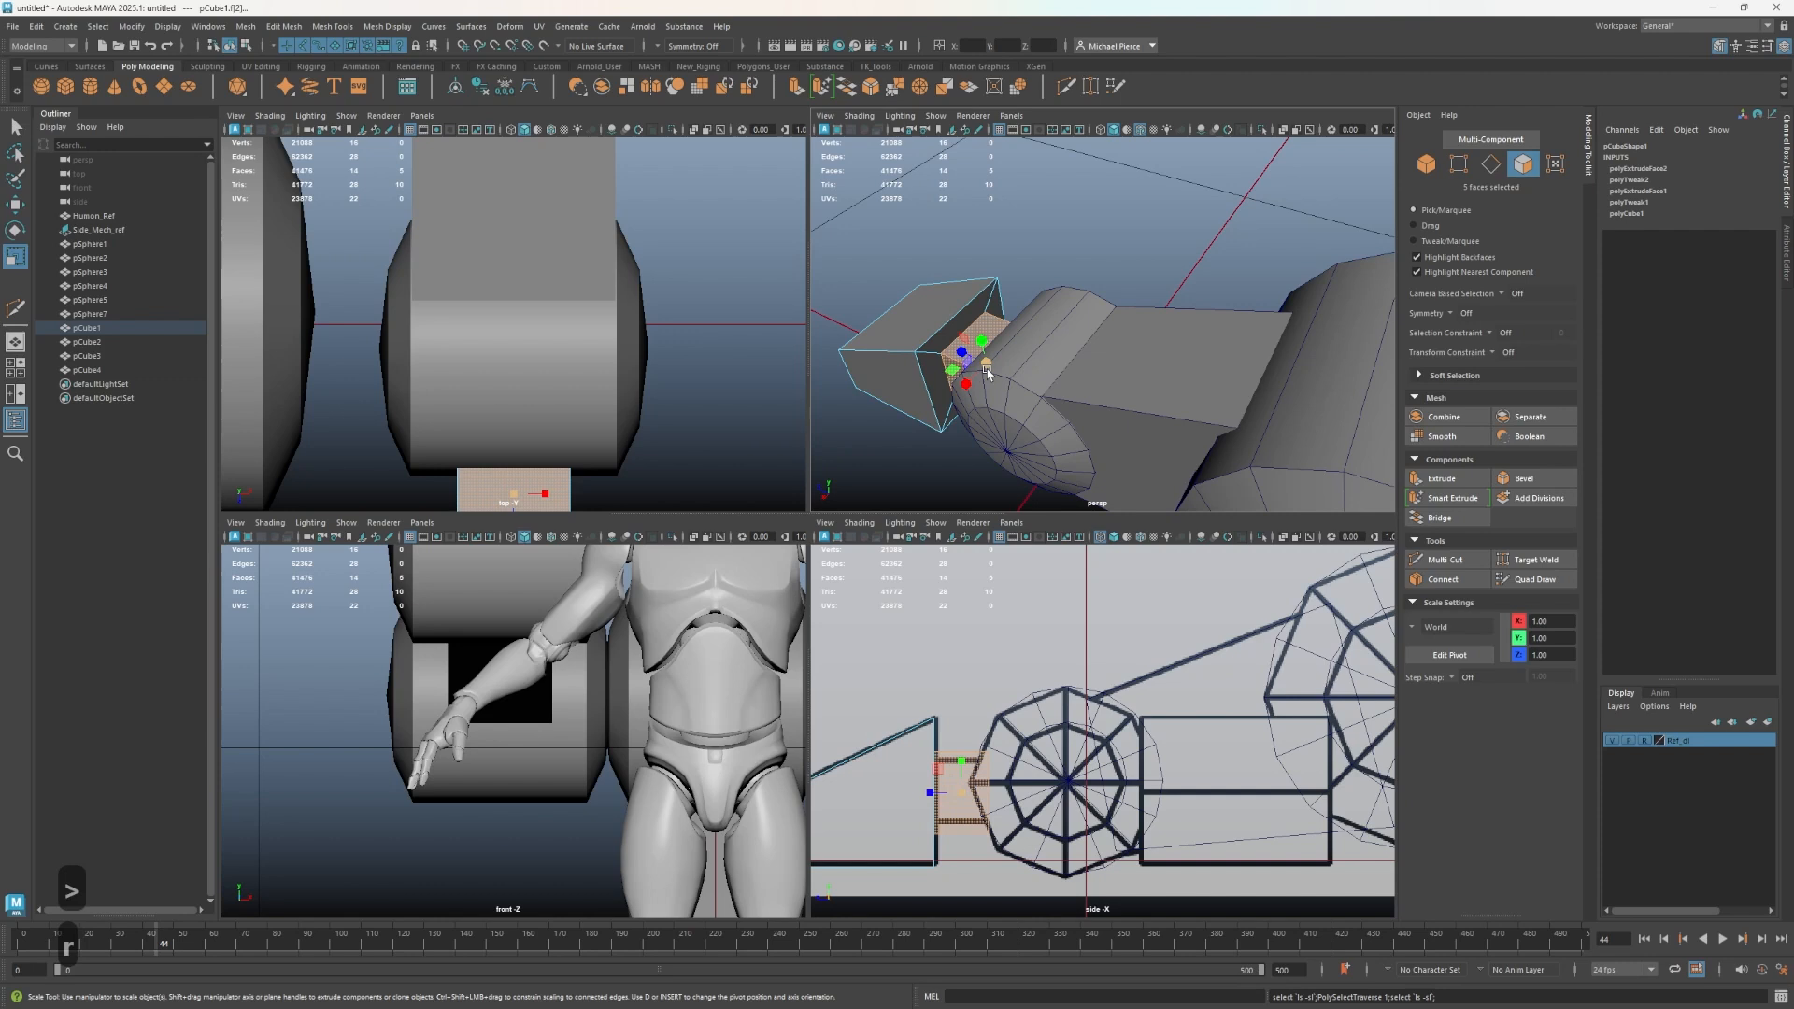
left_click_drag(988, 373, 979, 377)
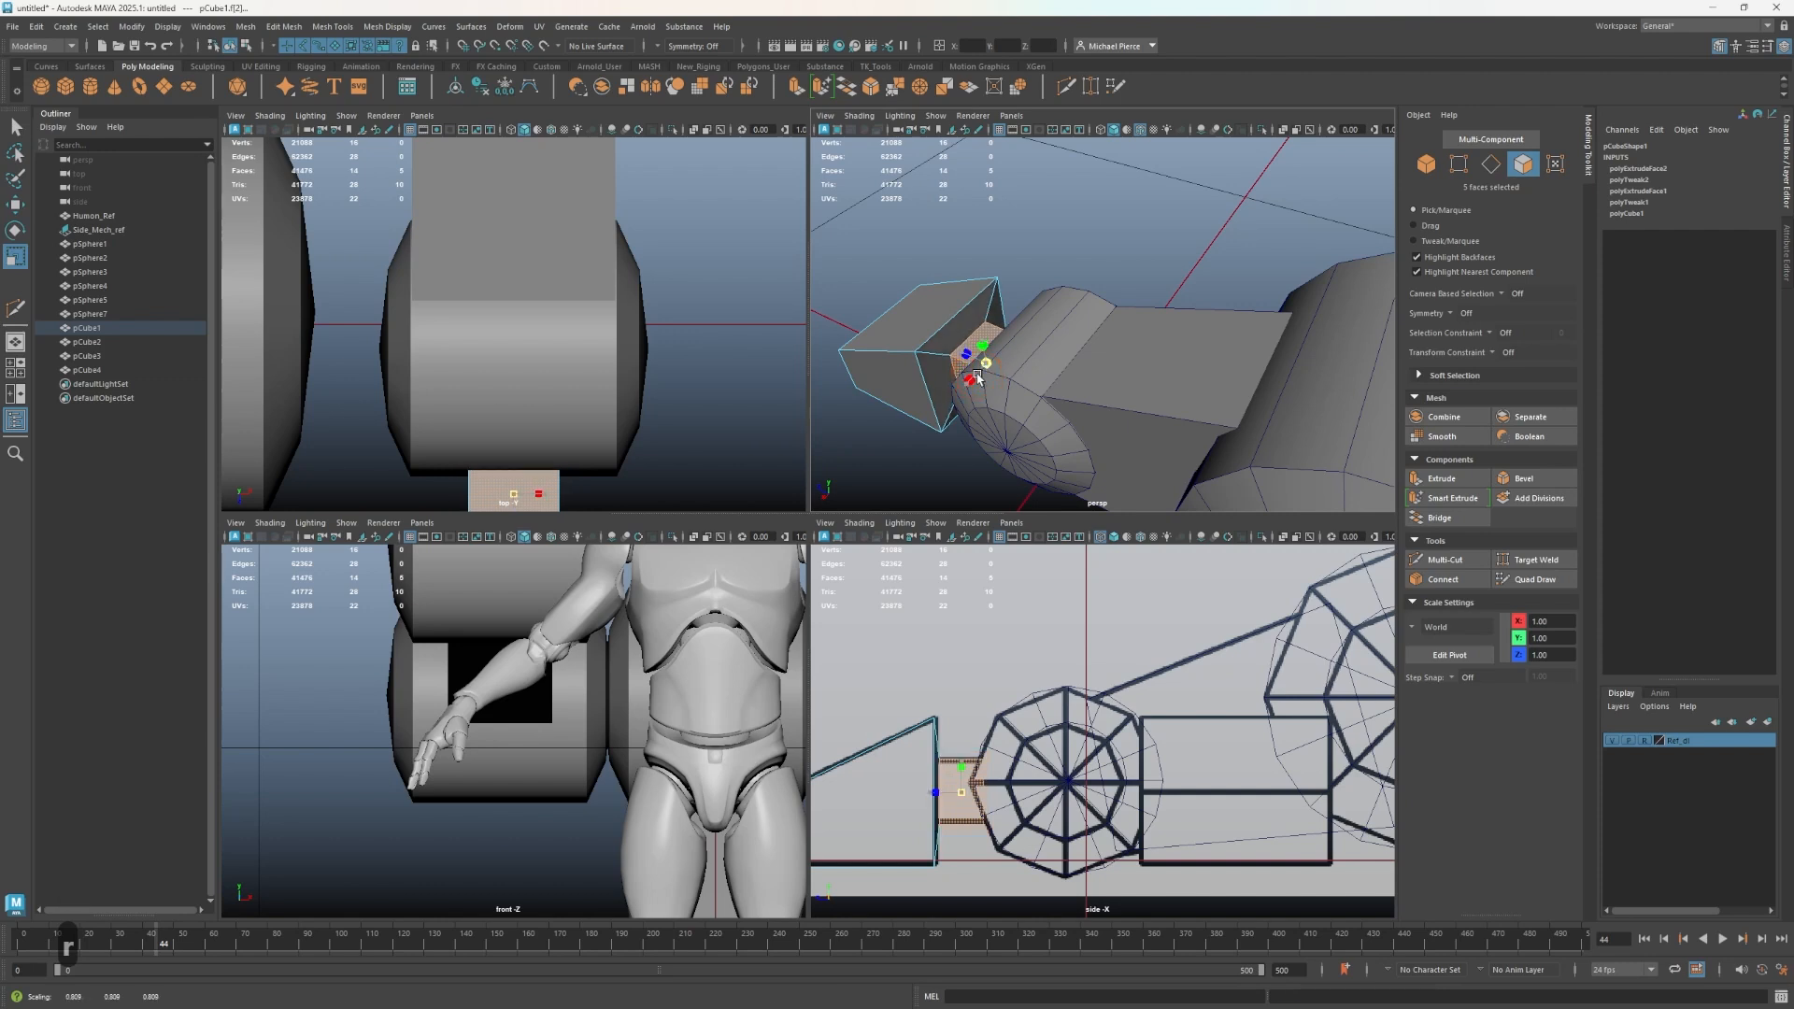
scroll(902, 829, "up", 3)
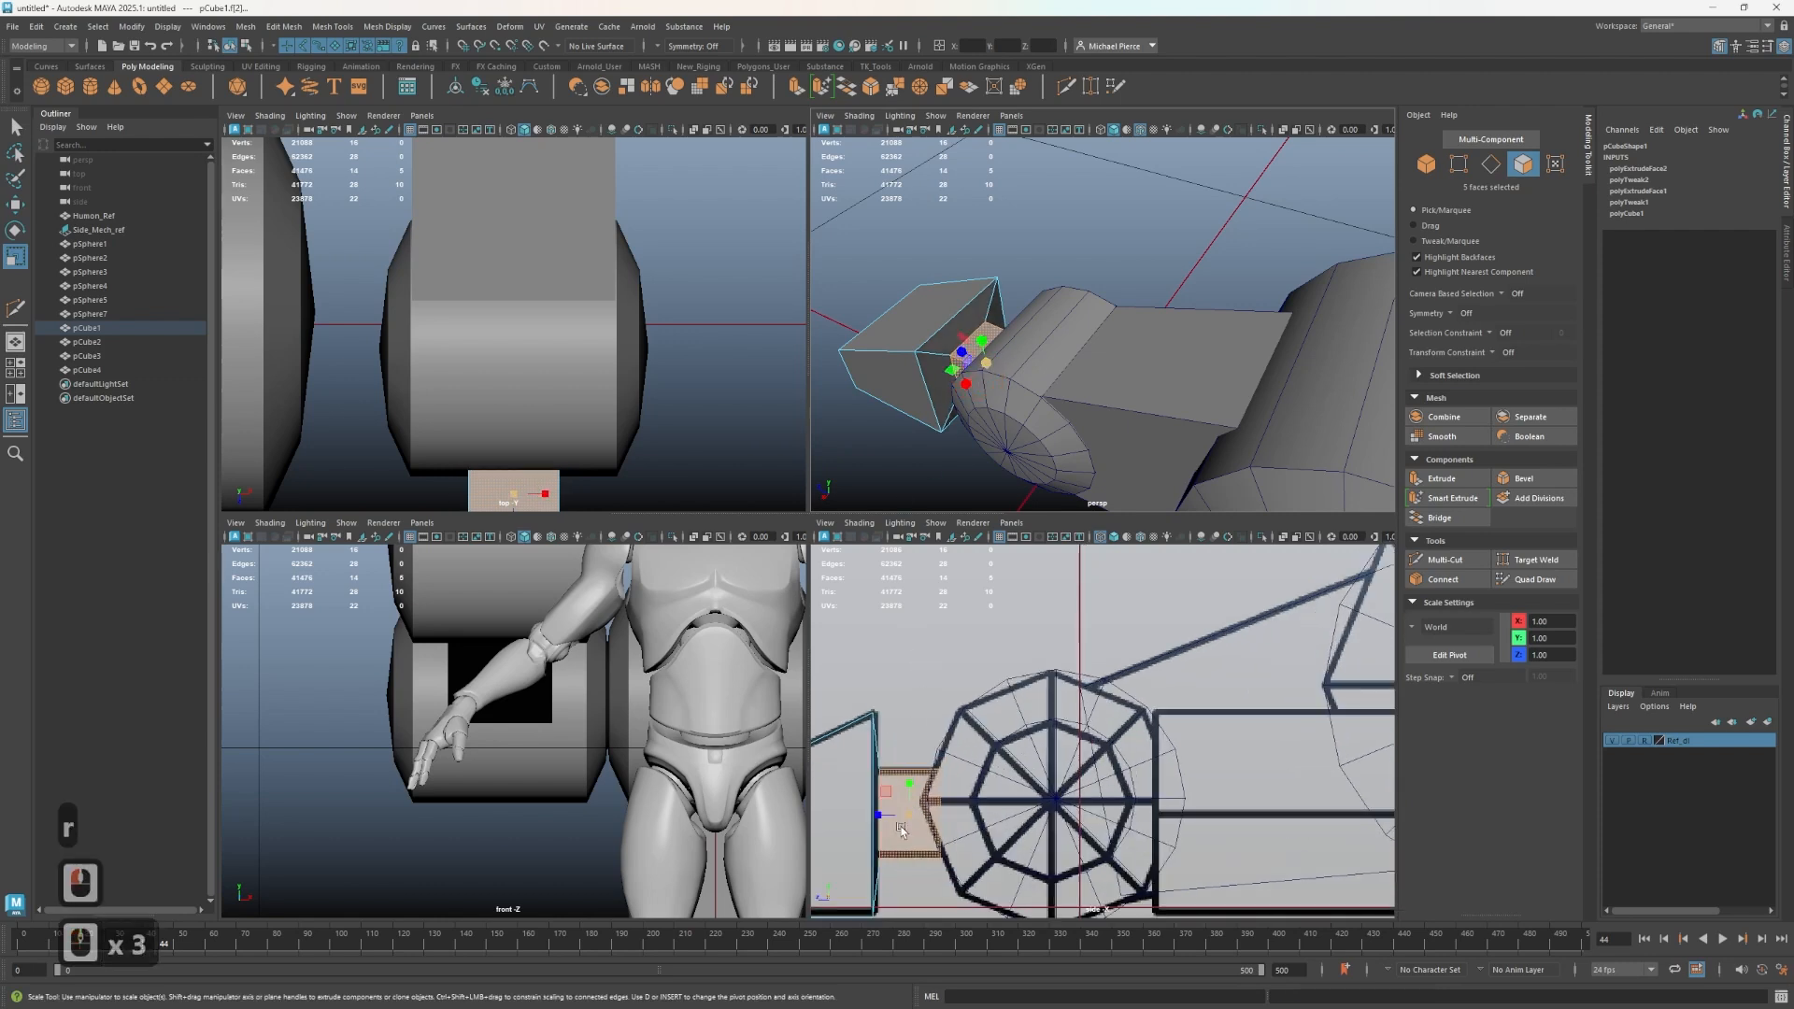
key("ctrl+z")
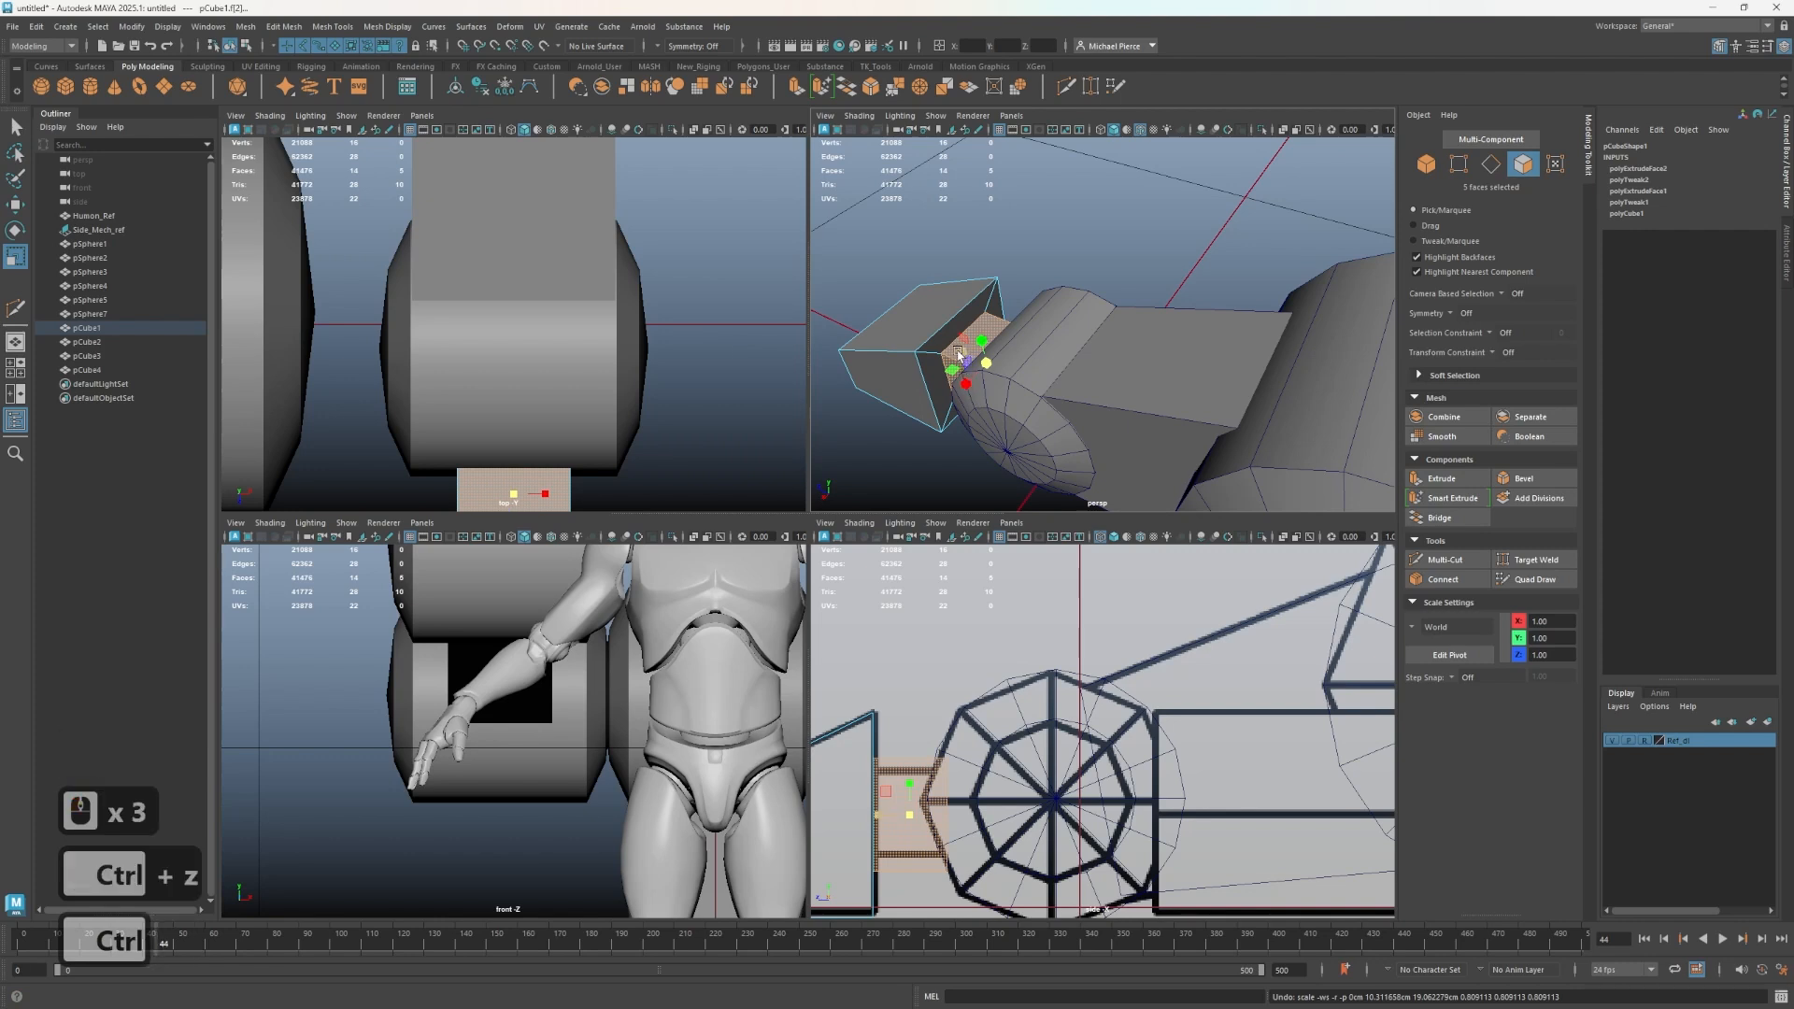
- Isolate the foot block and delete the end face of its connector neck
left_click_drag(961, 357, 1135, 338, "ctrl")
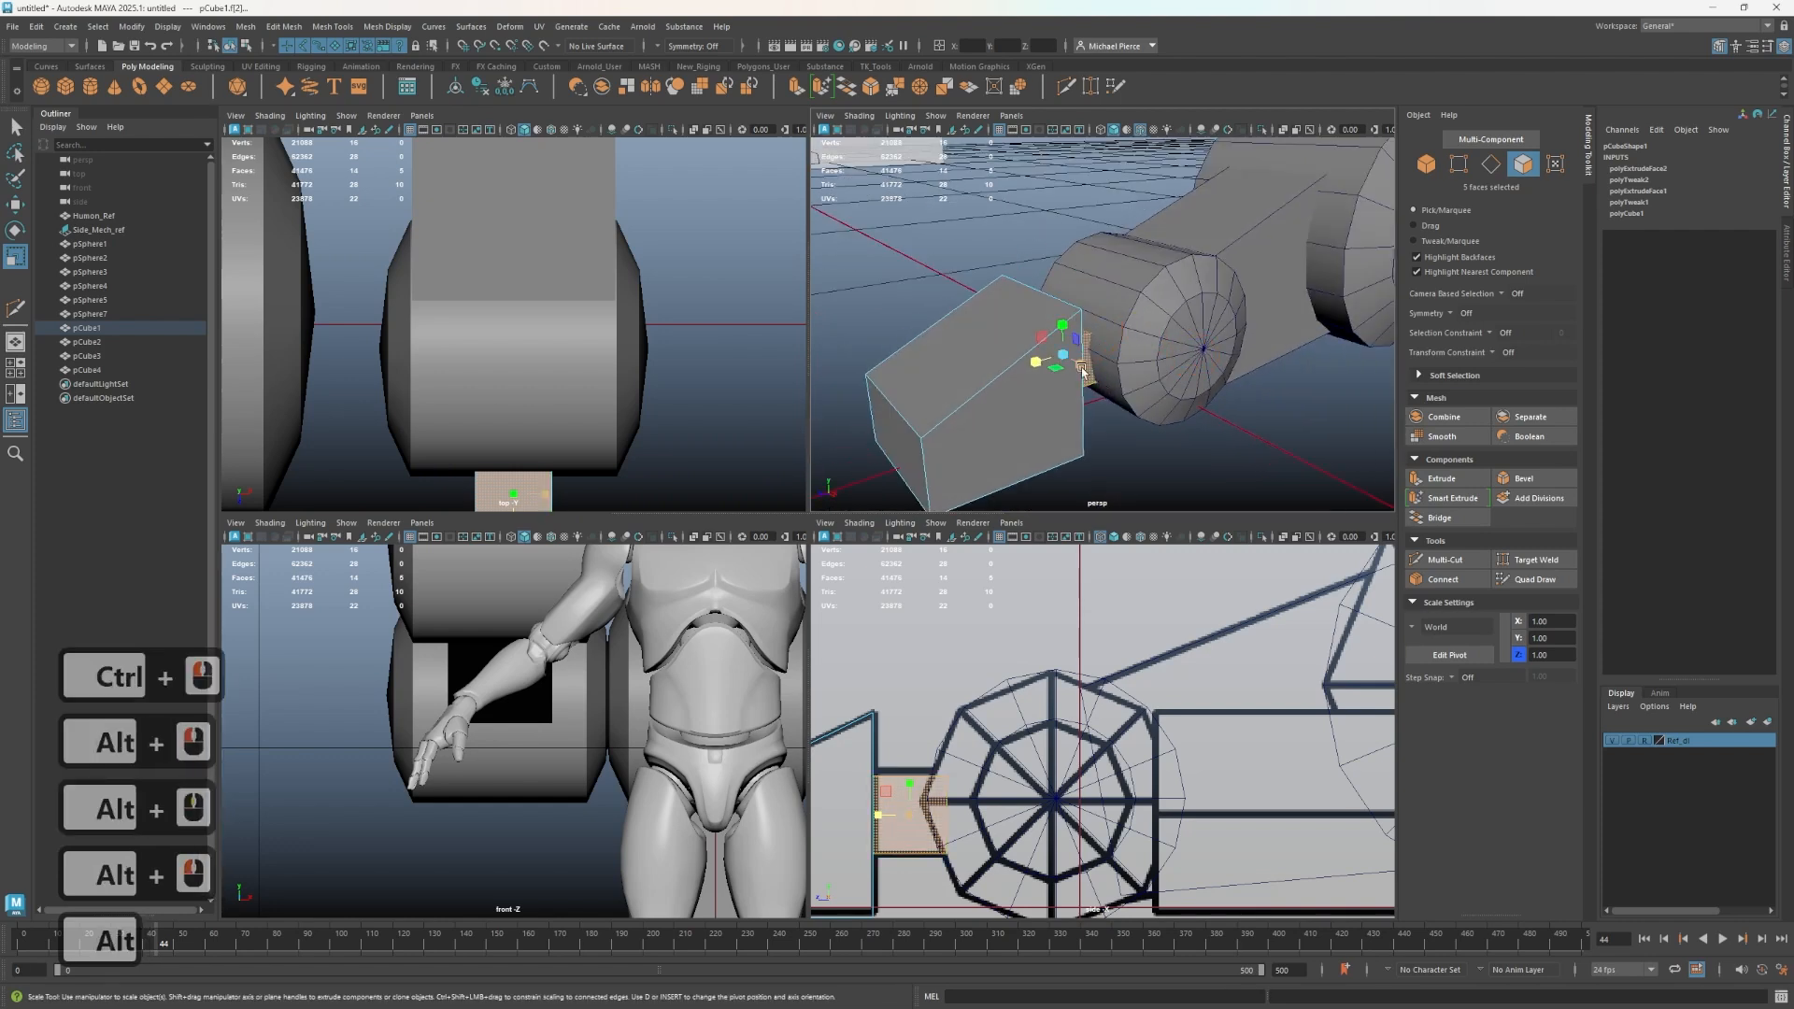
left_click_drag(1013, 381, 992, 402, "alt")
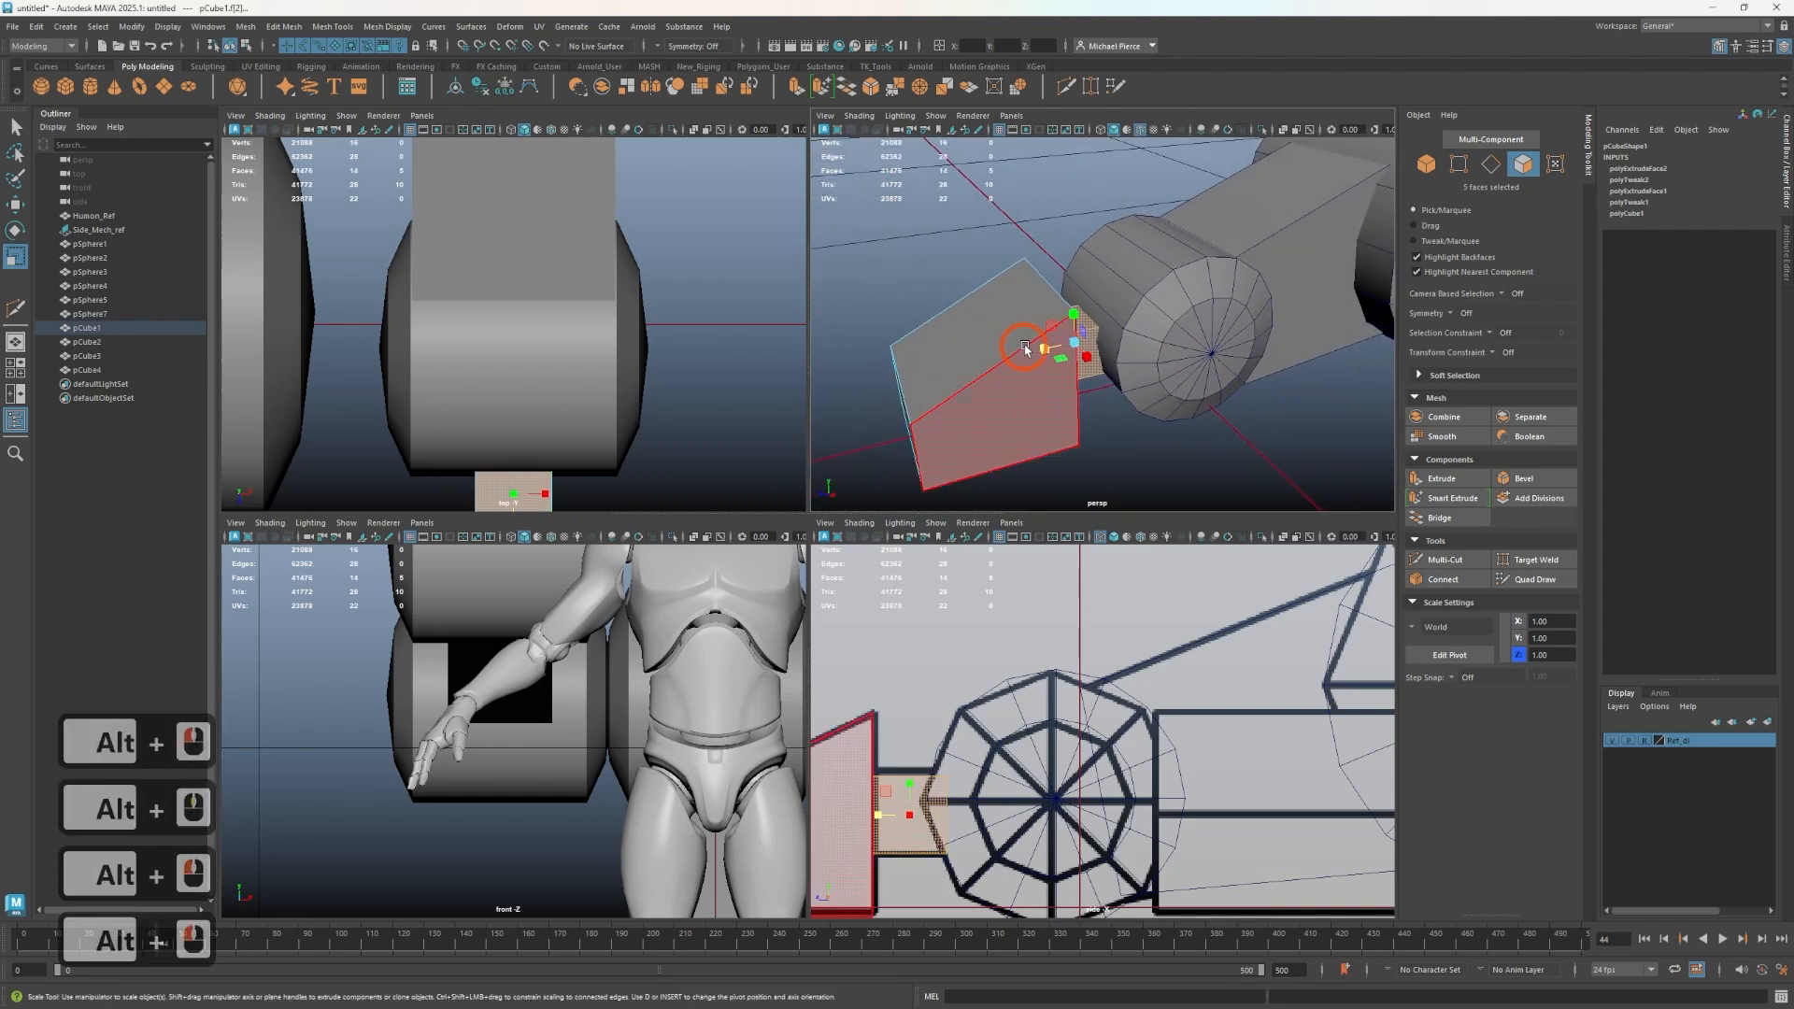
mouse_move(1045, 349)
left_mouse_down("ctrl")
mouse_move(1071, 353)
mouse_move(1045, 349)
left_mouse_up("ctrl")
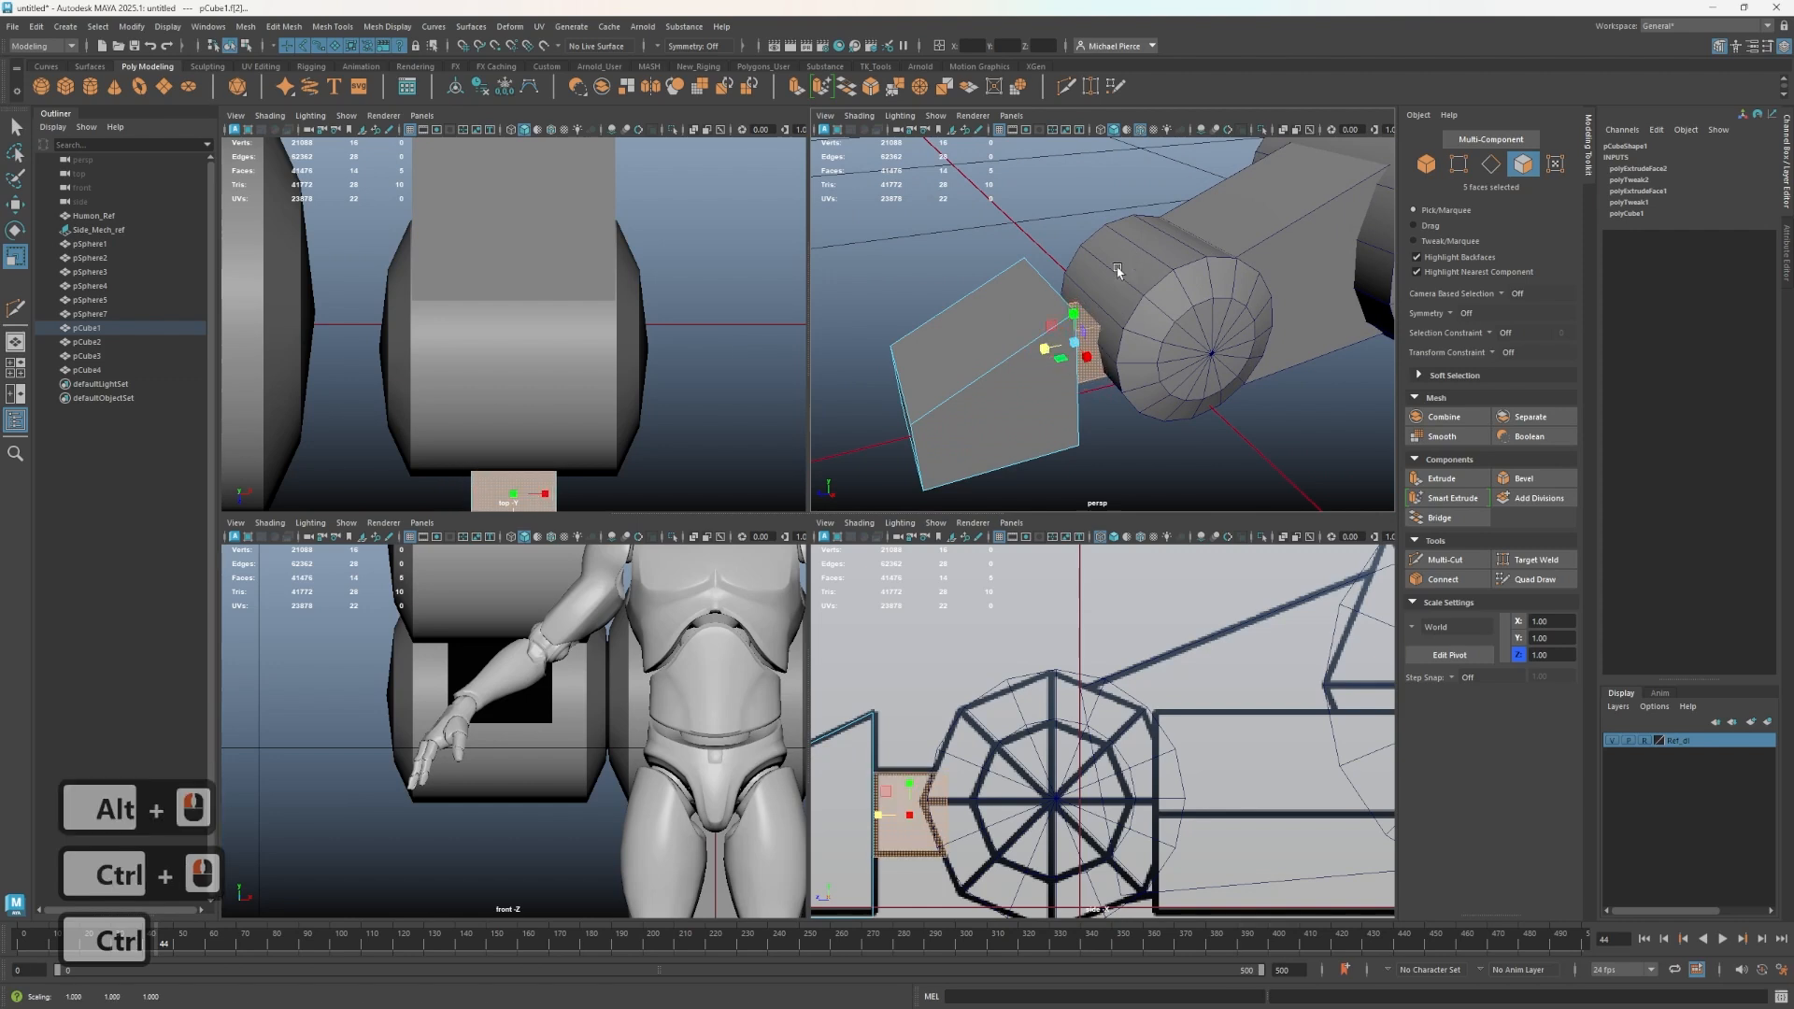
right_click_drag(1086, 347, 1120, 440)
left_click_drag(1105, 421, 958, 351, "alt")
key("ctrl+1")
left_click_drag(1136, 328, 1075, 363, "alt")
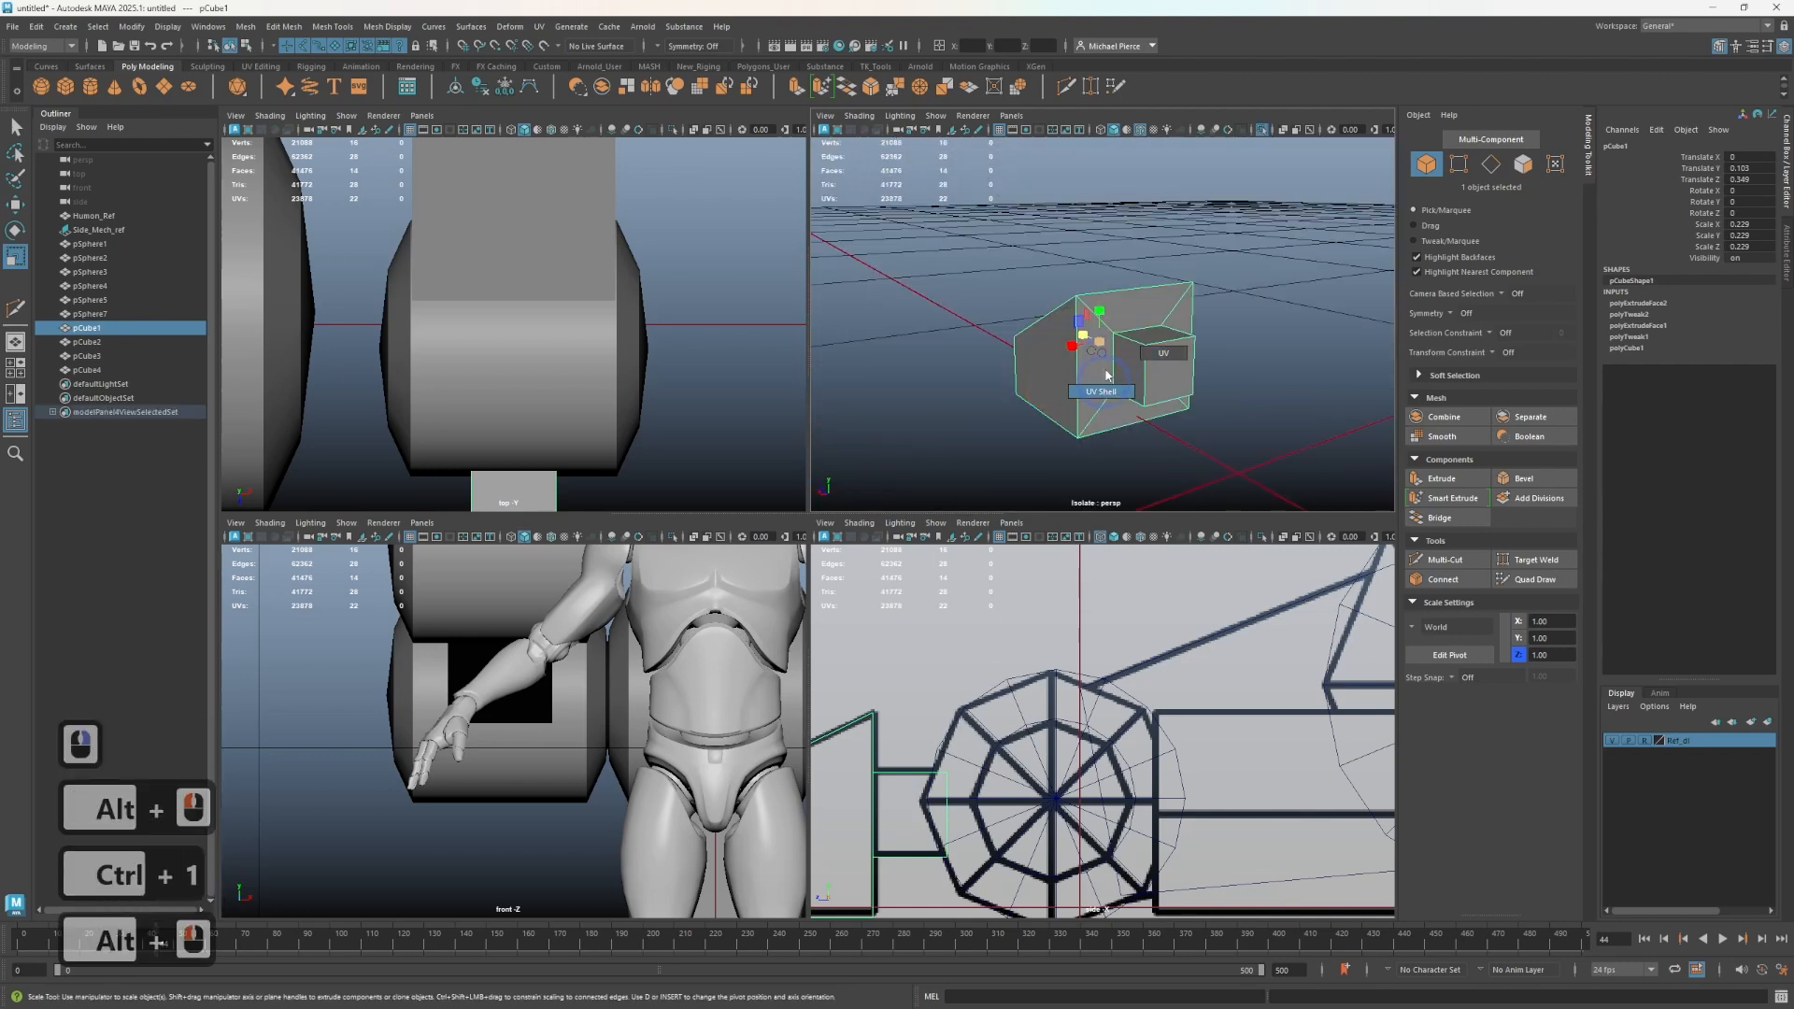
right_click_drag(1107, 376, 1039, 364)
key("q")
left_click(1159, 365)
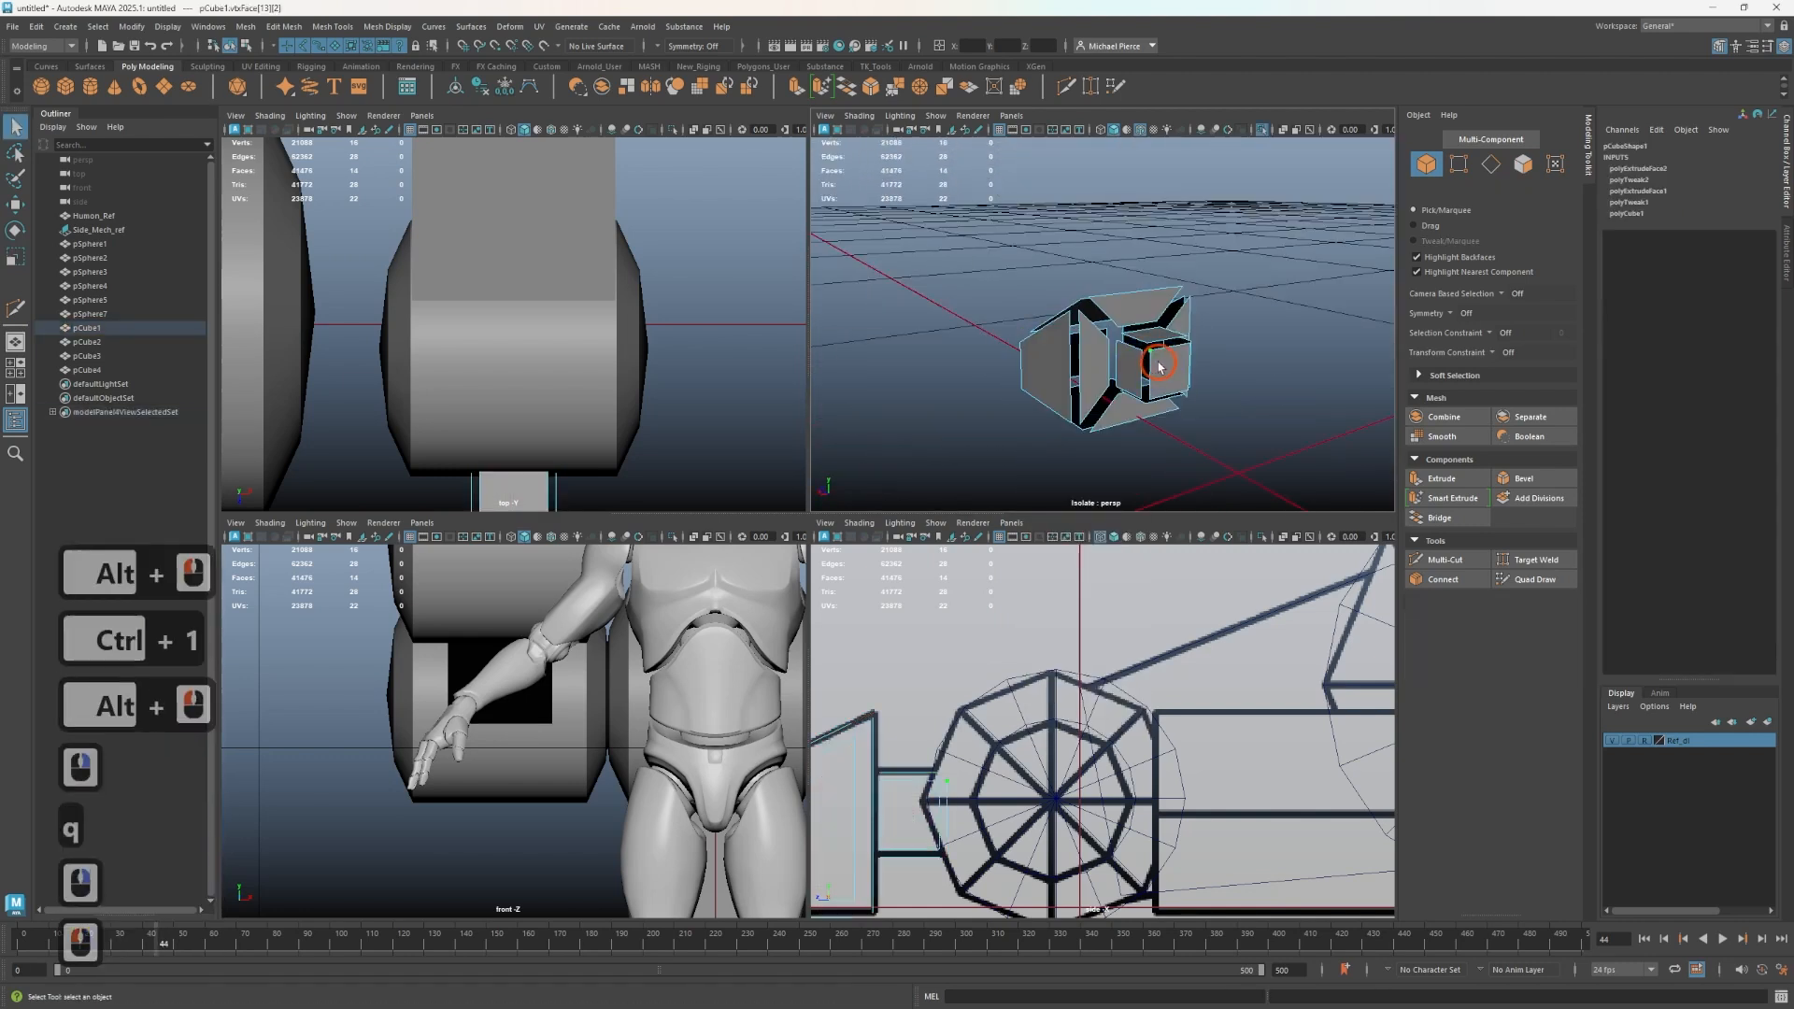
right_click_drag(1158, 366, 1170, 405)
left_click(1181, 393)
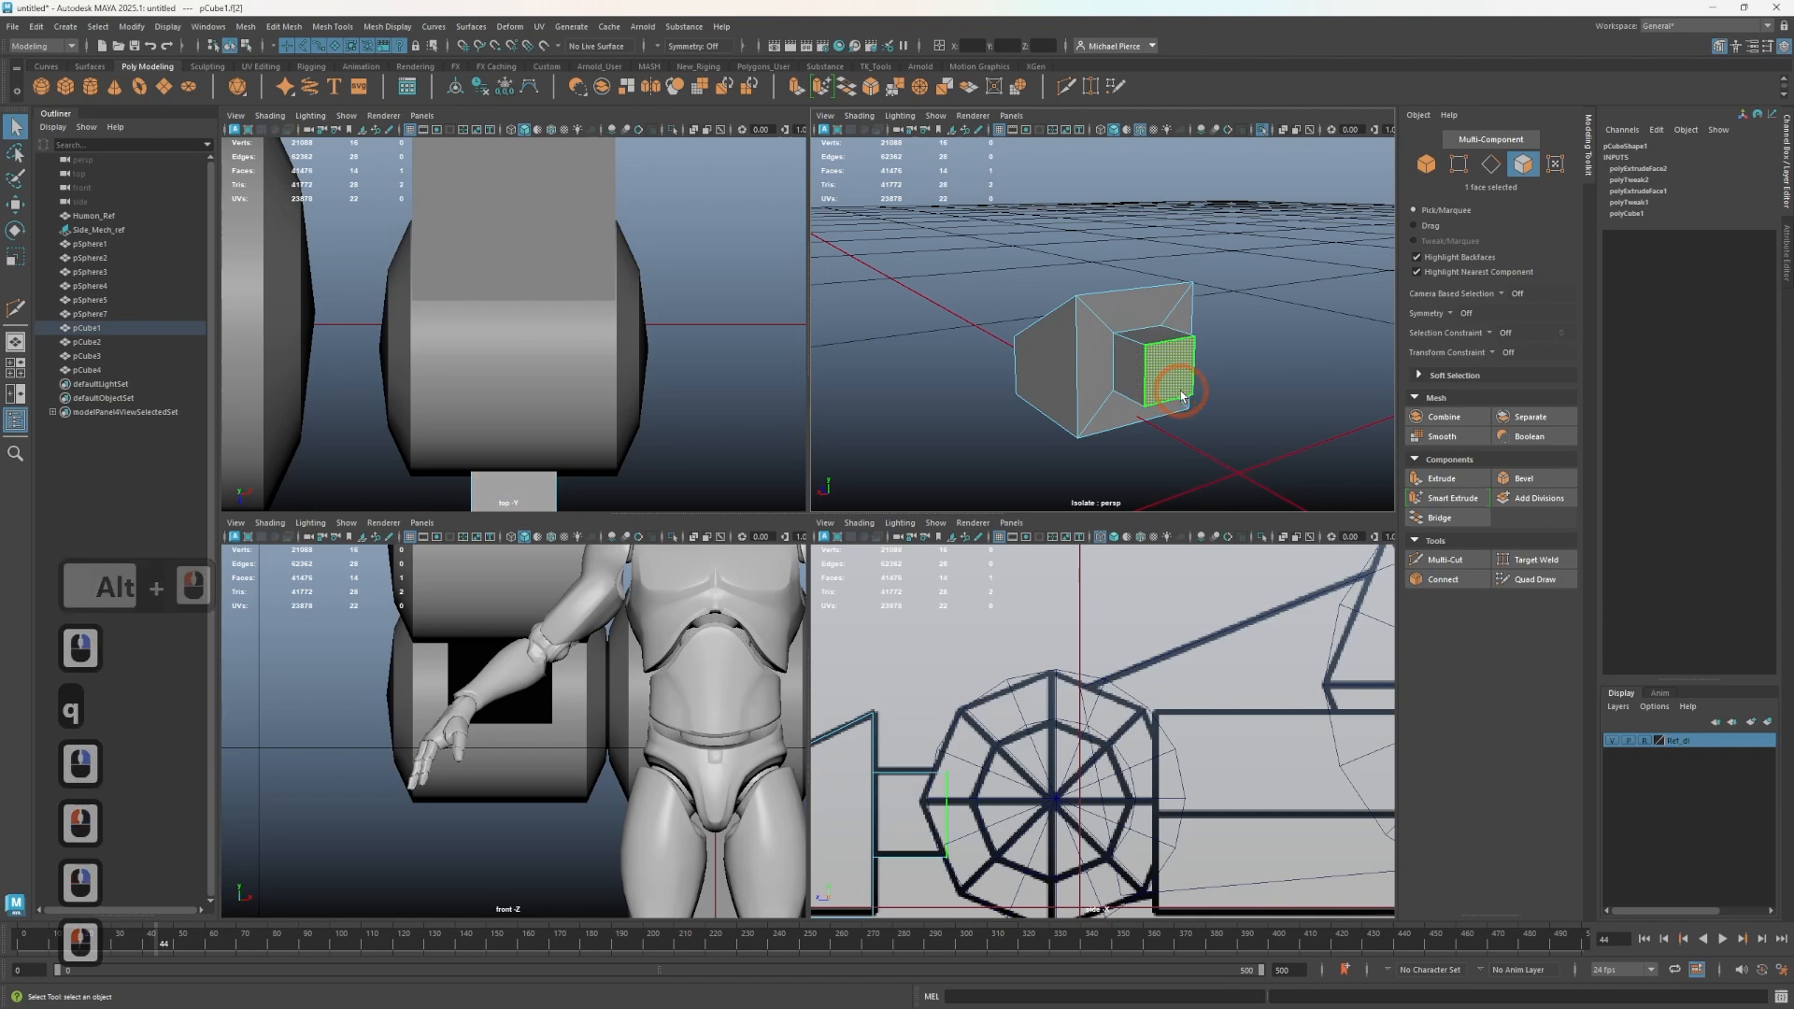
key("Delete")
- Select the connector's end vertices in the side view and move them slightly toward the wheel
key("ctrl+1")
left_click_drag(1033, 368, 1079, 450, "alt")
middle_click_drag(1080, 450, 968, 390, "alt")
mouse_move(968, 390)
left_mouse_down("alt")
mouse_move(963, 313)
mouse_move(953, 359)
left_mouse_up("alt")
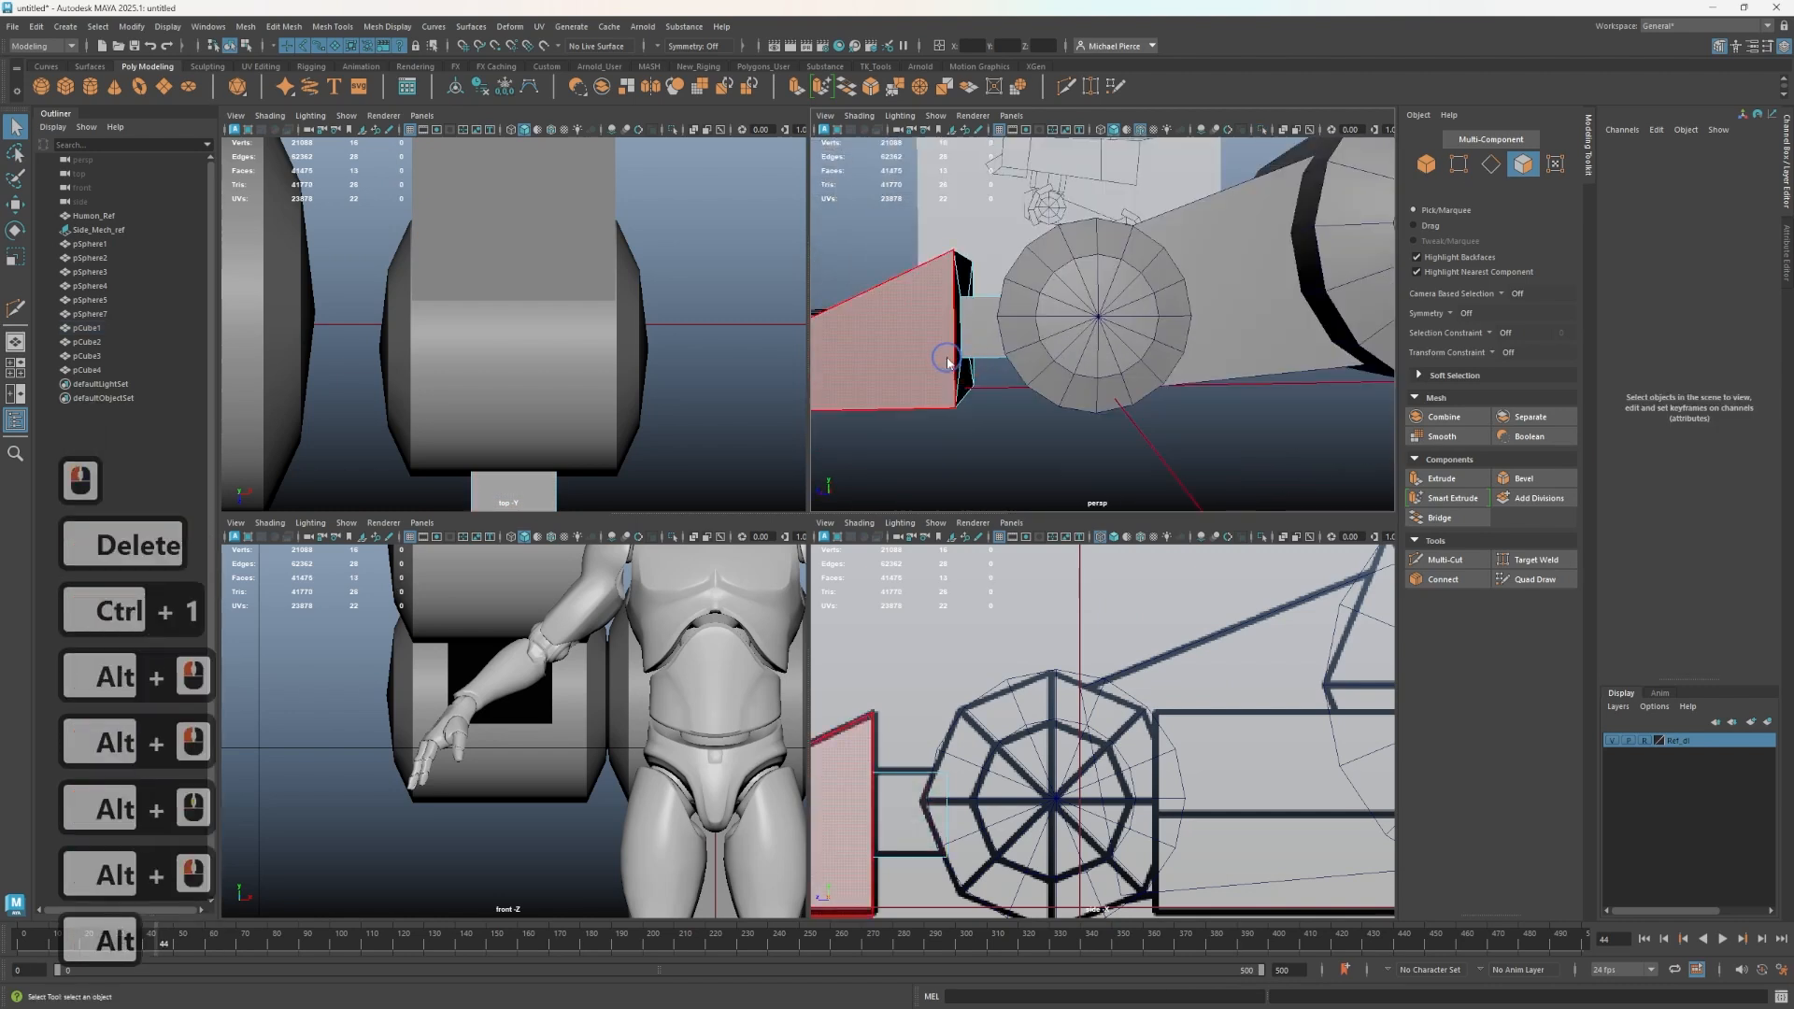
right_click_drag(947, 363, 1009, 329)
right_click_drag(916, 608, 838, 621)
left_click_drag(976, 690, 907, 905)
key("w")
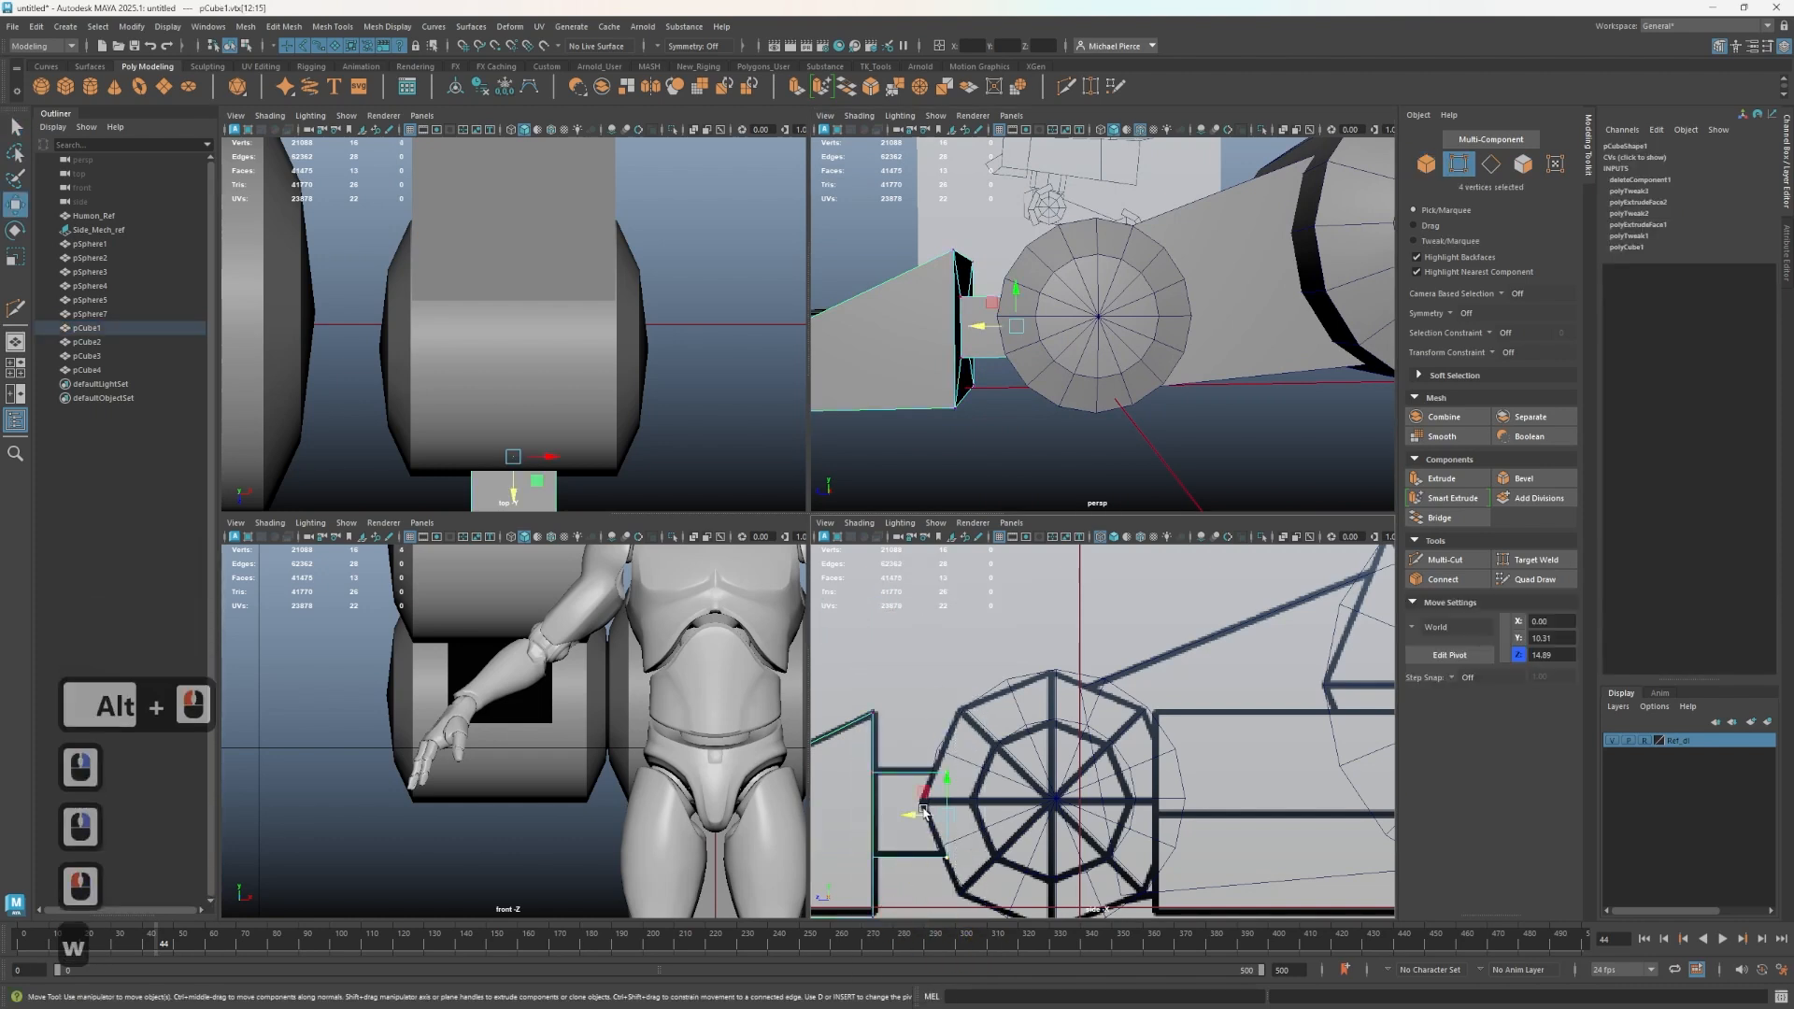
left_click_drag(912, 815, 924, 803)
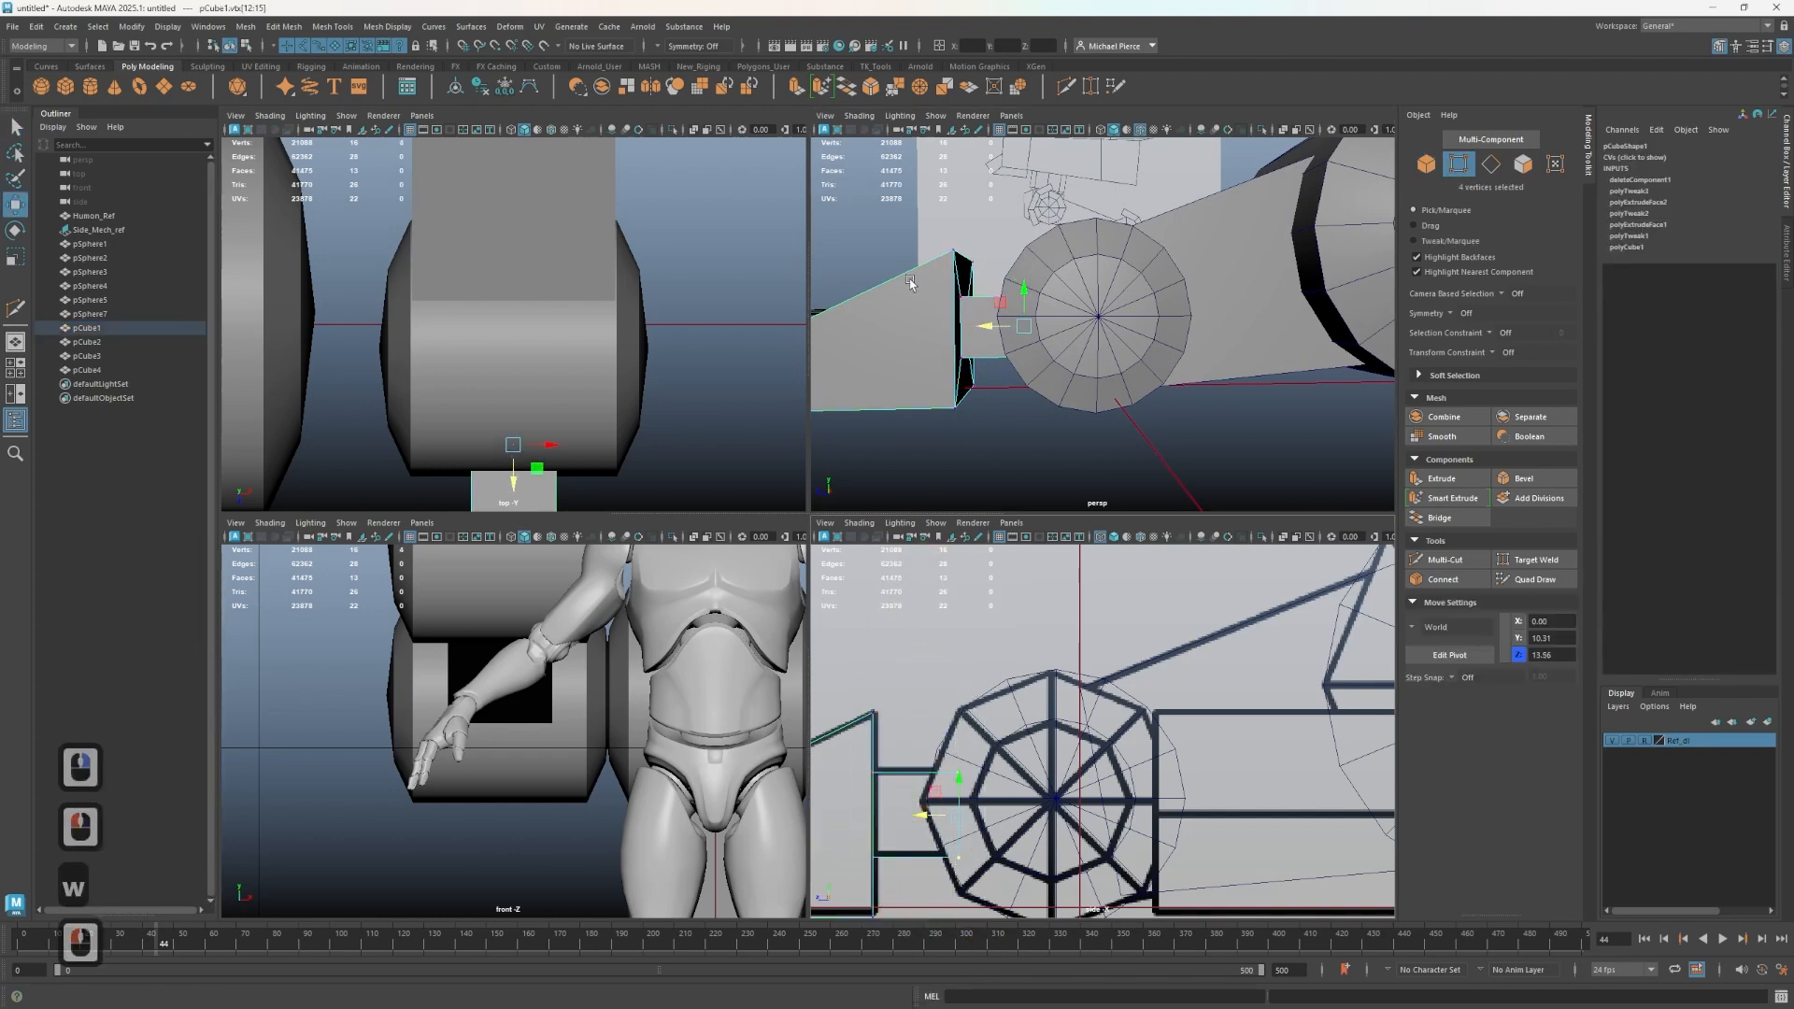
- Duplicate the front foot block and place the copy at the upper wheel
right_click_drag(903, 289, 942, 278)
left_click_drag(970, 360, 1010, 387, "alt")
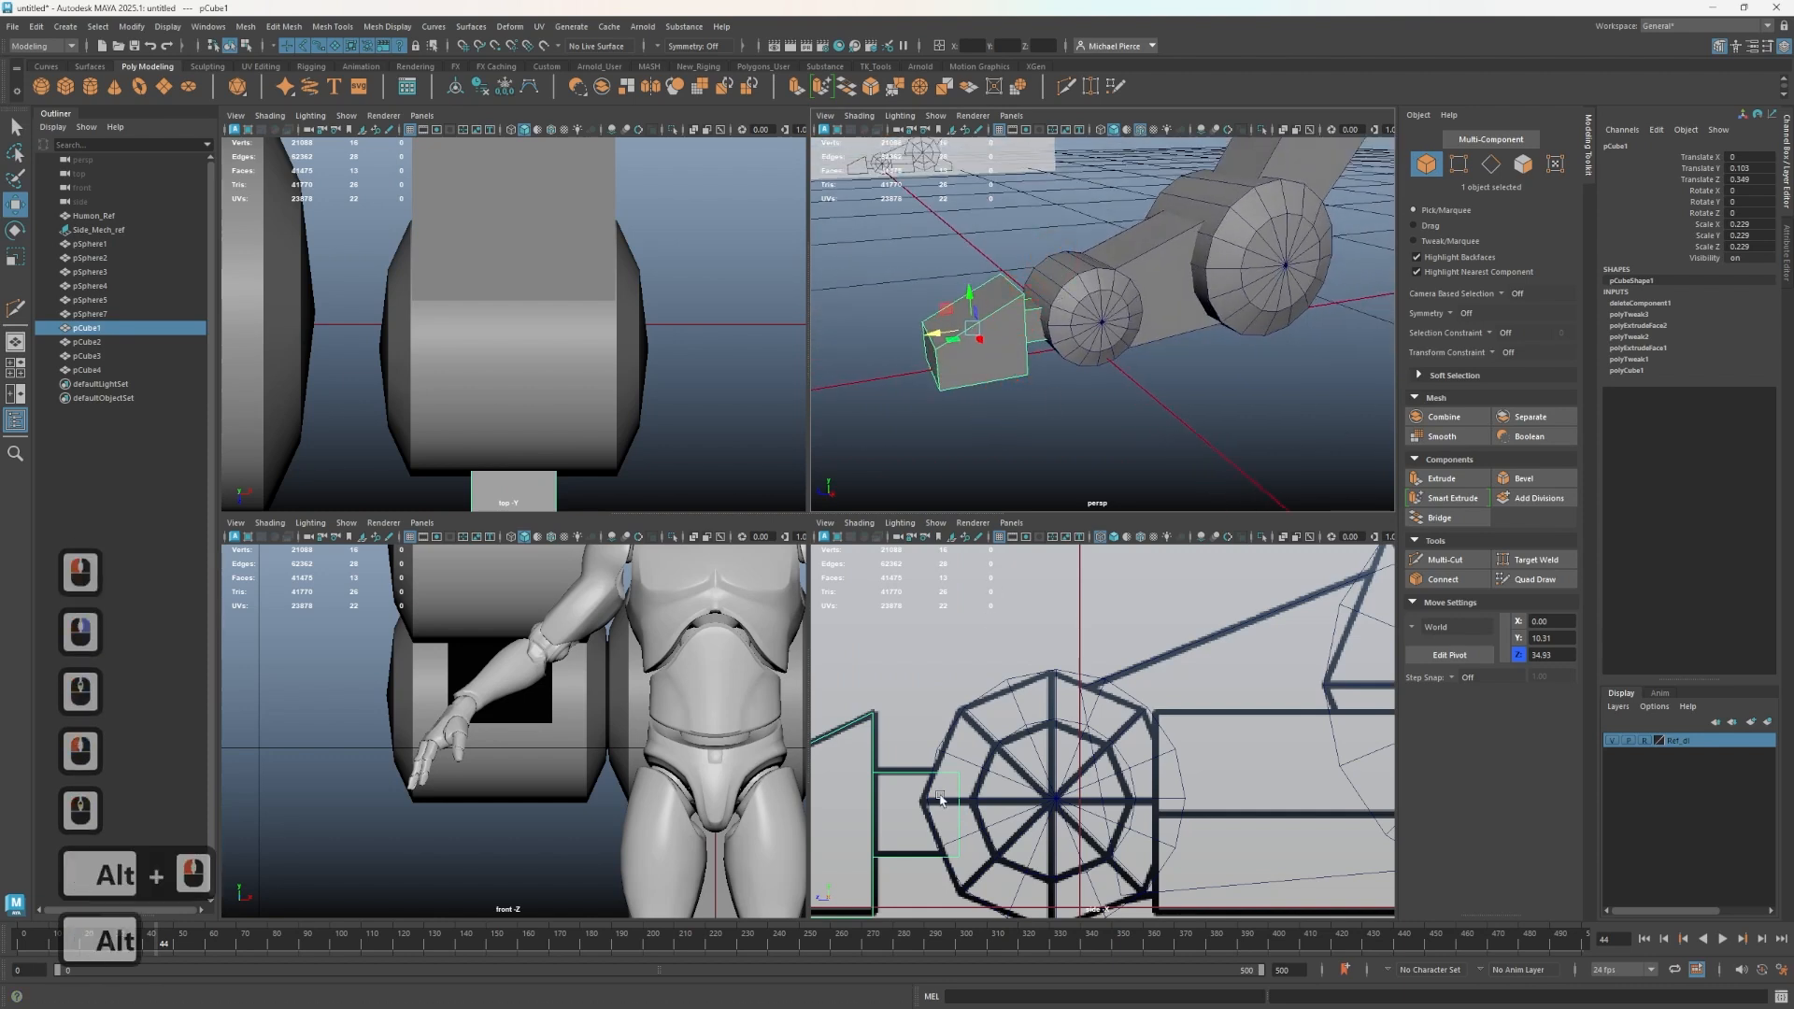
right_click_drag(944, 837, 928, 828)
left_click_drag(918, 816, 928, 818)
right_click_drag(906, 735, 976, 553)
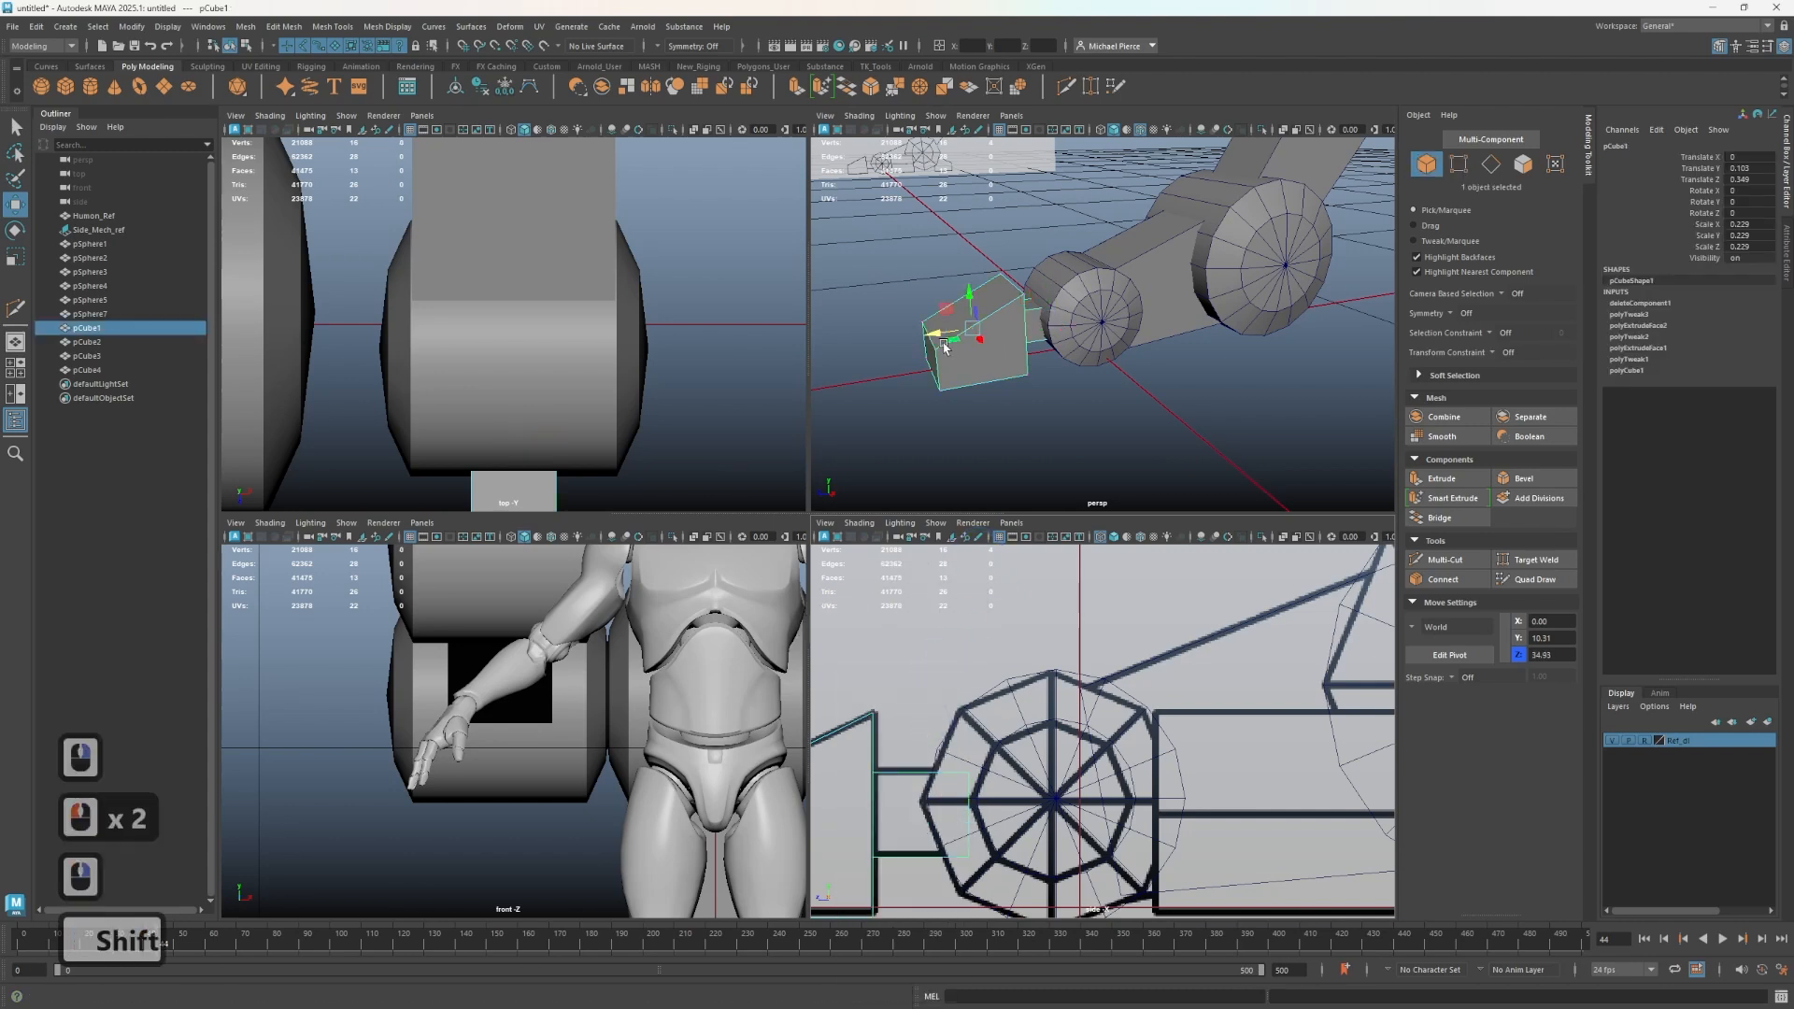
mouse_move(934, 333)
left_mouse_down("shift")
mouse_move(1062, 325)
mouse_move(1133, 364)
mouse_move(1140, 352)
mouse_move(1074, 313)
mouse_move(1309, 280)
left_mouse_up("shift")
key("ctrl+z")
- Mirror the copy by setting its Scale Z to -0.229
double_click(1738, 224)
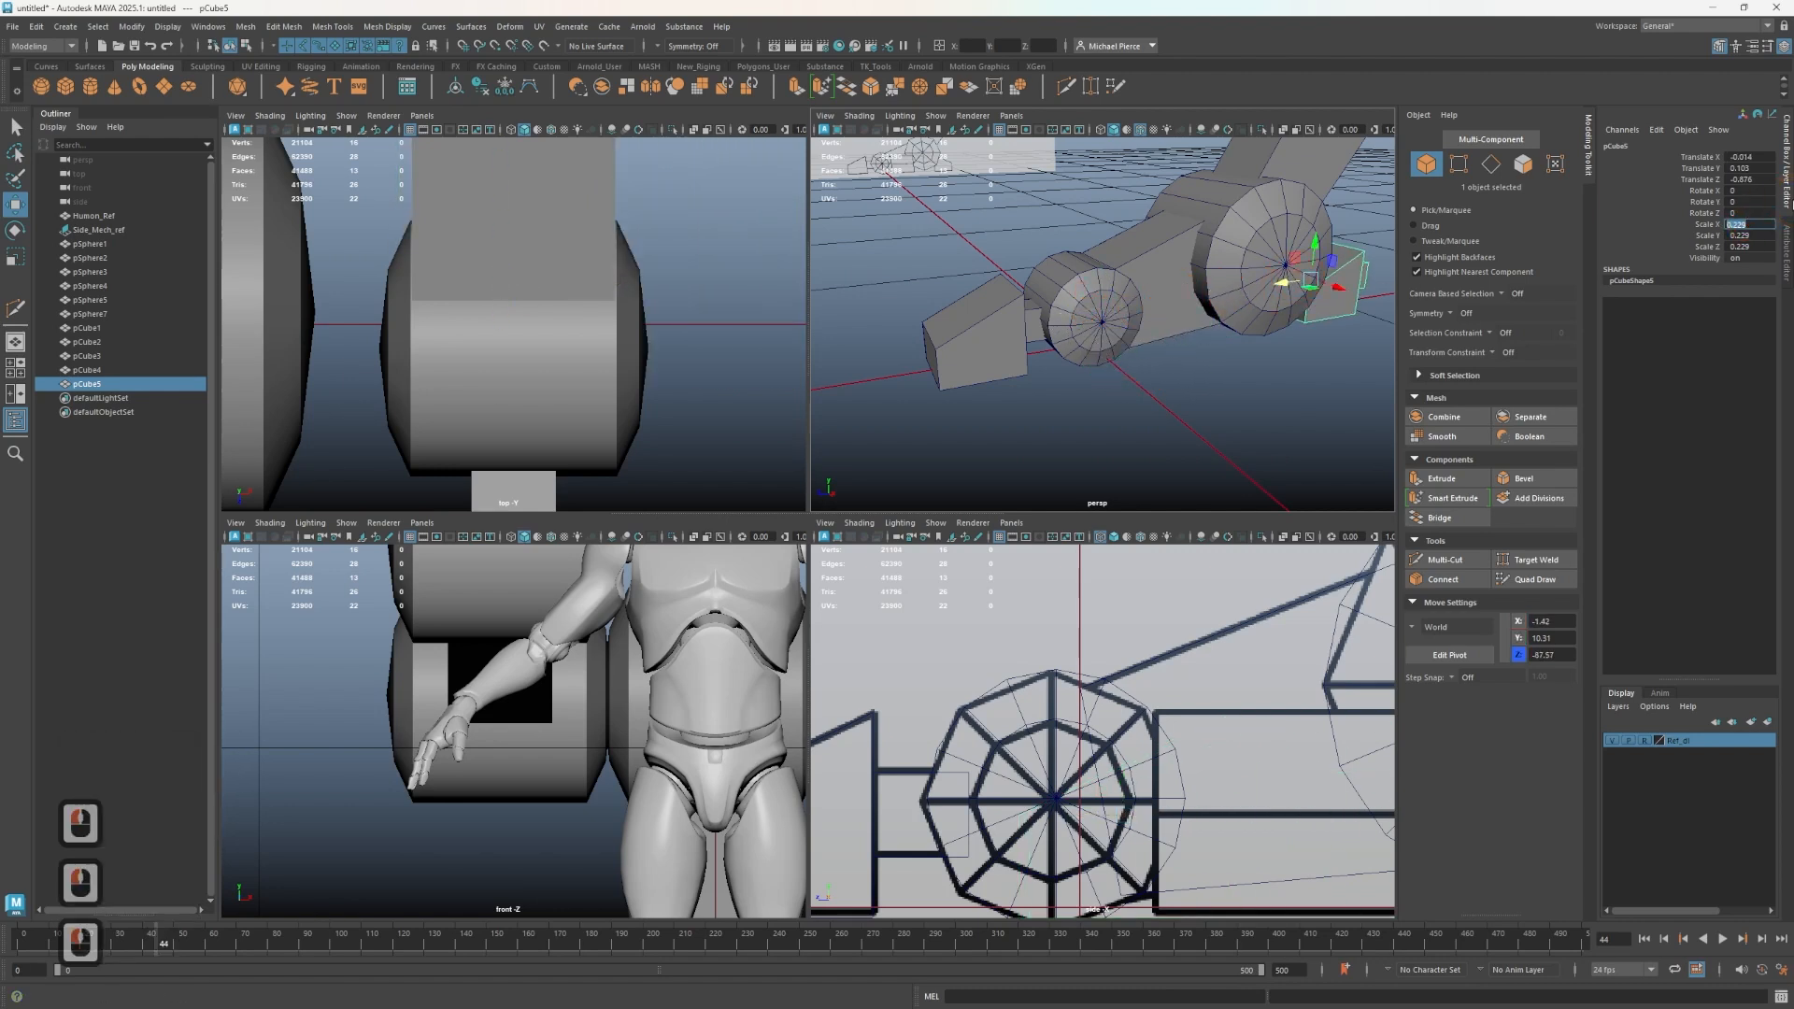
key("Tab")
key("Tab")
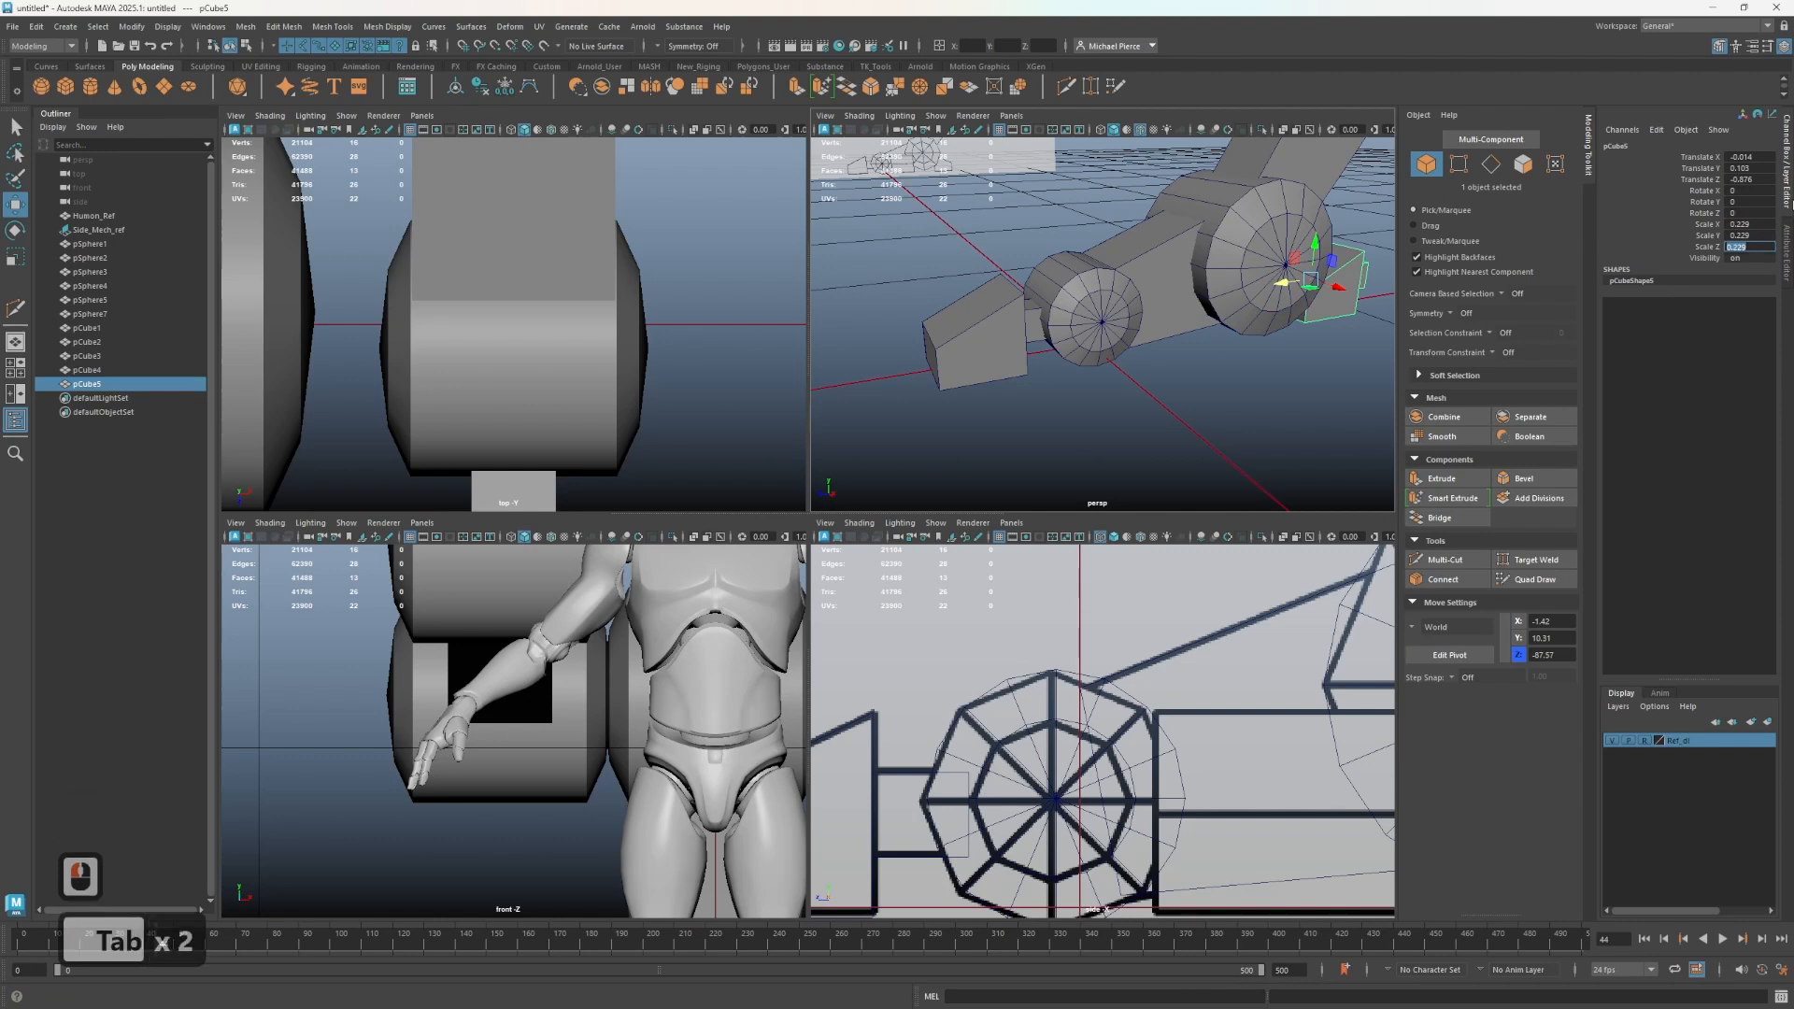
key("Left")
key("Left")
key("Left")
key("Left")
key("Left")
key("Left")
key("Left")
key("Left")
key("Left")
key("Left")
key("Left")
key("Left")
key("Left")
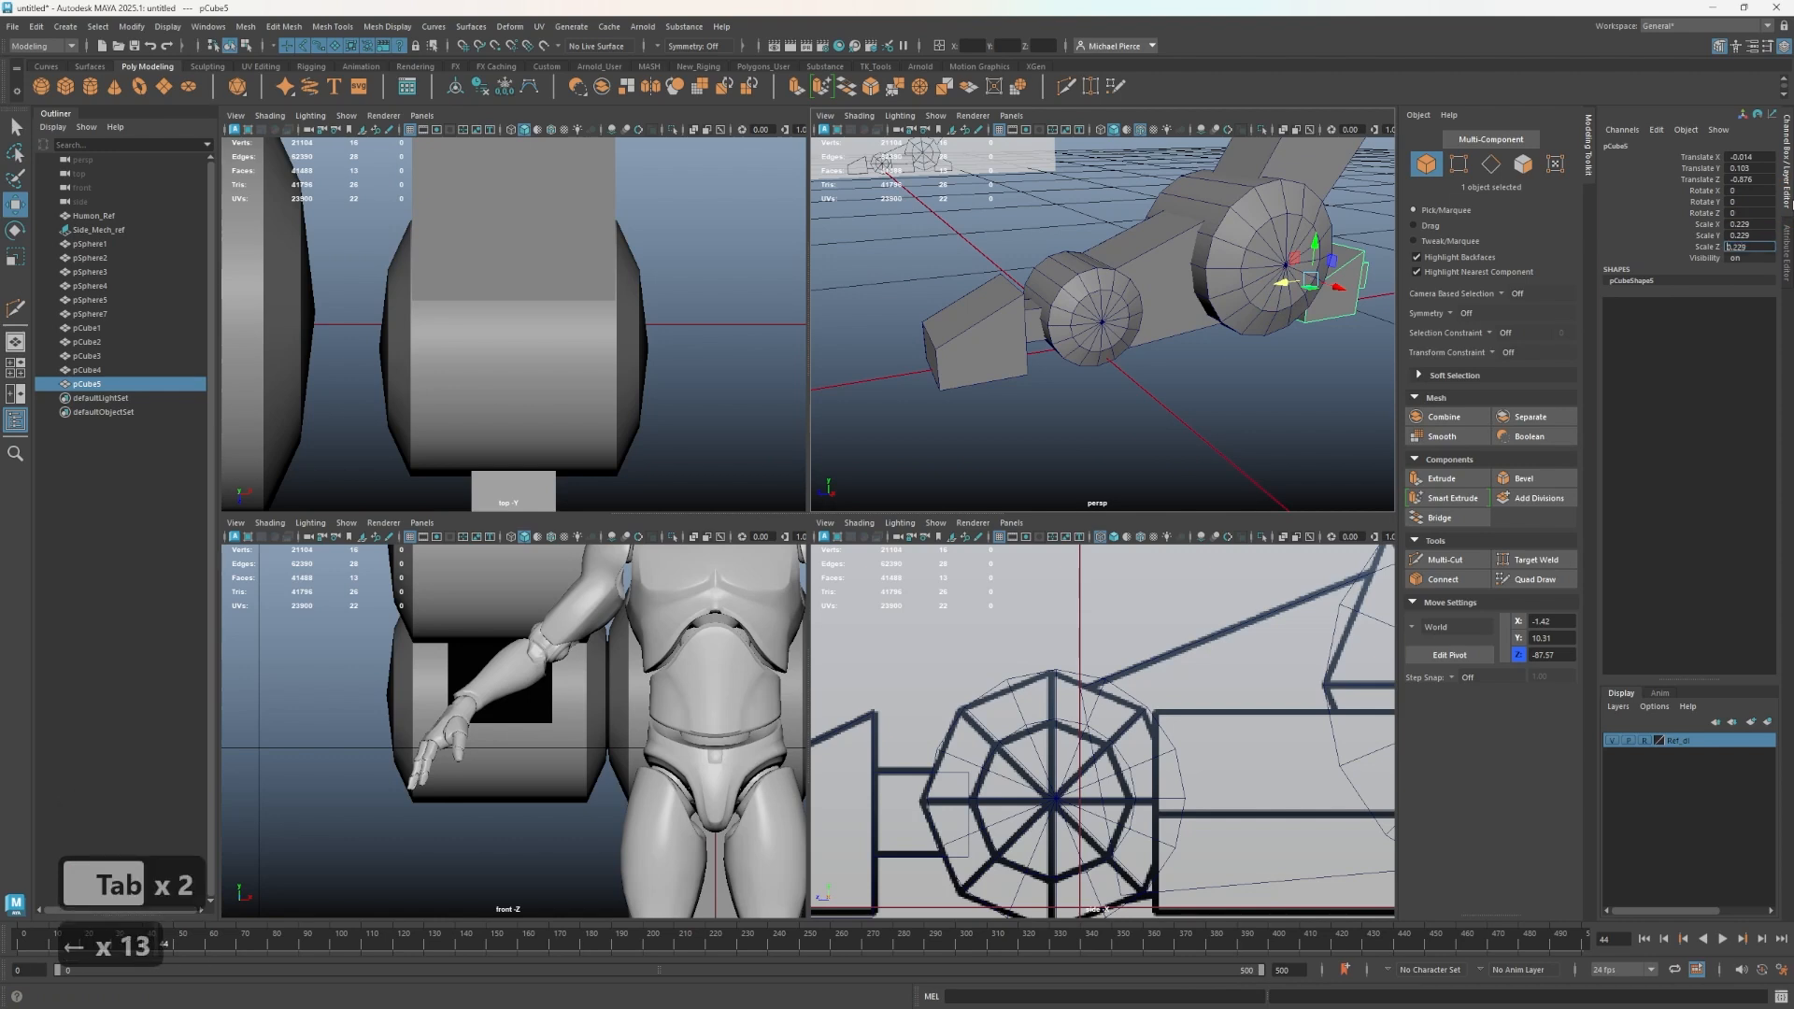
type("-")
key("Return")
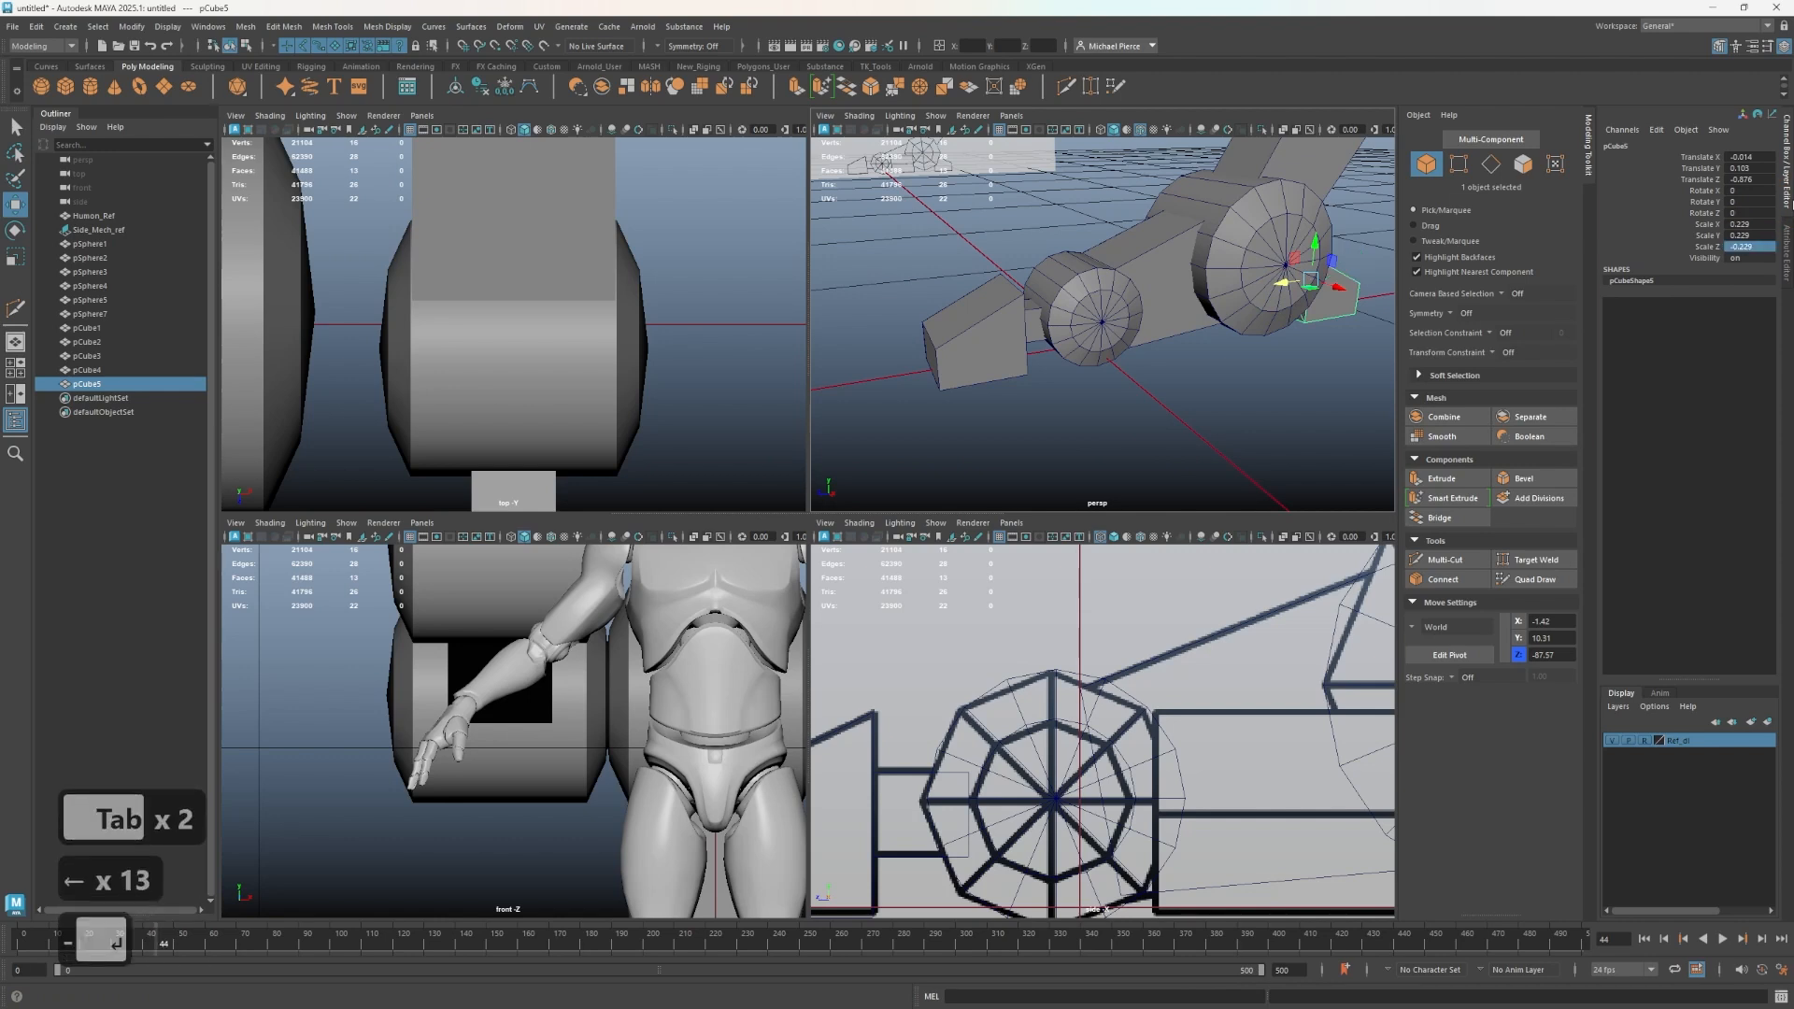
- Move the mirrored block behind the upper wheel in the side view and scale it slightly
scroll(1235, 662, "down", 4)
scroll(1121, 705, "down", 1, "alt")
scroll(787, 832, "down", 1, "alt")
middle_click_drag(1149, 751, 860, 732, "alt")
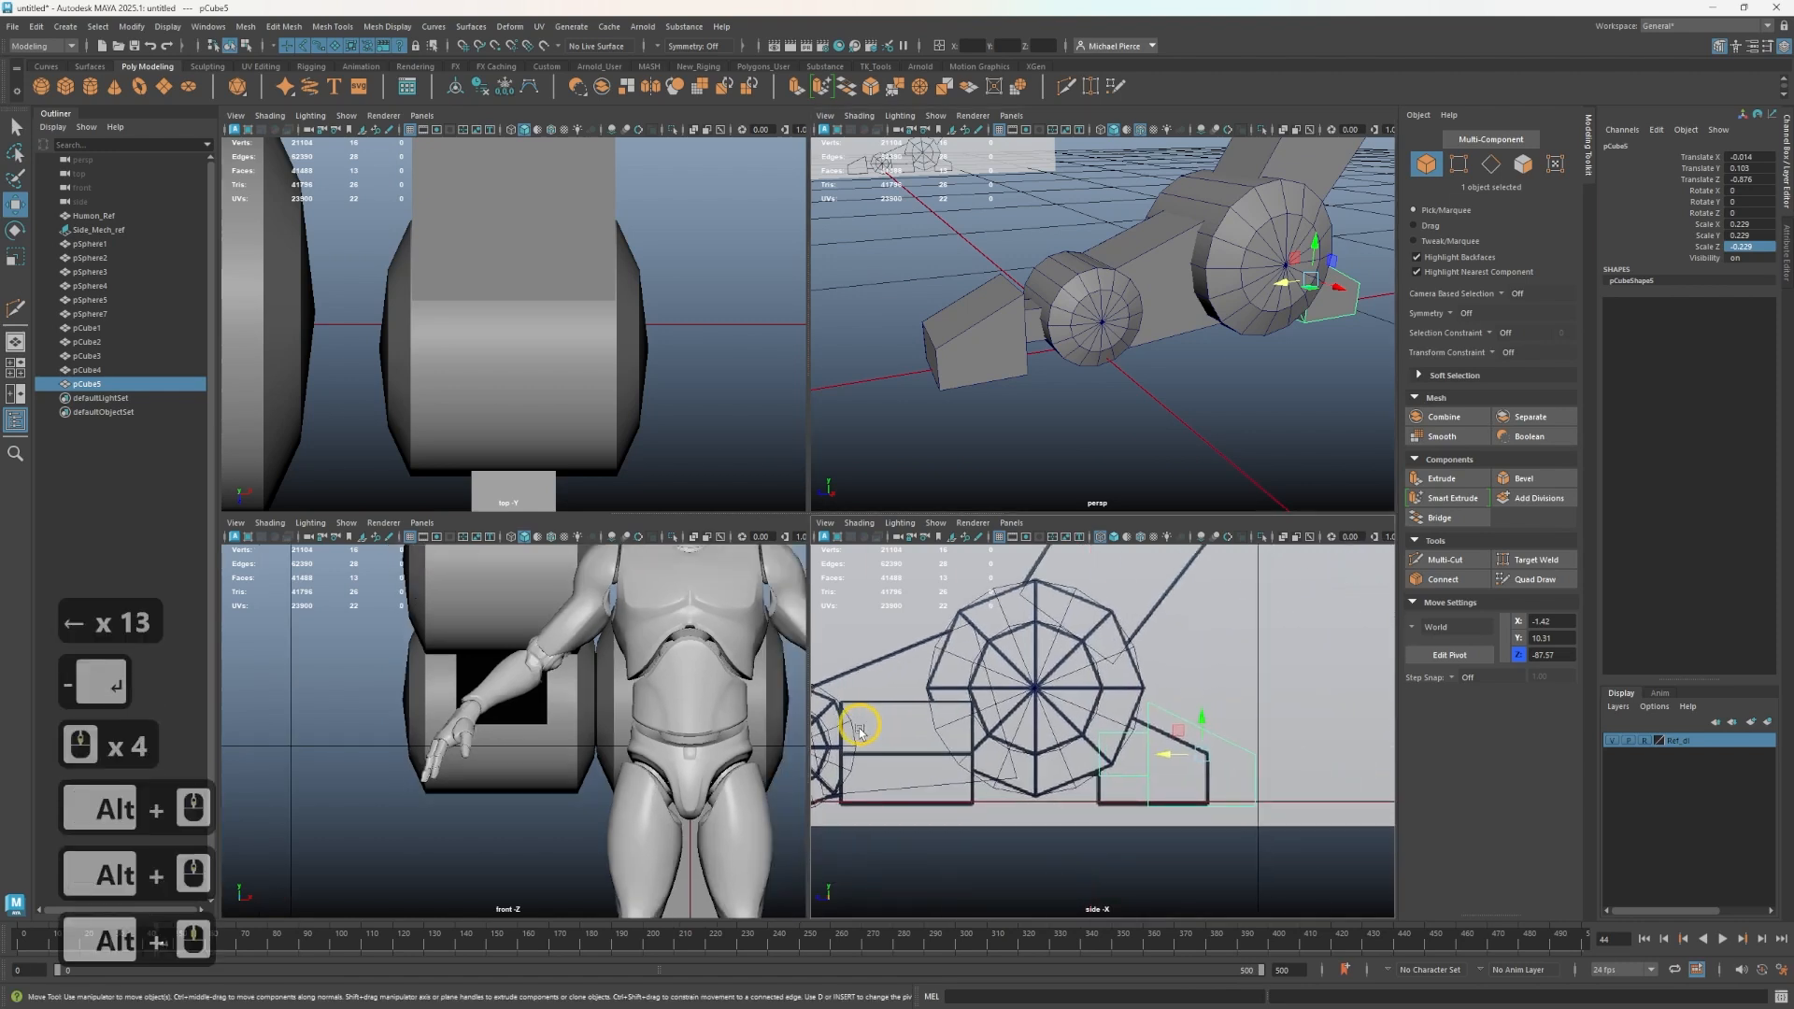
right_click_drag(860, 729, 1209, 781, "alt")
left_click_drag(1198, 759, 1170, 712)
left_click(1144, 727)
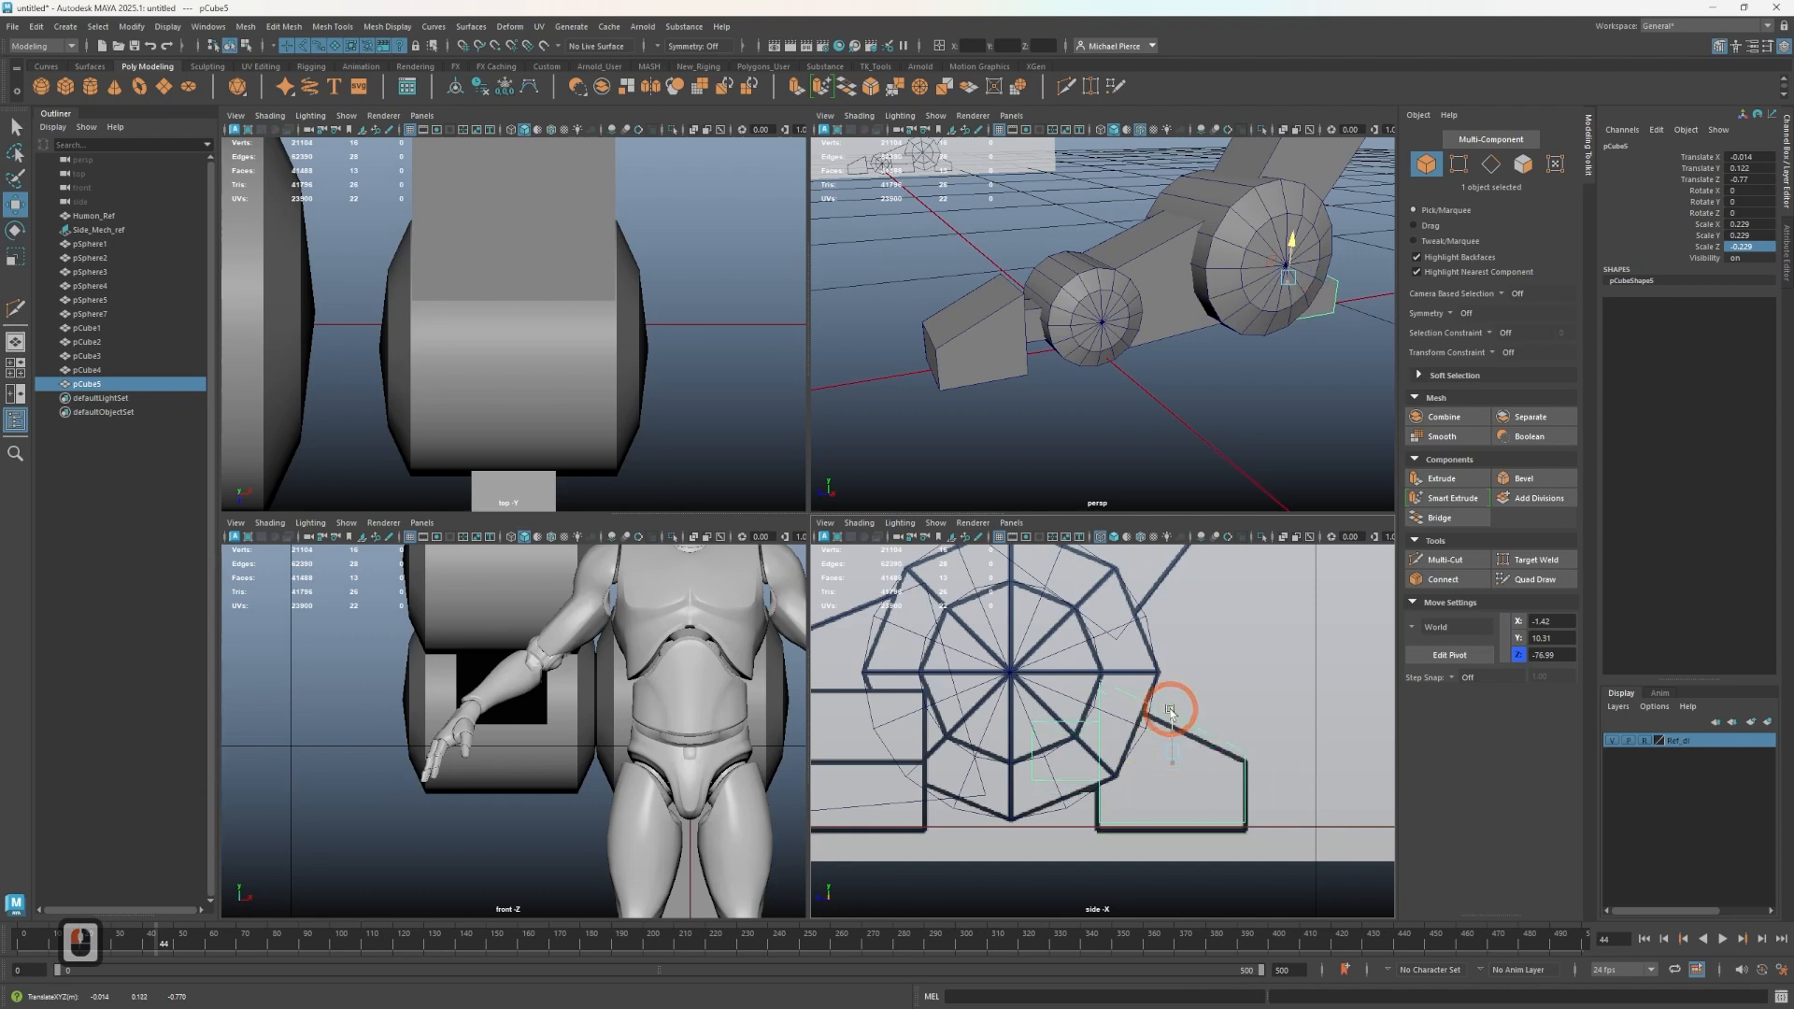
scroll(1127, 759, "up", 2)
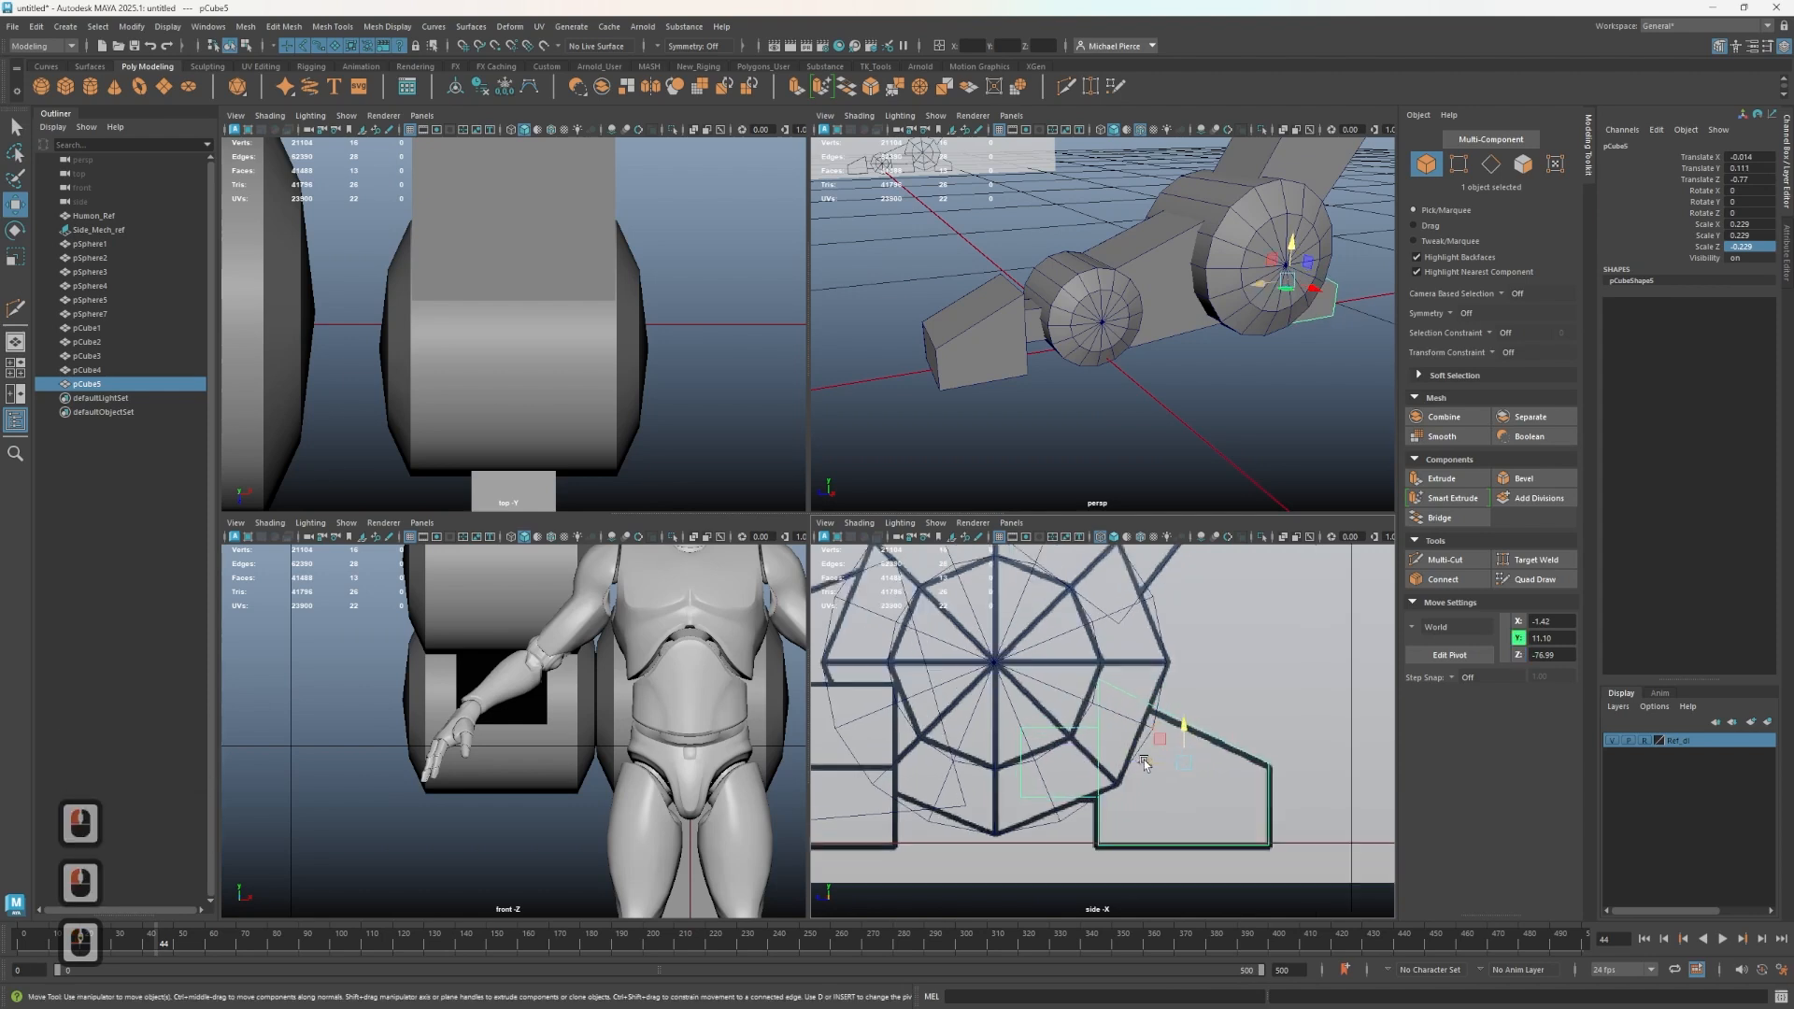
left_click(1156, 761)
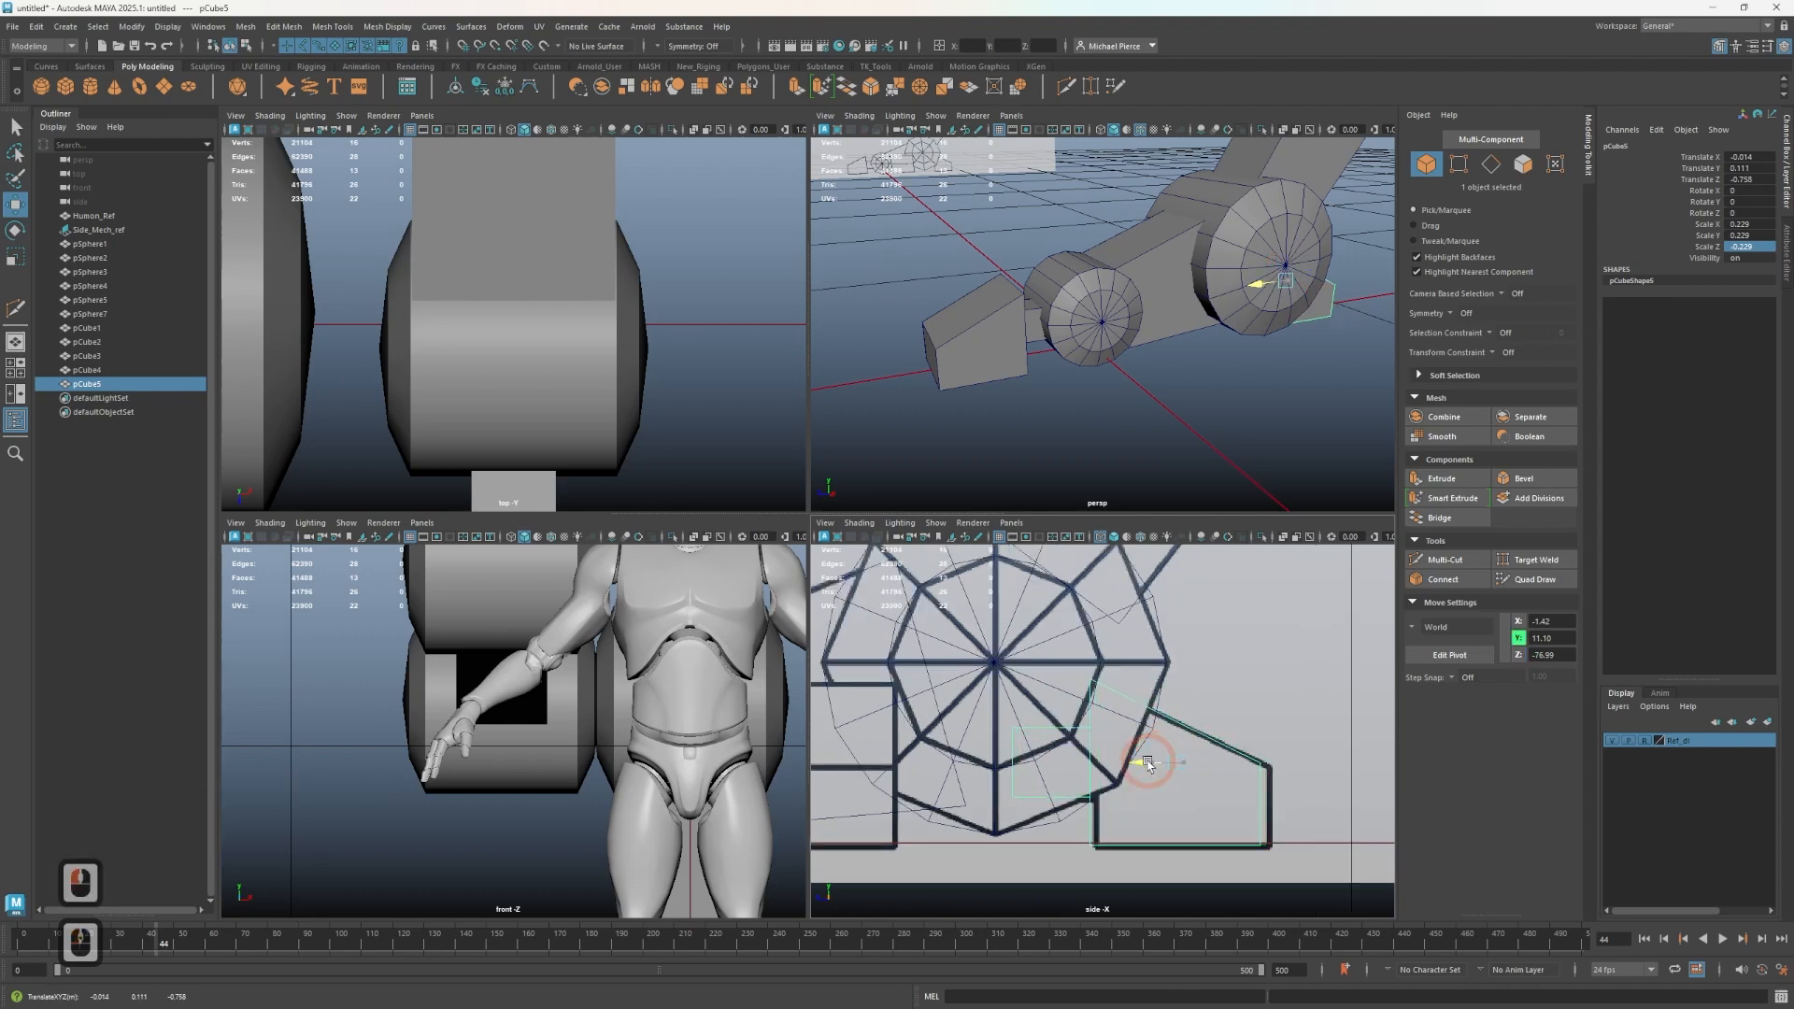
left_click(1152, 763)
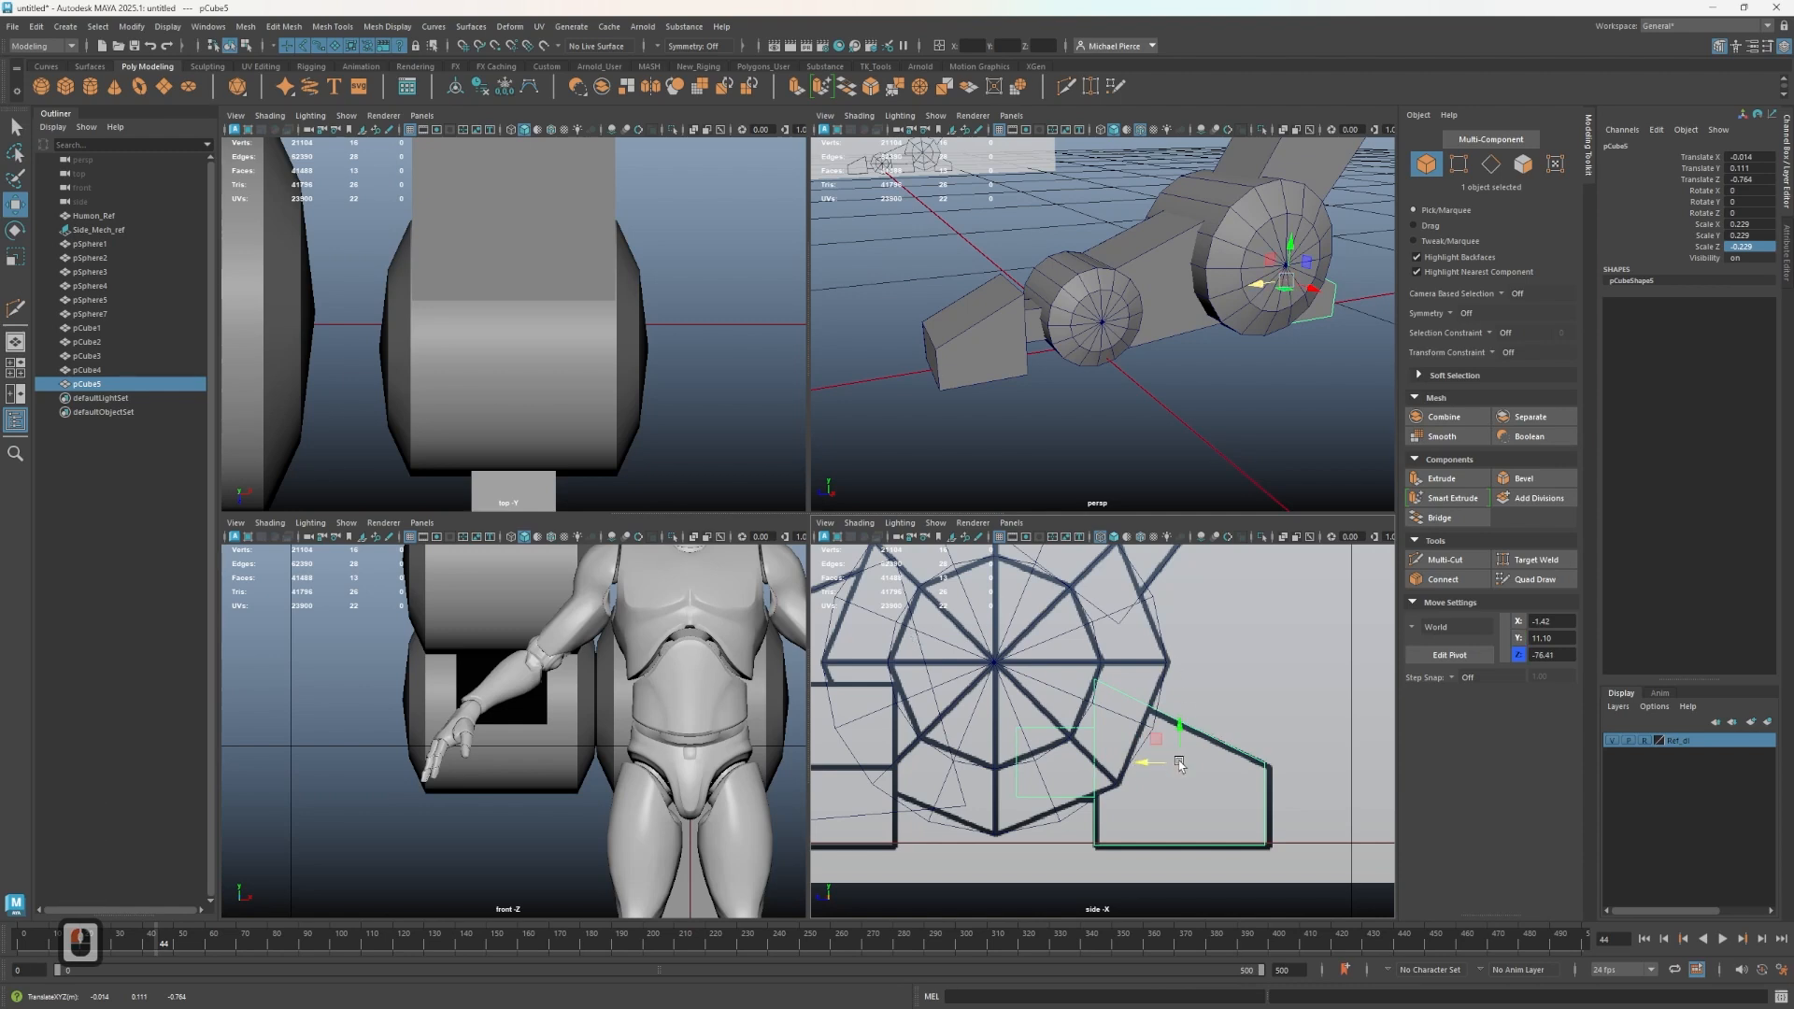
key("r")
mouse_move(1179, 764)
left_mouse_down()
mouse_move(1193, 722)
mouse_move(1150, 754)
left_mouse_up()
key("w")
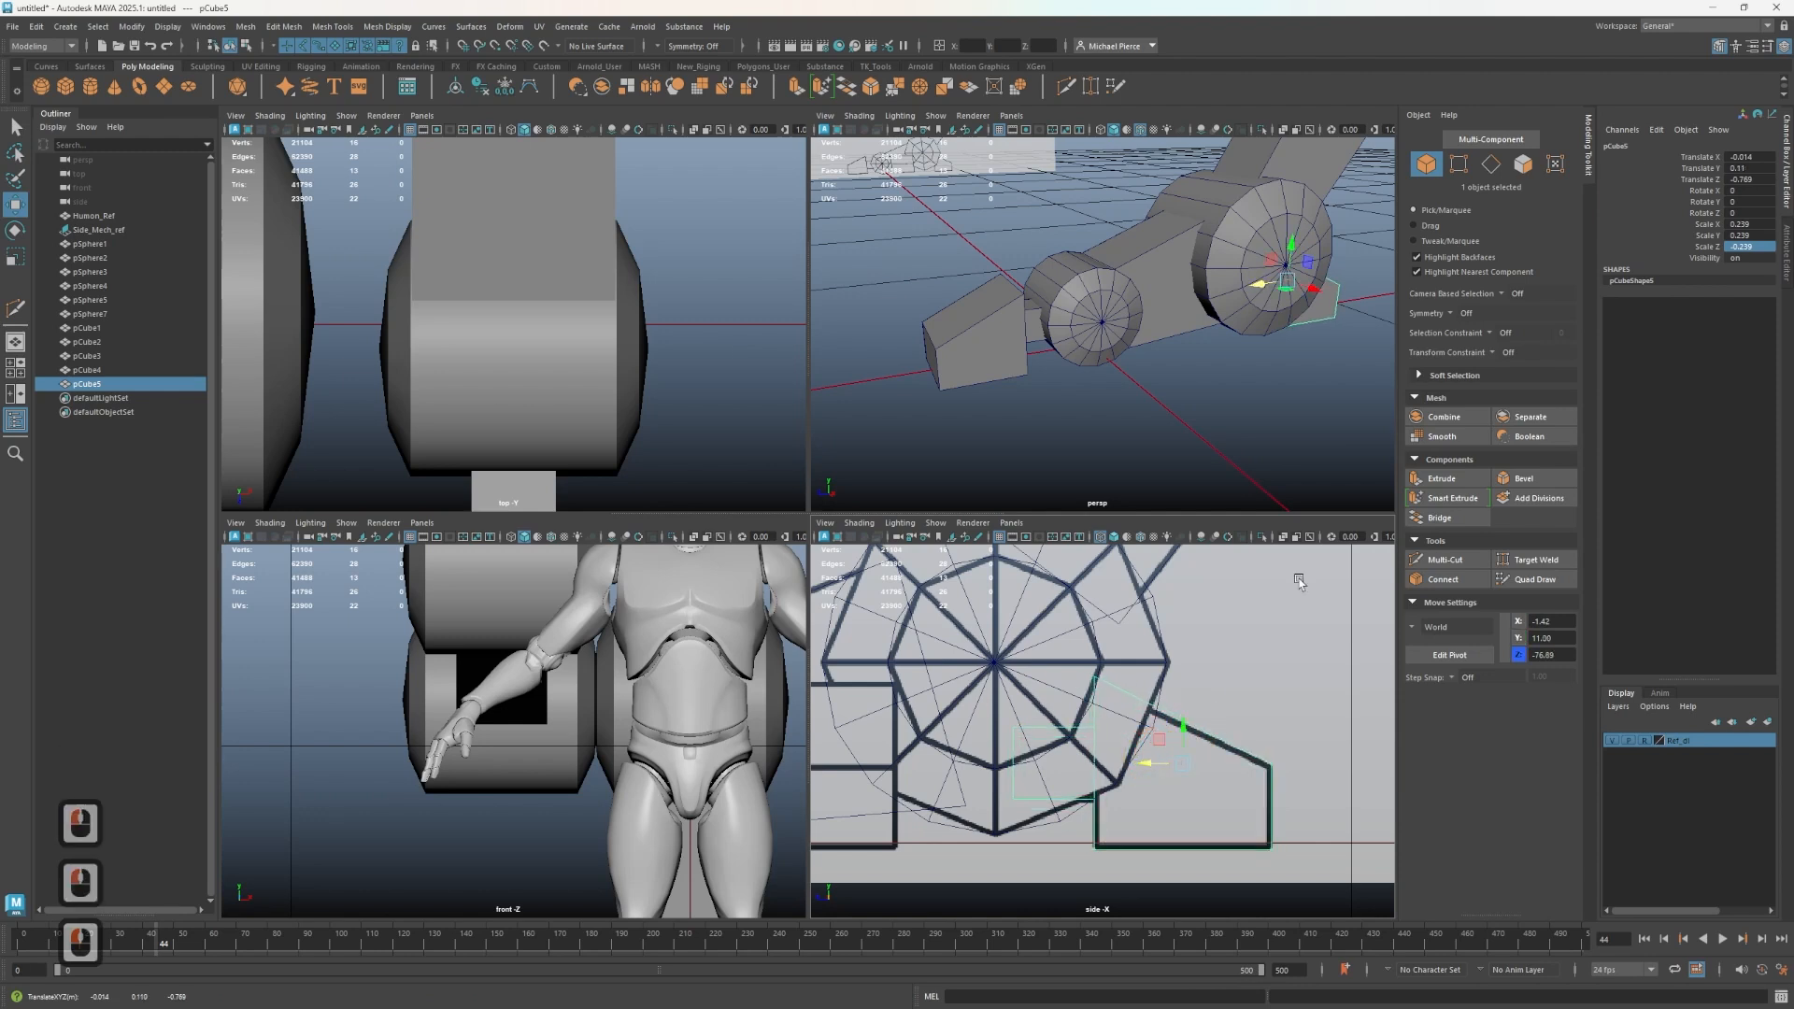
- Isolate the mirrored block behind the upper wheel and delete the faces on its wheel side
key("ctrl+1")
mouse_move(1074, 309)
left_mouse_down("alt")
mouse_move(1135, 299)
mouse_move(1106, 306)
left_mouse_up("alt")
right_click_drag(1106, 305, 1213, 292)
left_click(1226, 307)
double_click(1193, 285, "shift")
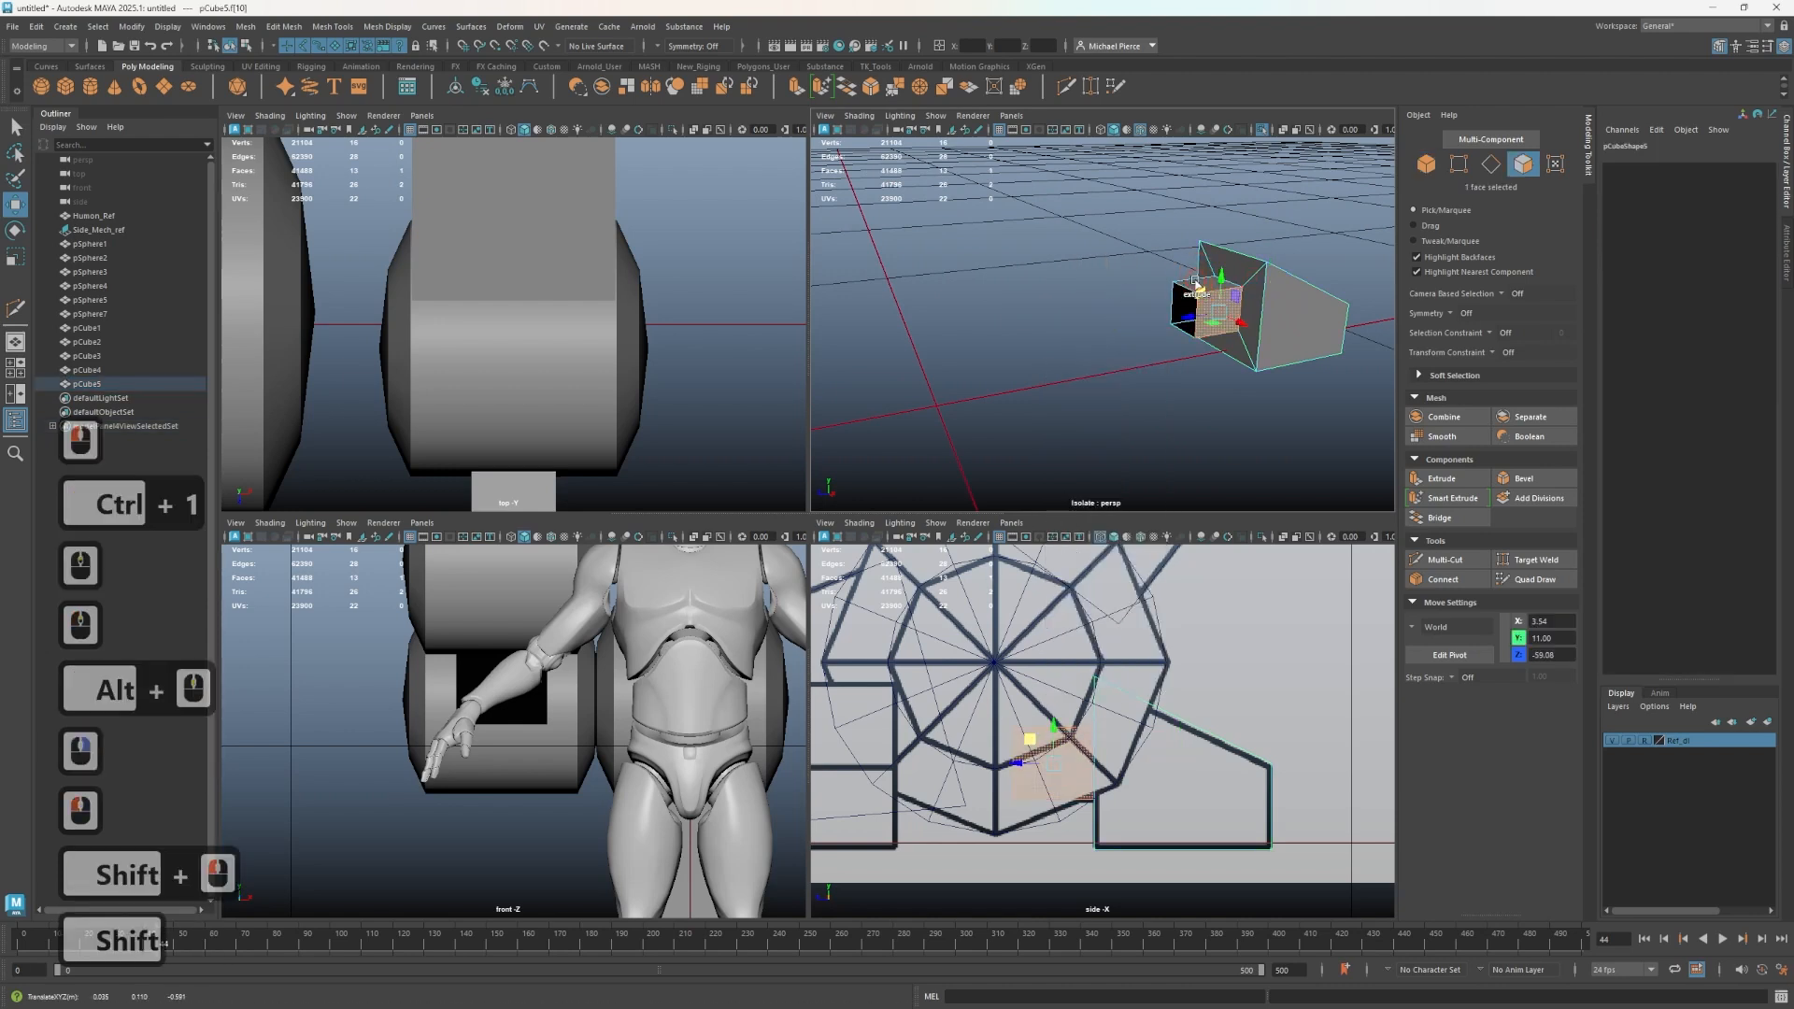
left_click_drag(1087, 339, 1178, 329, "alt")
middle_click_drag(1187, 309, 1134, 285, "alt")
left_click(1013, 321)
left_click(1097, 393)
left_click(1076, 353, "shift")
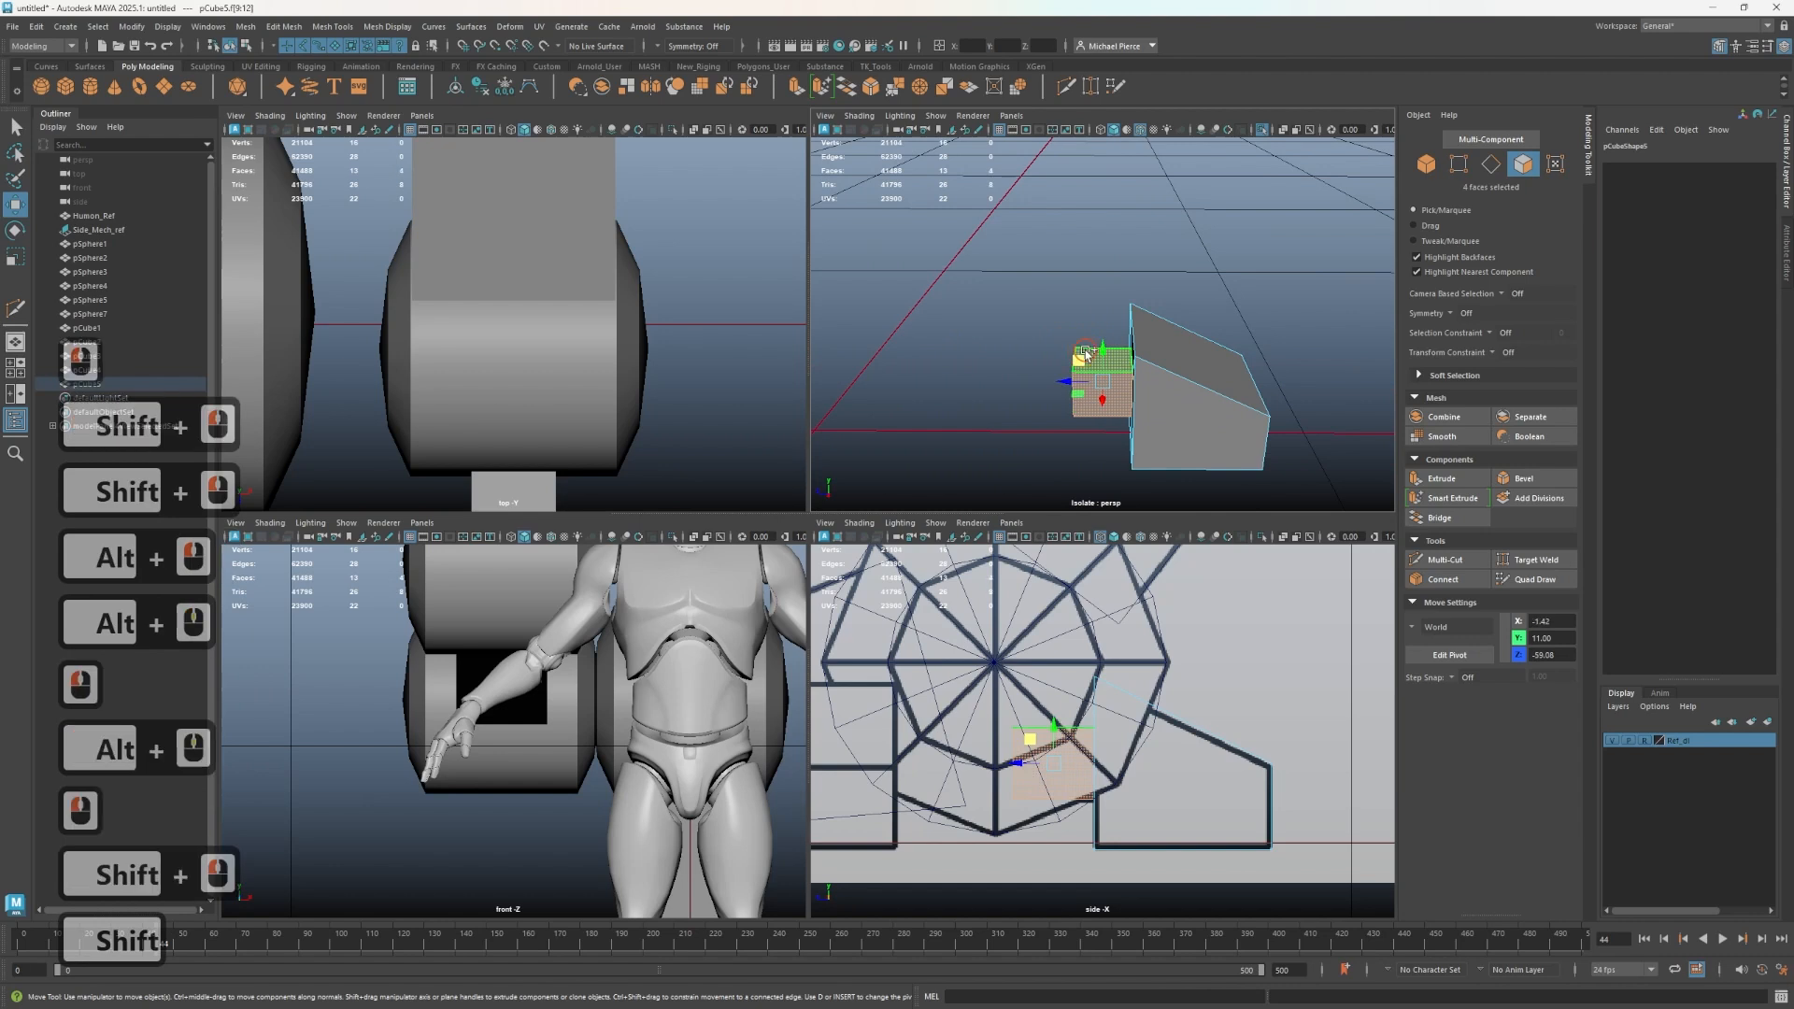
left_click(1076, 351, "shift")
key("Delete")
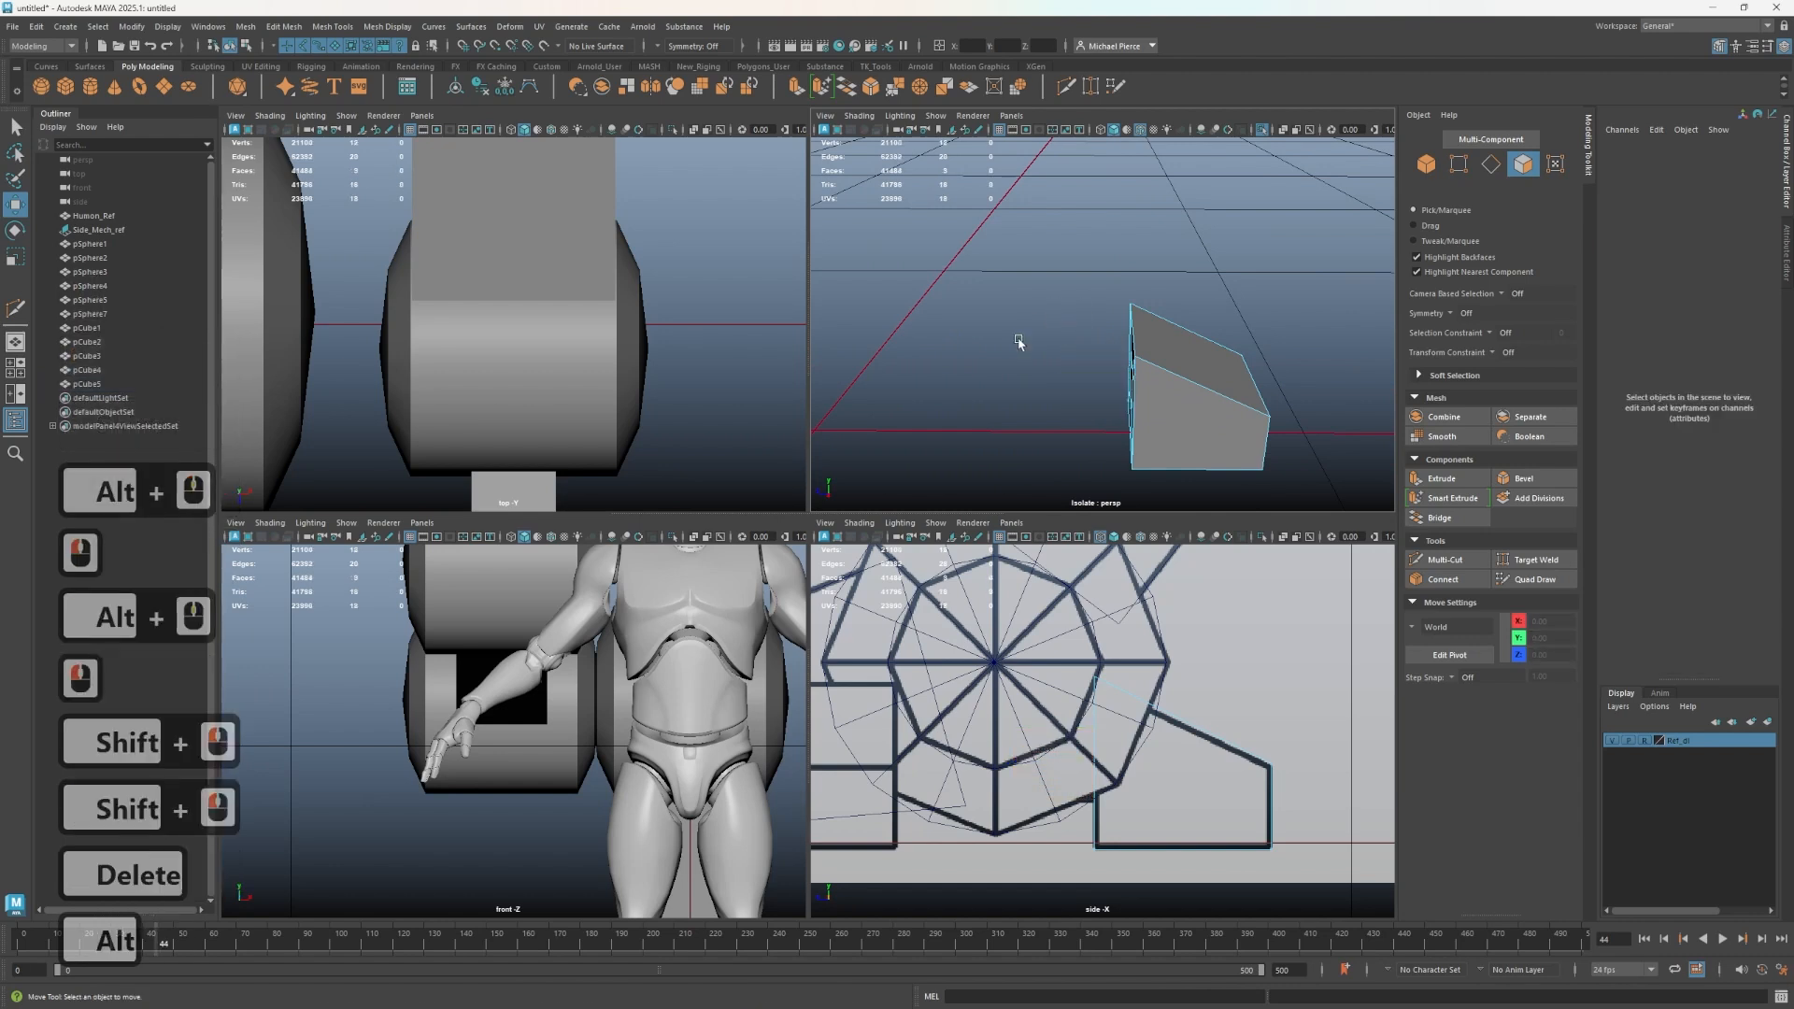
- Delete four more faces around the opening of the mirrored block
left_click_drag(1020, 342, 1157, 328, "alt")
middle_click_drag(1158, 328, 1188, 310, "alt")
scroll(1105, 424, "up", 3)
scroll(1133, 409, "down", 2)
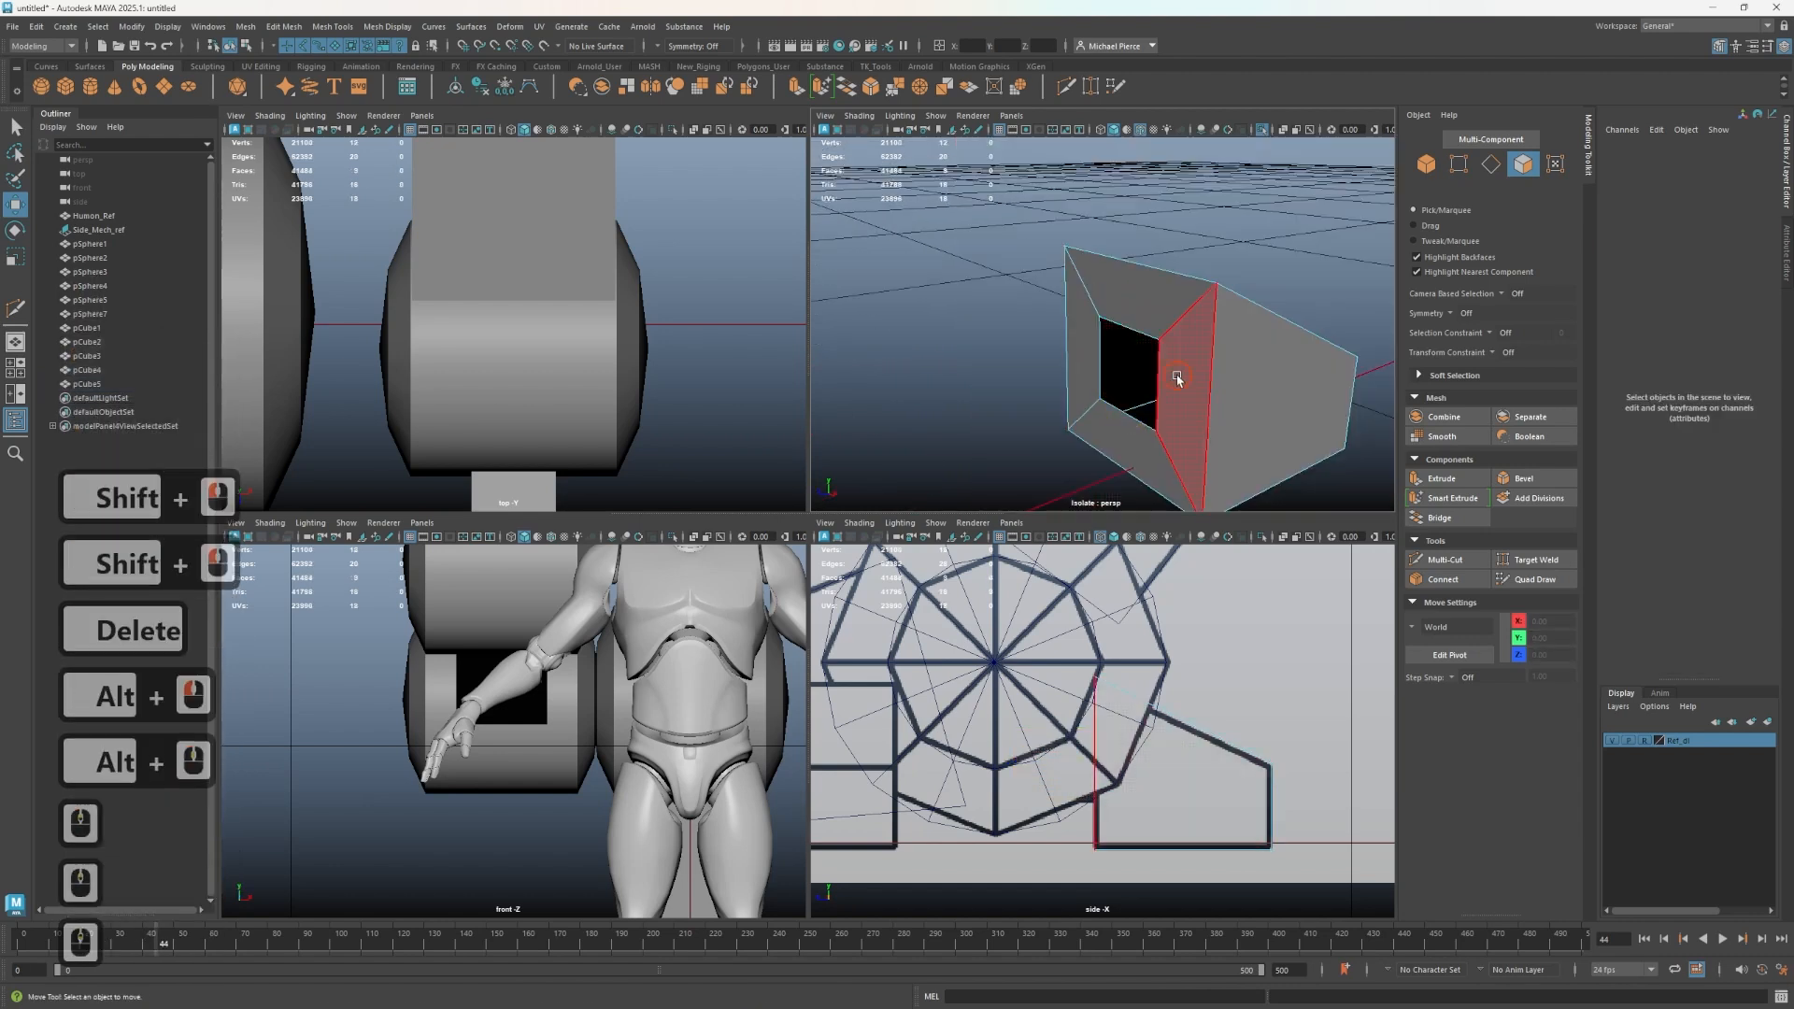
left_click(1178, 382)
double_click(1162, 312, "shift")
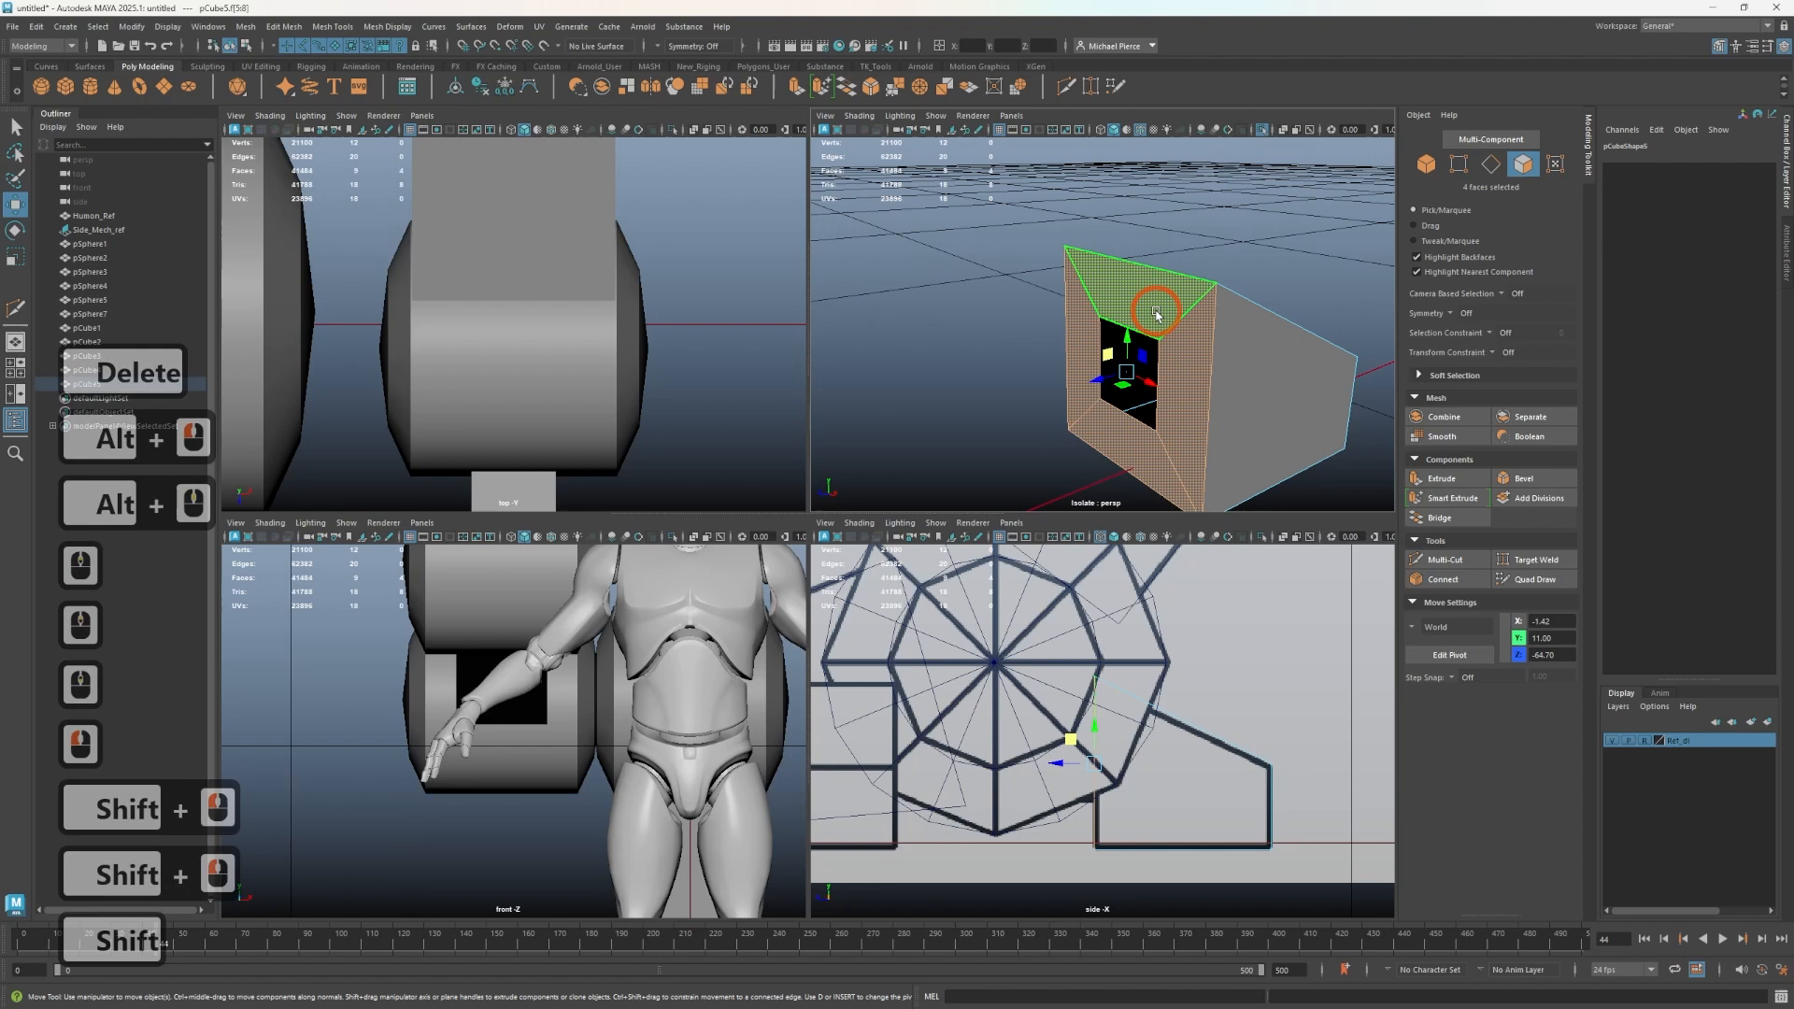
key("Delete")
- Bridge two opposite border edges of the block to close the gap and leave isolation
right_click_drag(1127, 236, 1127, 192)
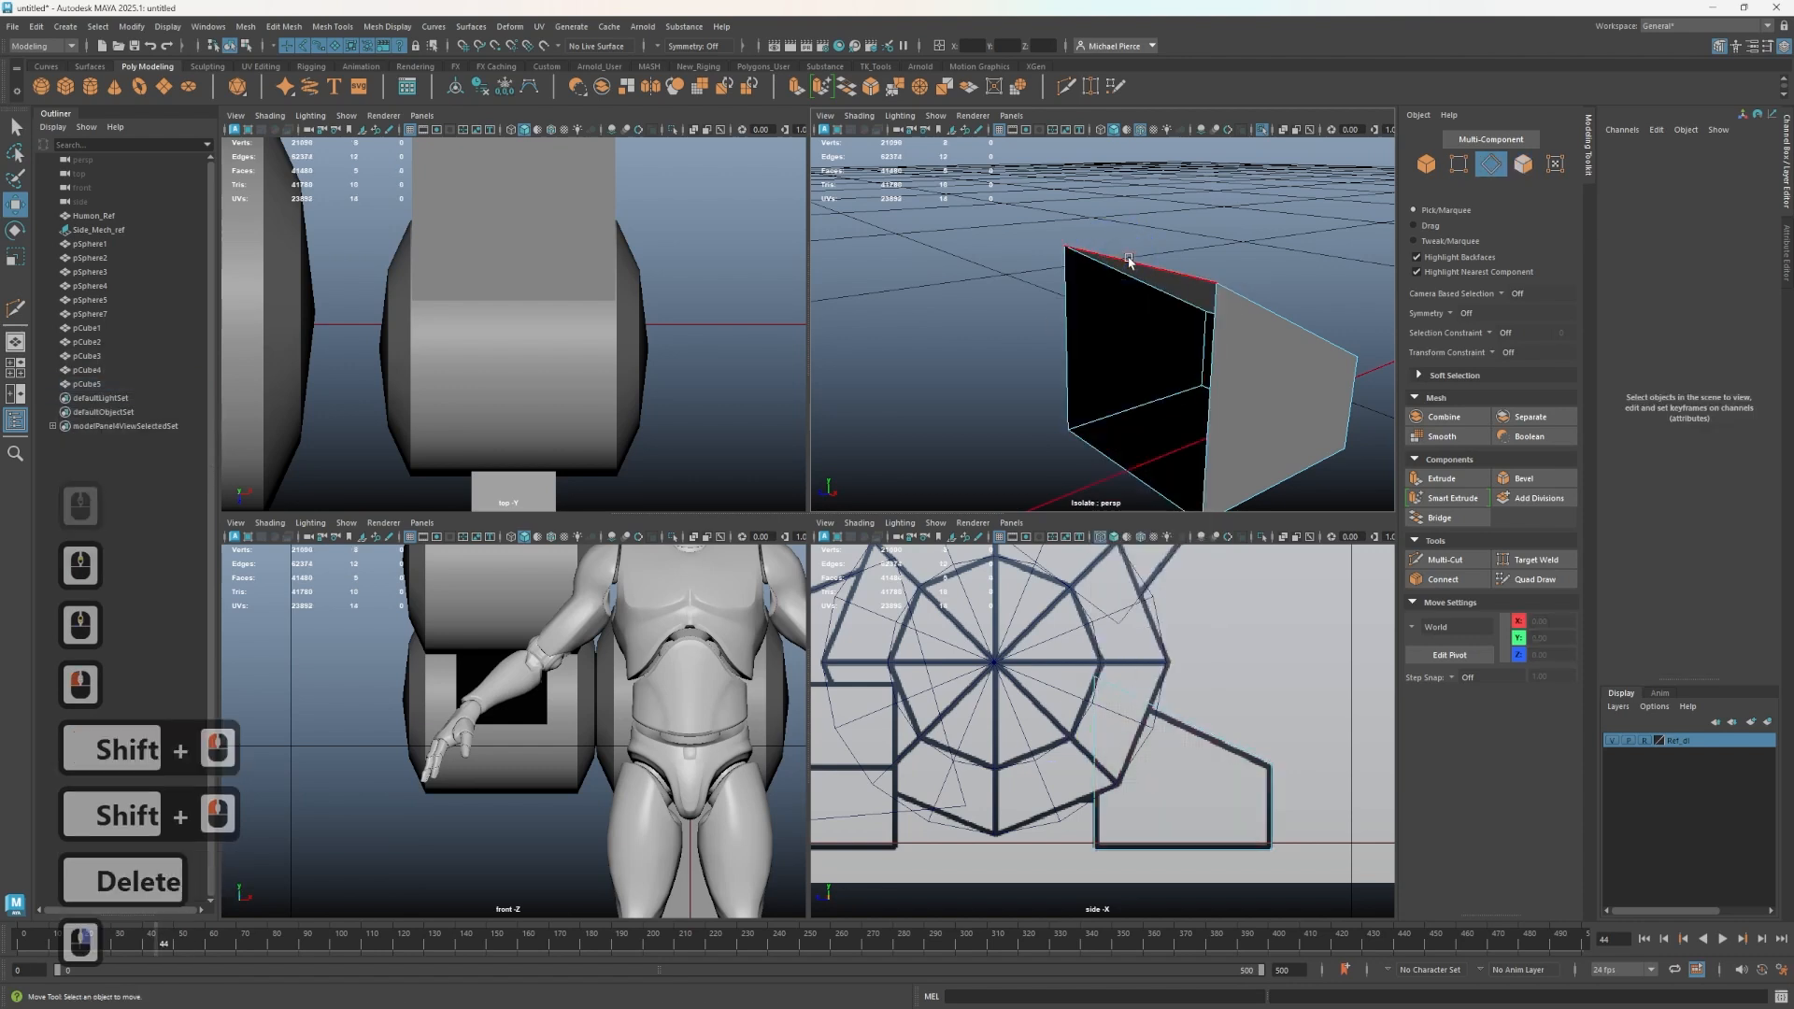
left_click(1130, 263)
left_click(1100, 441, "shift")
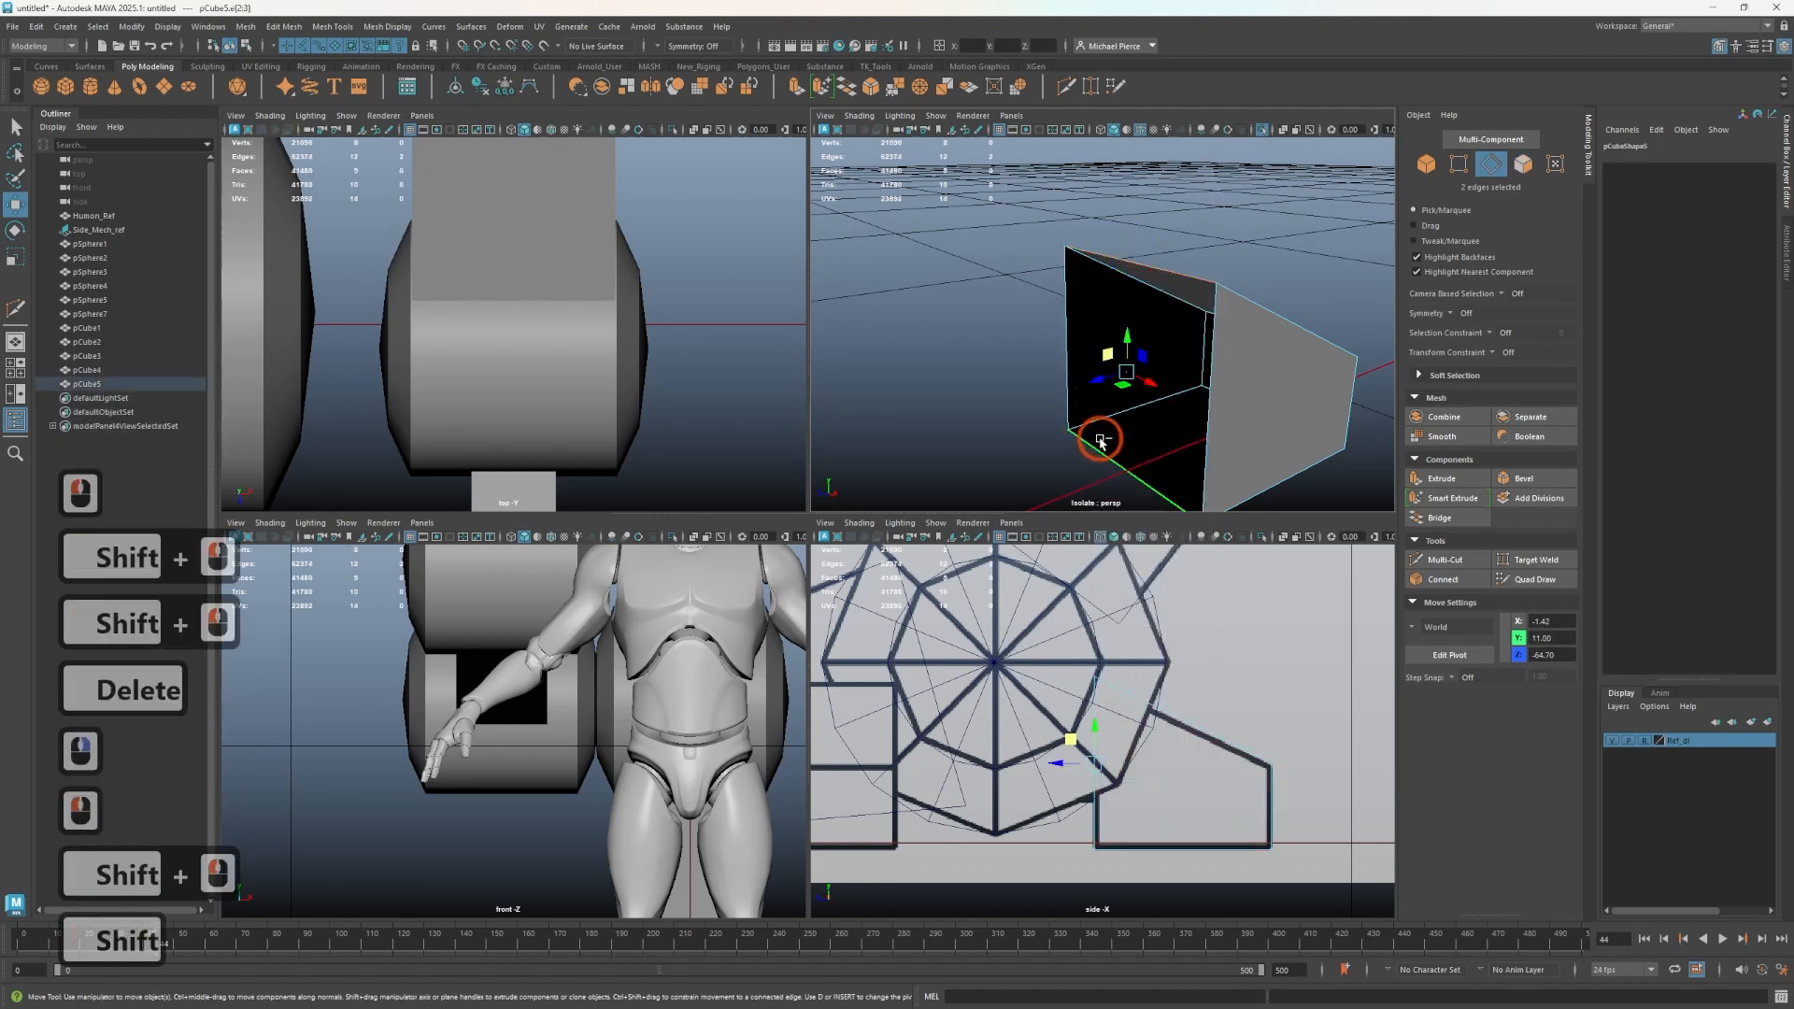
left_click(1446, 516)
right_click_drag(1164, 388, 1247, 377)
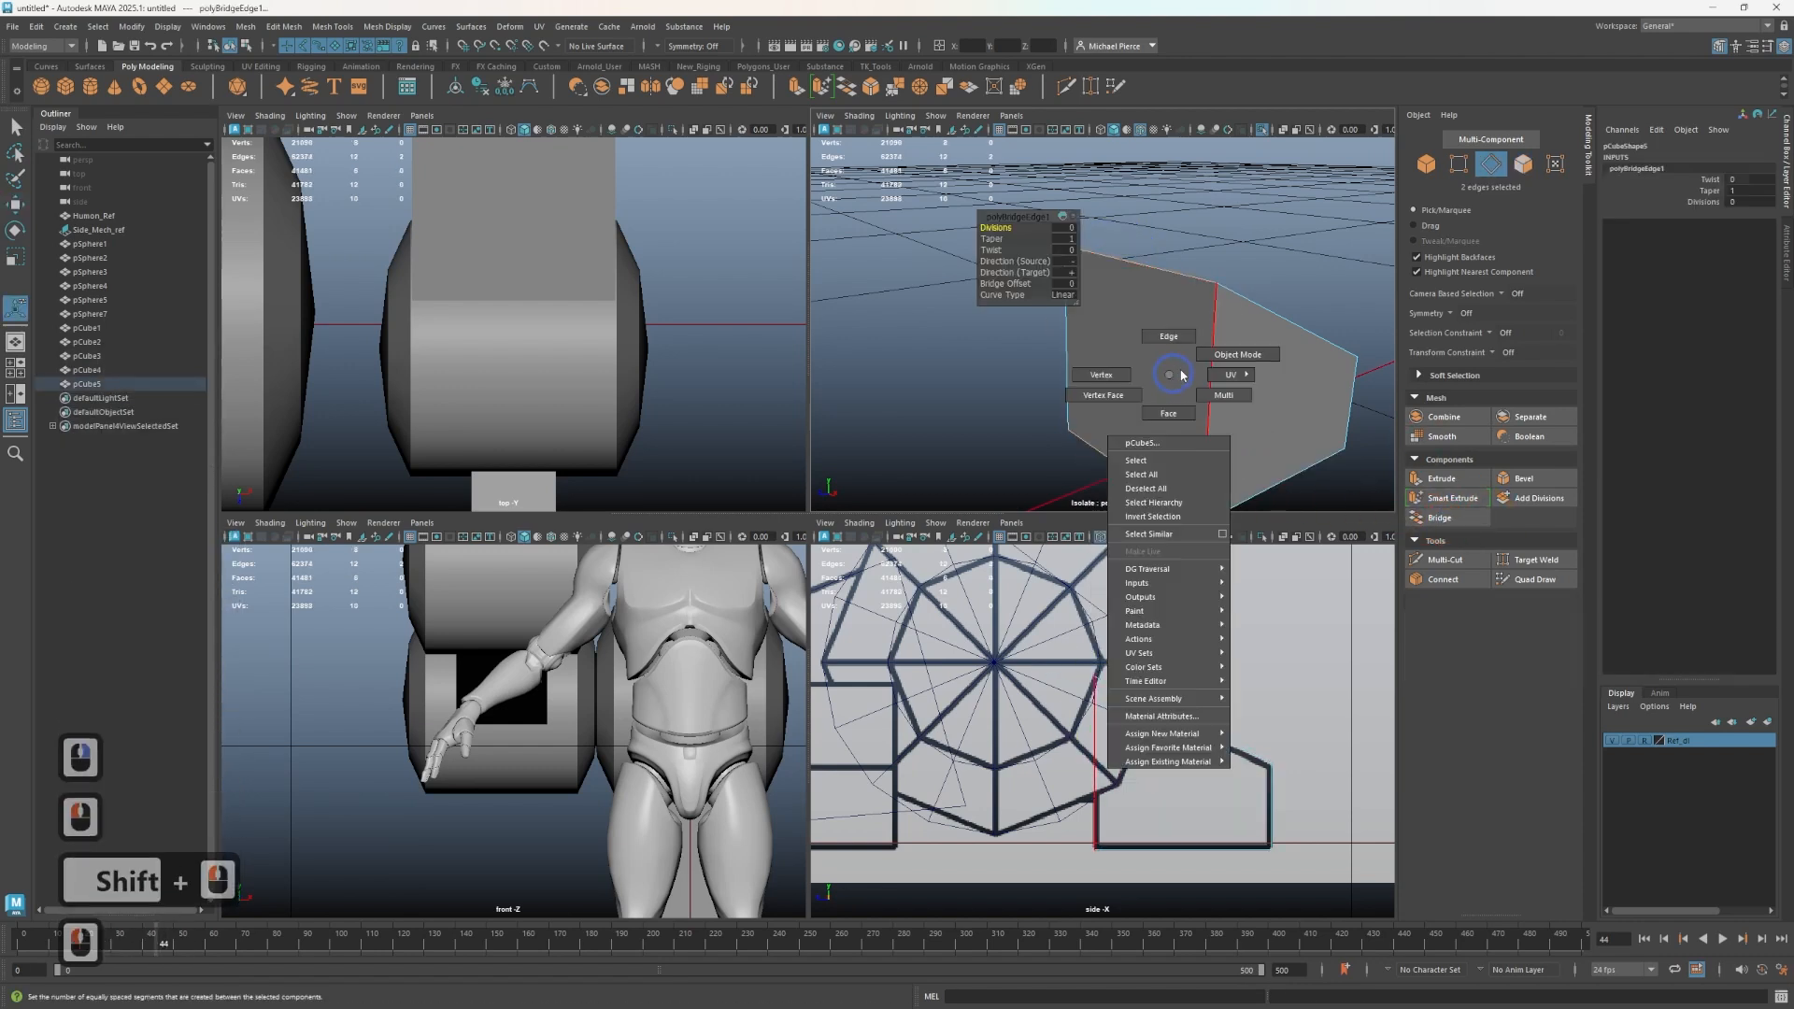
scroll(1215, 365, "down", 3)
key("ctrl+1")
scroll(1103, 419, "down", 1)
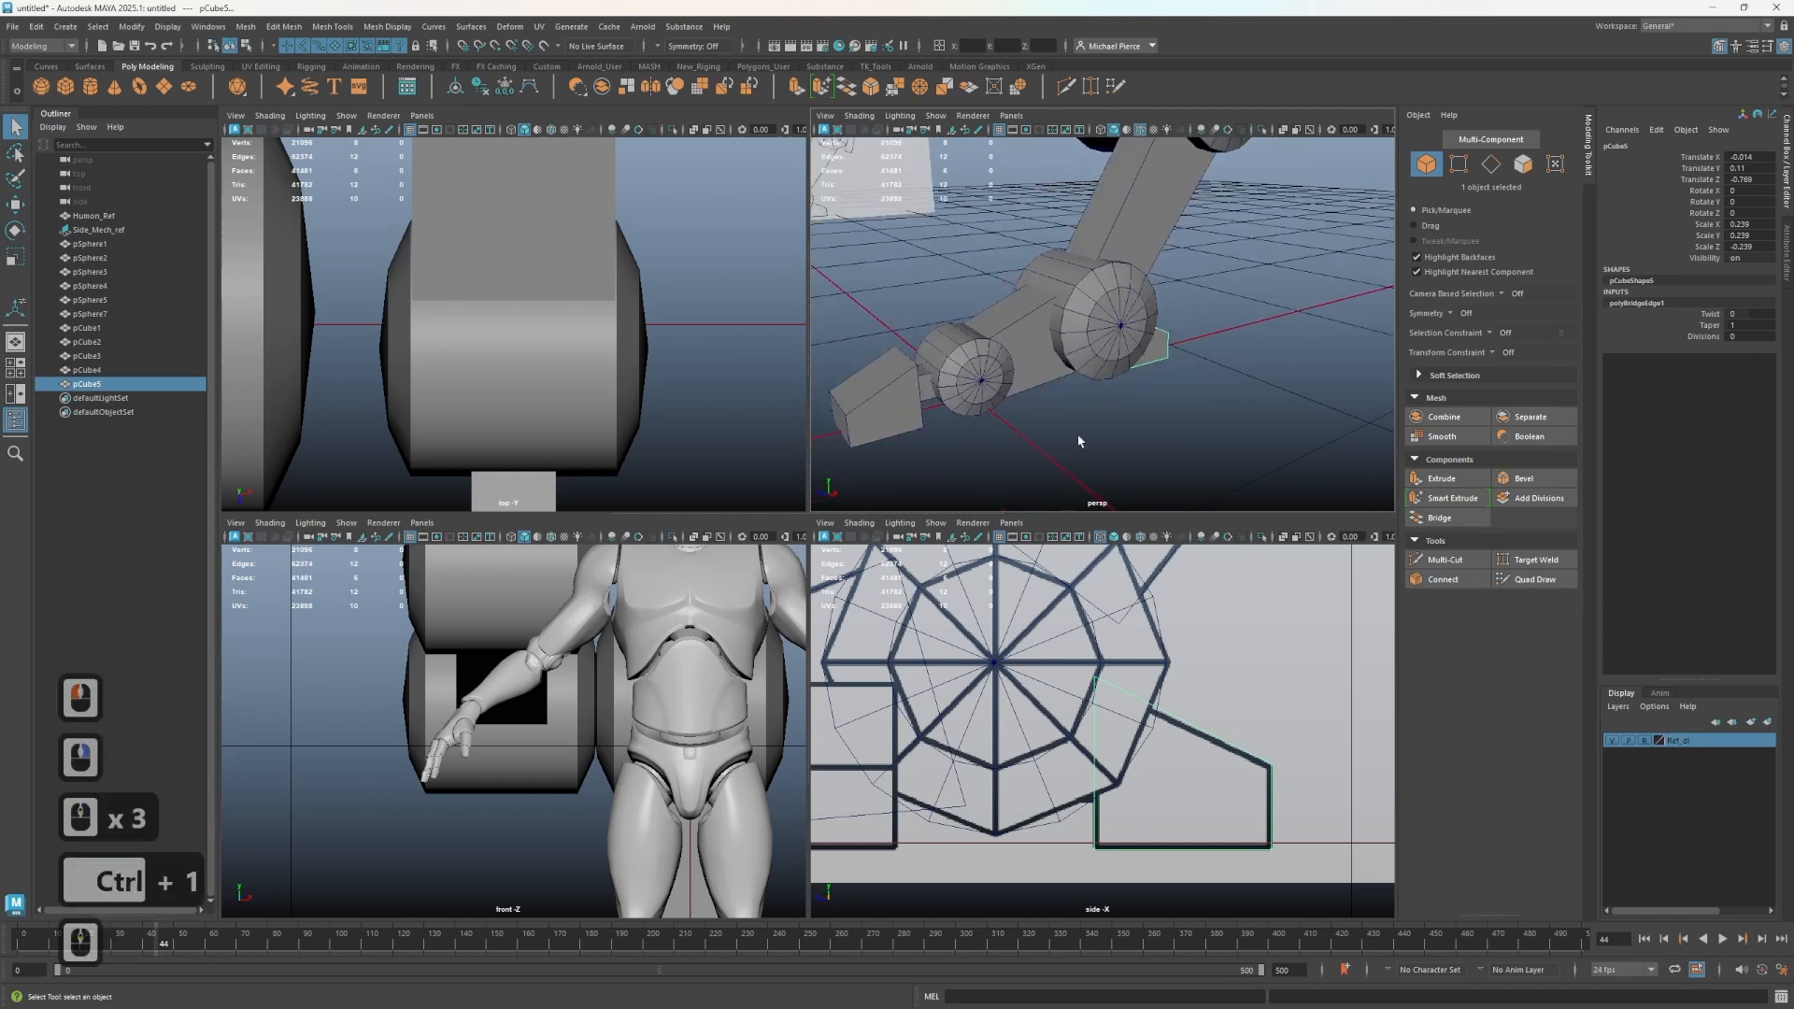
- Duplicate the front foot block and move the copy back toward the lower wheel
left_click_drag(1077, 440, 899, 449, "alt")
left_click(898, 448)
middle_click_drag(979, 440, 1045, 403, "alt")
left_click_drag(1051, 401, 1016, 412, "alt")
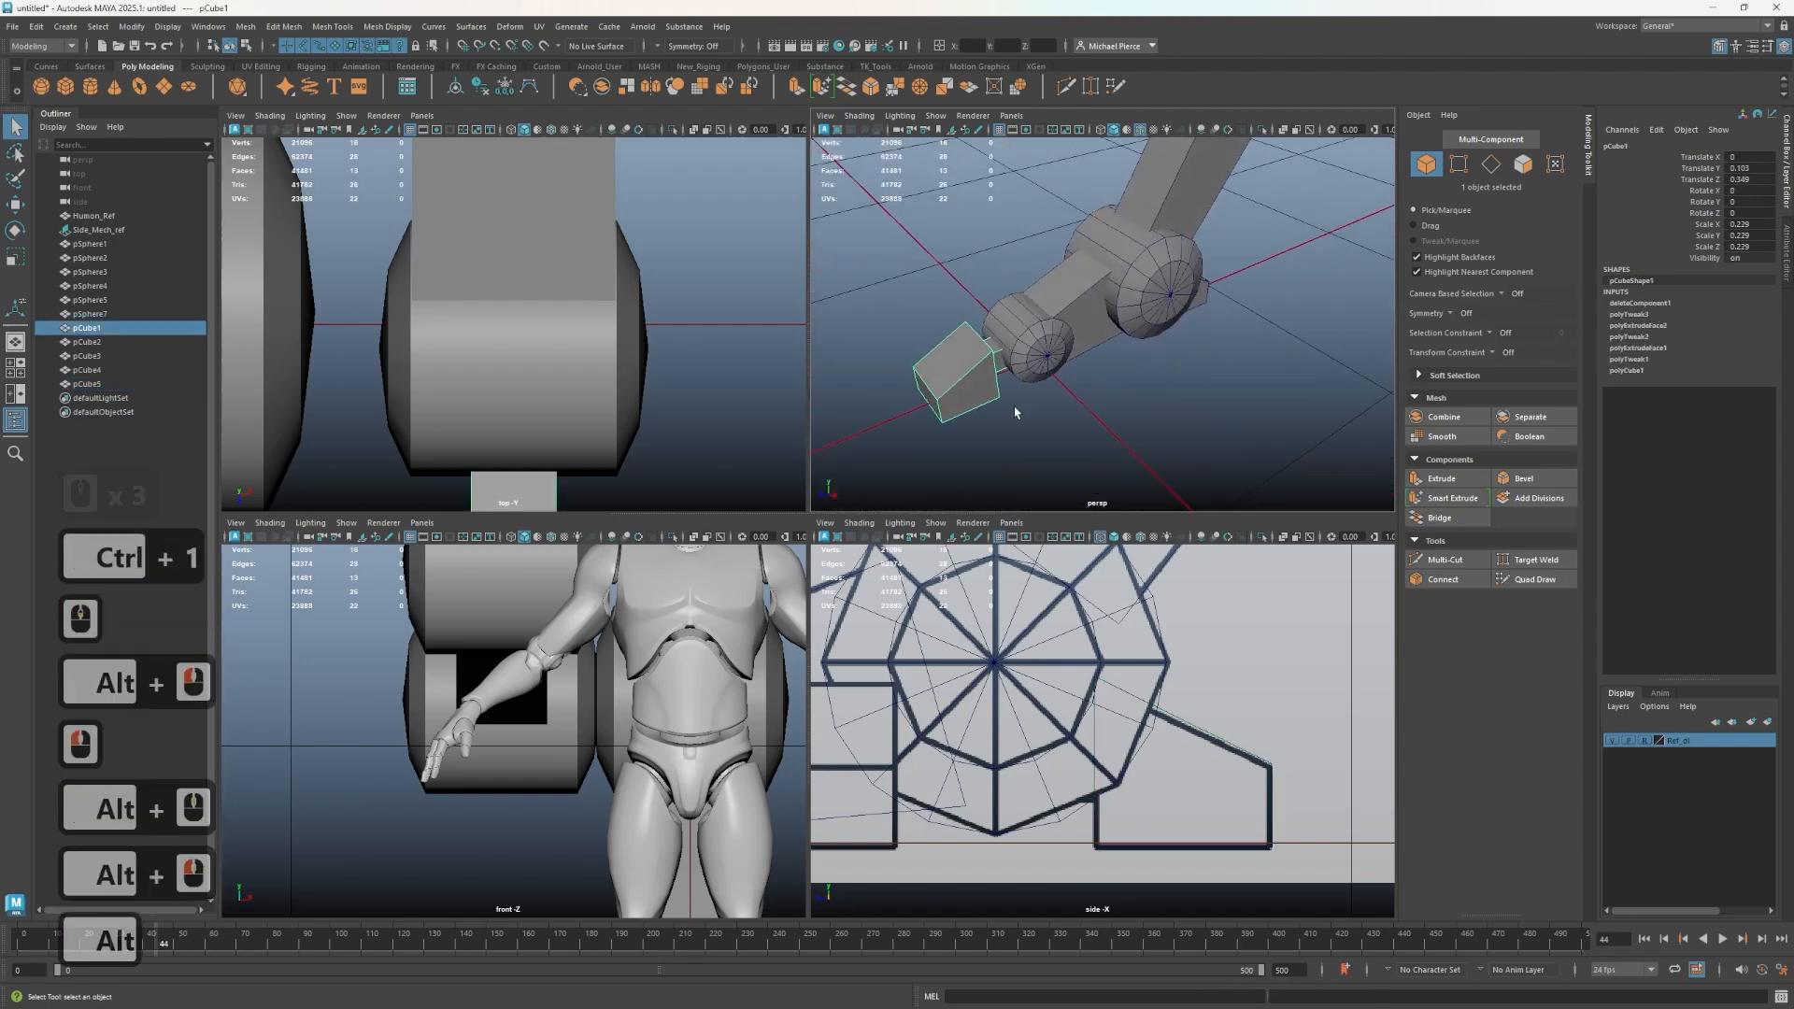
left_click_drag(1213, 379, 1079, 403, "alt")
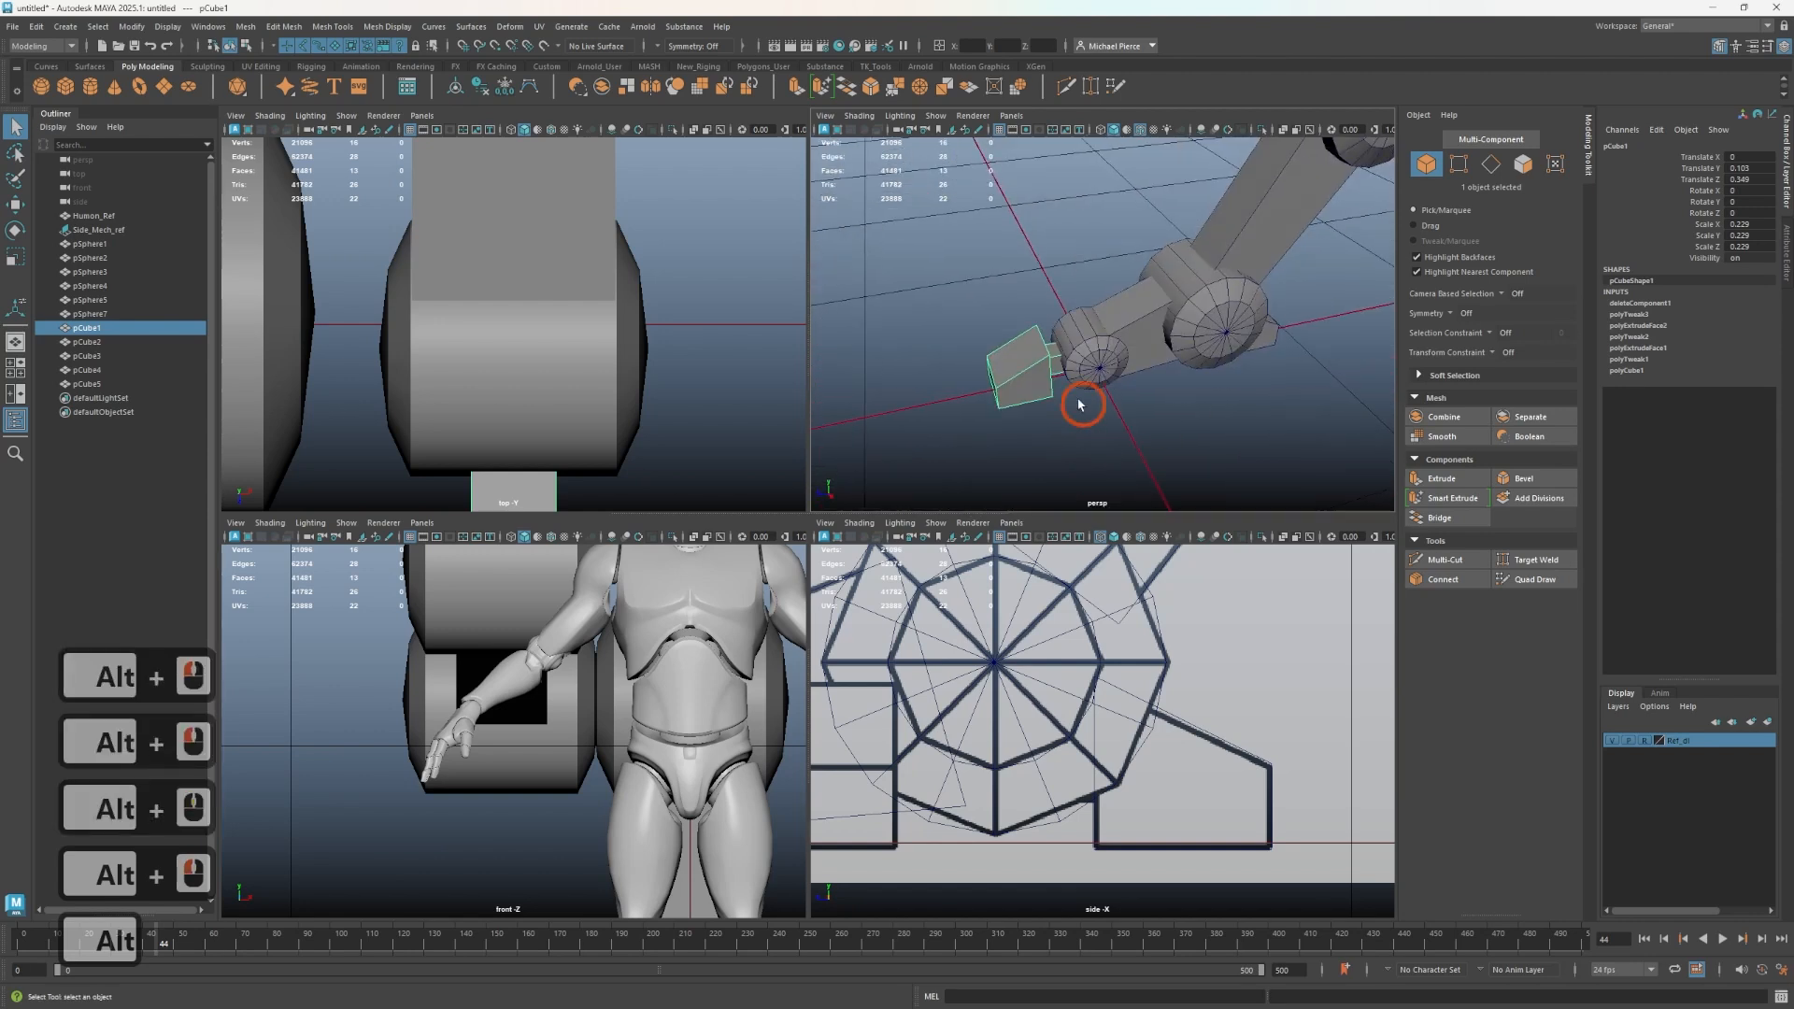
left_click(1006, 392)
key("w")
scroll(962, 741, "down", 6)
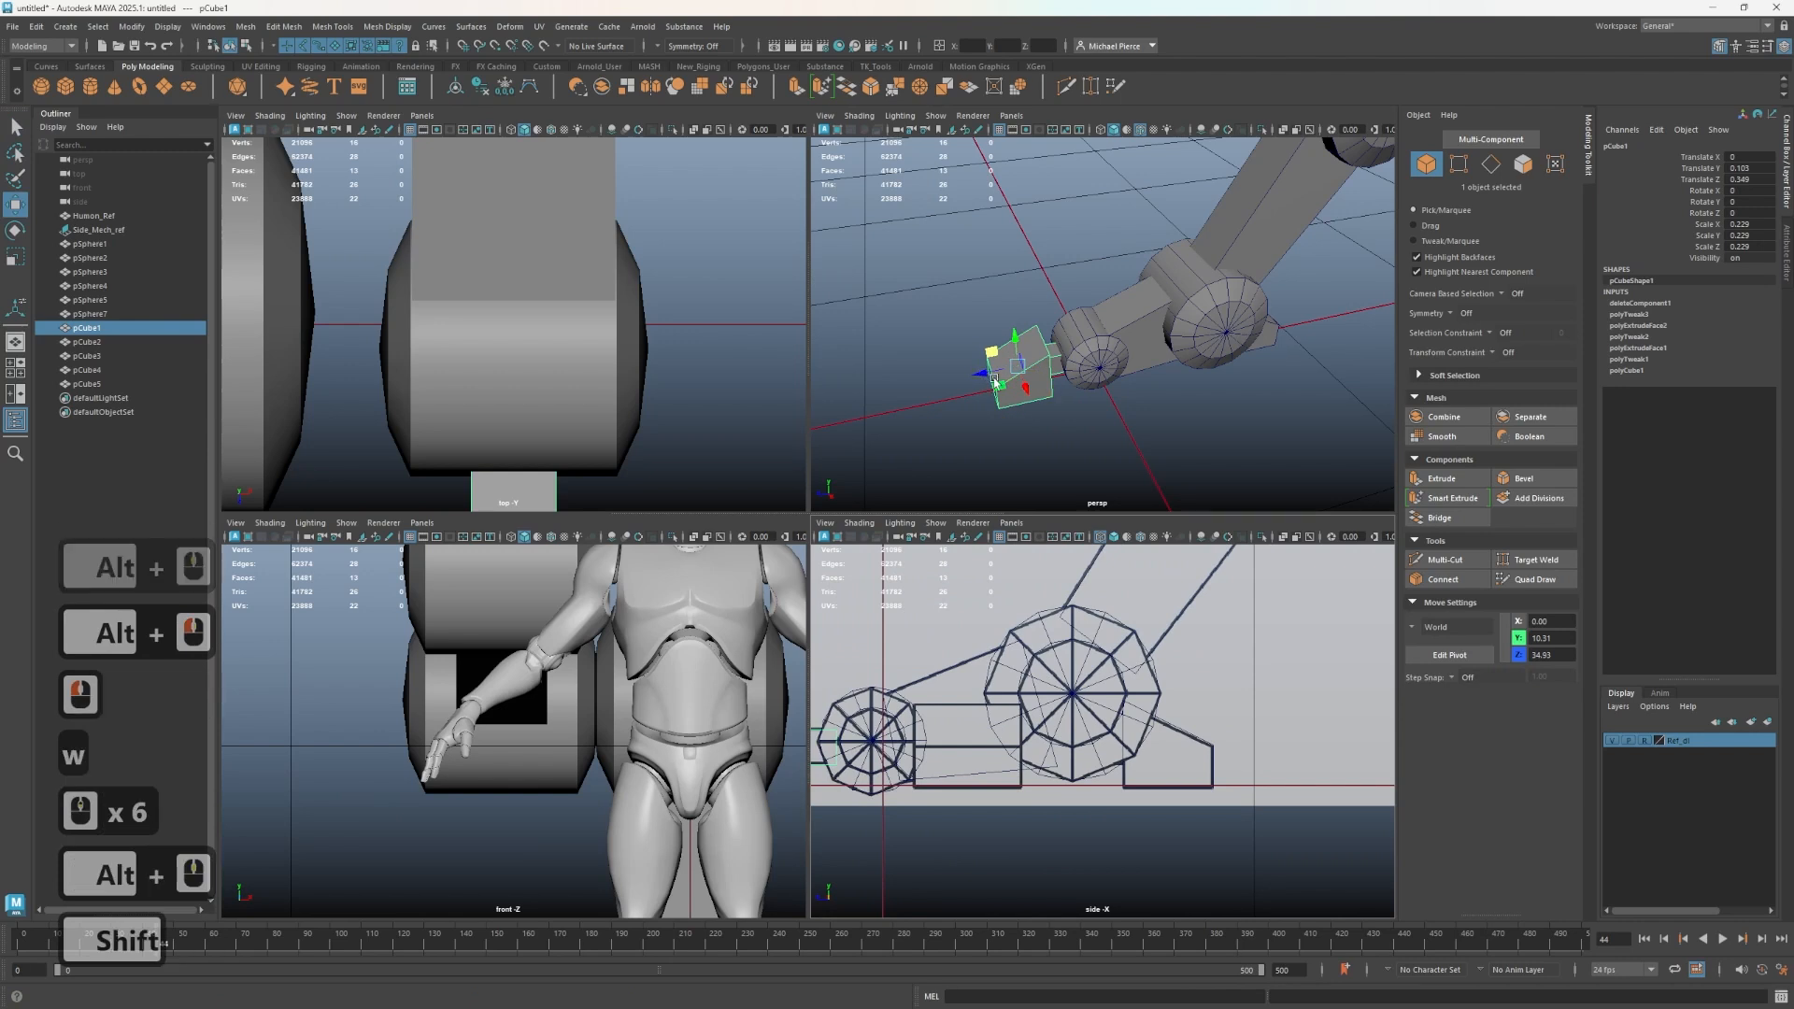
mouse_move(999, 380)
left_mouse_down("shift")
mouse_move(1180, 391)
mouse_move(1121, 404)
left_mouse_up("shift")
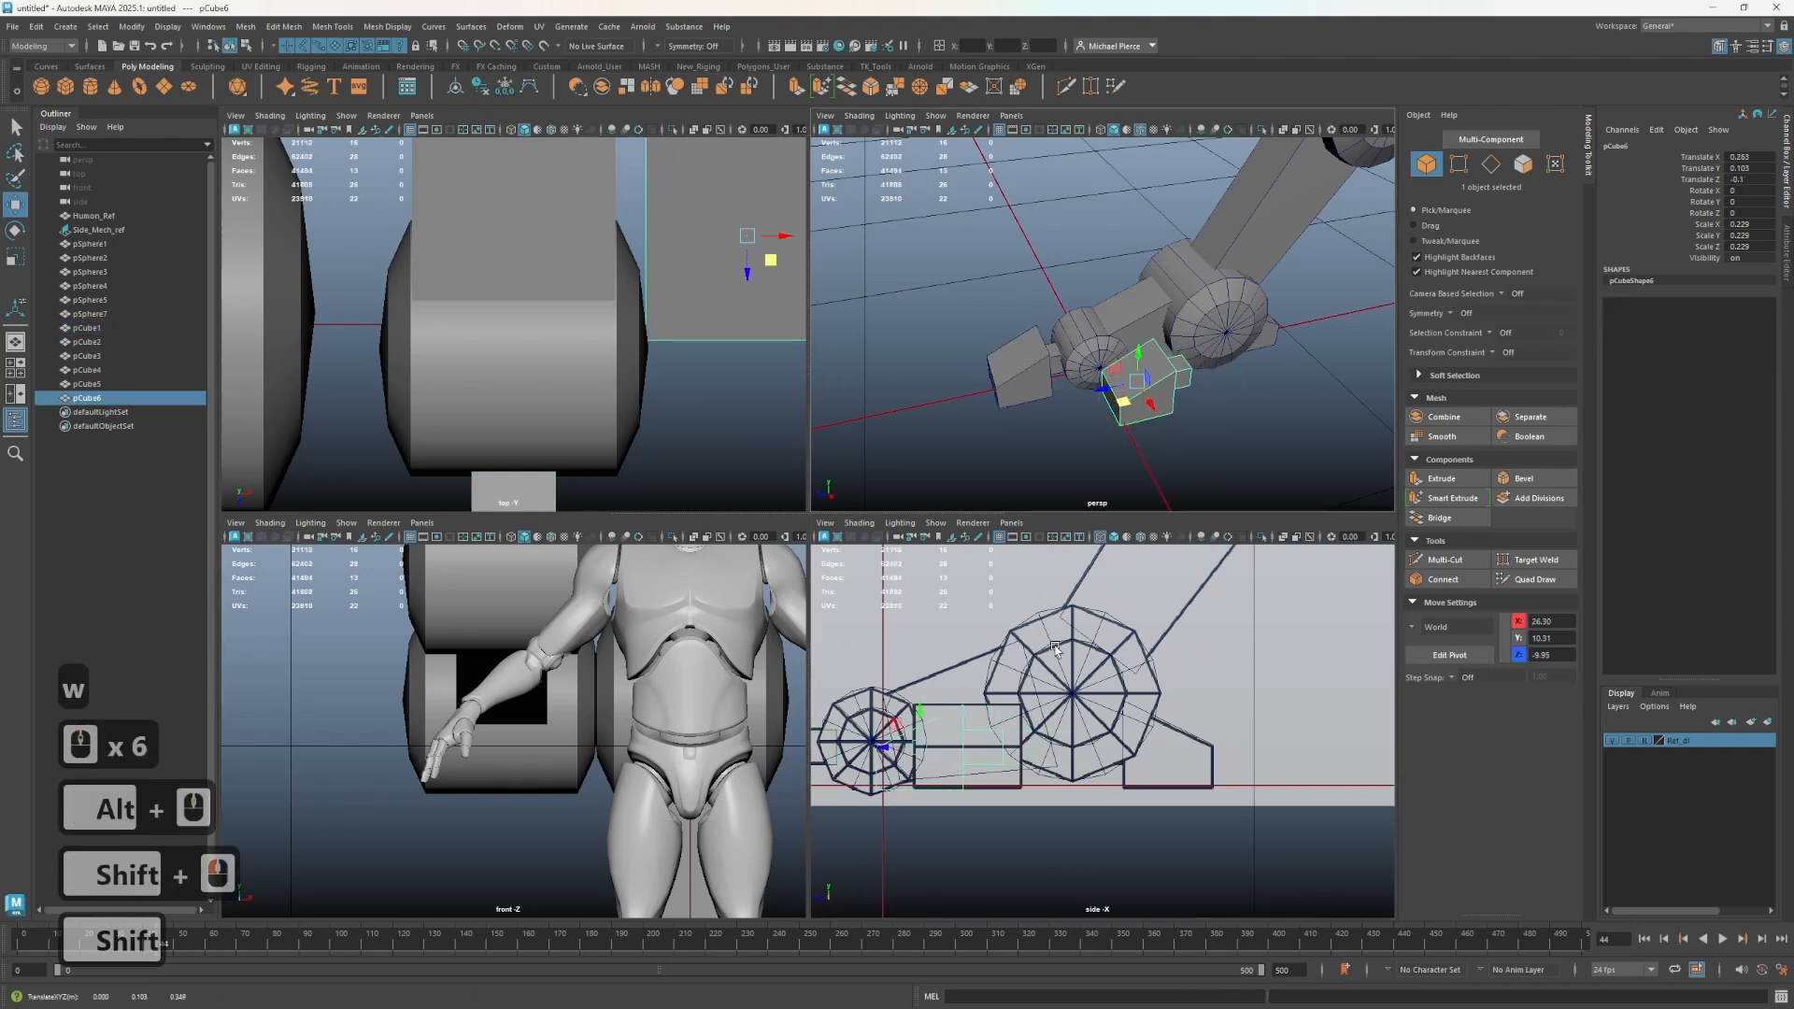
- Rotate the copy 90 degrees around X with snapping
key("e")
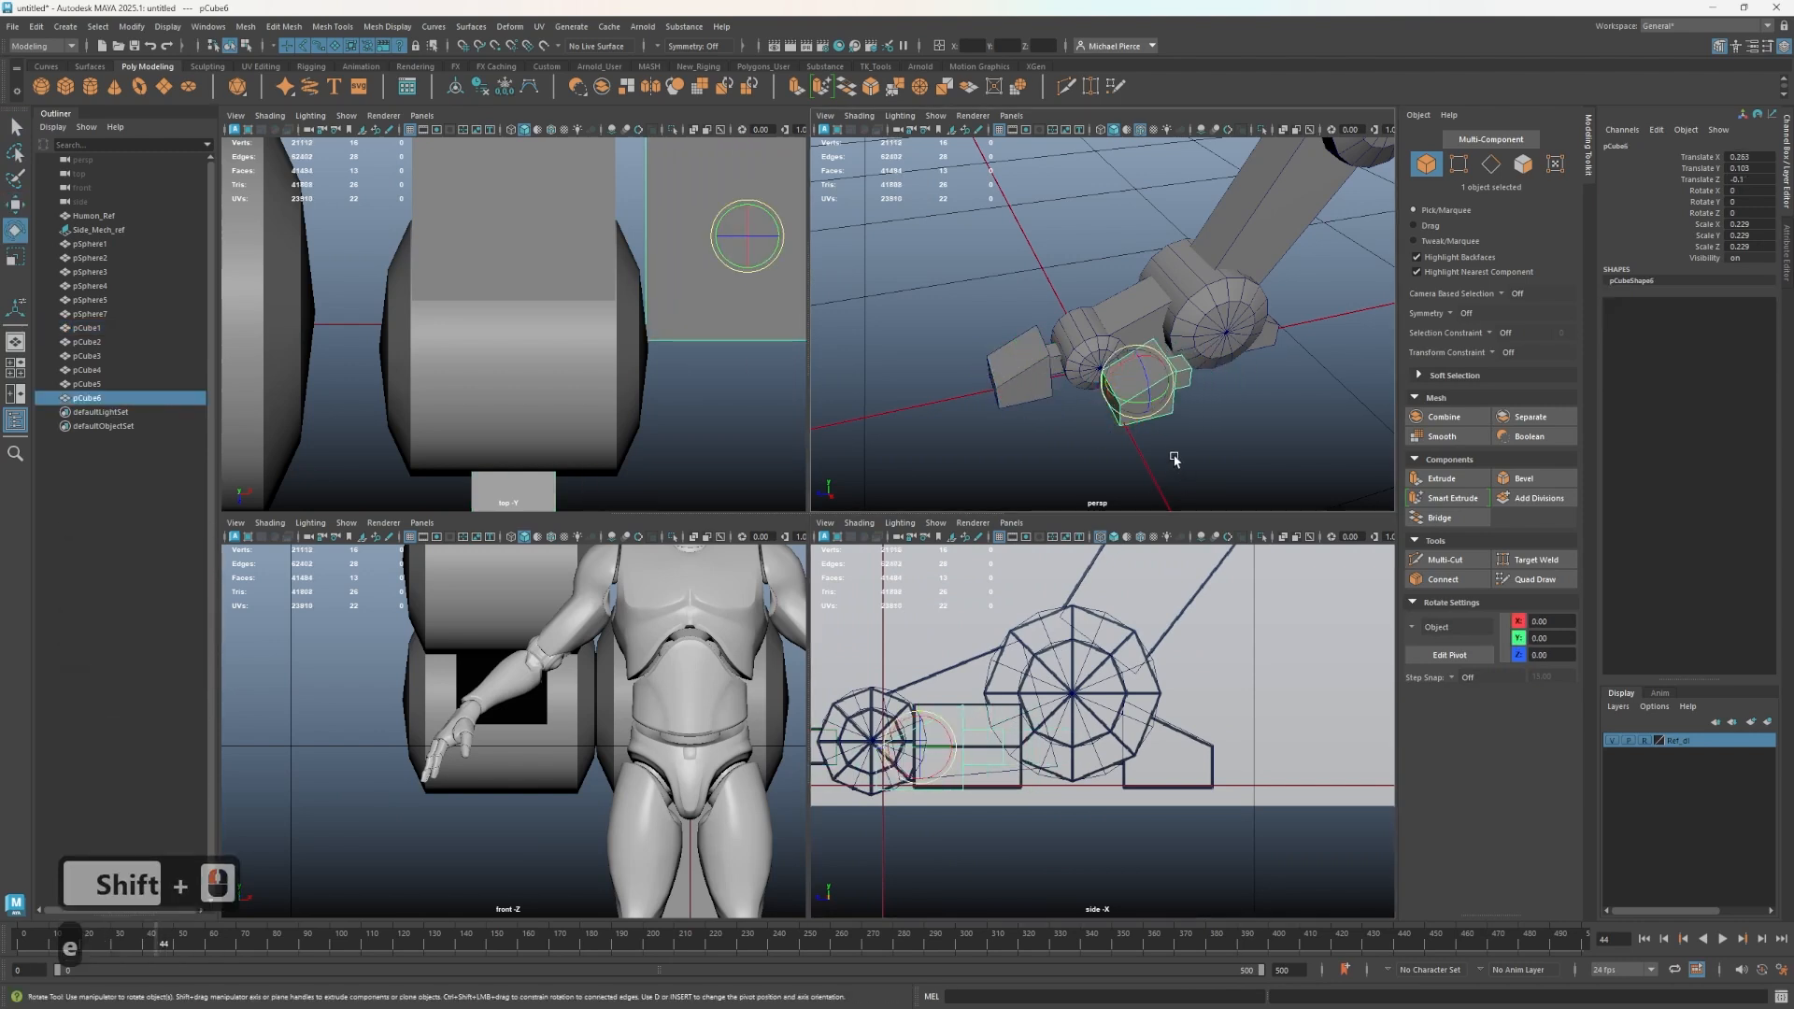
key("j")
left_click_drag(1159, 426, 1141, 378)
key("w")
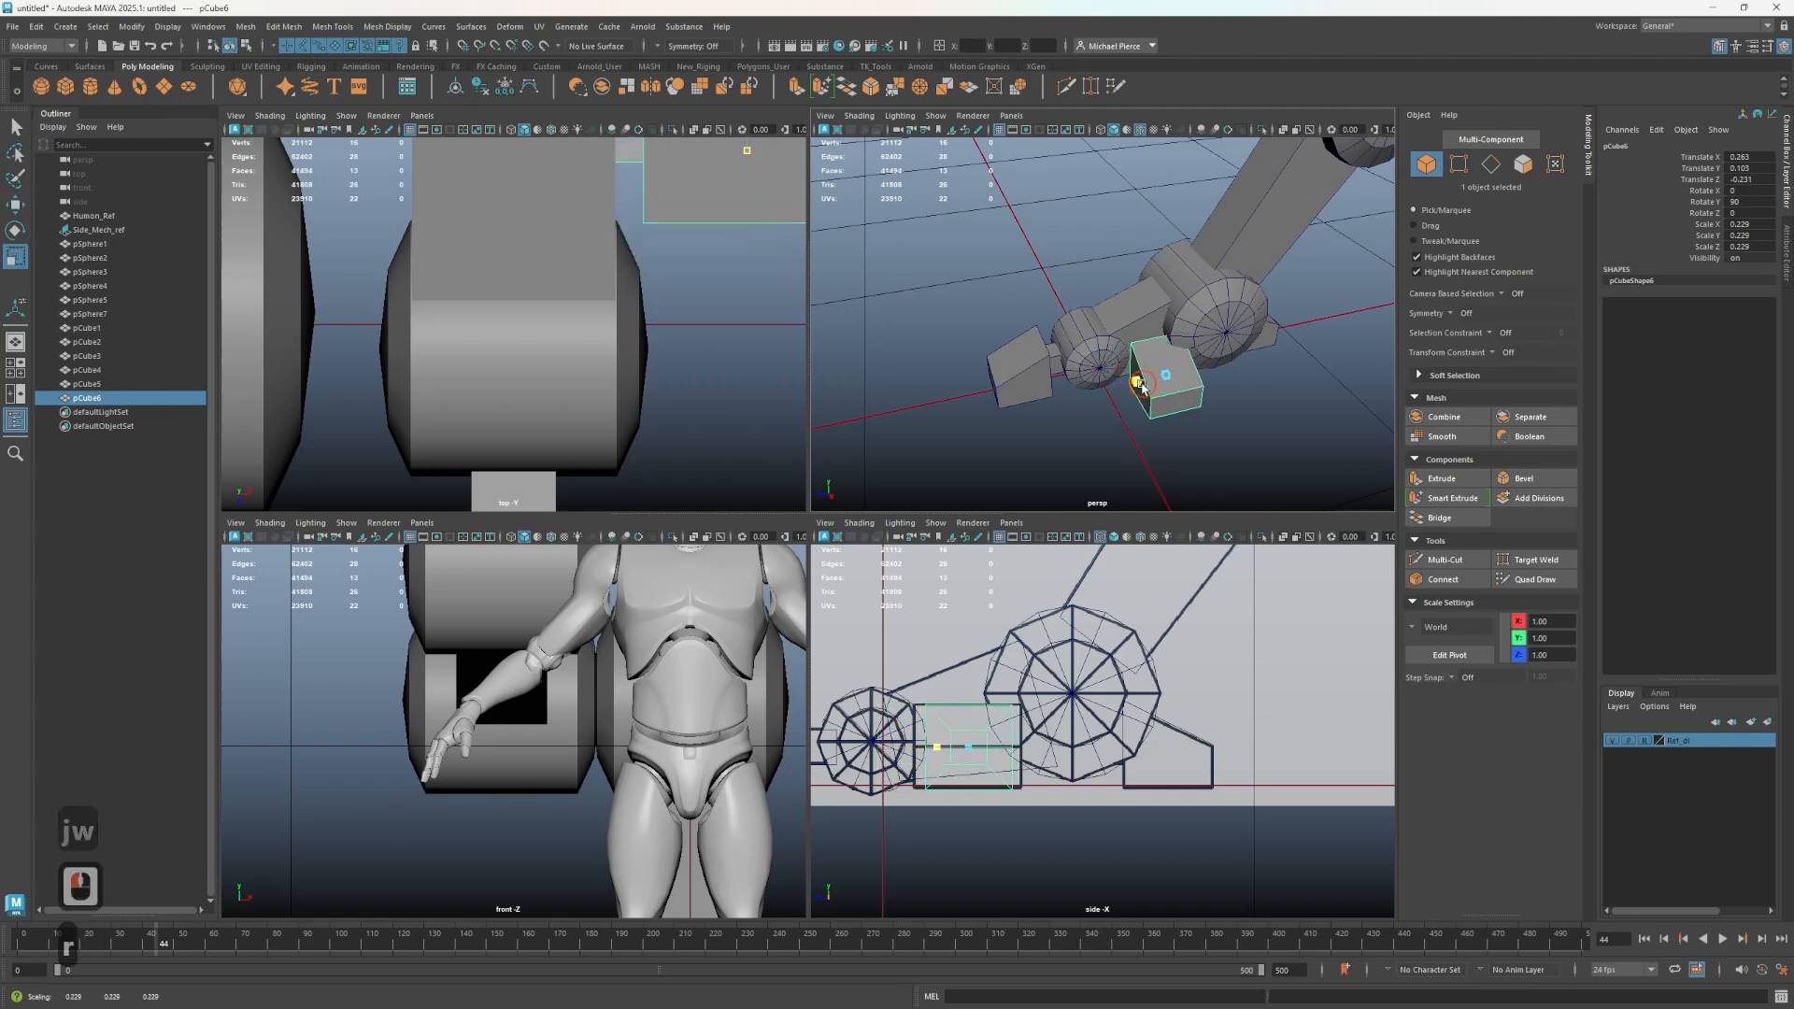
- Move the copy outward along X to sit beside the wheel
key("r")
left_click(1137, 384)
key("r")
left_click(1137, 387)
scroll(1143, 388, "up", 2)
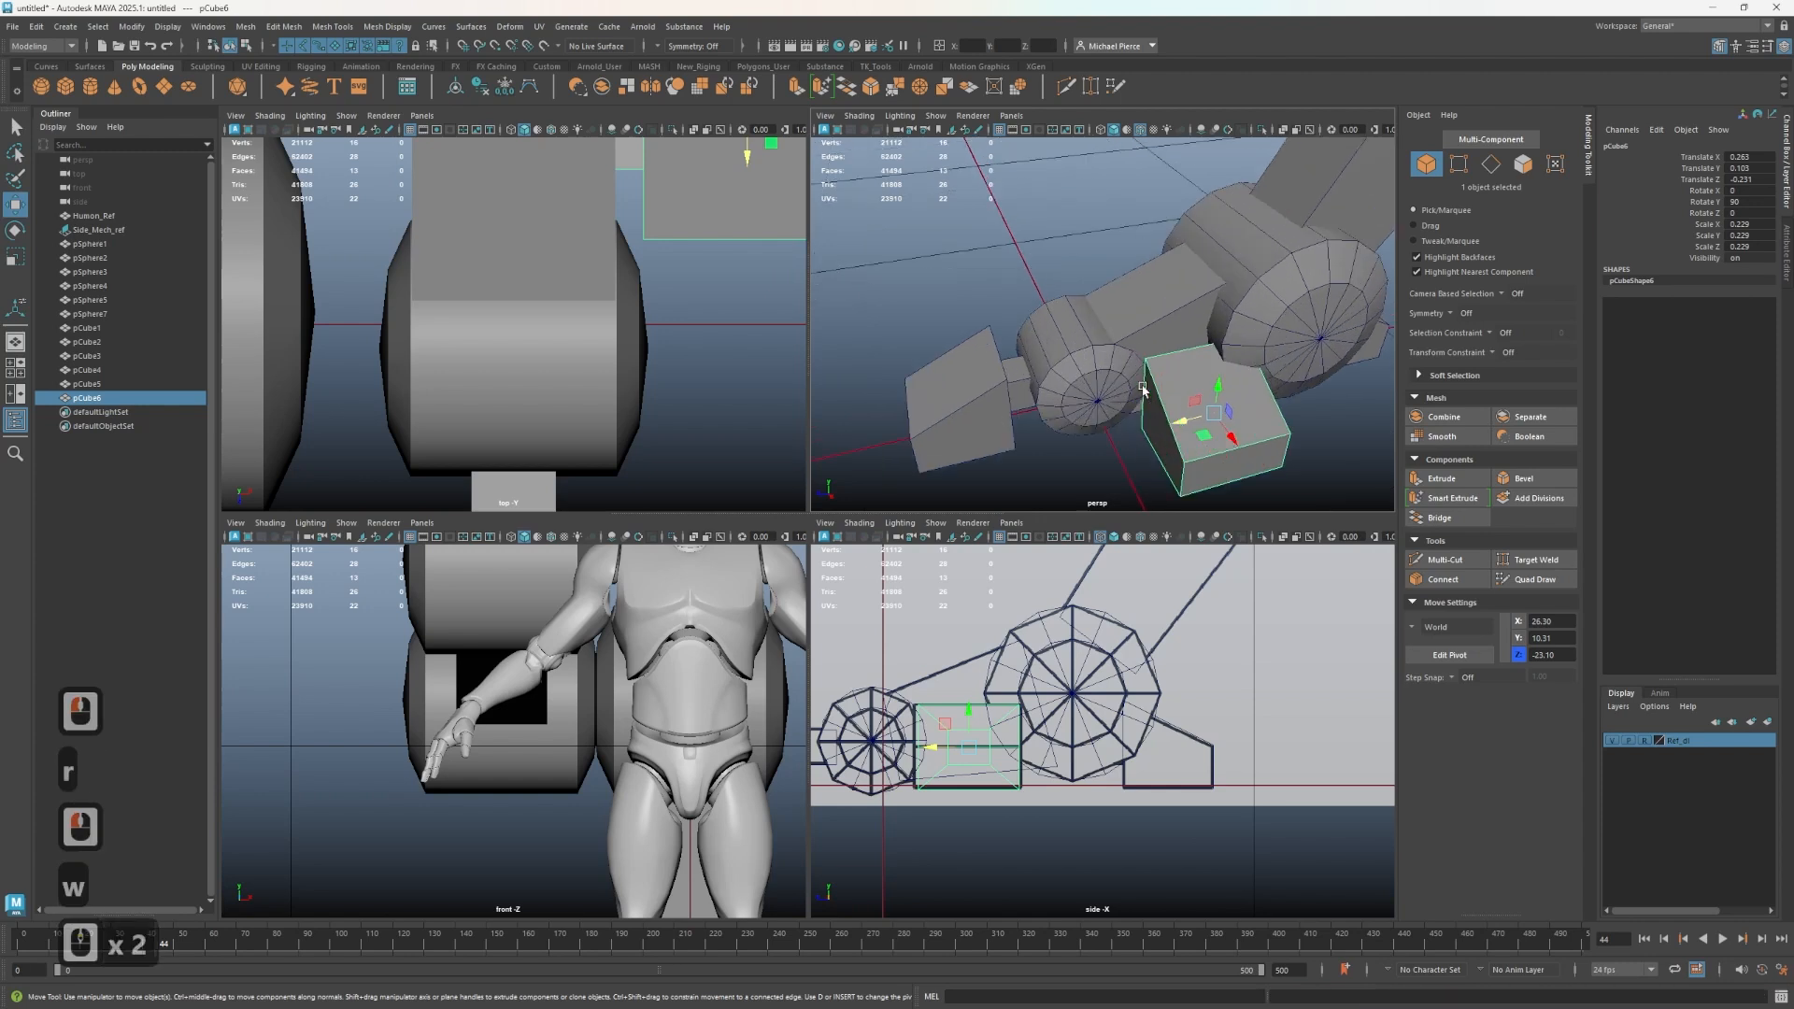
left_click_drag(1143, 388, 1311, 412, "alt")
left_click_drag(1202, 352, 1101, 393, "alt")
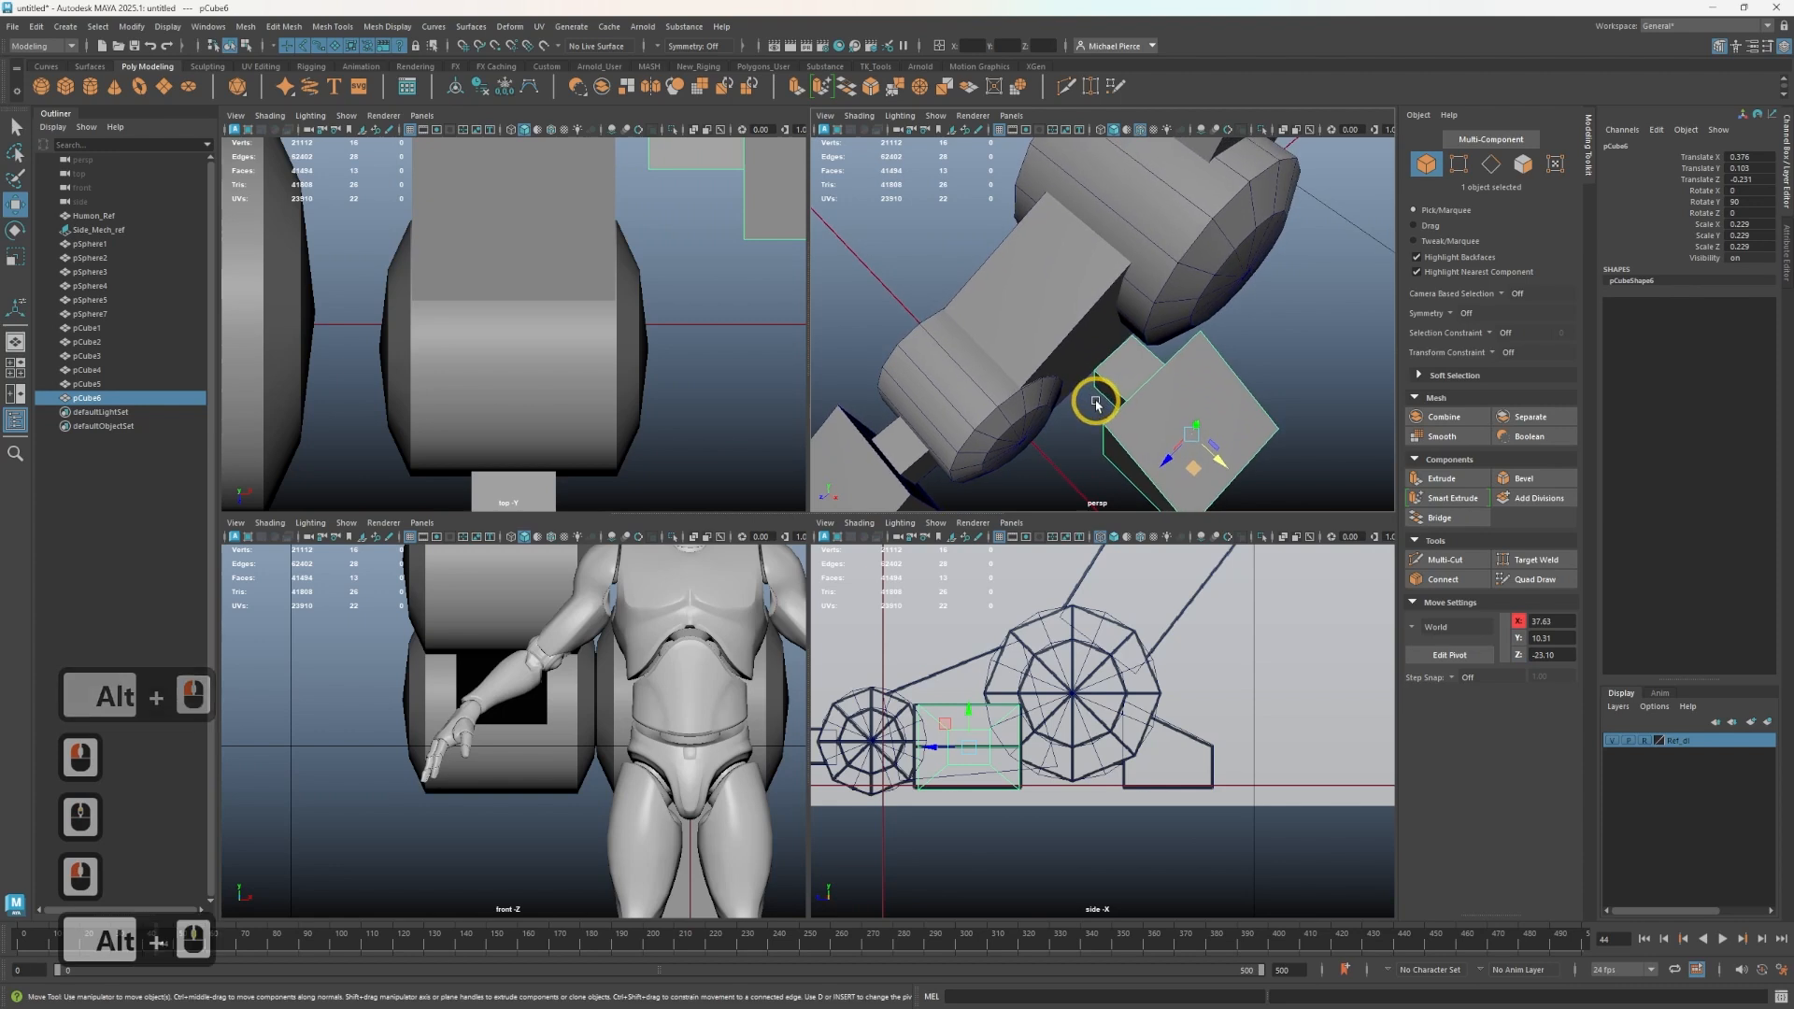
left_click_drag(1158, 452, 1168, 400)
key("ctrl+z")
- Select the copy's inner-end vertices in the top view and move them to extend it toward the leg
key("r")
key("w")
scroll(438, 227, "down", 6)
middle_click_drag(438, 227, 519, 378, "alt")
right_click_drag(566, 329, 526, 314)
left_click_drag(513, 298, 549, 335)
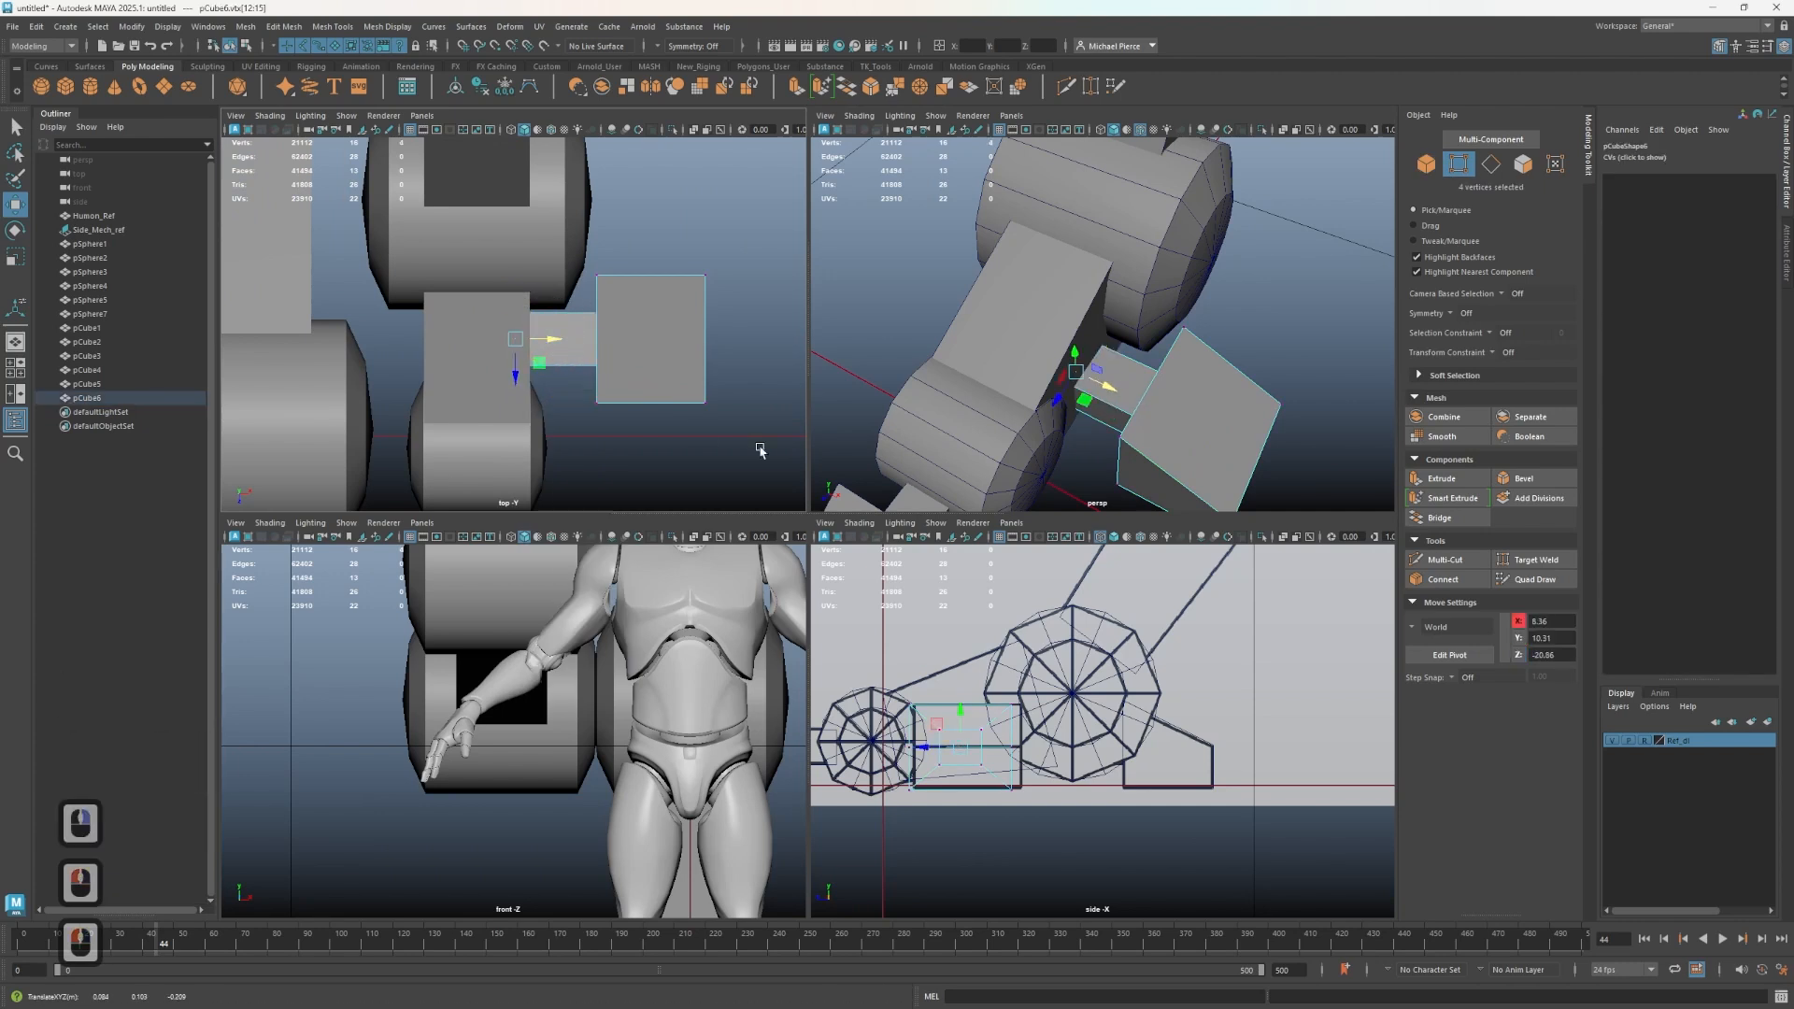
left_click_drag(925, 360, 997, 371, "alt")
middle_click_drag(997, 371, 1026, 291, "alt")
middle_click_drag(689, 761, 561, 505, "alt")
- Return to object mode and nudge the connector block slightly into place
key("4")
scroll(661, 753, "up", 1)
scroll(613, 727, "up", 3, "alt")
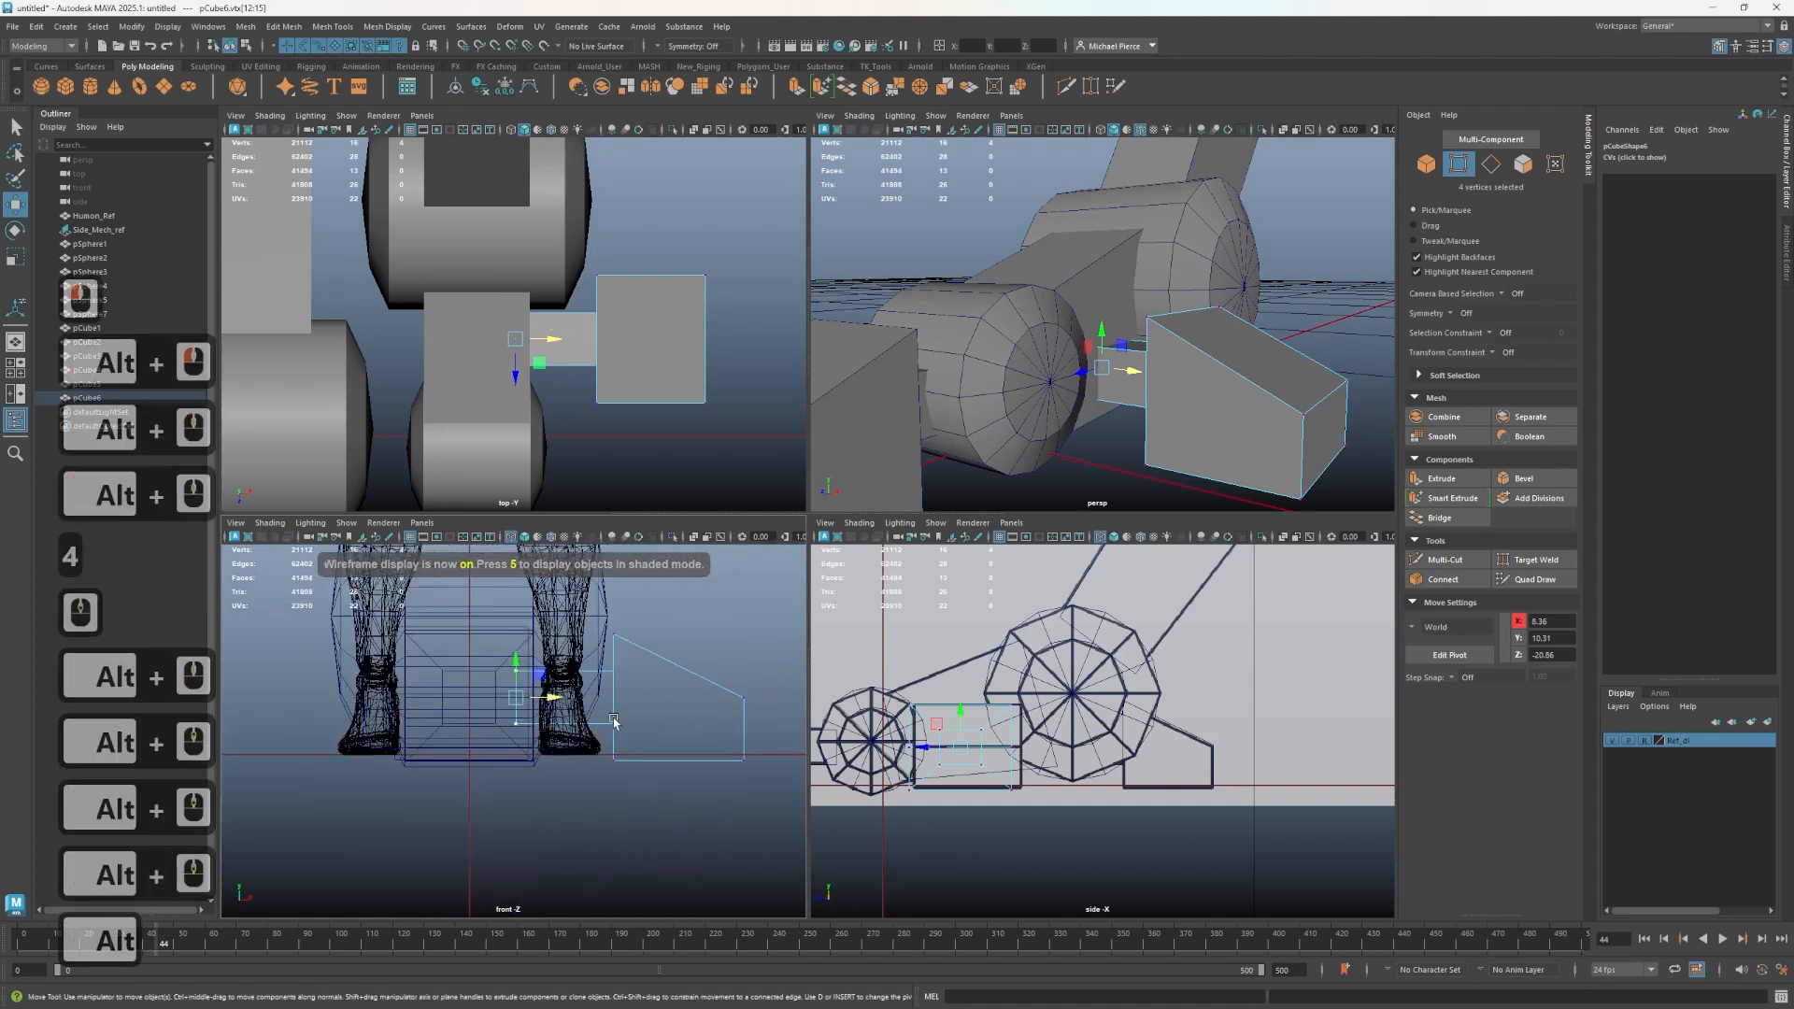
scroll(611, 722, "up", 2)
left_click_drag(1308, 490, 1191, 550, "alt")
right_click(1206, 451)
left_click(1230, 429)
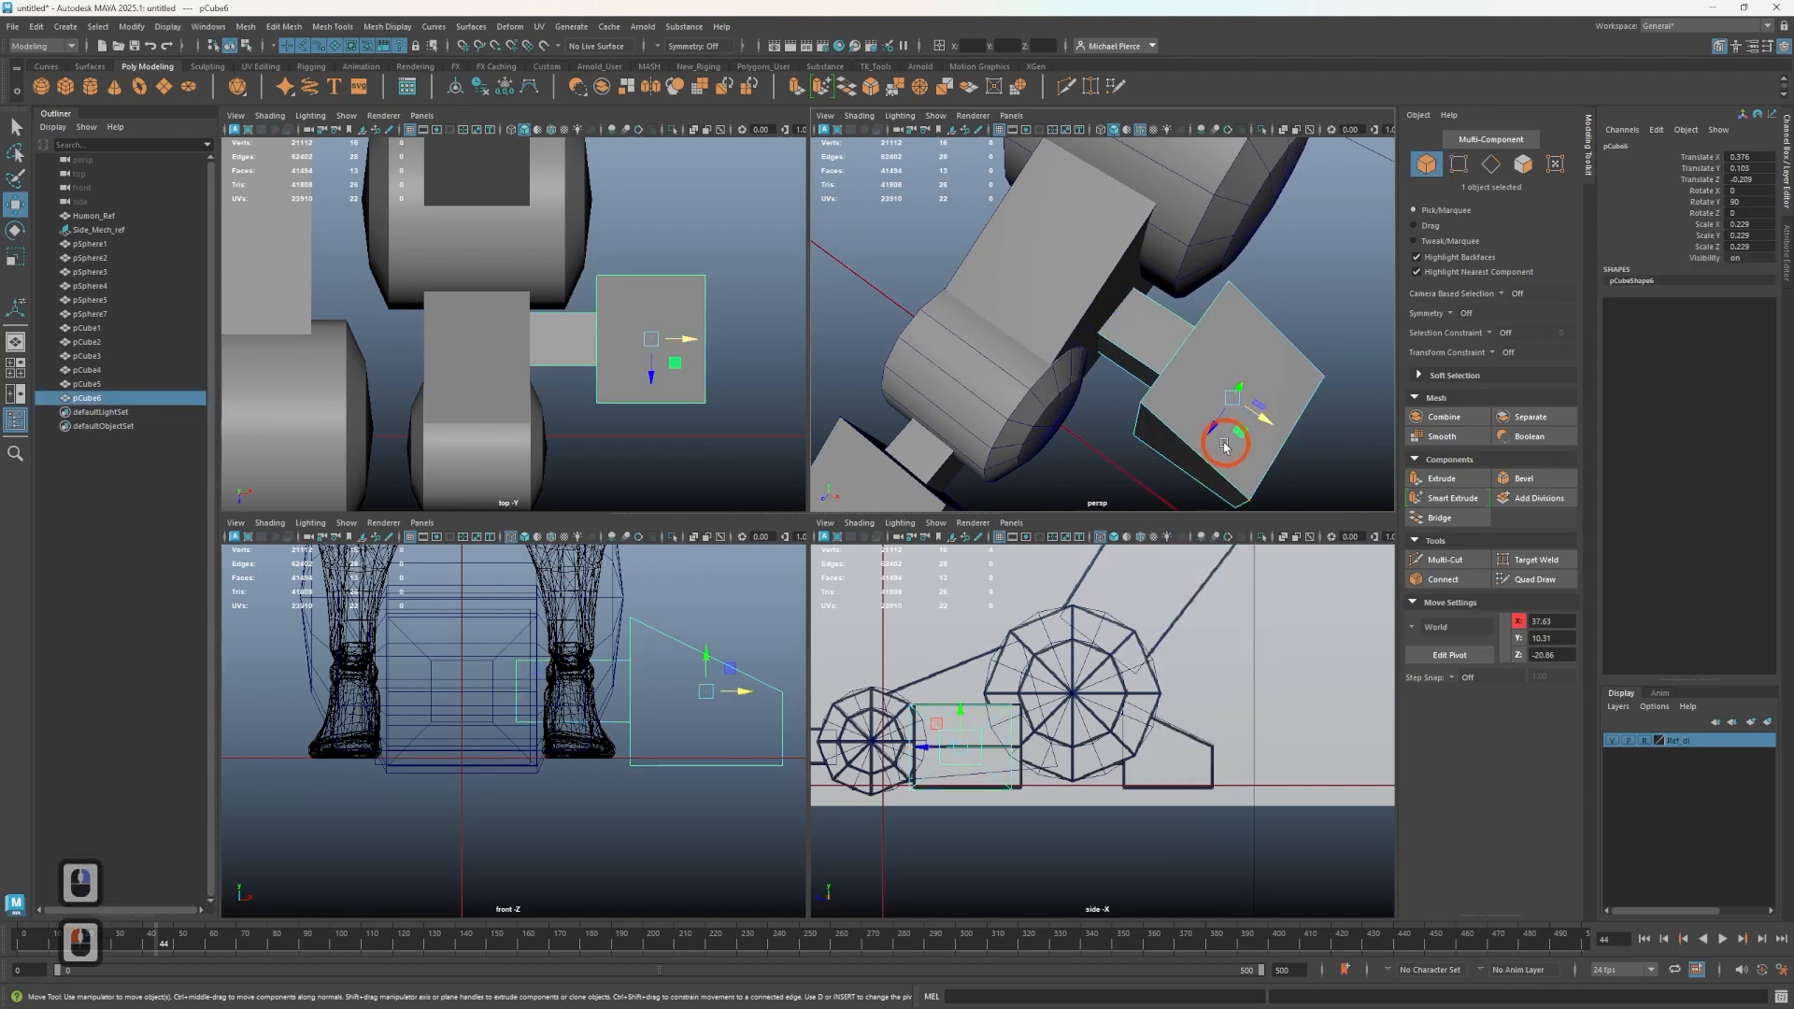
middle_click_drag(1210, 427, 1214, 422)
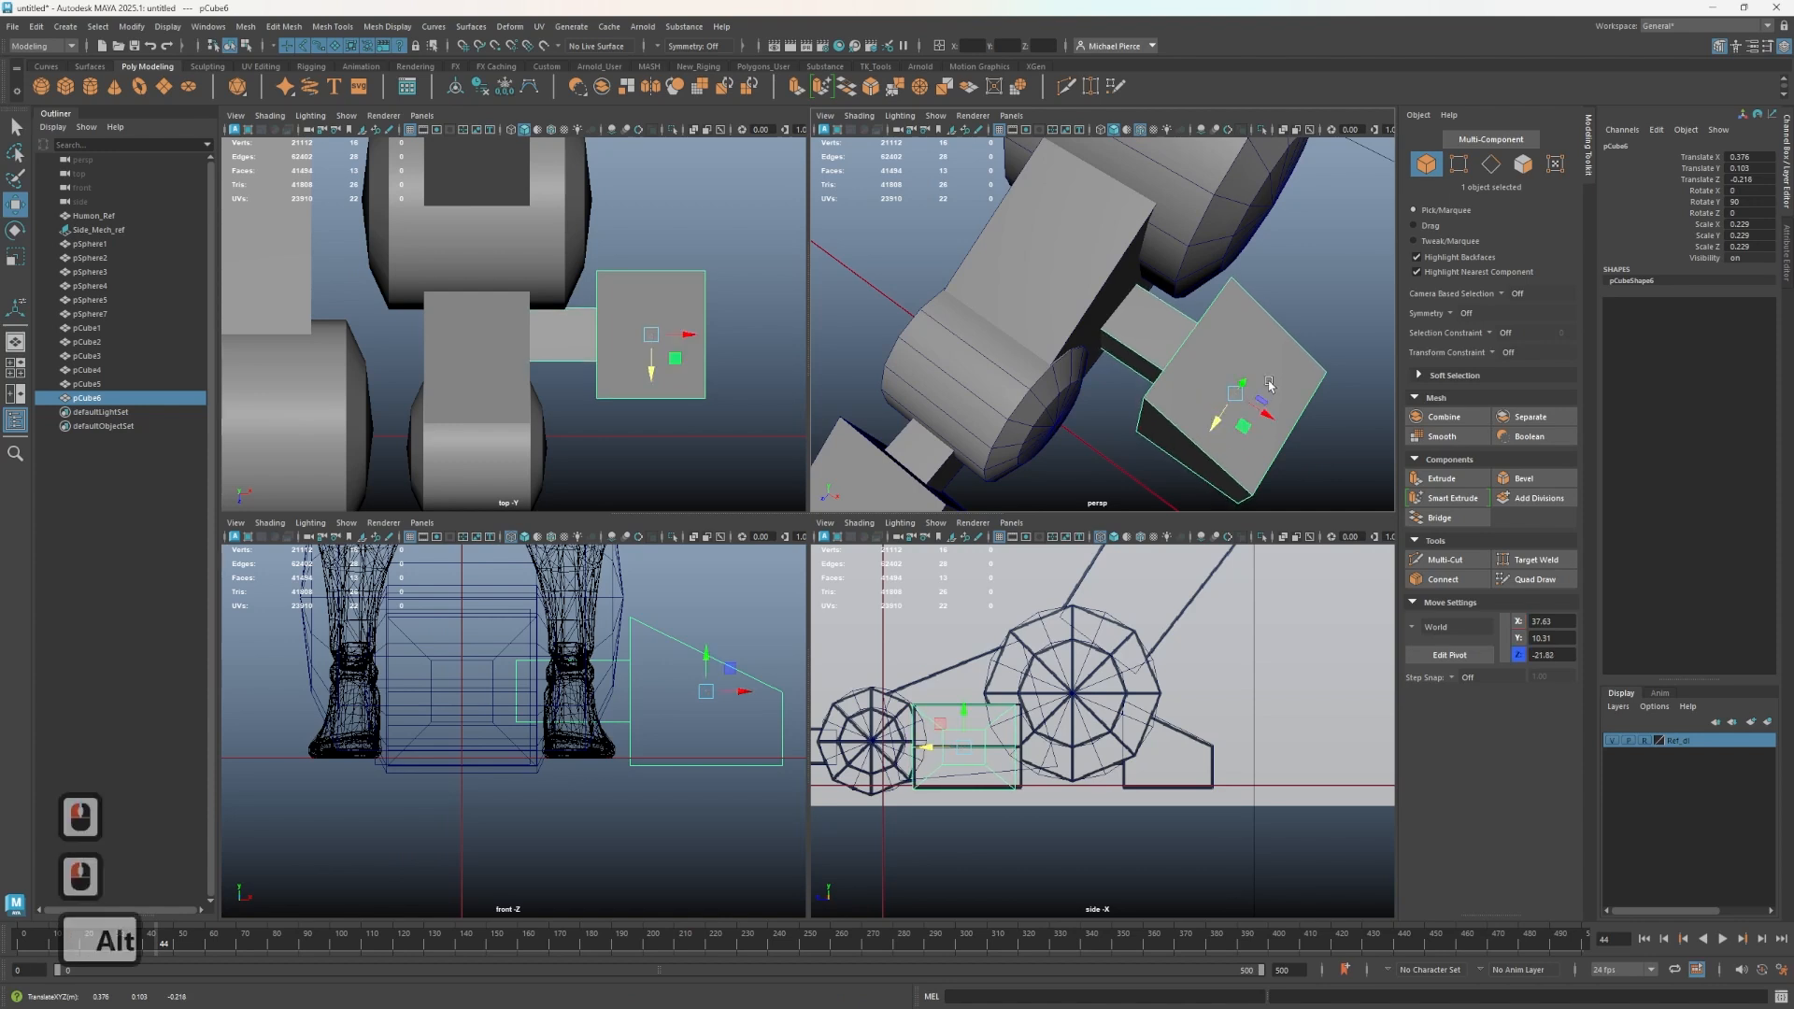
left_click_drag(1214, 422, 1243, 356, "alt")
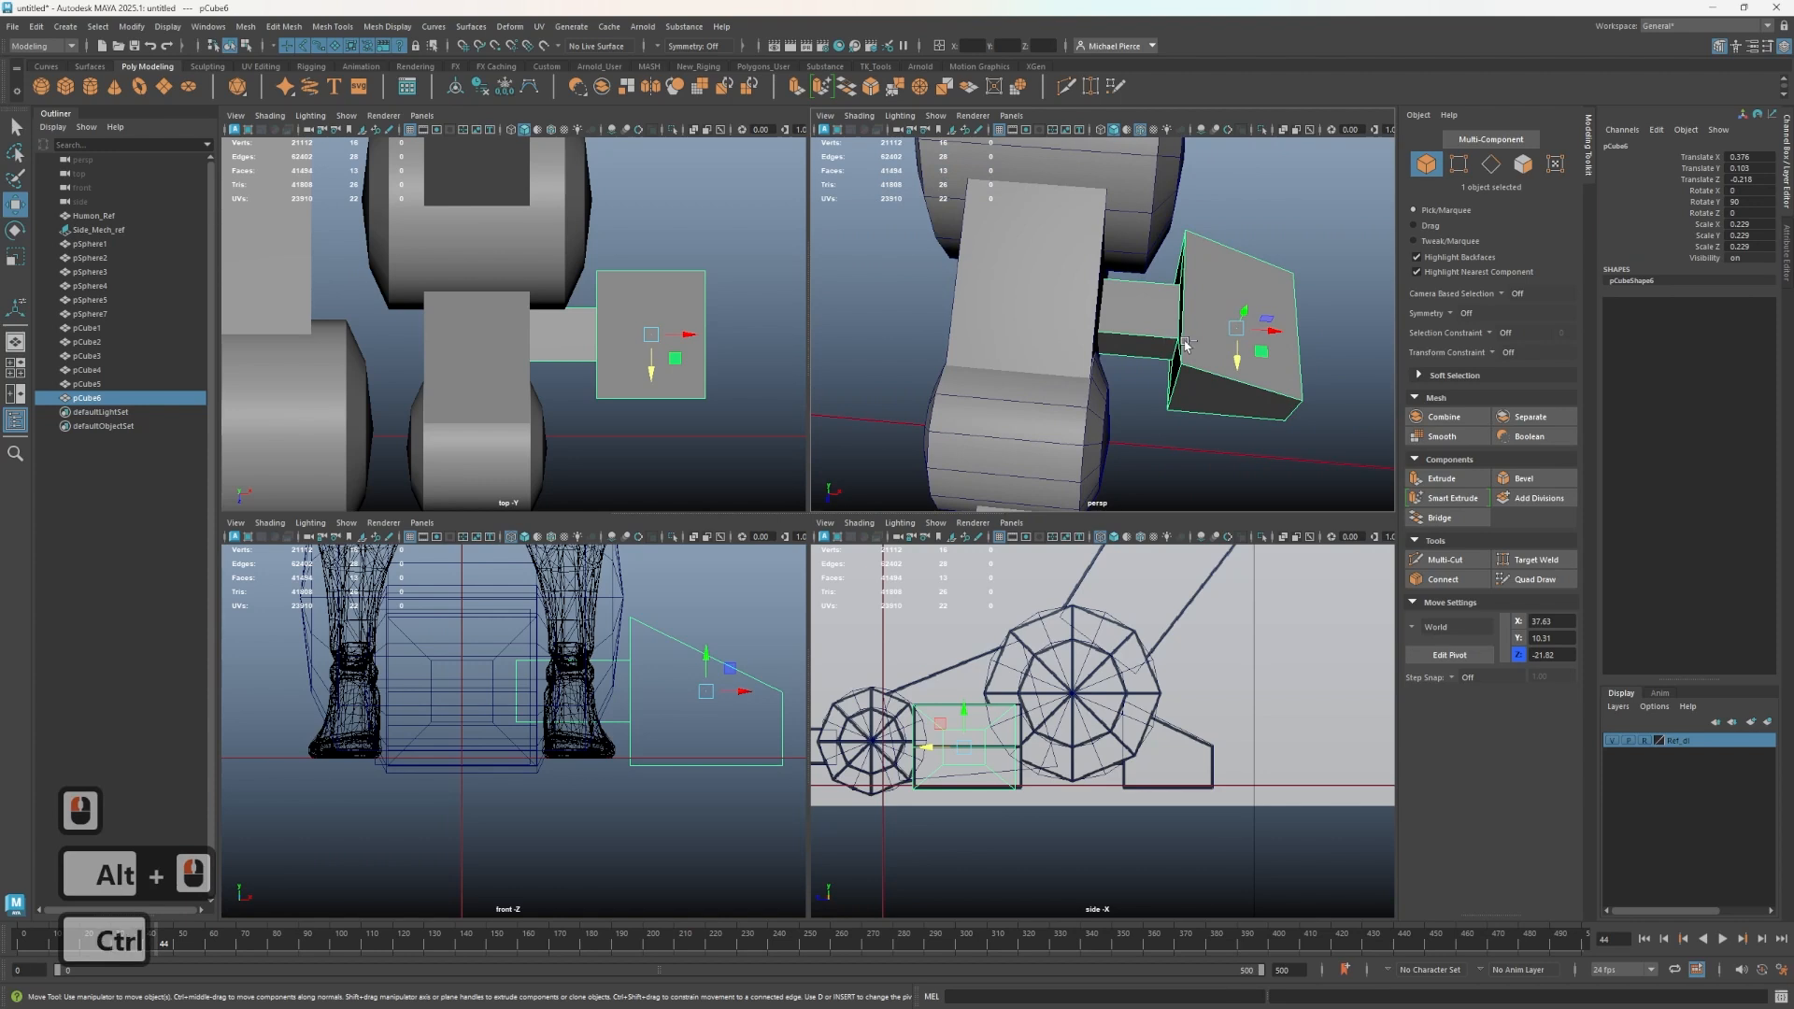
- Freeze the block's transformations
key("ctrl+d")
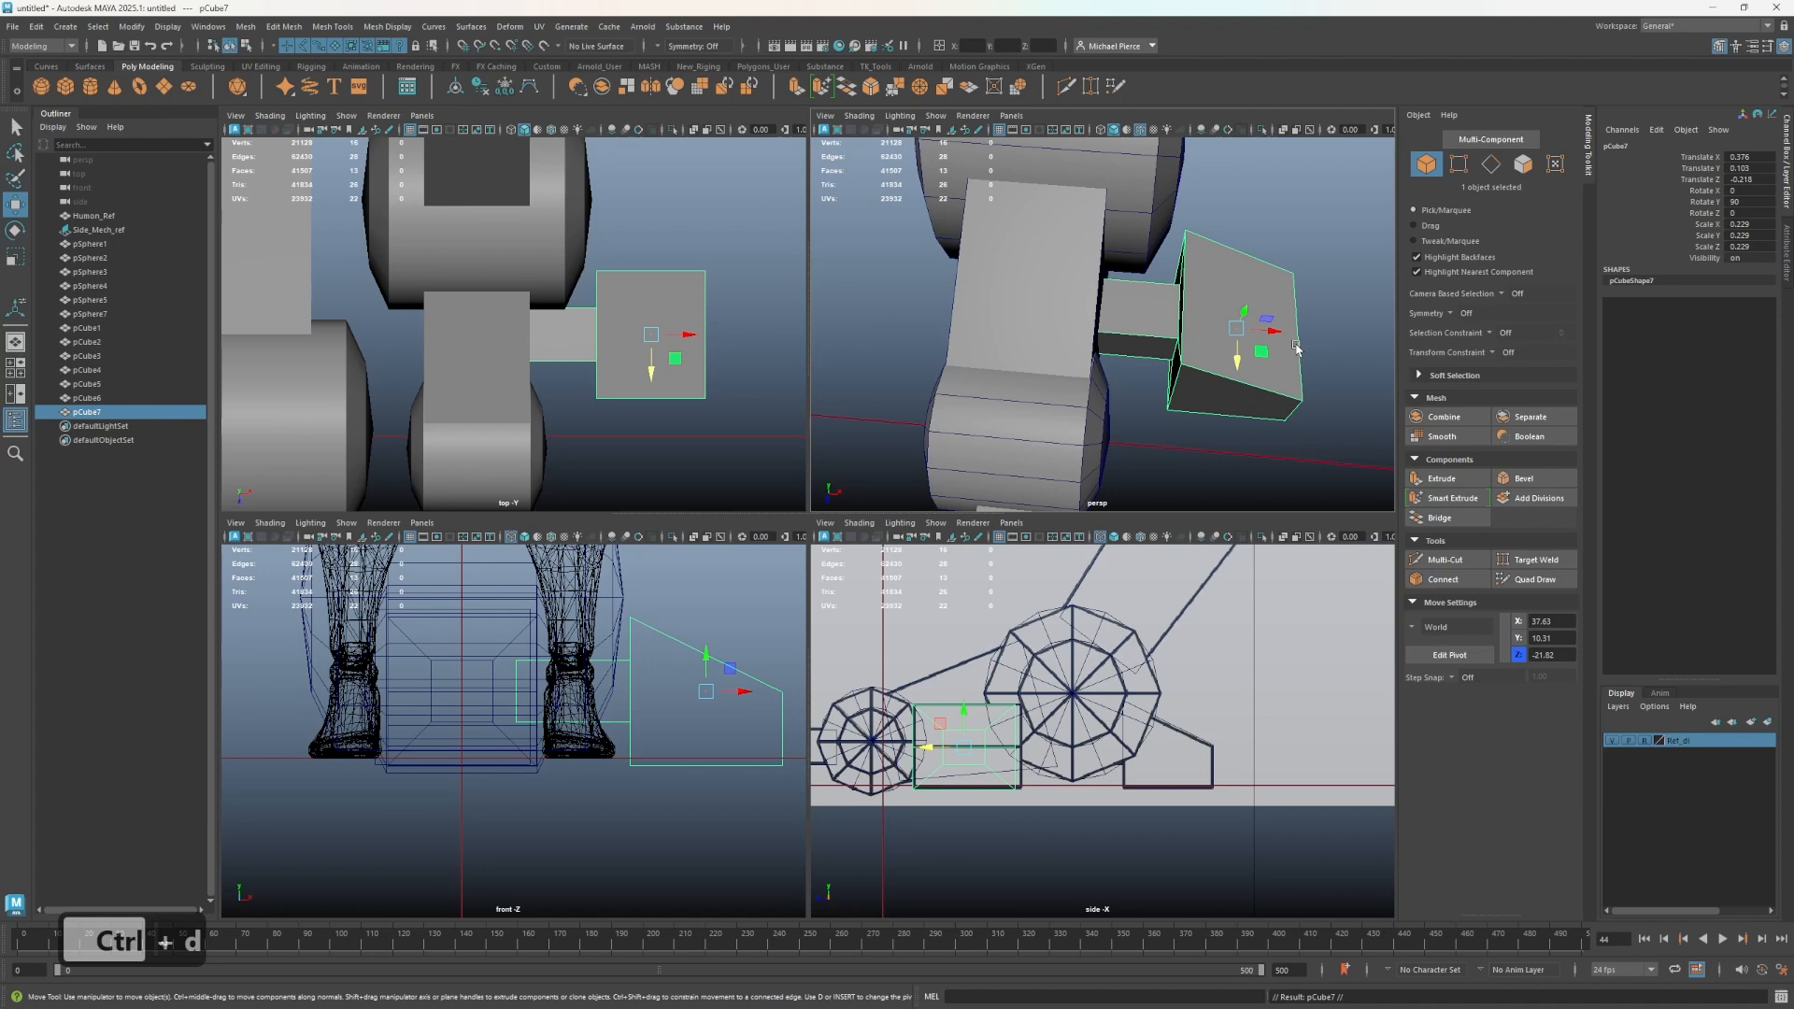
key("ctrl+z")
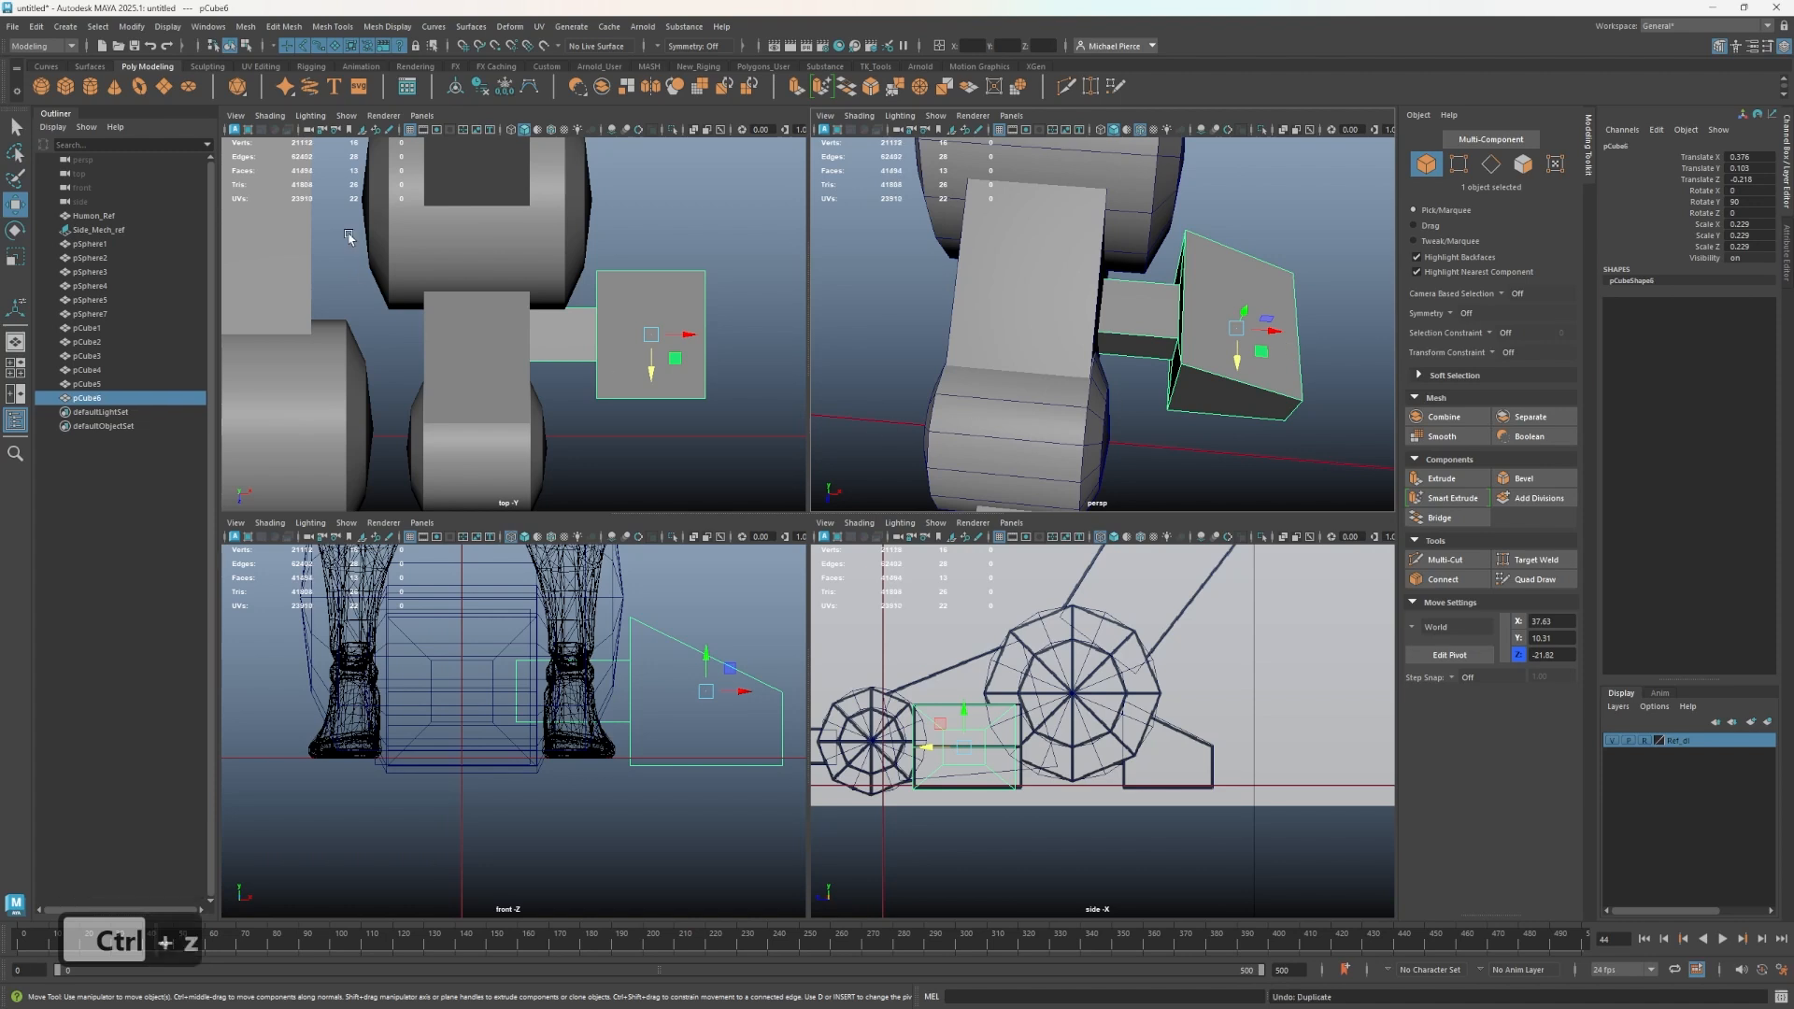
left_click(504, 87)
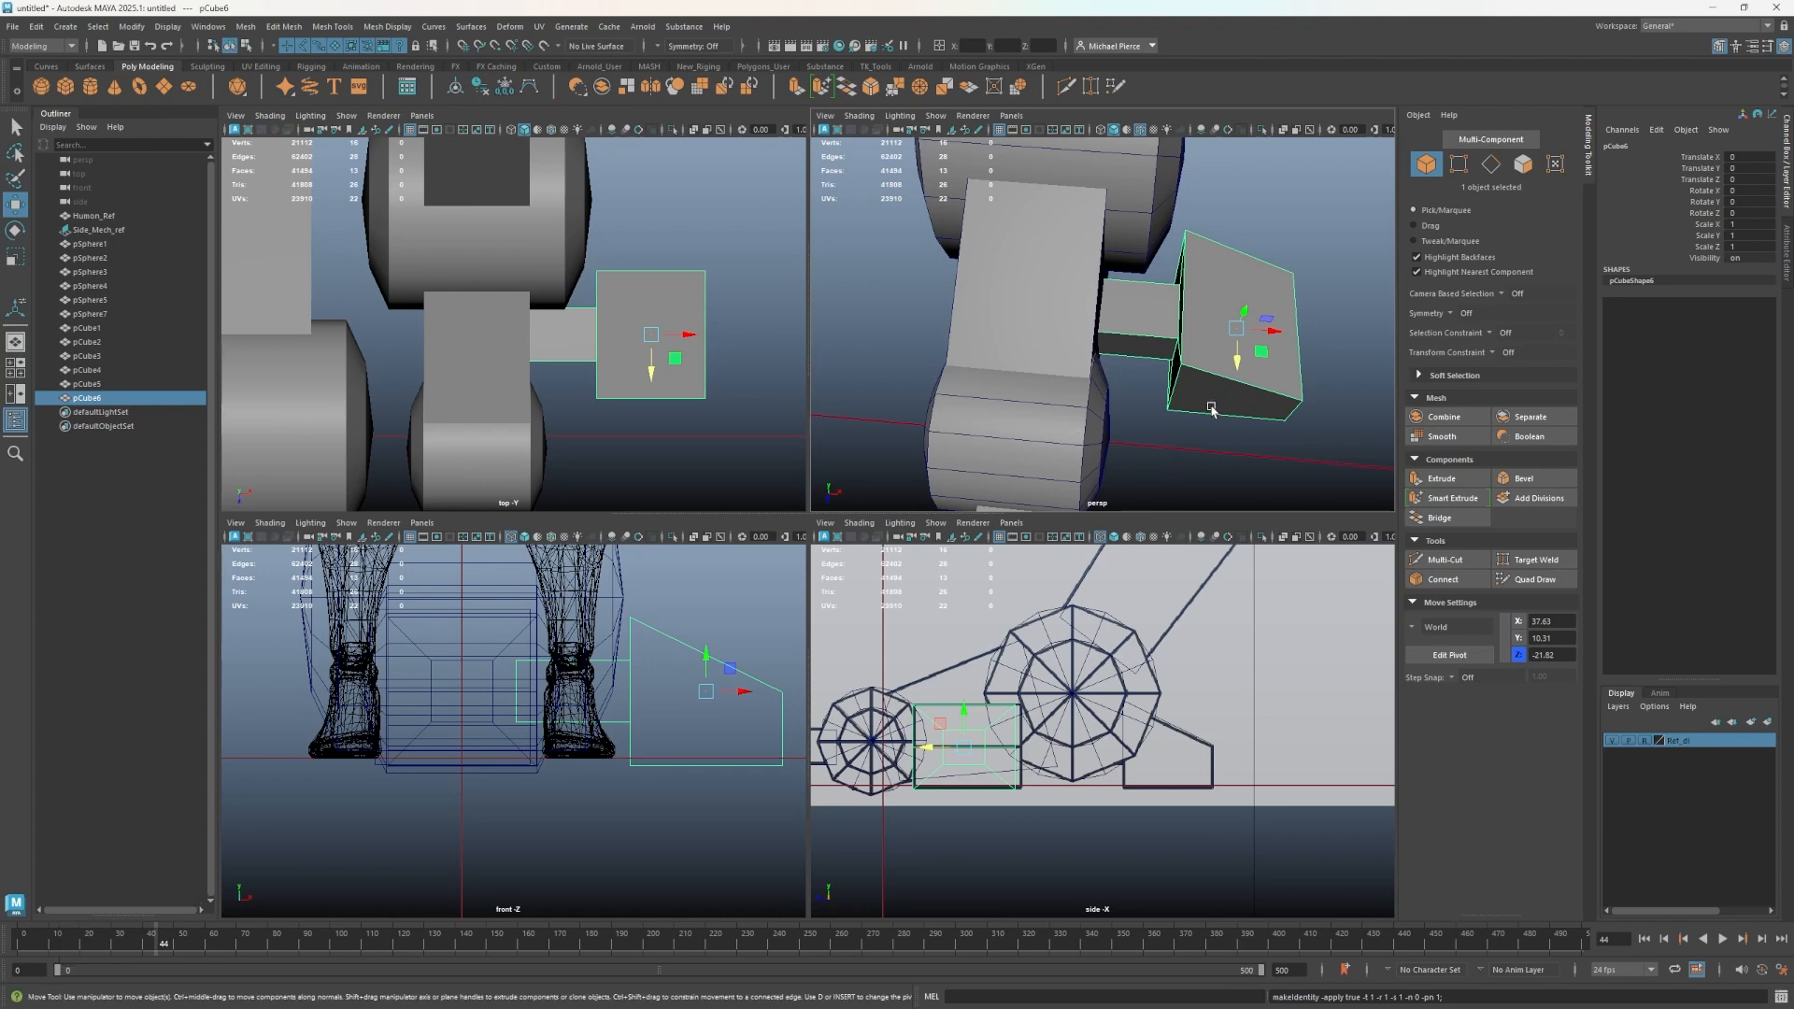
- Move the block's pivot to the mech's center line in the front view
key("d")
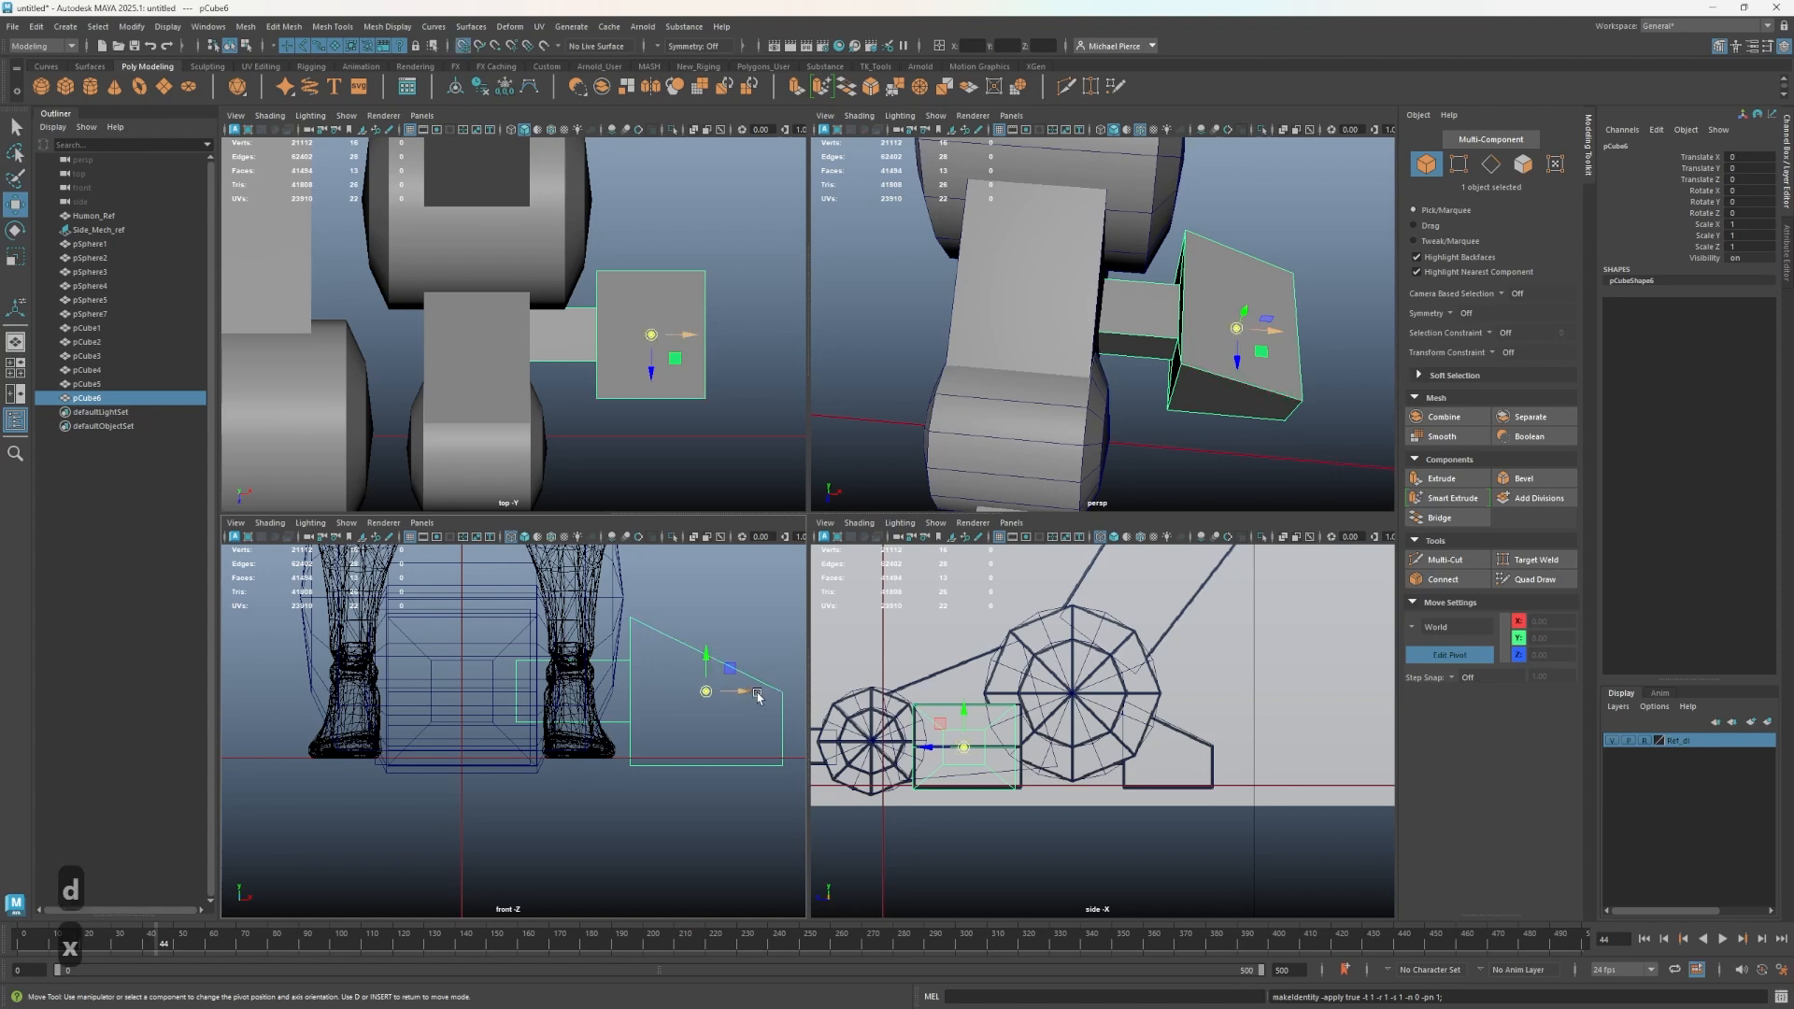
left_click_drag(746, 692, 601, 724)
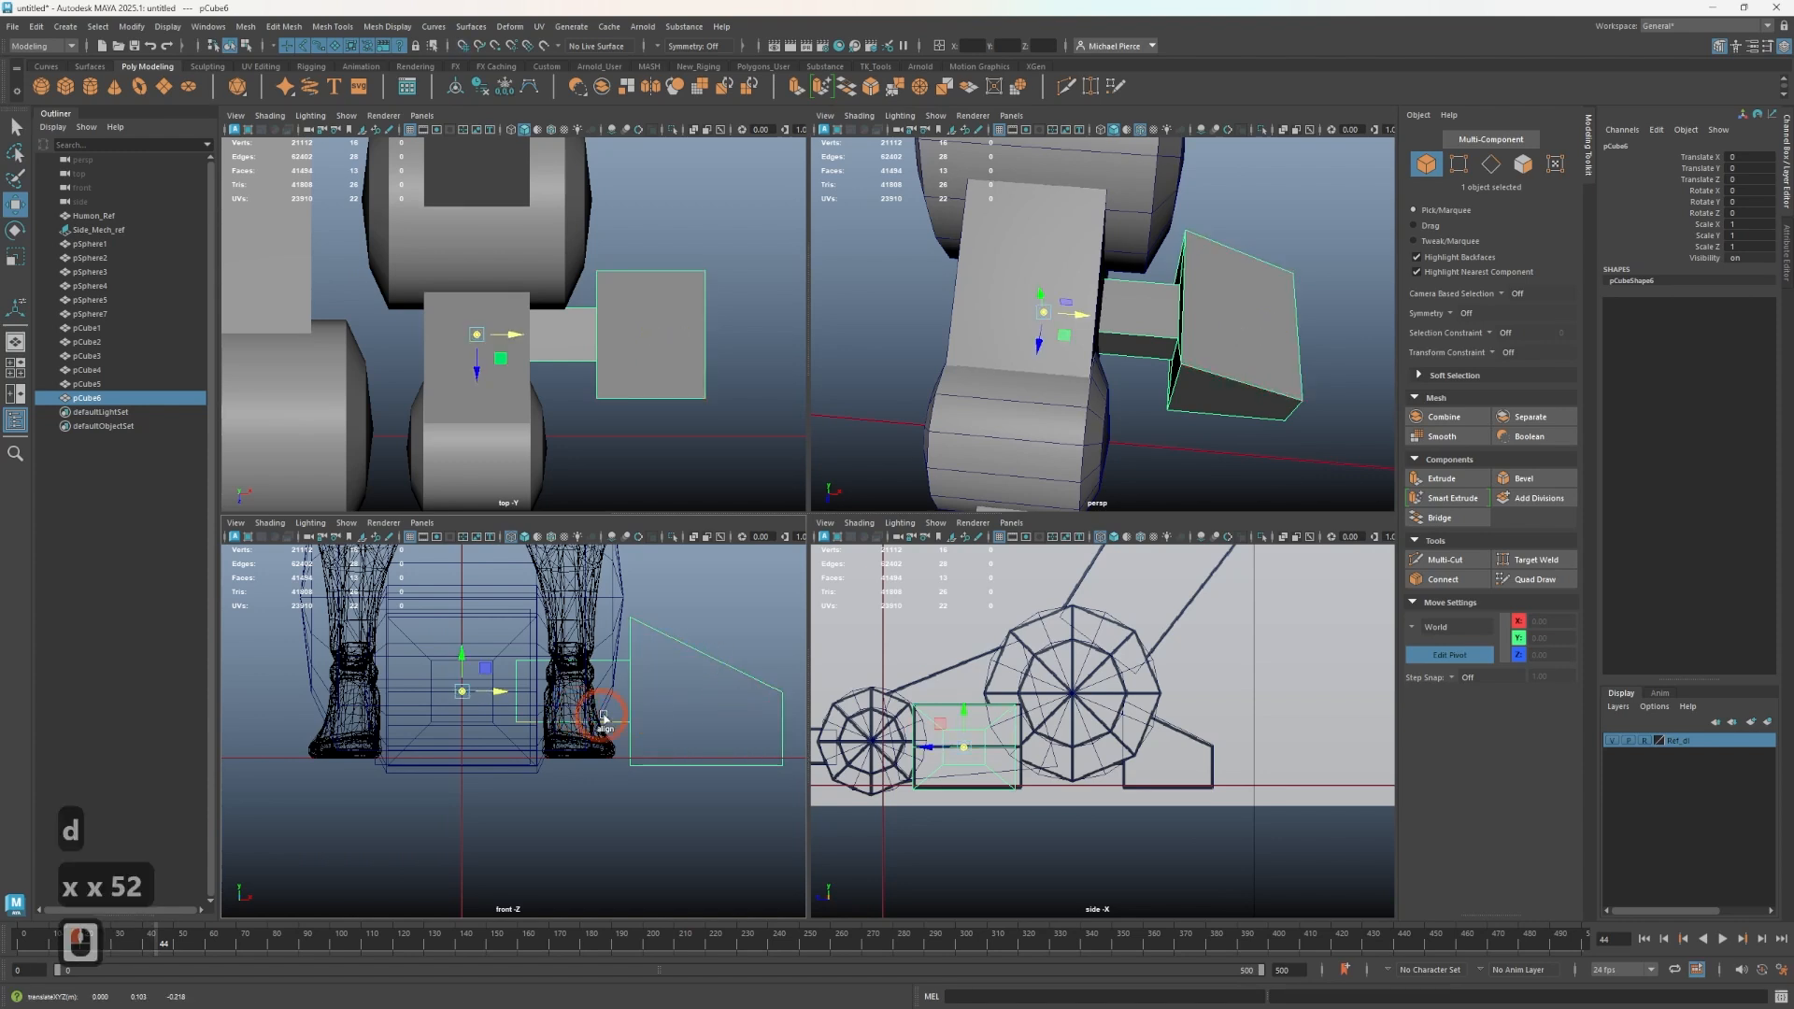
key("d")
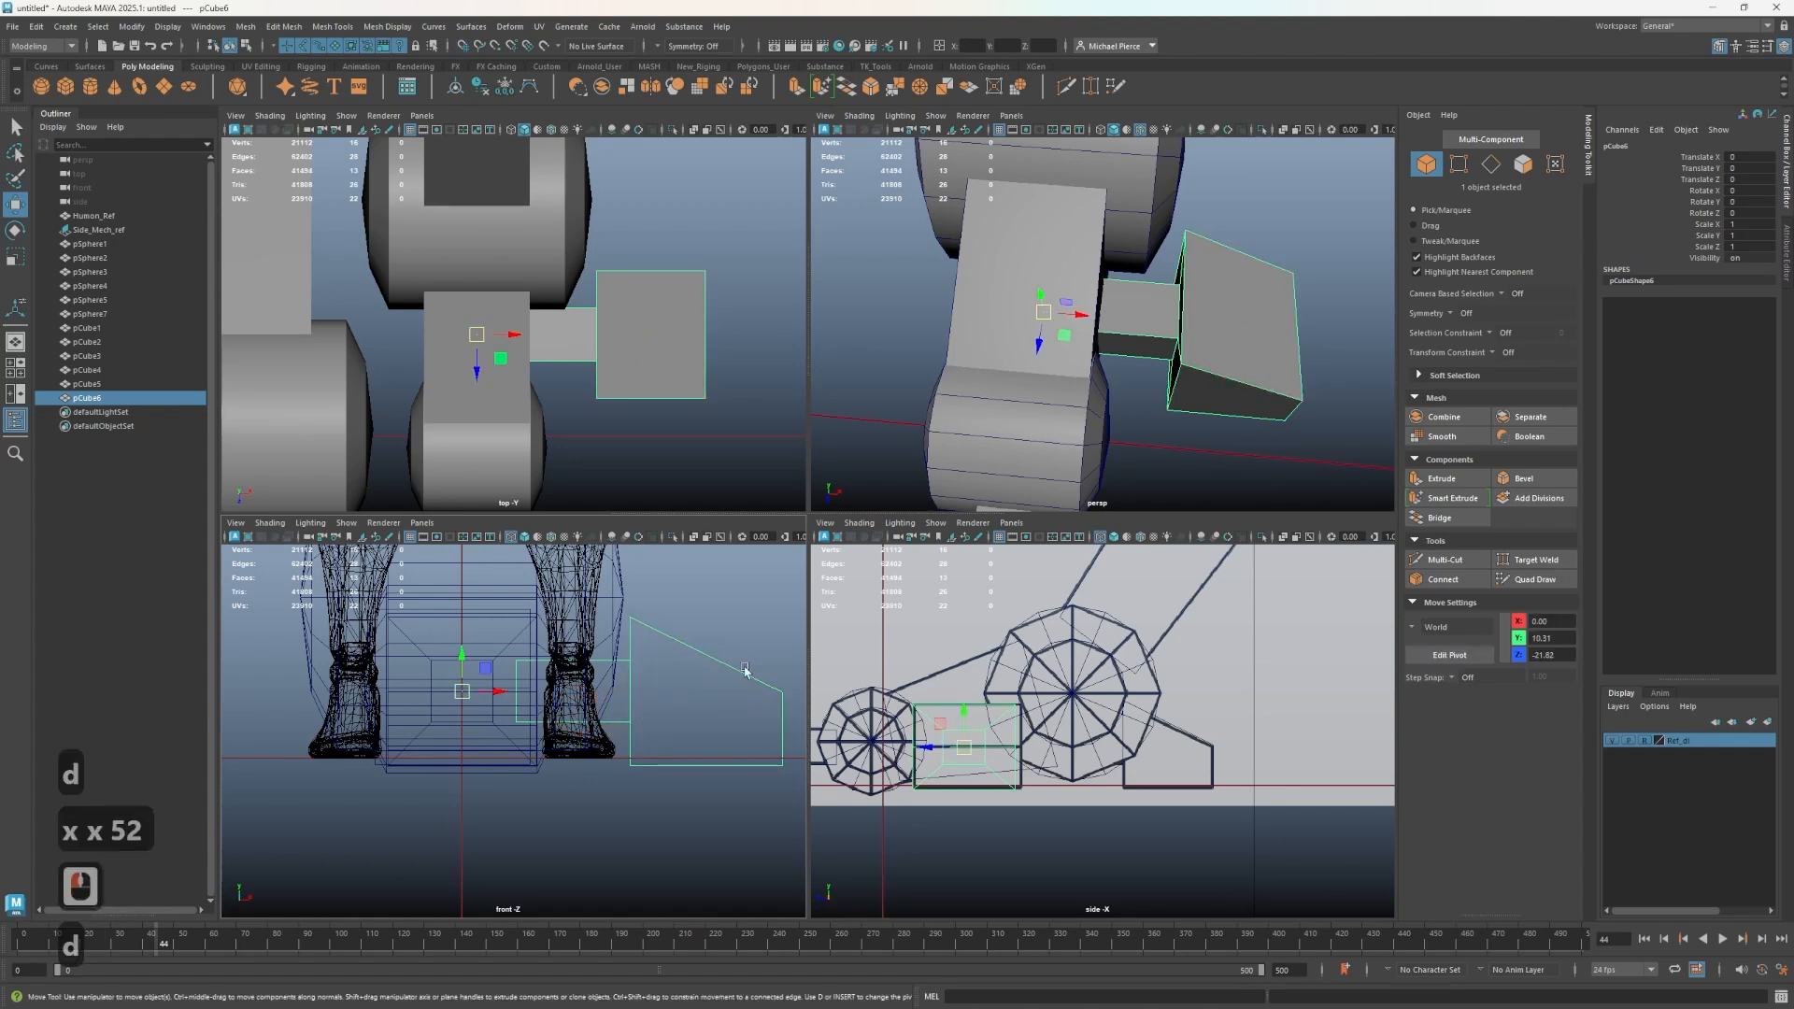
left_click(1742, 226)
key("ctrl+d")
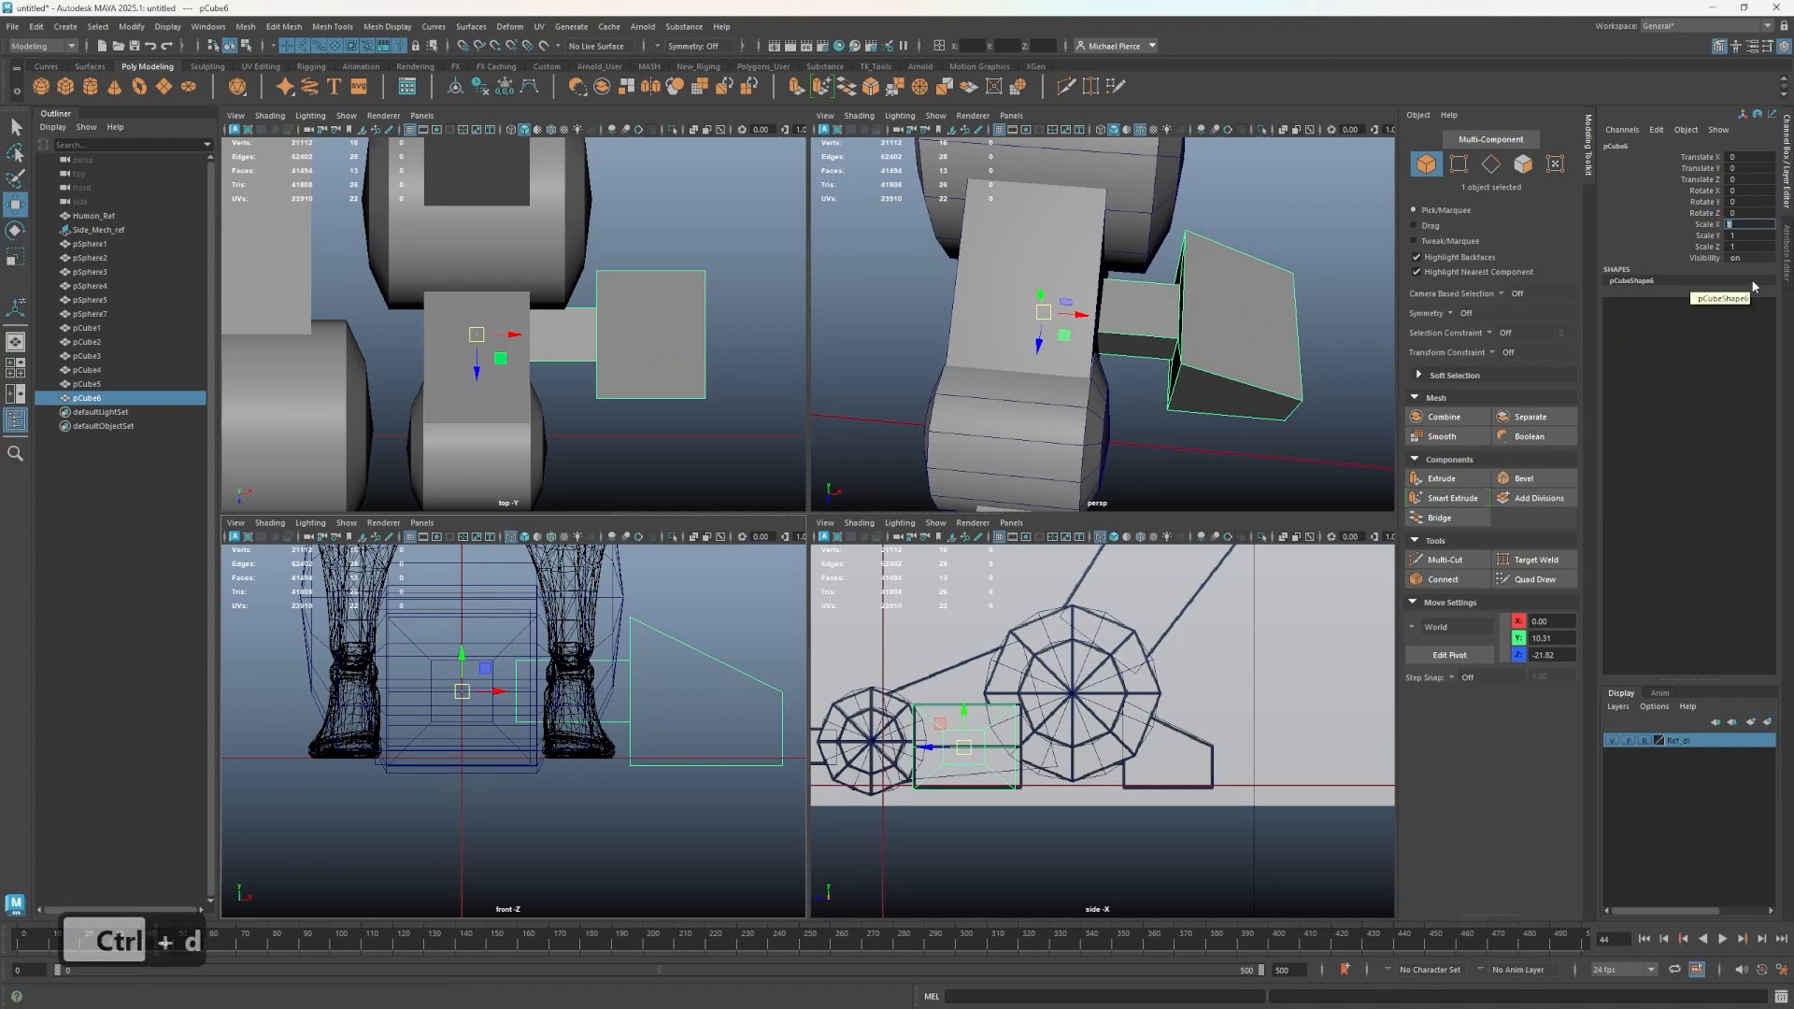
type("-1")
key("Return")
key("ctrl+z")
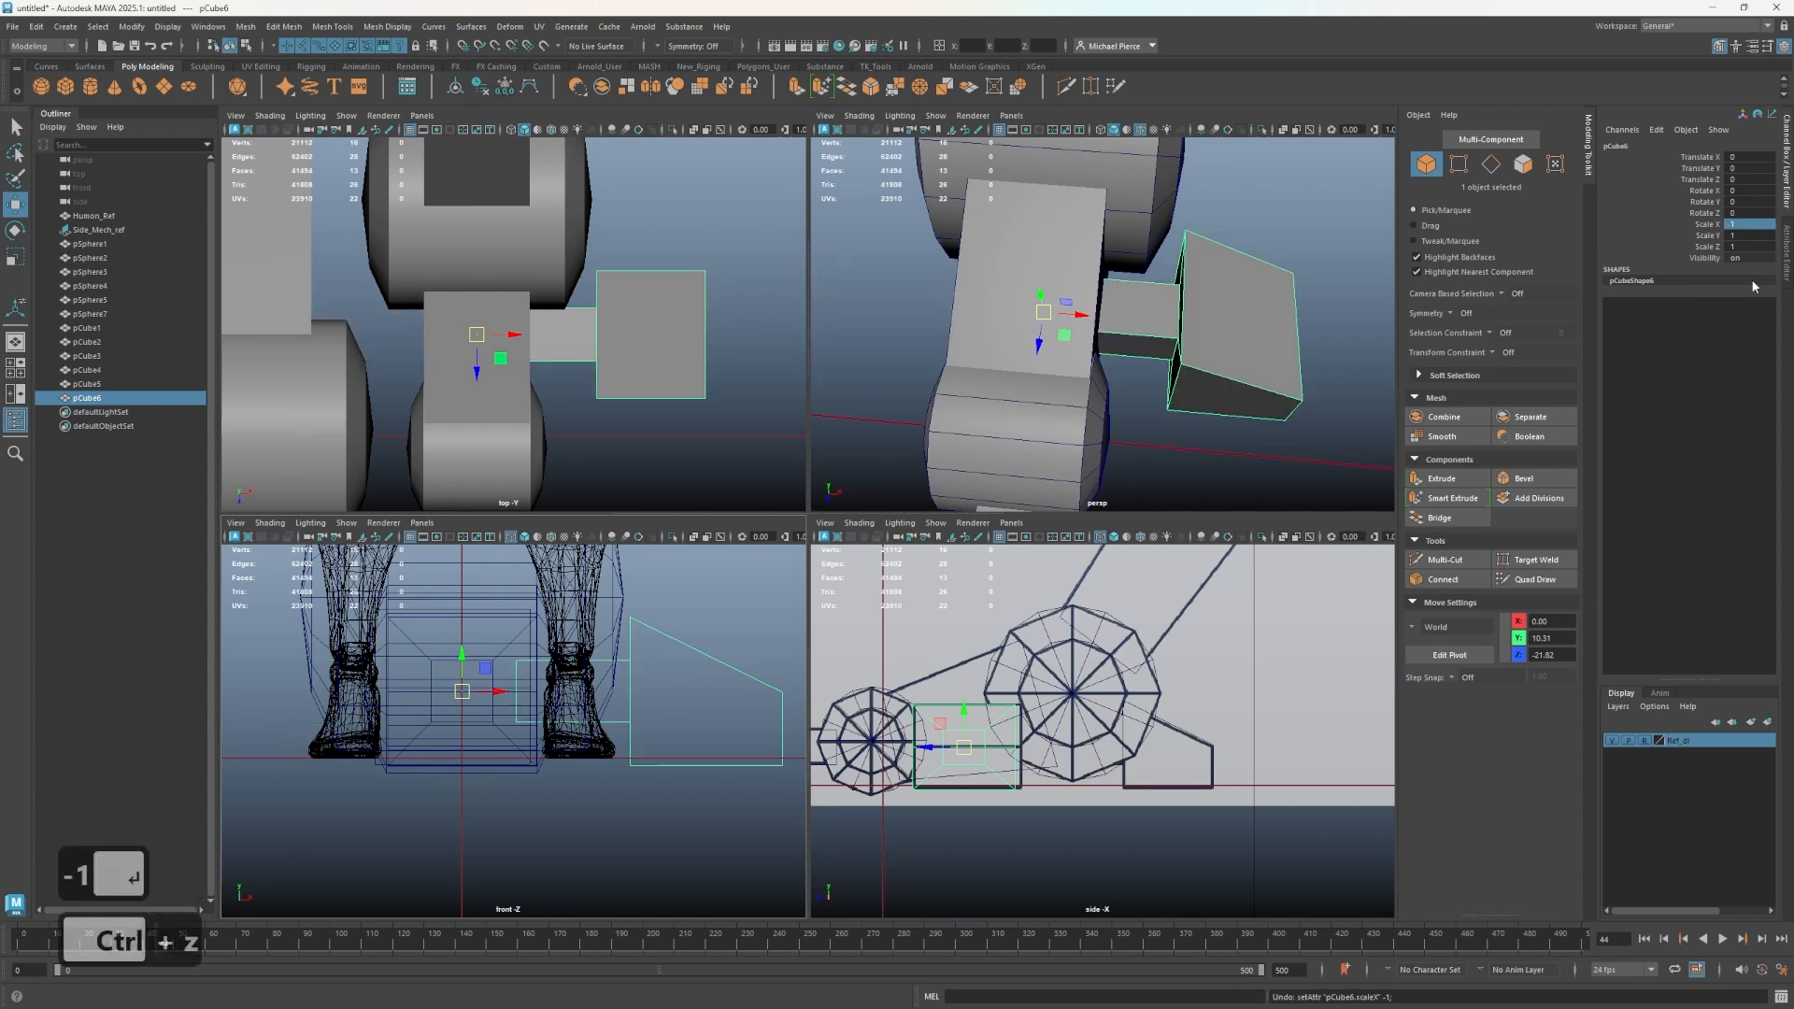
- Duplicate the block and mirror the copy by setting Scale X to -1
left_click(1141, 313)
key("ctrl+d")
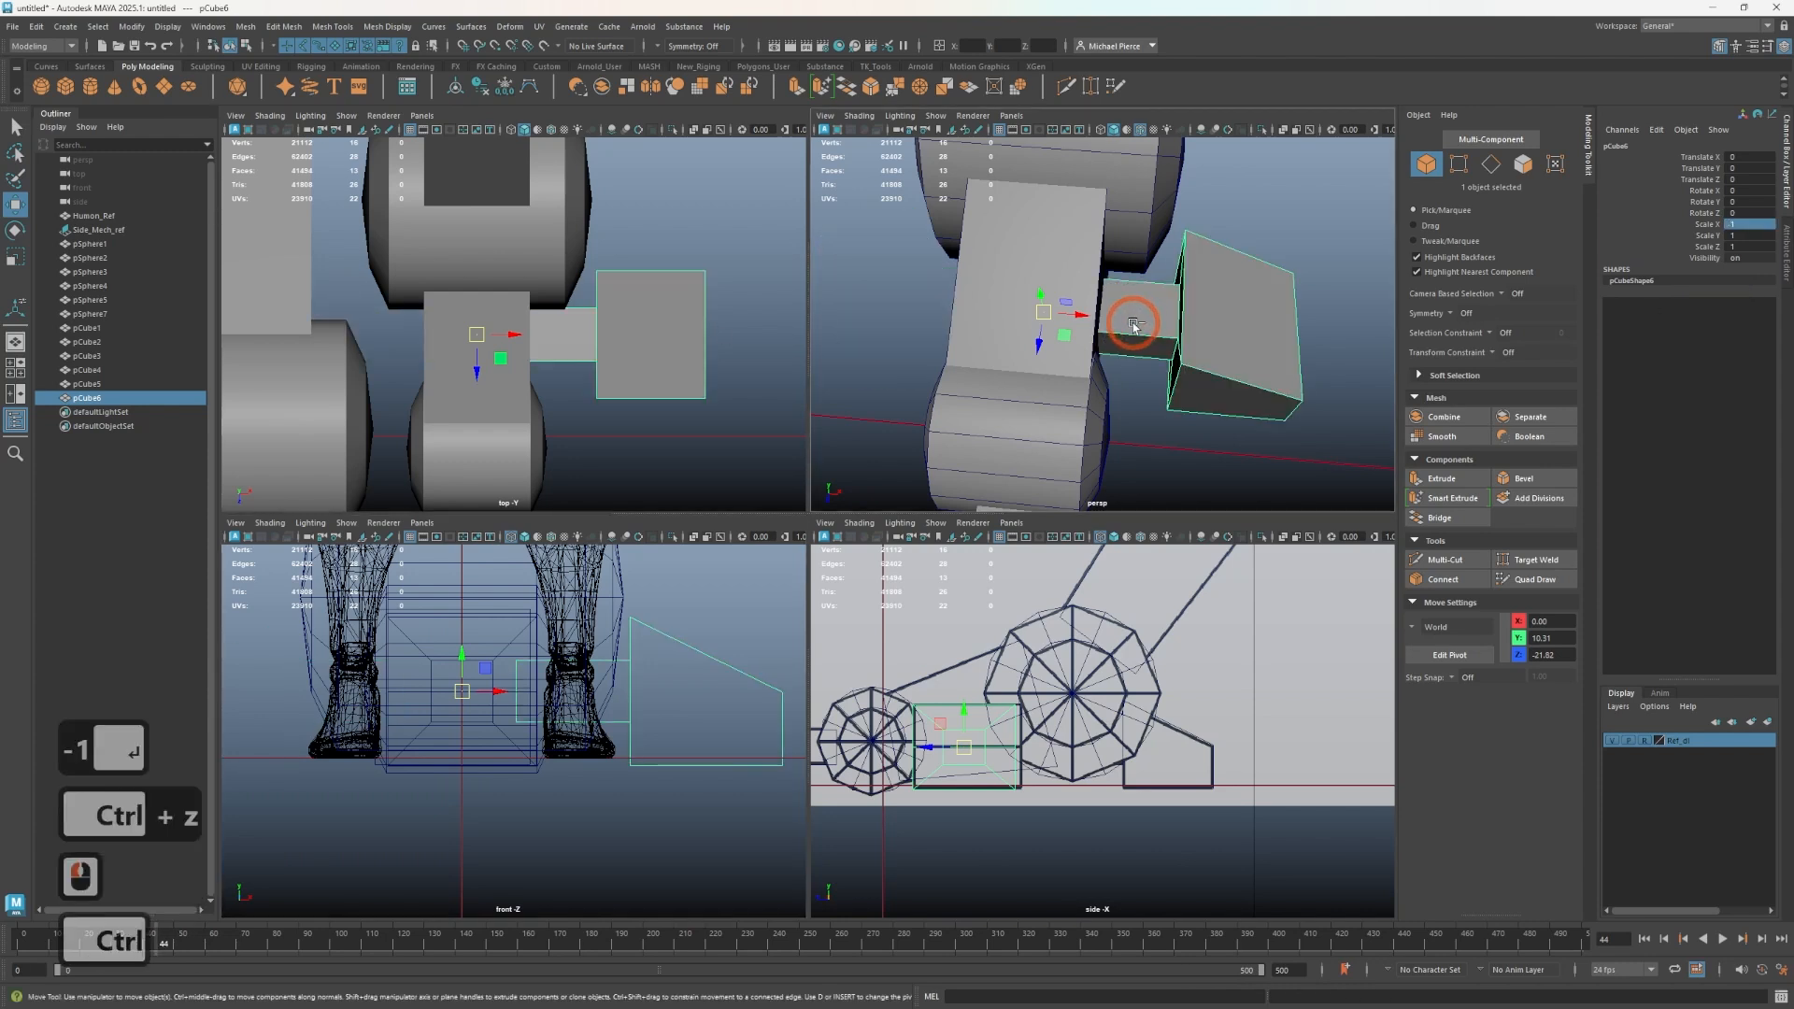
left_click(1767, 223)
type("-1")
key("Return")
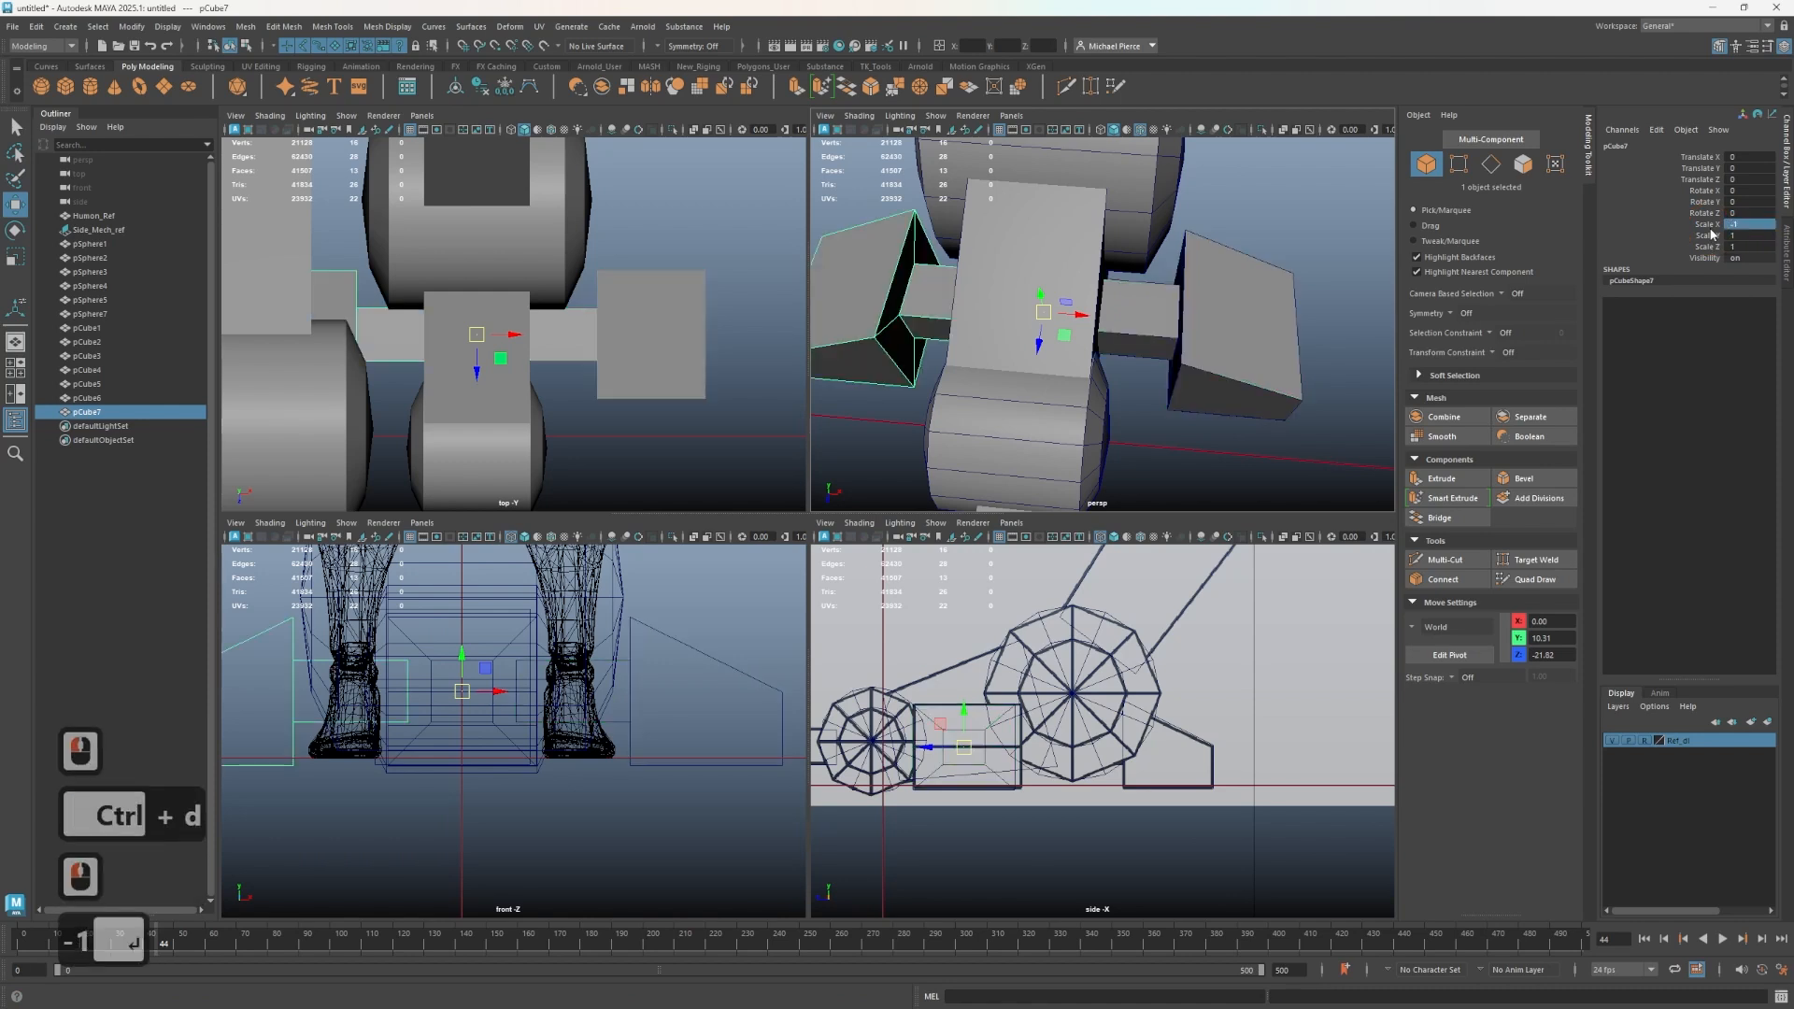
- Orbit and zoom around the mech to inspect the mirrored connector blocks from several angles
left_click_drag(1215, 322, 1200, 329, "alt")
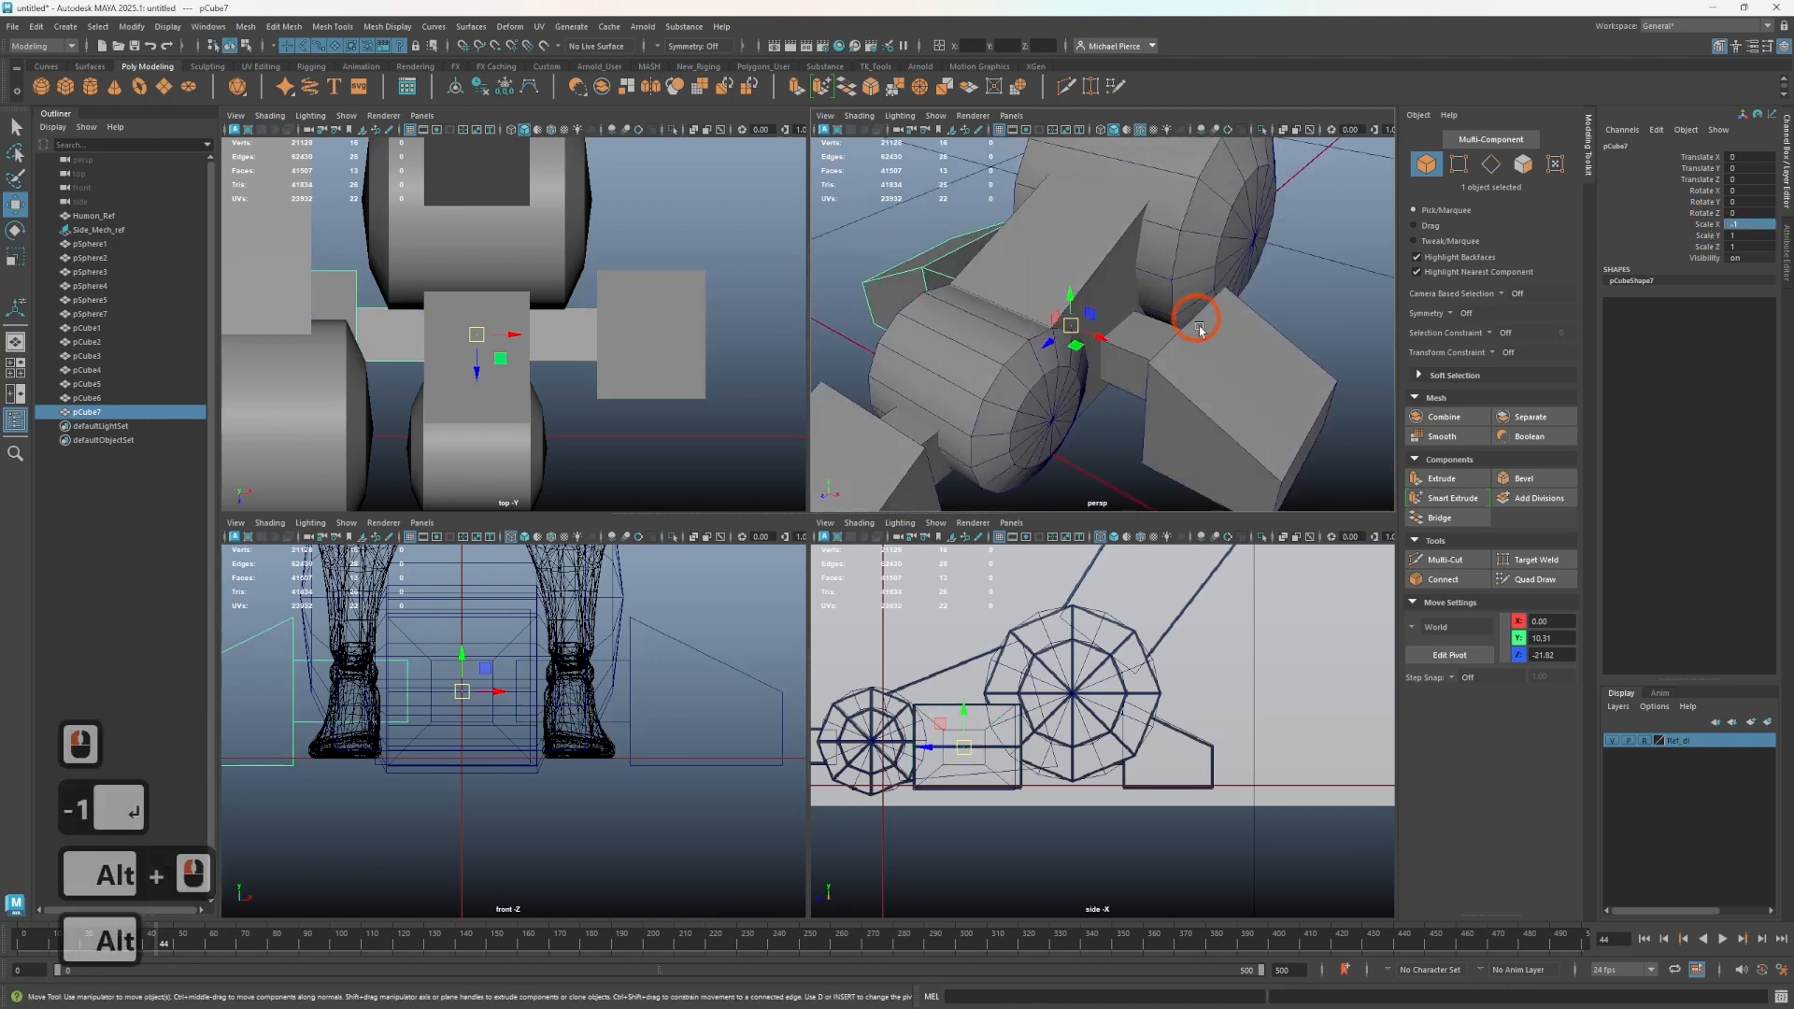
left_click(1205, 379, "ctrl")
left_click(1224, 399, "shift")
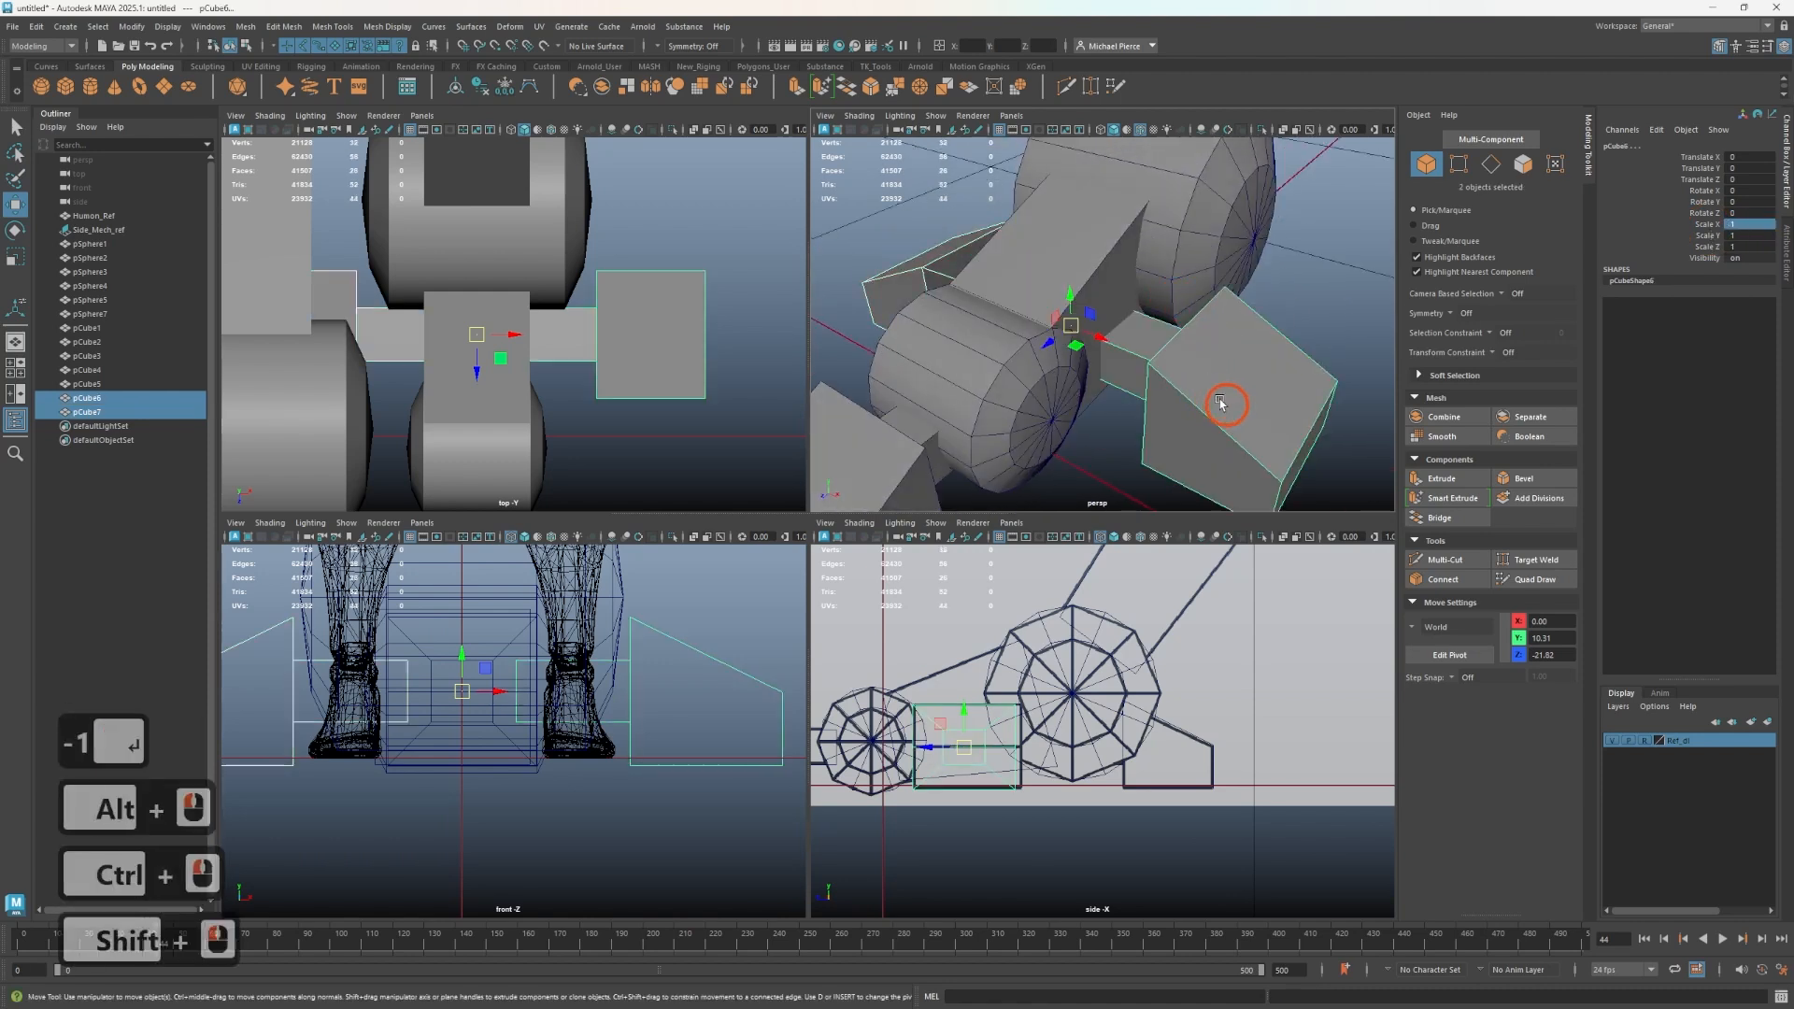
key("ctrl+1")
key("ctrl+1")
scroll(1258, 387, "down", 2)
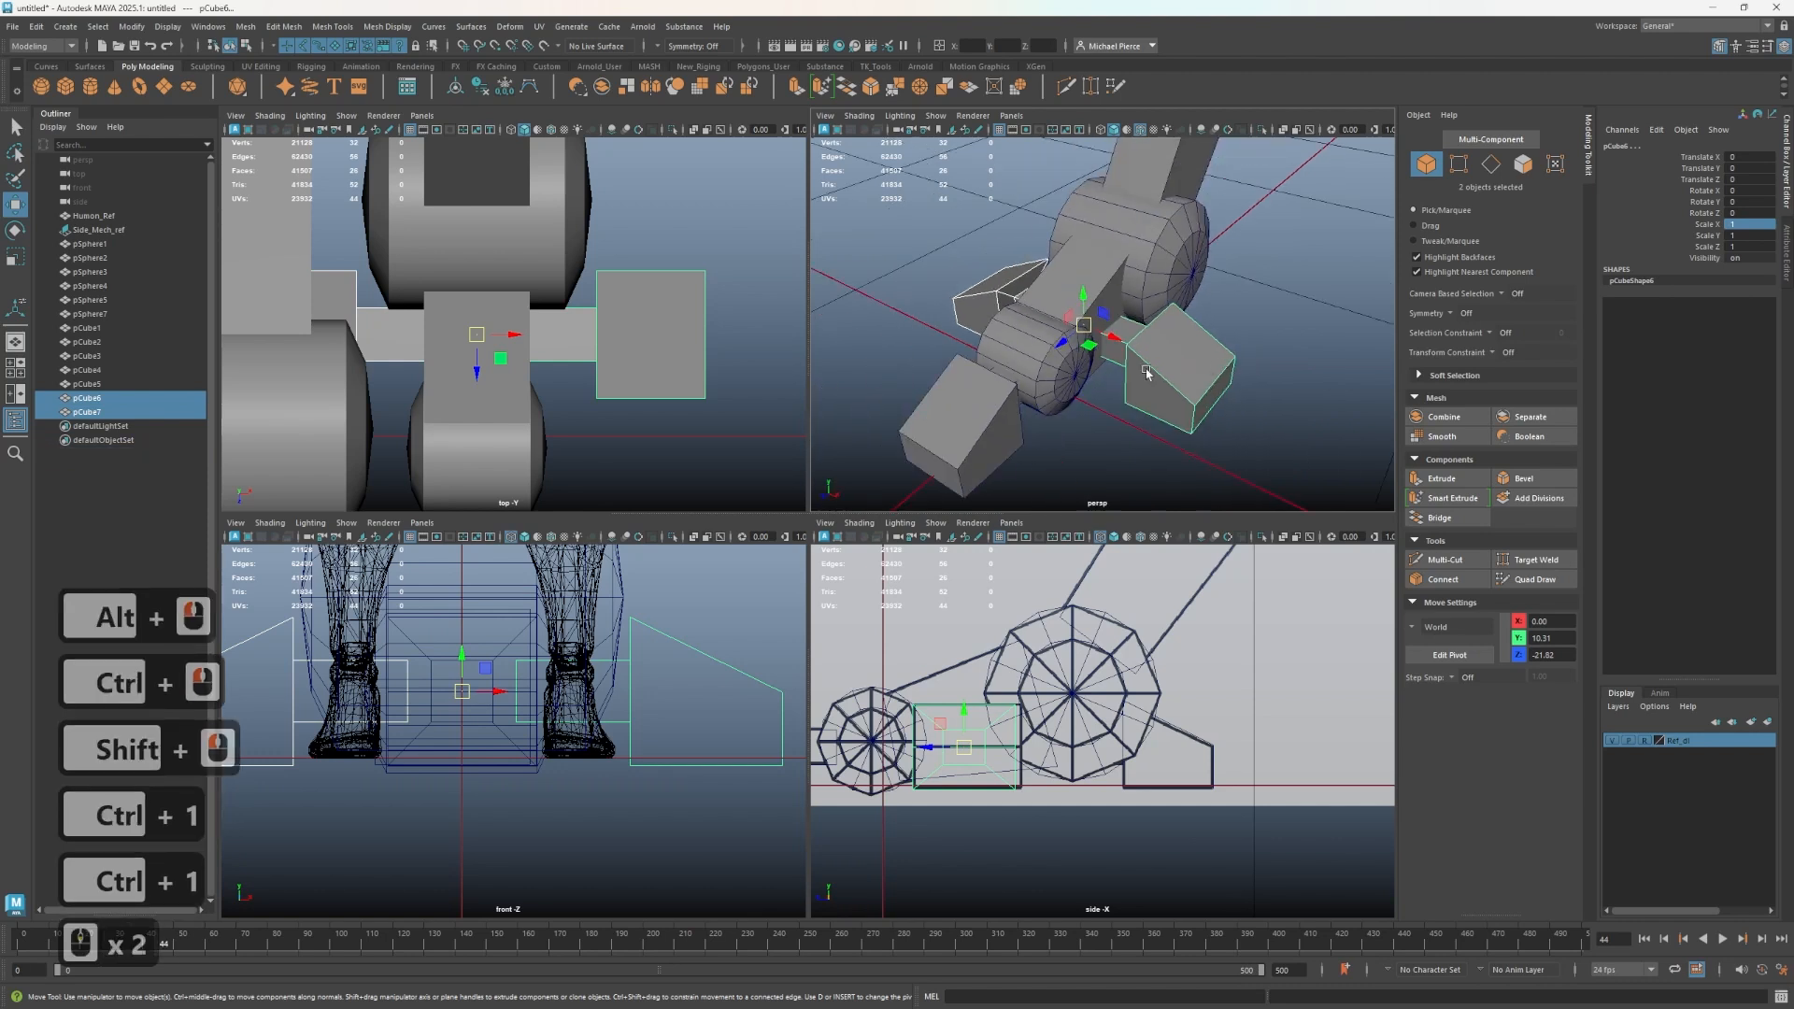
right_click_drag(1138, 370, 1191, 314)
left_click(1226, 338)
scroll(1224, 342, "down", 2)
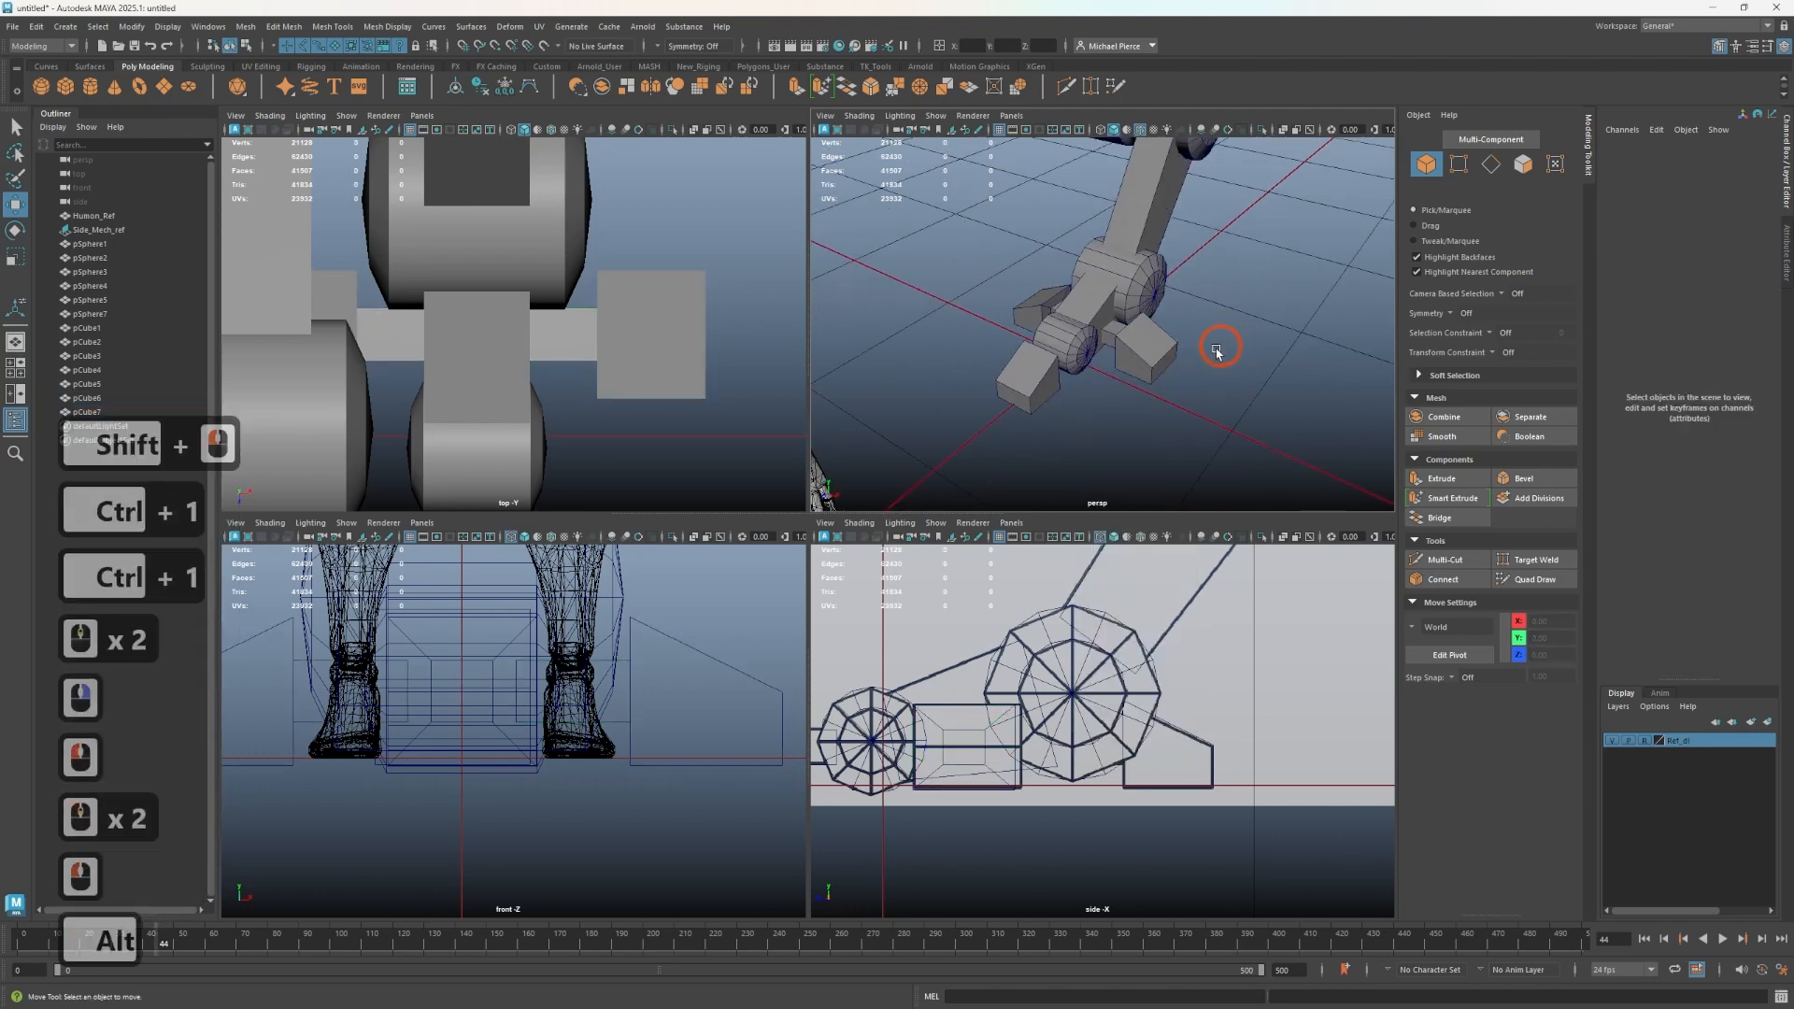
left_click_drag(1218, 348, 1248, 311, "alt")
middle_click_drag(1248, 311, 1013, 222, "alt")
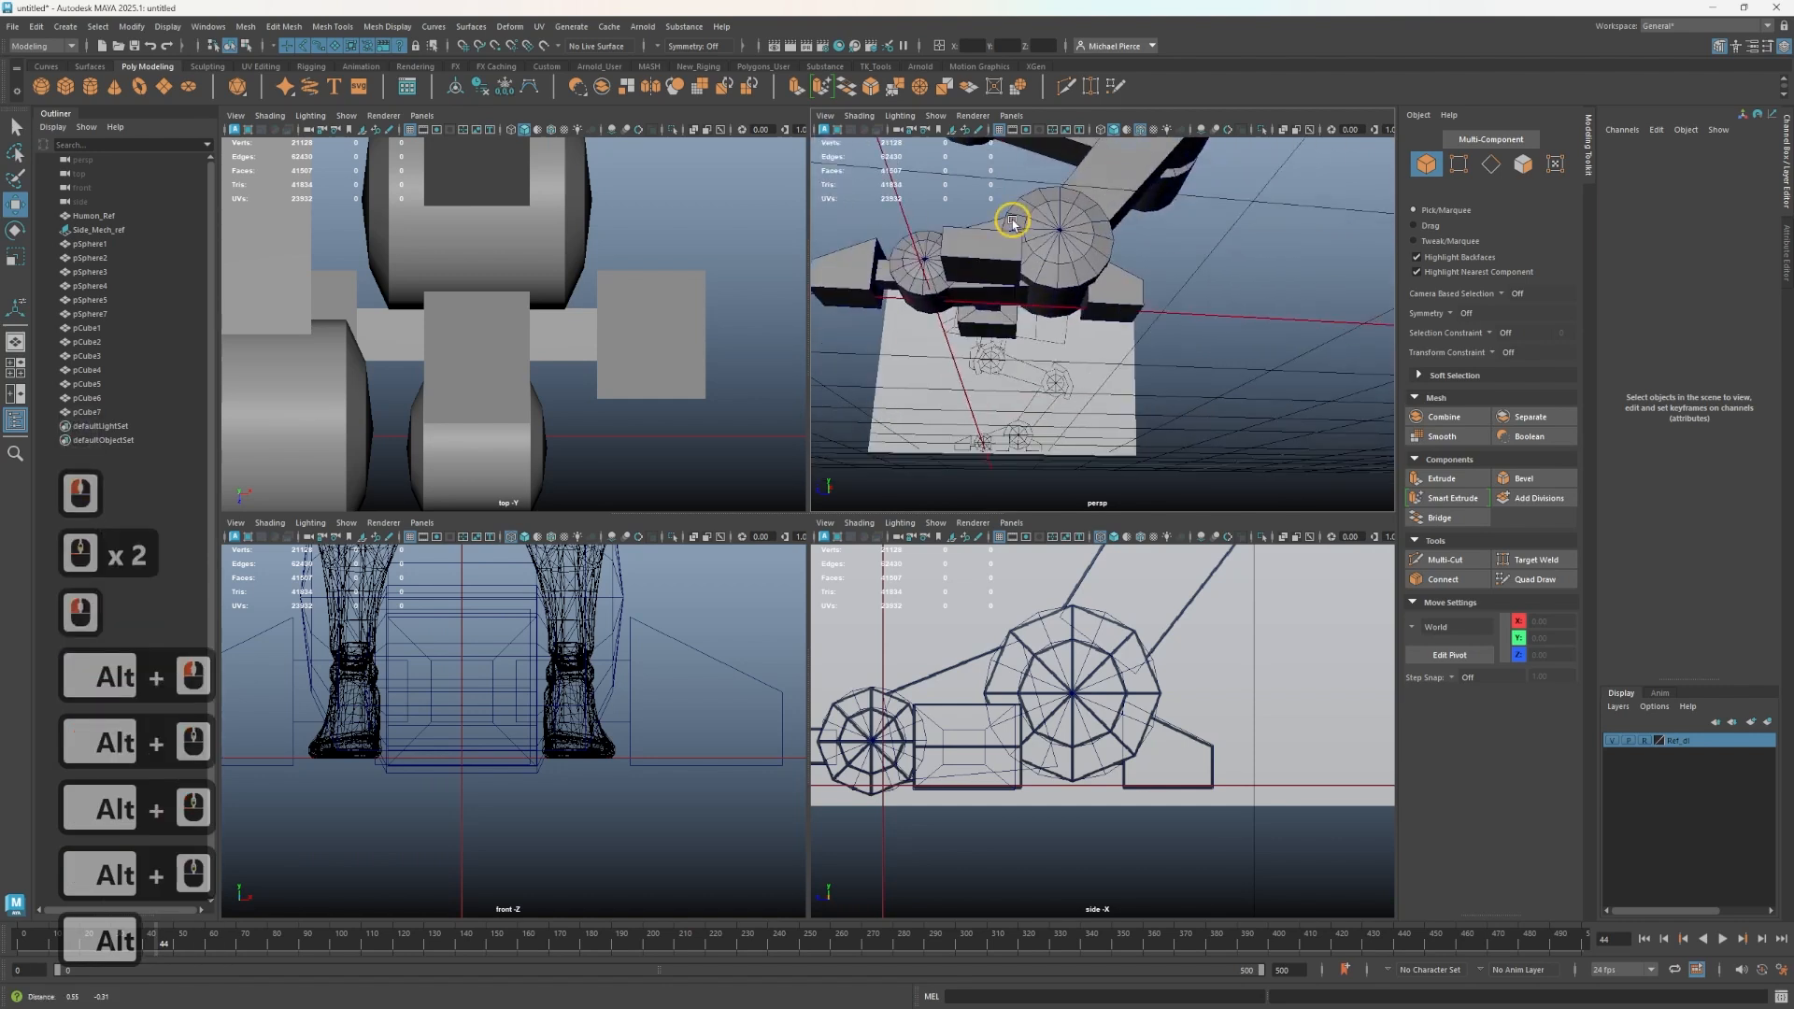
mouse_move(1013, 223)
left_mouse_down("alt")
mouse_move(994, 288)
mouse_move(1041, 308)
mouse_move(900, 291)
mouse_move(1005, 245)
left_mouse_up("alt")
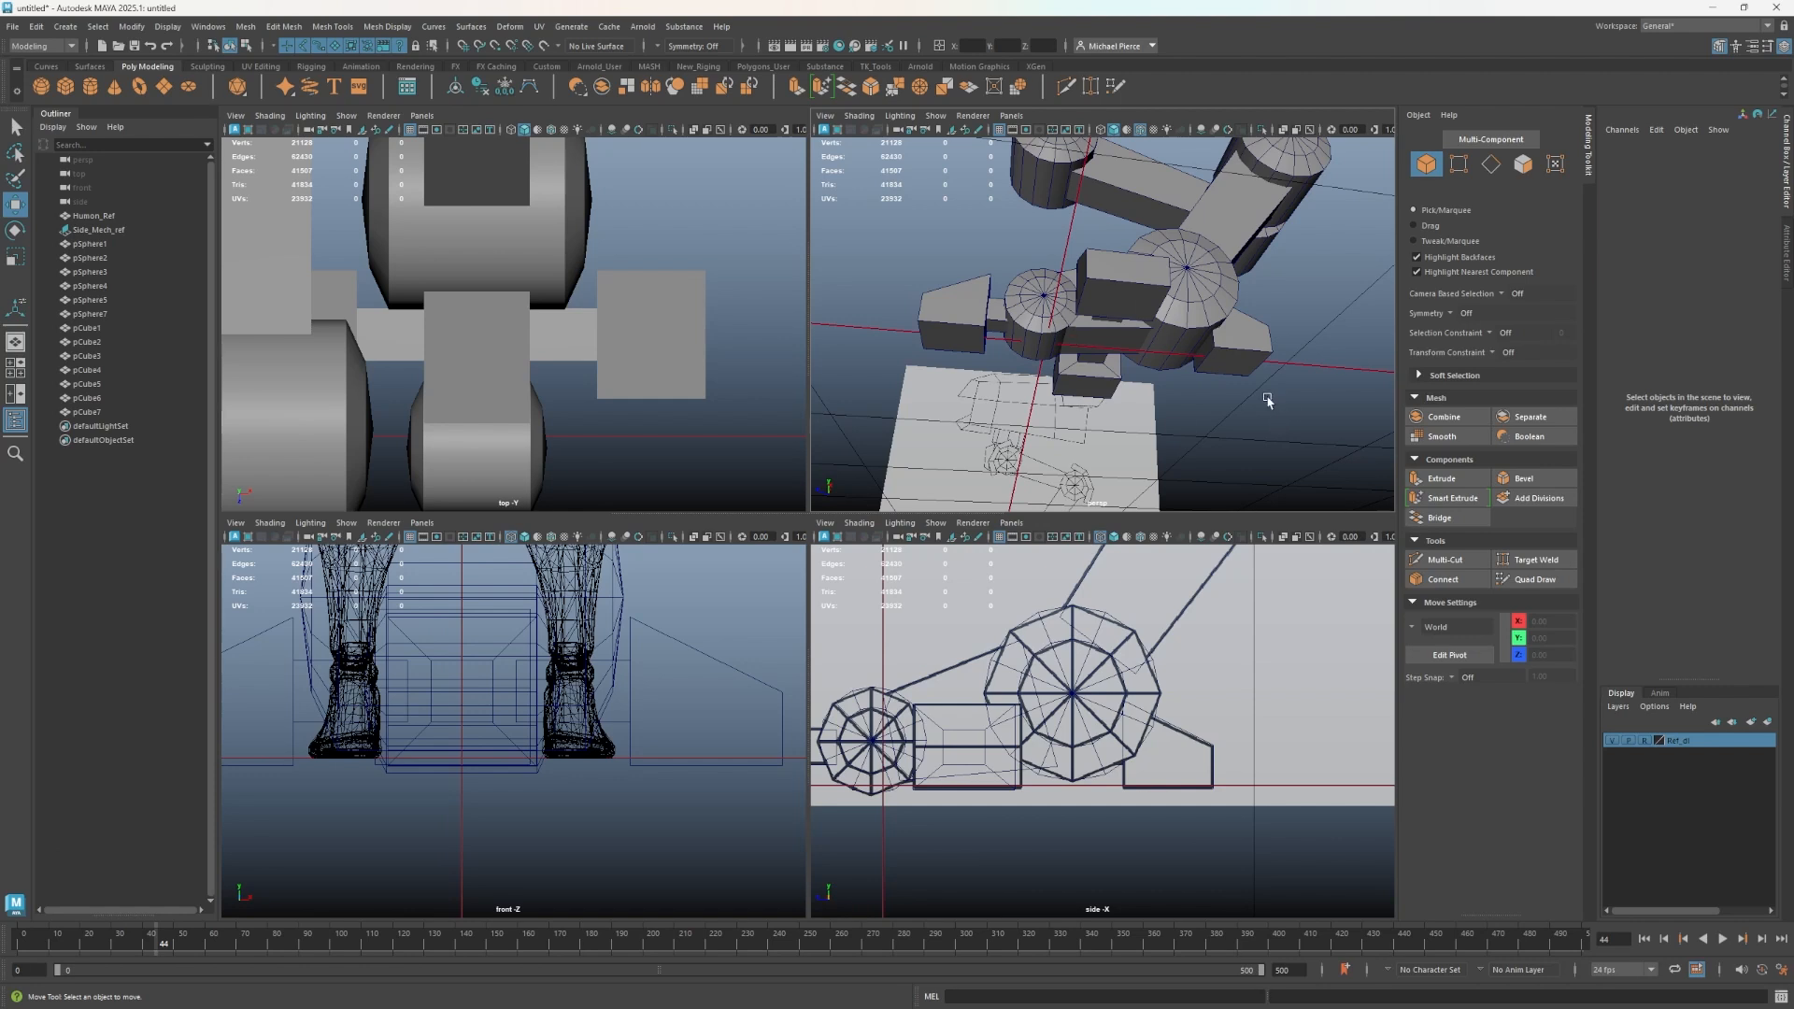
left_click_drag(1163, 364, 1174, 404, "alt")
scroll(1168, 430, "up", 3, "alt")
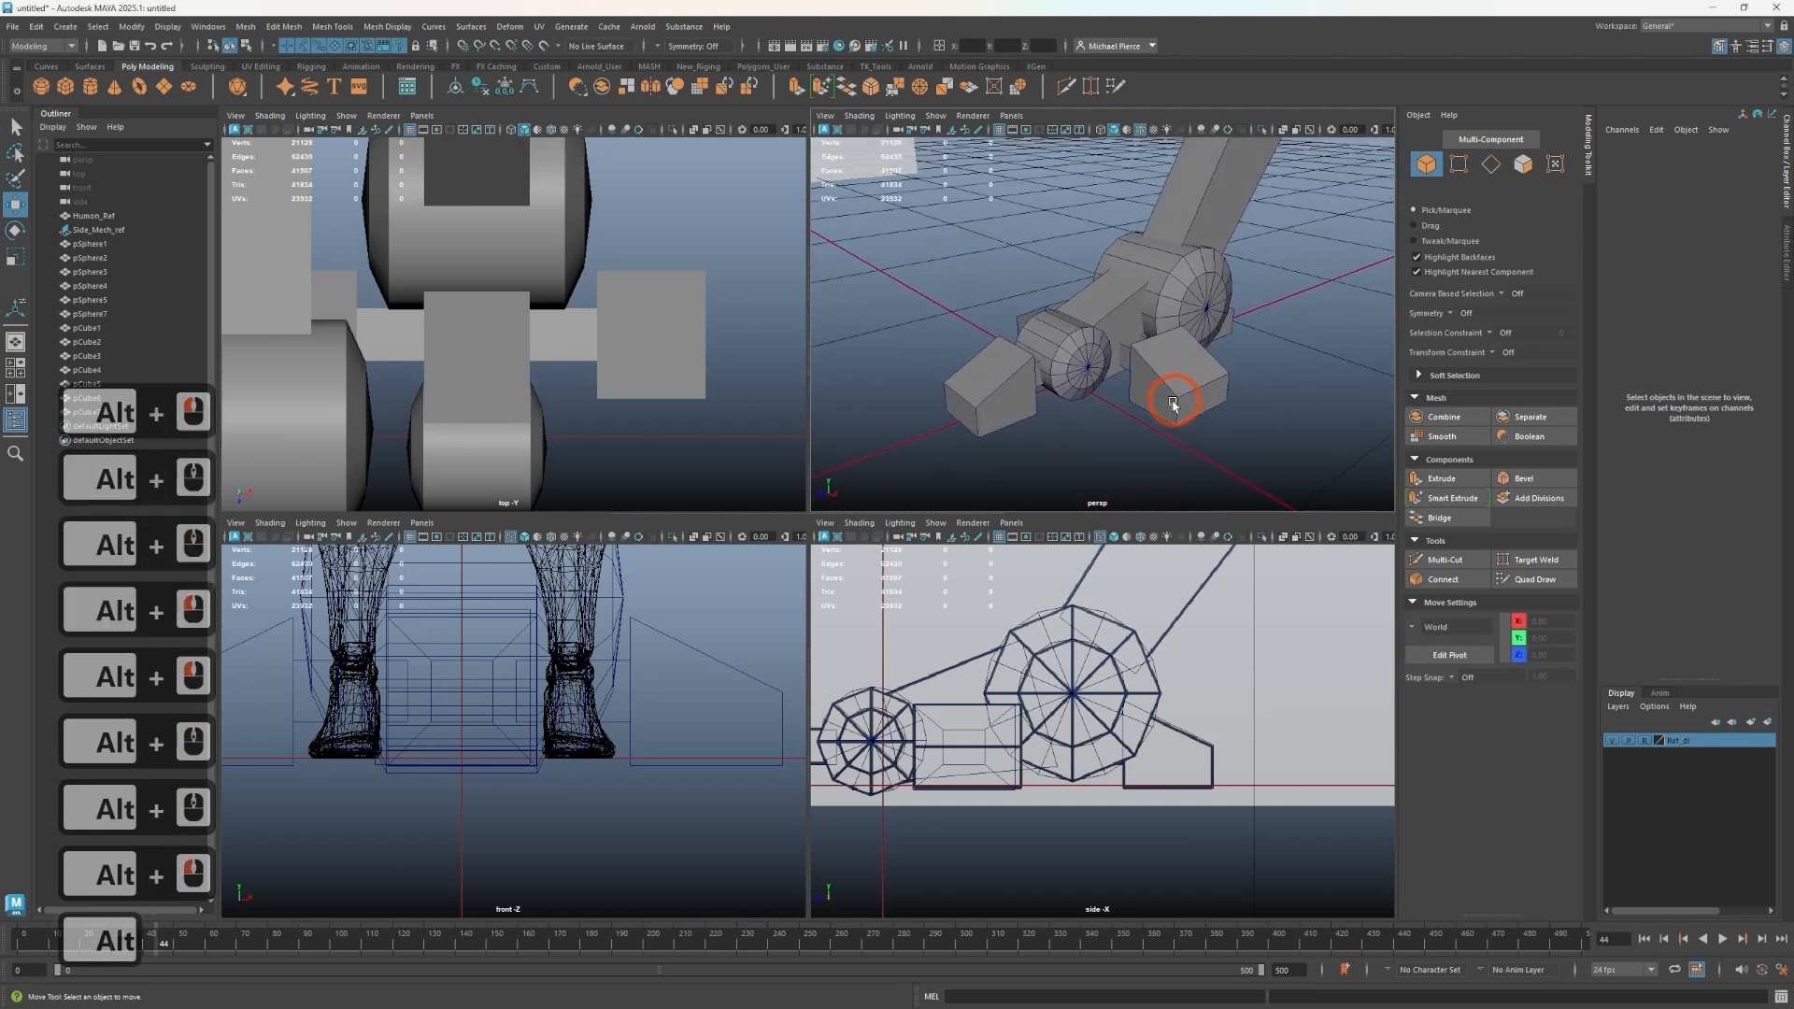
scroll(1182, 344, "down", 2)
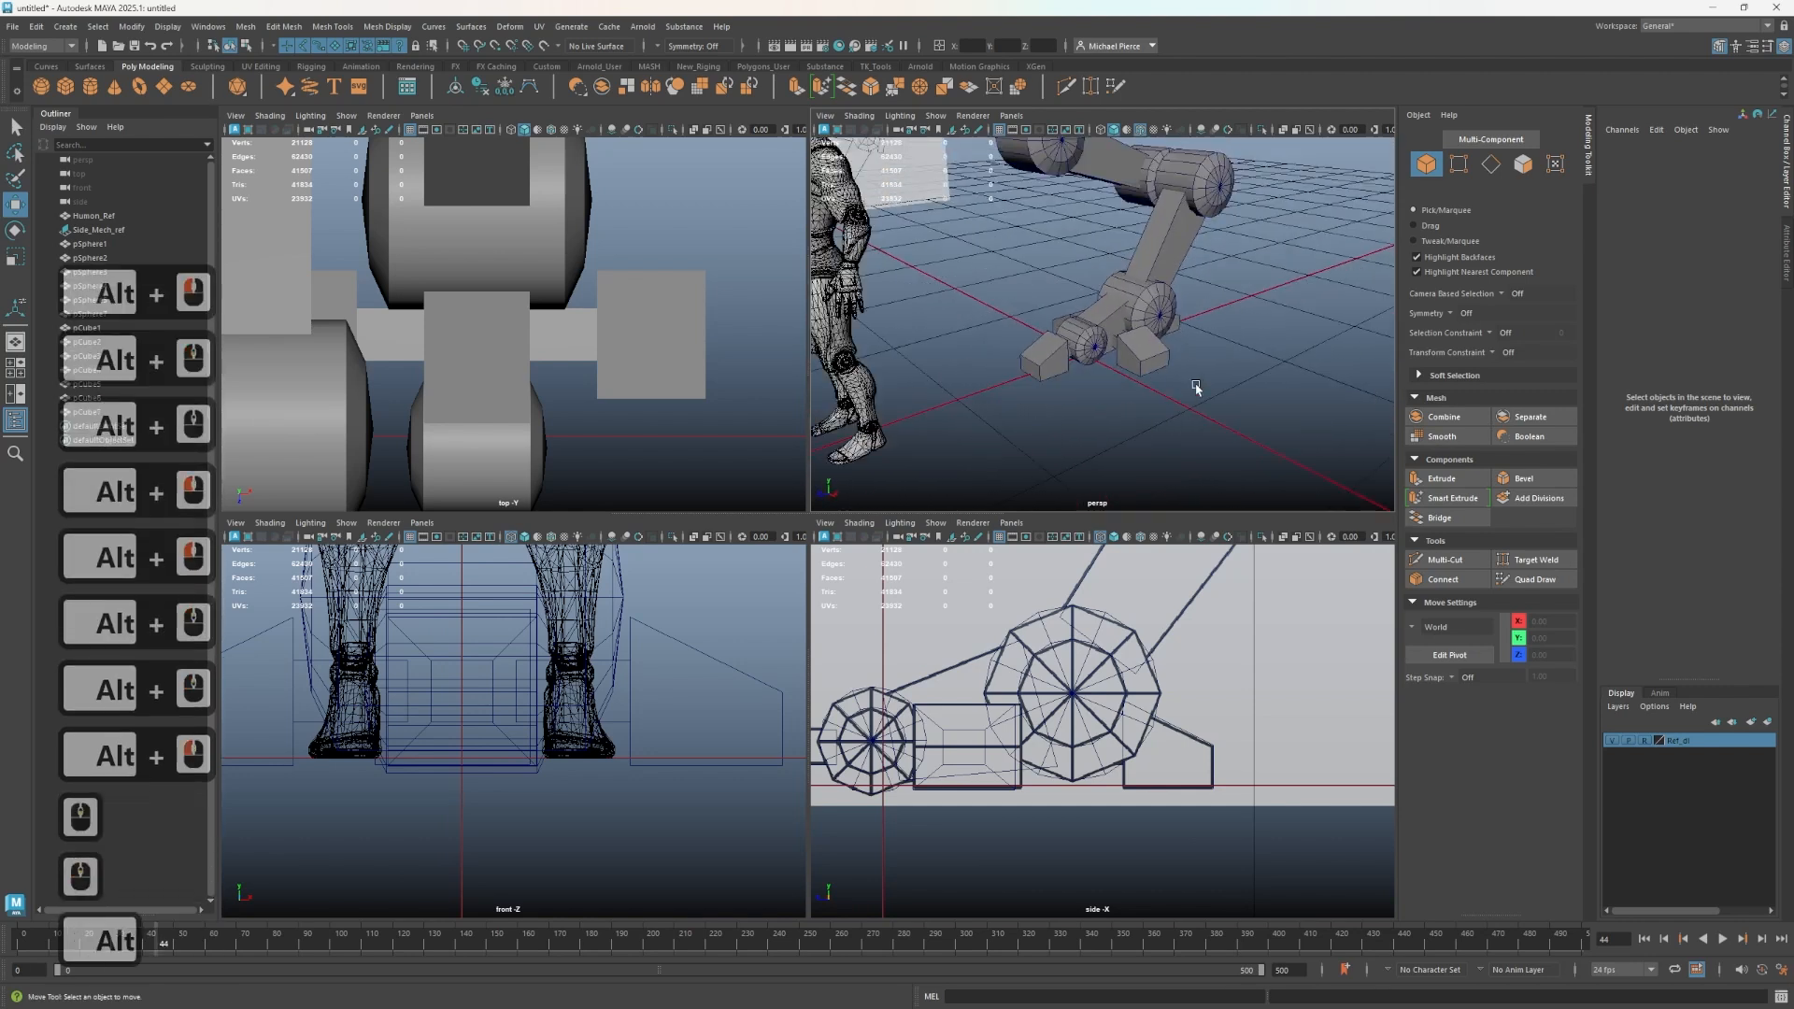
middle_click_drag(1194, 385, 1185, 411, "alt")
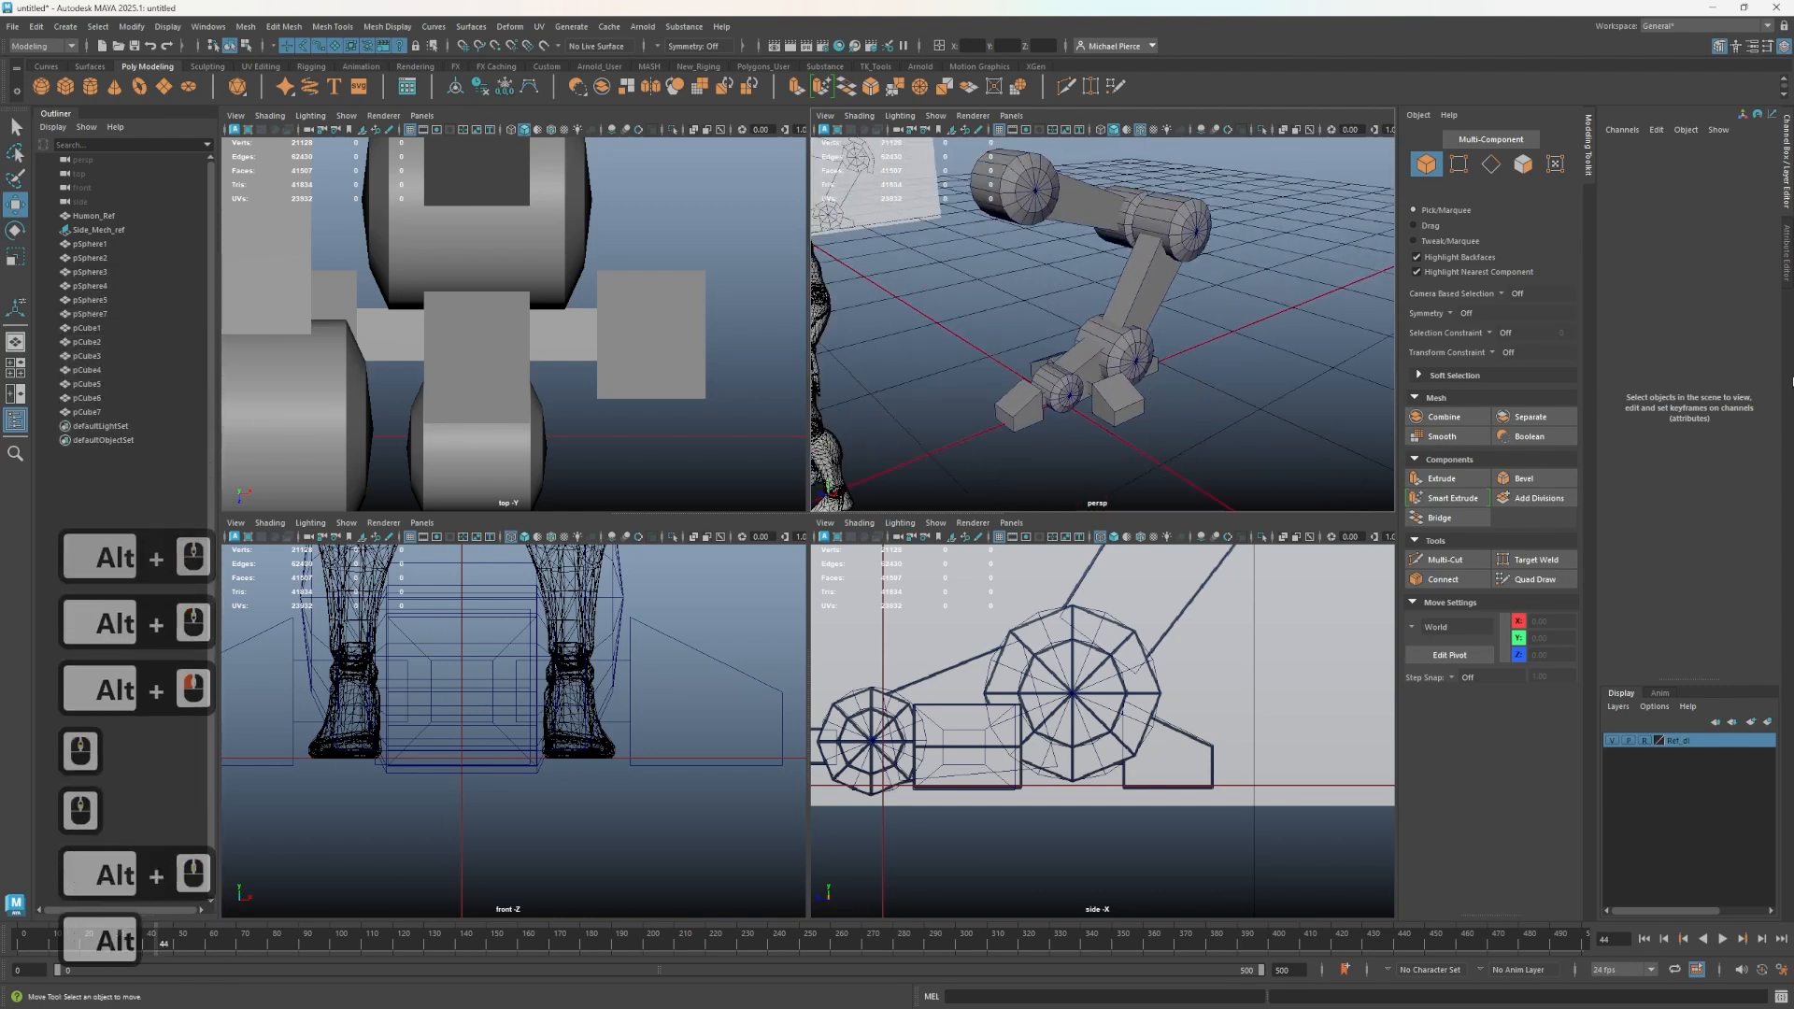
- Isolate the three leg connector blocks and delete their end faces hidden inside the joint spheres
left_click(1083, 356)
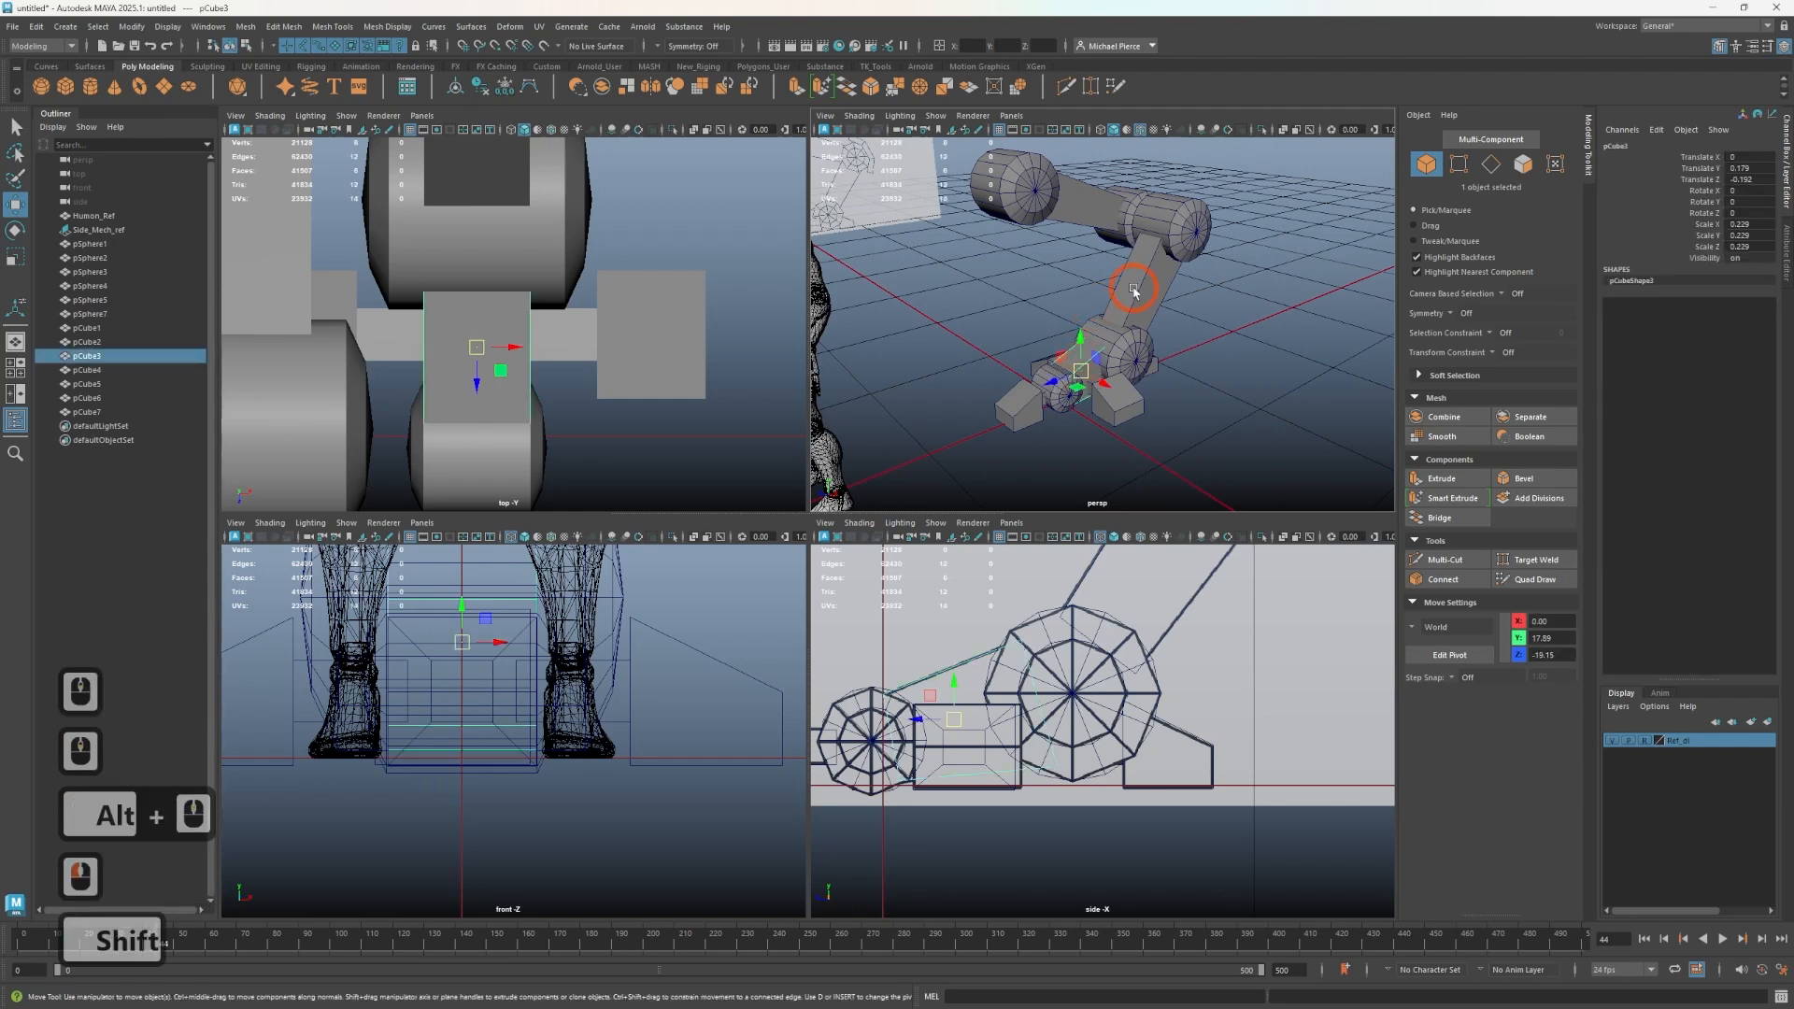
left_click(1146, 286, "shift")
left_click(1108, 198, "shift")
key("ctrl+1")
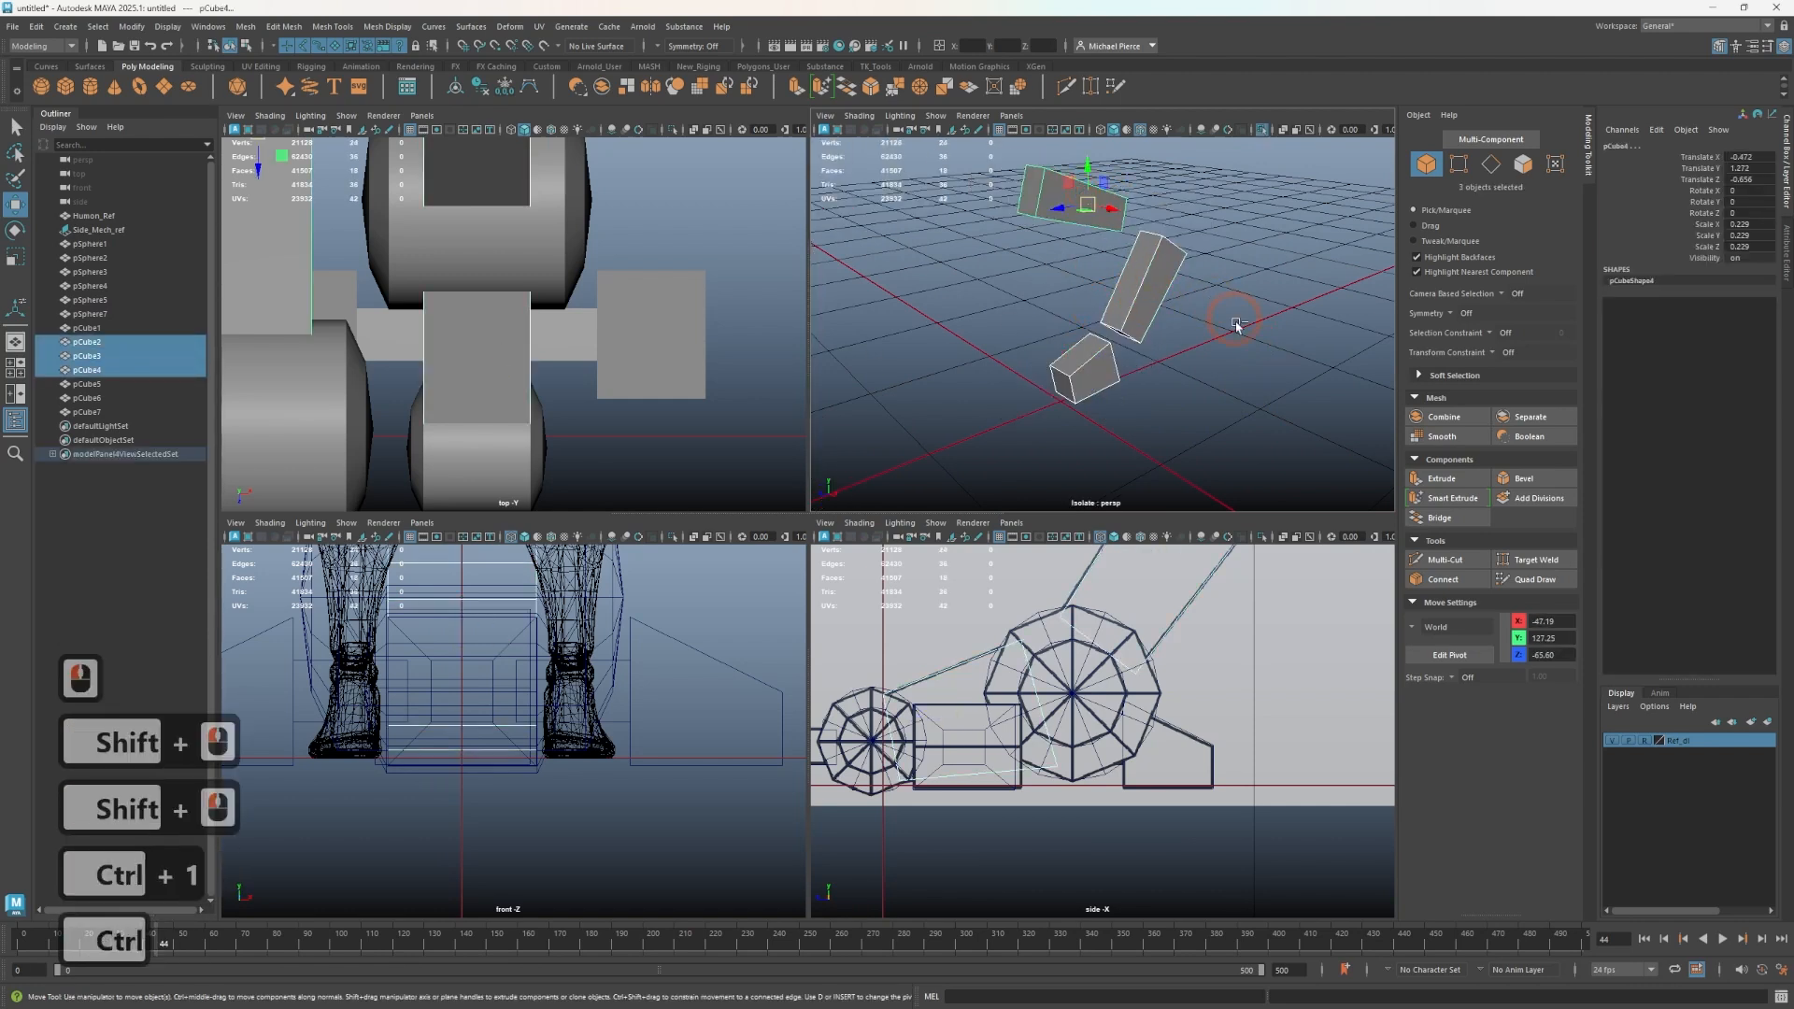
left_click(1526, 165)
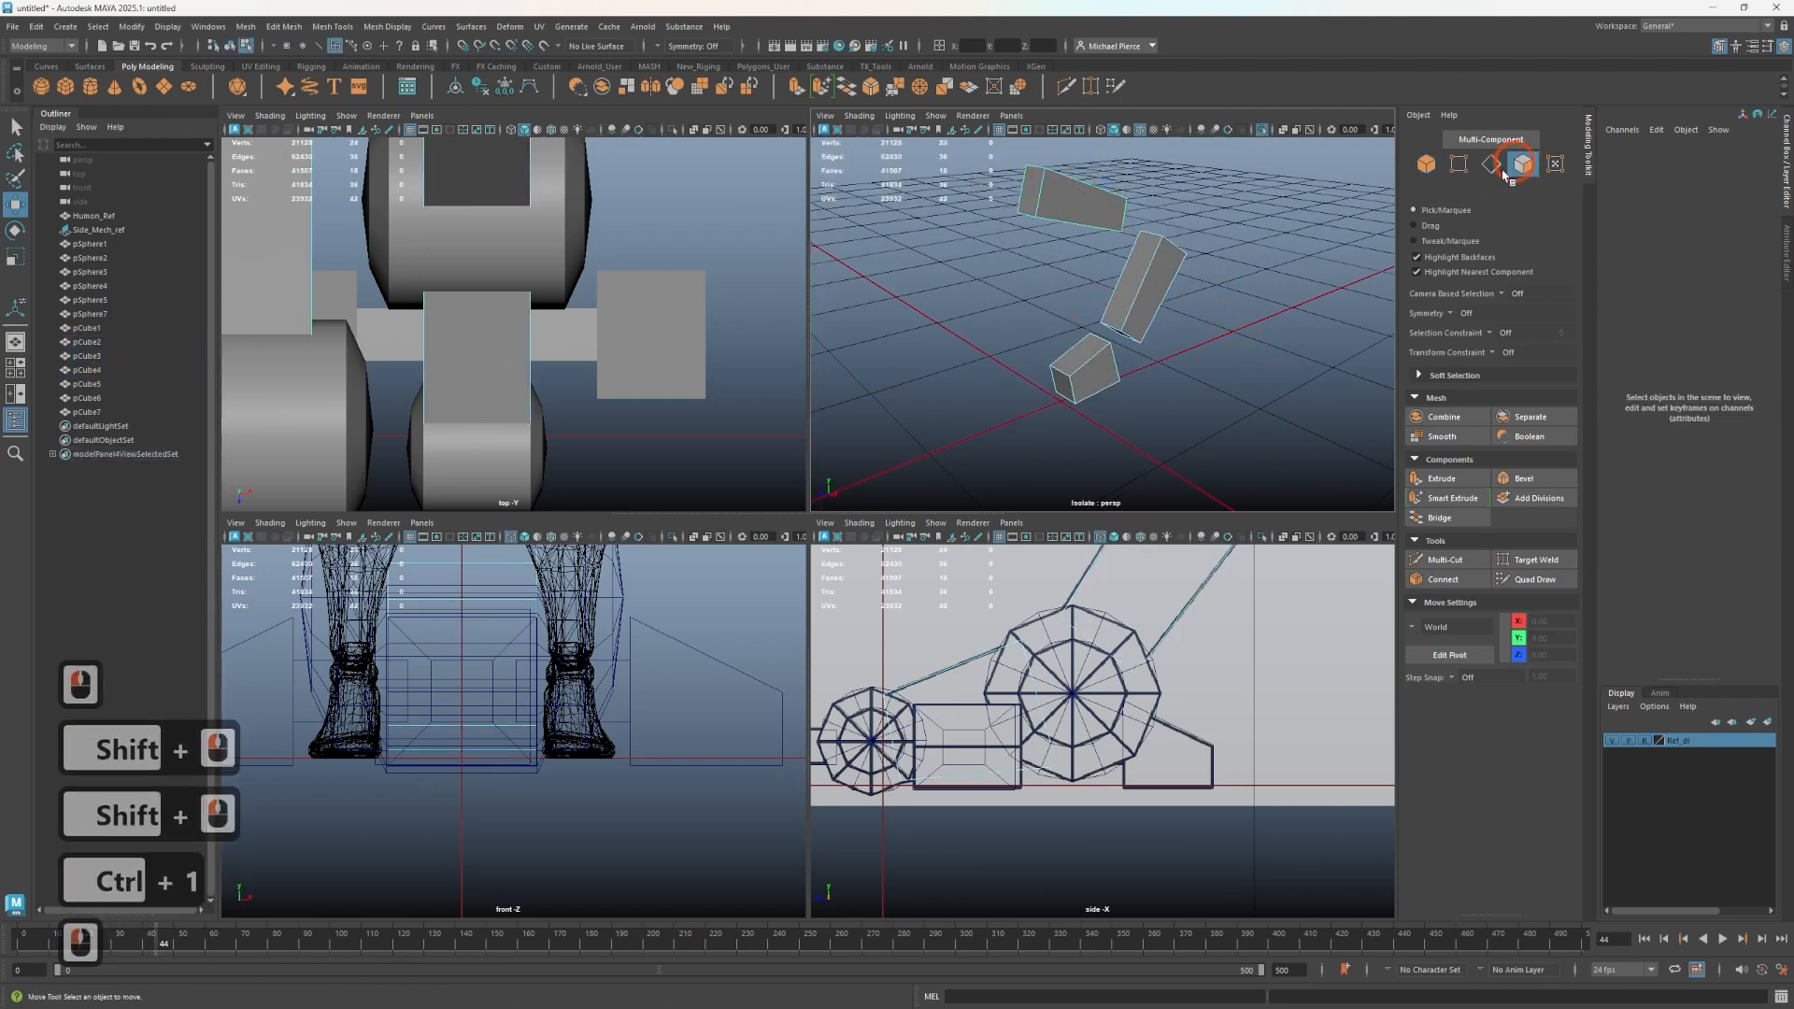
left_click(1073, 378)
mouse_move(1197, 368)
left_mouse_down("alt")
mouse_move(1084, 369)
mouse_move(1141, 401)
mouse_move(1102, 371)
mouse_move(1225, 391)
left_mouse_up("alt")
scroll(1084, 369, "up", 2)
left_click(1000, 399)
left_click(1090, 363, "shift")
left_click(1124, 324, "shift")
middle_click_drag(1224, 393, 1206, 477, "alt")
left_click_drag(1272, 320, 1217, 422, "alt")
middle_click_drag(1217, 423, 1217, 405, "alt")
left_click(1168, 346, "shift")
key("ctrl+z")
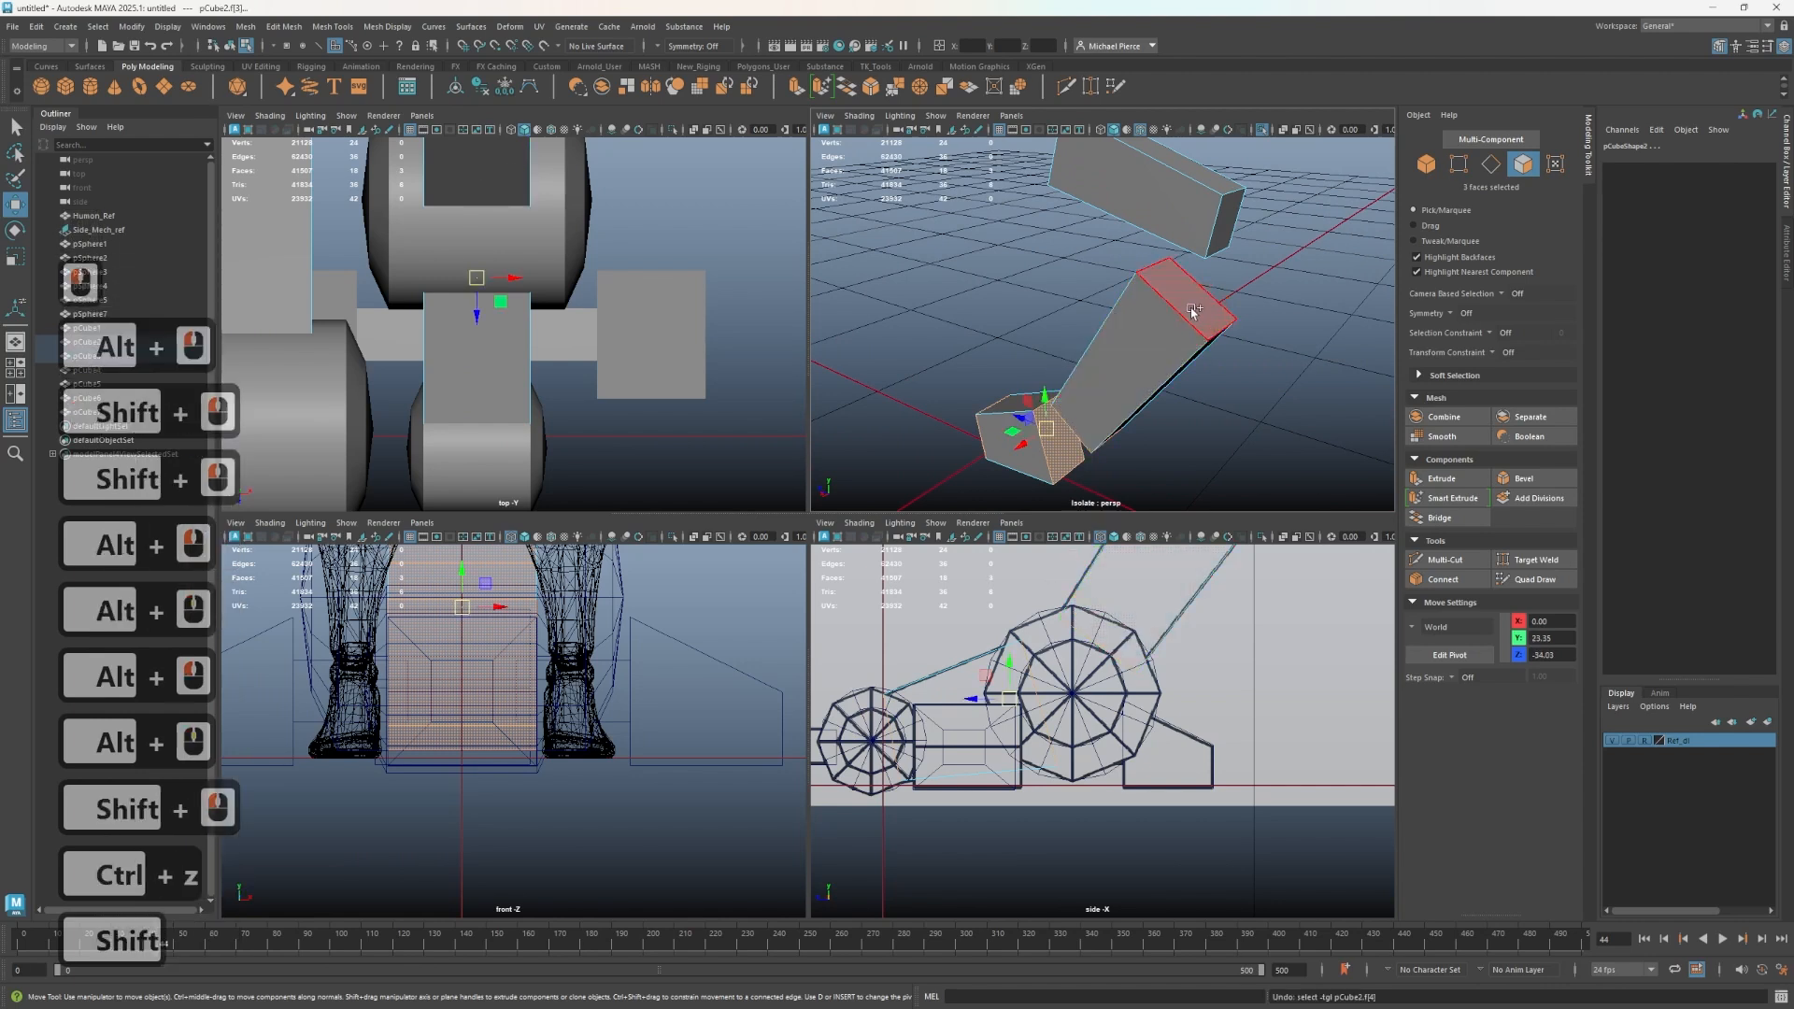
left_click(1194, 309, "shift")
left_click(1225, 226, "shift")
left_click_drag(1103, 292, 1022, 265, "alt")
left_click(1011, 273, "shift")
key("Delete")
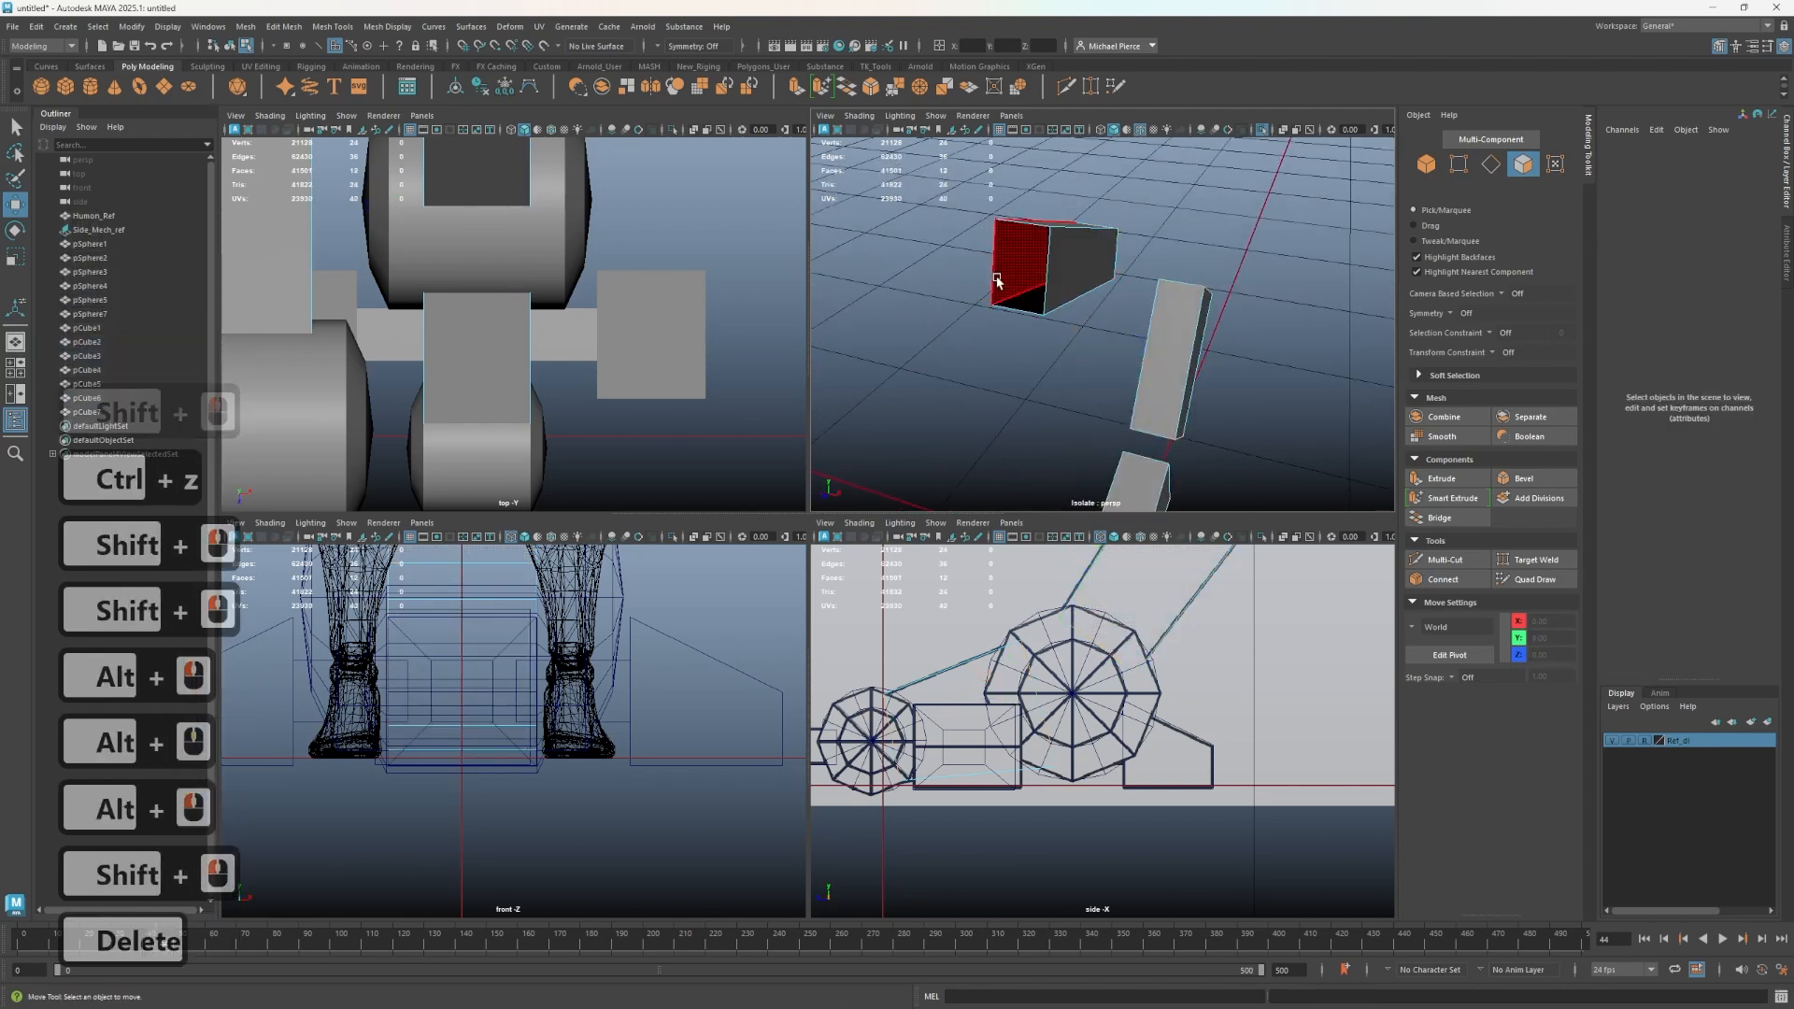
- Exit isolation, return to object mode and select all the leg's joint spheres and connector blocks
key("ctrl+1")
right_click(1038, 358)
left_click(1098, 324)
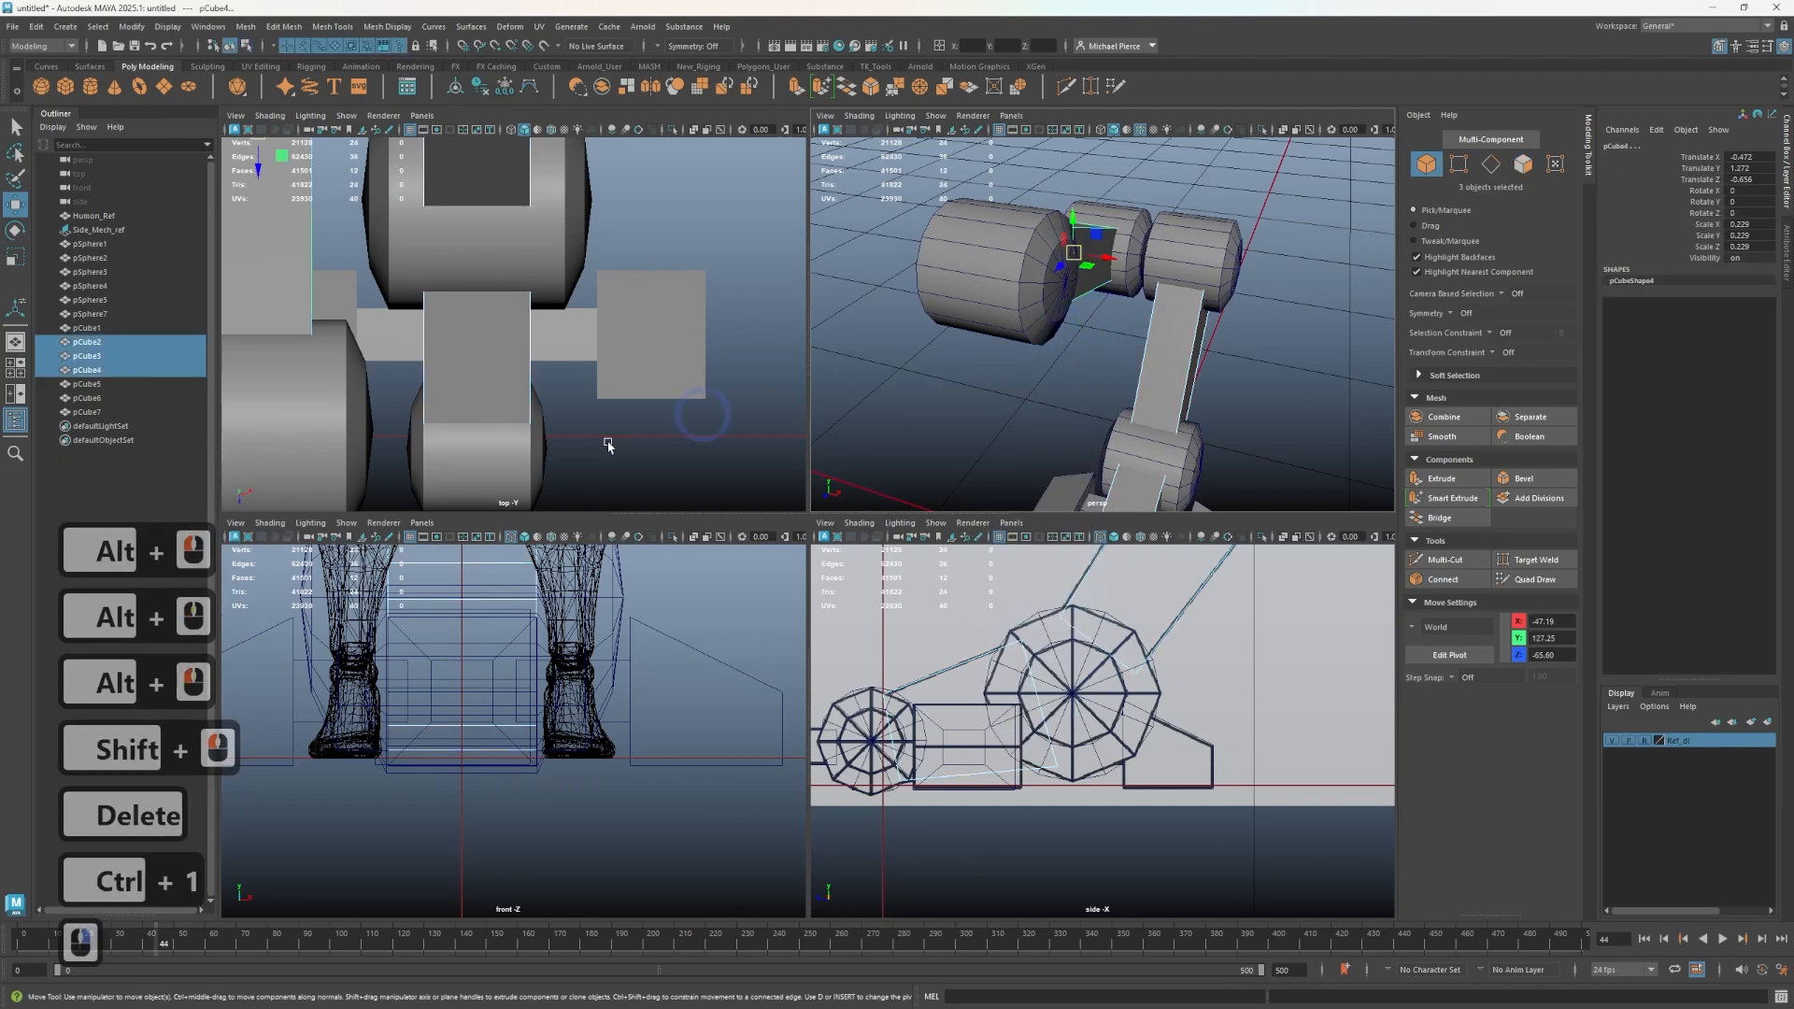
scroll(1131, 285, "down", 4)
left_click_drag(1131, 285, 1025, 253, "alt")
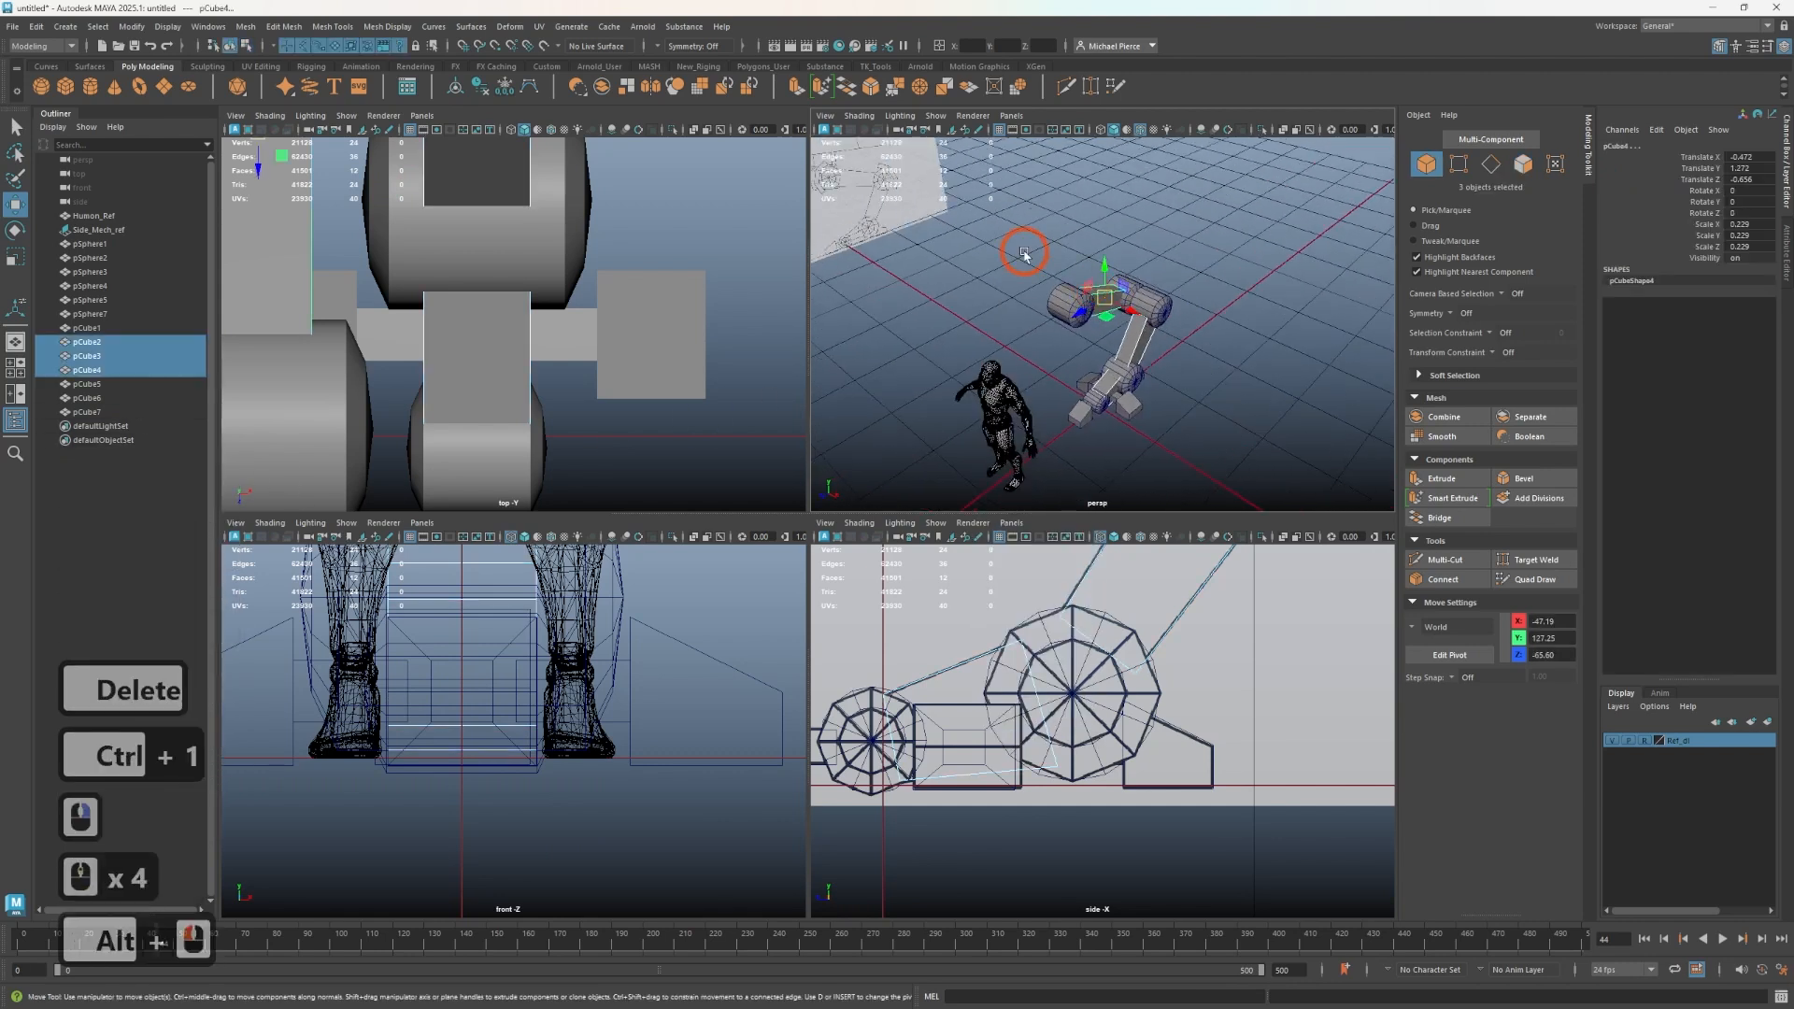
left_click_drag(1213, 430, 1199, 425)
scroll(1141, 400, "up", 2)
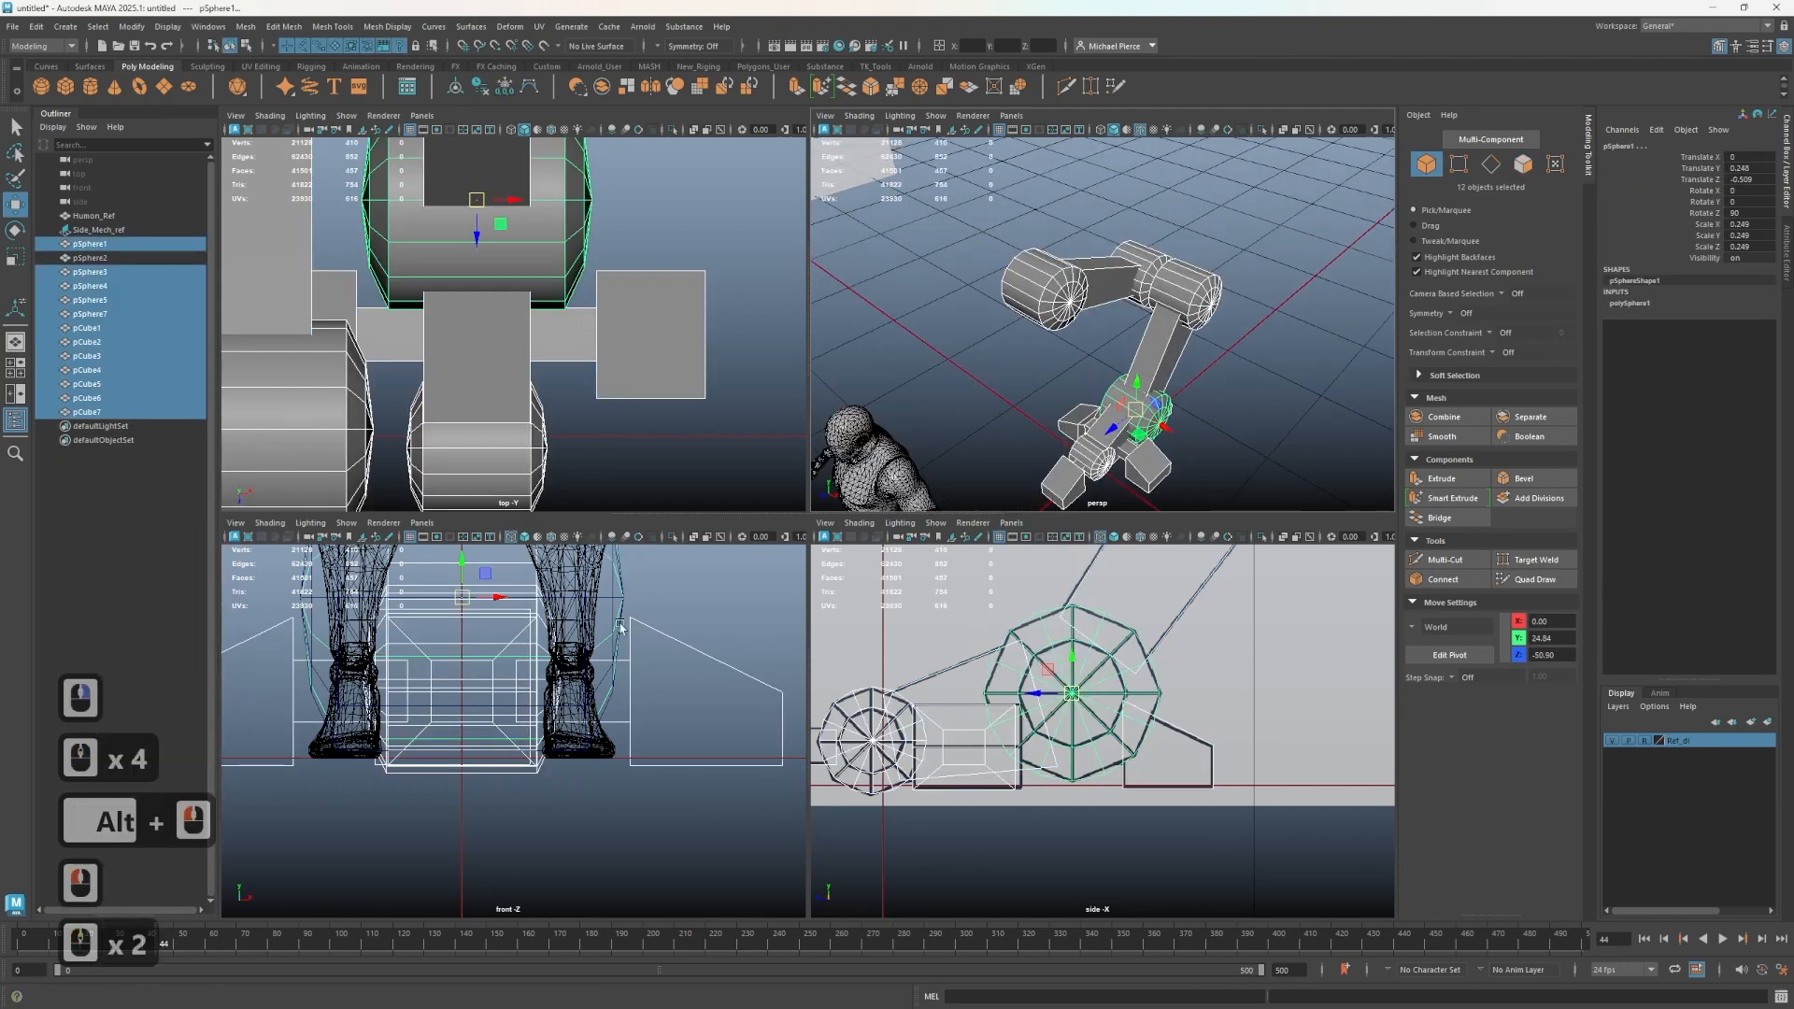
scroll(538, 747, "down", 4)
scroll(557, 802, "down", 10)
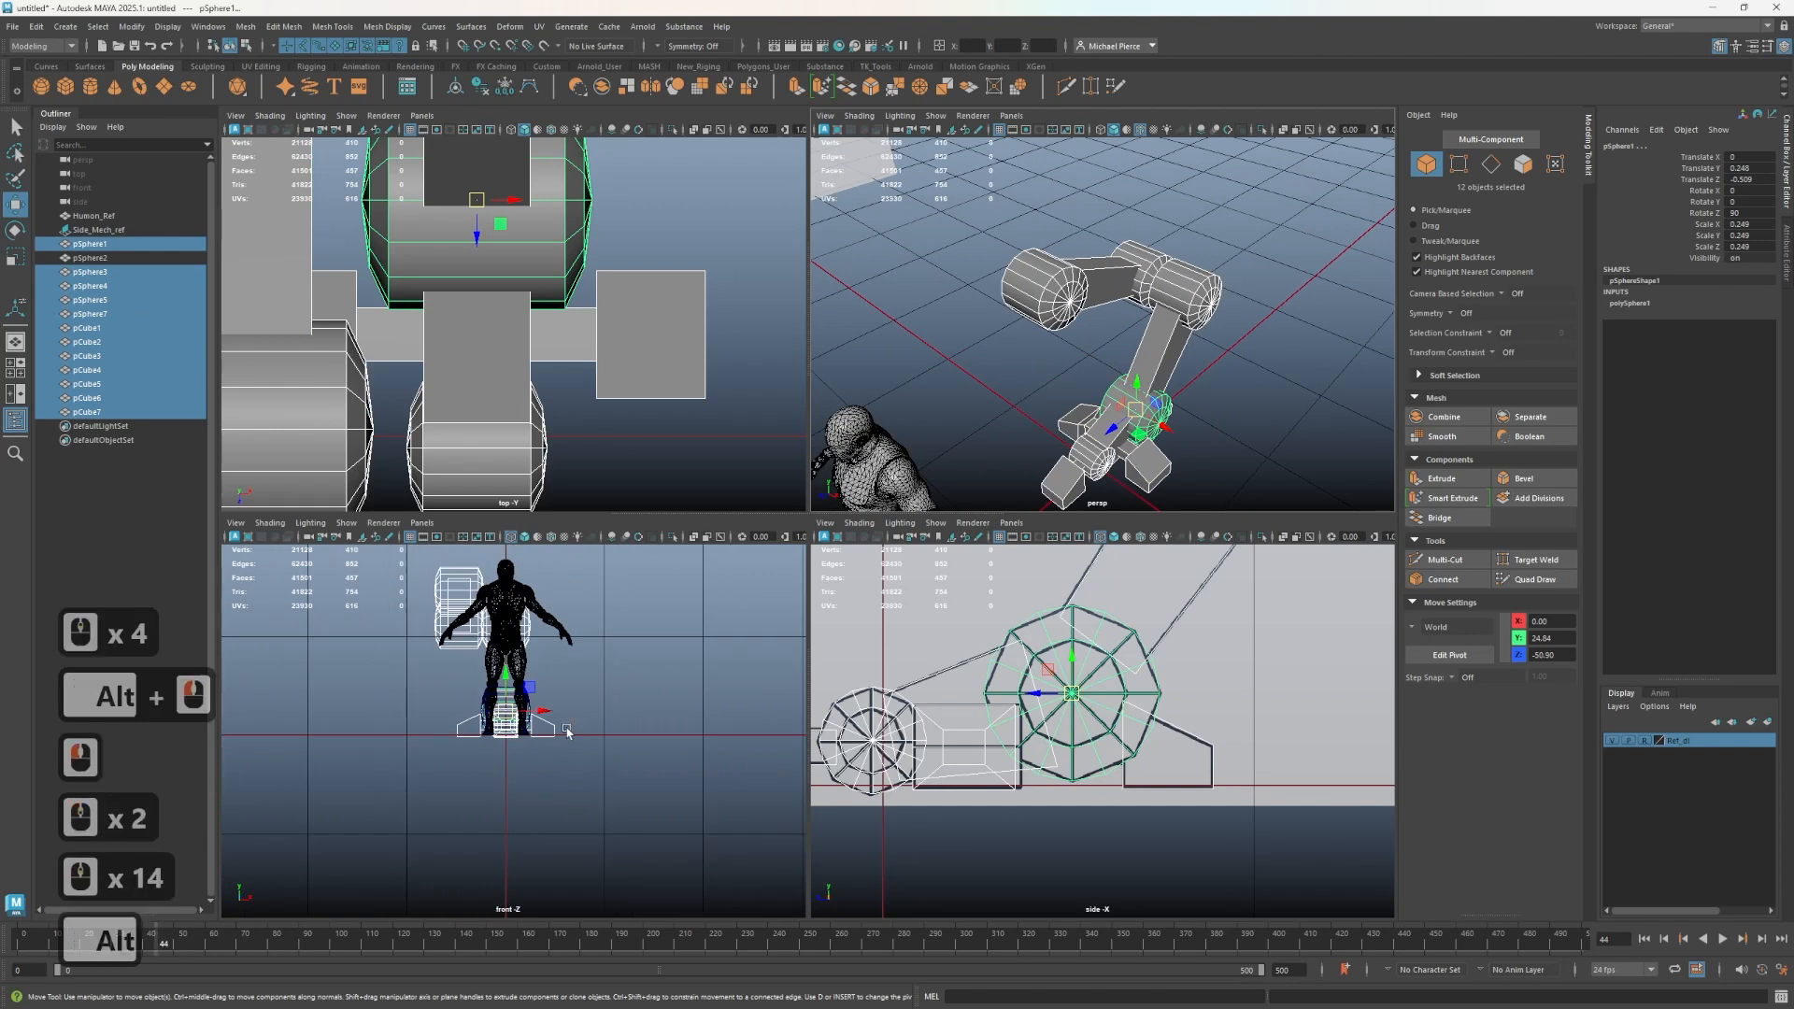
scroll(553, 714, "up", 1)
scroll(551, 715, "up", 1)
- Try moving the selected leg parts sideways in the front view, then undo the moves
left_click_drag(529, 707, 669, 701)
scroll(1049, 753, "down", 14)
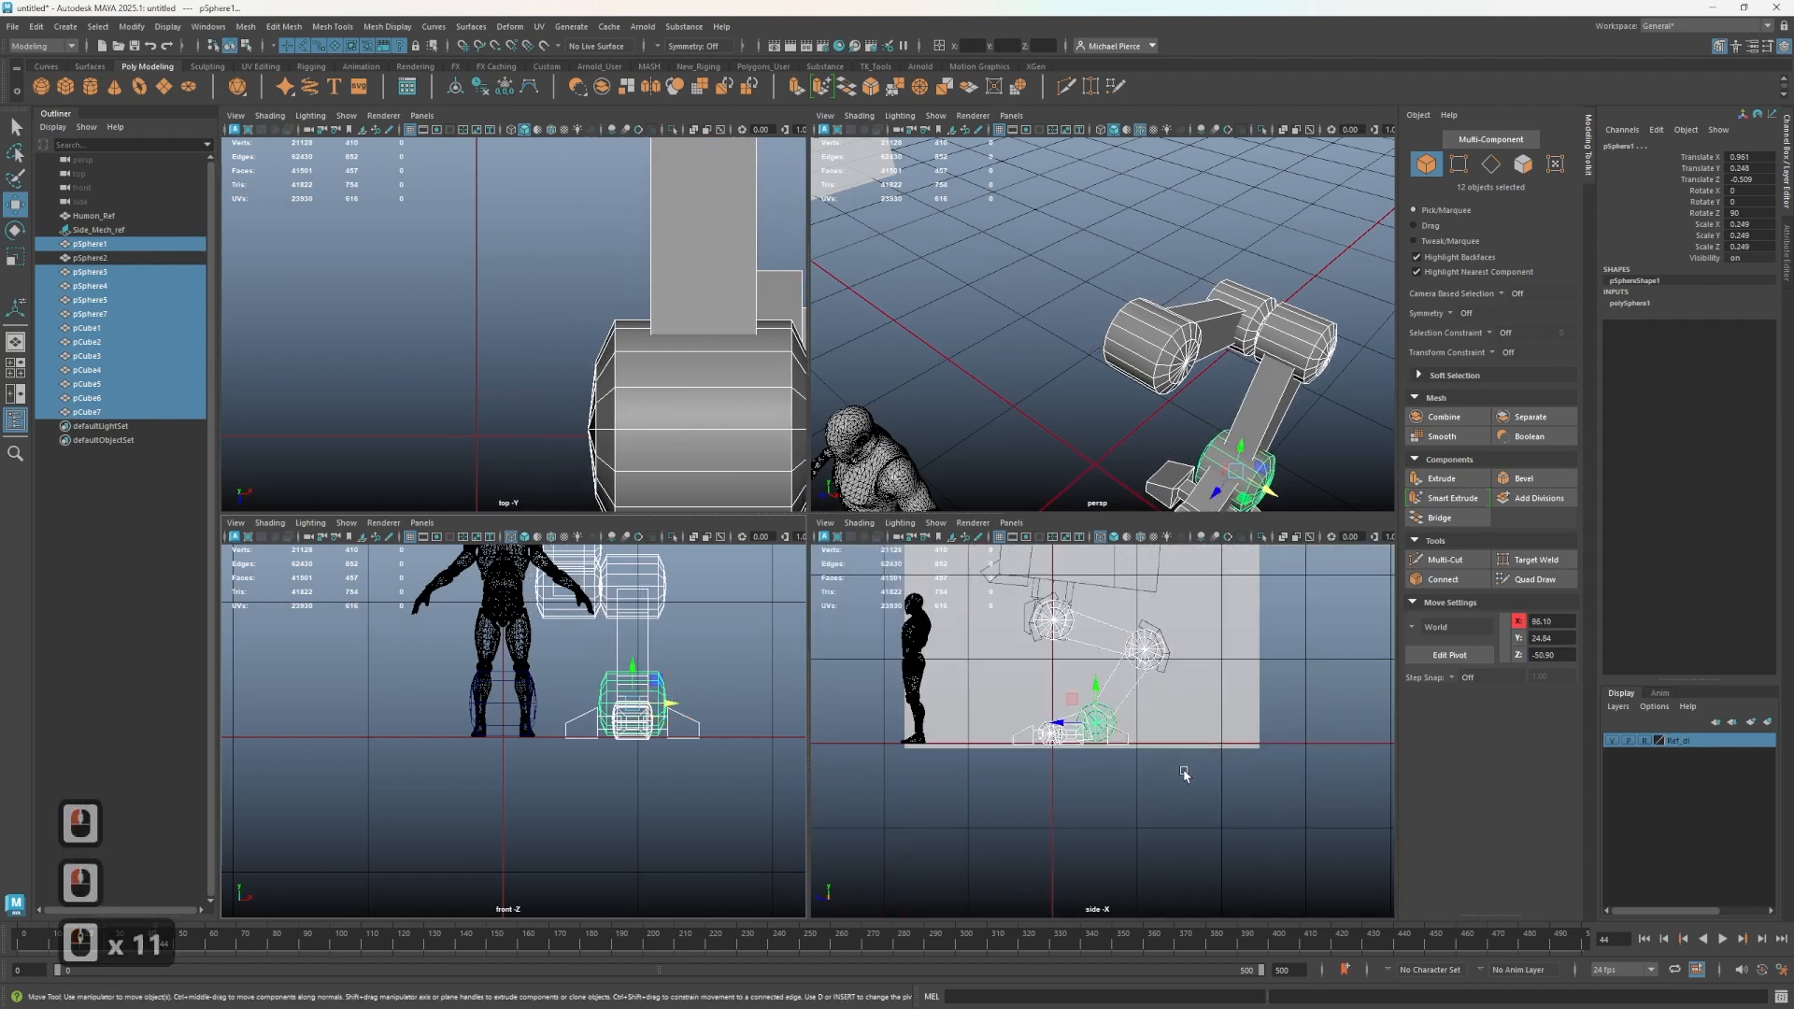
scroll(1184, 774, "up", 3)
scroll(561, 332, "down", 11)
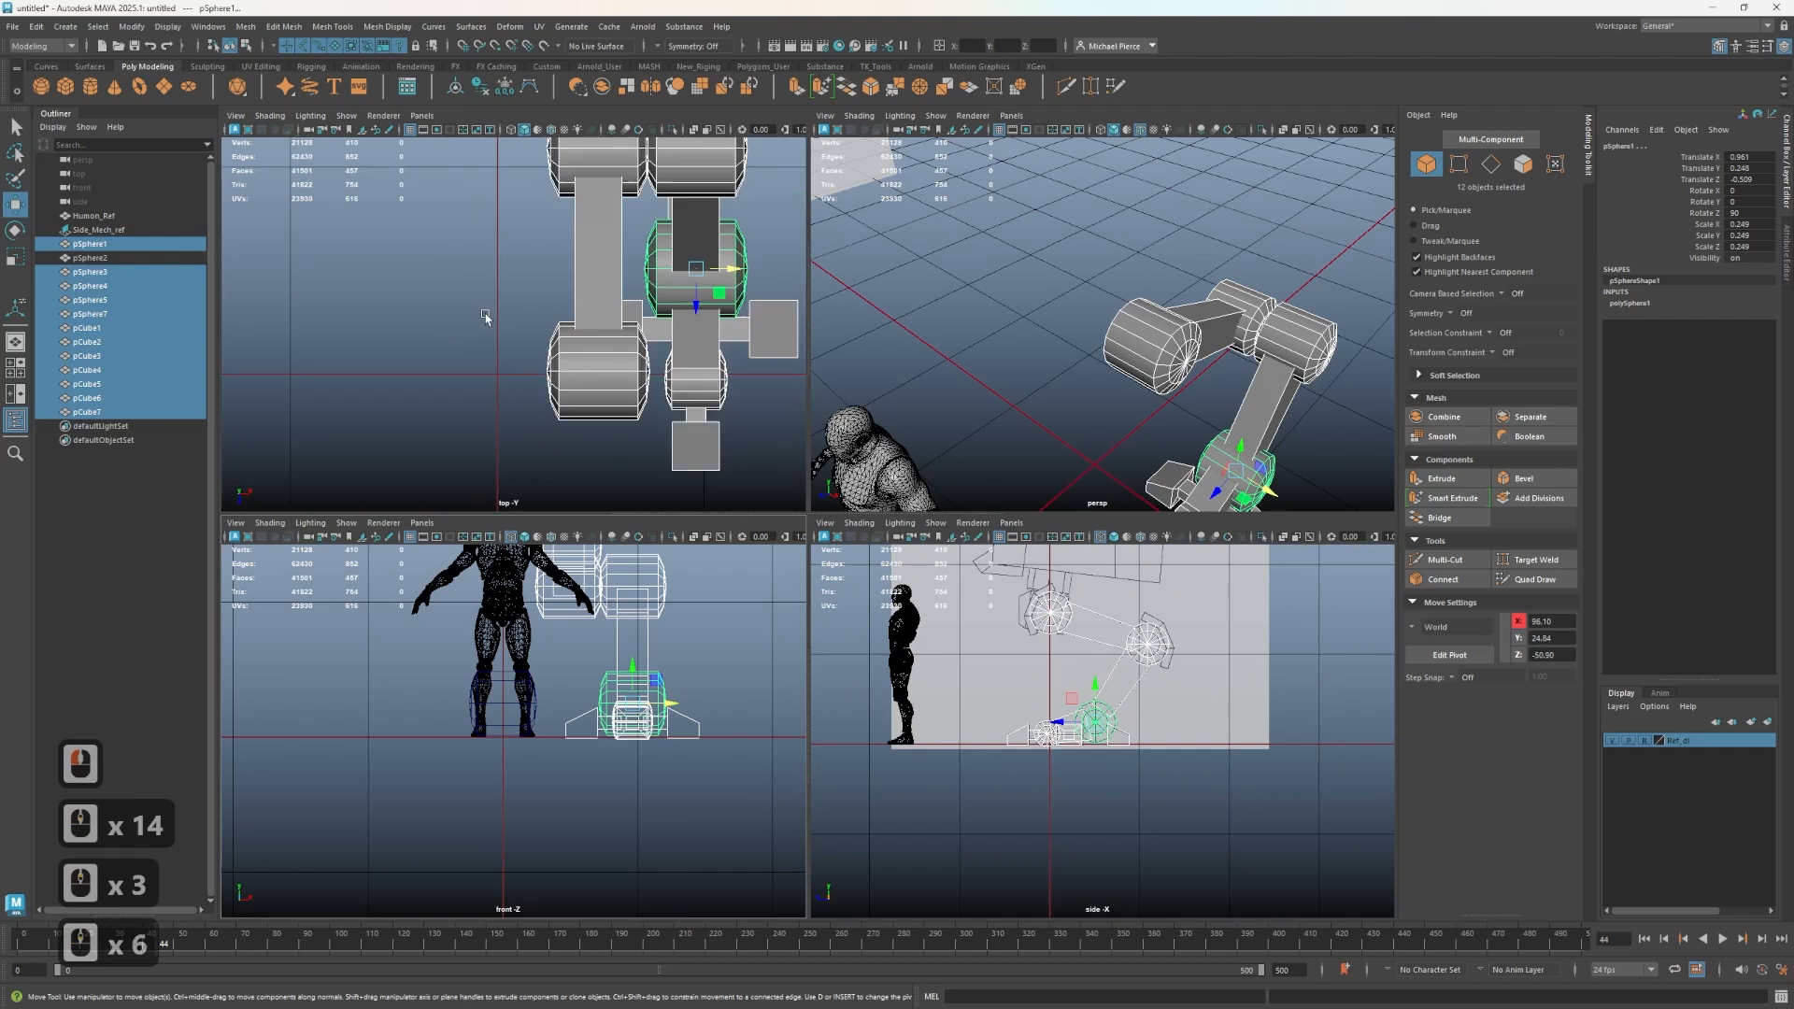
scroll(587, 345, "up", 2)
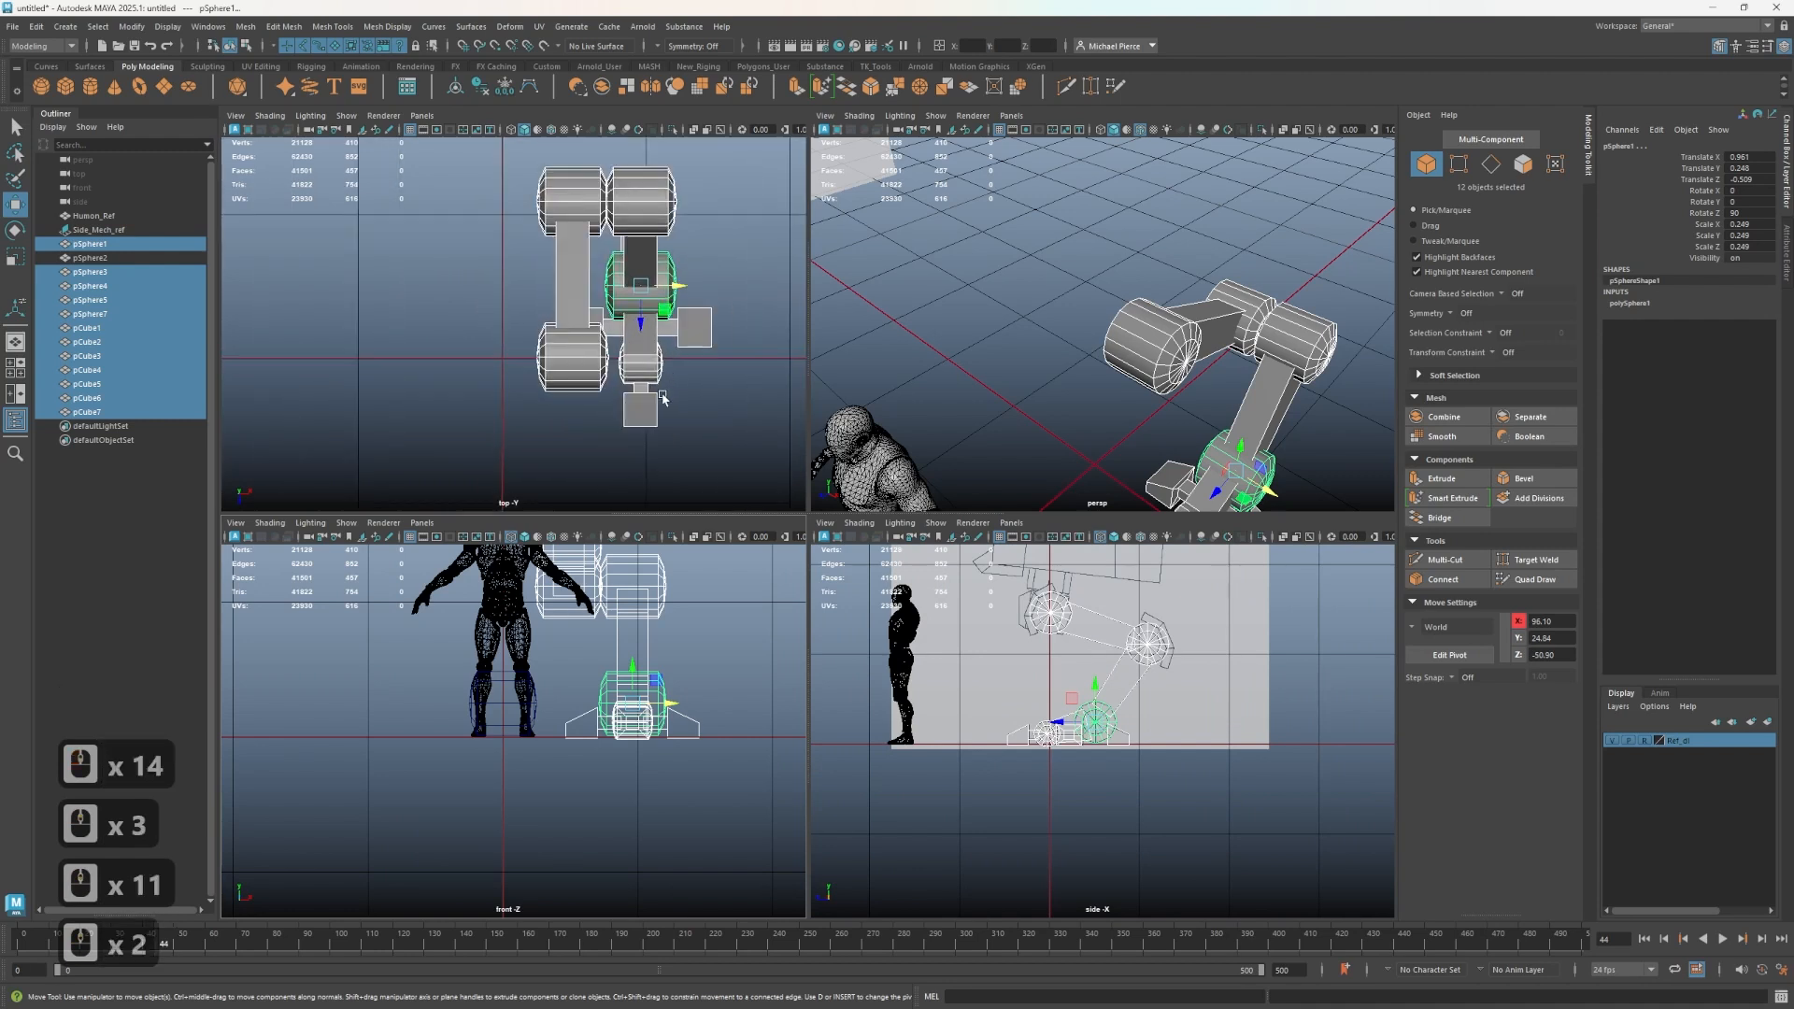
middle_click_drag(660, 391, 527, 370, "alt")
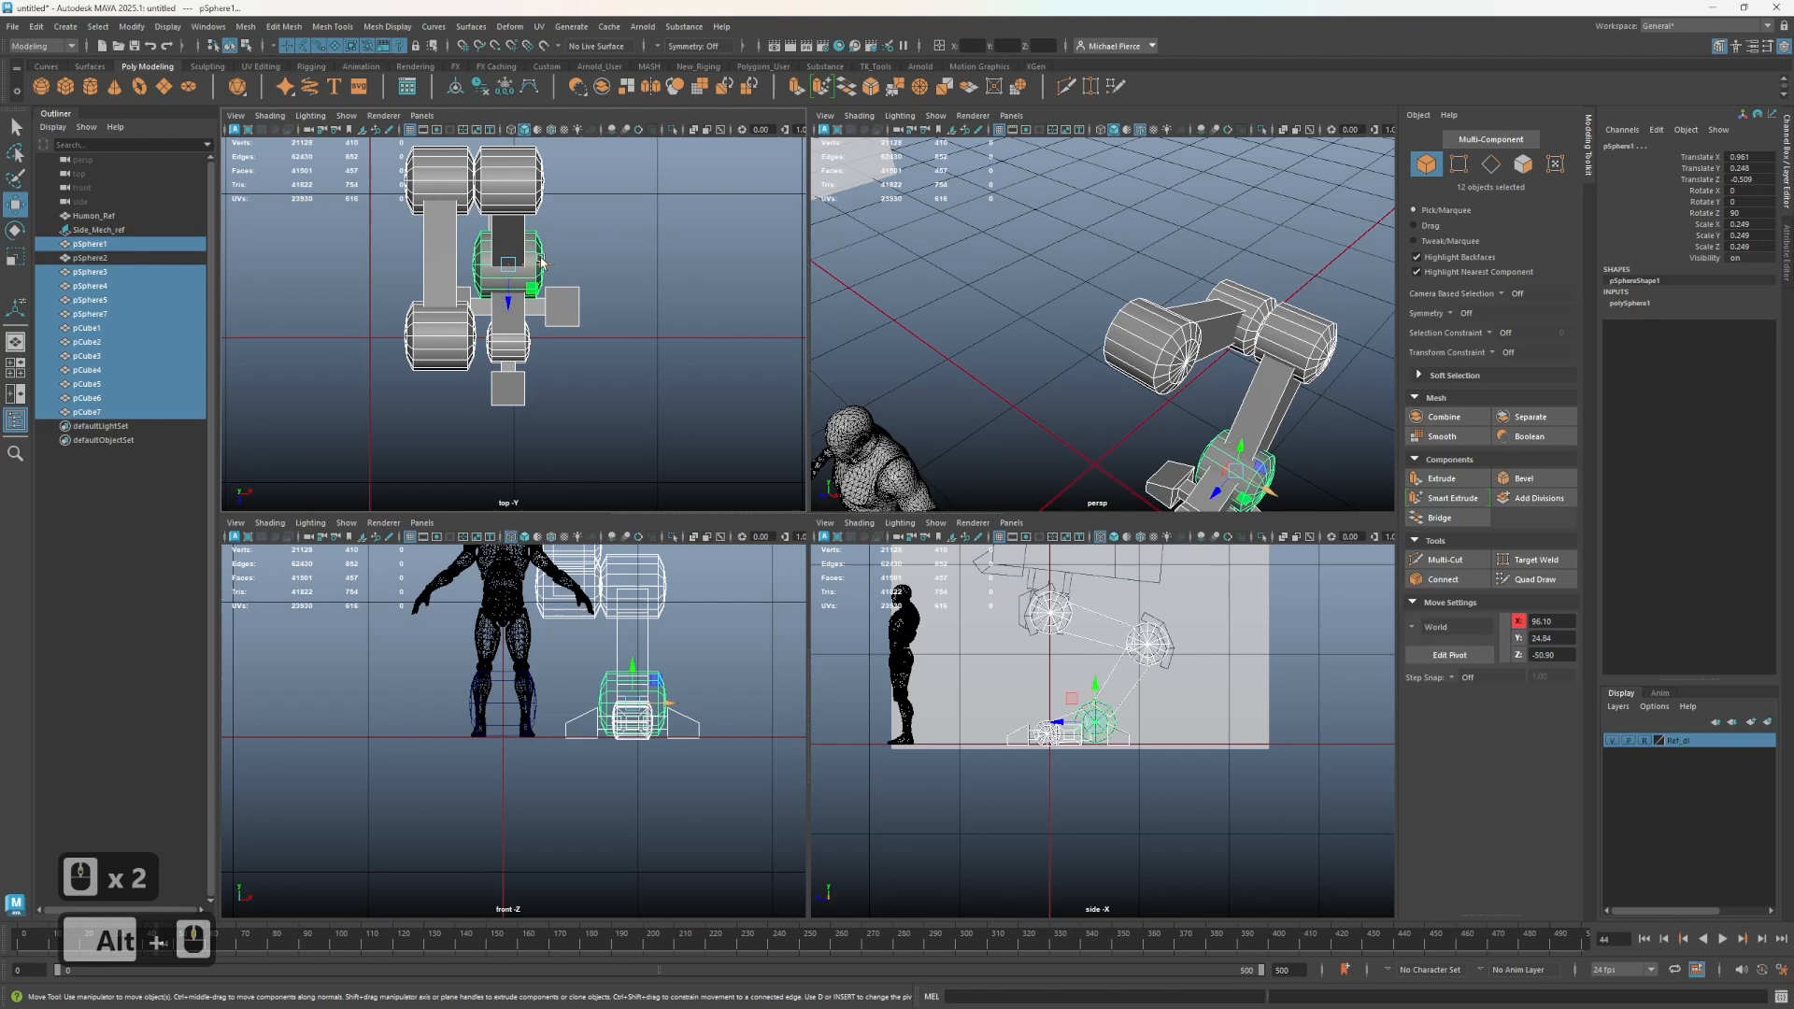
left_click_drag(540, 259, 542, 259)
left_click_drag(578, 177, 557, 237)
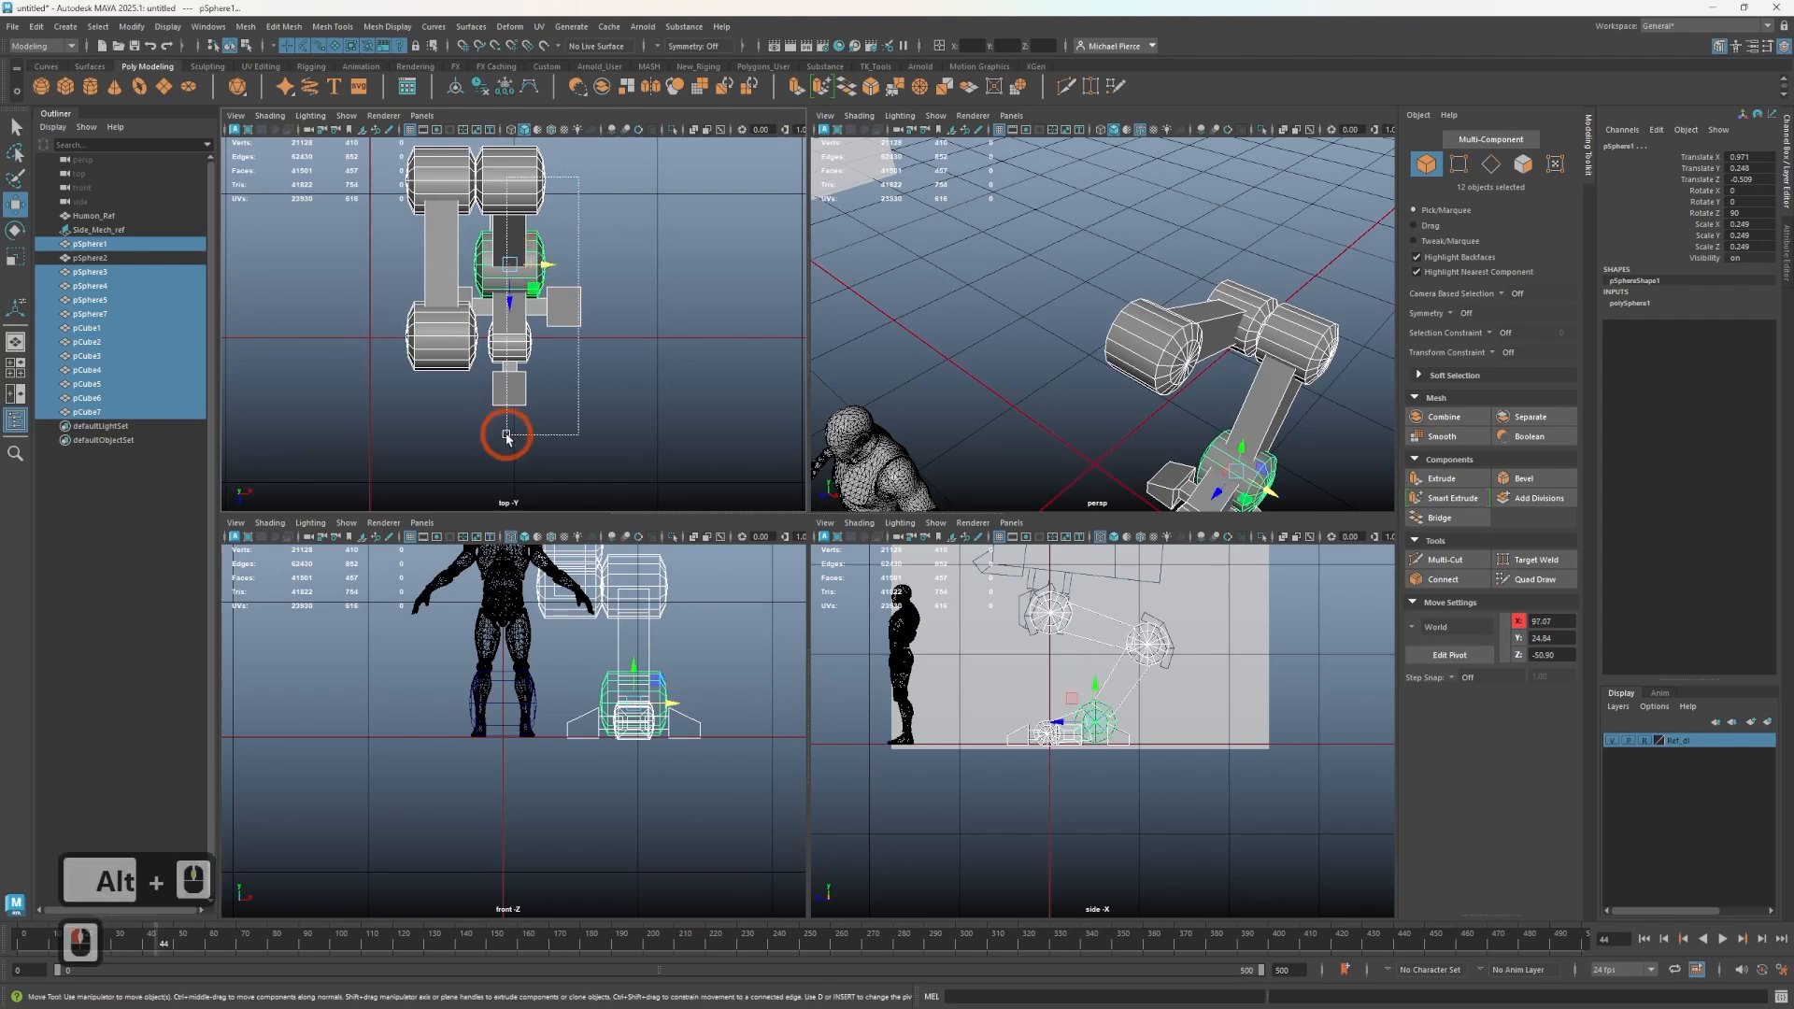
left_click_drag(505, 437, 504, 429)
left_click_drag(493, 326, 496, 329)
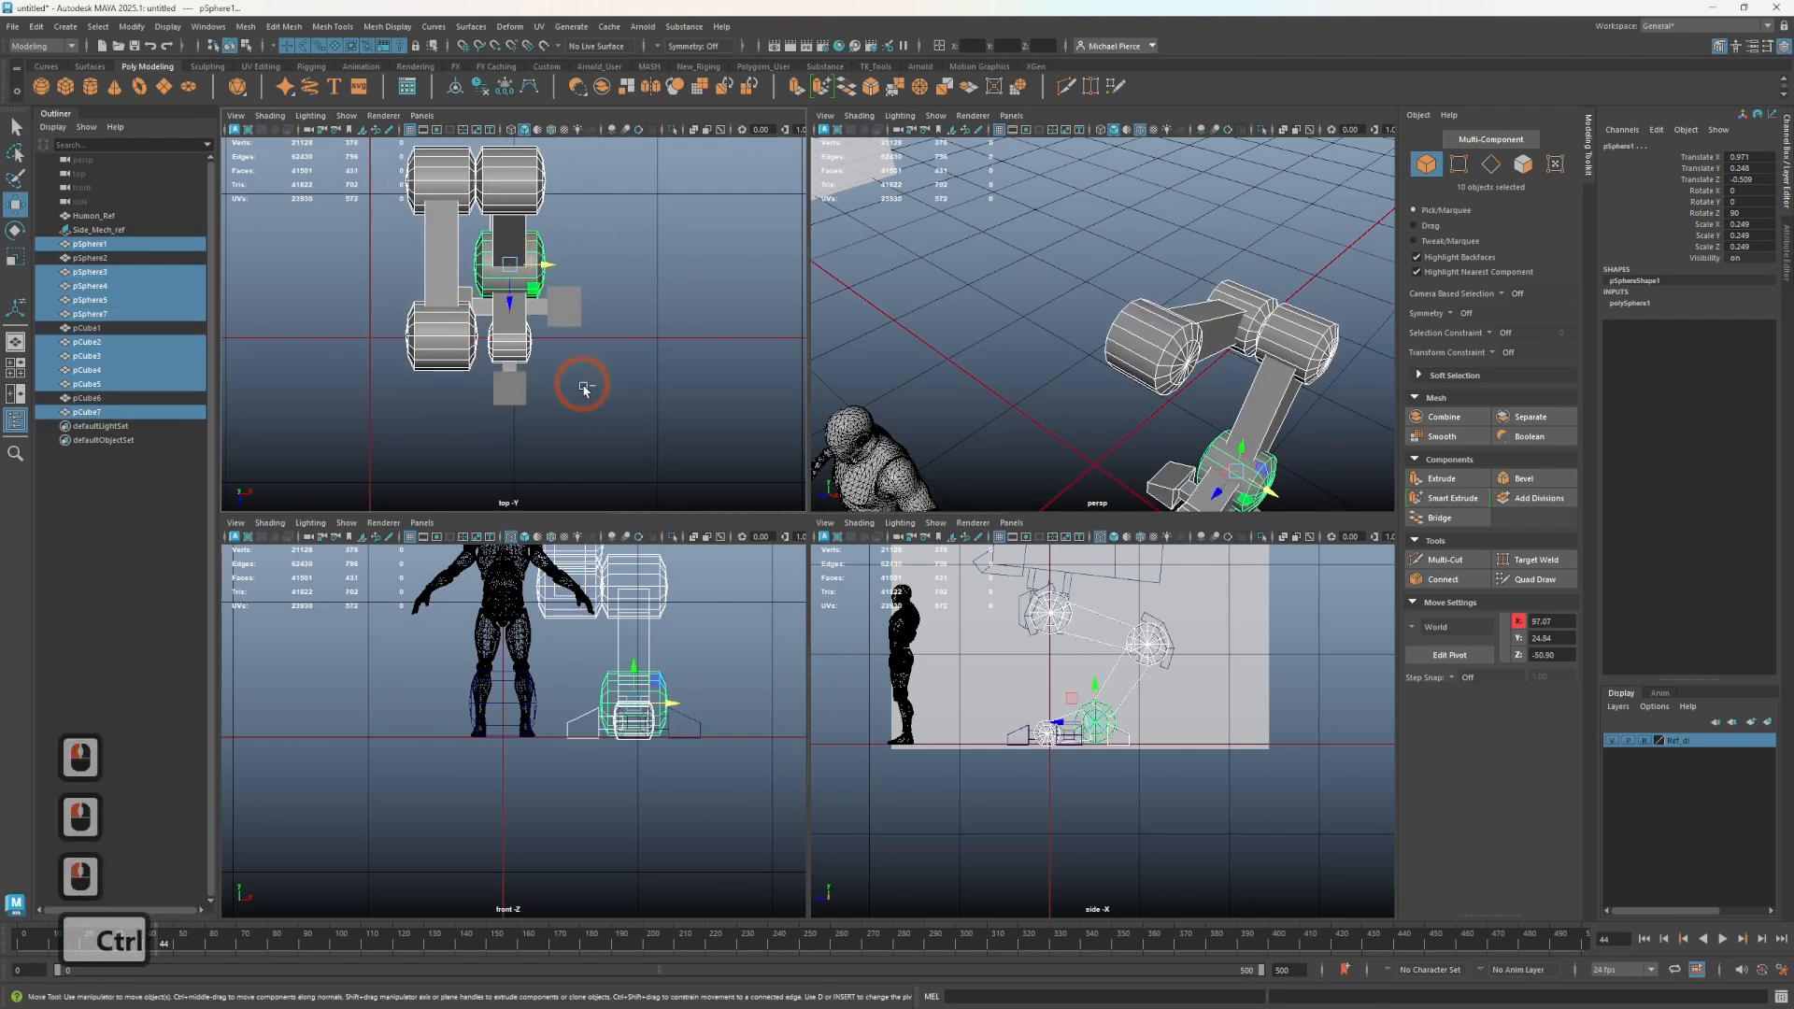
key("ctrl+z")
key("ctrl+z")
key("ctrl+z")
key("ctrl+z")
key("ctrl+z")
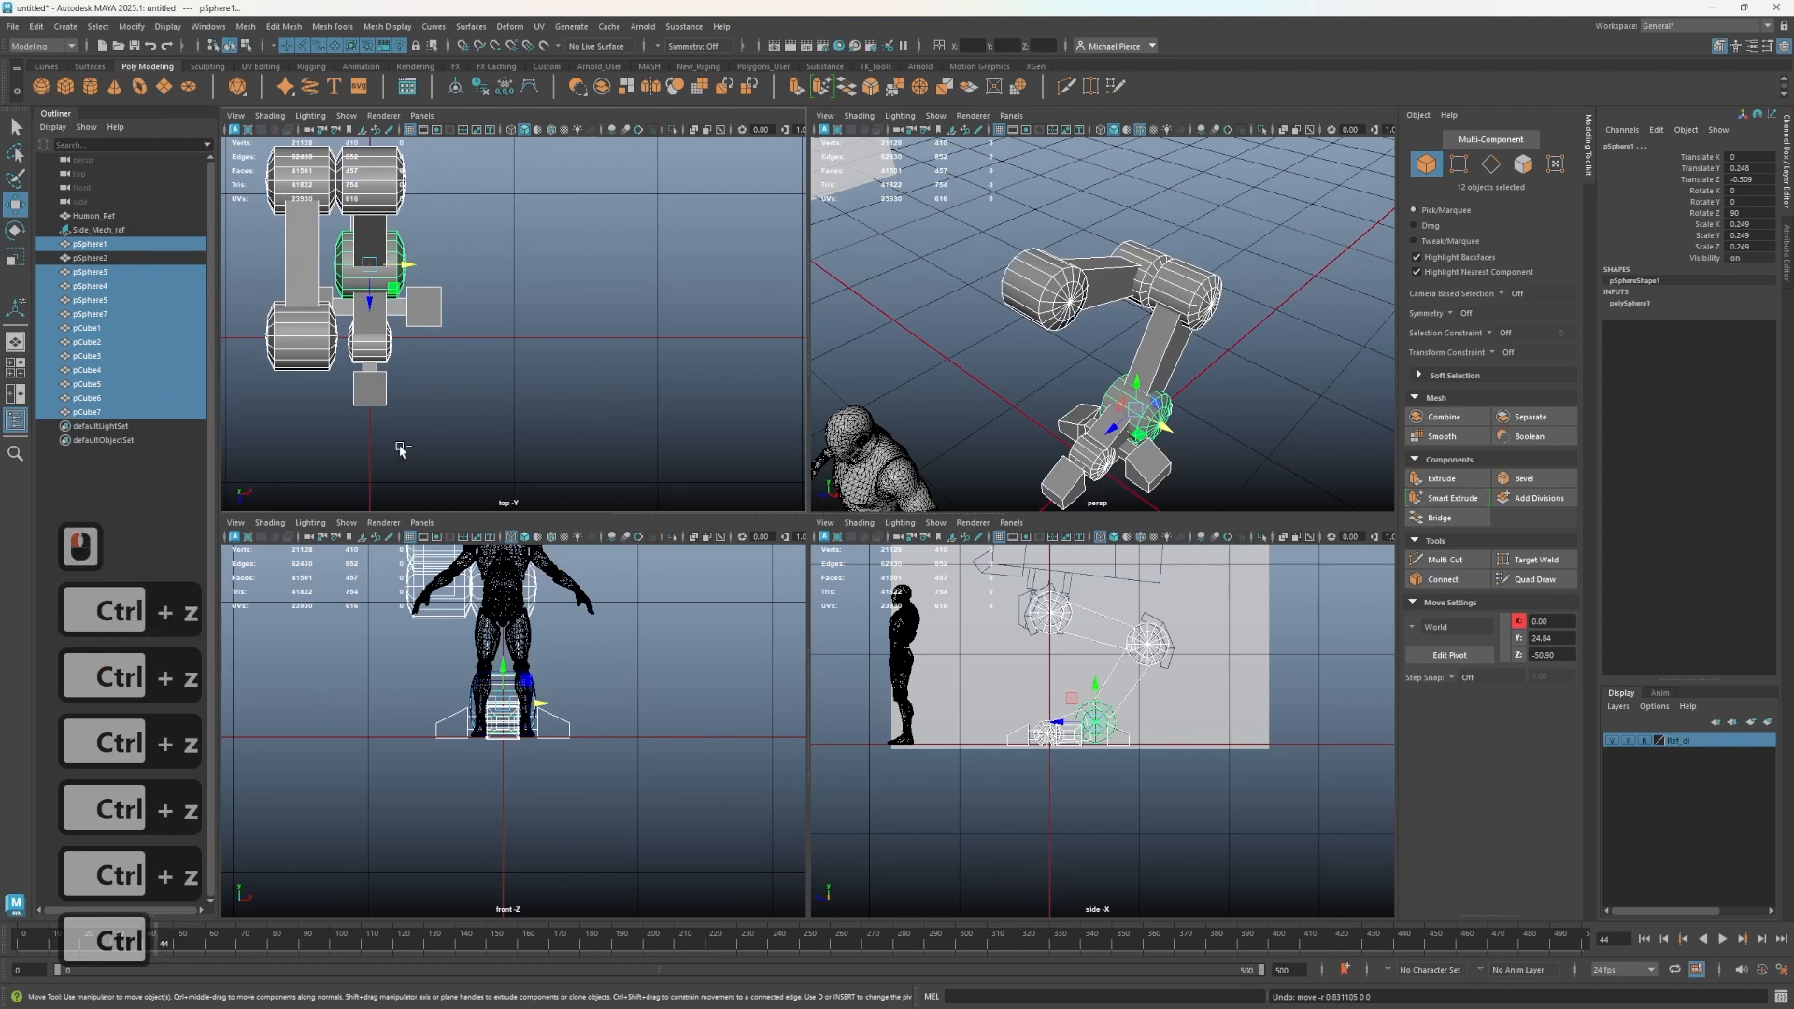
- Group the selected leg parts and move the group sideways to about X 100 off the center line
key("ctrl+g")
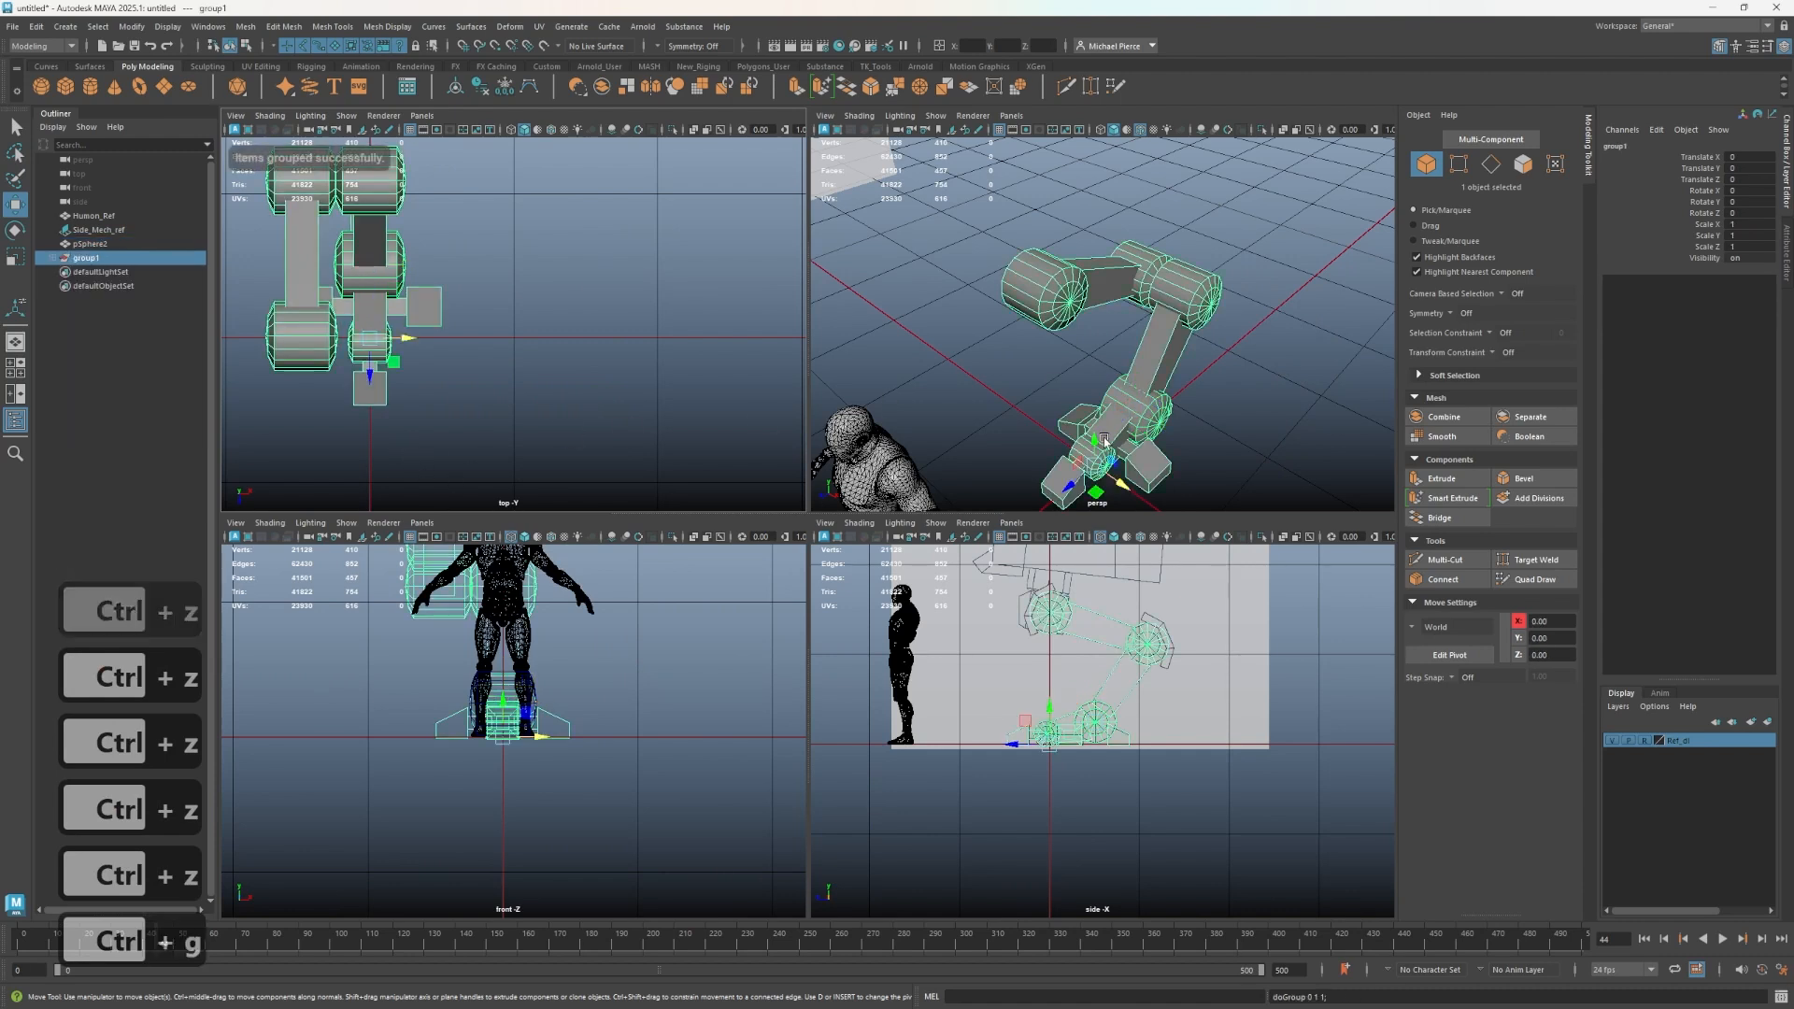
left_click_drag(420, 363, 559, 375)
left_click_drag(1212, 409, 1246, 412, "alt")
middle_click_drag(1246, 413, 1081, 333, "alt")
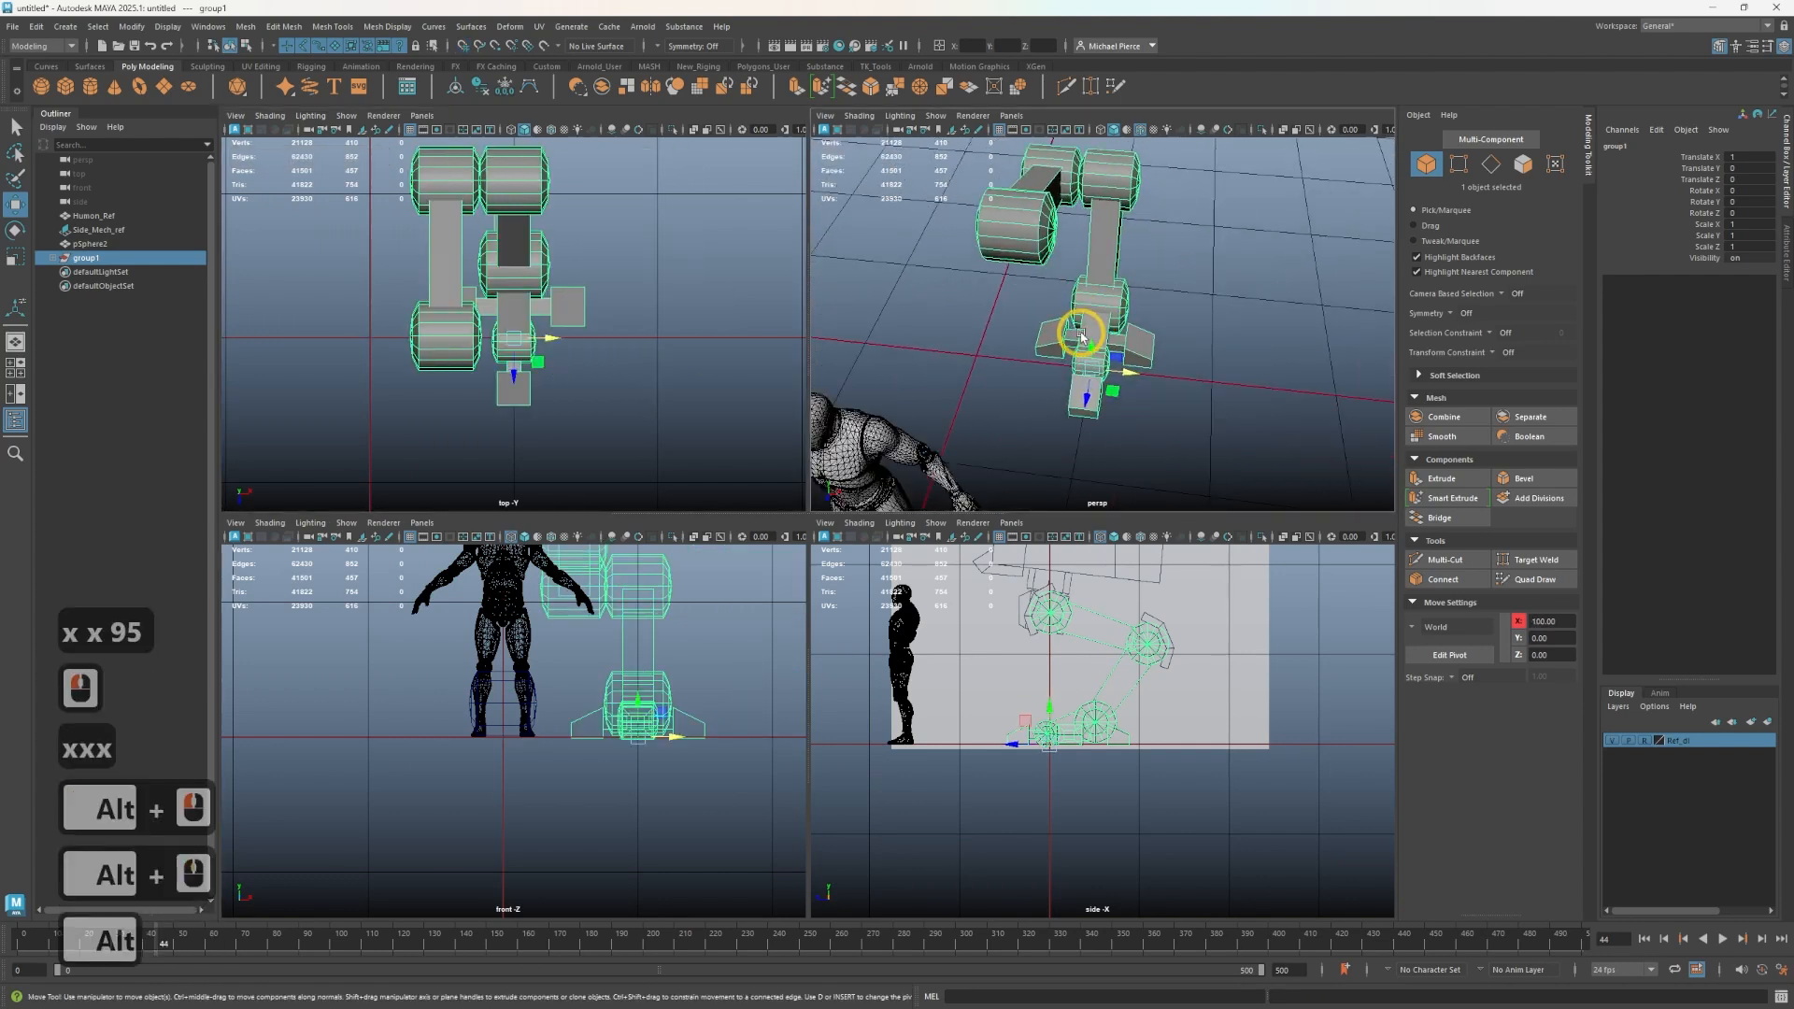
left_click(1029, 395)
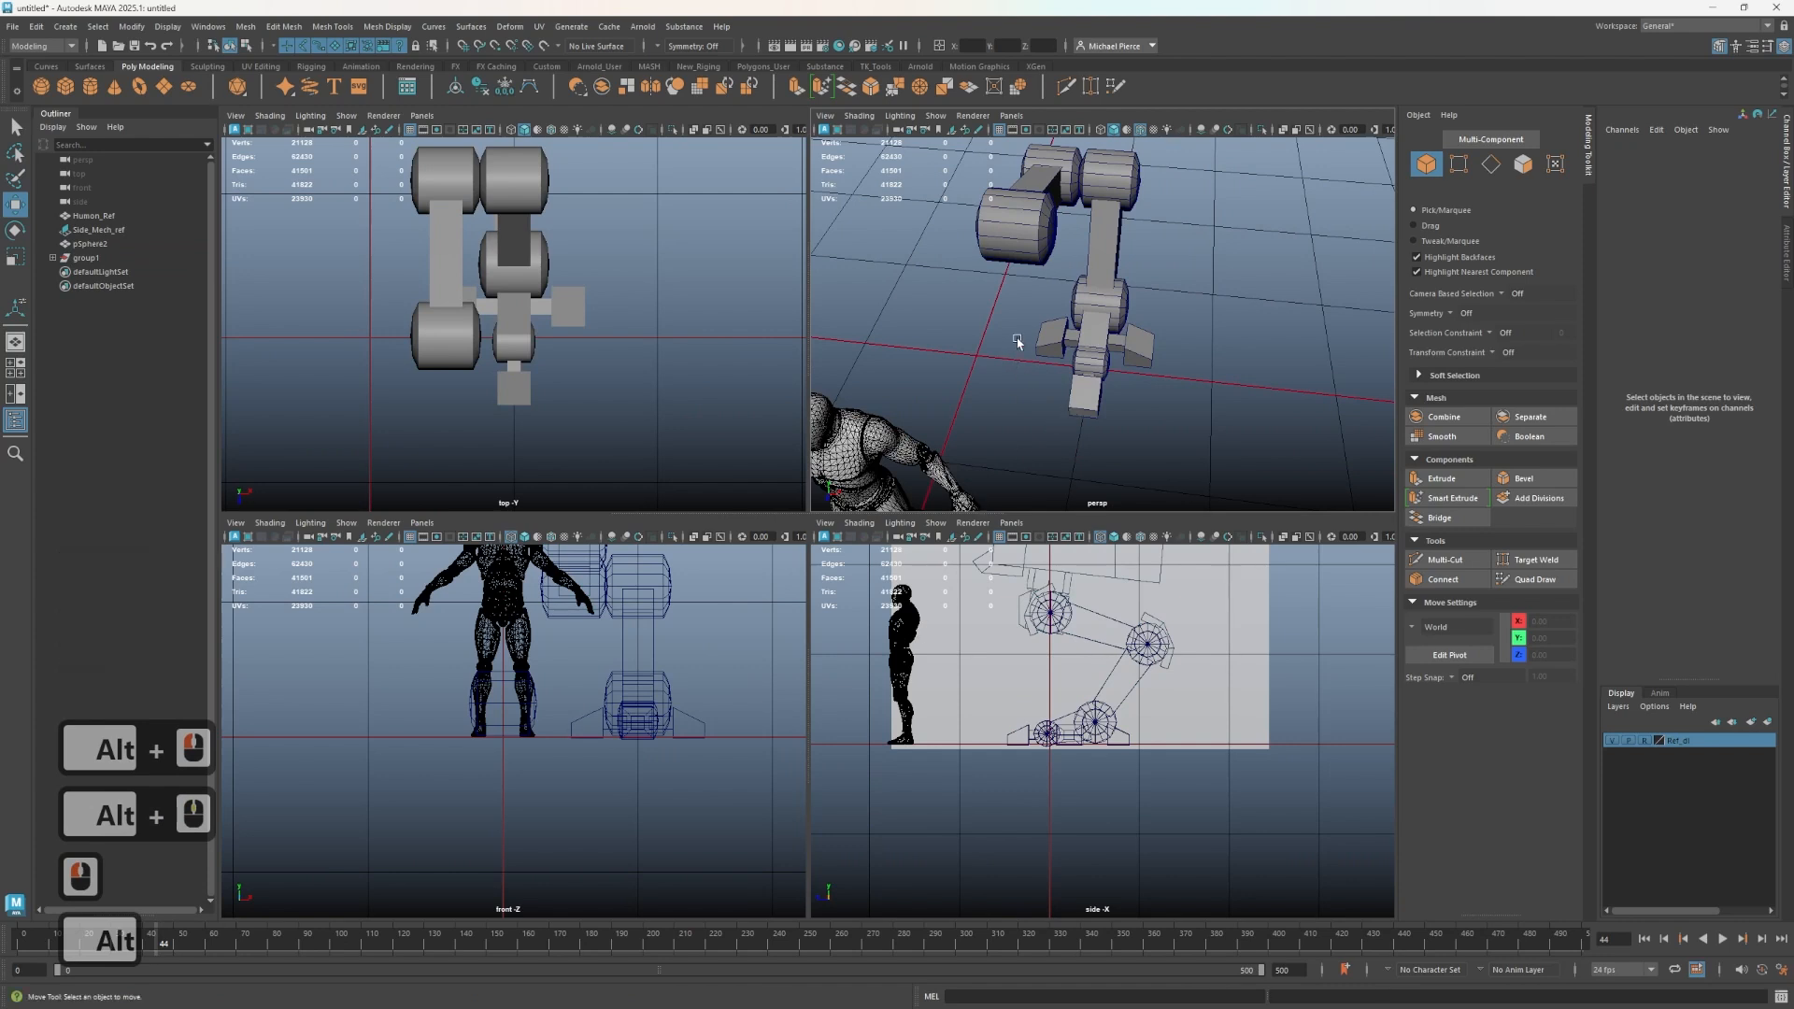
- Create a polygon cube, raise it to the upper leg joint and scale it down to about 0.55
left_click_drag(85, 258, 150, 265)
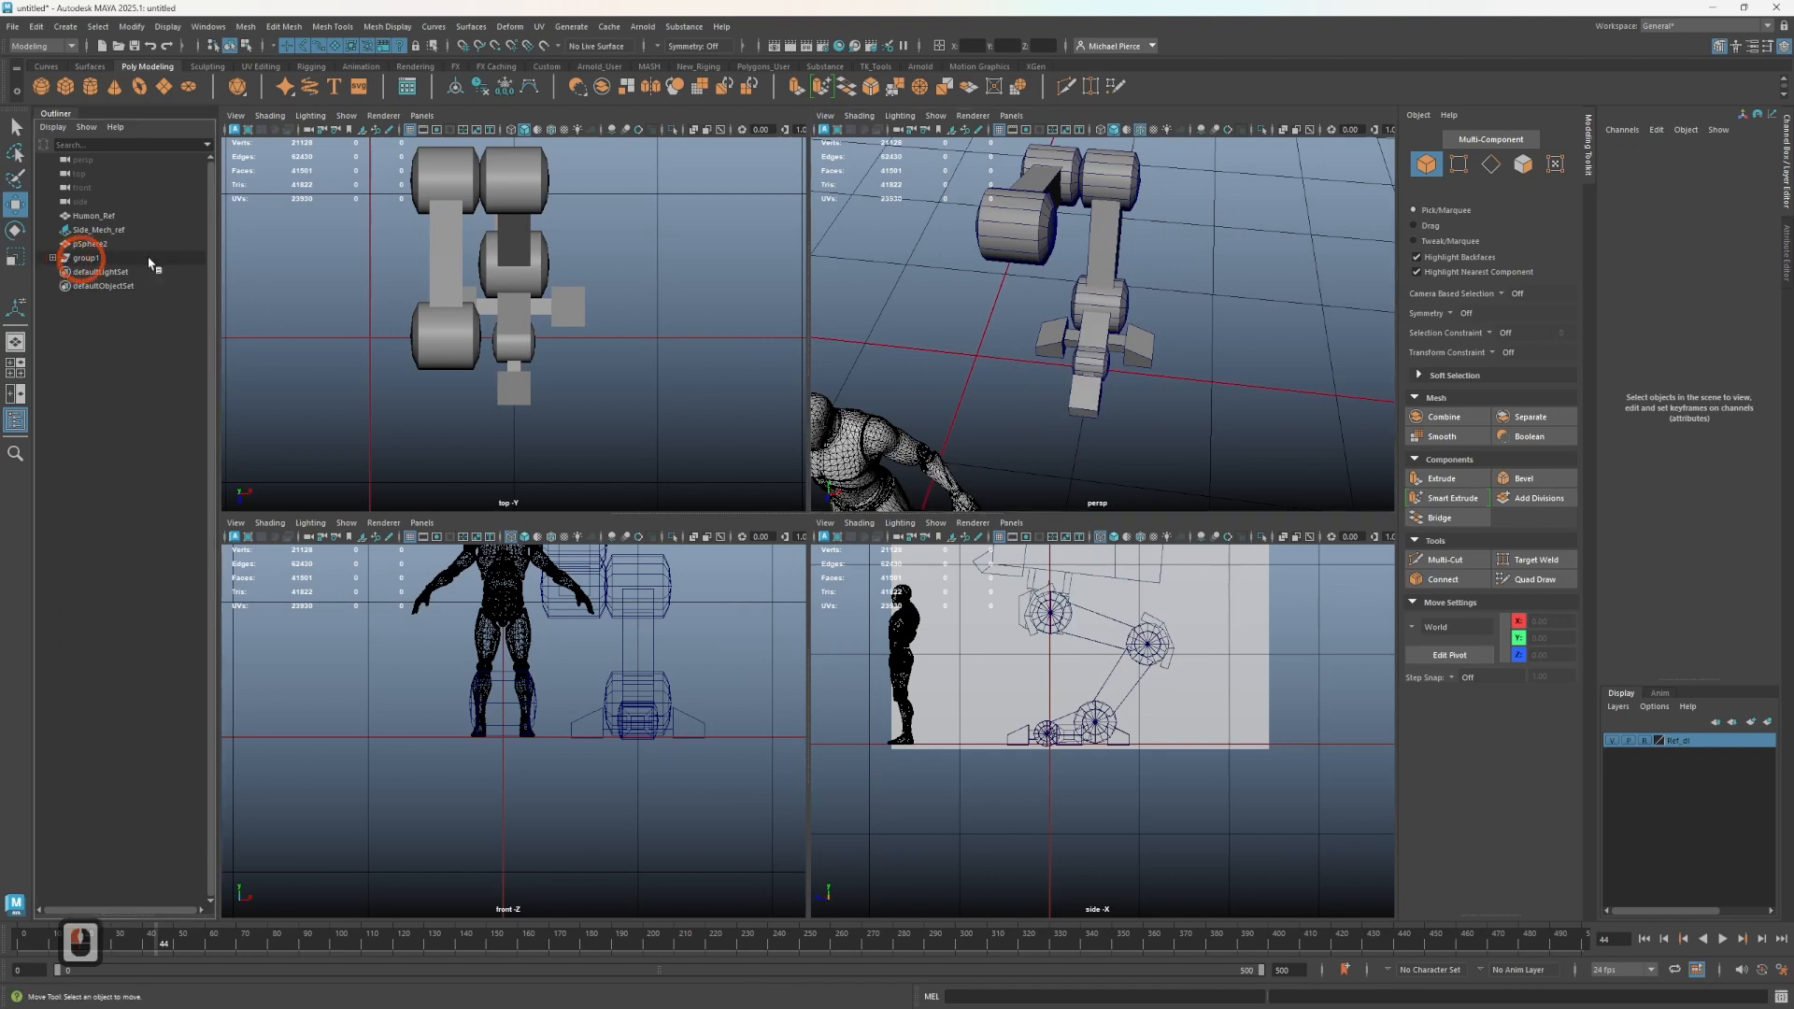
left_click_drag(1013, 300, 1056, 495, "alt")
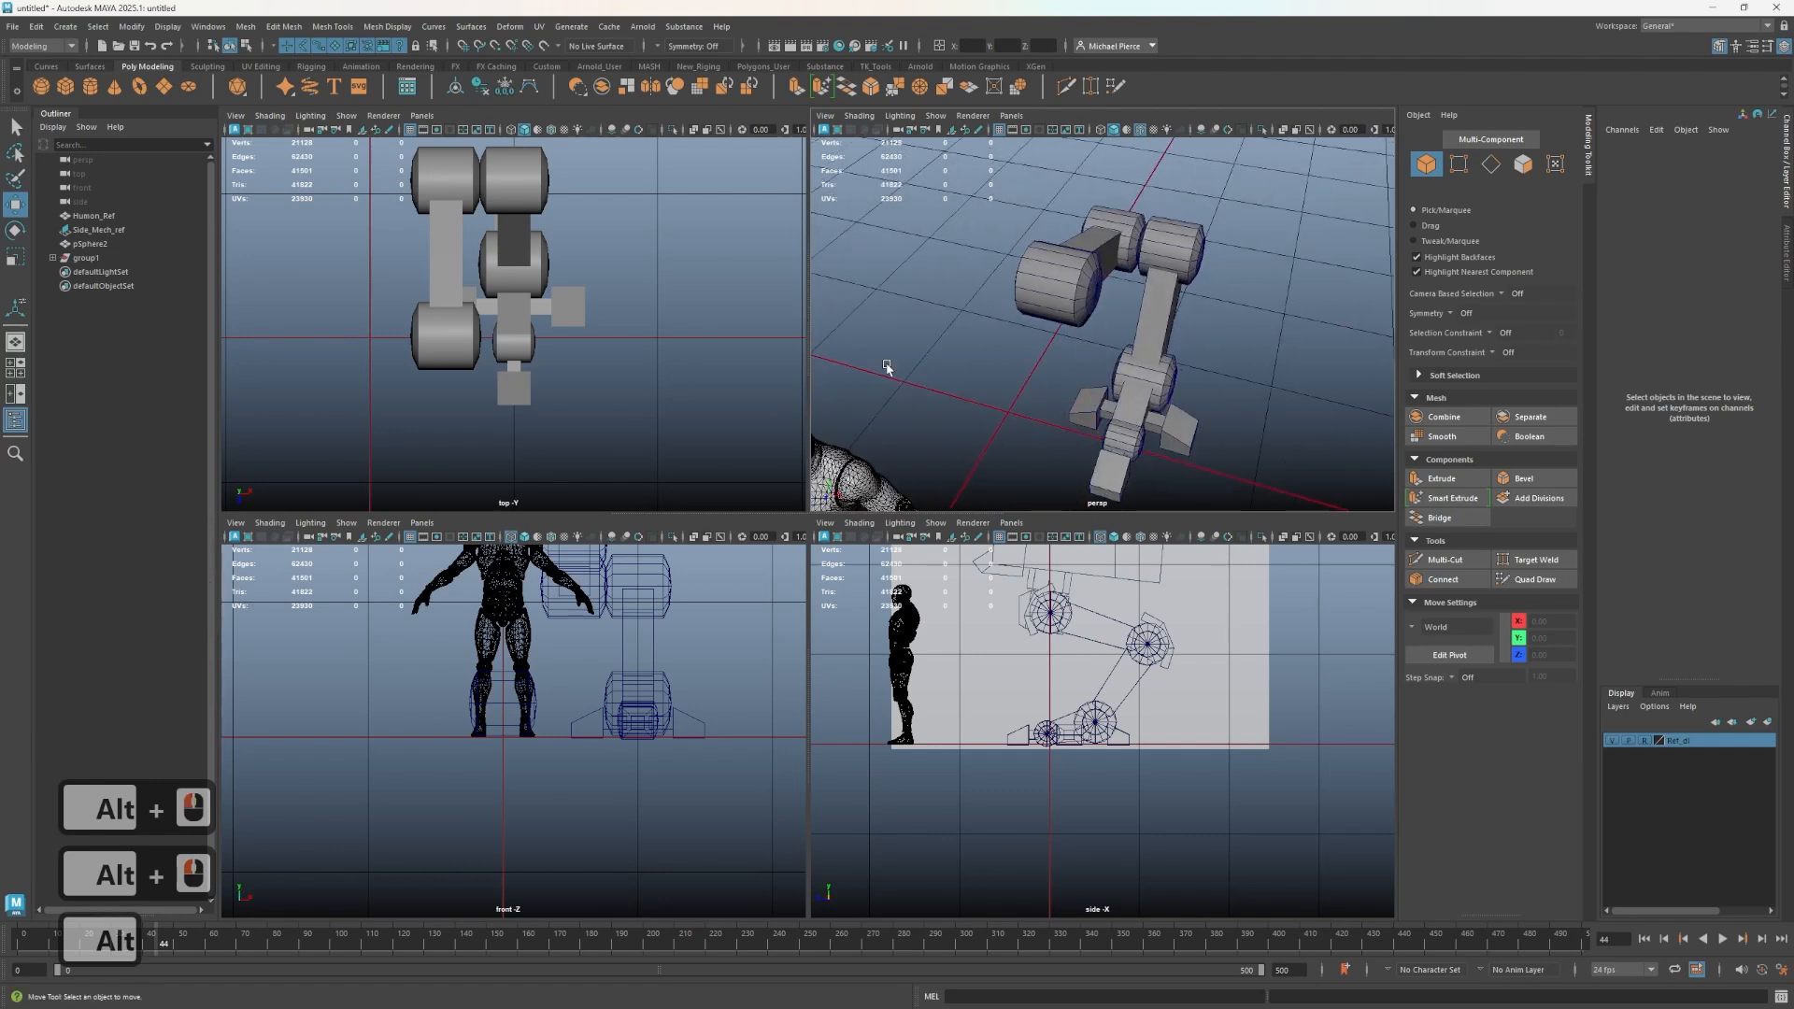
left_click_drag(988, 367, 997, 406, "alt")
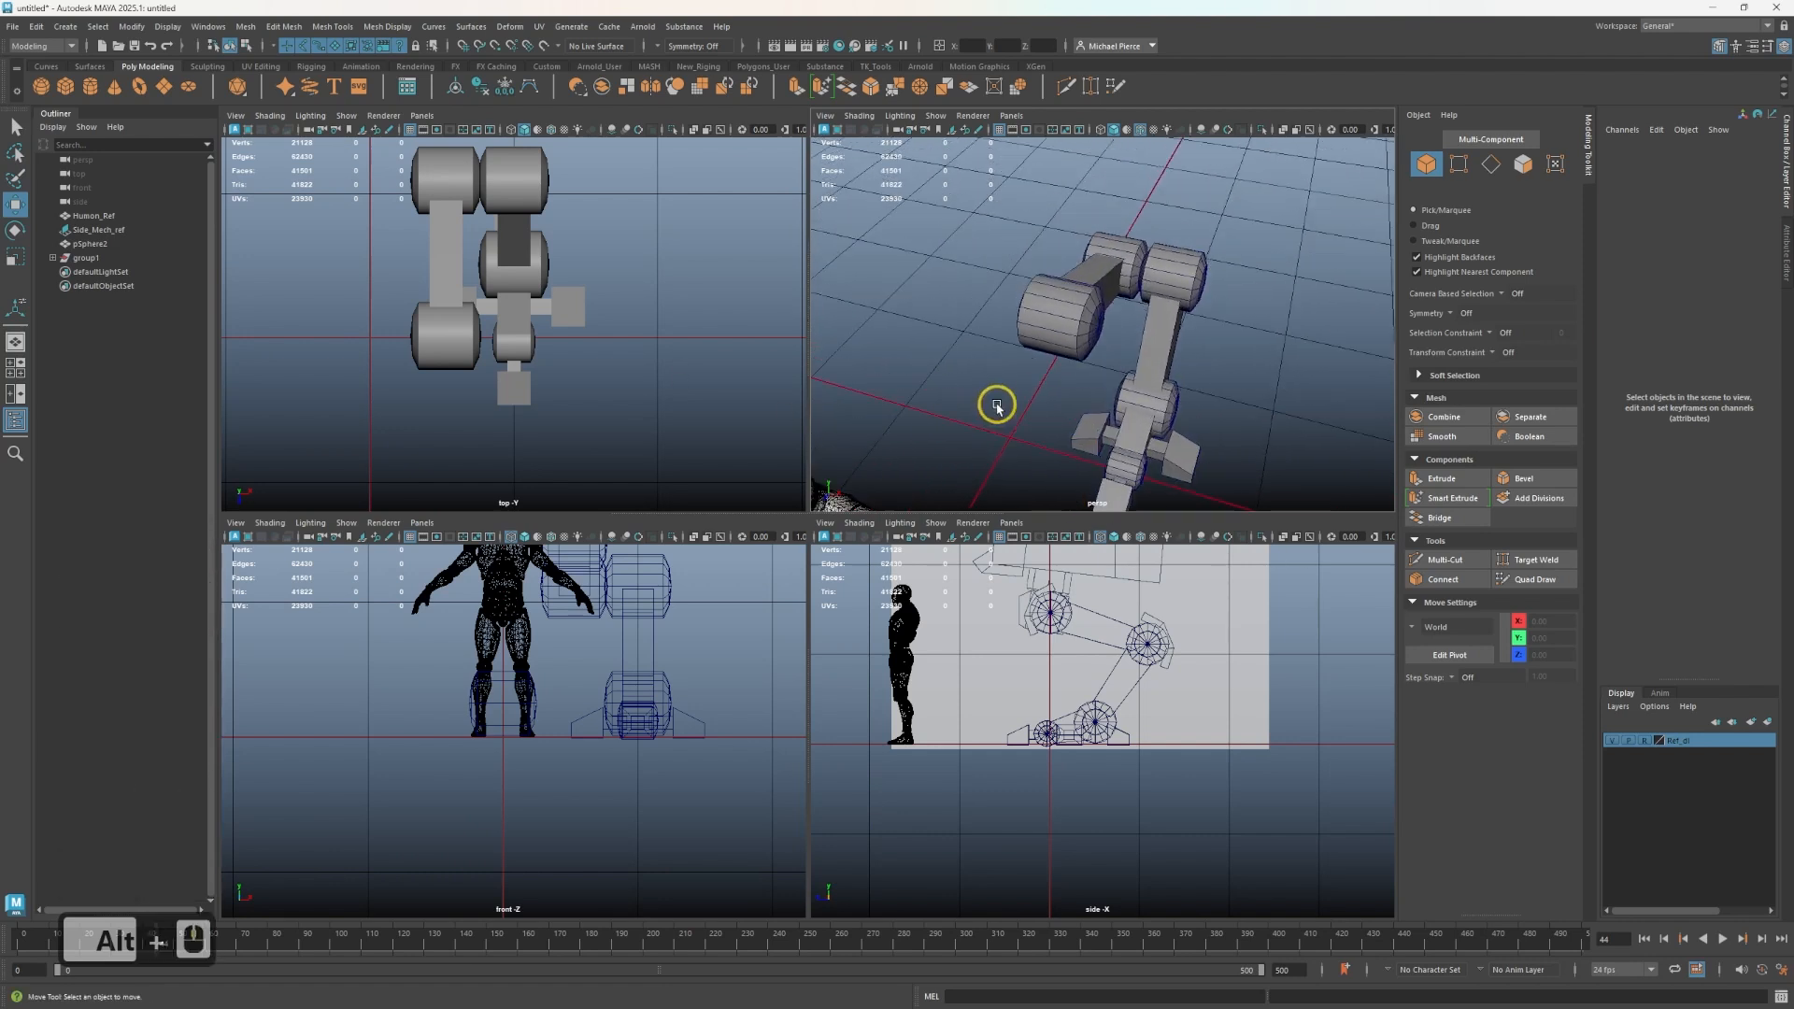
left_click(65, 87)
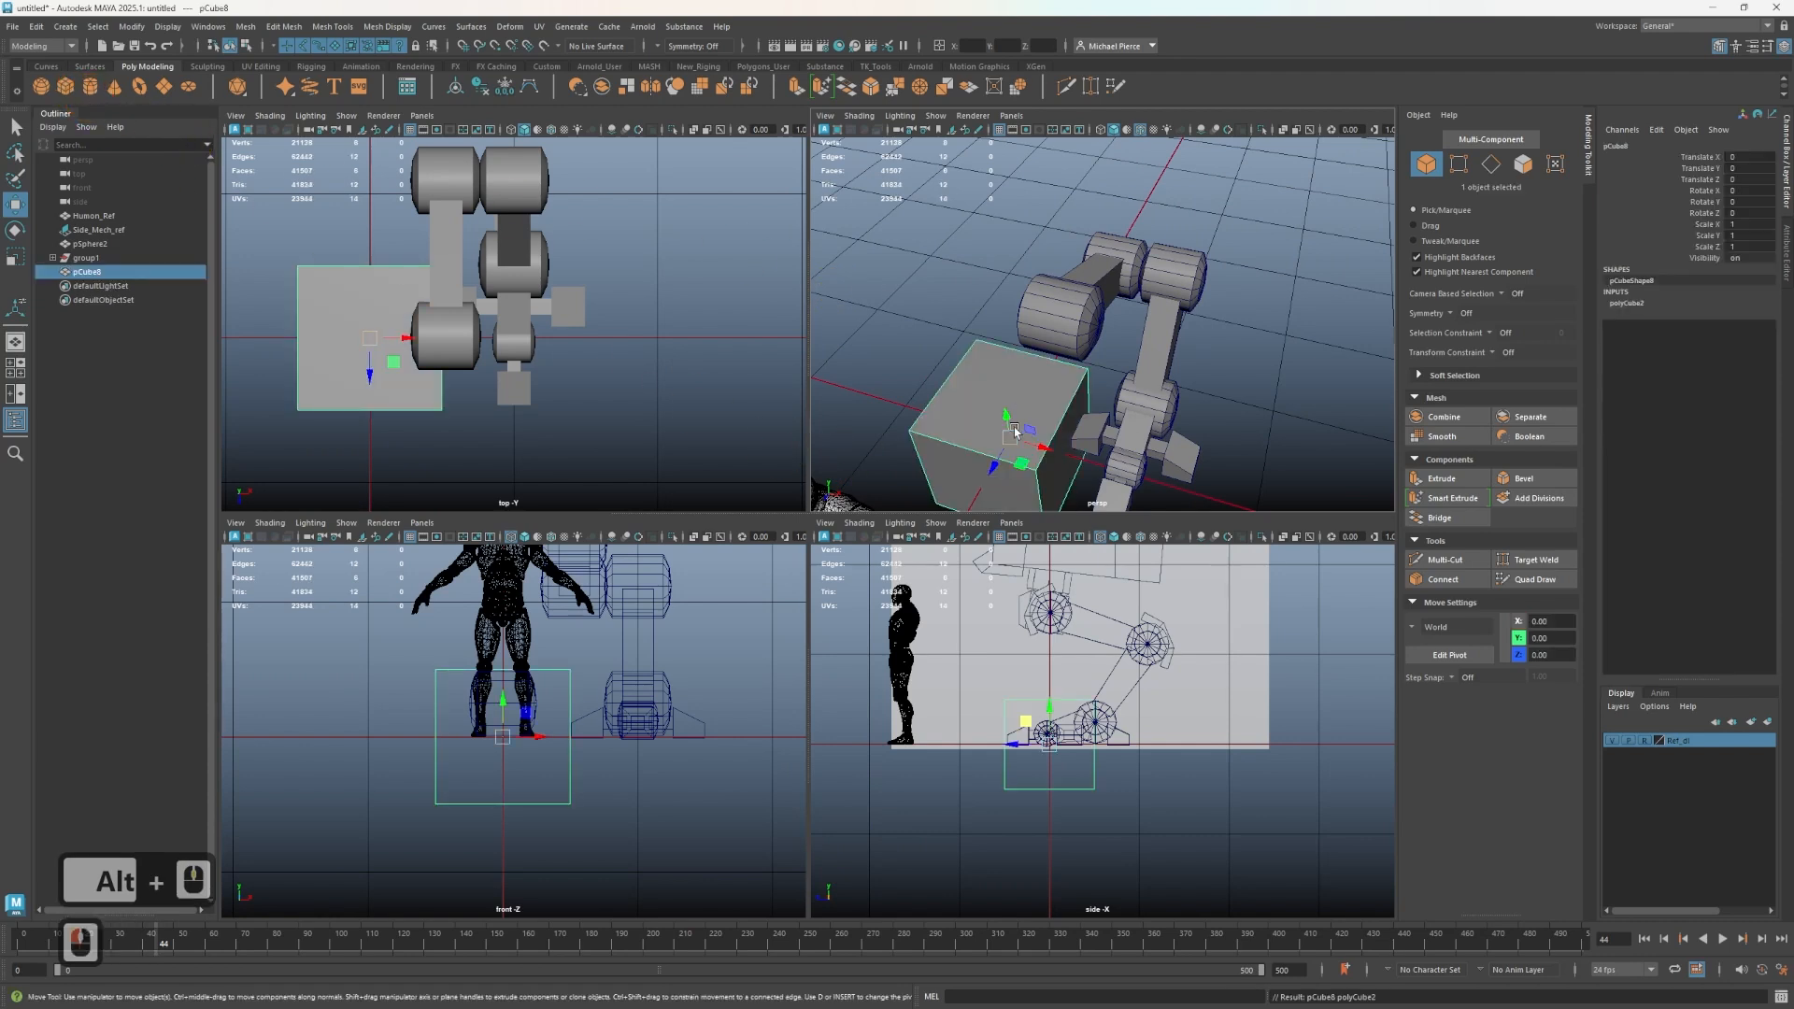
left_click_drag(1006, 422, 967, 297)
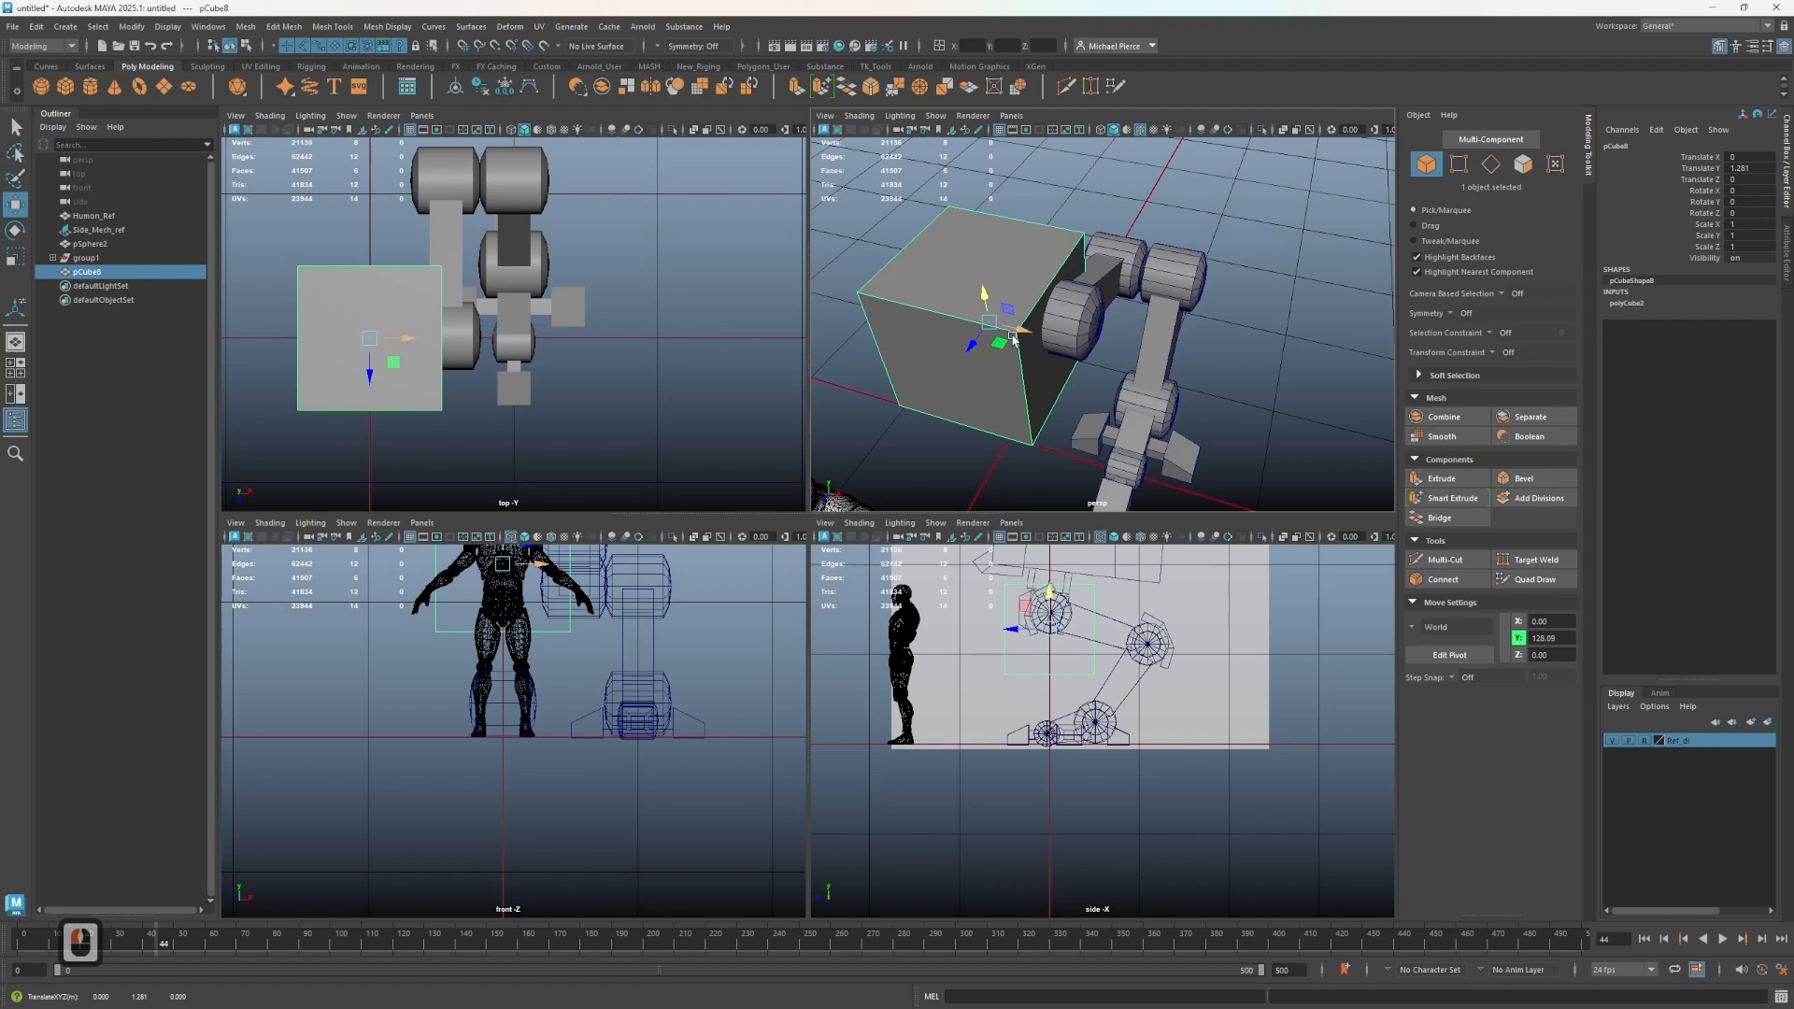
key("r")
left_click_drag(1013, 338, 937, 354)
- Nudge the new cube upward to center it on the upper joint sphere in the side view
scroll(1083, 694, "up", 2, "alt")
middle_click_drag(1082, 693, 1096, 903, "alt")
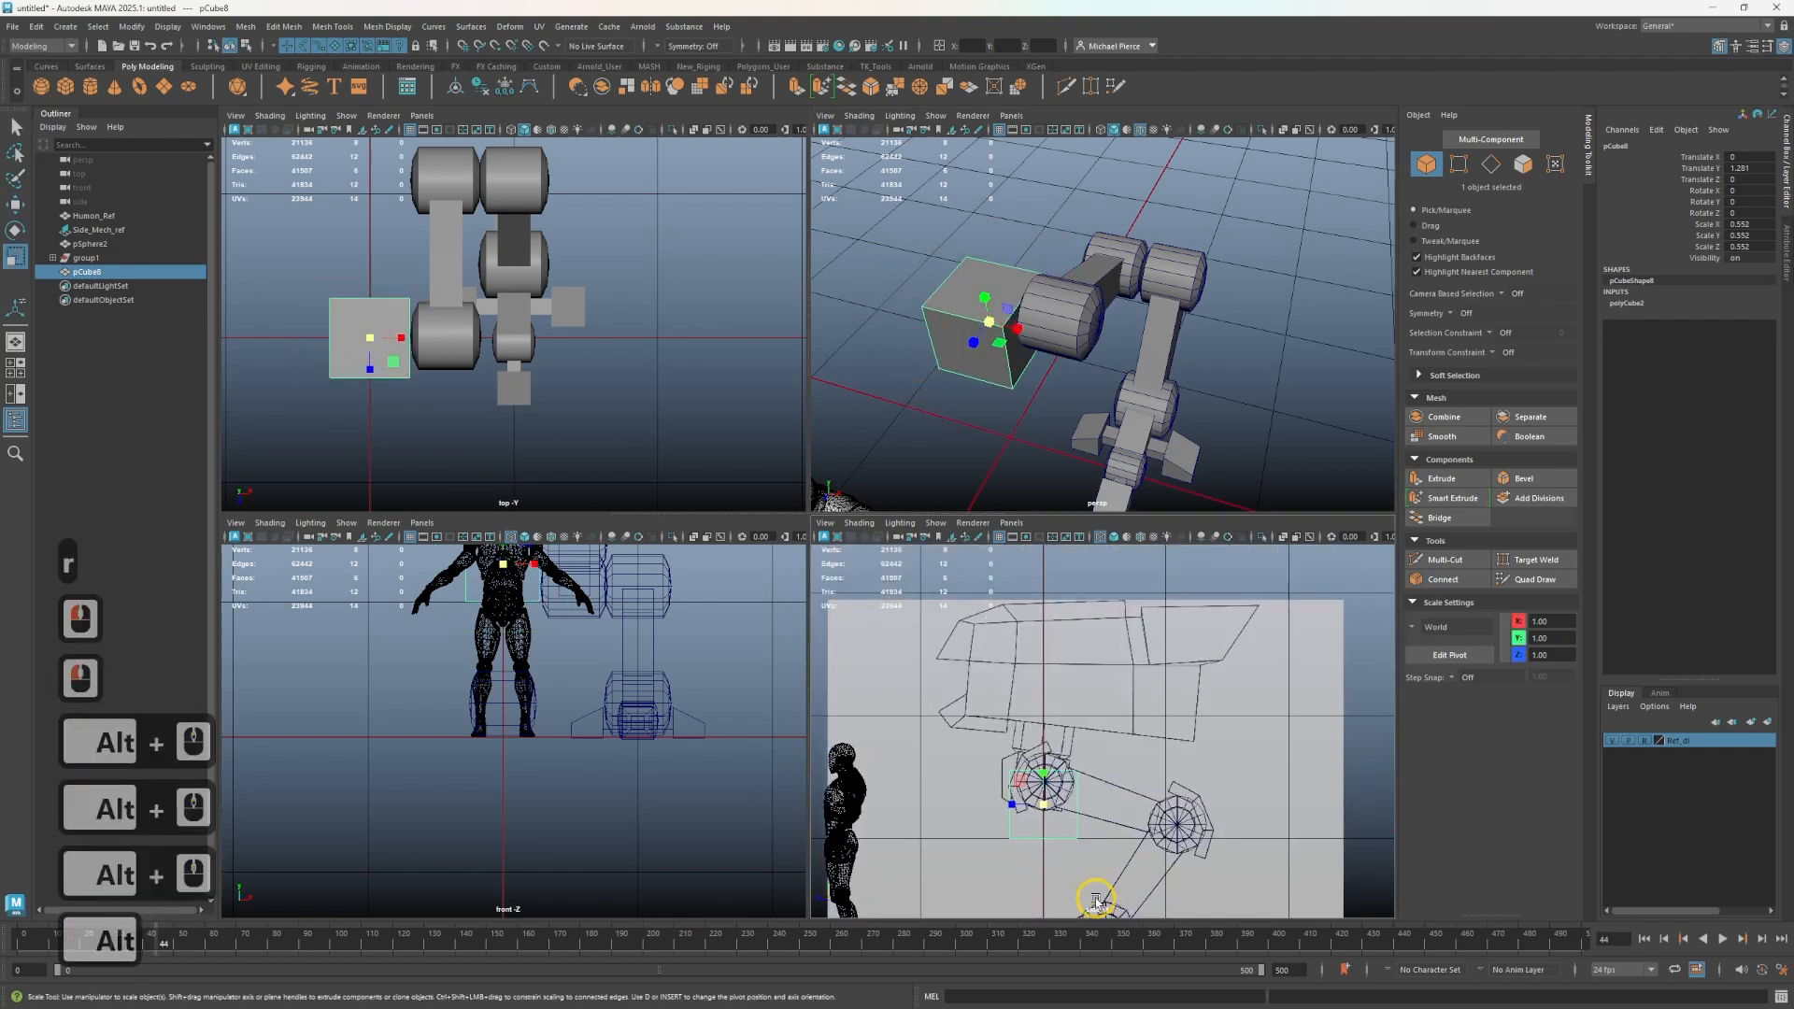
scroll(1007, 847, "up", 2)
key("w")
left_click_drag(1016, 805, 1009, 778)
key("e")
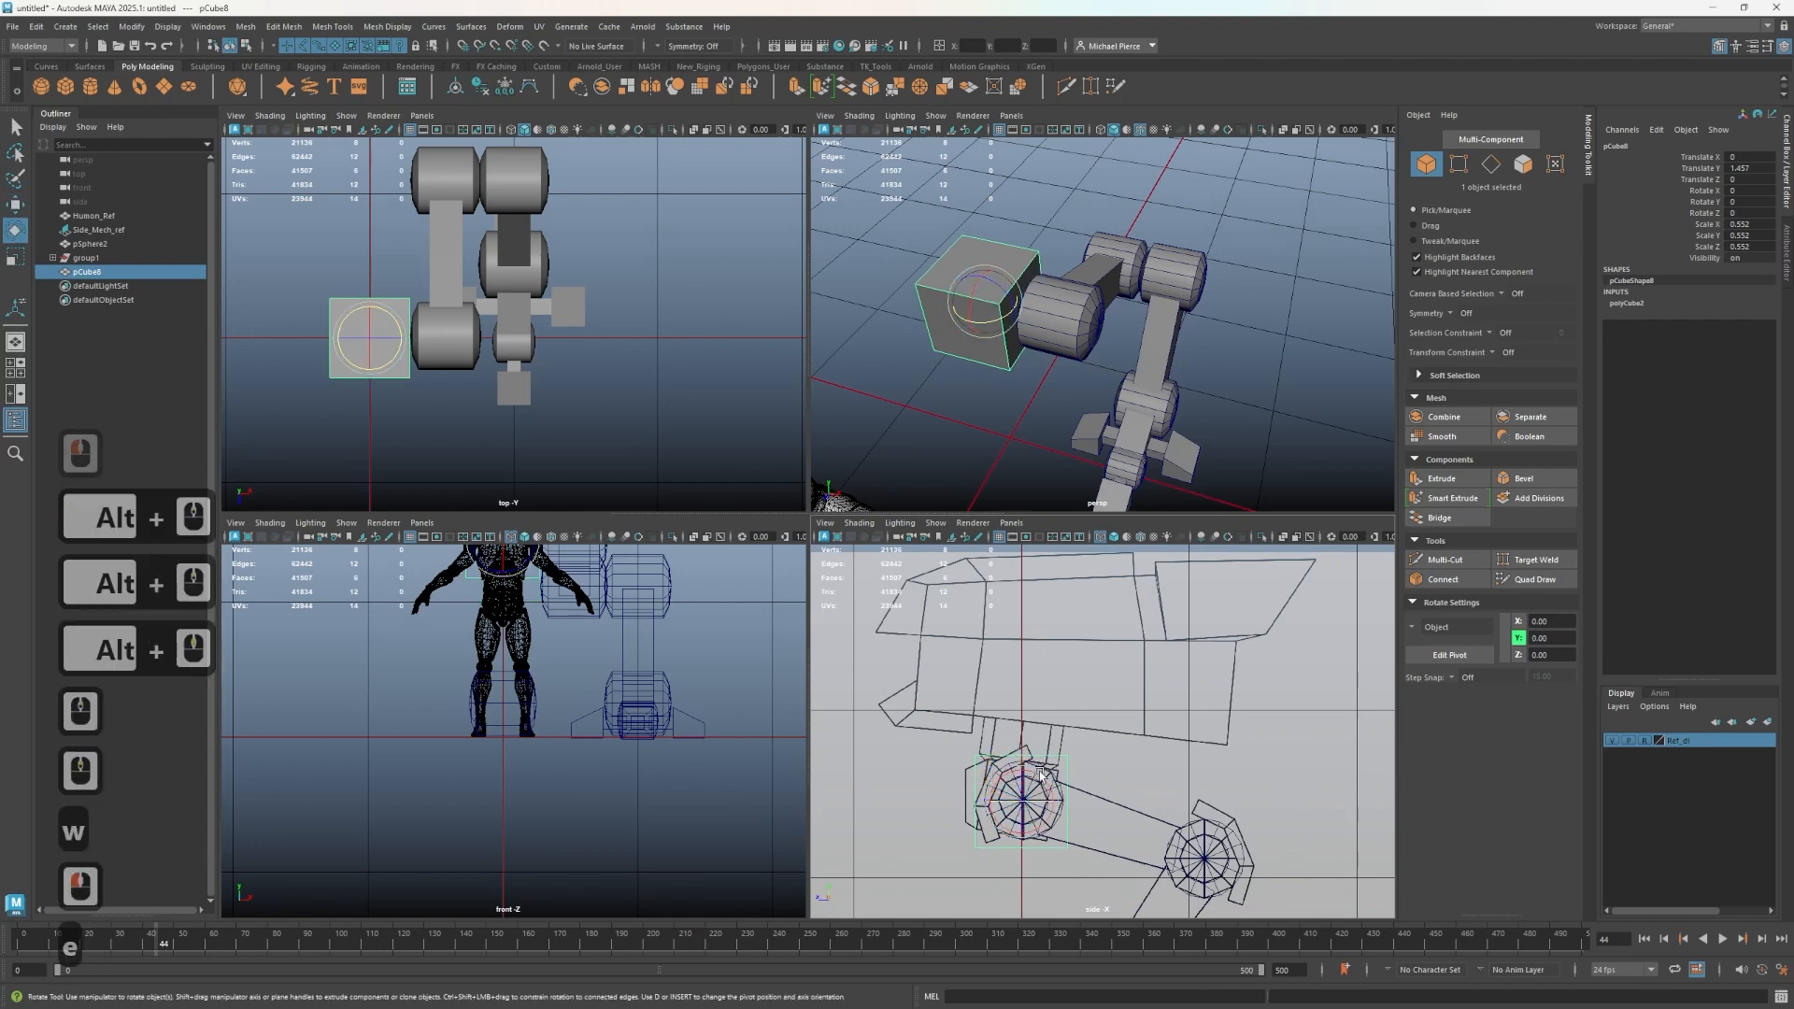
- Rotate the upper joint cube to about -7 degrees on X and scale it uniformly to about 0.444 in the side view
mouse_move(1022, 771)
left_mouse_down()
mouse_move(1046, 772)
mouse_move(1013, 797)
left_mouse_up()
key("r")
scroll(1041, 801, "up", 2)
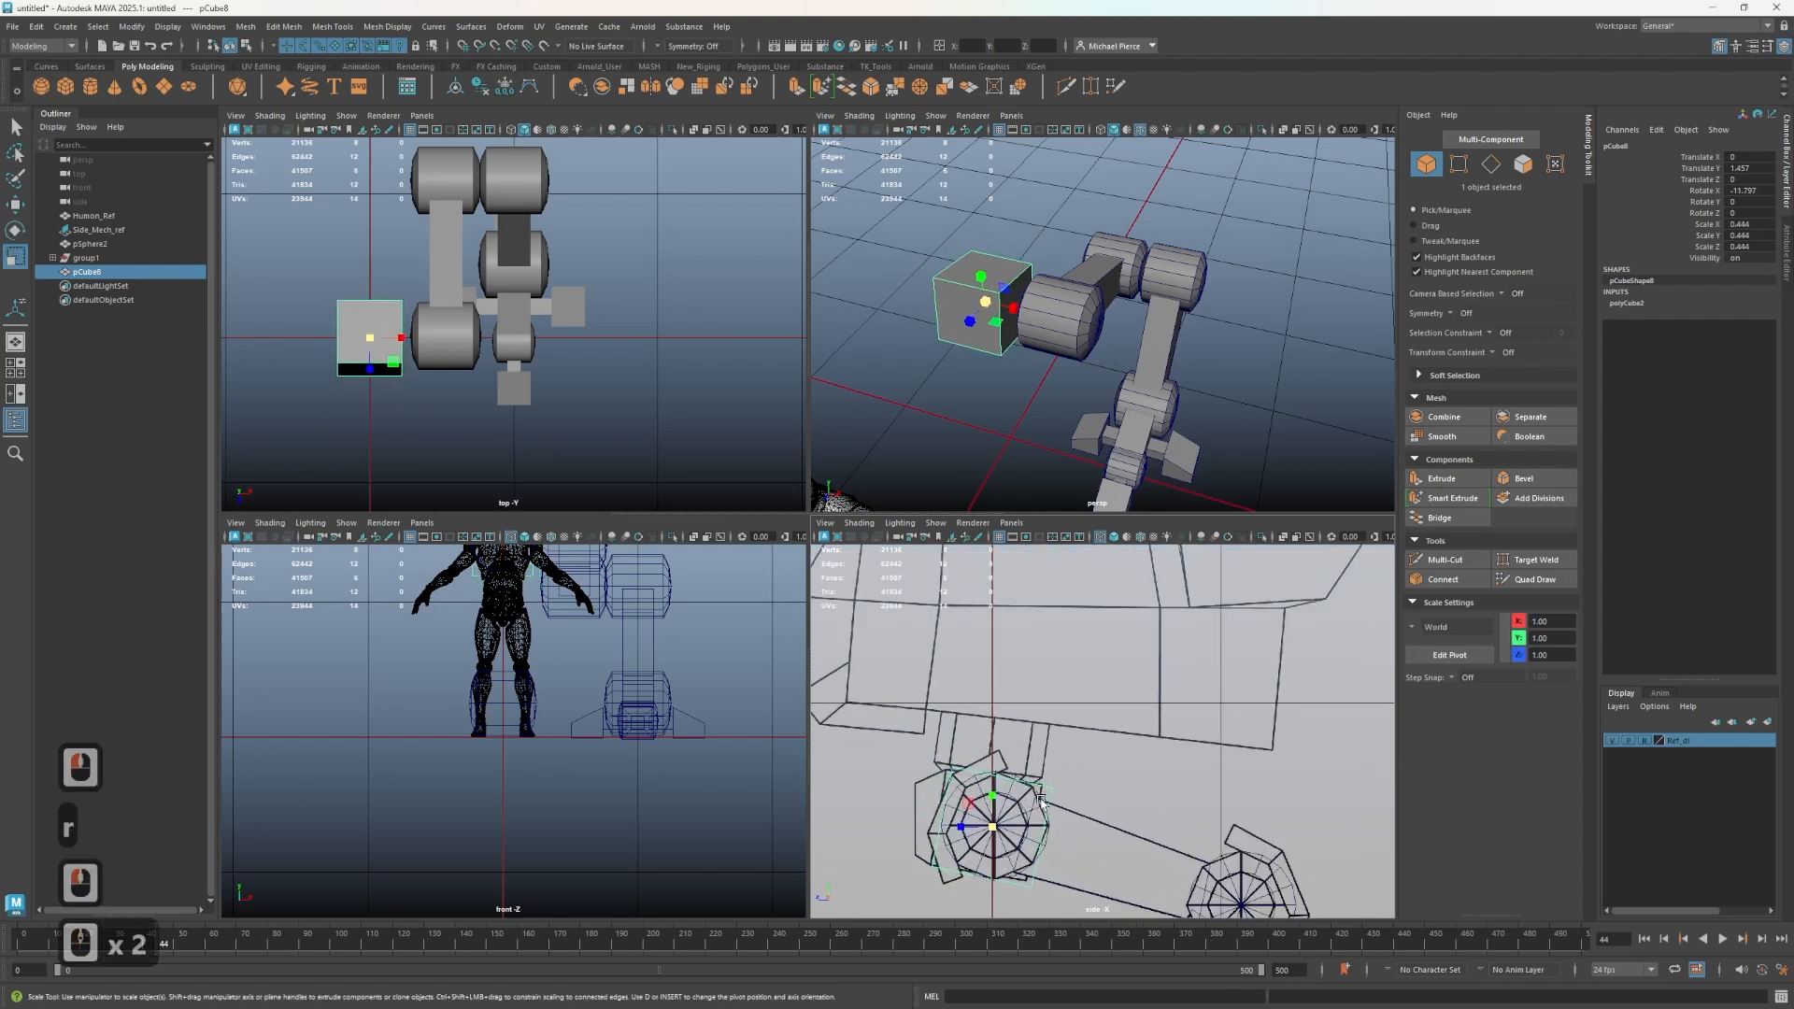
middle_click_drag(1040, 801, 1072, 759, "alt")
scroll(1072, 759, "up", 2)
key("w")
key("e")
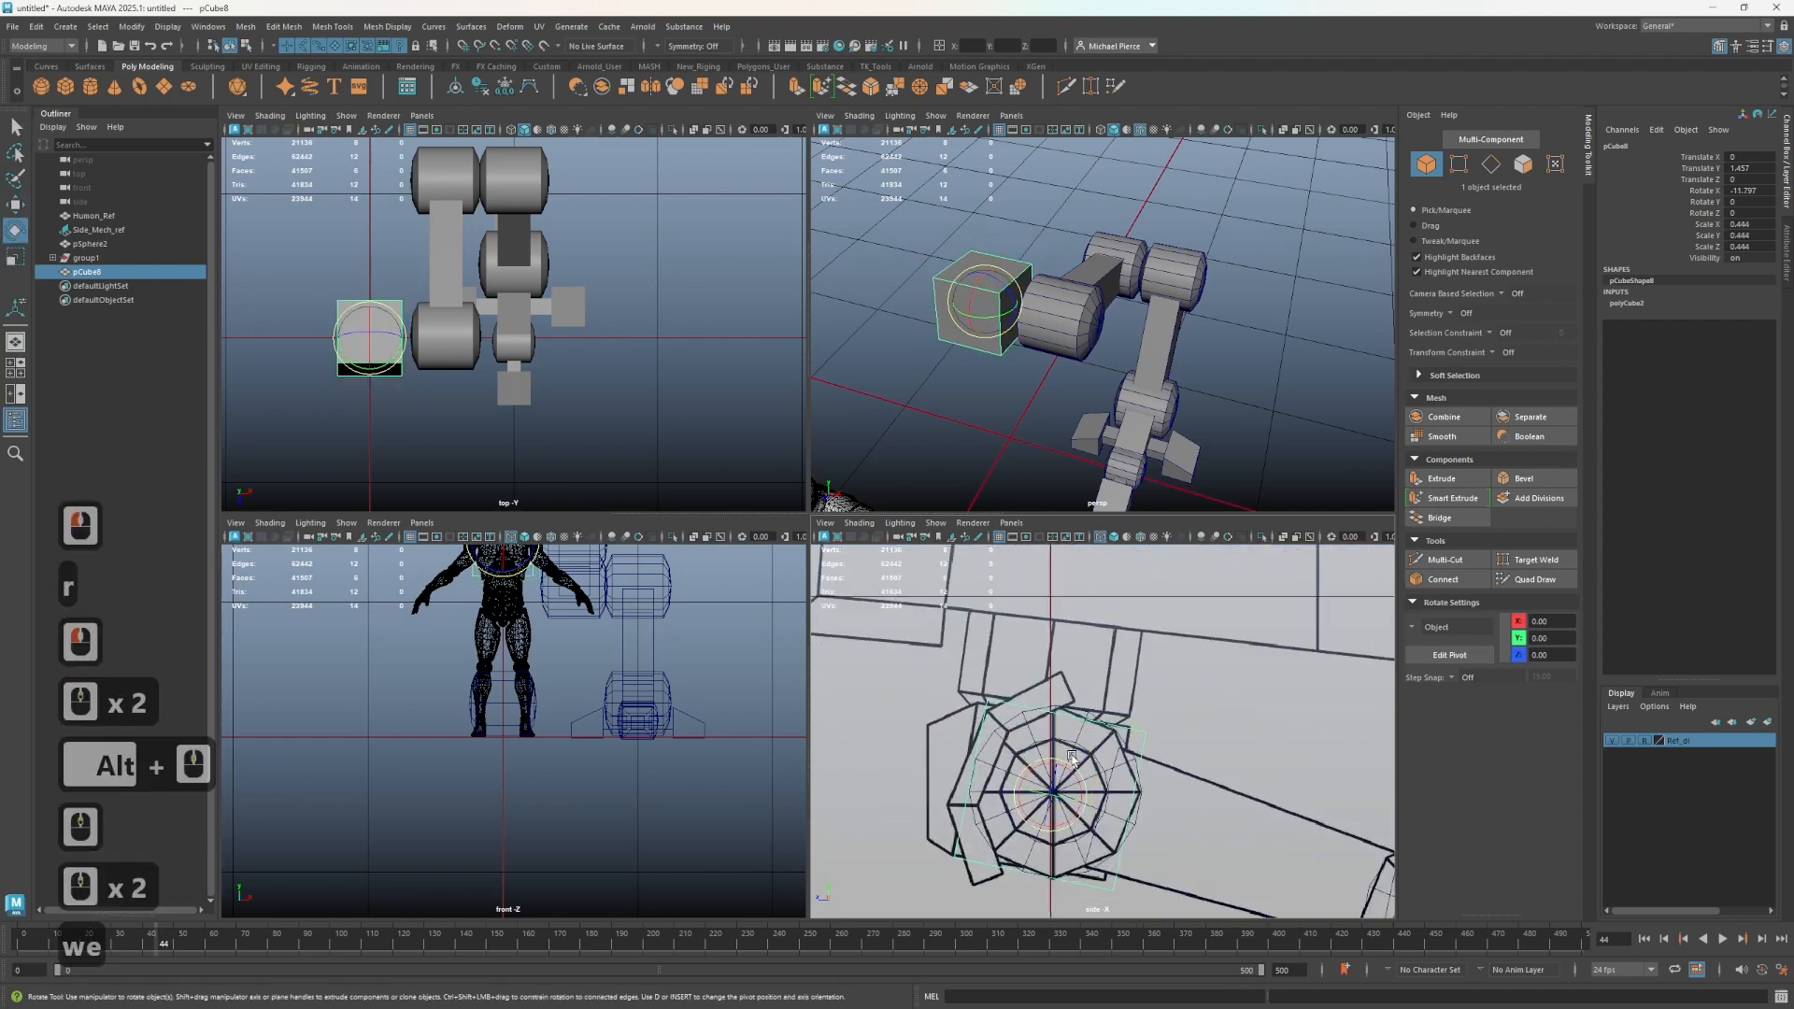
mouse_move(1065, 772)
left_mouse_down()
mouse_move(1077, 750)
mouse_move(1042, 781)
left_mouse_up()
key("w")
key("r")
scroll(960, 337, "up", 2)
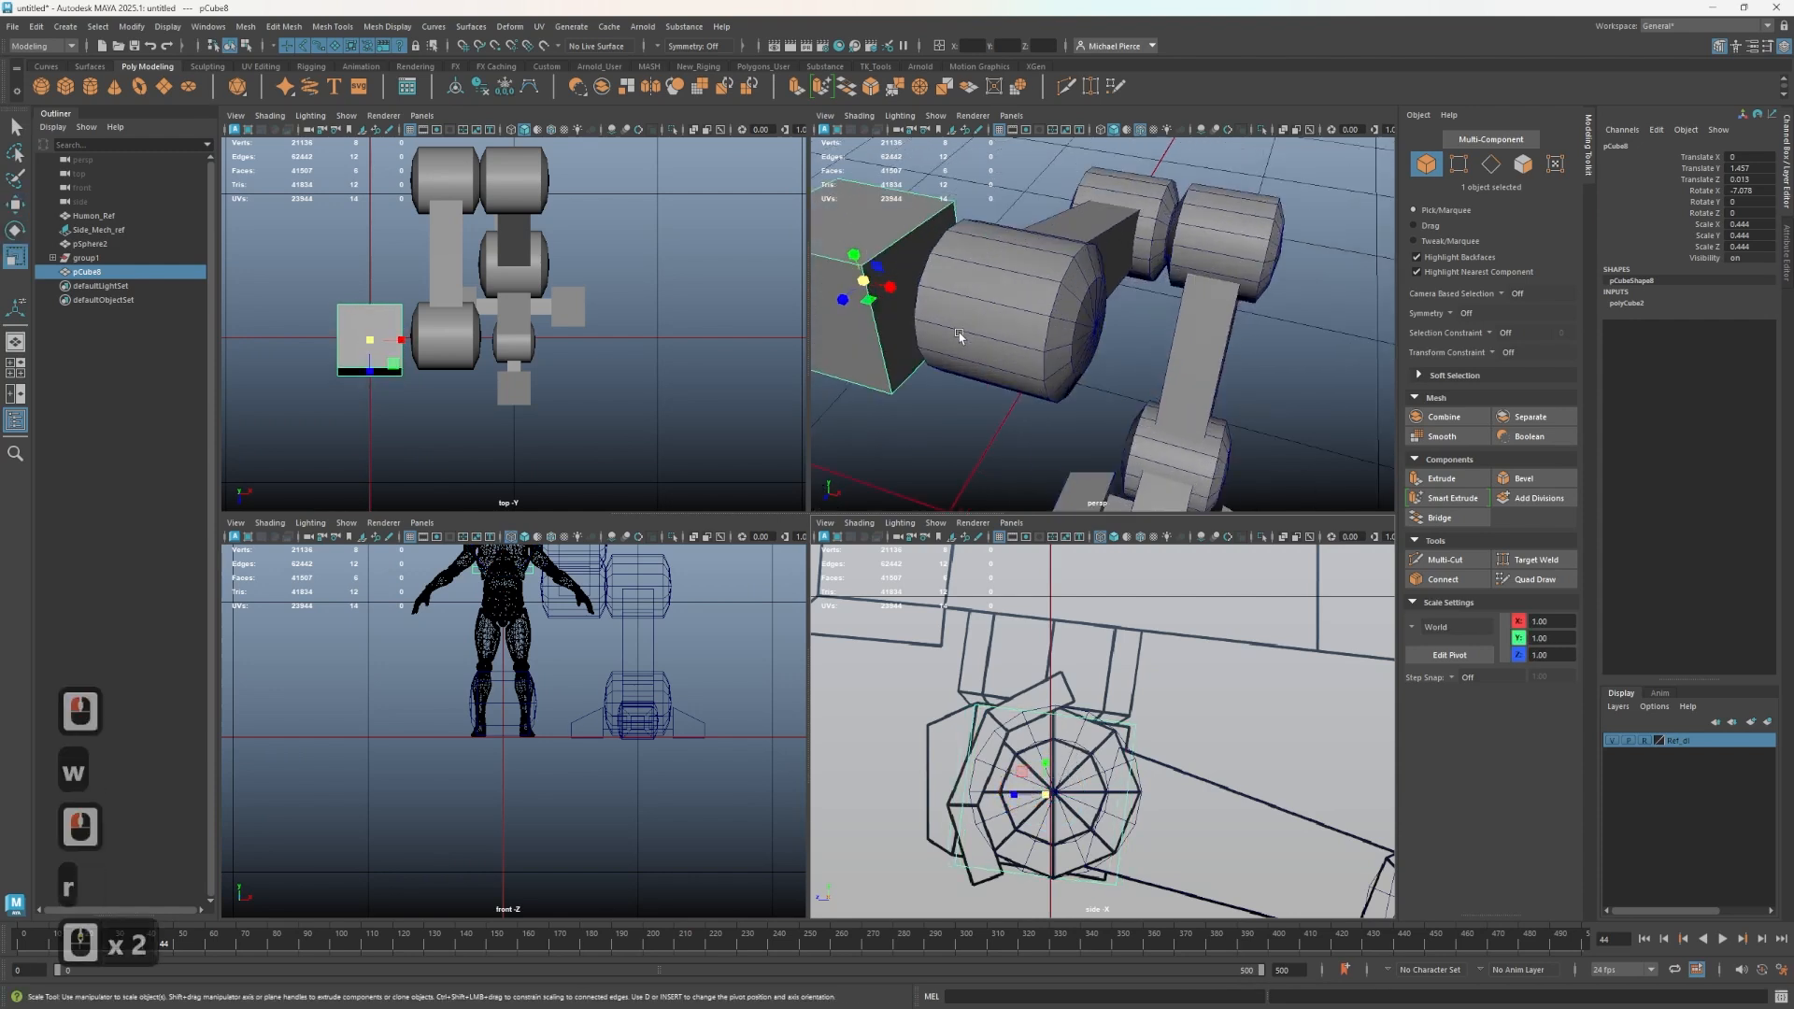
scroll(517, 419, "up", 2)
middle_click_drag(517, 420, 455, 339, "alt")
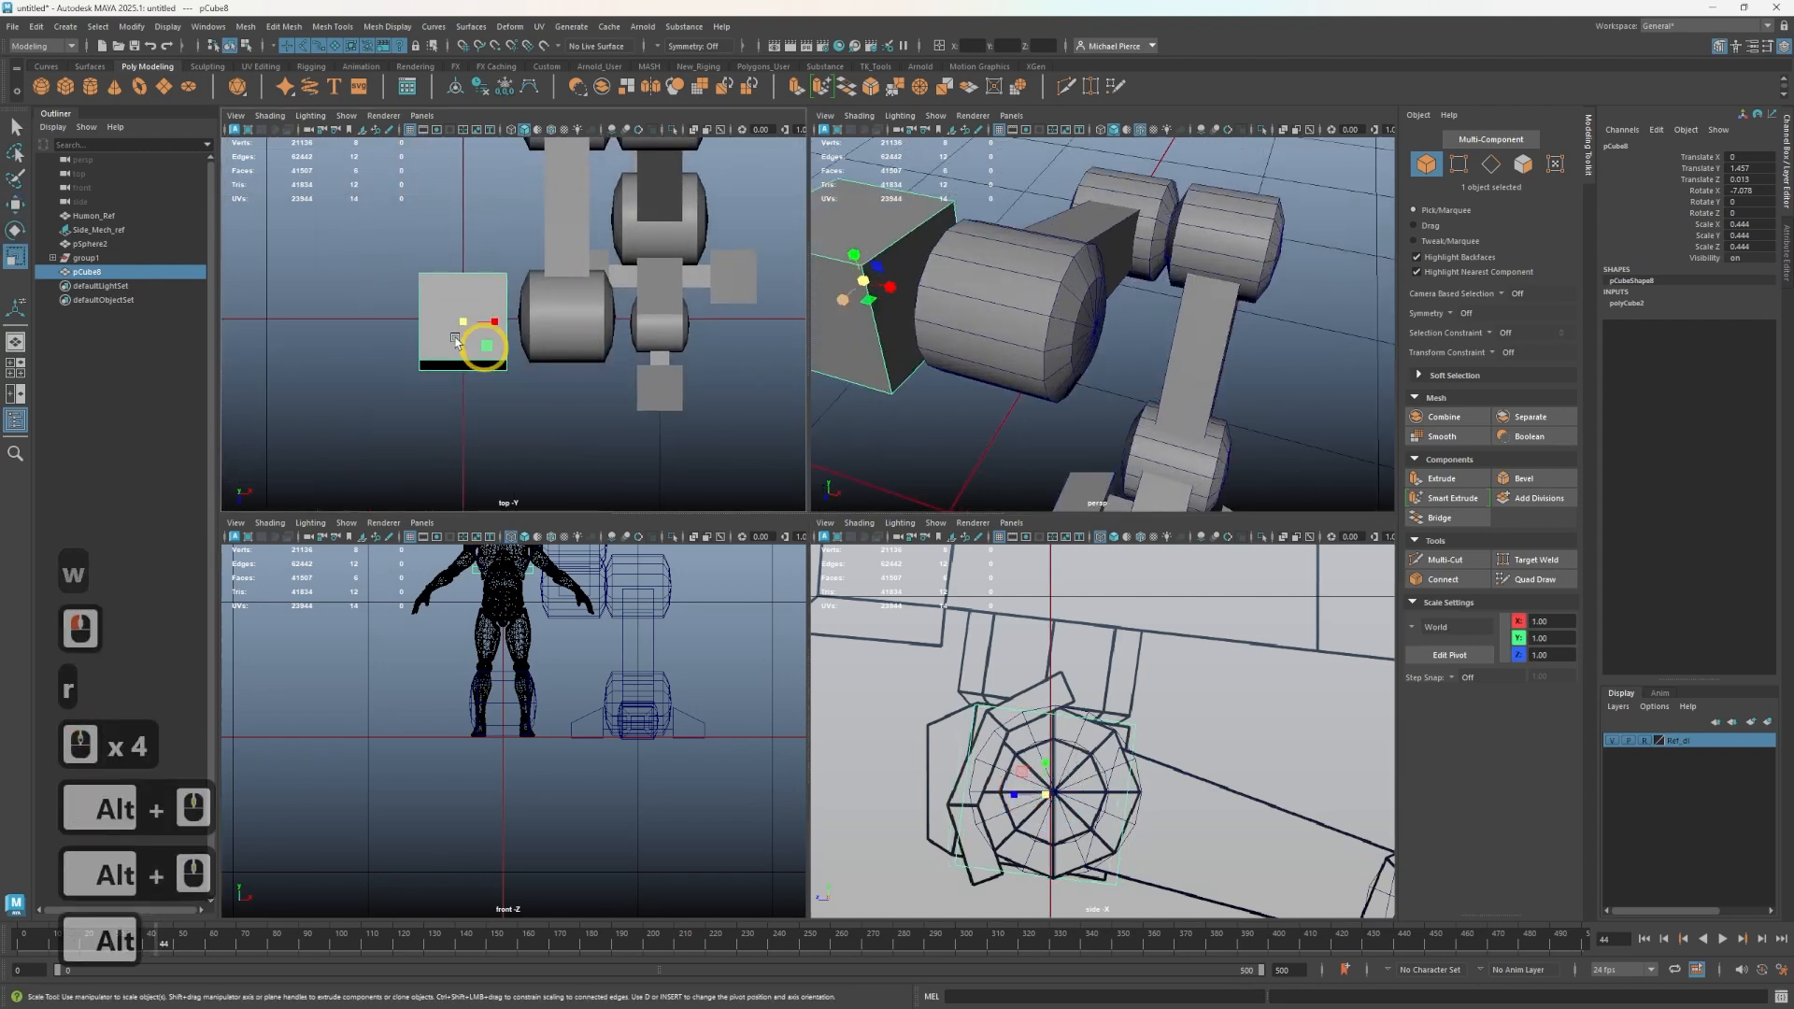
left_click_drag(492, 325, 506, 324)
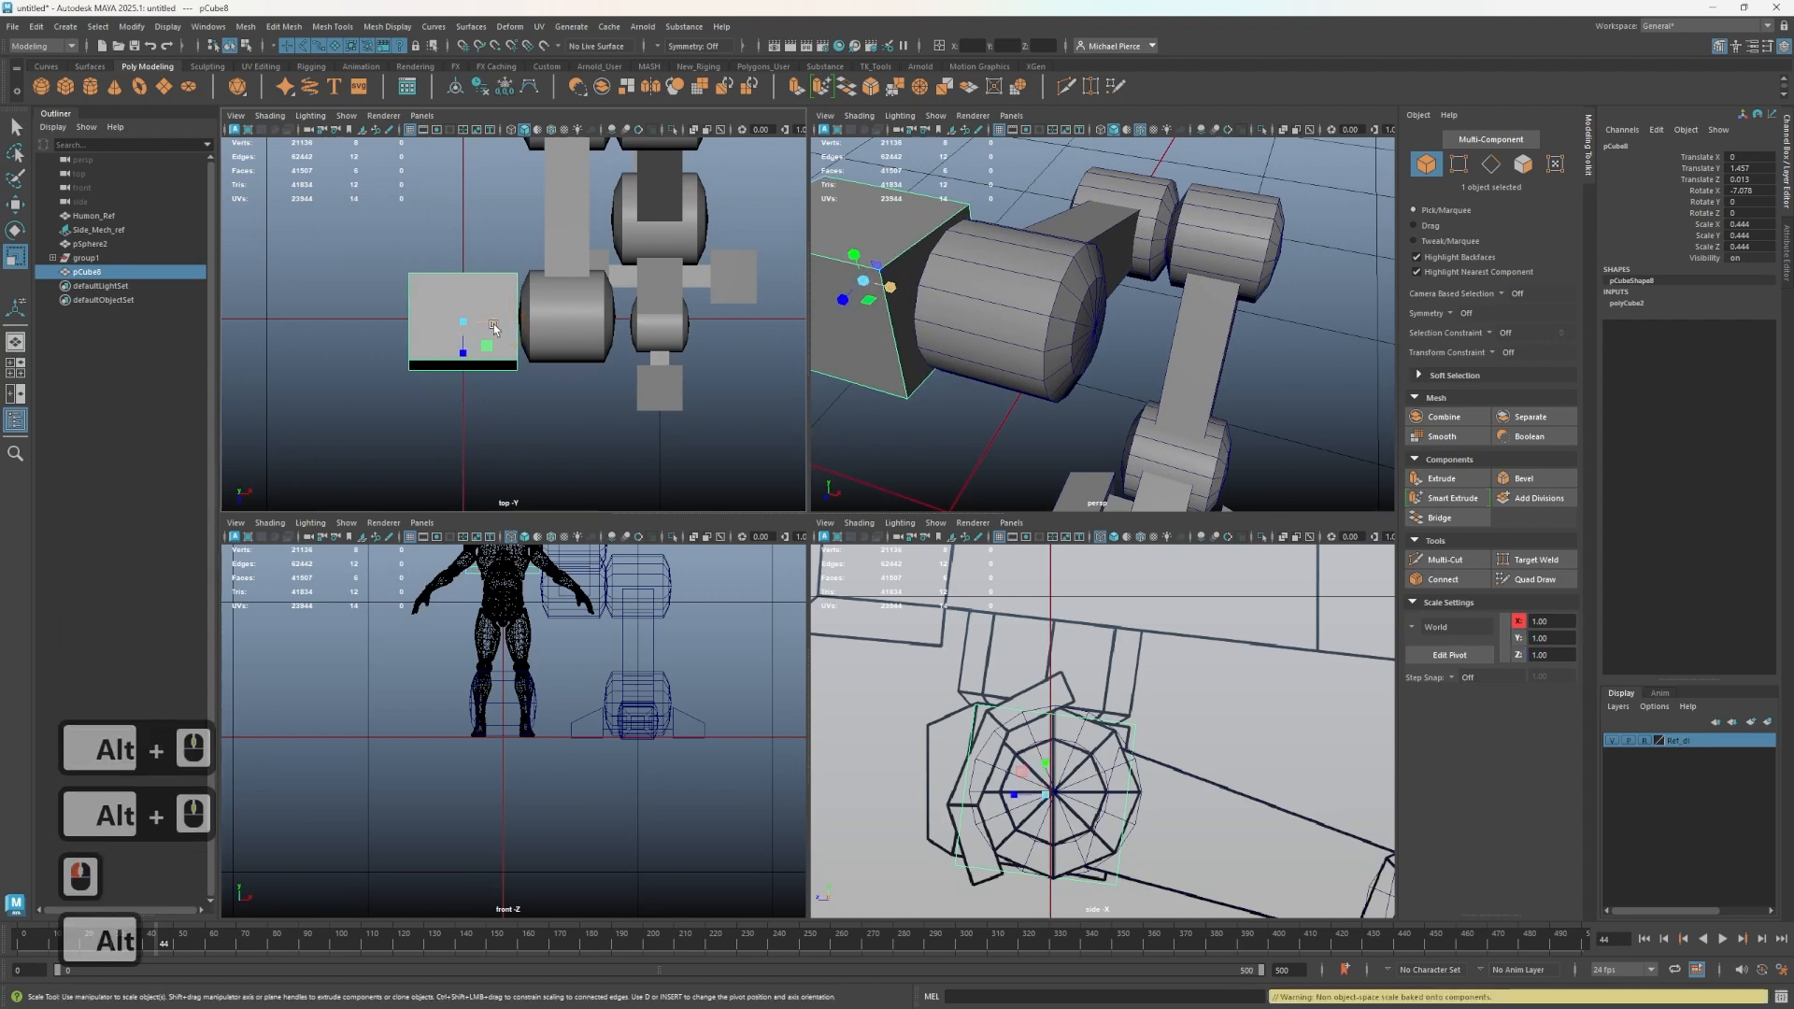
left_click_drag(859, 371, 1029, 397, "alt")
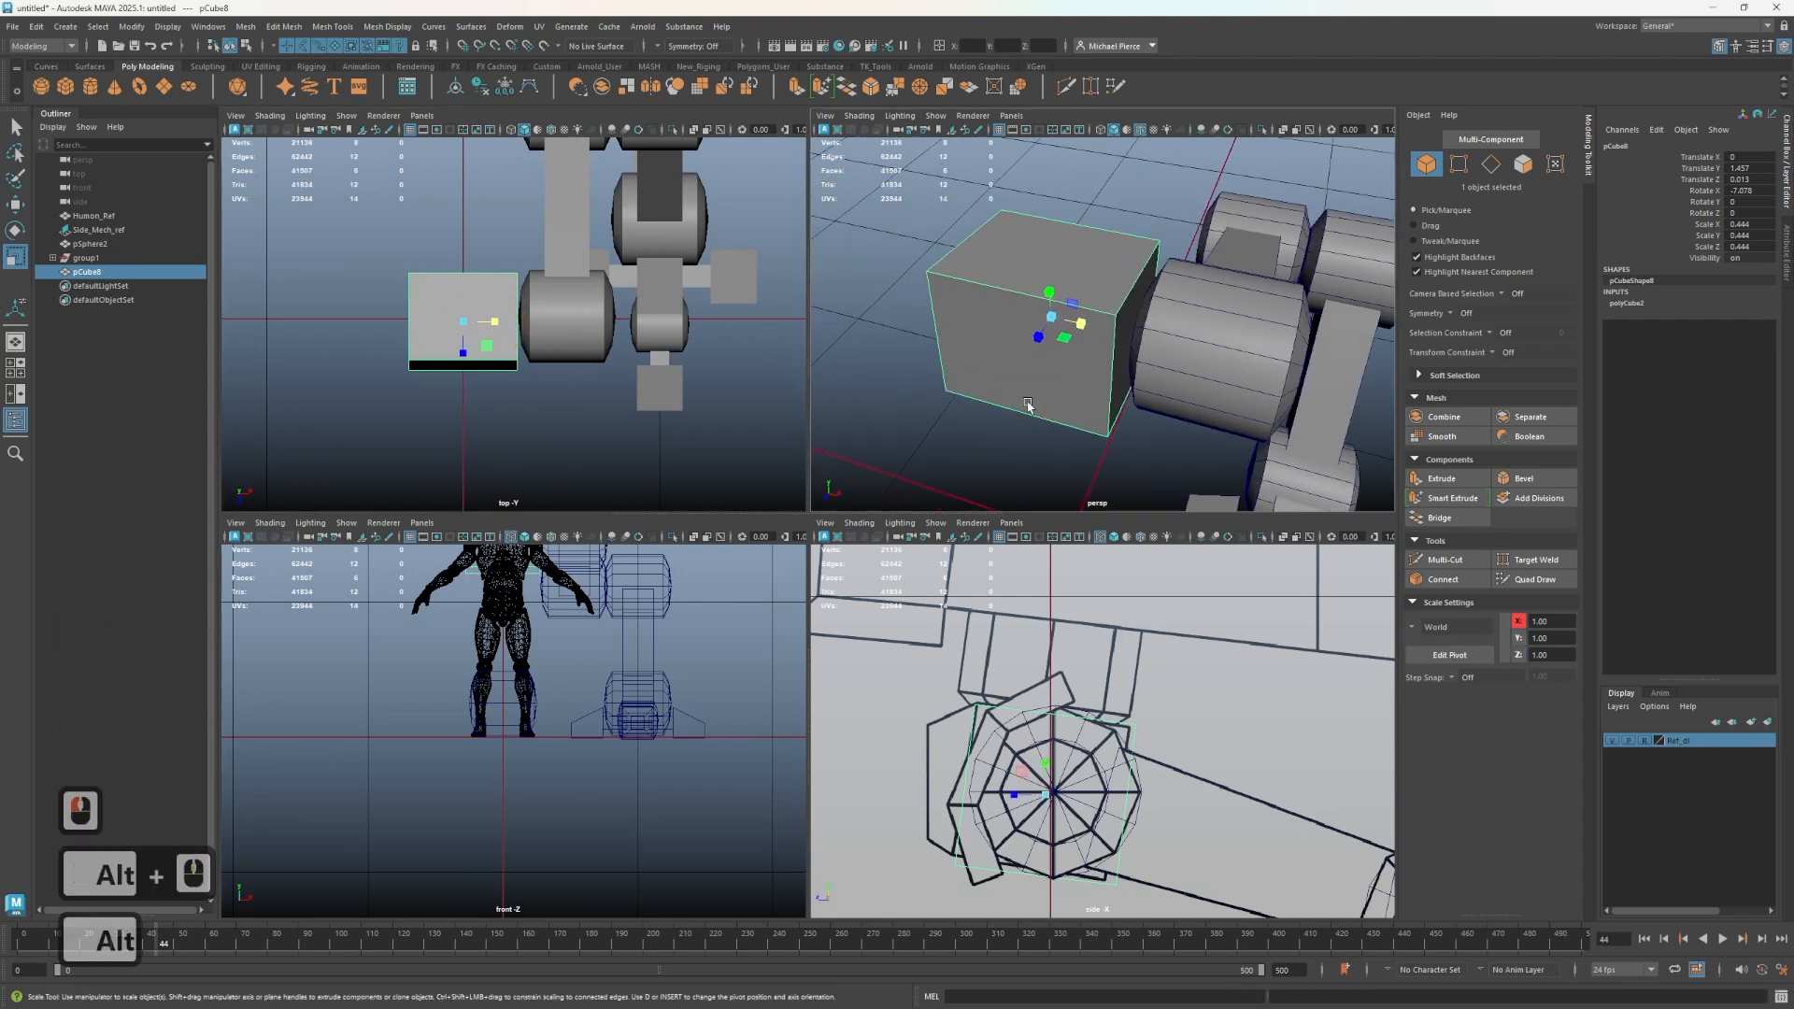
left_click_drag(495, 322, 501, 334)
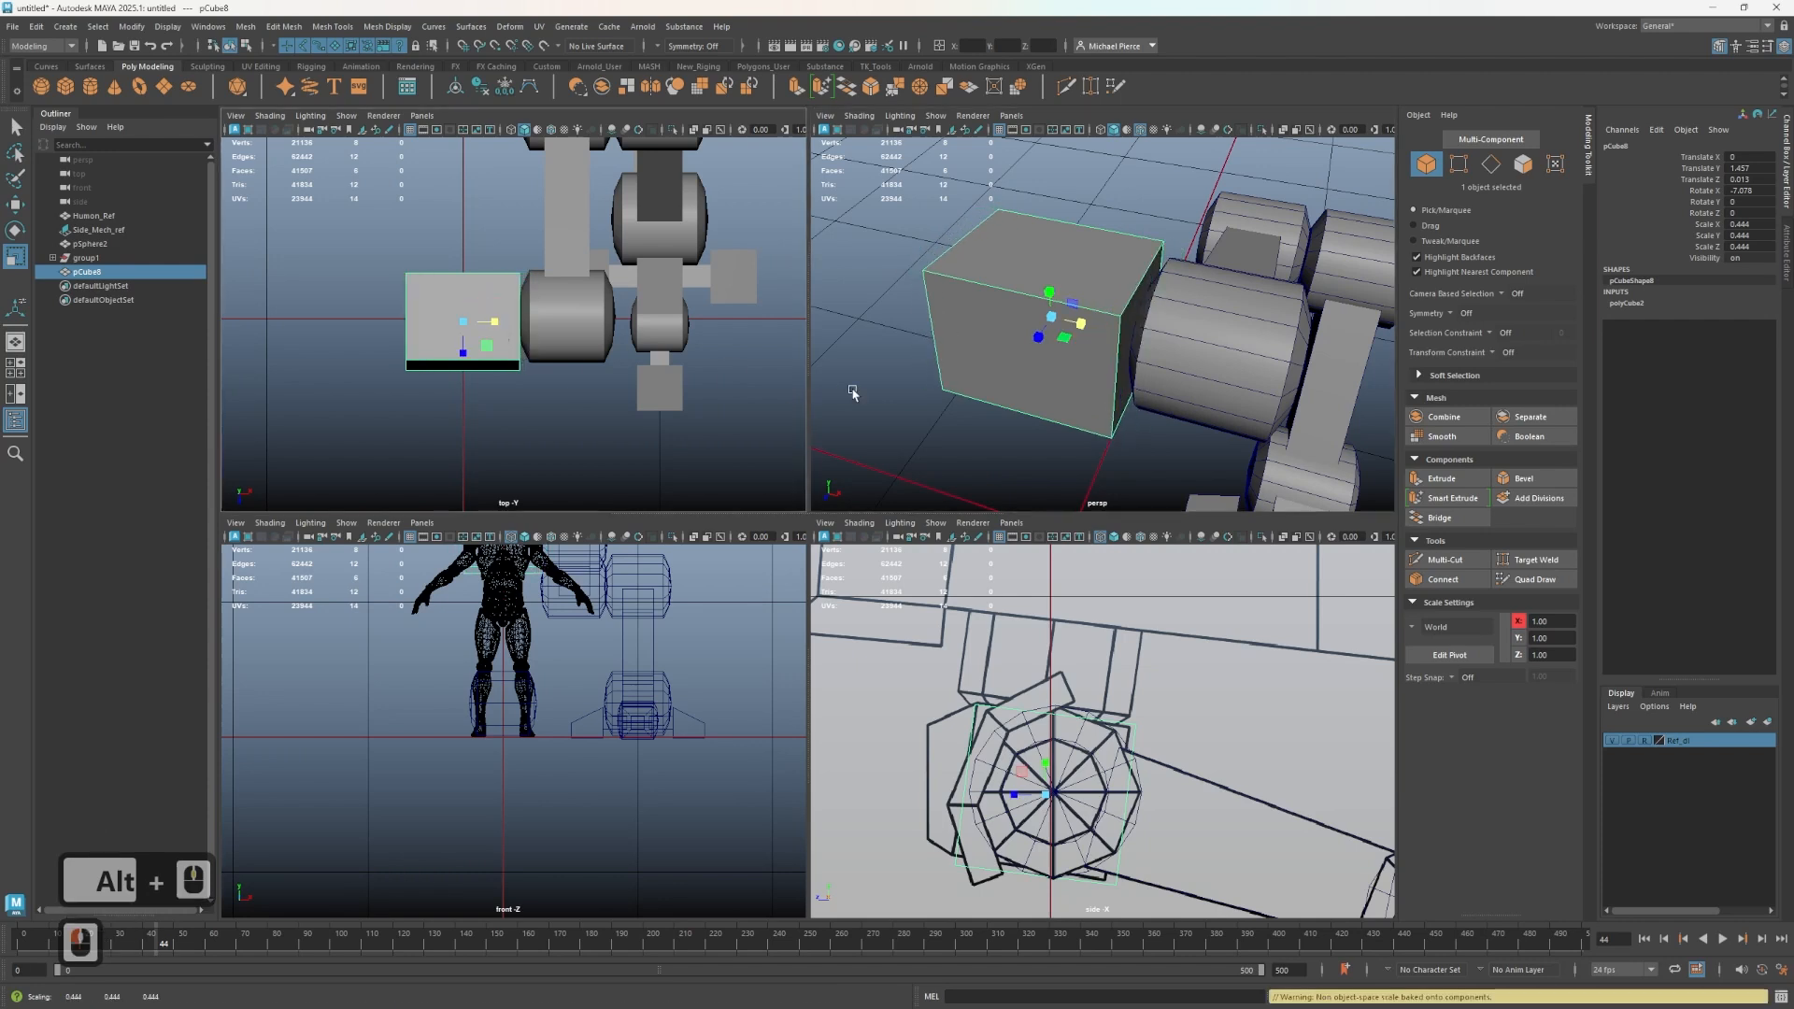
- Select the cube's back face and extrude it backward toward the joint sphere in the side view
right_click_drag(976, 332, 985, 358)
left_click(986, 358)
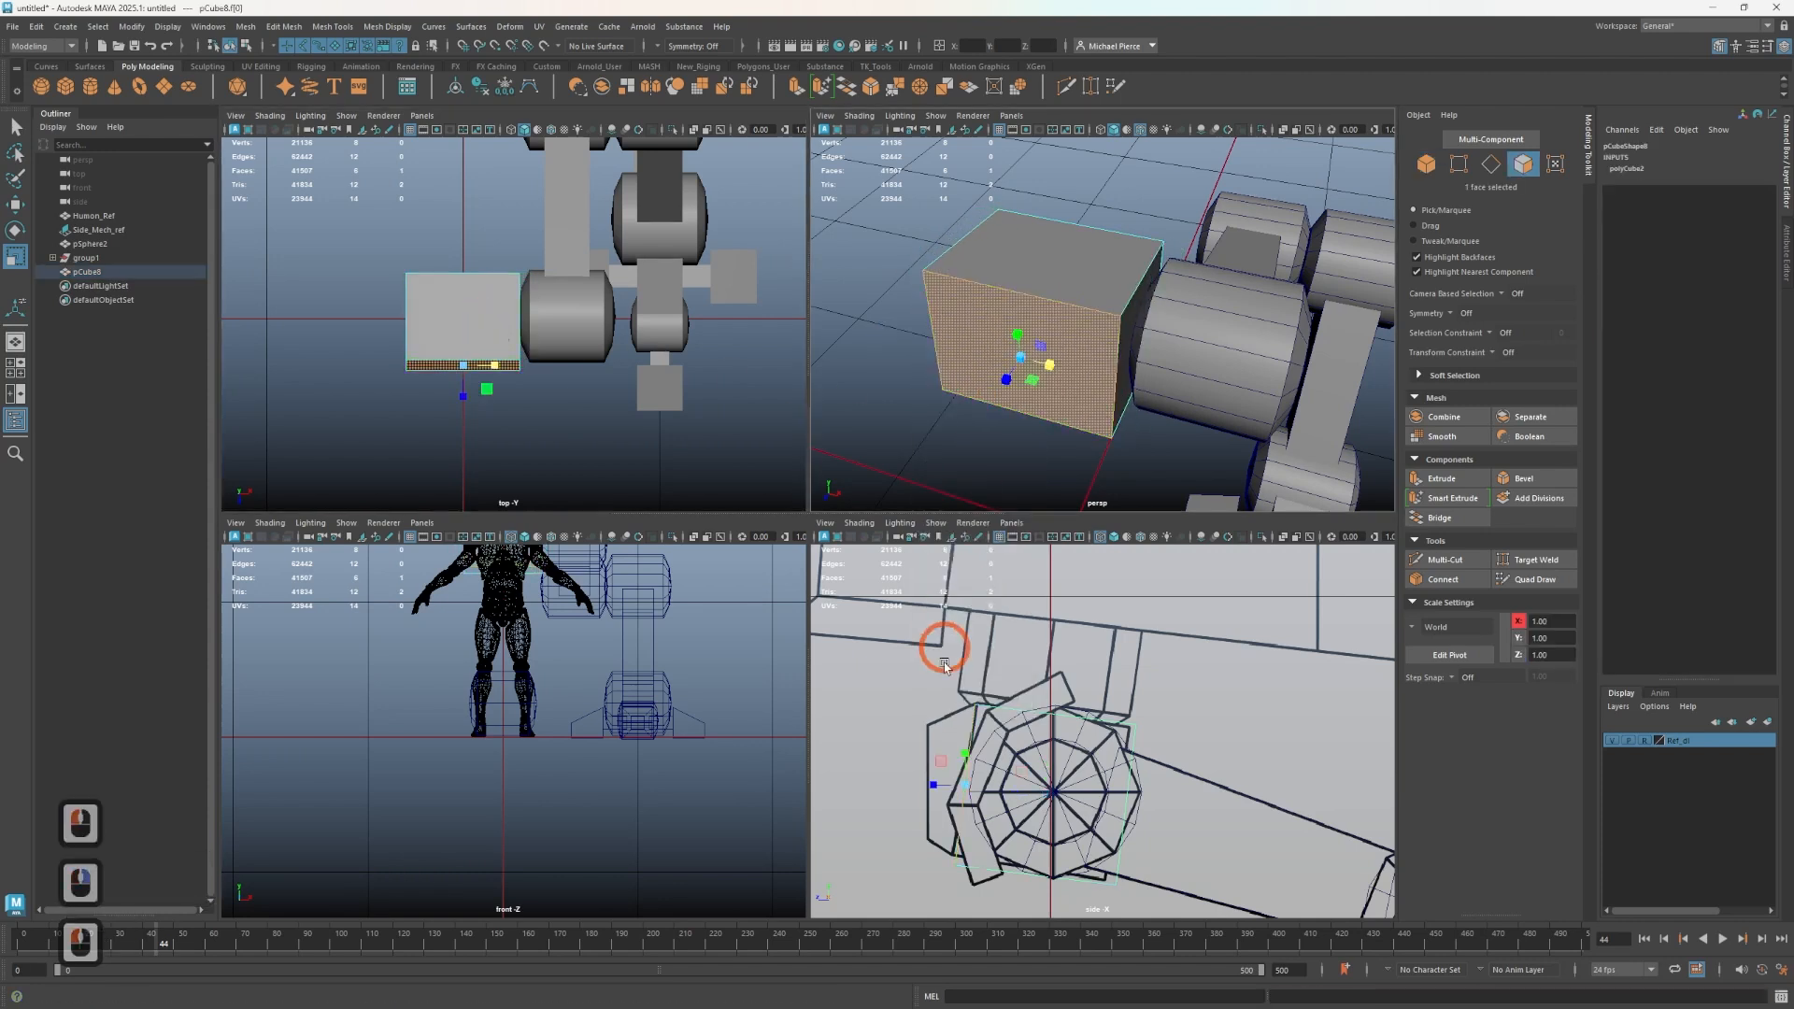
key("w")
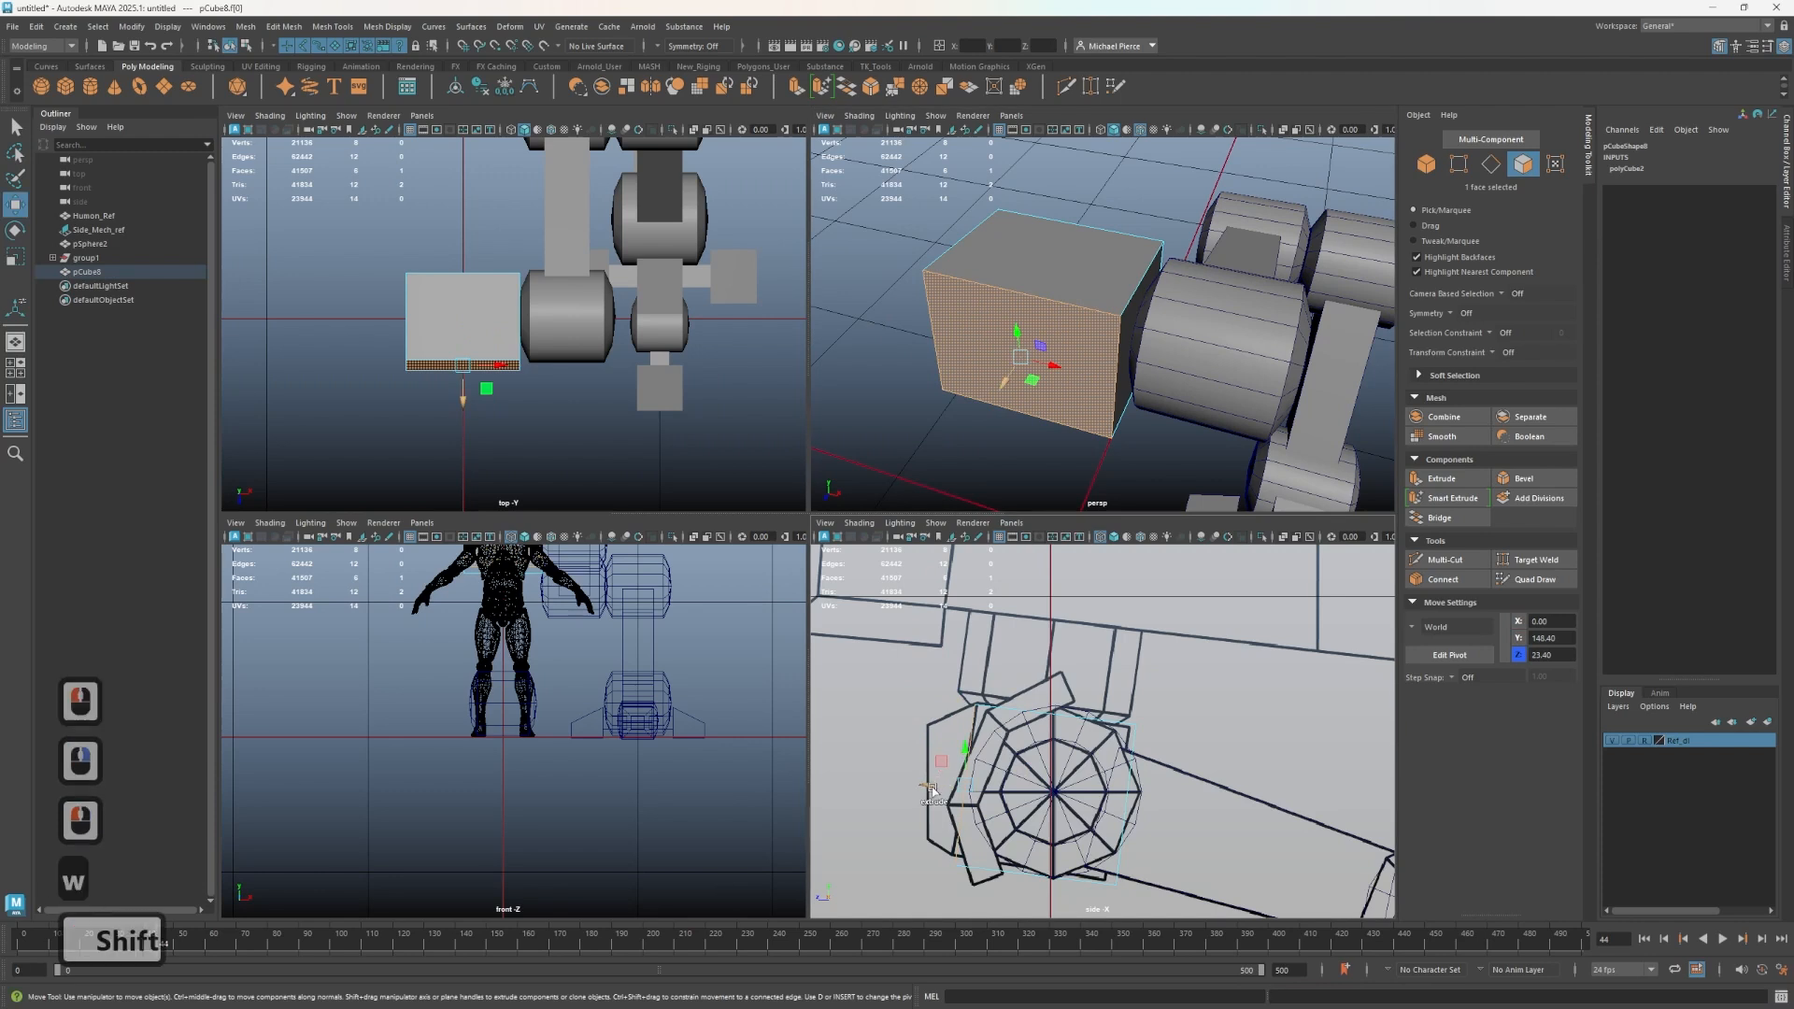
left_click_drag(930, 783, 888, 788, "shift")
right_click_drag(895, 609, 841, 612)
left_click_drag(951, 746, 951, 746)
key("w")
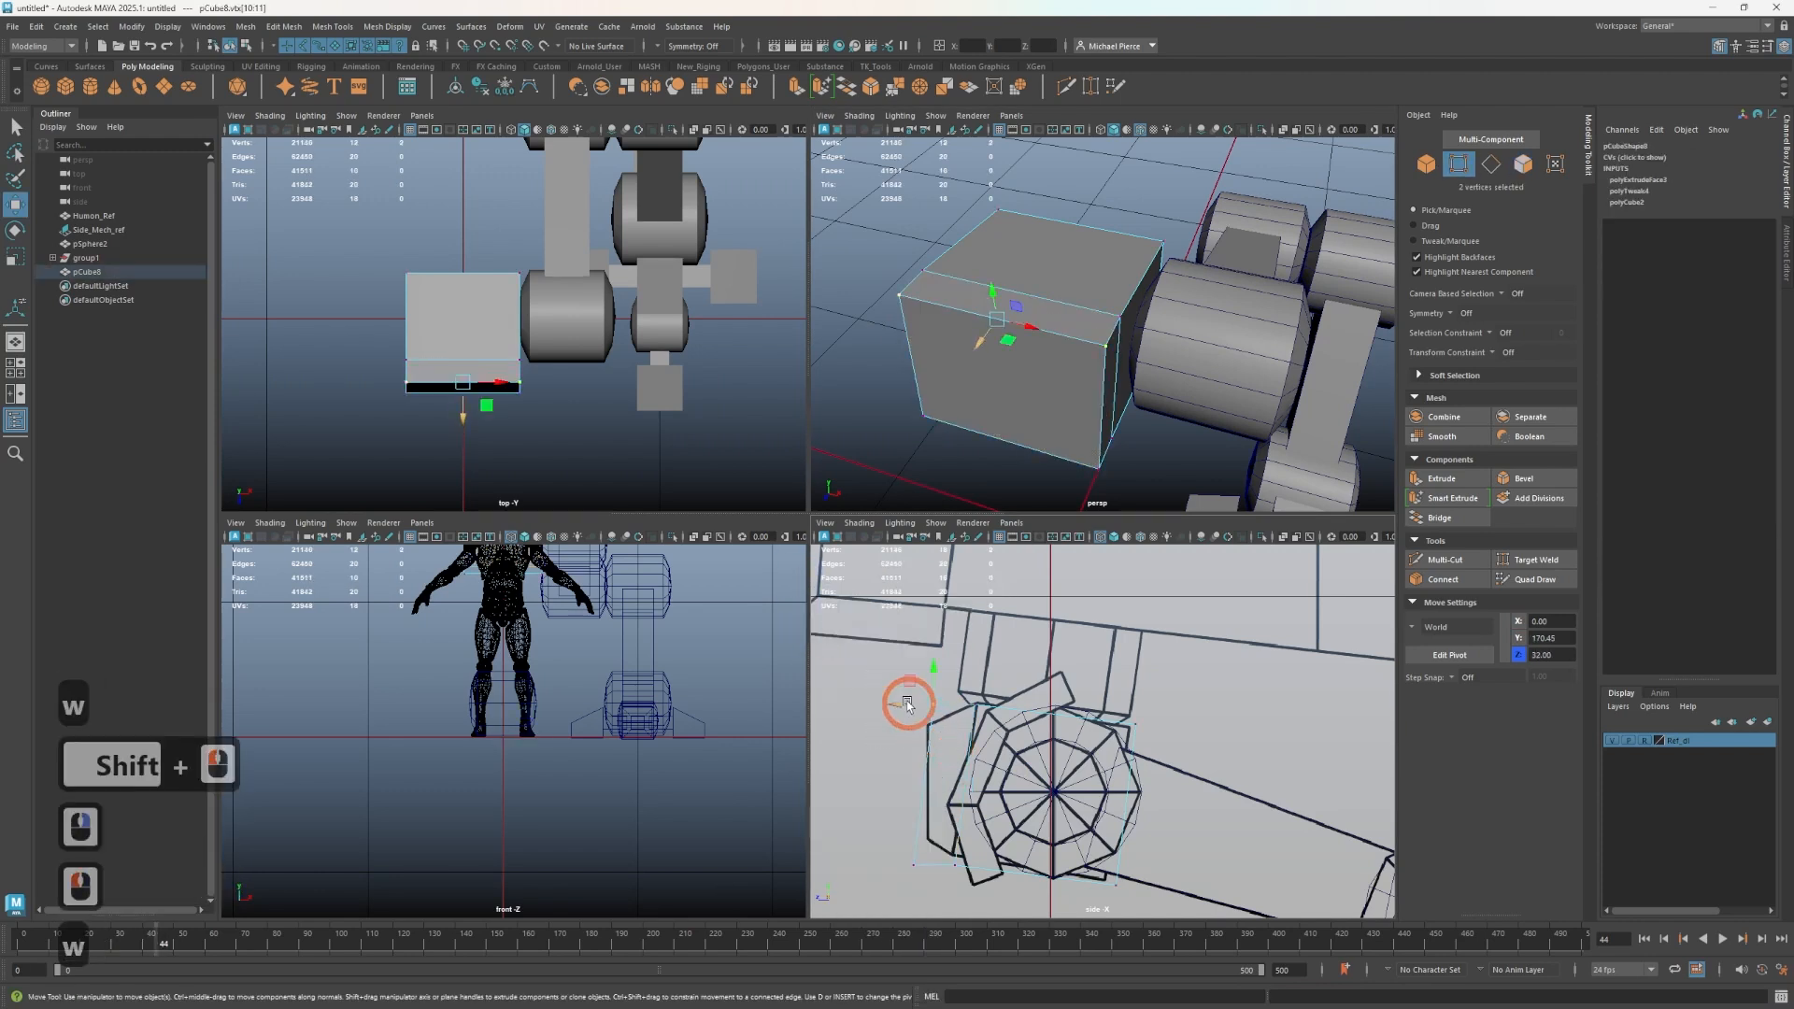
- Reposition the extruded vertices so the cube's extension wraps around the upper joint sphere in the side view
left_click_drag(914, 686, 1137, 889)
left_click_drag(1146, 892, 1118, 849)
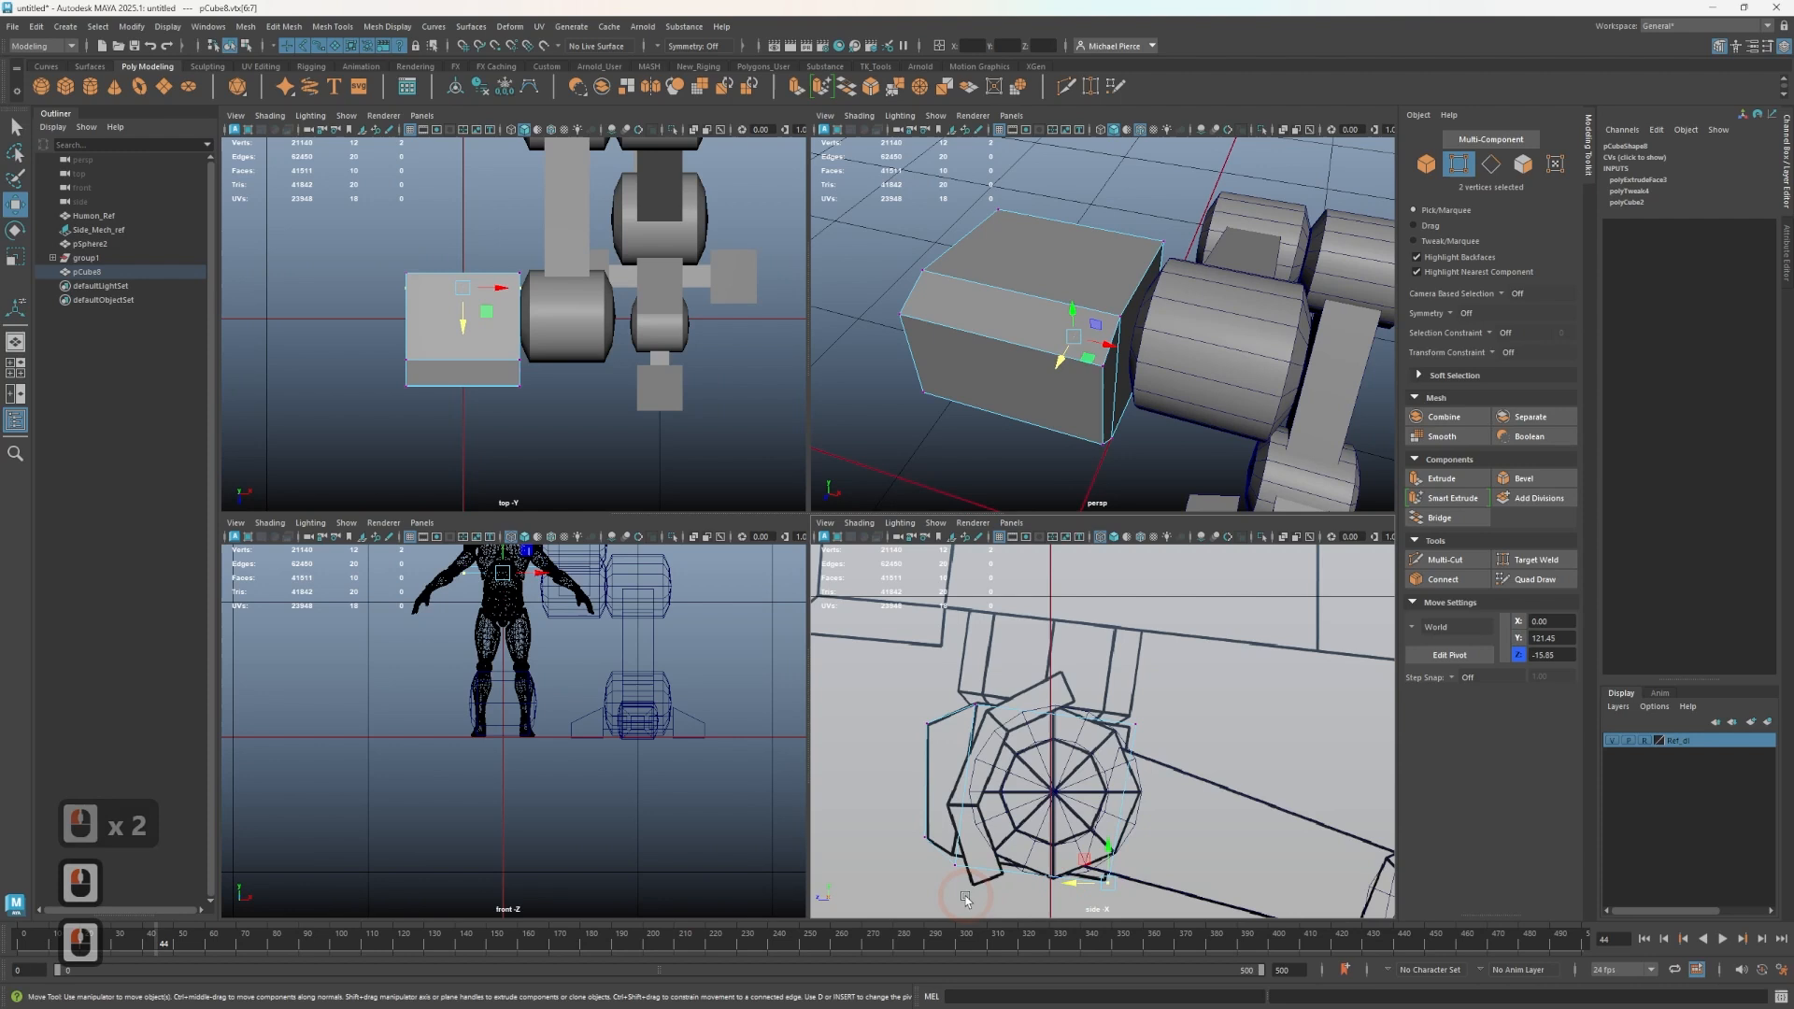
left_click_drag(939, 835, 967, 830)
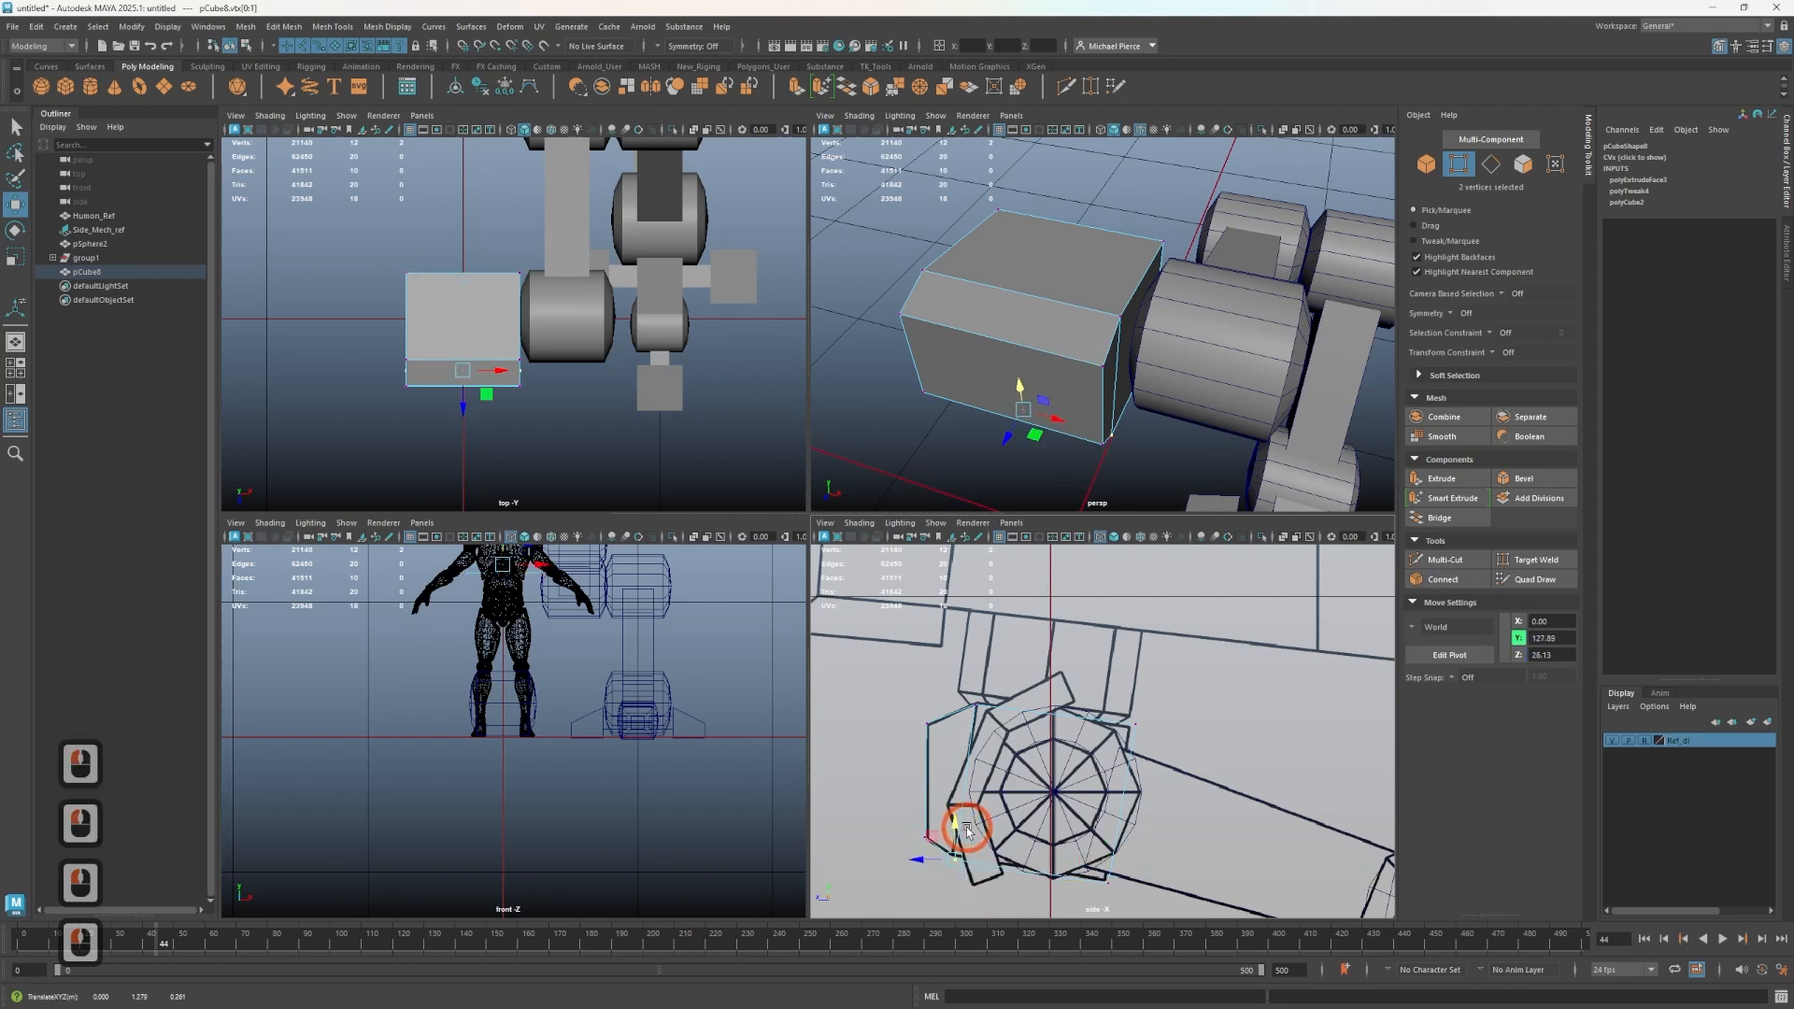
left_click_drag(1162, 711, 1107, 705)
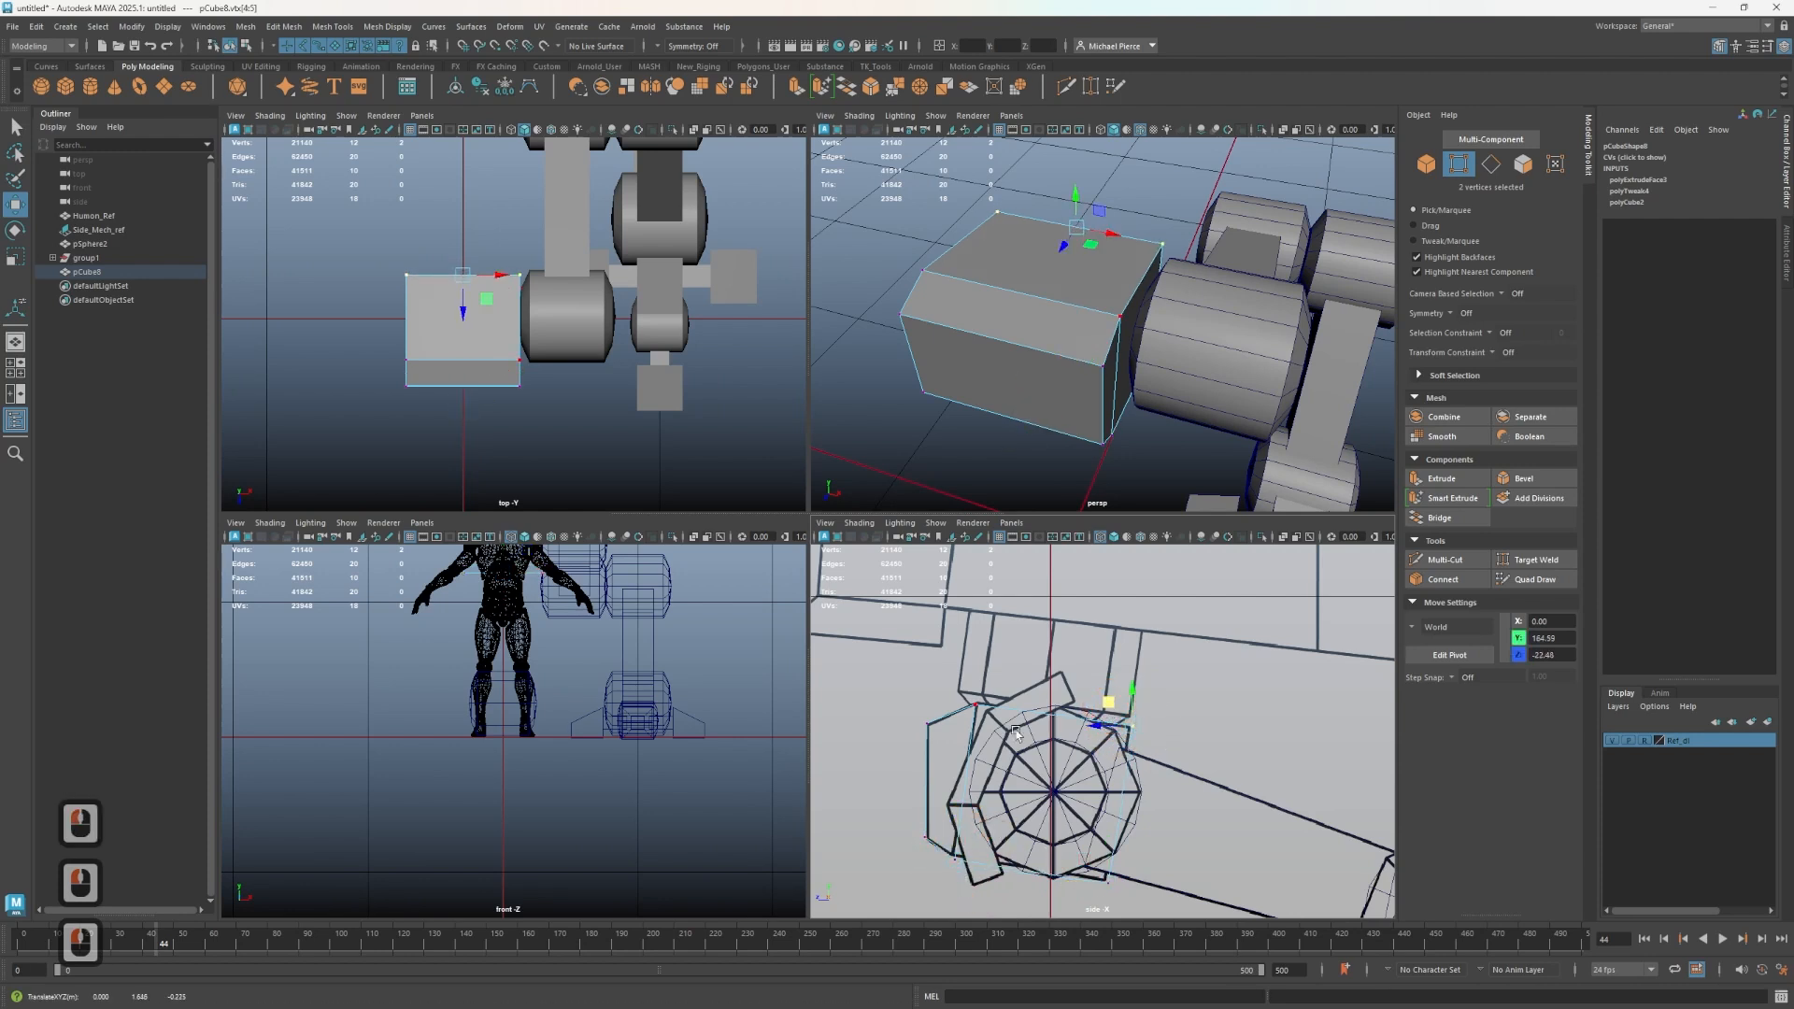
left_click_drag(1072, 845, 1081, 867)
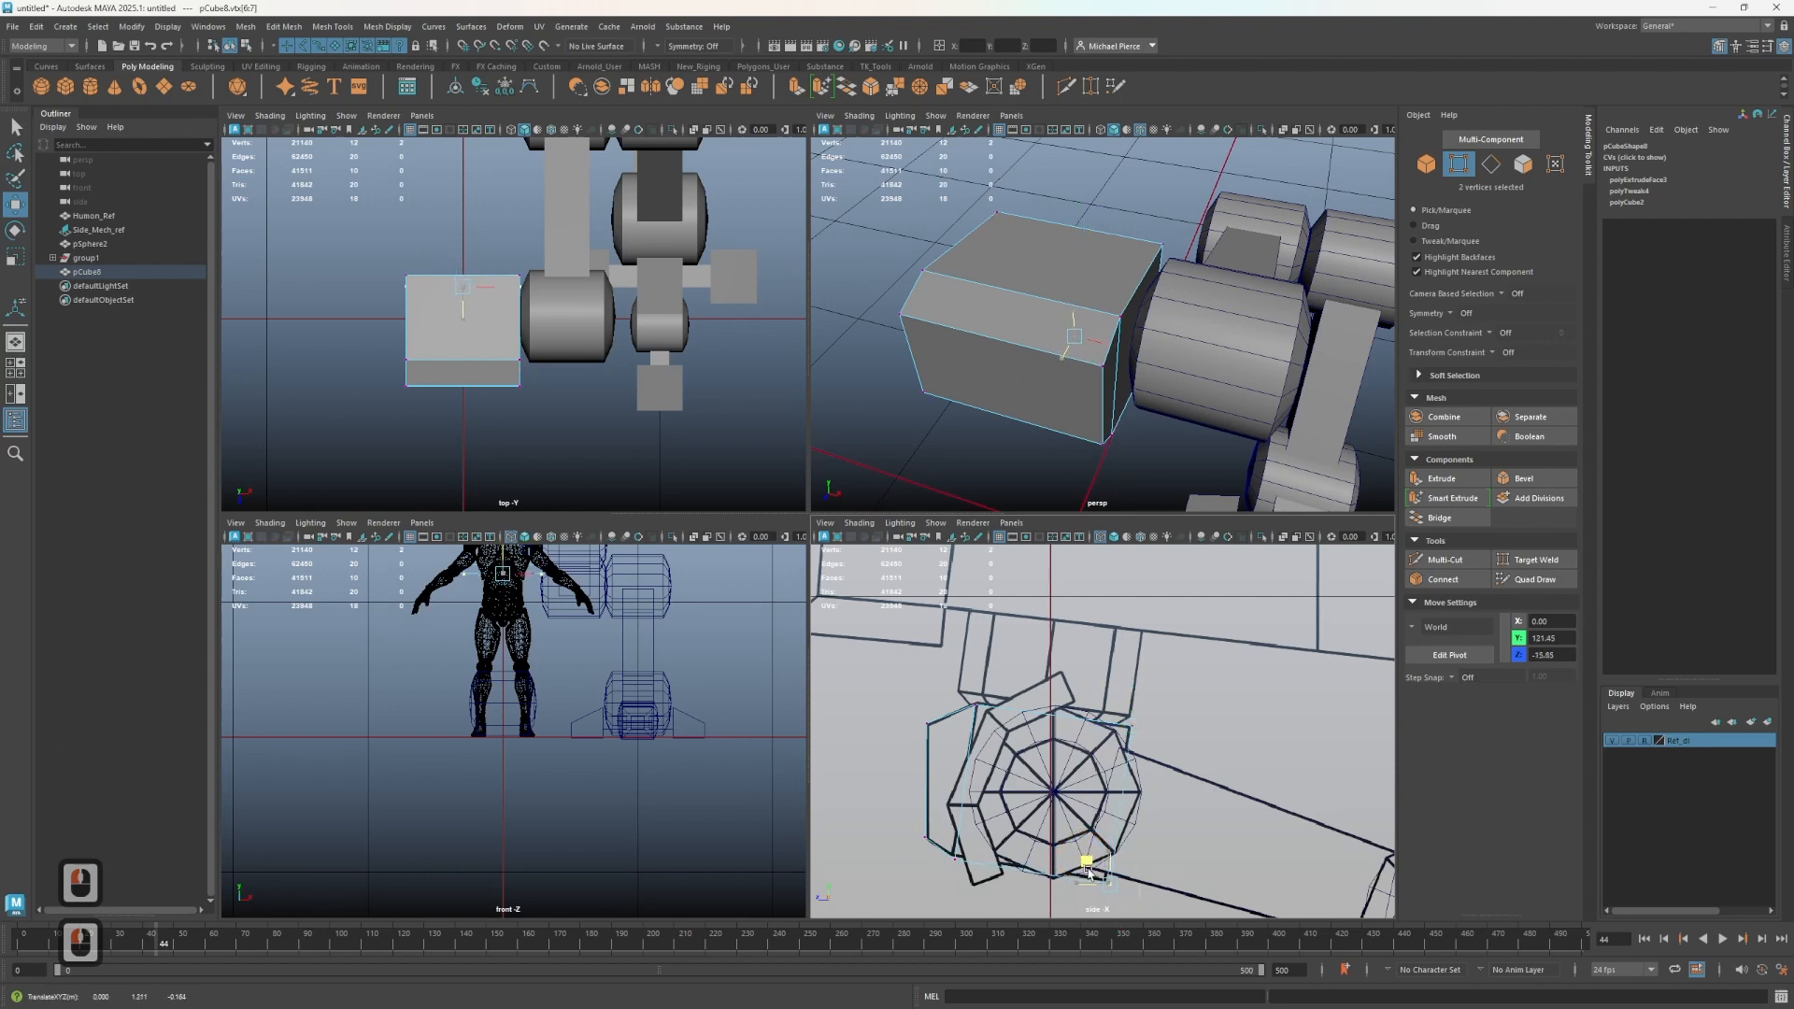
left_click_drag(1082, 860, 1085, 876)
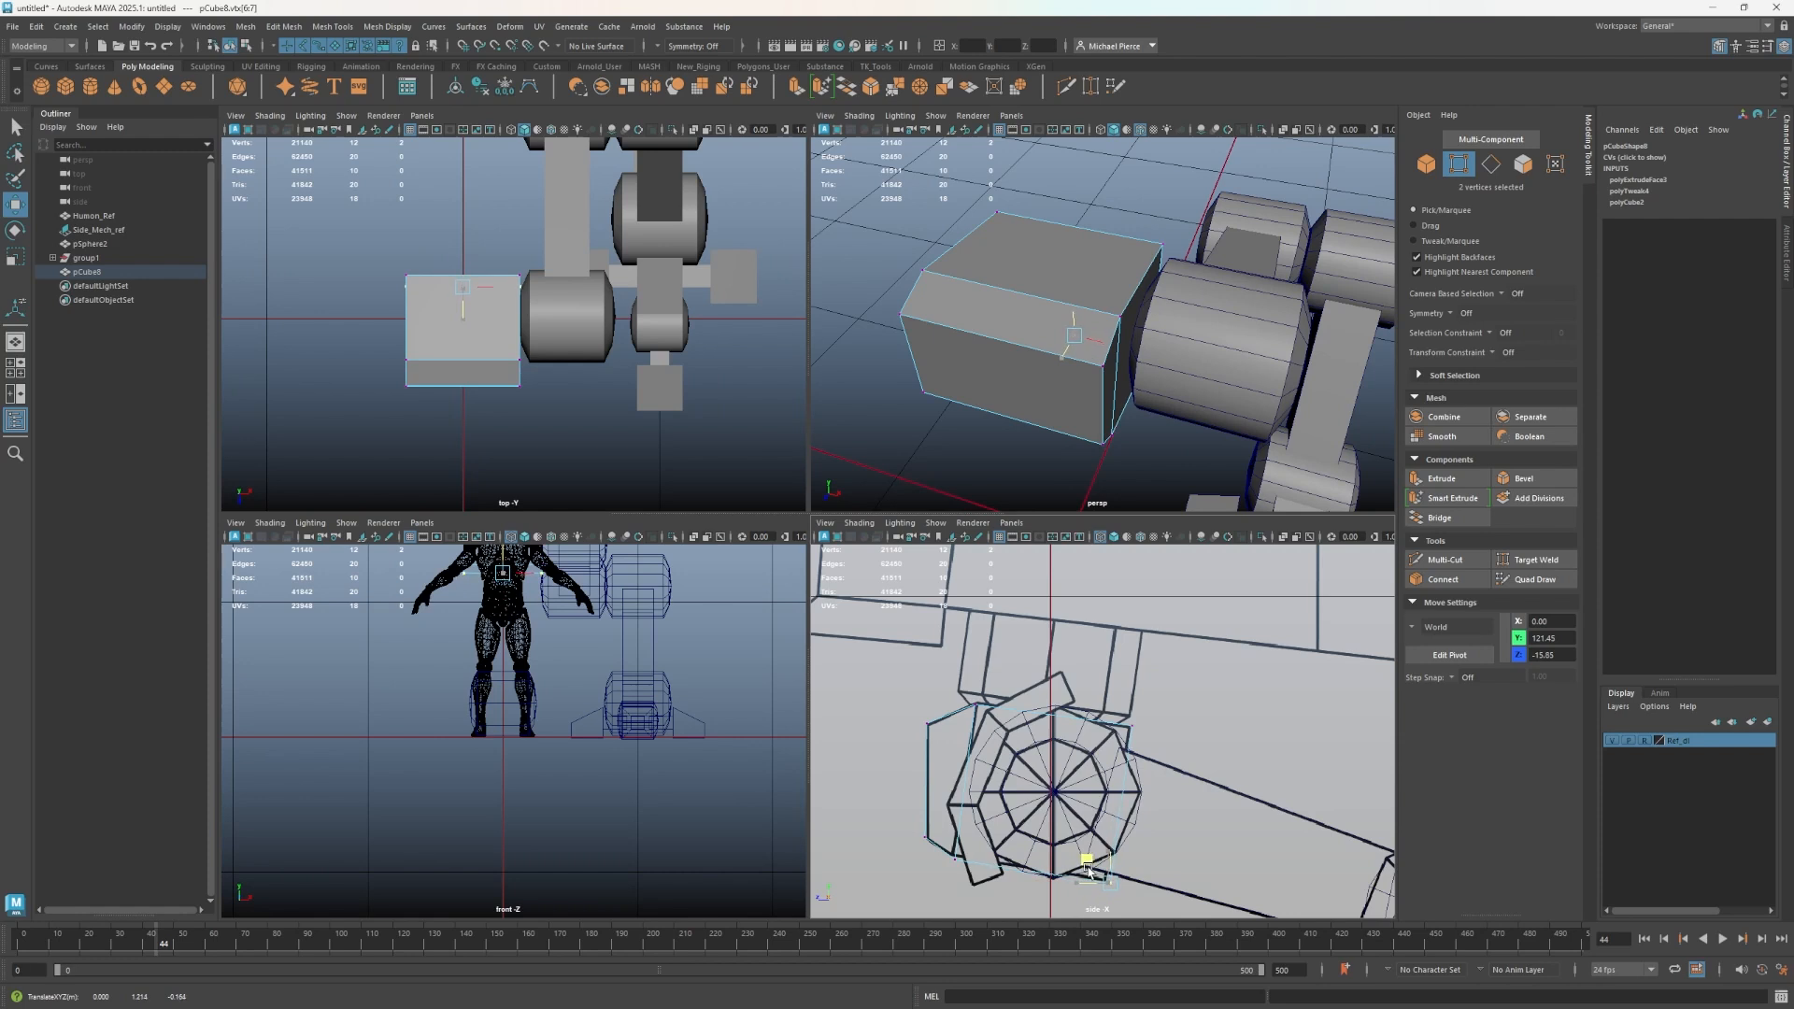
left_click_drag(1091, 869, 1091, 868)
left_click_drag(950, 668, 1009, 734)
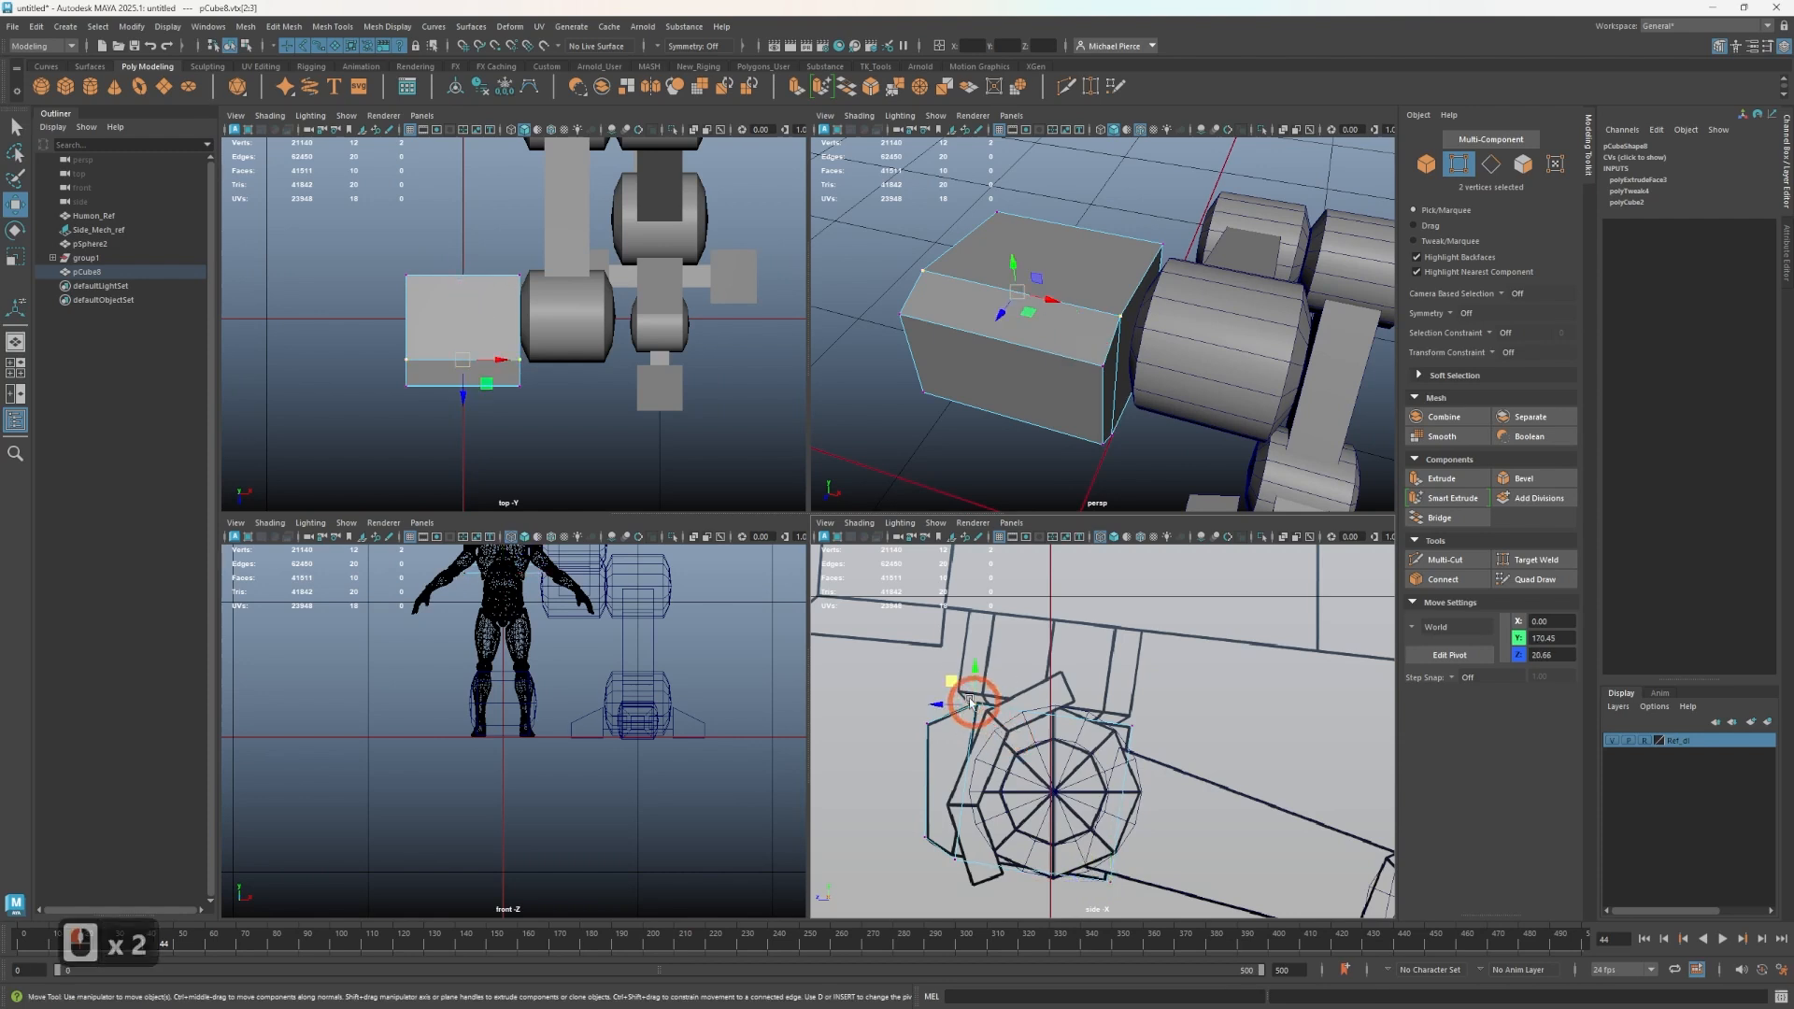
left_click_drag(953, 682, 953, 683)
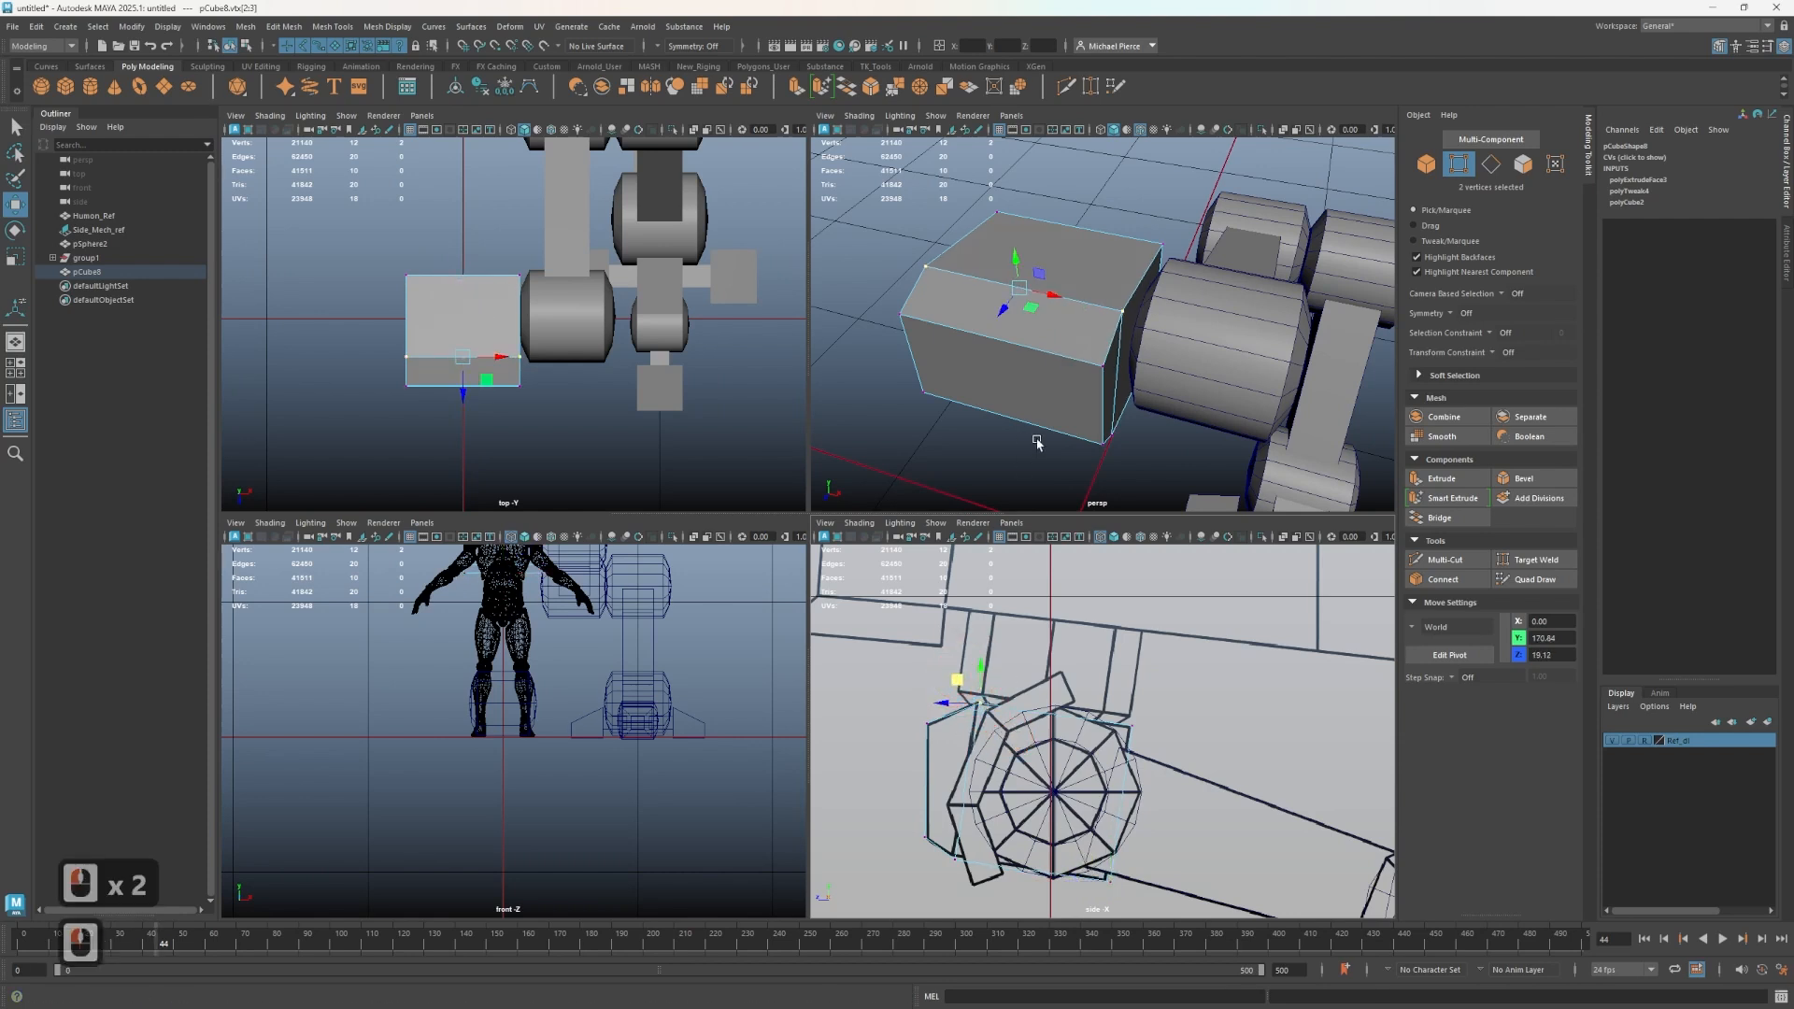
- Select a band of faces across the top of the upper joint sphere and extract them as a separate piece
right_click_drag(1218, 308, 1250, 281)
left_click(1102, 377)
scroll(1182, 415, "down", 3)
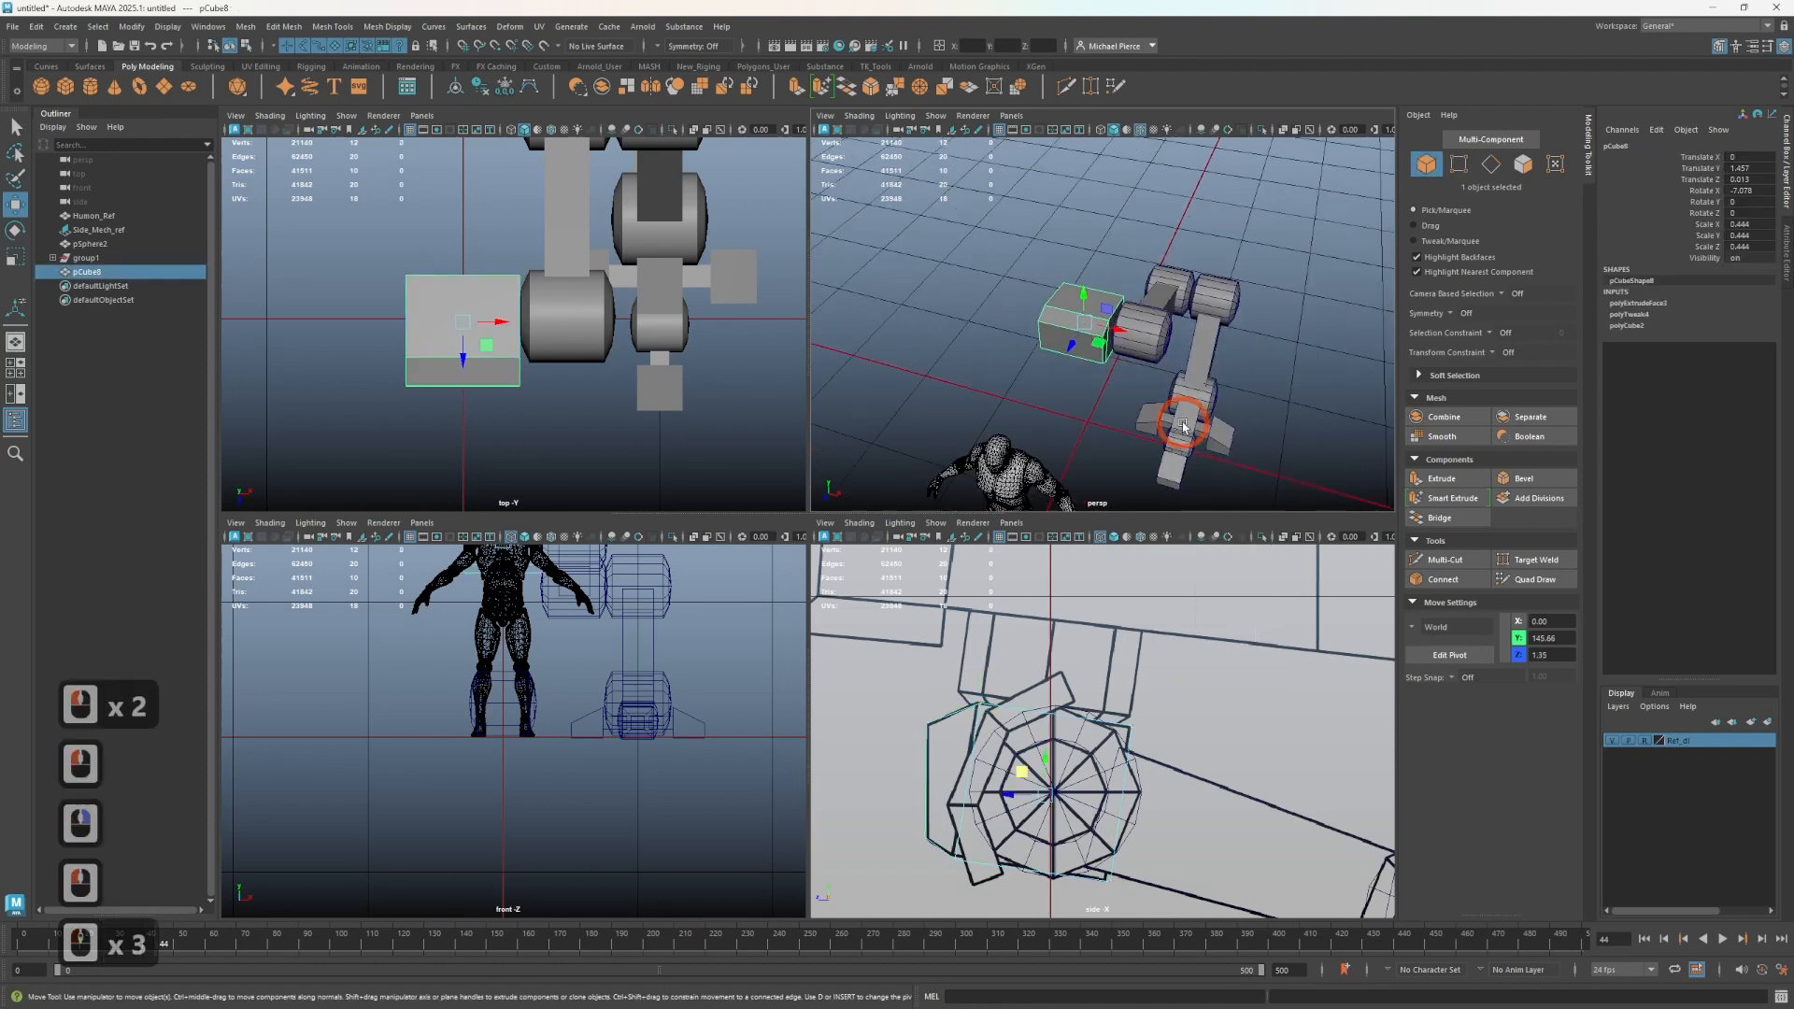
middle_click_drag(1185, 412, 1120, 377, "alt")
scroll(1118, 375, "up", 1)
left_click(1117, 378)
left_click_drag(1097, 420, 944, 371, "alt")
left_click(1173, 333)
scroll(1175, 336, "up", 5, "alt")
middle_click_drag(1177, 339, 1221, 388, "alt")
left_click_drag(1221, 387, 1103, 500, "alt")
middle_click_drag(1246, 825, 953, 669, "alt")
left_click_drag(1000, 707, 1037, 738, "alt")
right_click_drag(1256, 350, 1265, 394)
left_click_drag(1301, 411, 1193, 352, "alt")
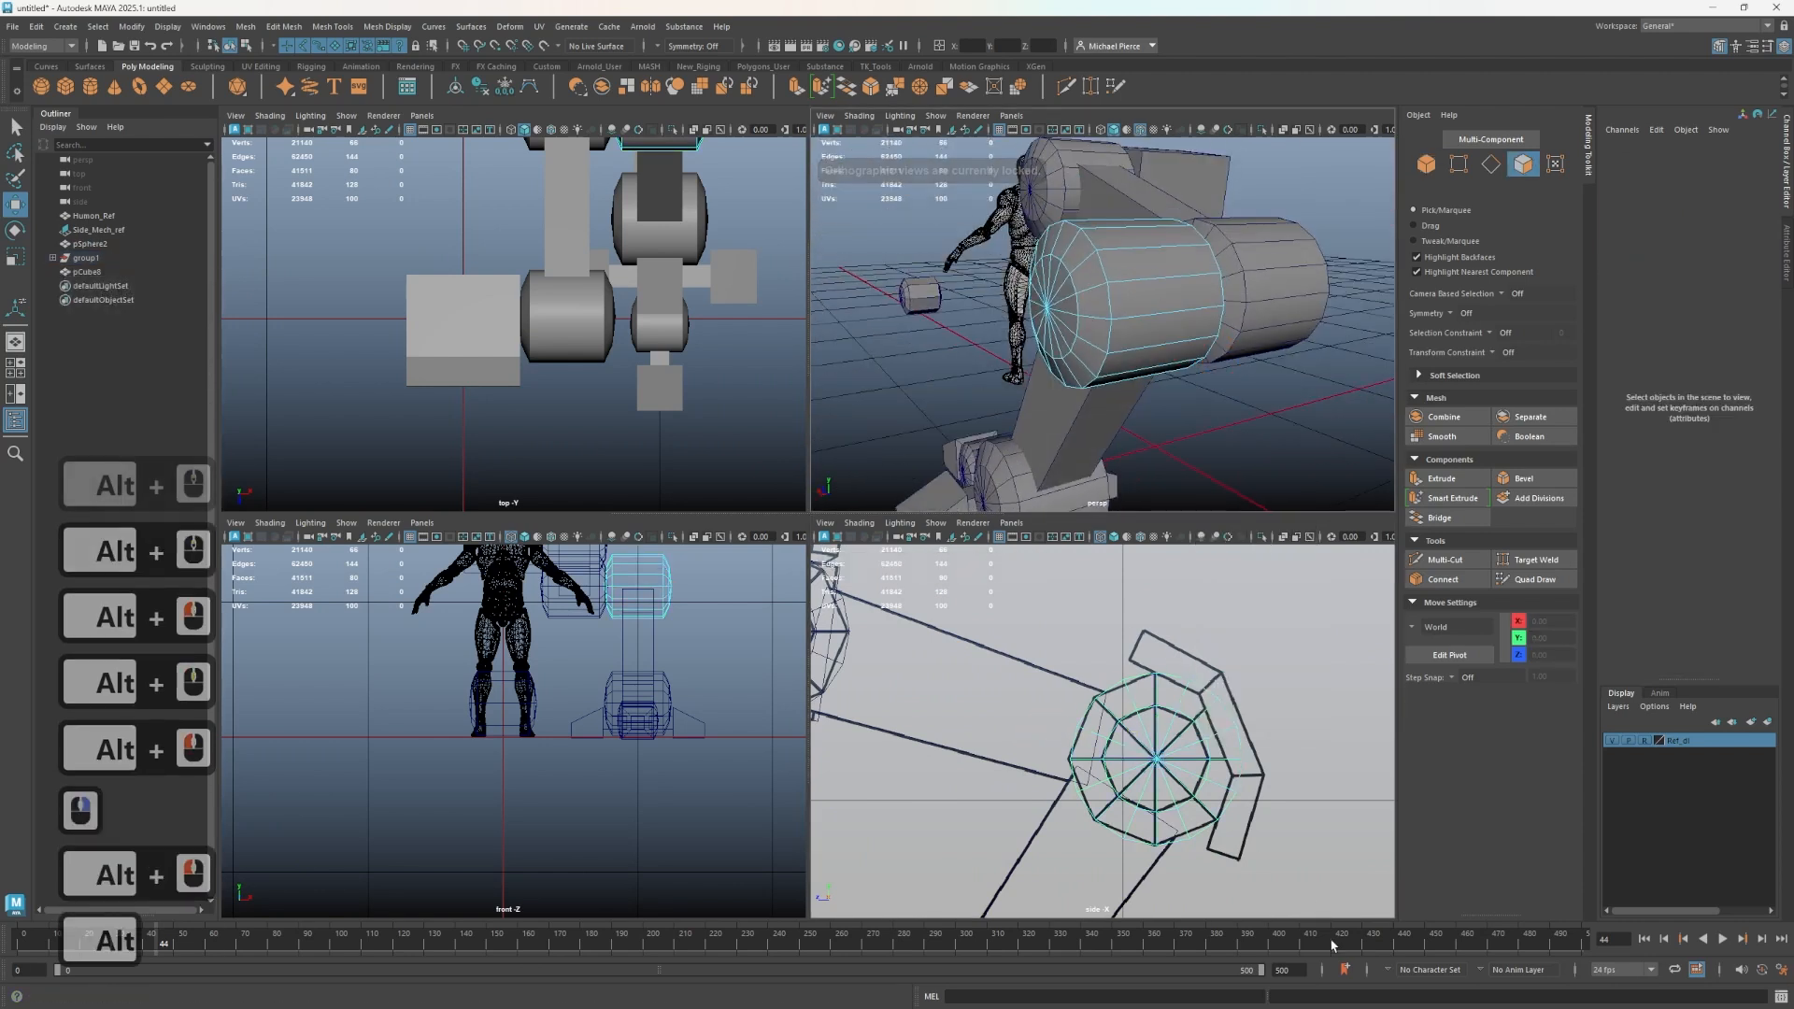
left_click(1124, 372)
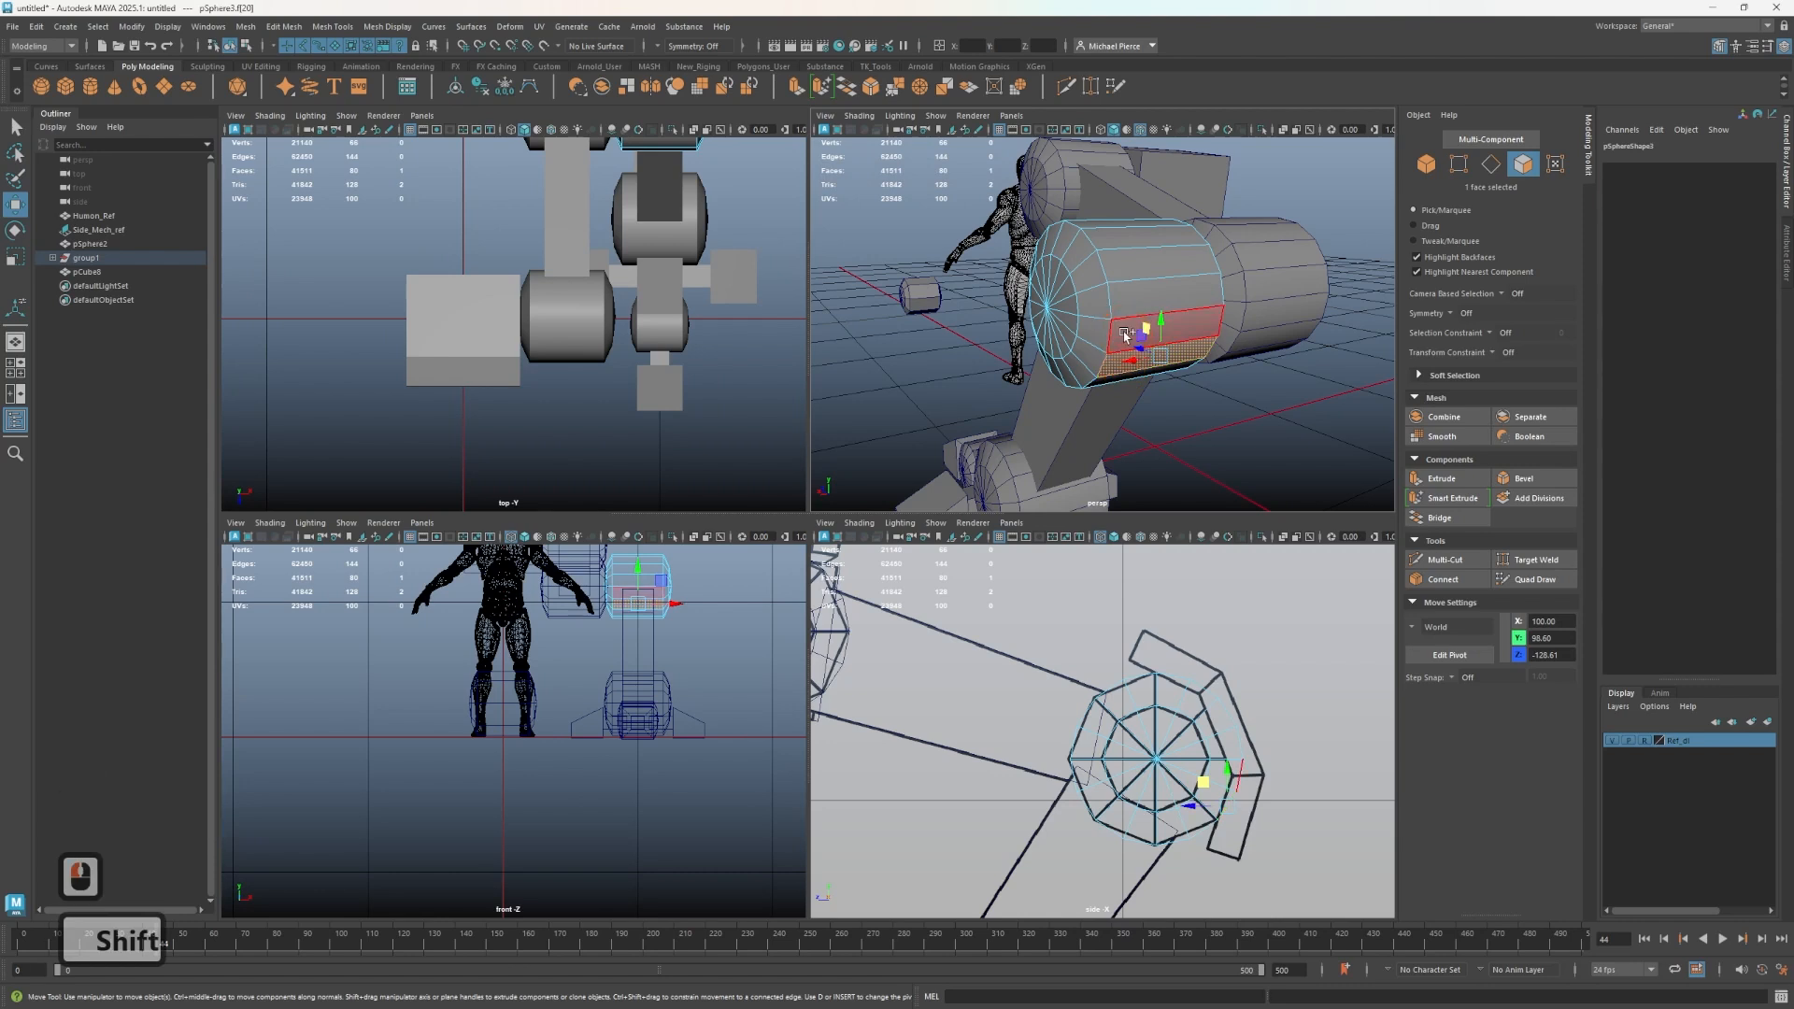
left_click(1122, 327, "shift")
left_click(1122, 297, "shift")
left_click(1124, 271, "shift")
left_click(1110, 235, "shift")
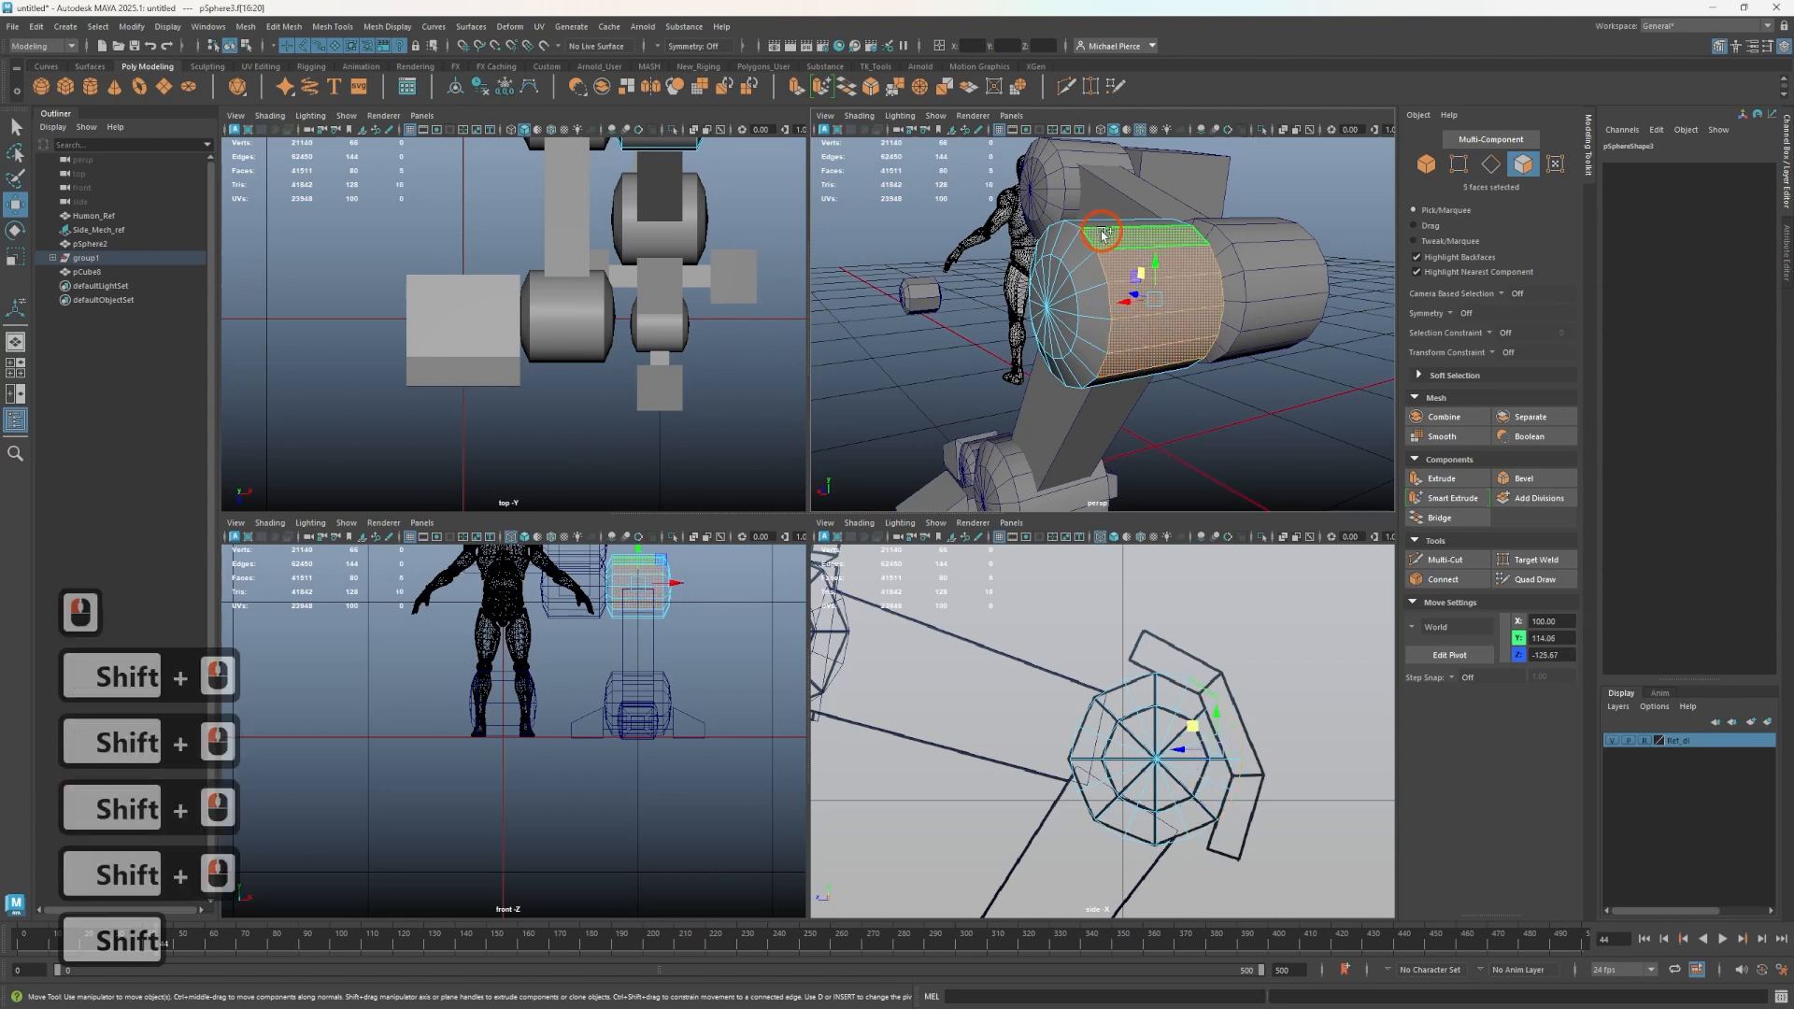
left_click_drag(1110, 235, 1156, 240, "alt")
left_click(1140, 407, "shift")
middle_click_drag(1188, 304, 1182, 412, "alt")
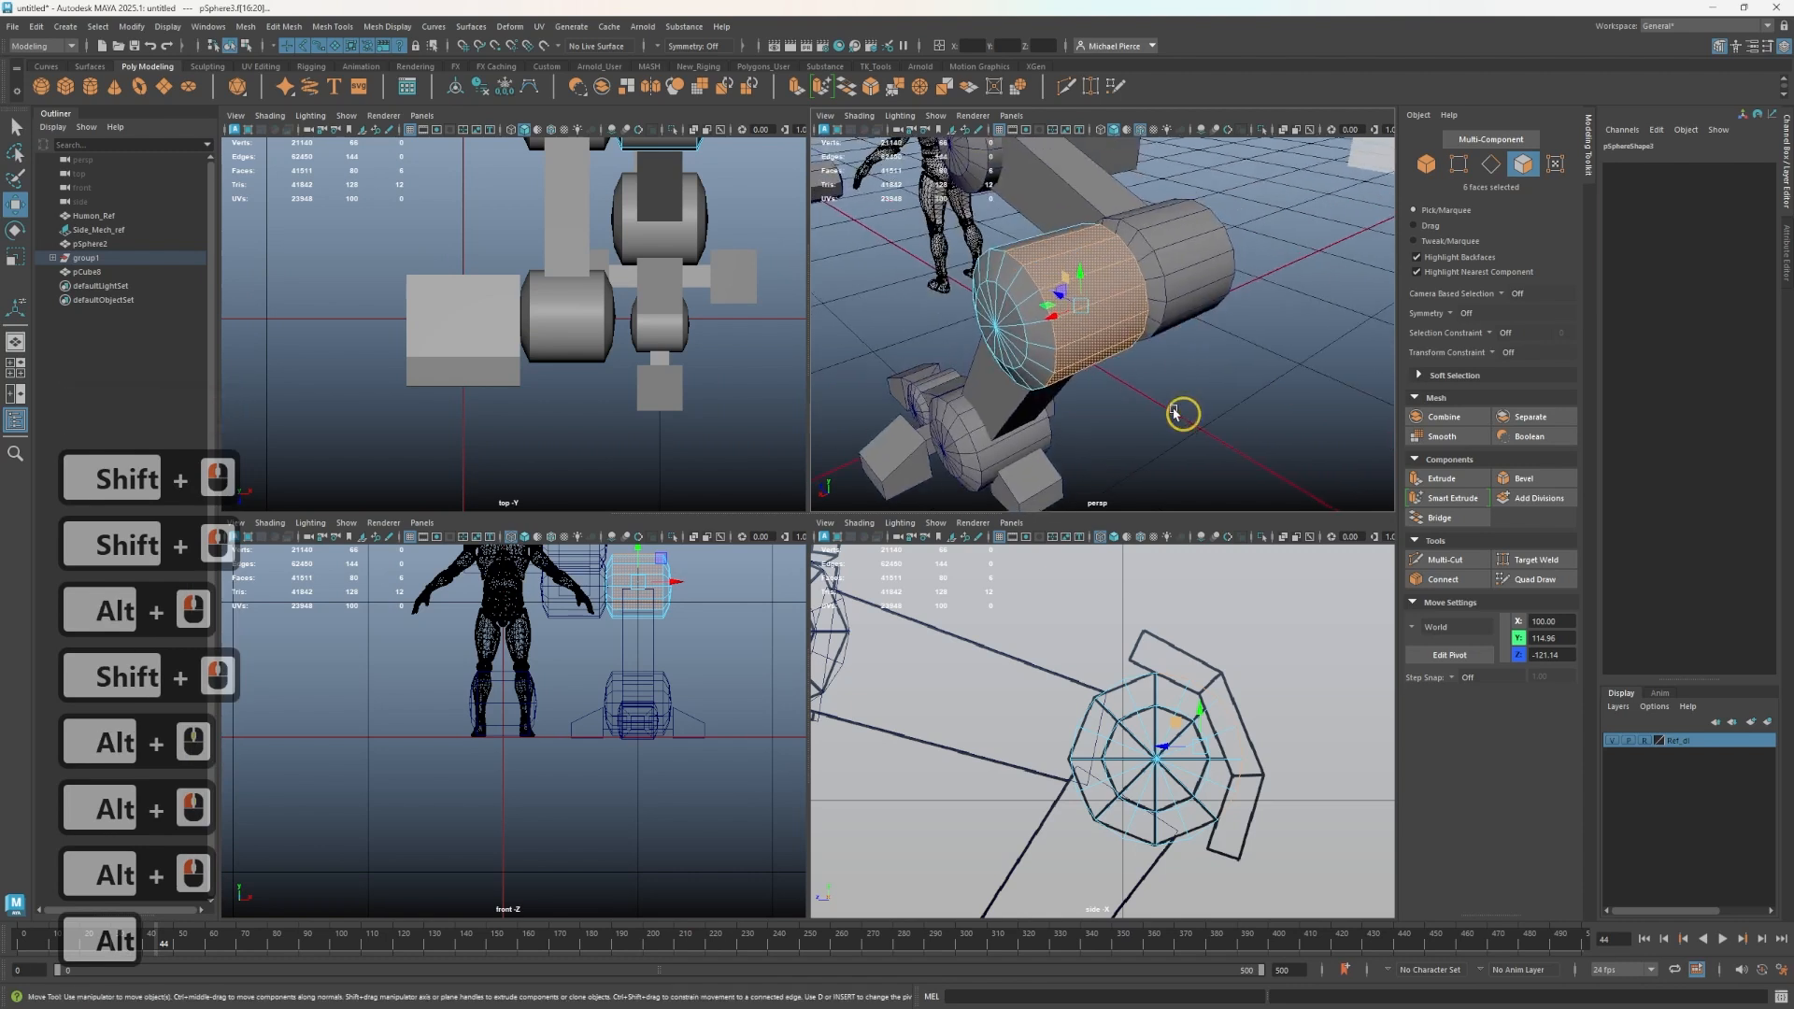
right_click_drag(1110, 308, 1089, 572, "shift")
right_click_drag(1124, 402, 1180, 387)
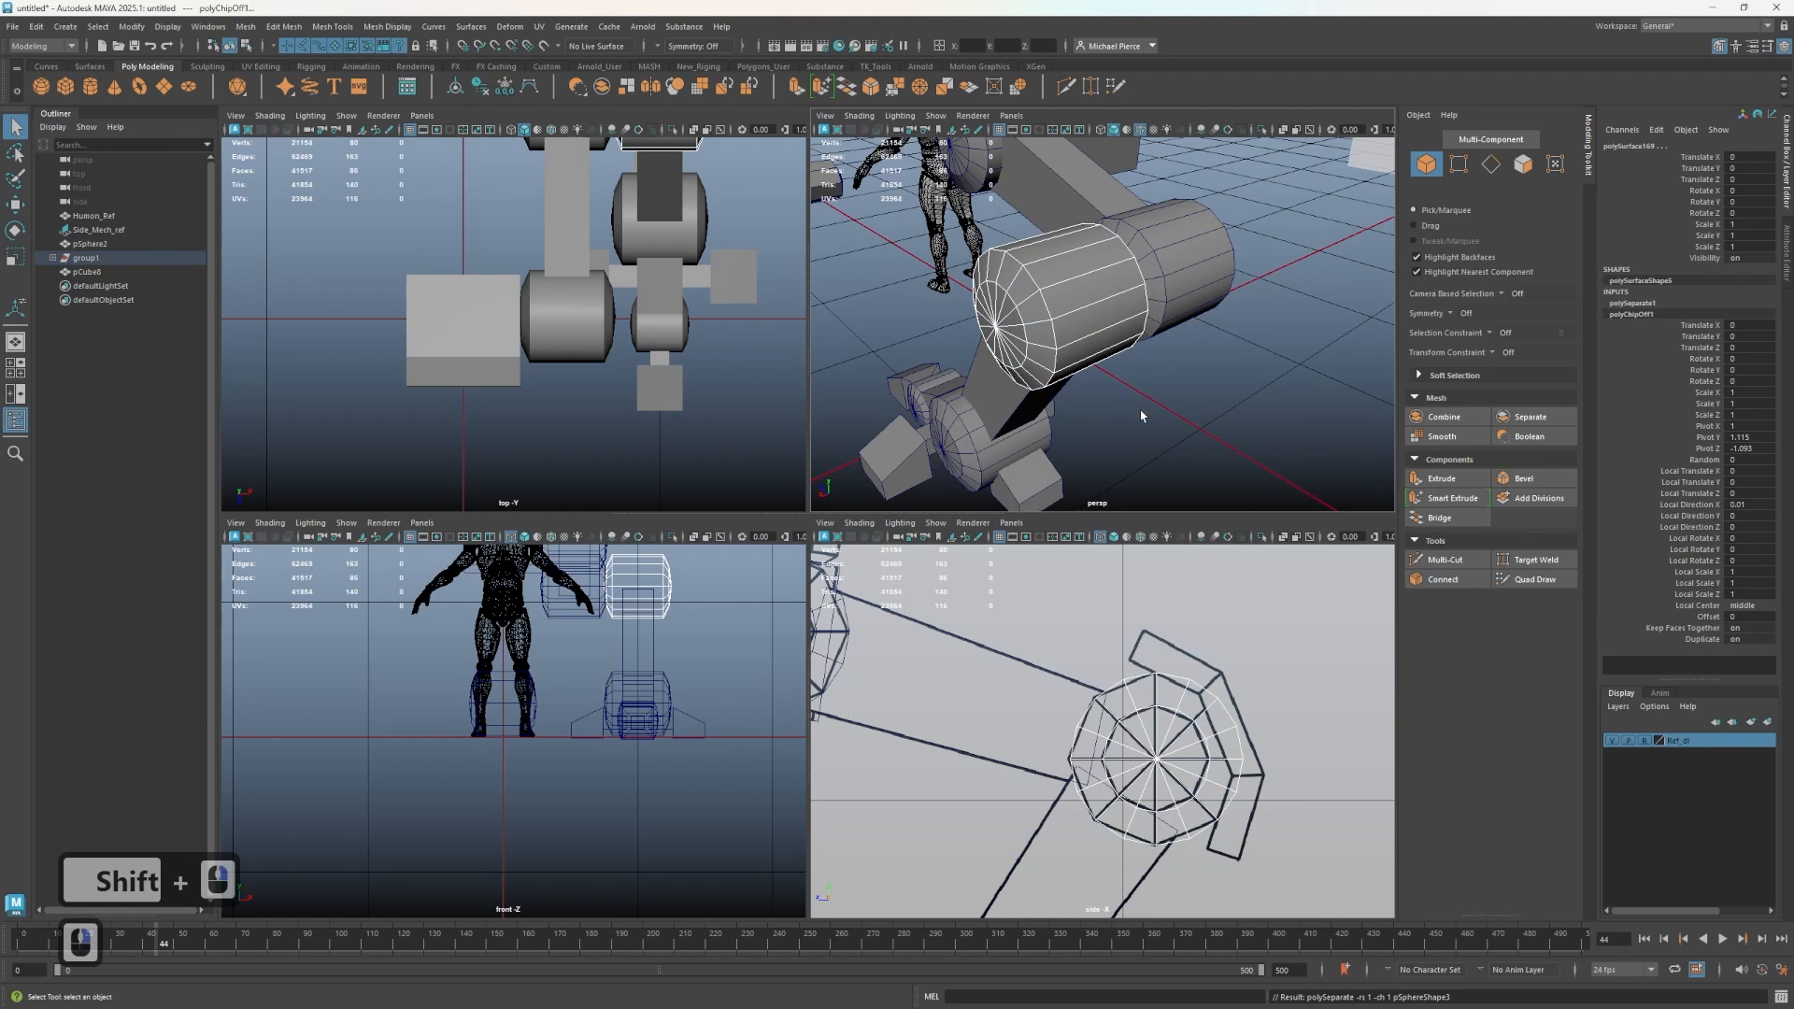
- Extrude the extracted faces outward to give the curved plate thickness
left_click(1112, 324)
key("ctrl+e")
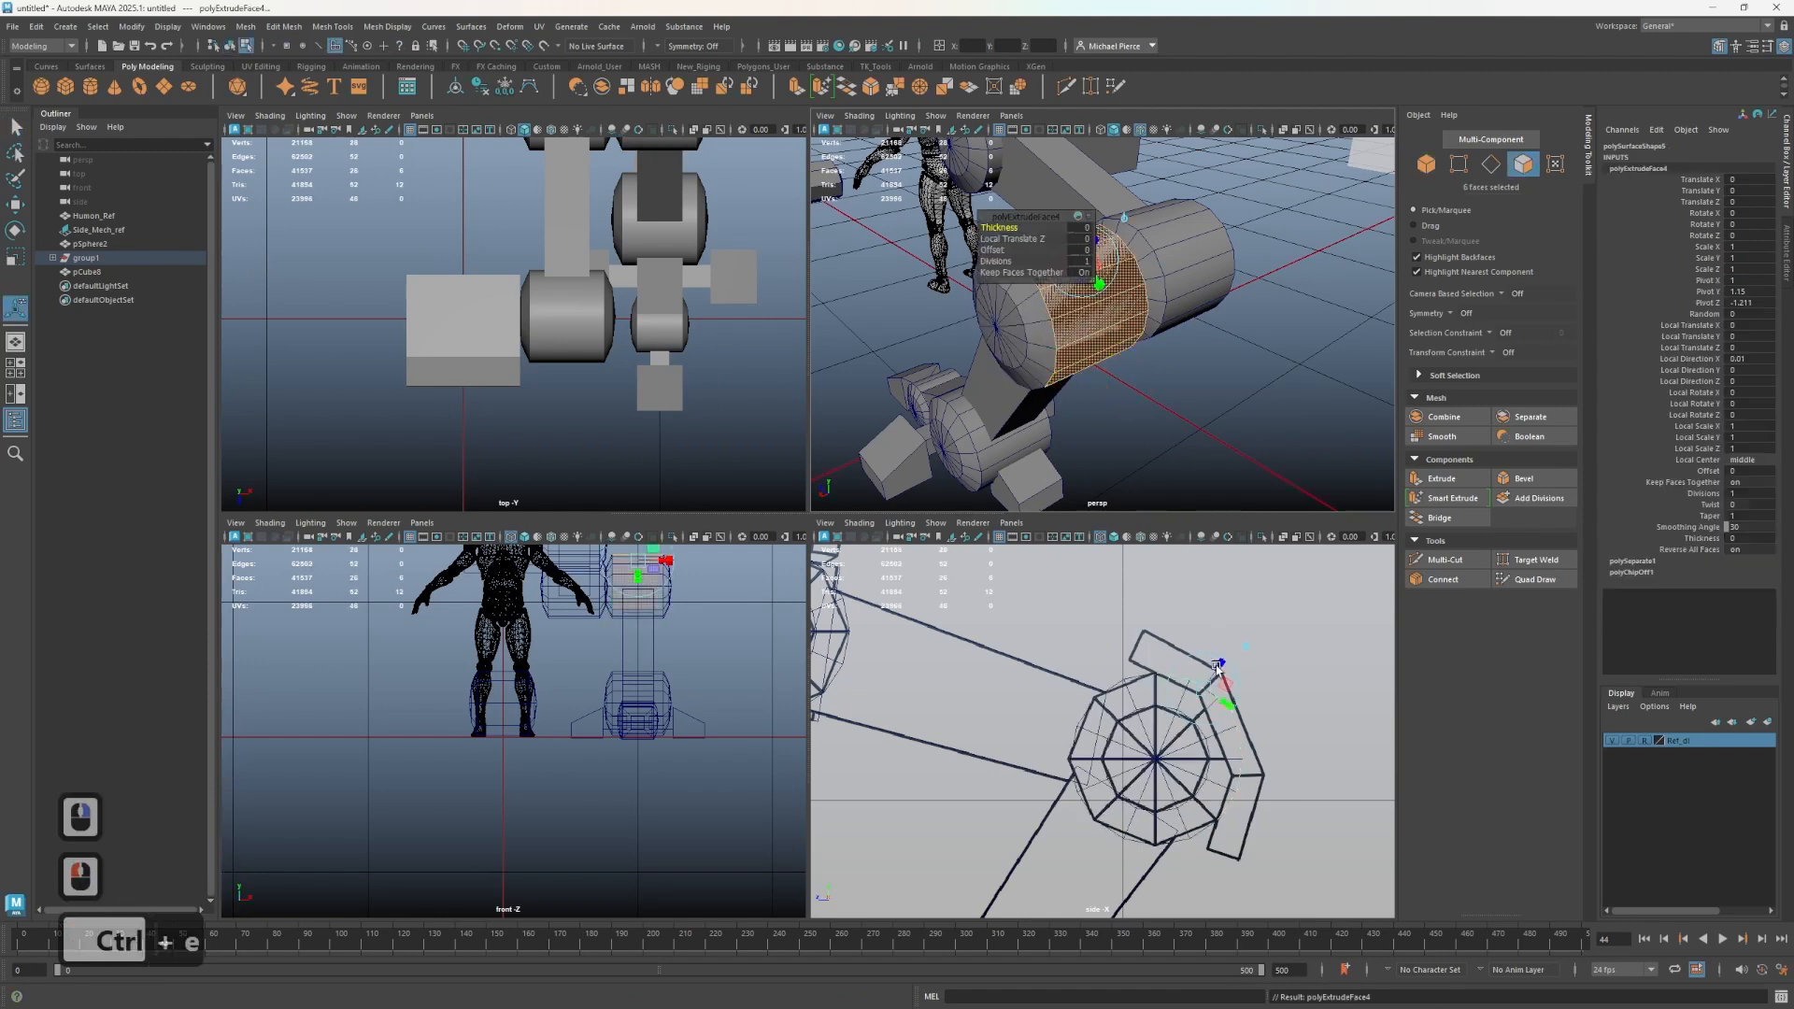
left_click_drag(1218, 666, 1246, 654)
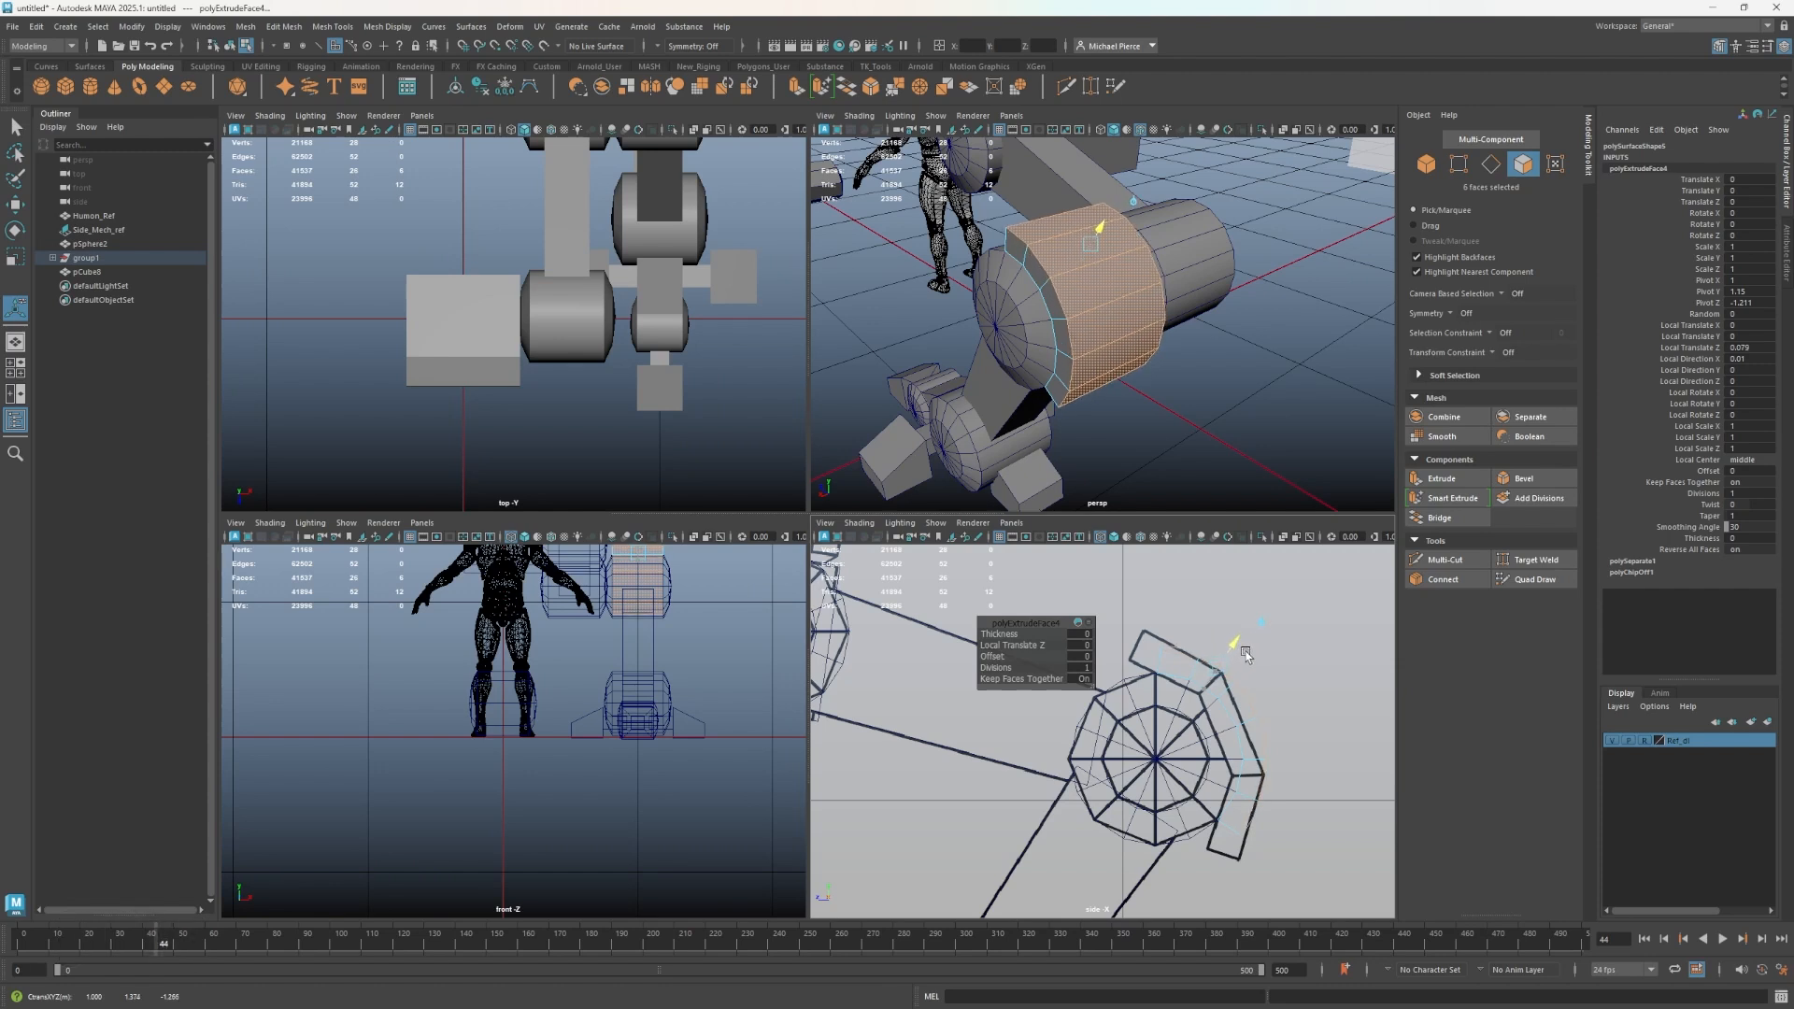
left_click_drag(1247, 651, 1167, 622)
- Select the plate's end face and move it down around the sphere in the side view
scroll(1118, 440, "up", 2)
left_click_drag(1119, 441, 1194, 443, "alt")
right_click_drag(1250, 356, 1236, 392)
left_click(1261, 374)
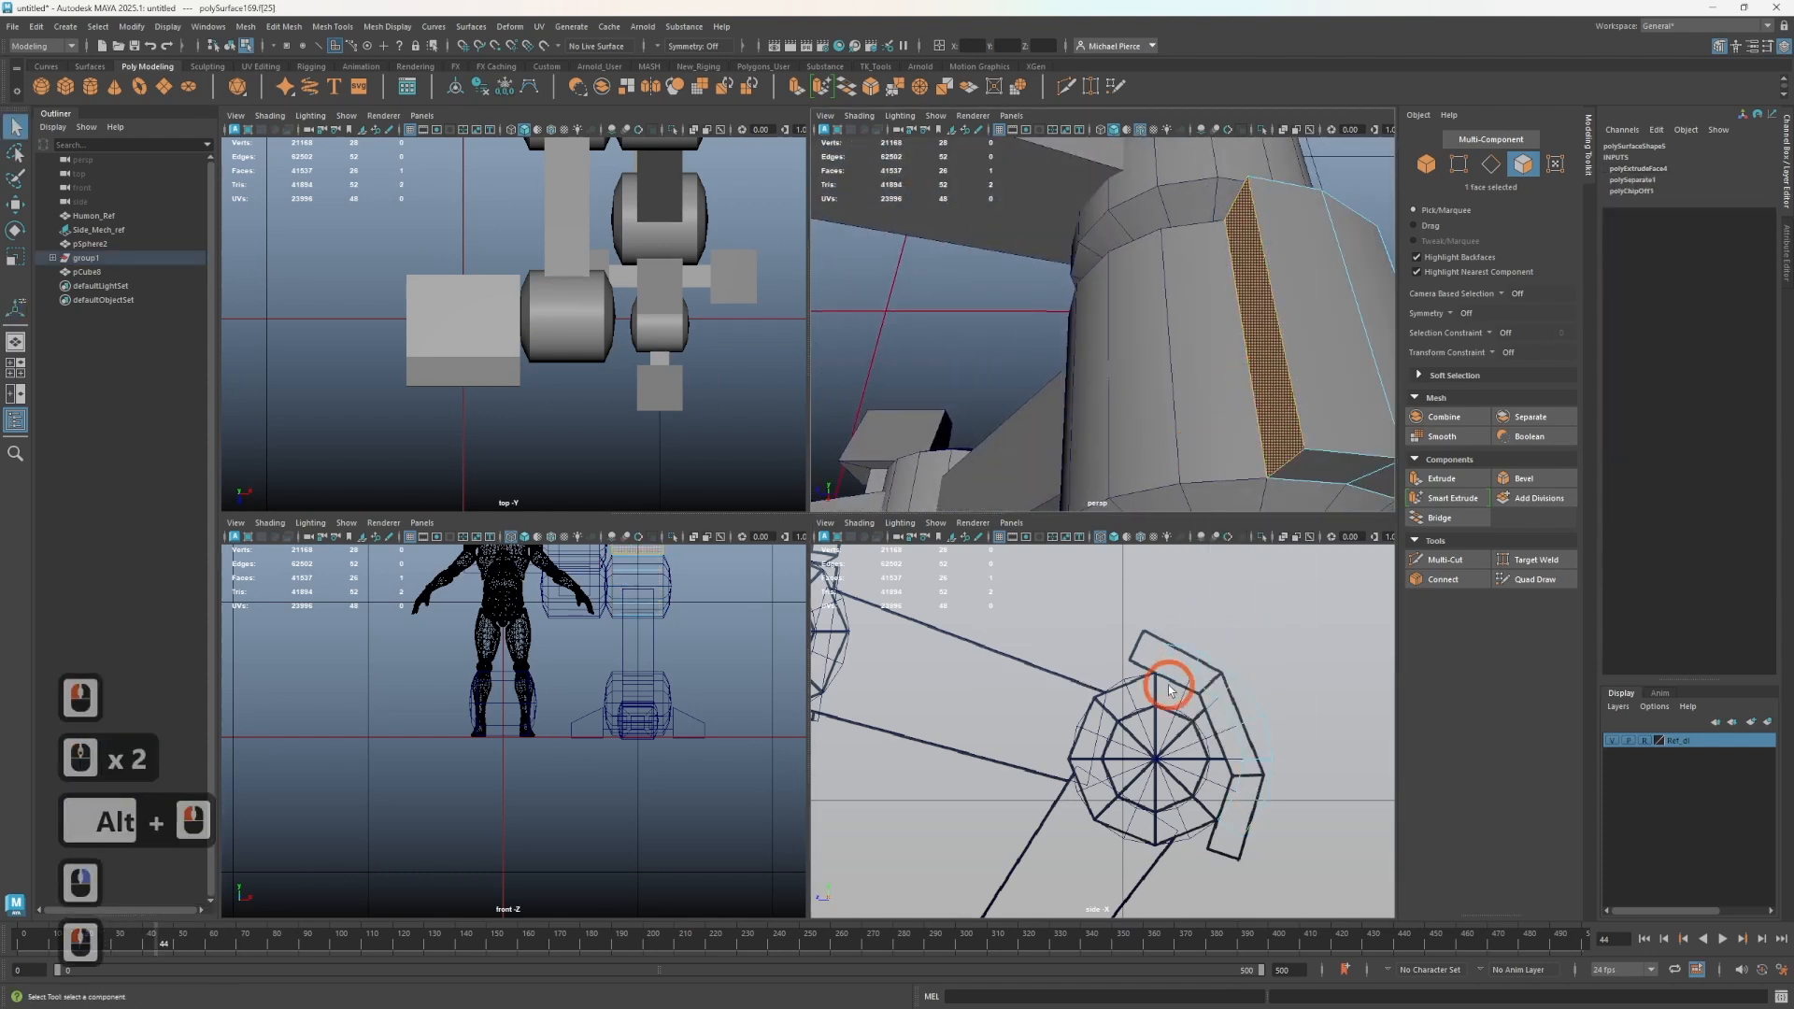
scroll(1163, 628, "up", 2)
key("w")
left_click_drag(1164, 628, 1138, 592)
key("e")
key("w")
middle_click_drag(1235, 682, 1168, 759, "alt")
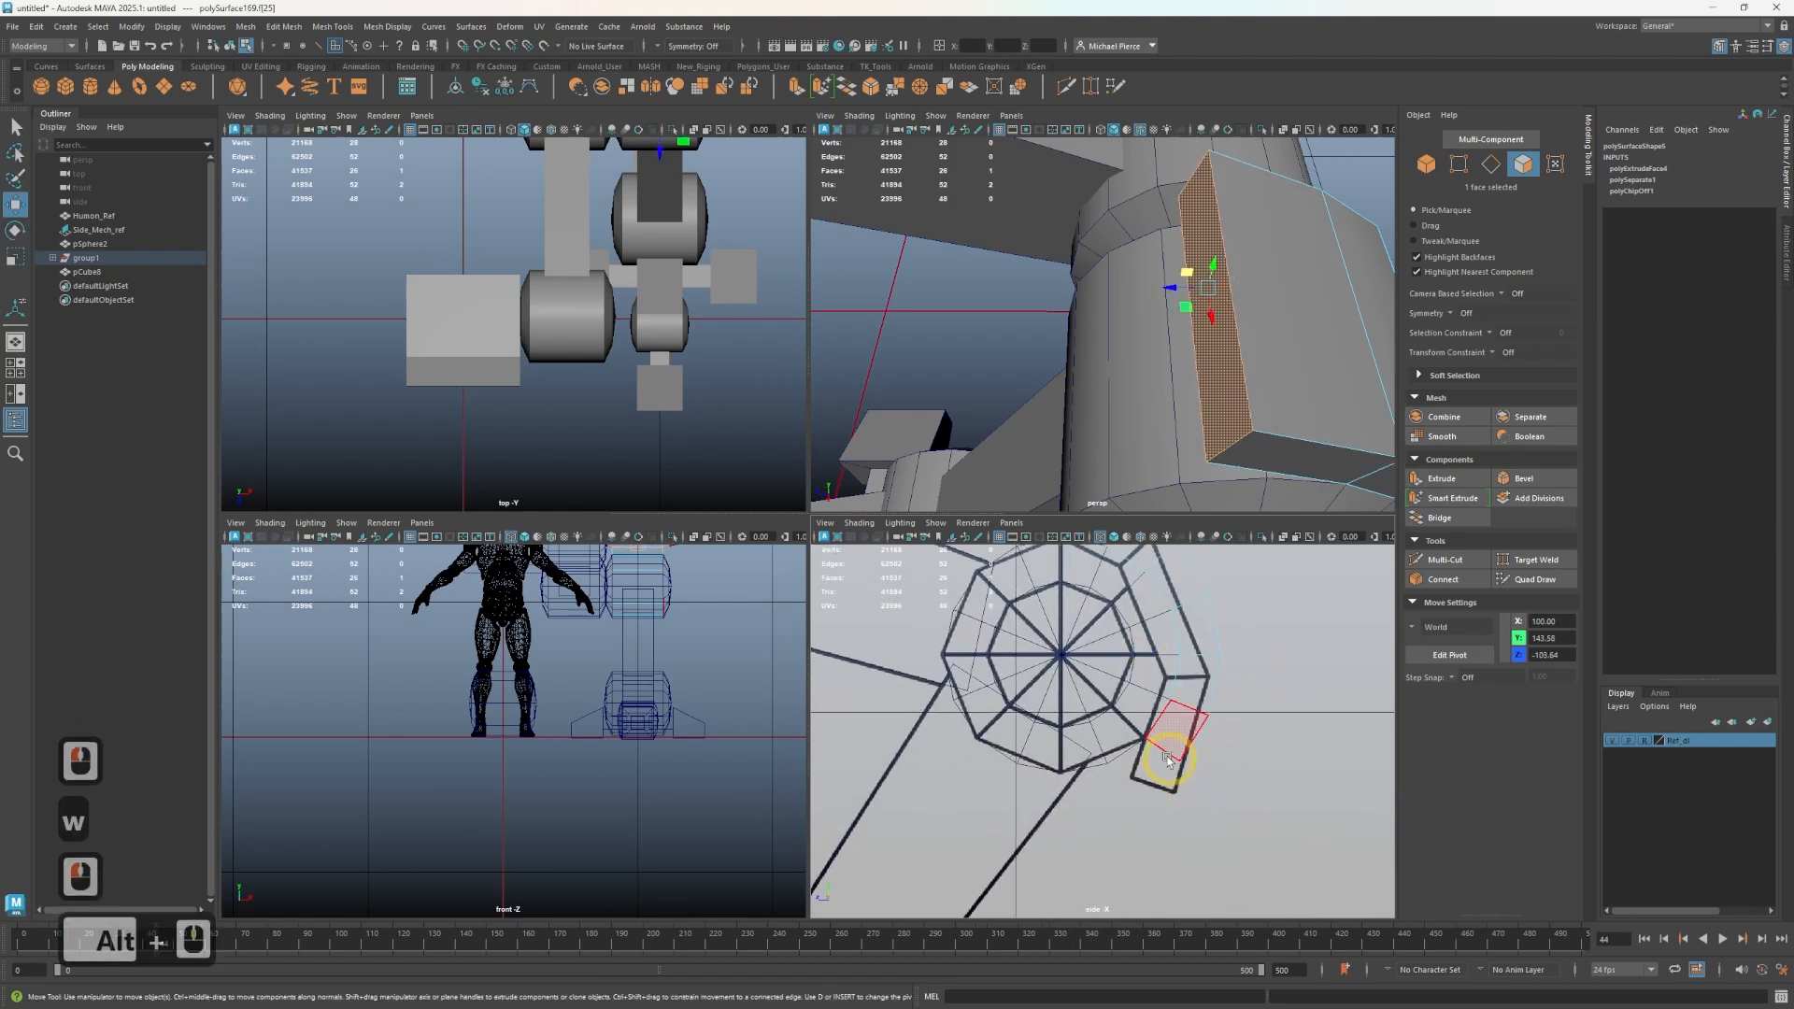
- Move and rotate the plate's end face to follow the sphere's curve
scroll(1309, 483, "down", 5)
left_click_drag(1237, 450, 1182, 331, "alt")
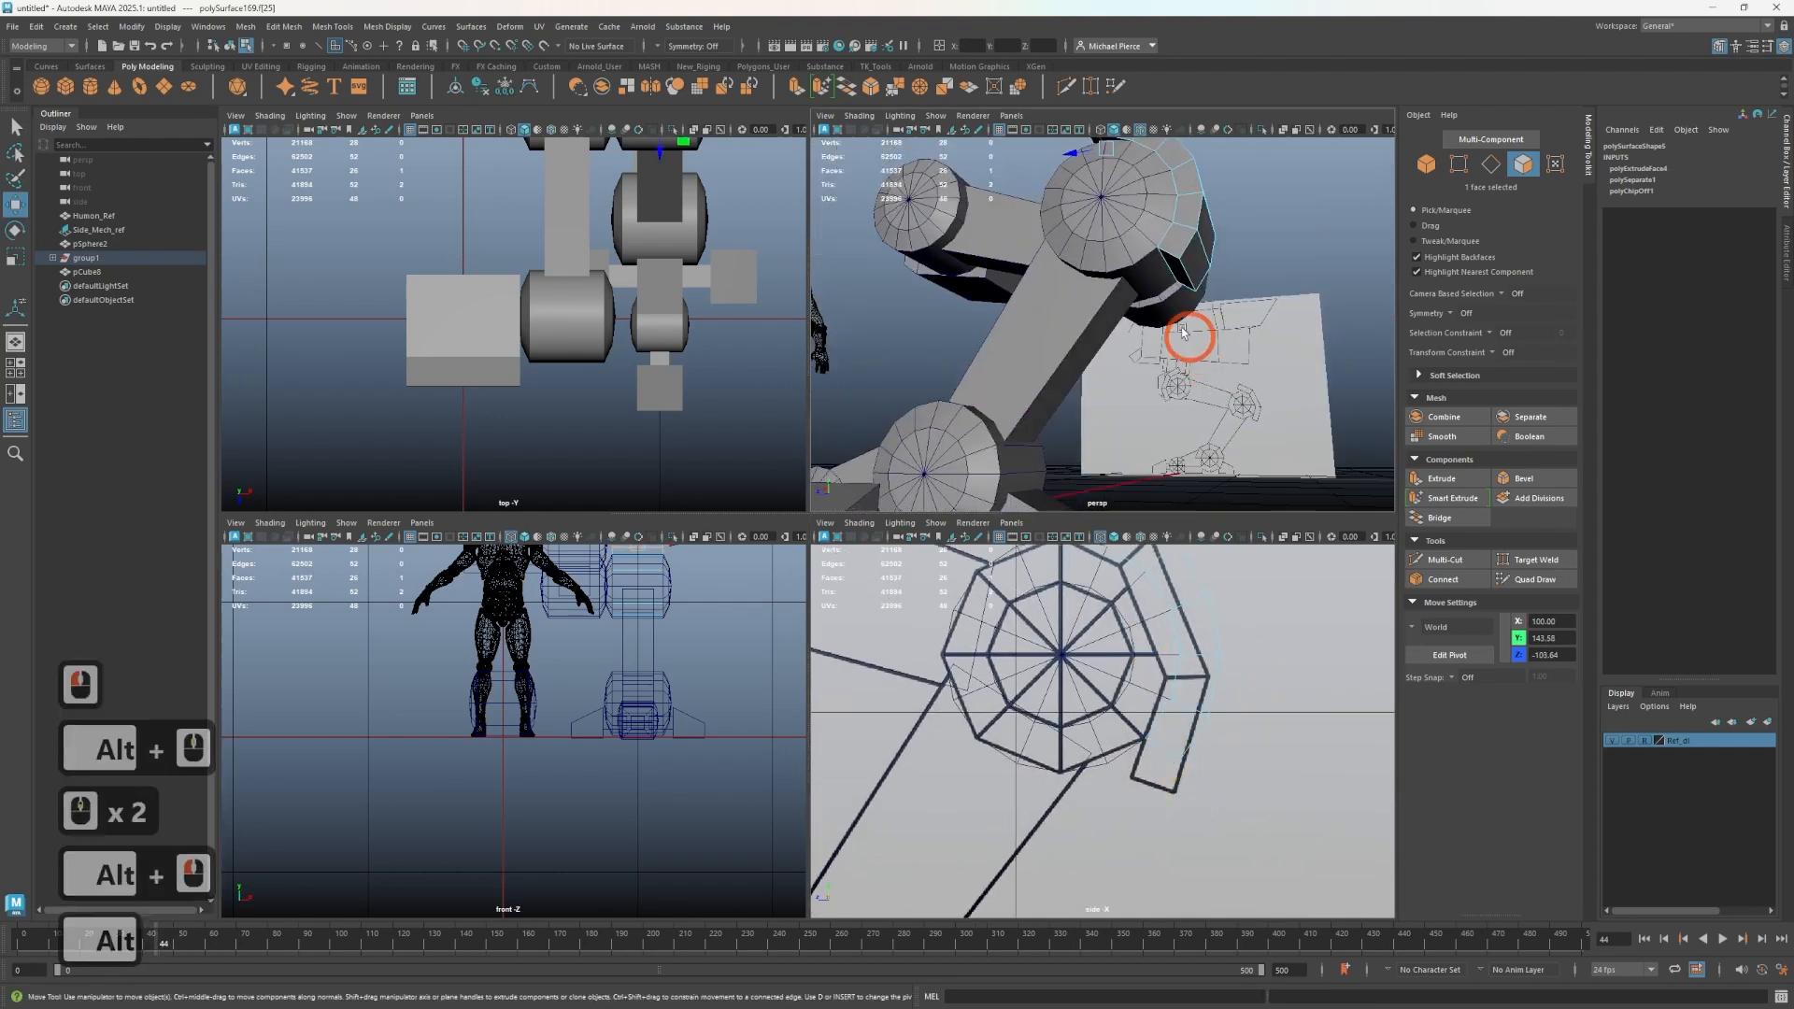
left_click(1171, 282)
left_click_drag(1137, 732, 1132, 750)
key("e")
left_click(1121, 746)
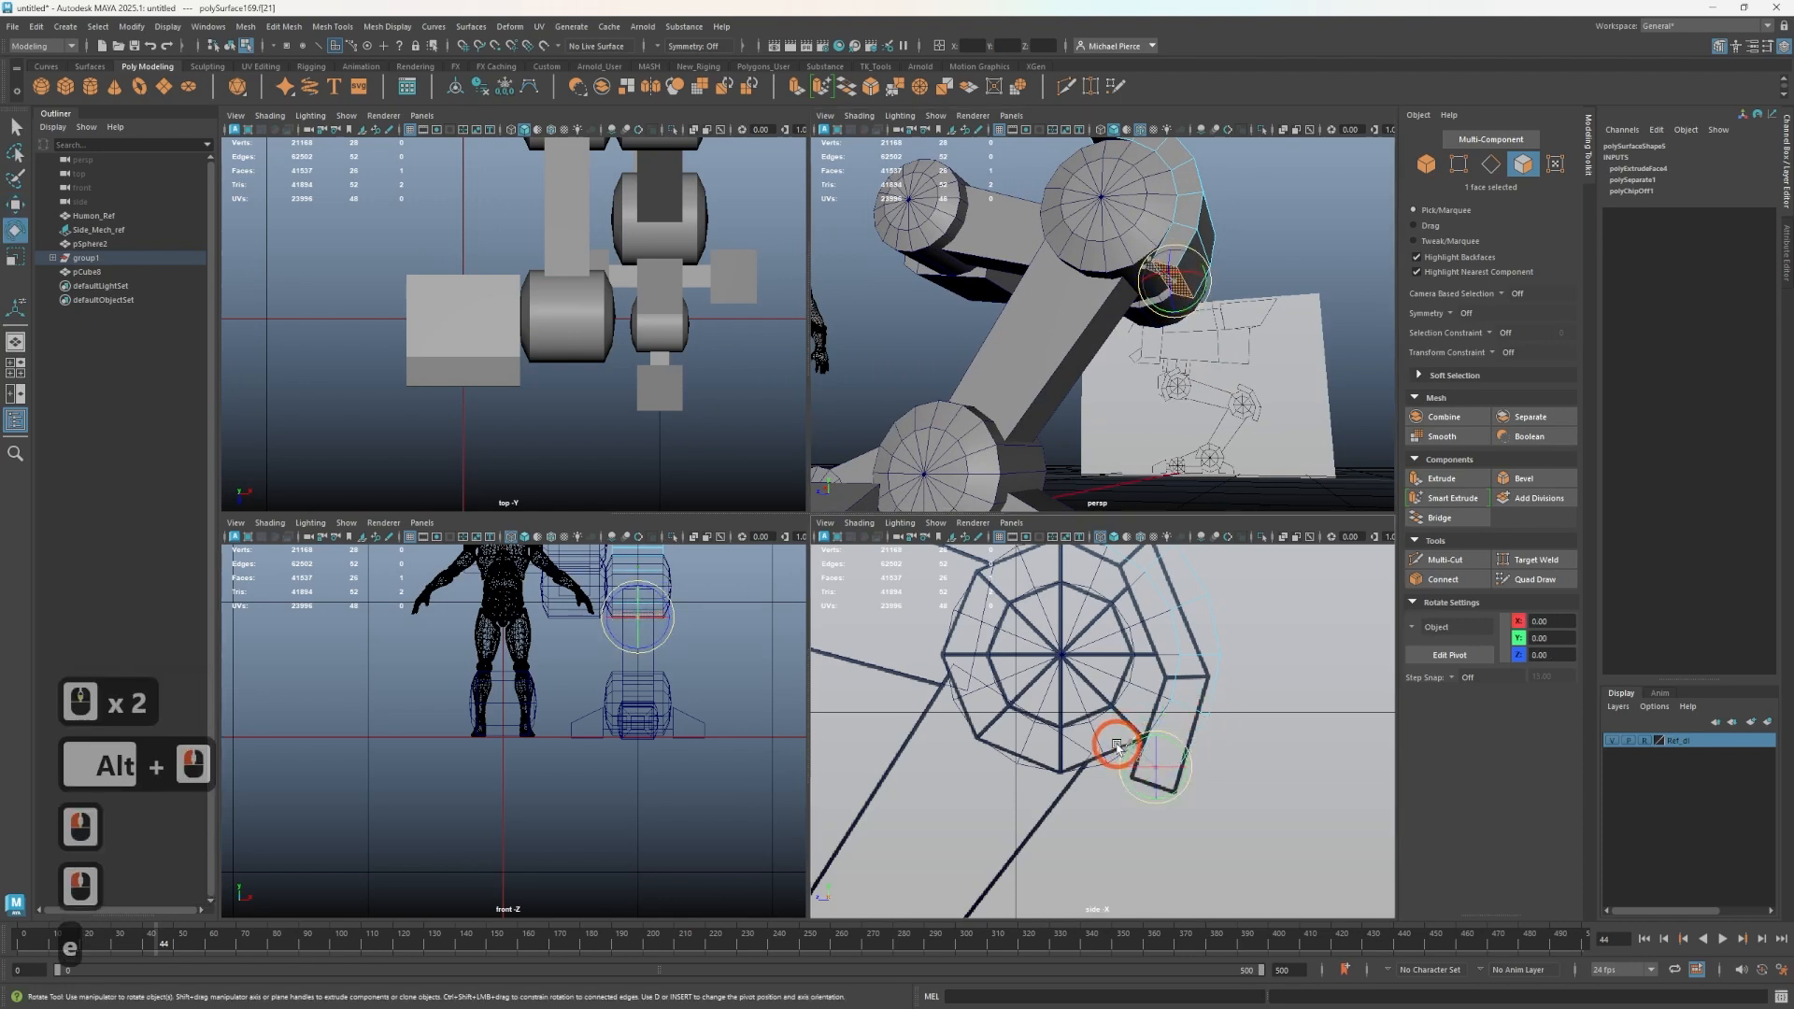
key("w")
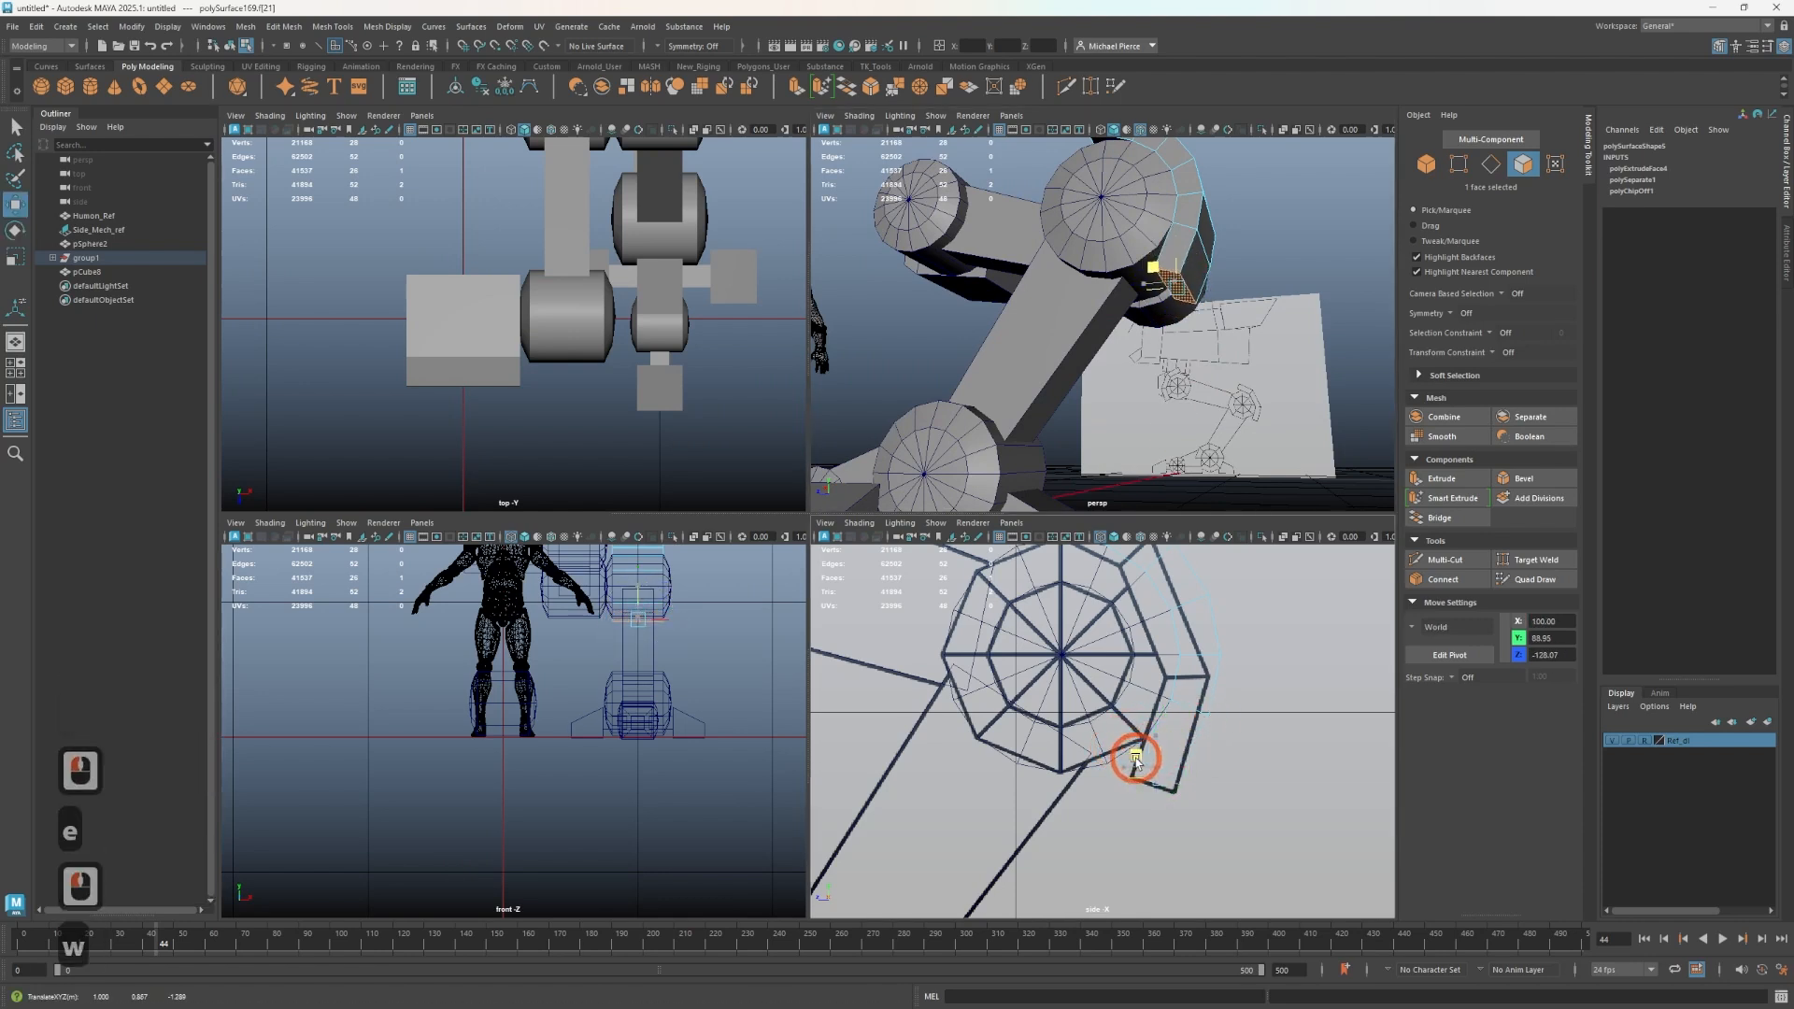
left_click_drag(1131, 768, 1132, 767)
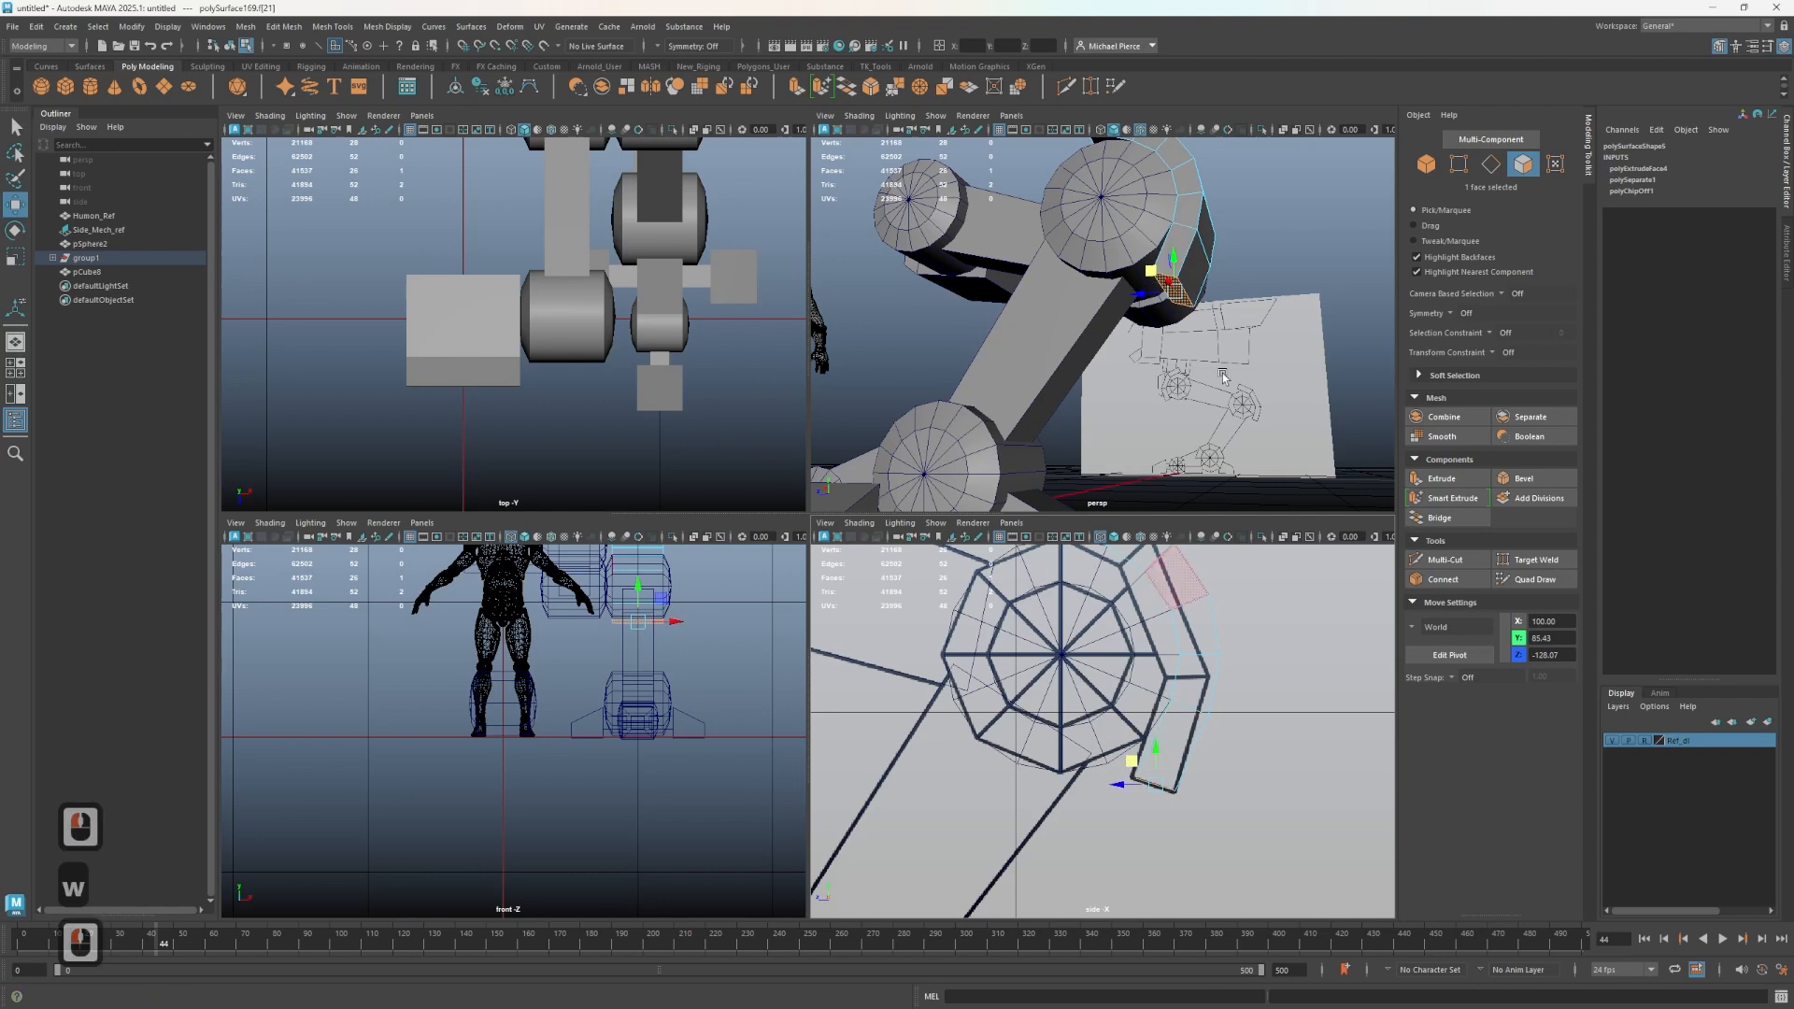
- Orbit around the upper joint to inspect the new curved plate
left_click_drag(1131, 280, 1222, 362, "alt")
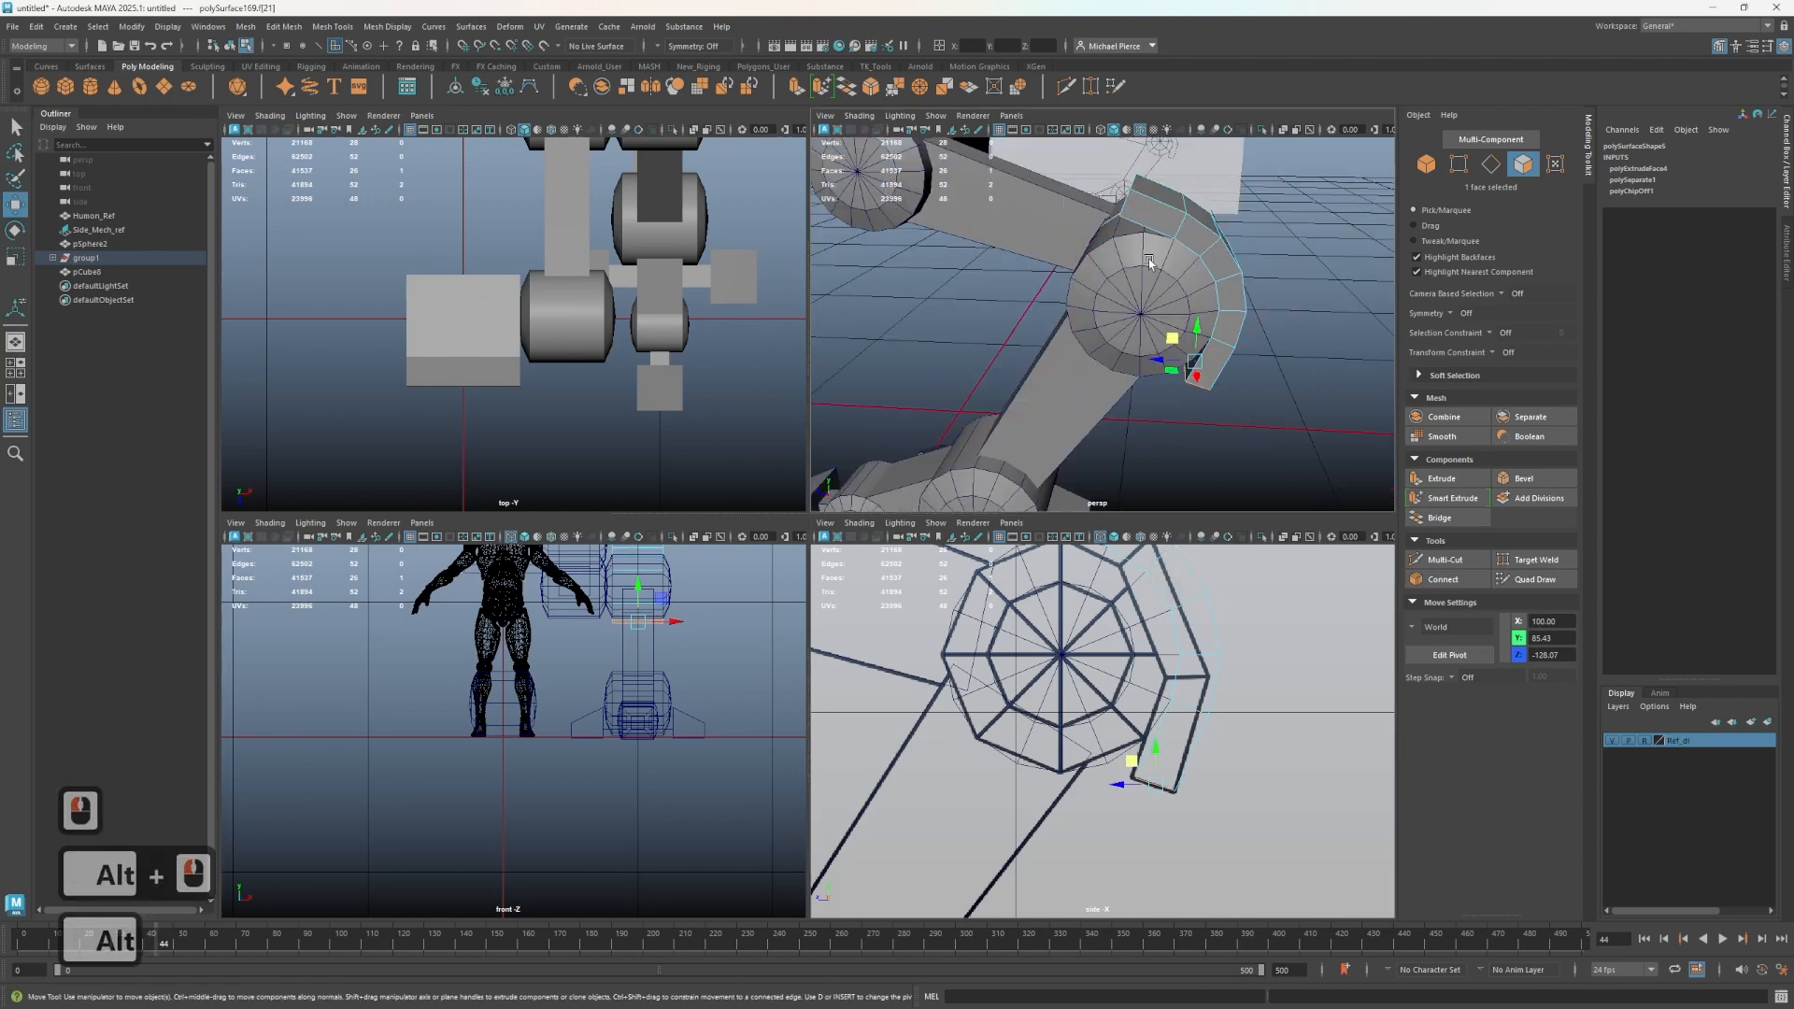
right_click_drag(1206, 239, 1250, 221)
left_click(1279, 346)
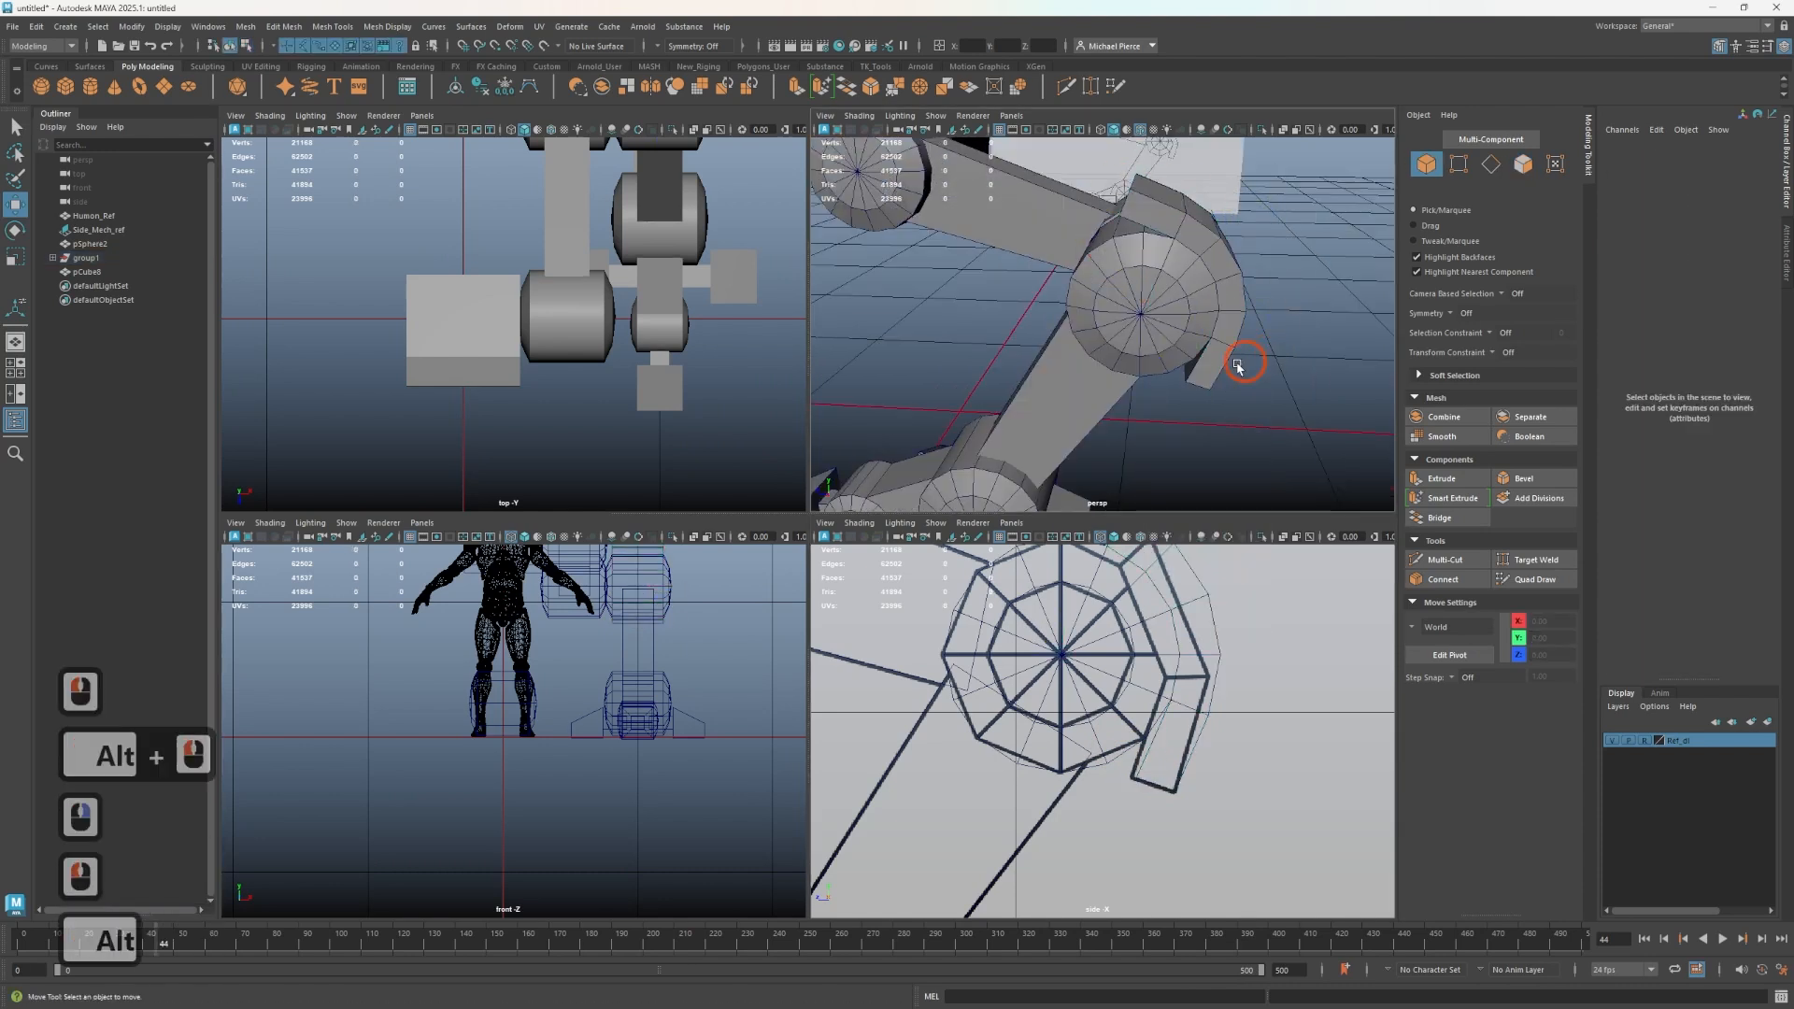
left_click_drag(1238, 363, 1092, 437, "alt")
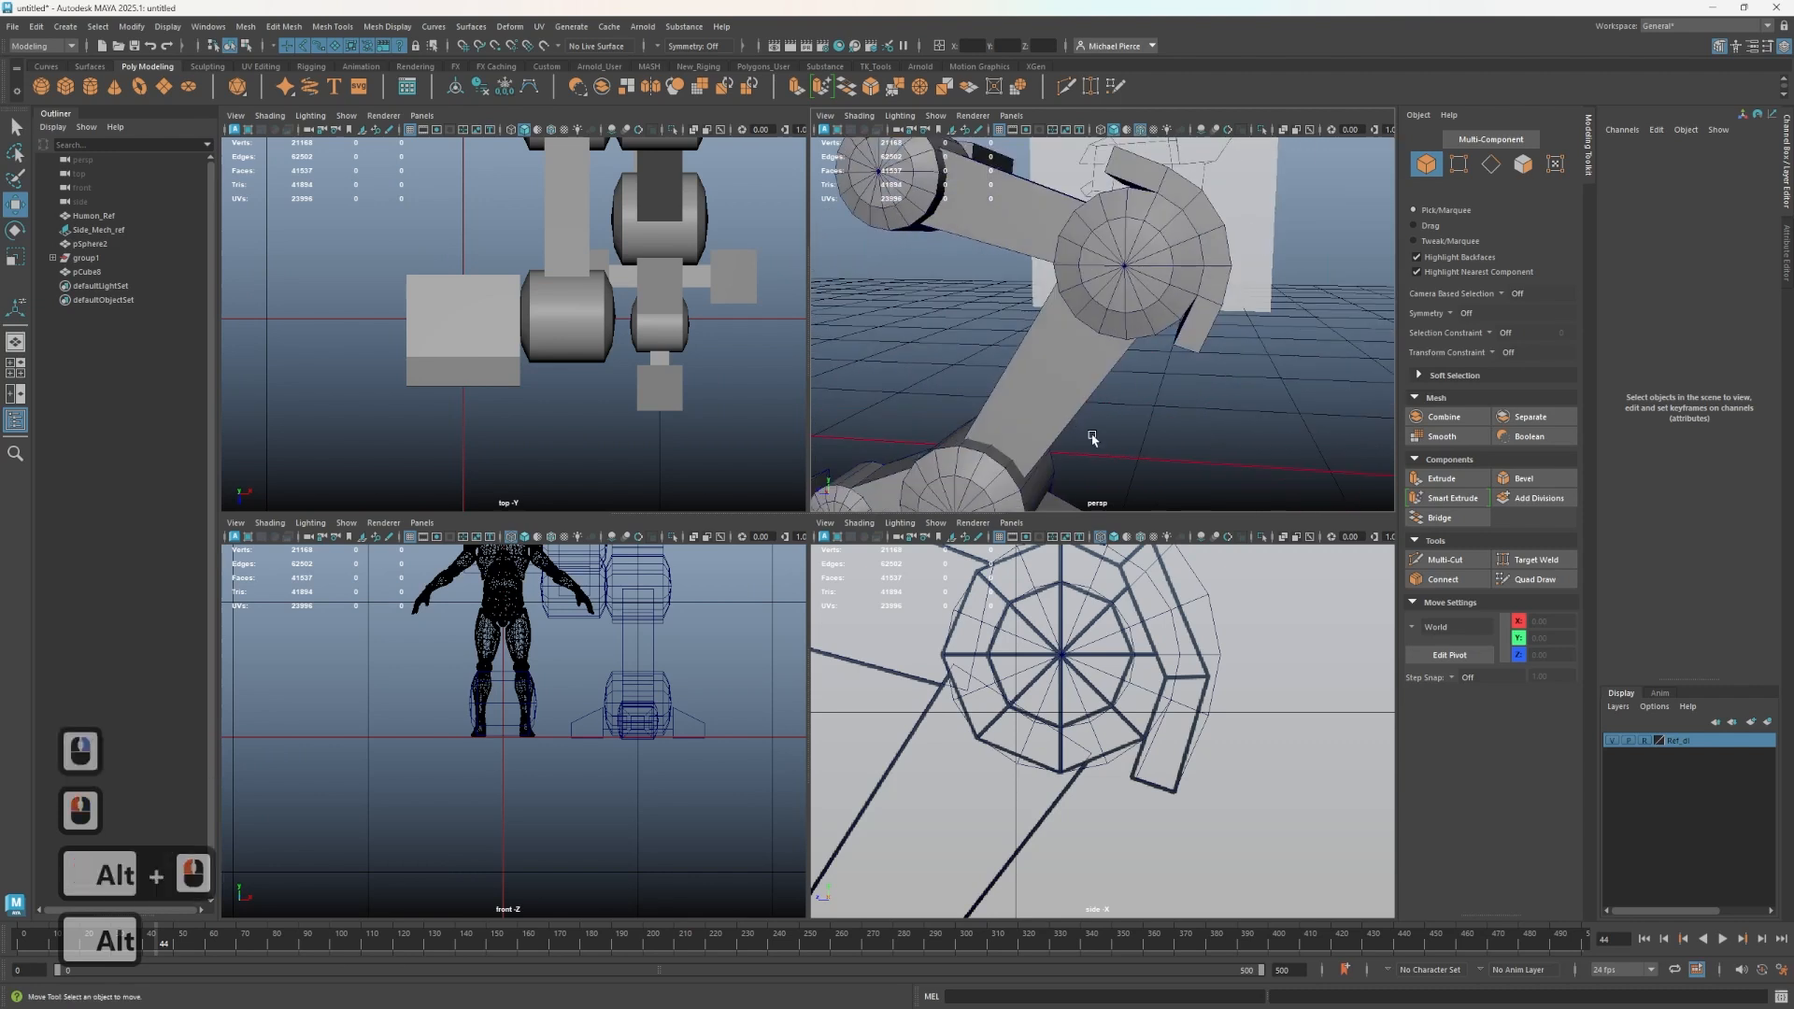
middle_click_drag(1093, 436, 1226, 529, "alt")
middle_click_drag(1087, 591, 1205, 820, "alt")
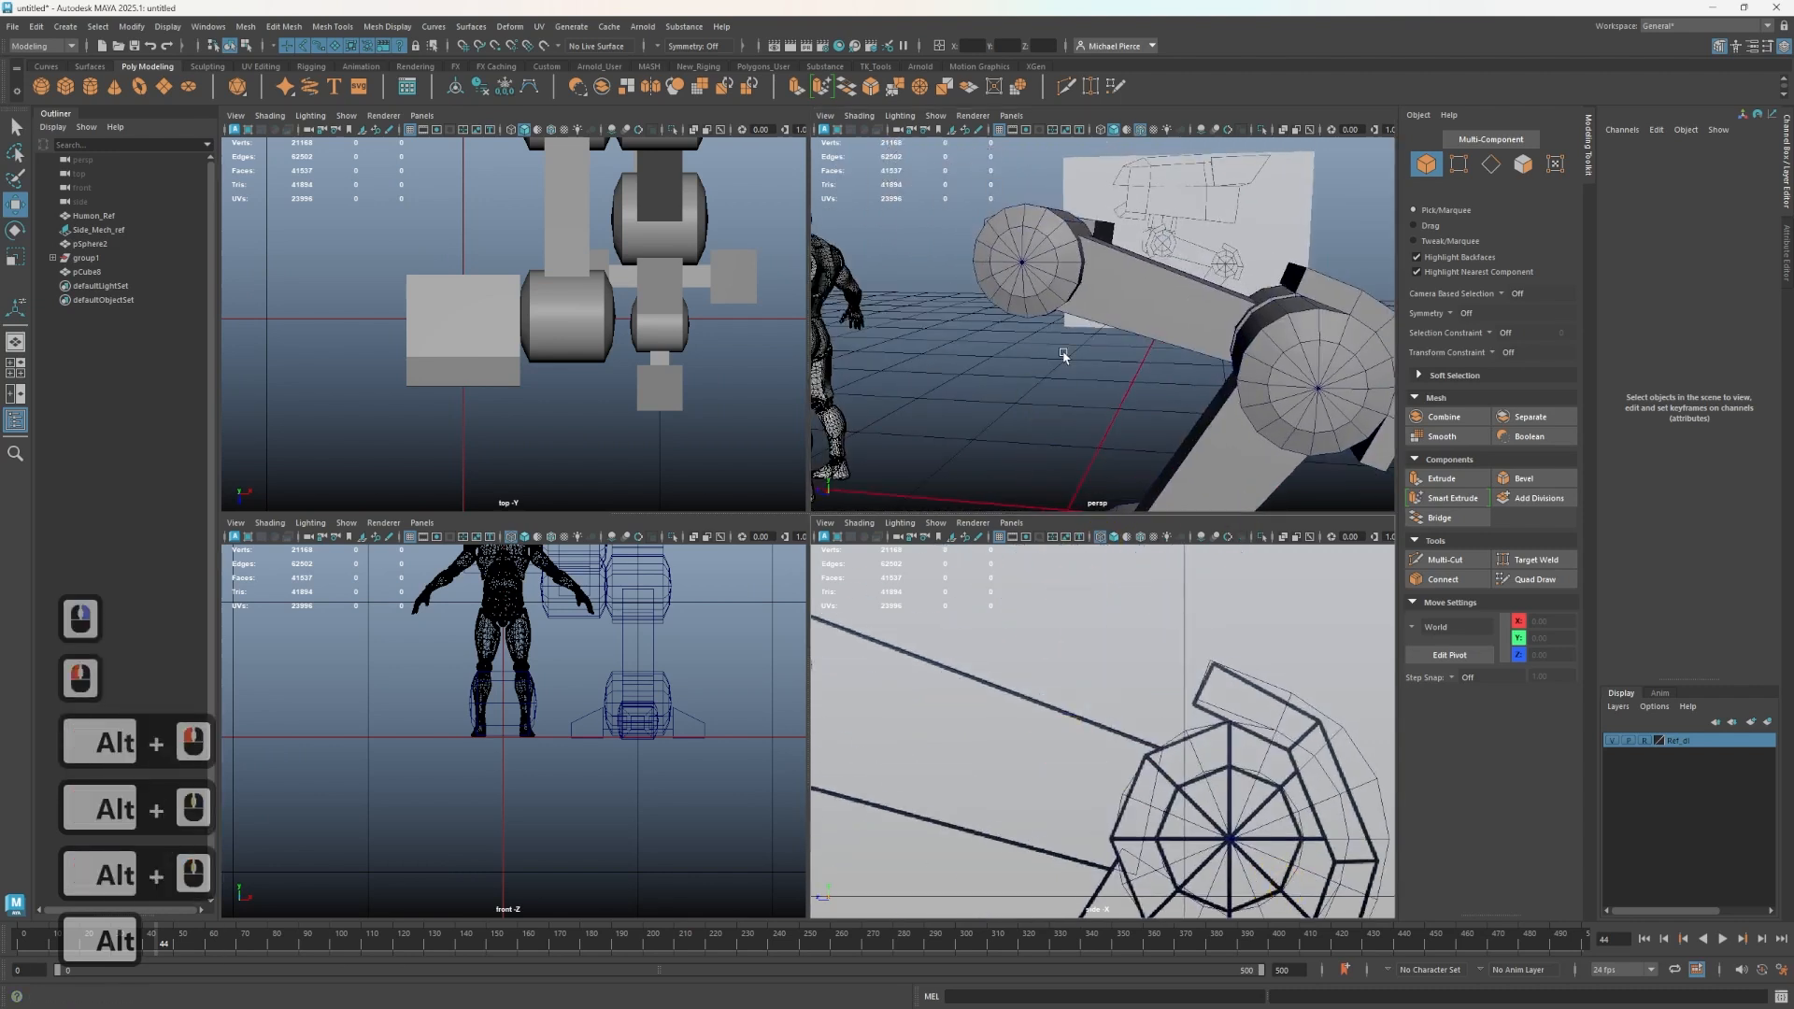
- Select a band of six faces on the lower joint sphere and extract them as a separate piece
left_click_drag(1064, 356, 1107, 374, "alt")
middle_click_drag(991, 677, 1336, 757, "alt")
middle_click_drag(983, 747, 1201, 750, "alt")
left_click_drag(1051, 305, 1067, 308, "alt")
left_click(1053, 293)
right_click_drag(992, 281, 985, 350)
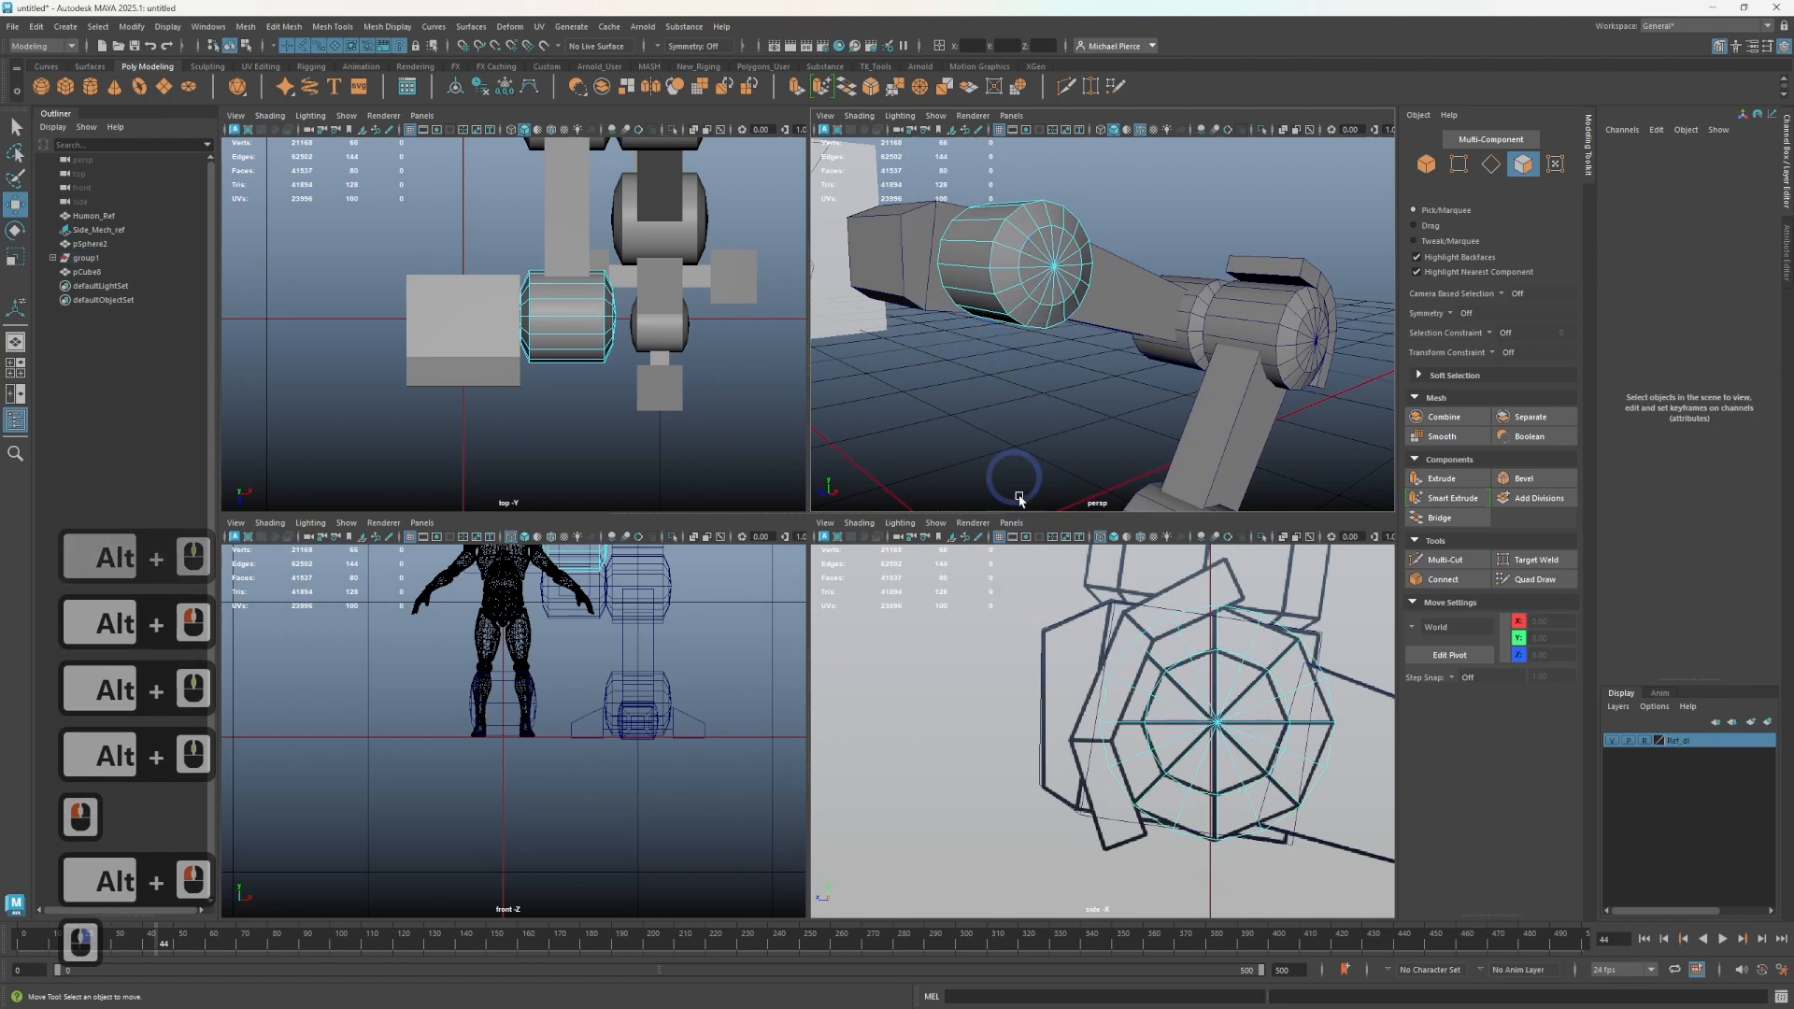
left_click(974, 308)
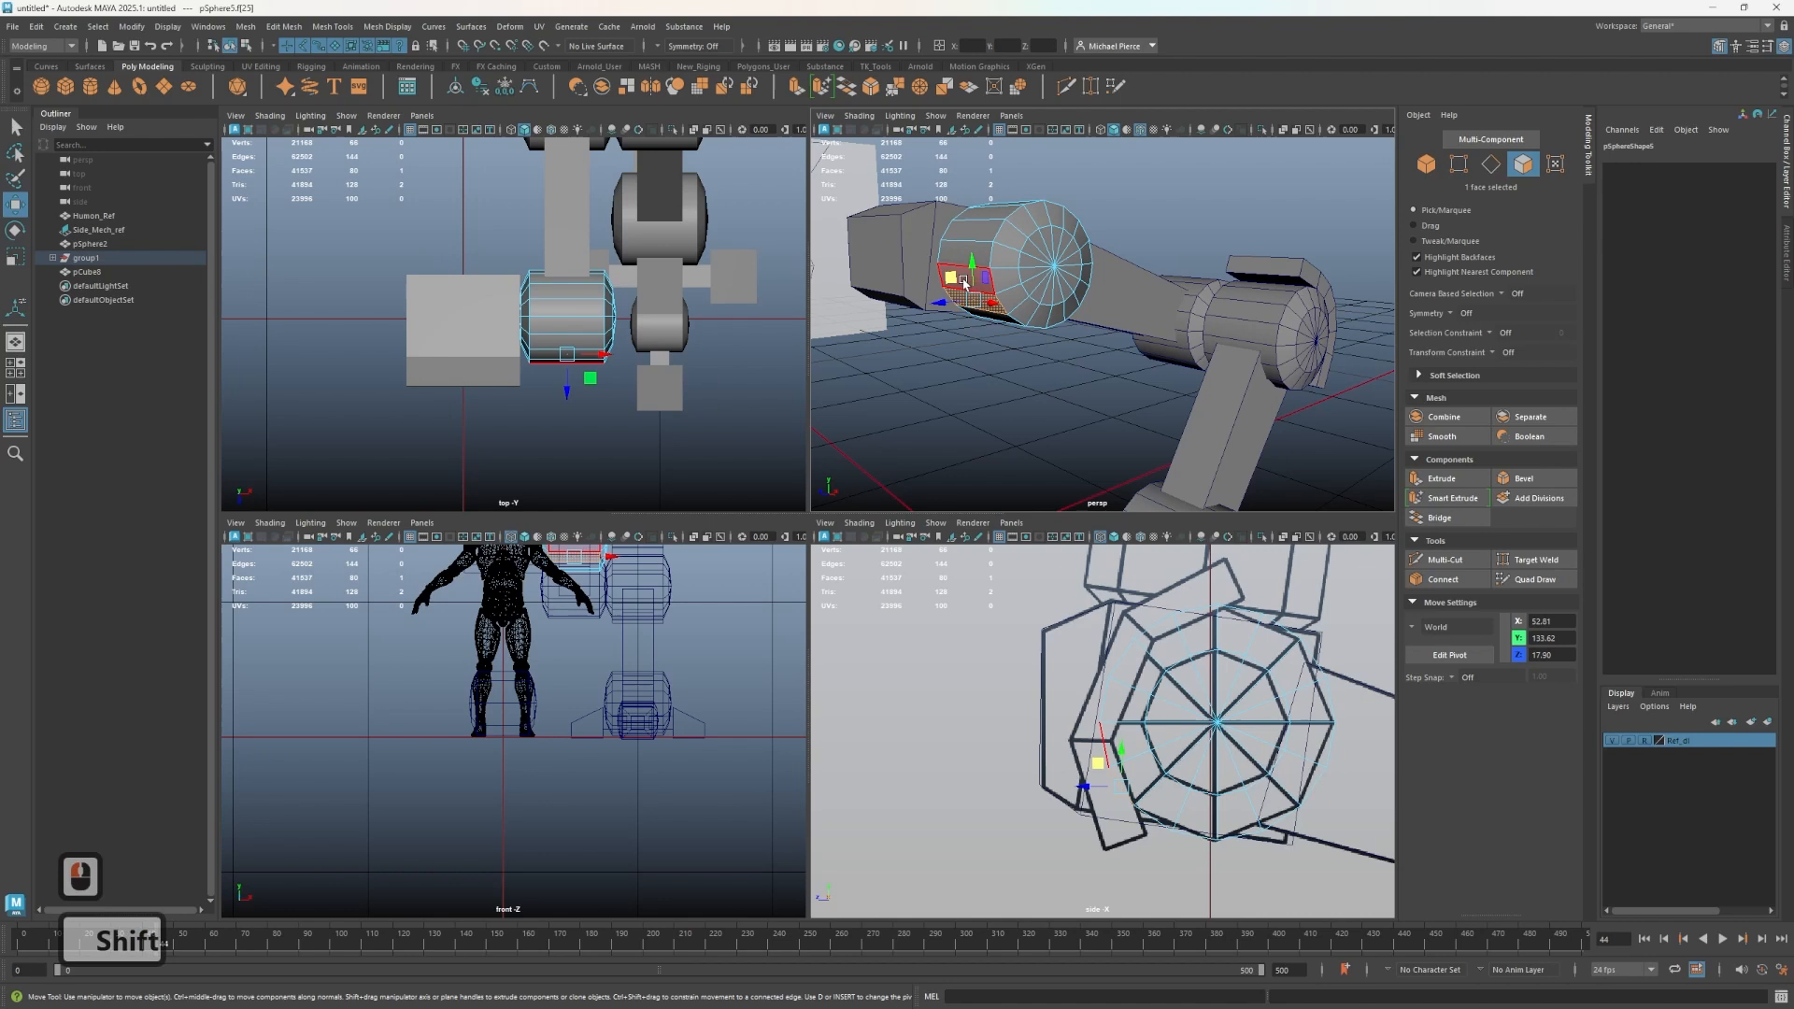
key("q")
left_click(972, 272, "shift")
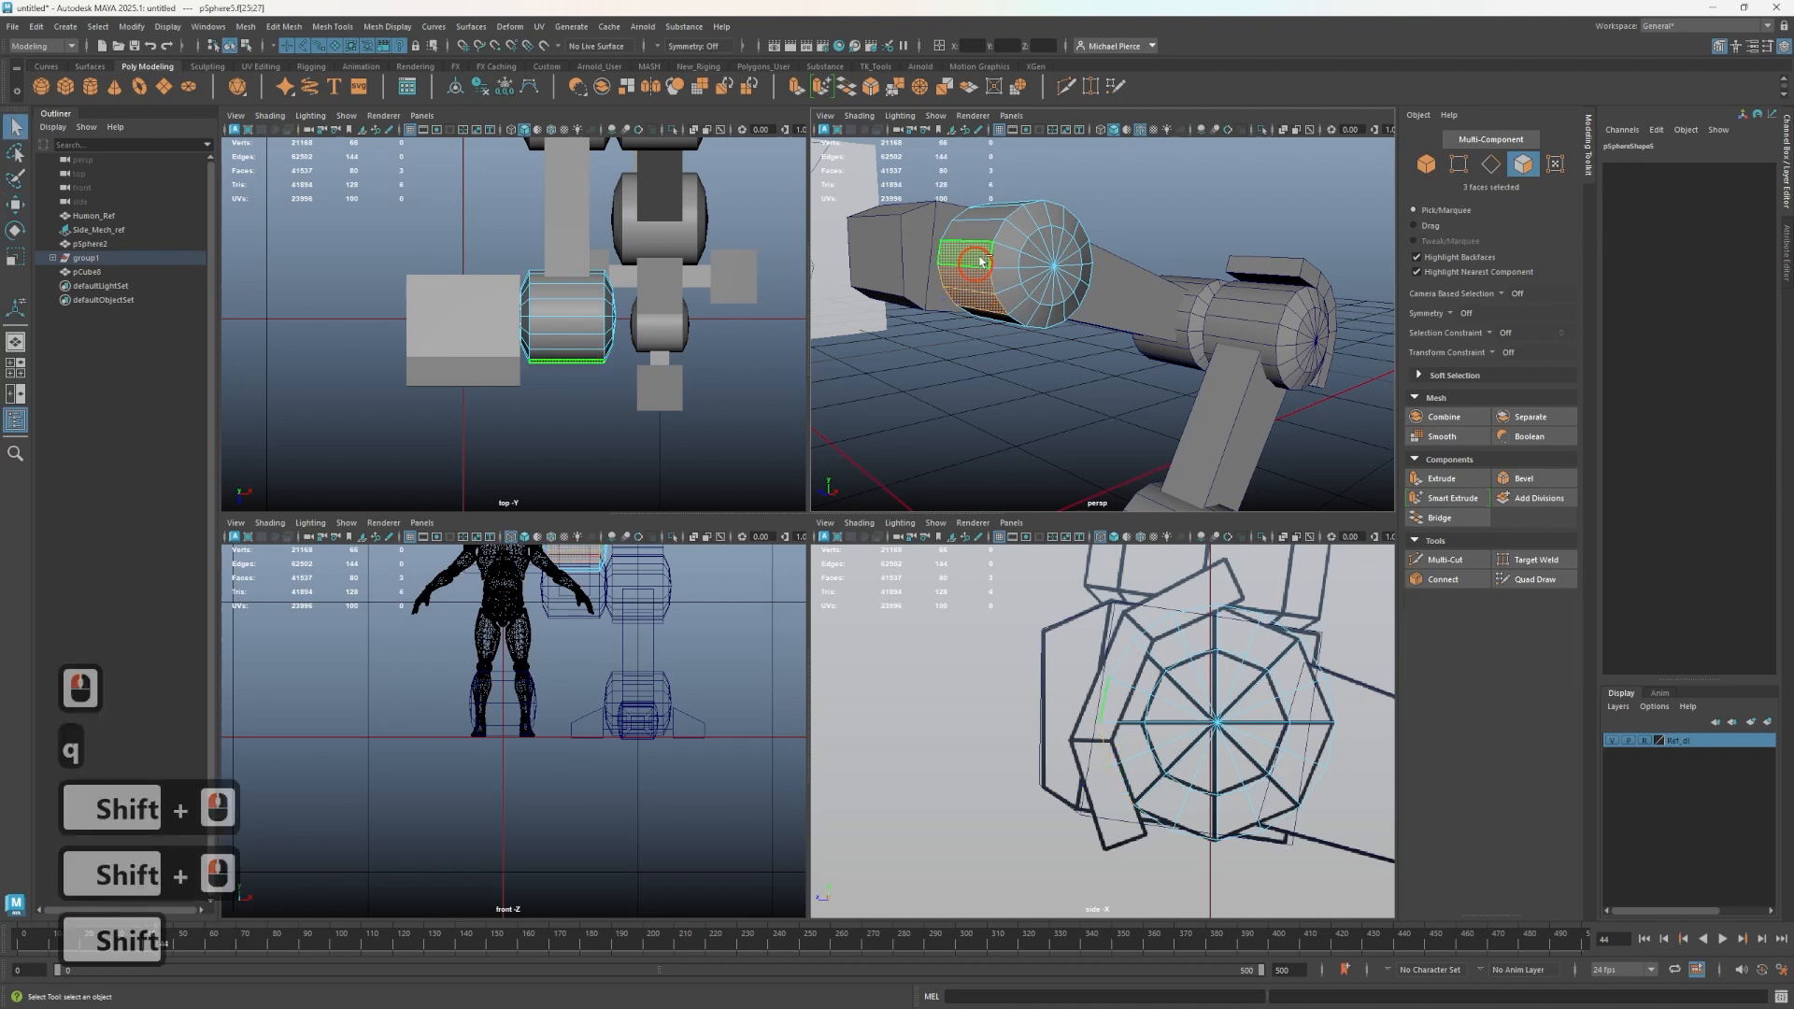
left_click(981, 237, "shift")
left_click(988, 295, "shift")
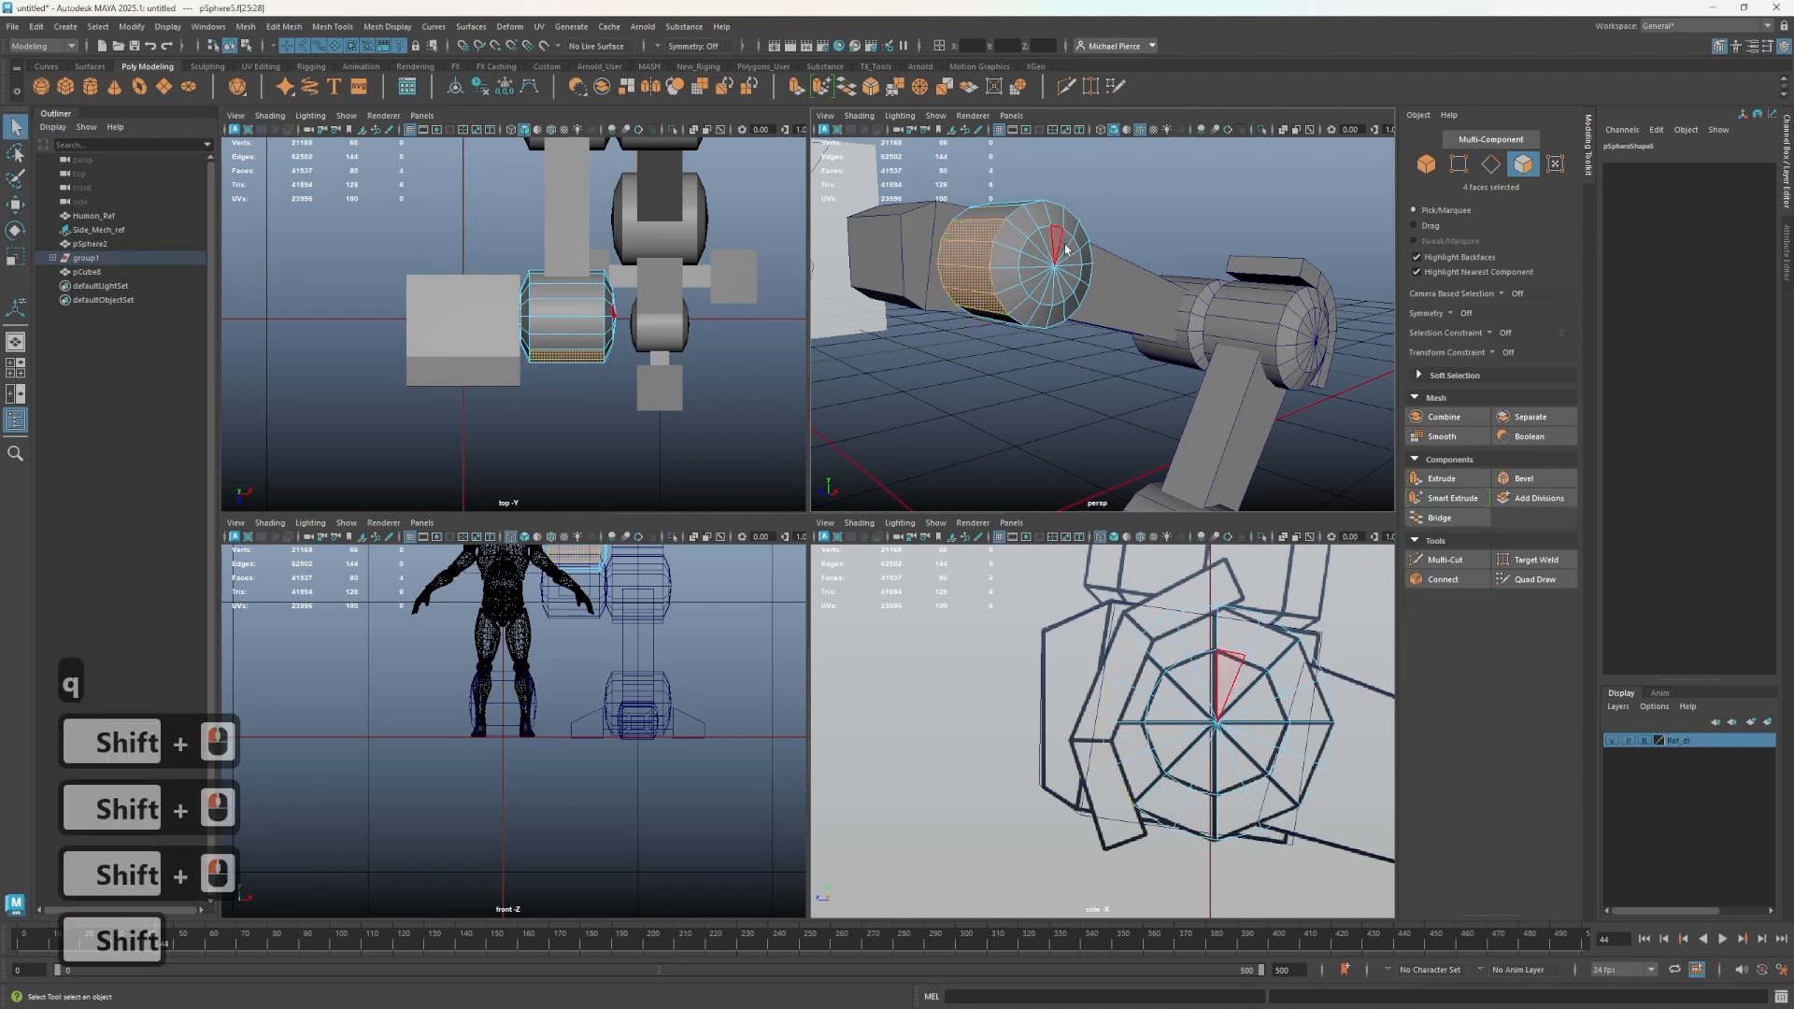
left_click_drag(1066, 249, 1049, 352, "alt")
left_click(972, 304, "shift")
left_click(969, 339, "shift")
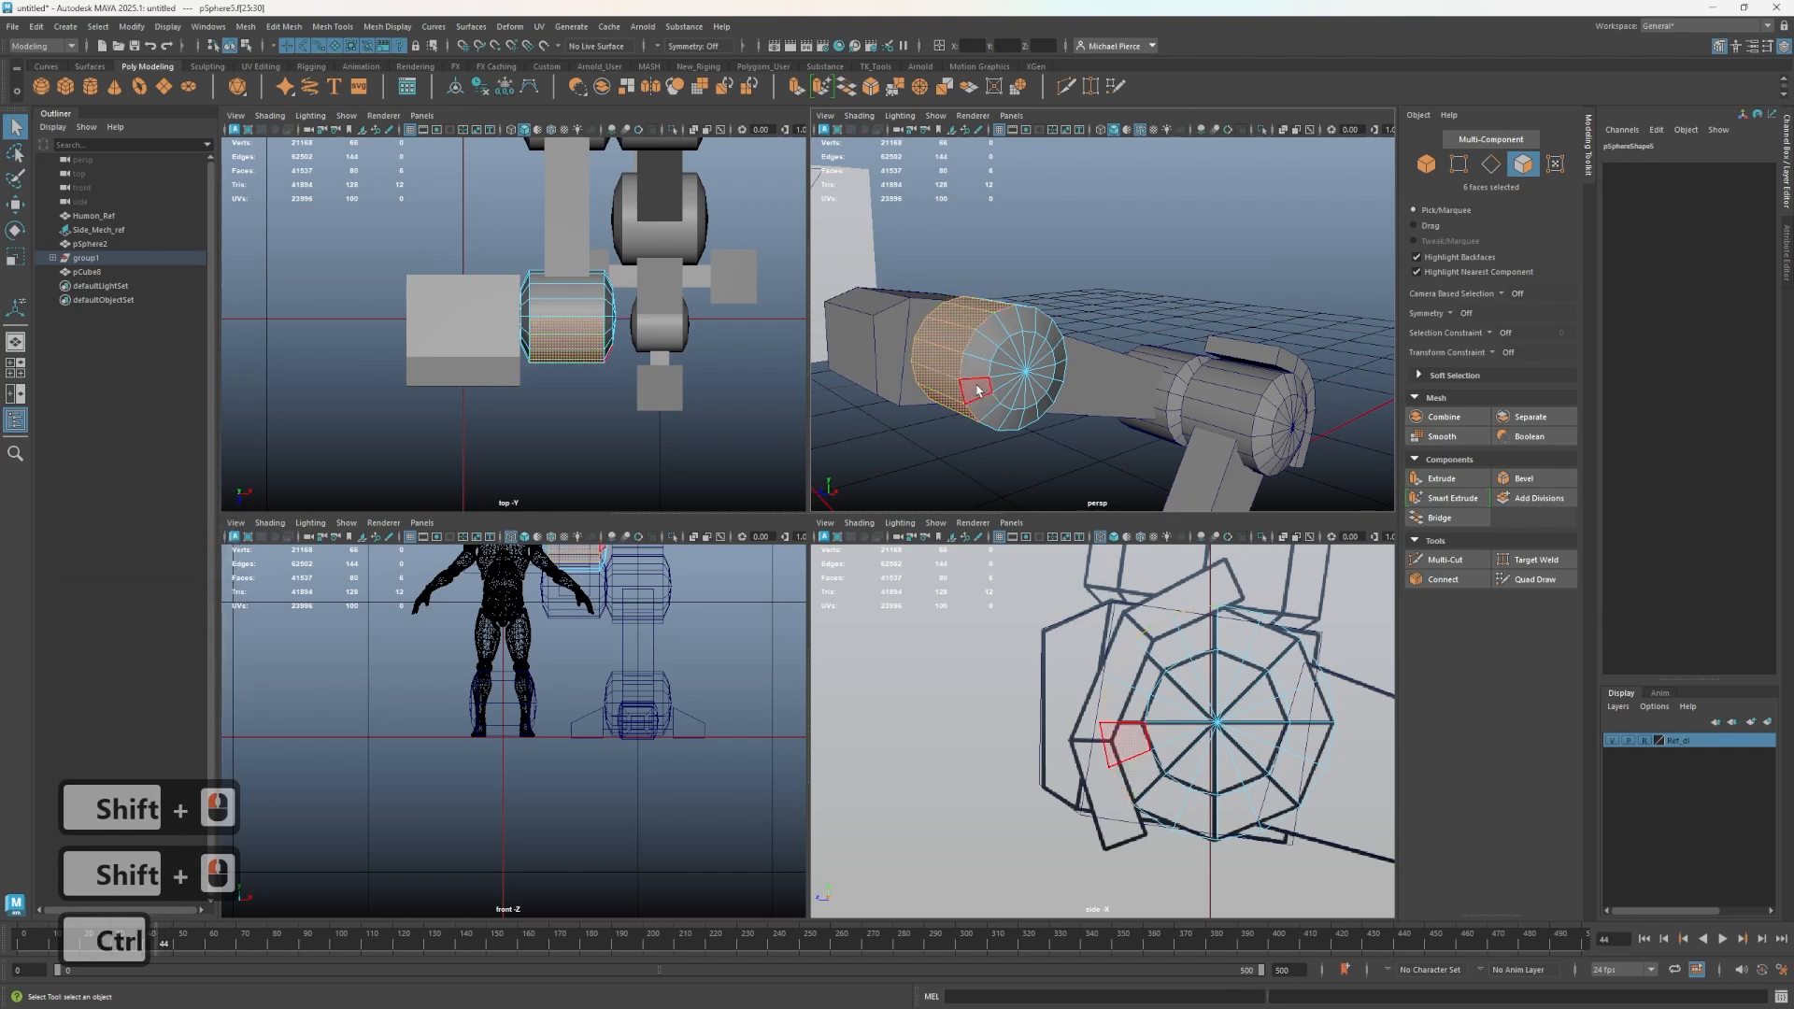
right_click_drag(1025, 395, 1022, 671, "shift")
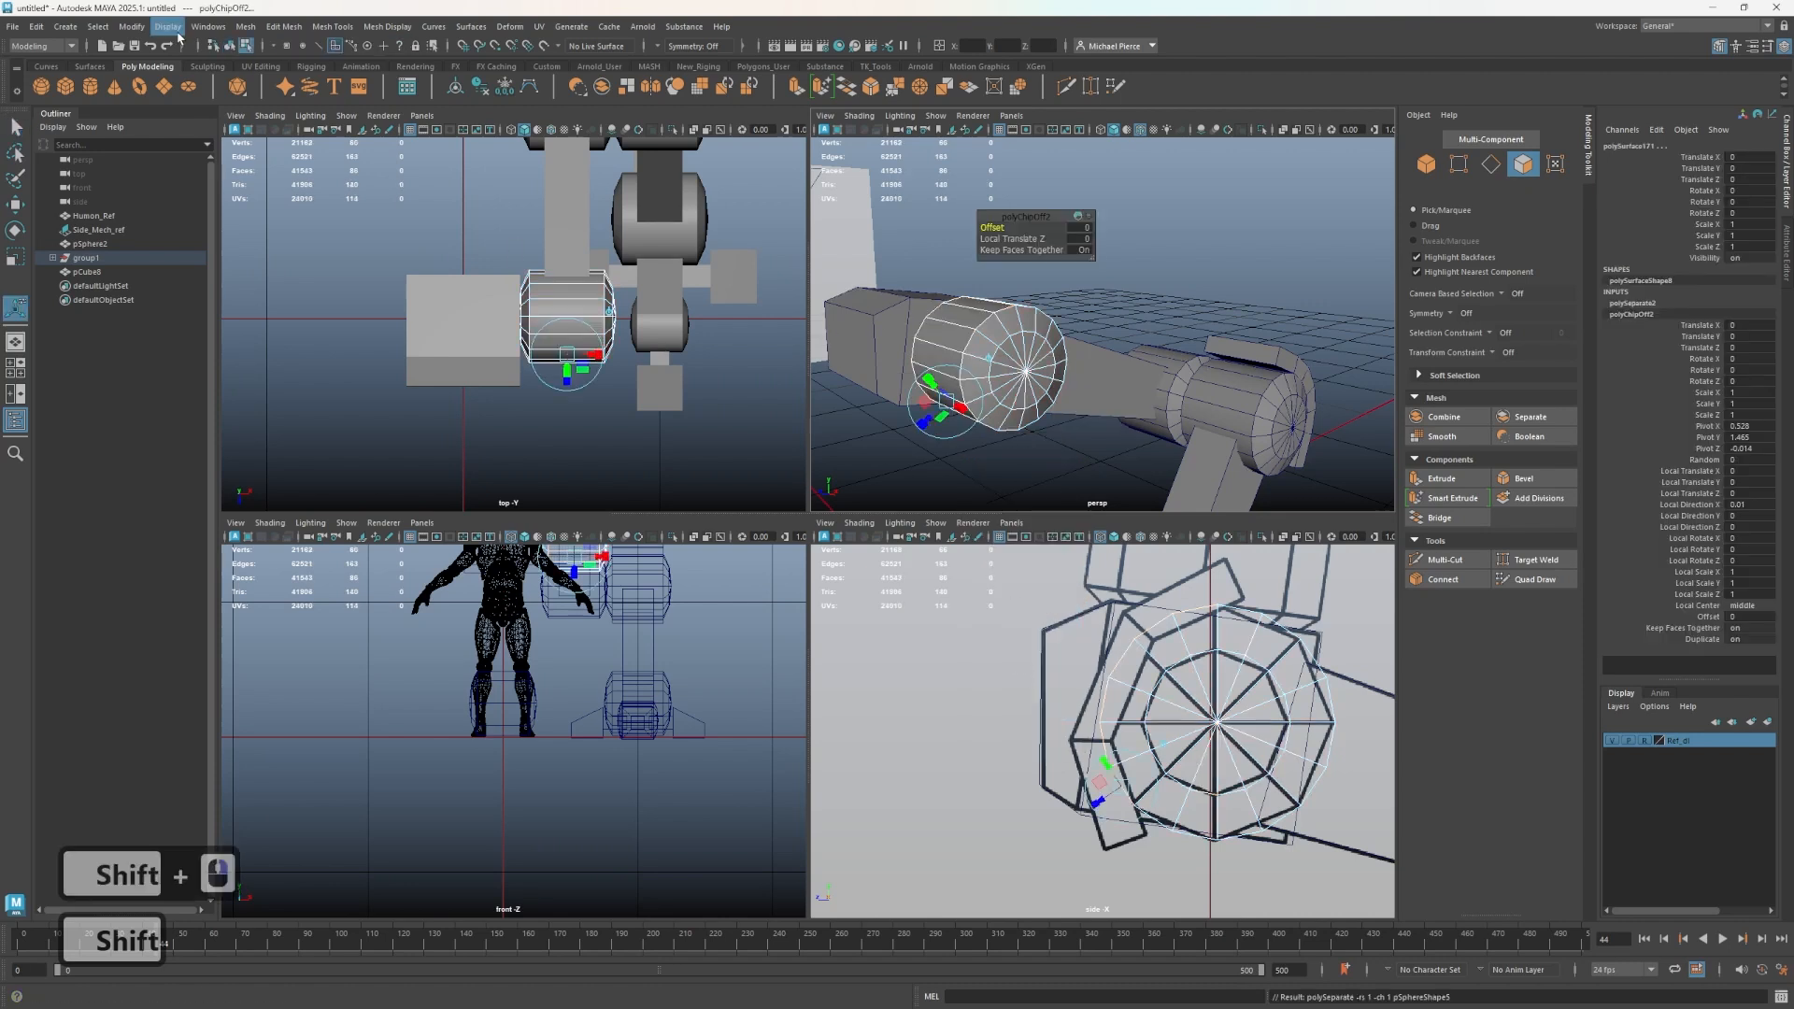
- Select the extracted piece and extrude its faces outward to give the new plate thickness
left_click(281, 26)
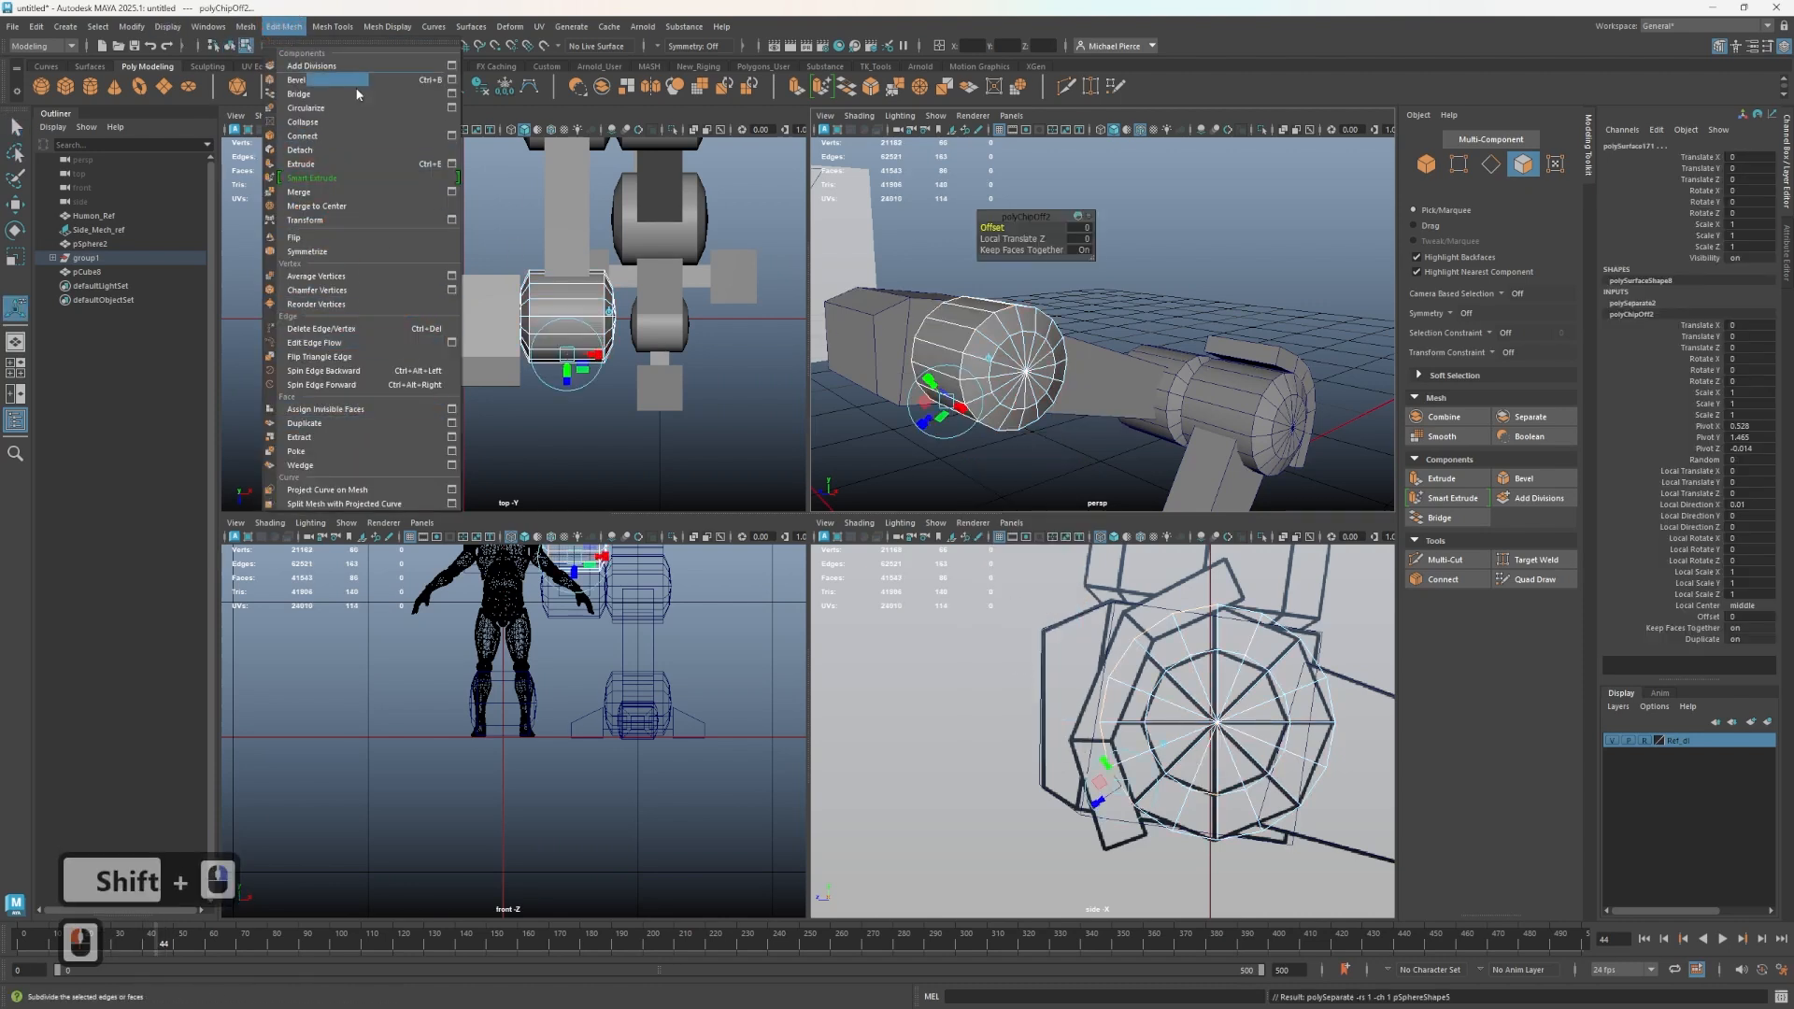
left_click(984, 309)
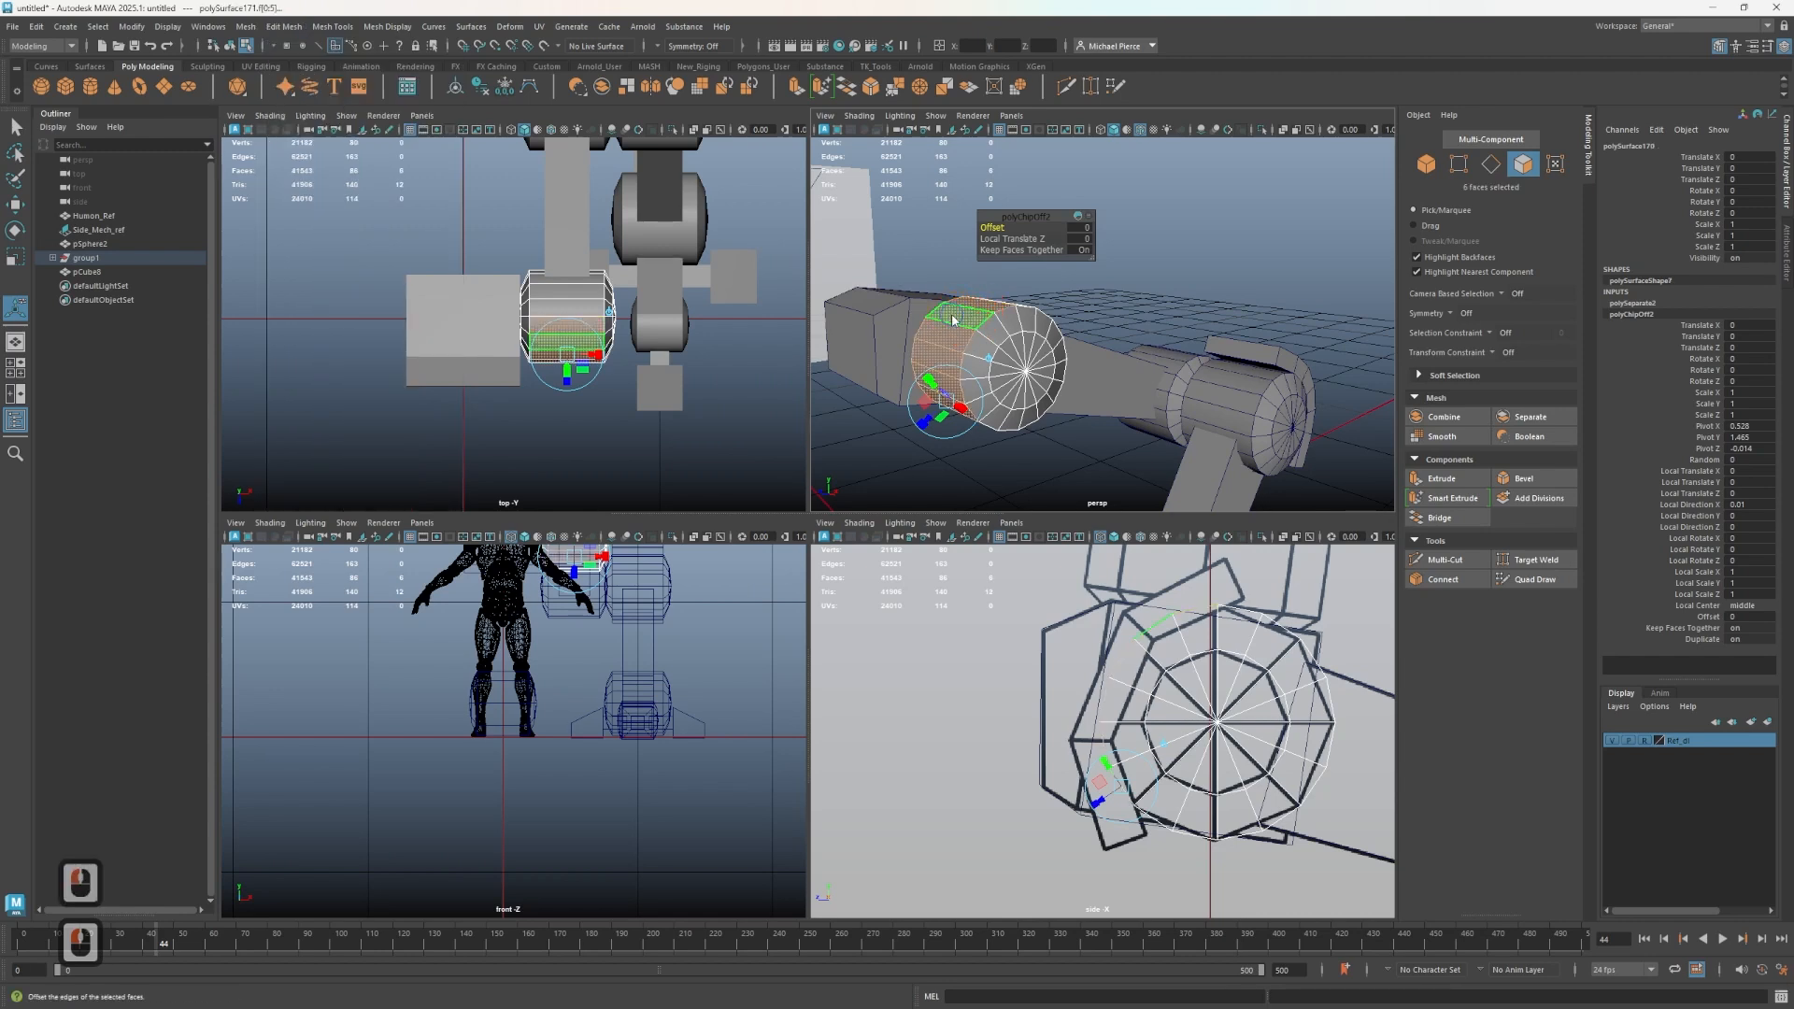
right_click_drag(950, 344, 996, 315)
left_click(943, 347)
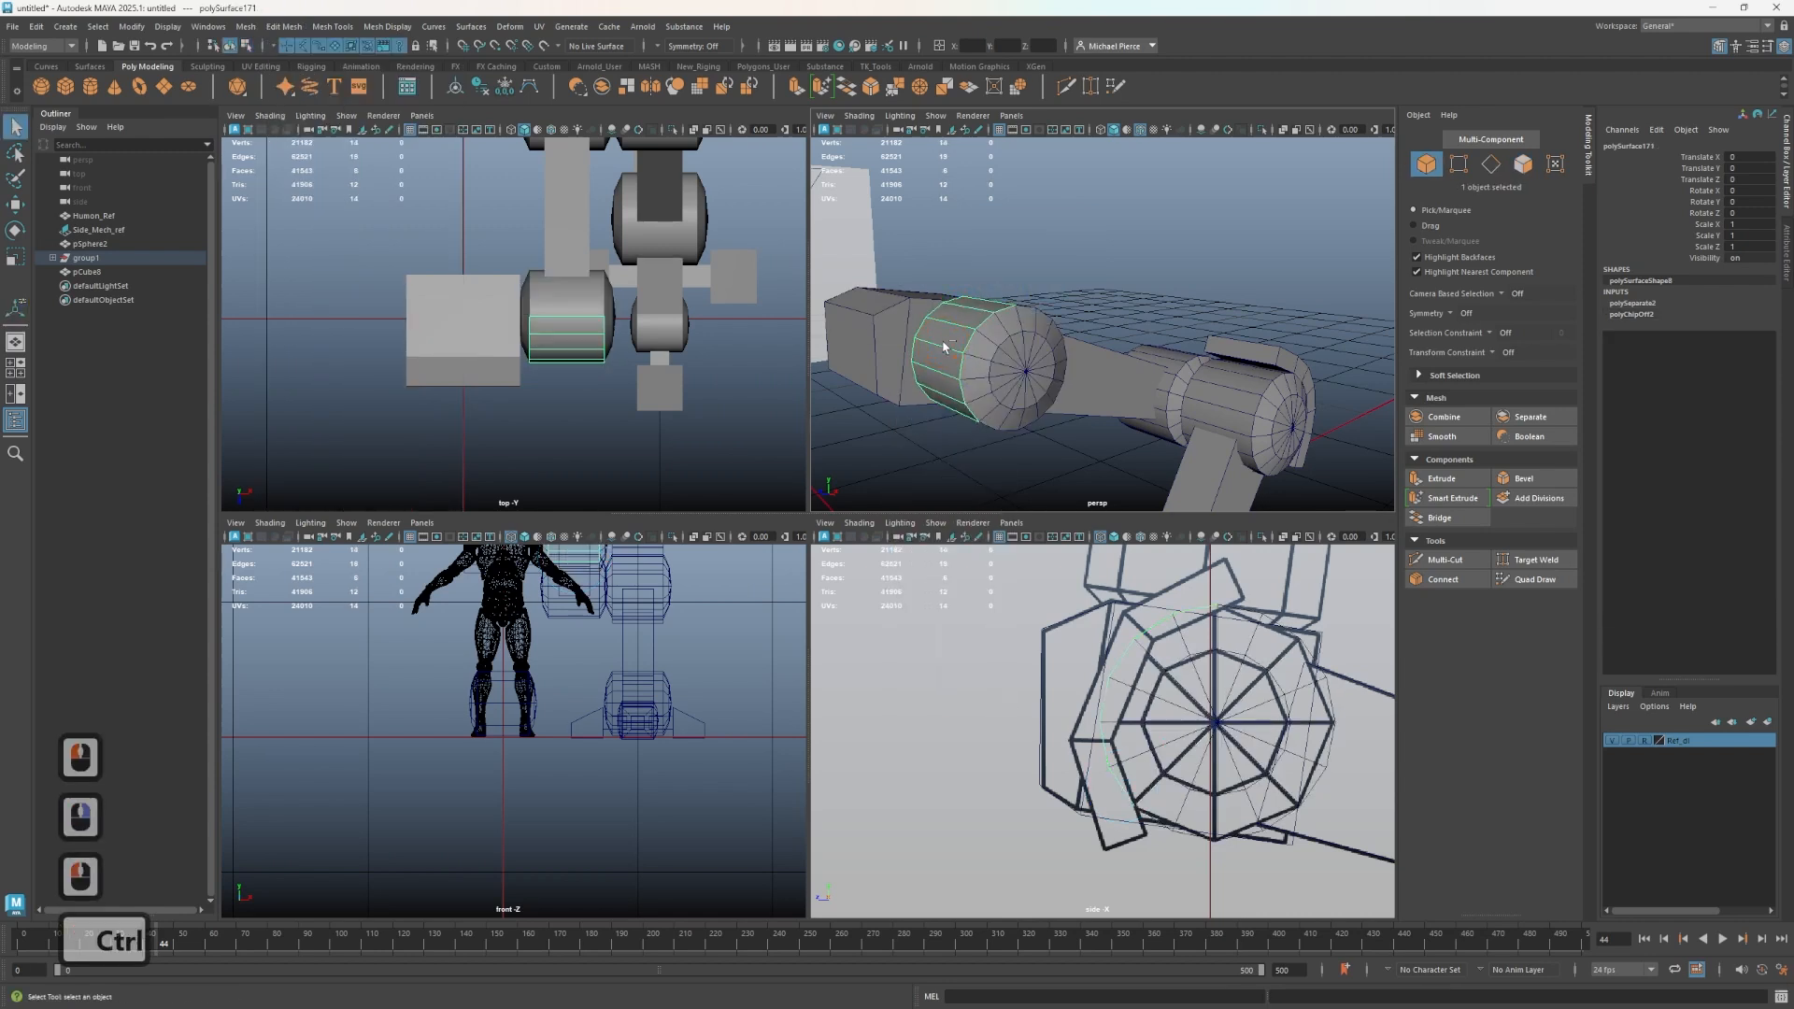
key("ctrl+e")
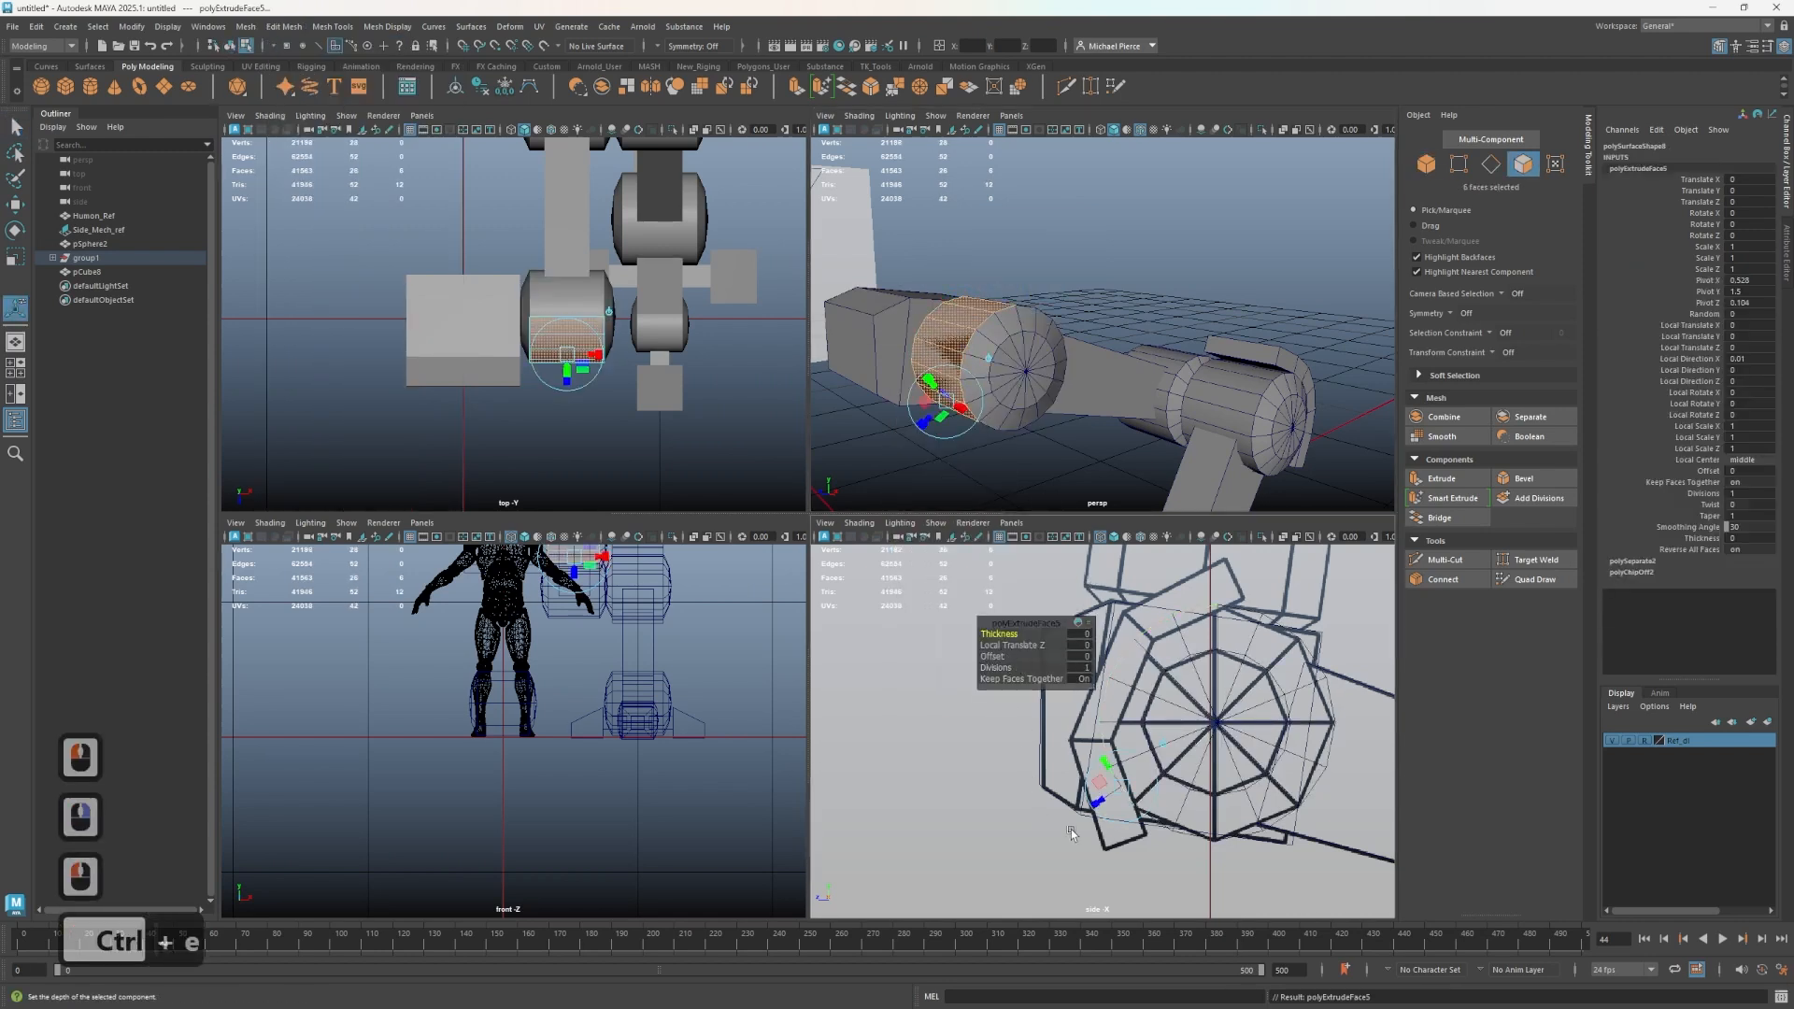
left_click_drag(1102, 804, 1070, 822)
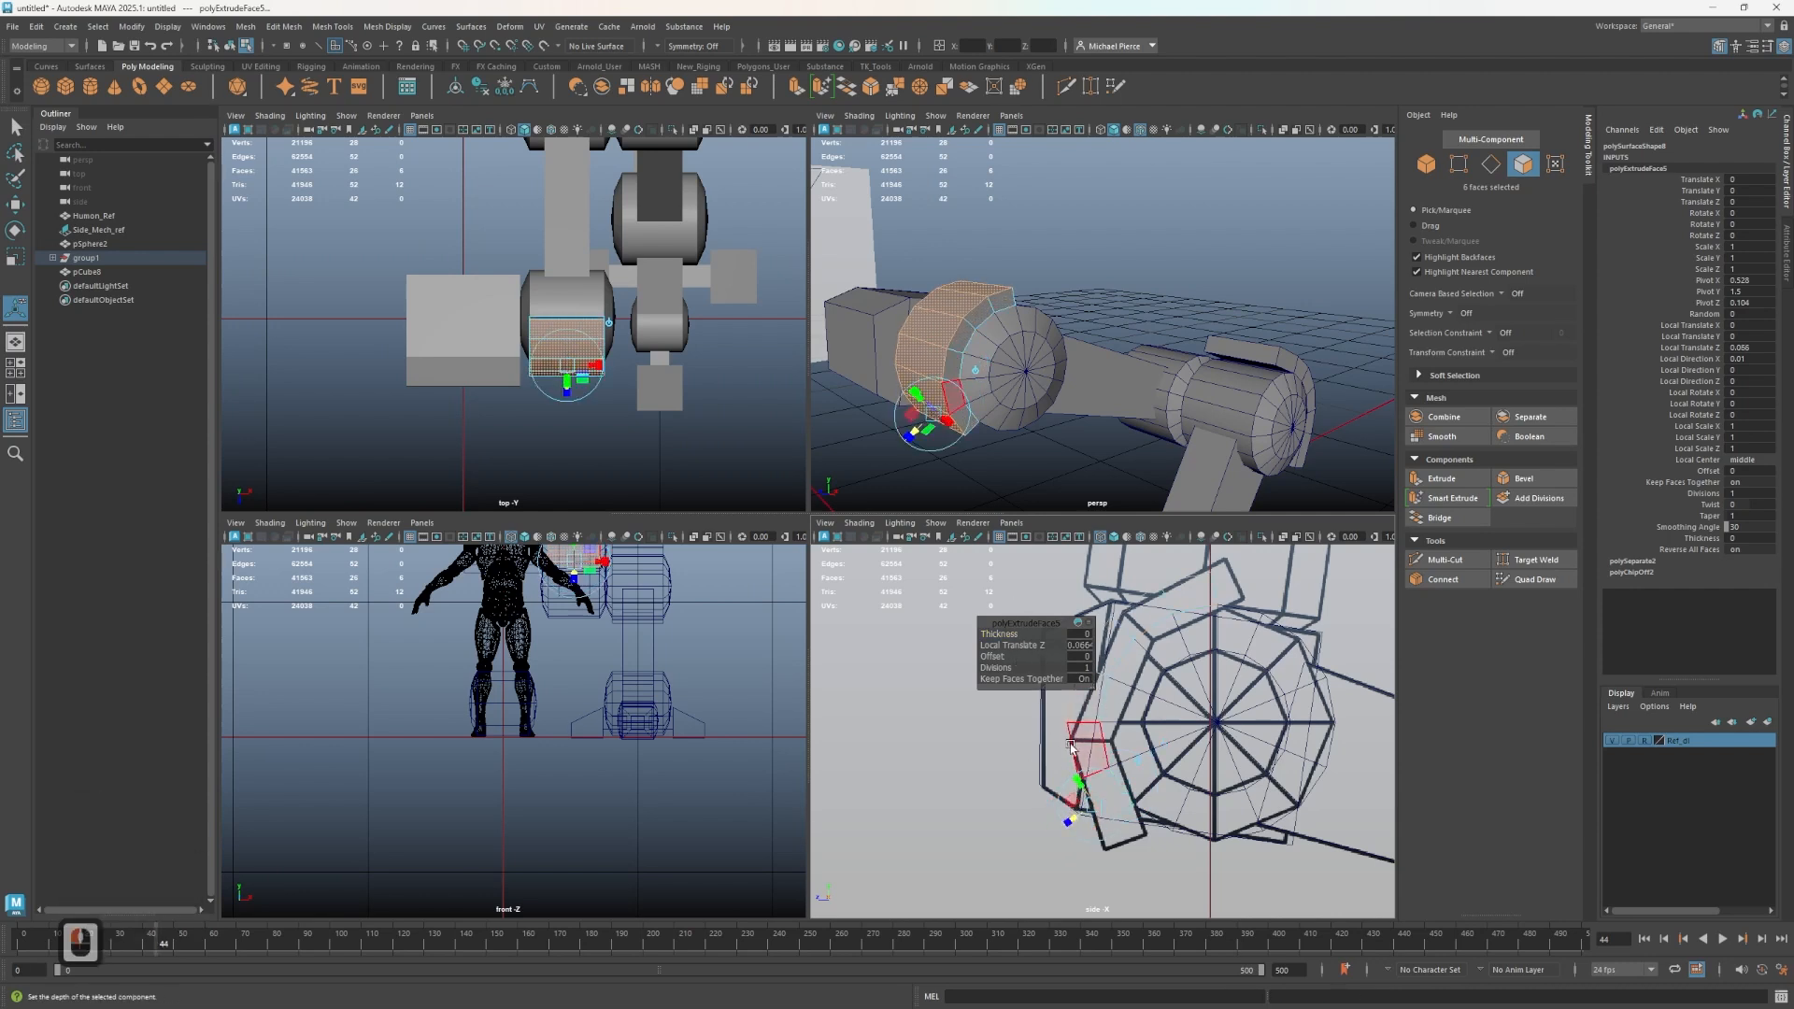
- Select the plate's upper end face and move it up against the arm block in the side view
left_click_drag(1061, 447, 987, 344, "alt")
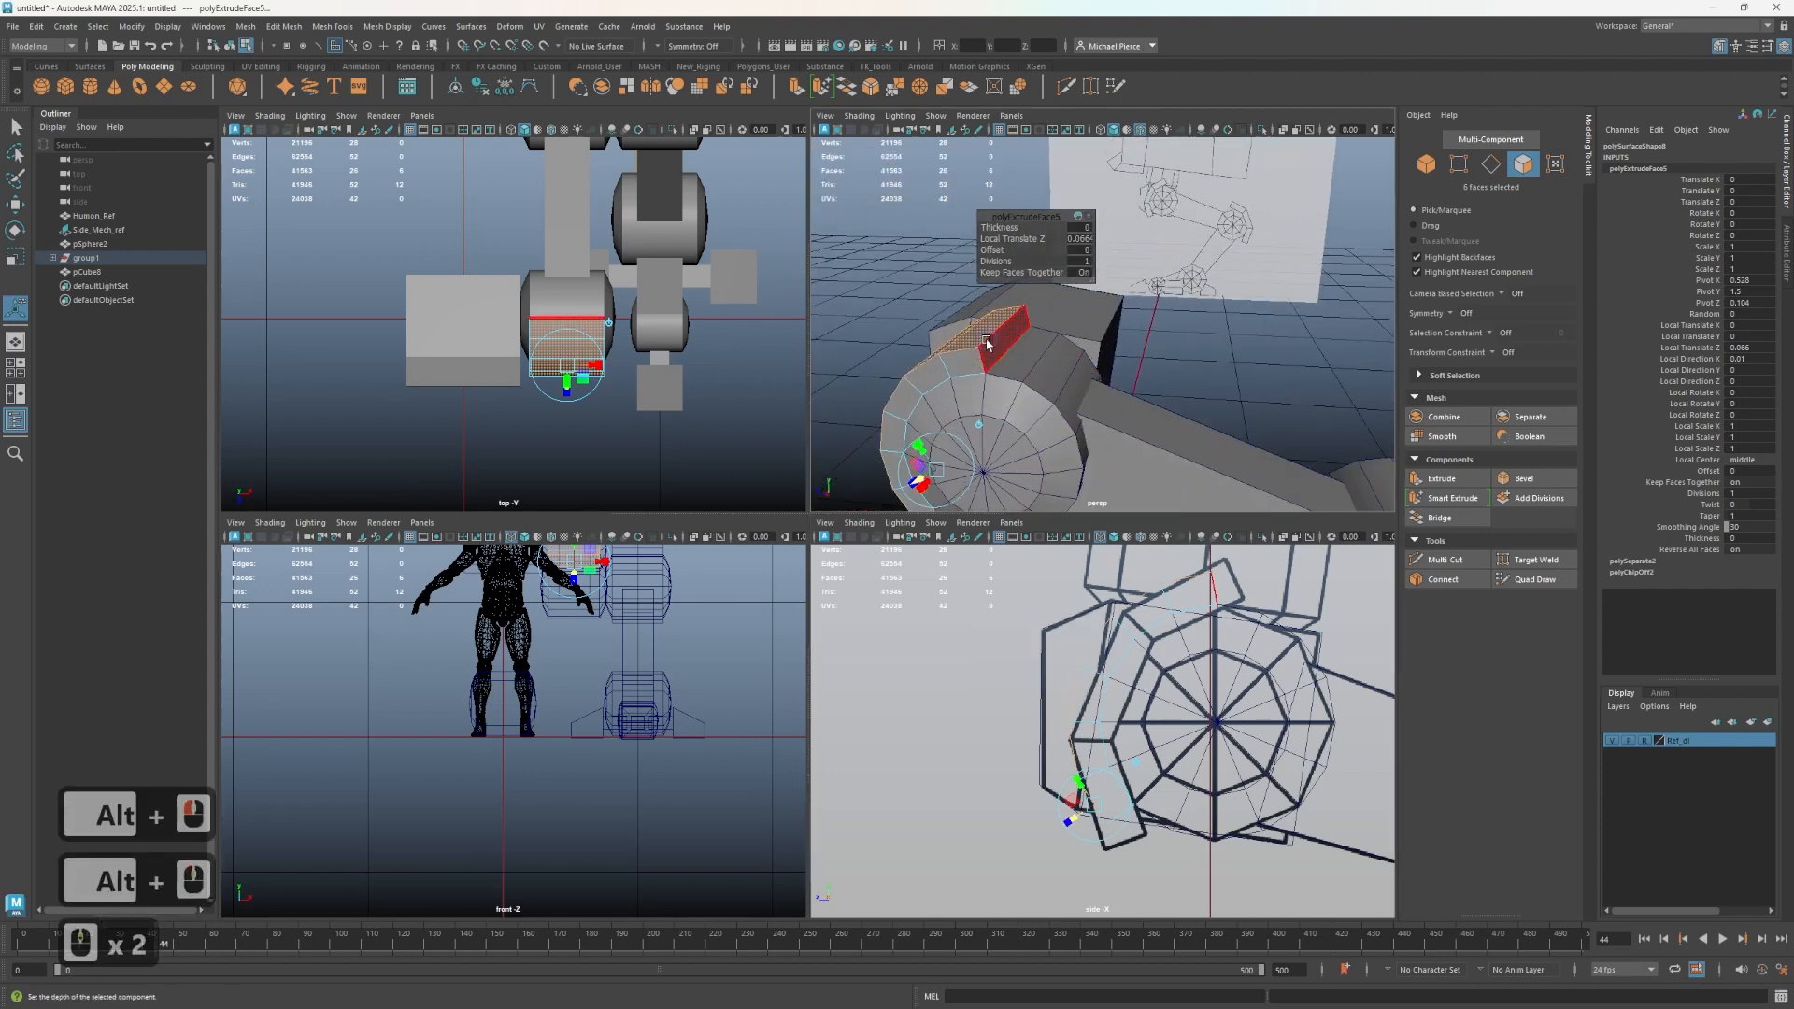
right_click_drag(988, 344, 993, 385)
left_click(999, 350)
middle_click_drag(1018, 594, 960, 652, "alt")
left_click_drag(1128, 643, 1163, 612)
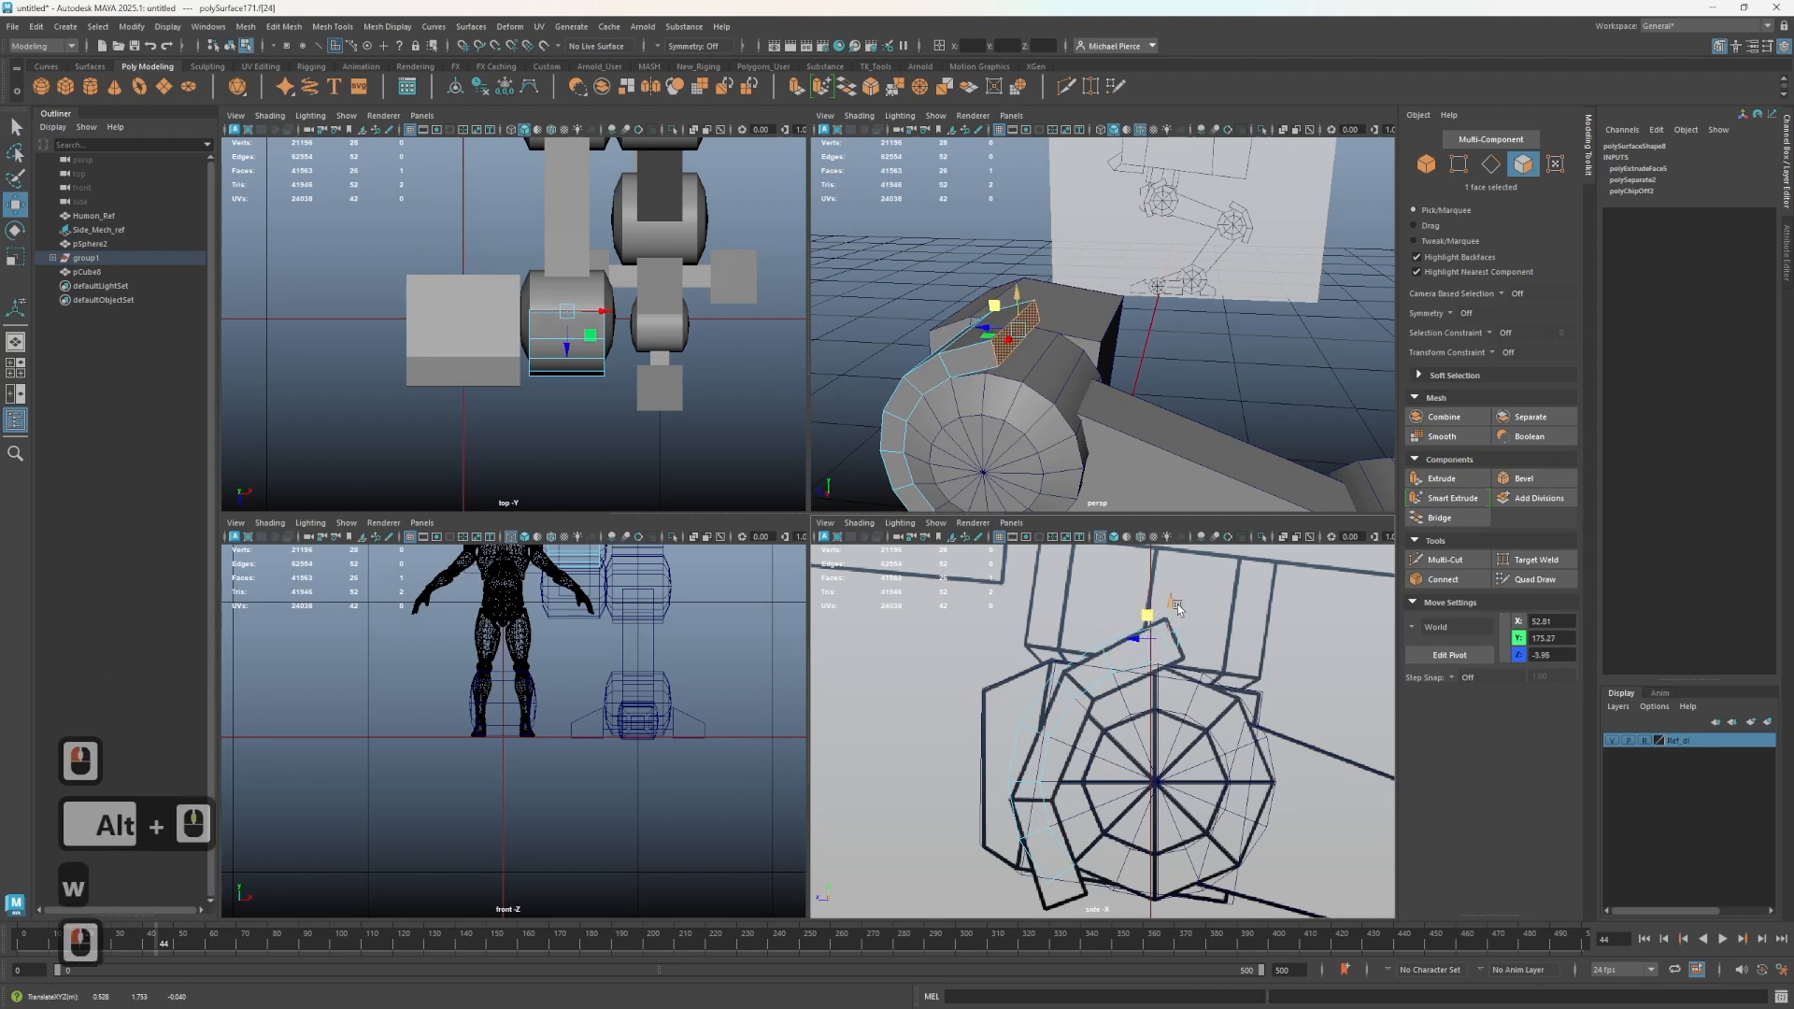
key("e")
left_click(1158, 607)
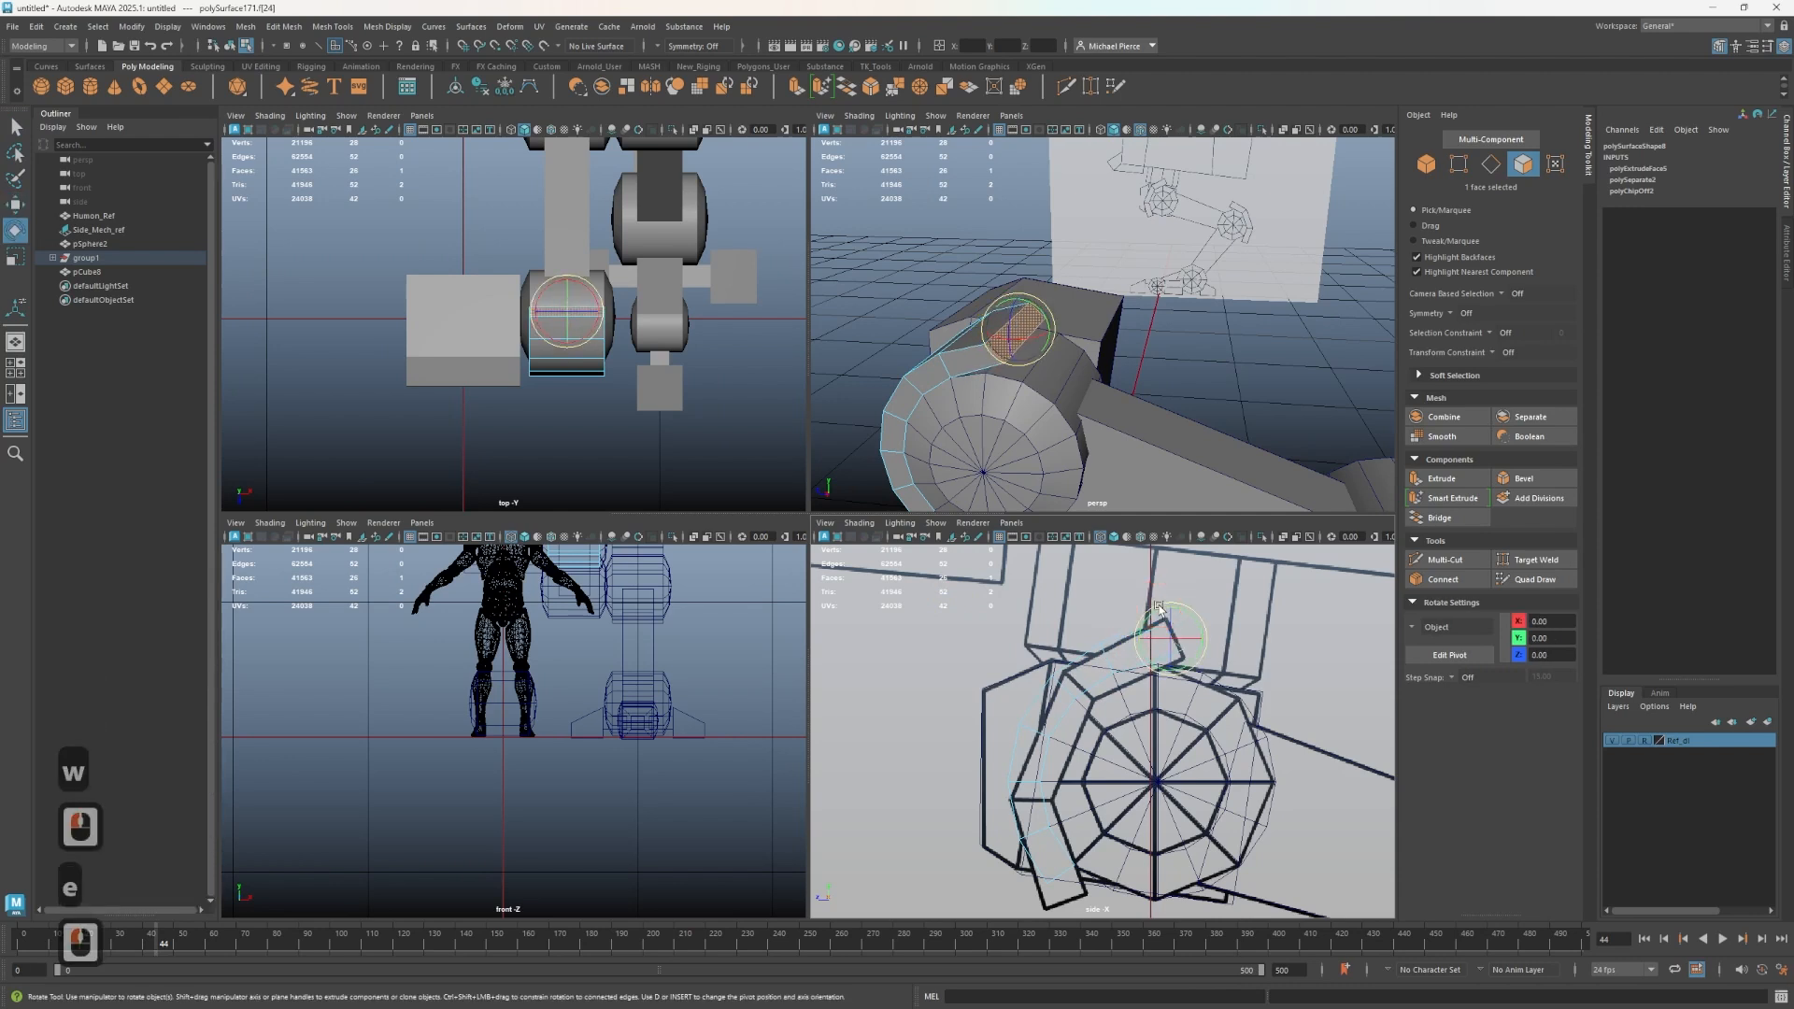
key("ctrl+z")
key("w")
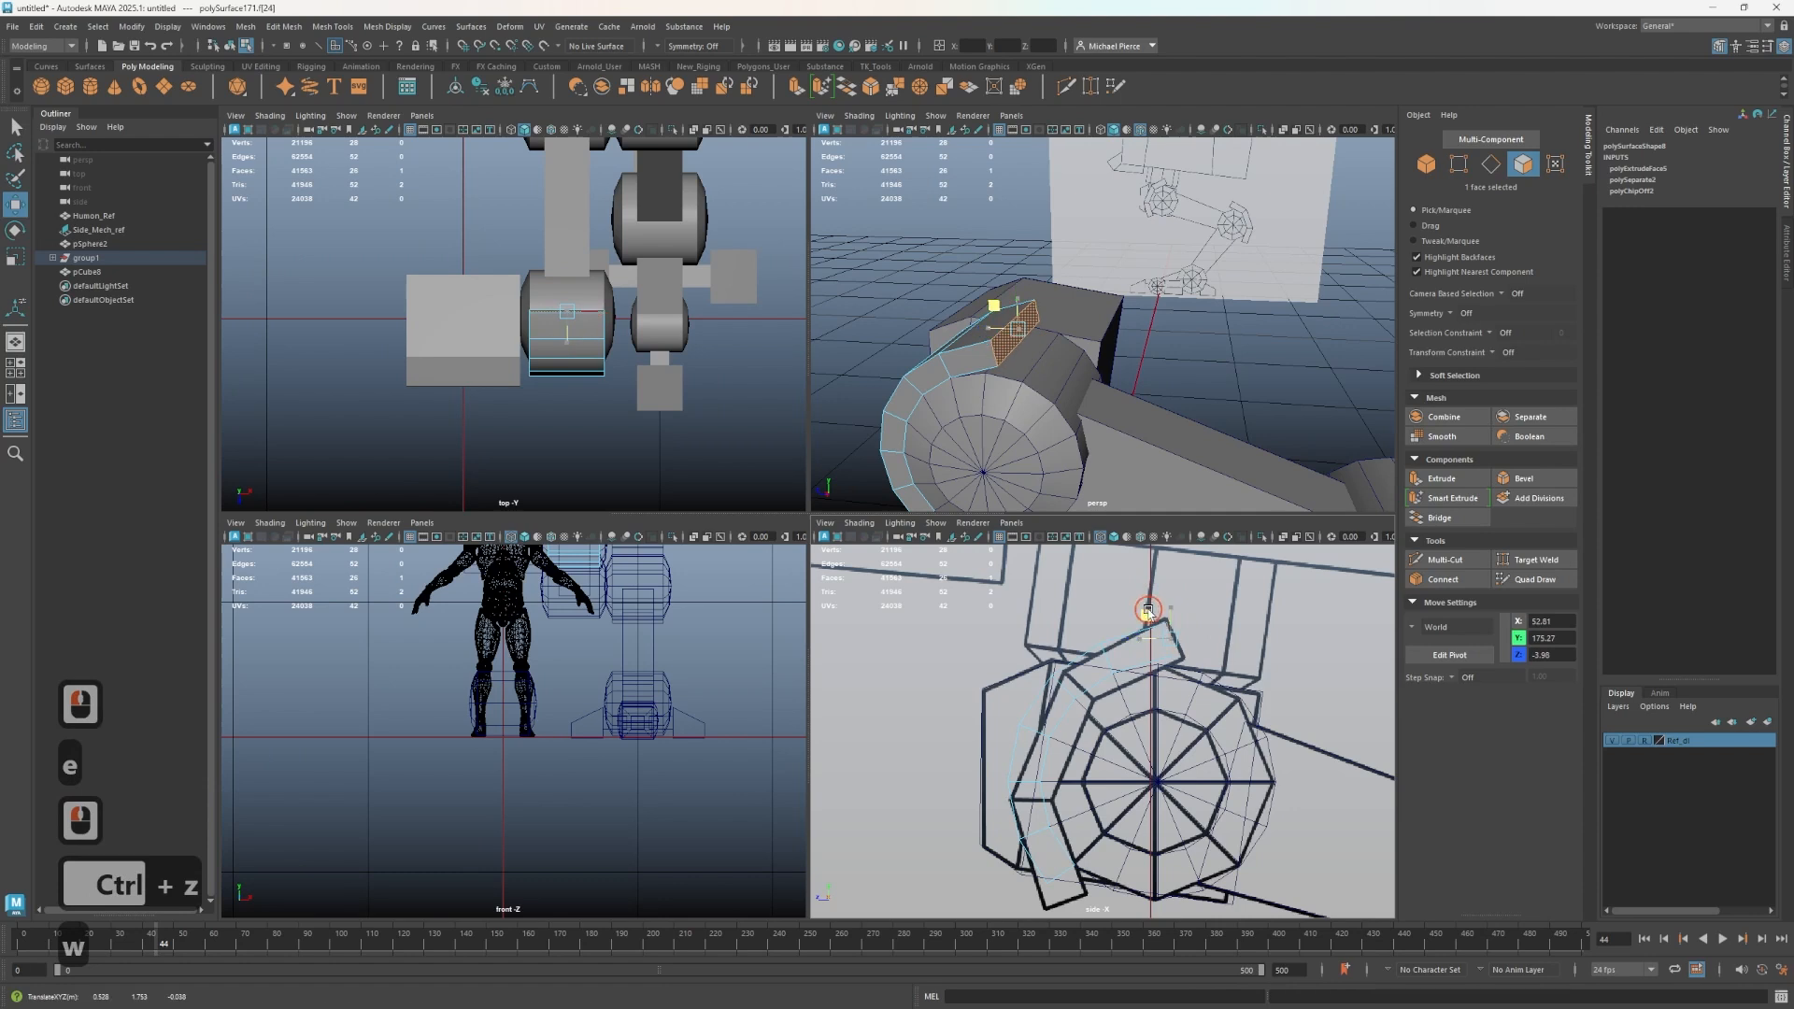
left_click_drag(1153, 606, 1149, 610)
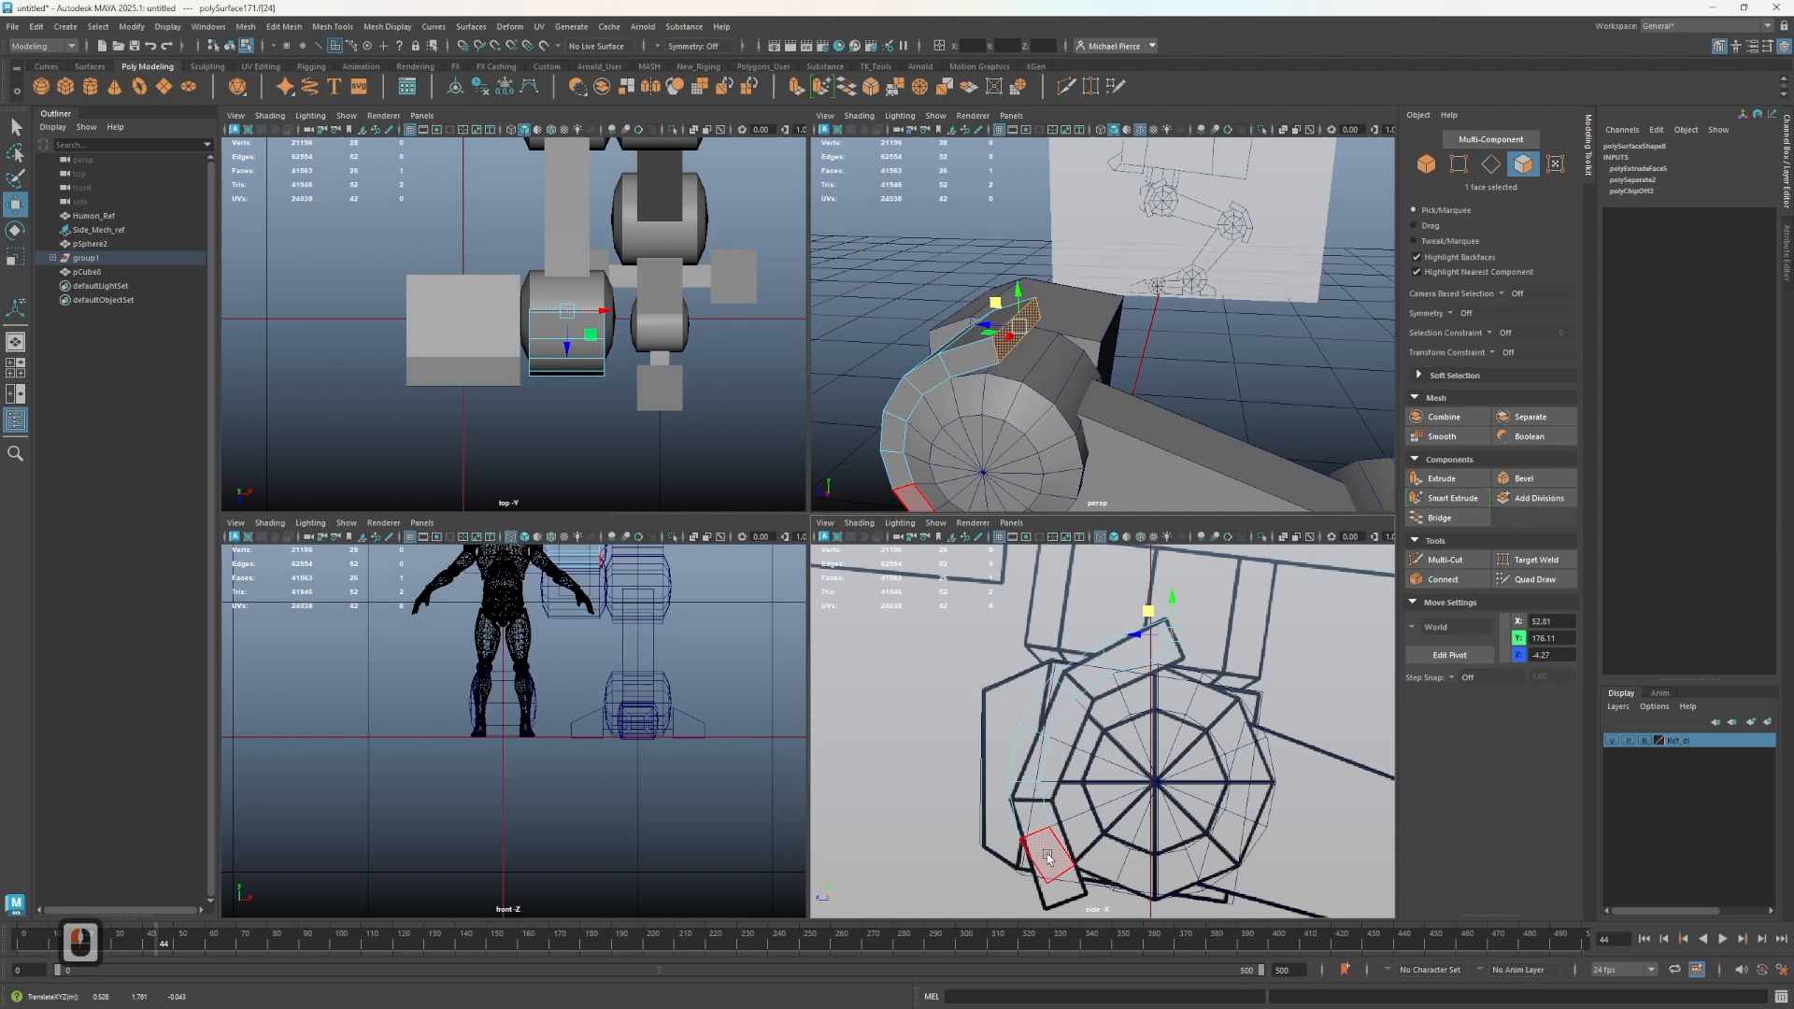
- Select the plate's lower end face and move it down around the sphere
mouse_move(1028, 392)
left_mouse_down("alt")
mouse_move(1290, 220)
mouse_move(1060, 385)
left_mouse_up("alt")
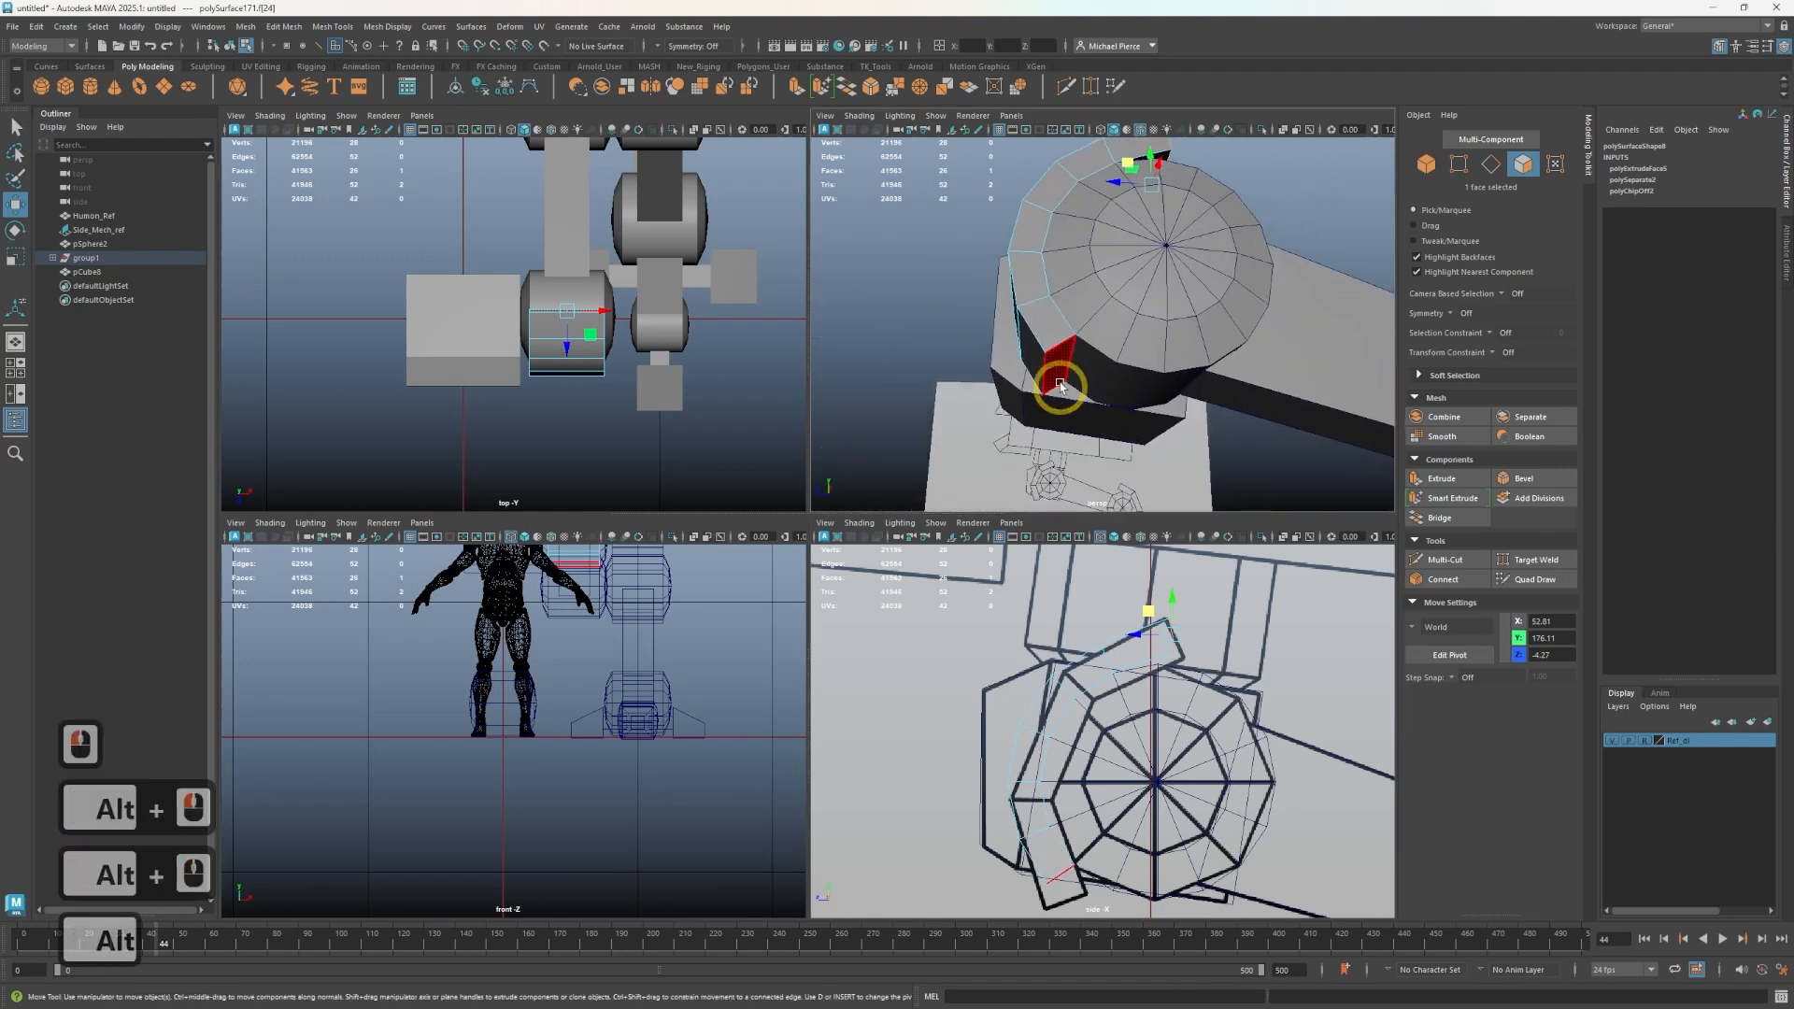
left_click(1060, 384)
middle_click_drag(1064, 841, 1036, 753, "alt")
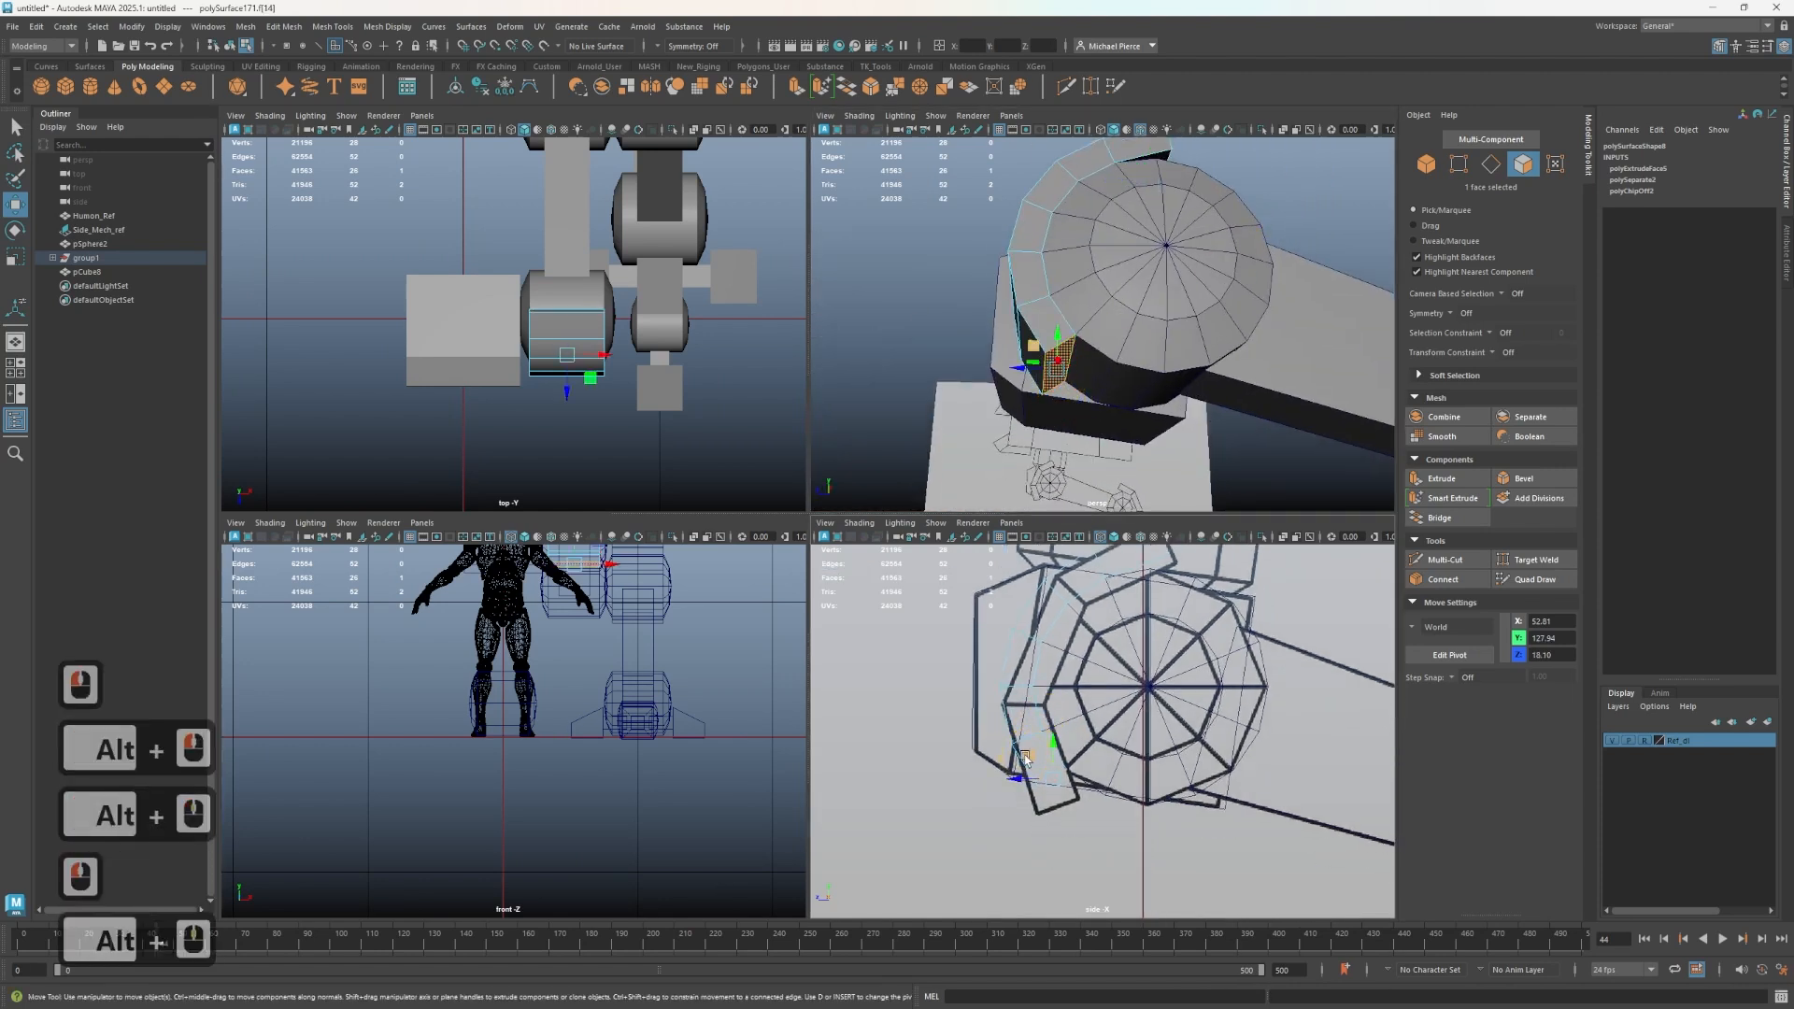
left_click_drag(1025, 759, 1026, 778)
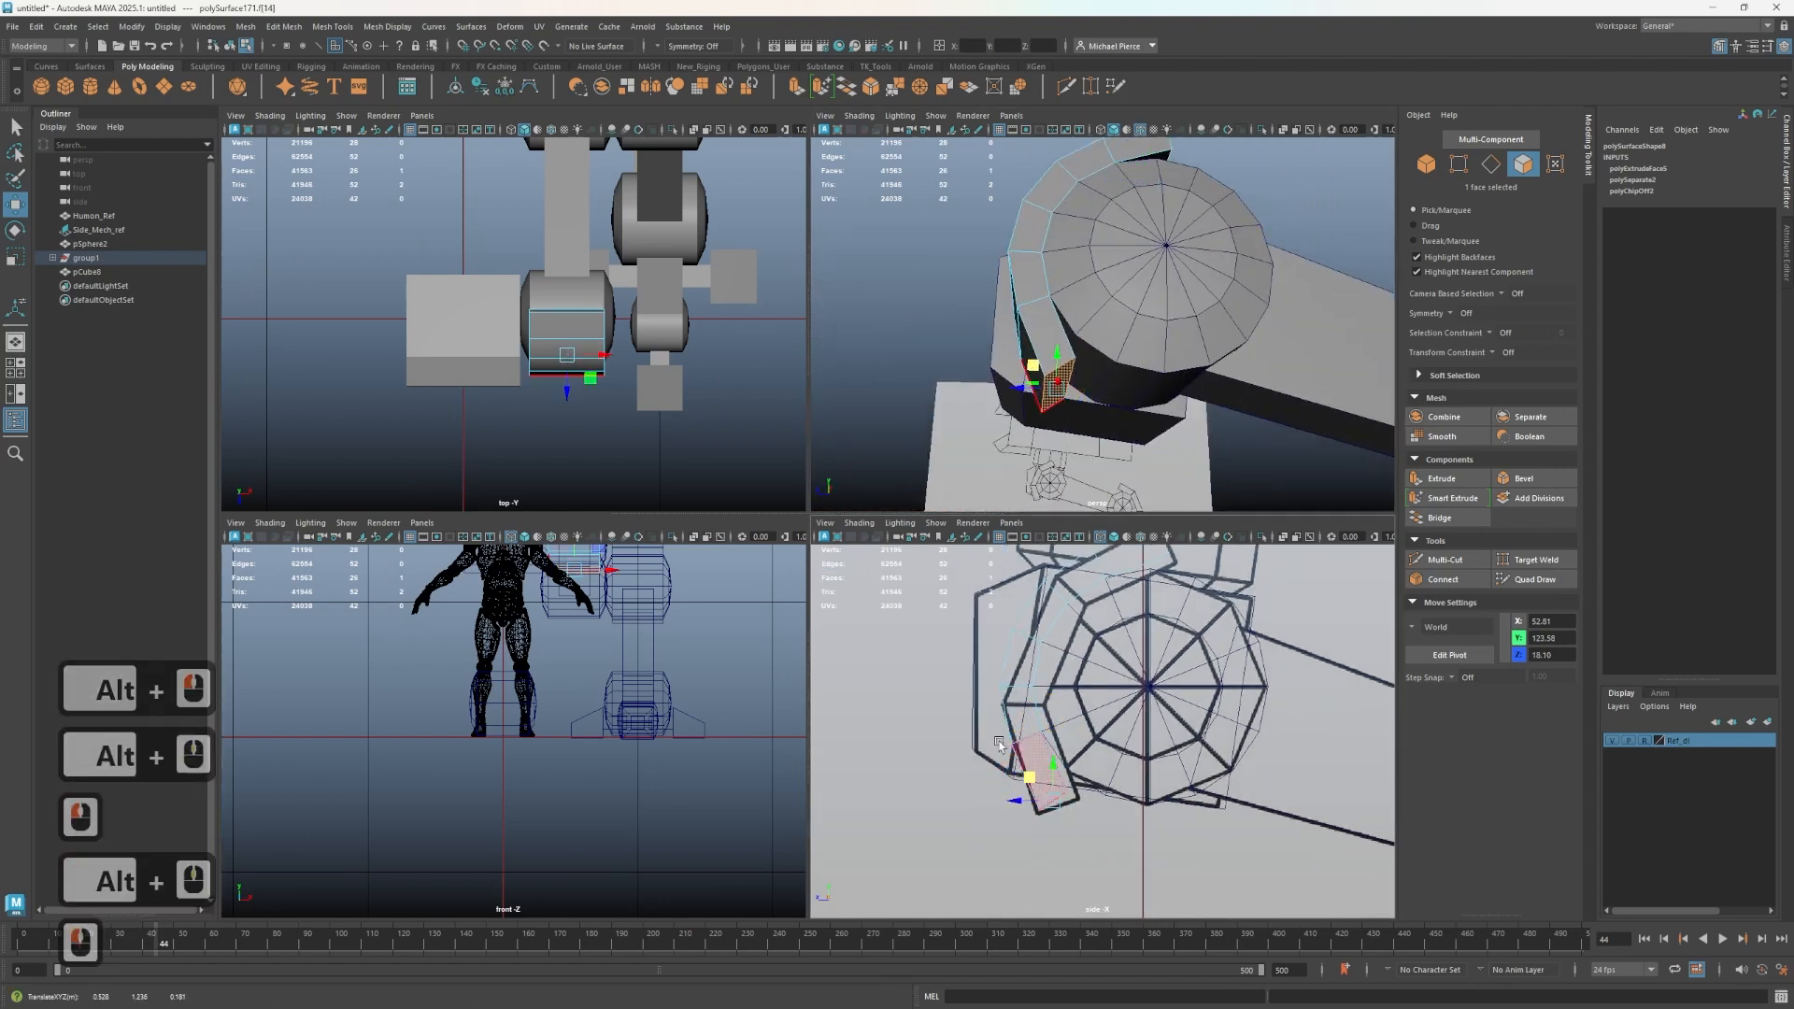
- Select and move the plate's end vertices so the plate hugs the joint in the side view
right_click_drag(995, 725, 918, 653)
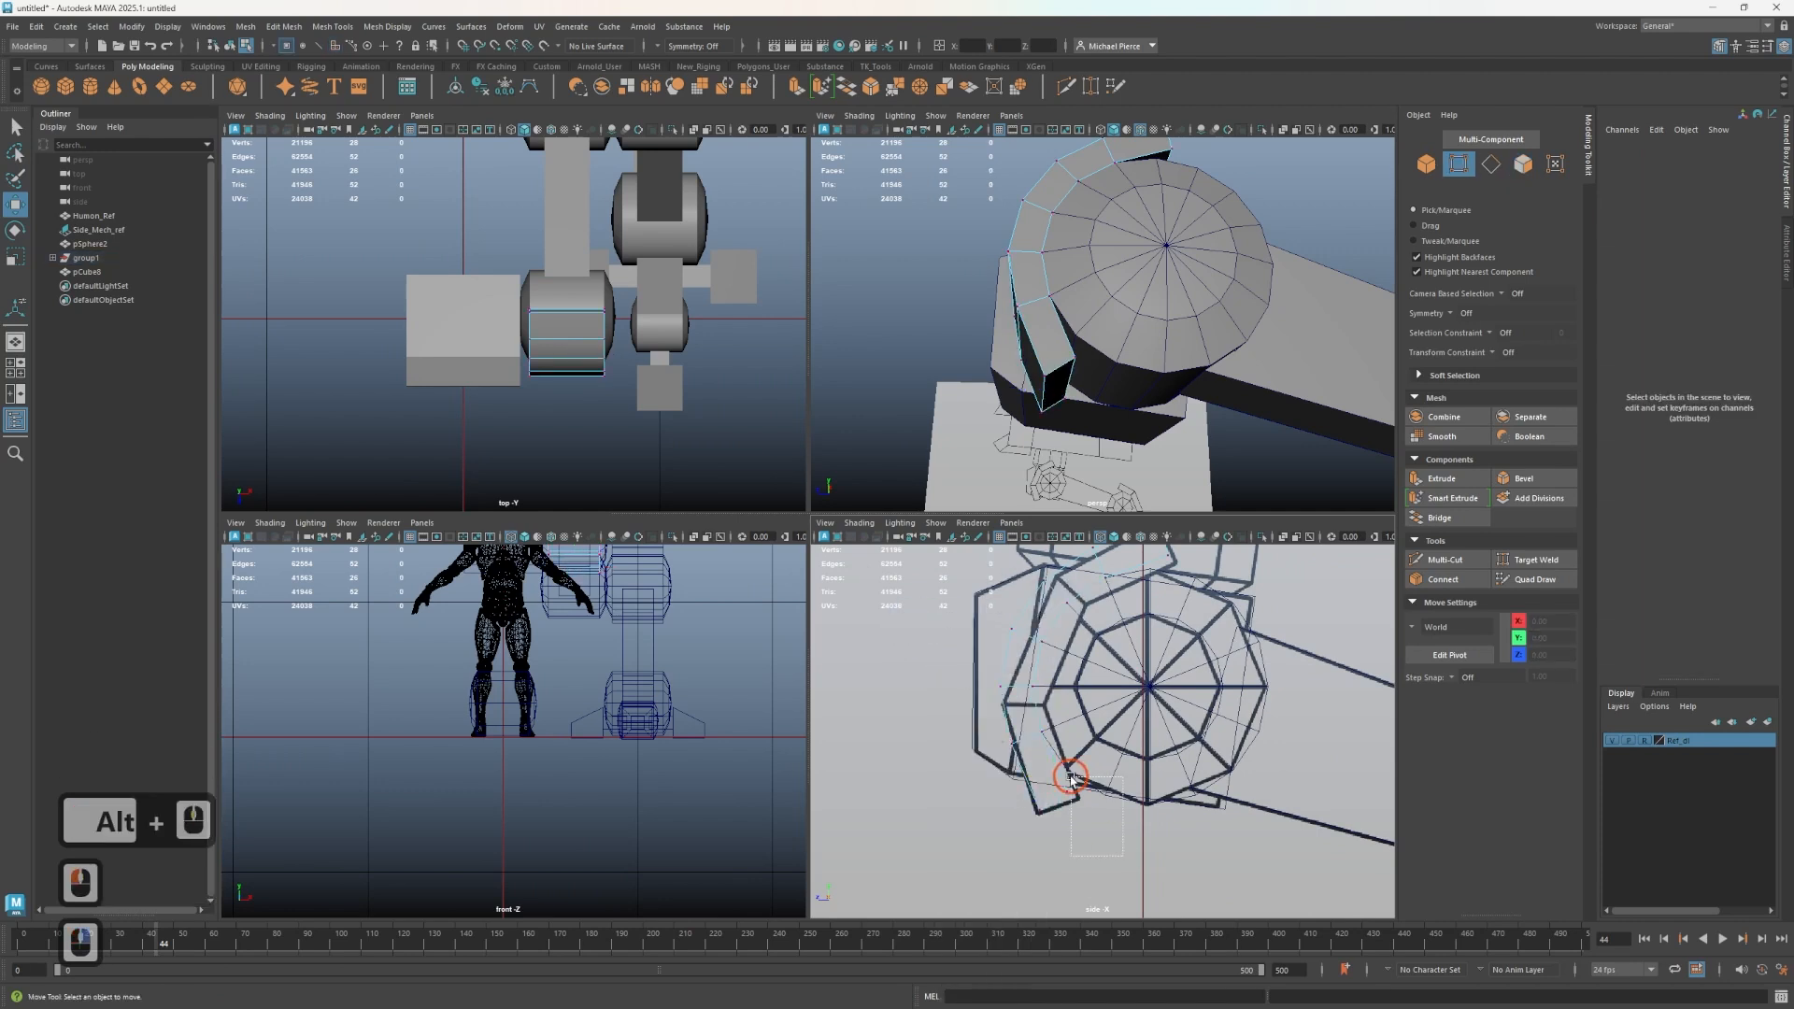
left_click_drag(1072, 776, 1018, 794)
middle_click_drag(1145, 737, 1090, 835, "alt")
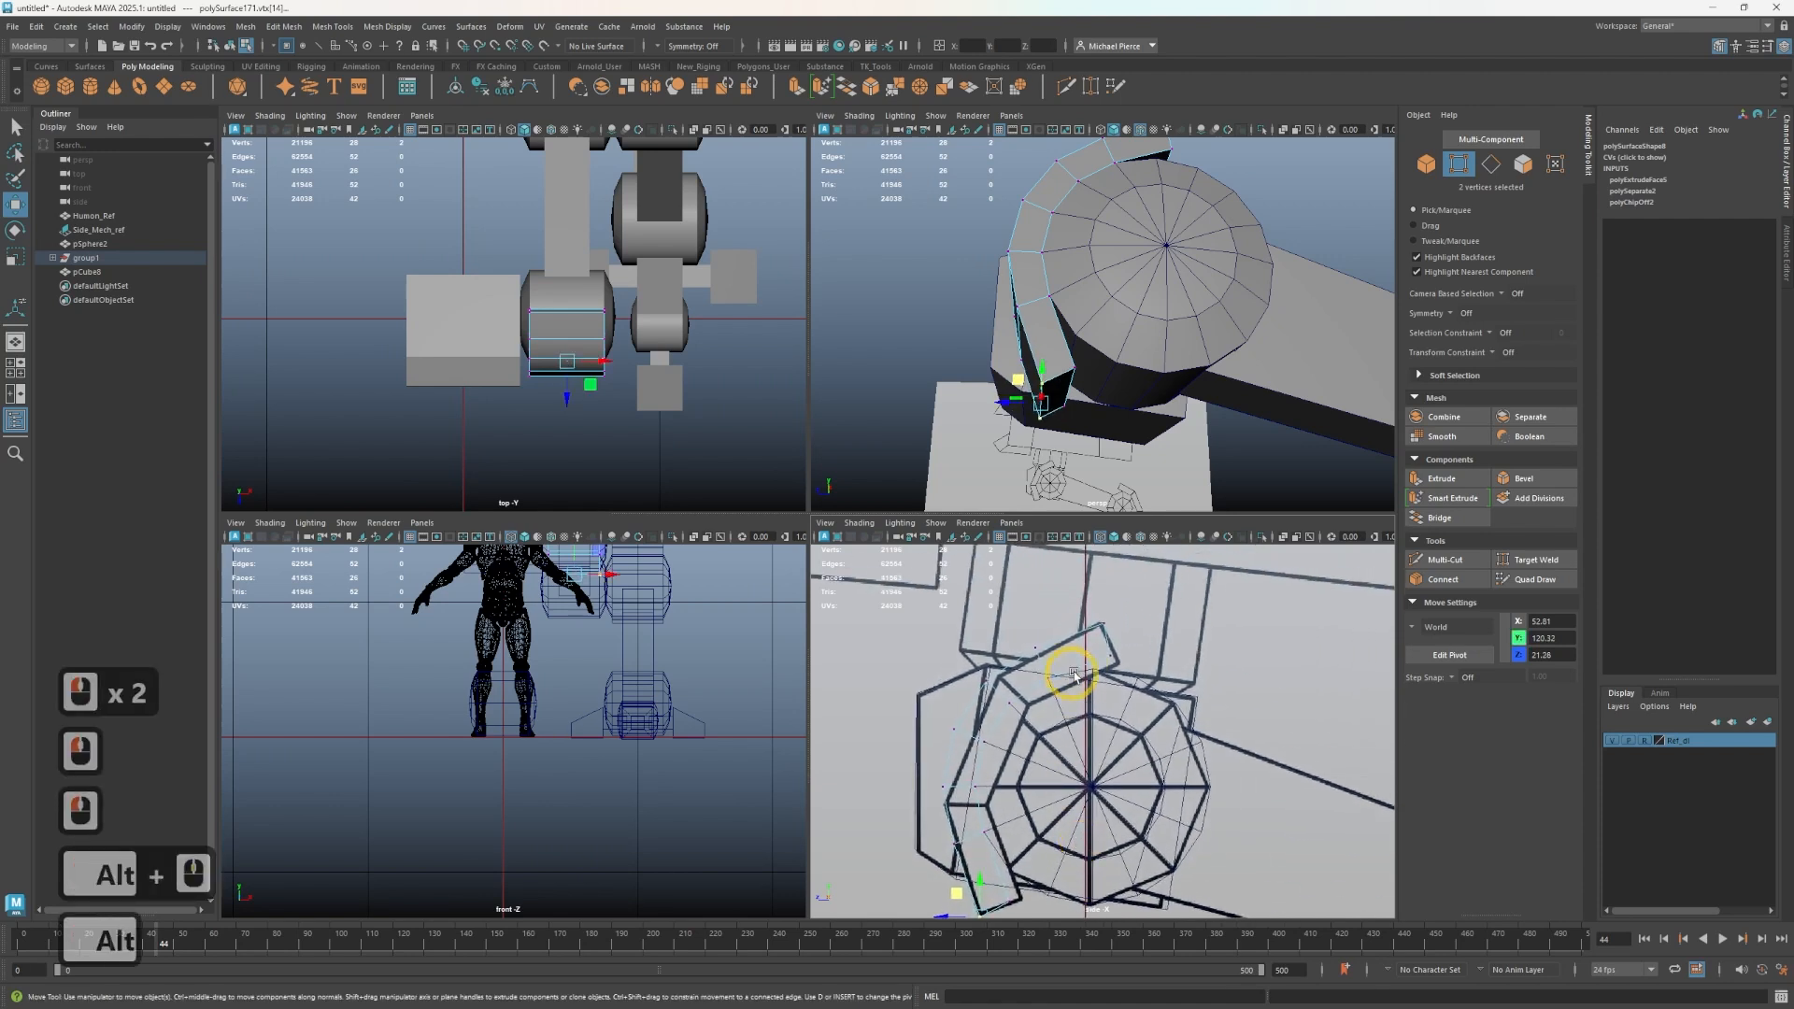
left_click_drag(1073, 633, 1128, 664)
scroll(1124, 651, "up", 2)
scroll(1124, 651, "up", 2)
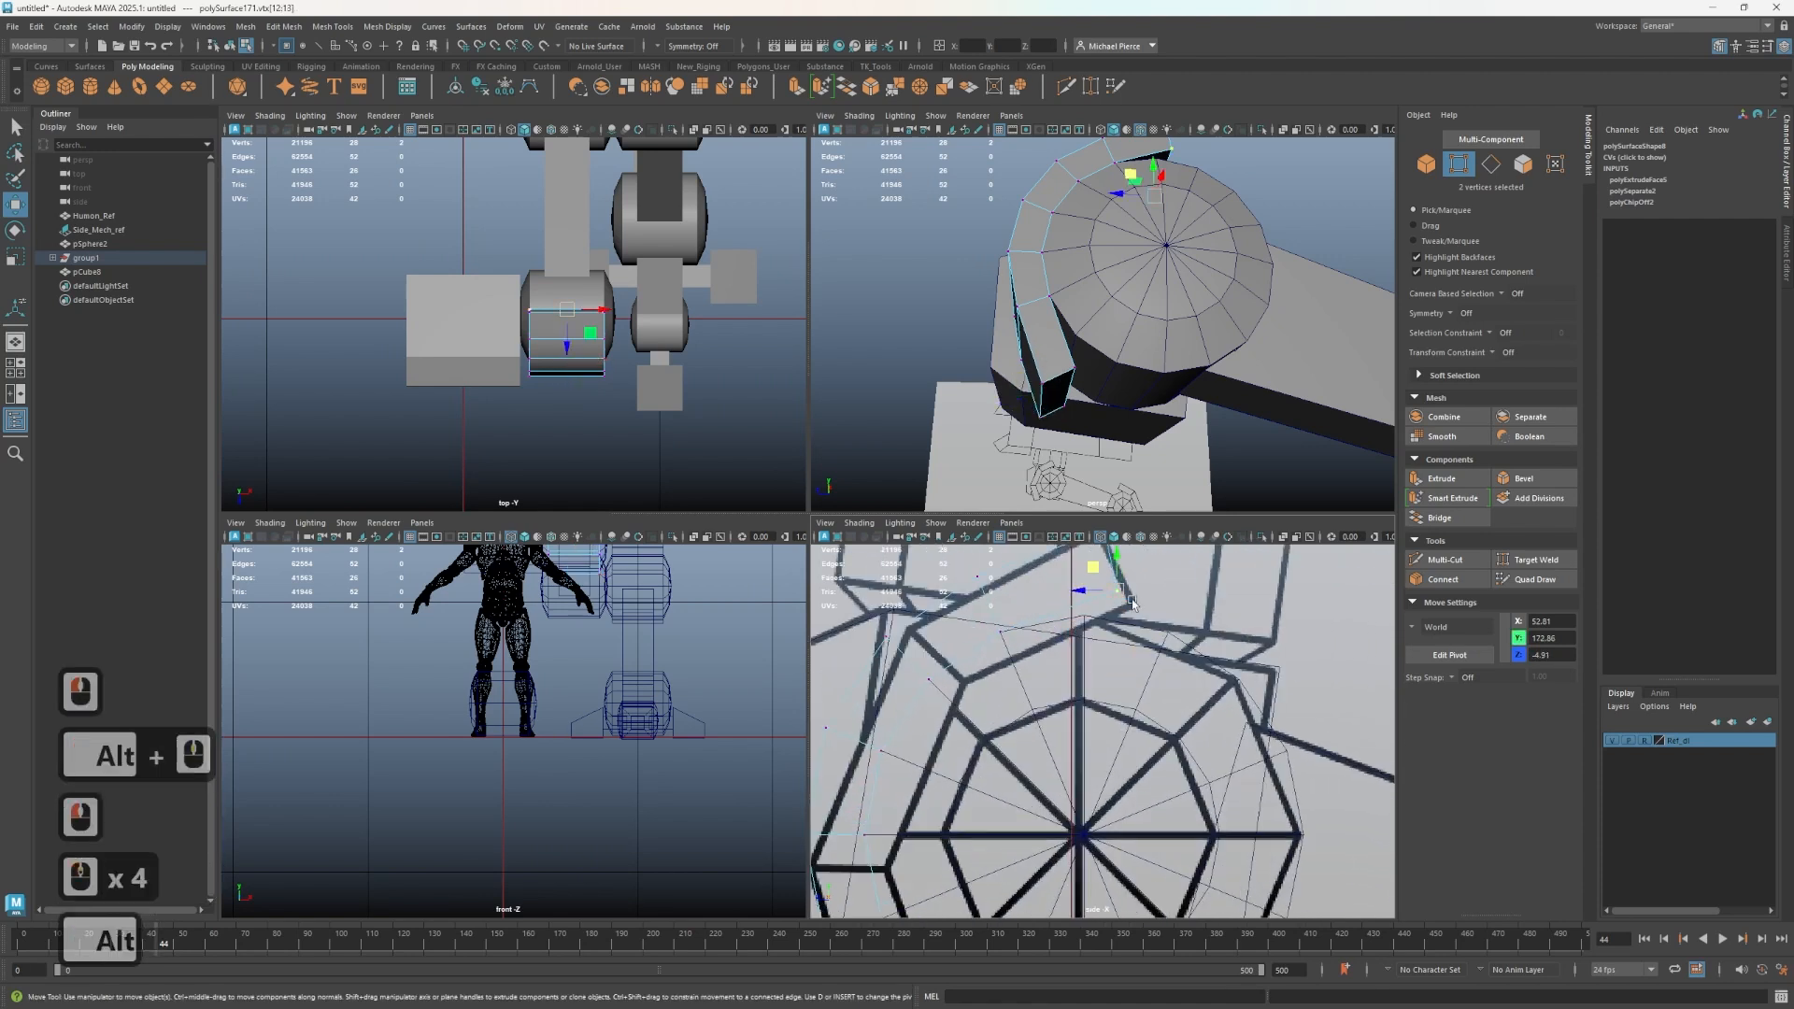
middle_click_drag(1065, 560, 1053, 661, "alt")
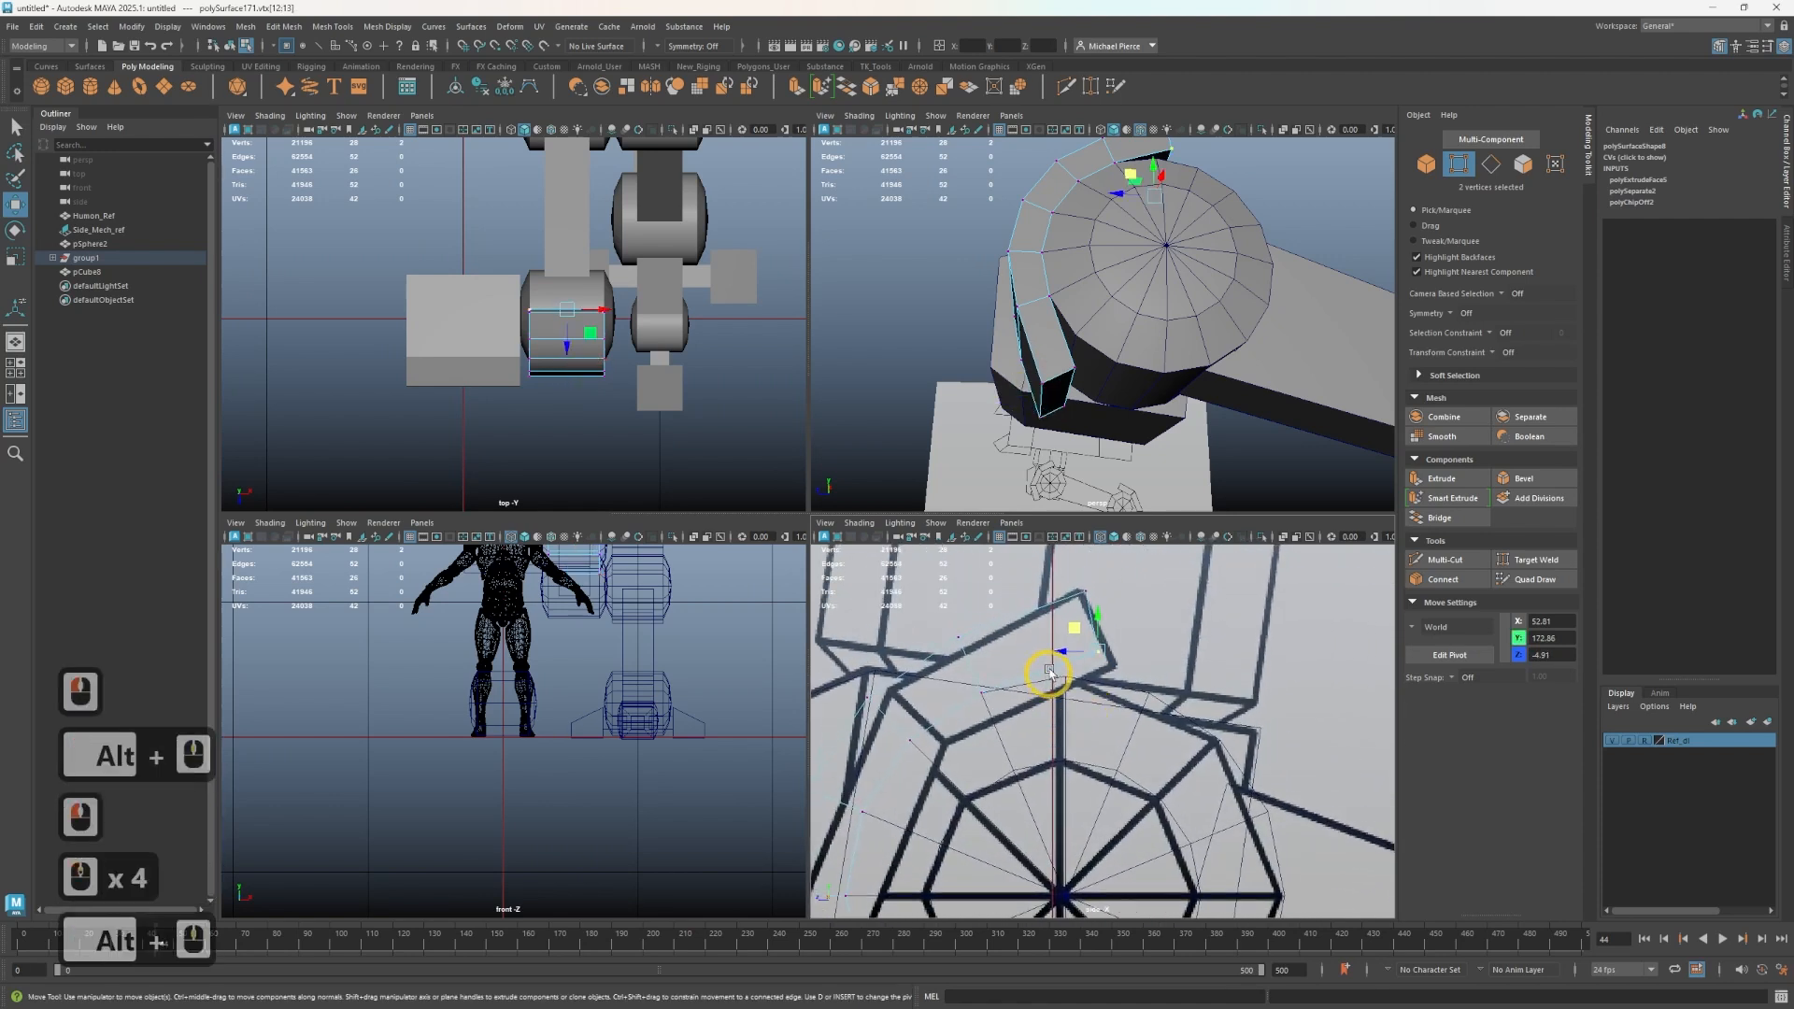
double_click(1075, 586)
left_click(1073, 582)
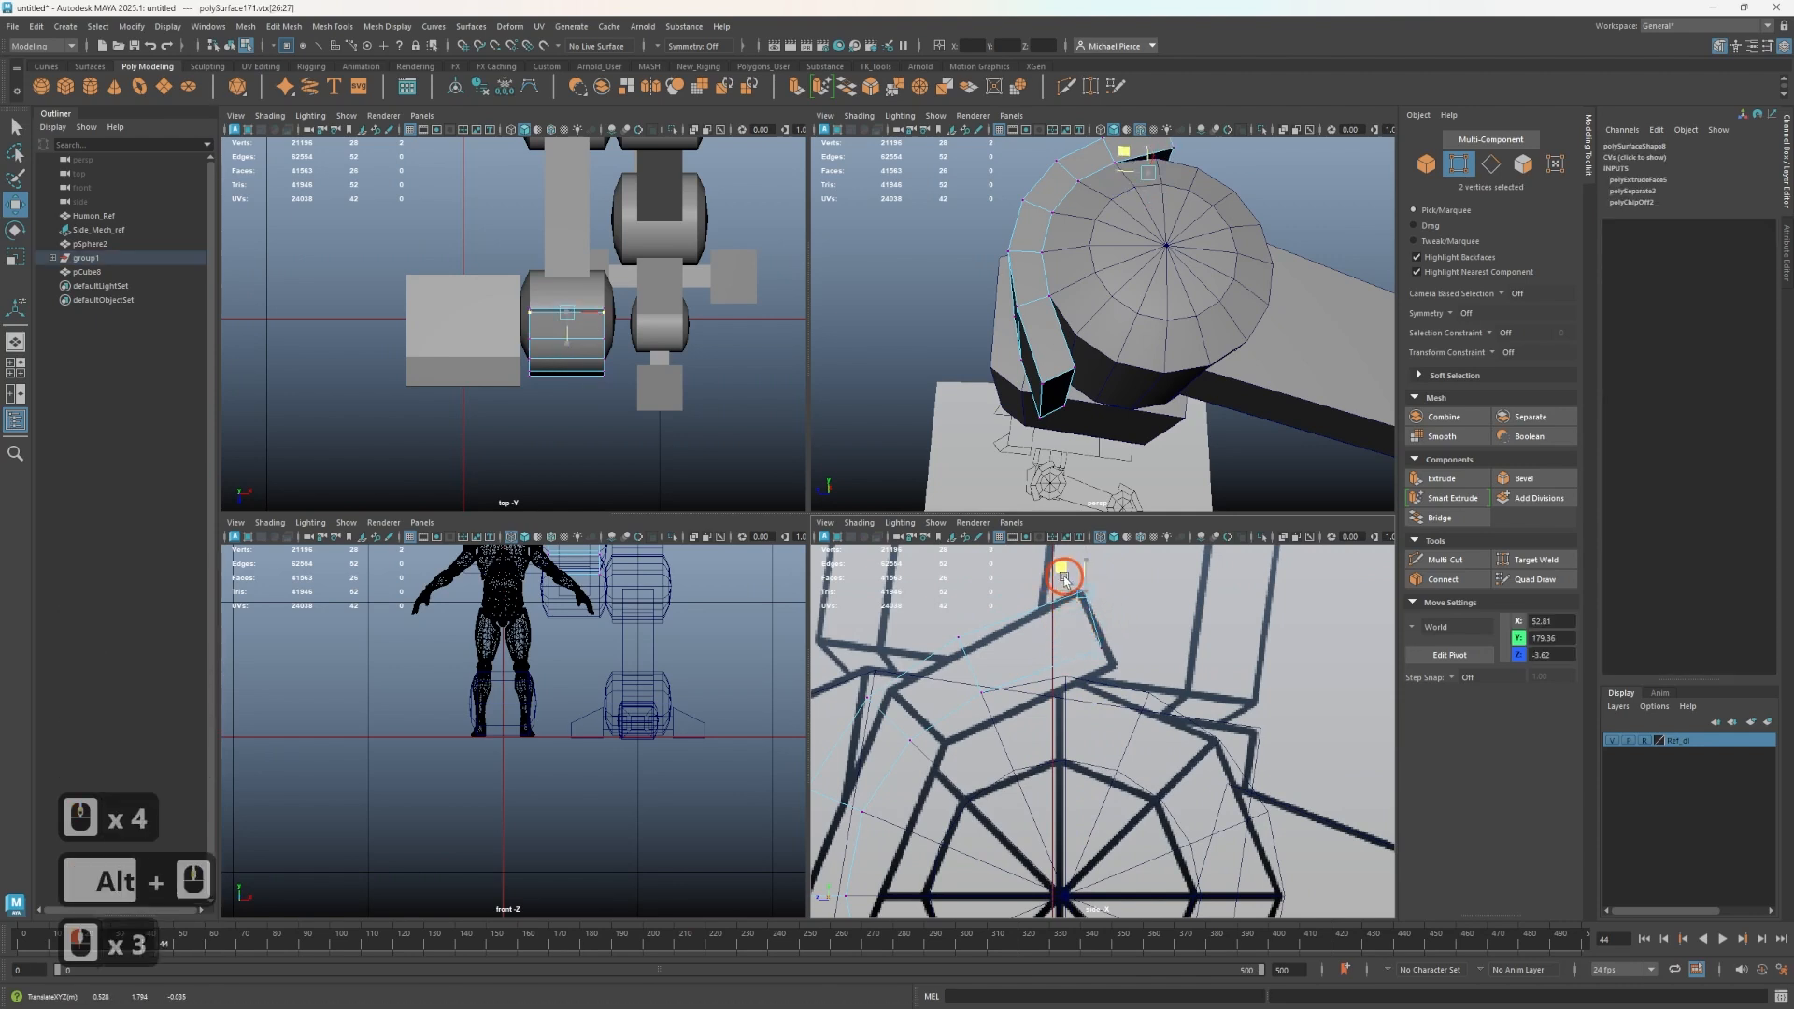
scroll(1173, 287, "down", 8)
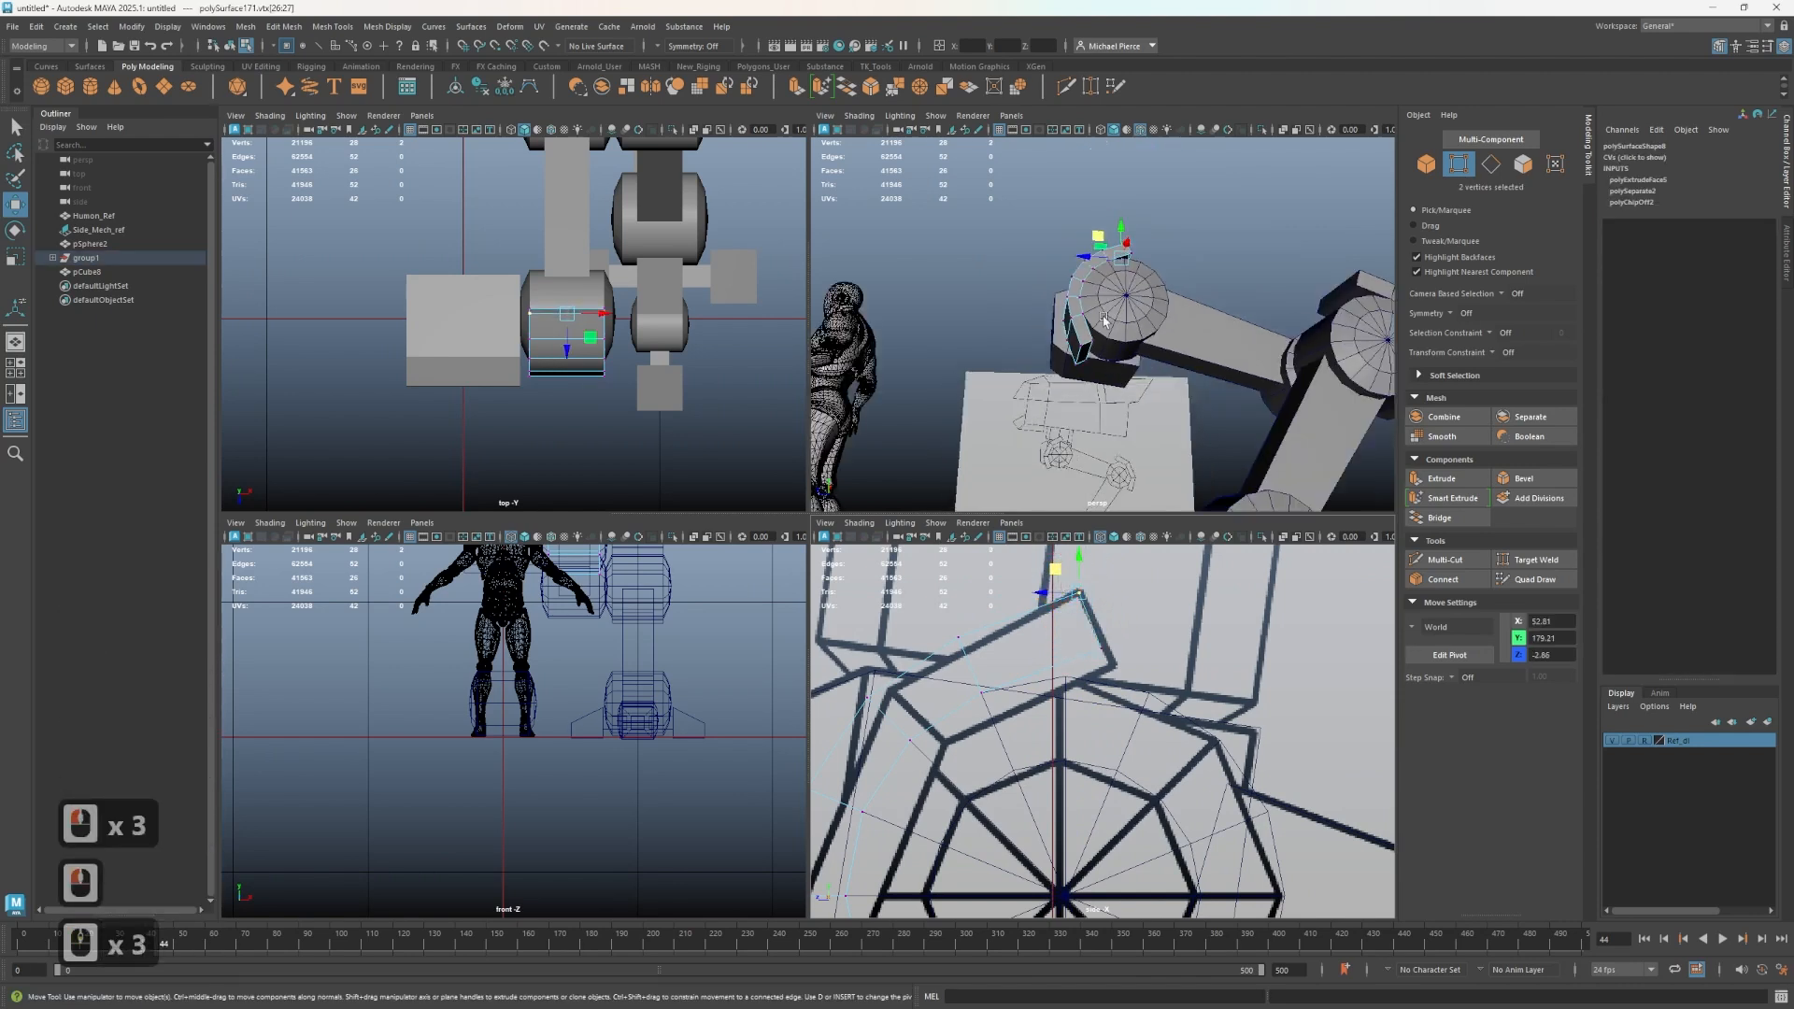
- Return to object mode and inspect the whole mech block-out from several angles
key("F8")
left_click_drag(1172, 287, 1150, 429, "alt")
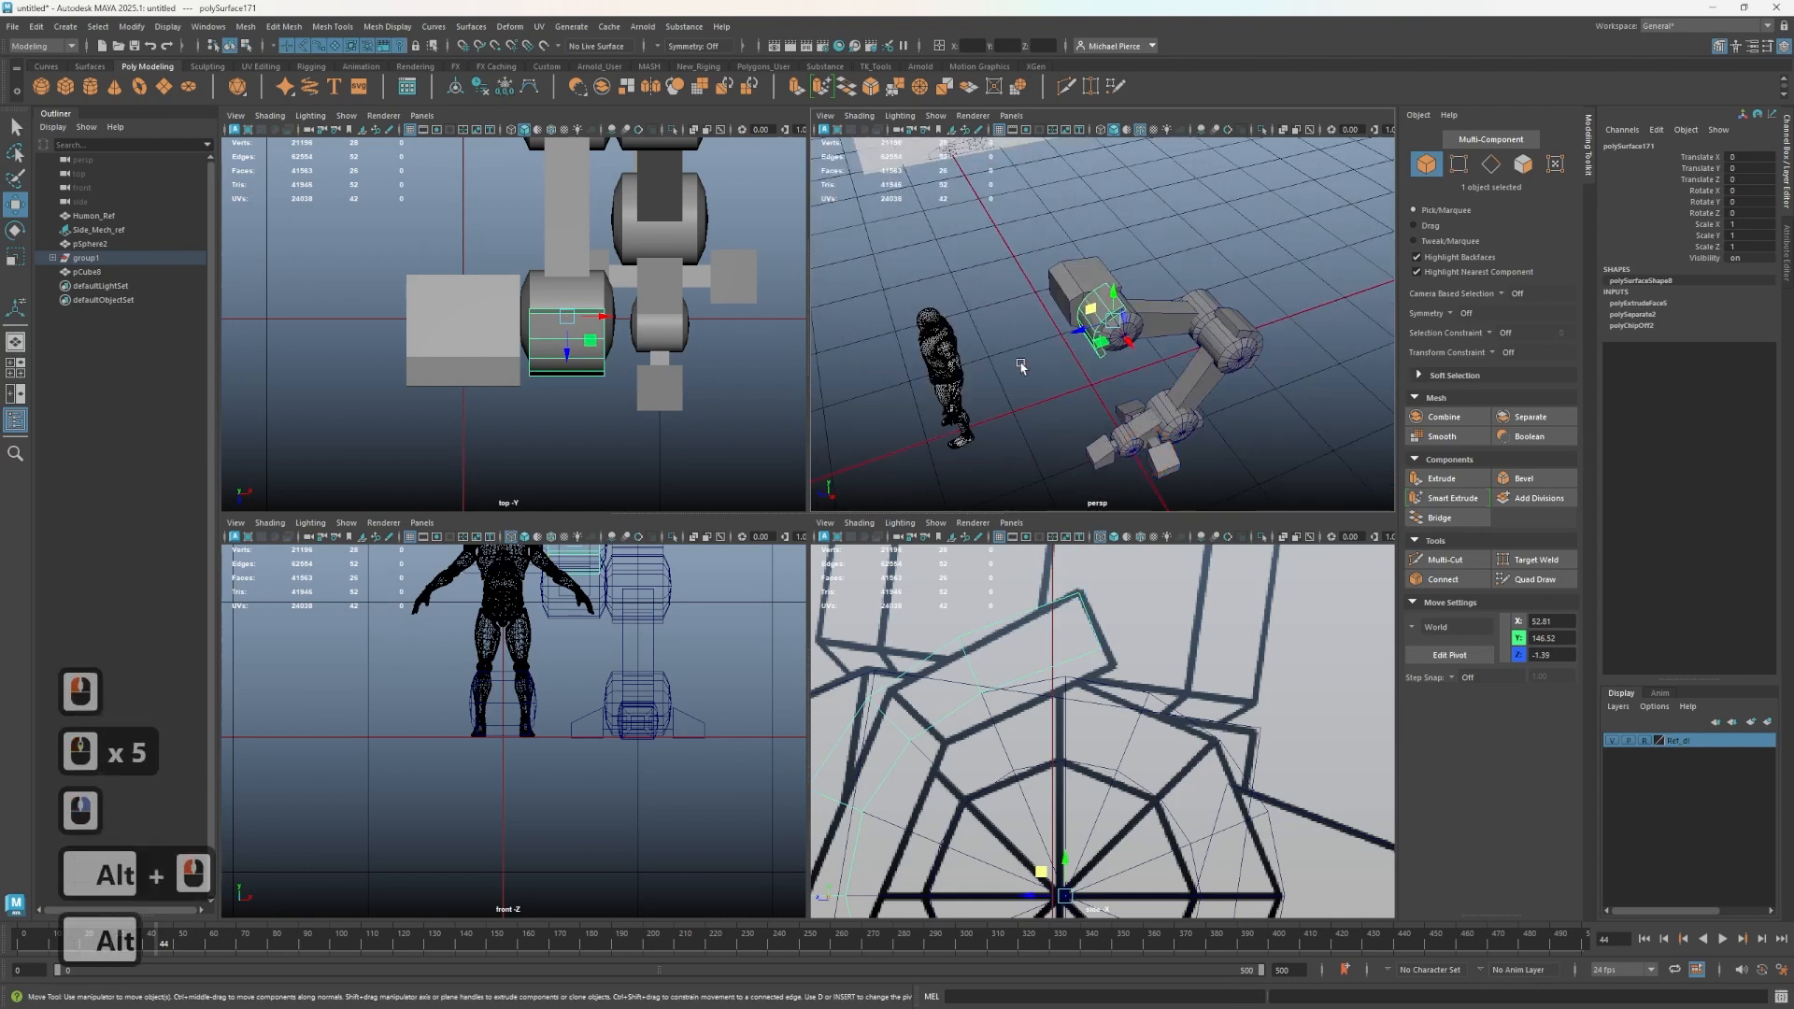
scroll(924, 384, "down", 2)
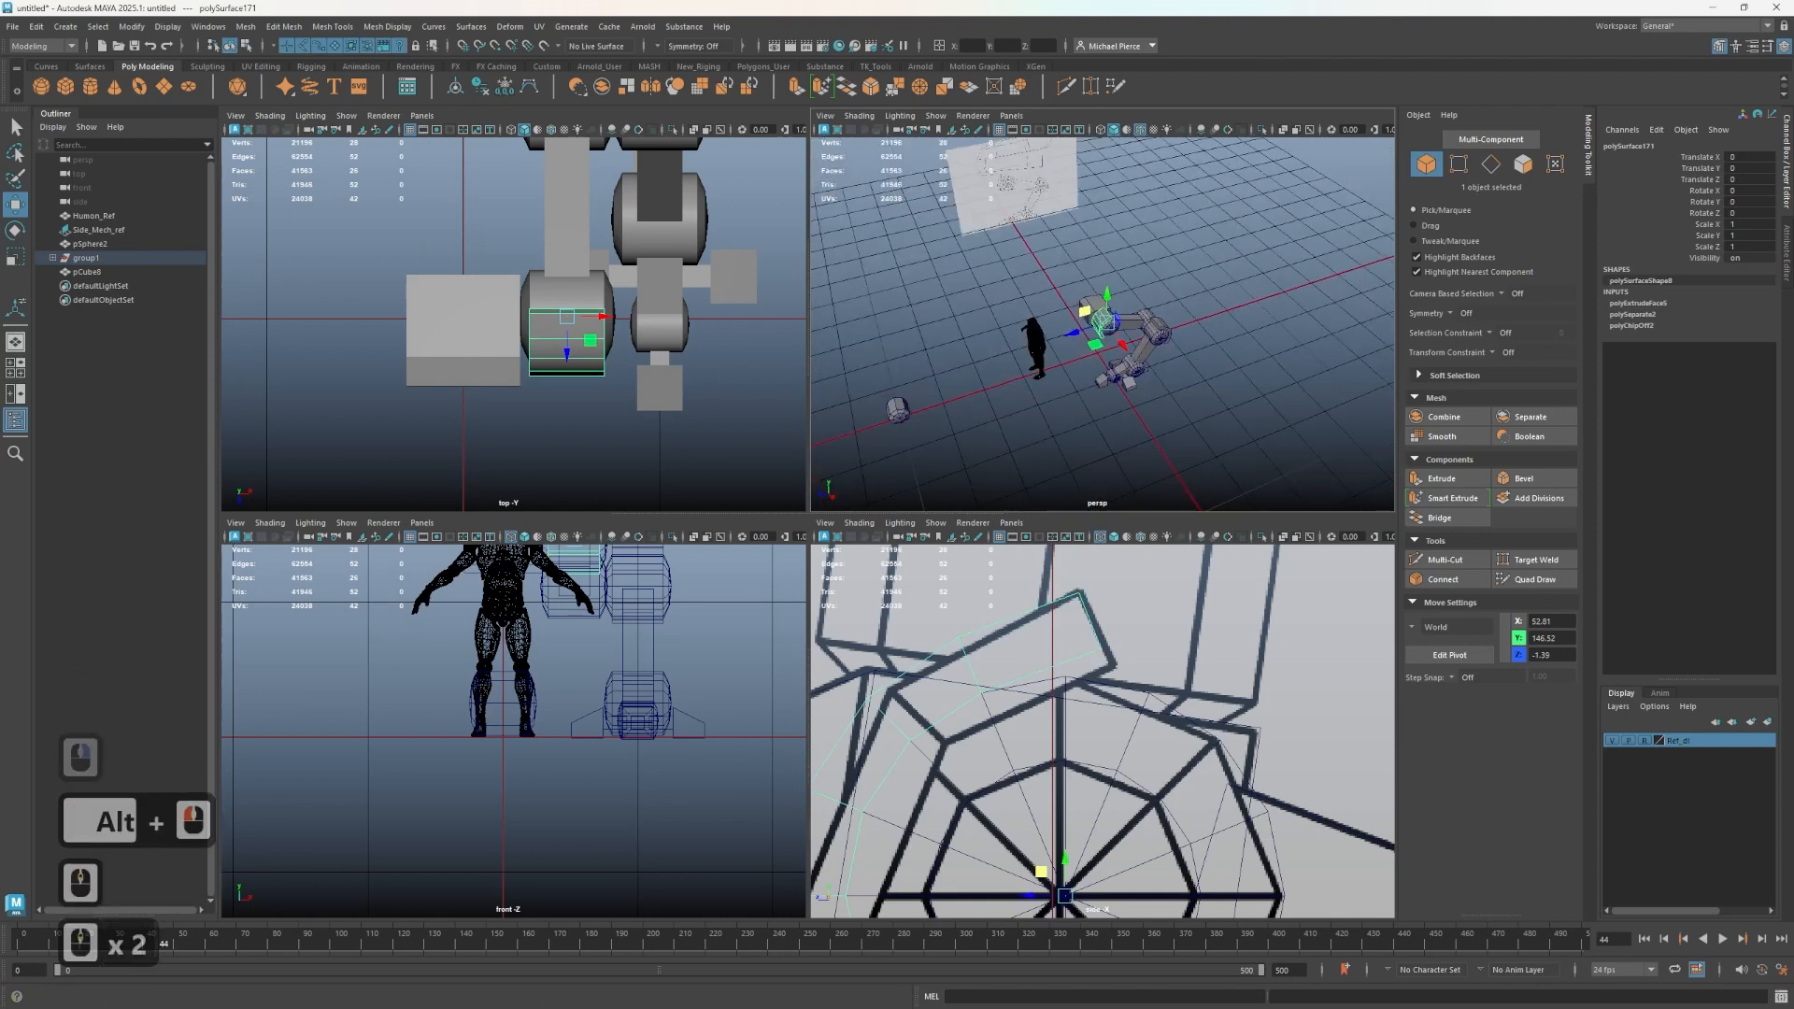
scroll(1055, 761, "down", 6)
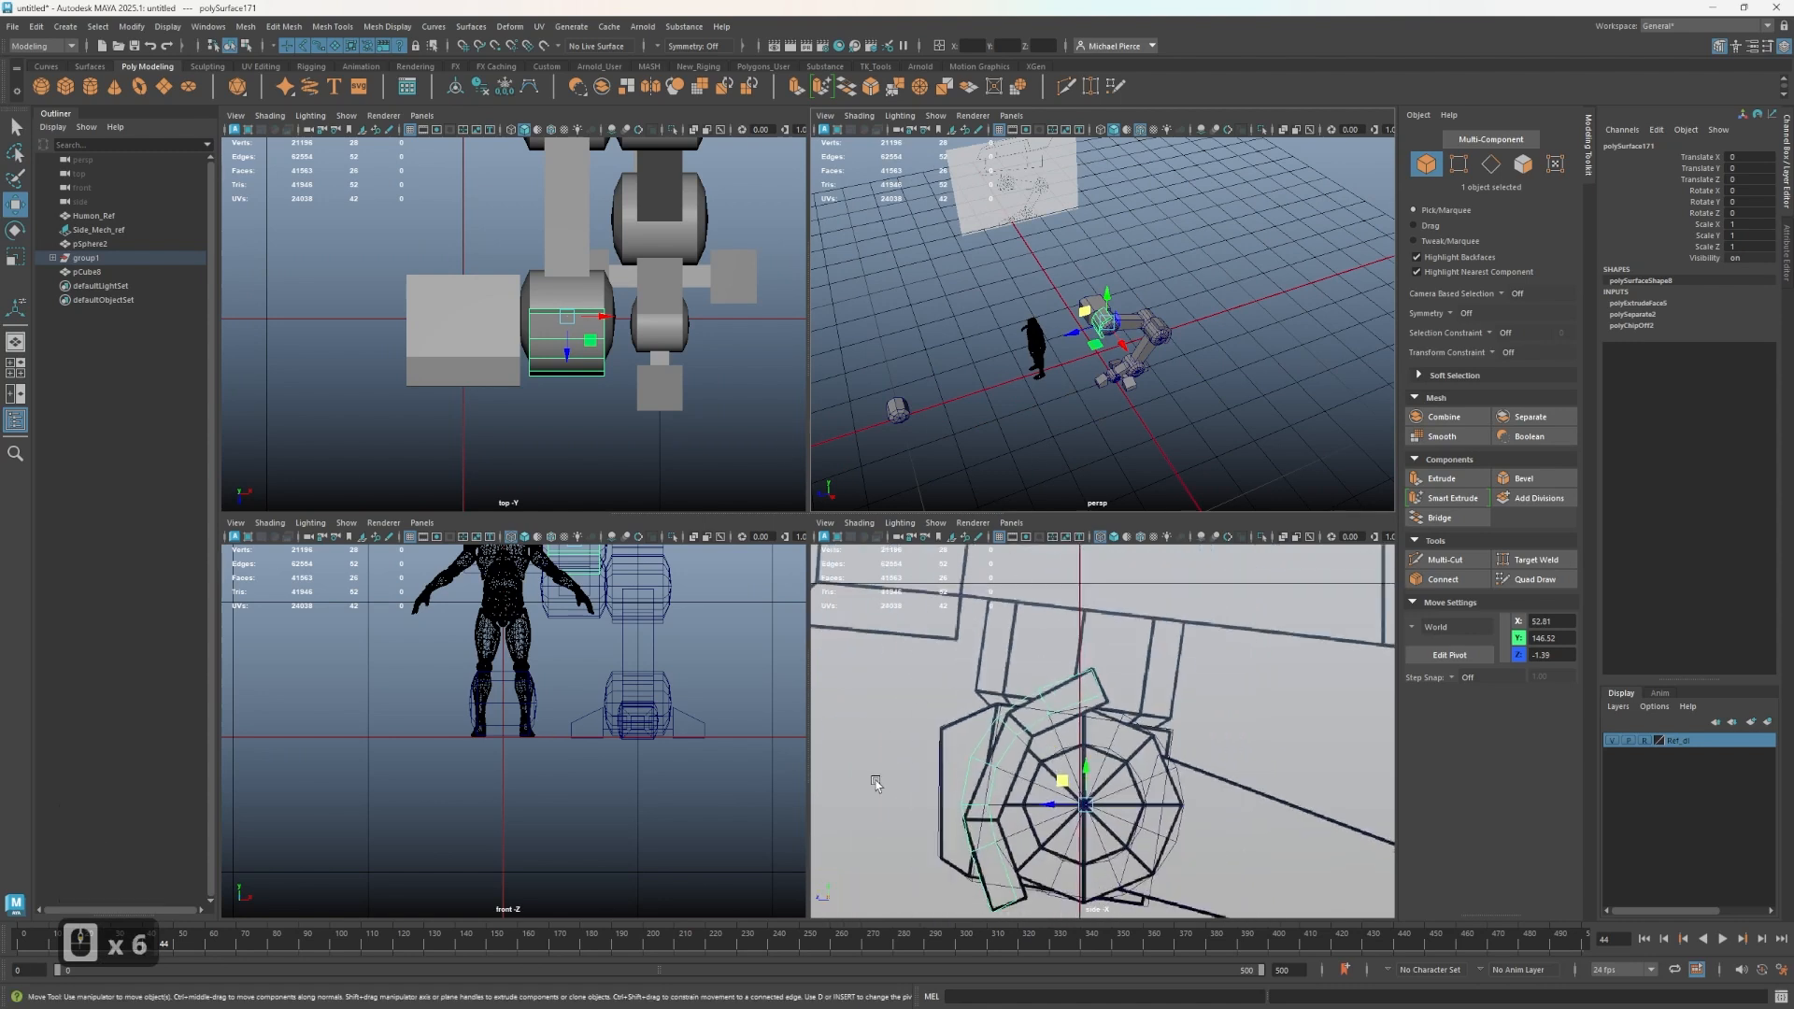
left_click(955, 773)
scroll(1138, 399, "up", 2)
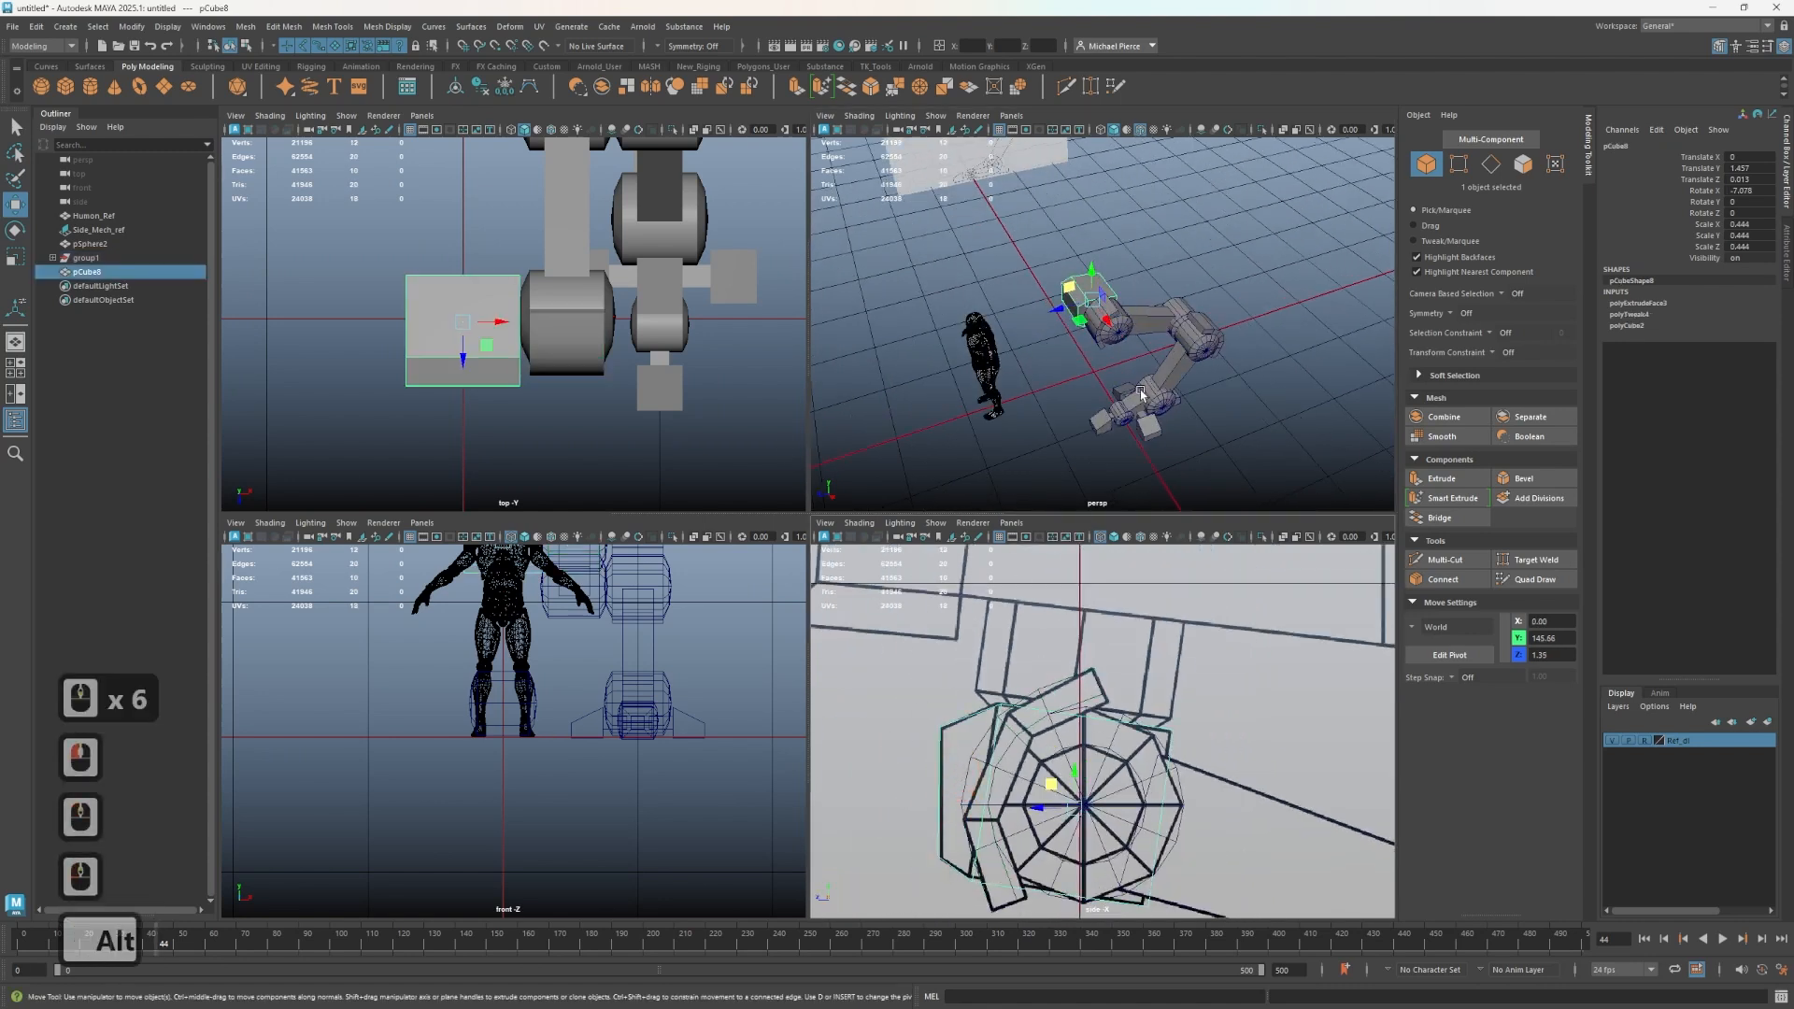
scroll(1136, 401, "up", 2, "alt")
middle_click_drag(1085, 725, 1085, 960, "alt")
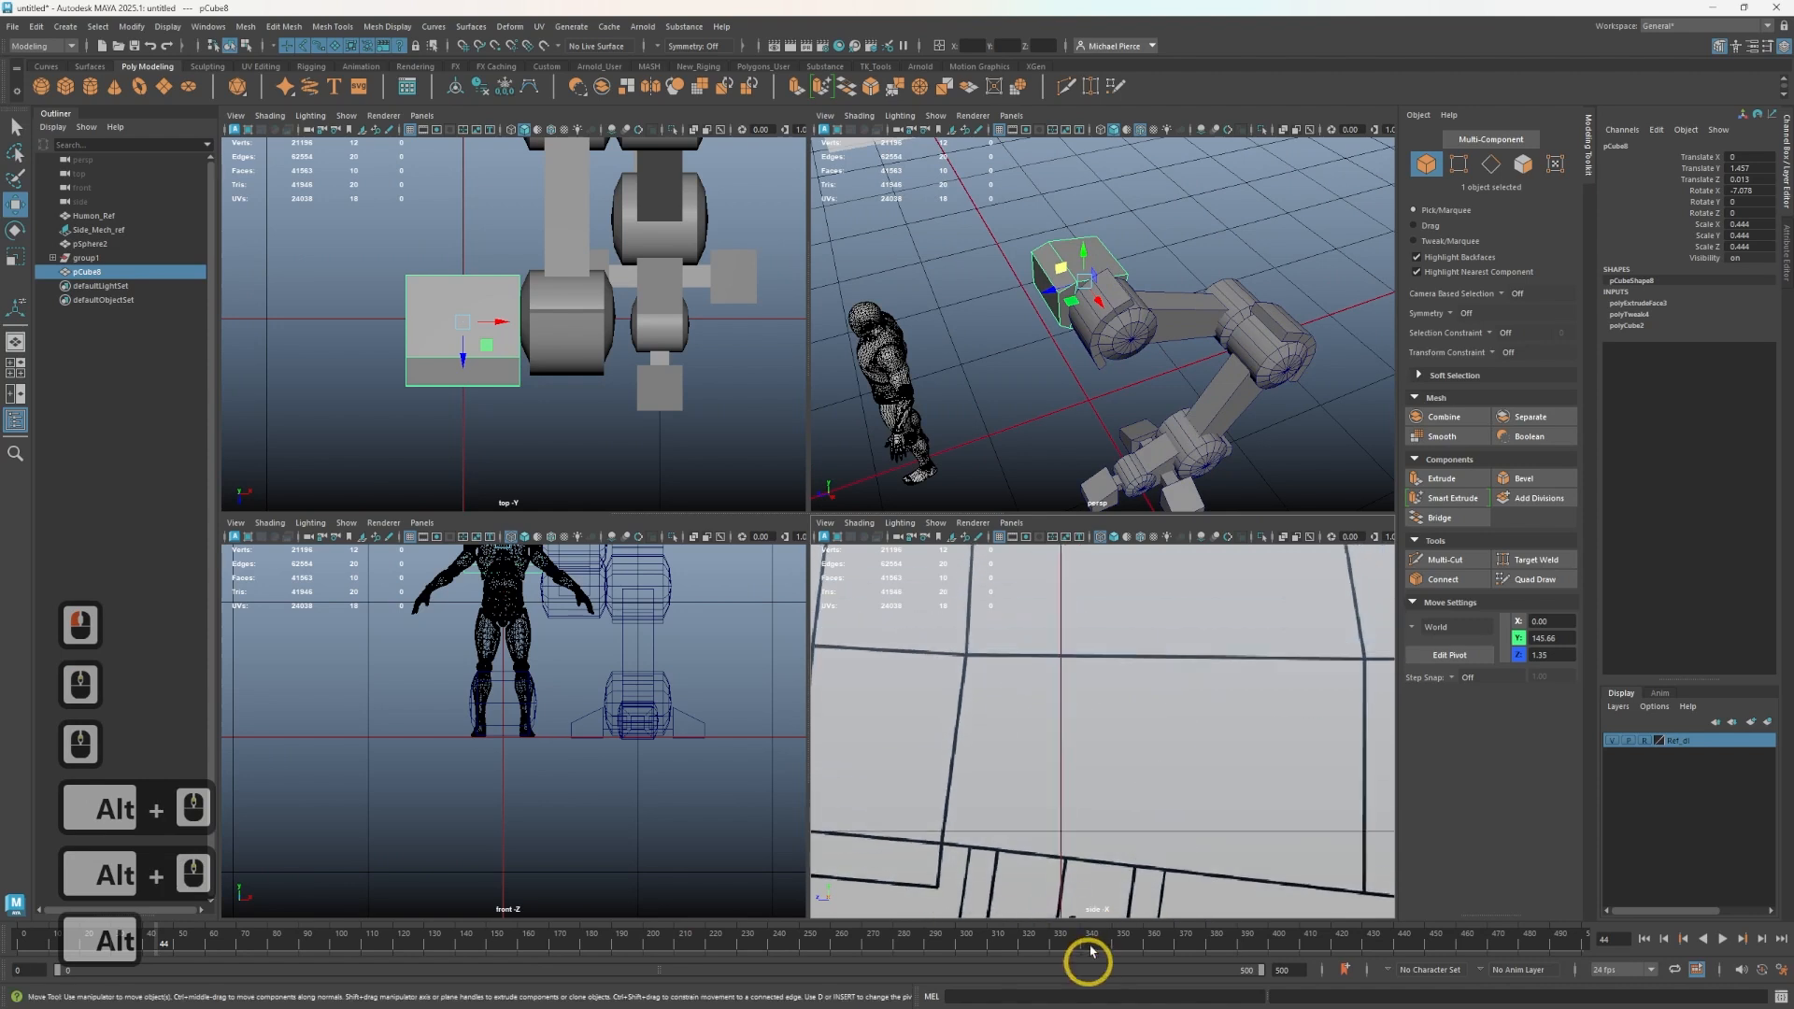
scroll(1093, 772, "down", 3, "alt")
scroll(1094, 772, "down", 3)
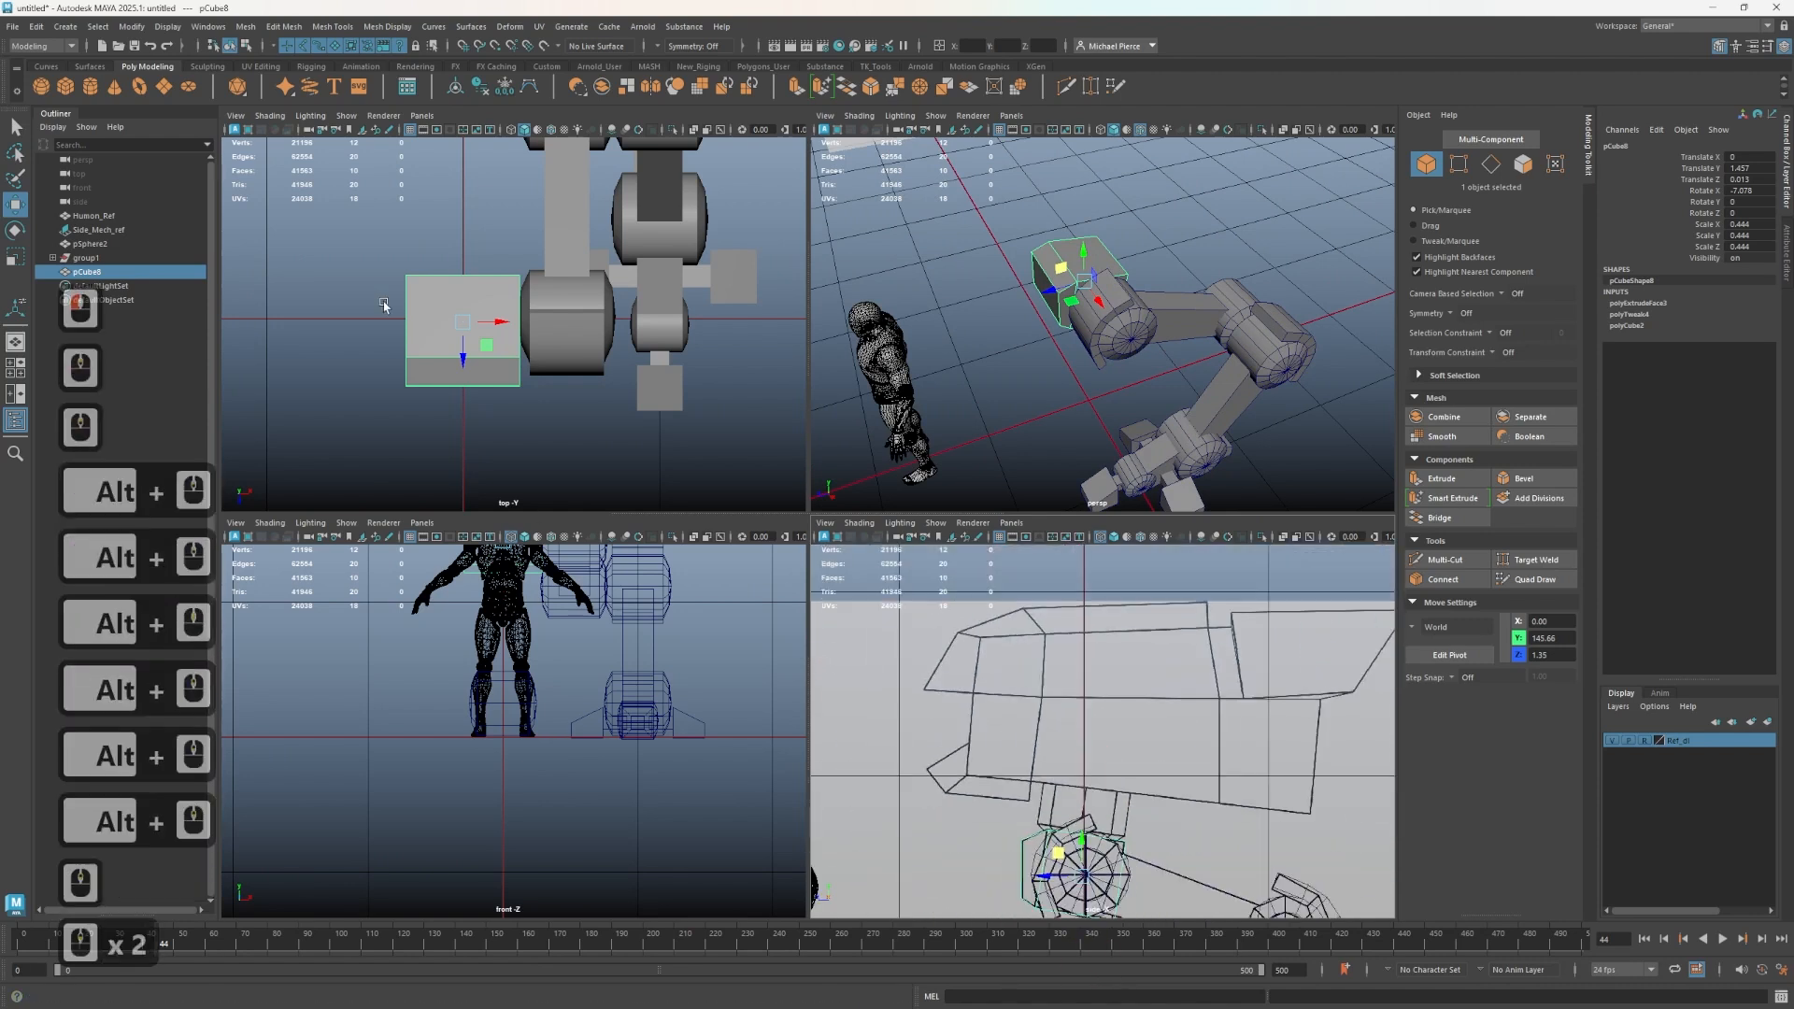
- Create a polygon cube and move it up into the torso area of the side reference
left_click(65, 86)
scroll(1082, 795, "down", 3)
scroll(1082, 795, "down", 3, "alt")
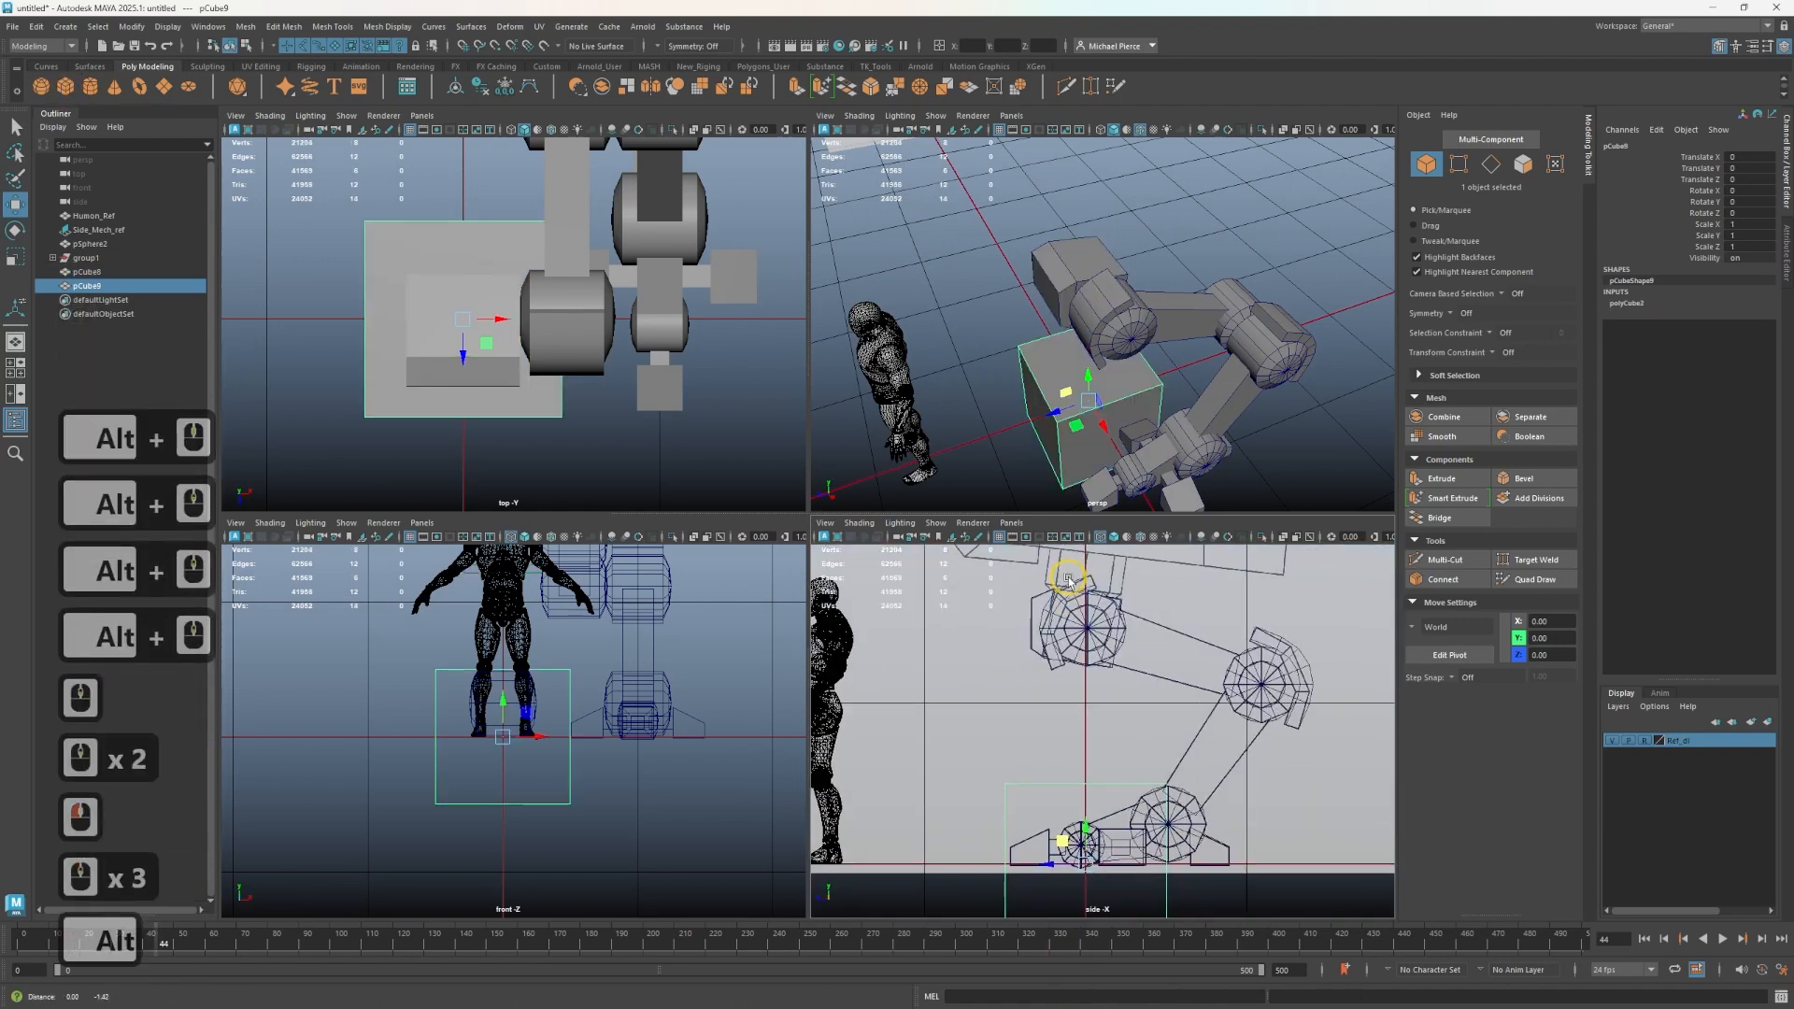
key("w")
left_click_drag(1081, 830, 1113, 541)
middle_click_drag(1141, 669, 1083, 876, "alt")
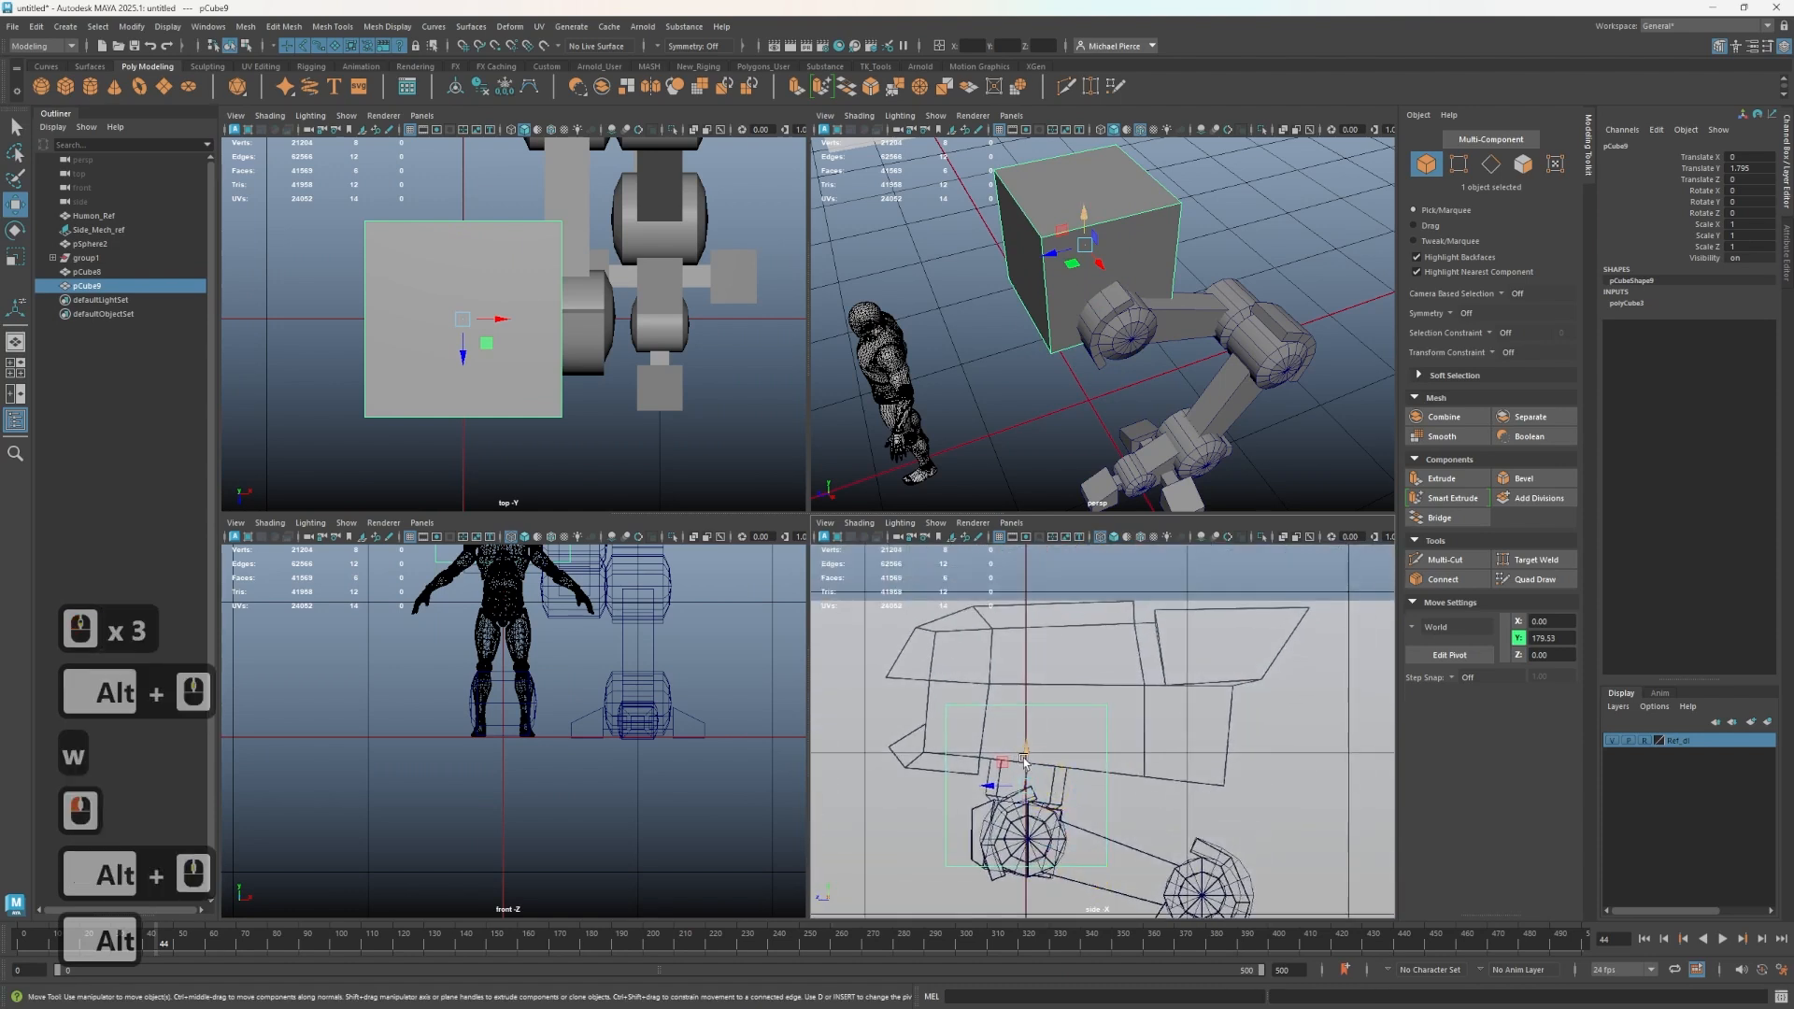
left_click_drag(1024, 762, 1034, 705)
- Scale the torso cube up to cover the torso area of the side reference and narrow its width
key("r")
key("e")
key("r")
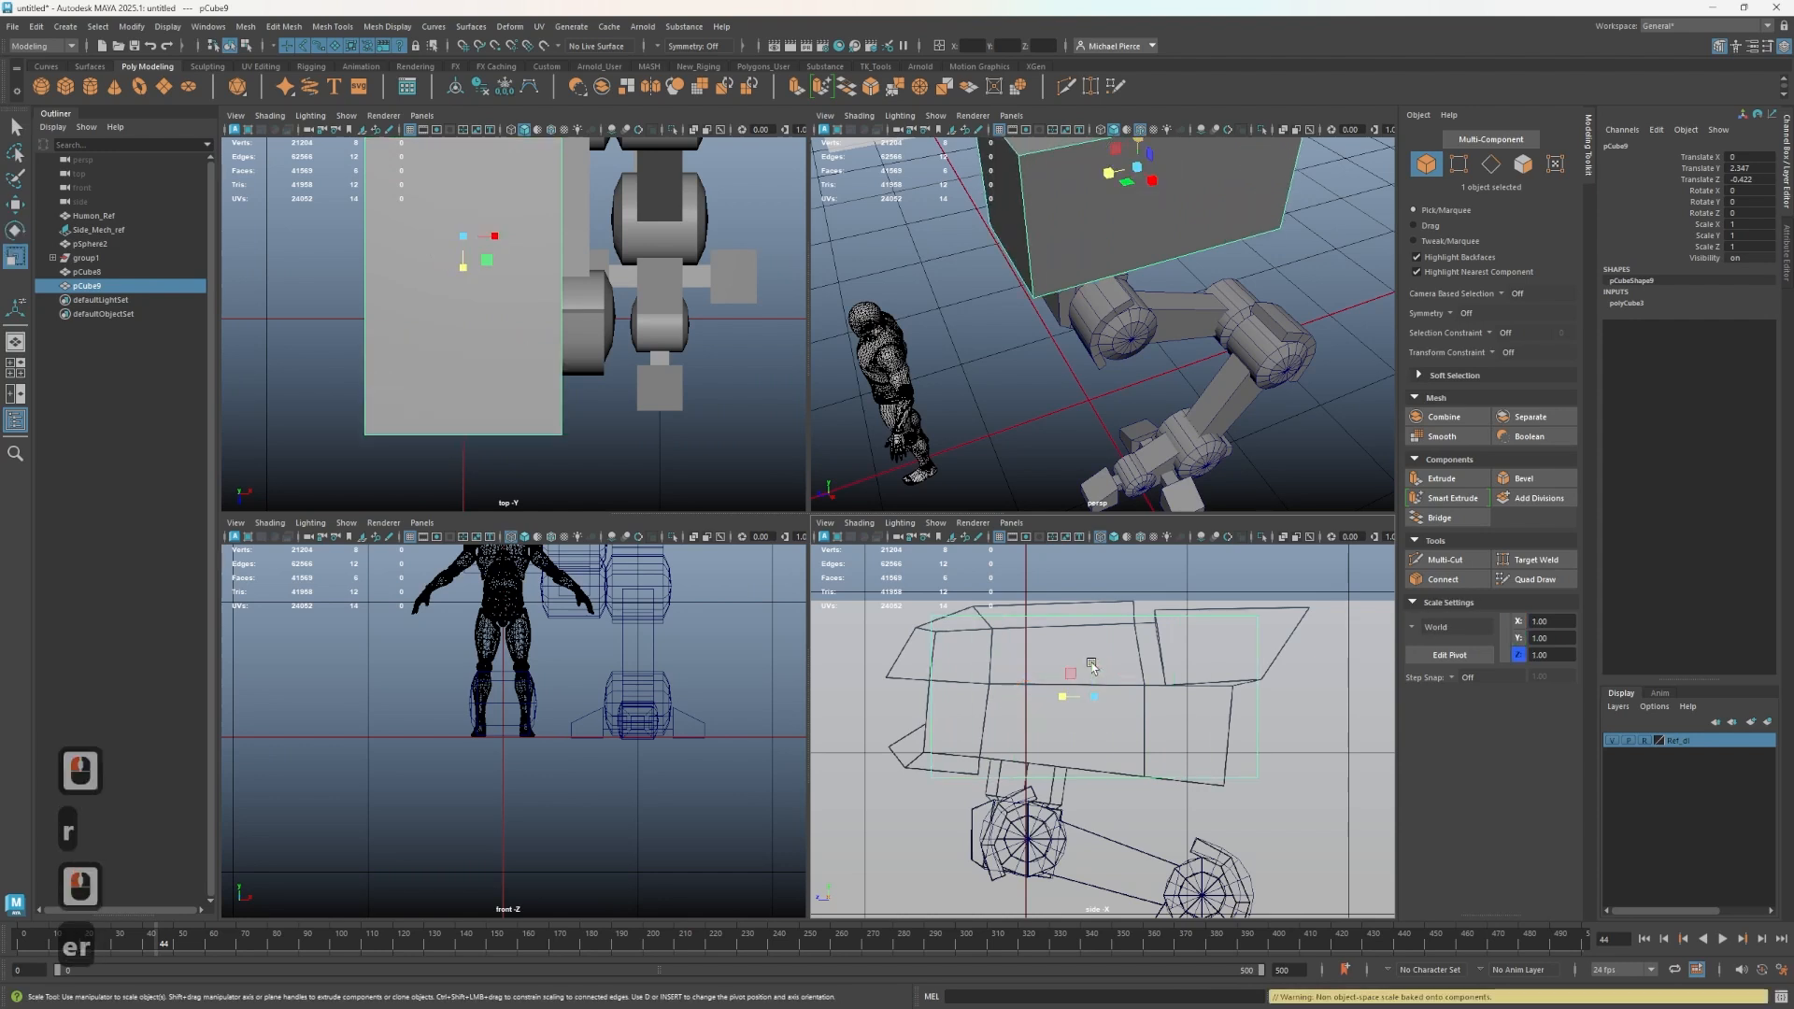
left_click(1092, 665)
left_click_drag(1084, 432, 1179, 349, "alt")
middle_click_drag(1179, 349, 1178, 399, "alt")
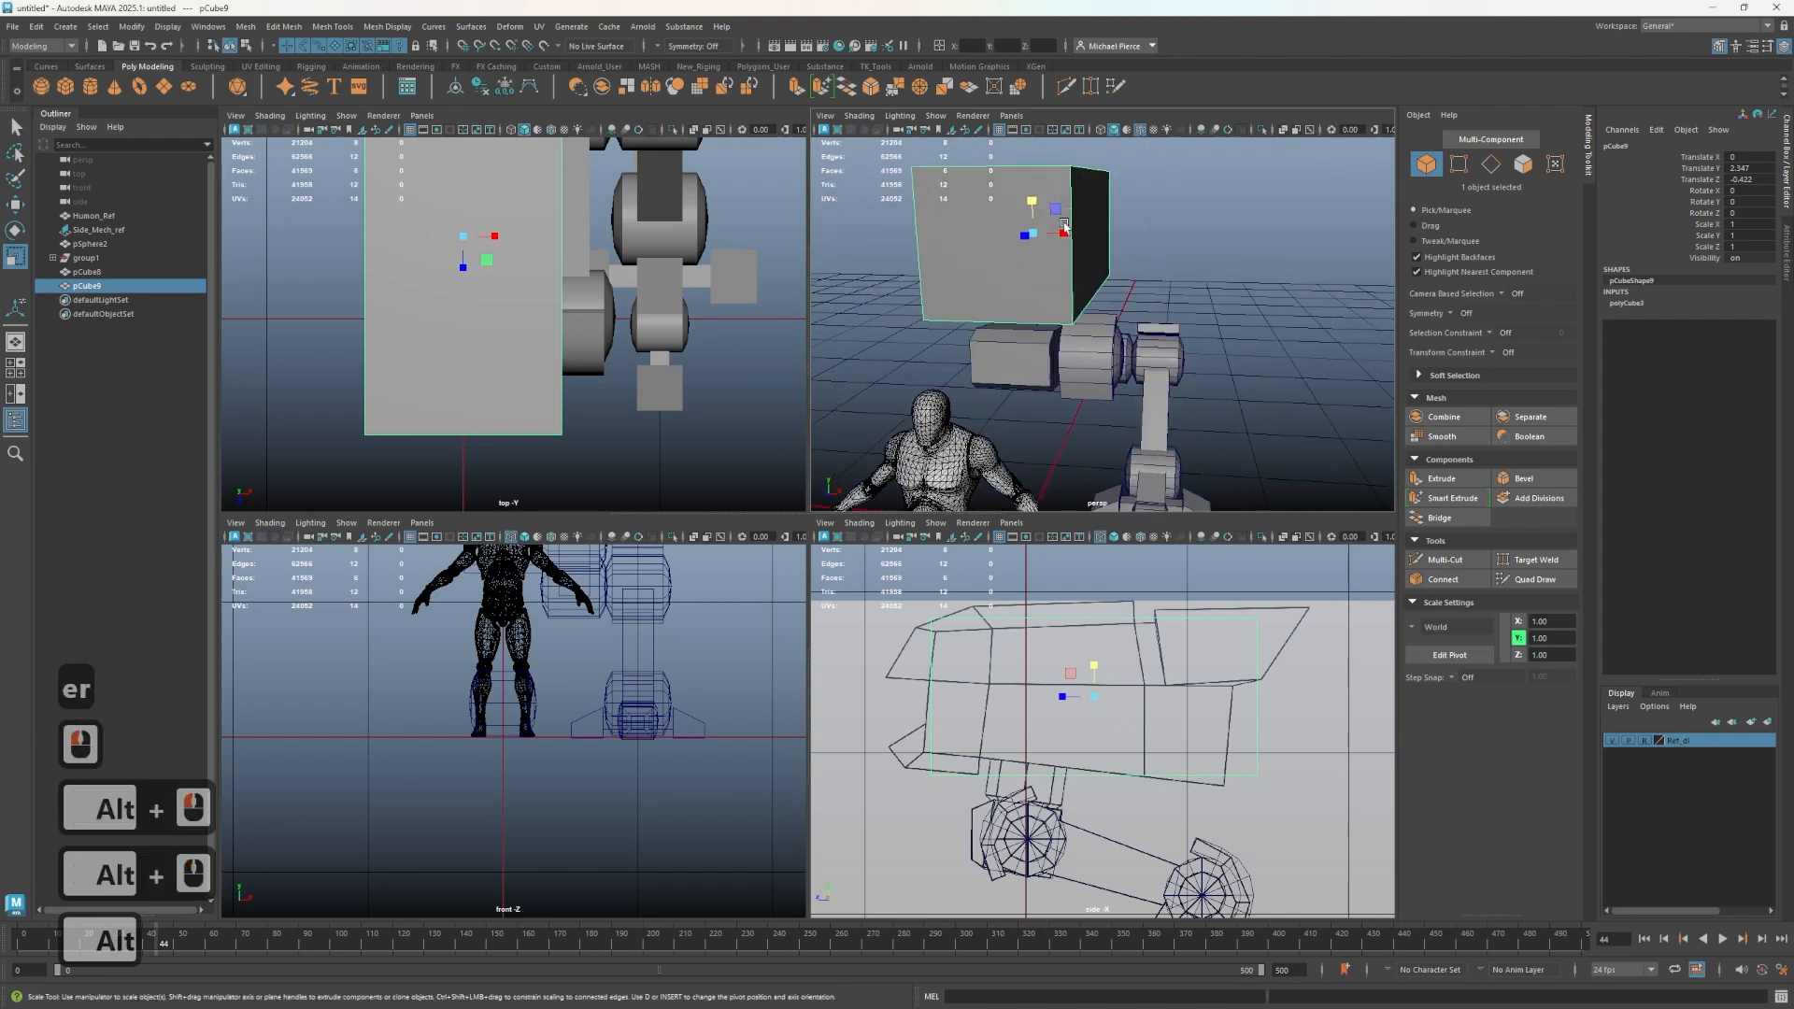
mouse_move(1091, 383)
left_mouse_down("alt")
mouse_move(1162, 368)
mouse_move(1056, 370)
mouse_move(1065, 385)
left_mouse_up("alt")
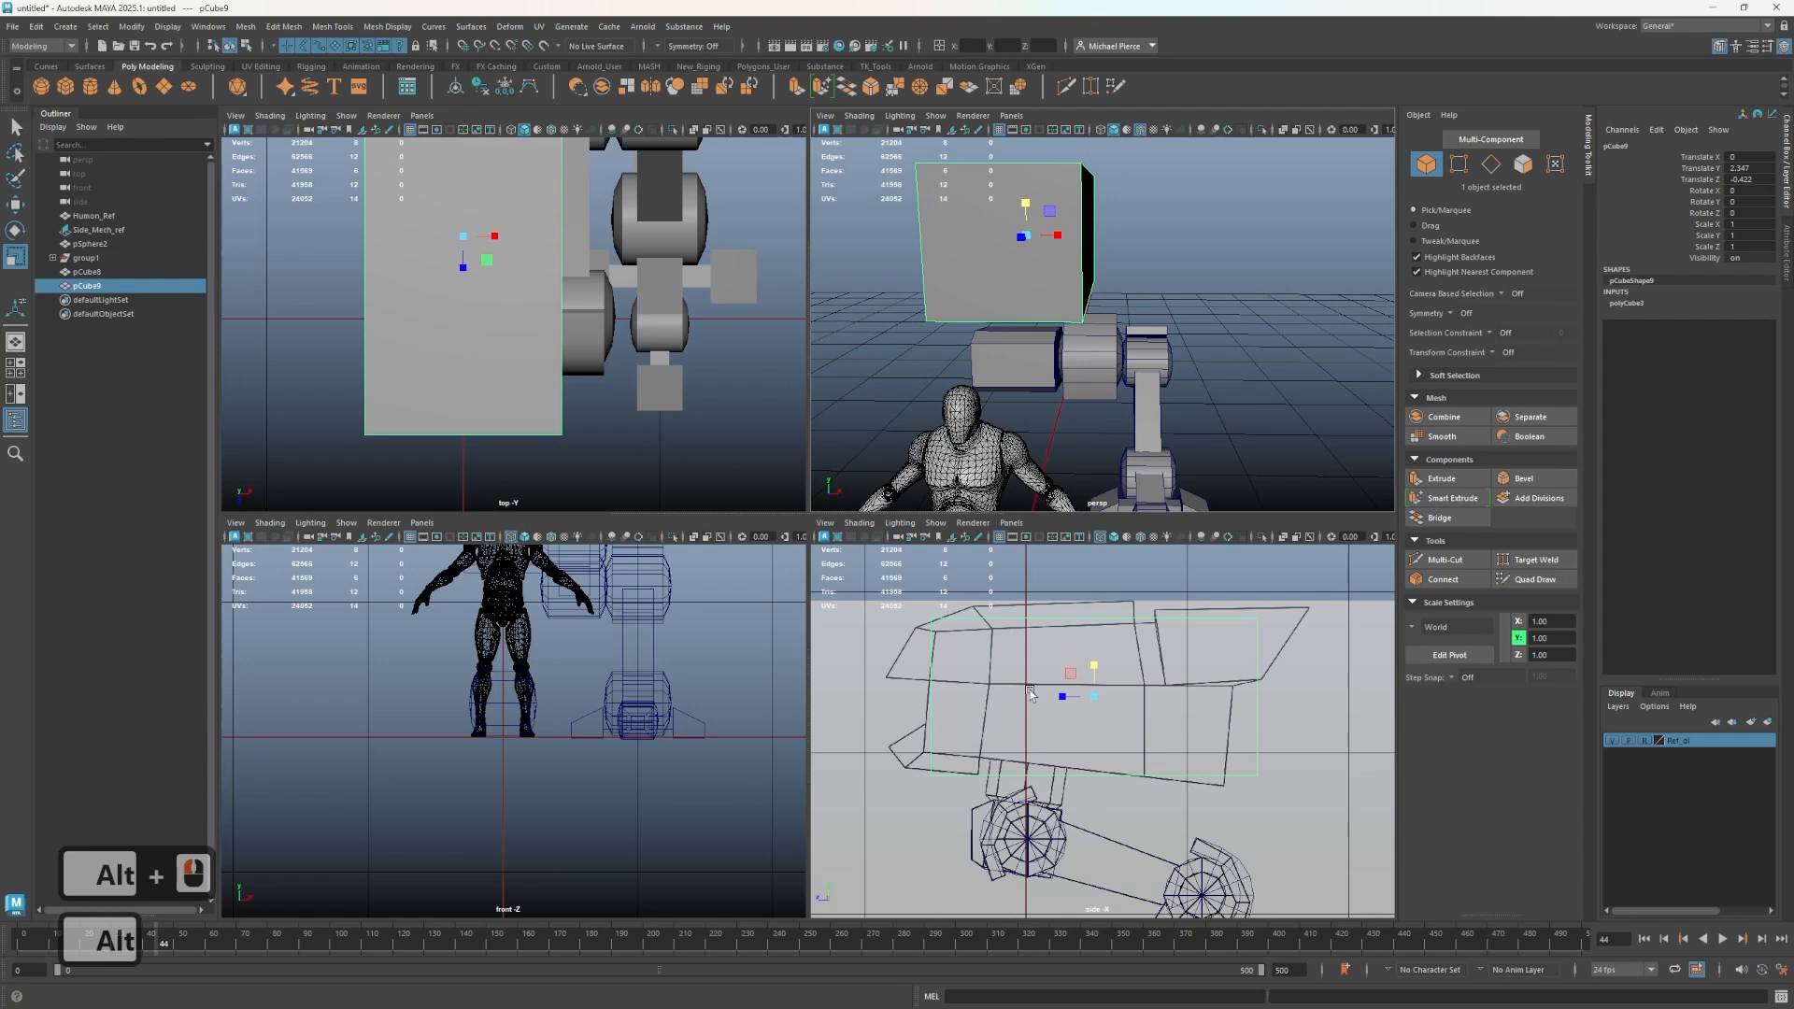
- Select the cube's front top vertices and move them down to slope the torso front in the side view
right_click_drag(1025, 654, 955, 618)
left_click_drag(889, 605, 958, 648)
key("w")
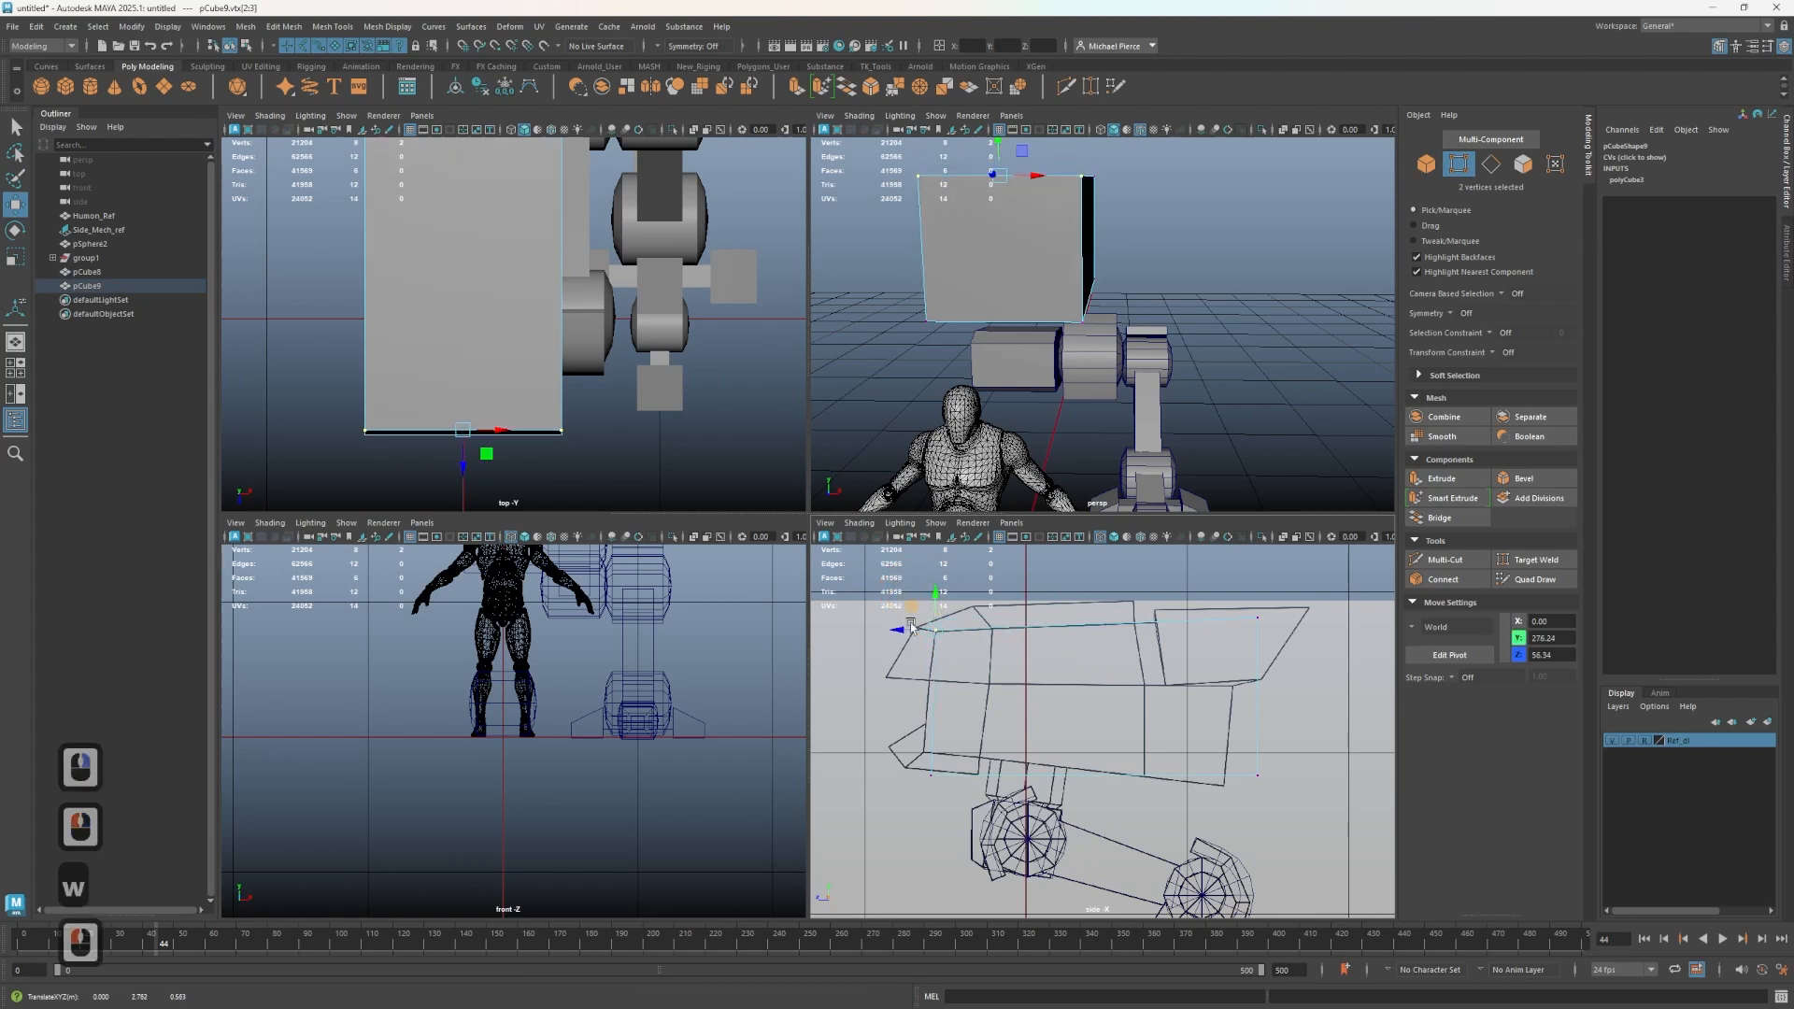
left_click_drag(905, 603, 899, 723)
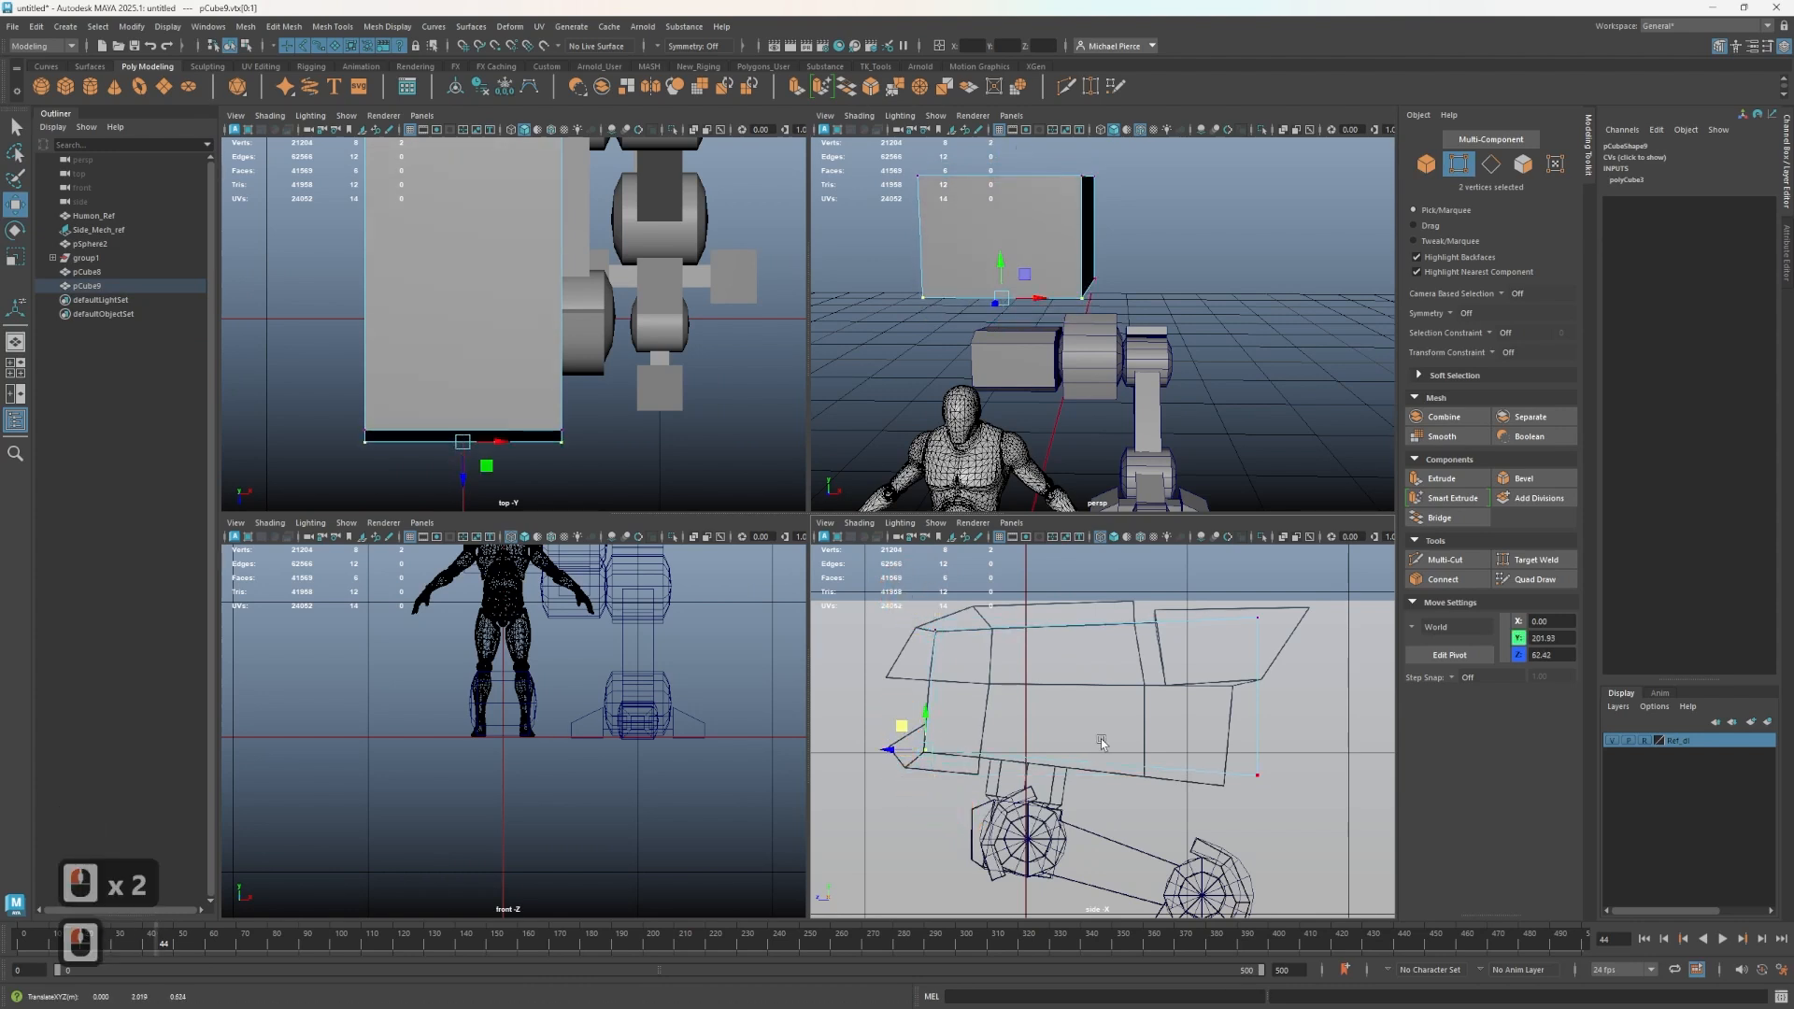
- Move the cube's back corner vertices to follow the torso outline of the side reference
left_click_drag(1143, 728, 1352, 826)
left_click_drag(1232, 753, 1197, 764)
left_click_drag(1197, 576, 1206, 625)
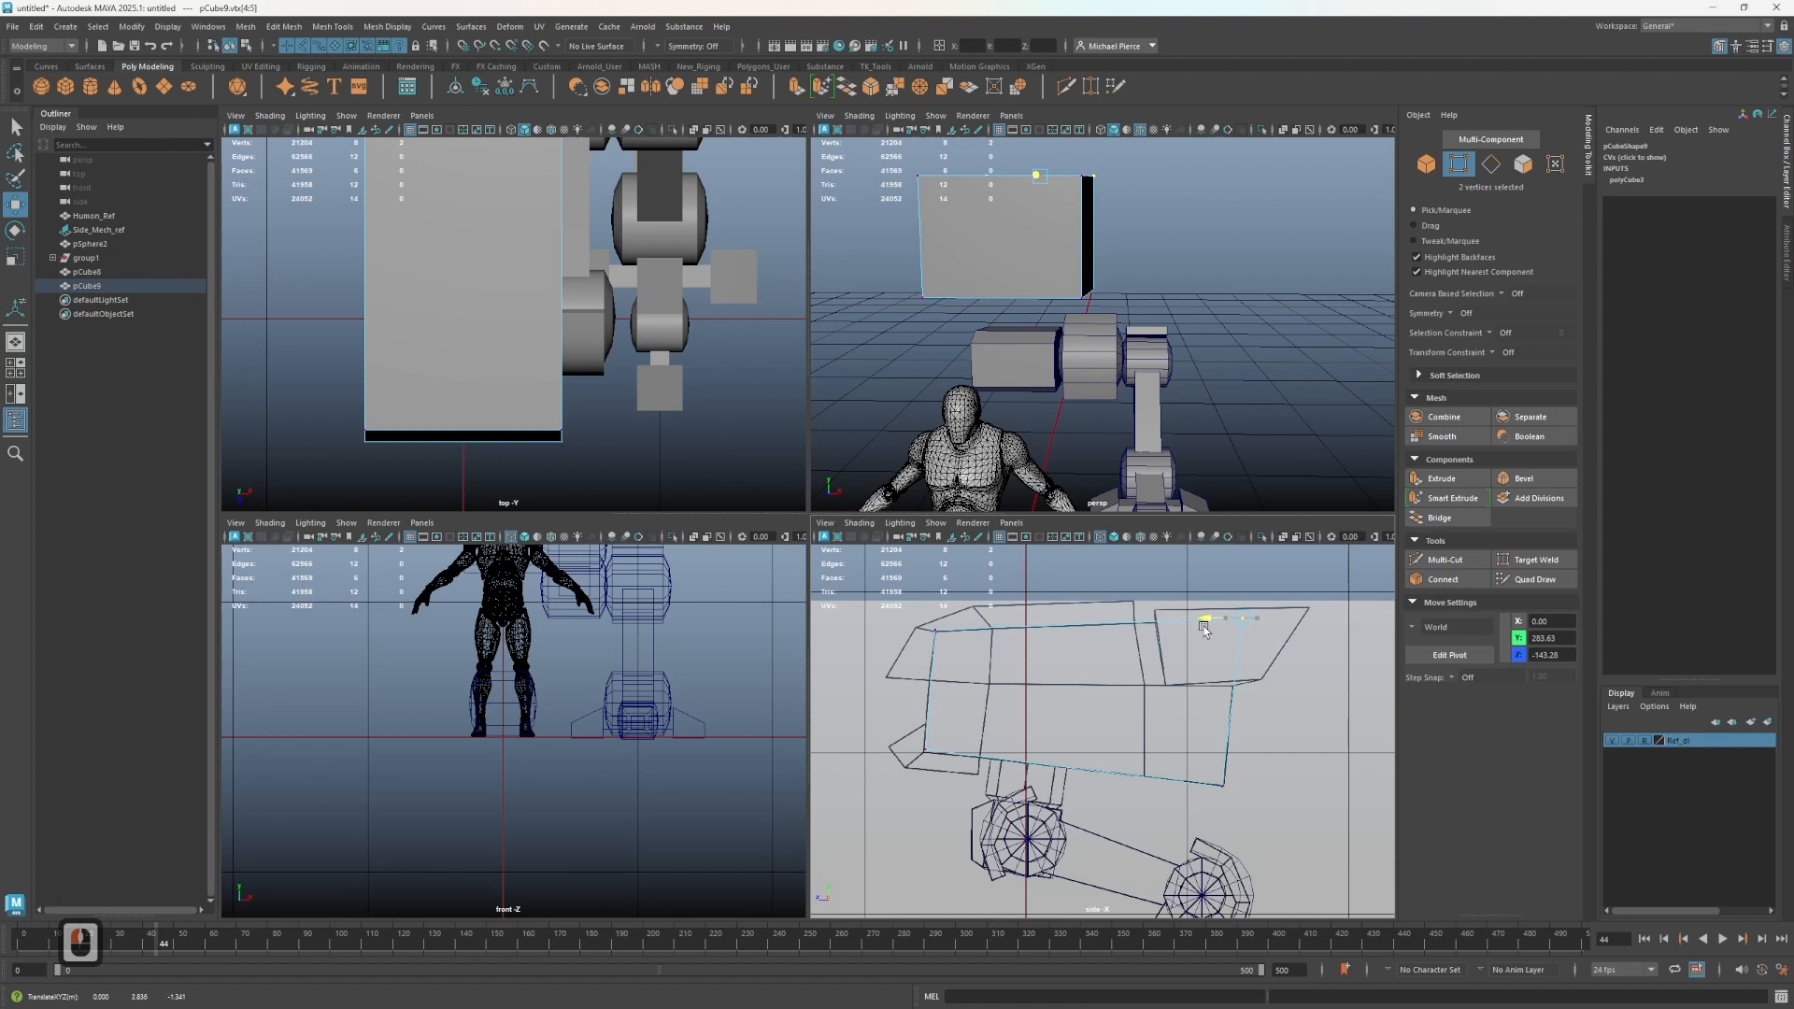
left_click(945, 620)
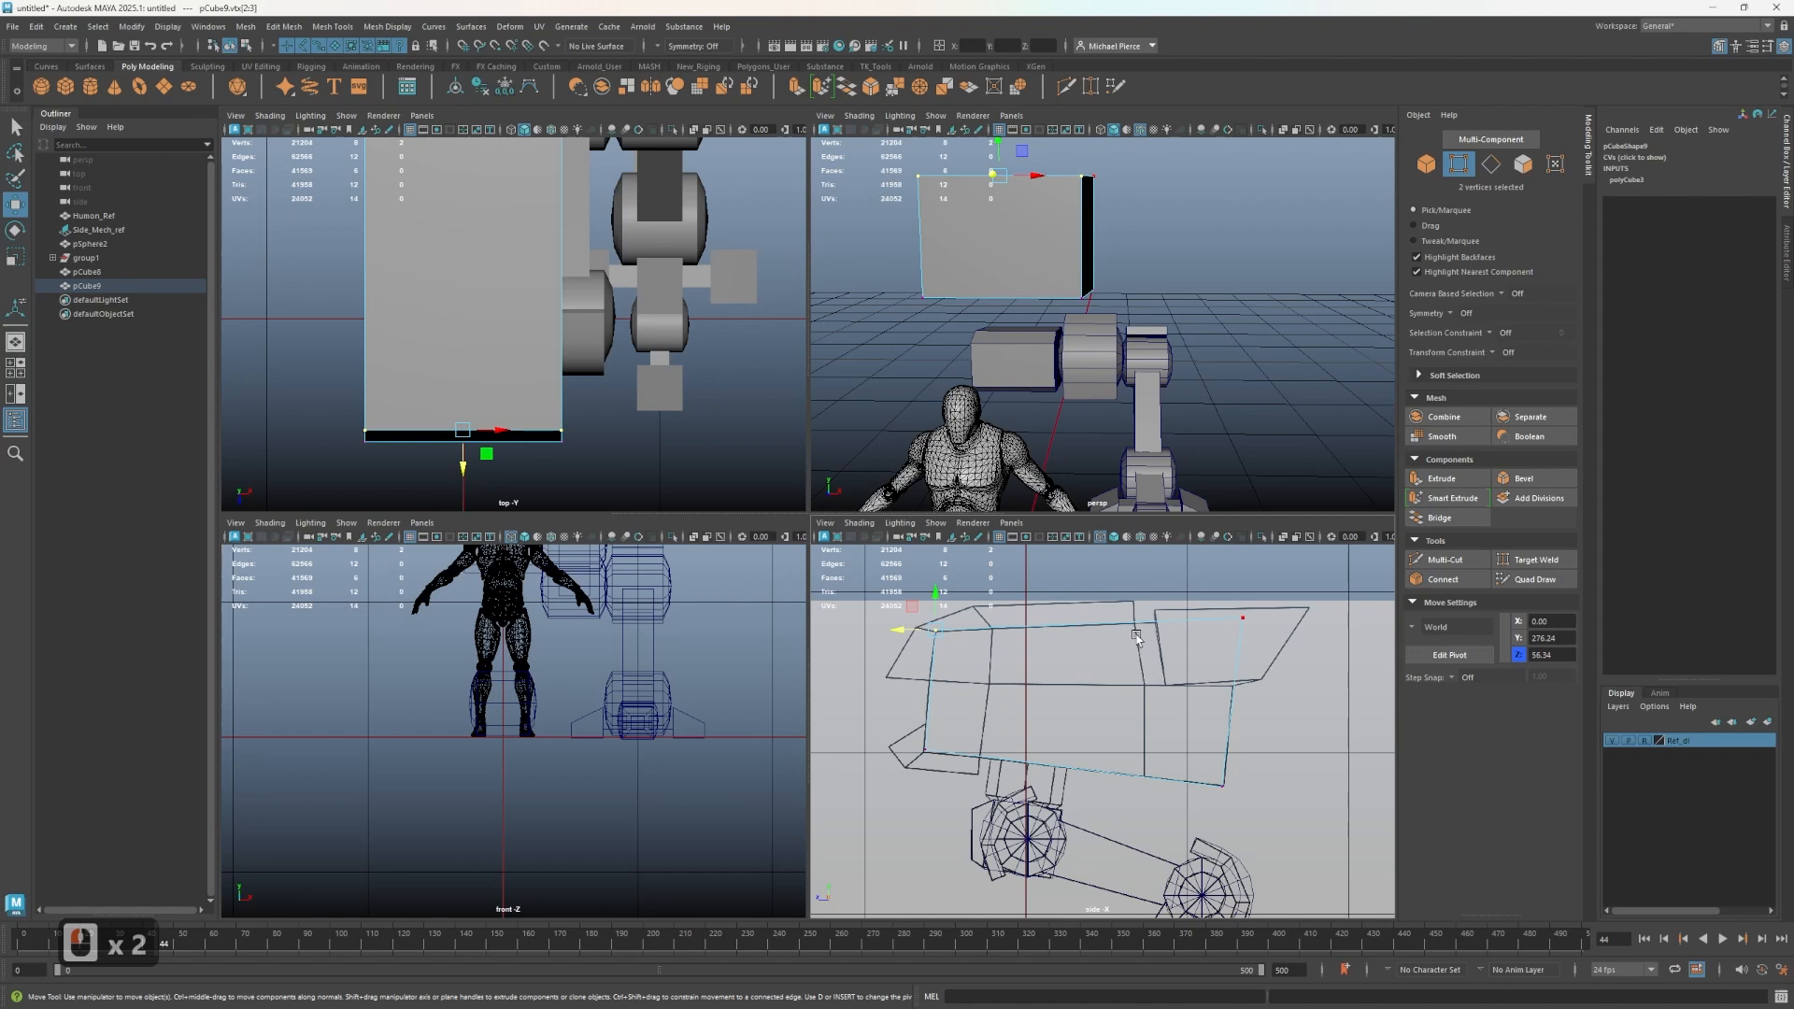
key("ctrl+shift+z")
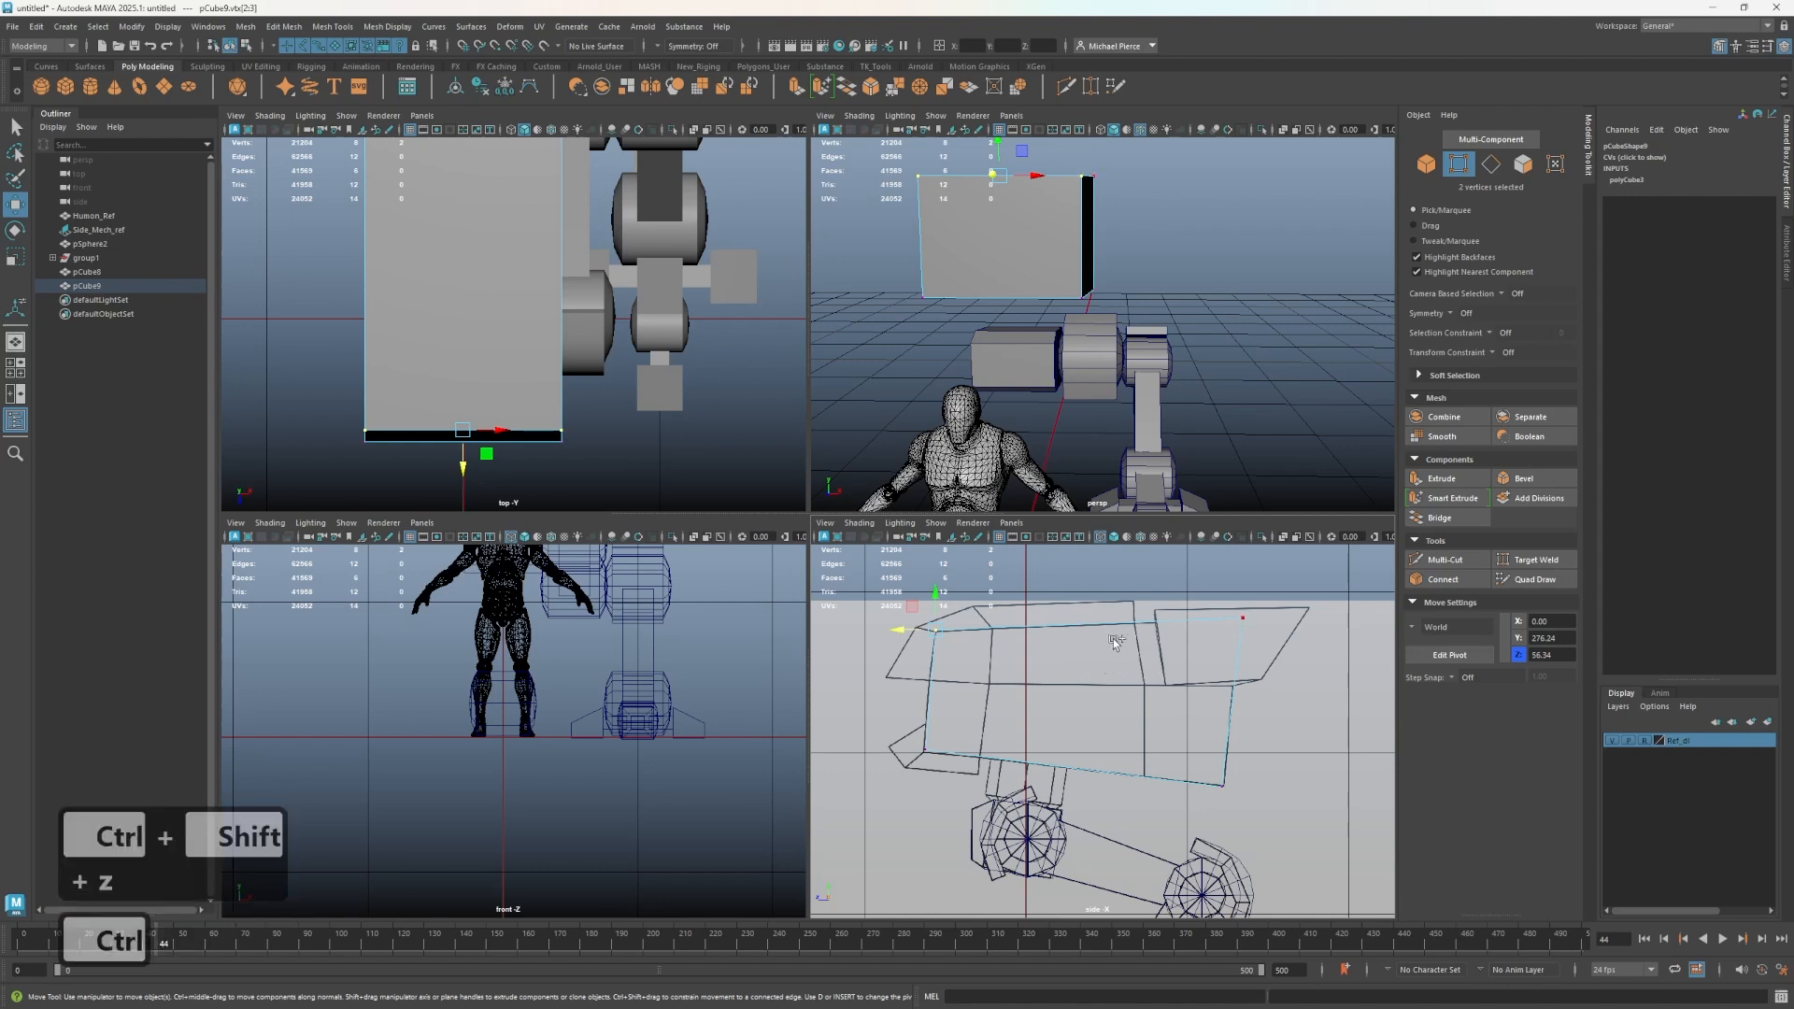
- Insert two horizontal edge loops and one vertical edge loop across the torso block with Multi-Cut
key("ctrl+shift+x")
left_click_drag(1143, 277, 975, 265, "alt")
key("ctrl+shift+x")
key("ctrl+shift+x")
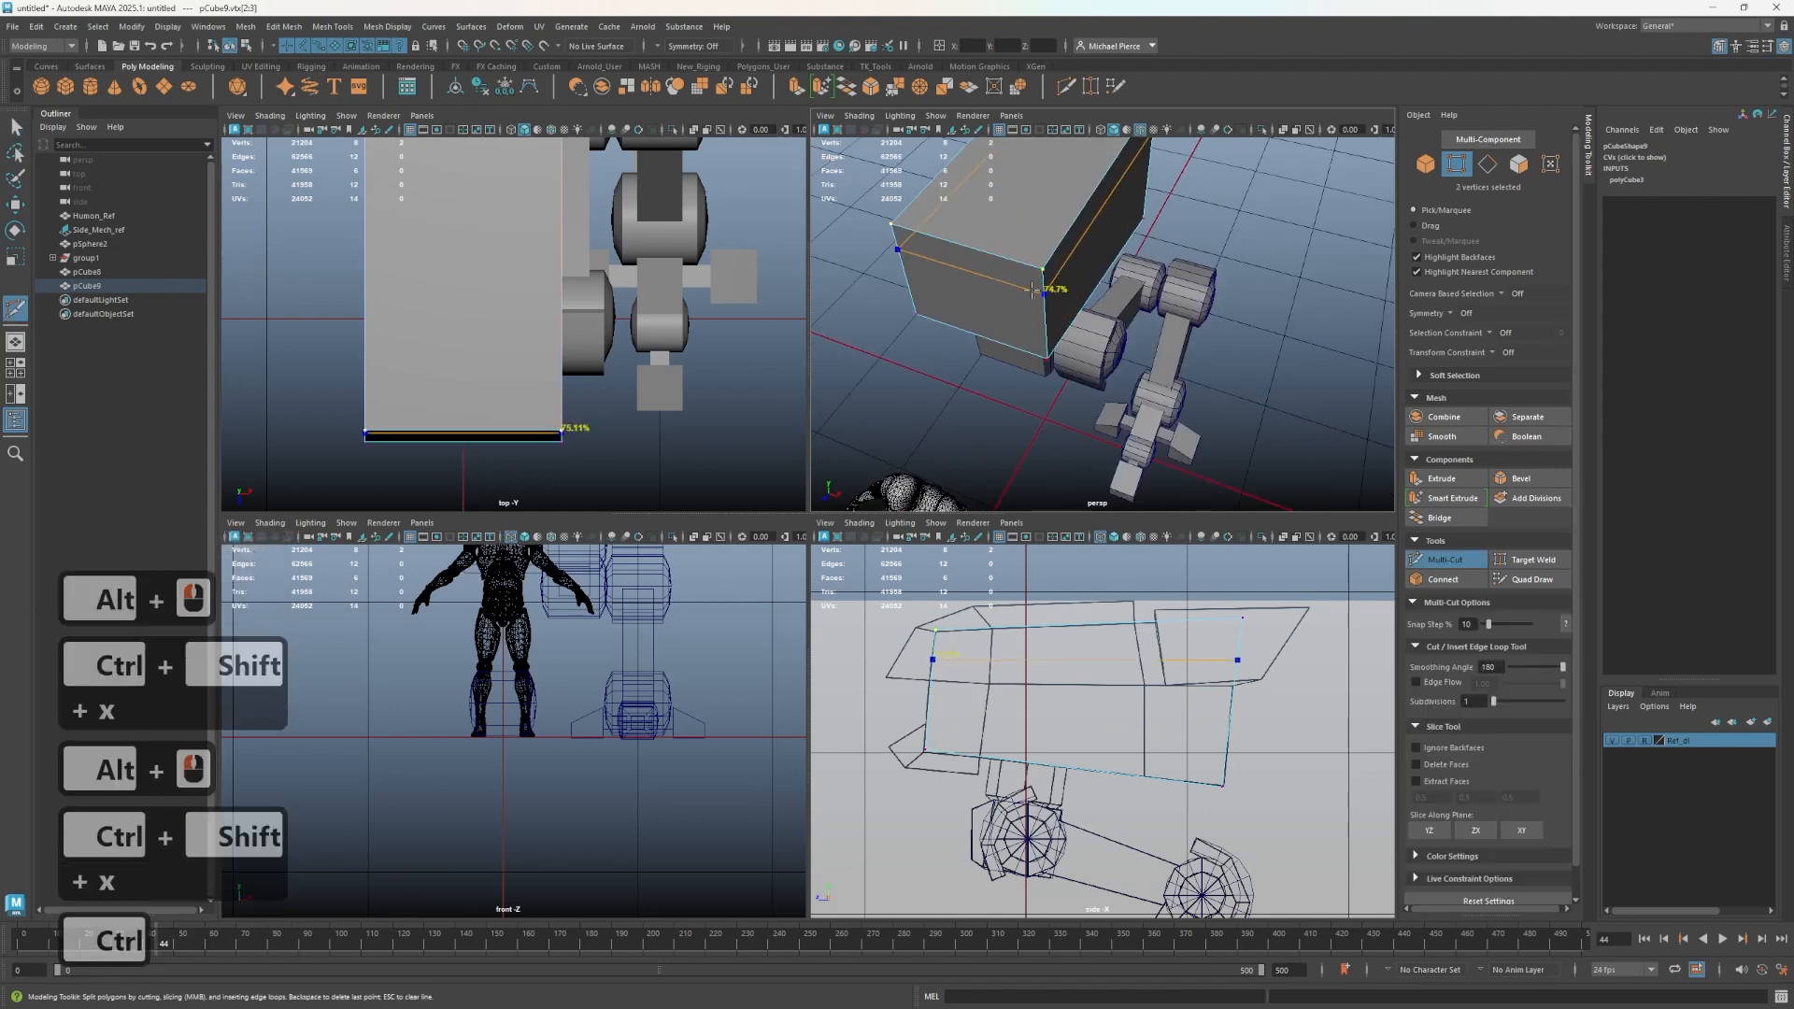
middle_click(972, 267, "ctrl")
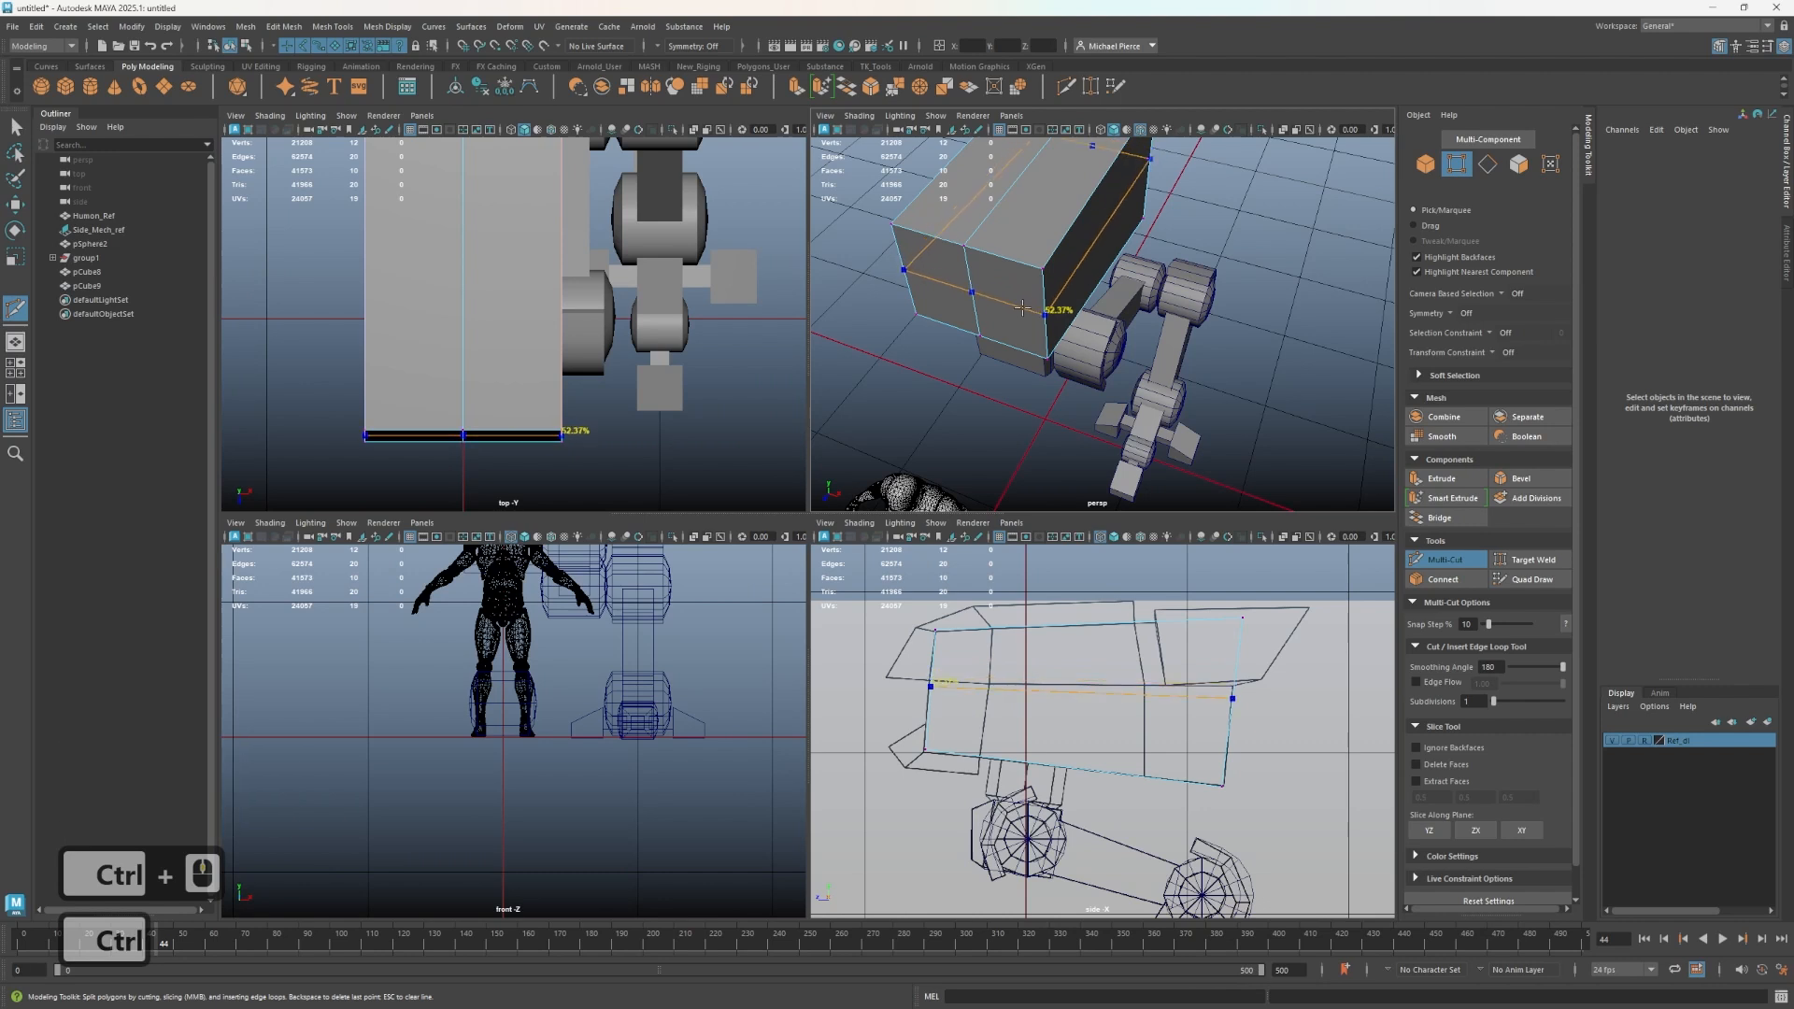
left_click(1026, 306, "ctrl")
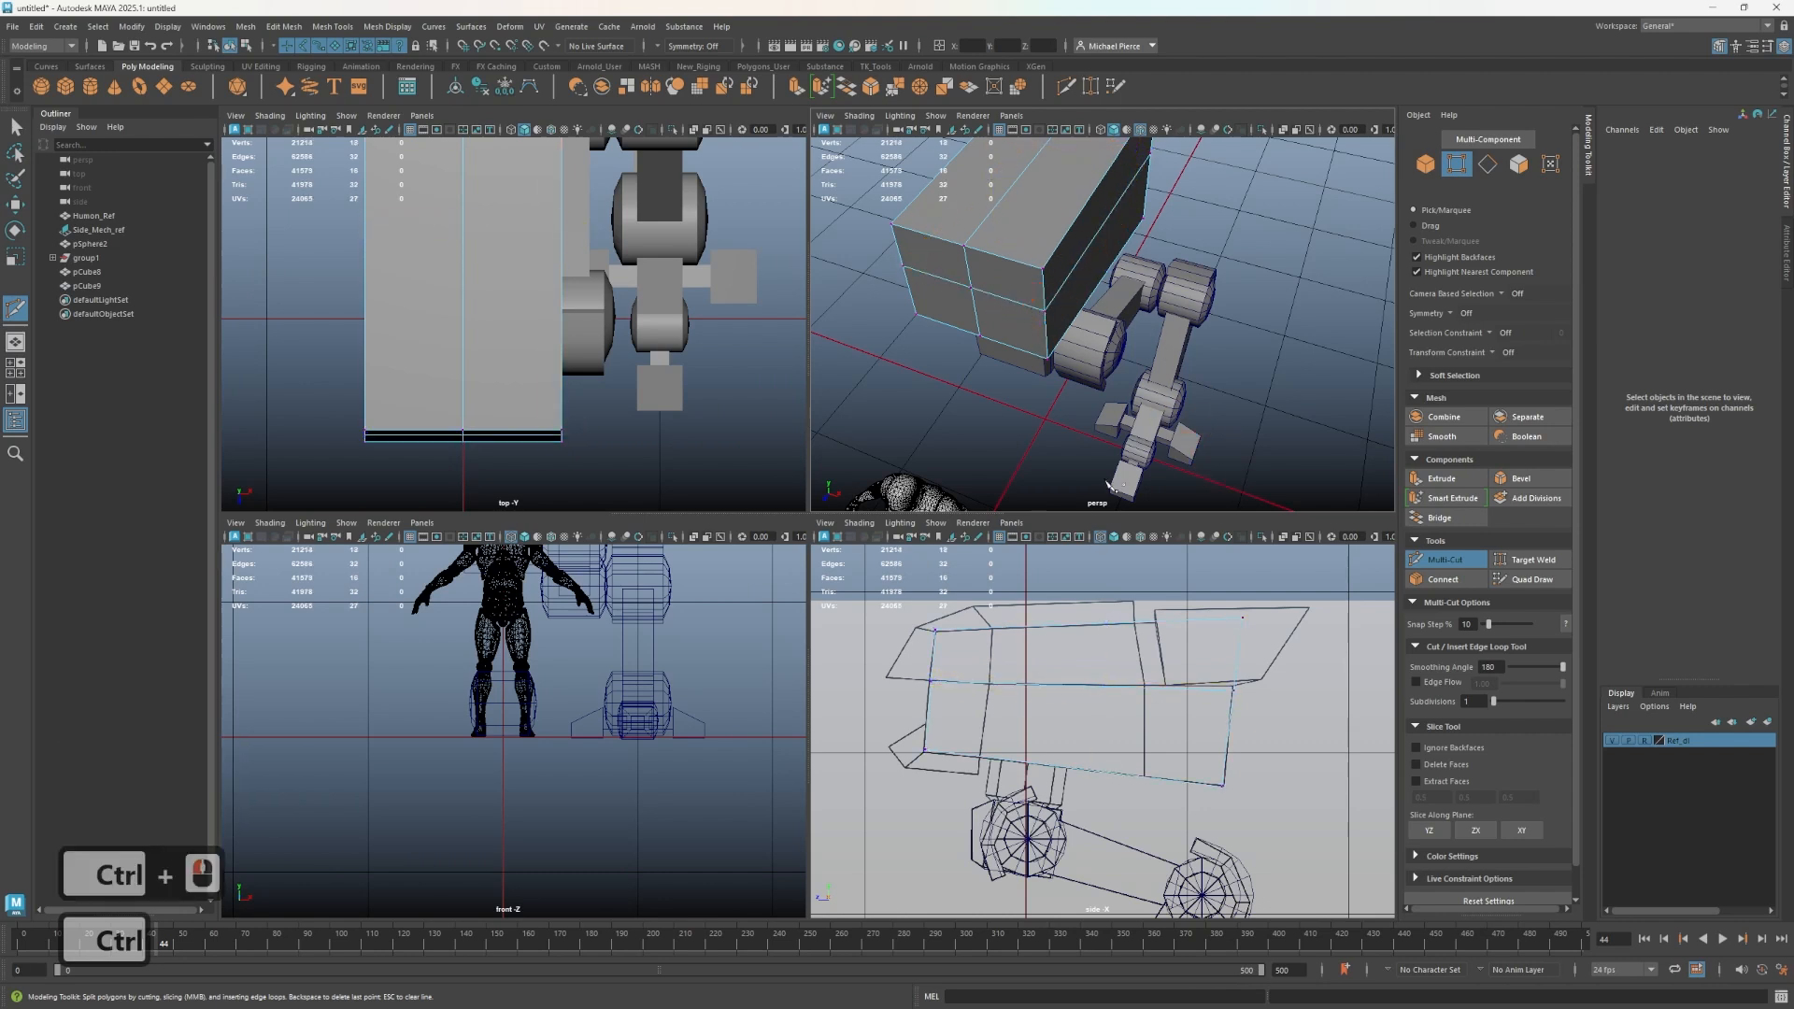
left_click_drag(1116, 309, 1102, 193, "alt")
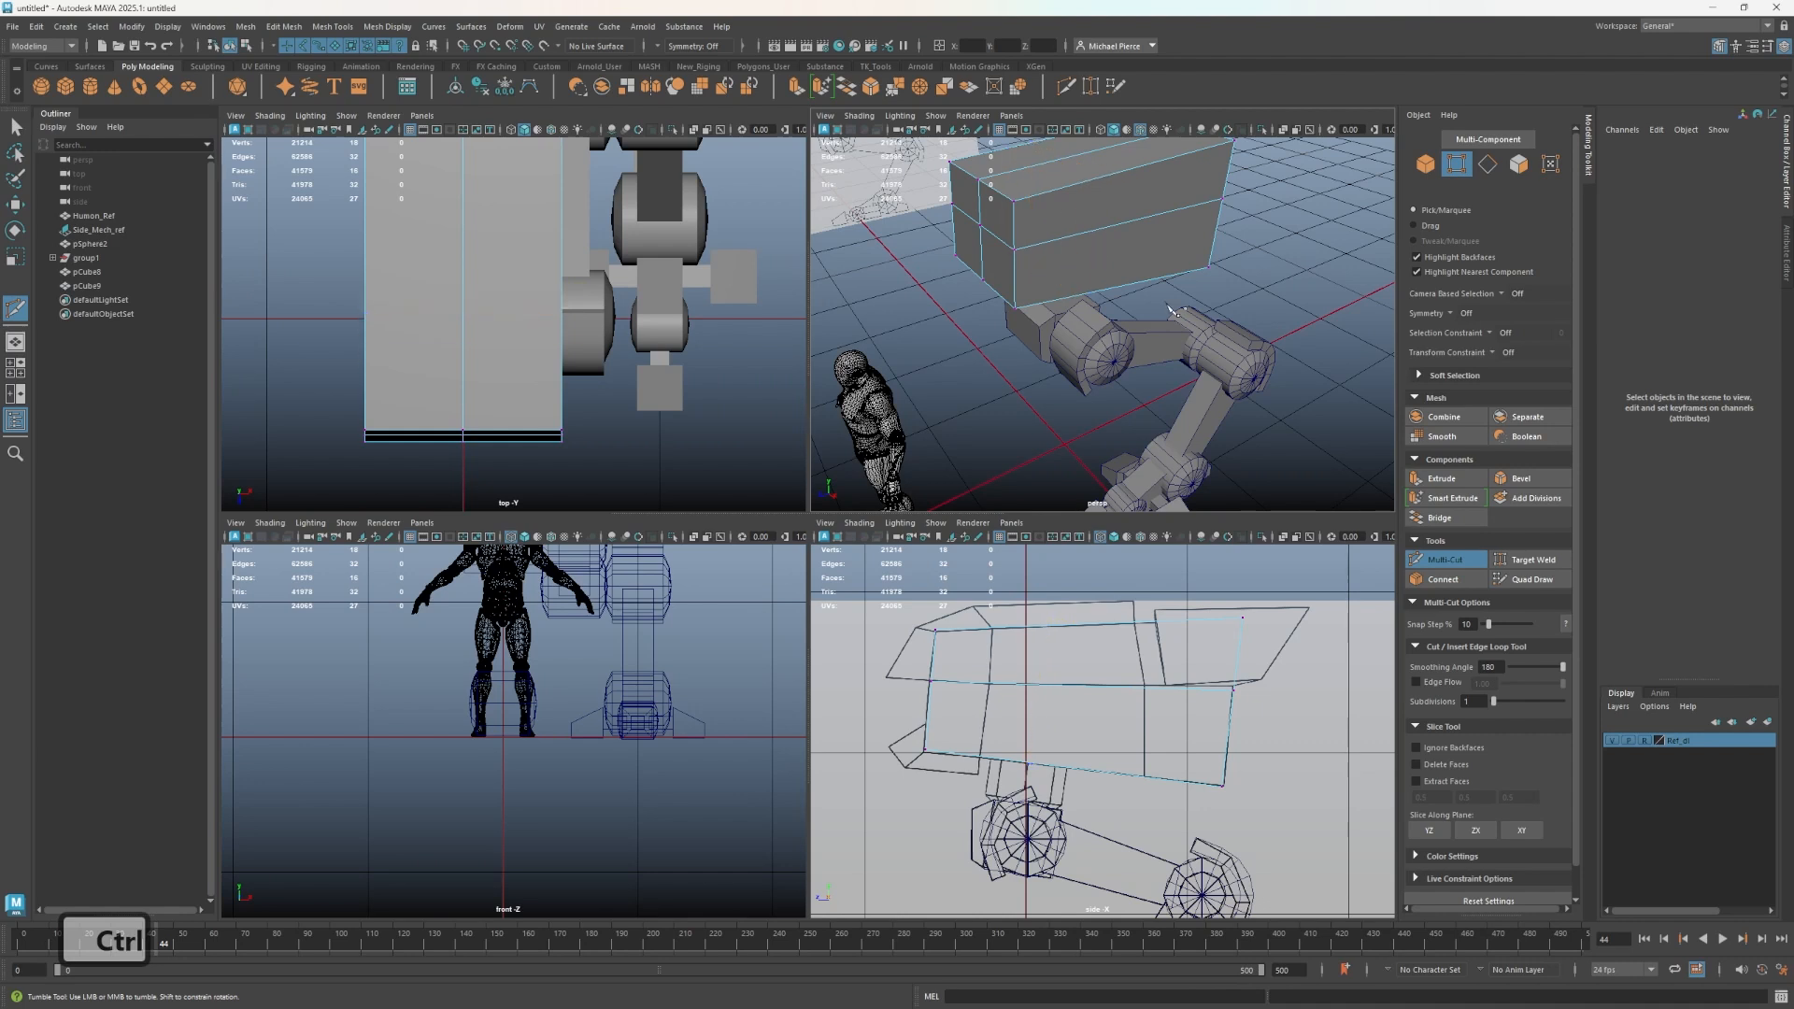
left_click(1156, 214, "ctrl")
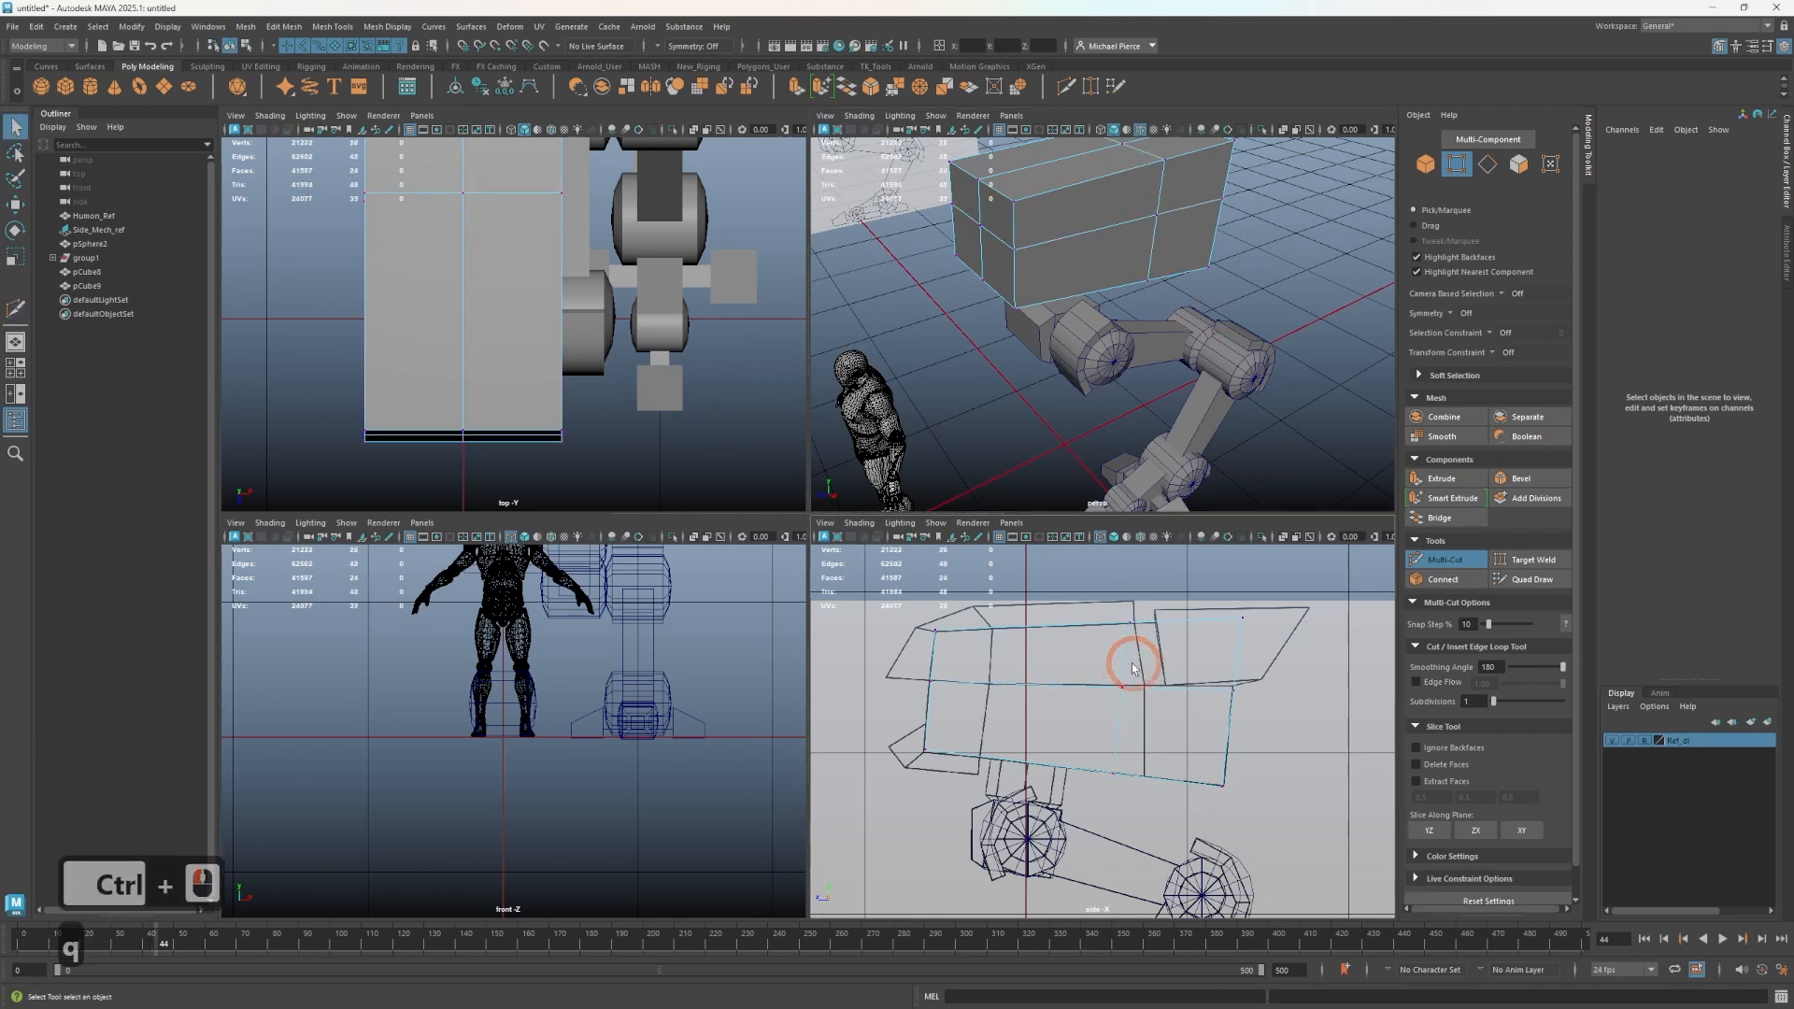
- Select and move the vertices of the new vertical loop to angle it along the side reference
key("q")
left_click(1148, 716)
key("w")
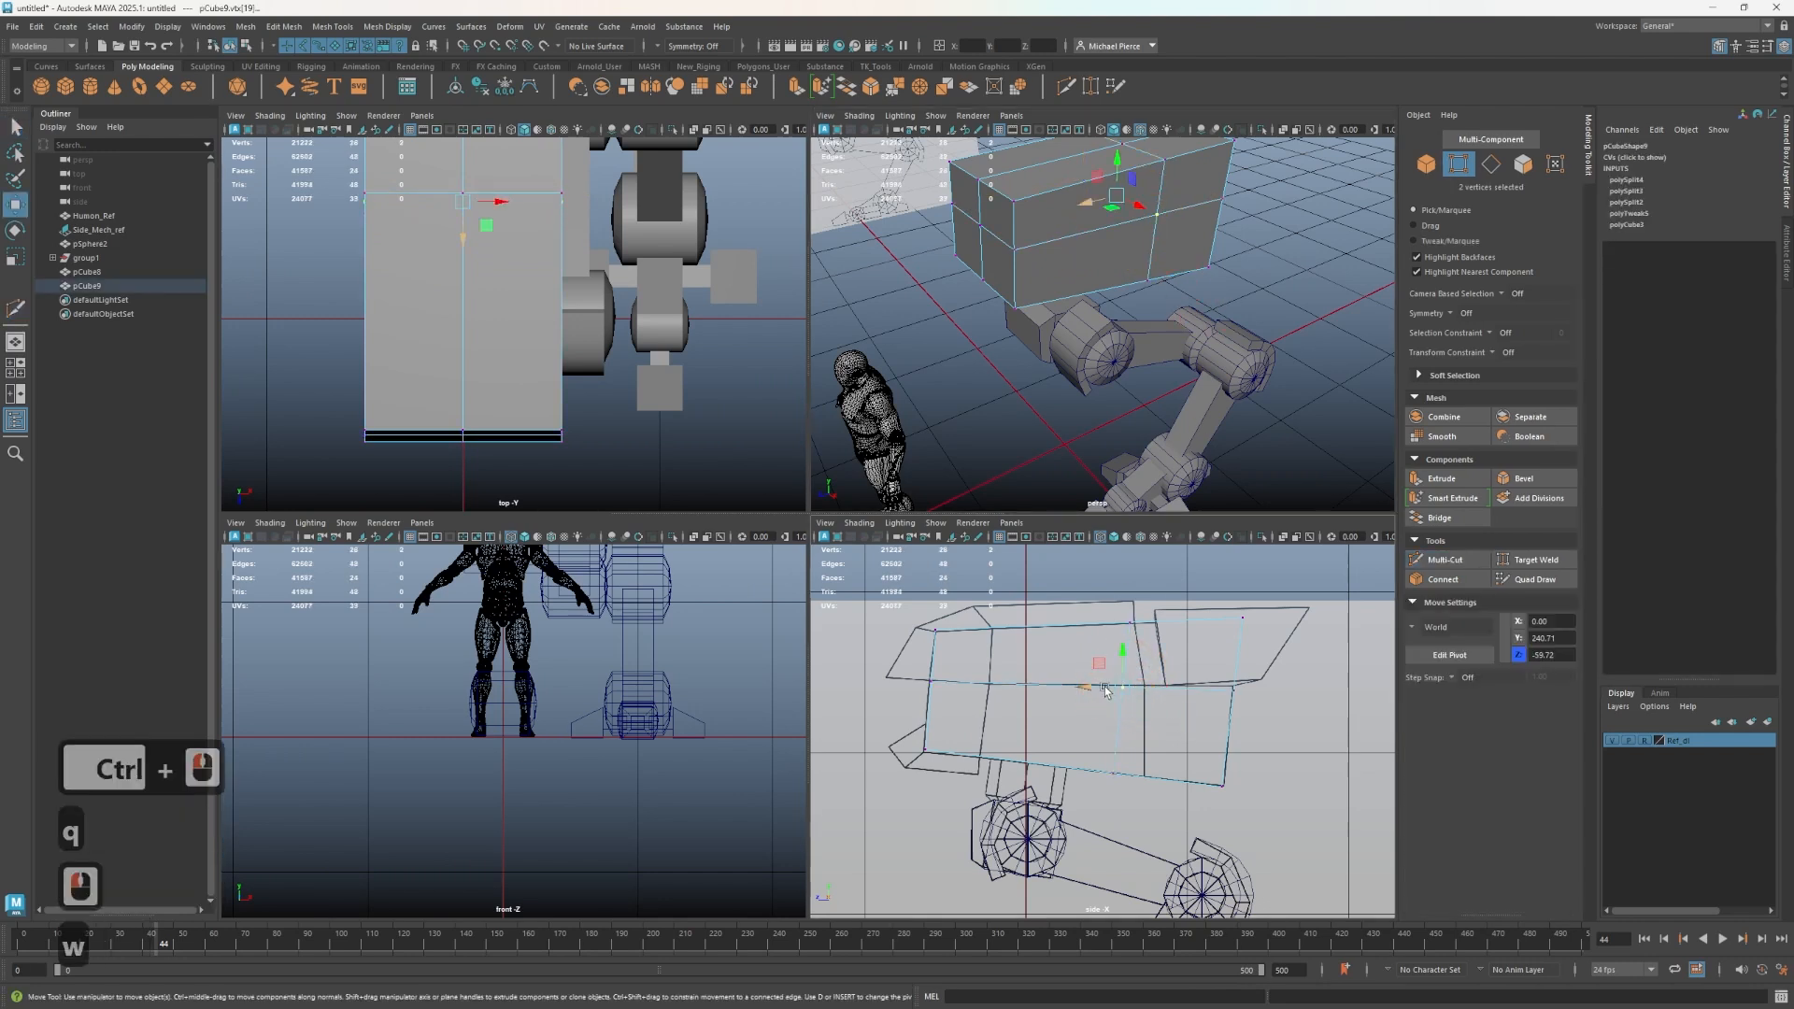
left_click_drag(1097, 666, 1070, 696)
left_click(1103, 625, "shift")
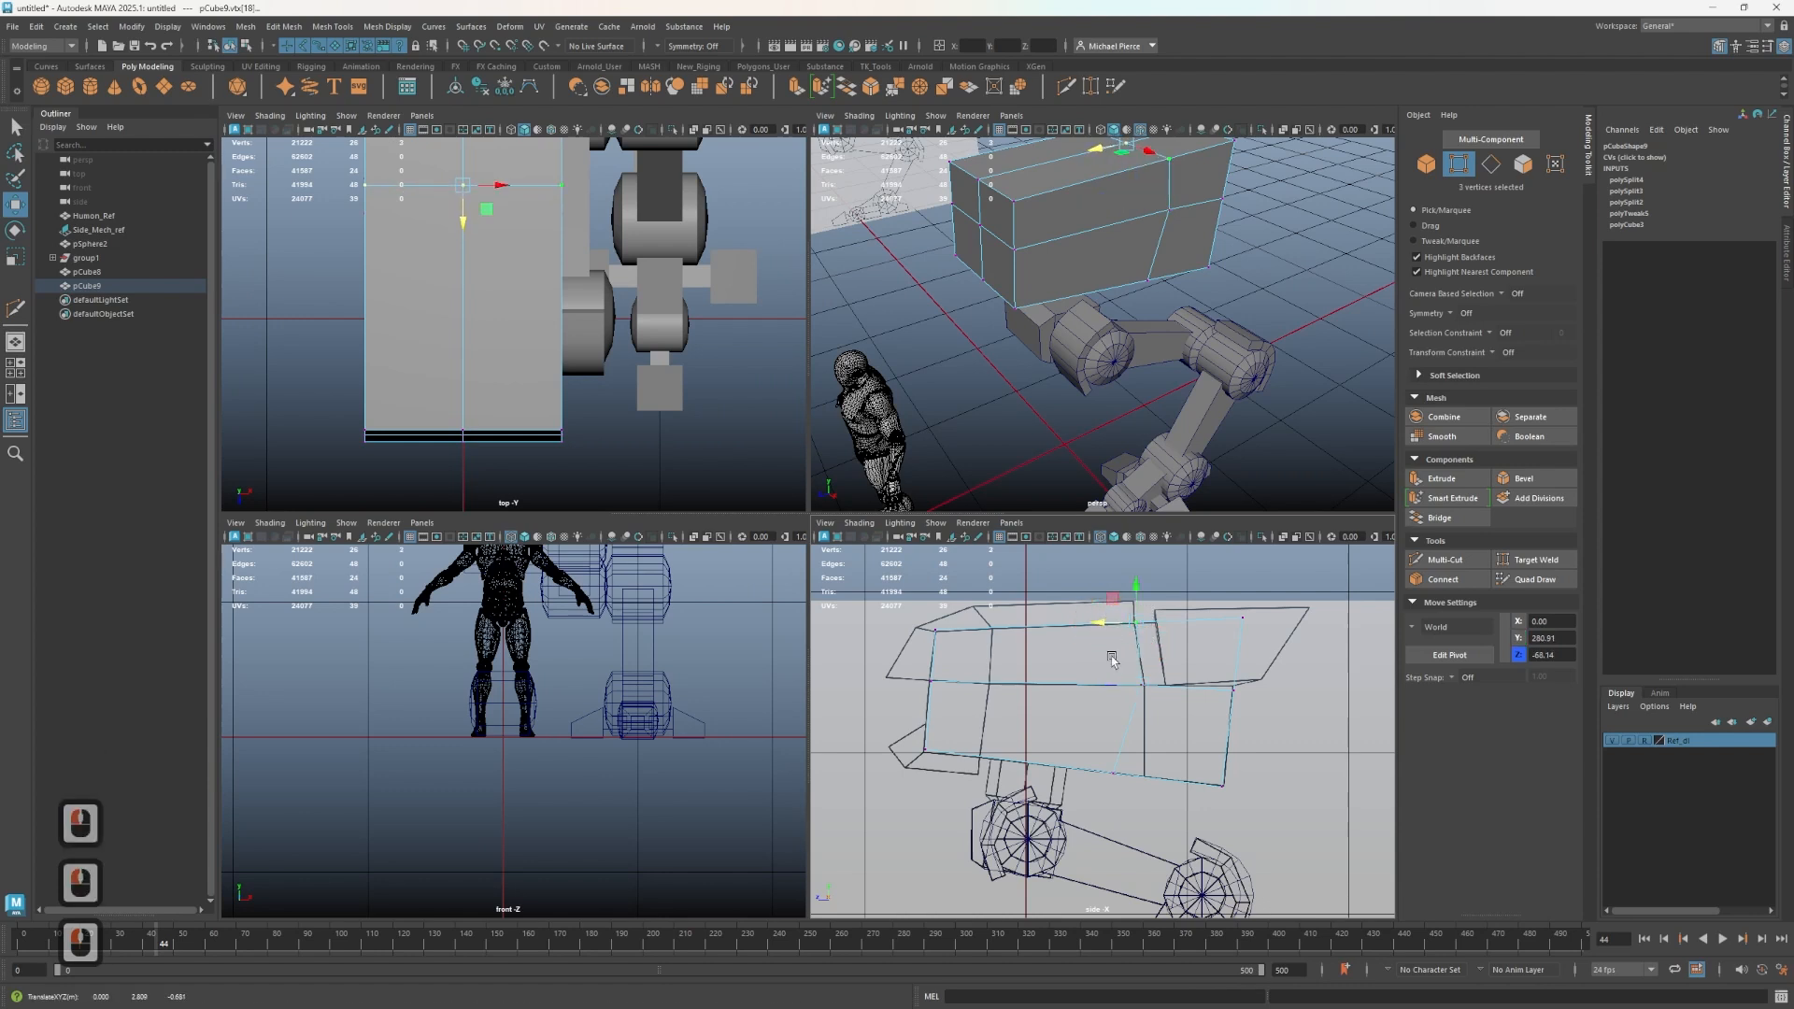
double_click(1086, 766)
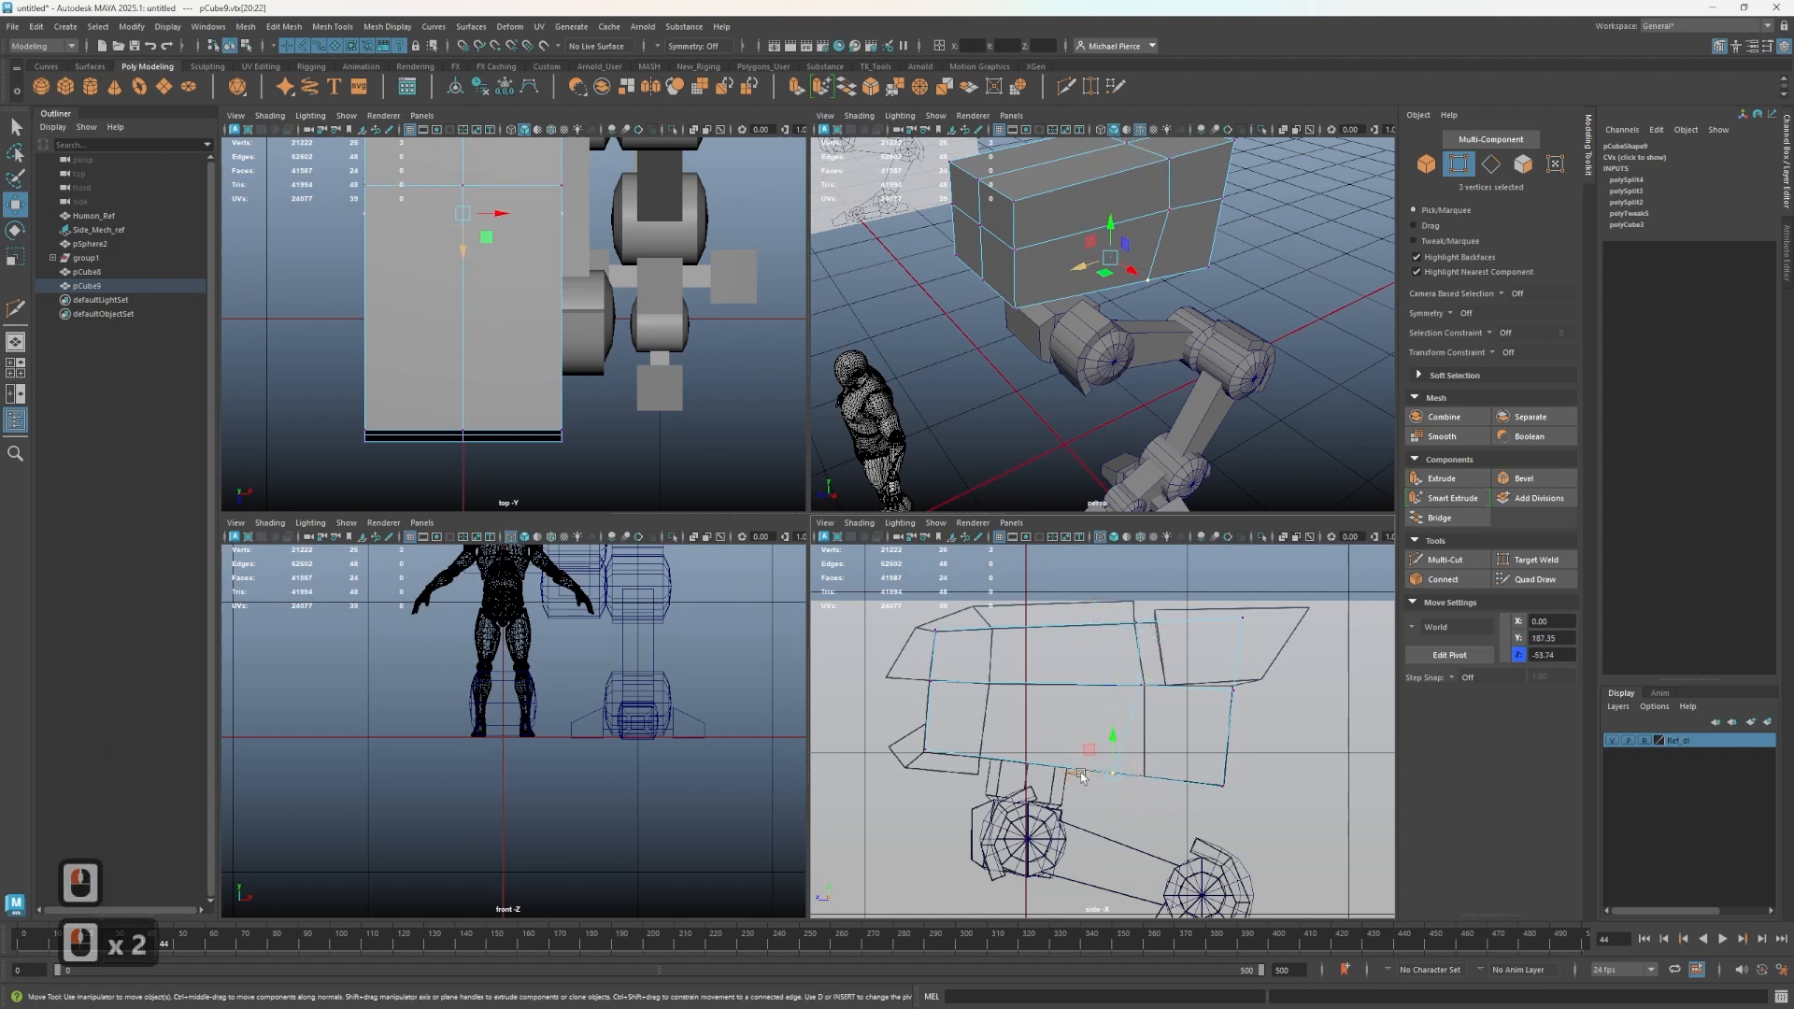
left_click_drag(1112, 773, 1119, 754)
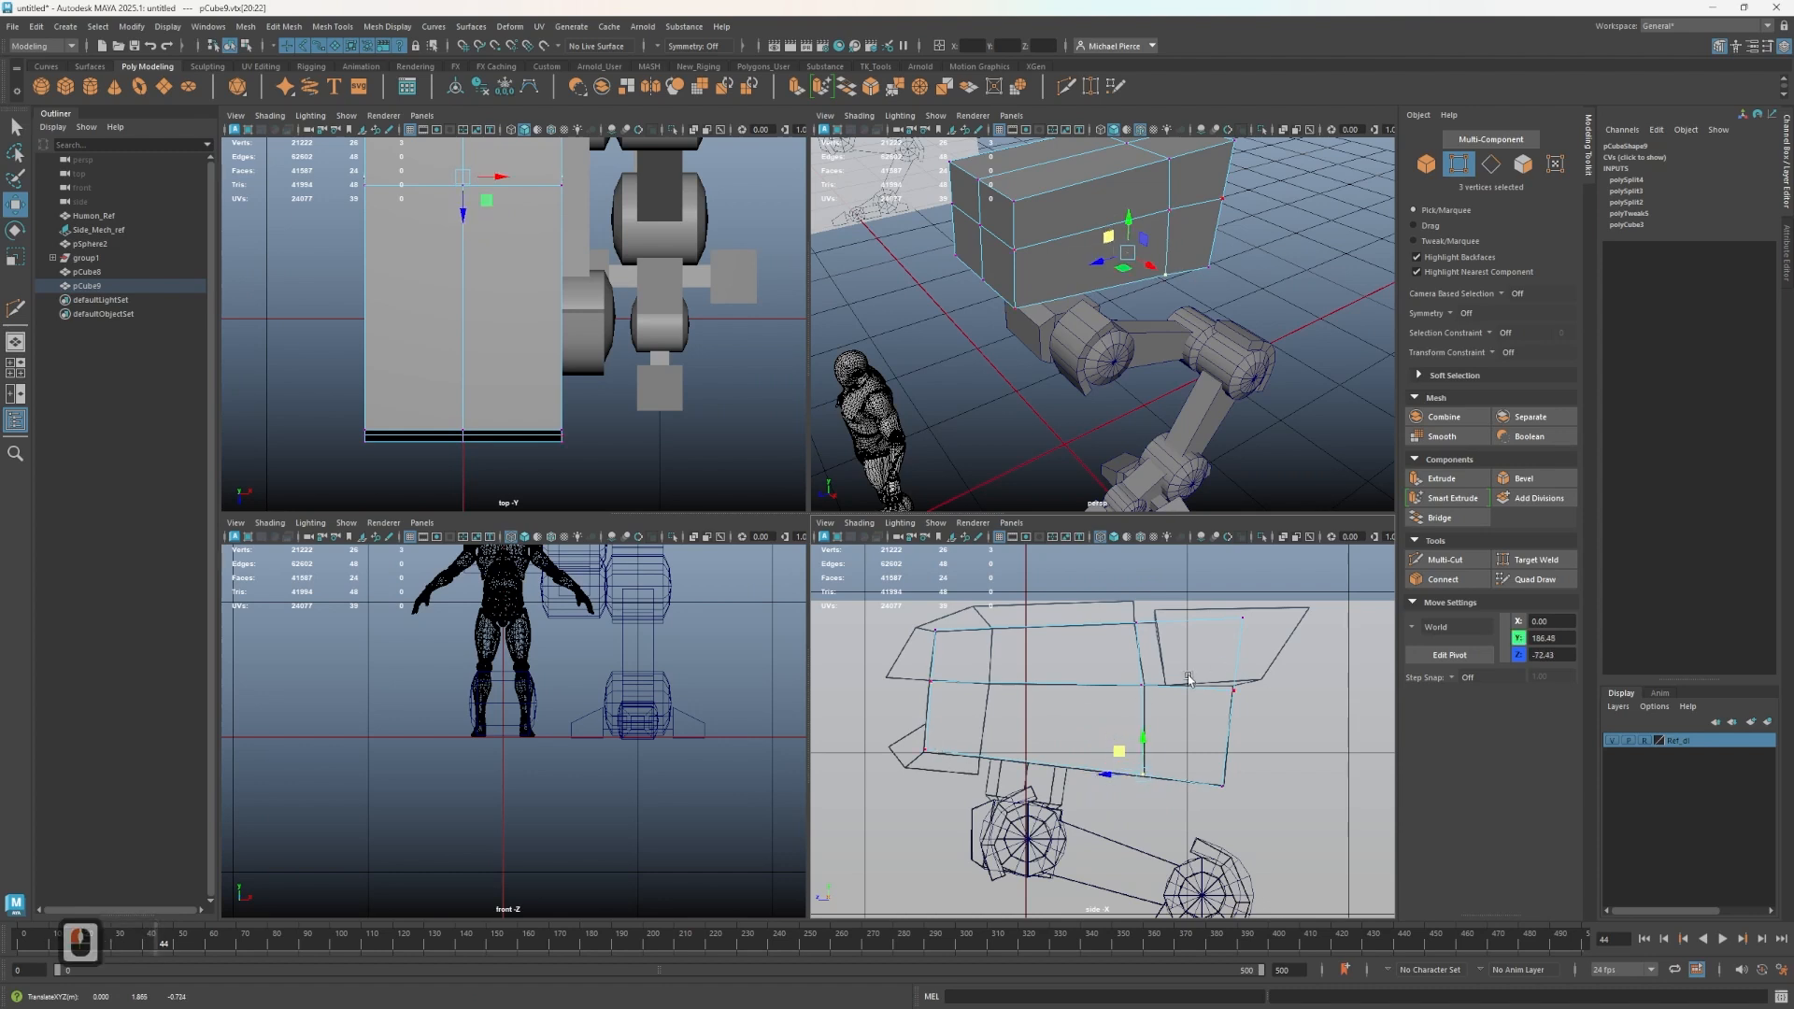
- Adjust the torso's front and lower vertices to match the side reference contour more closely
left_click_drag(1192, 673, 1261, 730)
scroll(1276, 719, "up", 3)
middle_click_drag(1248, 726, 1070, 764, "alt")
scroll(1194, 706, "up", 2)
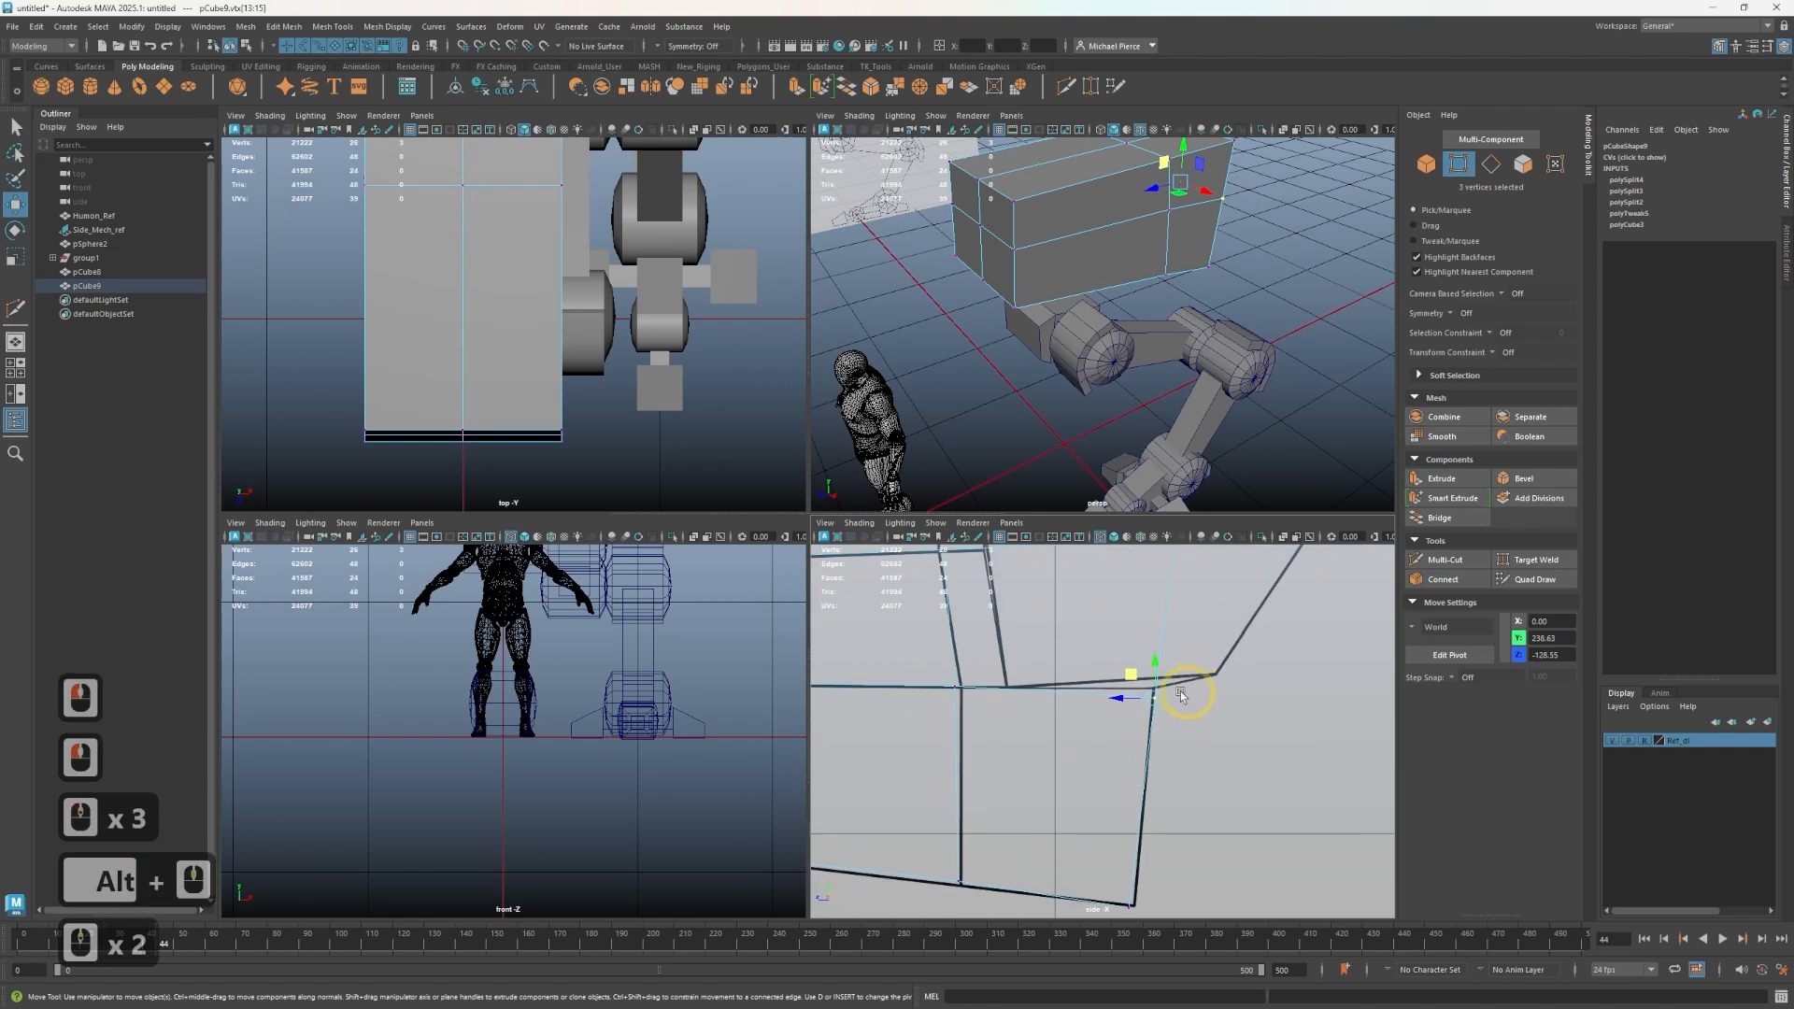
left_click(1110, 670)
left_click_drag(1110, 670, 1156, 646)
left_click(963, 696)
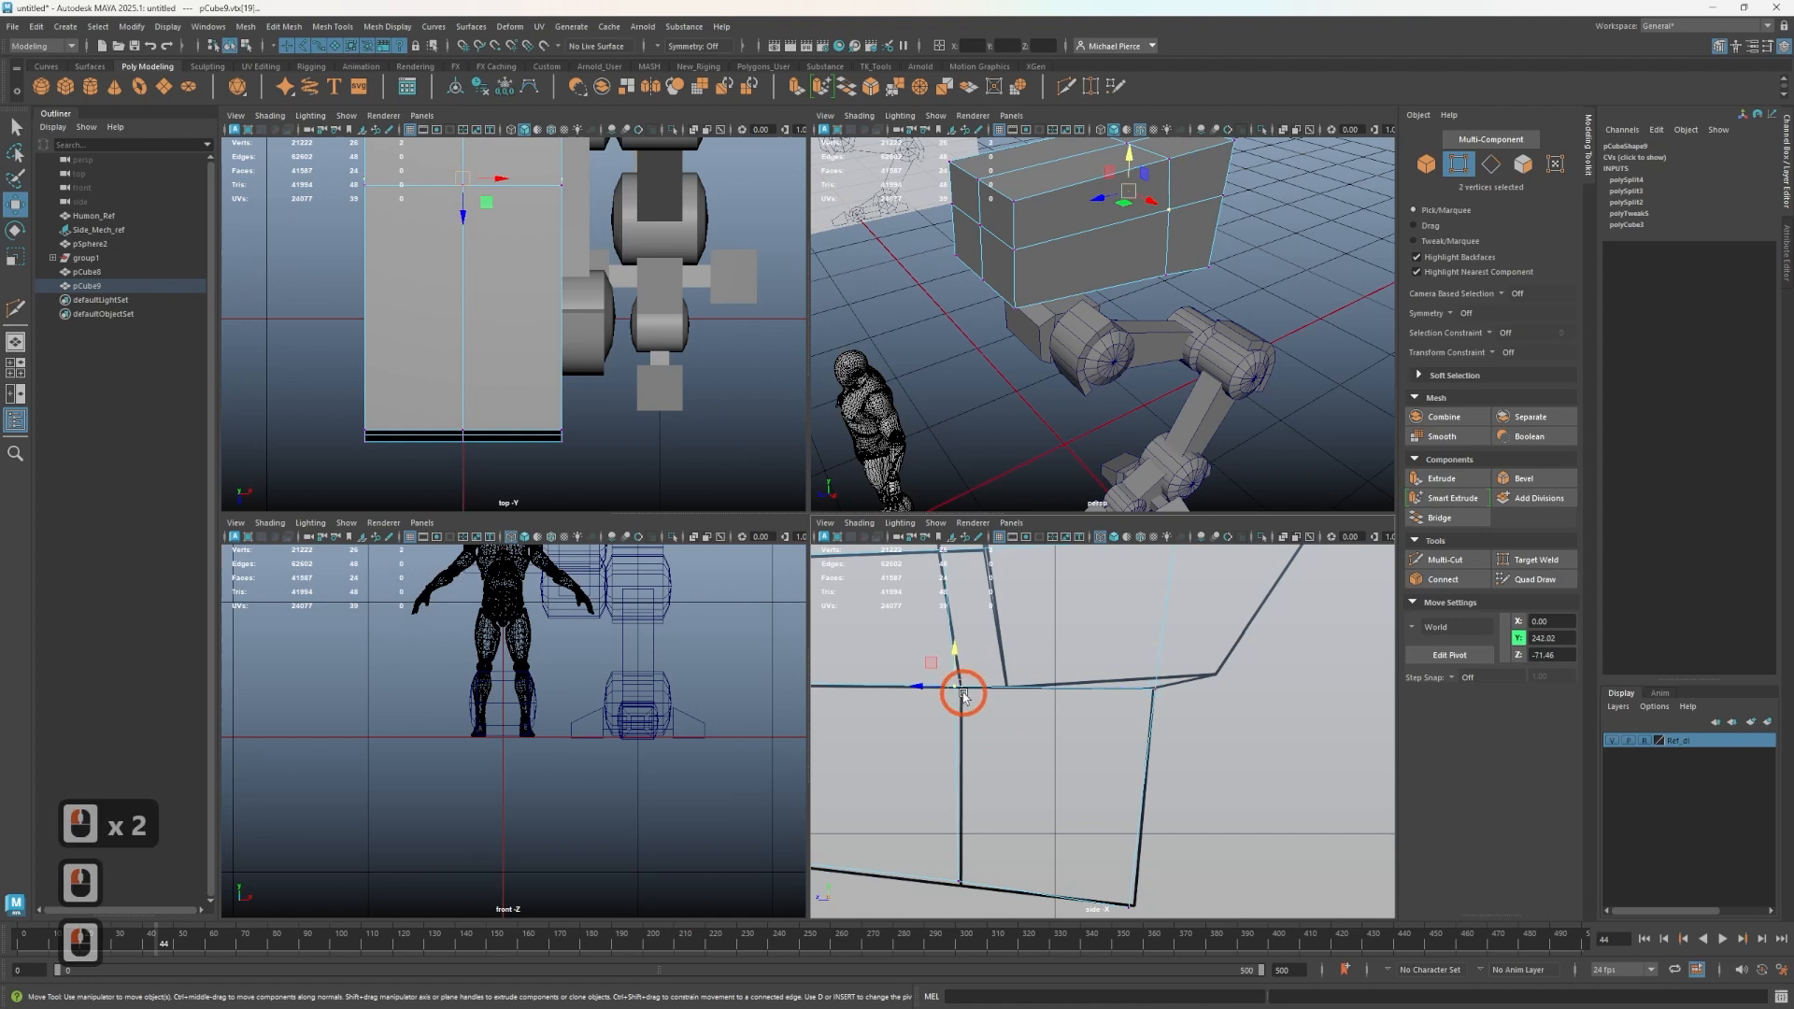
left_click_drag(922, 692, 928, 690)
middle_click_drag(928, 689, 986, 887, "alt")
left_click(990, 743)
left_click_drag(973, 750, 968, 749)
- Inspect the shaped torso block from several angles in the perspective and side views
left_click_drag(1085, 388, 1134, 386, "alt")
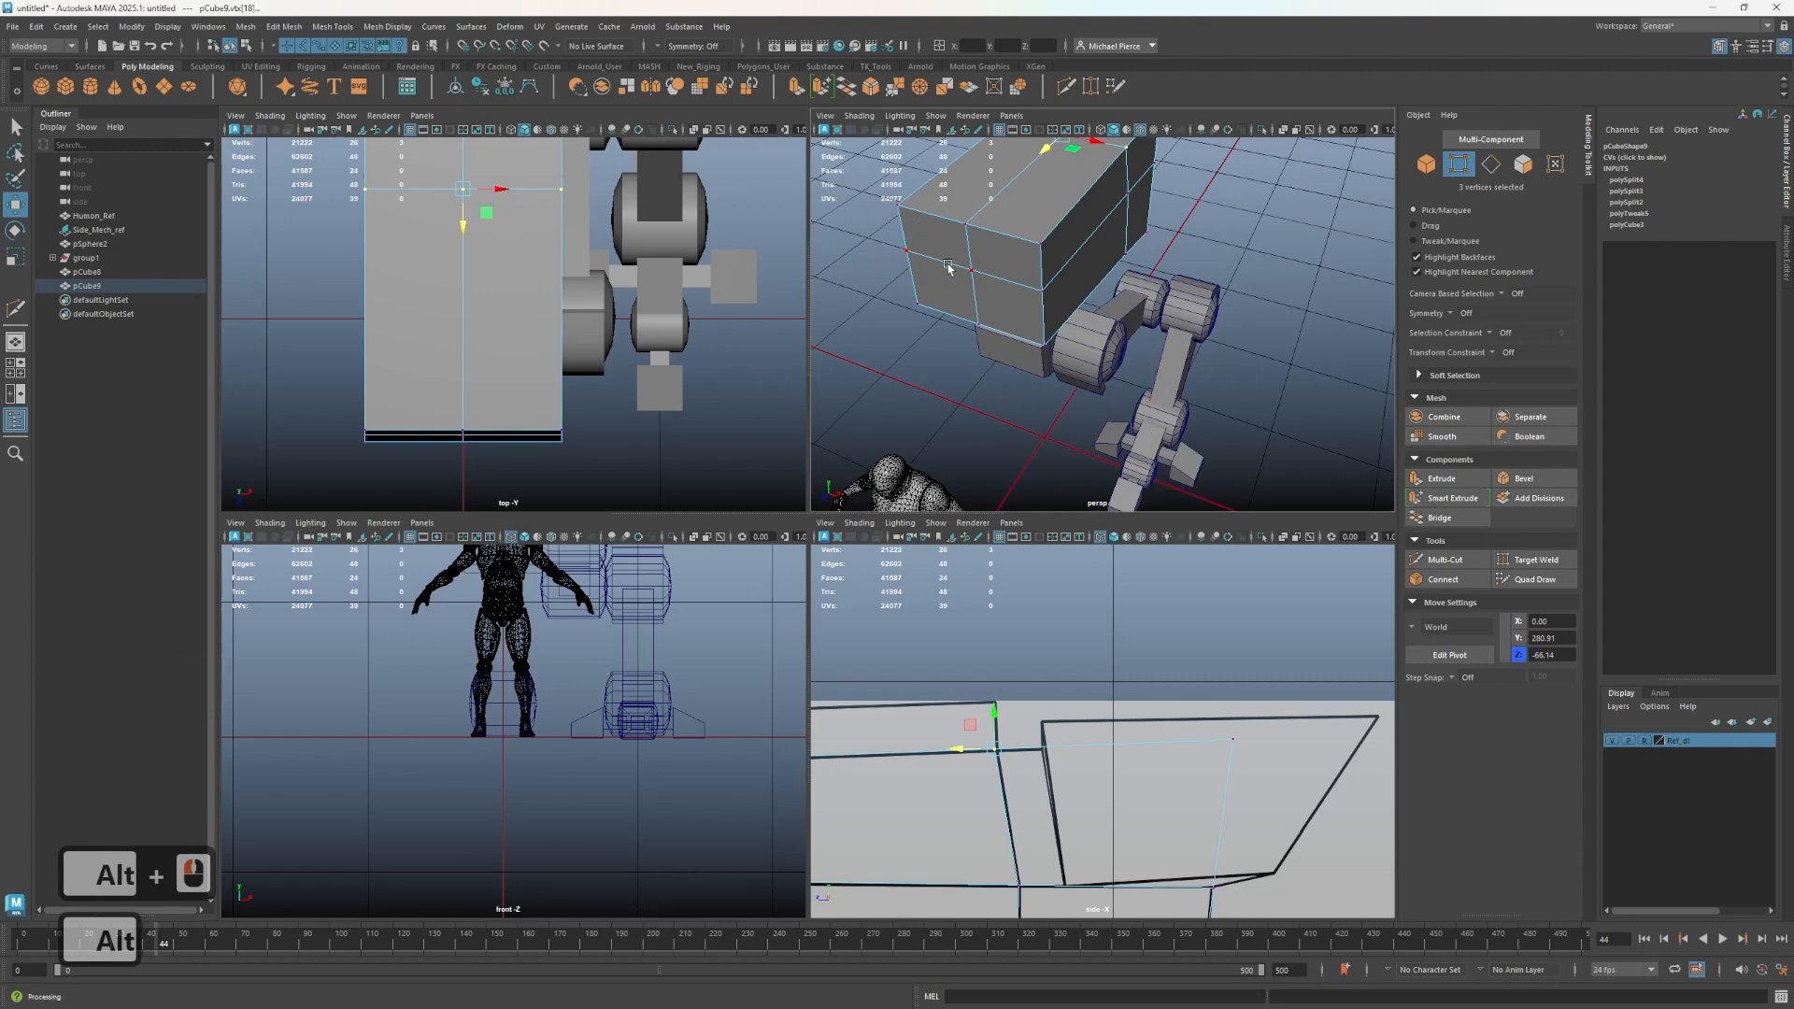
scroll(1057, 340, "up", 5)
left_click_drag(1057, 340, 1159, 290, "alt")
middle_click_drag(1159, 290, 1214, 503, "alt")
left_click_drag(1213, 503, 1022, 388, "alt")
scroll(993, 654, "down", 4)
middle_click_drag(1032, 807, 1165, 726, "alt")
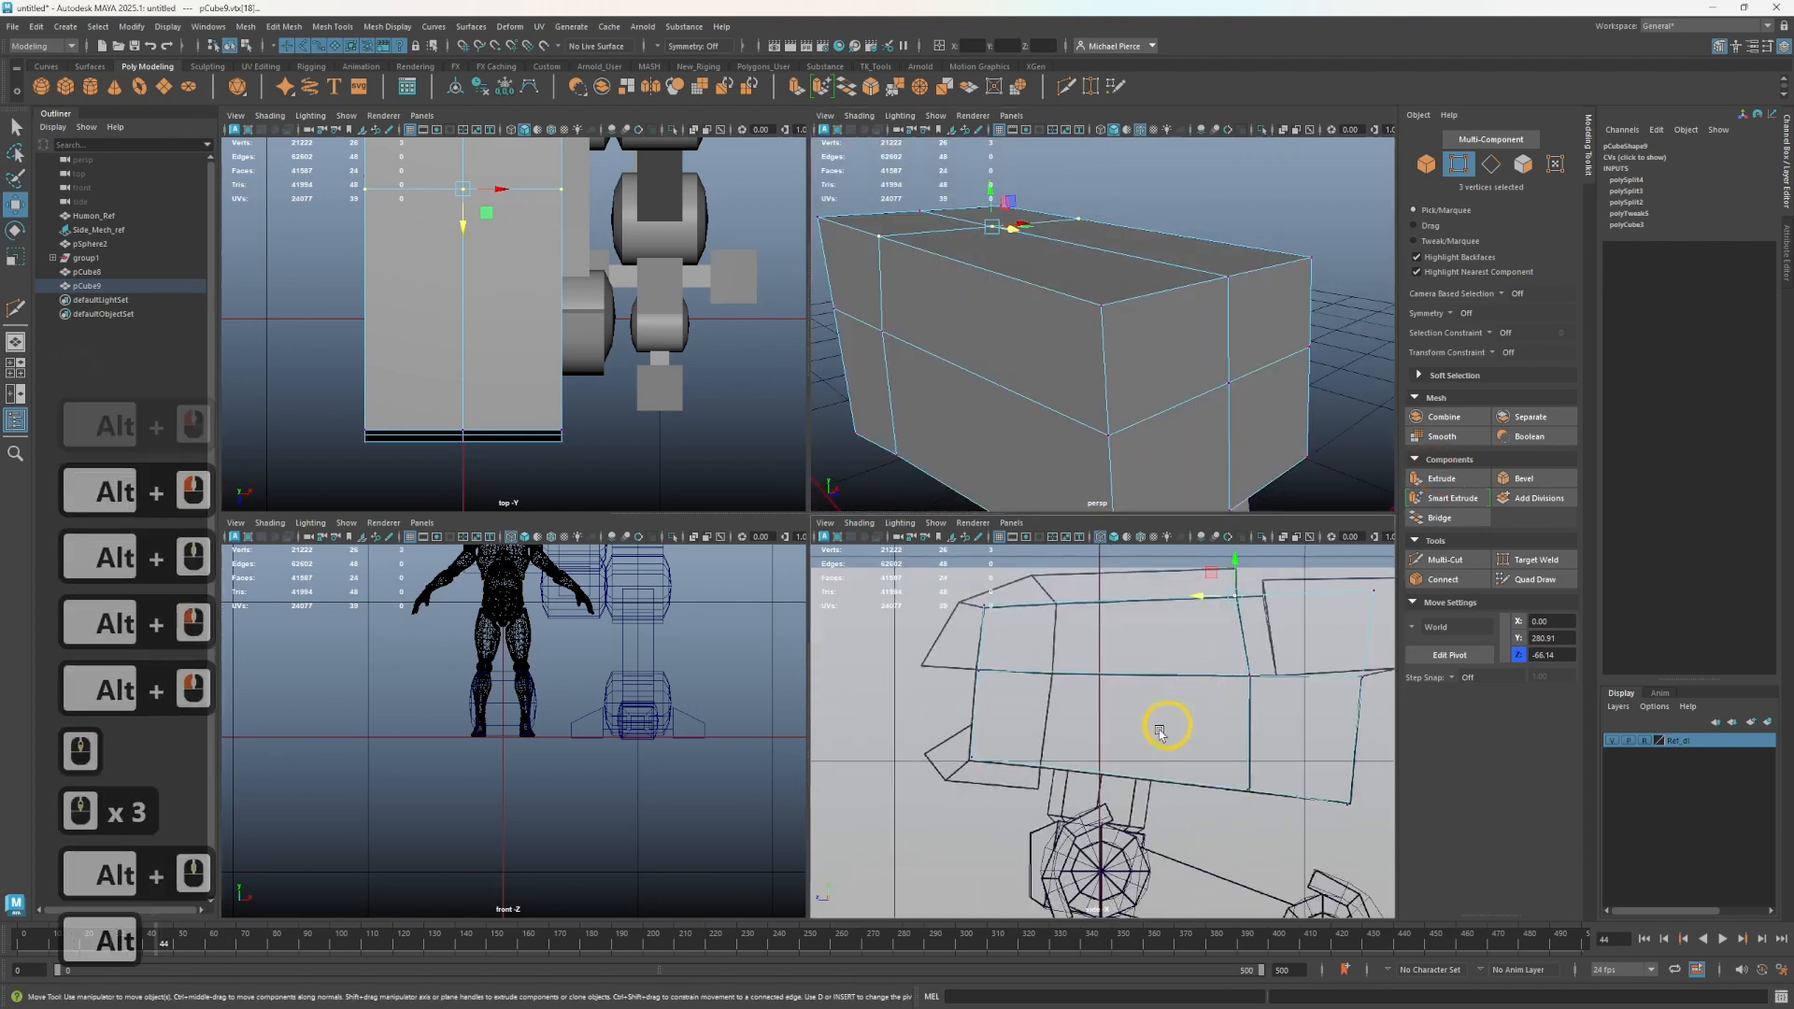
left_click_drag(1163, 388, 1055, 436, "alt")
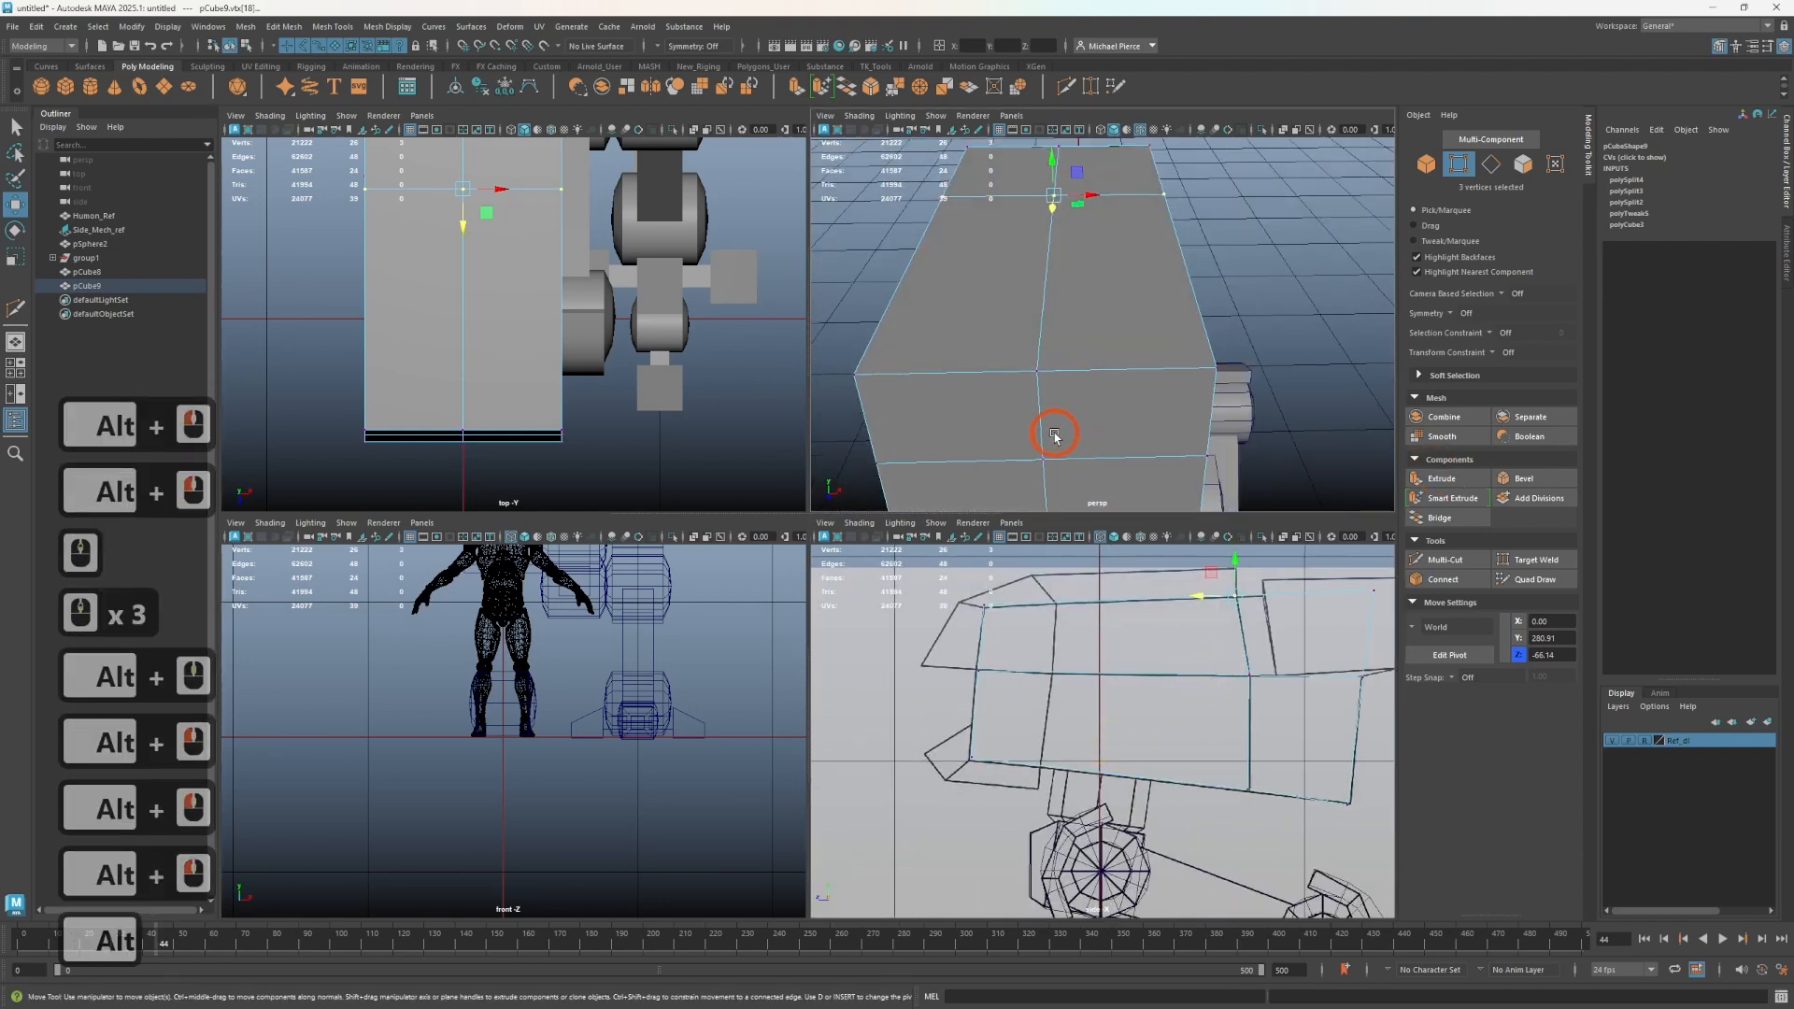
- Start the Multi-Cut tool with Object X symmetry enabled on the torso block
key("ctrl+shift+x")
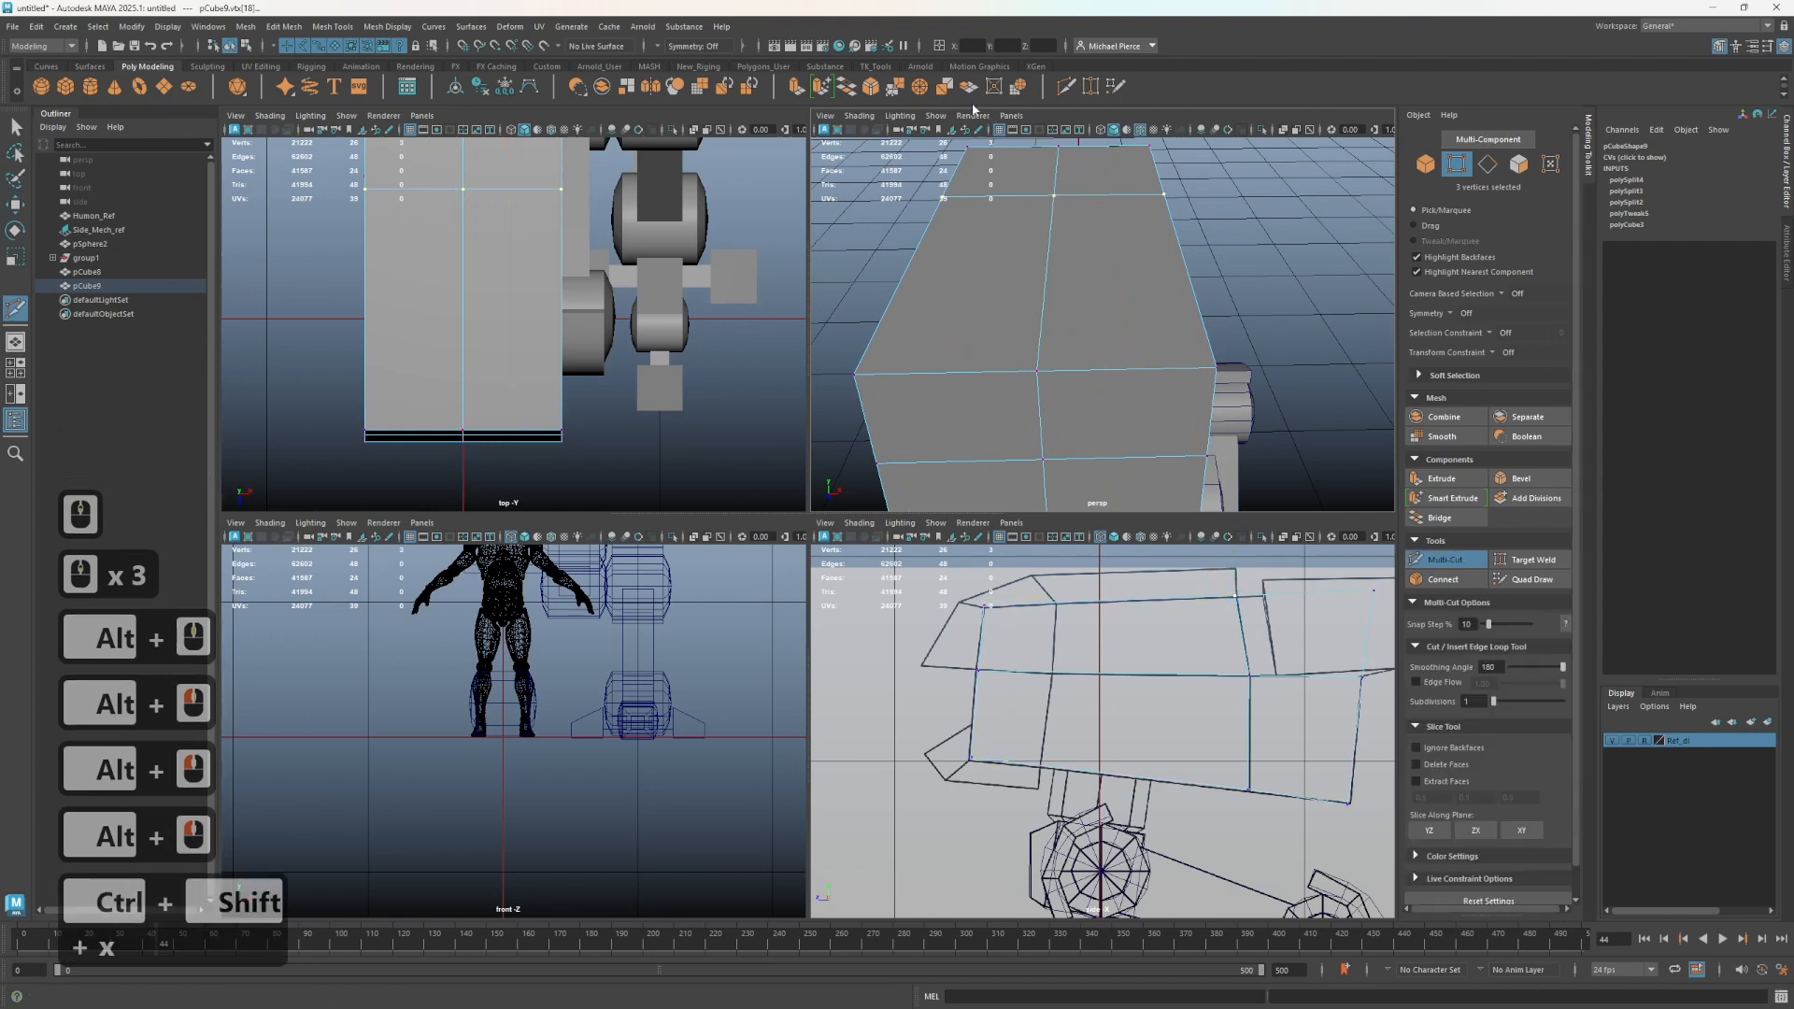
left_click(671, 47)
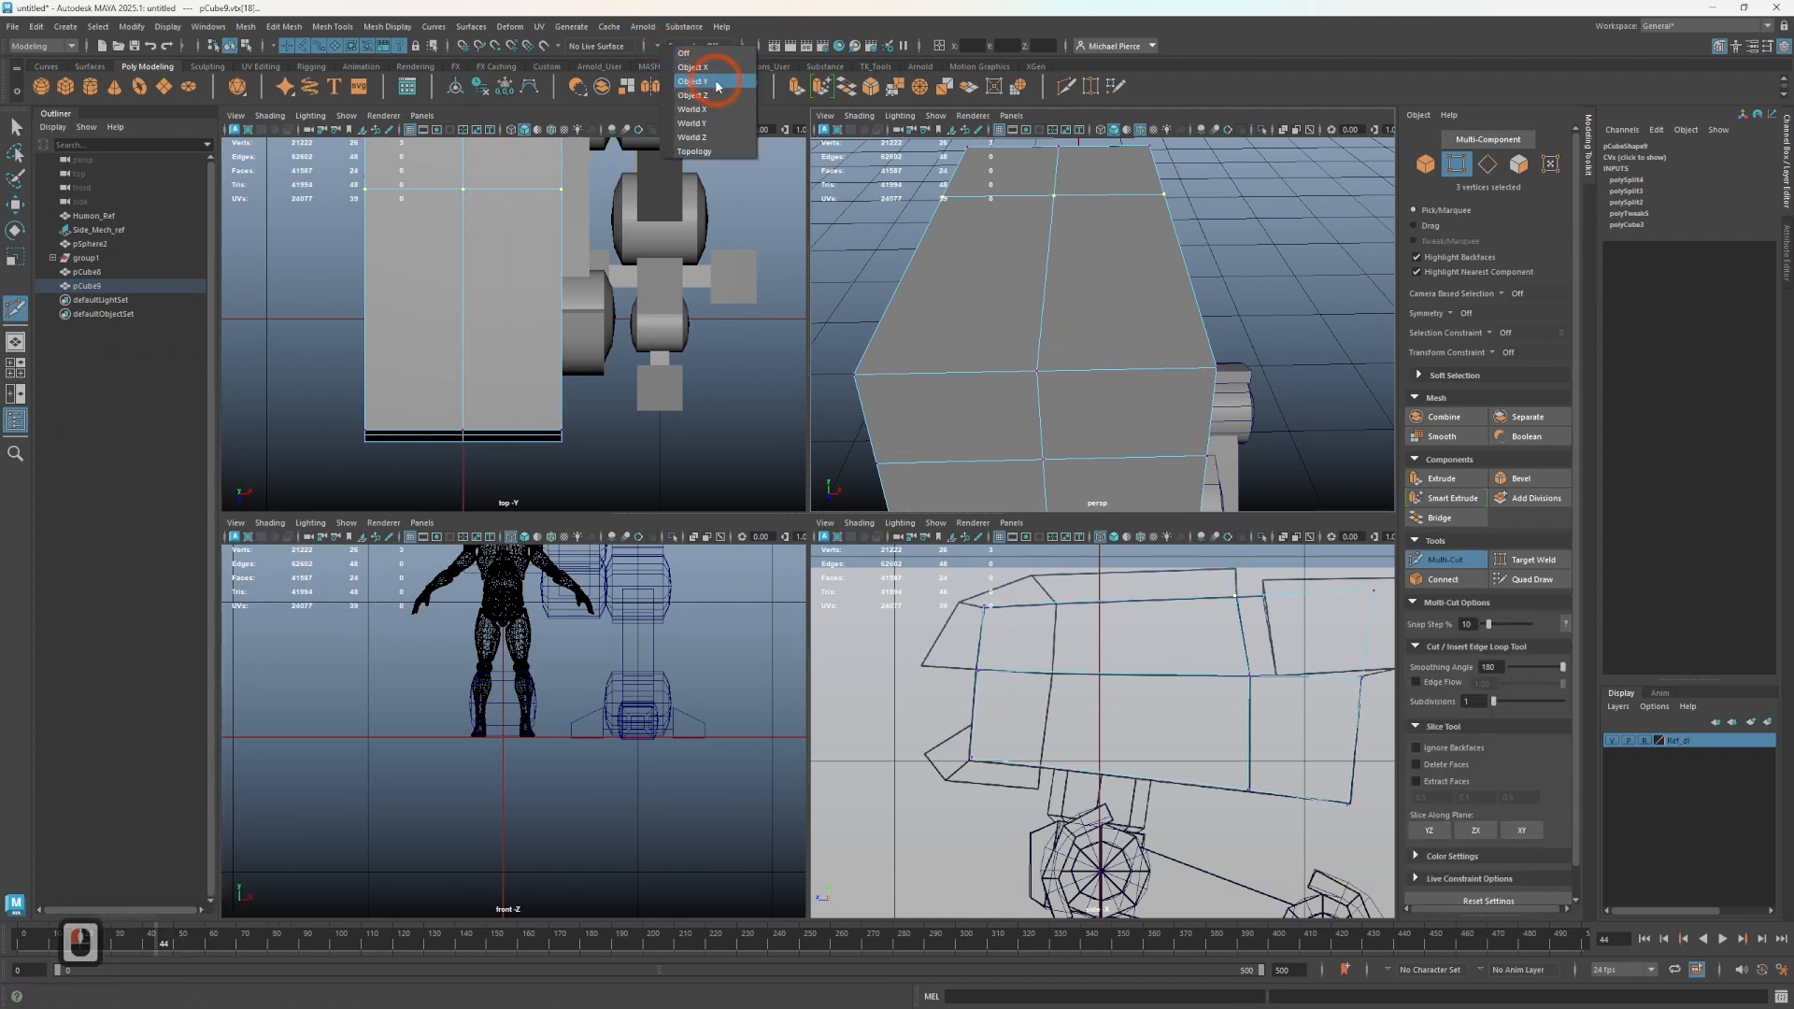
left_click(692, 68)
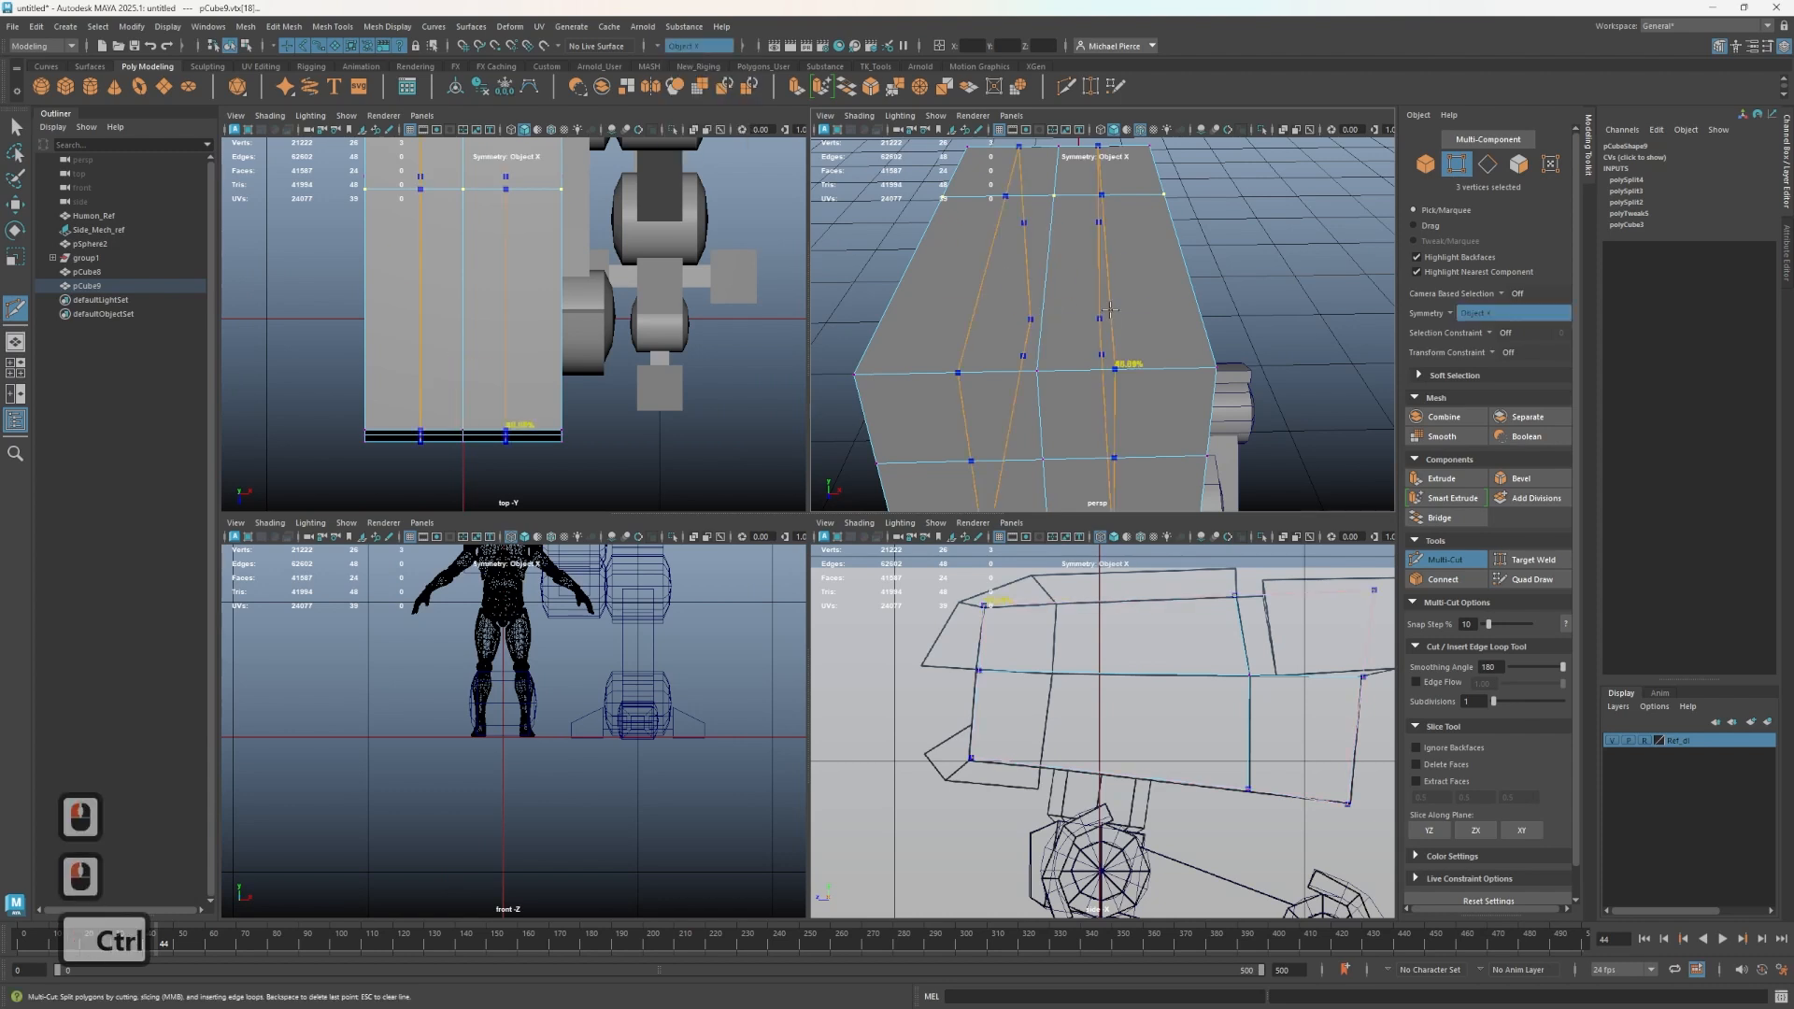
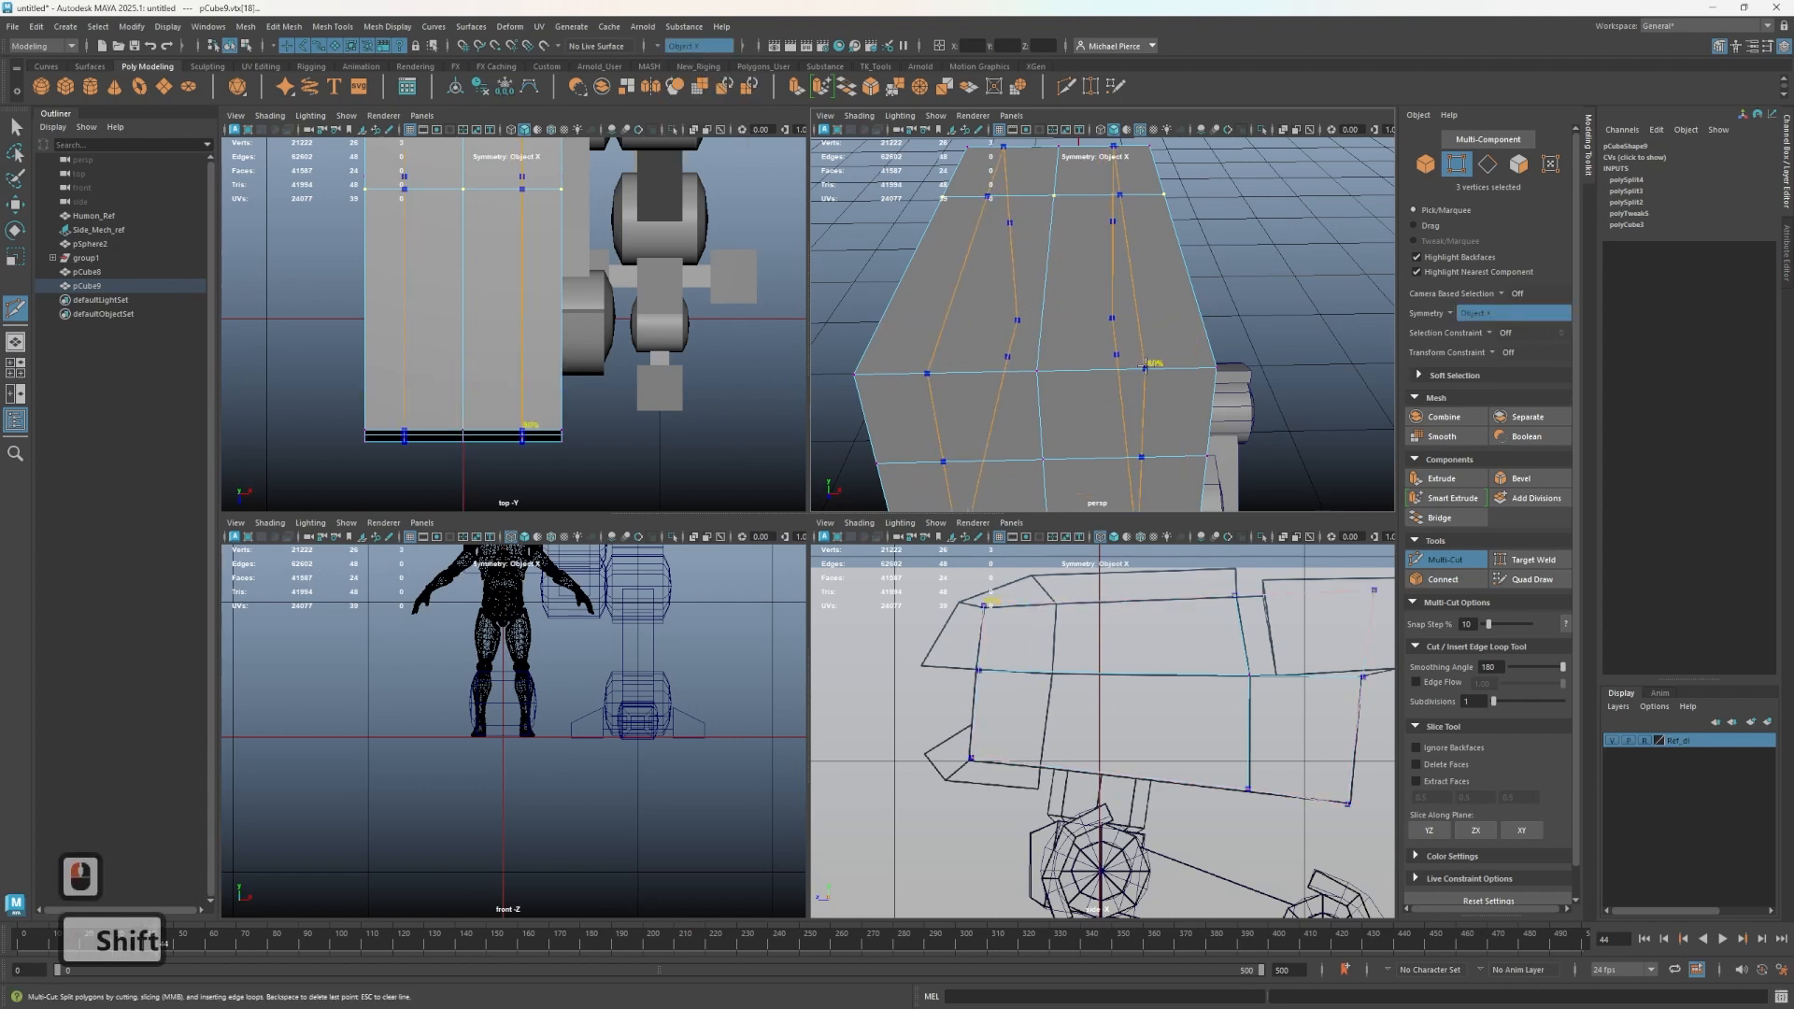
- Insert a vertical edge loop across the torso block's front with the Multi-Cut tool
left_click(1142, 370, "ctrl+shift")
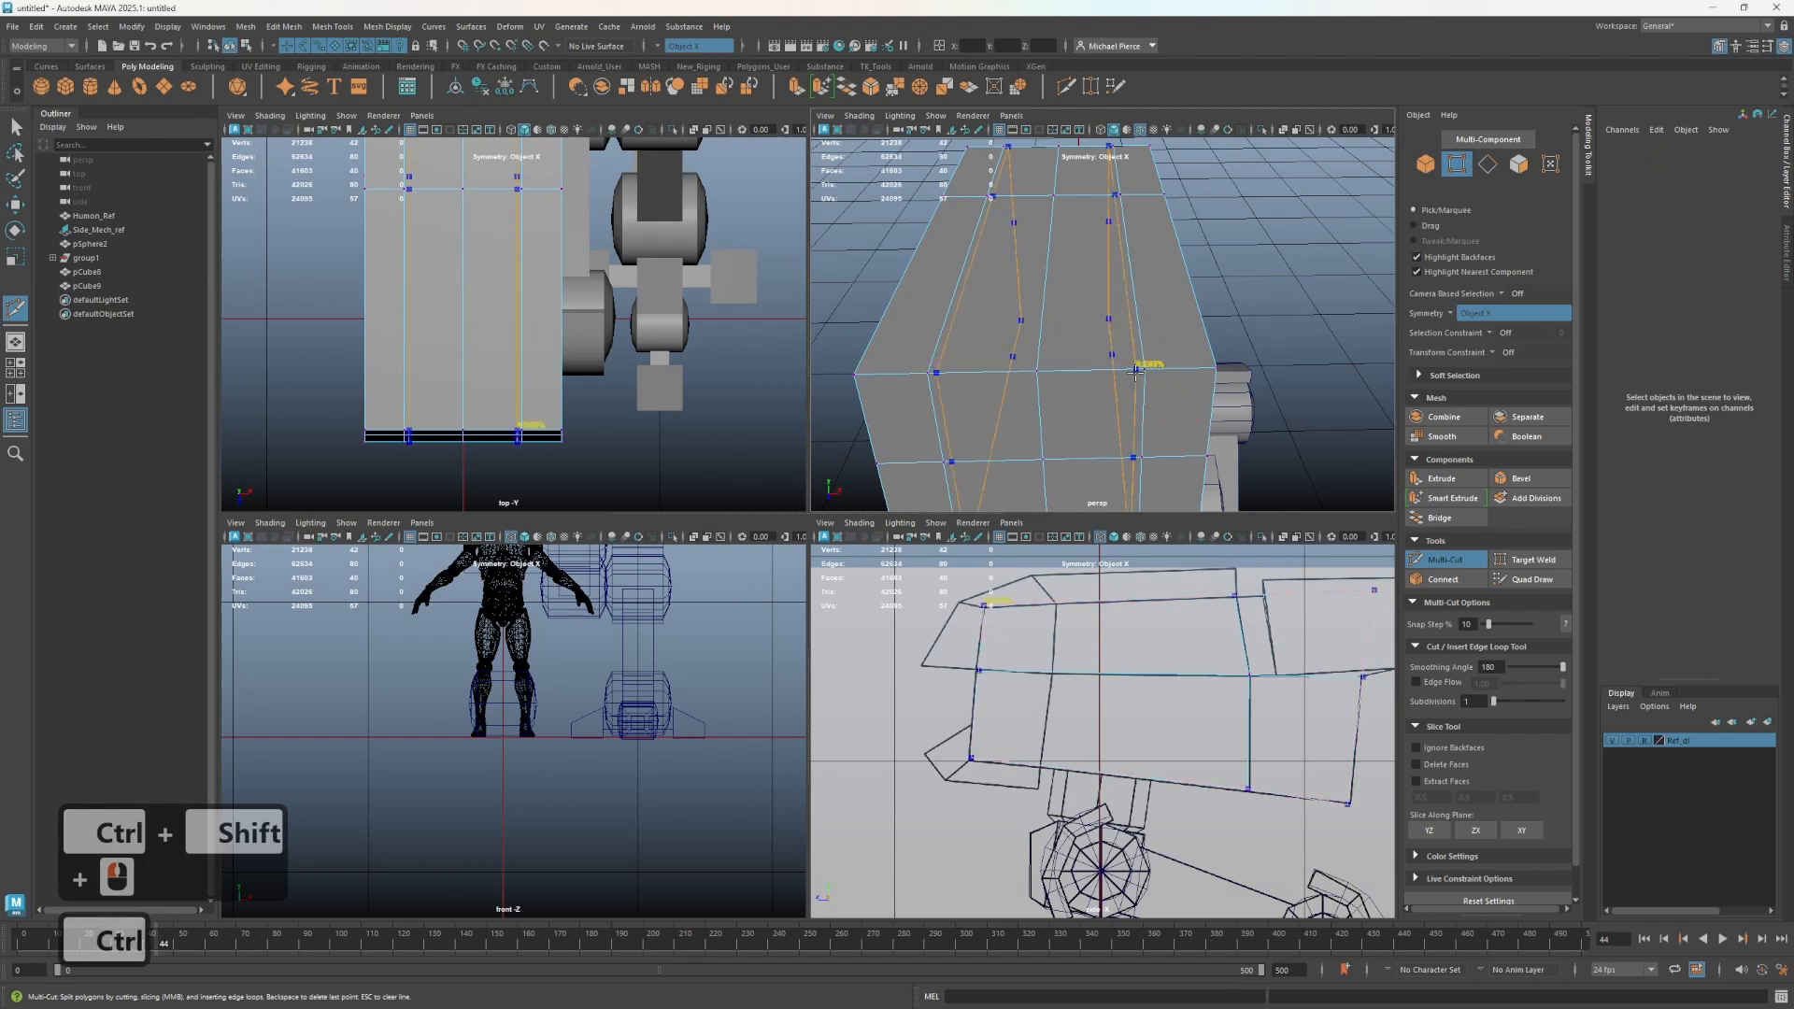
key("ctrl+z")
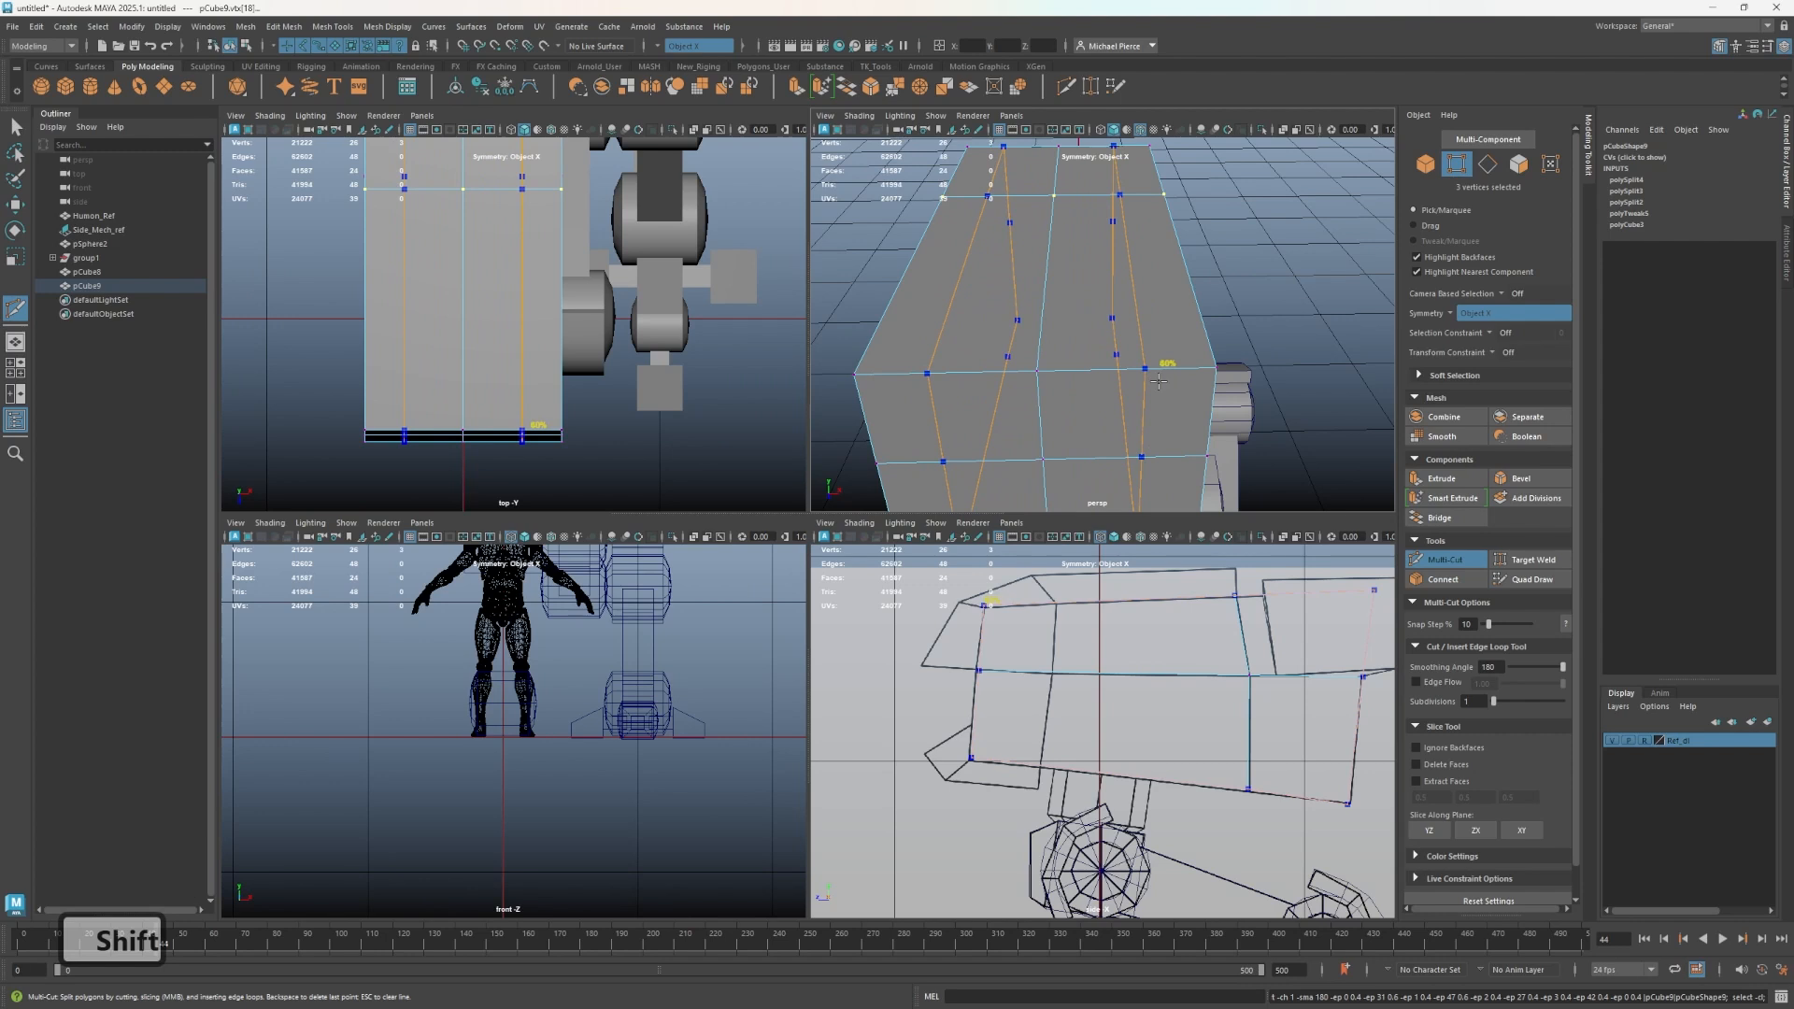
left_click(1159, 381, "ctrl+shift")
left_click_drag(1168, 379, 1149, 339, "alt")
key("q")
left_click_drag(1045, 363, 1054, 414, "alt")
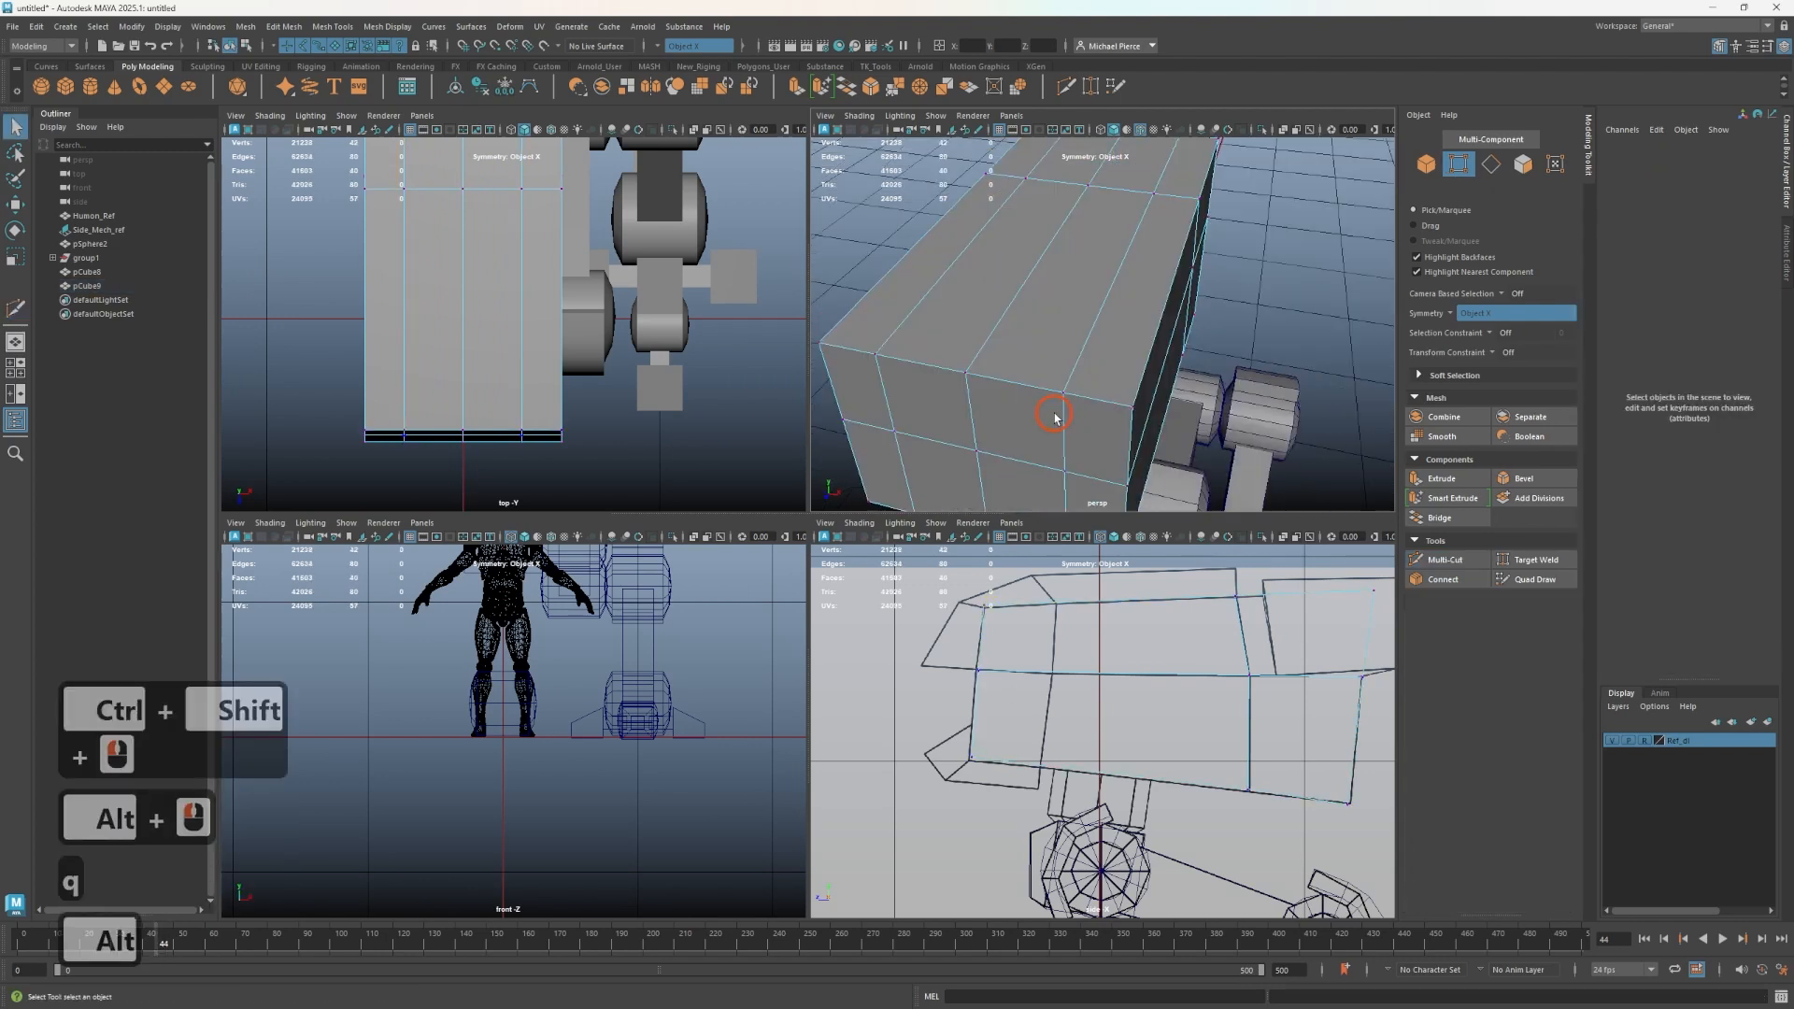
- Select and delete one of the vertical edge loops on the torso block's front
scroll(1058, 406, "down", 2)
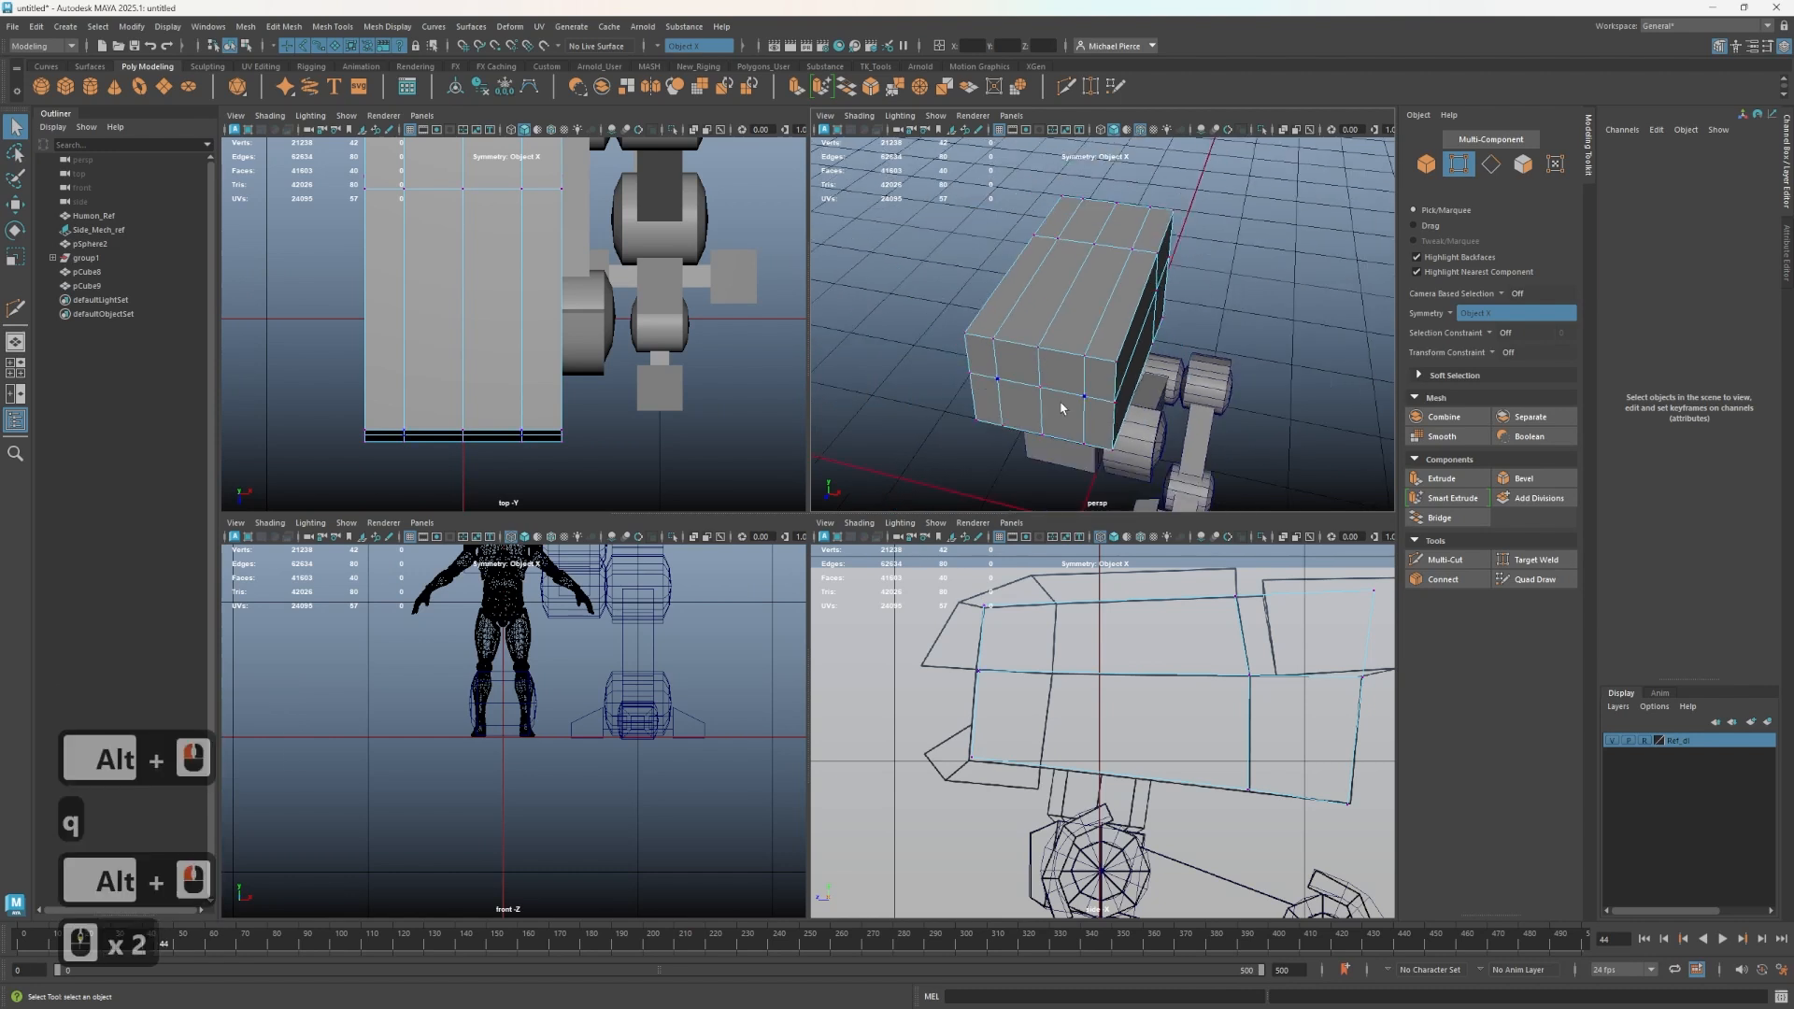
left_click_drag(1059, 406, 1016, 370, "alt")
right_click(1029, 333)
left_click(1026, 369)
right_click_drag(1025, 300, 1024, 299)
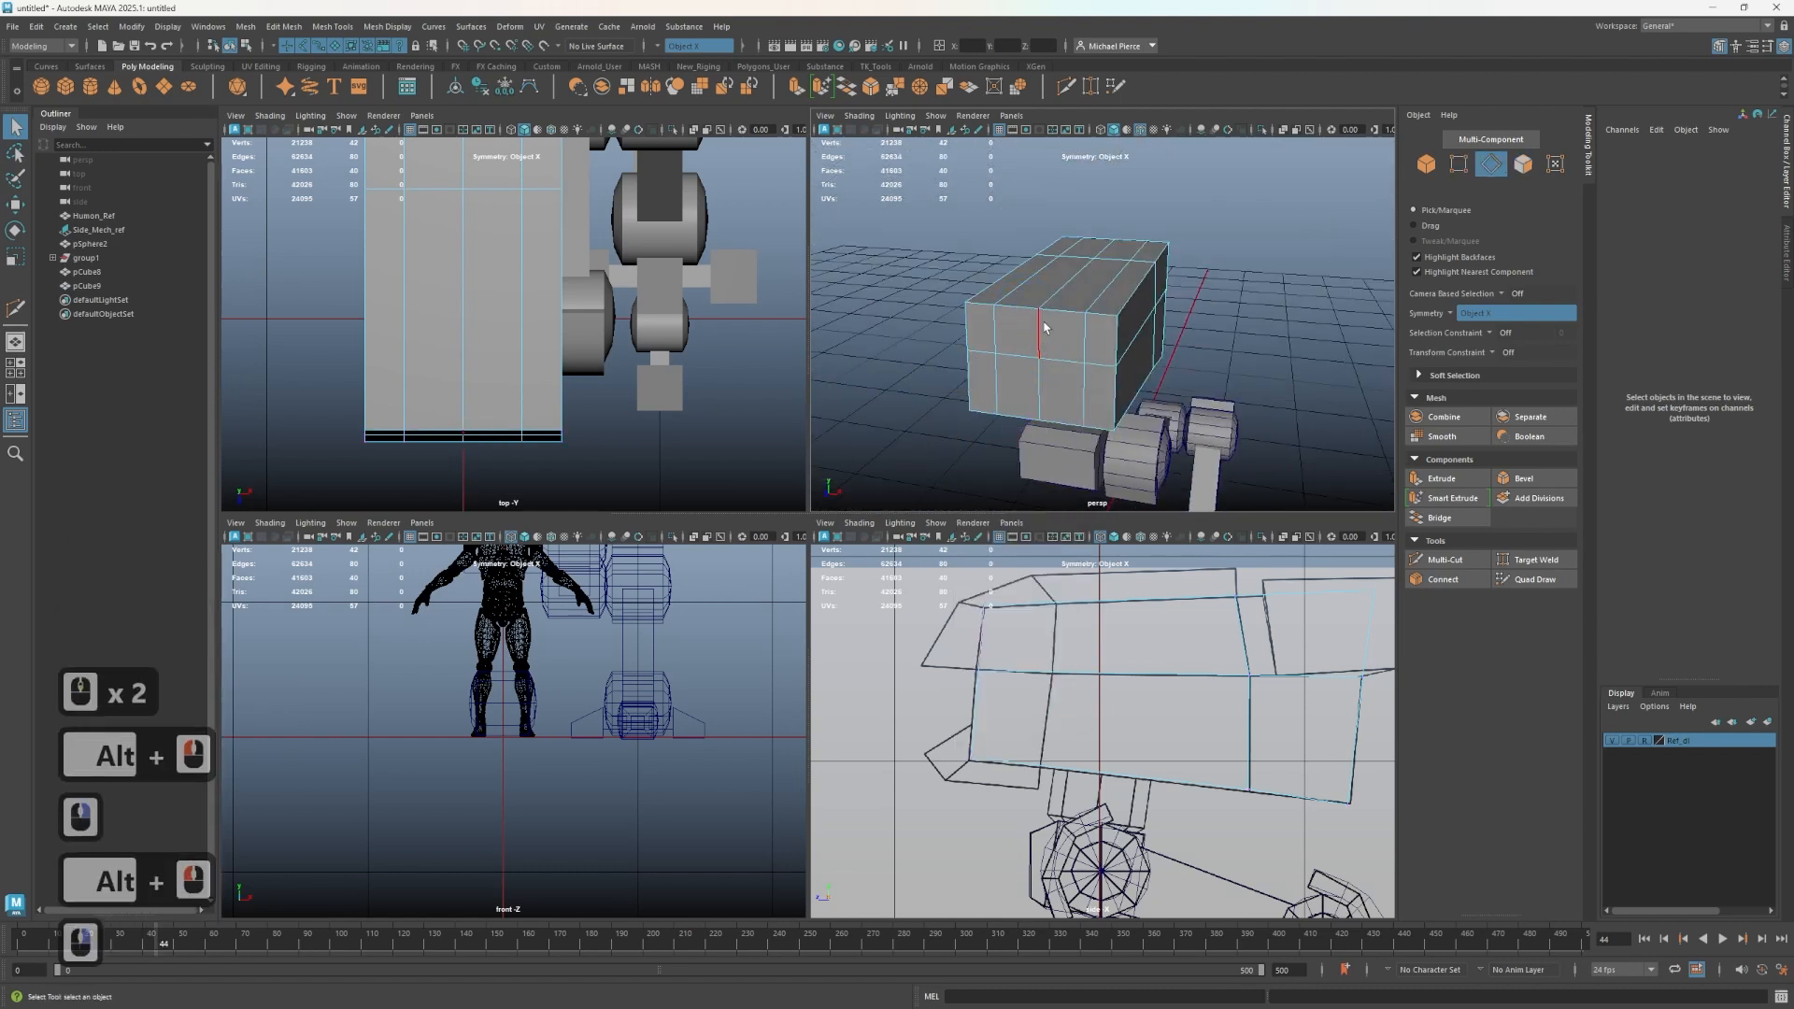
double_click(1045, 337)
key("ctrl+BackSpace")
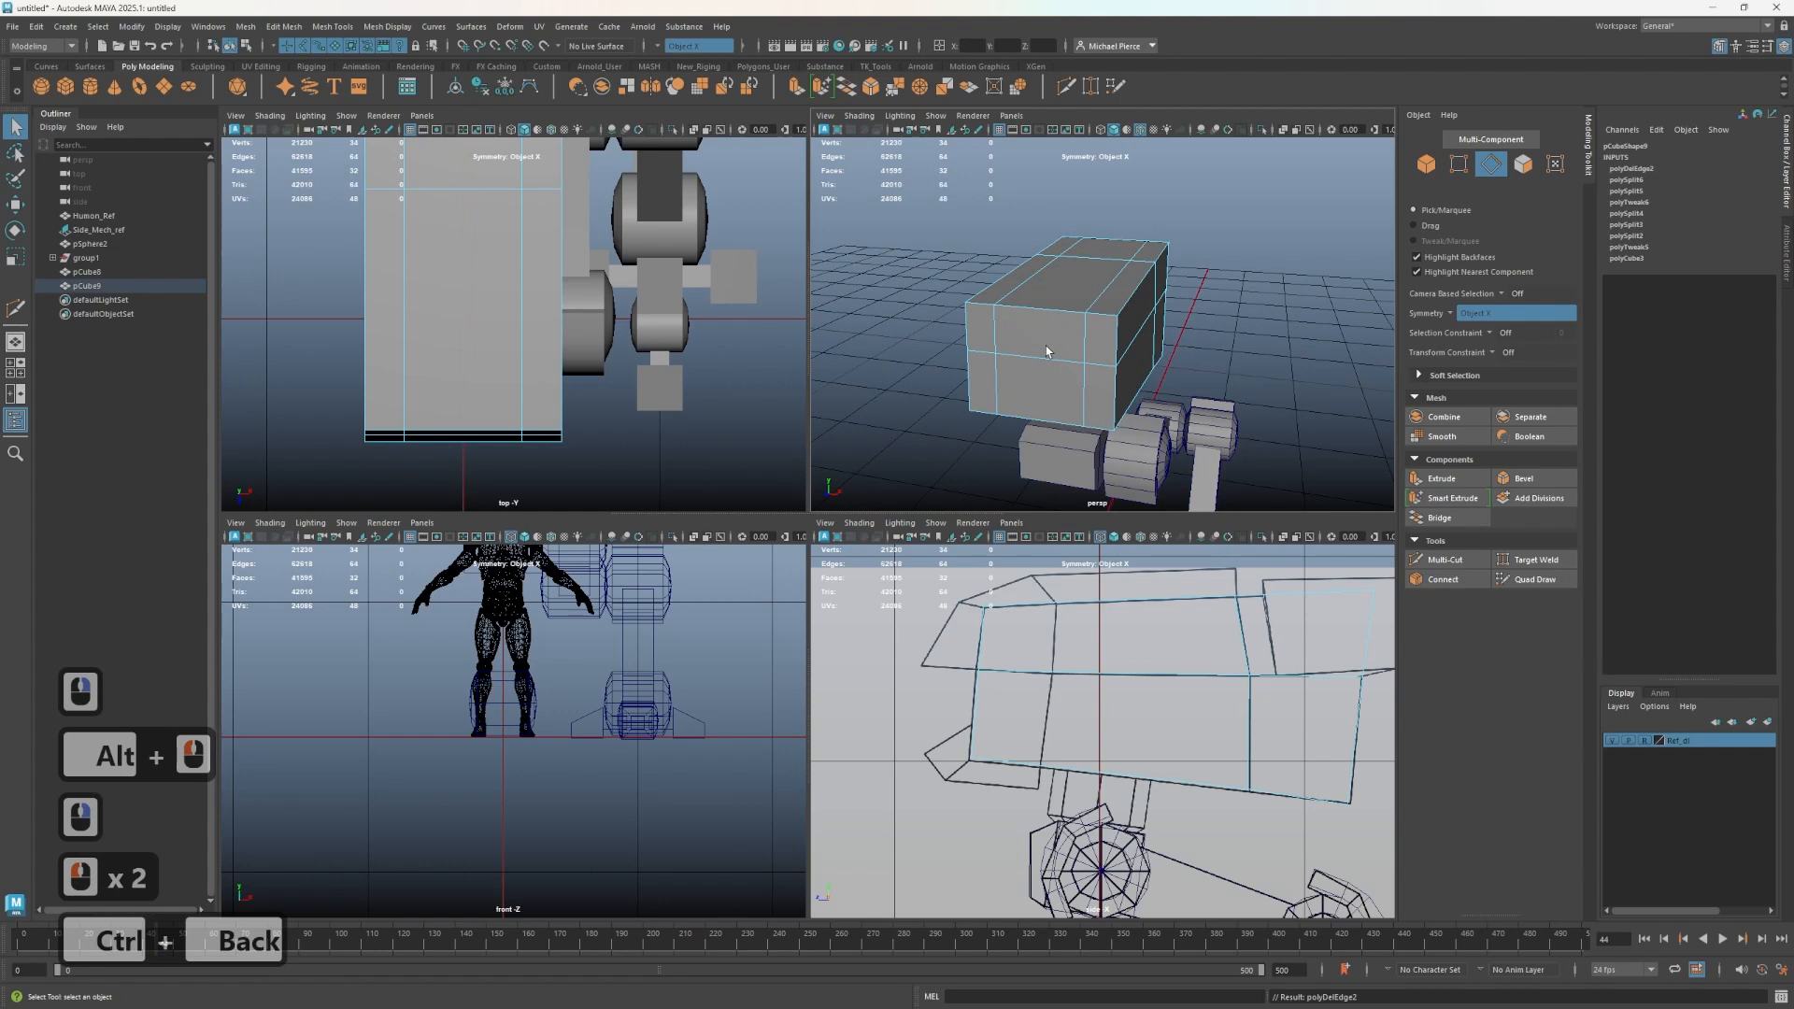
- Turn symmetry off and duplicate two faces on the torso block's upper front
left_click(659, 47)
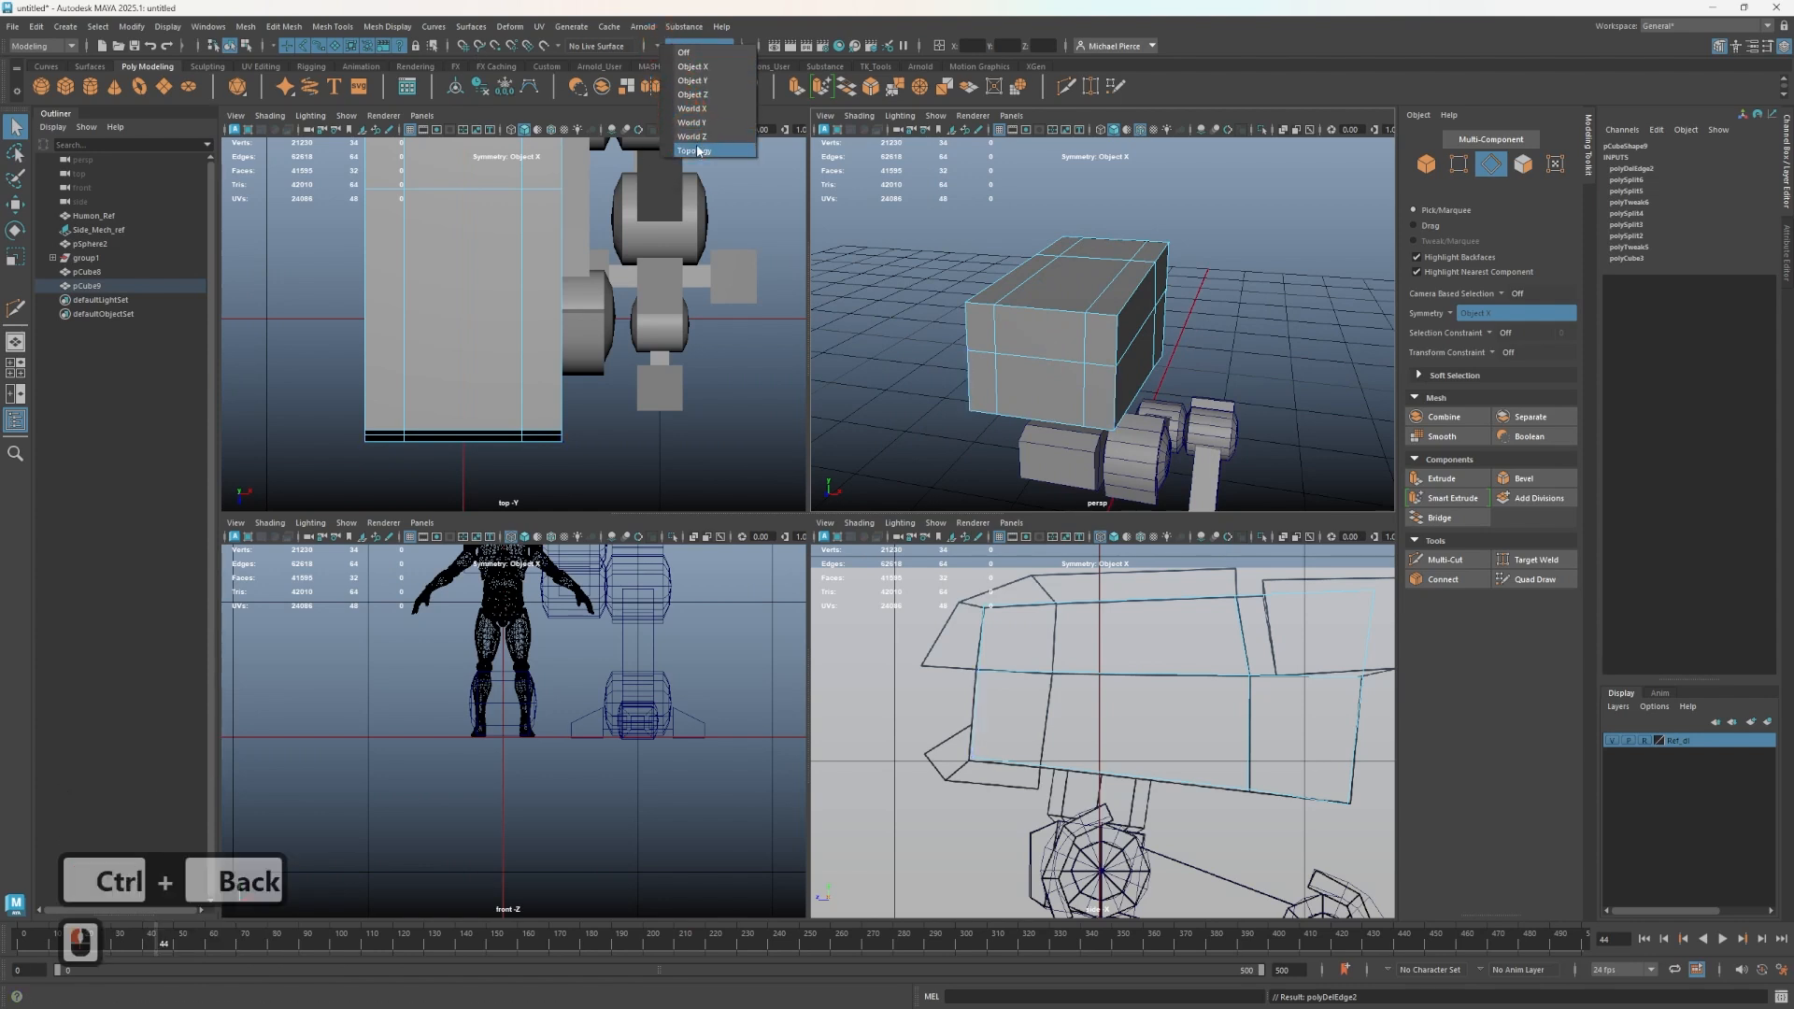
left_click(691, 54)
right_click_drag(935, 327, 933, 351)
left_click(1044, 319)
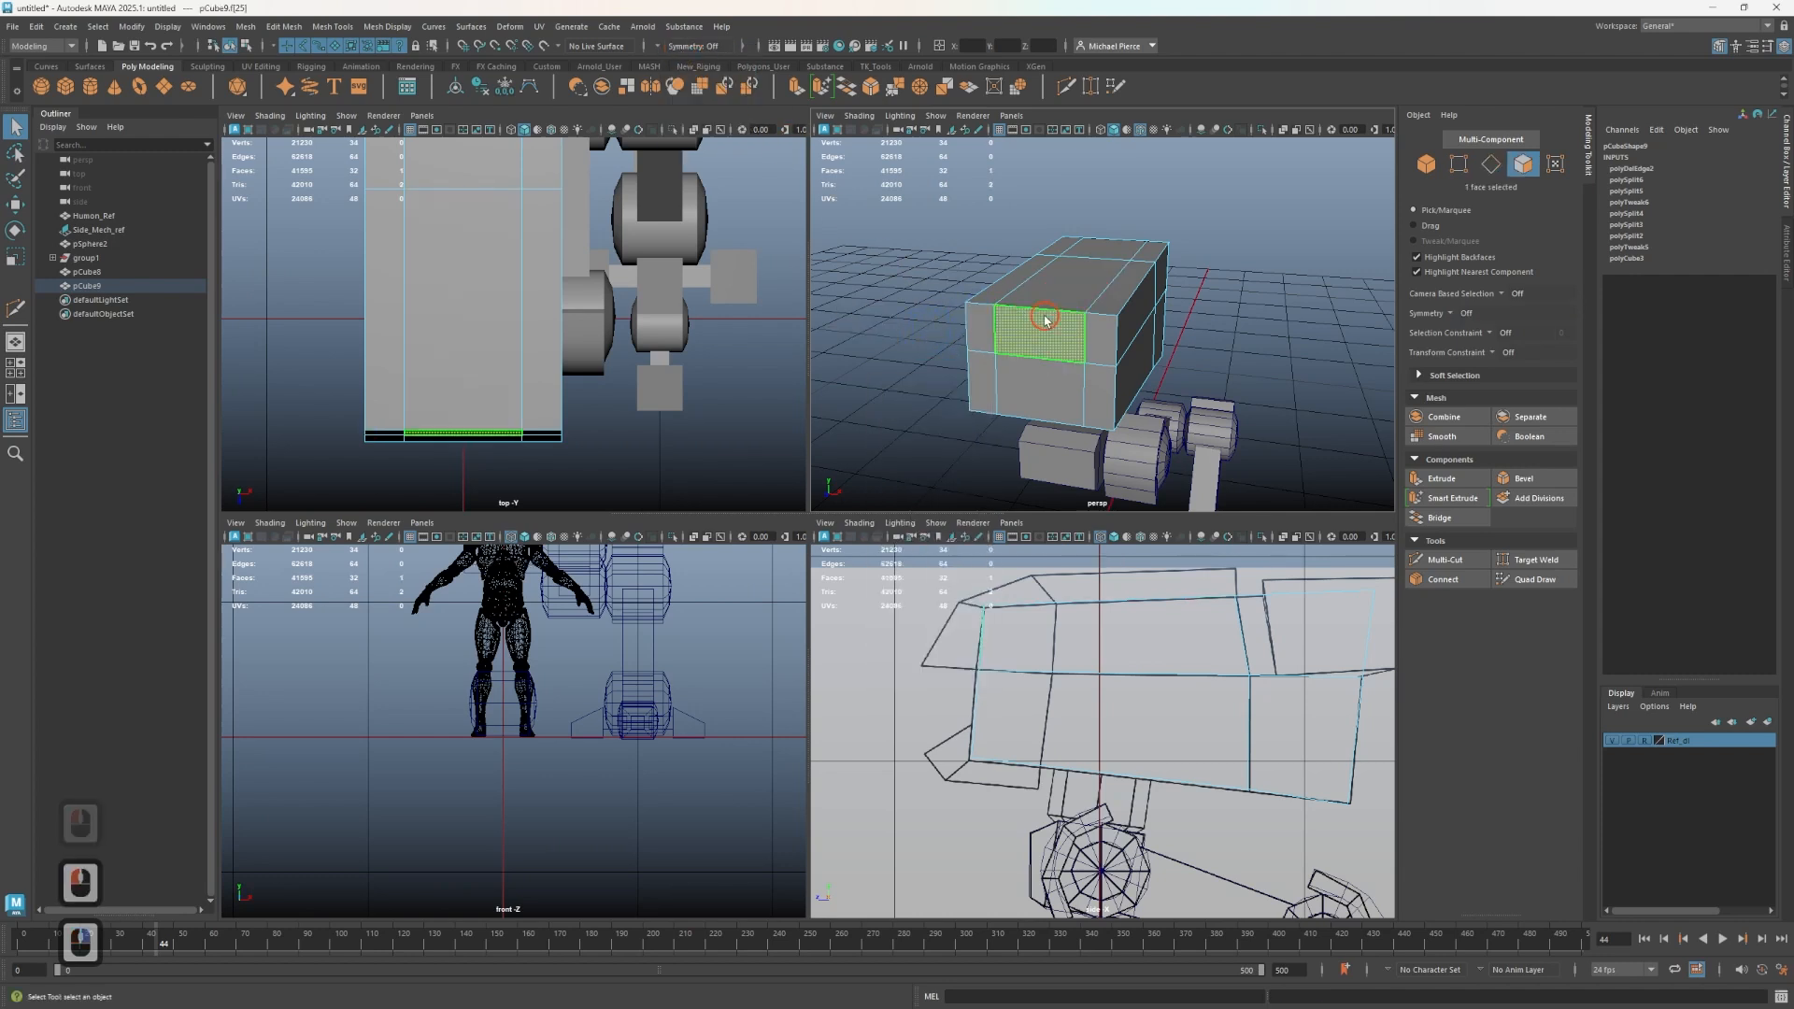
left_click(1080, 271, "shift")
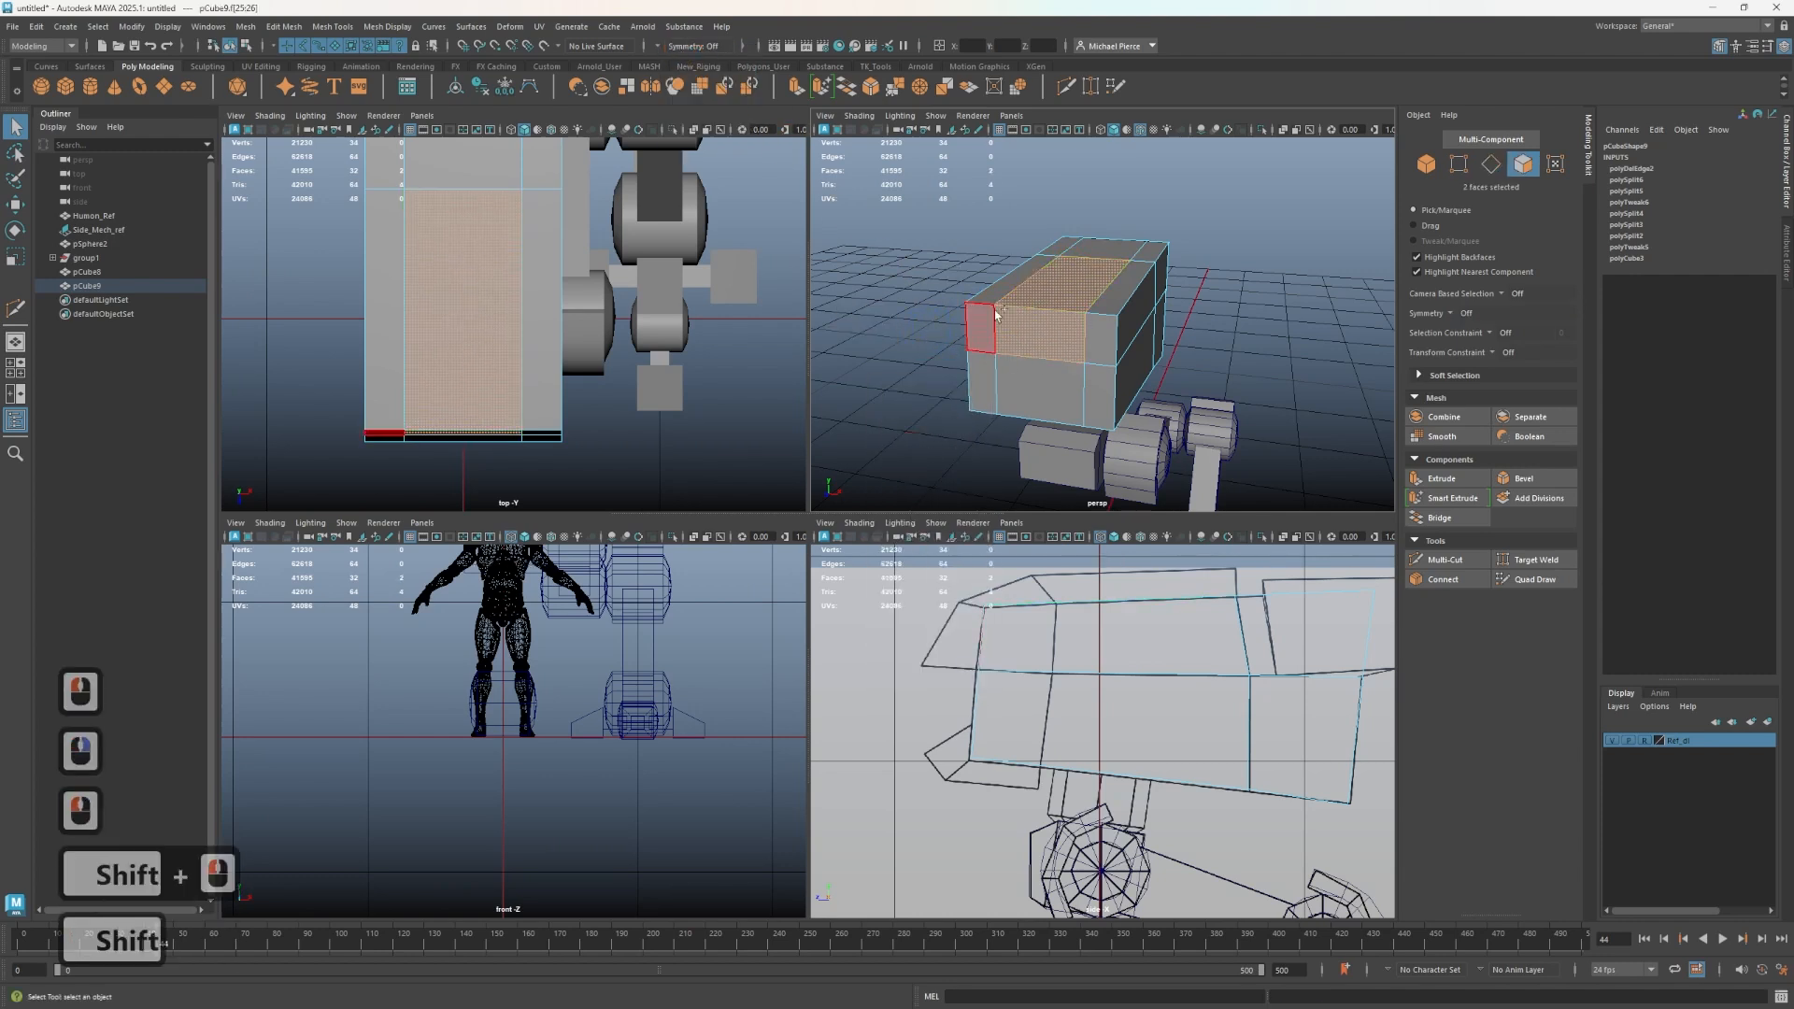
right_click(1047, 292, "shift")
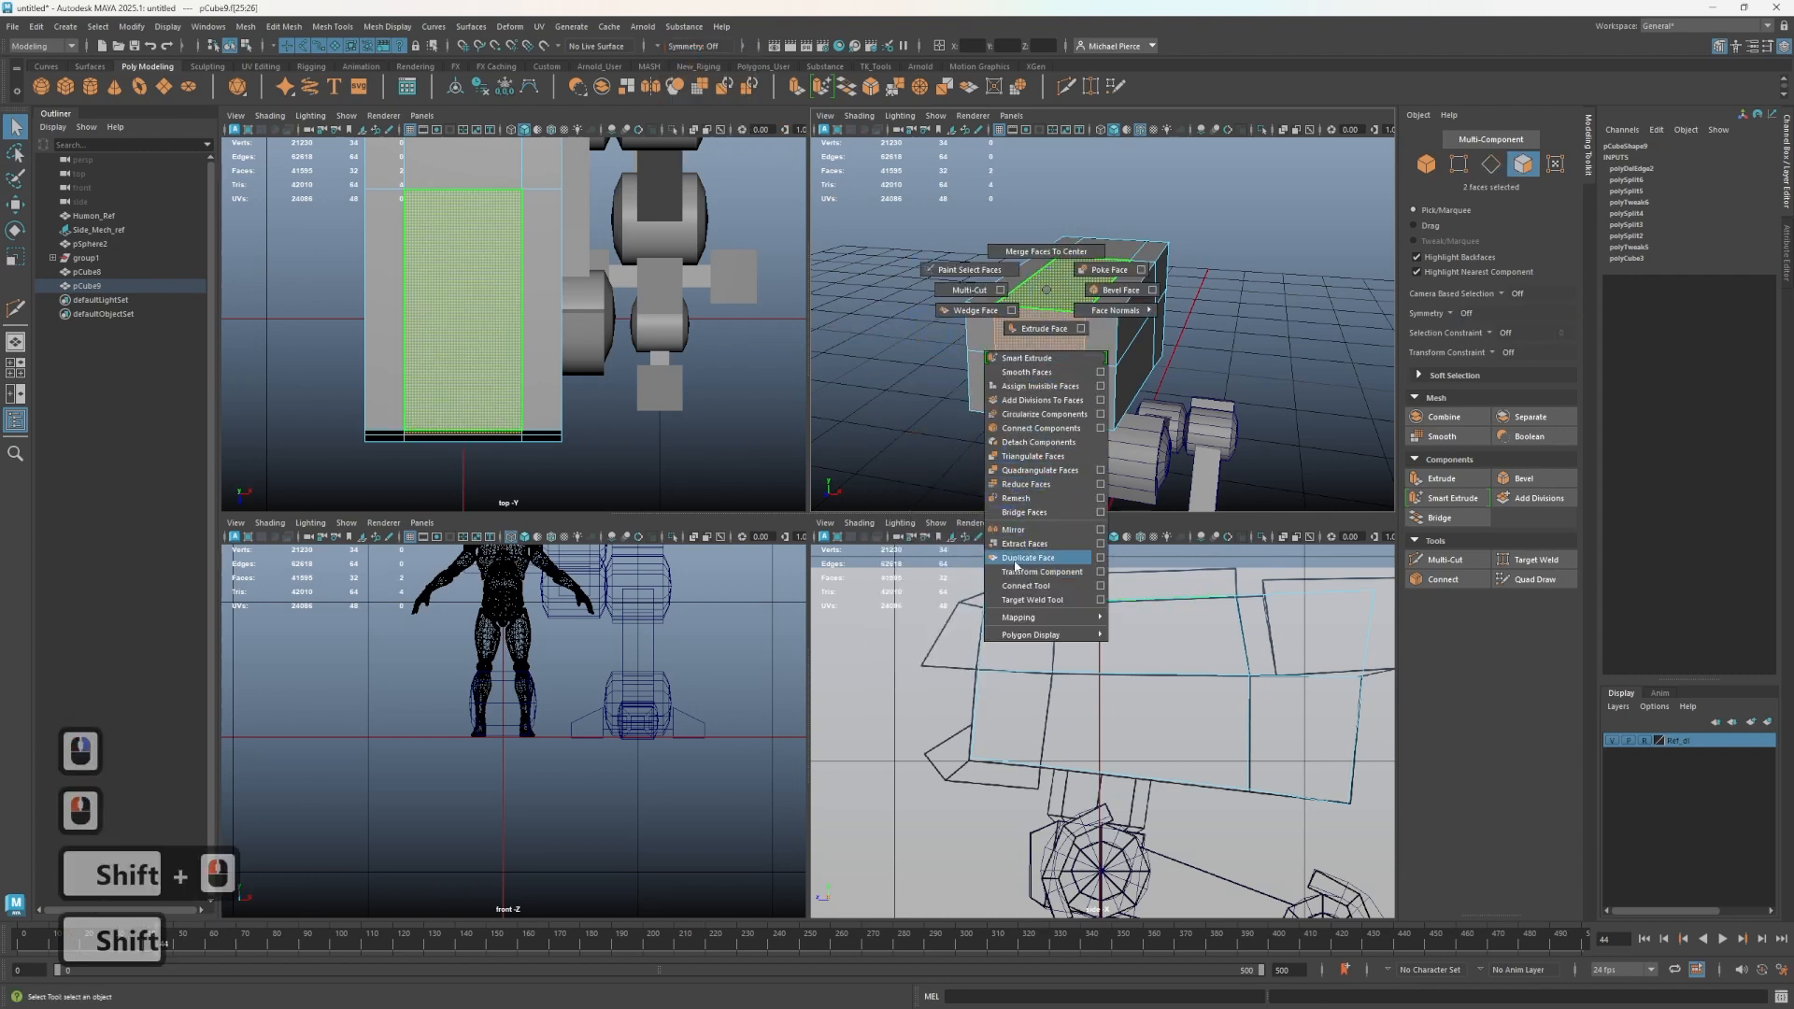
right_click(1016, 558, "shift")
left_click(894, 286)
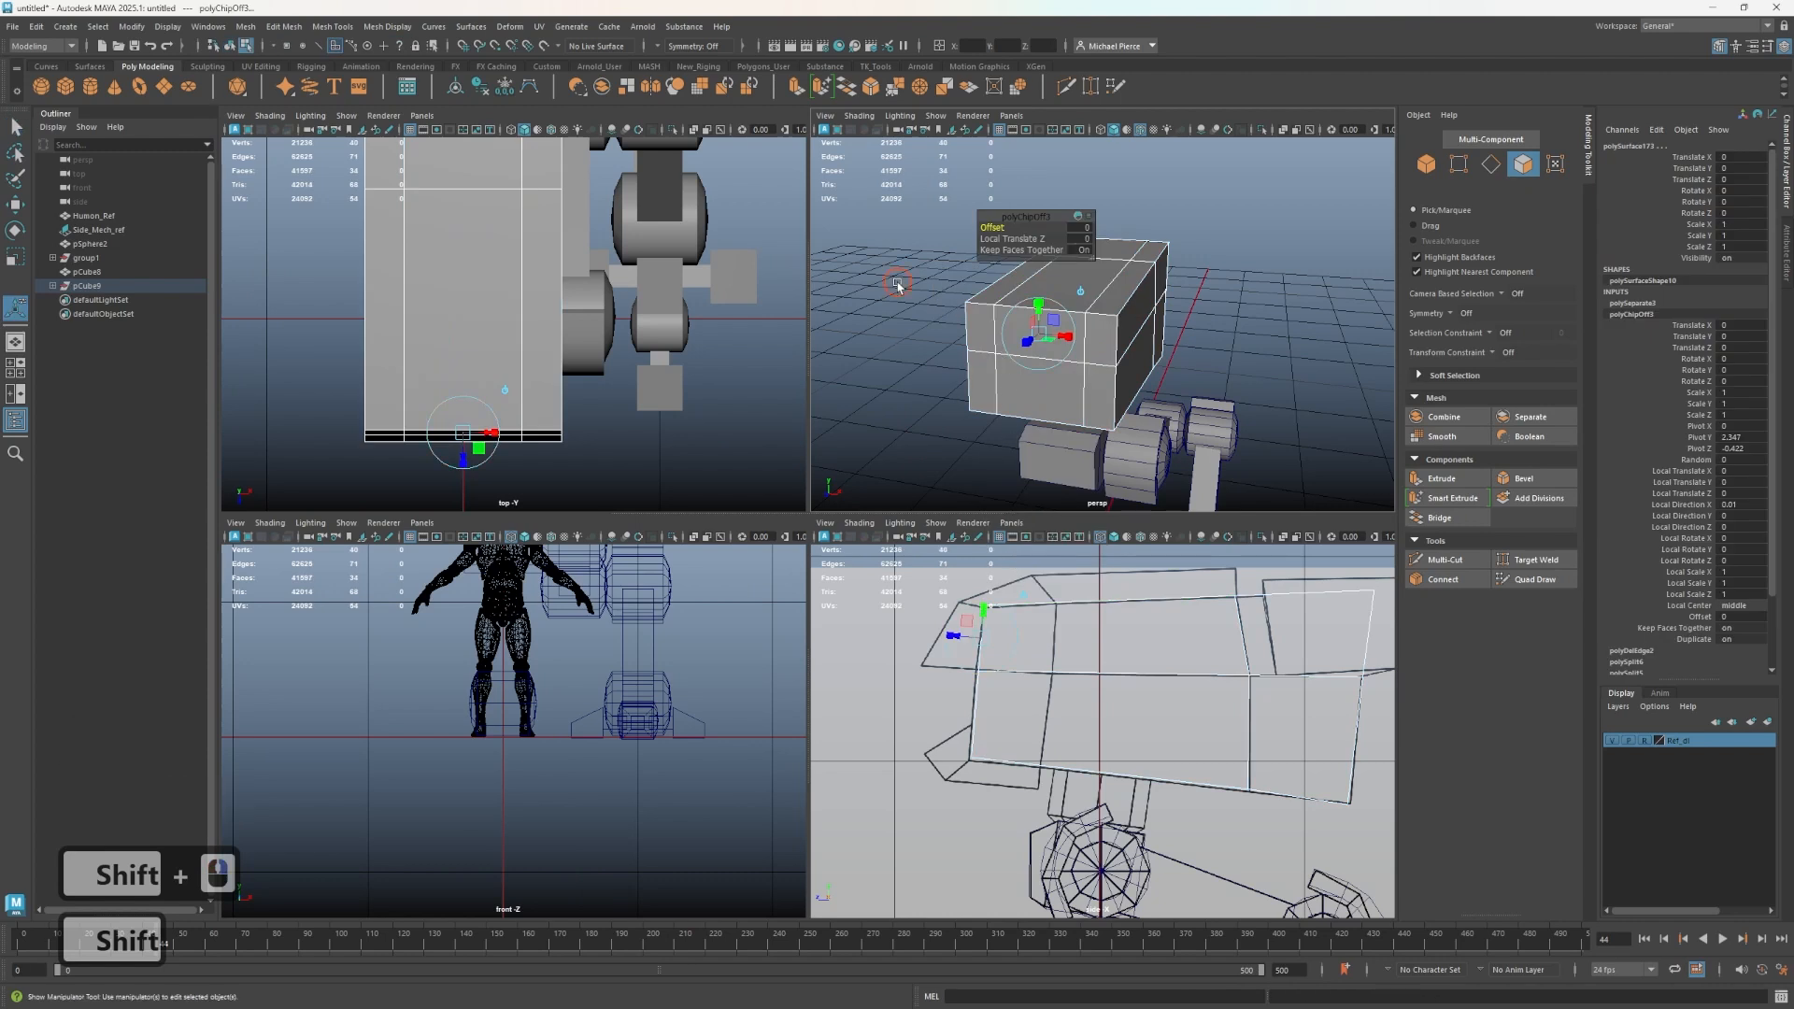
- Extrude the duplicated faces to give the armor plate thickness
double_click(1010, 330)
key("q")
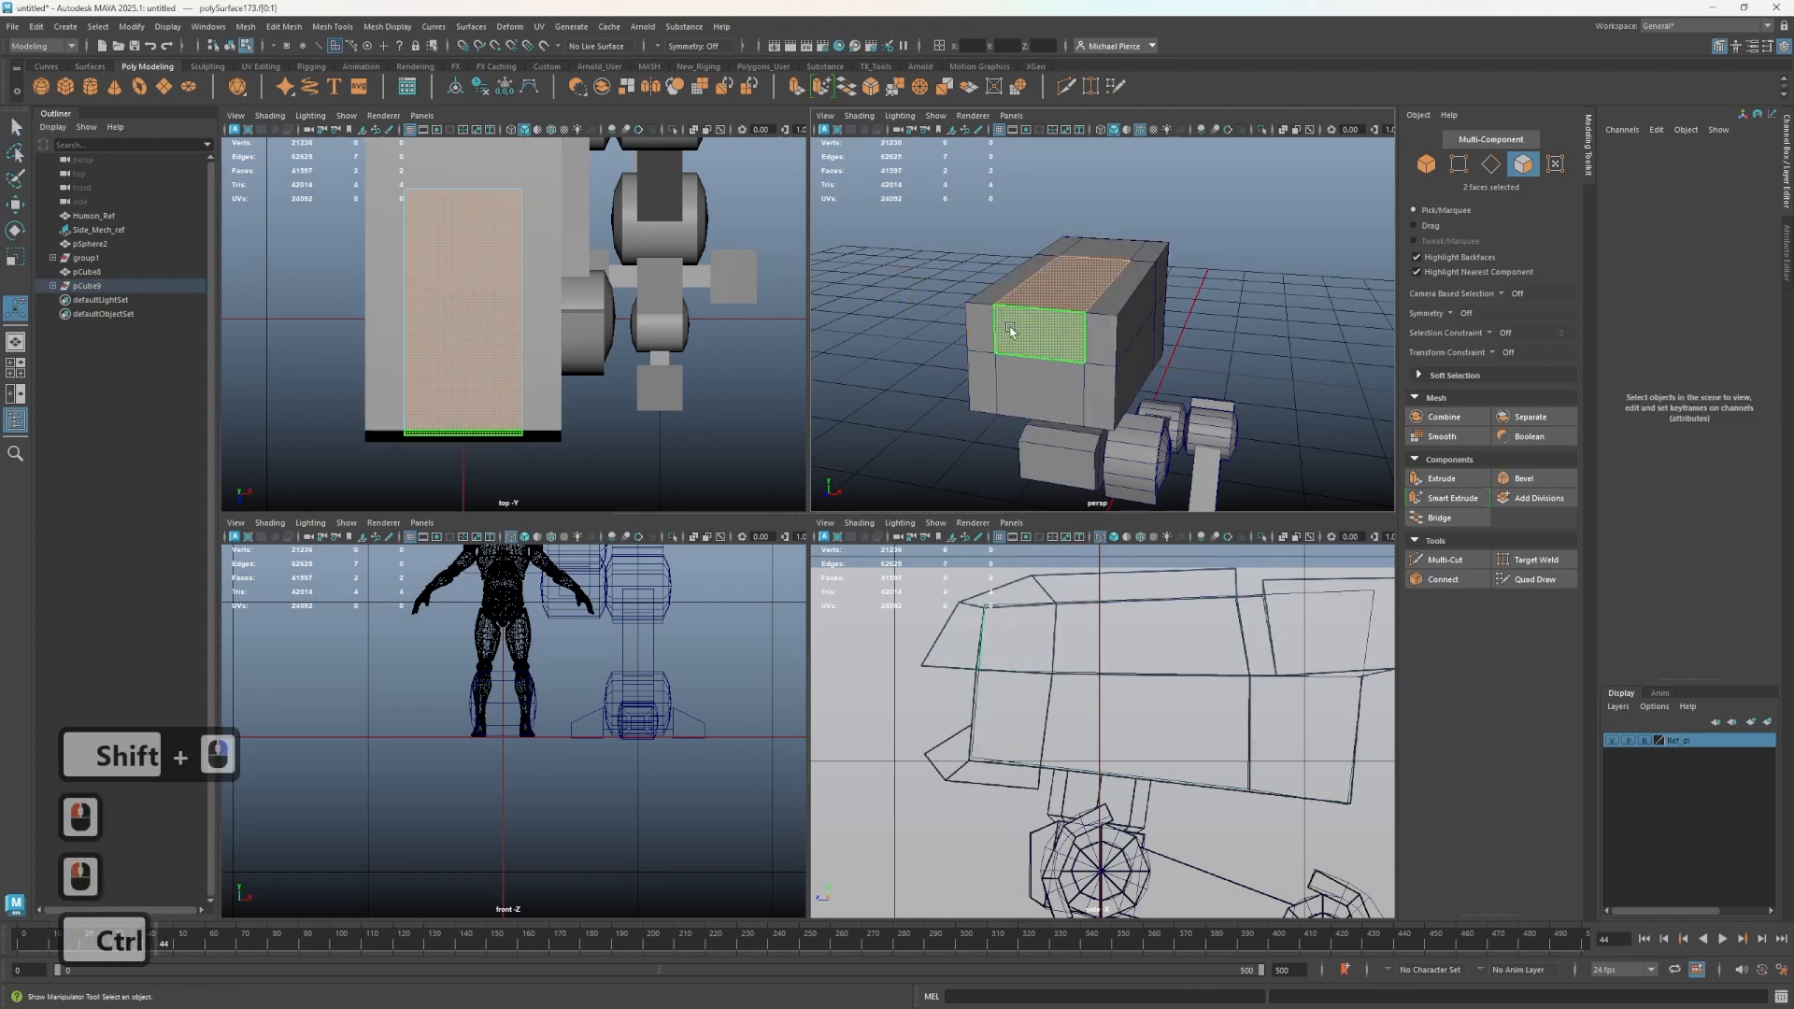
right_click_drag(1010, 329, 1067, 296)
left_click(966, 261)
left_click(1043, 307)
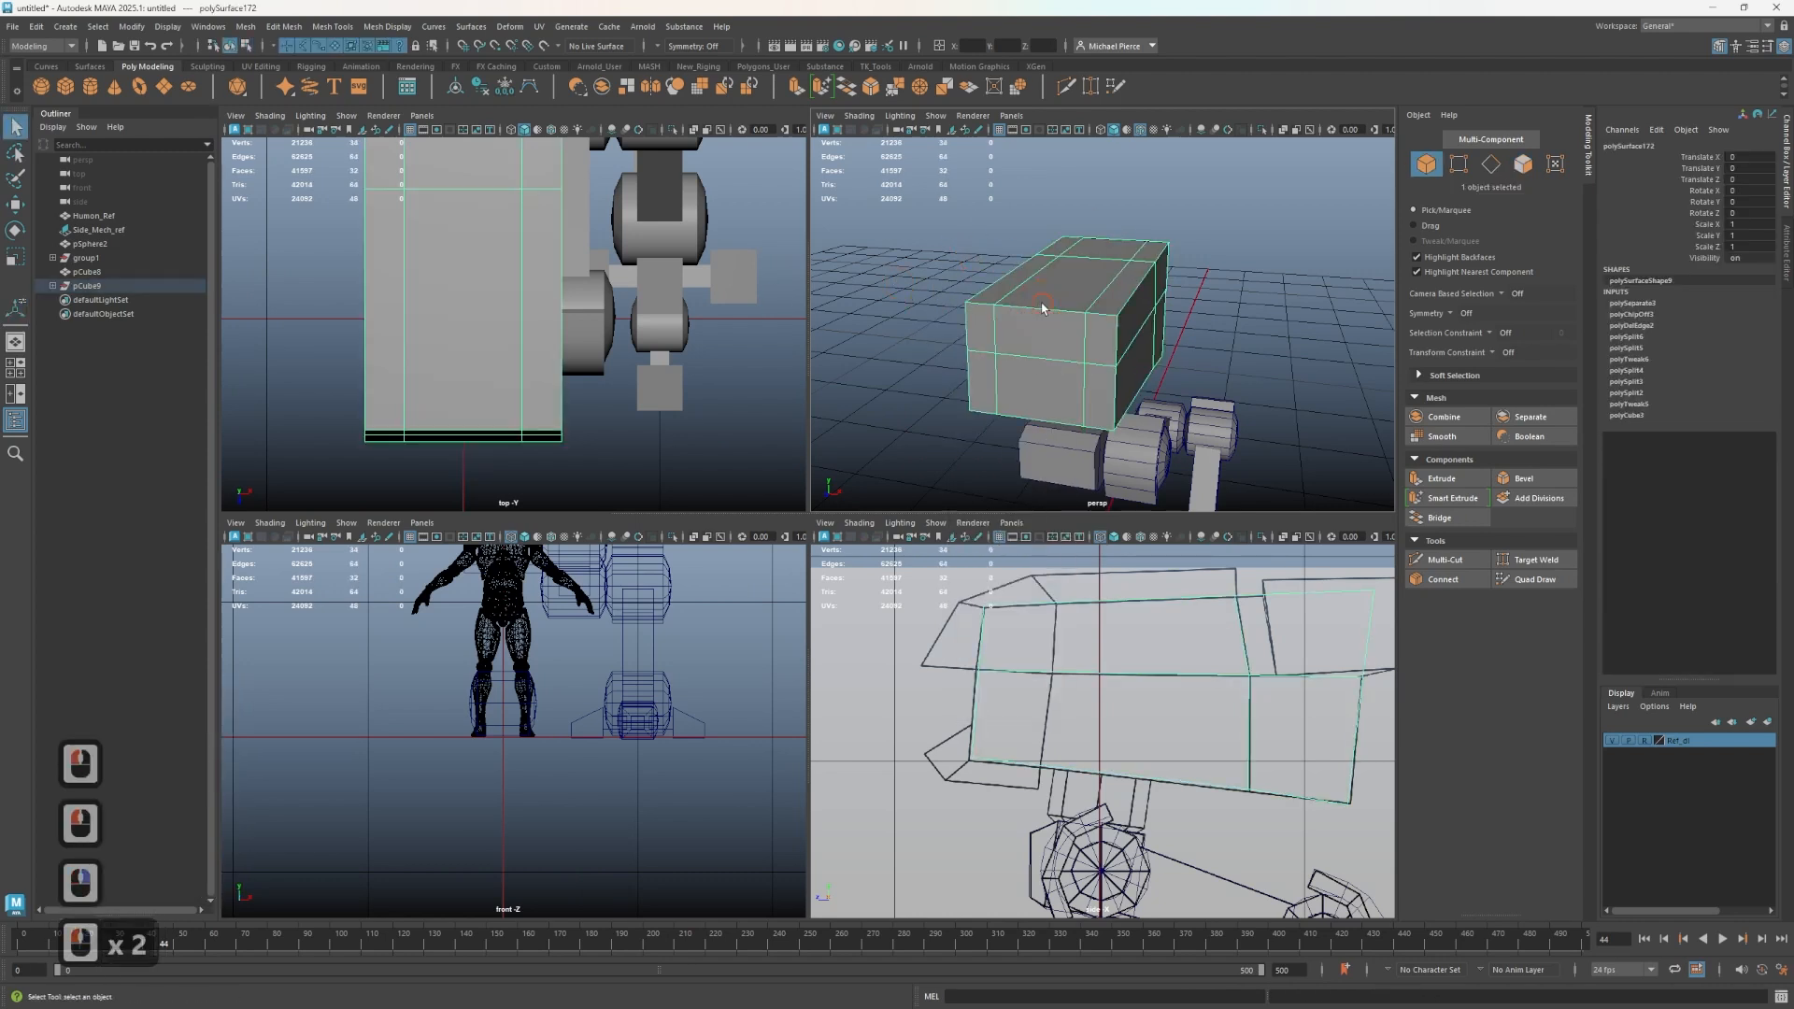
left_click(1043, 308)
key("ctrl+e")
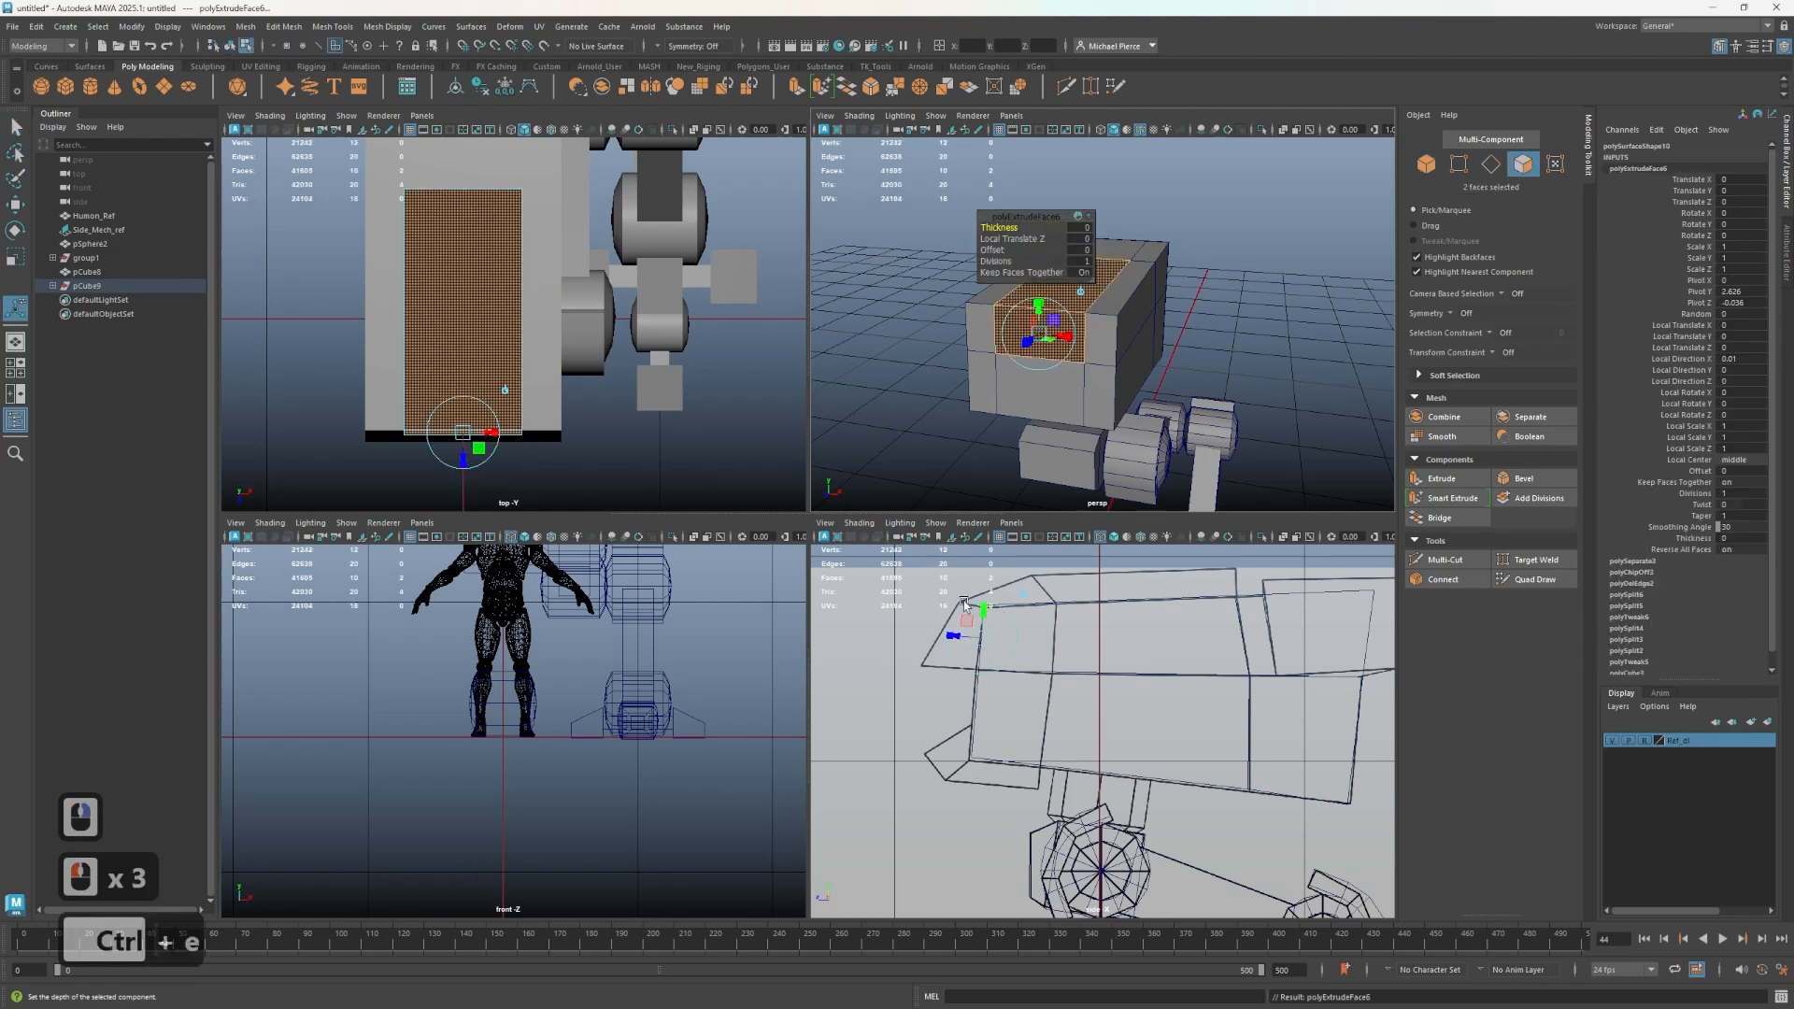
left_click_drag(960, 637, 903, 633)
middle_click_drag(940, 603, 902, 711, "alt")
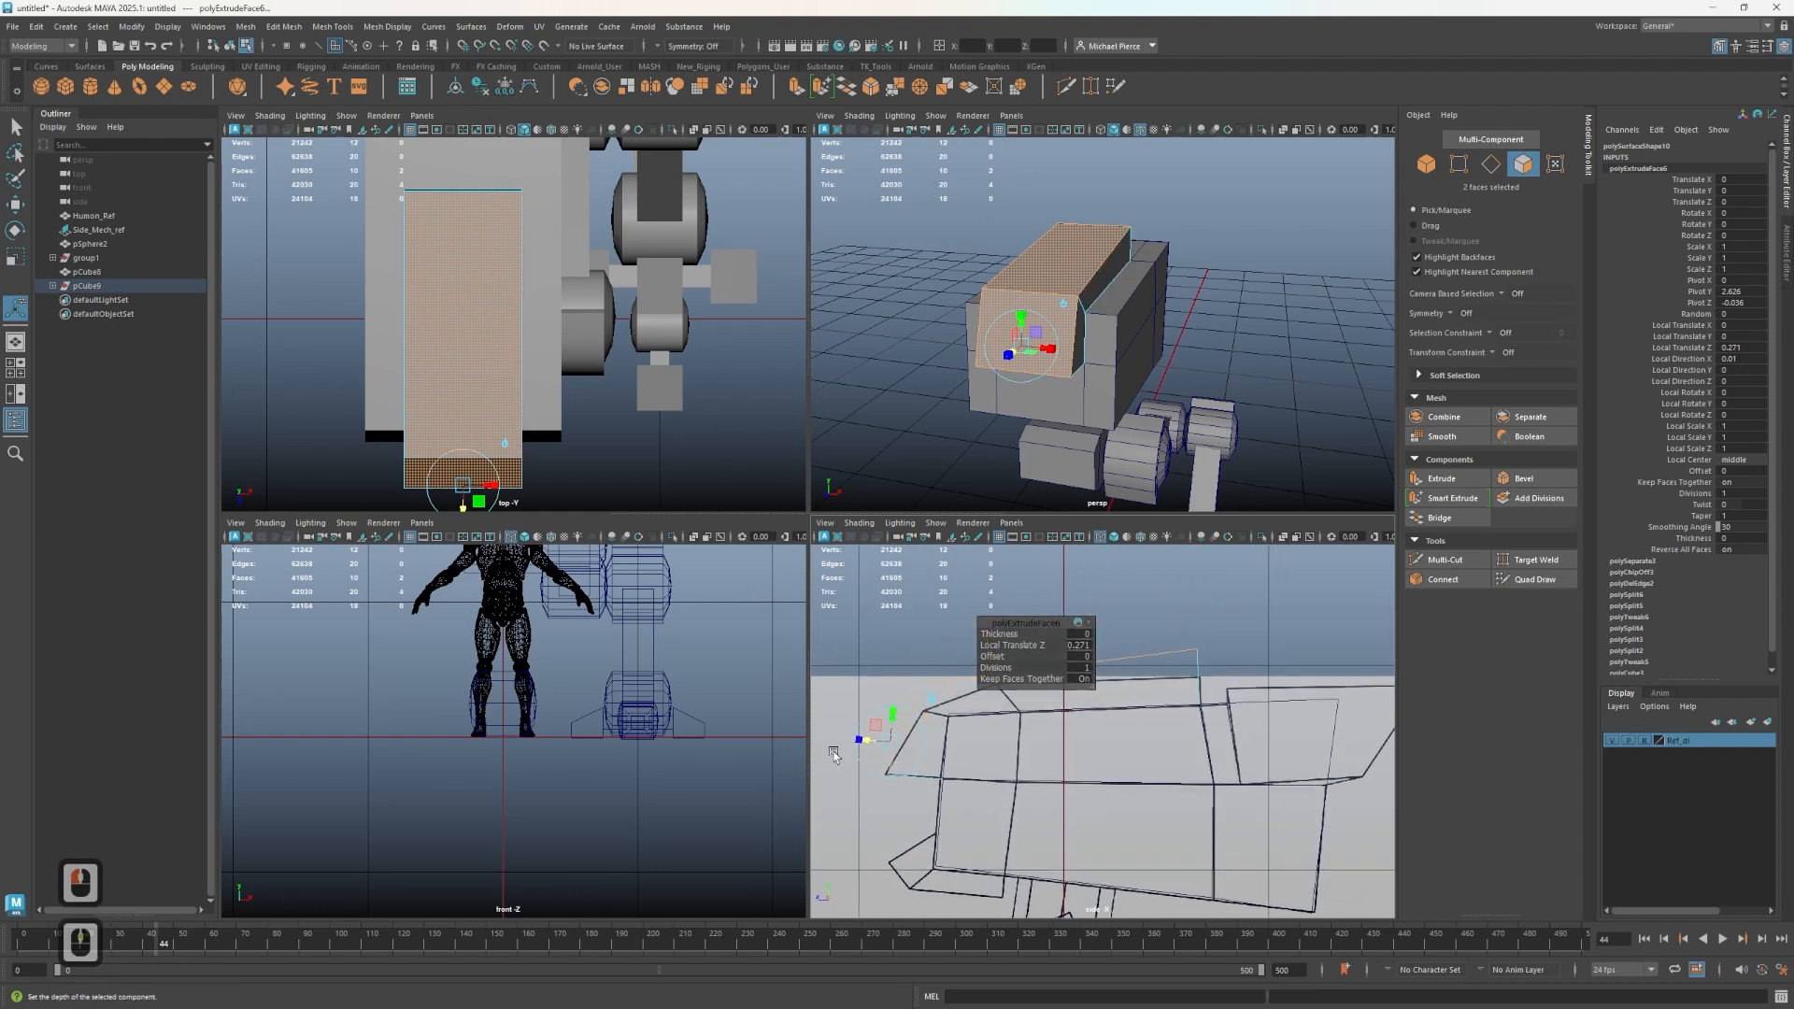
- Move a front vertex of the duplicated plate in the side view
key("w")
right_click(897, 630)
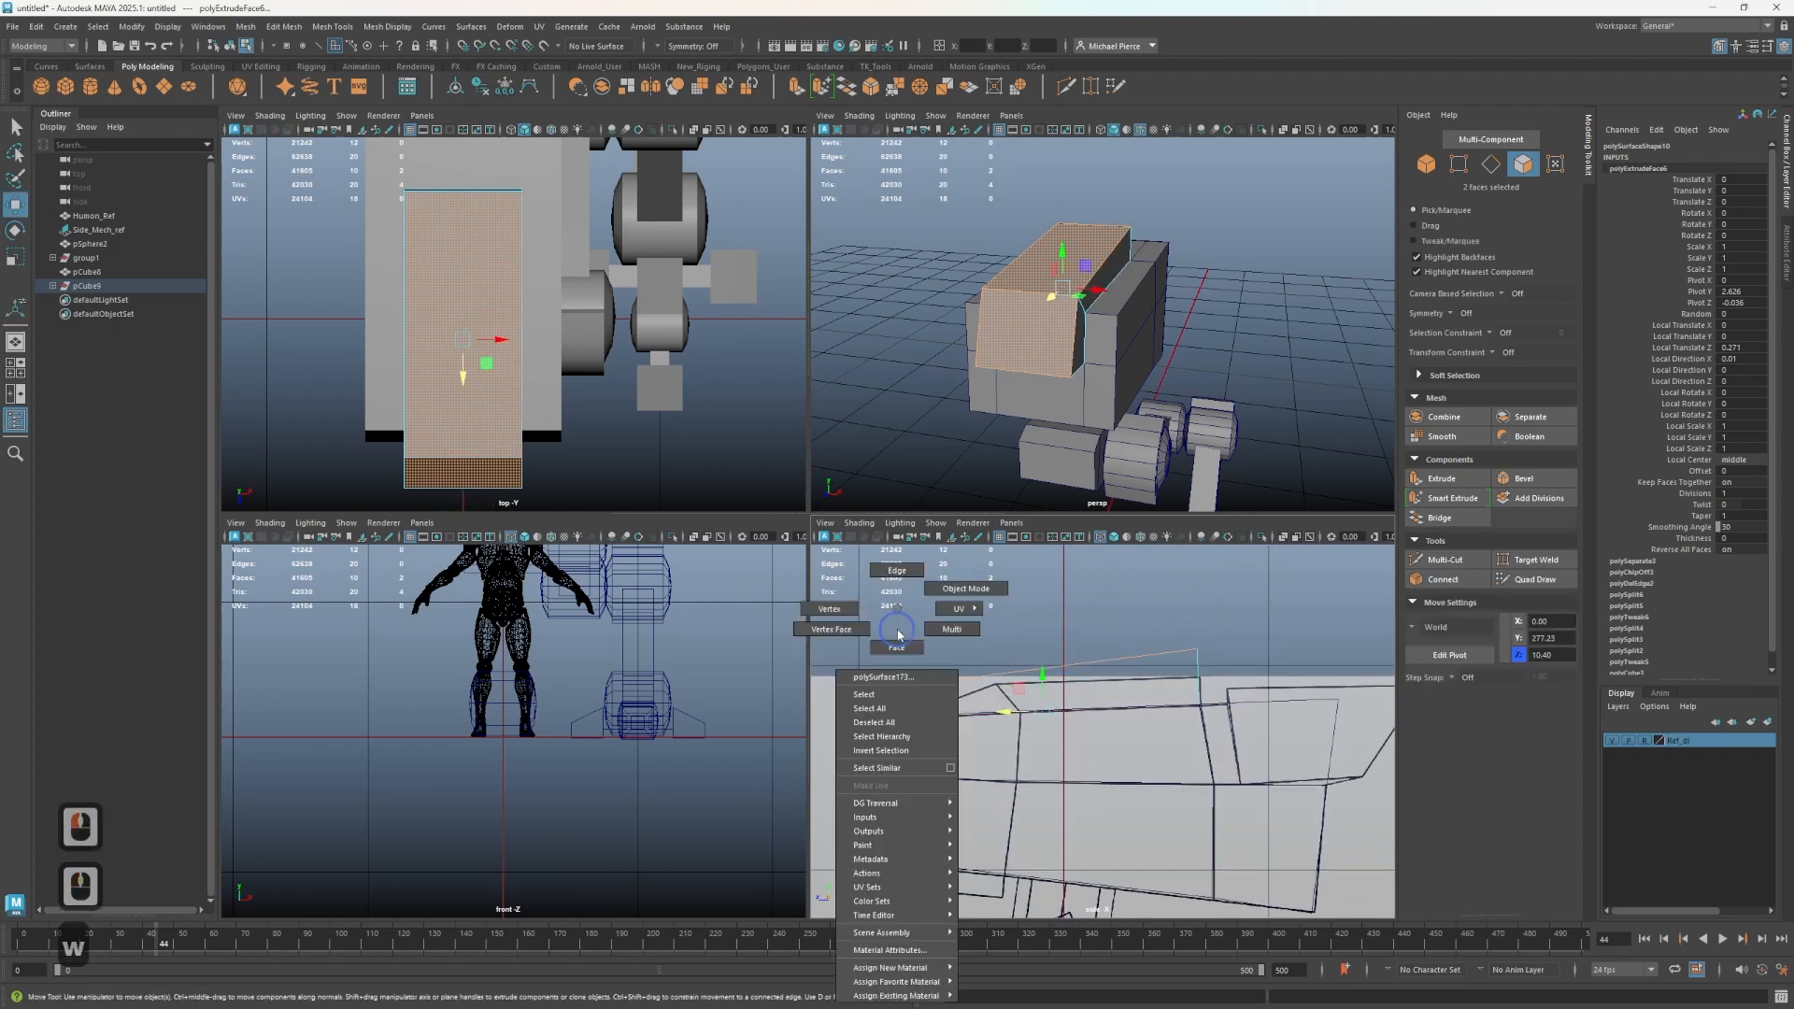
right_click_drag(826, 612, 826, 612)
left_click(931, 698)
middle_click_drag(931, 698, 963, 701, "alt")
left_click_drag(879, 664, 877, 693)
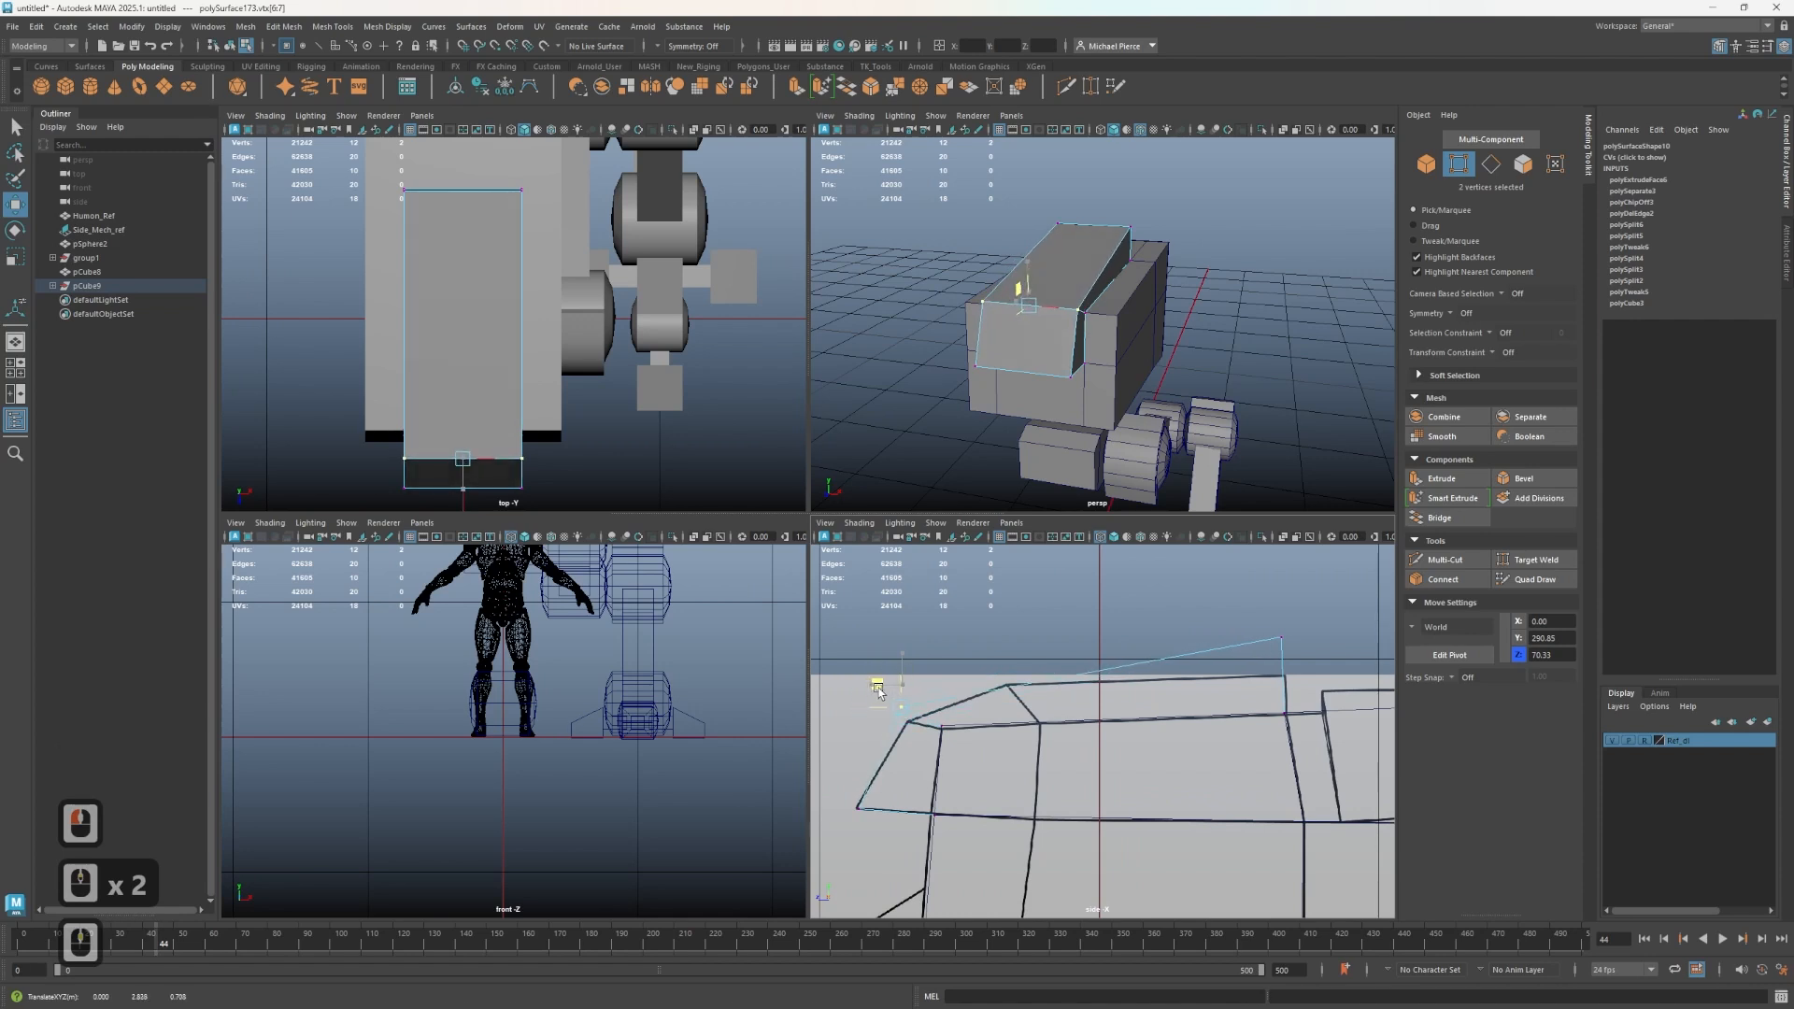
- Undo the plate's extrusion and vertex edits
key("ctrl+z")
key("ctrl+z")
key("ctrl+z")
key("ctrl+z")
key("ctrl+z")
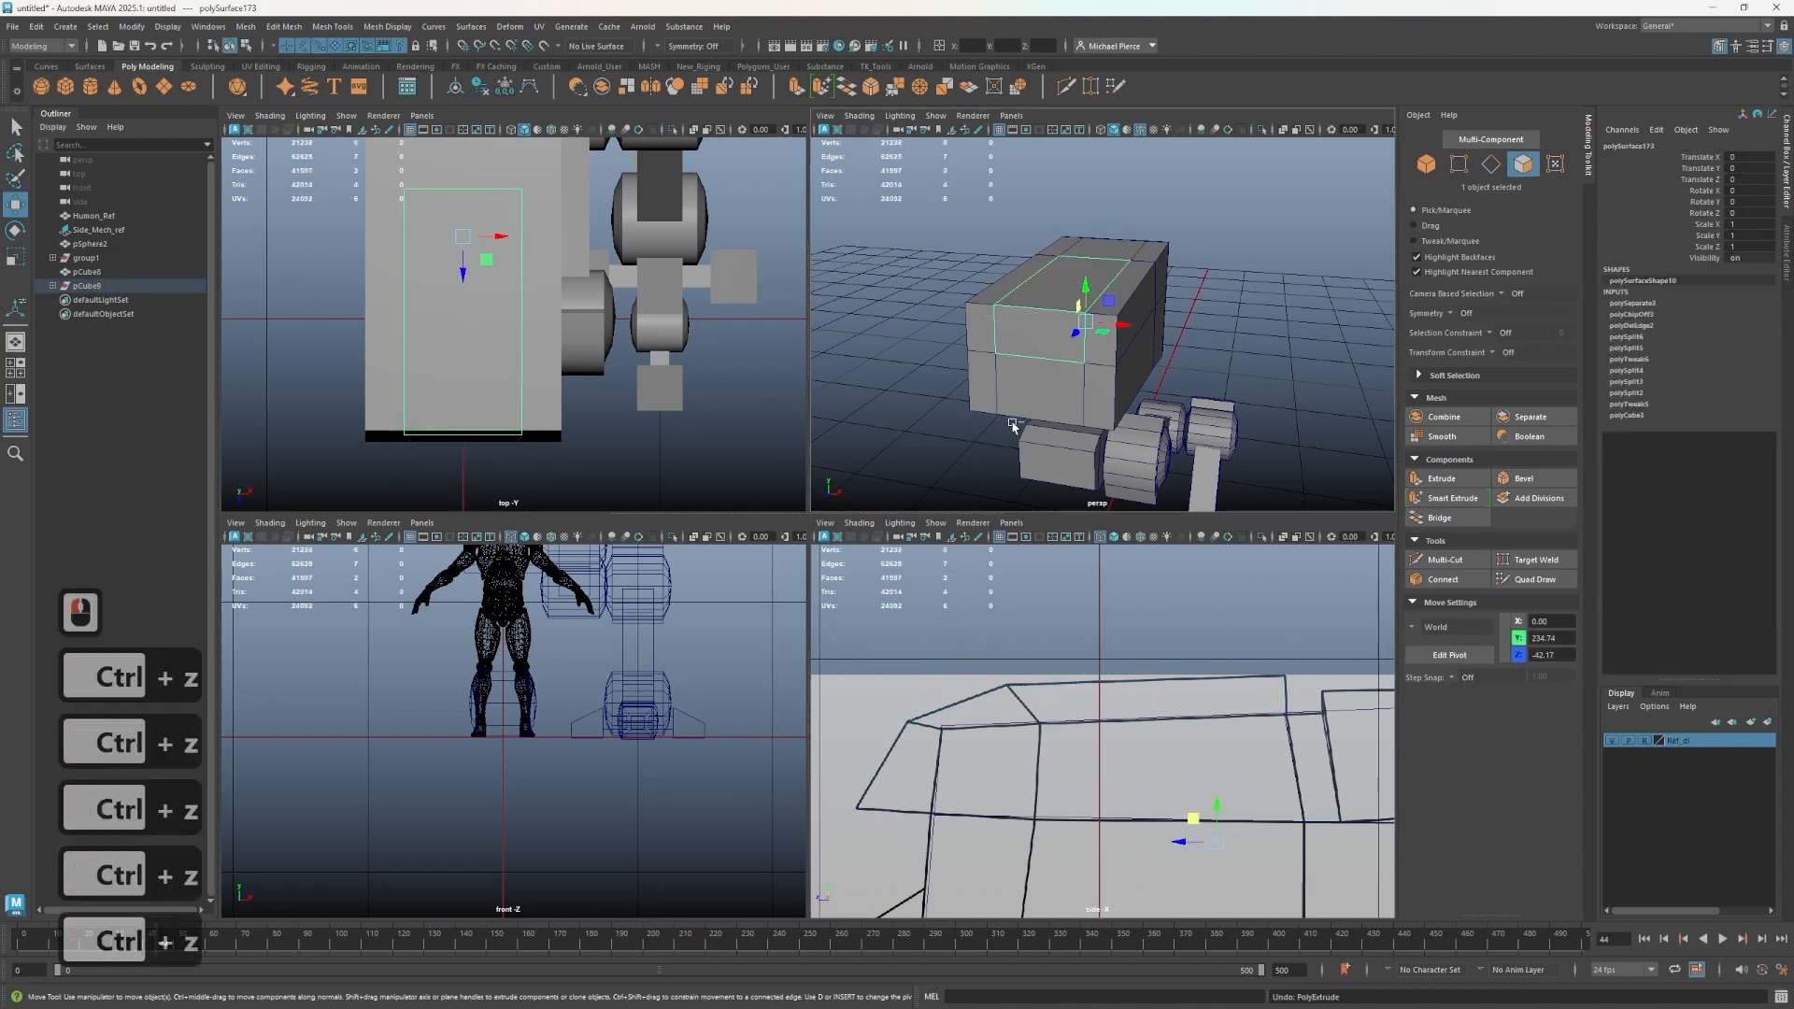
key("ctrl+z")
key("ctrl+z")
key("ctrl+z")
key("ctrl+z")
key("ctrl+z")
key("ctrl+z")
key("ctrl+z")
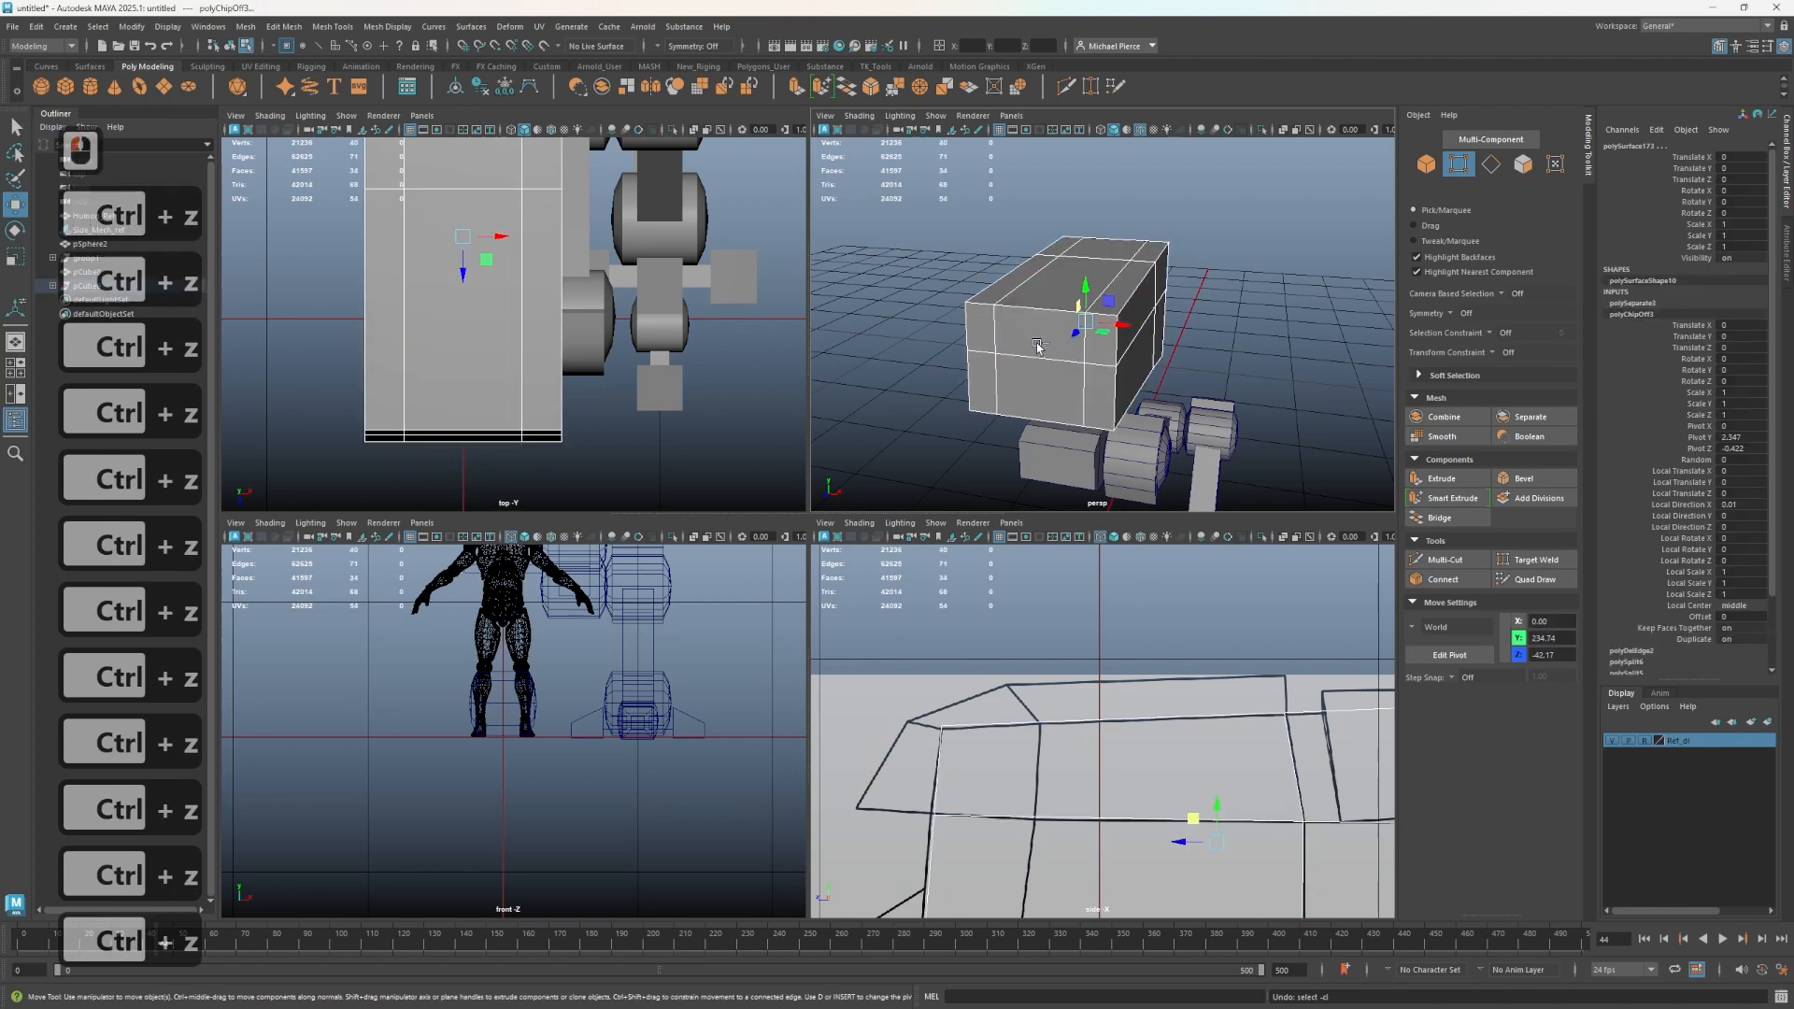
- Insert an edge loop near the torso block's front with the Multi-Cut tool
scroll(995, 739, "down", 2)
left_click_drag(1056, 374, 1017, 371, "alt")
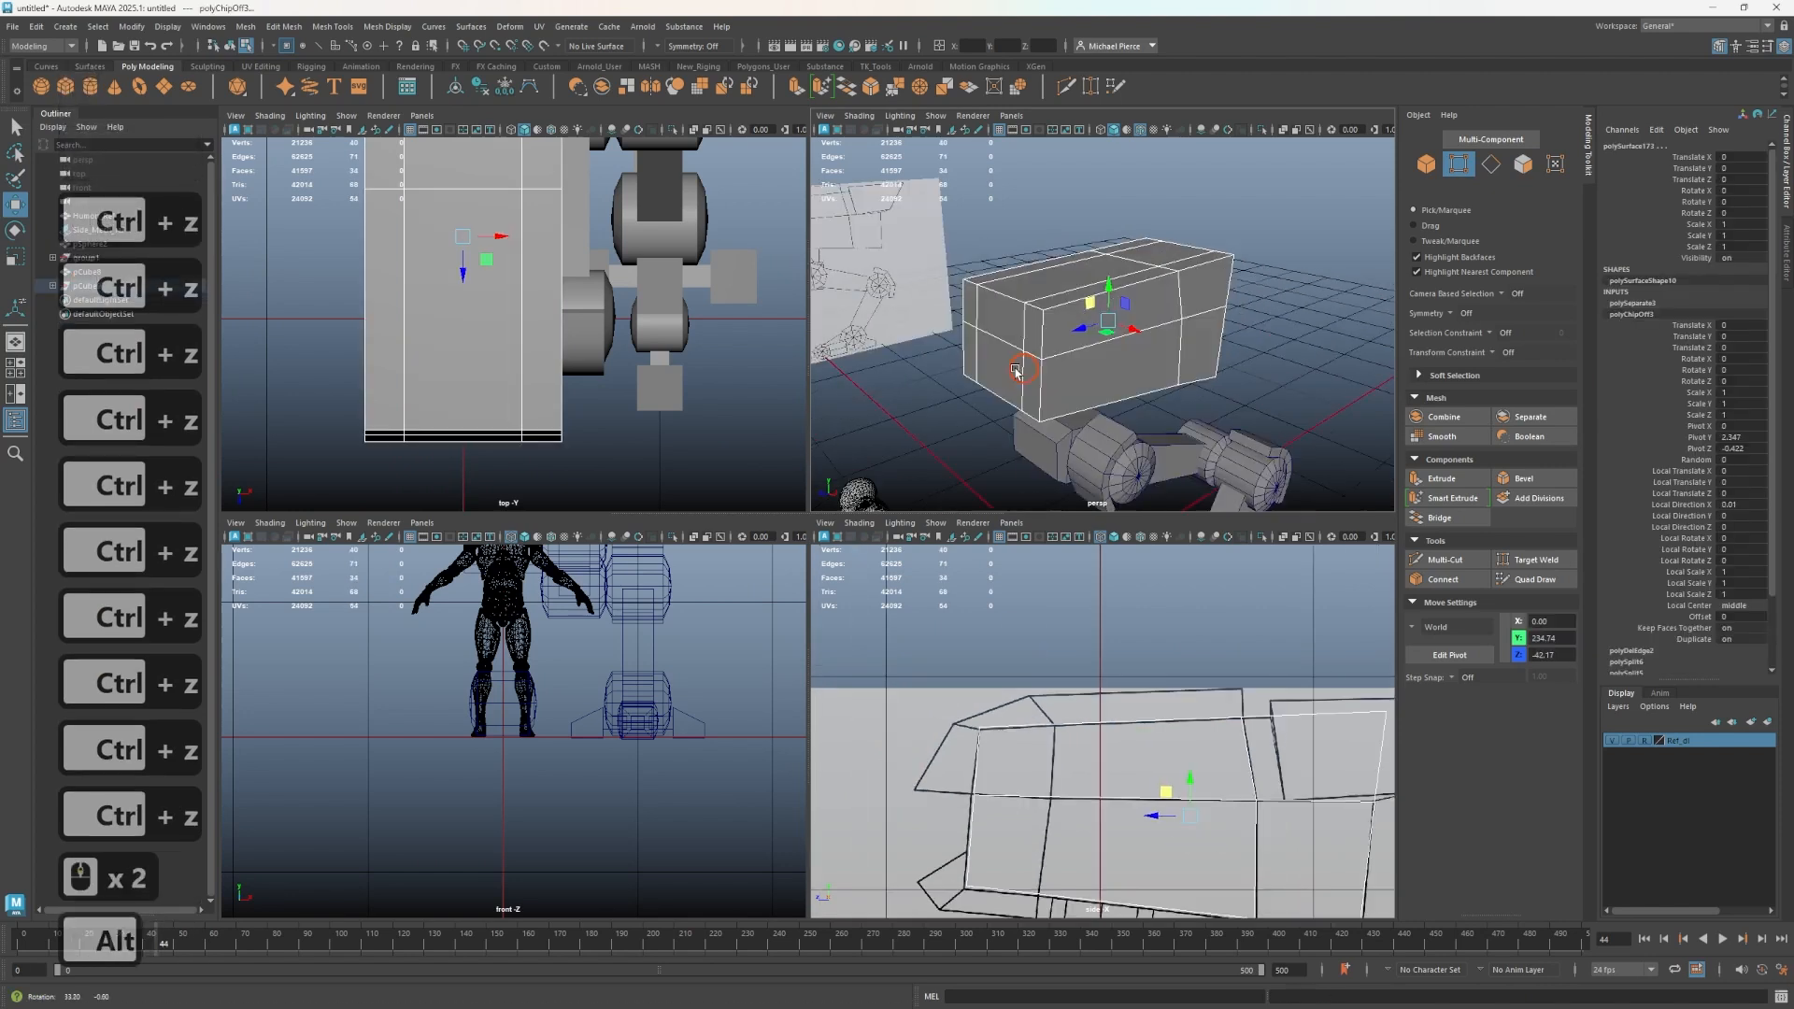
right_click_drag(1017, 371, 1037, 383, "alt")
key("ctrl+shift+x")
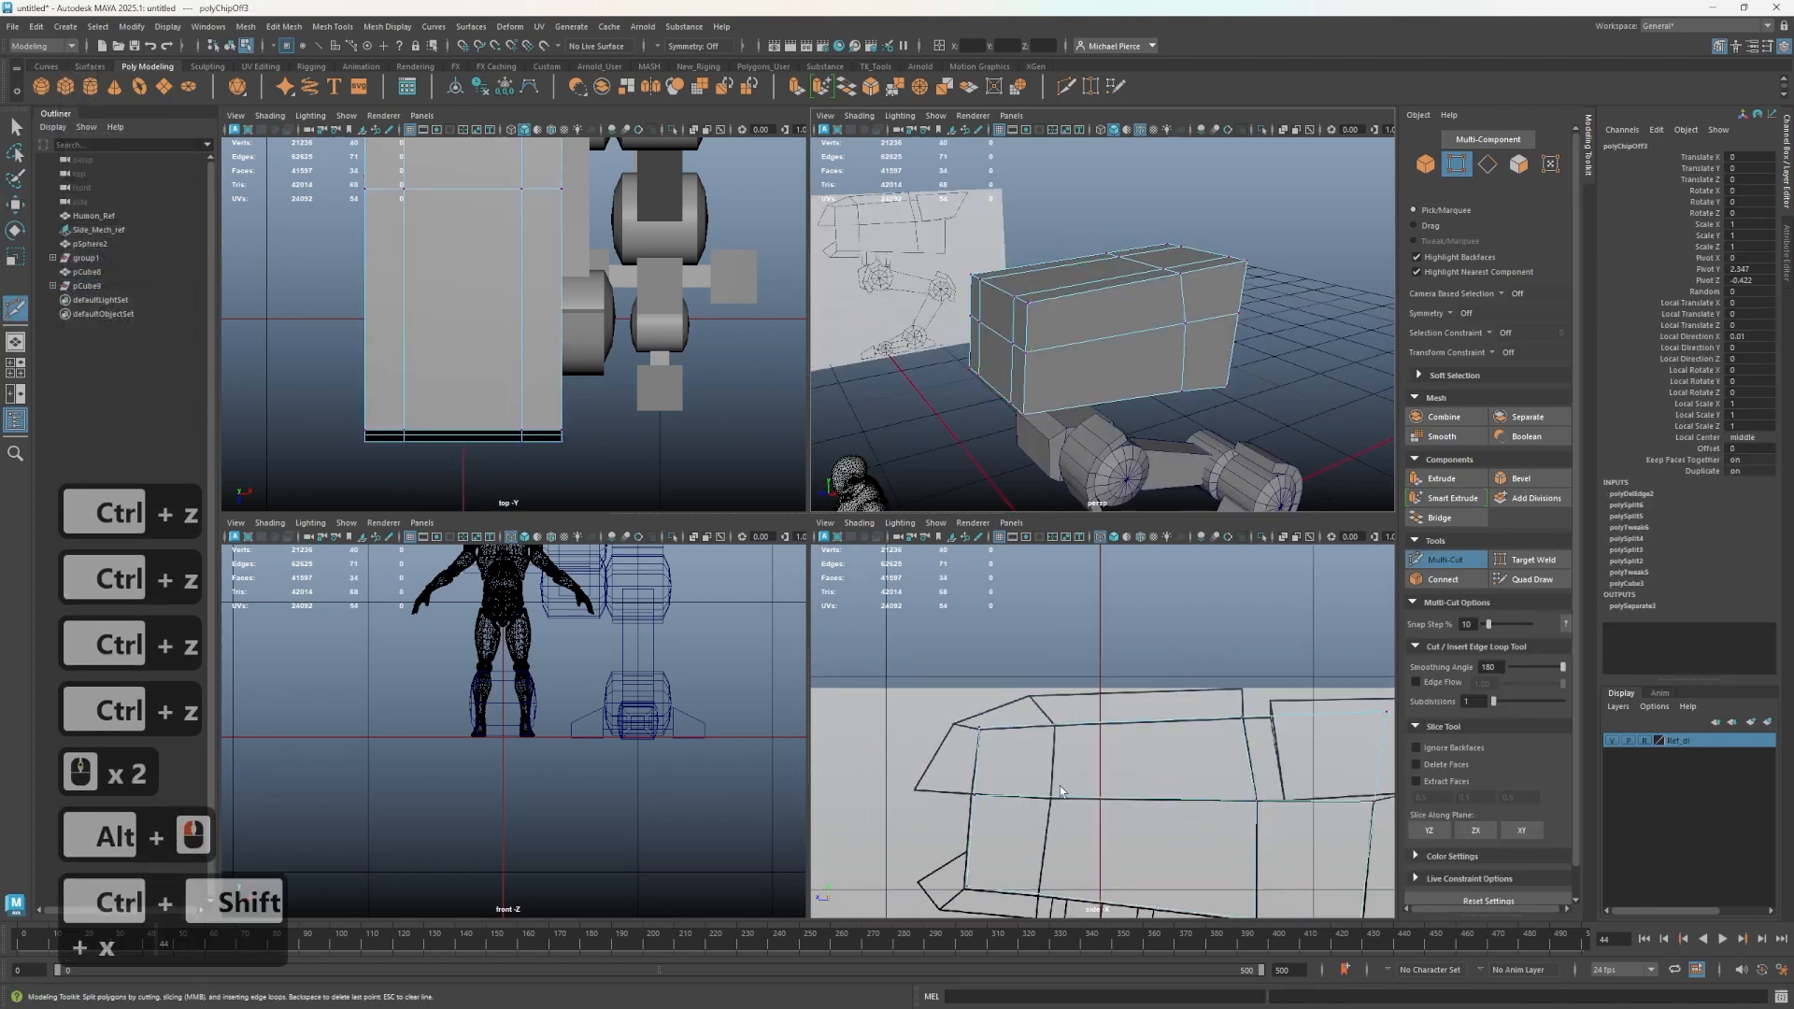
middle_click_drag(1060, 791, 1049, 692, "alt")
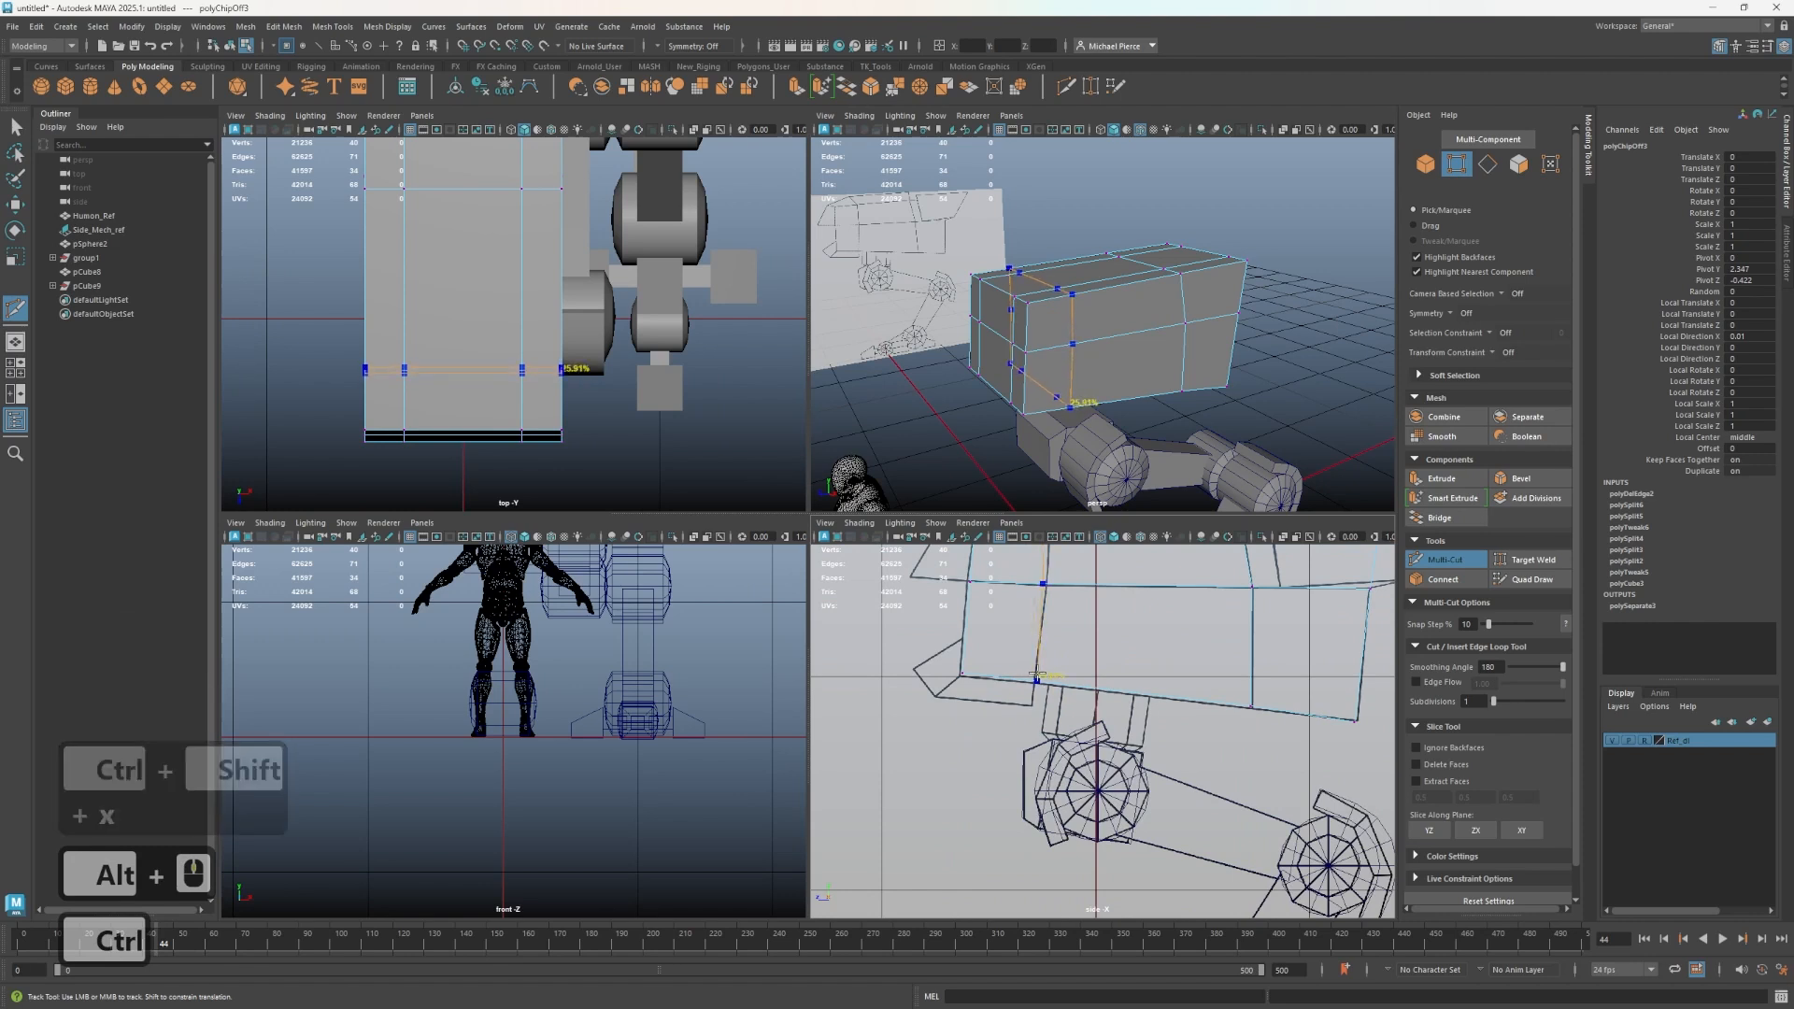
left_click(1067, 634, "ctrl")
middle_click_drag(1067, 630, 1051, 721, "alt")
key("q")
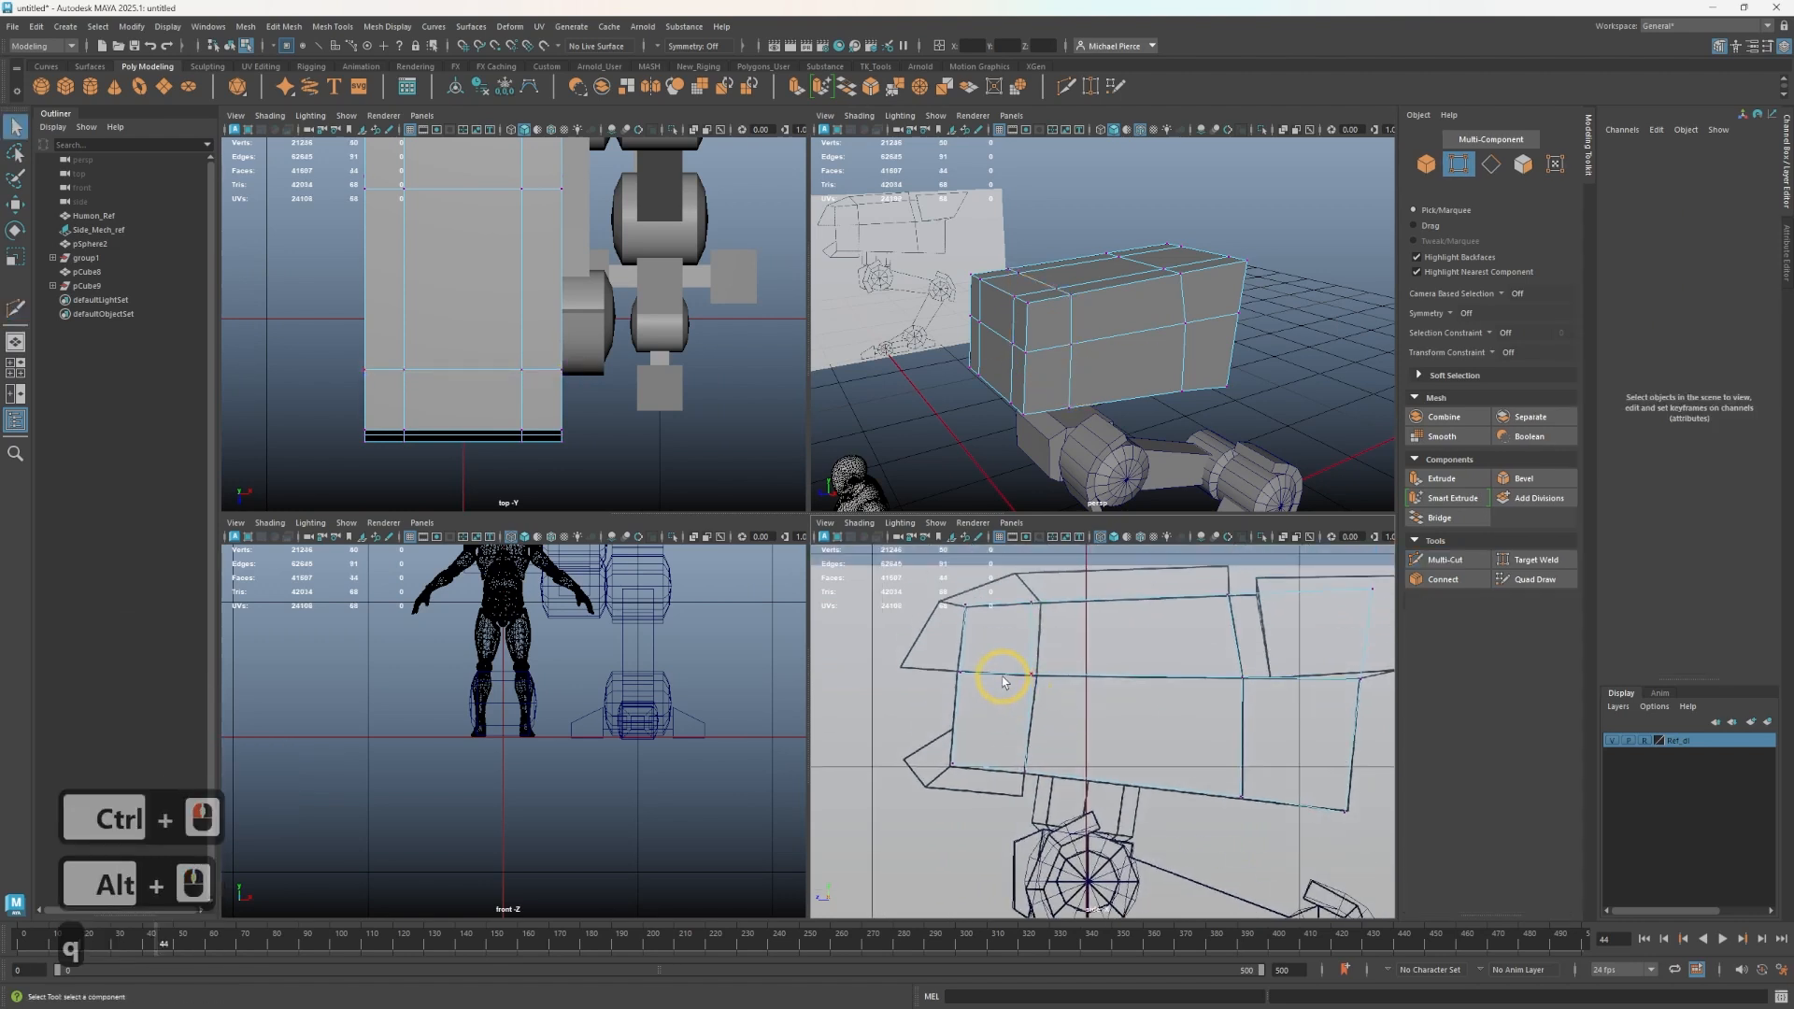
- Select the new loop's upper vertices and move them to follow the side reference
left_click_drag(1071, 729, 992, 652)
scroll(991, 651, "up", 2)
key("q")
left_click(1002, 653)
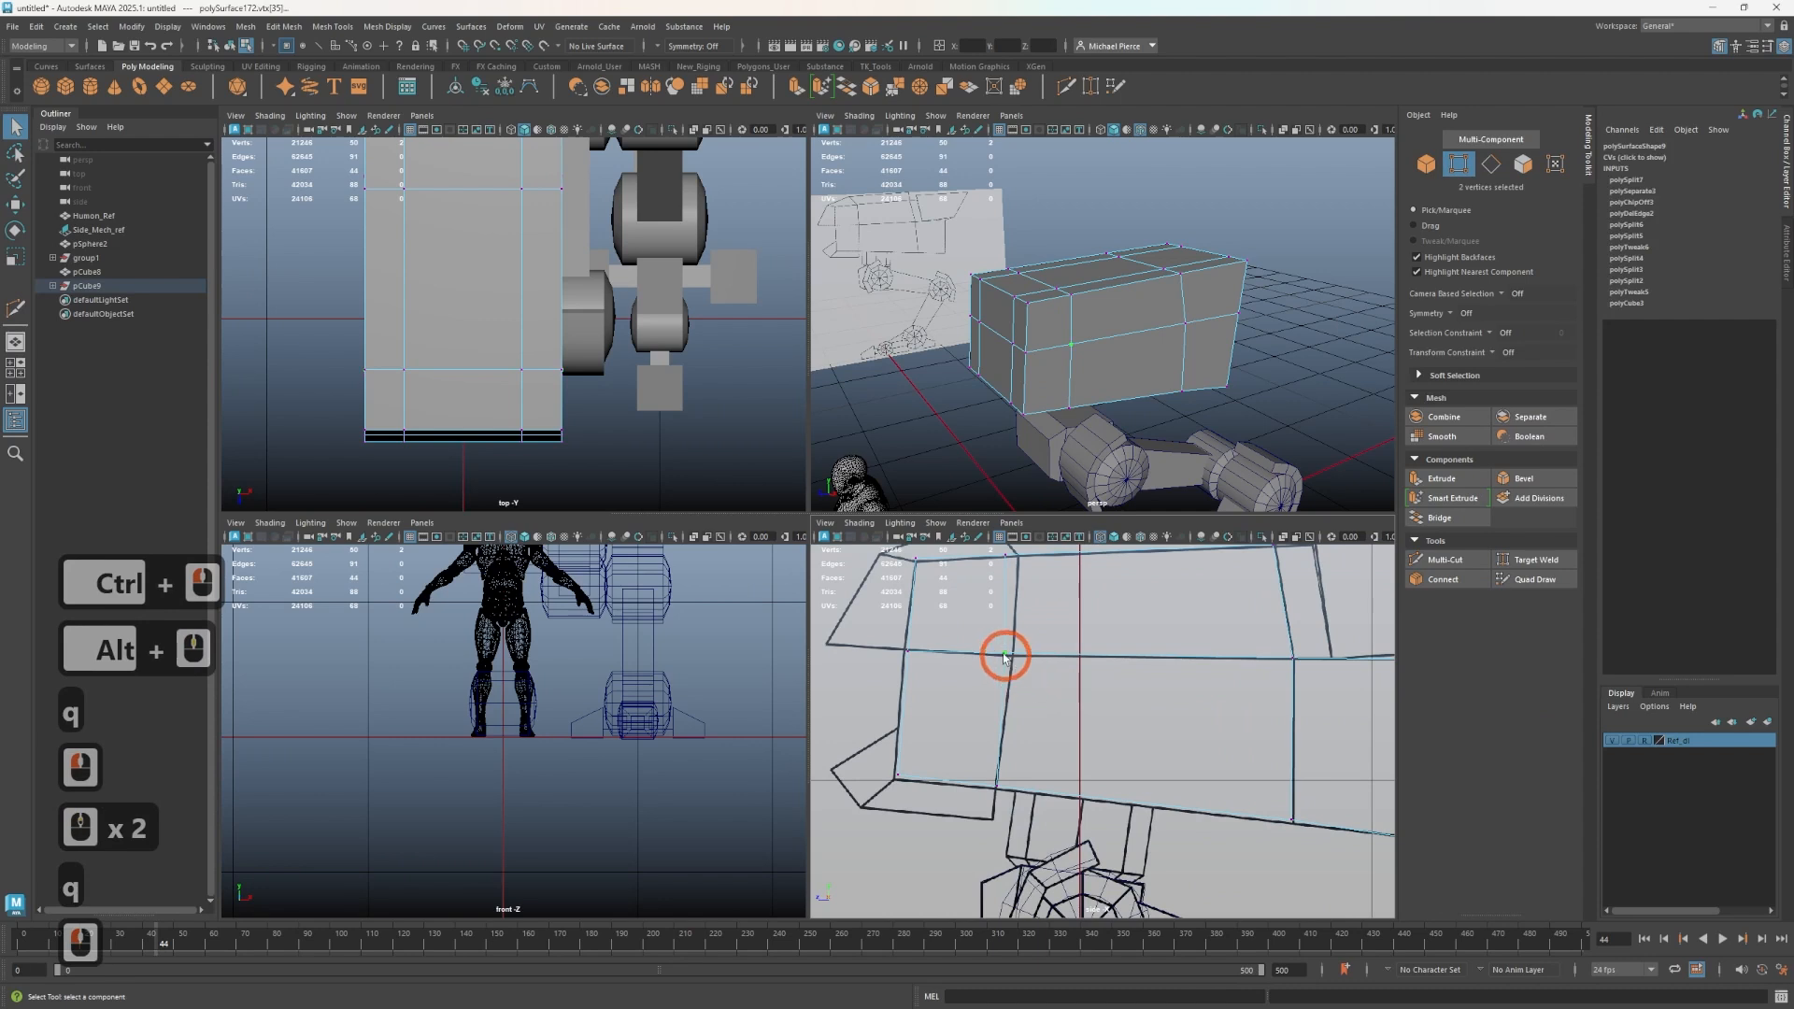
key("w")
middle_click_drag(968, 616, 970, 707, "alt")
mouse_move(1023, 632)
left_mouse_down()
mouse_move(999, 662)
mouse_move(991, 632)
left_mouse_up()
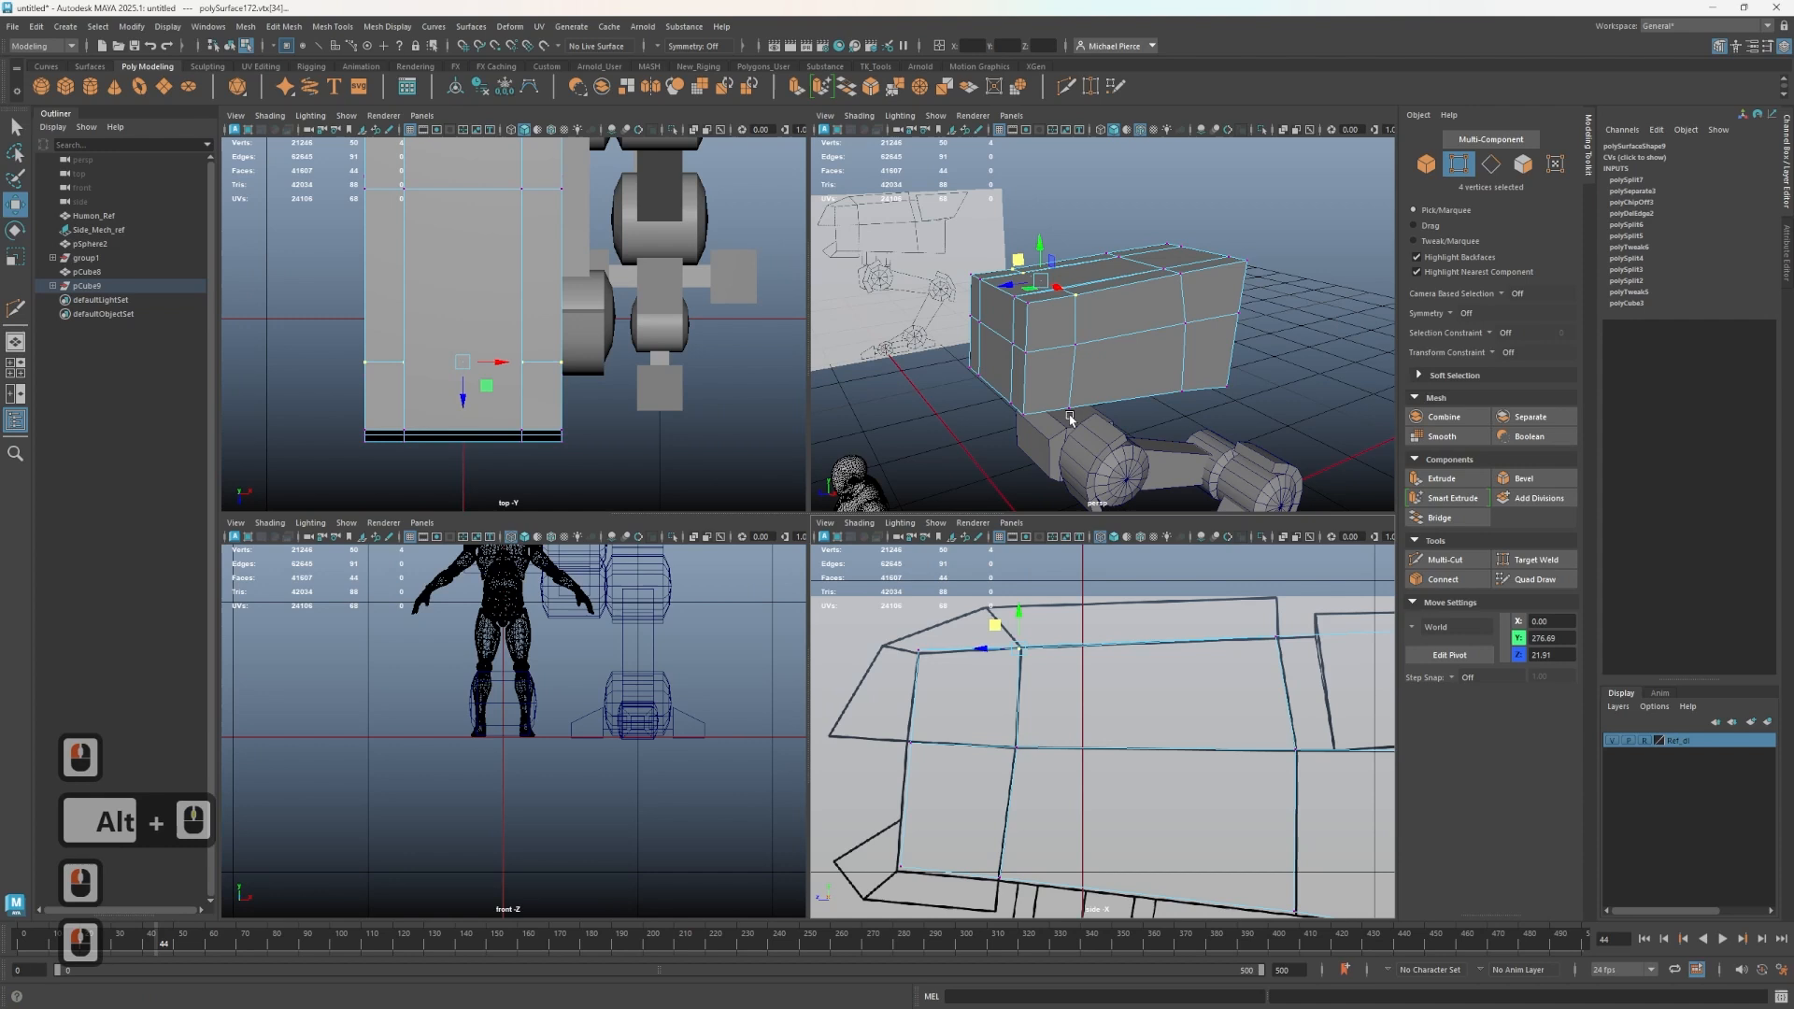
- Delete the earlier duplicated plate from the torso
right_click_drag(1077, 332, 1077, 370)
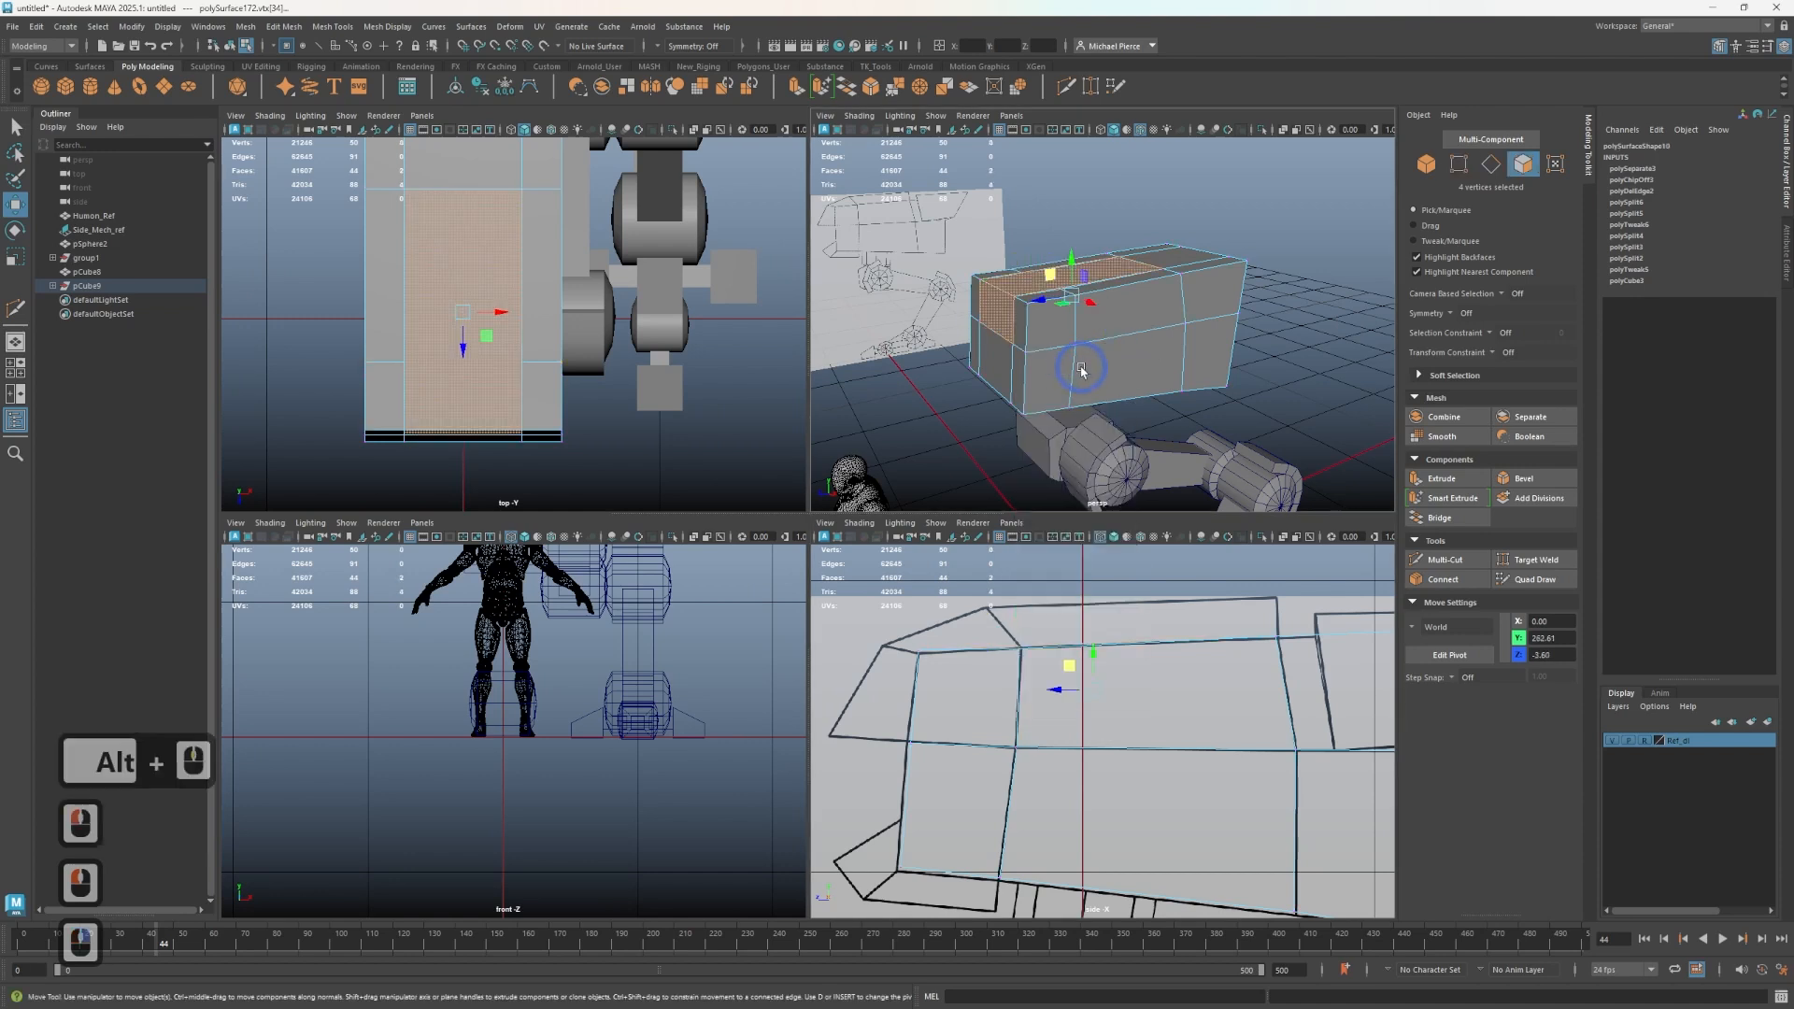
left_click(917, 396)
left_click_drag(915, 397, 945, 434, "alt")
left_click(1028, 296)
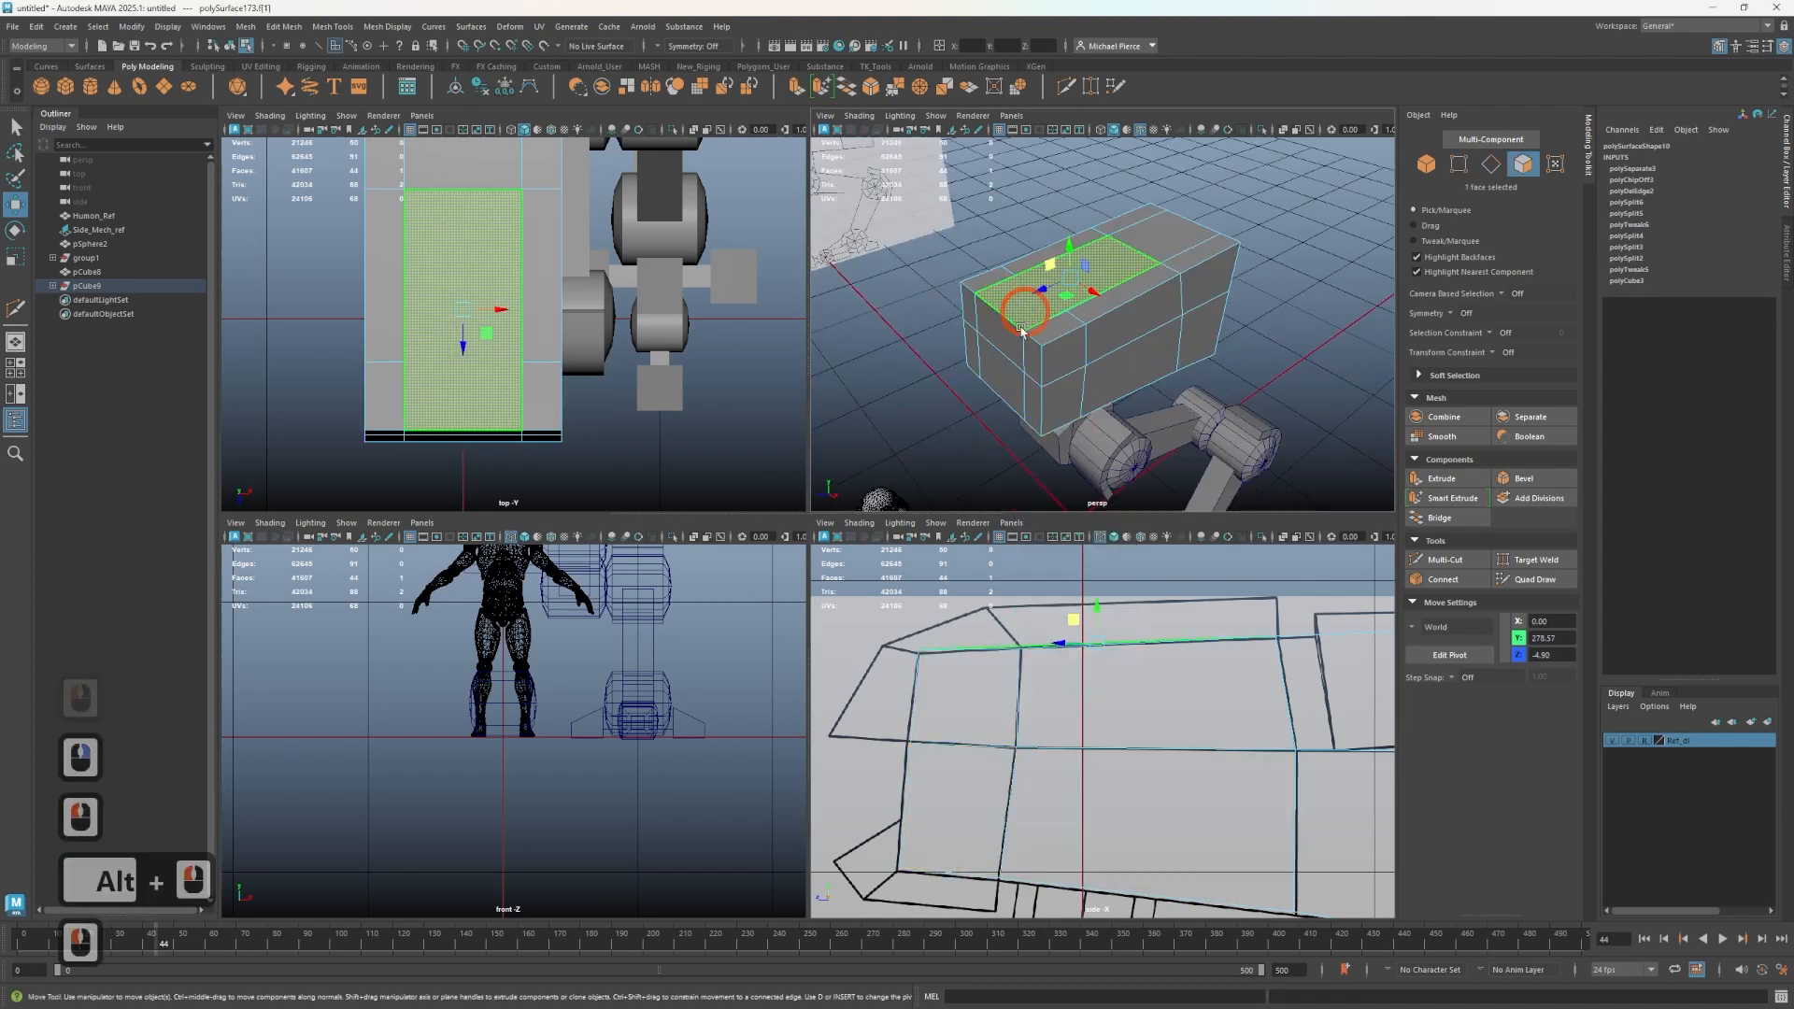
left_click_drag(1022, 331, 1121, 355, "alt")
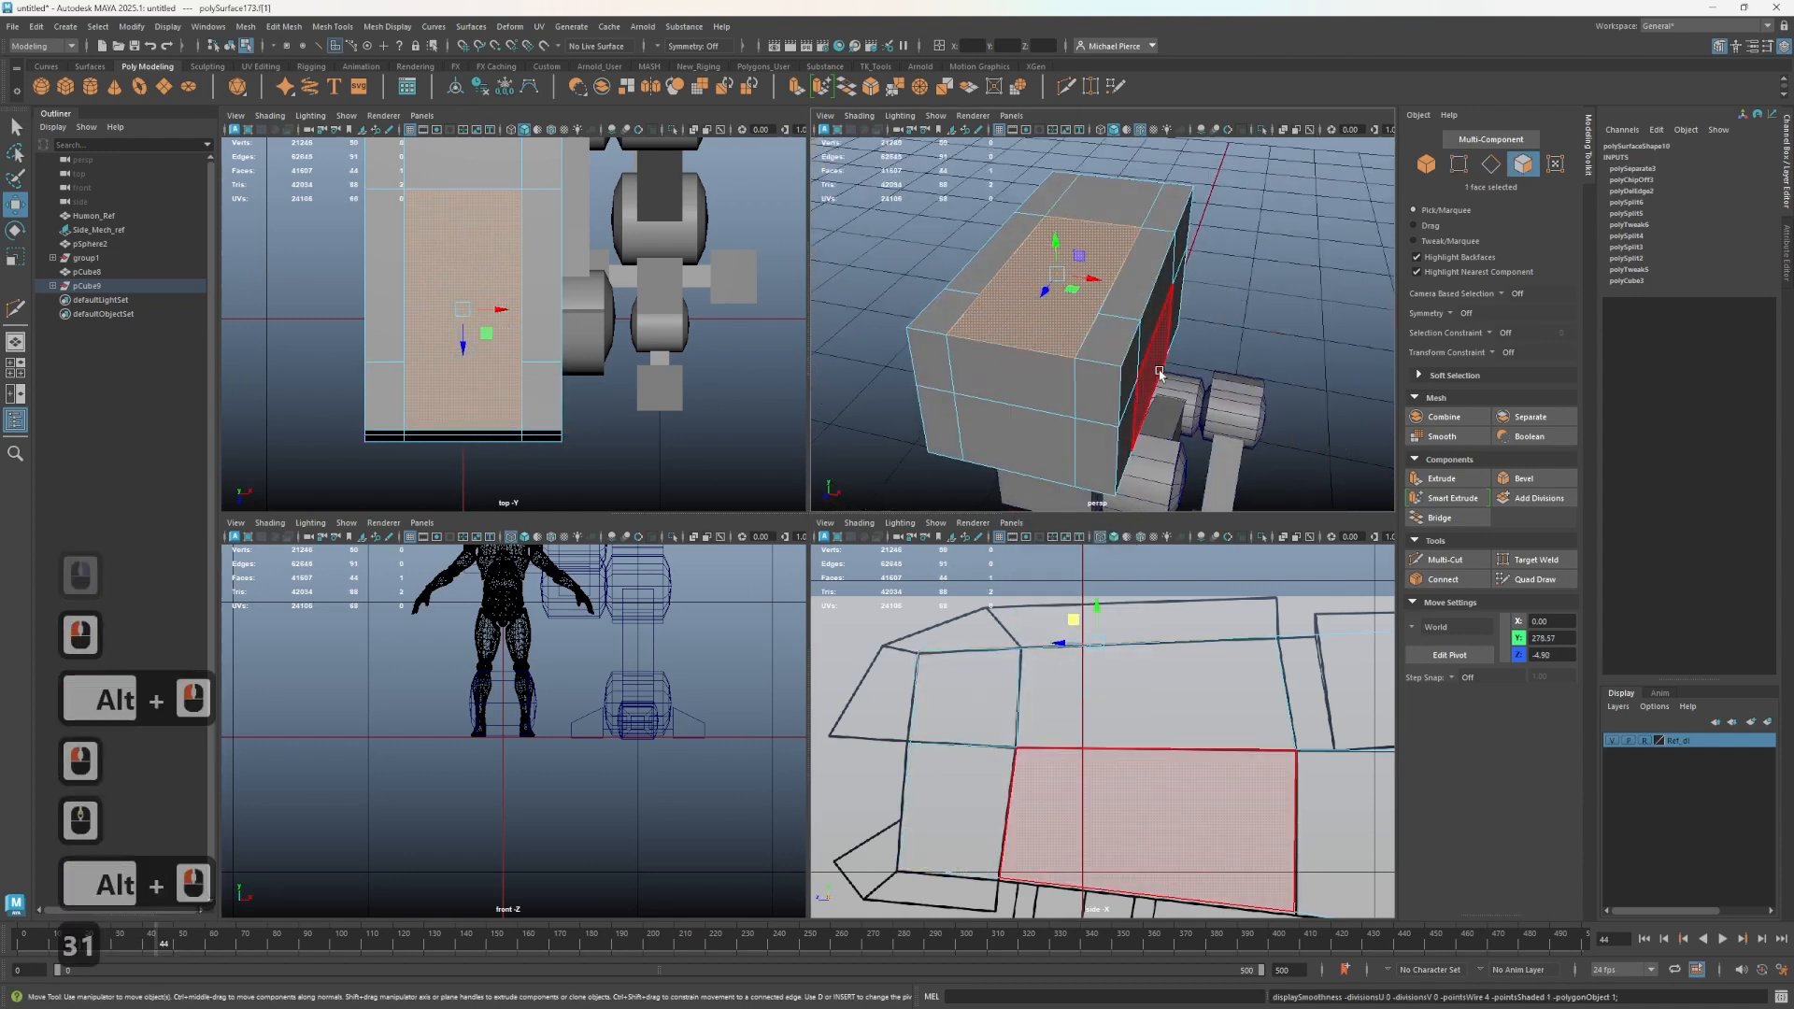
right_click_drag(1039, 360, 1031, 356)
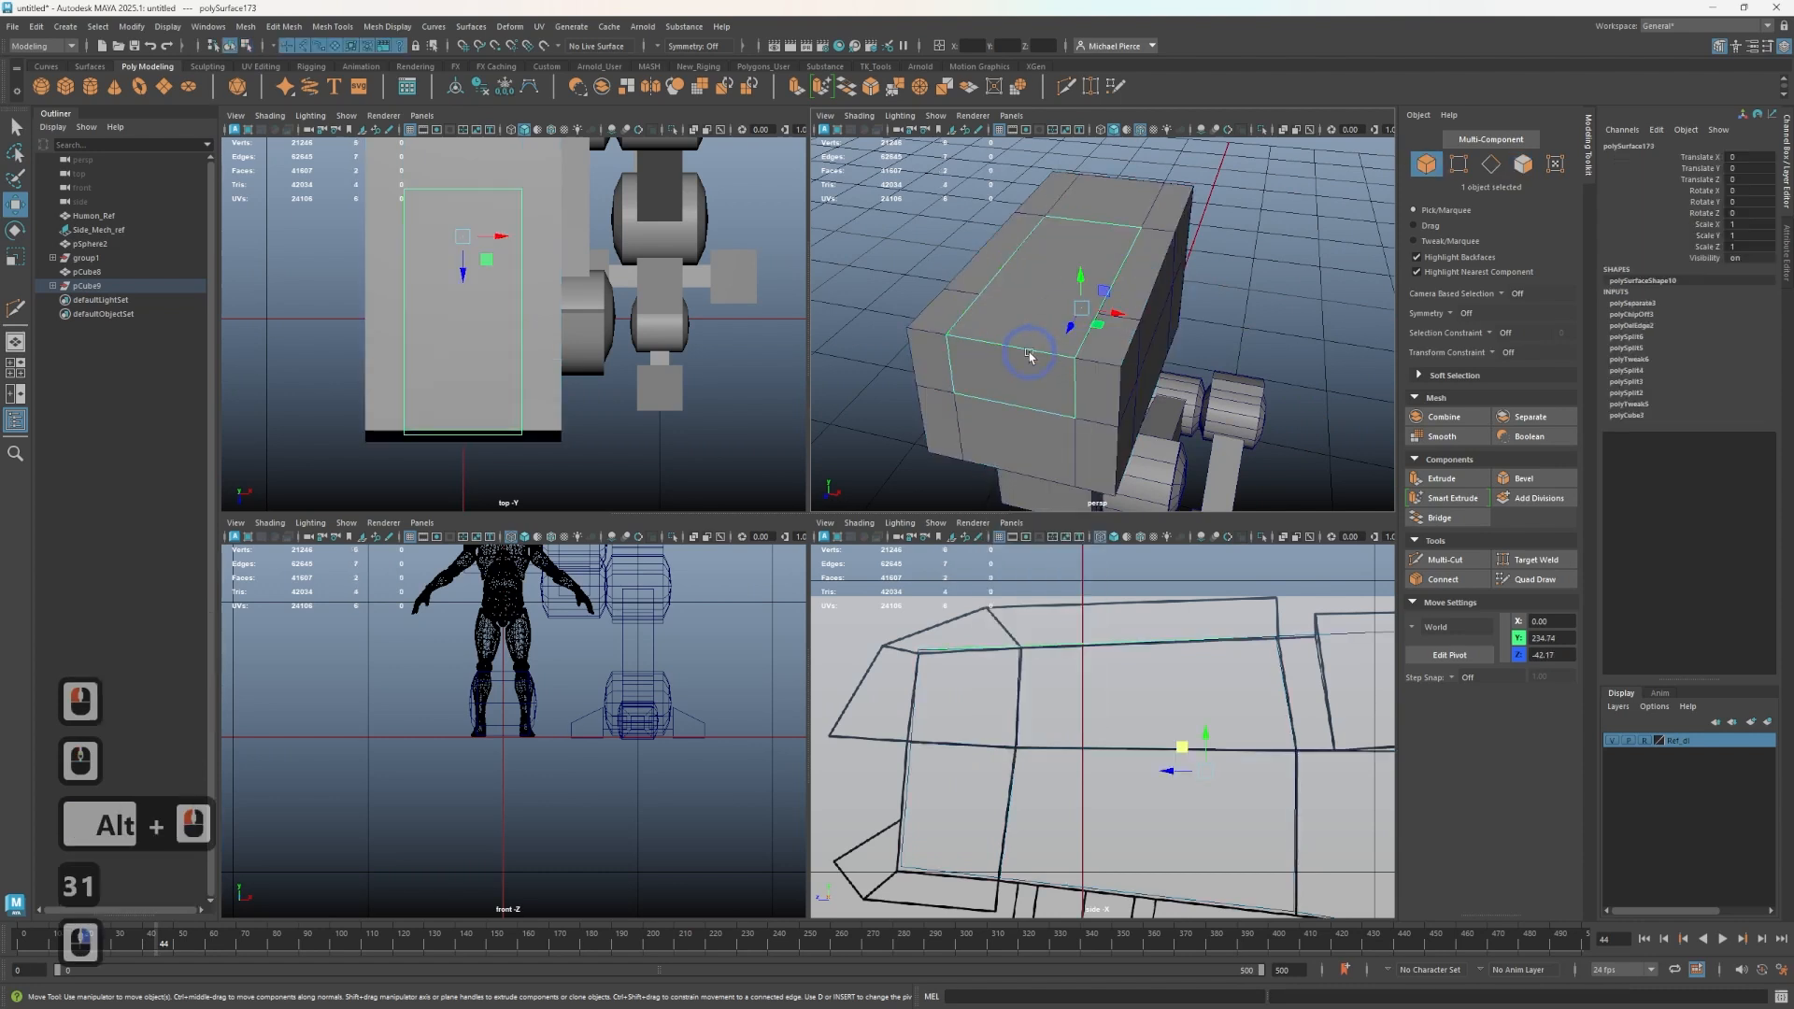
left_click(1038, 352)
left_click(1028, 355)
key("Delete")
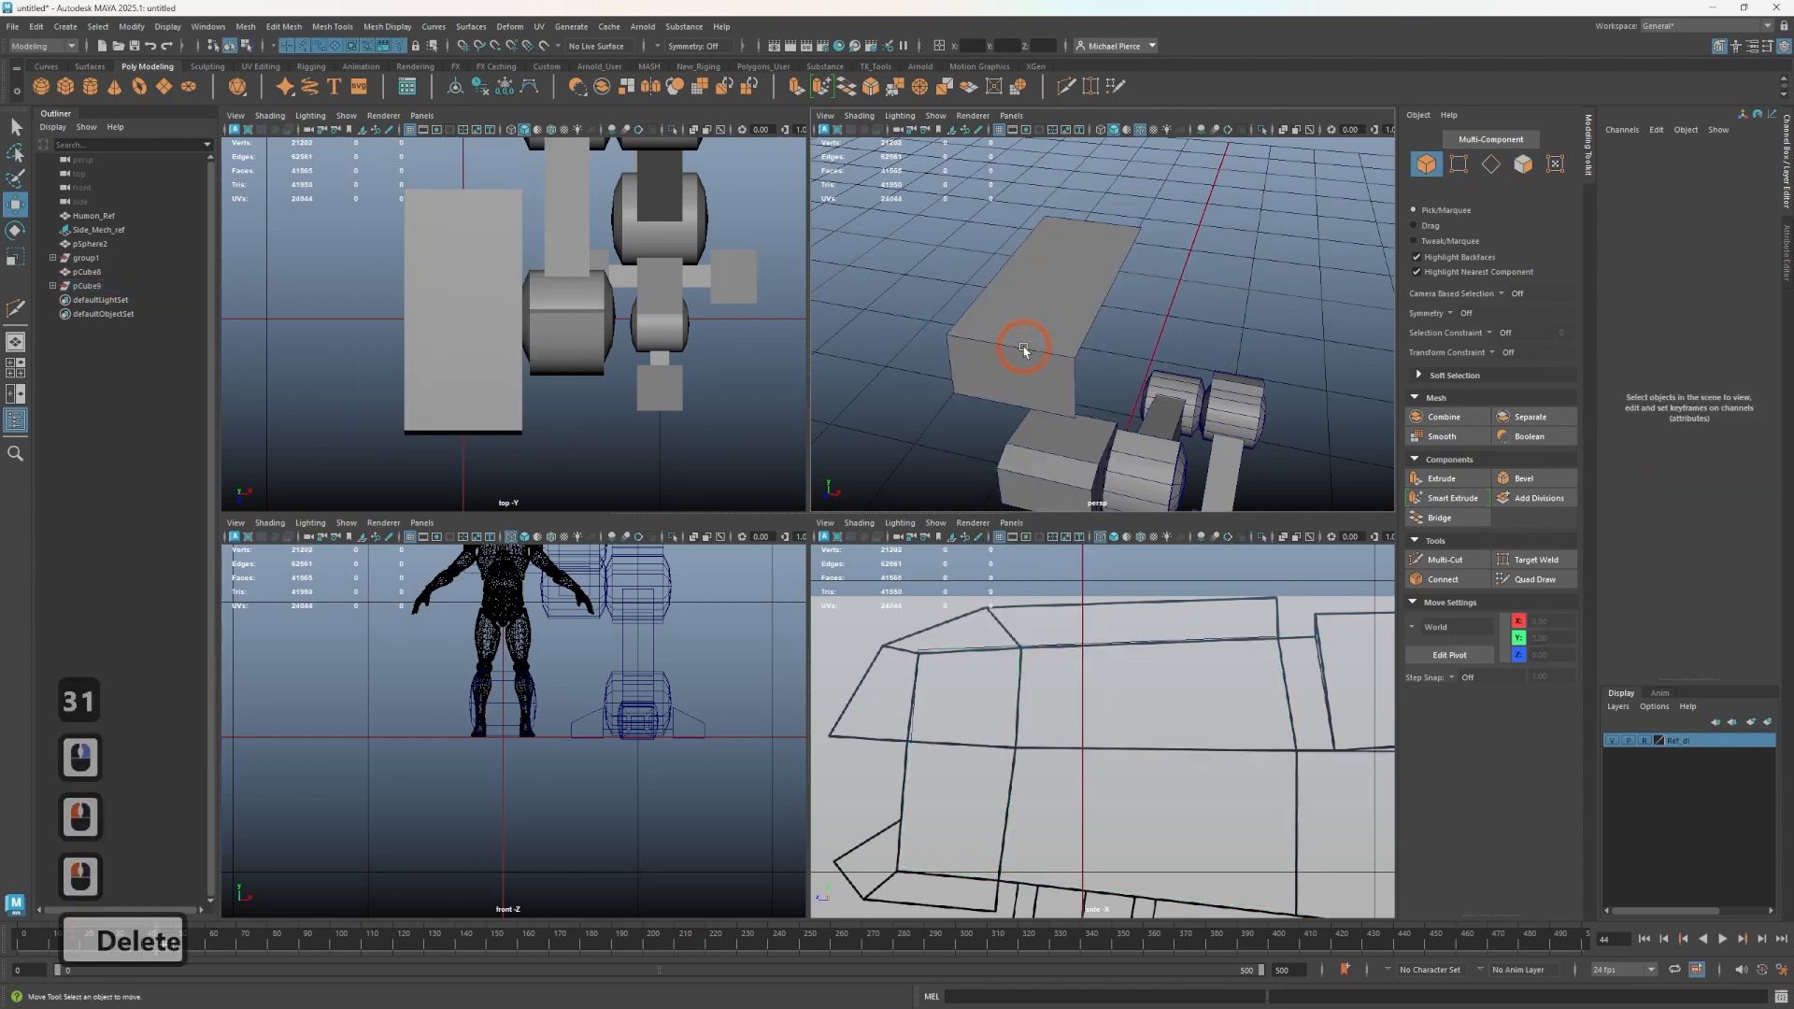
key("ctrl+z")
left_click(991, 353)
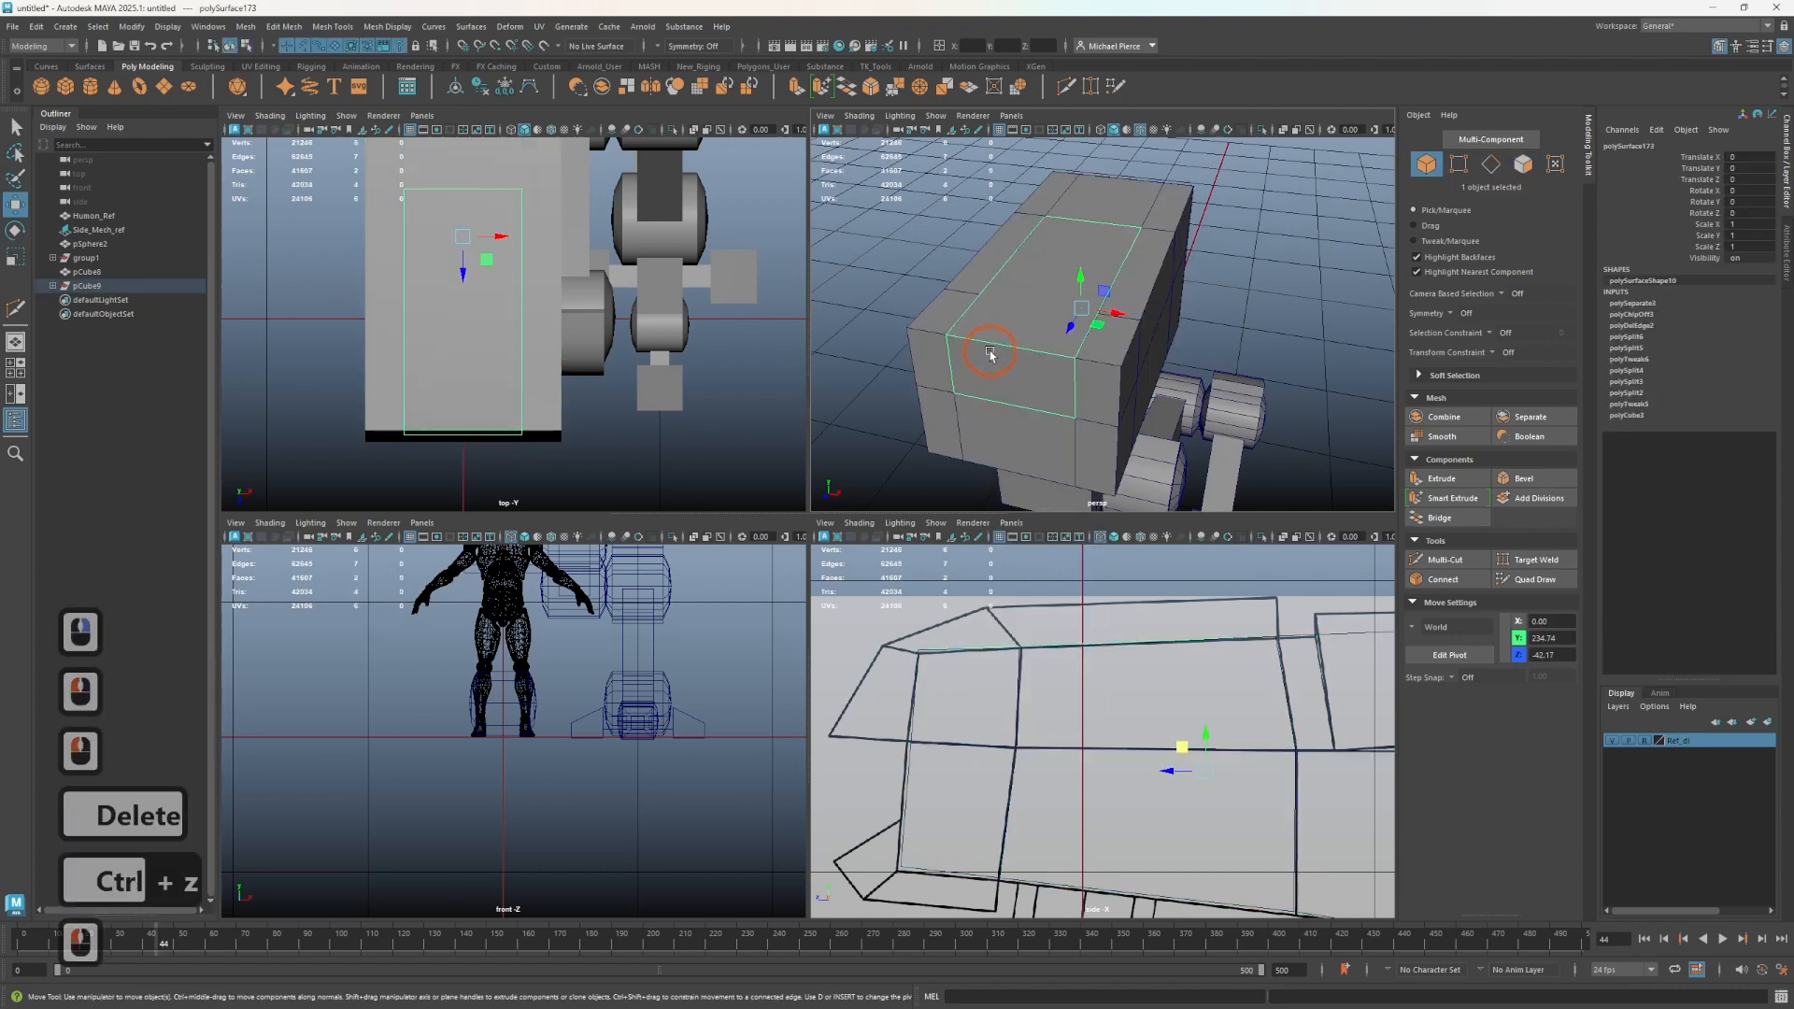
key("Delete")
- Select three faces on the torso block's top and front and duplicate them as a new plate
right_click_drag(1012, 352, 1020, 381)
left_click(1027, 374)
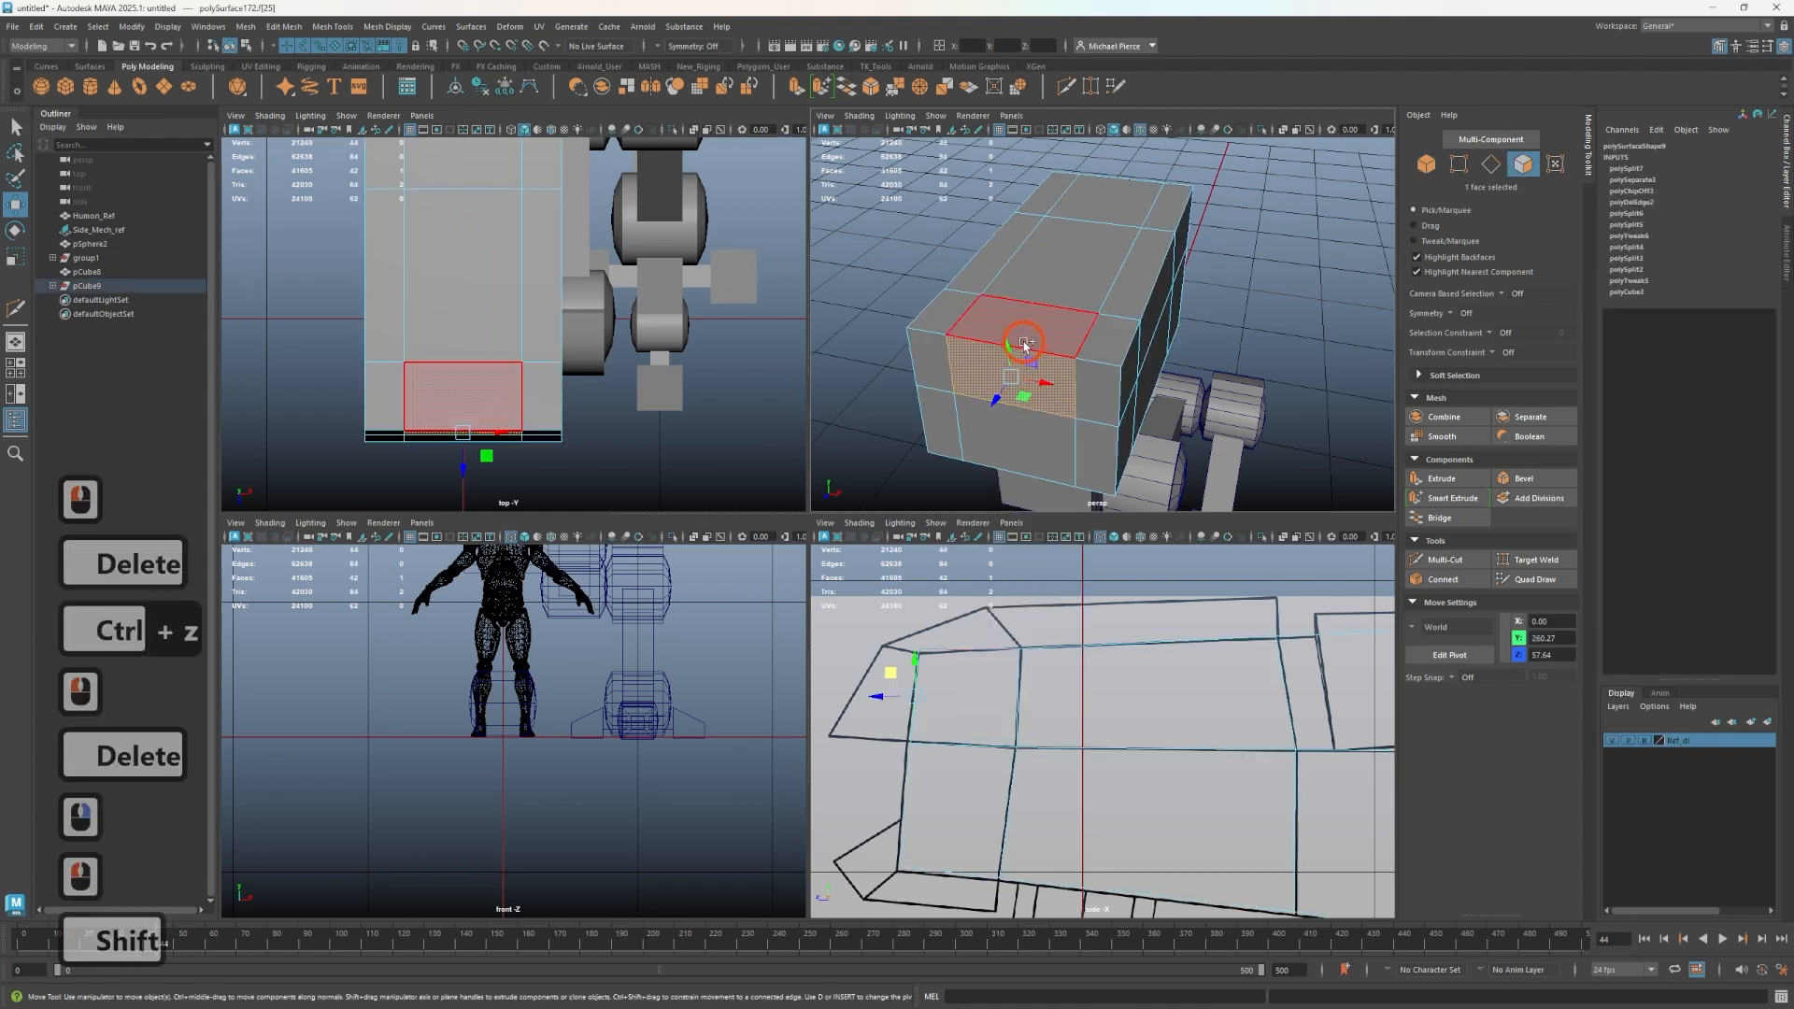
left_click(1025, 346, "shift")
left_click(1052, 296, "shift")
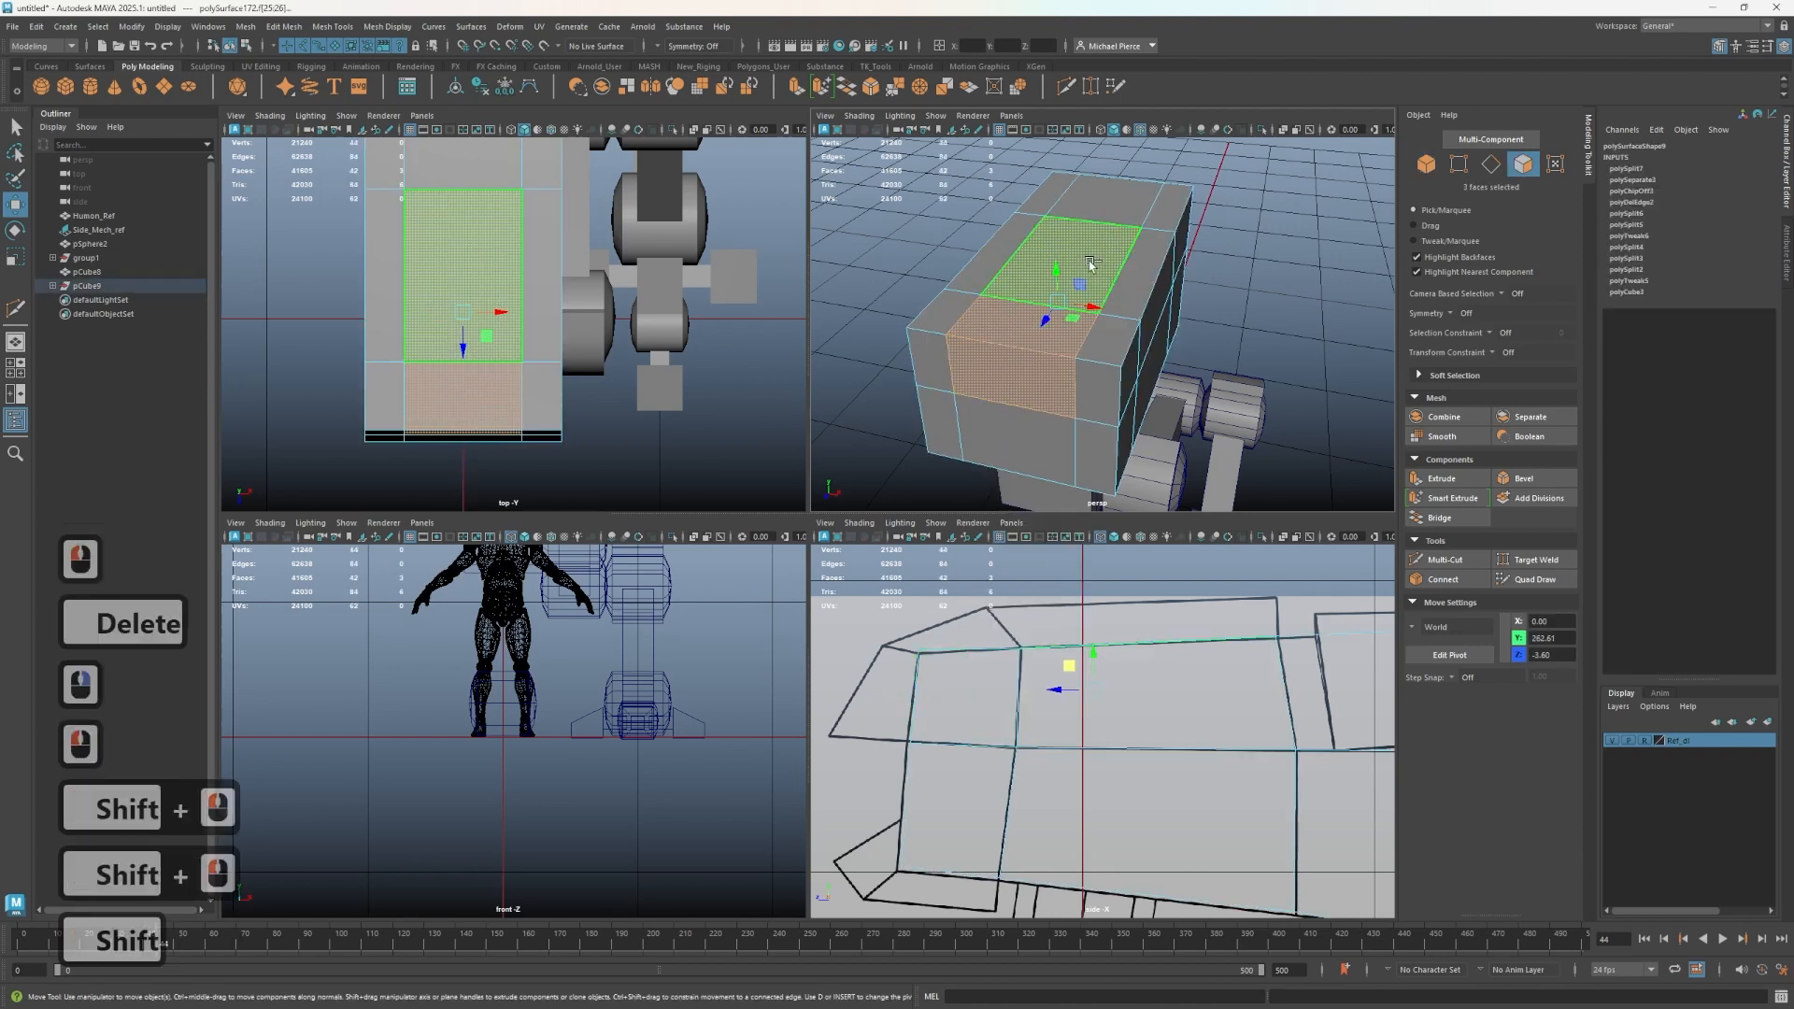
right_click_drag(1090, 265, 1072, 530, "shift")
left_click(1055, 310)
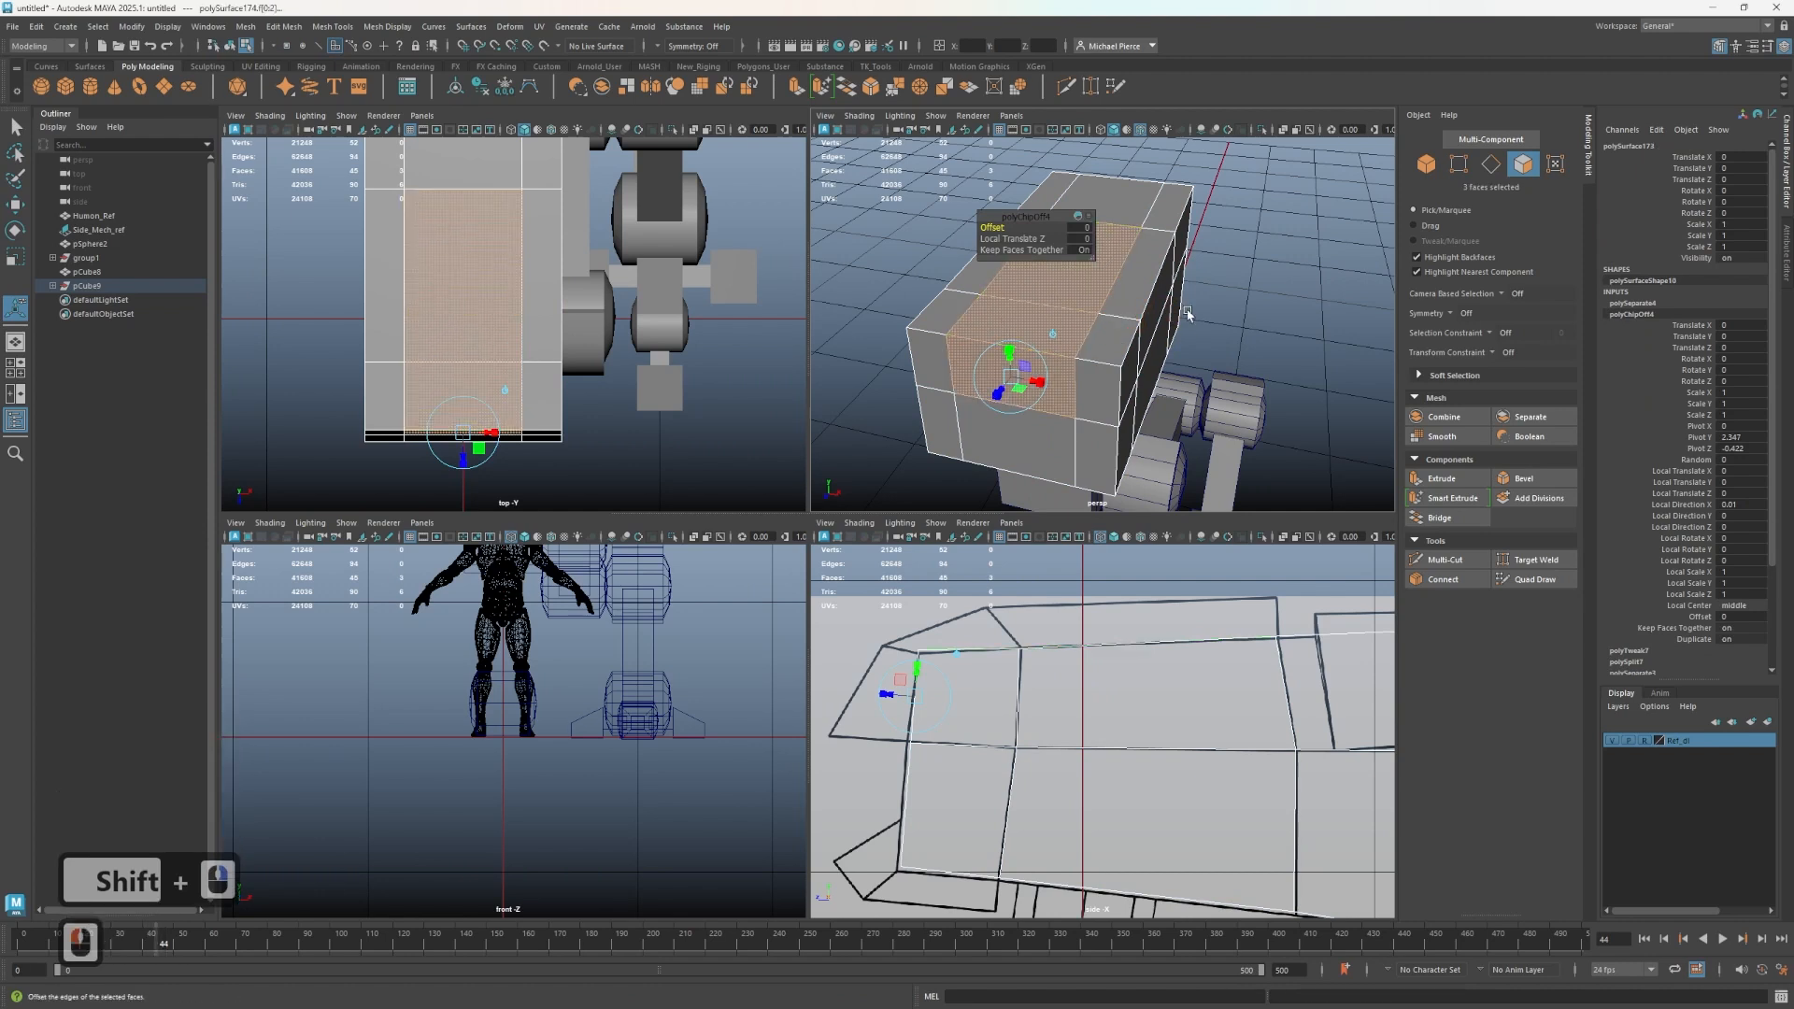
right_click_drag(1187, 313, 1221, 275)
left_click(1195, 279)
double_click(1045, 292)
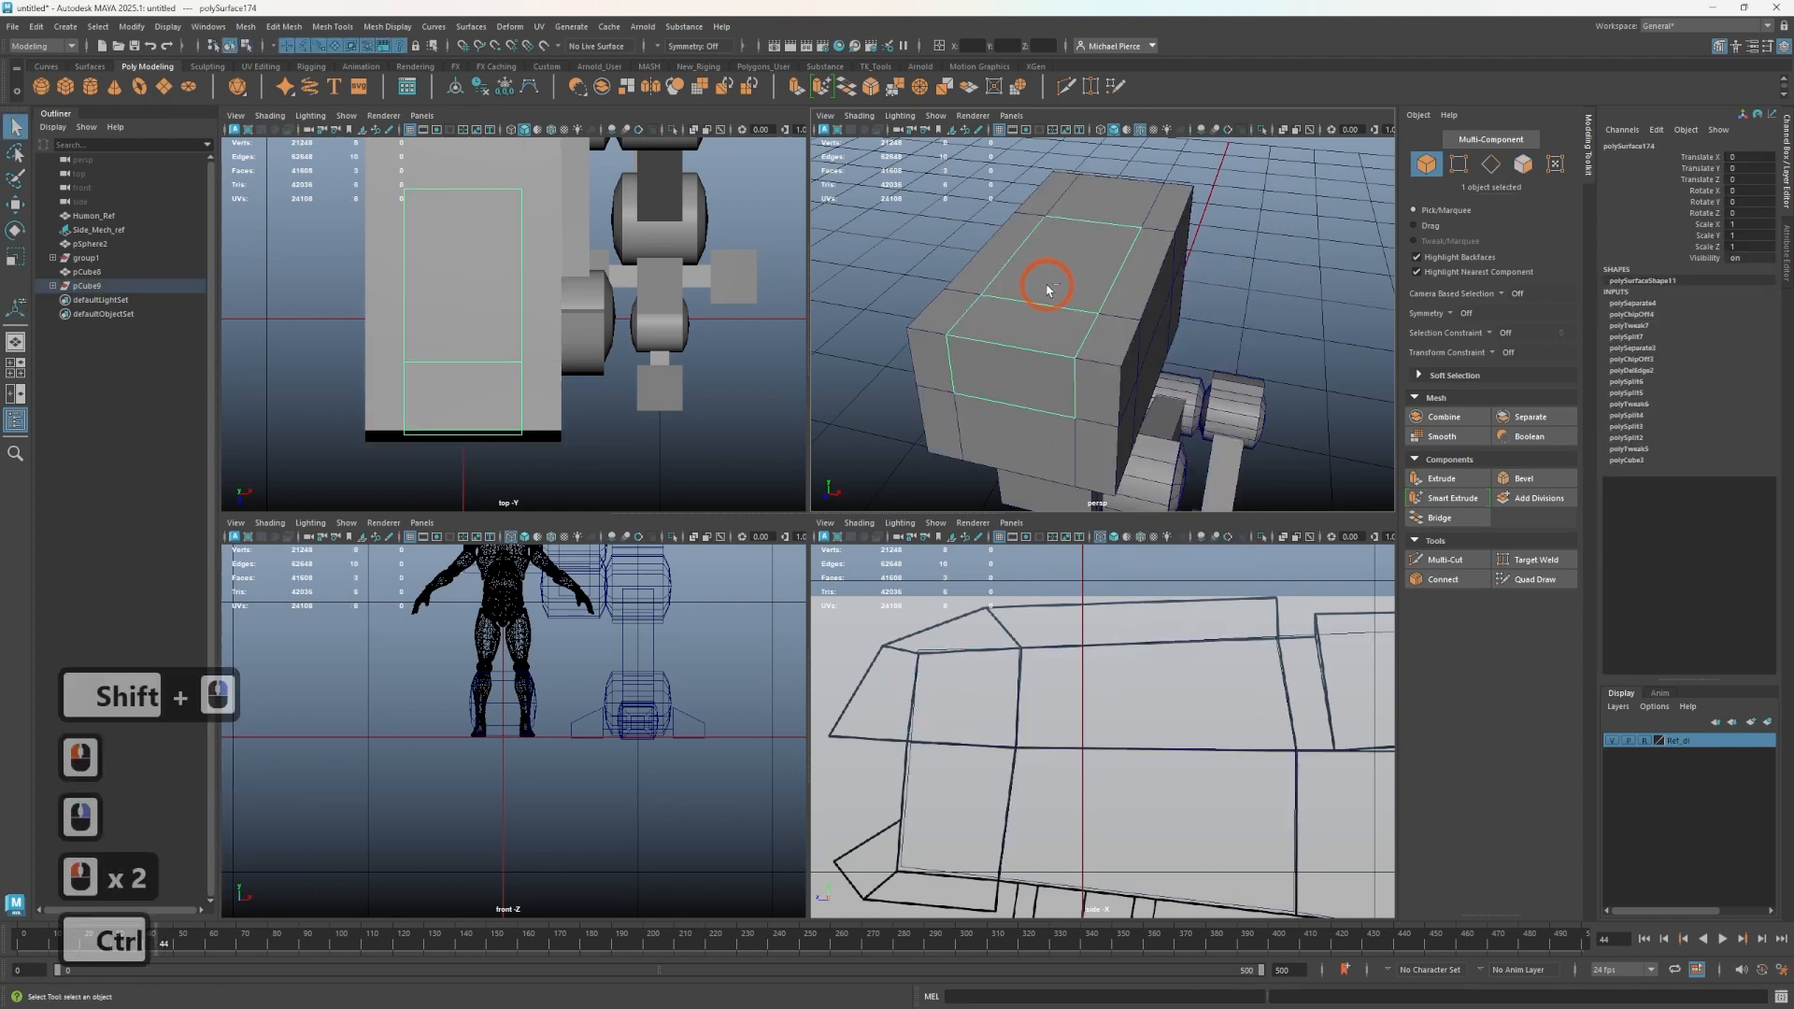
- Extrude the duplicated top plate's faces to give the plate thickness
key("ctrl+e")
left_click_drag(886, 695, 843, 683)
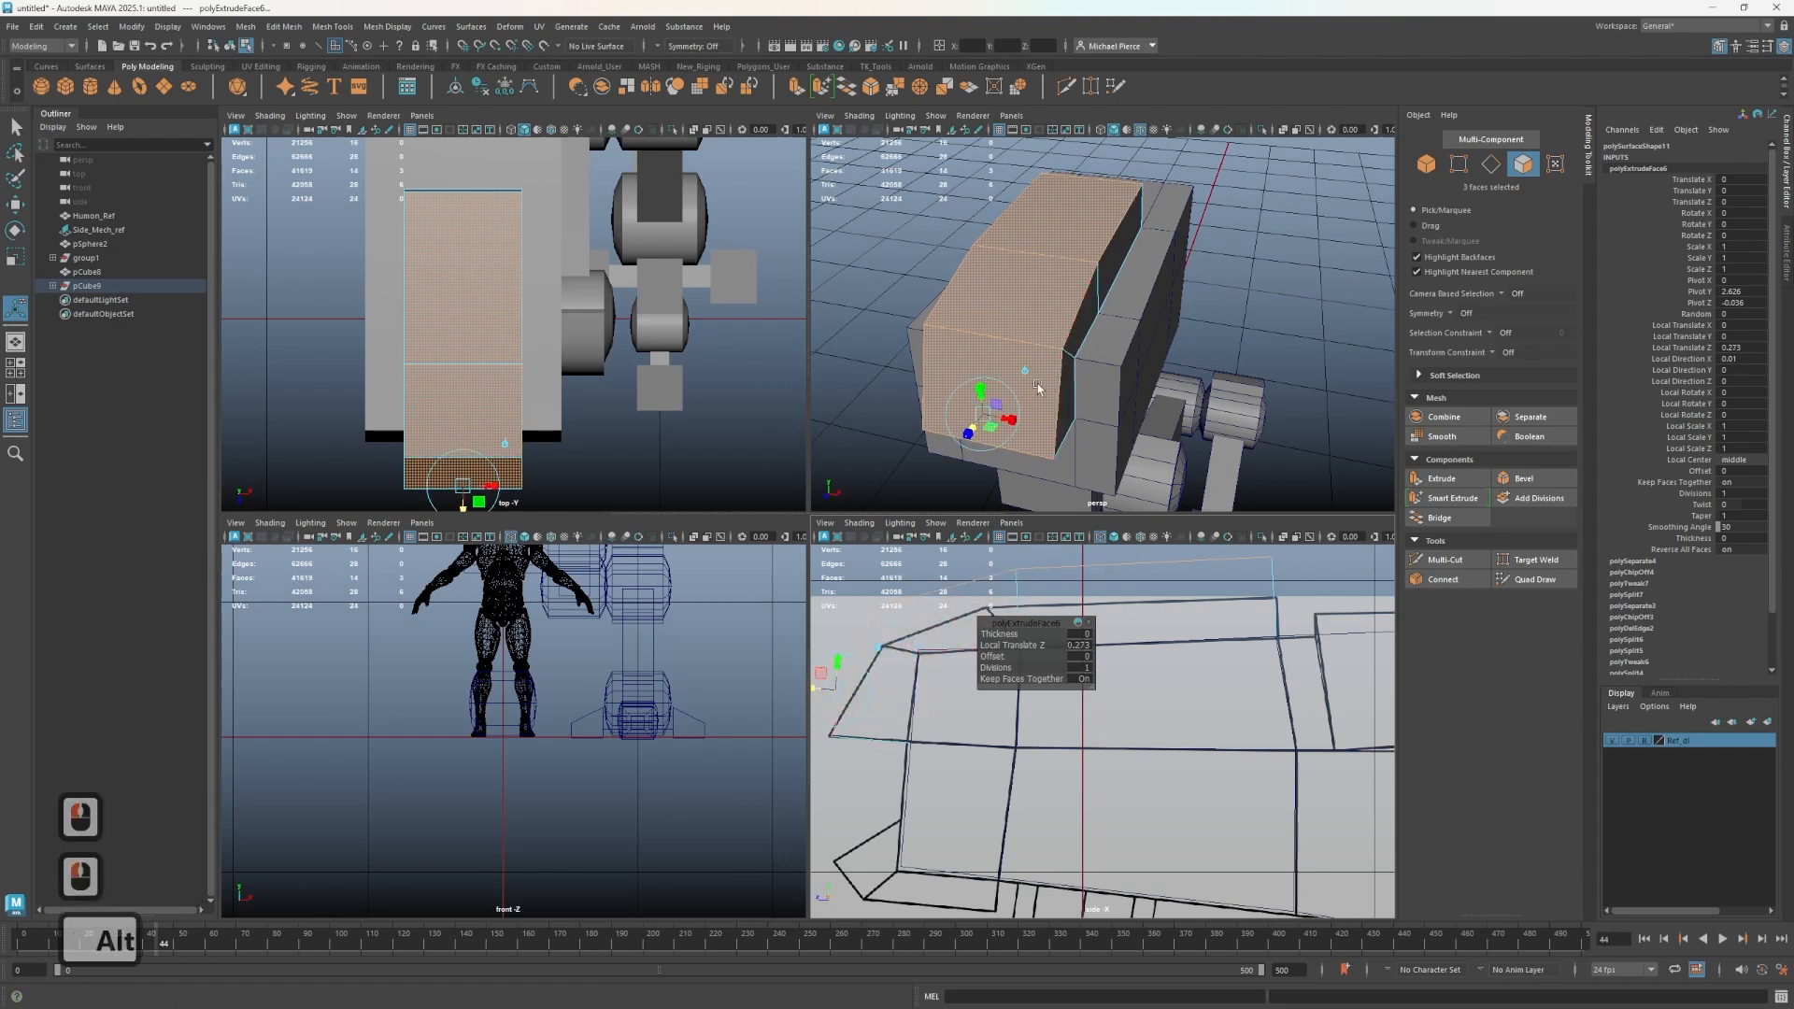
- Select the top plate's end vertices in the side view and move them to follow the torso's sloped top
scroll(885, 612, "up", 2)
middle_click_drag(885, 612, 921, 713, "alt")
scroll(907, 692, "down", 2)
right_click_drag(874, 608, 817, 619)
left_click(907, 695)
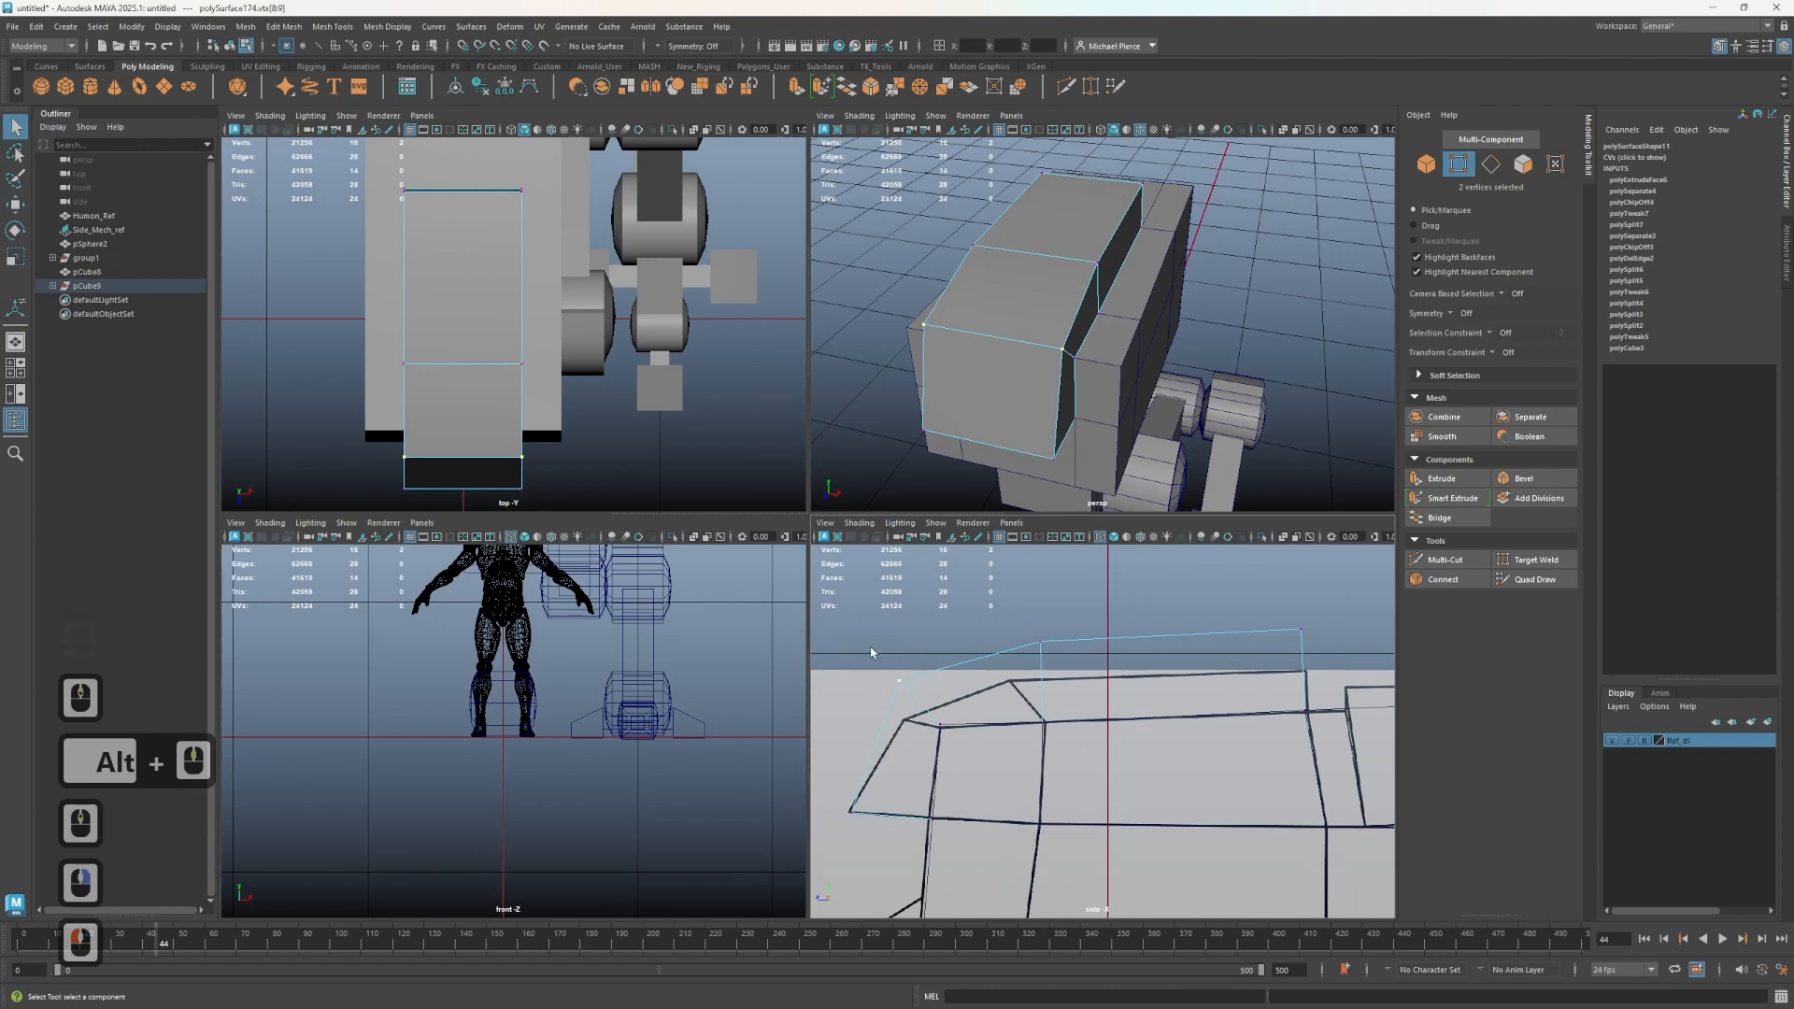
key("q")
left_click_drag(867, 652, 876, 702)
key("w")
left_click_drag(994, 602, 989, 654)
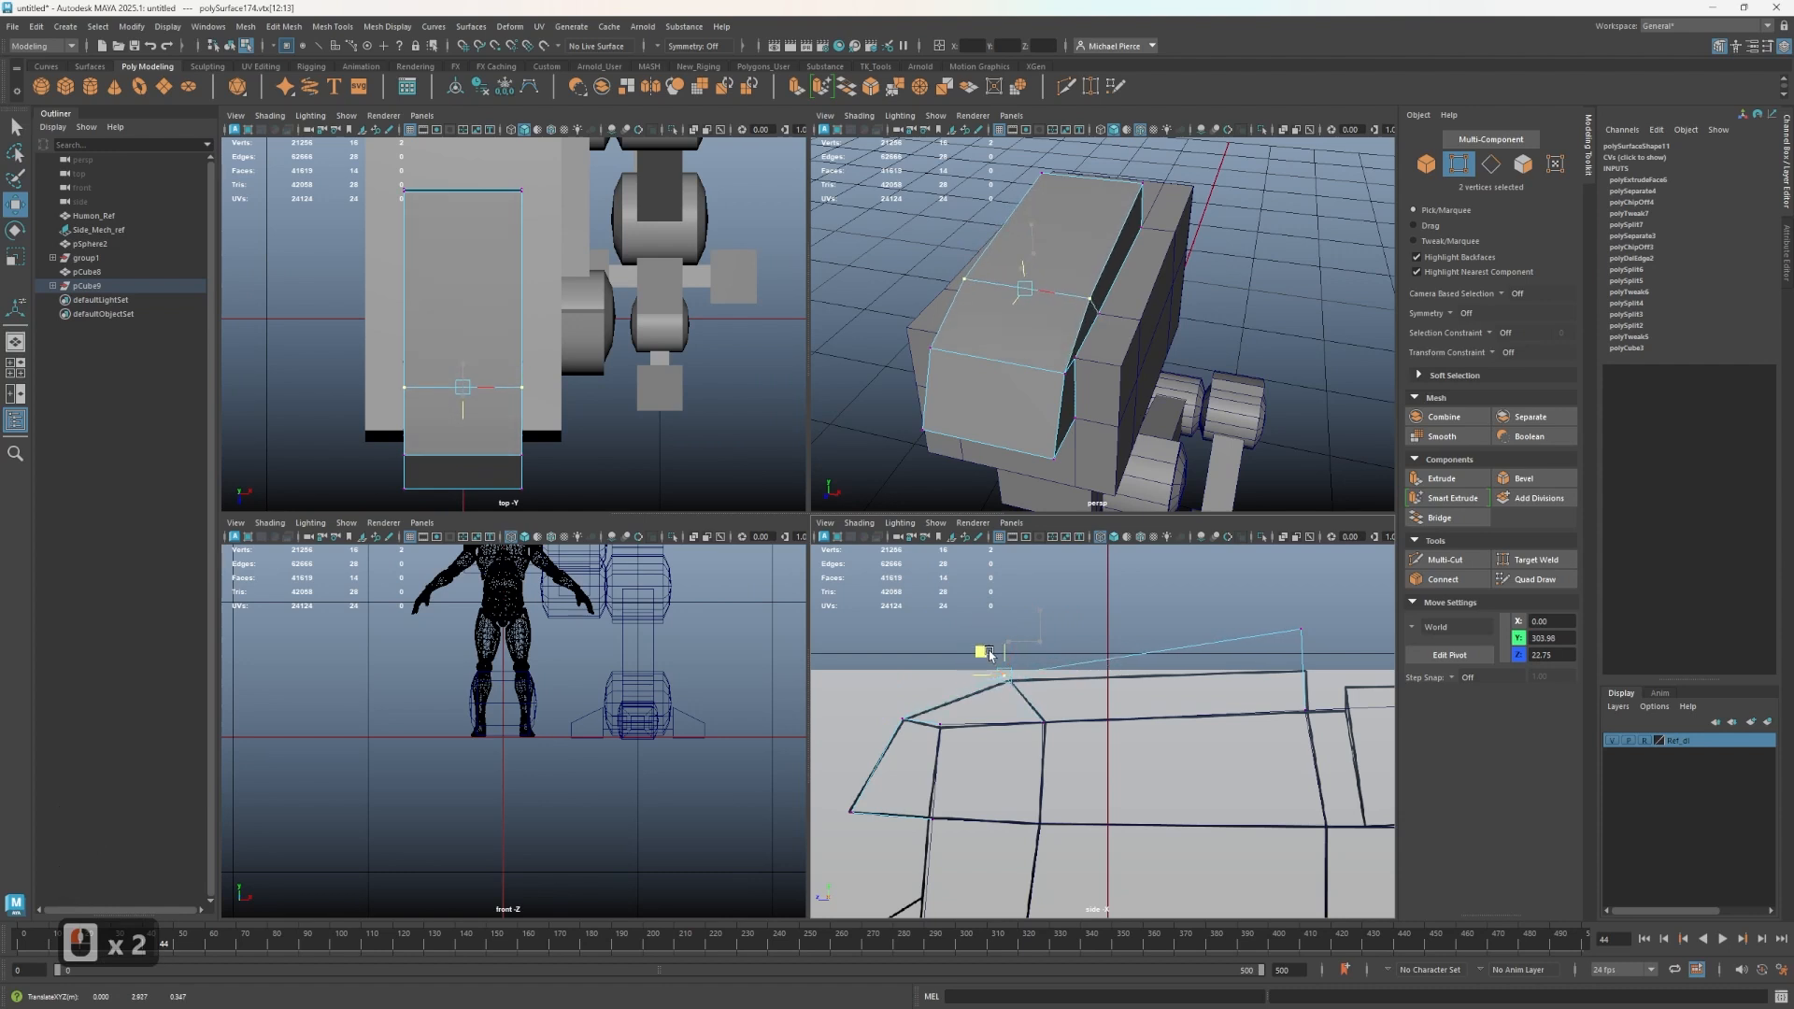
middle_click_drag(992, 659, 928, 671, "alt")
left_click(1255, 649)
left_click_drag(1239, 605, 1199, 662)
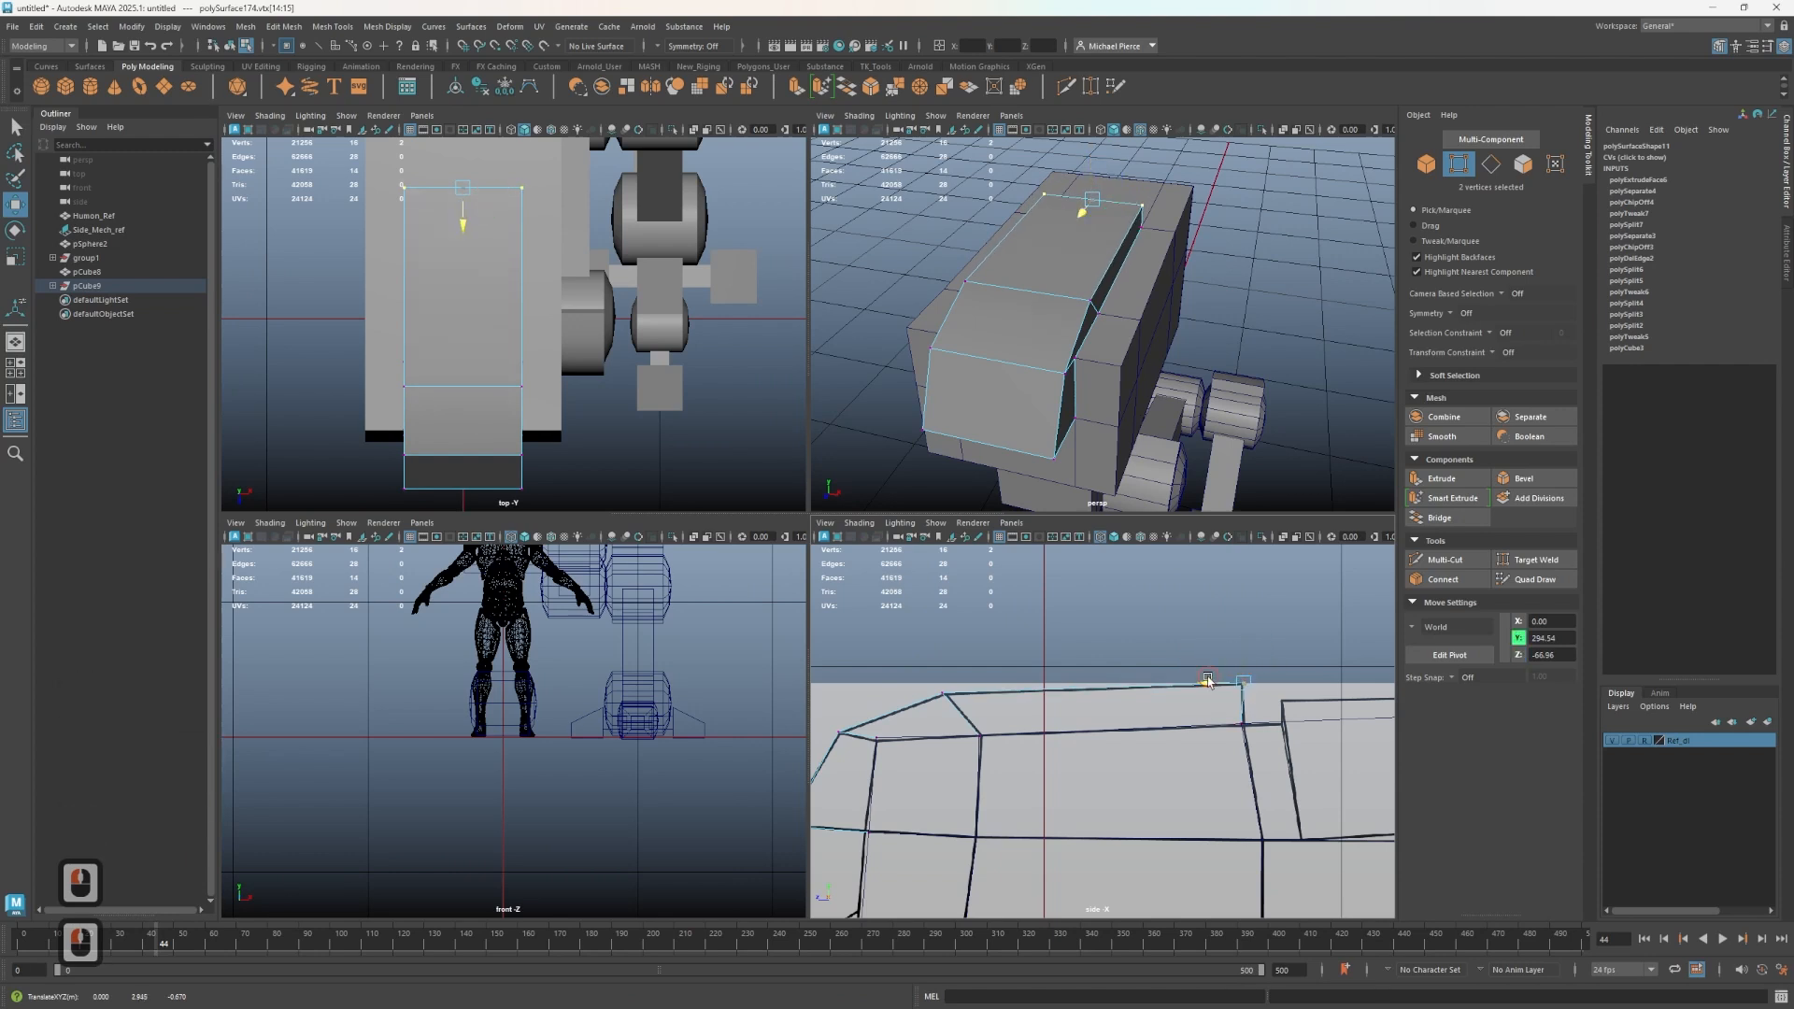
left_click_drag(1207, 681, 1207, 647)
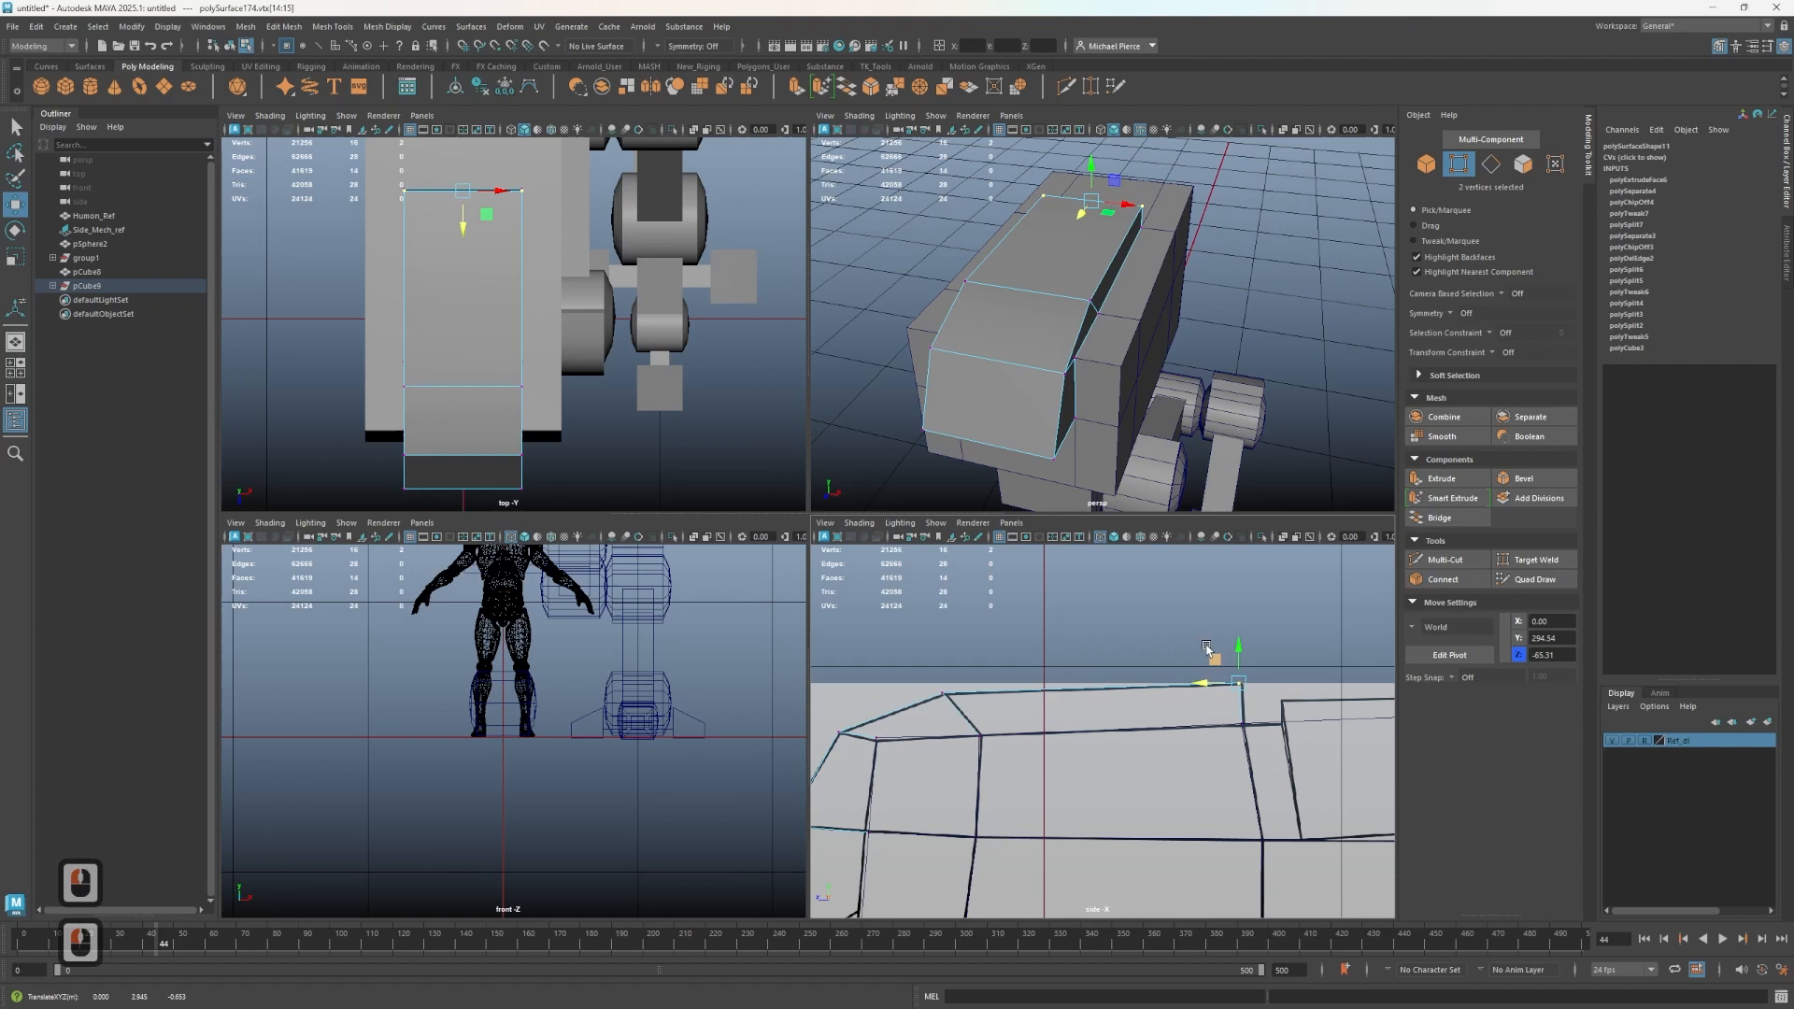
- Select two faces on the torso block's side and duplicate them as a separate plate
right_click_drag(1010, 380, 1060, 348)
scroll(1007, 715, "down", 3)
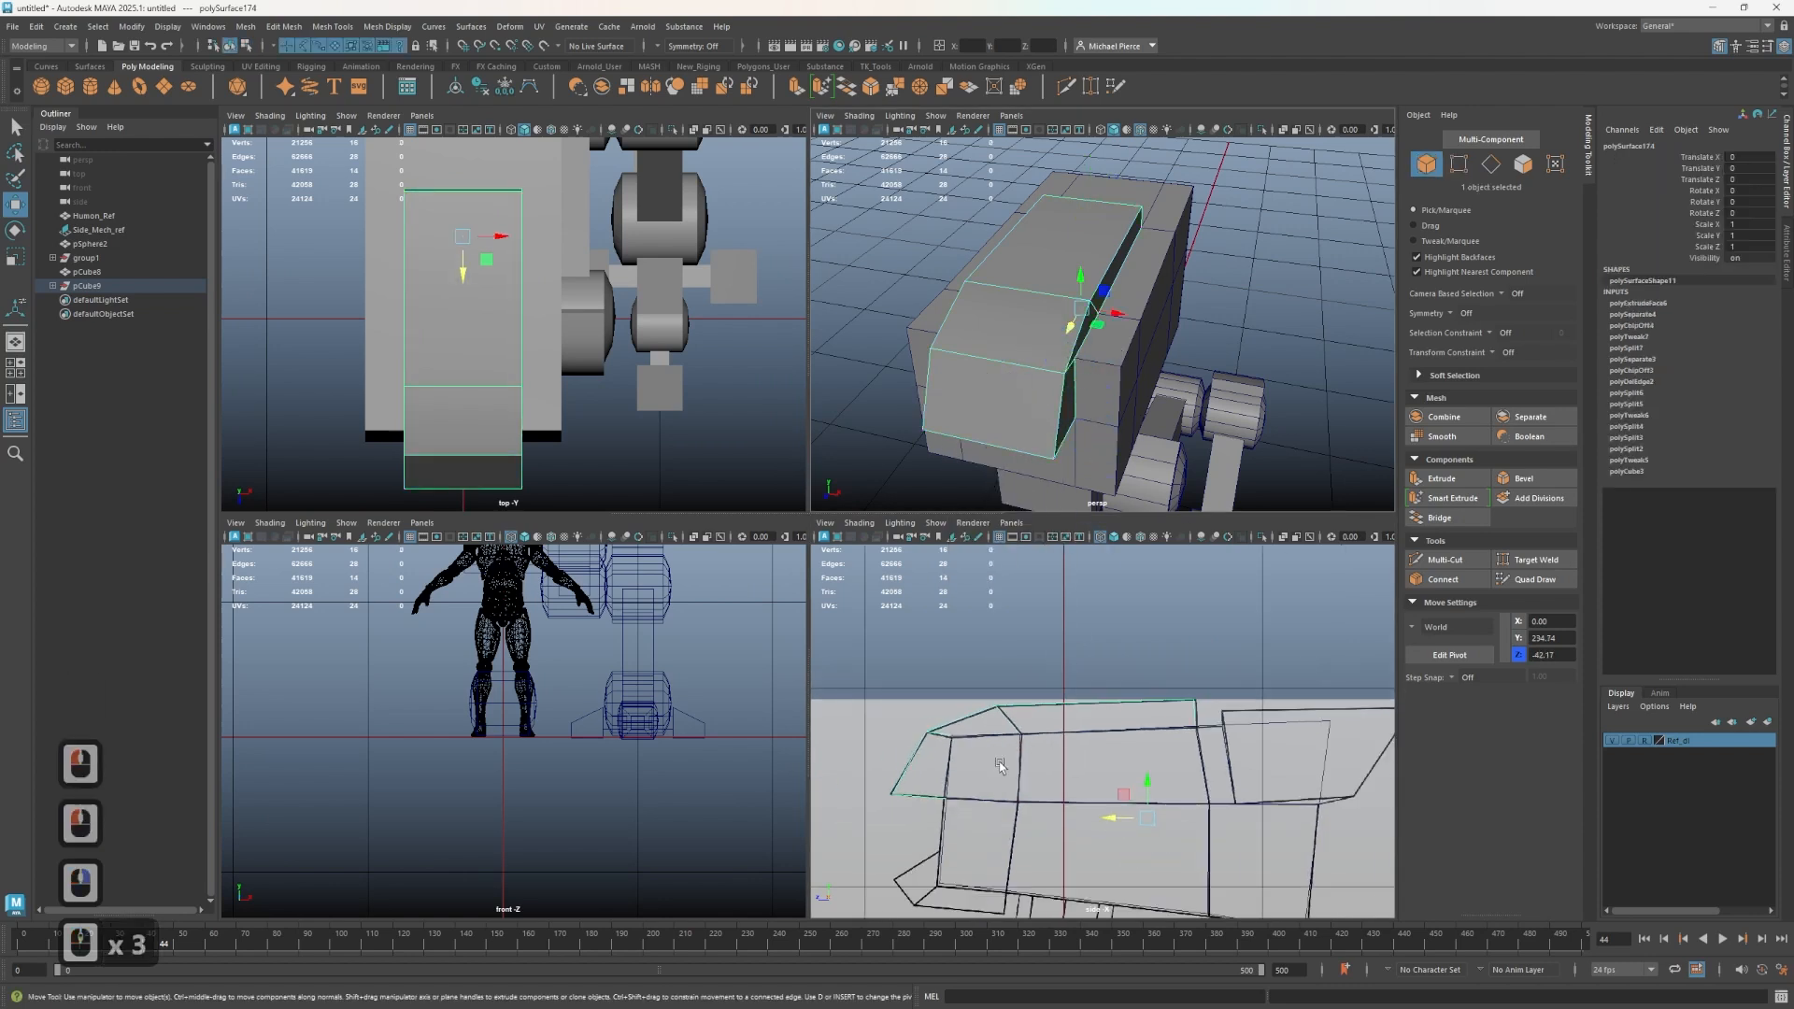
middle_click_drag(1000, 701, 1070, 539, "alt")
left_click_drag(993, 425, 1018, 325, "alt")
left_click(1019, 324)
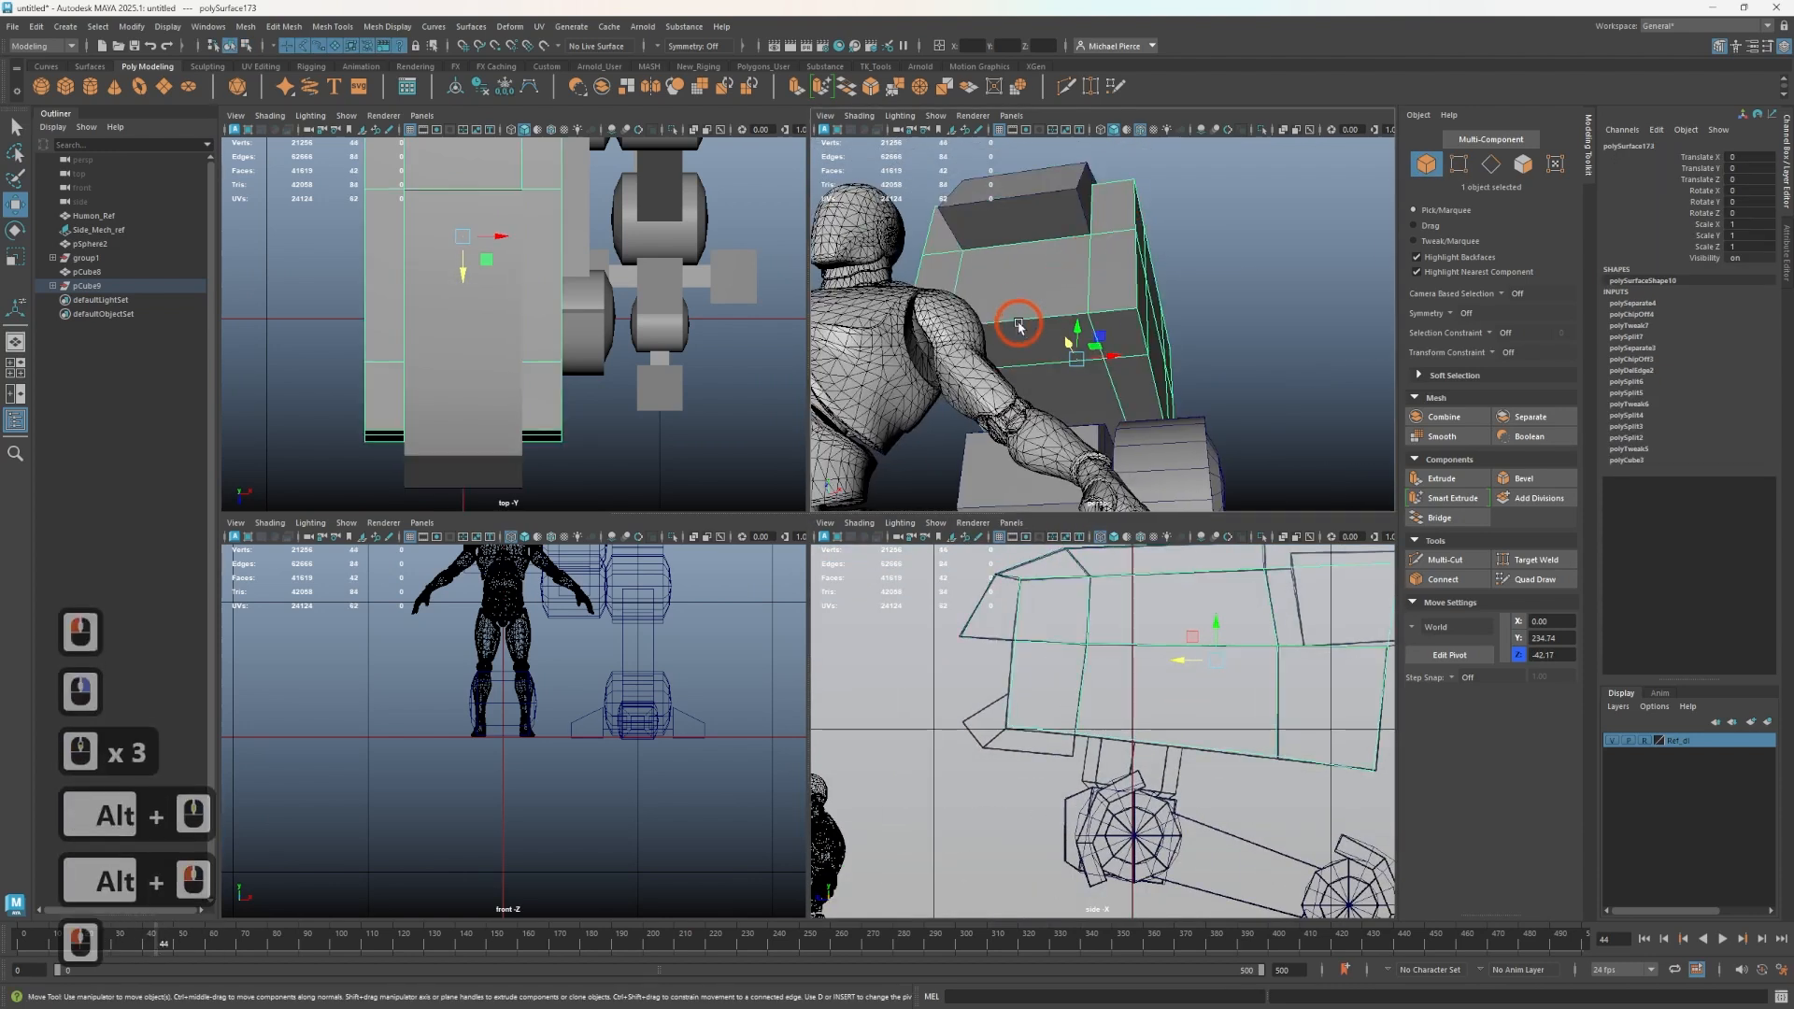
right_click_drag(1030, 355, 1034, 362)
left_click(1044, 342)
left_click(1053, 295, "shift")
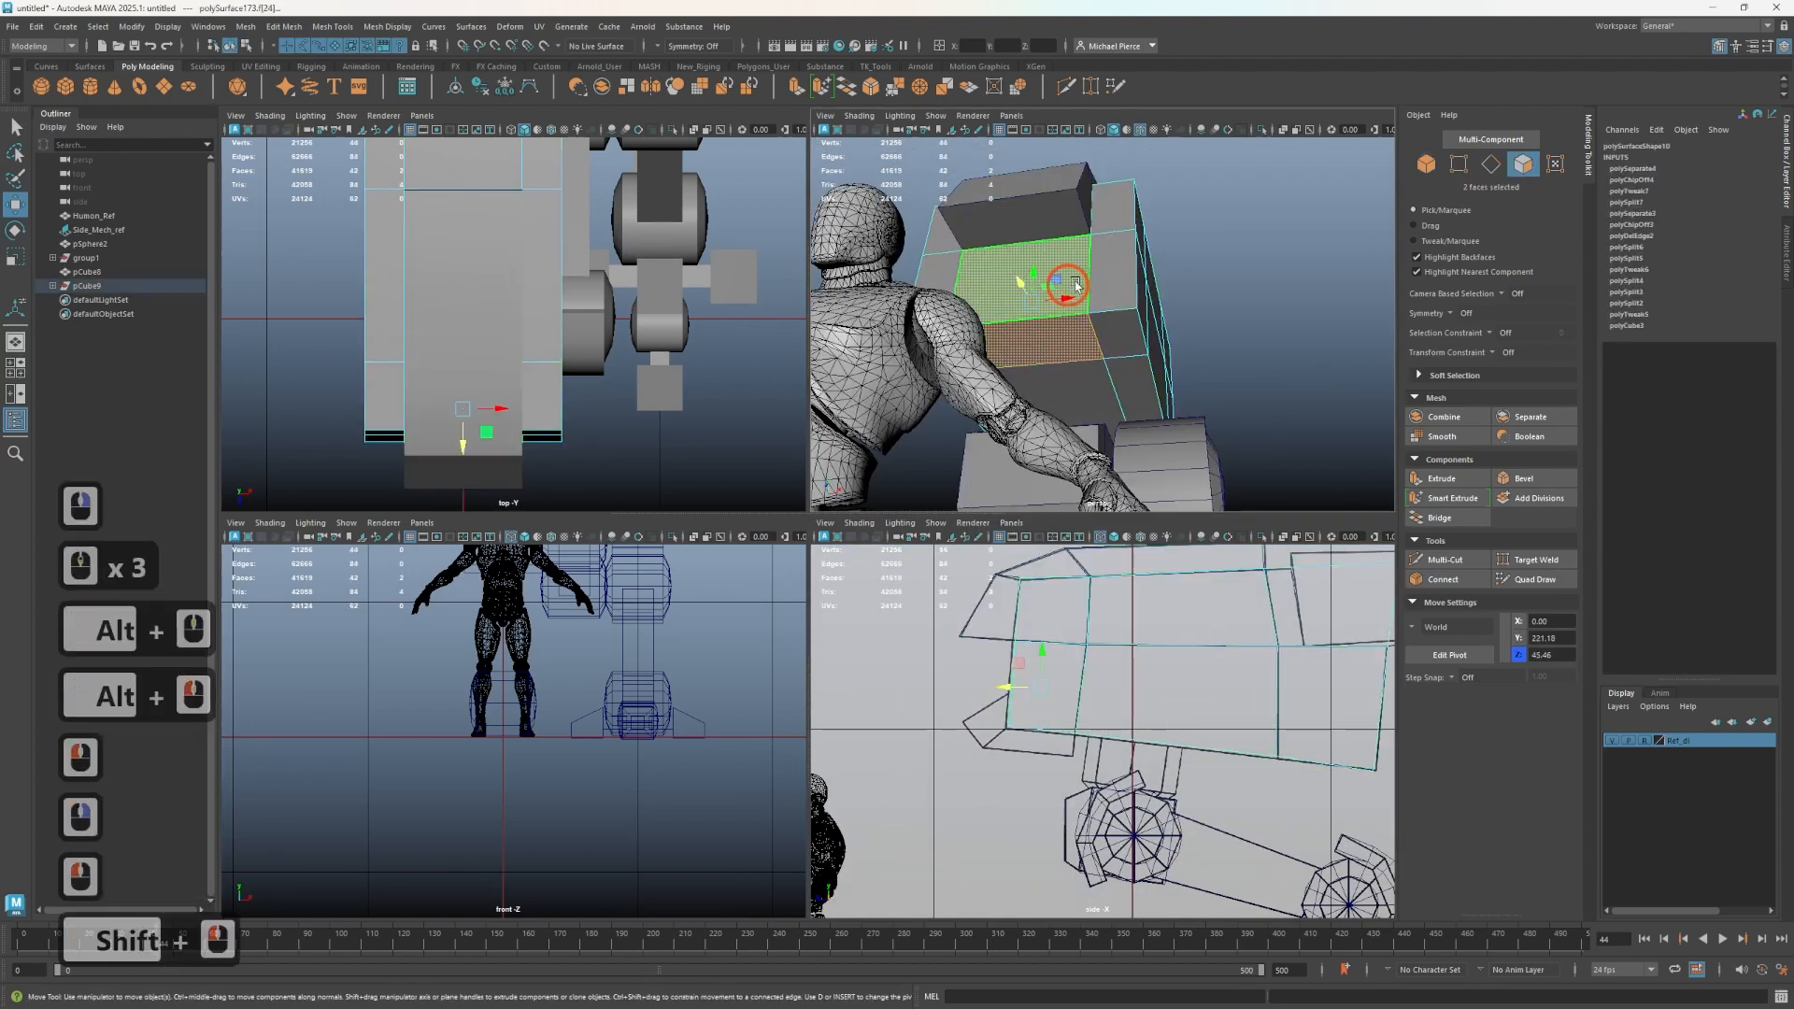
right_click_drag(1159, 275, 1129, 546, "shift")
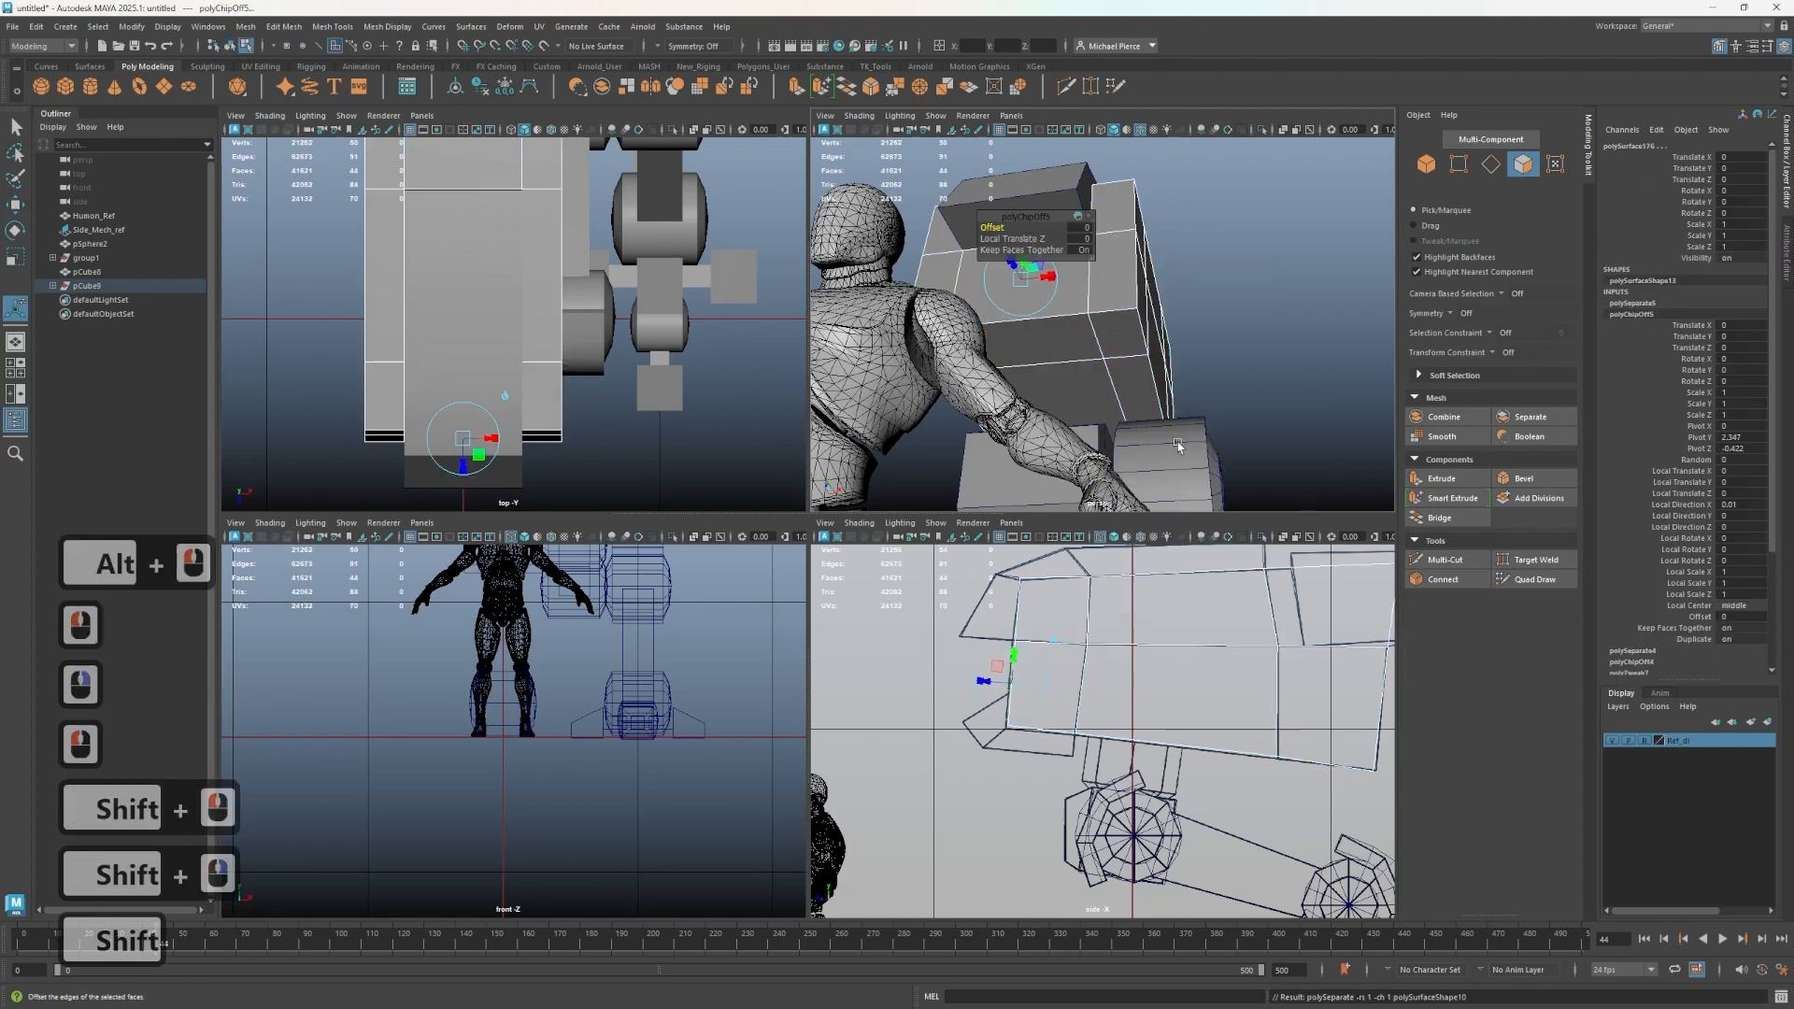
right_click_drag(1230, 281, 1269, 260)
left_click(1267, 262)
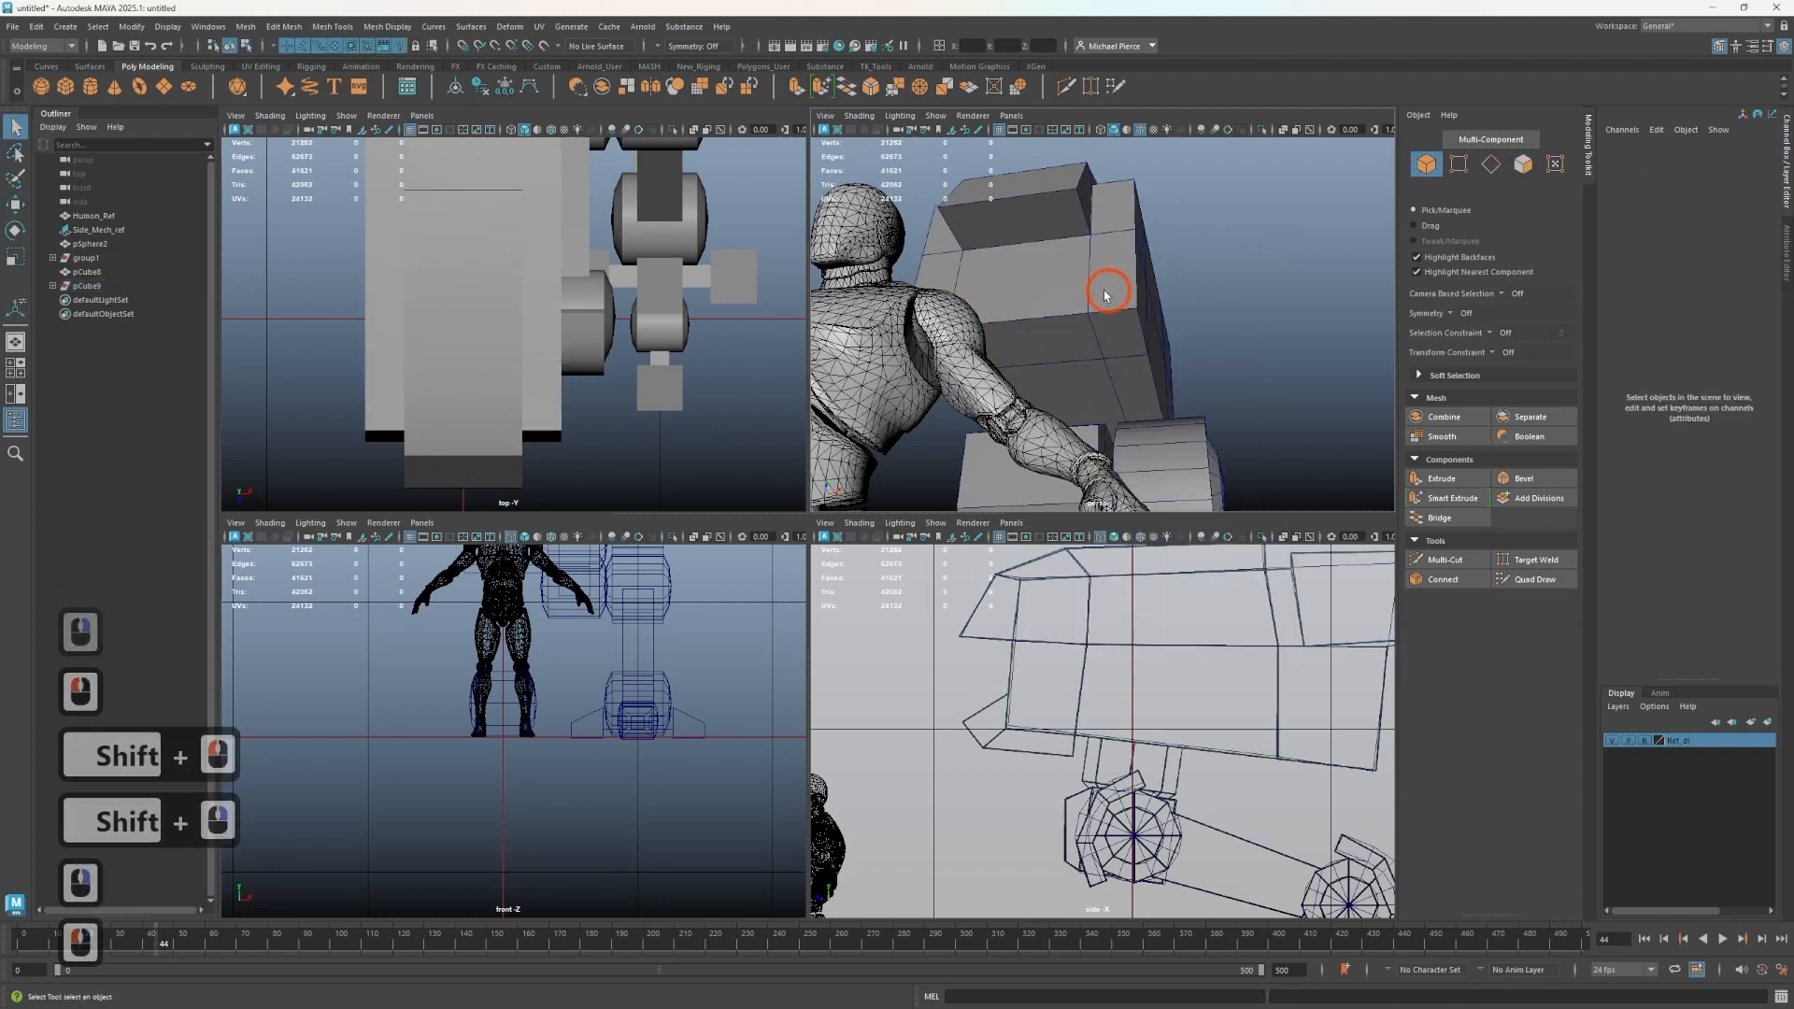
- Select the new side plate and extrude its faces to a thickness of about 0.15
left_click(1047, 305)
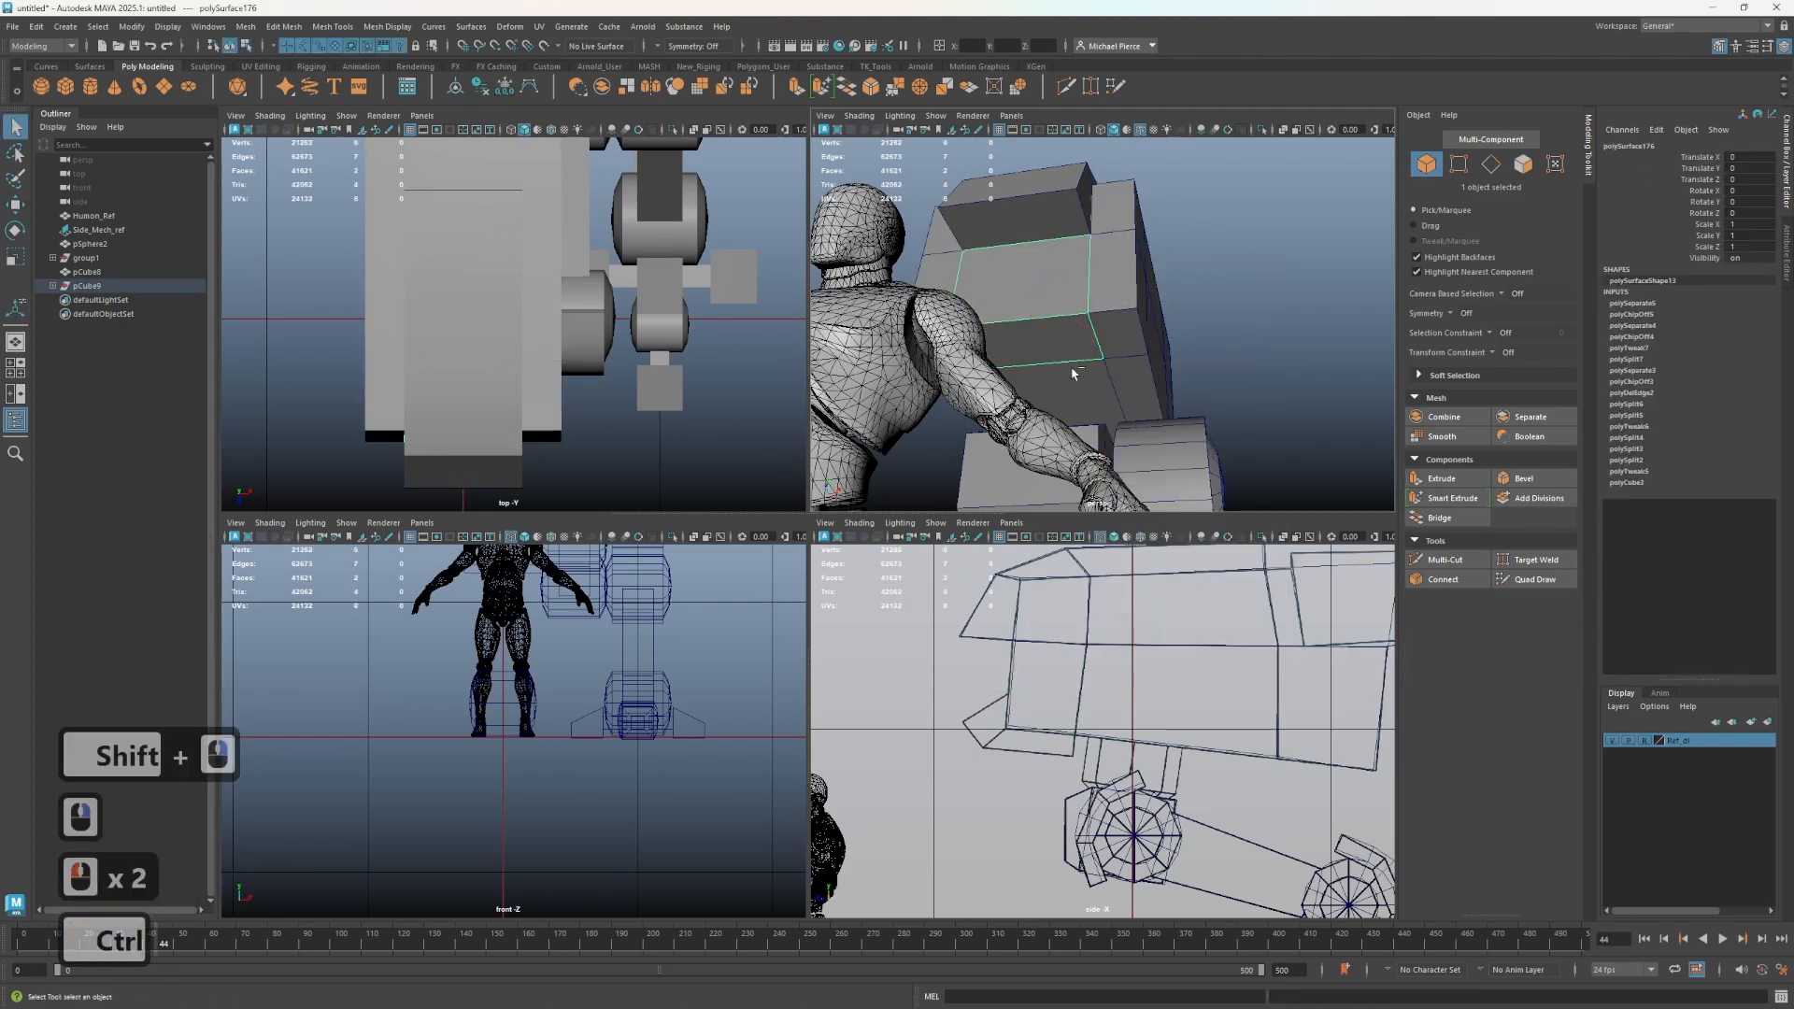
key("ctrl+e")
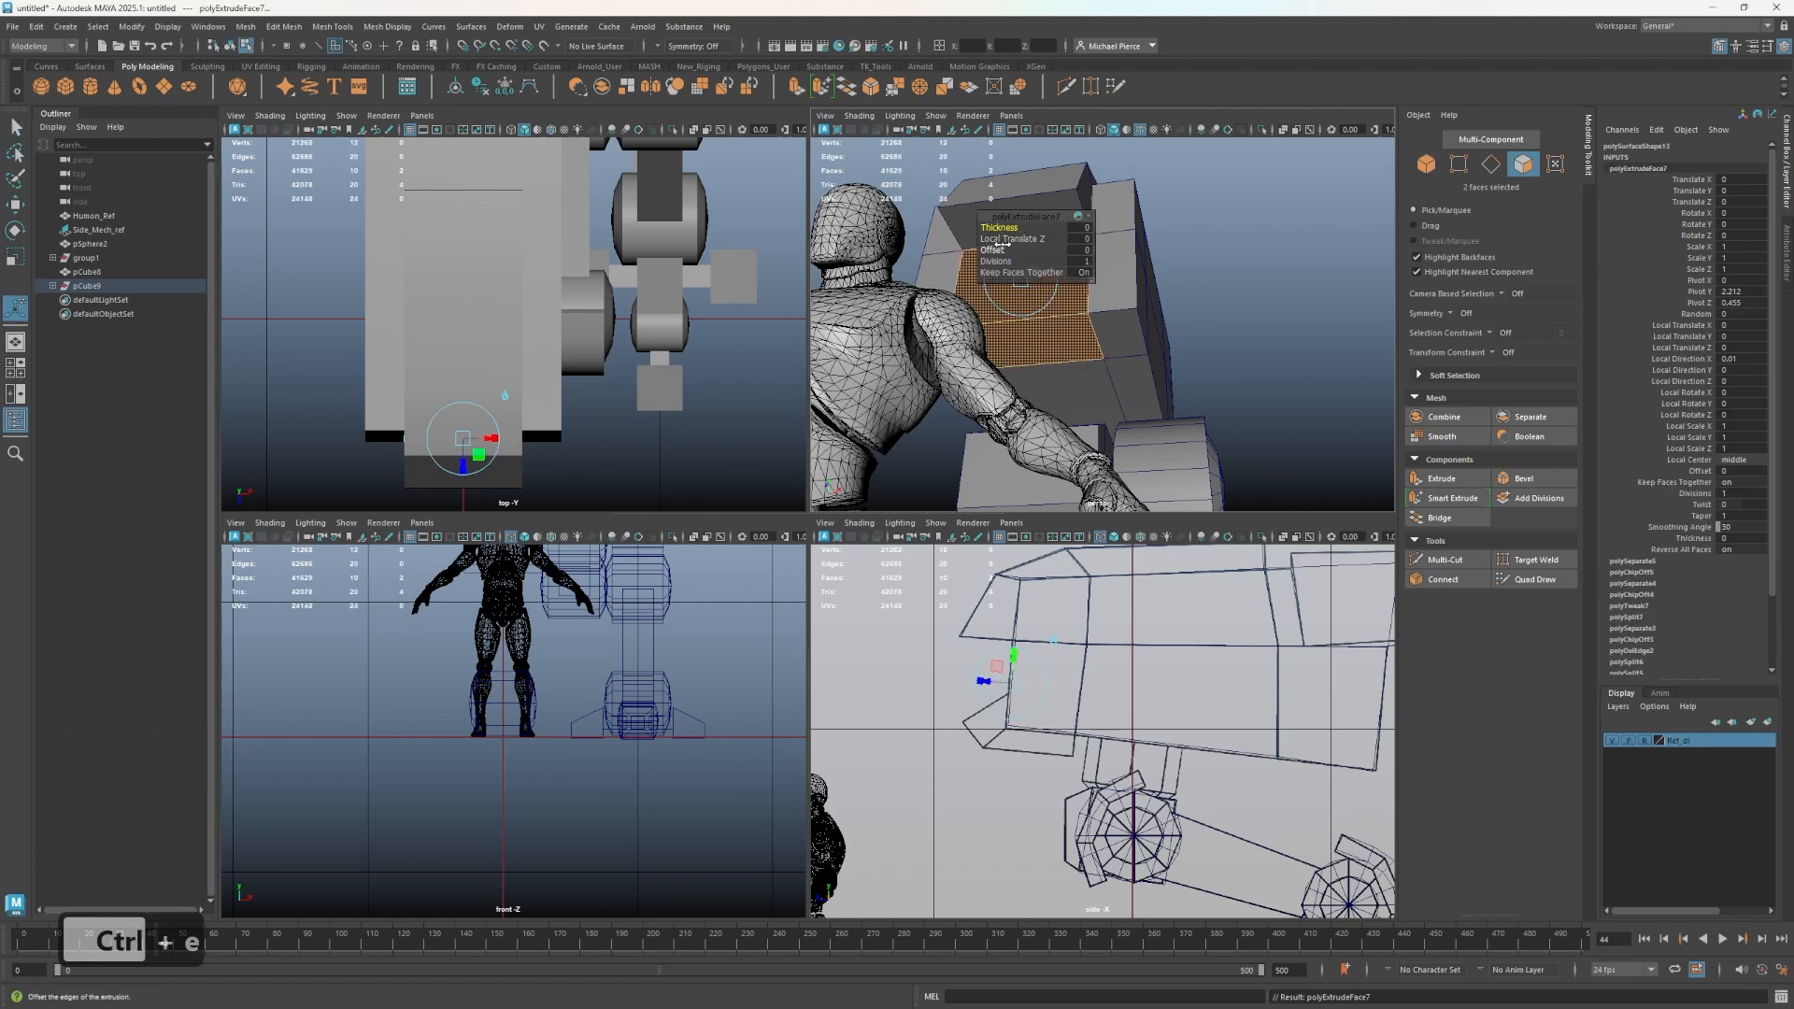
left_click_drag(993, 239, 1008, 266)
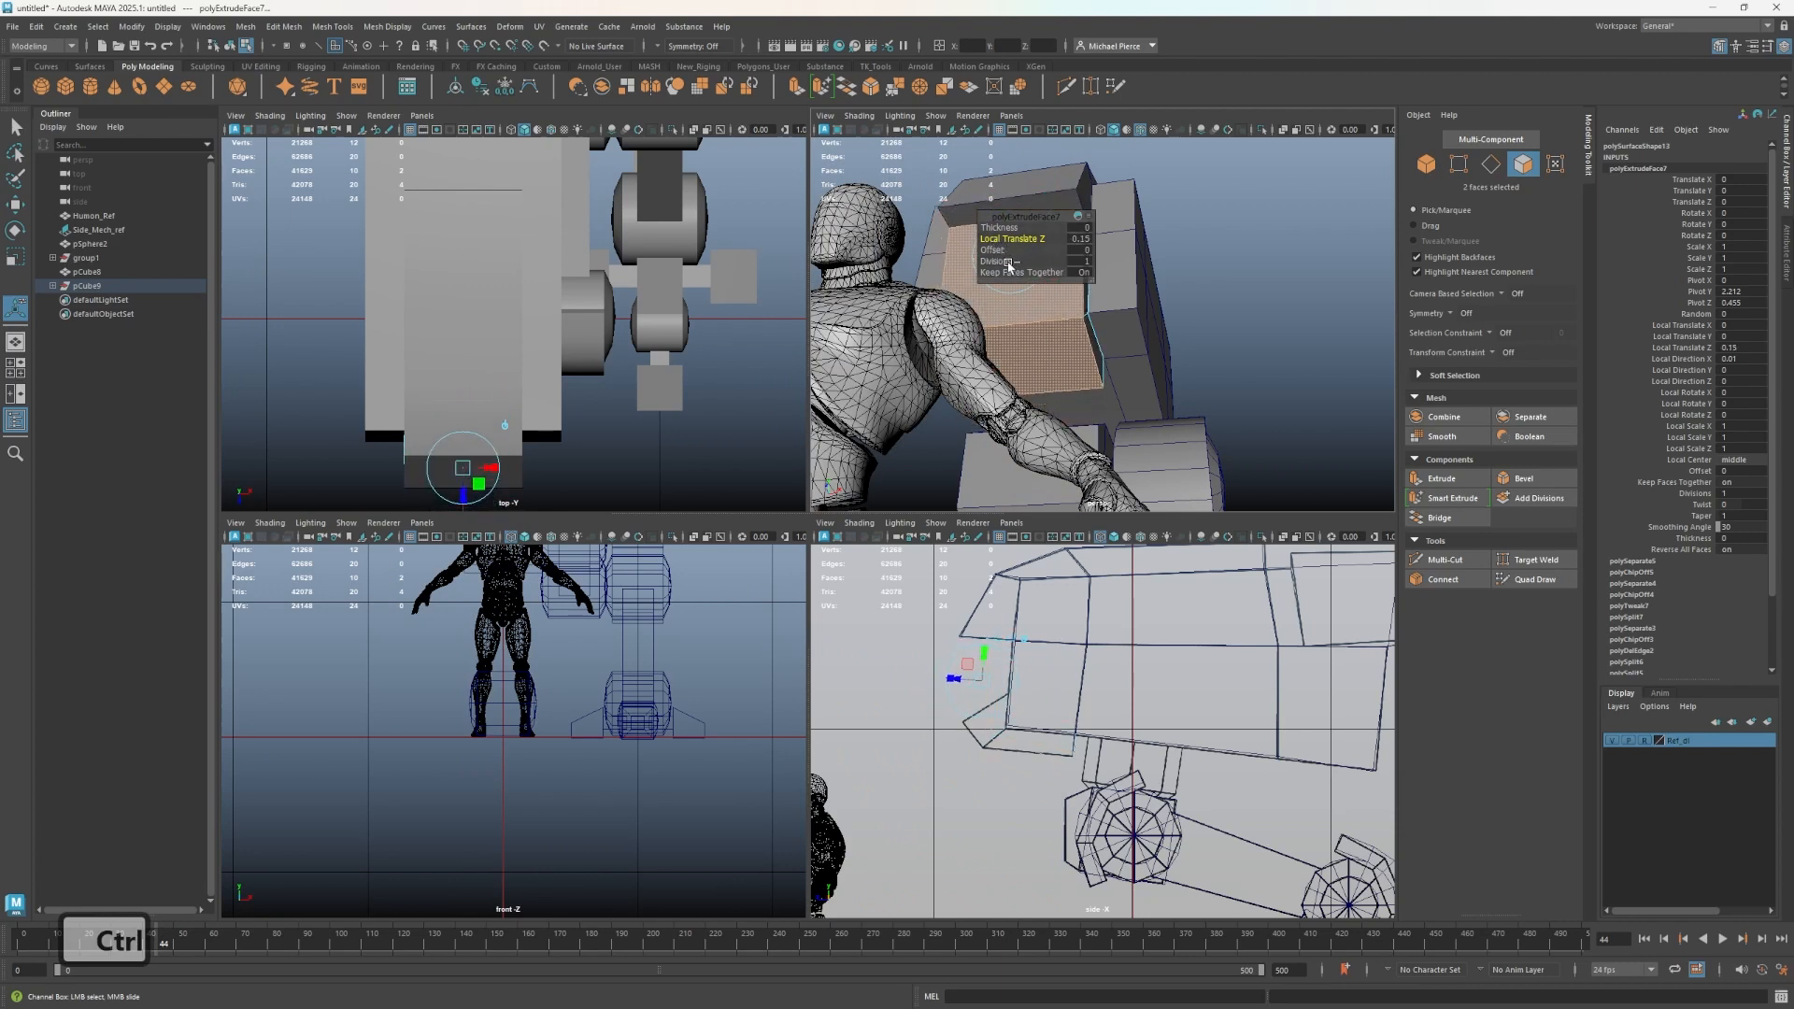
- Move the side plate's lower front vertices in the side view so the plate angles in toward the reference
right_click_drag(952, 736, 881, 609)
left_click_drag(1068, 749, 1094, 750)
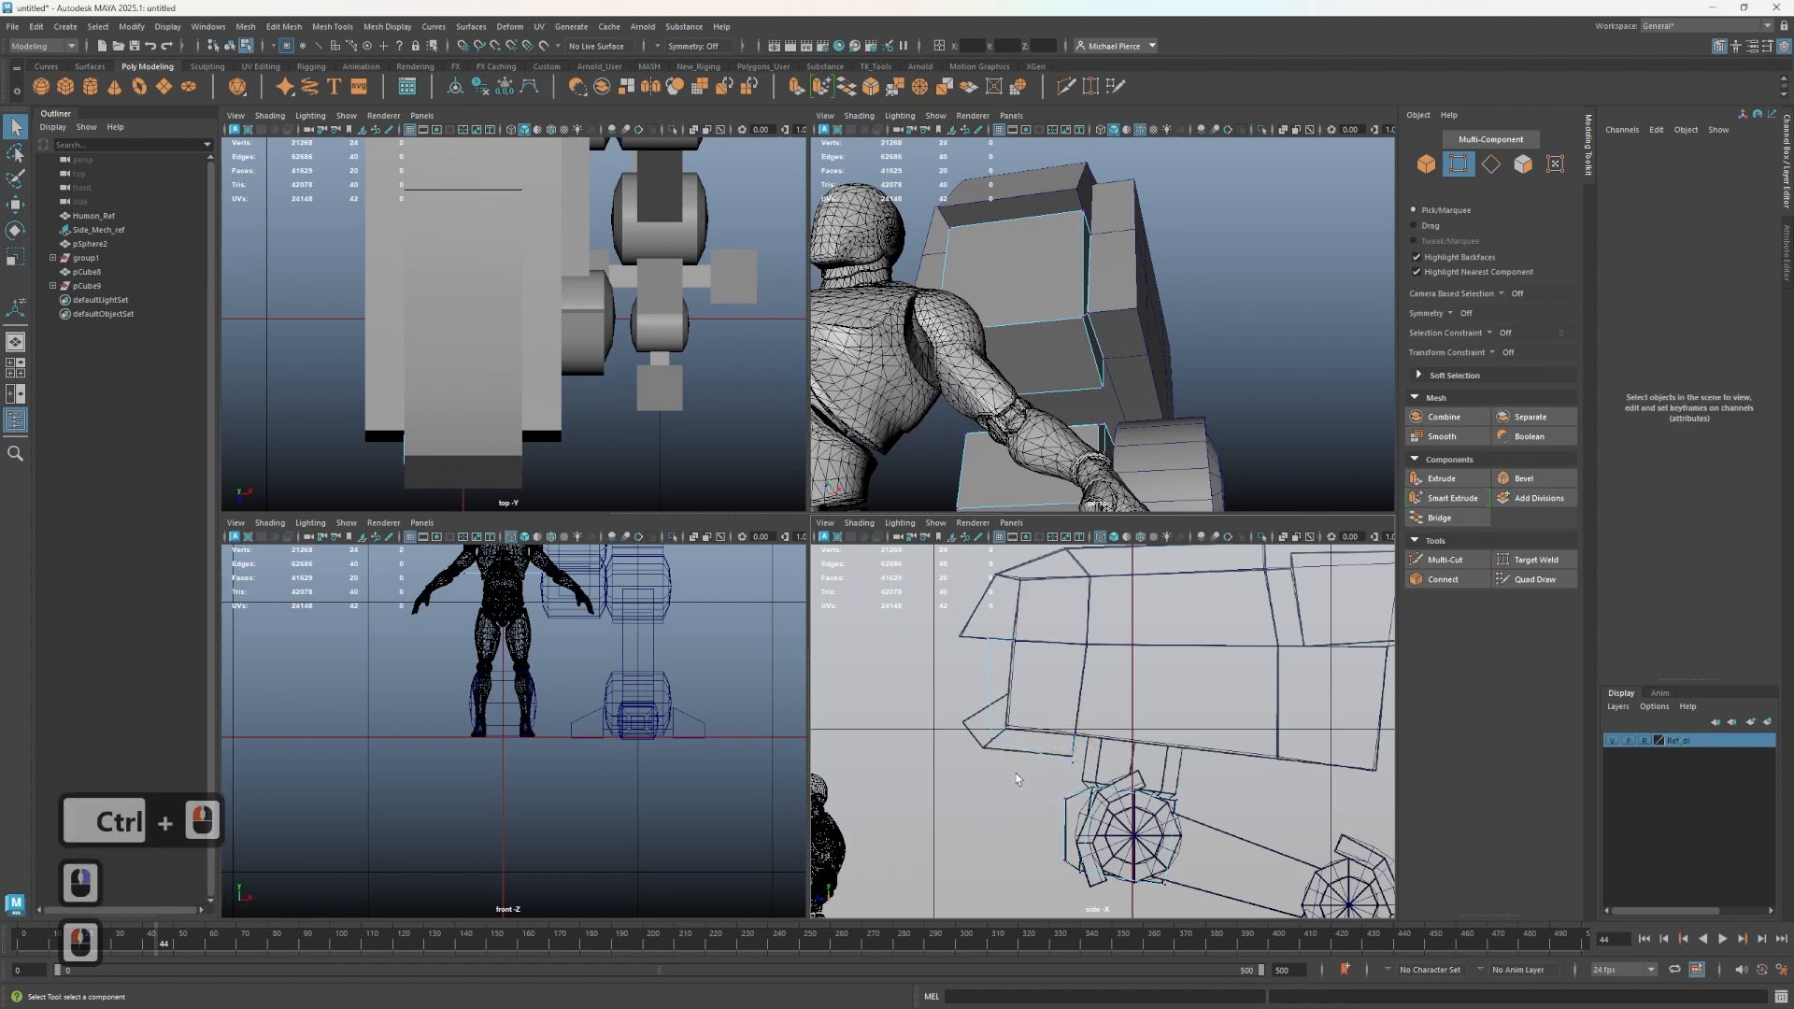
key("ctrl+shift+z")
key("ctrl+z")
right_click_drag(1097, 325, 1012, 353)
left_click(1072, 331)
scroll(1021, 785, "up", 2)
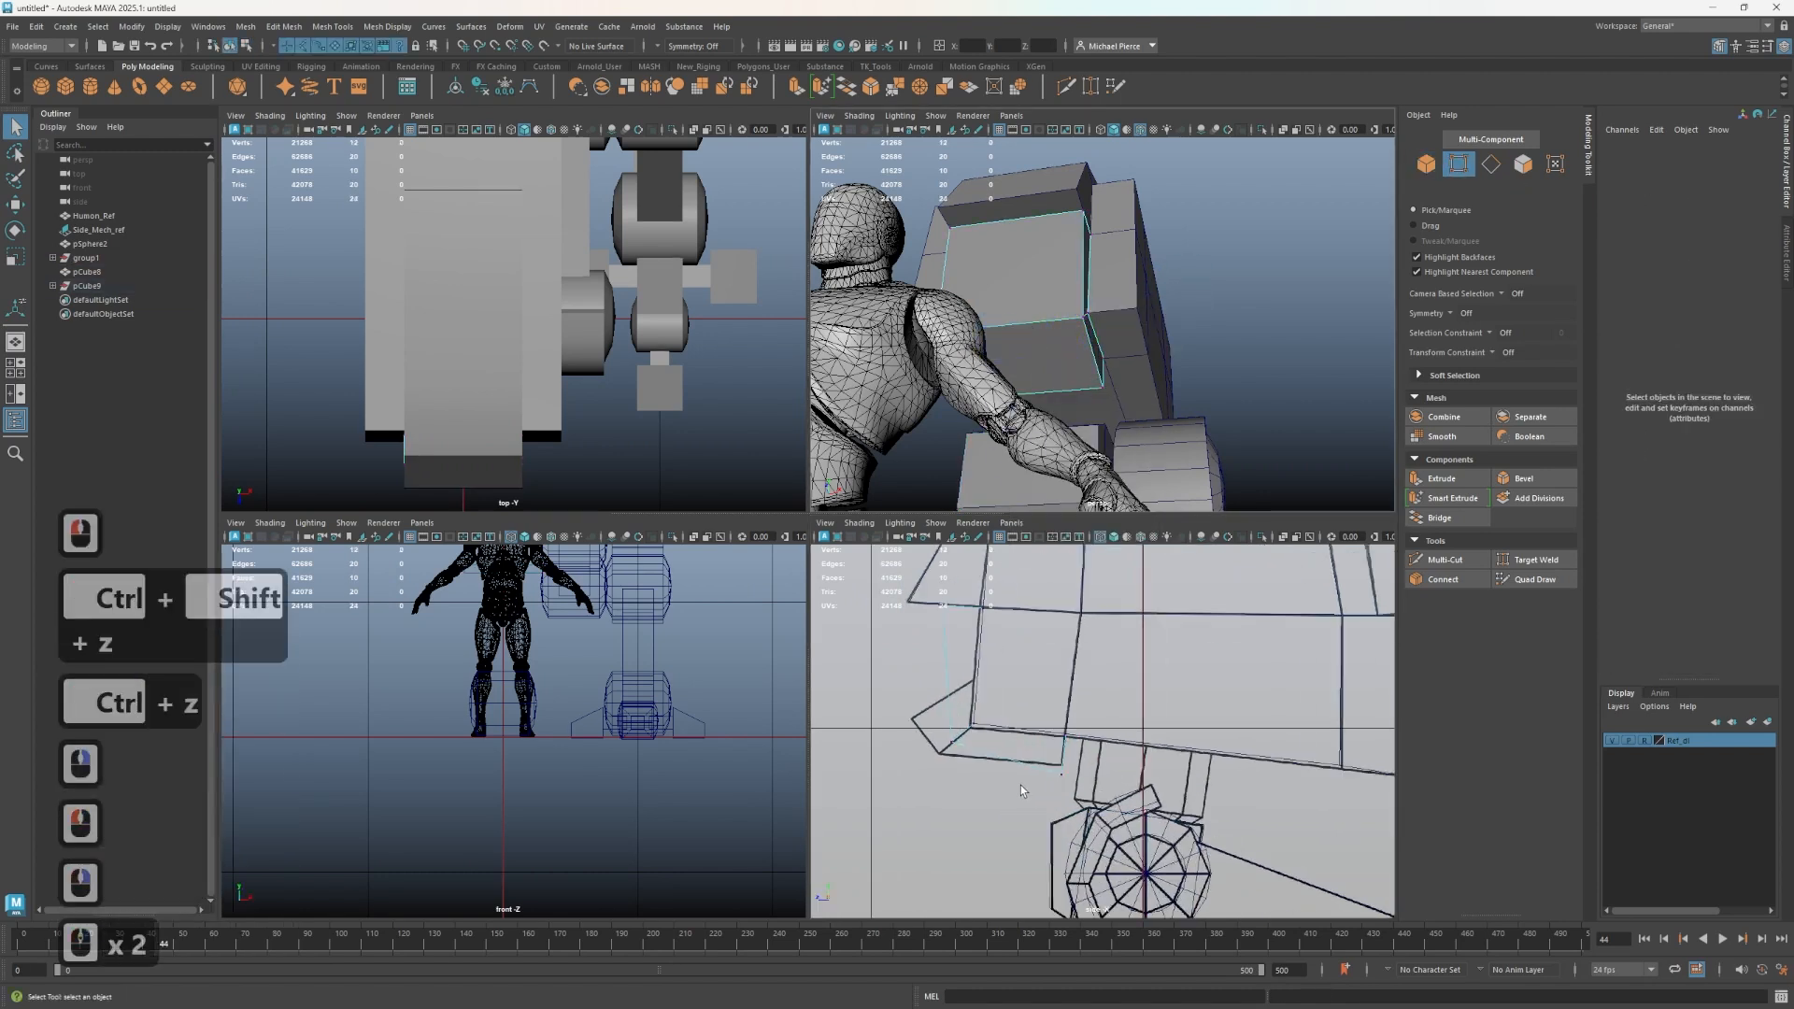
left_click_drag(1086, 794, 1047, 744)
scroll(1022, 761, "up", 2)
key("w")
left_click_drag(932, 767, 858, 731)
left_click(861, 732)
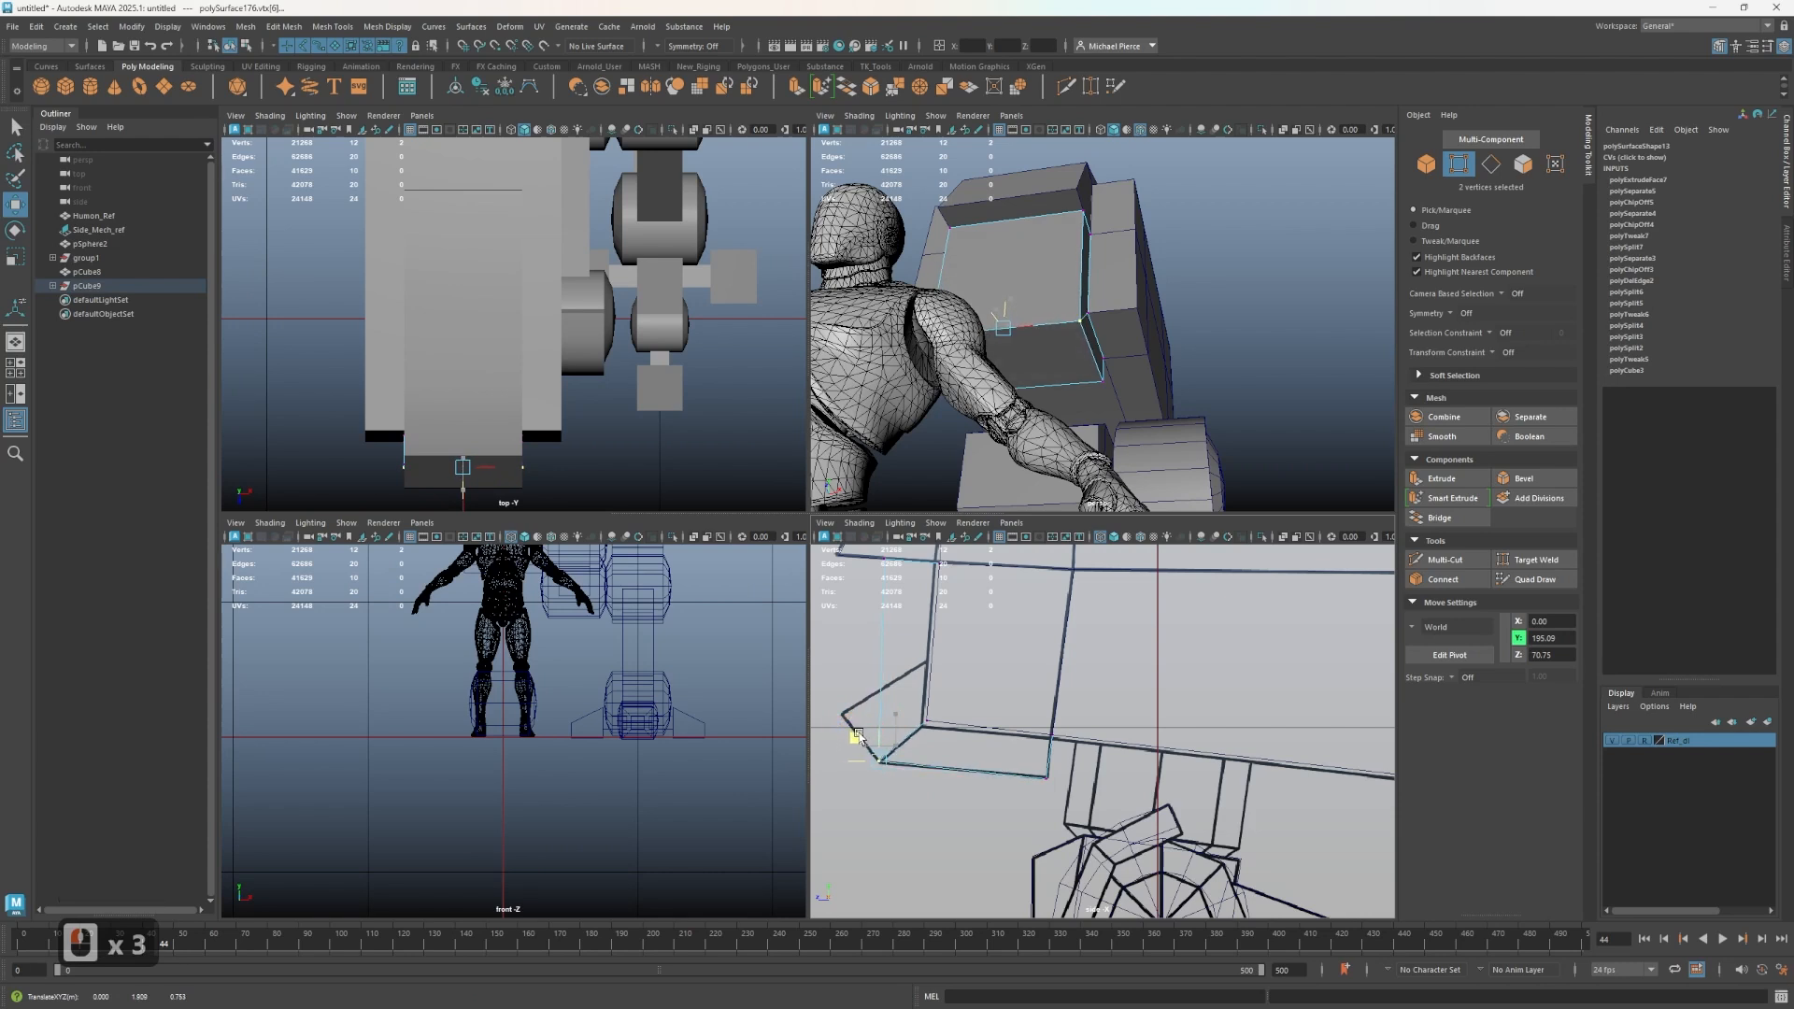
middle_click_drag(857, 736, 827, 815, "alt")
left_click_drag(889, 620, 945, 723)
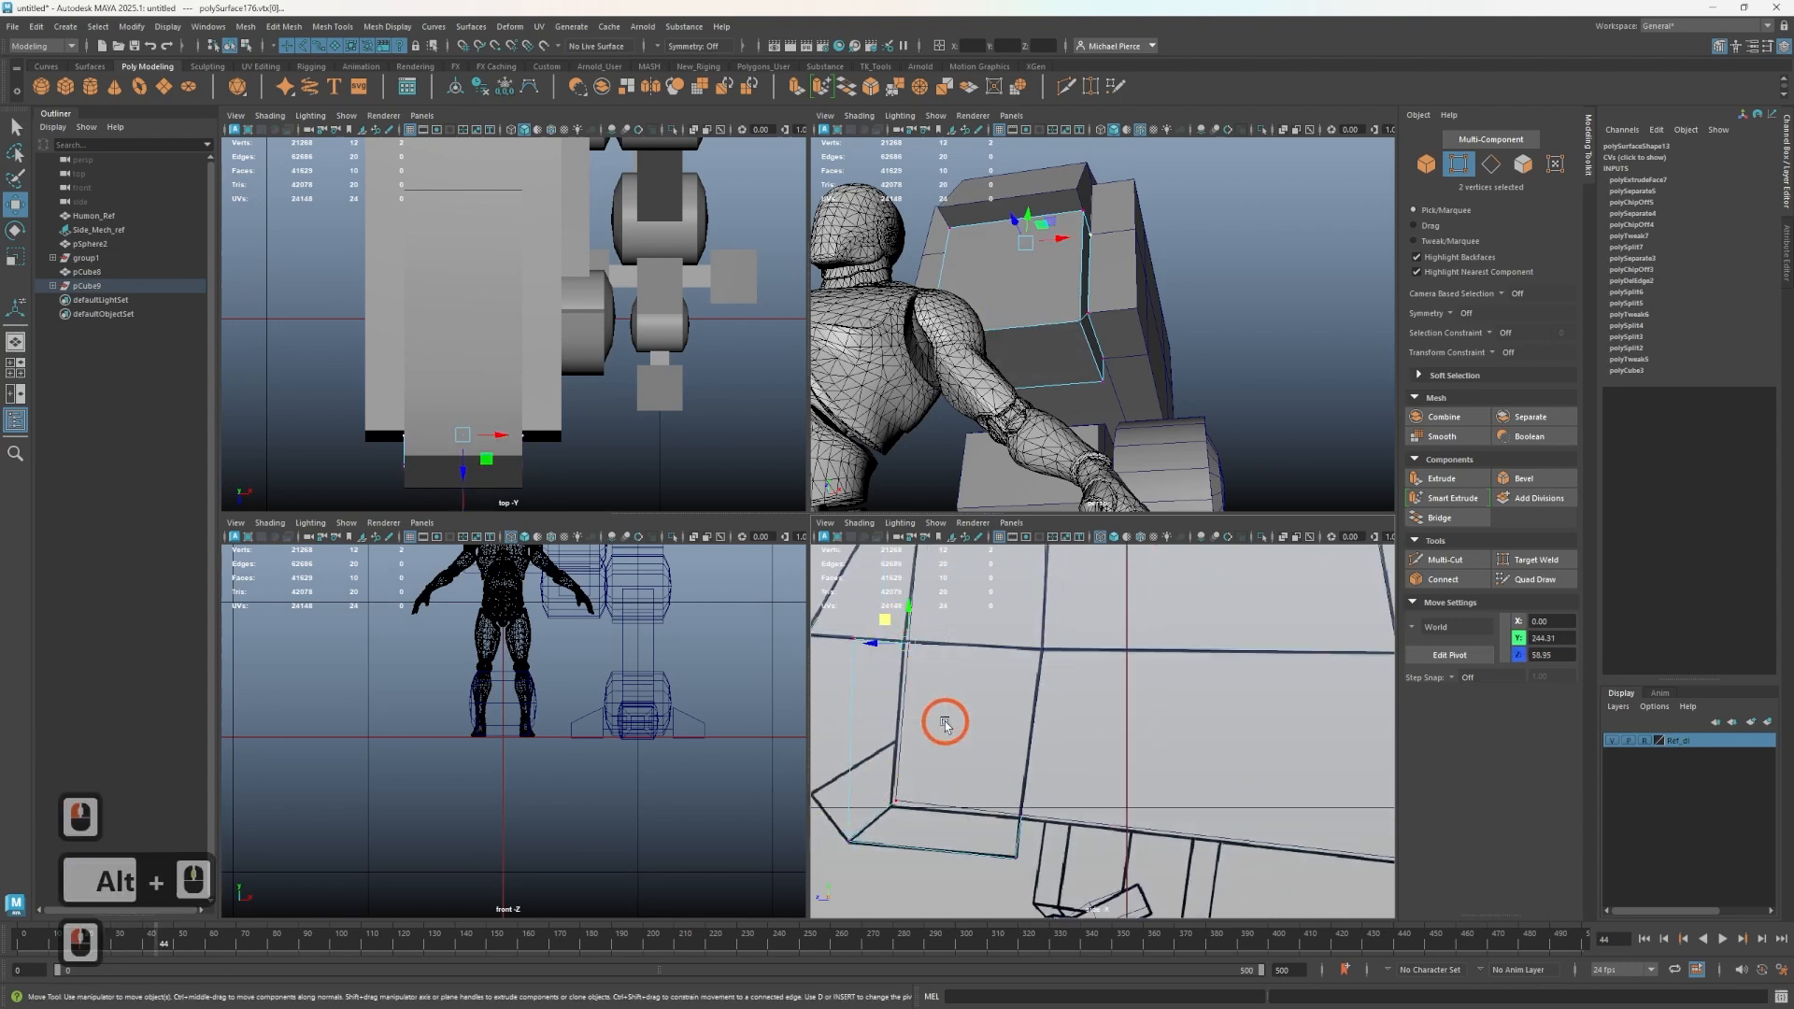
left_click_drag(833, 626, 871, 647)
left_click_drag(855, 716, 843, 721)
middle_click_drag(839, 735, 897, 703, "alt")
left_click_drag(936, 751, 937, 751)
left_click_drag(877, 682, 842, 743)
left_click_drag(1049, 409, 951, 429, "alt")
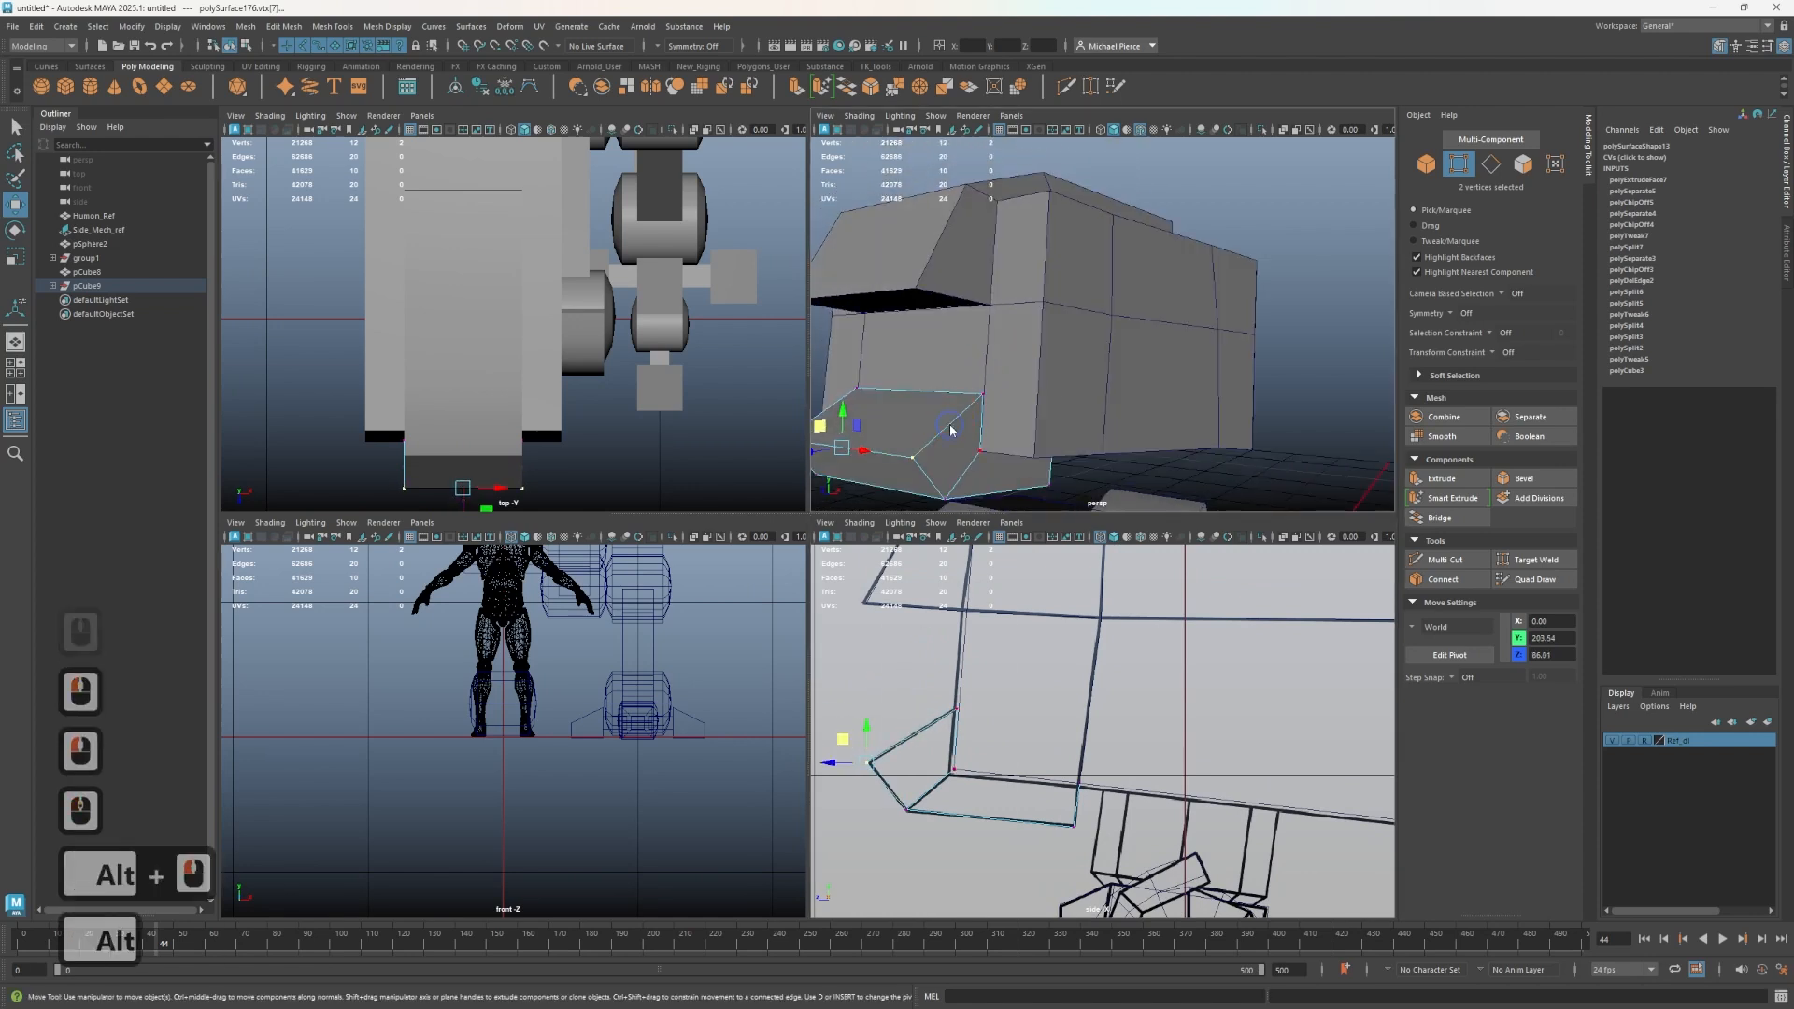
right_click_drag(952, 430, 1028, 396)
scroll(1154, 385, "down", 3)
left_click(1274, 337)
scroll(1257, 342, "up", 1)
left_click_drag(1201, 359, 1033, 416, "alt")
left_click(881, 715)
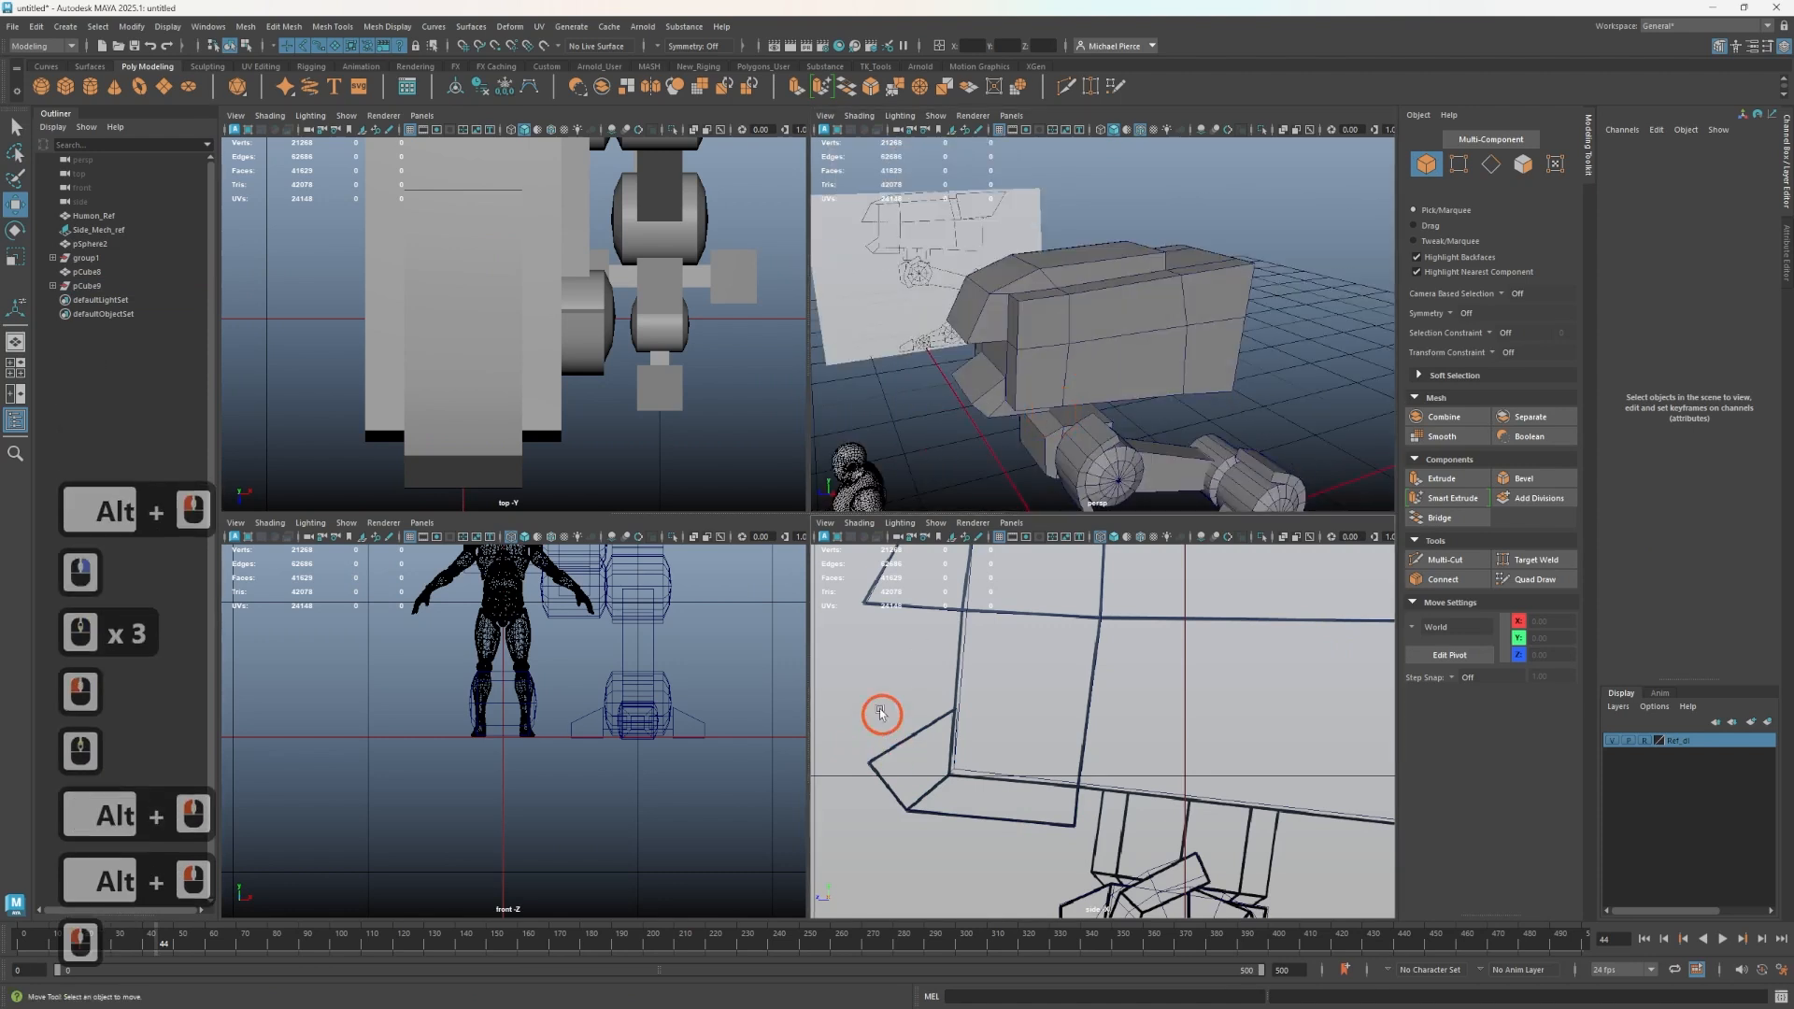
- Adjust the side plate's front corner vertices with the reference layer temporarily hidden, then show the layer again
left_click(909, 750)
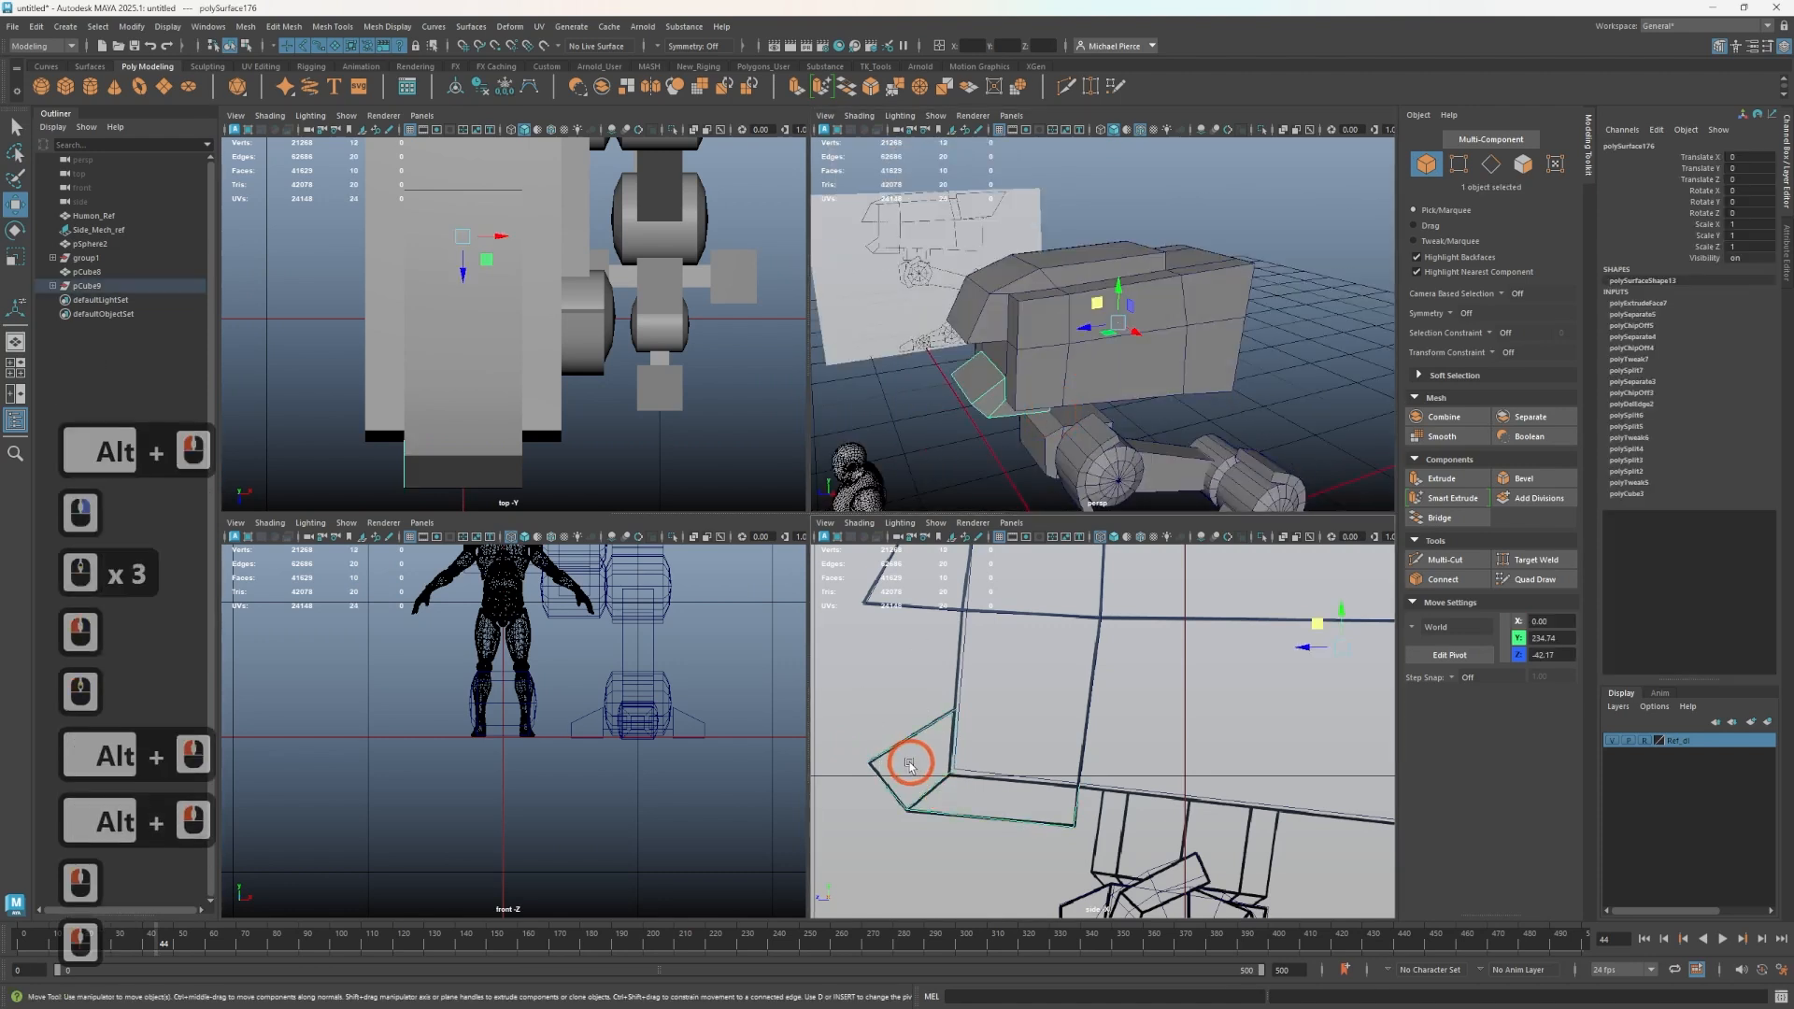
left_click(1614, 741)
scroll(1029, 797, "up", 2)
middle_click_drag(1007, 807, 1066, 810, "alt")
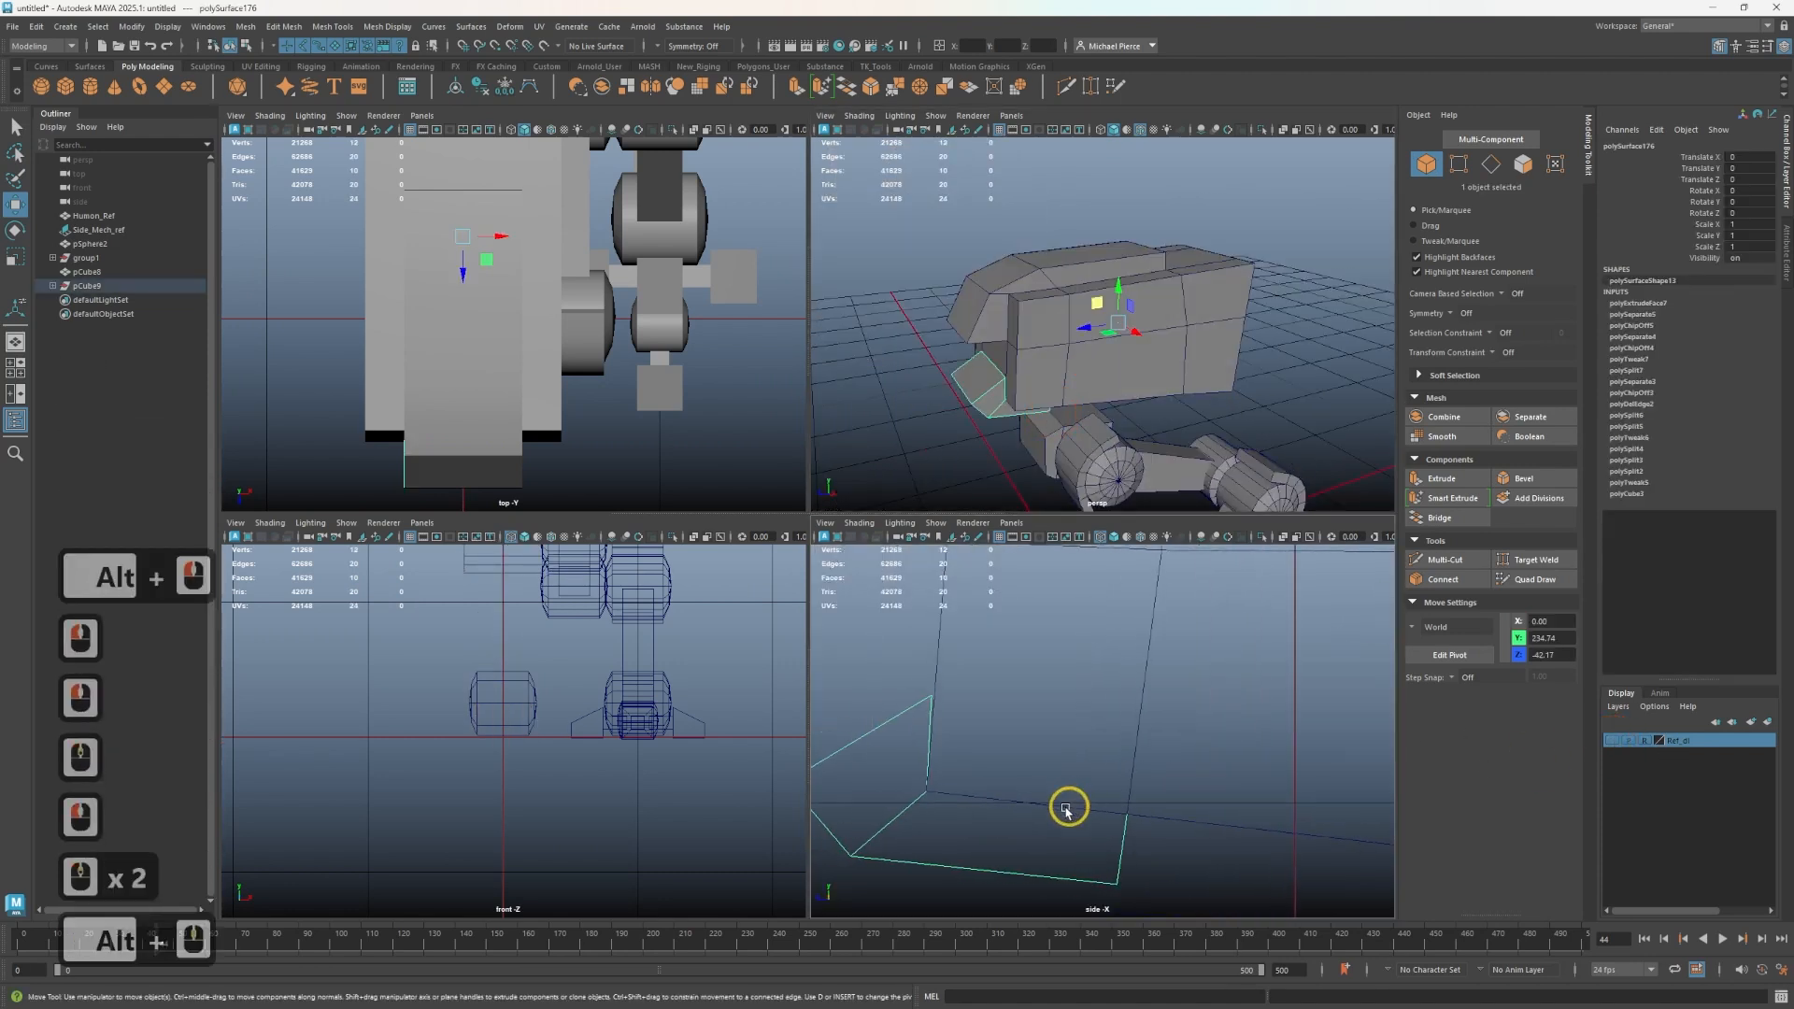
scroll(1066, 809, "down", 3)
middle_click_drag(829, 726, 1021, 685, "alt")
right_click_drag(1007, 608, 938, 608)
left_click(1064, 714)
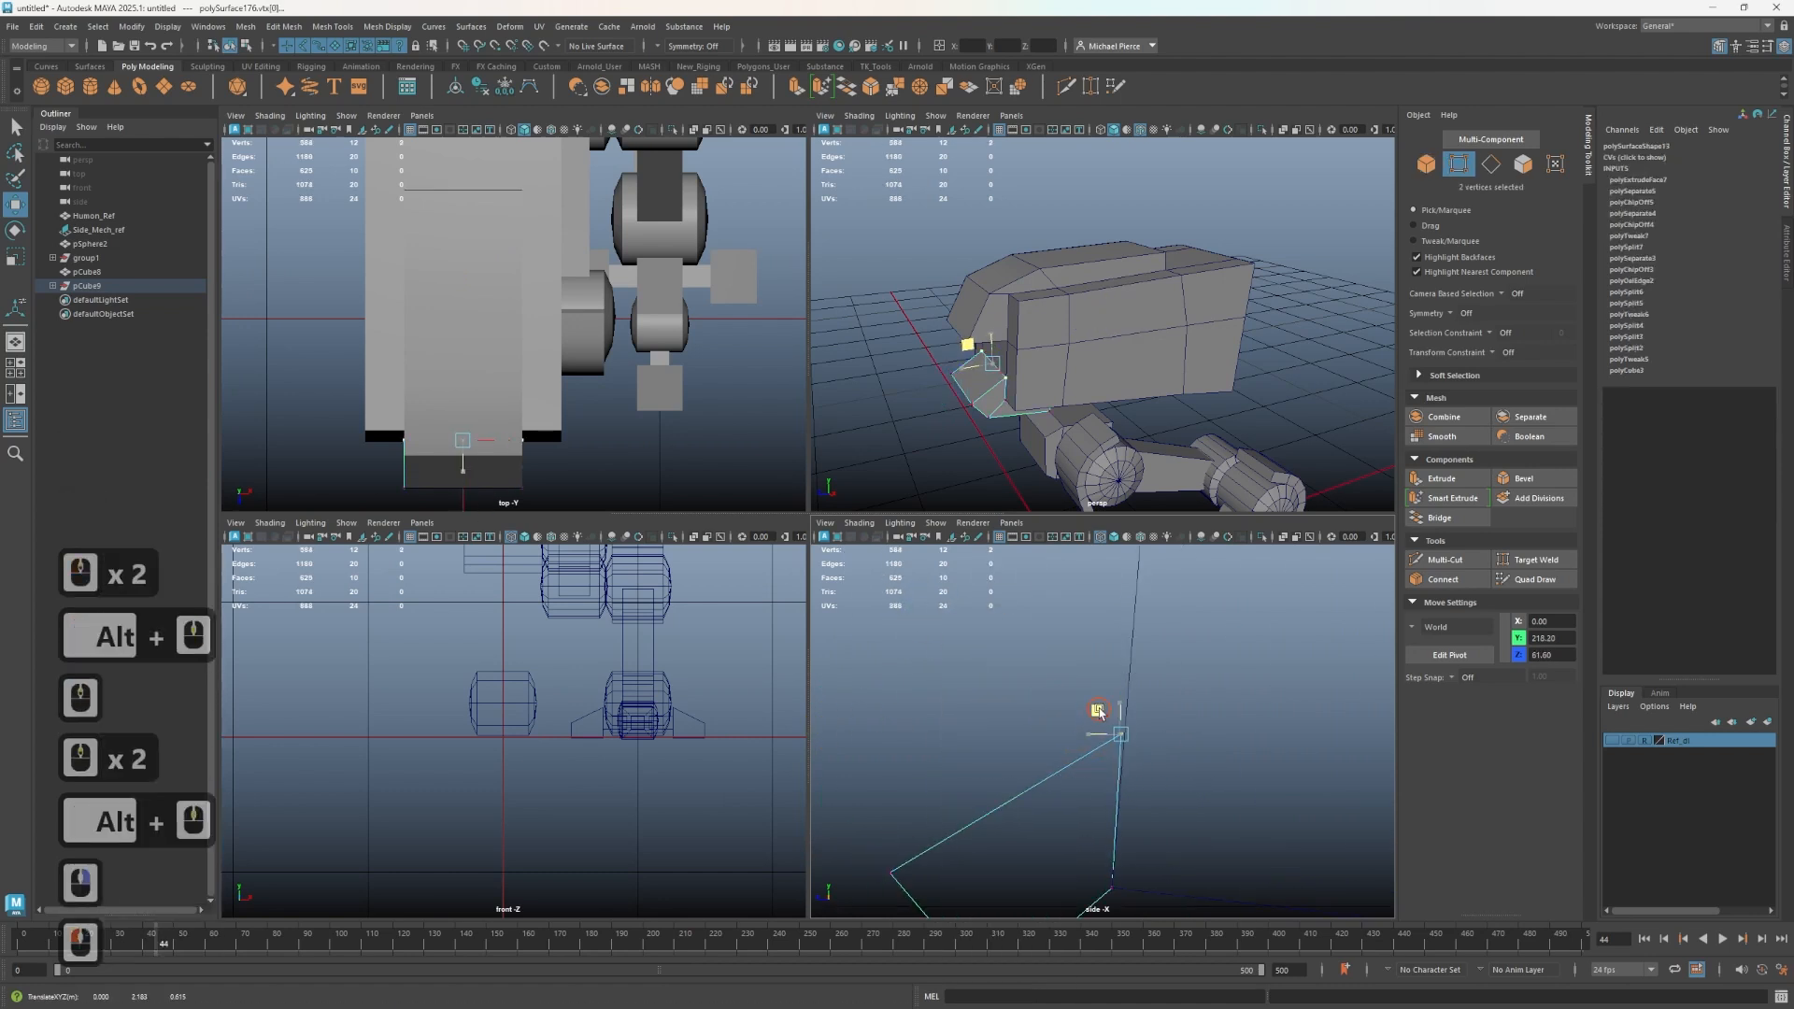
left_click_drag(1097, 712, 1104, 709)
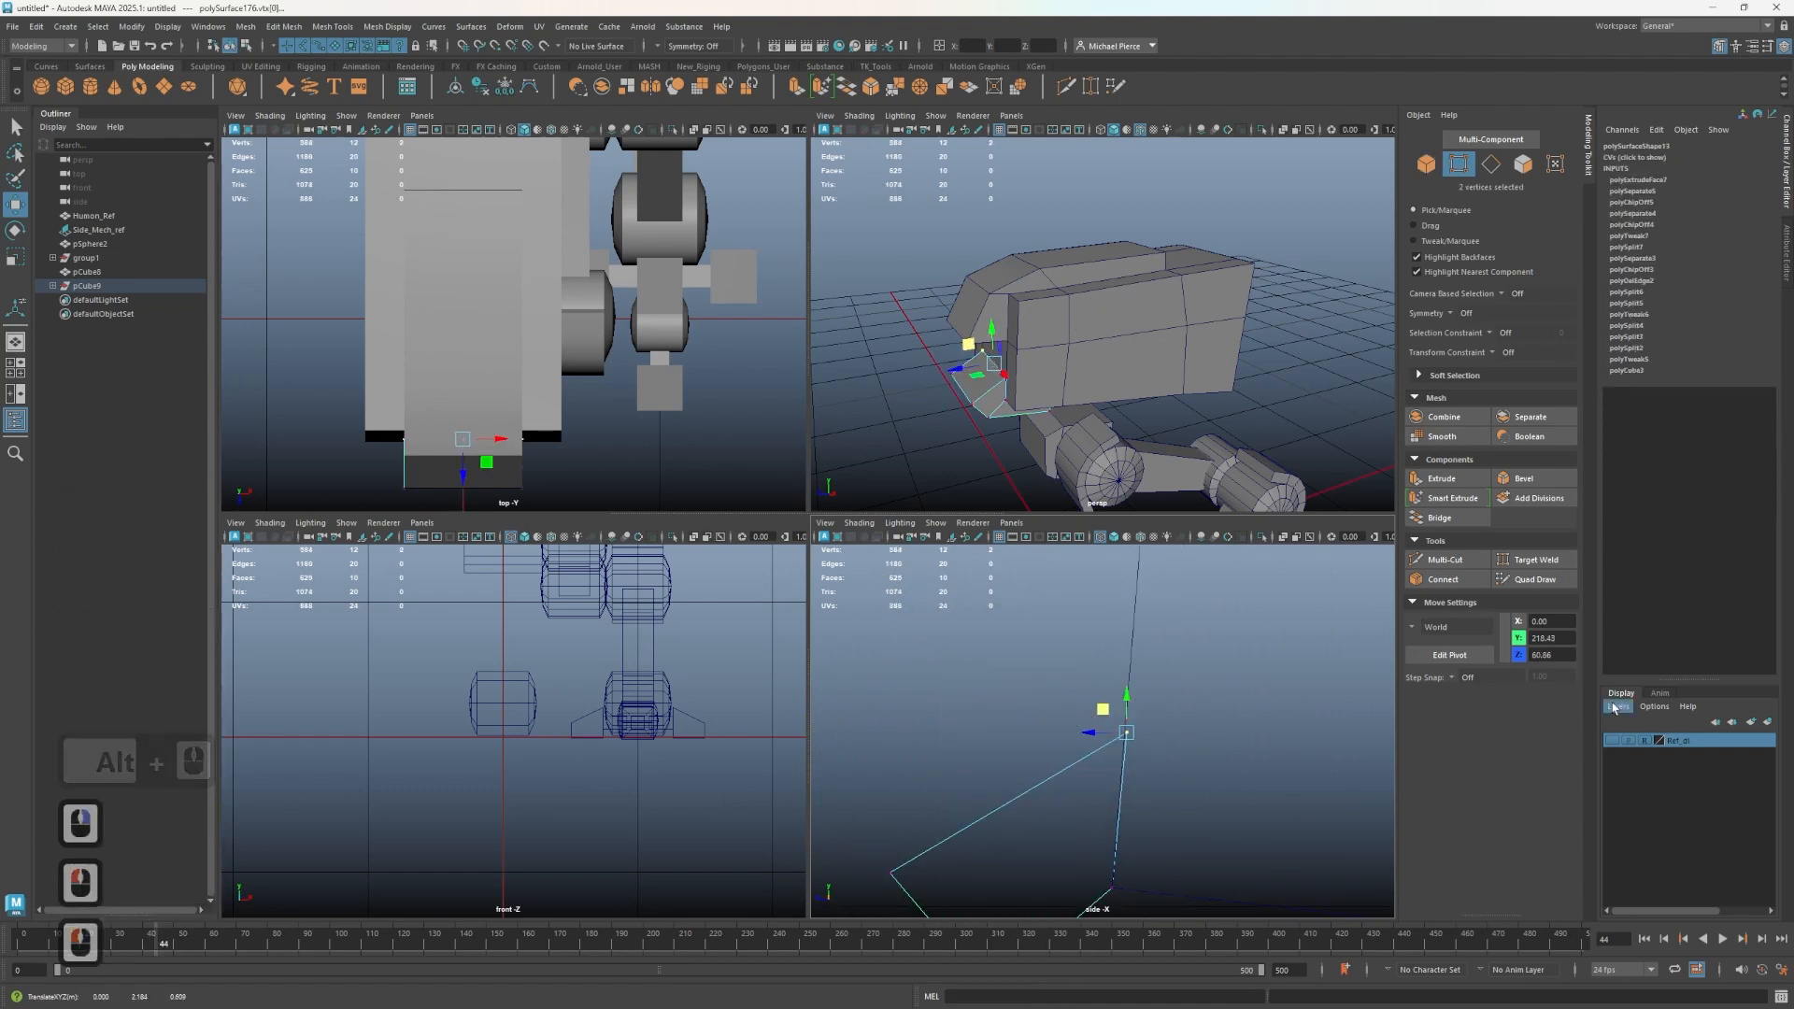
left_click(1613, 741)
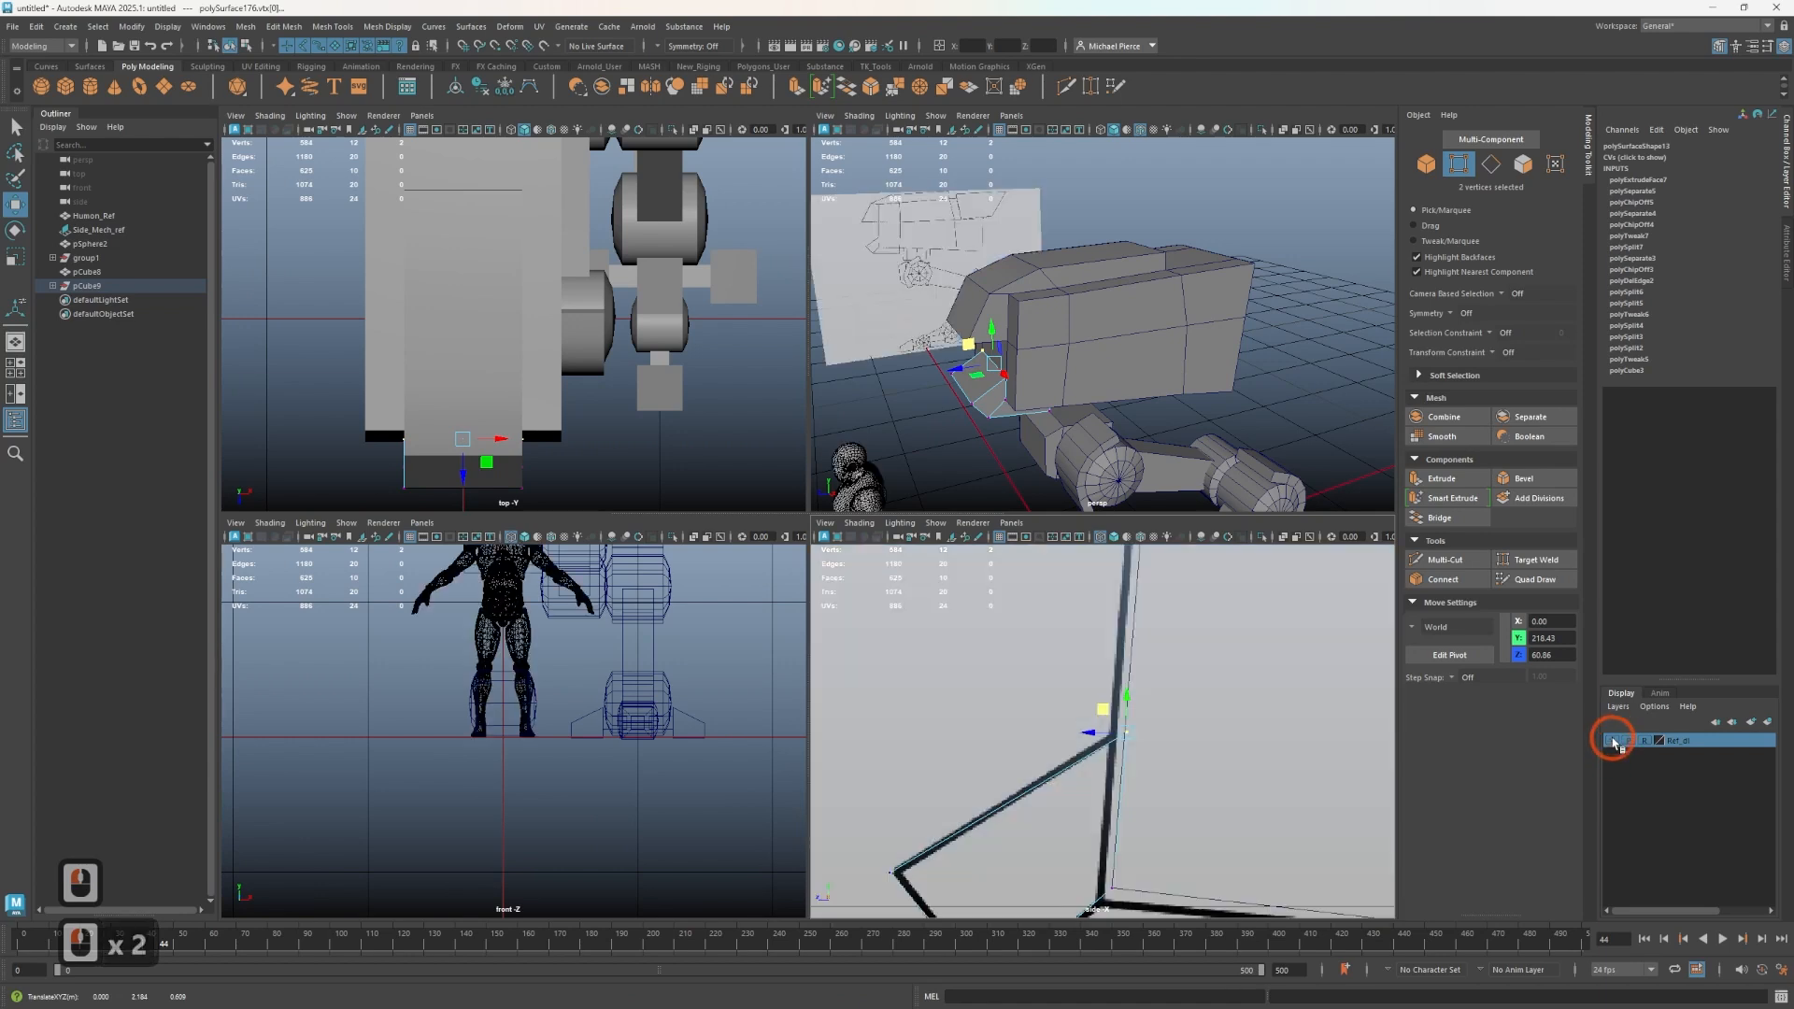
- Turn on Object X symmetry for component selection
right_click_drag(1005, 397, 1269, 353)
left_click(1253, 400)
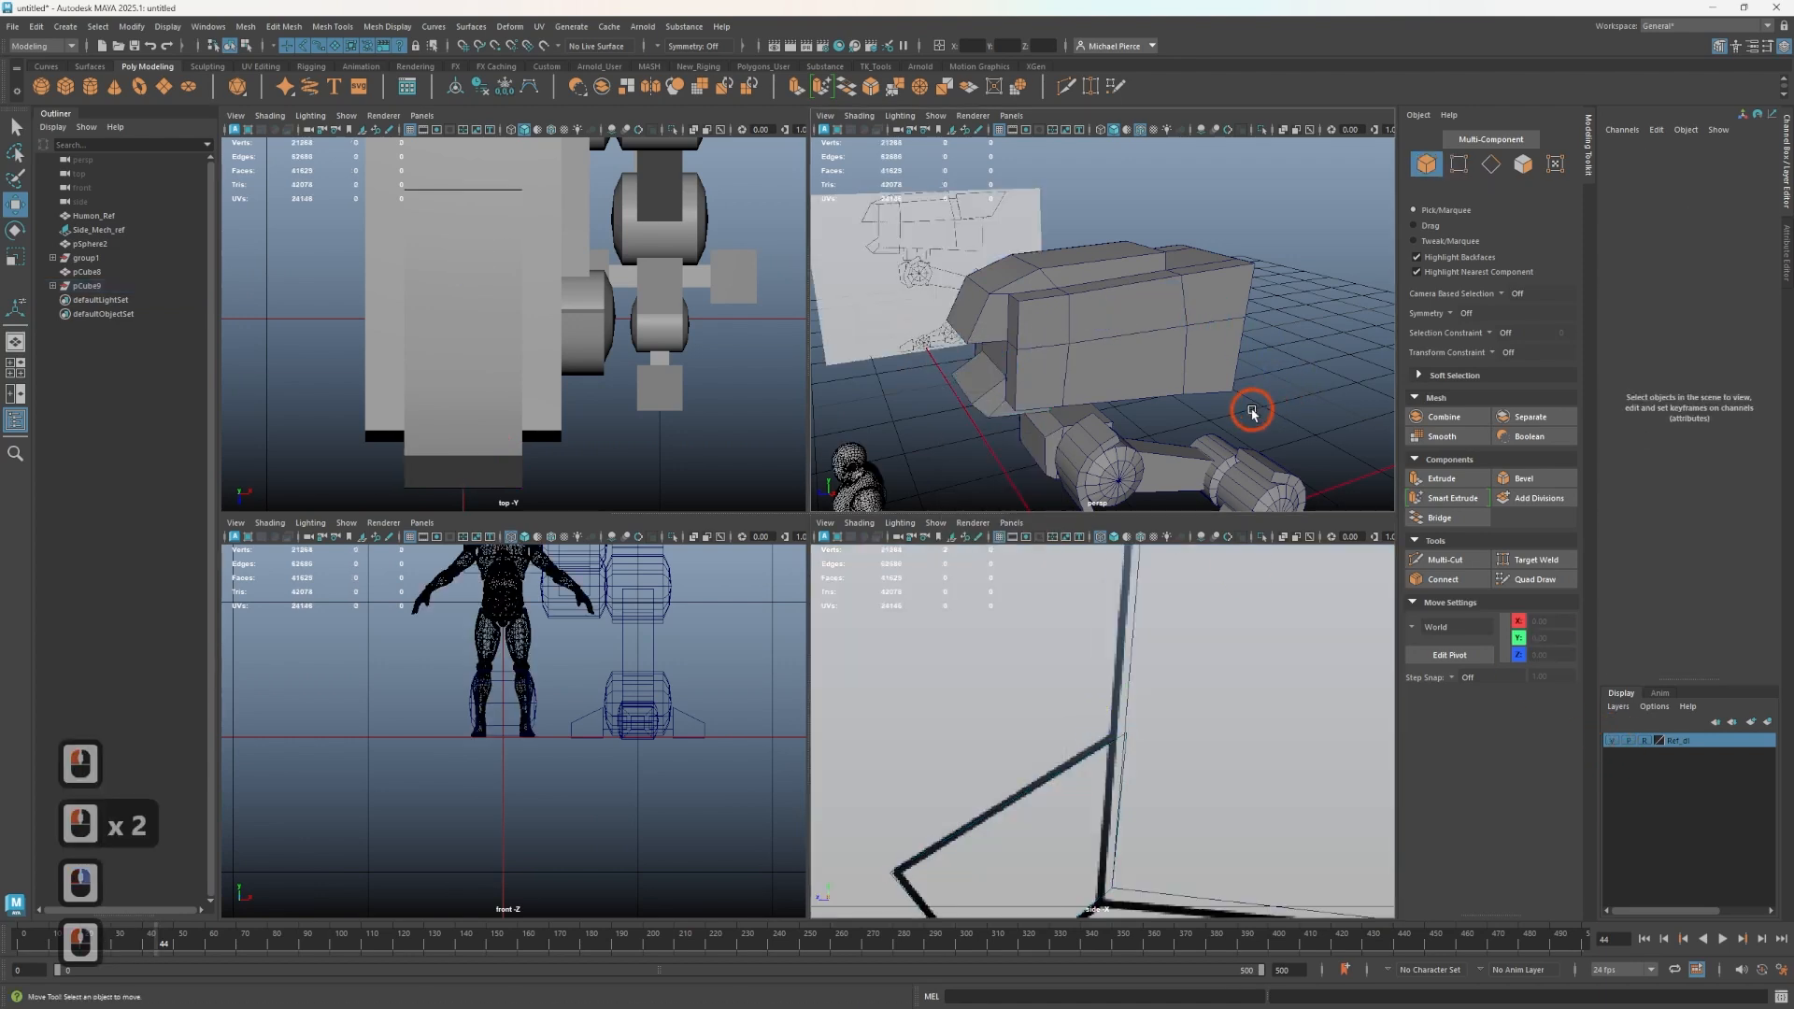
left_click_drag(1253, 400, 1069, 364, "alt")
right_click_drag(1069, 365, 1070, 411)
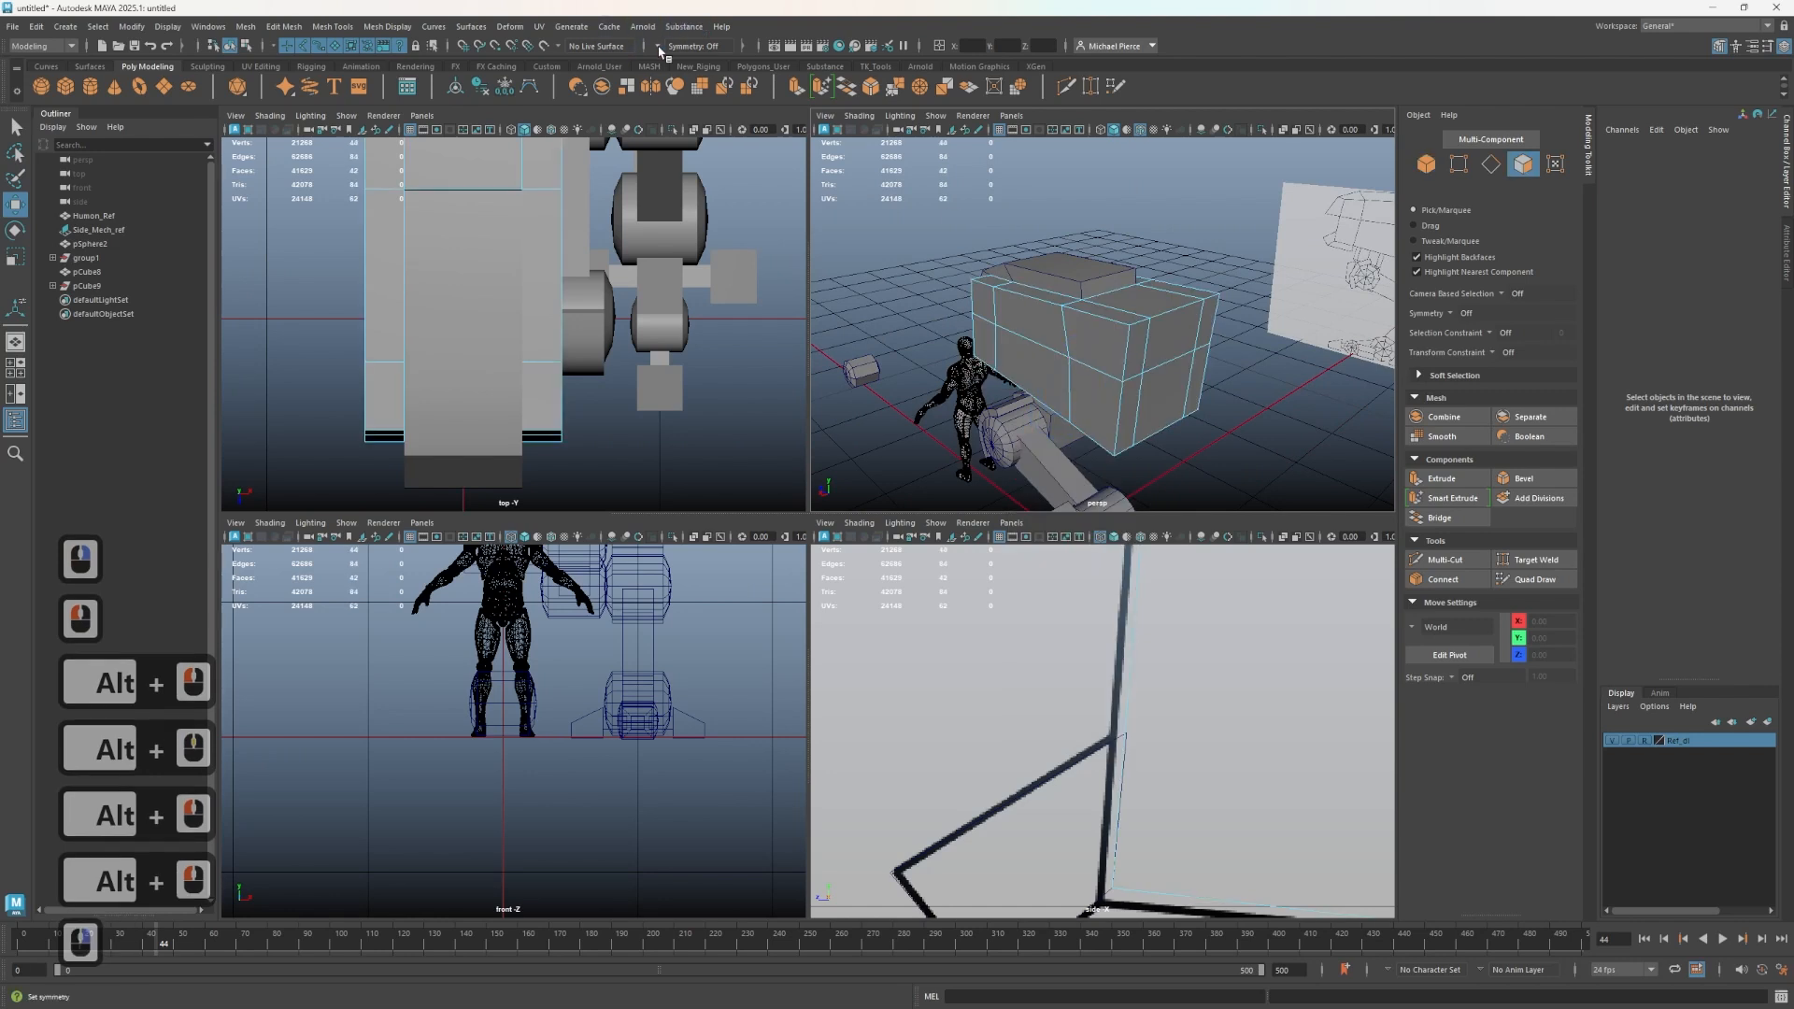
left_click(659, 50)
left_click(688, 70)
scroll(1206, 408, "up", 3)
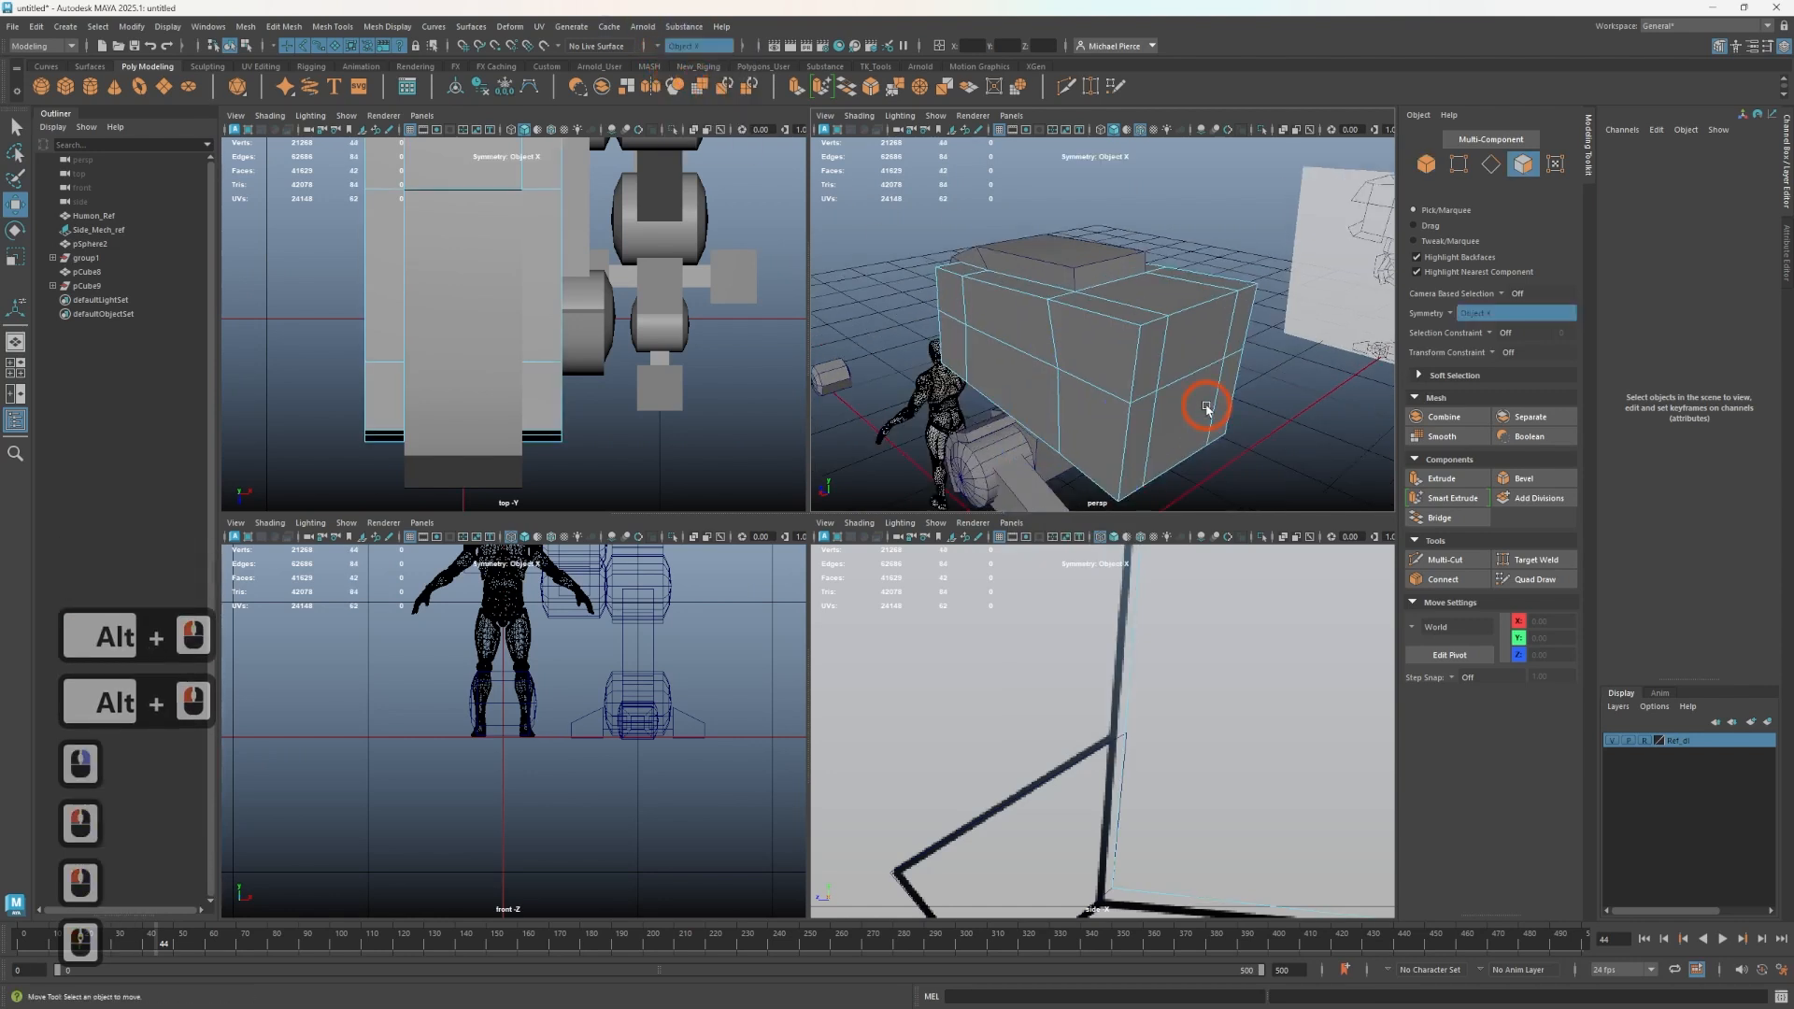
- Select mirrored faces on both sides of the torso block and duplicate them as side plates
left_click(1123, 360)
left_click(1123, 313, "shift")
left_click(1147, 367, "shift")
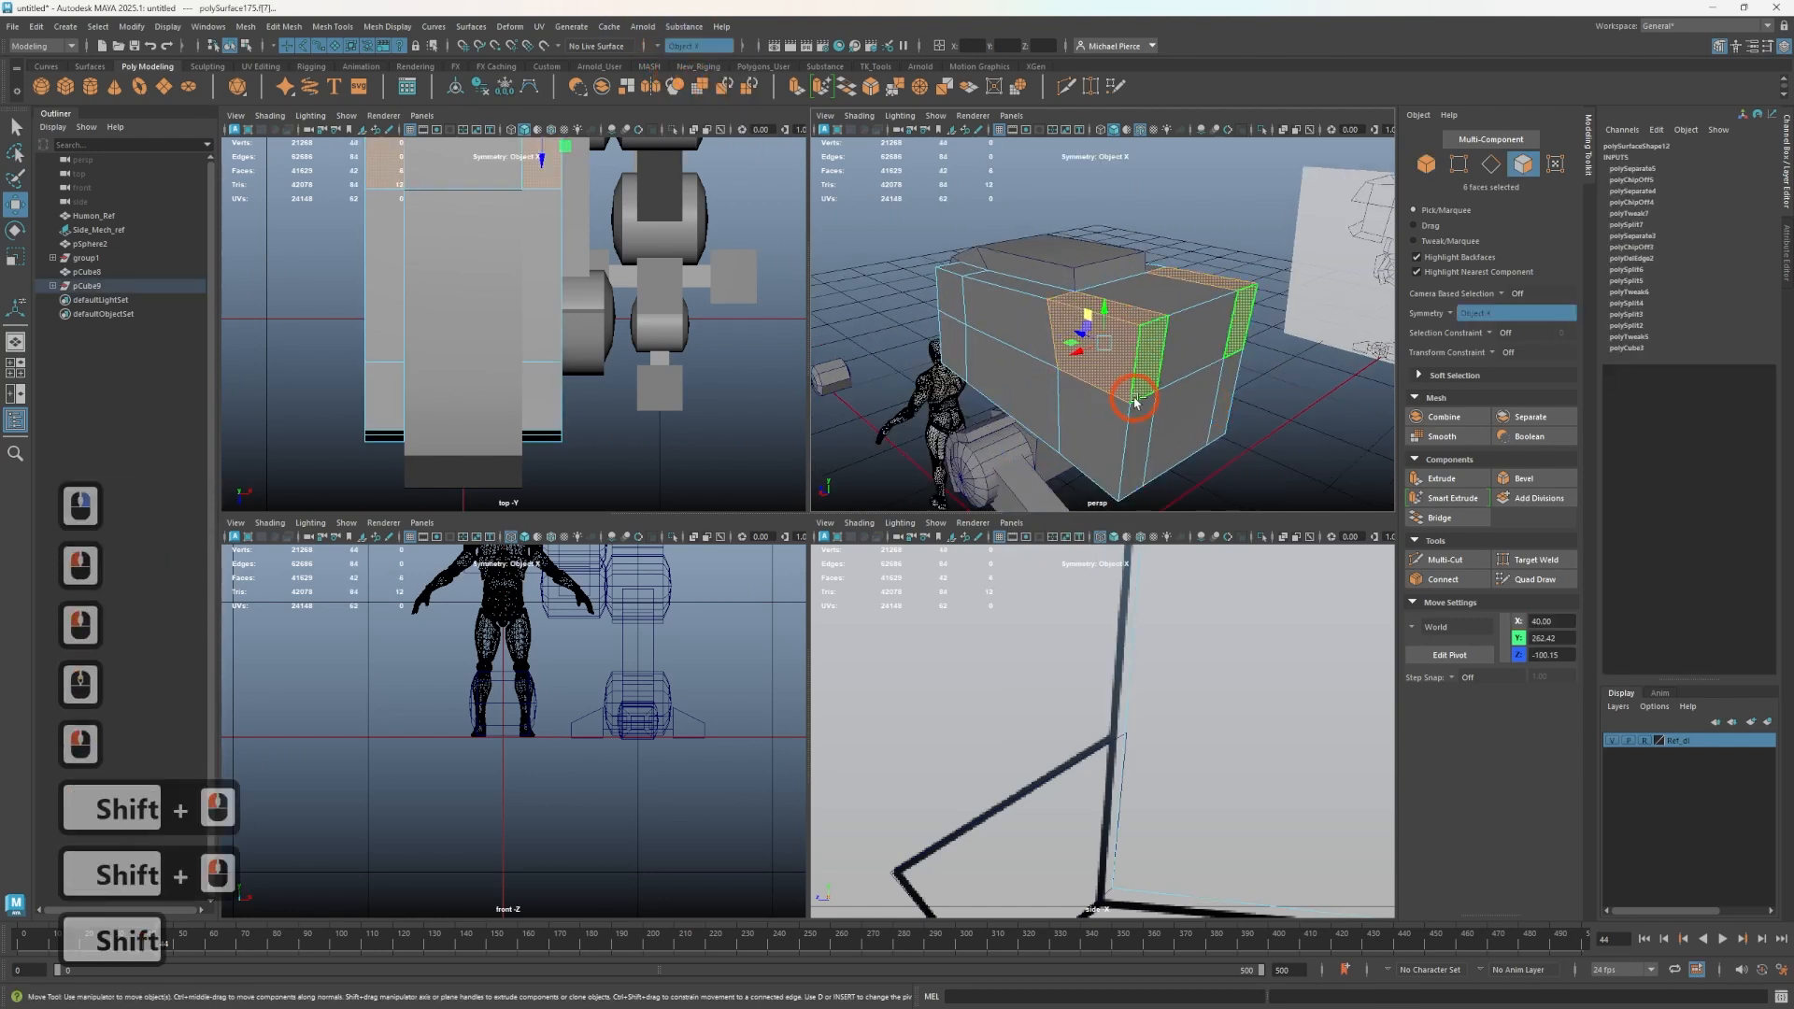
right_click(1135, 400, "shift")
right_click_drag(1118, 648, 1119, 656, "shift")
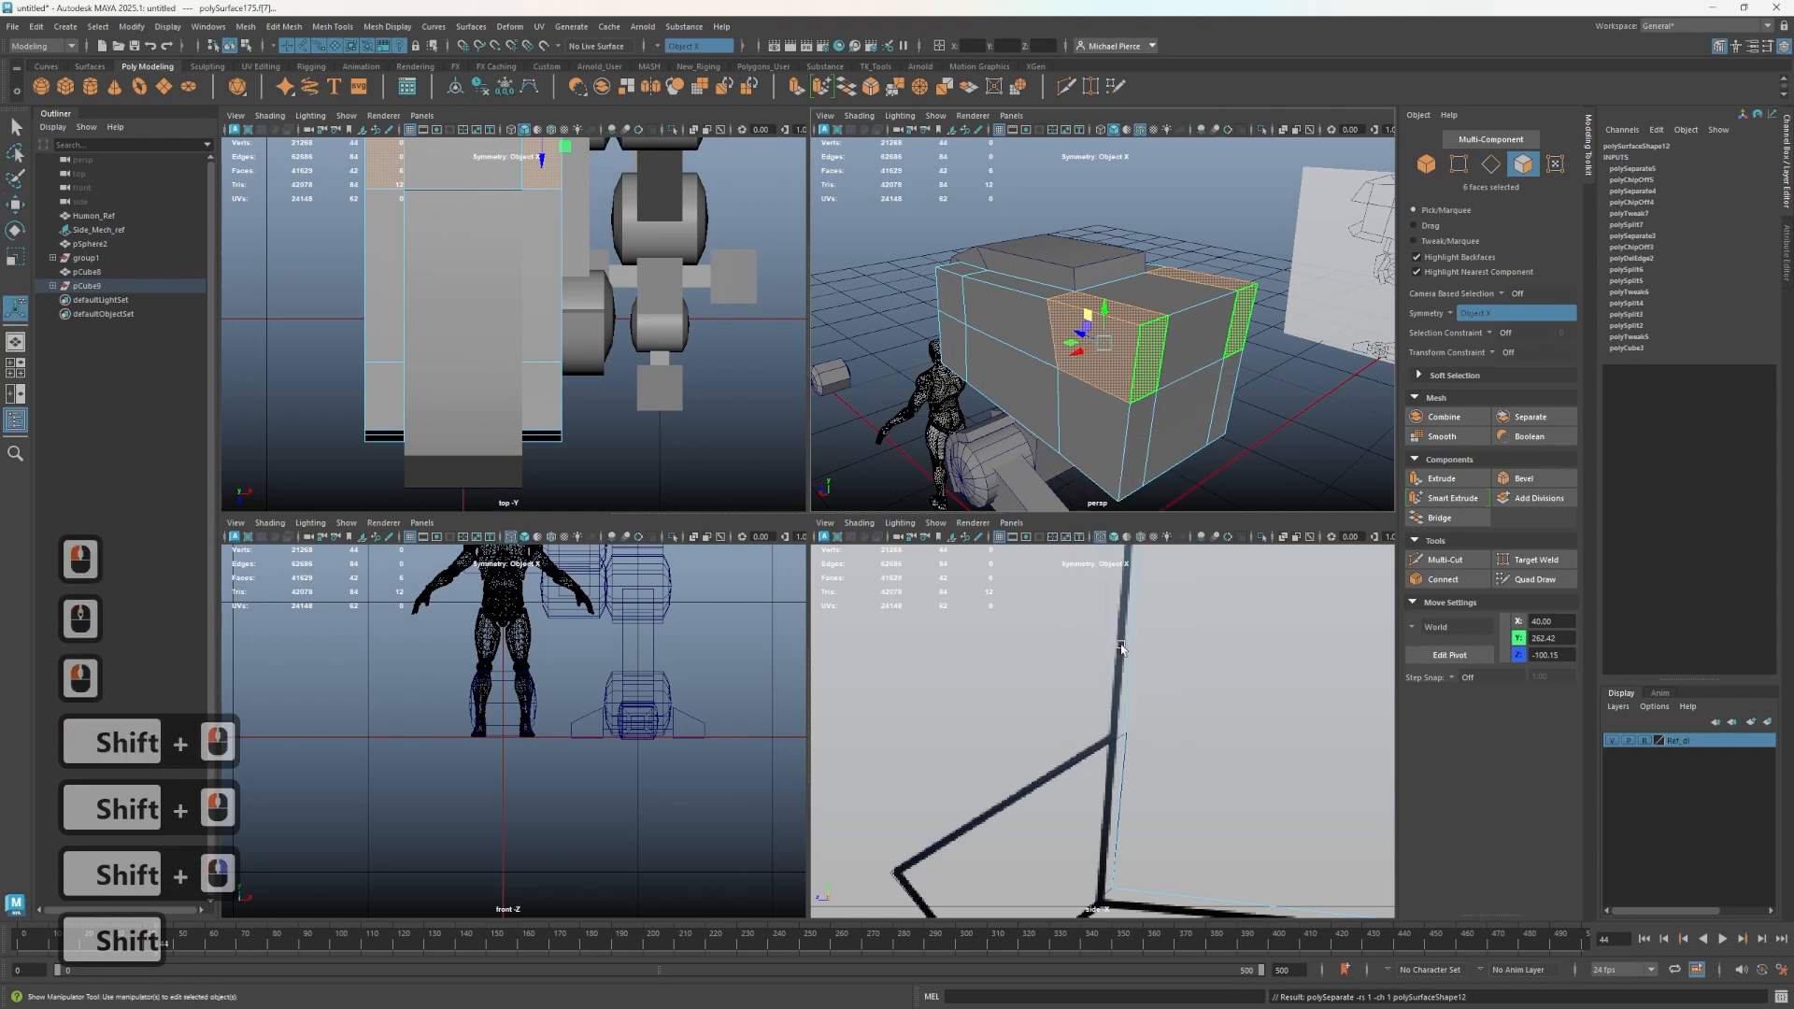
right_click_drag(1187, 370, 1232, 356)
left_click(1248, 465)
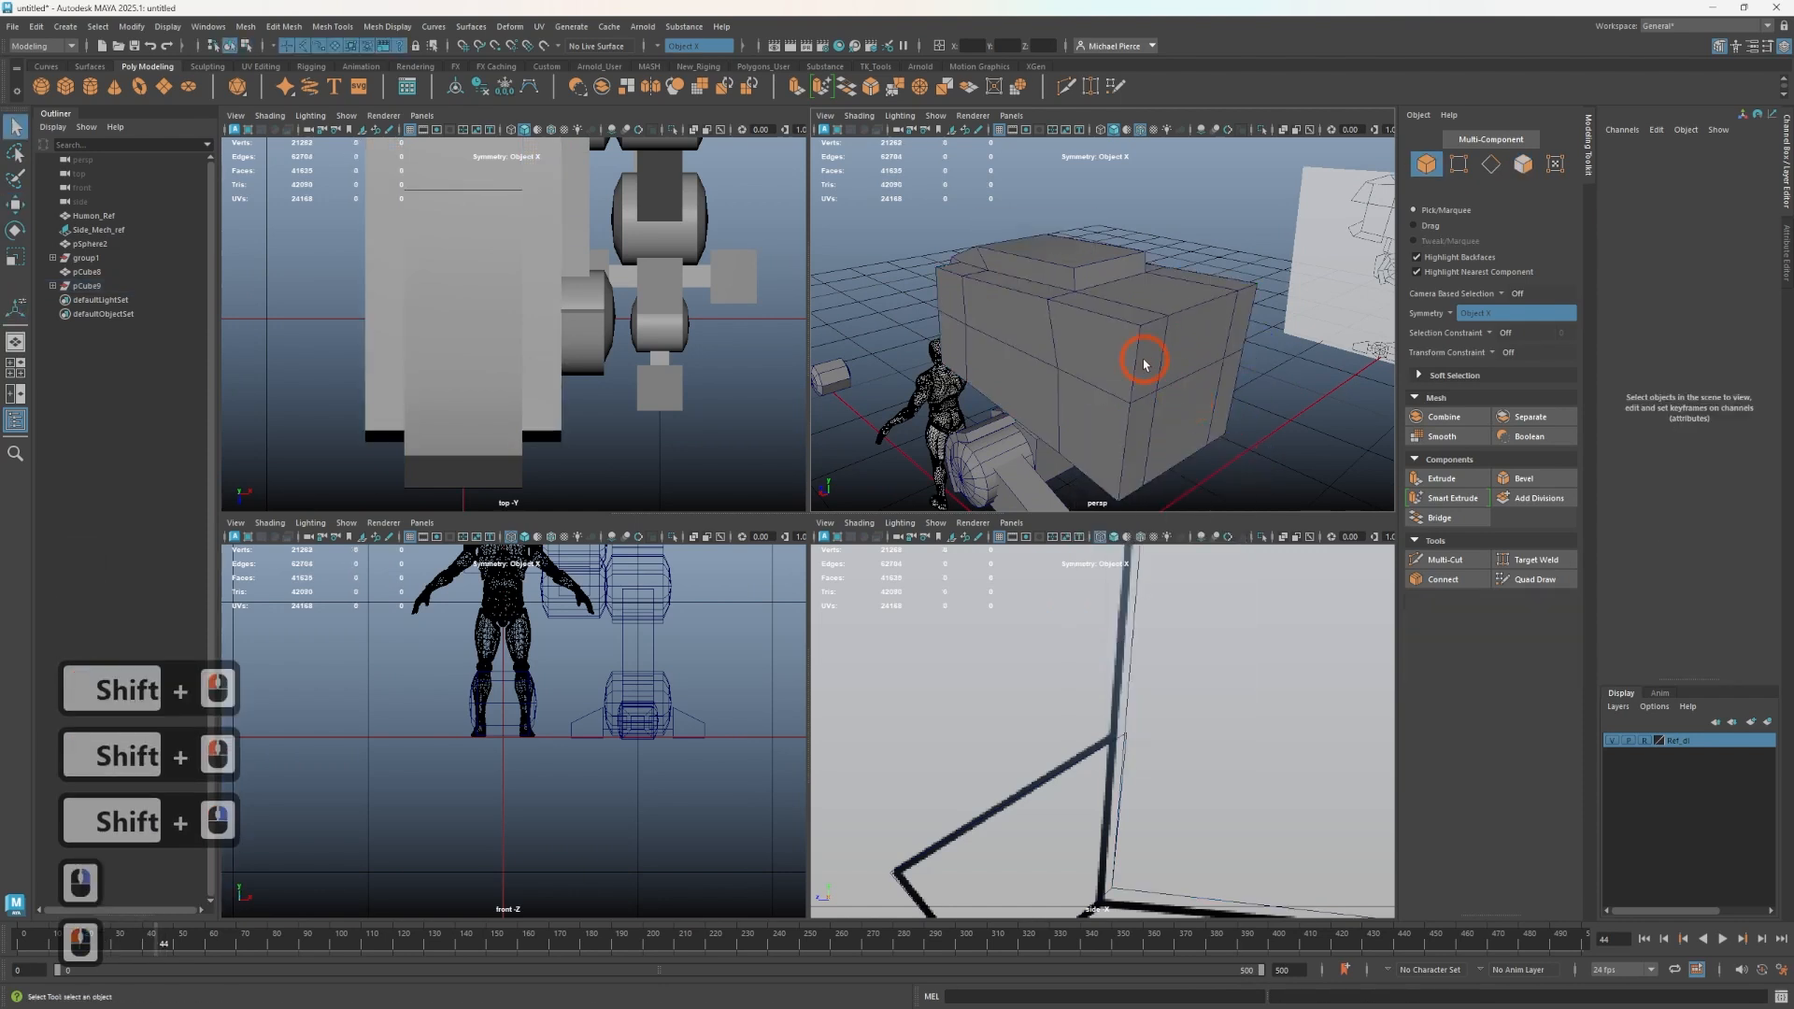
- Select the two mirrored side plates and combine them into one mesh
left_click(1146, 365)
left_click(1243, 324, "shift")
key("ctrl+z")
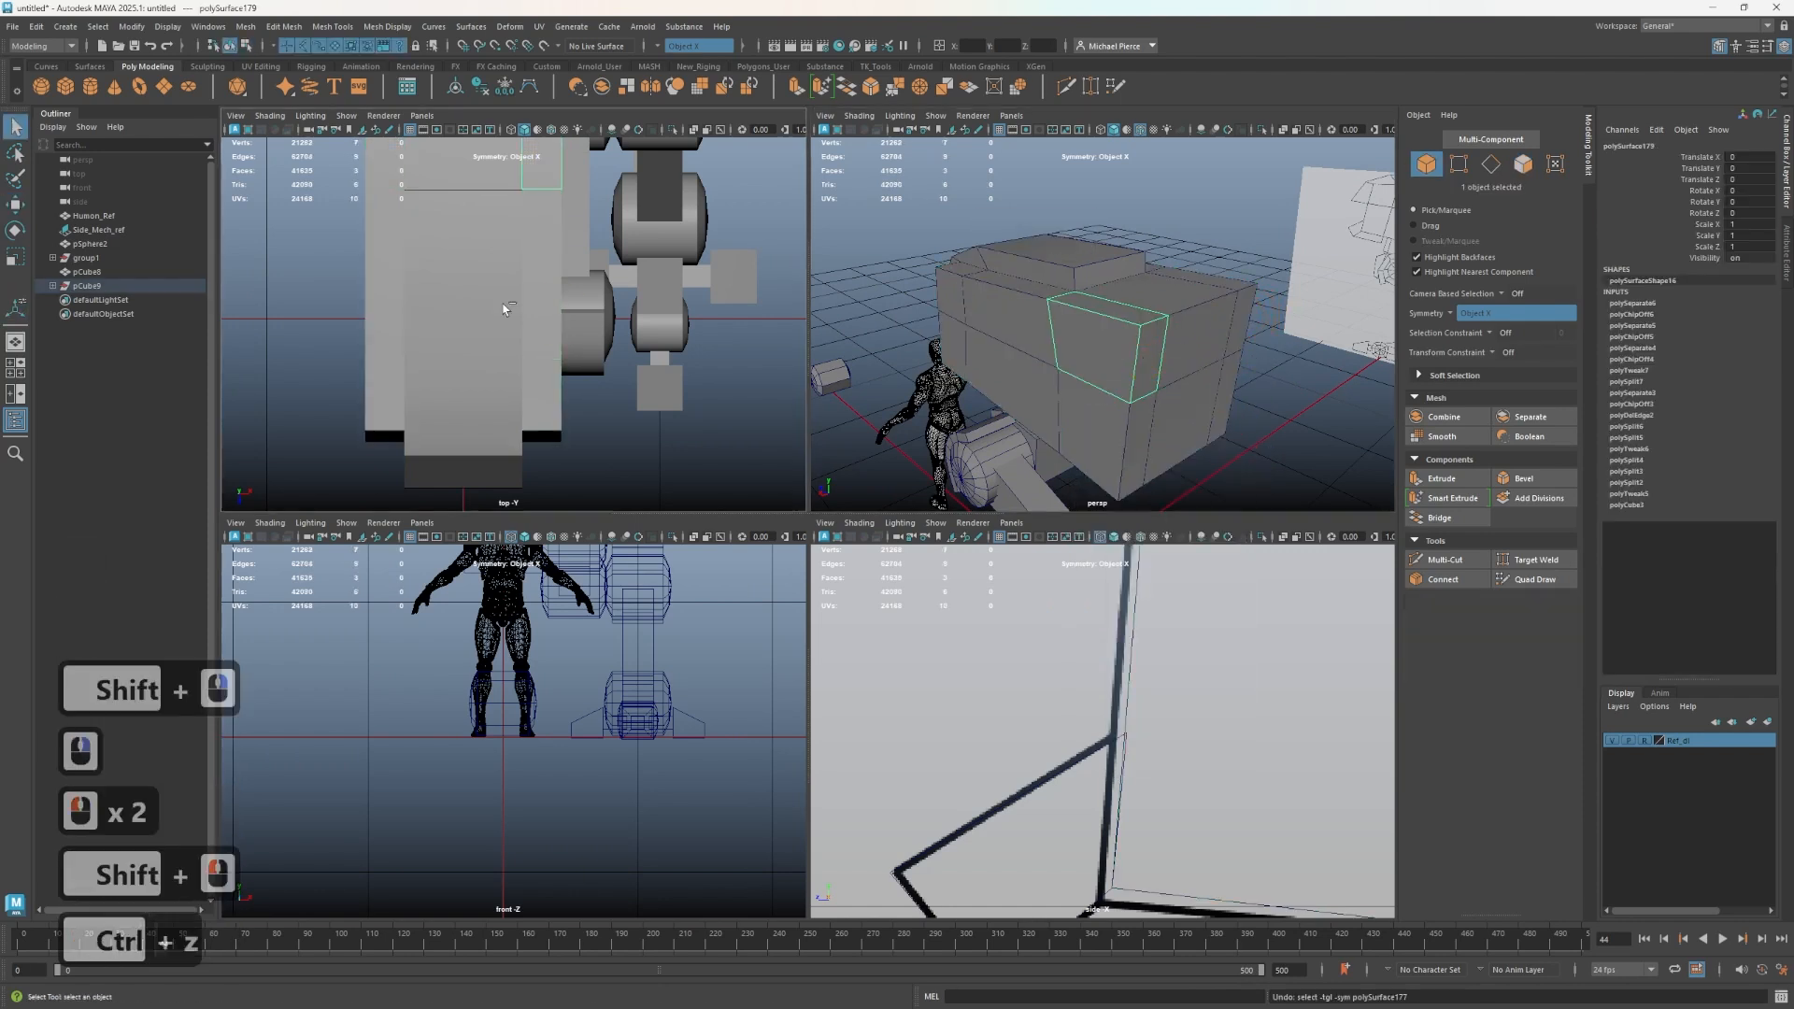
left_click(1233, 313)
double_click(1236, 323)
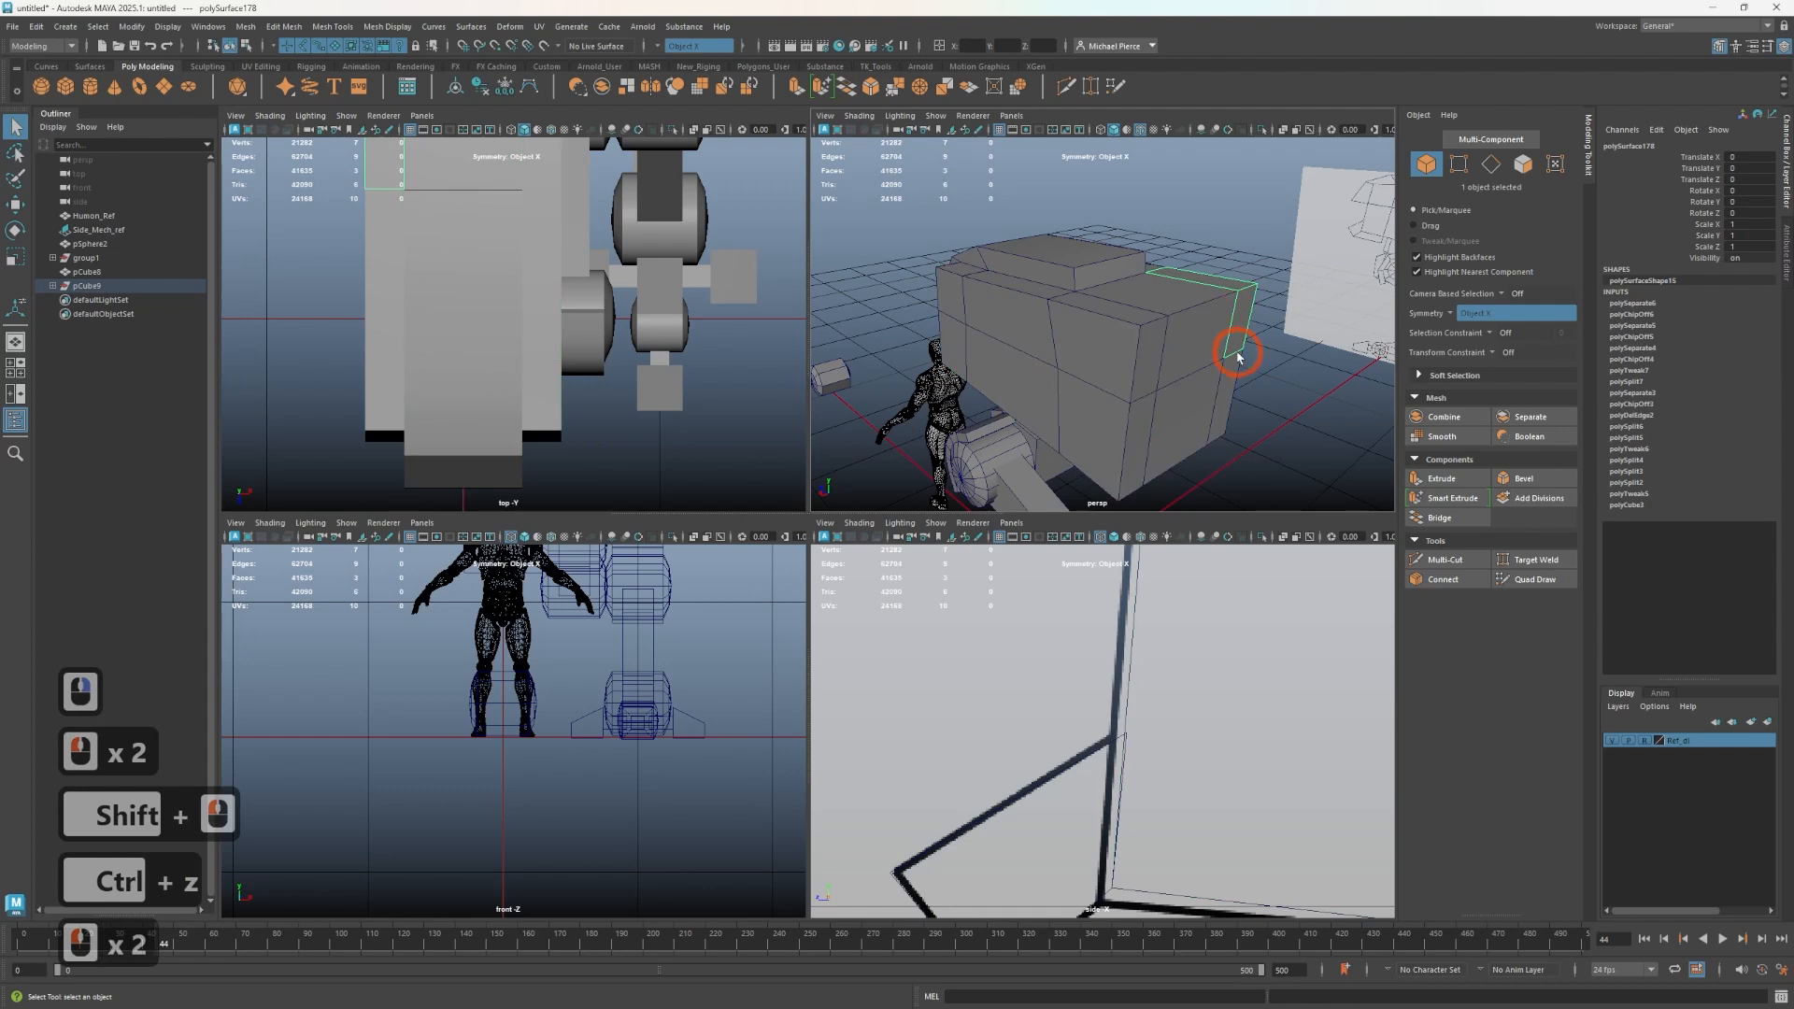
left_click(1141, 352, "shift")
left_click(1148, 374, "ctrl")
key("ctrl+z")
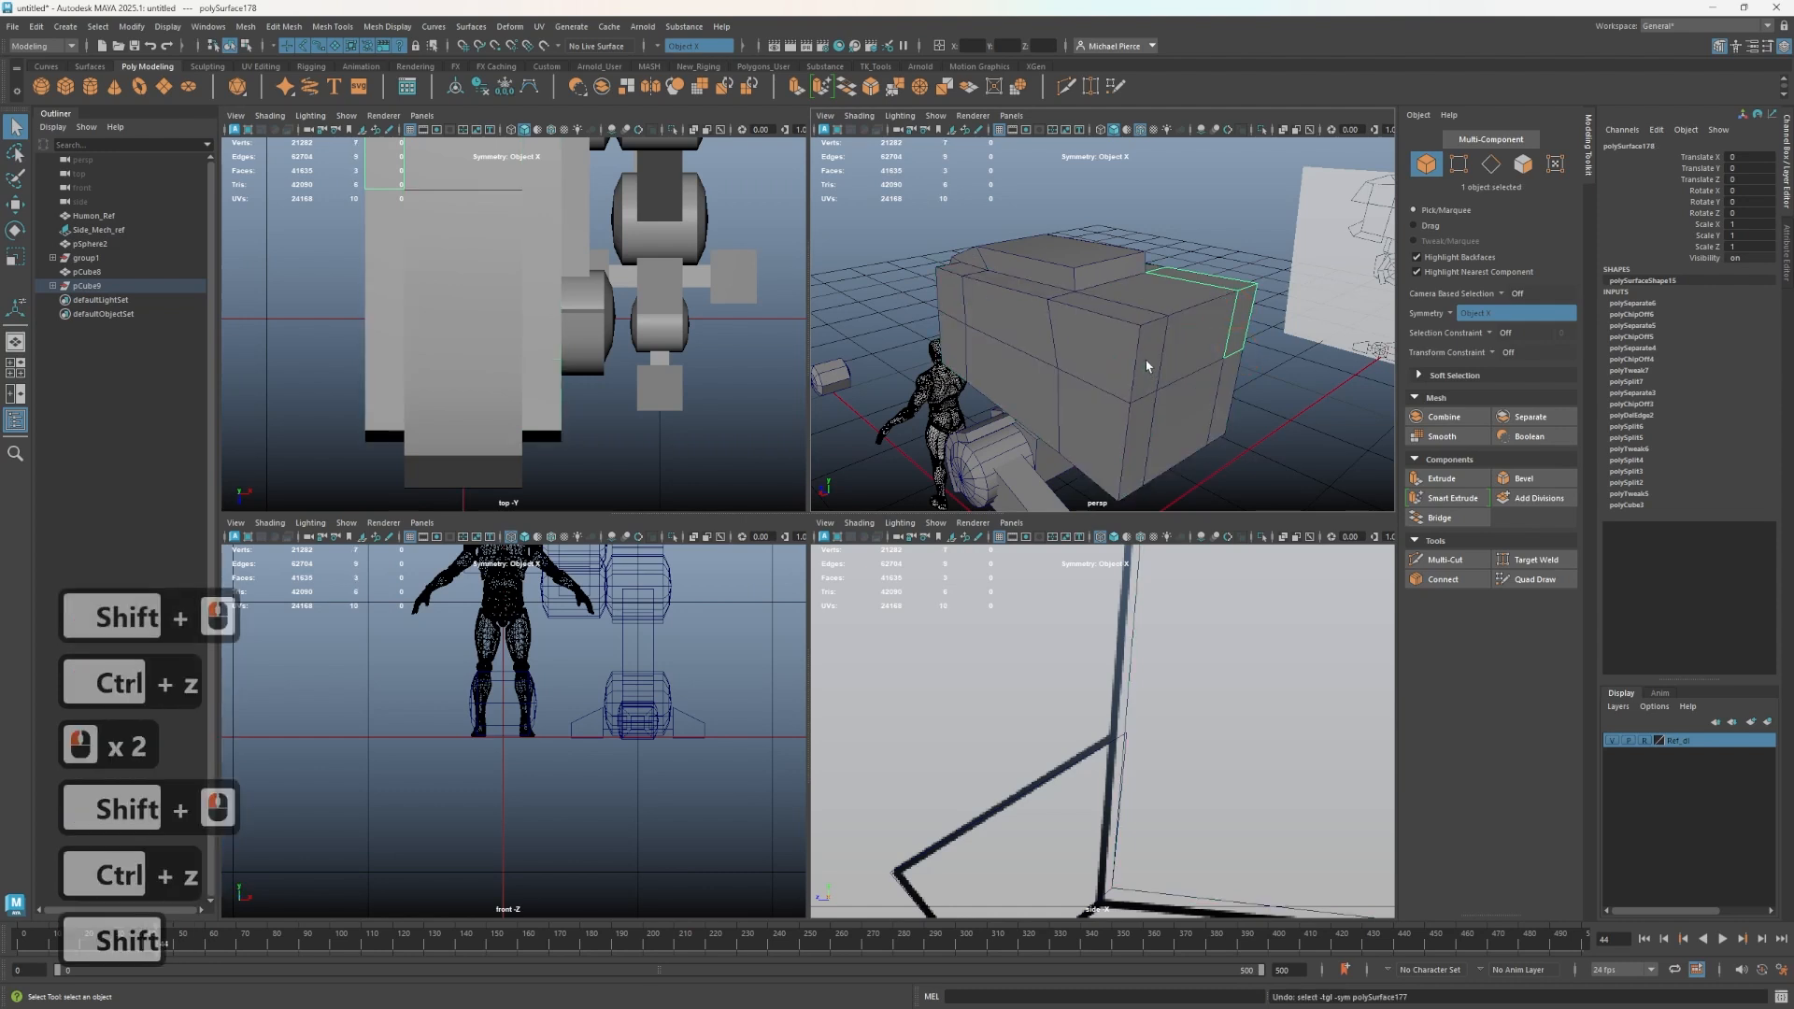
left_click(1146, 363, "shift")
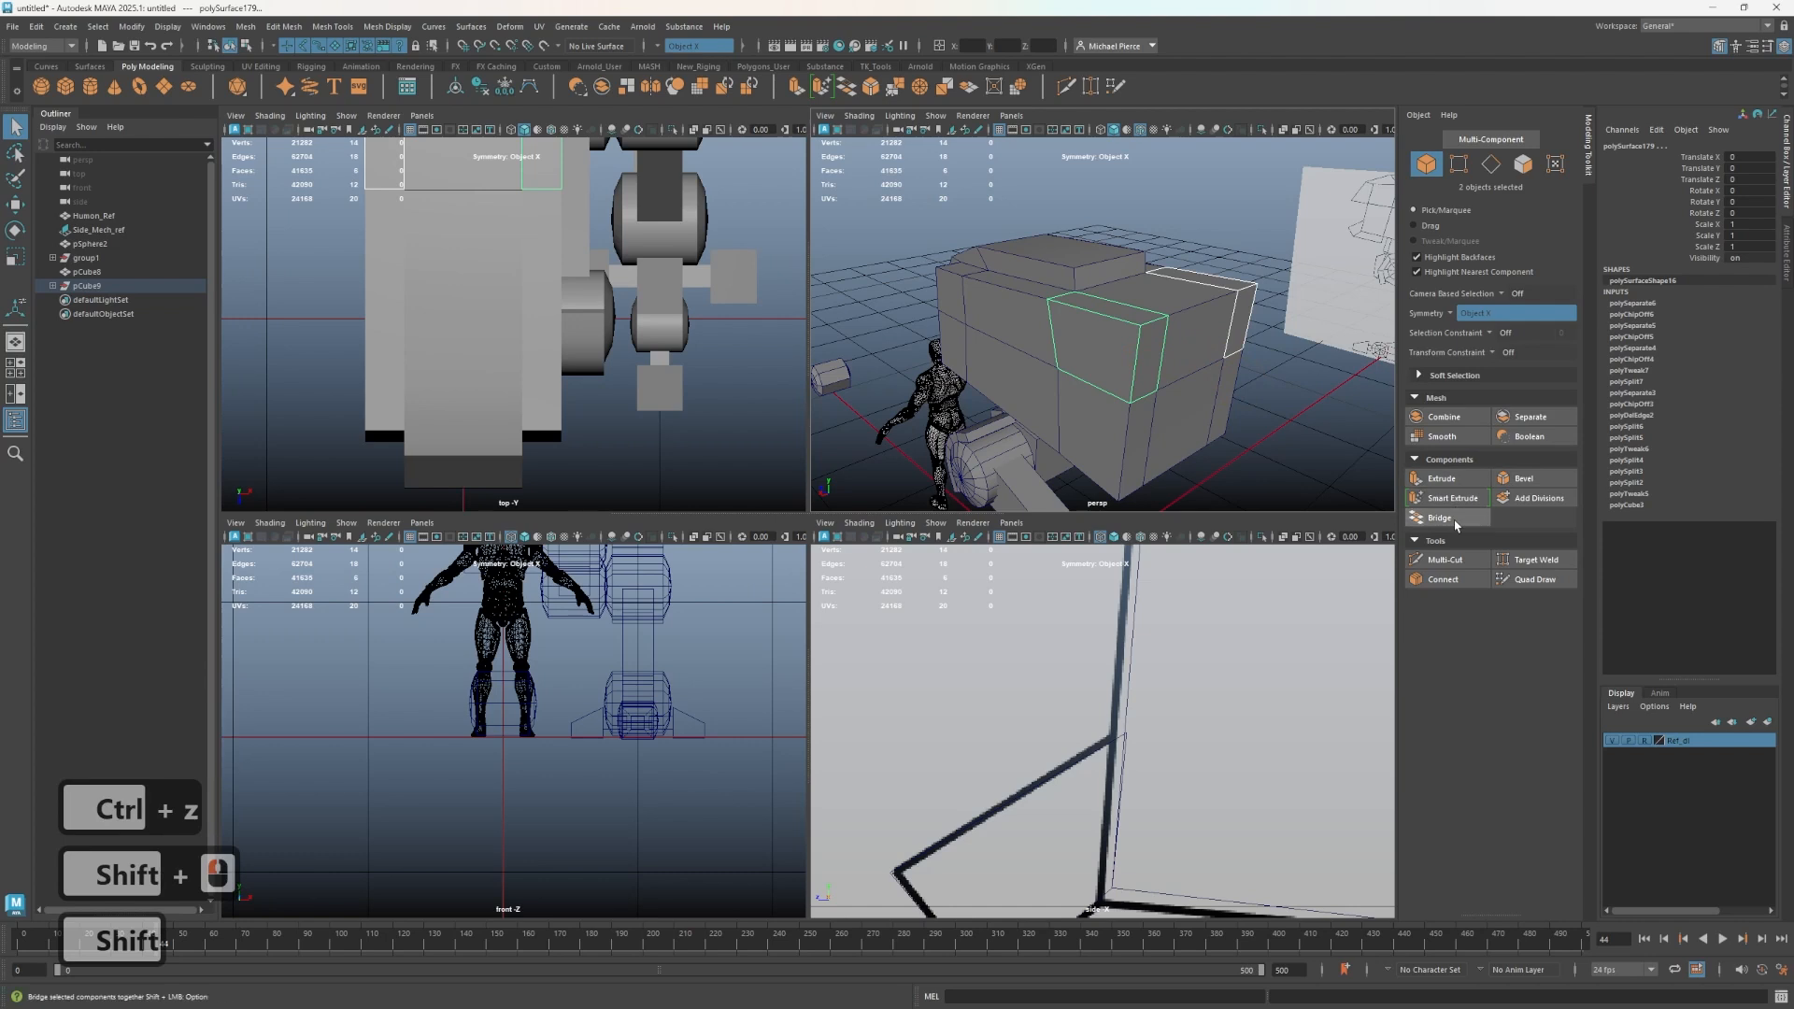
left_click(1455, 425)
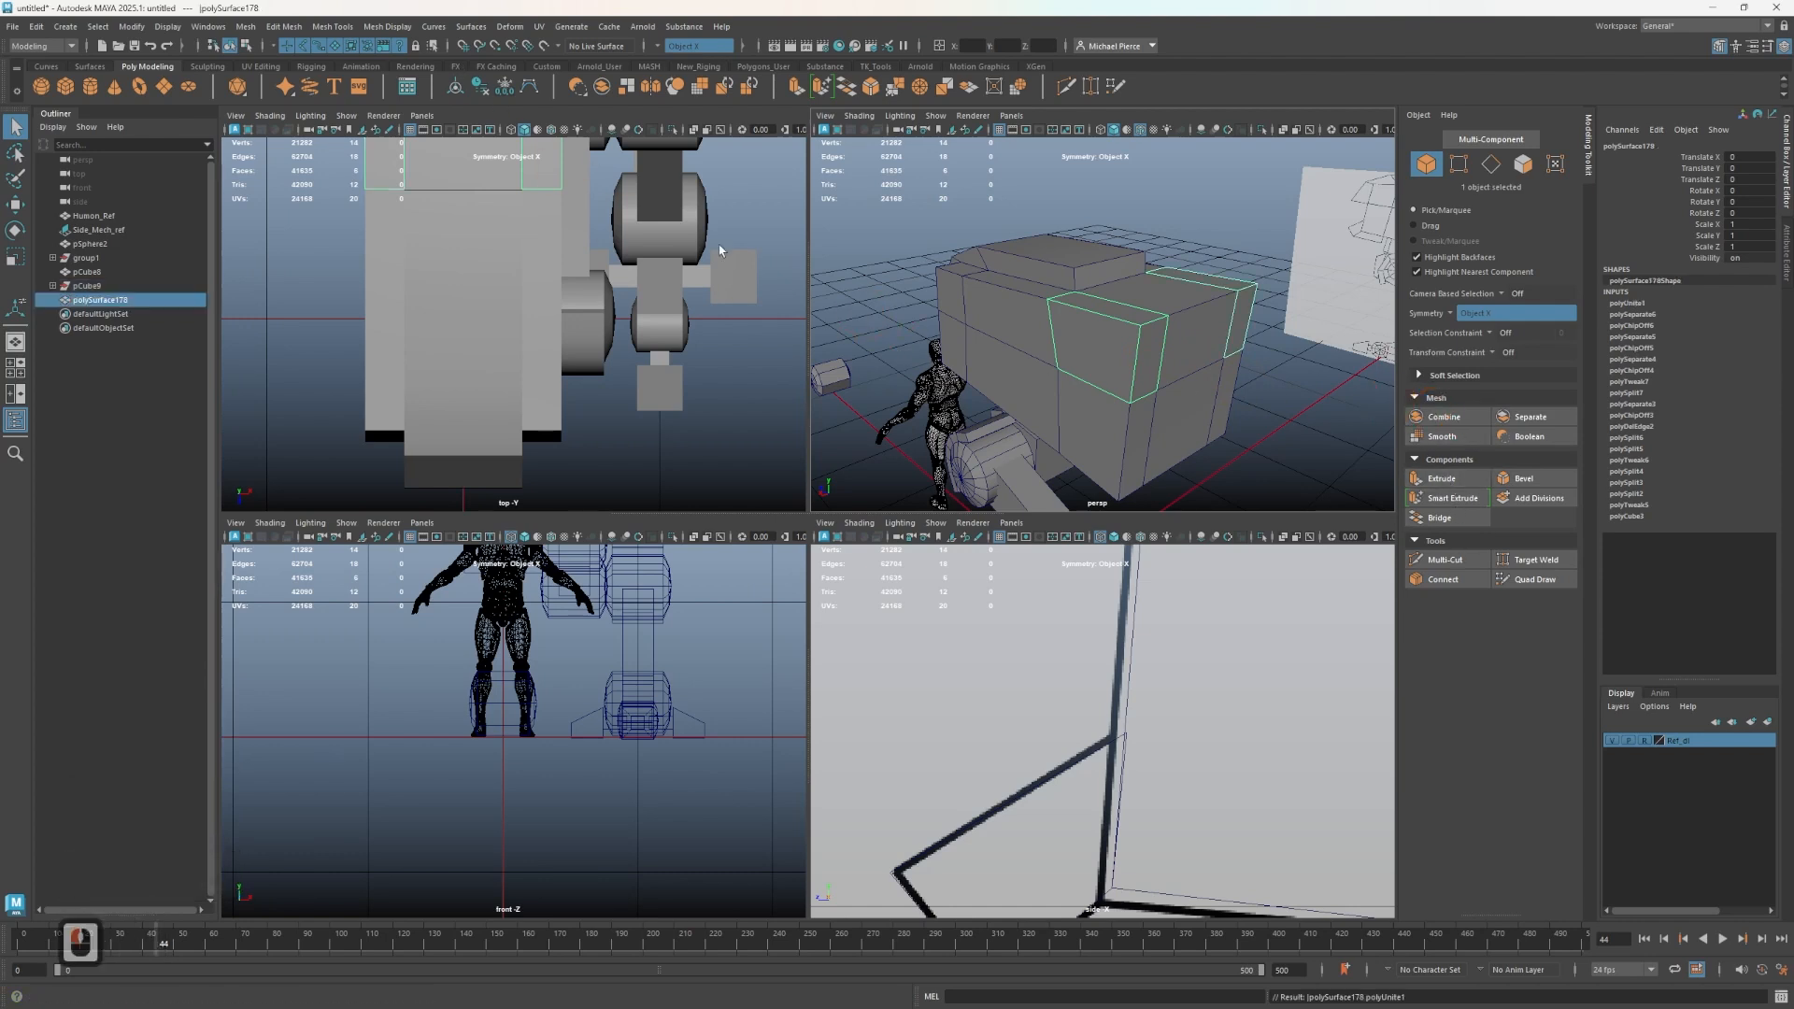
key("ctrl")
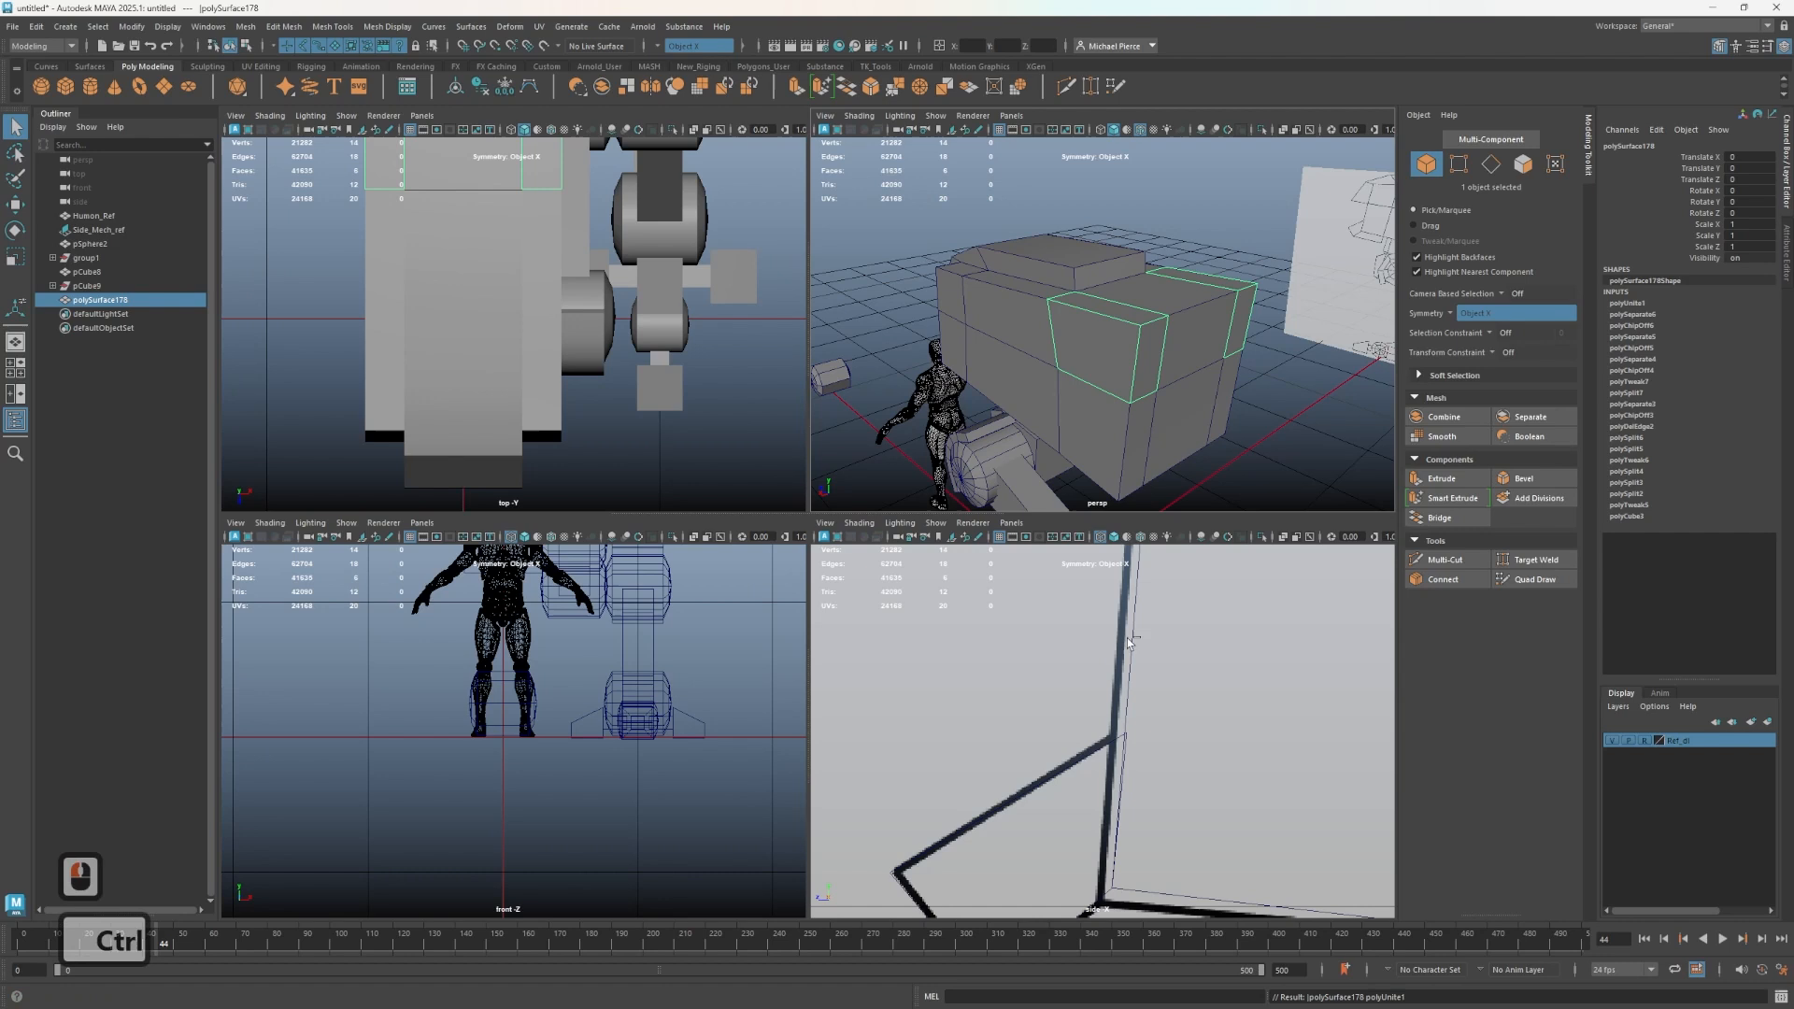
scroll(1128, 643, "down", 2, "ctrl")
scroll(1128, 643, "down", 8)
middle_click_drag(1128, 643, 1112, 831, "alt")
middle_click_drag(1075, 795, 718, 780, "alt")
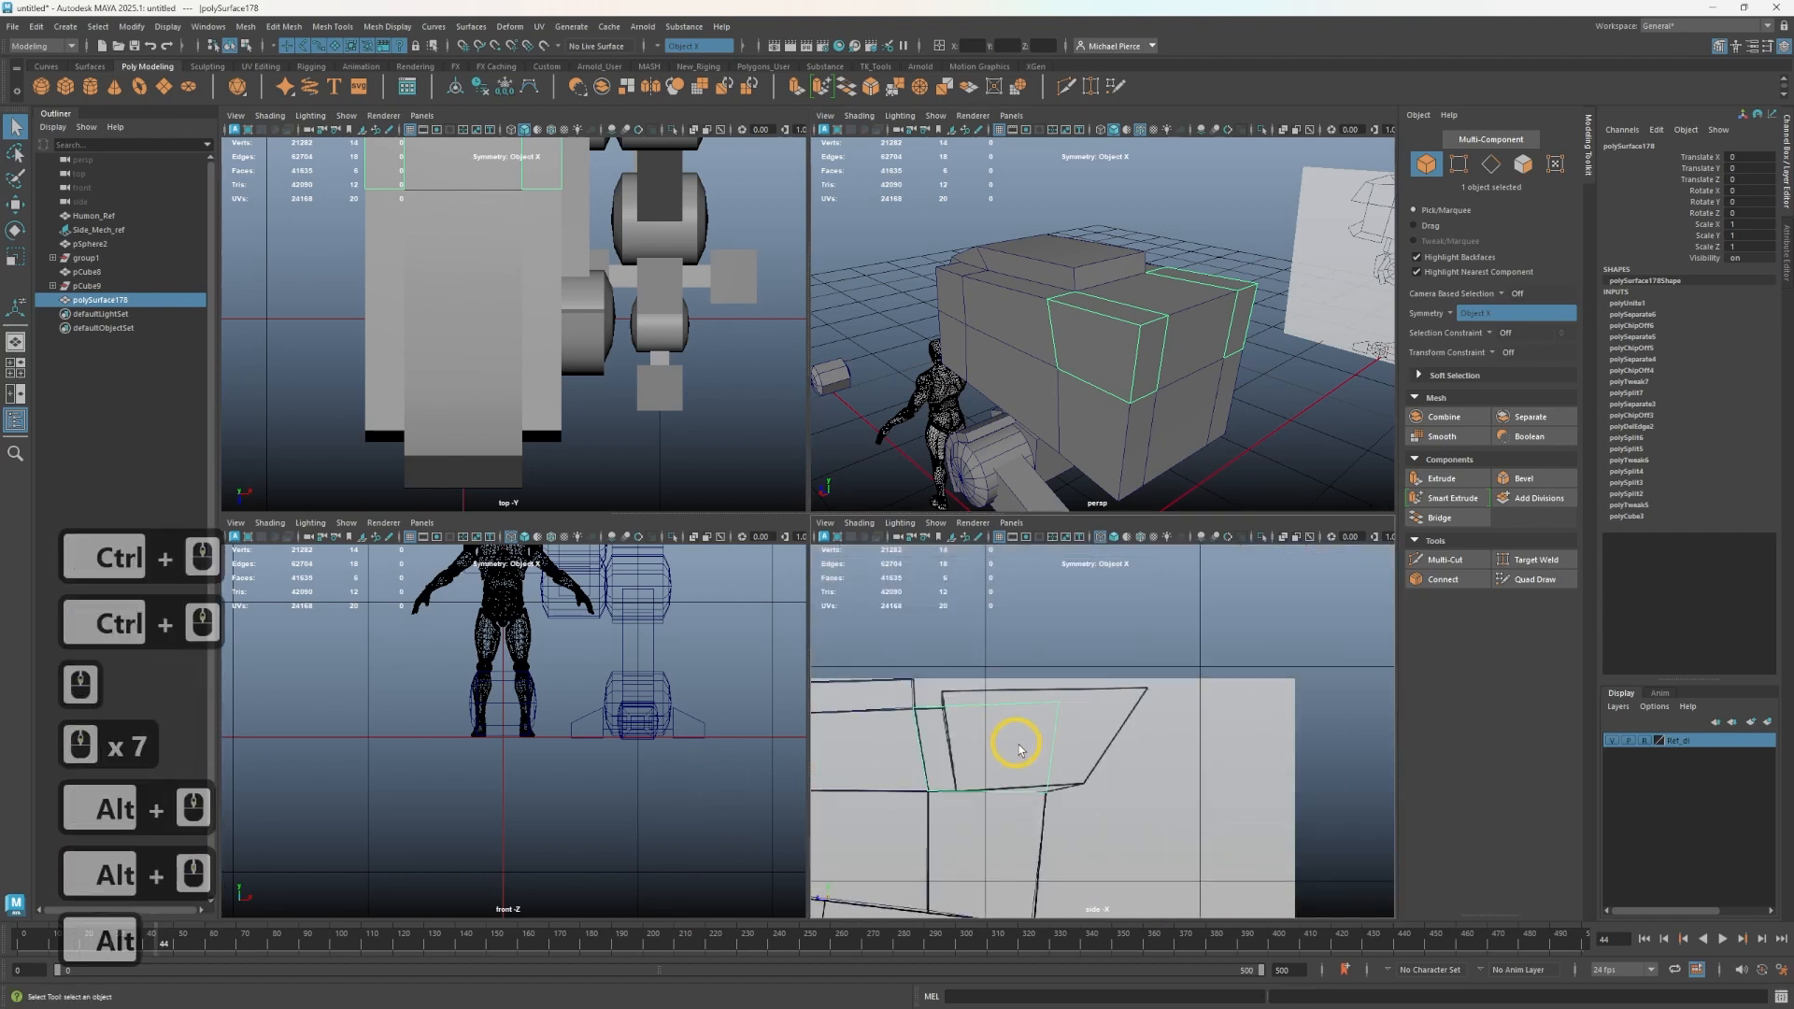
left_click(1018, 748)
scroll(1021, 746, "up", 2)
key("ctrl+e")
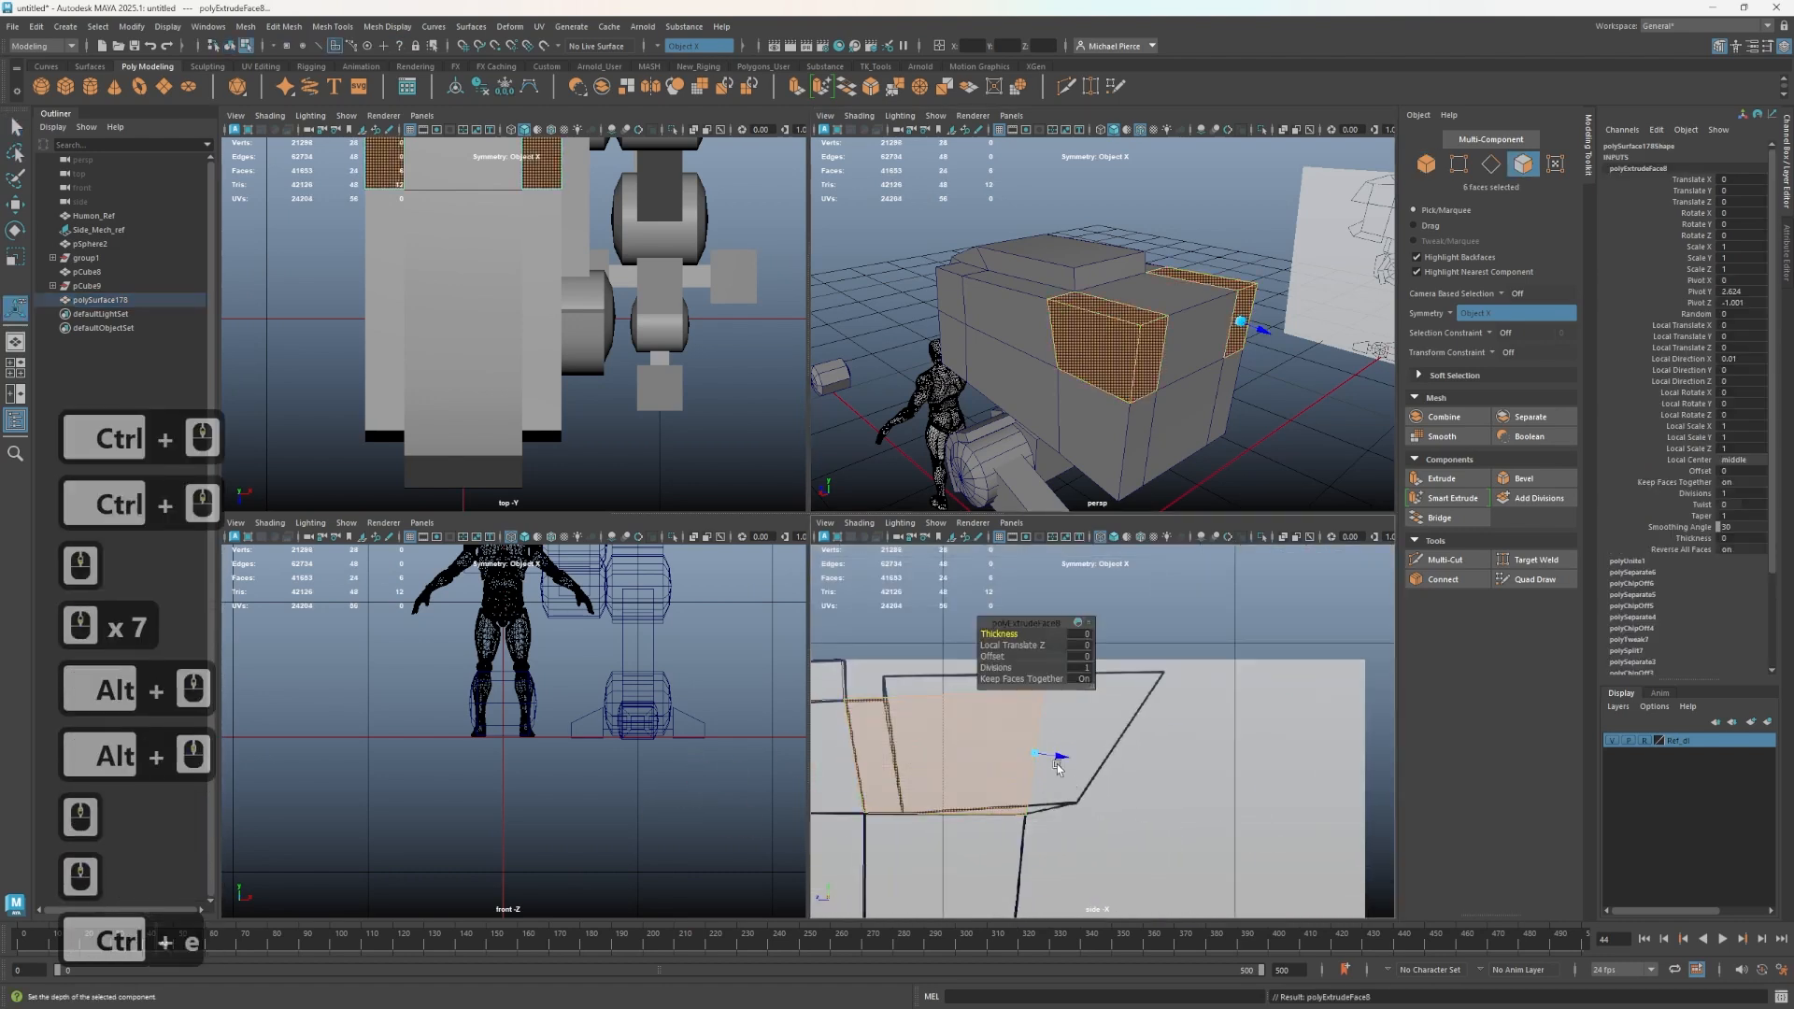
left_click_drag(1059, 757, 1113, 753)
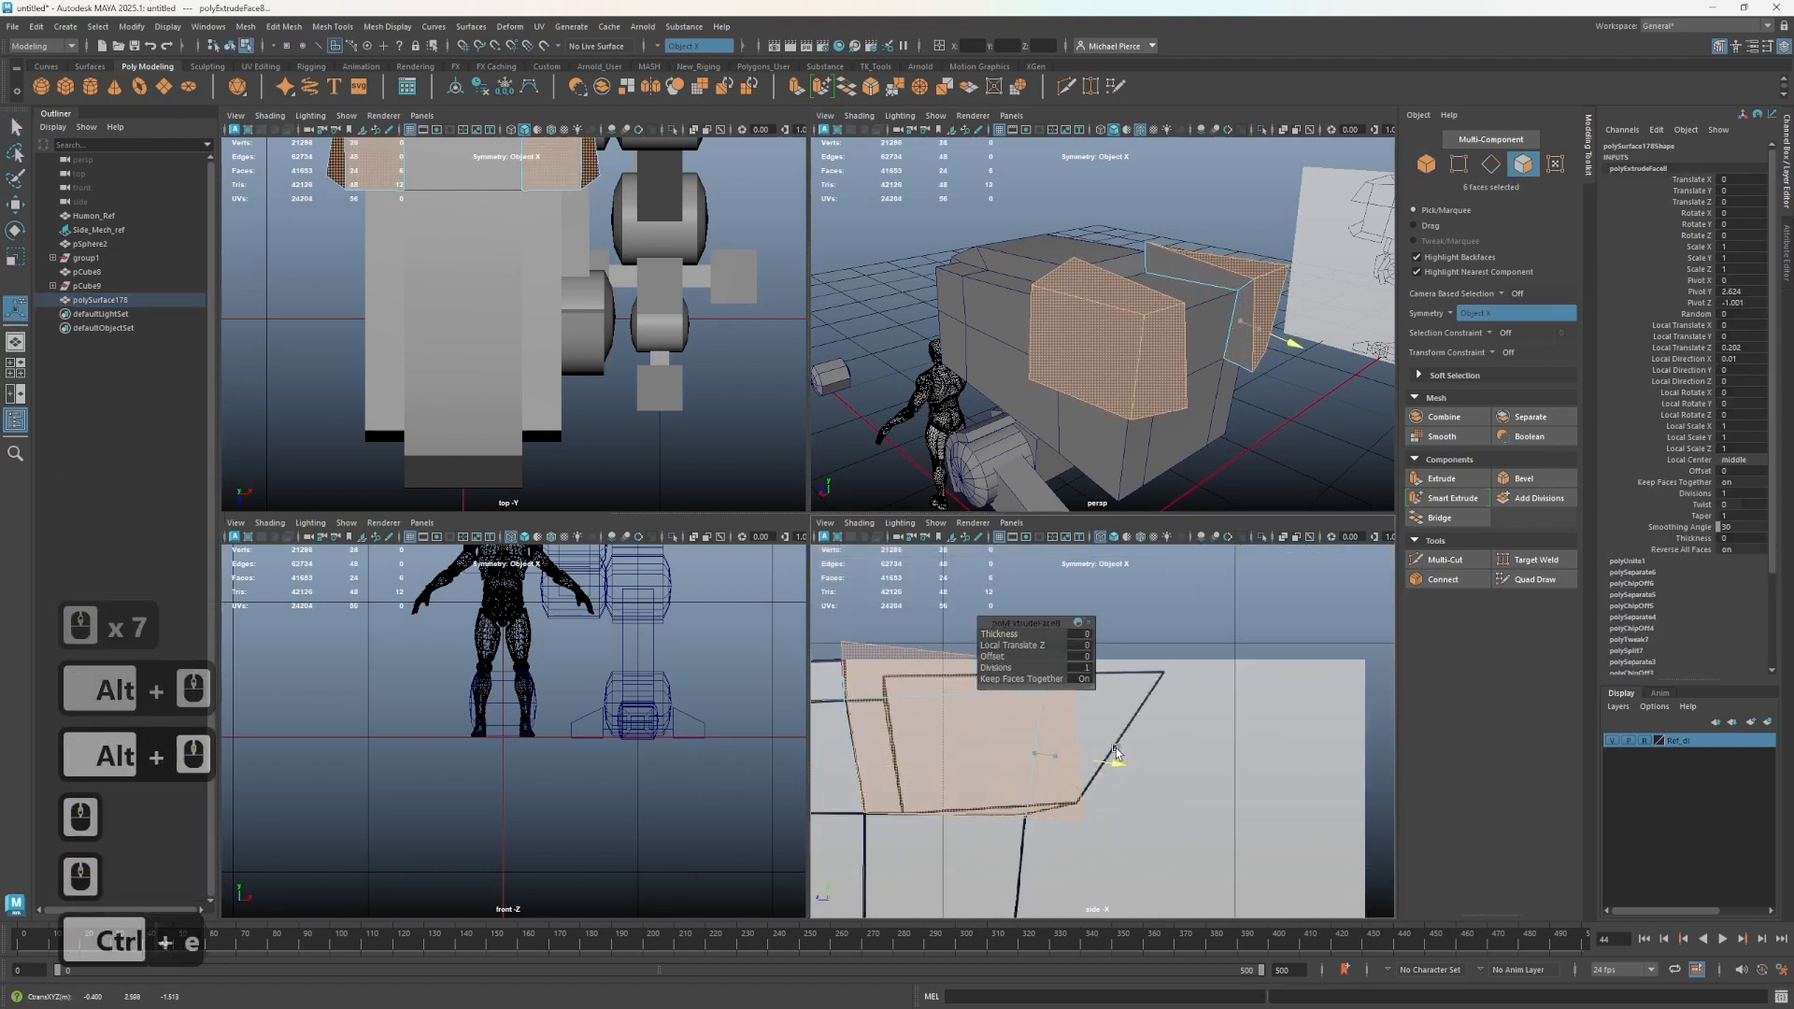
key("ctrl+z")
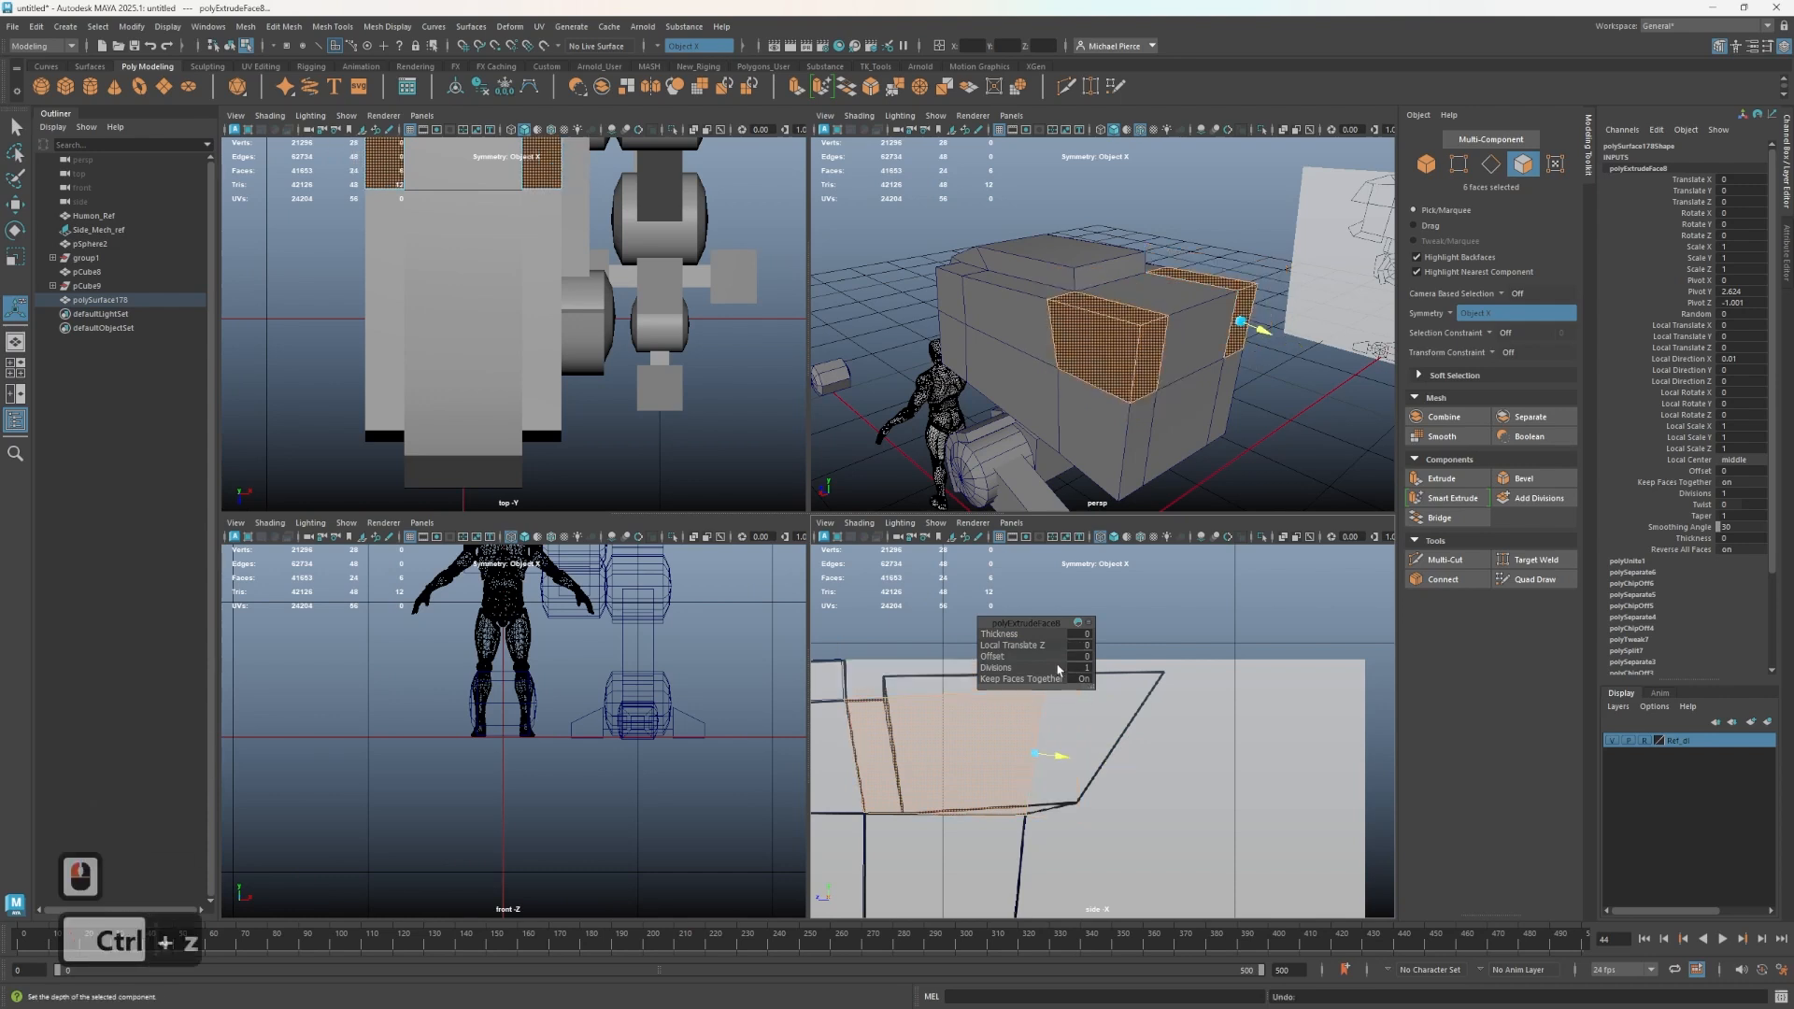
left_click(1013, 643)
key("ctrl+z")
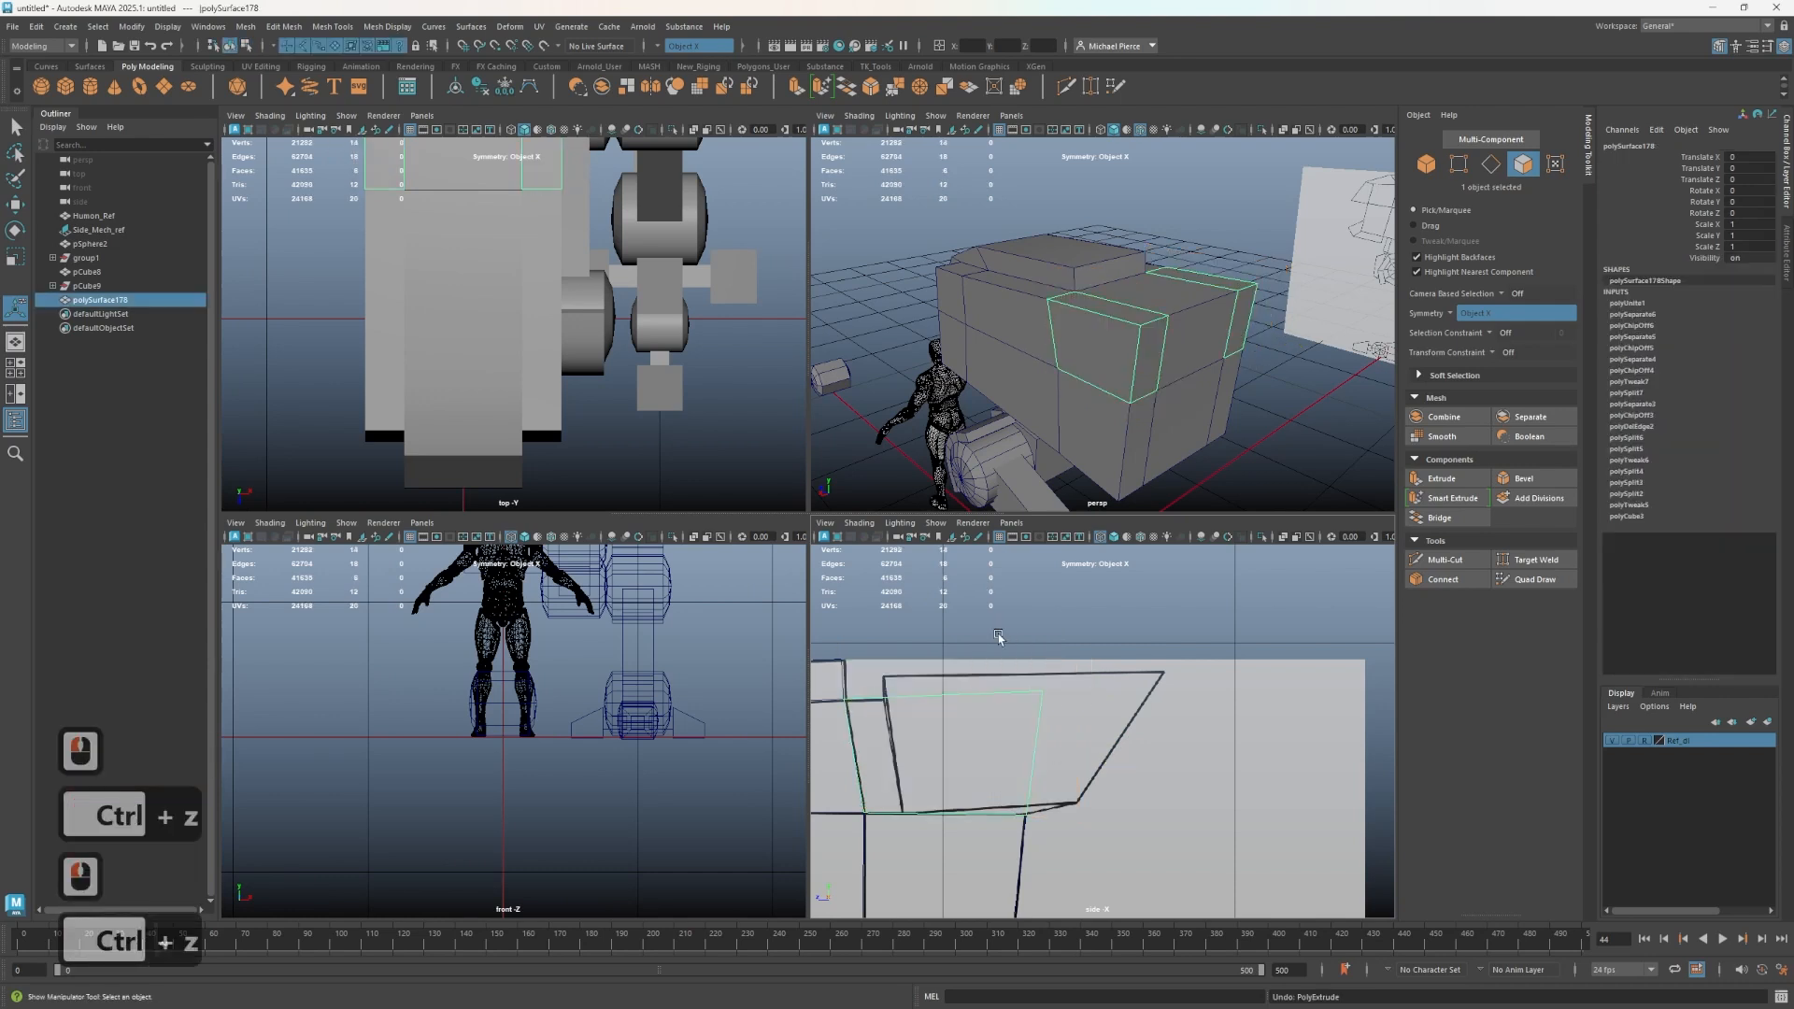
- Extrude the combined side plate to give it thickness
key("ctrl+e")
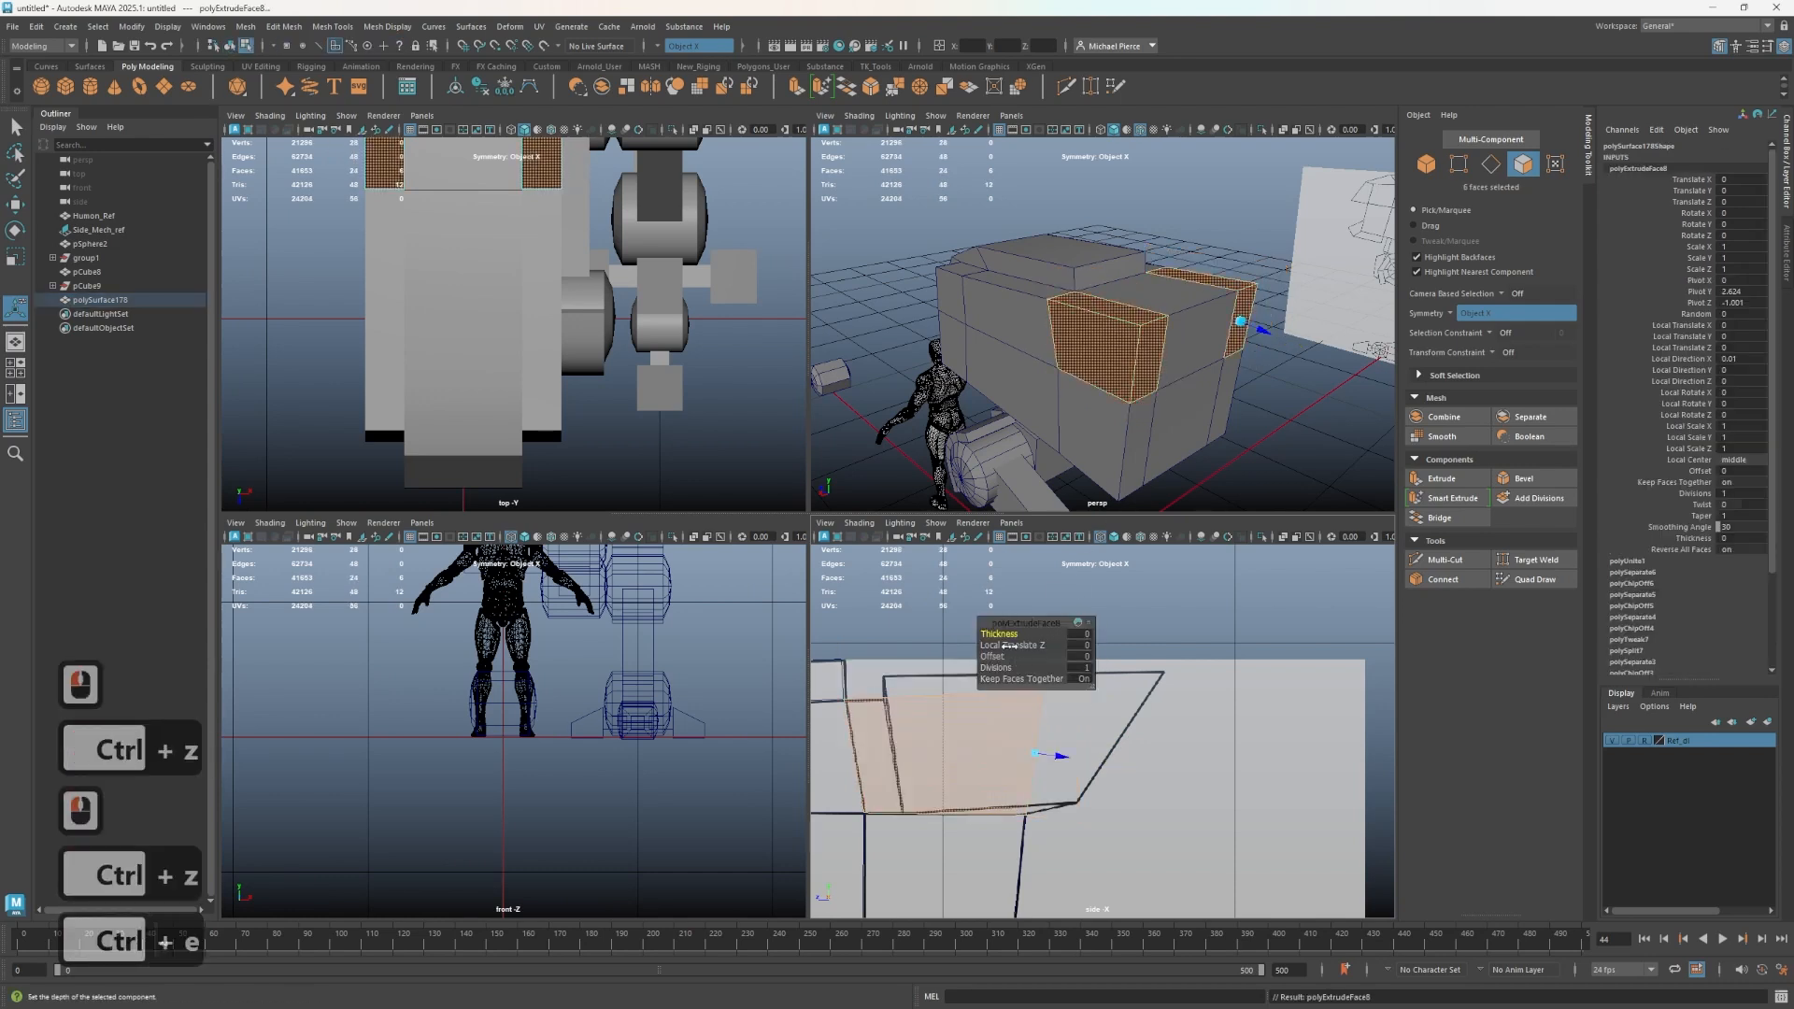
left_click_drag(1032, 634, 1072, 635)
- Switch to vertex mode, select the extruded plate's rear vertices in the side view and move them inward
right_click_drag(1122, 340, 1032, 344)
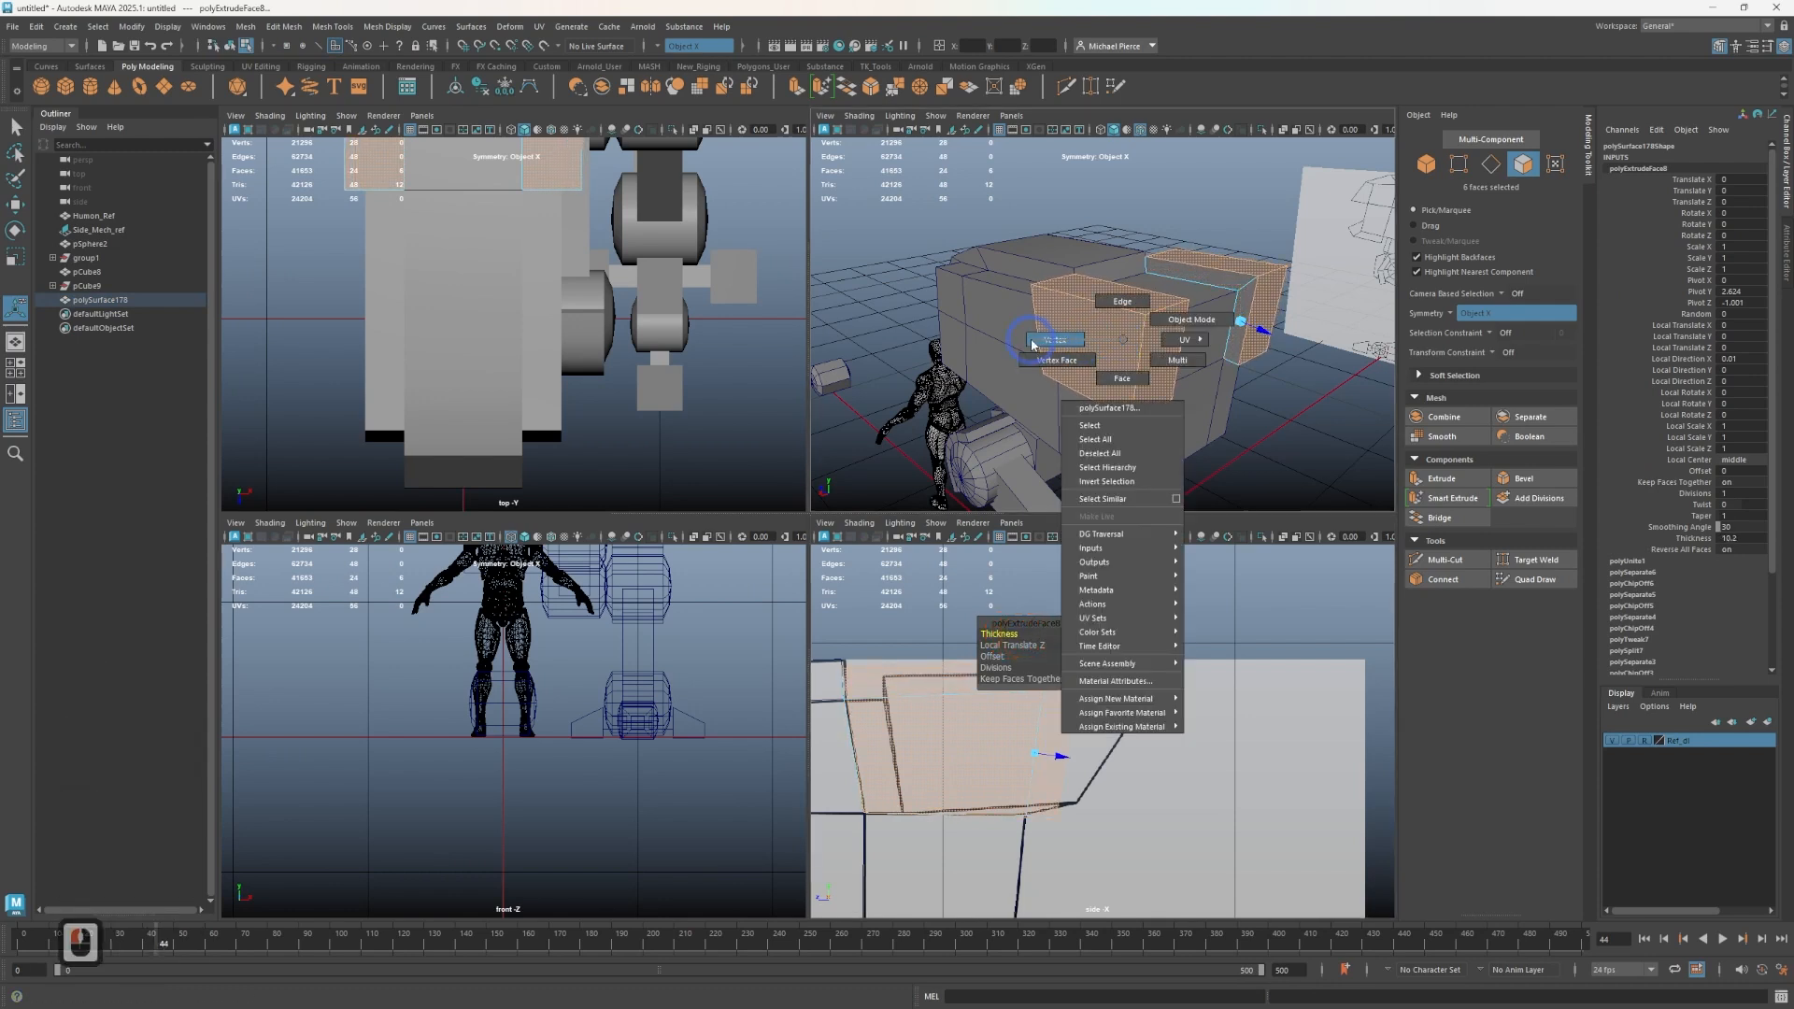
left_click_drag(847, 619, 858, 654)
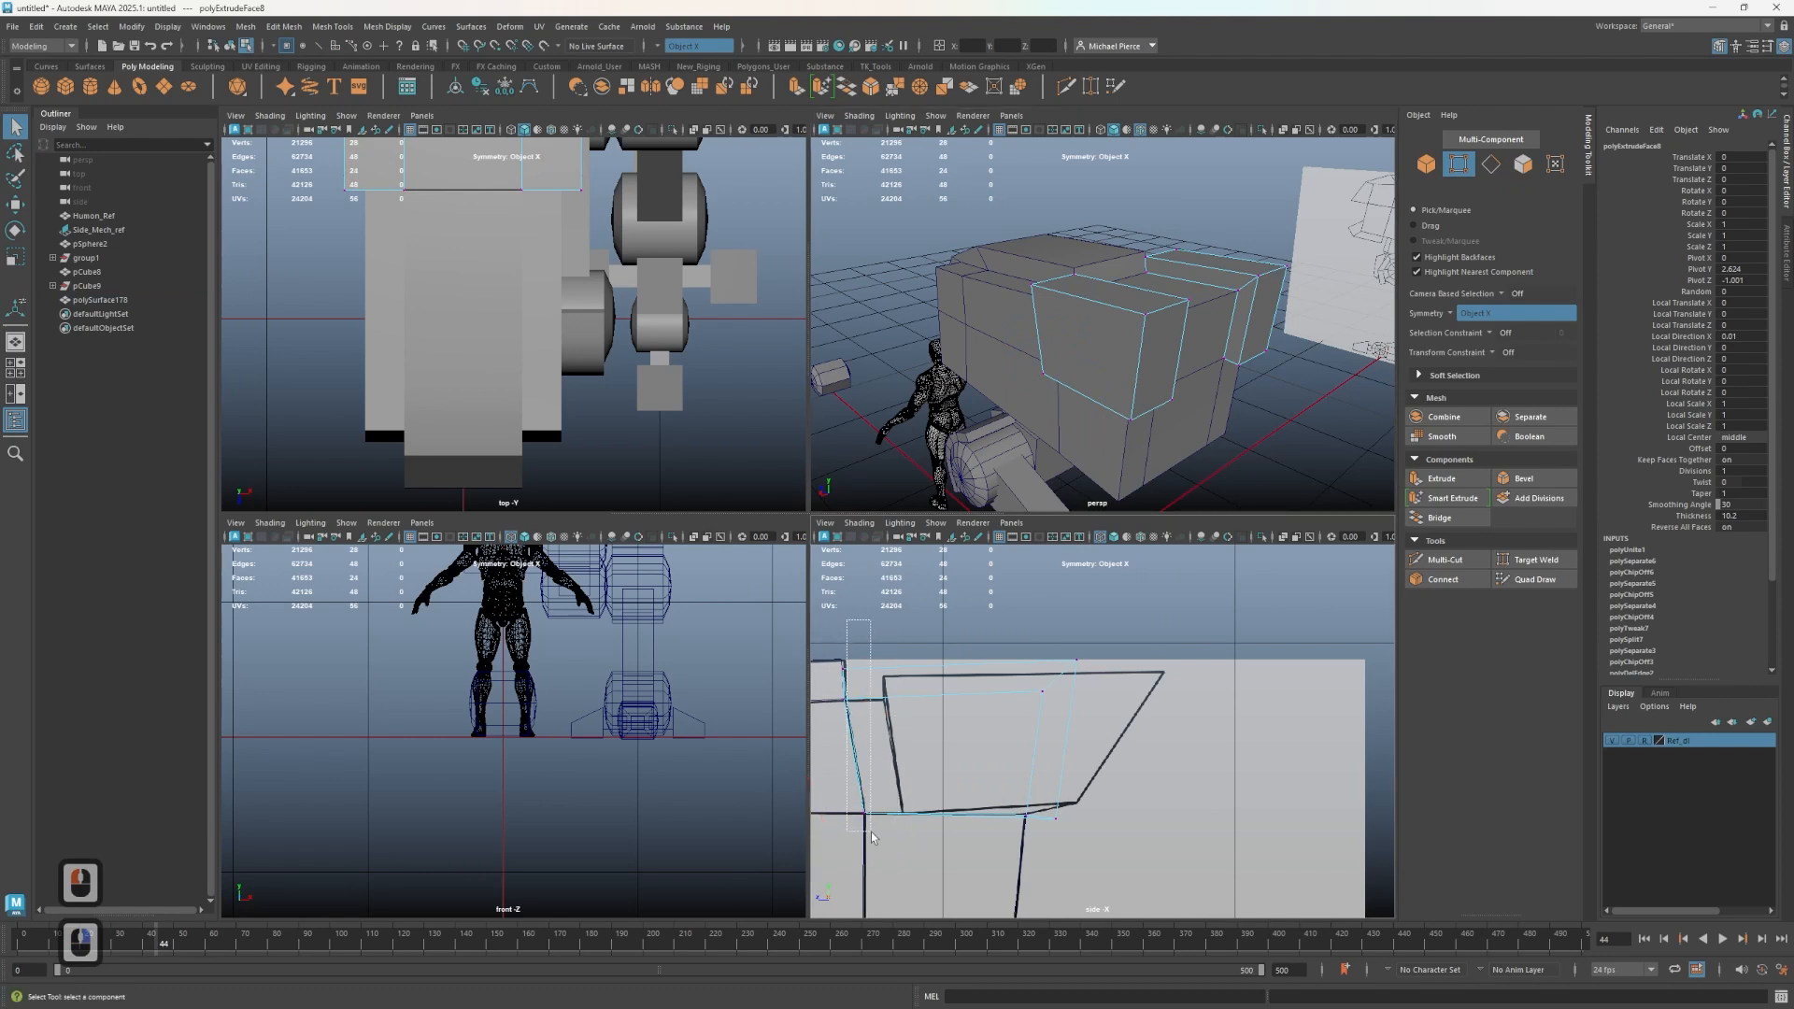
left_click_drag(872, 837, 948, 905)
key("w")
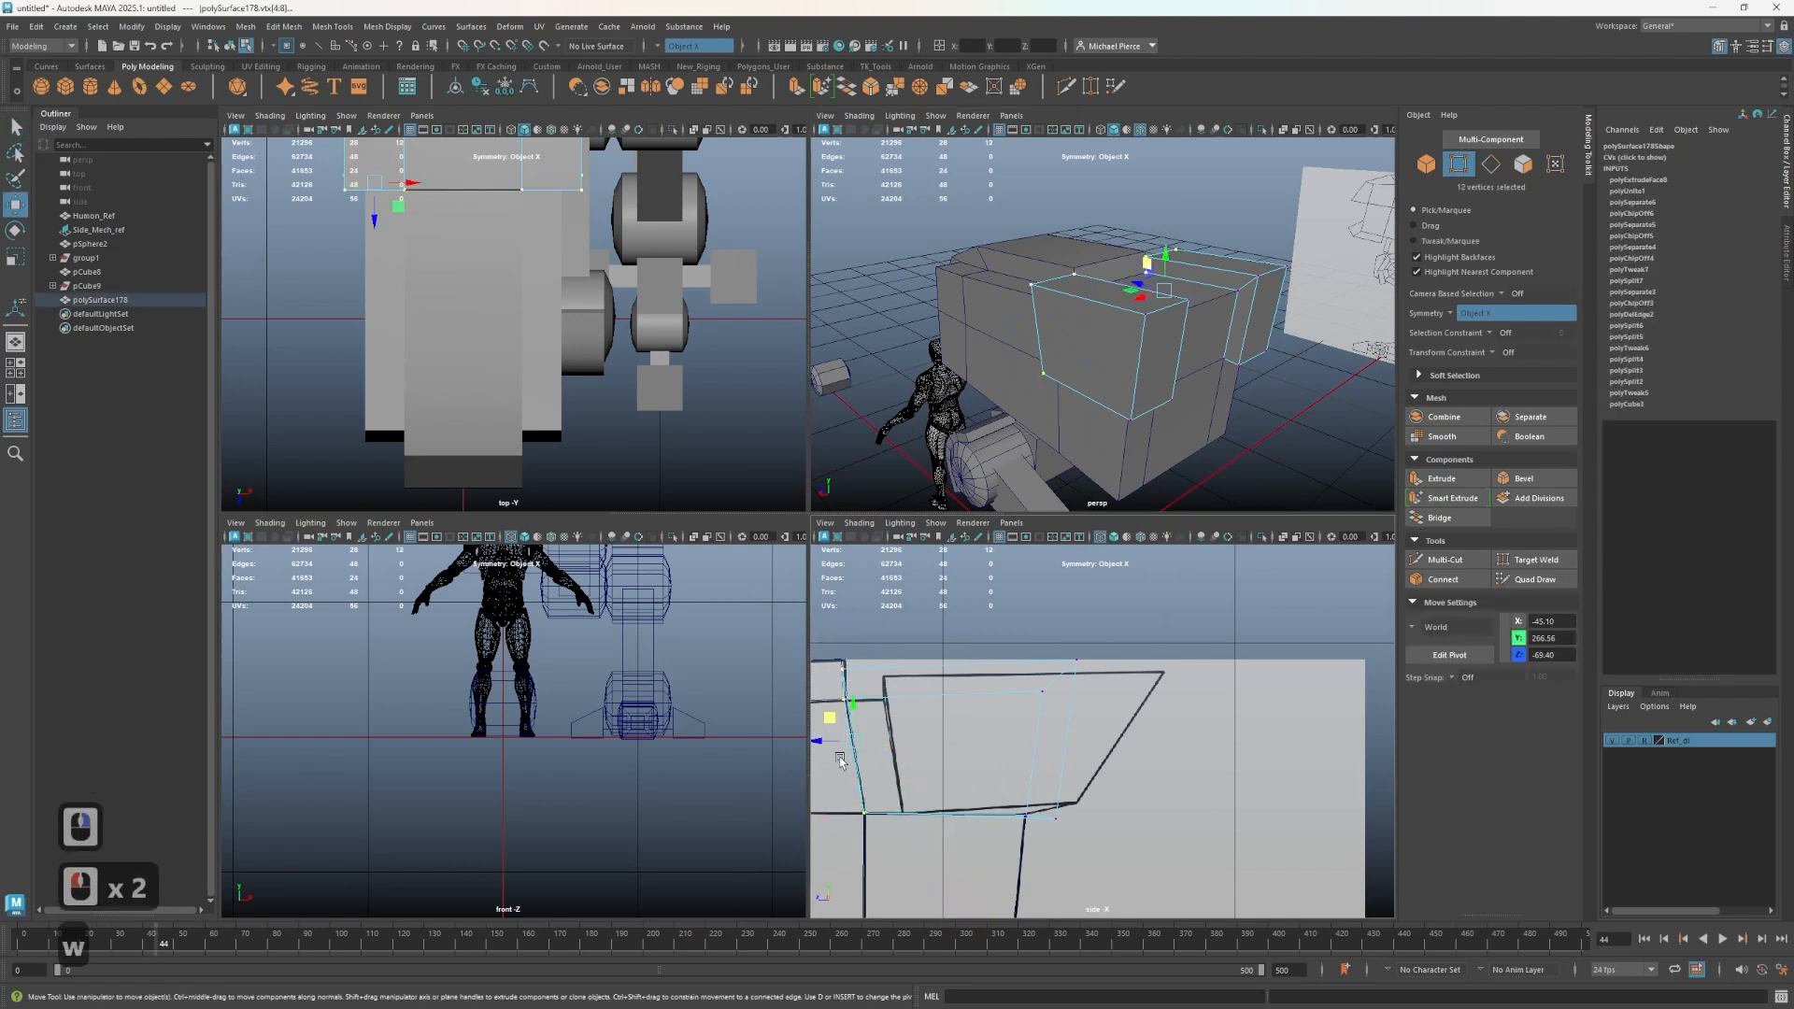
left_click_drag(826, 742, 867, 744)
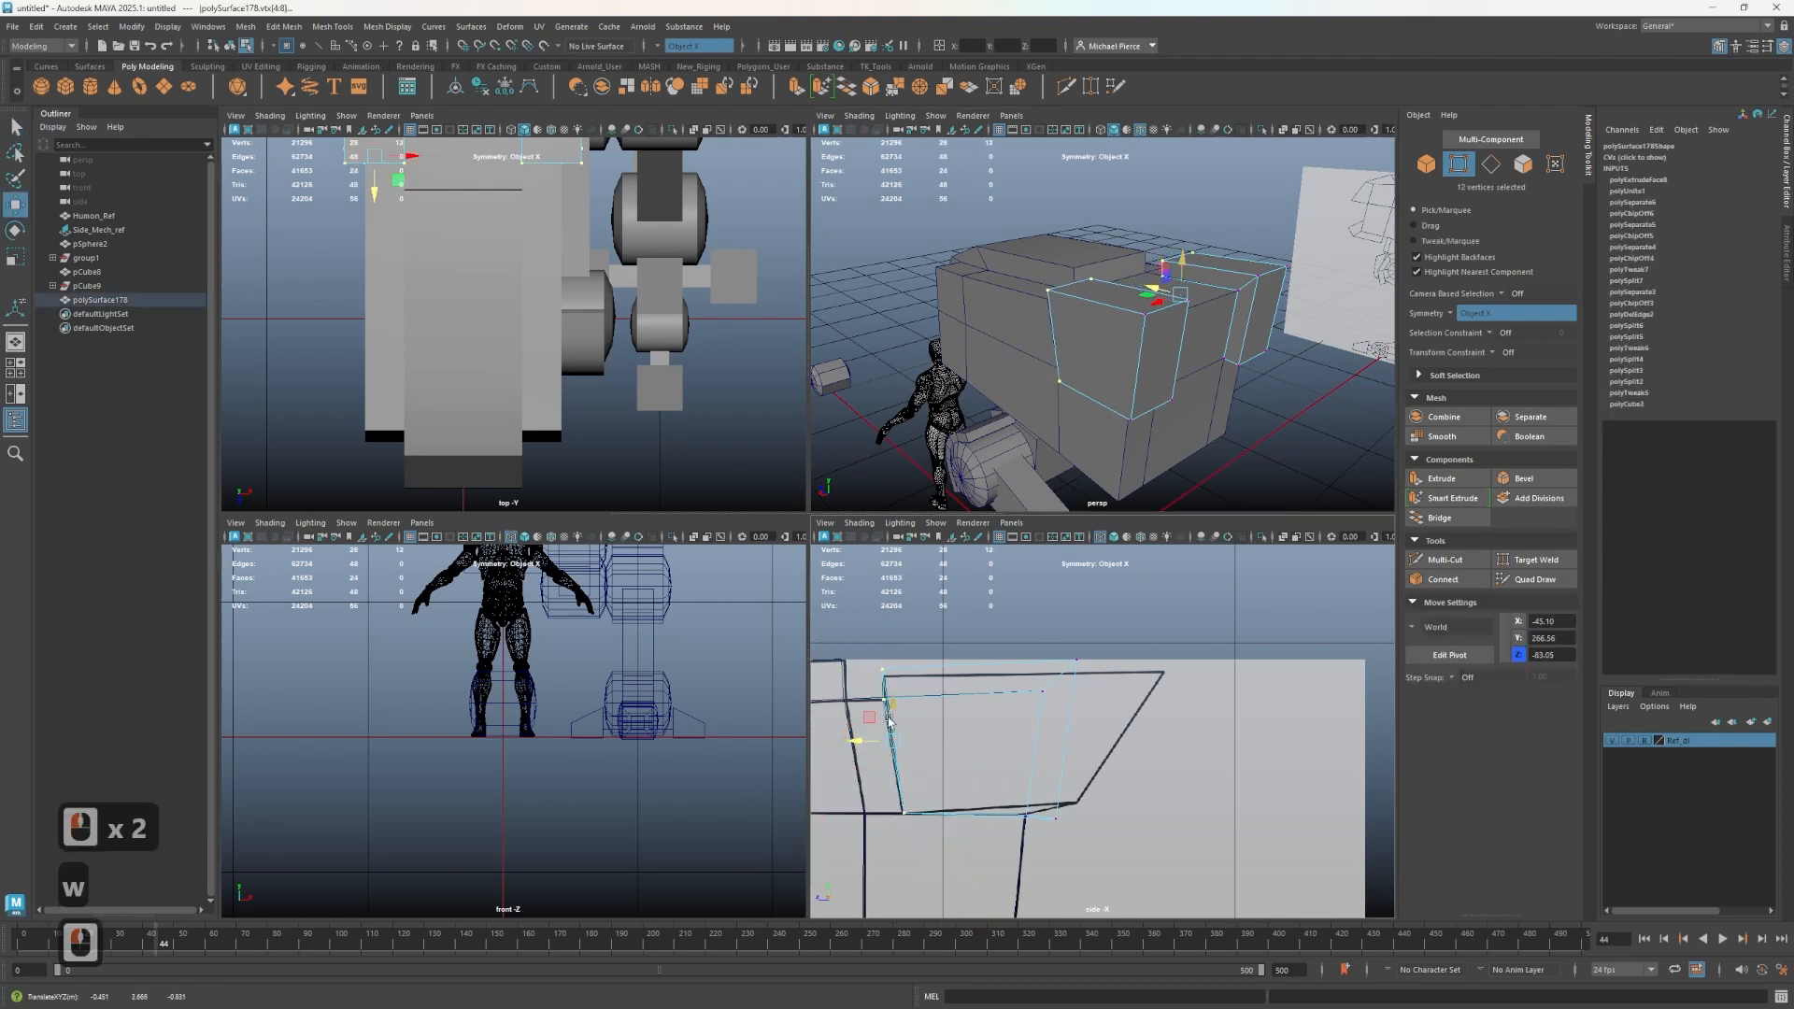
left_click_drag(1029, 446, 1121, 444, "alt")
mouse_move(942, 681)
middle_mouse_down("alt")
mouse_move(935, 747)
mouse_move(969, 753)
mouse_move(941, 691)
middle_mouse_up("alt")
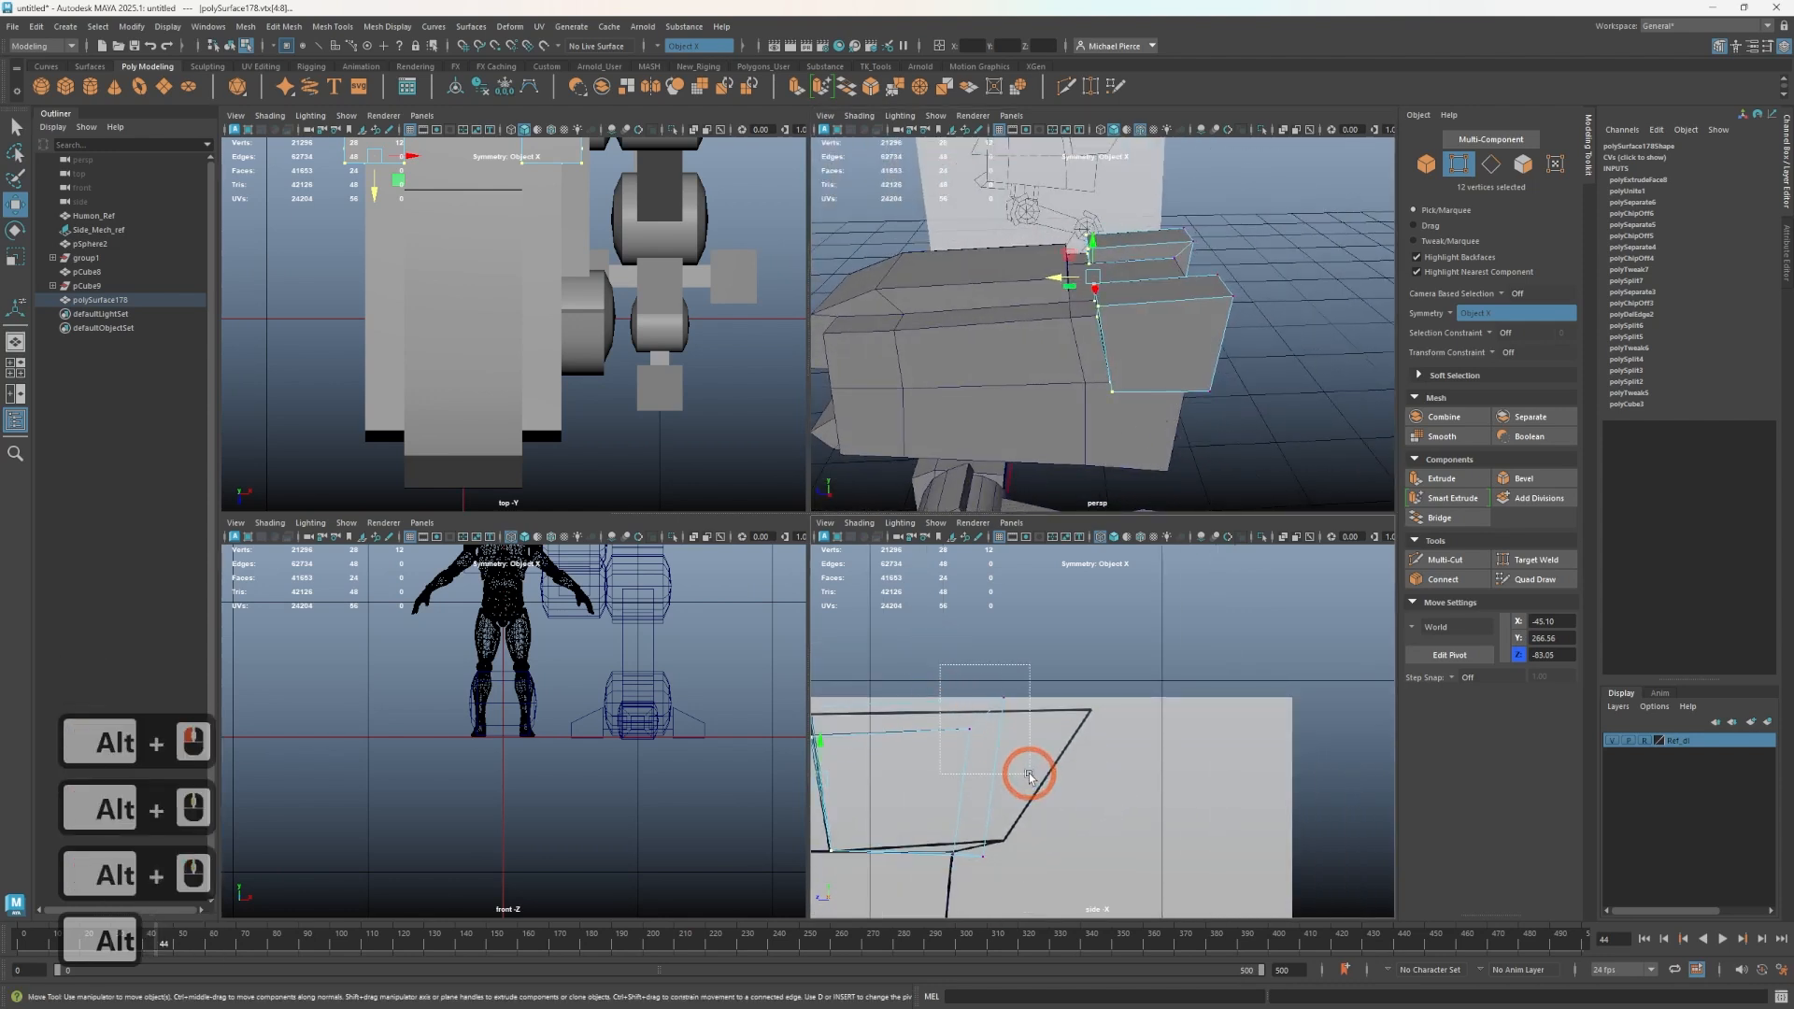
- Move the side plate's top and bottom edge vertices to taper its outline to the reference
left_click_drag(1048, 711, 1047, 710)
left_click_drag(1112, 383, 1073, 377, "alt")
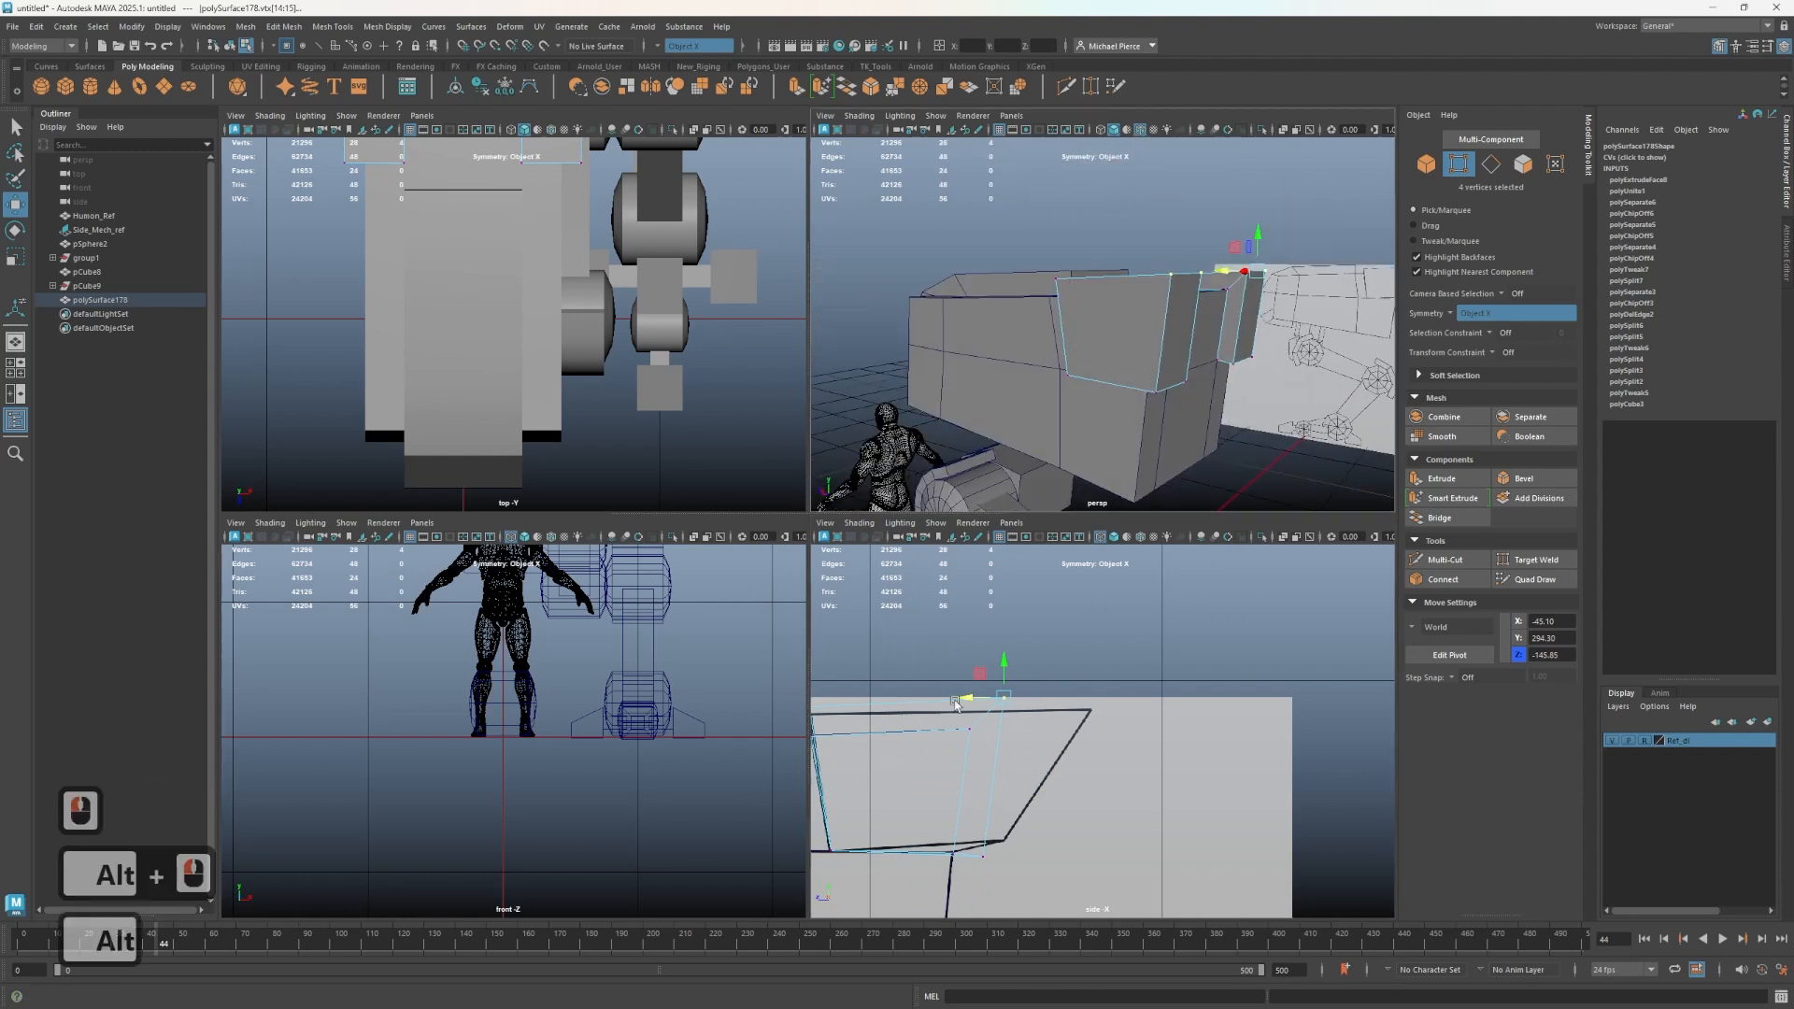
left_click_drag(998, 702, 1045, 719)
left_click(1050, 708)
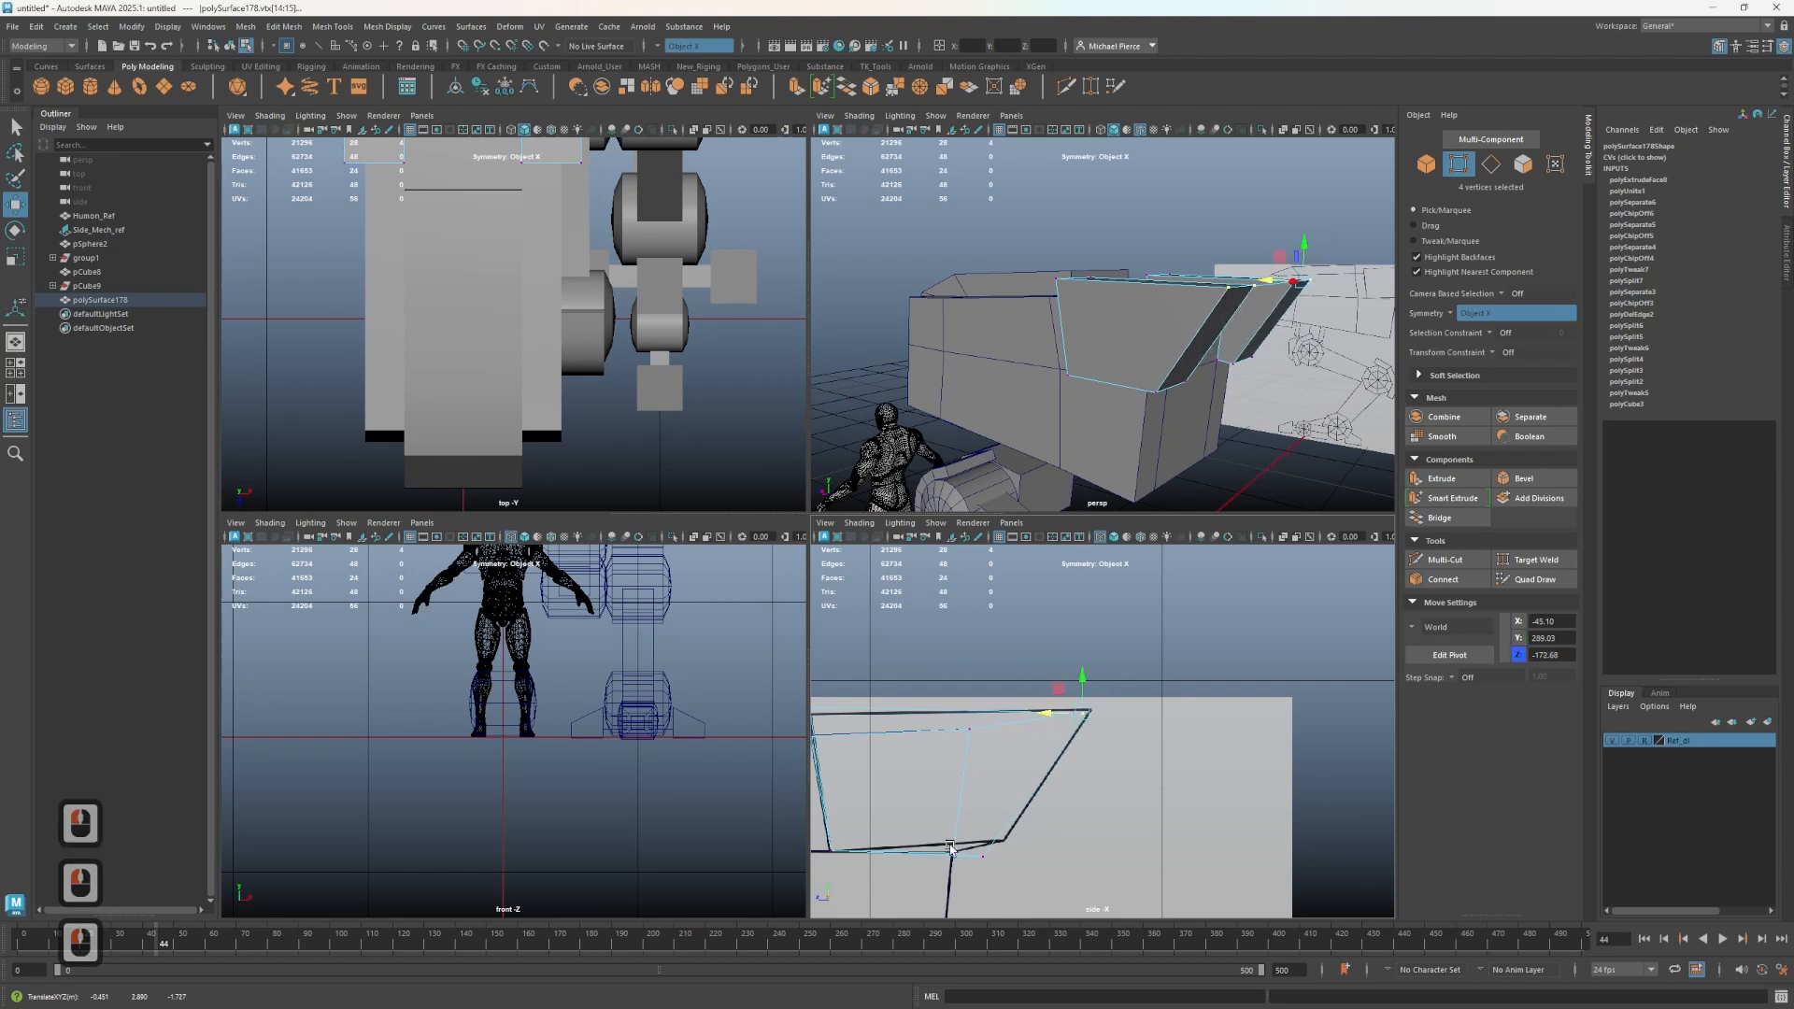
middle_click_drag(919, 839, 953, 757, "alt")
left_click_drag(1036, 779, 1062, 785)
left_click_drag(1171, 467, 1106, 556, "alt")
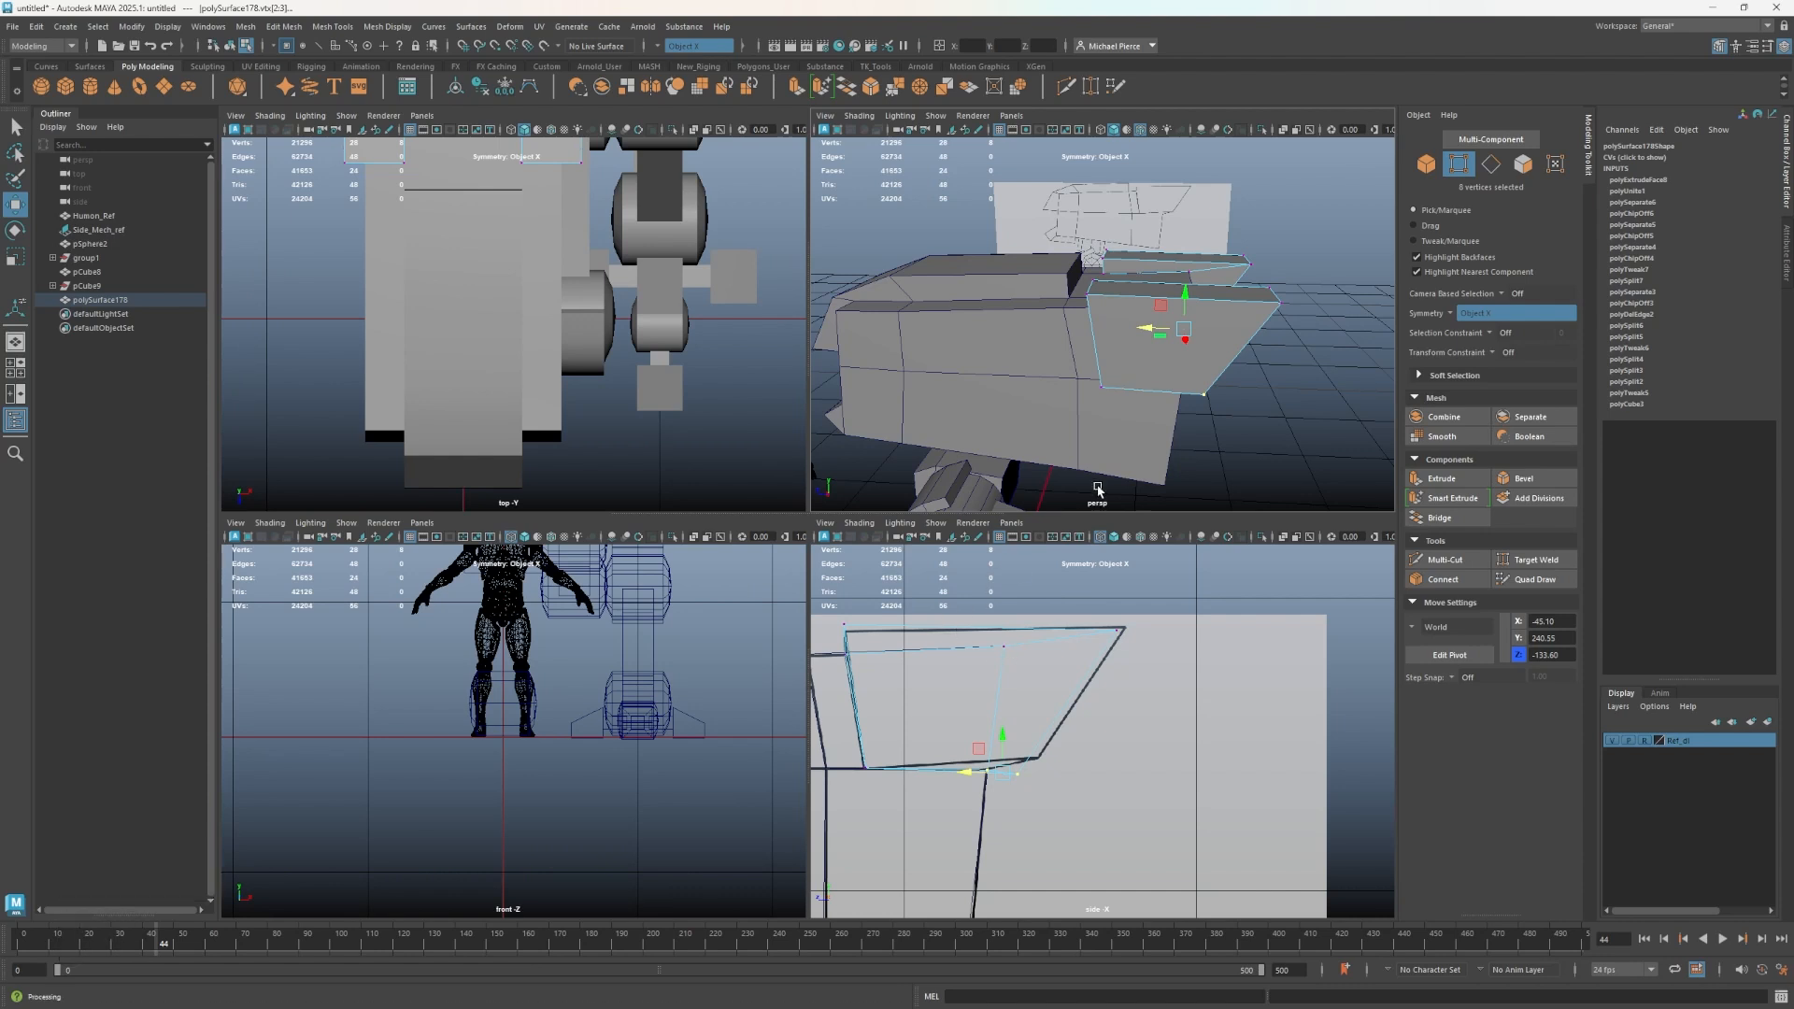
- Return to object mode and orbit around the mech to review the torso side plates
scroll(1228, 406, "down", 5)
left_click_drag(1230, 409, 1113, 394, "alt")
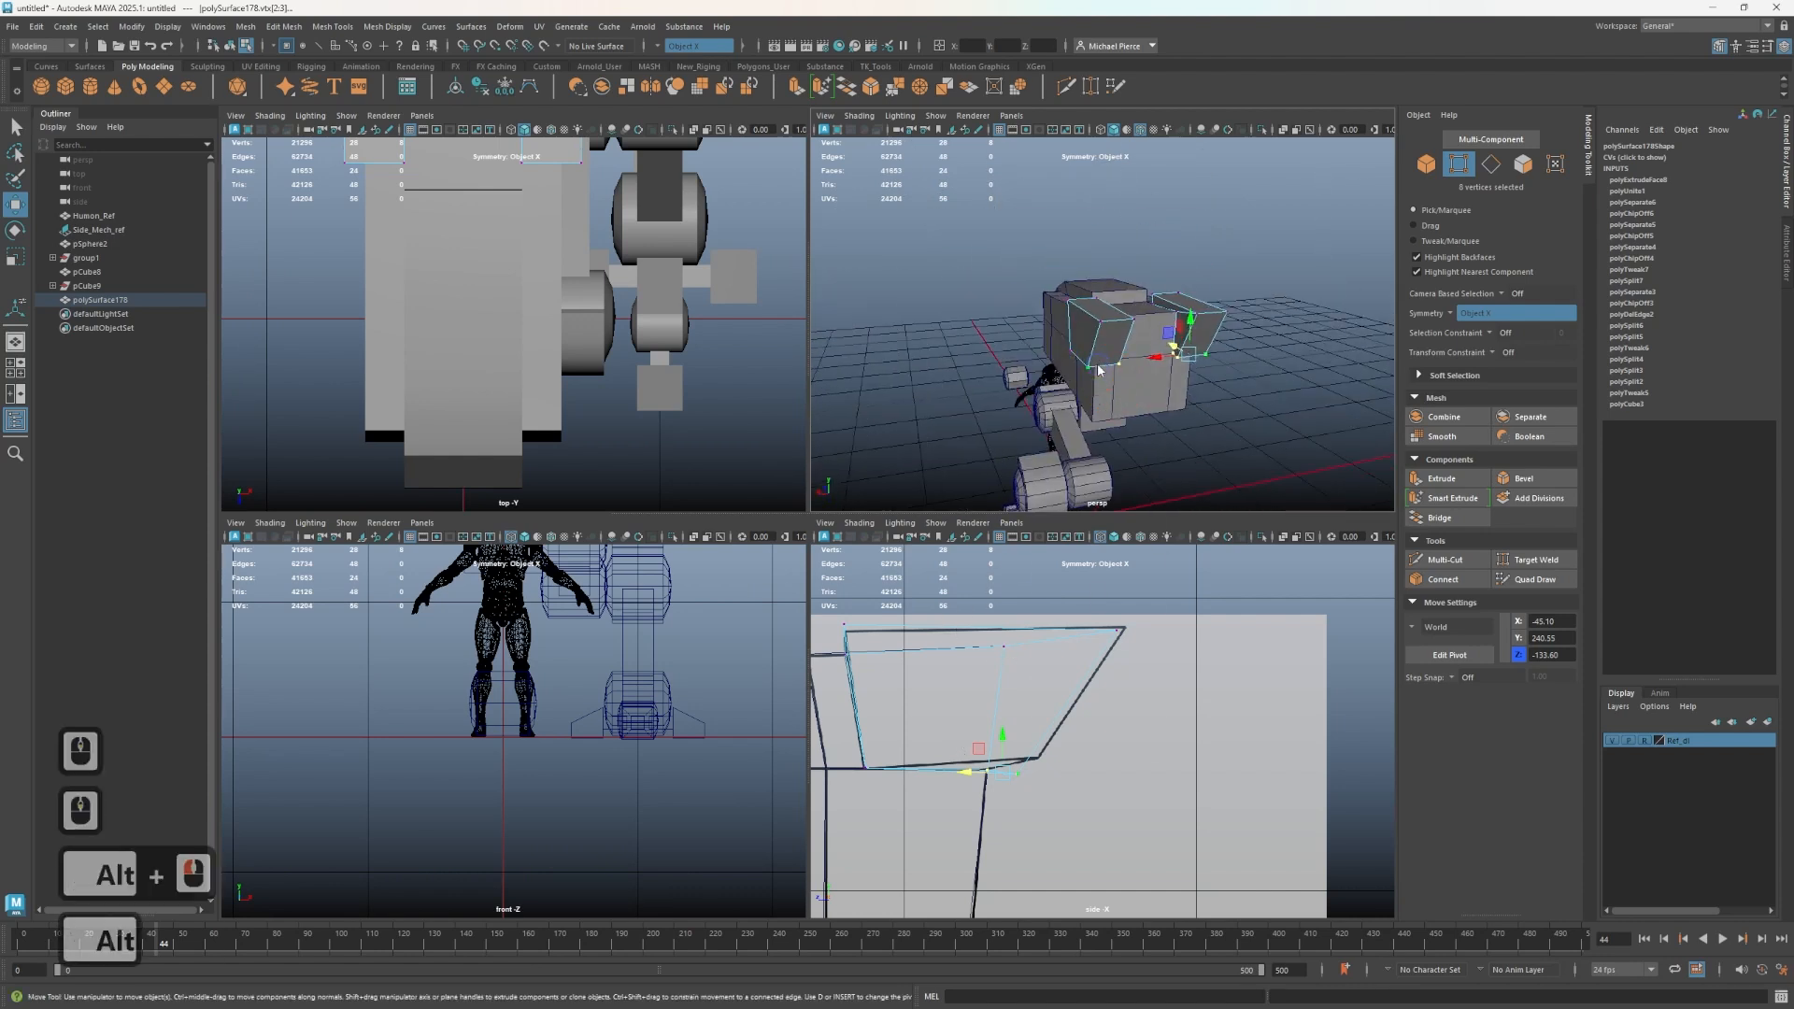
right_click_drag(1113, 388, 1223, 349)
scroll(1226, 353, "down", 4)
scroll(1168, 654, "down", 2)
left_click_drag(1246, 432, 1330, 361, "alt")
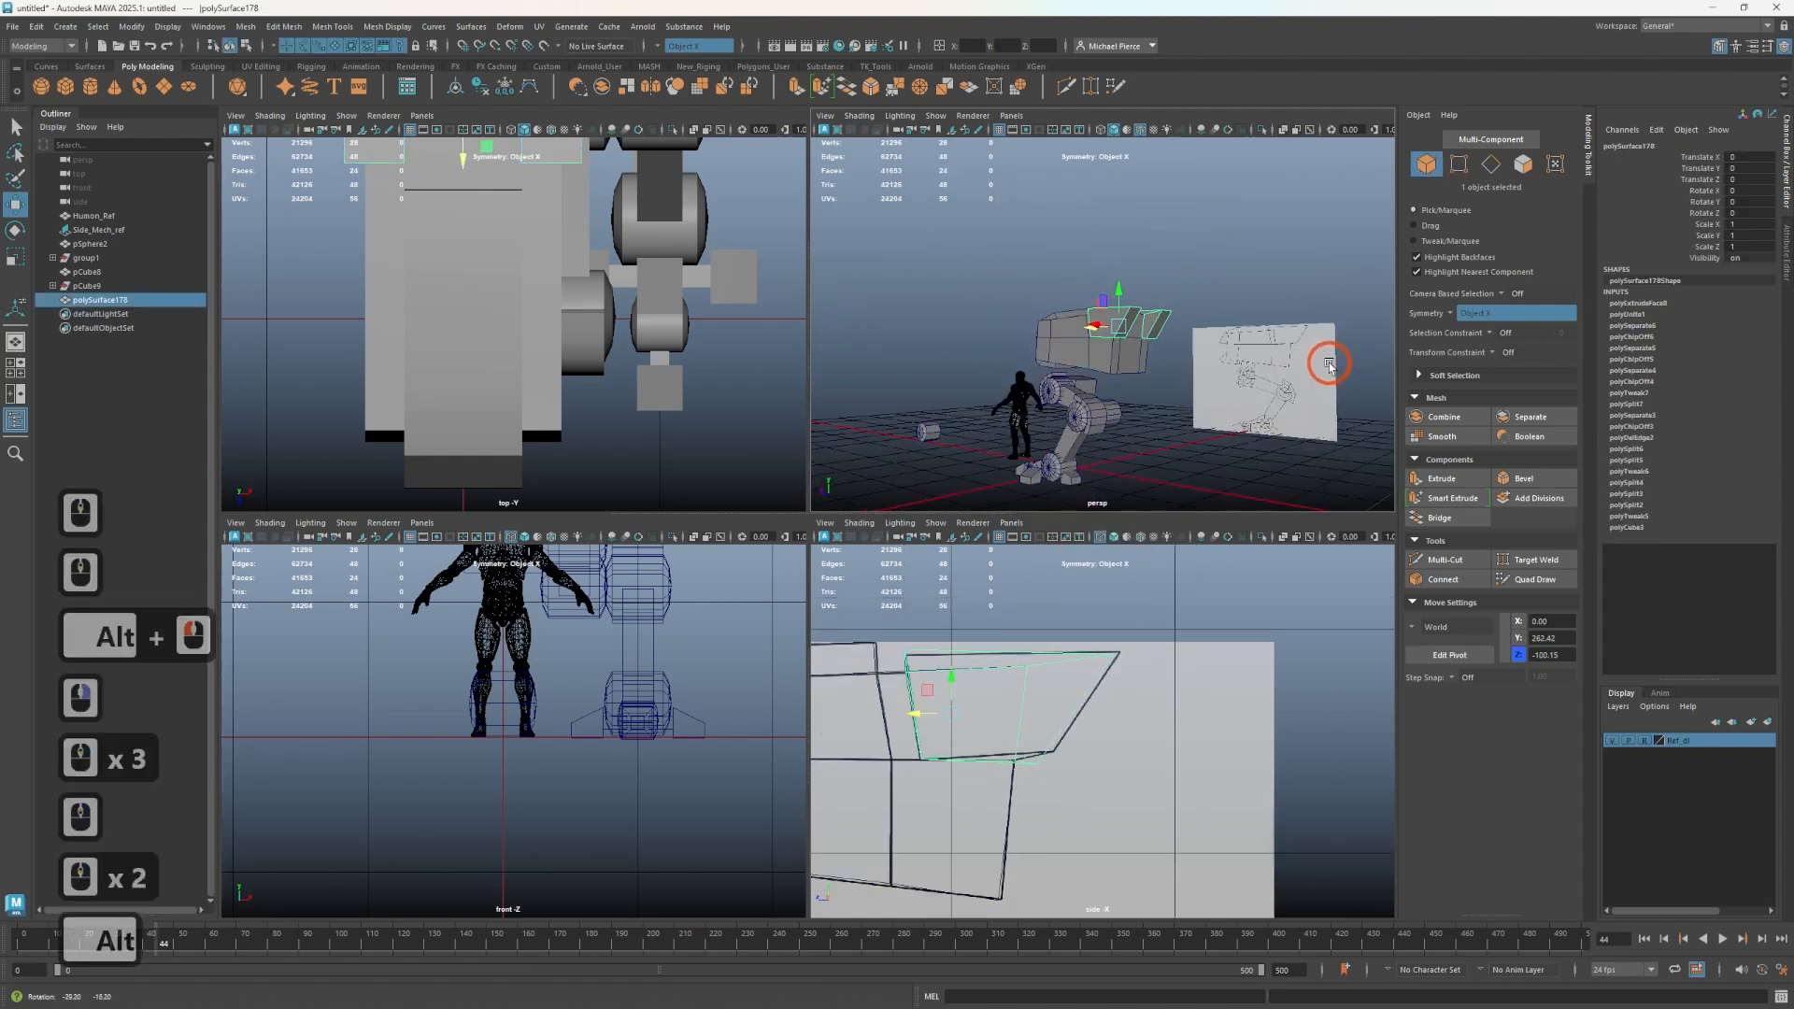
scroll(1215, 416, "up", 2)
scroll(1206, 426, "up", 4)
left_click_drag(1205, 426, 1256, 433, "alt")
right_click_drag(1257, 433, 972, 381, "alt")
left_click_drag(972, 381, 1000, 365, "alt")
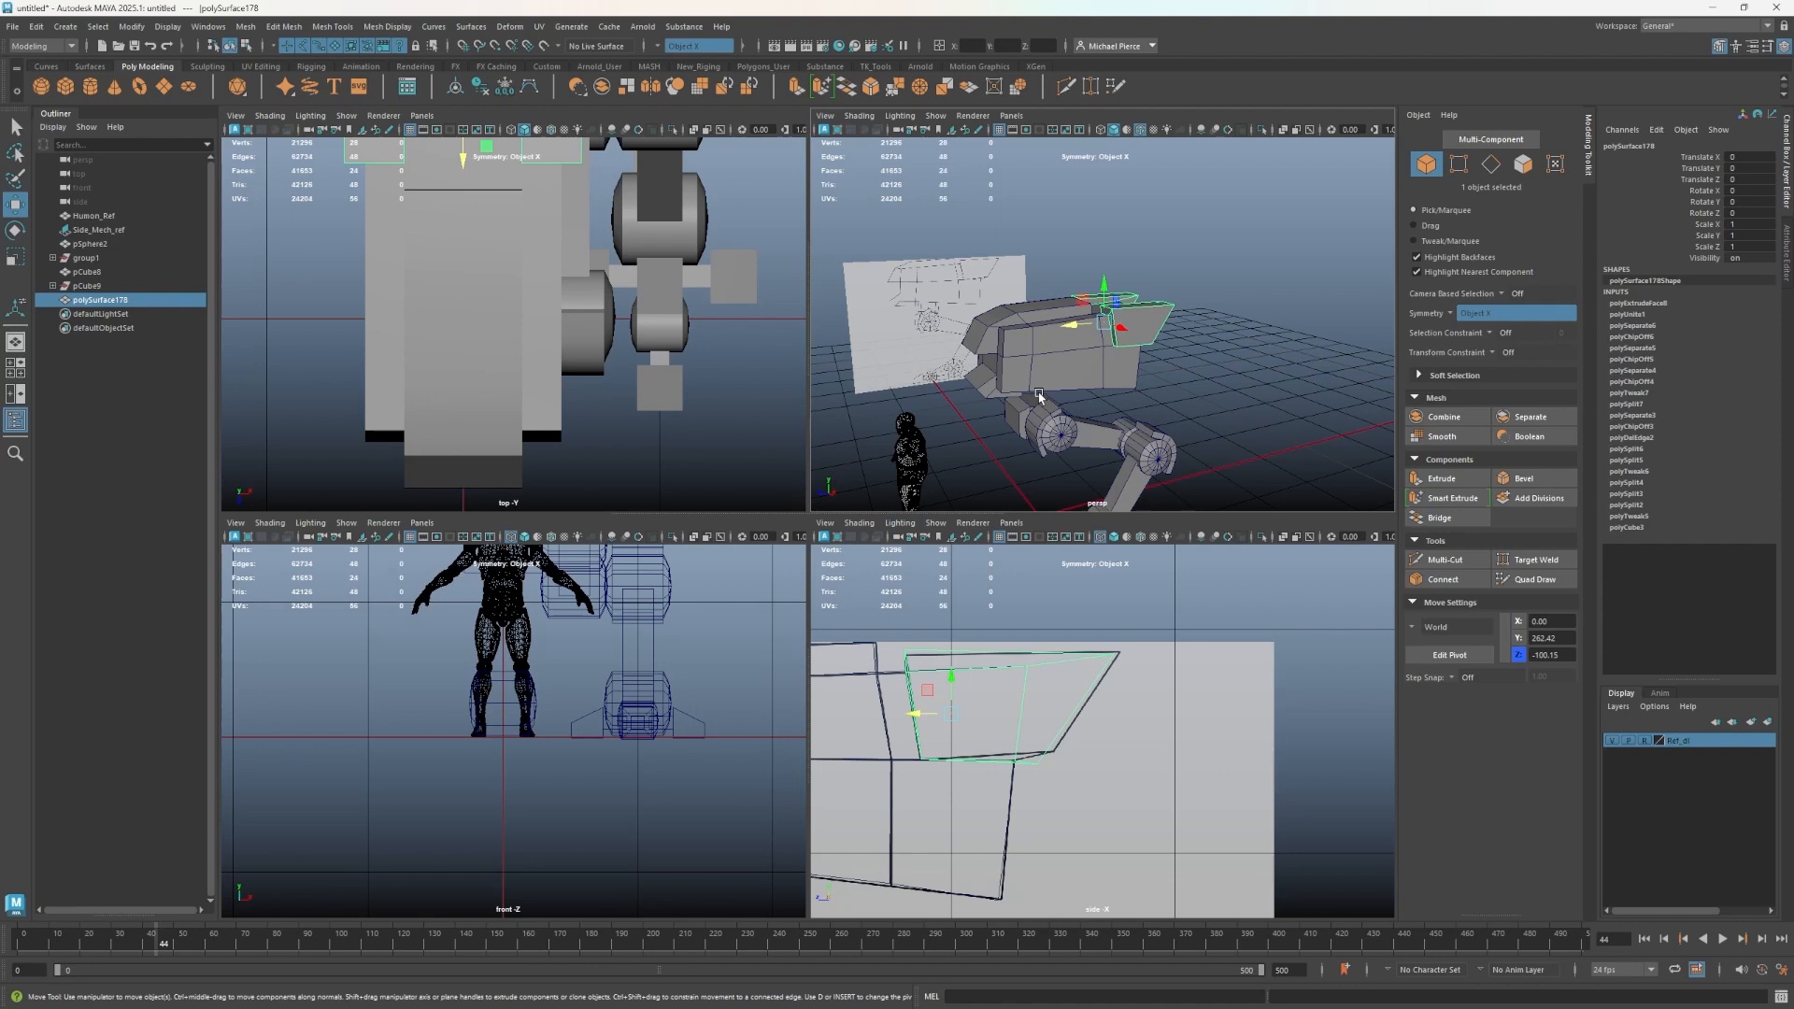
scroll(1094, 353, "down", 4)
left_click_drag(1084, 329, 1176, 360, "alt")
scroll(1176, 341, "up", 3, "alt")
middle_click_drag(1175, 332, 1141, 293, "alt")
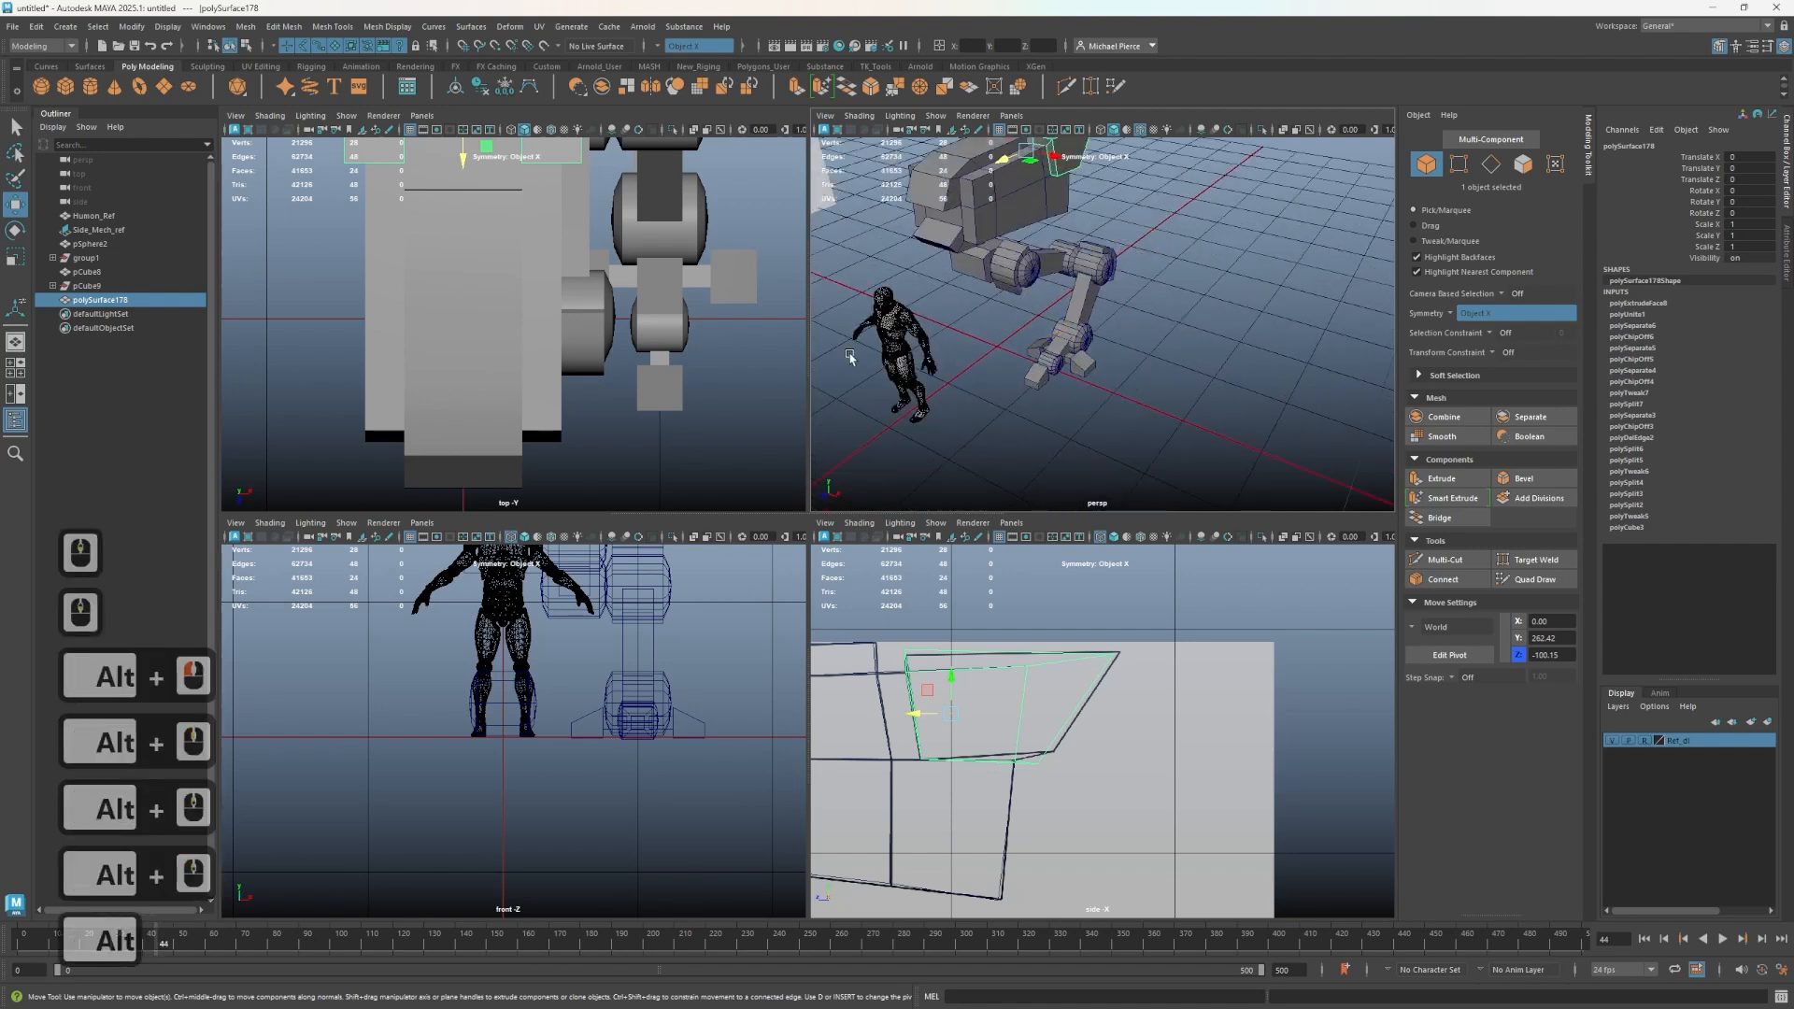
mouse_move(1108, 336)
left_mouse_down("alt")
mouse_move(1131, 289)
mouse_move(1112, 341)
left_mouse_up("alt")
middle_click_drag(1112, 341, 1162, 390, "alt")
left_click_drag(1162, 390, 1038, 382, "alt")
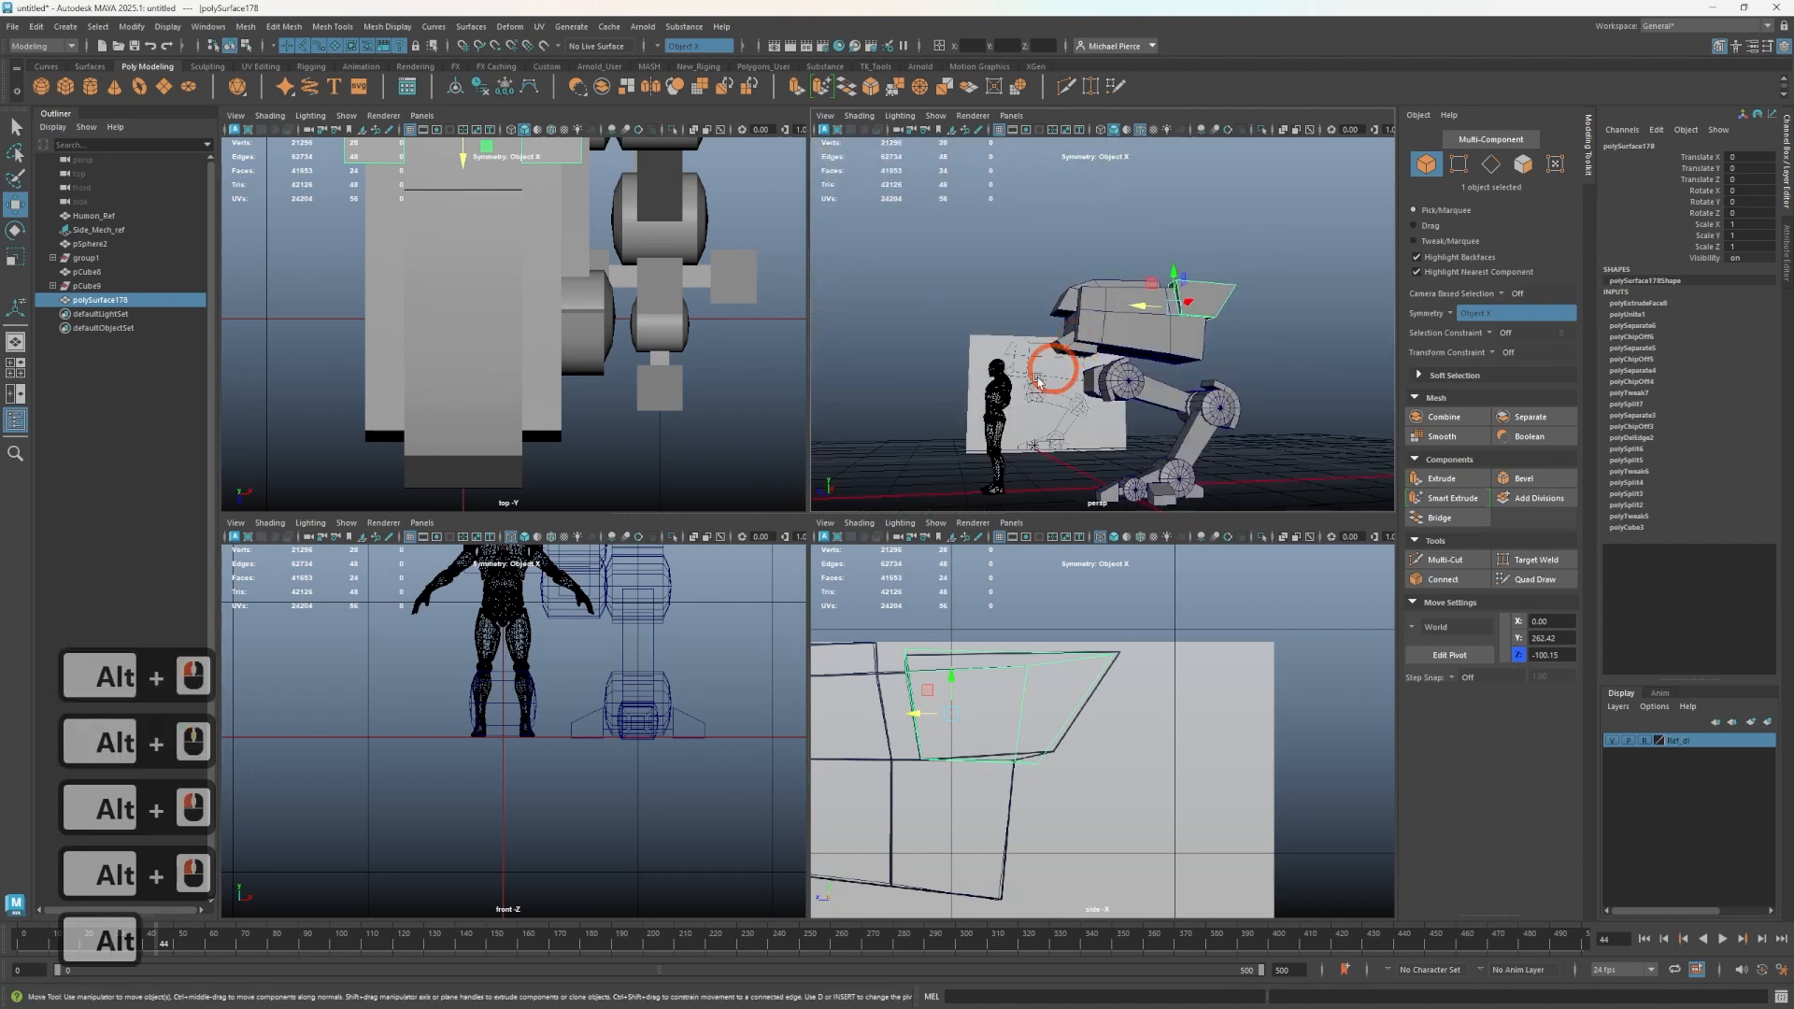
scroll(1106, 445, "up", 2)
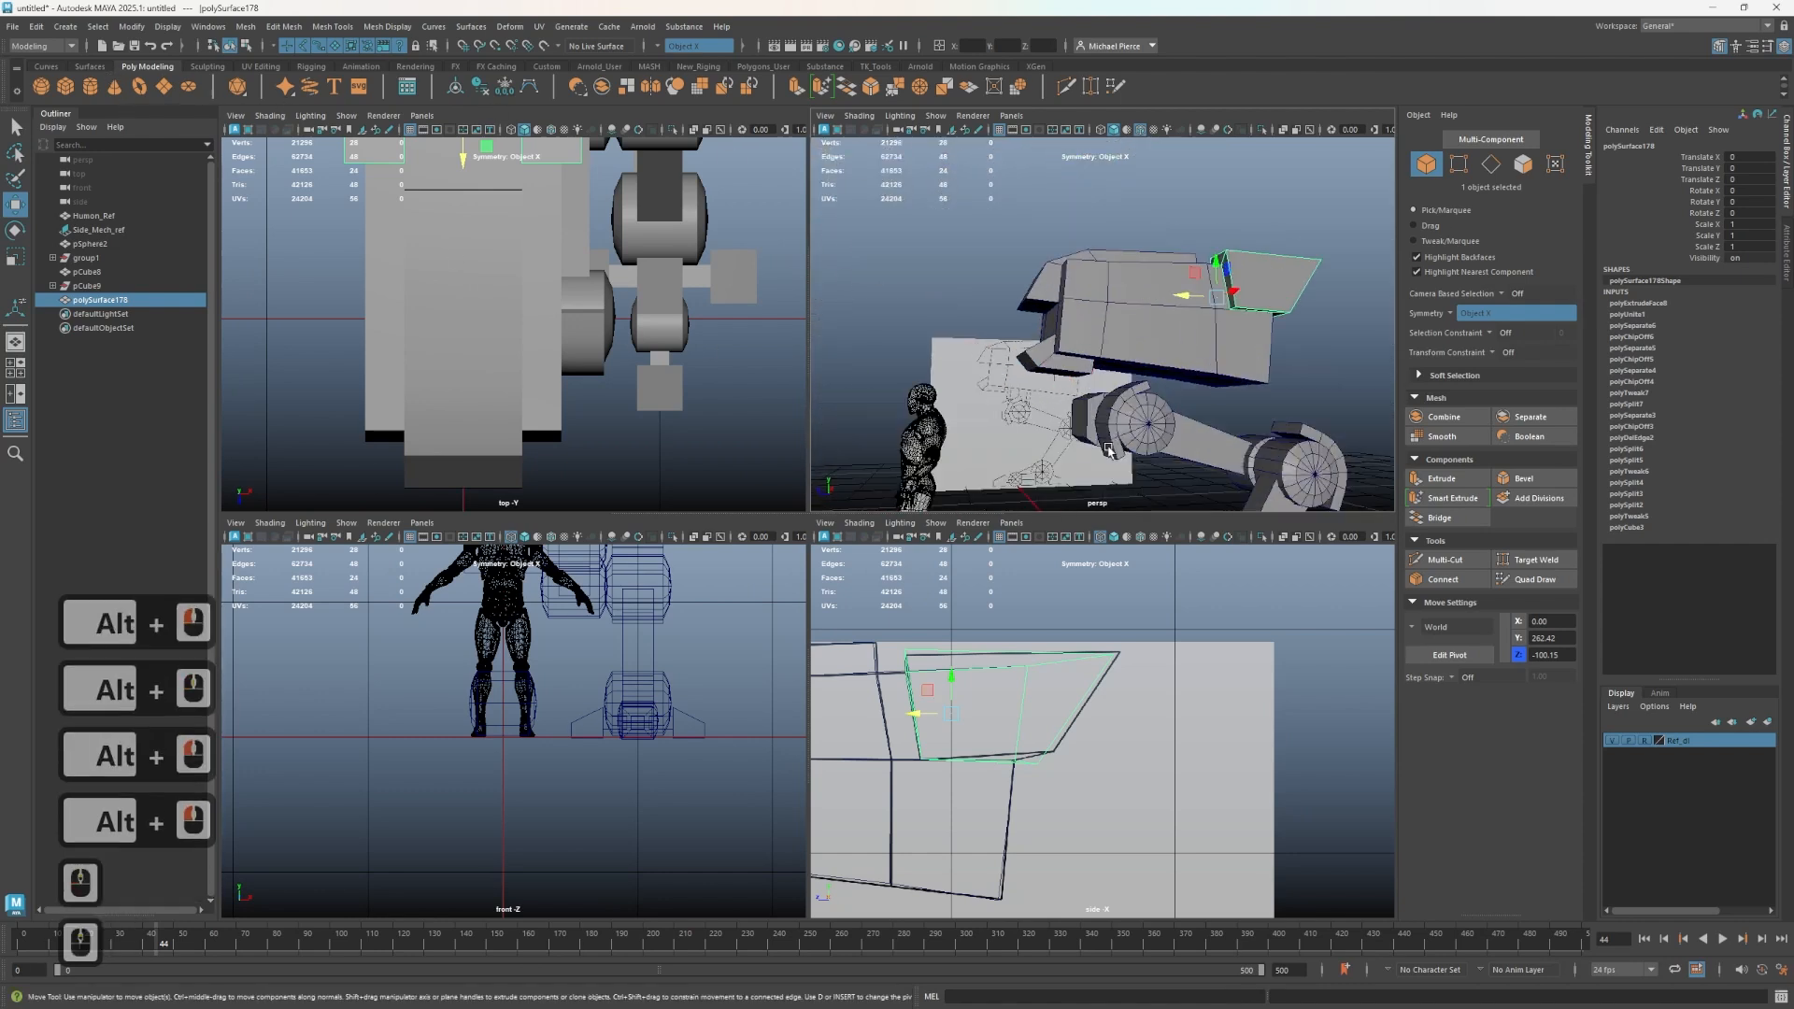
- Select the hip joint cylinder and drag out a duplicate above it
left_click(1148, 434)
scroll(1103, 729, "down", 3)
middle_click_drag(1122, 708, 1382, 597, "alt")
scroll(1094, 841, "up", 2)
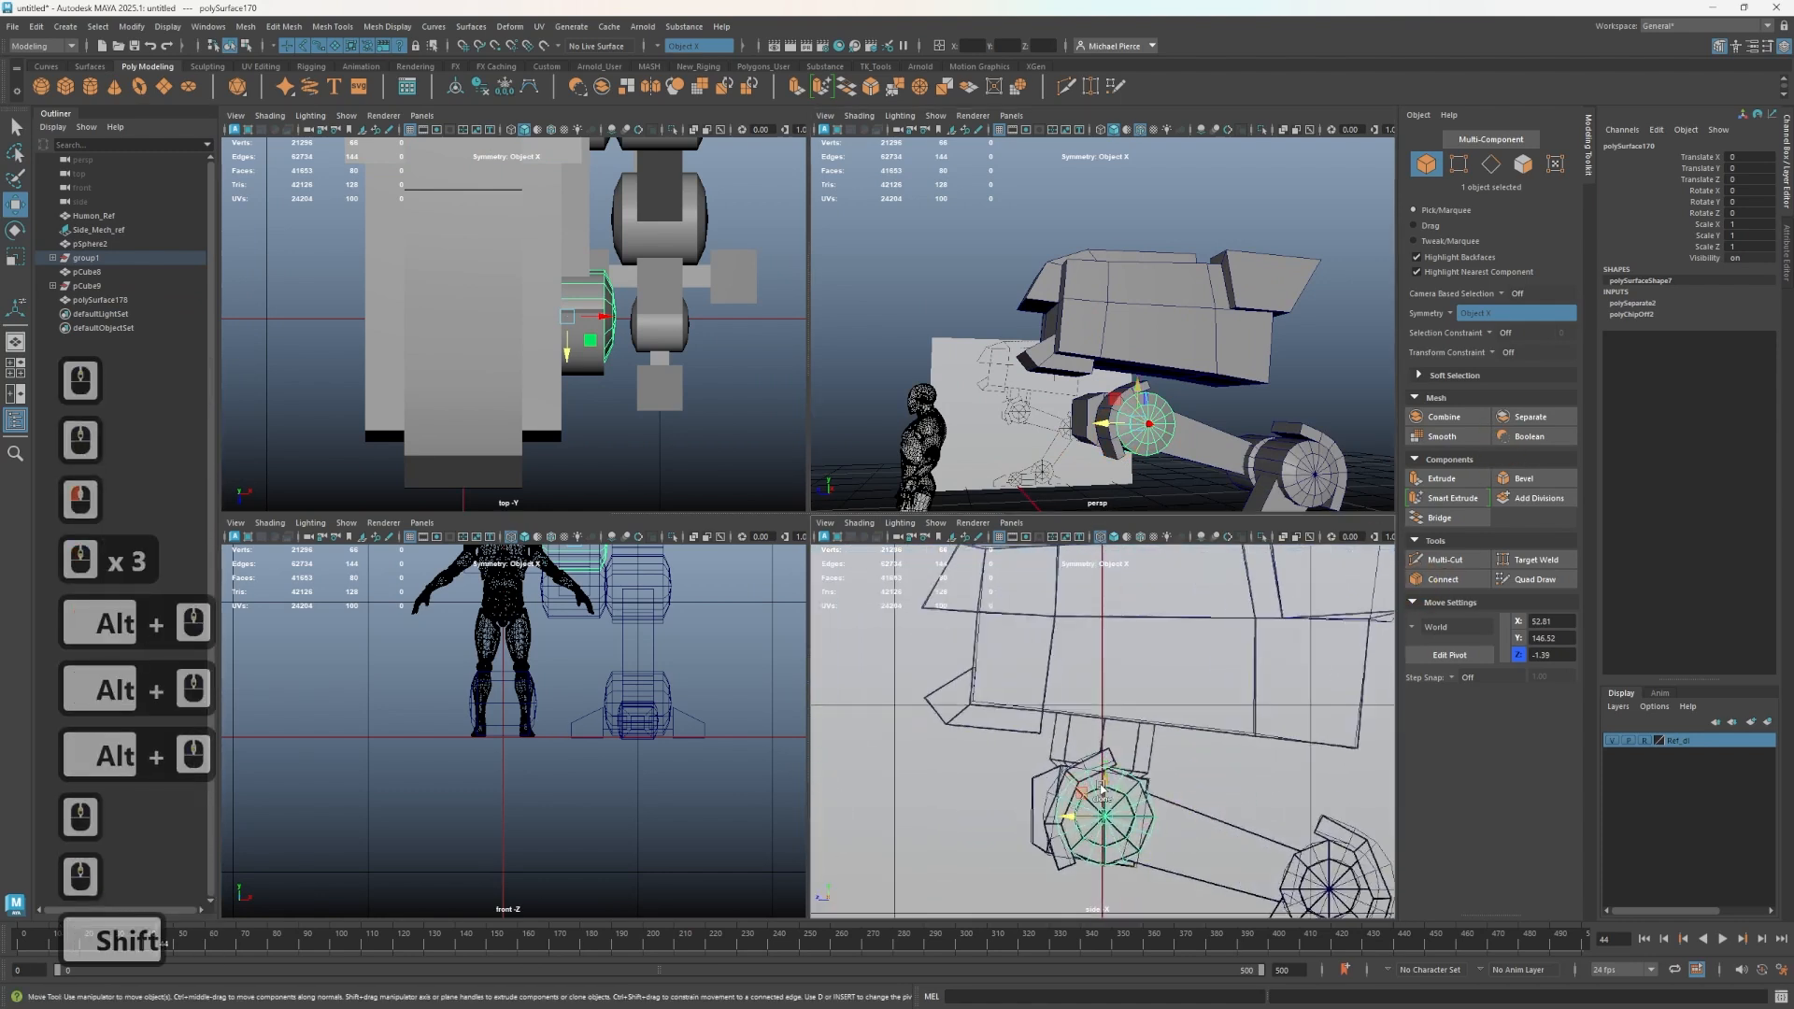
left_click_drag(1101, 790, 1103, 722, "shift")
- Set the duplicated joint's Rotate Z to -90
left_click(1740, 215)
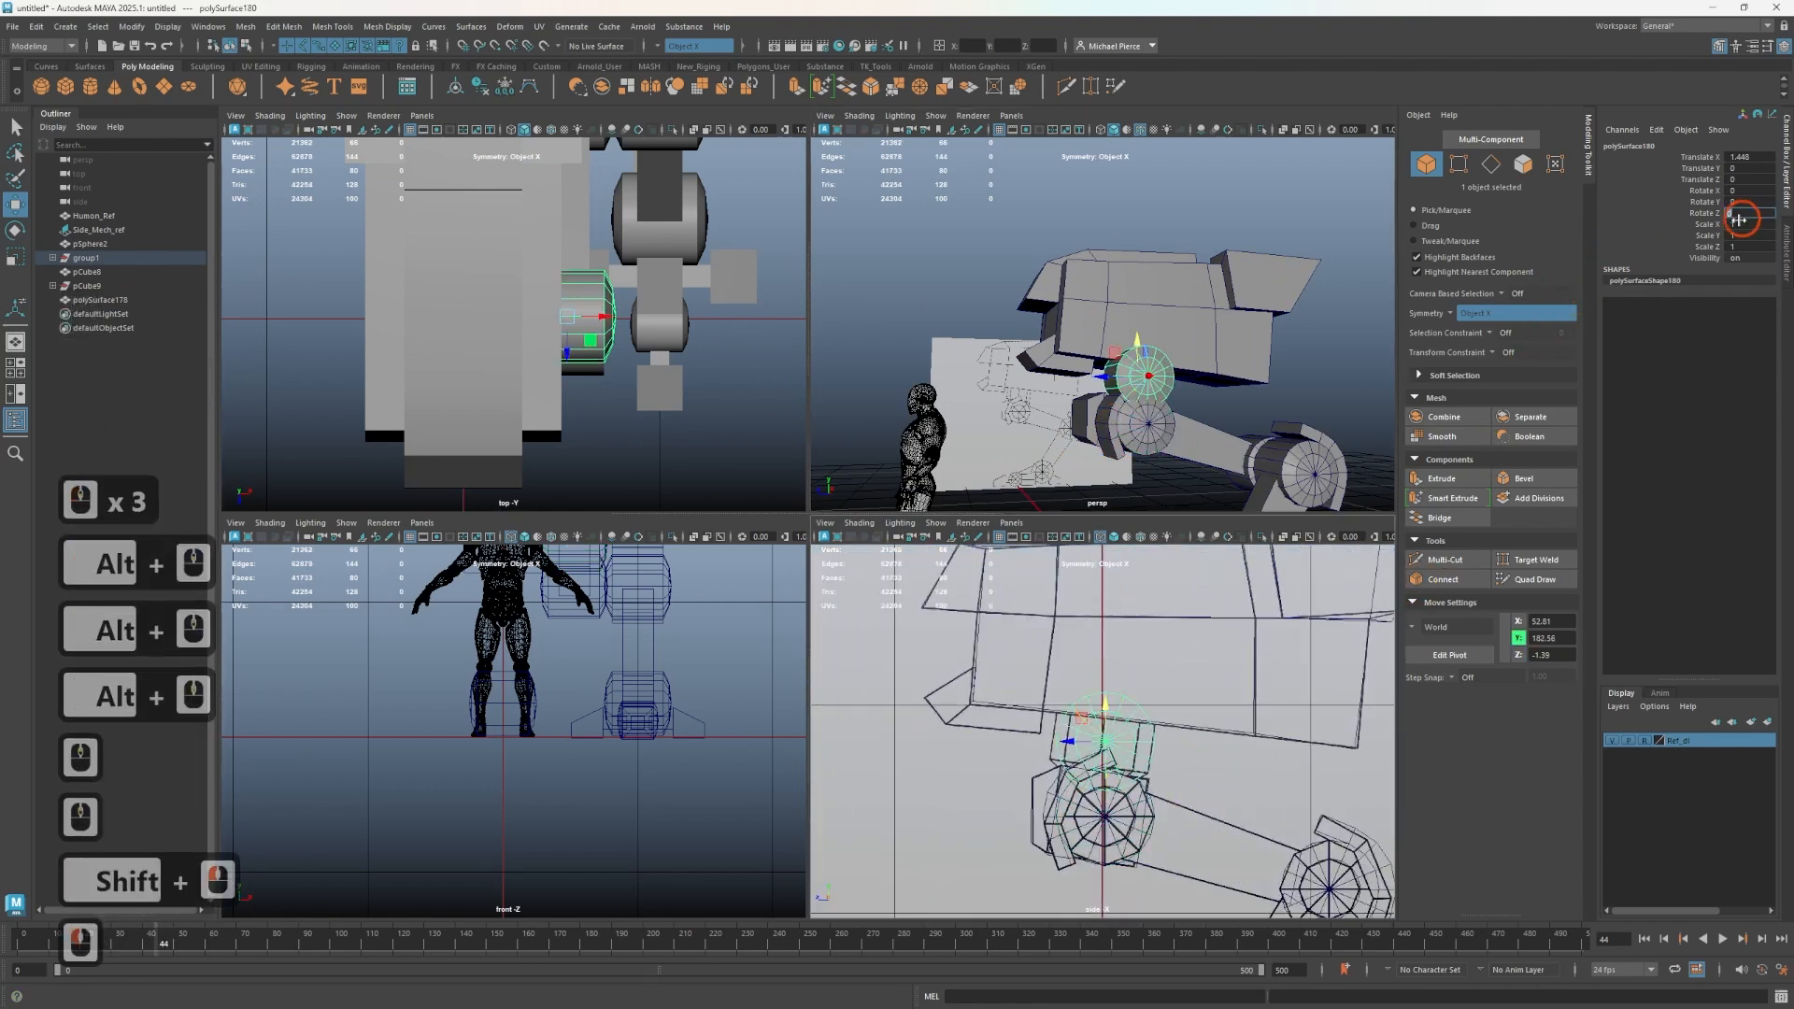
type("9")
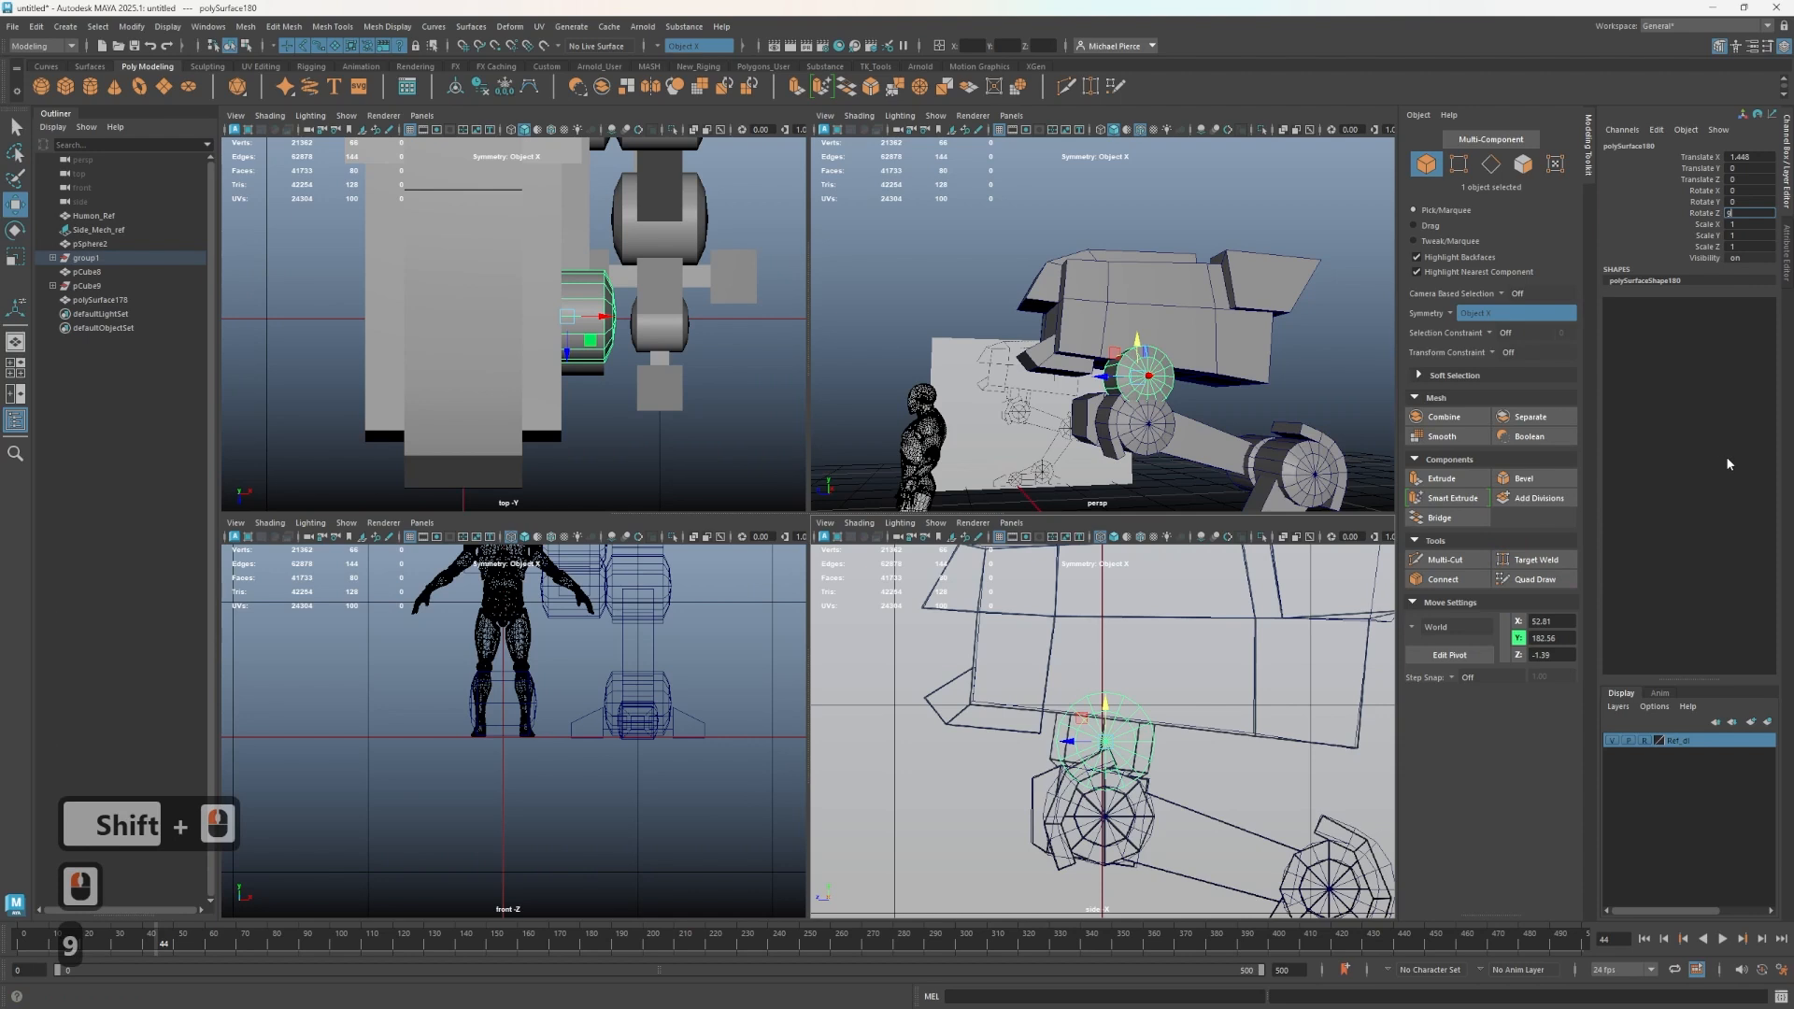
key("BackSpace")
type("-90")
key("Return")
key("Tab")
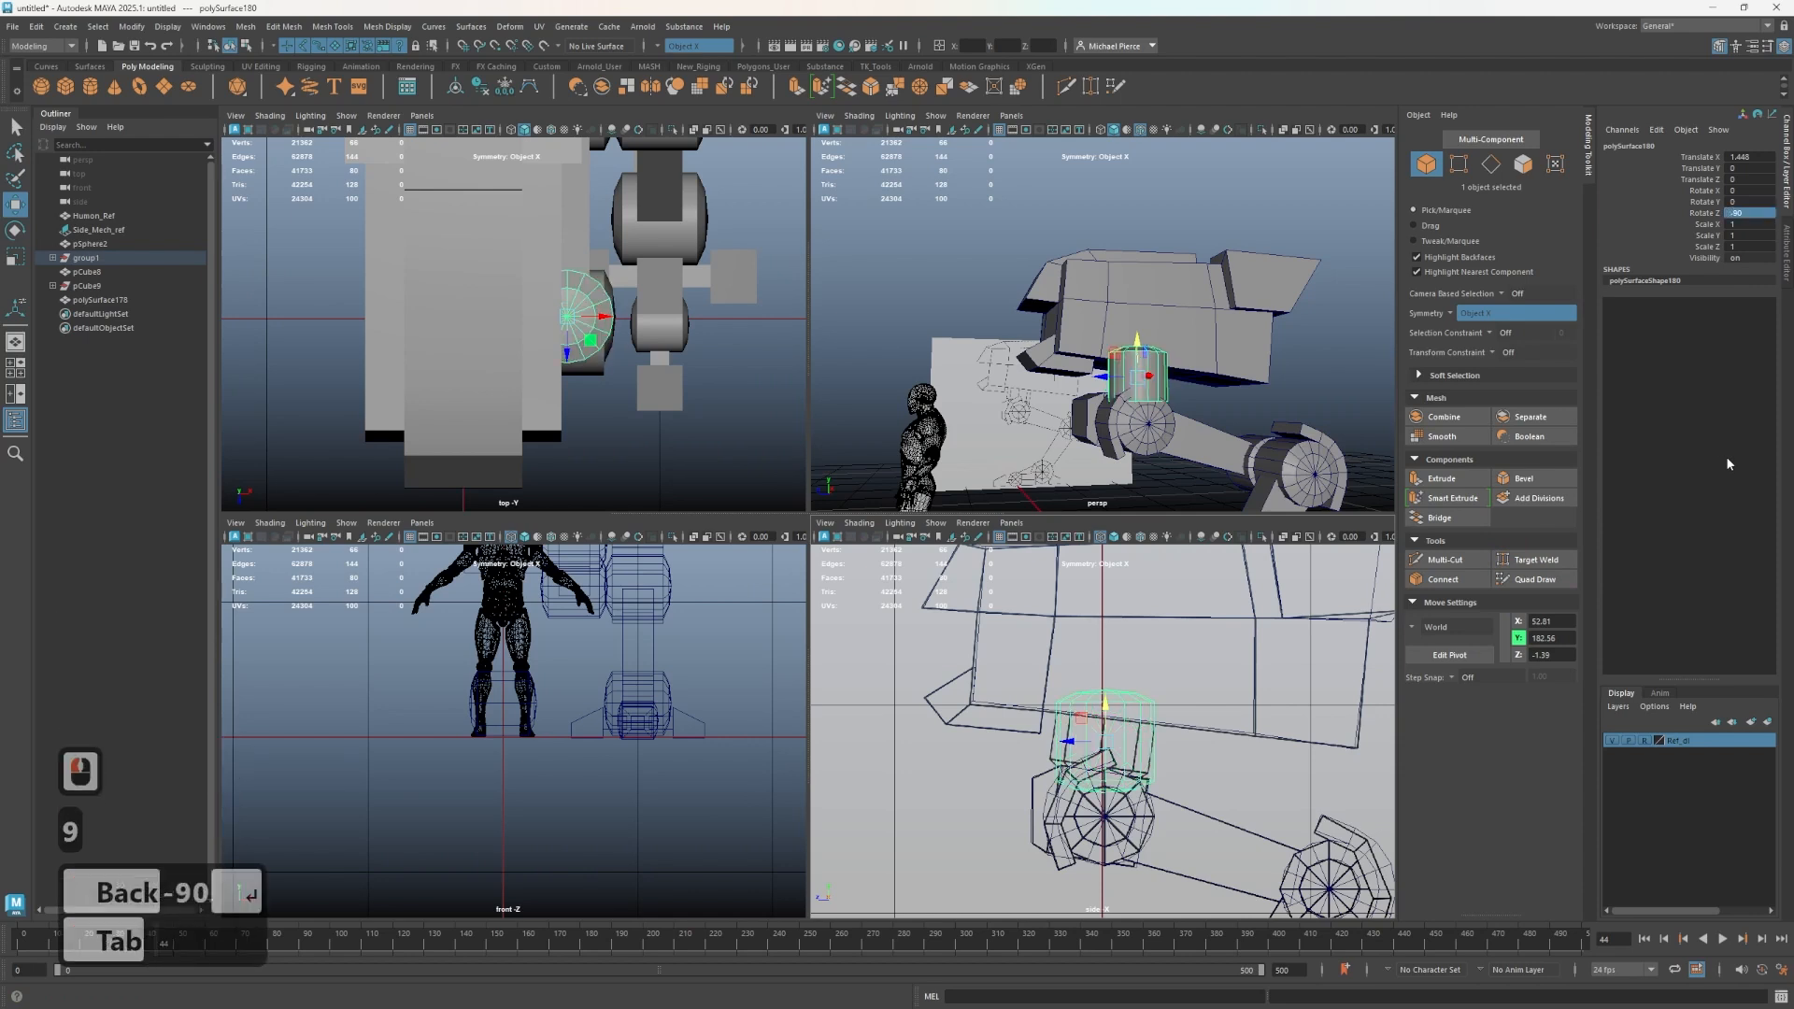
- Position and slightly tilt the duplicated joint between the hip and the torso block
scroll(1125, 812, "up", 5)
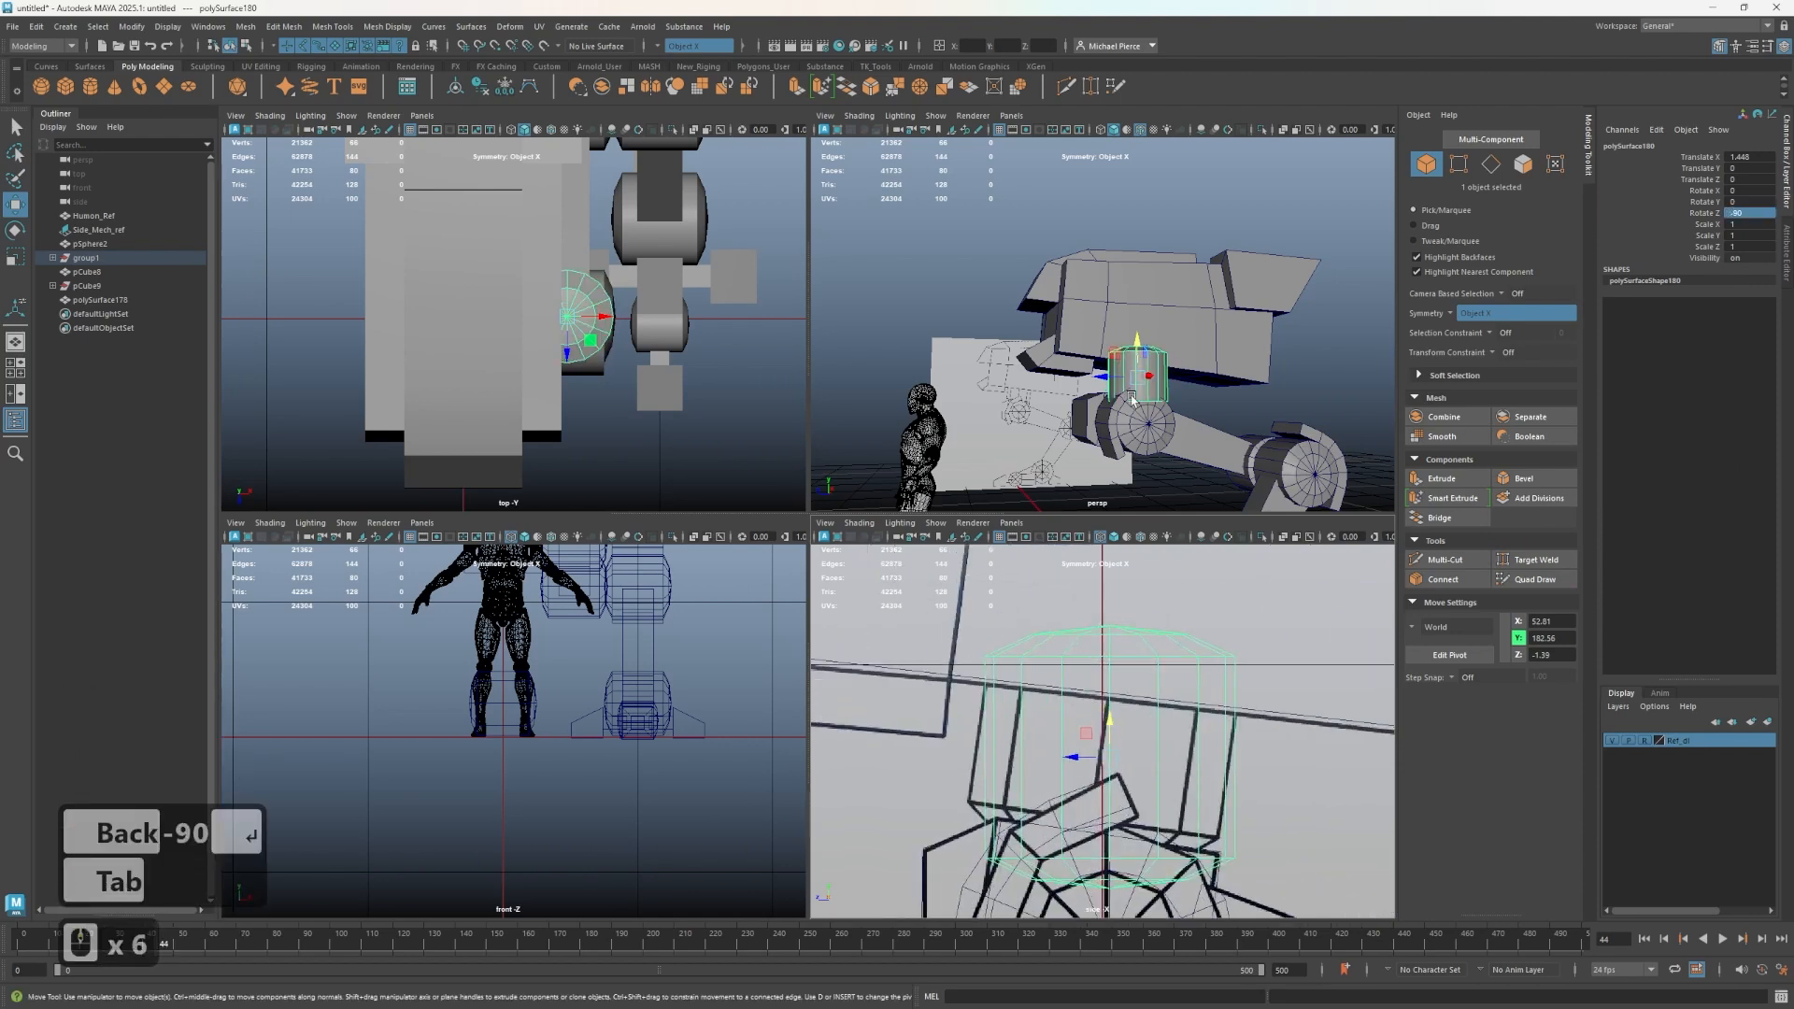
left_click_drag(1133, 400, 1005, 368, "alt")
scroll(1090, 829, "up", 2)
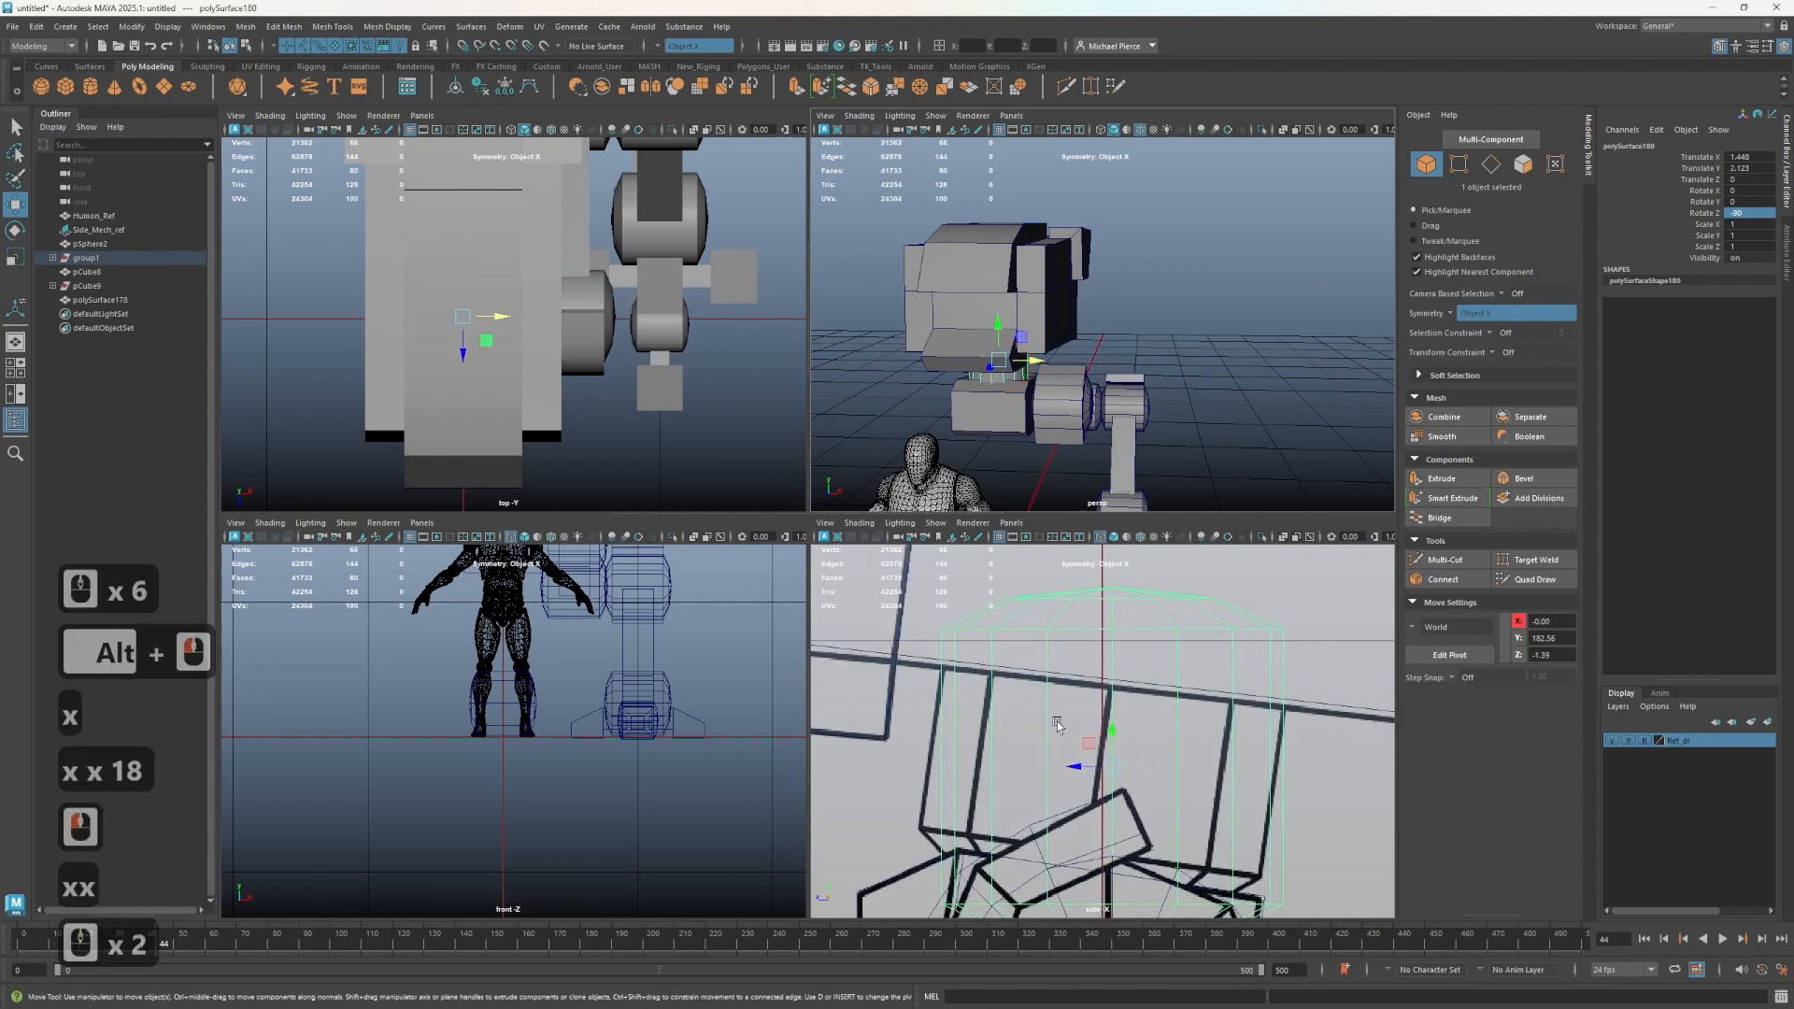
key("e")
left_click_drag(1106, 730, 1141, 685)
key("w")
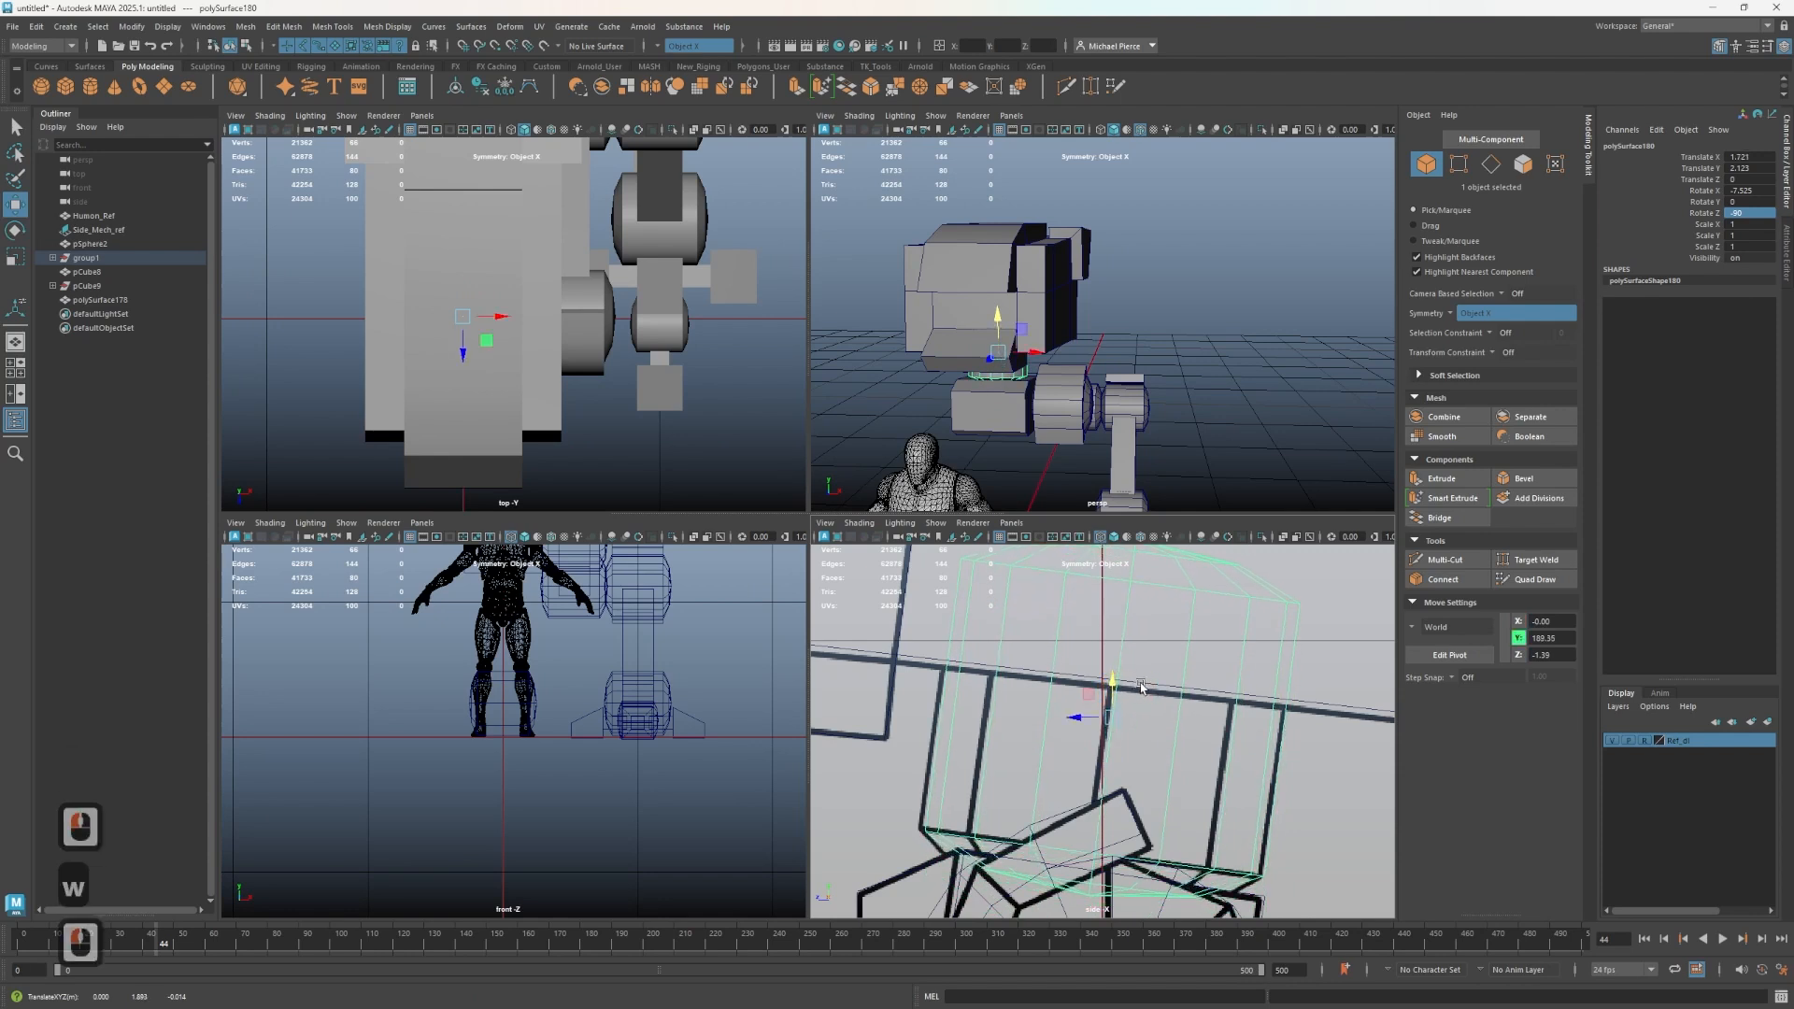
scroll(1030, 387, "up", 2)
left_click_drag(1032, 387, 949, 389, "alt")
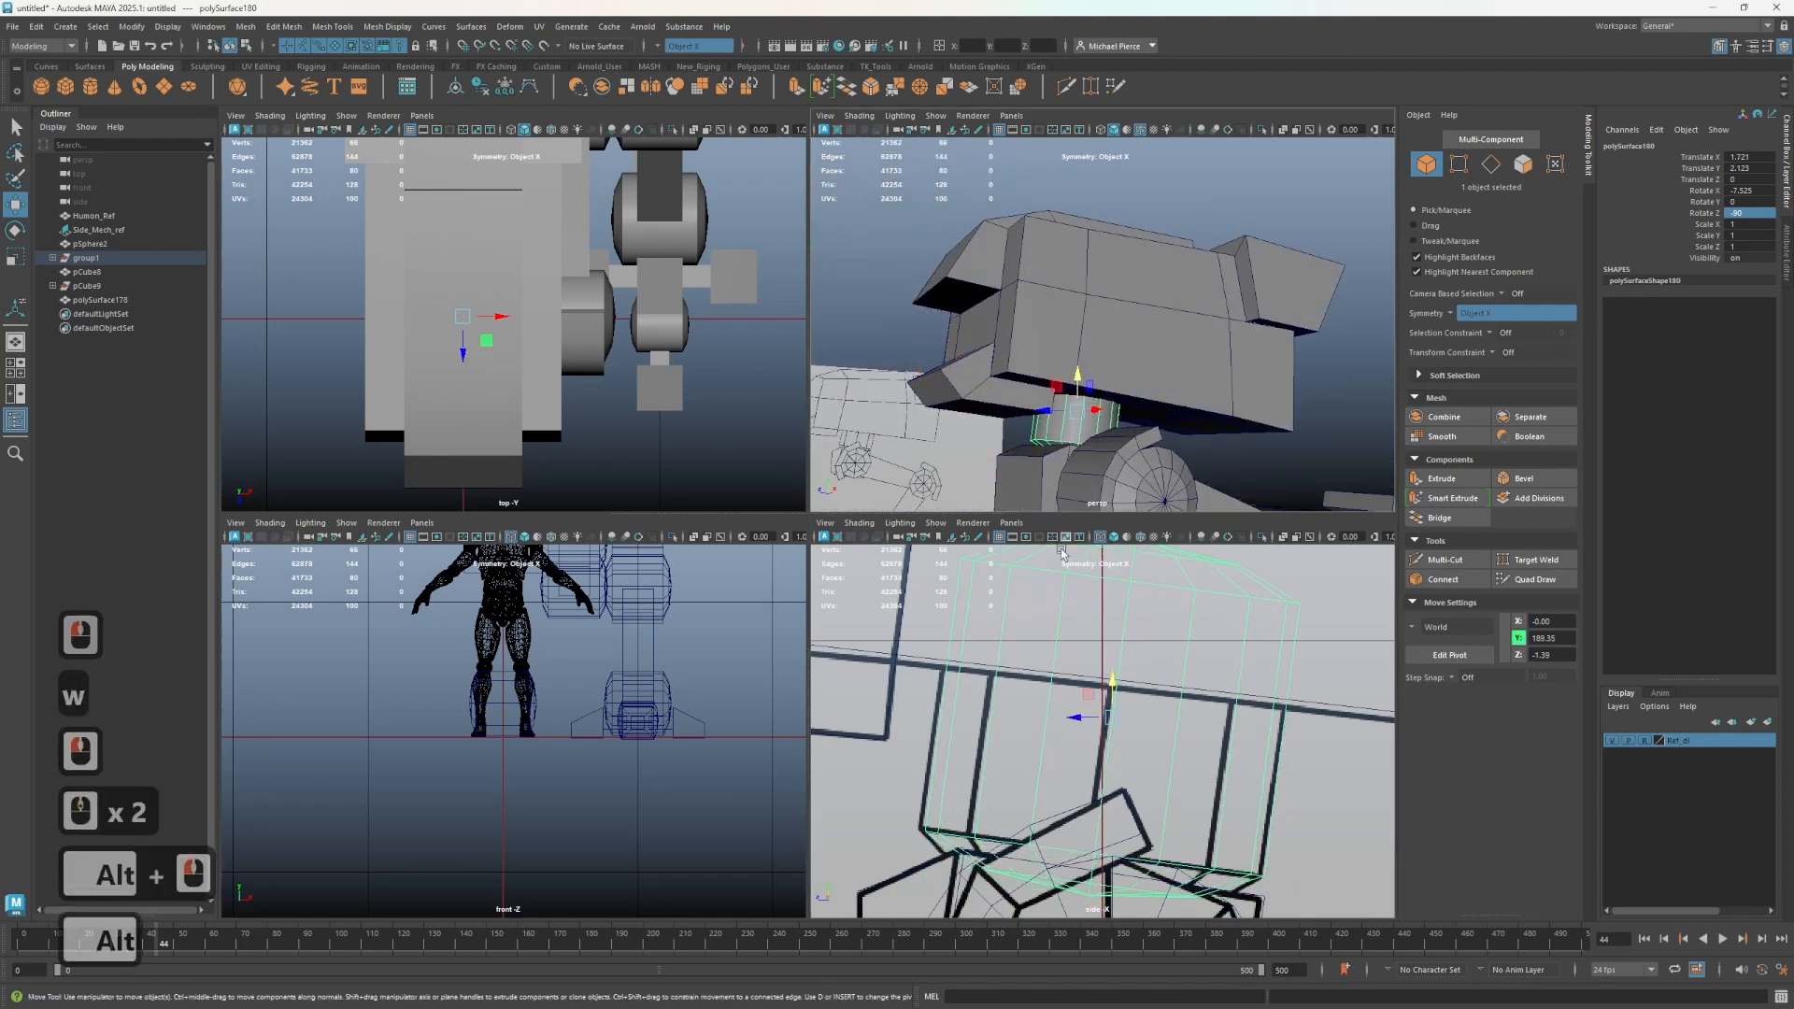
scroll(1123, 691, "down", 5)
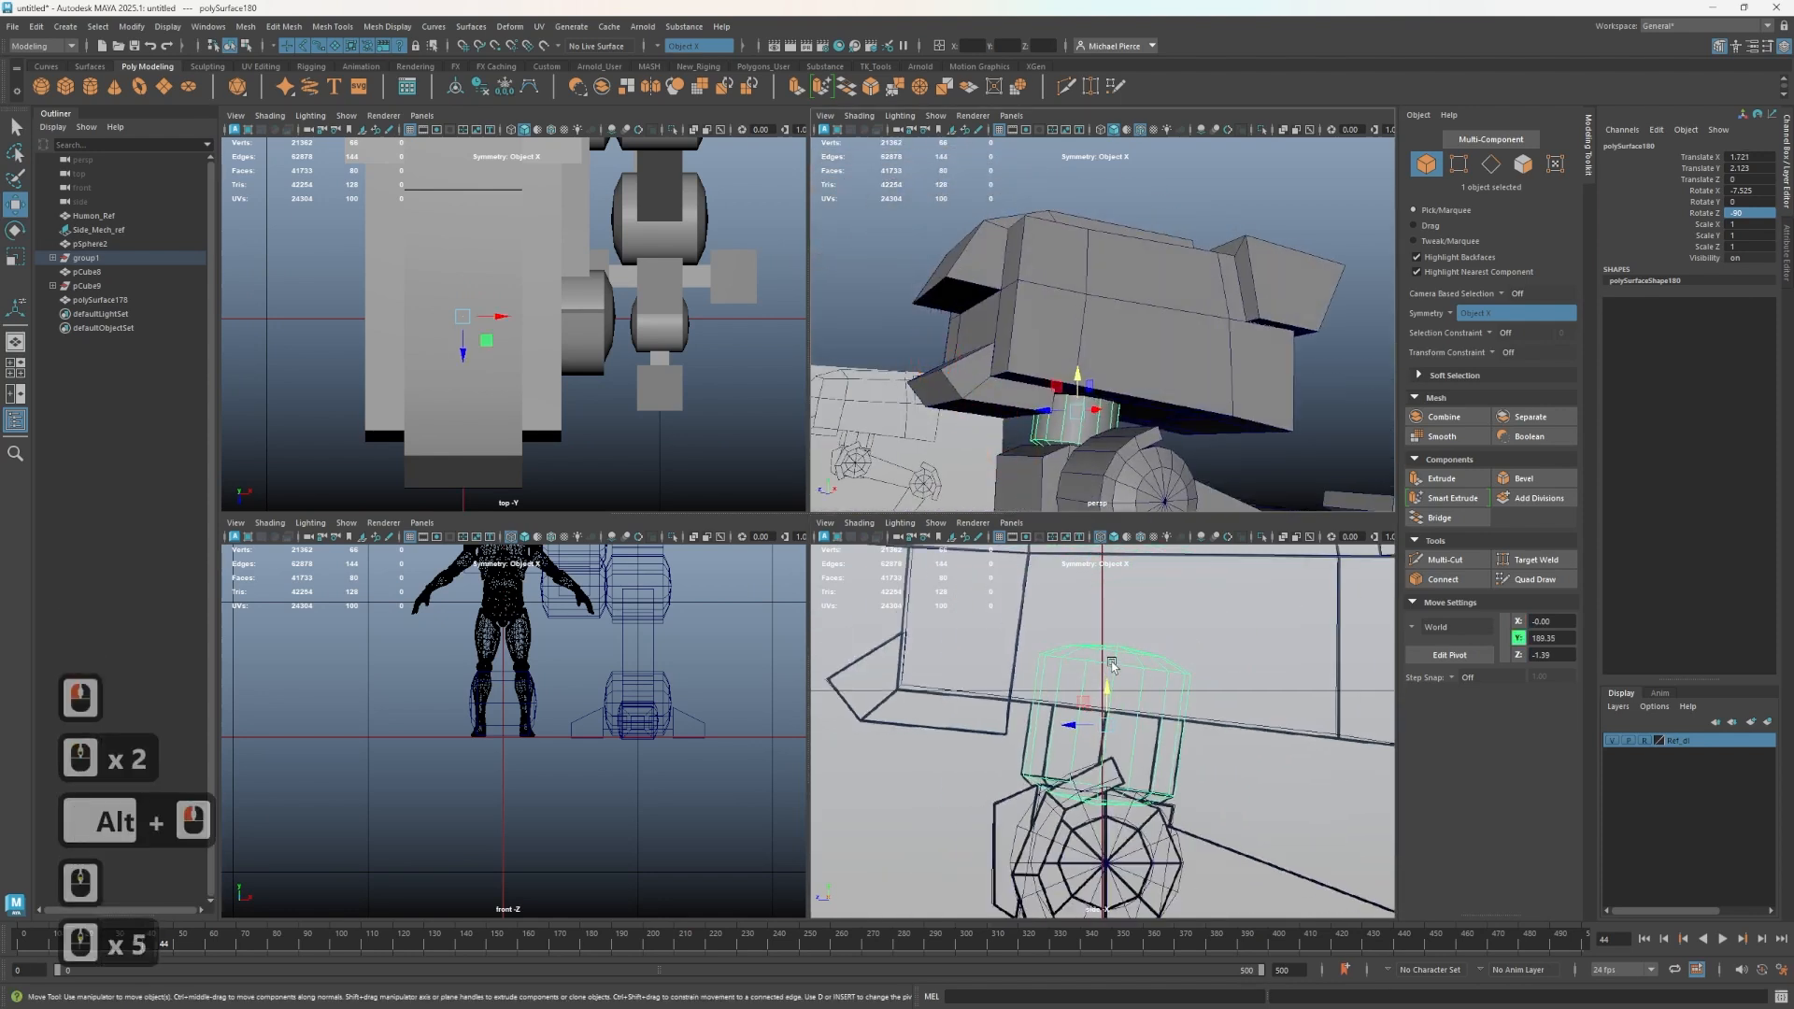
- Isolate the duplicated joint and delete its upper faces, keeping only the lower section
key("ctrl+1")
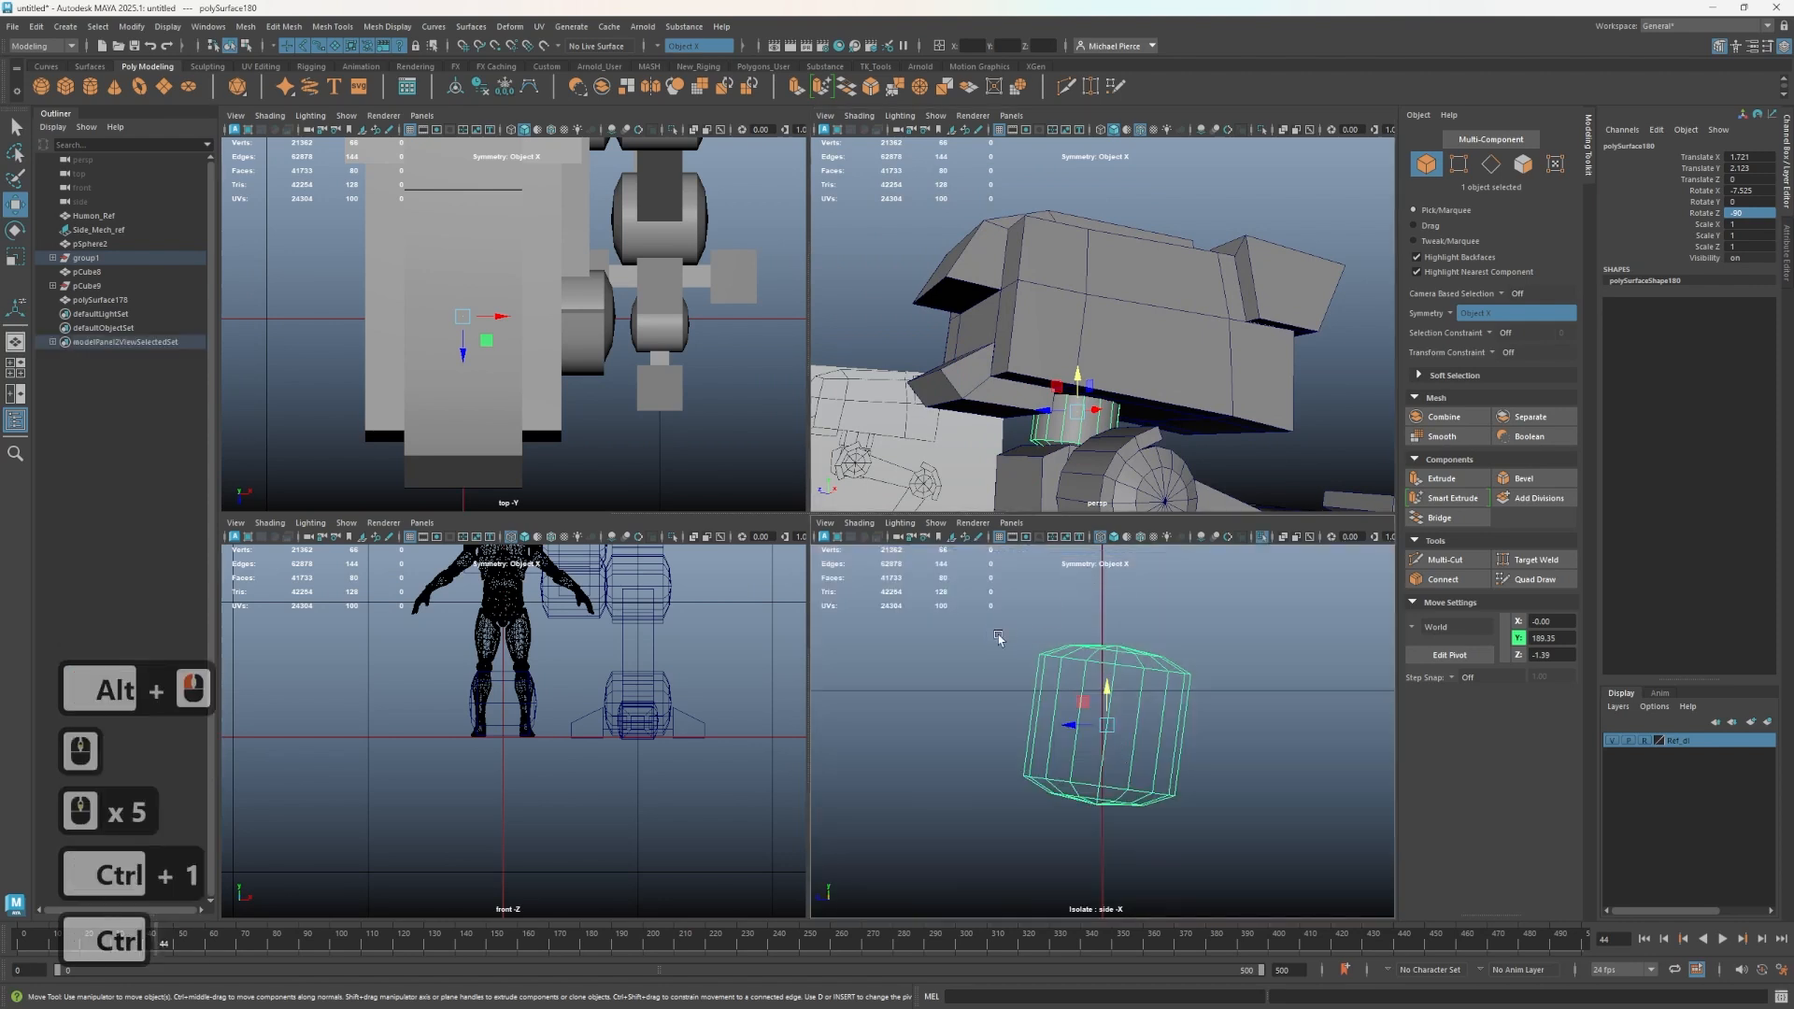
right_click_drag(999, 608, 999, 648)
left_click_drag(963, 609, 1290, 721)
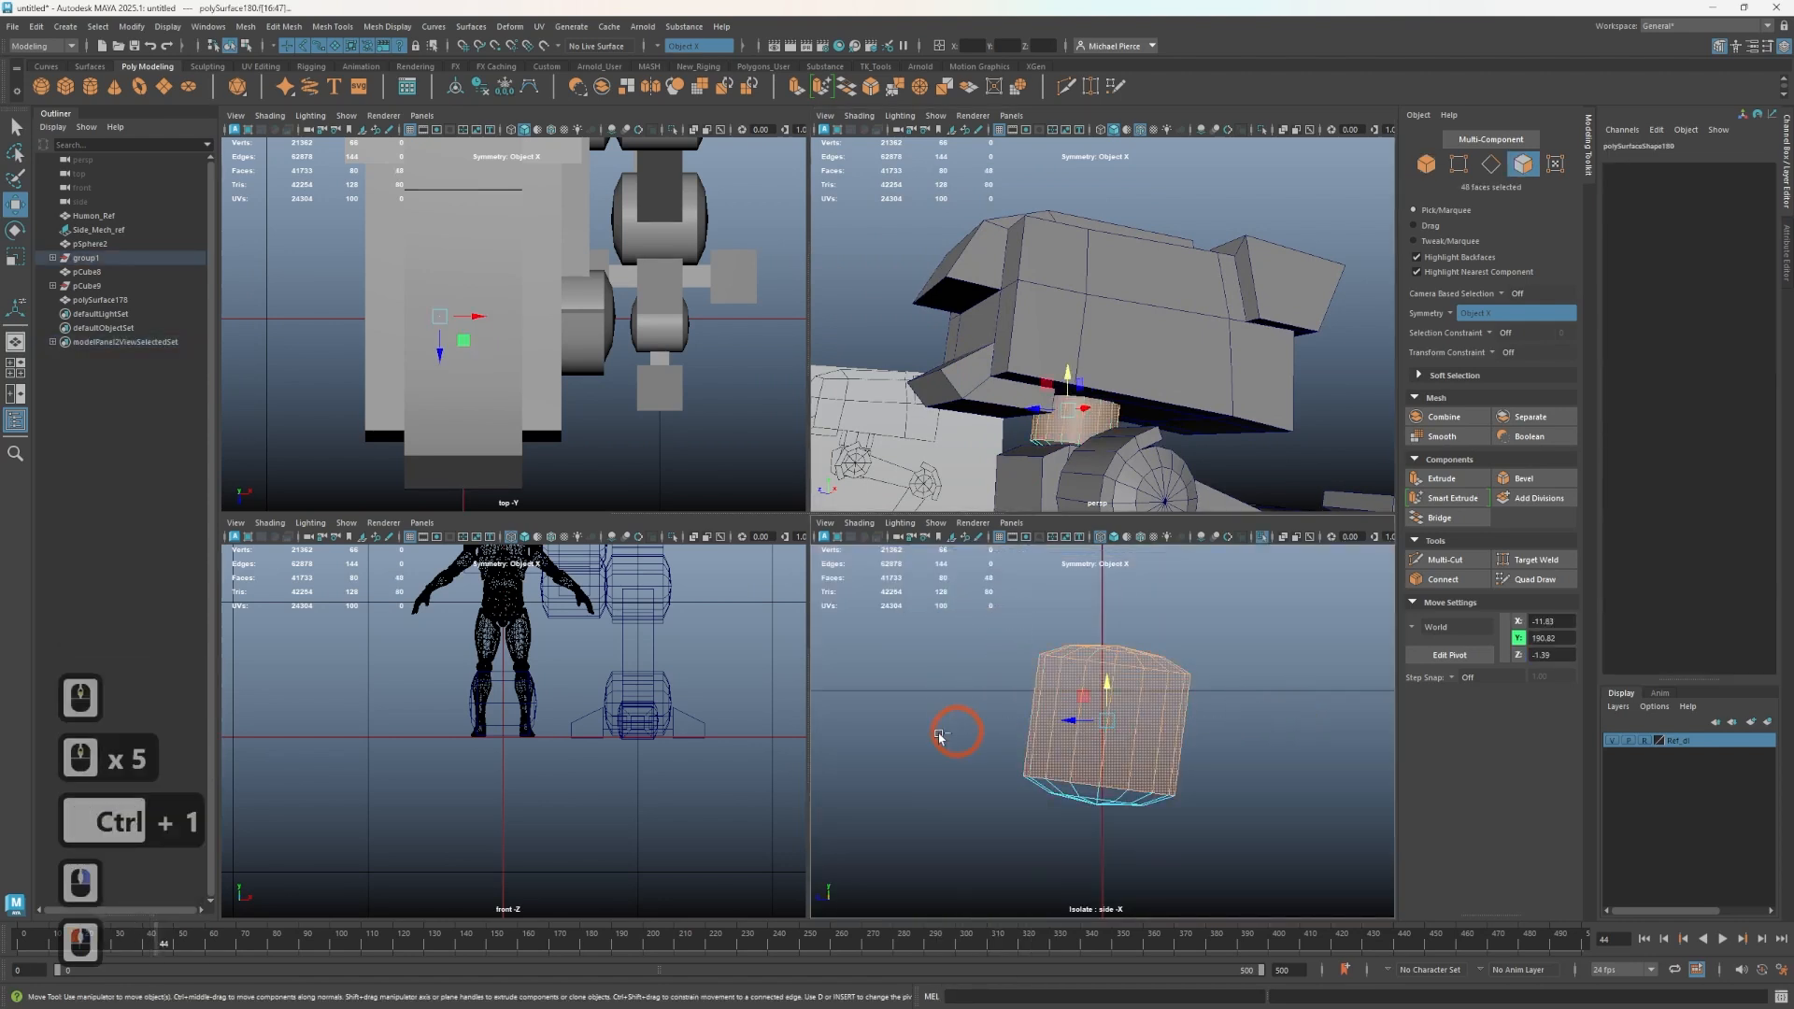
left_click_drag(955, 734, 1302, 854, "ctrl")
key("Delete")
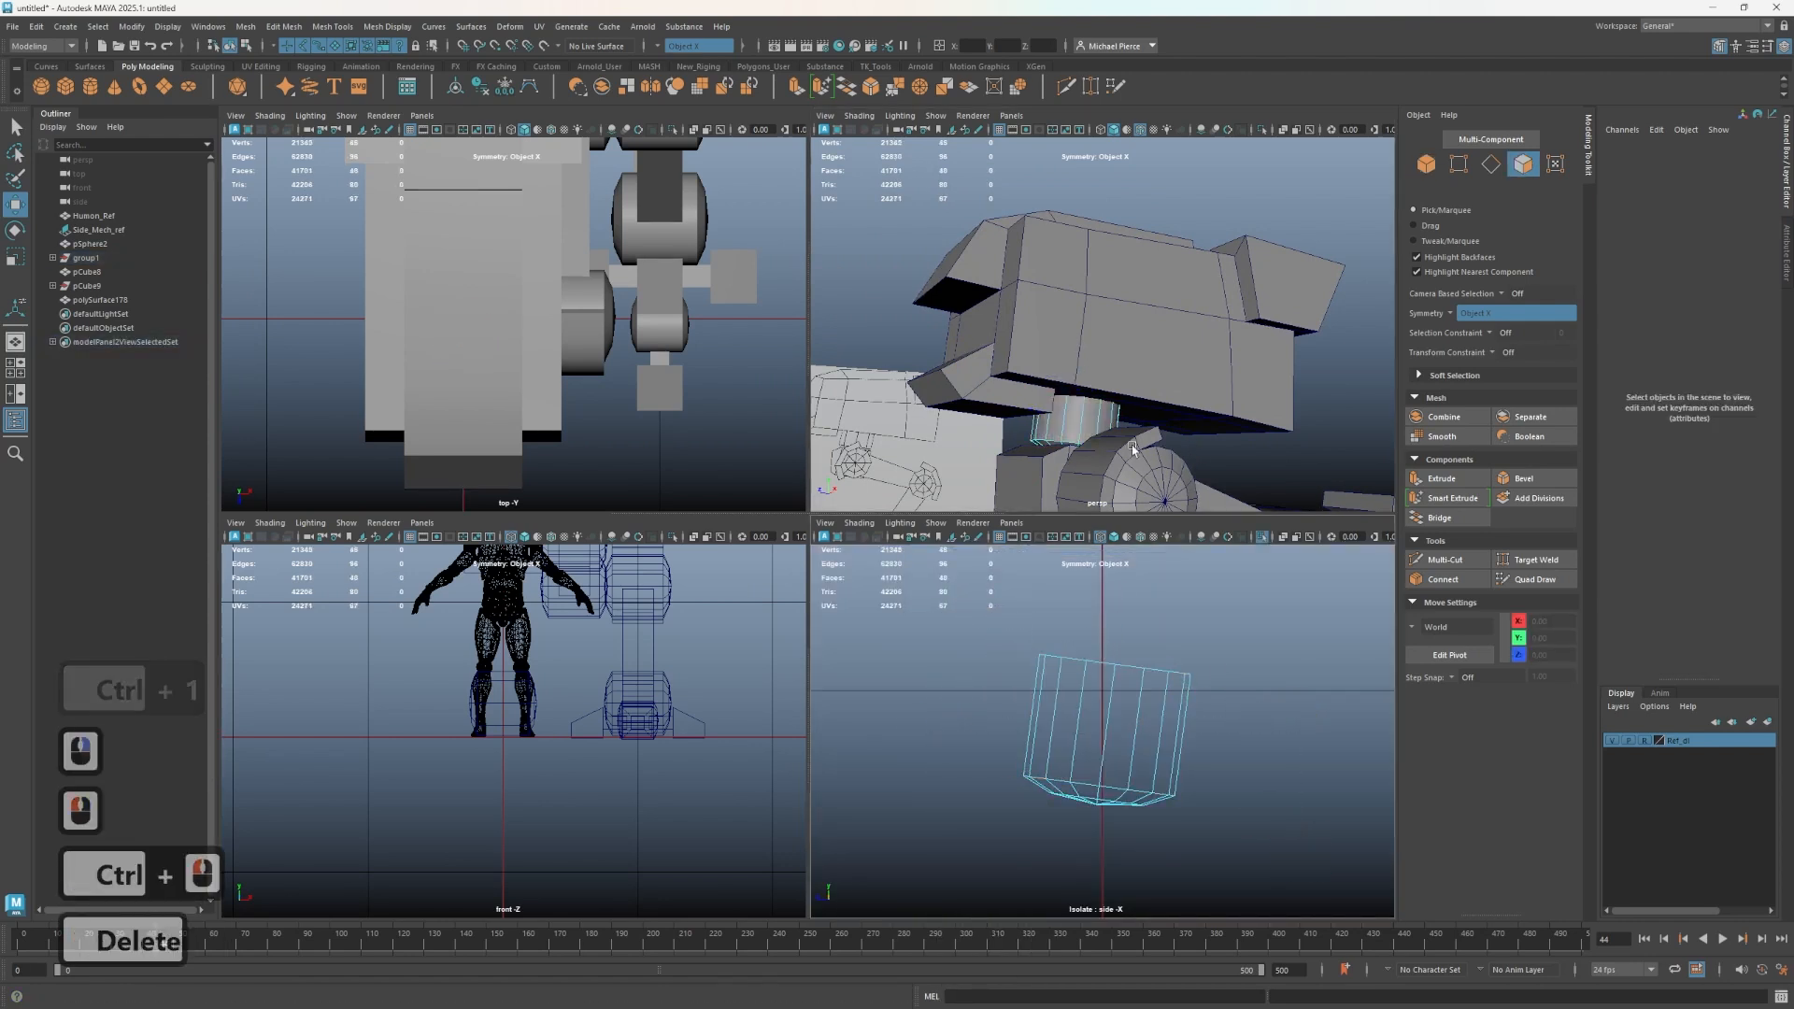
right_click_drag(1075, 420, 1134, 407)
scroll(1189, 442, "down", 3)
left_click(1156, 464)
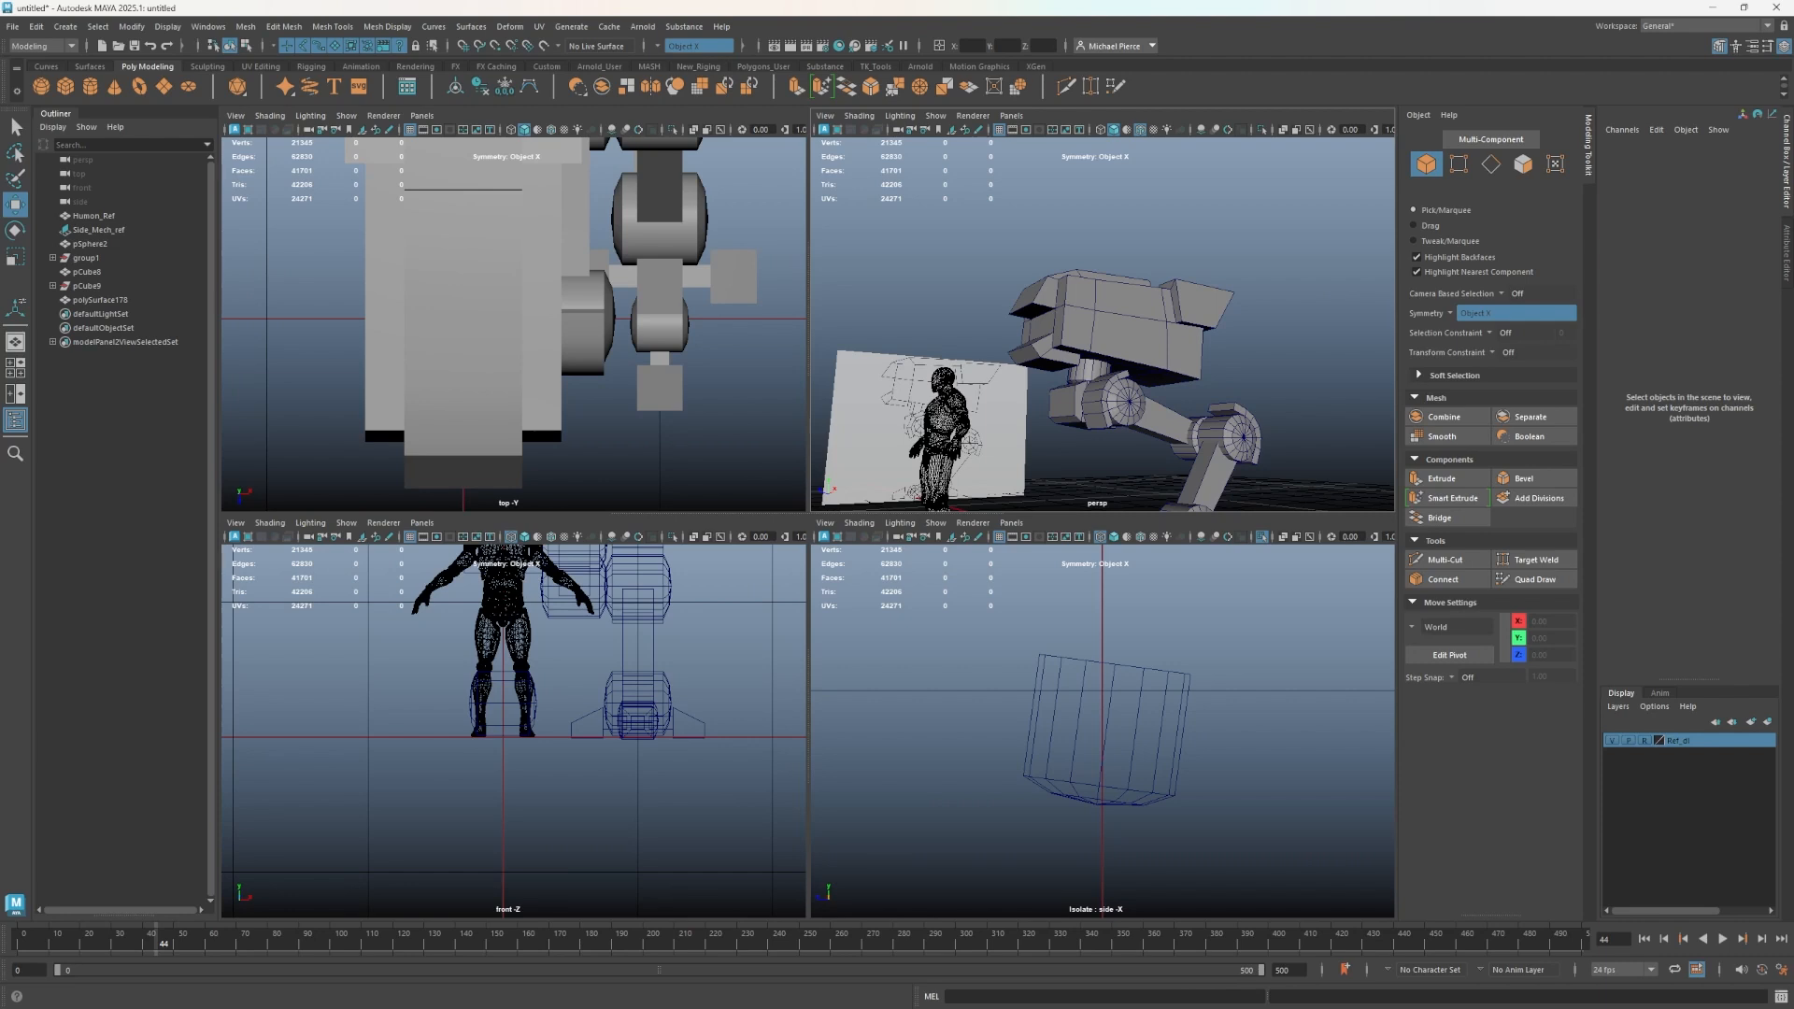
scroll(695, 384, "up", 1)
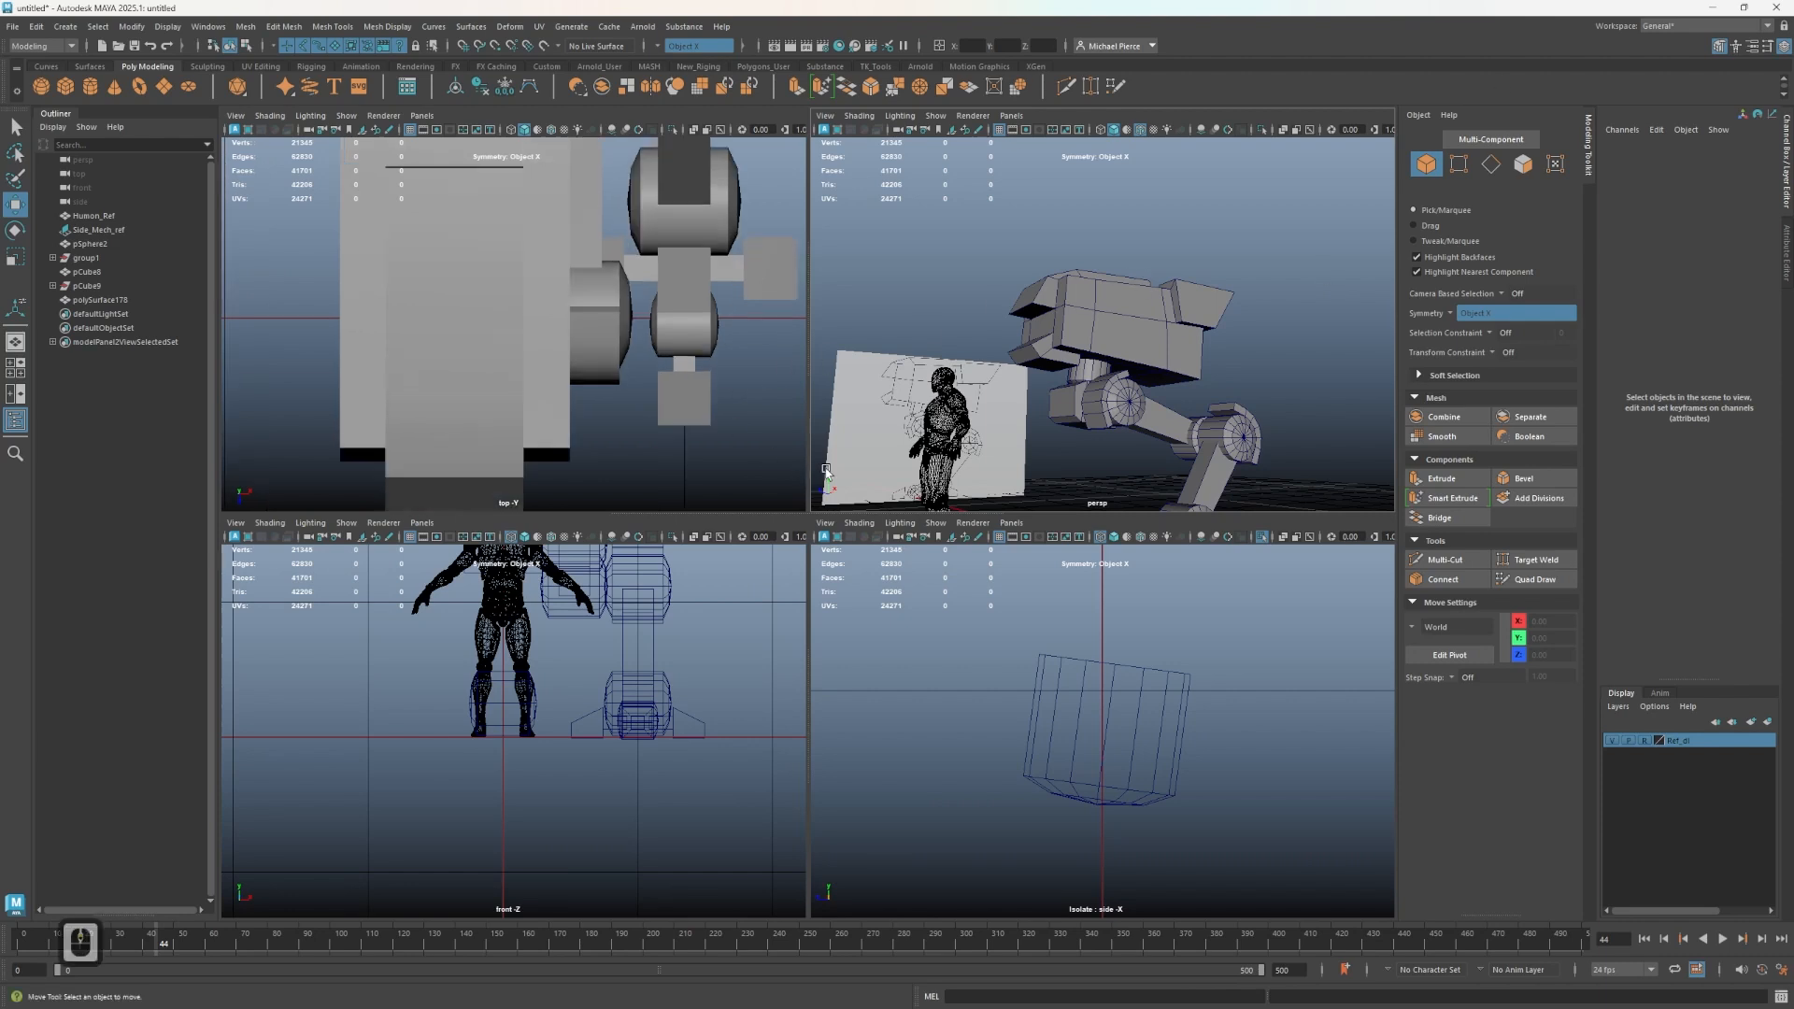
- Select the torso and joint pieces and delete their construction history
scroll(1018, 341, "up", 1)
left_click_drag(1047, 289, 1168, 360, "alt")
middle_click_drag(1174, 352, 1206, 360, "alt")
left_click_drag(1285, 372, 1321, 376, "alt")
middle_click_drag(1321, 376, 1084, 286, "alt")
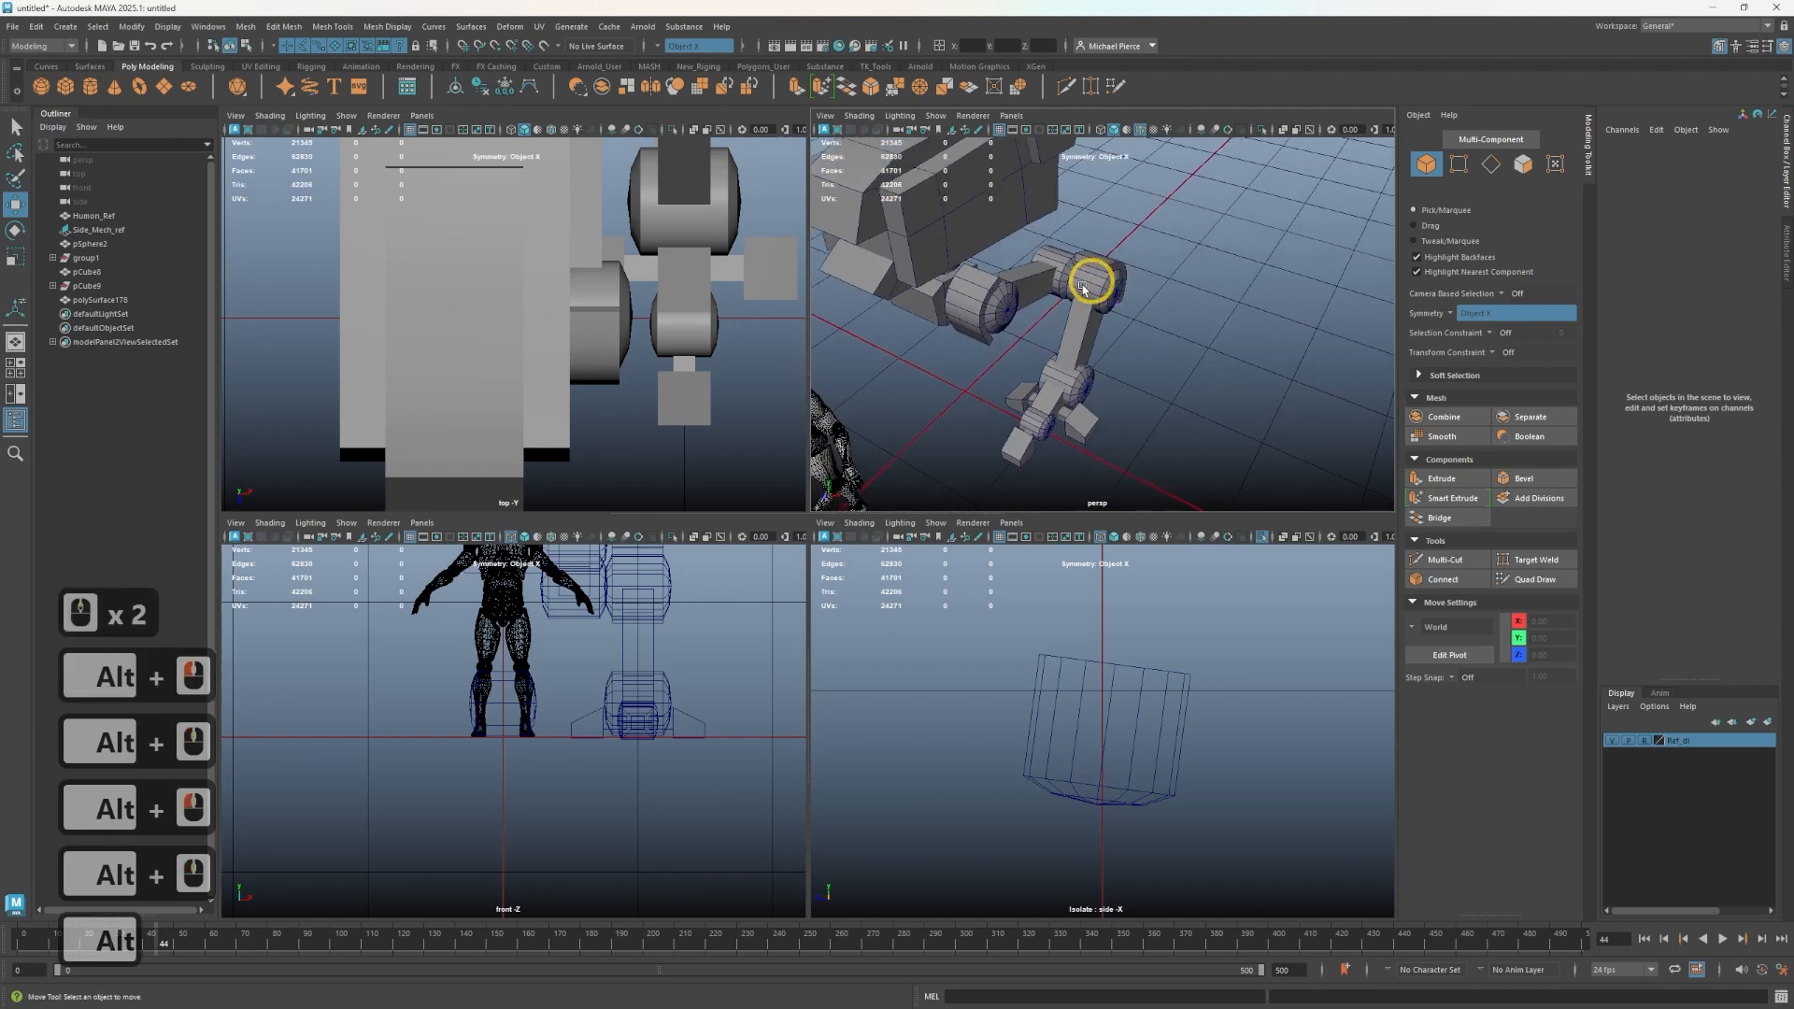
left_click(932, 314)
scroll(932, 314, "down", 3)
left_click_drag(931, 314, 1164, 426, "alt")
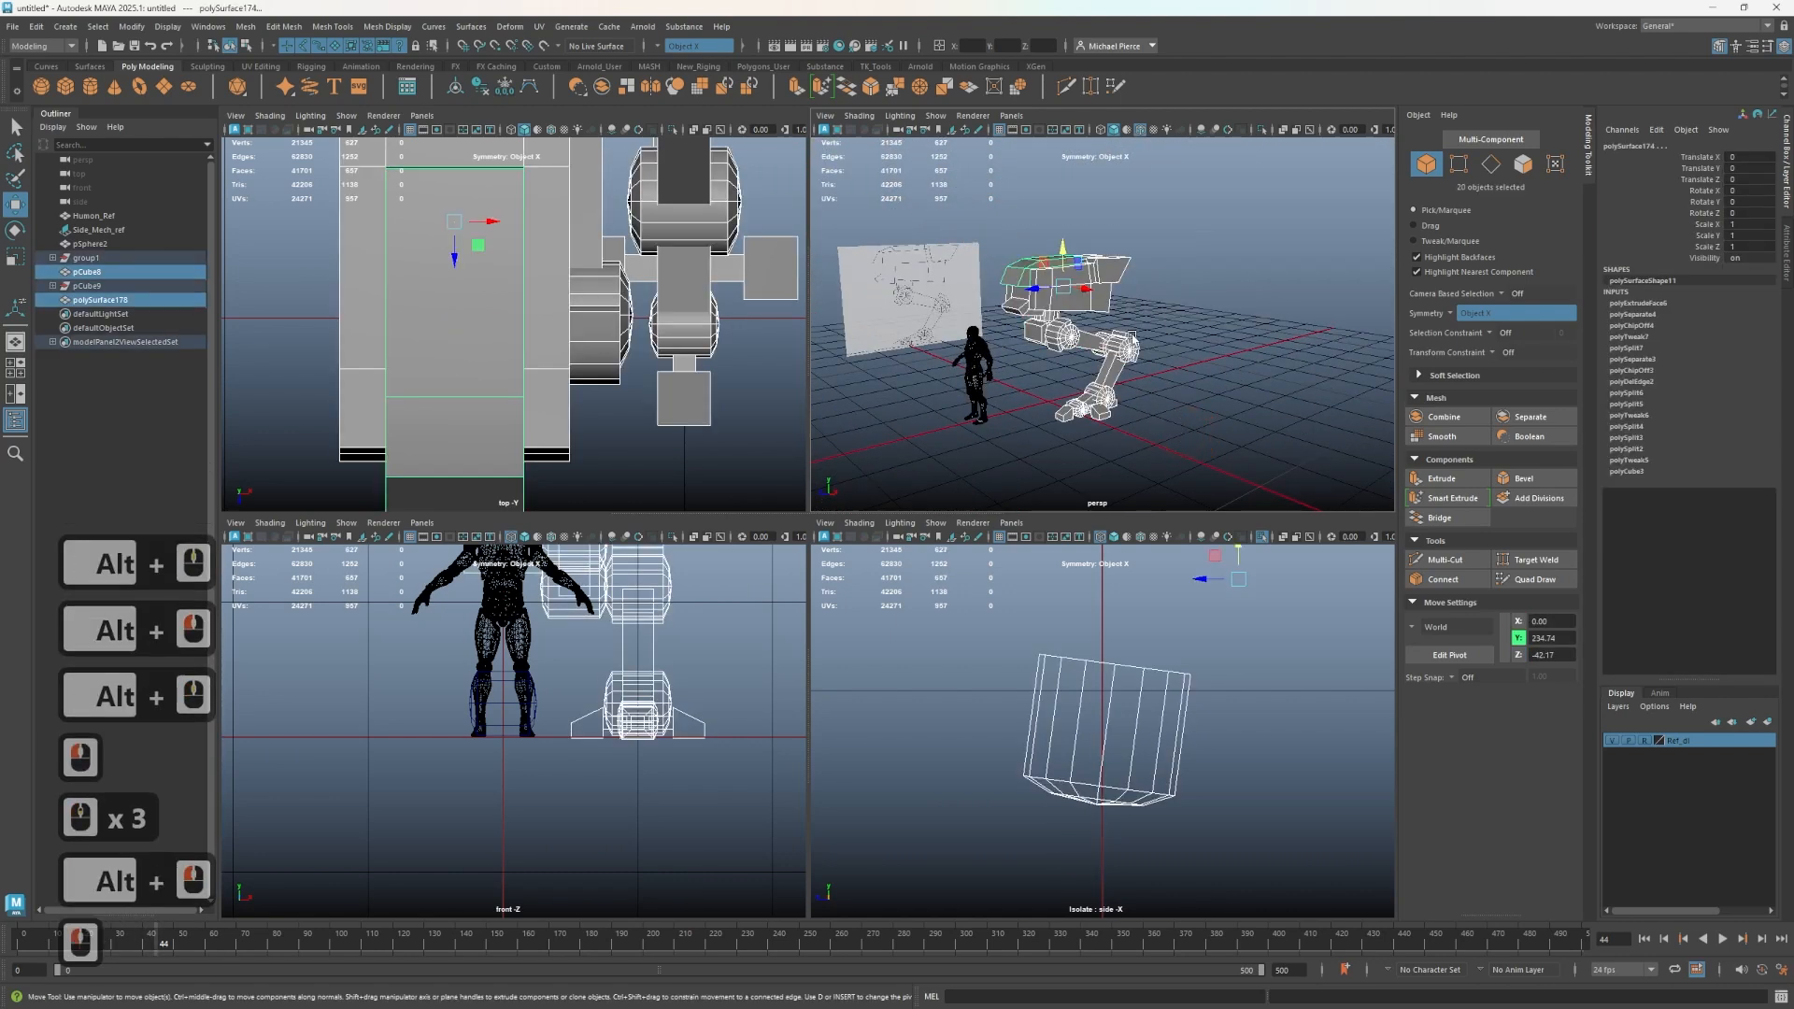
left_click(504, 87)
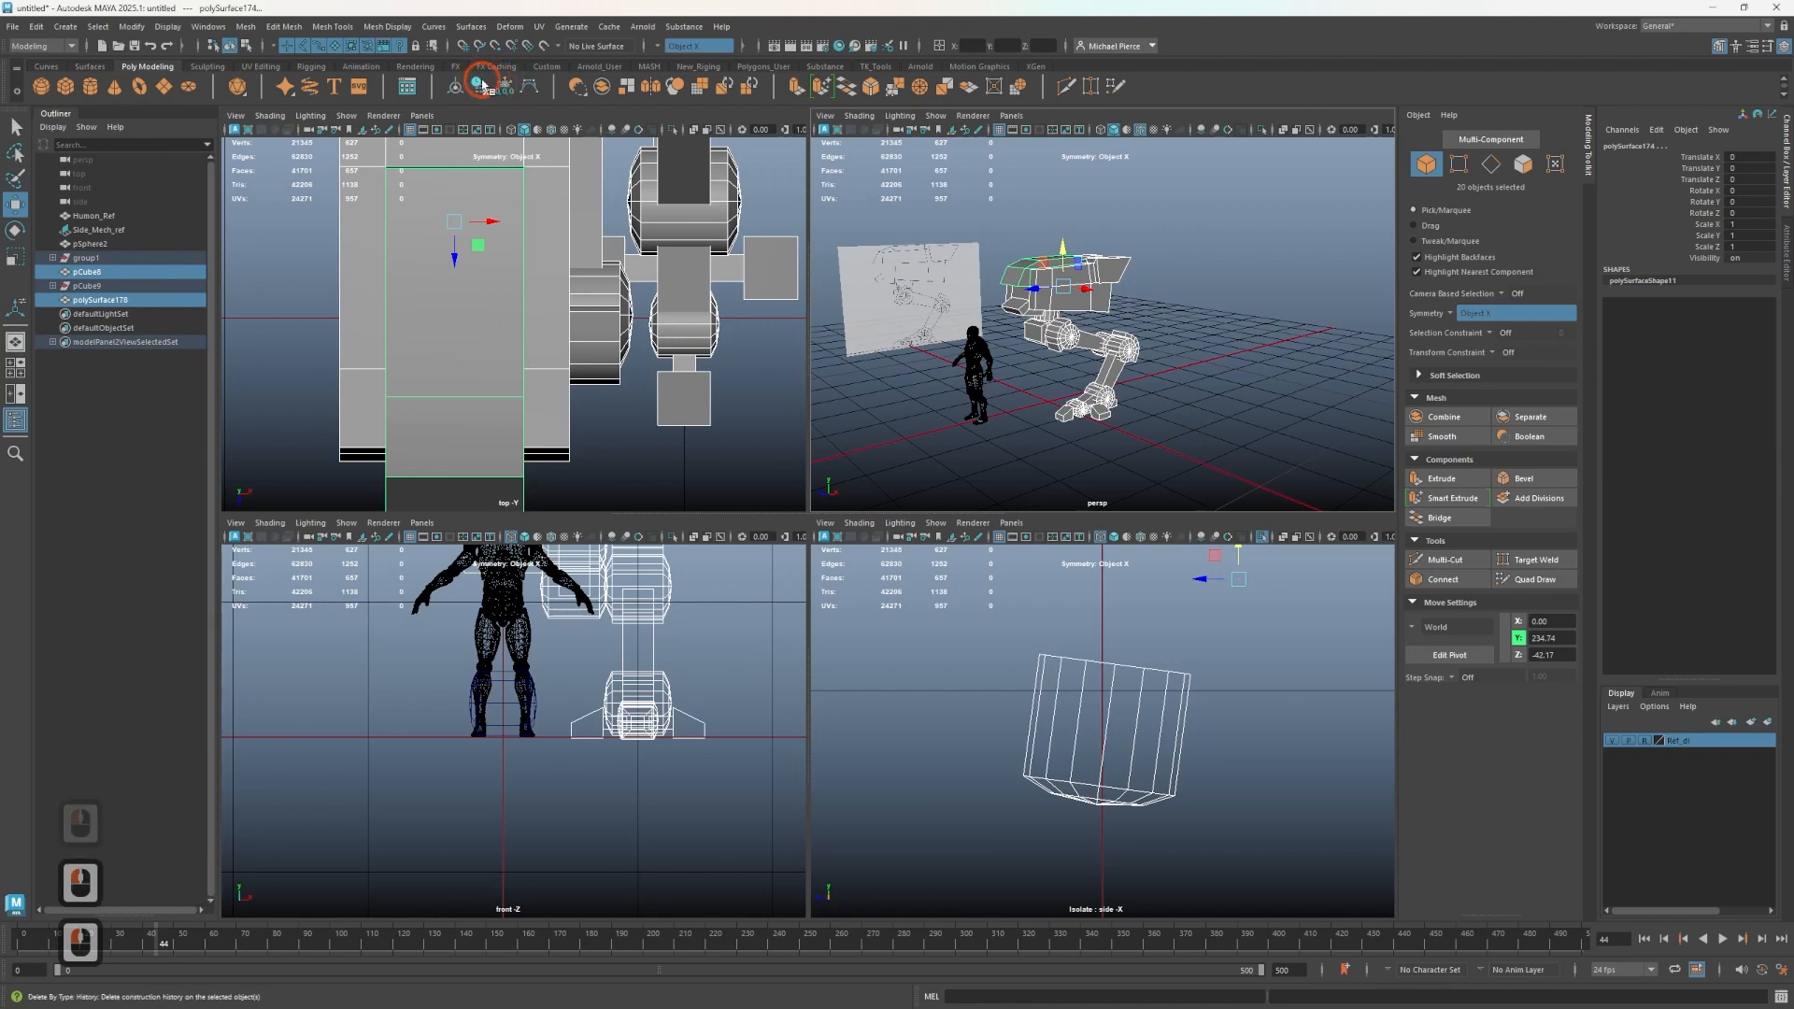
- Try rotating the joint cylinder between the hip and the torso, then undo the rotation
scroll(1146, 437, "up", 4)
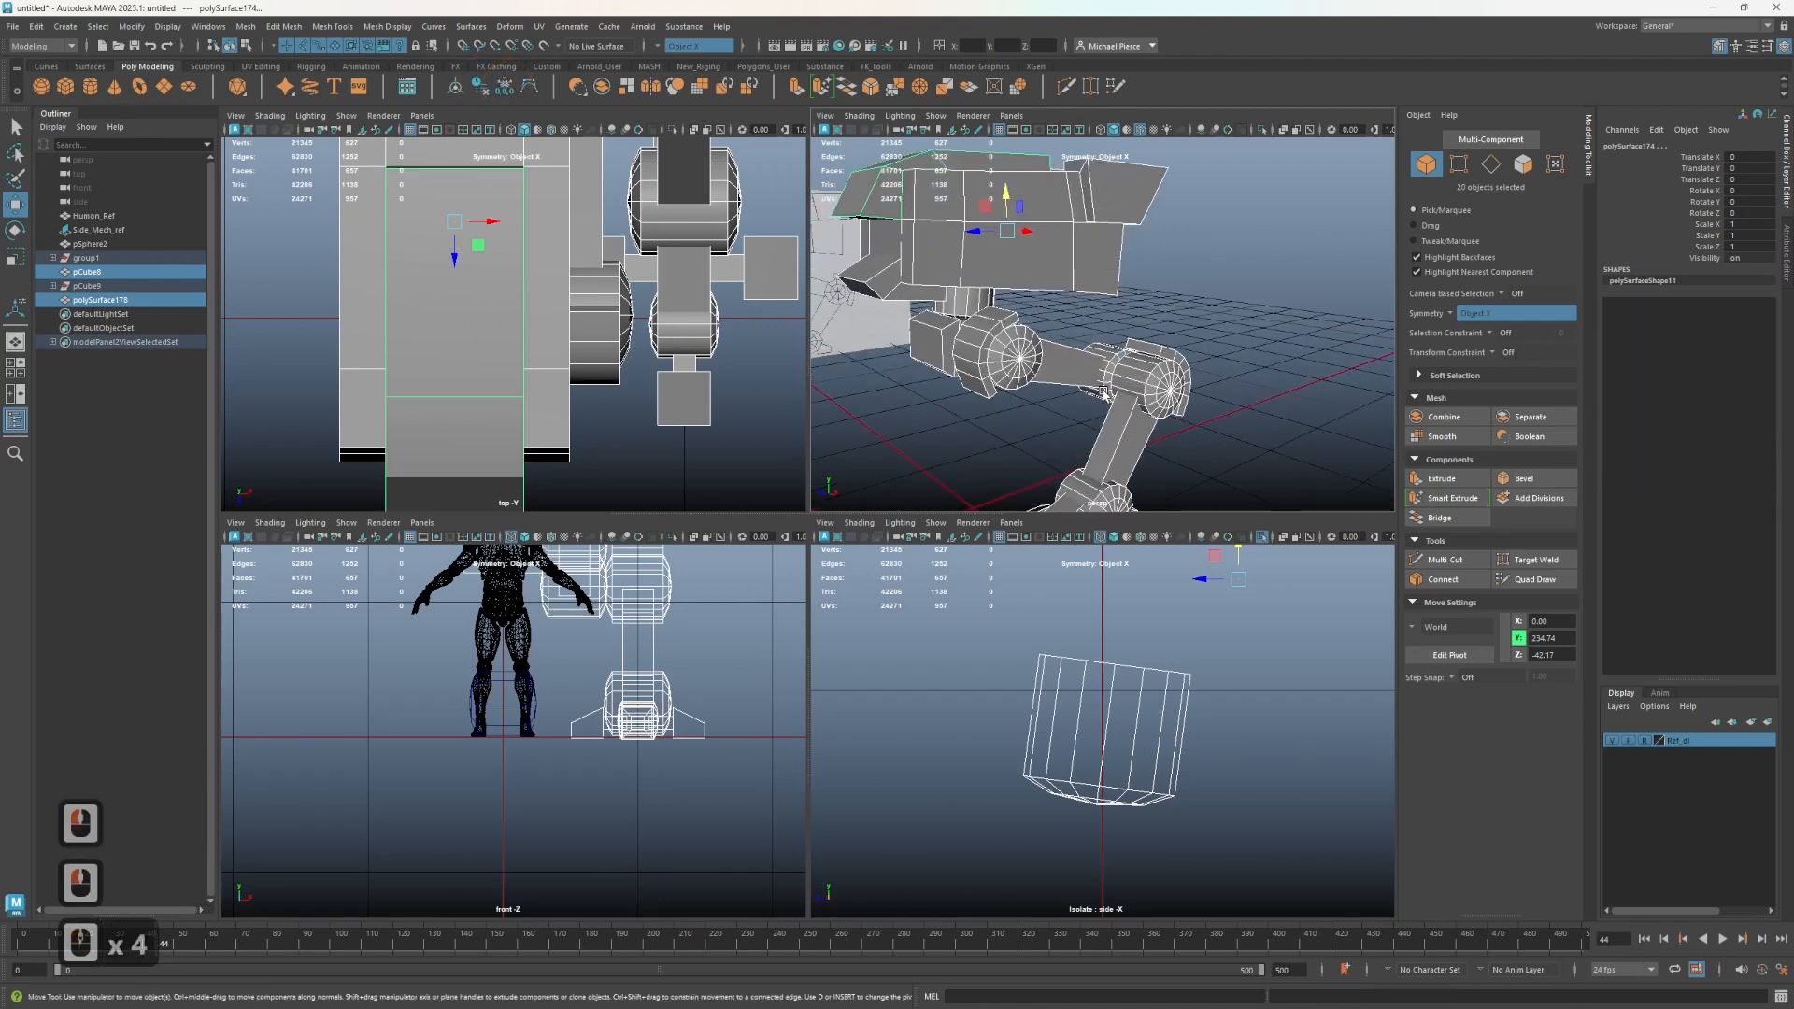
left_click_drag(1101, 389, 1044, 356, "alt")
left_click(1005, 325)
left_click(1668, 214)
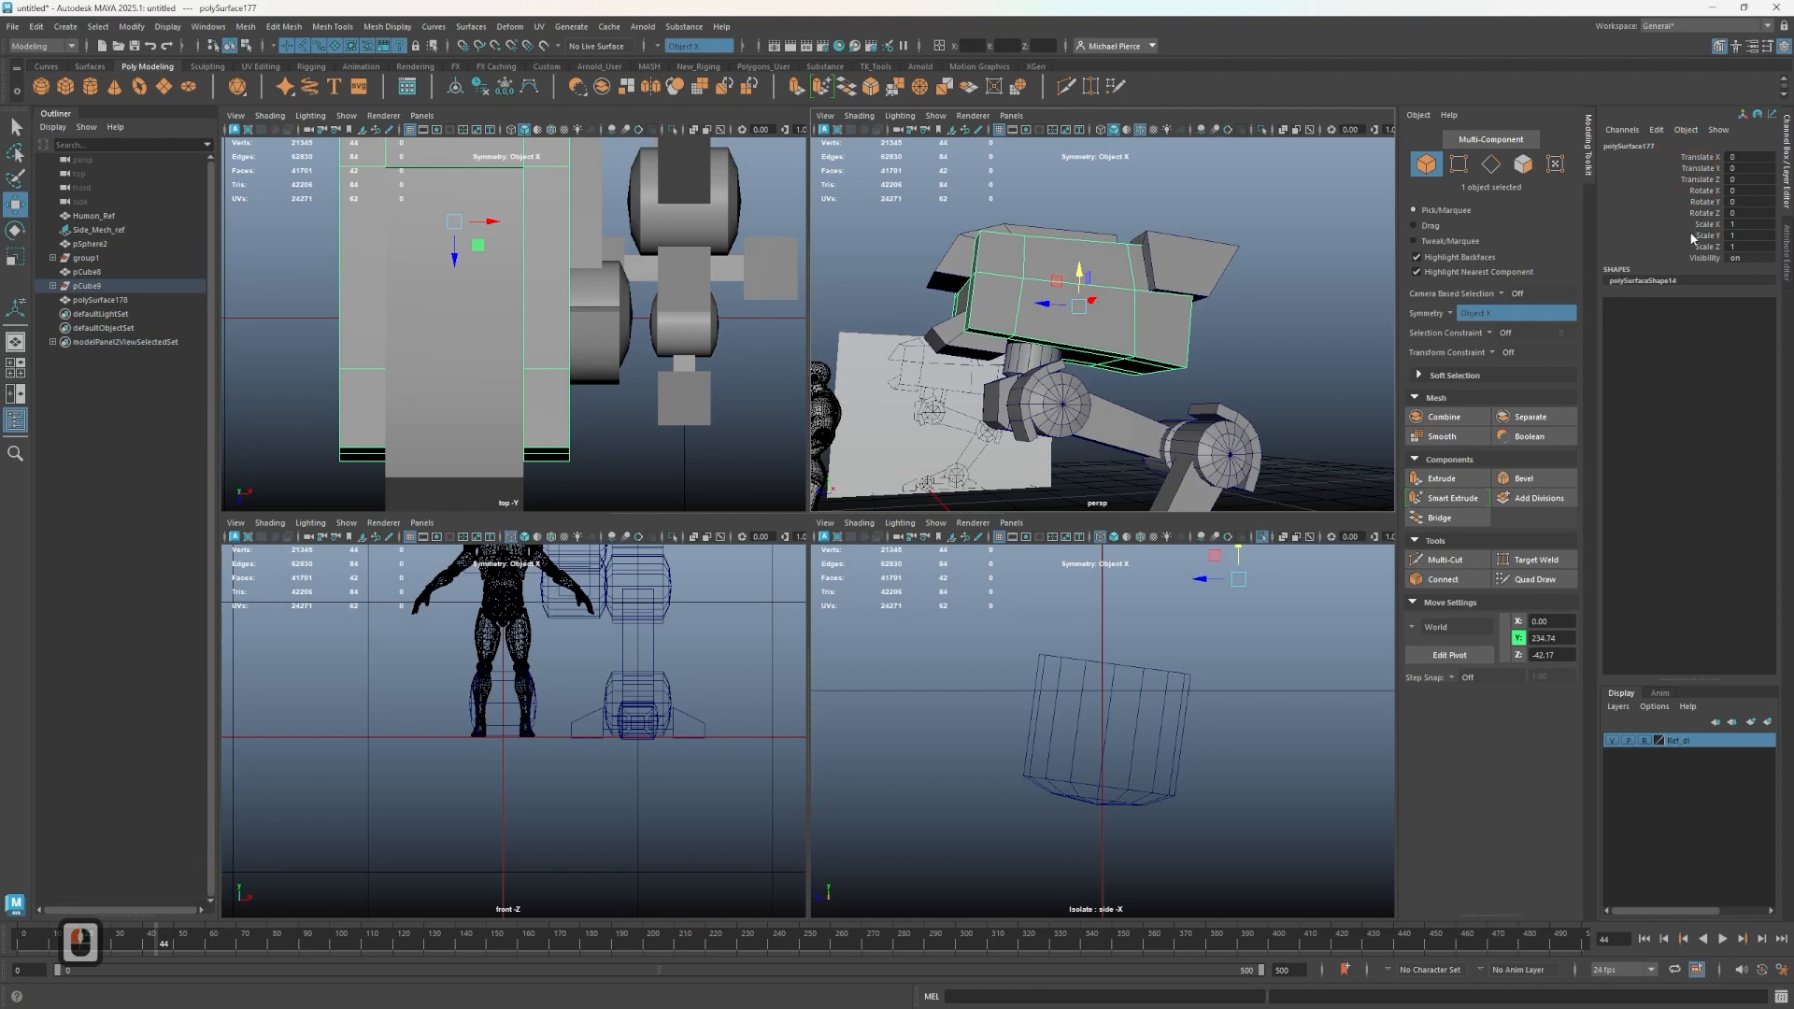
scroll(1022, 403, "down", 3)
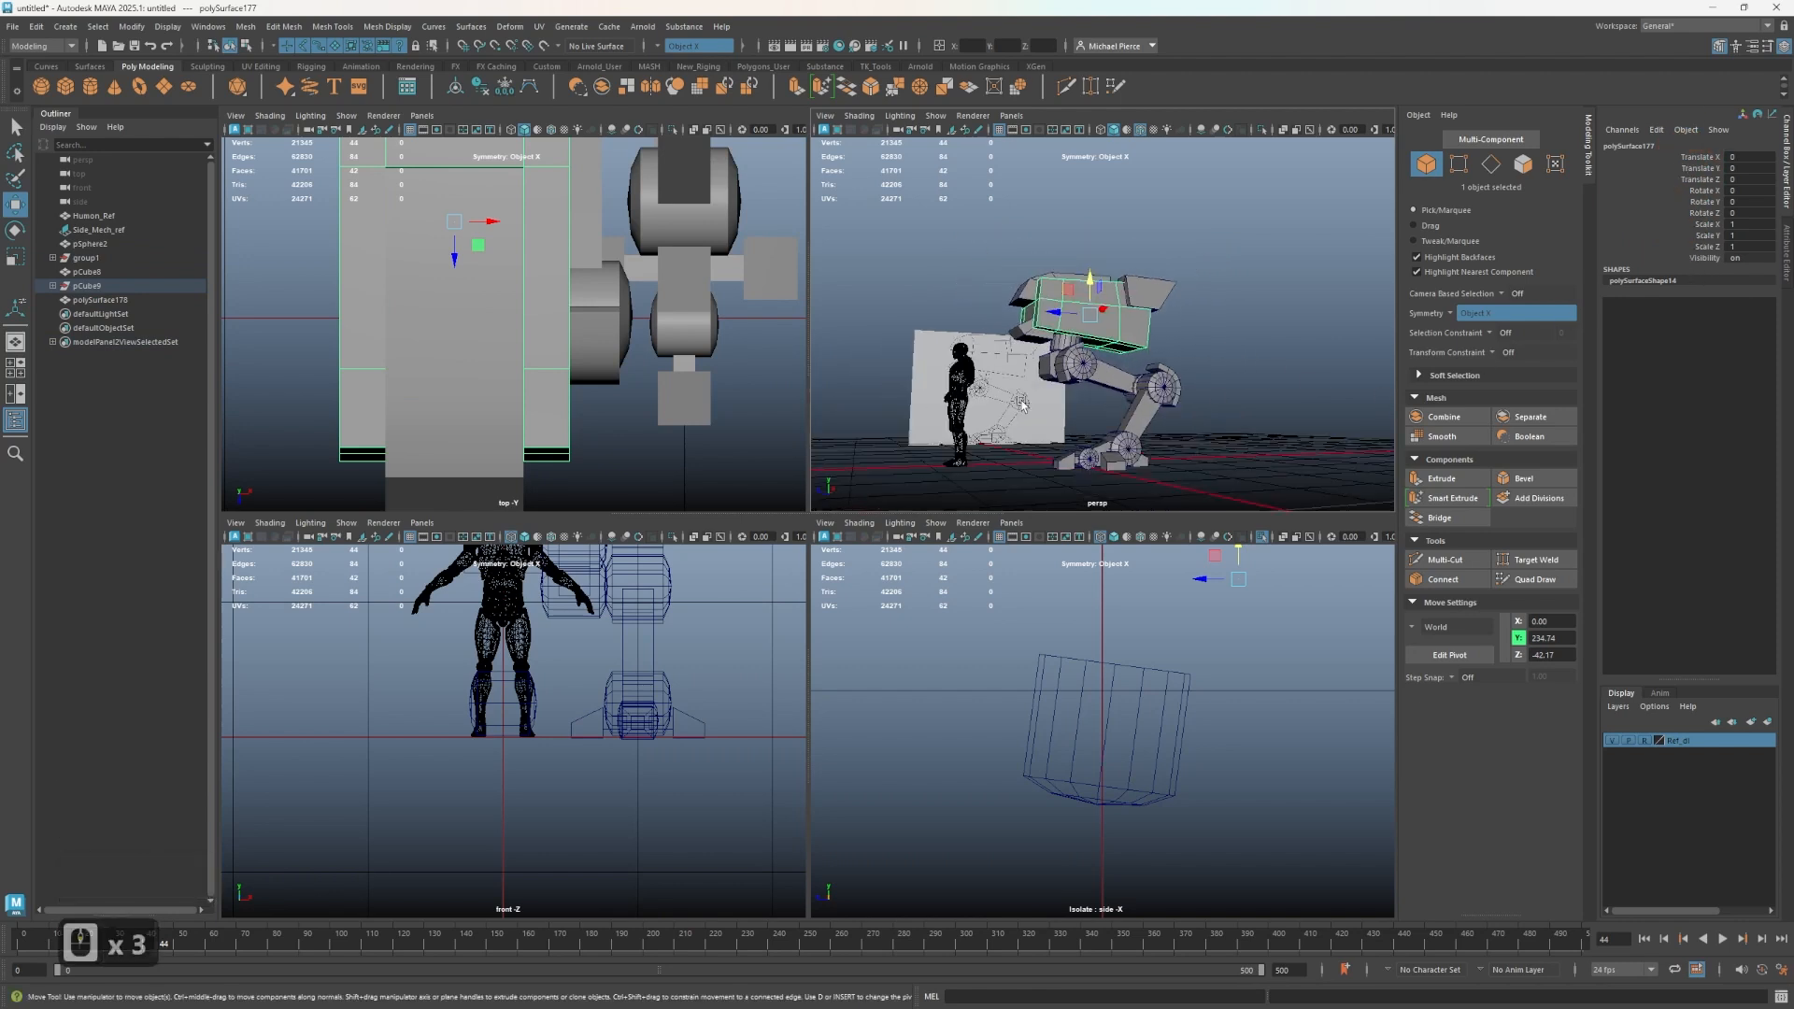
left_click(1089, 367)
scroll(1131, 385, "up", 2)
left_click_drag(1131, 385, 1053, 369, "alt")
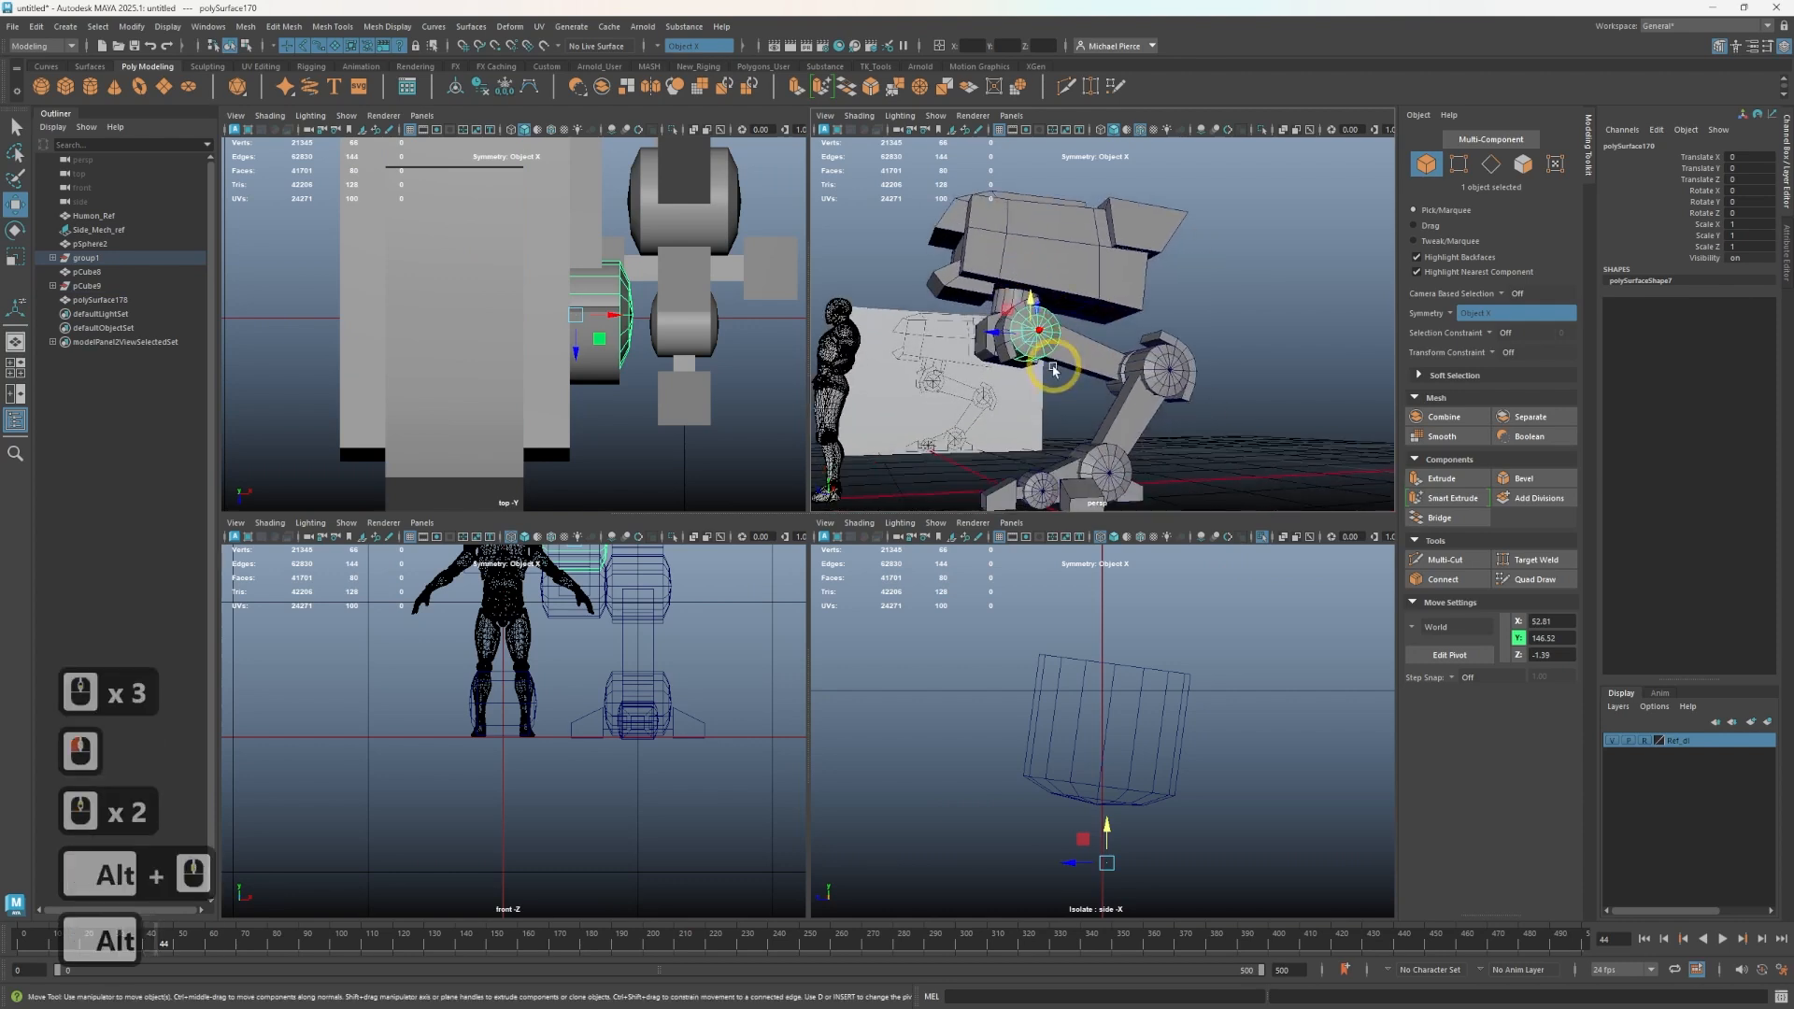
key("e")
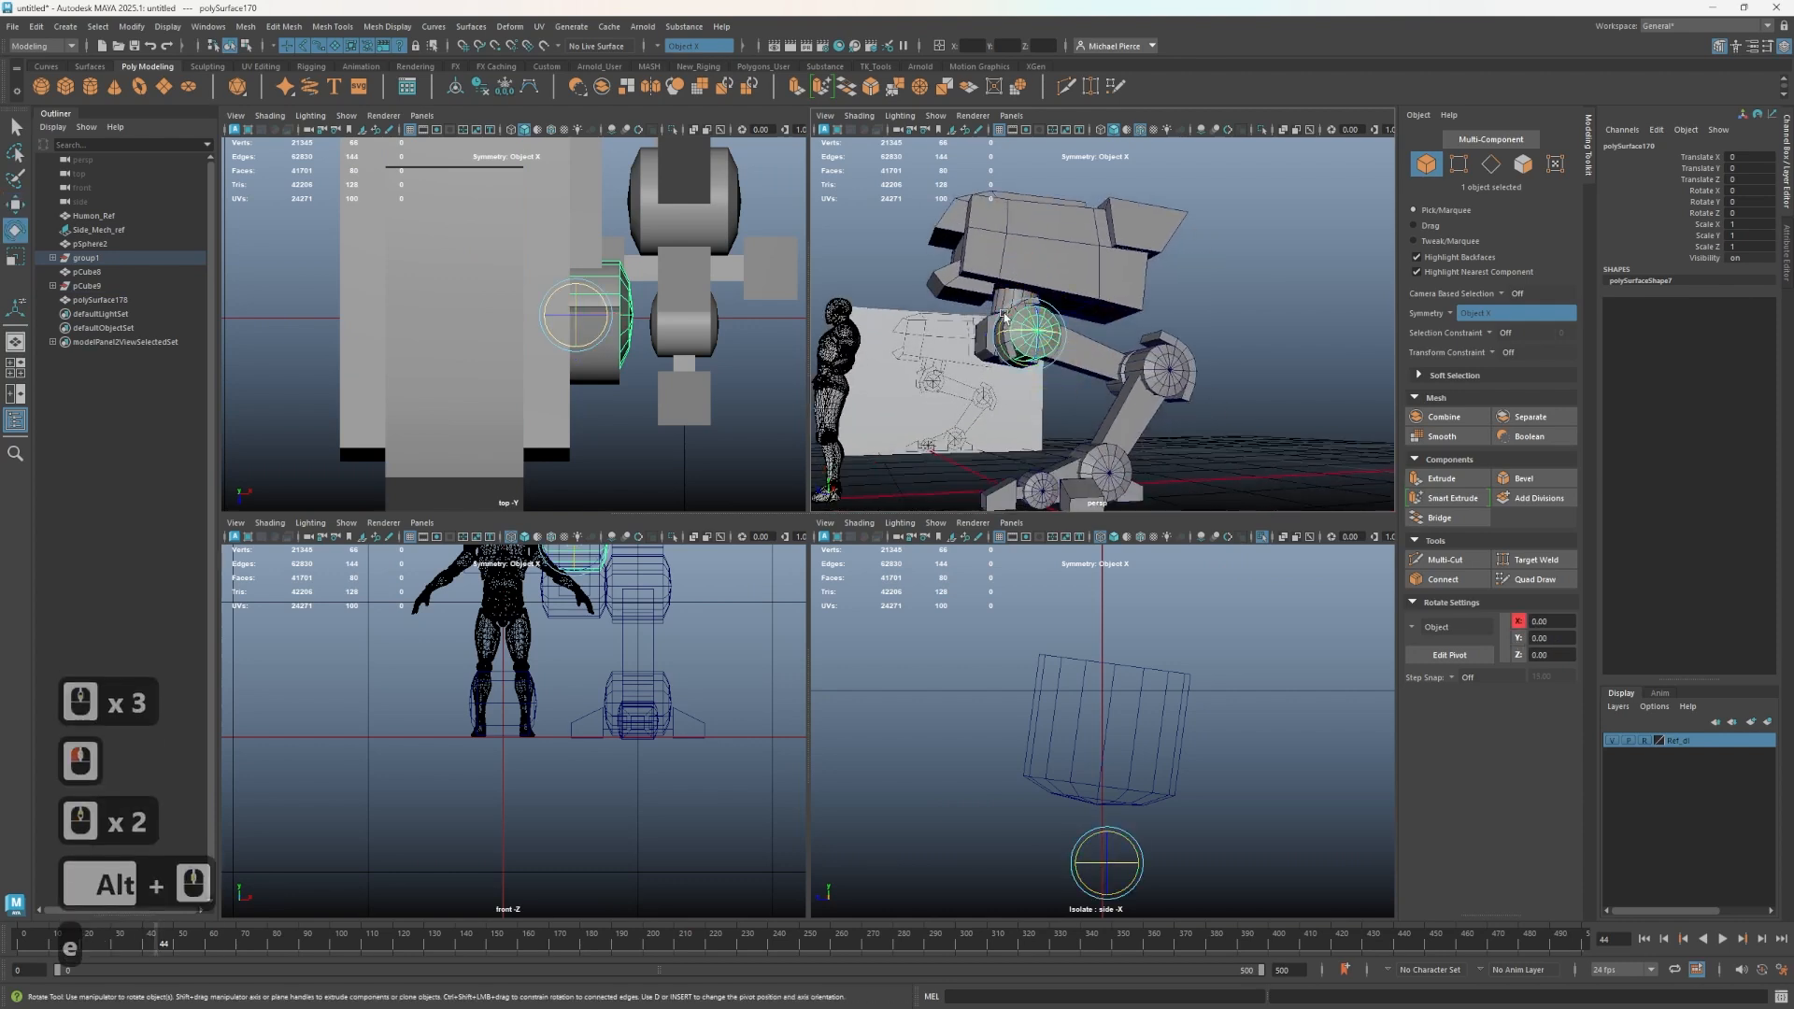
left_click_drag(1021, 334, 1040, 398, "alt")
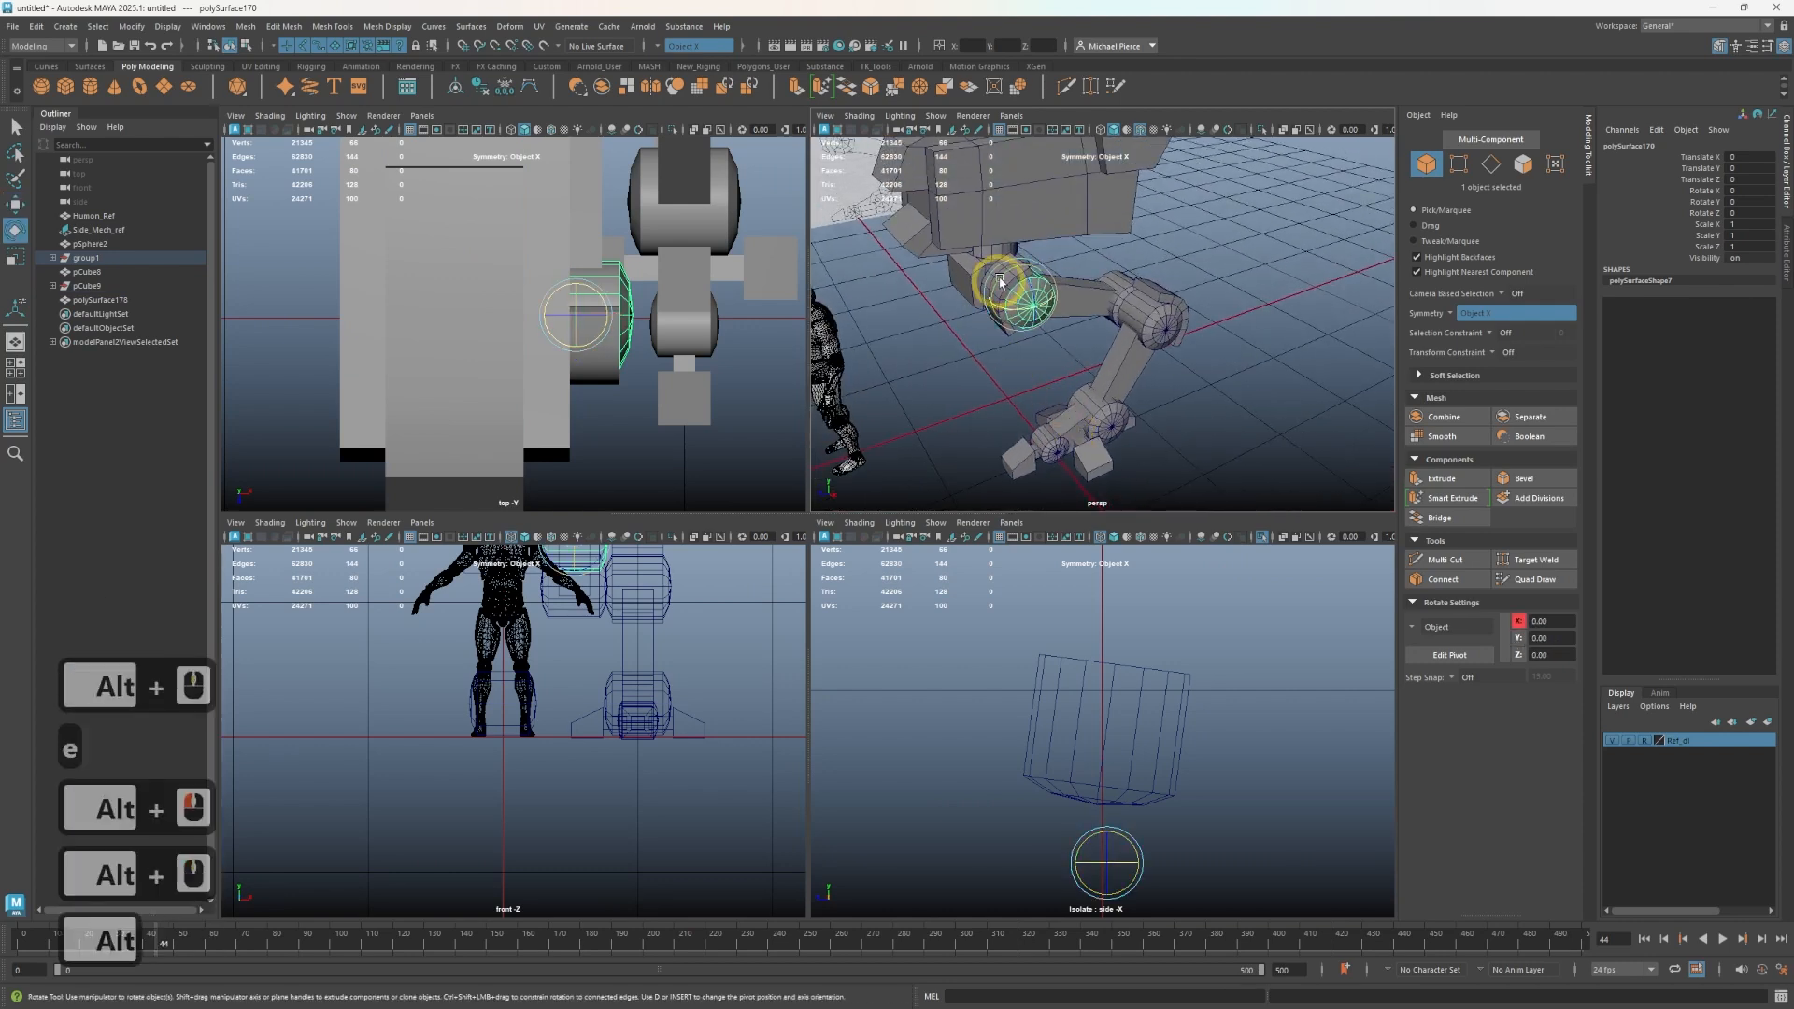
left_click_drag(1004, 278, 1028, 304)
key("ctrl+z")
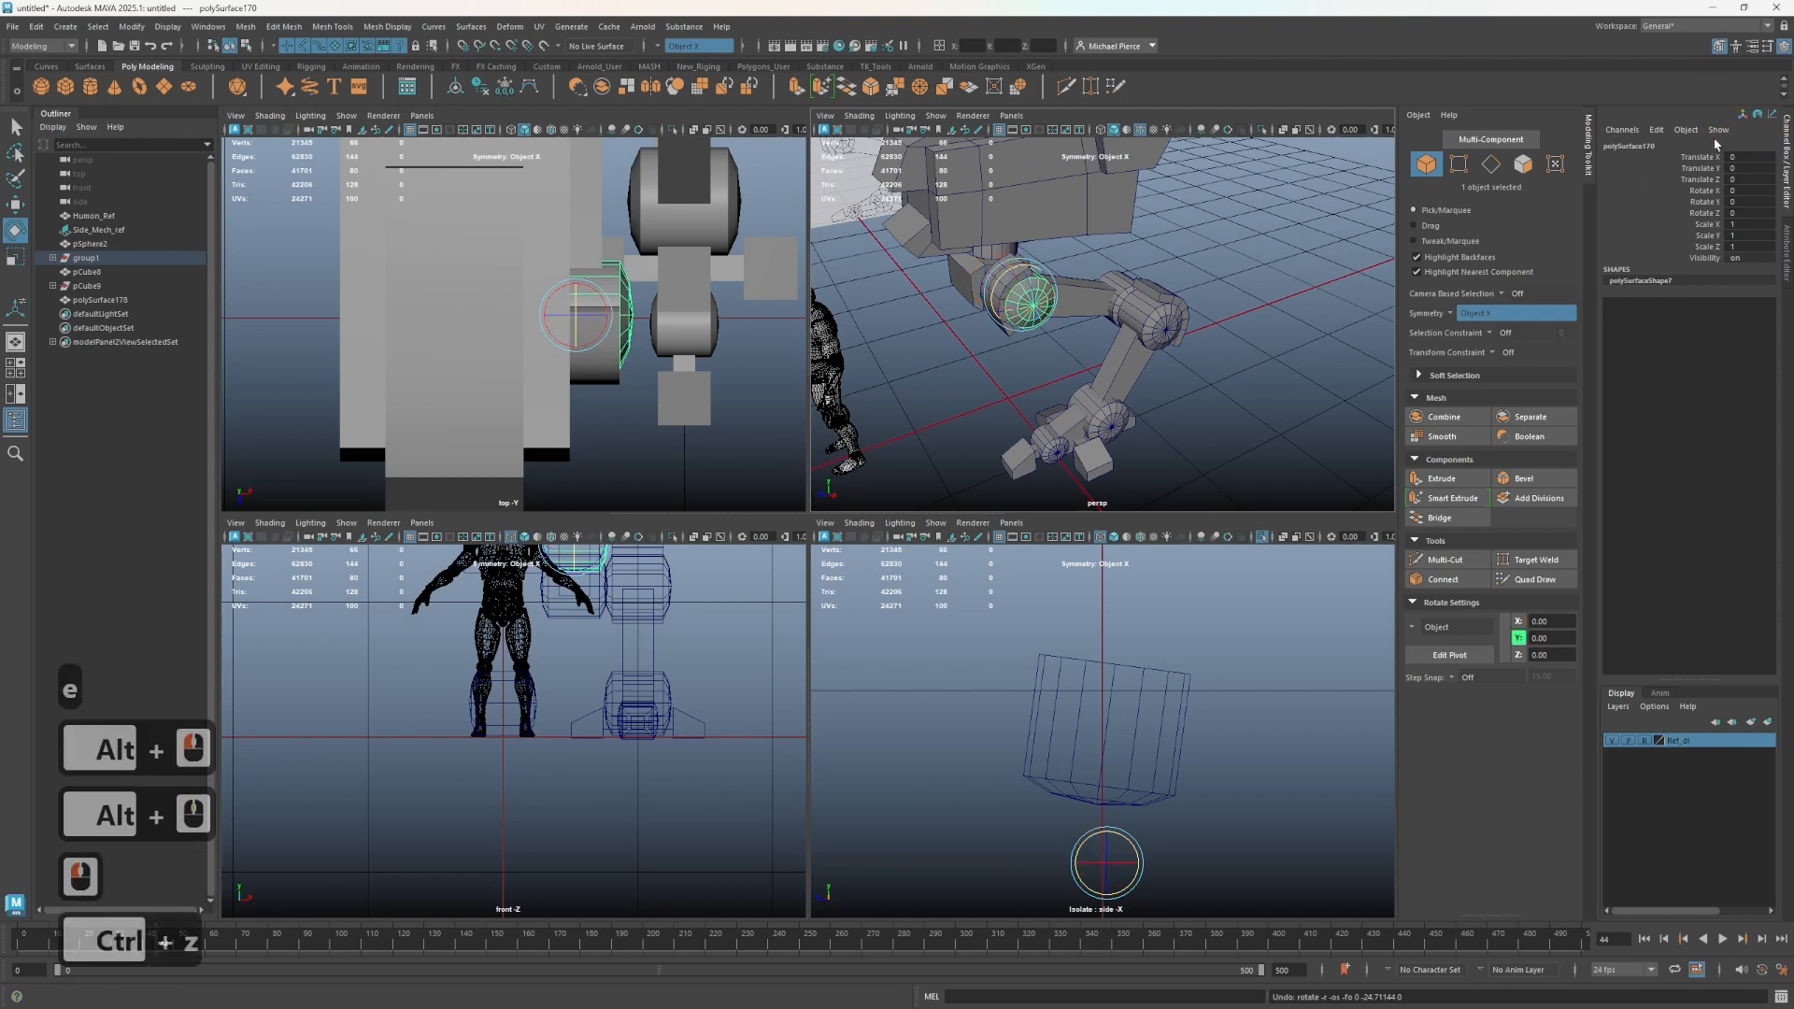
- Orbit around the mech to inspect the hip and upper leg joints from several angles
left_click_drag(1730, 155, 1752, 218)
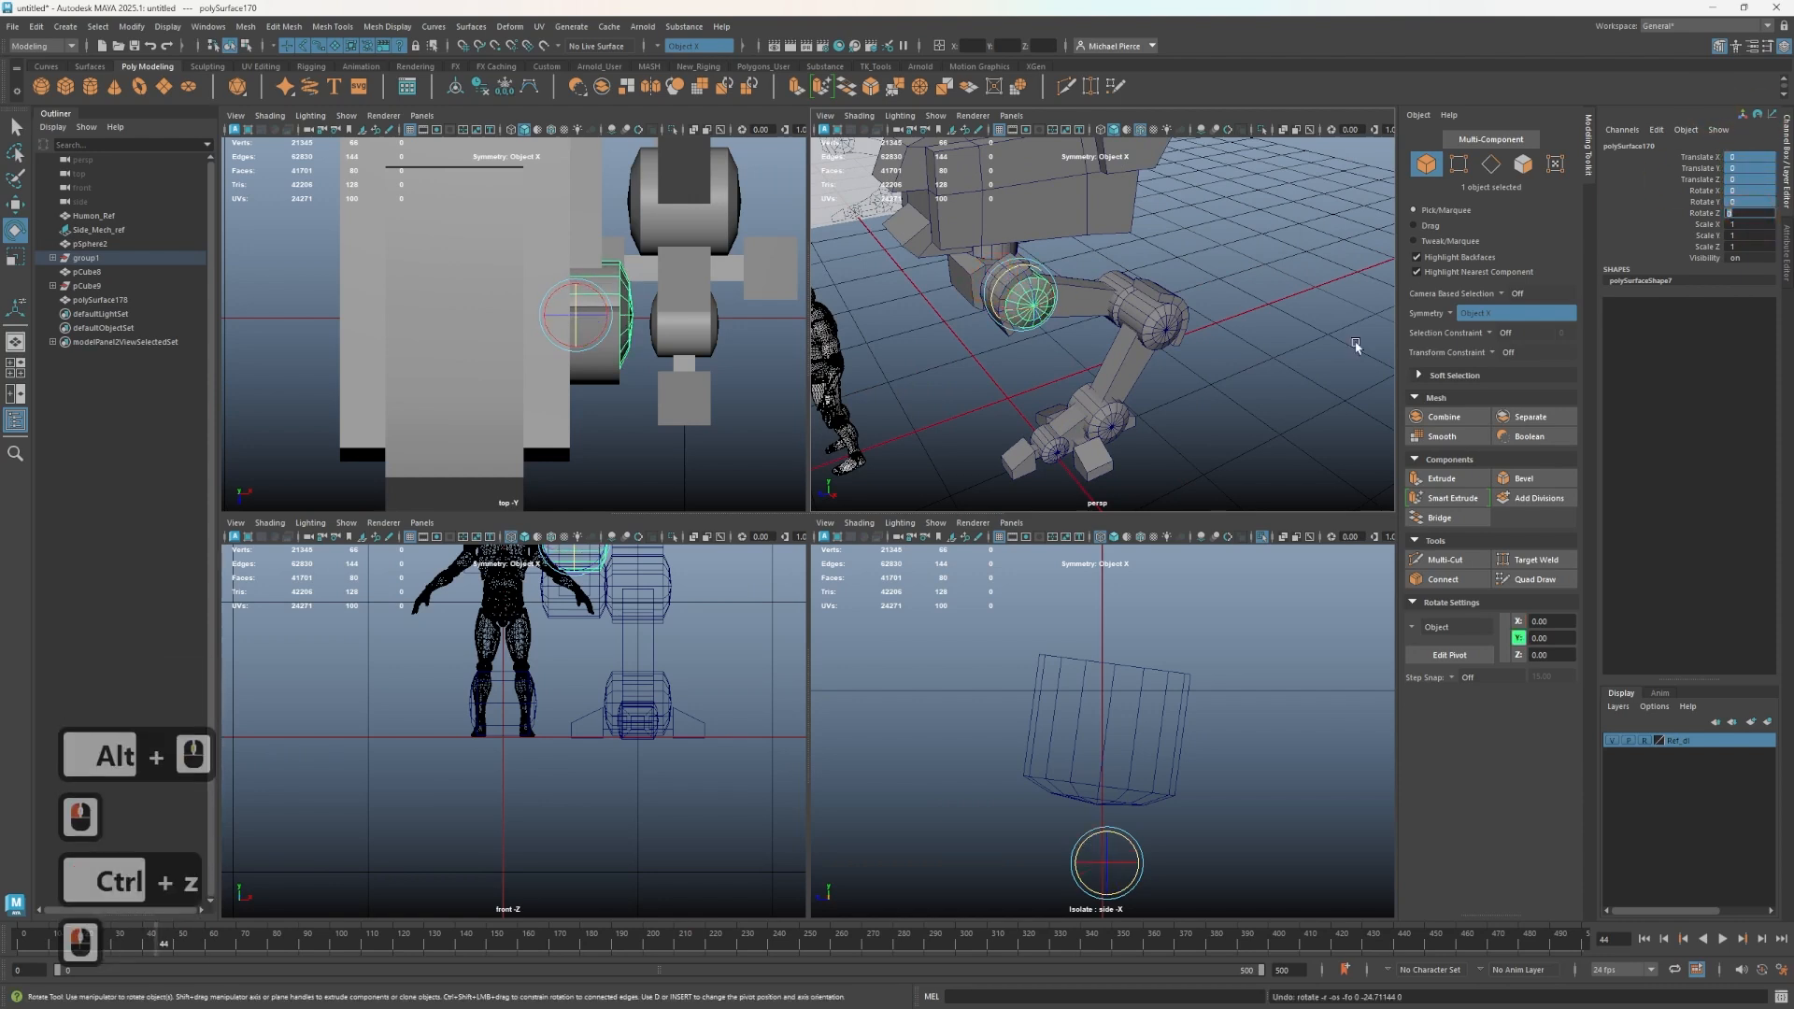
left_click_drag(1049, 390, 1324, 374, "alt")
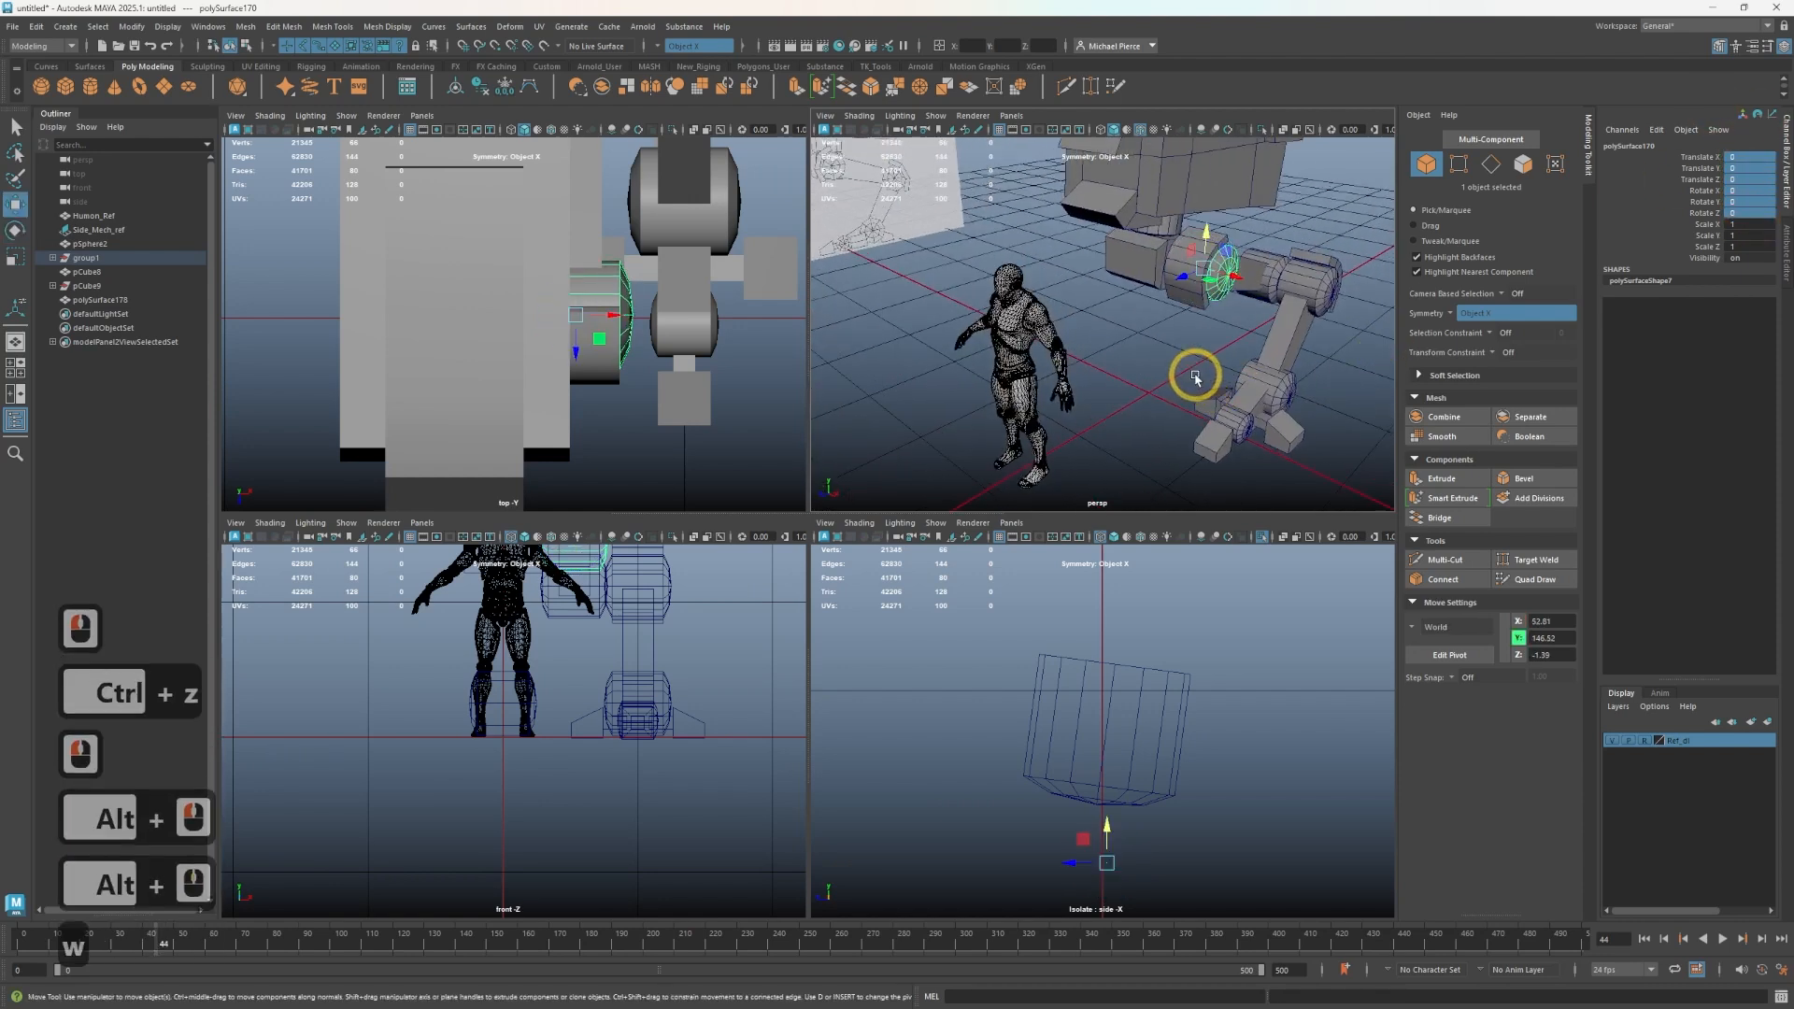
key("w")
left_click_drag(1190, 400, 1077, 357, "alt")
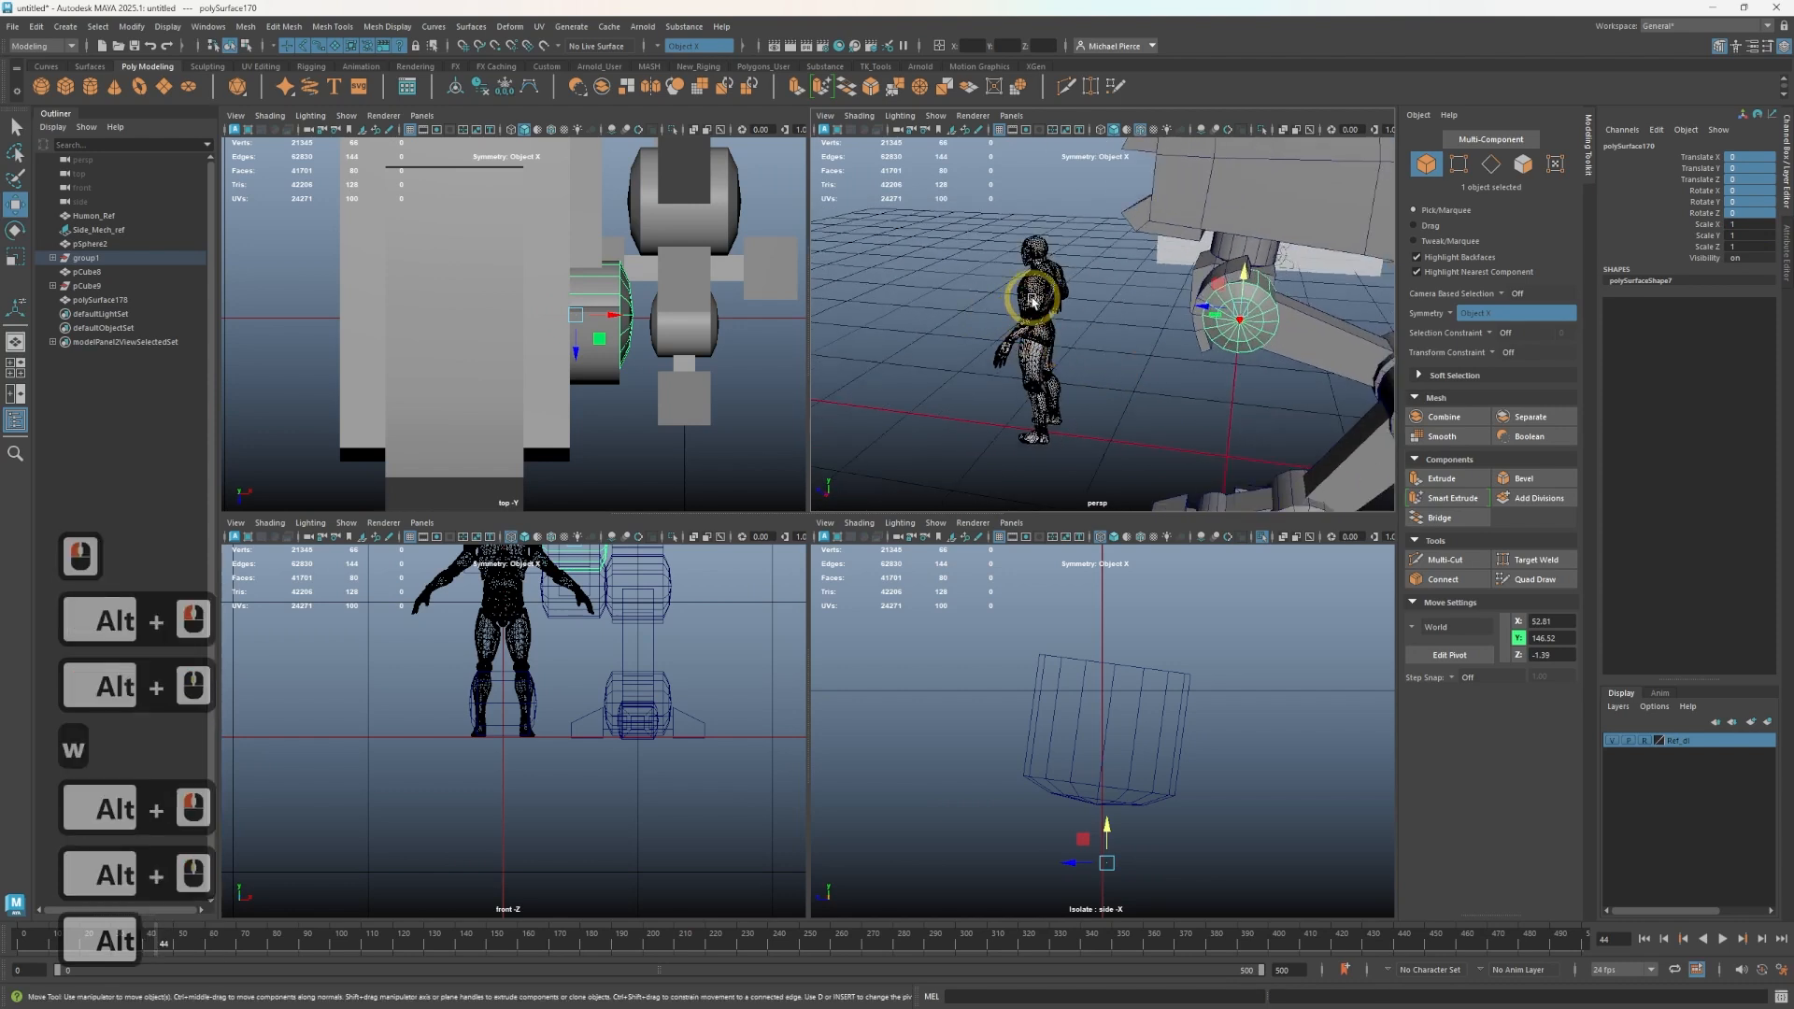
left_click(1003, 321)
left_click(1026, 269)
left_click(1039, 289)
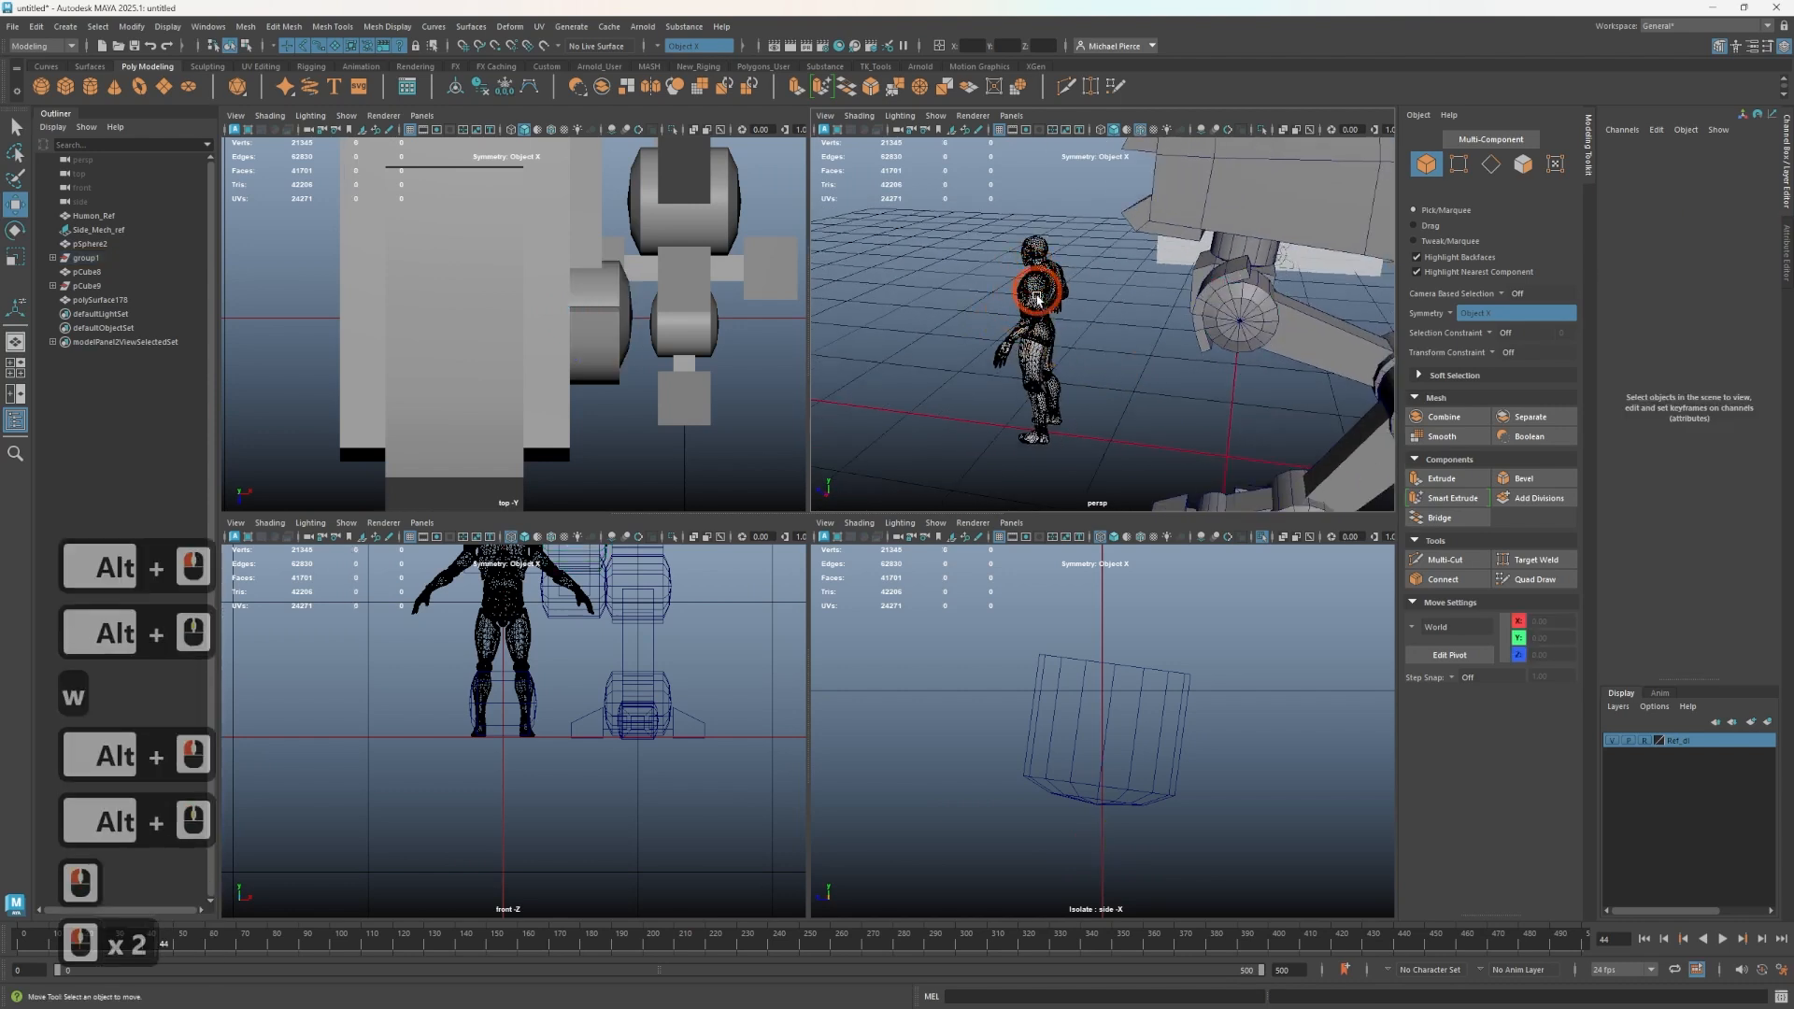
left_click(1039, 293)
scroll(1041, 298, "down", 3)
left_click_drag(1045, 322, 1117, 429, "alt")
scroll(1129, 385, "up", 2)
left_click(1109, 385)
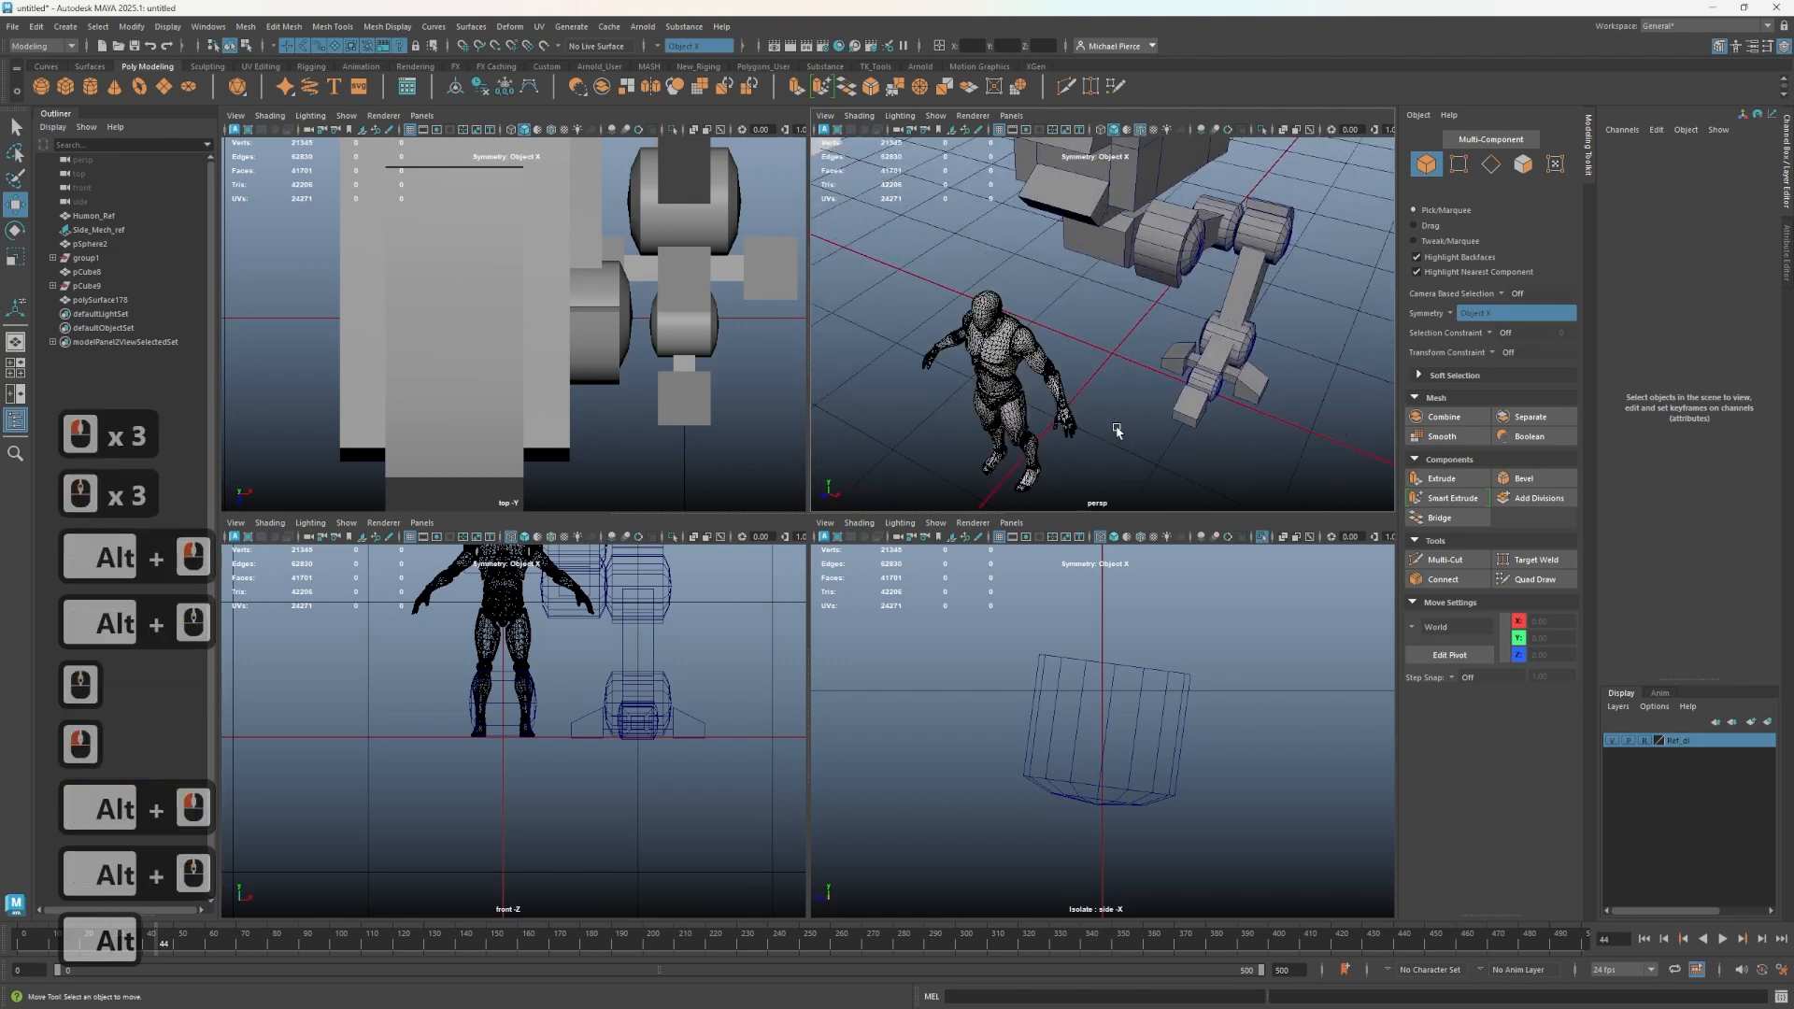
left_click_drag(1058, 376, 965, 321, "alt")
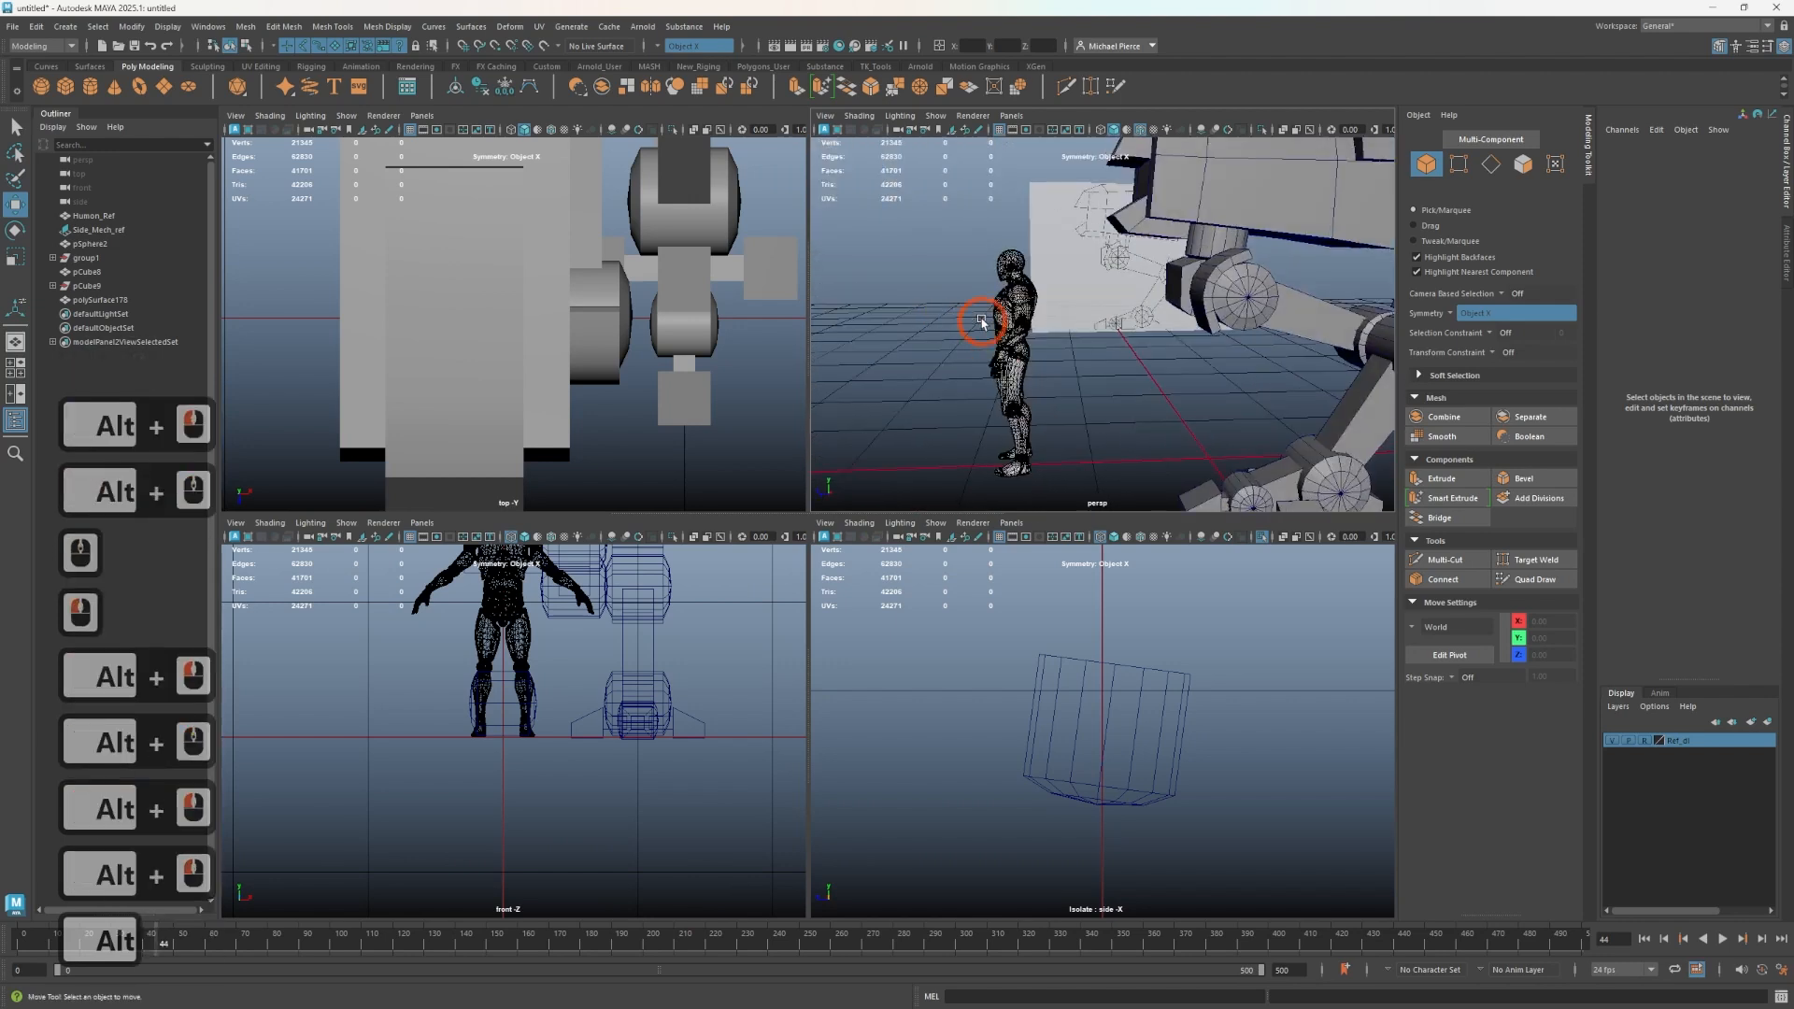
middle_click_drag(1125, 374, 895, 469, "alt")
left_click_drag(1023, 376, 1125, 397, "alt")
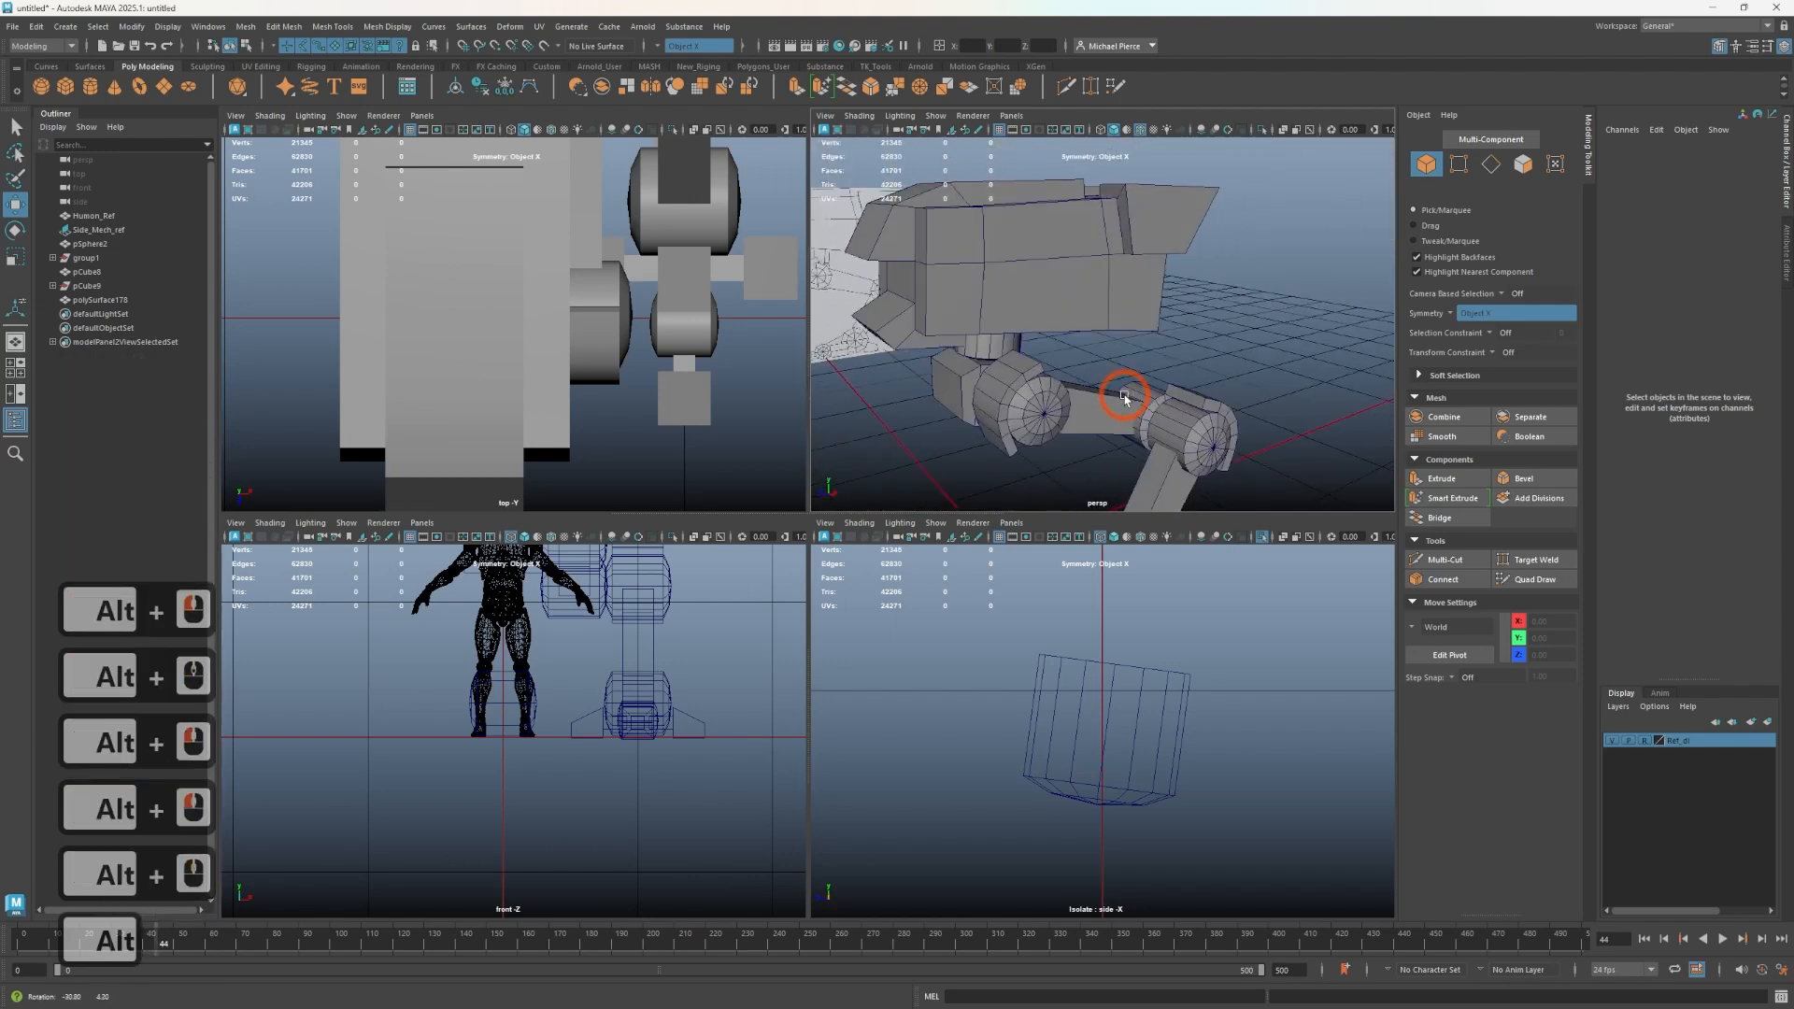
middle_click_drag(1079, 411, 1071, 325, "alt")
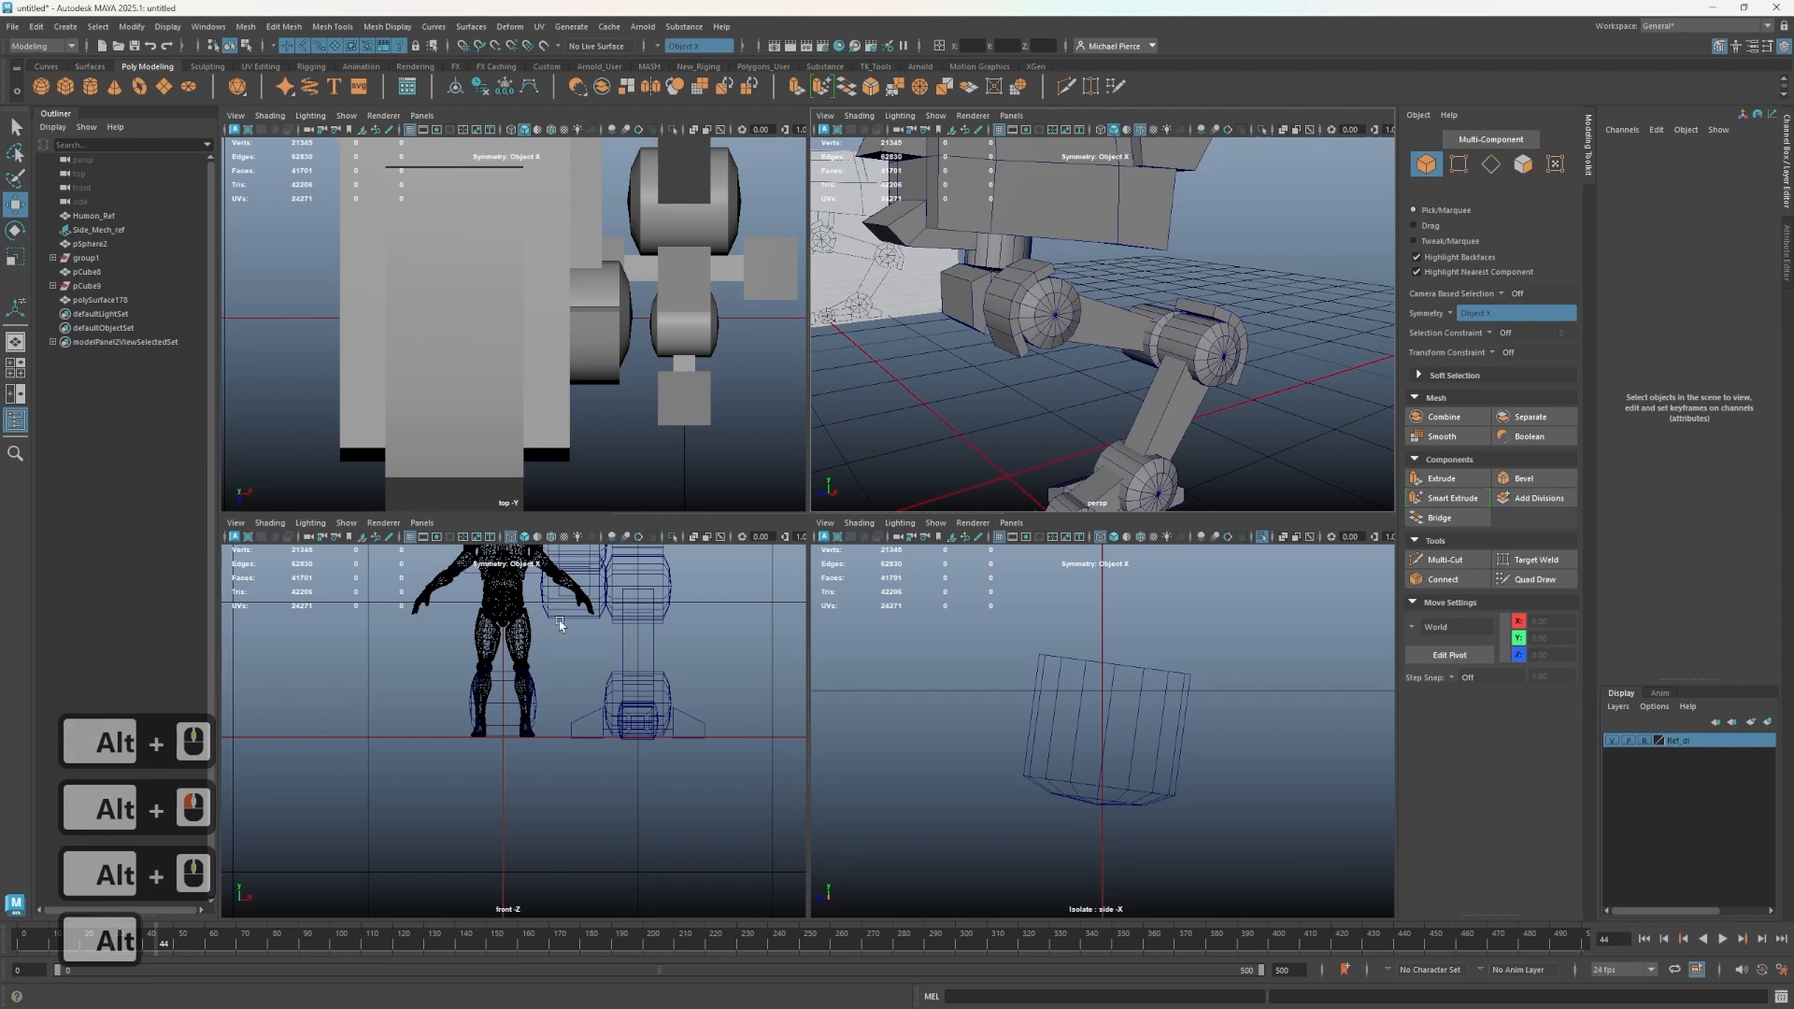
middle_click_drag(581, 661, 524, 855, "alt")
middle_click_drag(996, 308, 1040, 360, "alt")
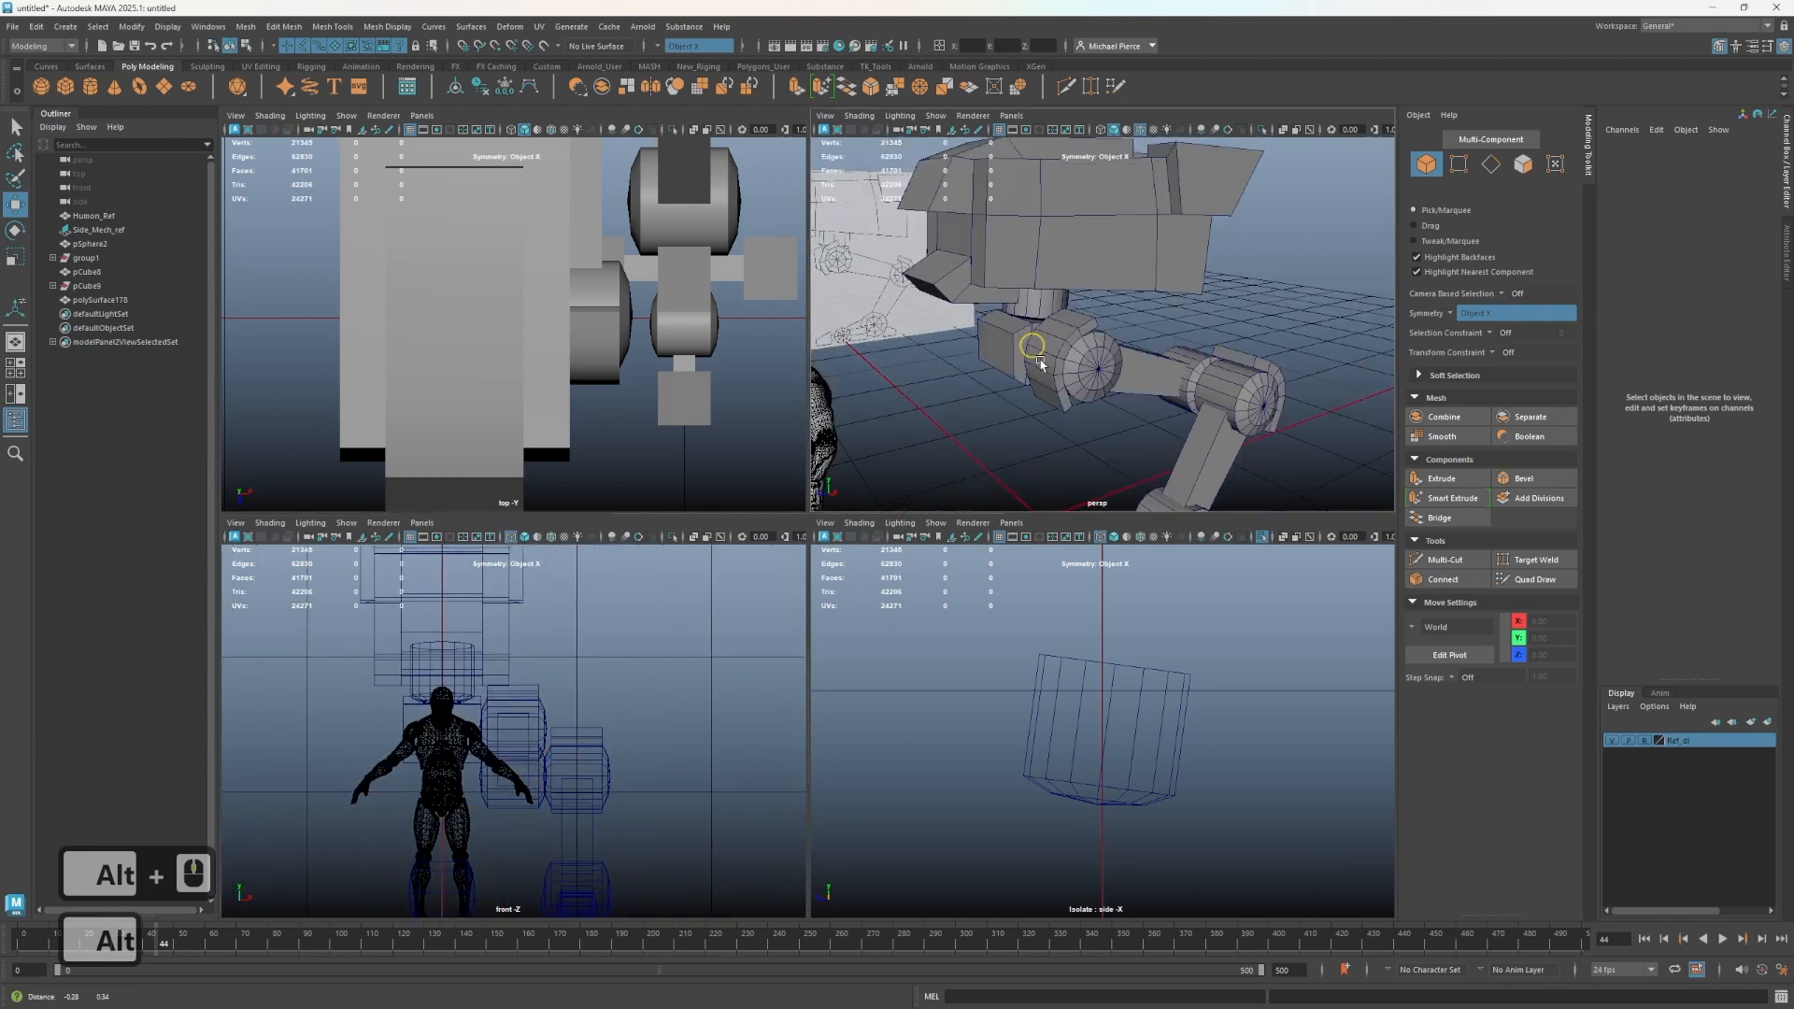
left_click_drag(1040, 363, 1081, 368, "alt")
middle_click_drag(1082, 368, 1034, 294, "alt")
left_click_drag(956, 229, 973, 276, "alt")
right_click_drag(973, 275, 1043, 324, "alt")
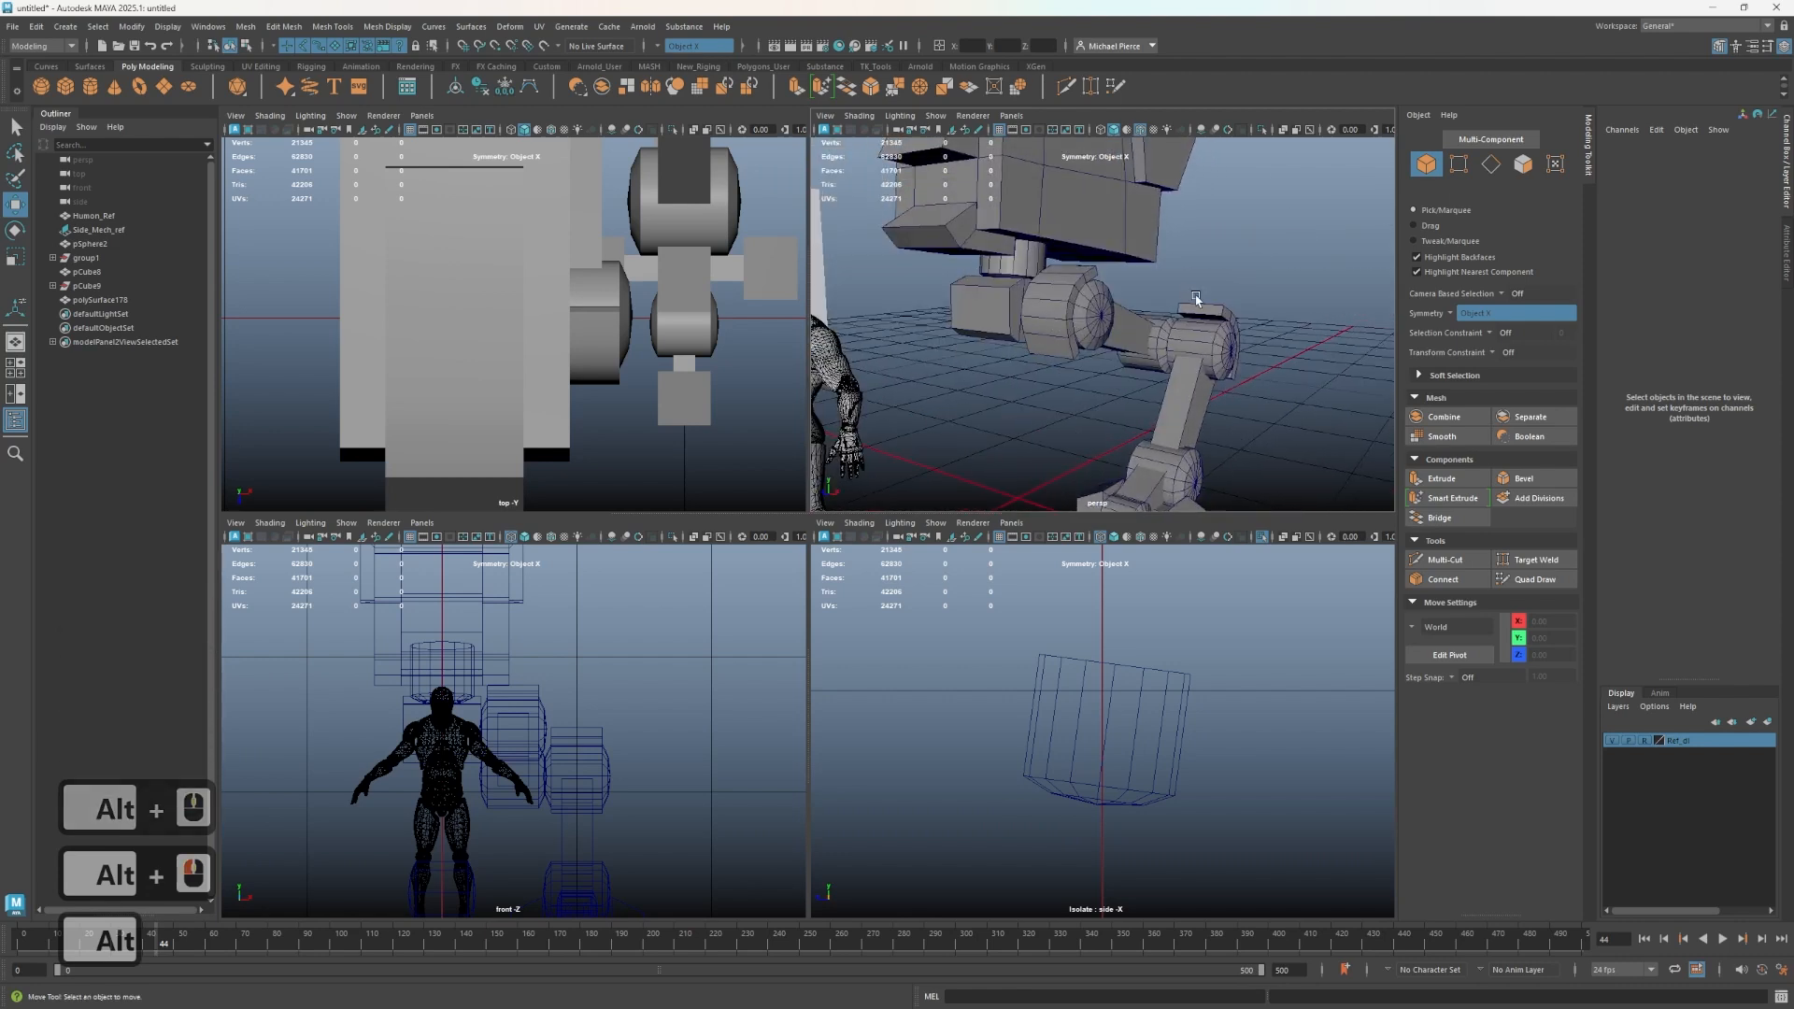
scroll(1141, 343, "down", 3)
left_click_drag(1141, 343, 1143, 311, "alt")
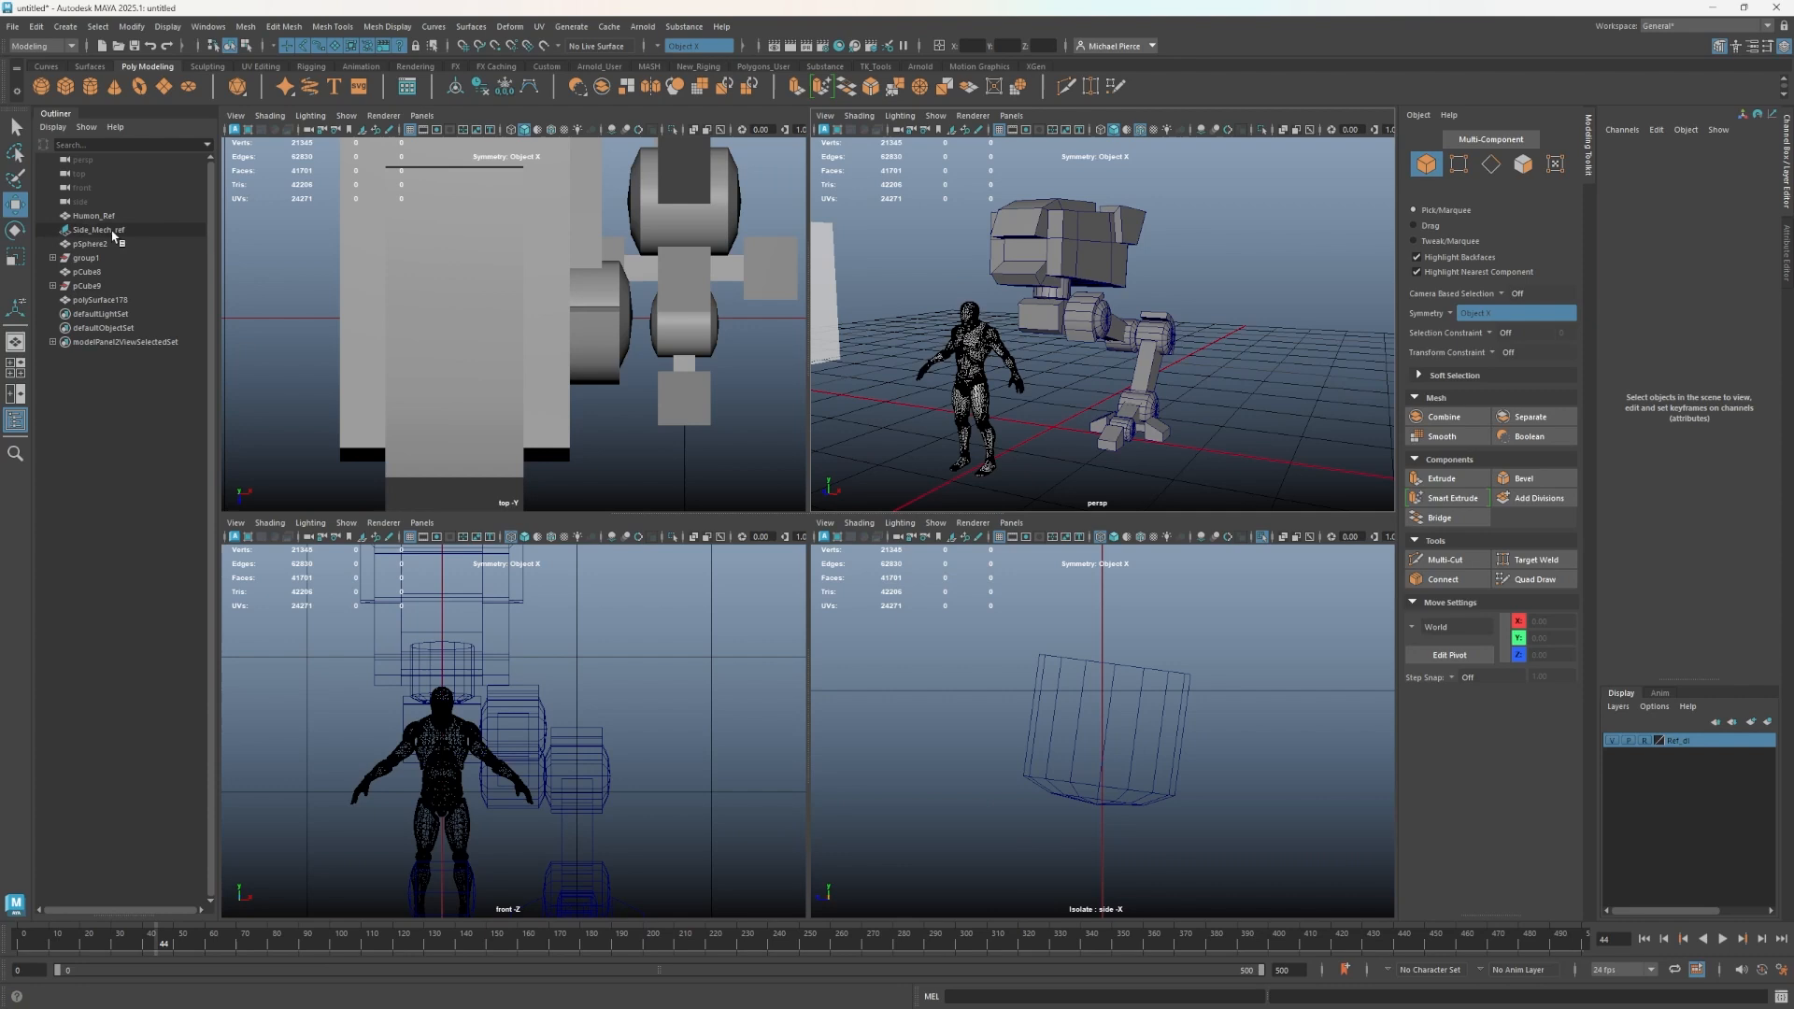
- Rename the pSphere2 object in the outliner to low_Cylinder_Bake_ref
left_click(84, 245)
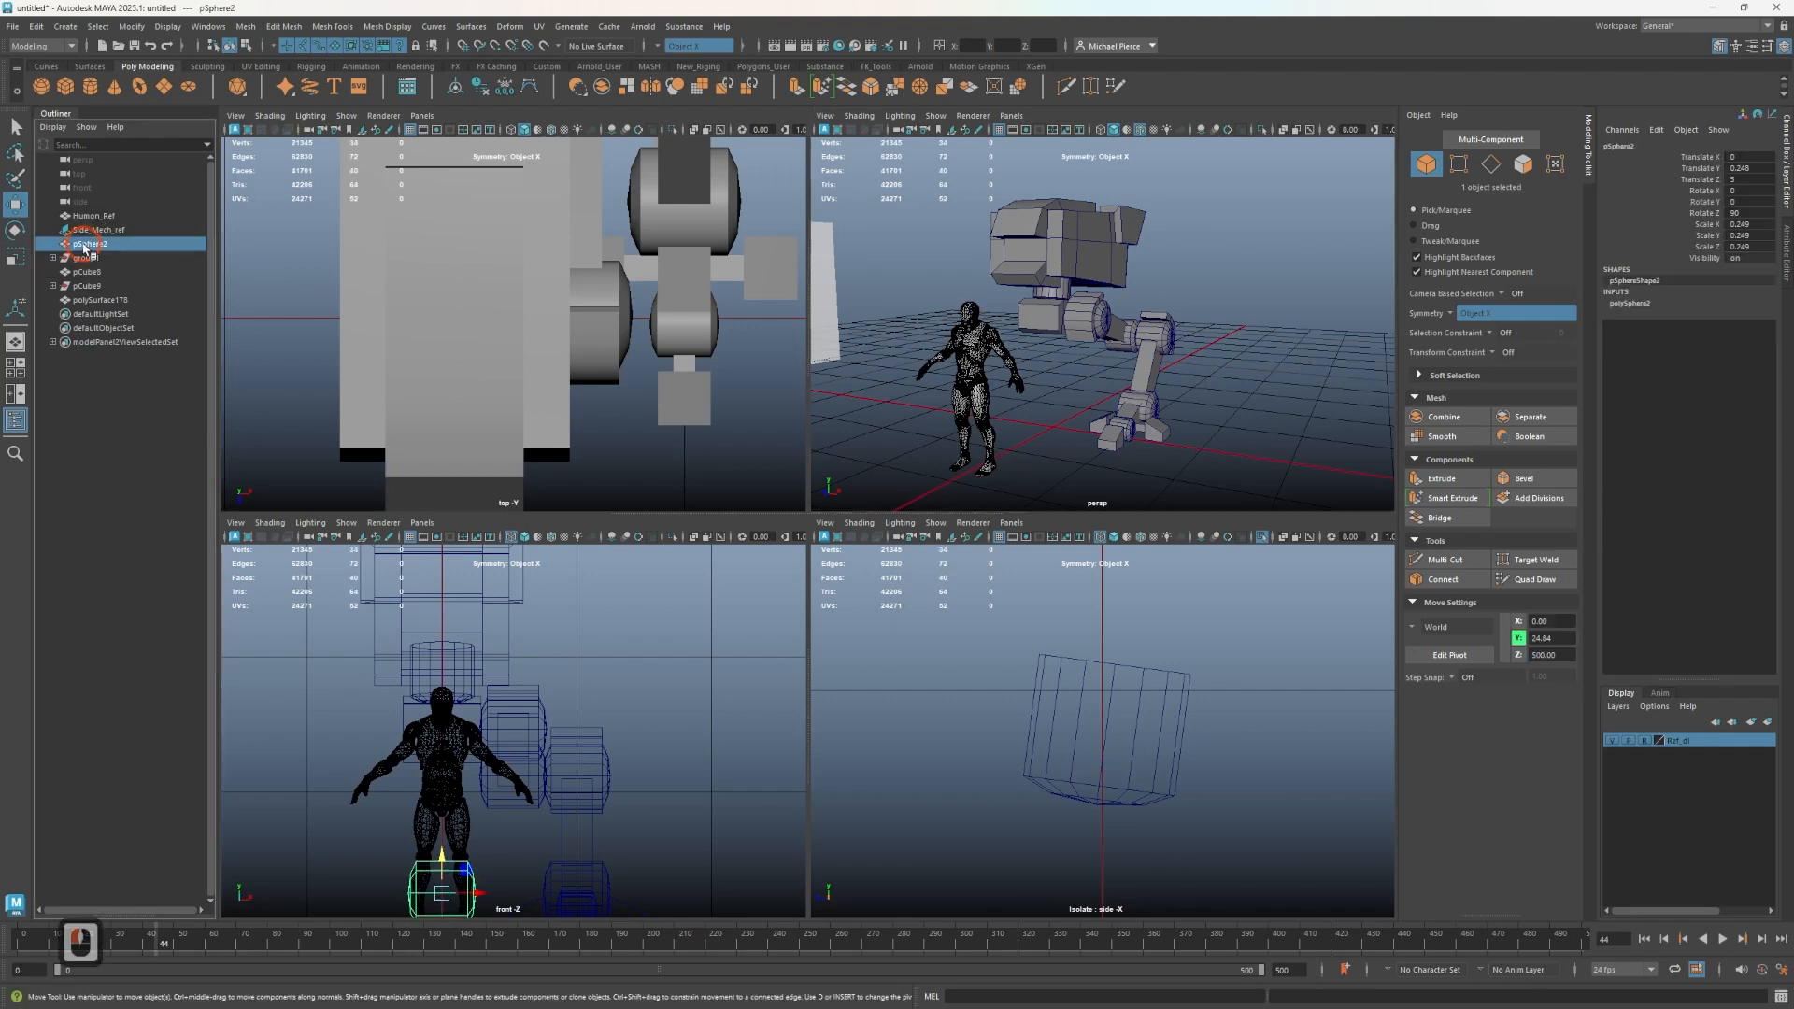
scroll(1062, 409, "down", 2)
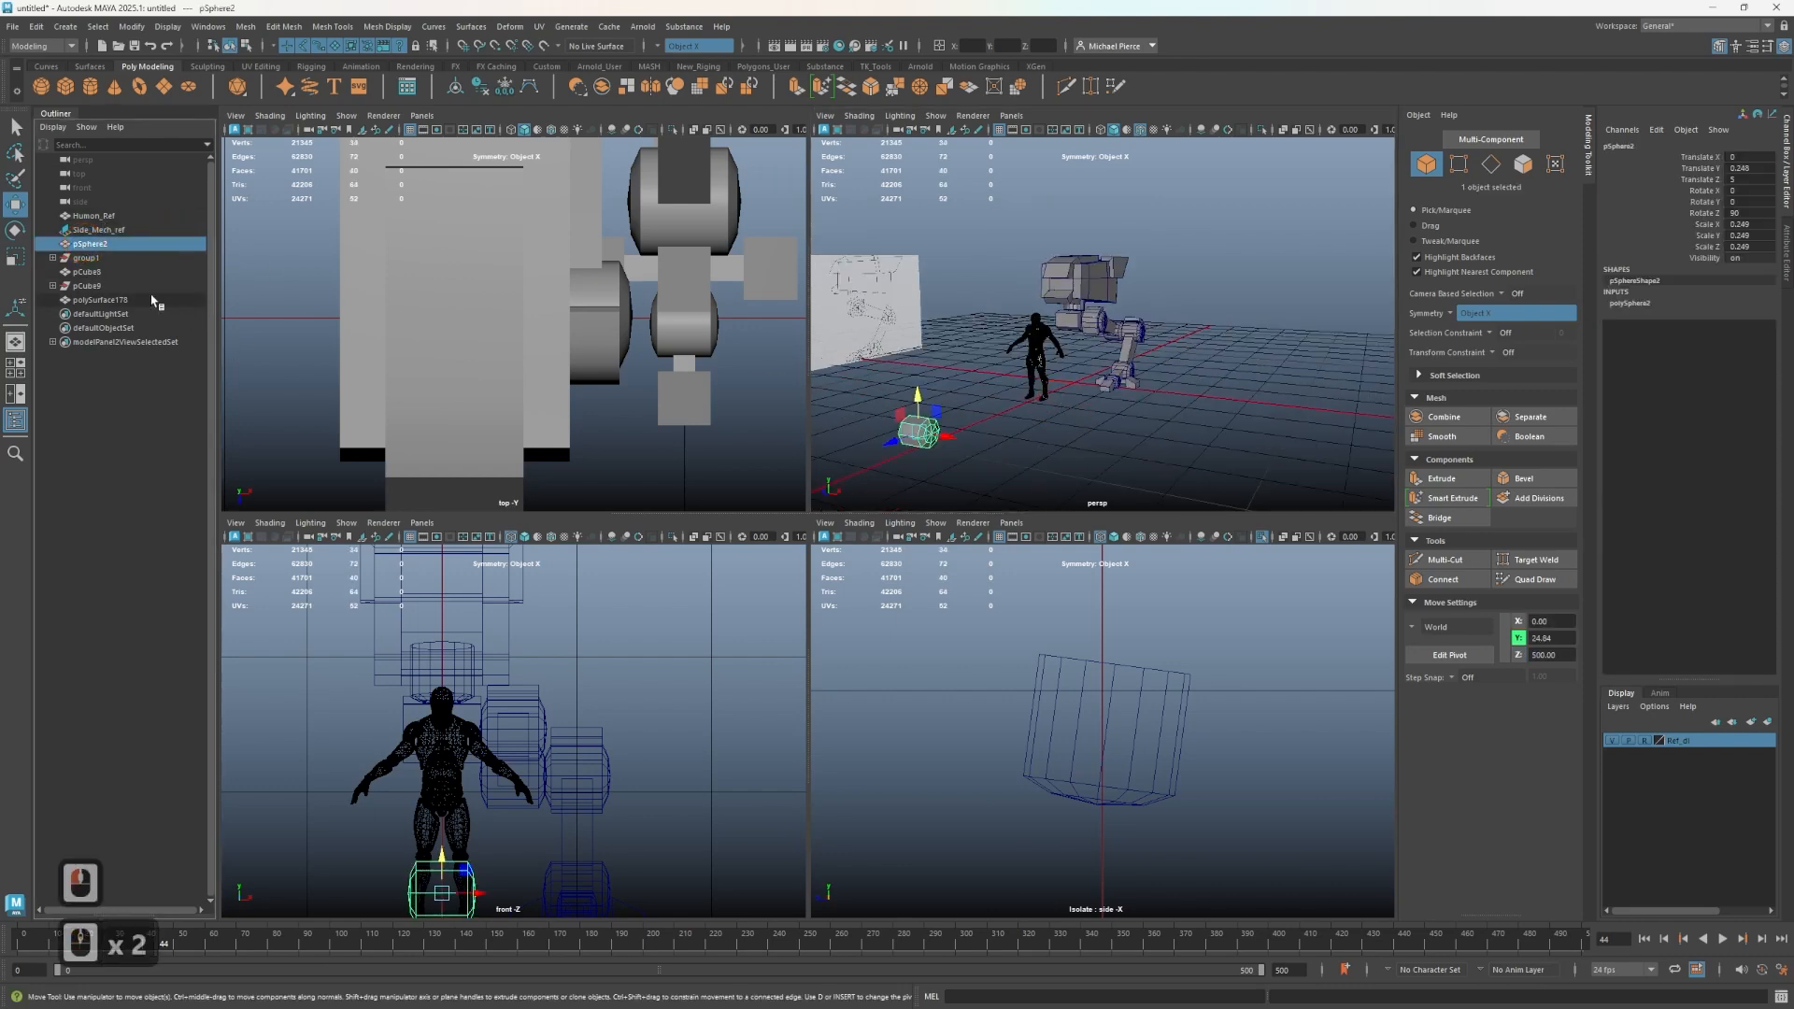
double_click(85, 244)
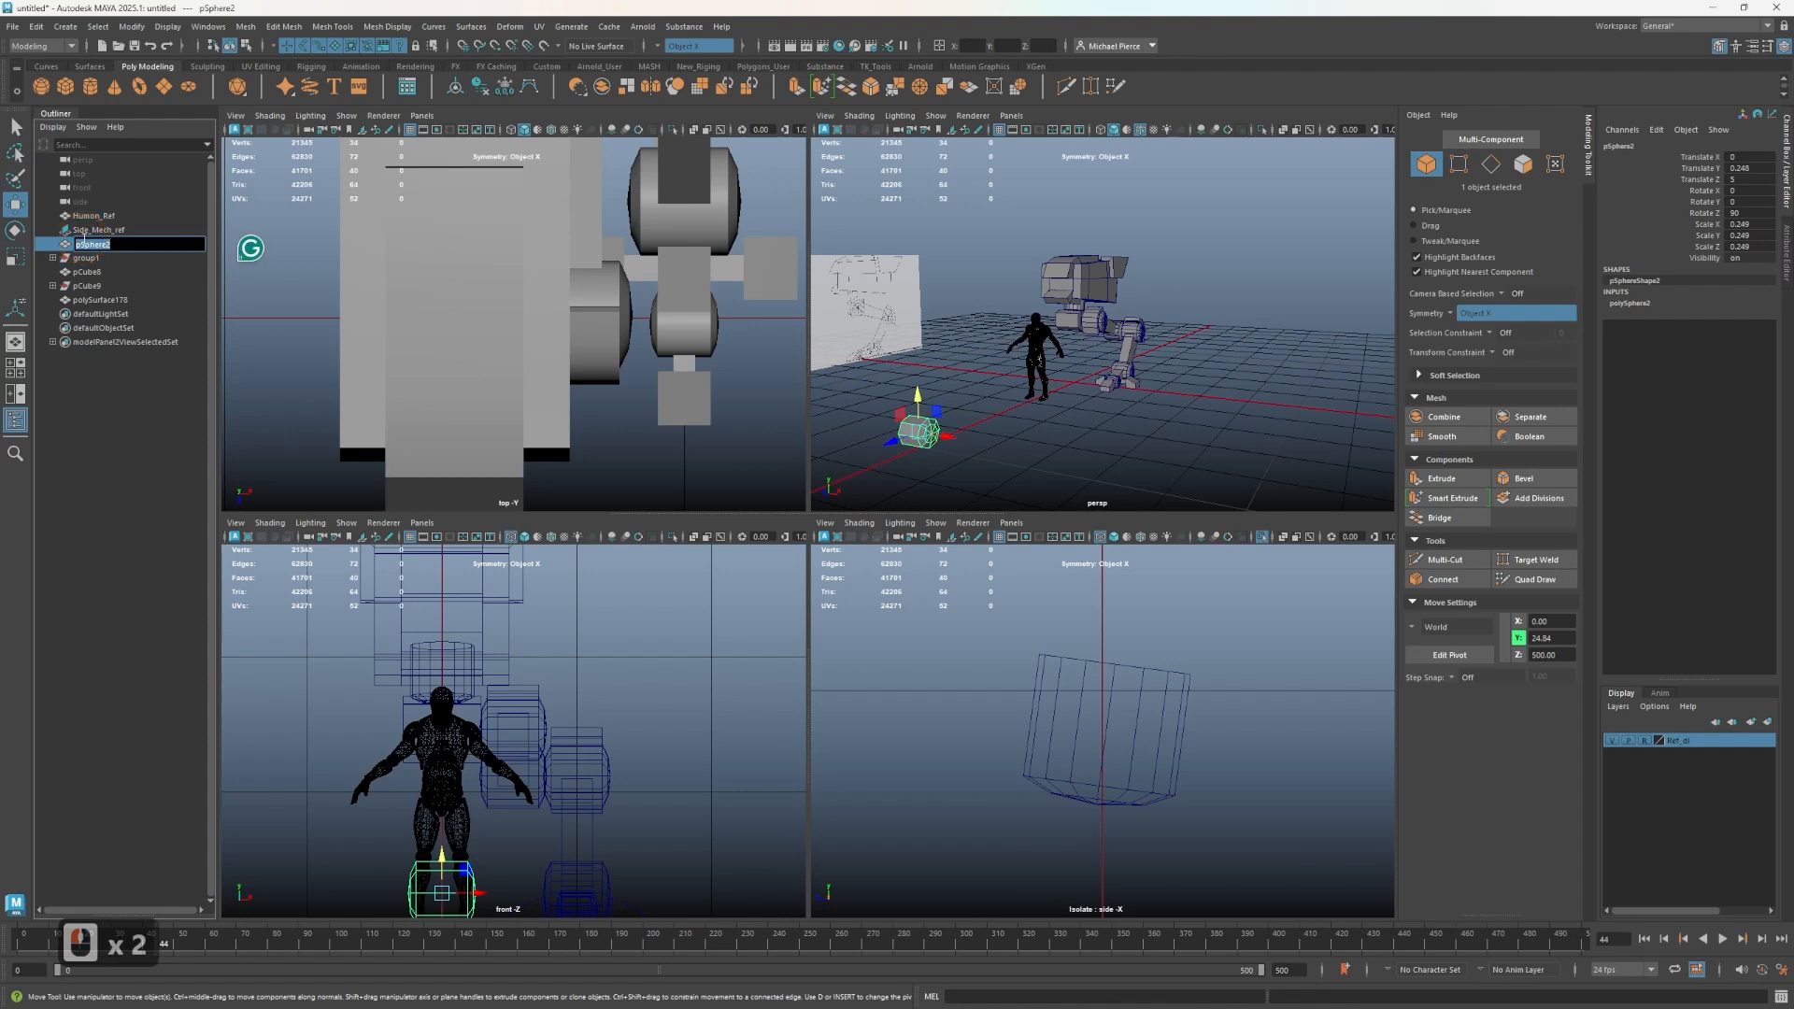
type("low")
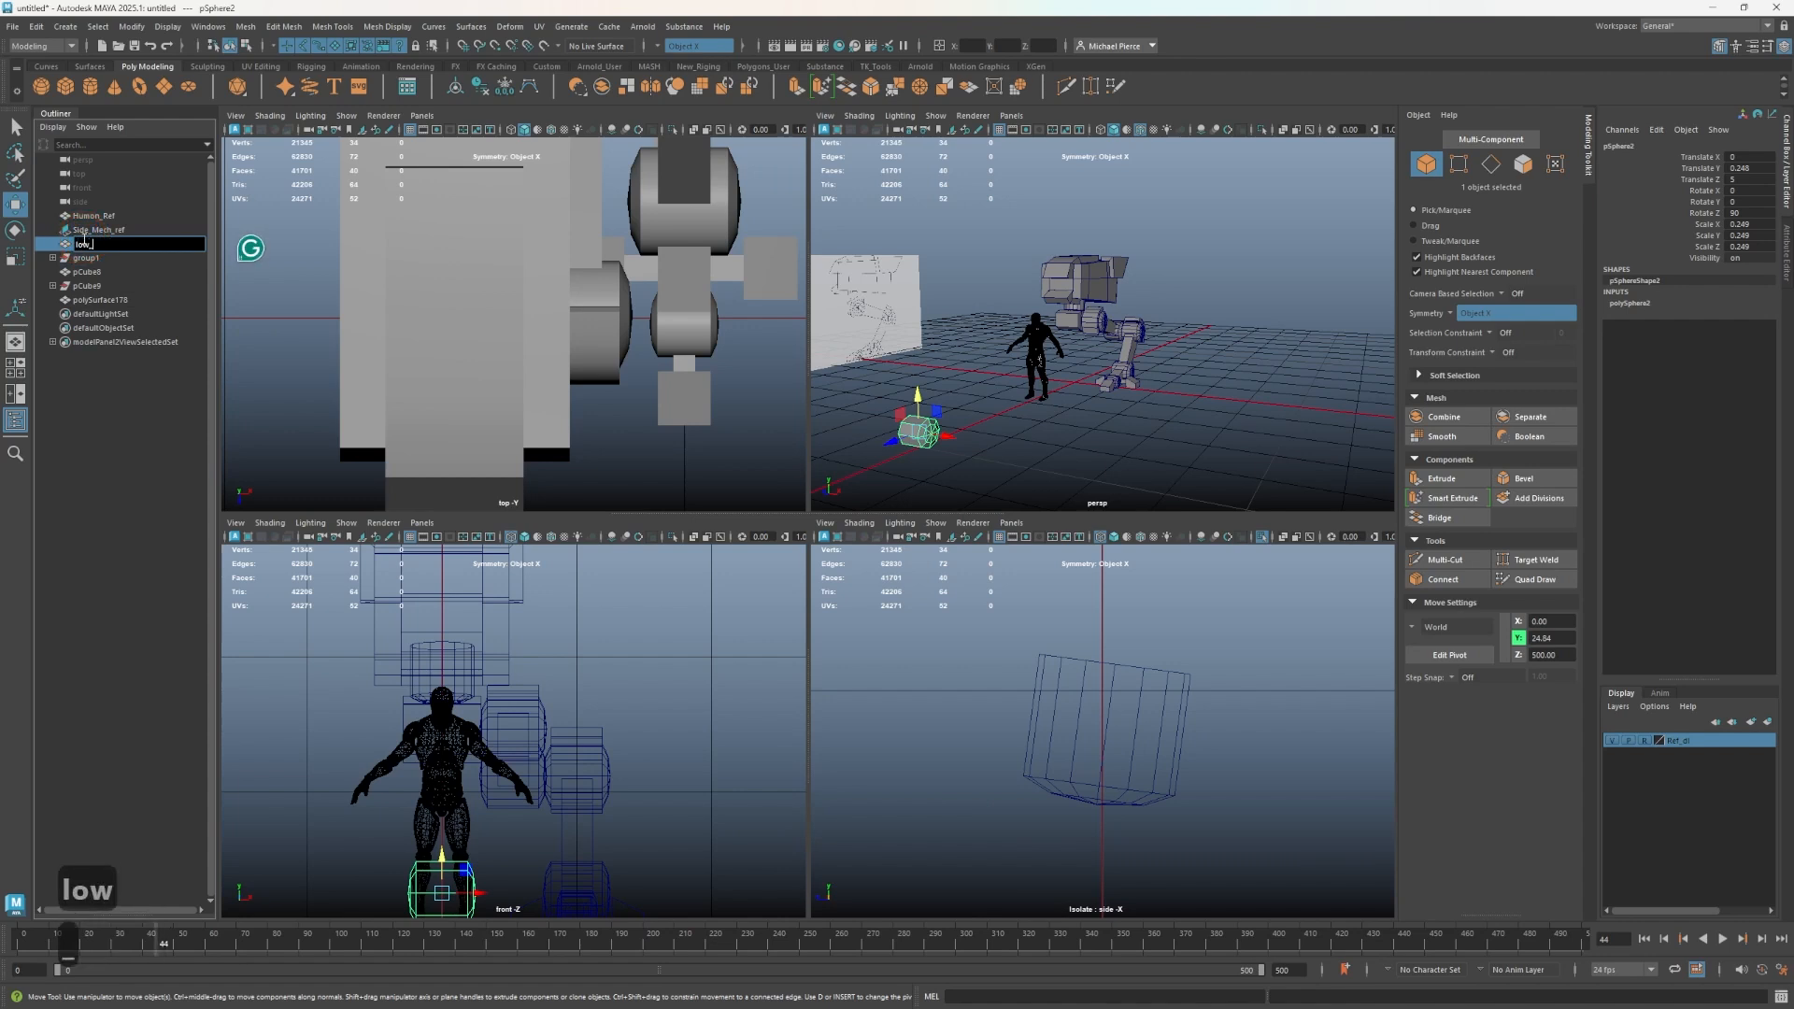
type("_Cy")
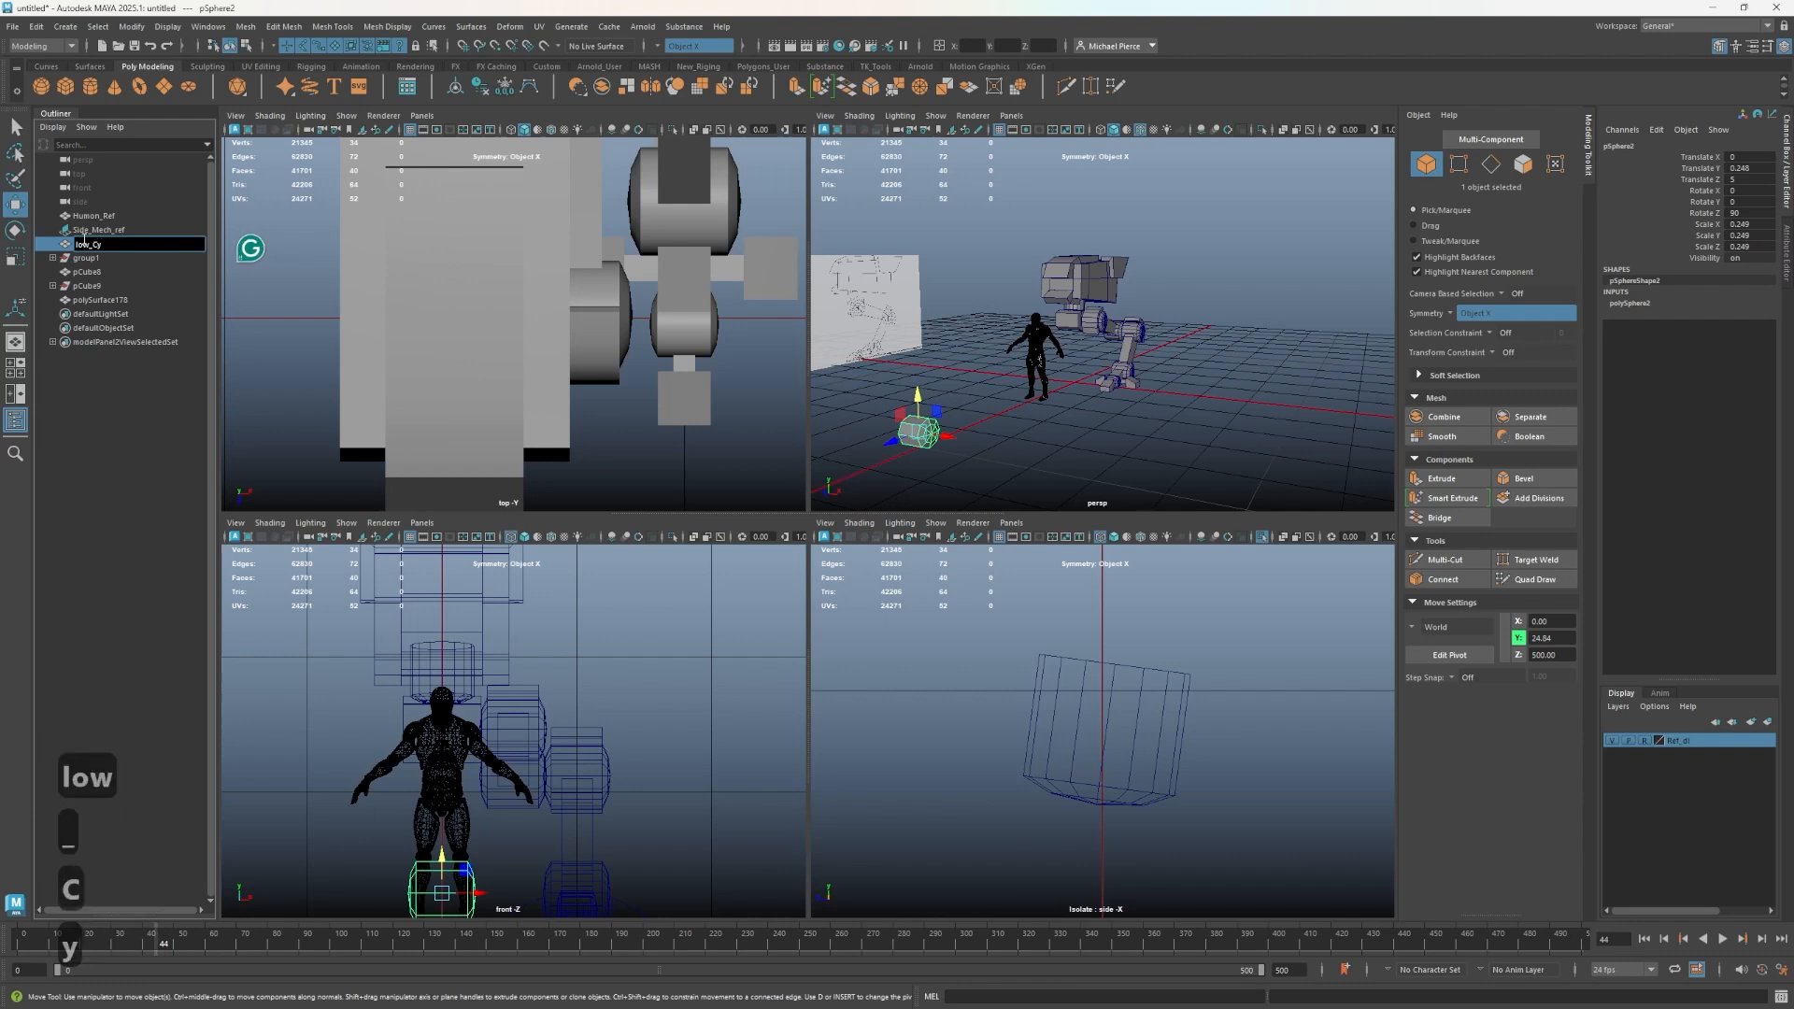
type("linider")
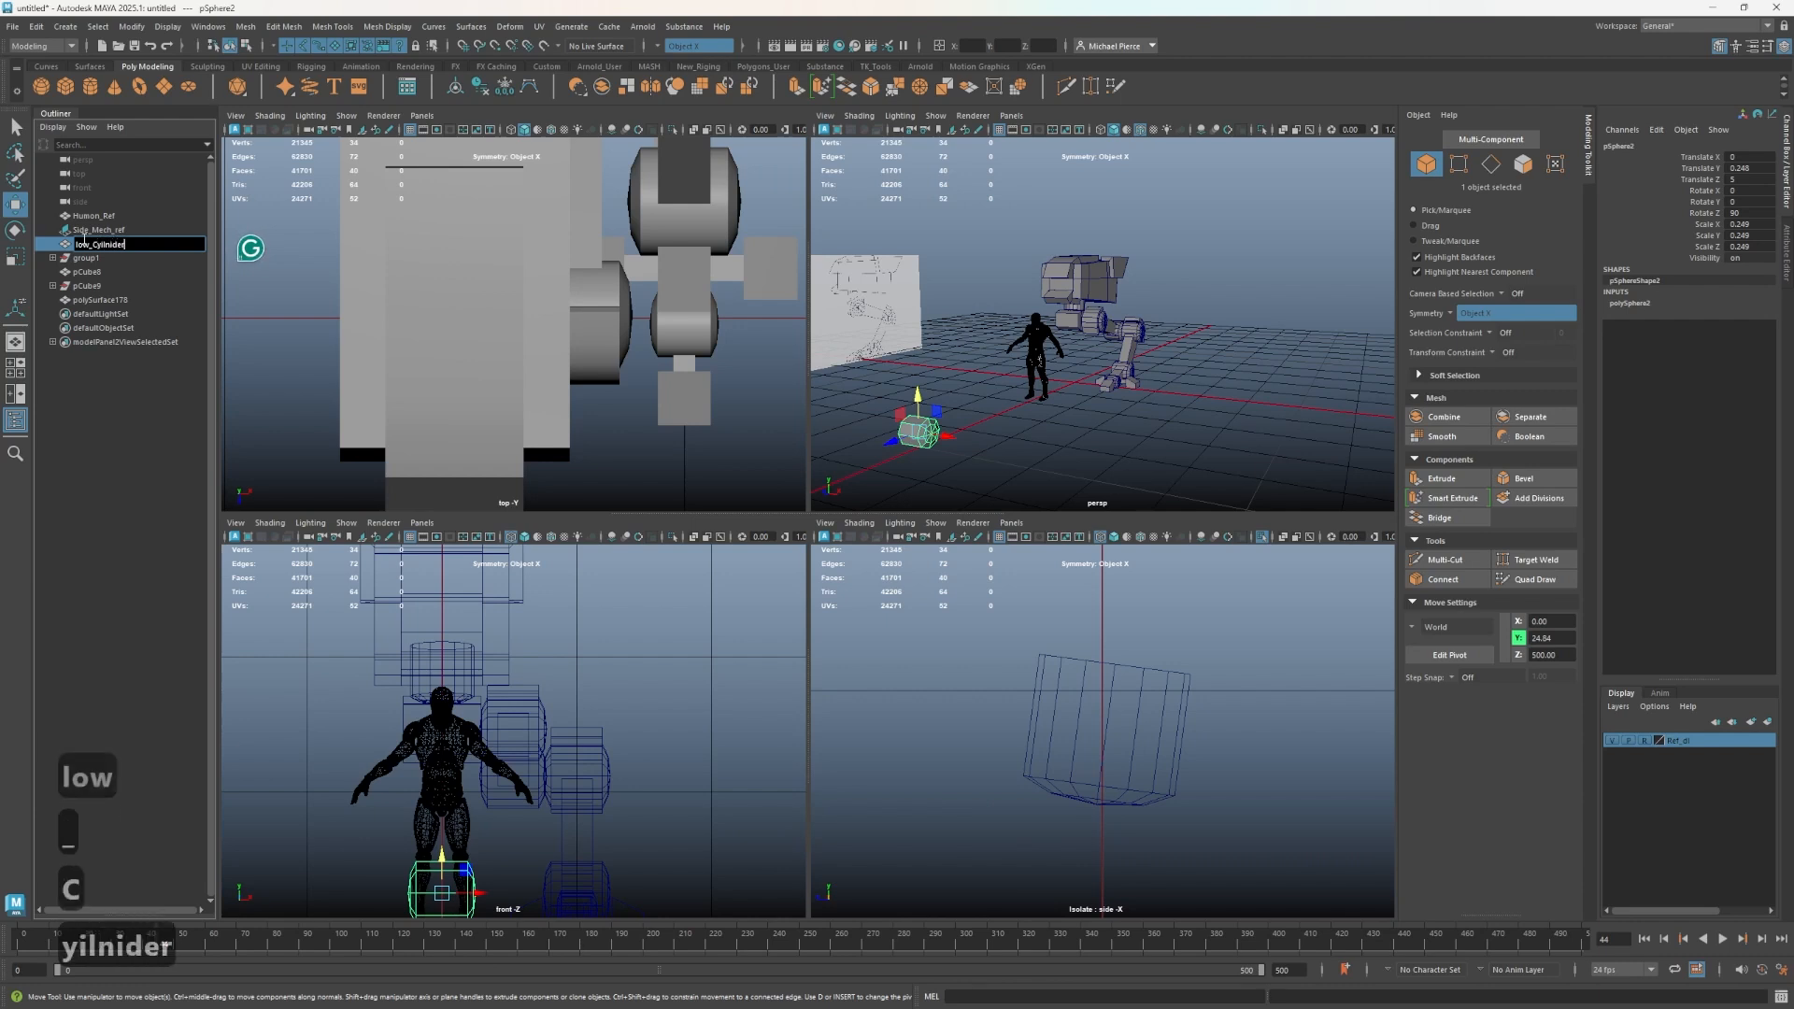
type("_ref")
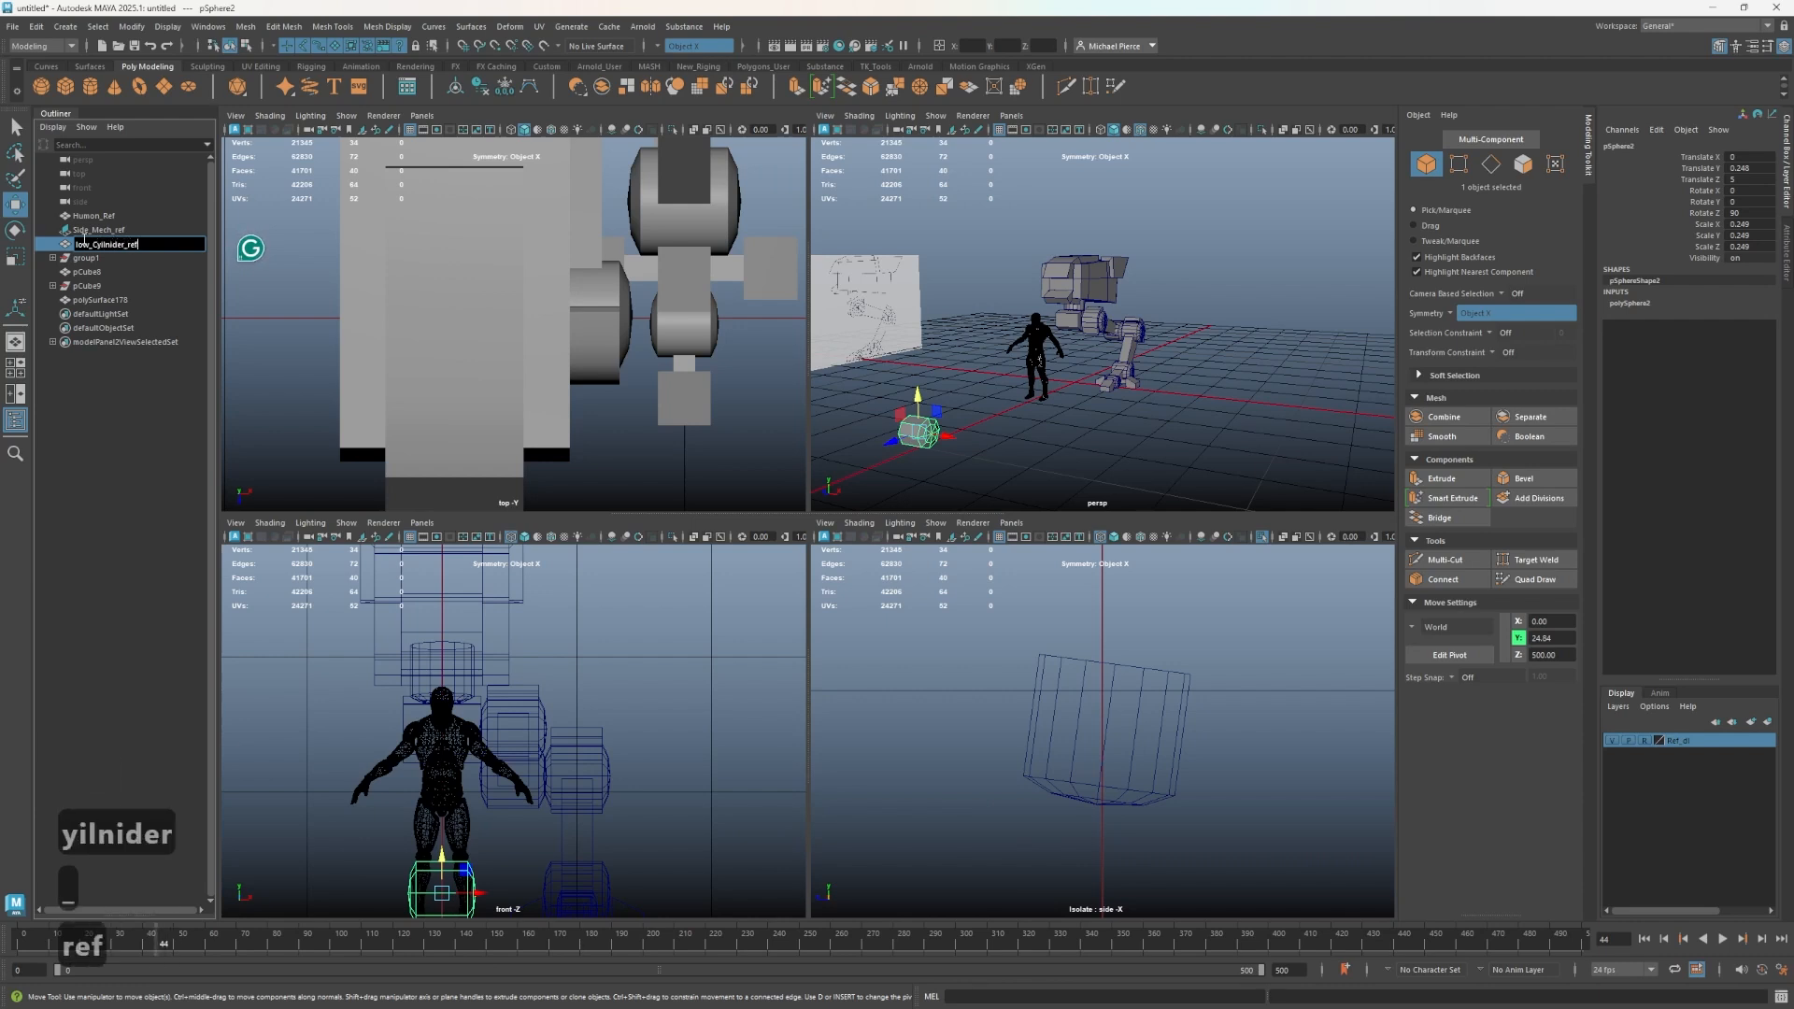
key("BackSpace")
key("BackSpace")
key("BackSpace")
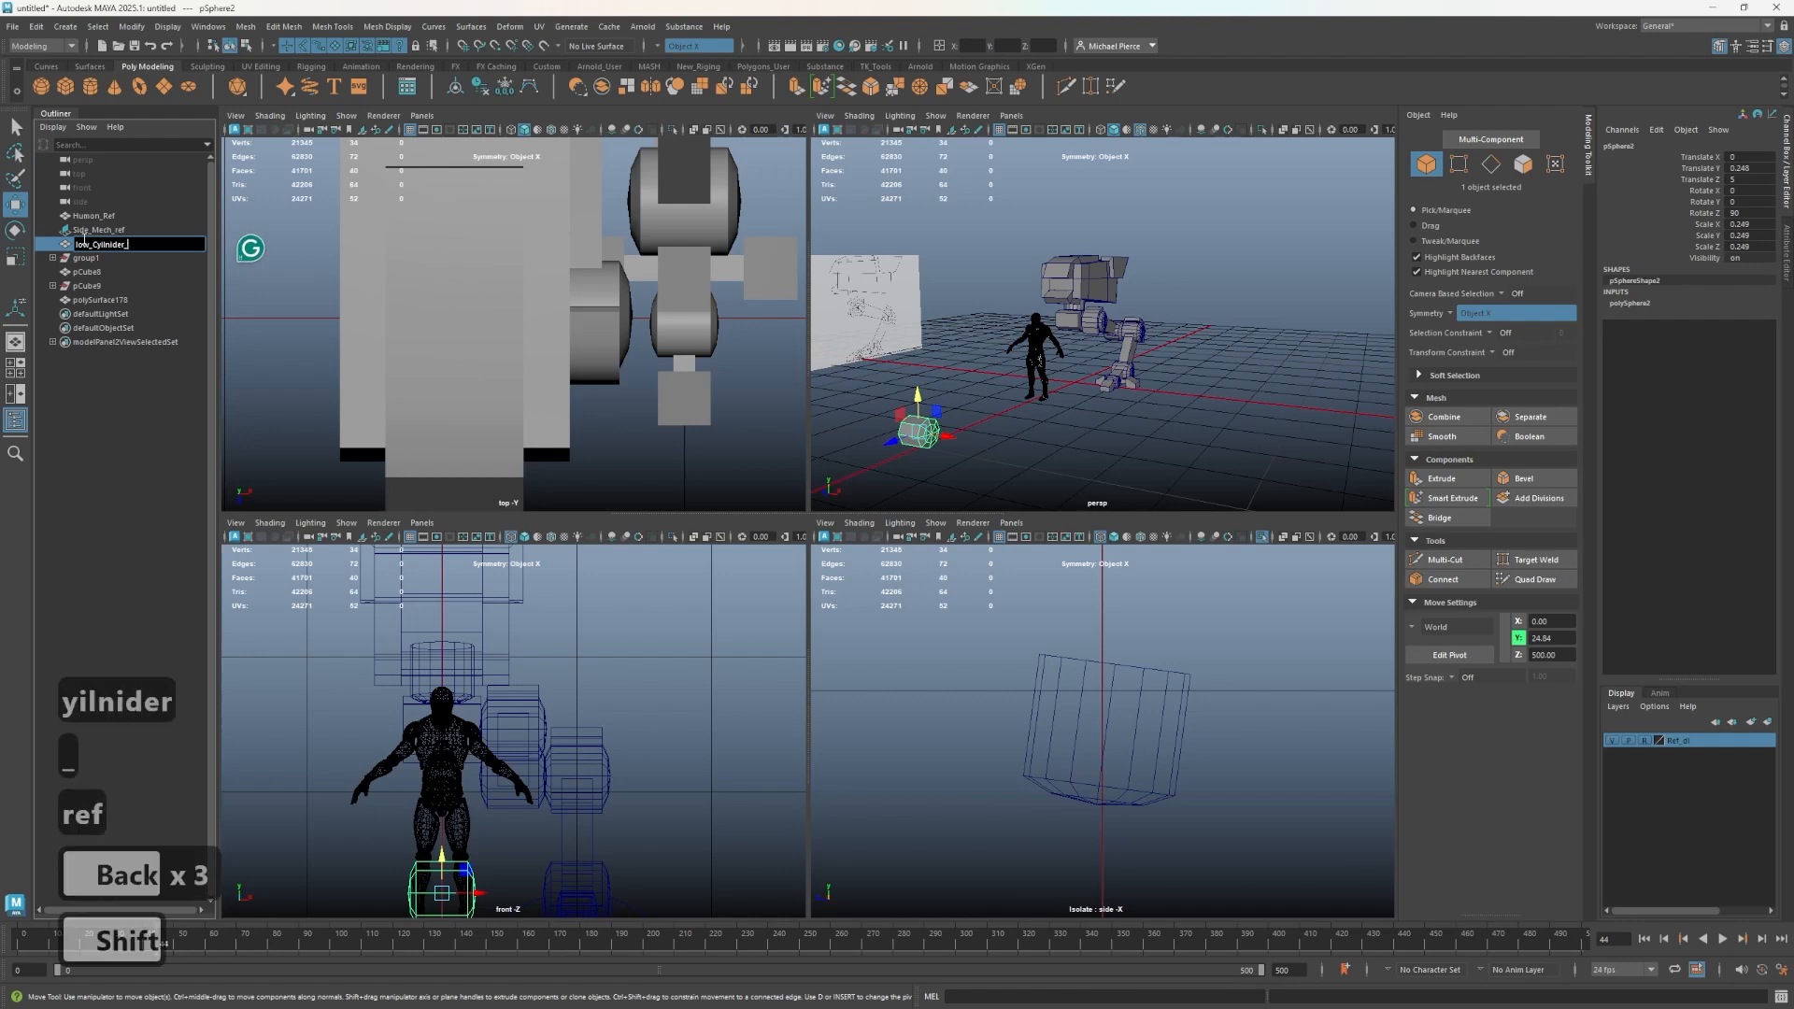
type("Bake")
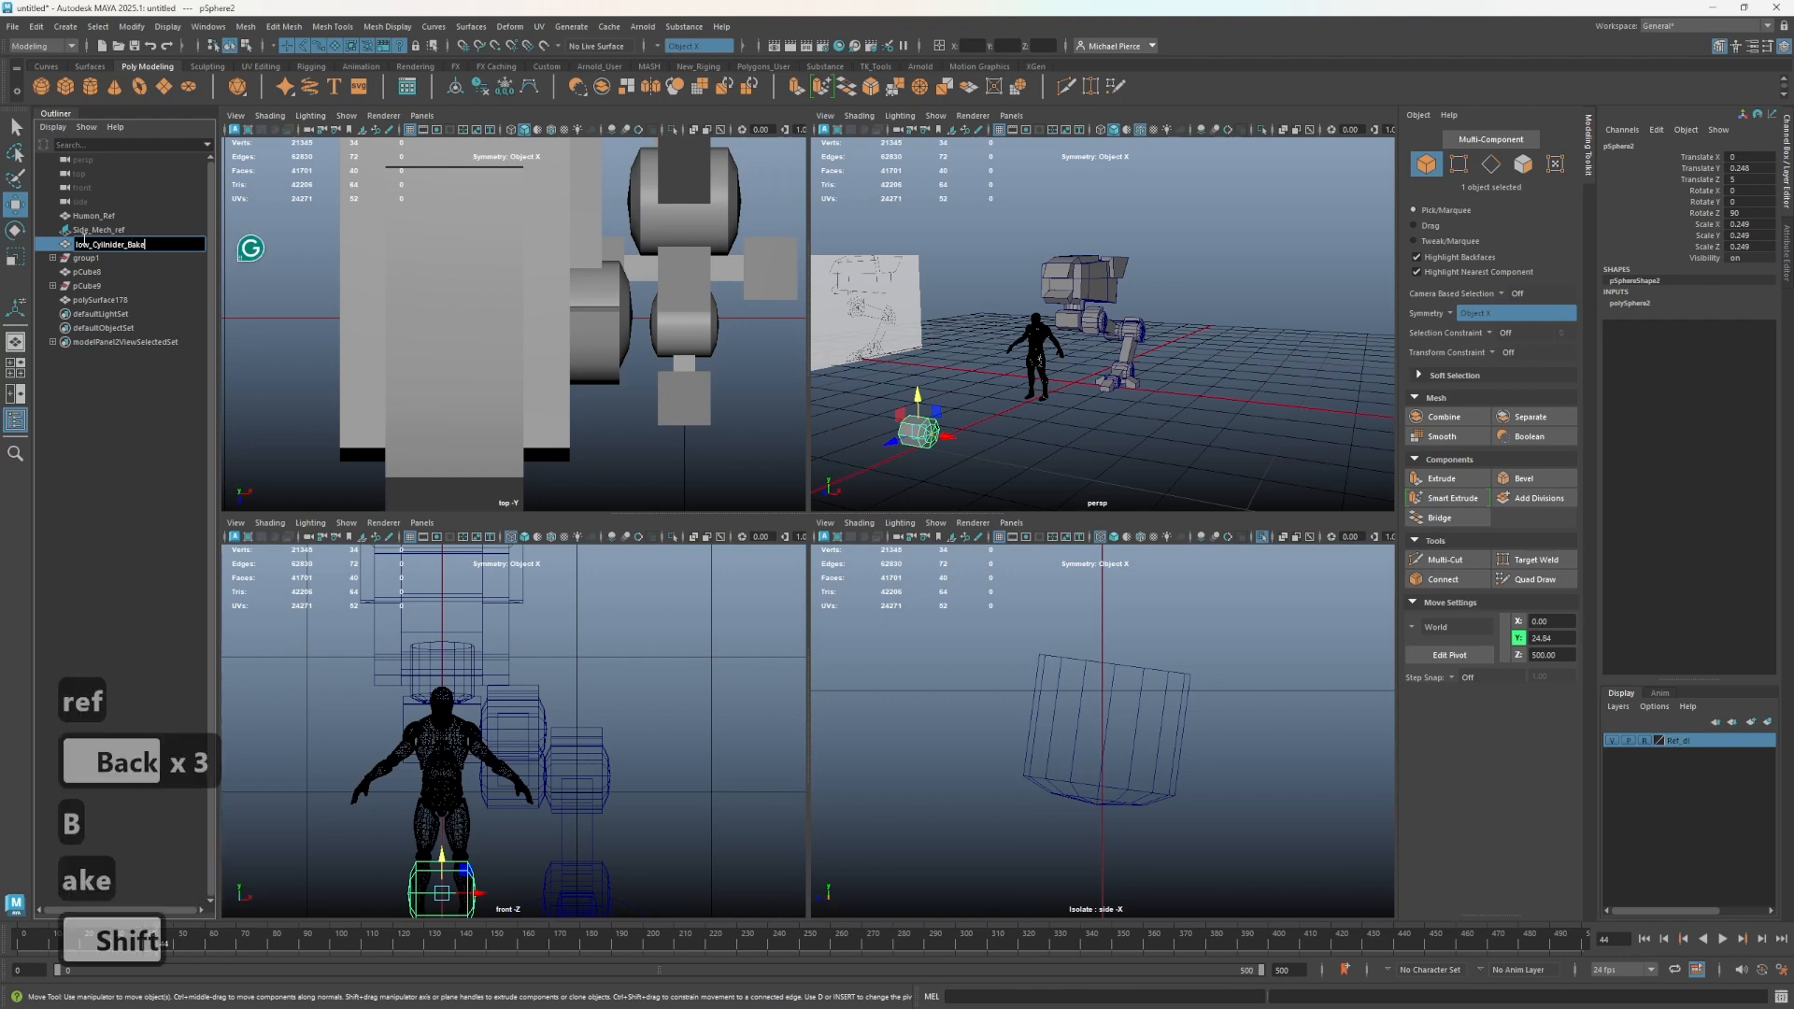
type("_ref")
key("Return")
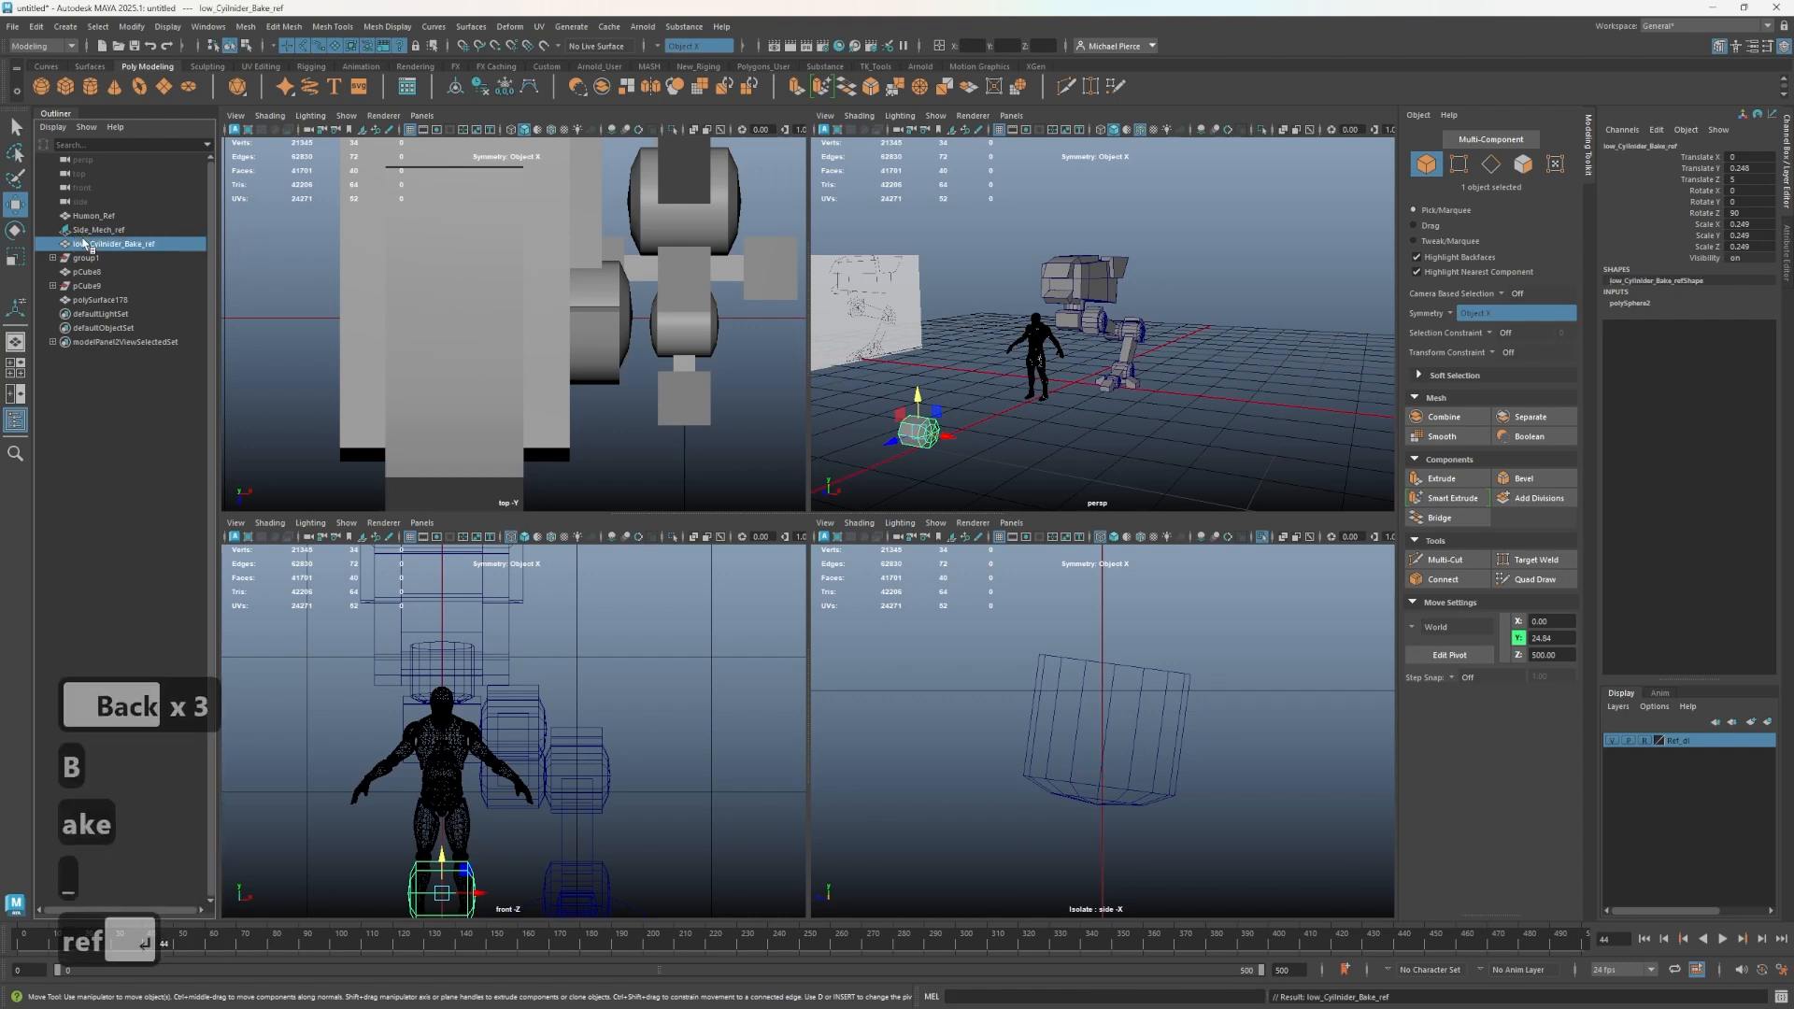
- Frame the low_Cylinder_Bake_ref object in the perspective view and duplicate it
left_click(933, 451)
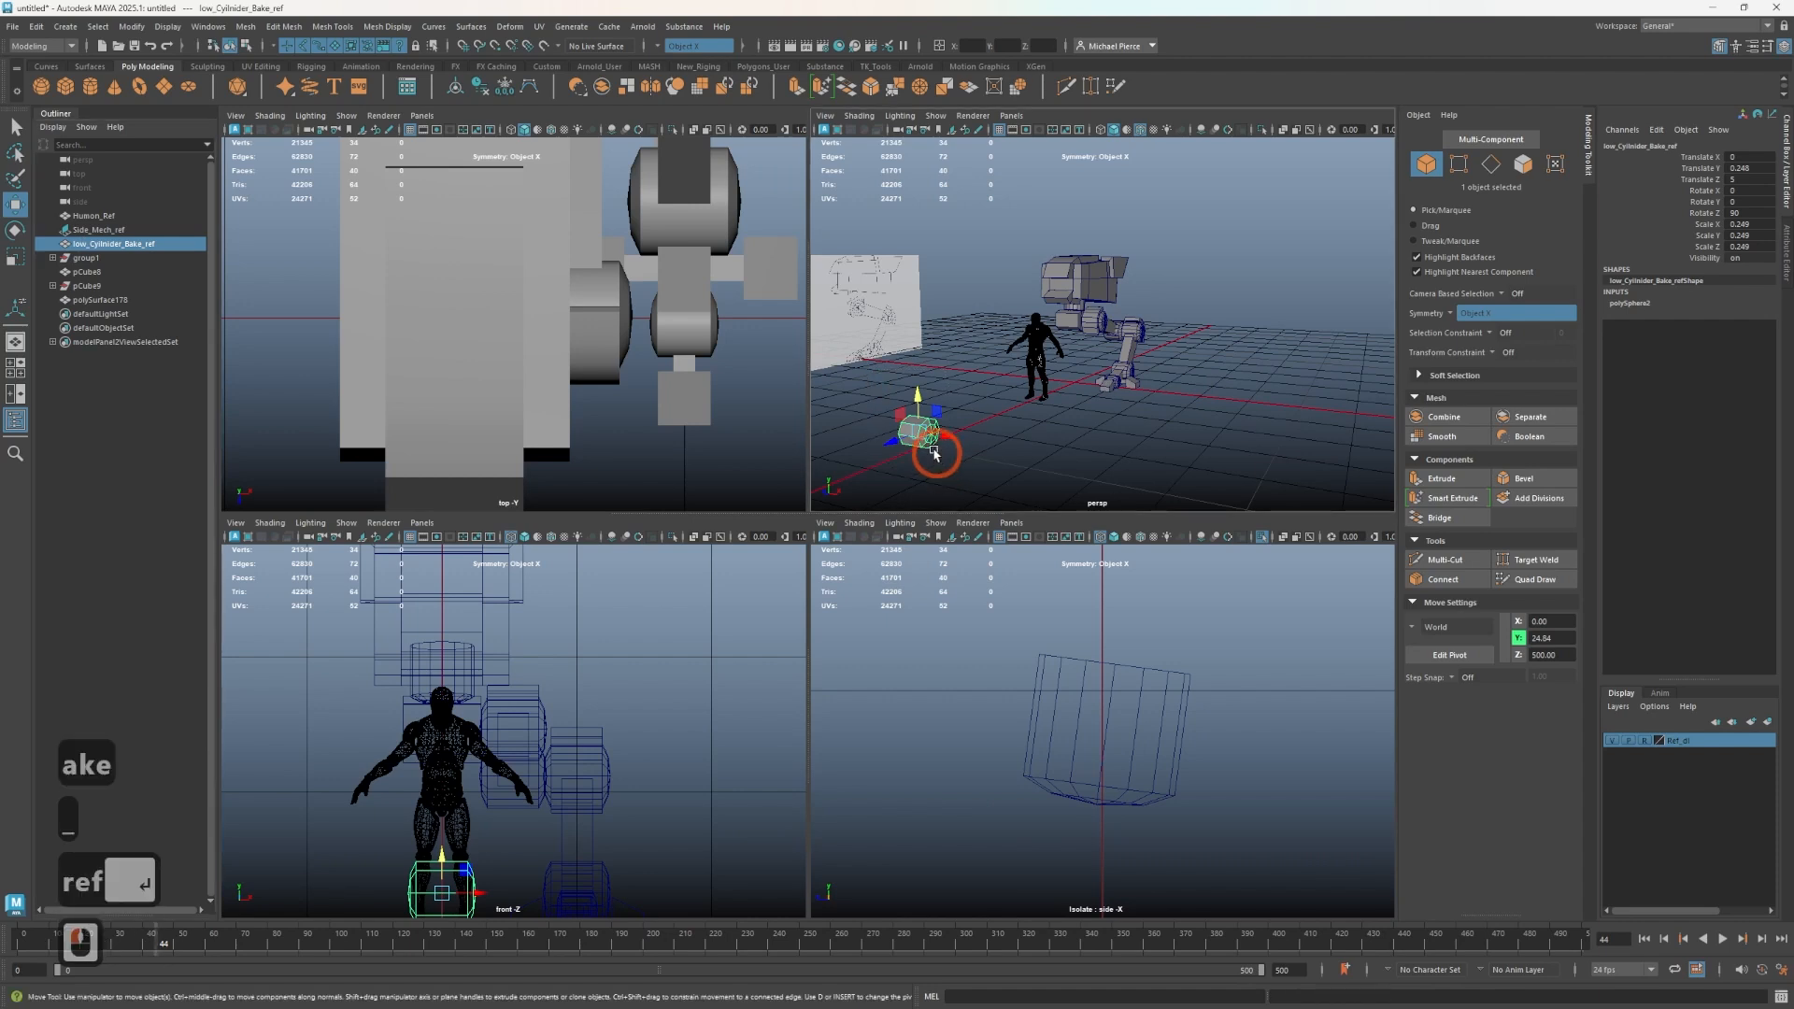
scroll(931, 447, "up", 2)
middle_click_drag(932, 447, 1163, 189, "alt")
key("f")
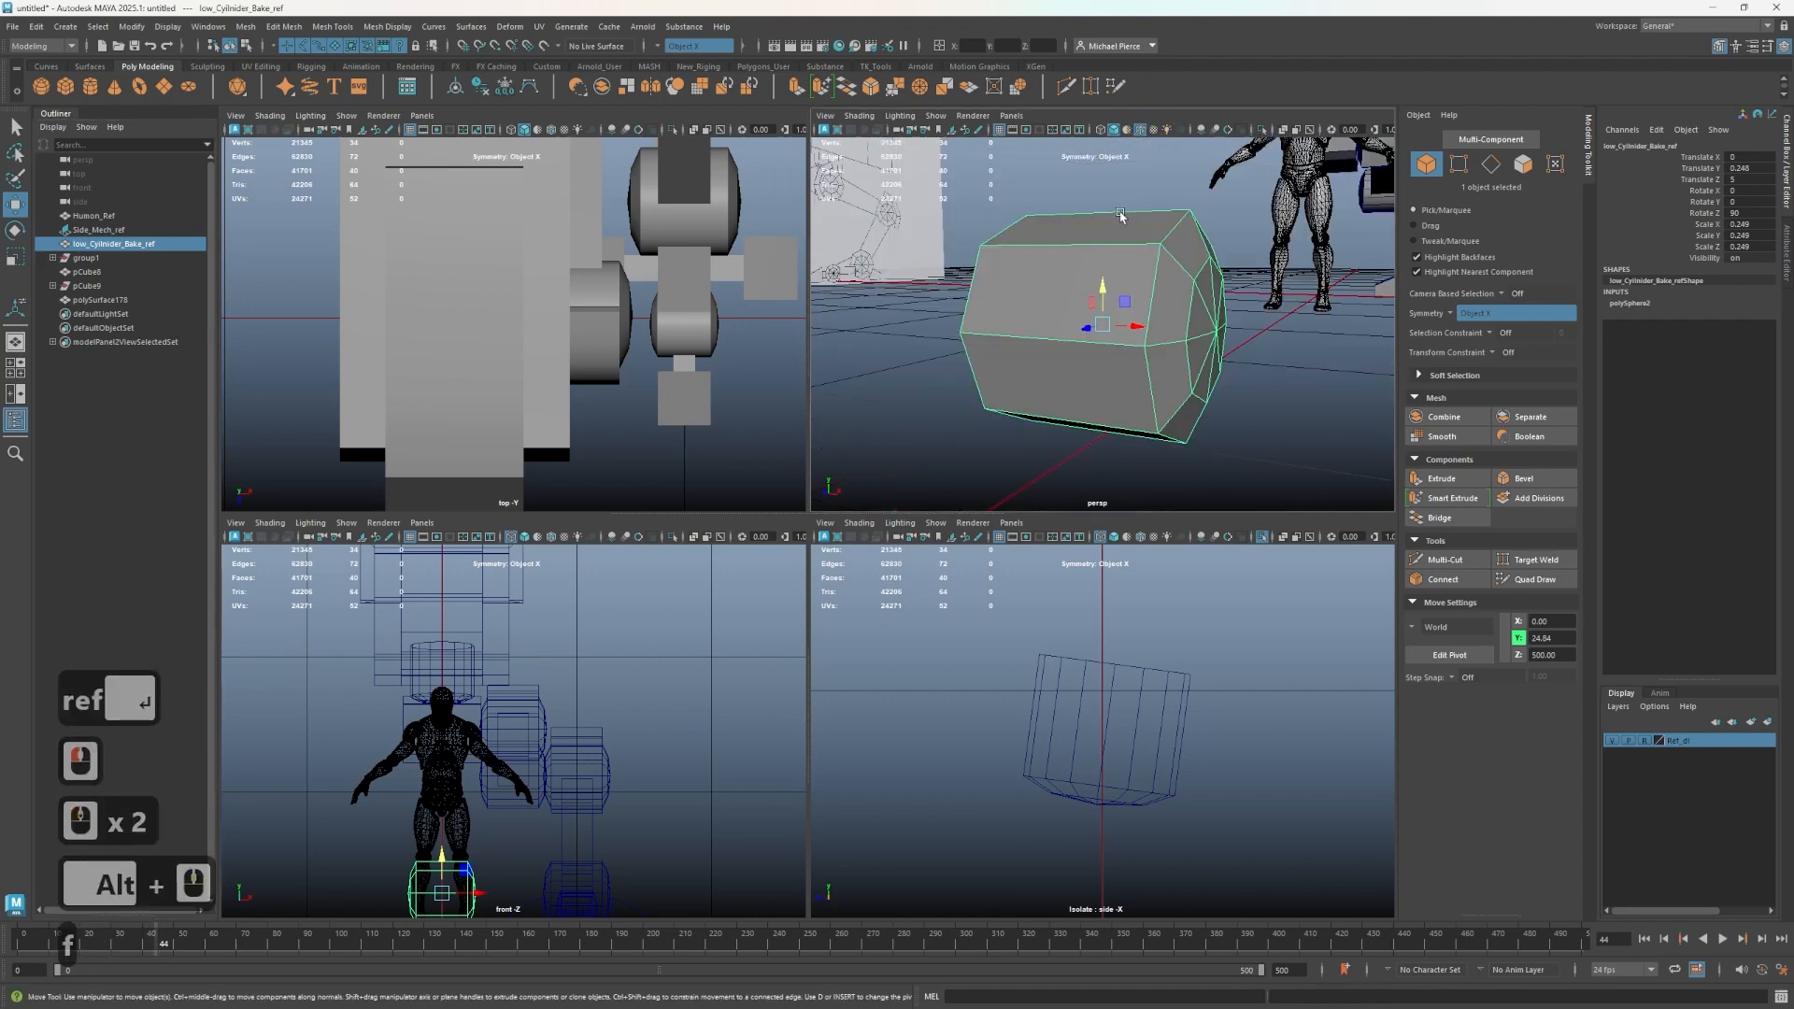
left_click_drag(1097, 292, 1034, 322, "alt")
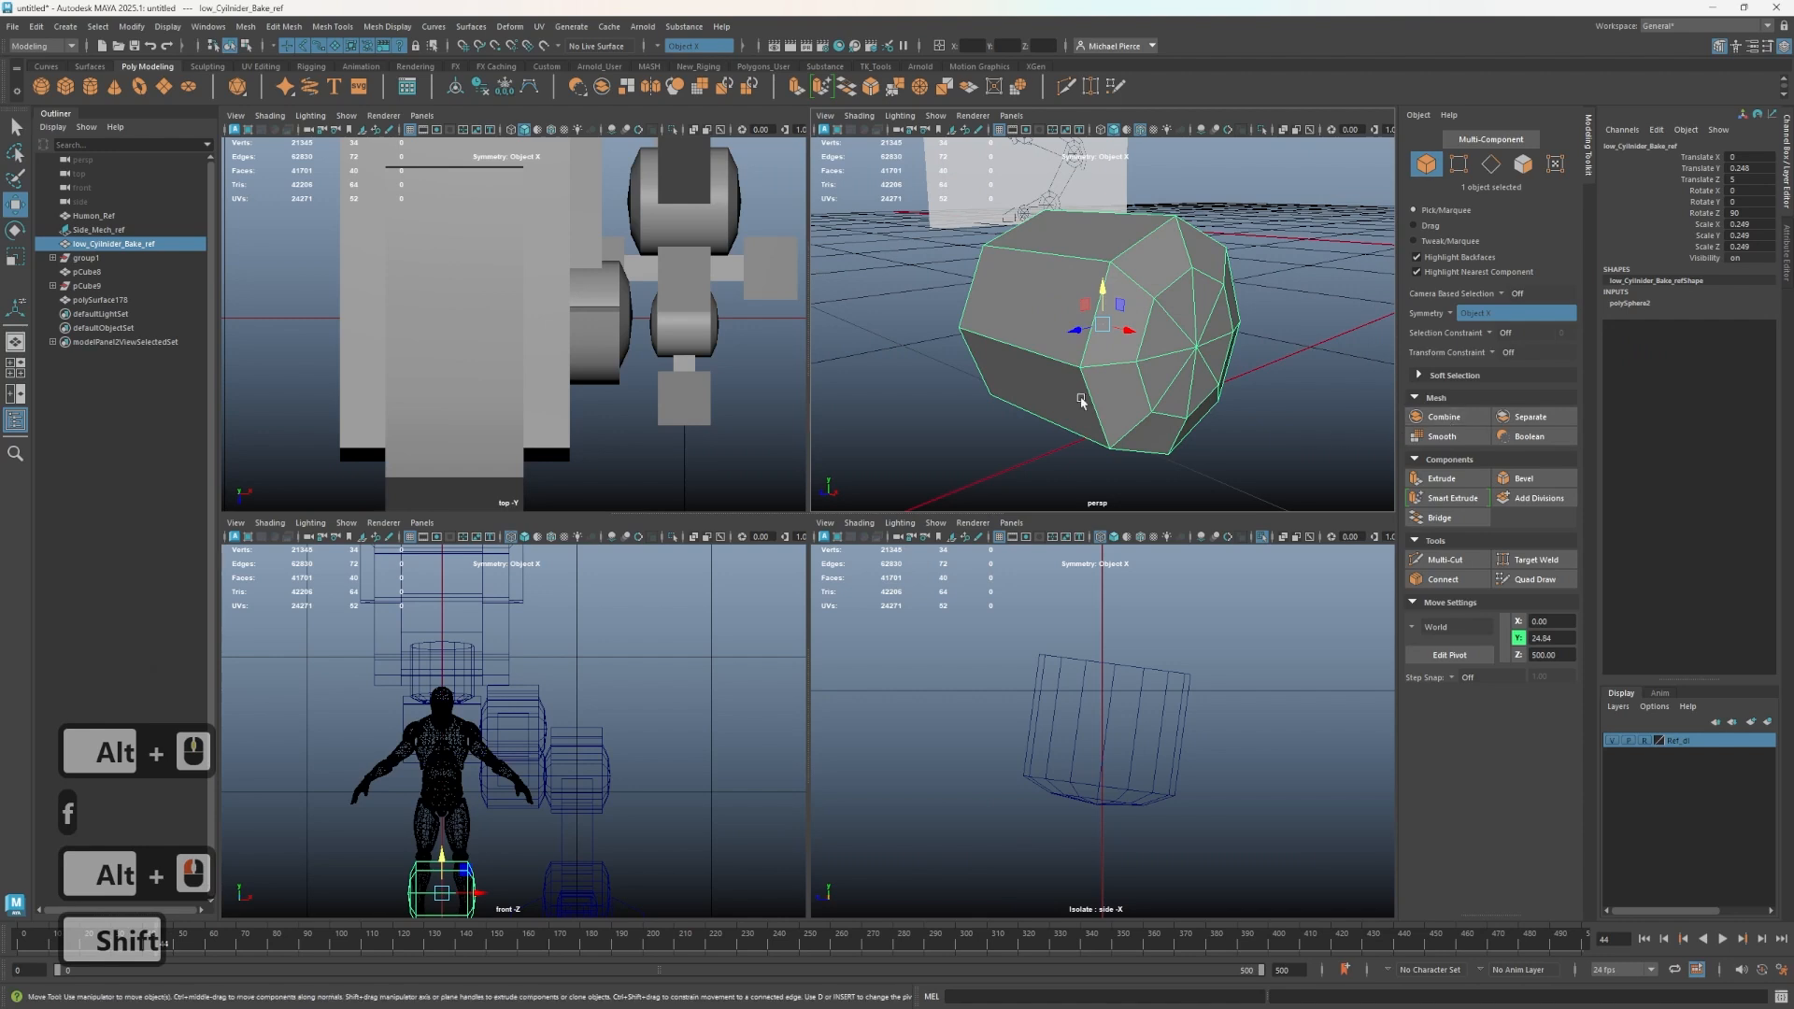
key("ctrl+d")
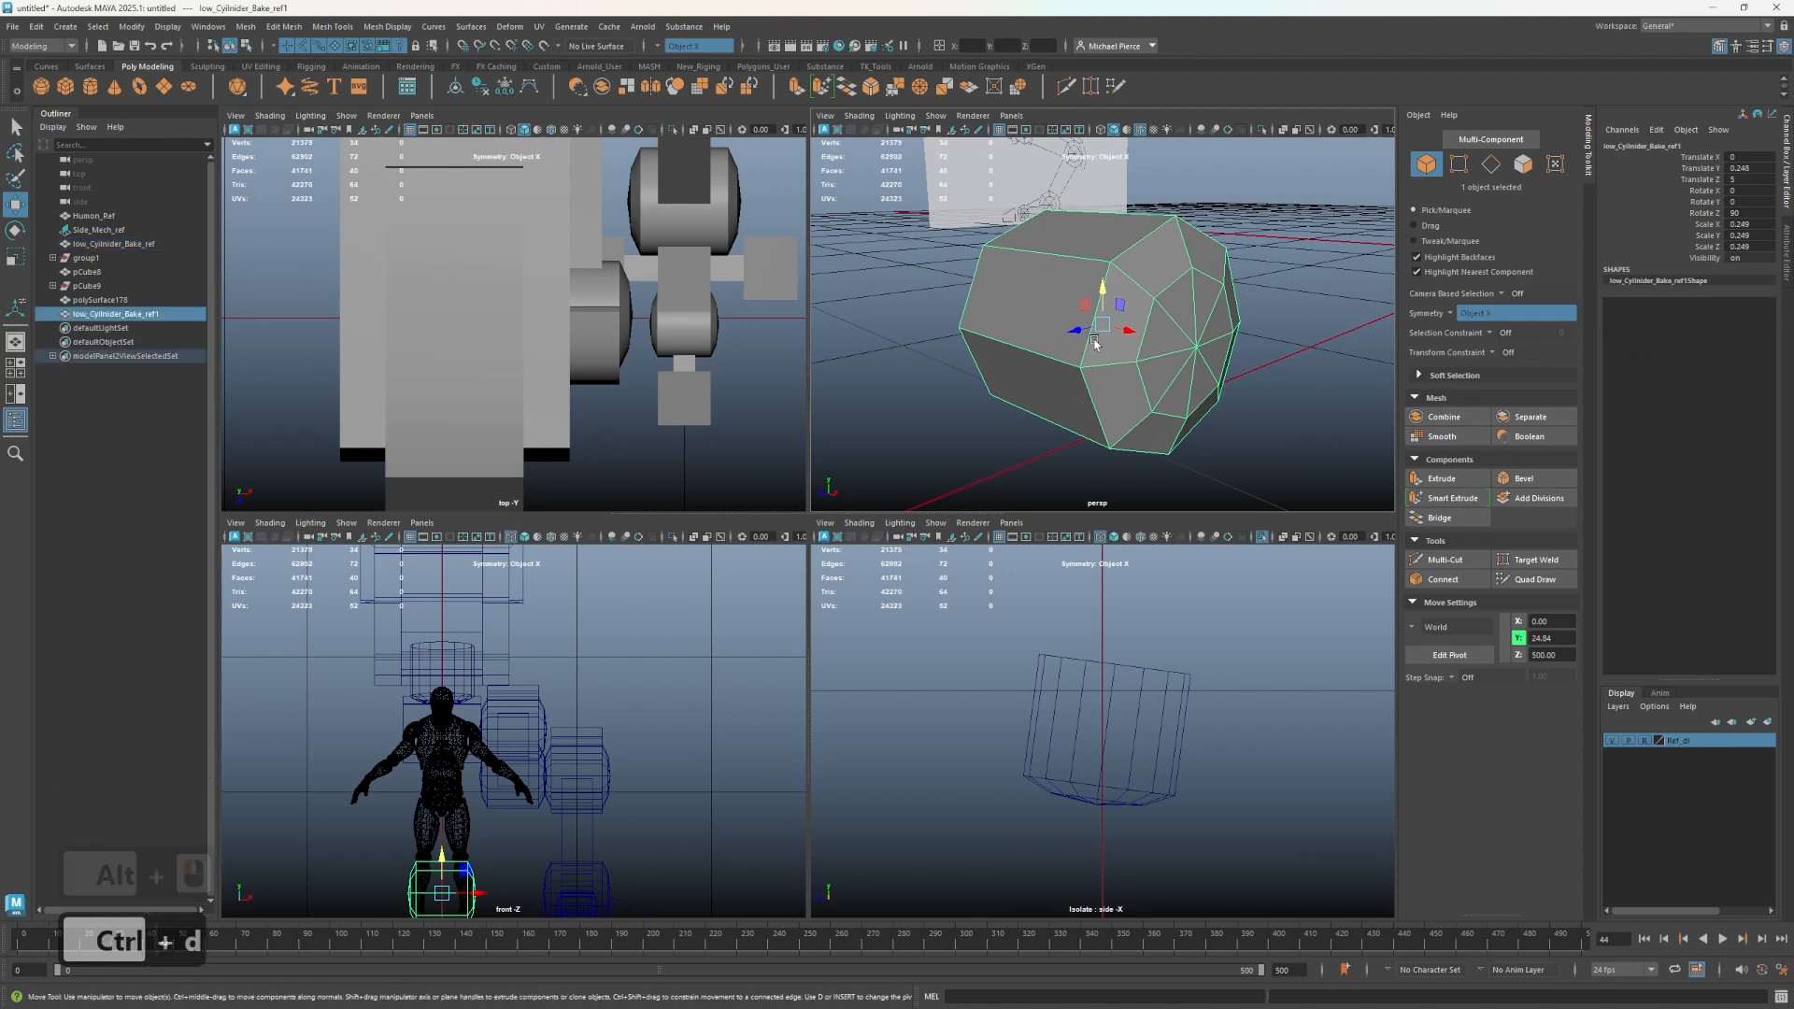
- Isolate the duplicated cylinder reference, select its two end edge loops and bevel them
key("ctrl+1")
key("ctrl+1")
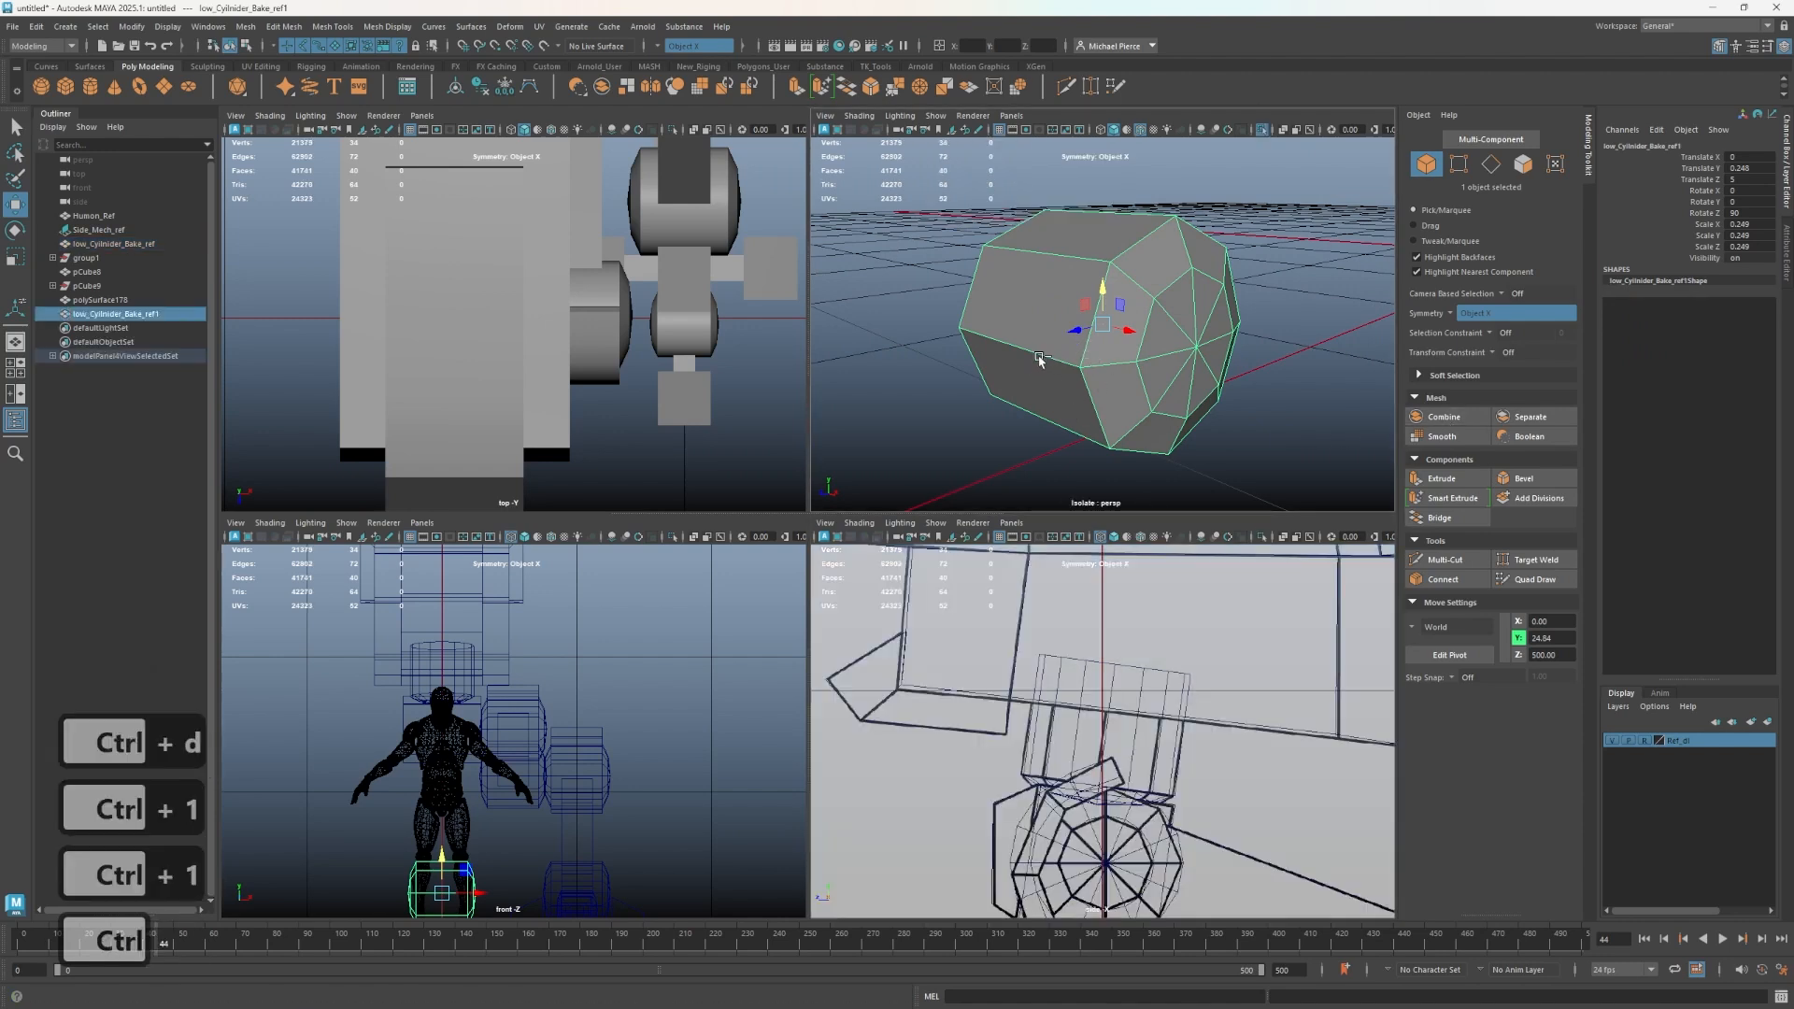
key("shift")
right_click_drag(1077, 351, 1073, 344)
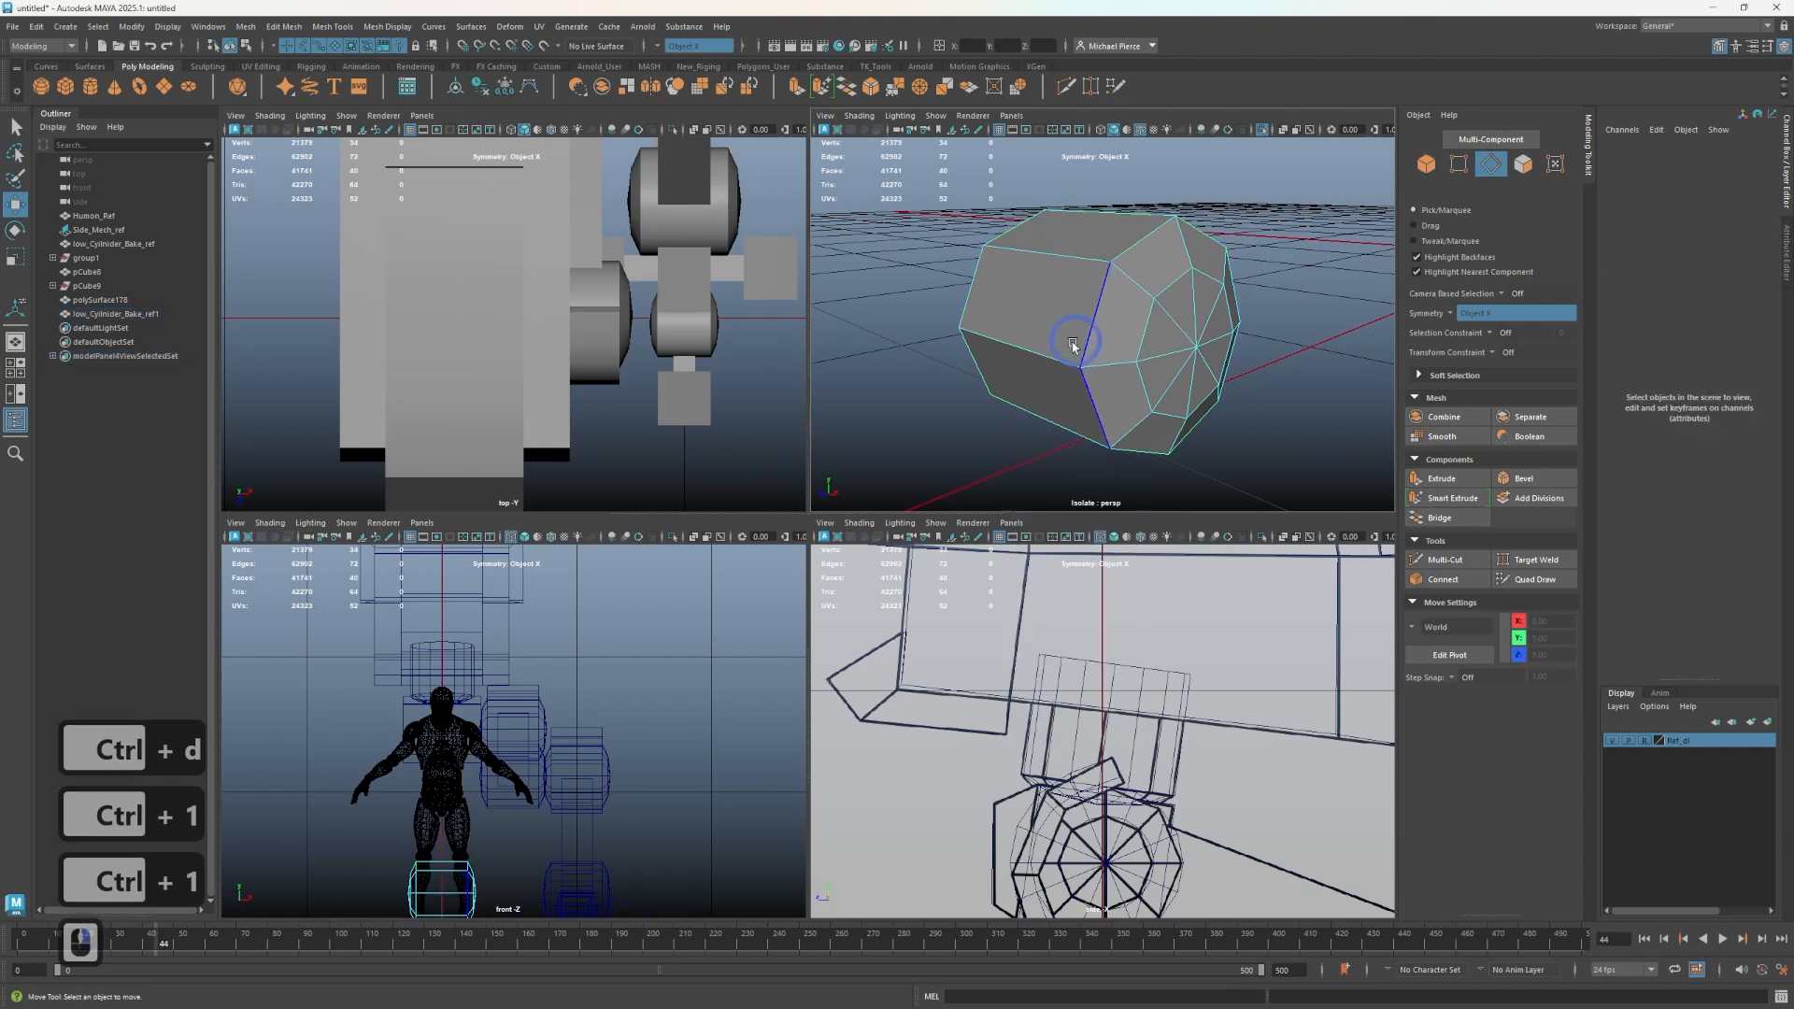
double_click(1090, 327)
double_click(976, 284, "shift")
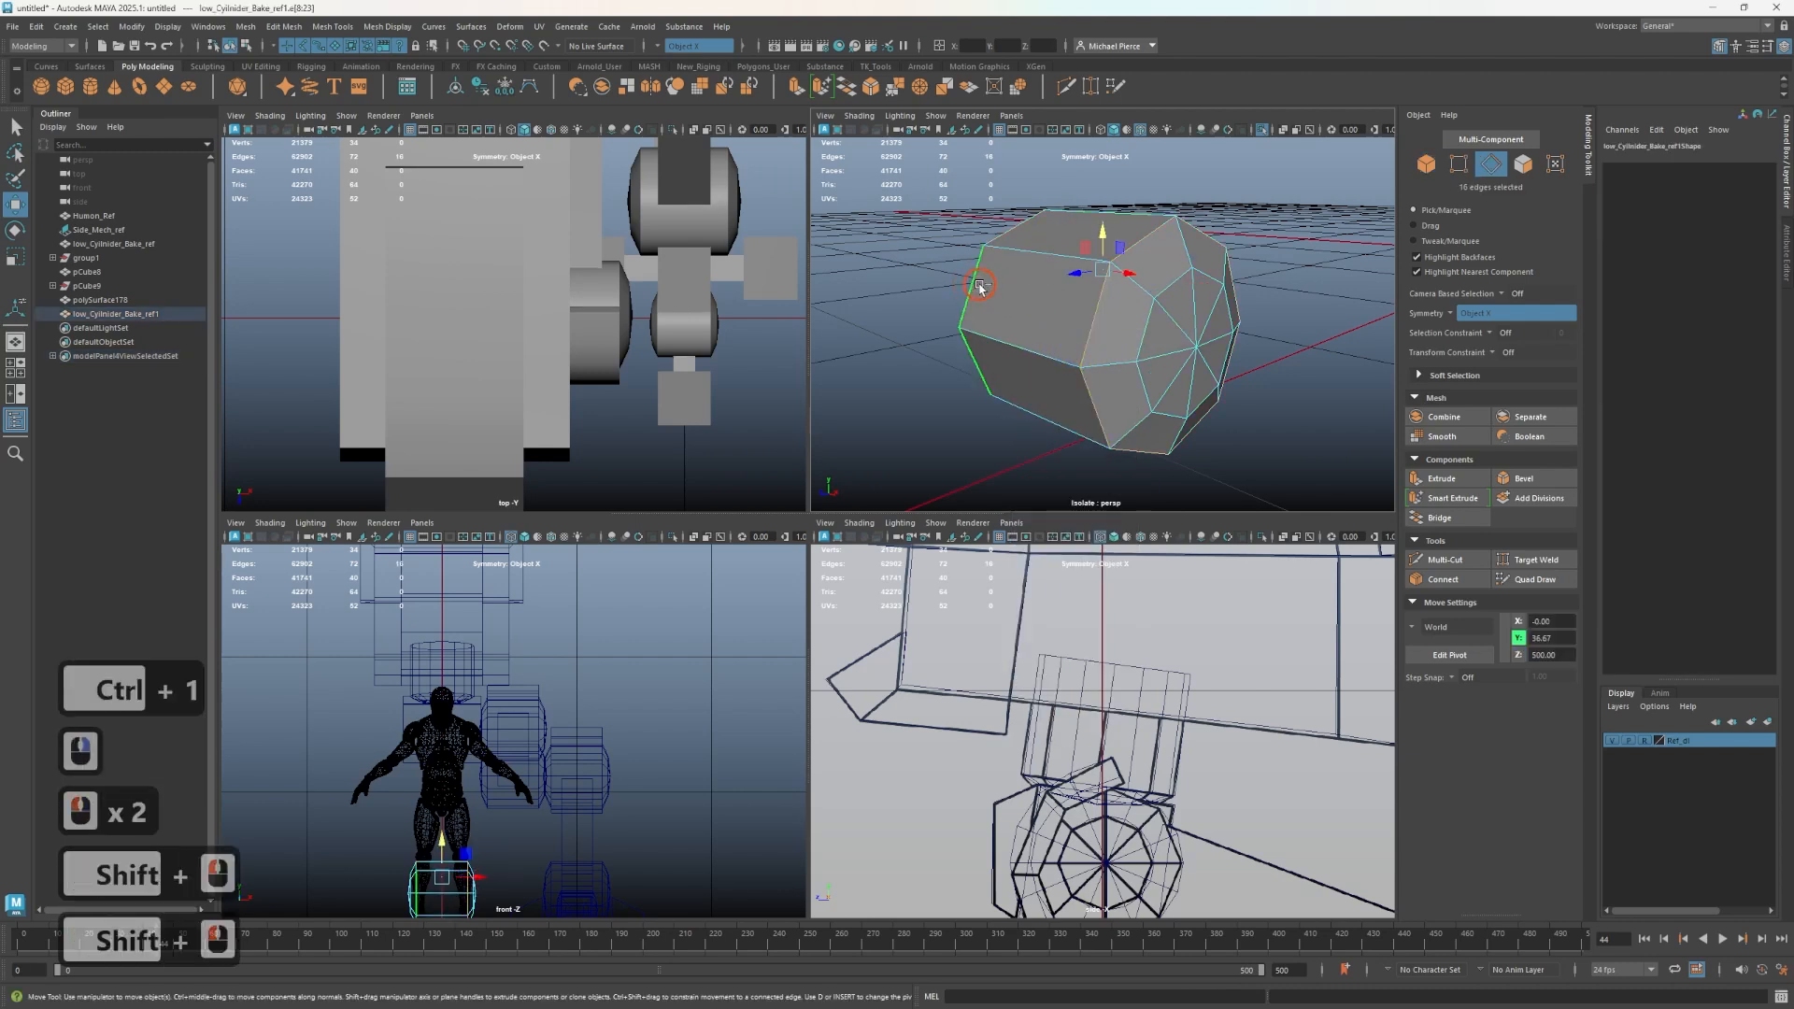
left_click(667, 49)
left_click(669, 54)
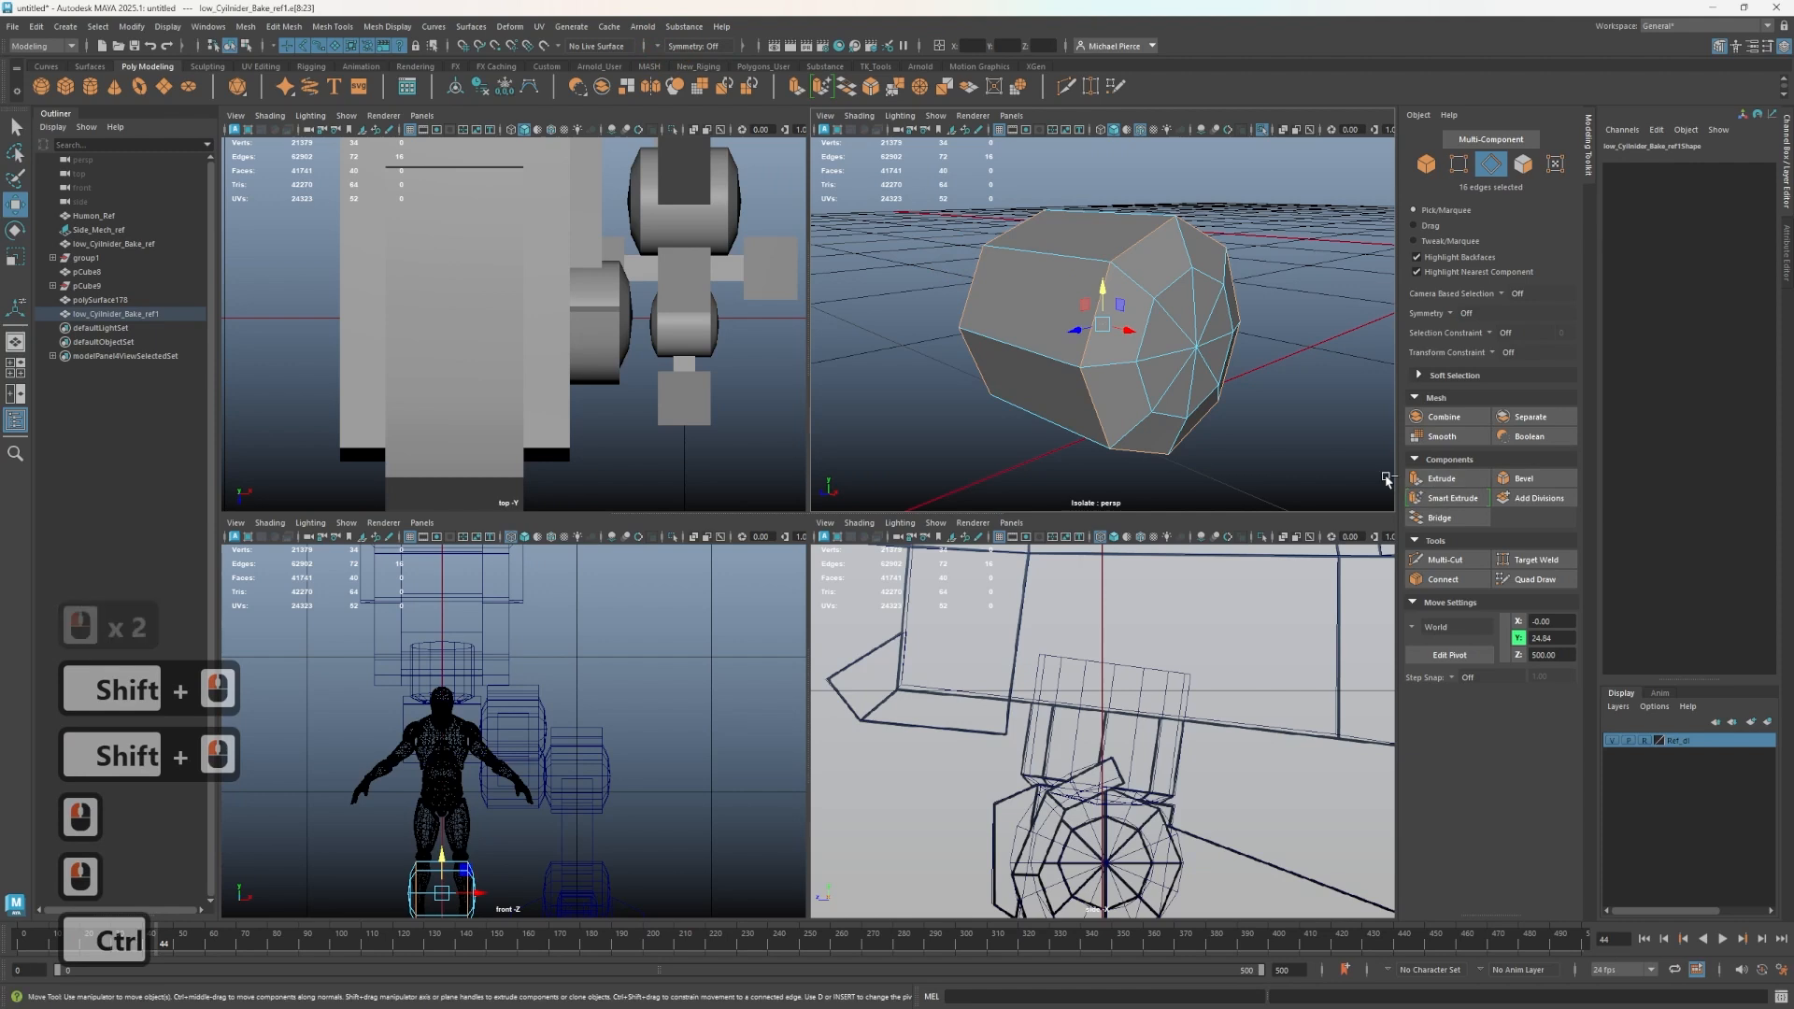
key("ctrl+b")
mouse_move(1000, 239)
left_mouse_down()
mouse_move(1021, 241)
mouse_move(984, 227)
left_mouse_up()
- Apply Smooth to the beveled duplicate and exit the isolated view
key("3")
right_click_drag(1201, 341, 1283, 257, "ctrl")
right_click_drag(1028, 291, 1121, 322)
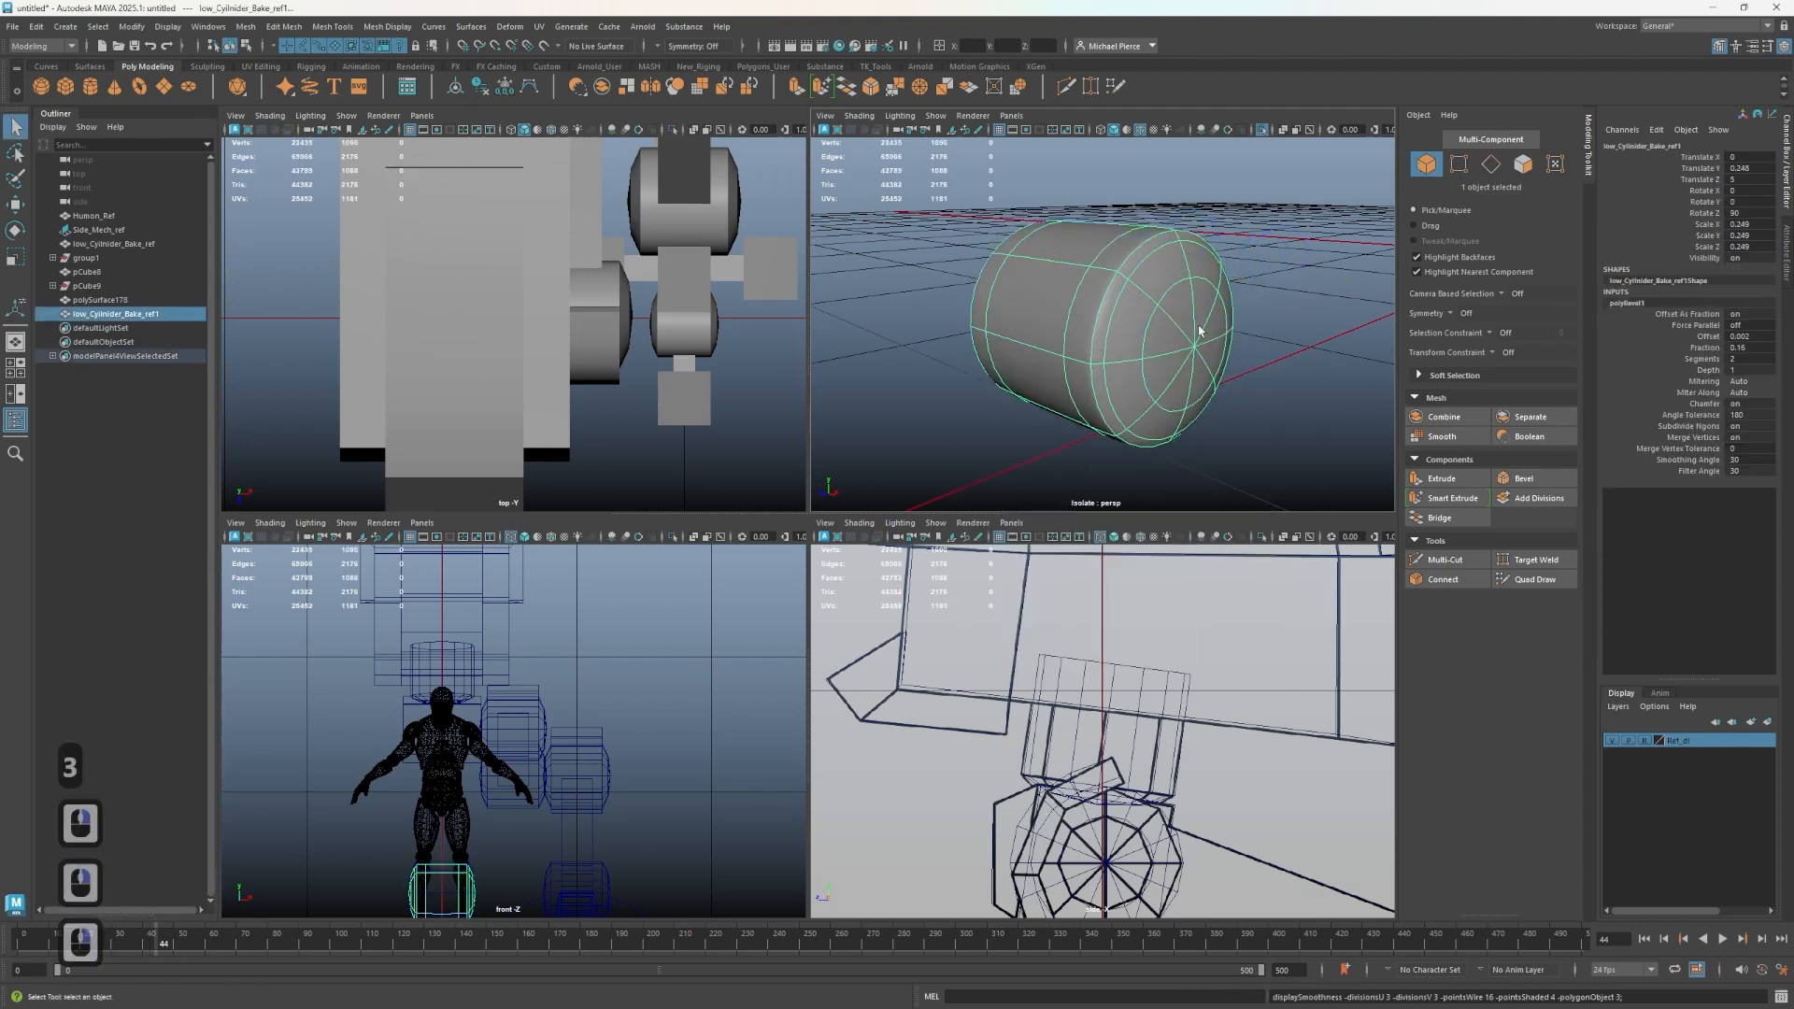
scroll(1162, 348, "down", 2)
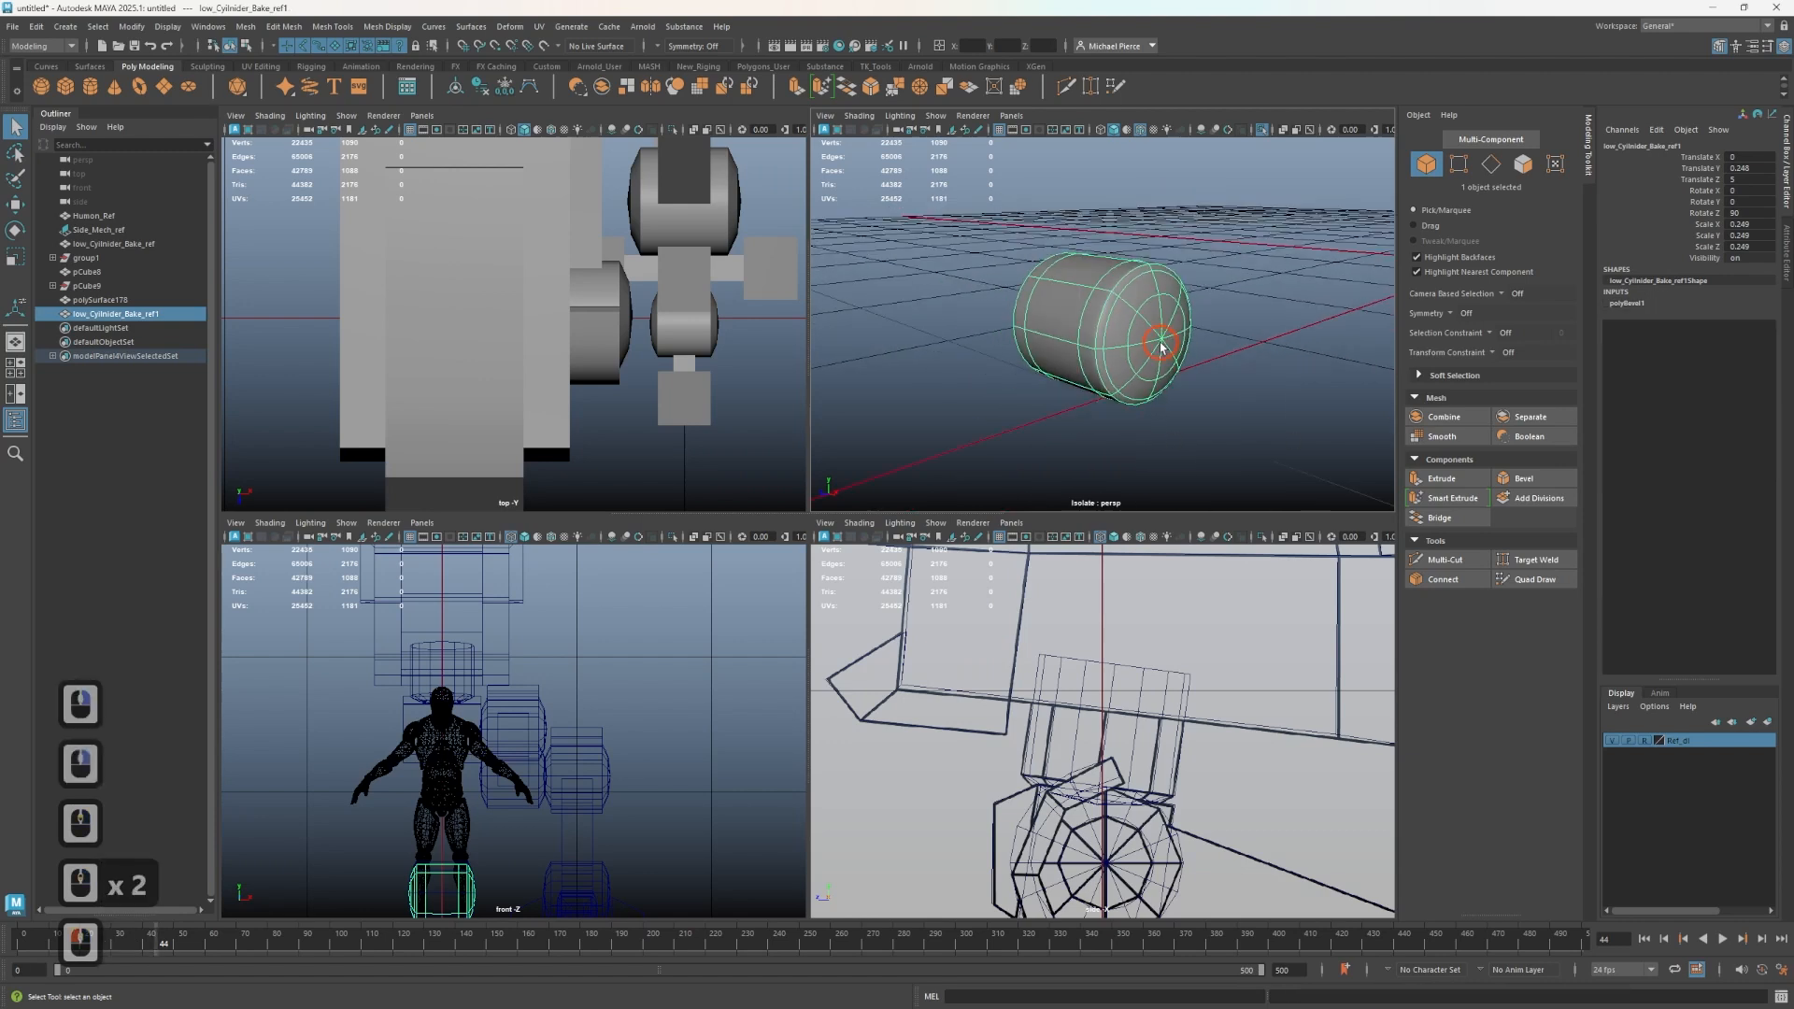
left_click(1440, 437)
mouse_move(1187, 348)
right_mouse_down()
mouse_move(1230, 313)
mouse_move(1212, 338)
right_mouse_up()
left_click(1179, 412)
key("ctrl+1")
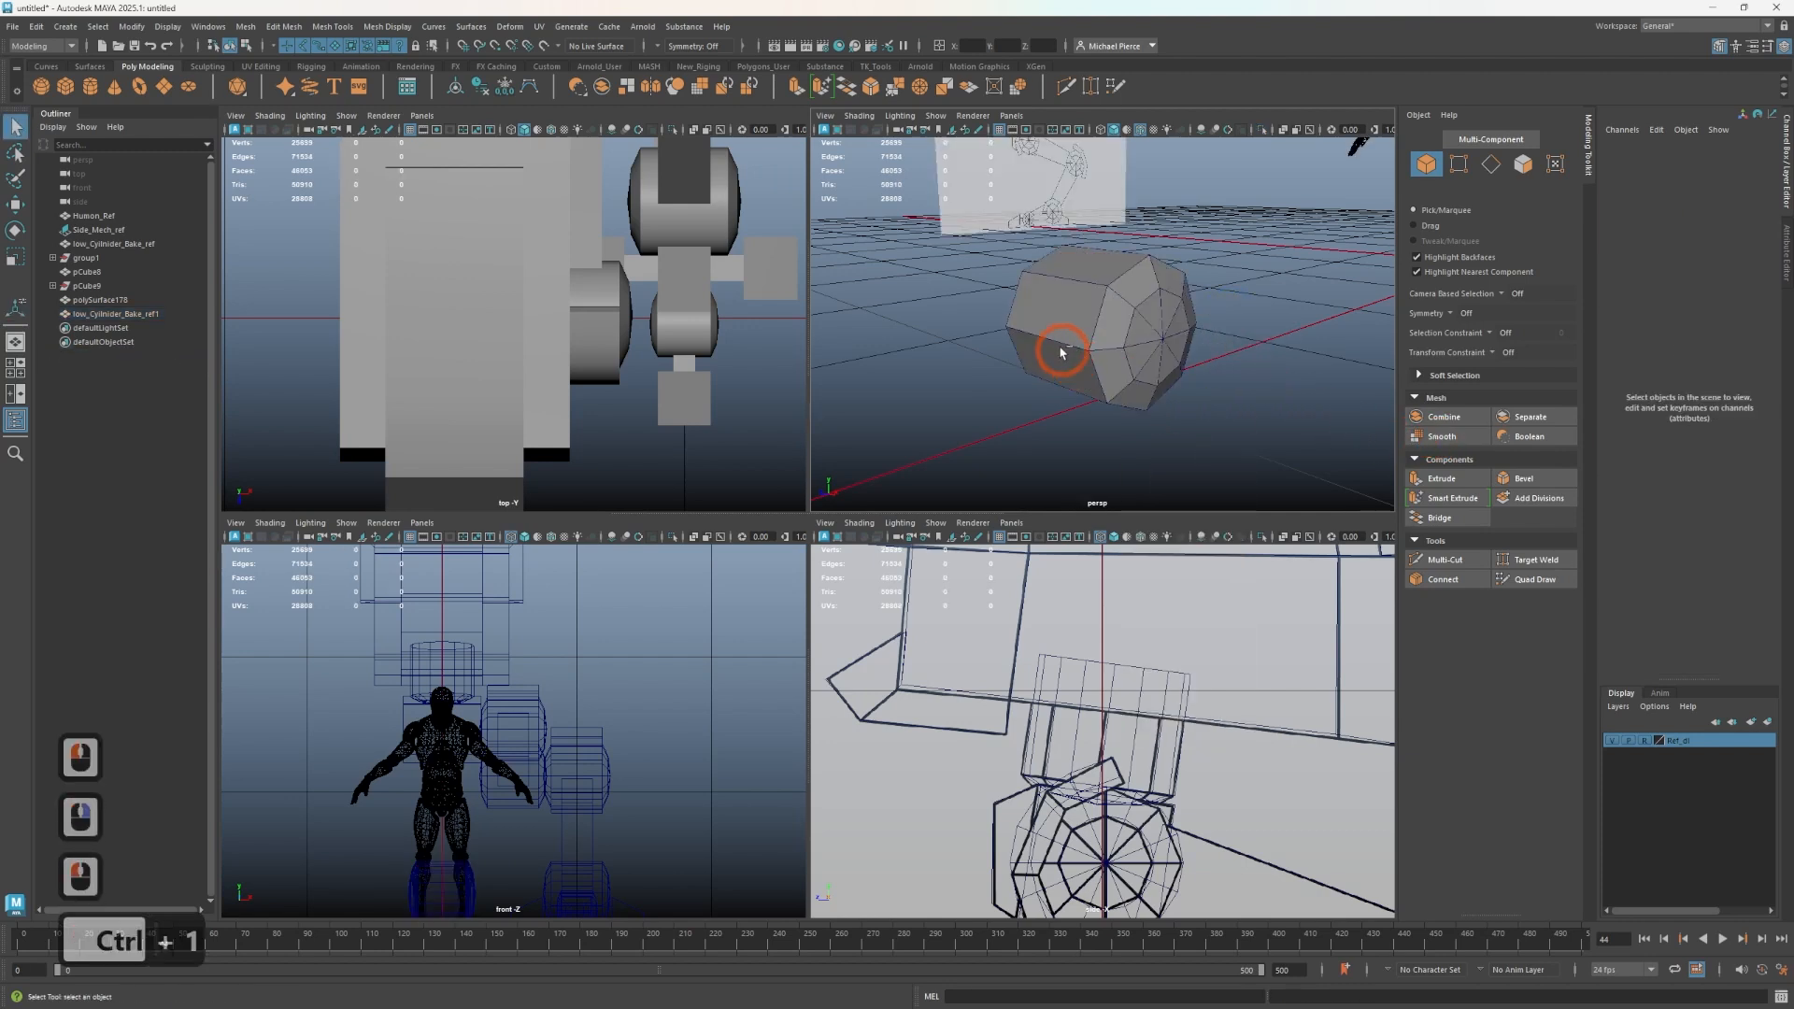
- Switch the perspective view to wireframe and orbit around the cylinder reference and its duplicate to compare them
scroll(1061, 352, "up", 2)
left_click(1103, 392)
key("4")
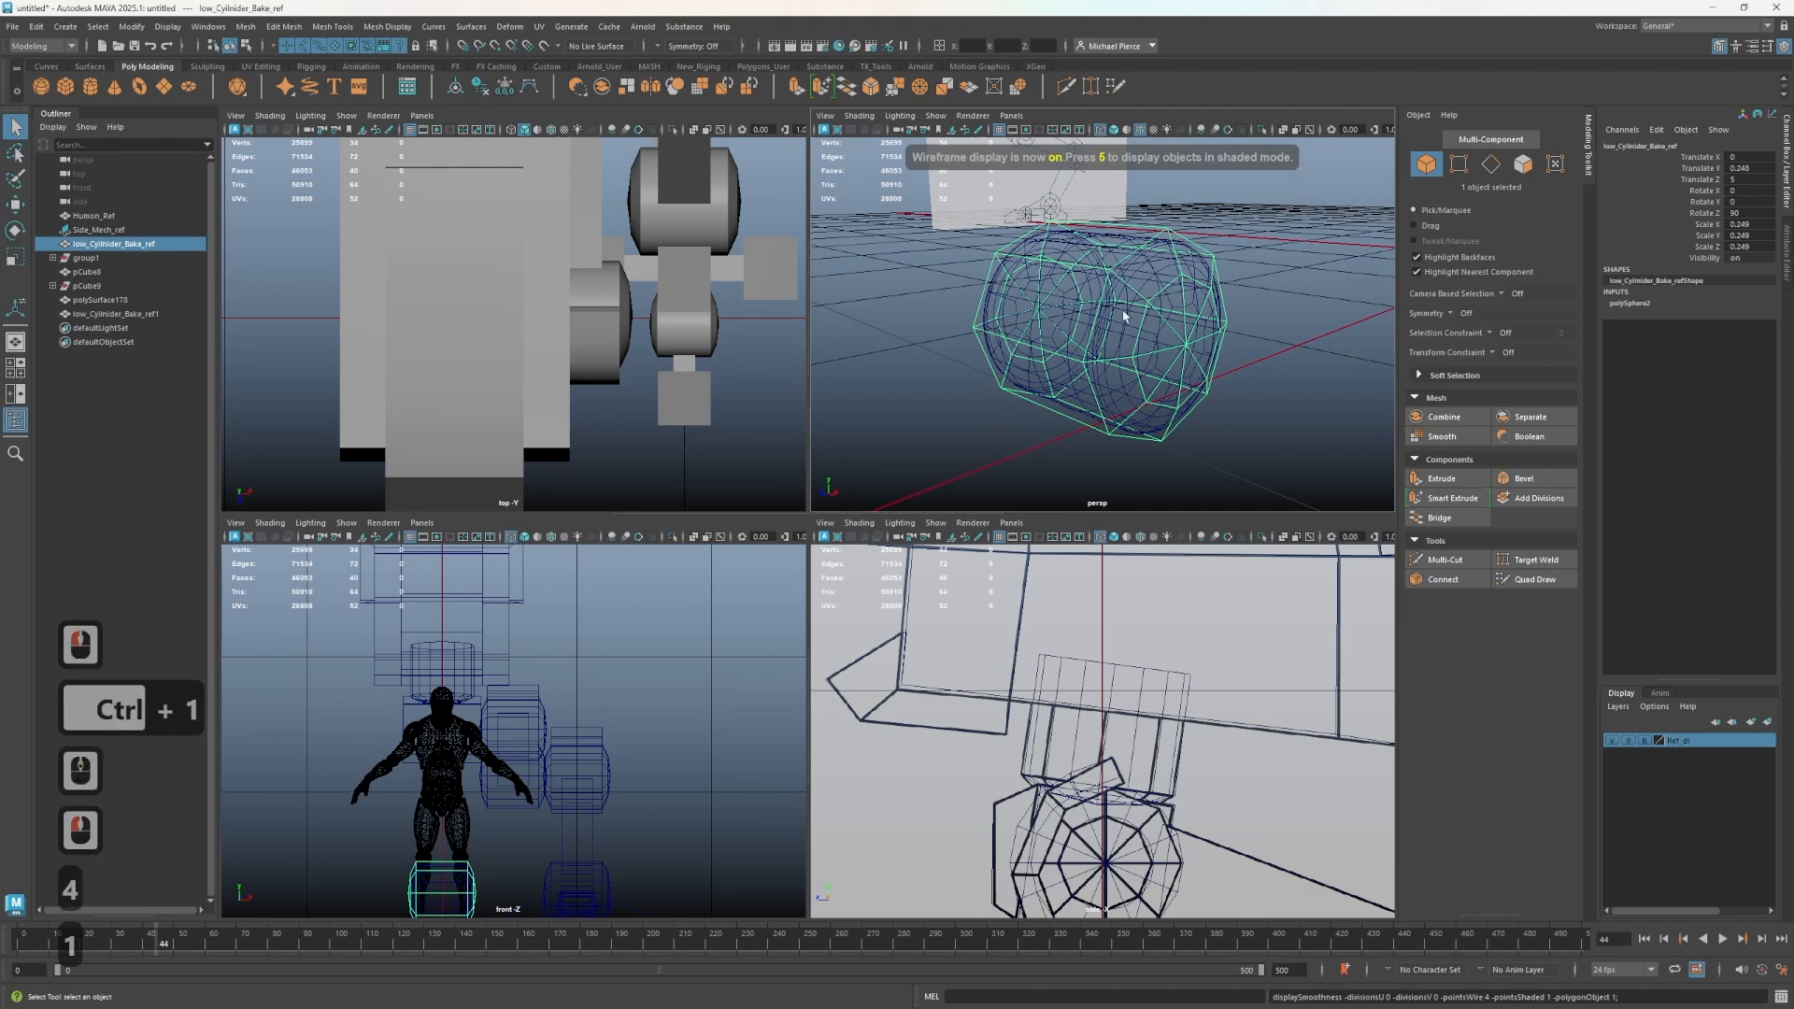
key("1")
right_click_drag(1073, 369, 1117, 338)
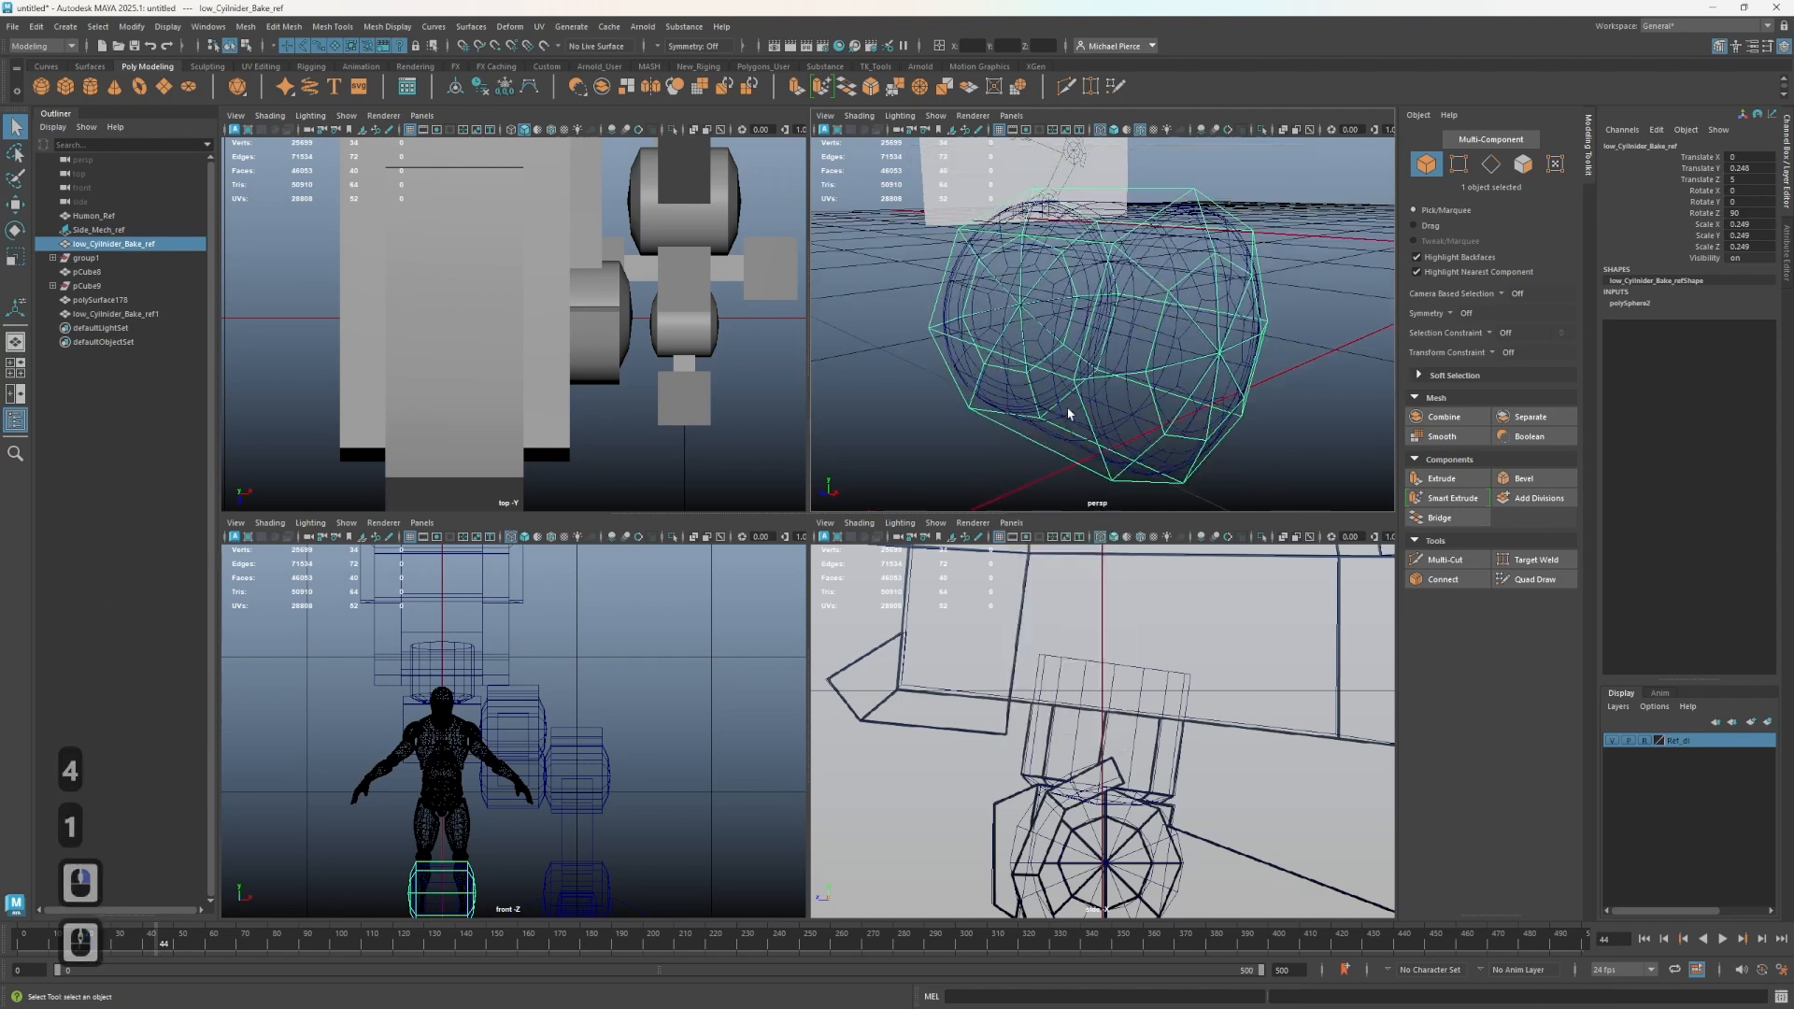
left_click_drag(1082, 417, 1065, 243, "alt")
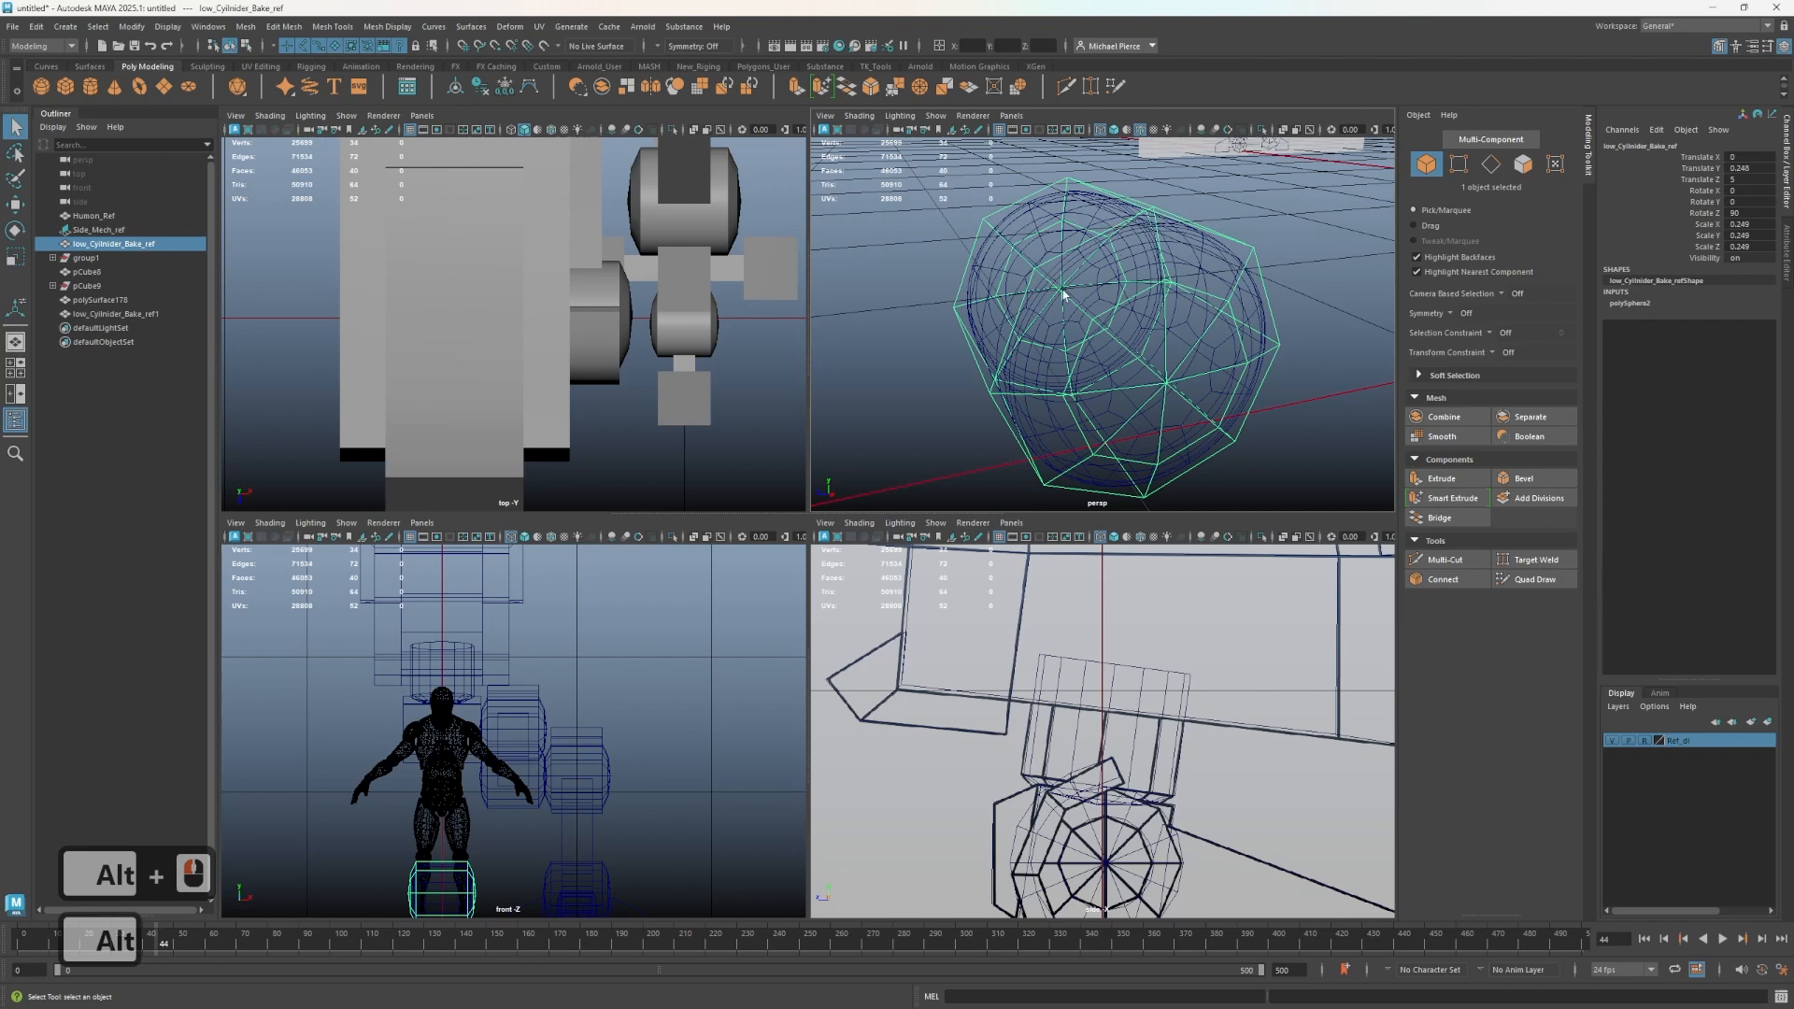
left_click_drag(1005, 242, 1189, 261, "alt")
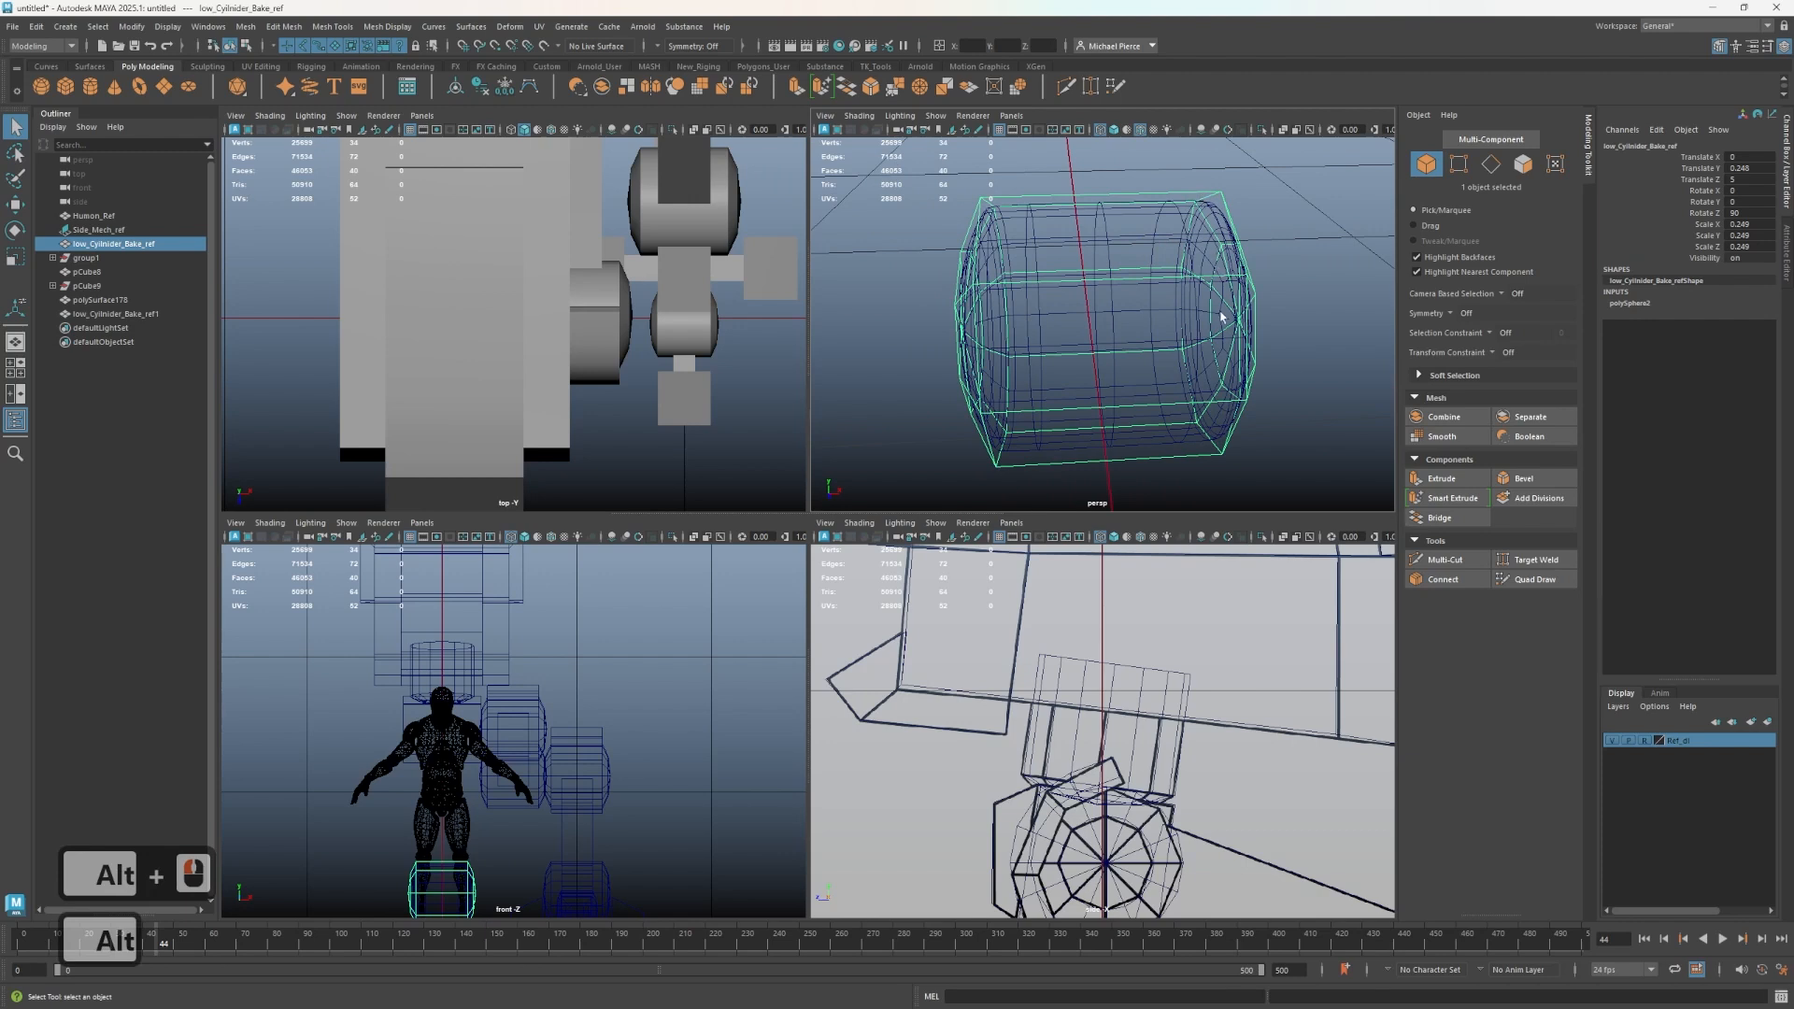
scroll(1207, 326, "down", 3)
left_click_drag(1203, 327, 1067, 282, "alt")
right_click_drag(1065, 282, 1190, 180)
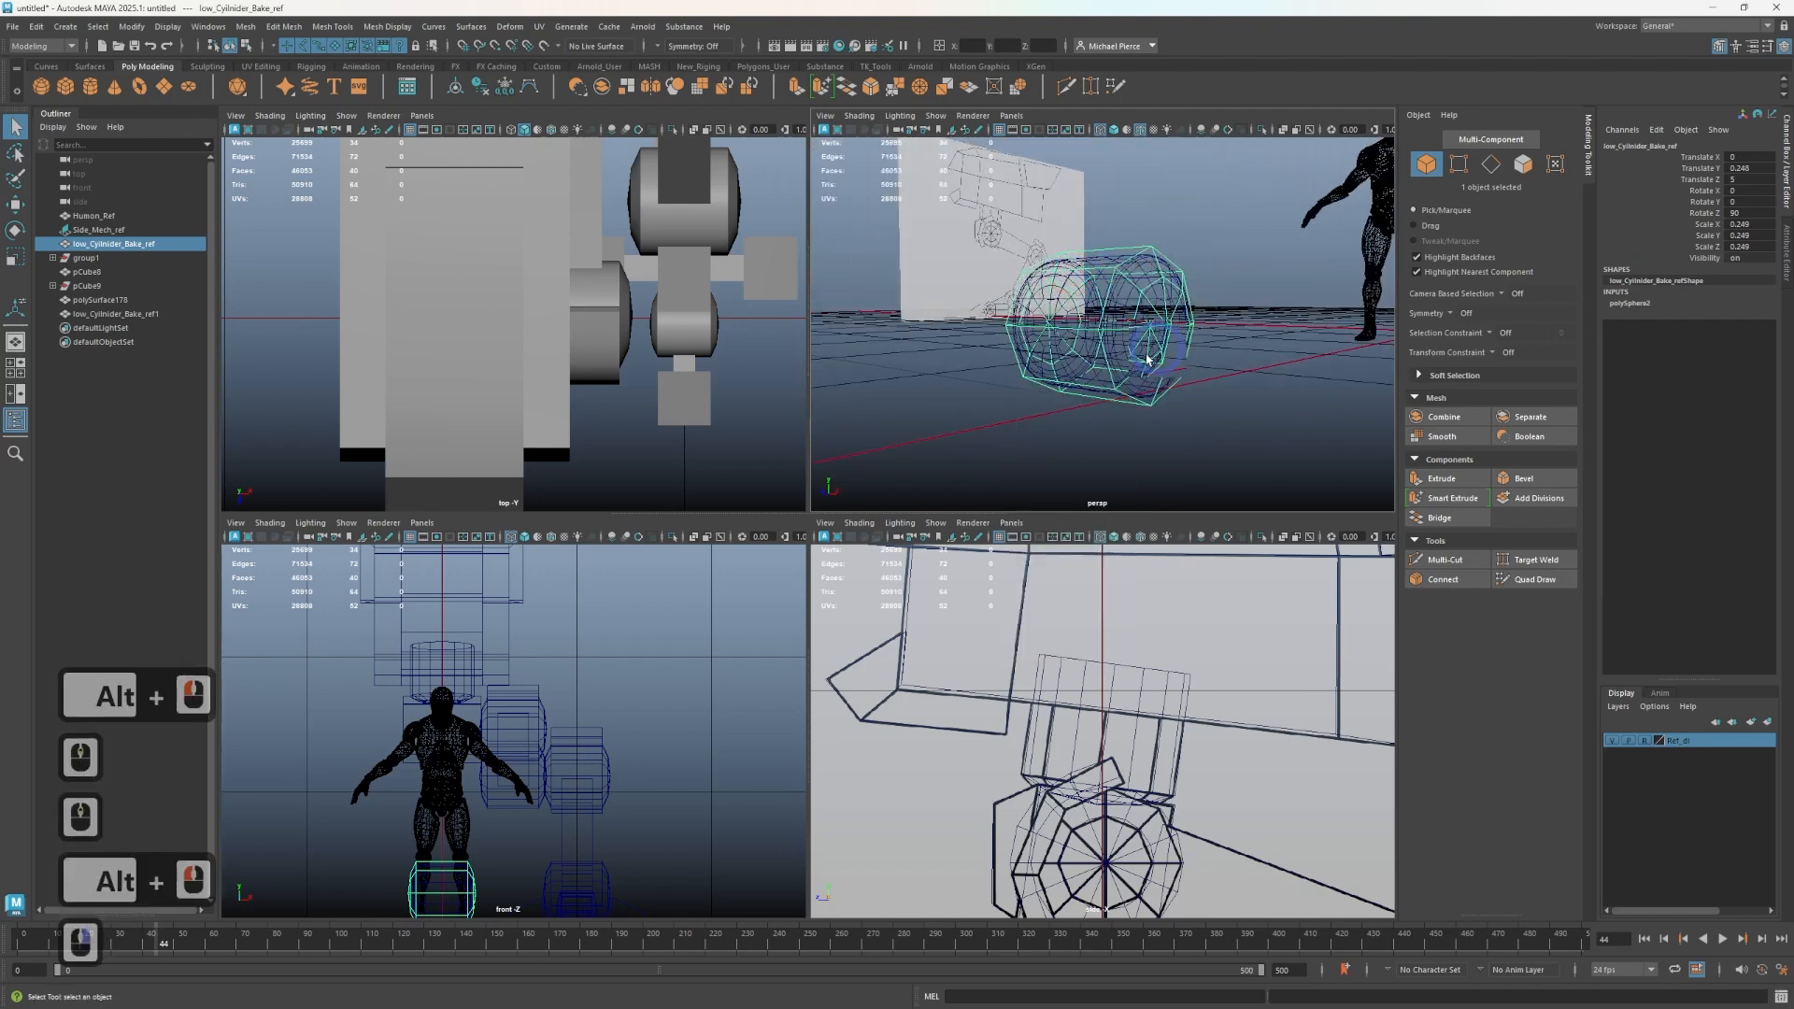
scroll(1147, 359, "down", 2)
left_click(1165, 393)
scroll(1165, 393, "up", 2)
left_click_drag(1166, 393, 1062, 404, "alt")
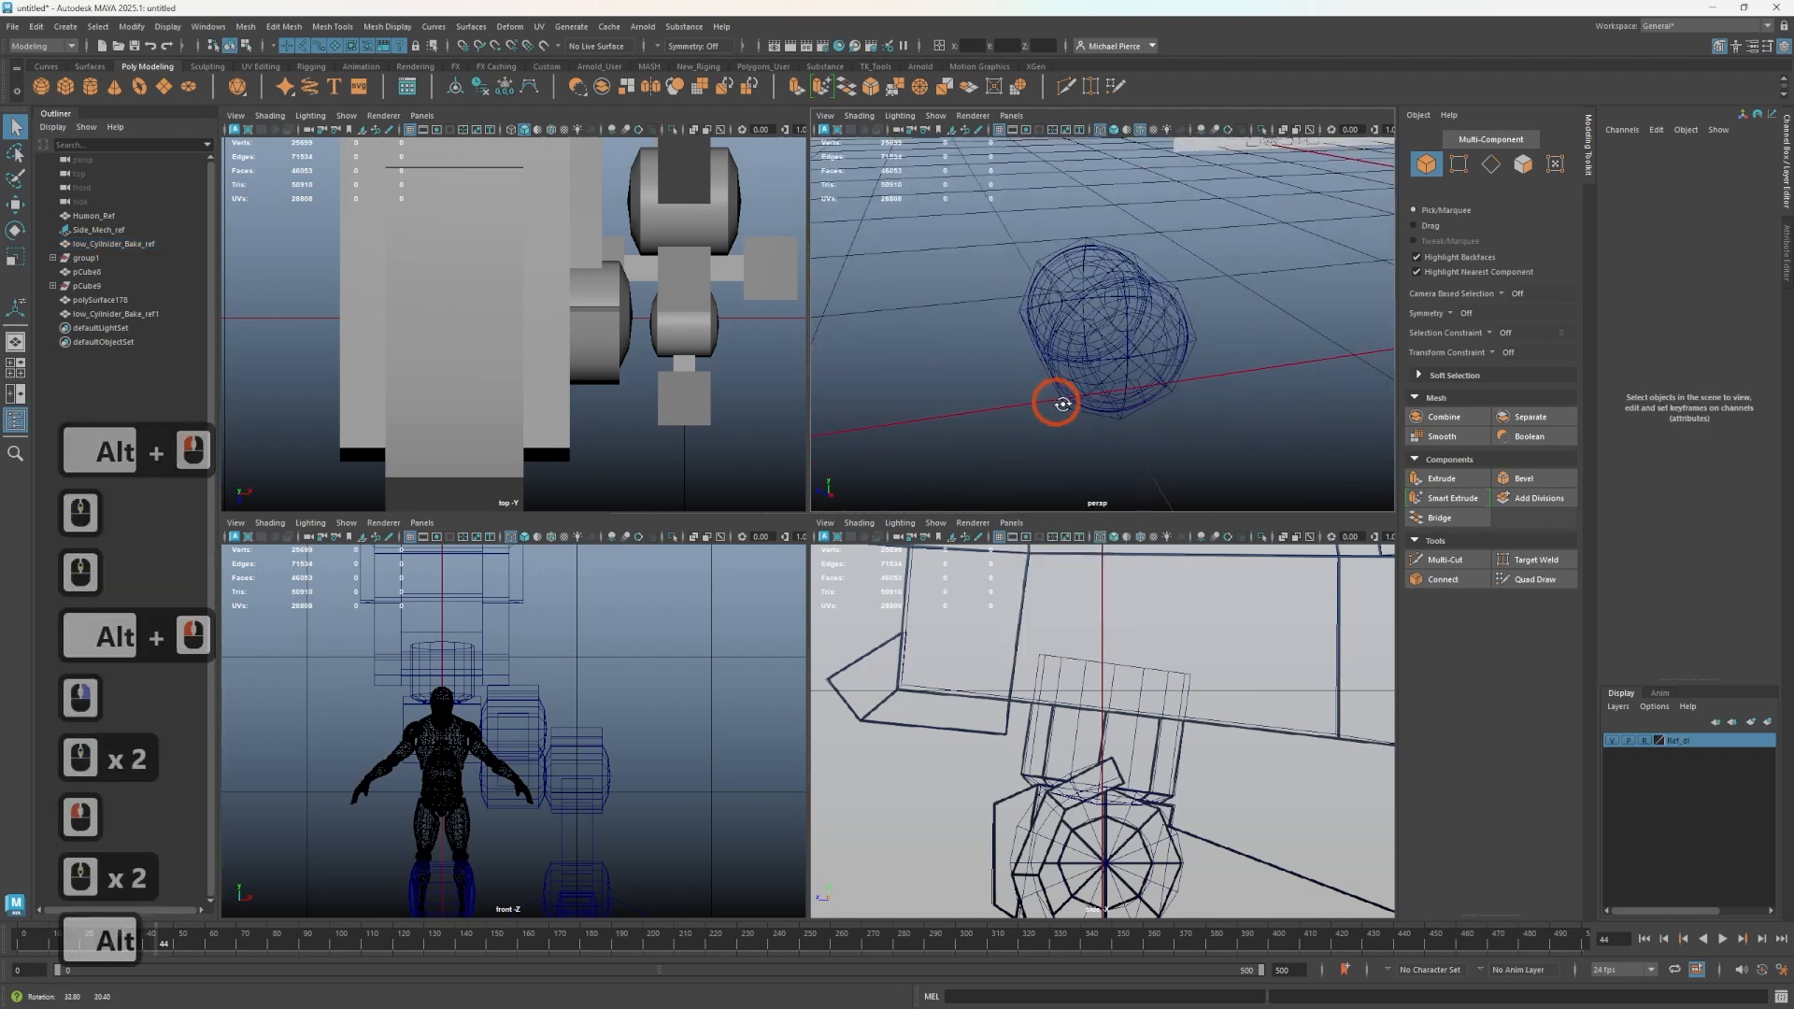
right_click_drag(1063, 404, 1121, 354, "alt")
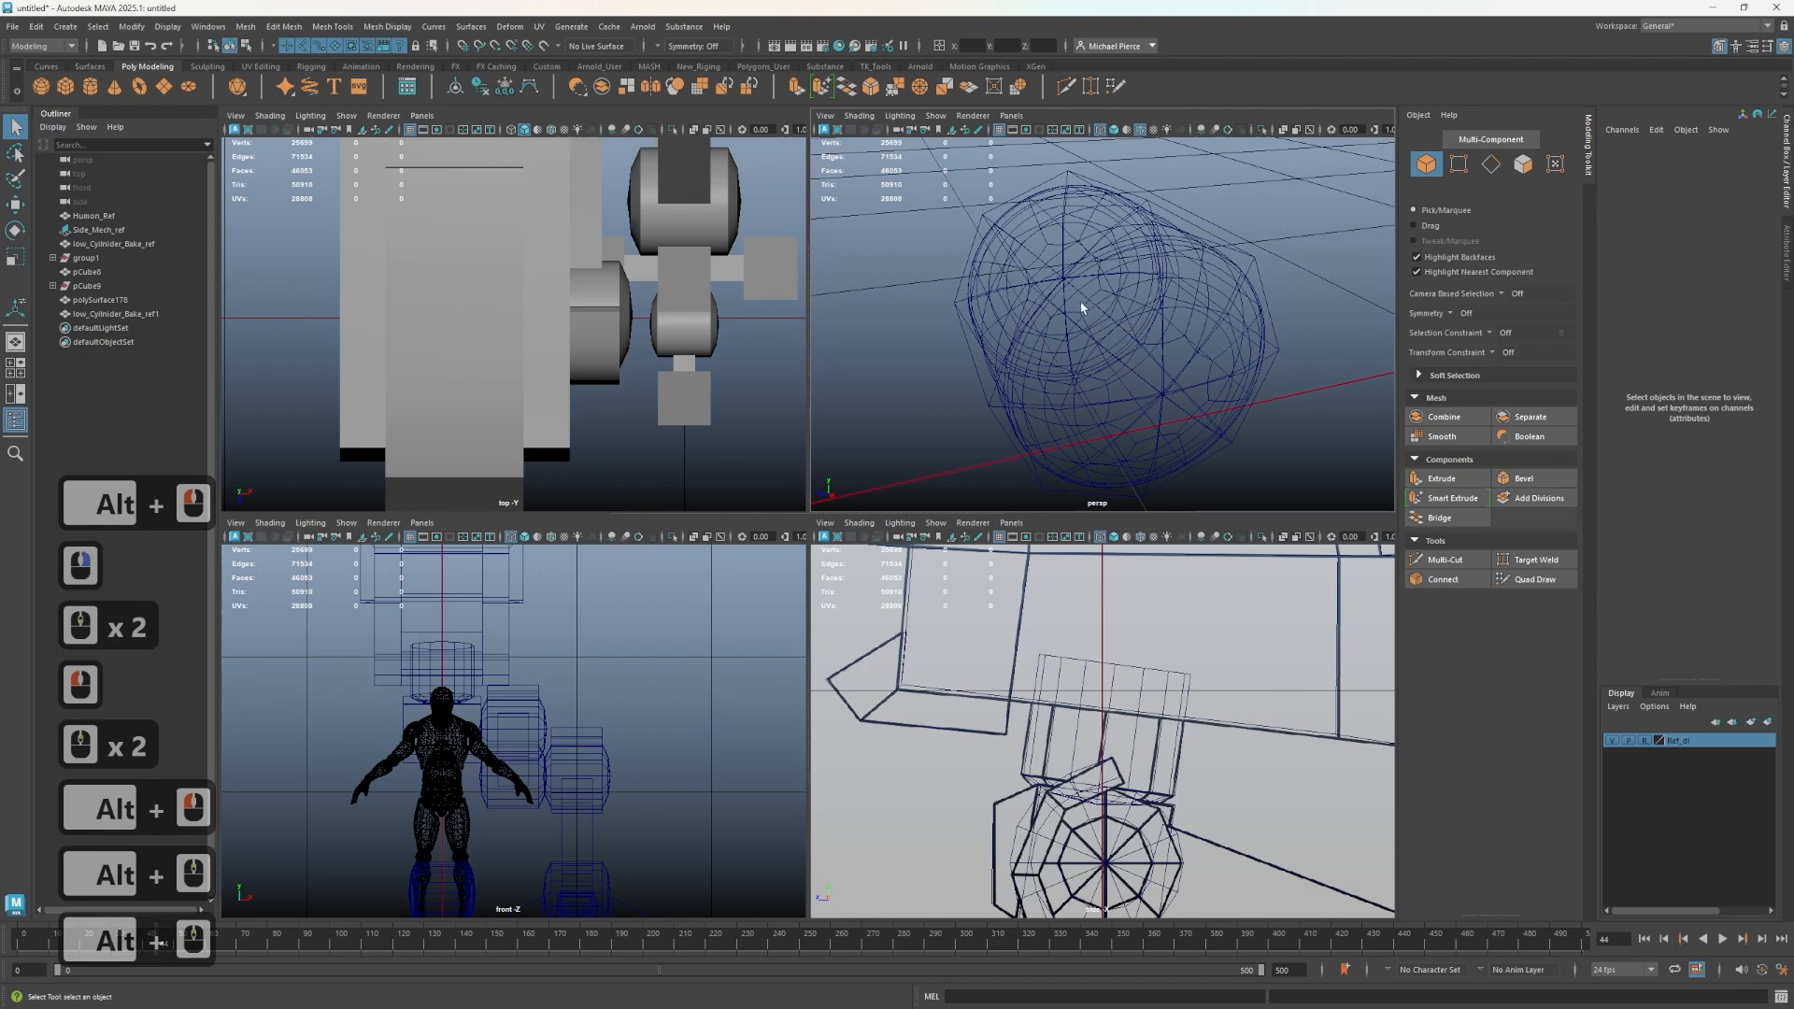
left_click_drag(1081, 308, 1117, 292)
scroll(1117, 292, "down", 4)
right_click_drag(1096, 319, 1145, 281)
scroll(1130, 345, "down", 3)
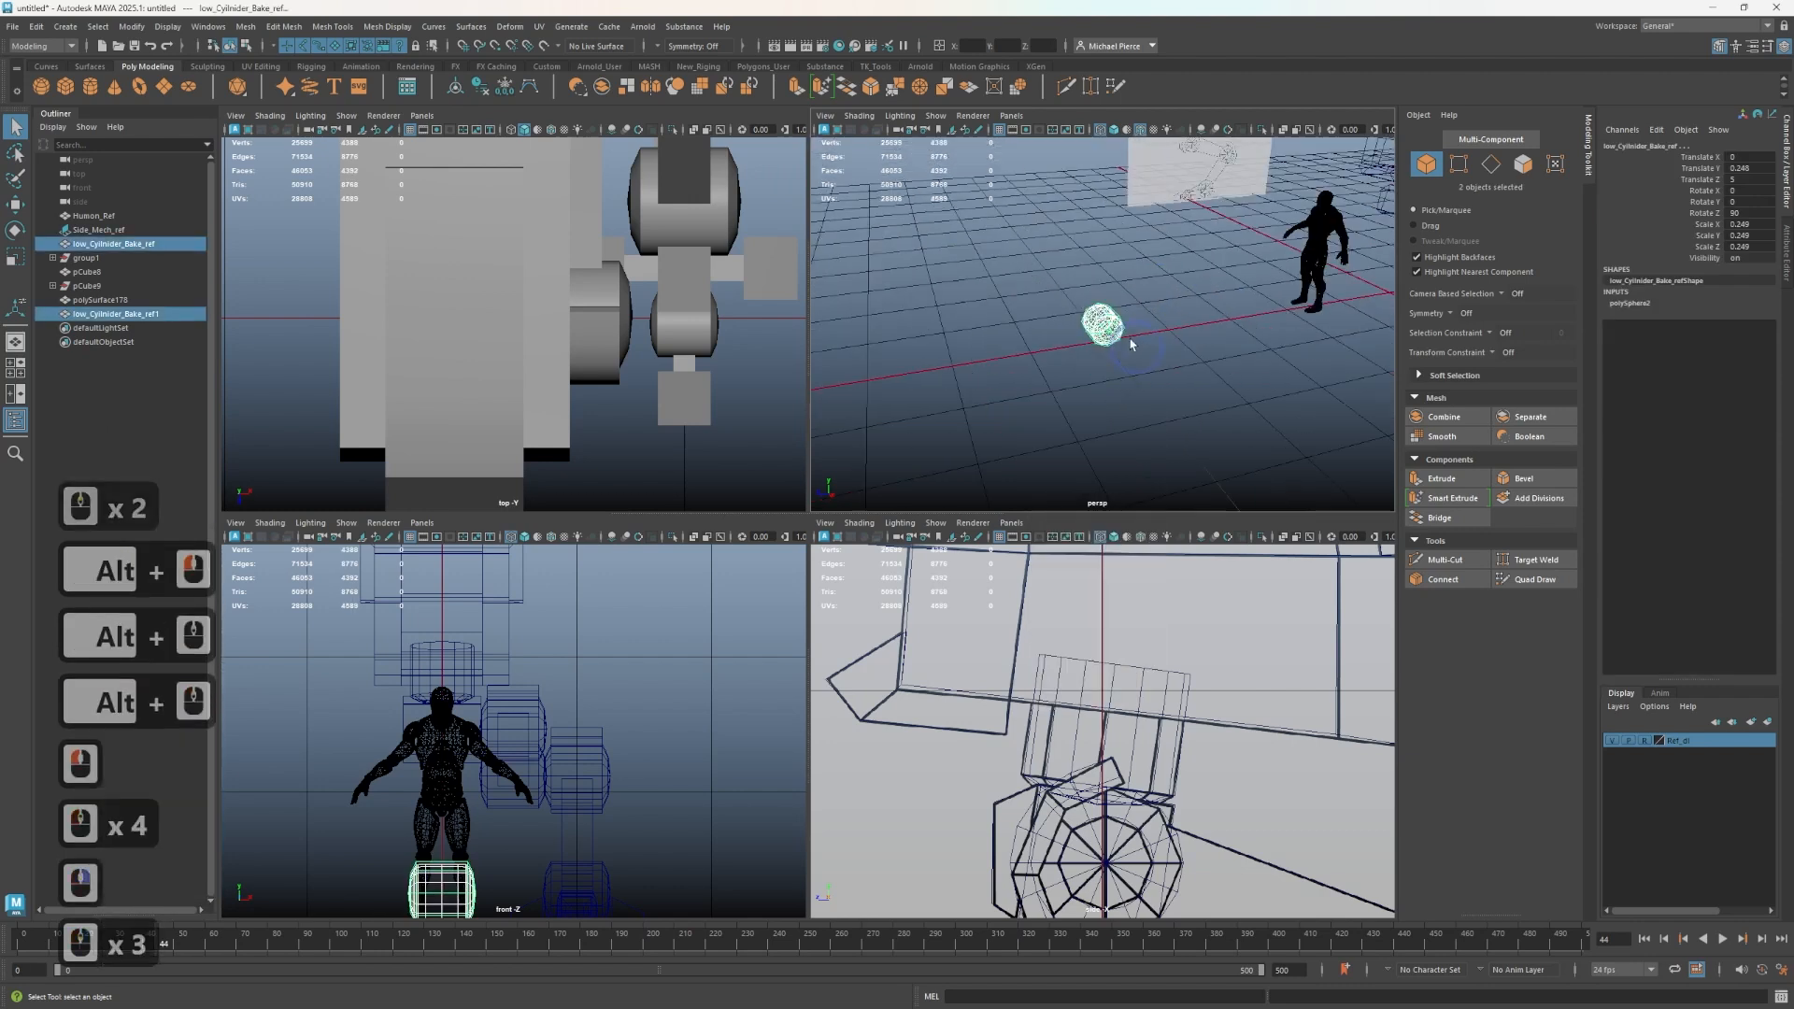
left_click(1109, 328)
middle_click_drag(1168, 342, 1095, 372, "alt")
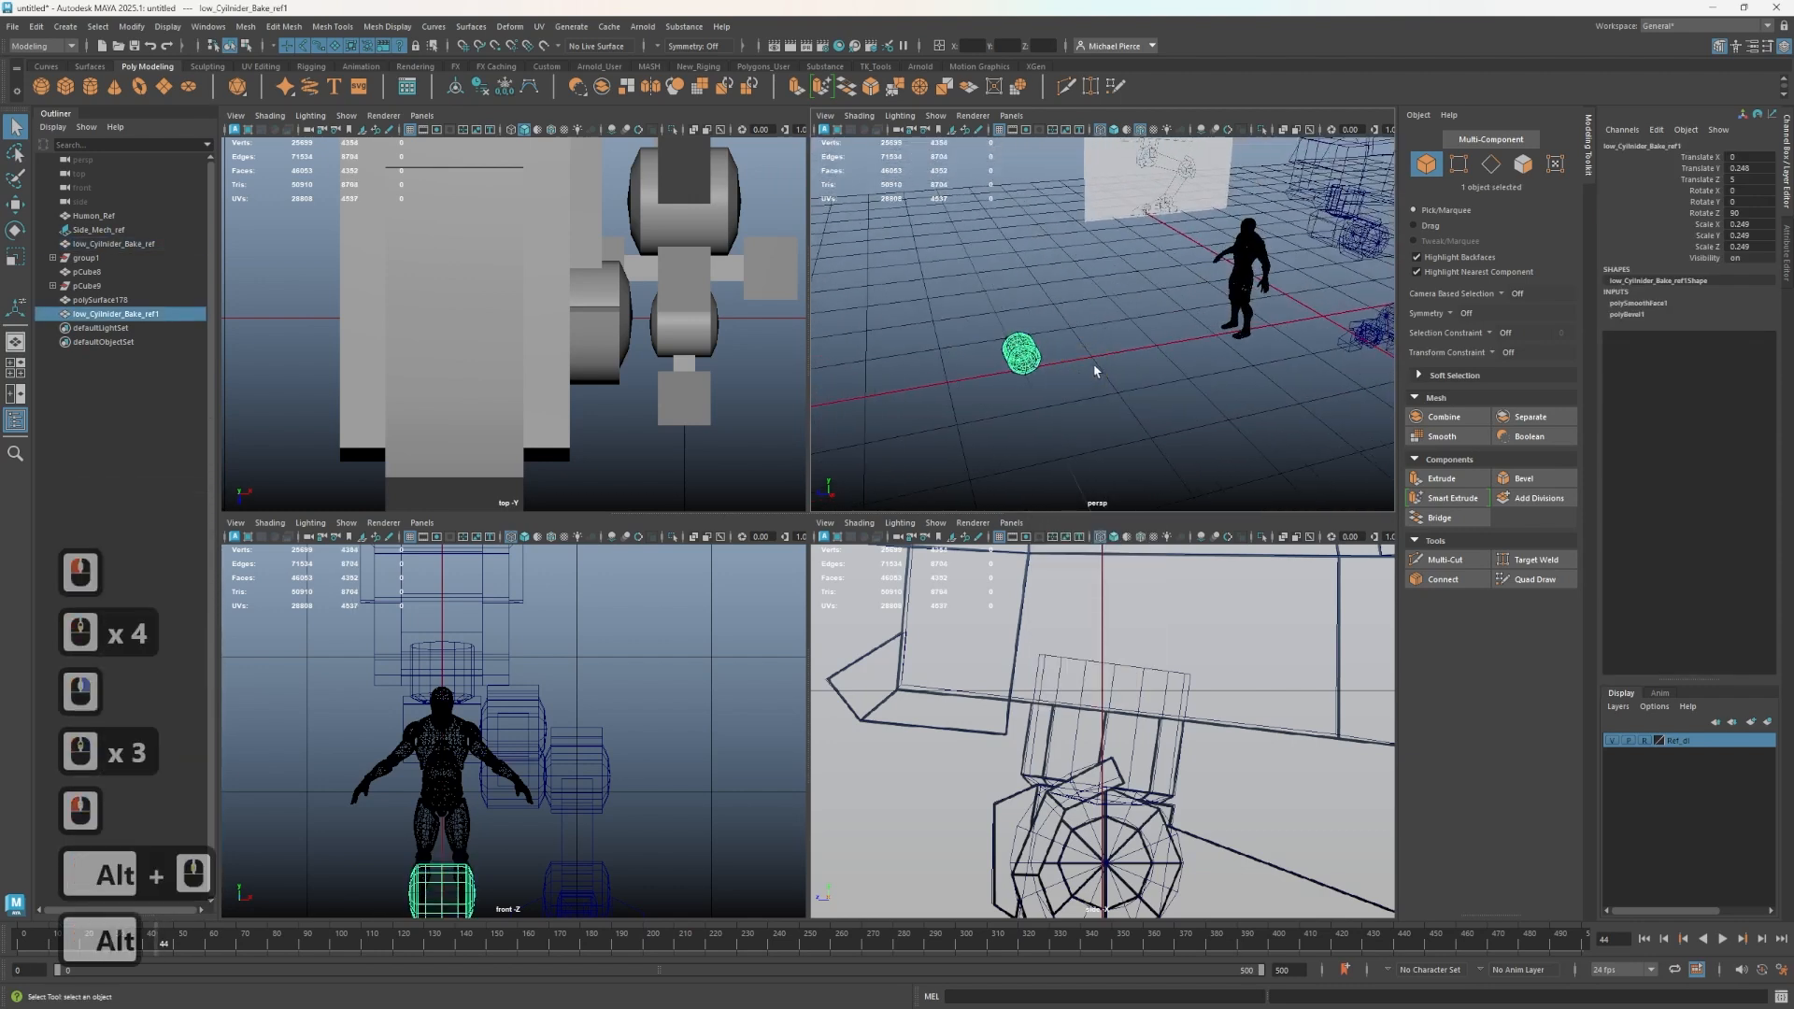
- Return to textured shading and orbit around the mech's leg to inspect the joints
key("6")
mouse_move(1271, 355)
middle_mouse_down("alt")
mouse_move(993, 400)
mouse_move(1047, 373)
middle_mouse_up("alt")
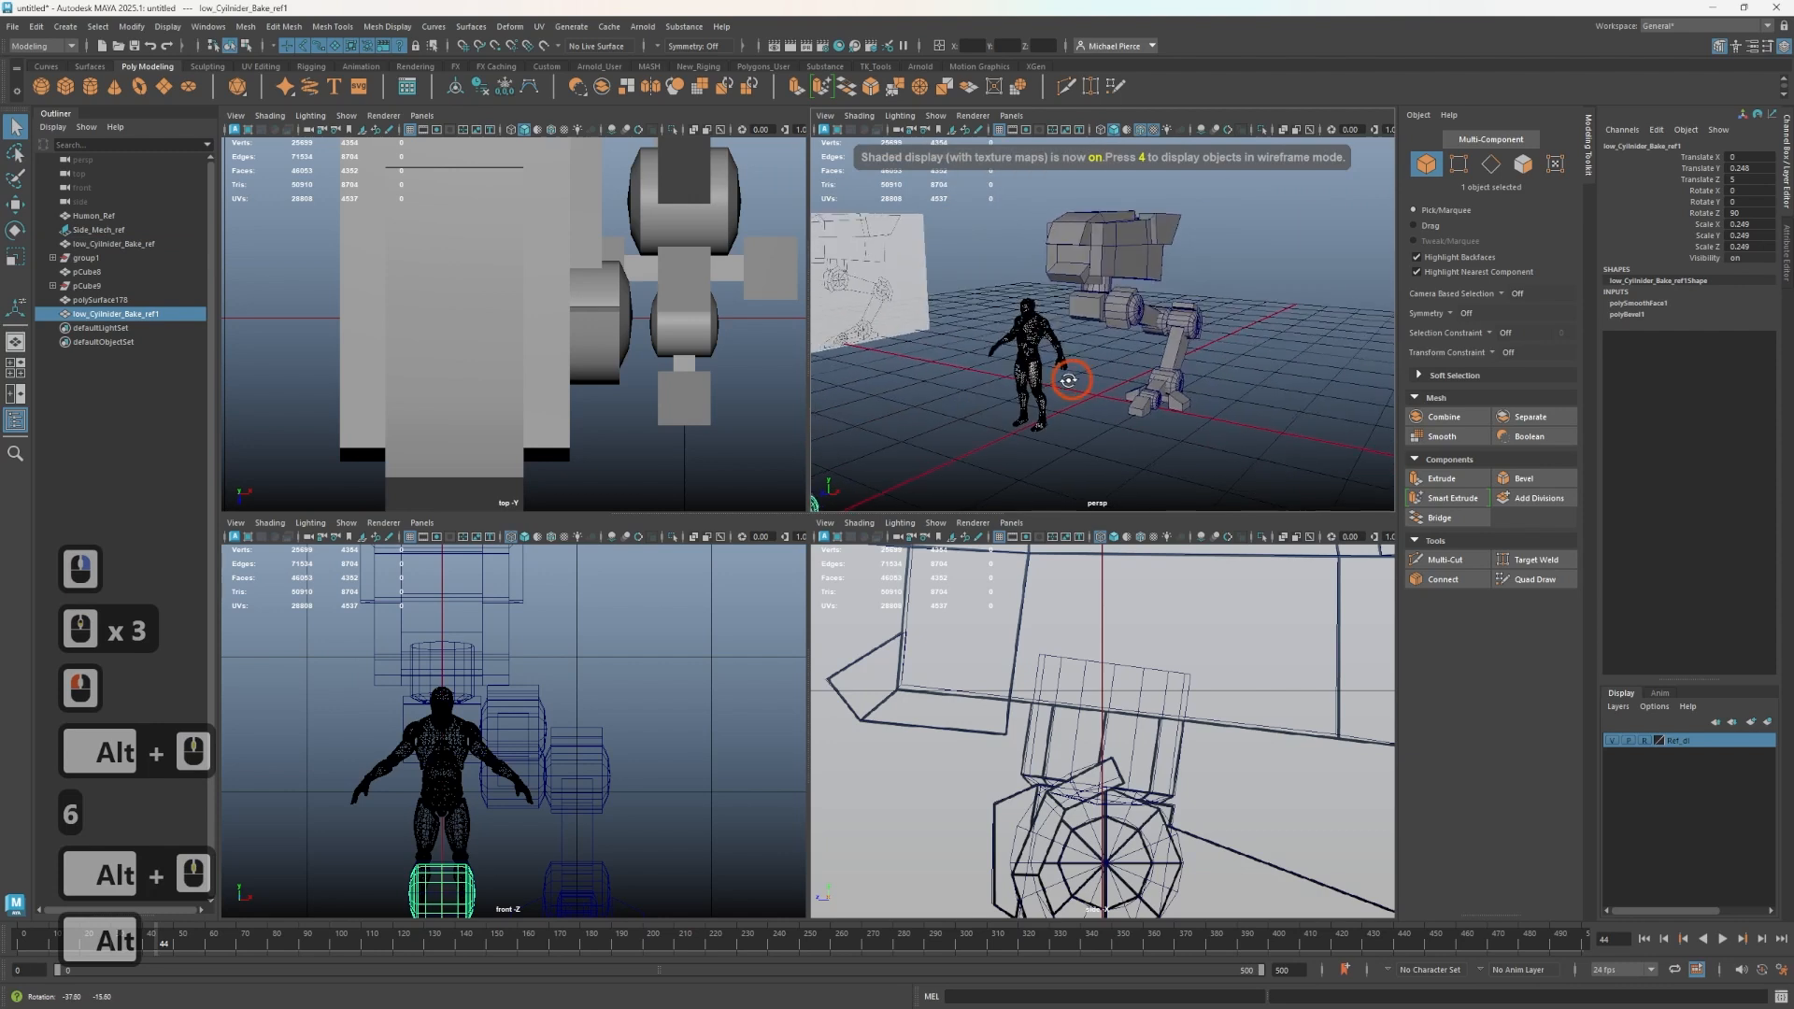
right_click_drag(1047, 374, 1103, 363, "alt")
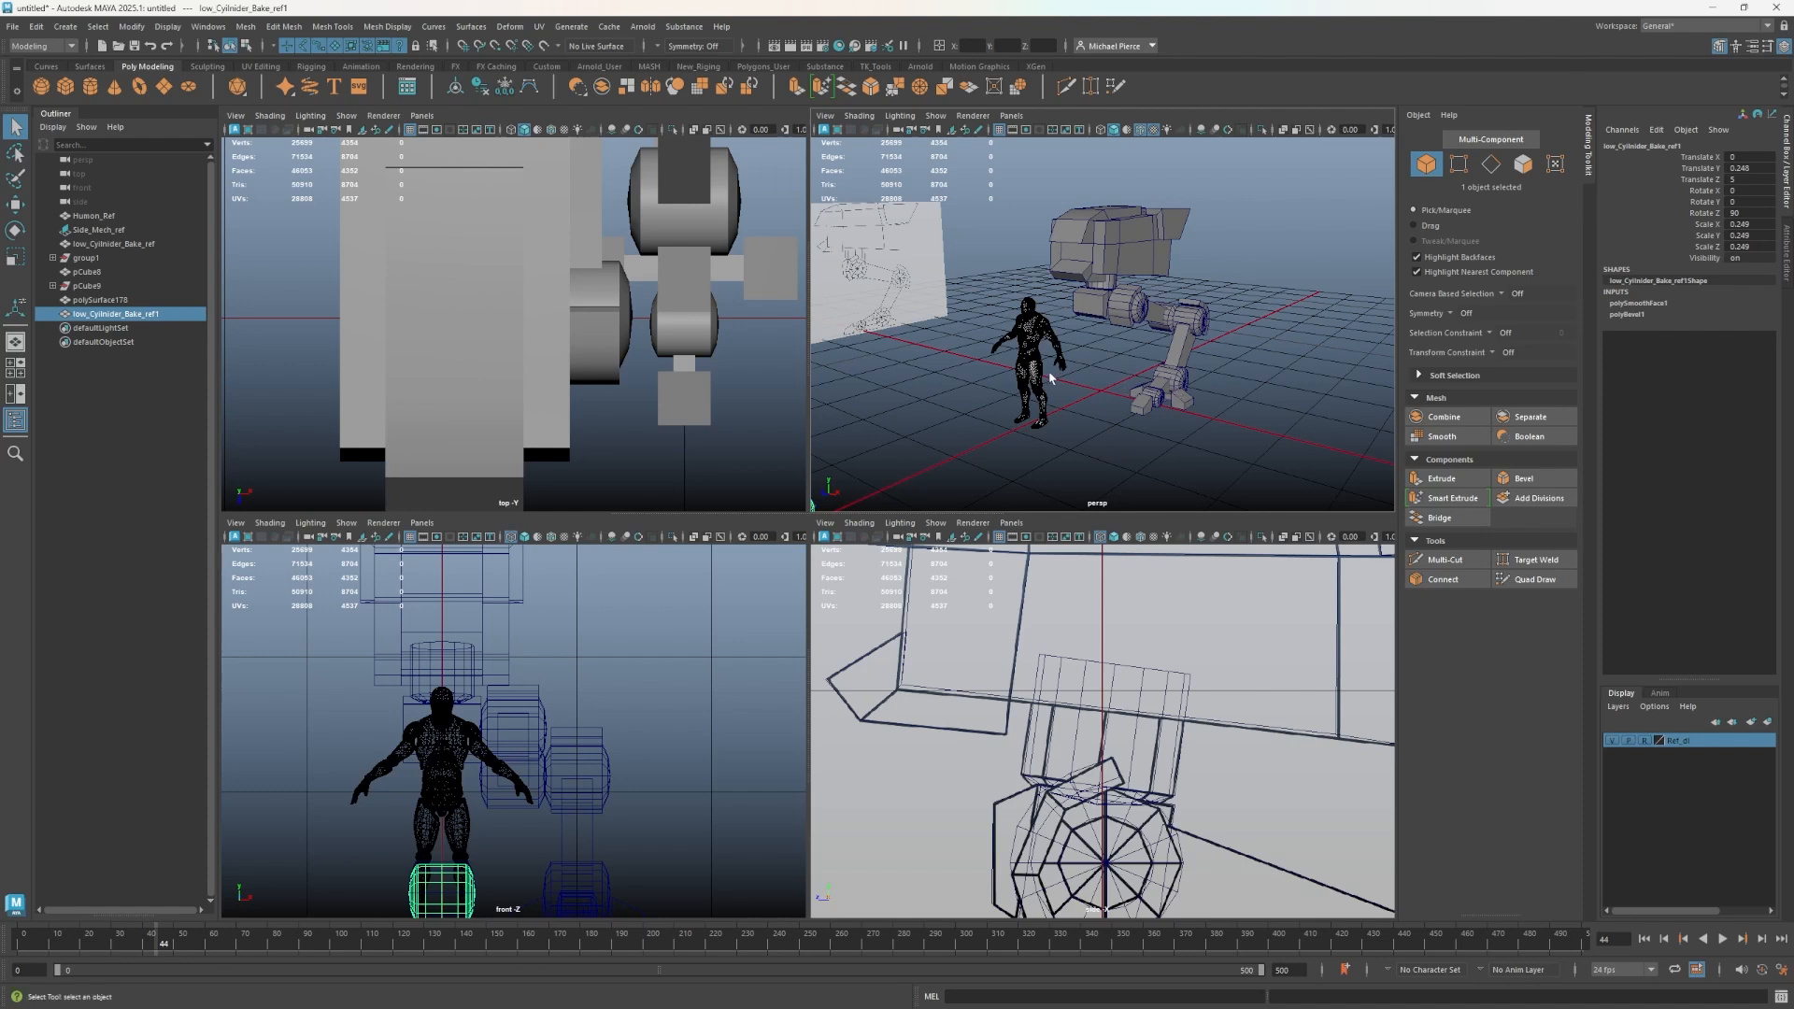
middle_click_drag(1039, 411, 960, 419, "alt")
left_click_drag(961, 419, 1074, 364, "alt")
middle_click_drag(1074, 363, 1056, 317, "alt")
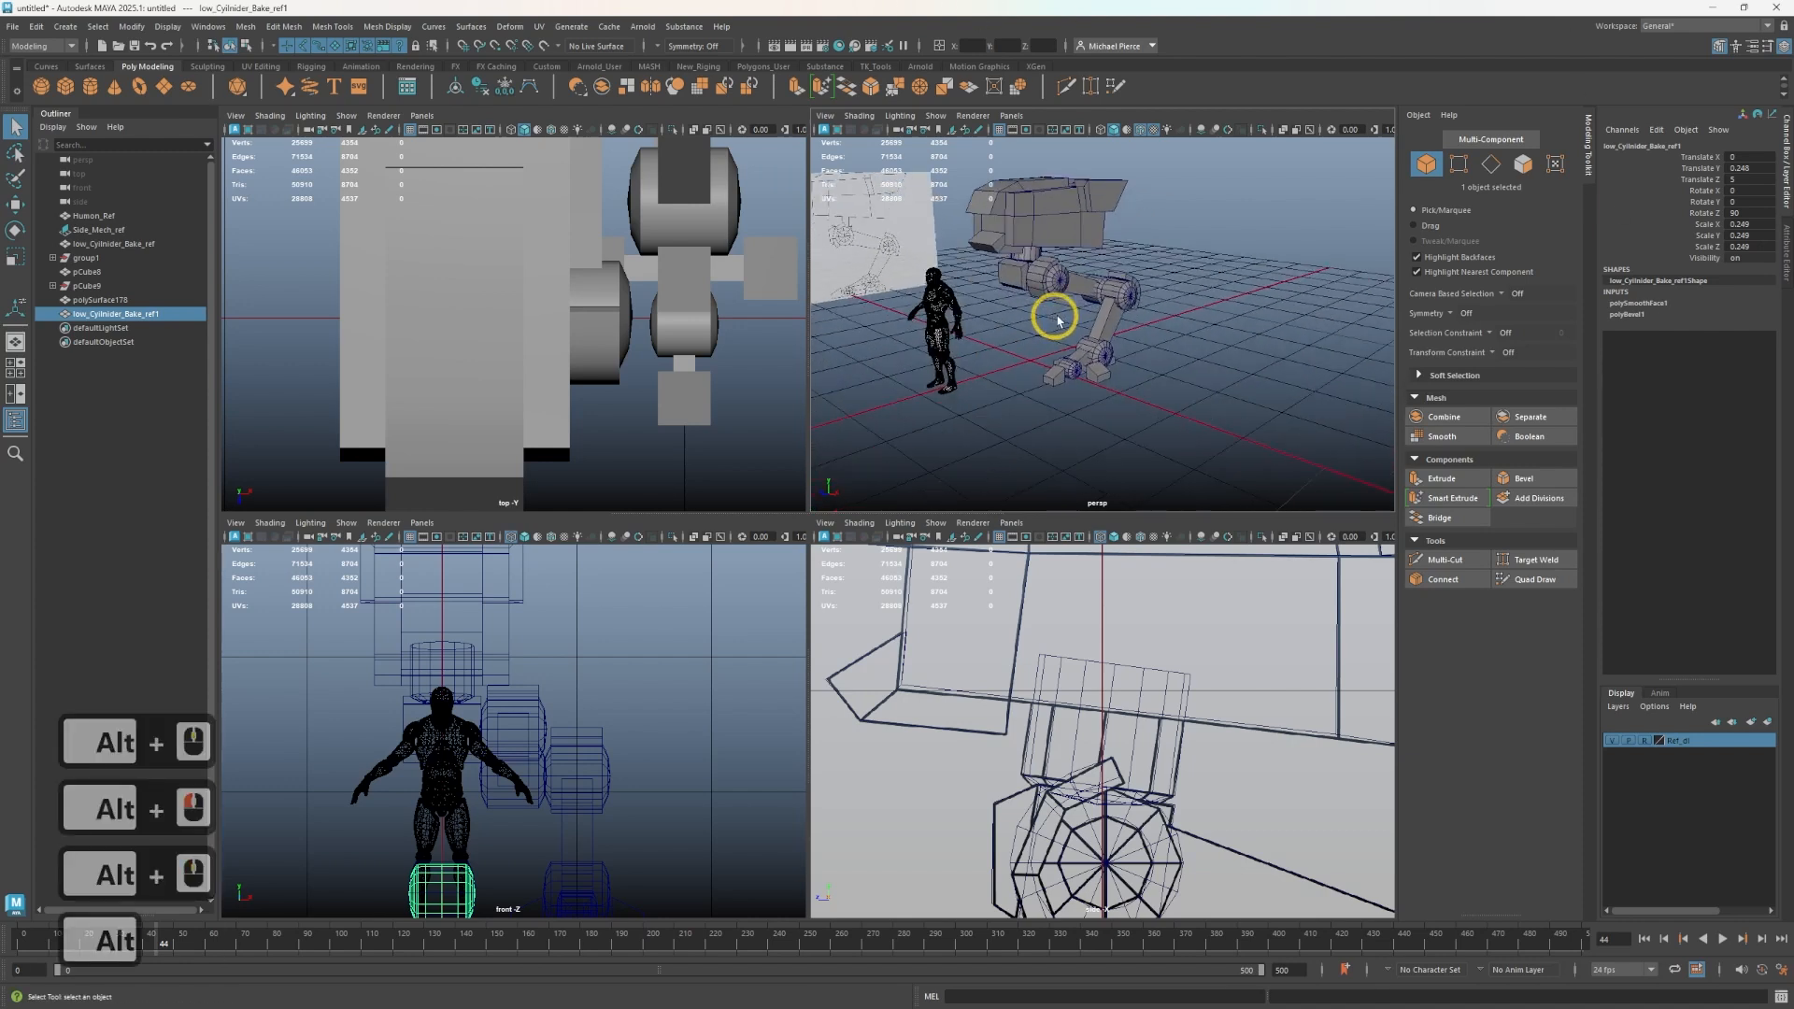
scroll(1060, 323, "up", 3, "alt")
left_click_drag(1062, 325, 999, 320, "alt")
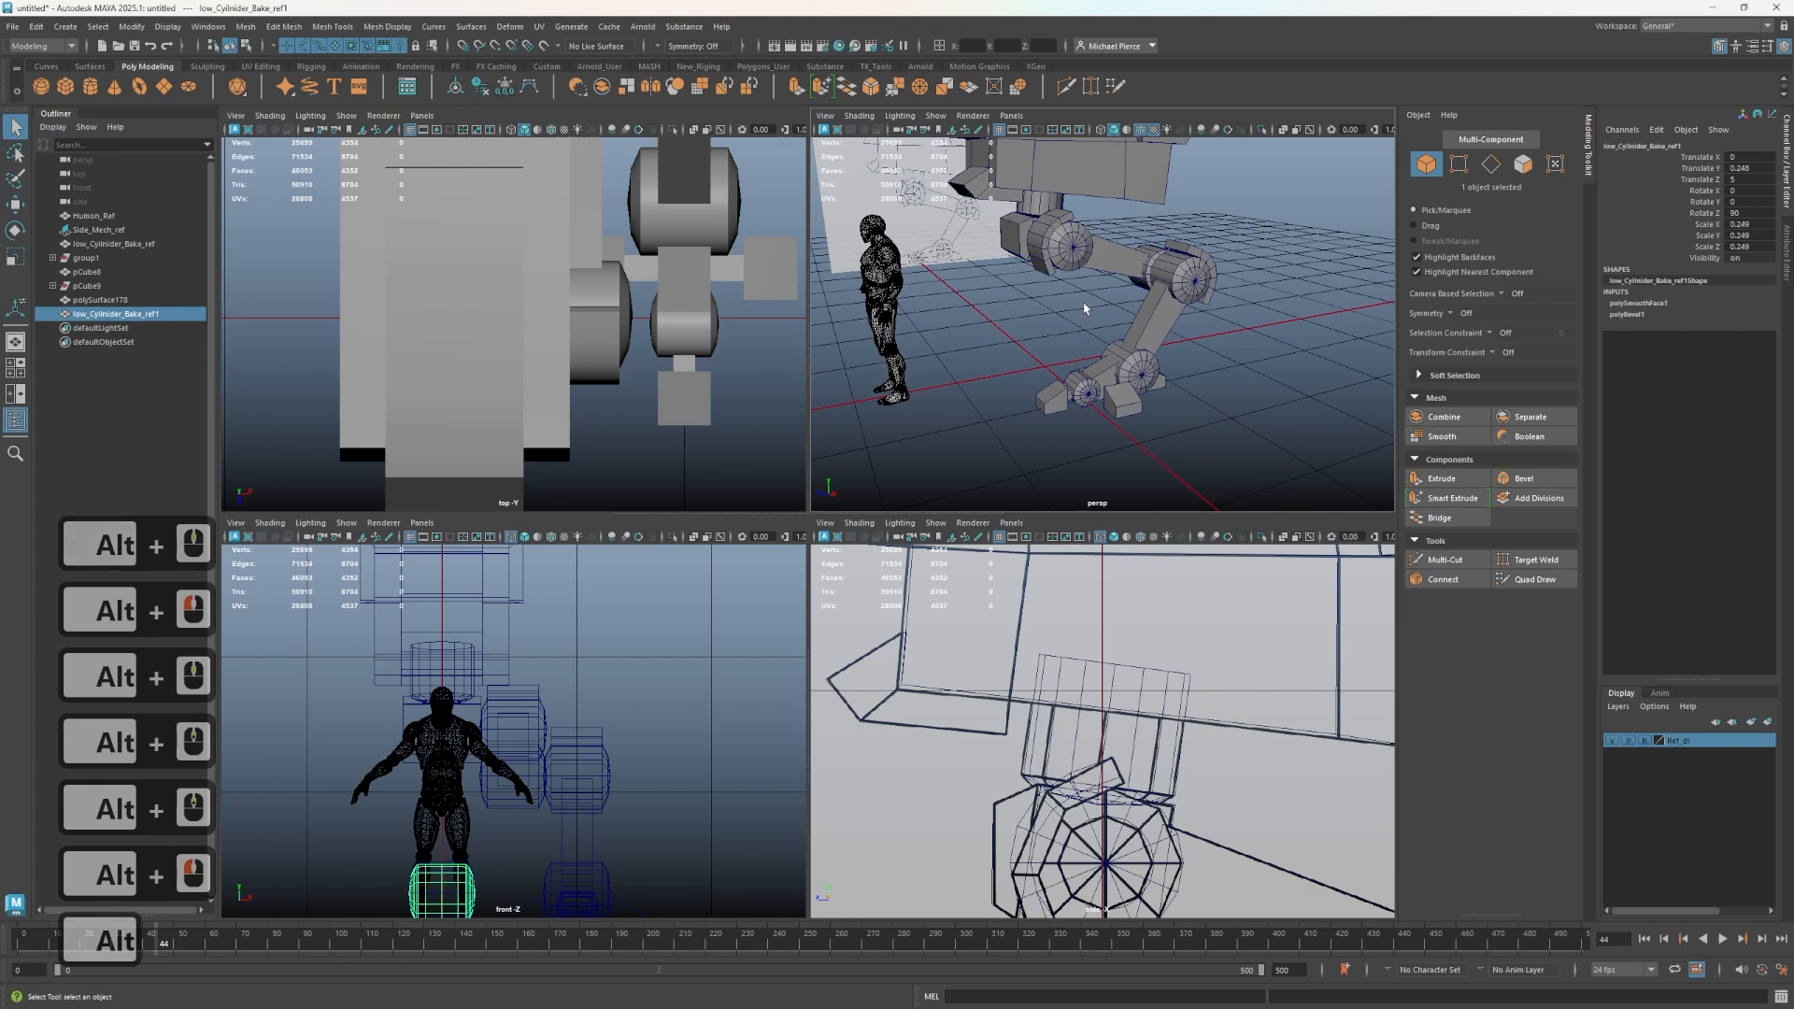
right_click_drag(1084, 308, 1124, 343, "alt")
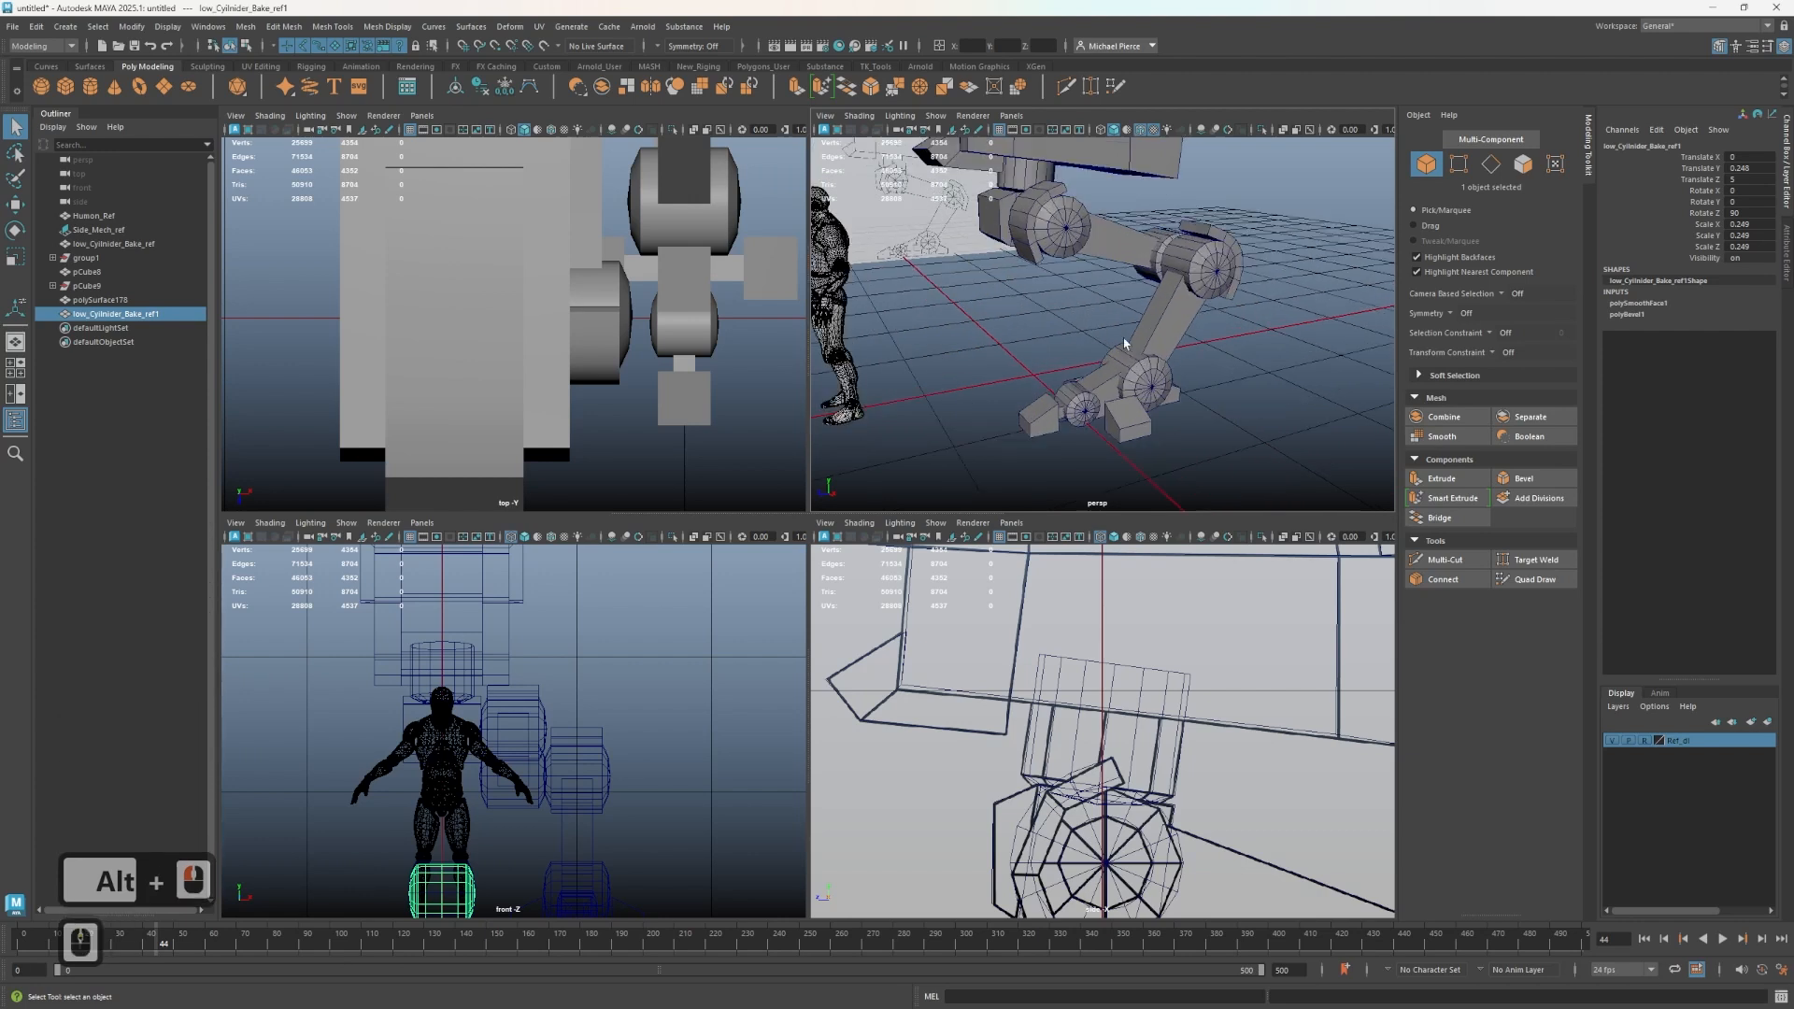
scroll(1125, 343, "up", 2)
middle_click_drag(985, 433, 1089, 313, "alt")
left_click_drag(1089, 313, 1107, 380, "alt")
middle_click_drag(848, 368, 826, 376, "alt")
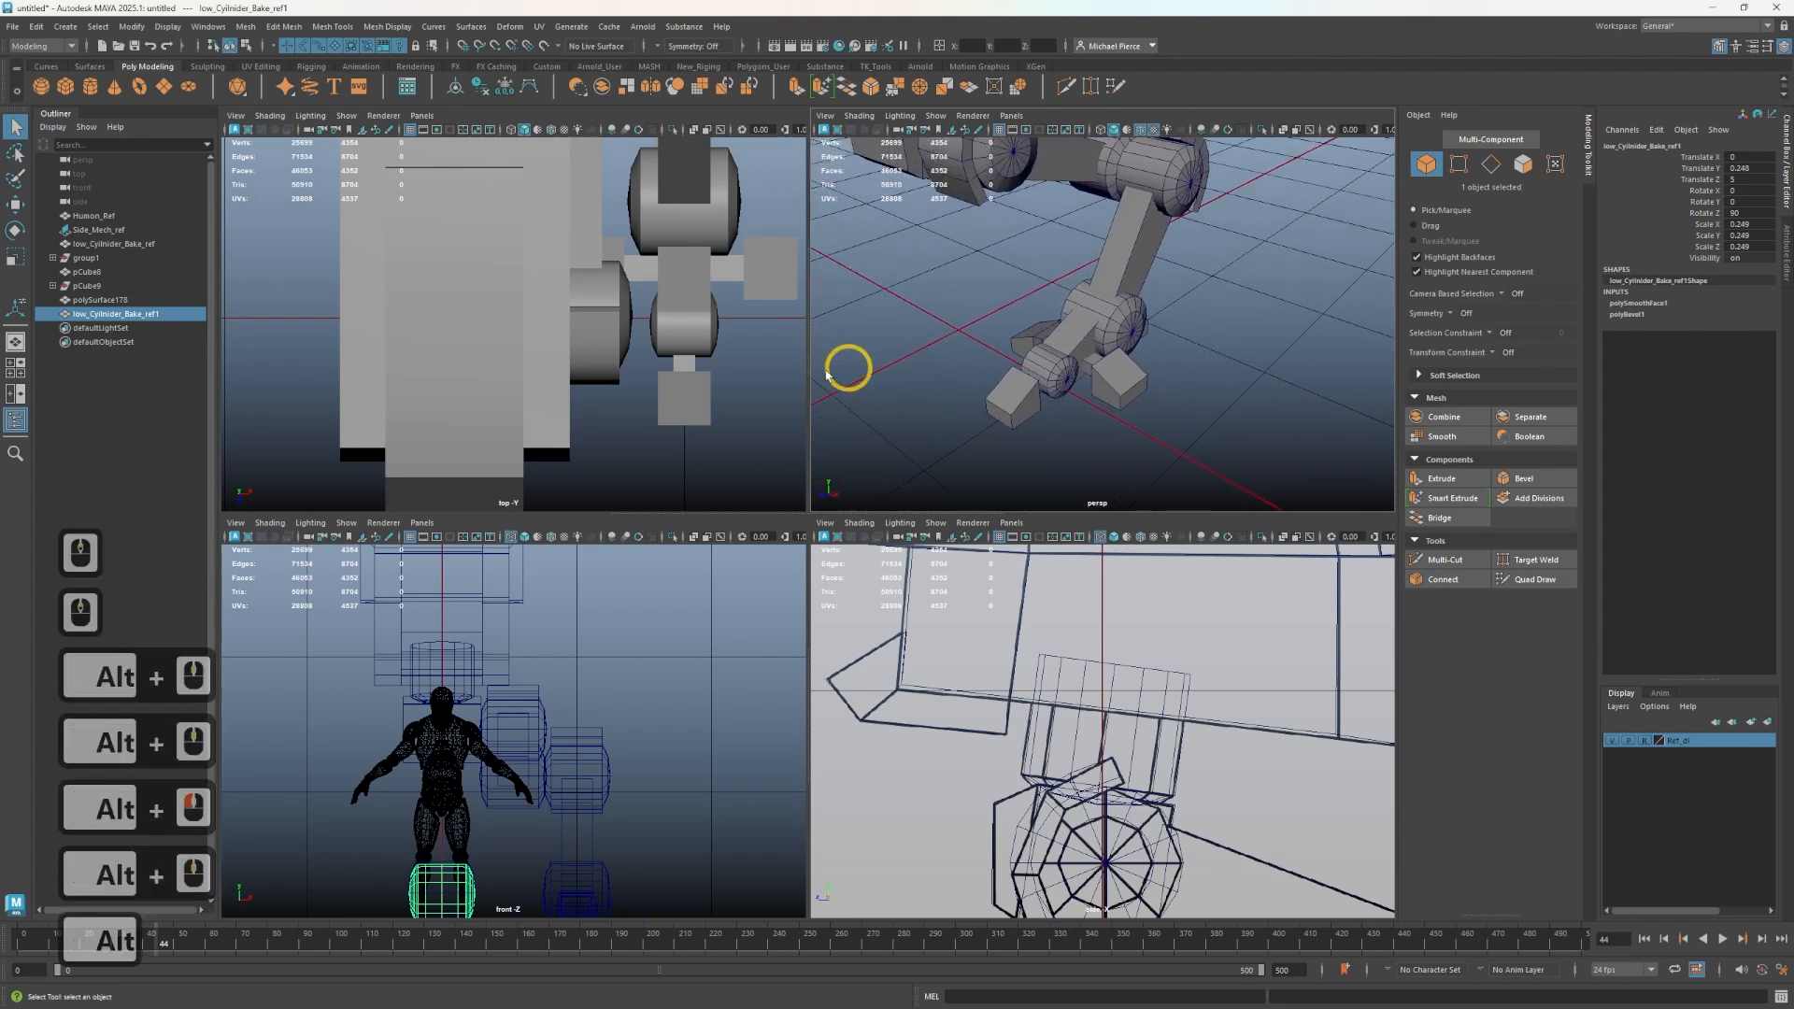
- Select the low_Cylinder_Bake_ref1 duplicate in the outliner and delete it
left_click(706, 349)
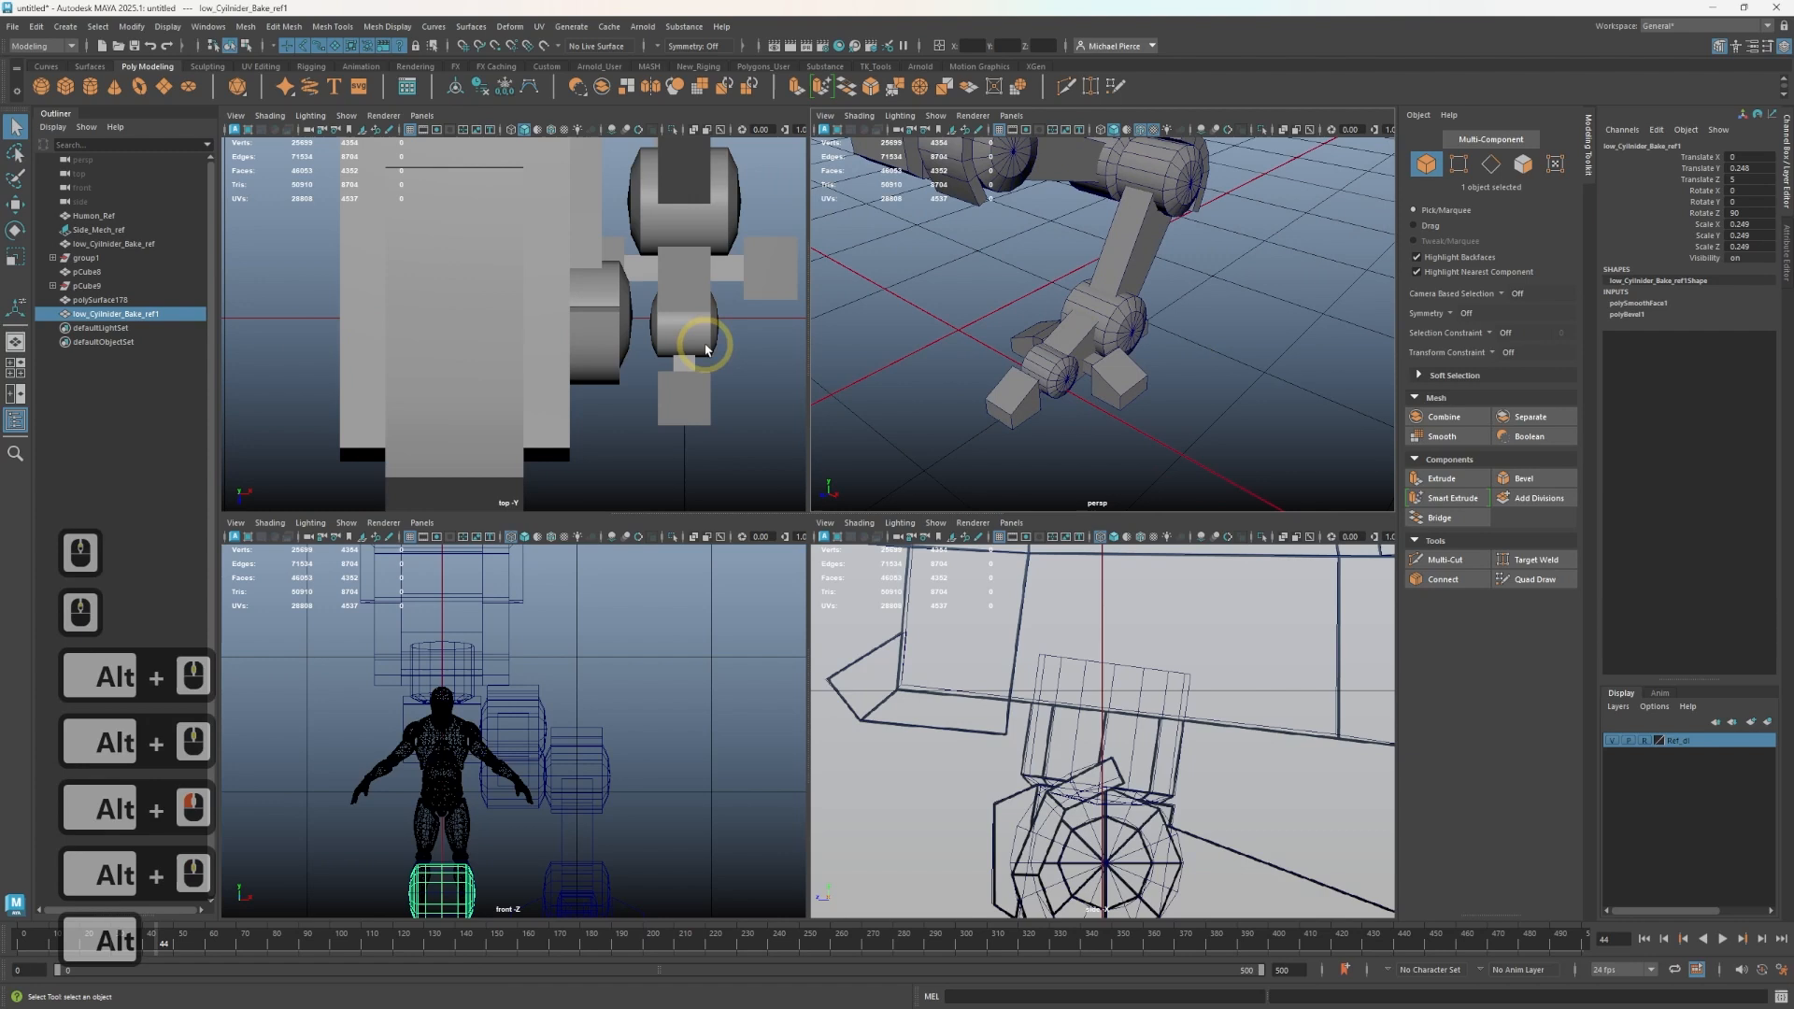
left_click(131, 300)
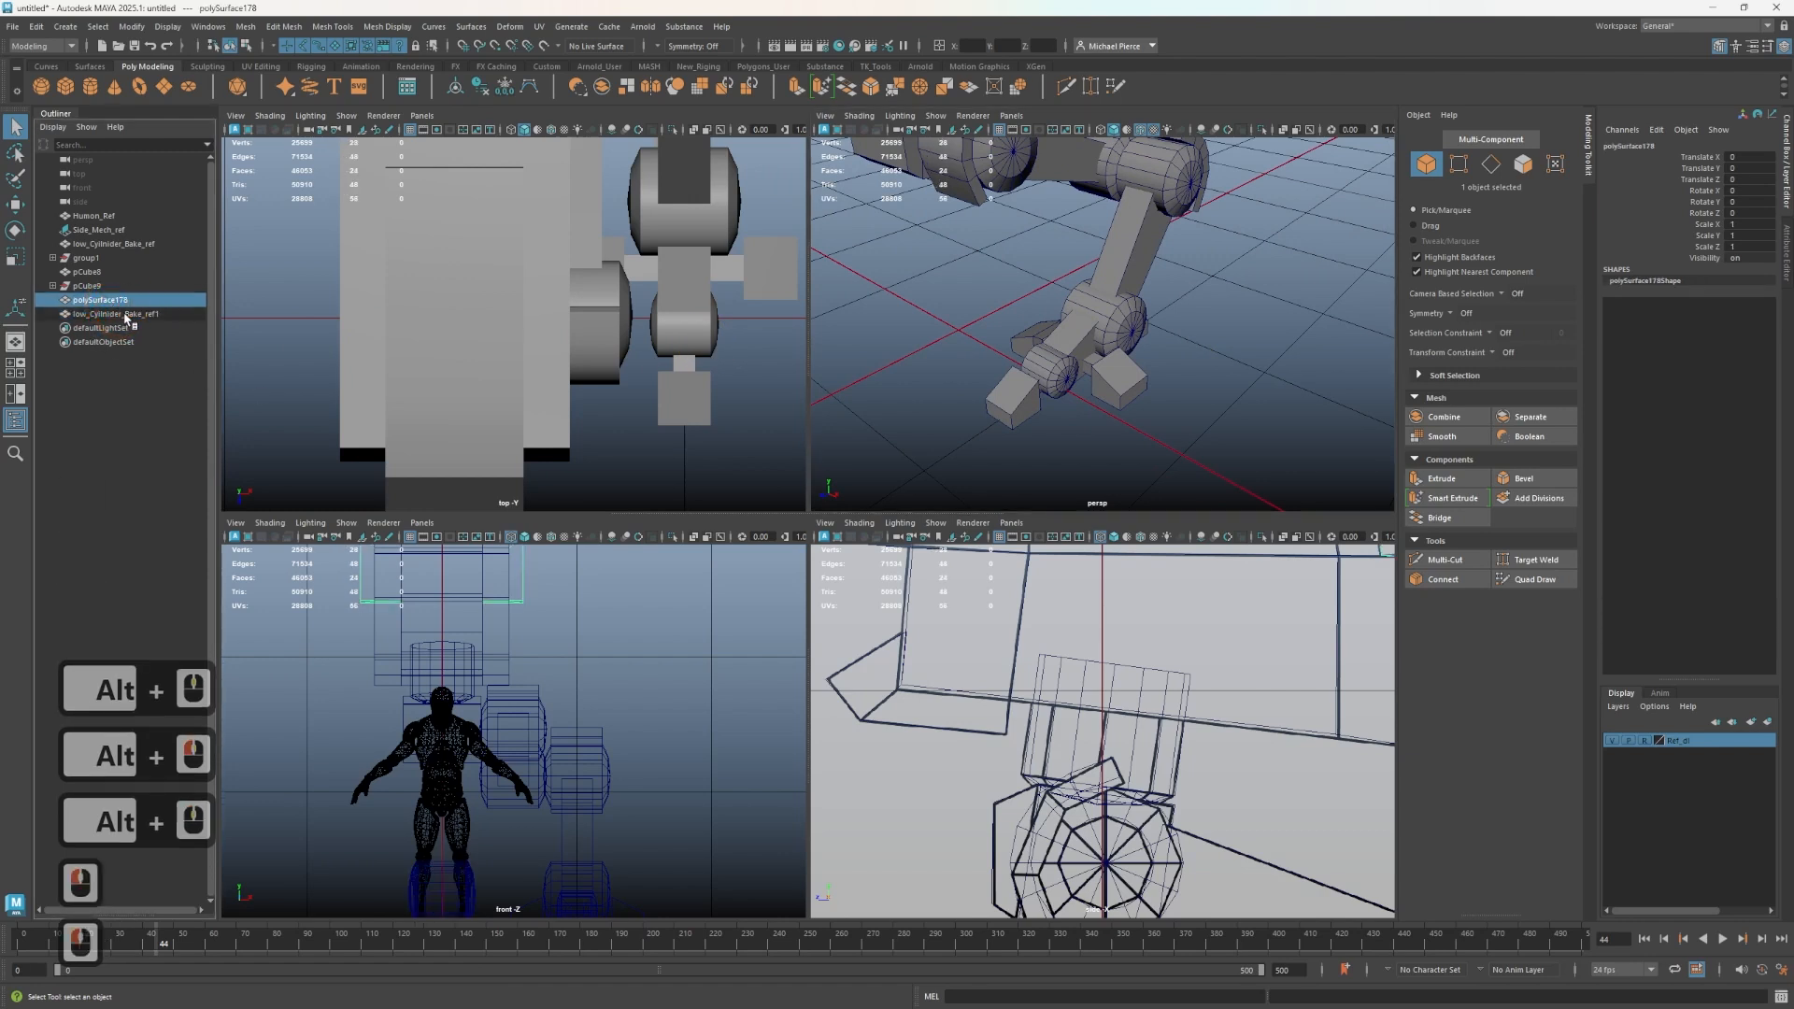
left_click(126, 315)
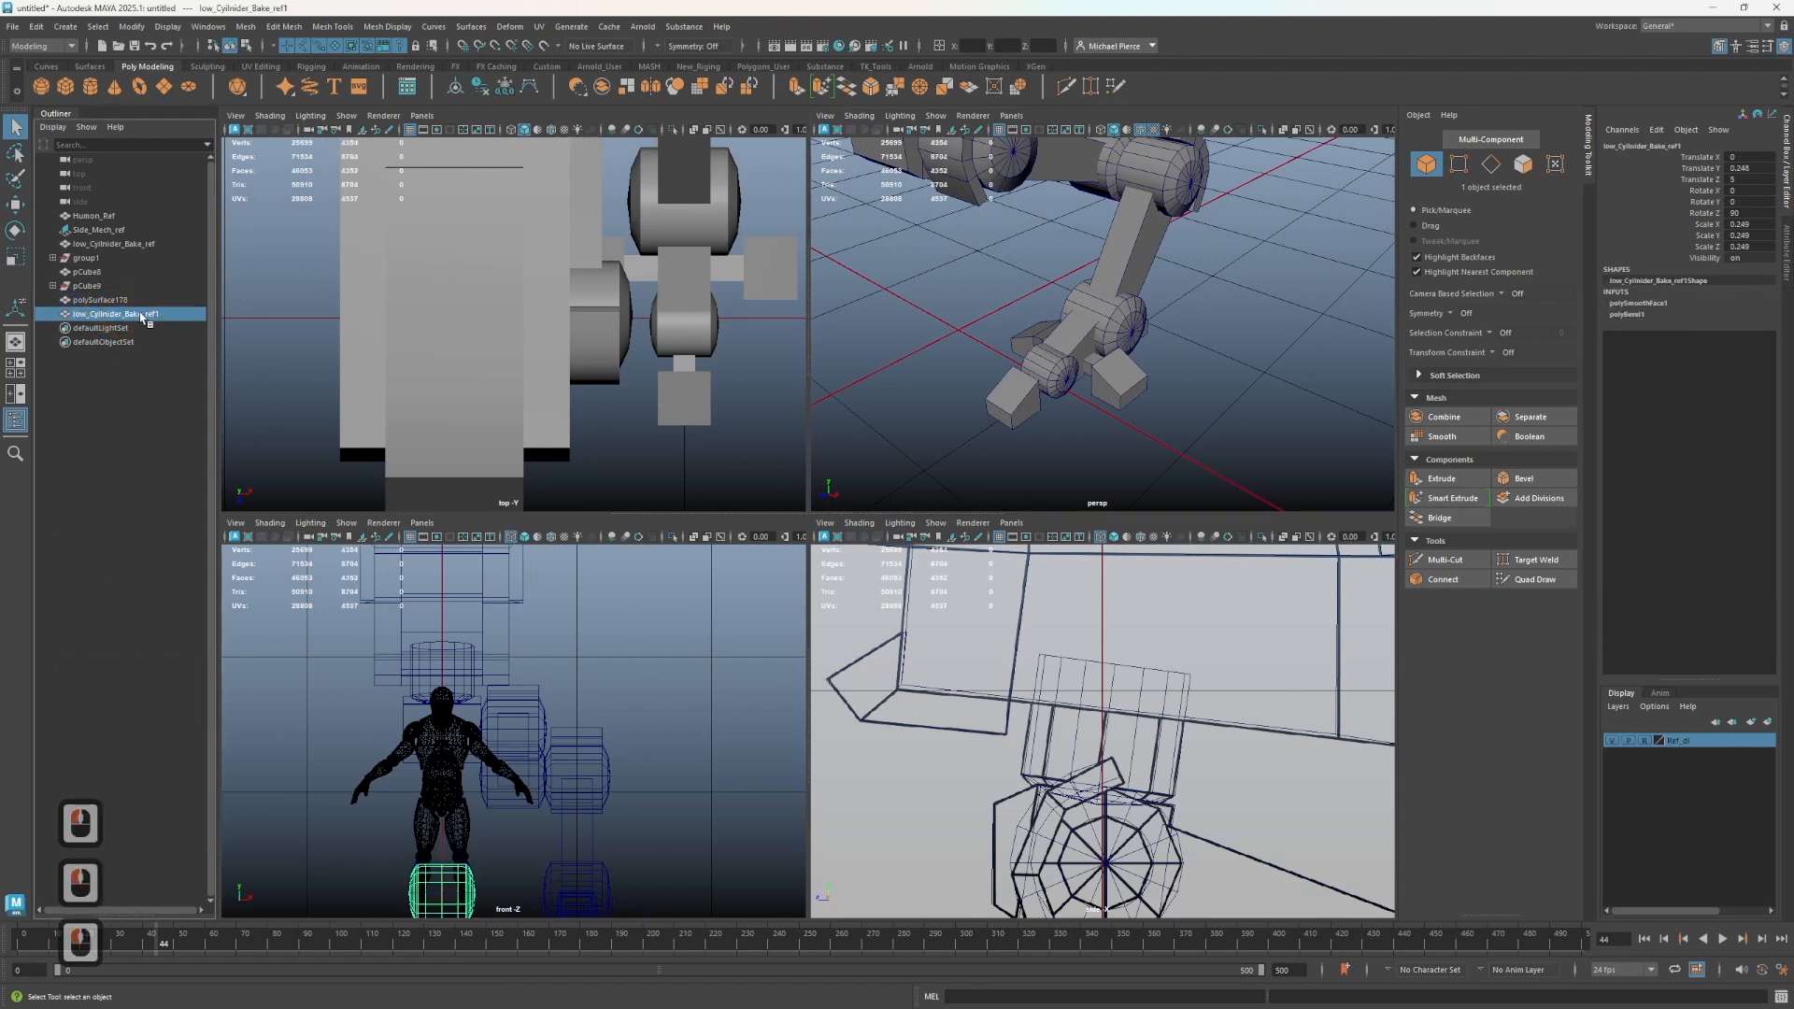
left_click(141, 314)
key("Delete")
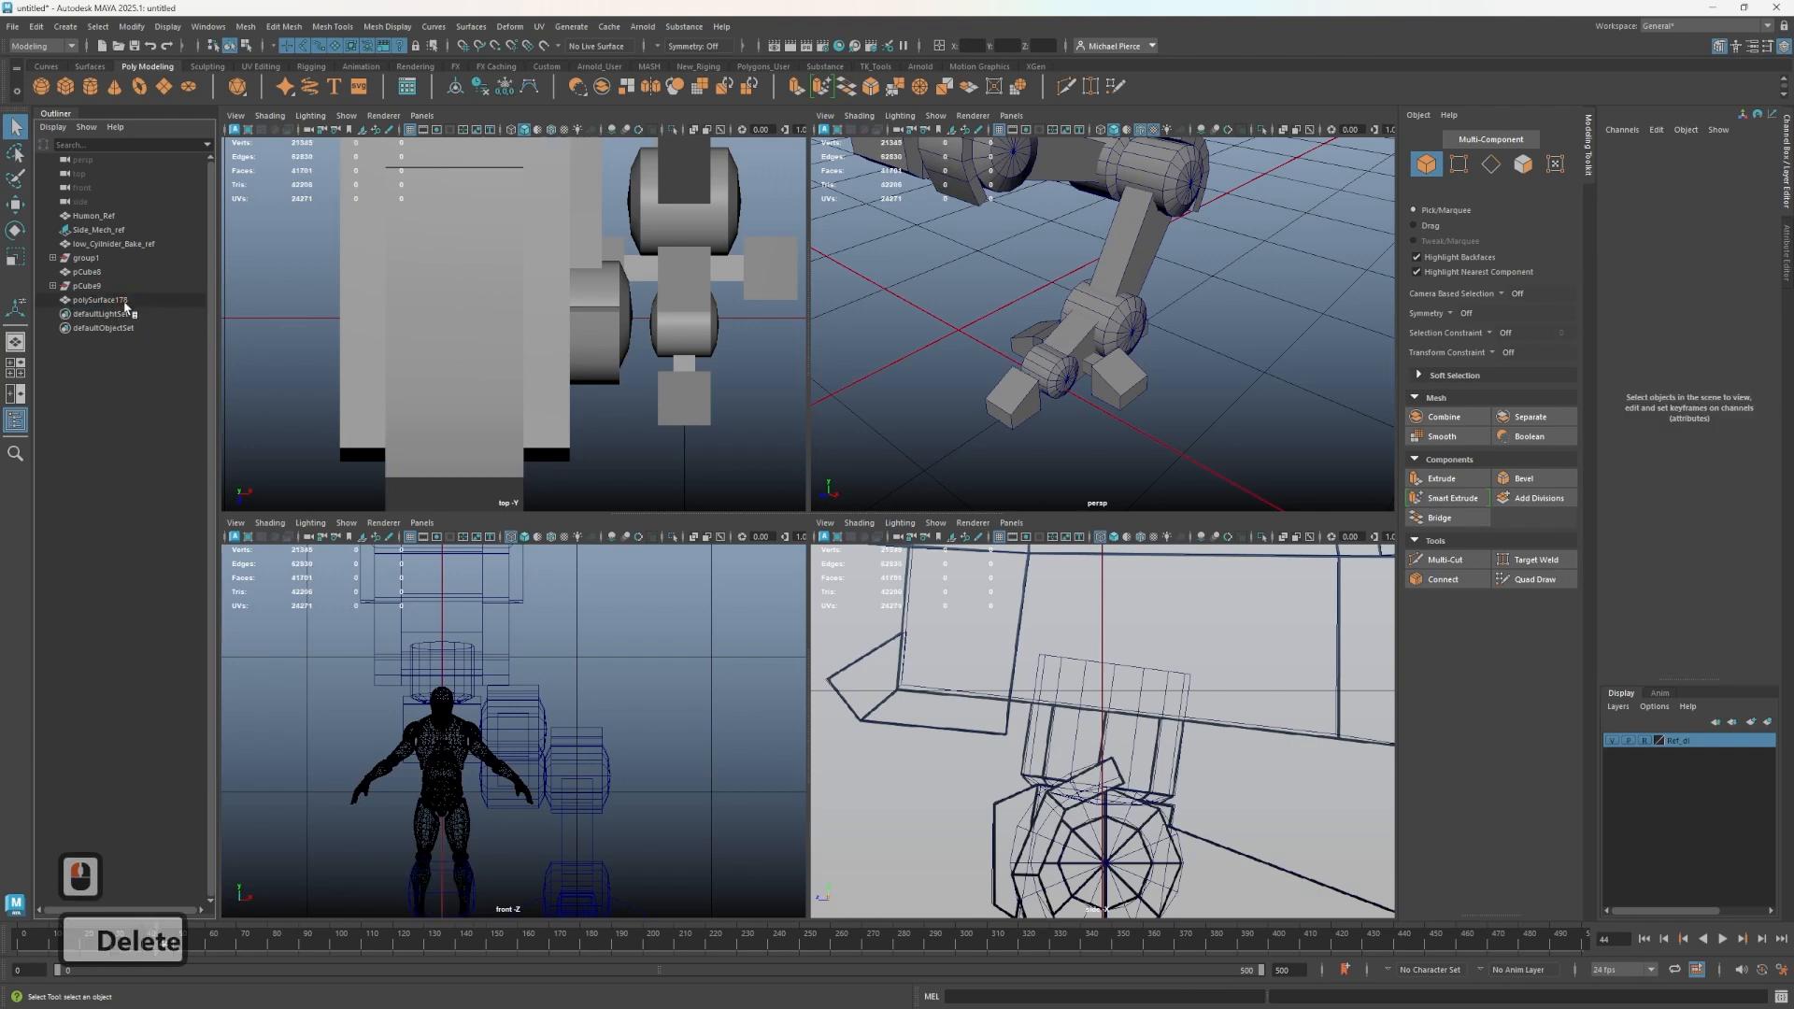
- Select the foot's toe blocks and ankle joint pieces and combine them into one mesh
left_click(1084, 383)
scroll(1090, 387, "up", 2)
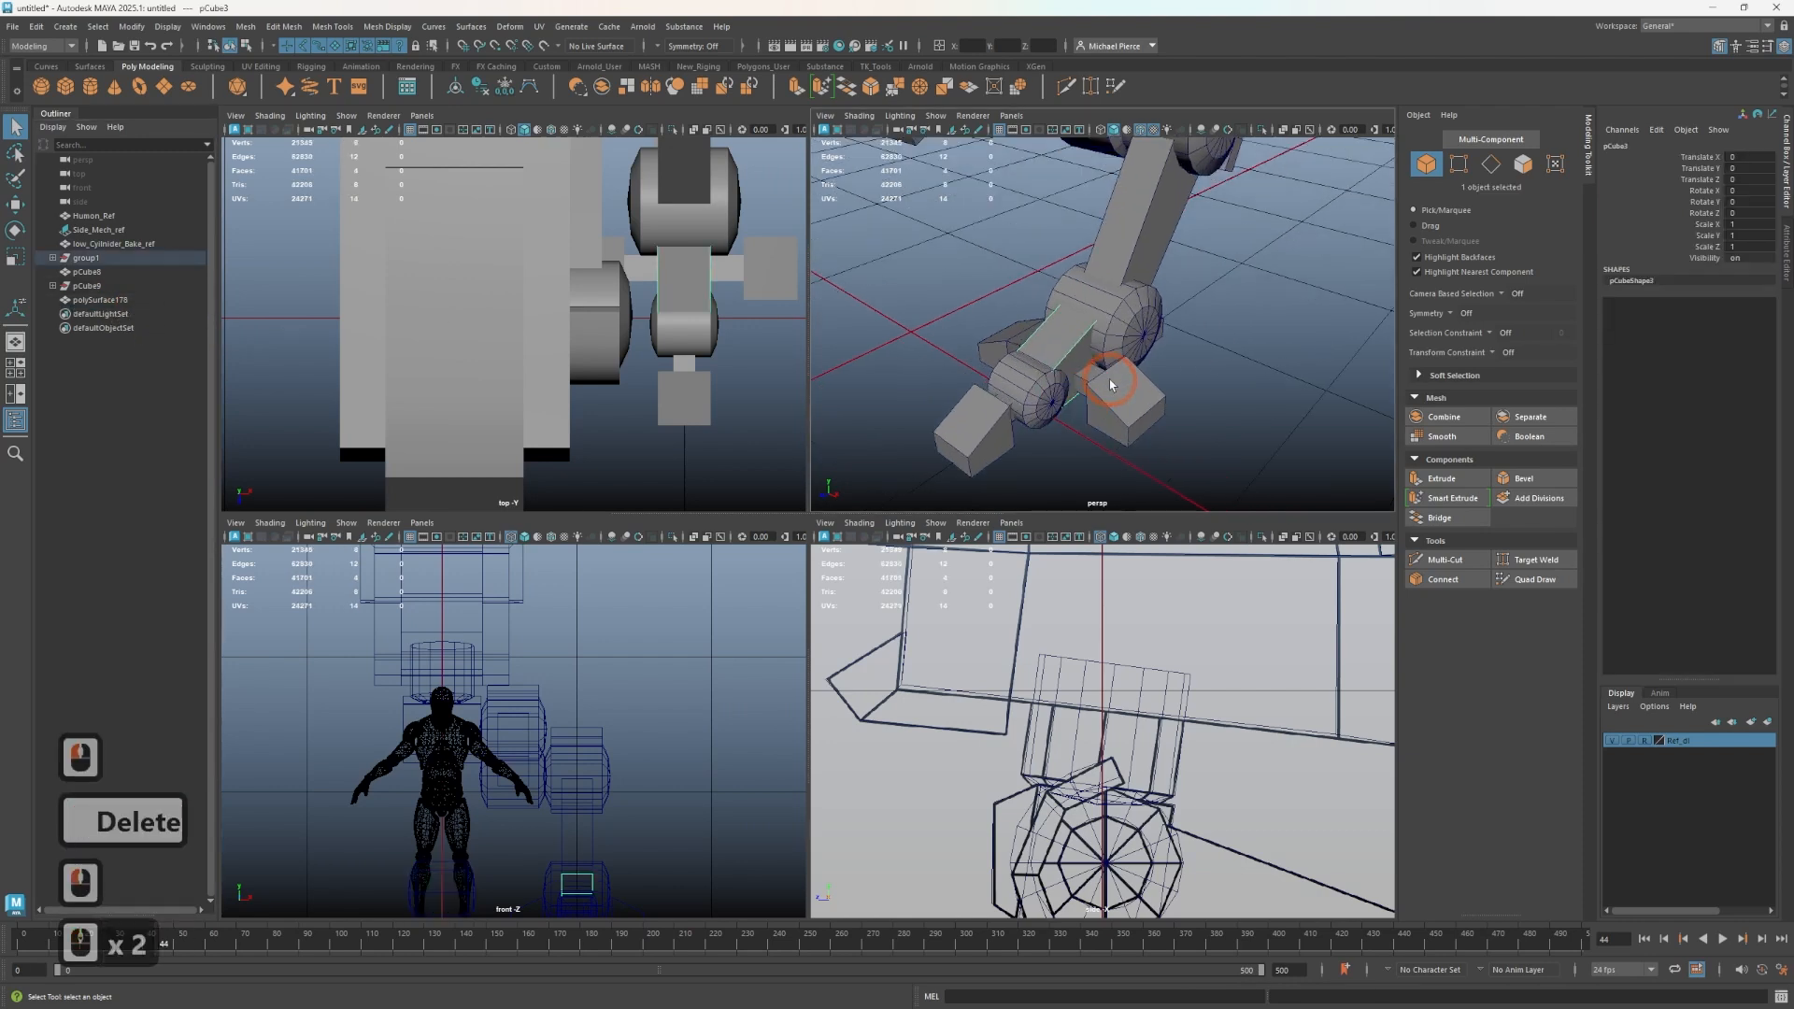
left_click_drag(1090, 387, 1174, 383, "alt")
left_click(1174, 383)
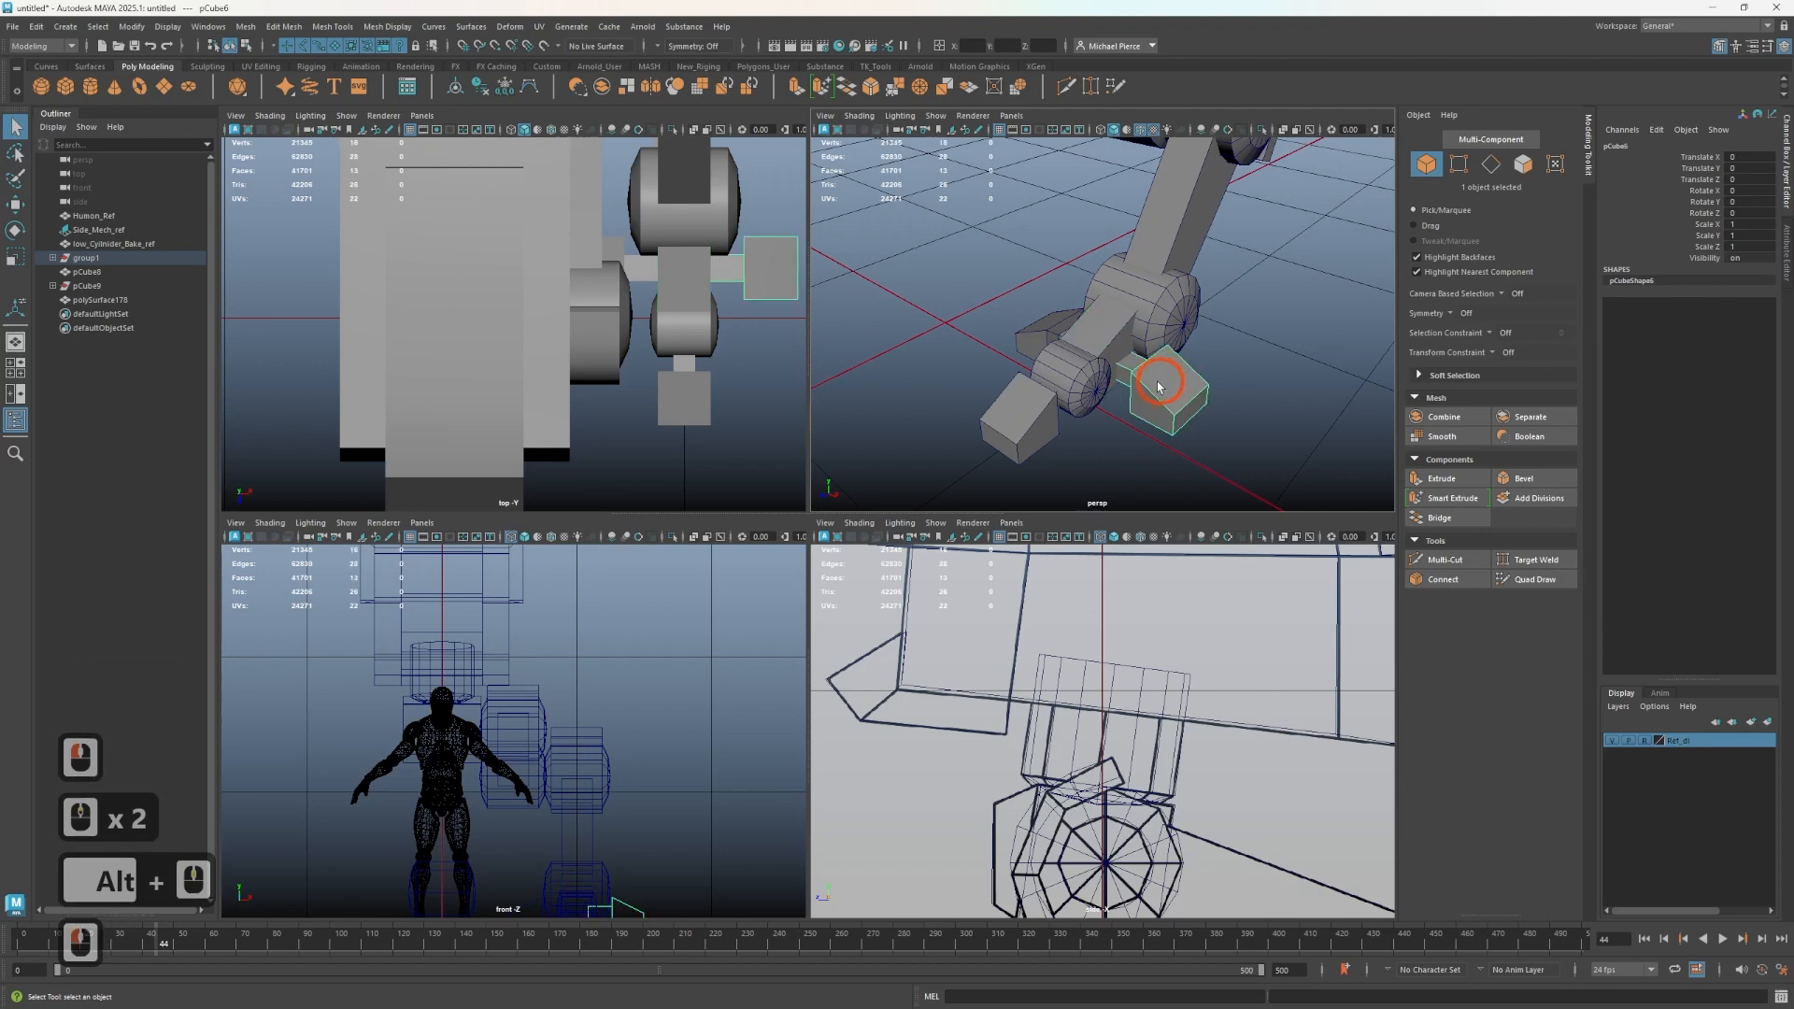
left_click(1109, 342, "shift")
left_click(1063, 364, "shift")
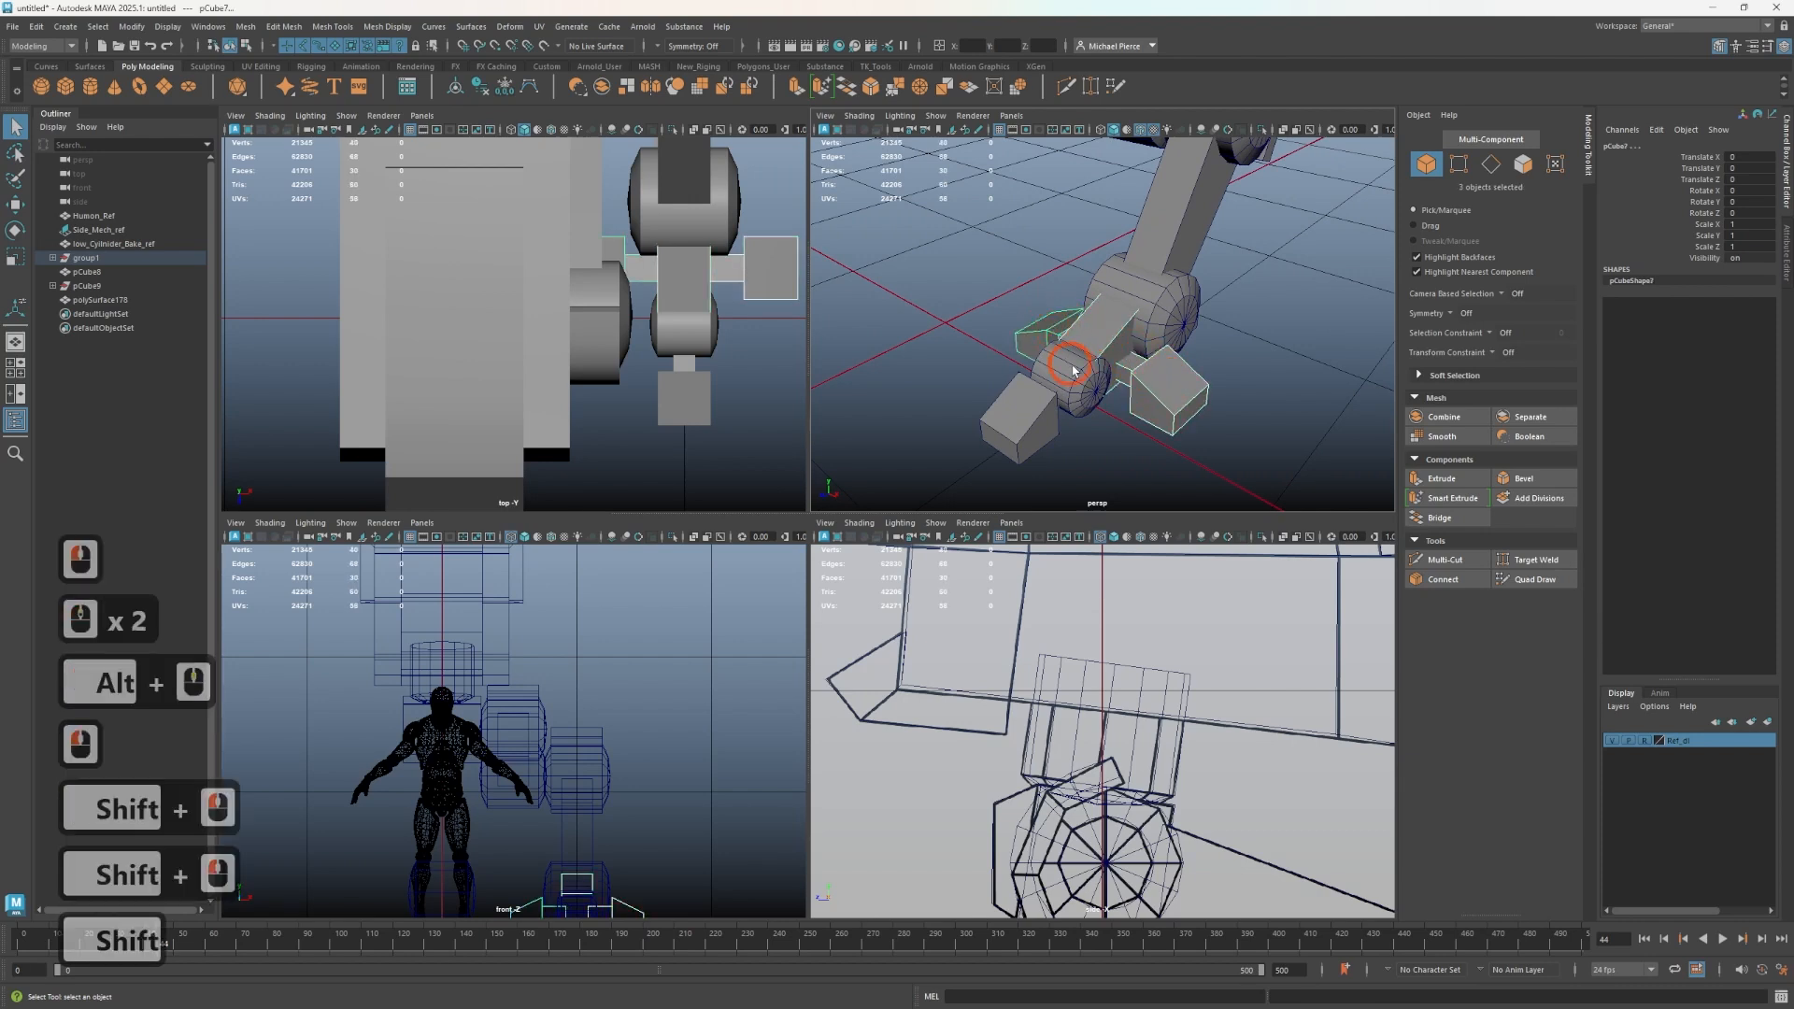
left_click(1153, 318, "shift")
left_click(1128, 334, "shift")
left_click(1163, 320, "shift")
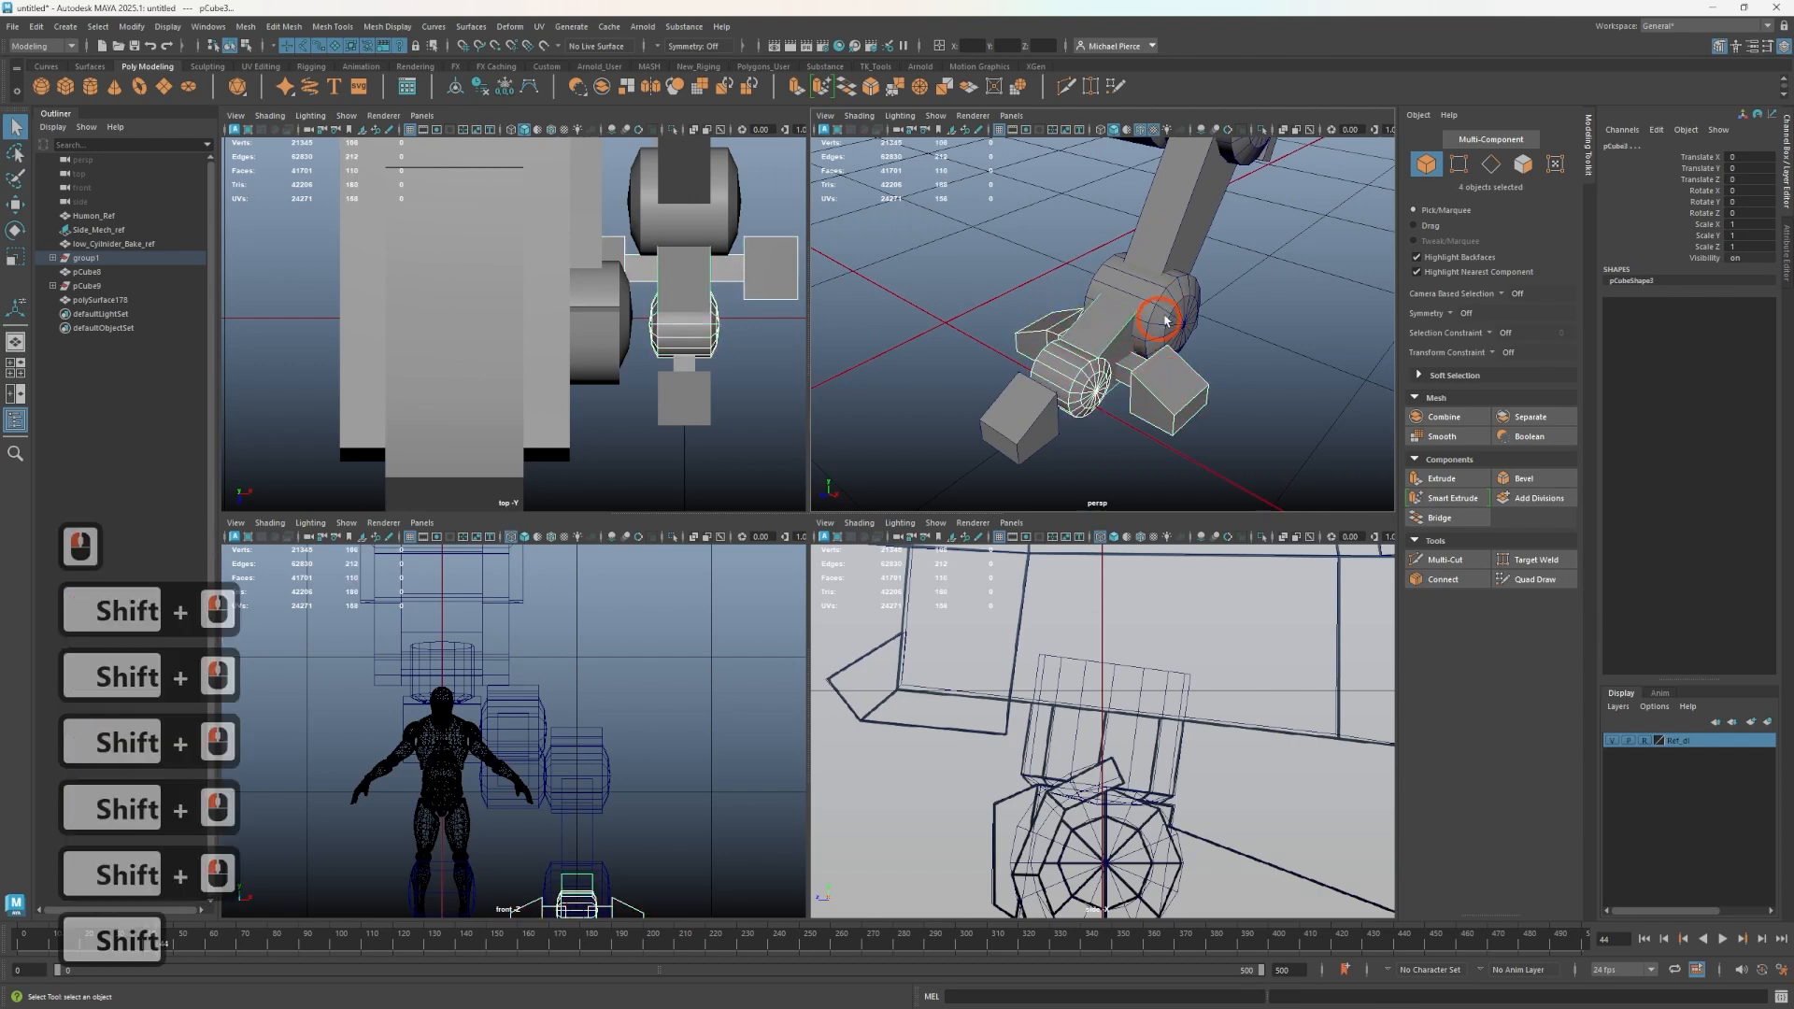
left_click(1447, 415)
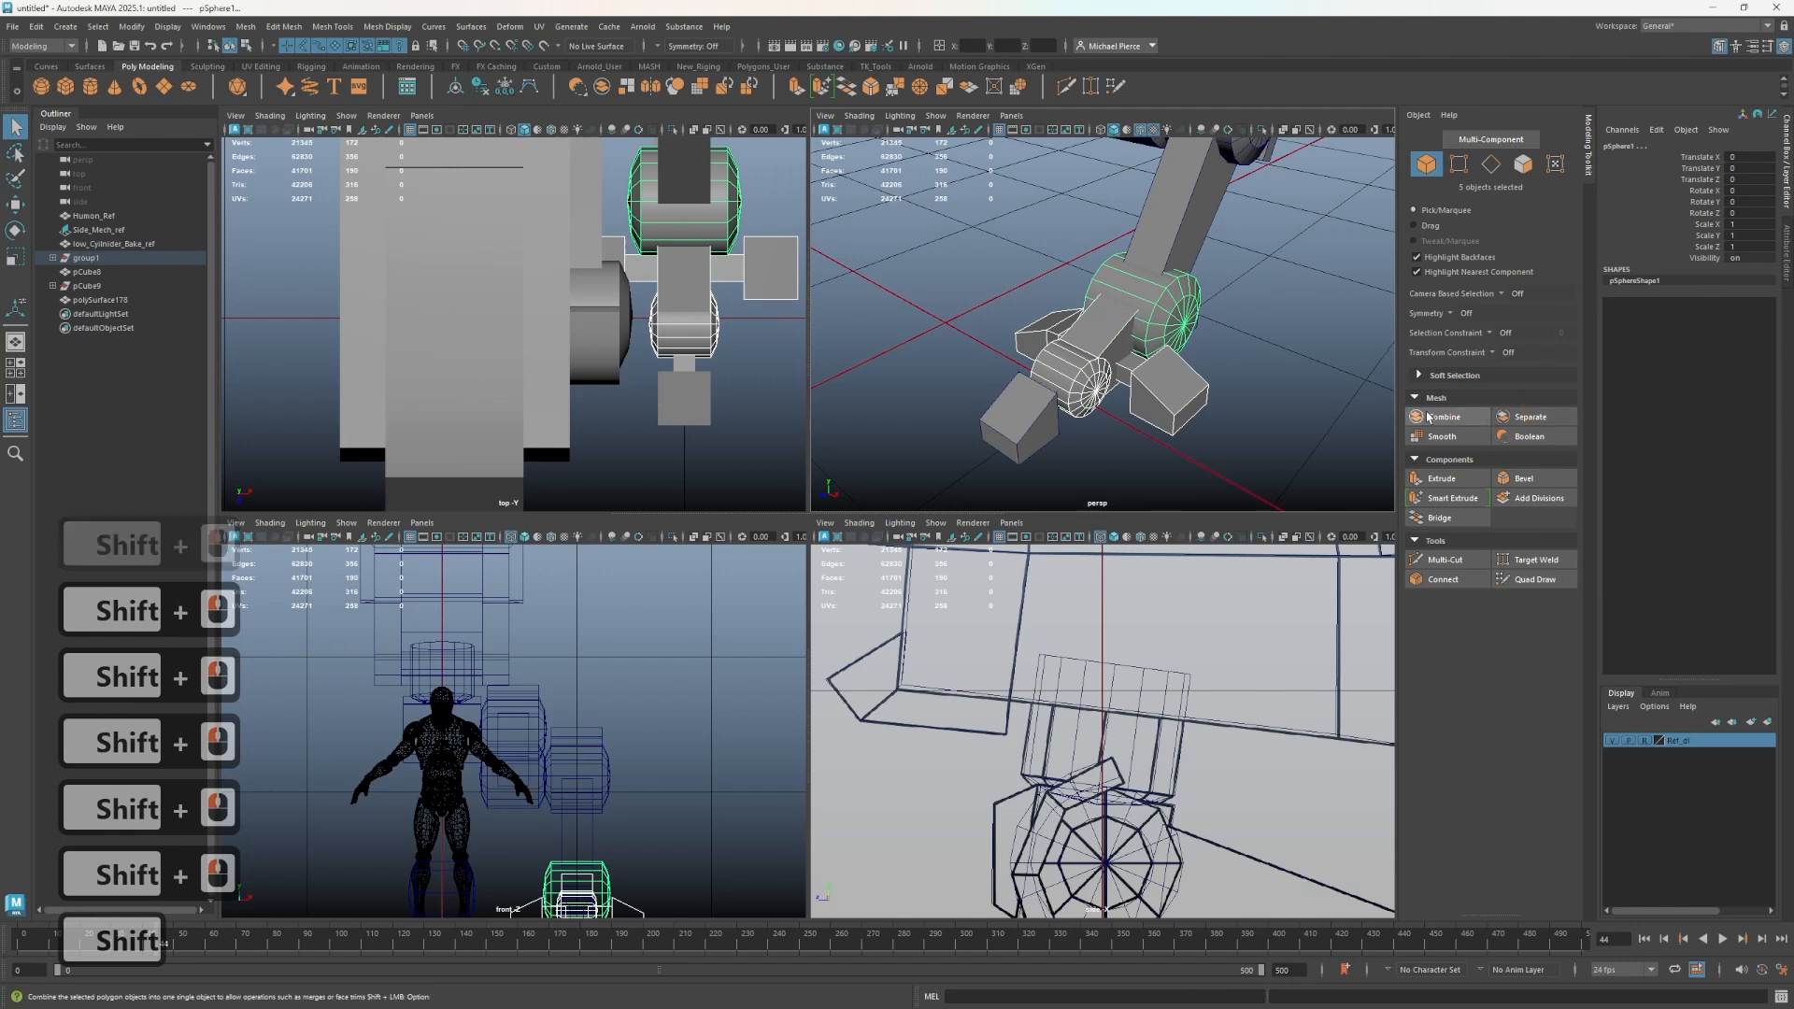
- Select the shin block and the knee joint pieces and combine them into one mesh
scroll(1172, 266, "down", 1)
scroll(1172, 267, "down", 1)
middle_click_drag(1170, 273, 1133, 409, "alt")
left_click(1141, 346)
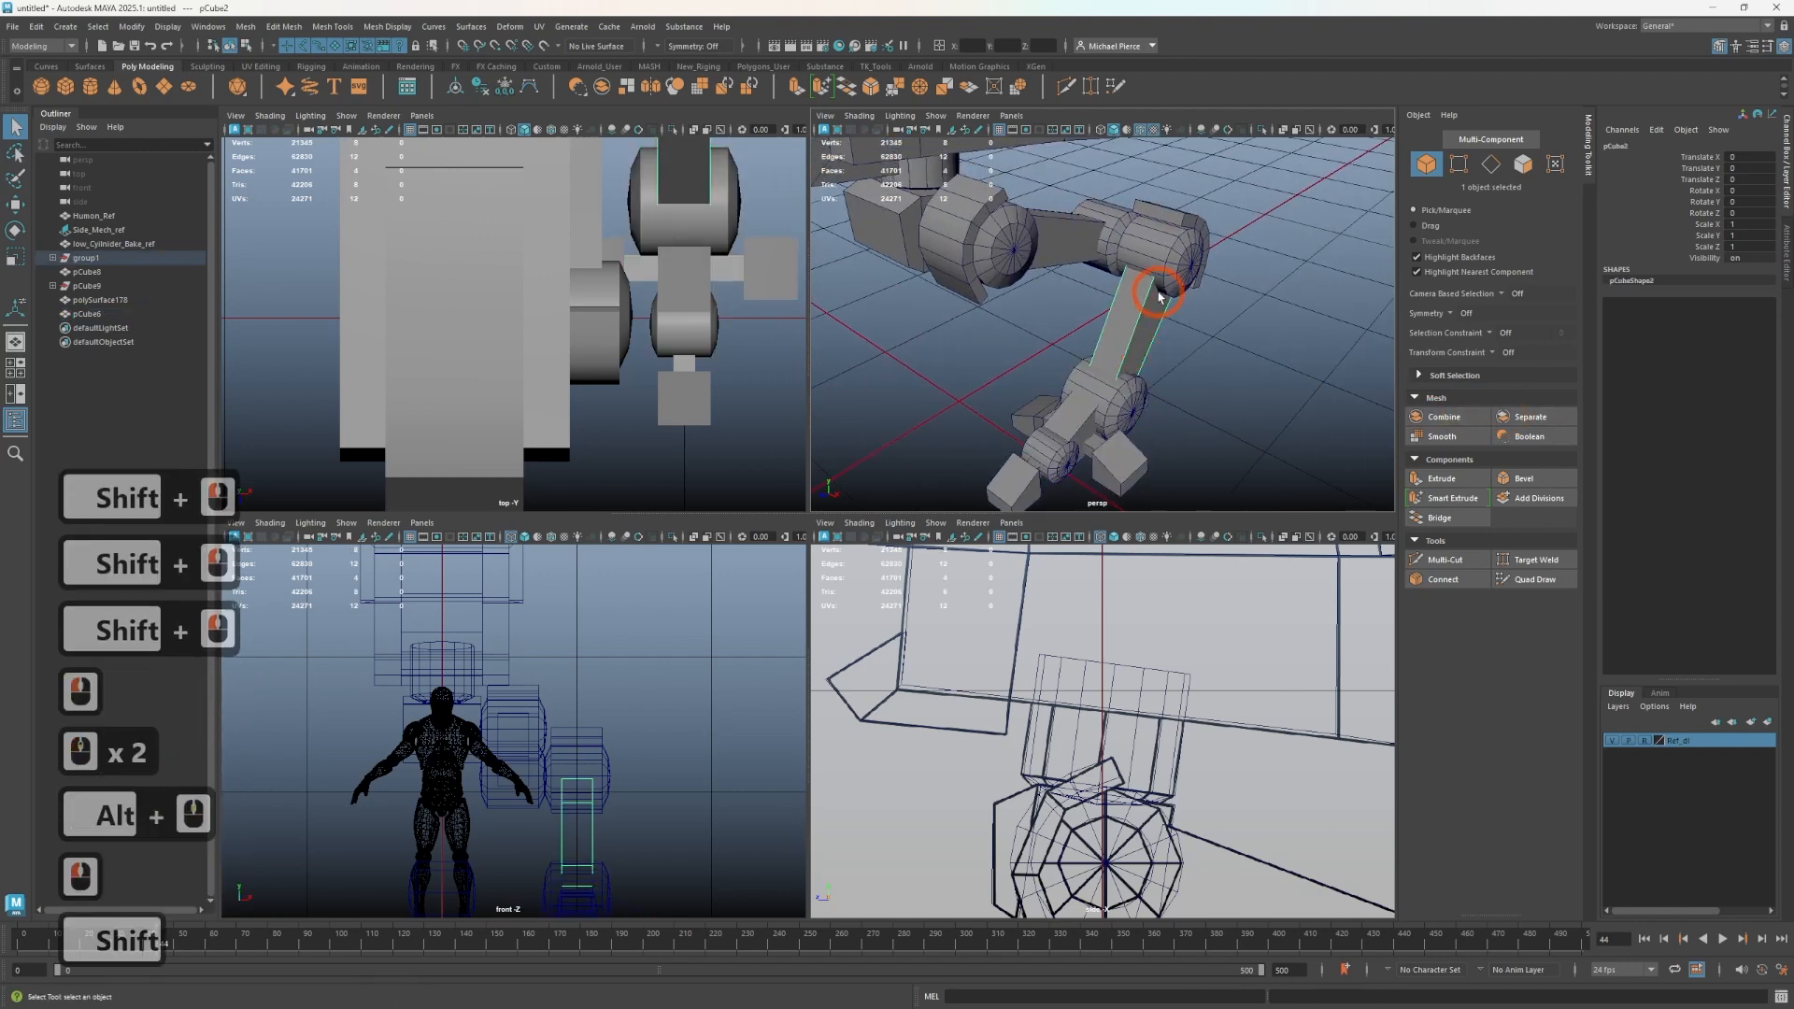
left_click(1178, 267, "shift")
left_click(1190, 239, "shift")
left_click(1179, 248, "shift")
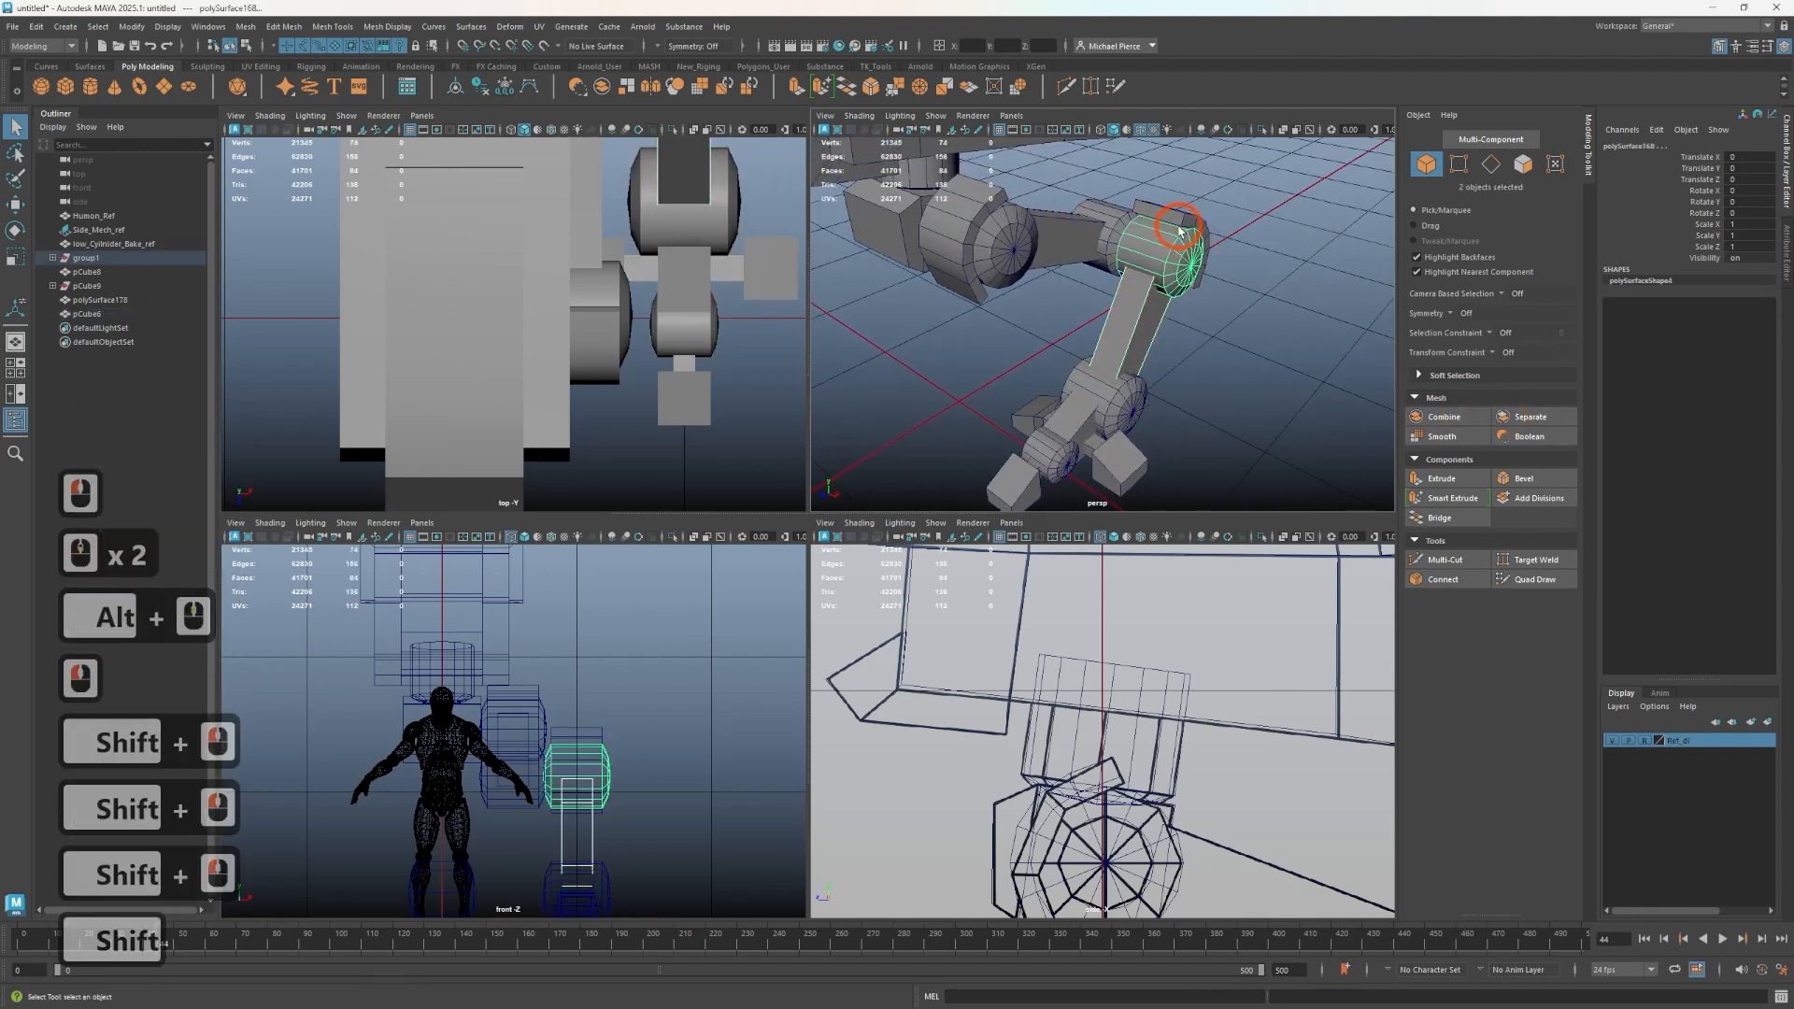
left_click(1180, 249, "shift")
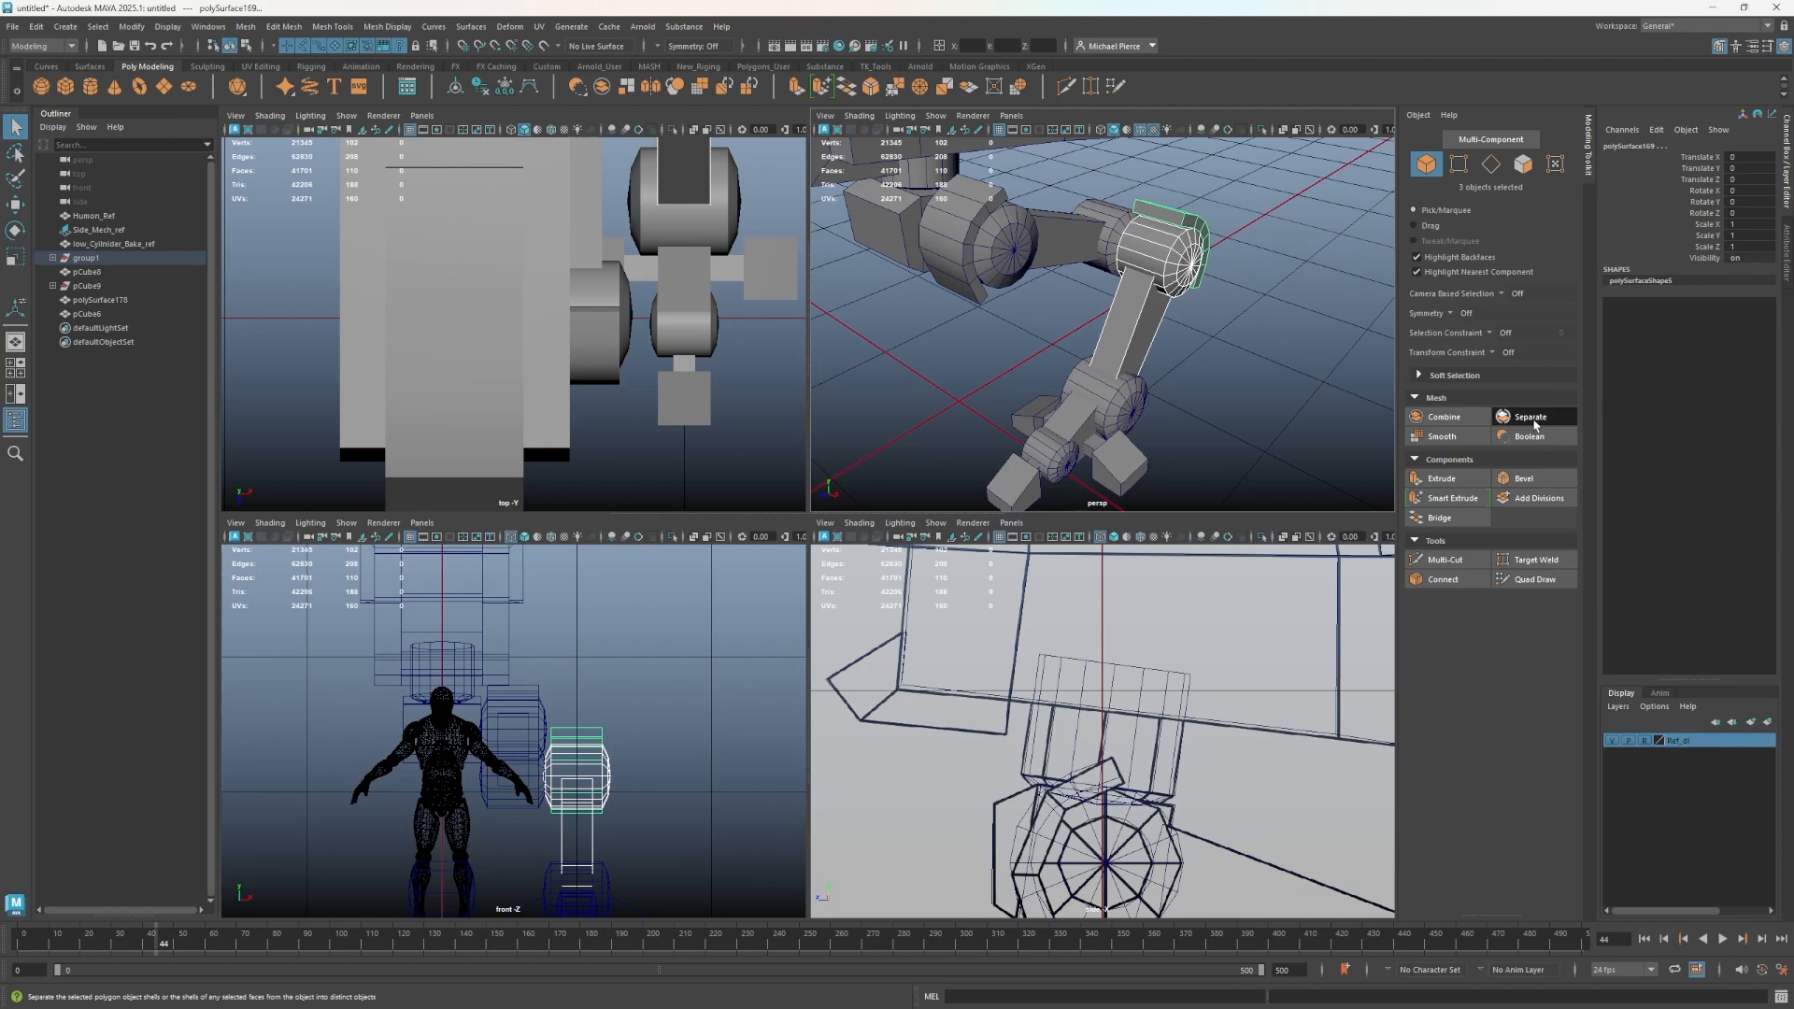
left_click(1447, 413)
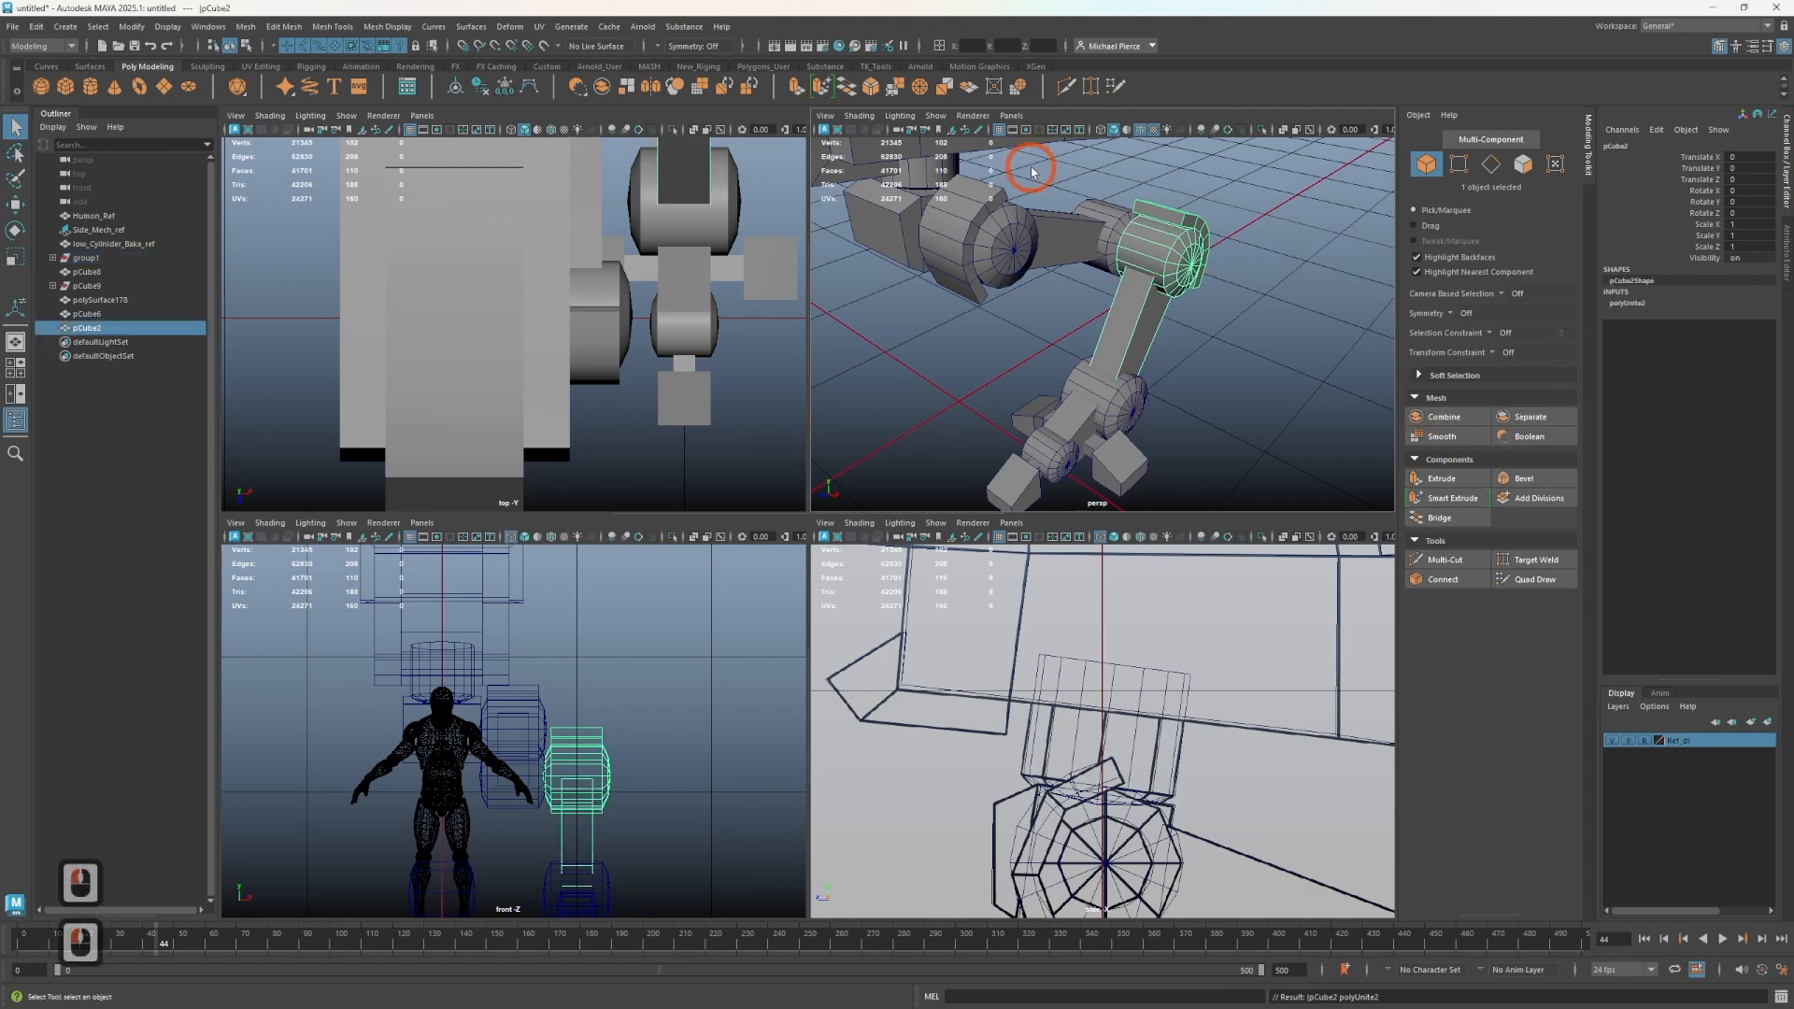
- Select the thigh block and the hip joint pieces and combine them into one mesh
left_click(1119, 246, "shift")
left_click(1109, 246)
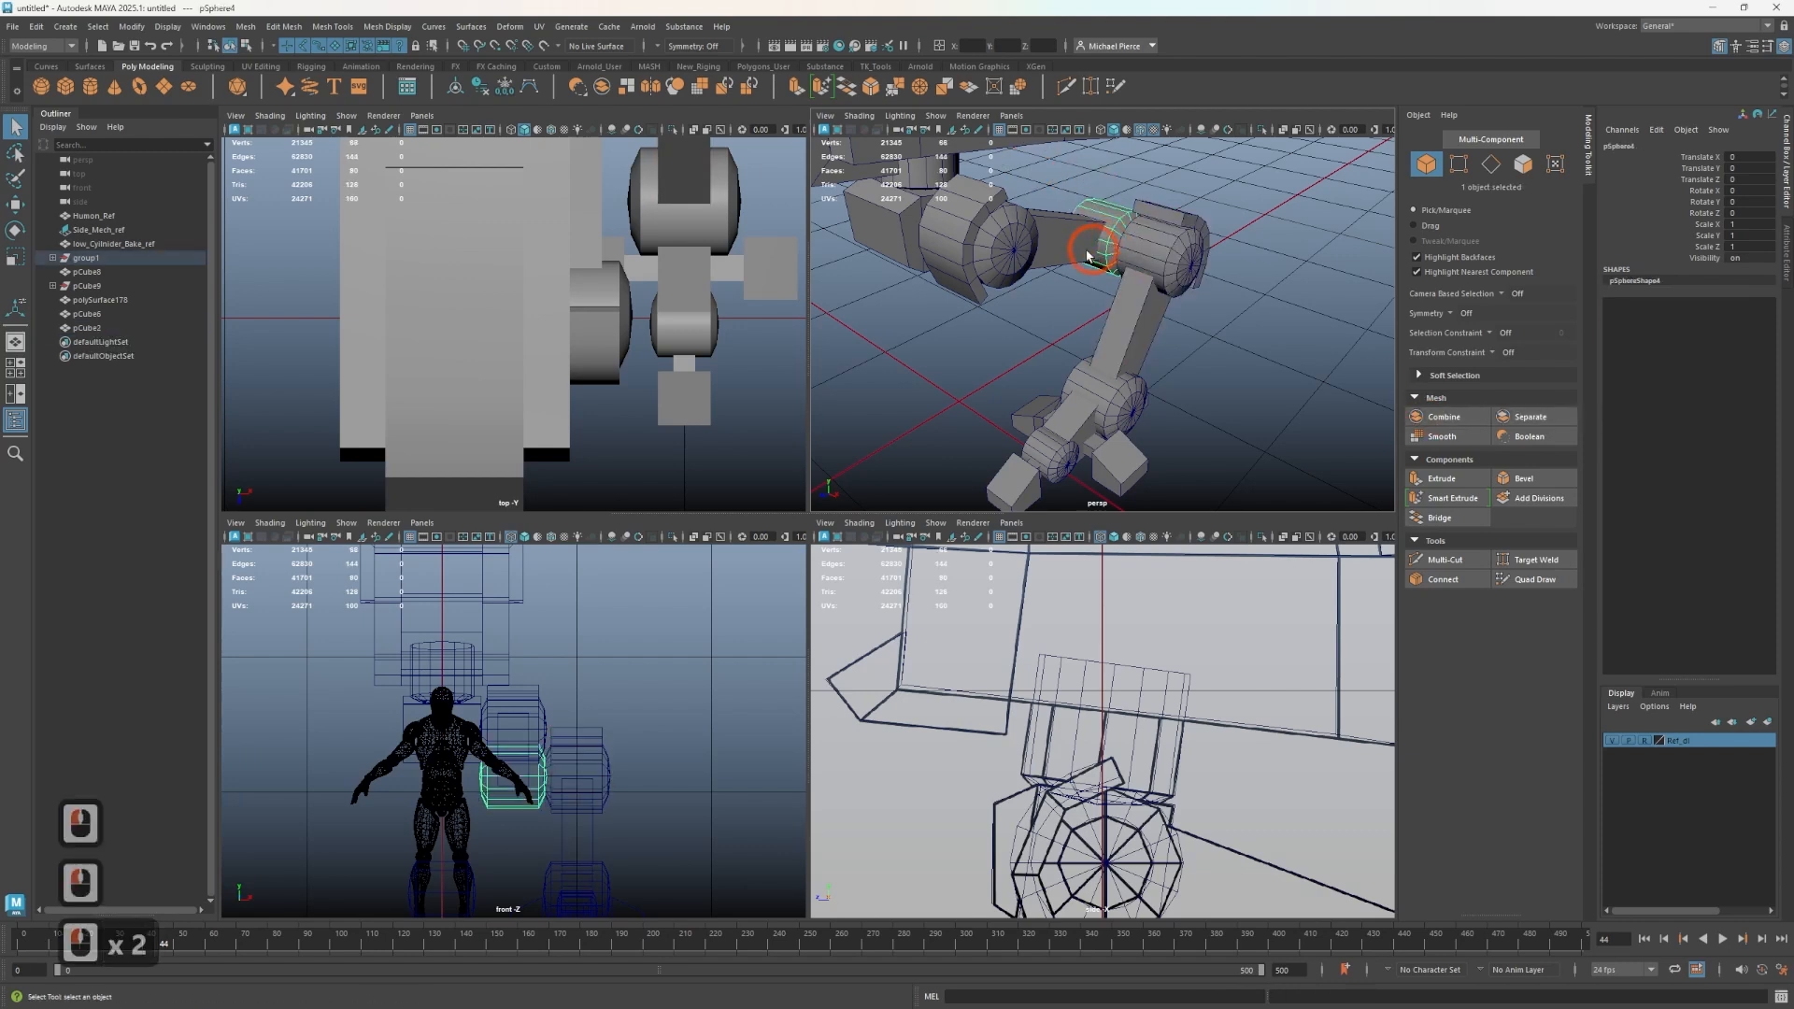
left_click(1028, 250, "shift")
left_click(998, 252, "shift")
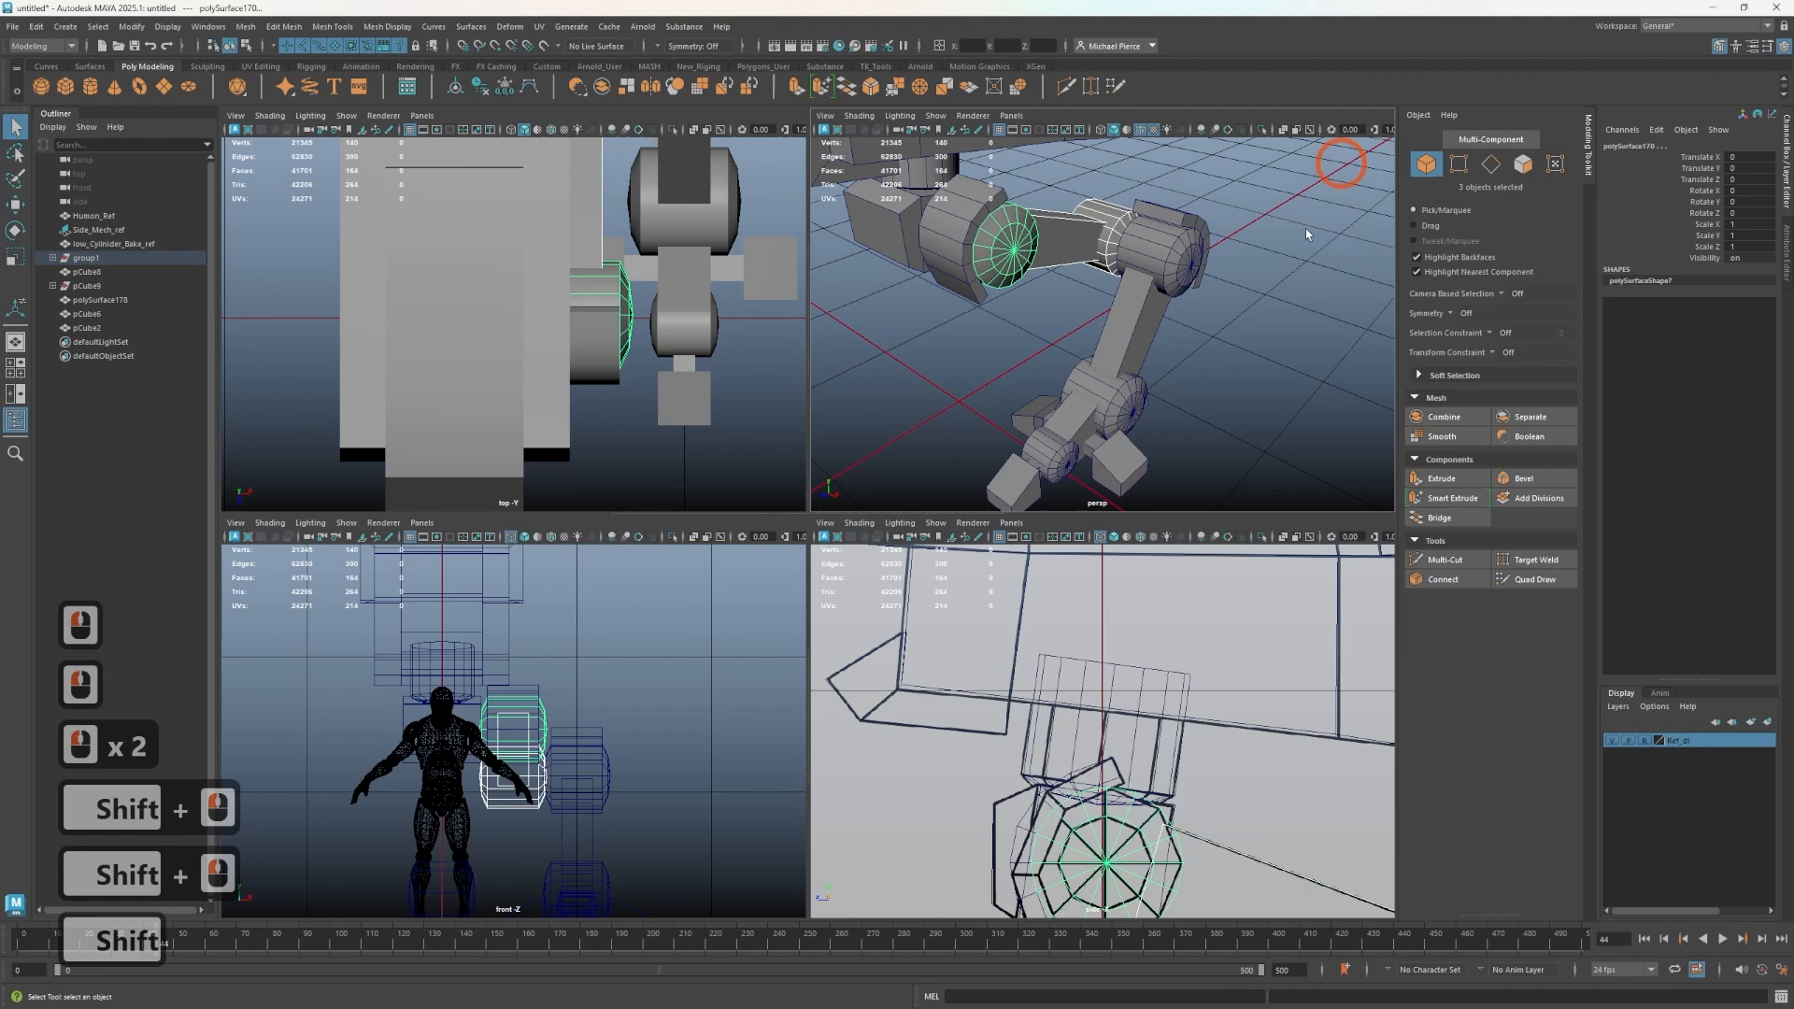
left_click(955, 262, "shift")
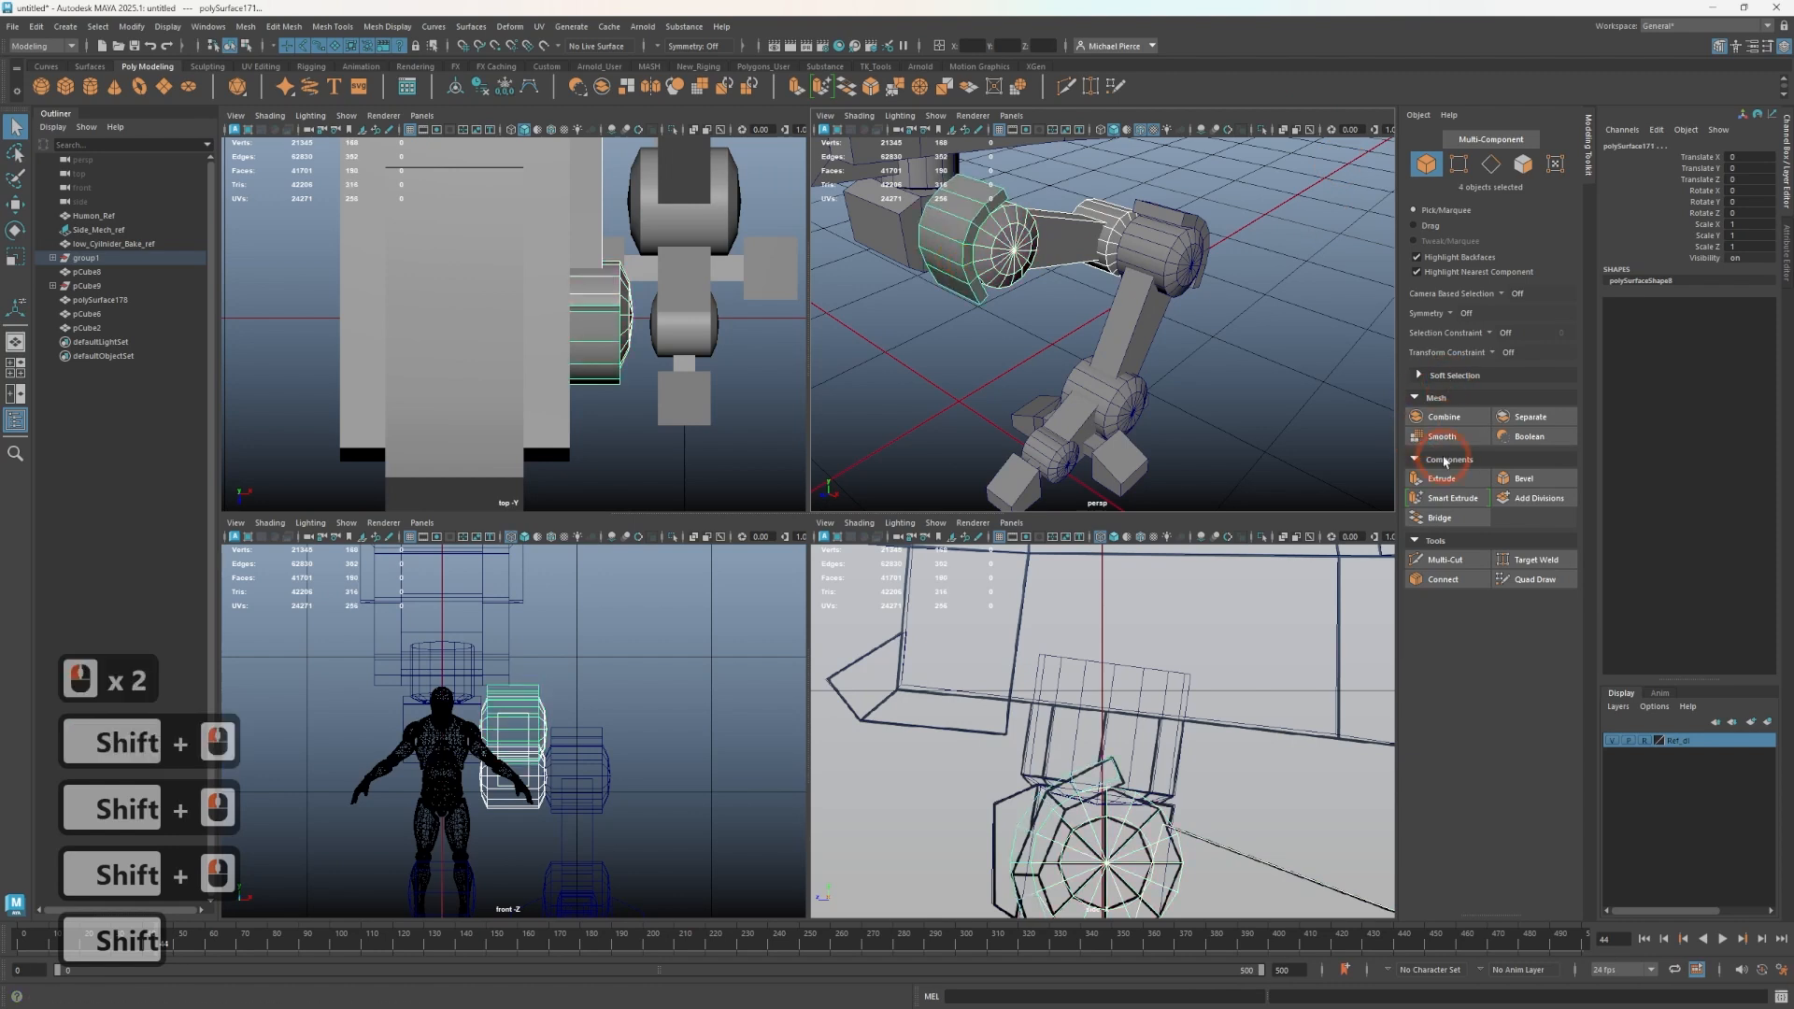
left_click(1444, 417)
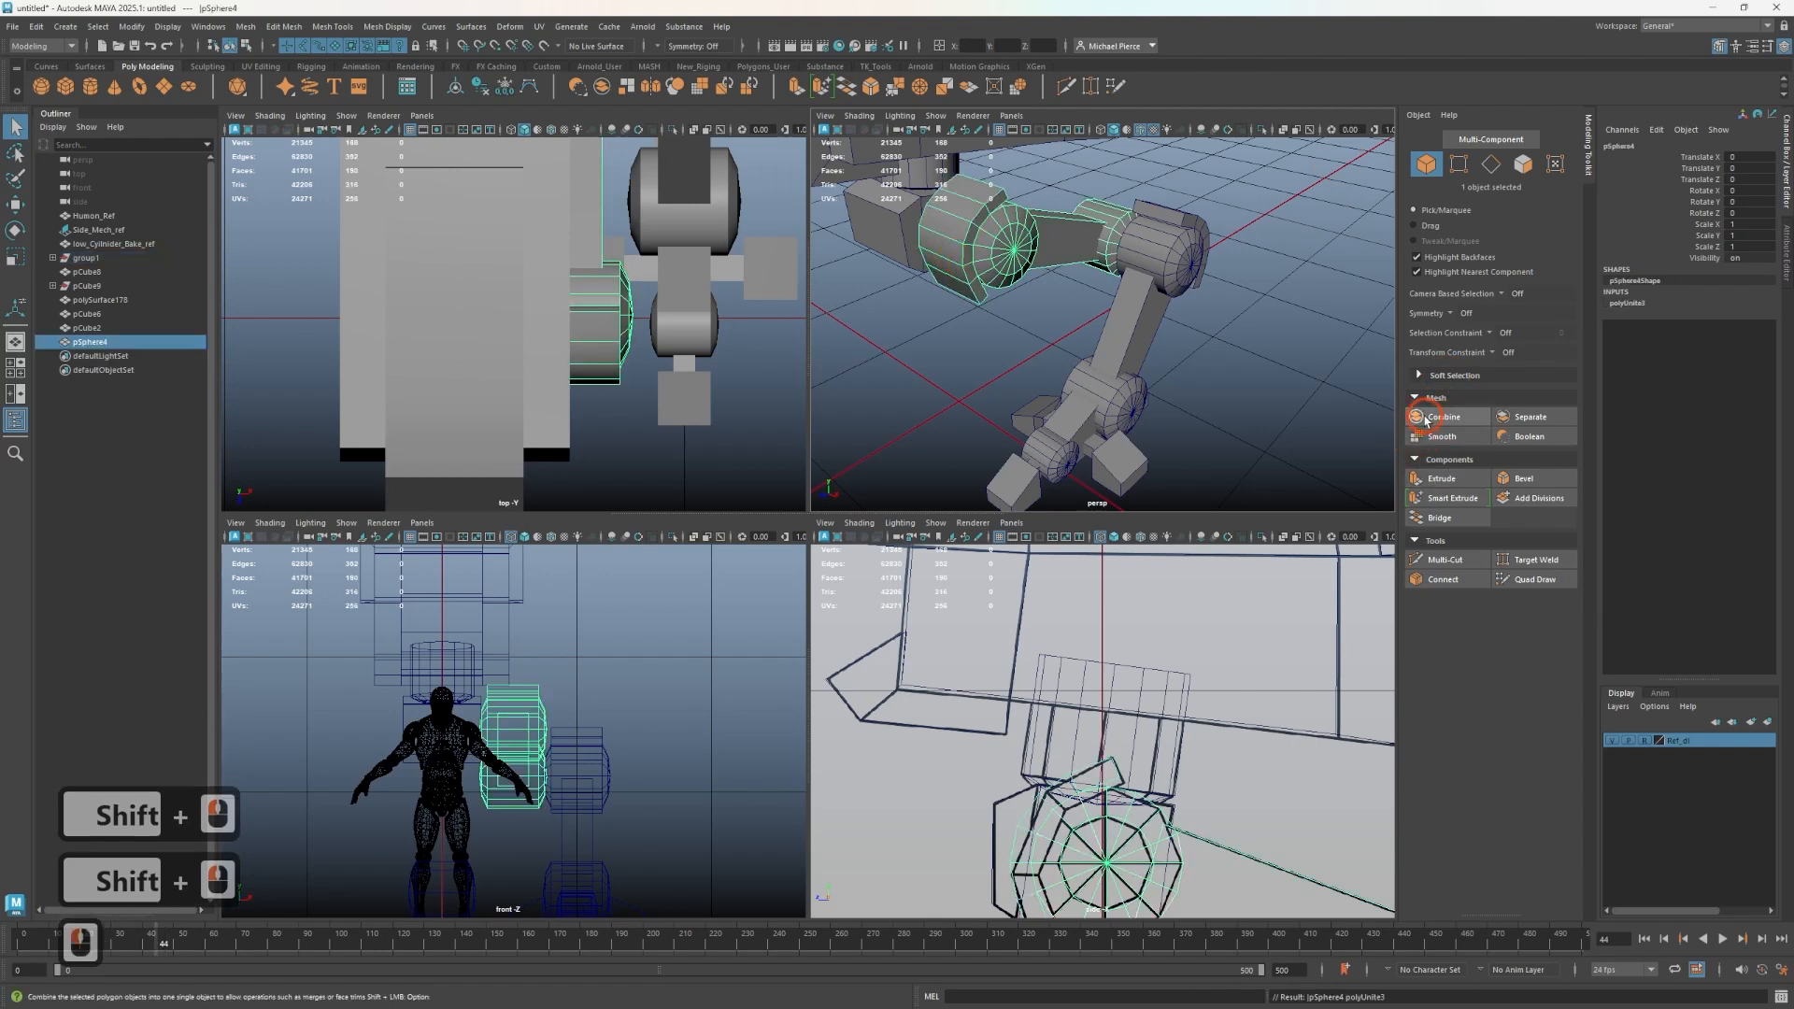
- Select the remaining foot pieces and combine them into one mesh
left_click_drag(984, 311, 1037, 341, "alt")
middle_click_drag(1037, 341, 1065, 365, "alt")
left_click_drag(1066, 365, 1103, 357, "alt")
middle_click_drag(1102, 357, 1139, 344, "alt")
left_click_drag(1139, 348, 1037, 304, "alt")
middle_click_drag(1037, 304, 1008, 286, "alt")
middle_click_drag(1215, 327, 1146, 238, "alt")
scroll(1097, 364, "down", 4)
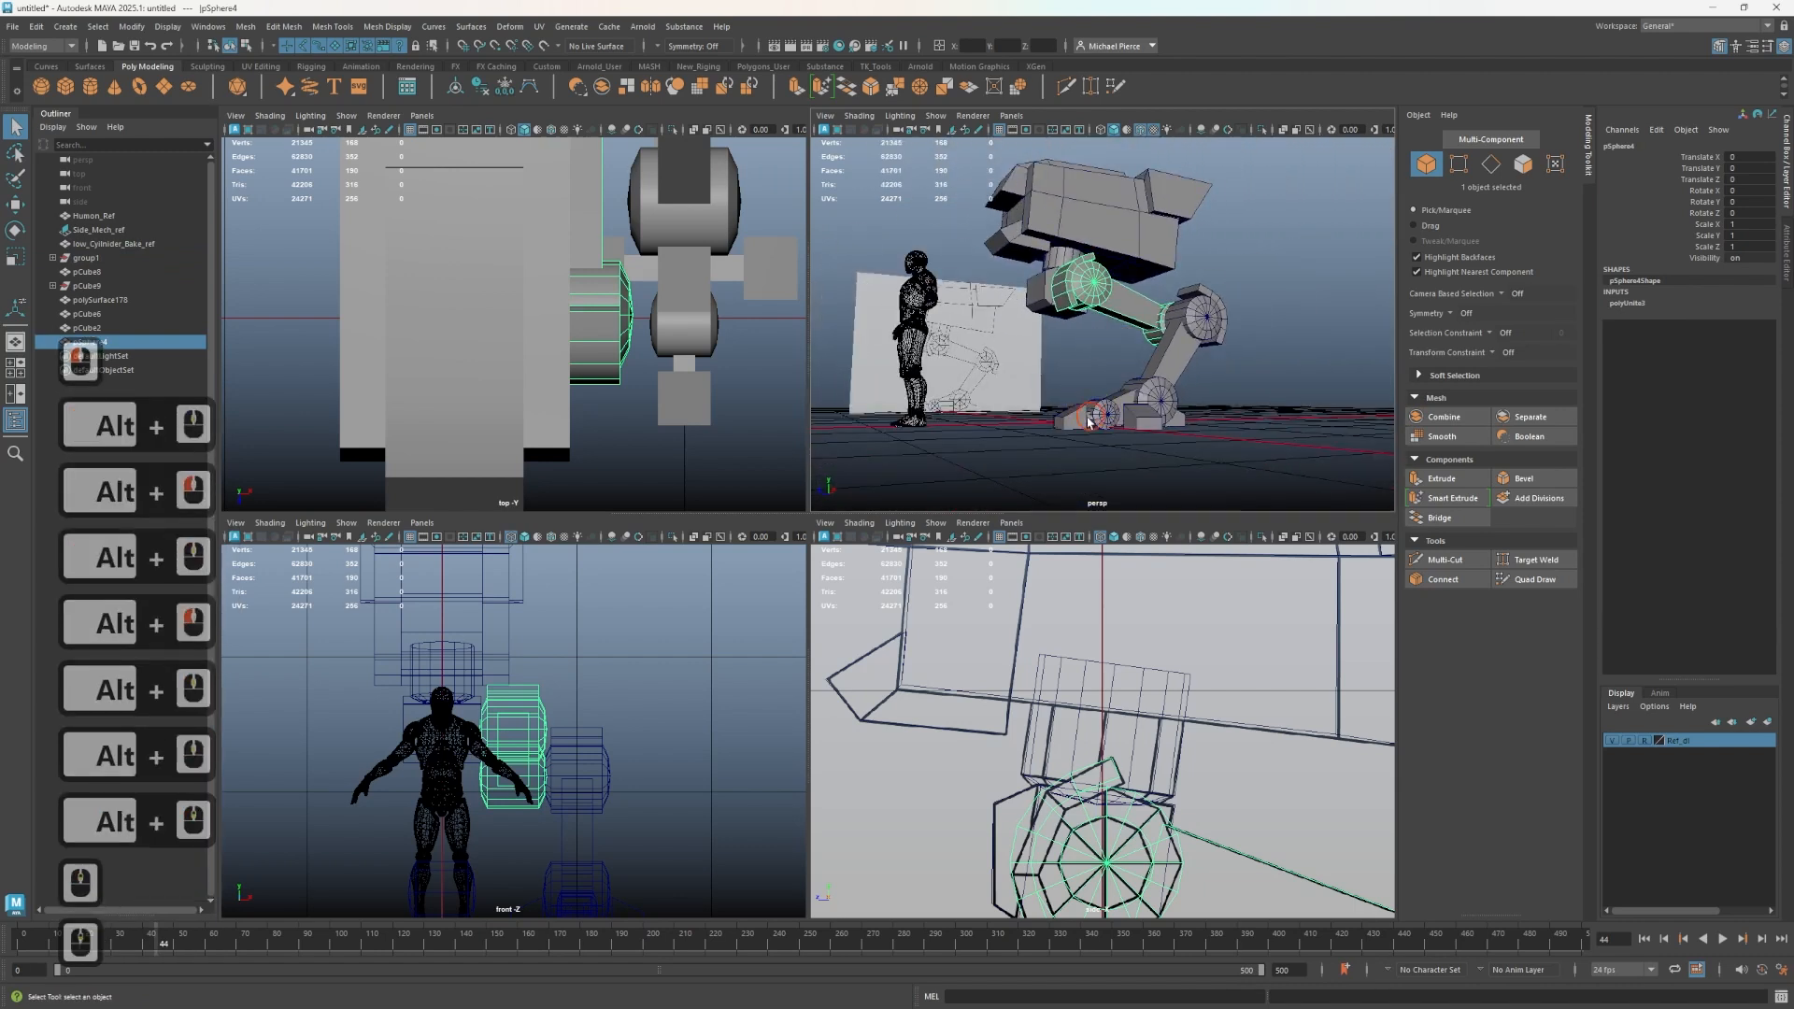
mouse_move(1084, 418)
left_mouse_down()
mouse_move(1110, 429)
mouse_move(1089, 445)
left_mouse_up()
left_click(1179, 422, "shift")
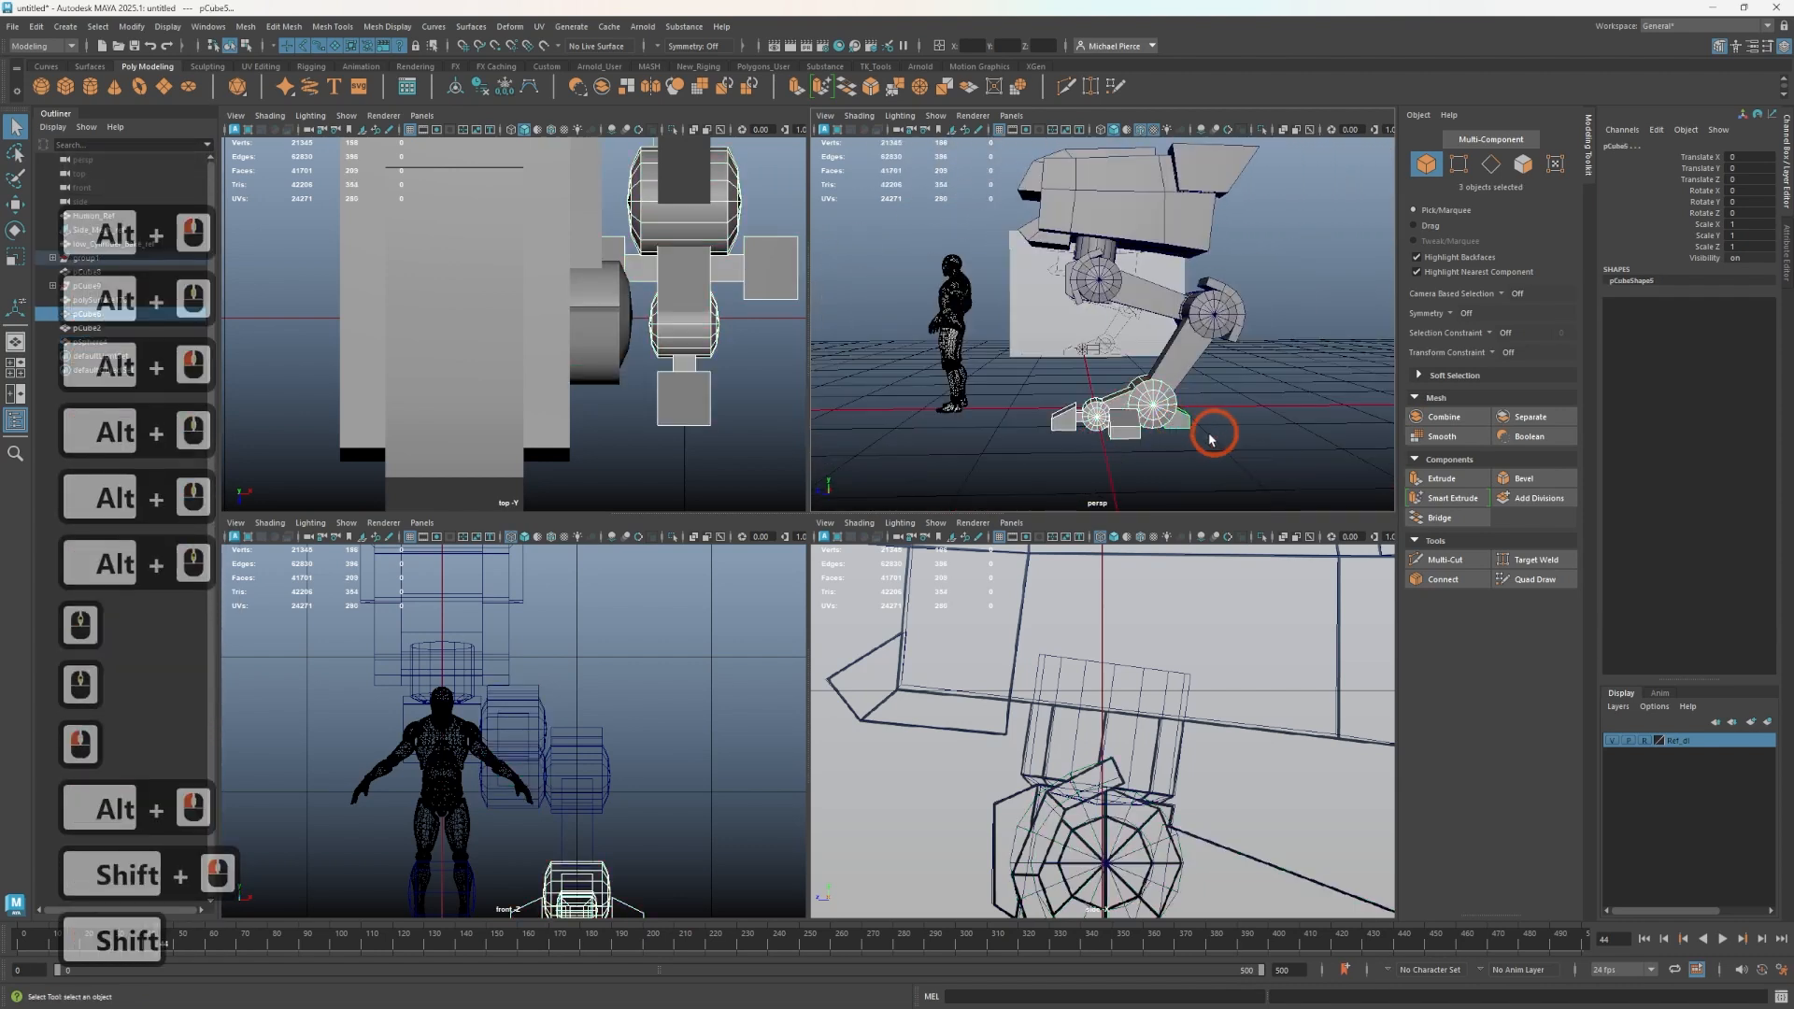
left_click(1434, 418)
- Isolate the pelvis armor plates and delete hidden faces on the front plates
left_click_drag(1179, 429, 1184, 363, "alt")
left_click(1120, 307)
left_click(1006, 314, "shift")
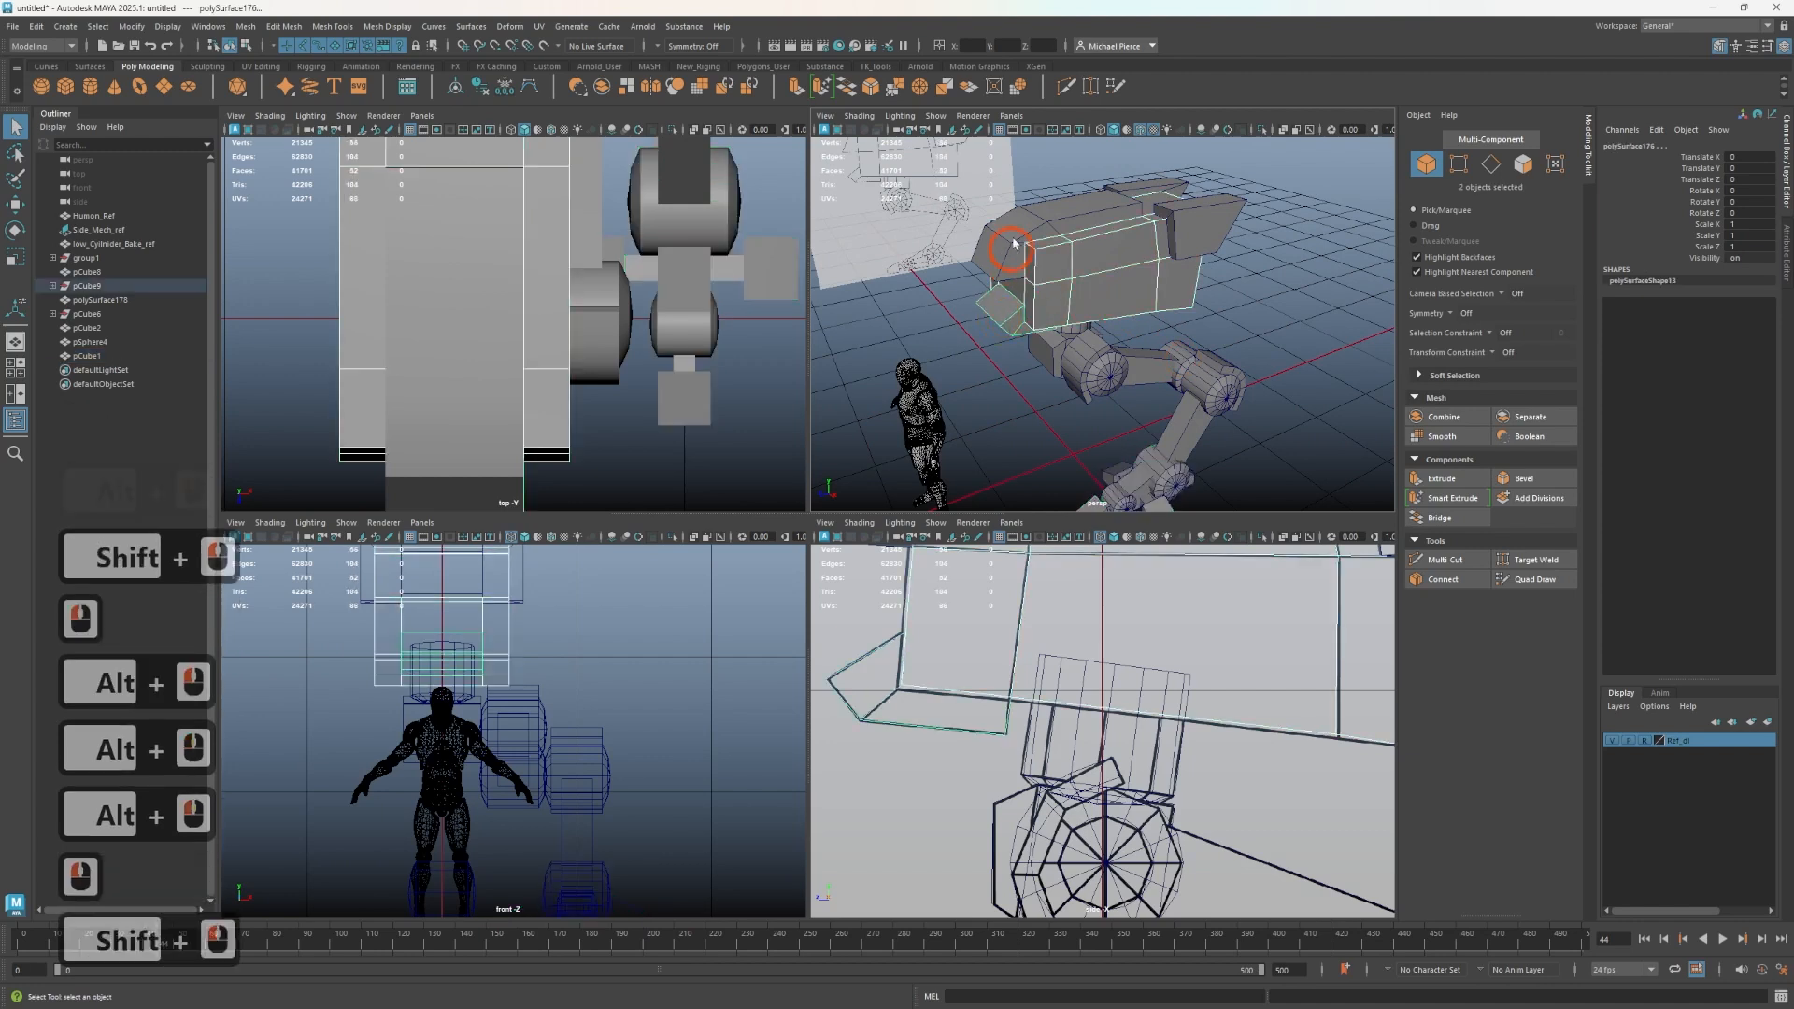
left_click(1020, 245, "shift")
left_click(1144, 202, "shift")
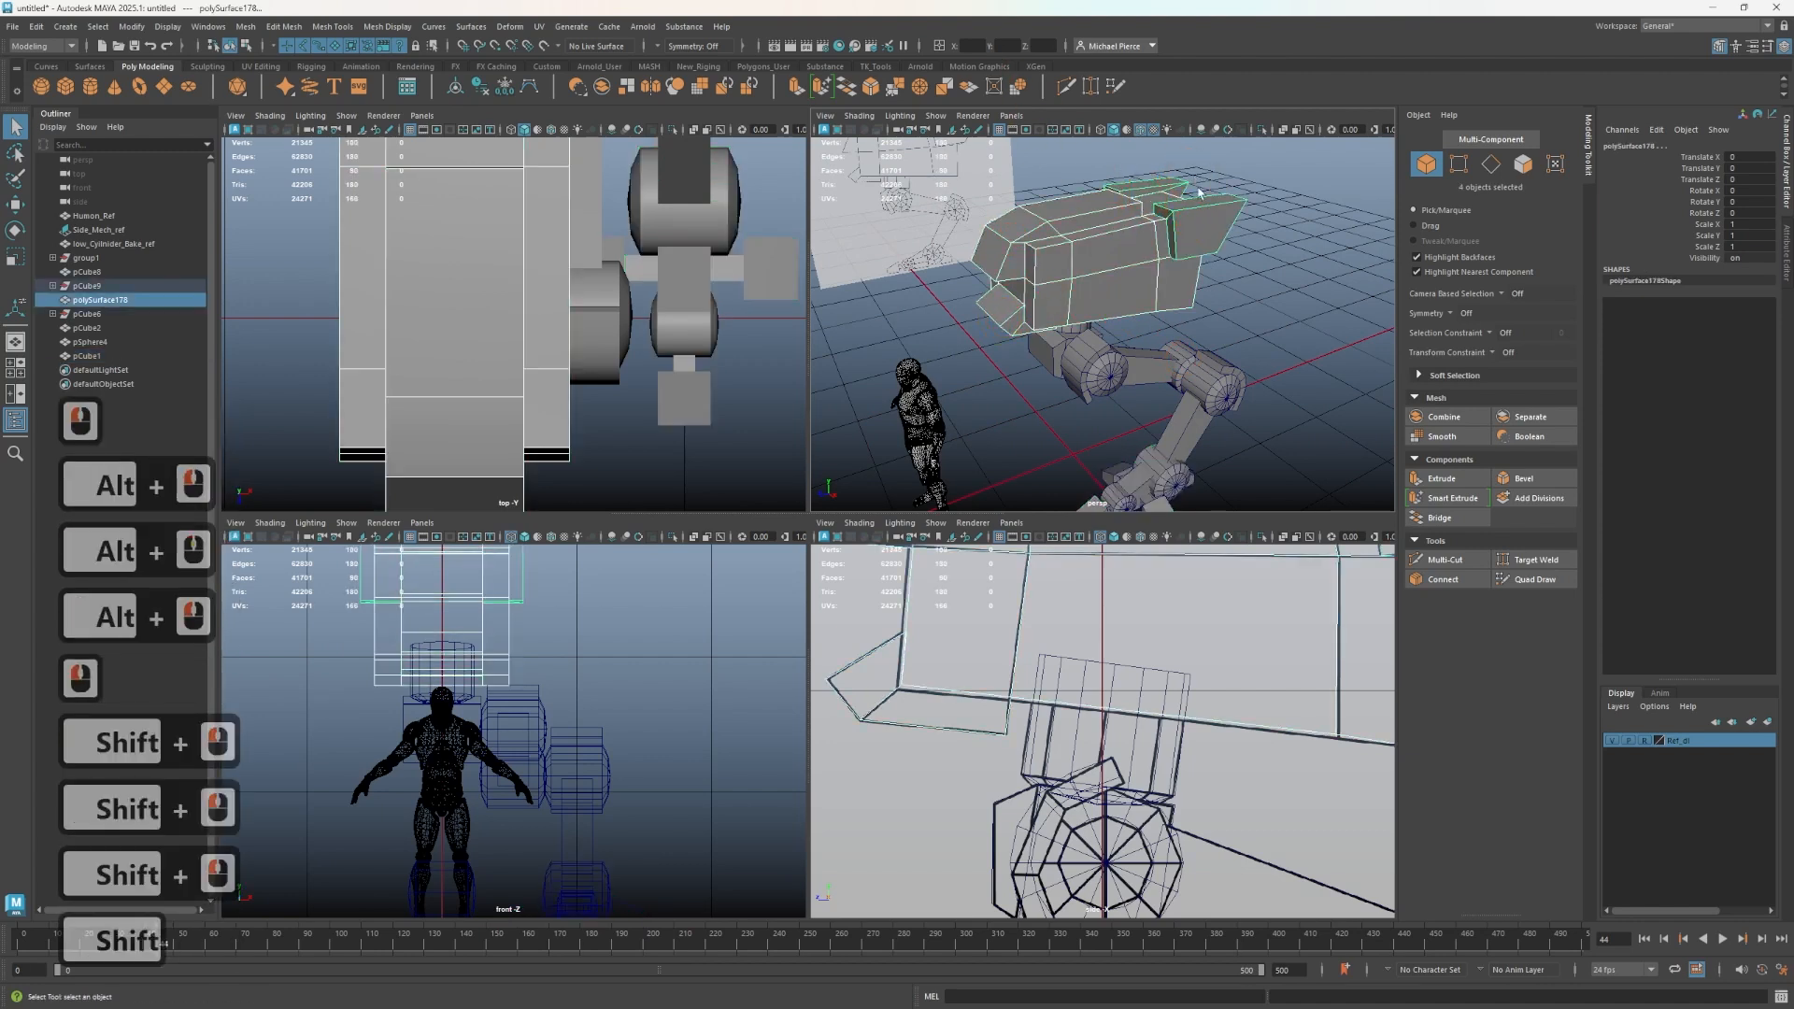
left_click(1124, 208)
left_click(1054, 227, "shift")
left_click(1013, 304, "shift")
key("ctrl+1")
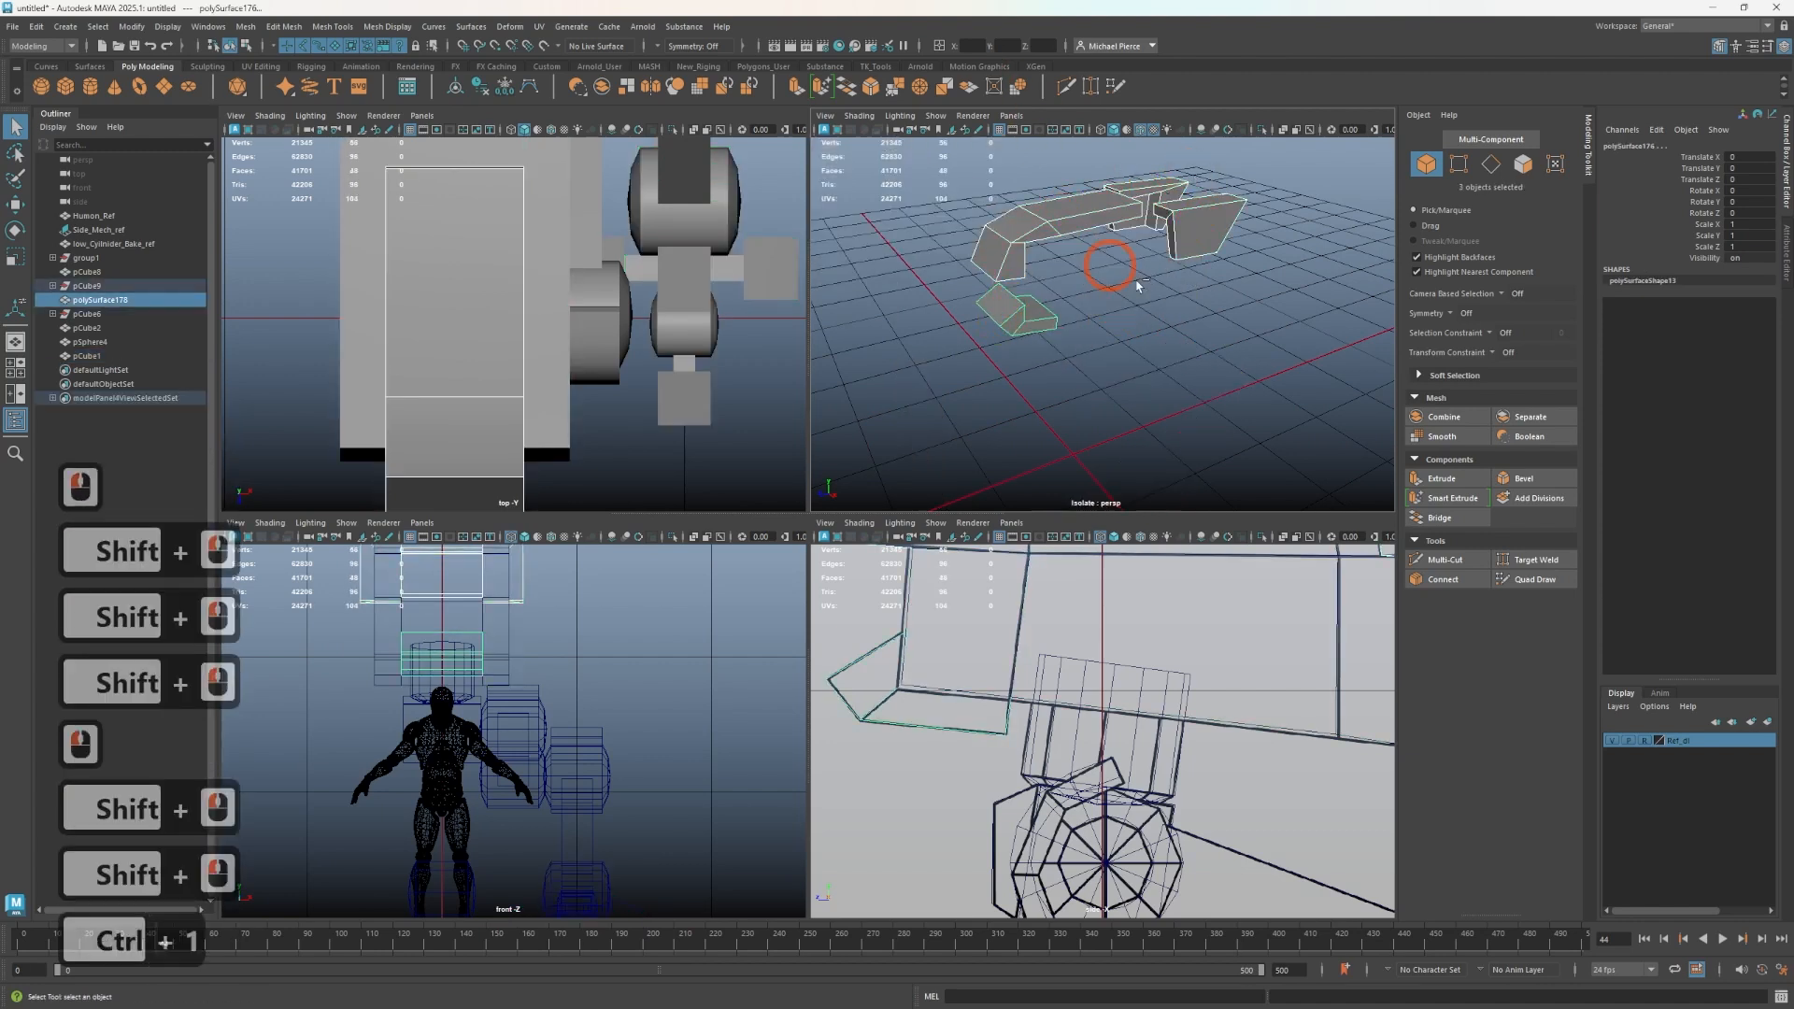
left_click_drag(1138, 285, 1614, 132, "alt")
left_click(1519, 163)
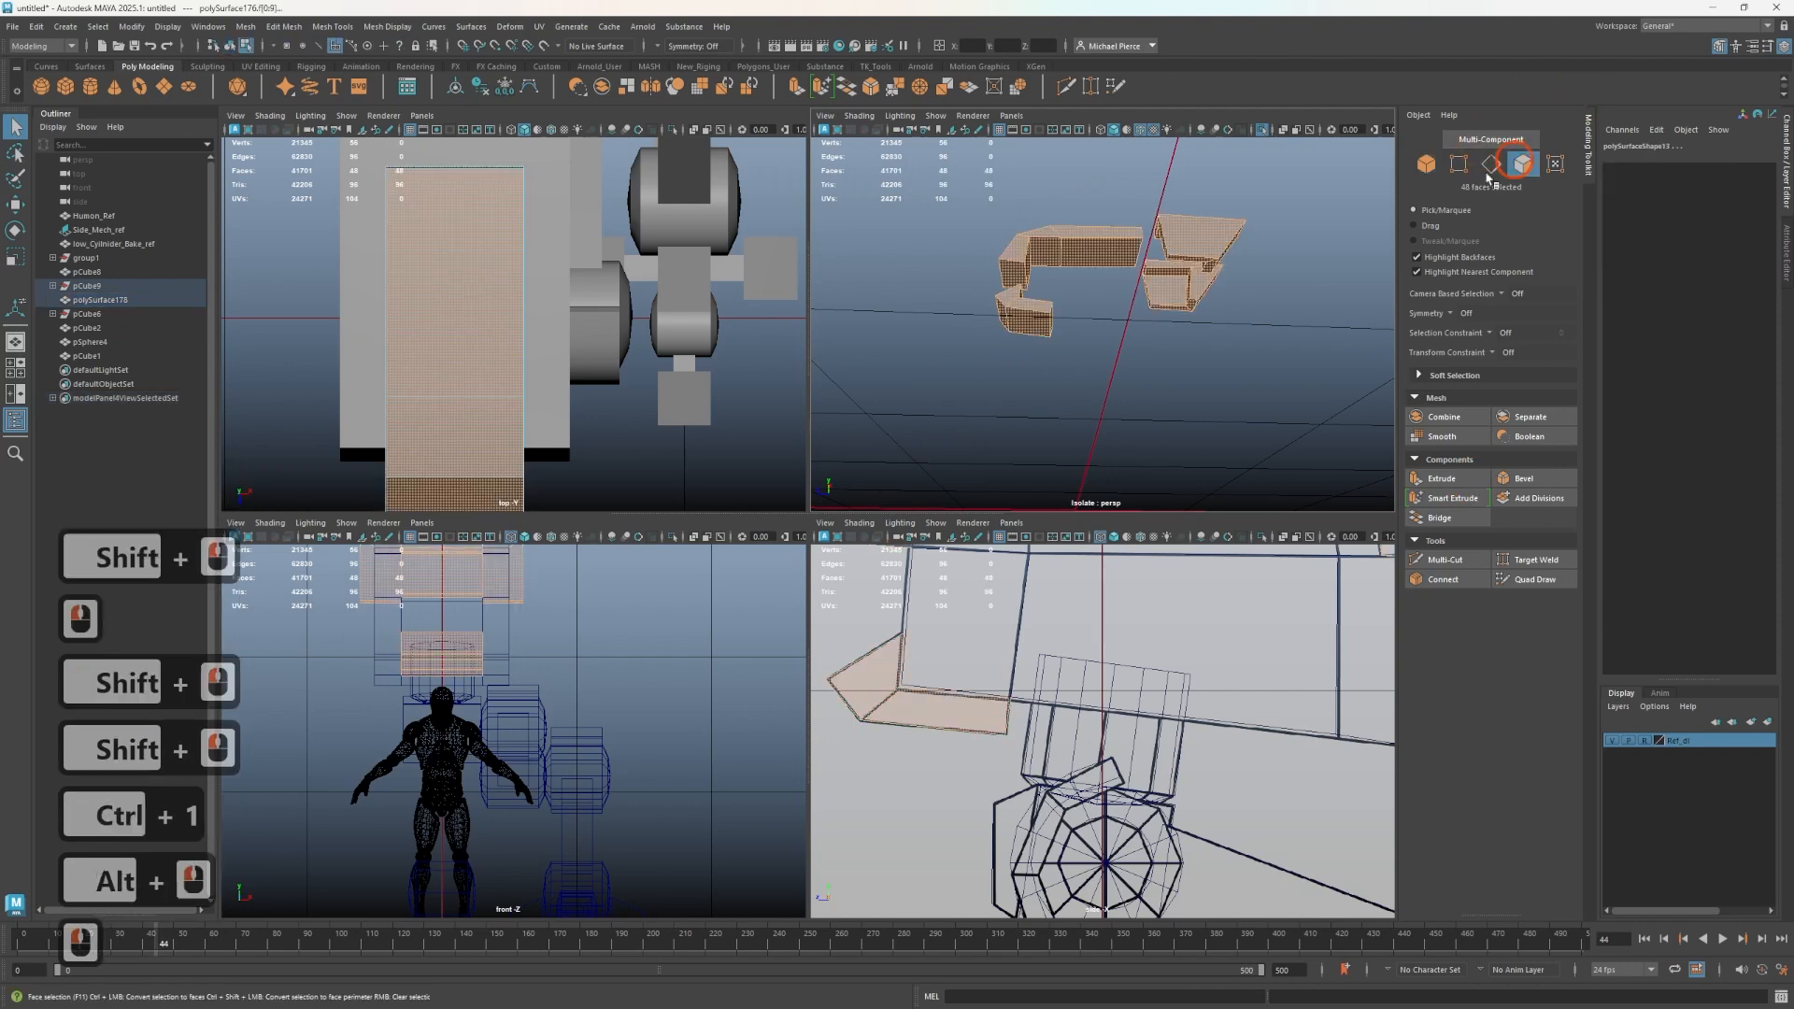
scroll(977, 297, "up", 3)
left_click(1073, 283)
left_click(950, 217)
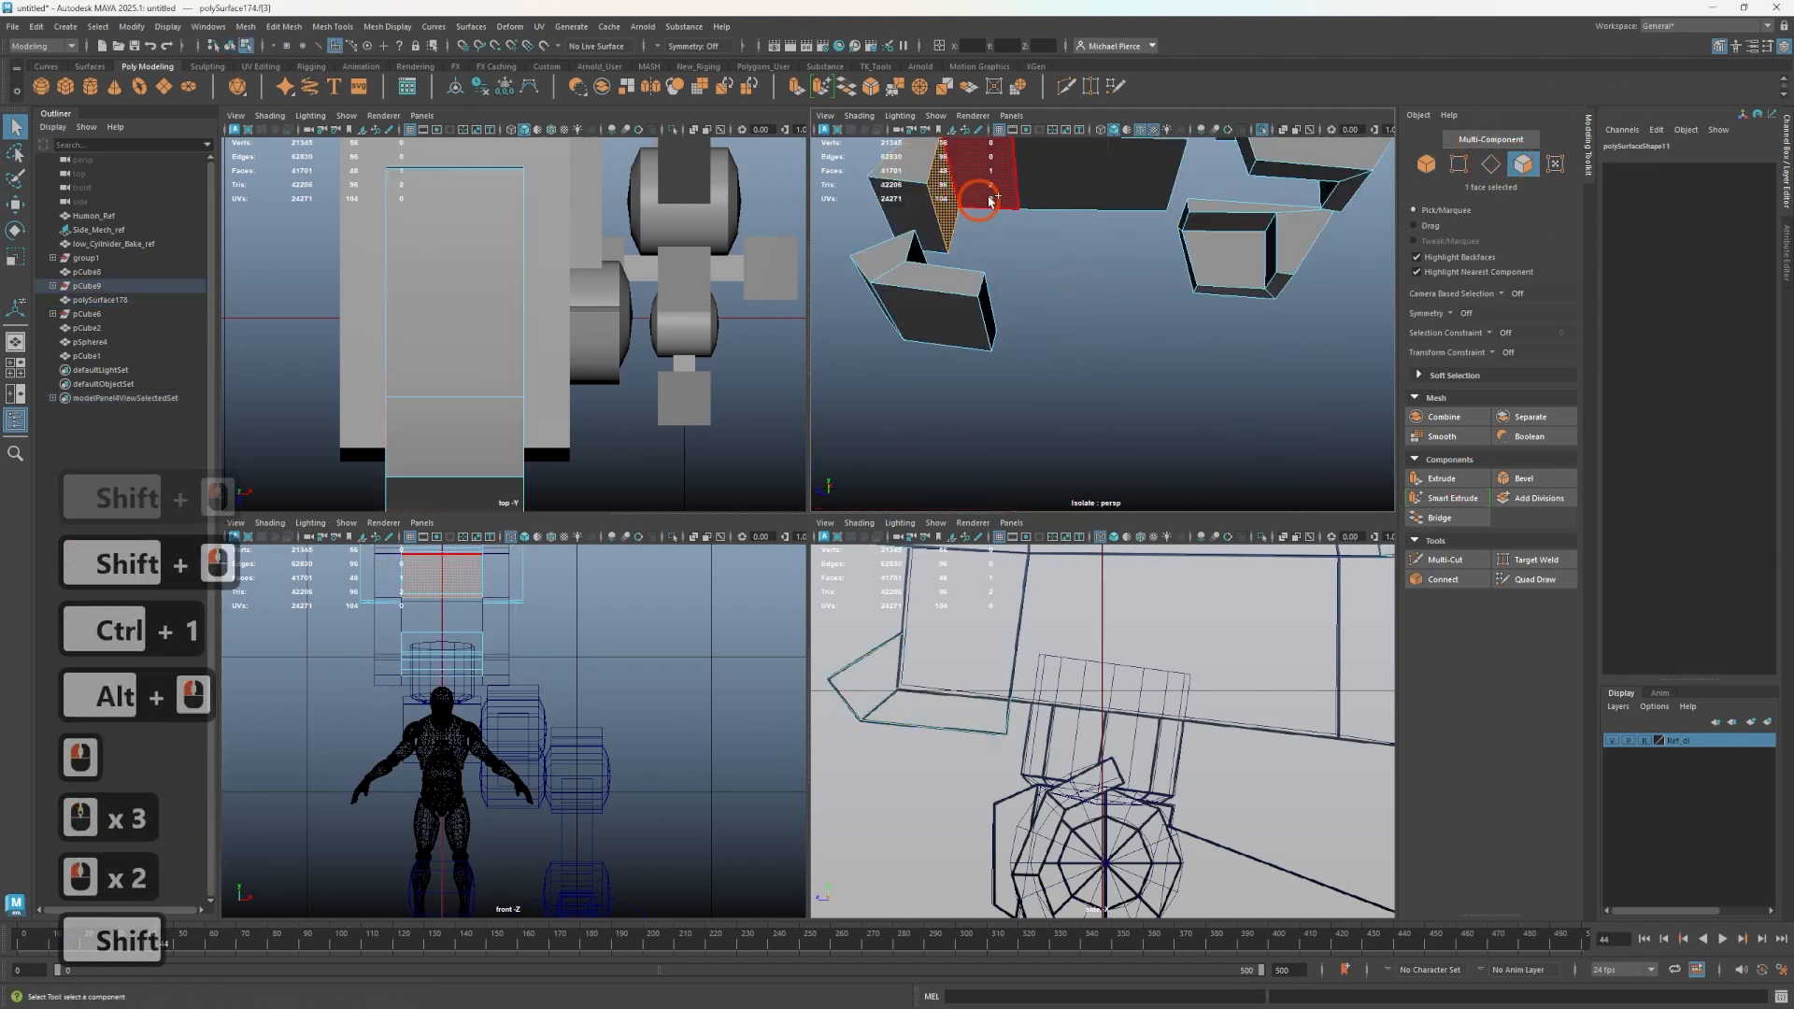
left_click(1033, 177, "shift")
left_click(1107, 182, "shift")
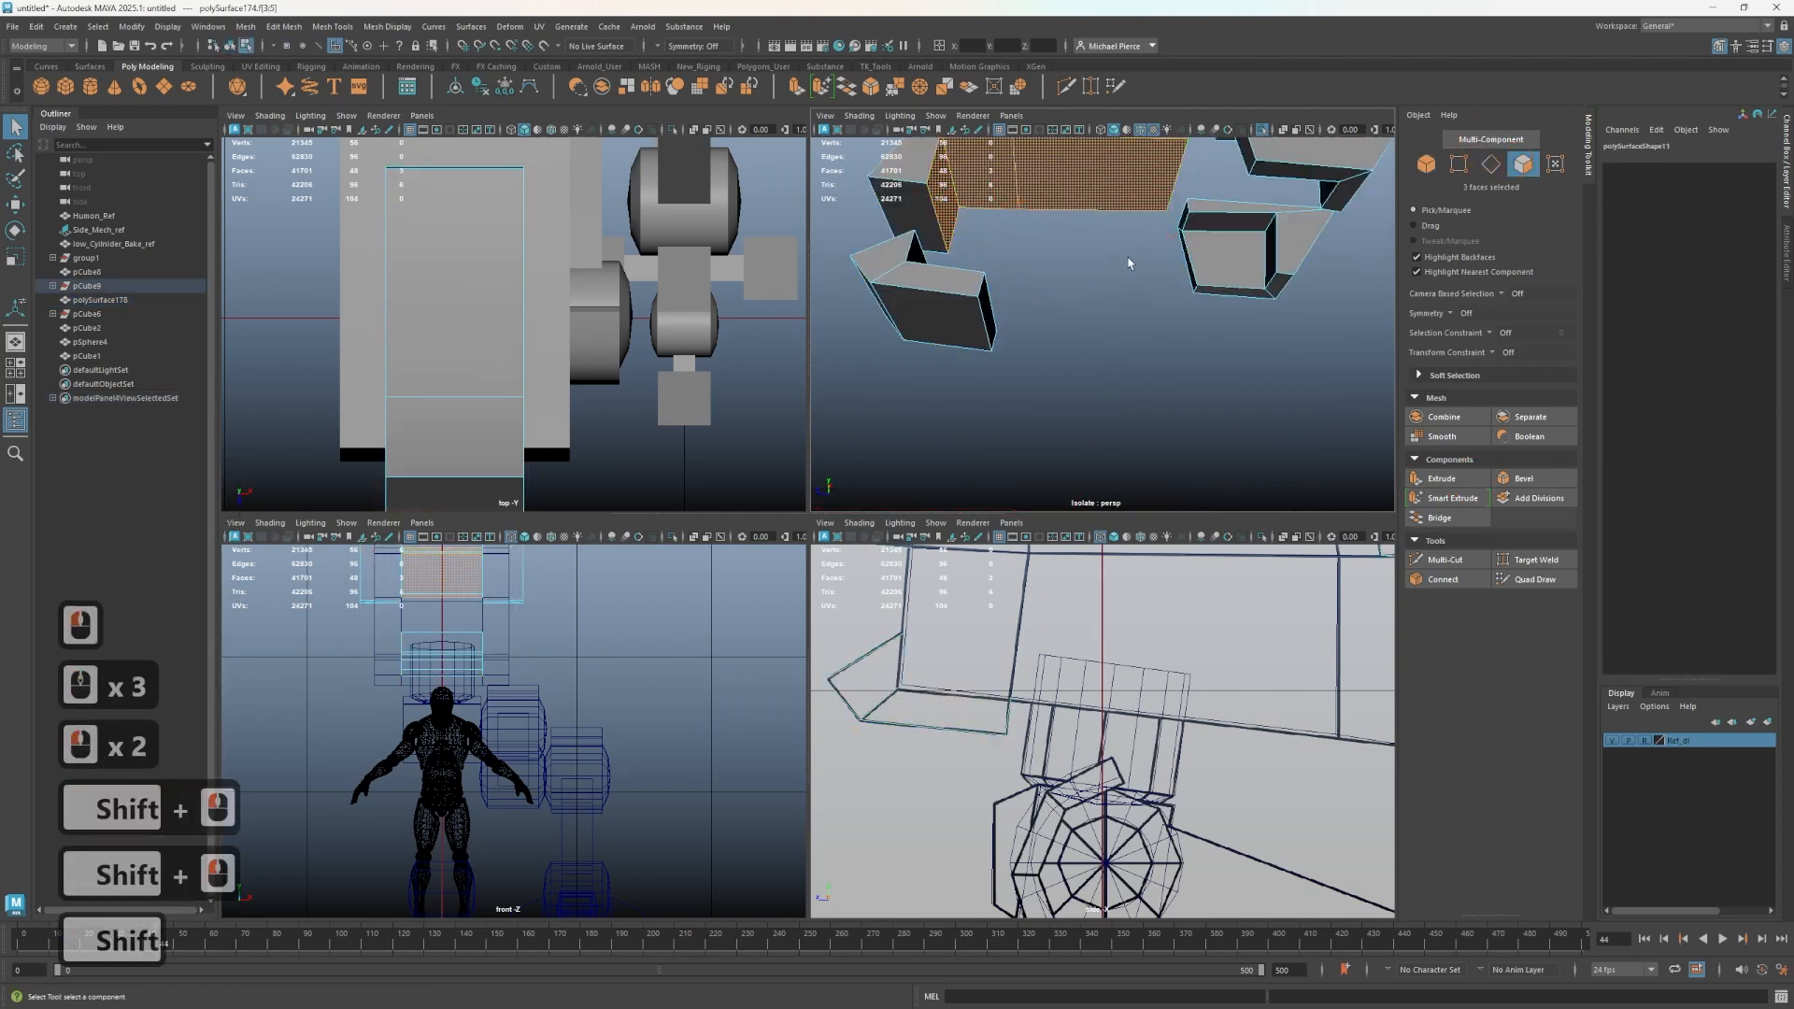
key("Delete")
left_click_drag(1102, 284, 1022, 363, "alt")
left_click(981, 246, "shift")
left_click(944, 206, "shift")
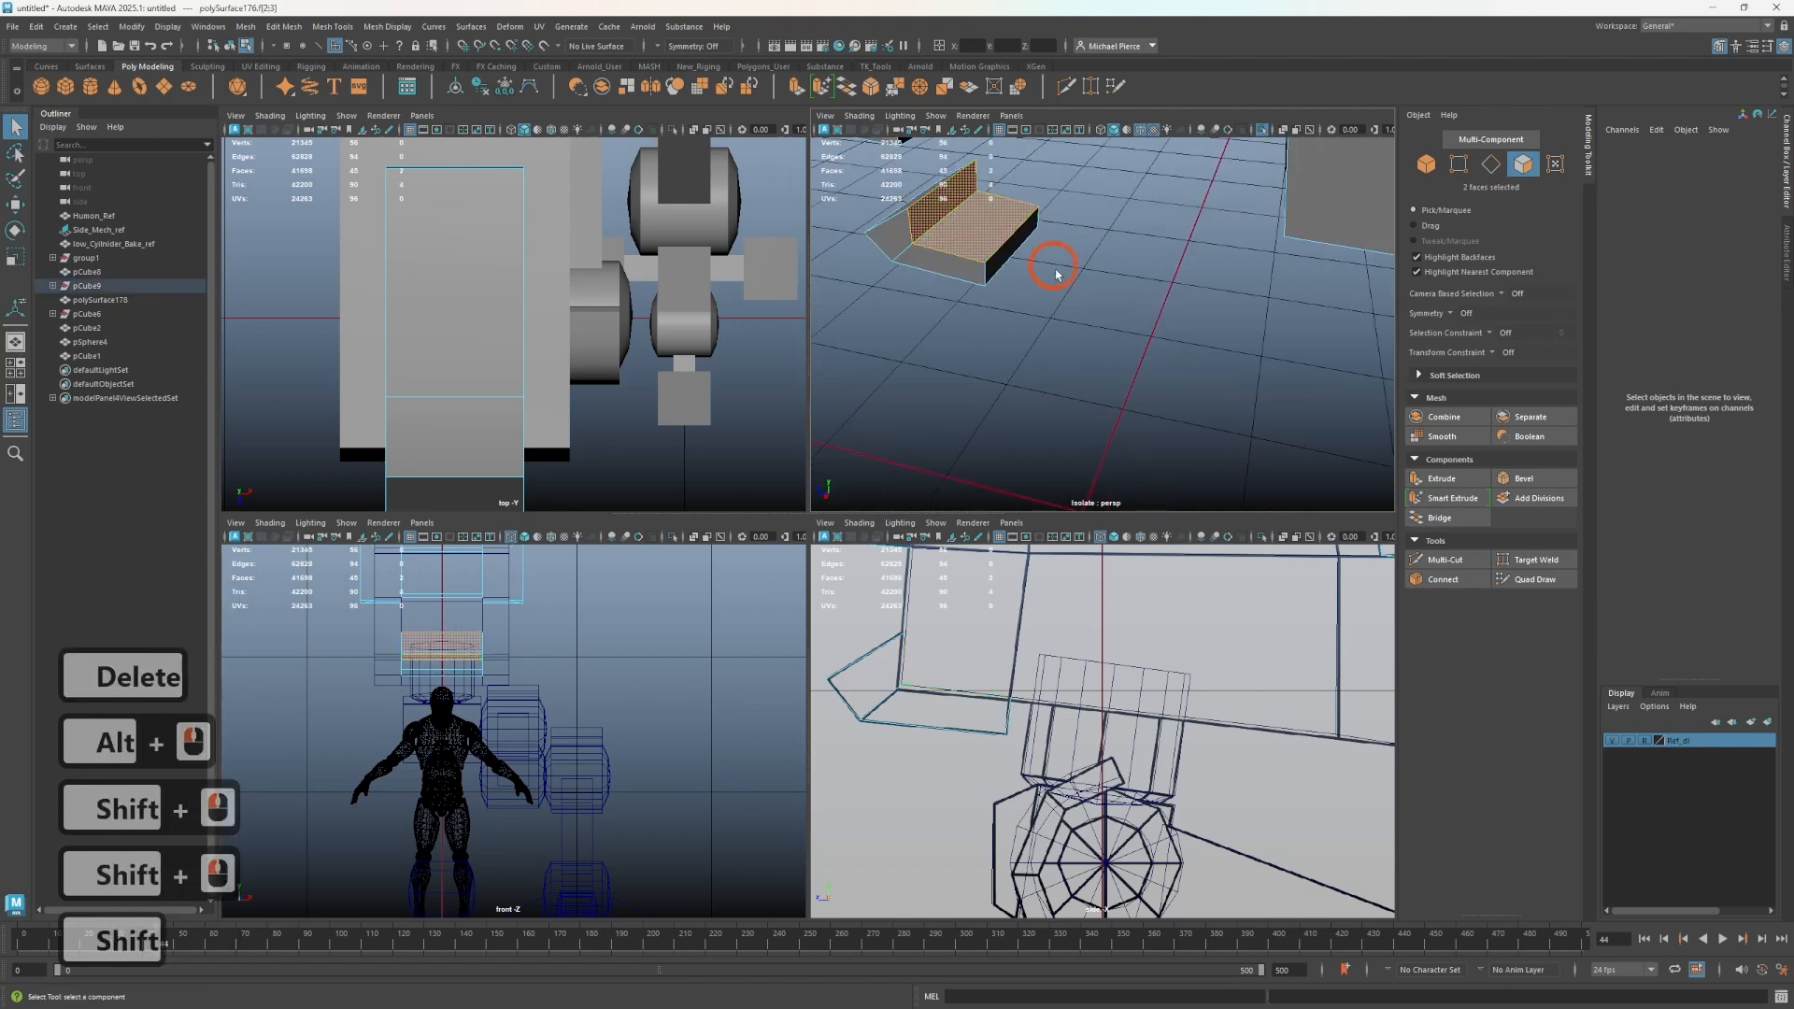
key("Delete")
- Delete the hidden side and top faces of the rear armor plates
left_click_drag(1146, 271, 1190, 194, "alt")
left_click(1190, 206)
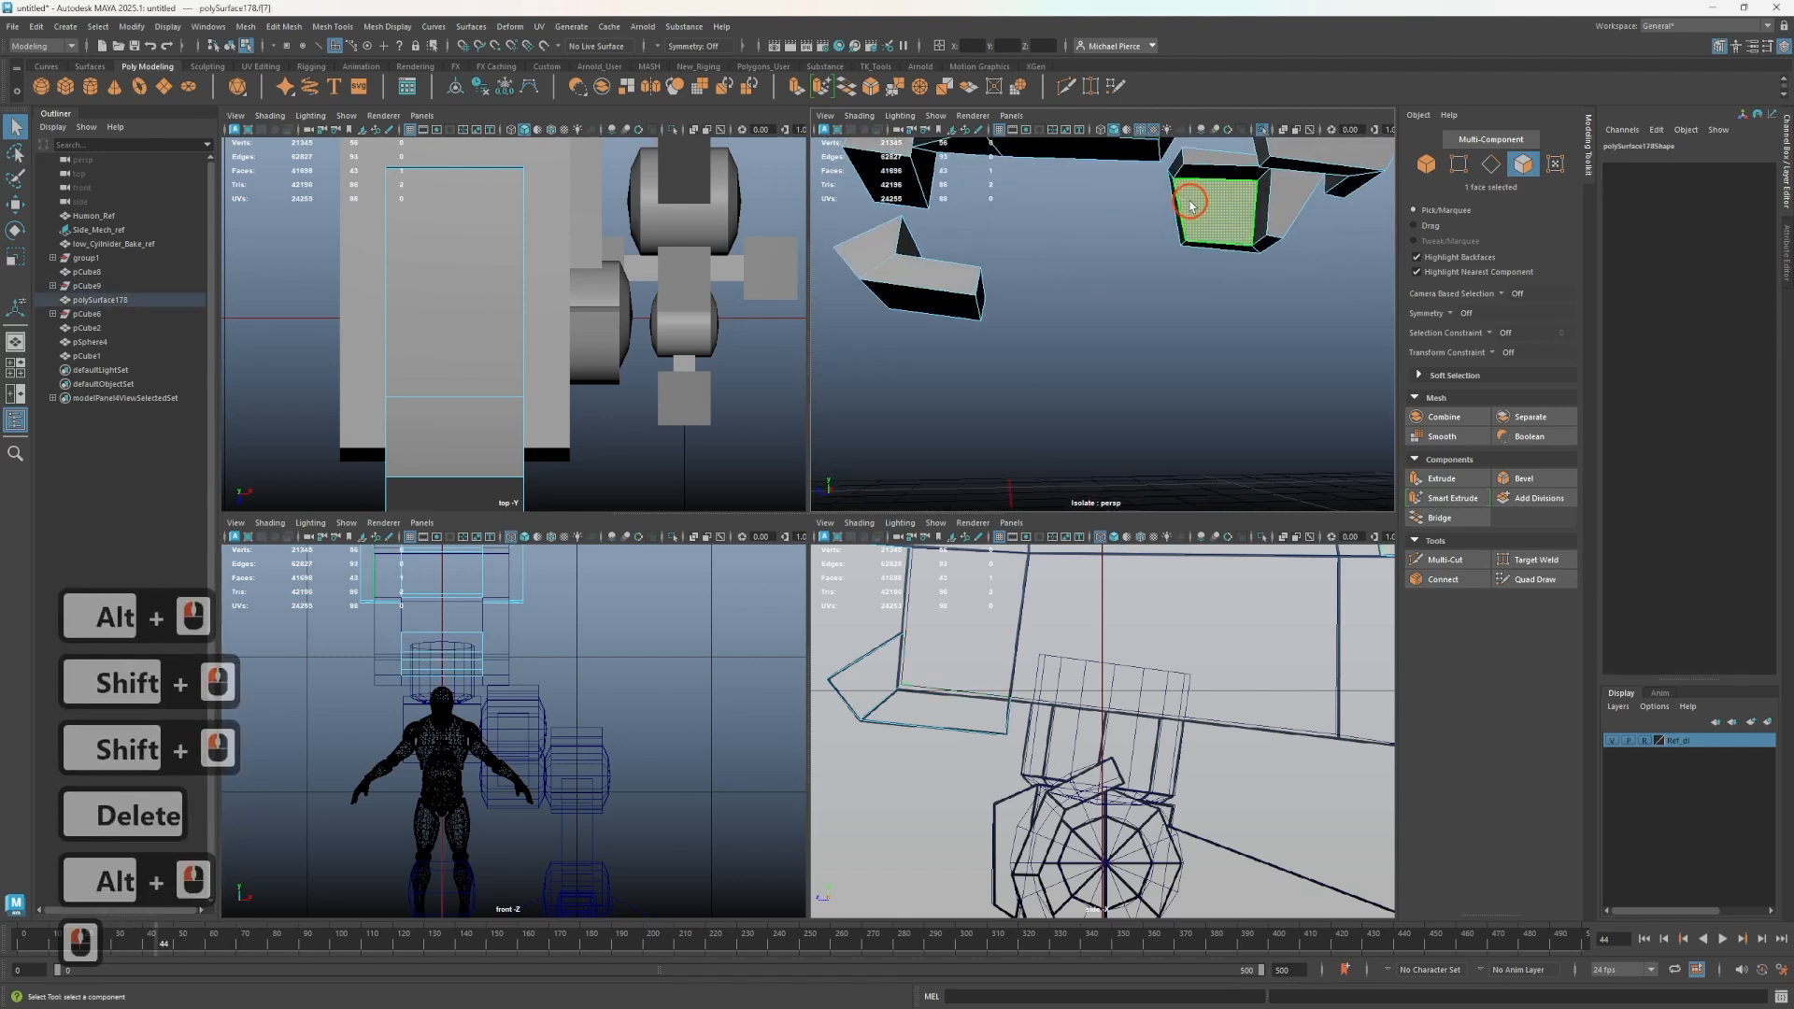
key("Delete")
left_click(1213, 190)
key("Delete")
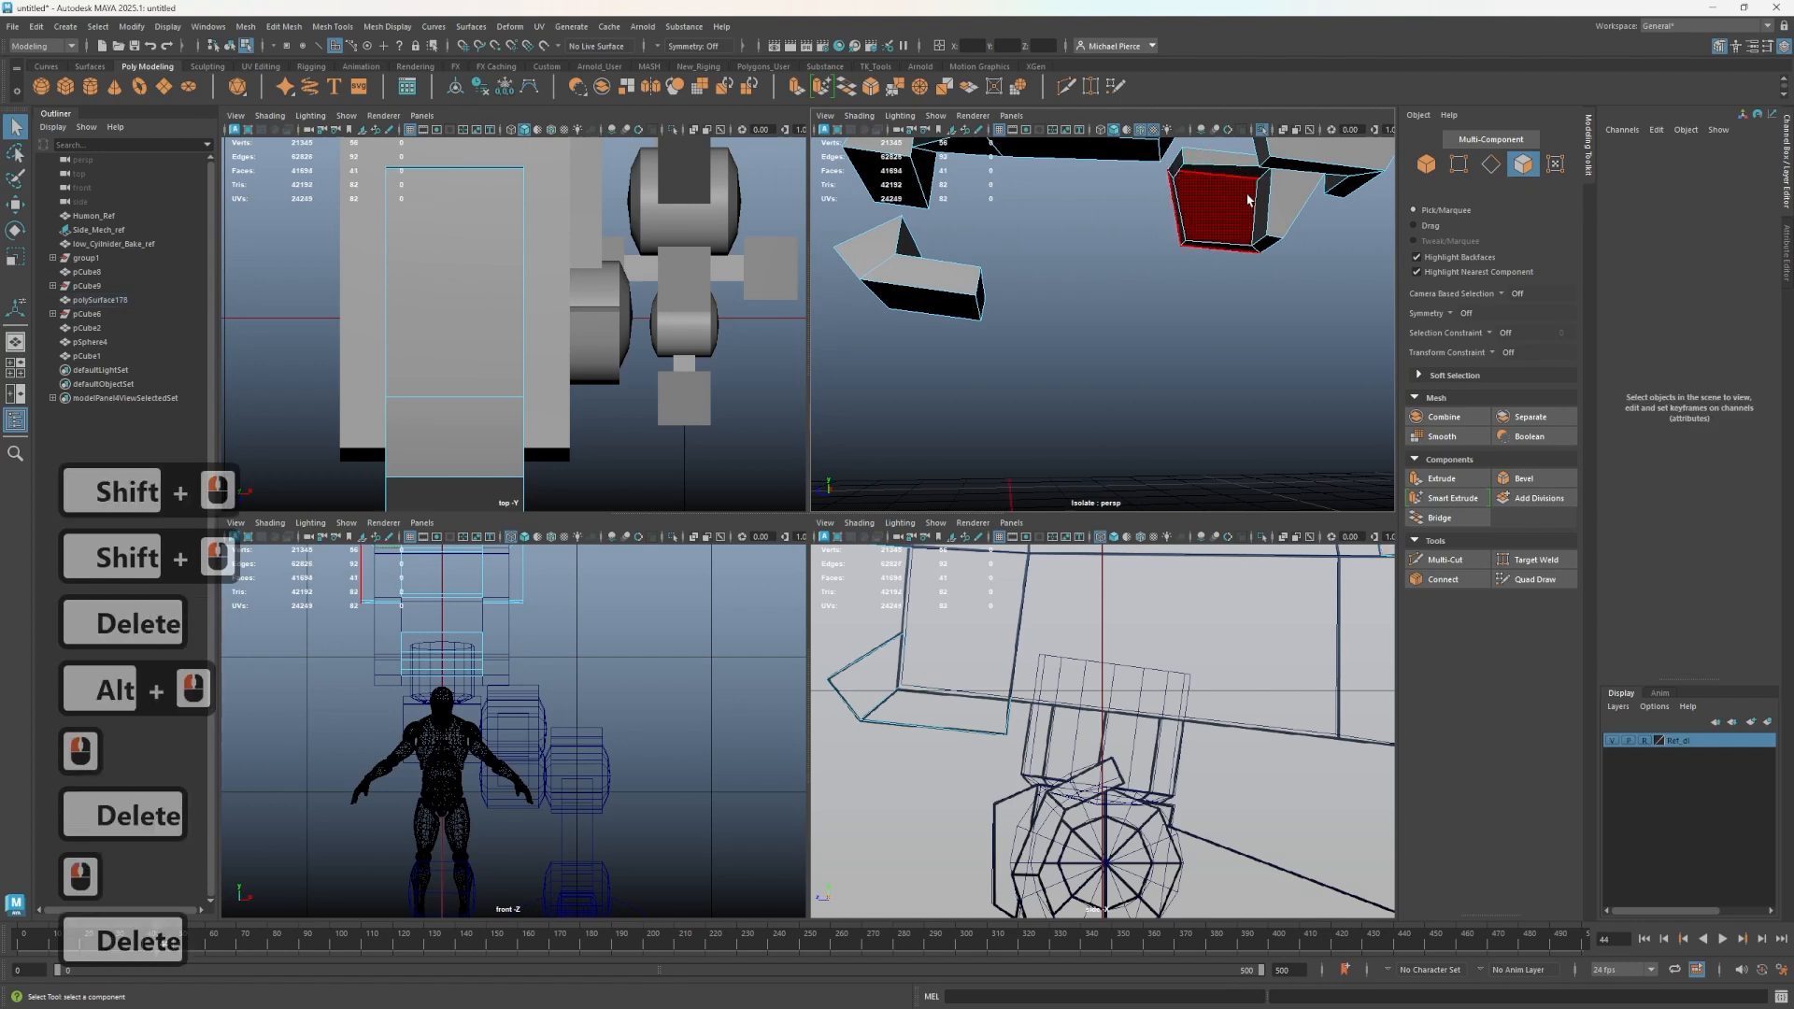
left_click(1258, 202)
key("Delete")
left_click_drag(1245, 198, 1487, 222, "alt")
left_click(1035, 204)
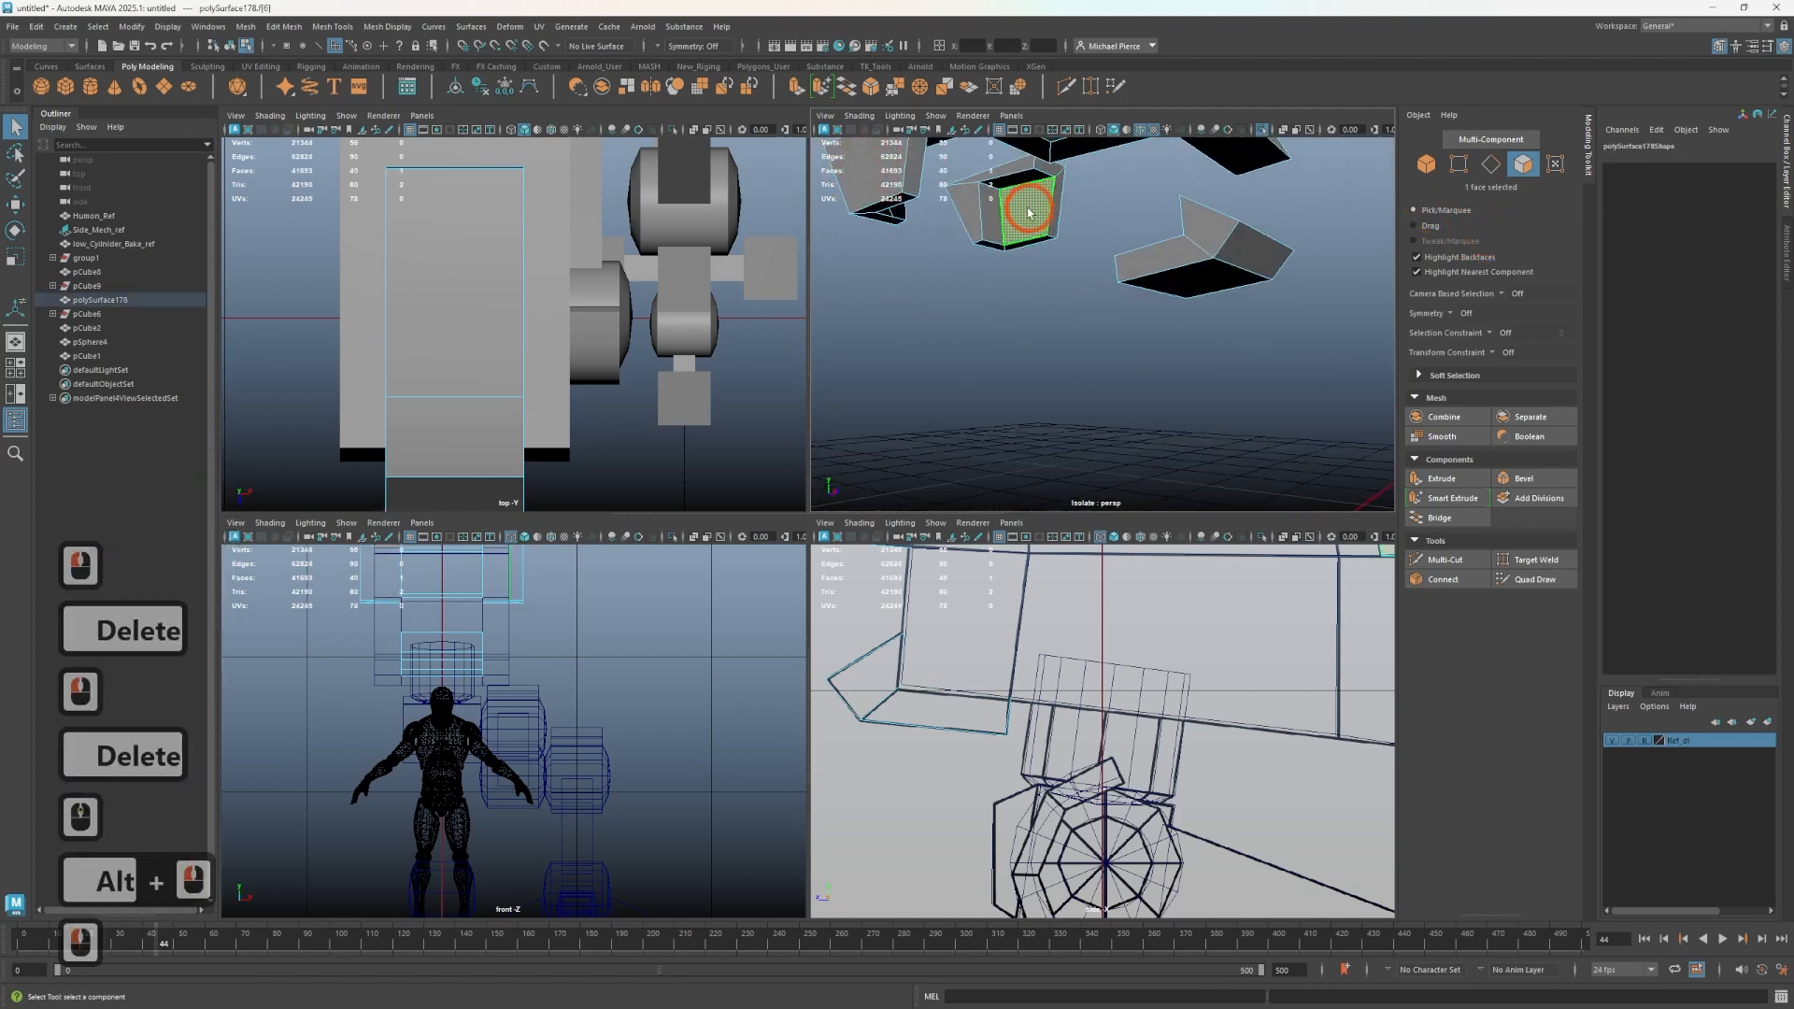
key("Delete")
key("Delete")
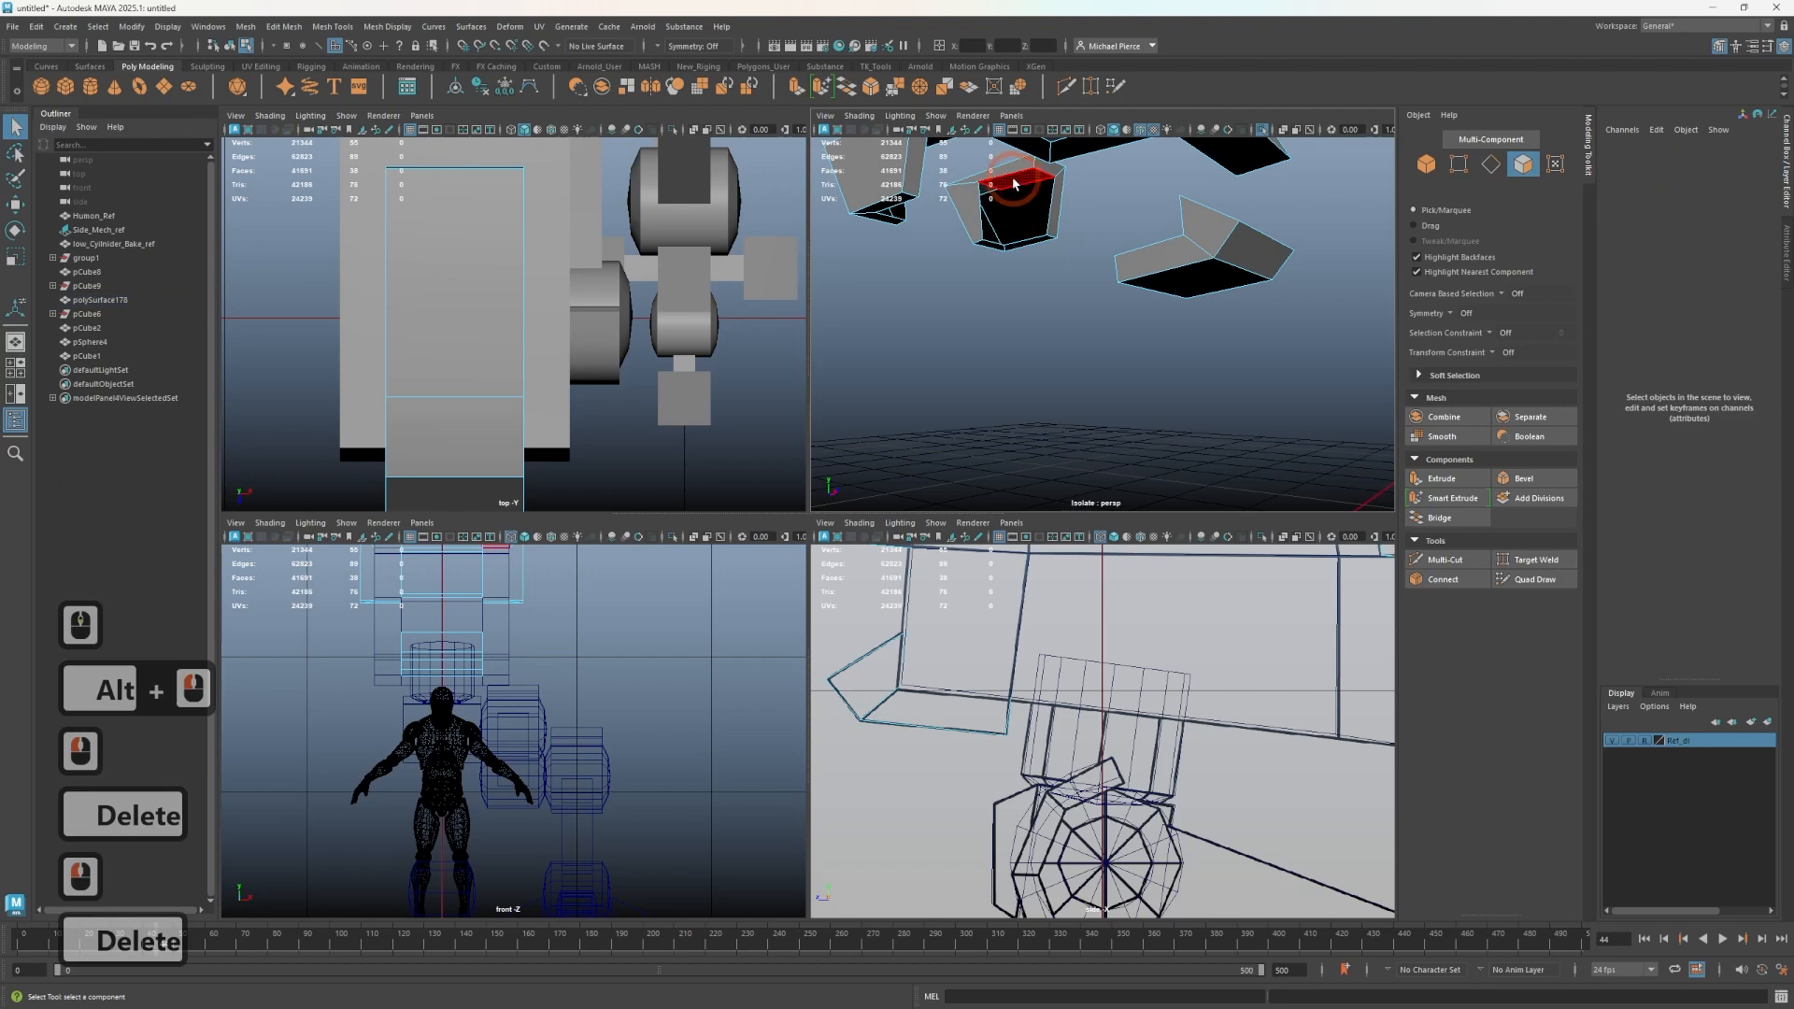
left_click(1016, 183)
key("Delete")
- Isolate the main body block and examine the faces along its front end
scroll(1085, 239, "down", 3)
left_click_drag(1087, 241, 1011, 314, "alt")
key("ctrl+1")
middle_click_drag(1012, 314, 996, 301, "alt")
scroll(997, 301, "up", 1)
left_click_drag(996, 301, 1079, 269, "alt")
scroll(1081, 269, "up", 1)
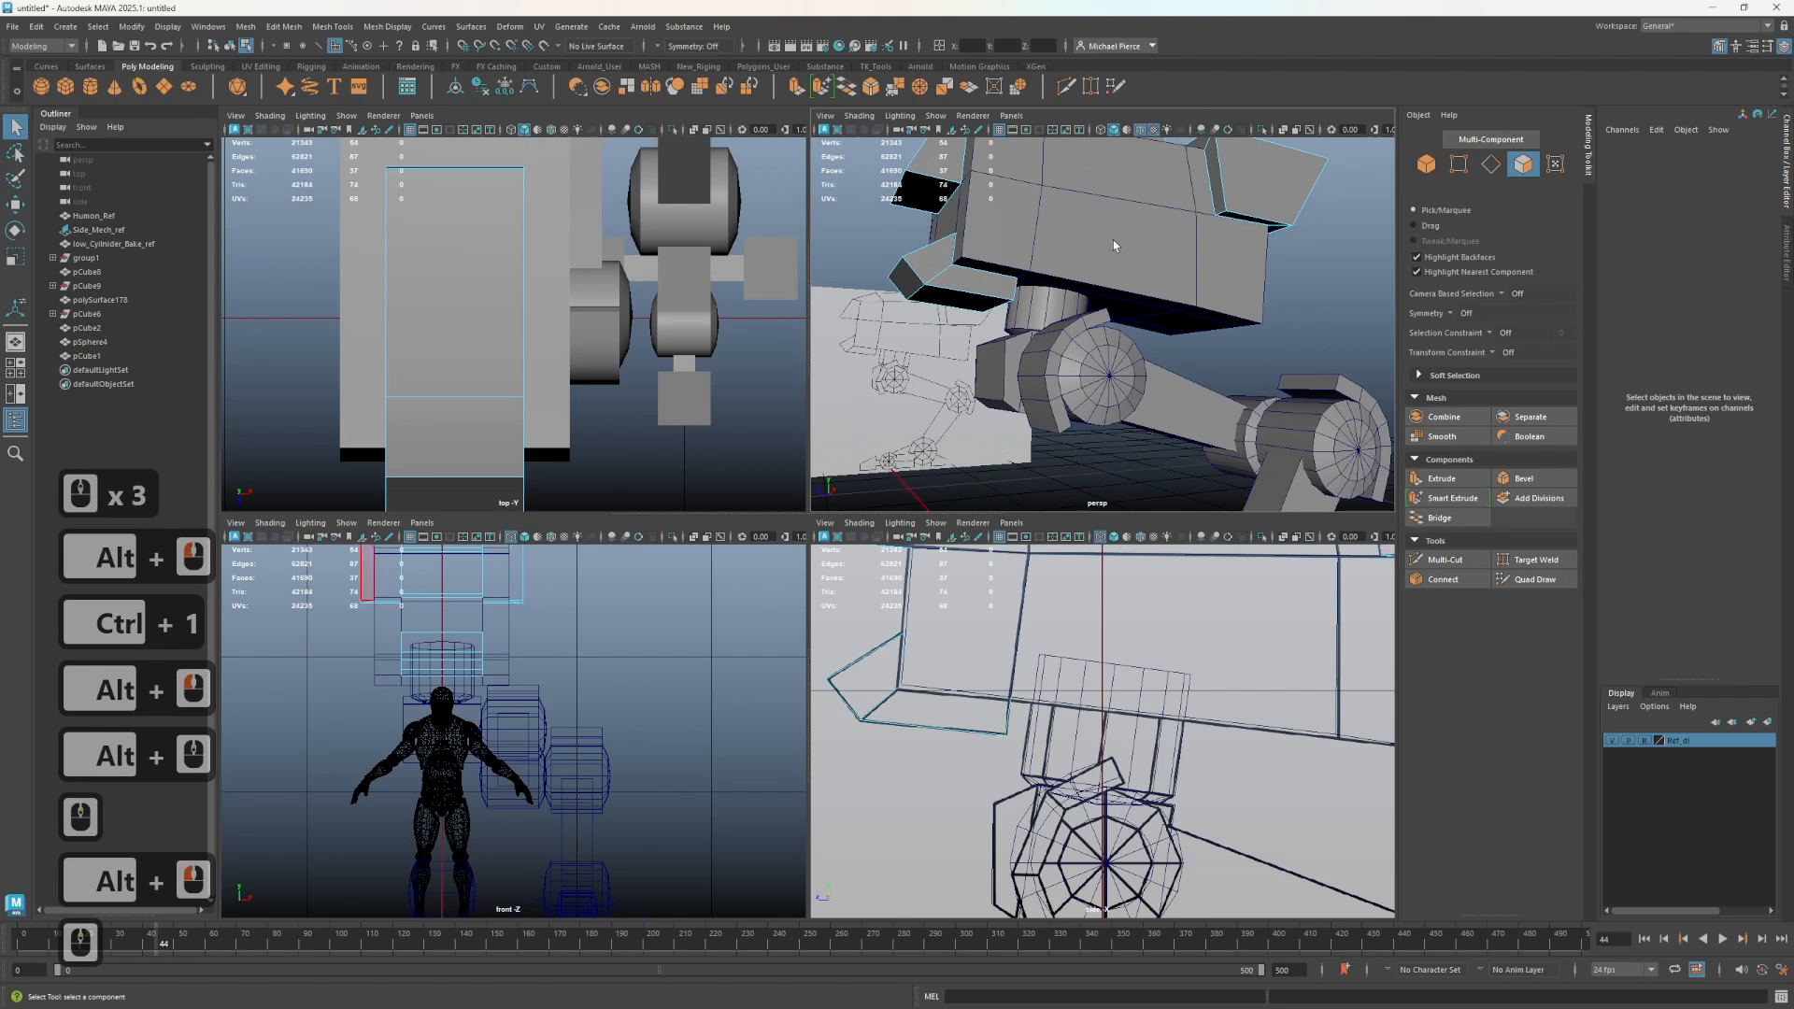
right_click_drag(977, 291, 1028, 271)
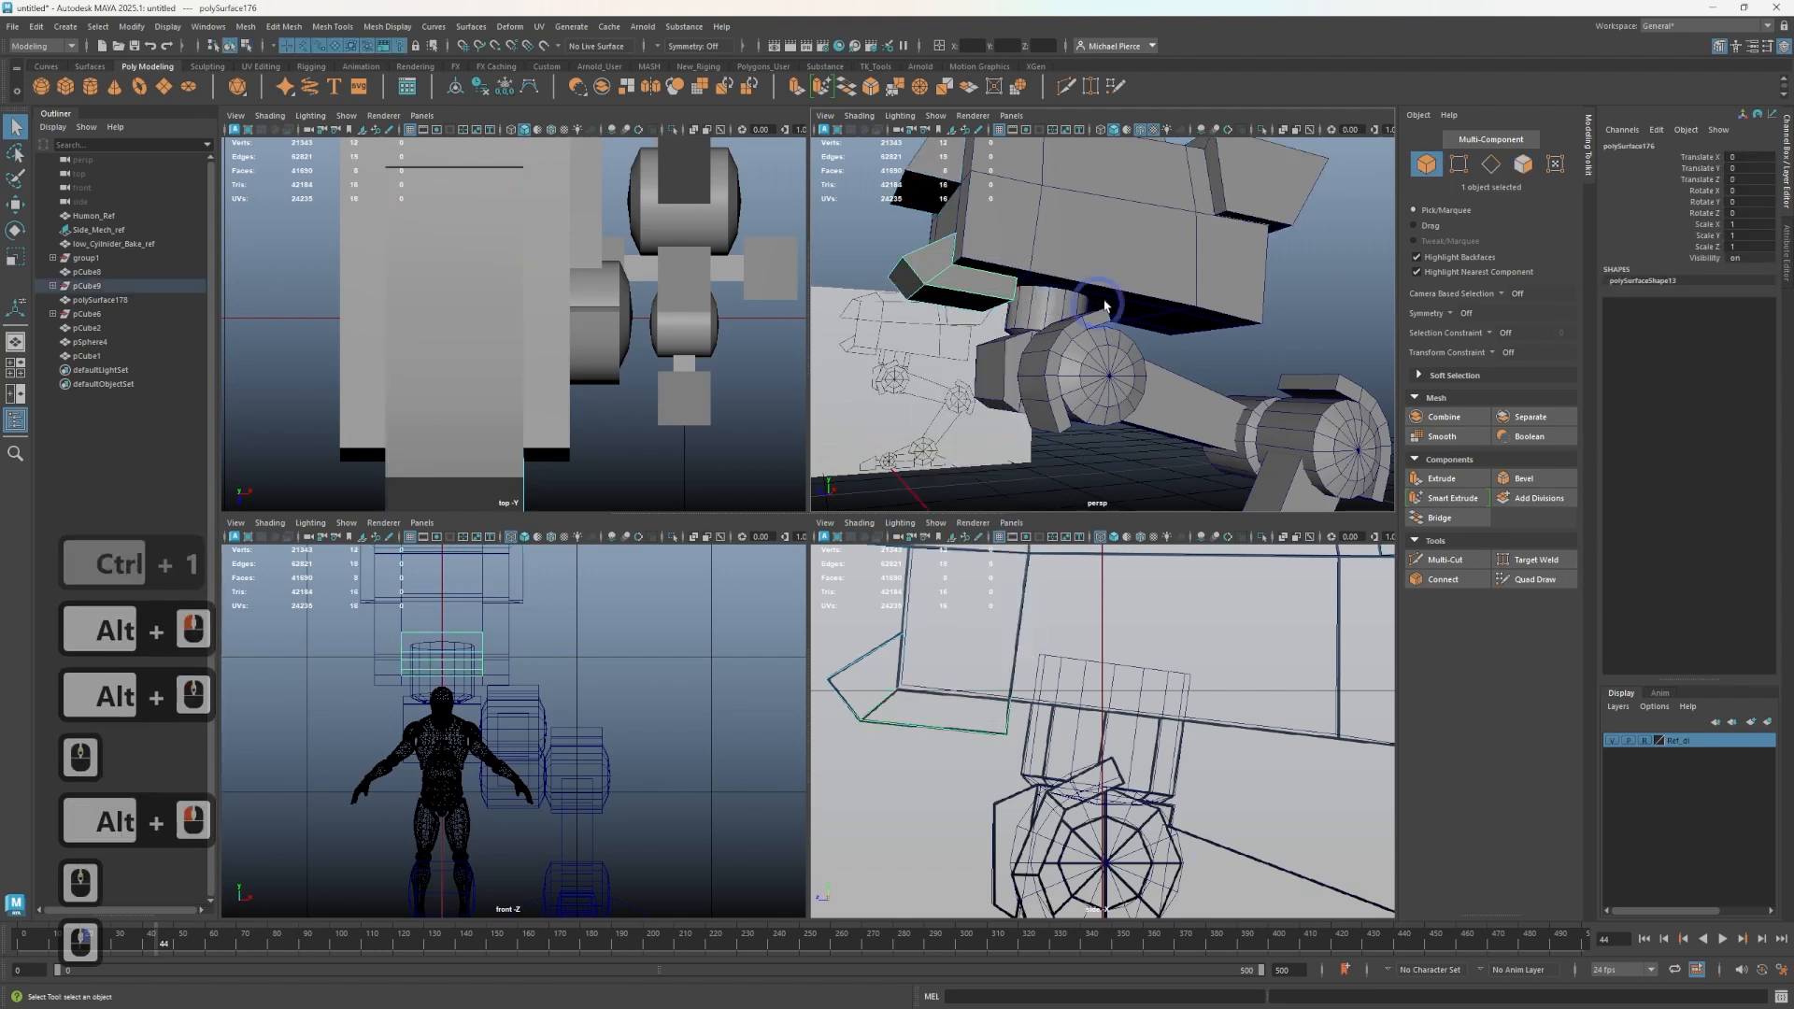
scroll(1047, 271, "down", 2)
left_click(1094, 258)
left_click_drag(1081, 269, 1075, 307, "alt")
key("ctrl+1")
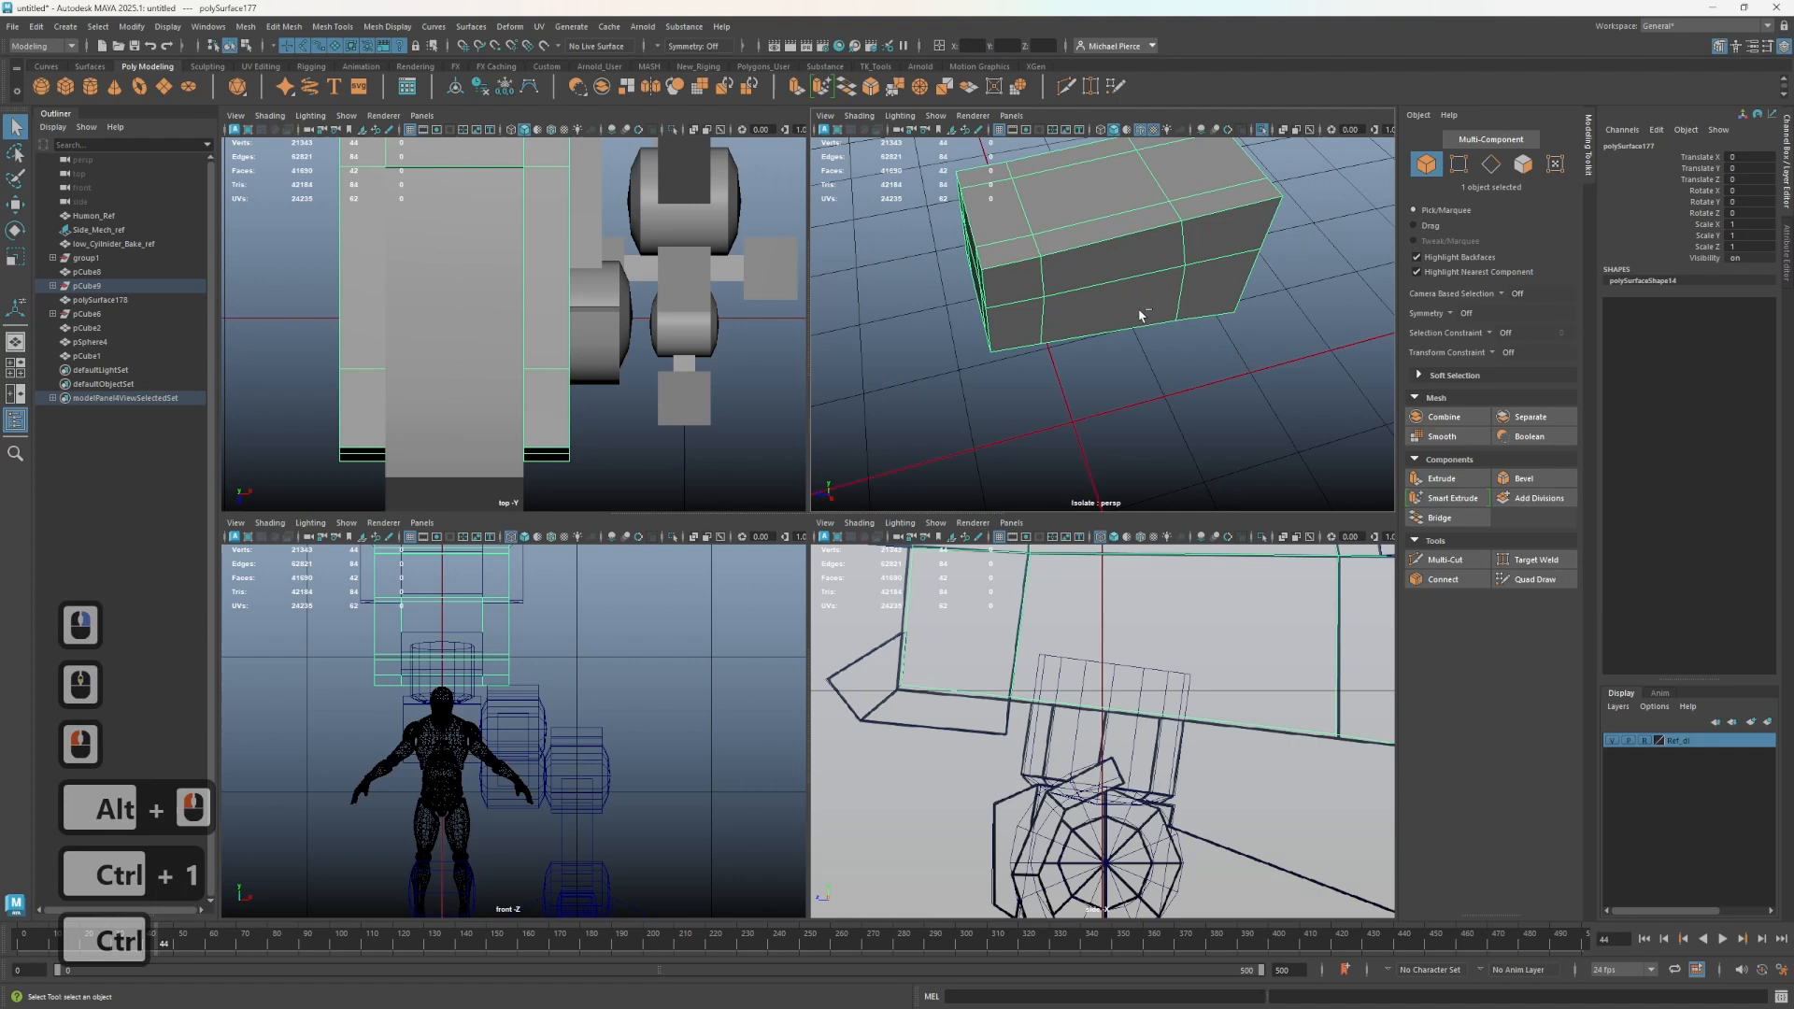
key("ctrl+1")
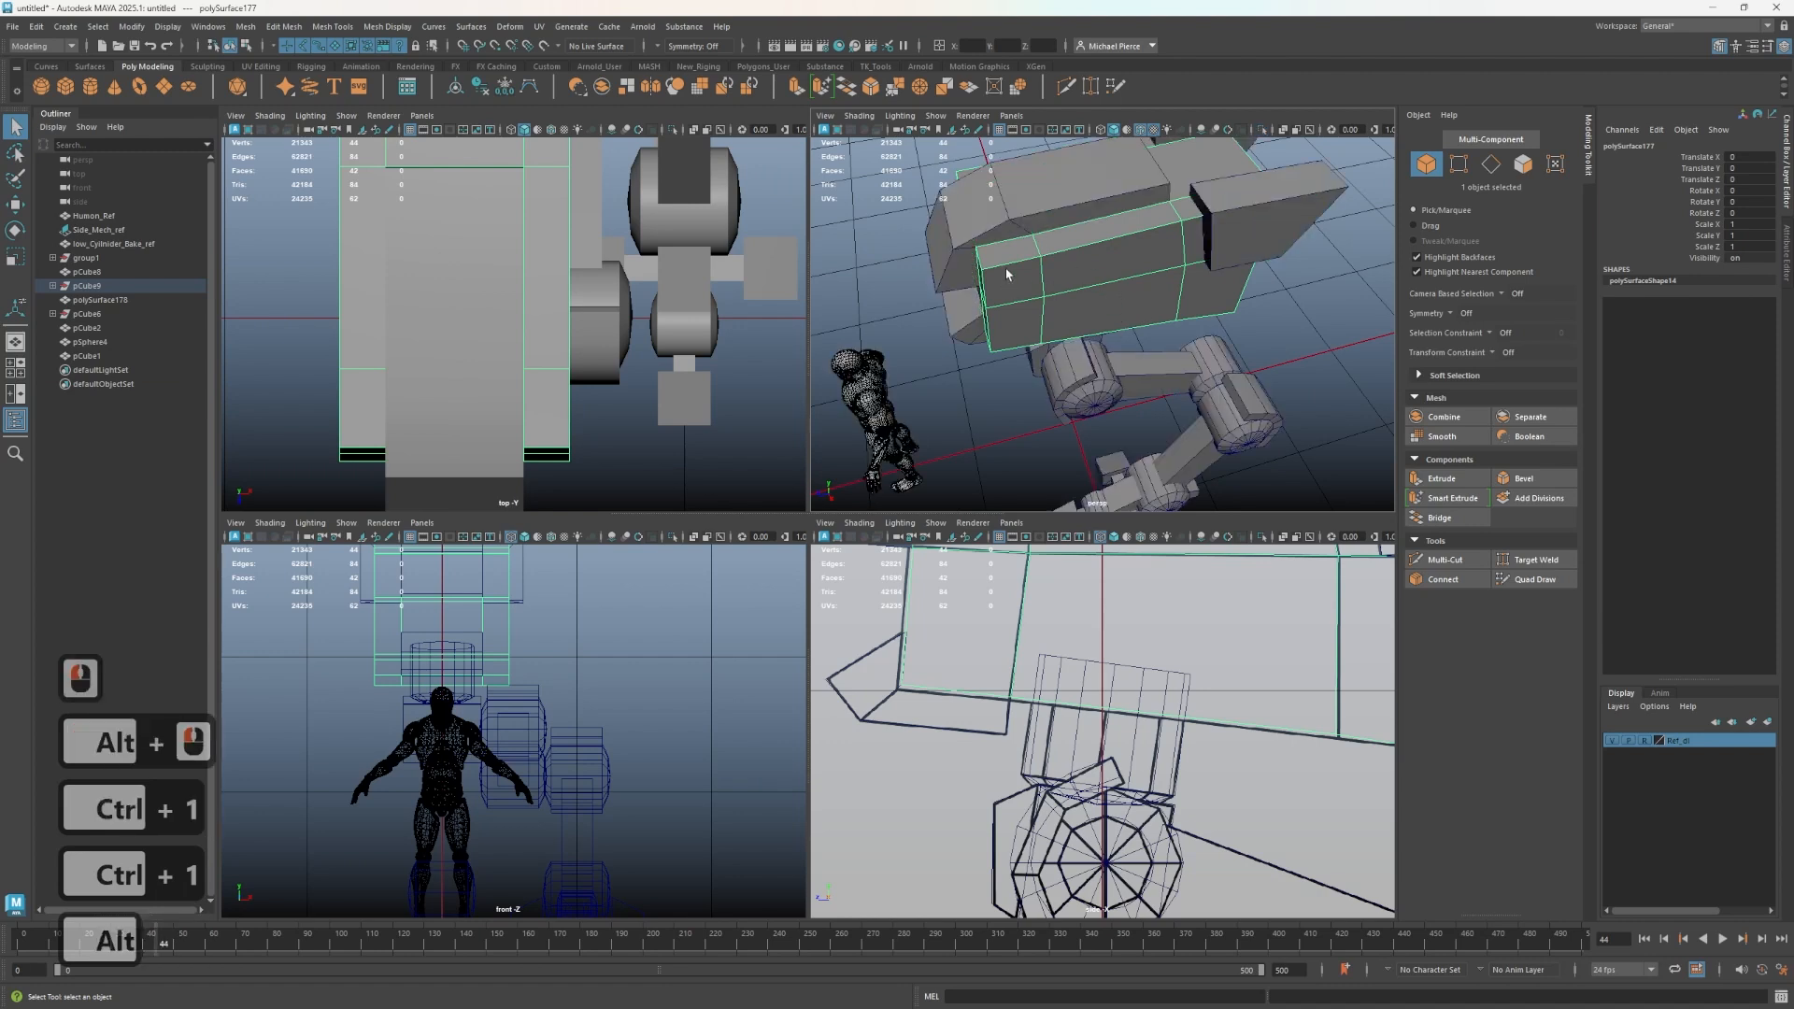
left_click_drag(1112, 297, 1018, 215, "alt")
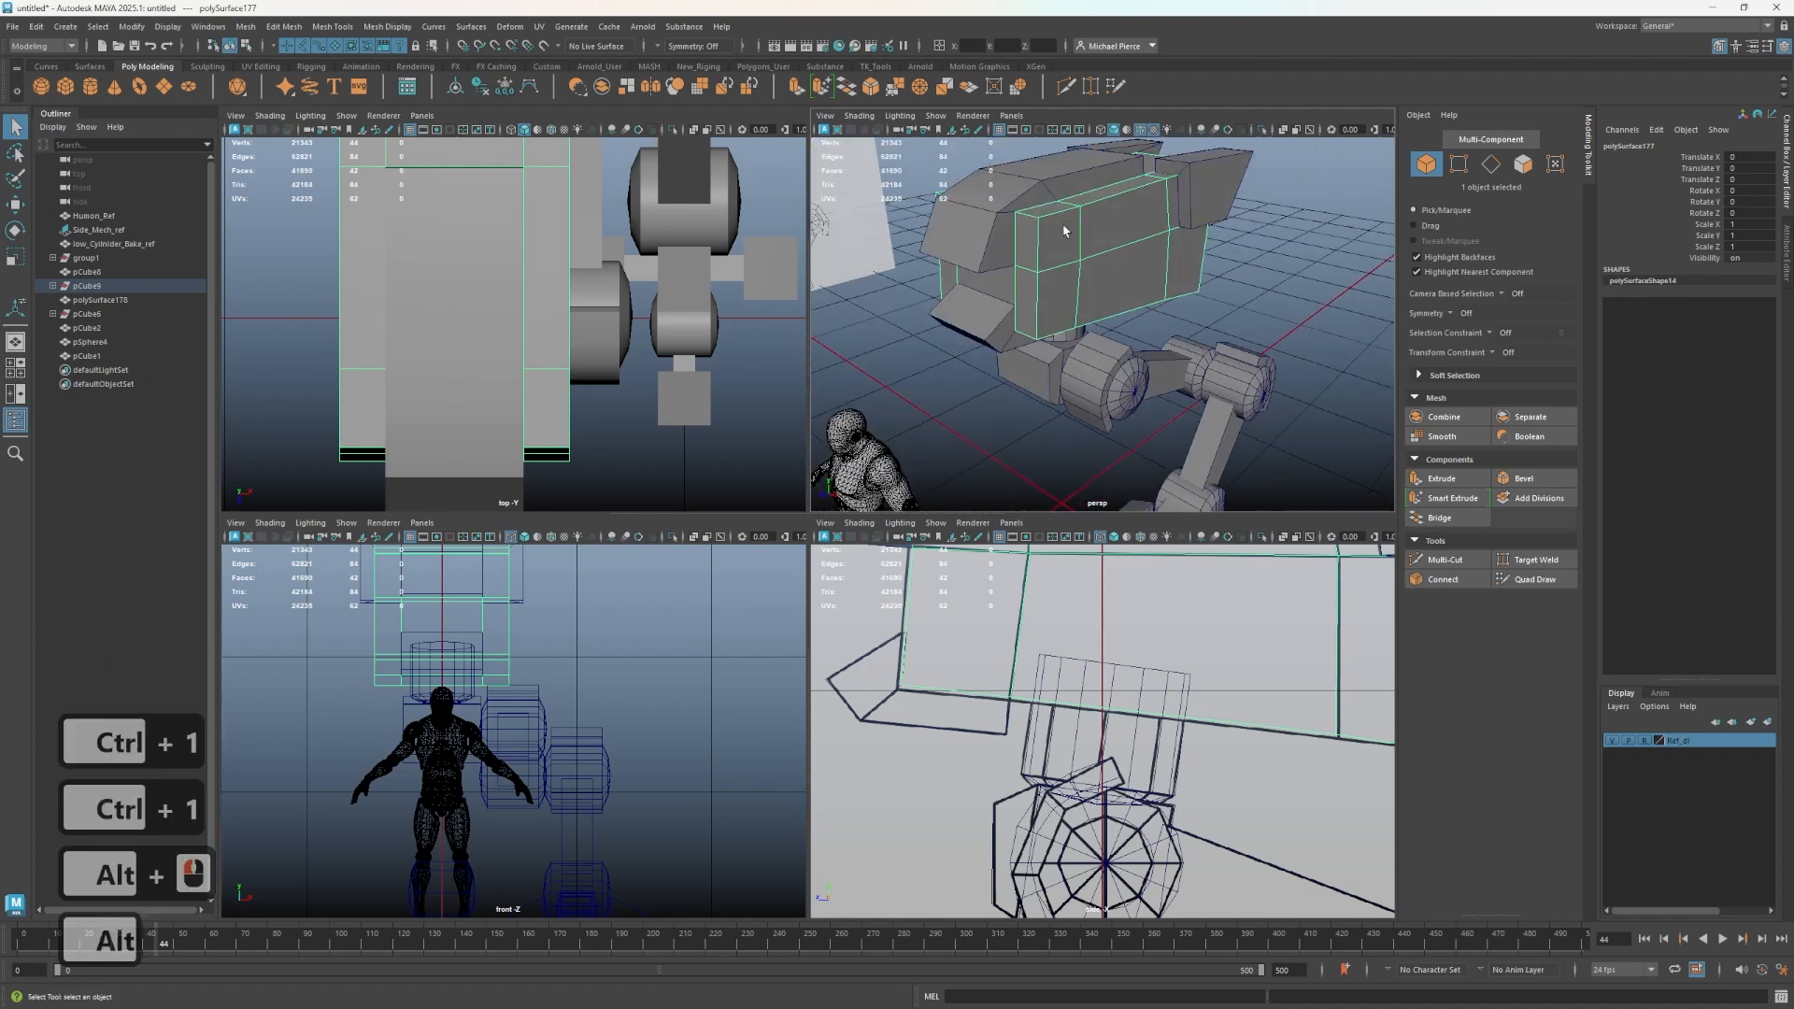
key("ctrl+1")
right_click(993, 228)
right_click_drag(1007, 259, 1005, 261)
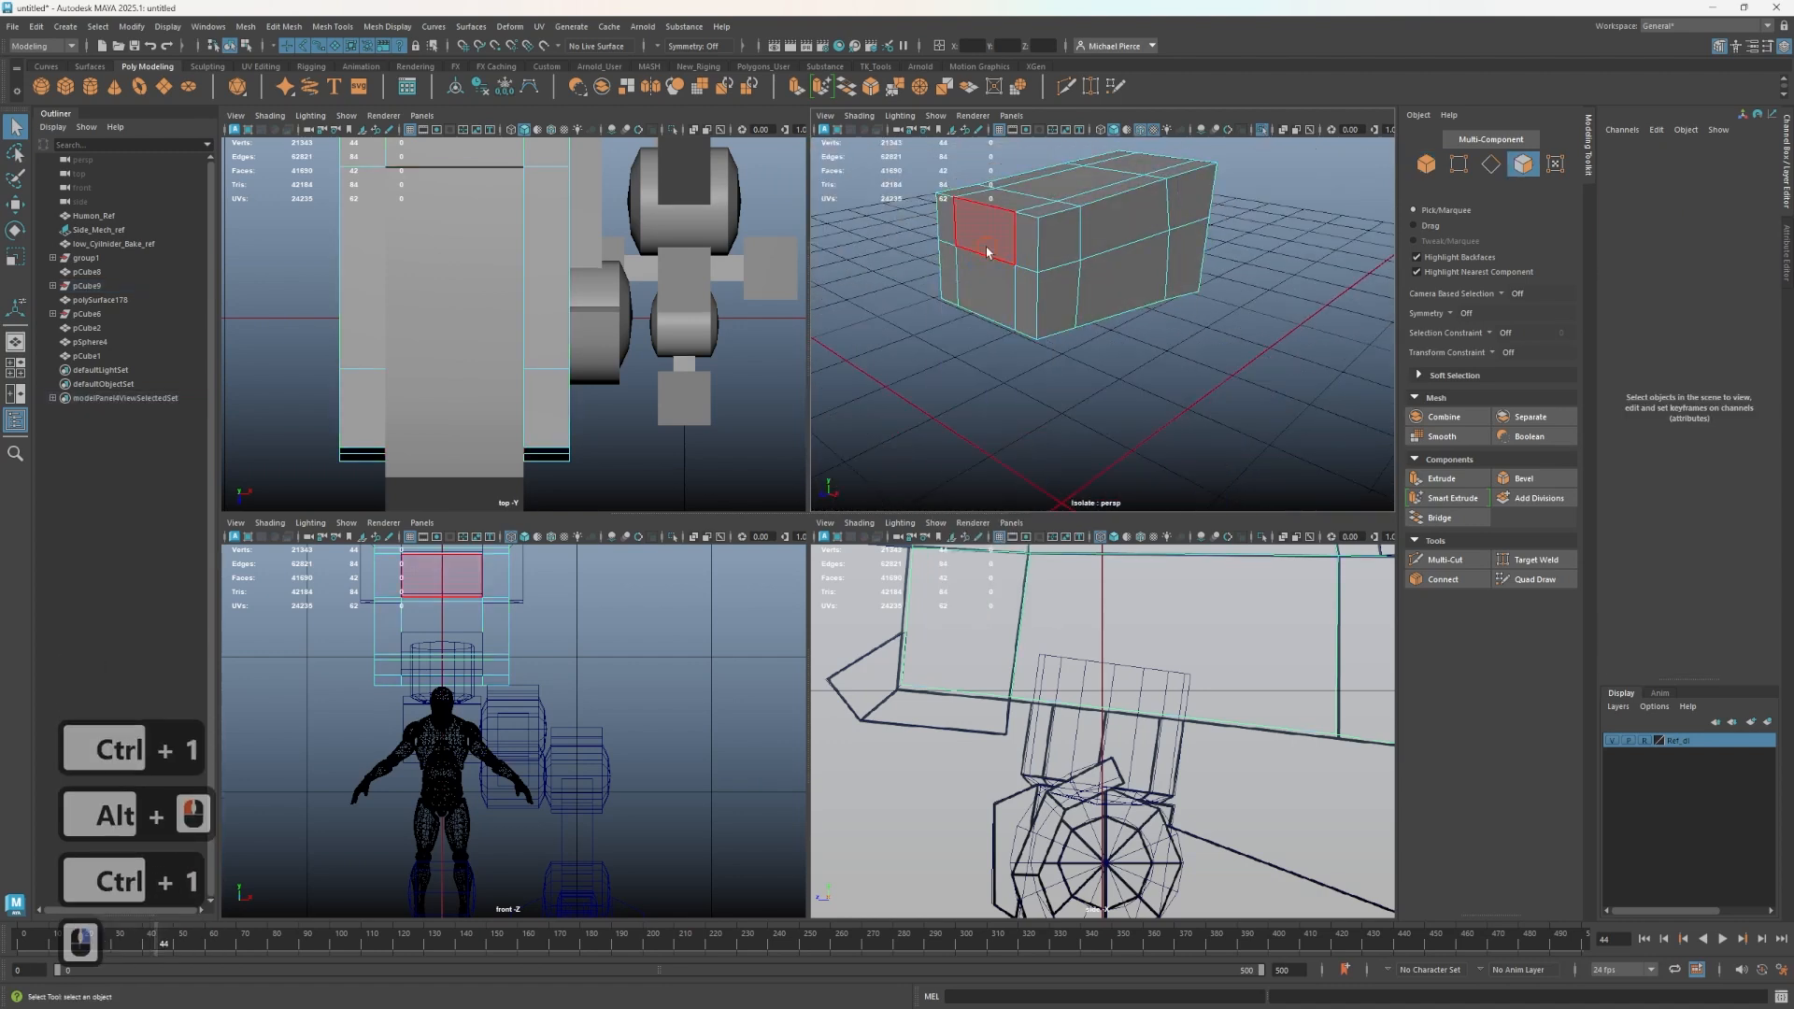
left_click(991, 248)
left_click(1007, 204, "ctrl")
left_click(1034, 193, "ctrl")
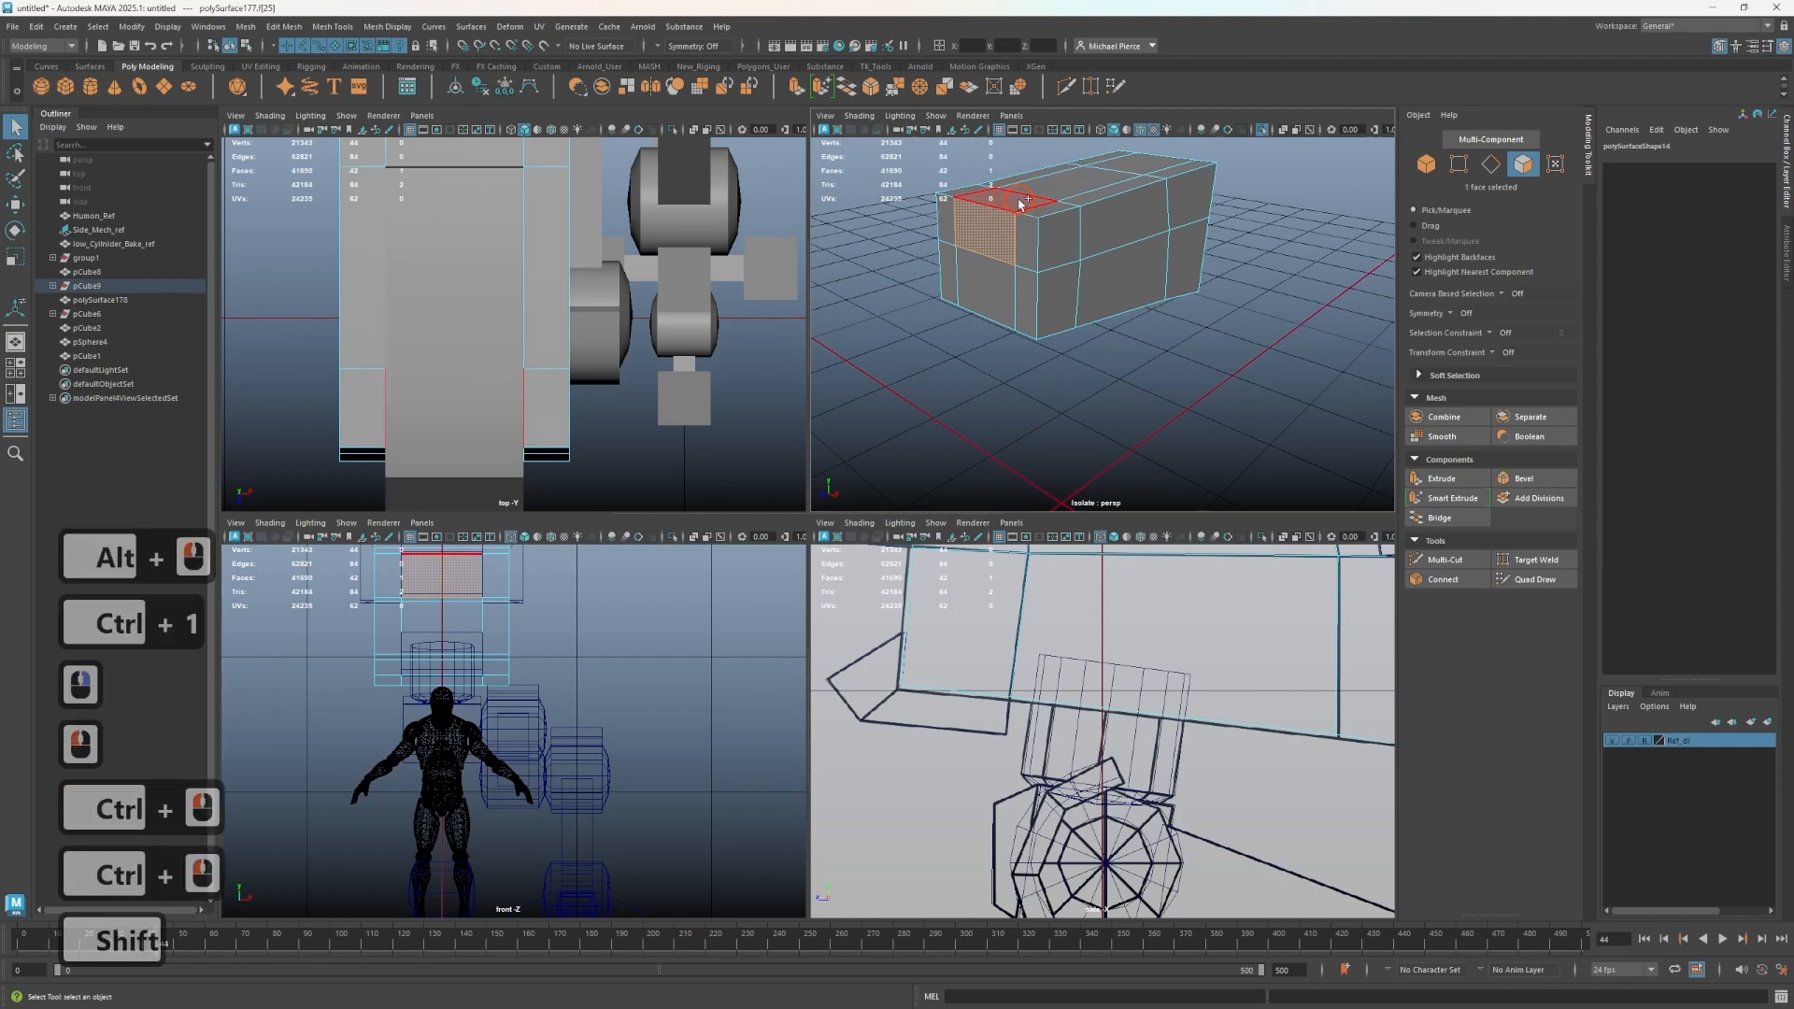
left_click(1021, 202, "shift")
right_click_drag(1069, 256, 1137, 234)
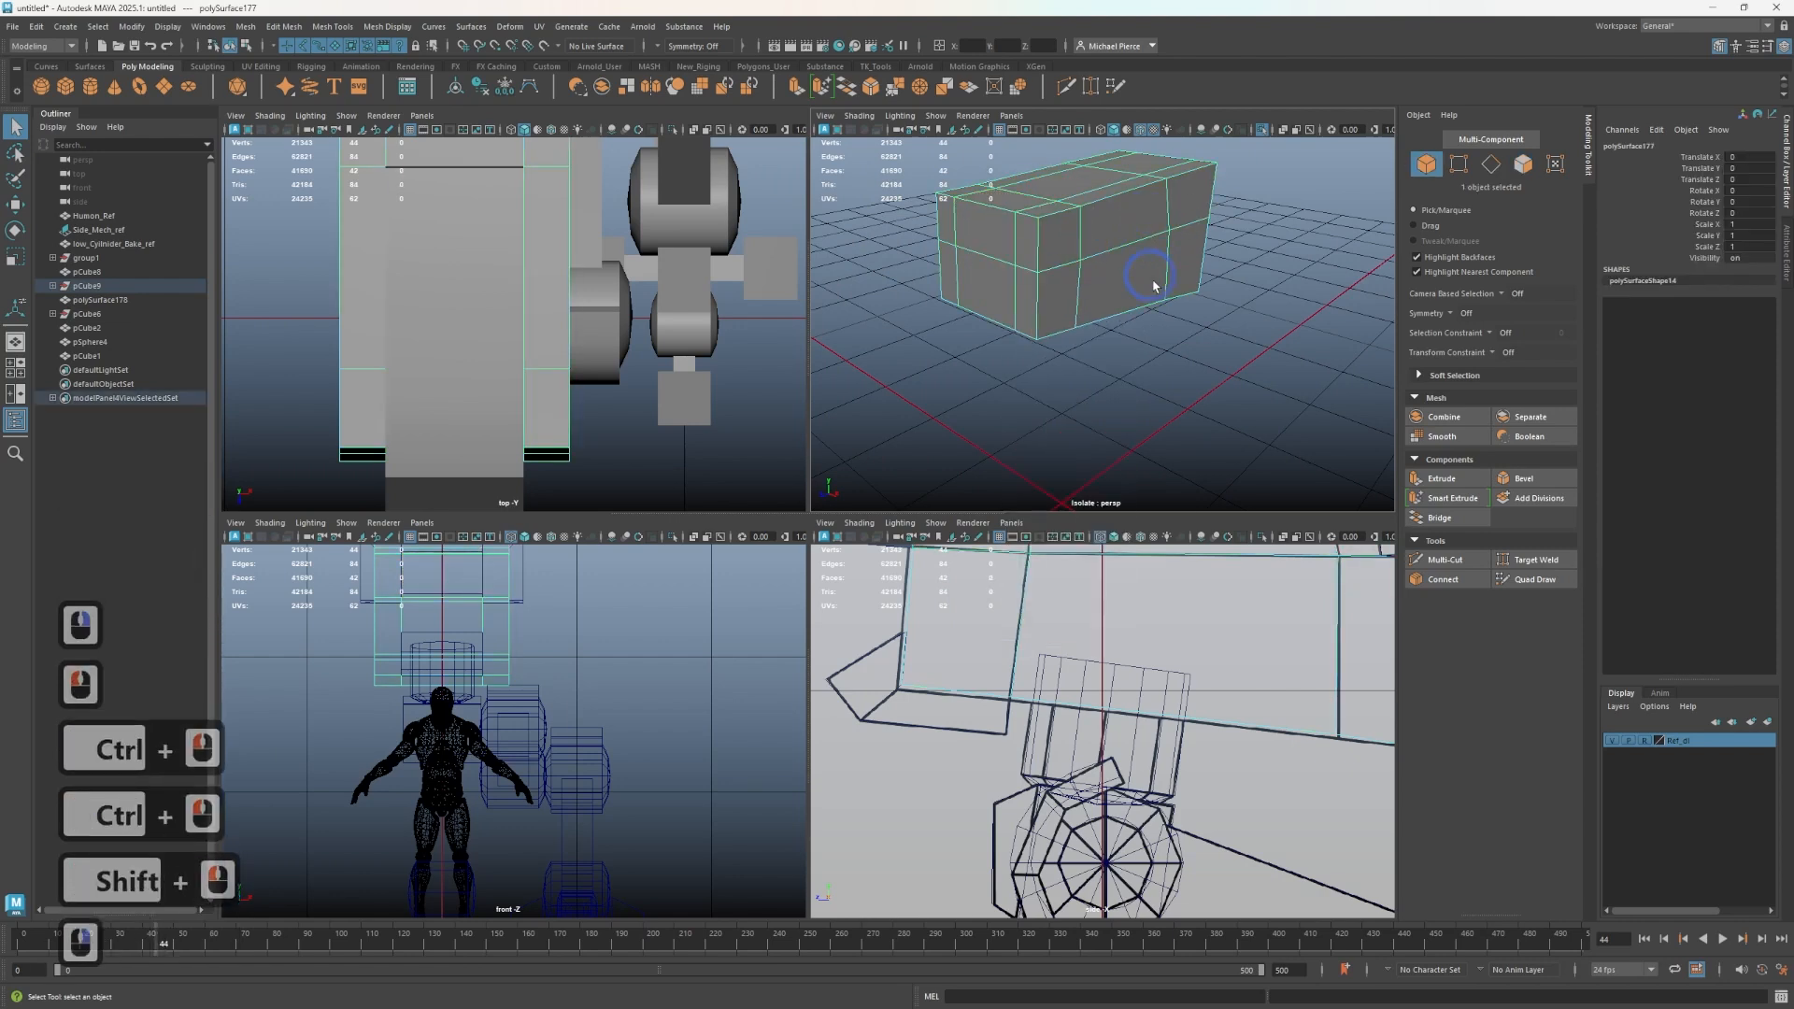
scroll(1155, 285, "down", 2)
scroll(1155, 285, "up", 2)
left_click_drag(1130, 299, 1088, 267, "alt")
- Undo the recent face deletions on the pelvis armor plates
key("ctrl+z")
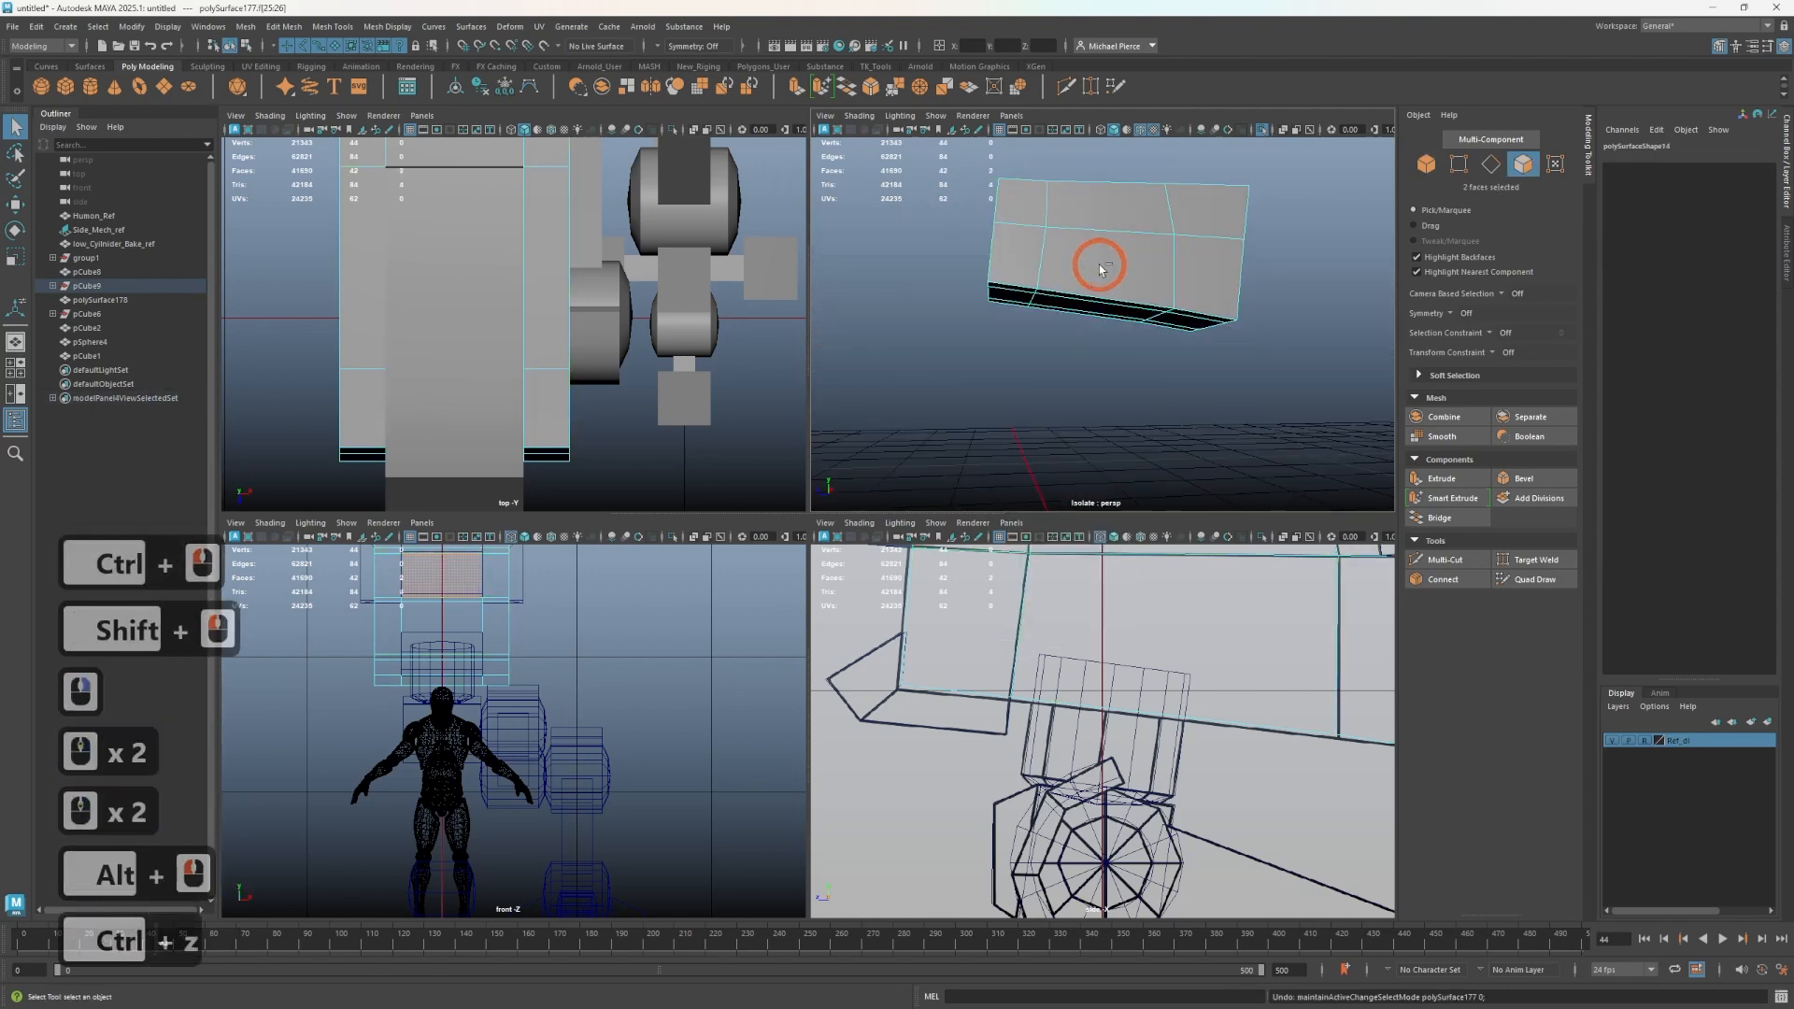
key("ctrl+z")
key("ctrl+z")
key("ctrl+z")
key("ctrl+z")
key("ctrl+z")
key("ctrl+z")
key("ctrl+z")
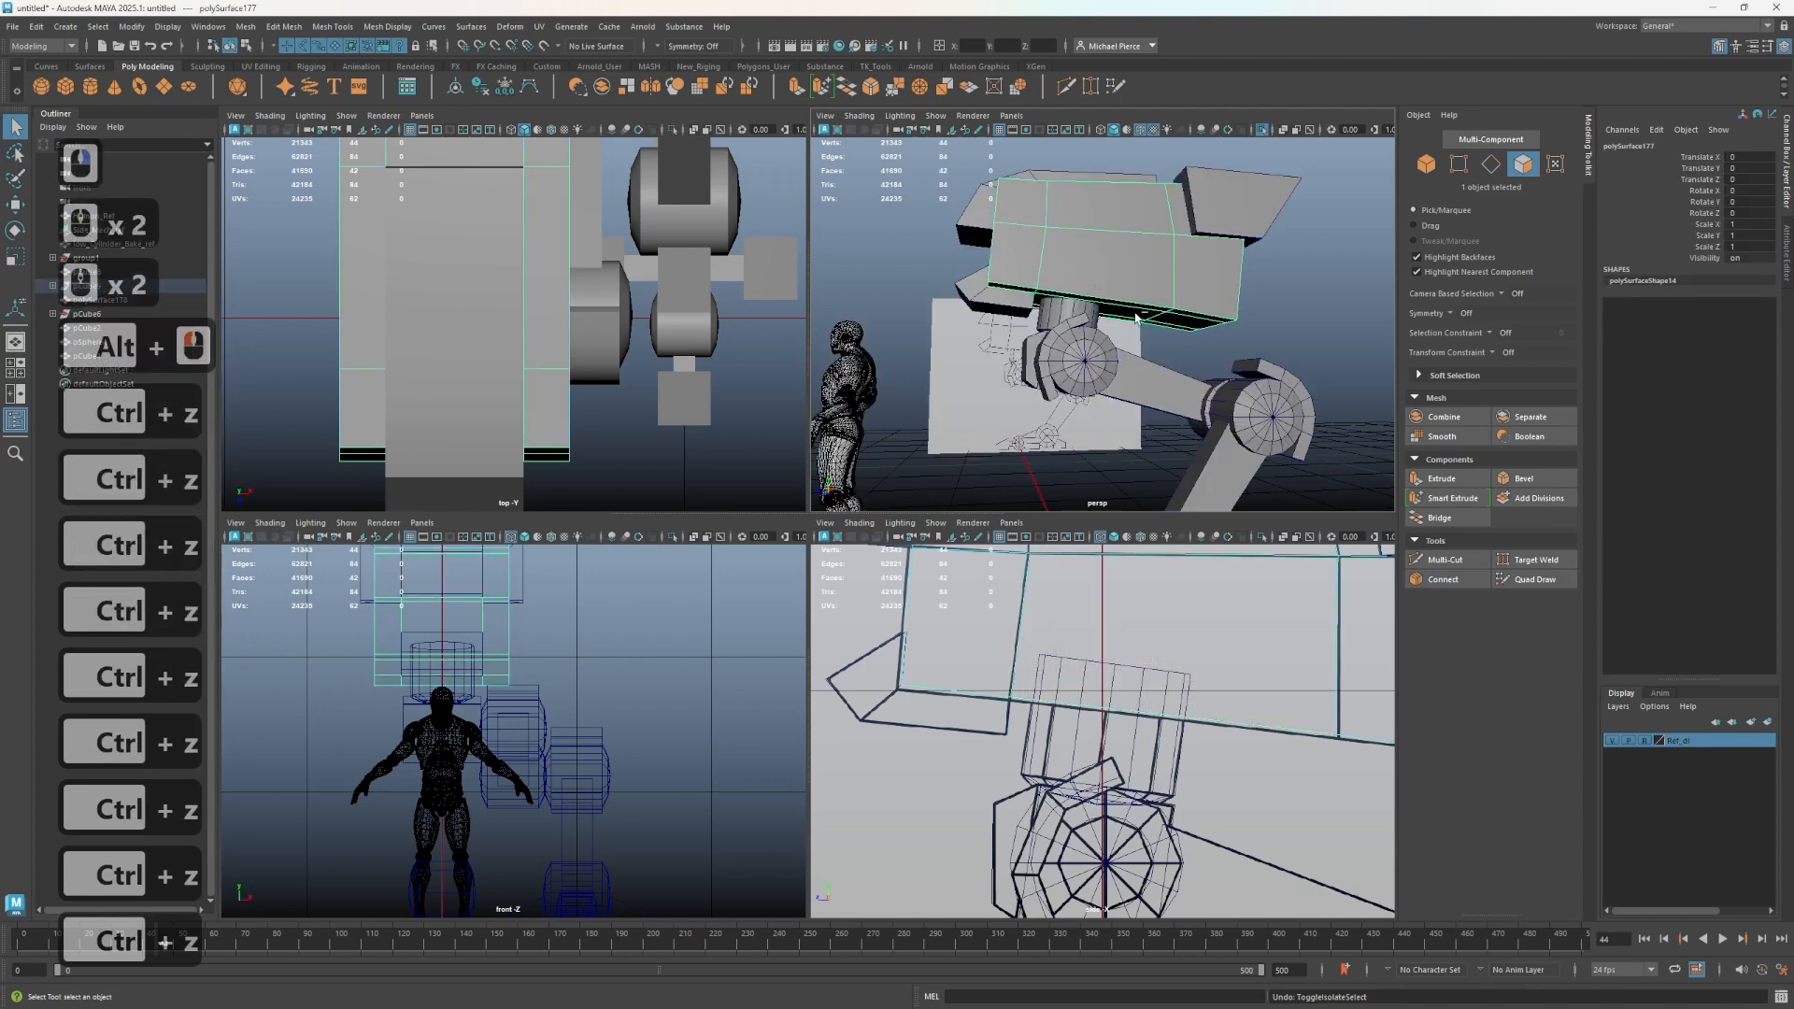
key("ctrl+z")
key("ctrl+z")
key("ctrl+z")
key("ctrl+z")
key("ctrl+z")
key("ctrl+z")
key("ctrl+z")
key("ctrl+z")
key("ctrl+z")
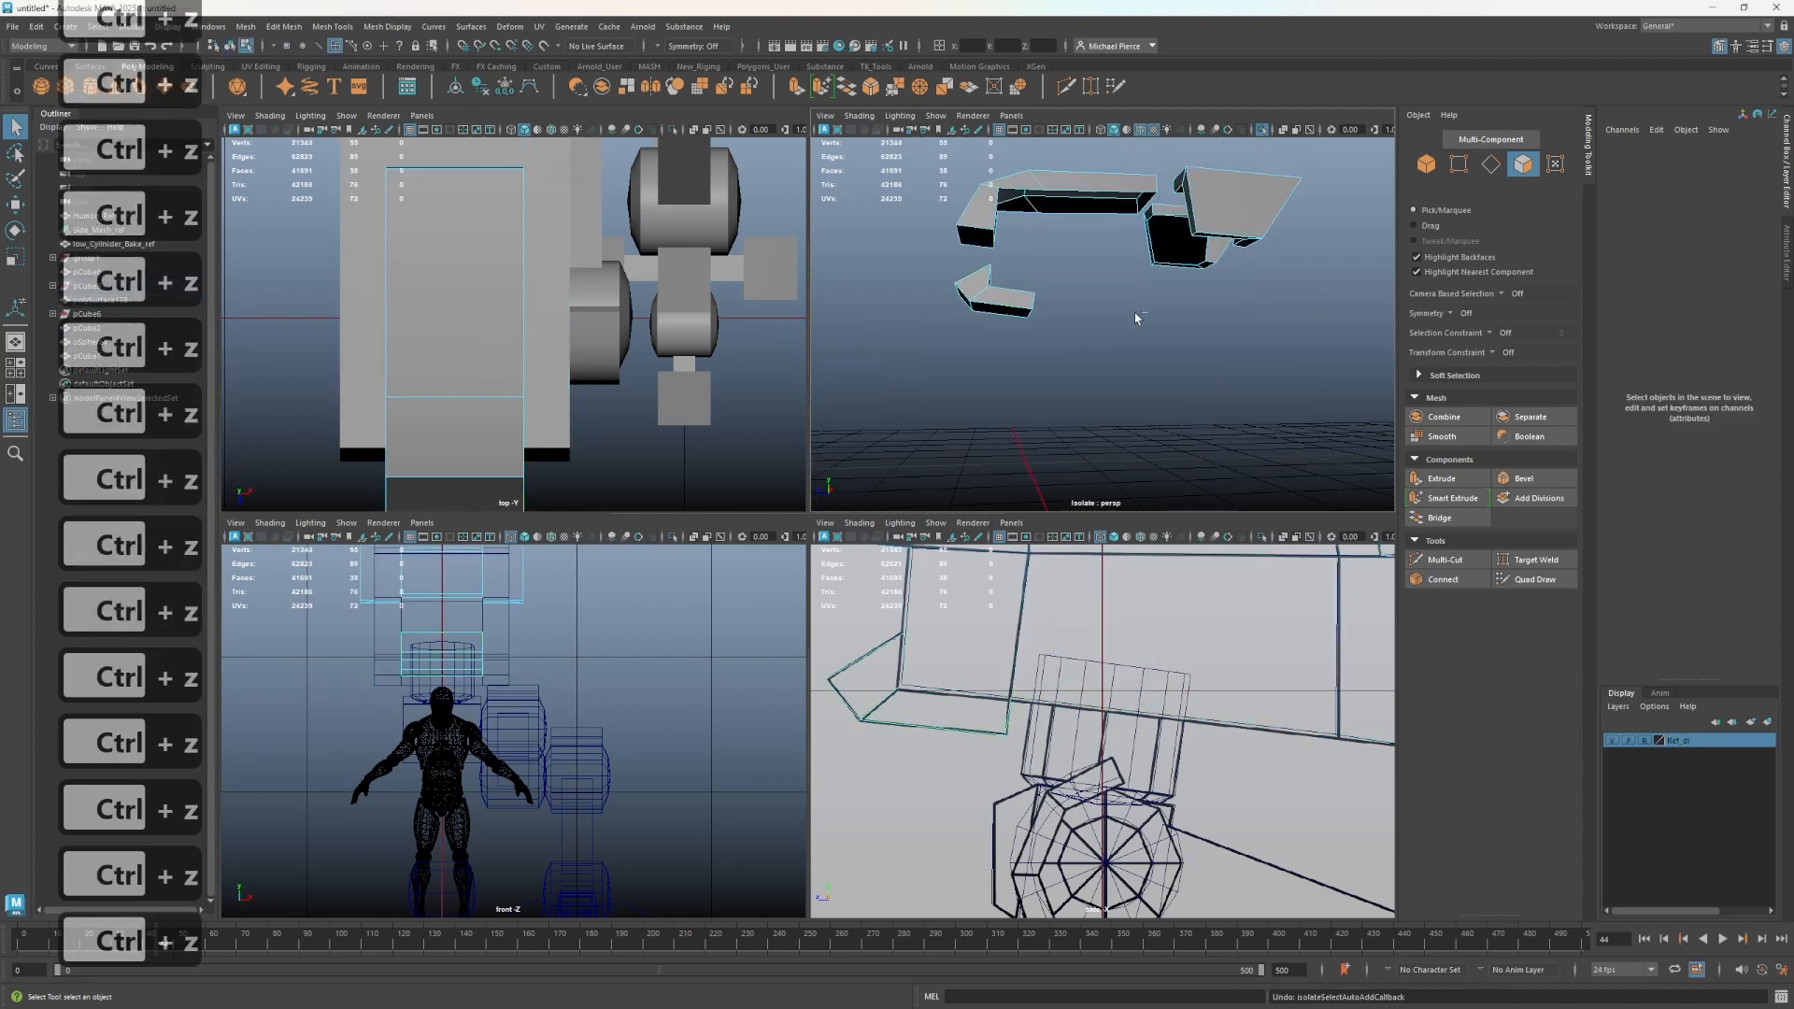
key("ctrl+z")
key("ctrl+z")
key("ctrl+z")
key("ctrl+z")
key("ctrl+z")
key("ctrl+z")
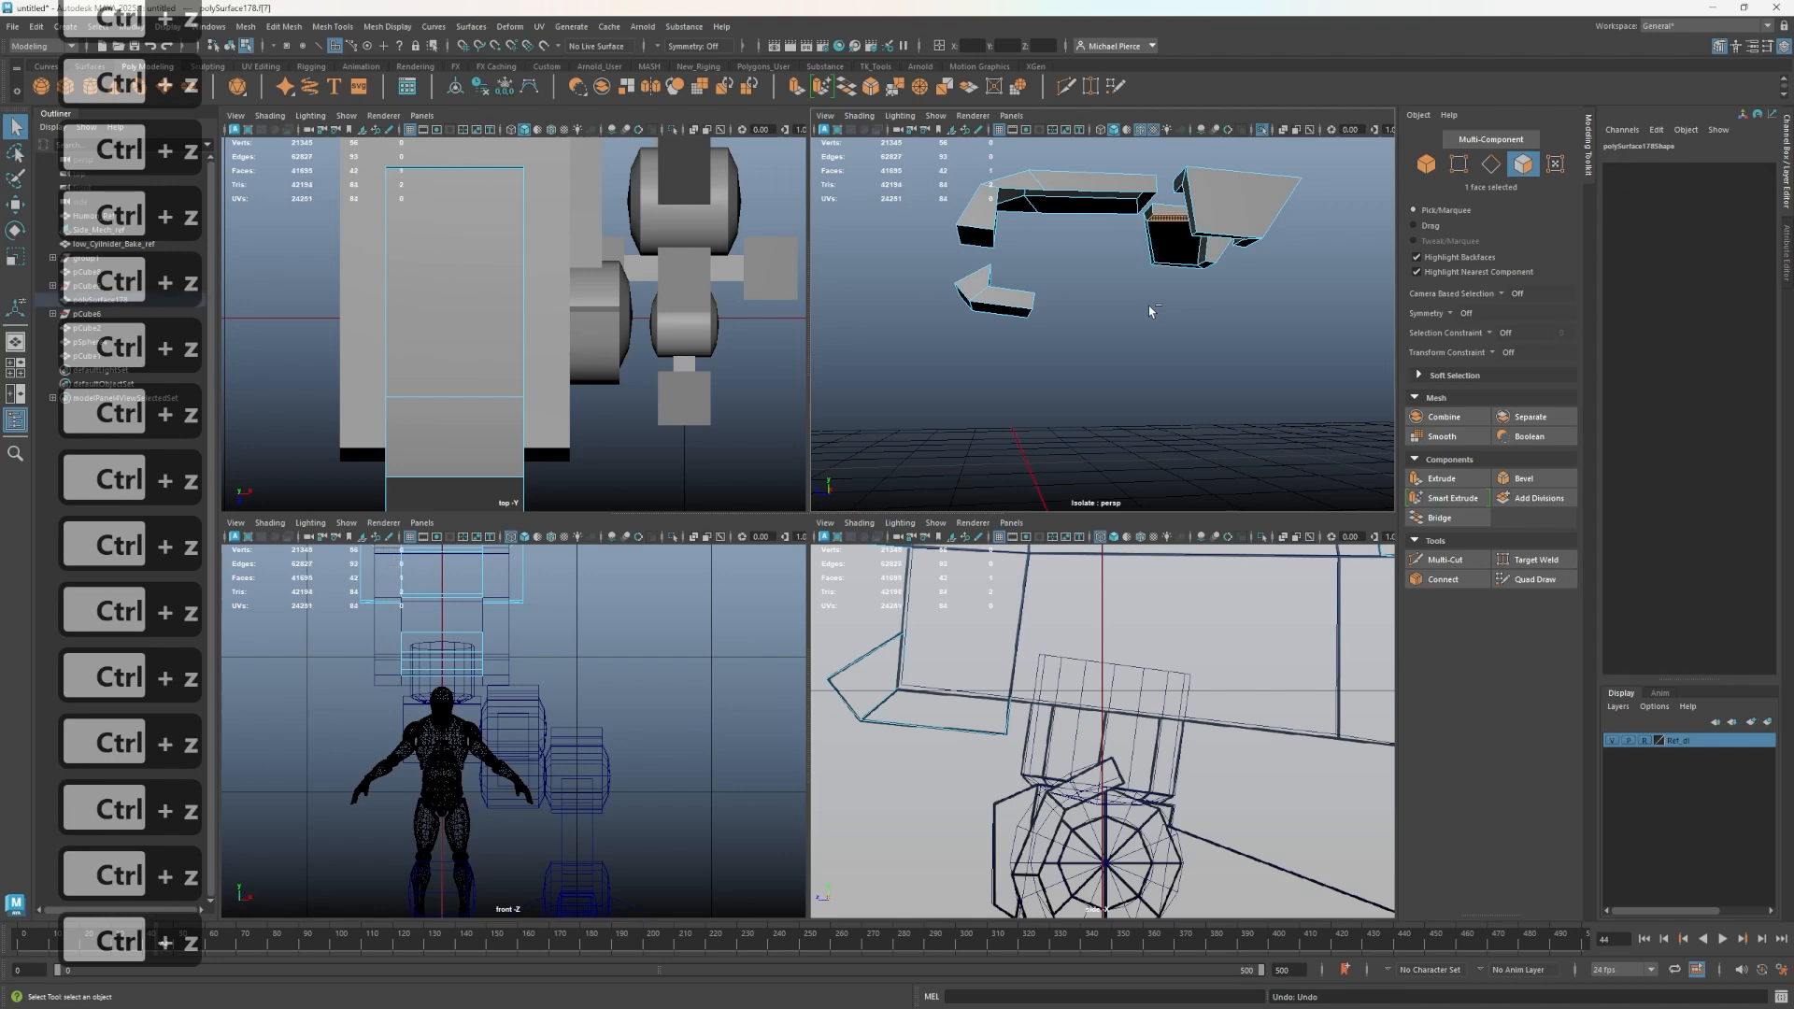
key("ctrl+z")
key("ctrl+z")
key("ctrl+z")
key("ctrl+z")
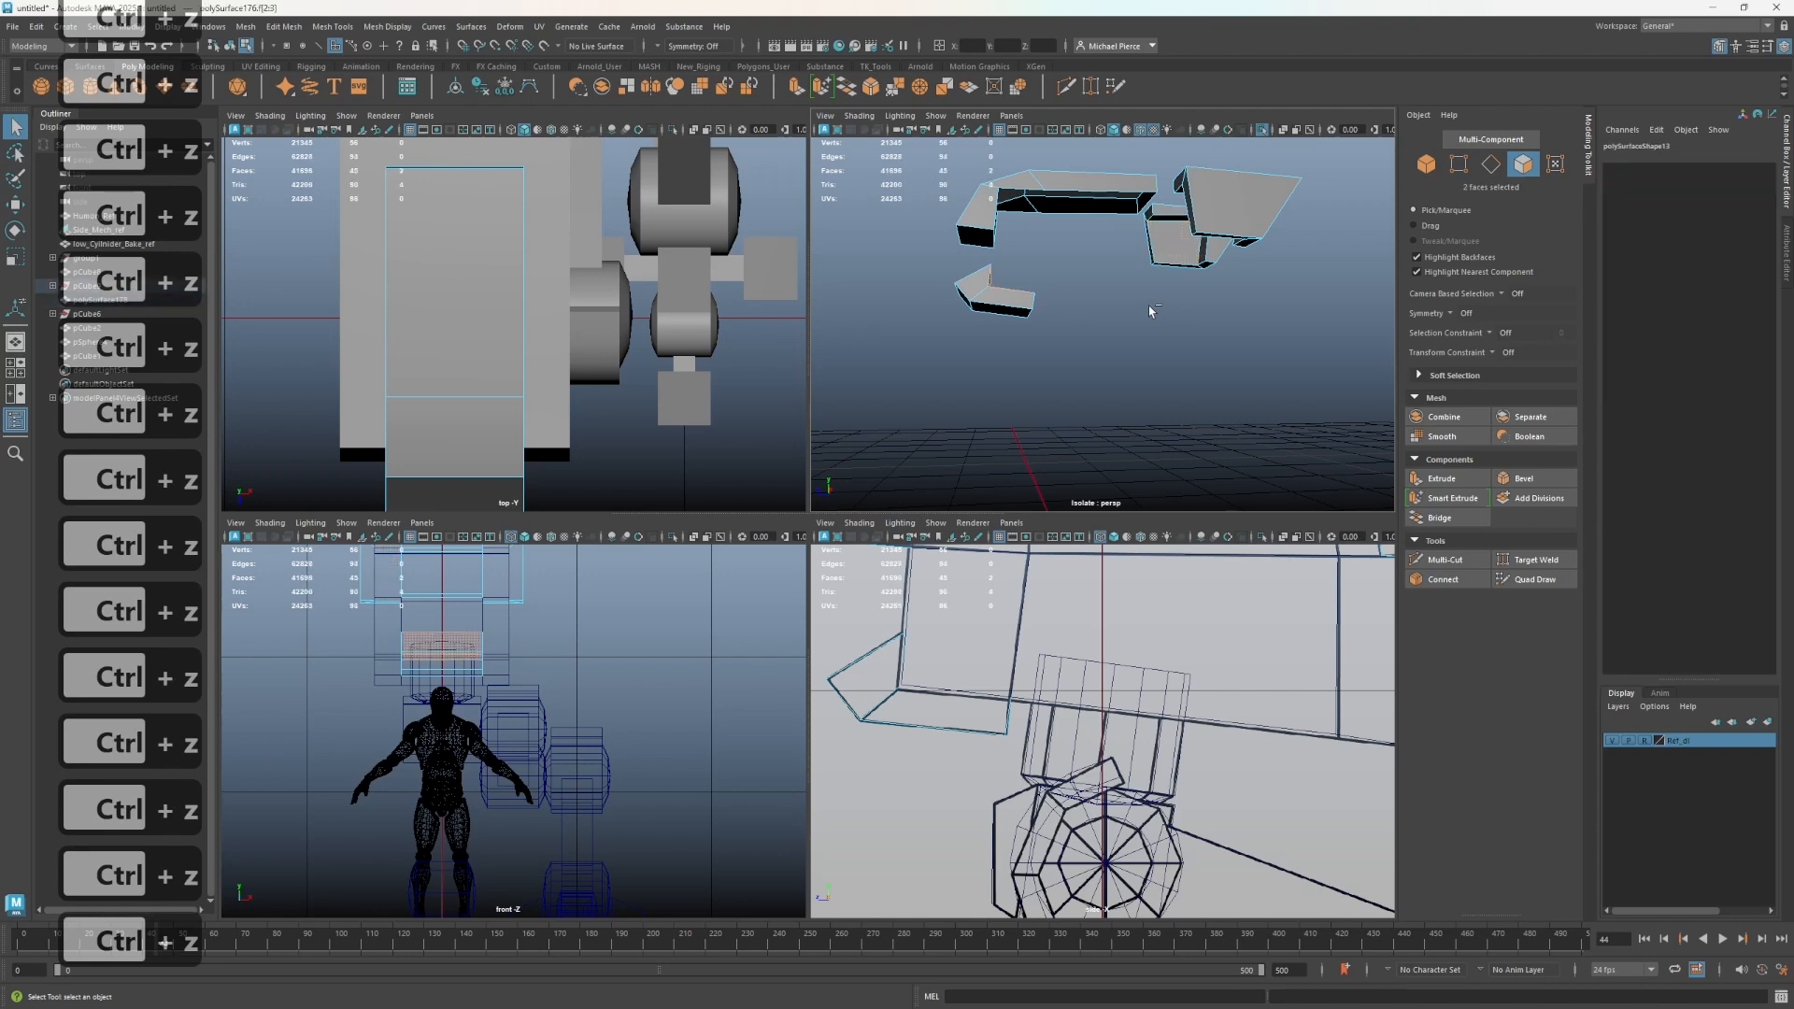
left_click(1056, 311)
key("ctrl+z")
key("ctrl+z")
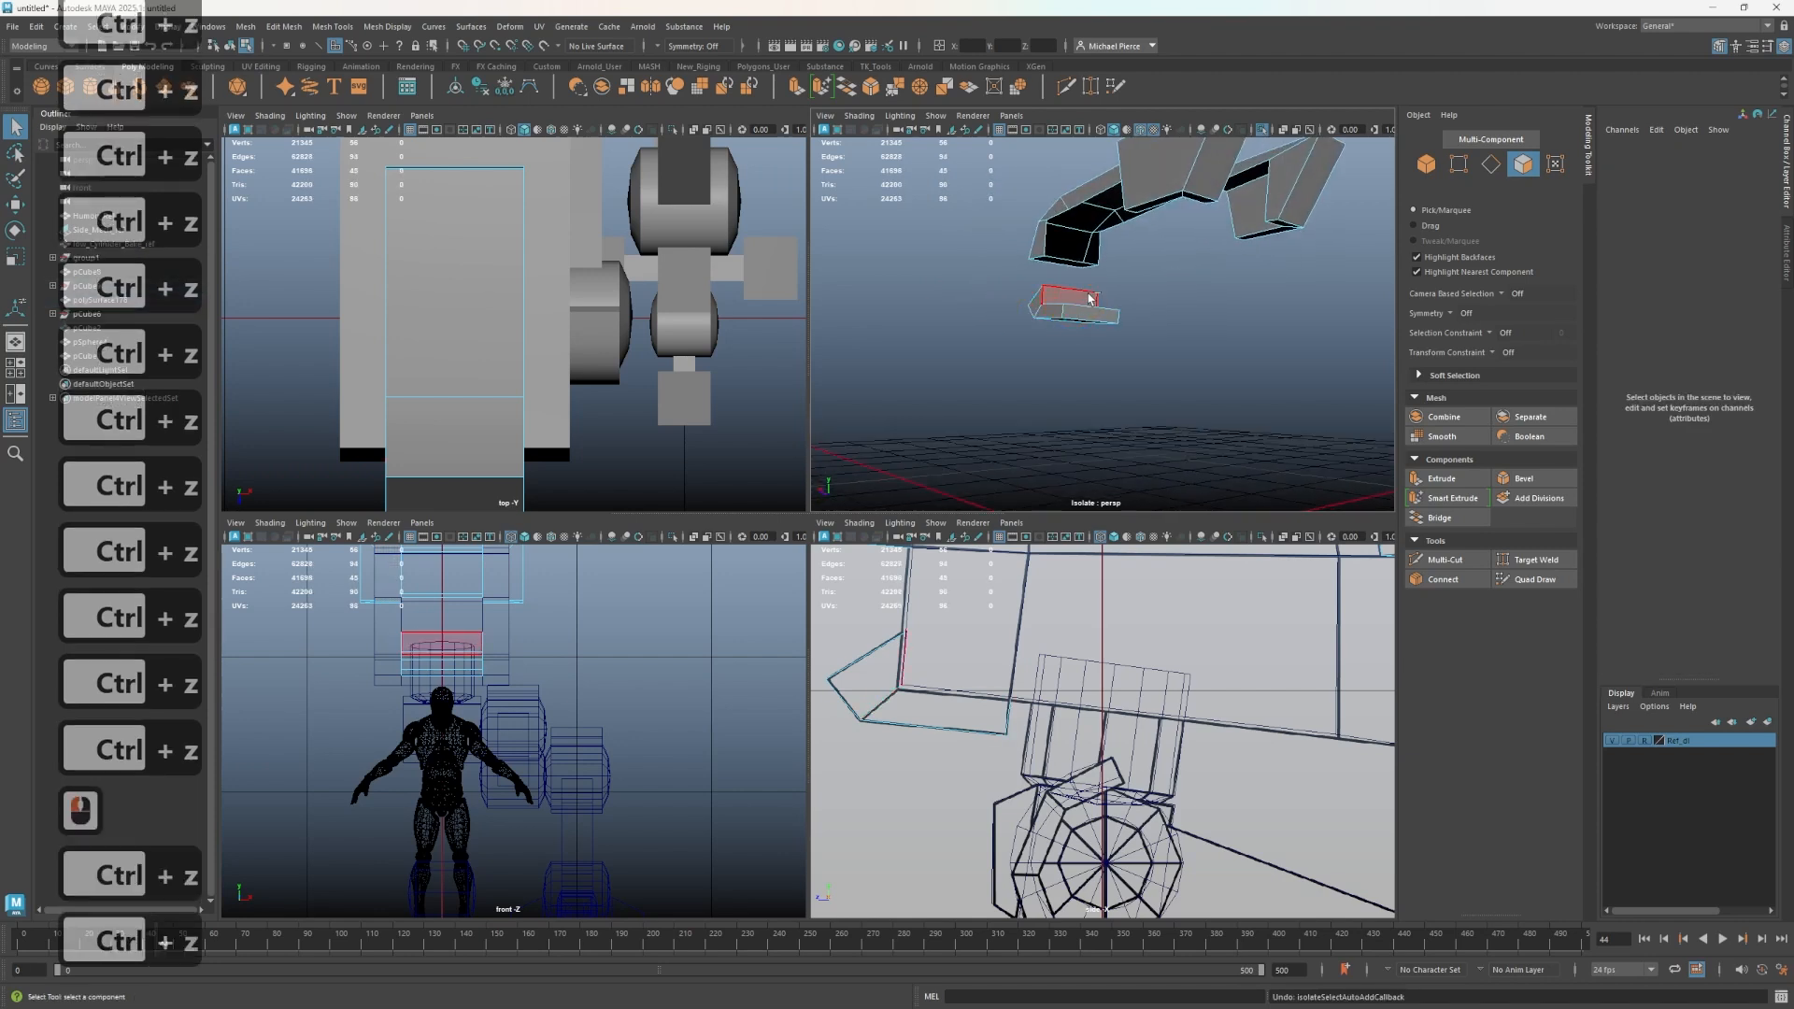
- Combine the pelvis armor plates, main body block and hip joint into a single mesh
left_click_drag(1066, 304, 1082, 288, "alt")
right_click_drag(1068, 263, 1137, 237)
scroll(1085, 305, "down", 2)
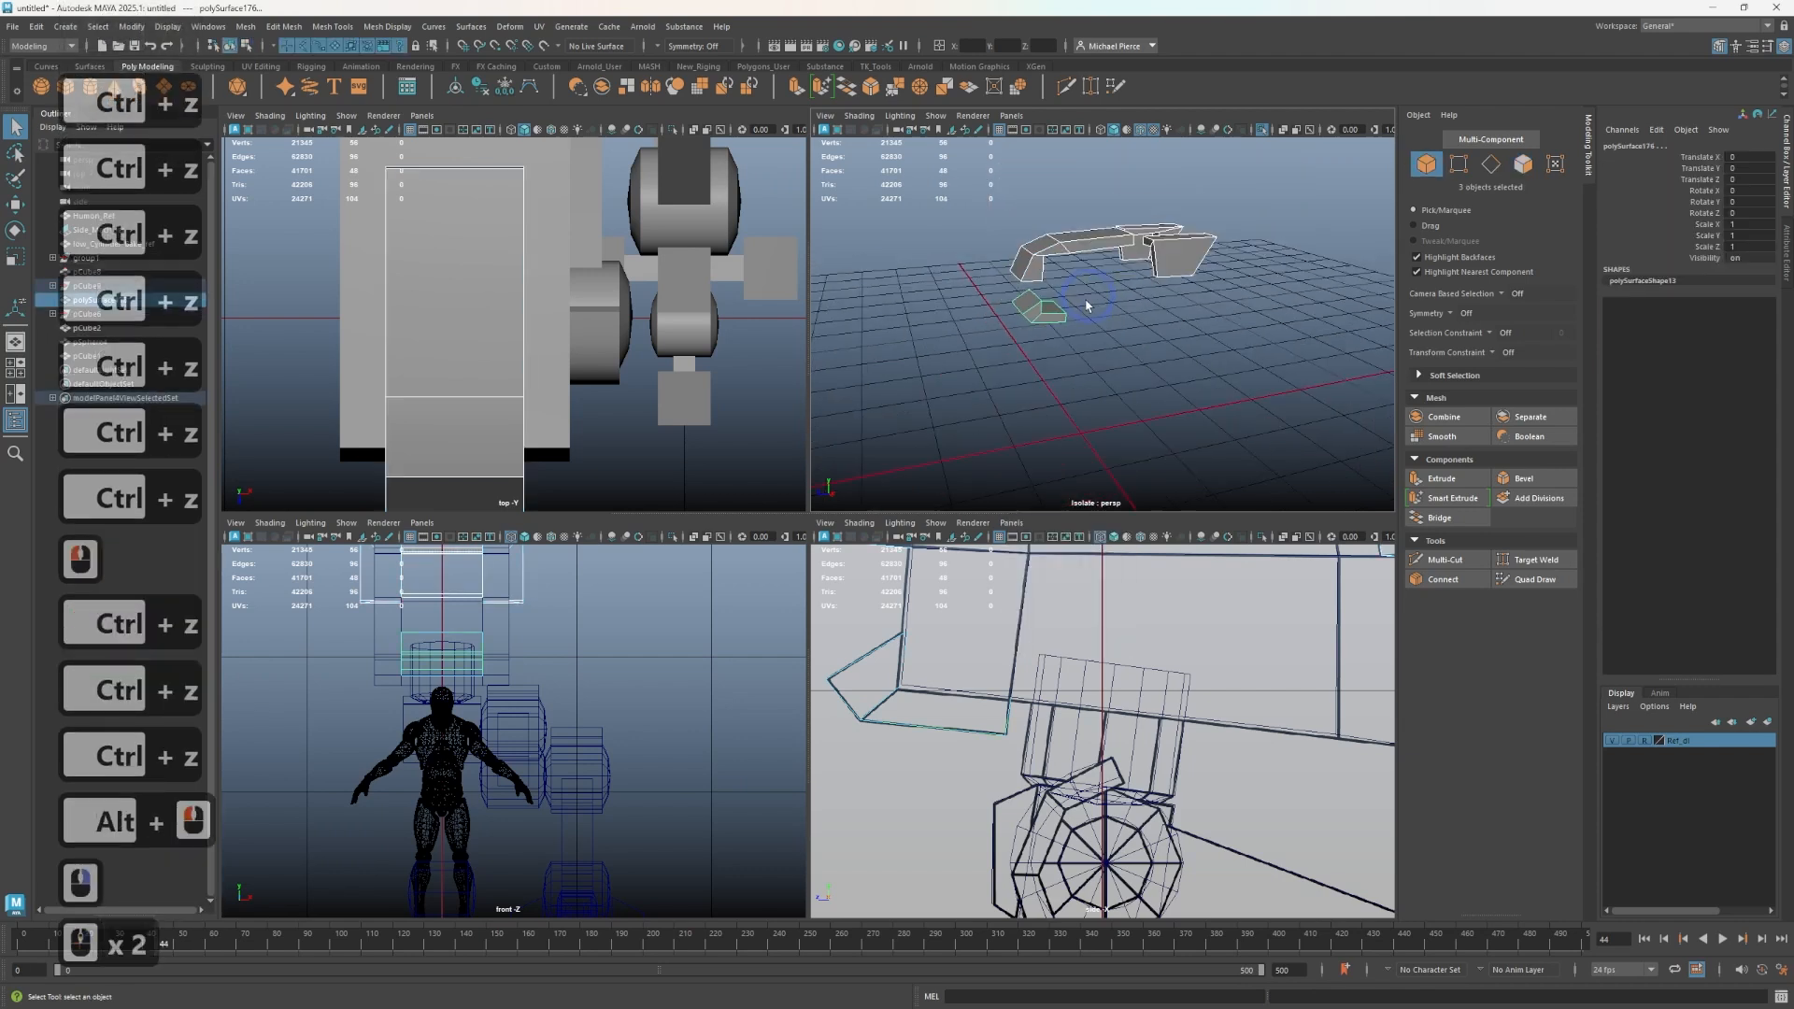
right_click_drag(1073, 300, 1135, 272)
key("ctrl+1")
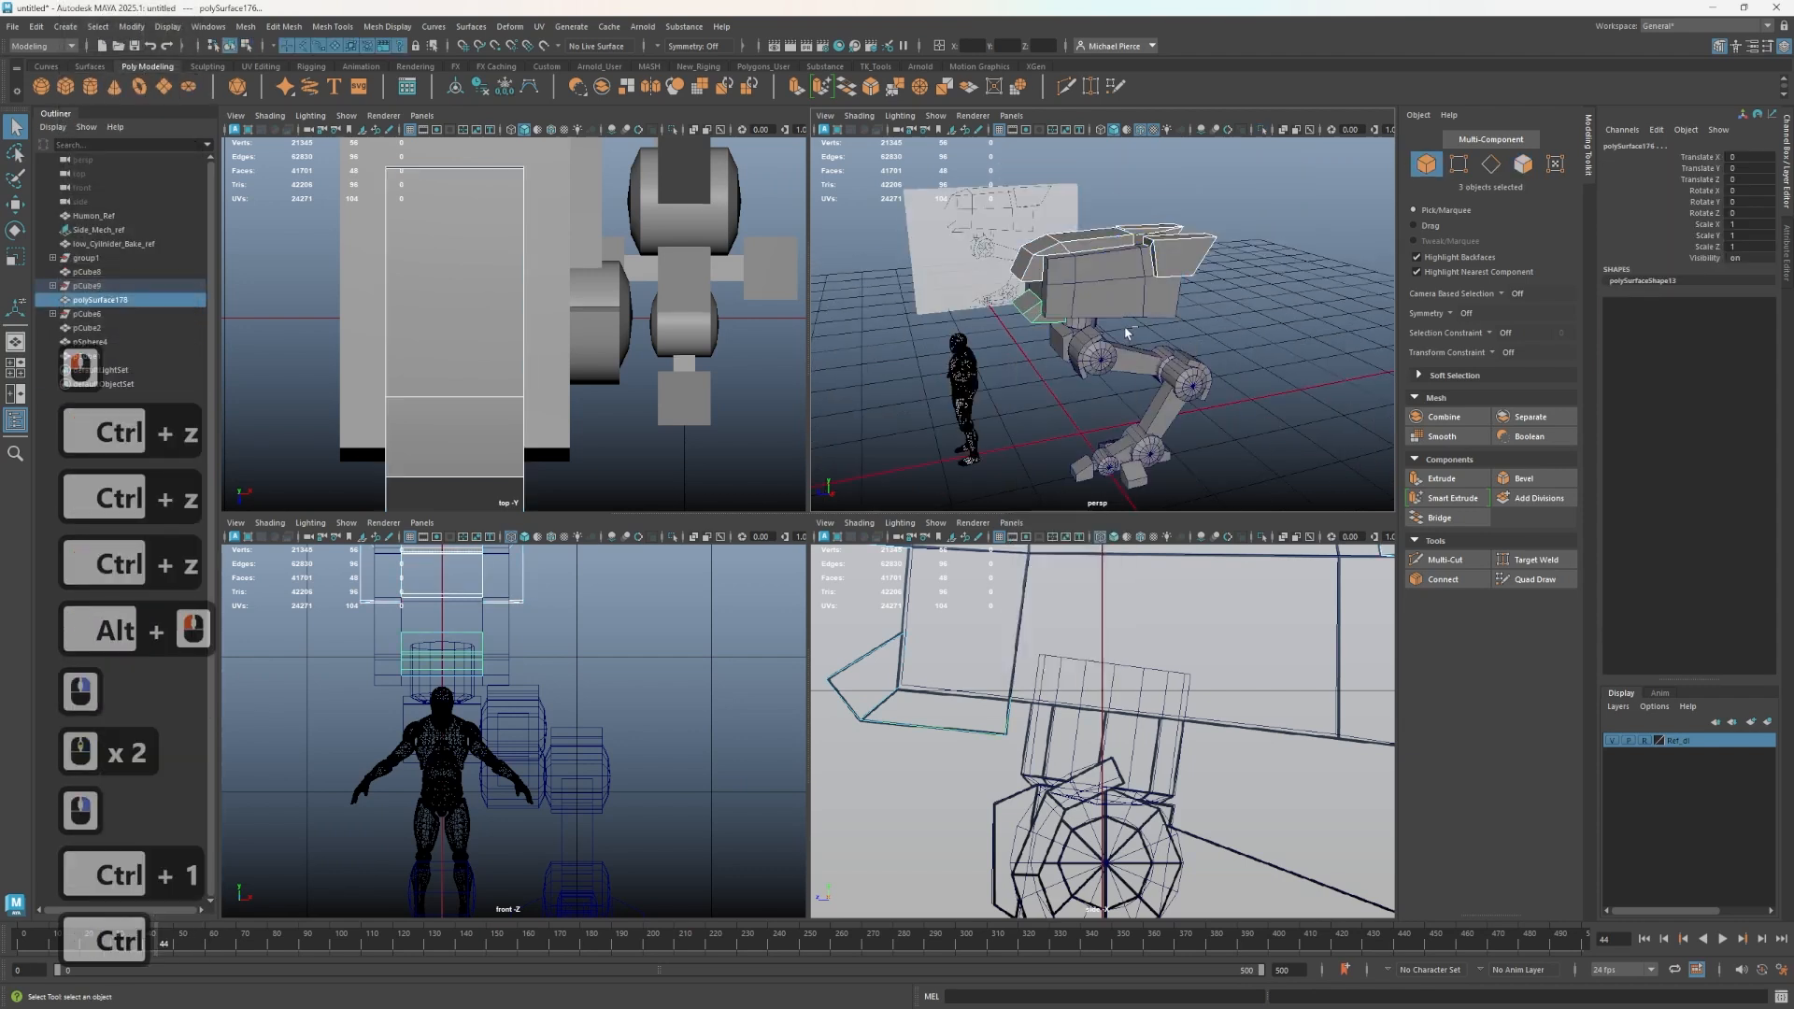
left_click(1074, 352, "shift")
scroll(1065, 346, "up", 2)
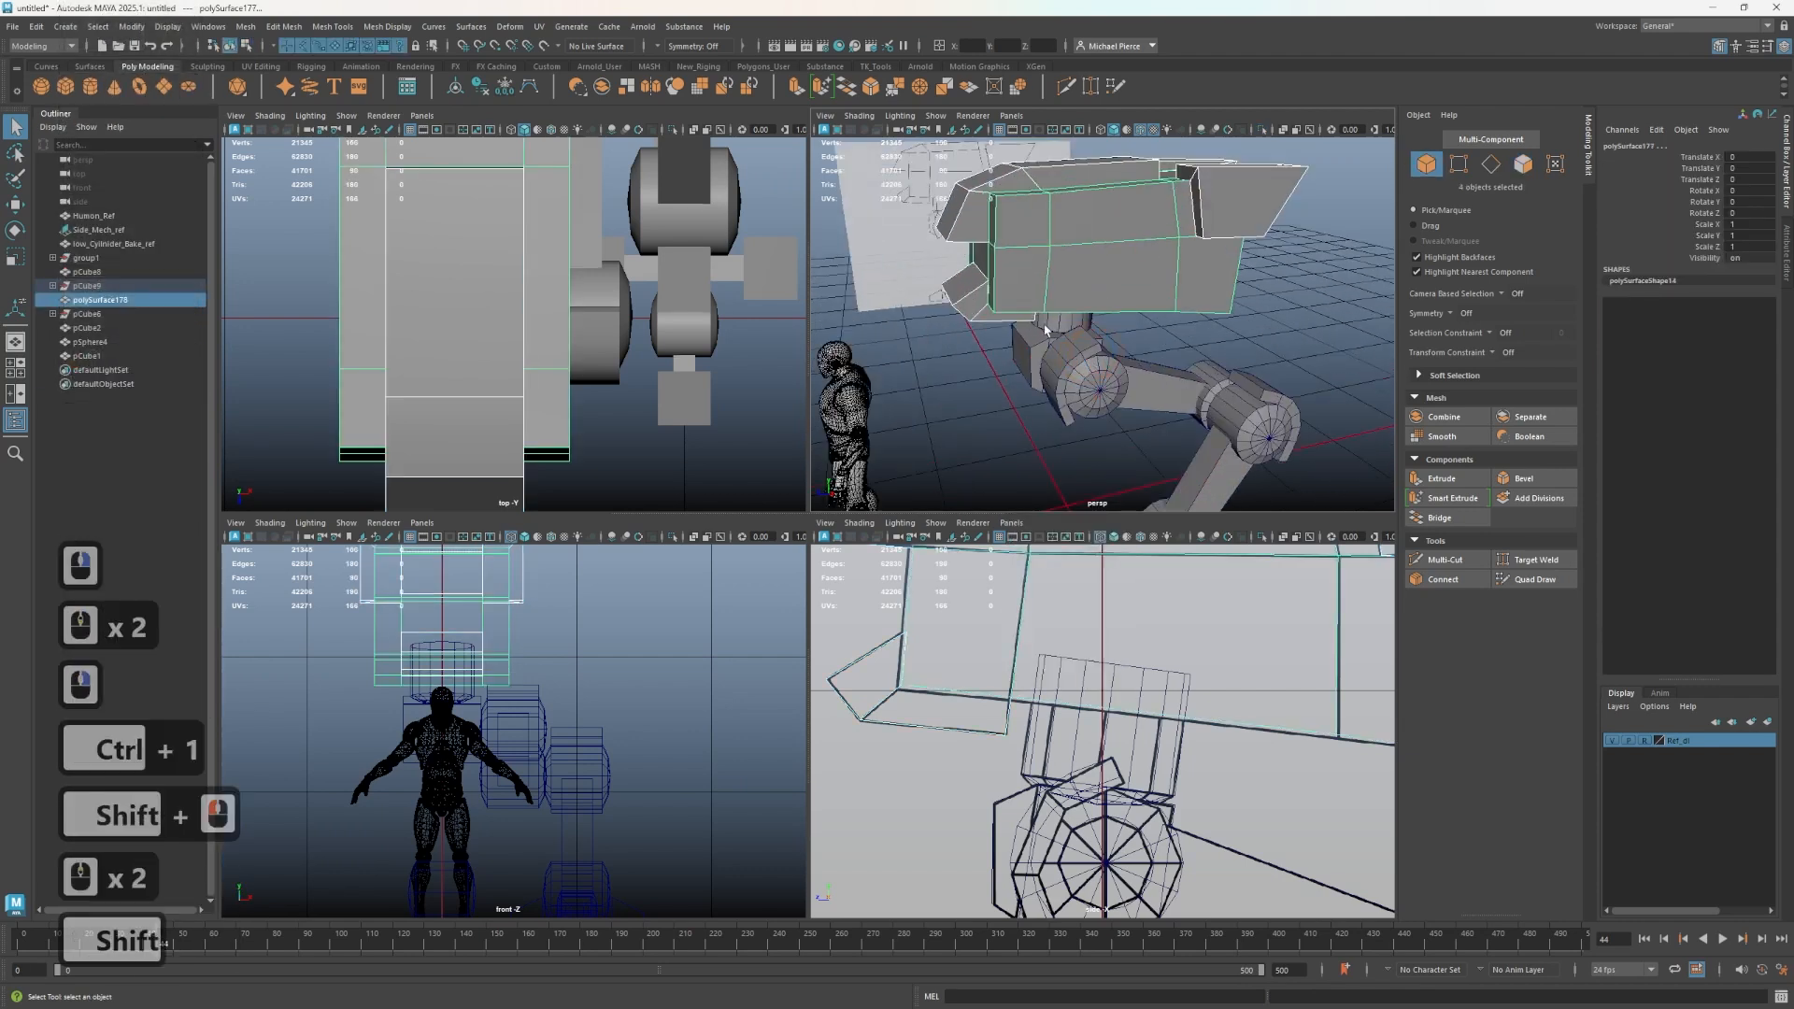
left_click(1046, 327, "shift")
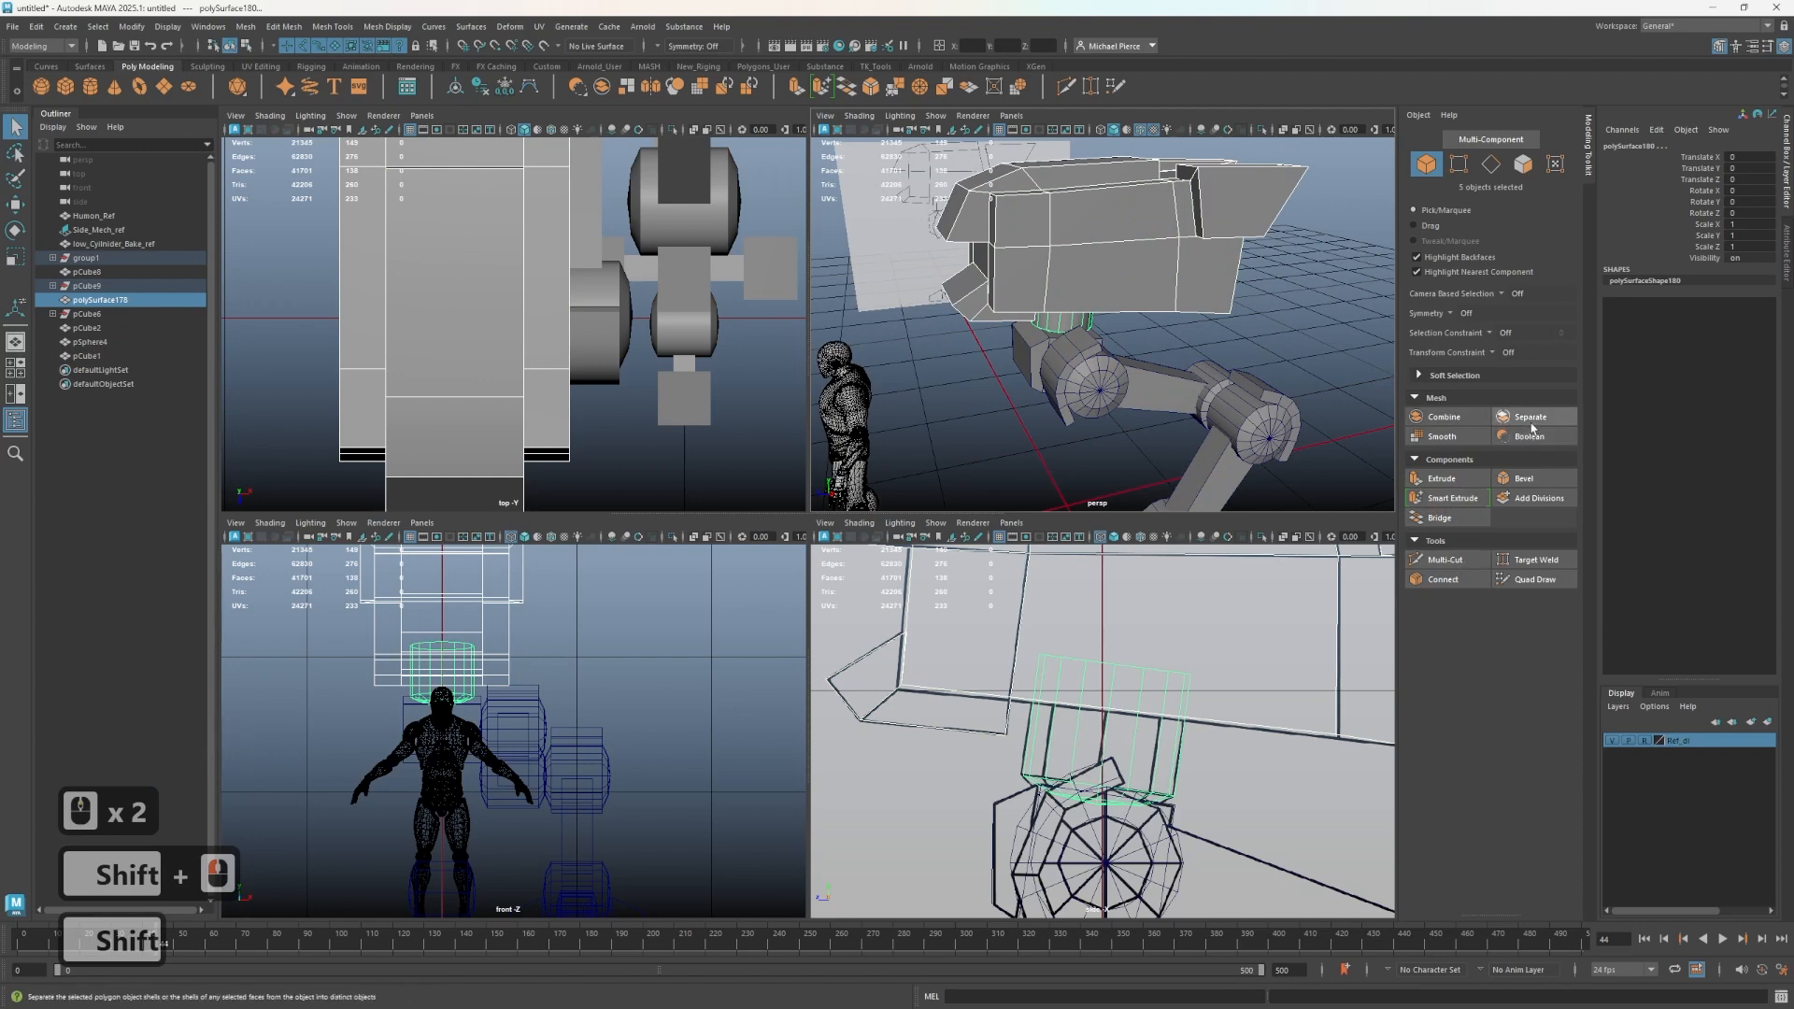
left_click(1444, 417)
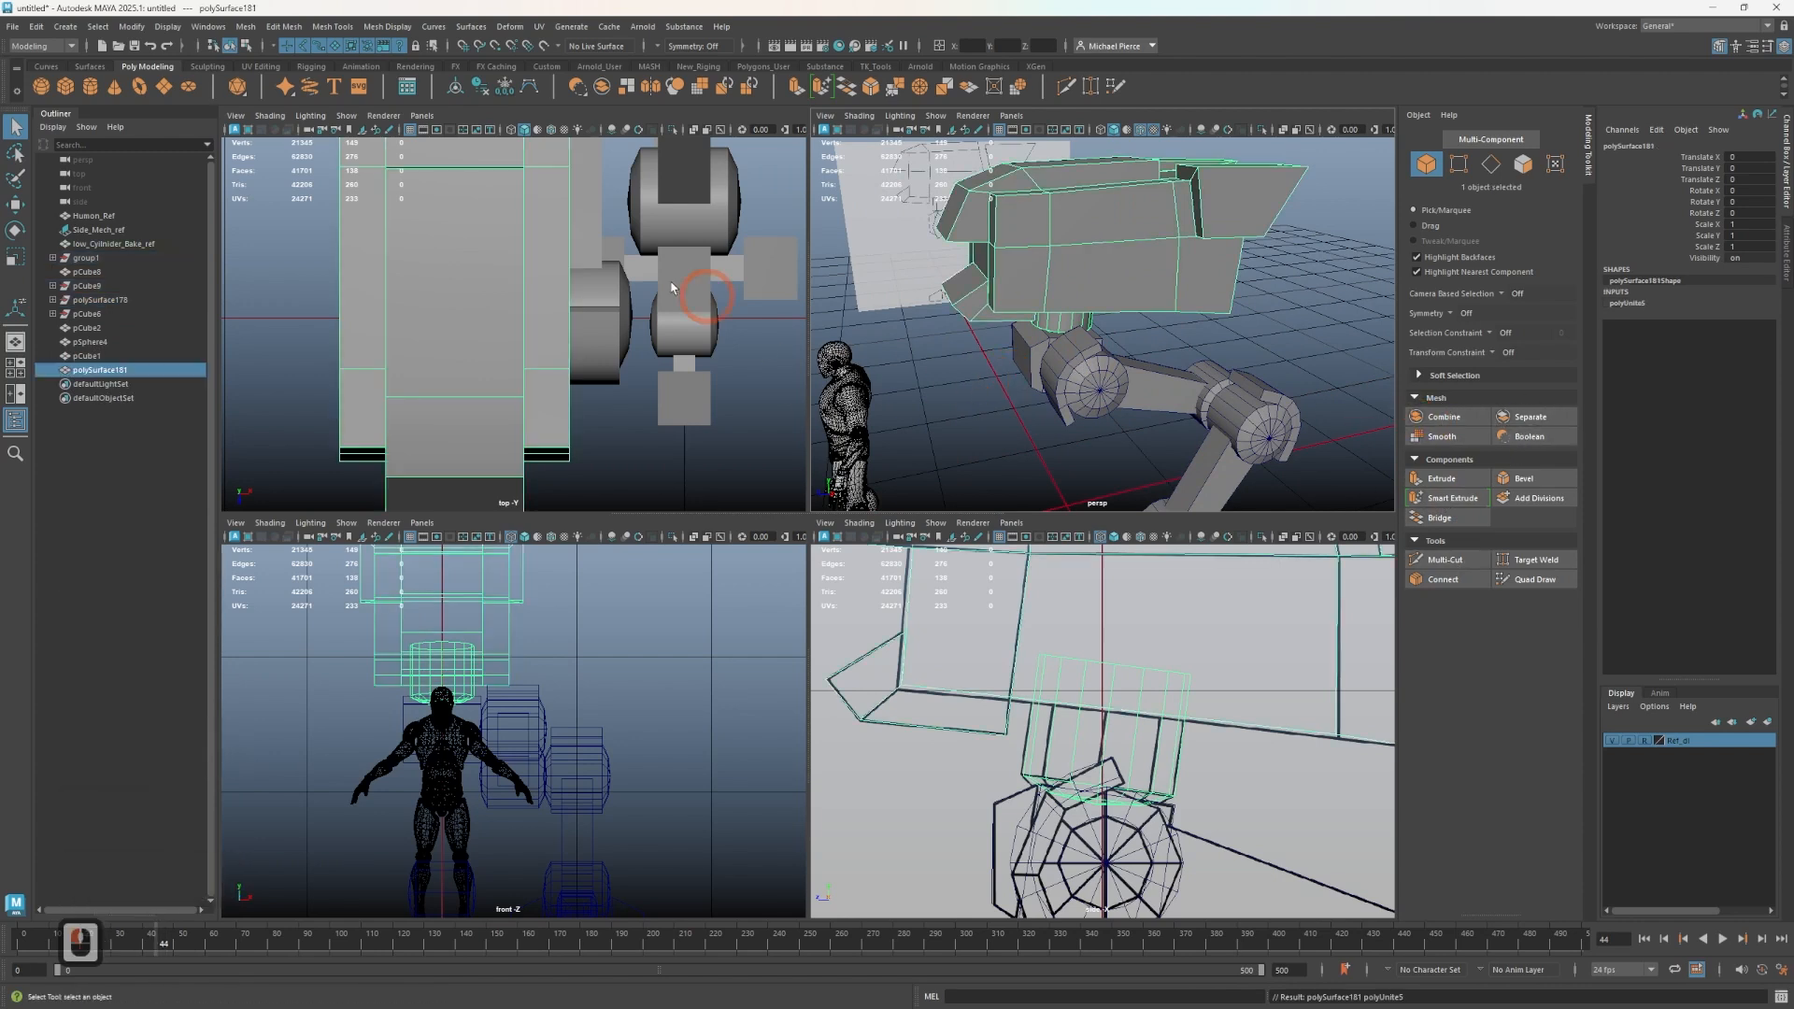
- Select the remaining mech parts and delete their construction history
scroll(911, 252, "down", 3)
left_click_drag(1083, 282, 1274, 579)
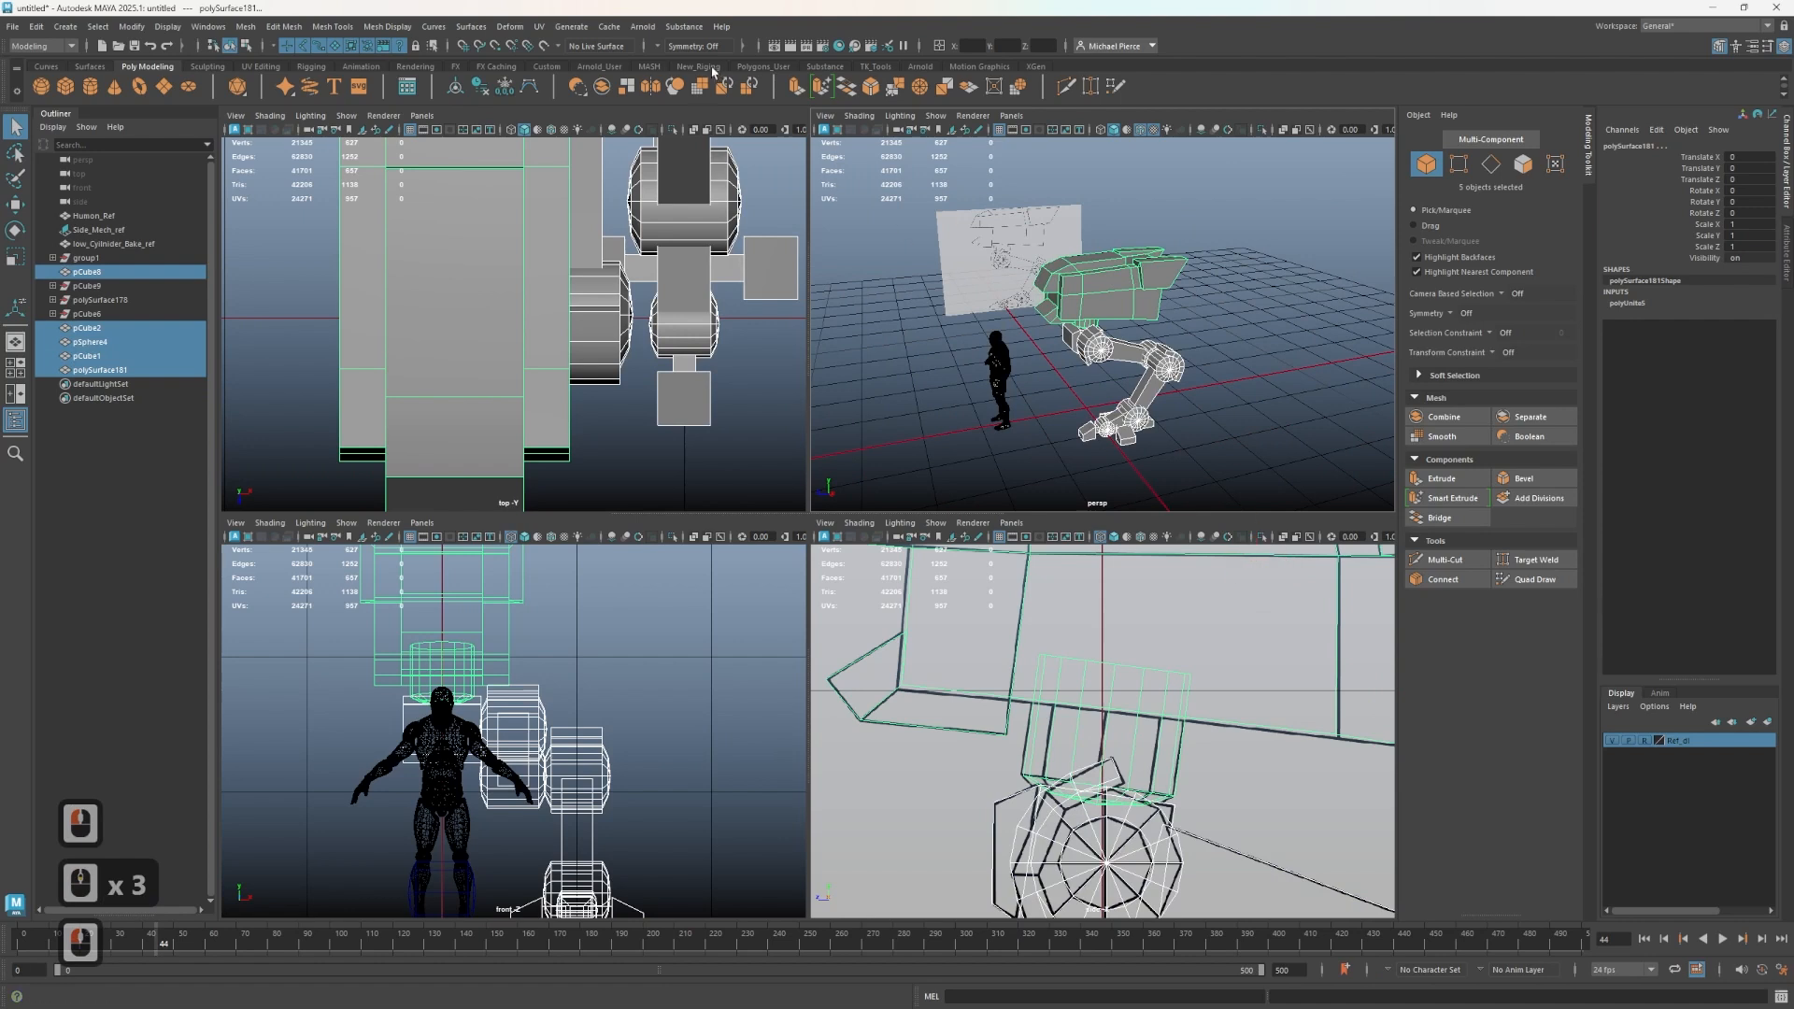
left_click(484, 87)
scroll(867, 290, "up", 3)
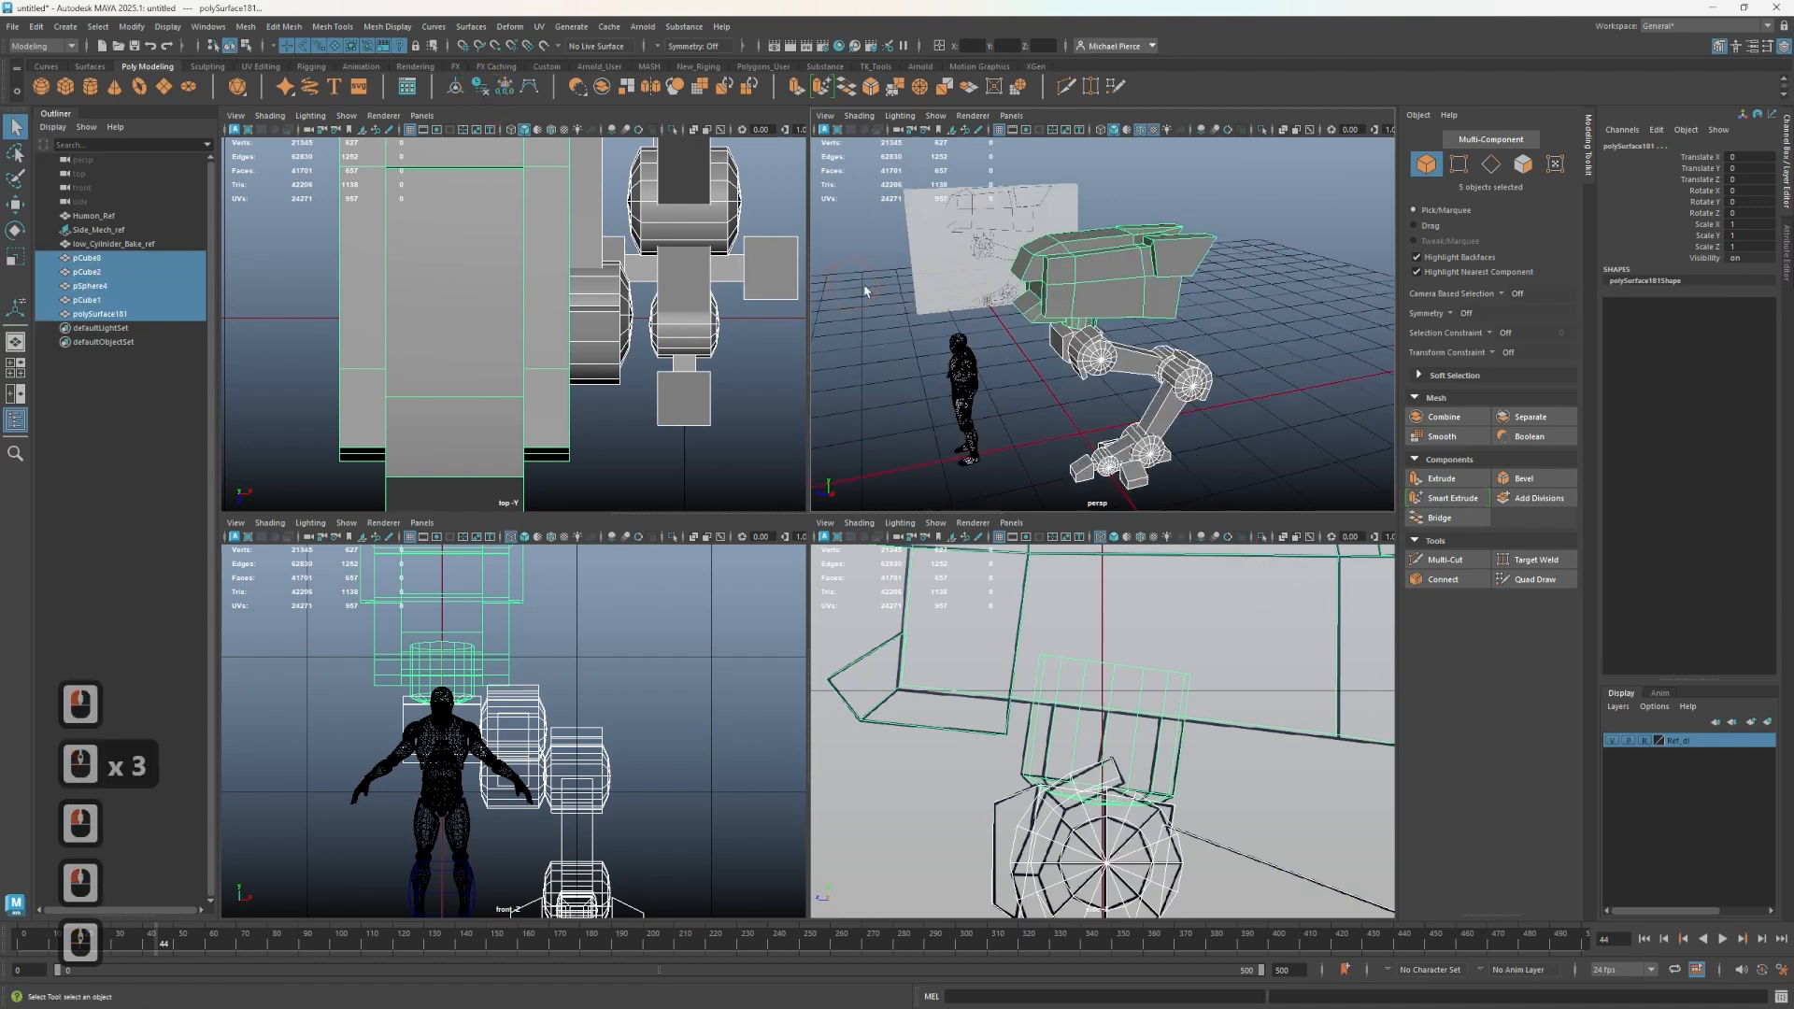
- Select the combined pelvis mesh and isolate it in the perspective view
middle_click_drag(1084, 444, 1065, 333, "alt")
left_click(1074, 338)
scroll(1078, 311, "up", 2)
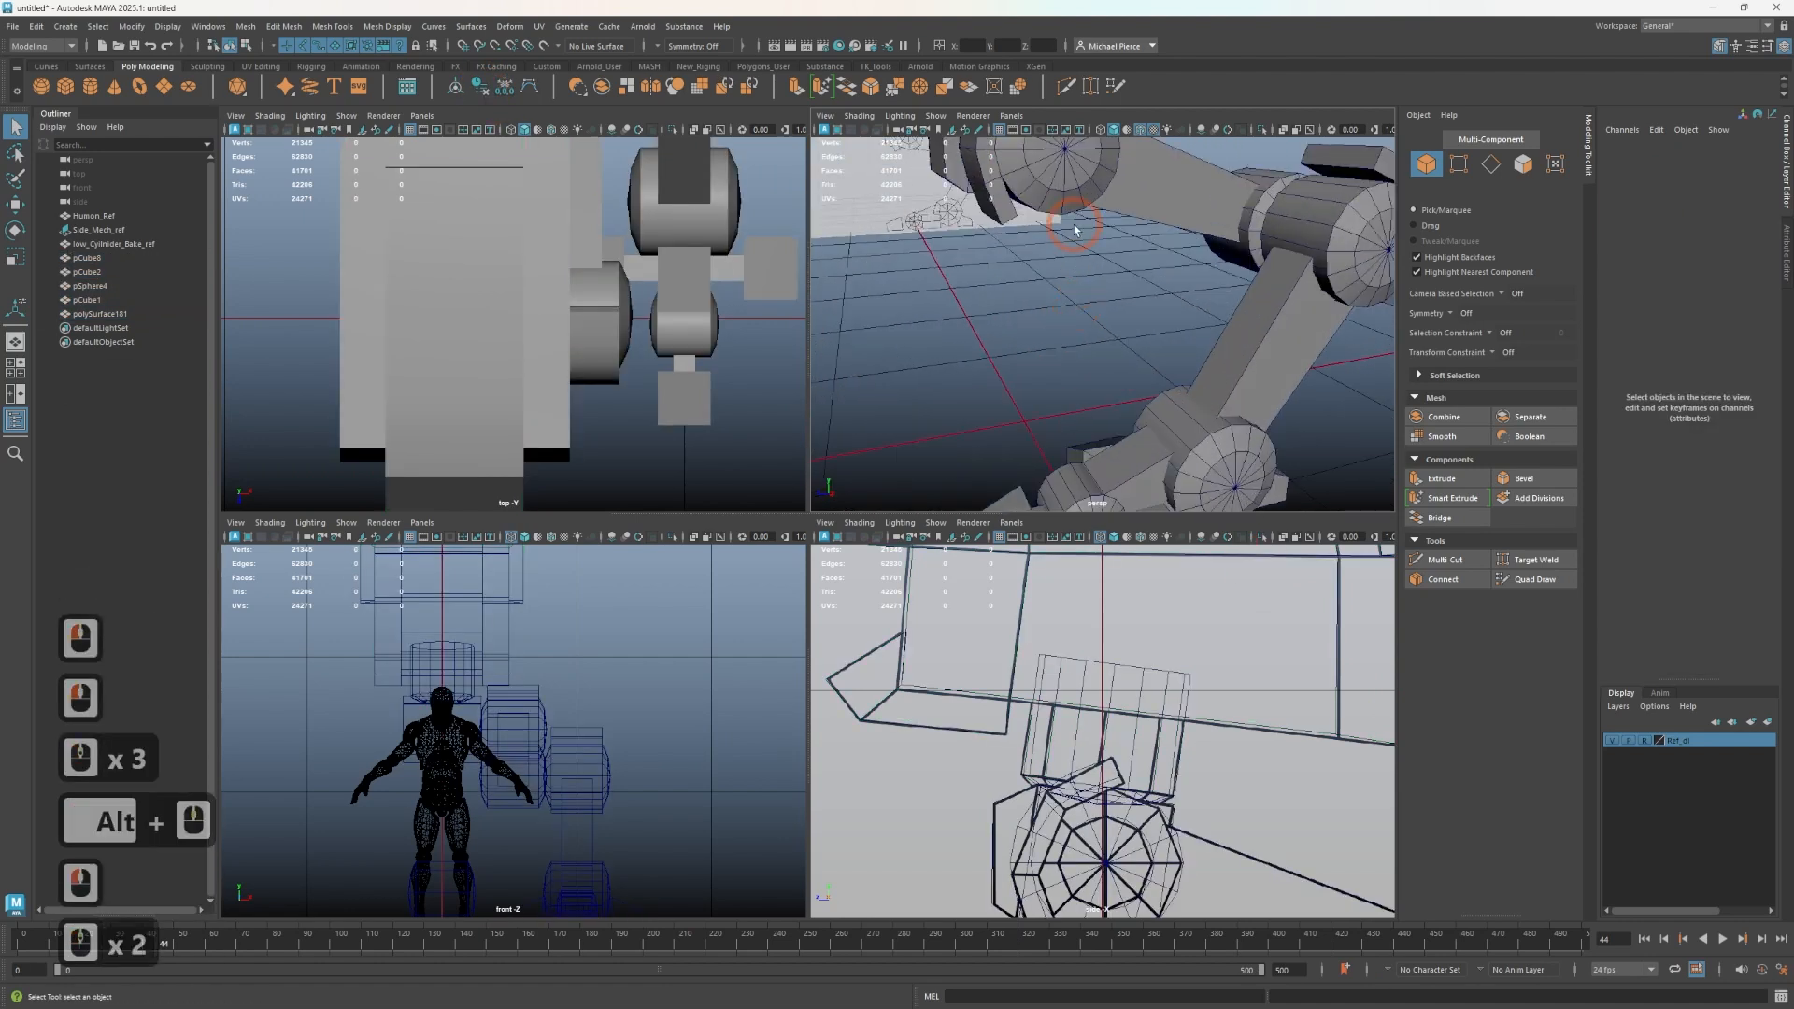
middle_click_drag(944, 307, 1029, 417, "alt")
left_click_drag(920, 421, 1043, 441, "alt")
middle_click_drag(957, 247, 959, 337, "alt")
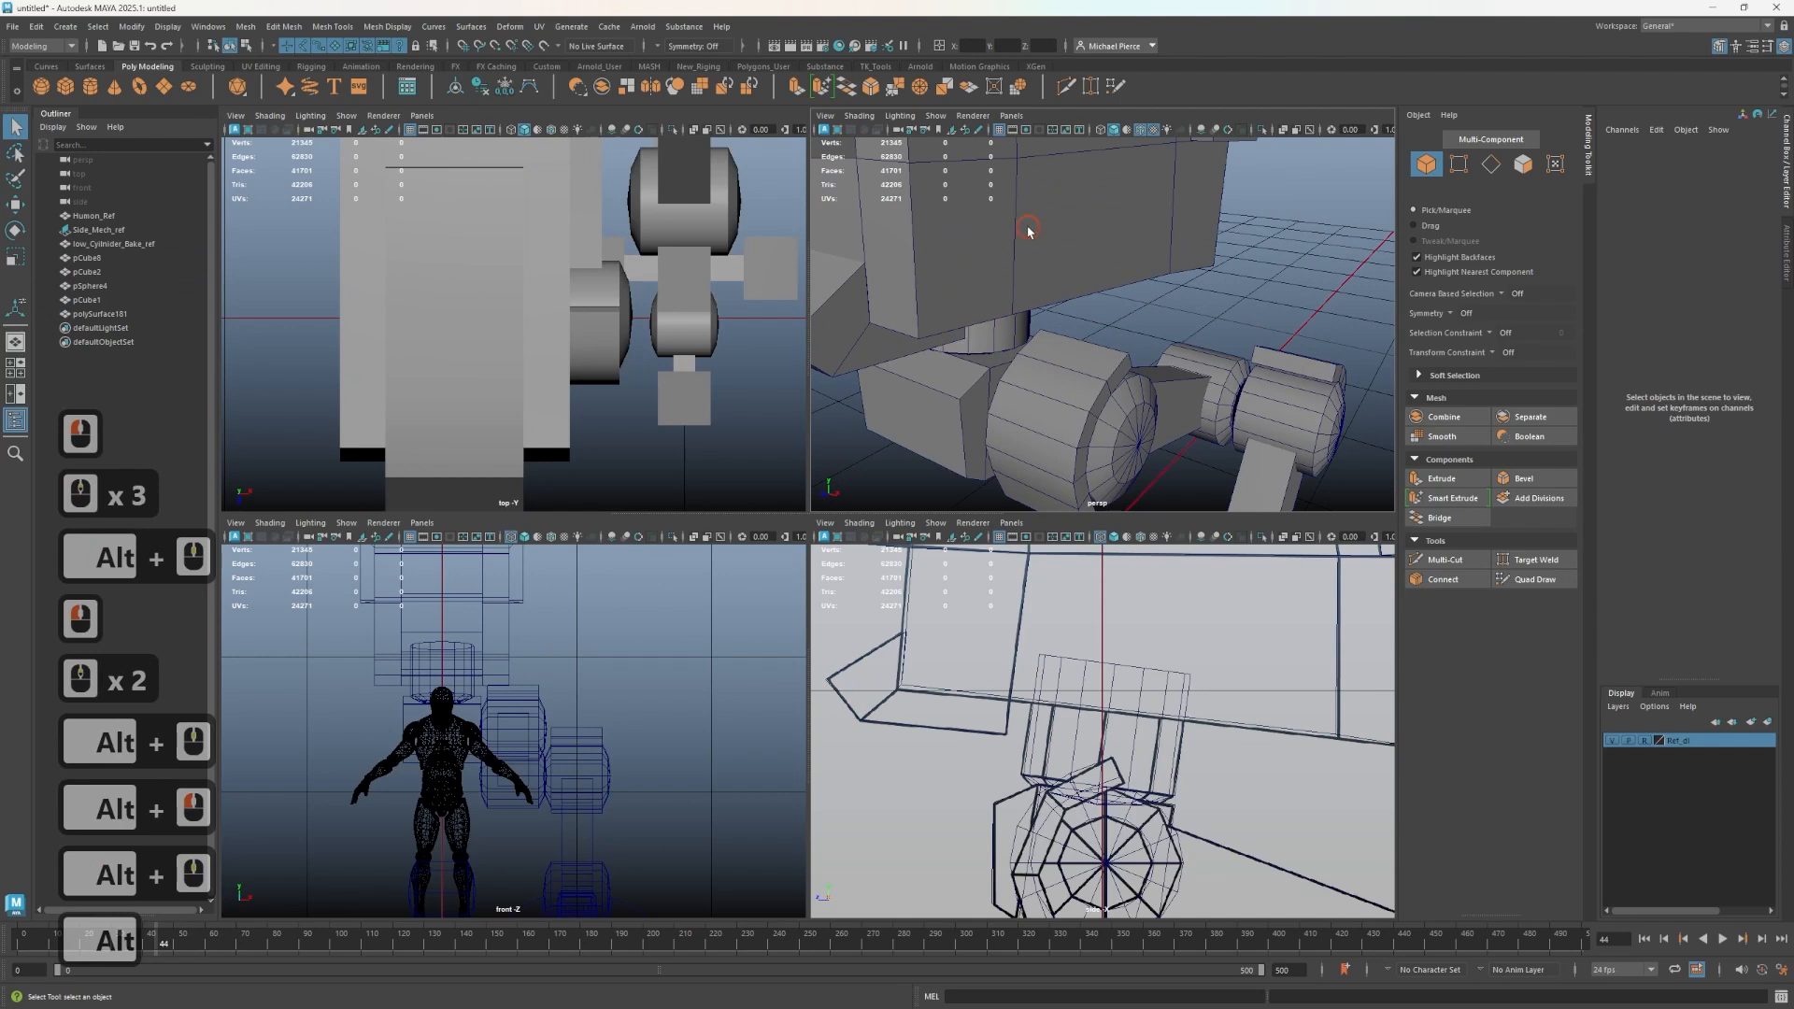
left_click(1029, 228)
scroll(1101, 670, "down", 4)
scroll(1100, 670, "down", 3)
key("w")
scroll(1169, 712, "up", 2)
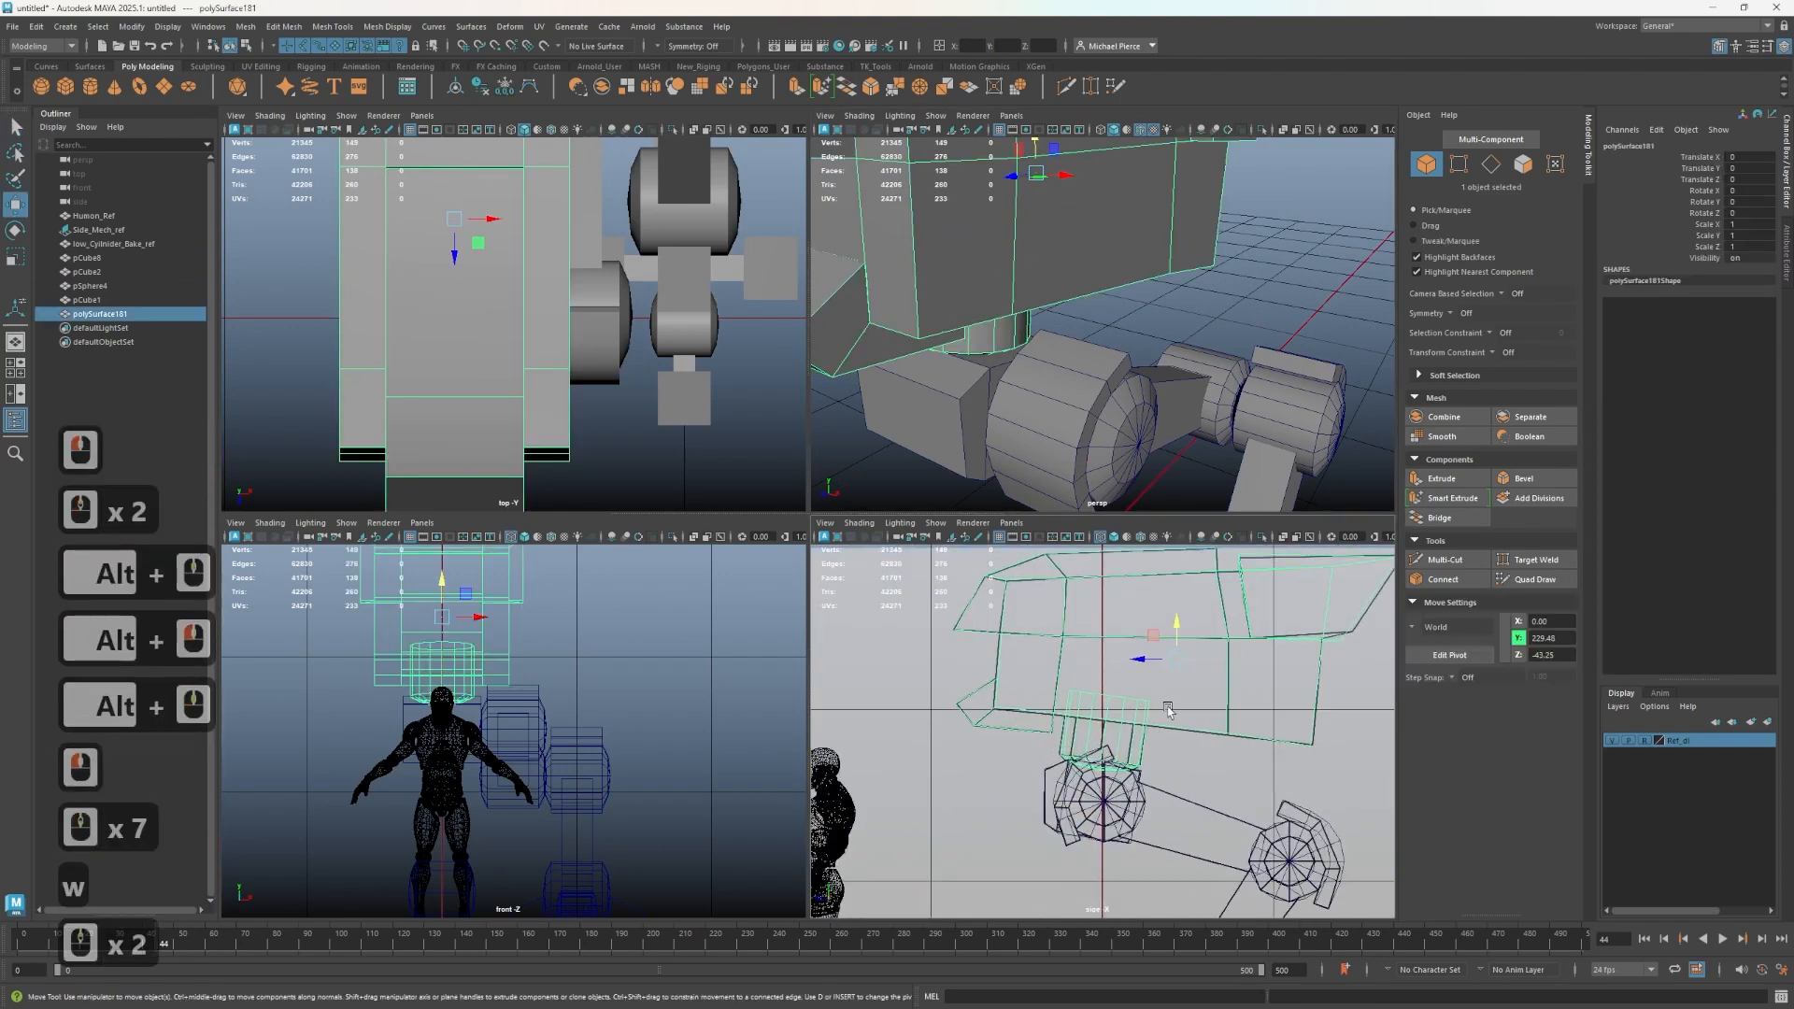
scroll(1168, 712, "up", 1)
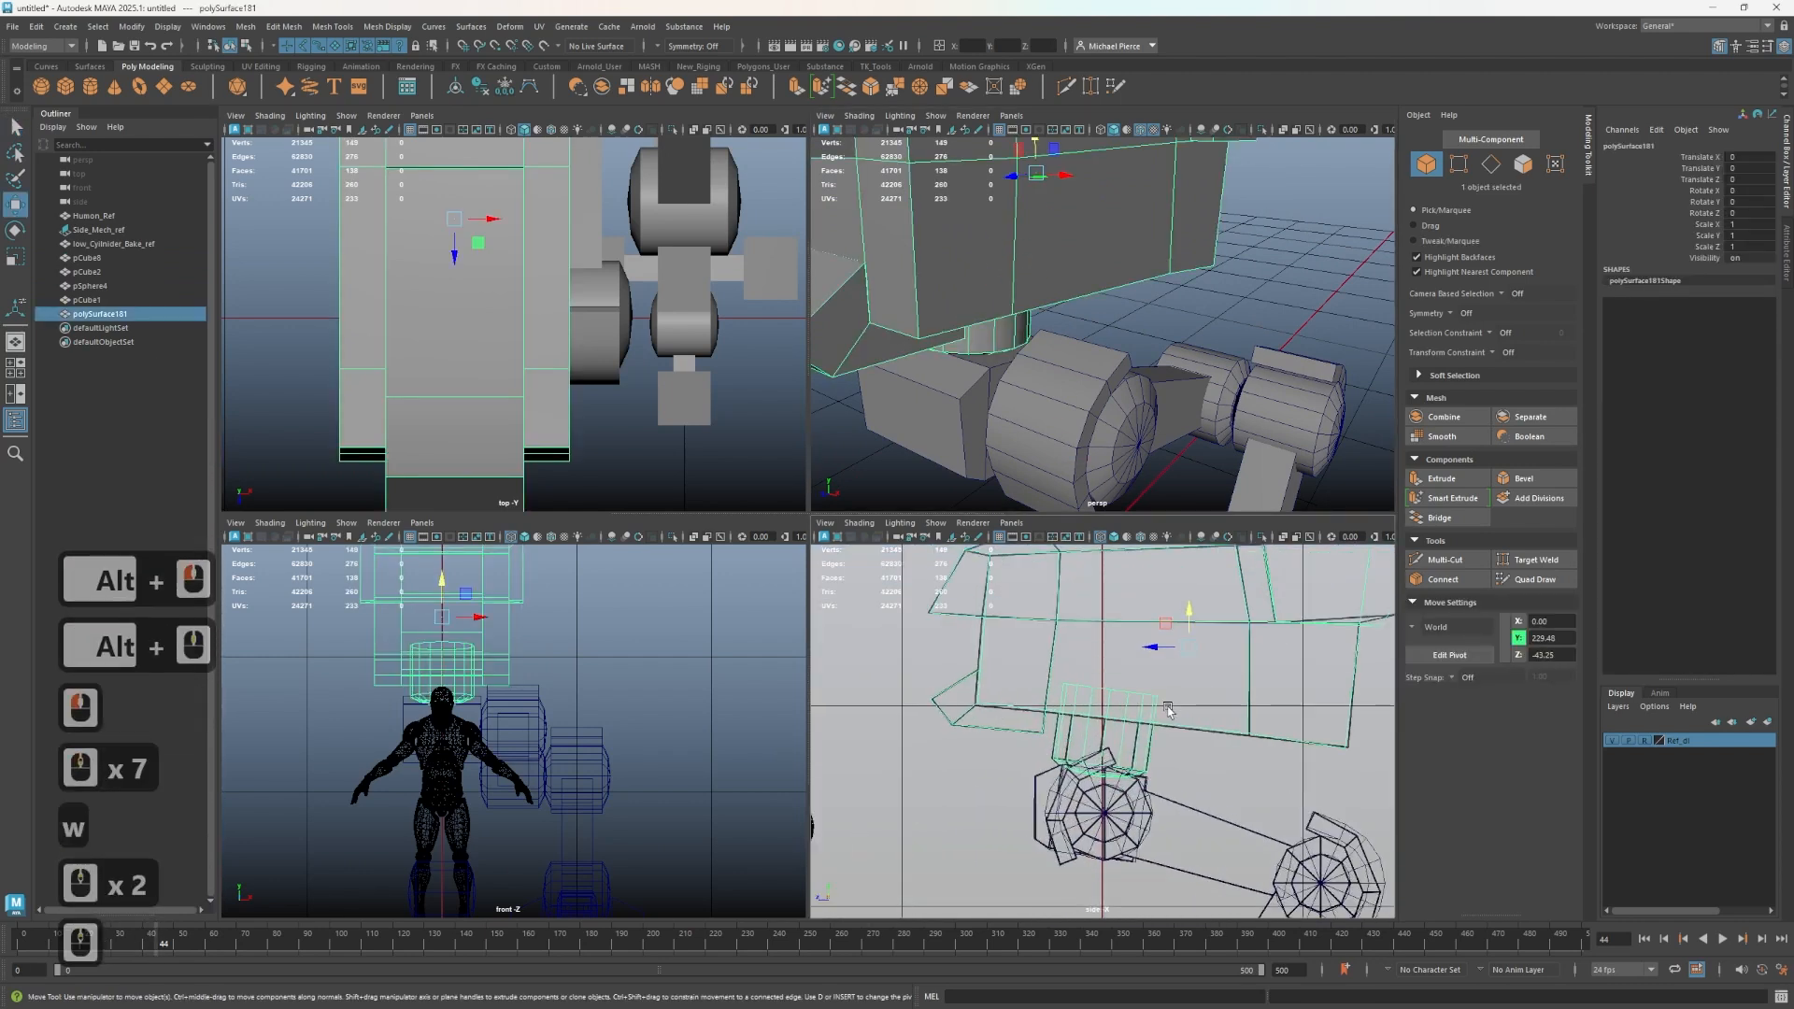
key("ctrl+1")
left_click_drag(1033, 389, 1070, 390, "alt")
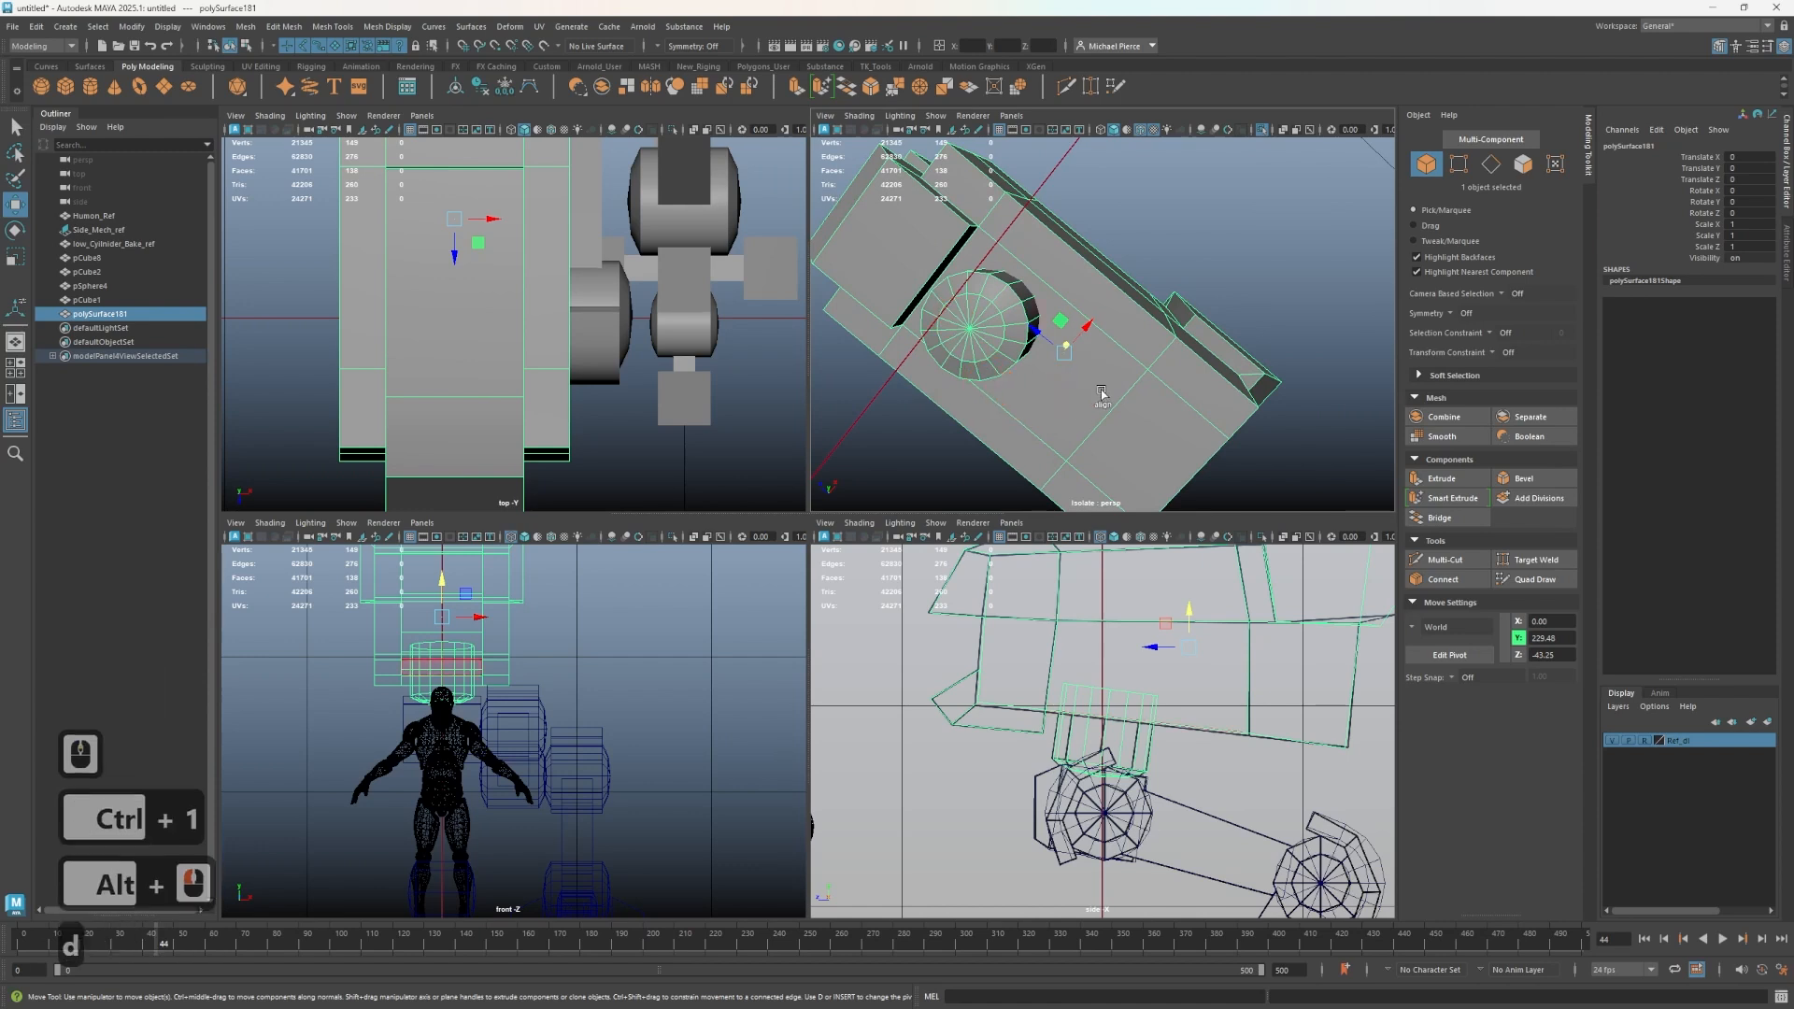
- Snap the pelvis mesh's pivot to the center of the hip joint cylinder
key("d")
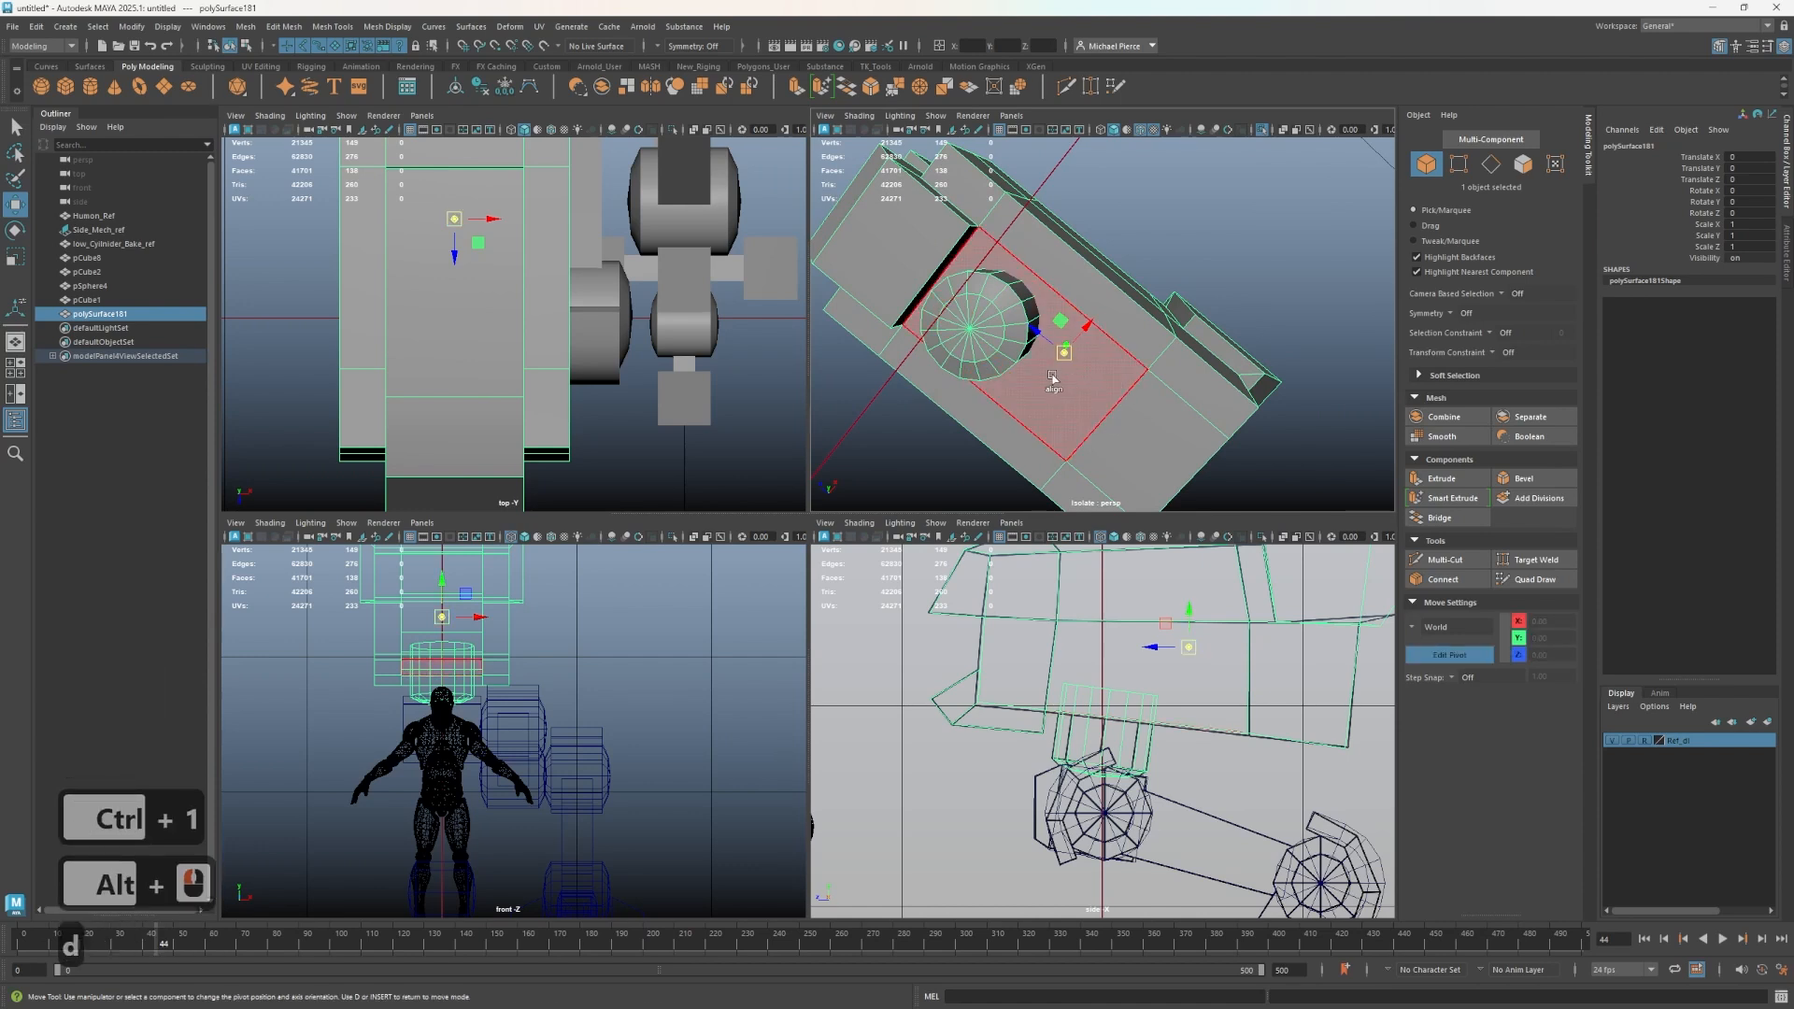
left_click_drag(1054, 376, 970, 329)
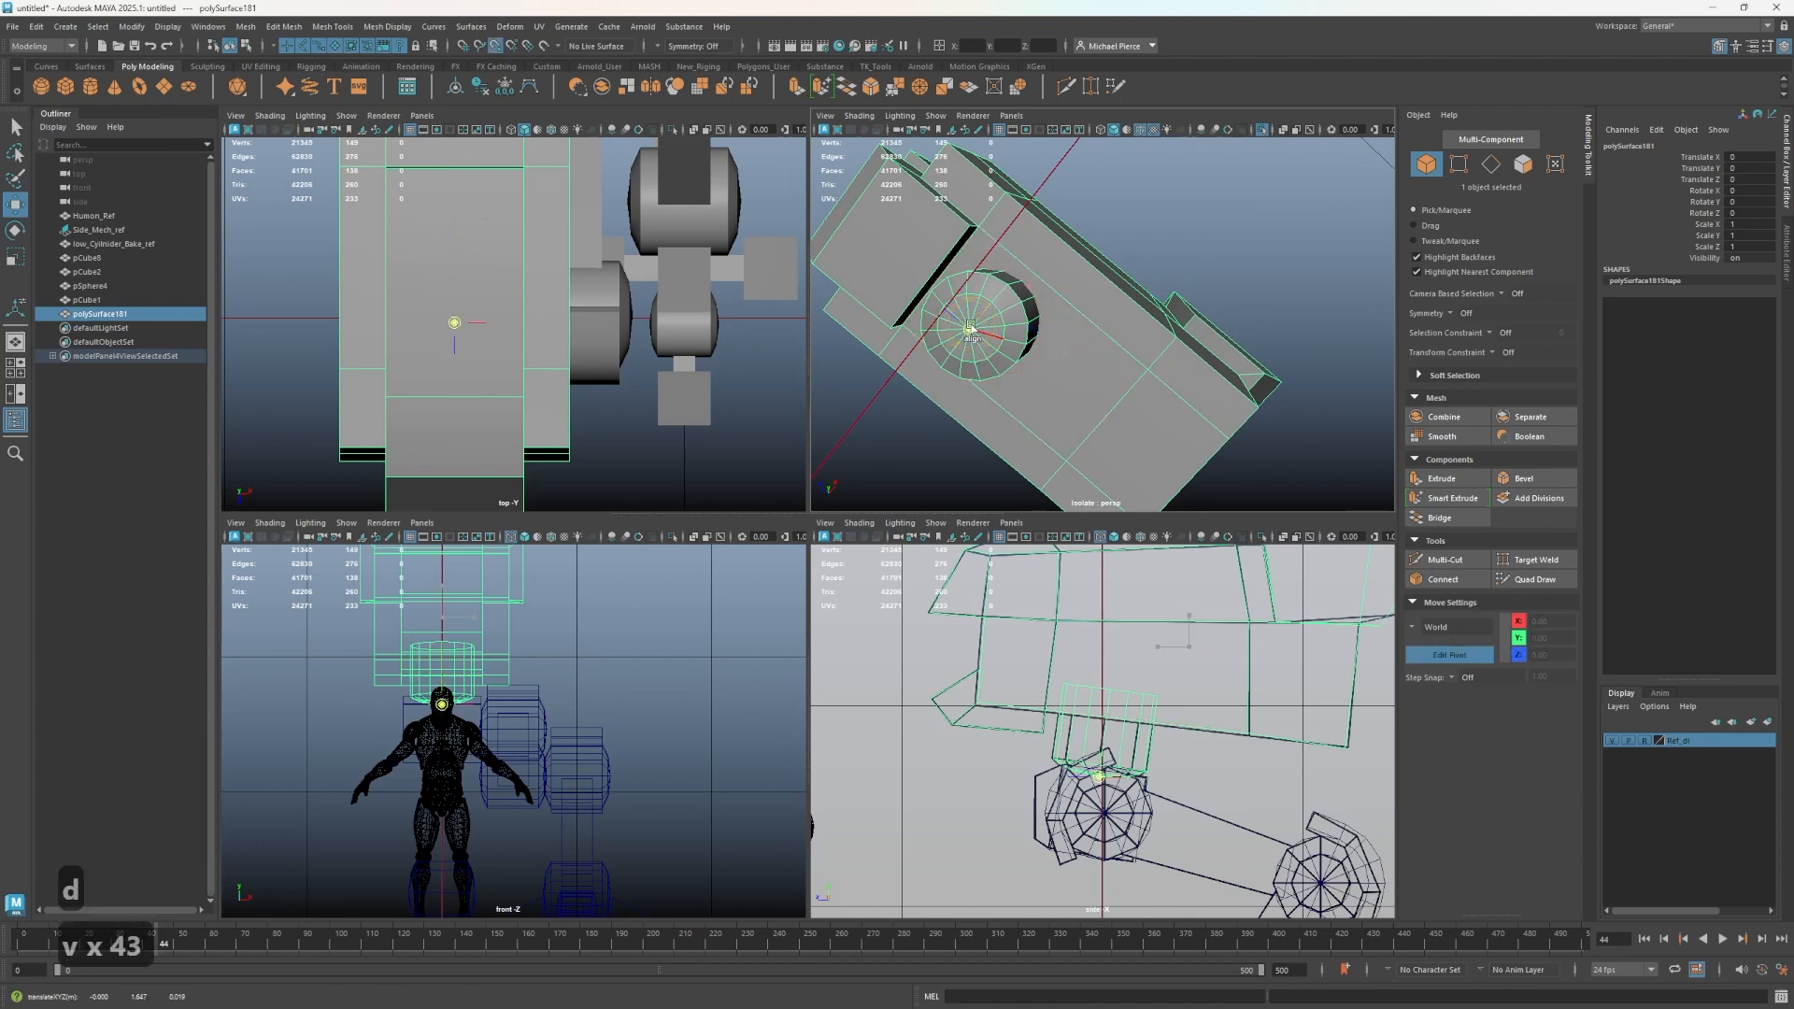
middle_click_drag(967, 338, 969, 337)
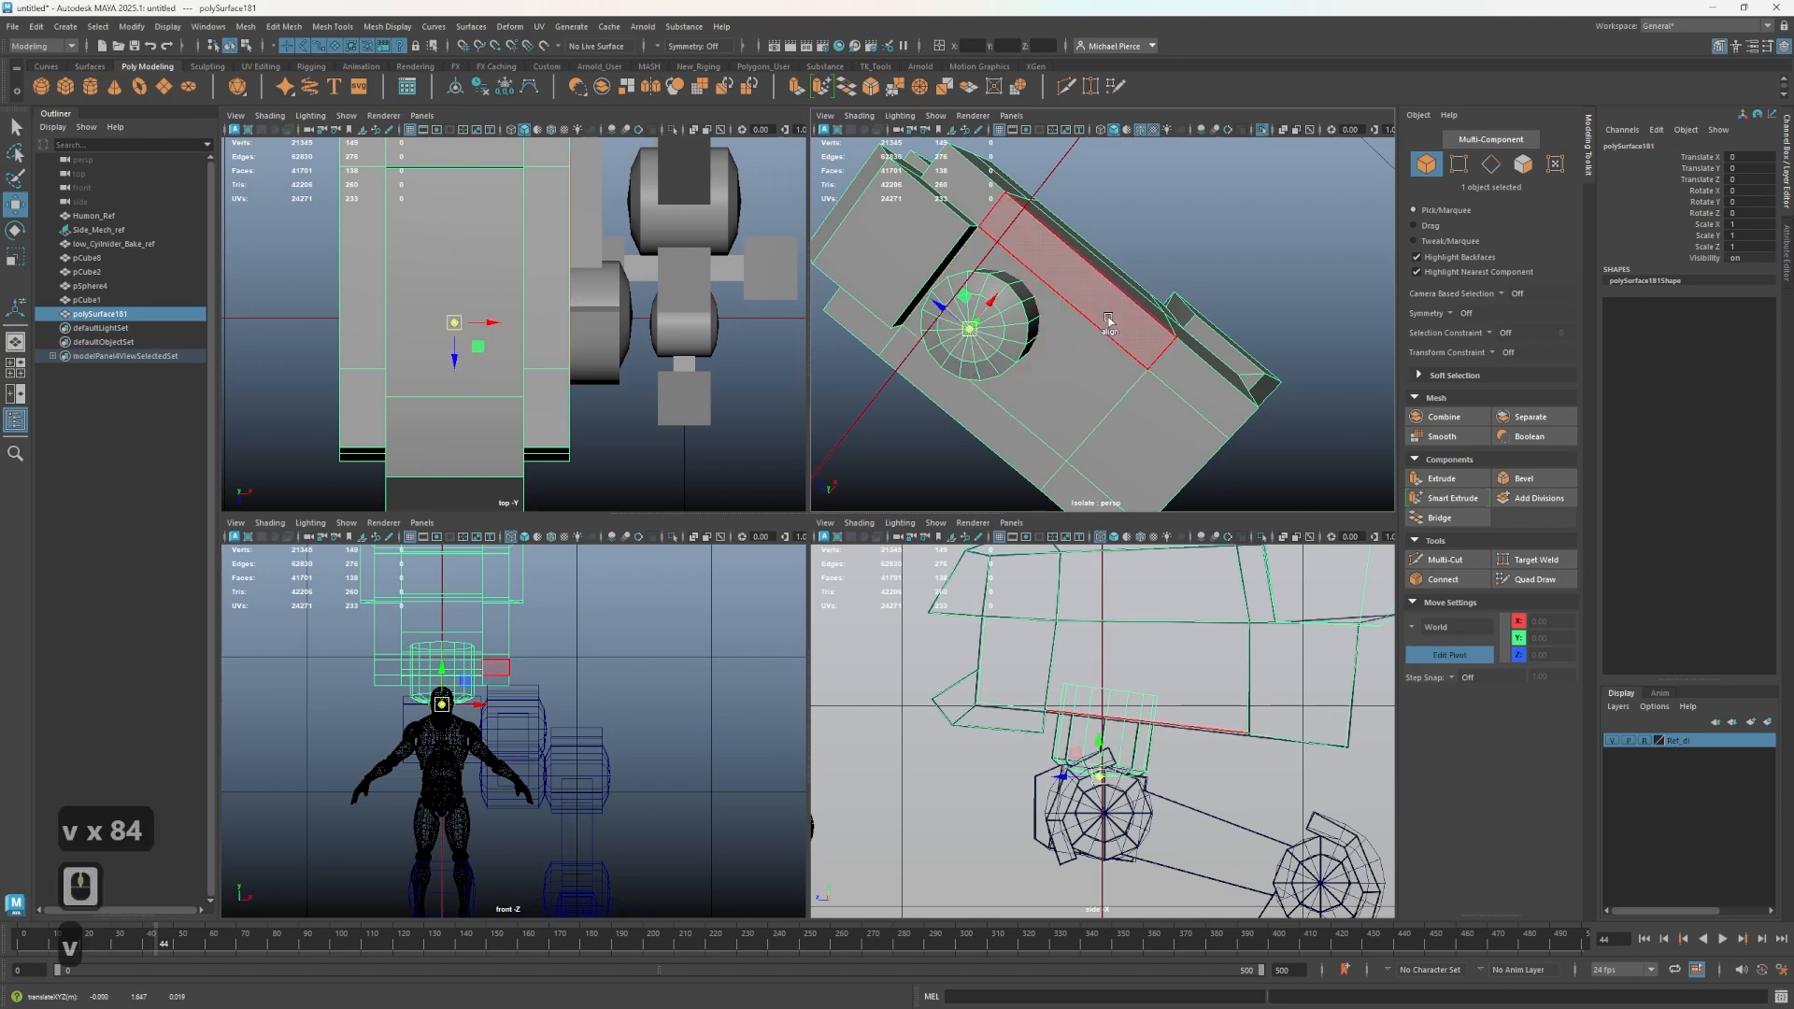
key("v")
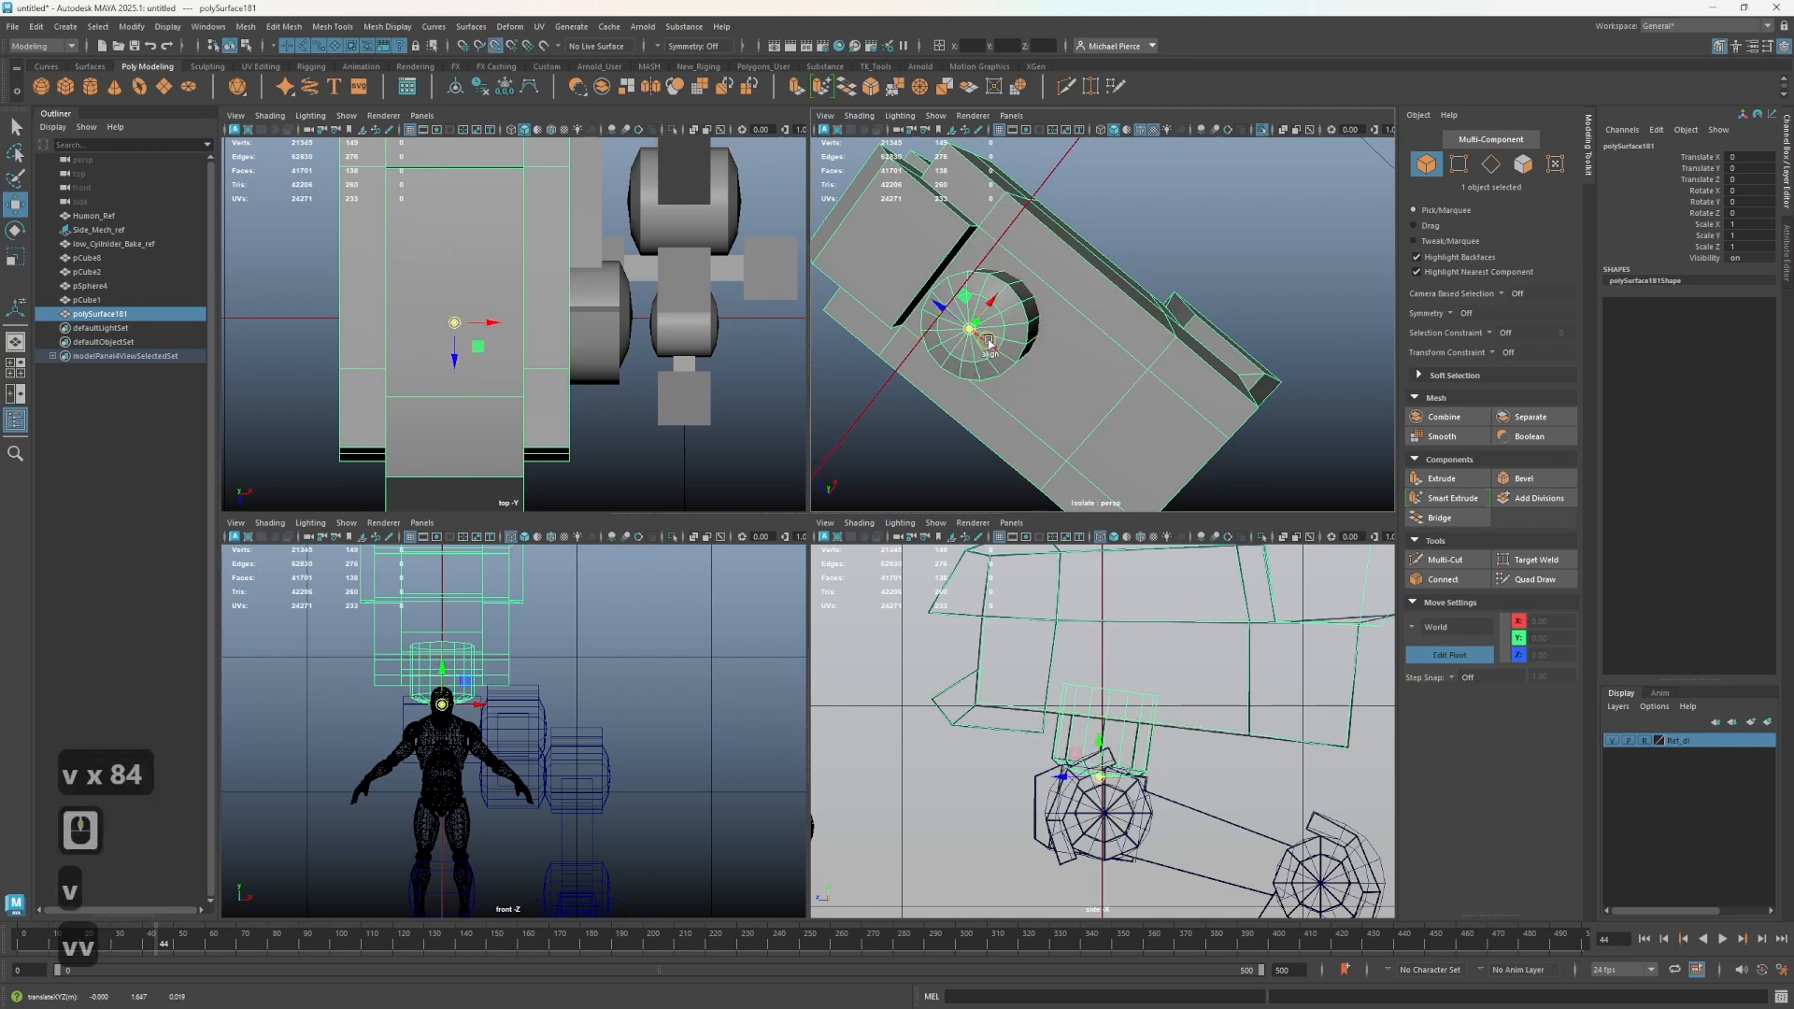
left_click_drag(990, 344, 1004, 344)
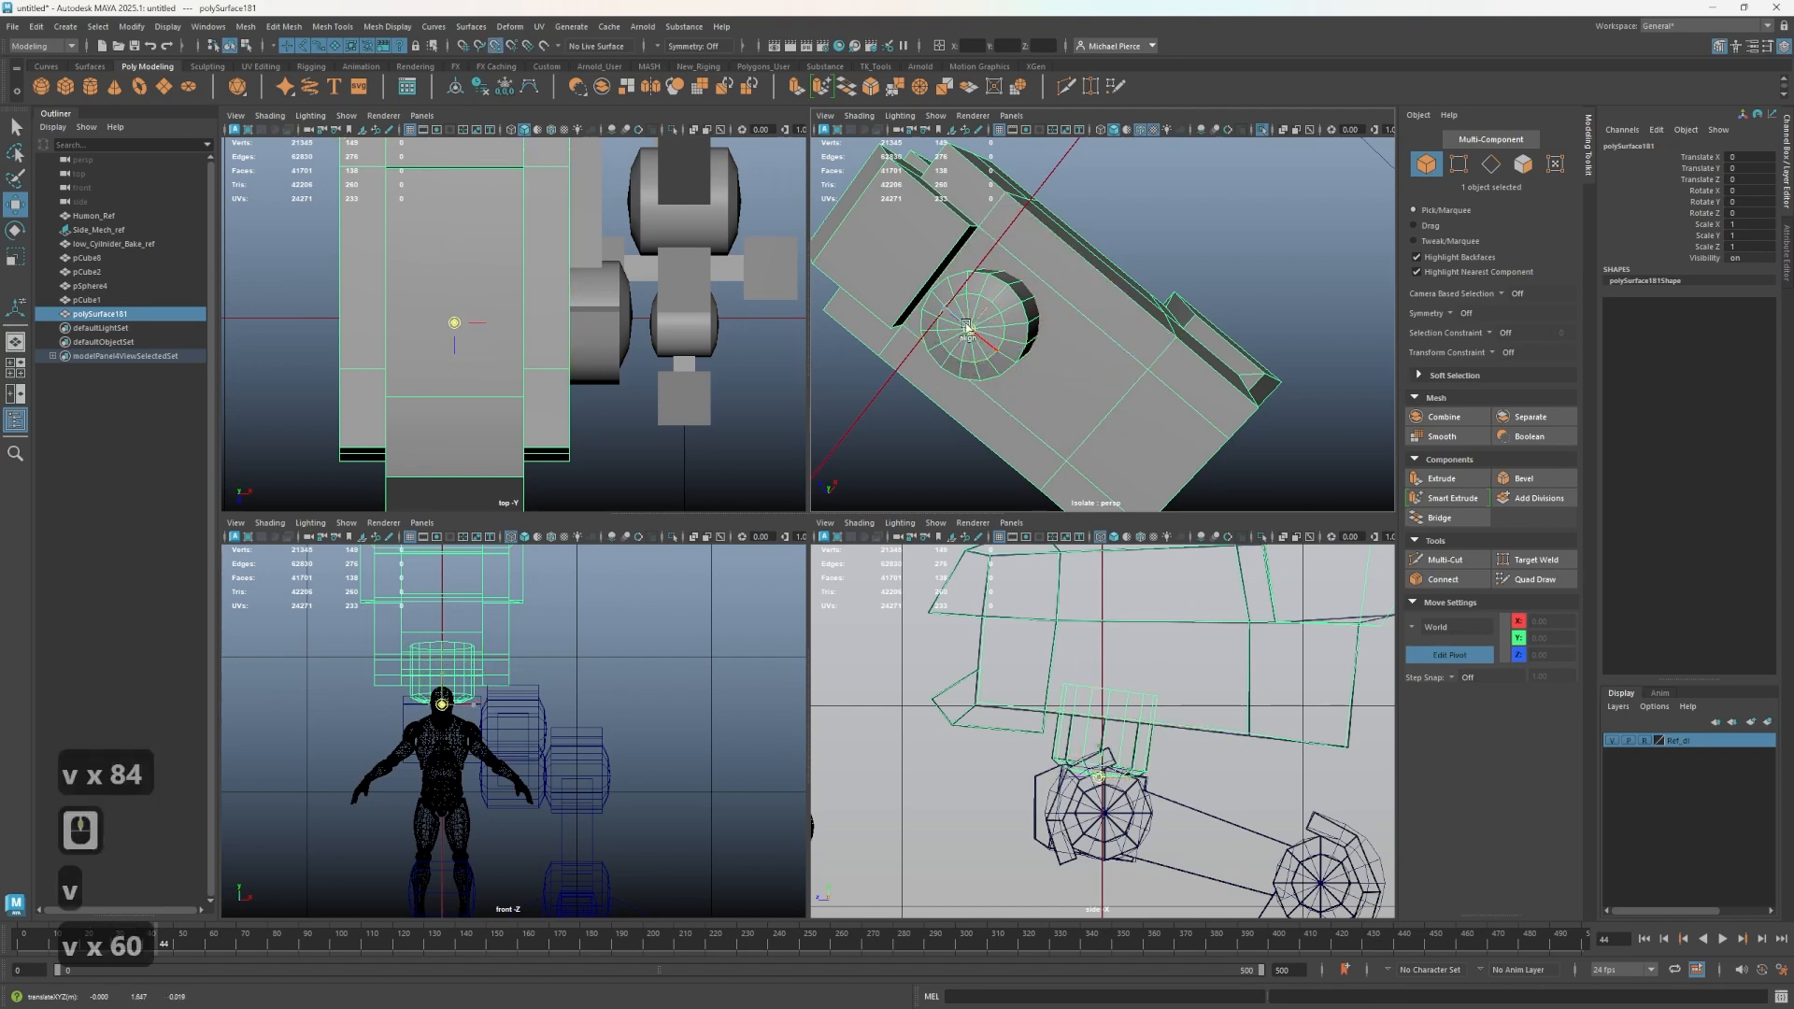
middle_click_drag(967, 337, 969, 336)
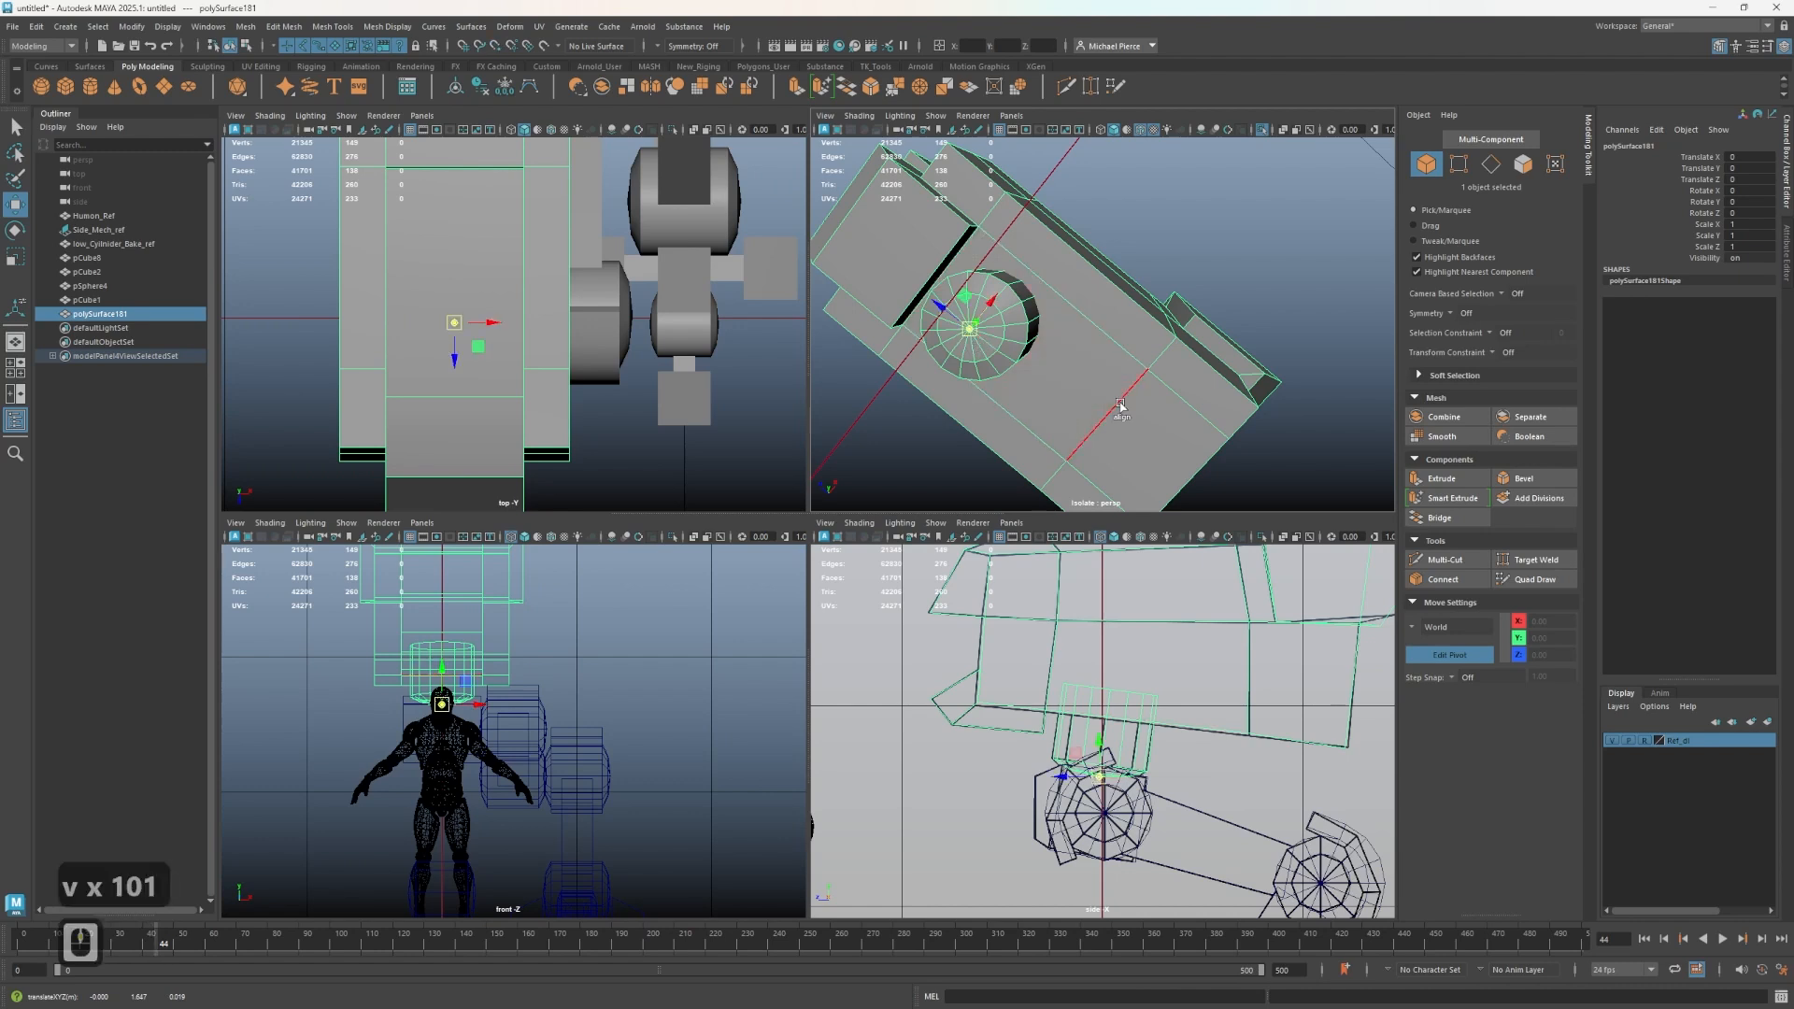
- Try to orient the pivot along an edge of the hip joint with the Rotate tool, then undo it
scroll(1134, 757, "up", 2)
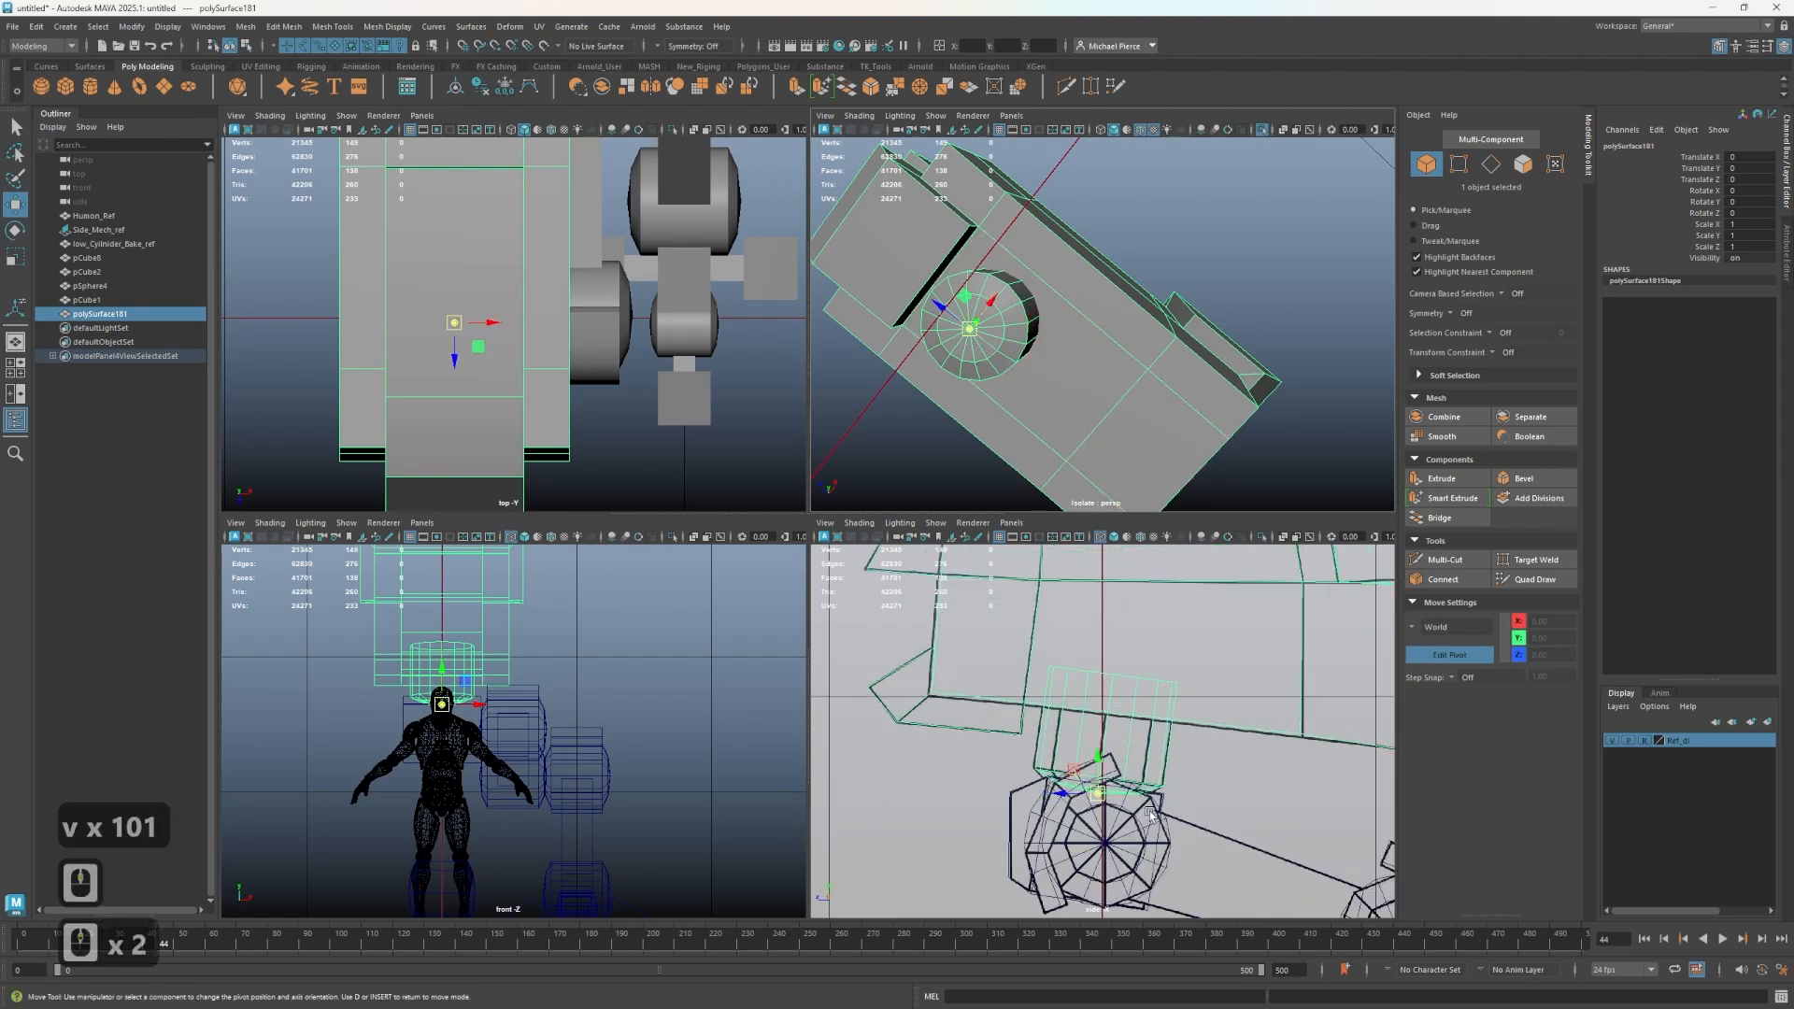
key("r")
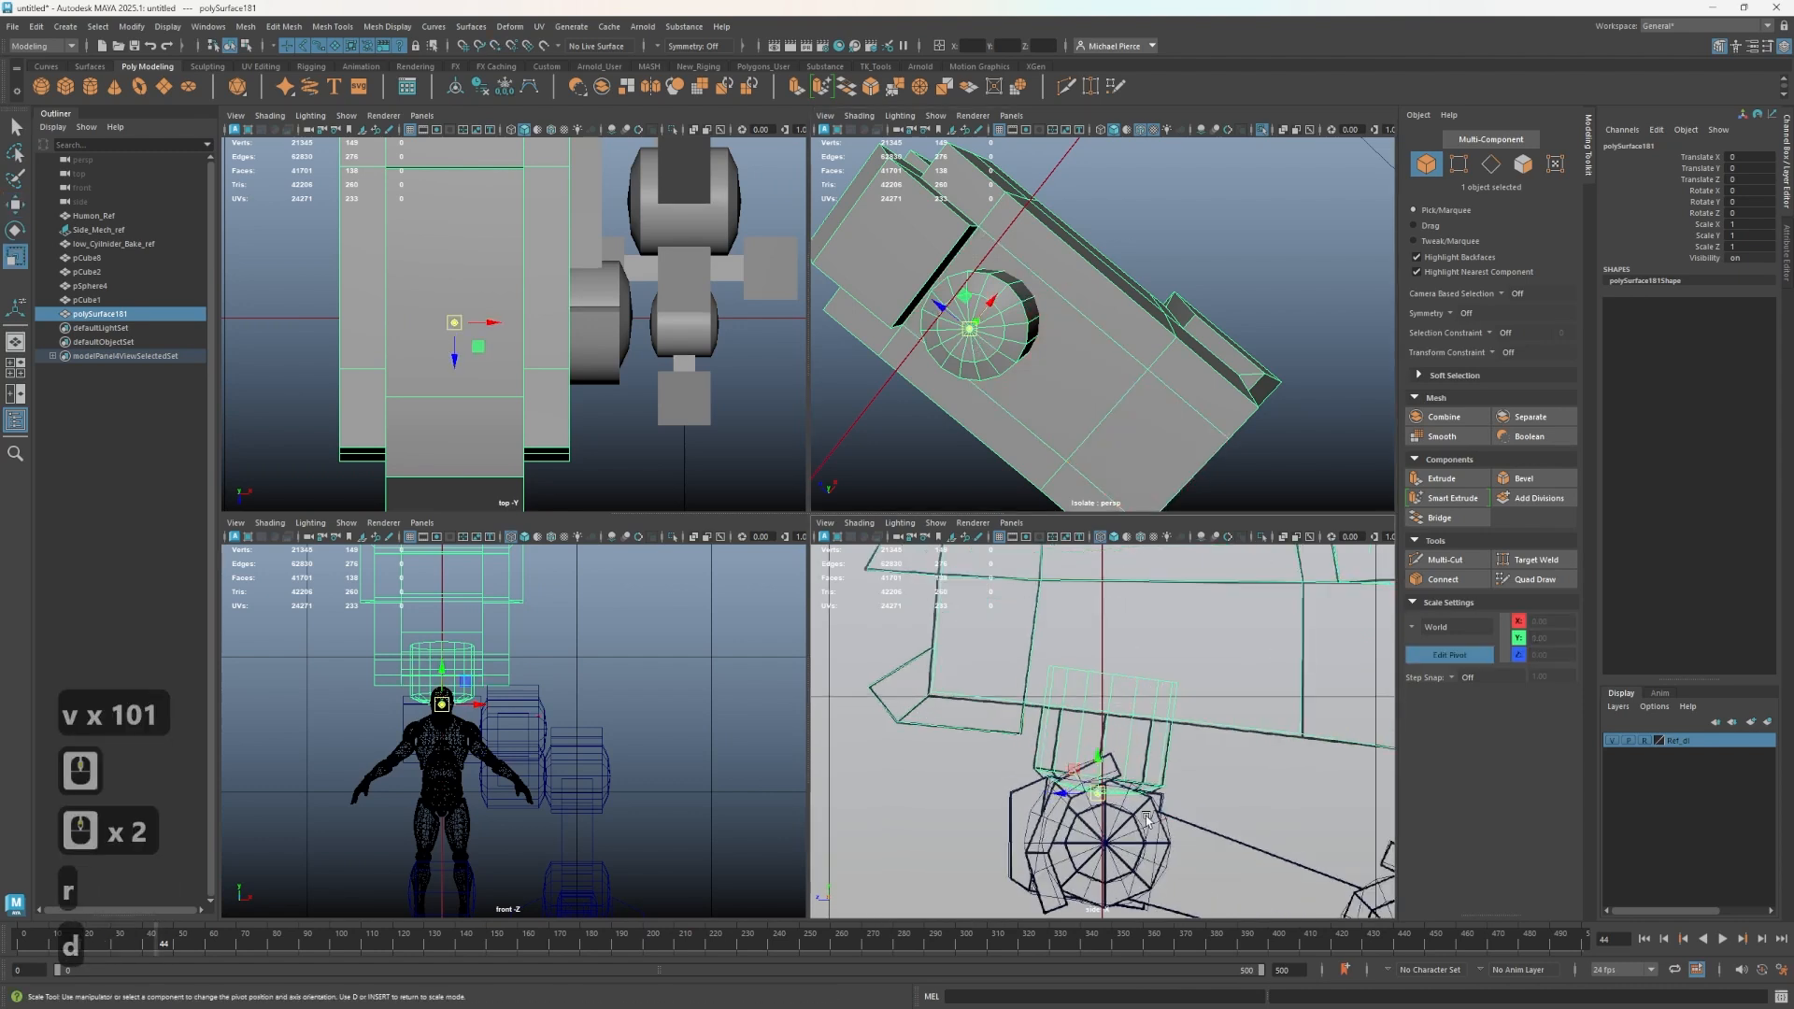
key("d")
scroll(1112, 785, "up", 4)
scroll(1089, 747, "up", 2)
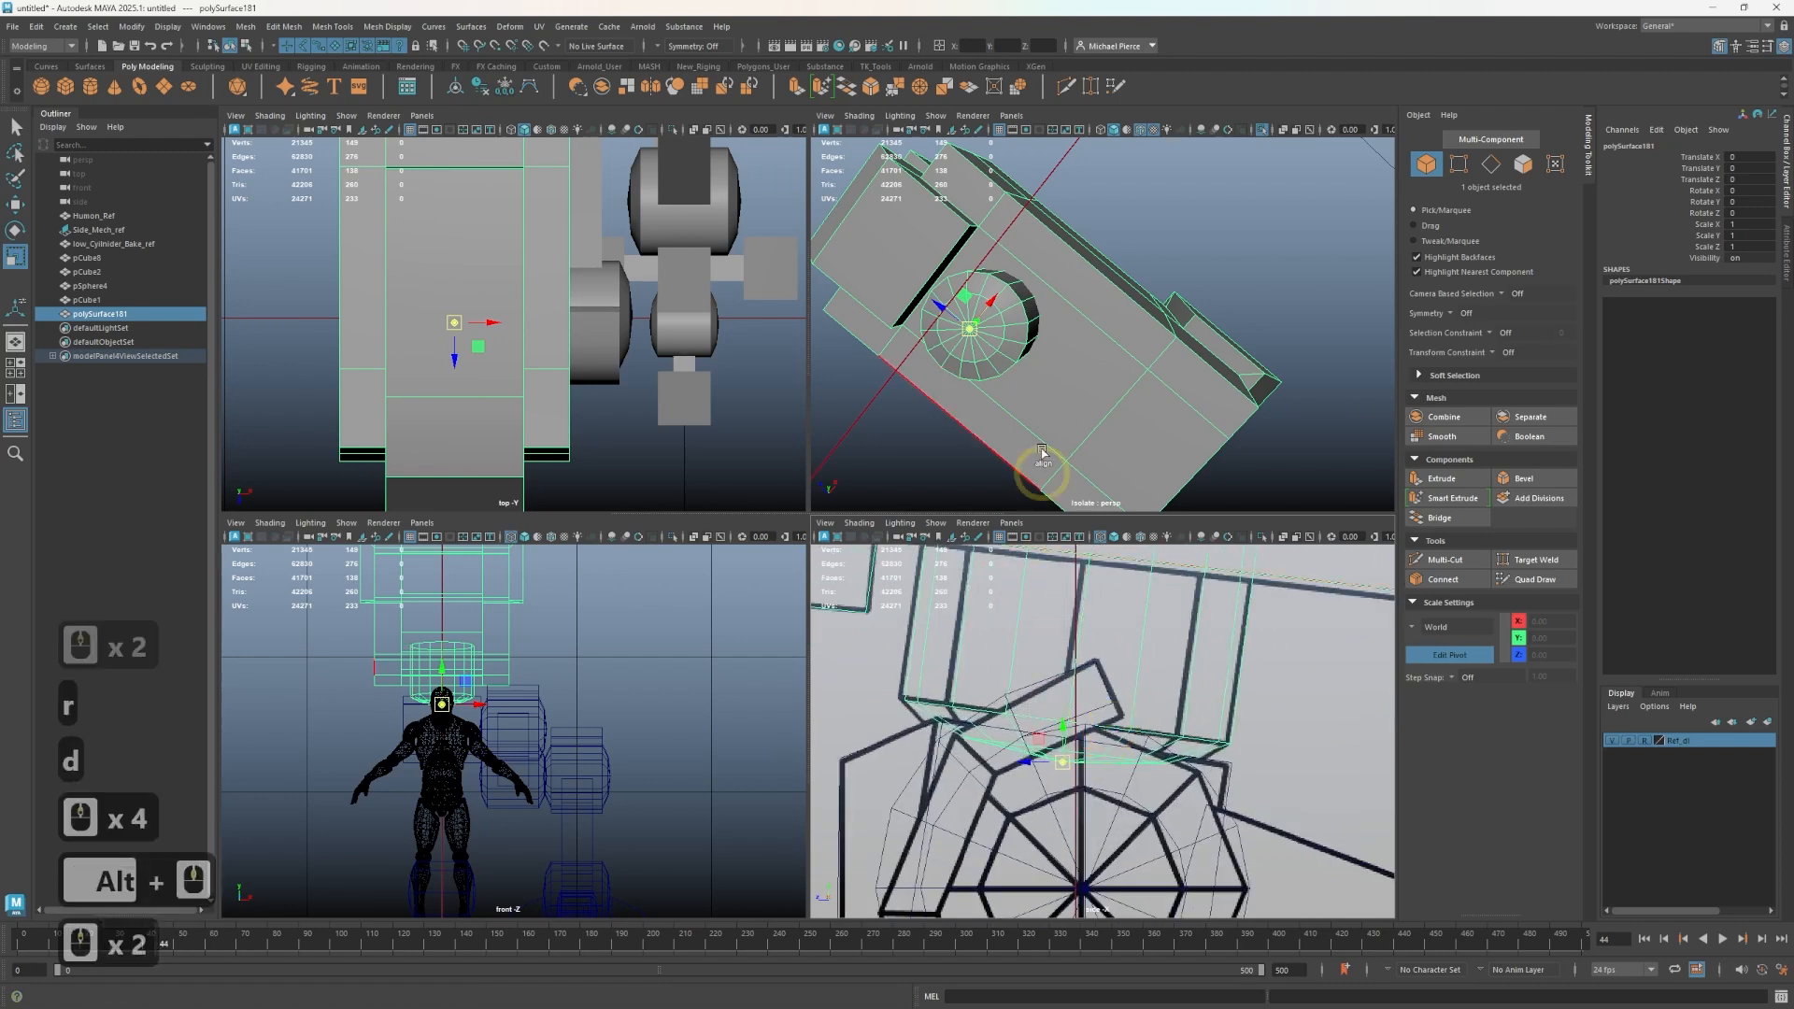
left_click_drag(1042, 471, 1056, 406, "alt")
scroll(993, 392, "up", 1)
middle_click_drag(1056, 406, 1169, 376, "alt")
scroll(1047, 366, "up", 4, "alt")
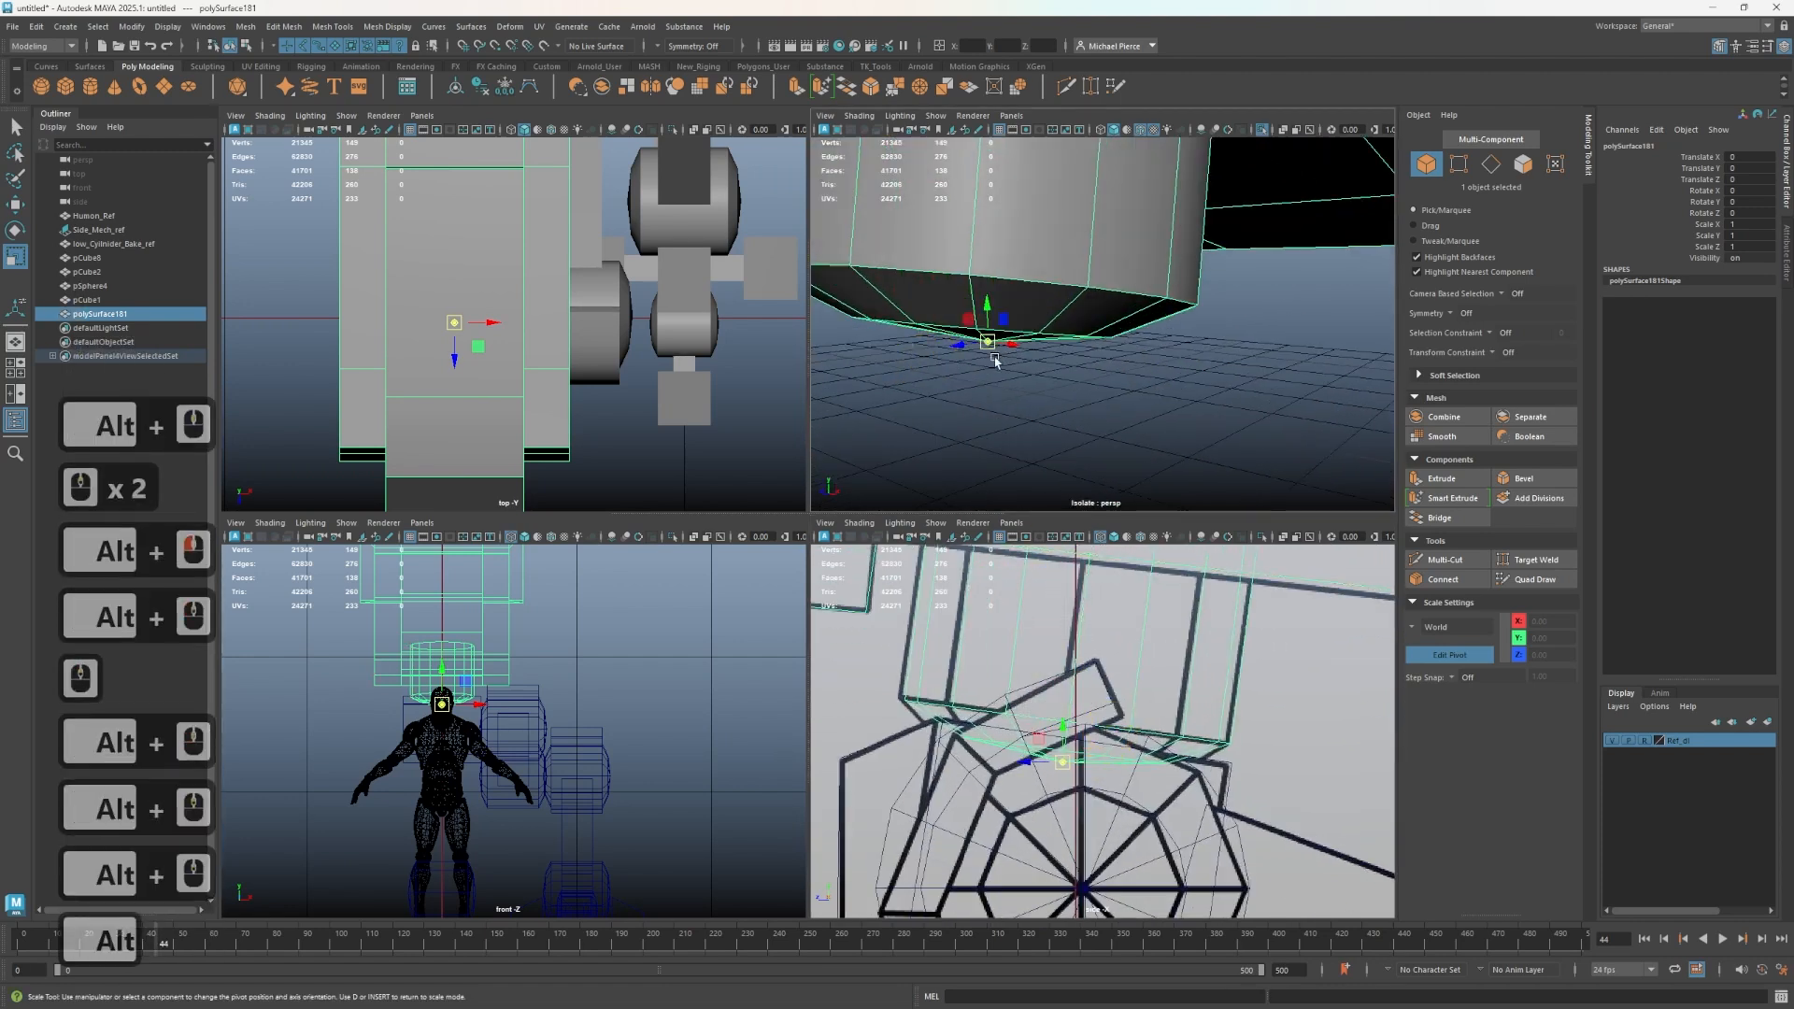
key("e")
key("d")
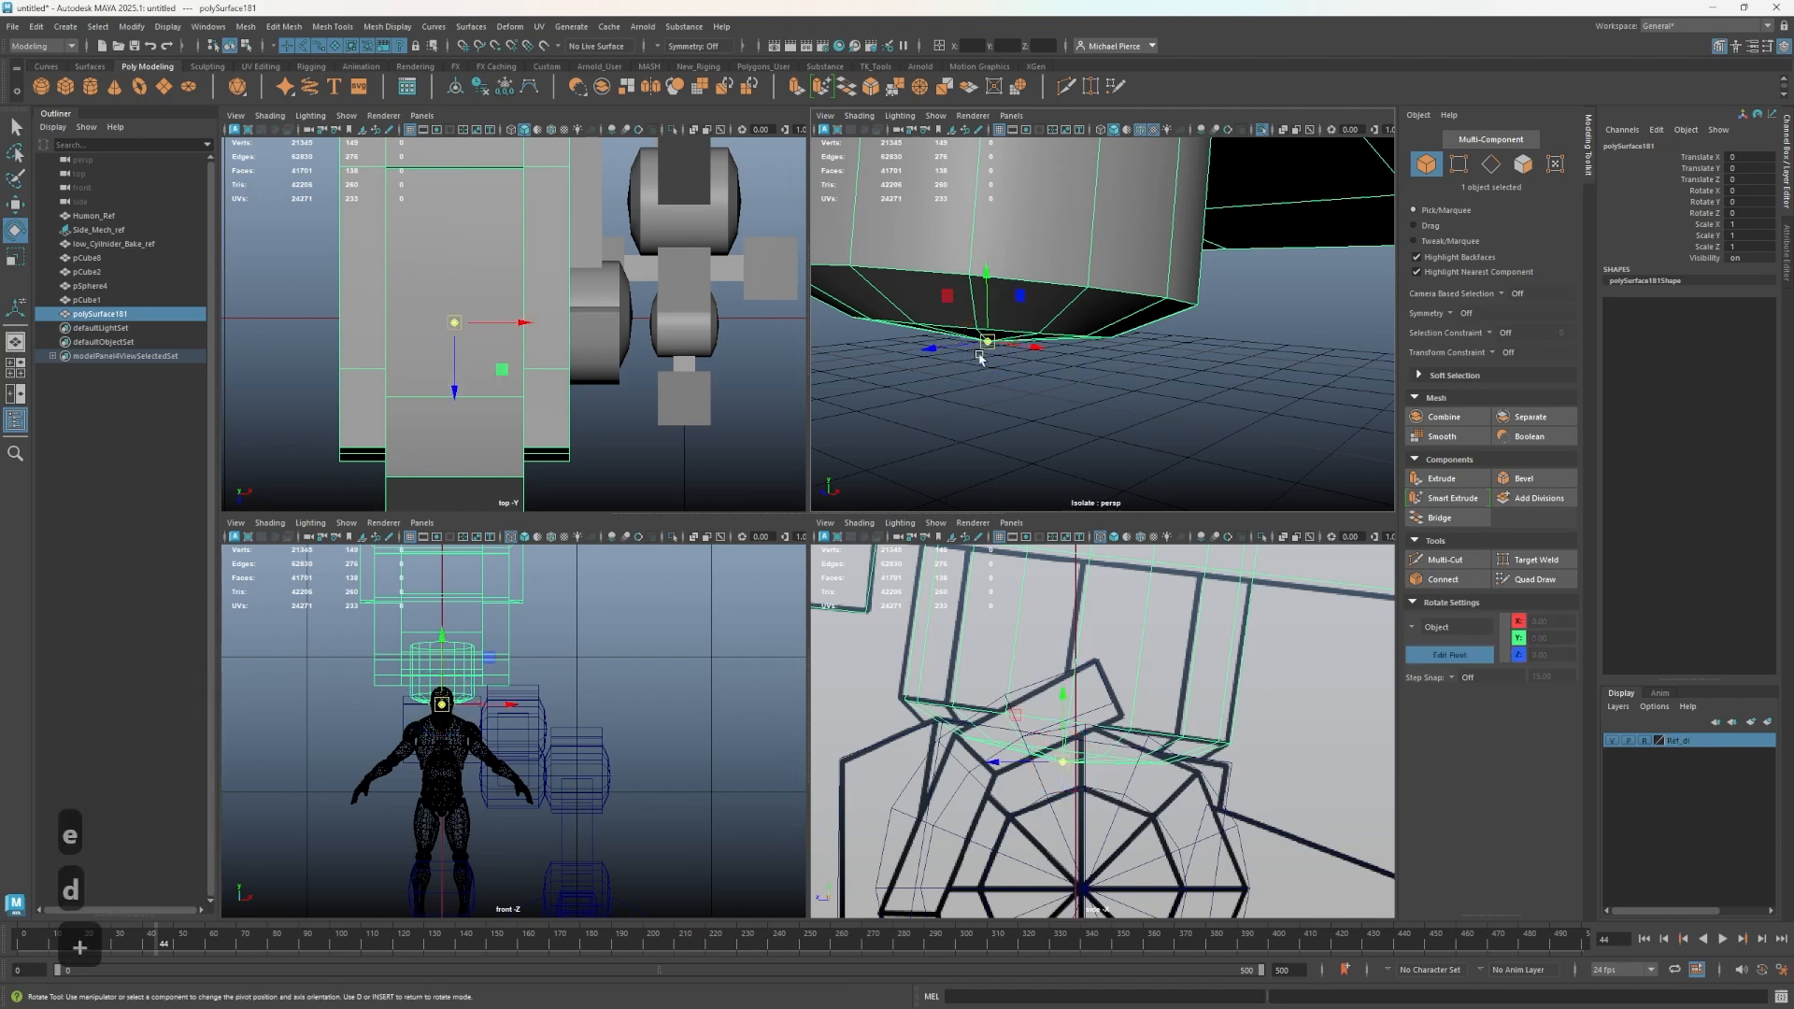
key("plus")
key("minus")
key("minus")
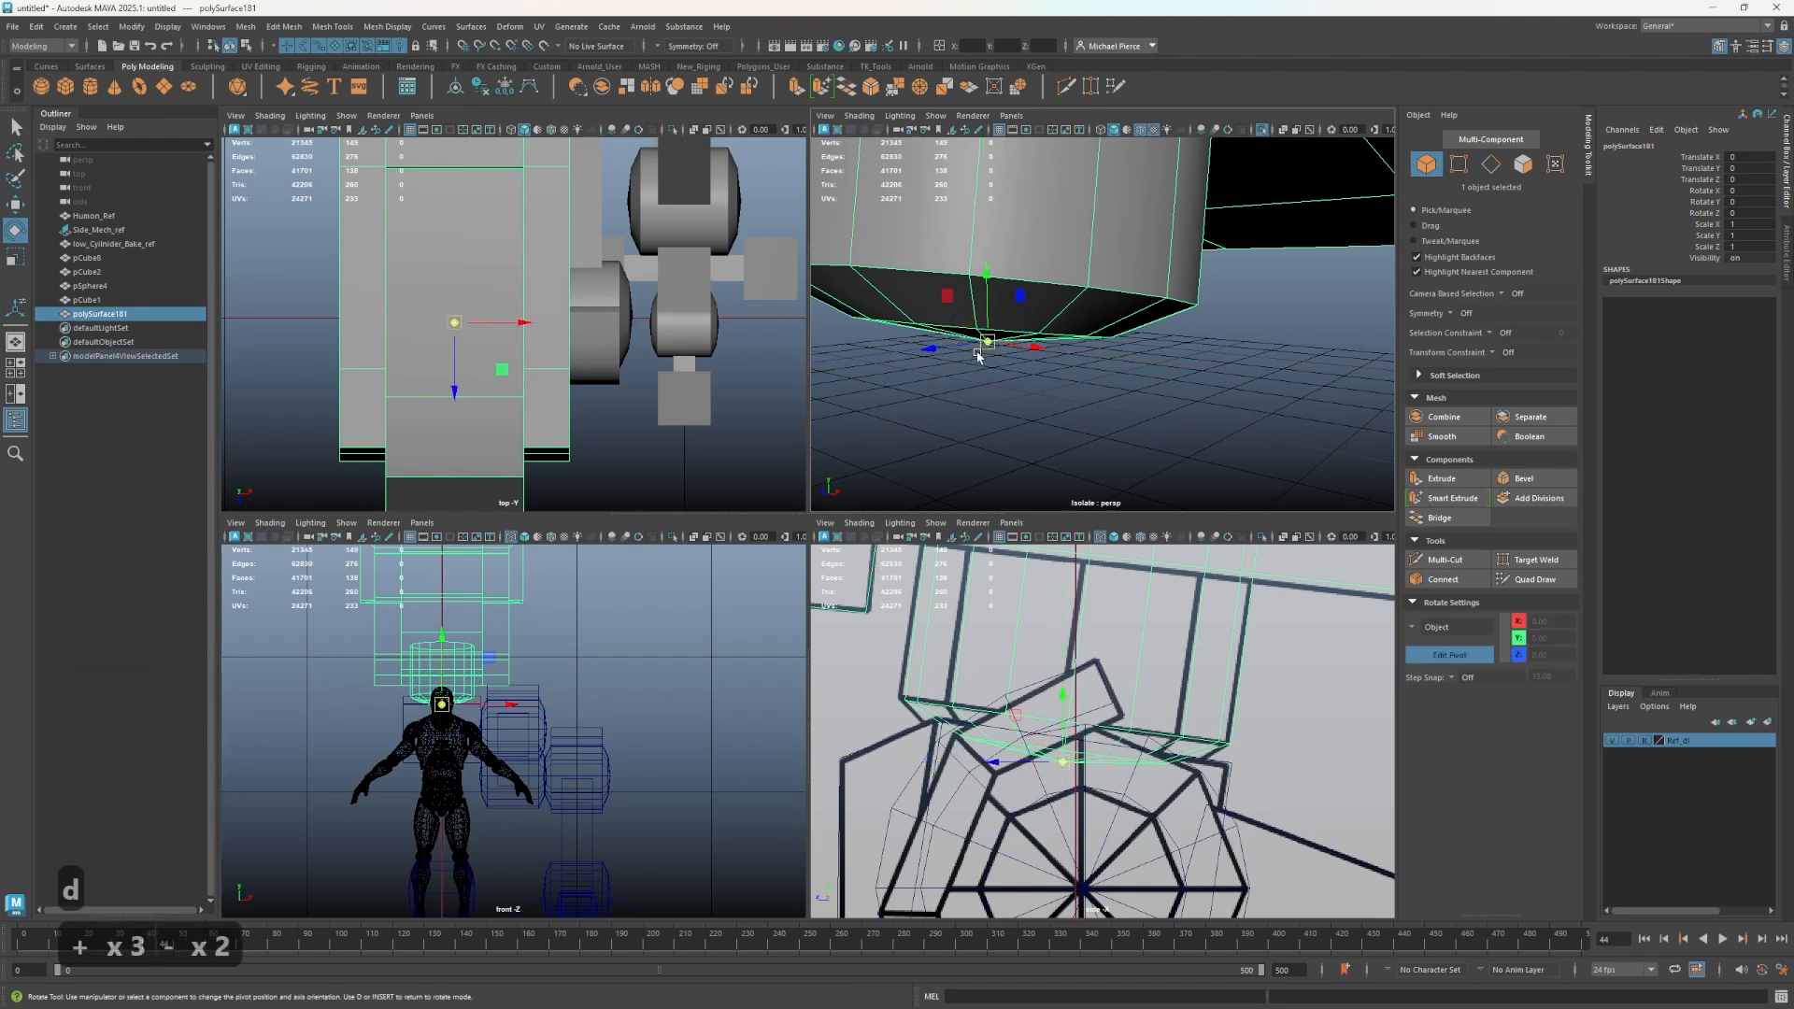
left_click(986, 338)
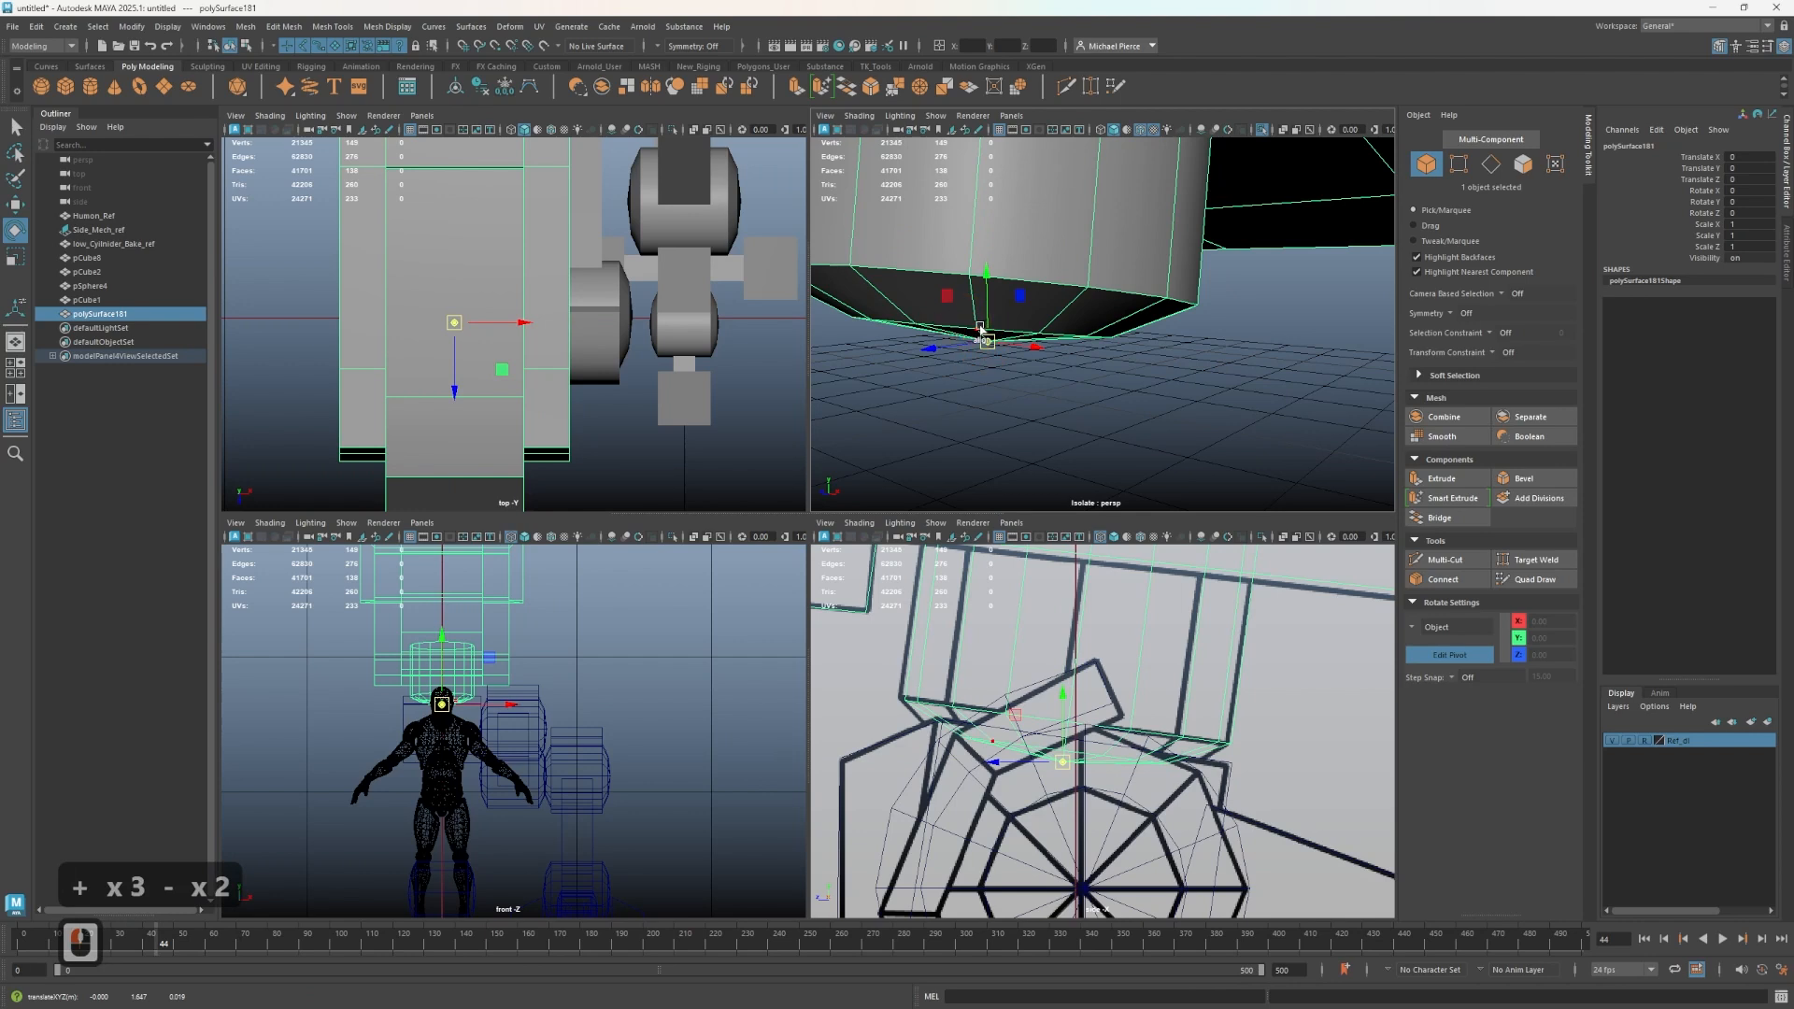
left_click(1083, 264, "shift")
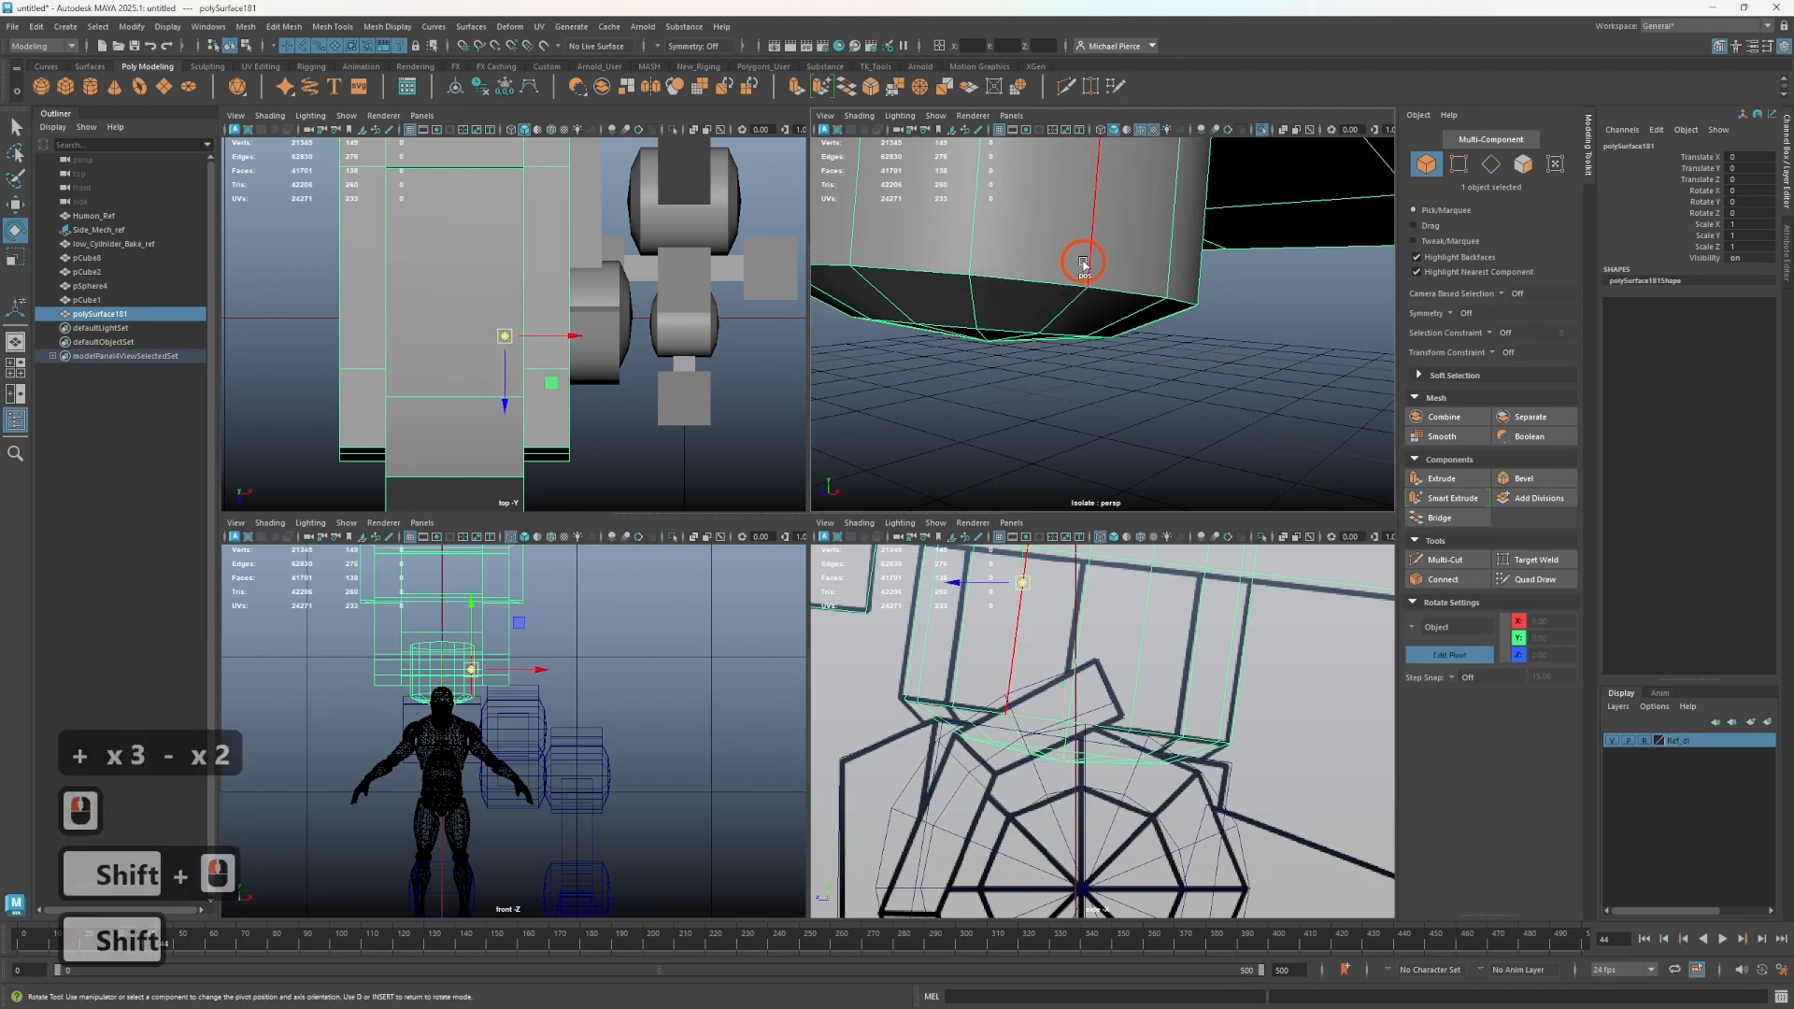
scroll(1065, 331, "down", 3)
key("ctrl+z")
- Reset the Rotate tool settings to clear the custom pivot axis orientation
left_click_drag(1064, 329, 985, 342, "alt")
scroll(1054, 322, "up", 3, "alt")
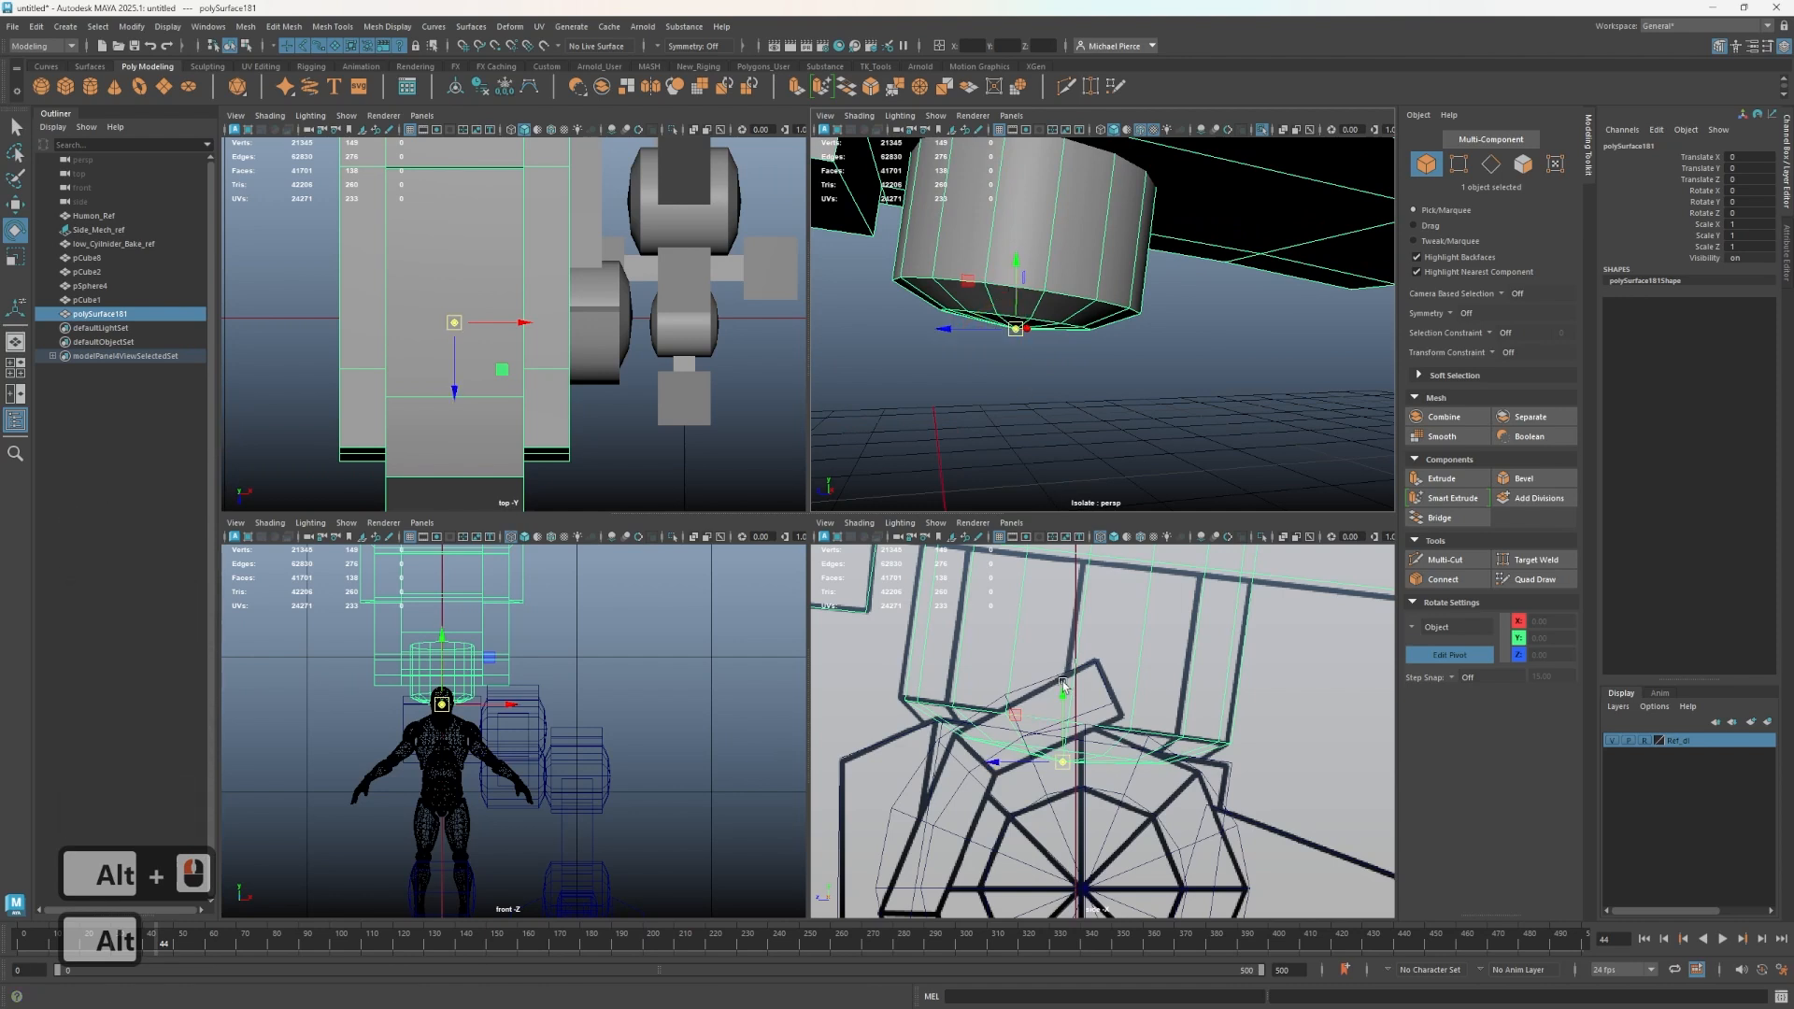
left_click_drag(1039, 379, 1087, 328, "alt")
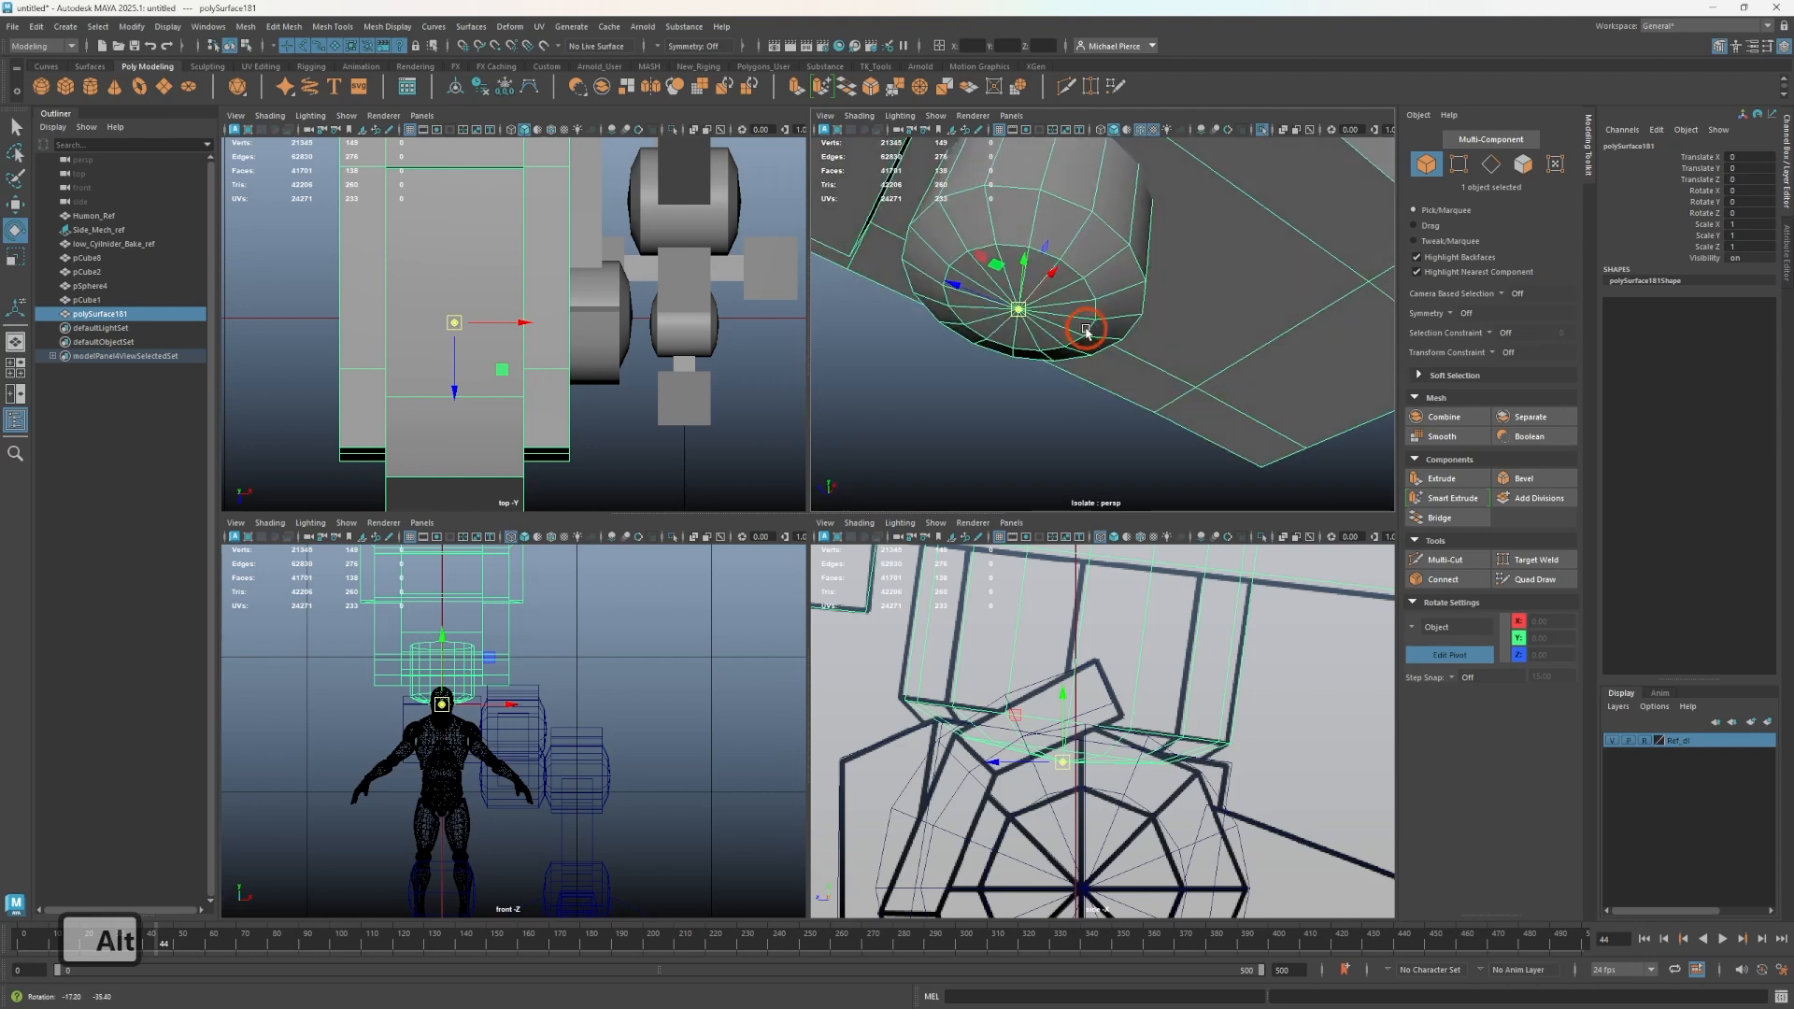
scroll(1032, 335, "up", 3)
key("d")
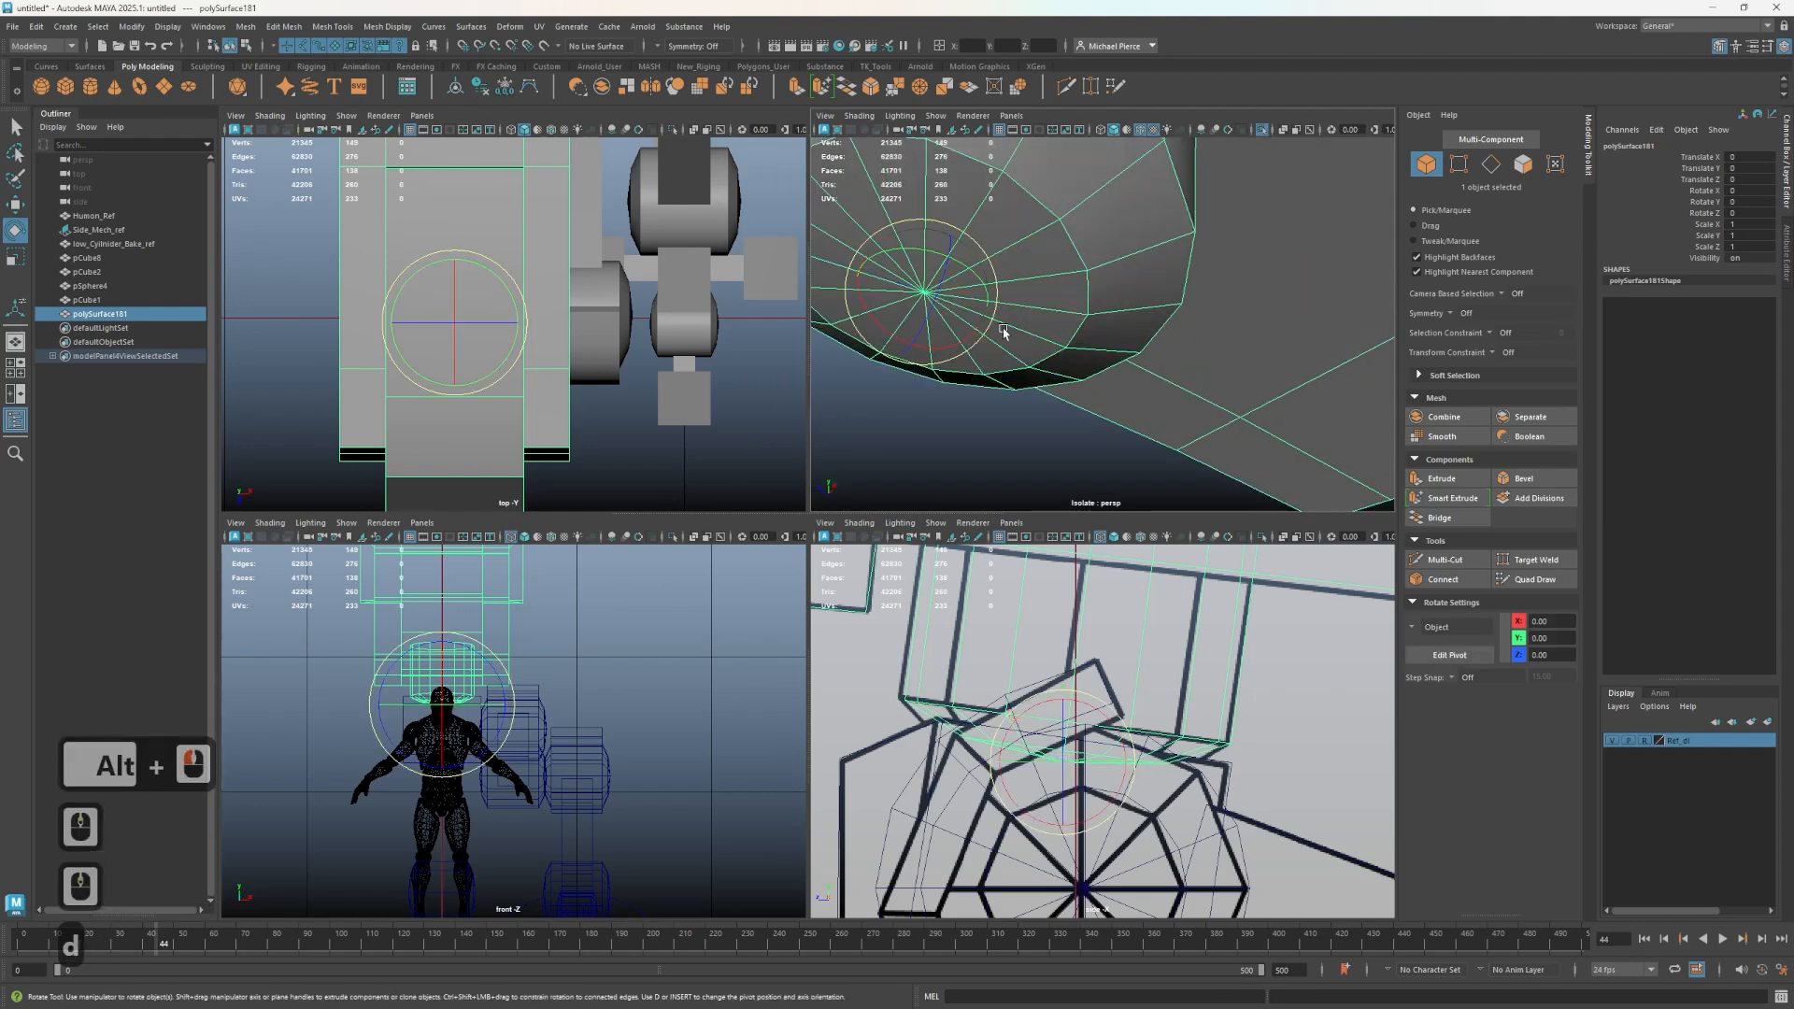
key("f")
scroll(1037, 393, "up", 5)
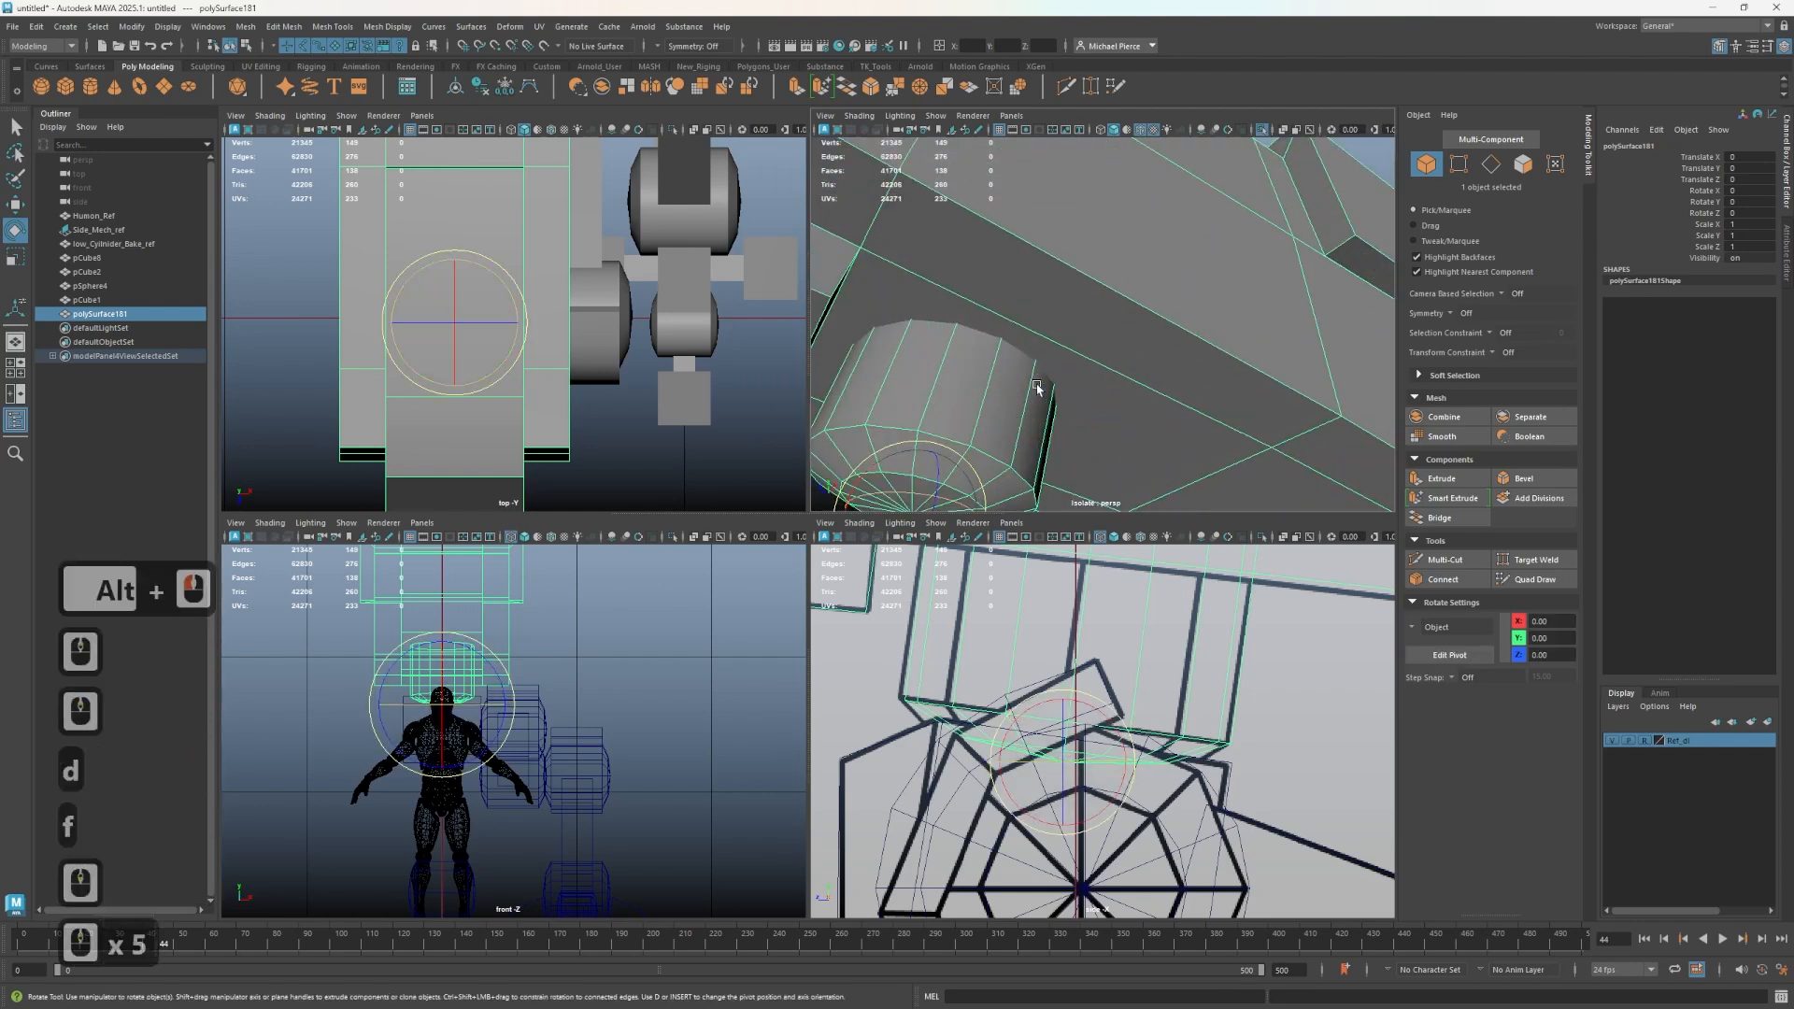
scroll(1040, 412, "down", 2)
left_click_drag(1040, 411, 1133, 273, "alt")
key("d")
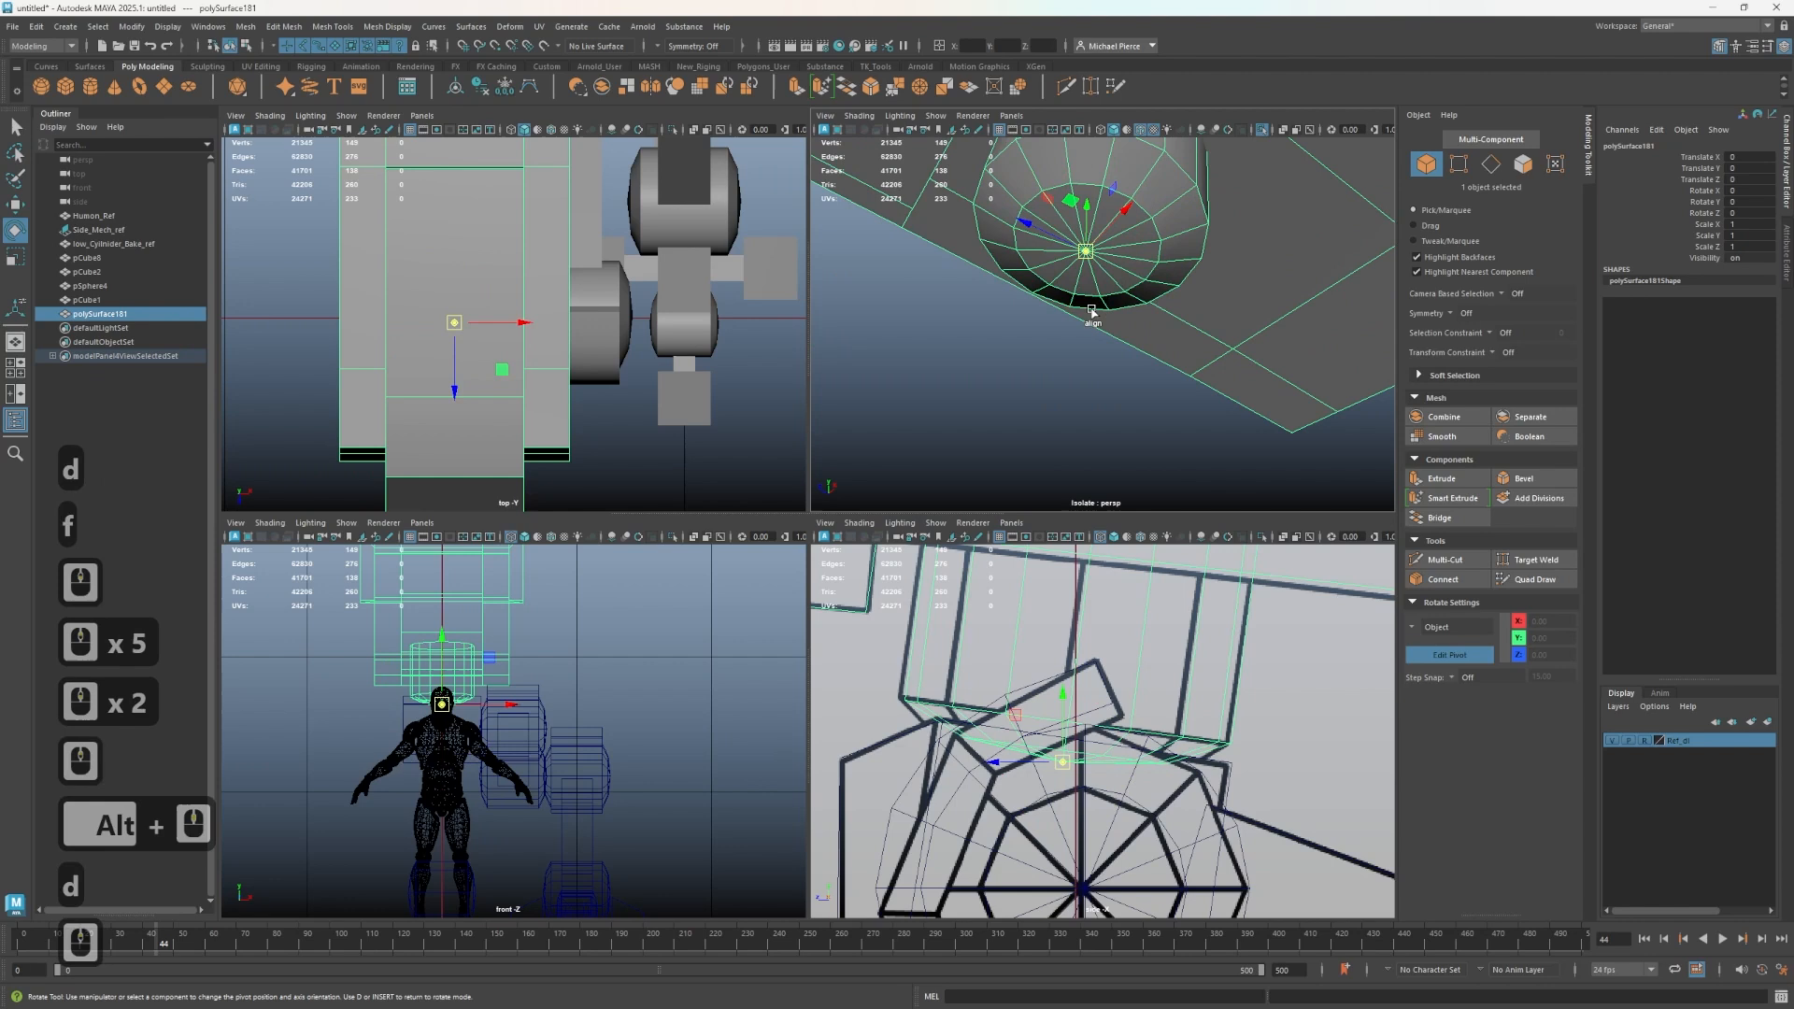
double_click(14, 231)
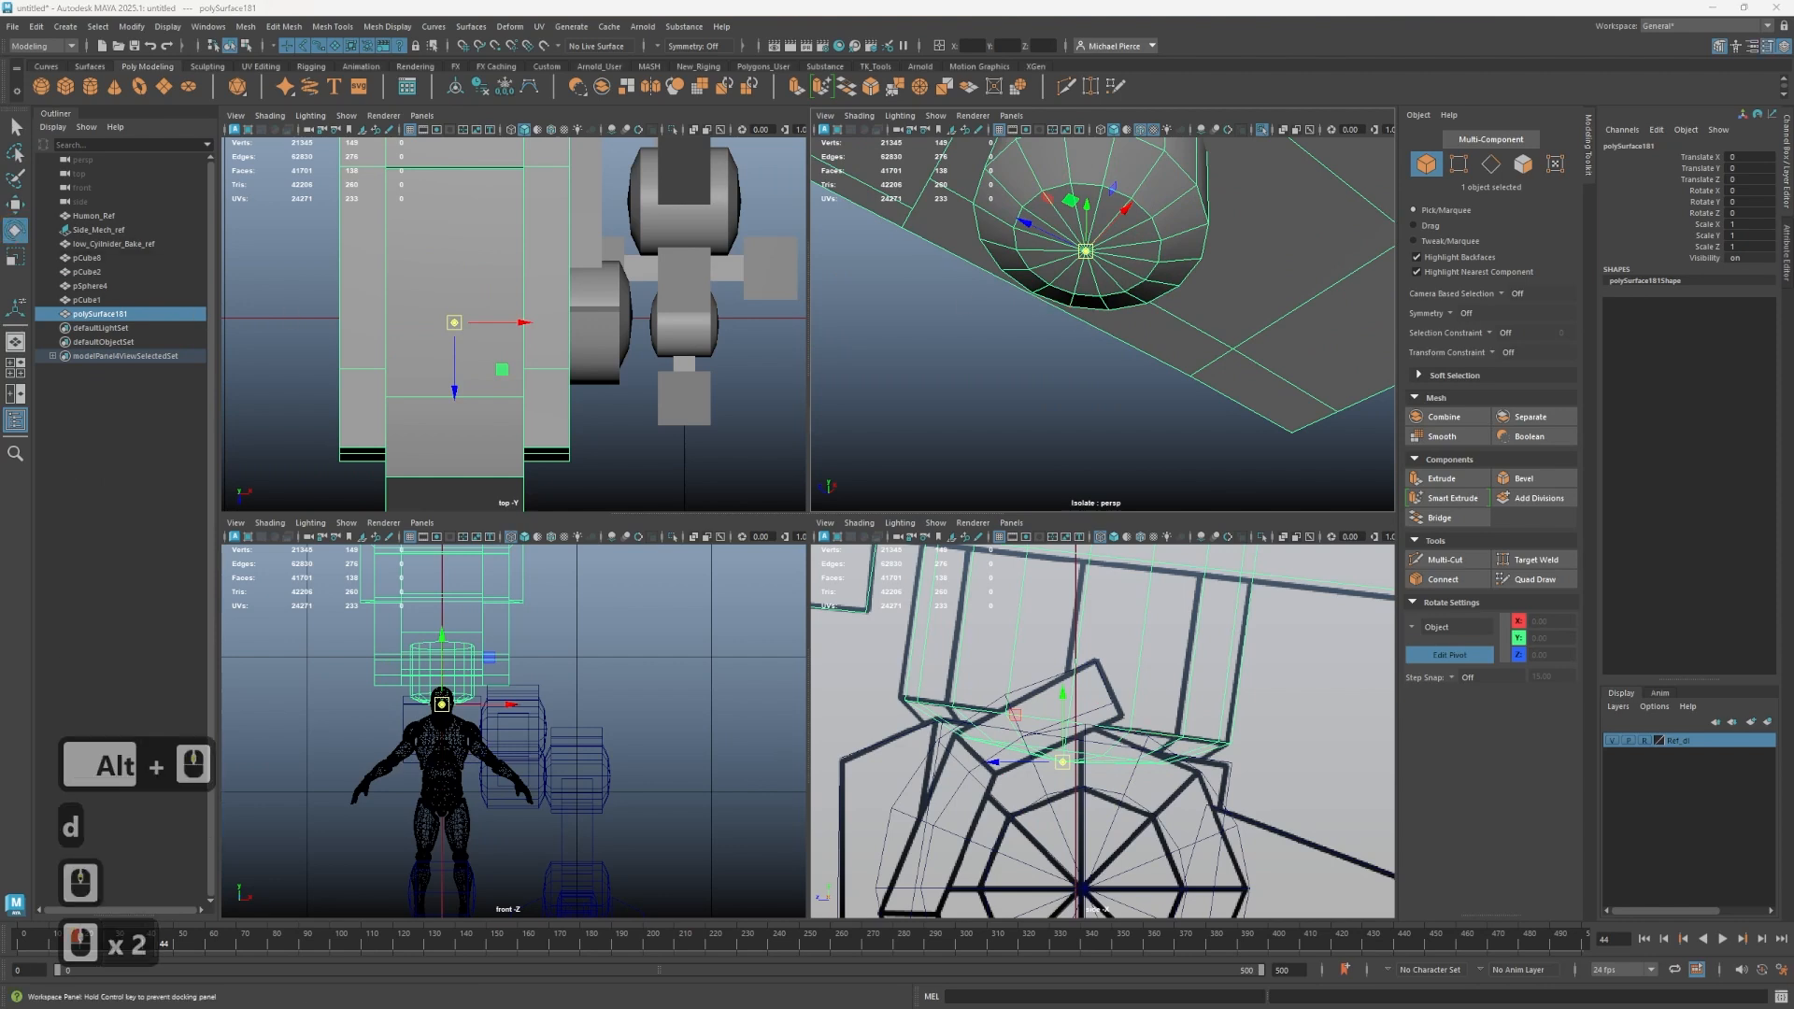
left_click_drag(221, 218, 260, 198)
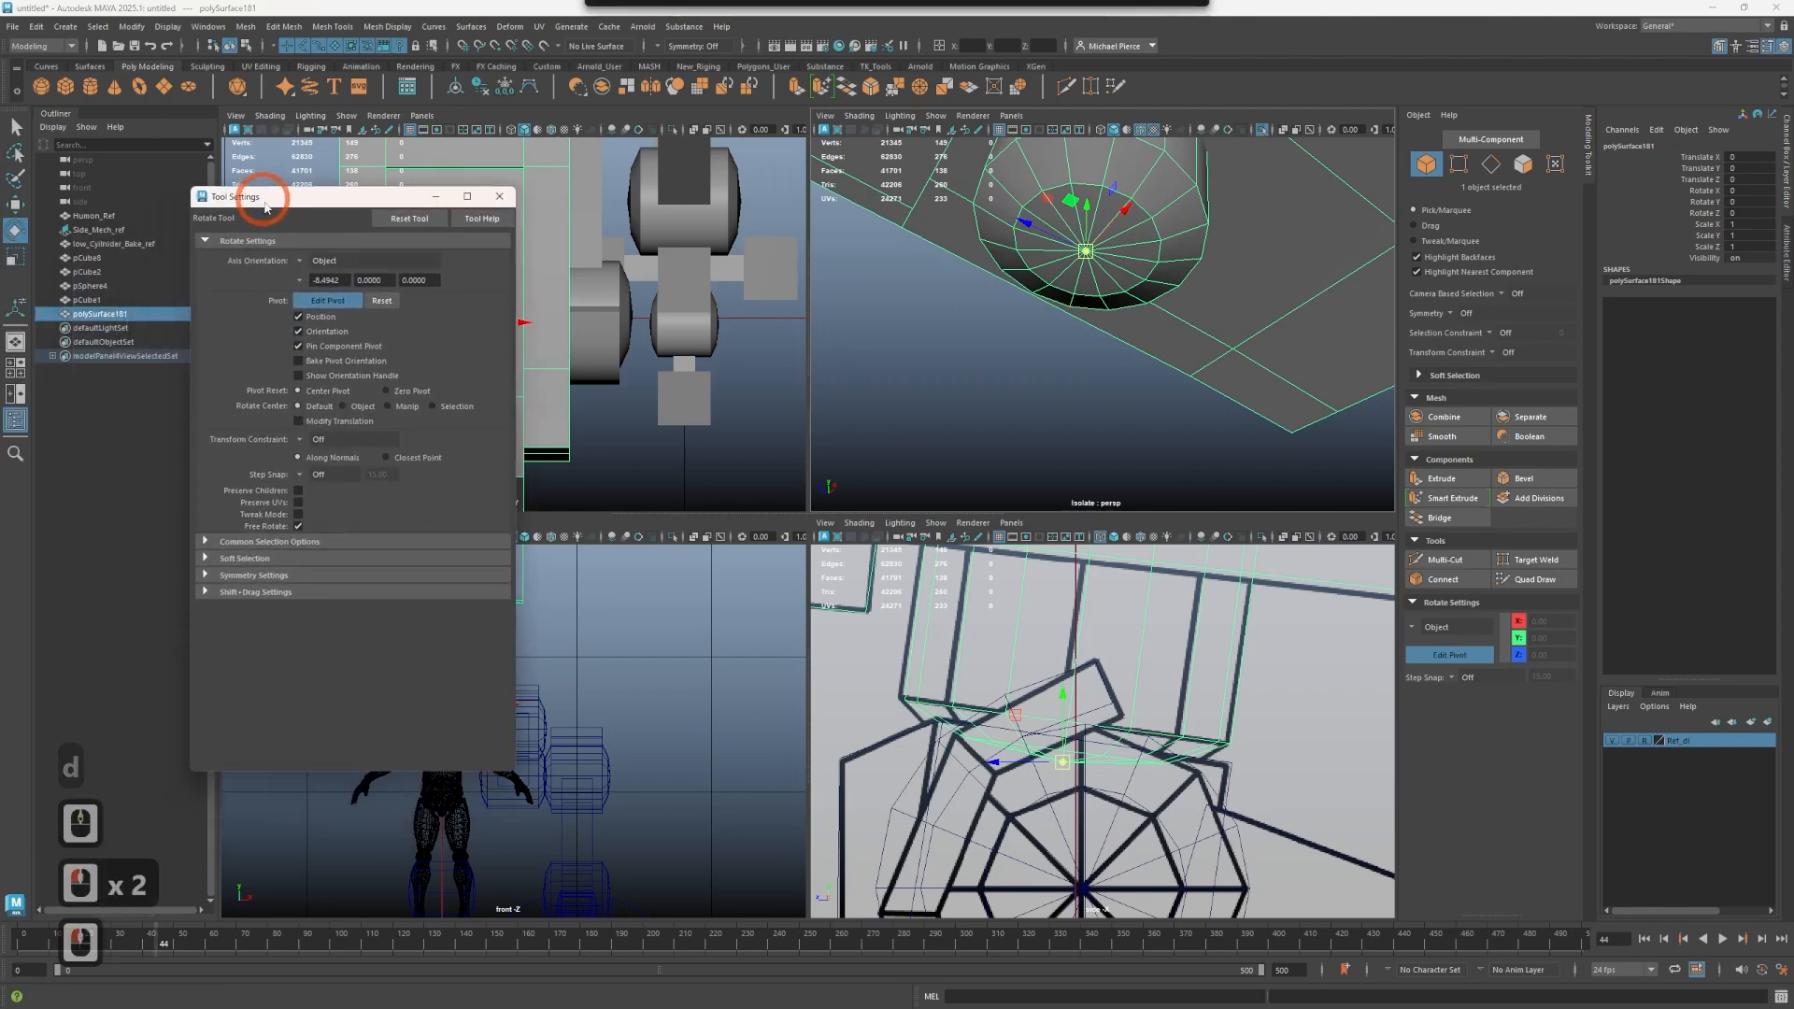
left_click(395, 222)
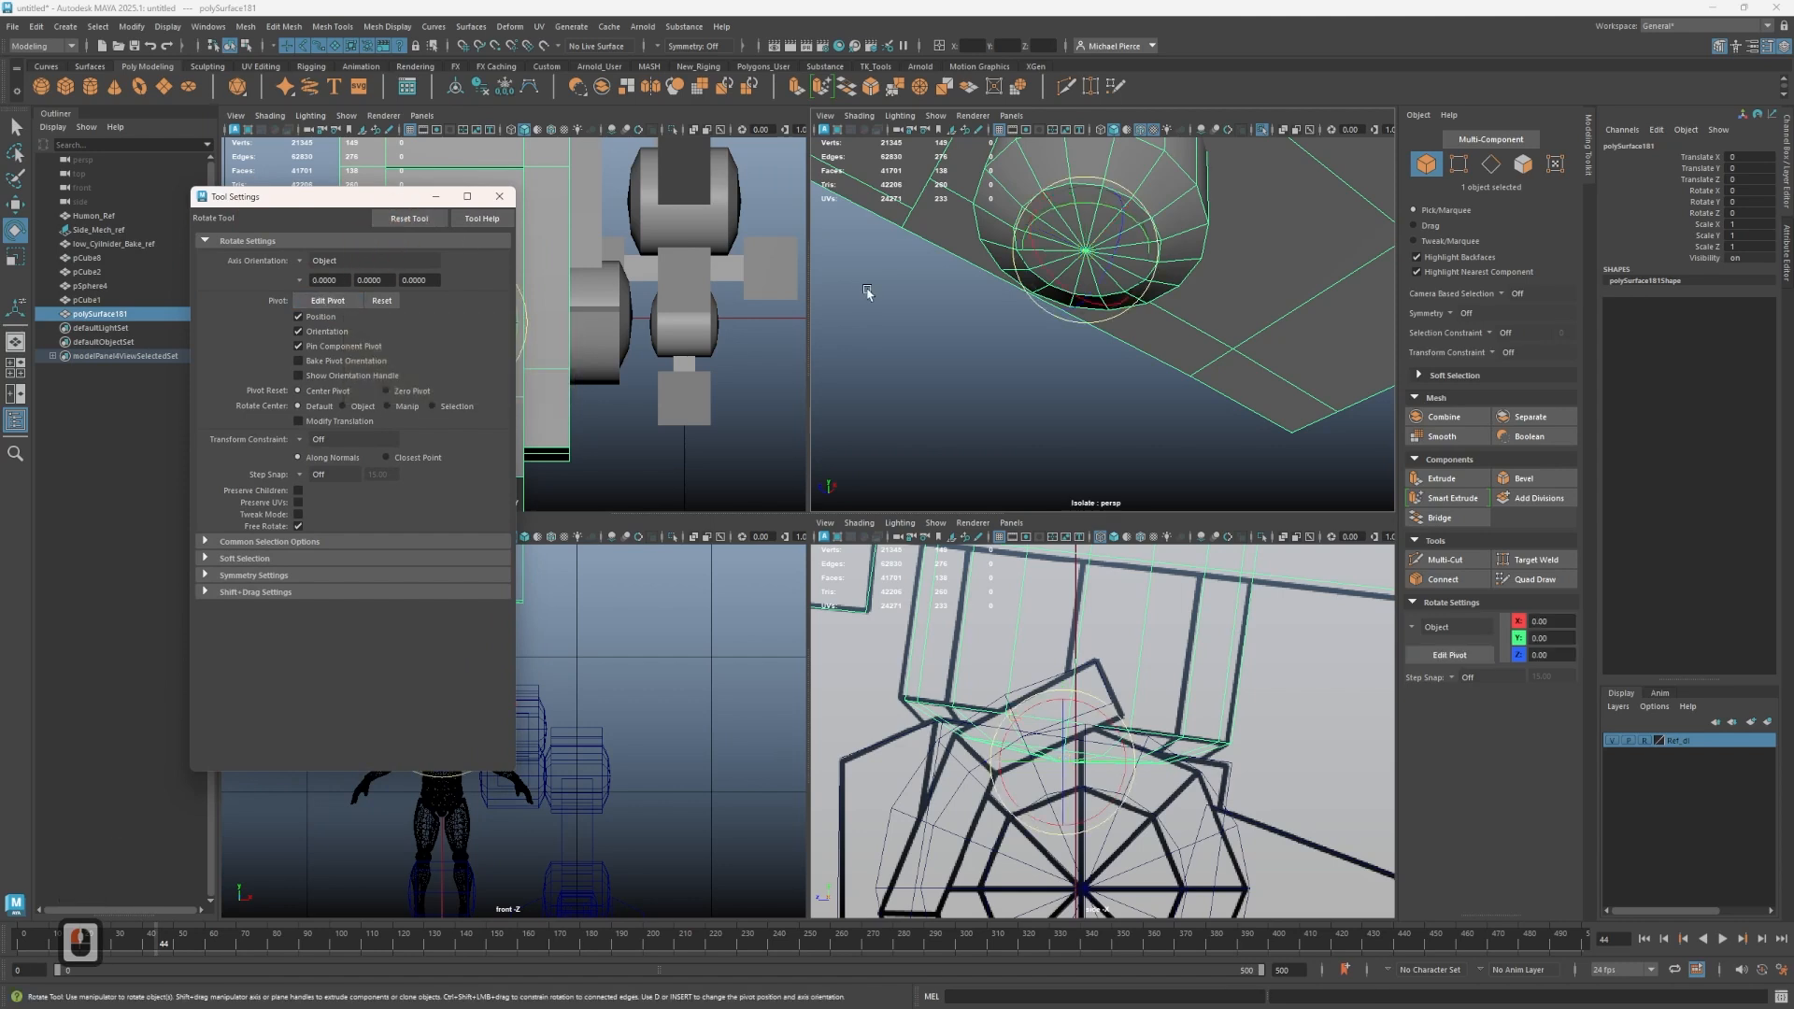
left_click_drag(1182, 360, 1194, 356, "alt")
key("w")
key("d")
key("d")
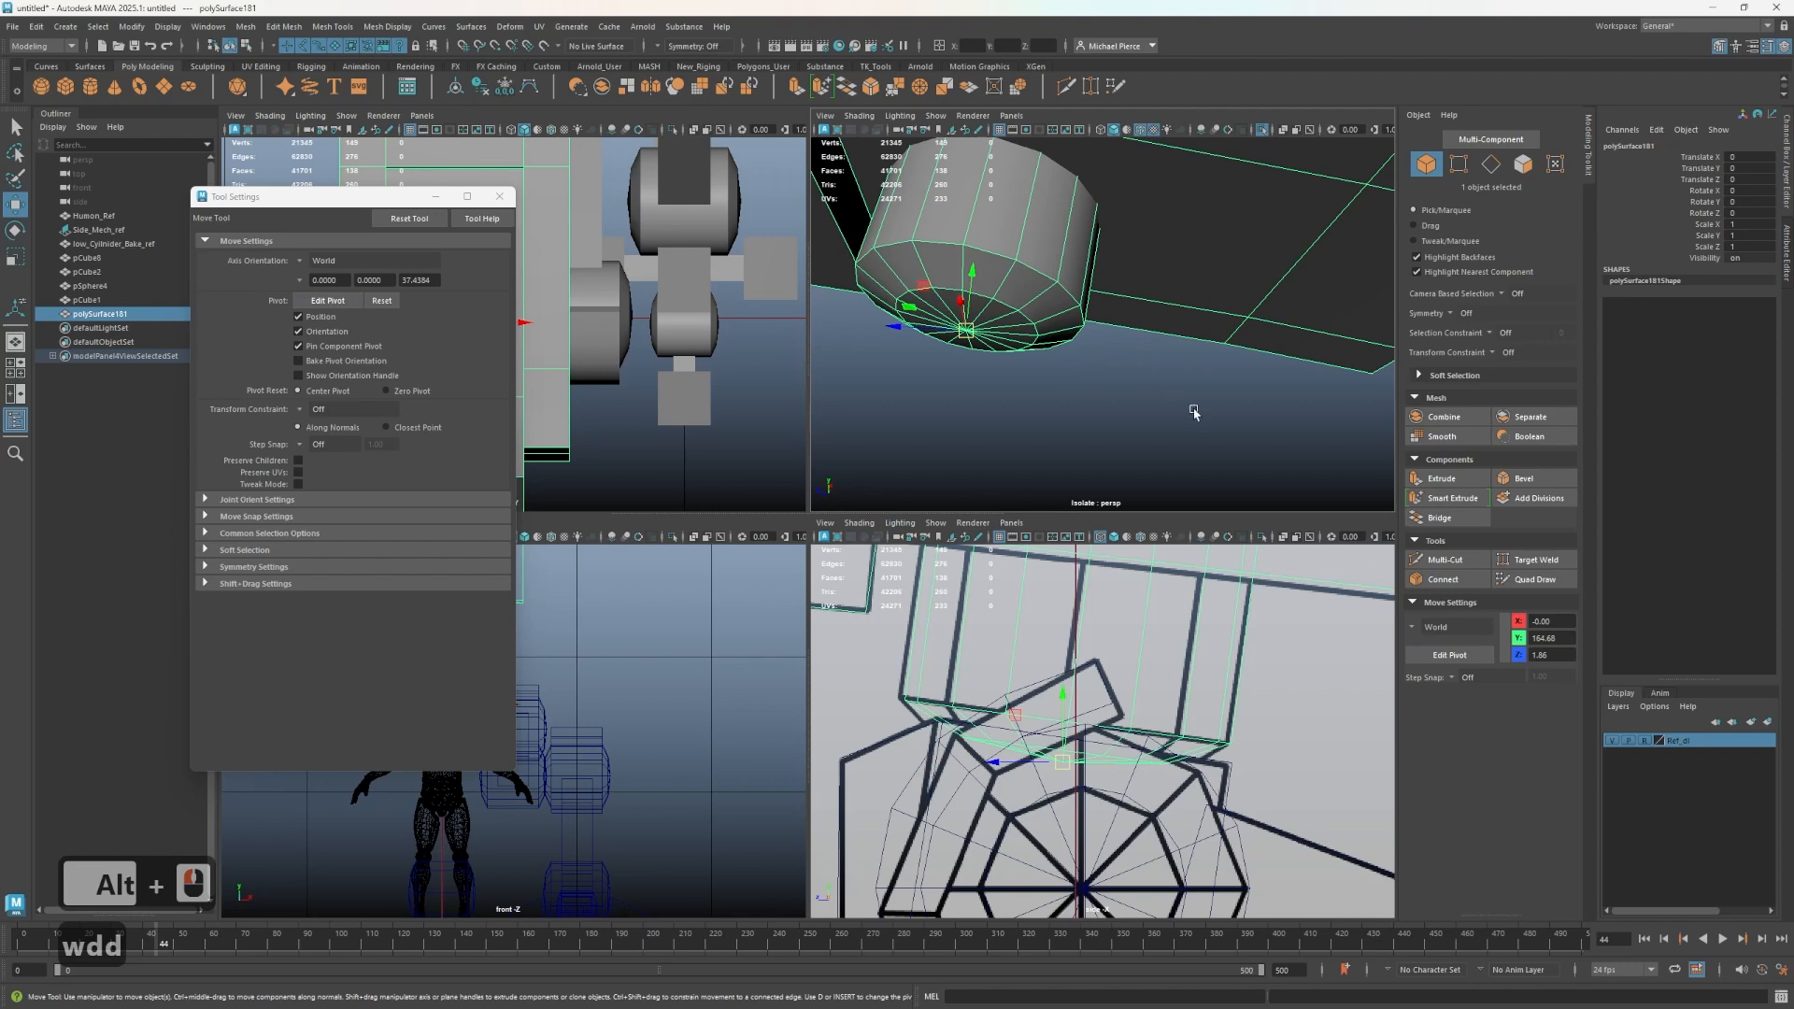
scroll(1149, 362, "down", 3)
left_click(1071, 392)
scroll(1070, 390, "down", 2)
left_click(1095, 295)
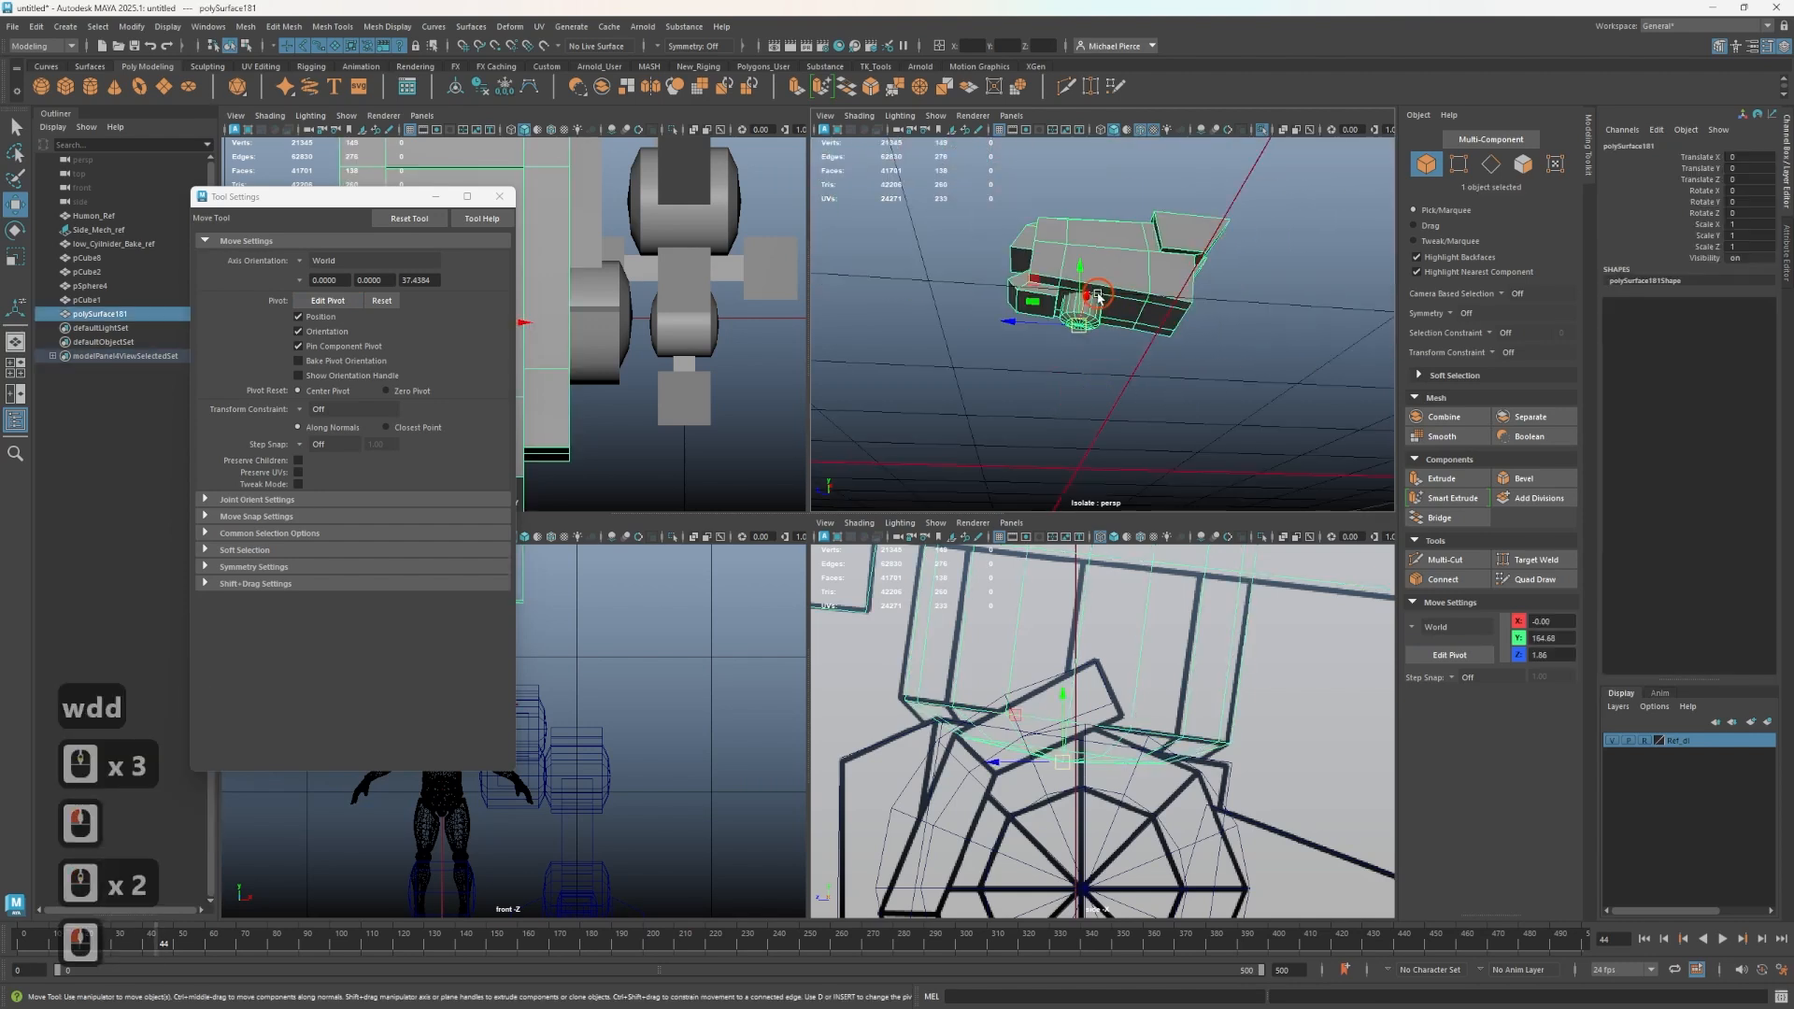
scroll(1103, 308, "down", 2)
left_click(1227, 671)
left_click(953, 793)
scroll(948, 815, "down", 3)
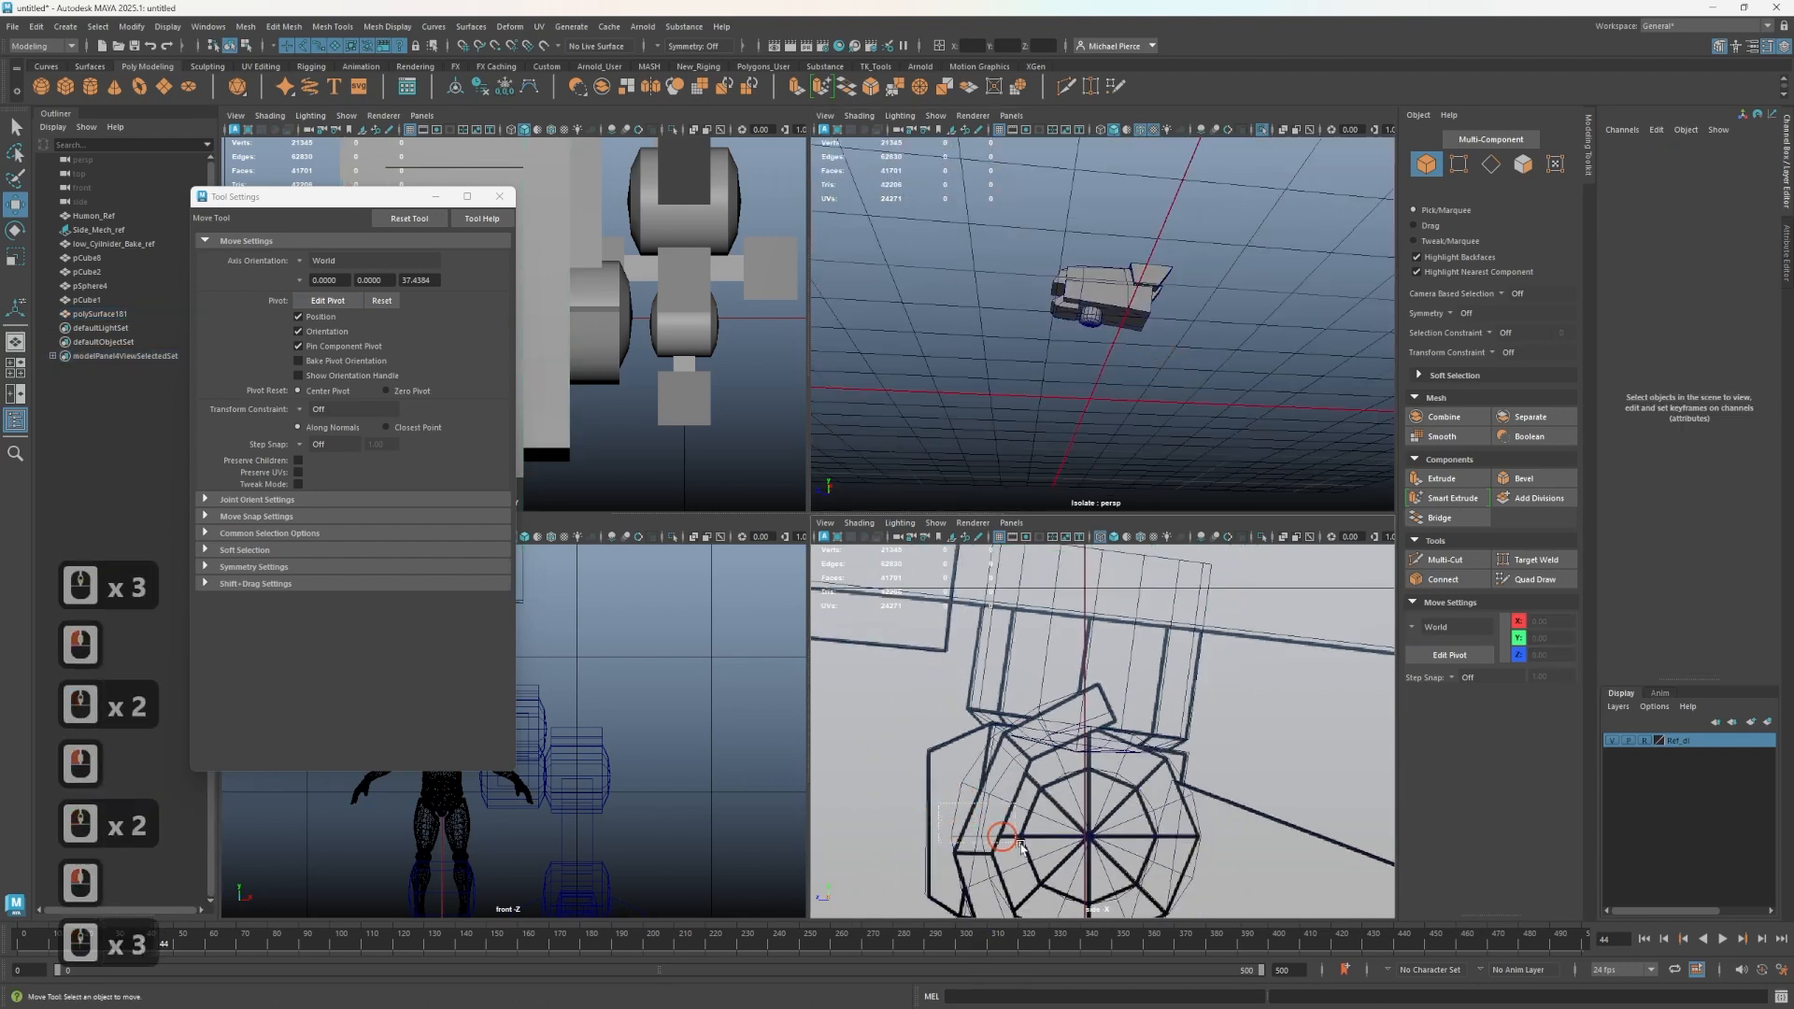
scroll(1074, 854, "down", 2)
left_click_drag(1001, 838, 1029, 339)
scroll(1074, 857, "down", 1)
scroll(1035, 364, "up", 3)
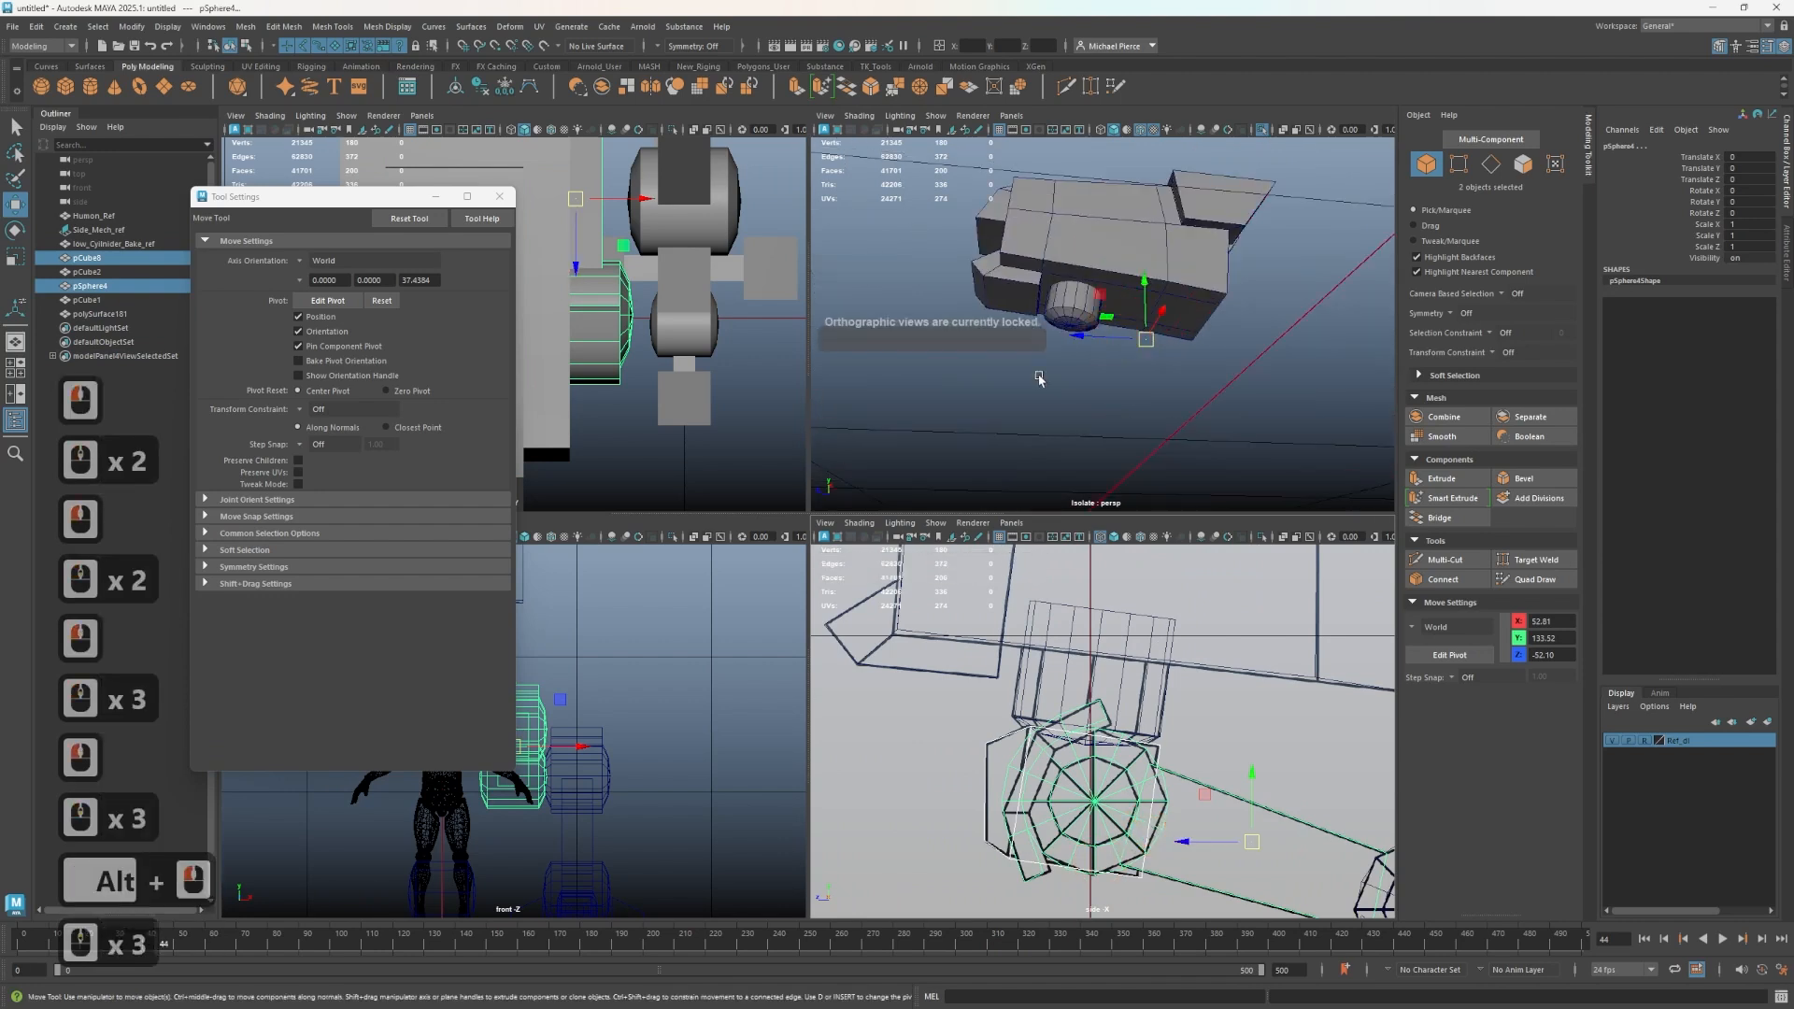
- Leave isolation, select the thigh mesh and snap its pivot to the center of the hip joint sphere
key("ctrl+1")
left_click_drag(1124, 397, 1084, 411, "alt")
left_click(1086, 397)
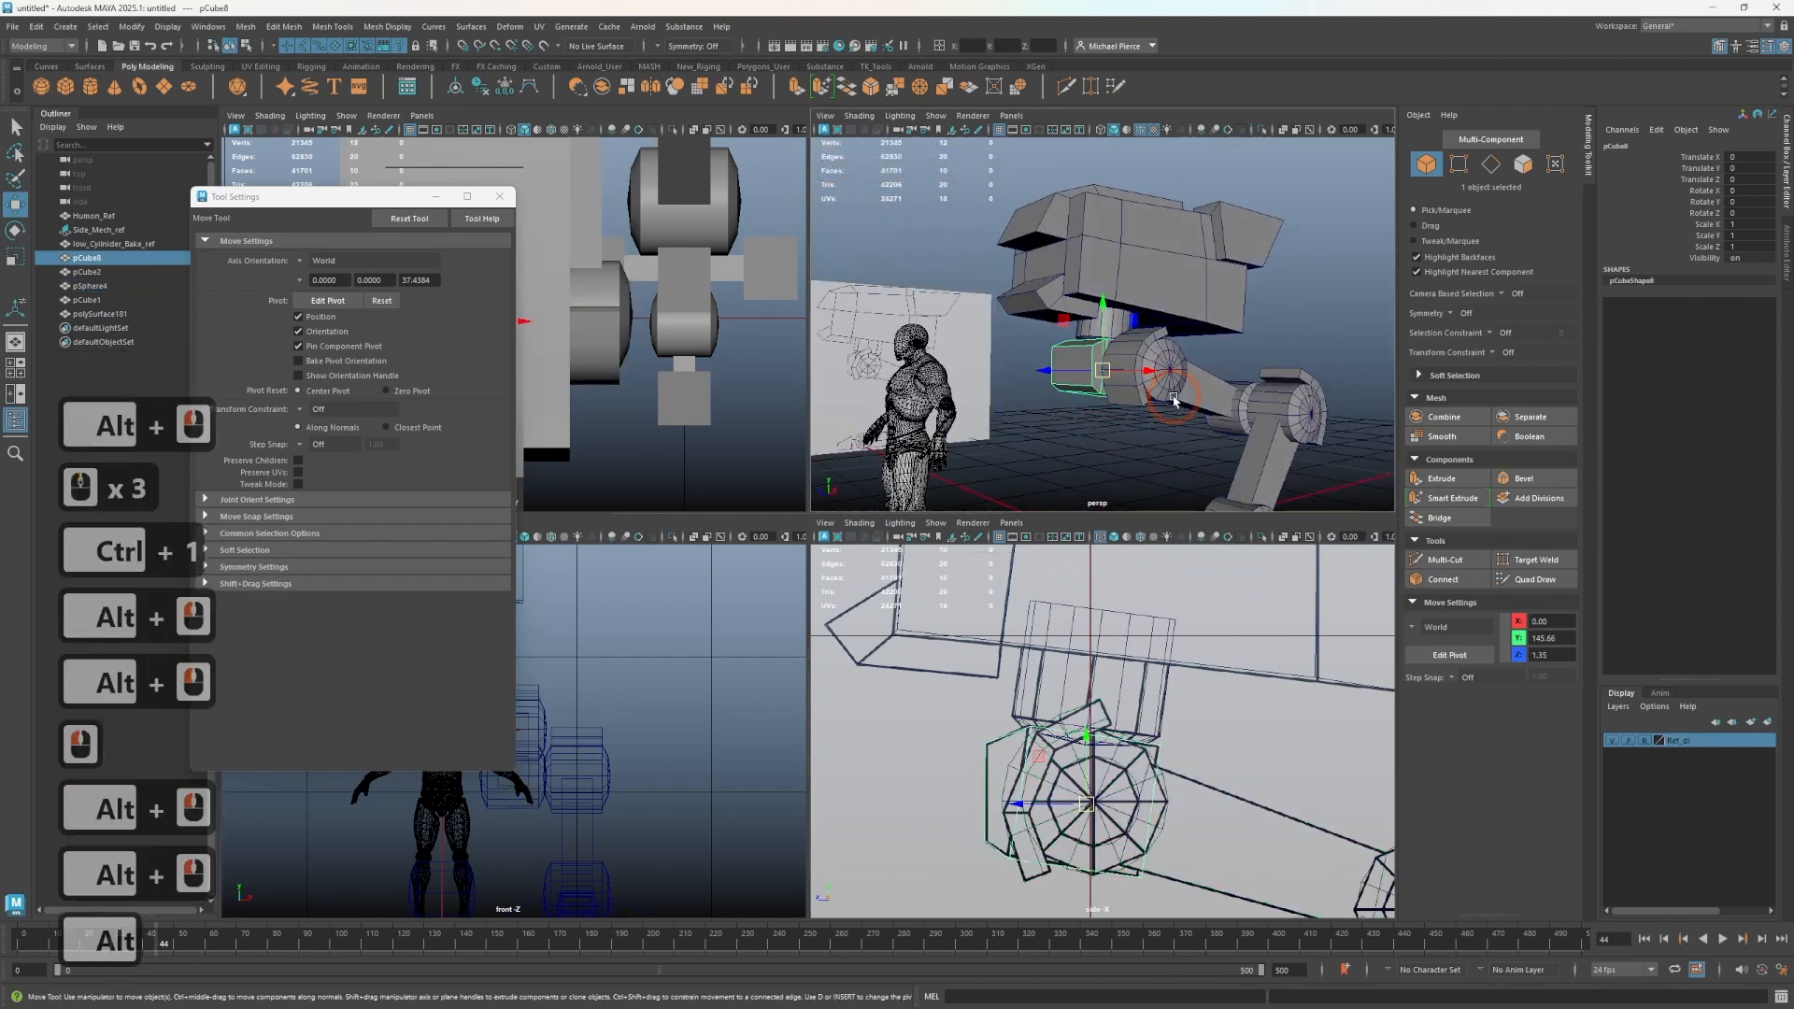
left_click(1203, 435)
middle_click_drag(1204, 436, 1112, 375, "alt")
scroll(1201, 806, "down", 1)
key("d")
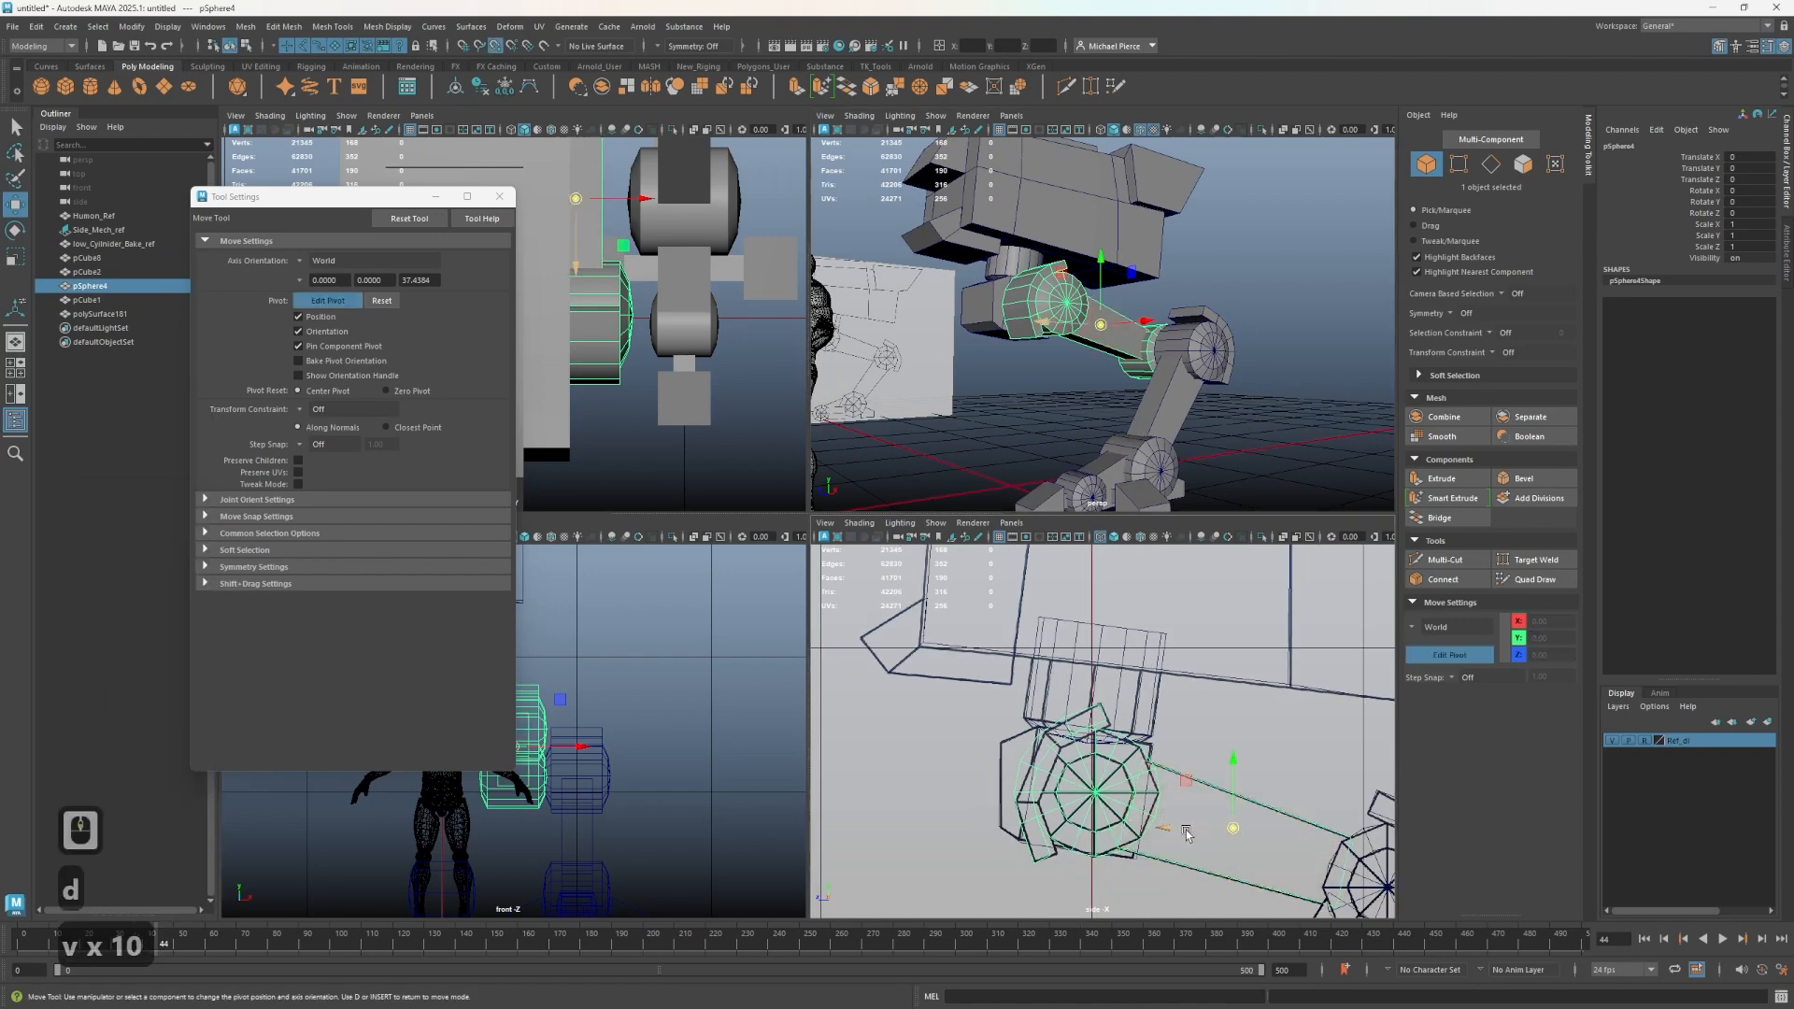
left_click_drag(1237, 832, 1105, 820)
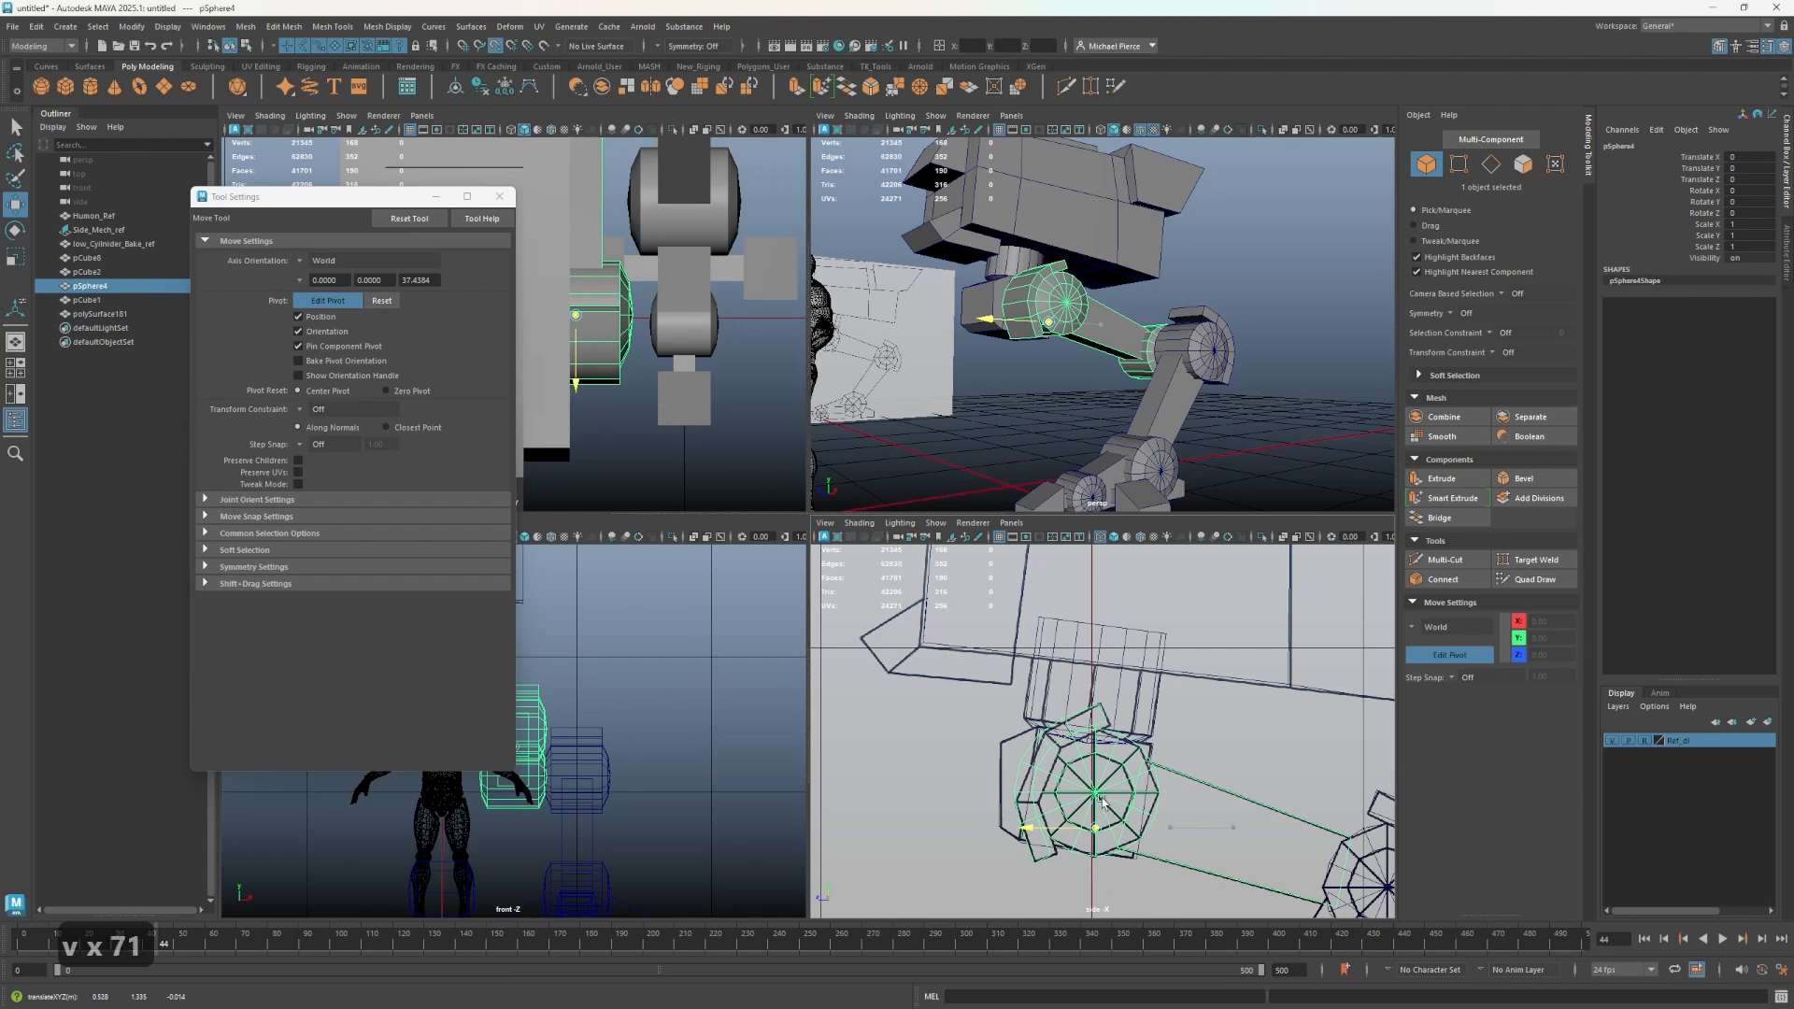
left_click(1092, 794)
left_click_drag(1086, 795, 1094, 793)
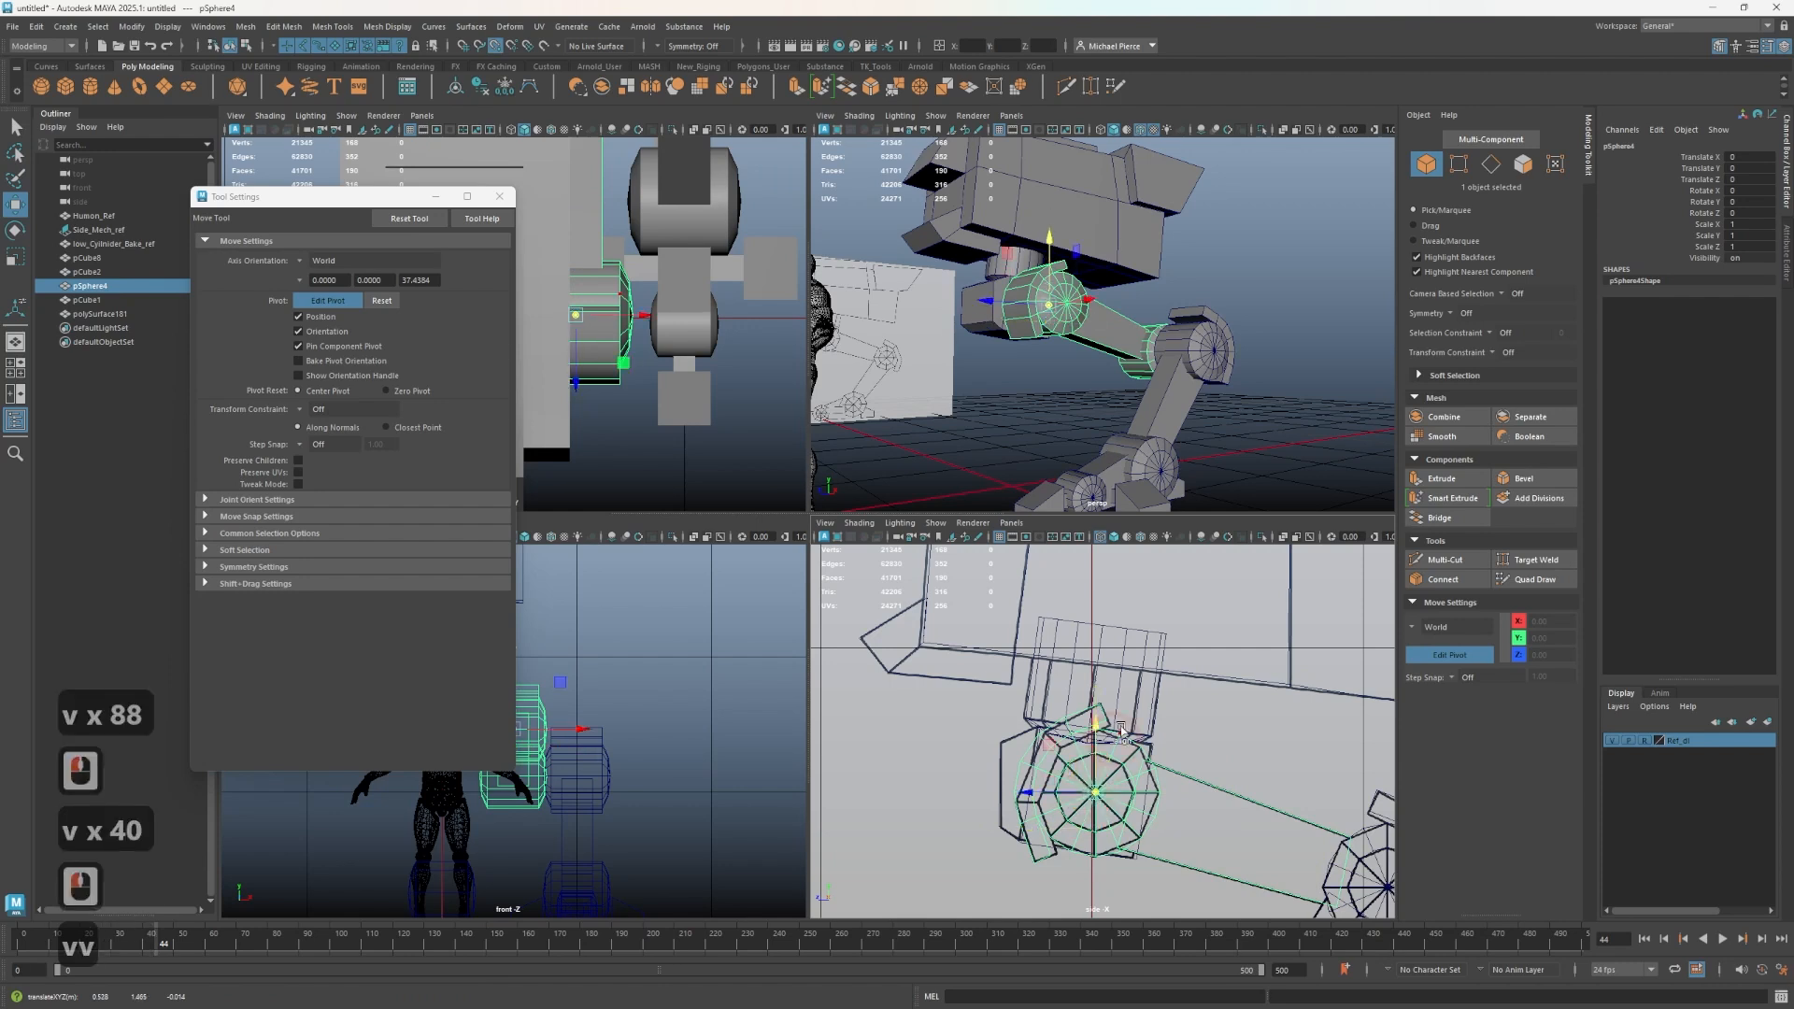
key("d")
- Test rotating the thigh mesh around its new pivot with the Rotate tool, then undo the rotation
left_click_drag(1106, 441, 1125, 358, "alt")
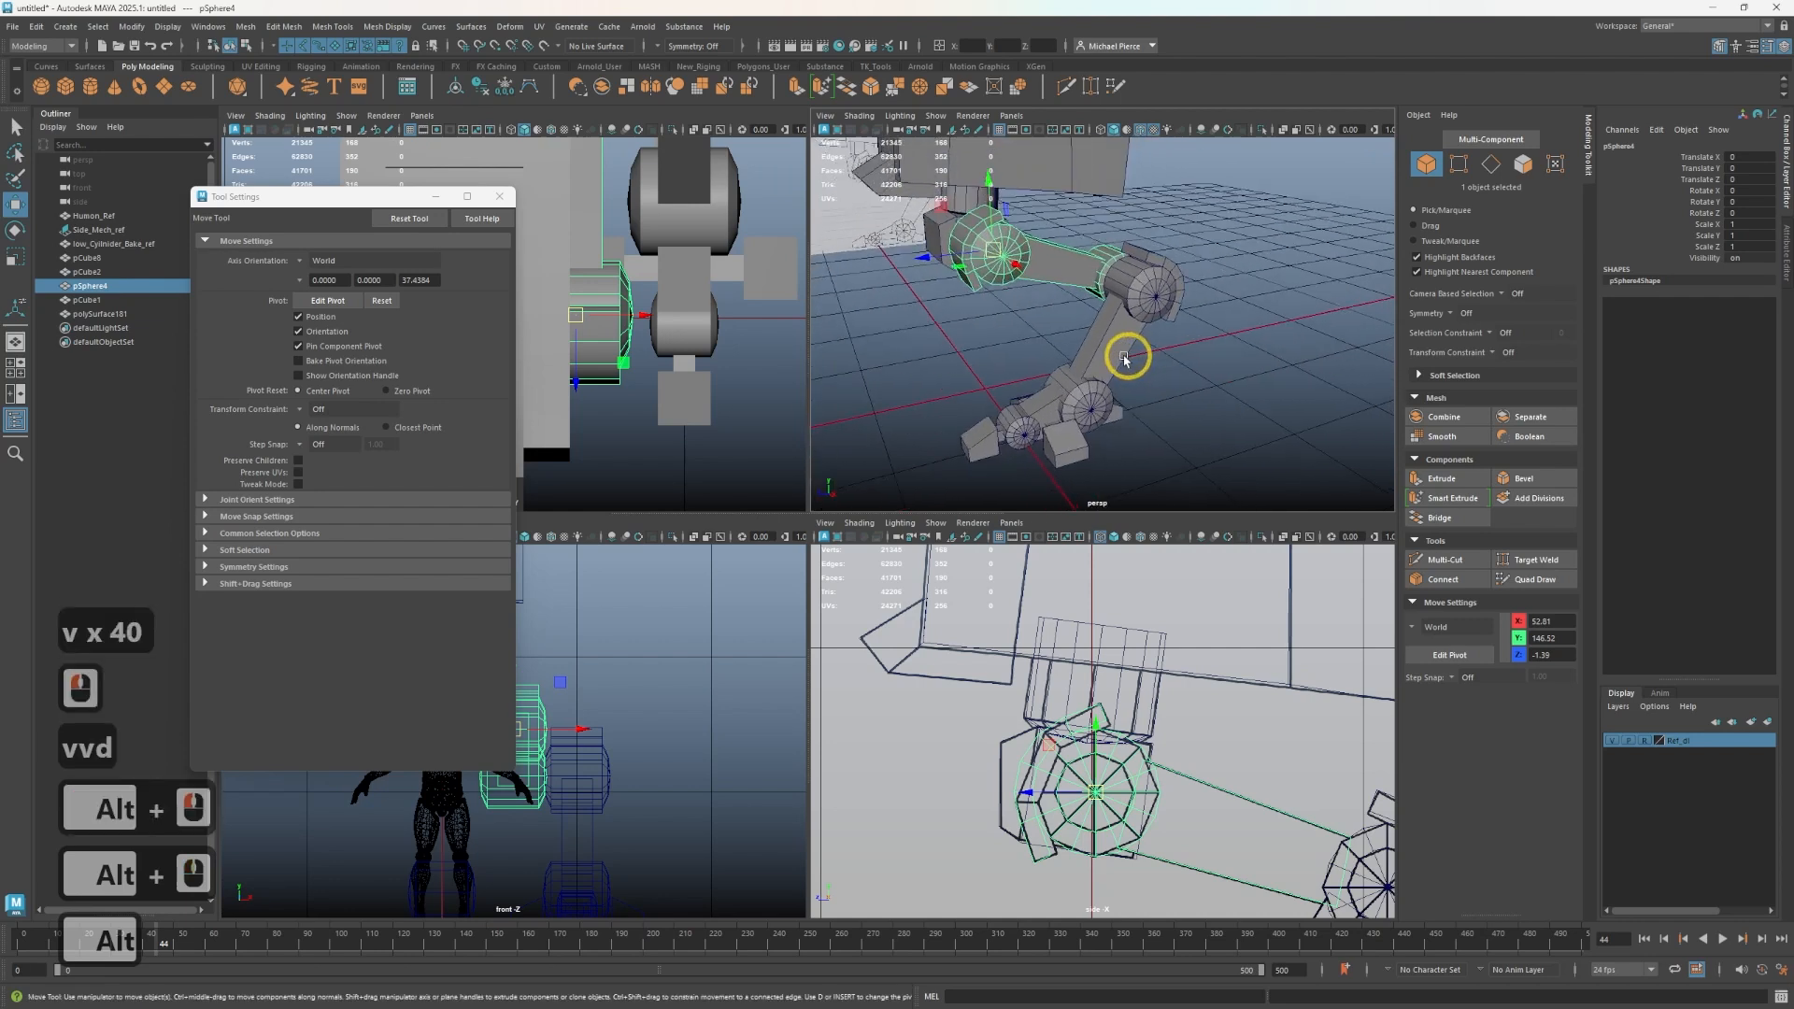
key("e")
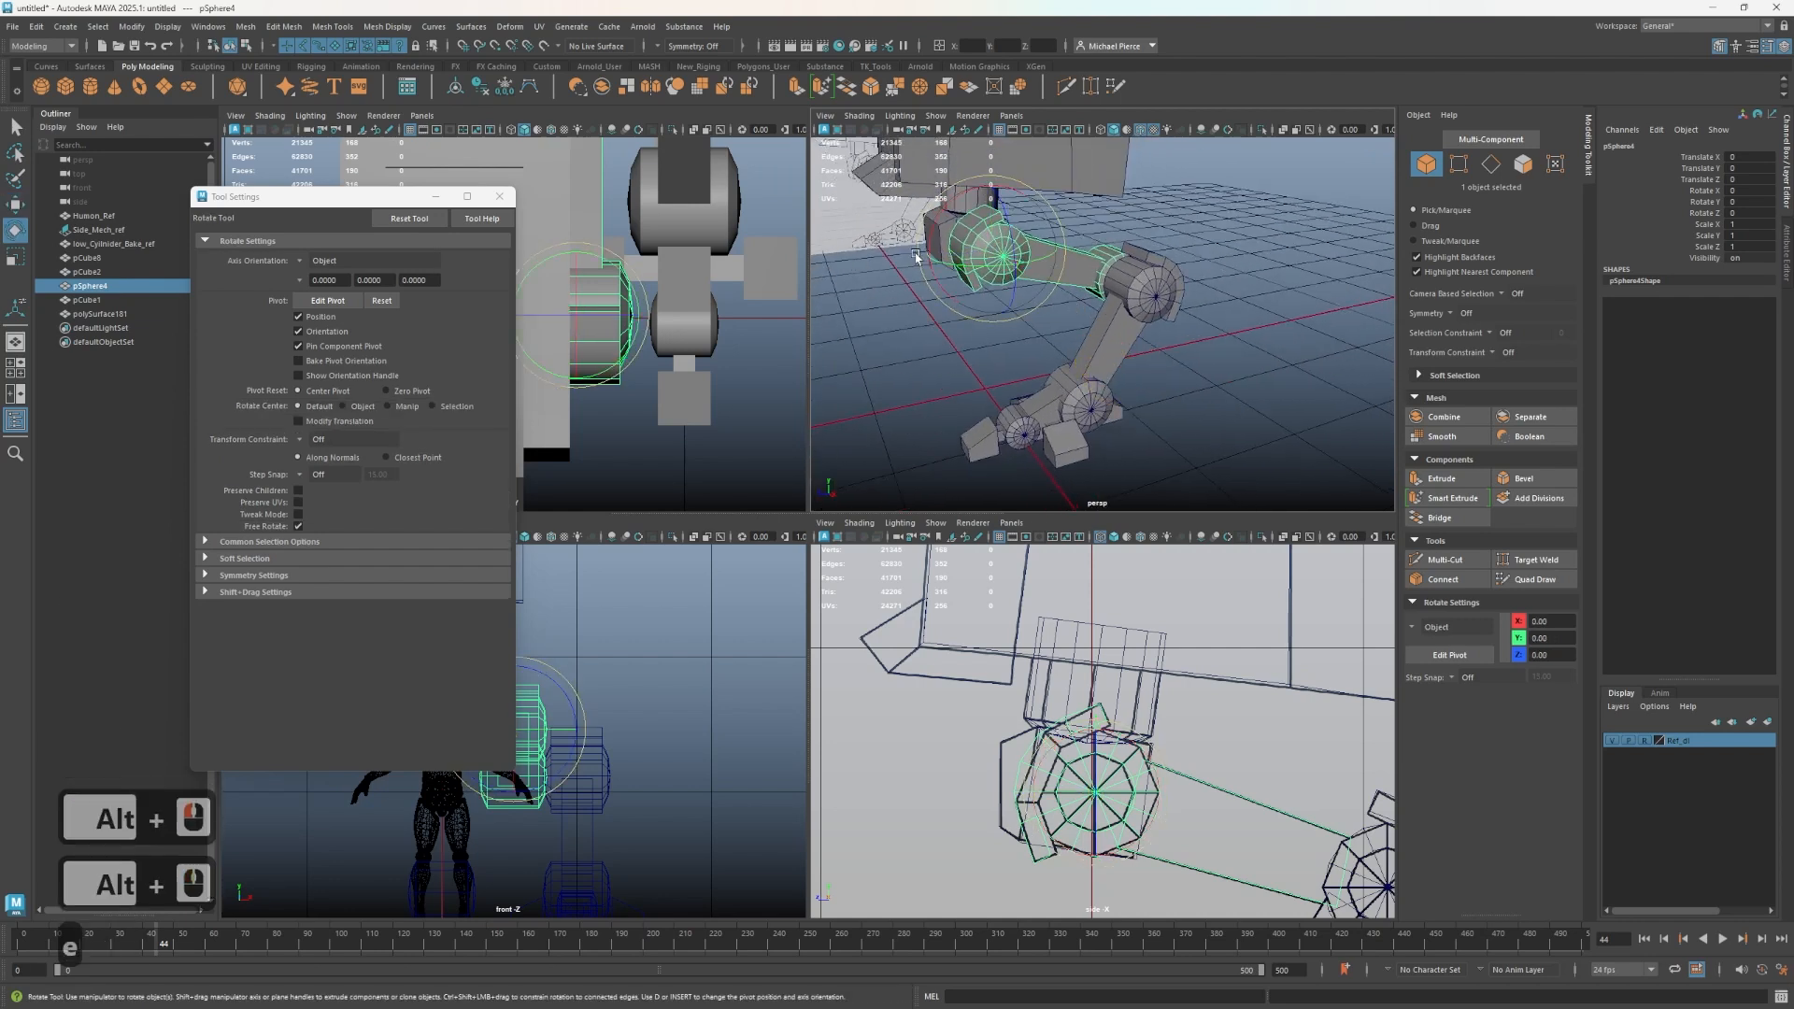
left_click_drag(934, 226, 958, 262)
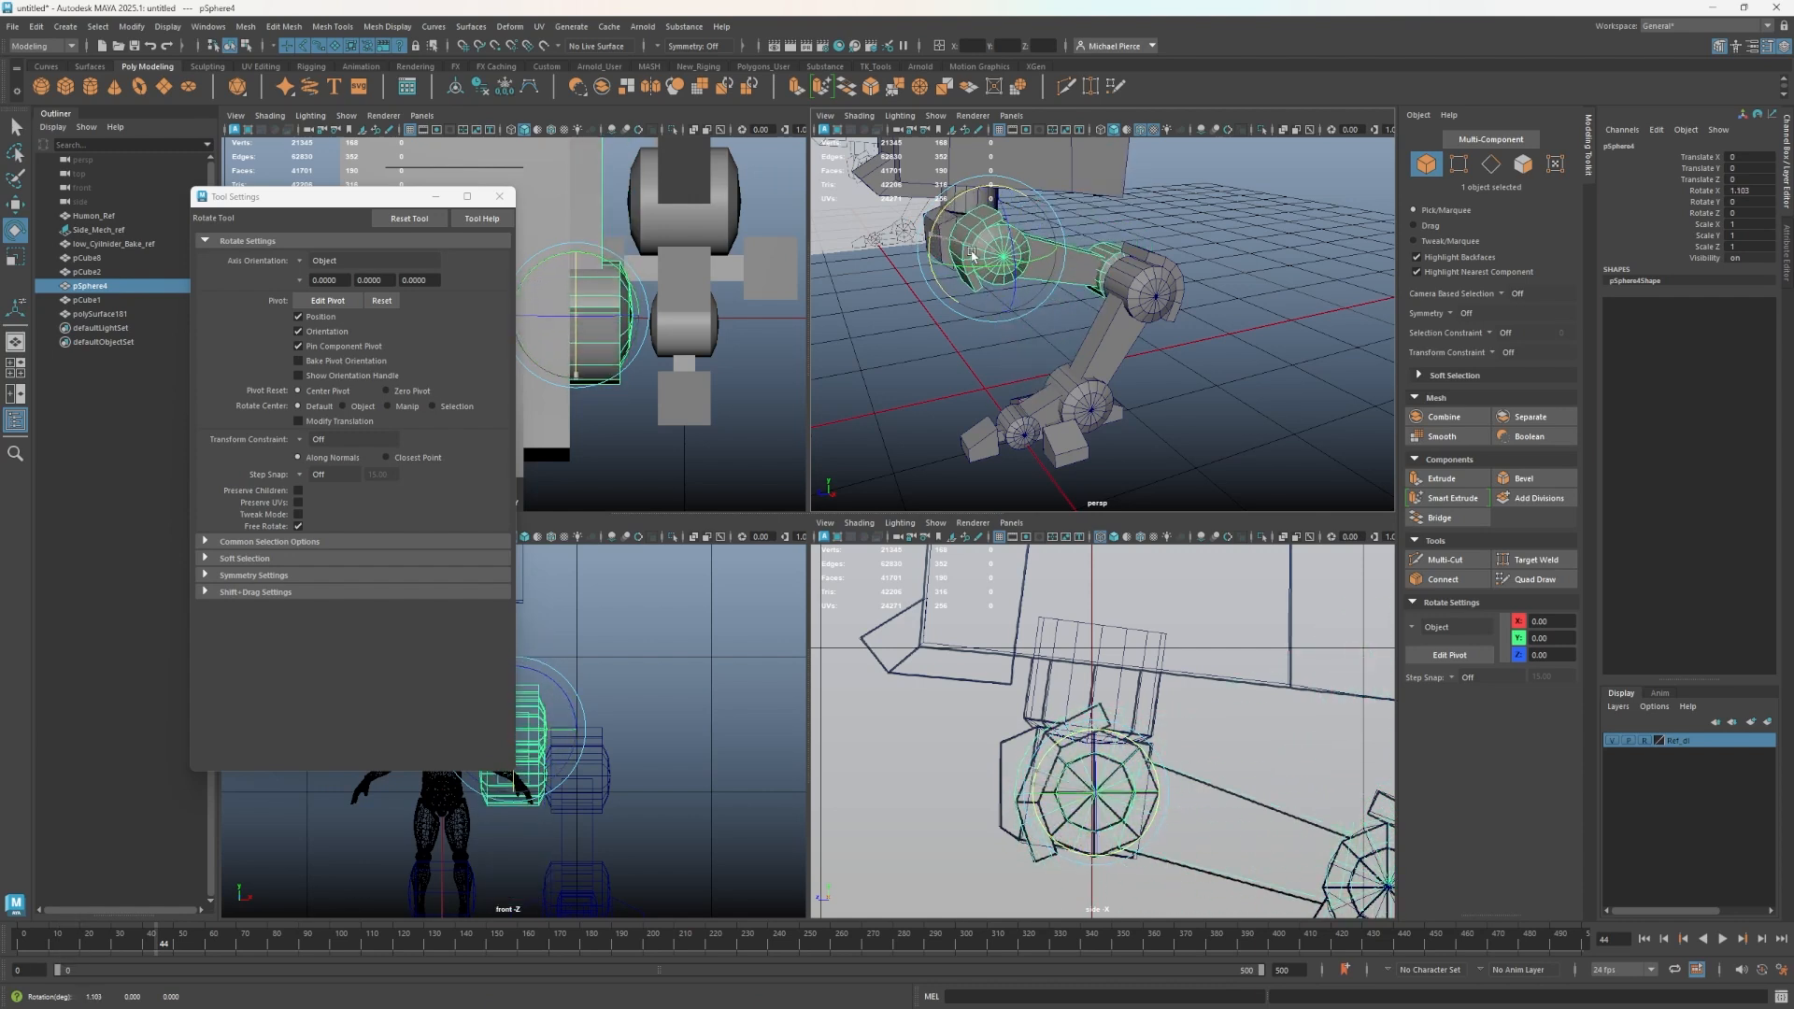
key("ctrl+z")
scroll(1031, 627, "down", 3)
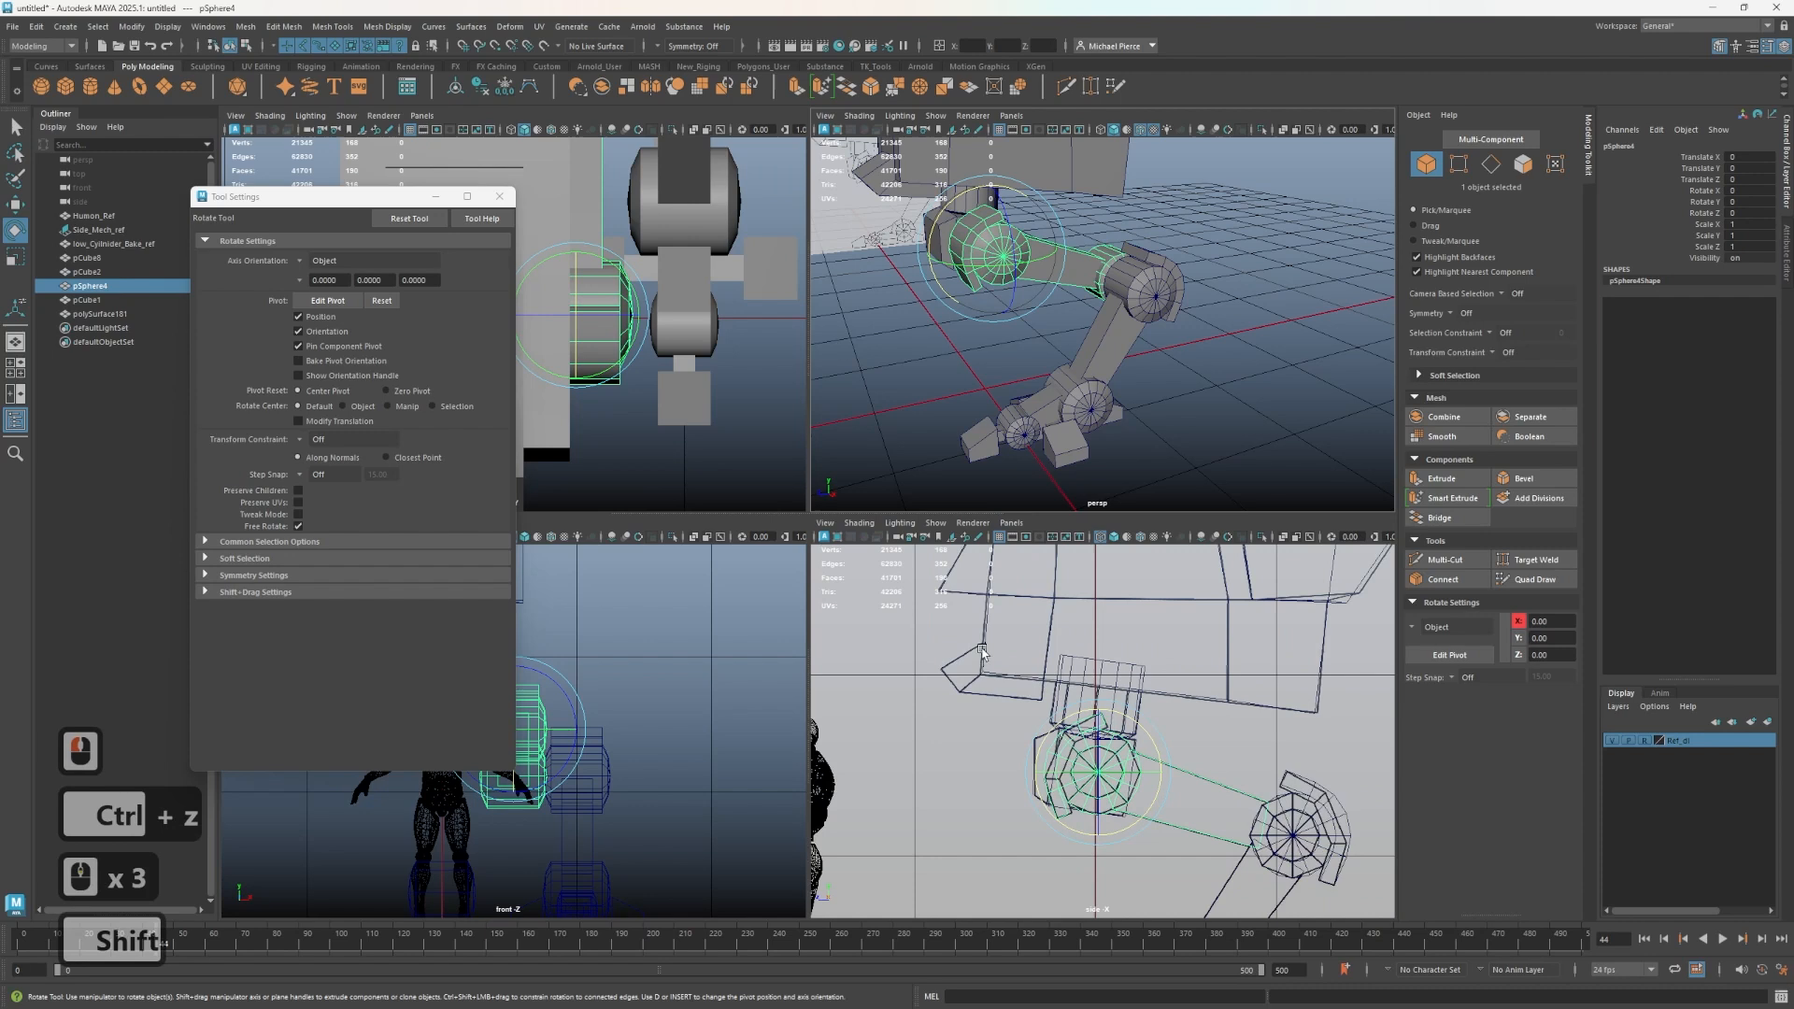
- Select the shin mesh and snap its pivot to the center of the knee joint cylinder
left_click_drag(1077, 699, 1170, 786, "shift")
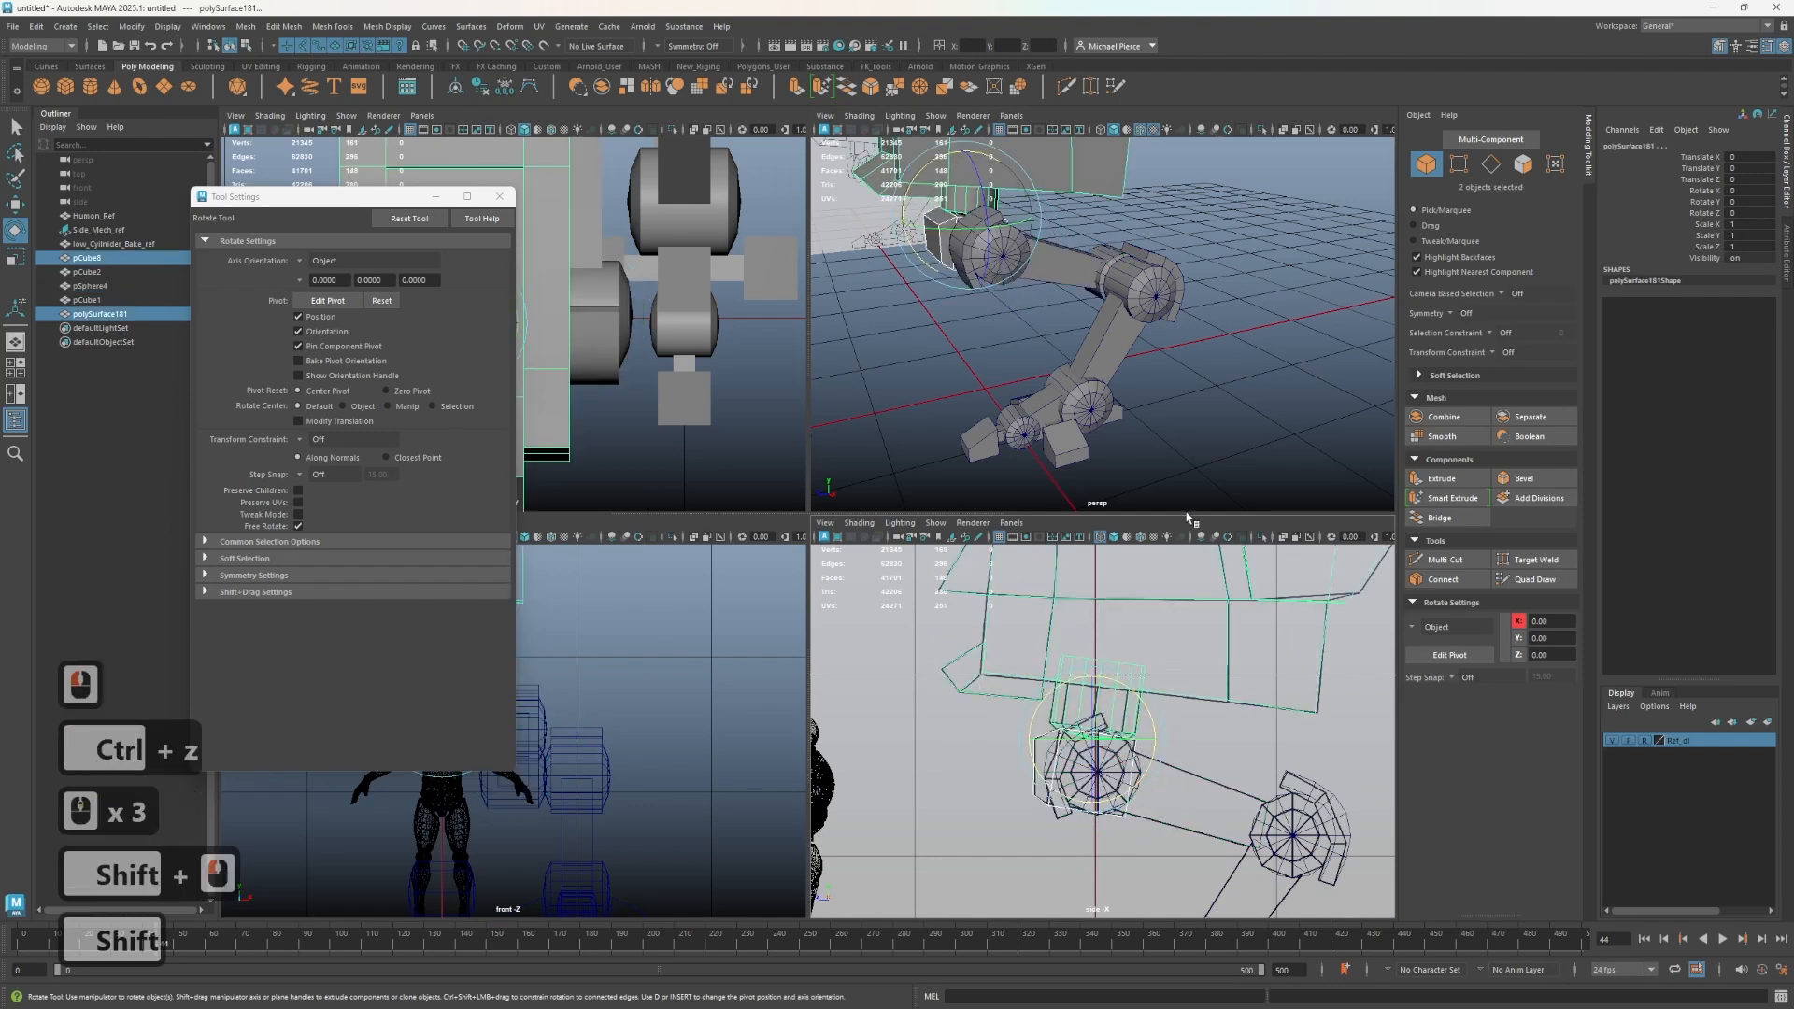
left_click(1145, 299)
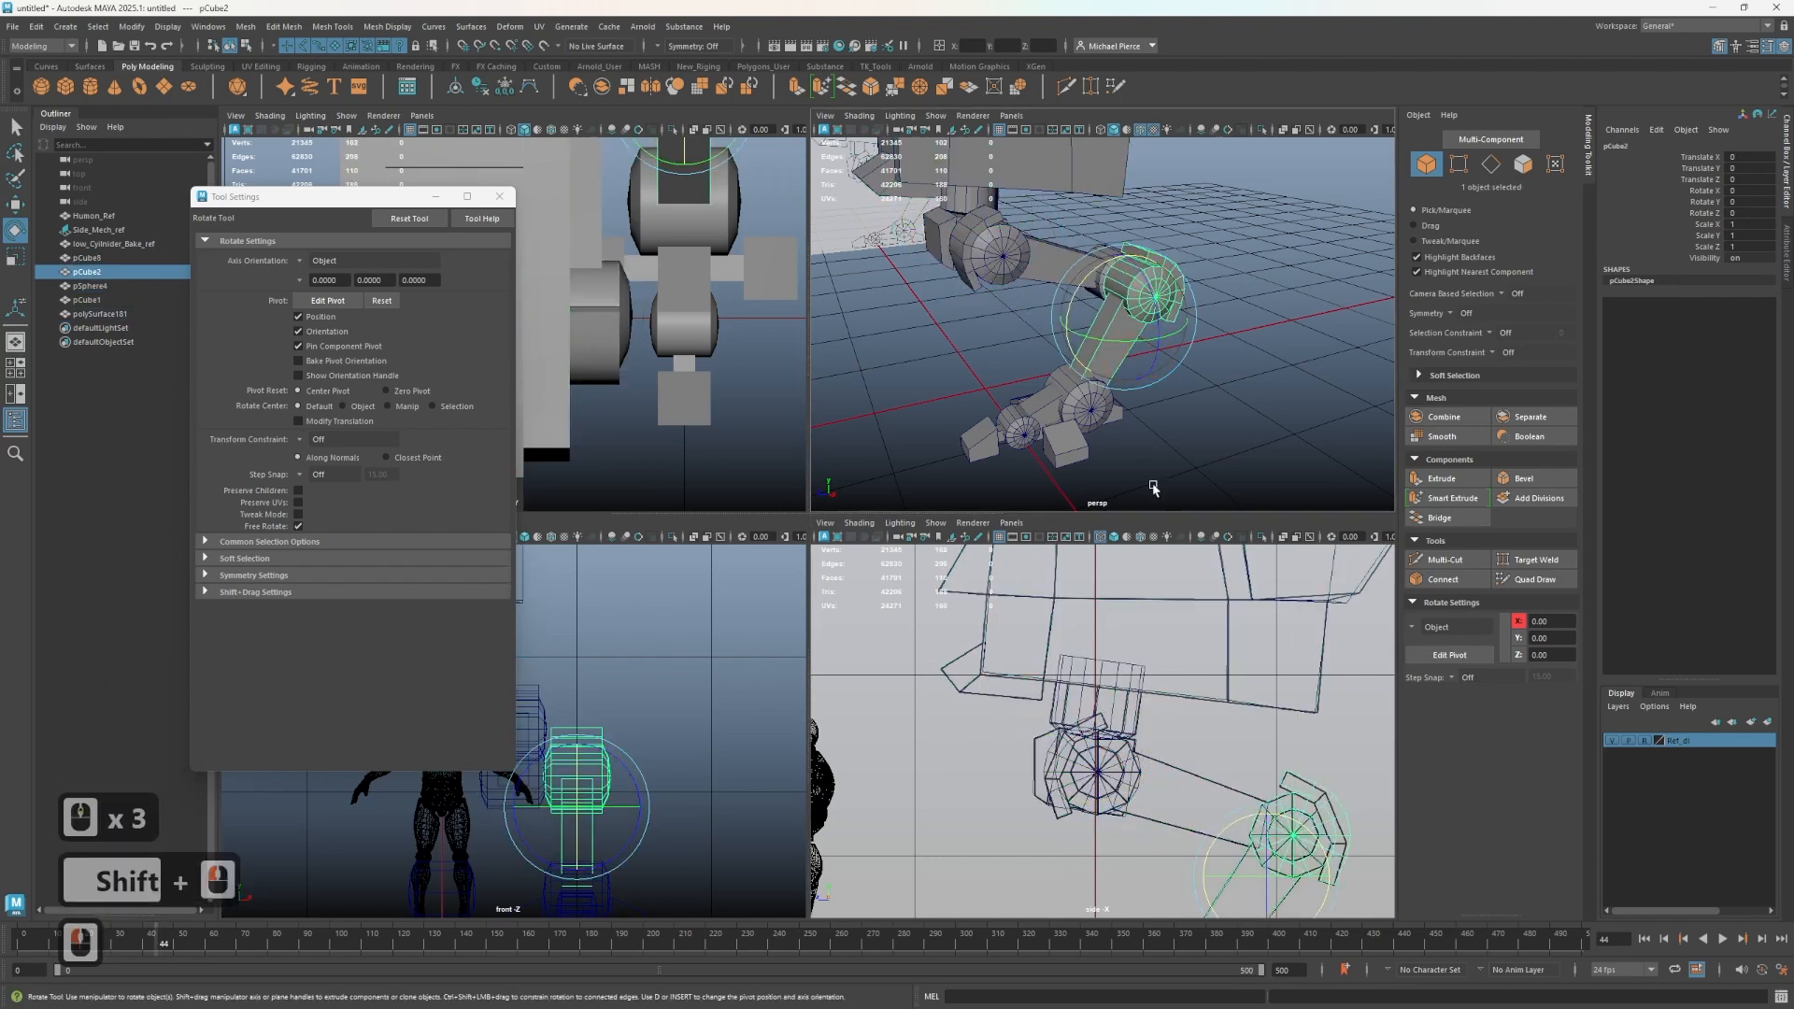
scroll(1202, 810, "down", 2)
middle_click_drag(1203, 810, 1089, 815, "alt")
key("w")
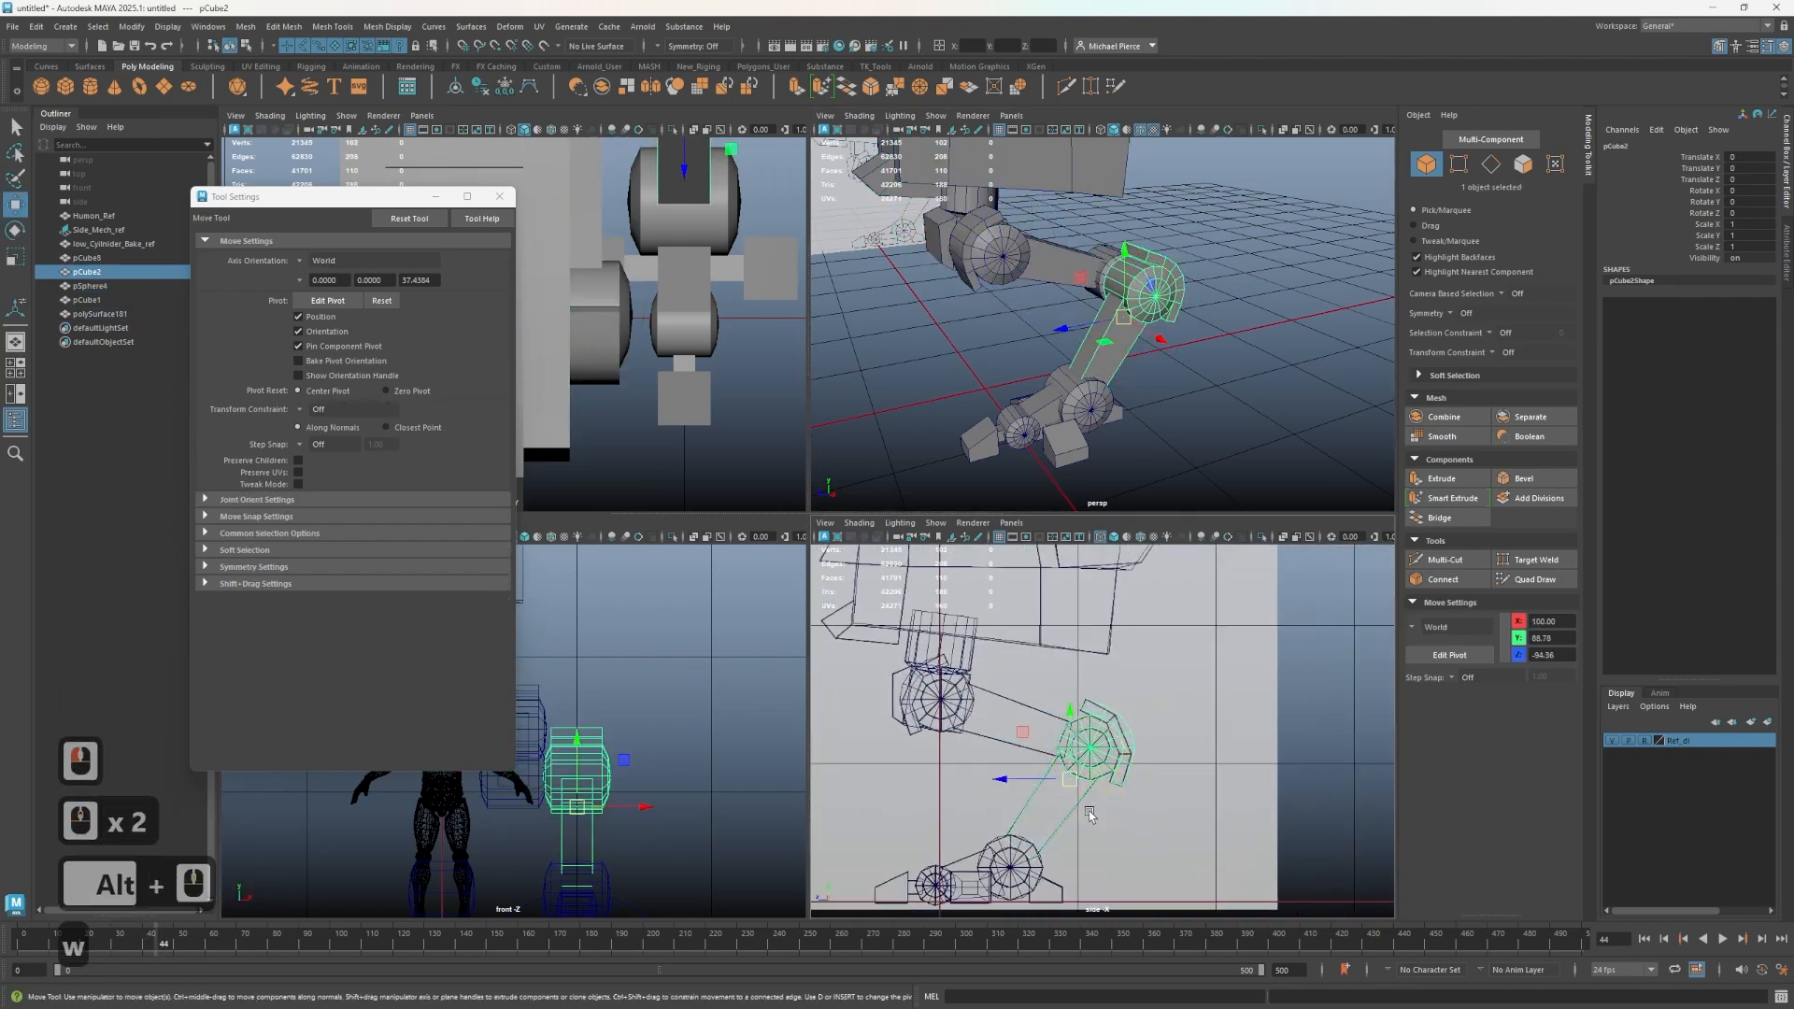
key("d")
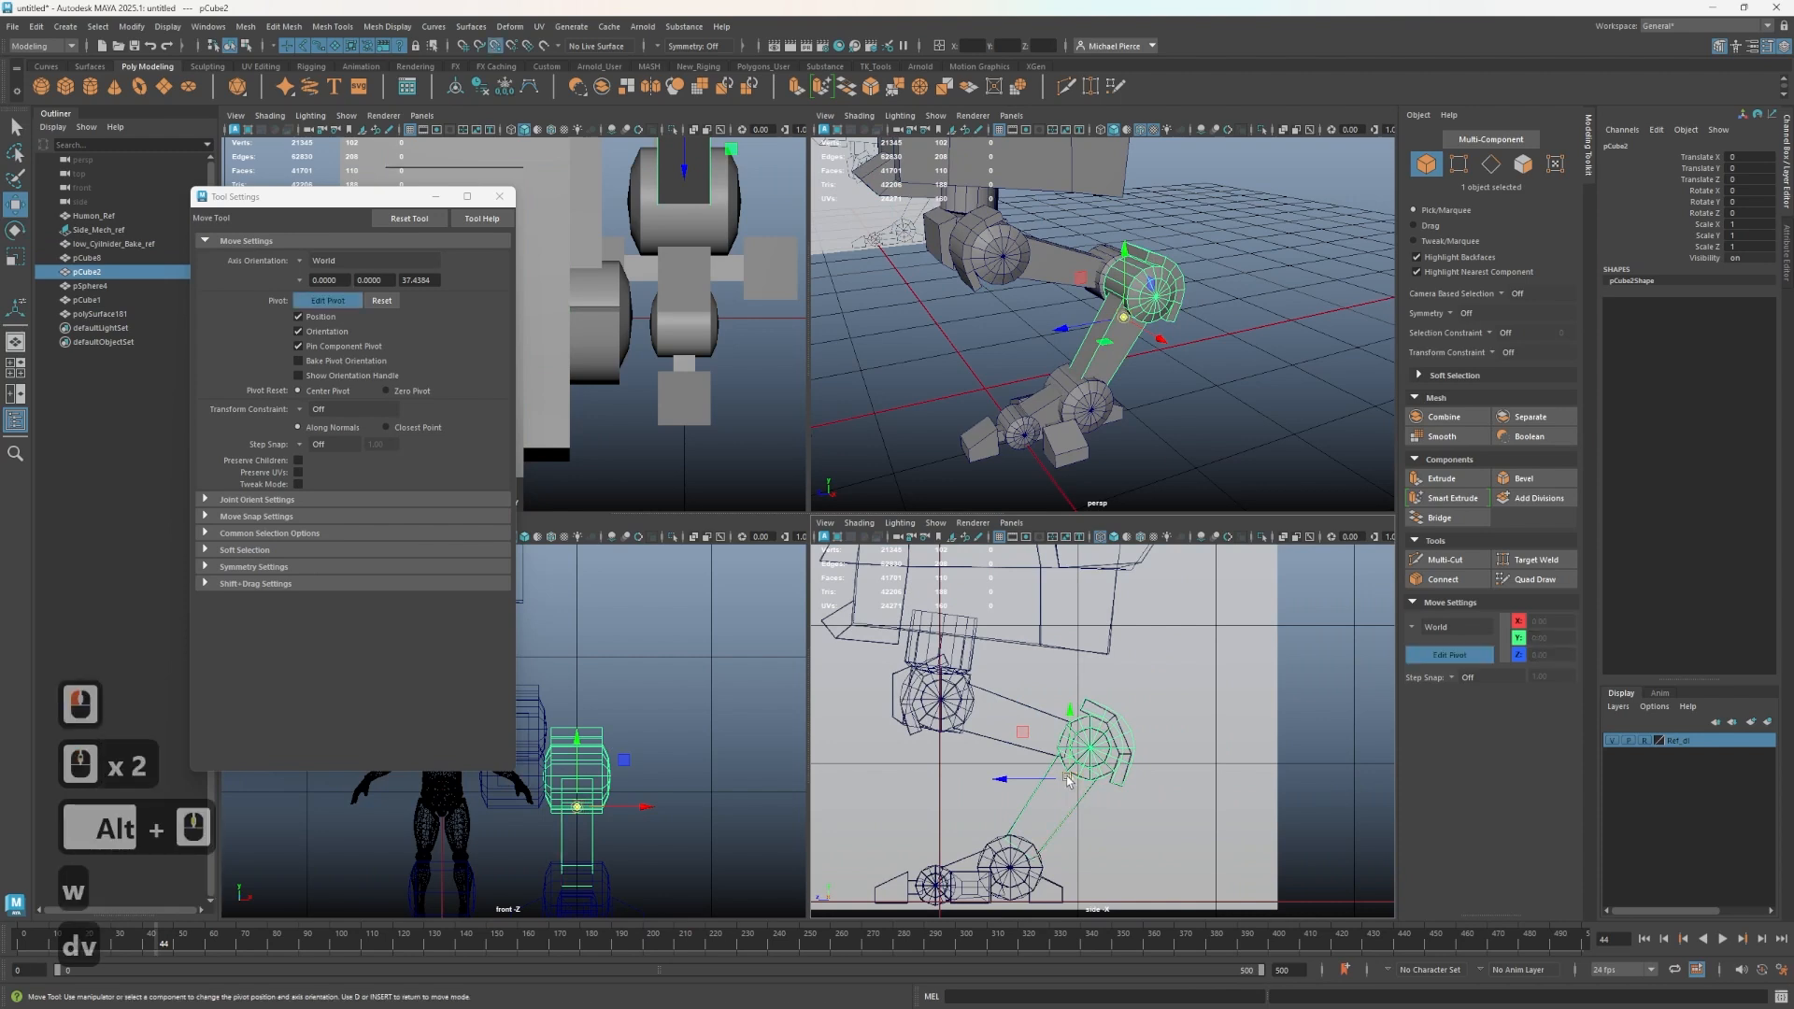
left_click_drag(1017, 780, 1093, 747)
left_click(1091, 730)
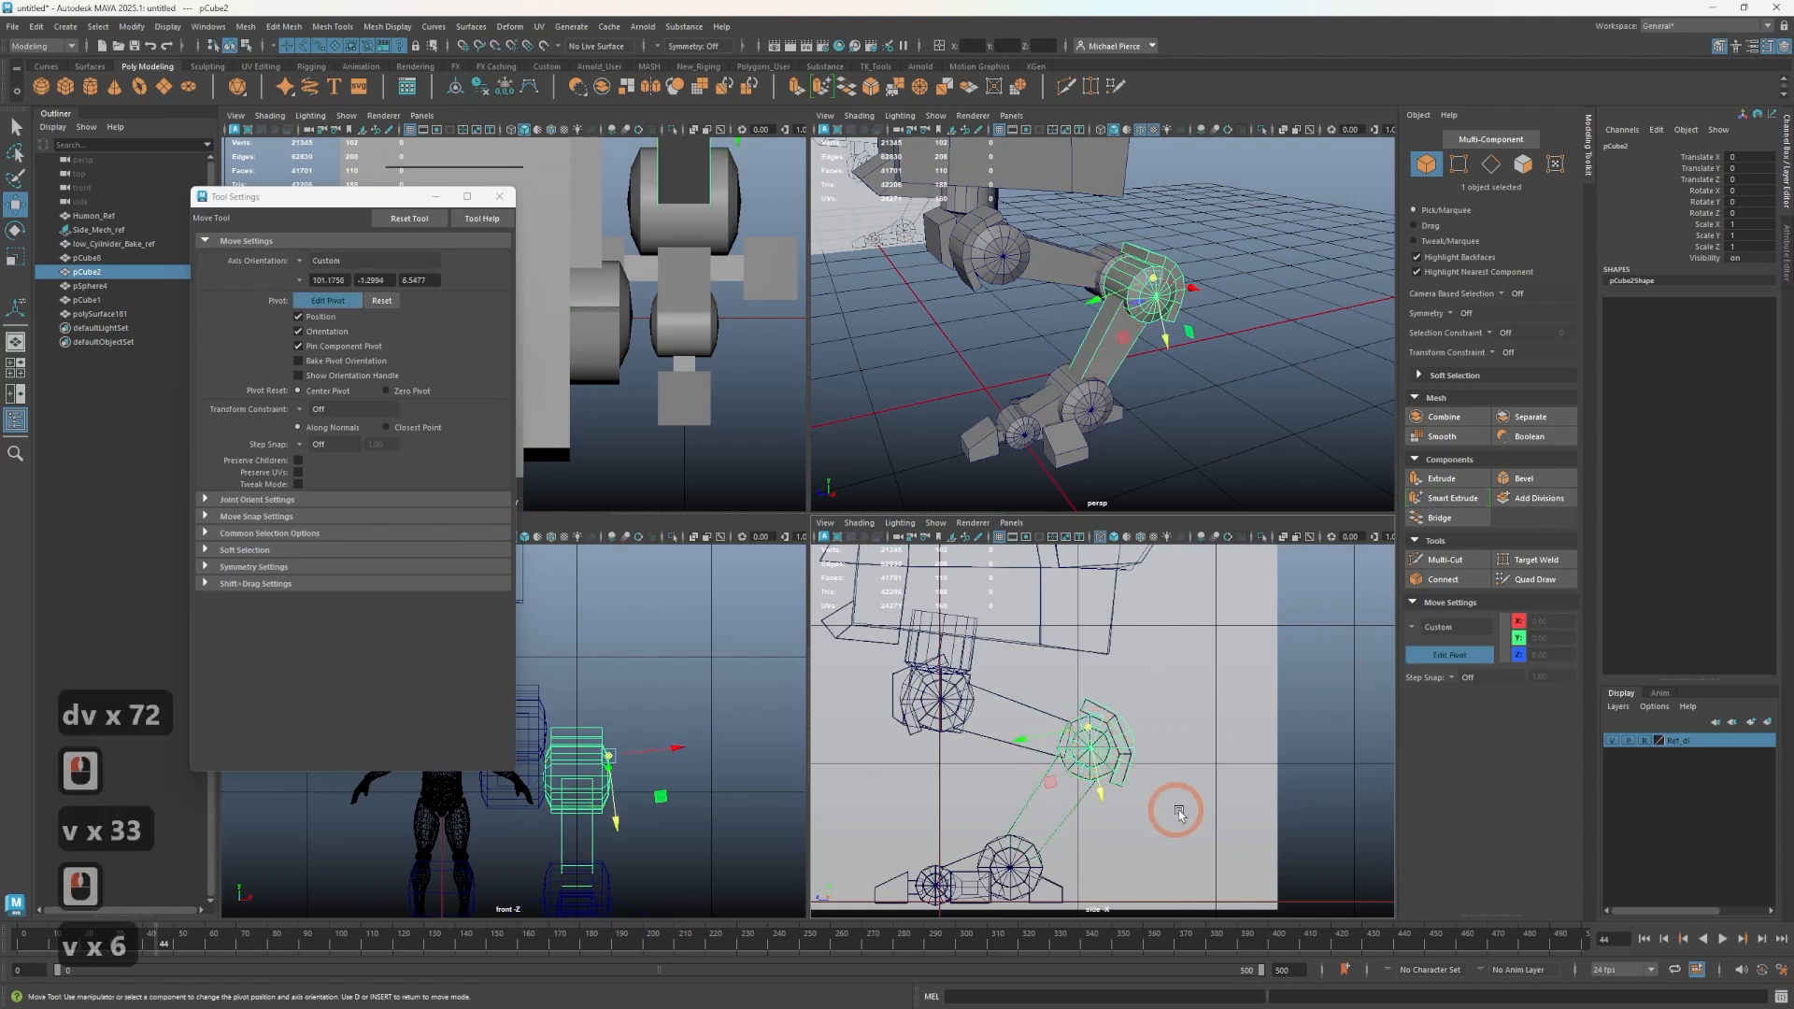
key("ctrl+z")
key("v")
left_click_drag(1094, 728, 1097, 744)
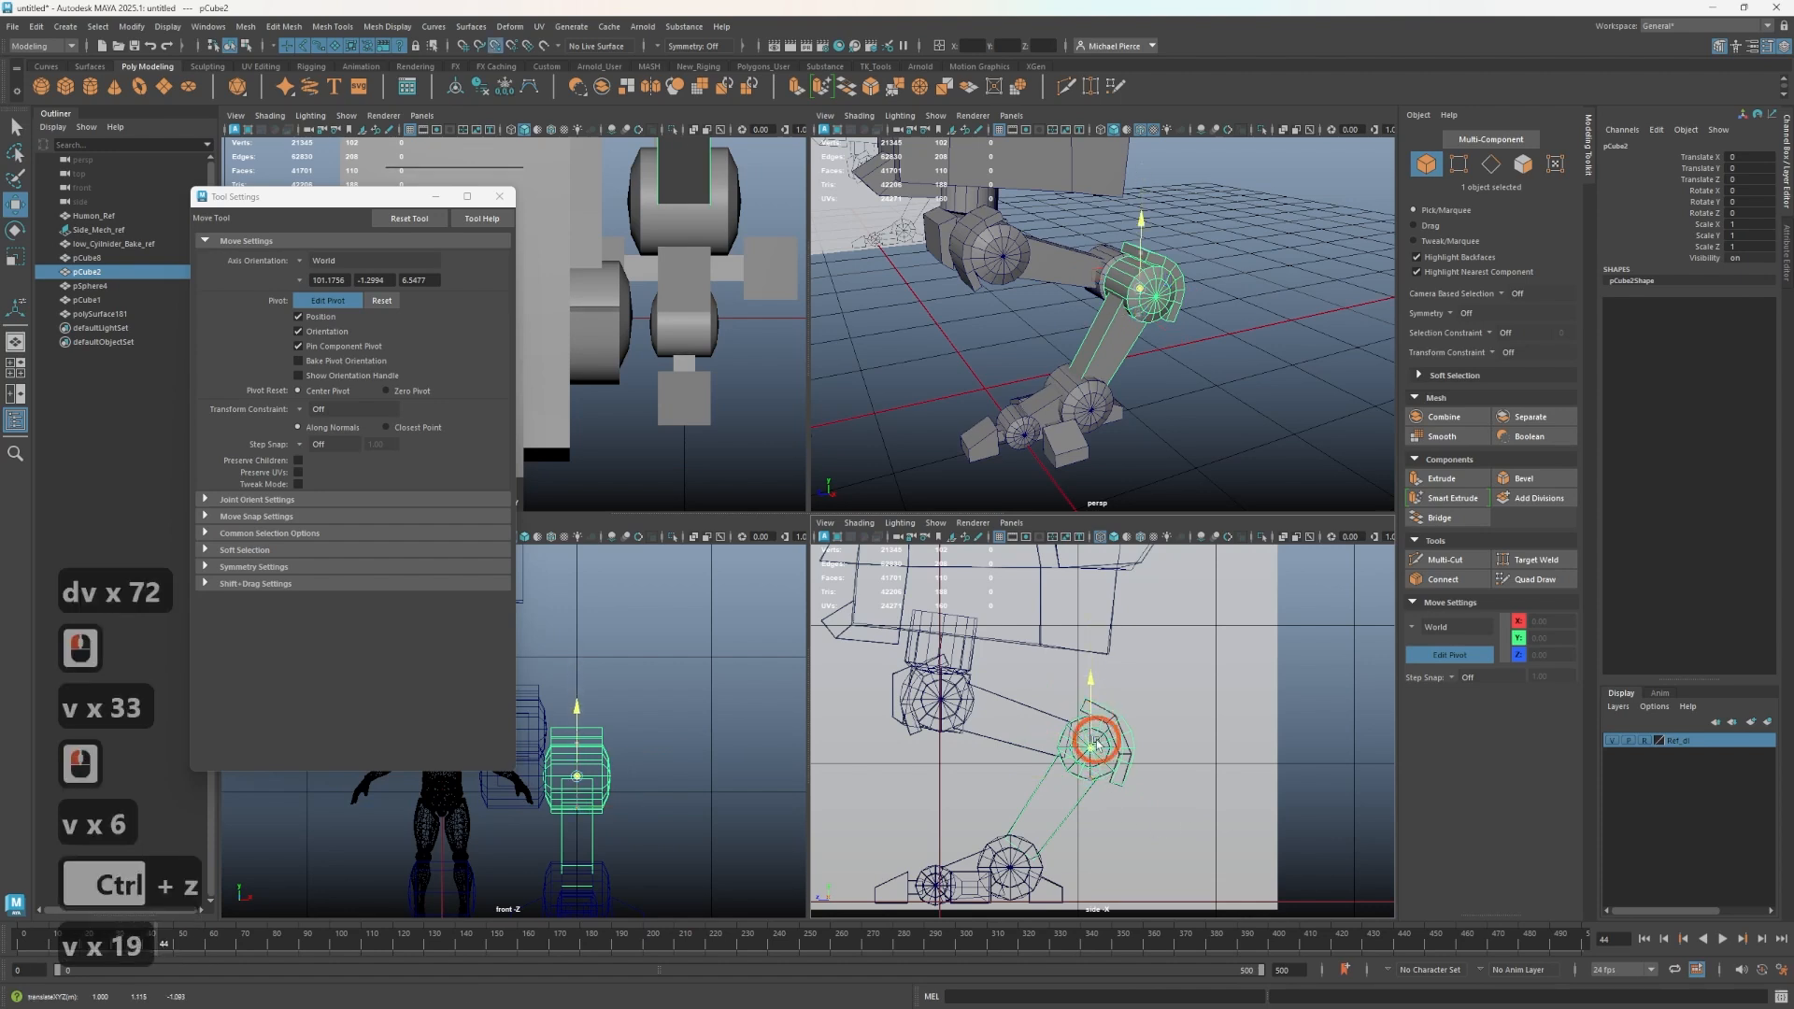
left_click(1097, 747)
key("v")
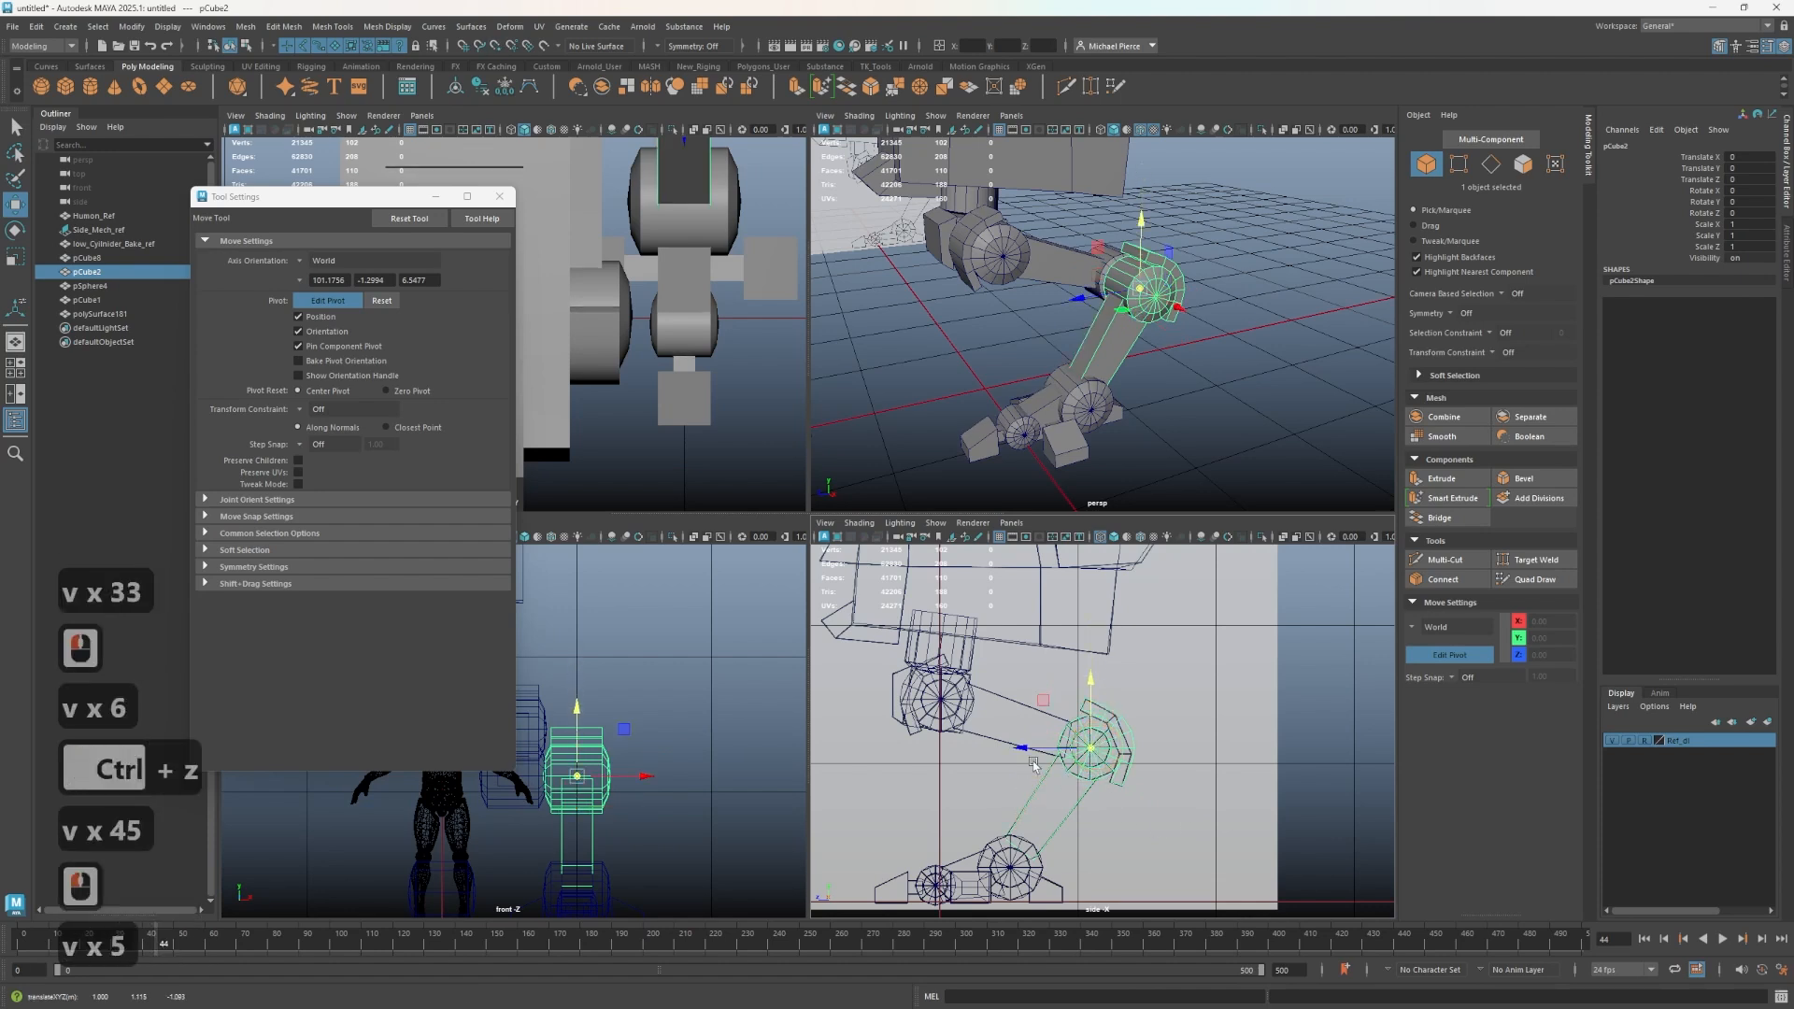
key("d")
- Select the foot mesh and snap its pivot to the center of the ankle joint cylinder
middle_click_drag(1014, 804, 1028, 729, "alt")
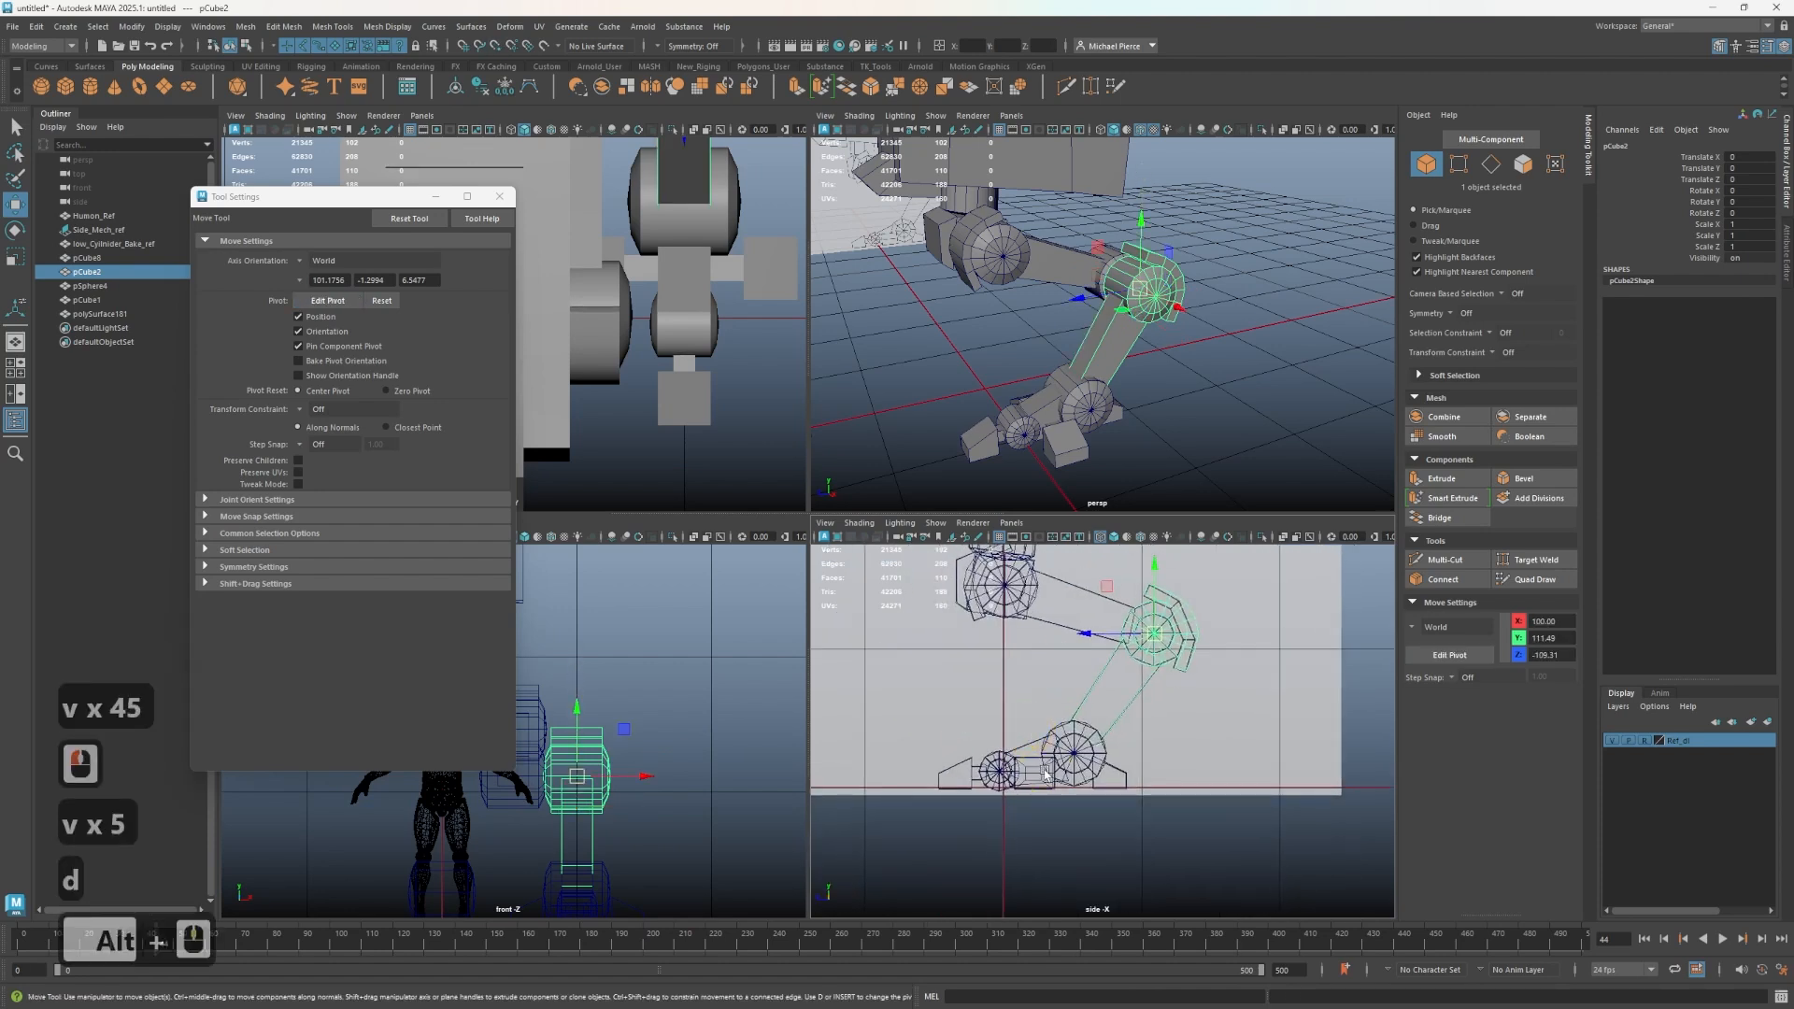
left_click(1074, 781)
scroll(1080, 803, "up", 2)
key("d")
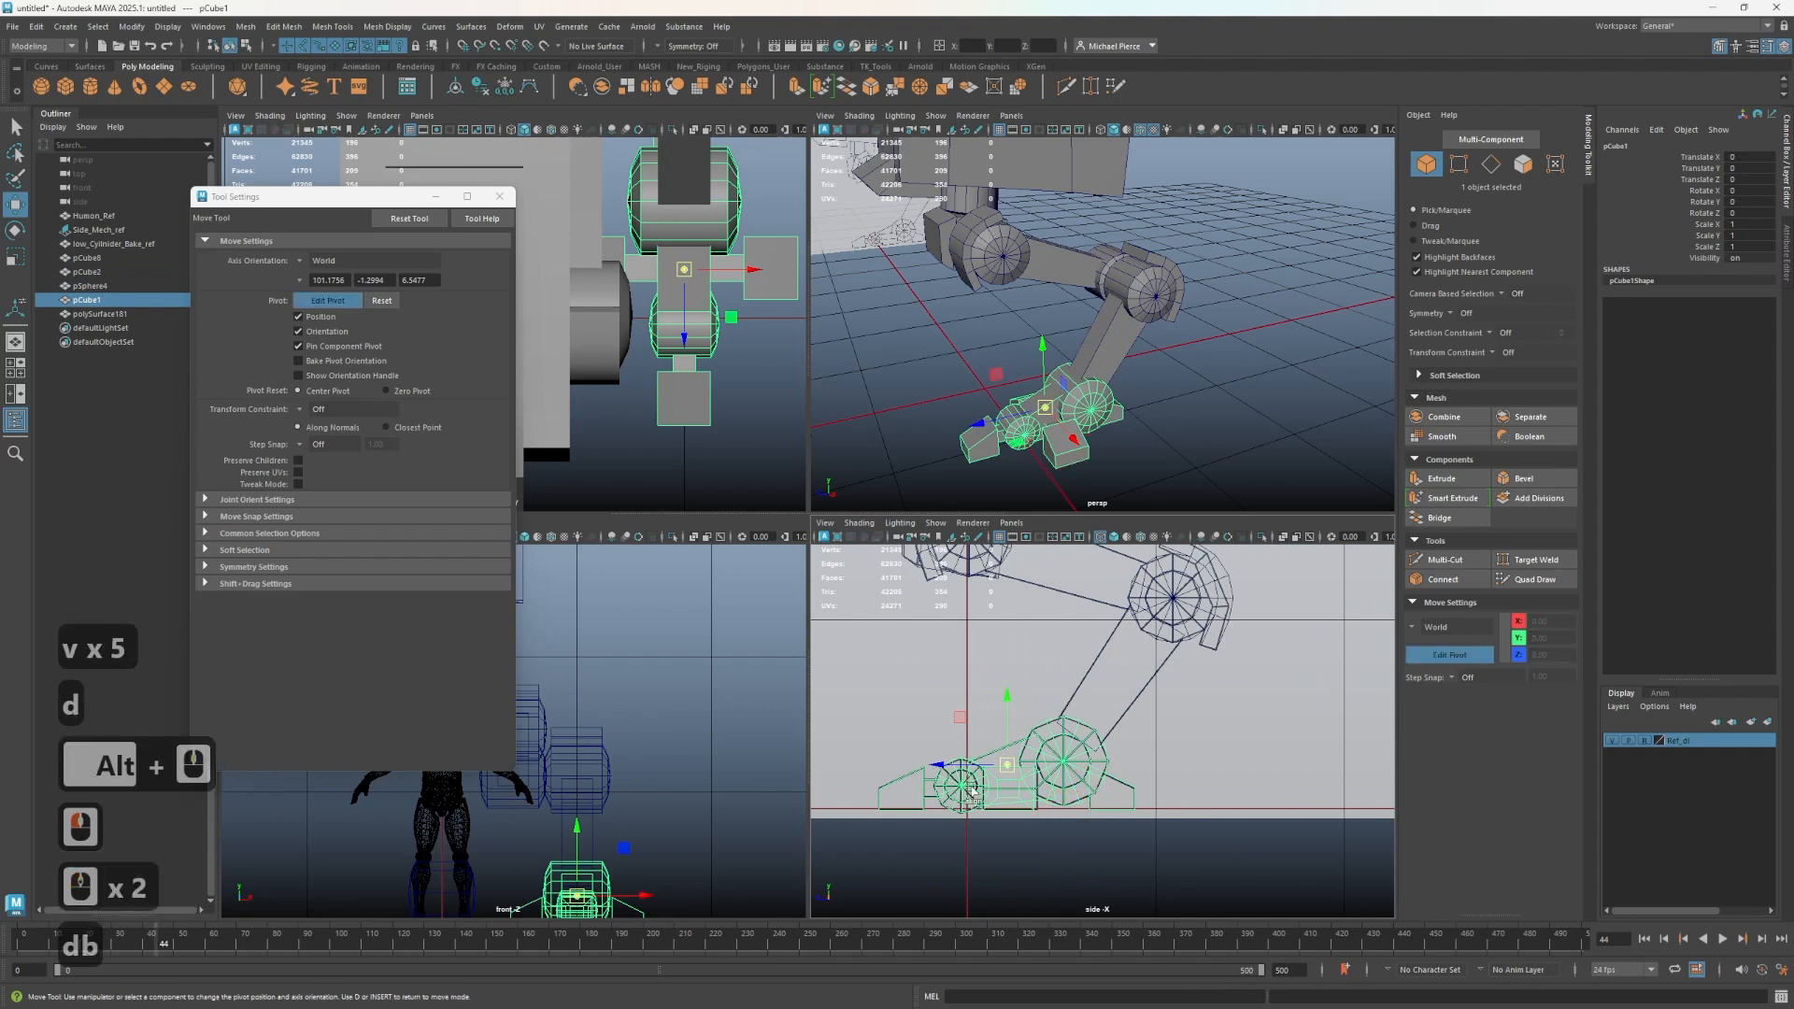
left_click(1007, 787)
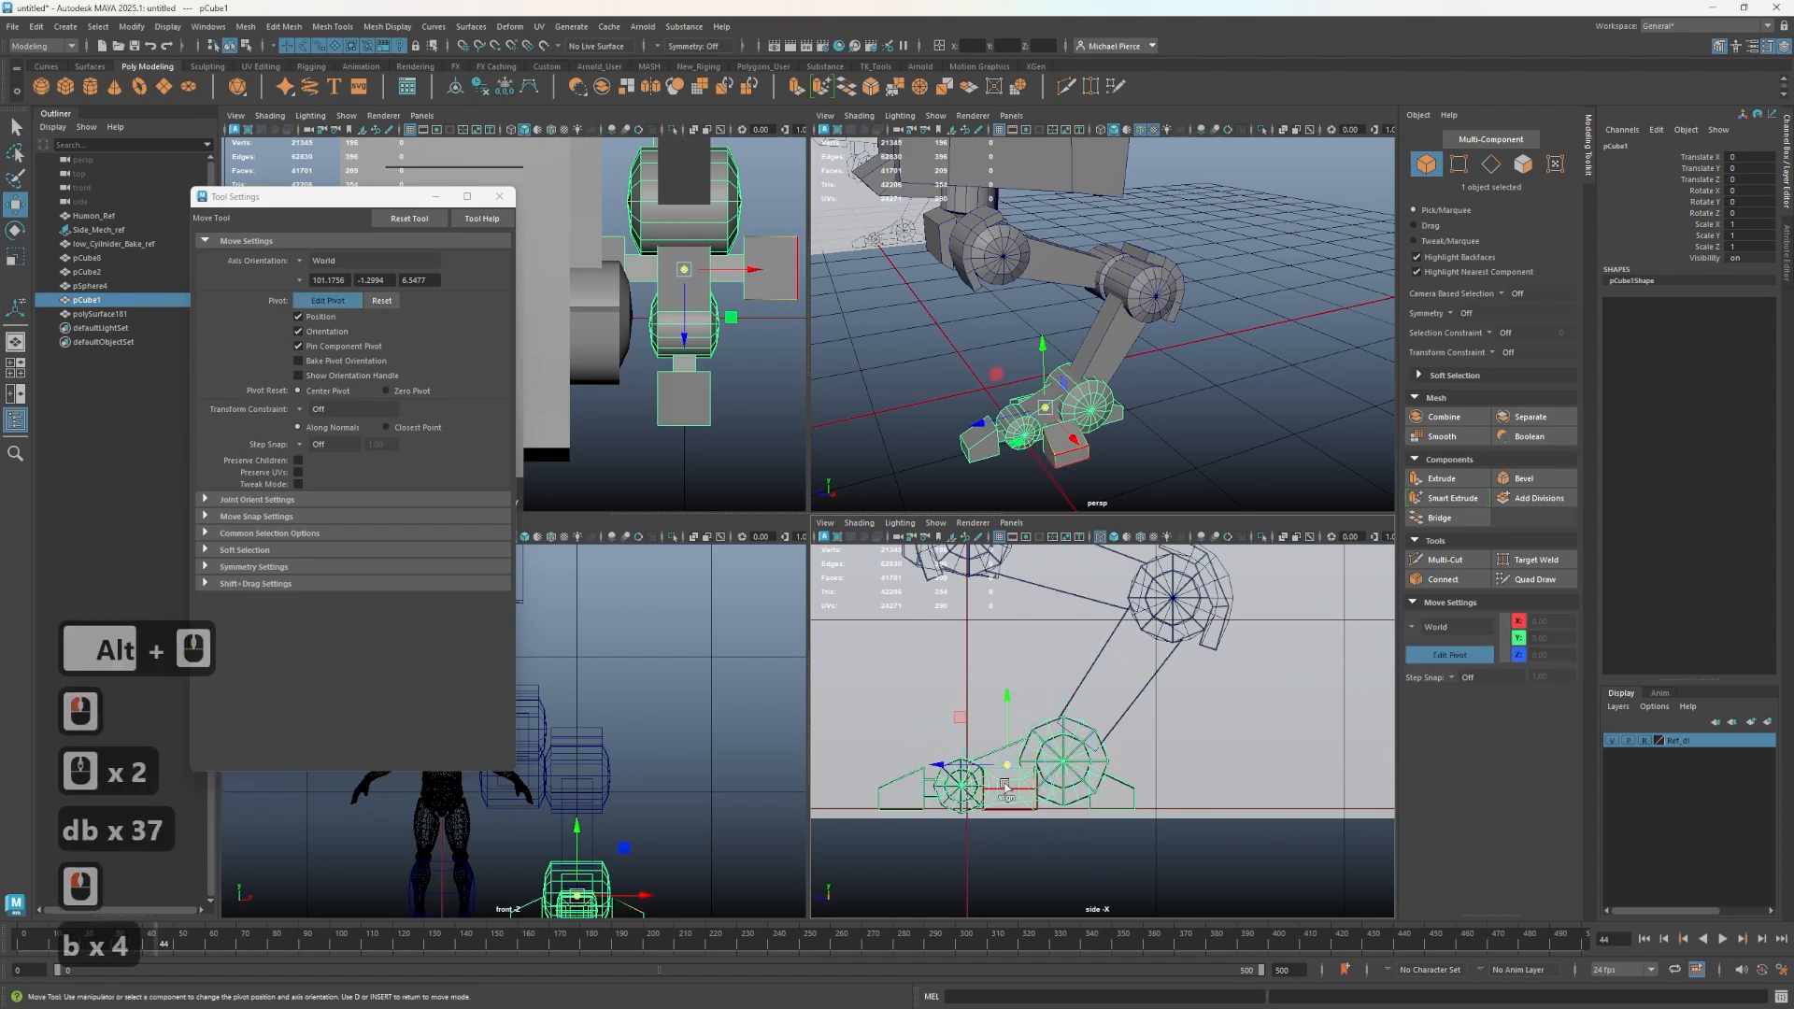
key("b")
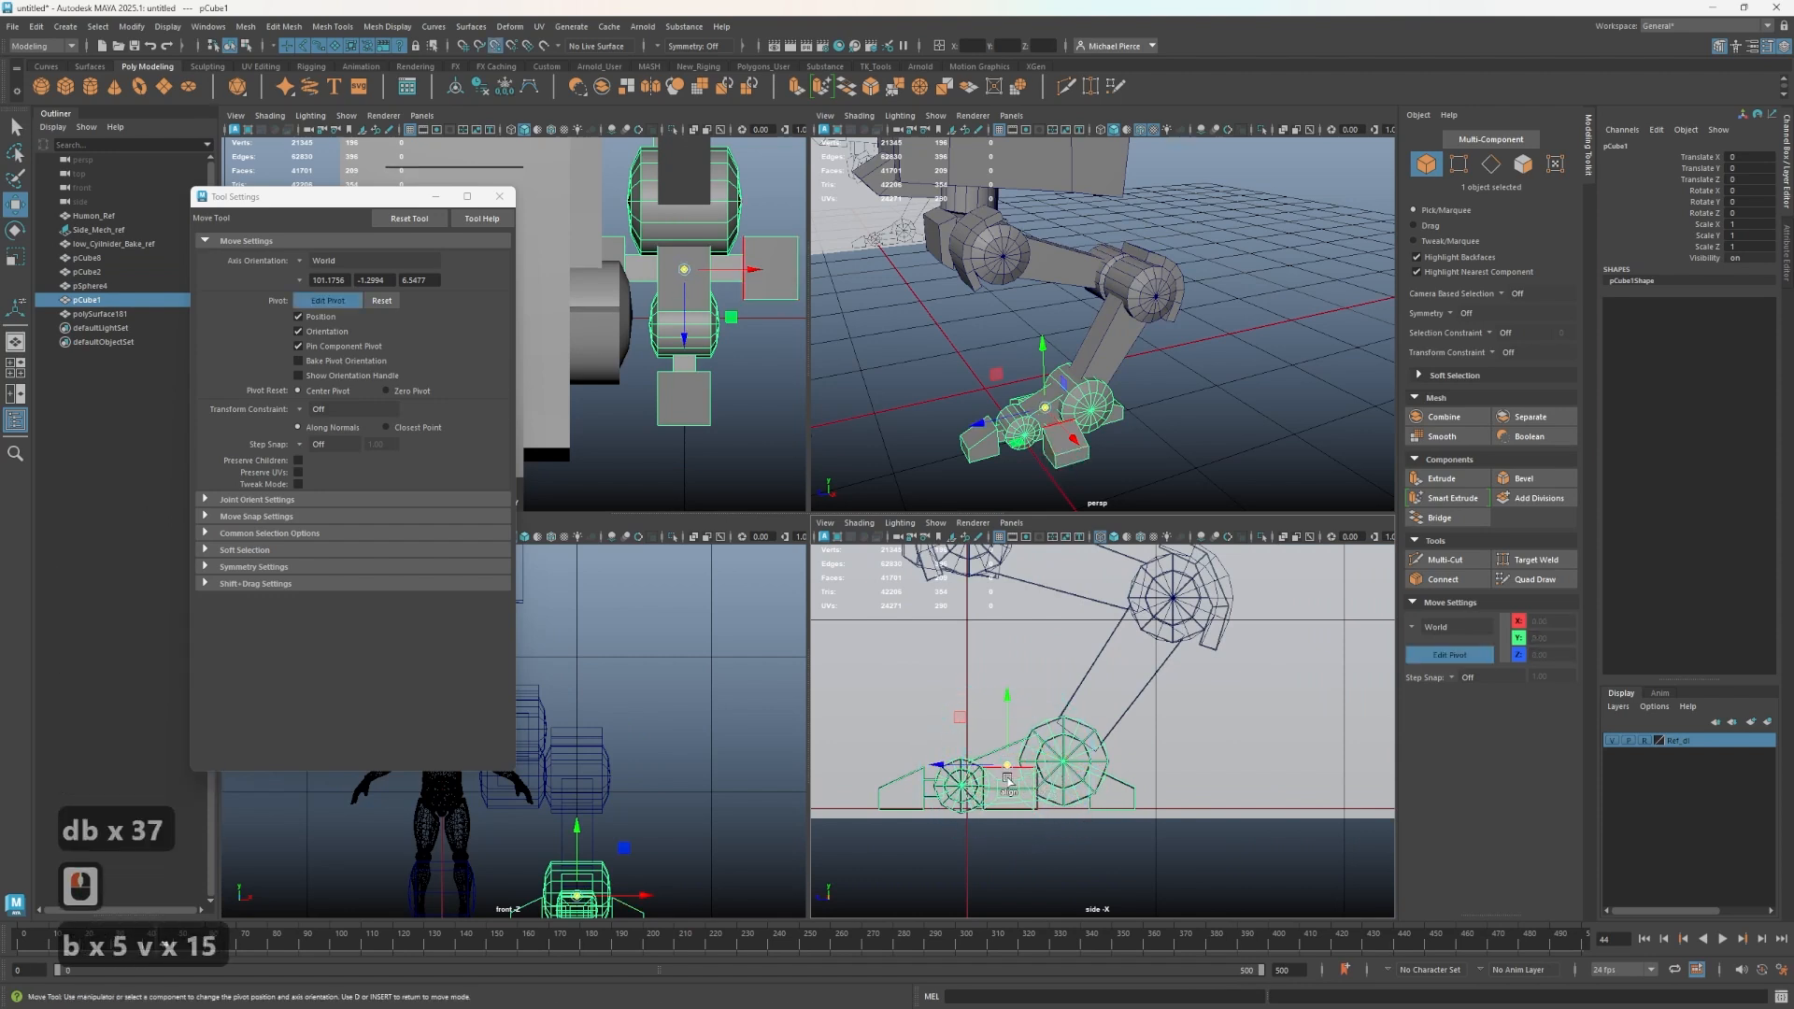
left_click_drag(1008, 769, 1068, 762)
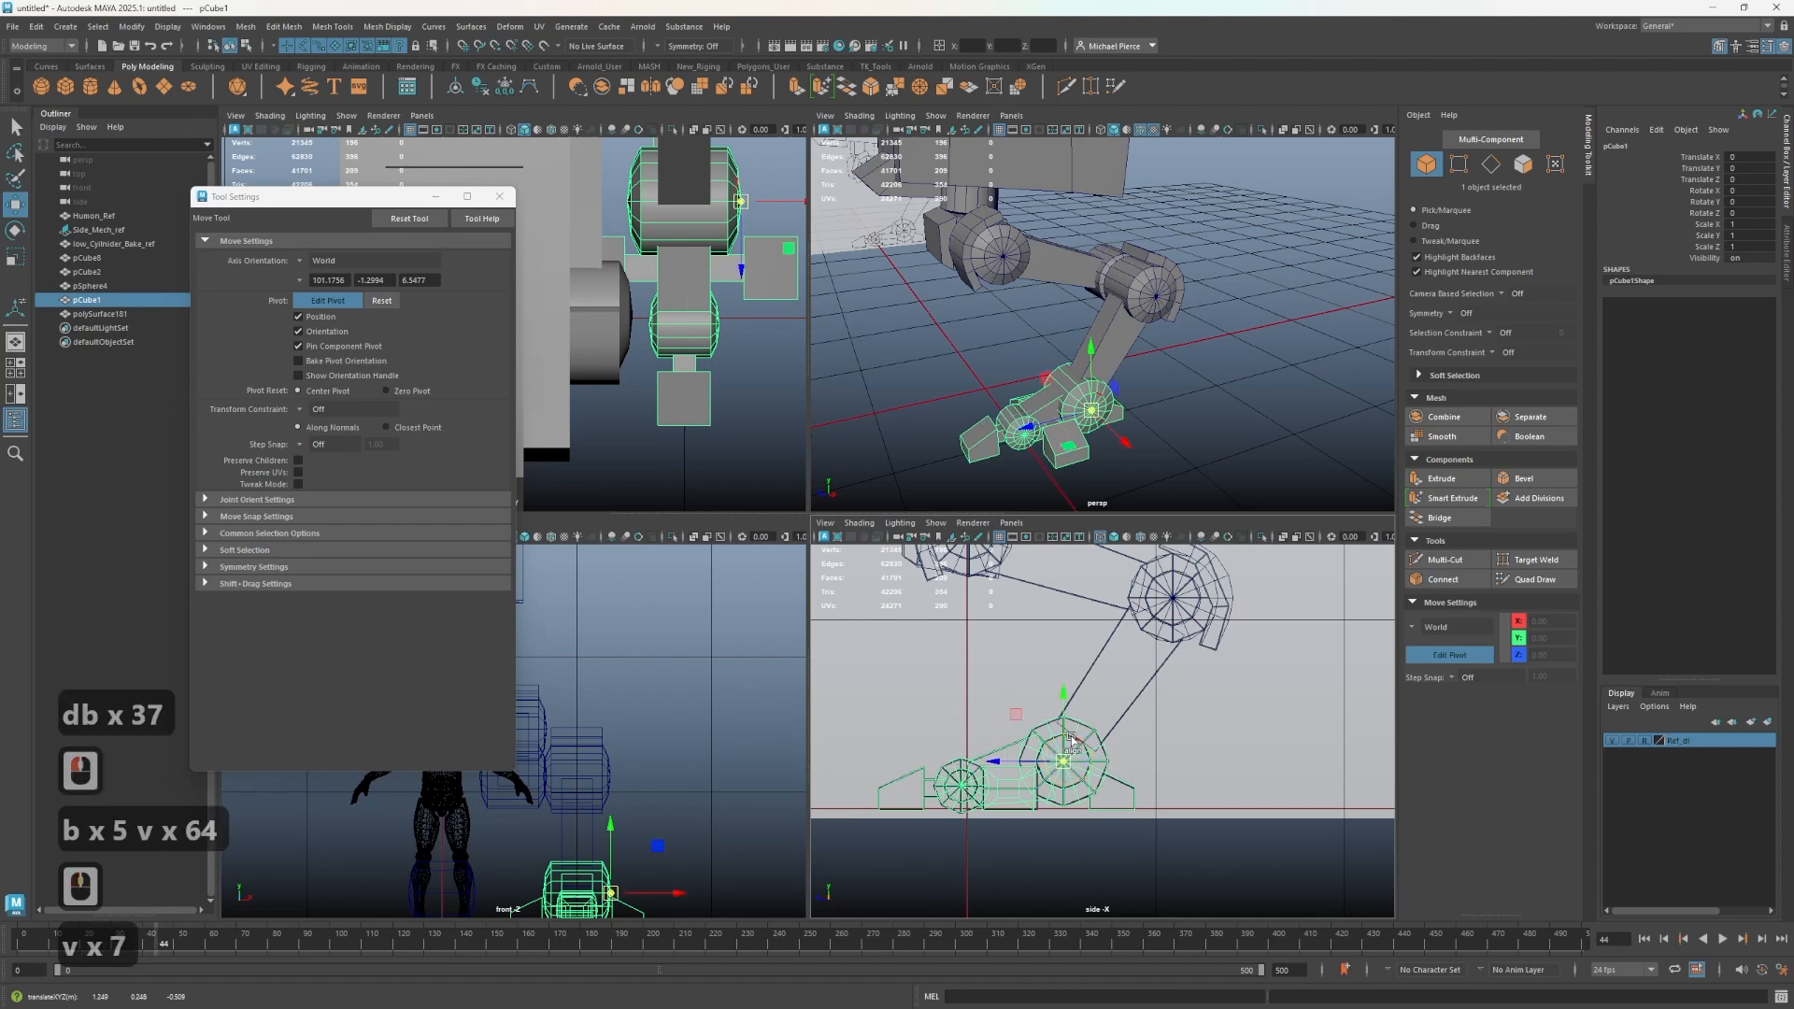
key("ctrl+z")
key("v")
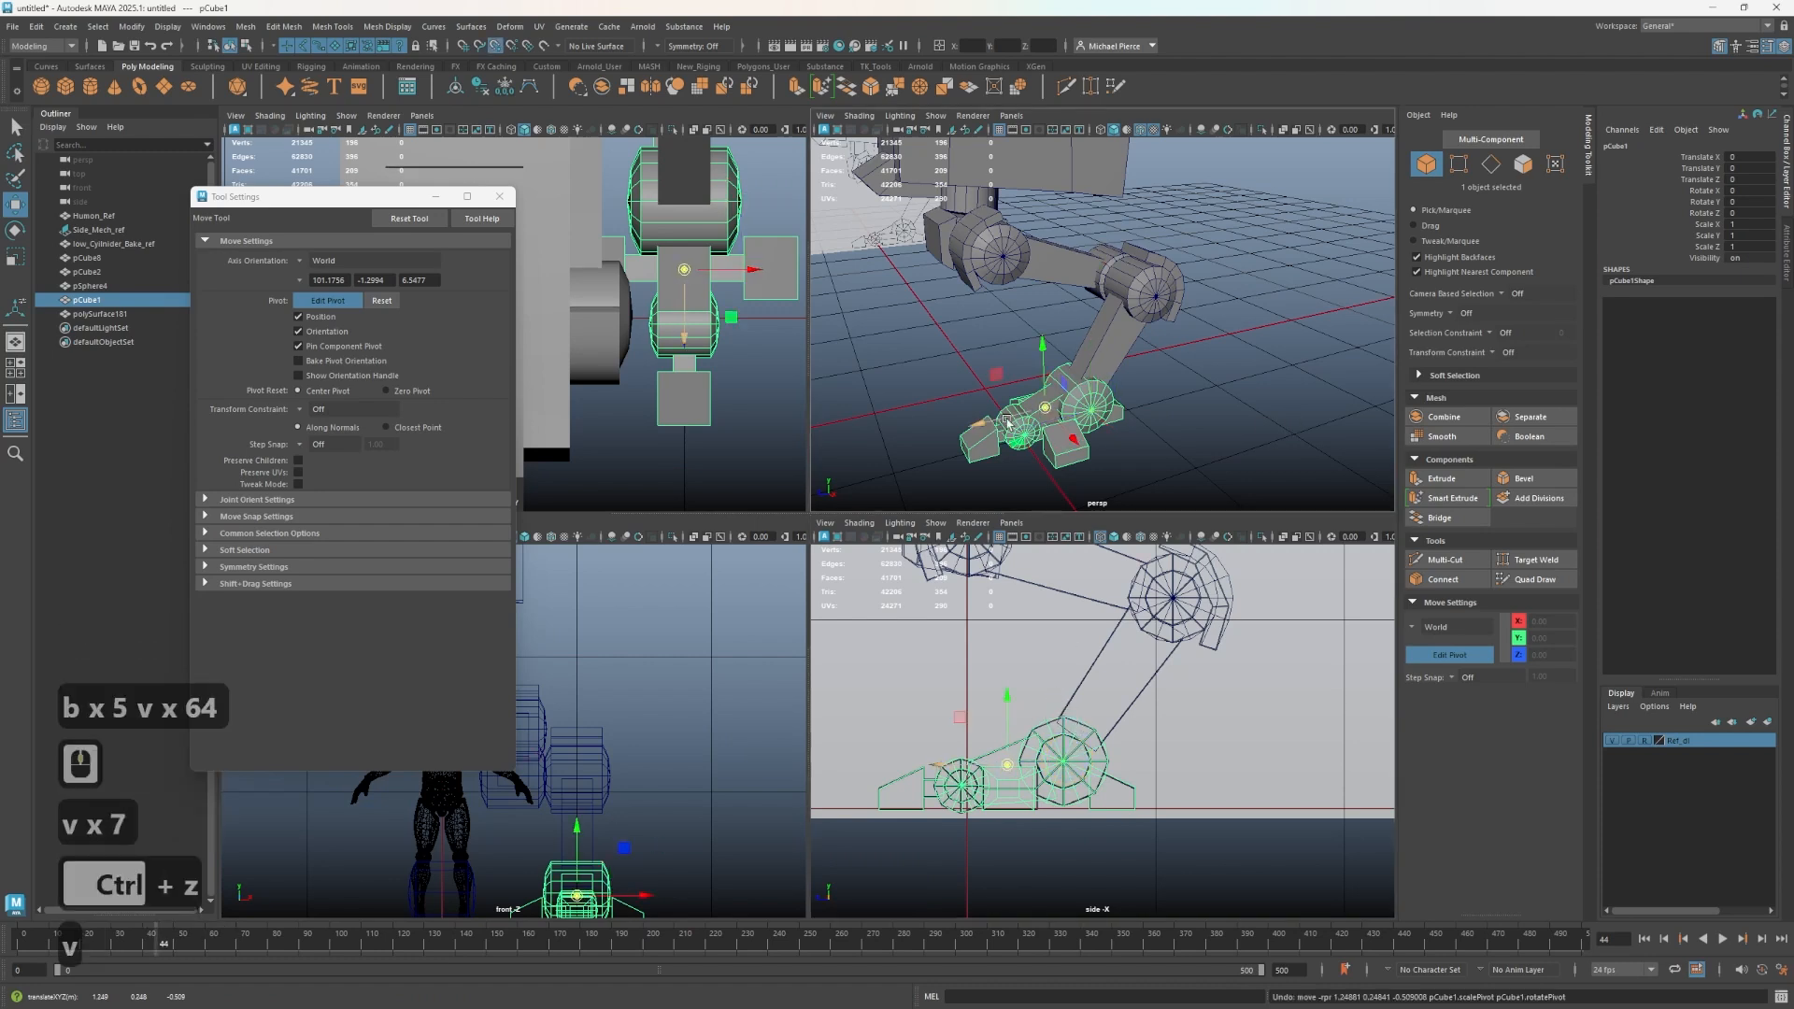
left_click_drag(945, 769, 1065, 761)
left_click_drag(1046, 435, 1052, 449, "alt")
scroll(1085, 432, "up", 3)
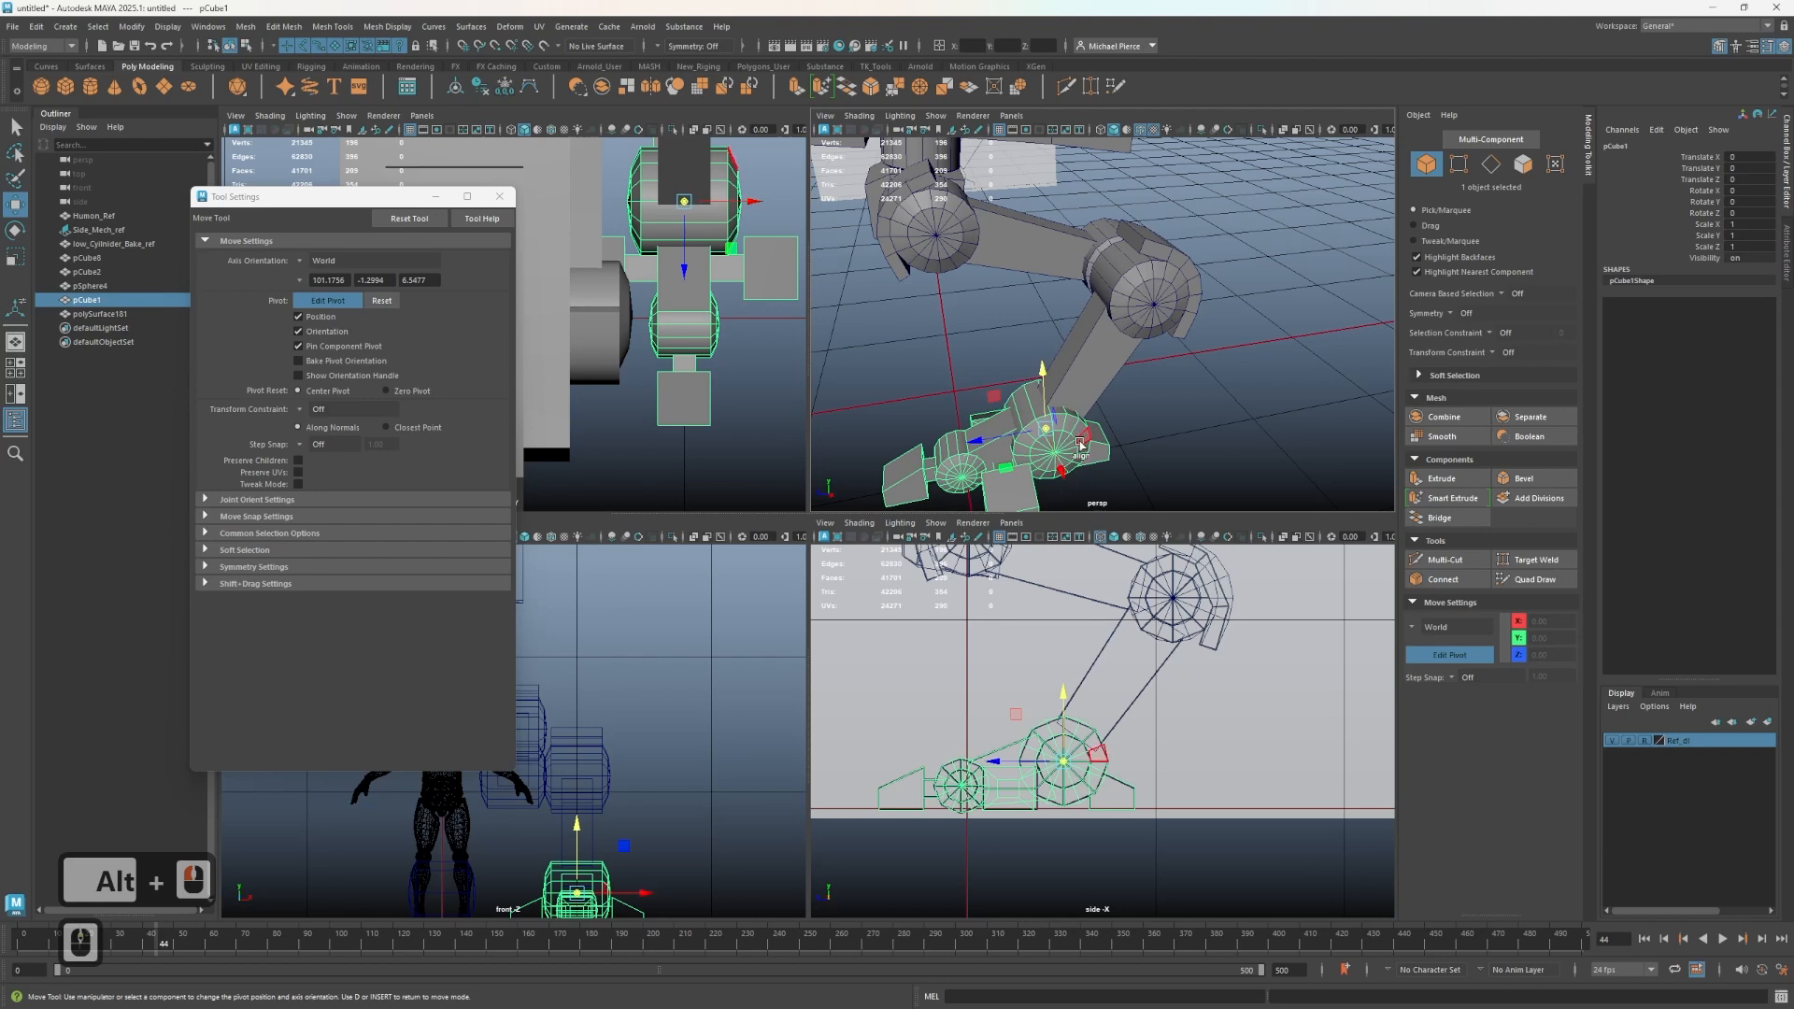
middle_click_drag(1031, 454, 1123, 336, "alt")
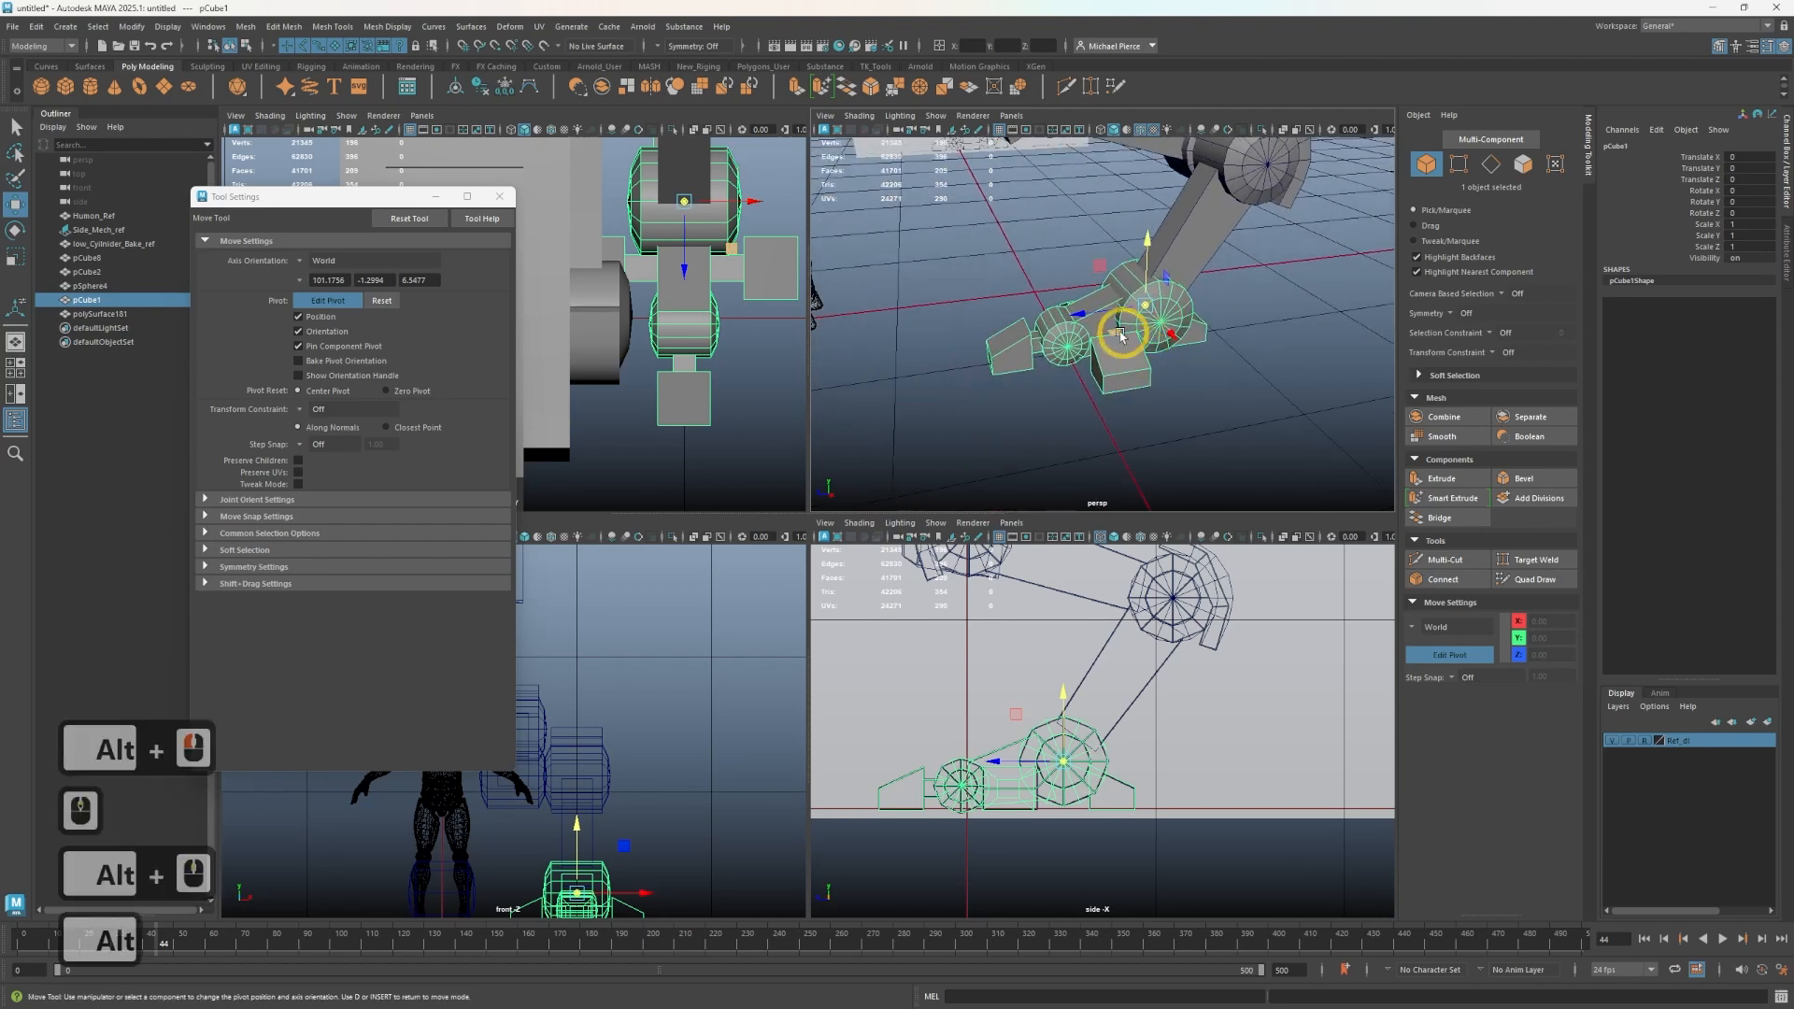
right_click(1068, 355)
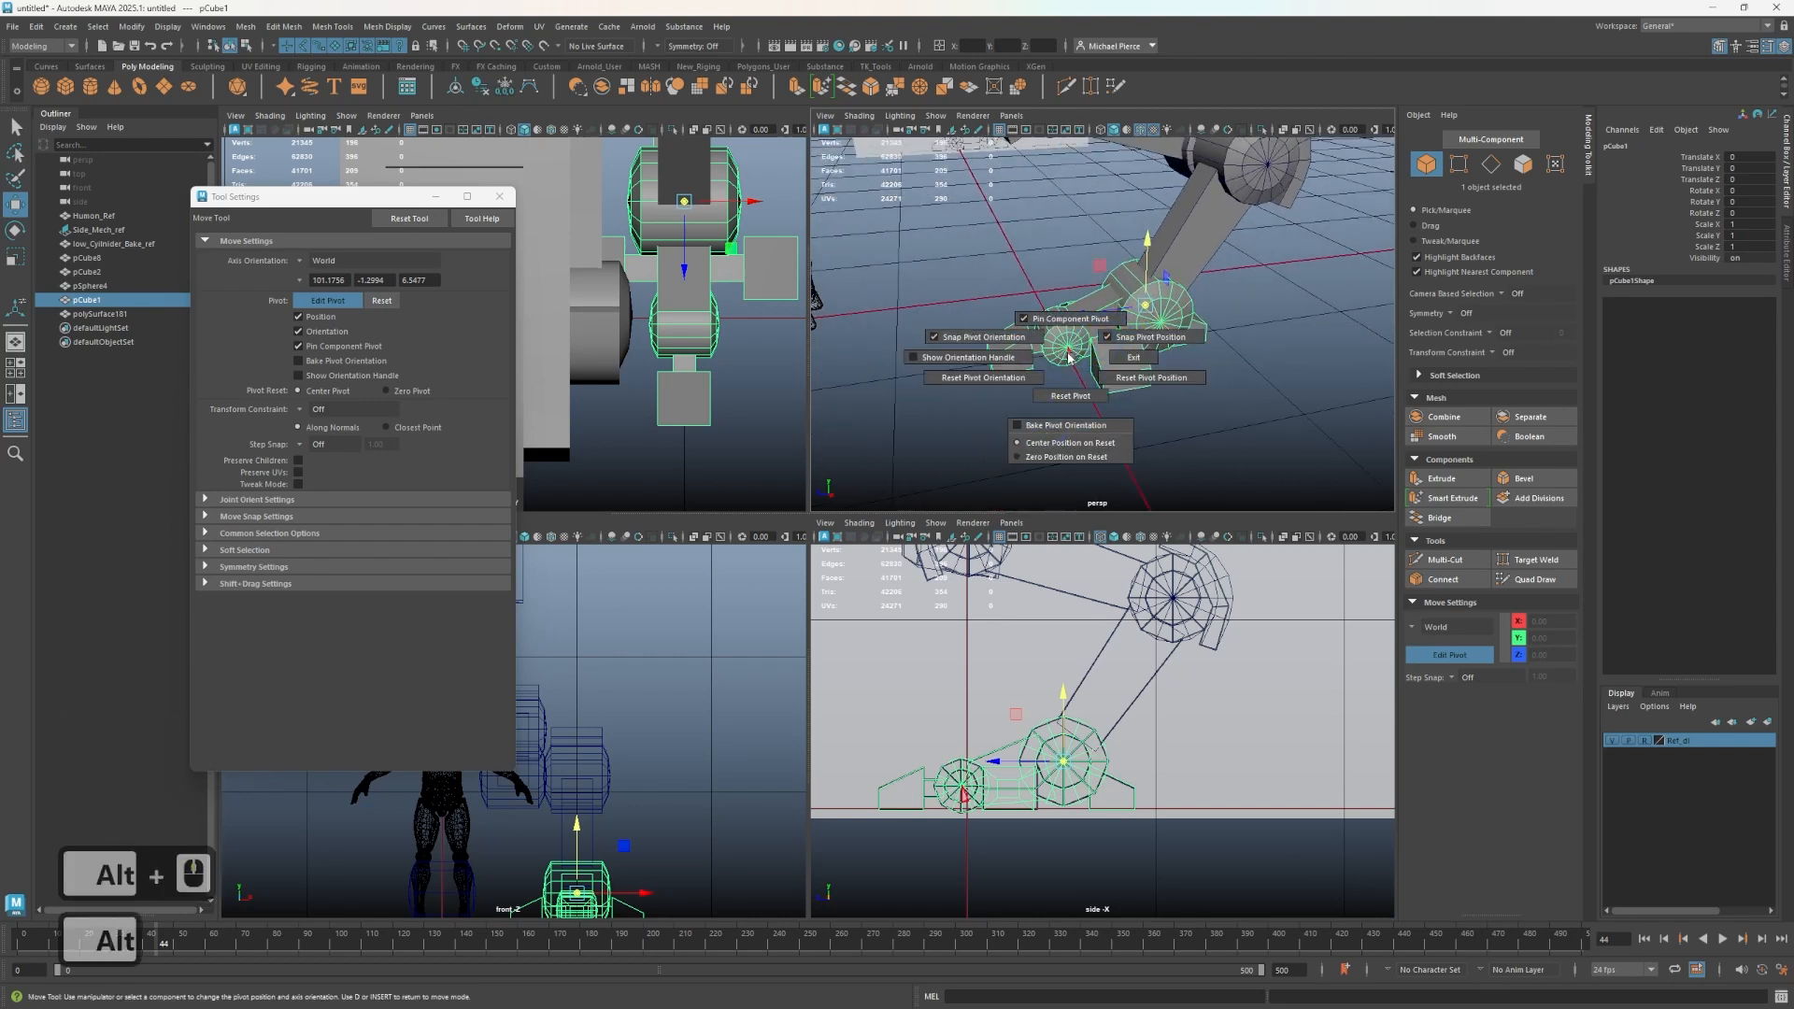
left_click(1075, 358)
key("d")
double_click(976, 391)
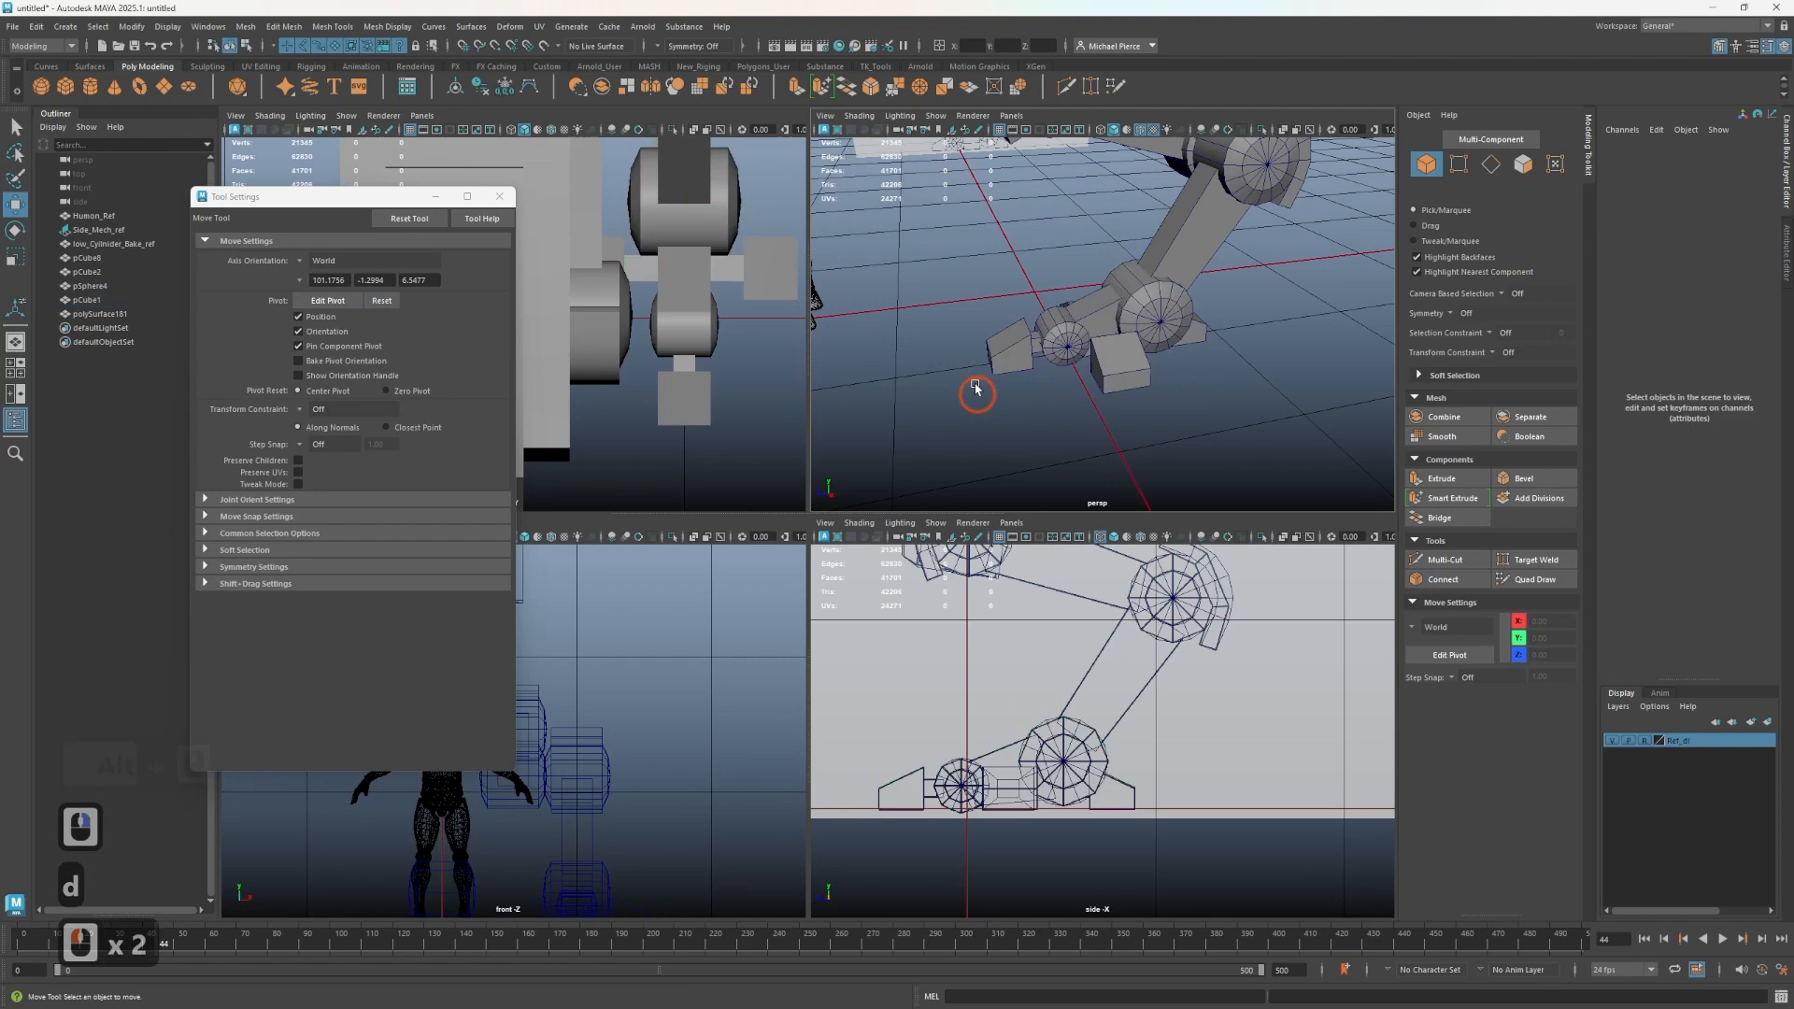
- Separate the foot mesh into its individual parts
left_click(988, 349)
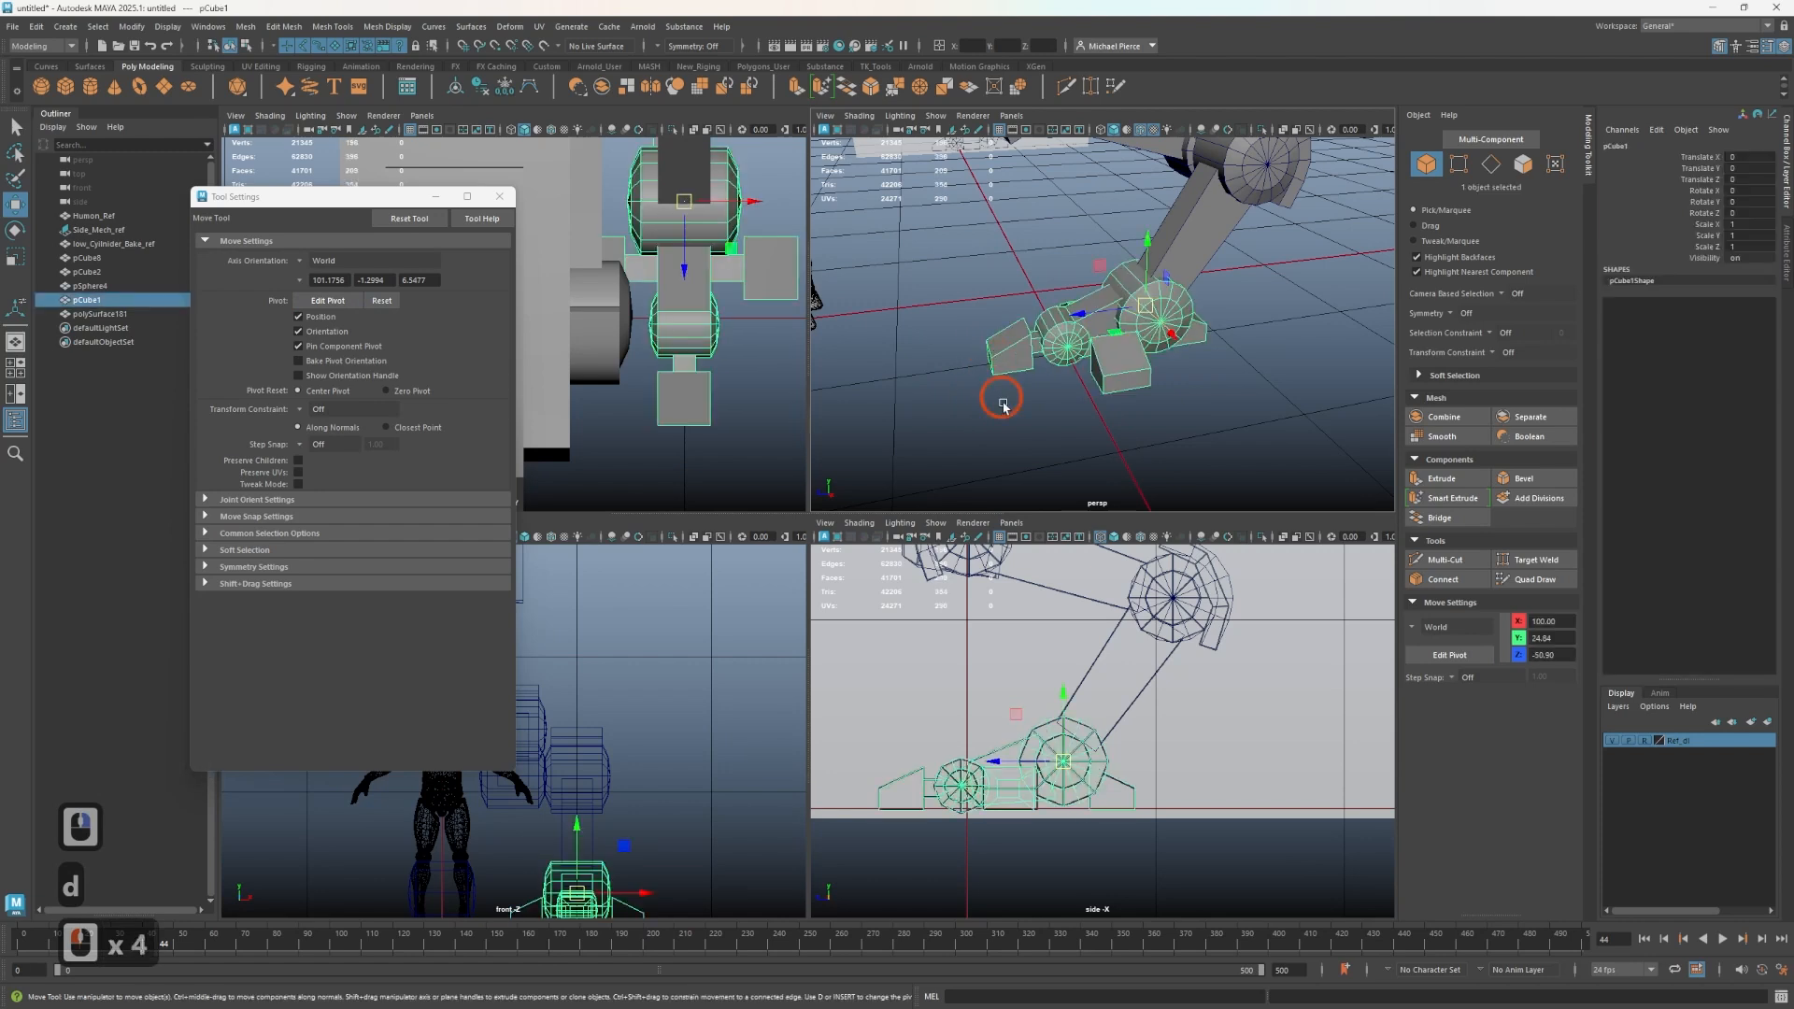
double_click(1016, 356)
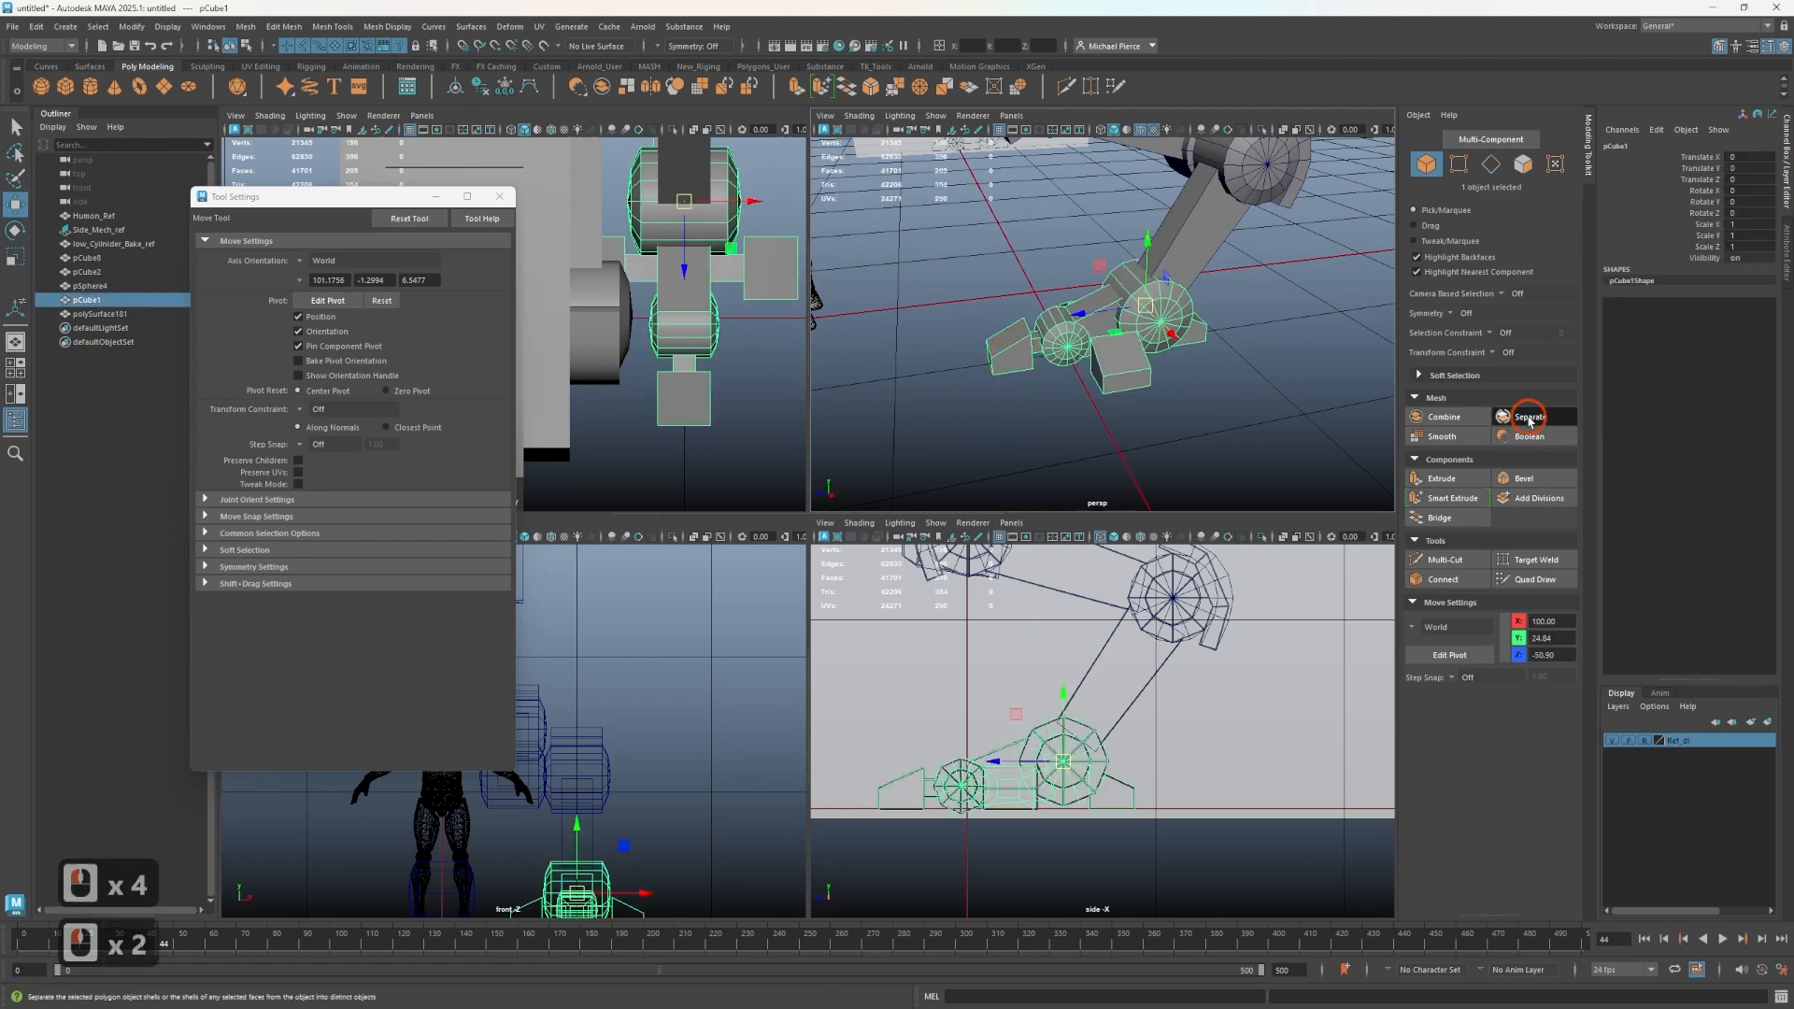
left_click(1529, 416)
- Select the ankle cylinder and the main foot blocks and combine them into a single mesh
left_click(1000, 358)
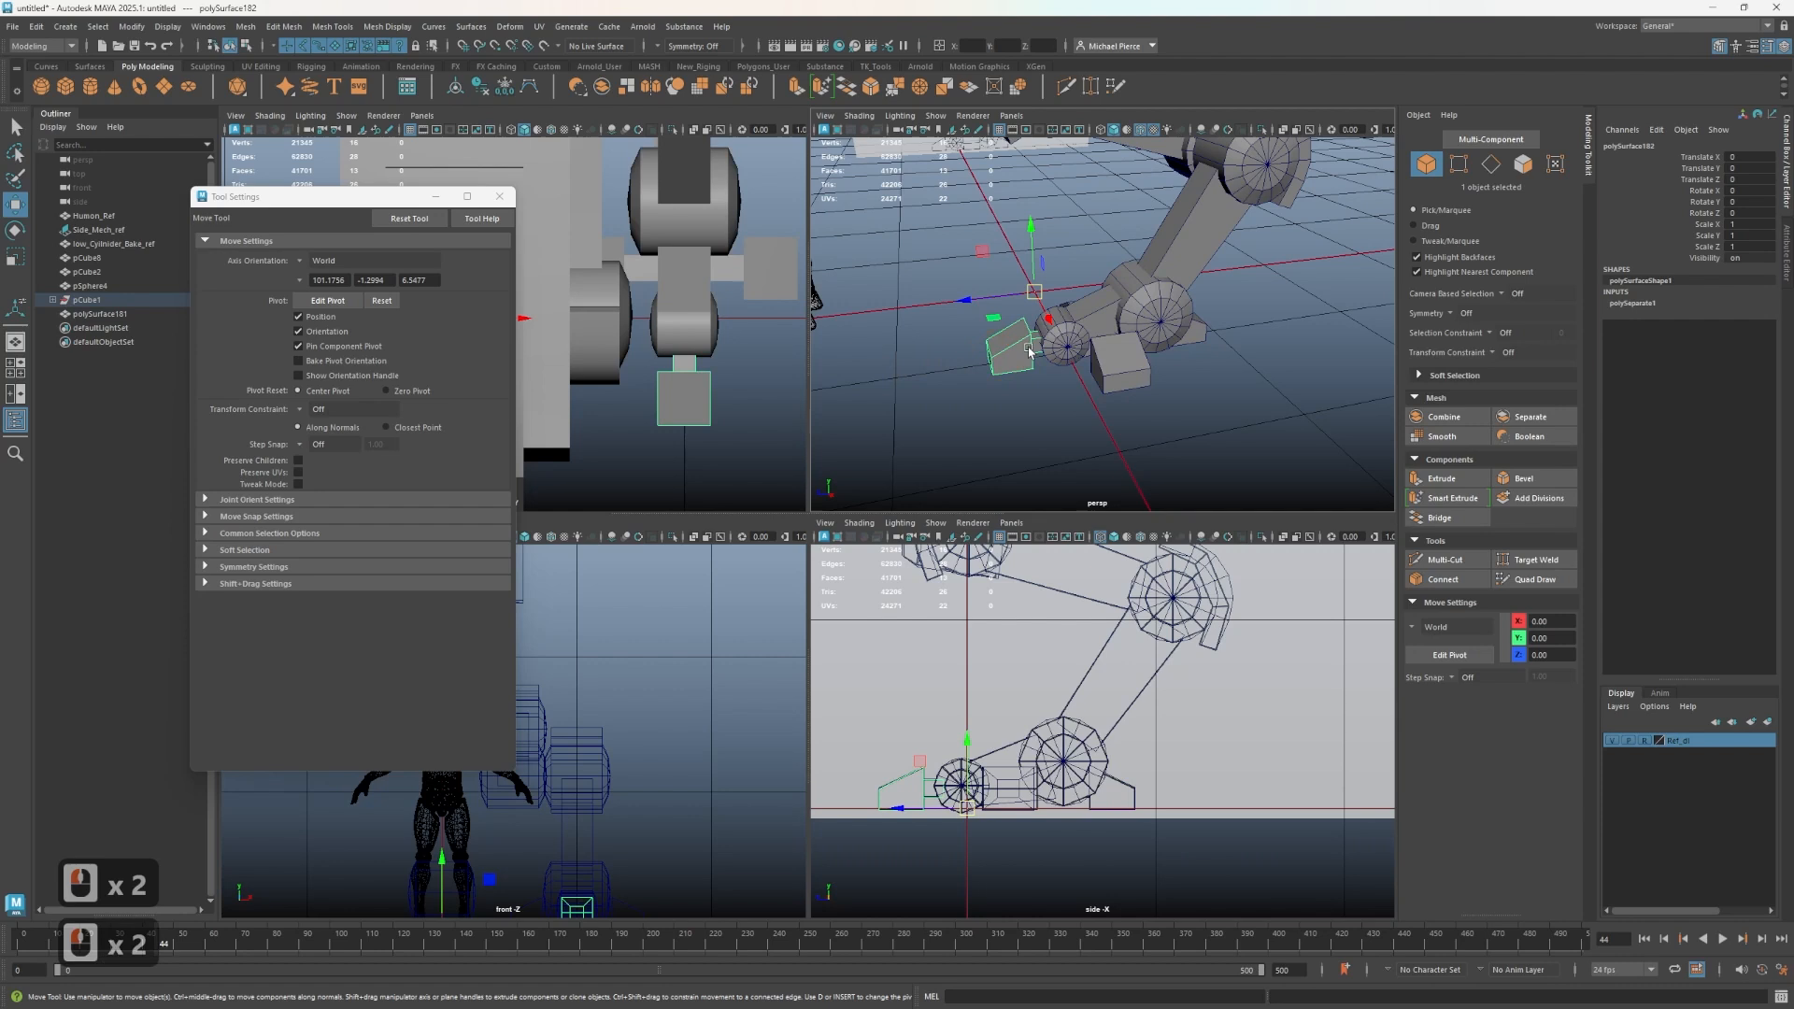
left_click_drag(1093, 339, 1087, 346)
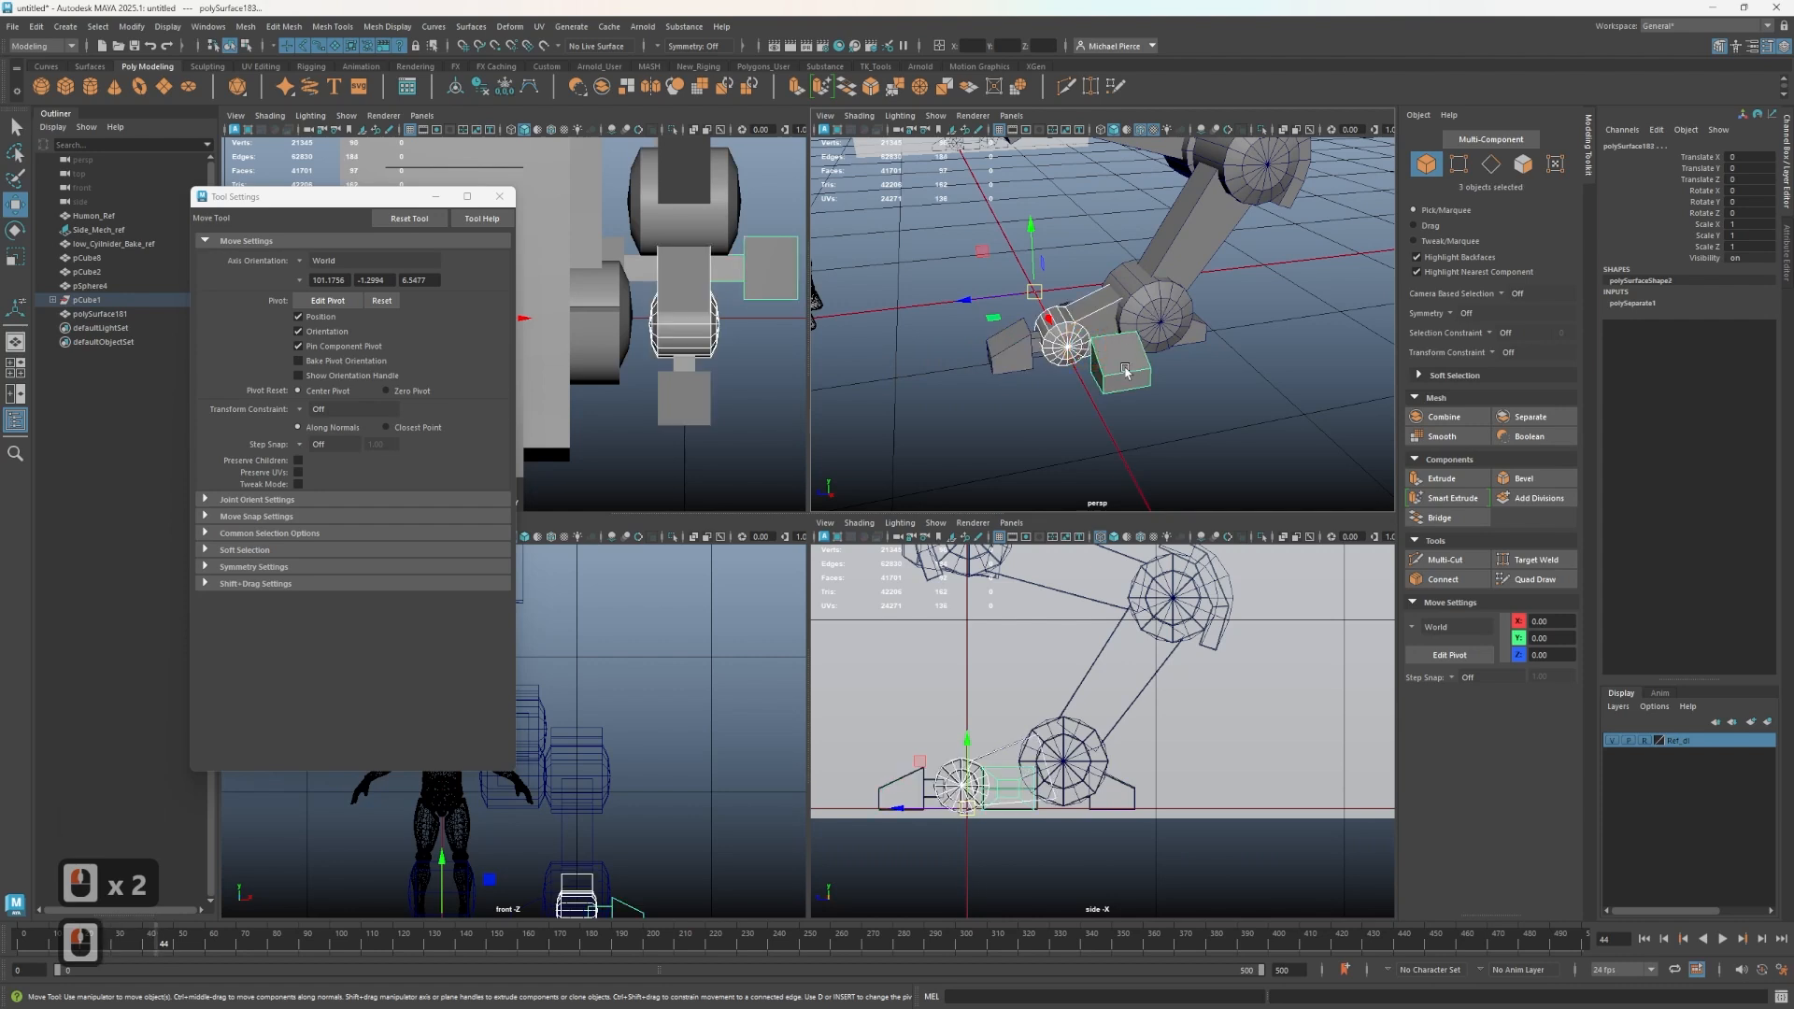
left_click(1080, 339)
left_click(1065, 347, "shift")
left_click(1086, 323, "shift")
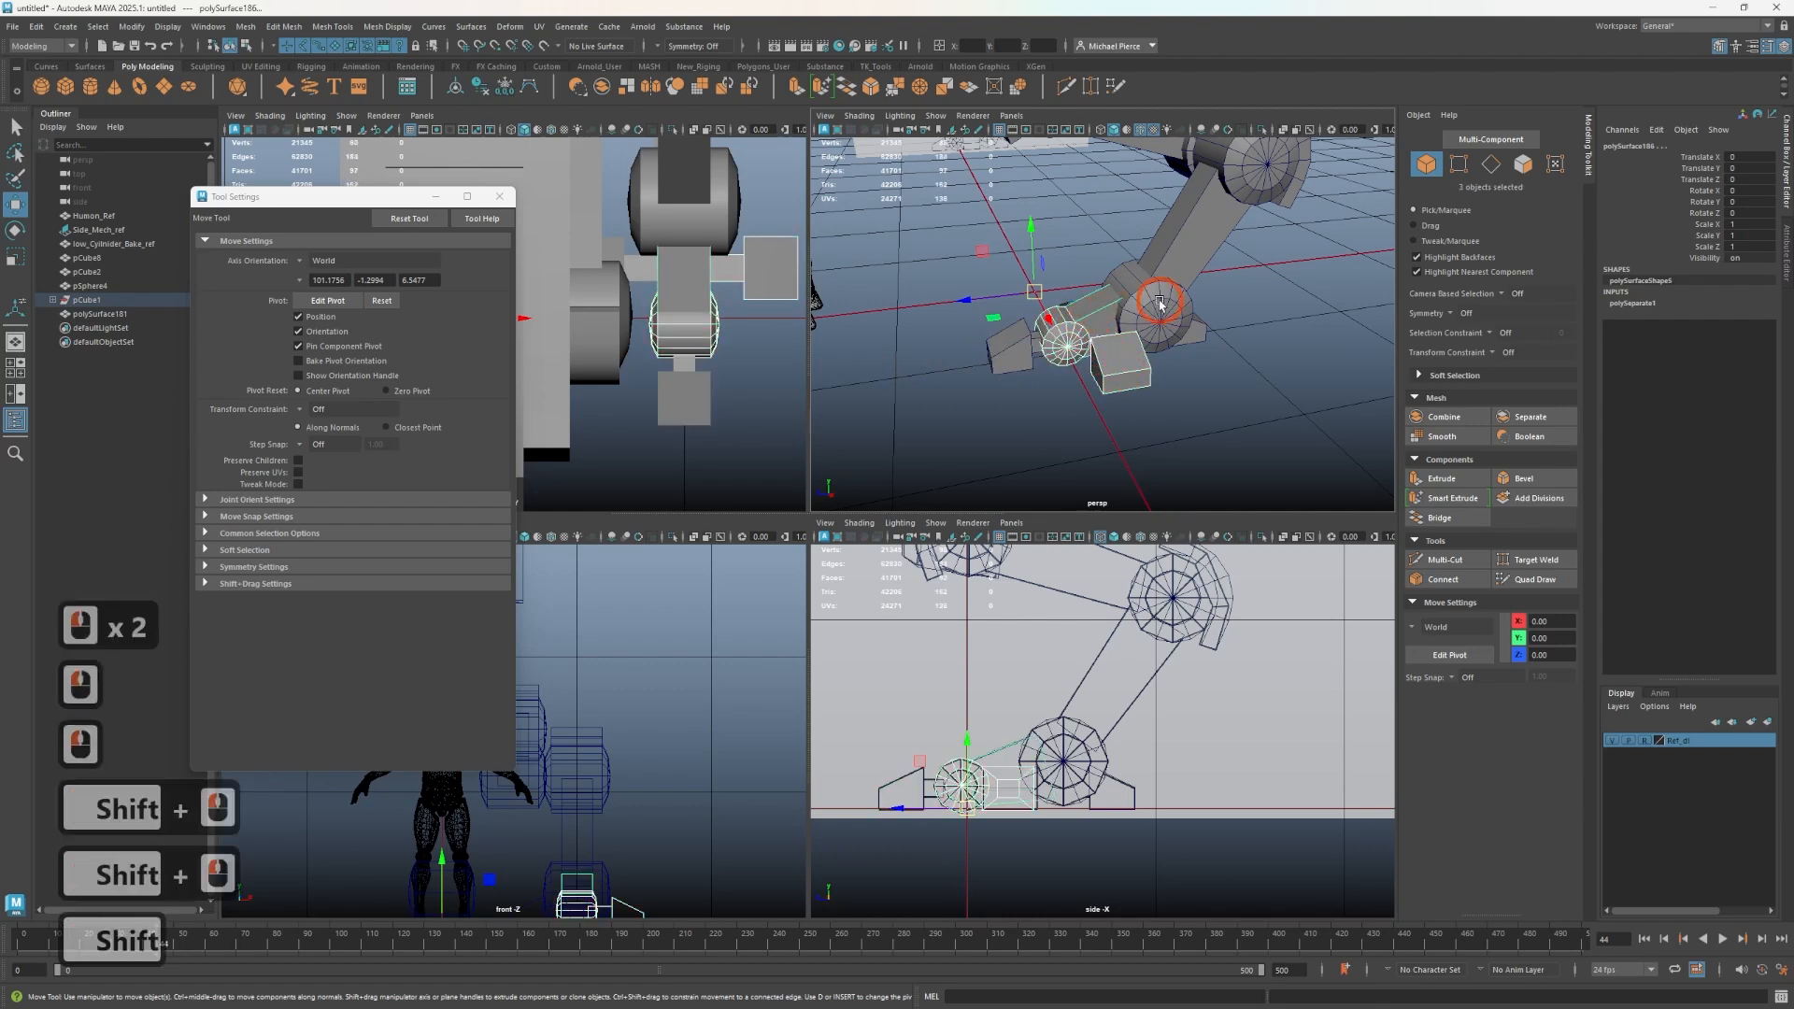
left_click(1157, 313, "shift")
left_click(1193, 338, "shift")
left_click_drag(1025, 385, 1109, 345, "alt")
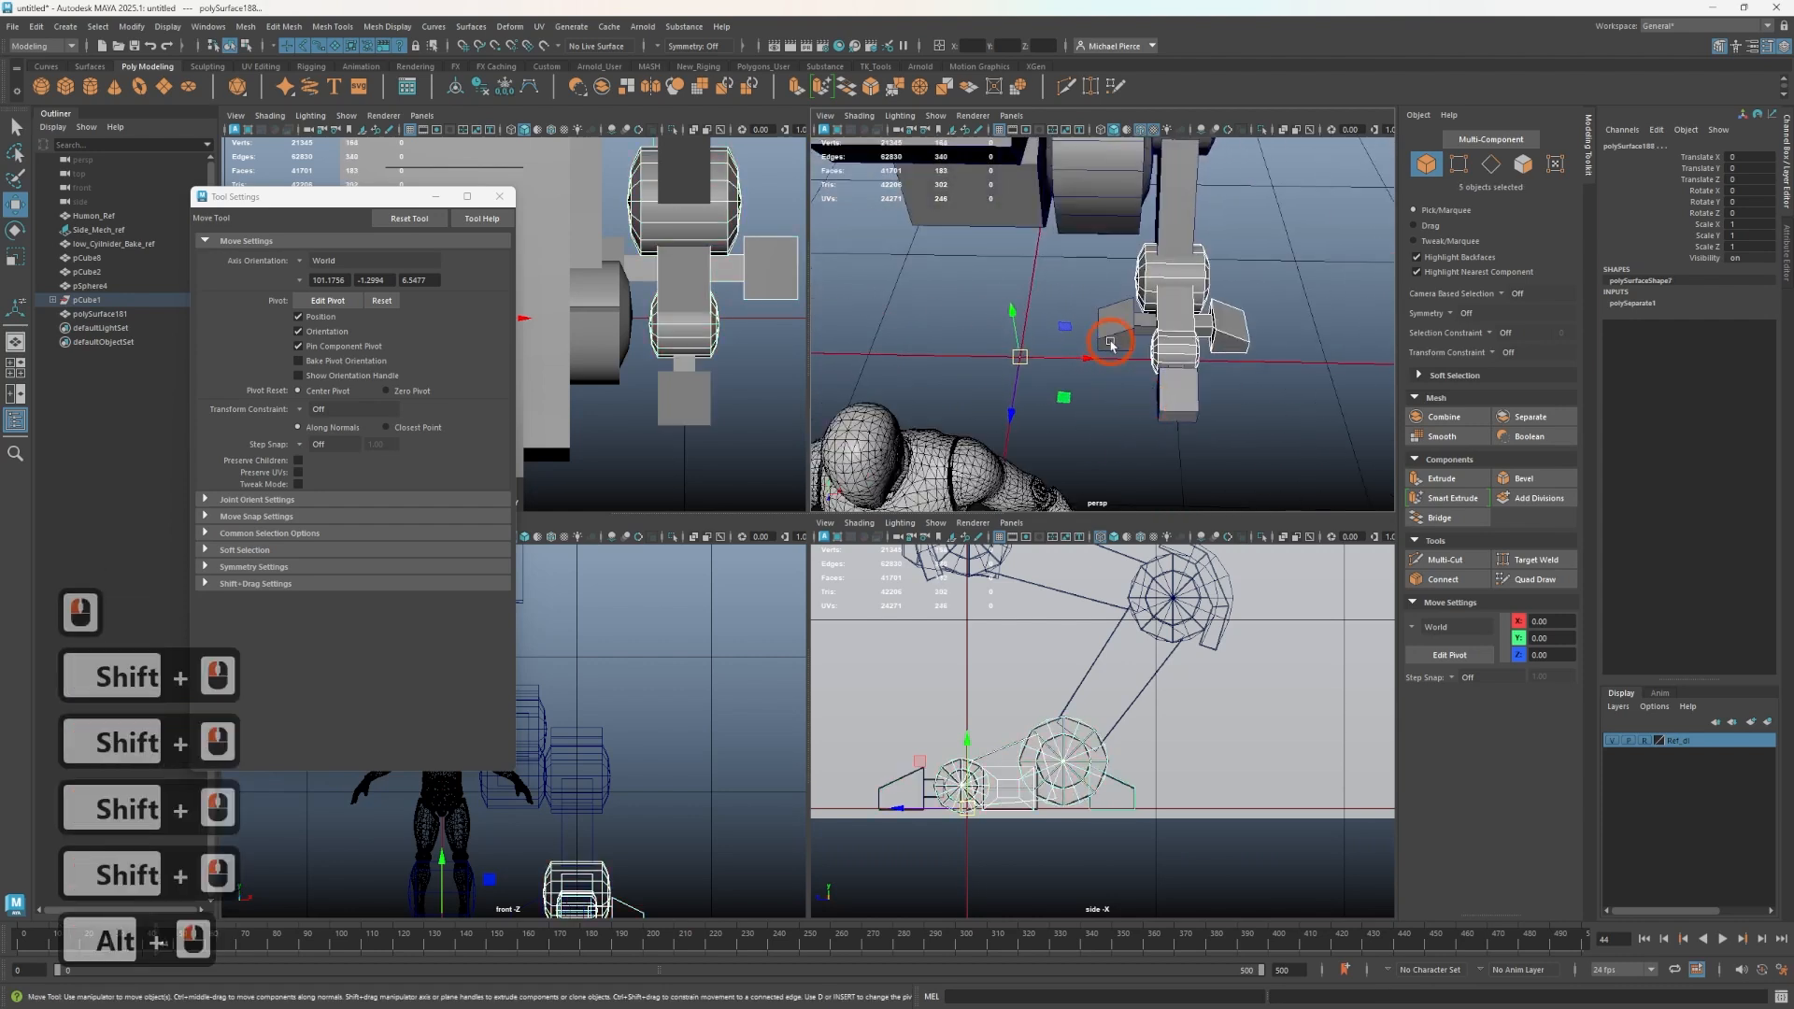
left_click(1110, 336, "shift")
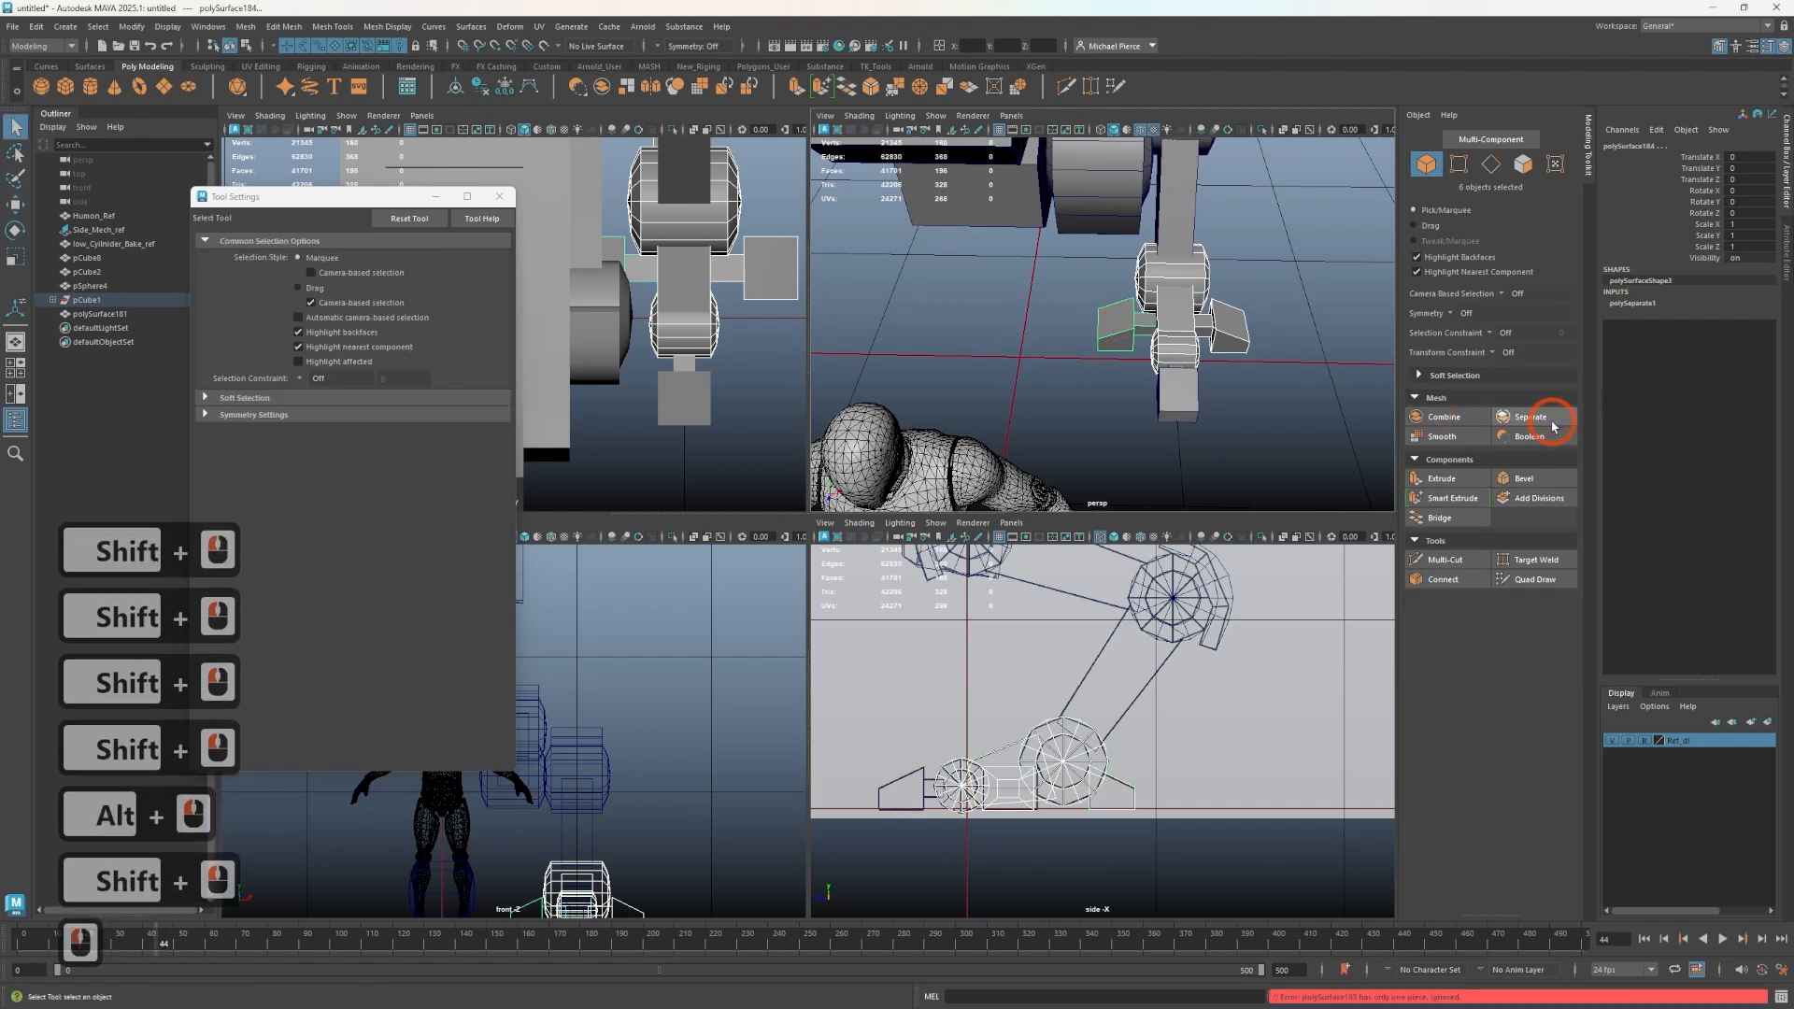
left_click(1444, 418)
- Snap the combined foot mesh's pivot to the center of the ankle joint cylinder
left_click_drag(1061, 349, 1149, 373, "alt")
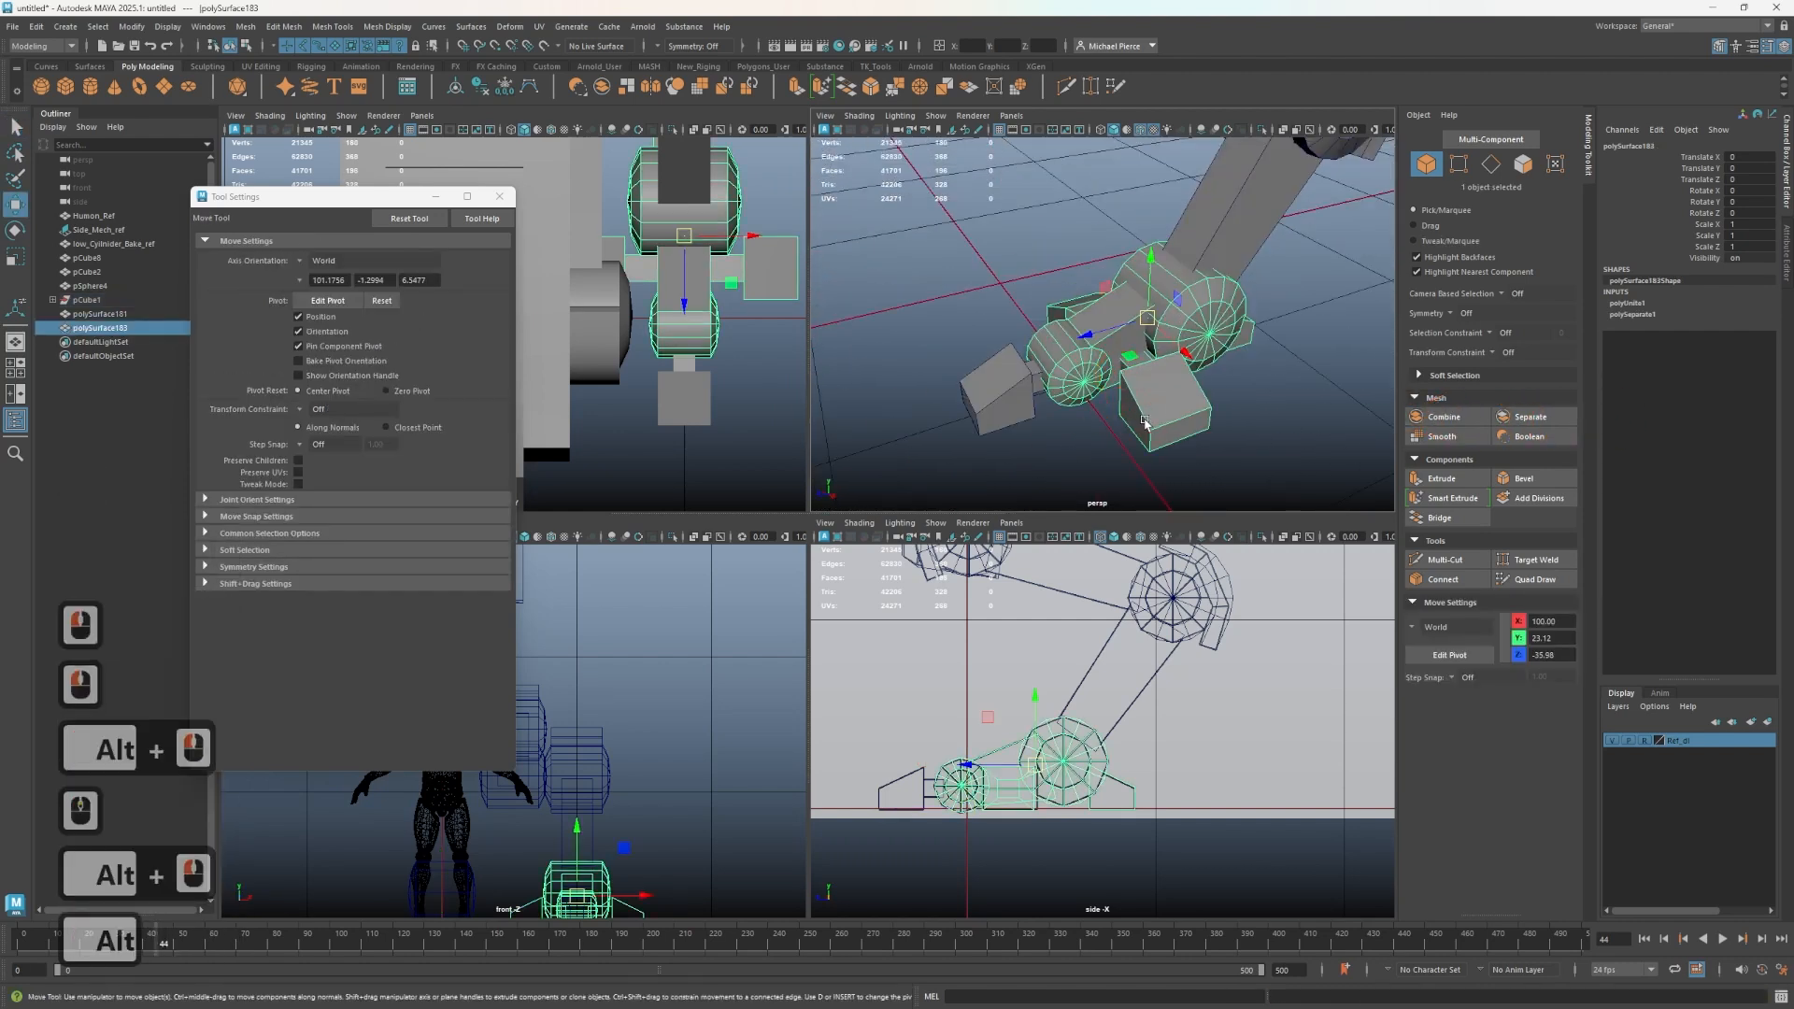
key("d")
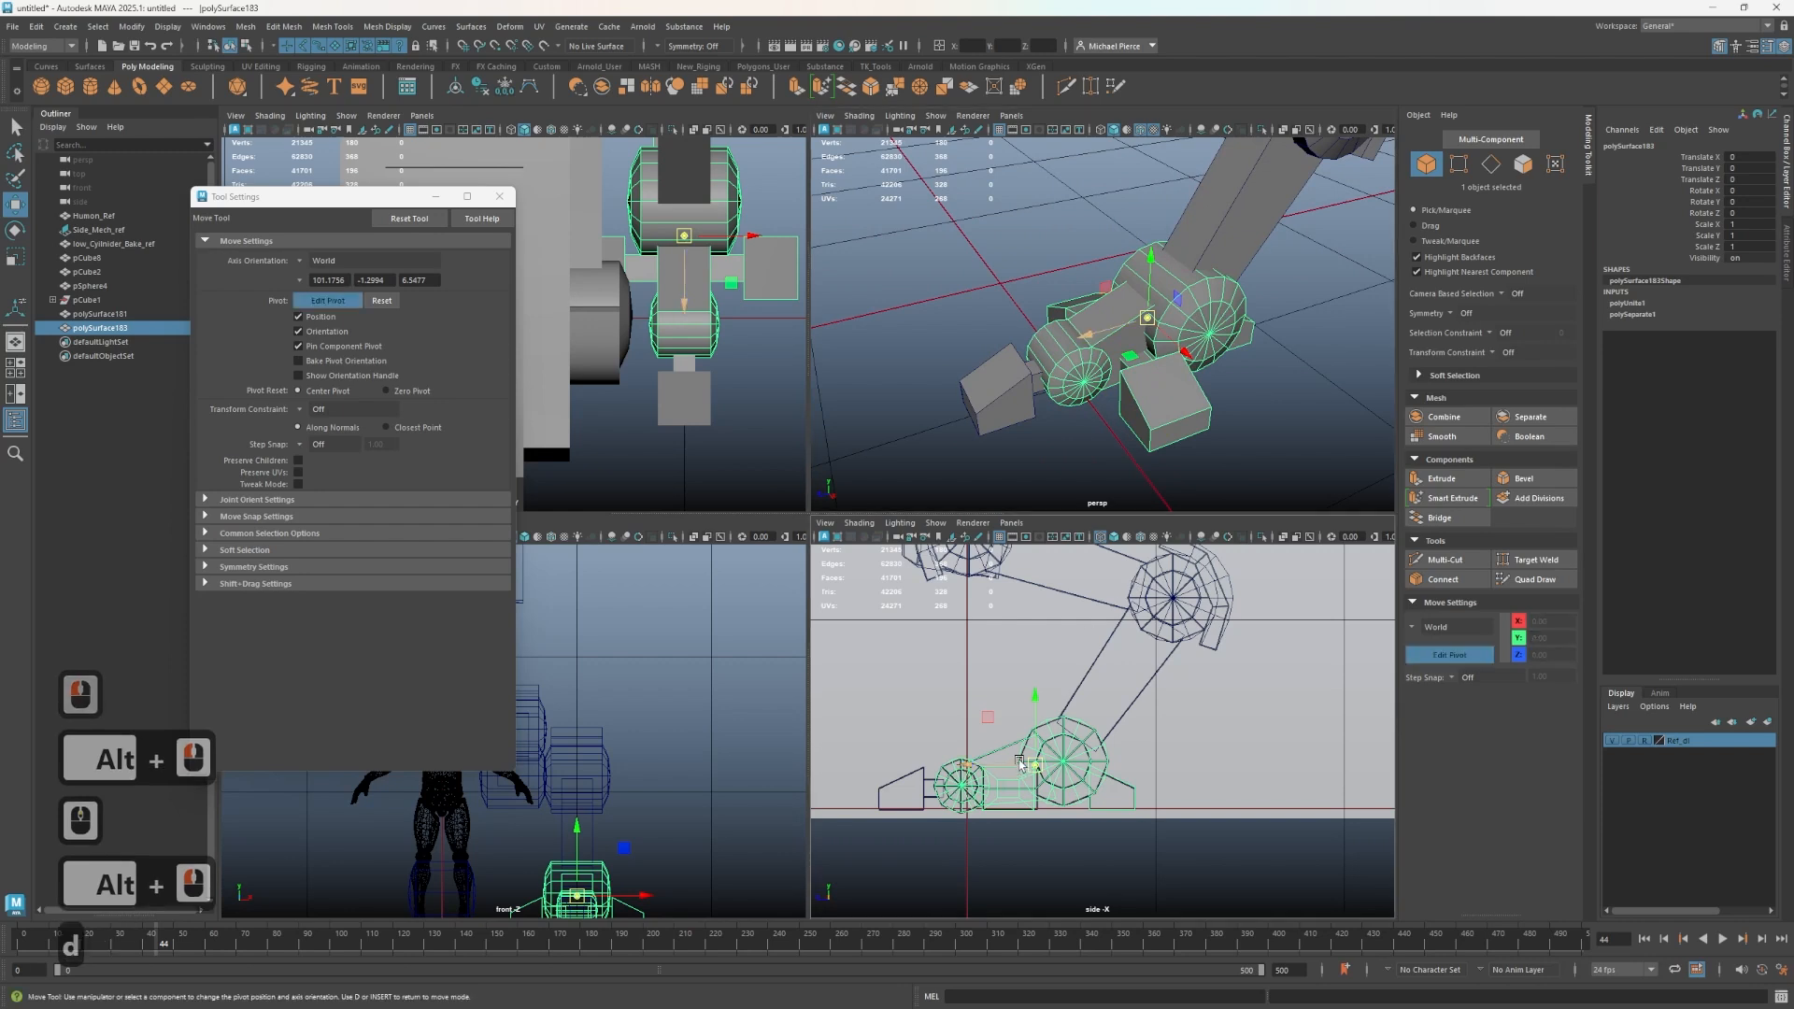
key("v")
mouse_move(1020, 762)
left_mouse_down()
mouse_move(1045, 750)
mouse_move(1028, 736)
left_mouse_up()
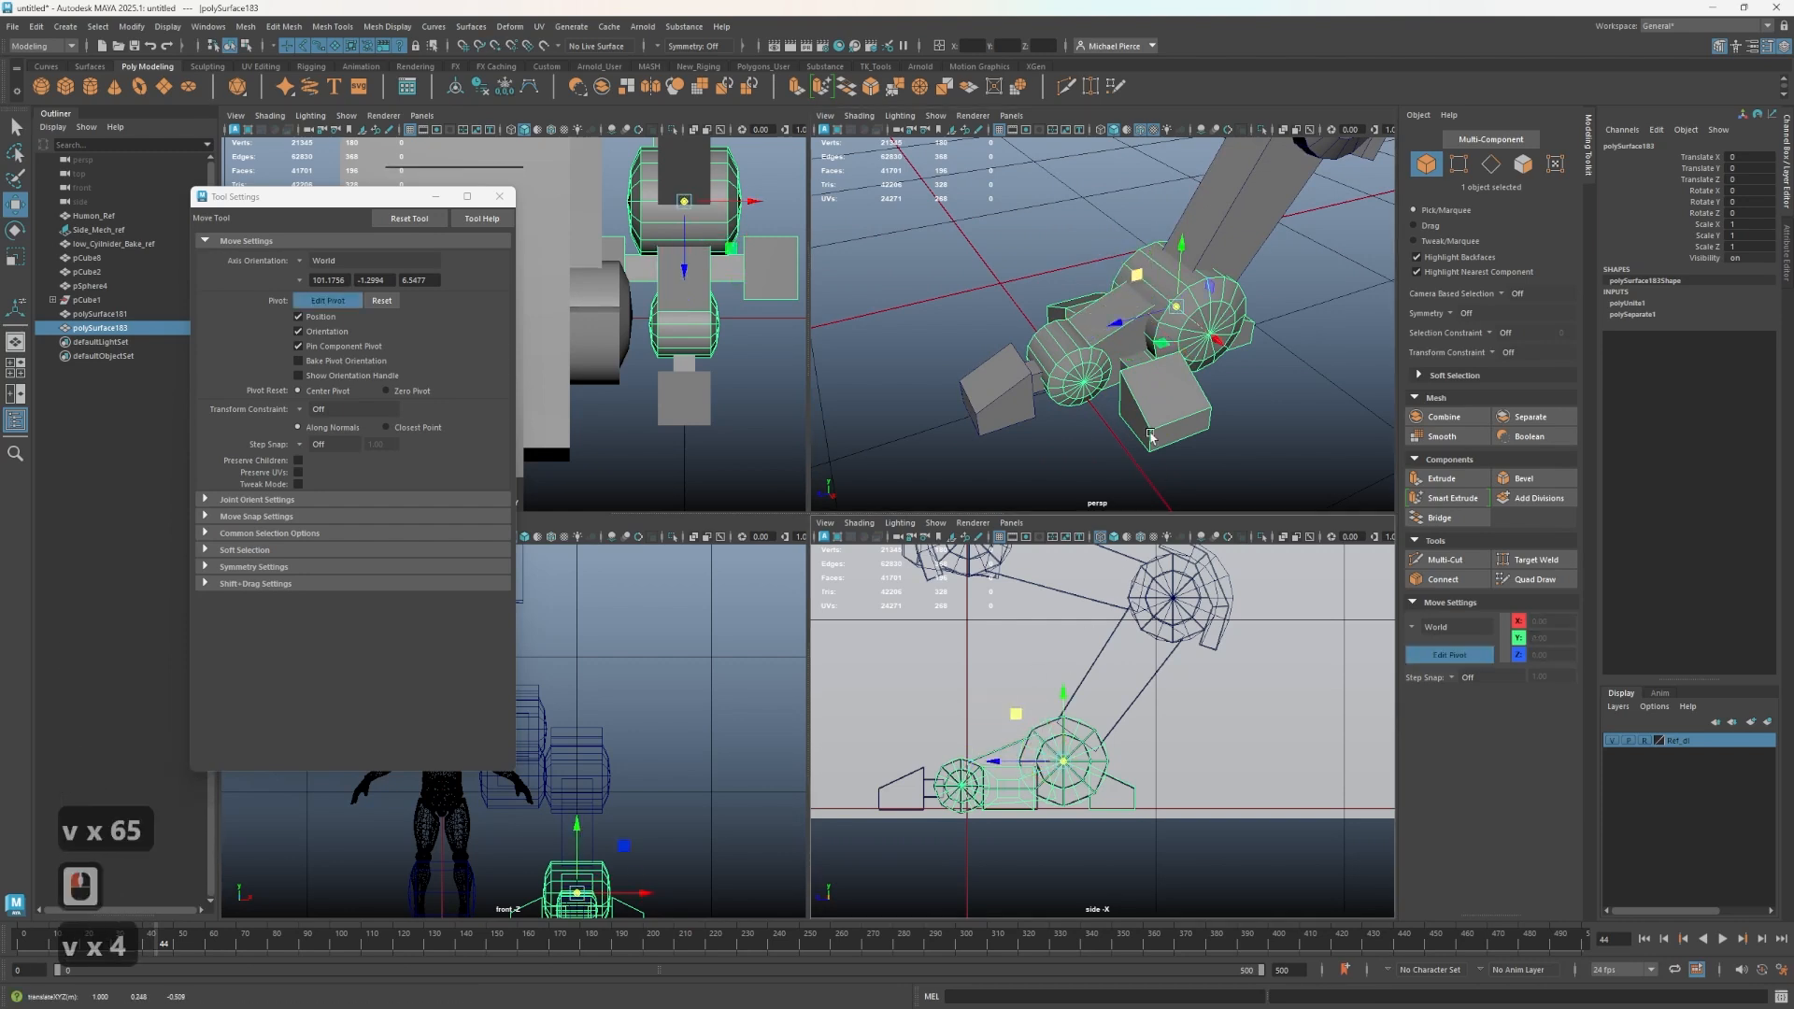
left_click_drag(1107, 348, 1057, 339, "alt")
key("d")
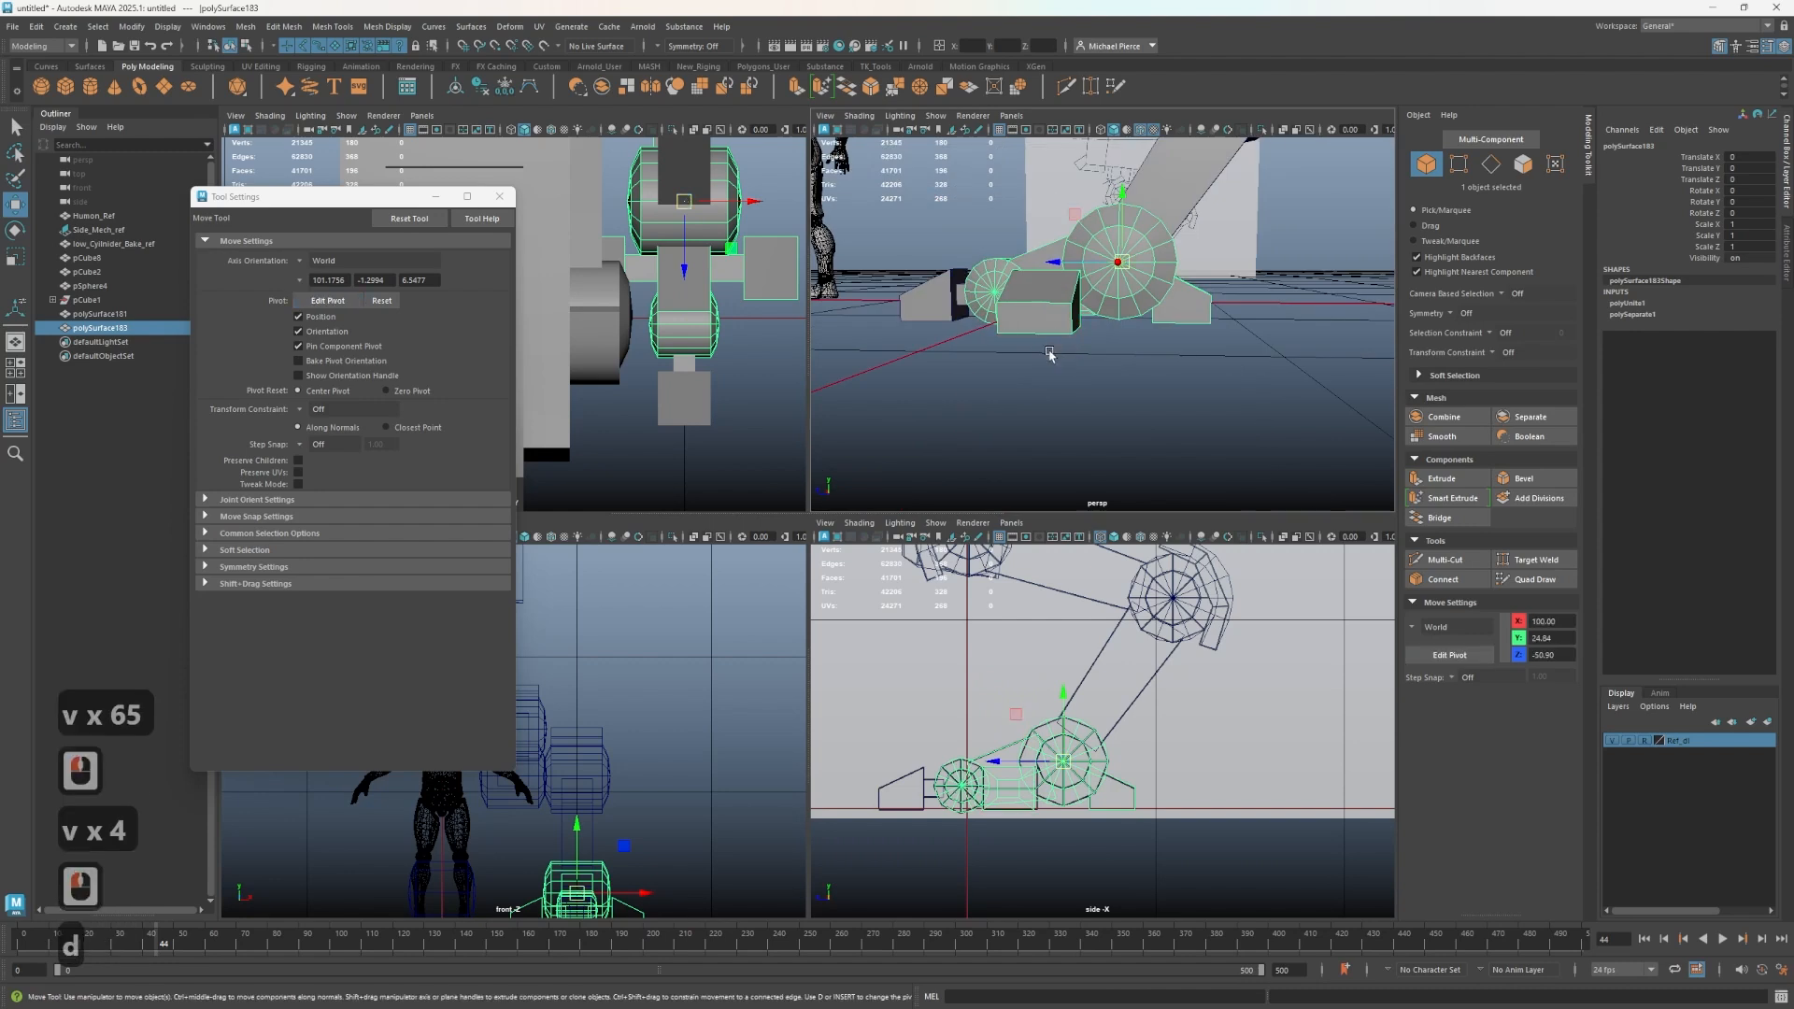
- Select the toe mesh and snap its pivot to the center of the small toe joint cylinder
left_click_drag(876, 776, 916, 813)
scroll(917, 802, "up", 2)
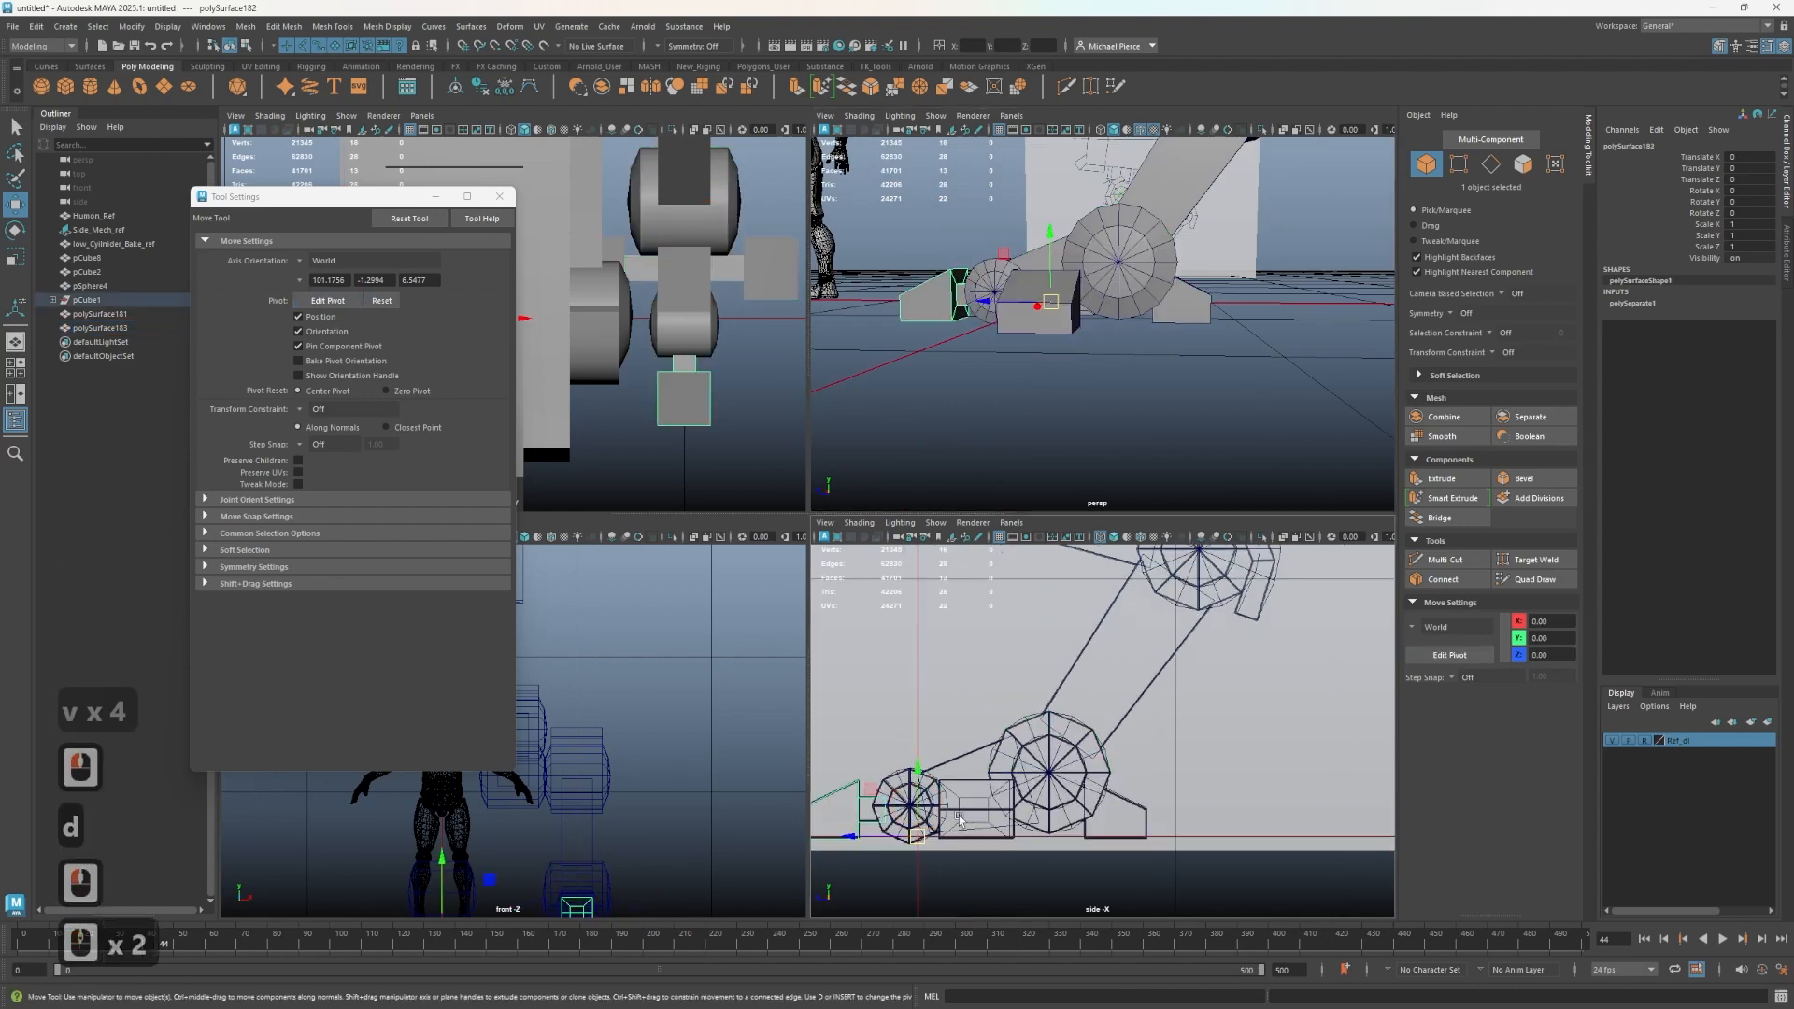
key("d")
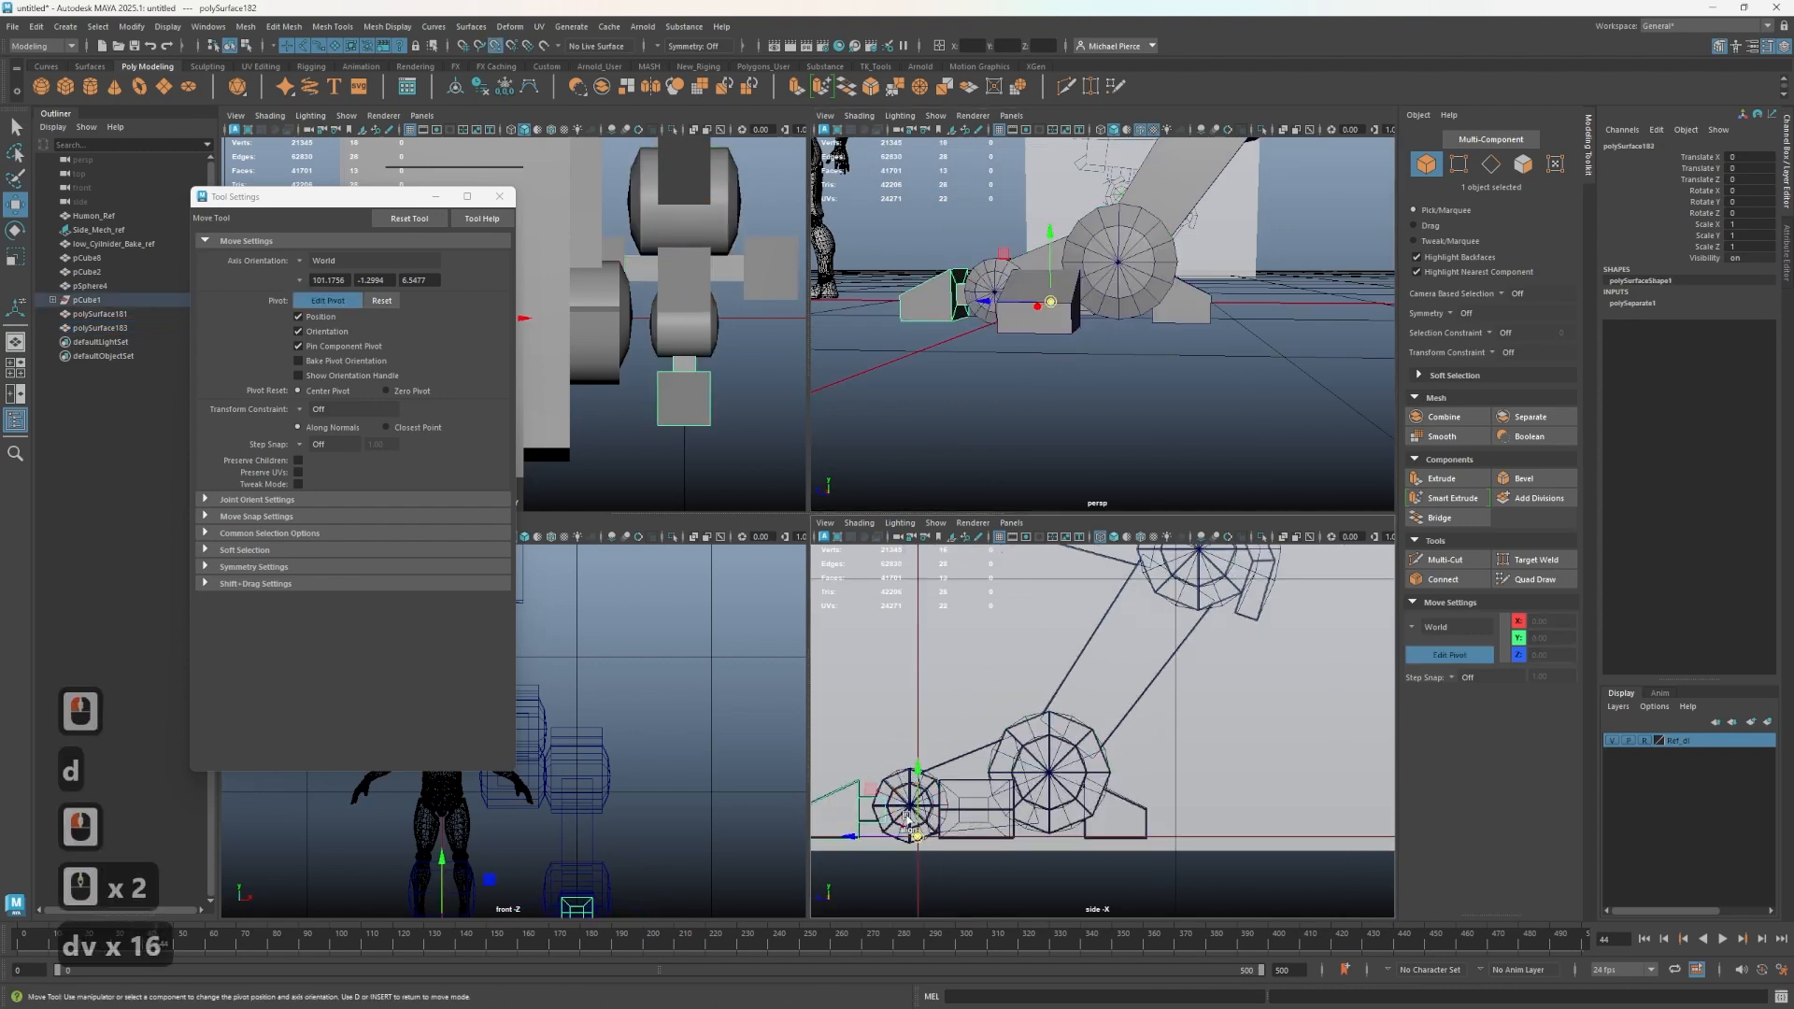
left_click_drag(871, 790, 911, 806)
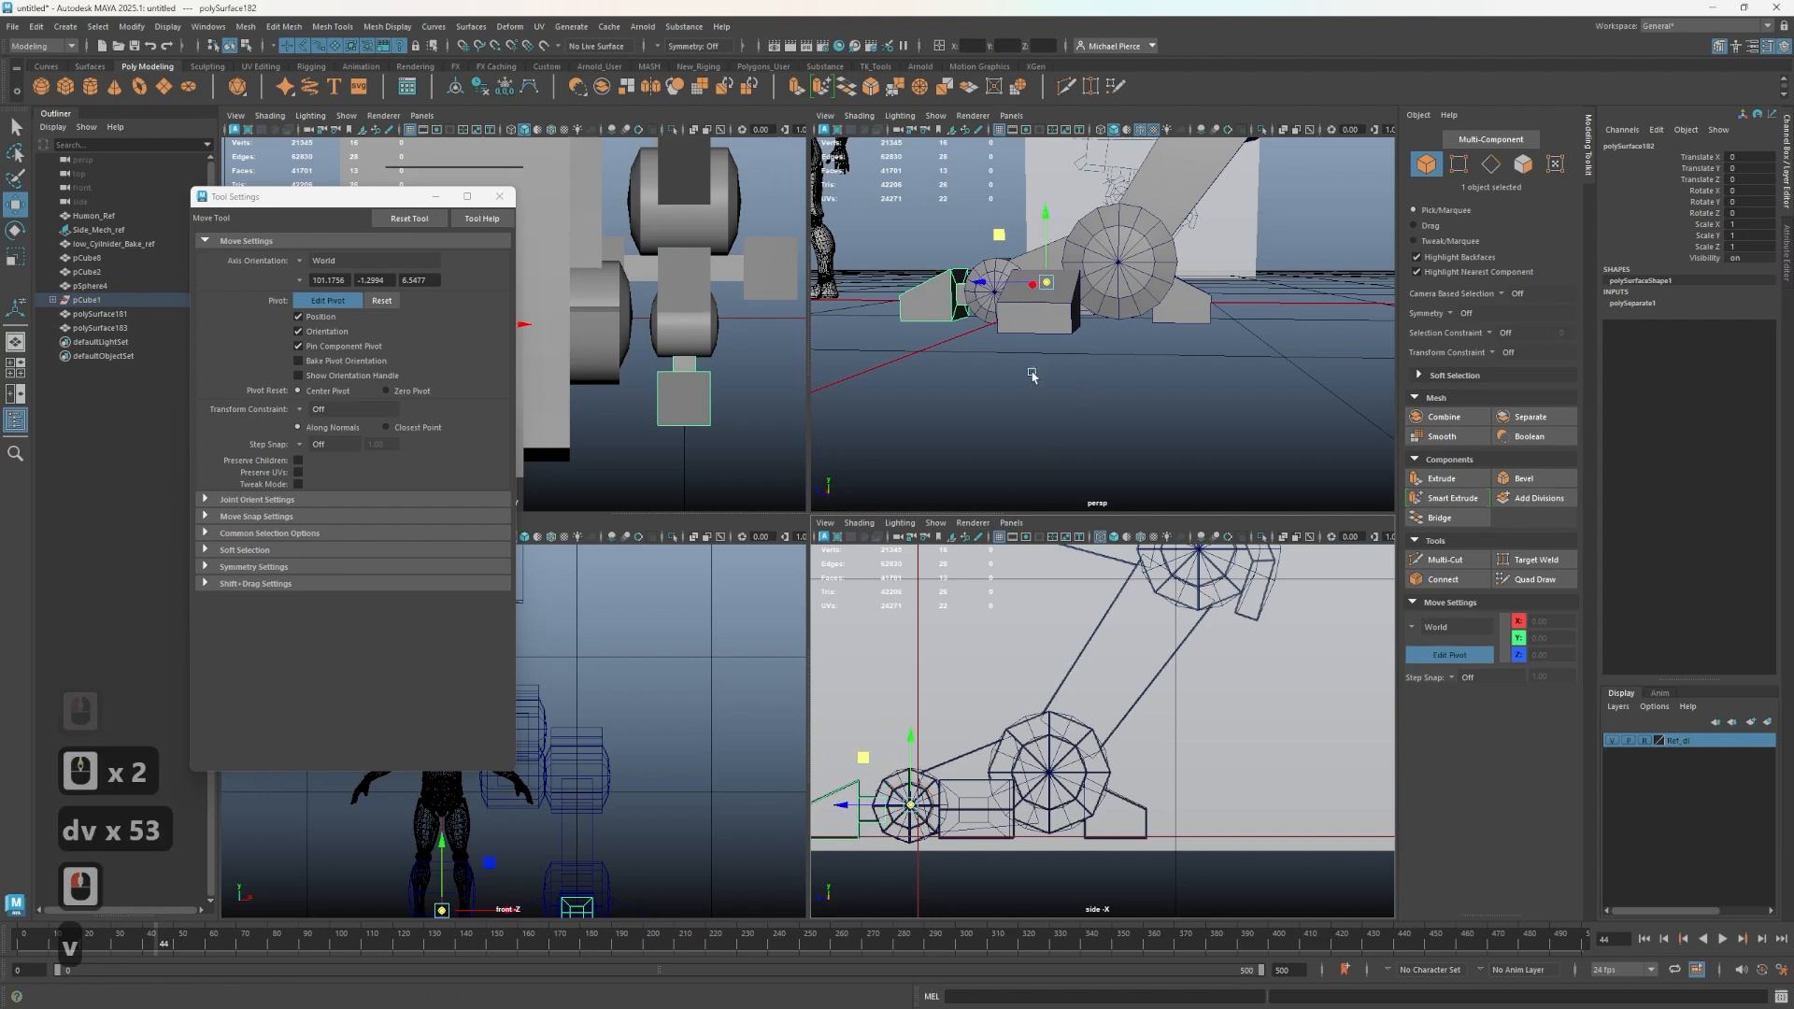
left_click_drag(1029, 375, 1072, 388, "alt")
middle_click_drag(1072, 388, 1074, 344, "alt")
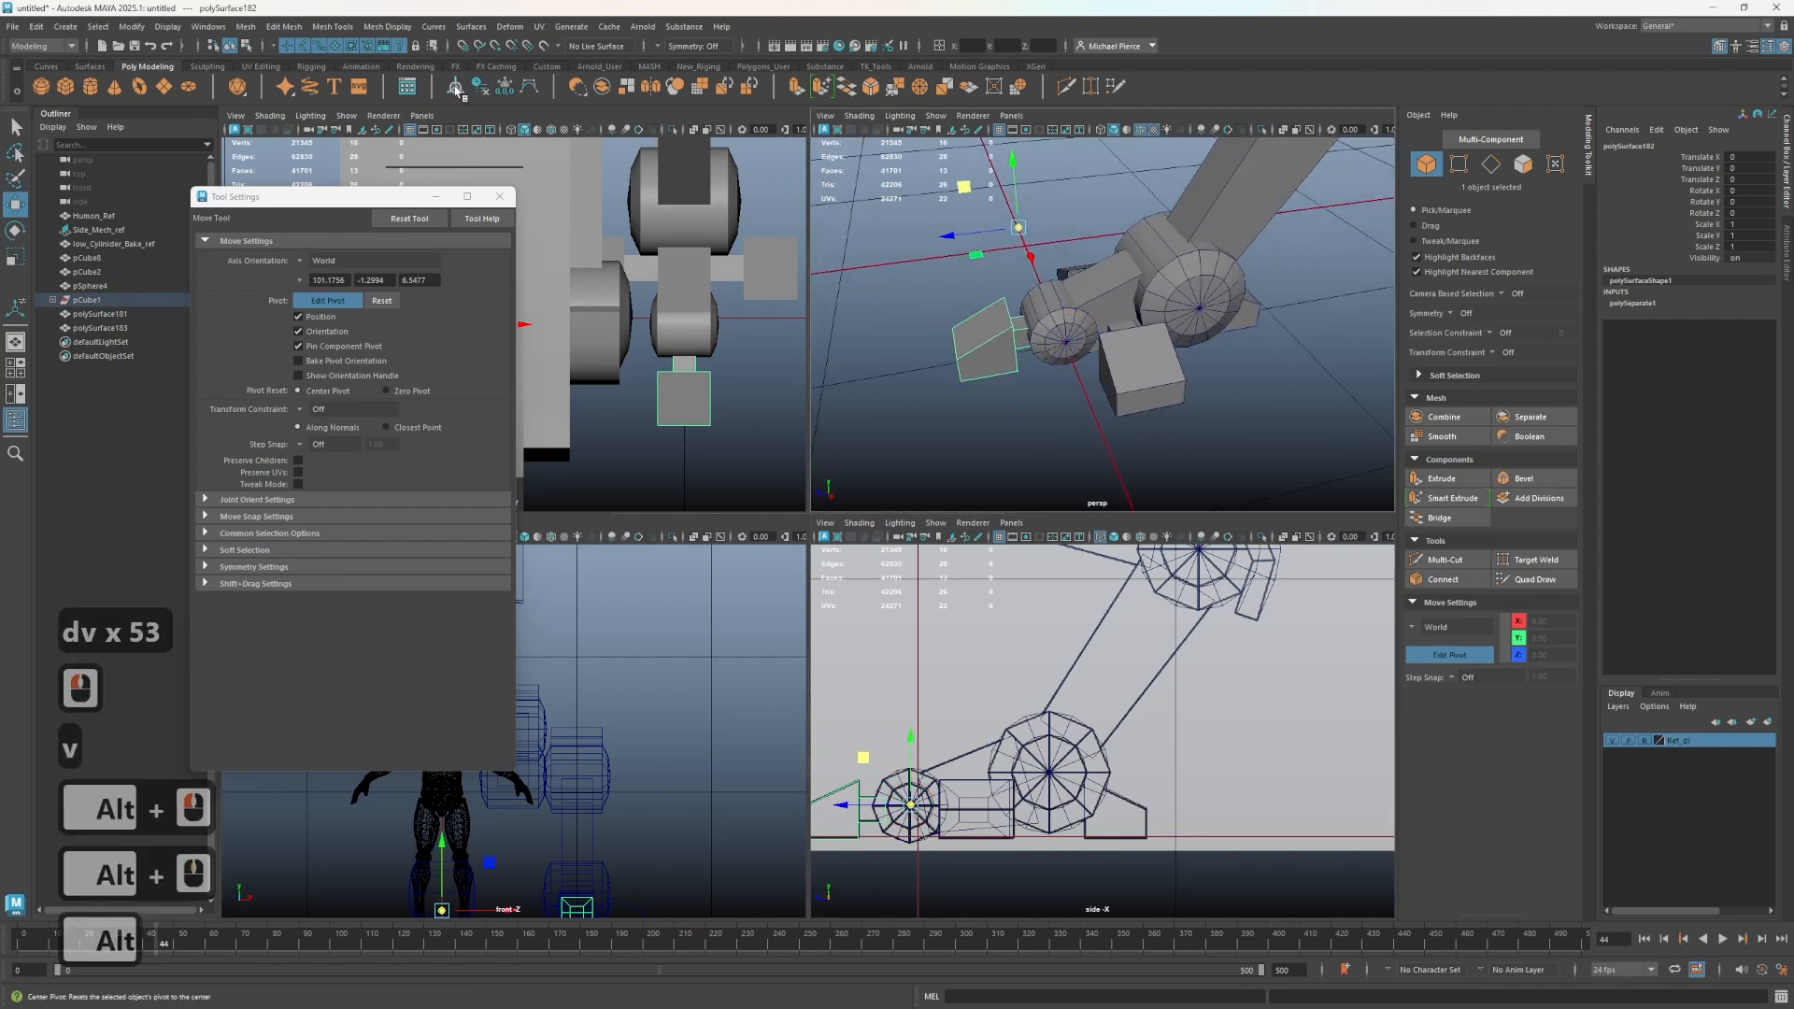
left_click(1057, 493)
middle_click_drag(923, 762, 953, 713, "alt")
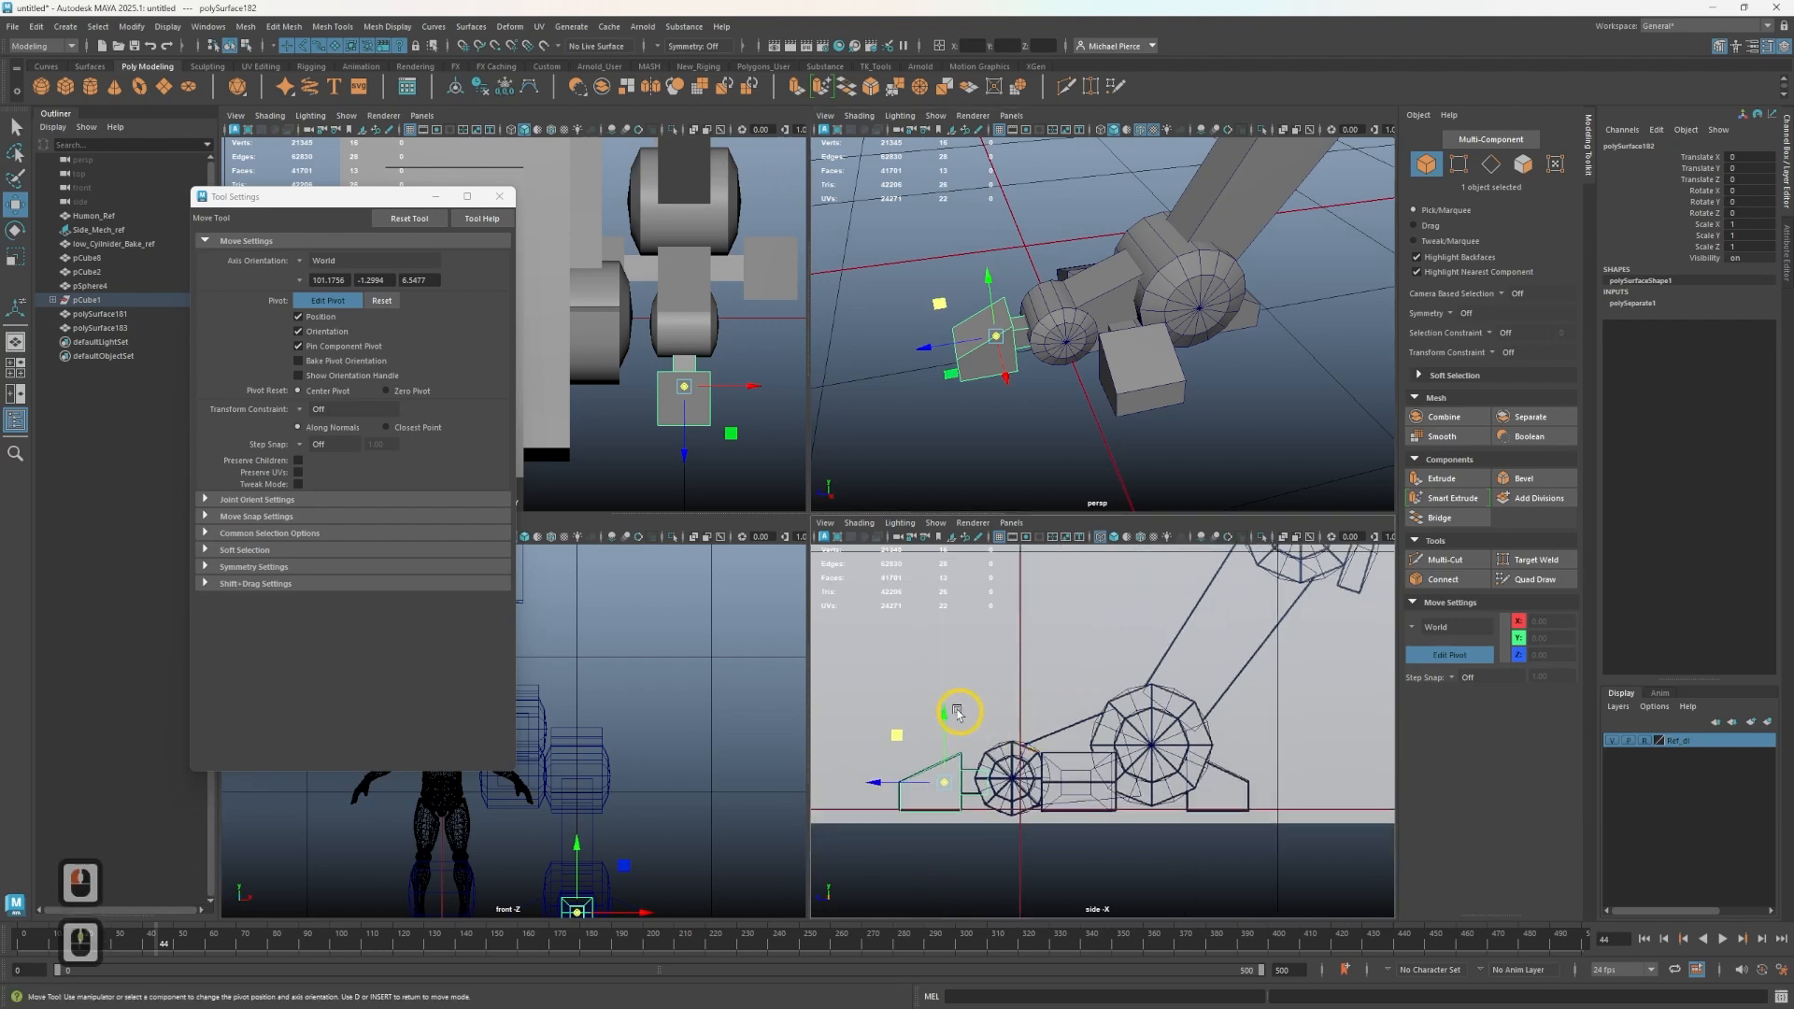
key("v")
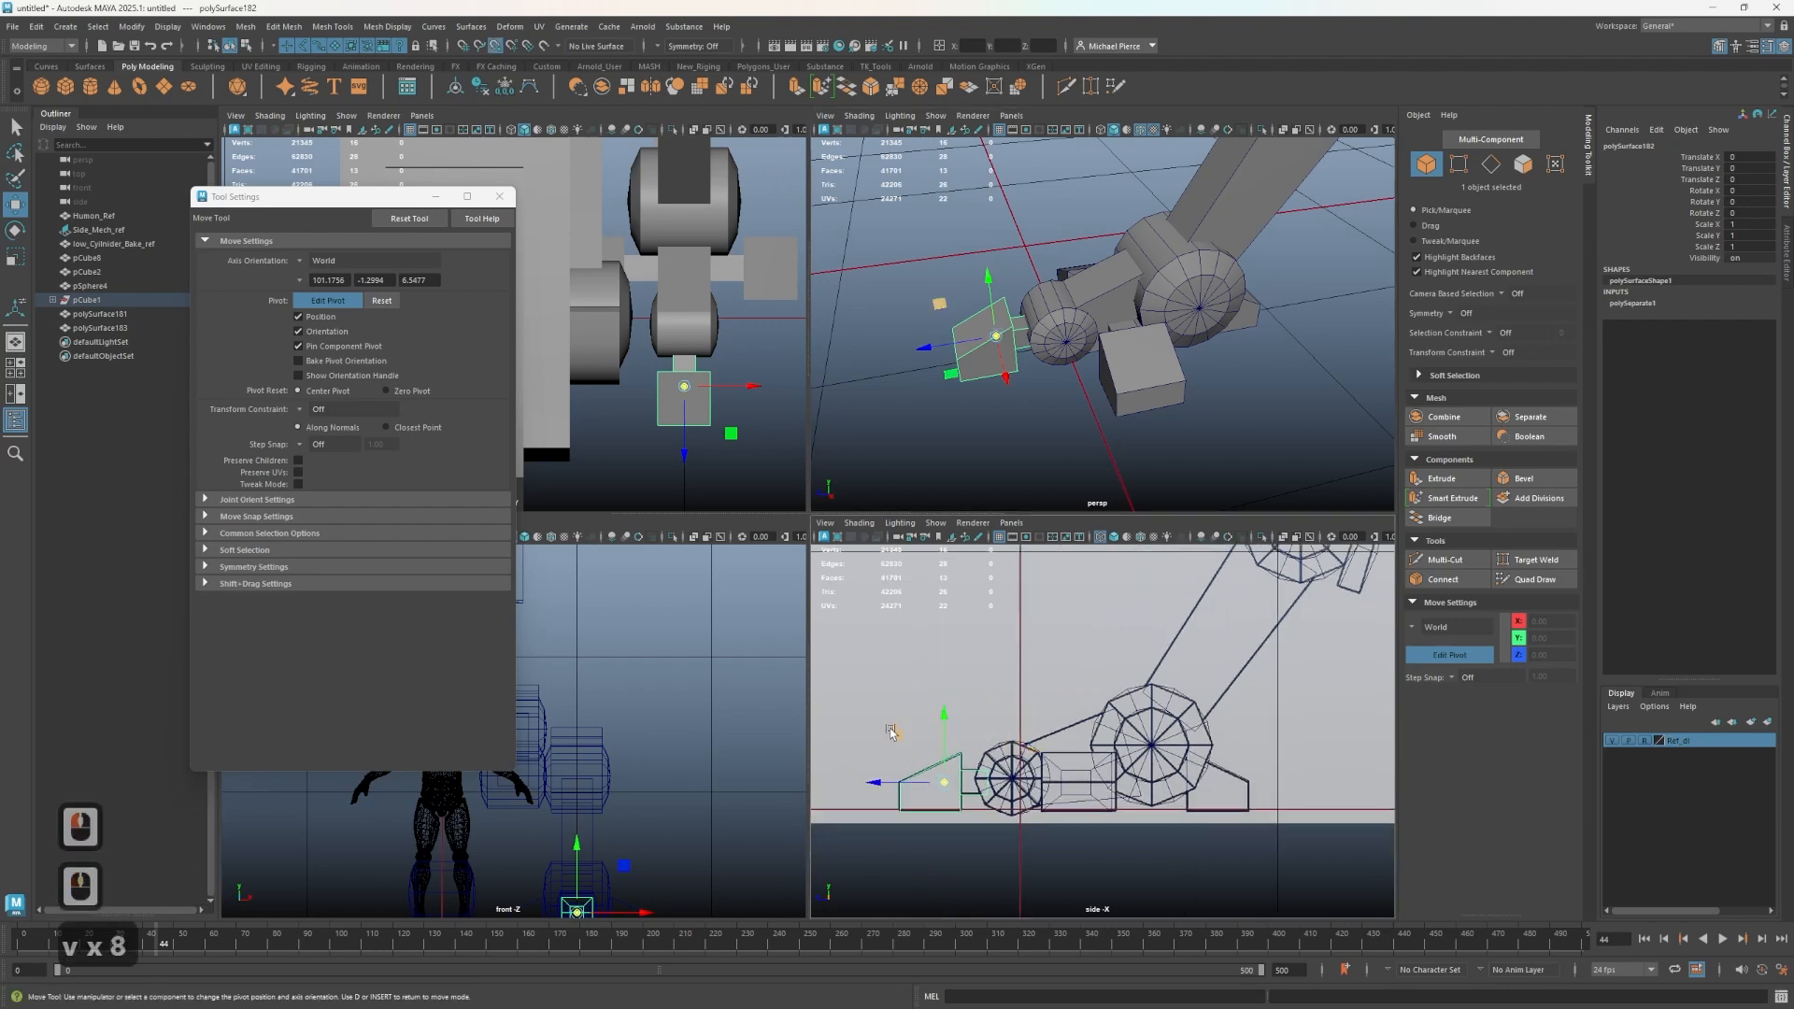
left_click_drag(892, 740, 1013, 776)
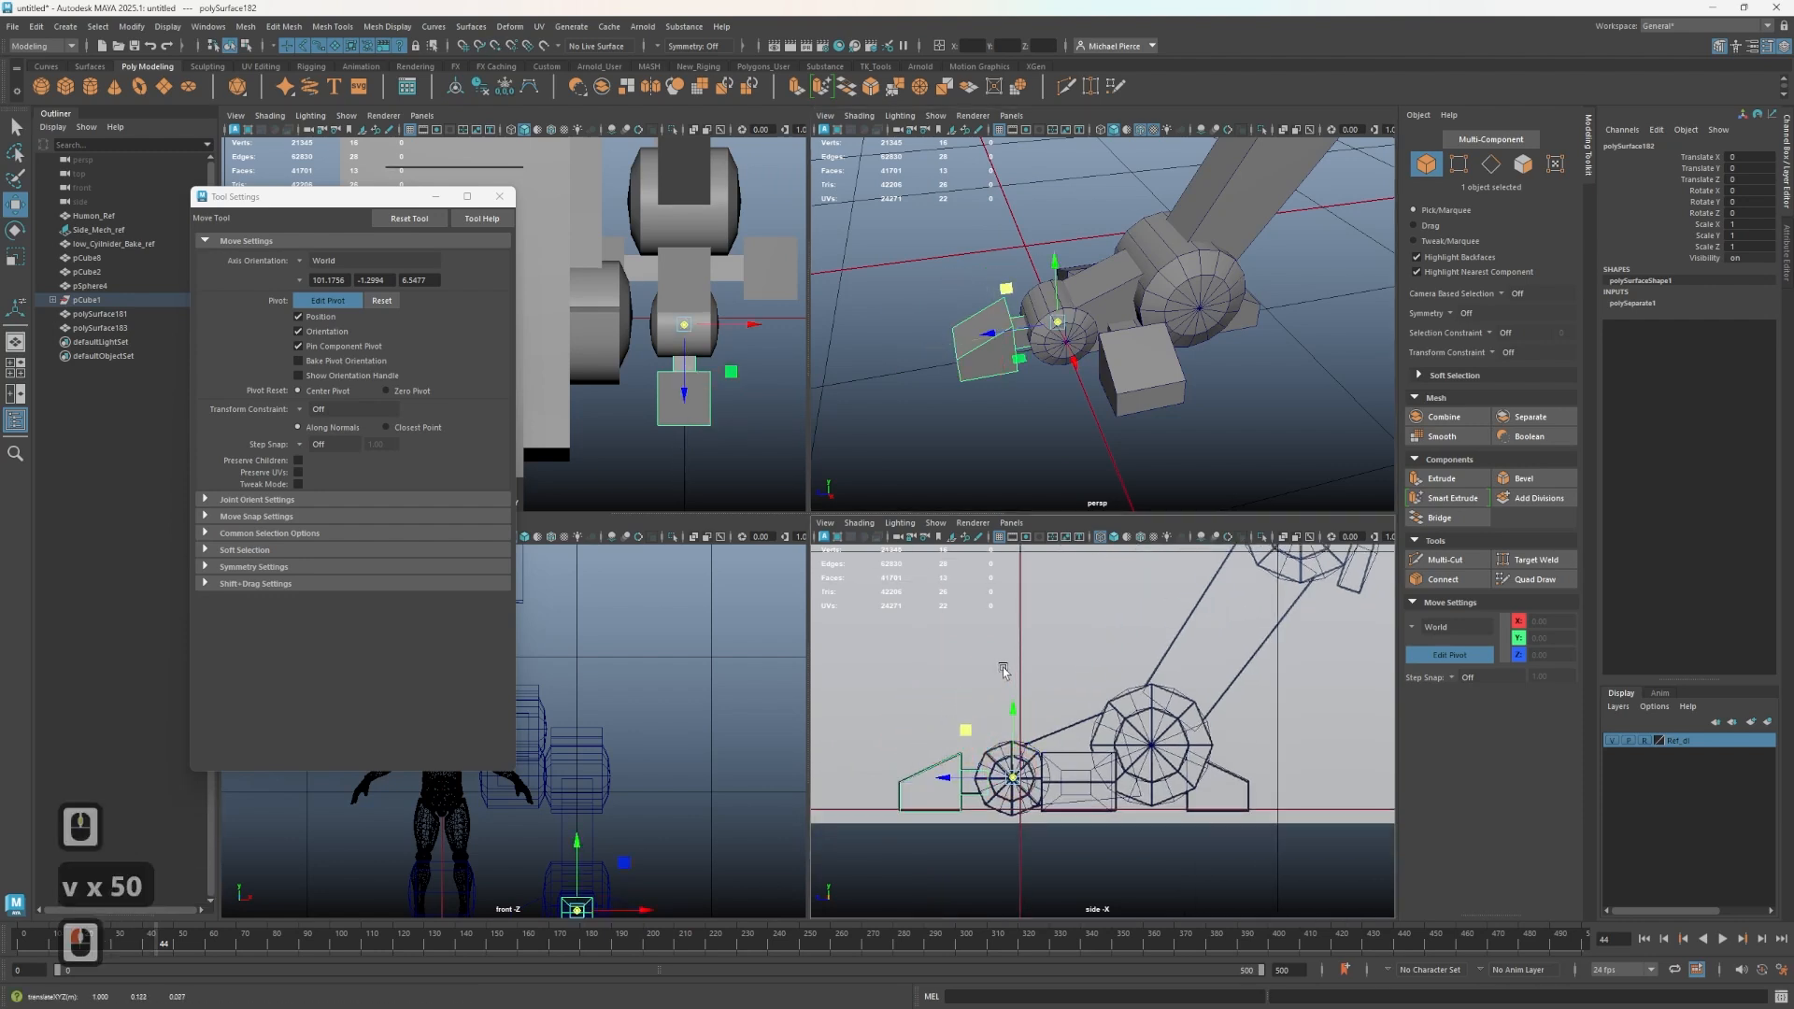
key("d")
- Test rotating the toe mesh with the Rotate tool, then undo the rotation
left_click_drag(1044, 393, 1154, 388, "alt")
key("e")
key("ctrl+z")
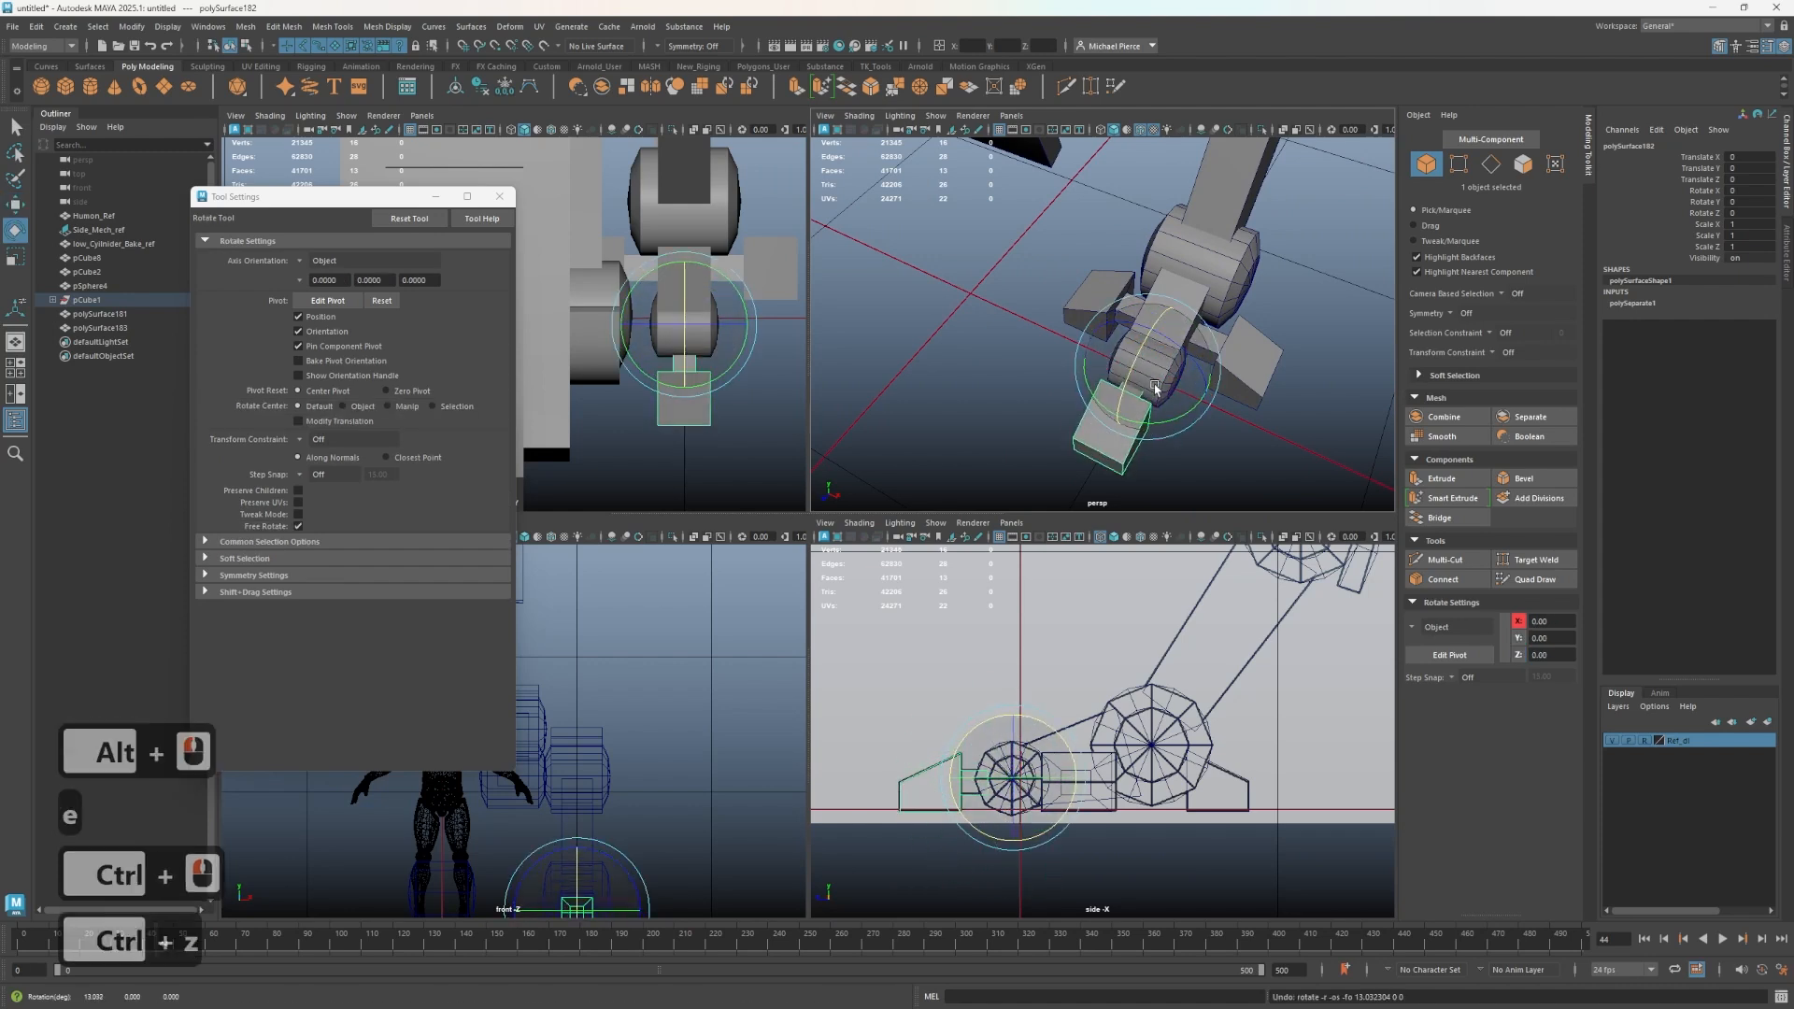
- Close the Tool Settings window, select all the leg and foot meshes, and try parenting them together
left_click(499, 196)
scroll(533, 200, "down", 3)
scroll(961, 320, "down", 6)
left_click_drag(1071, 287, 1202, 405, "alt")
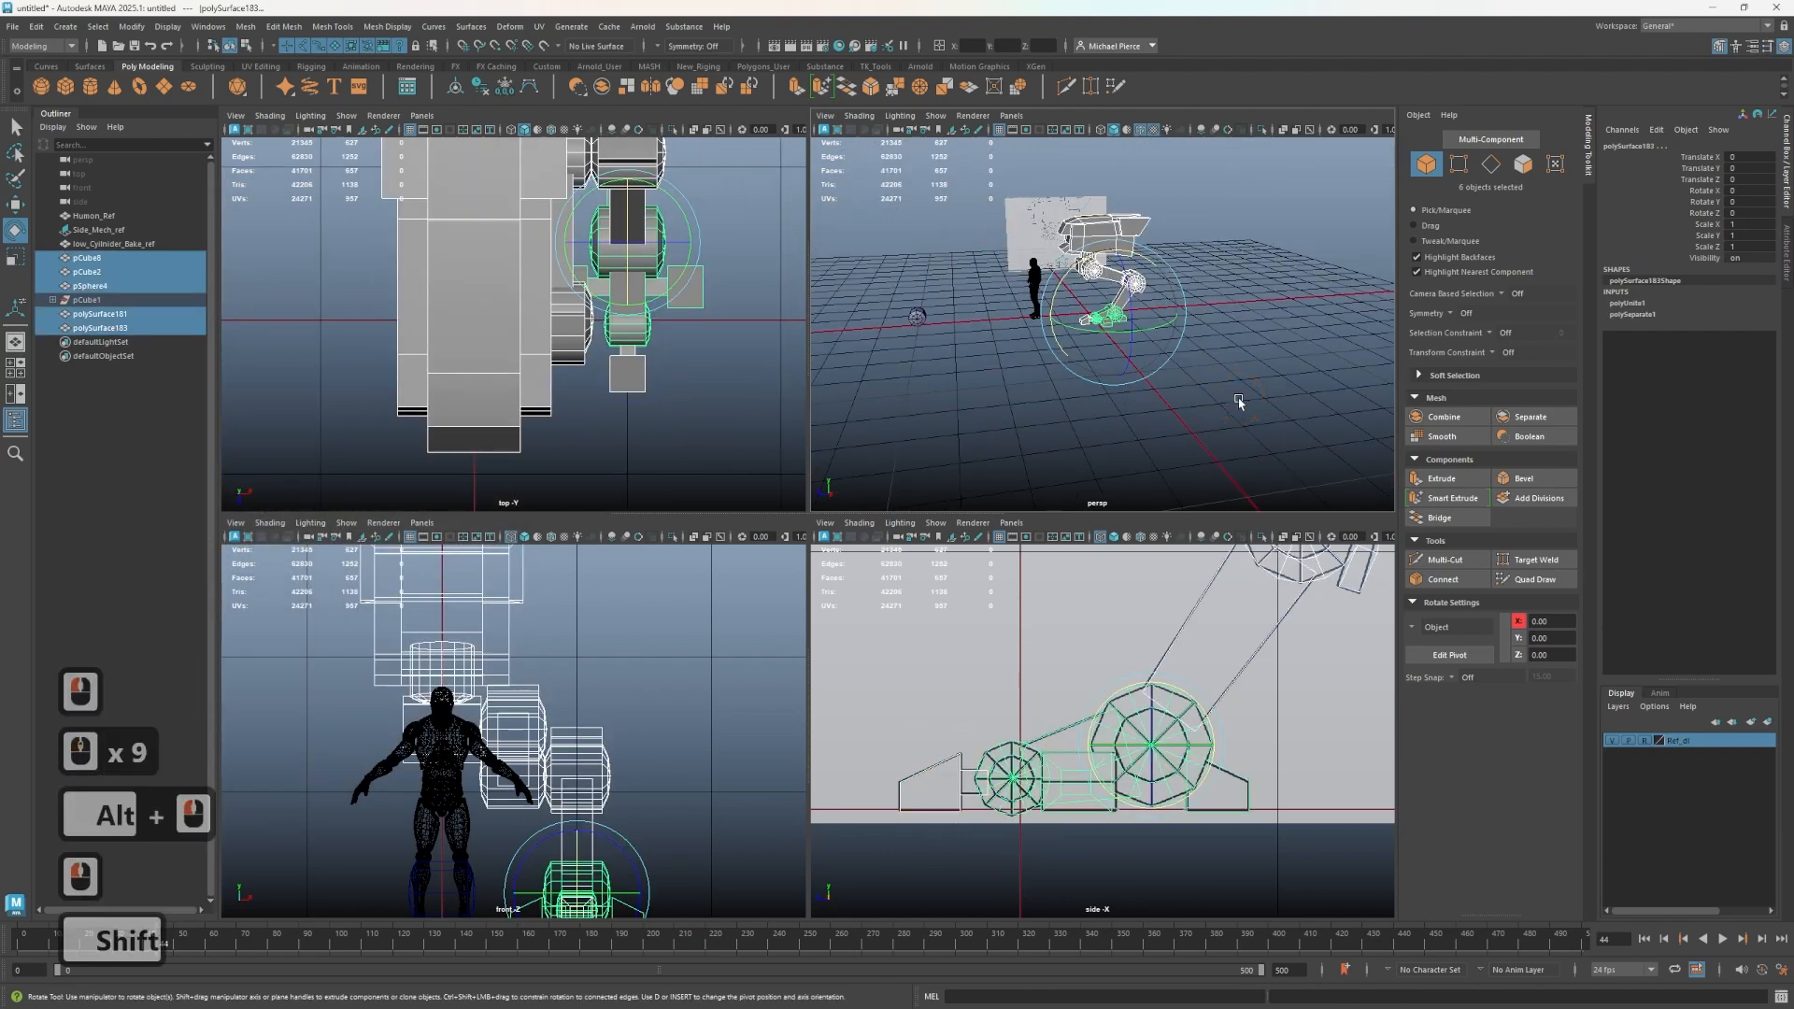
key("p")
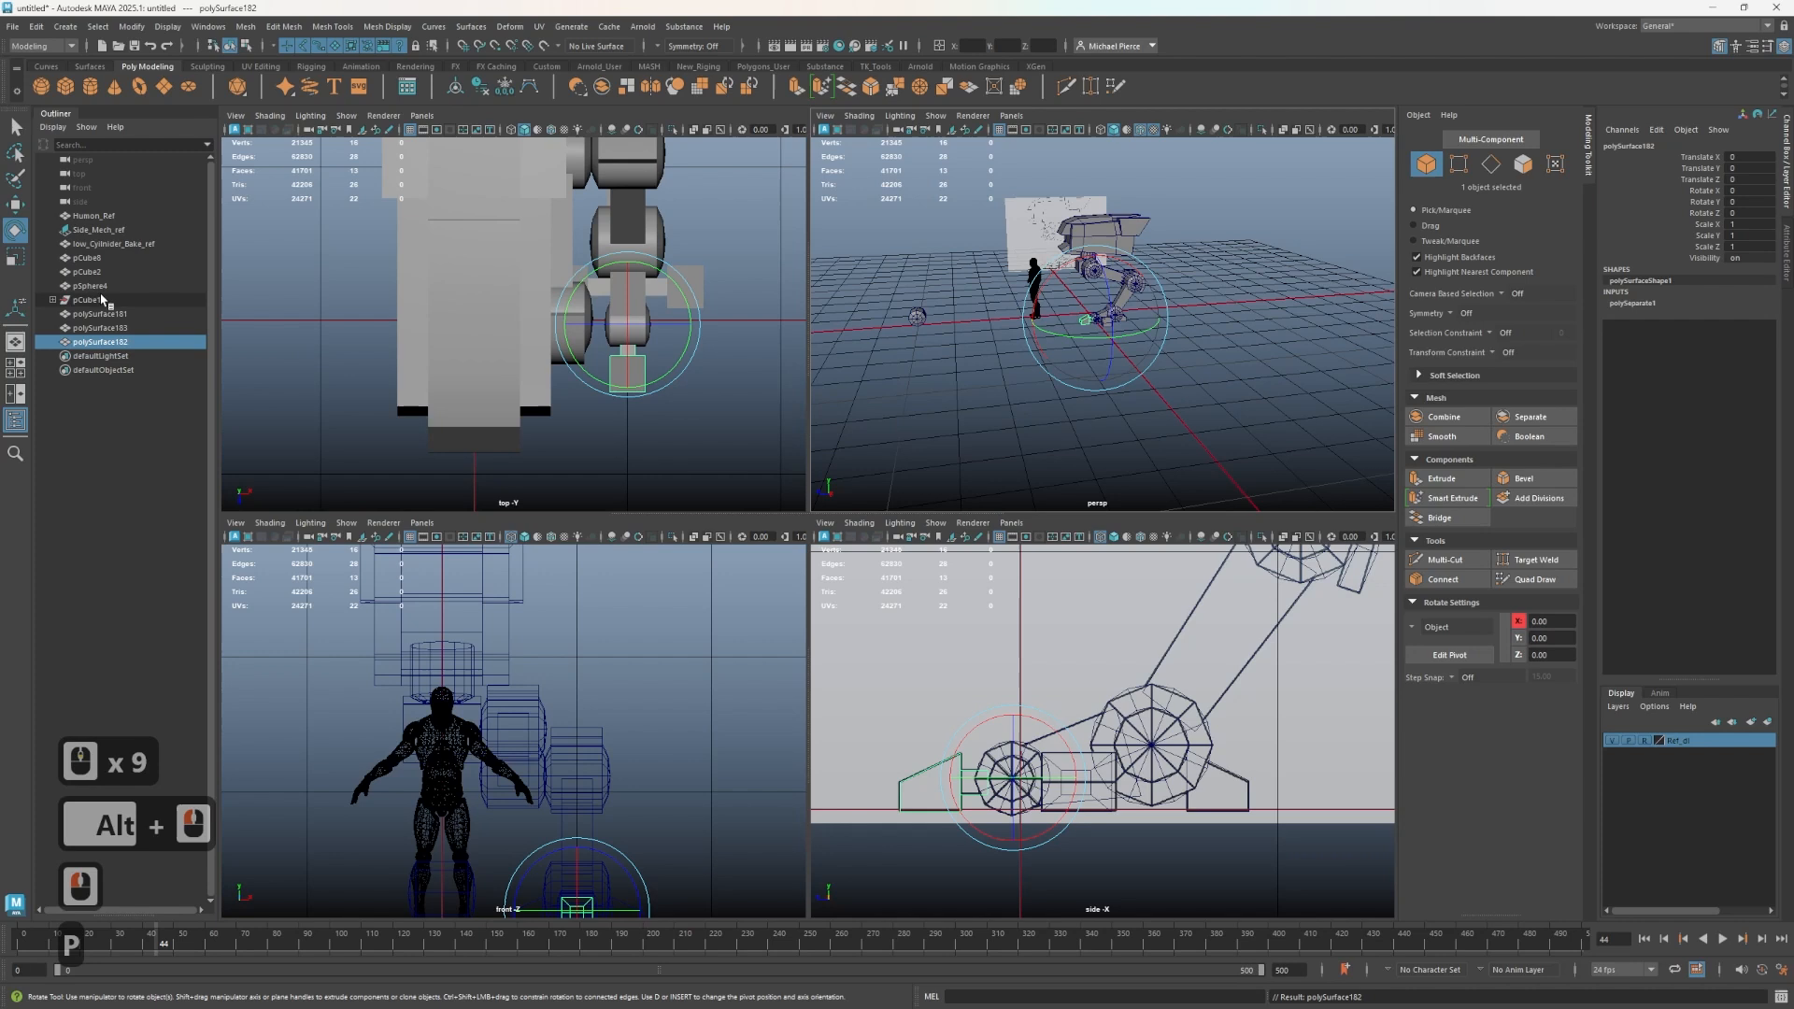
- Expand the original foot object's hierarchy in the outliner to inspect the separated parts
left_click(48, 300)
left_click(51, 300)
left_click(53, 300)
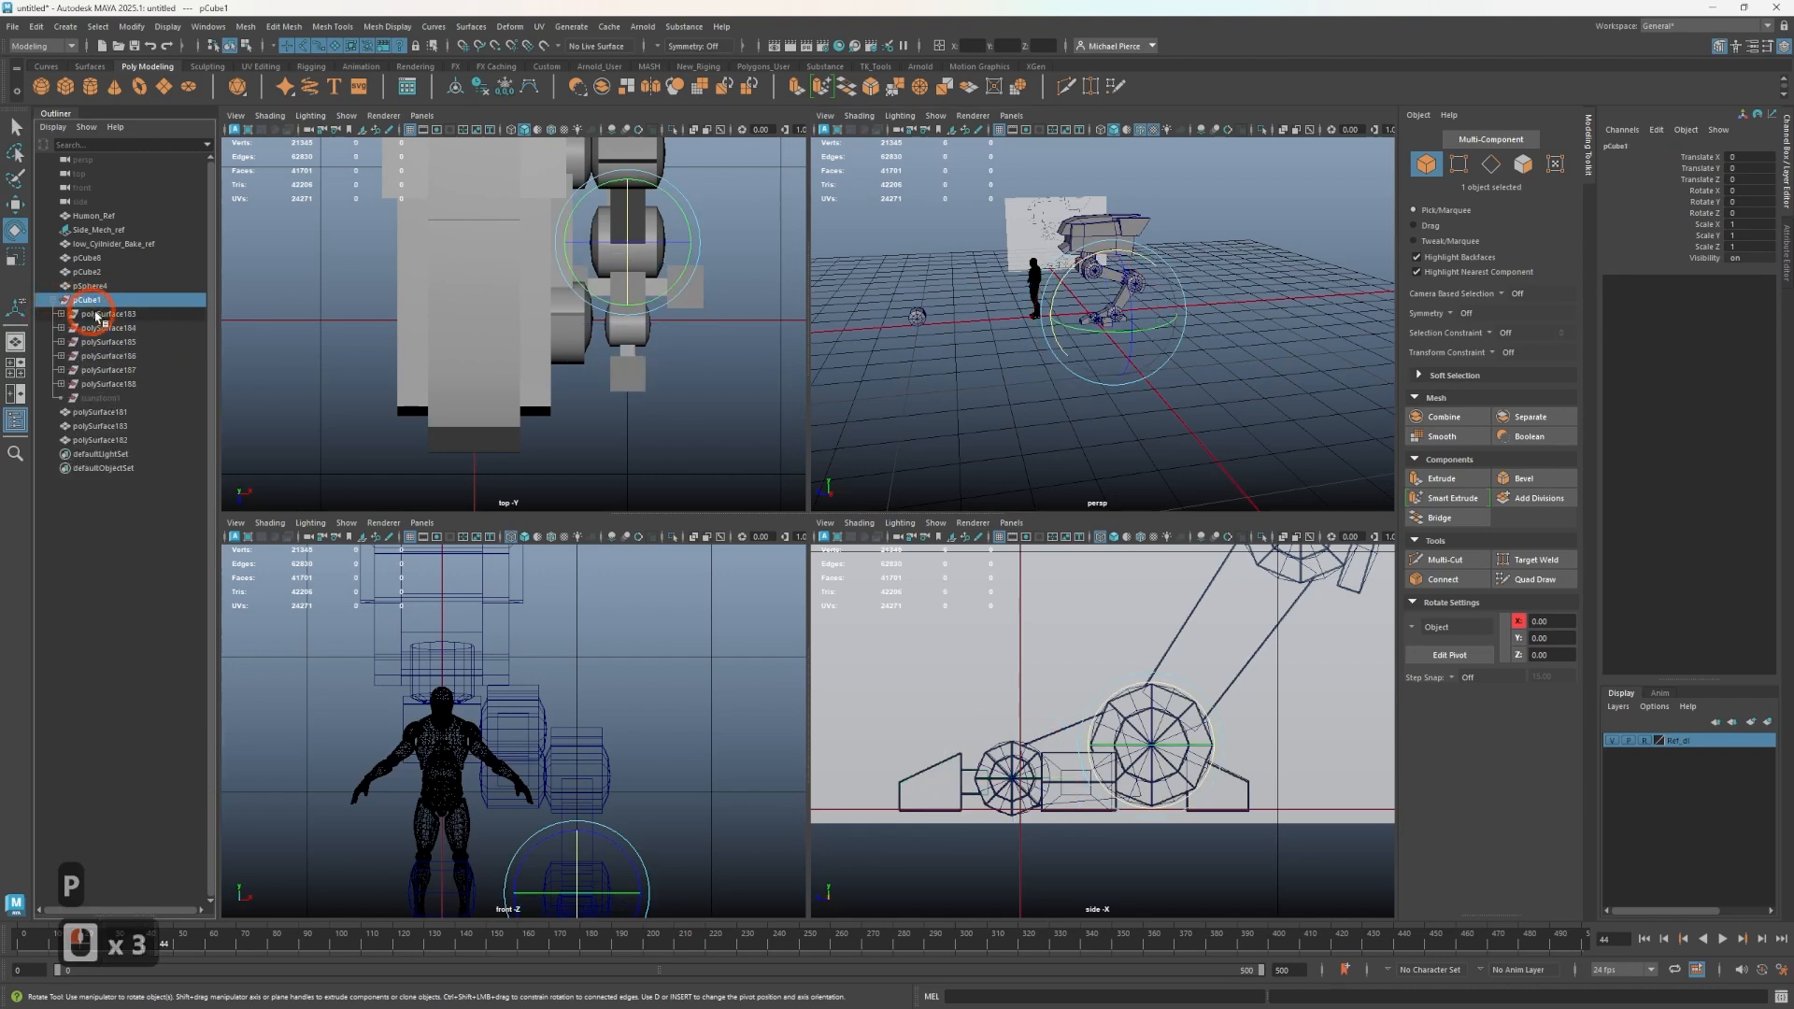
- Select all the leg and foot meshes, delete their construction history and freeze their transformations
left_click_drag(945, 216, 1341, 452)
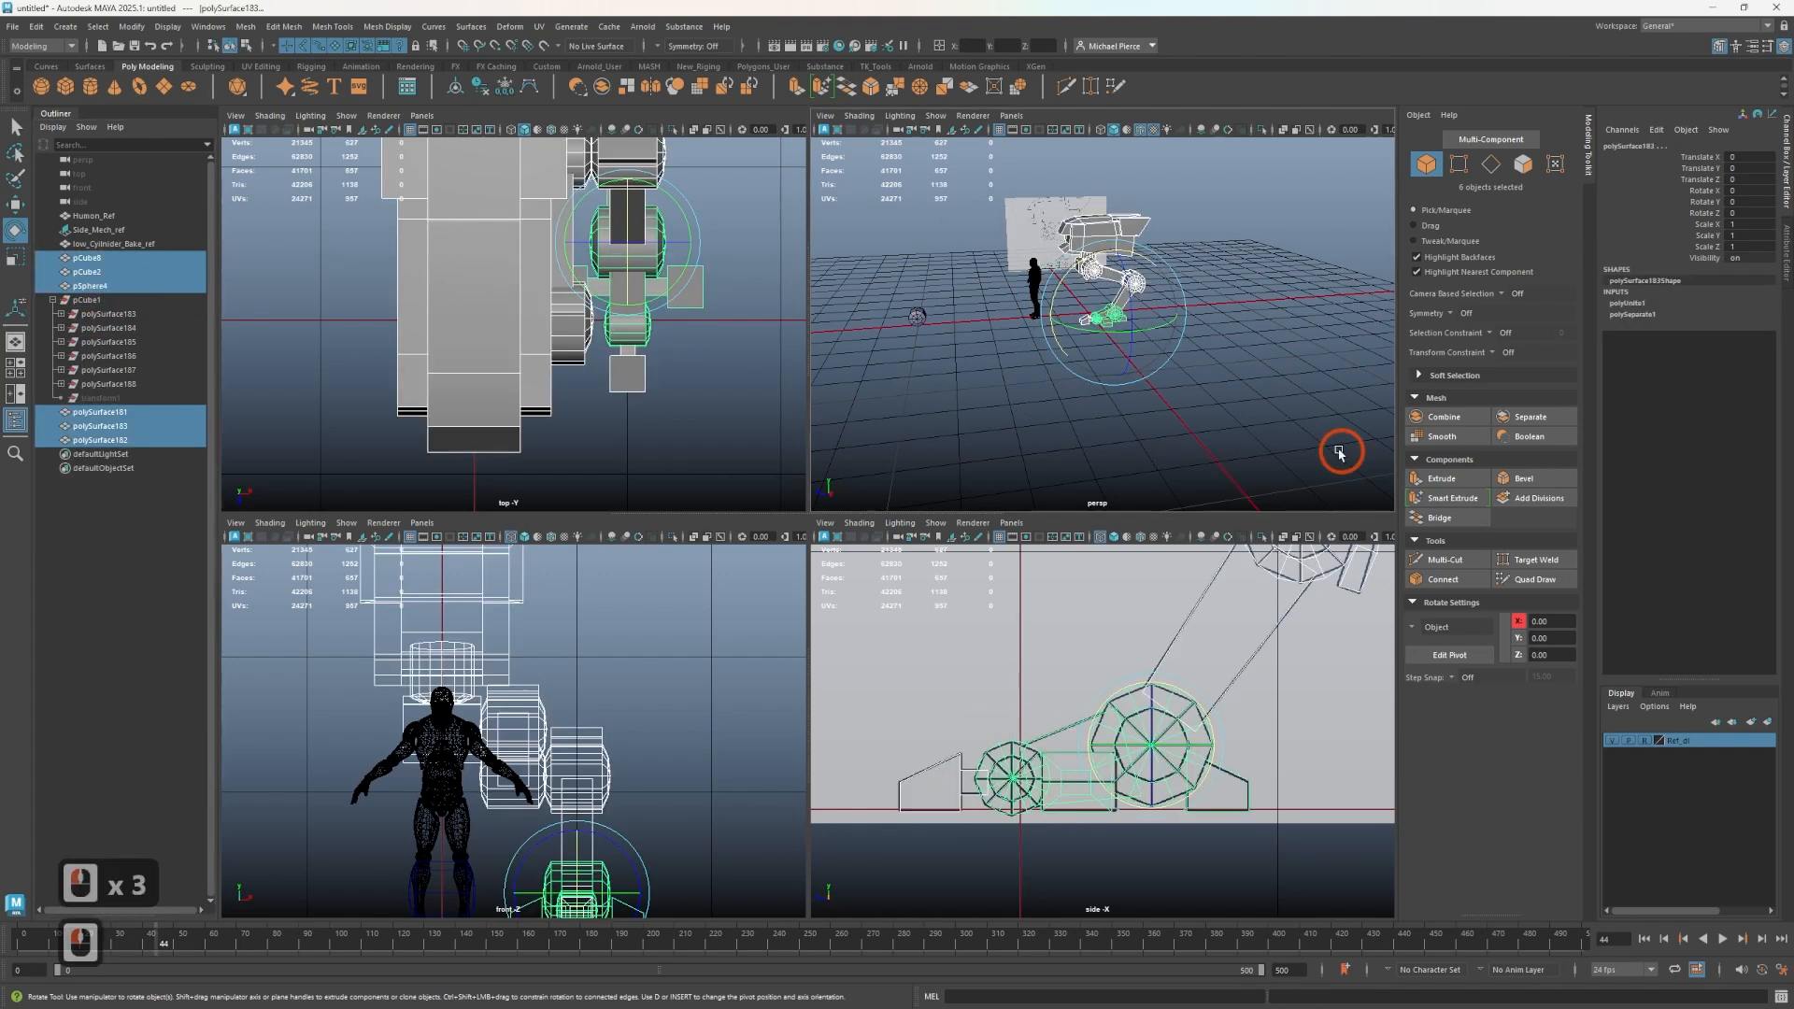
left_click(479, 90)
left_click(505, 90)
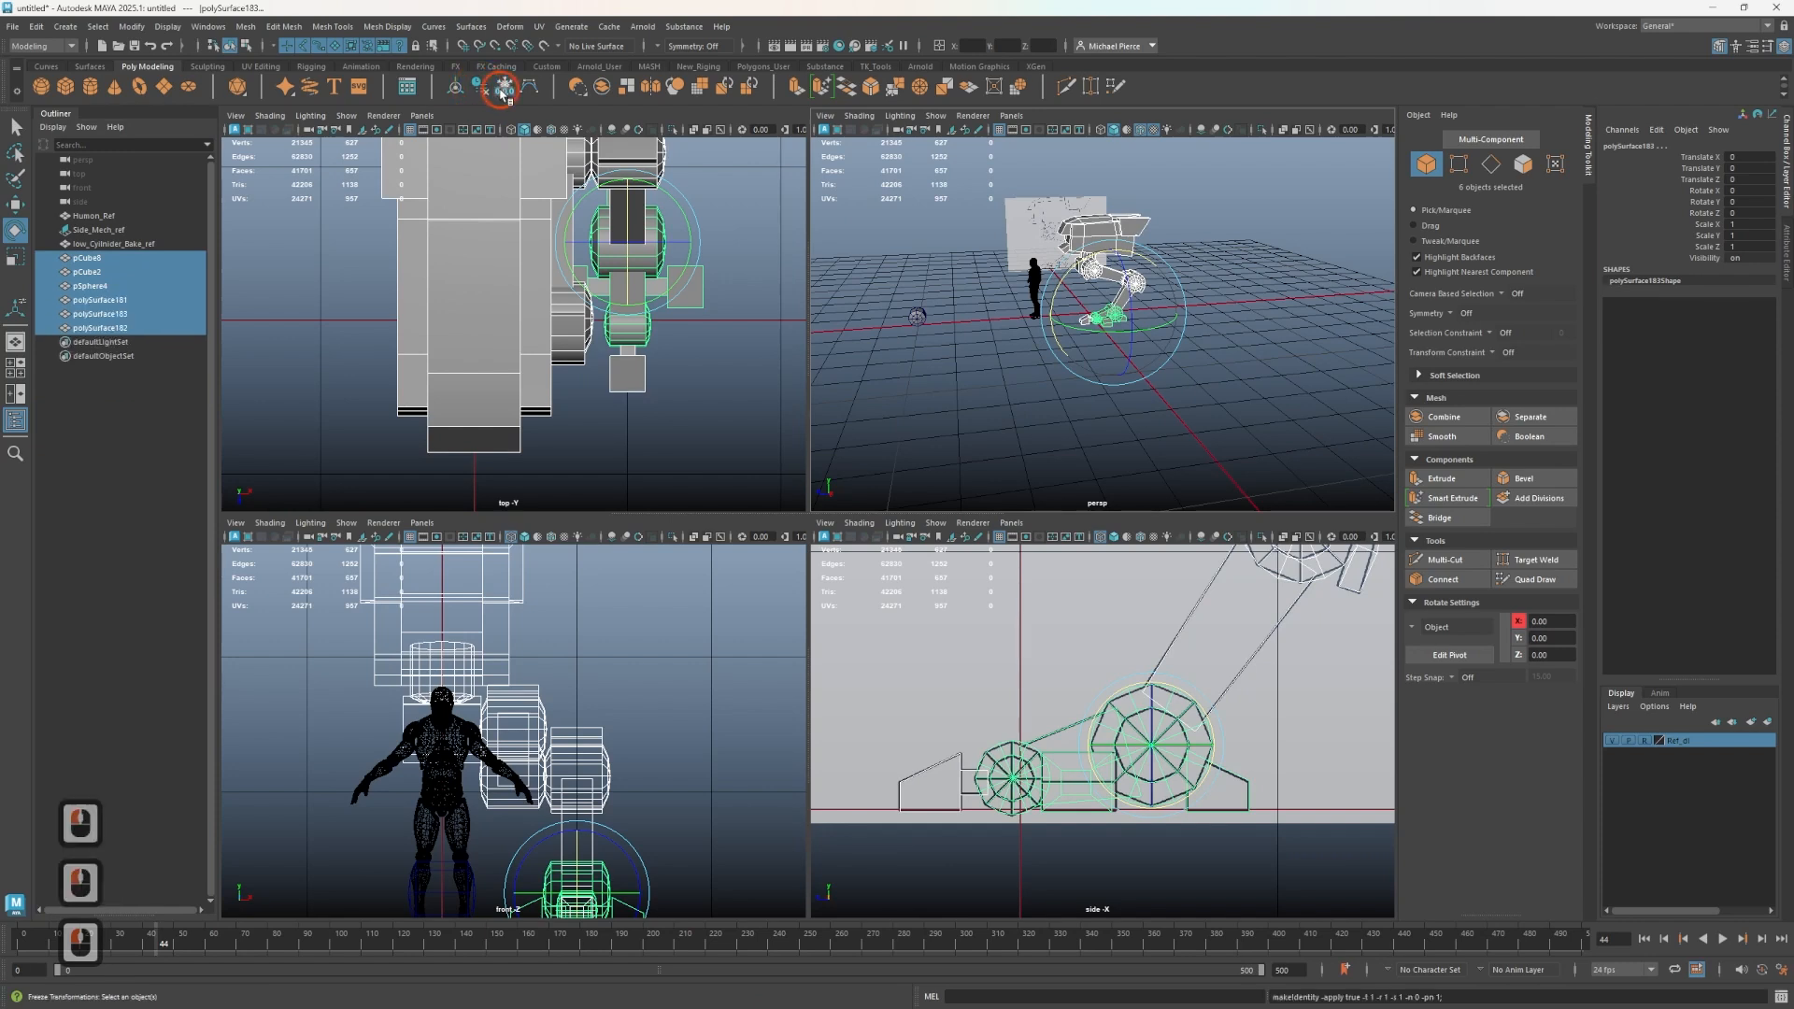
scroll(1116, 434, "up", 3)
scroll(1116, 433, "up", 2)
middle_click_drag(765, 292, 737, 486, "alt")
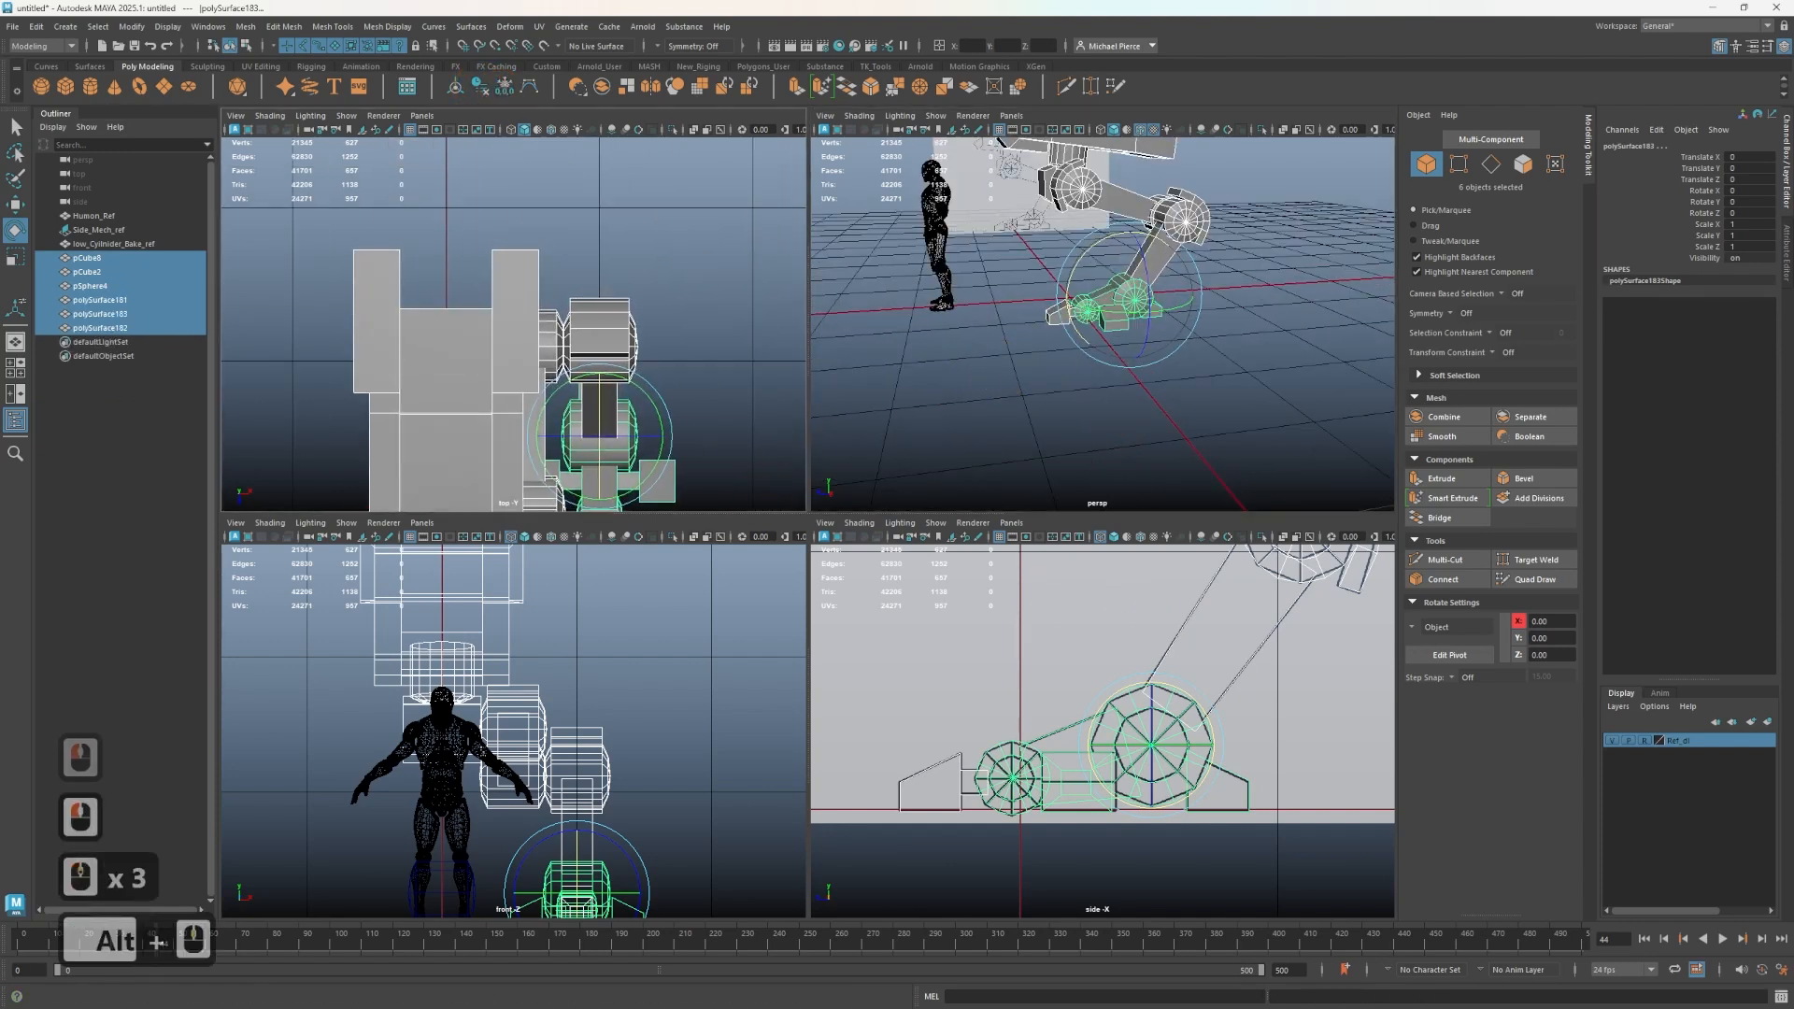
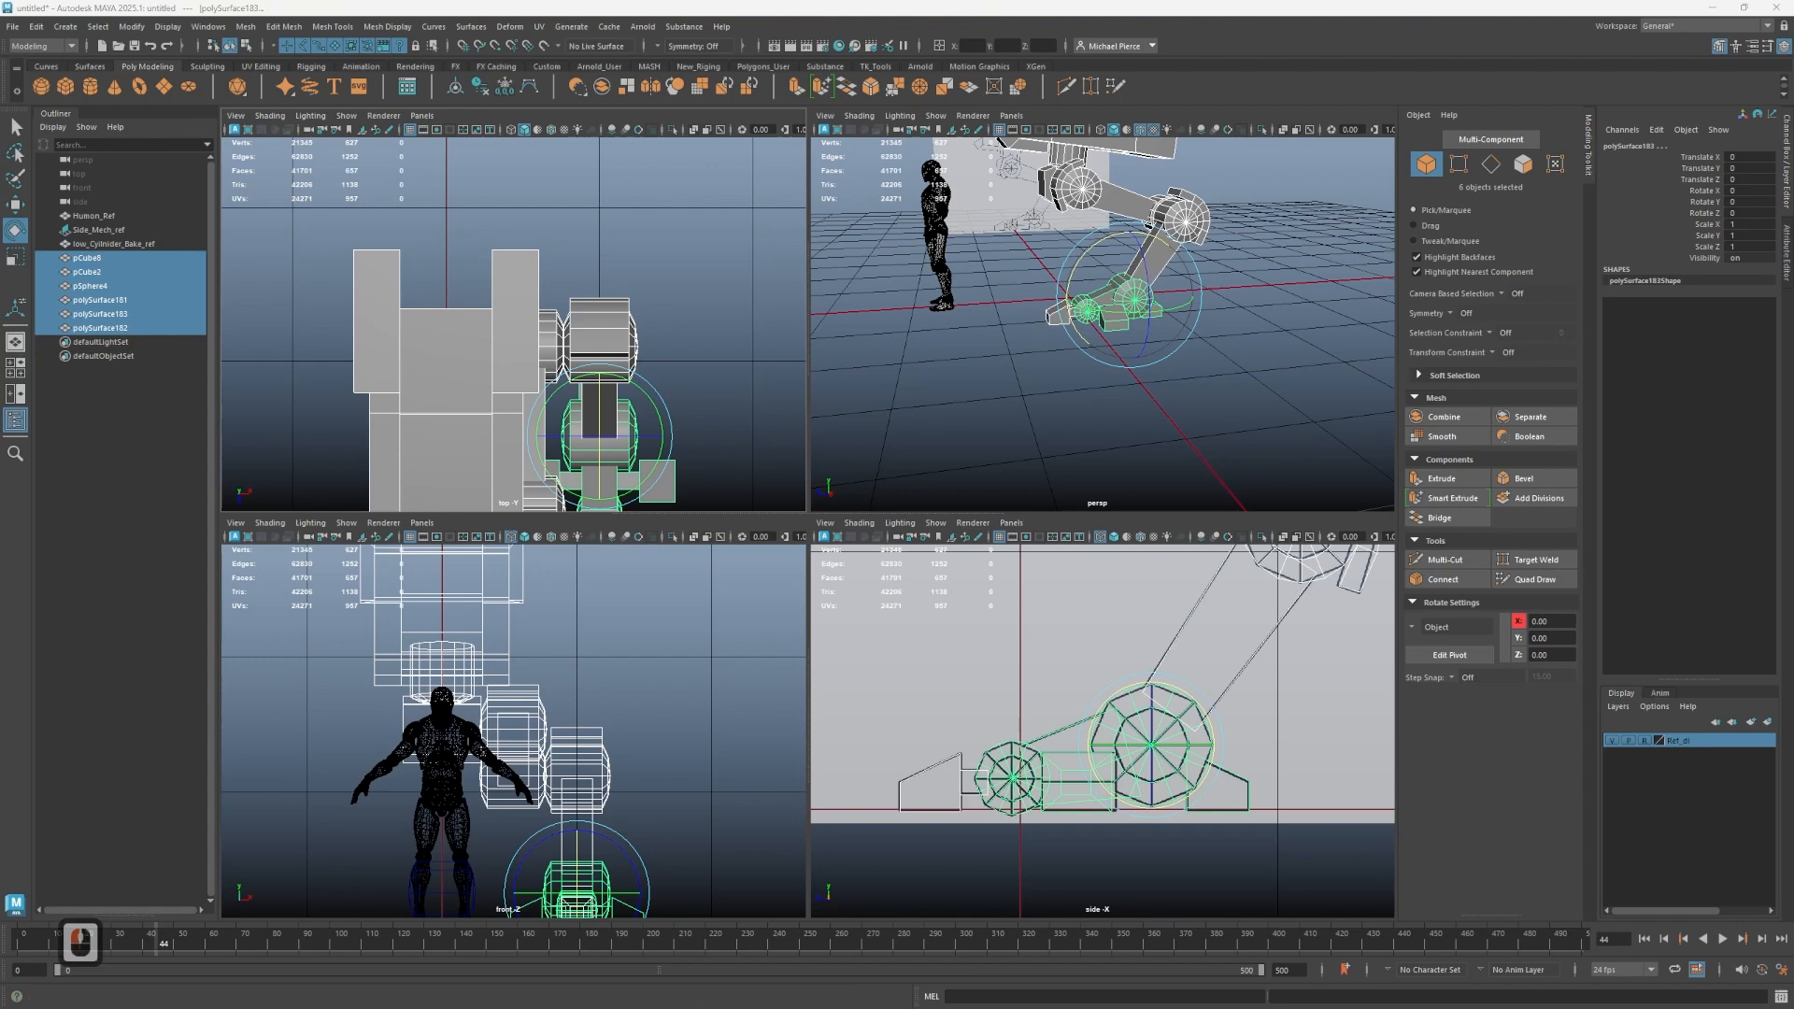
- Rename the toe mesh as SM_Mech_L_Toe_low
key("F2")
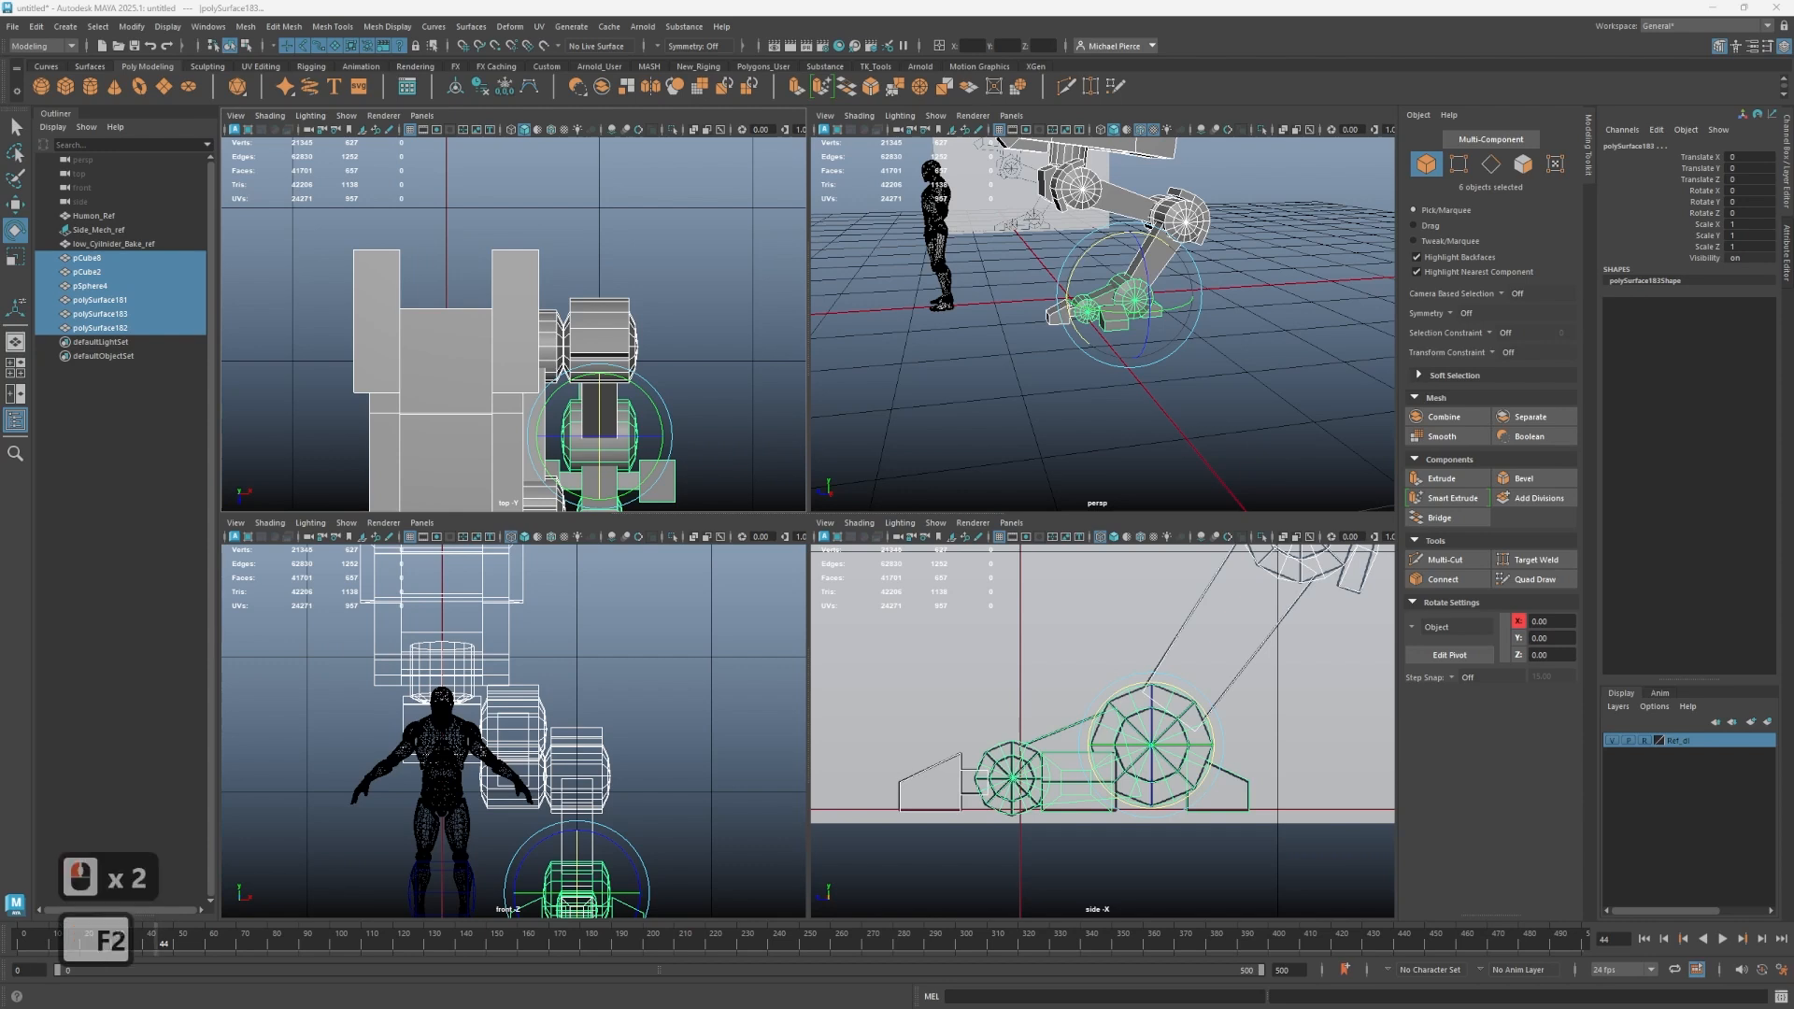
key("ctrl")
key("ctrl+c")
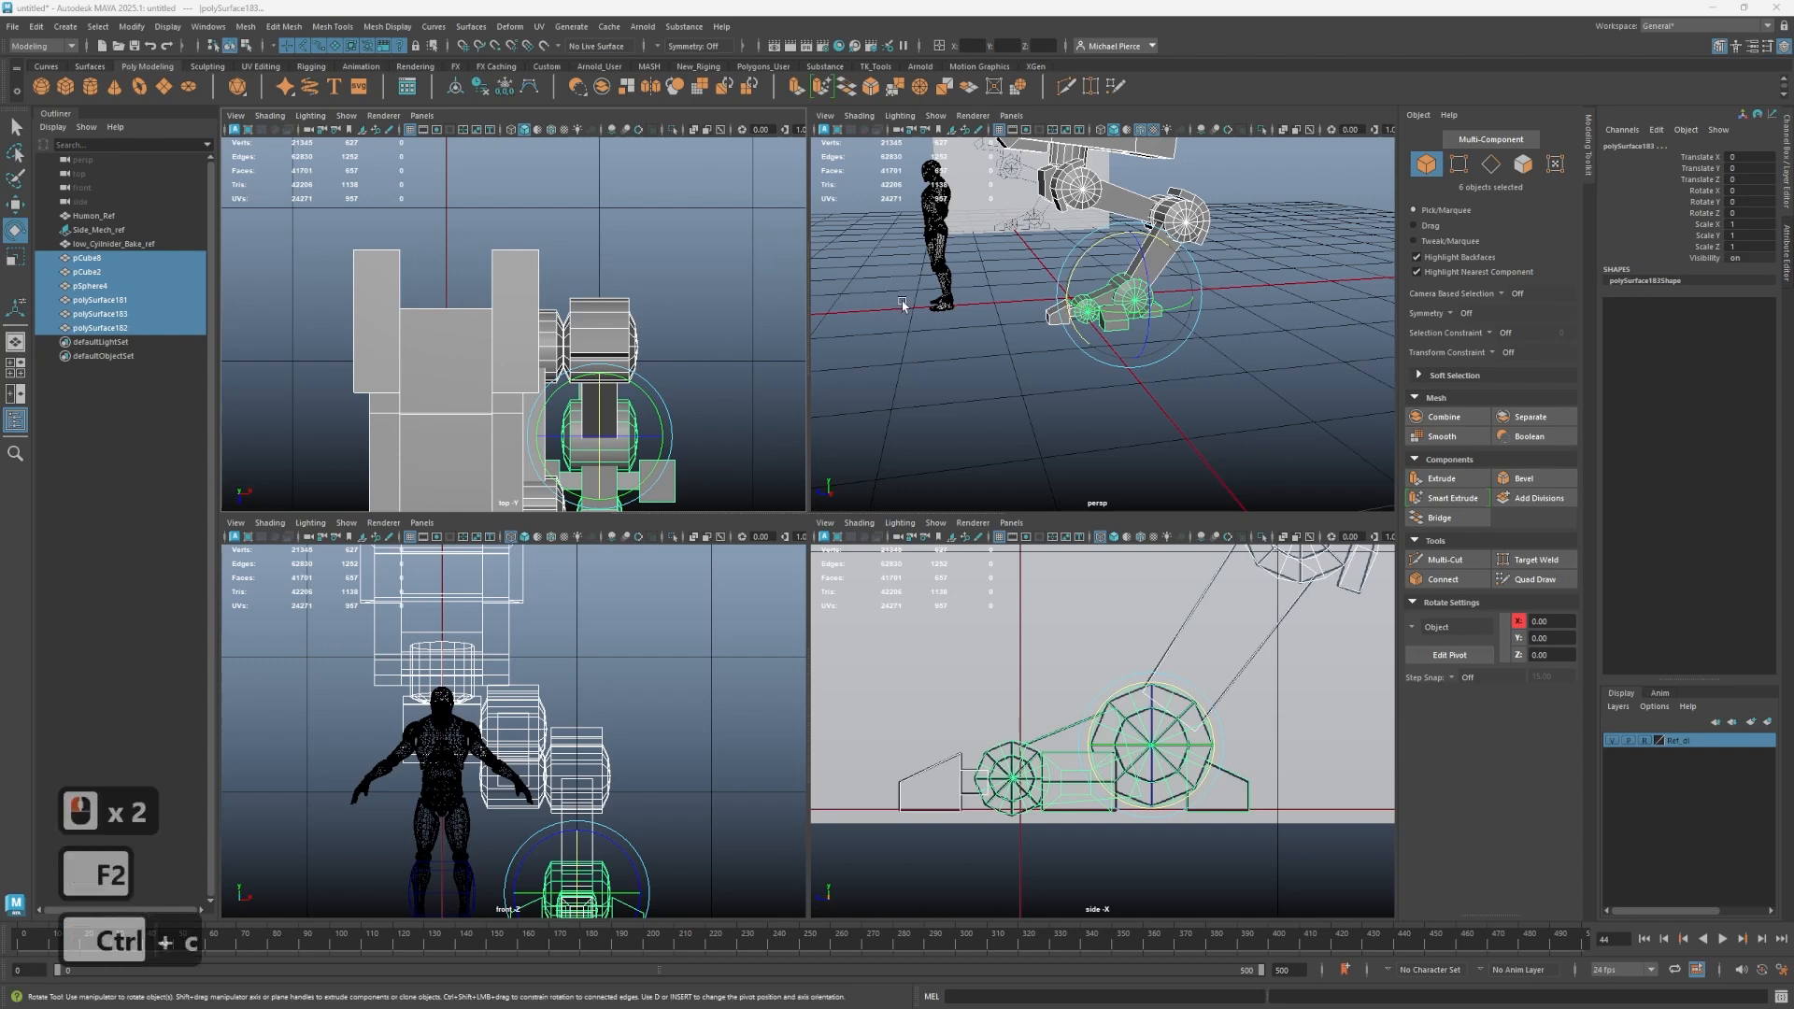
left_click(1053, 314)
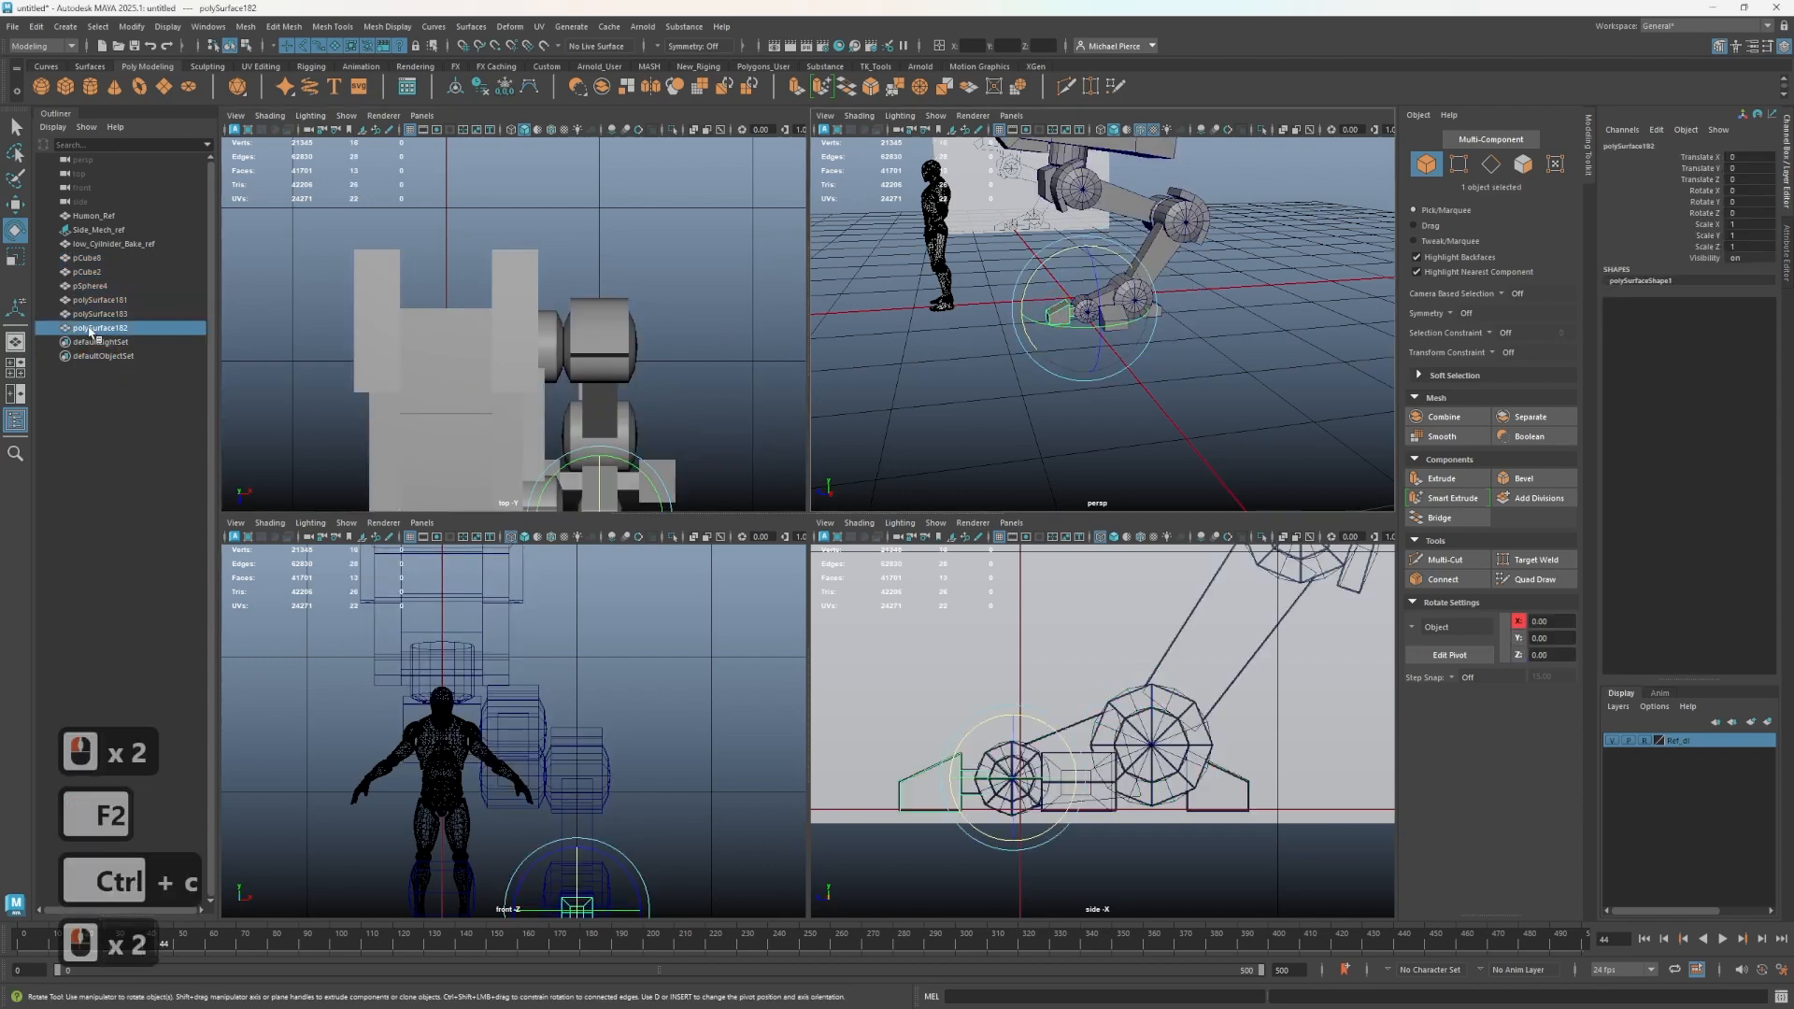
double_click(94, 329)
key("ctrl+v")
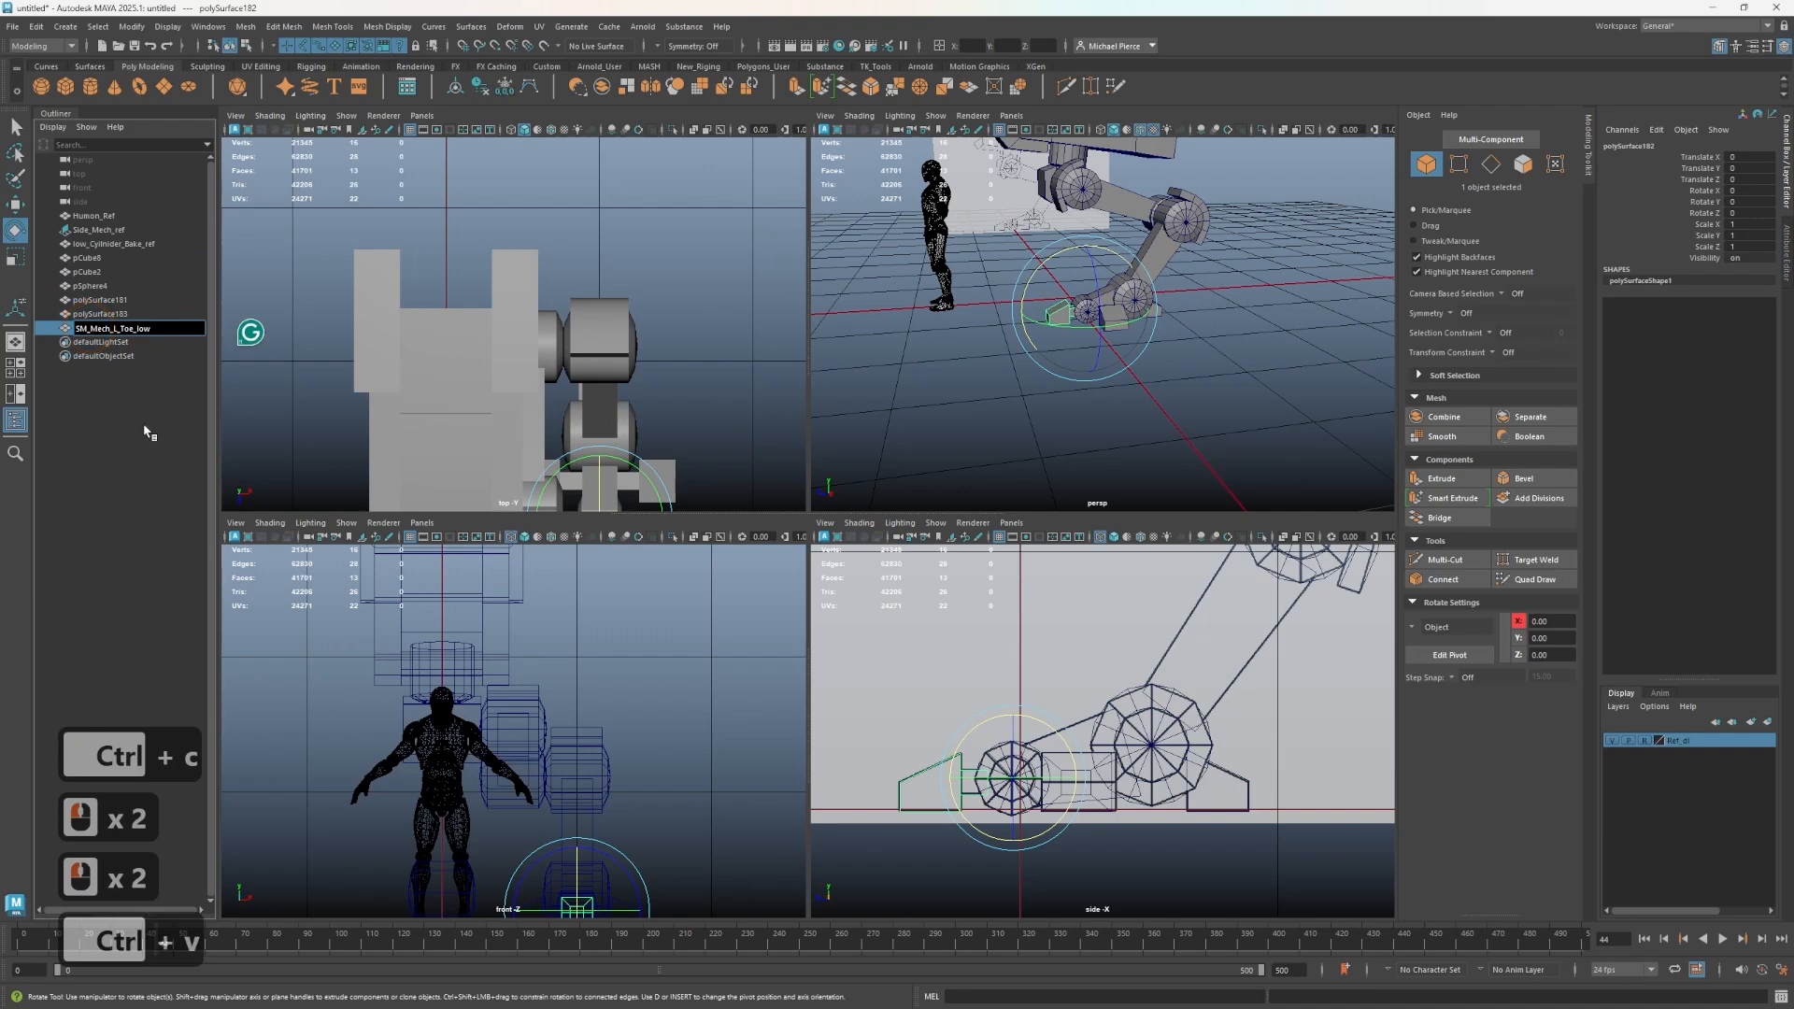
left_click(145, 430)
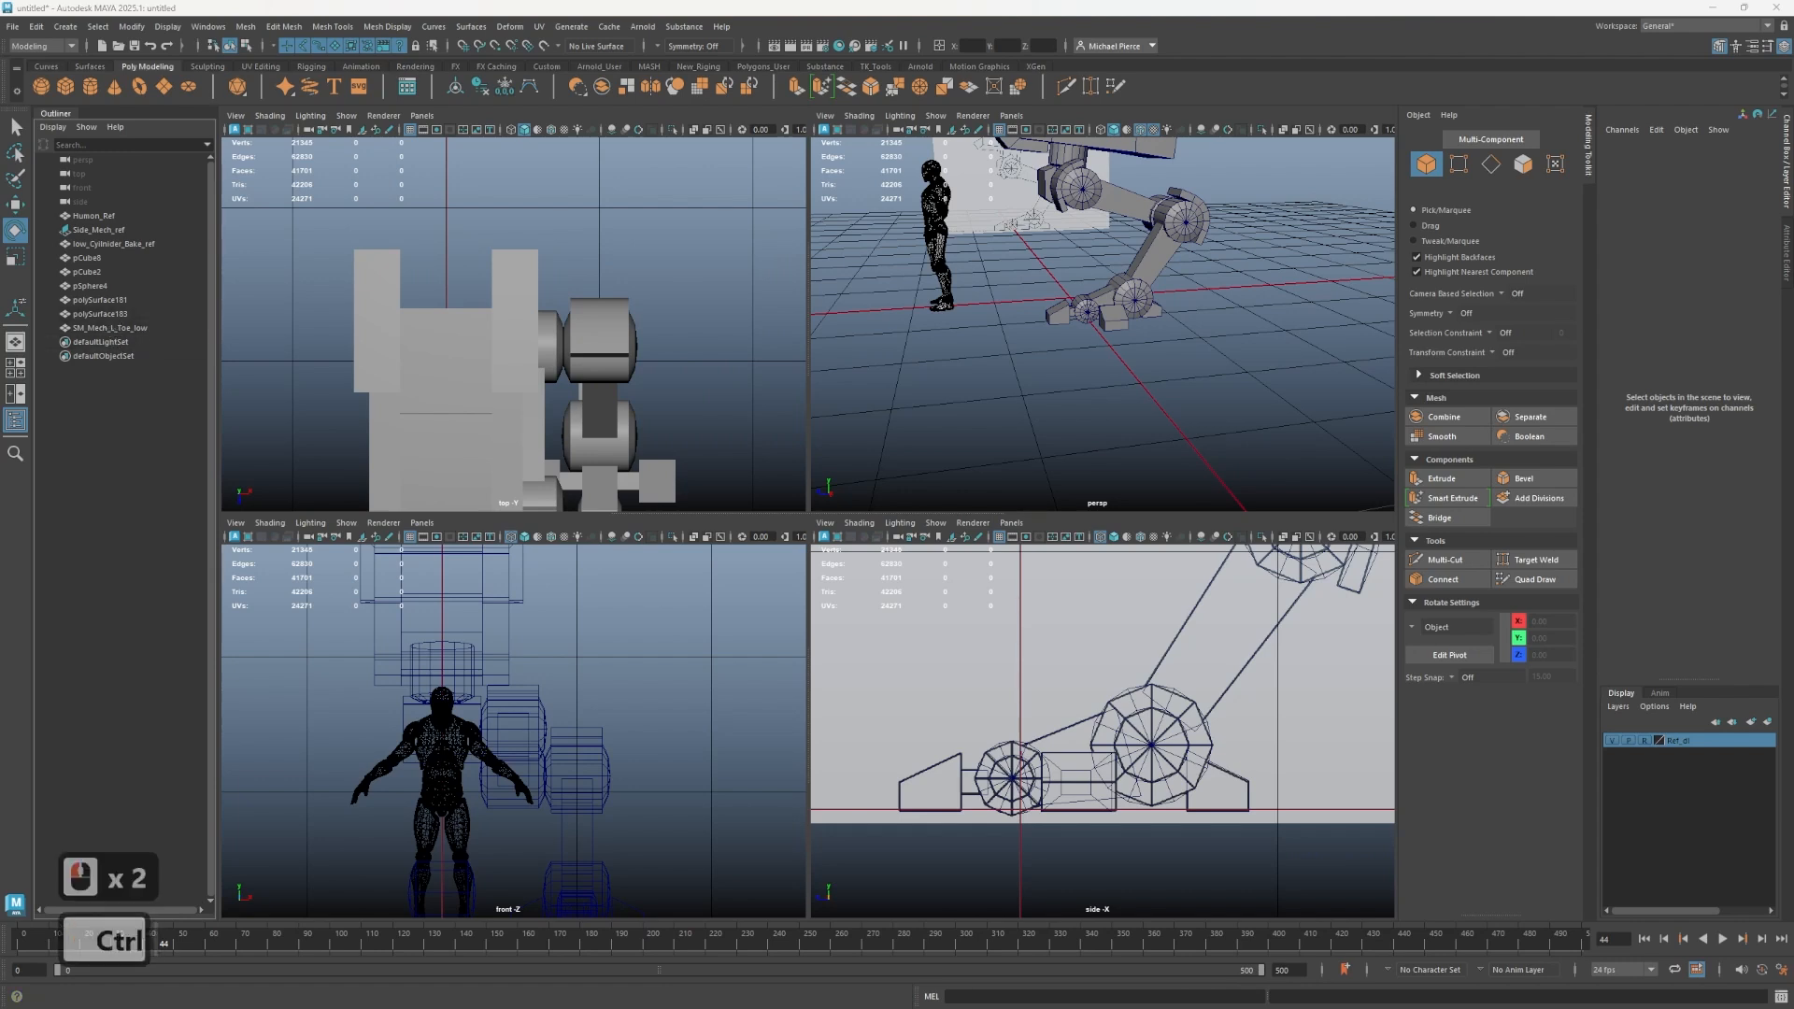
- Rename the foot mesh as SM_Mech_L_Foot_low
key("ctrl+c")
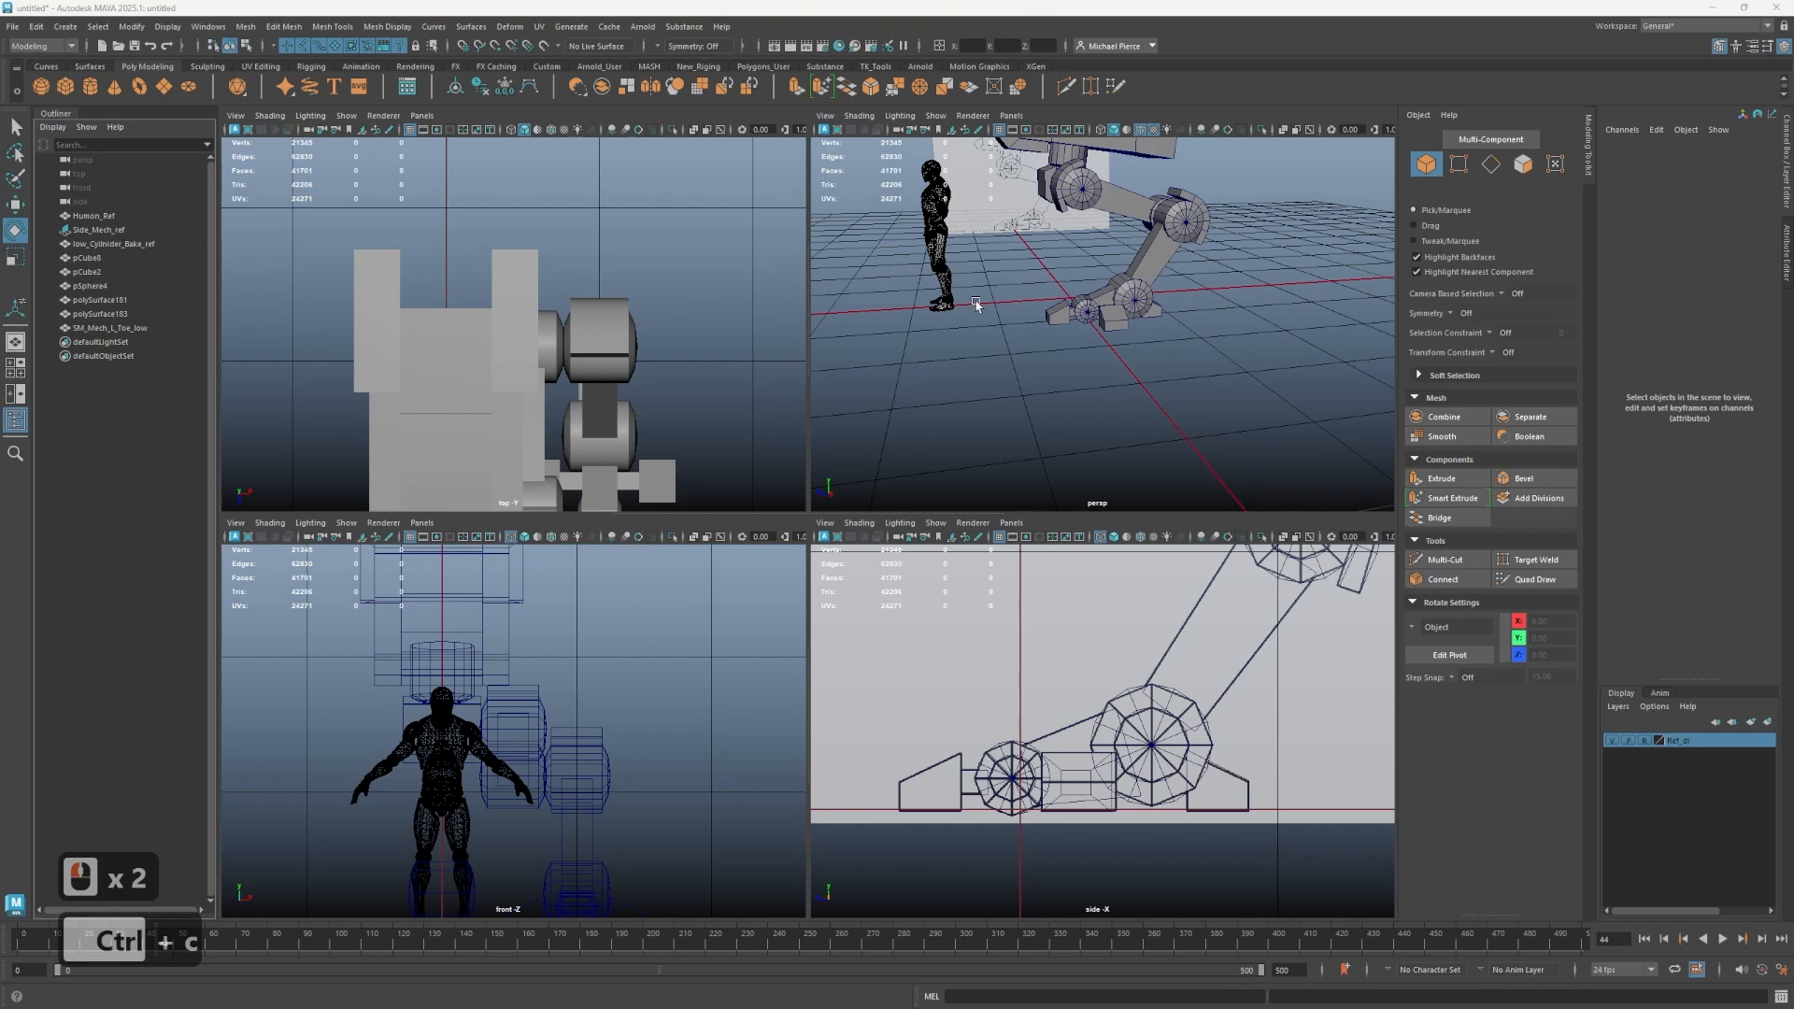
left_click(1142, 305)
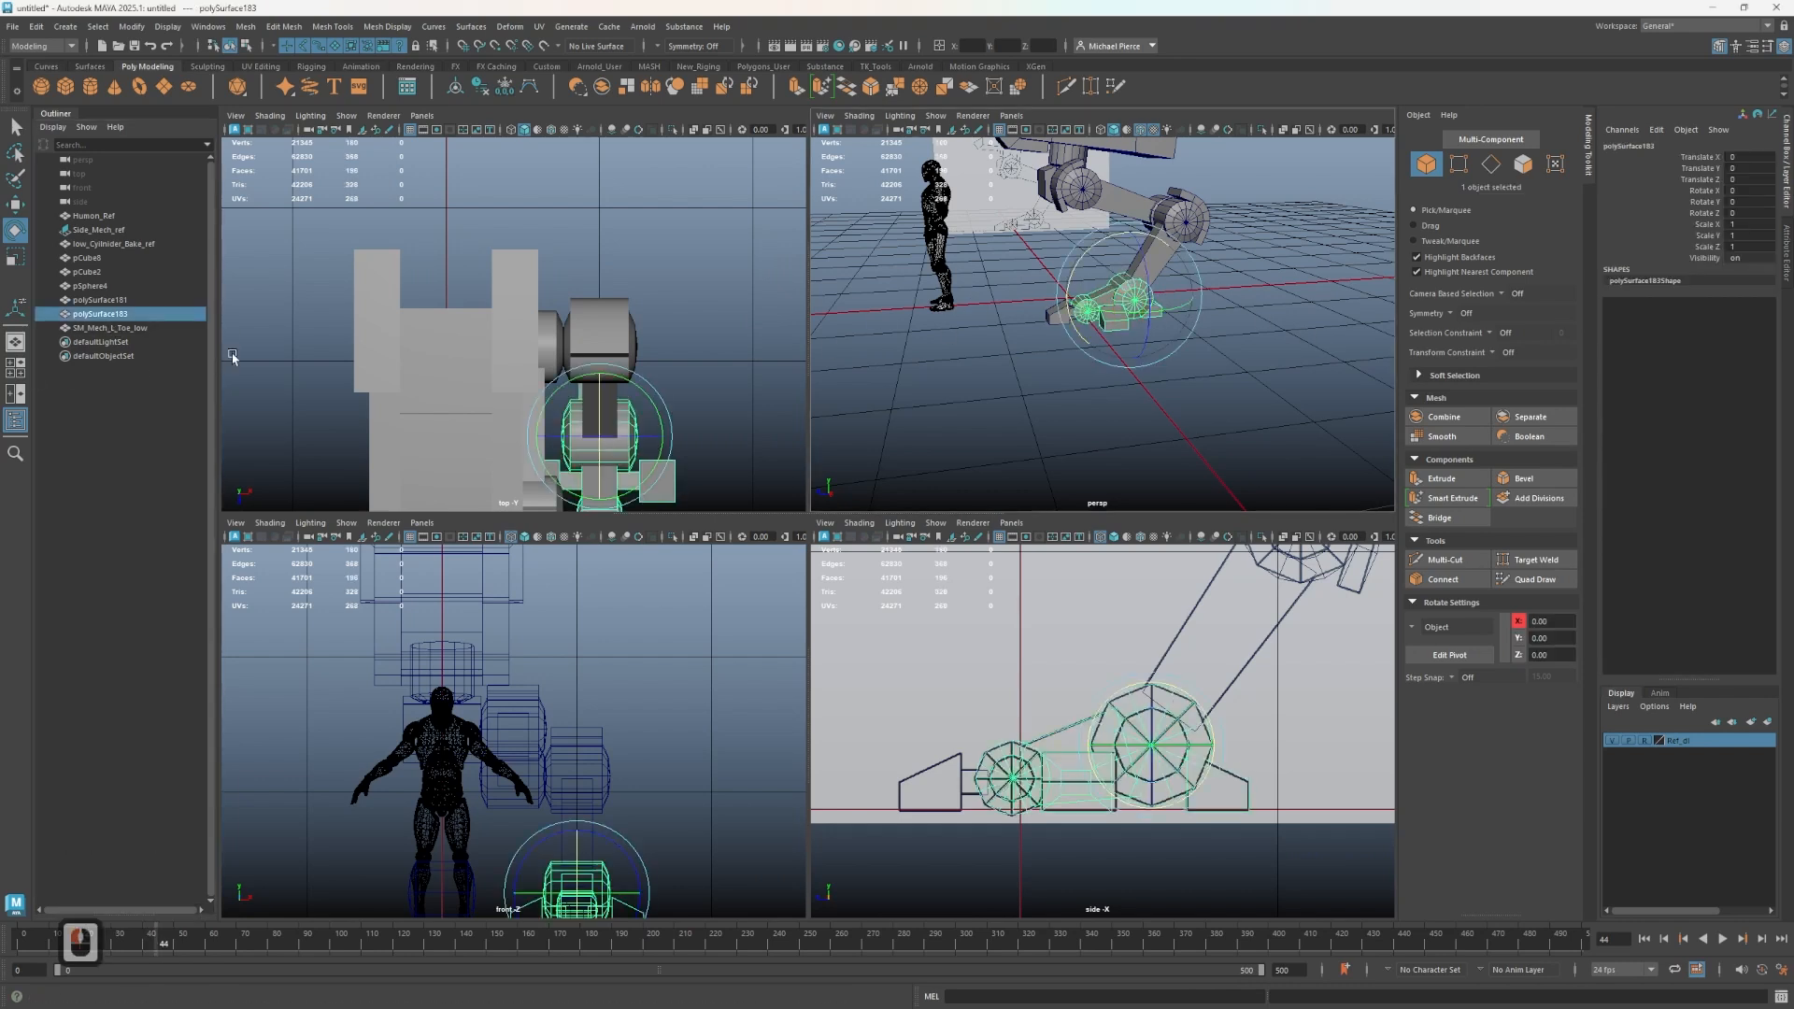
double_click(101, 314)
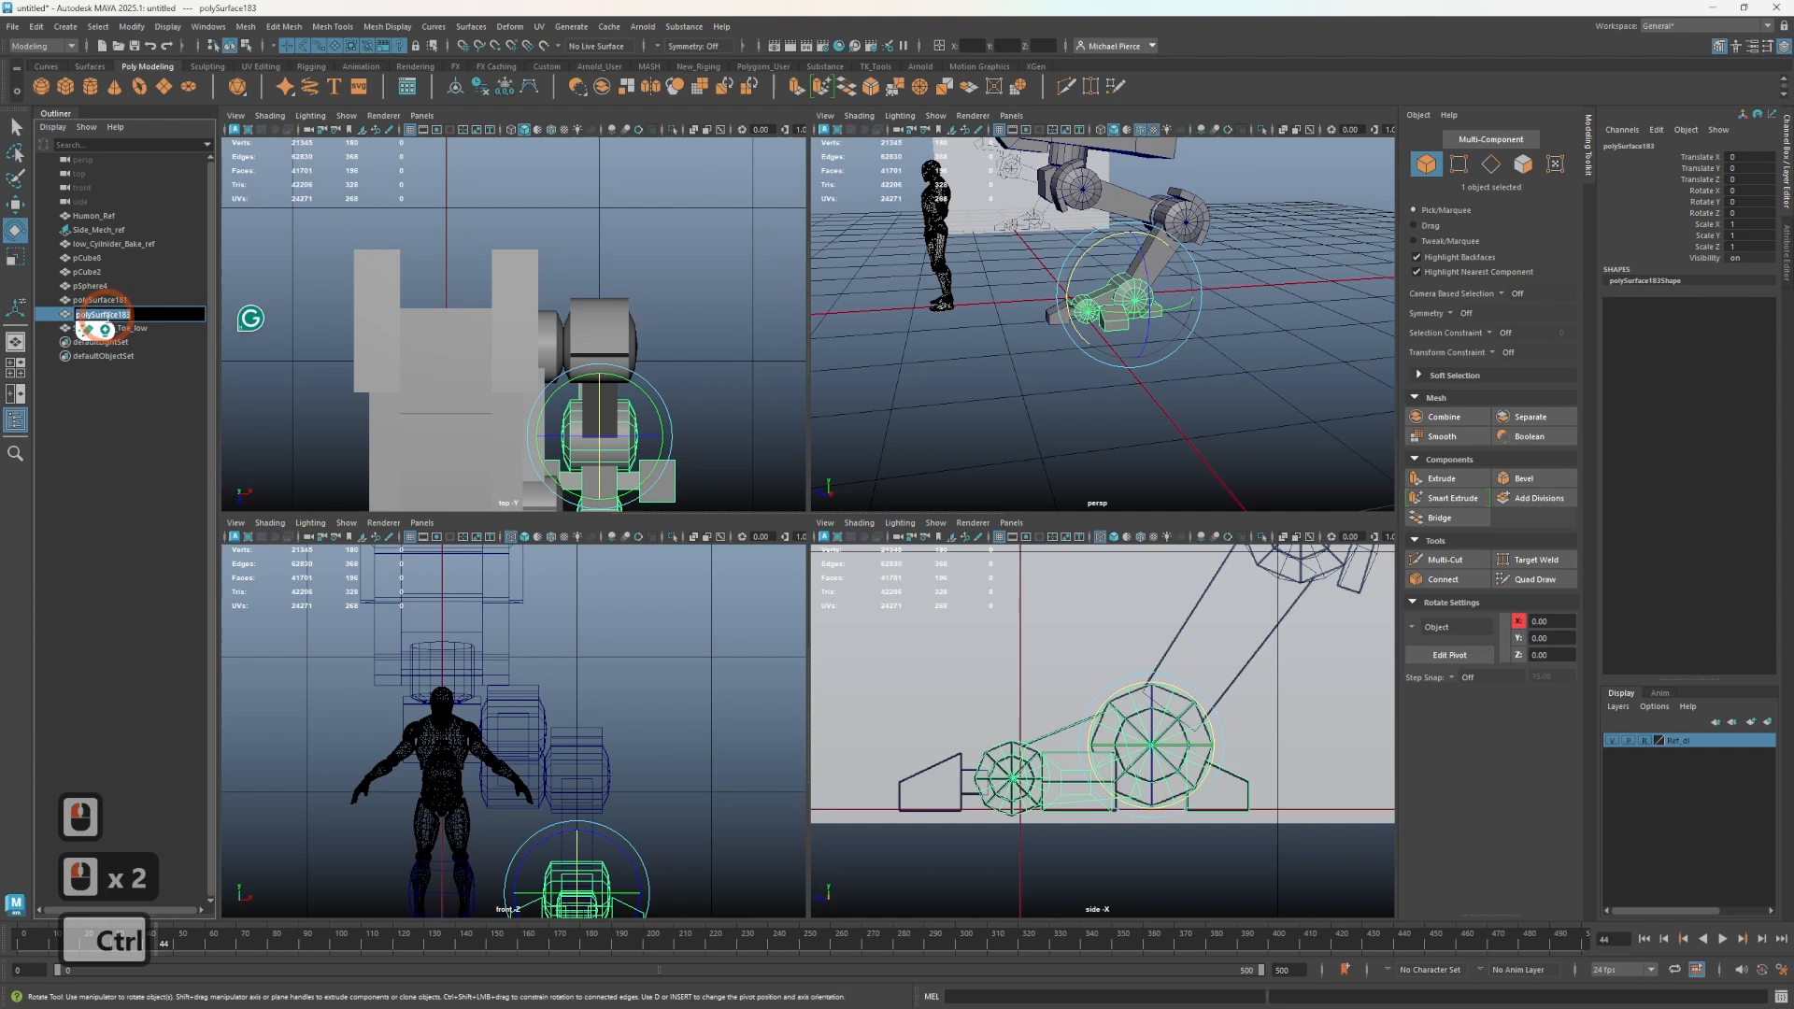
key("ctrl+v")
left_click(119, 397)
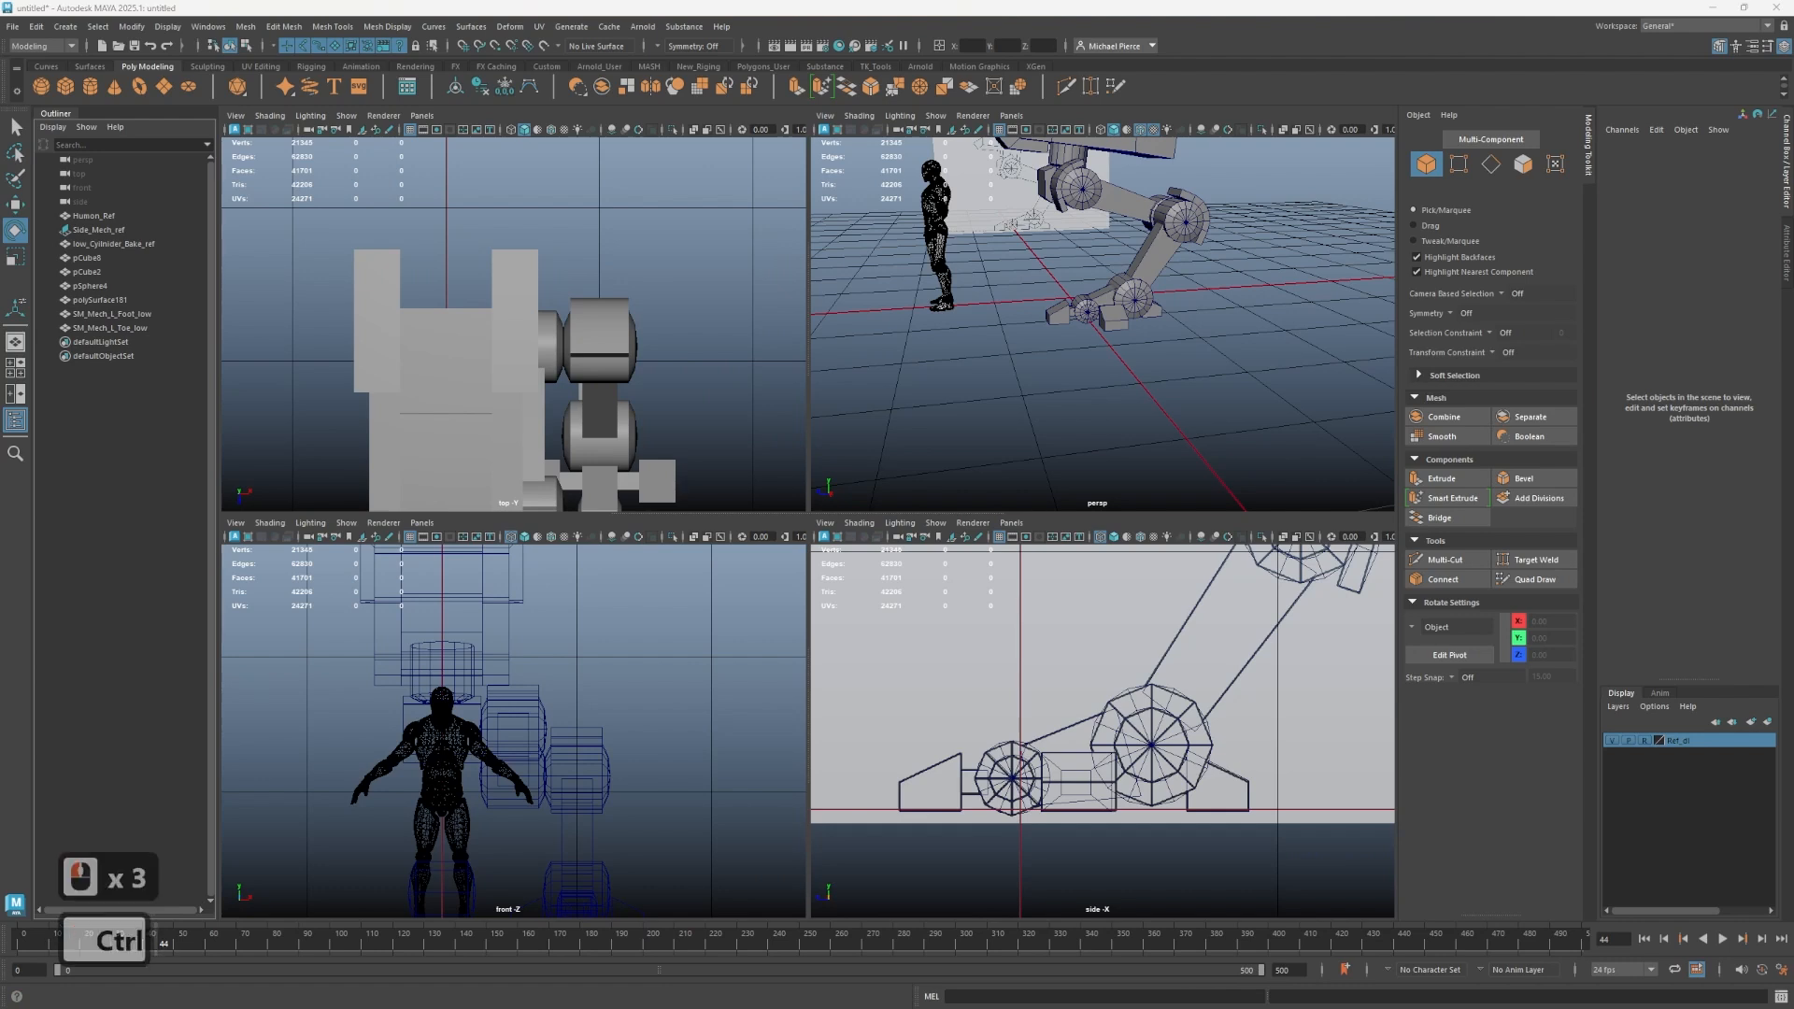
- Rename the lower leg mesh as SM_Mech_L_Tibia_low
key("ctrl+c")
left_click(110, 301)
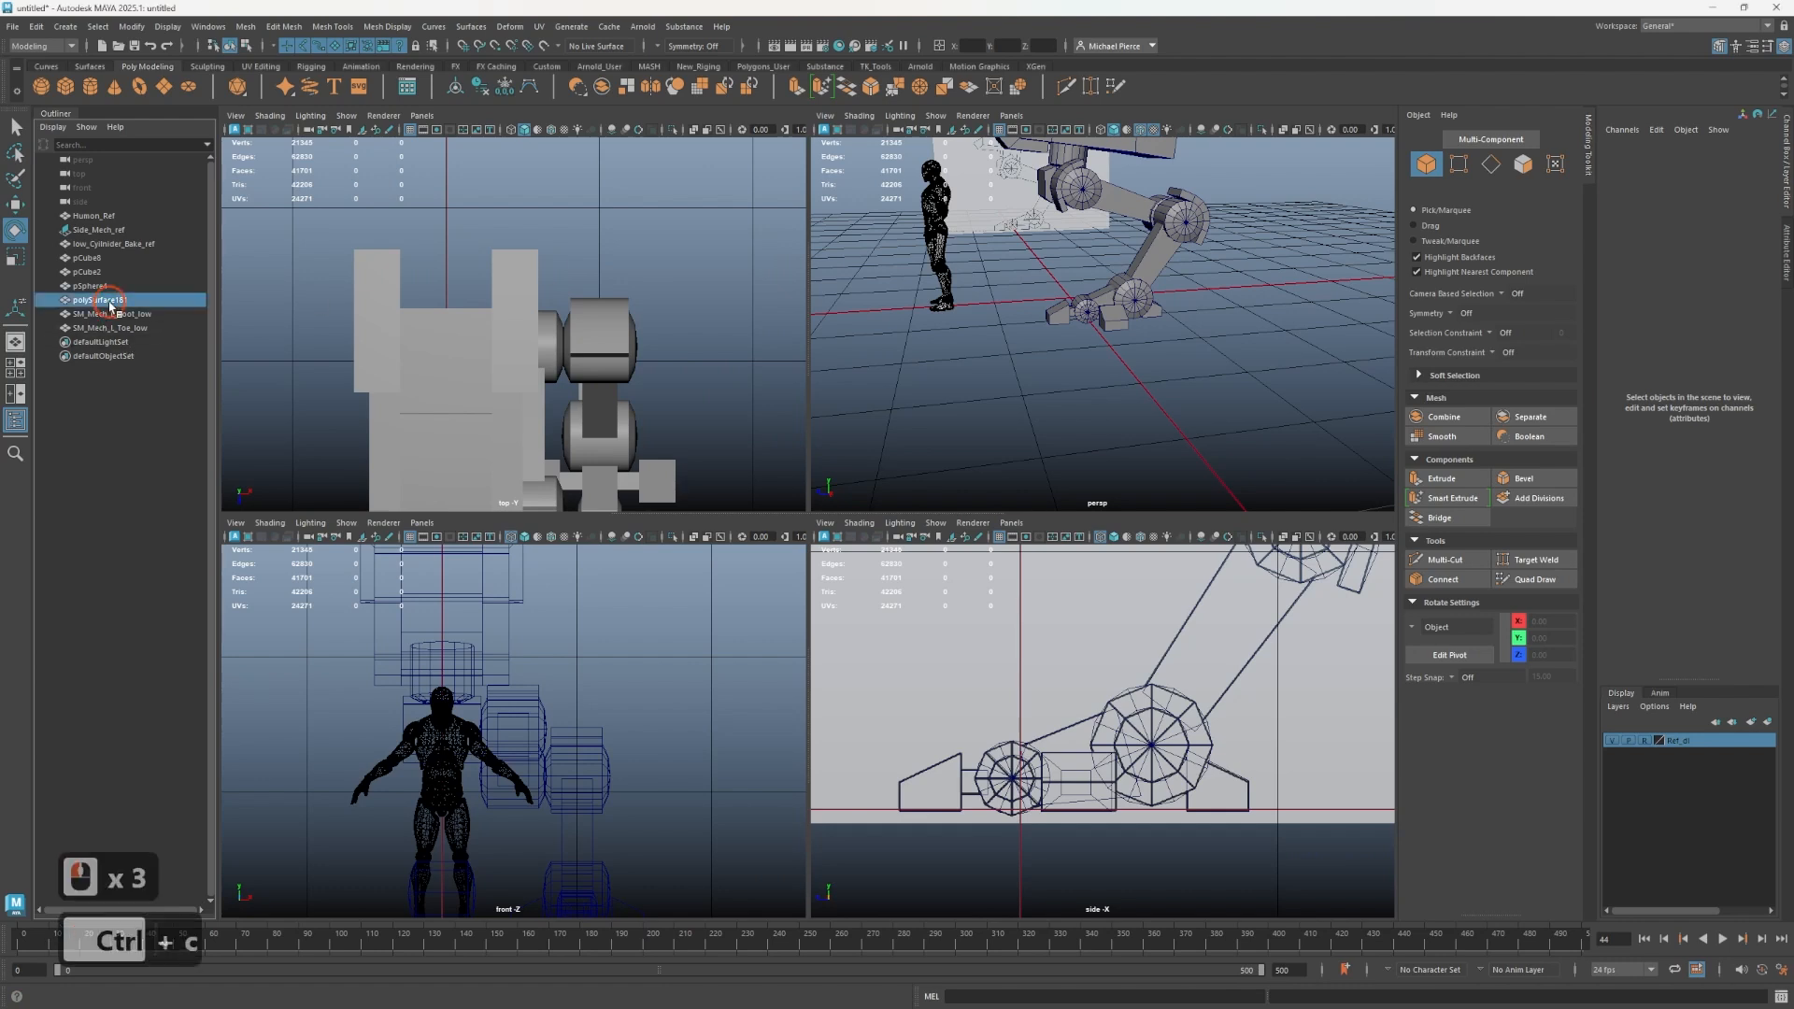
left_click(1163, 260)
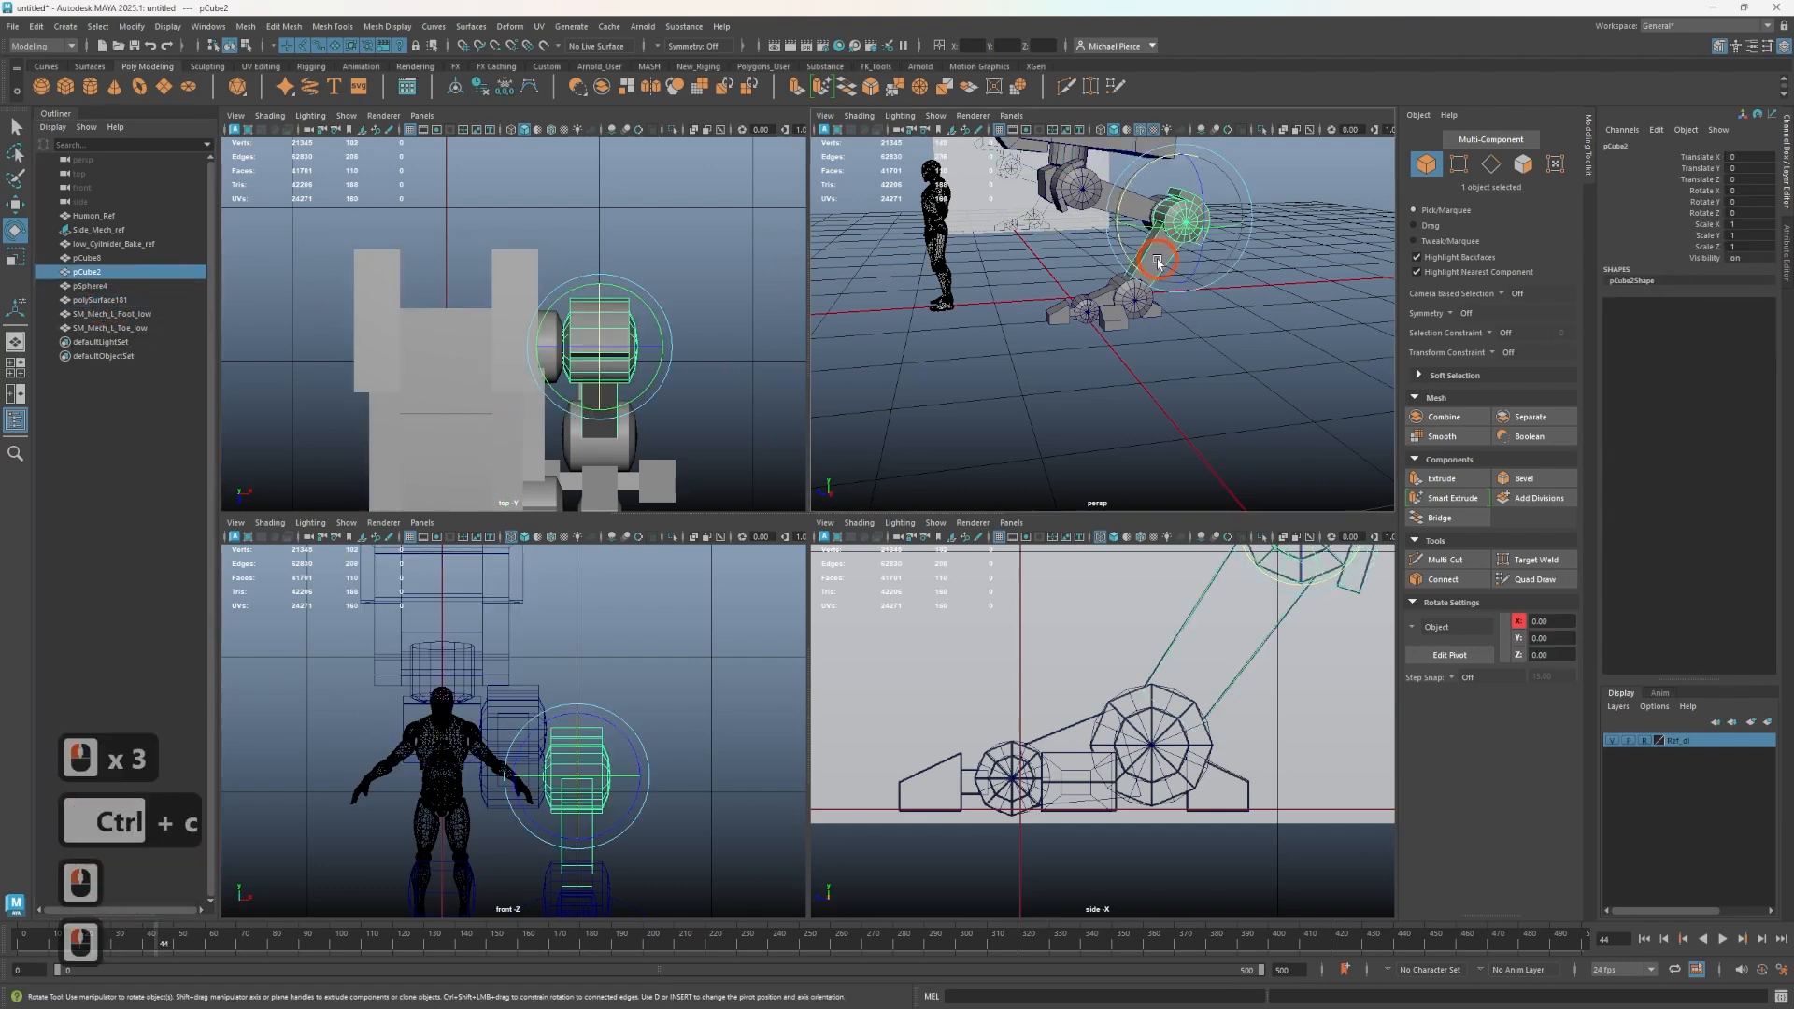
double_click(89, 272)
key("ctrl+v")
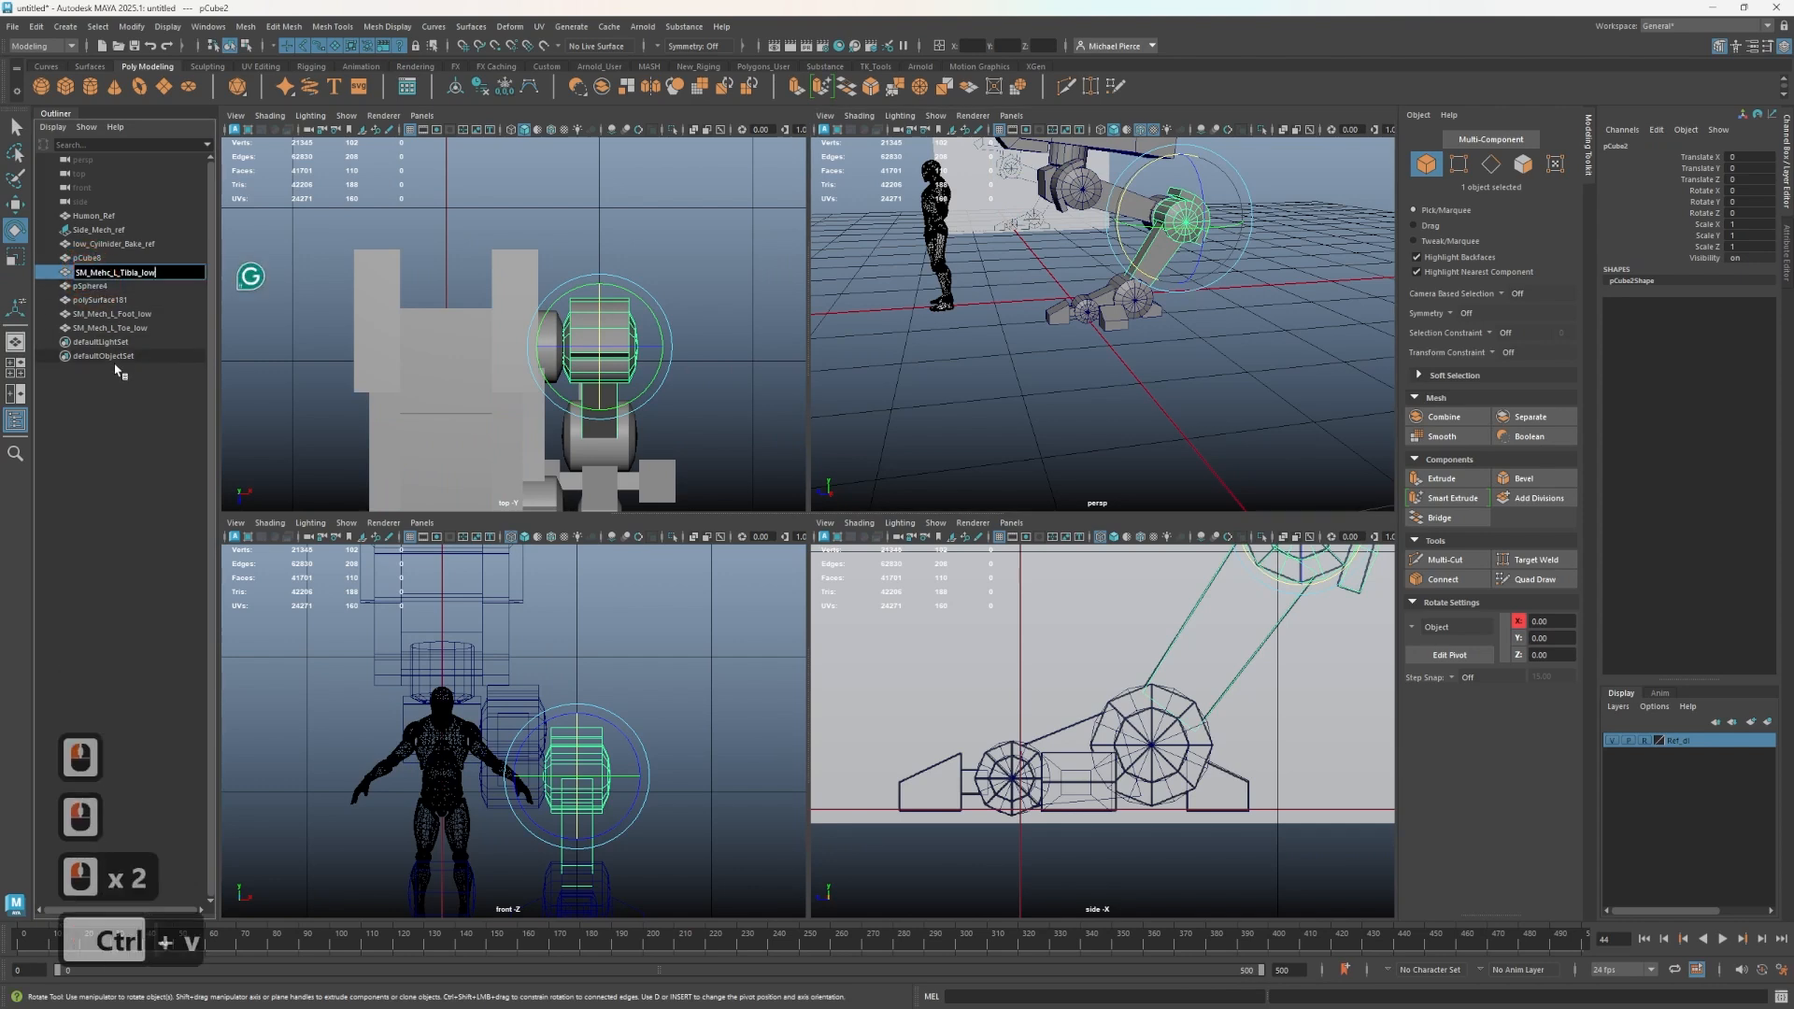
left_click(114, 422)
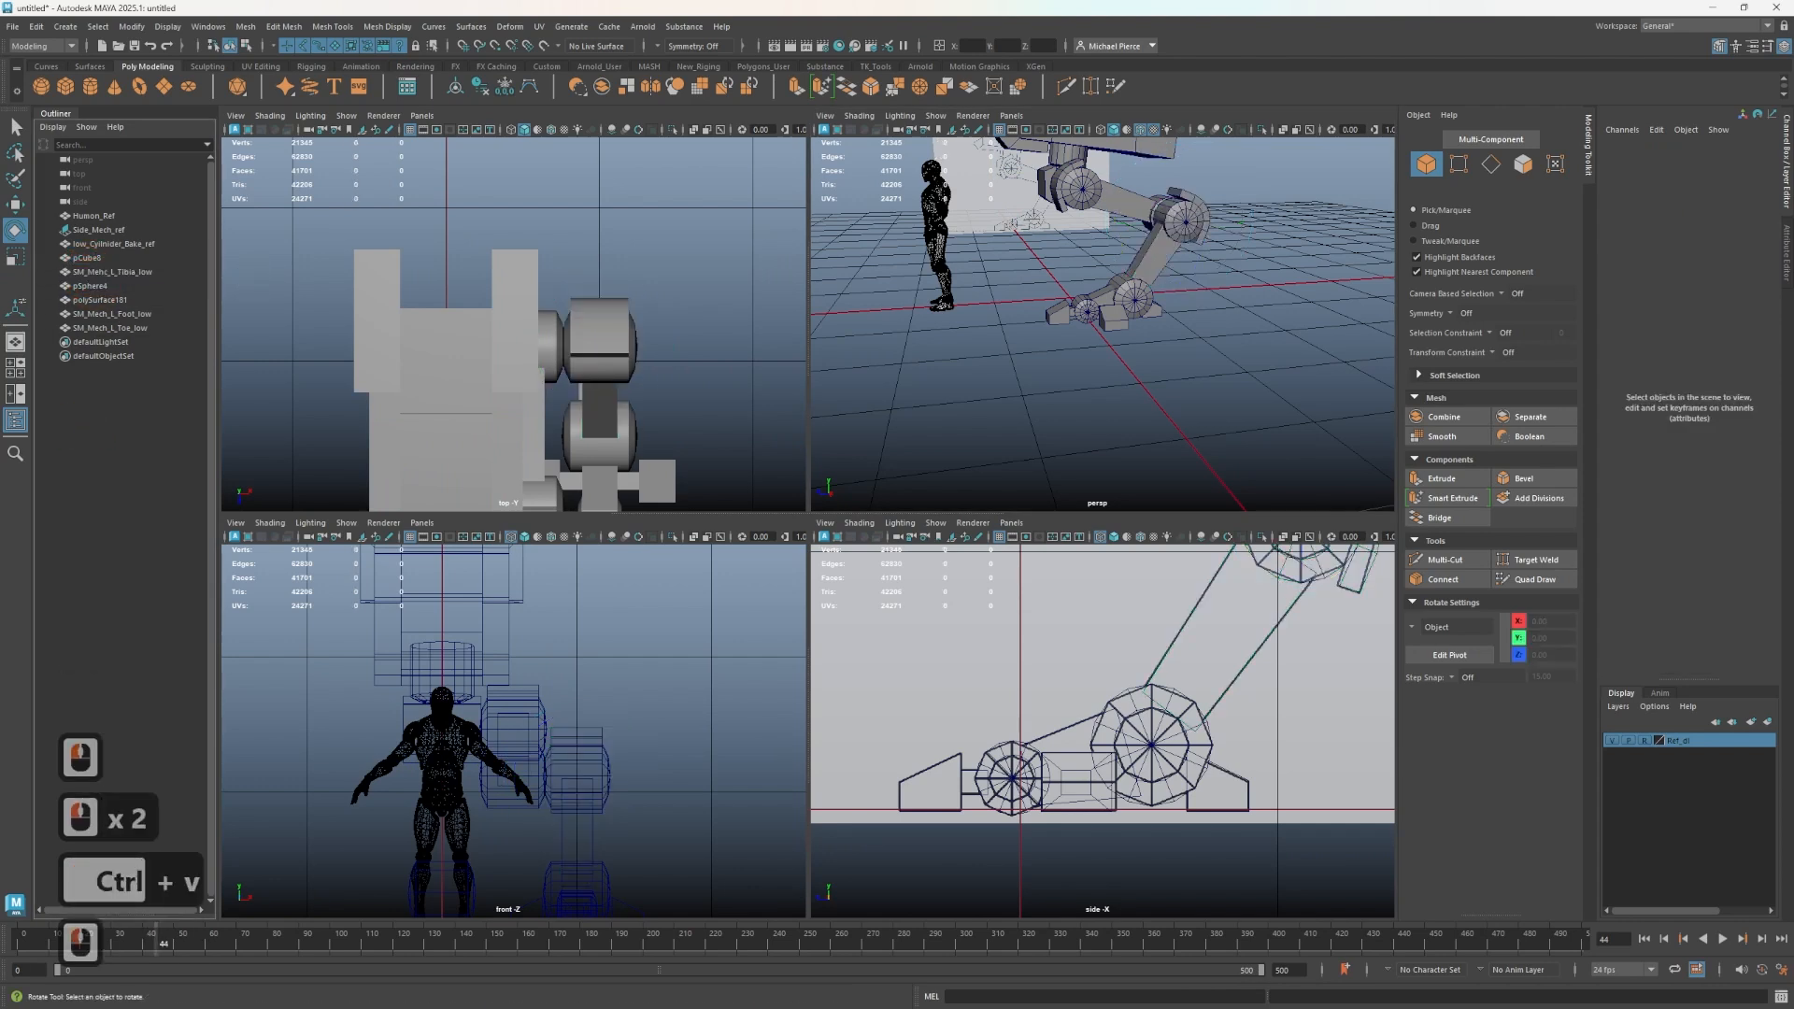
- Rename the upper leg sphere mesh as SM_Mech_L_Femur_low
key("ctrl+c")
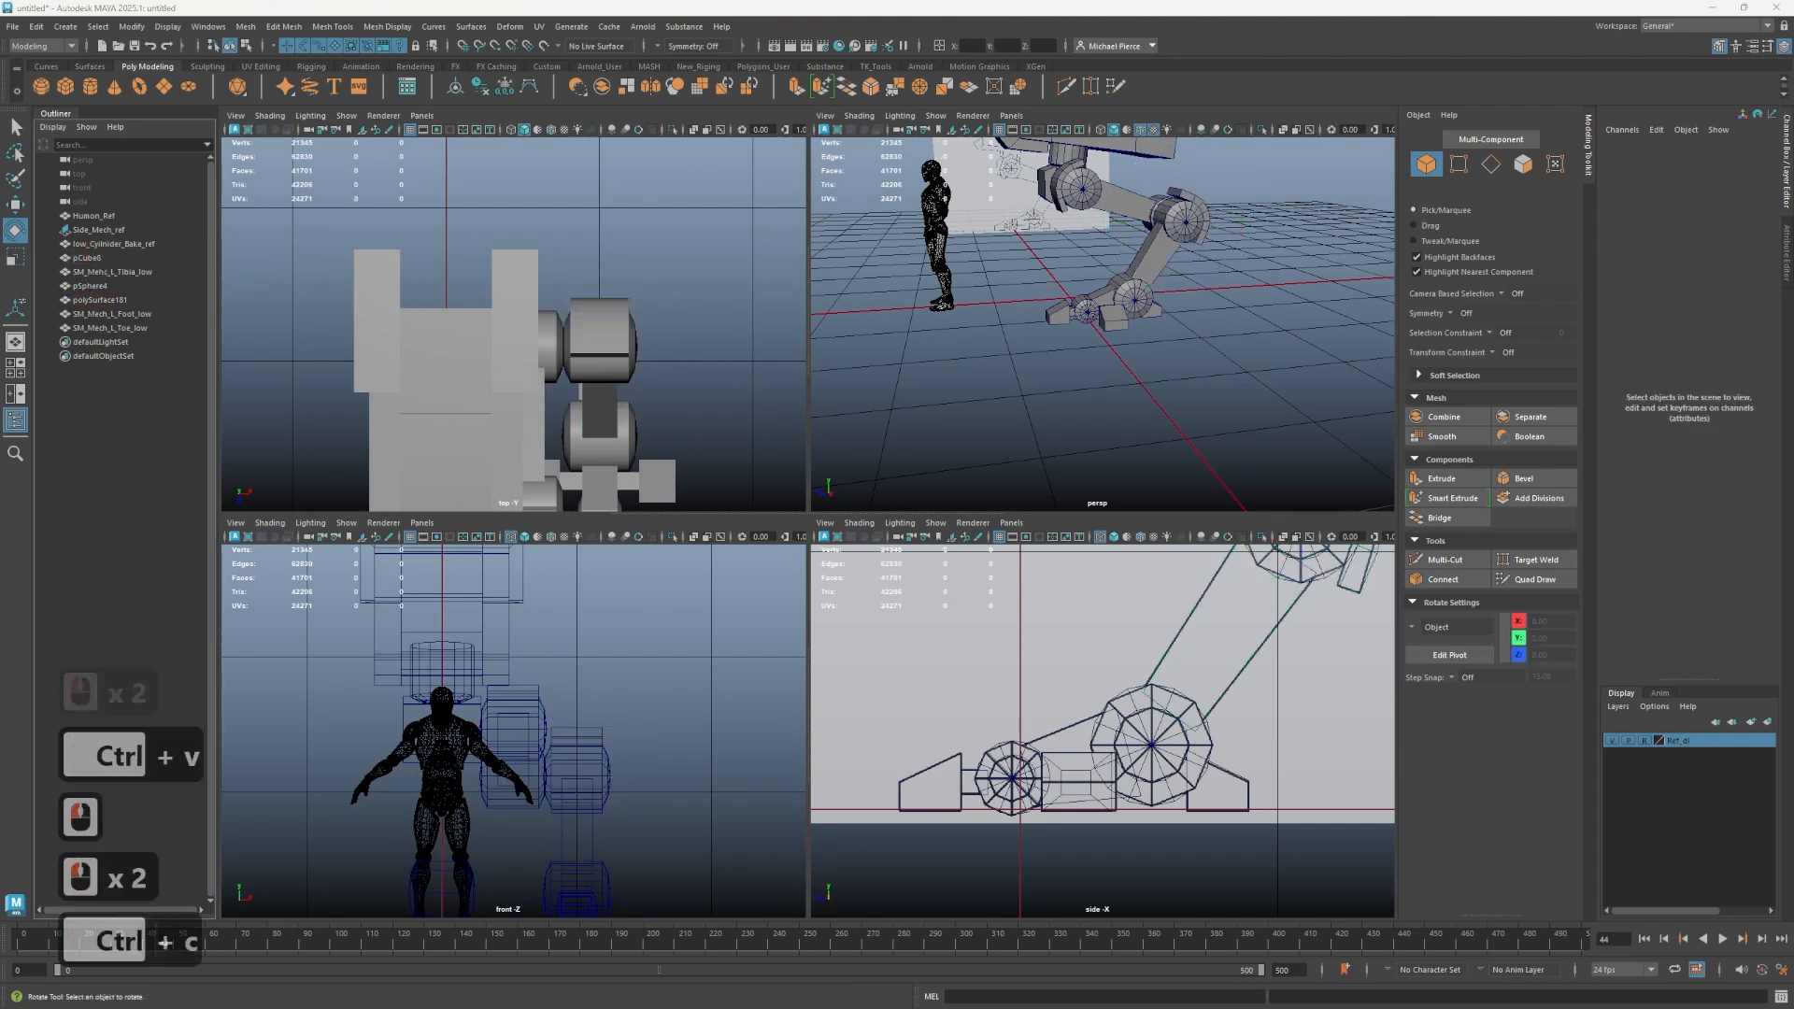
left_click(141, 284)
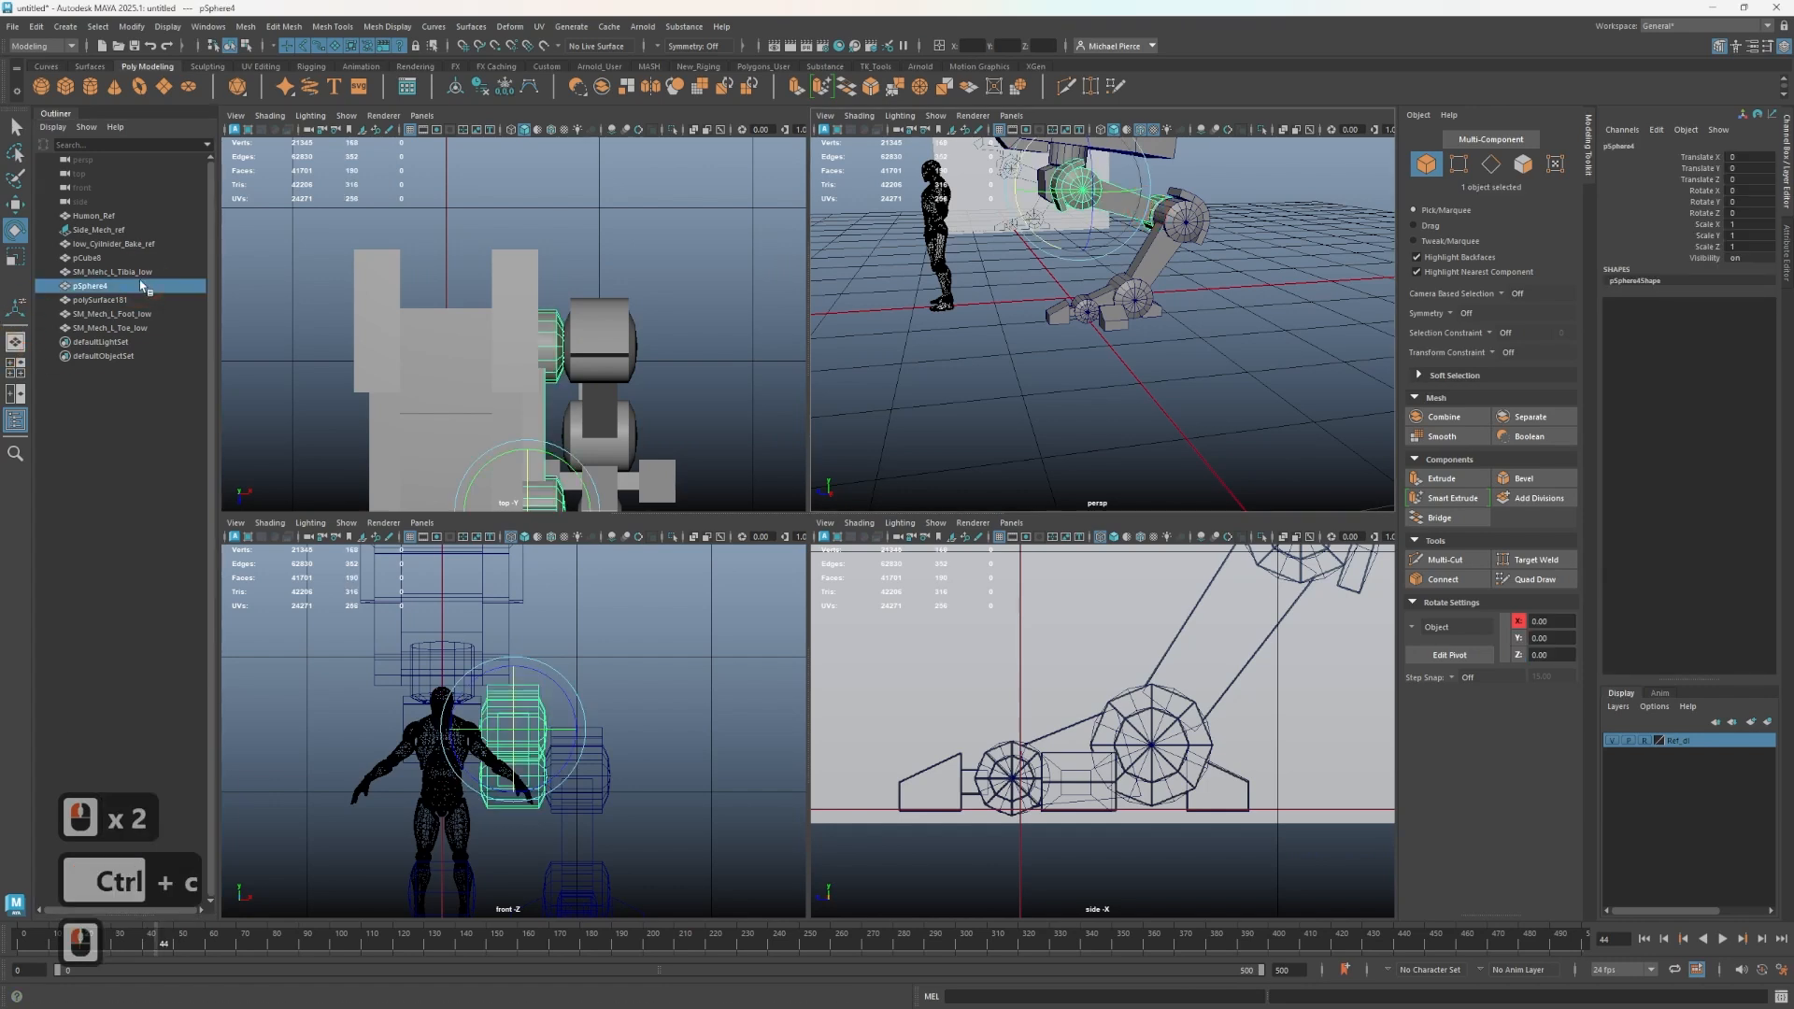
left_click(102, 286)
triple_click(100, 287)
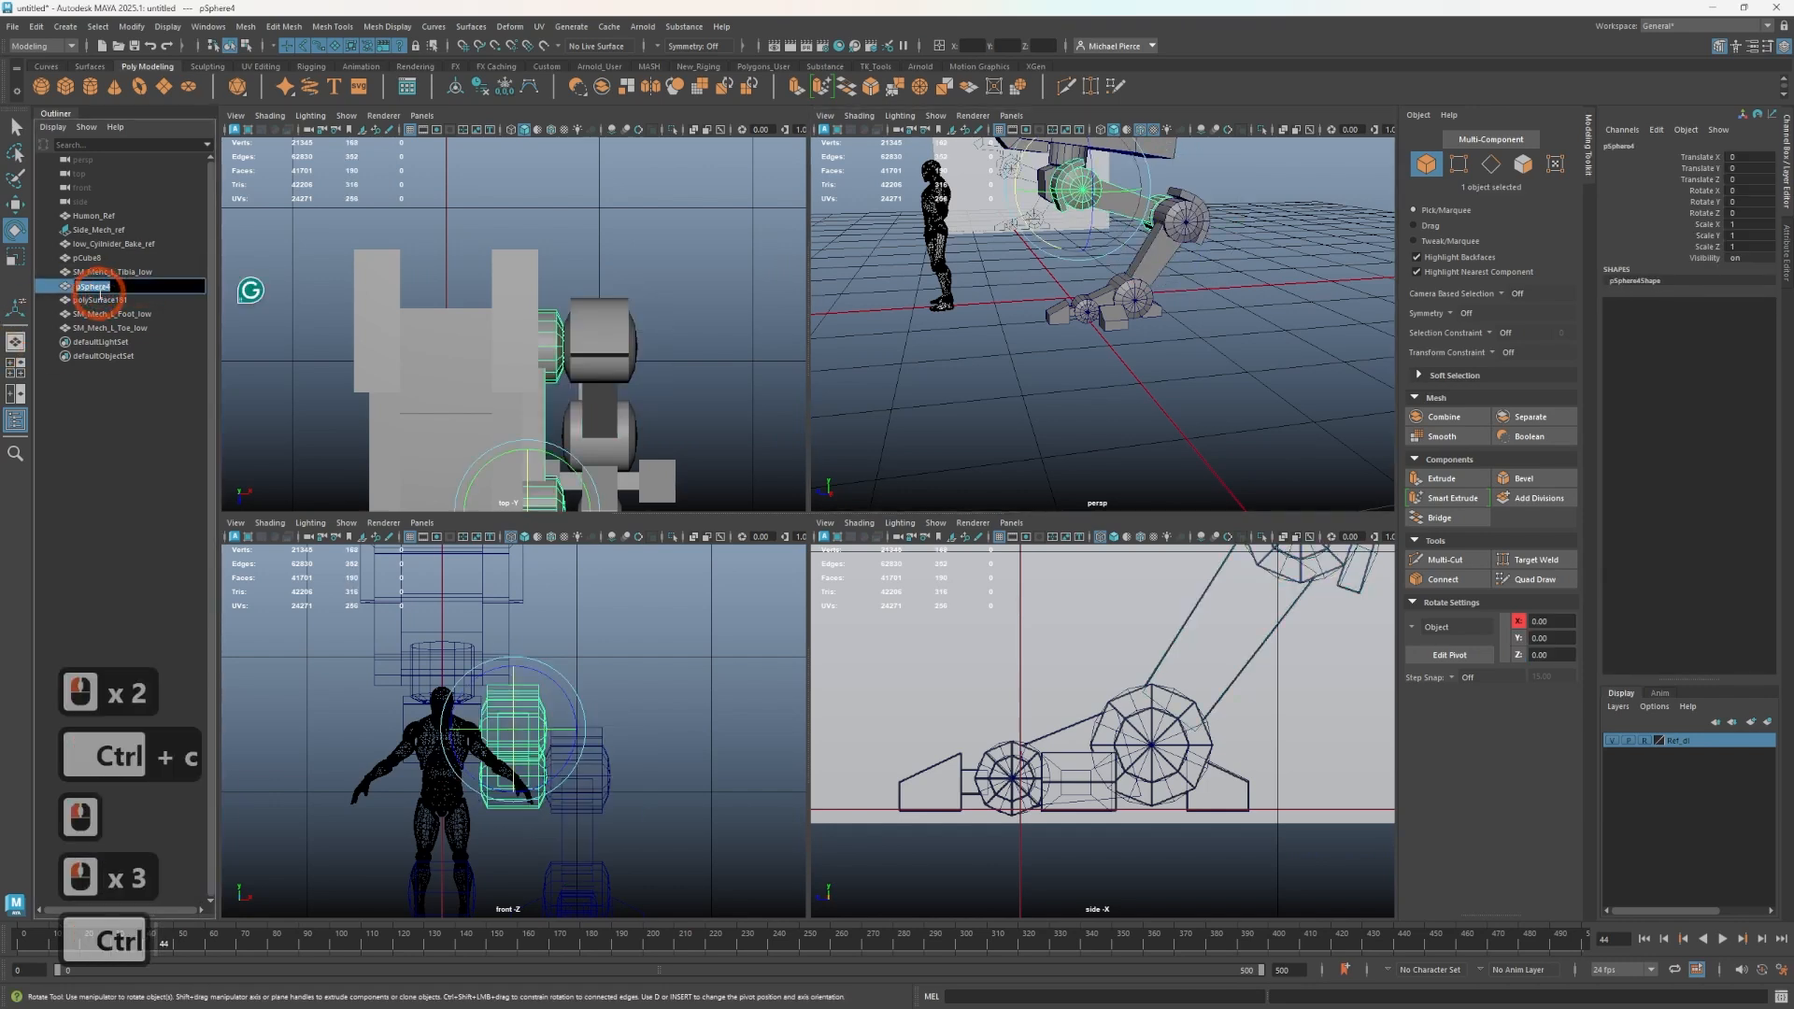
key("ctrl+v")
left_click(104, 389)
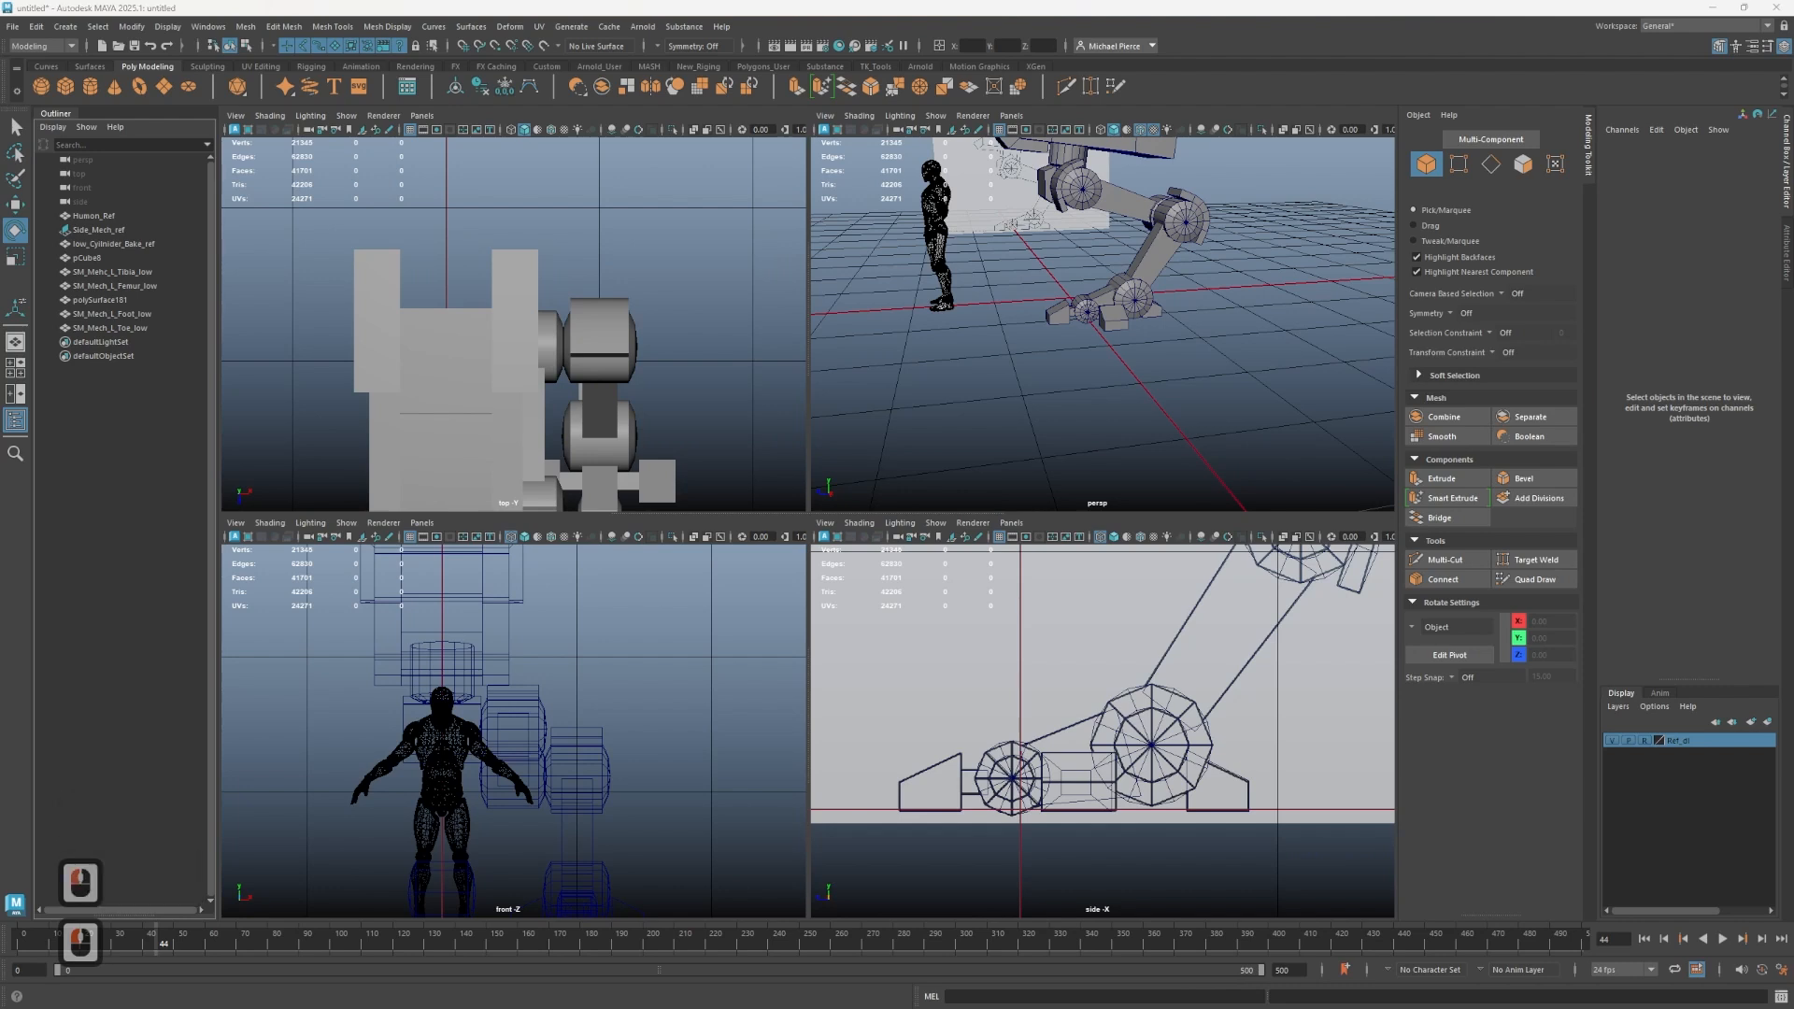
- Rename the body cube as SM_Mech_Body_low
key("ctrl+c")
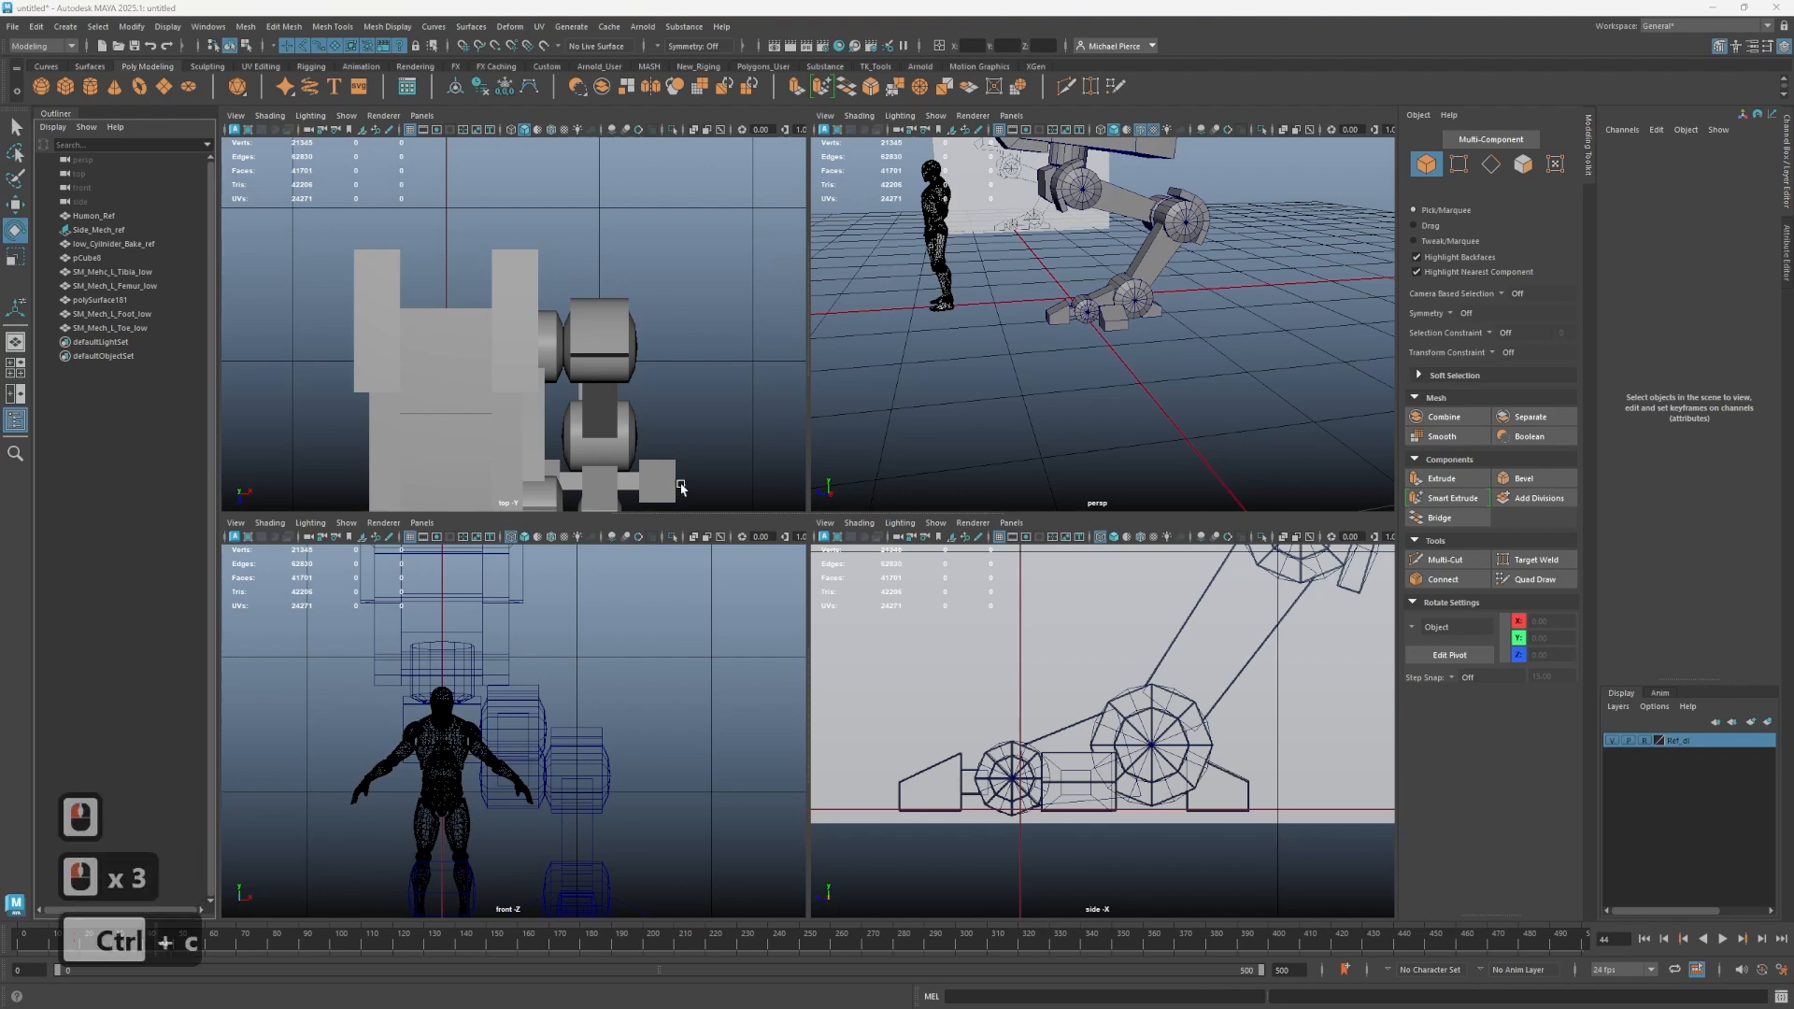
left_click(1066, 192)
left_click(98, 259)
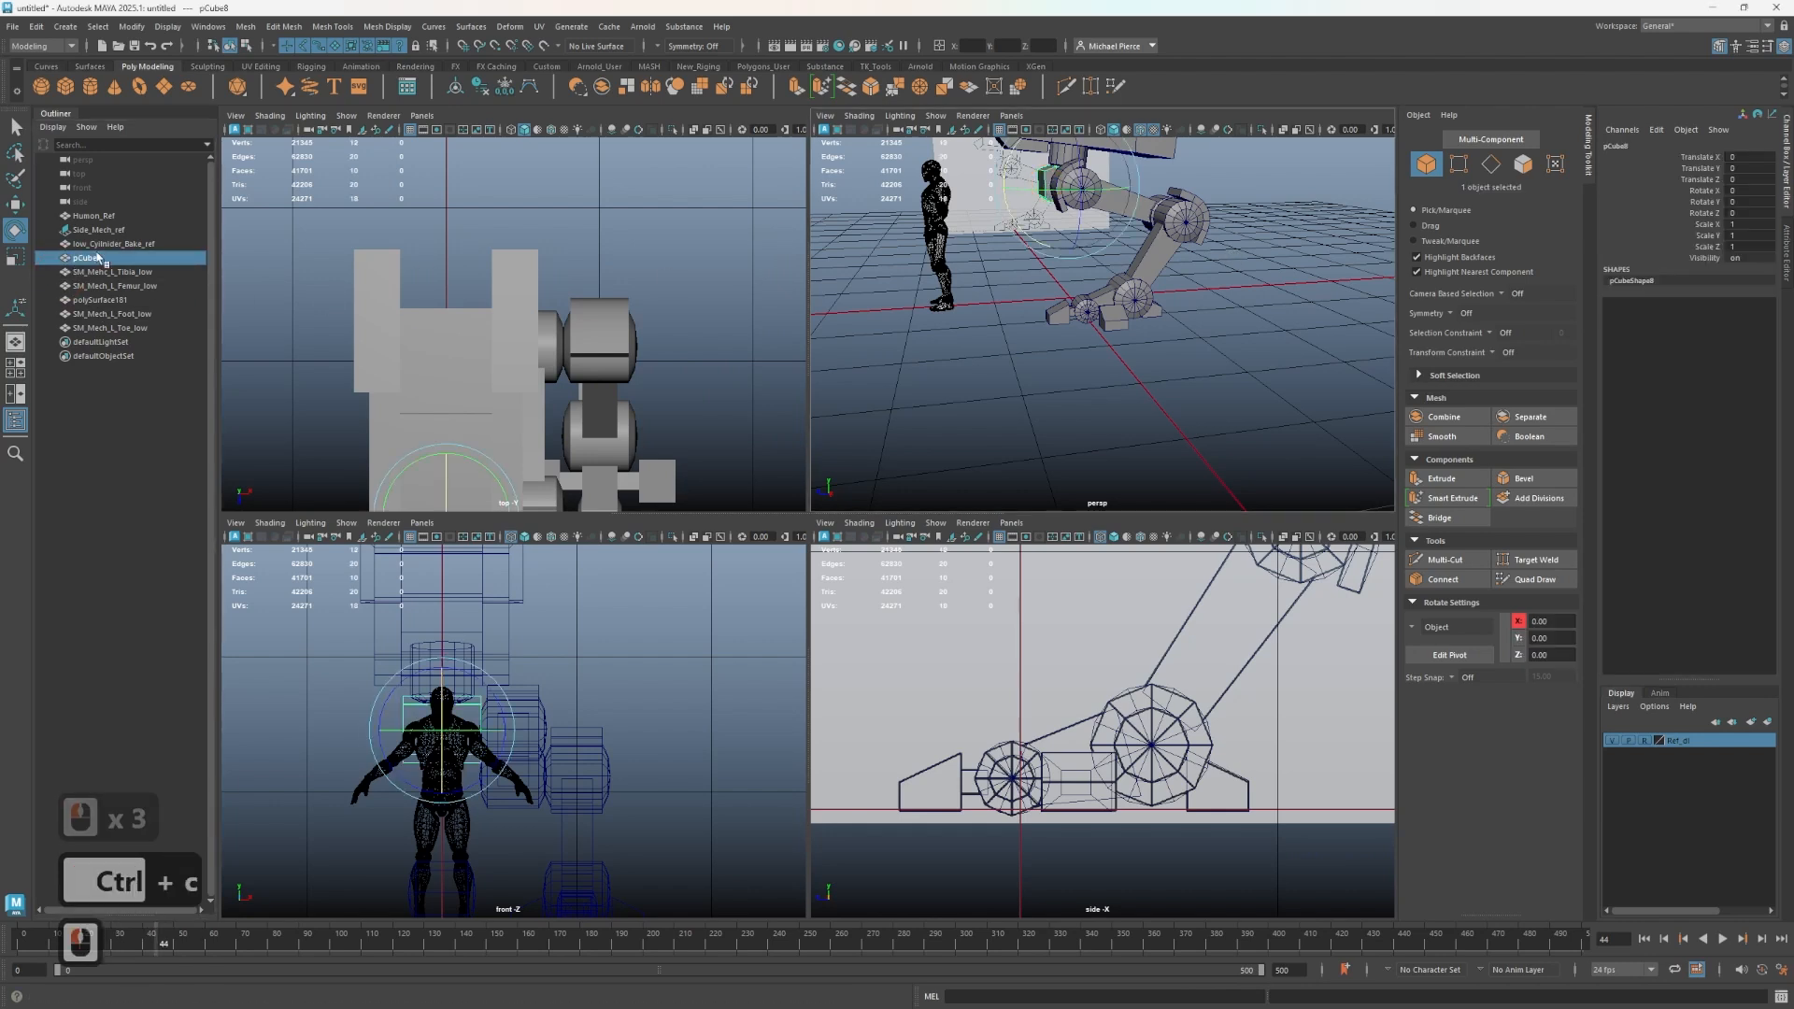
double_click(99, 259)
key("ctrl+v")
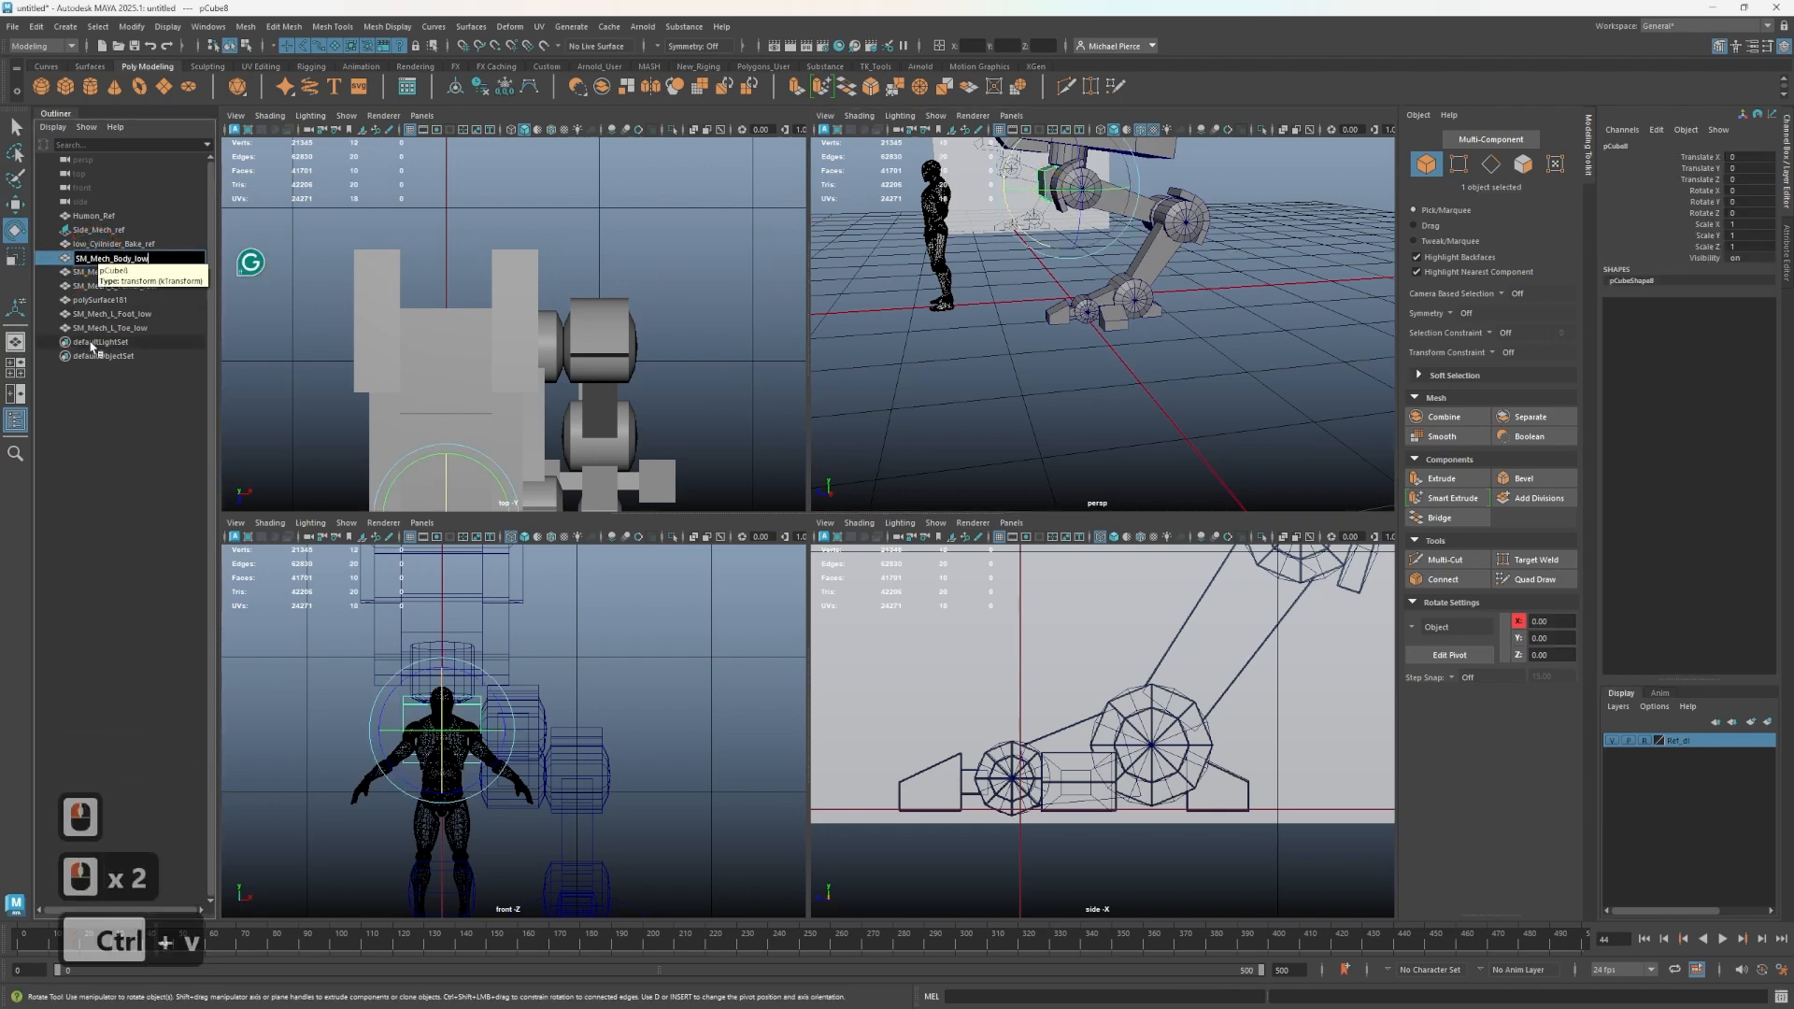
key("Return")
- Rename the head mesh as SM_mech_head_low
double_click(86, 301)
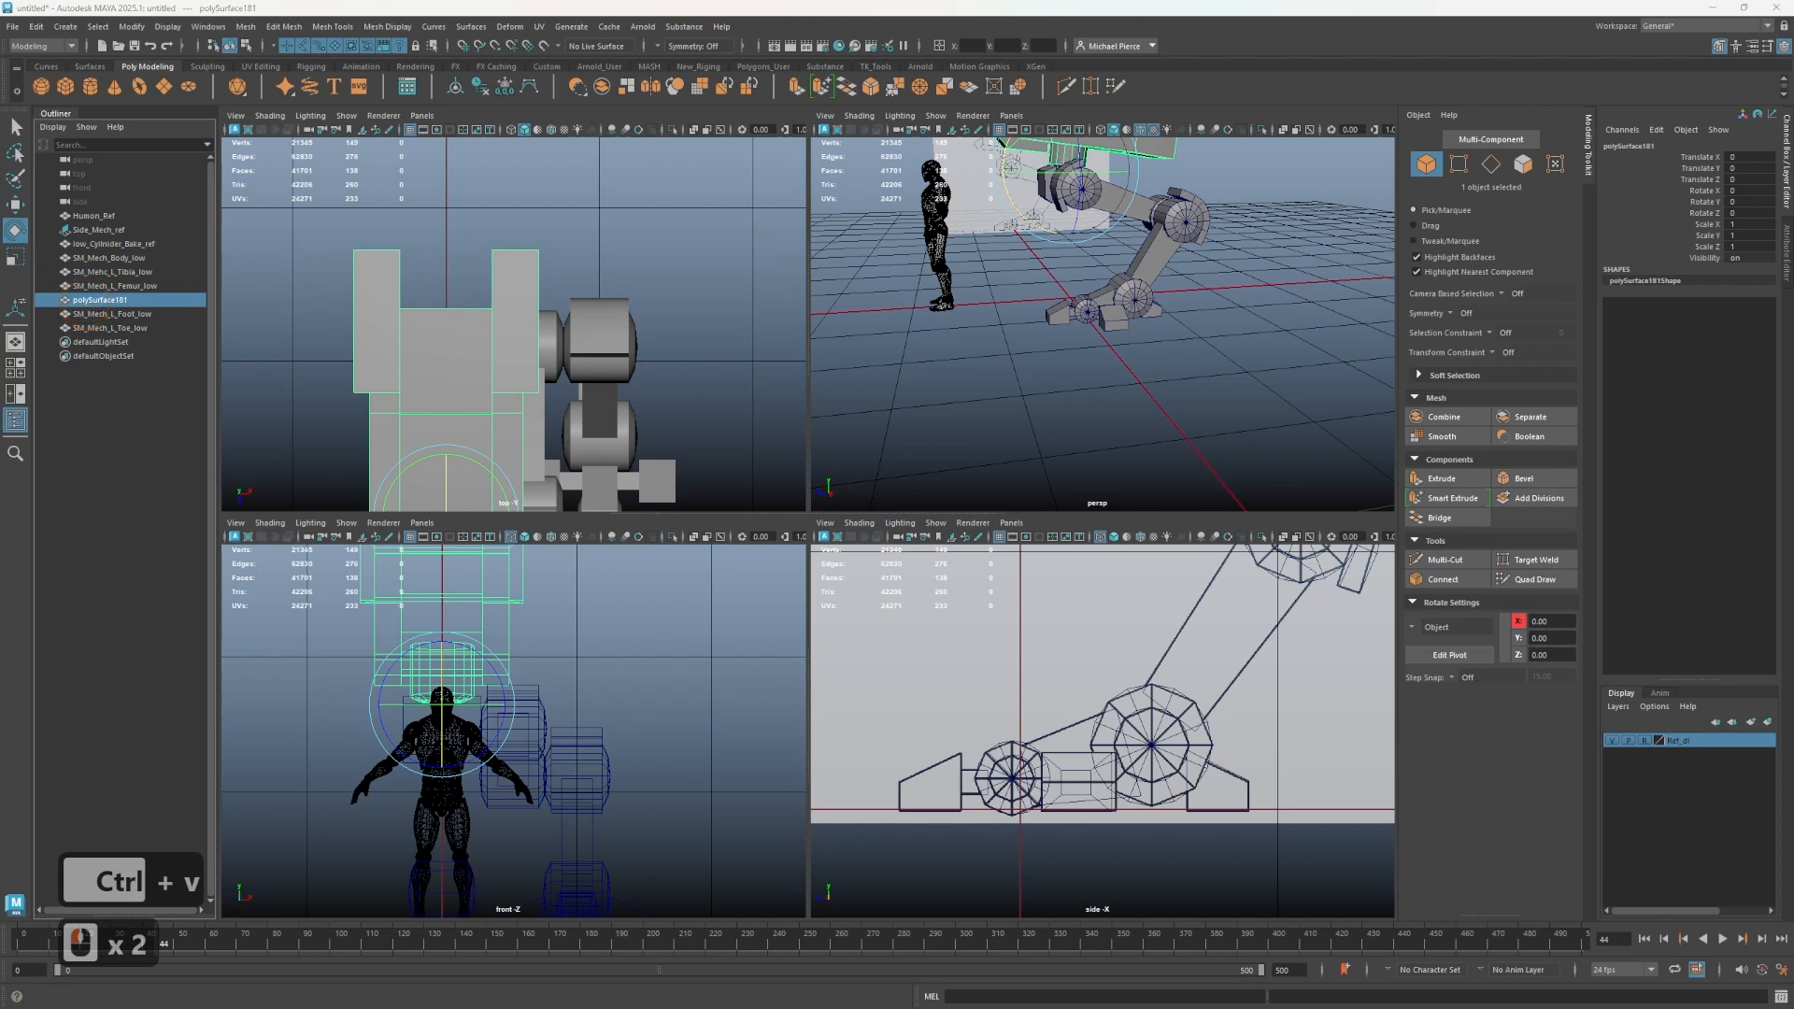
key("ctrl+c")
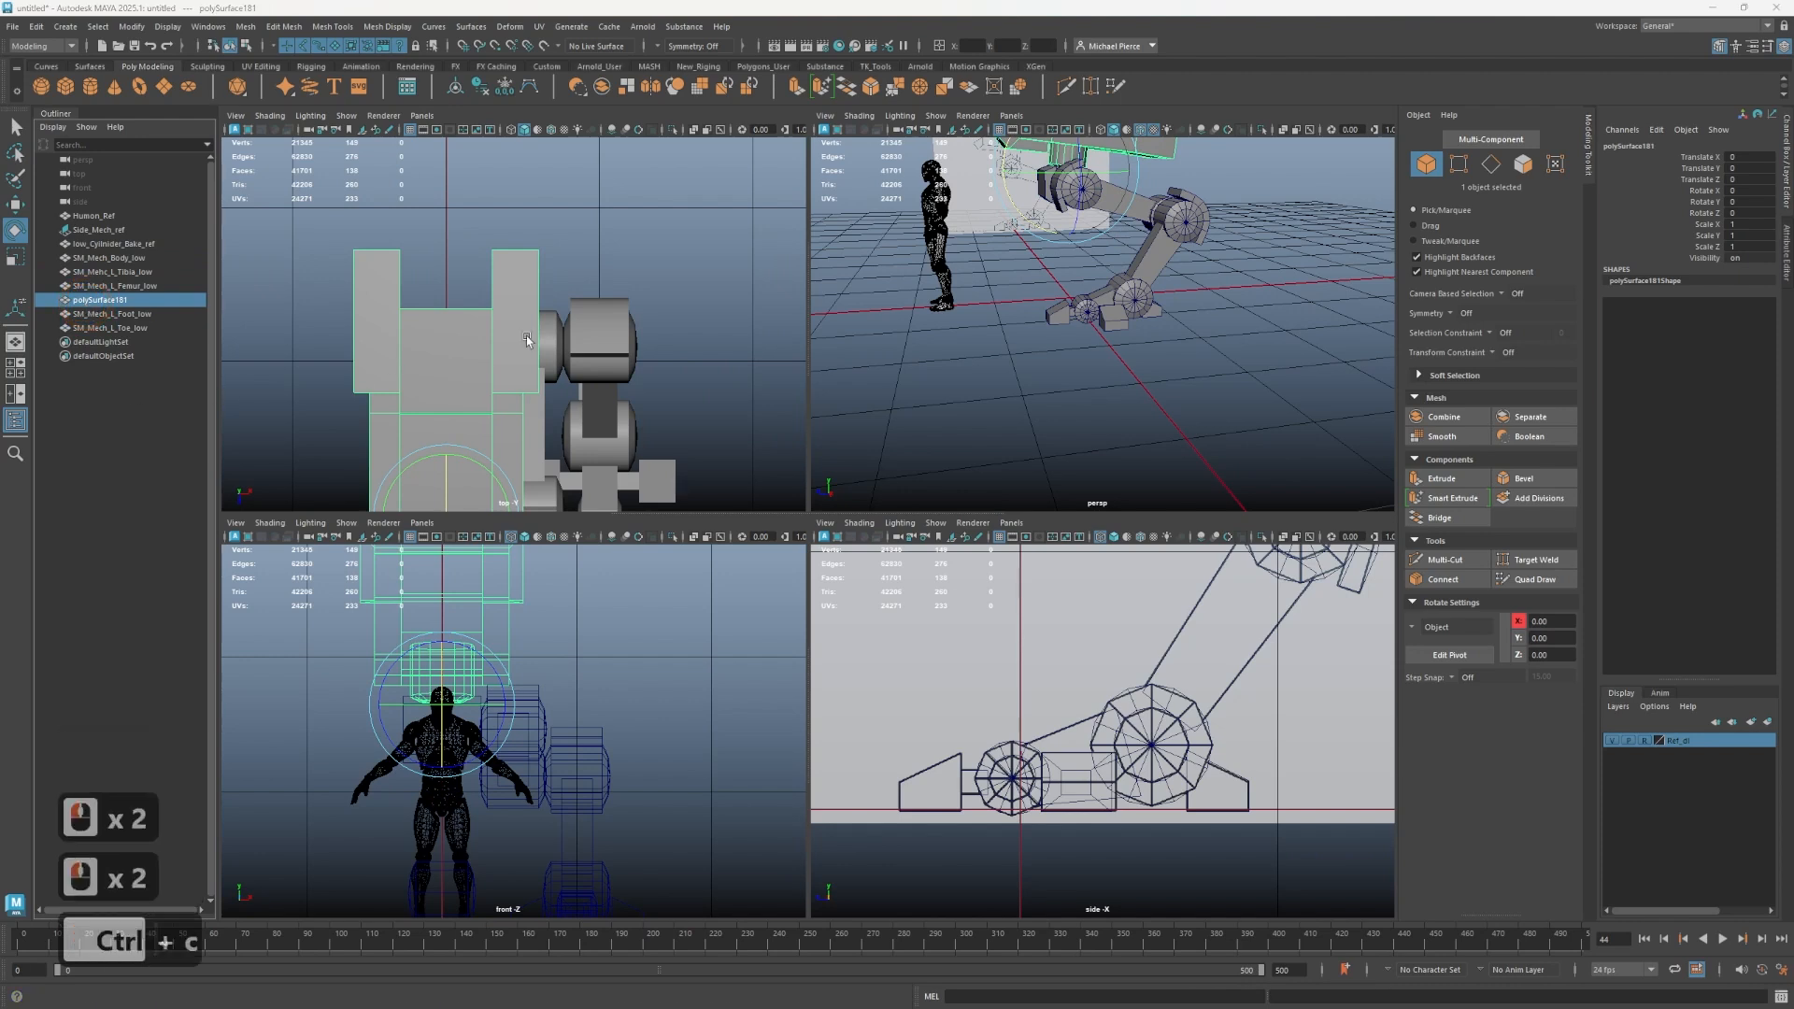
double_click(105, 305)
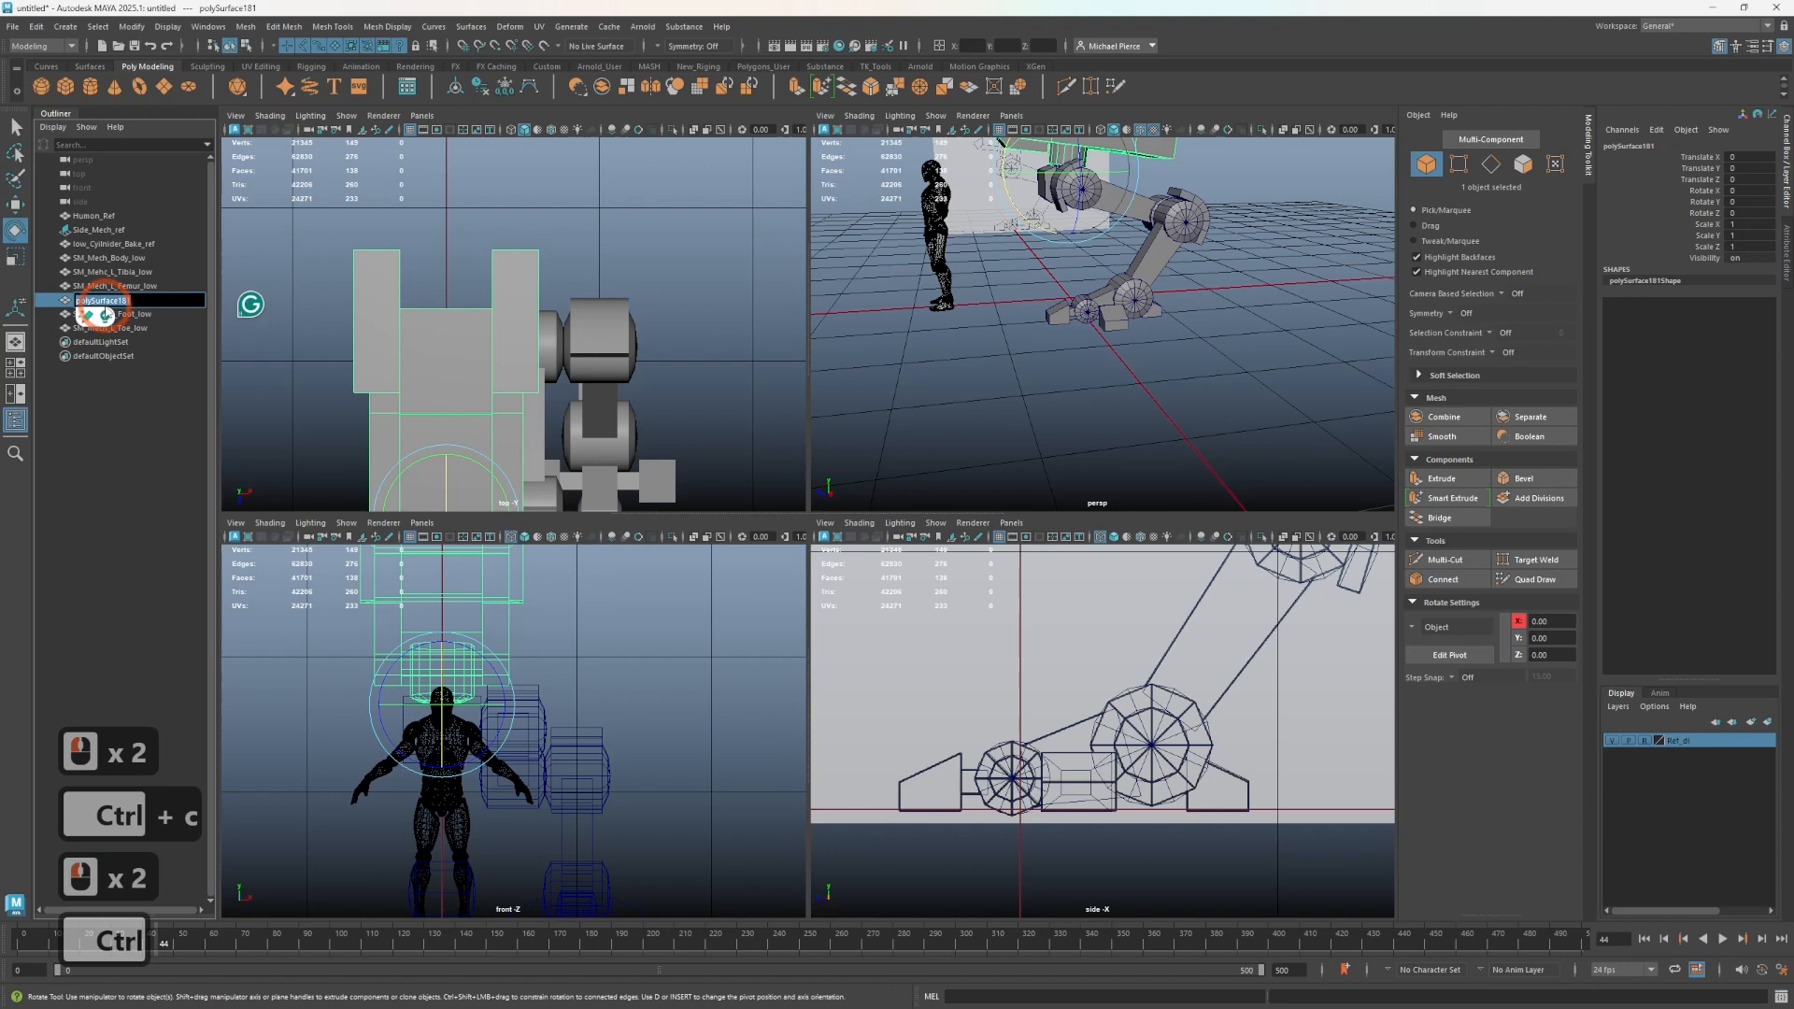
key("ctrl+v")
left_click(987, 294)
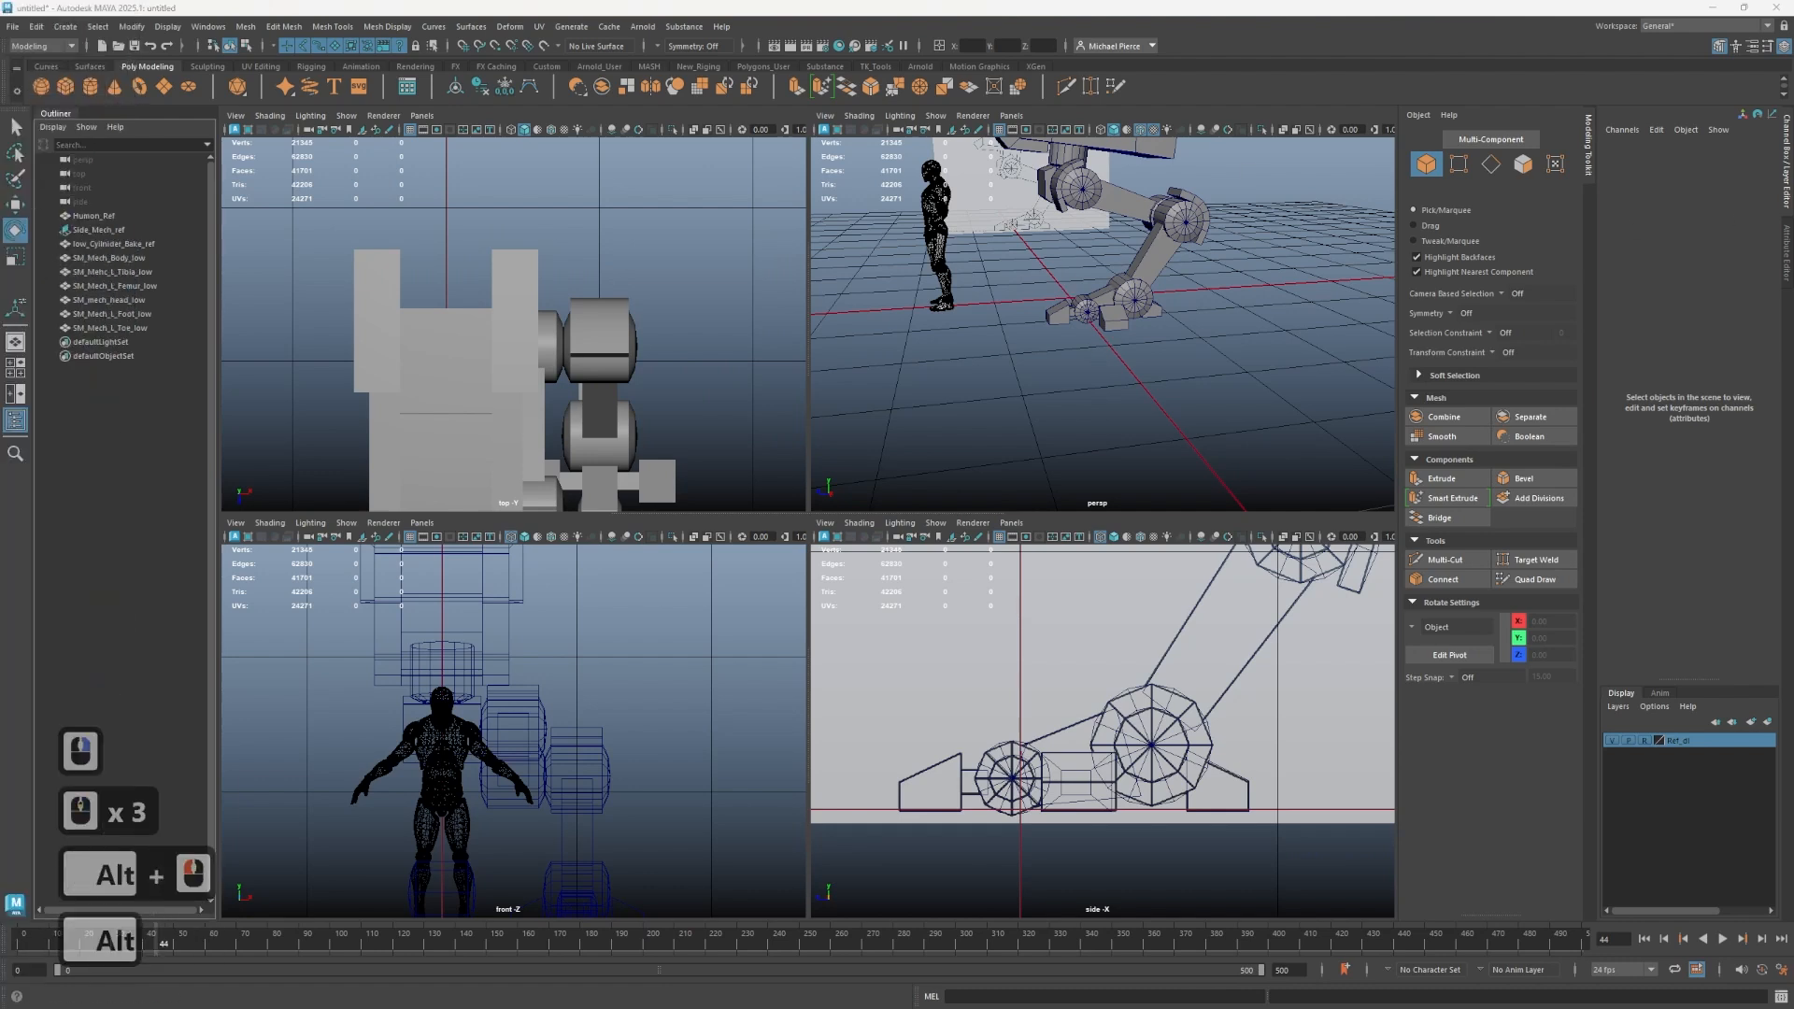
- Examine the reference board and the mech's leg from several angles in the perspective view
right_click_drag(0, 528, 580, 505)
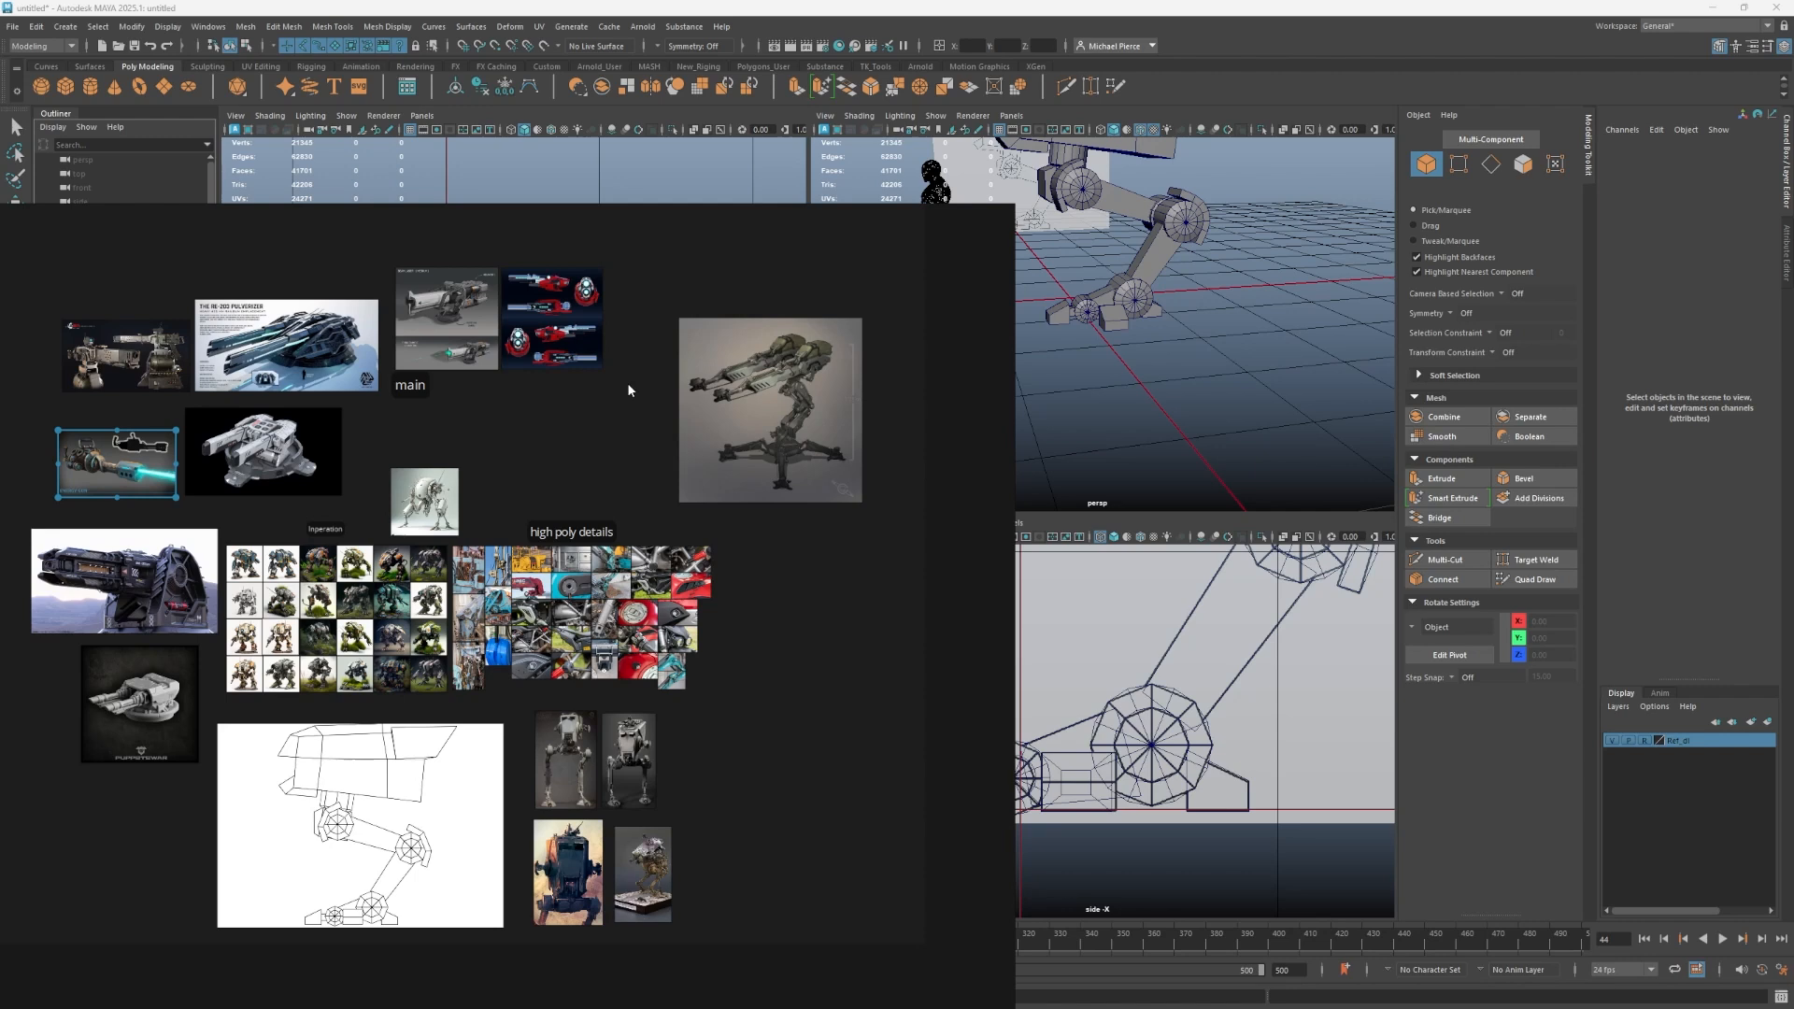
left_click(966, 215)
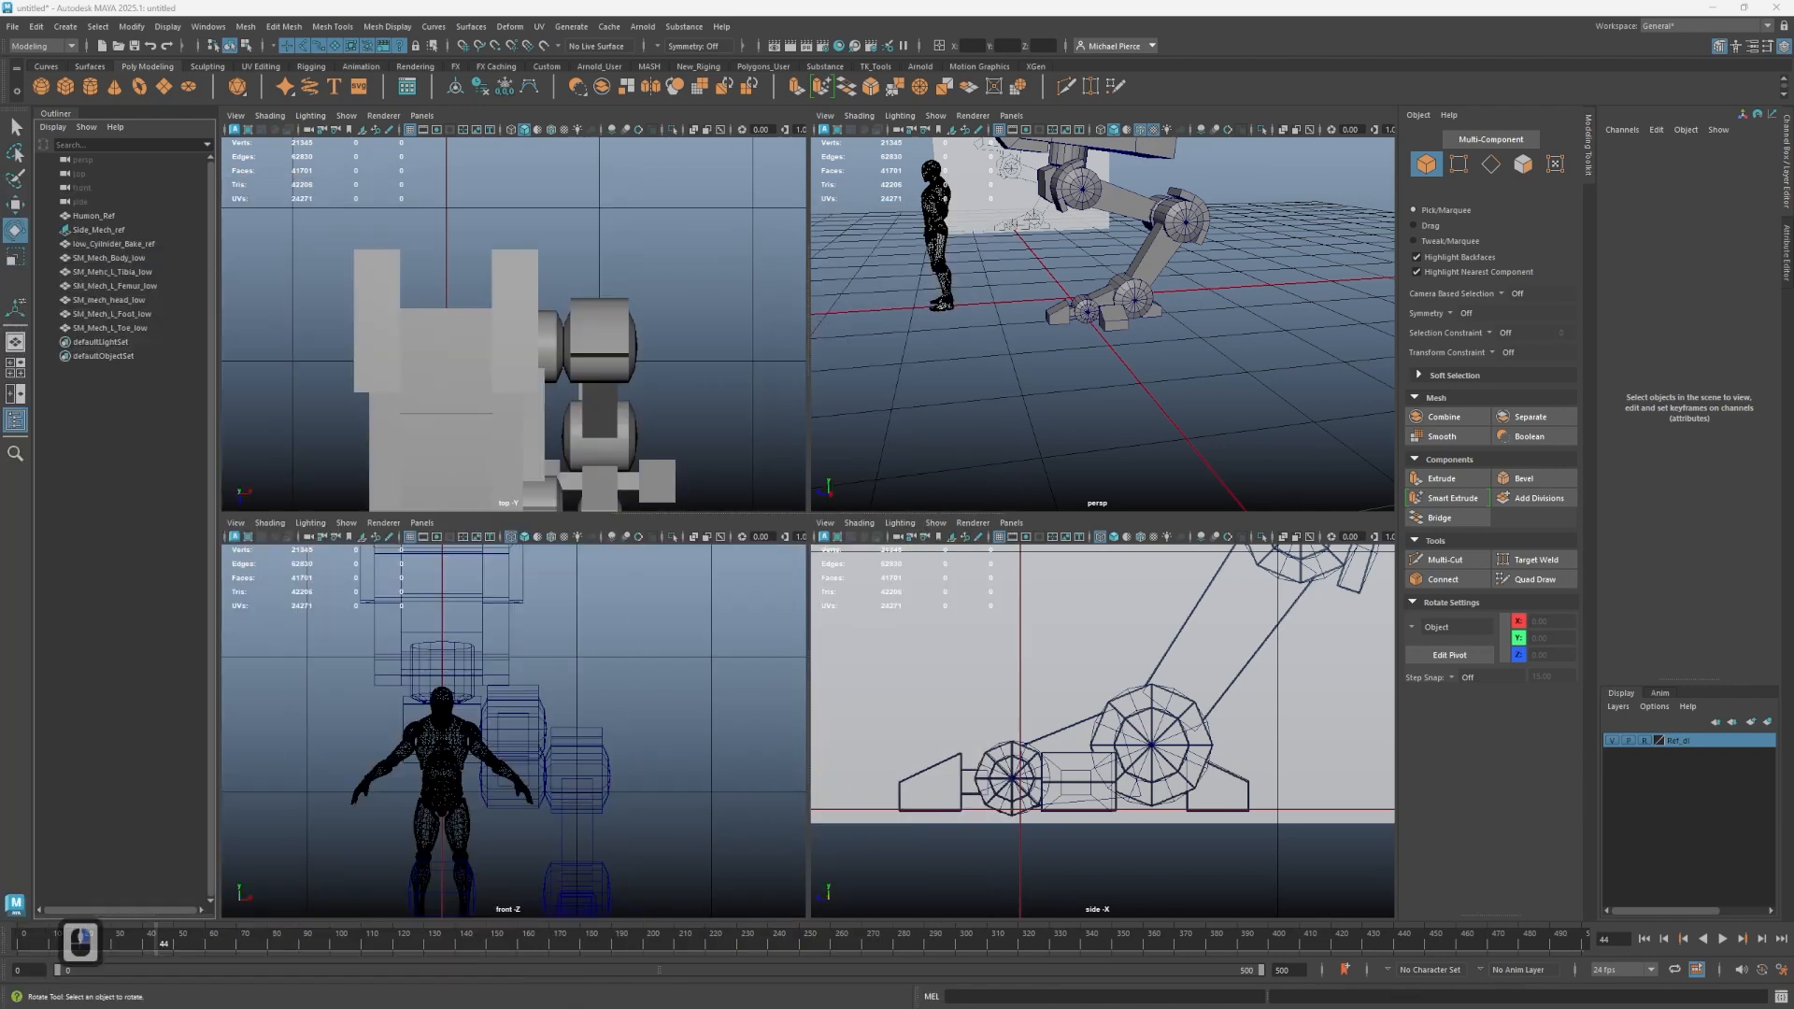
middle_click_drag(953, 268, 911, 409, "alt")
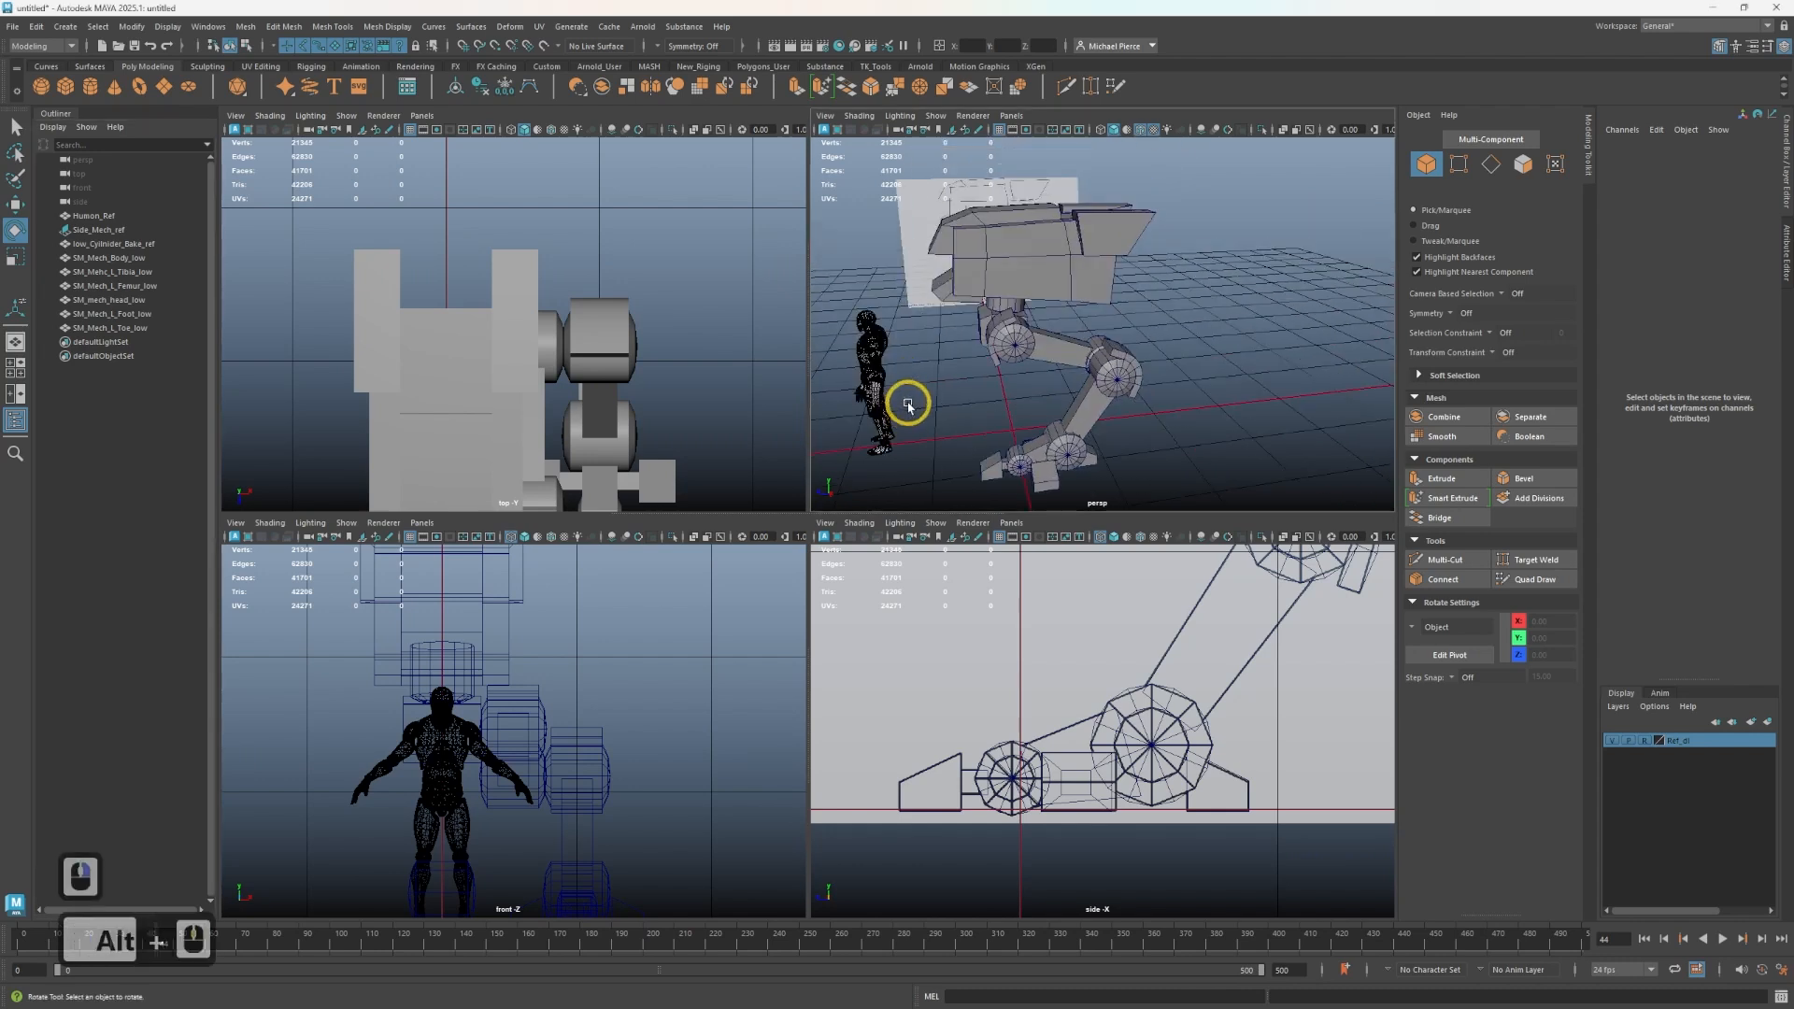
left_click_drag(911, 409, 975, 399, "alt")
middle_click_drag(974, 399, 1042, 213, "alt")
left_click_drag(1042, 214, 1142, 290, "alt")
middle_click_drag(1141, 290, 1115, 336, "alt")
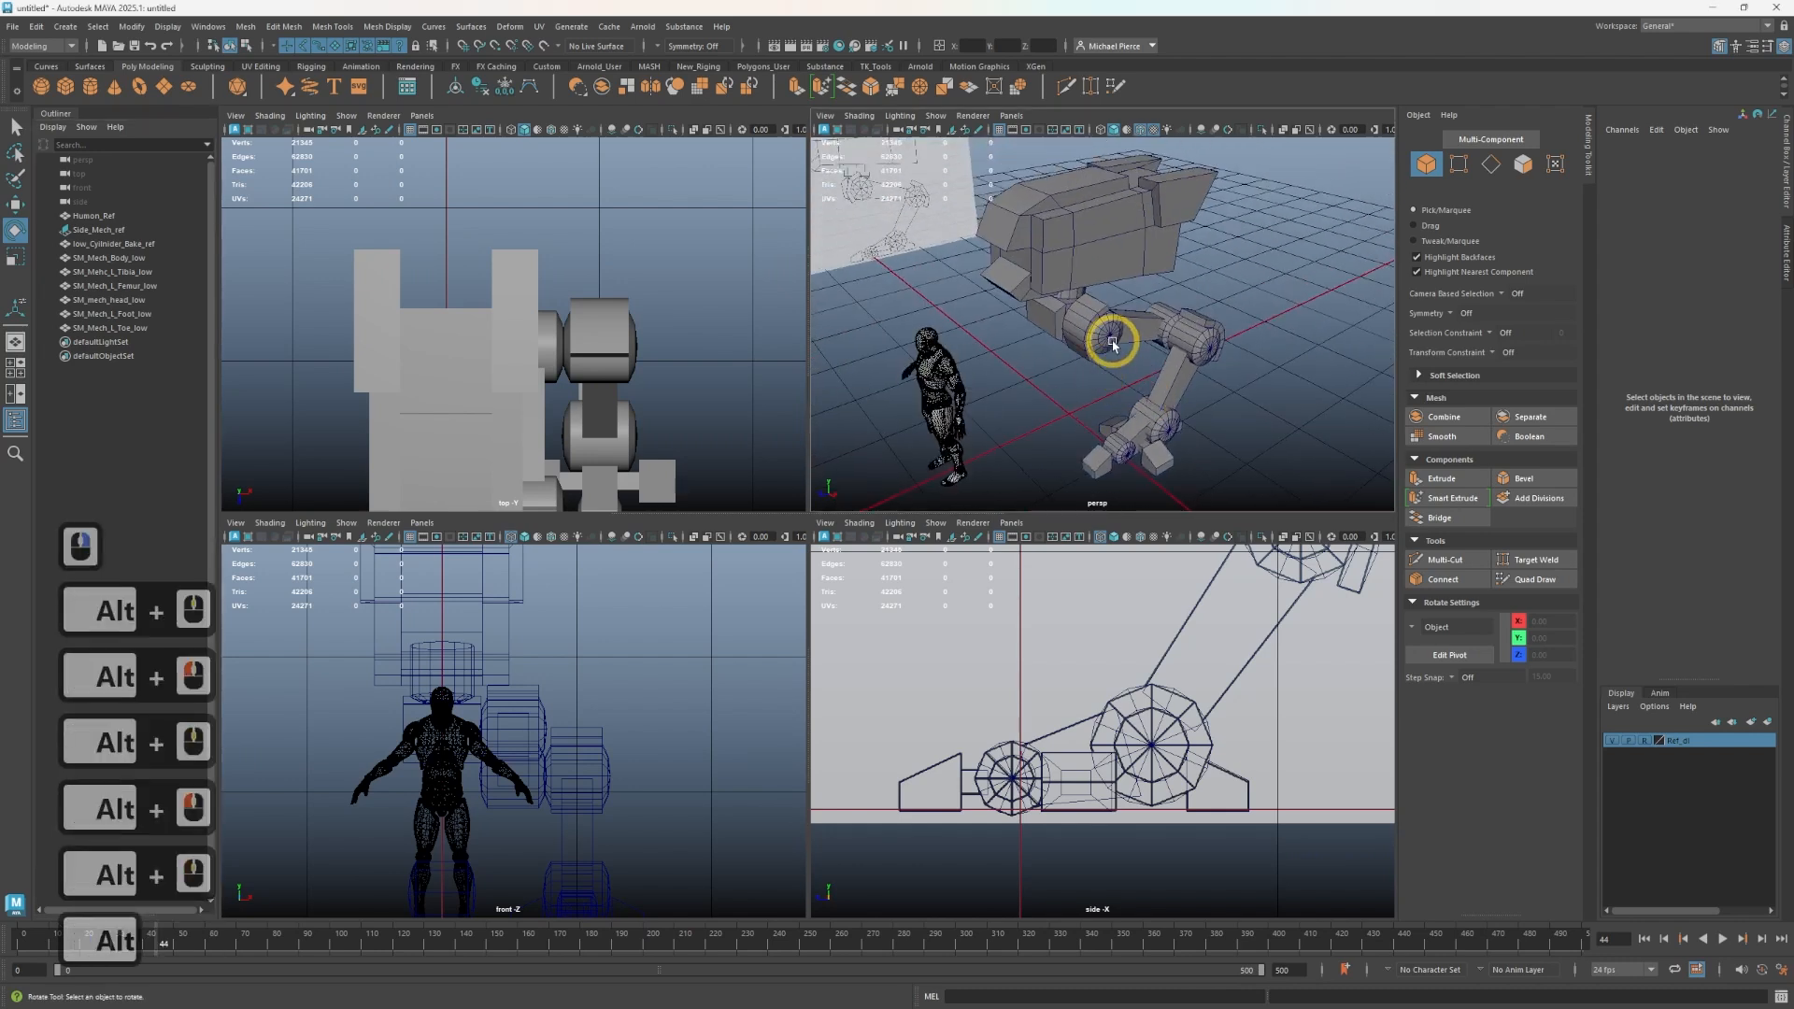
- Select the tibia, femur and foot meshes, then undo the last selection
left_click(1112, 336)
left_click(1159, 444, "shift")
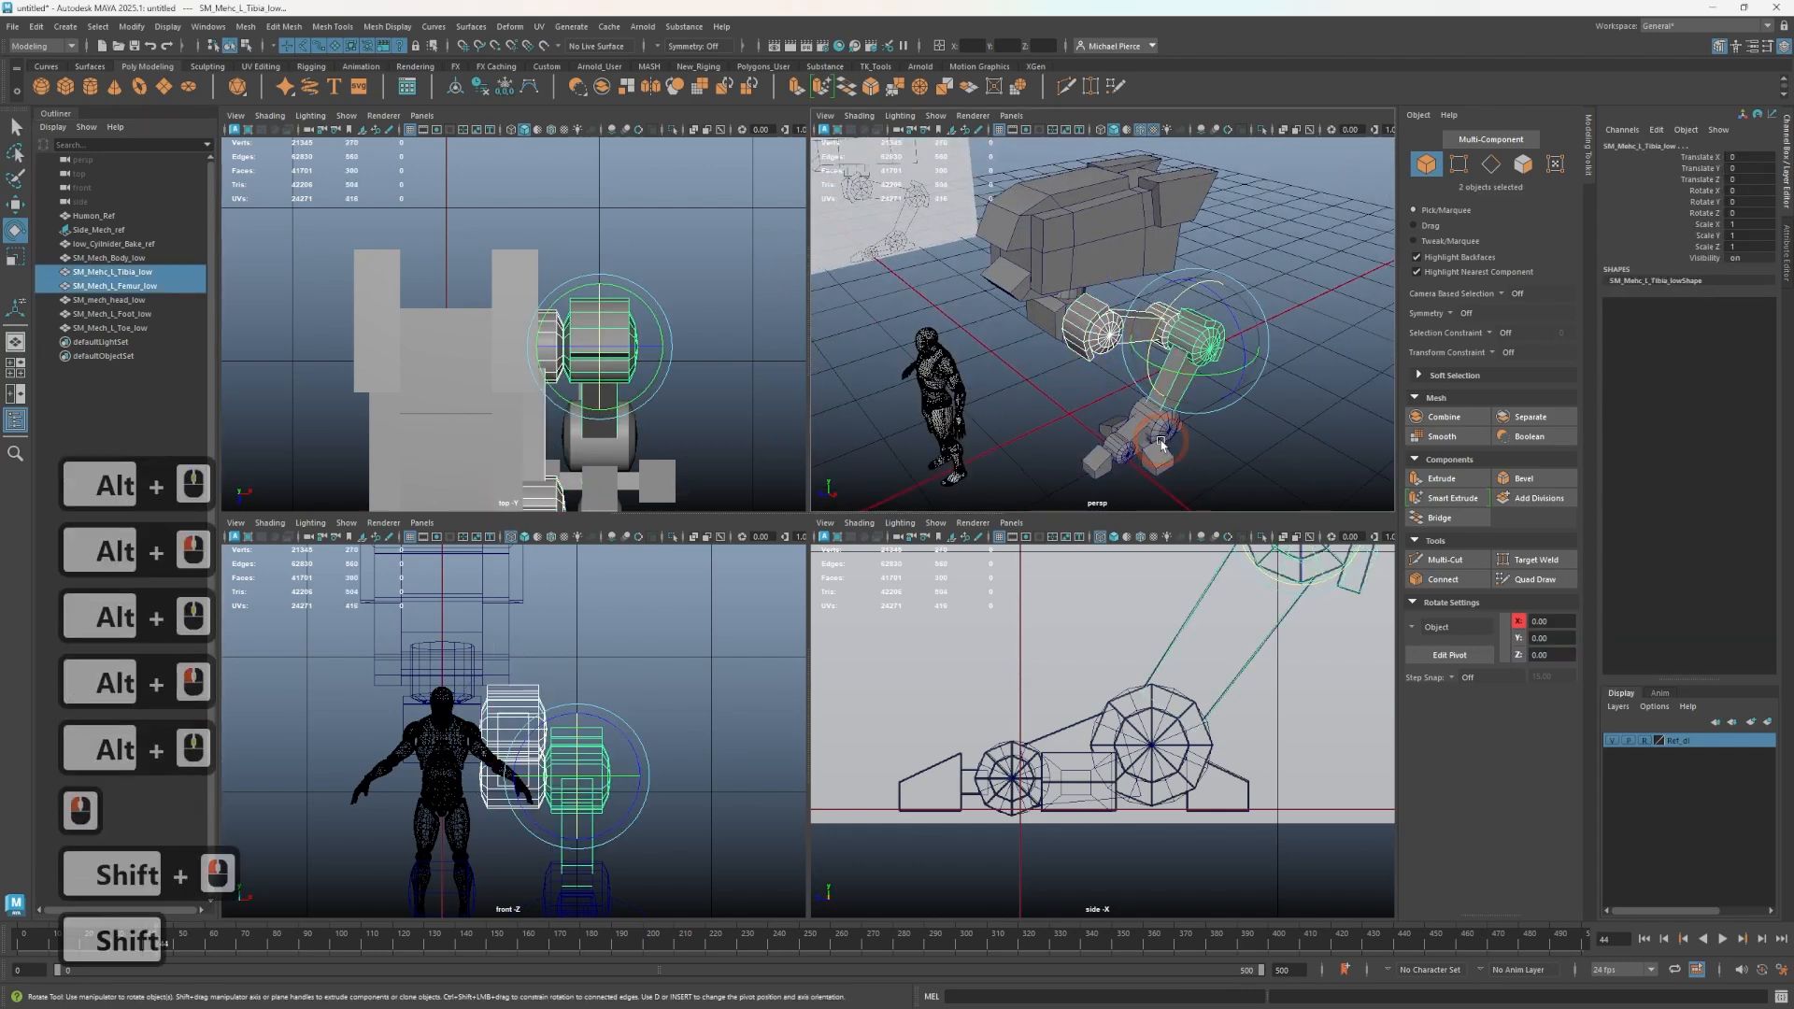
left_click(1160, 444, "shift")
left_click(1089, 478, "shift")
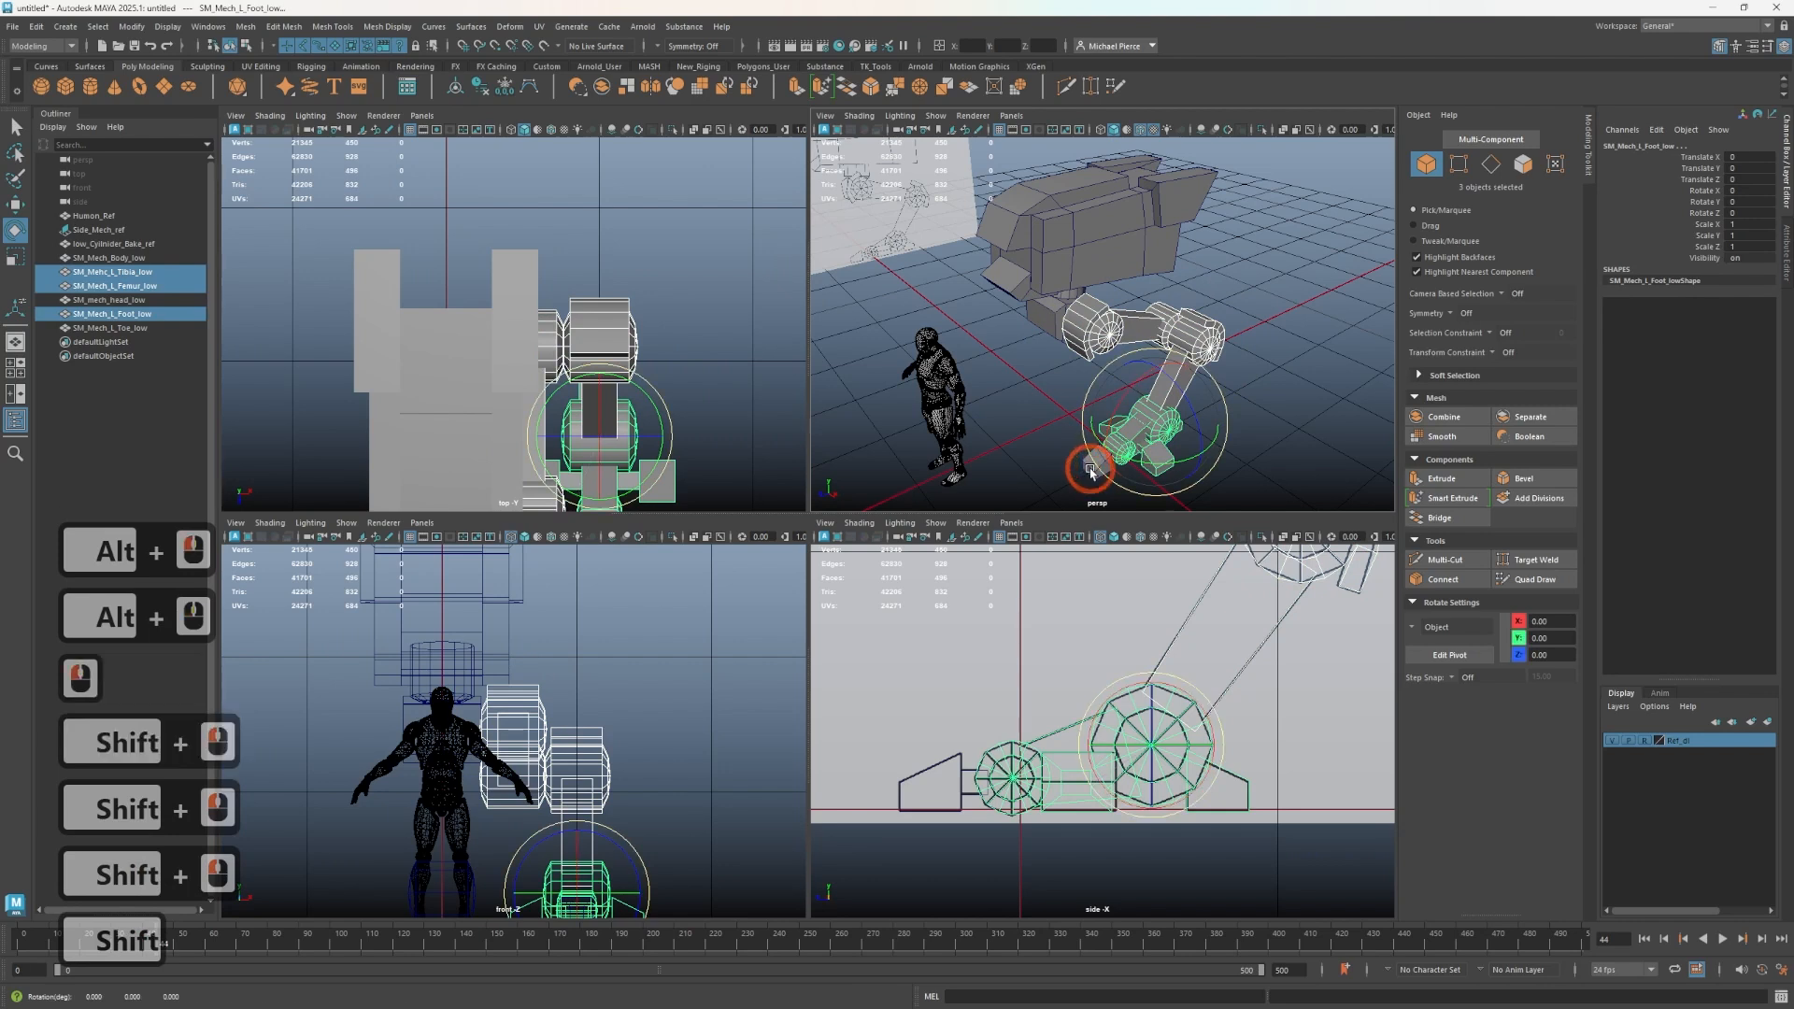
key("ctrl+z")
key("q")
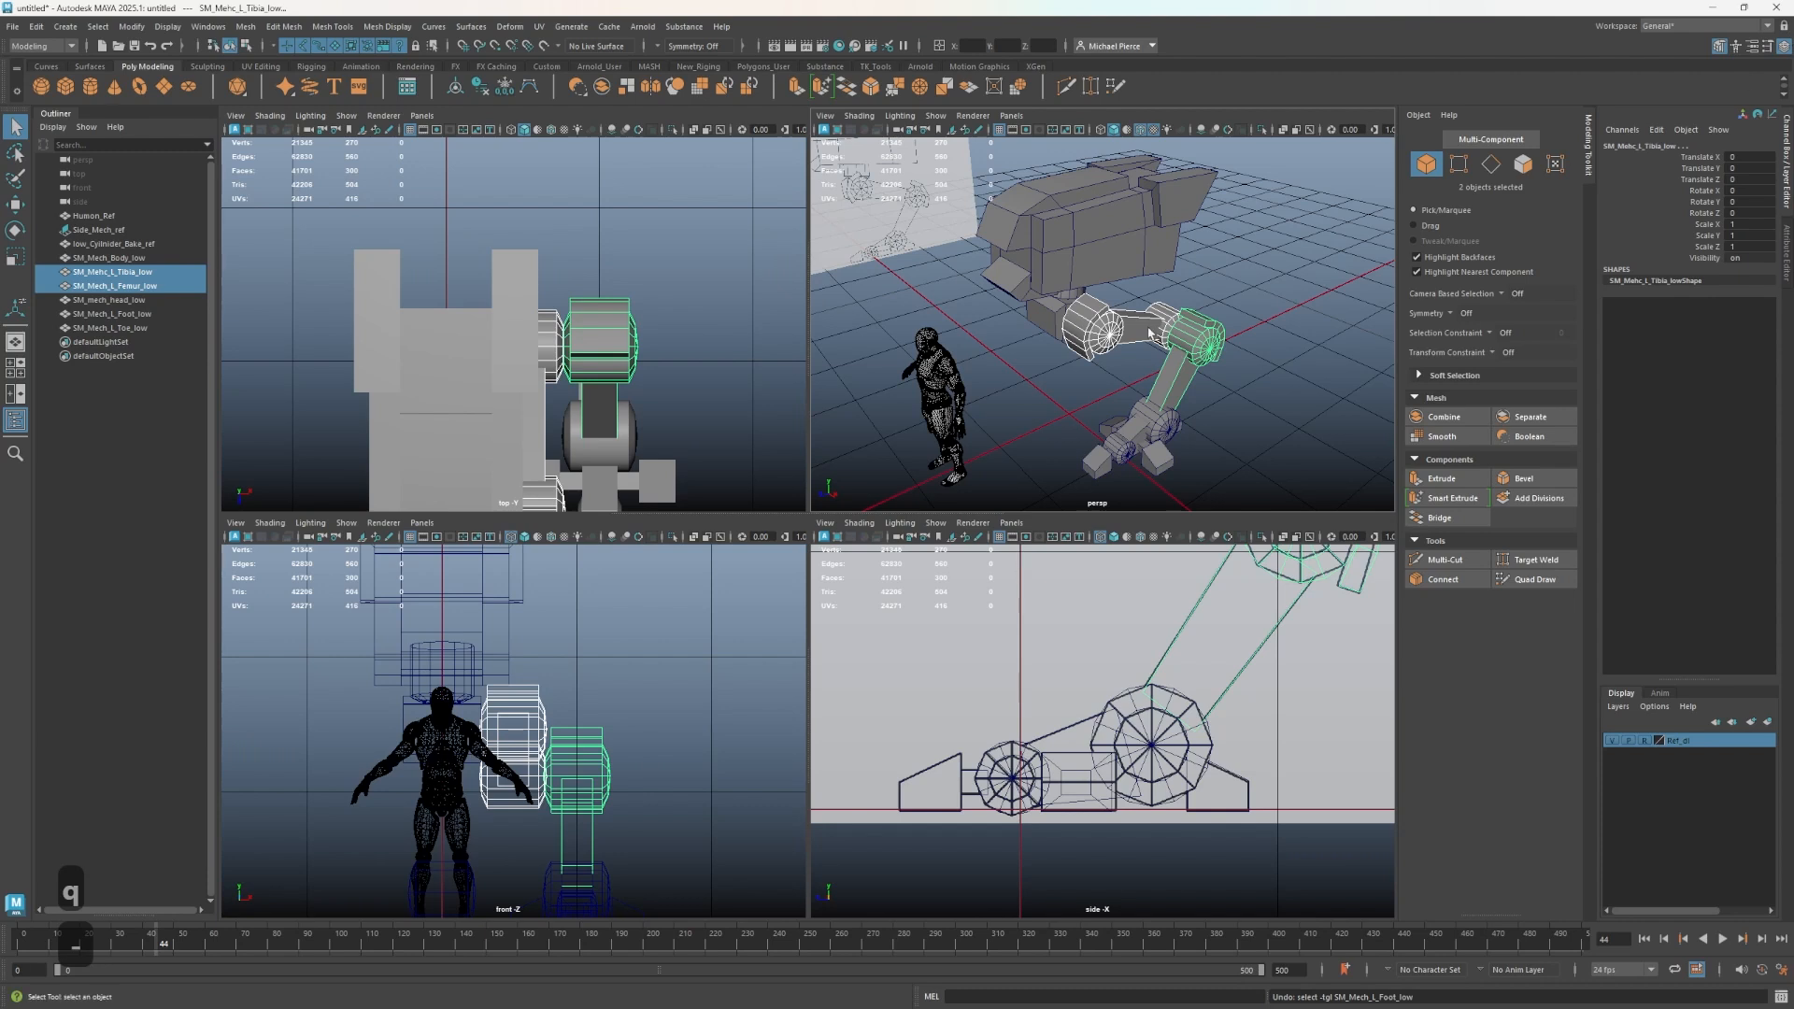
- Select the foot, toe, tibia and femur meshes of the left leg and group them together
left_click(1158, 408)
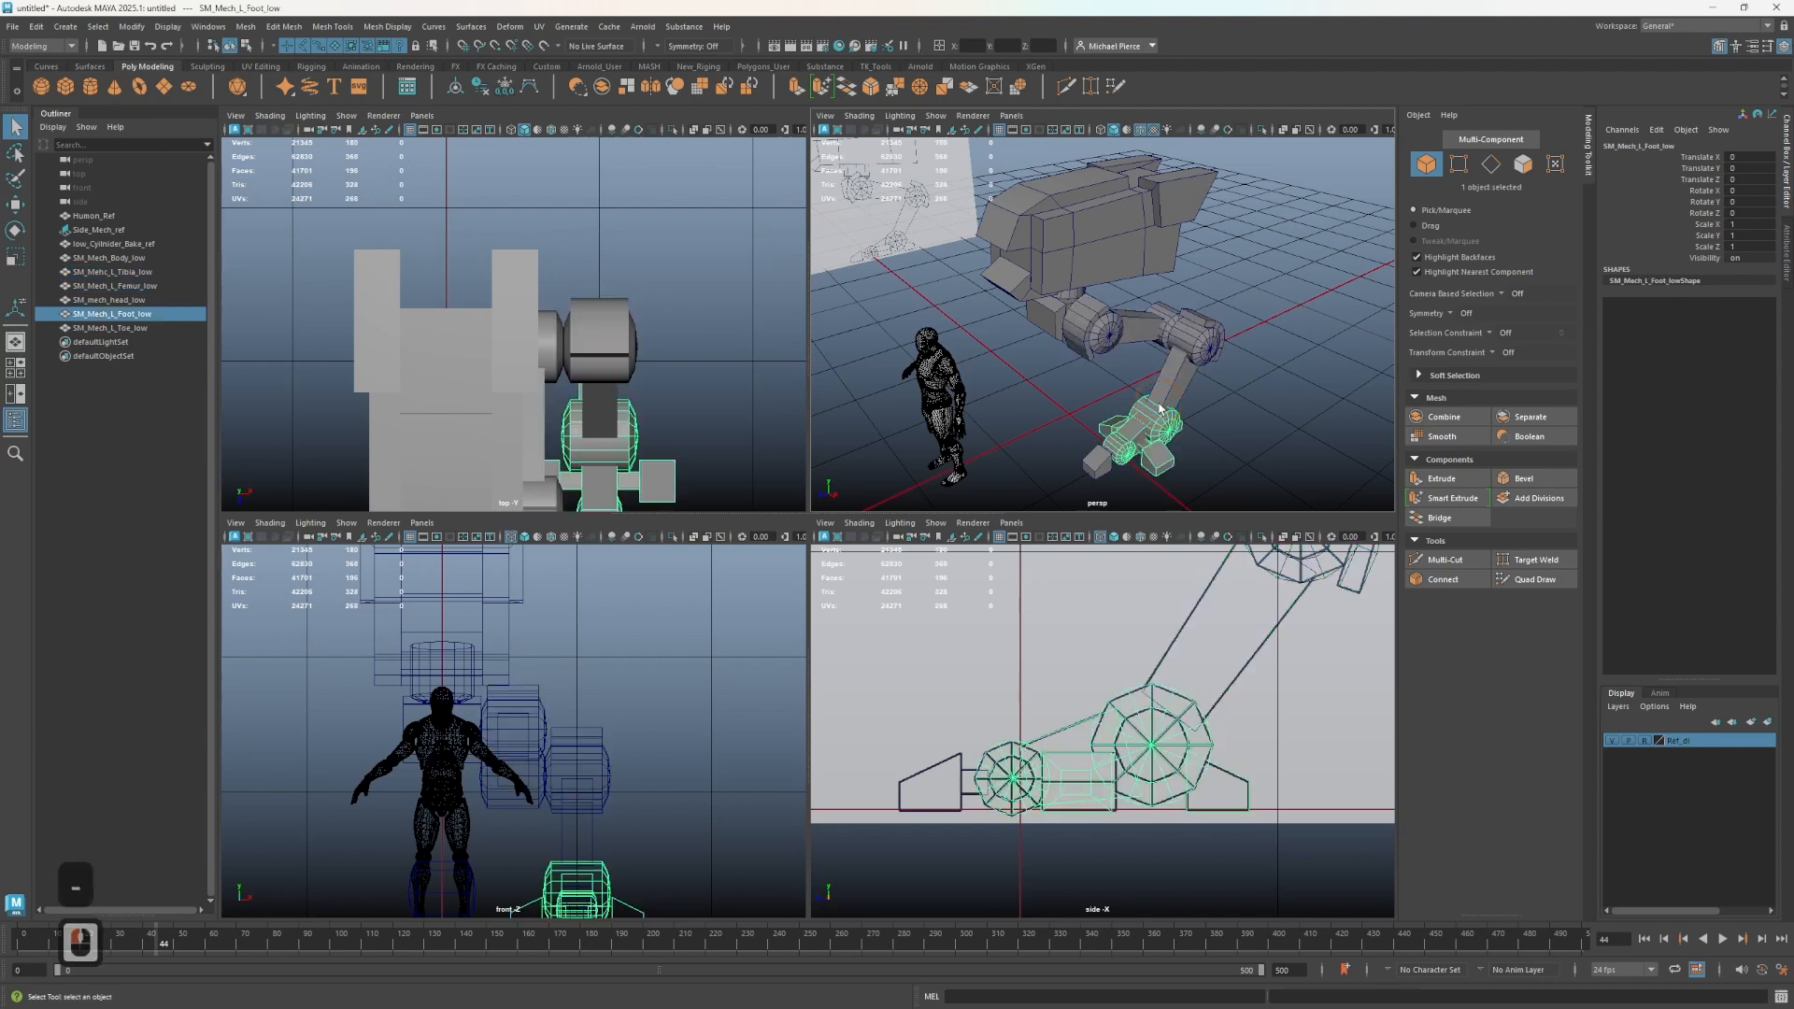
key("w")
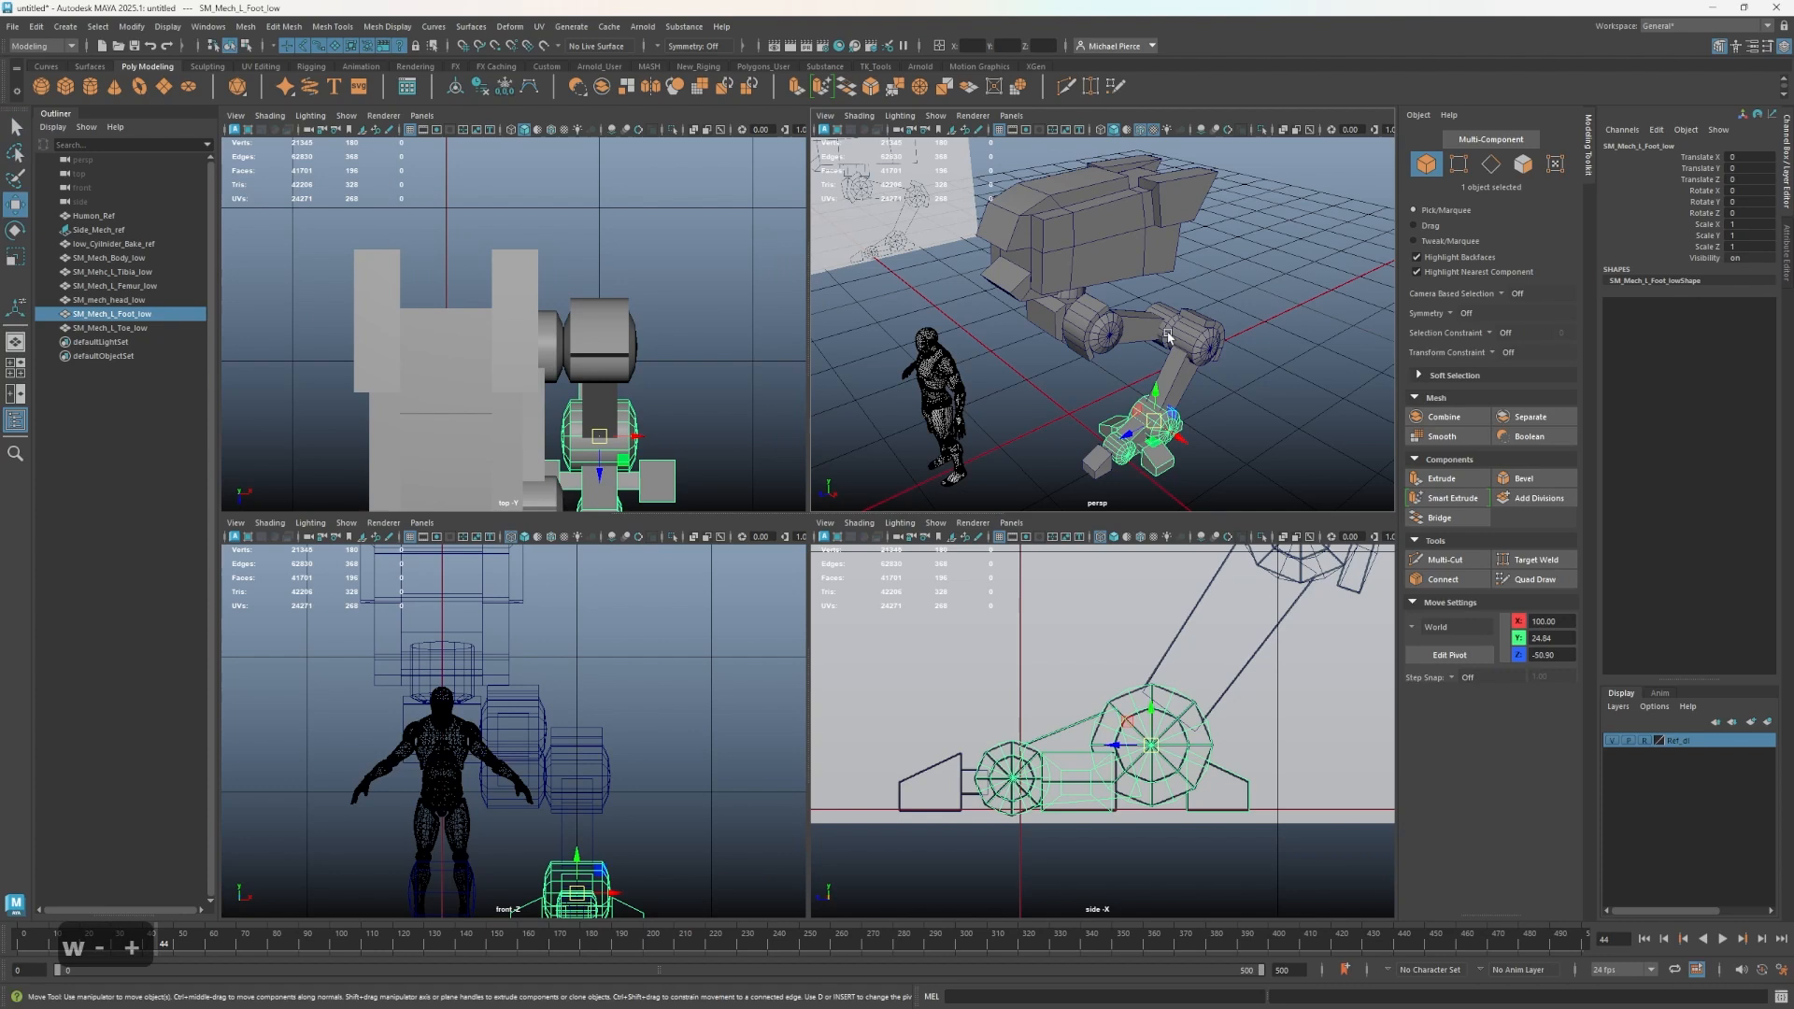
left_click(1107, 463)
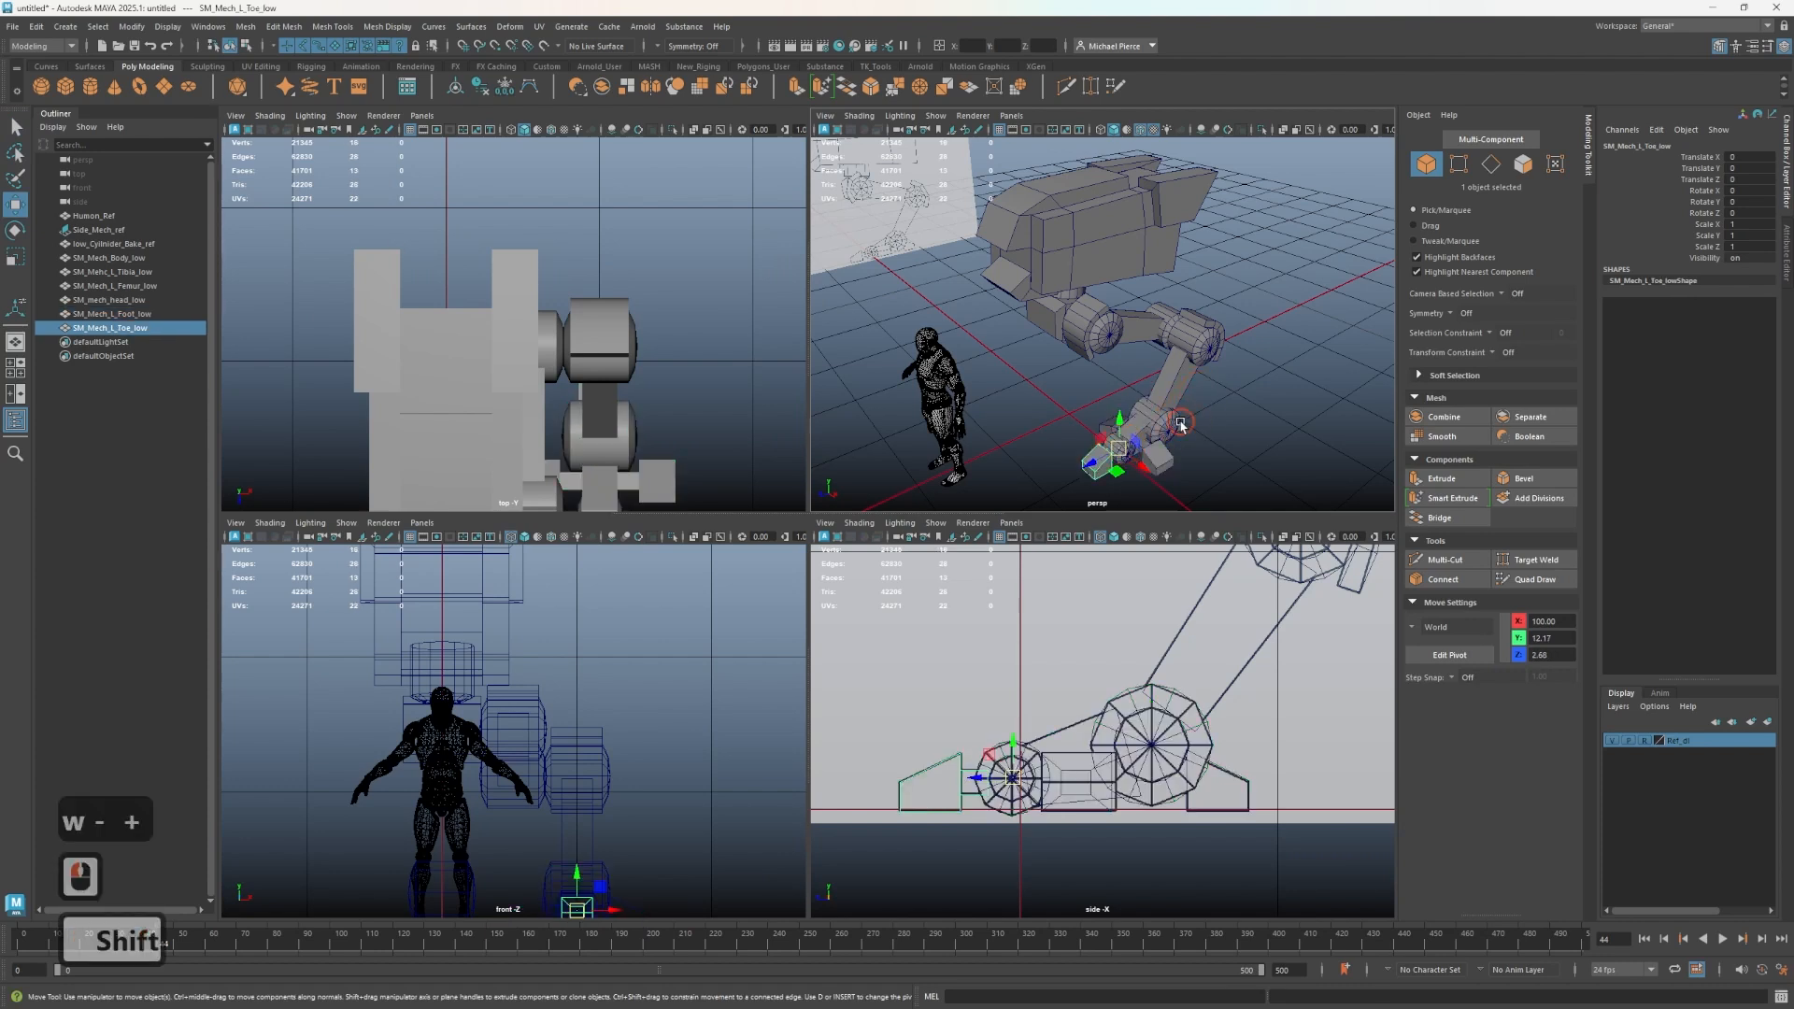
left_click(1179, 423, "shift")
left_click(1181, 369, "shift")
left_click(1101, 324, "shift")
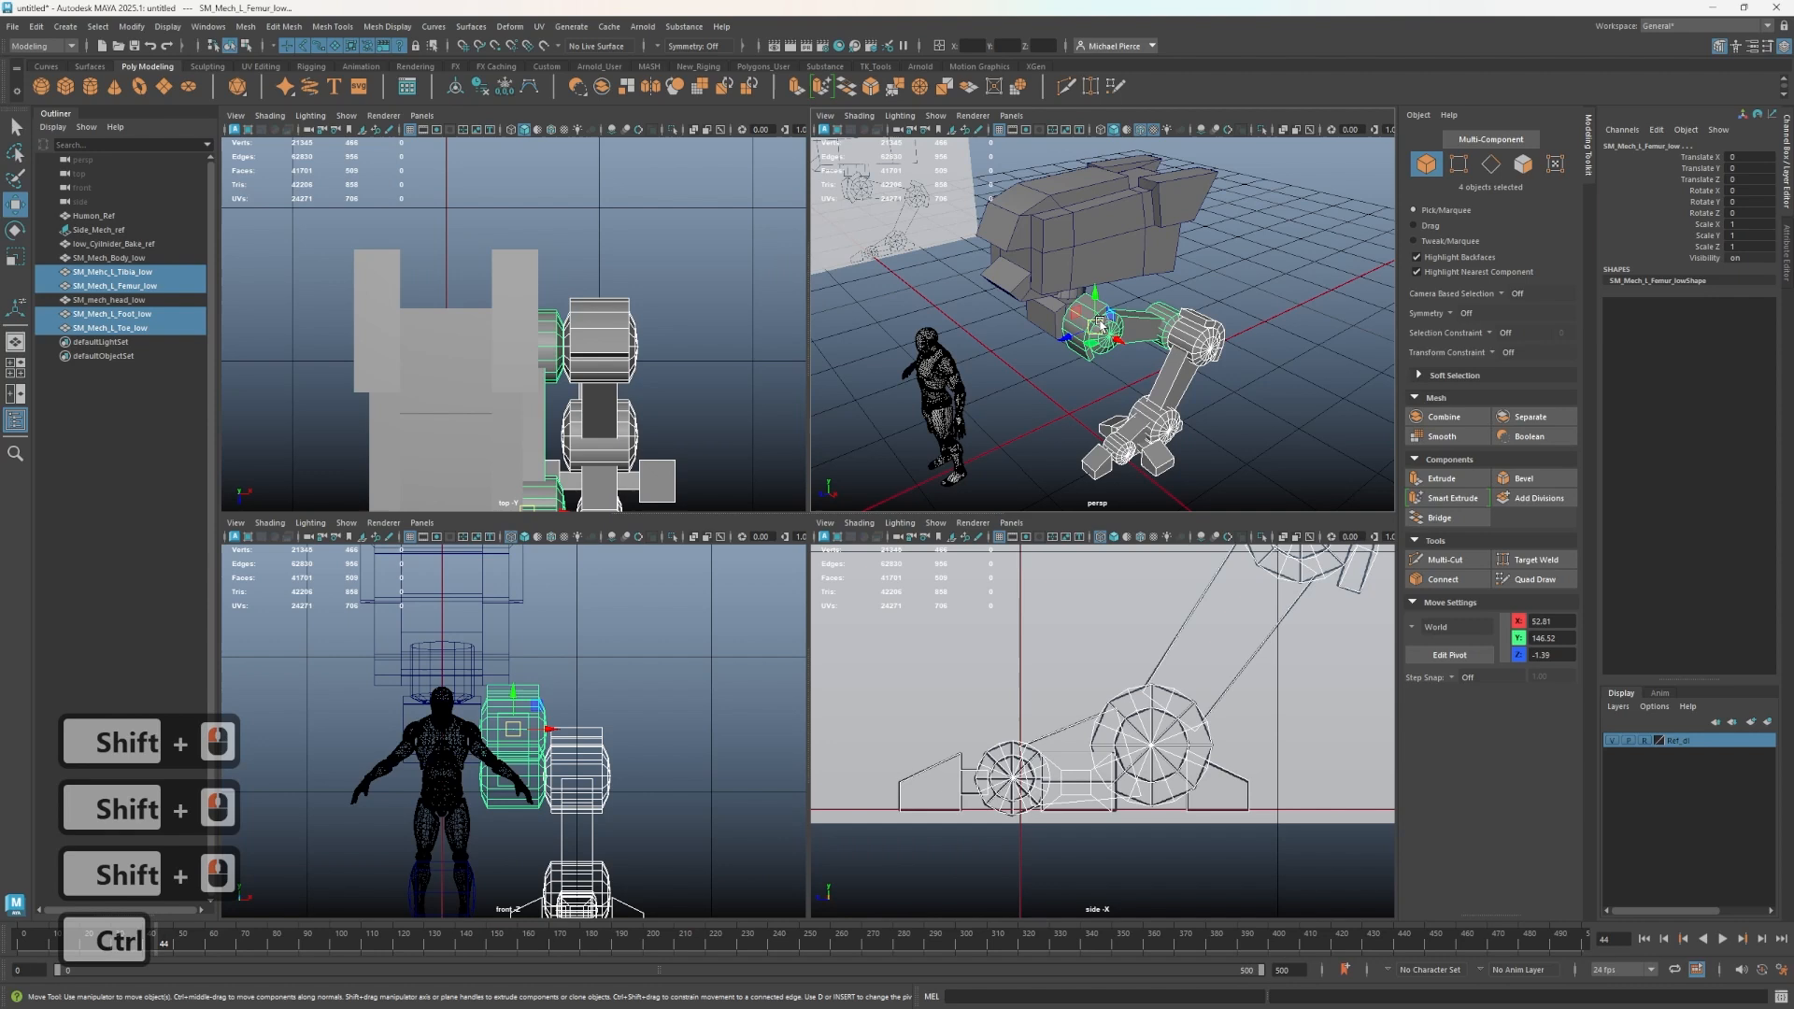
key("ctrl+g")
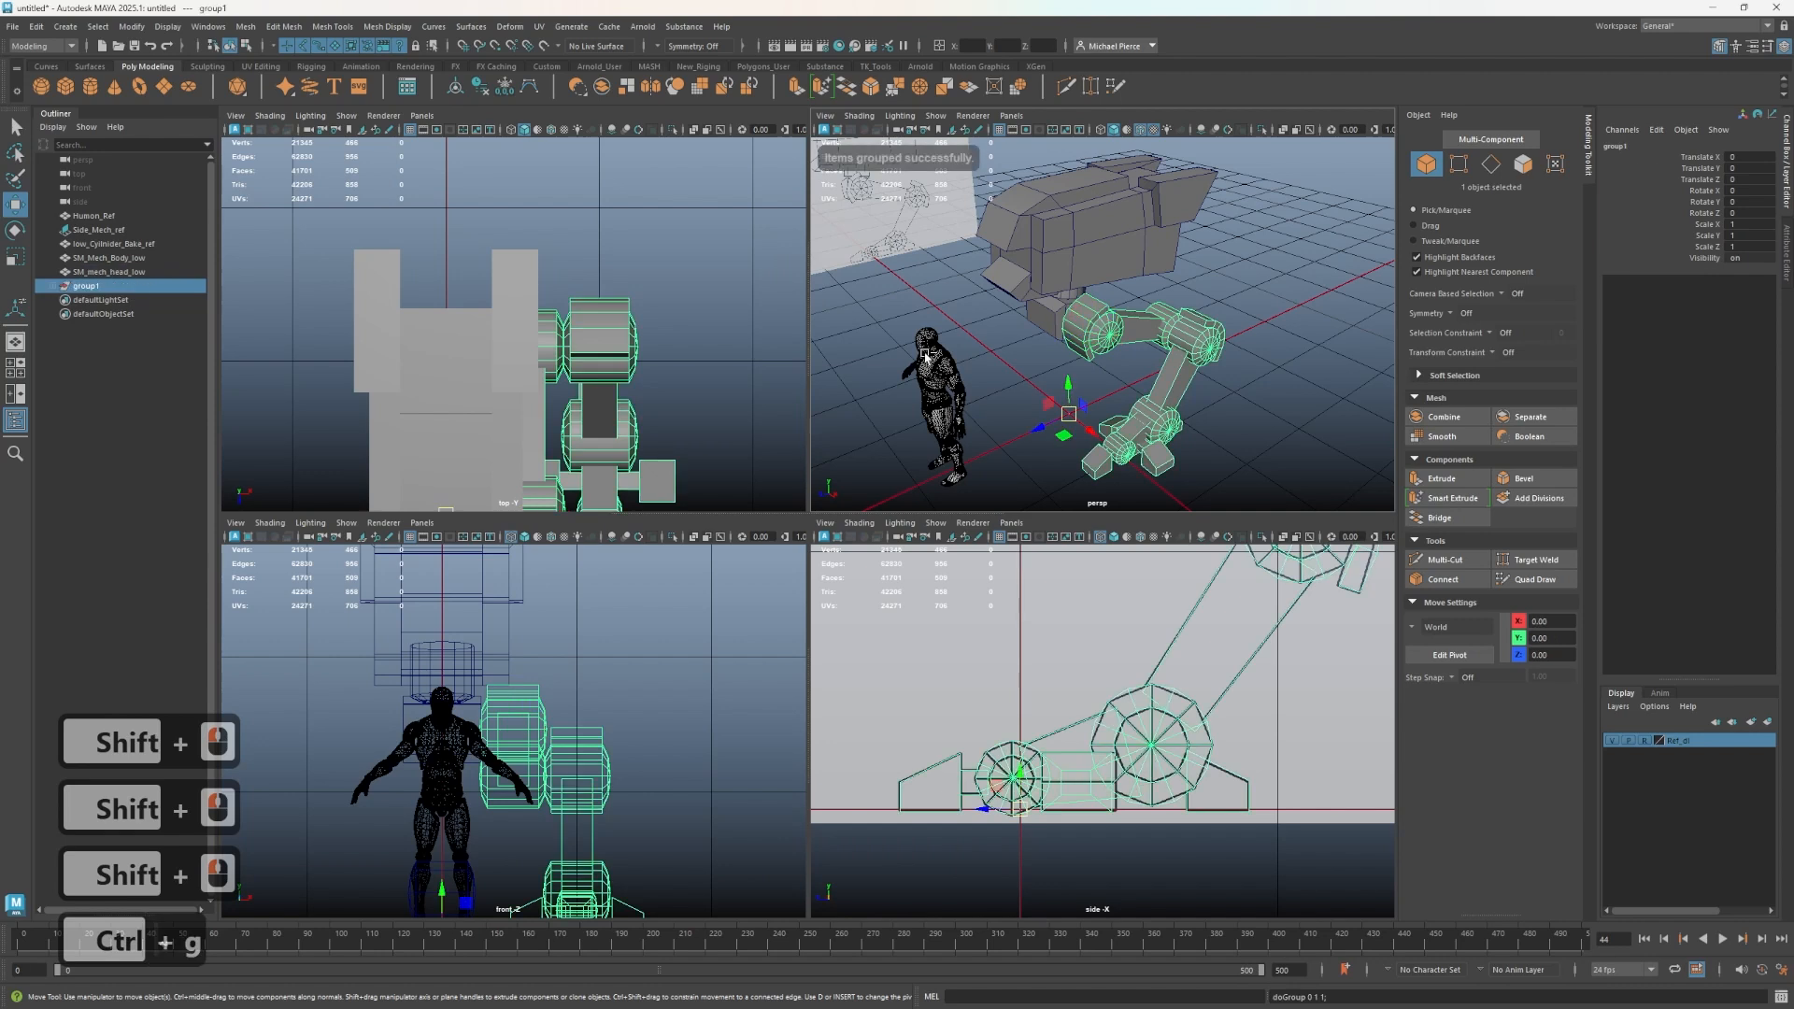
- Rename the new leg group as Mech_L_Leg
double_click(86, 286)
type("left")
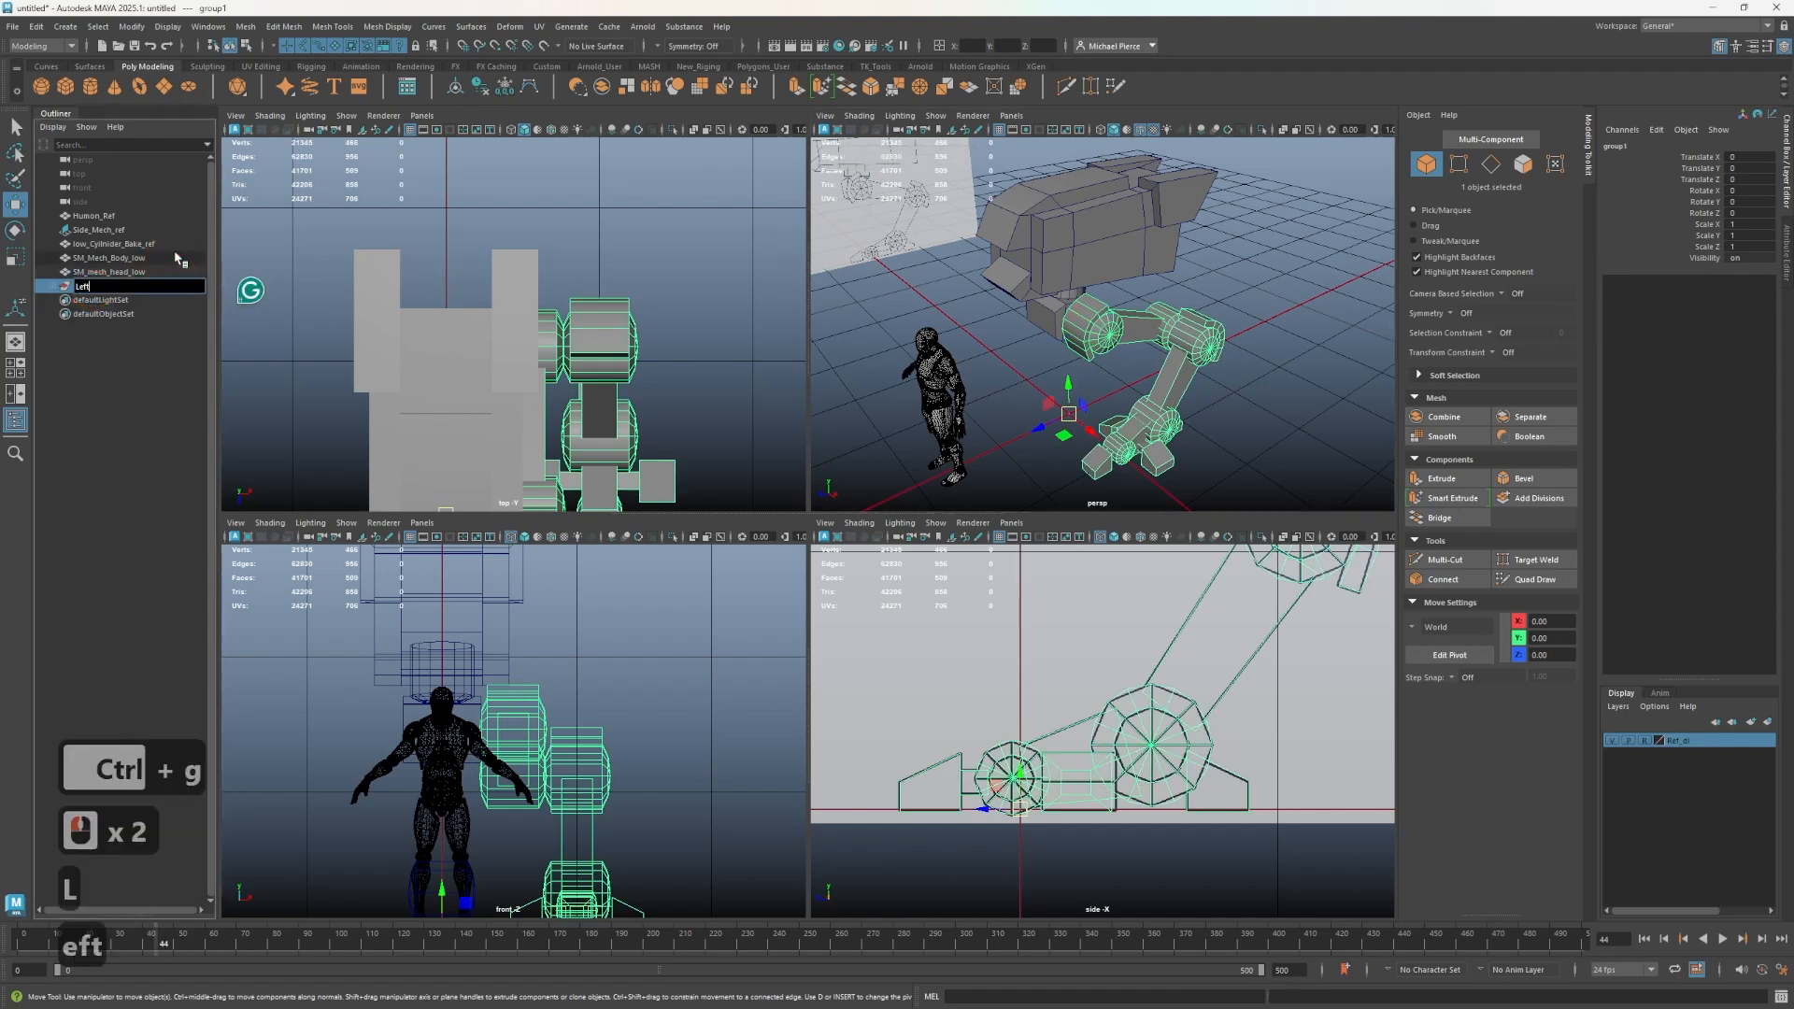
key("BackSpace")
key("BackSpace")
key("BackSpace")
key("BackSpace")
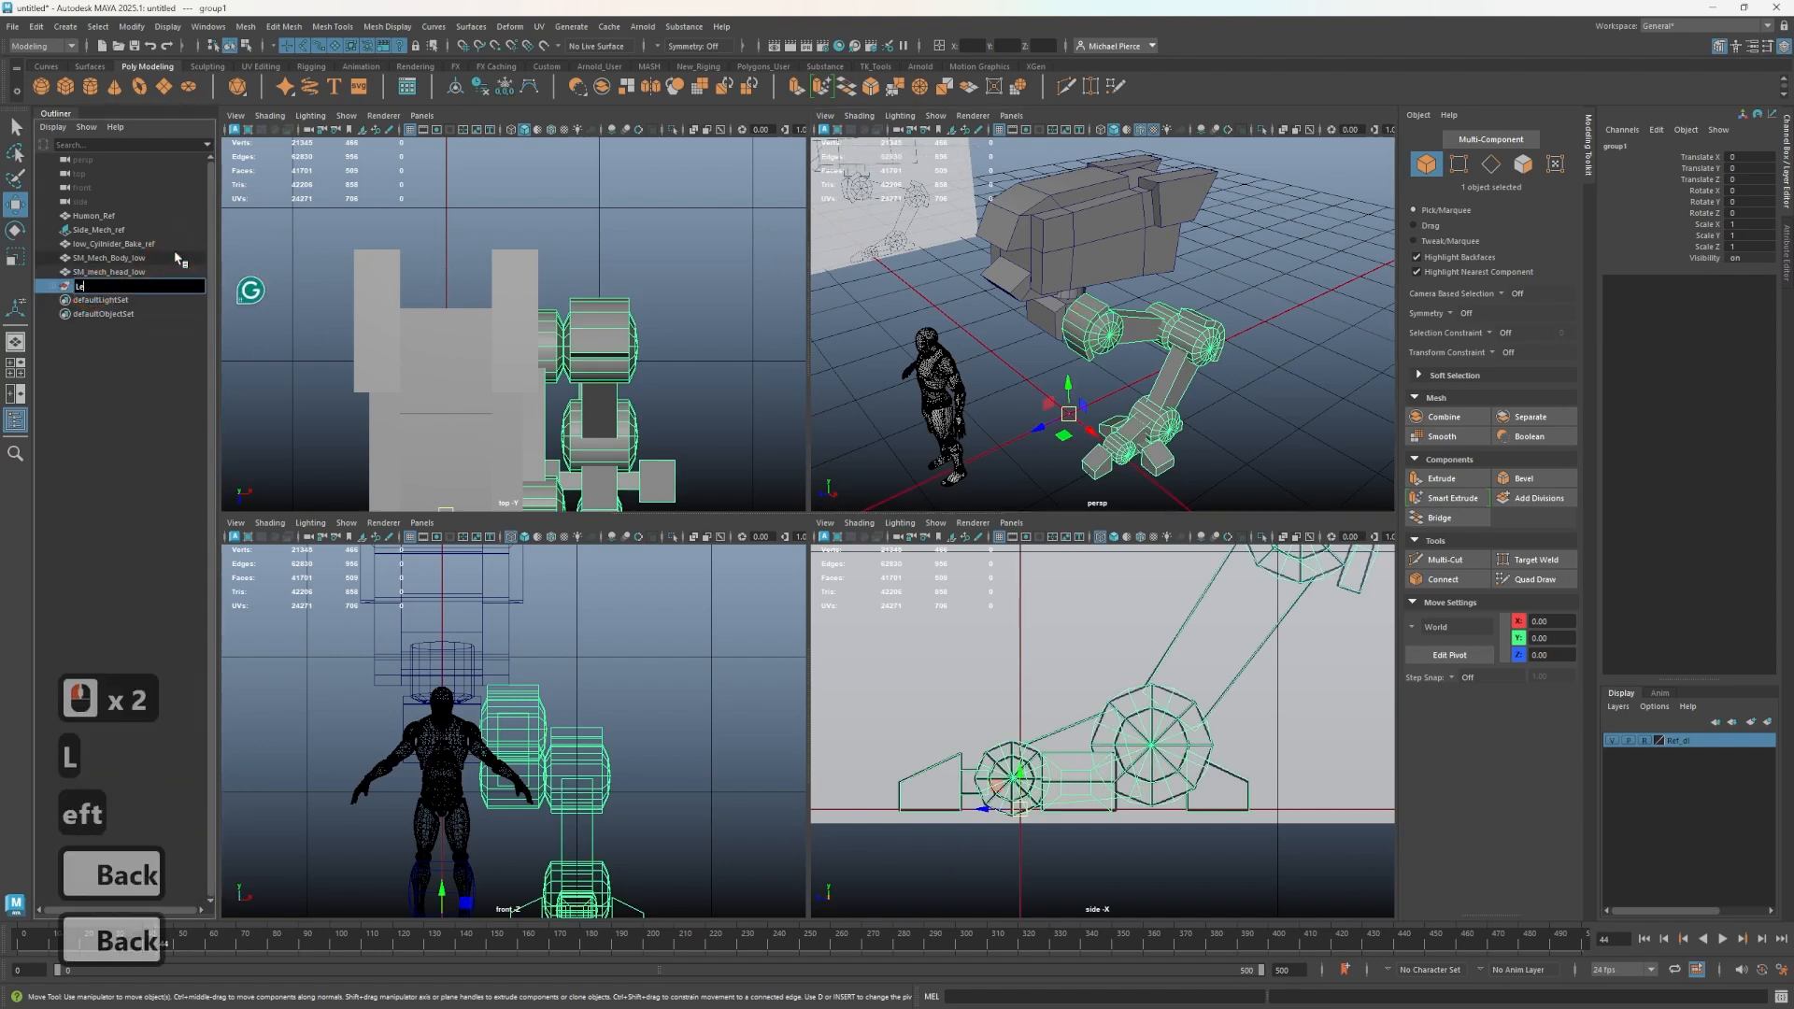
type("Mech")
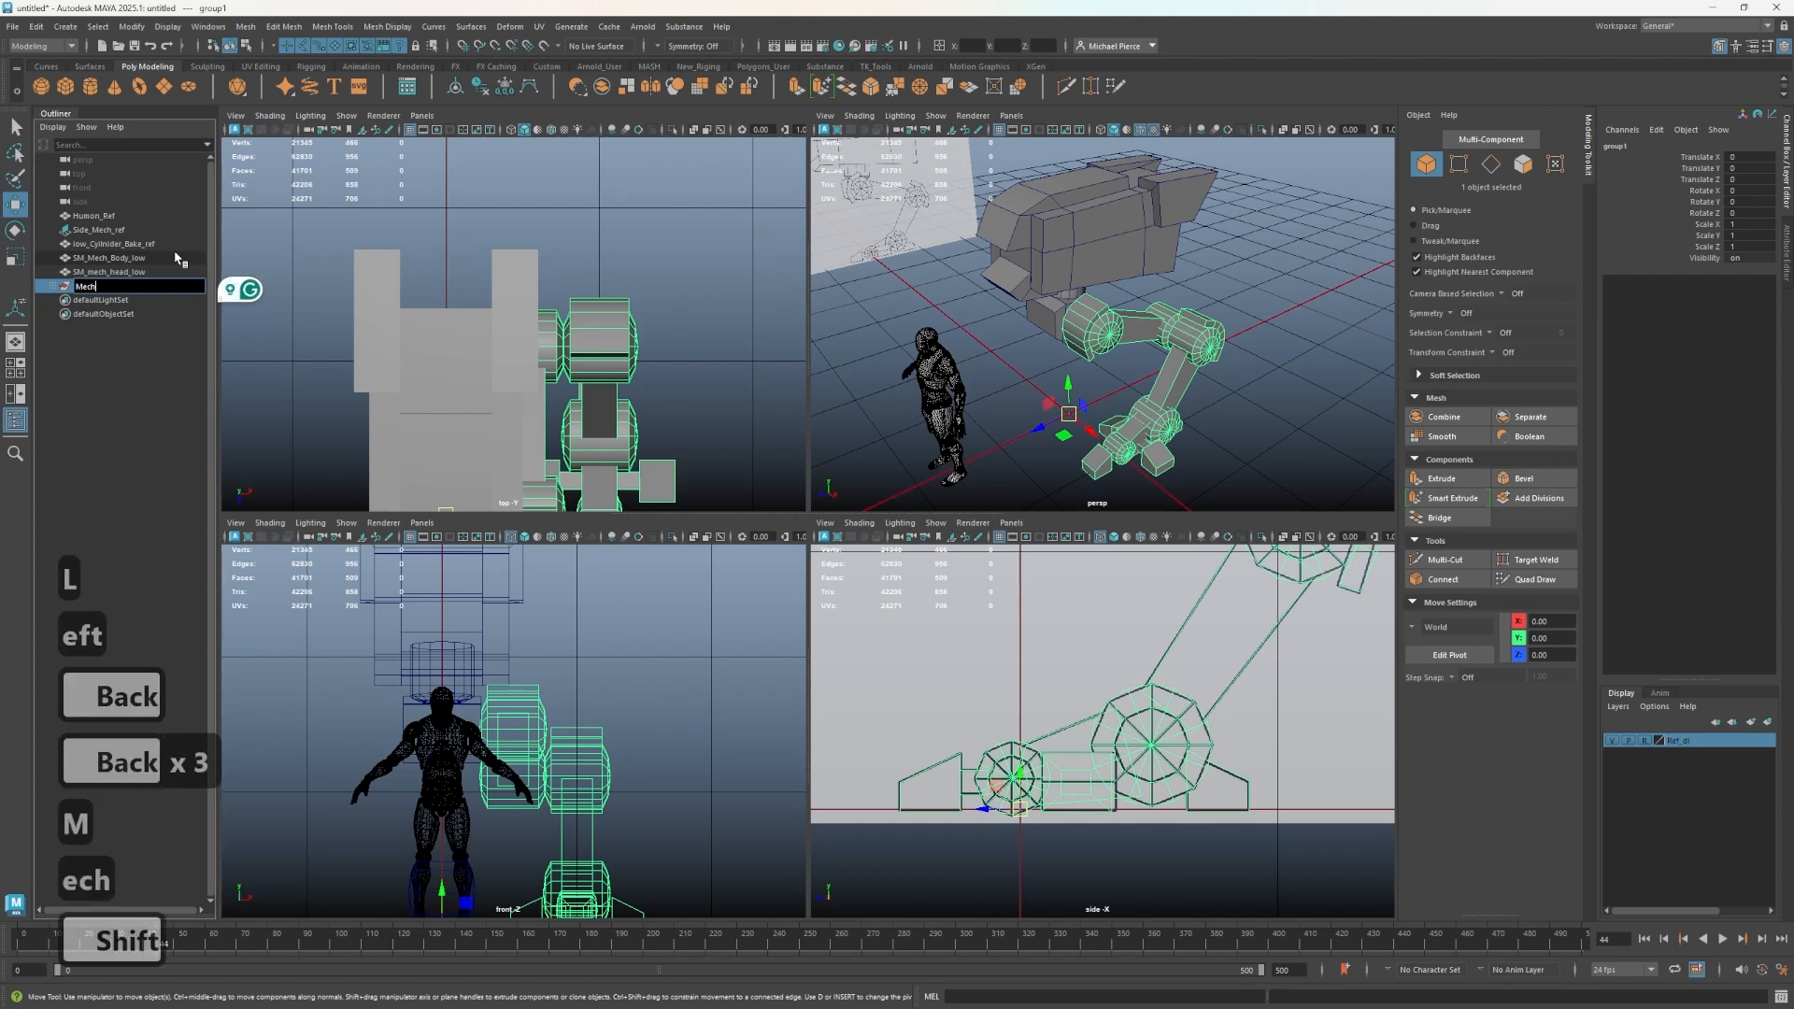
type("_l")
key("BackSpace")
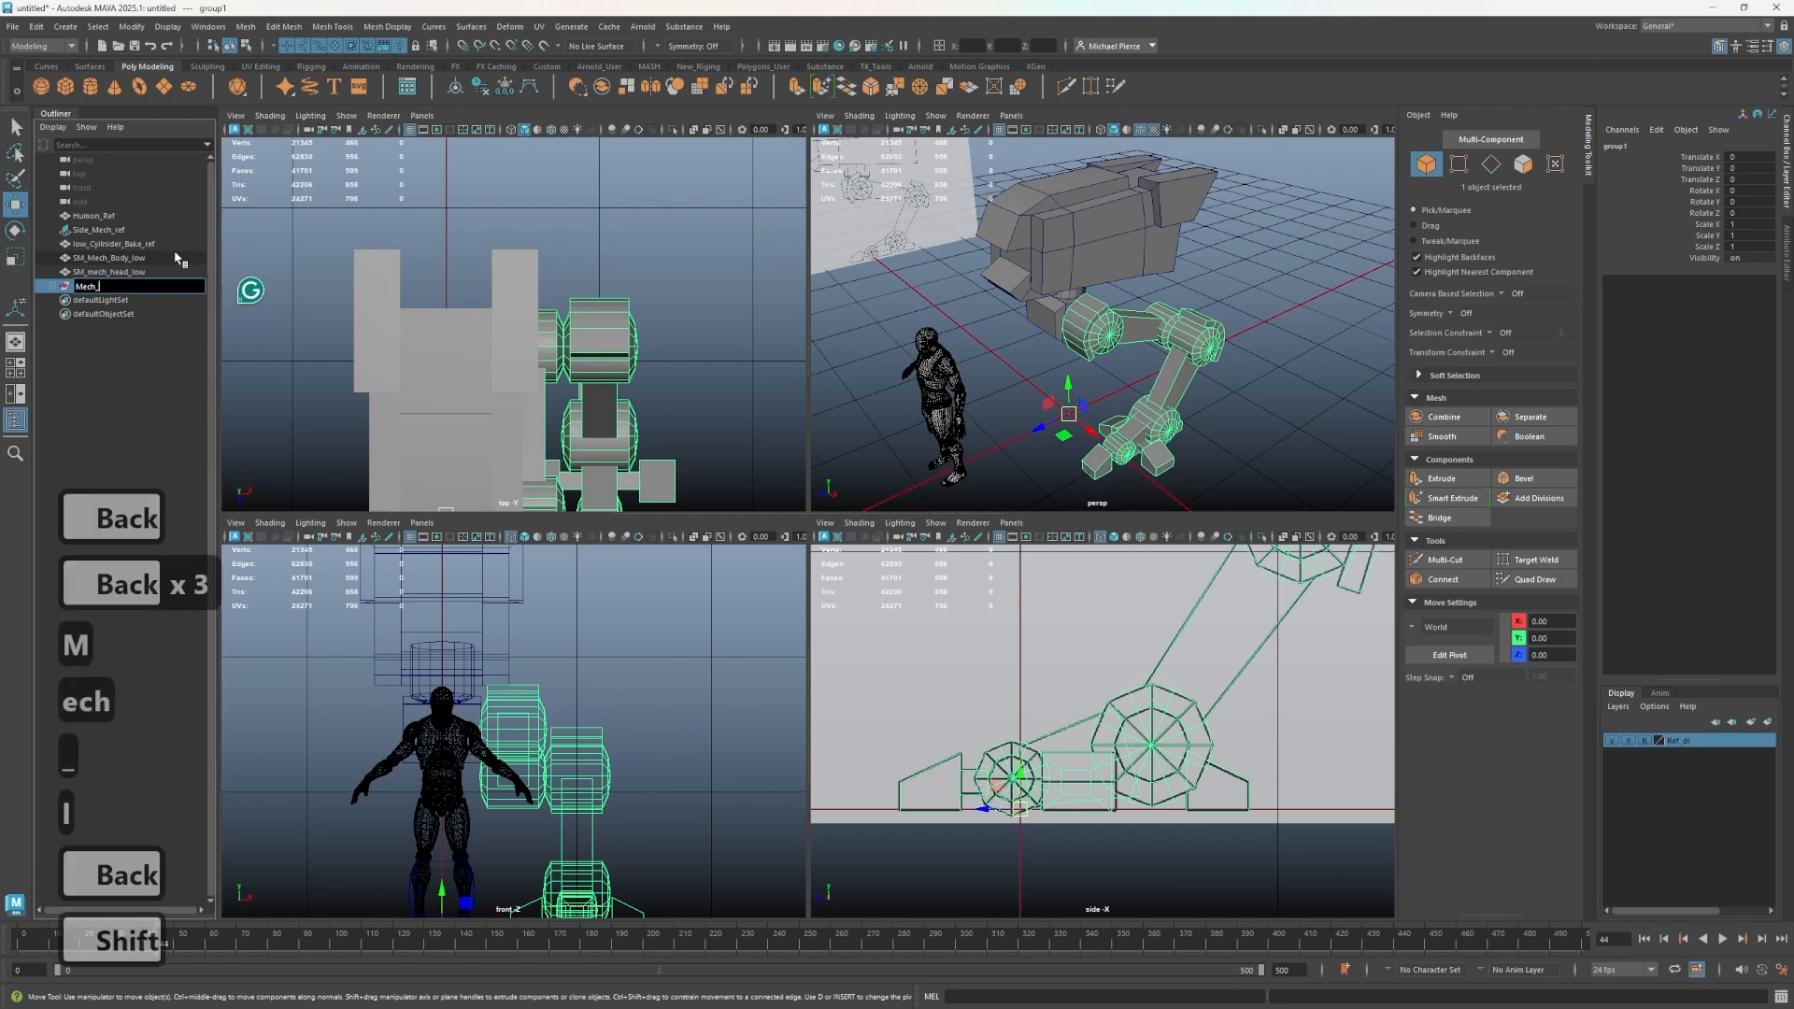
type(":")
key("BackSpace")
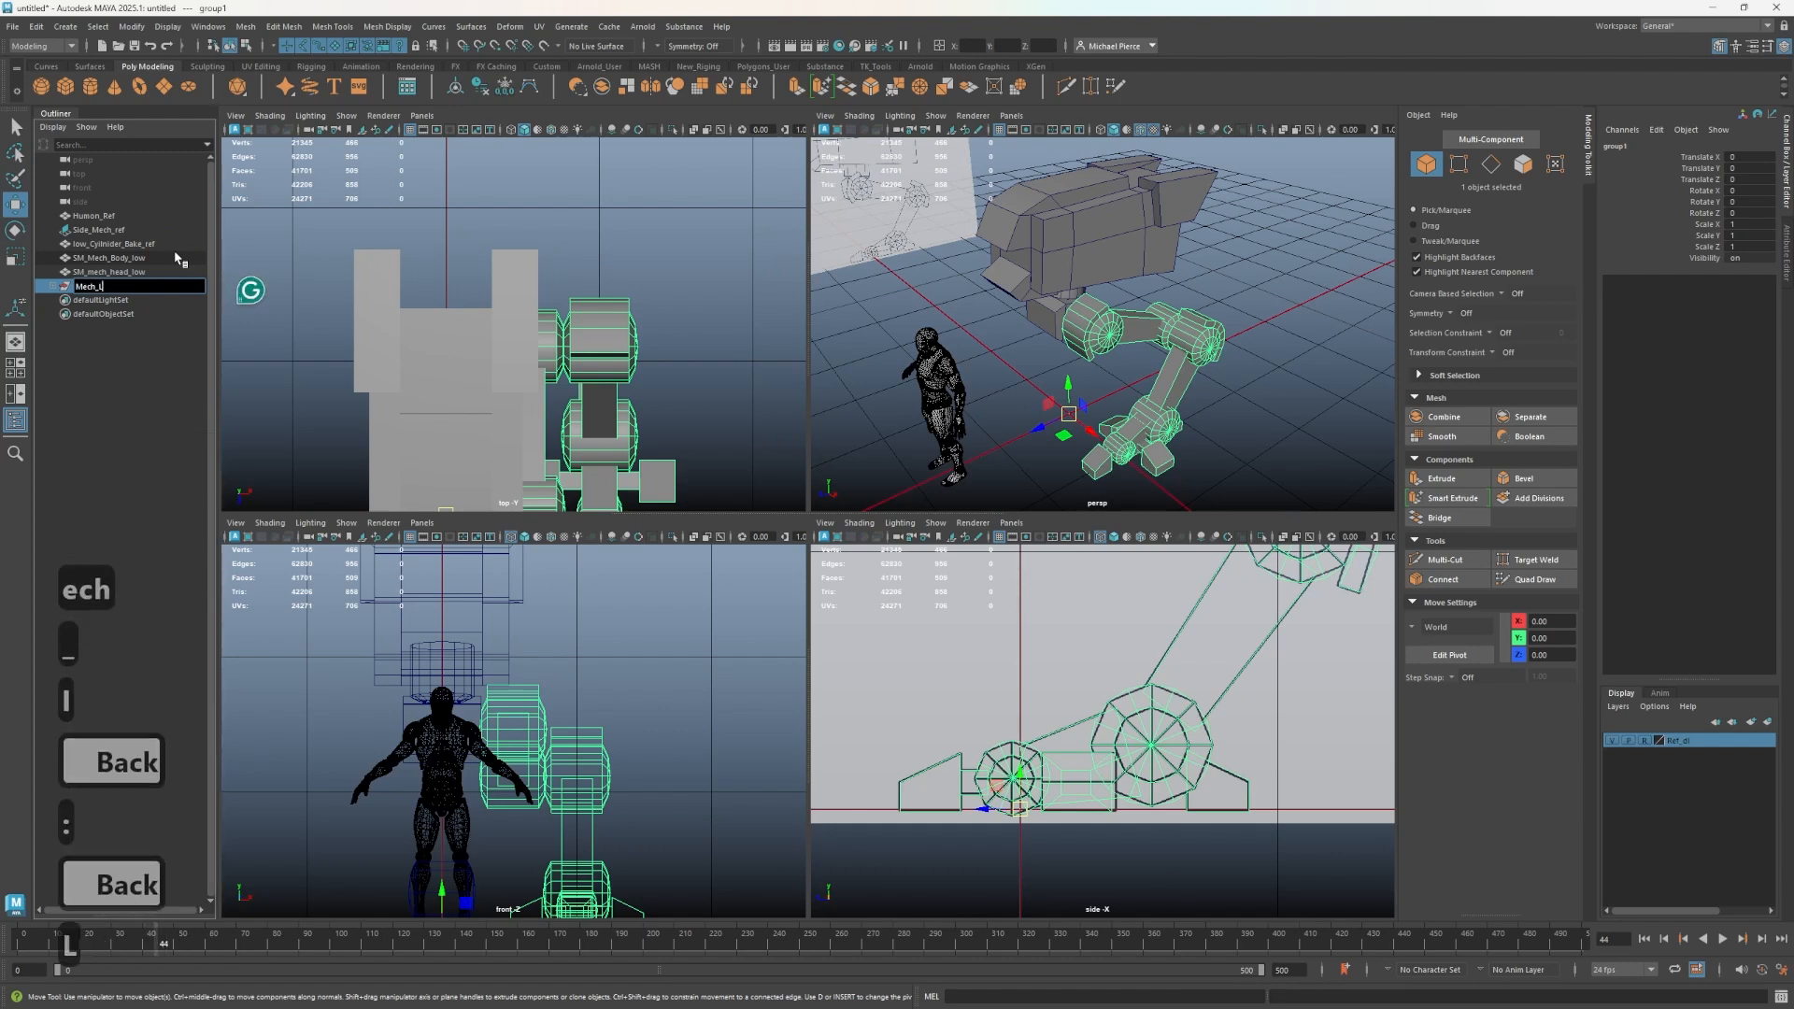
type("L_Leg")
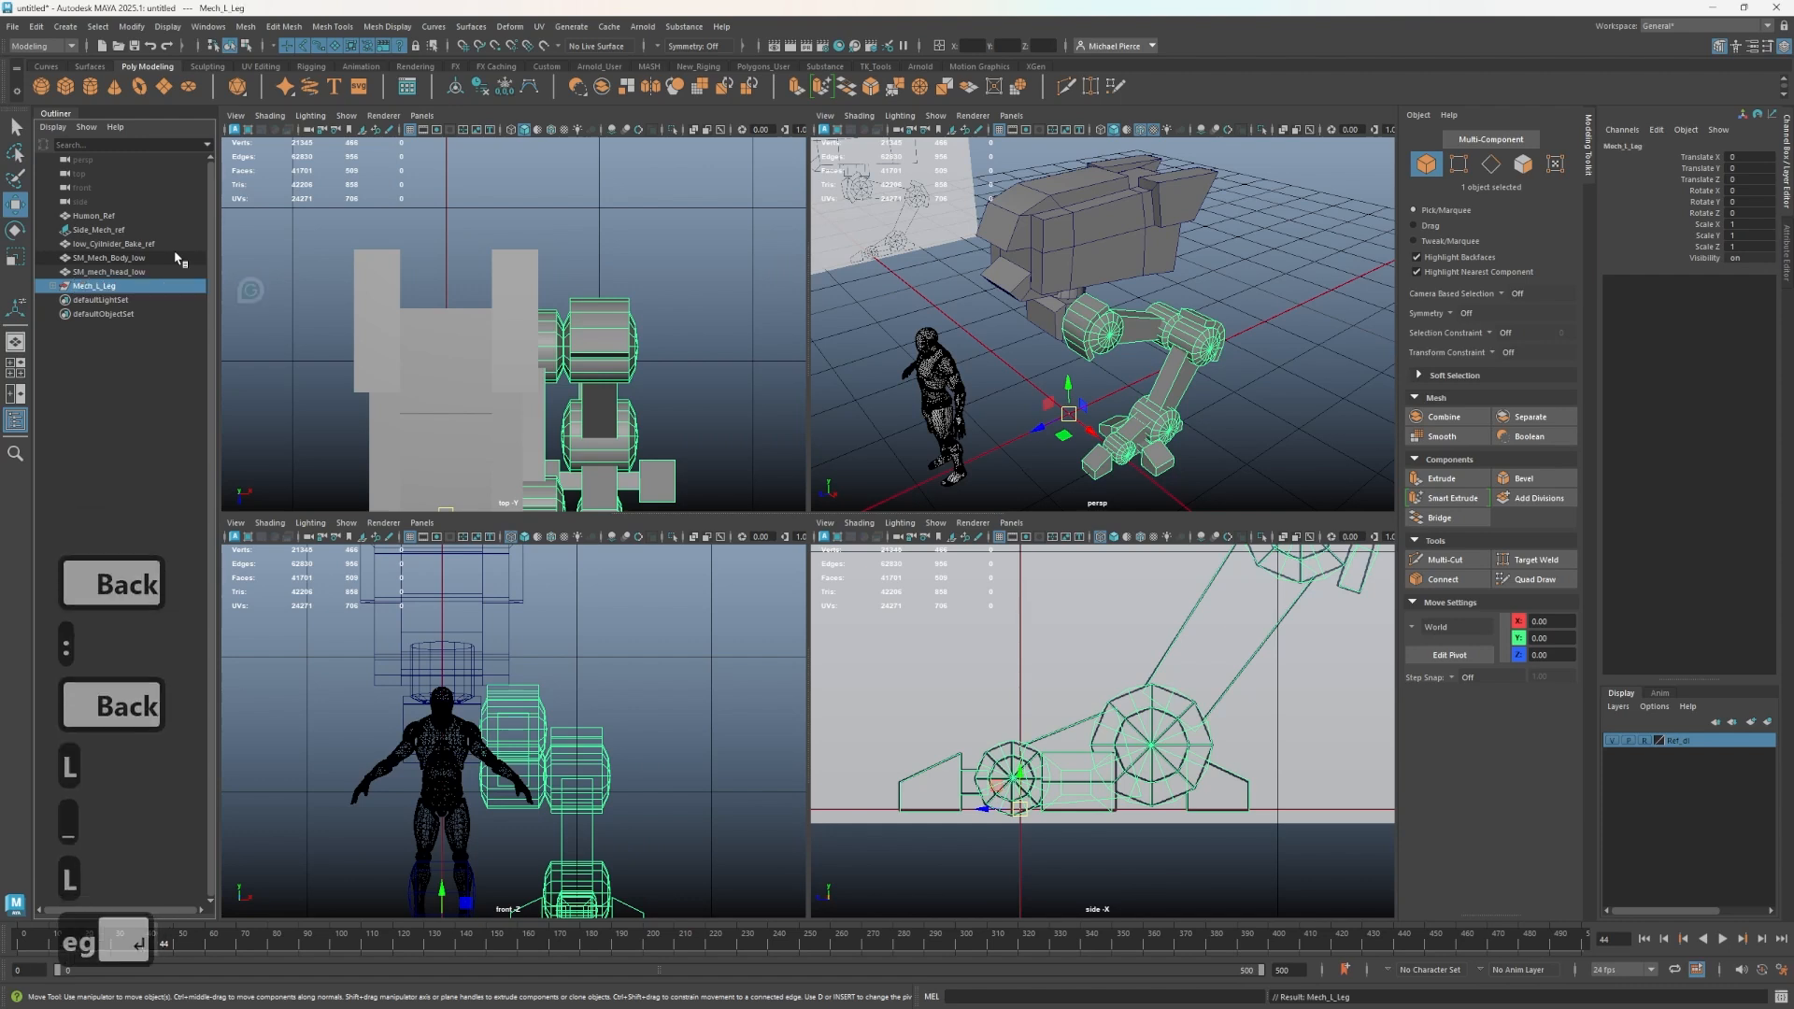
key("Return")
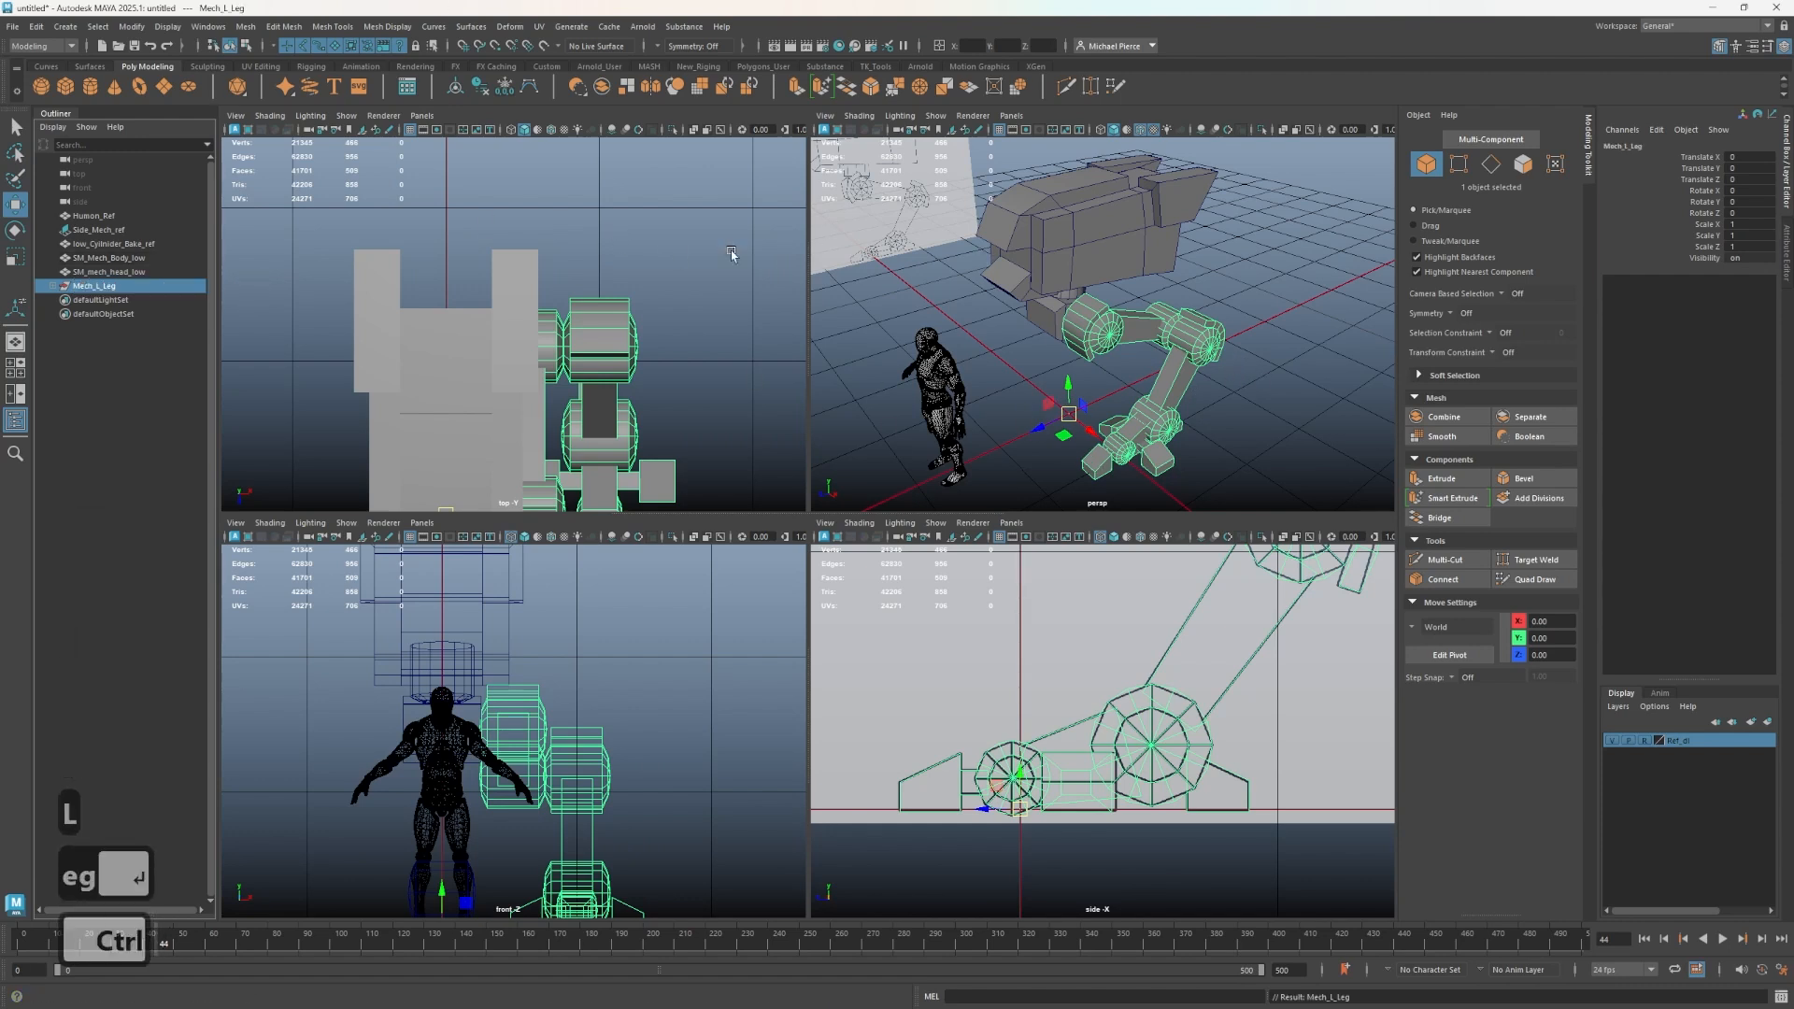
- Duplicate the leg group with Duplicate Special after resetting its settings, using a scale X of -1 to mirror it
left_click(37, 26)
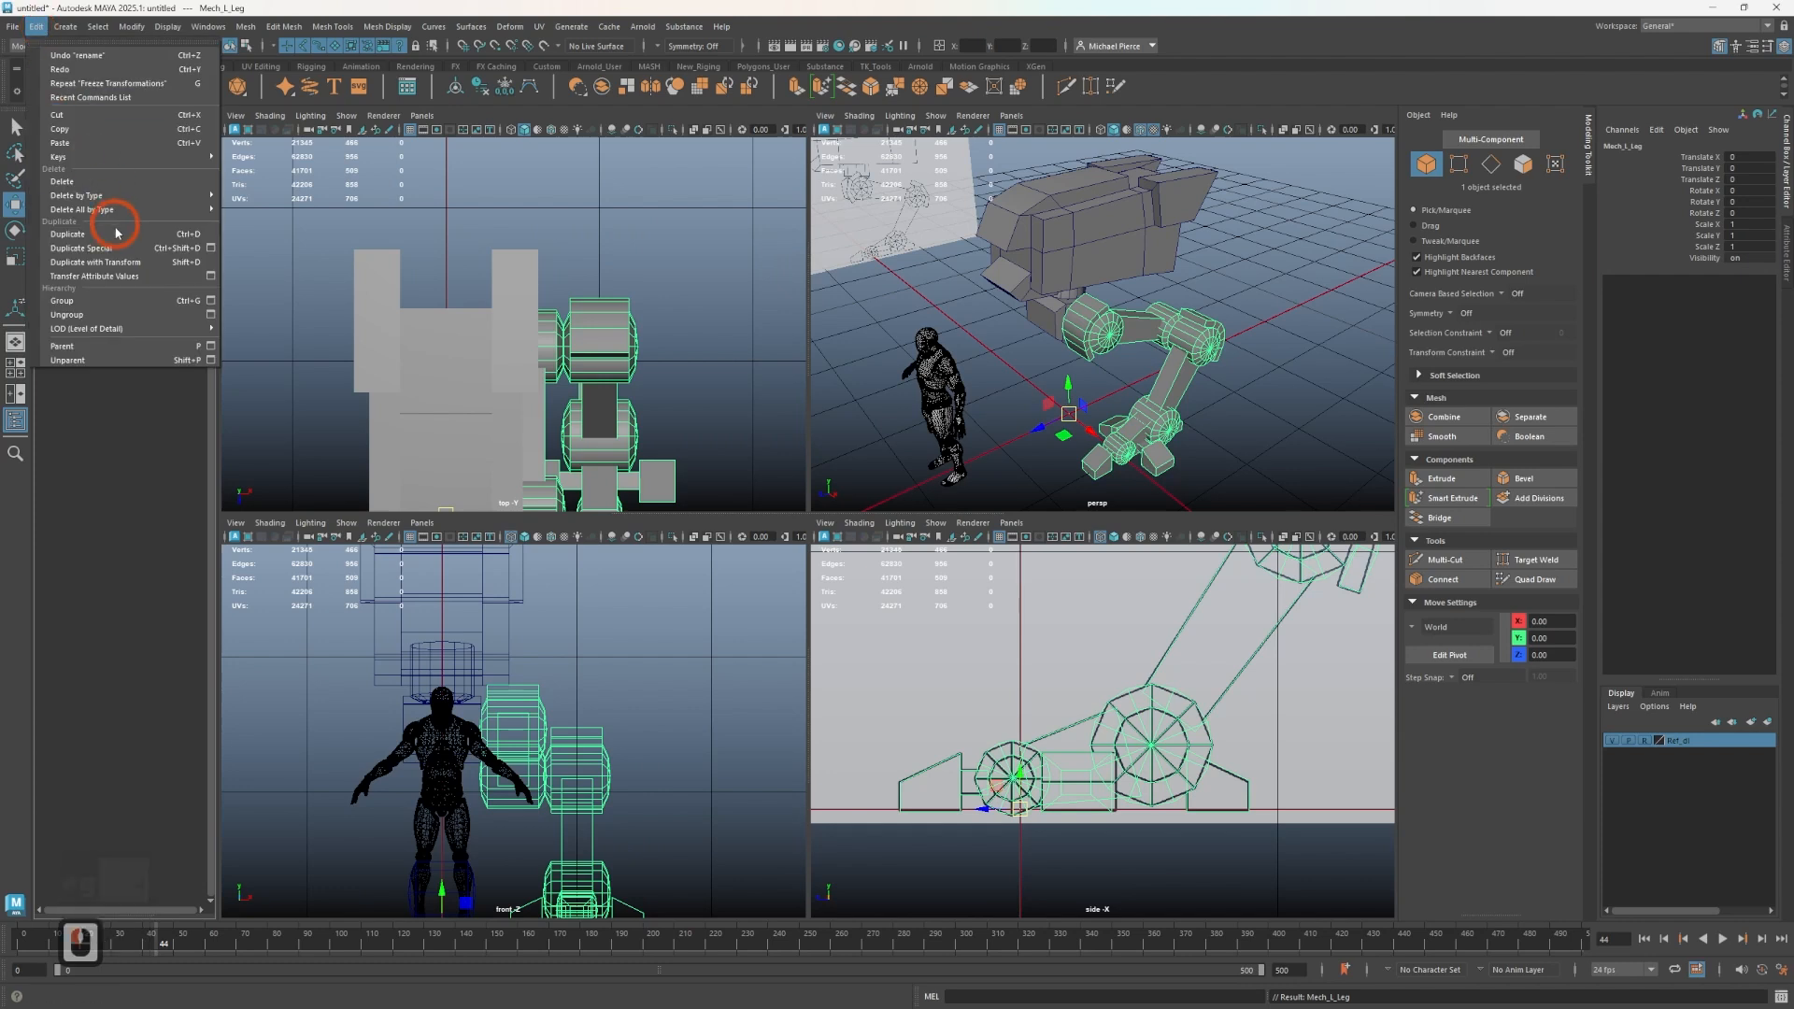
left_click(211, 249)
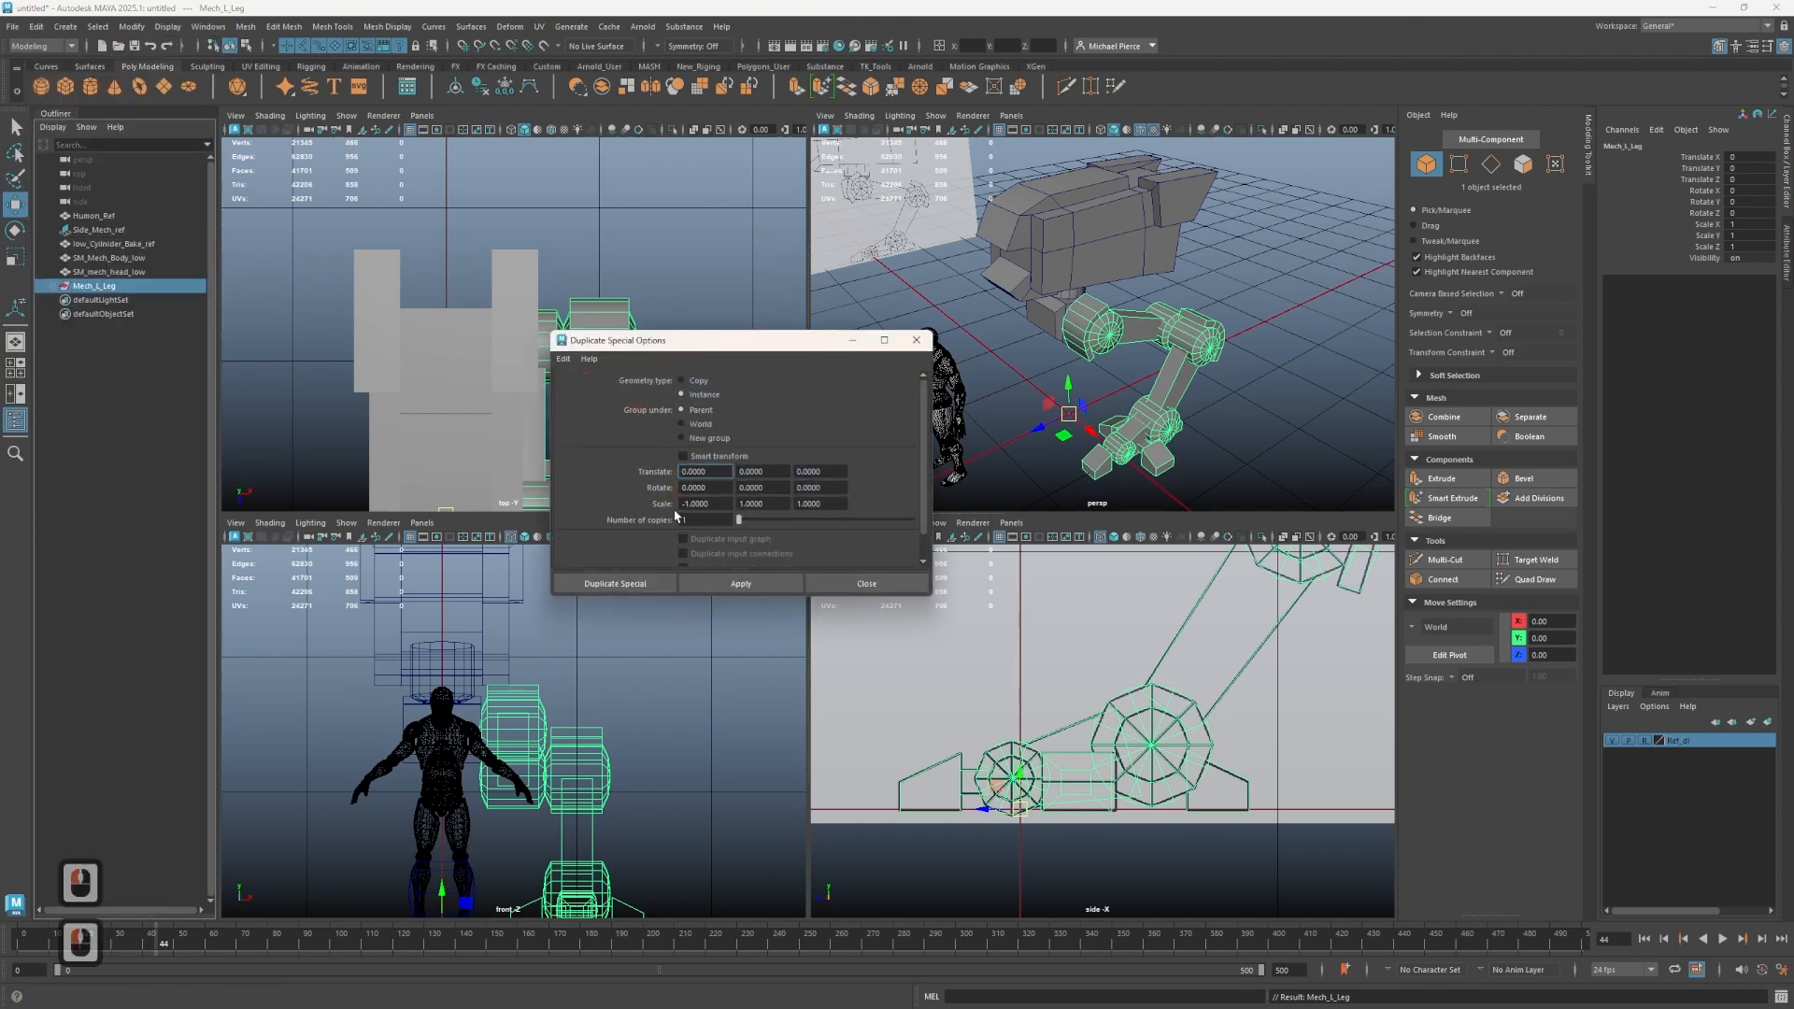
left_click(564, 361)
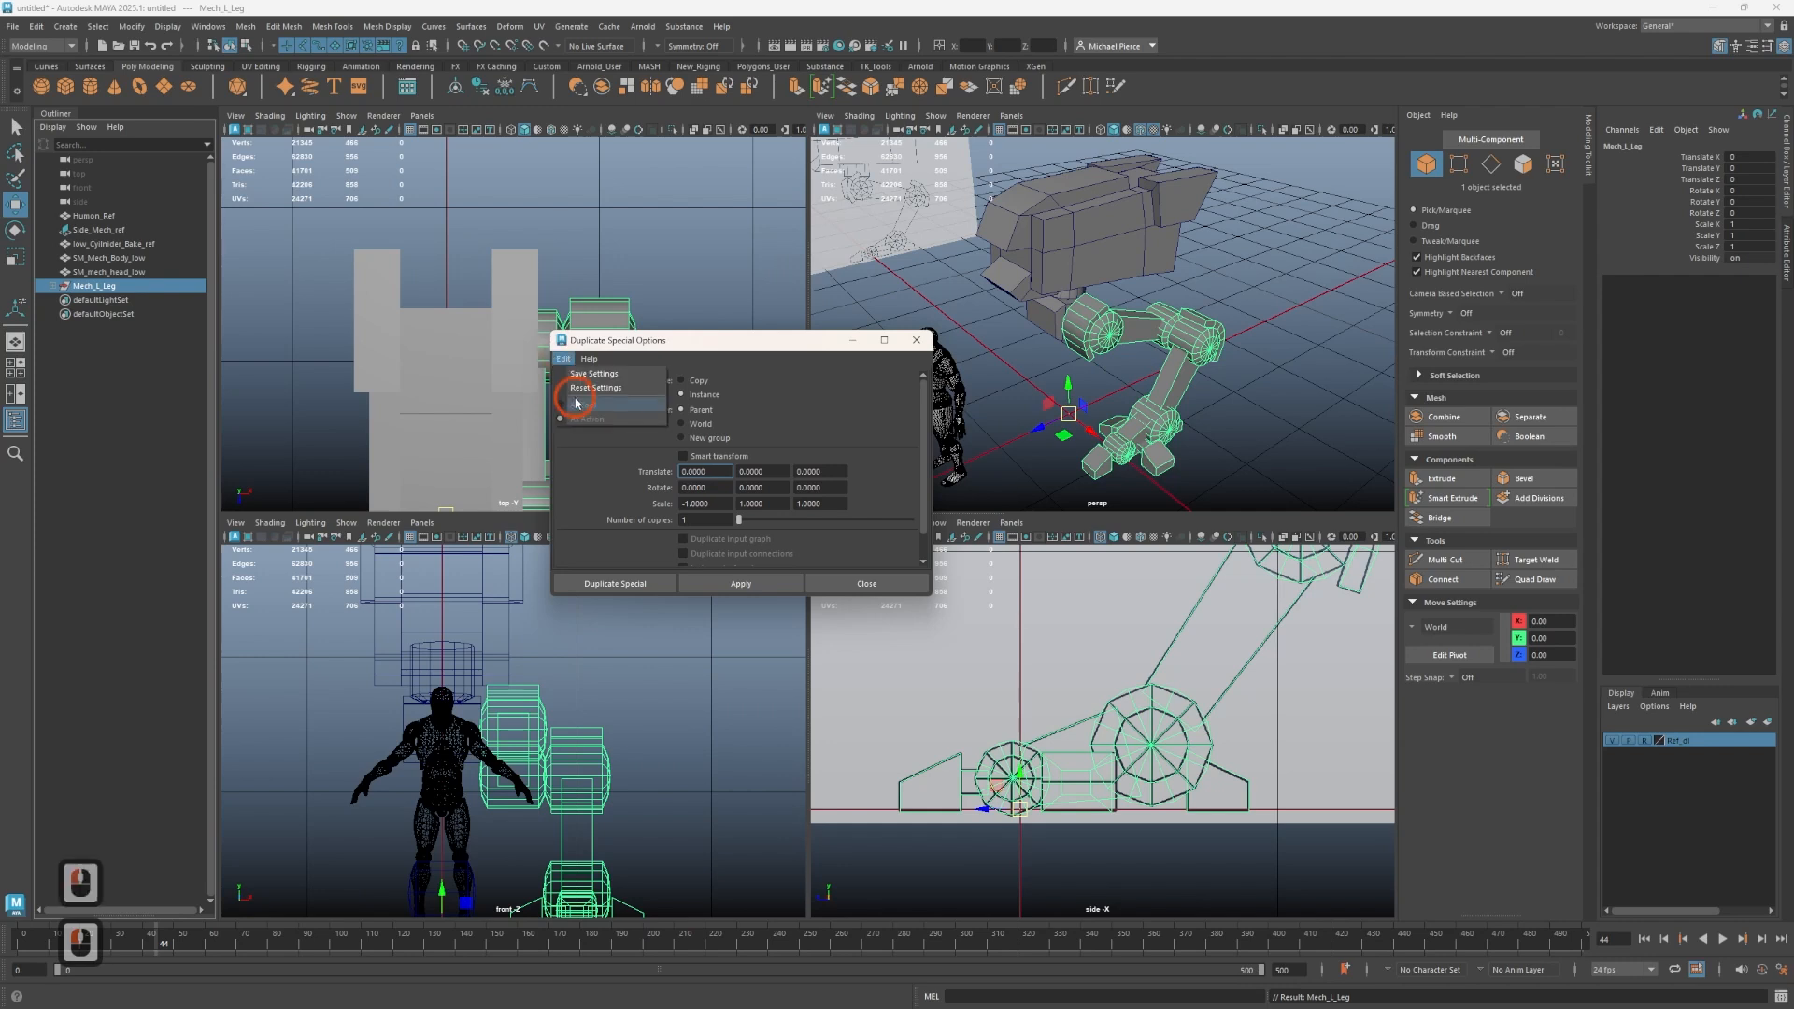
left_click(600, 390)
left_click(706, 395)
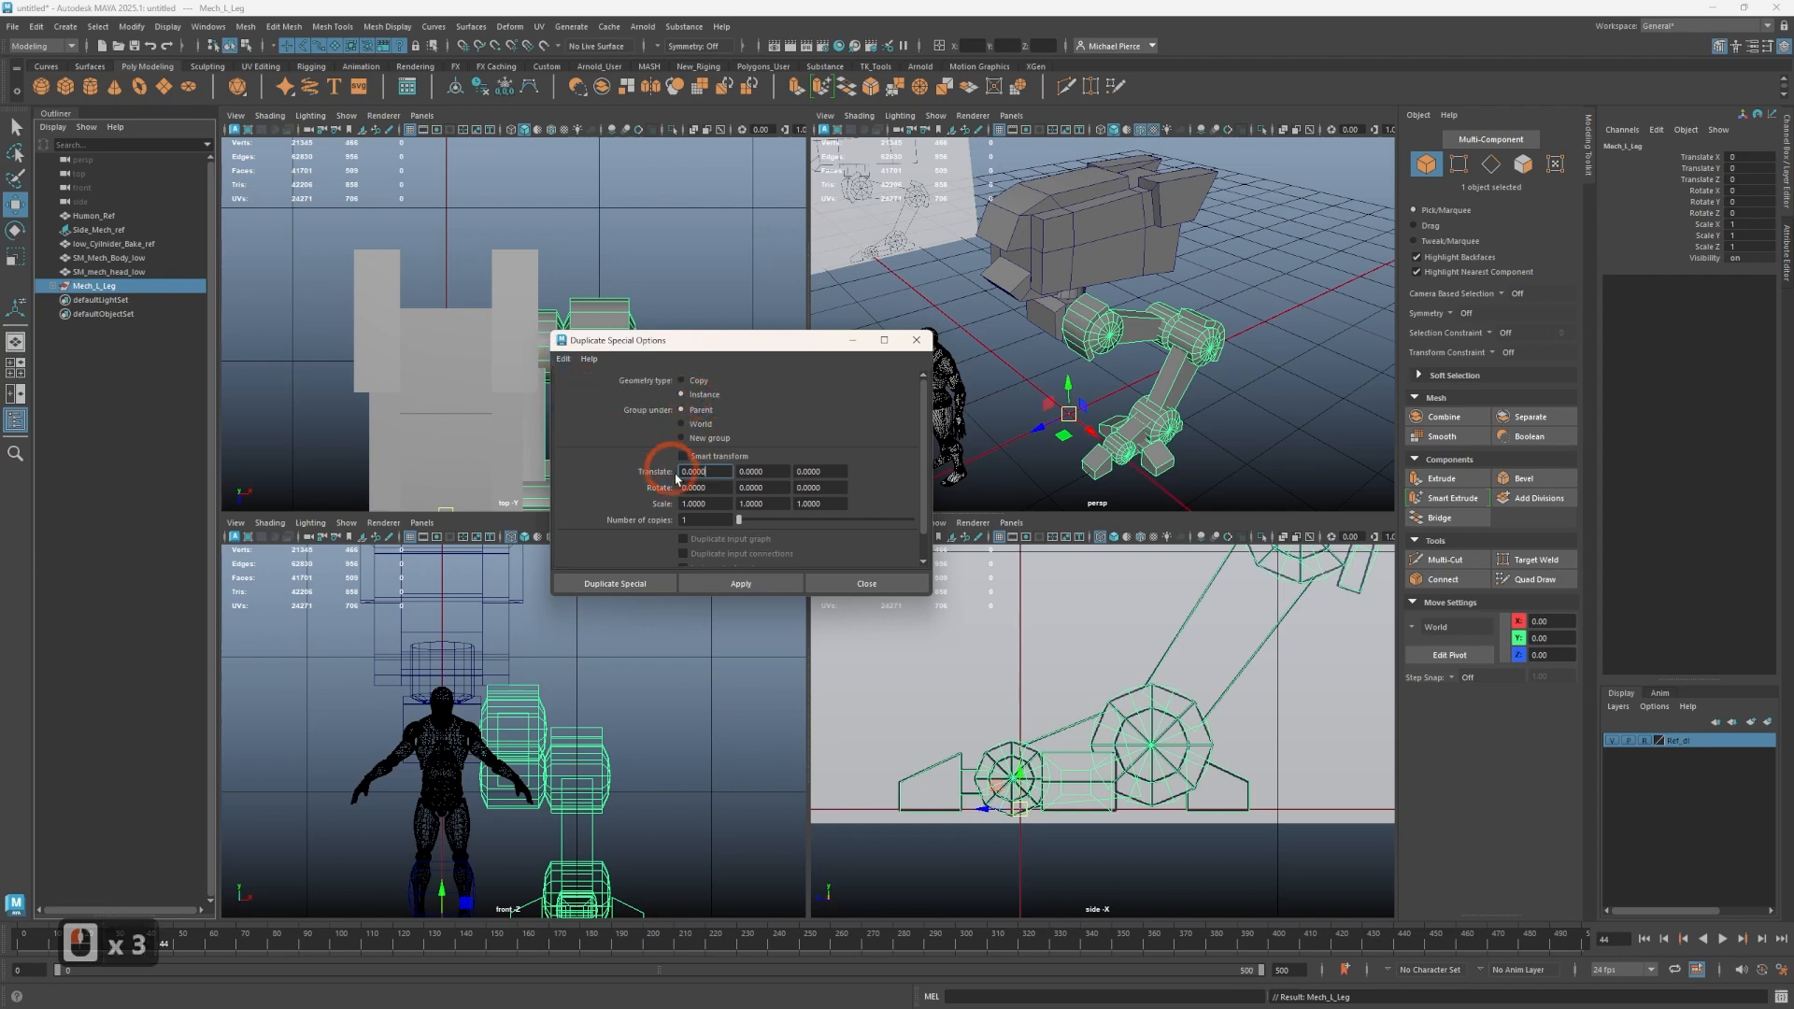
left_click(694, 504)
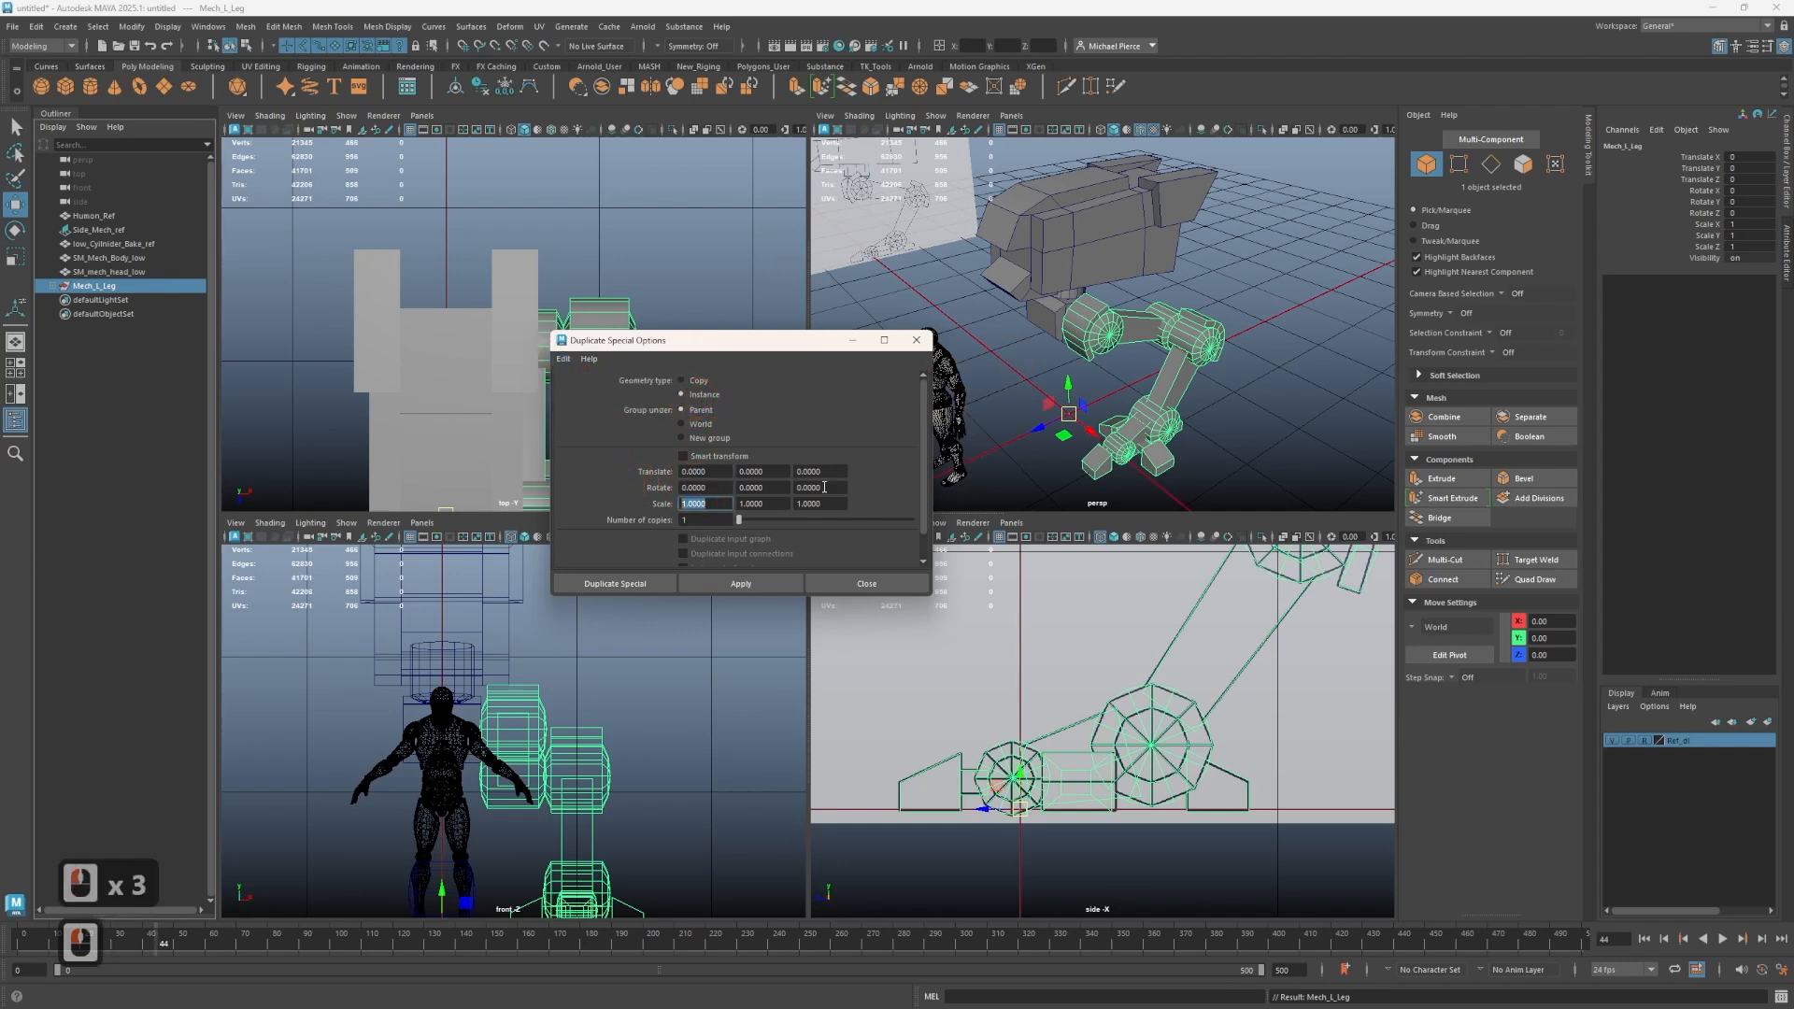
type("-1")
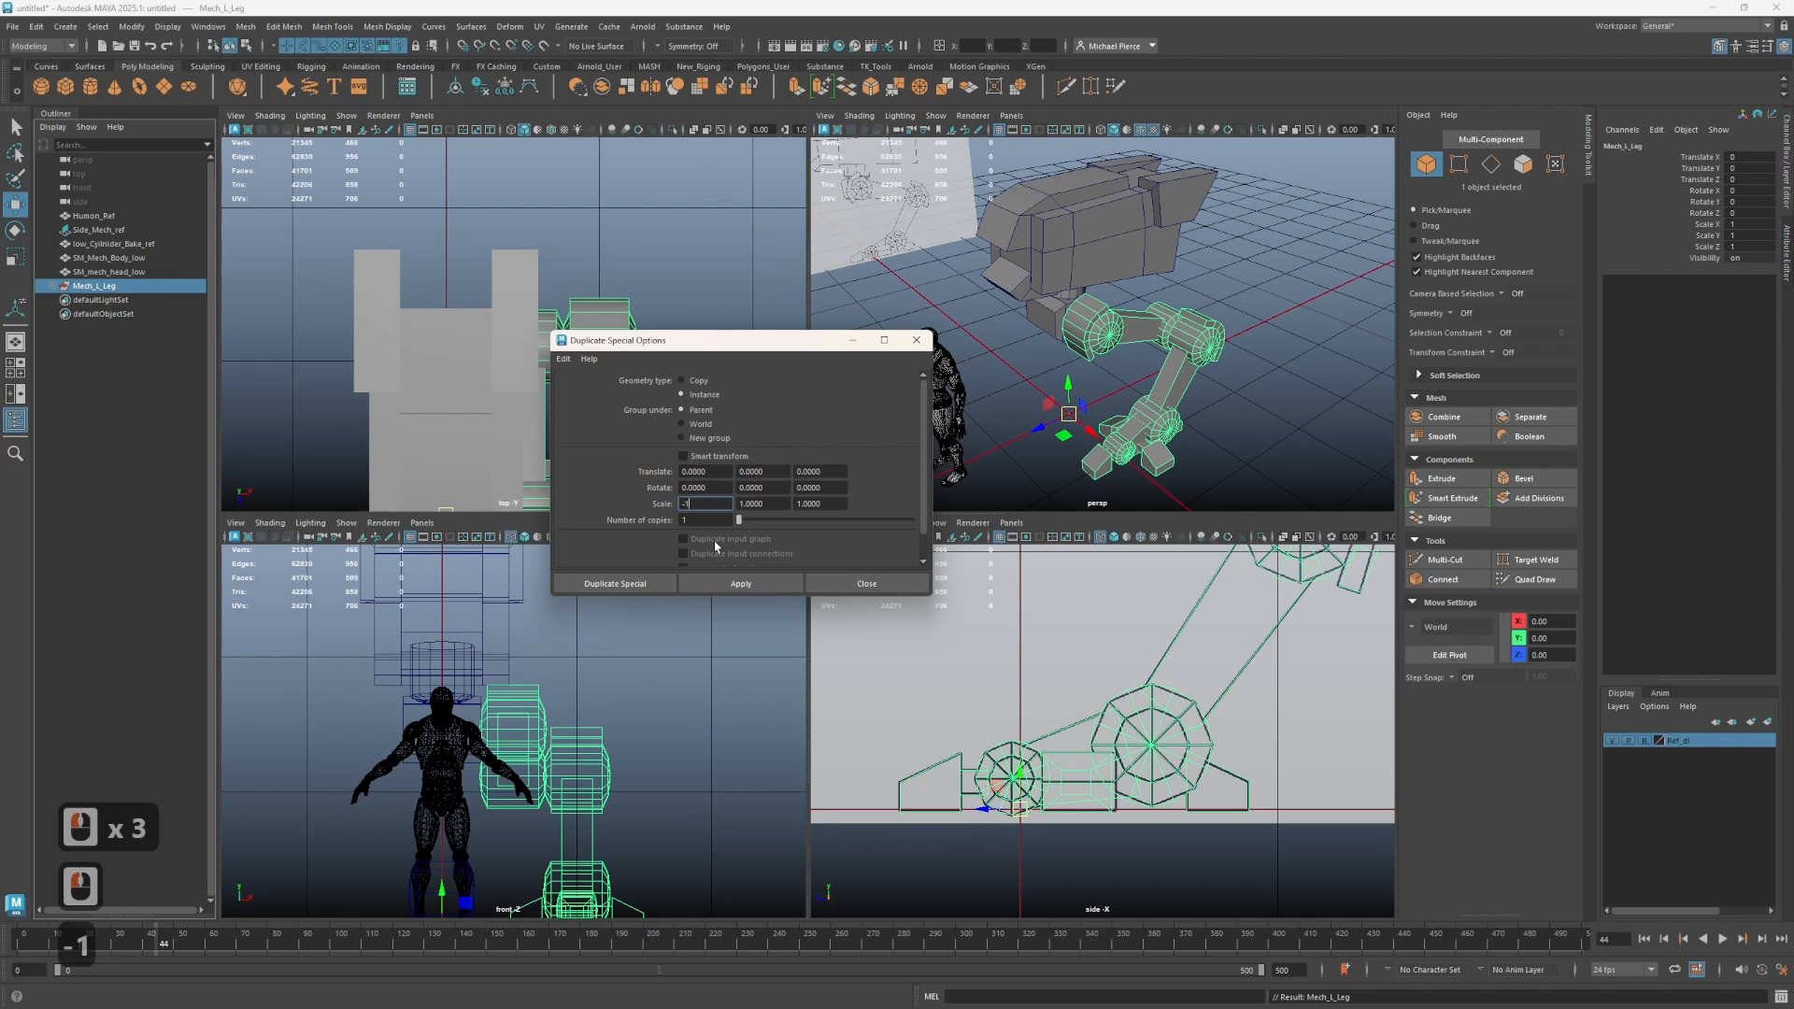
key("Tab")
left_click(609, 582)
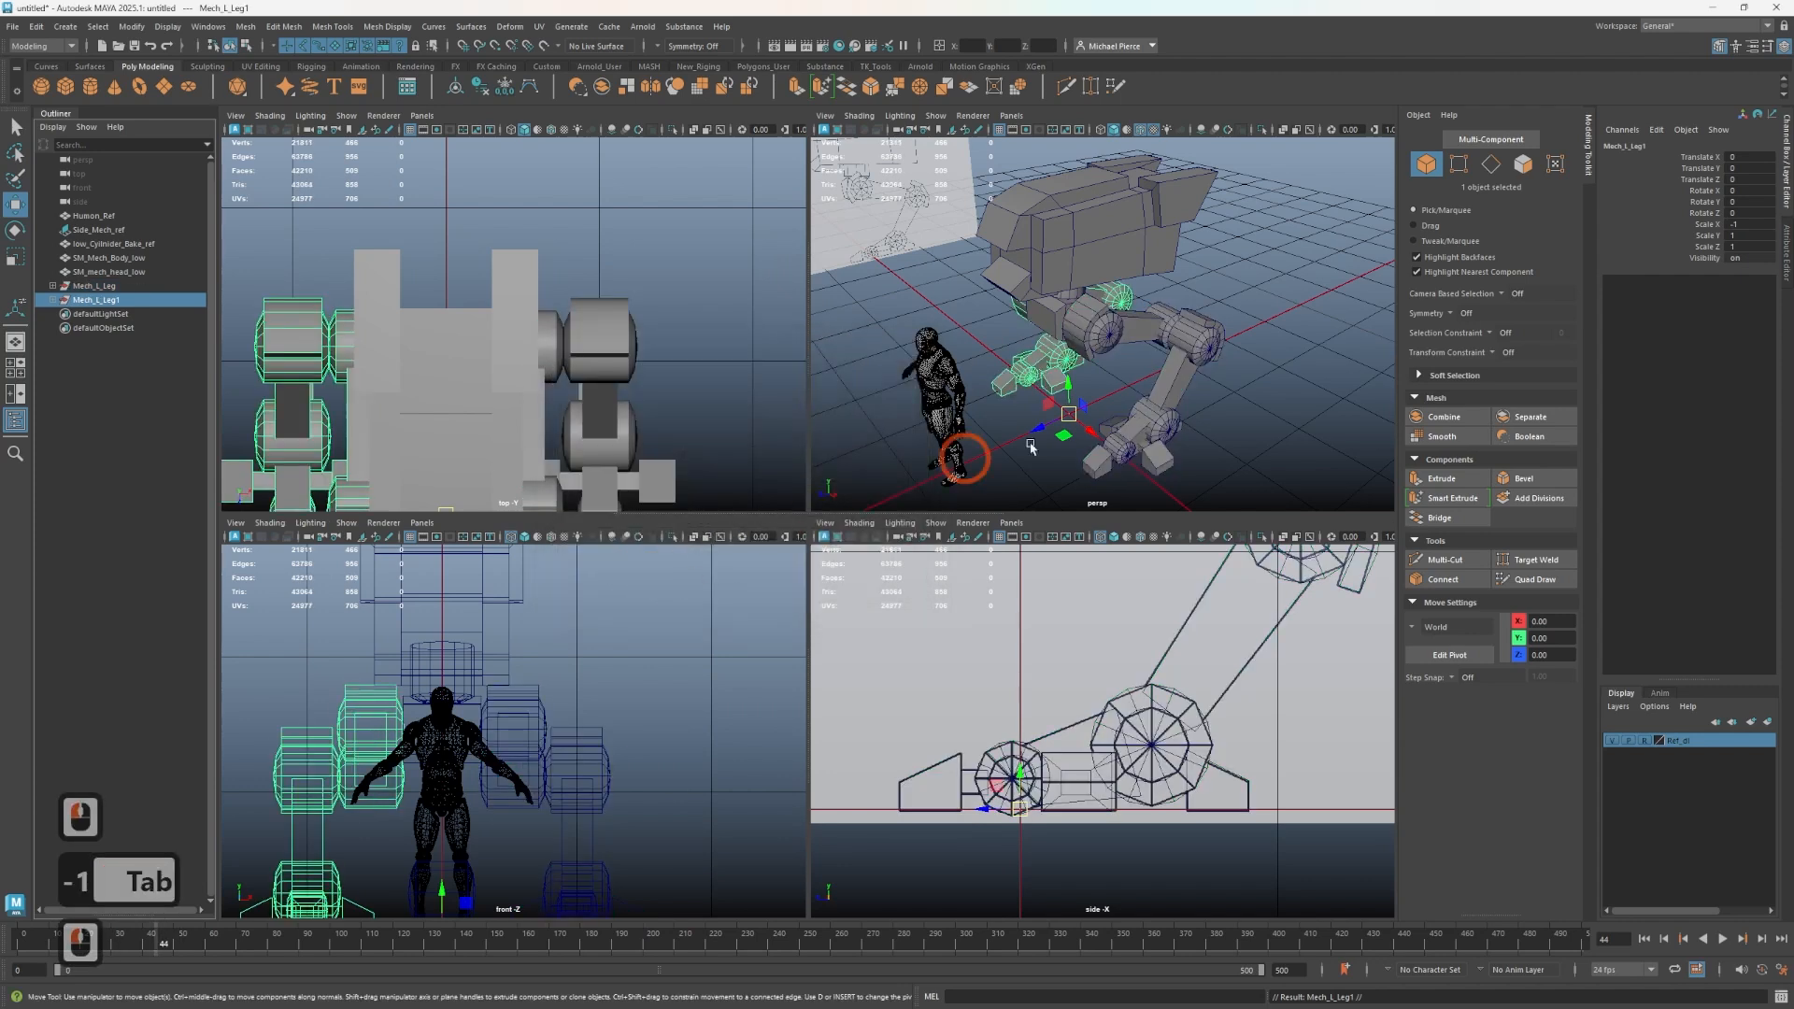
- Rename the mirrored leg group as Mech_R_leg
left_click(1161, 421)
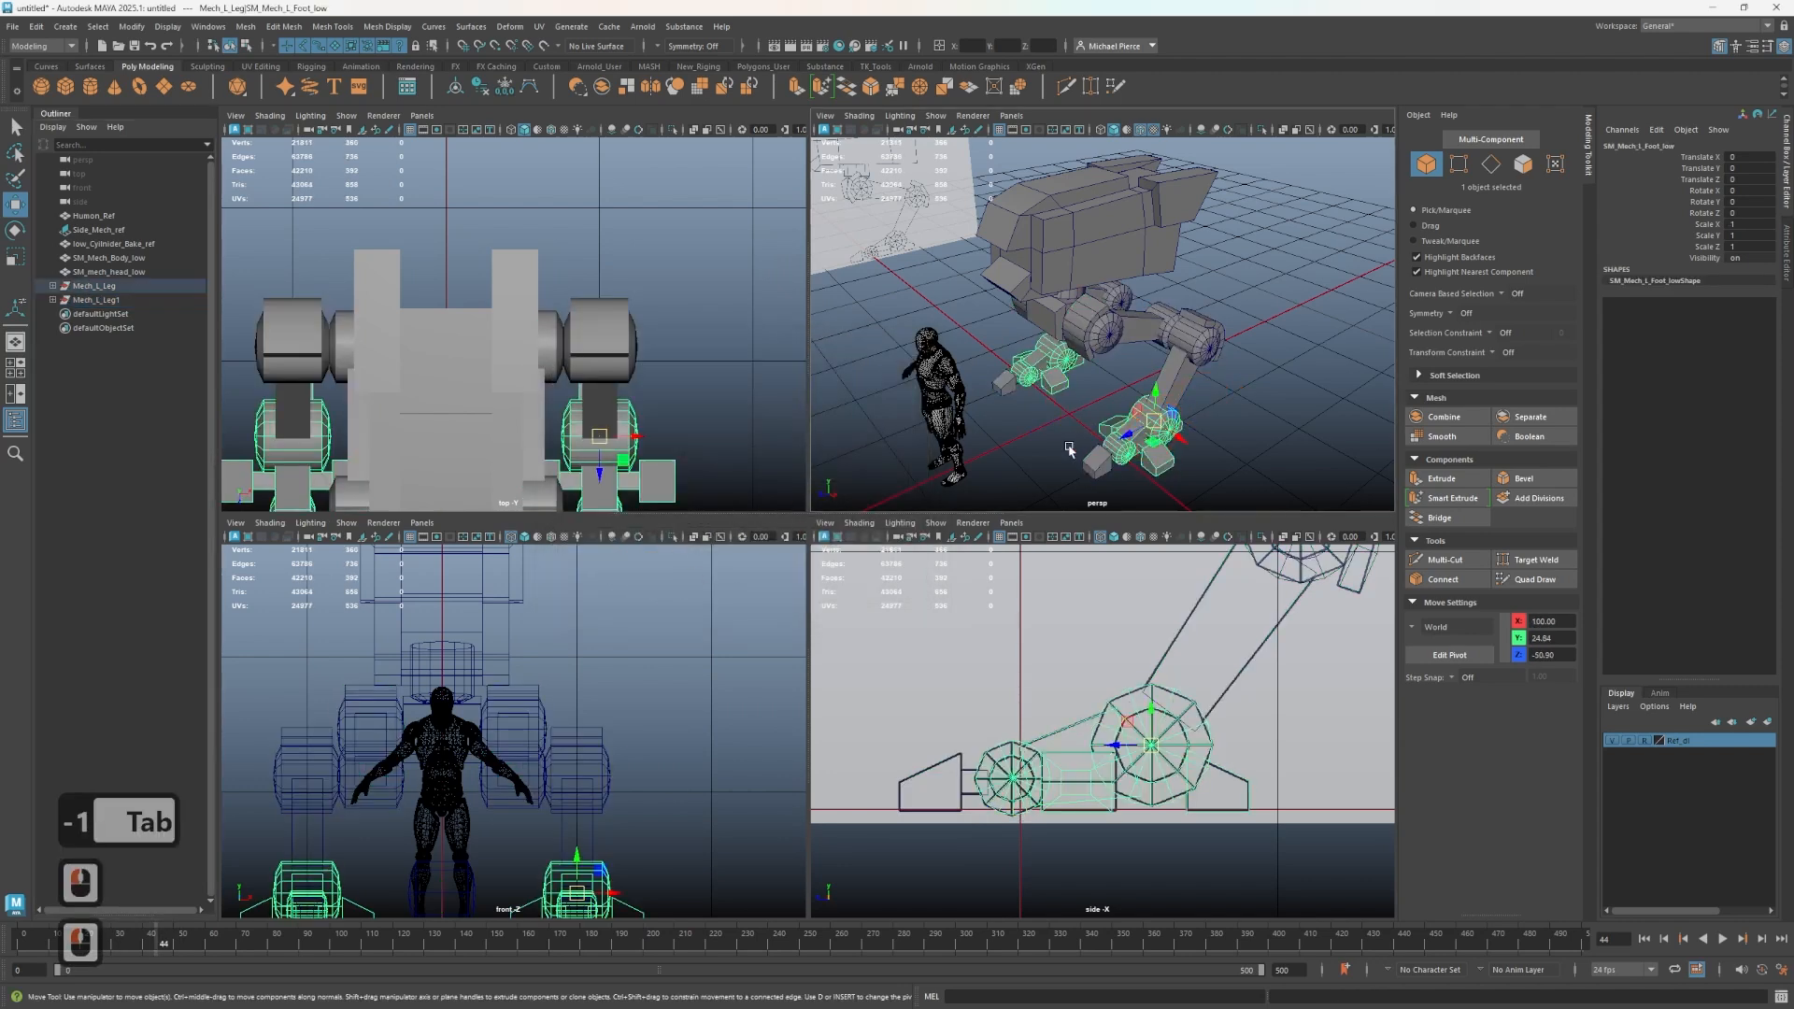
left_click(94, 300)
double_click(103, 300)
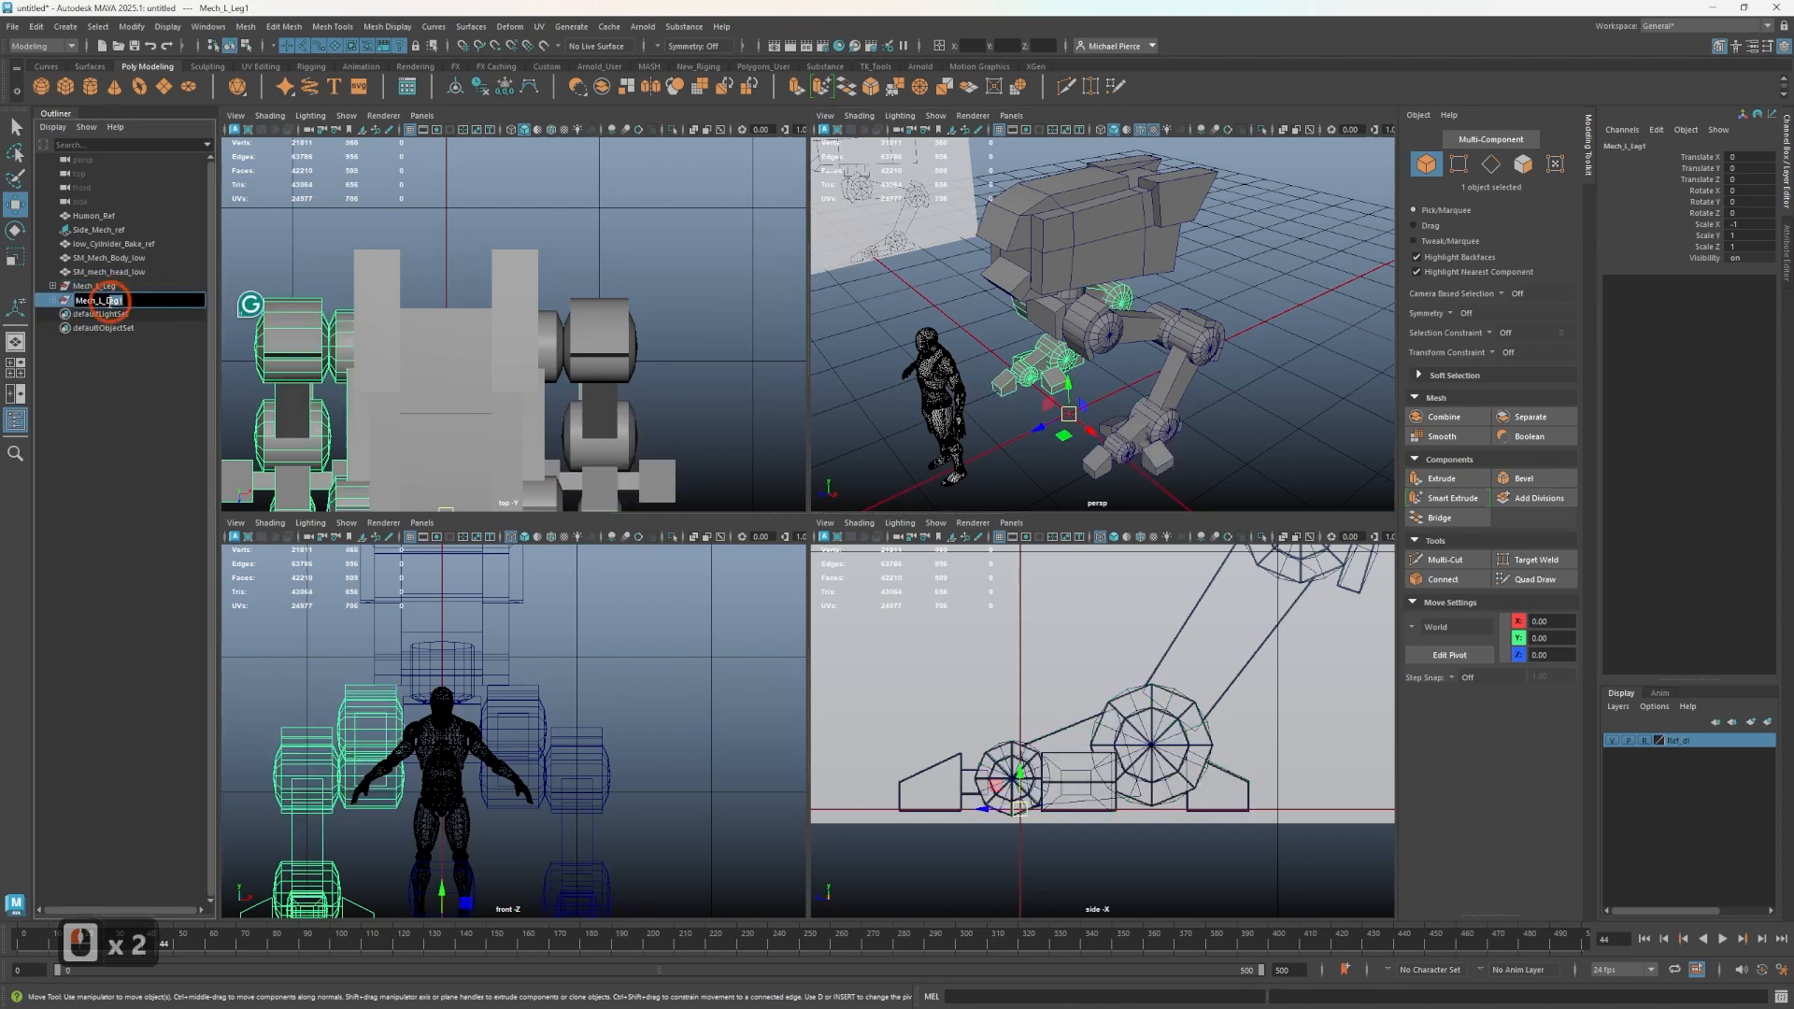
double_click(100, 301)
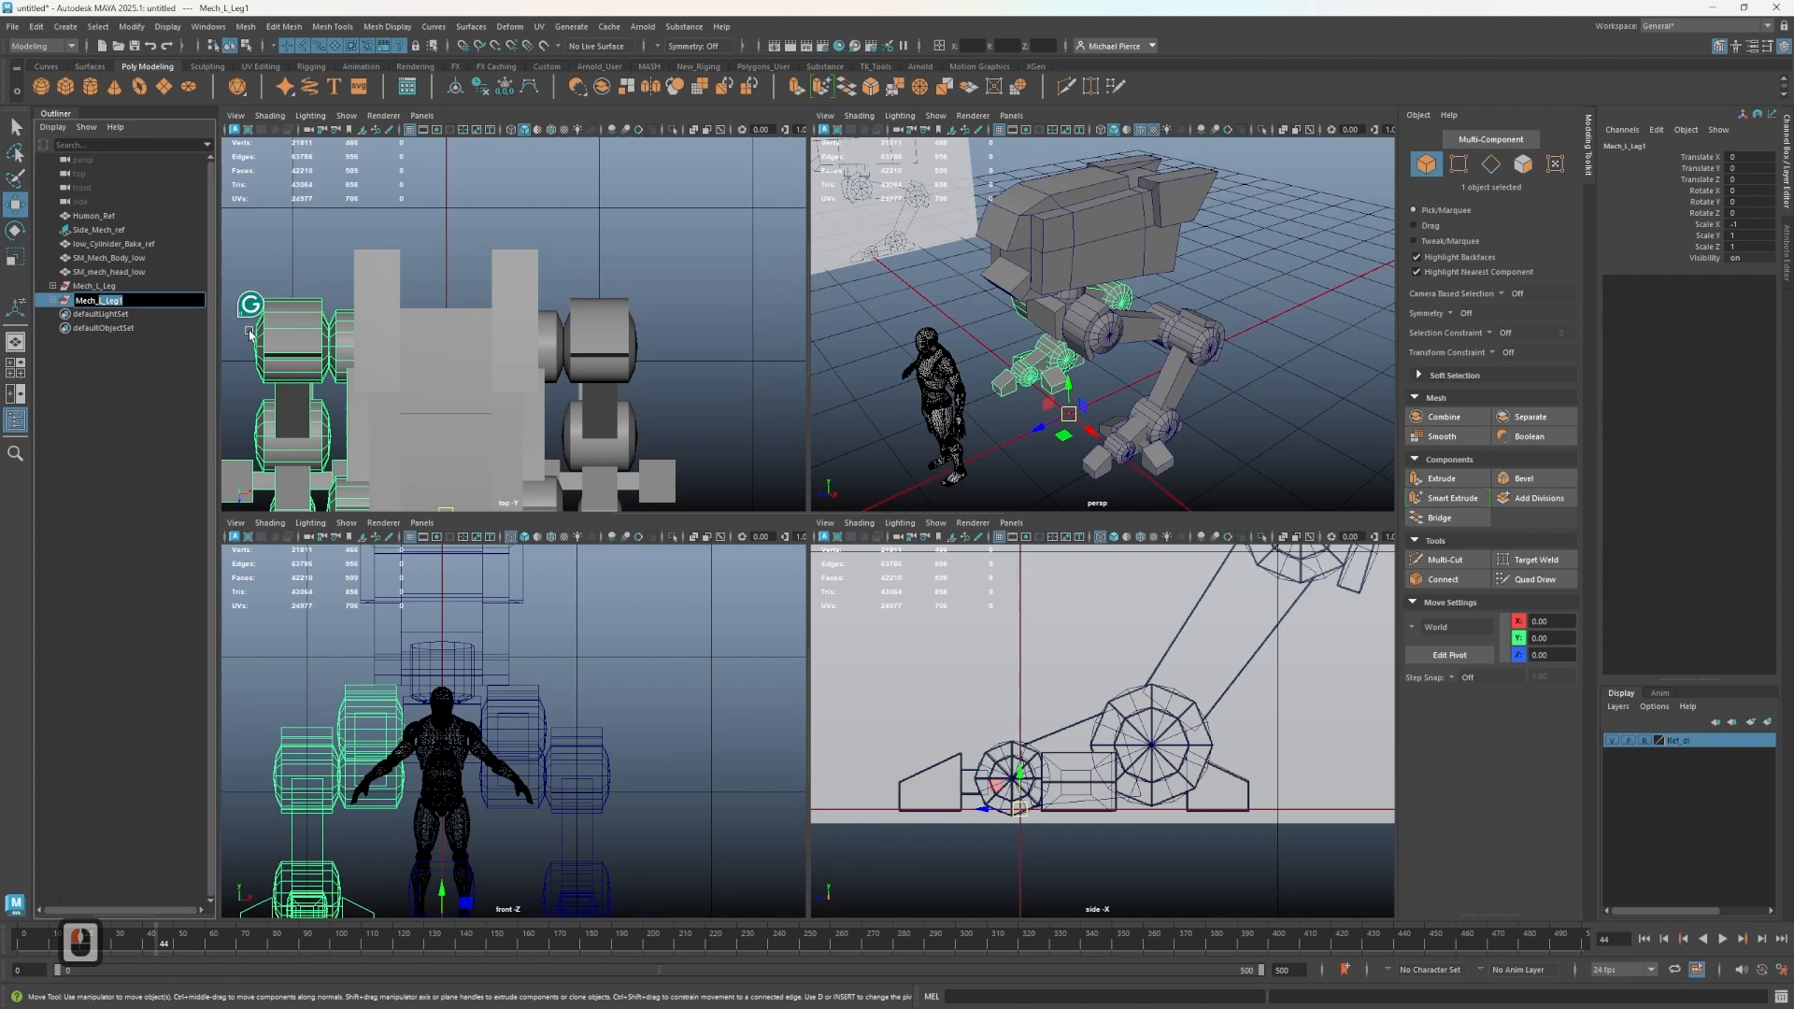
key("shift")
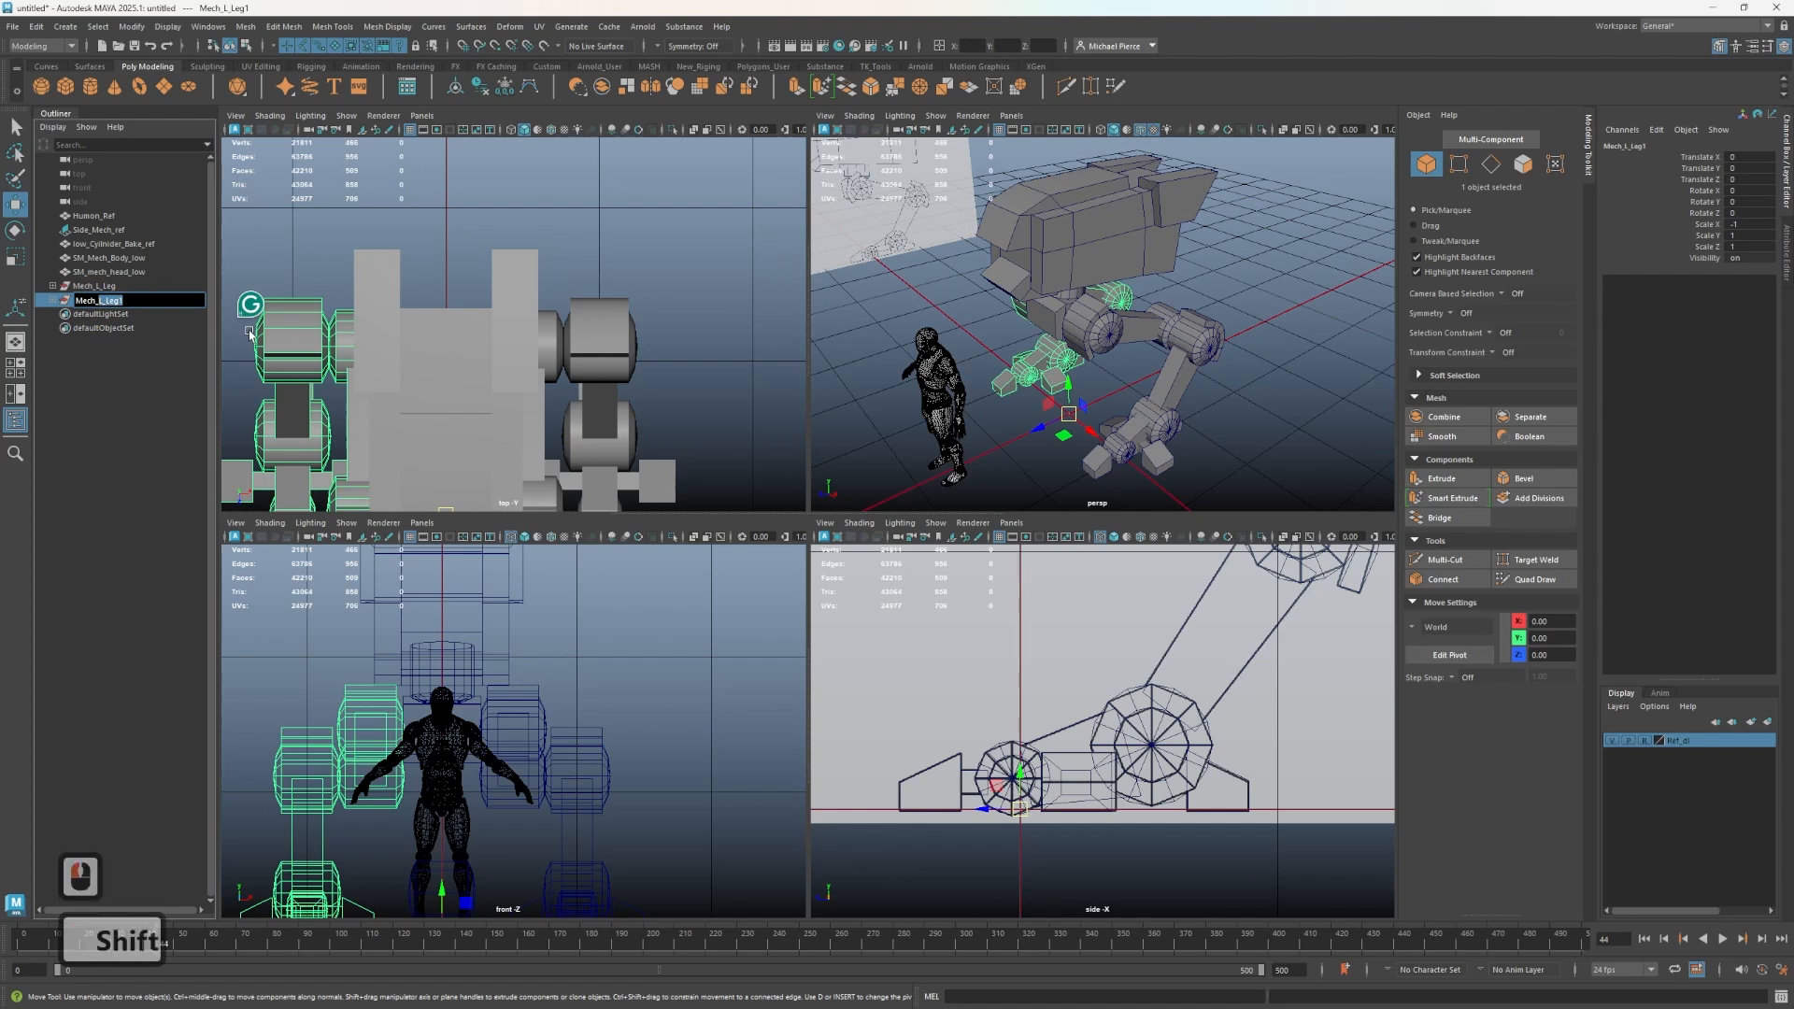
type("R_")
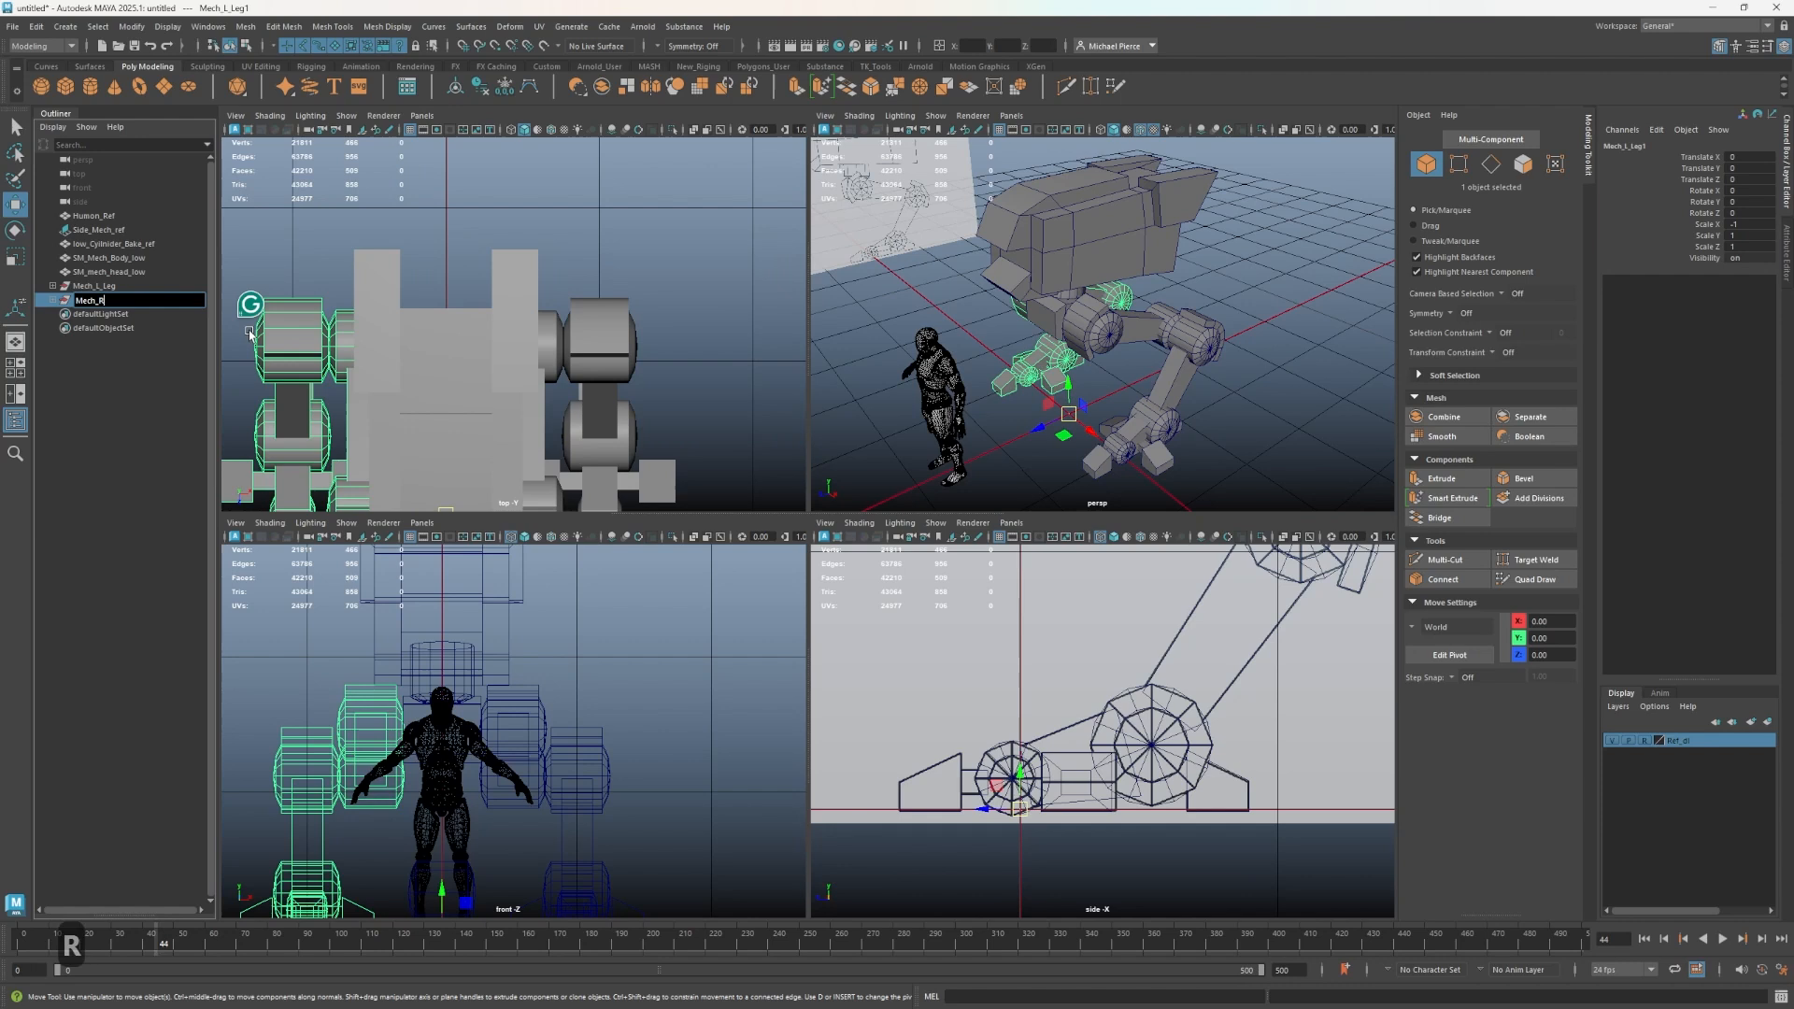
type("lef")
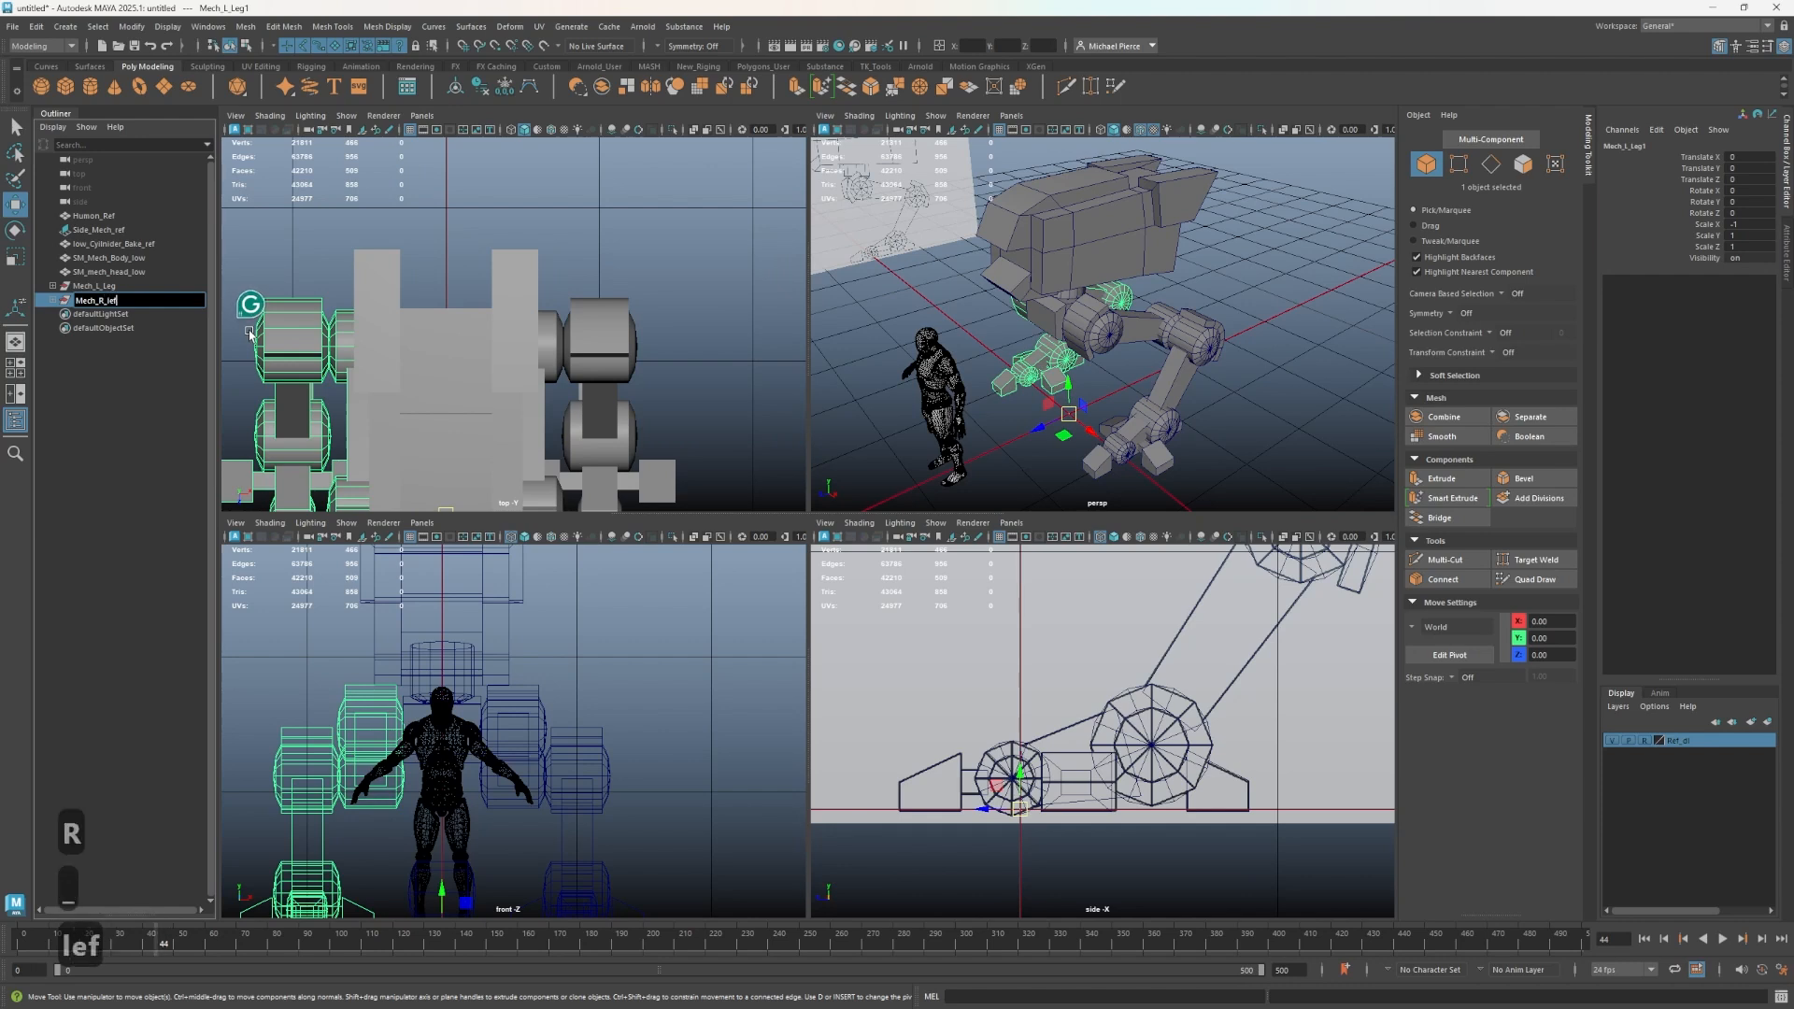
key("BackSpace")
type("g")
key("Return")
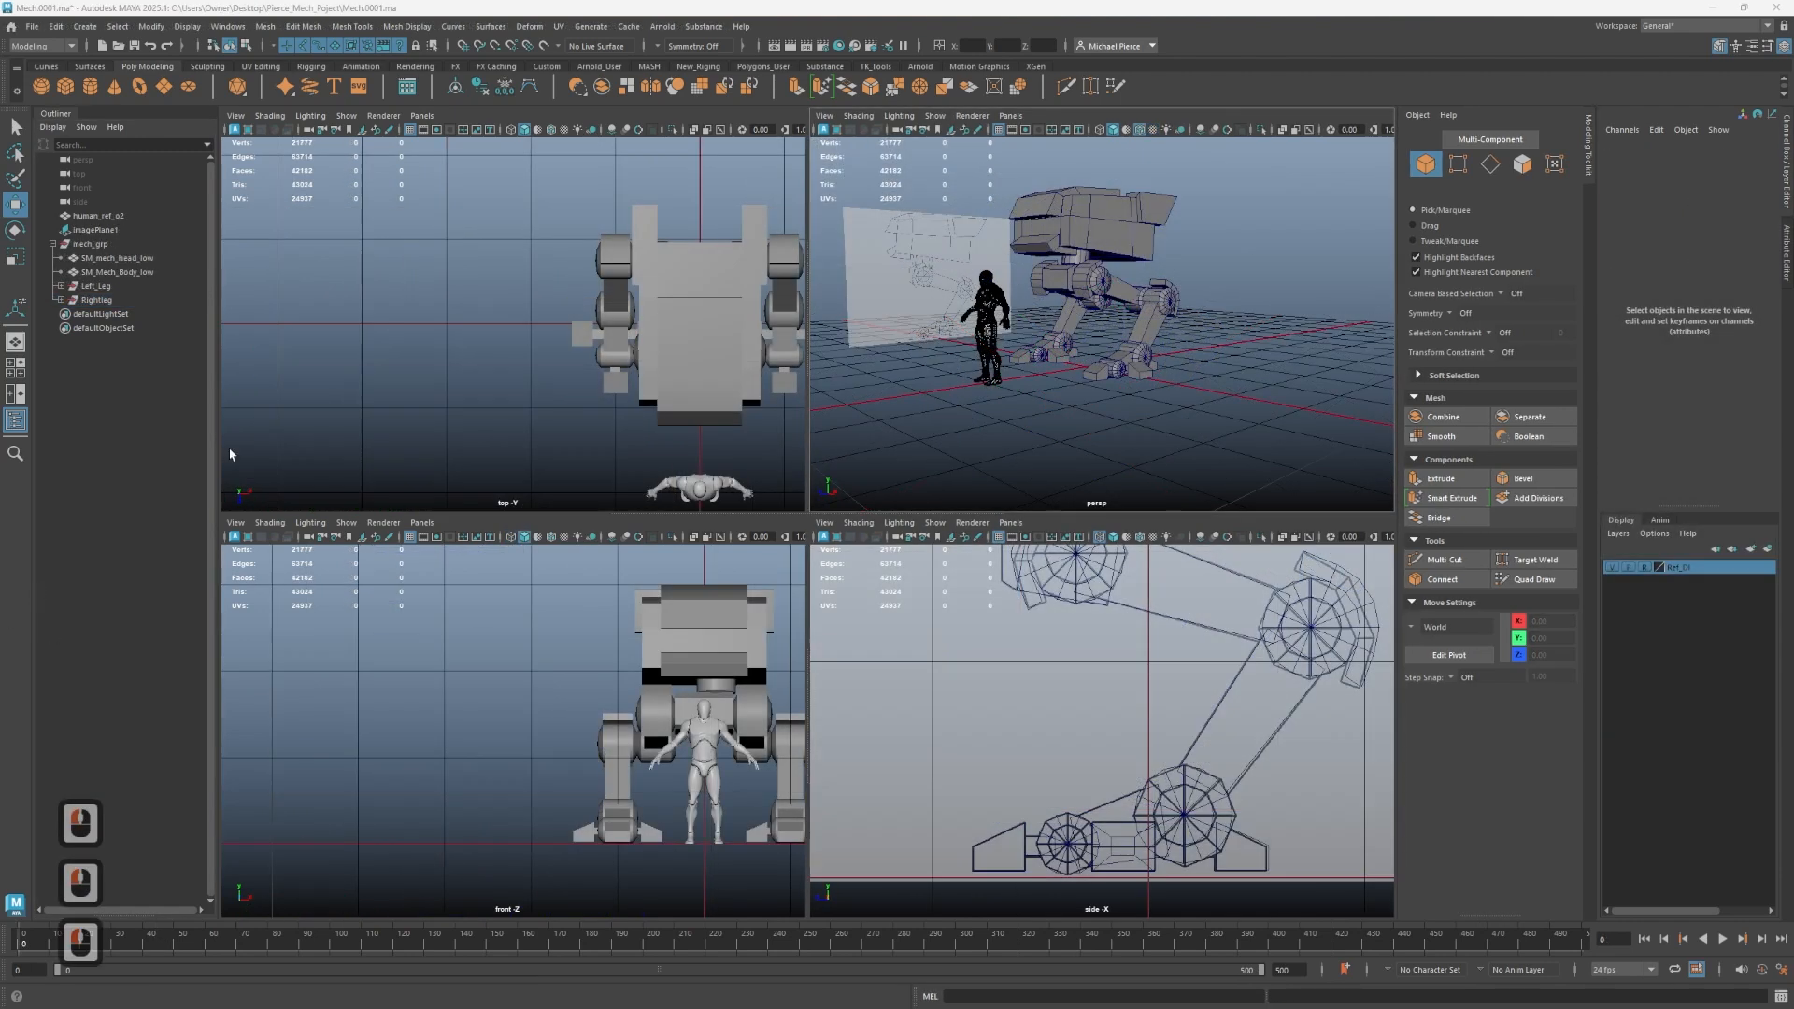
- Examine the turret and mech images on the reference board
scroll(993, 365, "up", 2)
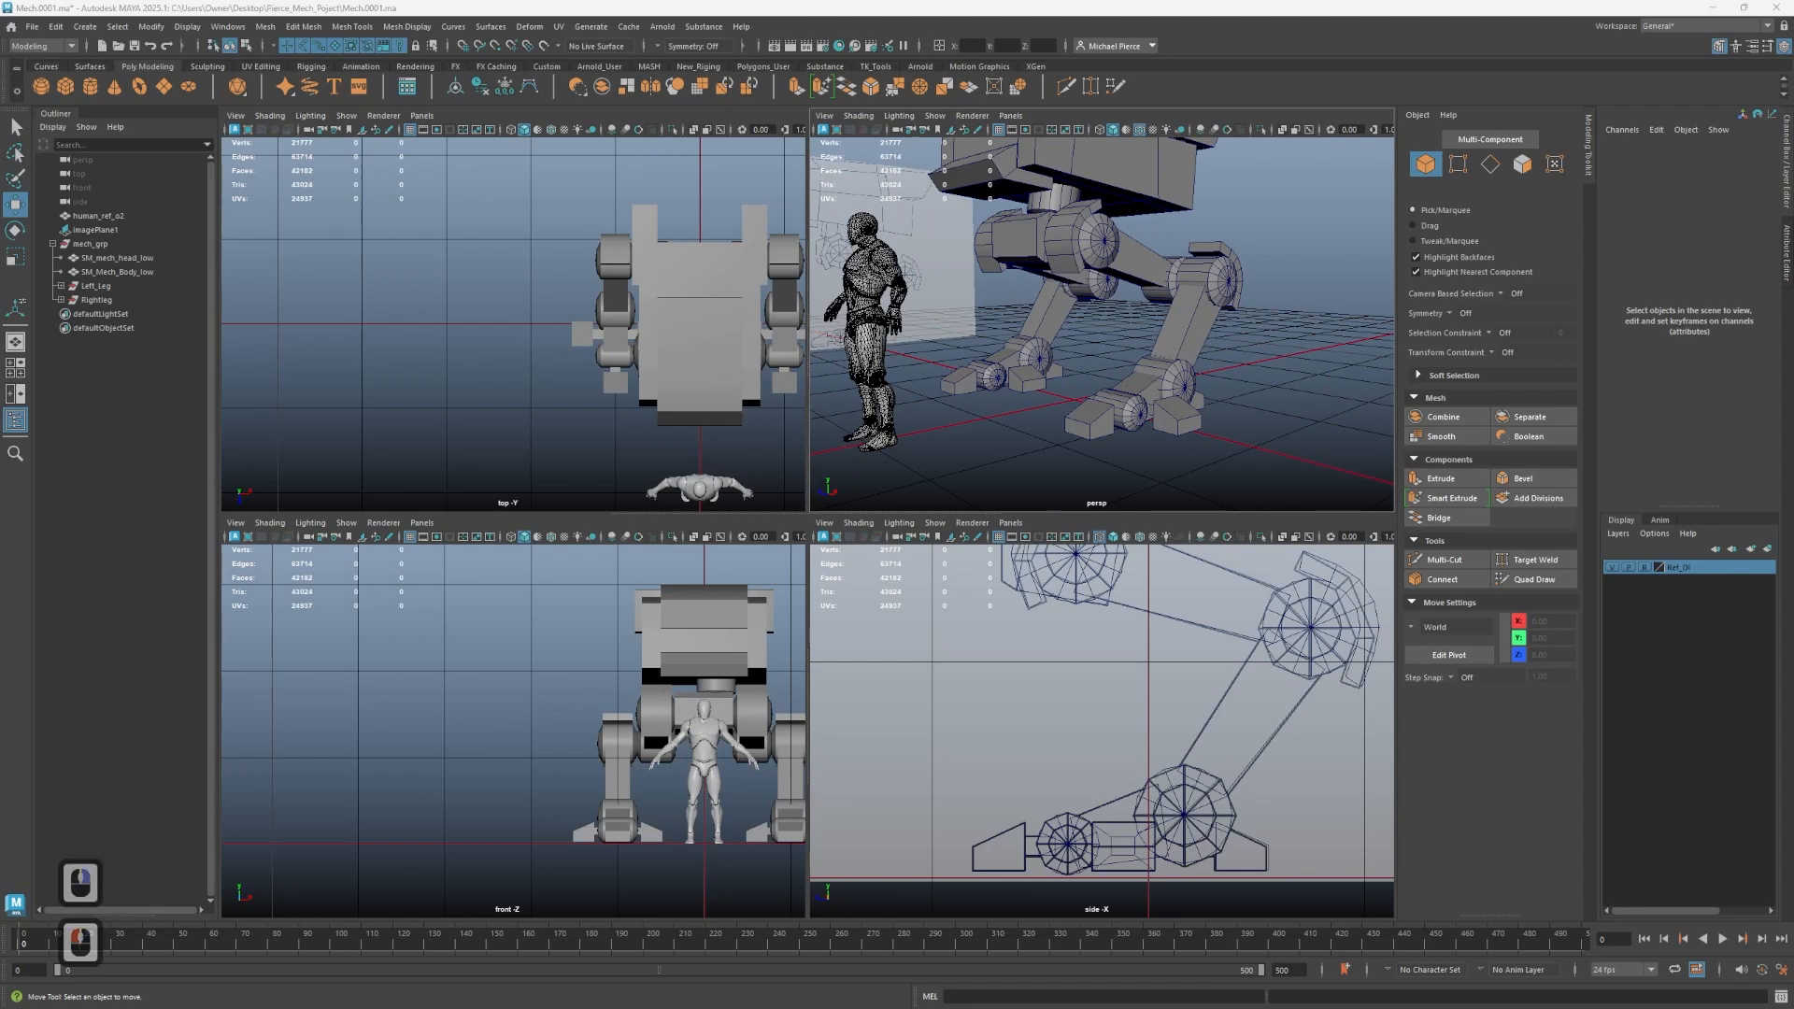
right_click_drag(0, 696, 458, 646)
scroll(864, 581, "up", 3)
scroll(844, 571, "down", 3)
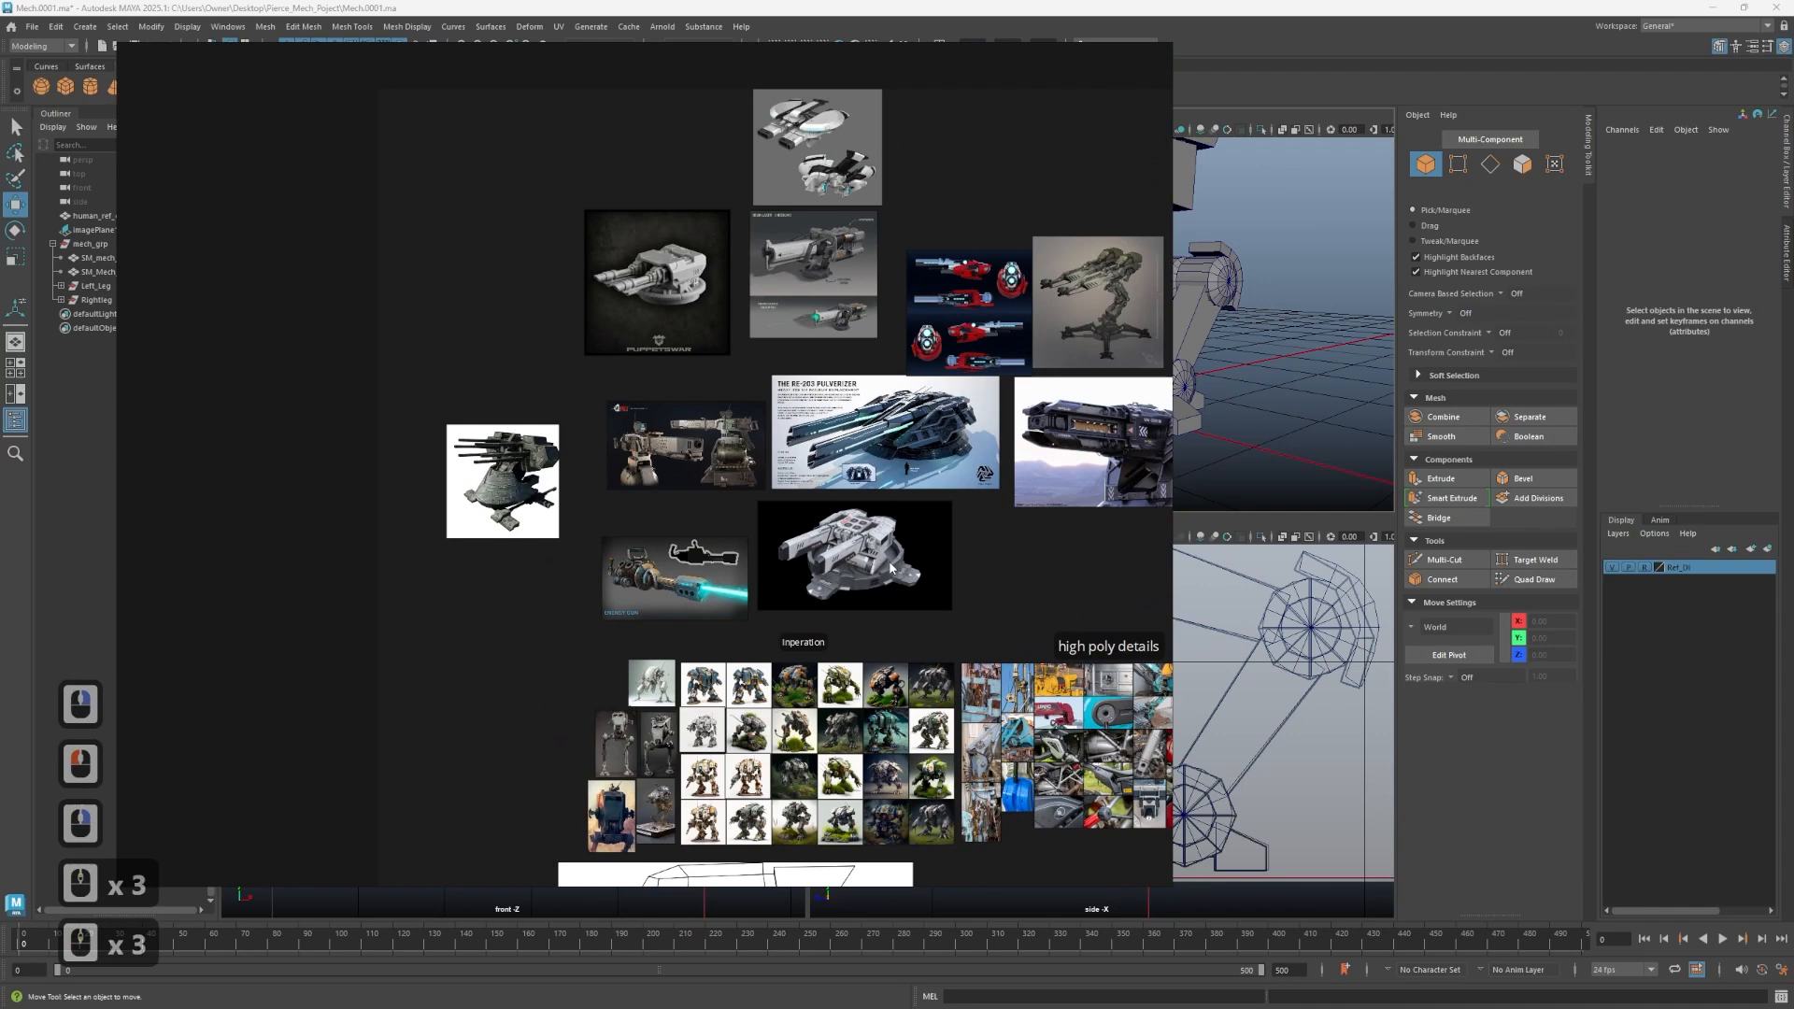
scroll(935, 561, "up", 3)
scroll(982, 574, "down", 3)
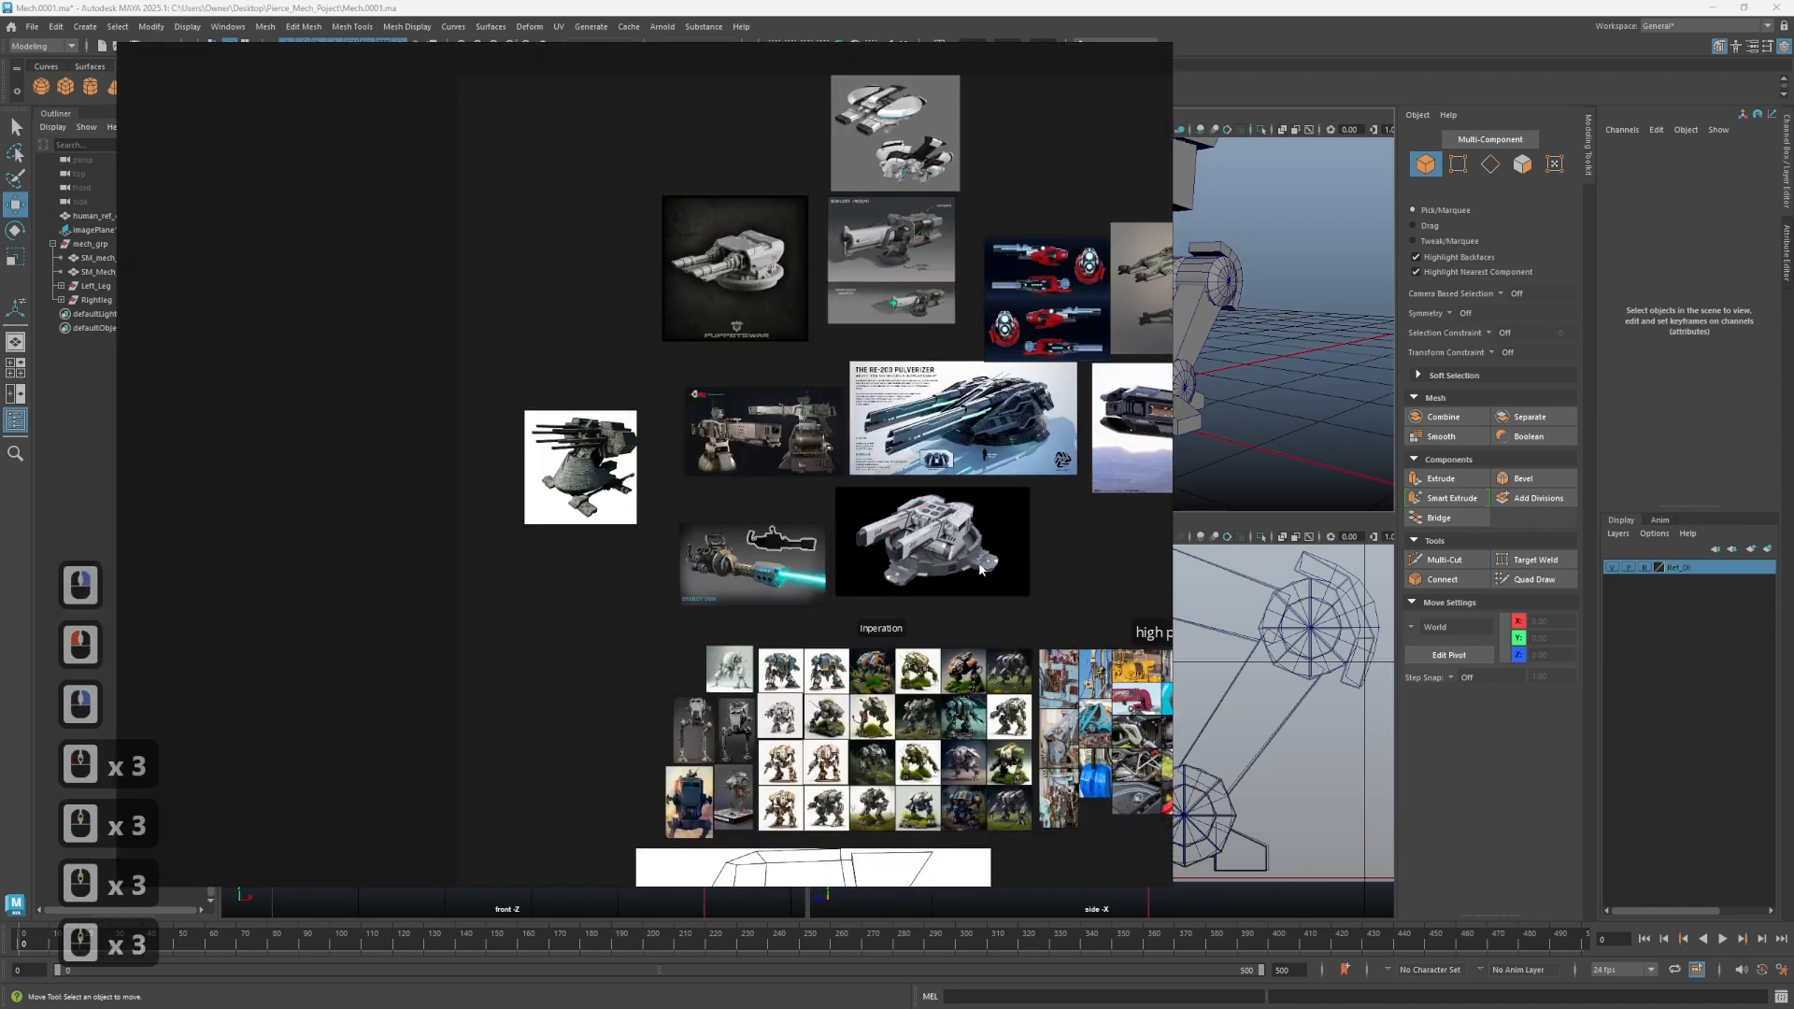
scroll(980, 569, "up", 3)
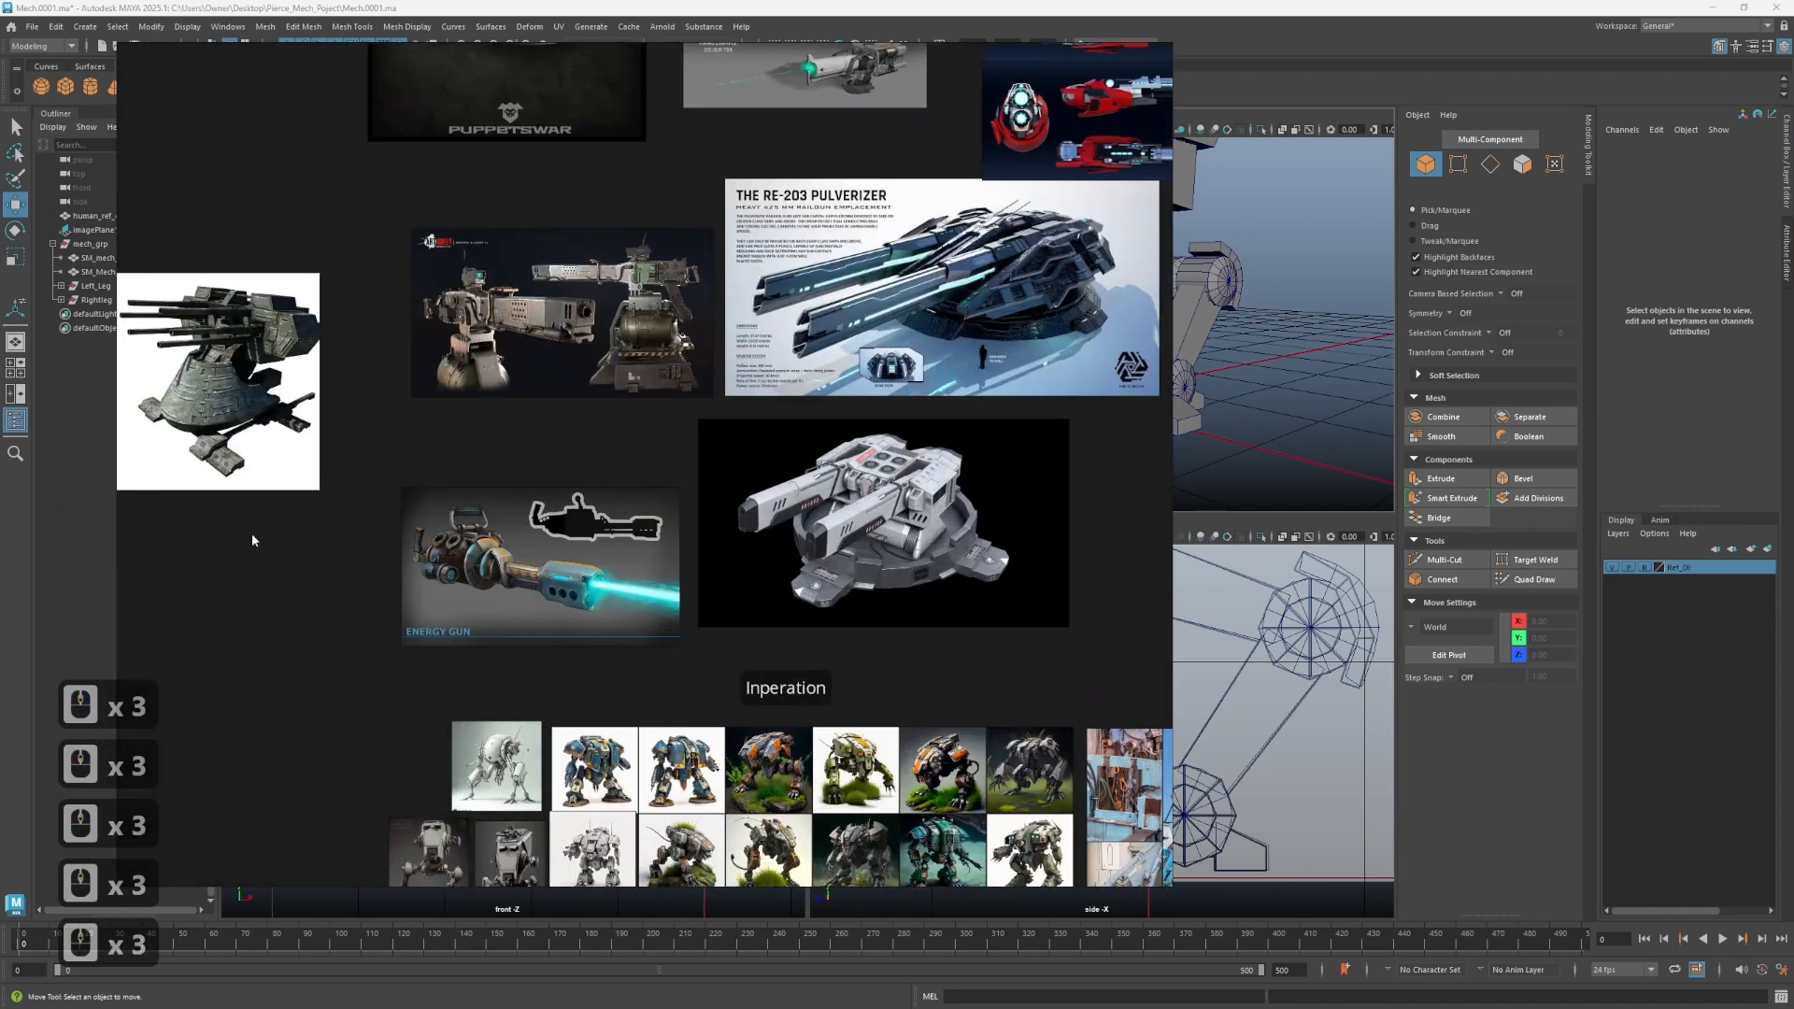
middle_click_drag(706, 527, 468, 783, "alt")
left_click_drag(468, 783, 564, 586, "alt")
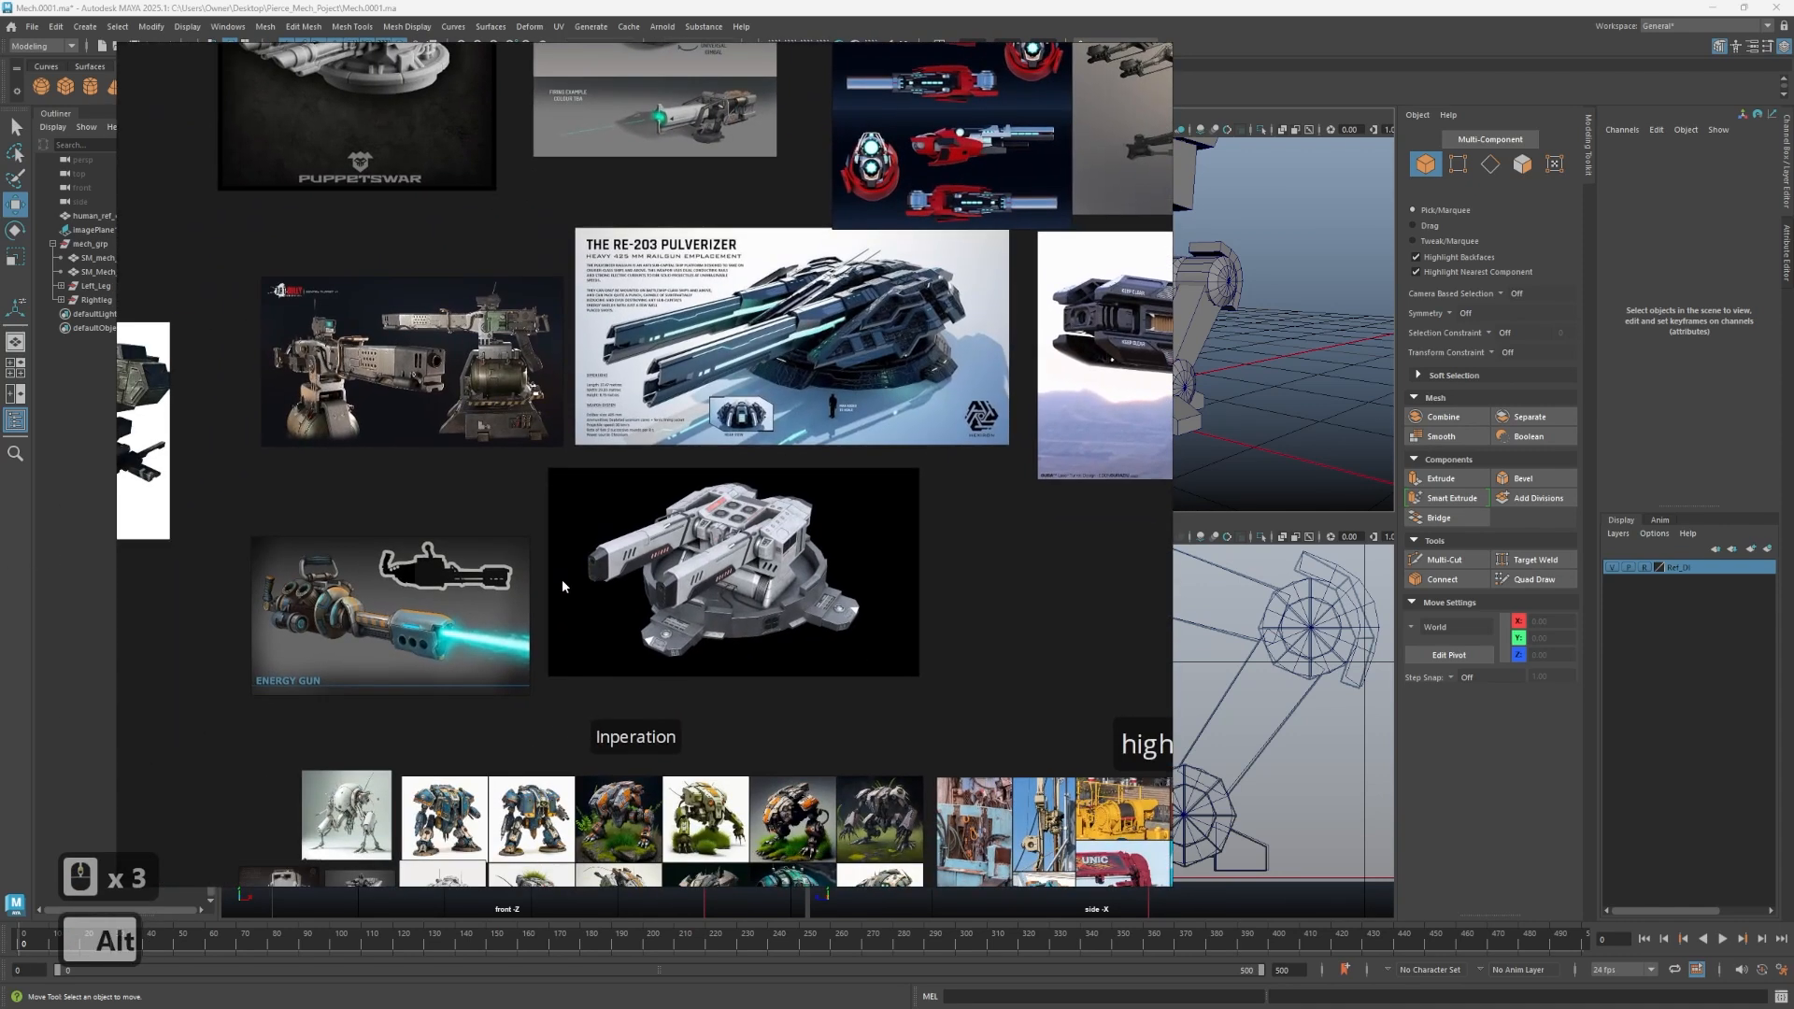
scroll(729, 534, "up", 1)
scroll(372, 572, "down", 2)
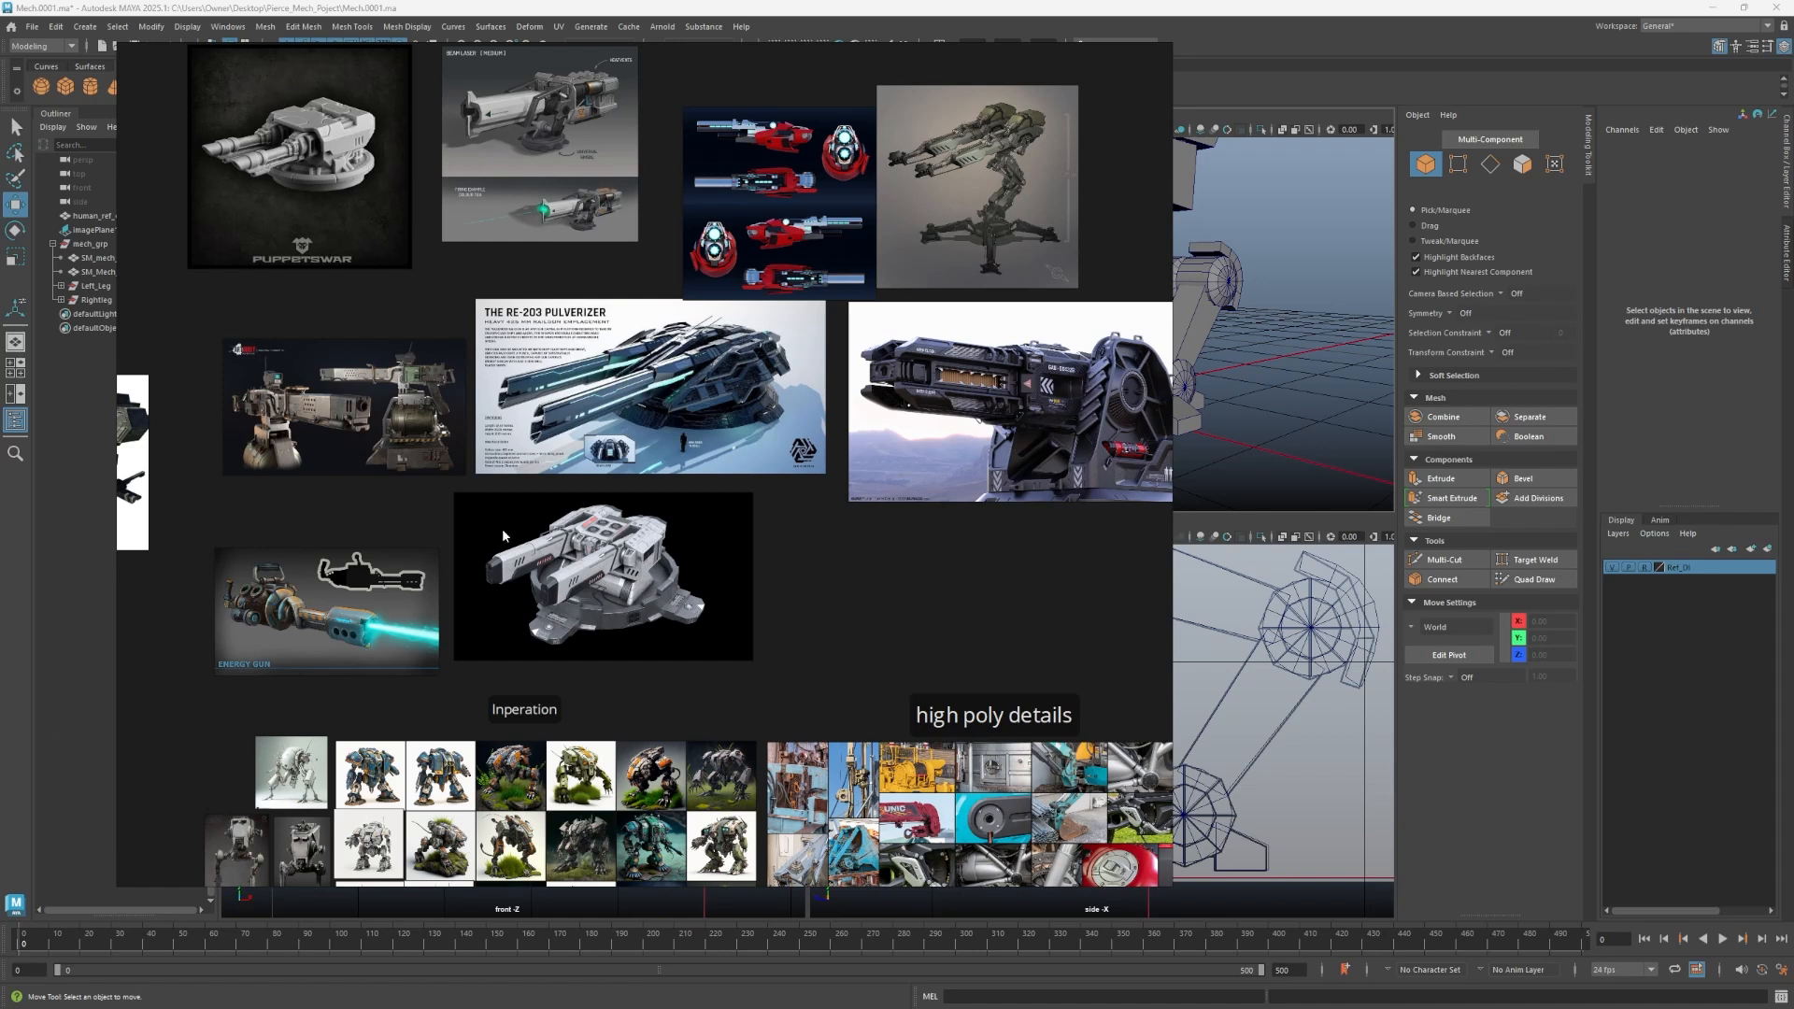
- Draw annotation strokes outlining the top section of the white turret reference image
left_click(767, 656)
key("ctrl+d")
scroll(585, 589, "up", 3)
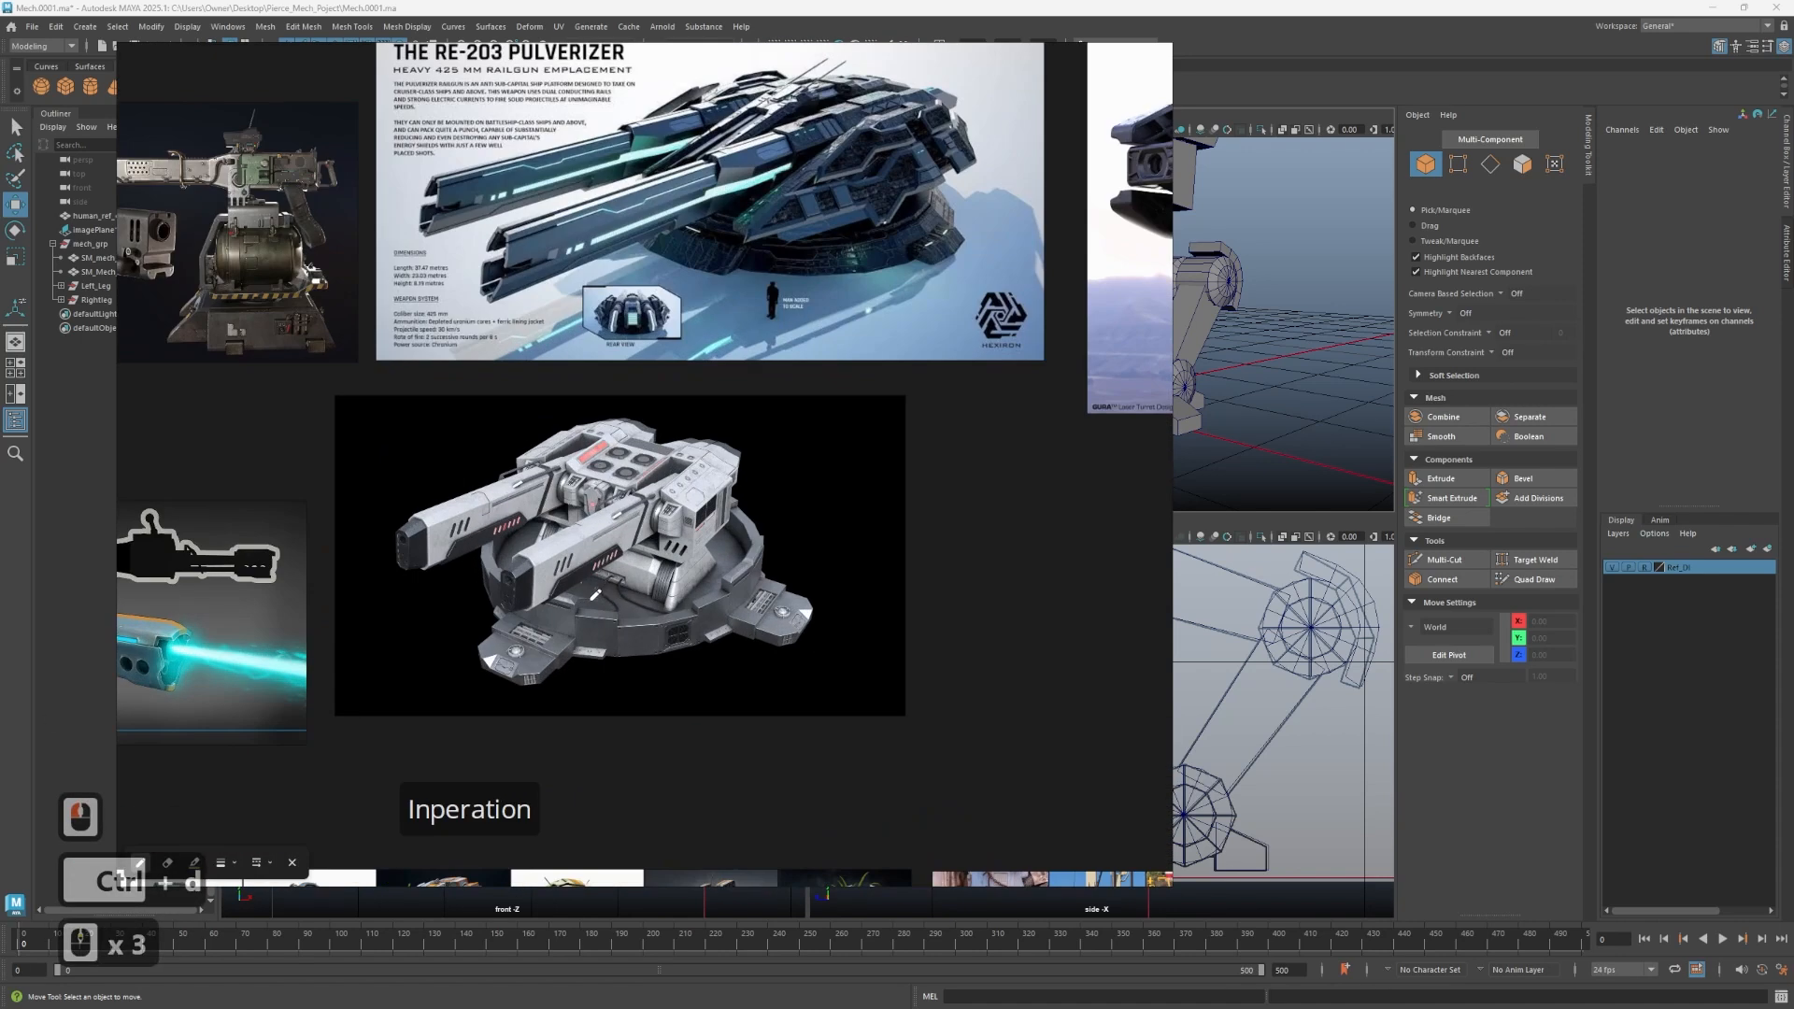
left_click(194, 863)
left_click_drag(694, 593, 769, 591)
left_click(721, 703)
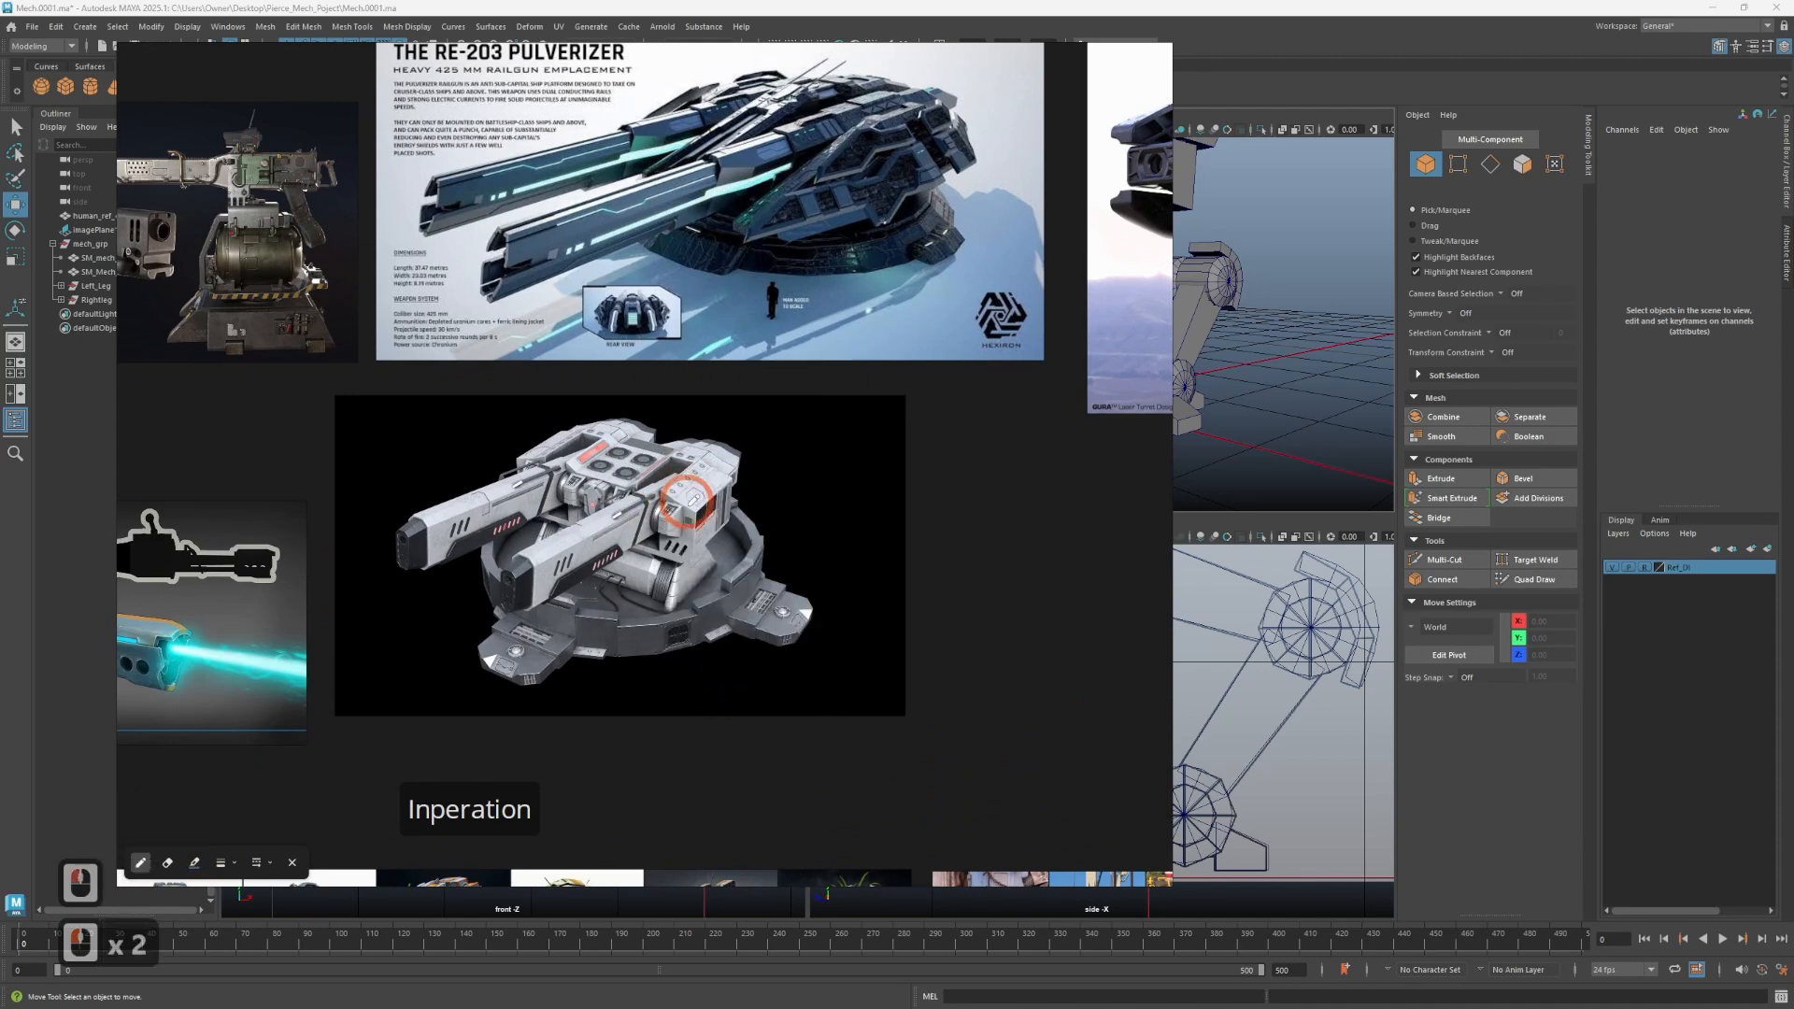
mouse_move(693, 512)
left_mouse_down()
mouse_move(519, 470)
mouse_move(567, 428)
left_mouse_up()
mouse_move(701, 478)
left_mouse_down()
mouse_move(737, 481)
mouse_move(686, 520)
mouse_move(685, 558)
mouse_move(547, 514)
mouse_move(533, 461)
mouse_move(727, 484)
mouse_move(723, 521)
left_mouse_up()
left_click_drag(688, 530, 691, 547)
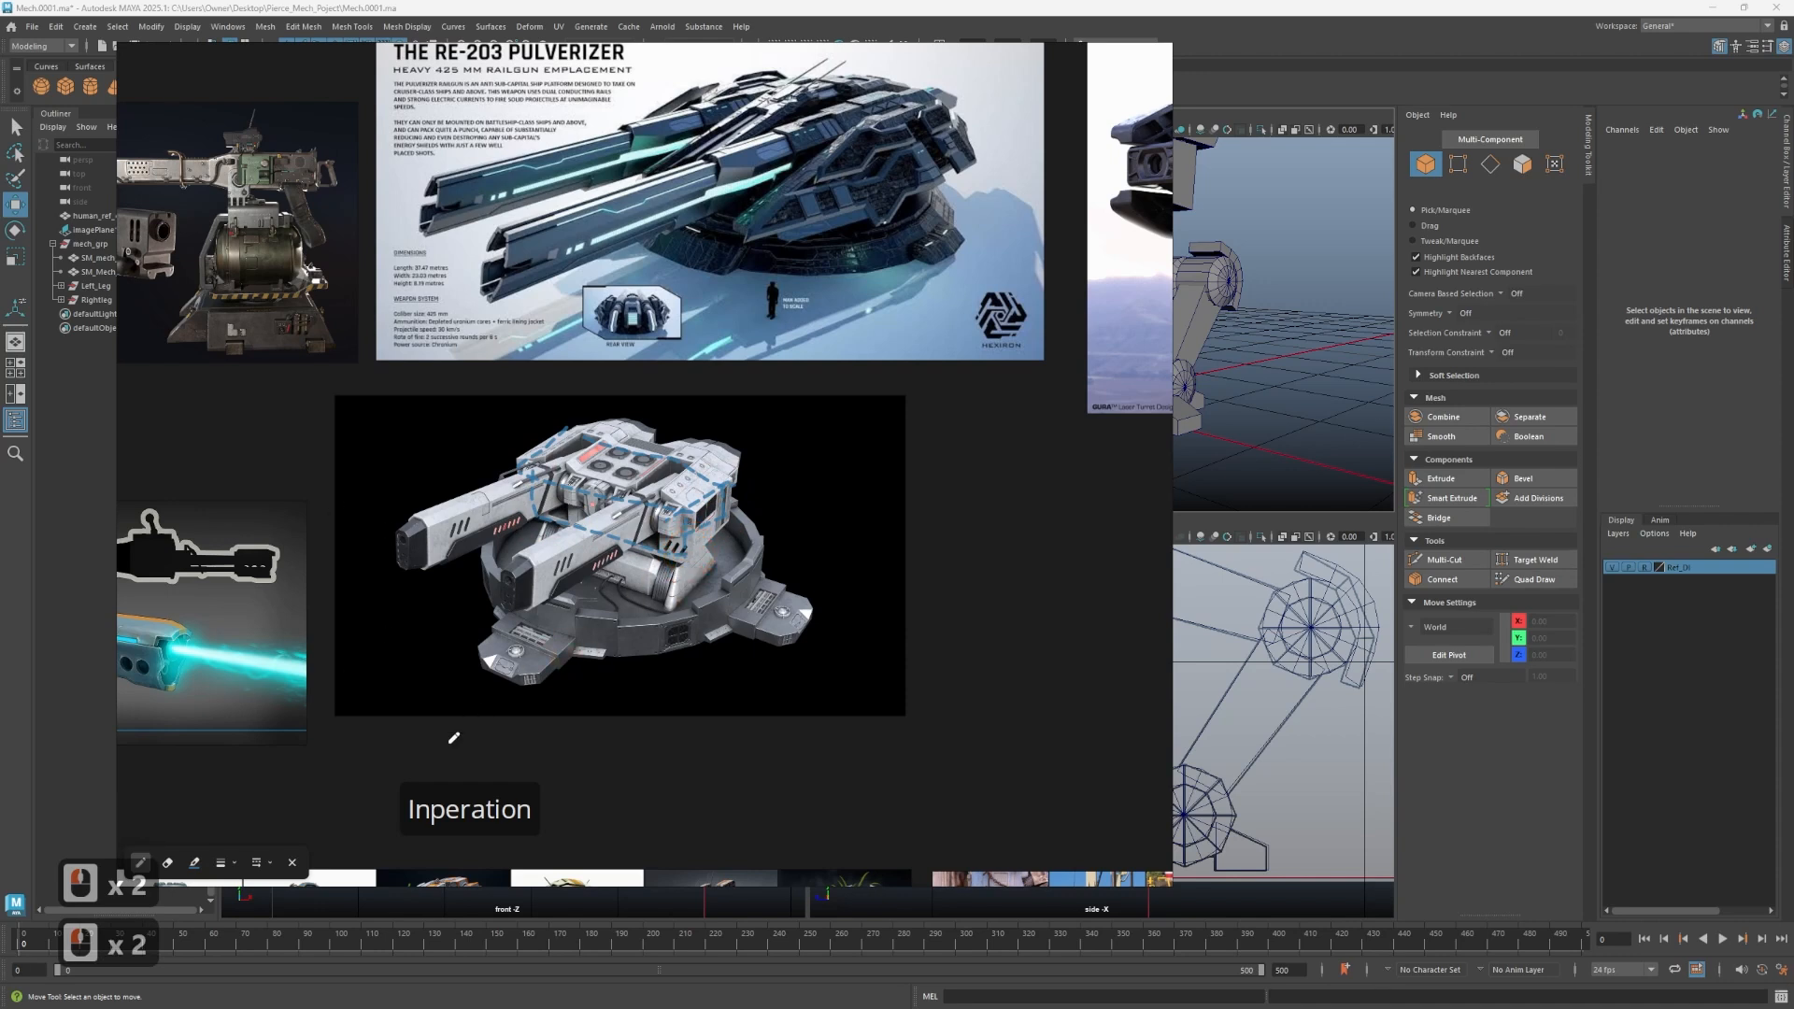
- Pick a new green pen colour for the annotation tool on the reference board
left_click(195, 863)
left_click(737, 591)
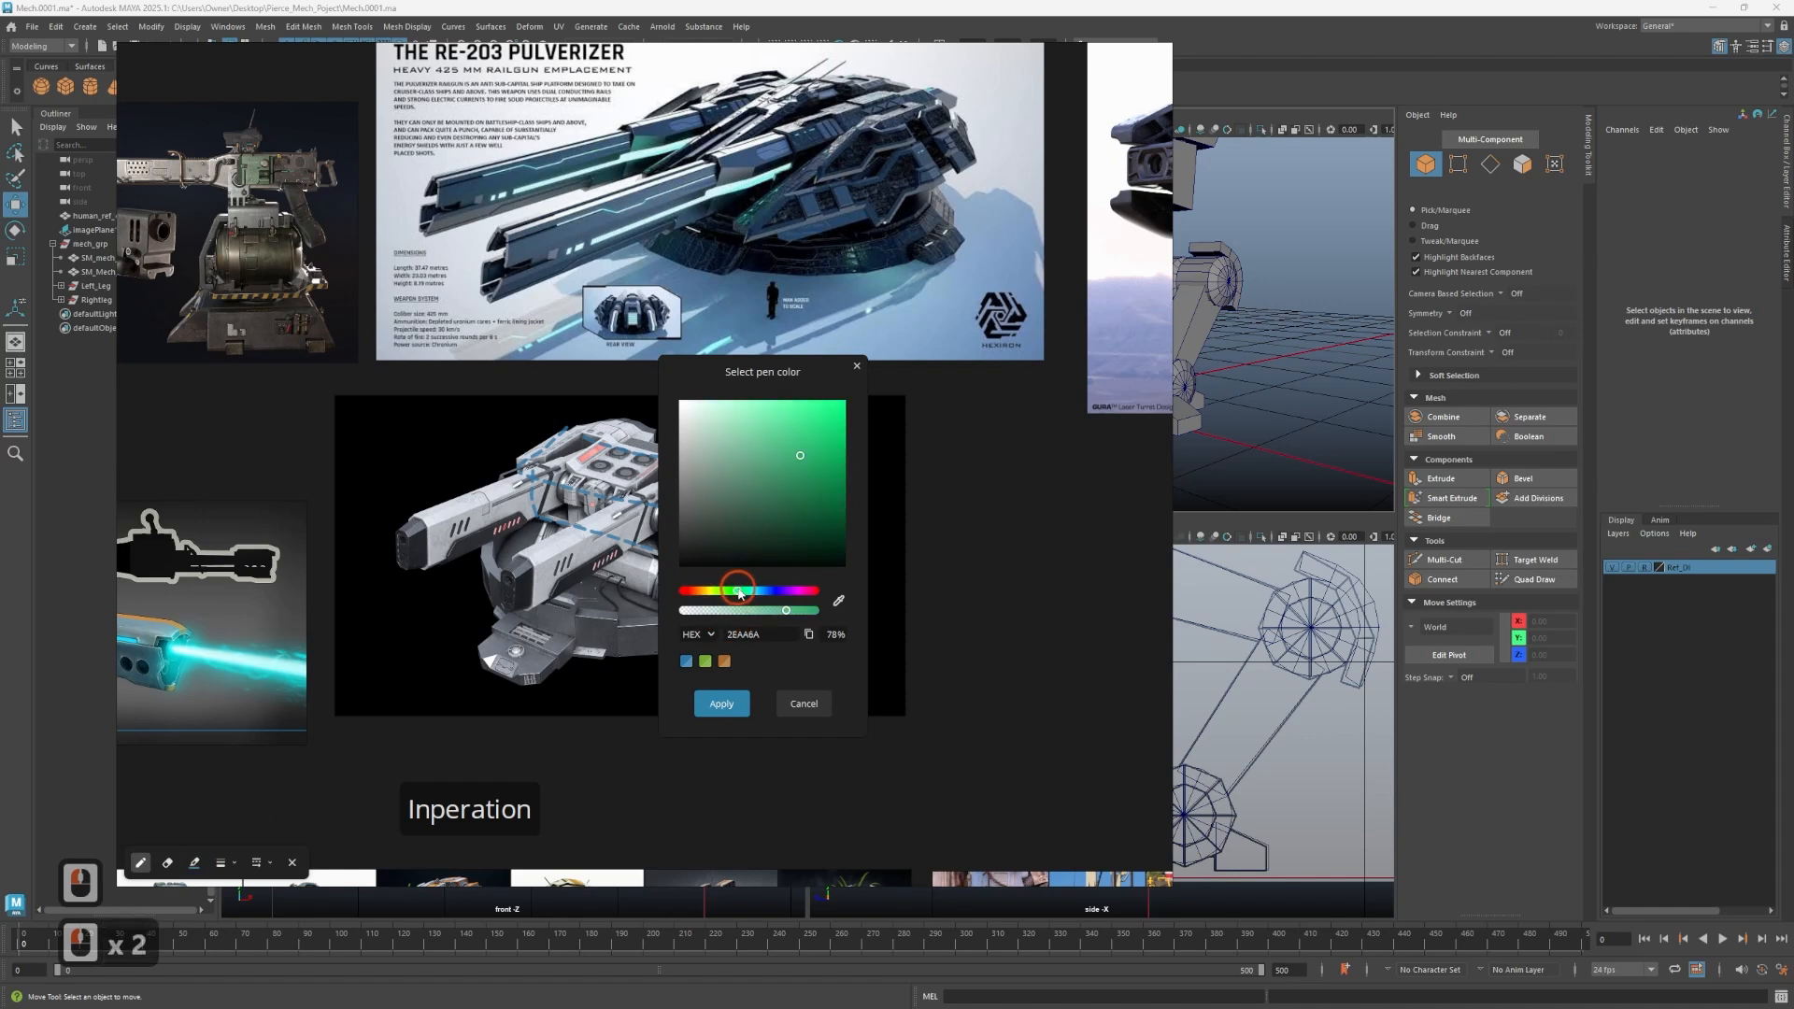
left_click(725, 699)
left_click(687, 552)
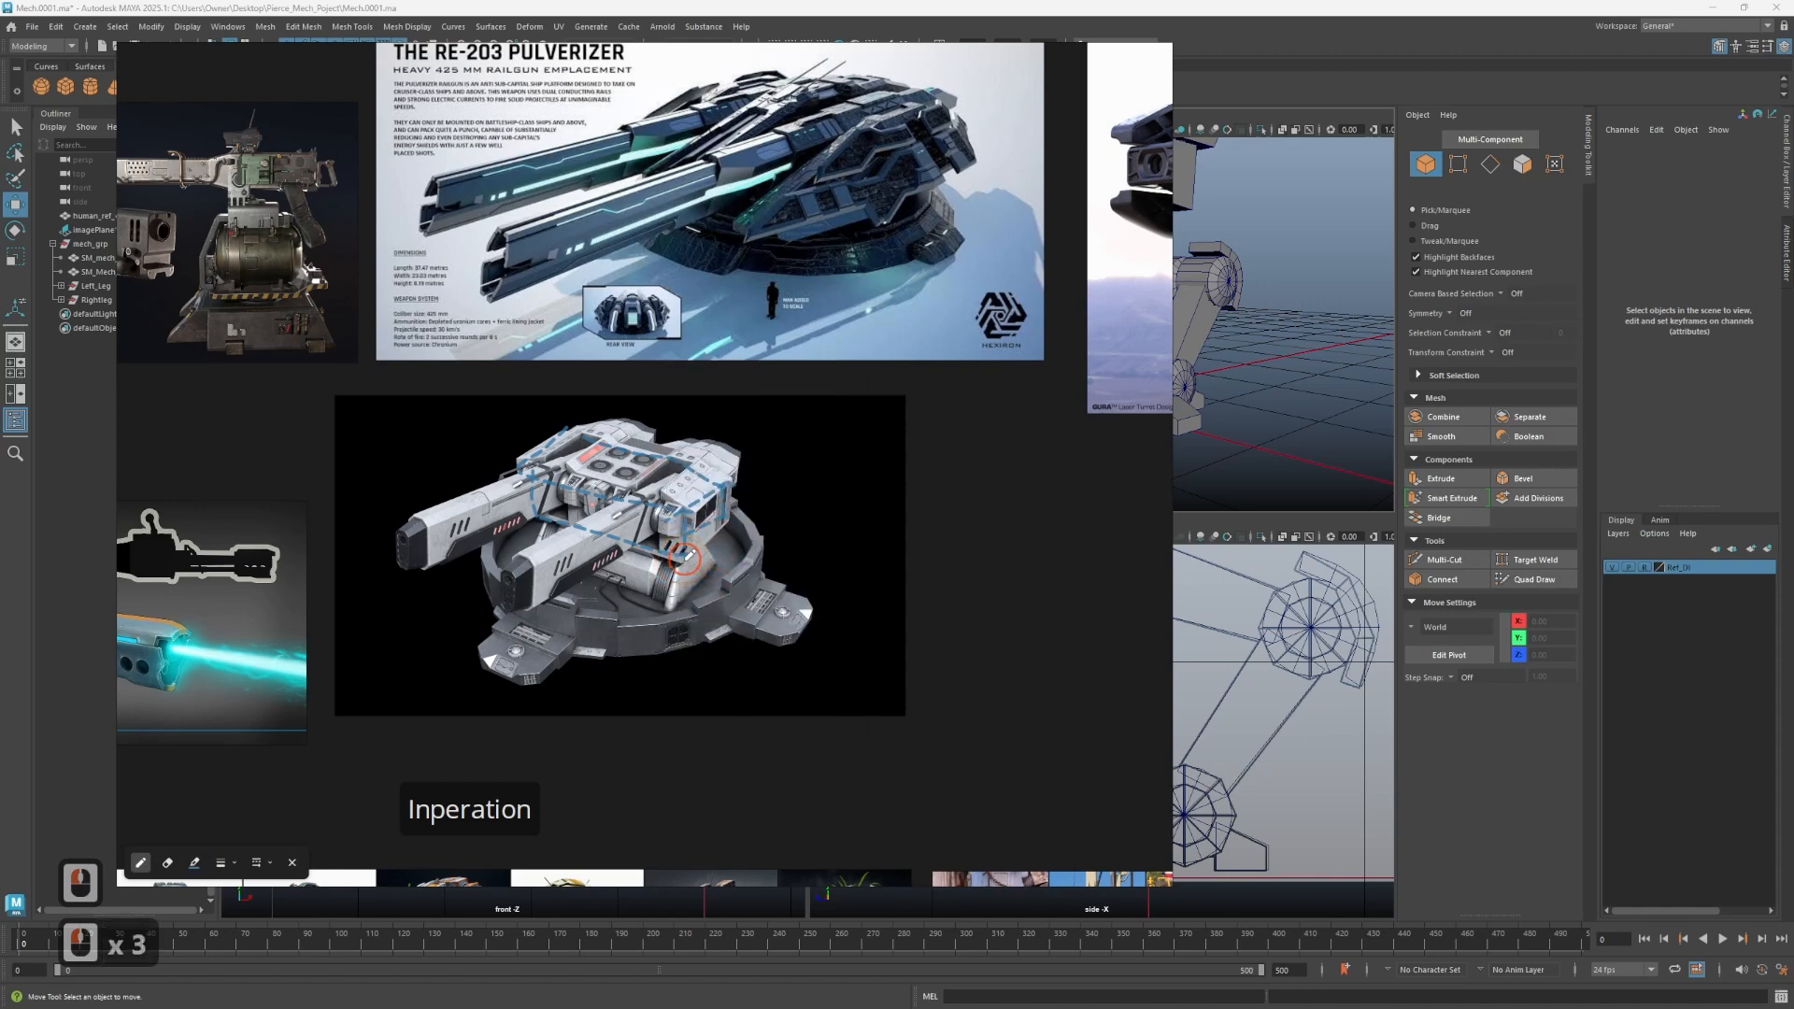
mouse_move(685, 559)
left_mouse_down()
mouse_move(693, 590)
mouse_move(722, 551)
mouse_move(655, 578)
left_mouse_up()
key("ctrl+z")
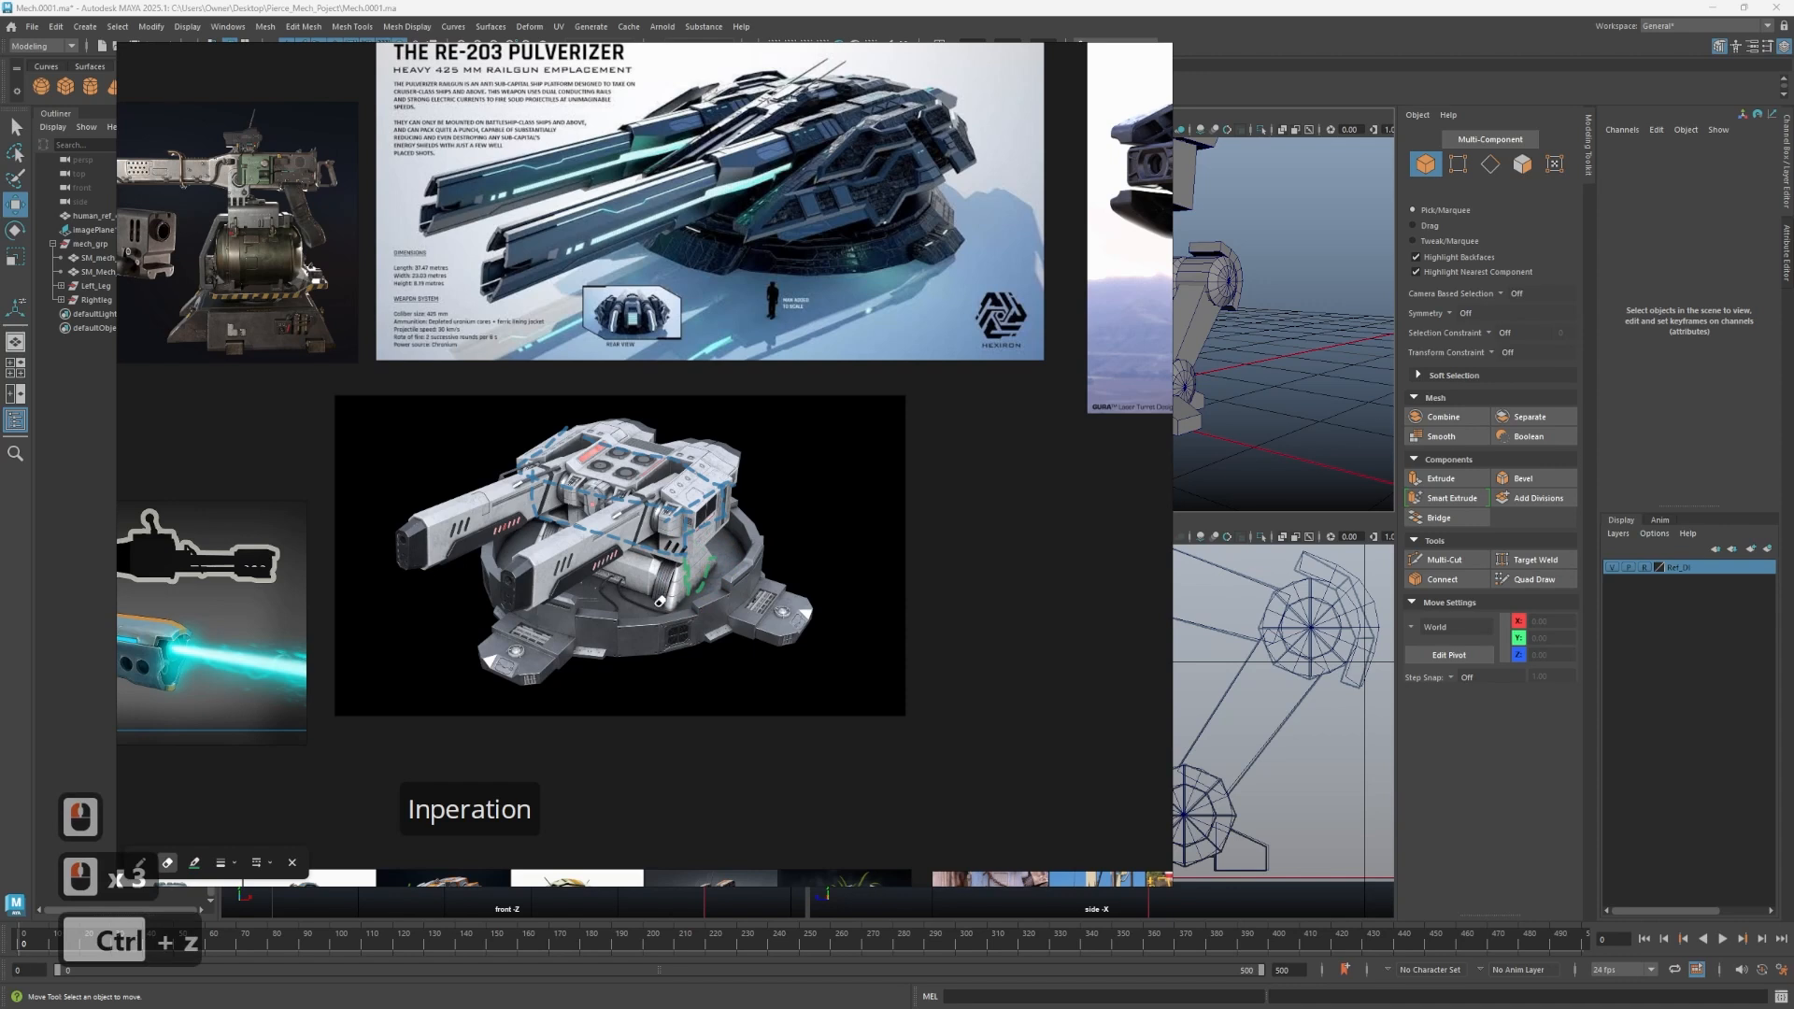
key("ctrl+z")
key("ctrl+z")
key("ctrl+z")
- Draw green annotation strokes outlining the middle section of the white turret reference image
left_click(669, 603)
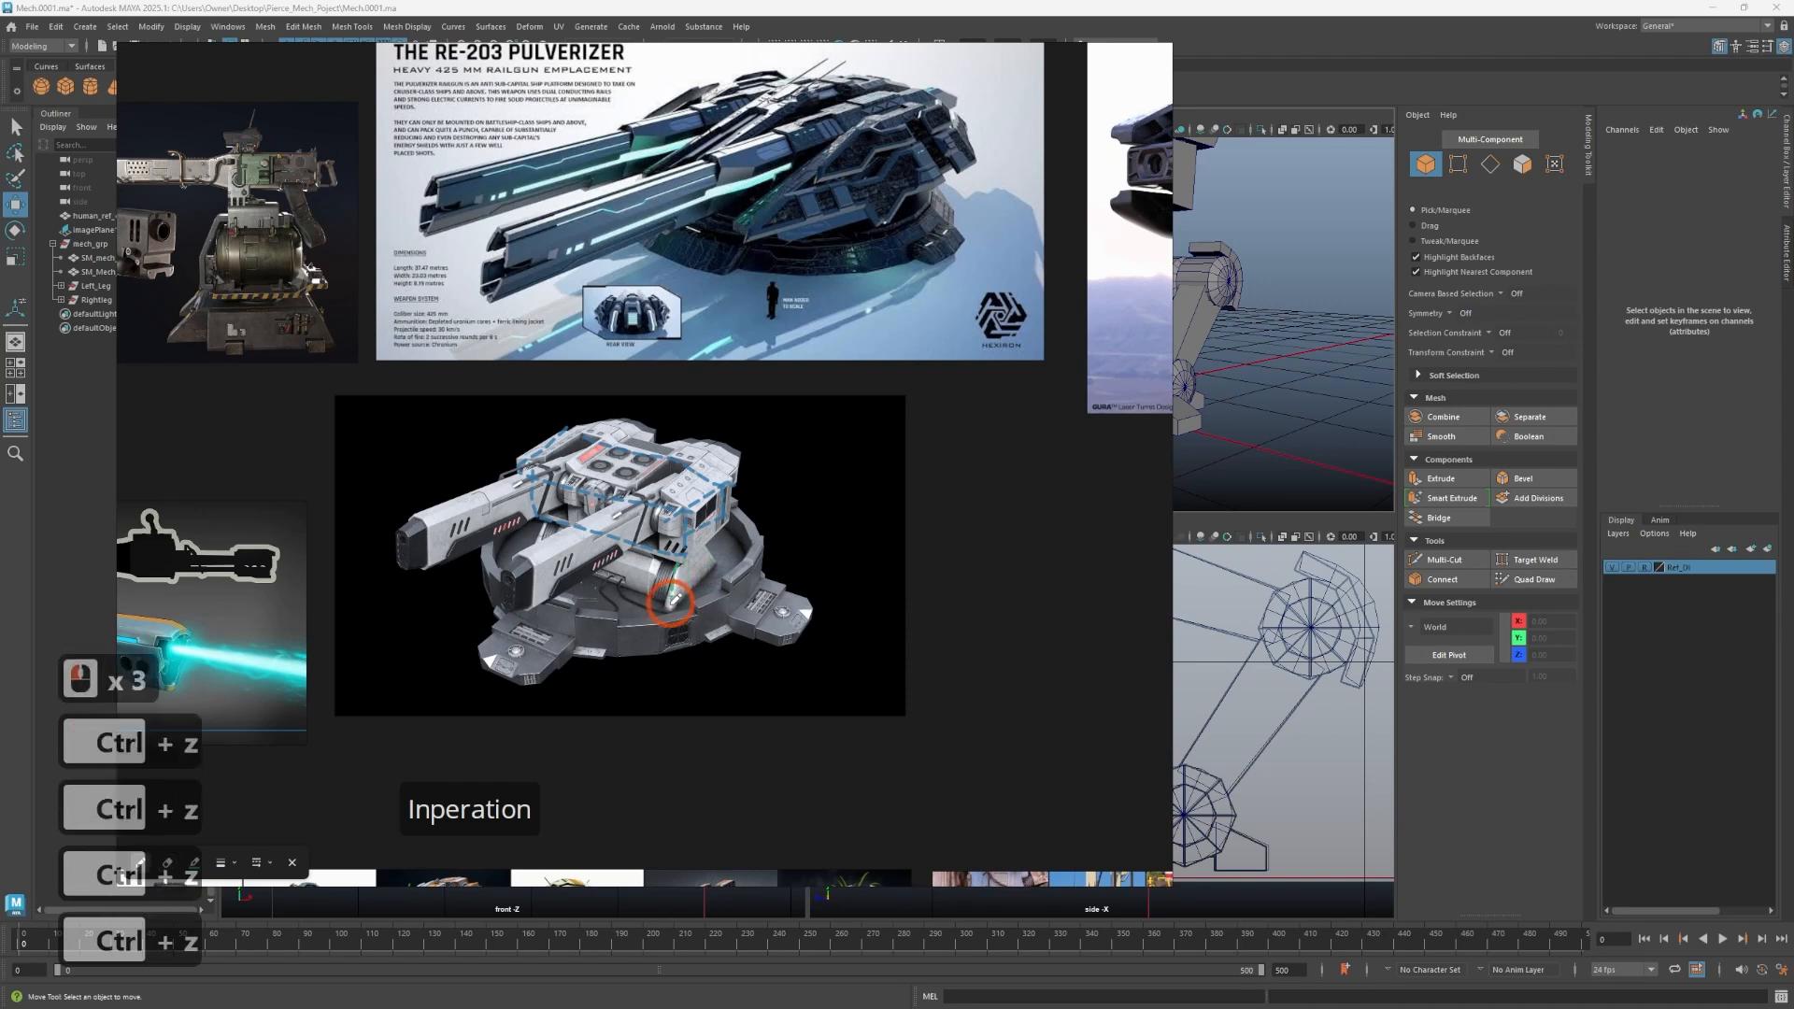
mouse_move(671, 602)
left_mouse_down()
mouse_move(725, 556)
mouse_move(699, 537)
mouse_move(670, 565)
mouse_move(536, 532)
left_mouse_up()
left_click_drag(537, 531, 534, 536)
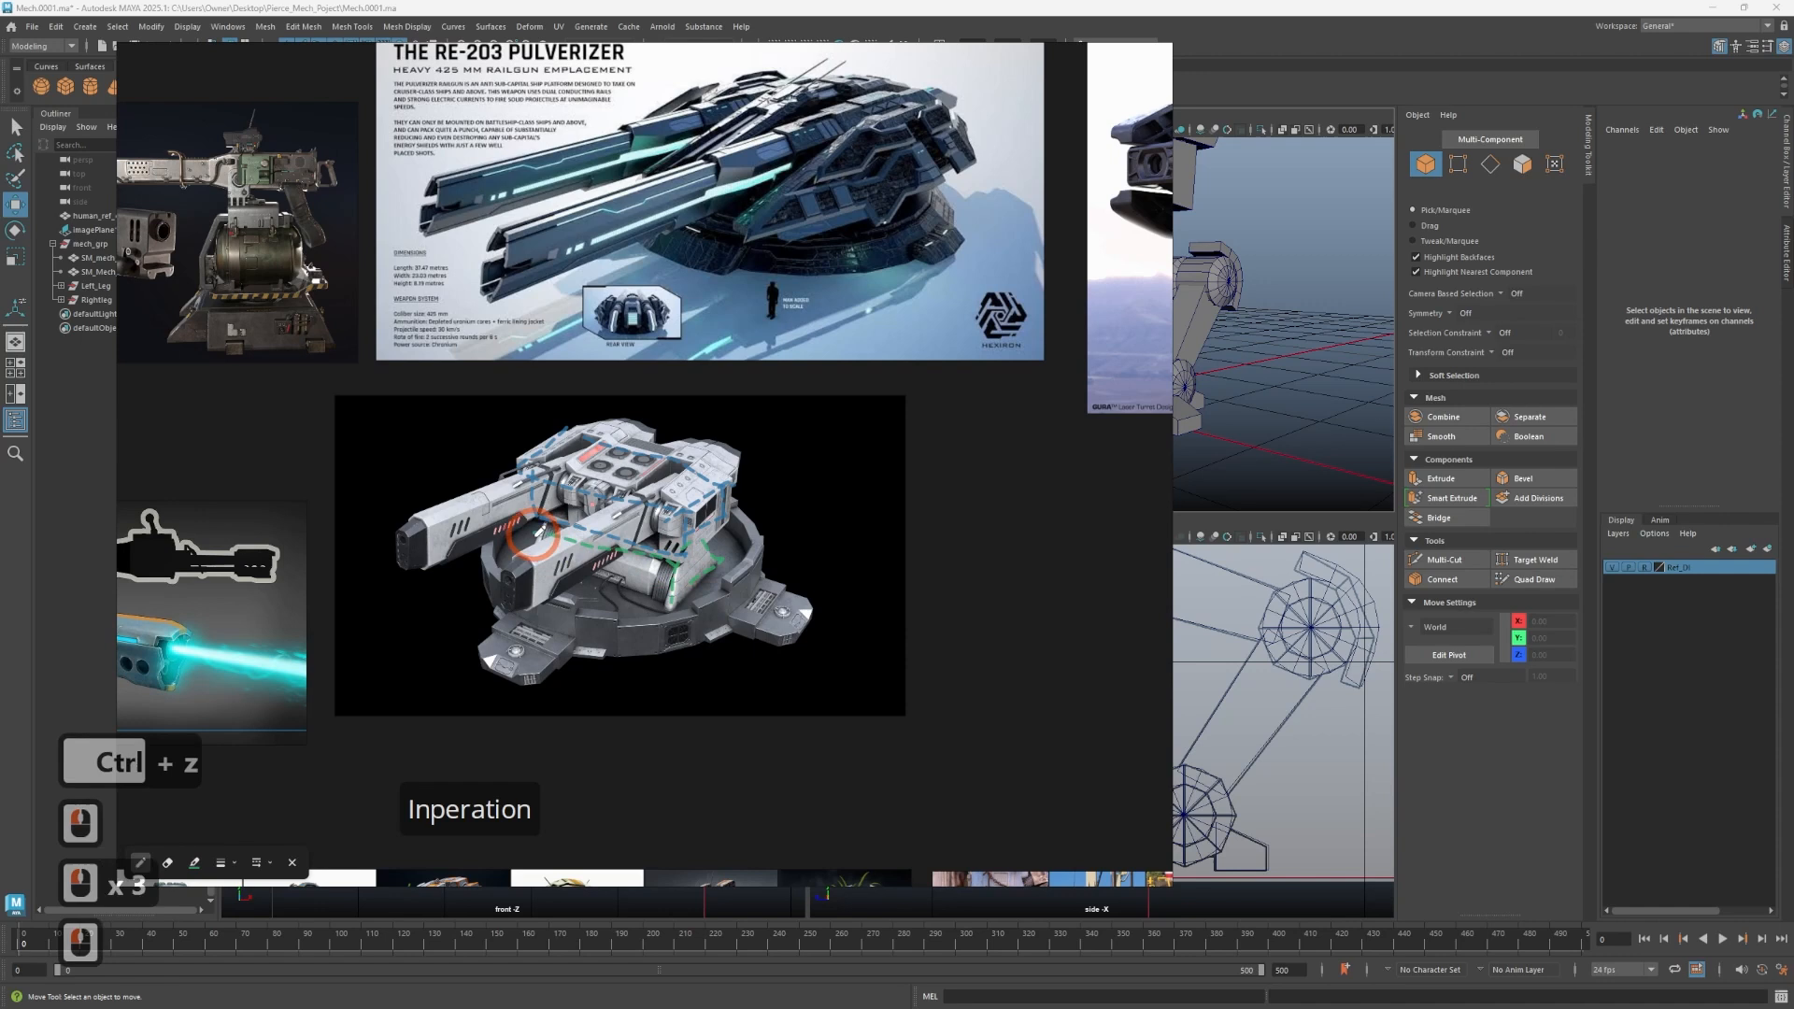
left_click(537, 533)
key("ctrl+z")
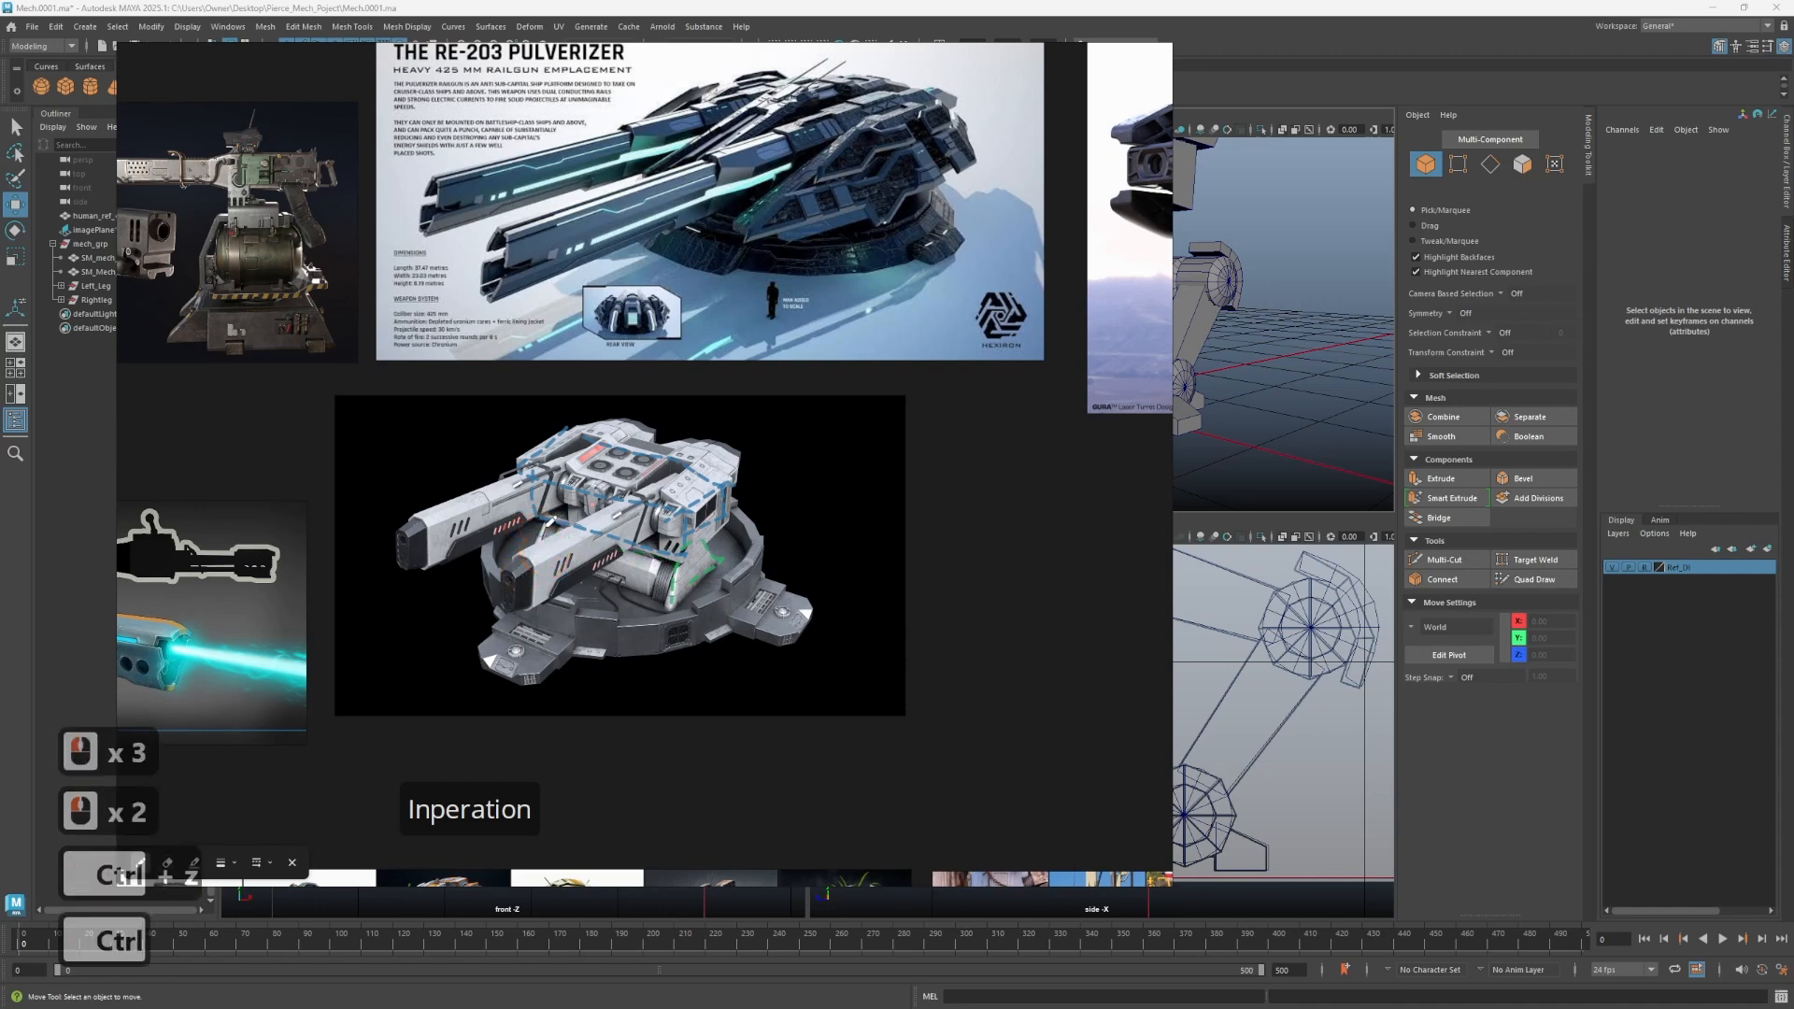
mouse_move(673, 555)
left_mouse_down()
mouse_move(545, 521)
mouse_move(533, 556)
mouse_move(680, 594)
mouse_move(717, 553)
left_mouse_up()
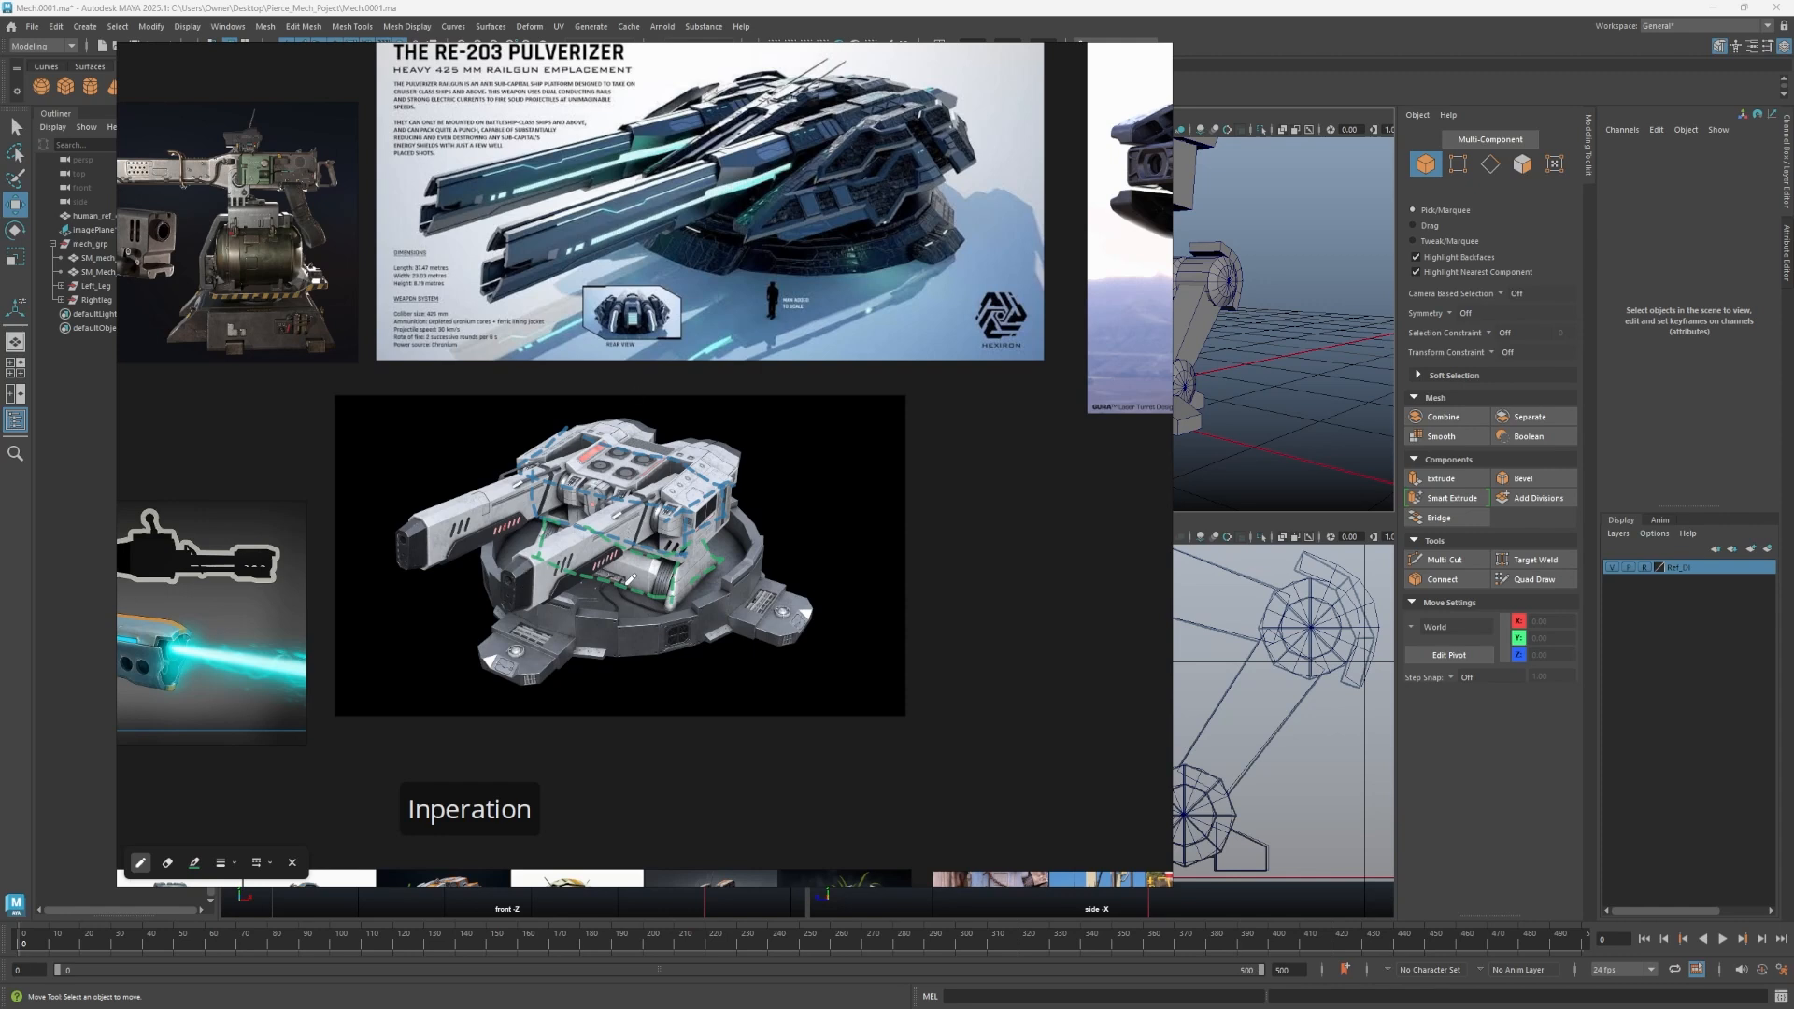
- Move the reference board aside to return to the Maya modelling viewports
right_click_drag(860, 627, 0, 668)
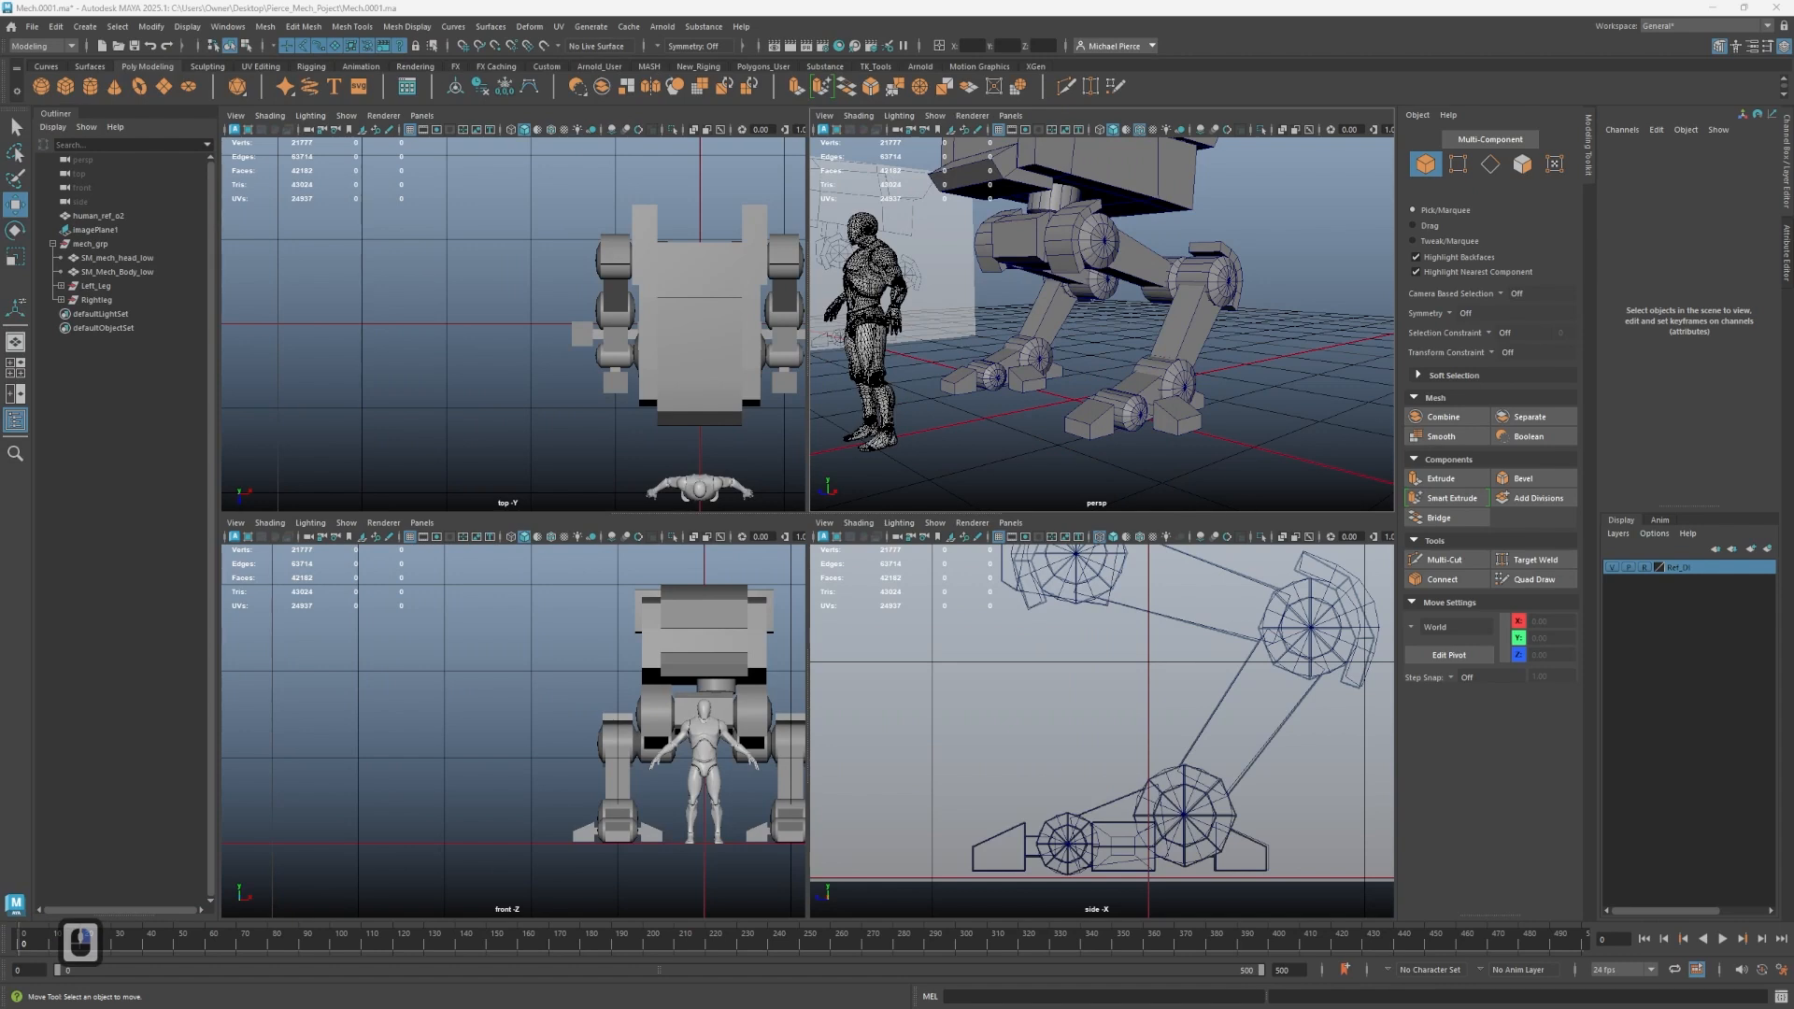
scroll(764, 411, "down", 2)
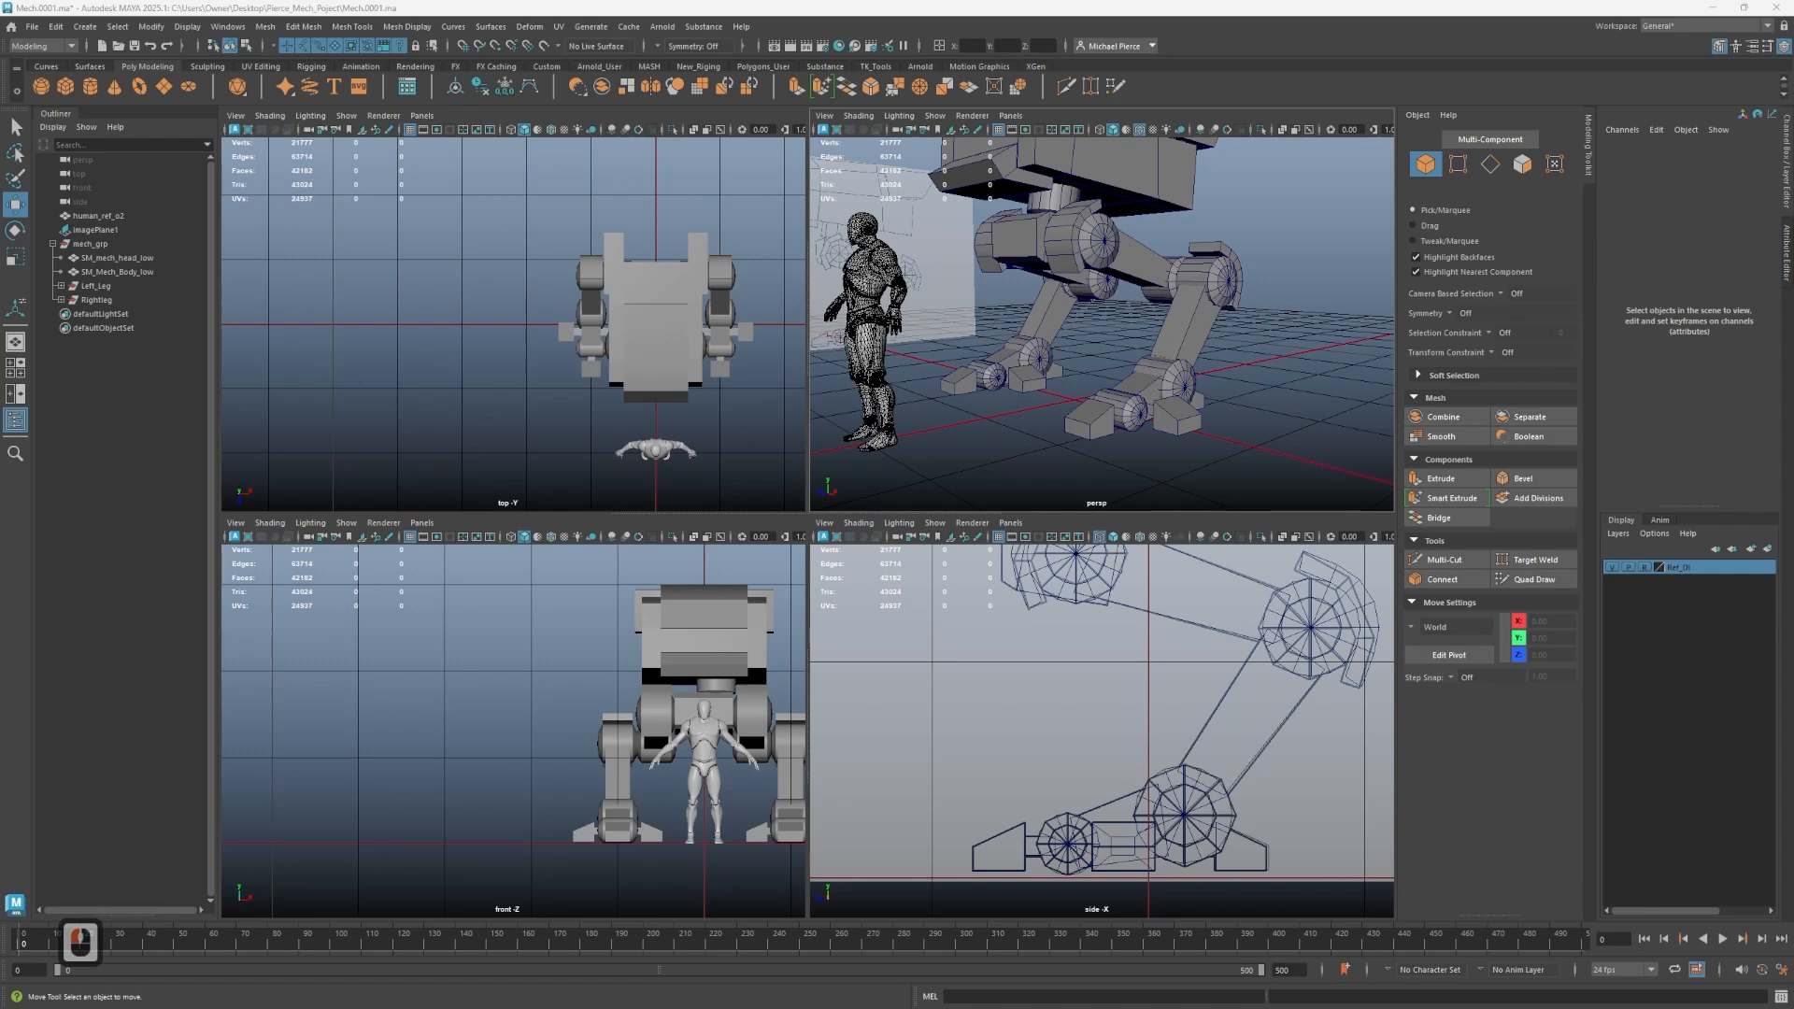
left_click_drag(897, 364, 925, 388, "alt")
key("q")
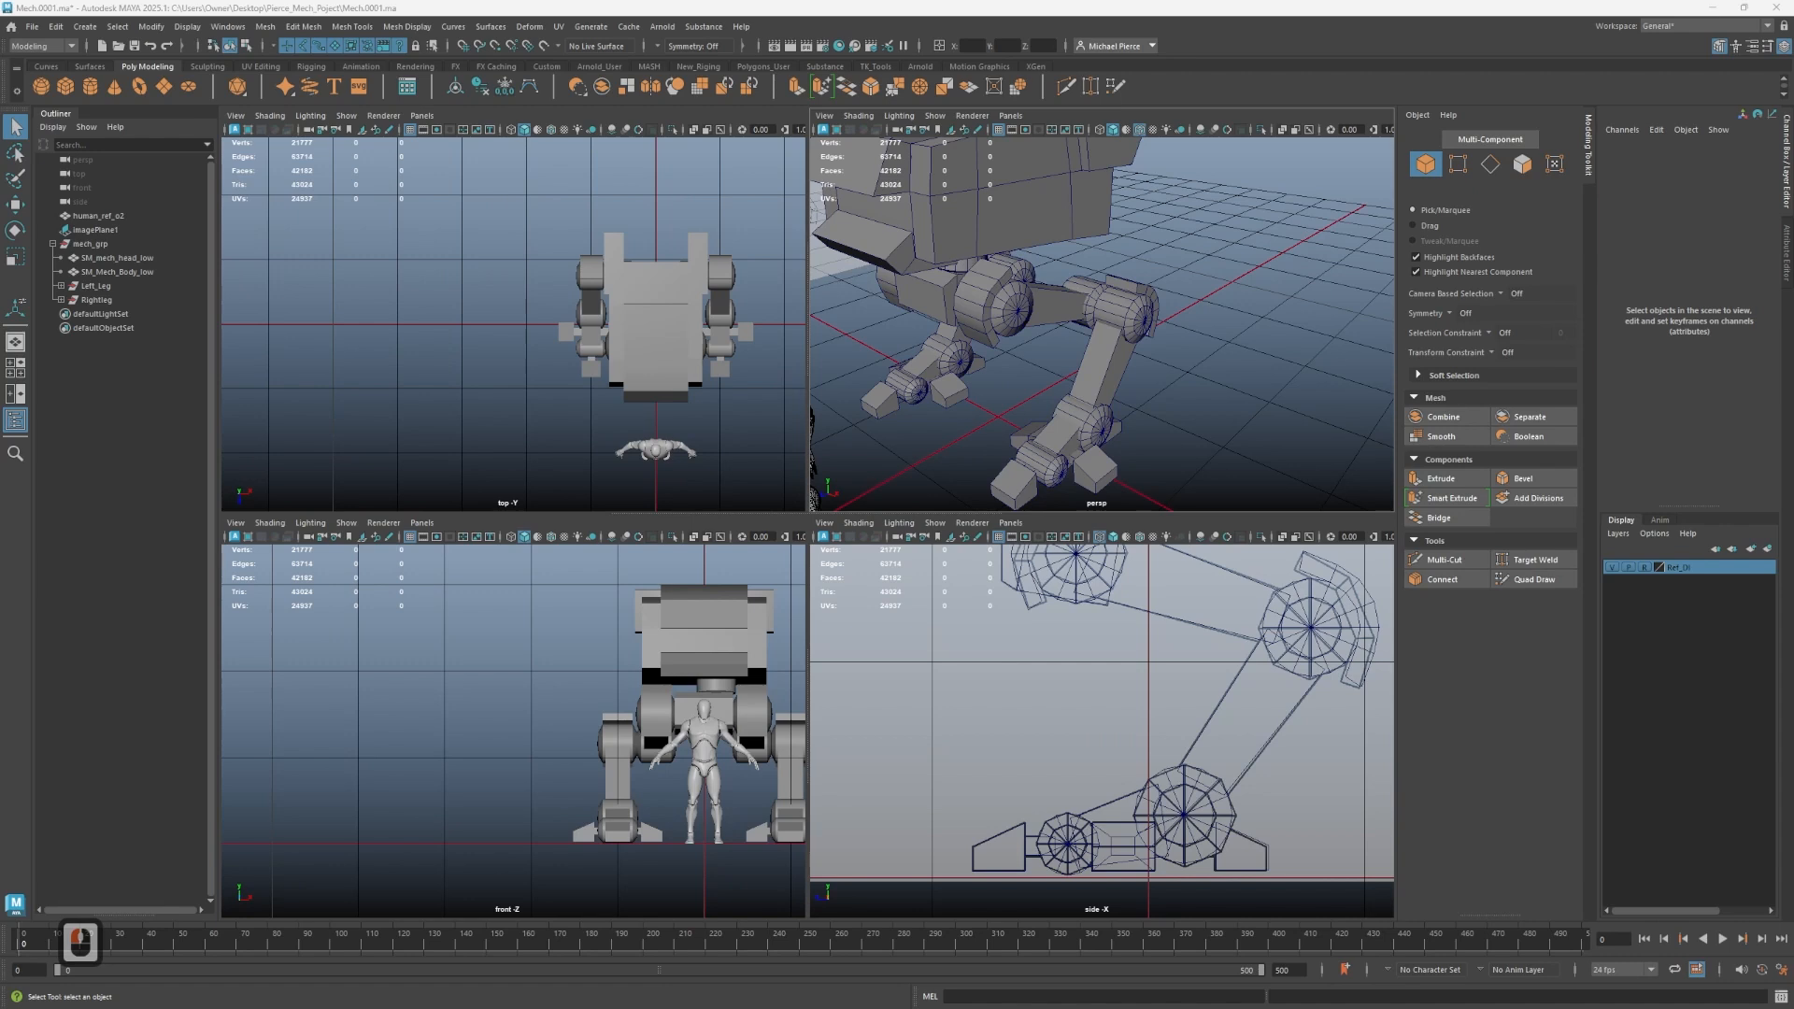
- Create a polygon cylinder and move it up beside the mech's body near the hip
left_click(1051, 352)
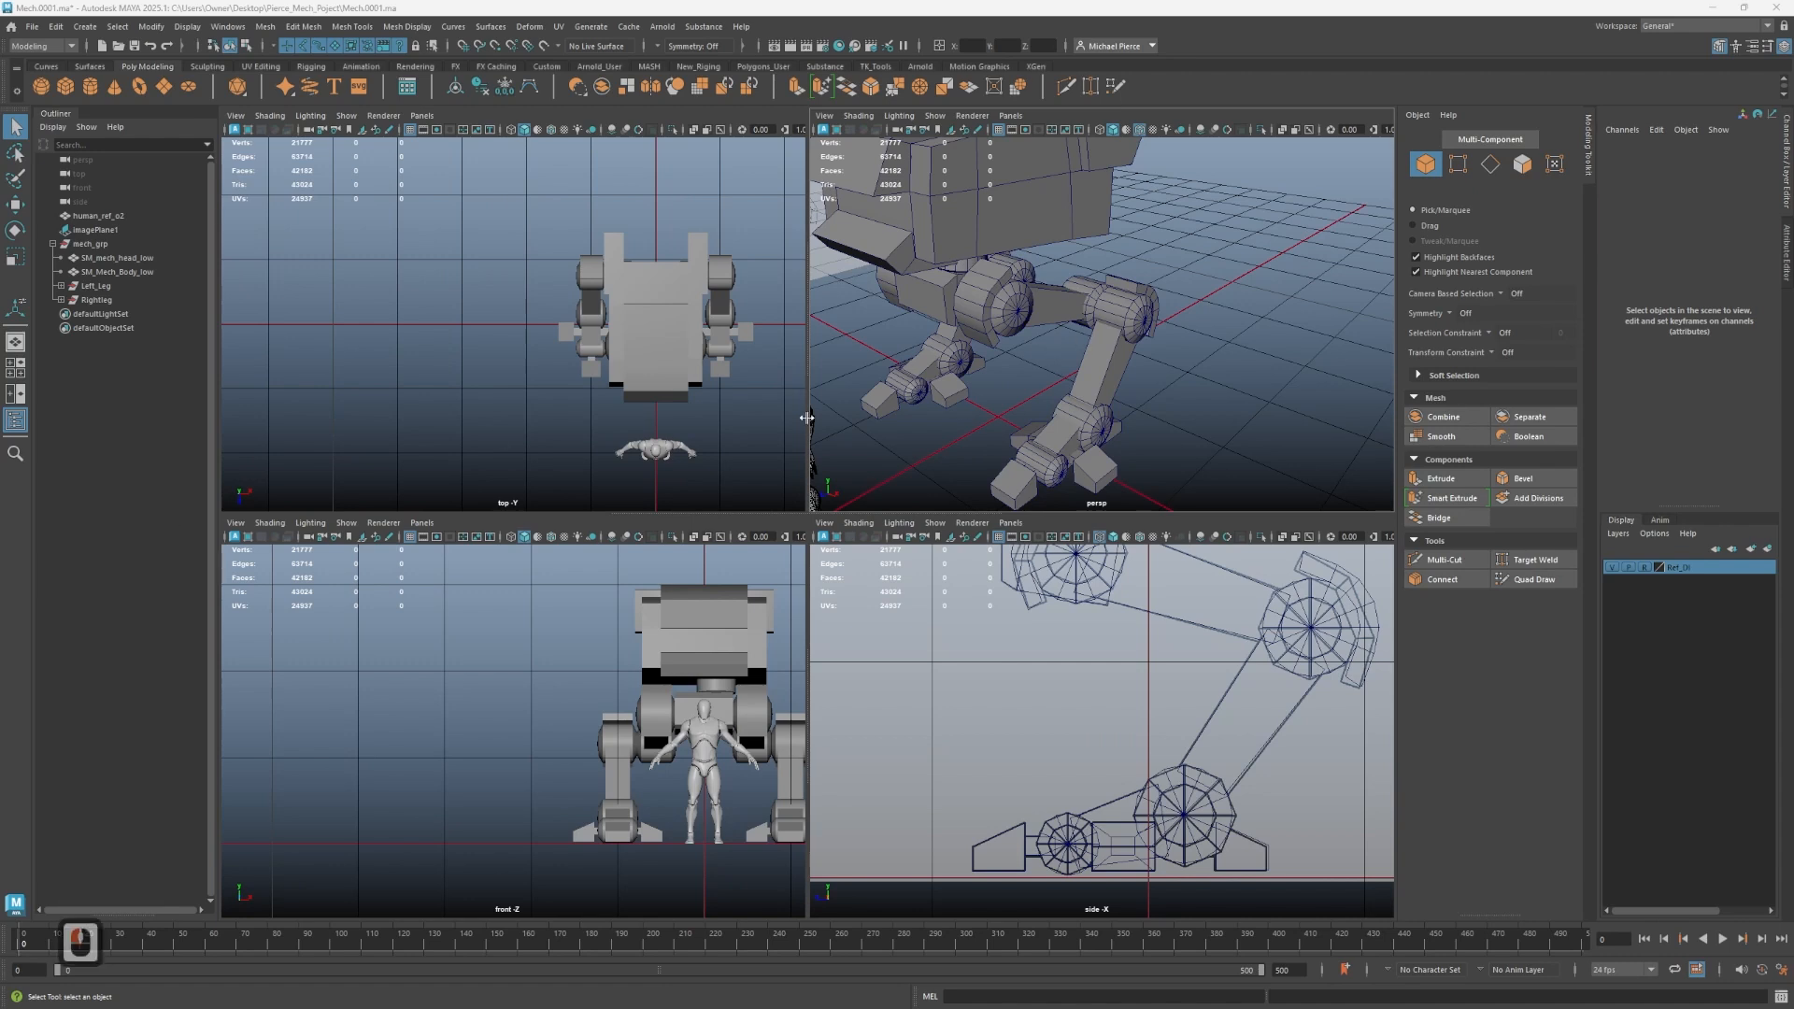
left_click(1079, 334)
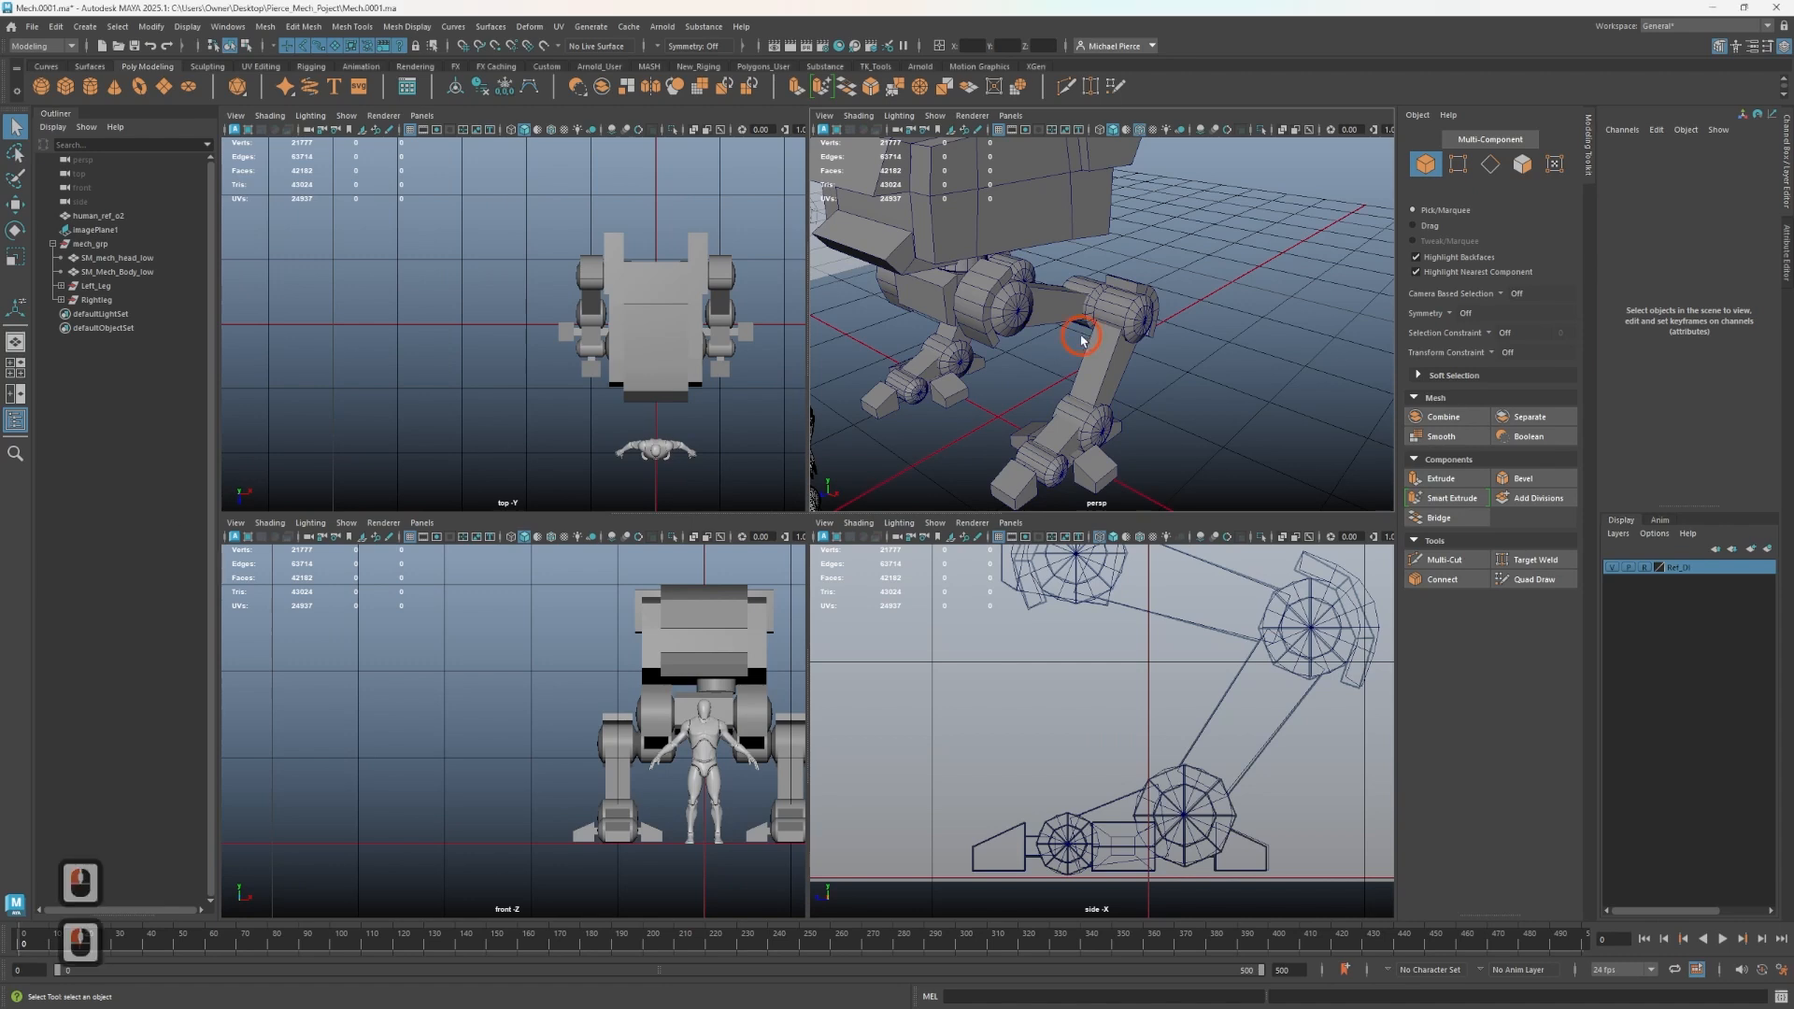
scroll(1073, 353, "down", 2)
left_click_drag(1069, 372, 991, 344, "alt")
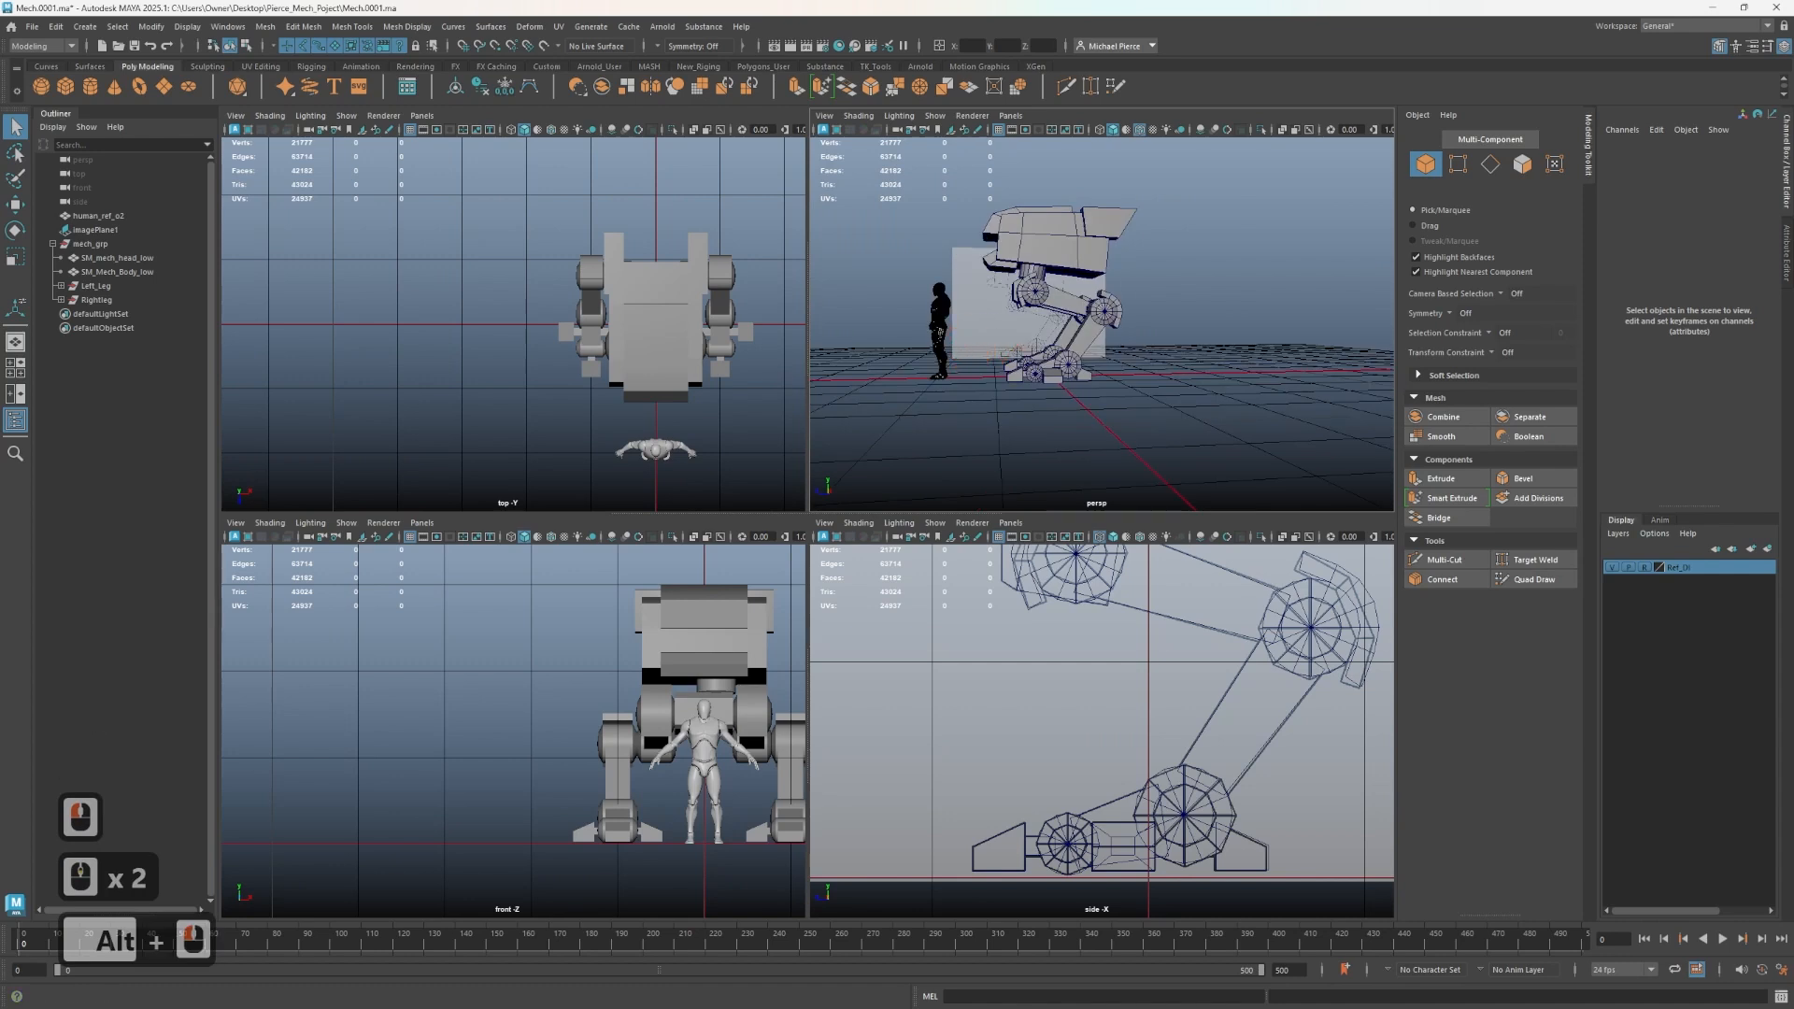
left_click(991, 344)
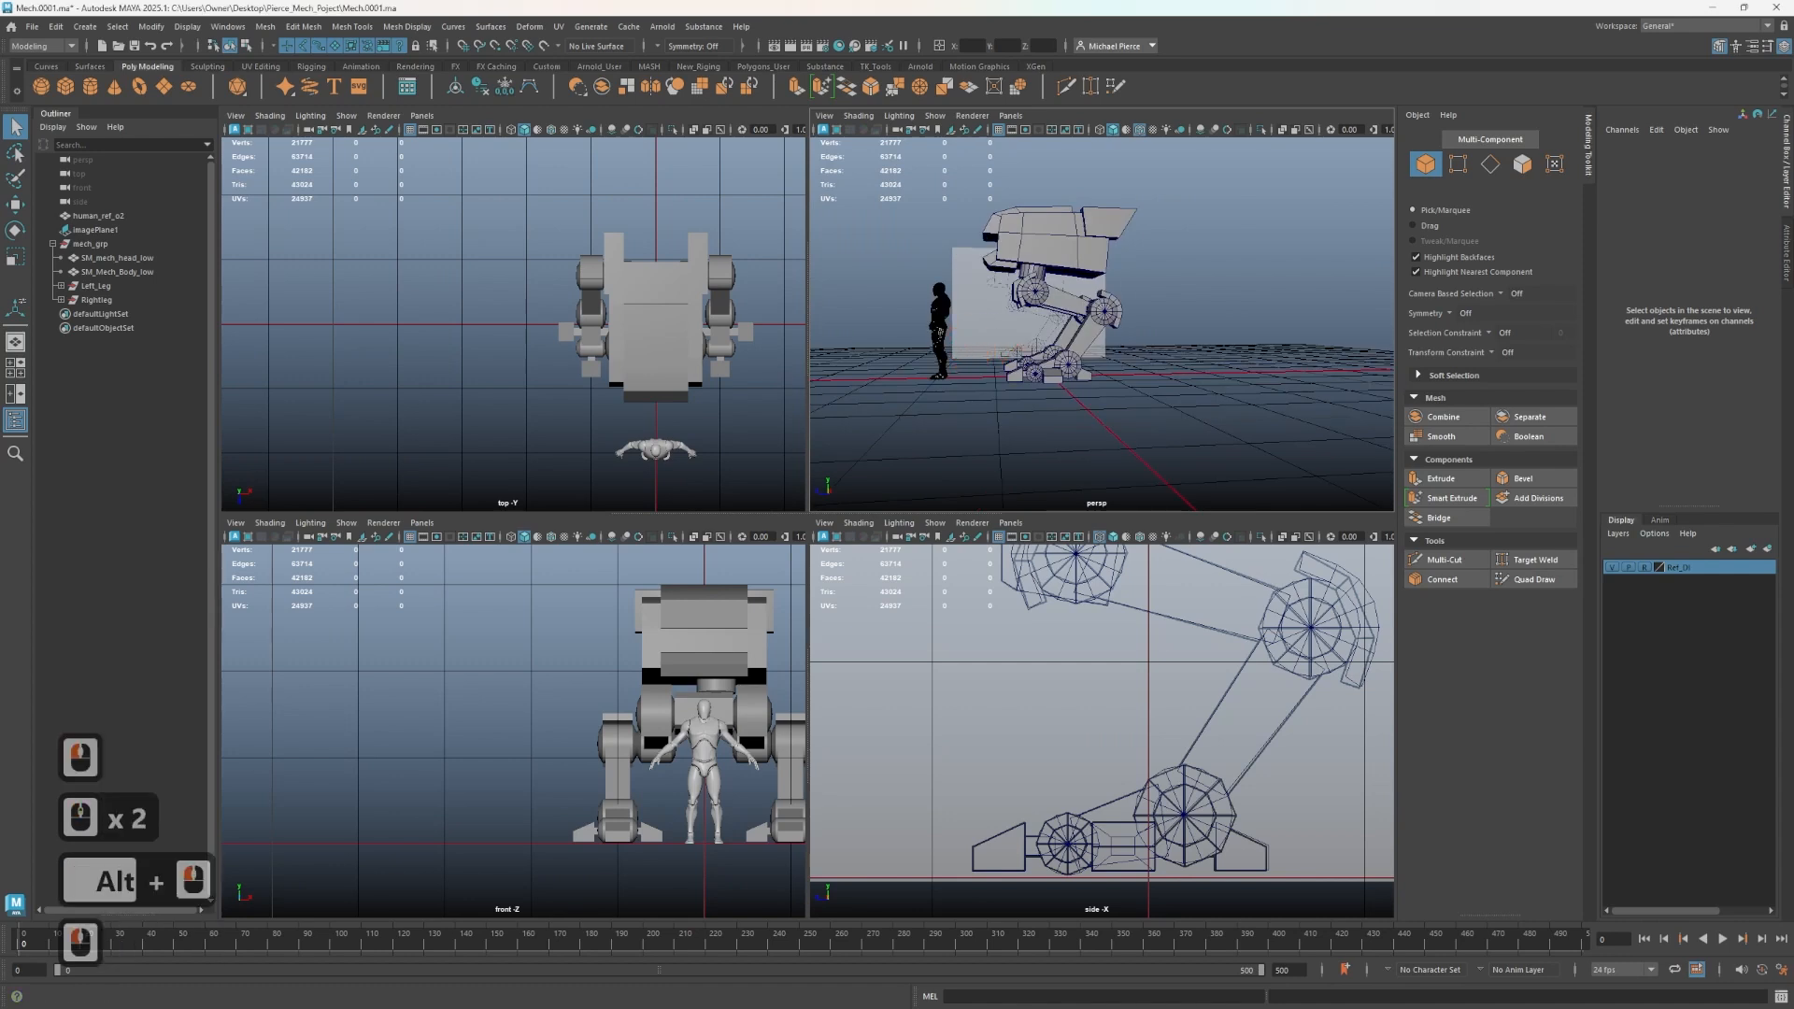
left_click_drag(972, 347, 1007, 359, "alt")
scroll(1012, 363, "up", 2, "alt")
left_click_drag(1013, 364, 1080, 384, "alt")
middle_click_drag(1063, 376, 1080, 395, "alt")
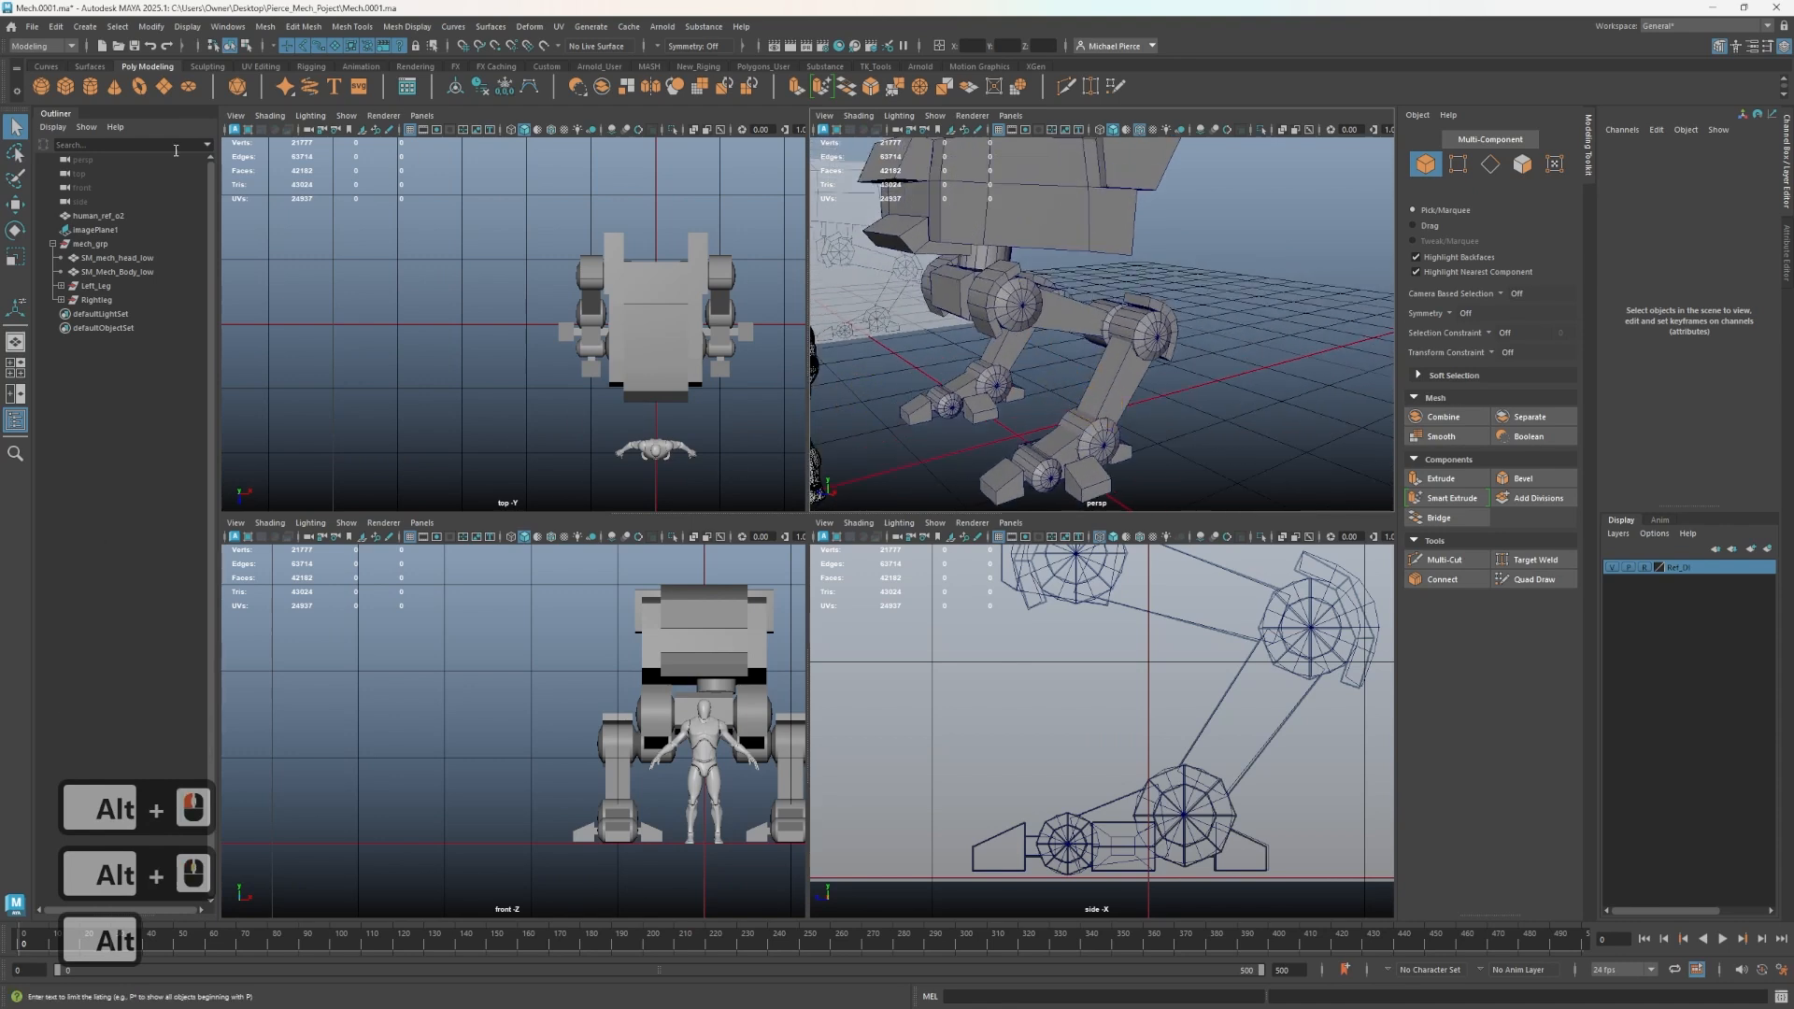
left_click_drag(185, 187, 291, 196)
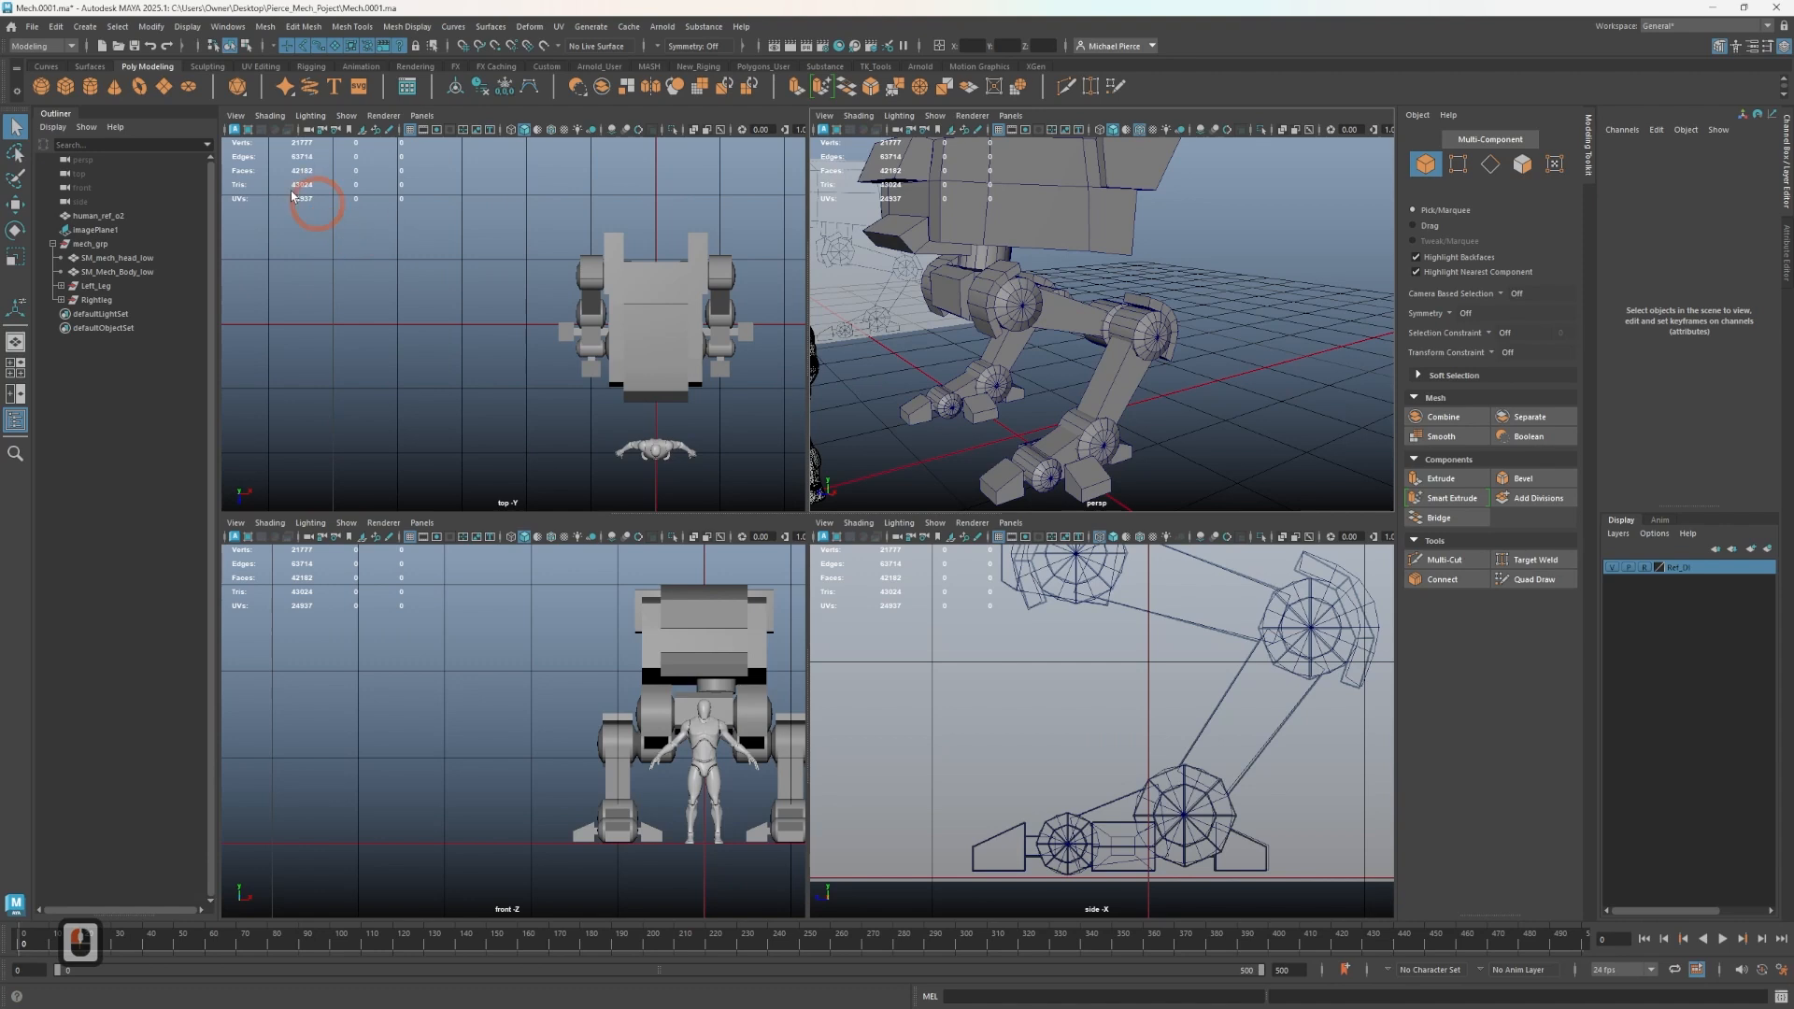
left_click(90, 86)
key("w")
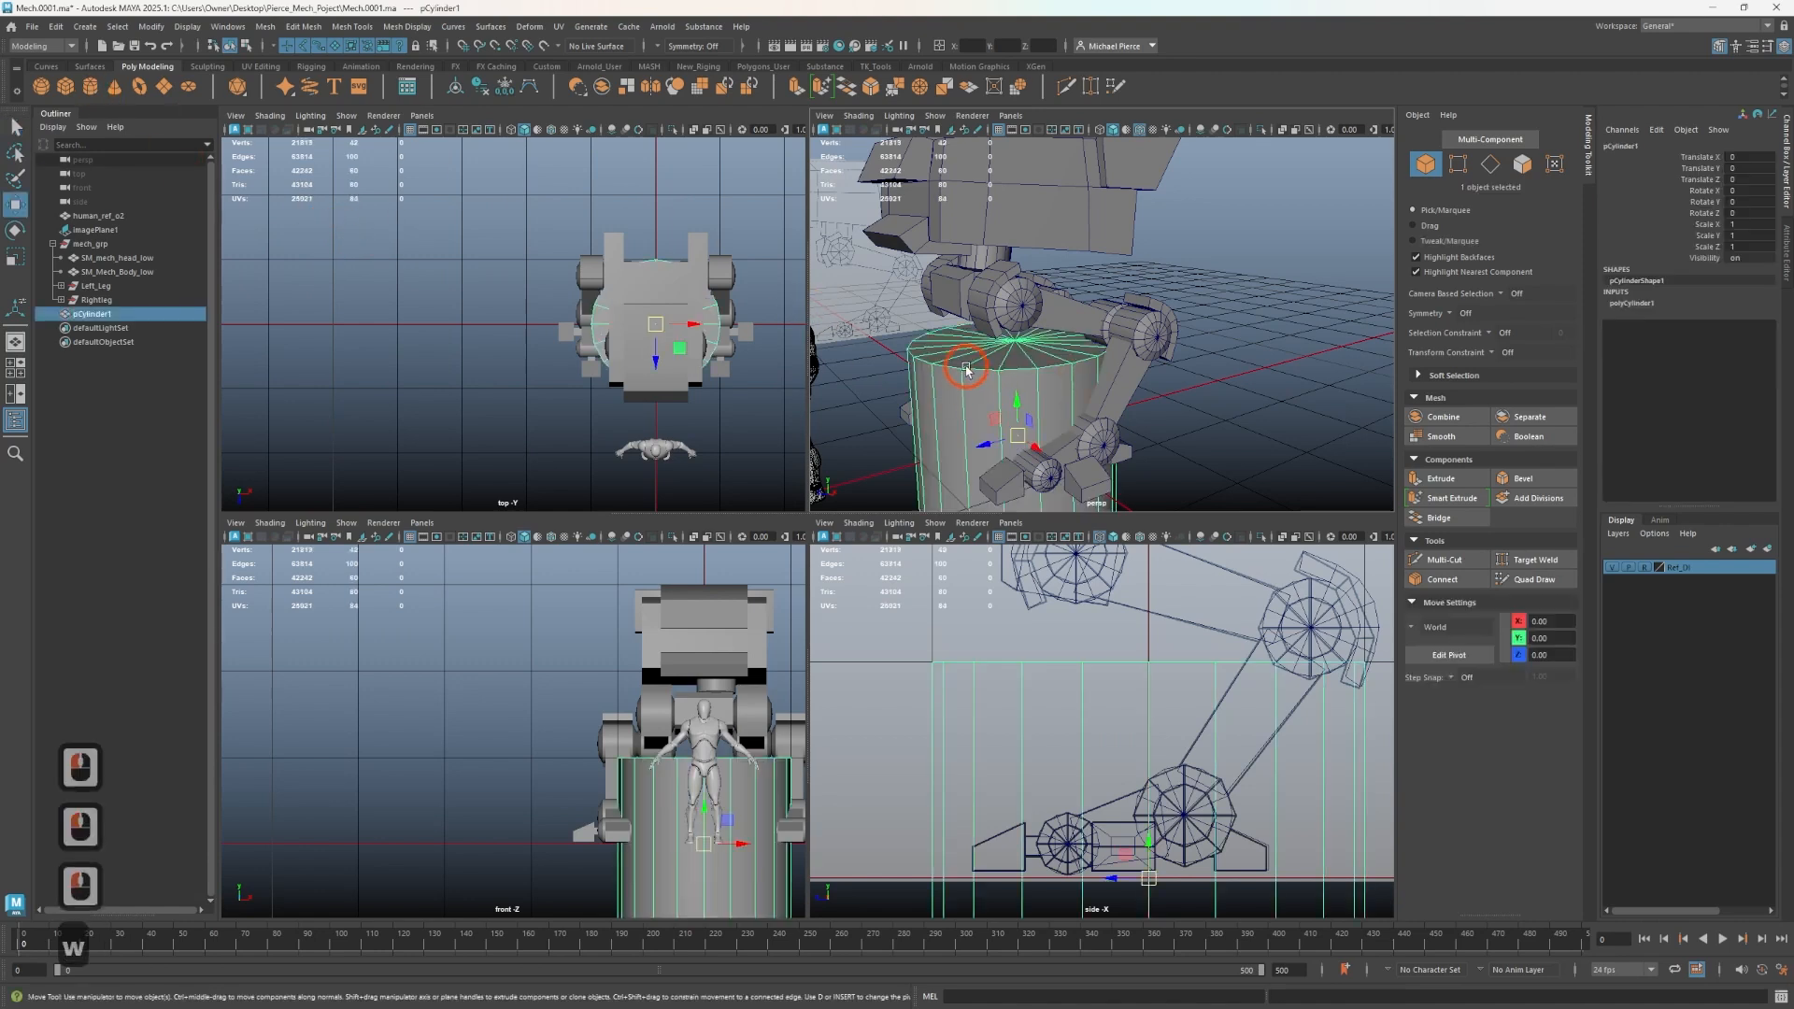
left_click_drag(1023, 411, 904, 324)
- Rotate the cylinder -90 degrees, scale it to about 0.24 and place it as a hip joint on the body's side
key("e")
key("j")
key("r")
key("w")
left_click_drag(1013, 259, 1063, 286)
scroll(1129, 587, "down", 1)
scroll(1129, 587, "down", 2)
middle_click_drag(1129, 586, 1051, 809, "alt")
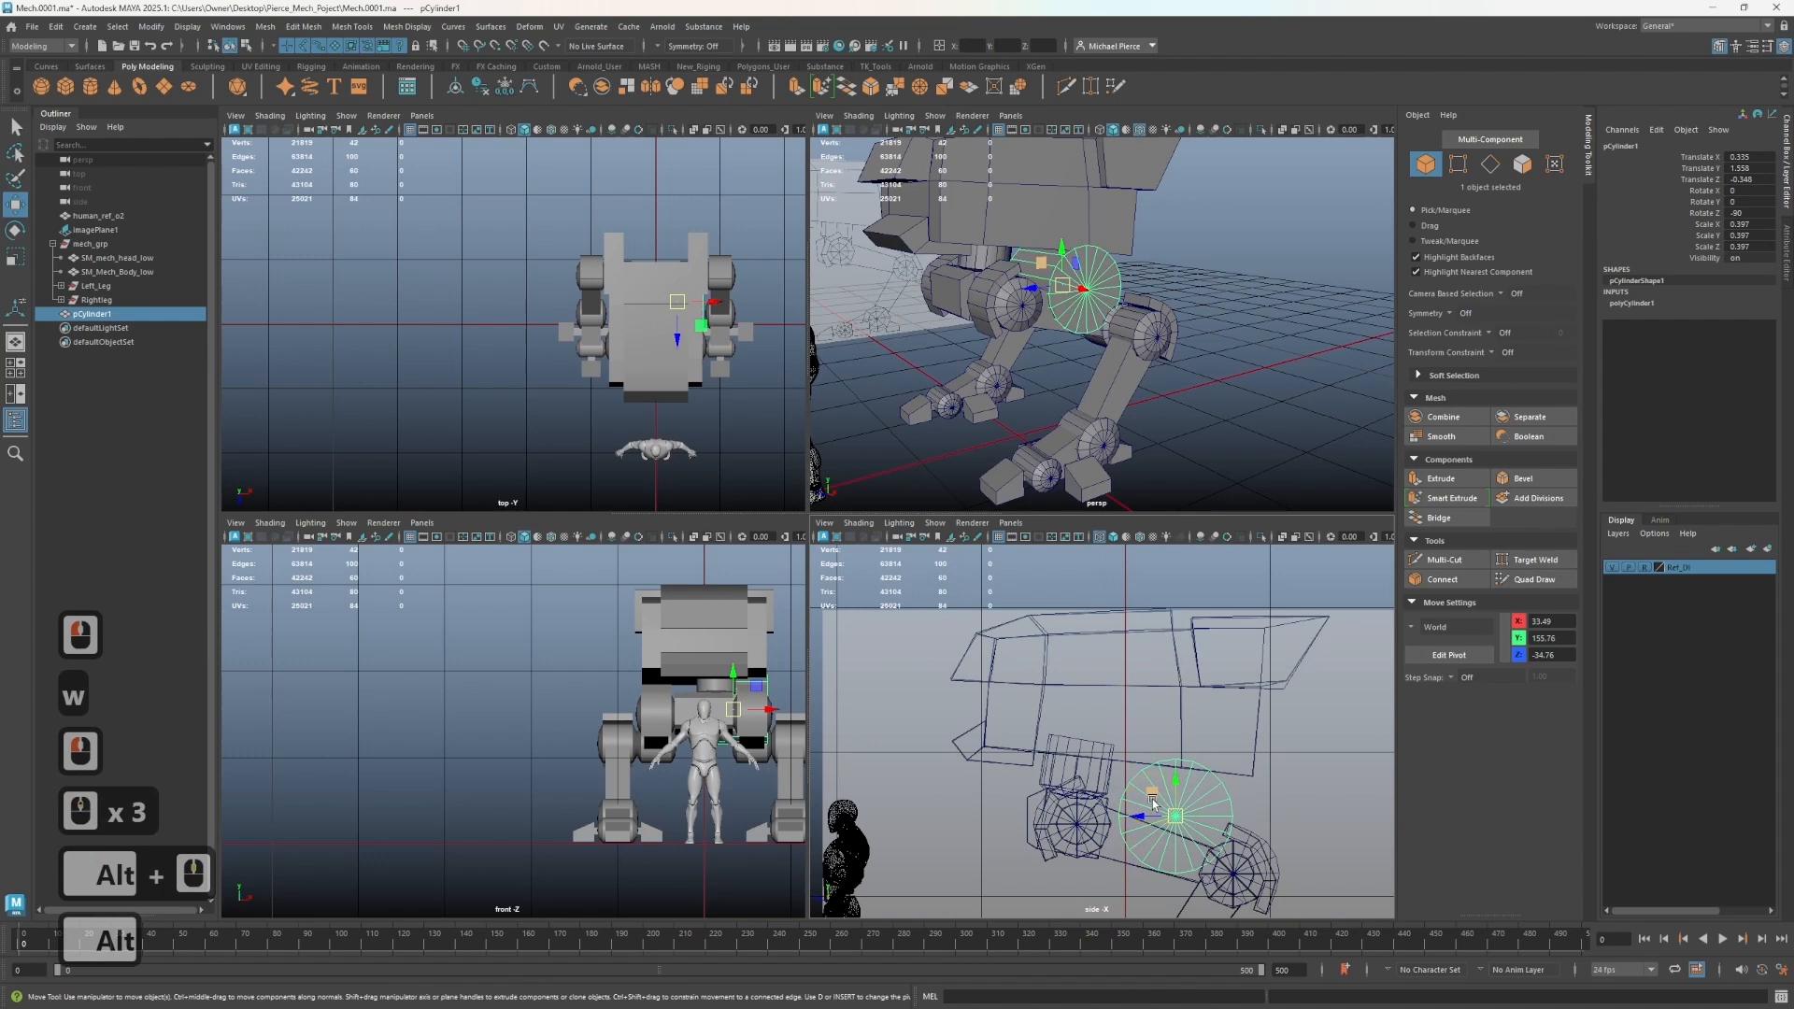
left_click_drag(1152, 799, 1071, 723)
key("r")
key("w")
left_click_drag(1047, 281, 1129, 301, "alt")
key("ctrl+z")
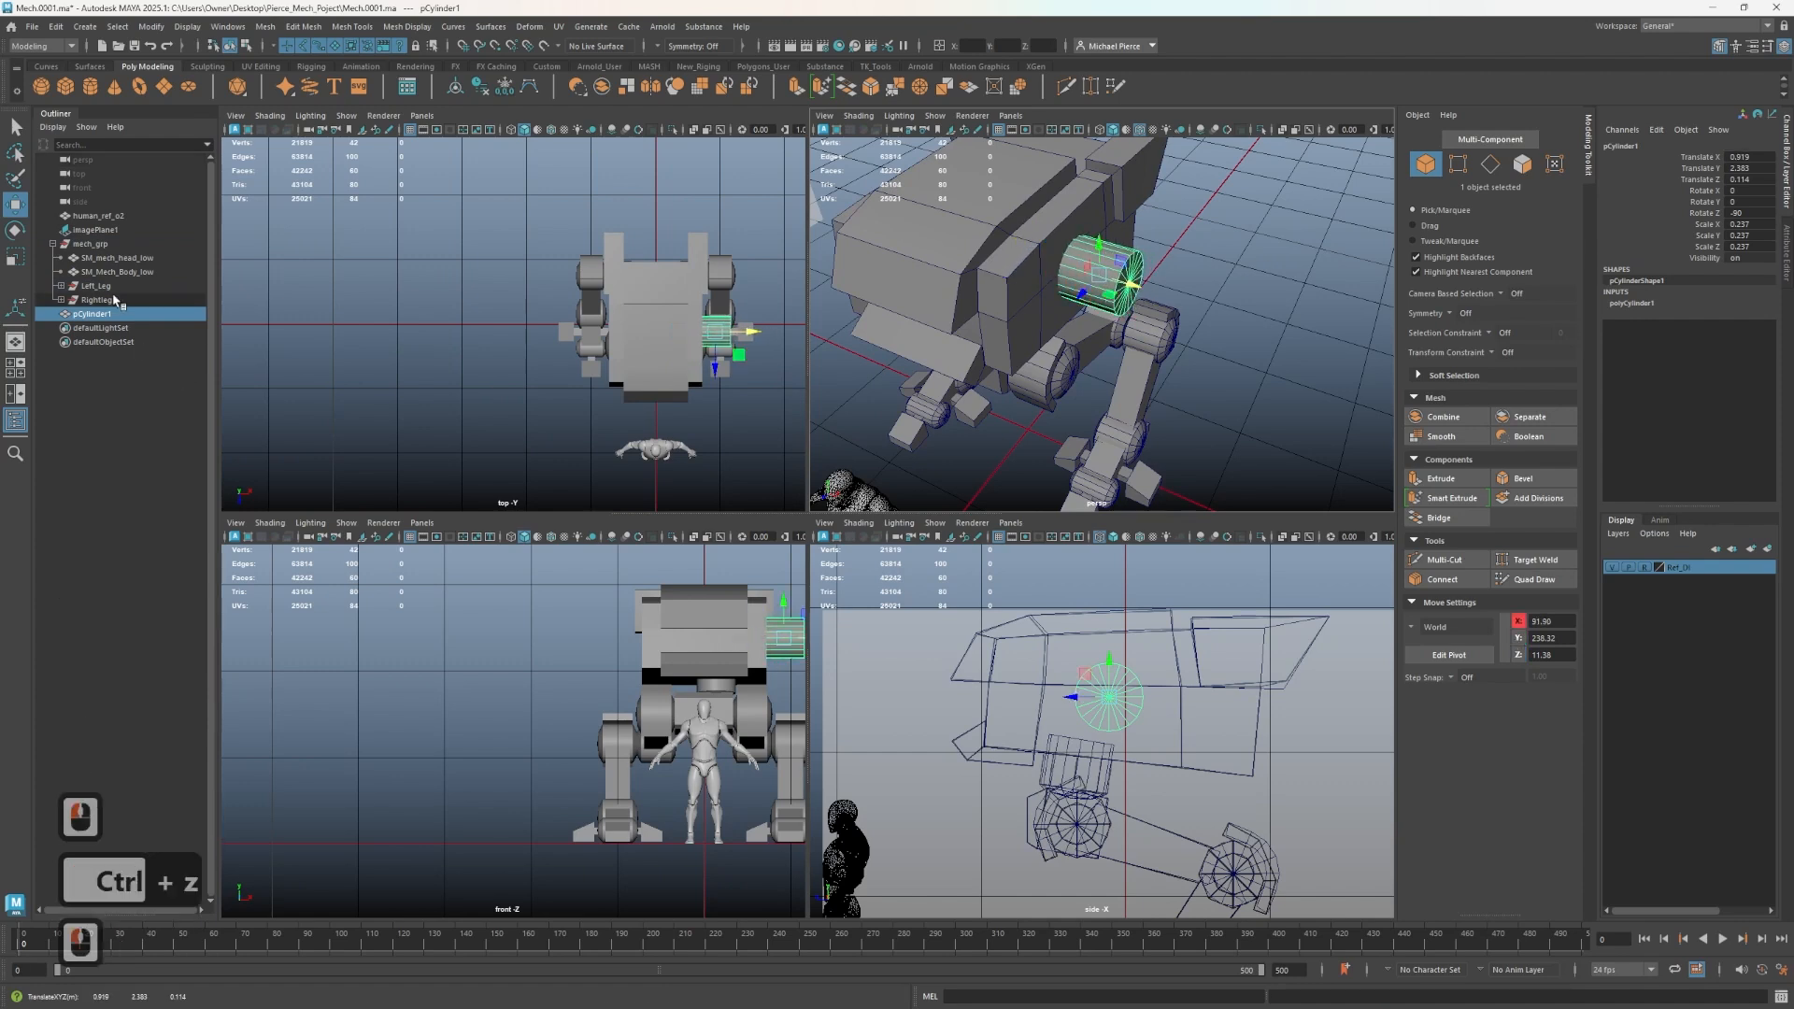
- Delete the right leg group
left_click(120, 302)
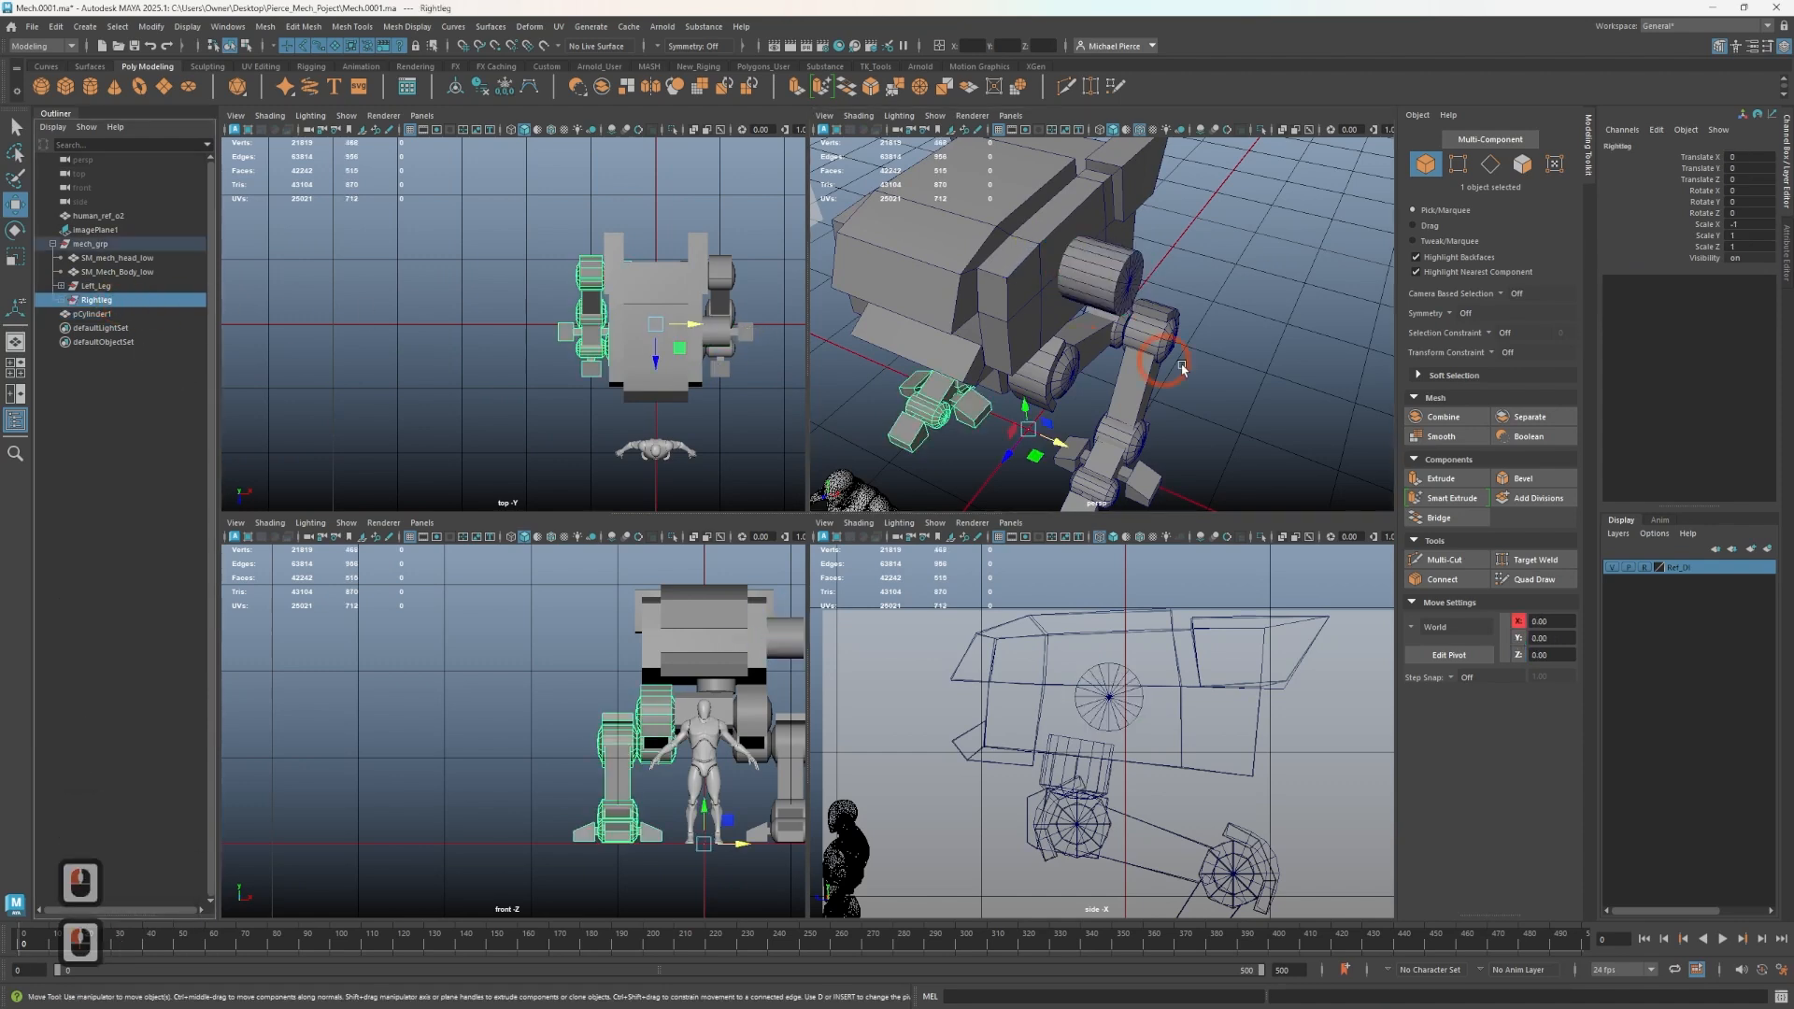
key("Delete")
- Flatten the hip cylinder along its axis to a scale of about 0.084
left_click_drag(1138, 299, 1017, 284, "alt")
left_click_drag(1095, 188, 1039, 301, "alt")
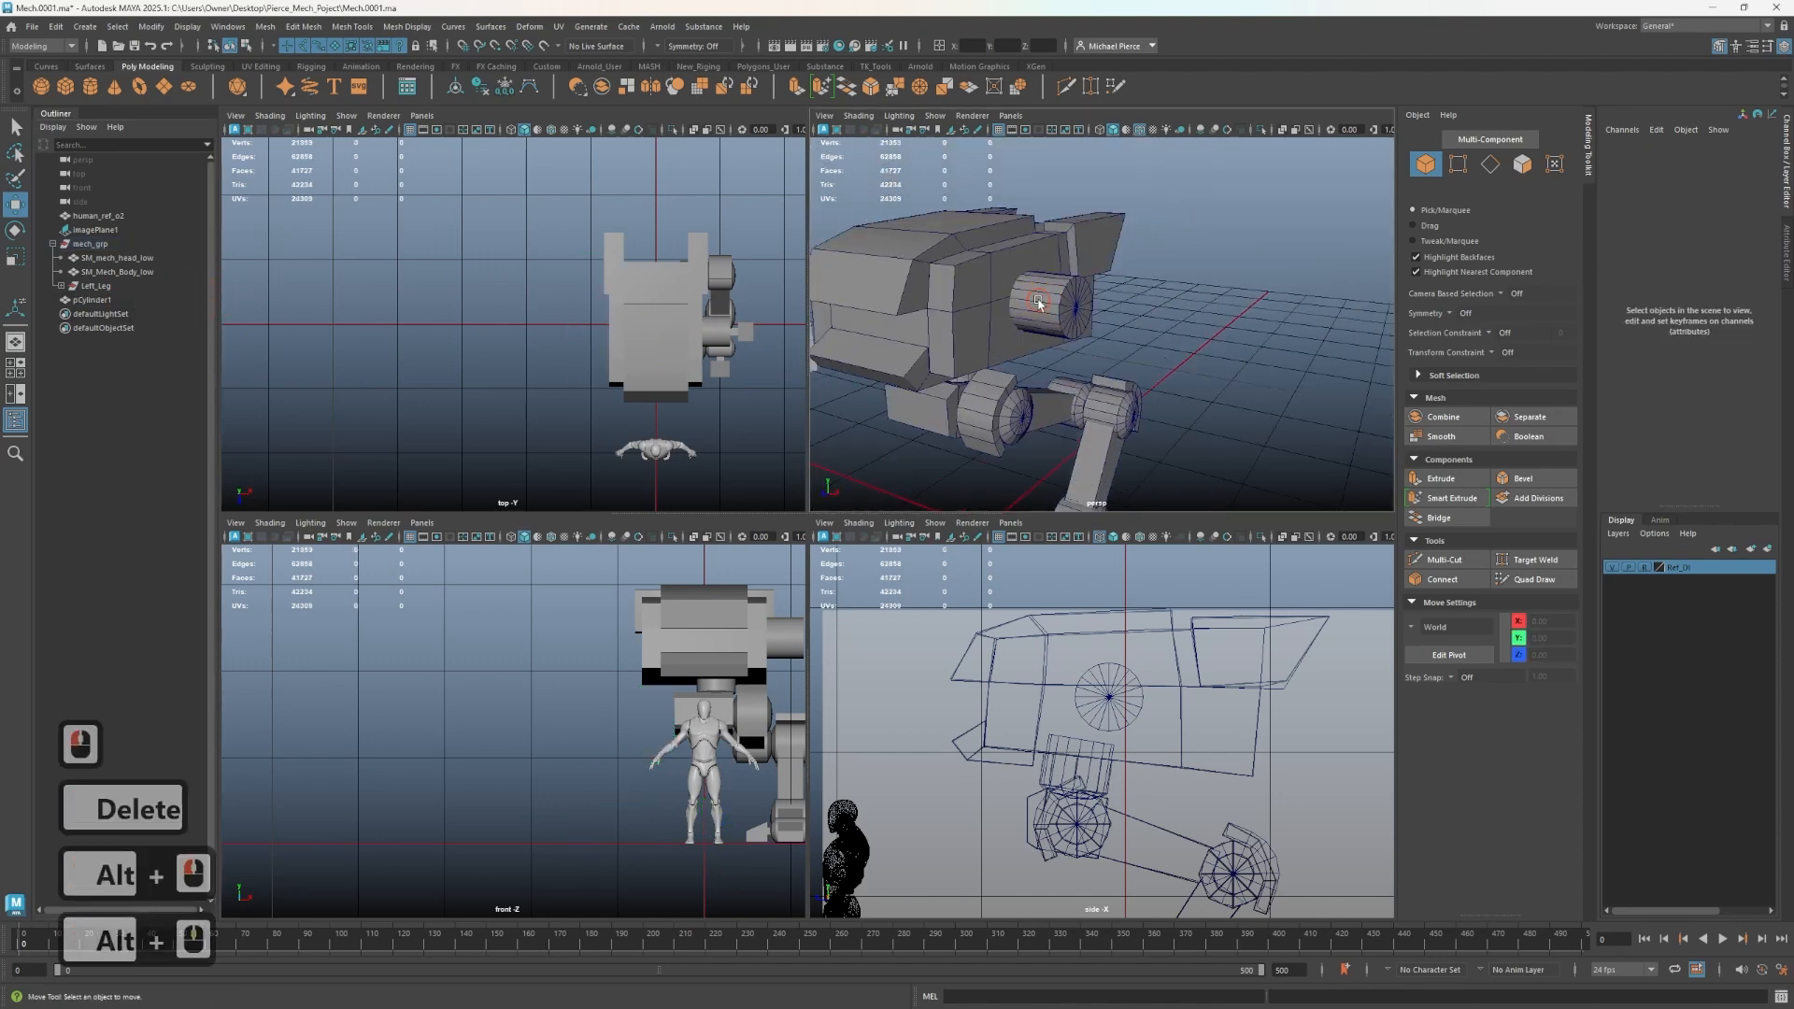
left_click(1042, 303)
key("r")
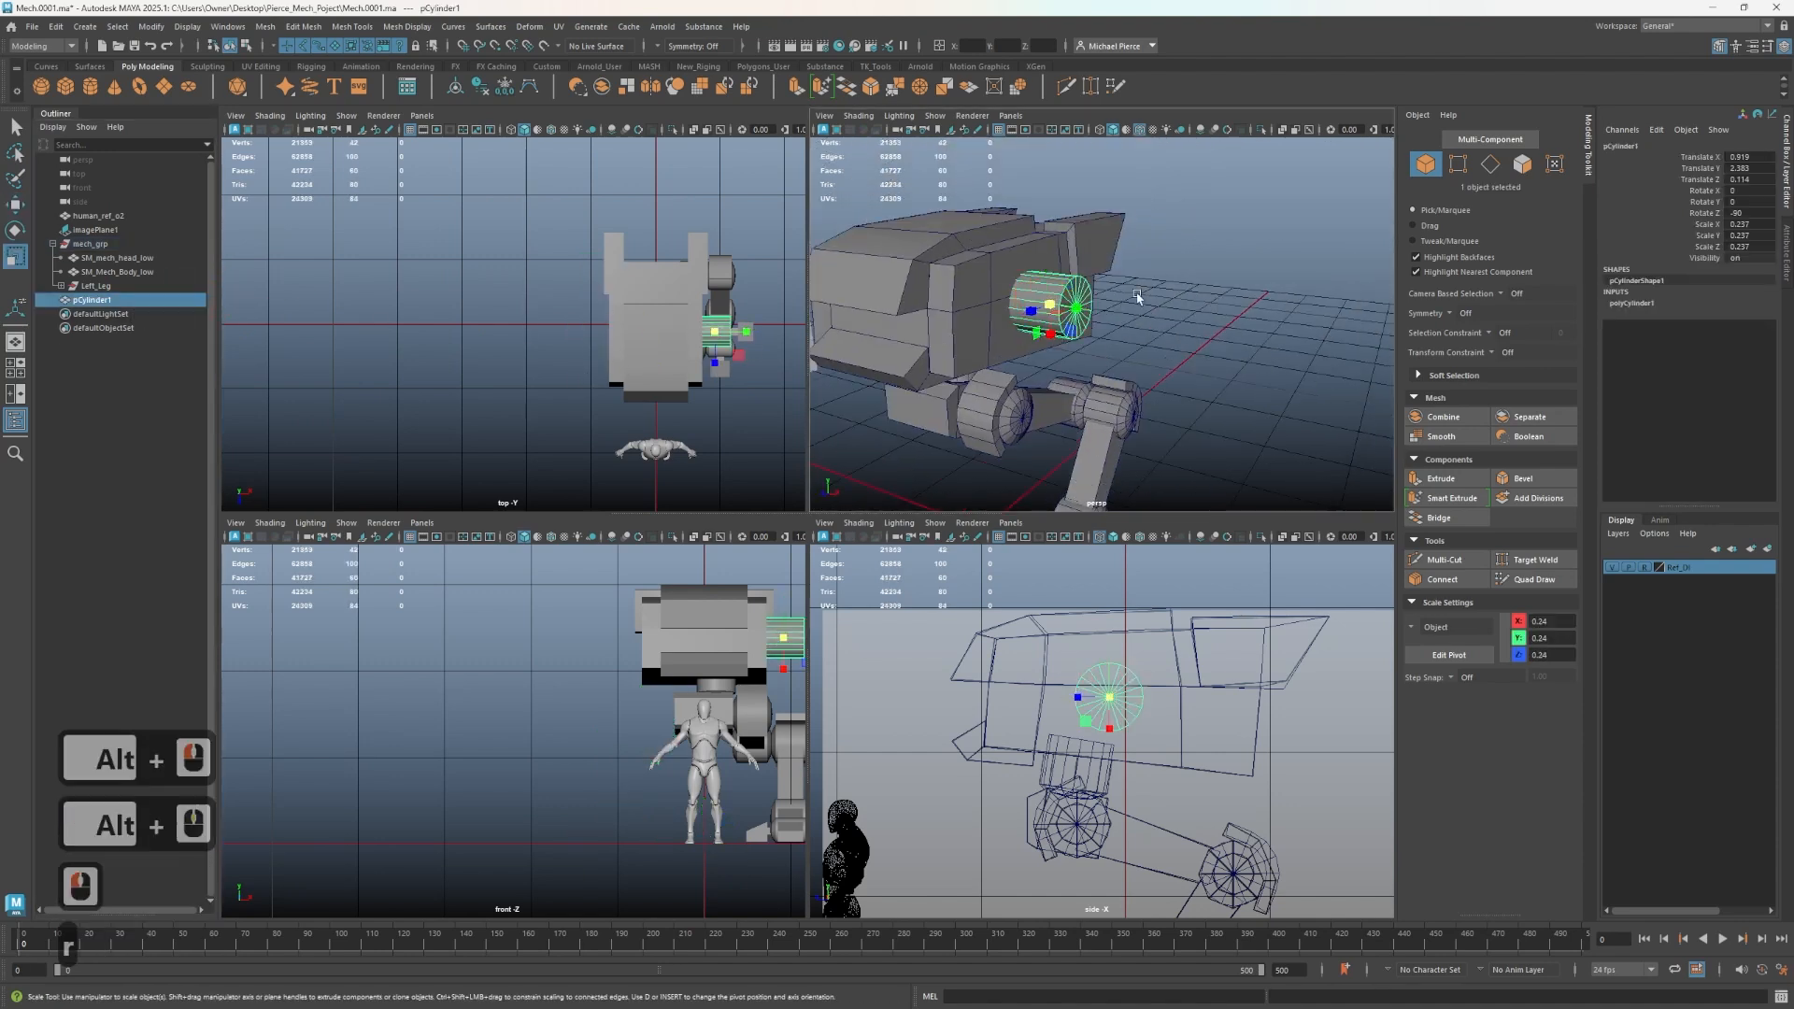
left_click_drag(1077, 313, 1057, 309)
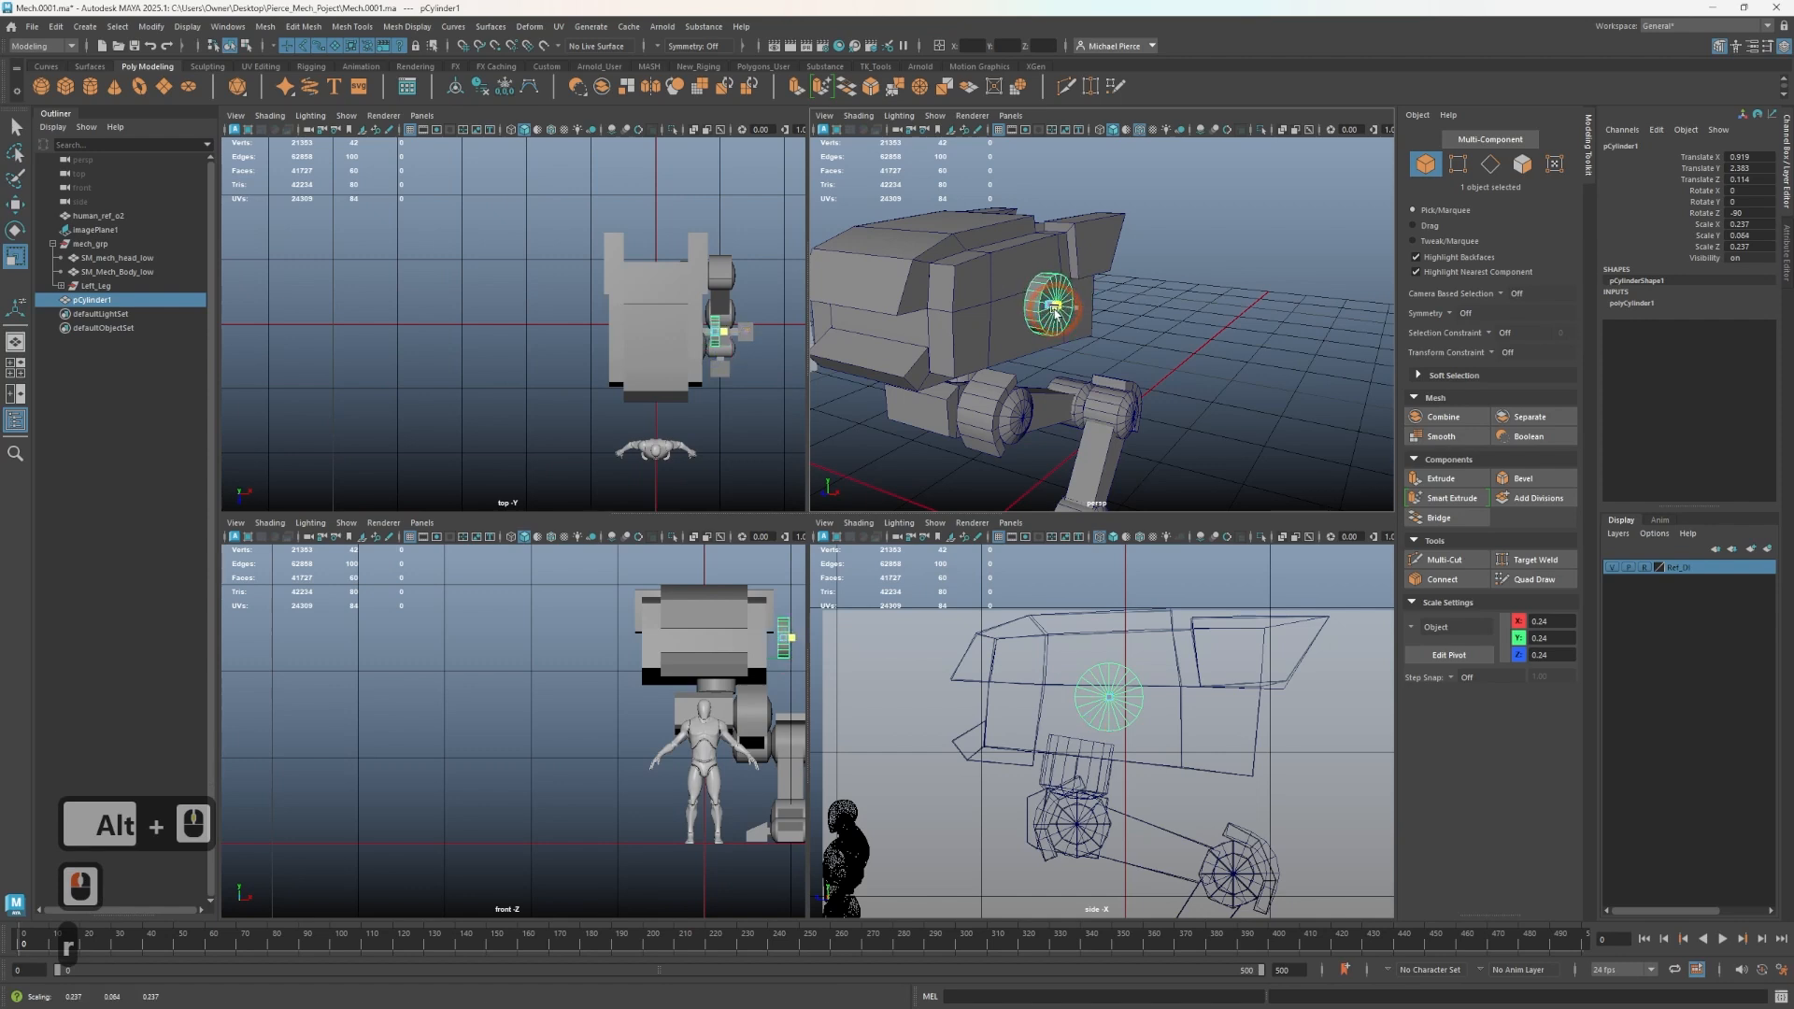
- Enlarge the hip disc's diameter to about 0.32 scale and move it closer to the body
scroll(1047, 311, "up", 2)
middle_click_drag(1011, 314, 1091, 376, "alt")
left_click_drag(1091, 377, 1196, 374, "alt")
key("w")
key("r")
key("w")
scroll(659, 380, "up", 1)
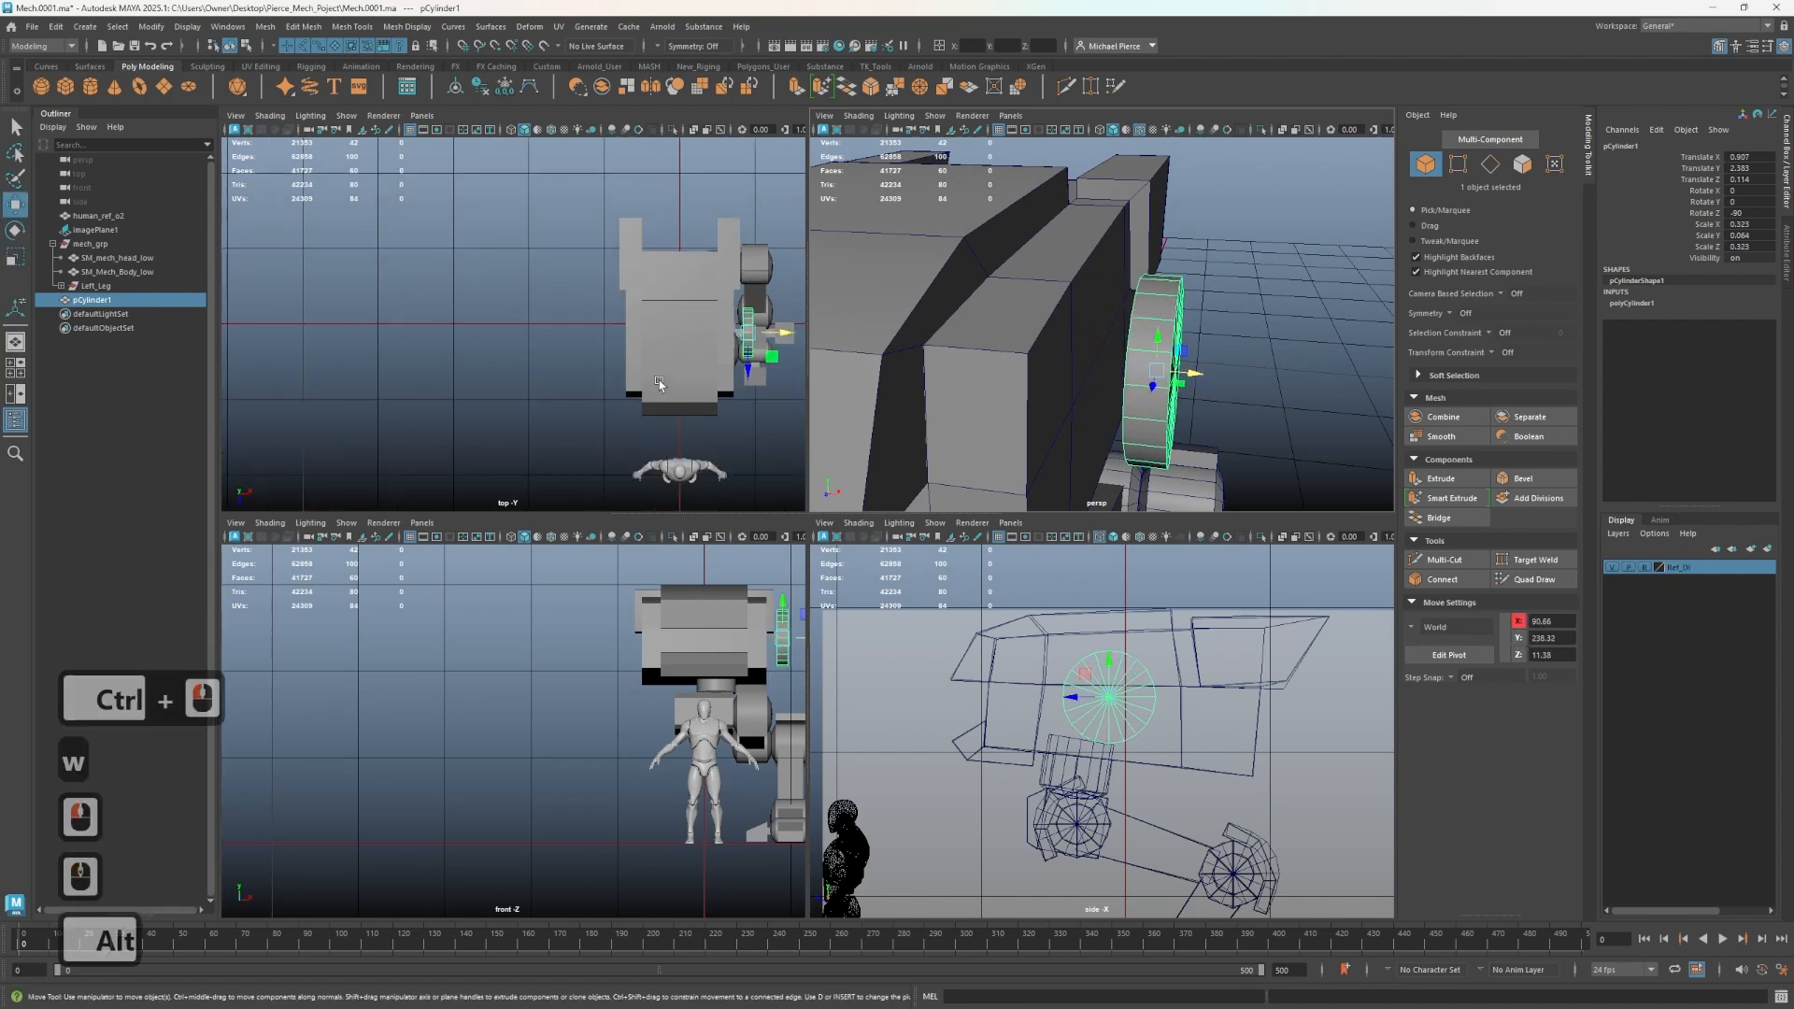
key("f")
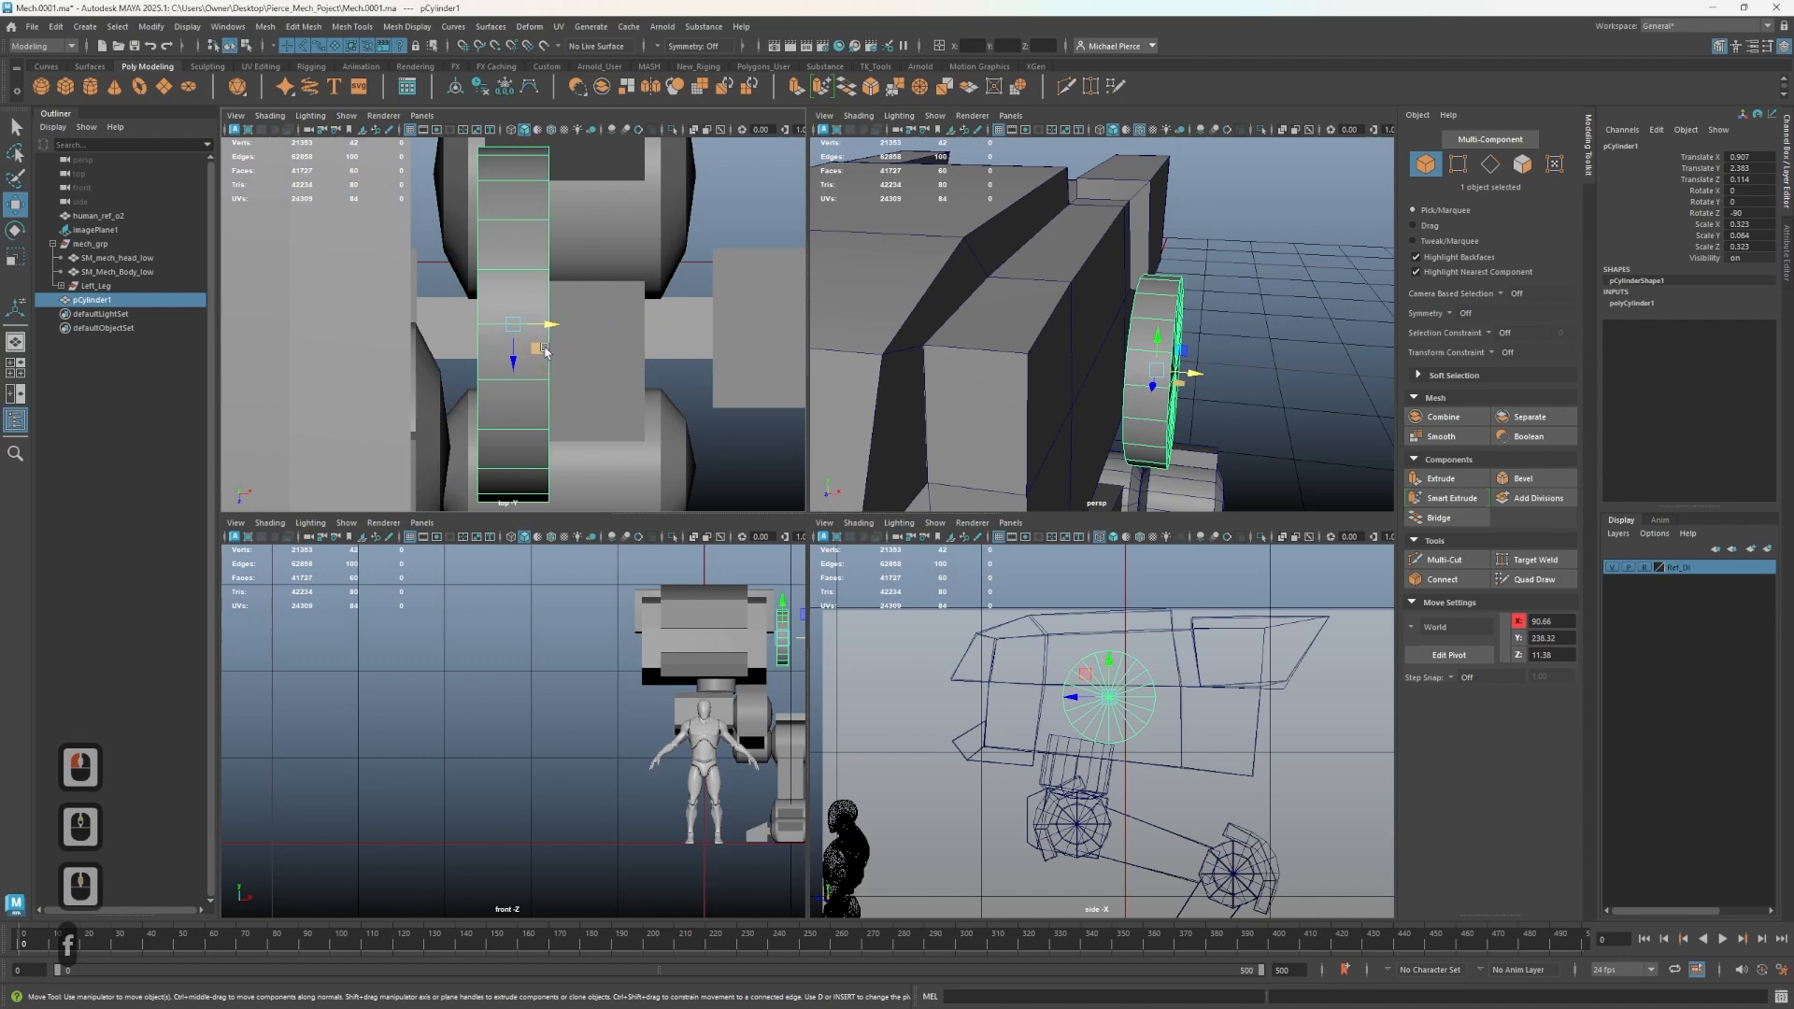
- Snap the hip disc flush against the side of the body using pivot editing and point snapping
key("v")
key("d")
key("v")
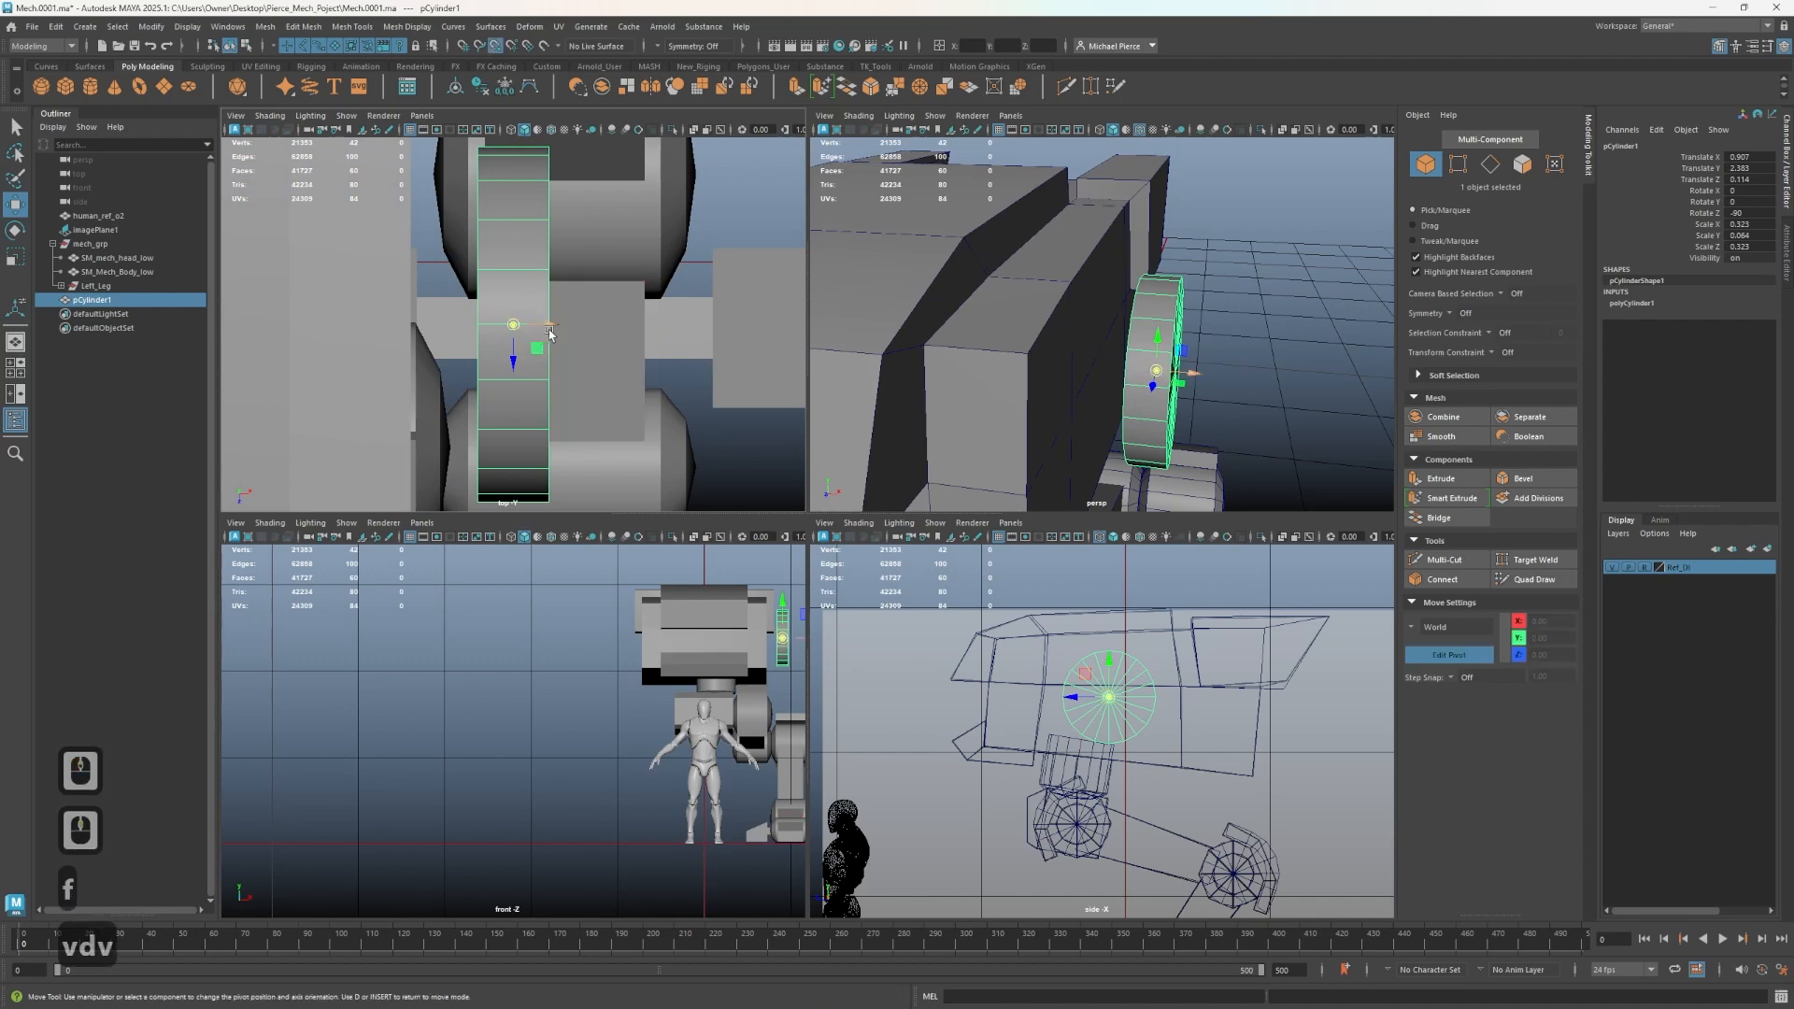
left_click_drag(545, 326, 396, 332)
key("d")
key("v")
scroll(412, 348, "down", 3)
scroll(485, 333, "down", 6)
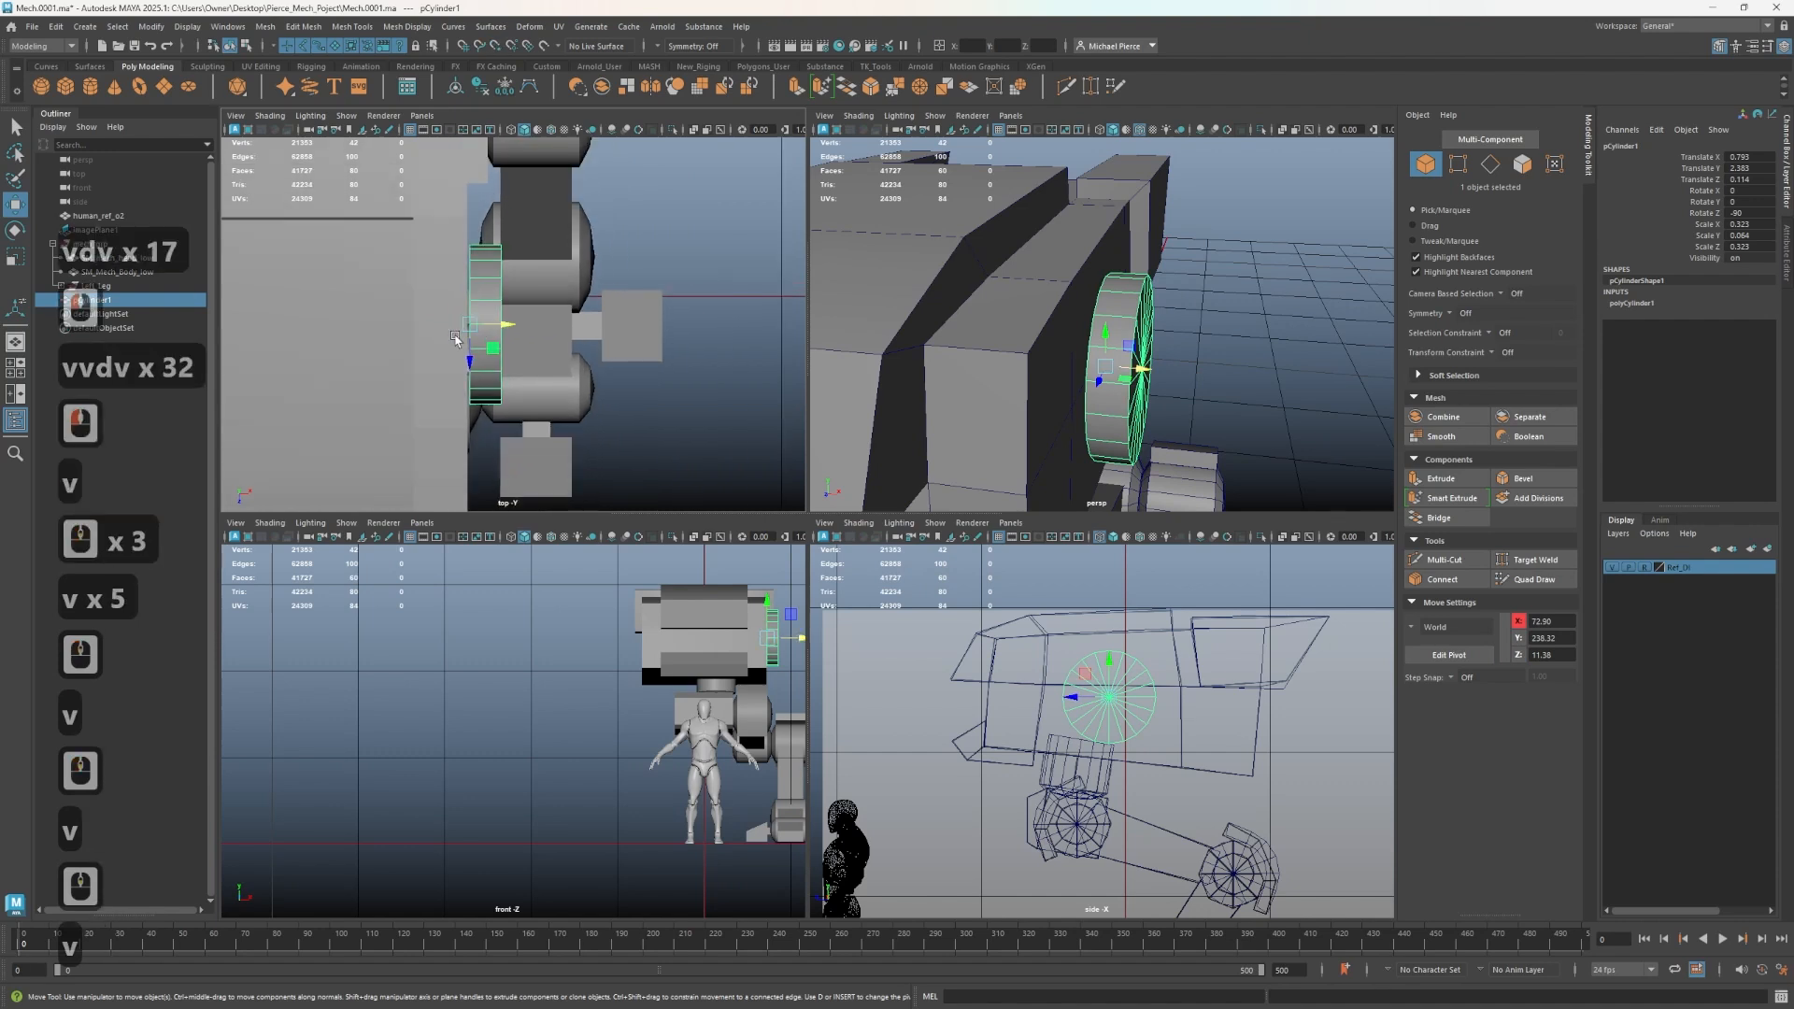
left_click_drag(522, 325, 492, 455)
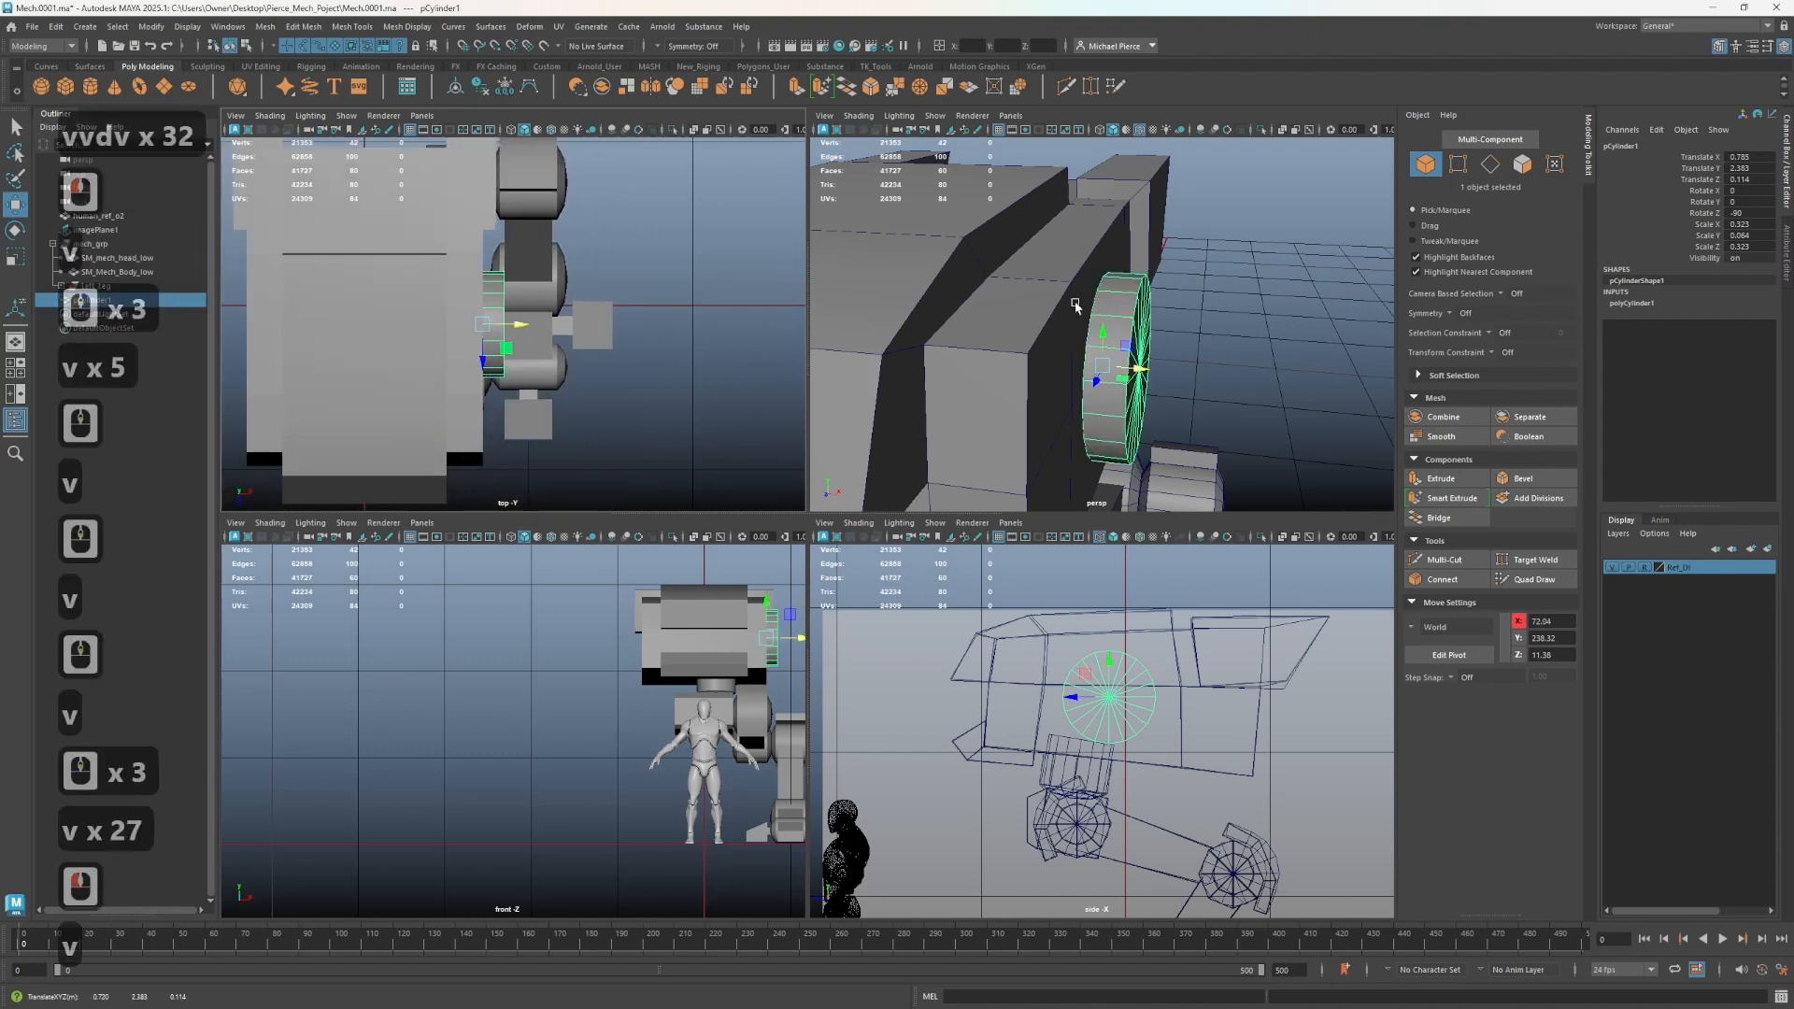
- Orbit around the hip disc to examine its placement against the body
left_click_drag(1069, 329, 1018, 369, "alt")
middle_click_drag(1019, 369, 1054, 293, "alt")
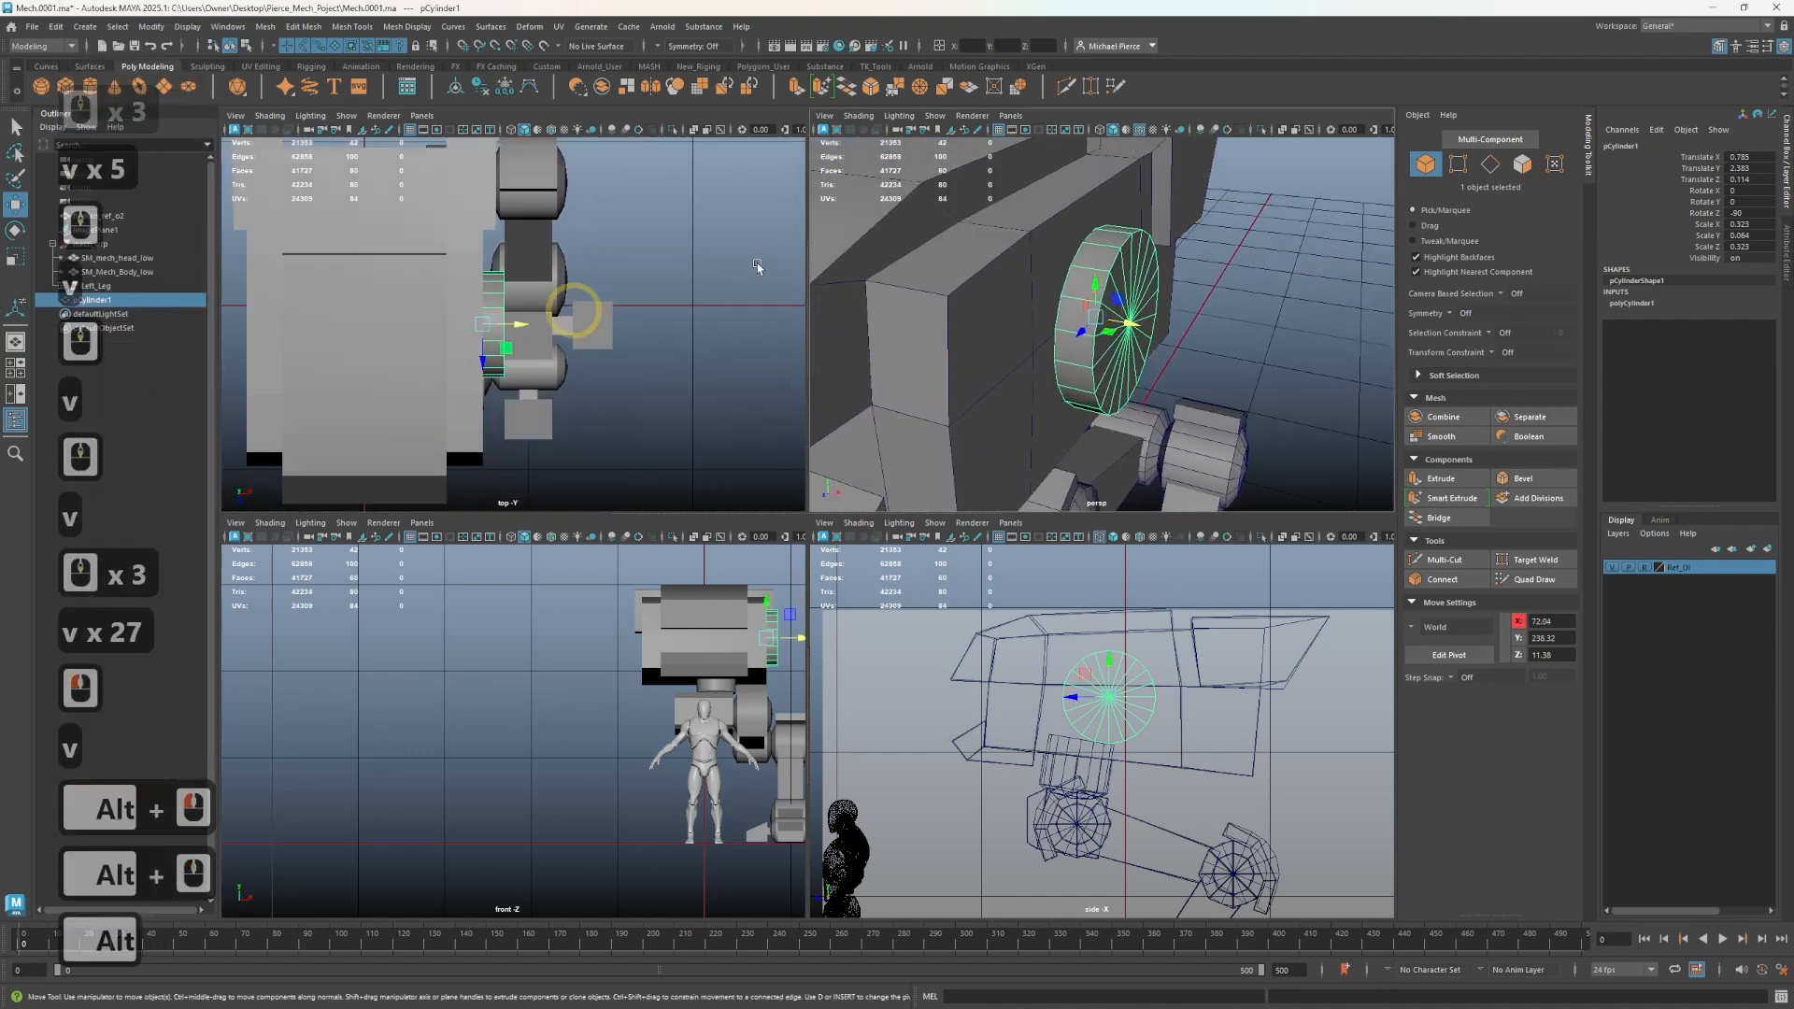
right_click_drag(922, 328, 1103, 275)
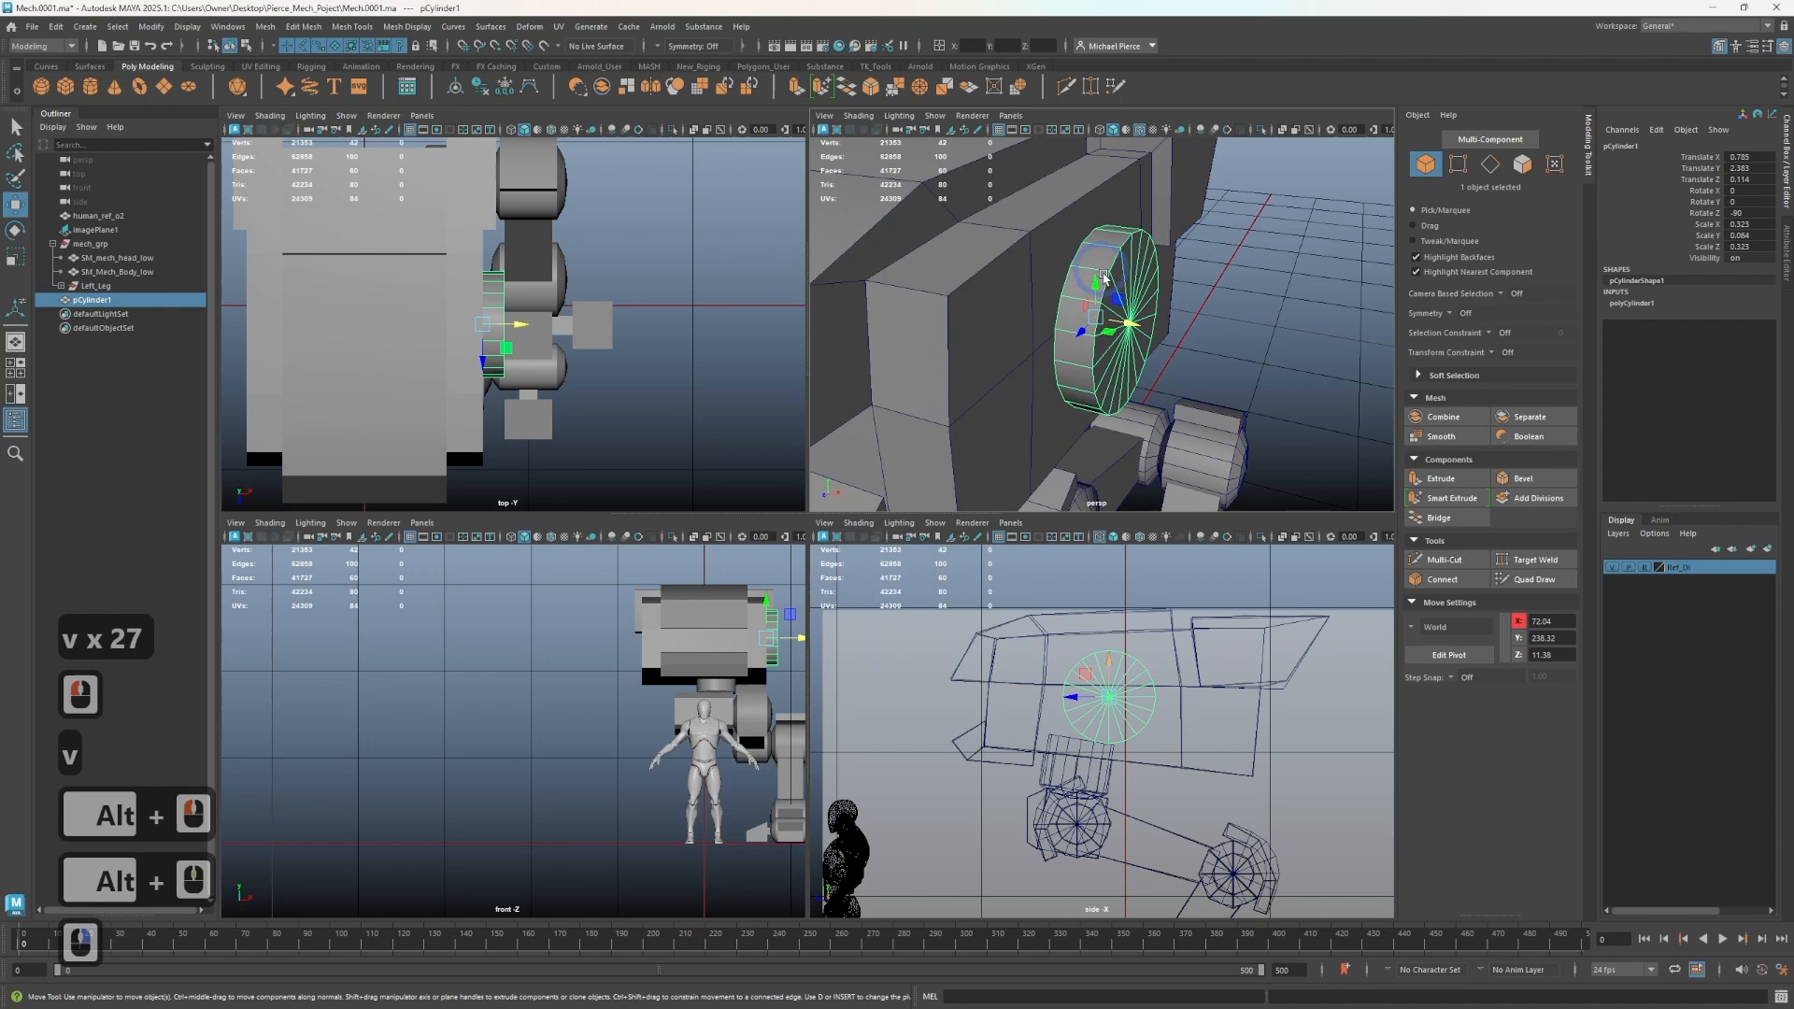
left_click(1093, 358)
left_click_drag(1094, 359, 1065, 317, "alt")
middle_click_drag(1066, 318, 1072, 371, "alt")
left_click_drag(1072, 371, 1086, 364, "alt")
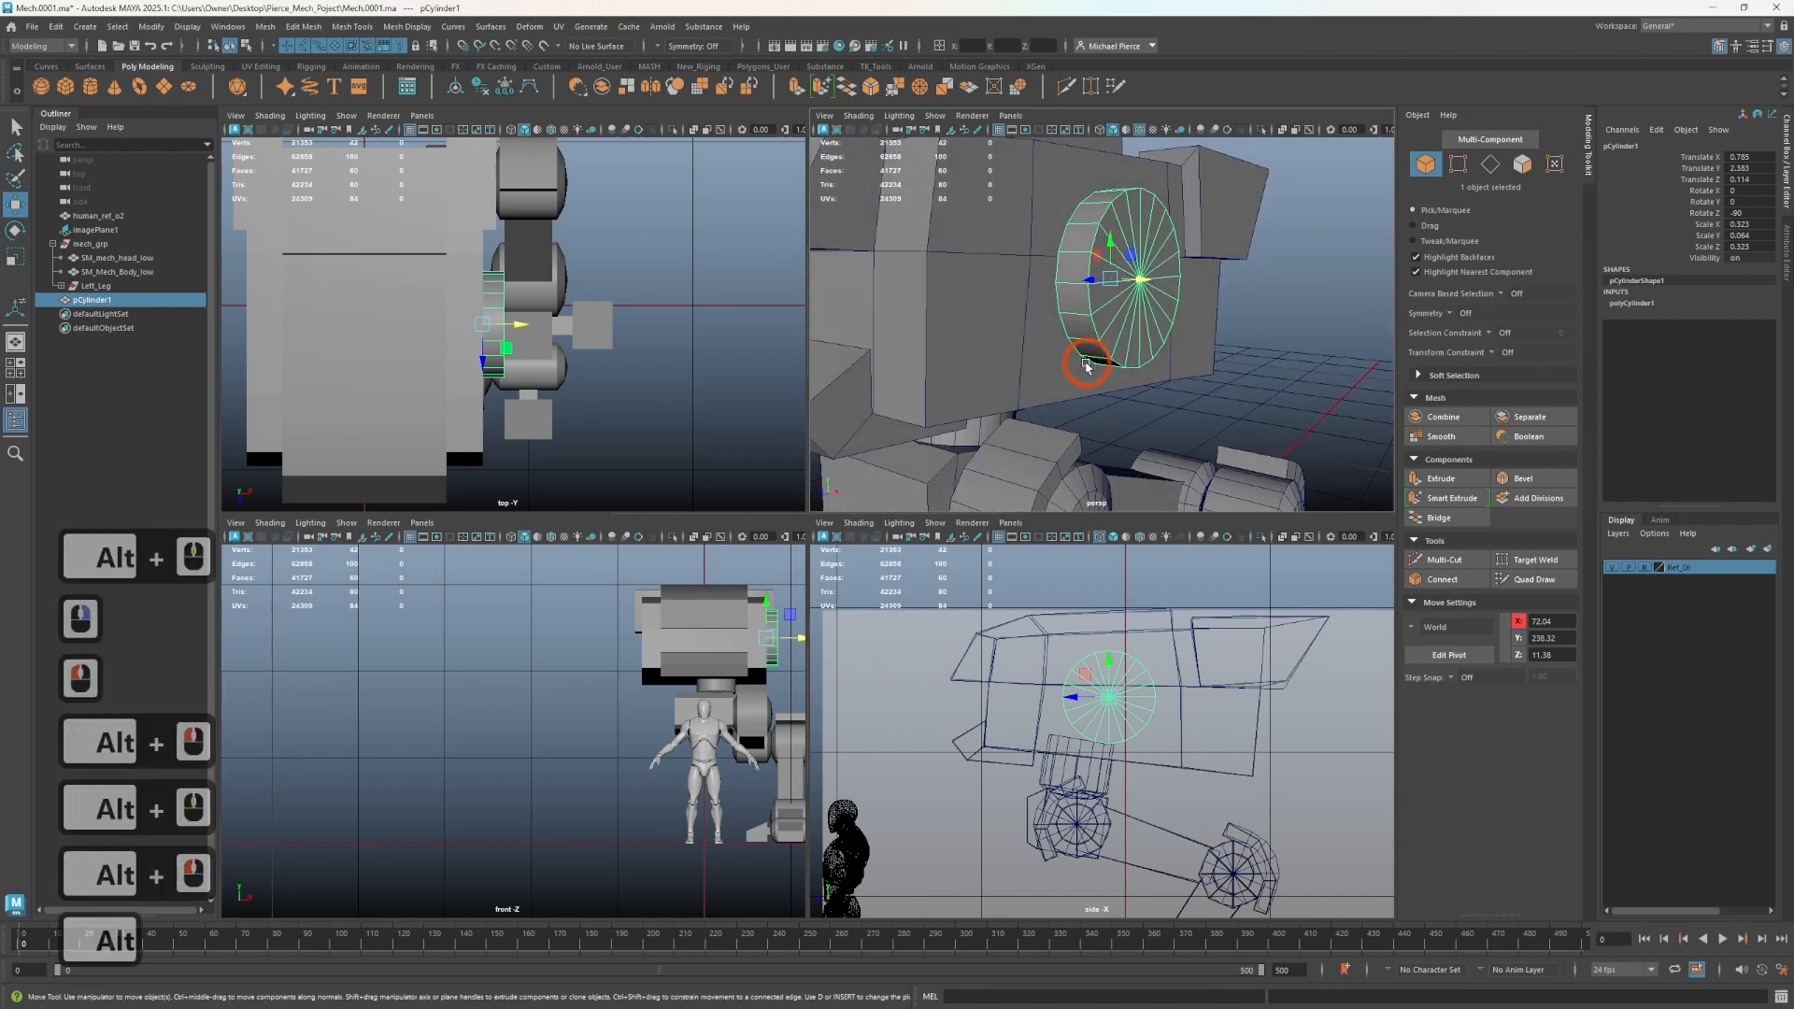
scroll(1086, 366, "up", 2)
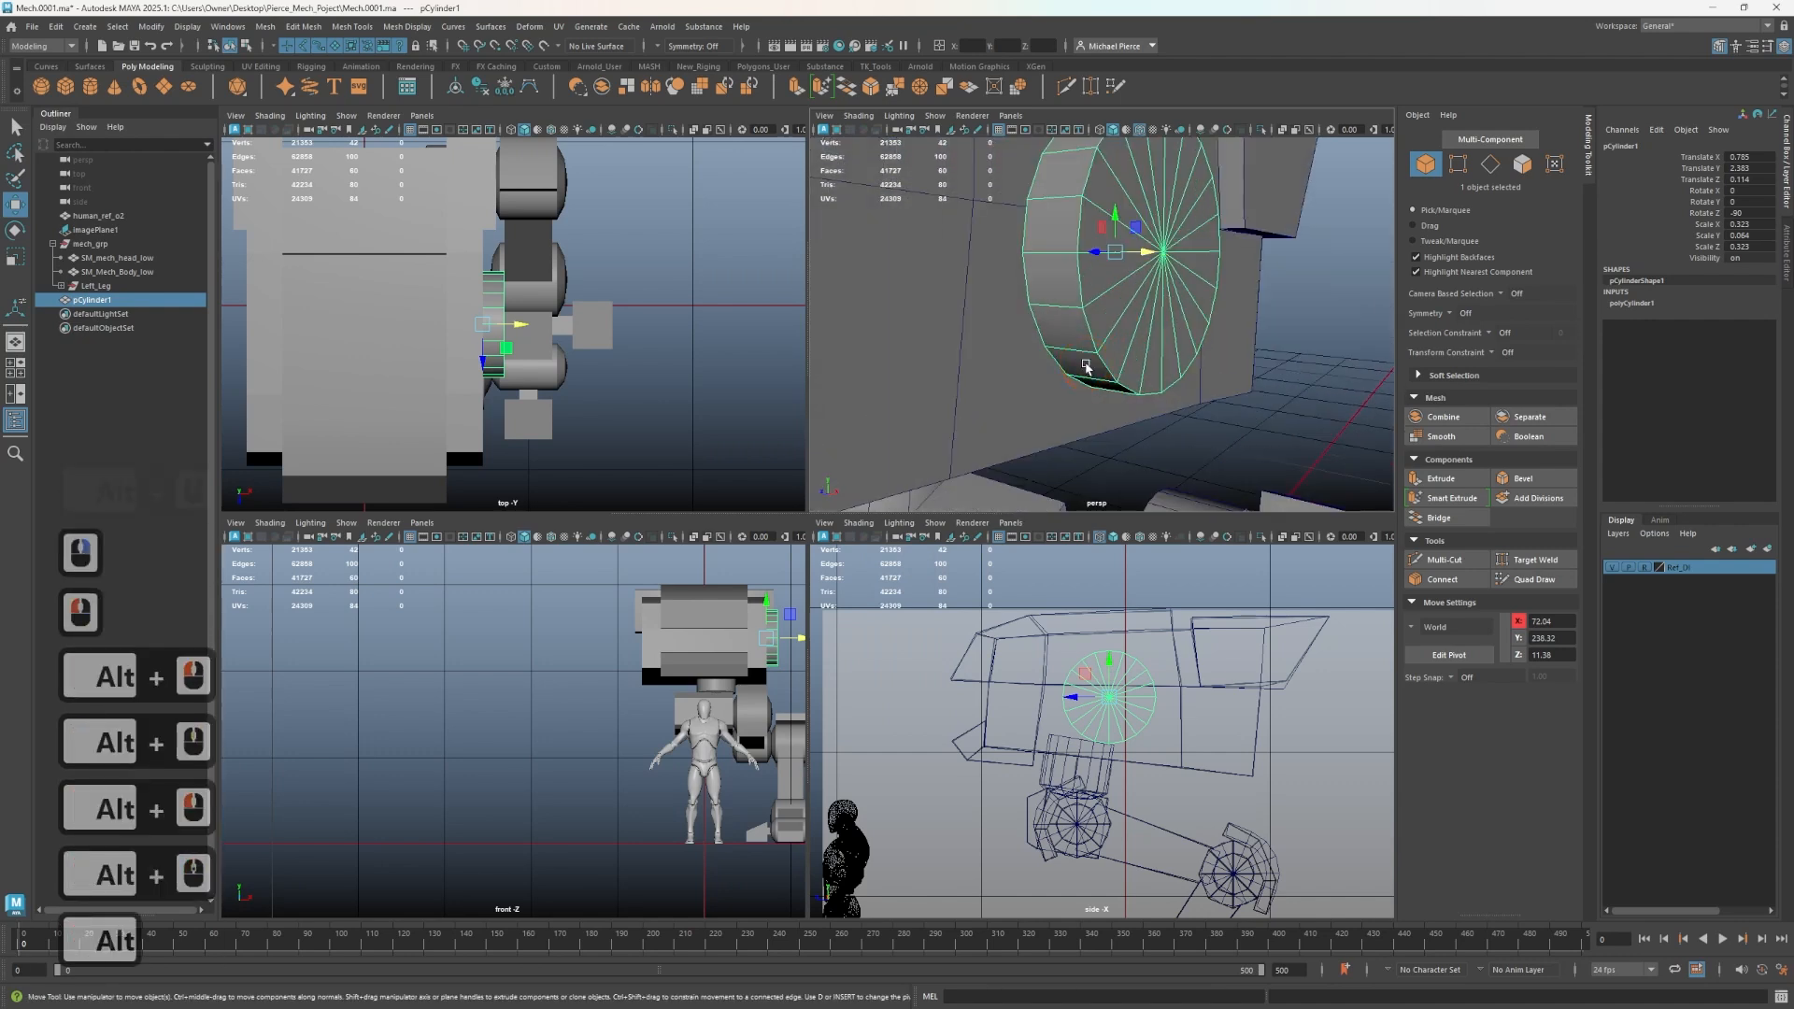
- Create a polygon cube and thin the hip disc to a thickness scale of about 0.064
left_click(65, 90)
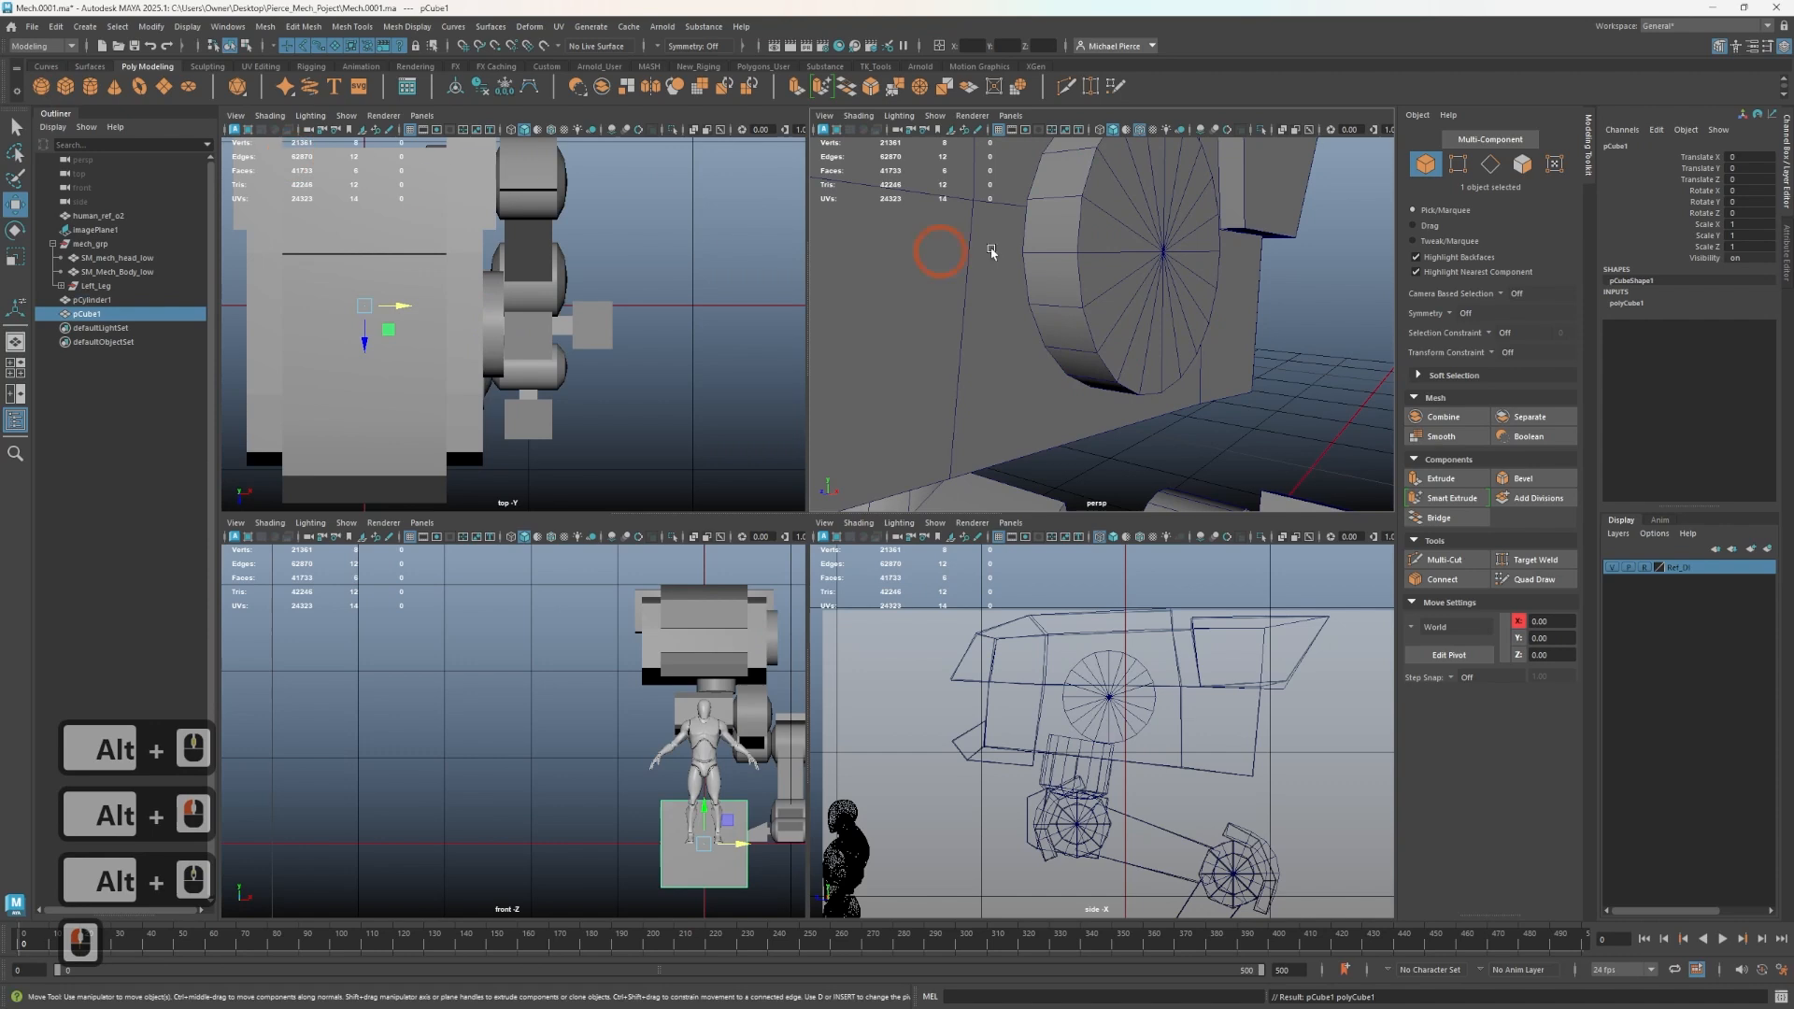
left_click(1114, 252)
key("r")
left_click_drag(1144, 253, 1139, 262, "ctrl")
scroll(1193, 376, "down", 2)
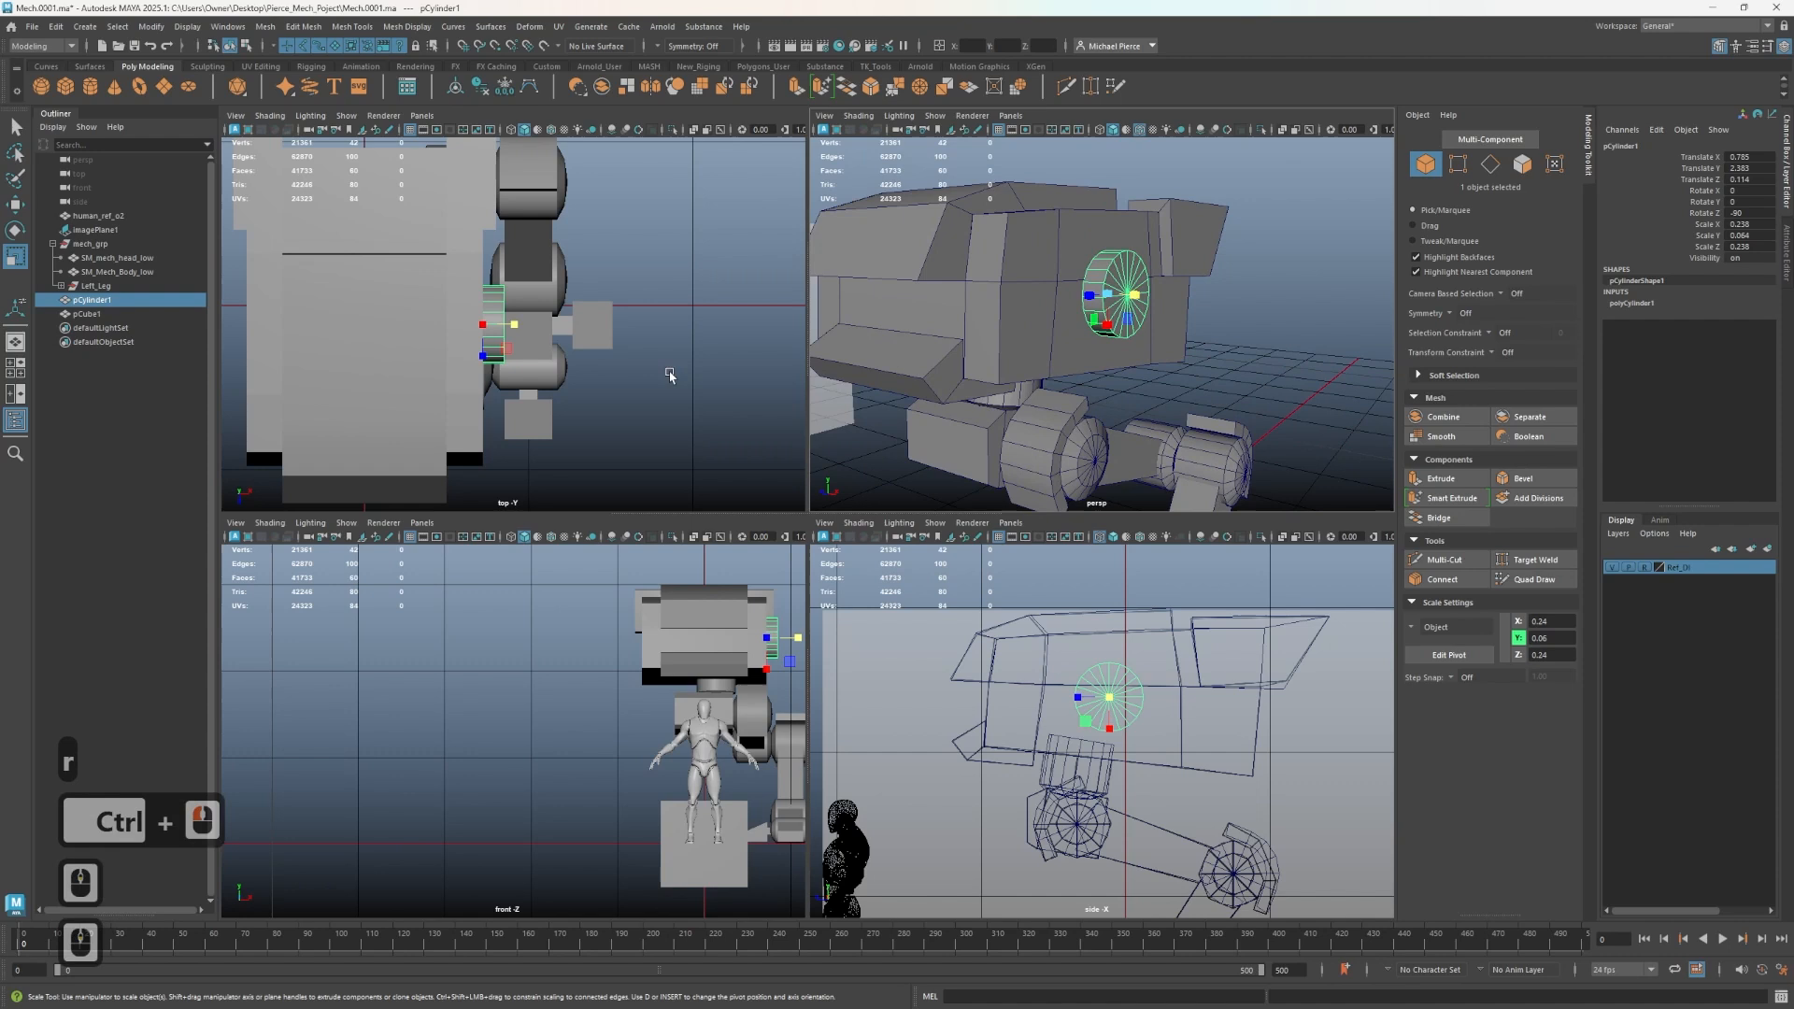
- Scale the new cube down to about 0.107 and move it beside the hip disc, then isolate it
left_click(1053, 495)
key("w")
scroll(1070, 609, "down", 4)
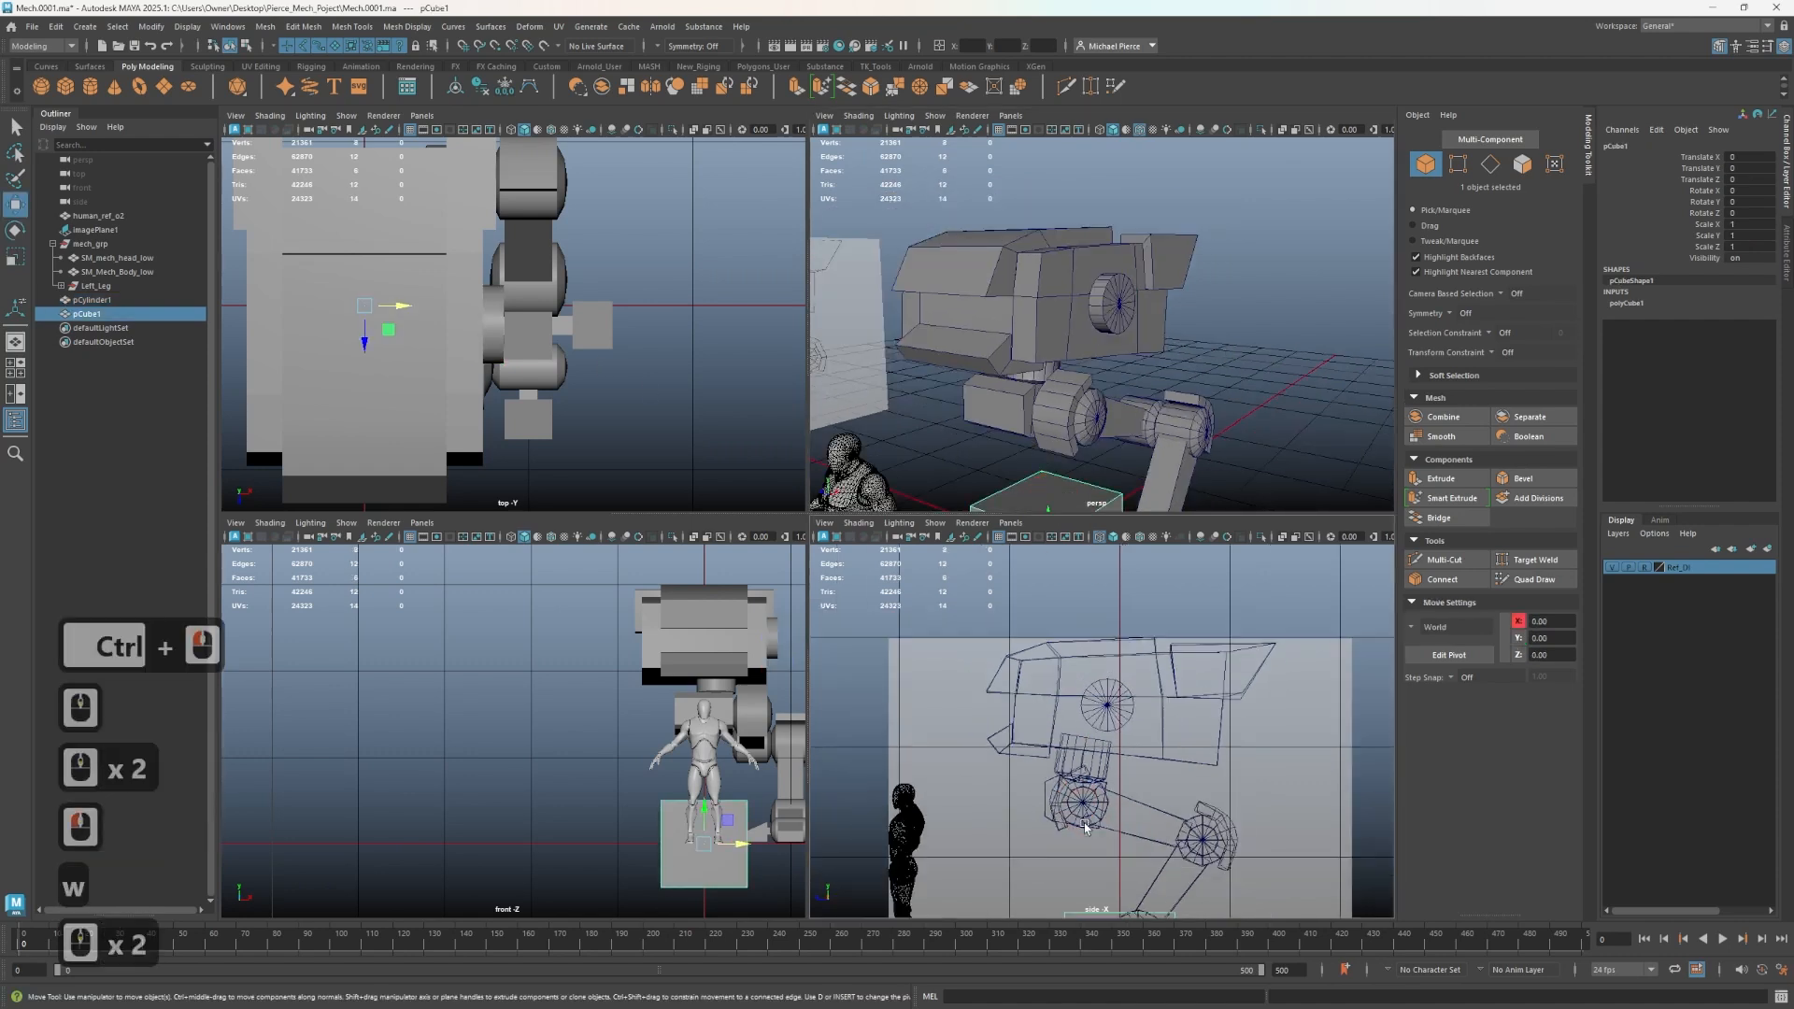
key("r")
left_click_drag(1119, 911, 1044, 707)
key("w")
scroll(971, 285, "up", 2)
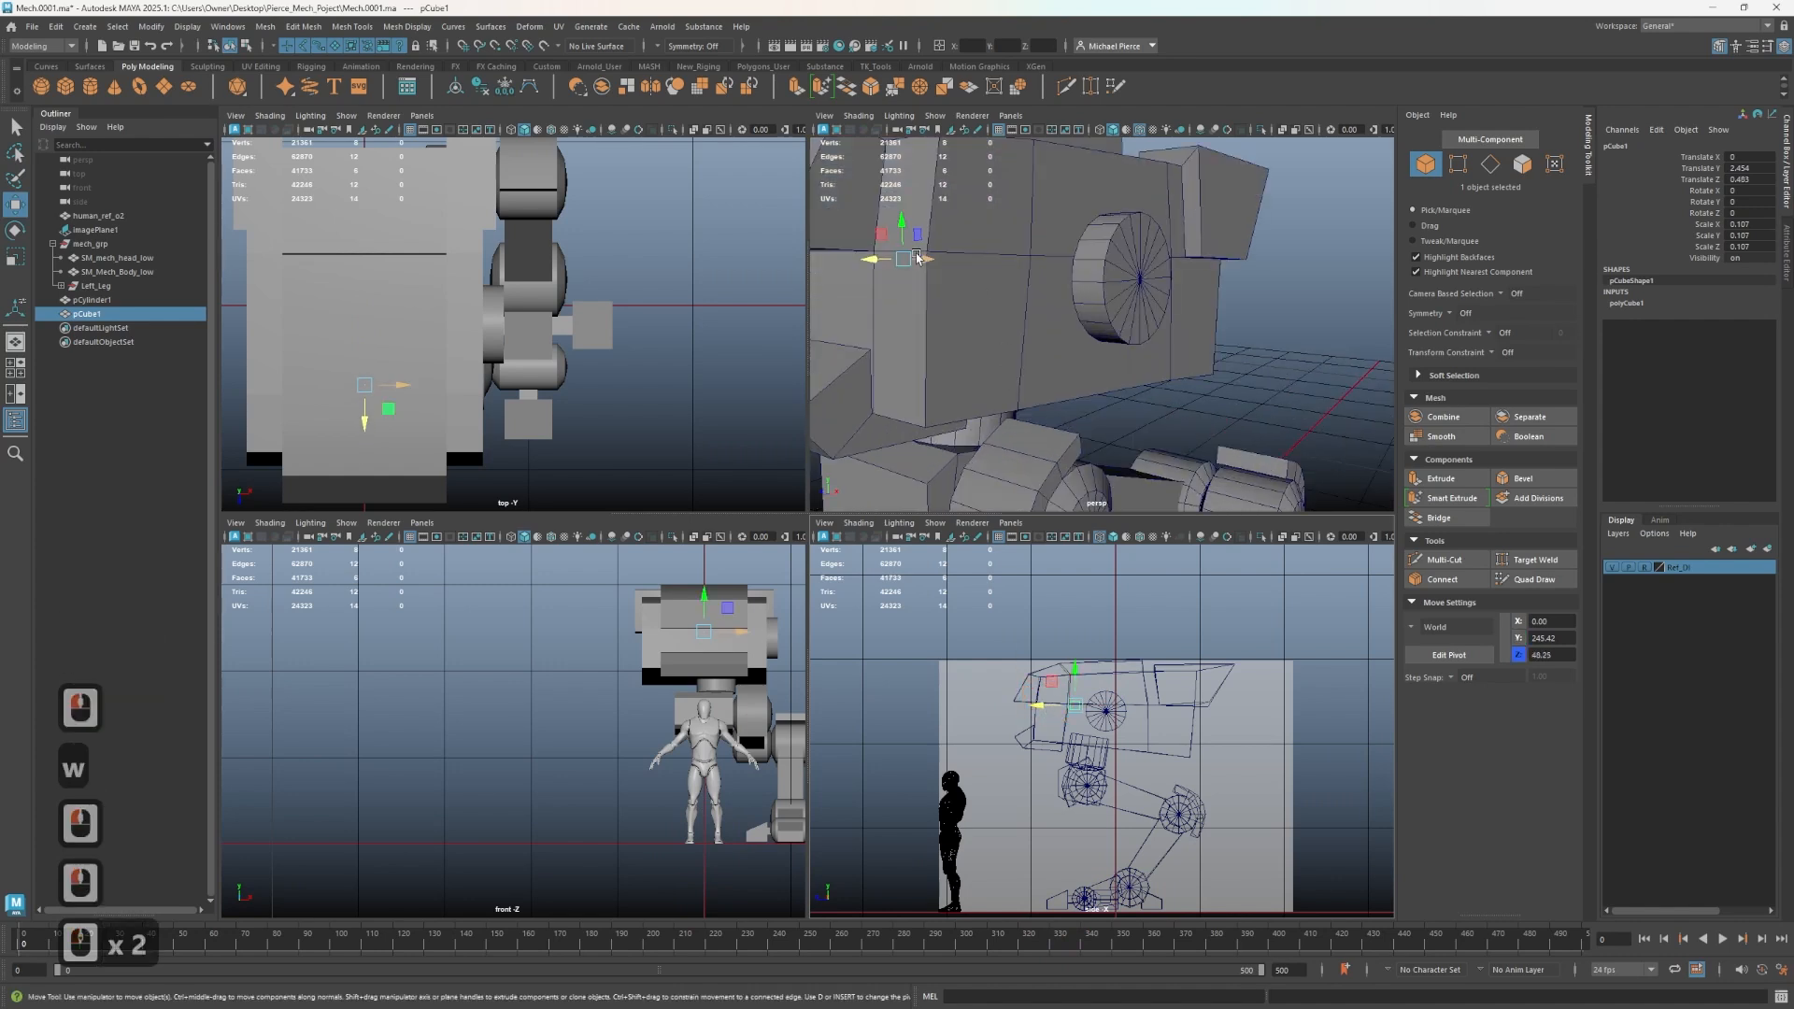
left_click_drag(917, 259, 1101, 263)
scroll(1105, 729, "up", 2)
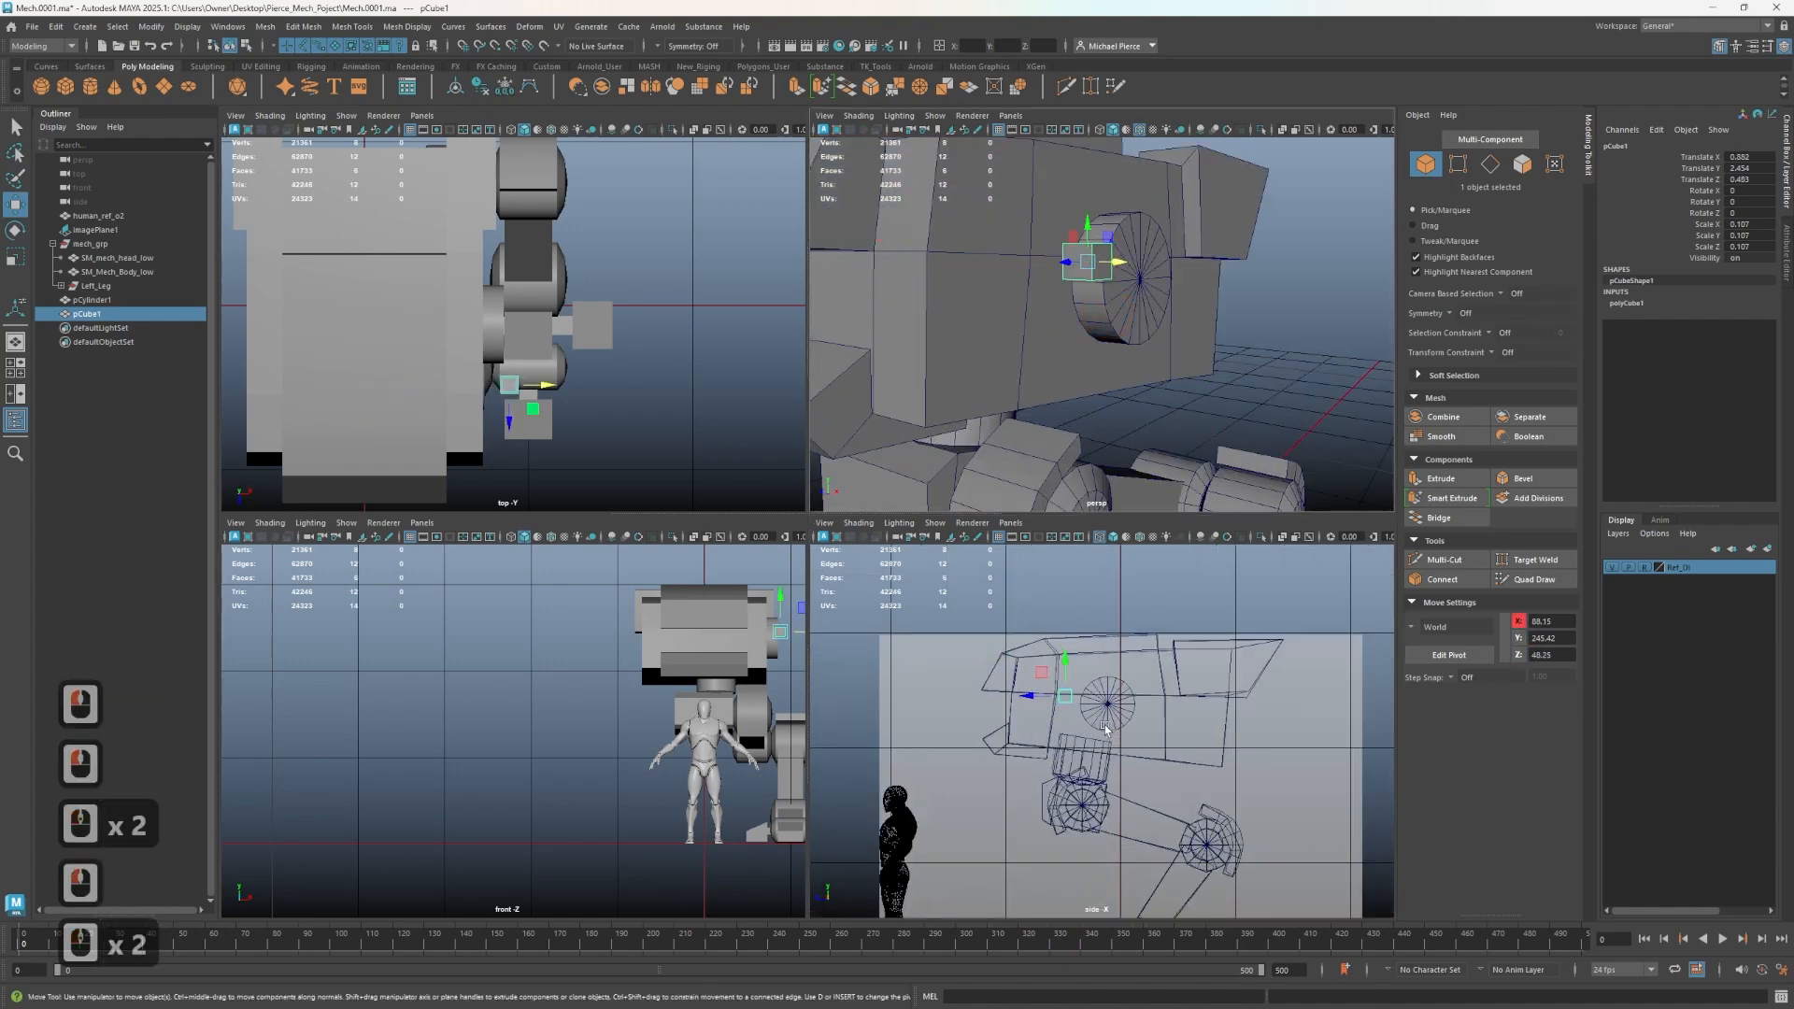
scroll(1106, 729, "up", 2)
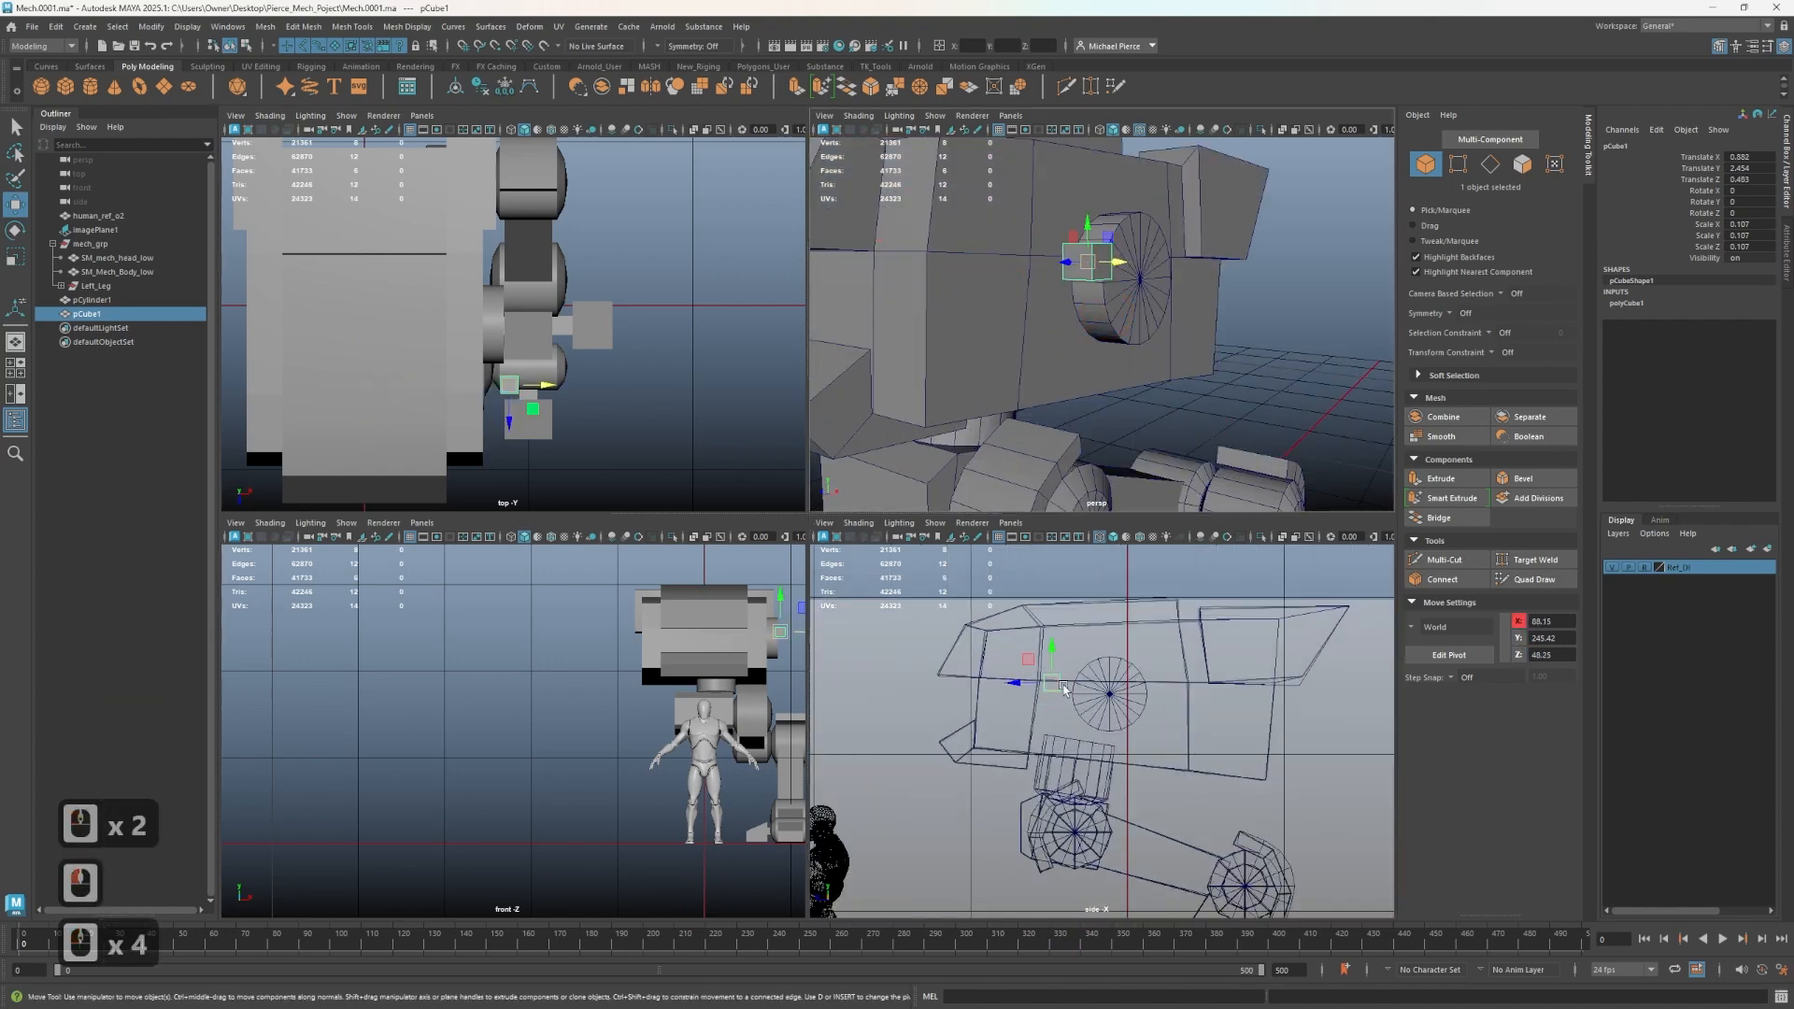
left_click_drag(1046, 683, 1079, 694)
scroll(1145, 328, "up", 2)
left_click_drag(1062, 253, 1242, 361, "alt")
middle_click_drag(1242, 360, 1205, 285, "alt")
left_click_drag(1205, 285, 1177, 310, "alt")
left_click_drag(1189, 402, 1078, 365)
key("r")
key("ctrl+1")
key("f")
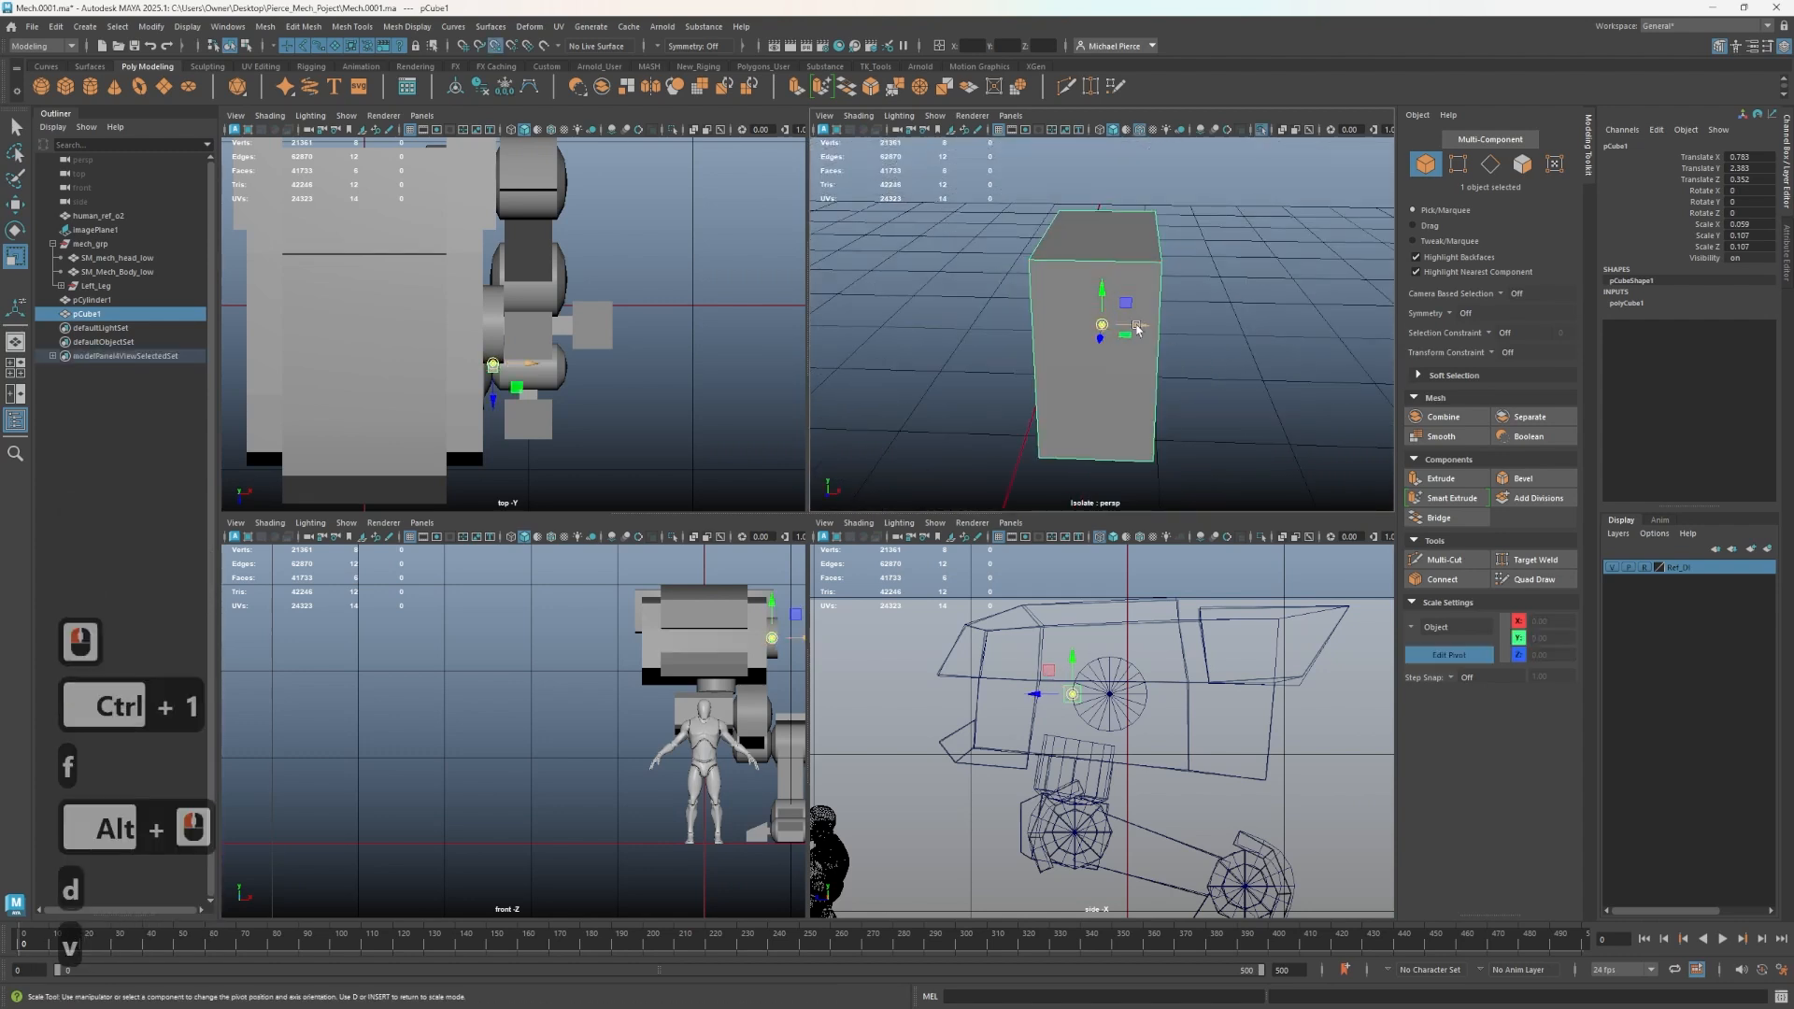
- Snap the cube's pivot to a vertex, snap it against the hip disc and flatten it into a thin plate
key("d")
key("v")
mouse_move(1140, 329)
left_mouse_down()
mouse_move(1073, 337)
mouse_move(1231, 343)
mouse_move(1145, 363)
left_mouse_up()
key("d")
key("ctrl+1")
key("w")
left_click_drag(1039, 325, 996, 286)
key("r")
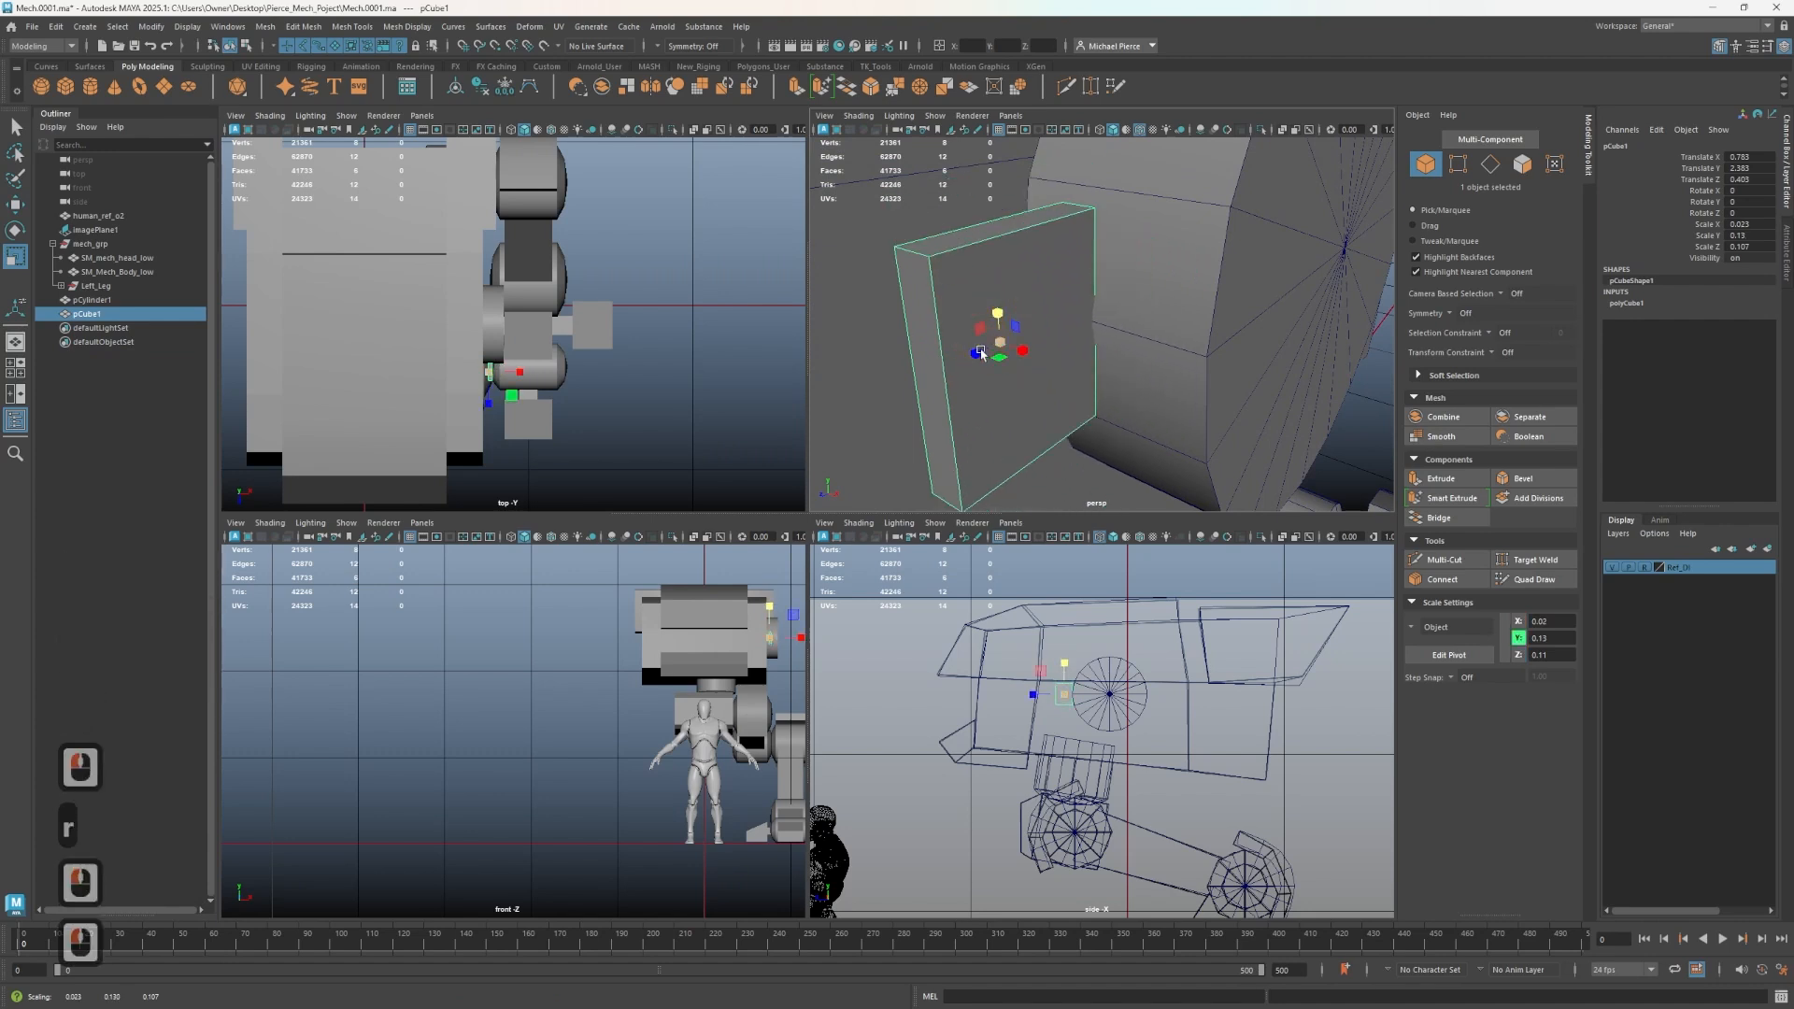
left_click_drag(975, 354, 972, 360)
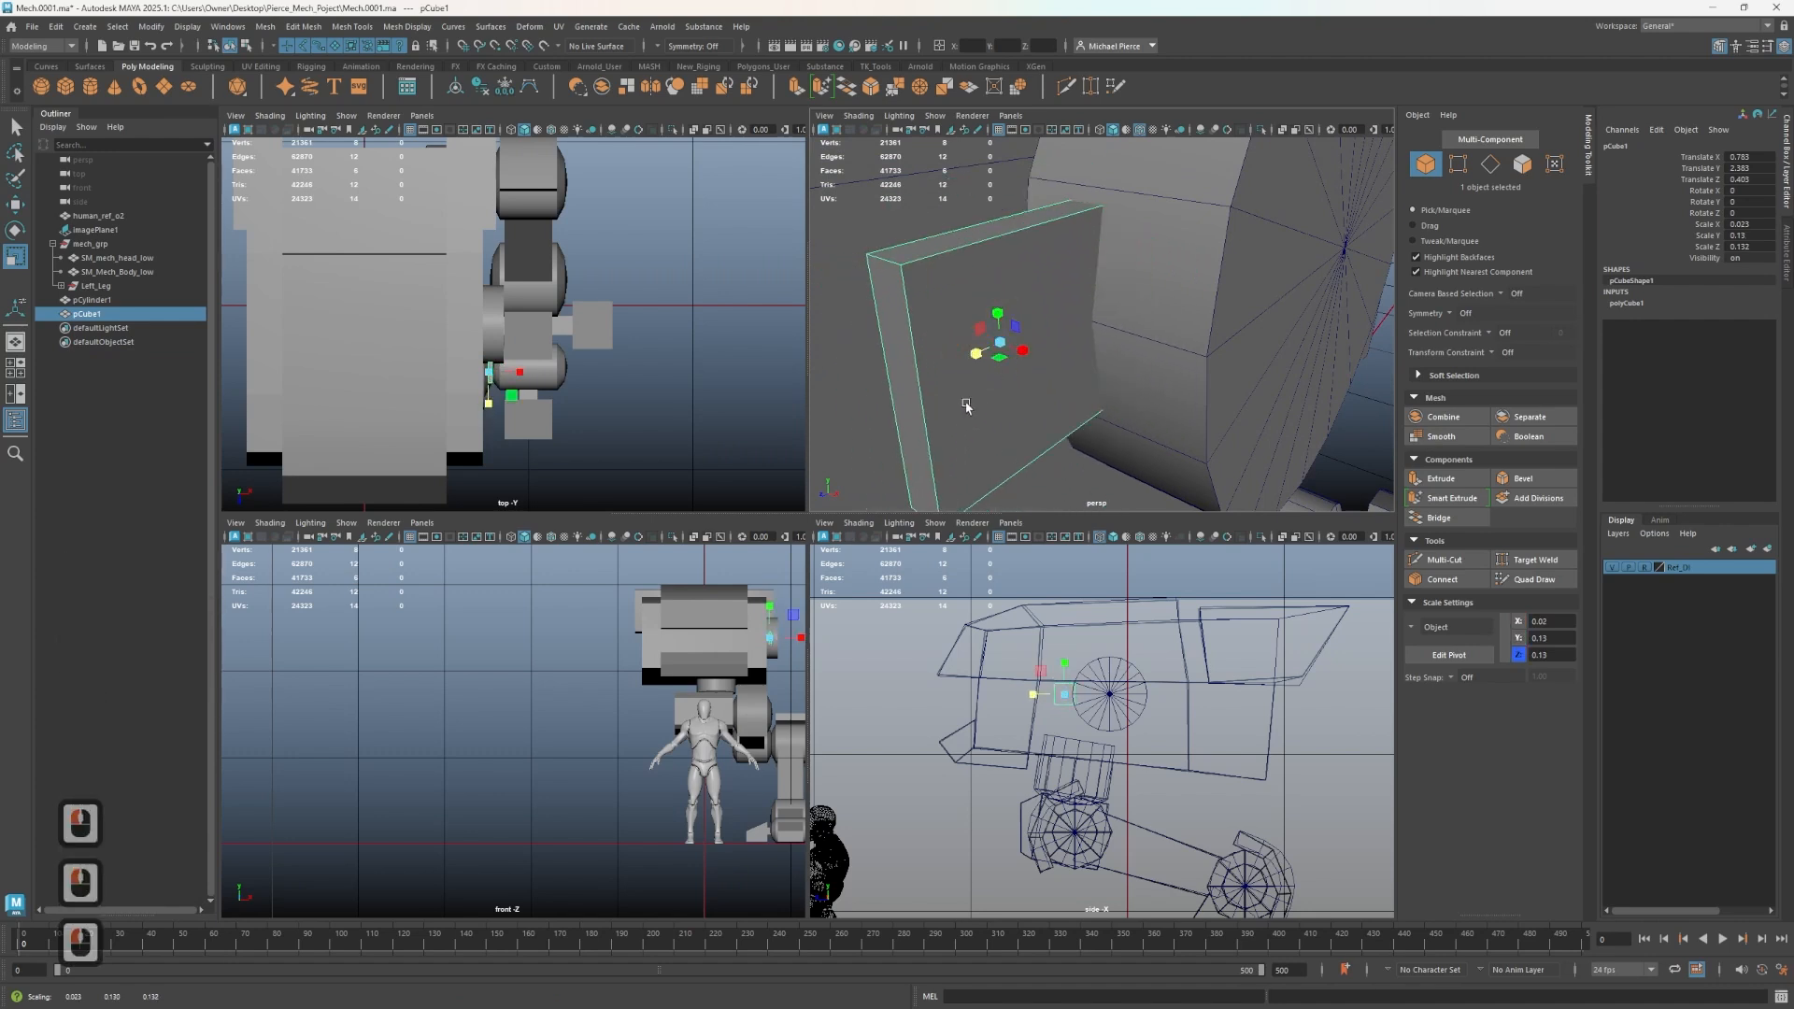
- Insert a horizontal edge loop across the cube plate with Multi-Cut
key("ctrl+shift+x")
left_click(960, 400, "ctrl")
key("q")
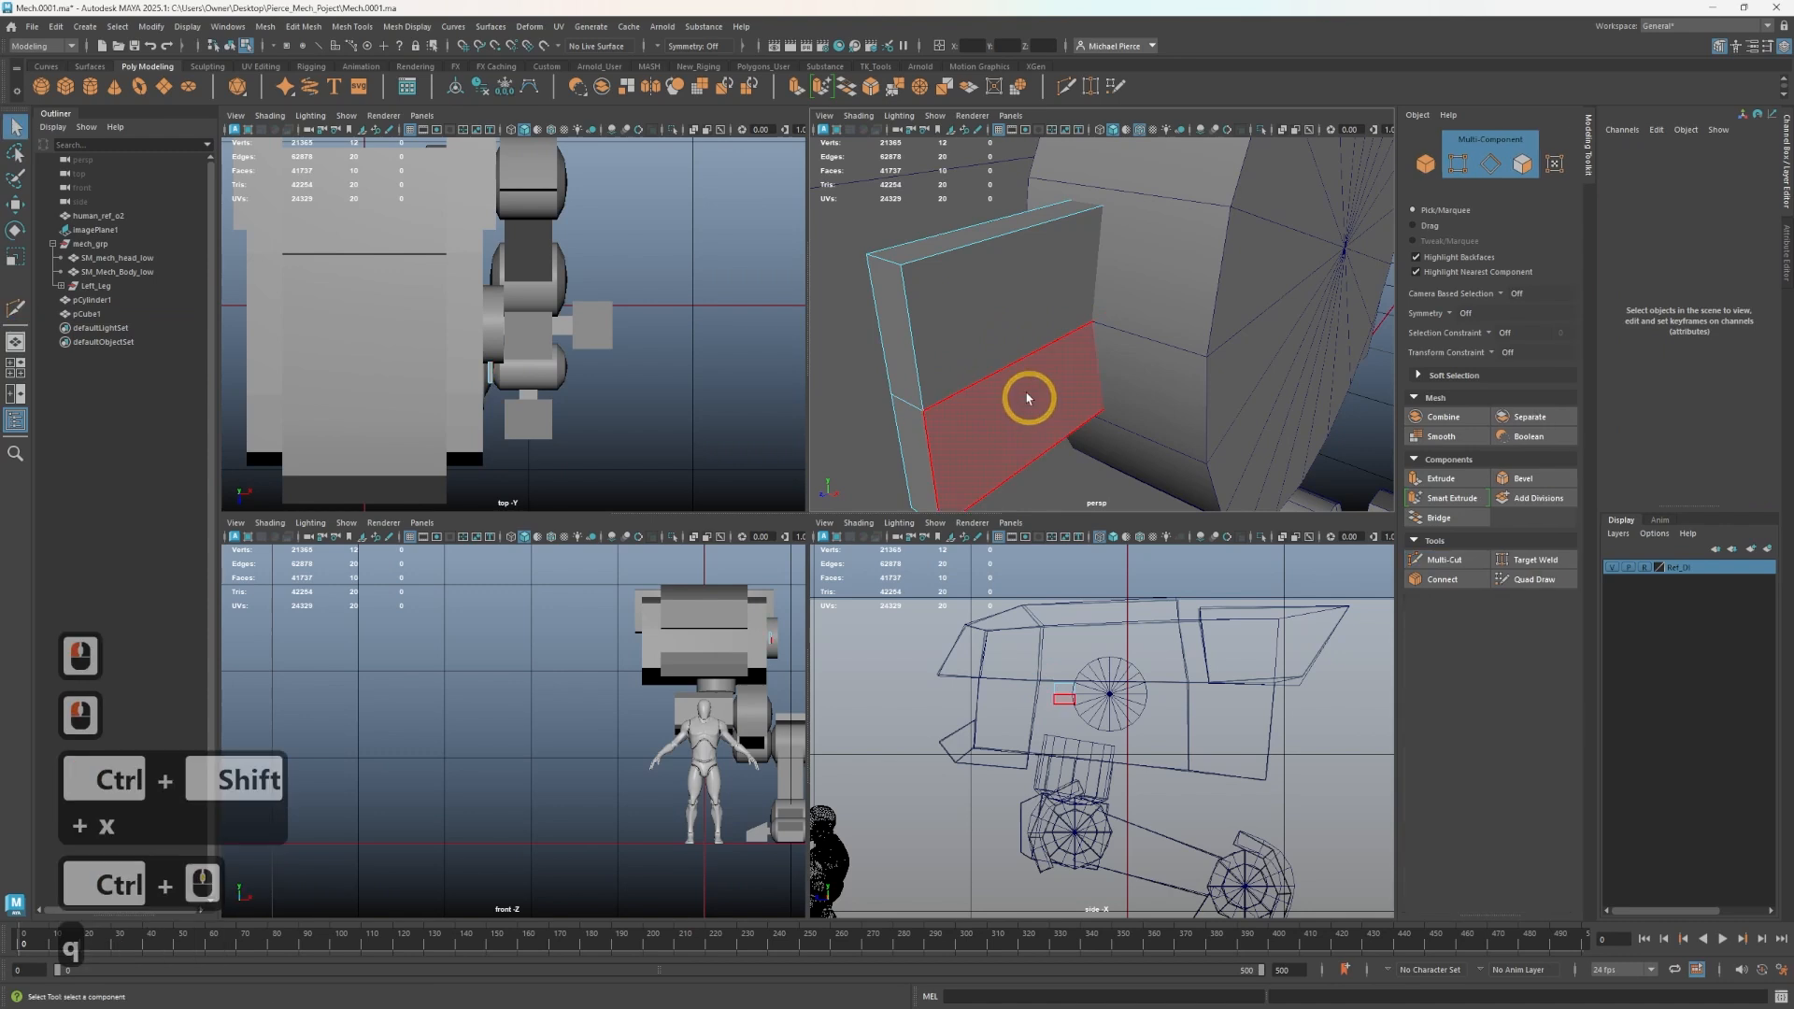
left_click(1125, 393)
scroll(1061, 392, "down", 2)
left_click_drag(1061, 392, 1130, 368, "alt")
scroll(1129, 368, "up", 1, "alt")
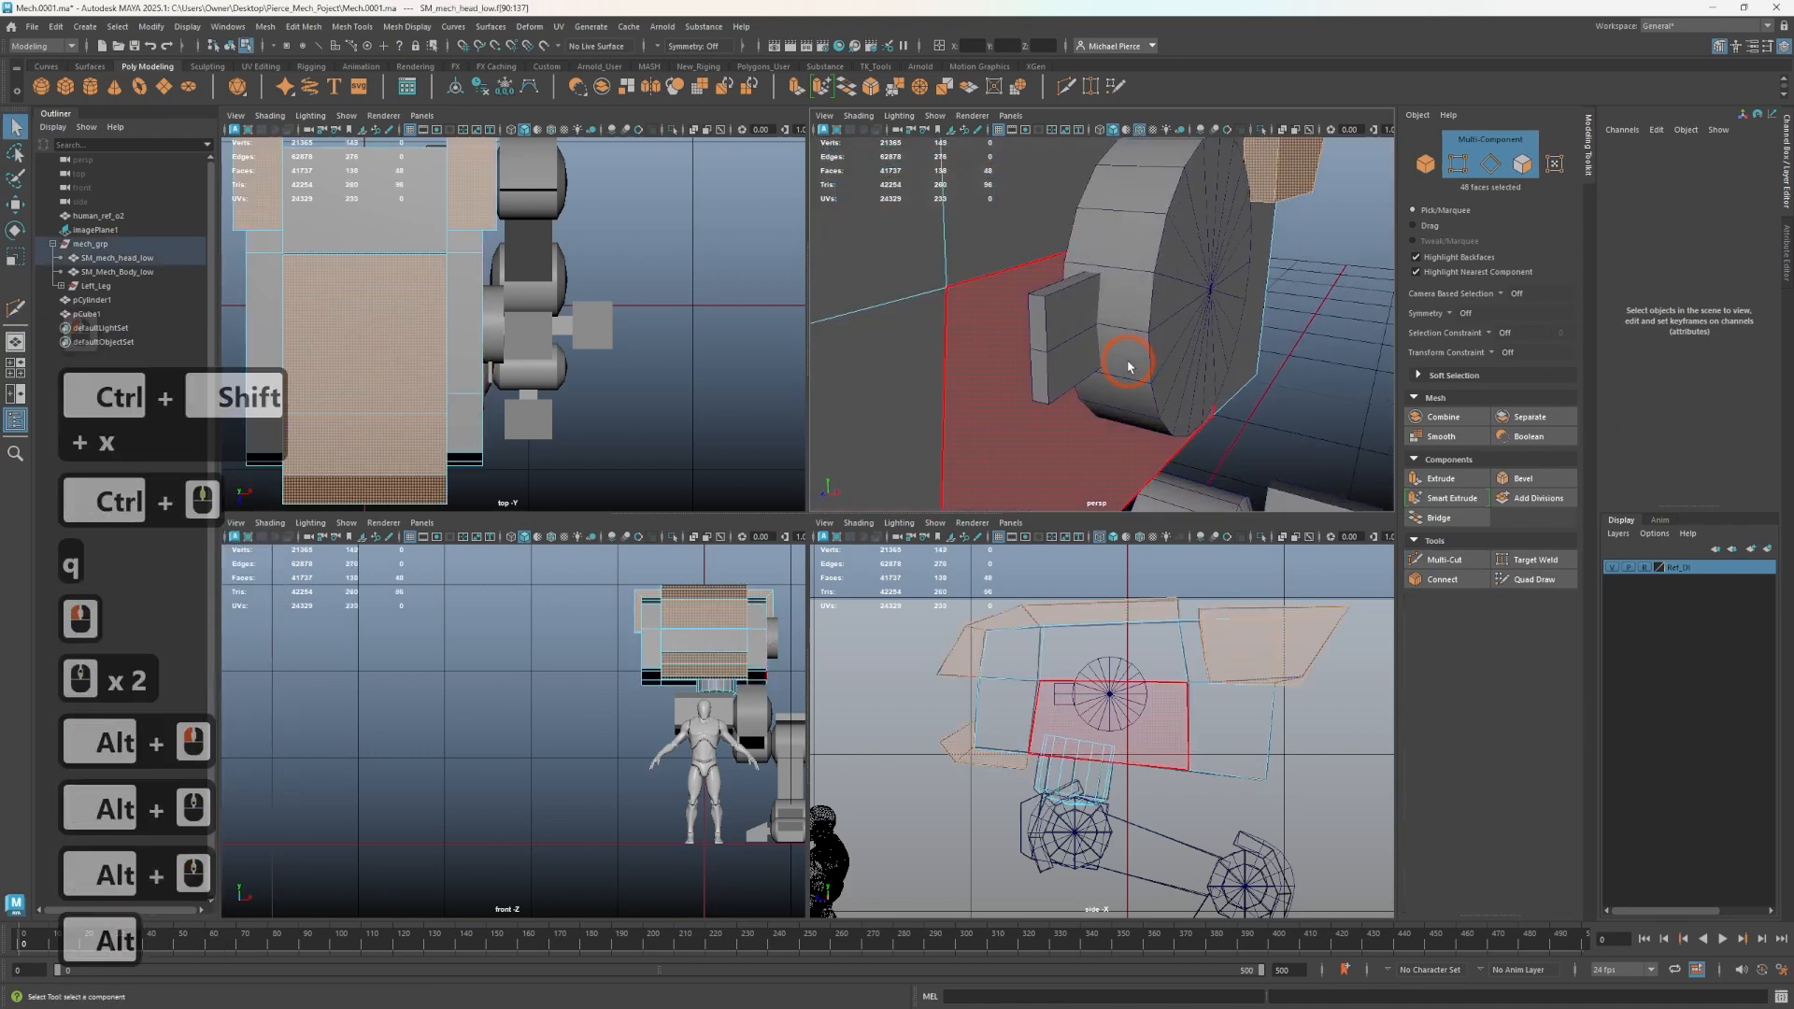
- Insert a horizontal edge loop around the hip disc's rim with Multi-Cut
key("ctrl+shift+x")
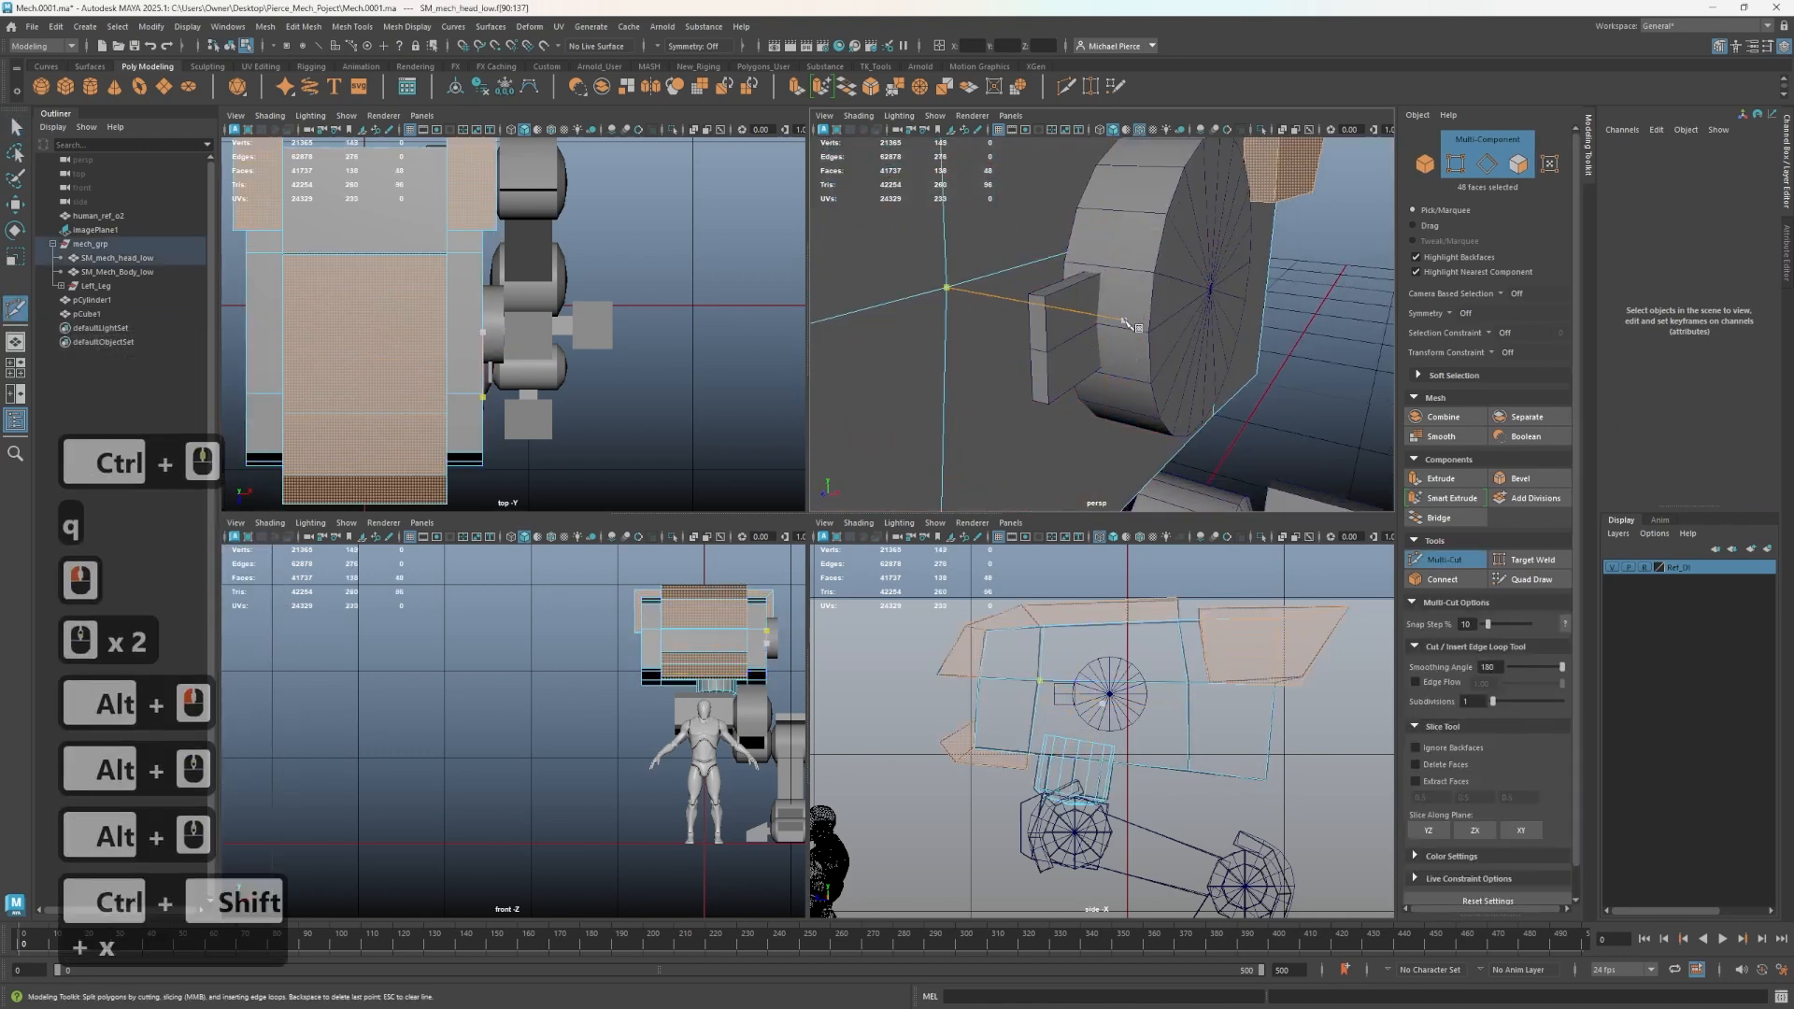
key("q")
right_click_drag(1127, 325, 1153, 296)
left_click(1151, 292)
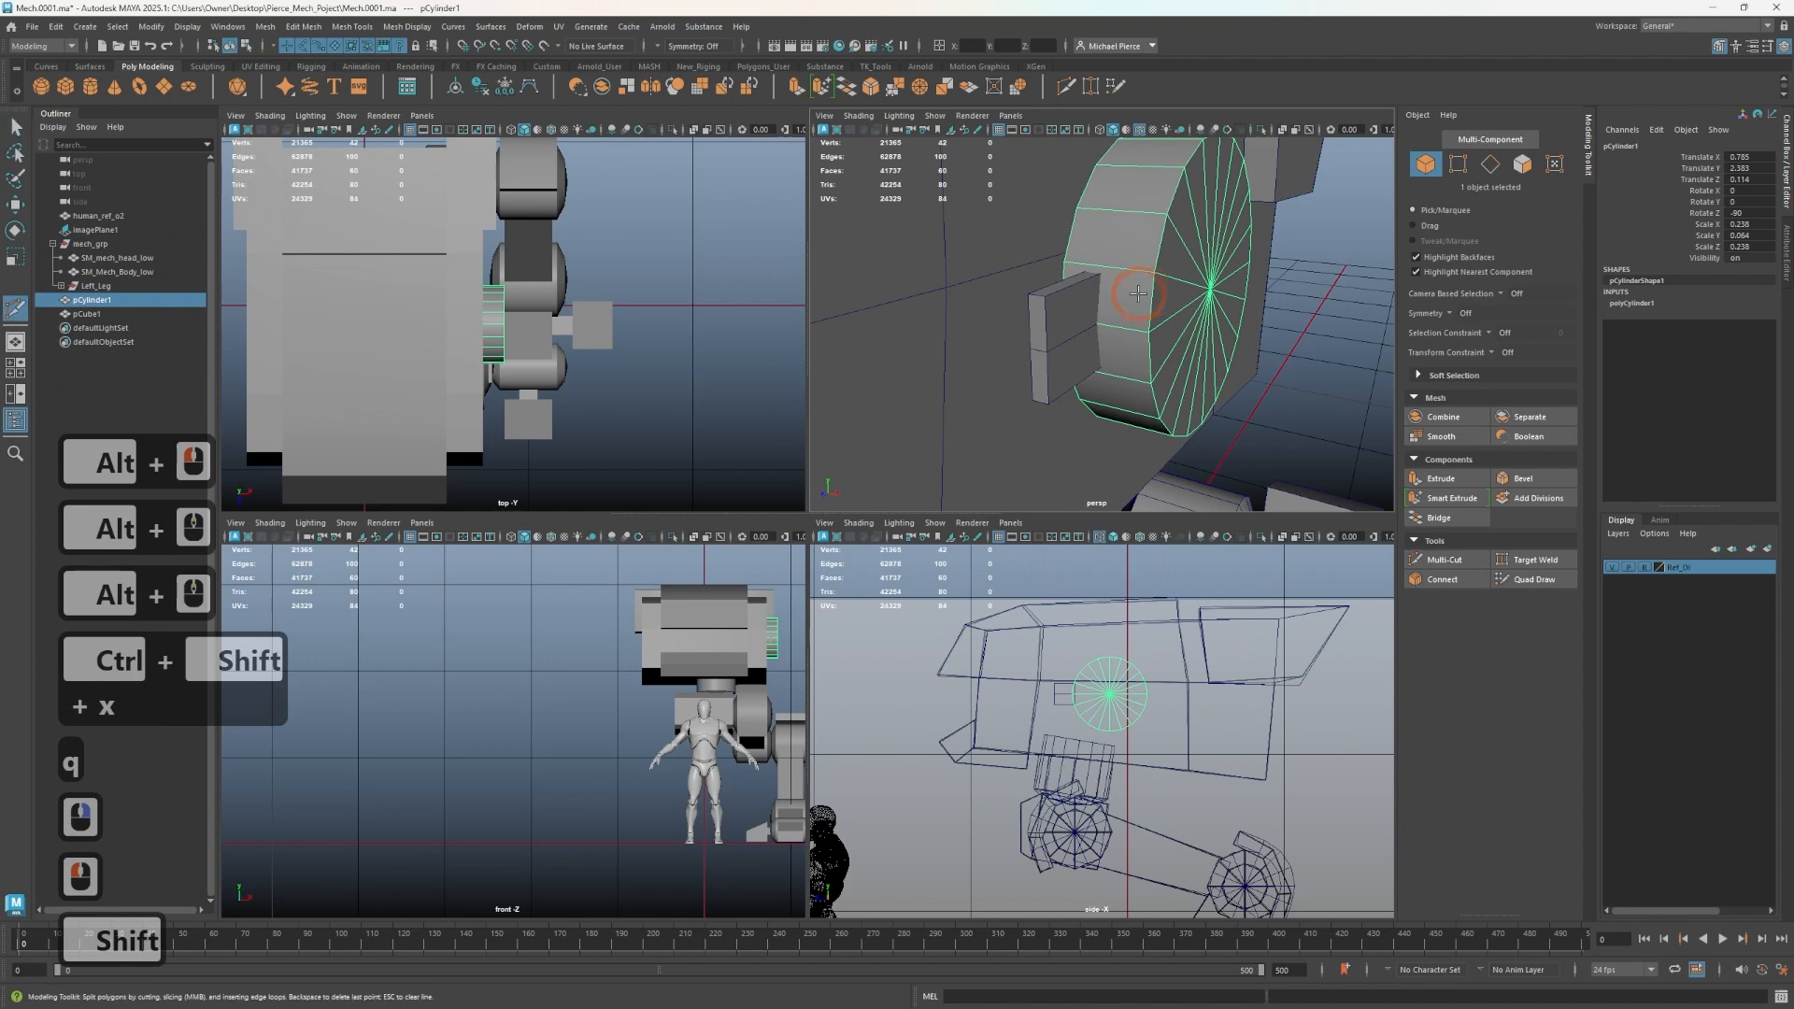
key("ctrl+shift+x")
middle_click(1128, 297, "ctrl")
key("q")
- Delete the cube plate
left_click(1075, 334)
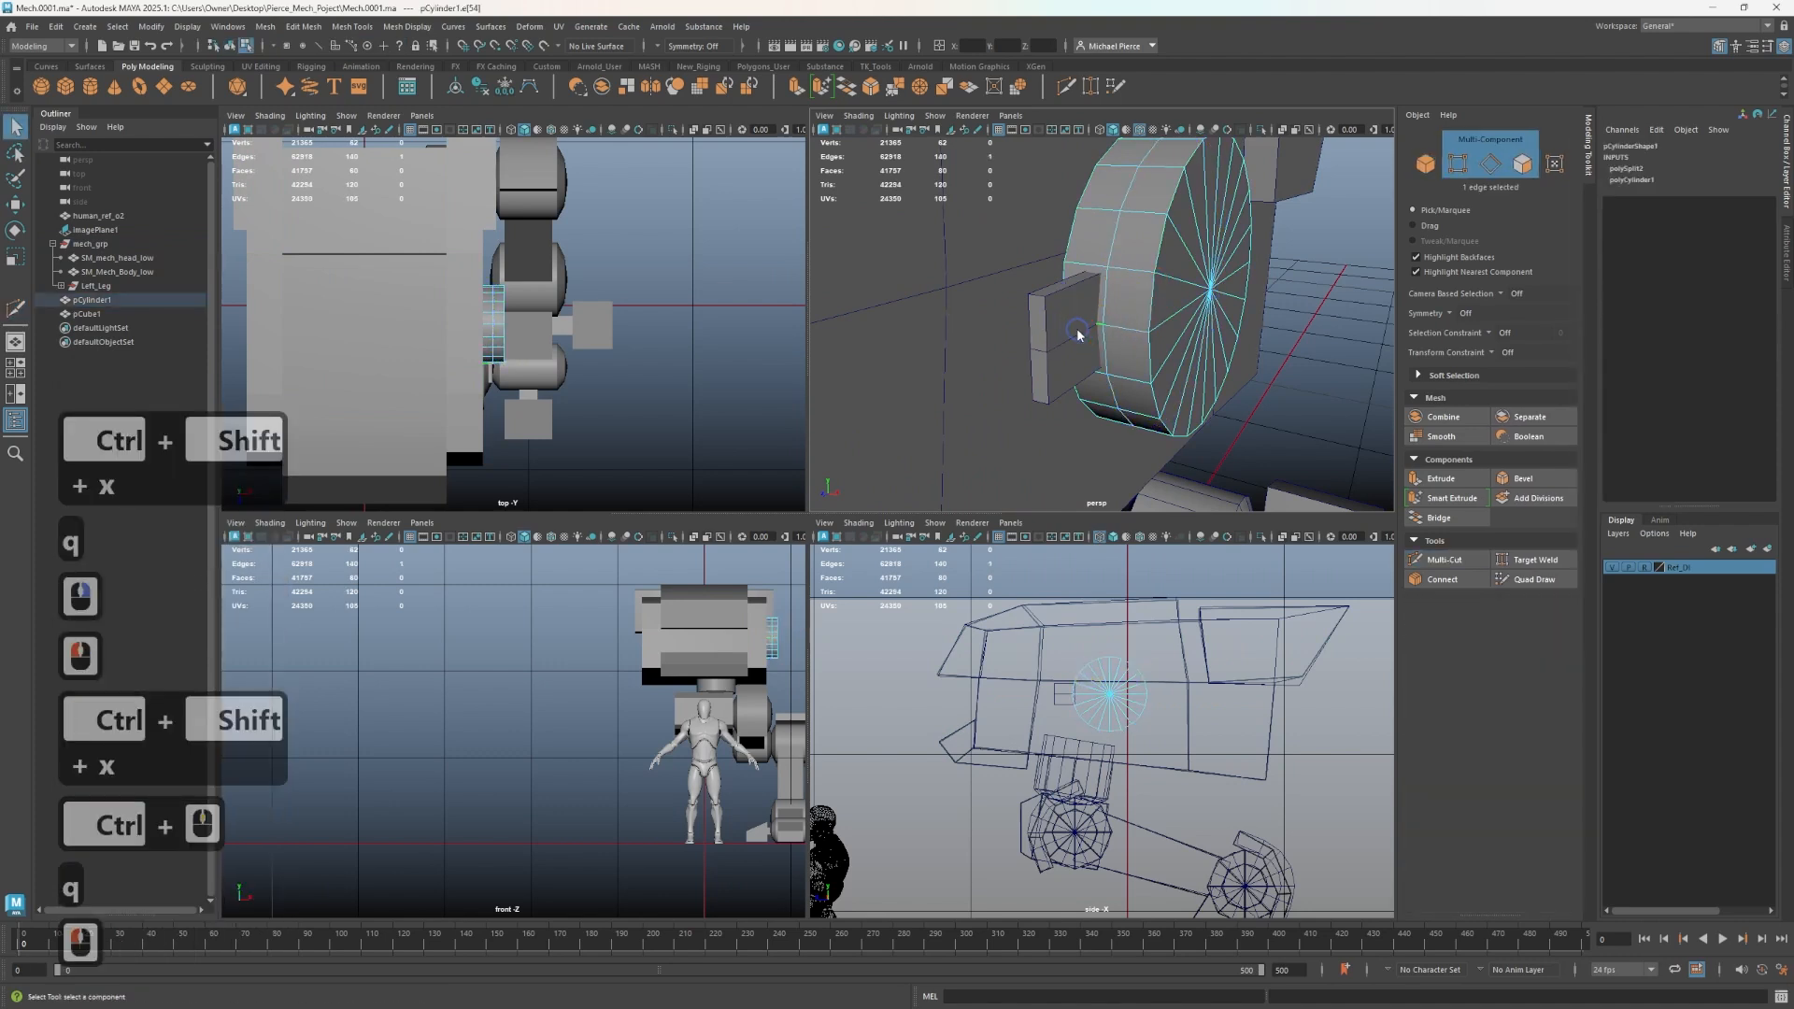
right_click_drag(1078, 337, 1099, 307)
left_click(1058, 351)
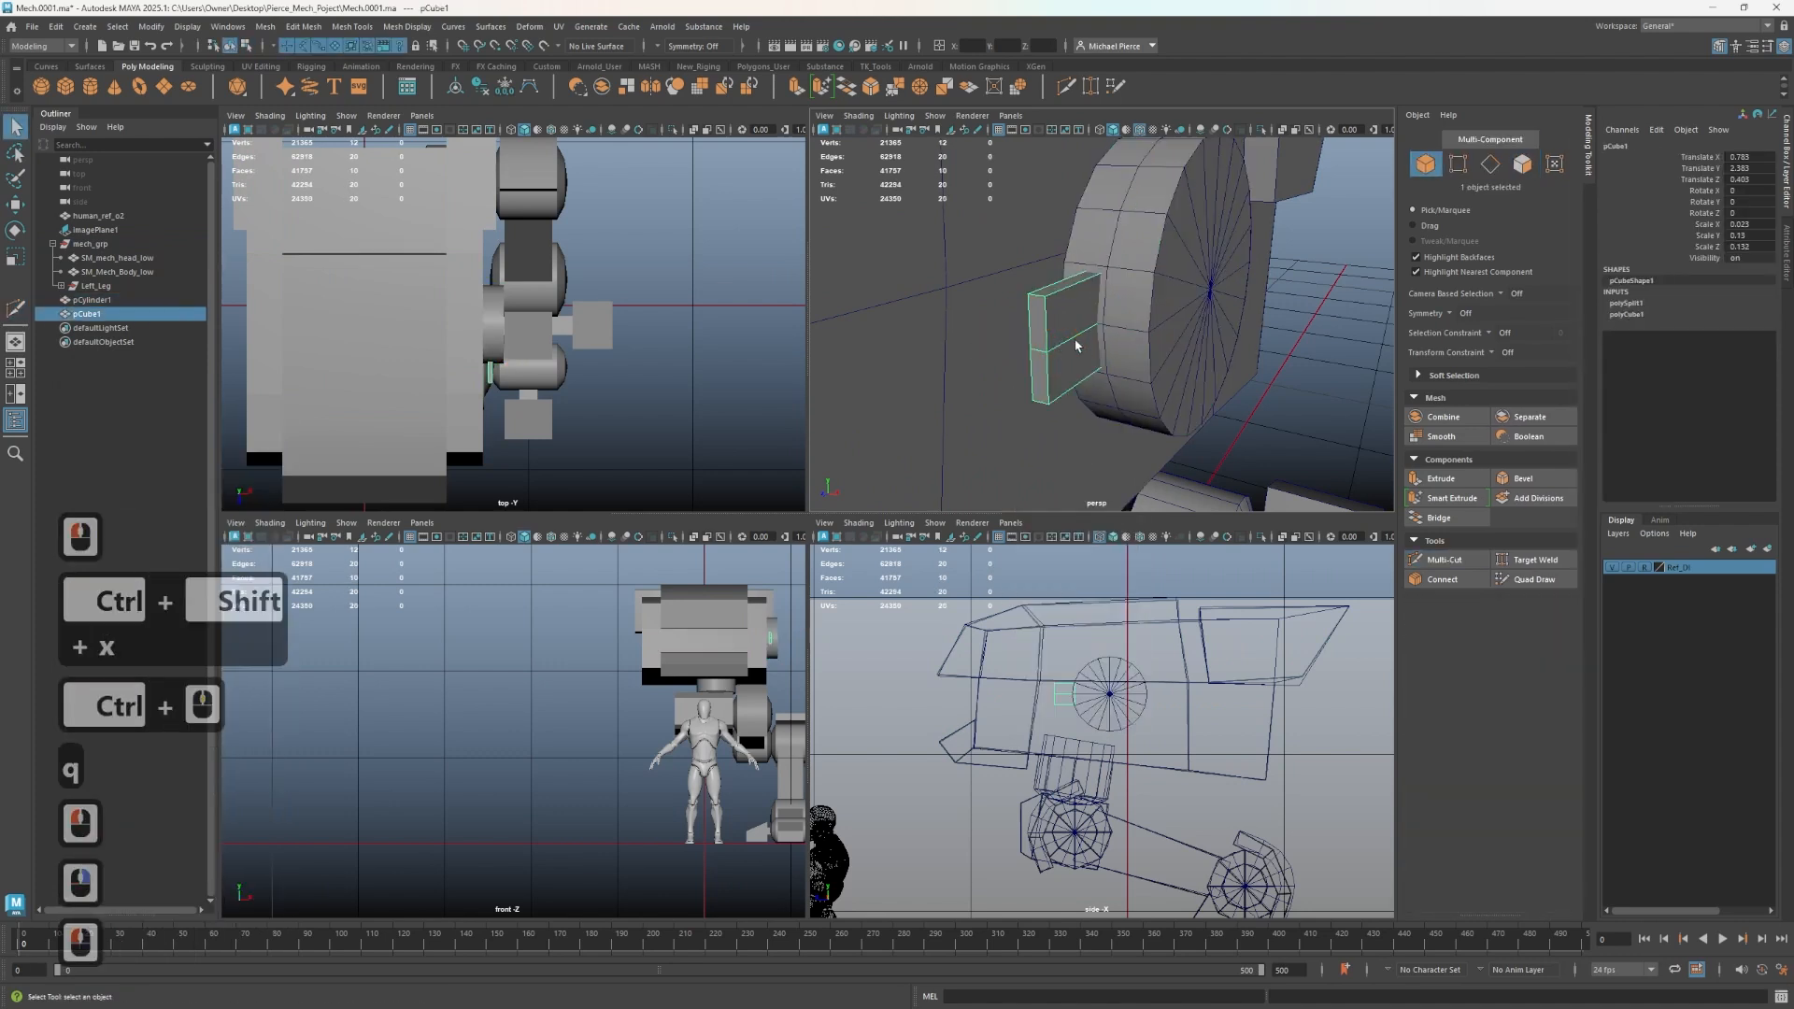
key("Delete")
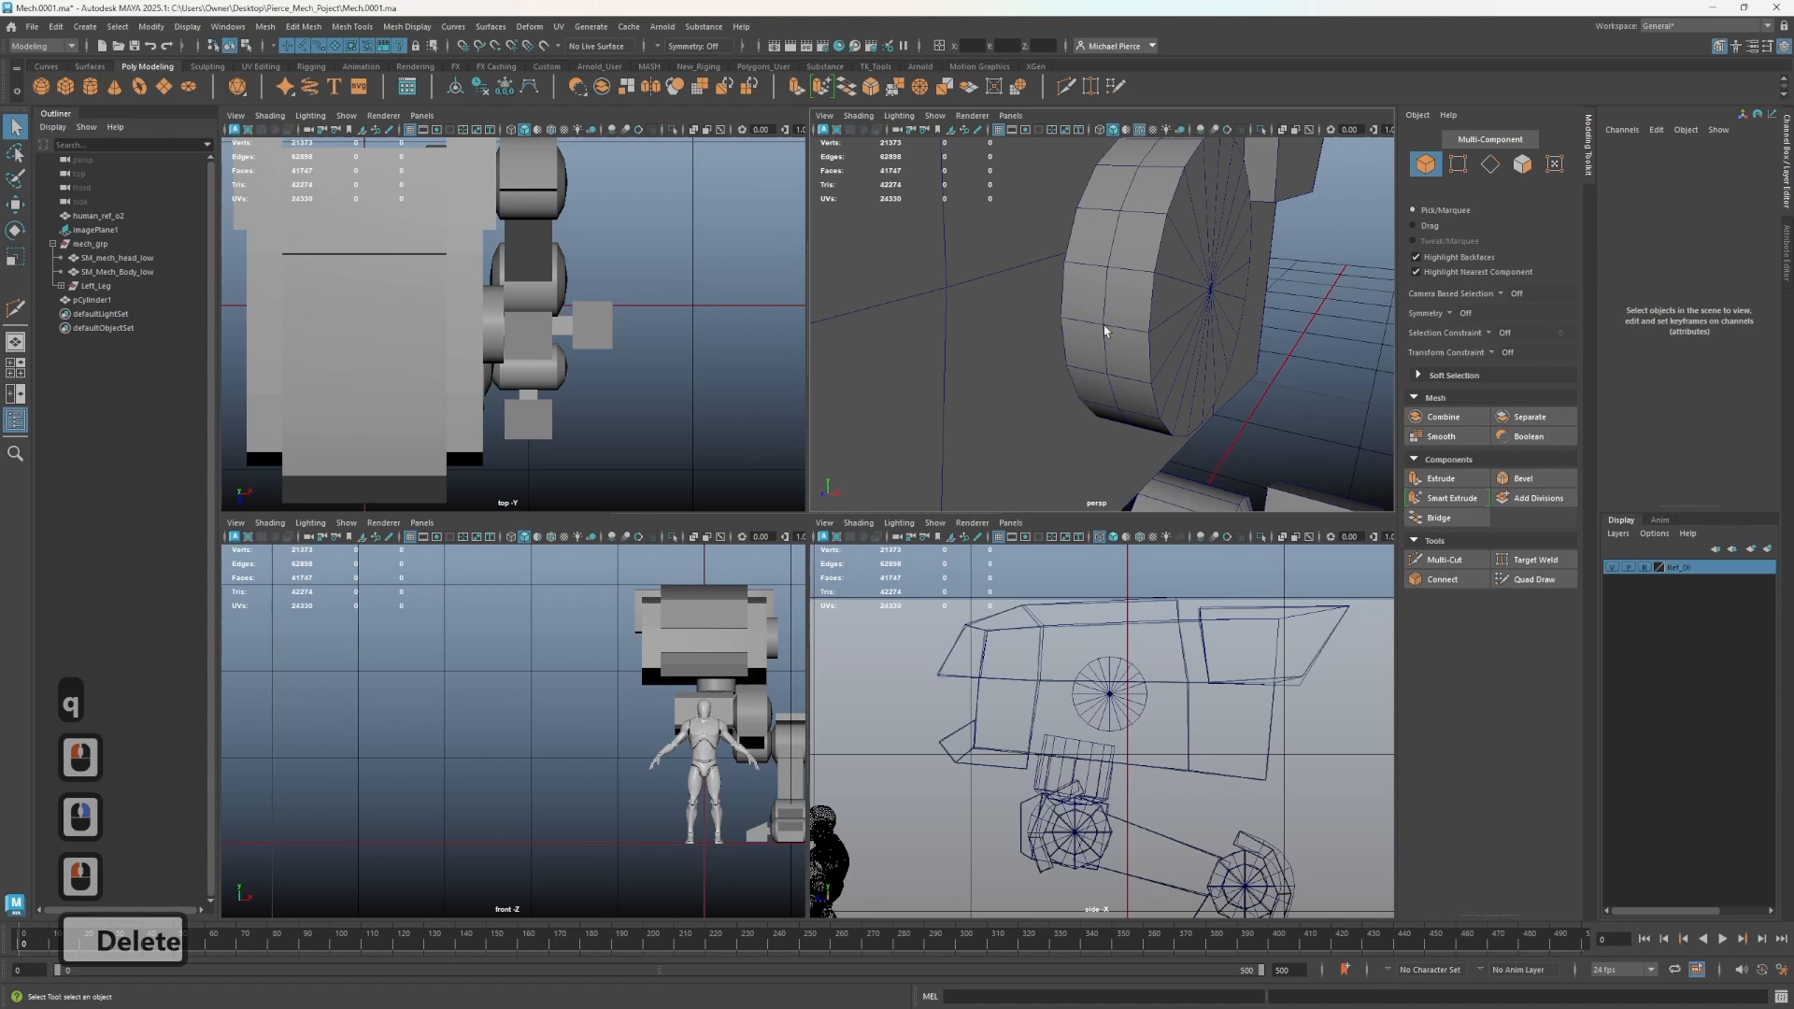
- Select two neighbouring rim faces on the hip disc and extrude them outward into a block
right_click_drag(1102, 333, 1084, 315)
left_click(1084, 314)
left_click(1070, 334, "shift")
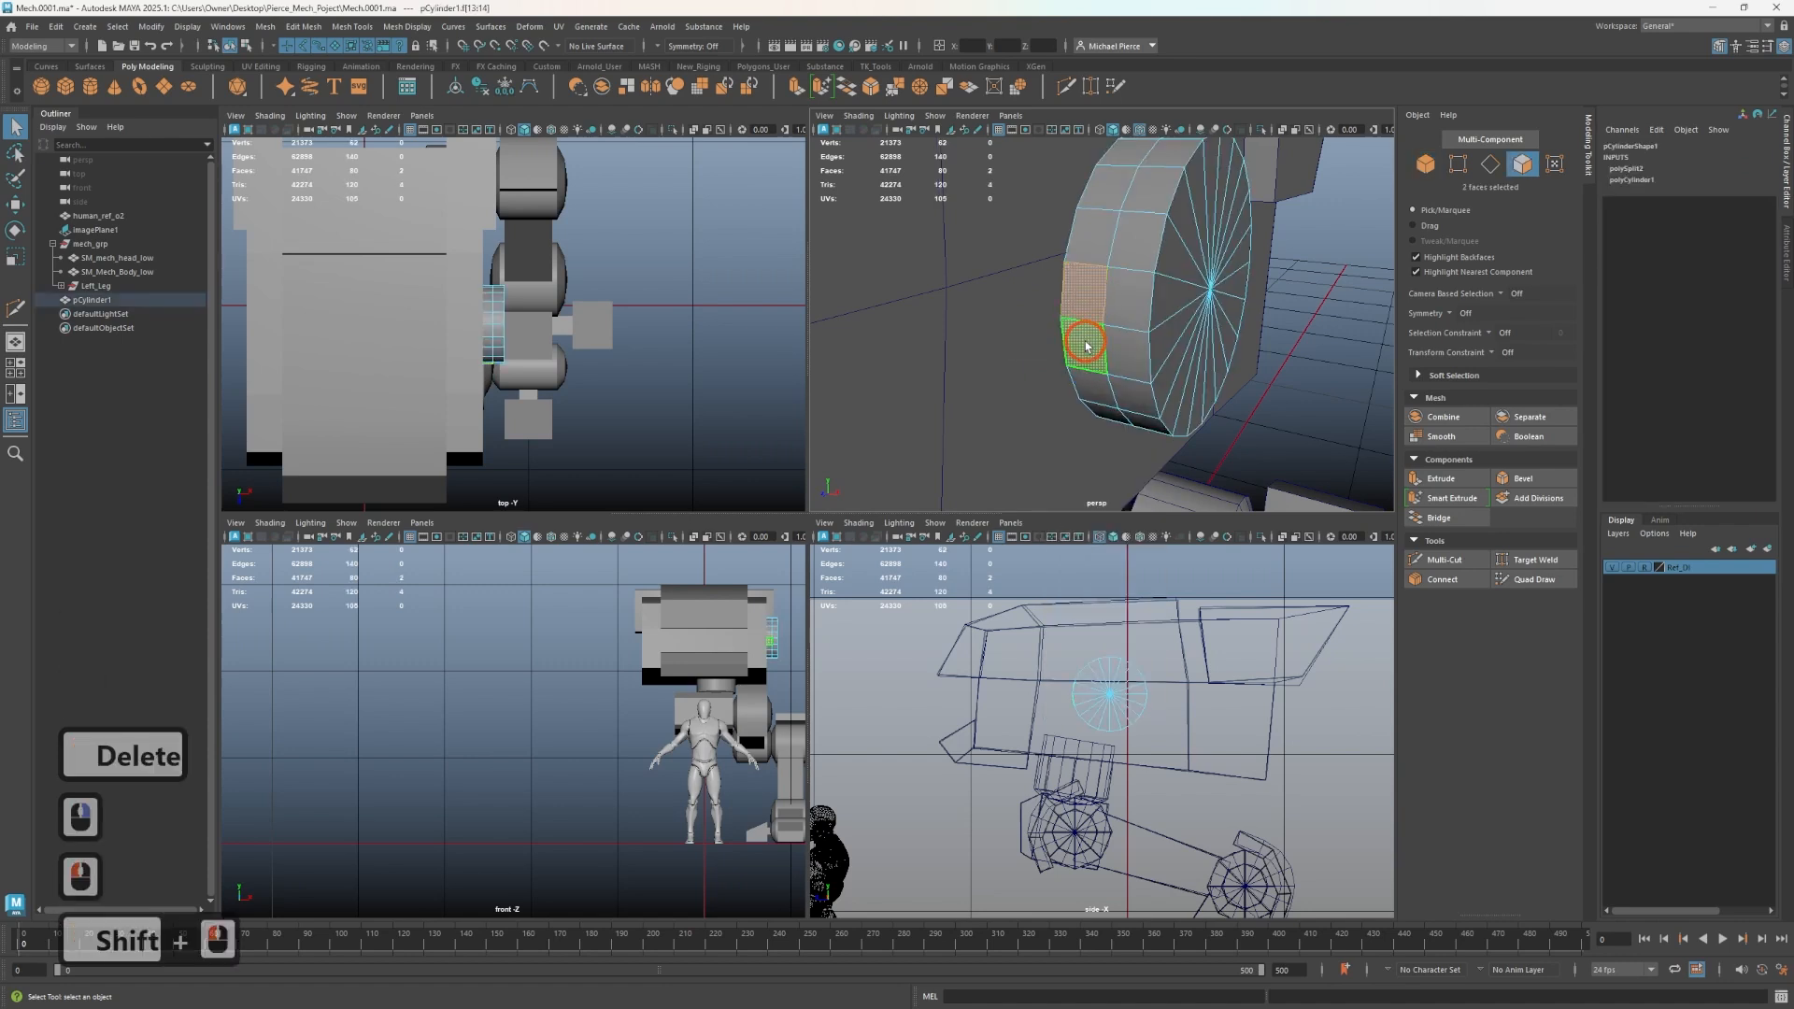
key("w")
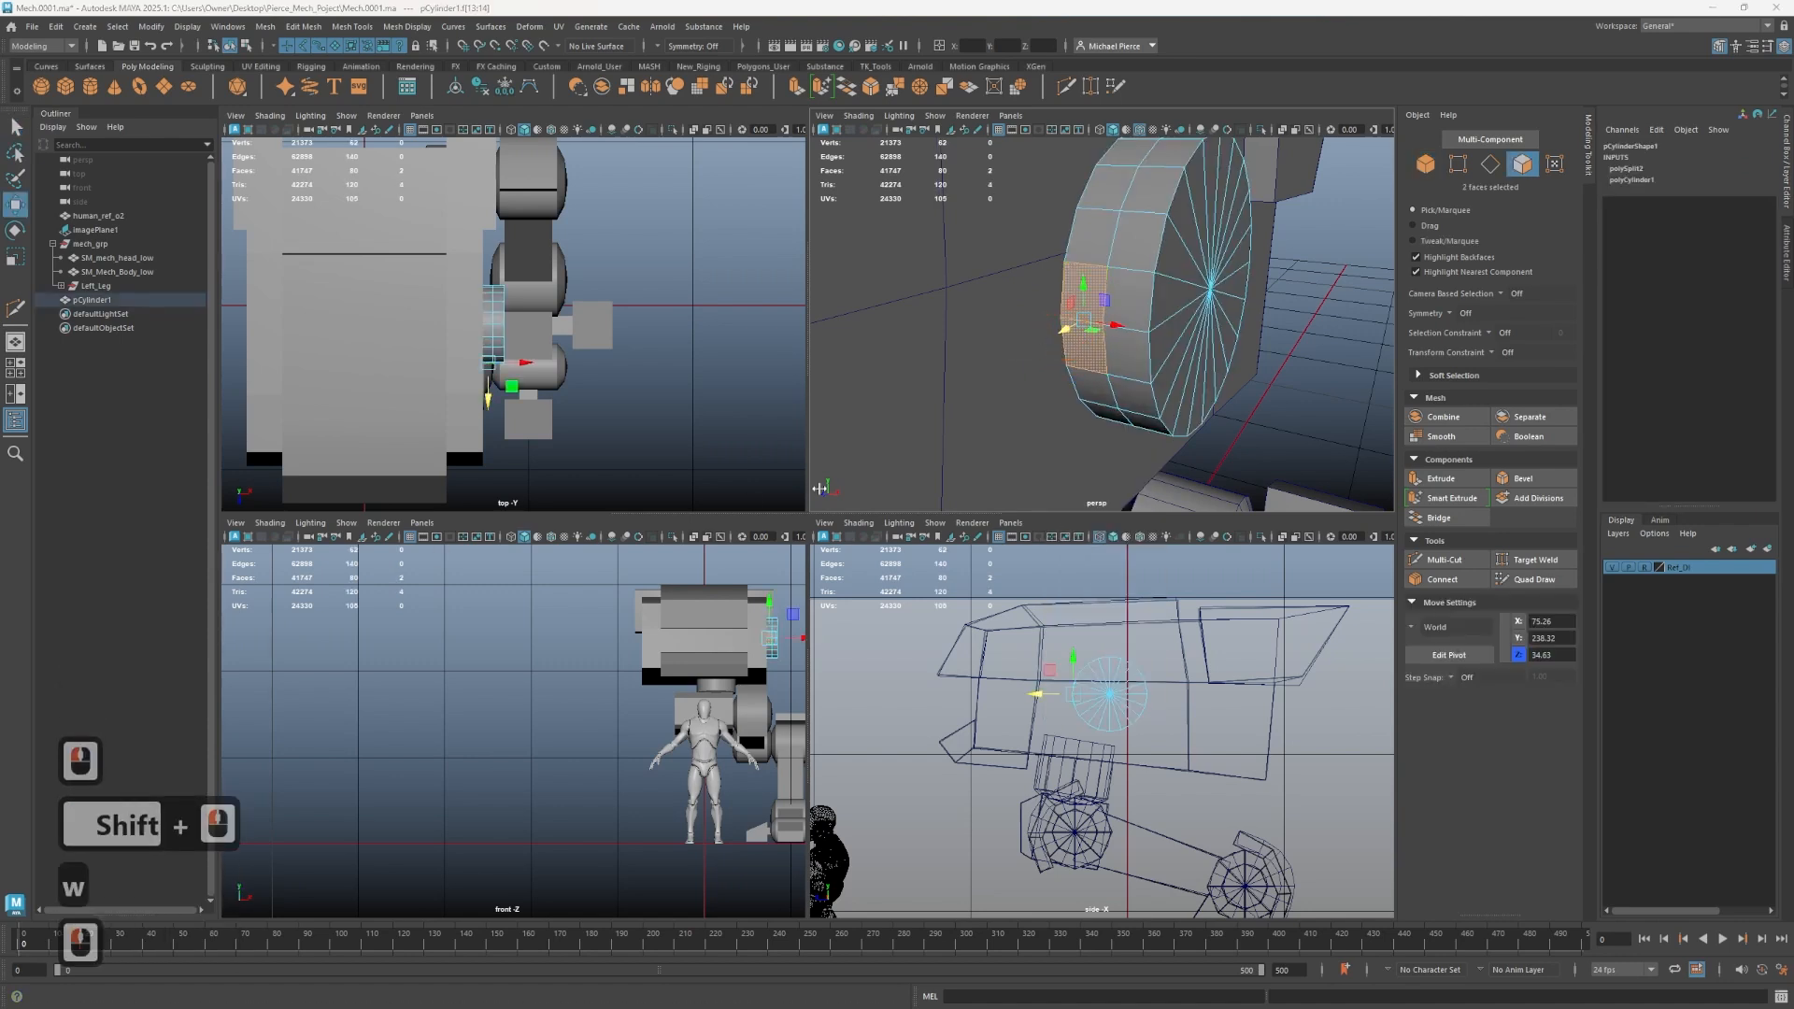
left_click_drag(1061, 330, 1016, 361, "shift")
right_click_drag(1026, 325, 1026, 263)
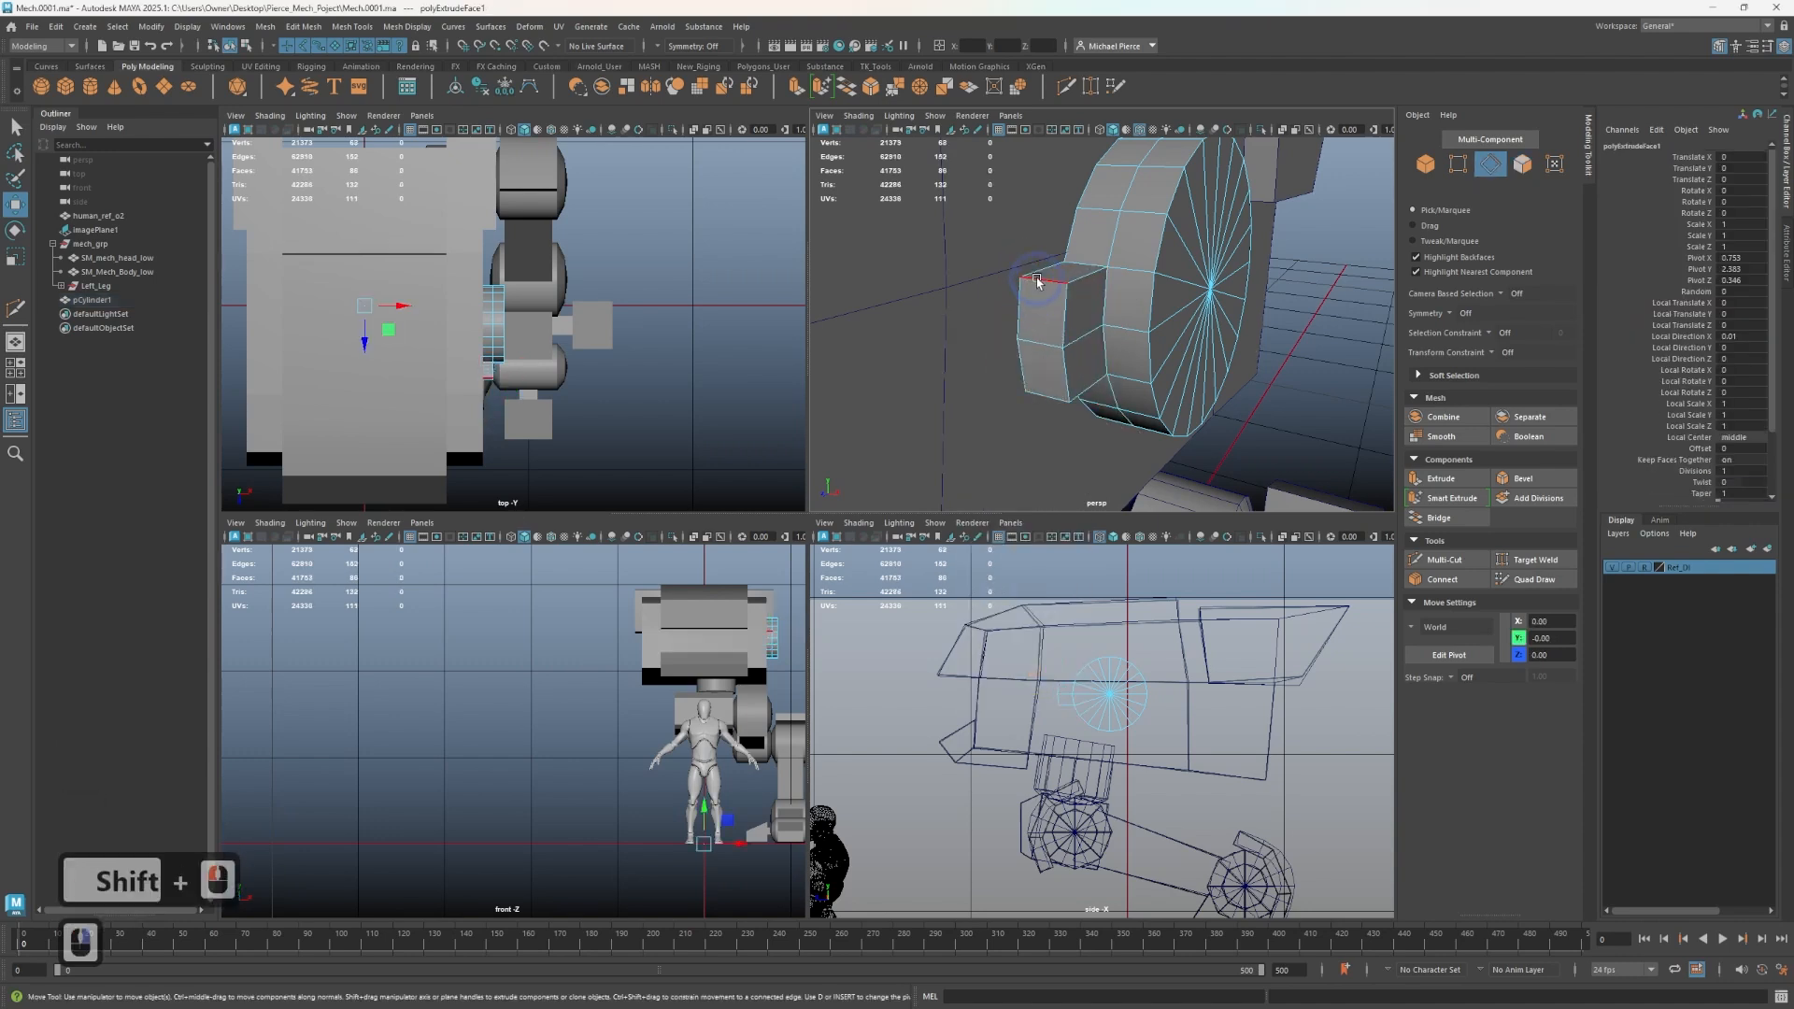
- Bevel the two outer edges of the extruded block with one segment and a fraction of about 0.31
left_click(1041, 280)
left_click(1041, 402, "shift")
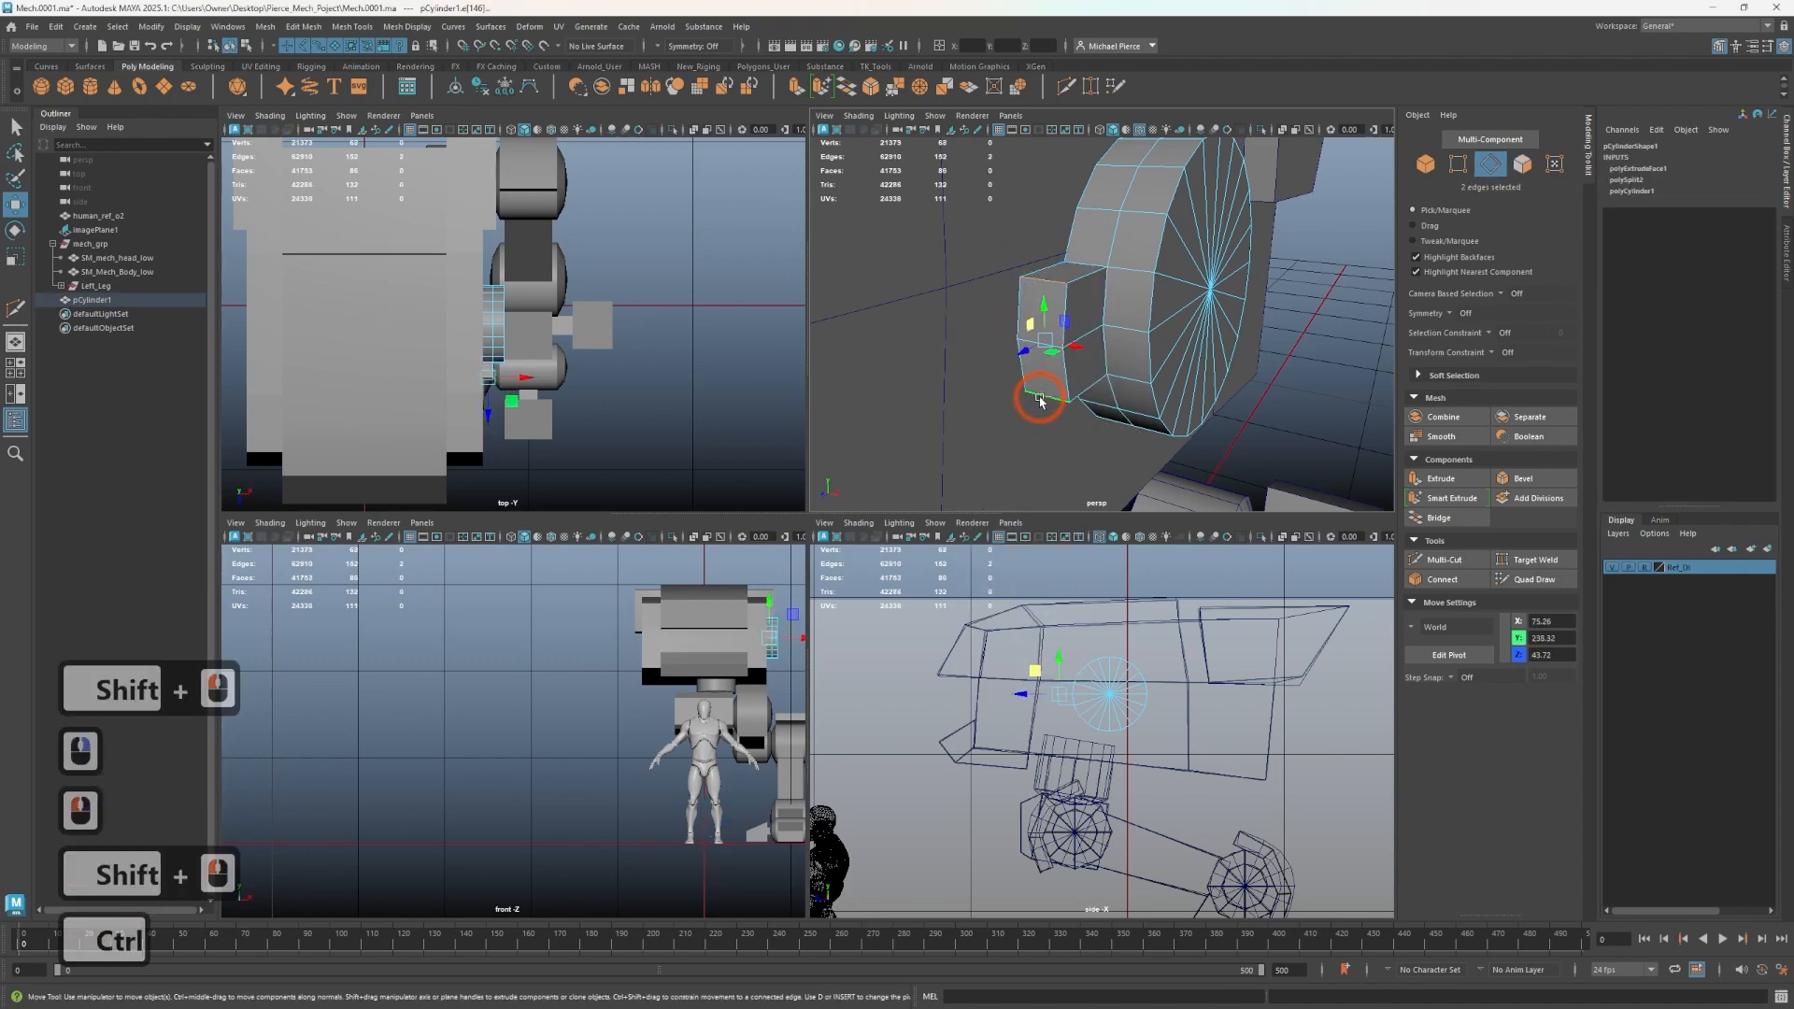
key("ctrl+b")
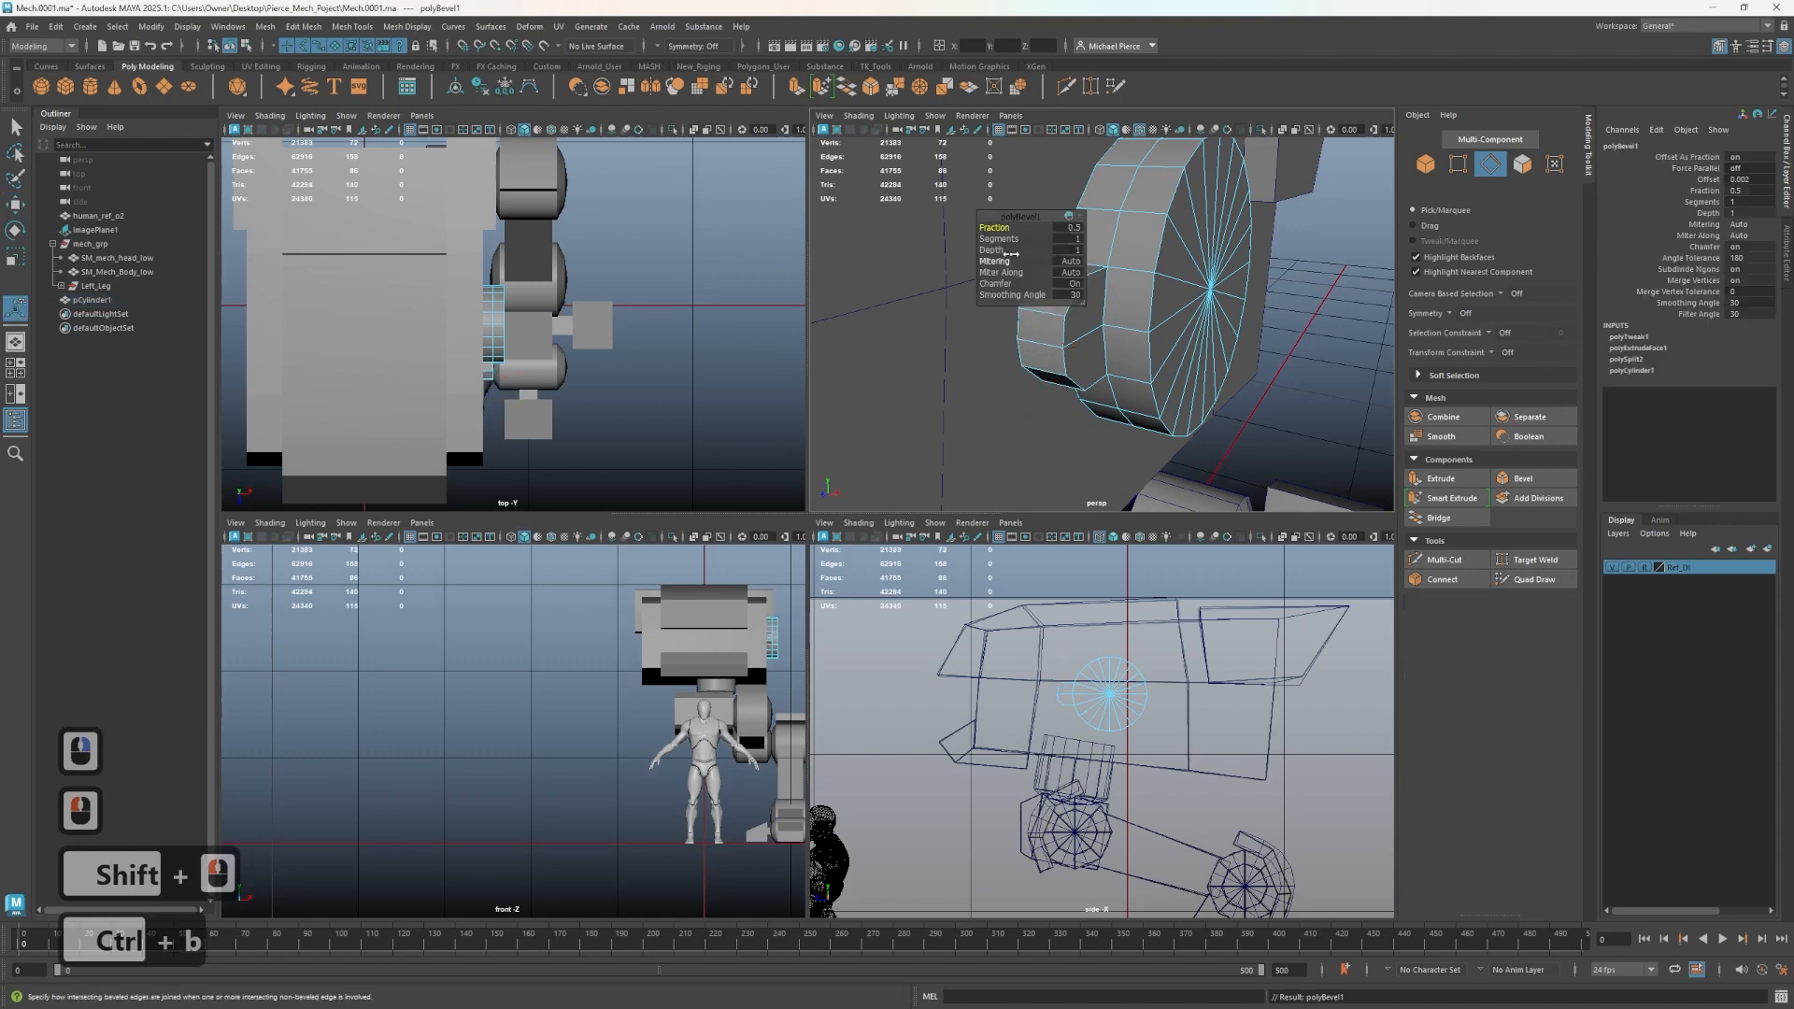
left_click_drag(1024, 405, 932, 393, "alt")
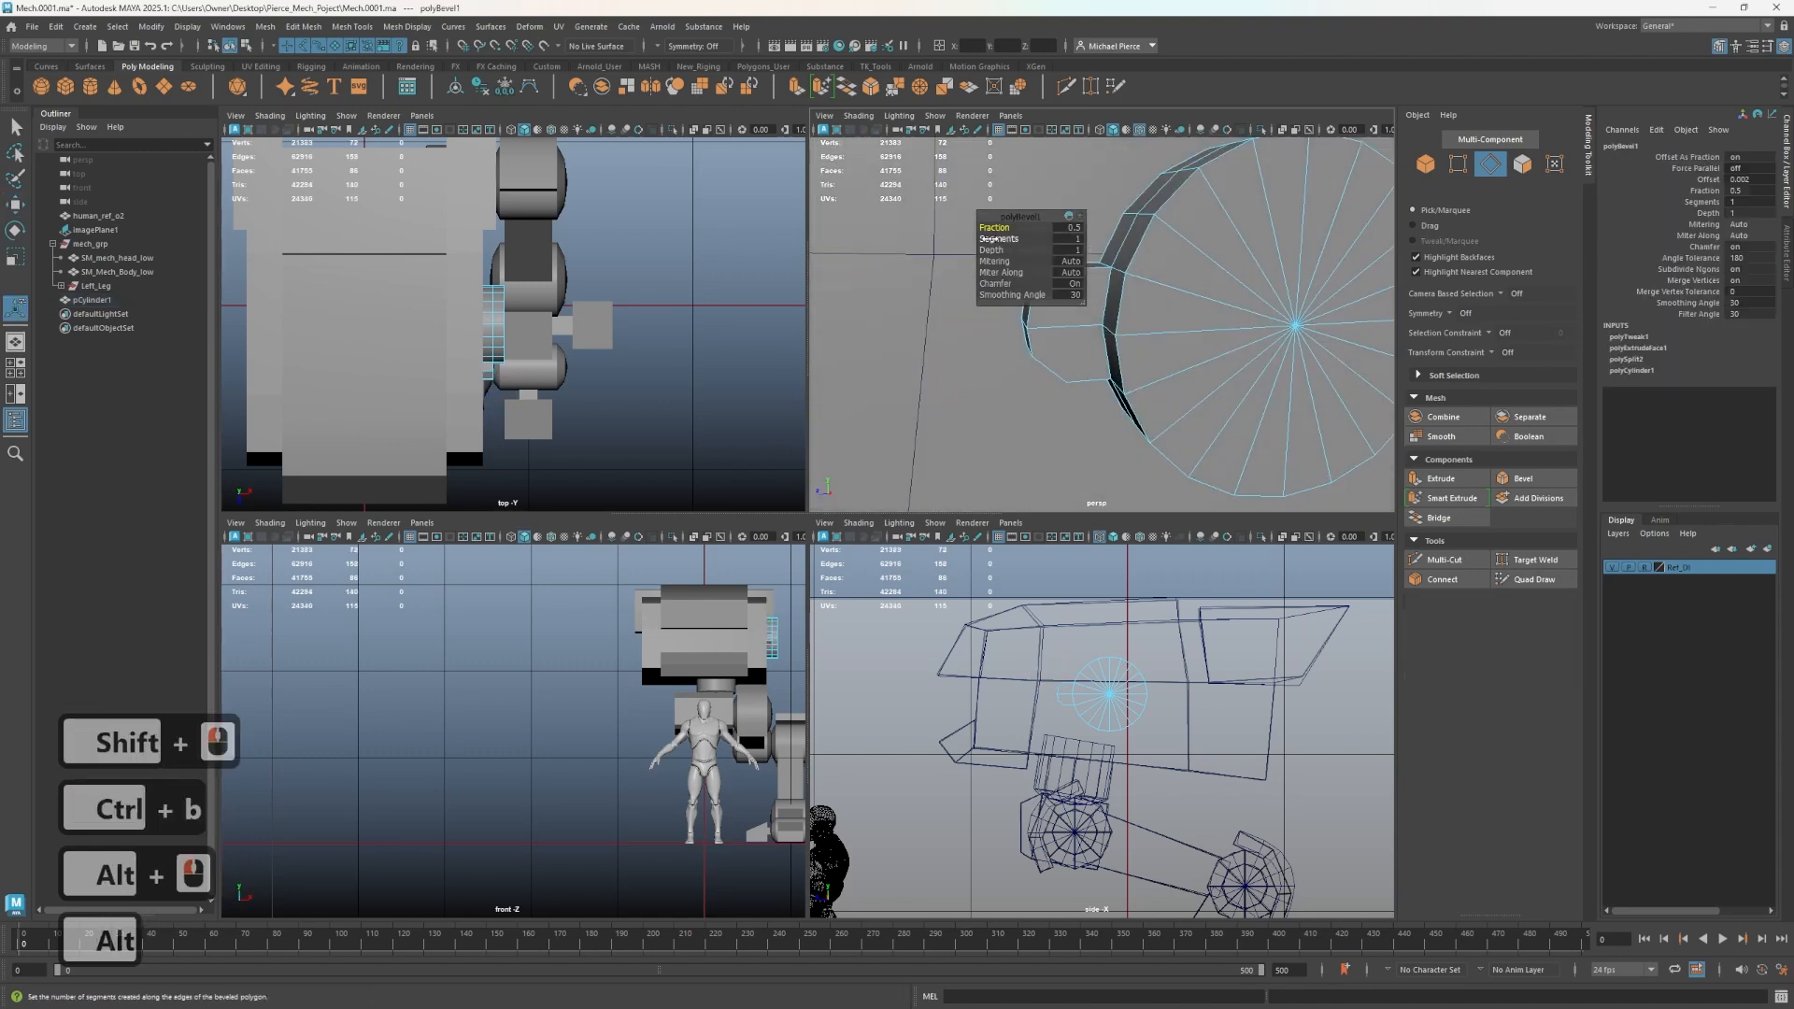
left_click_drag(993, 240, 996, 242)
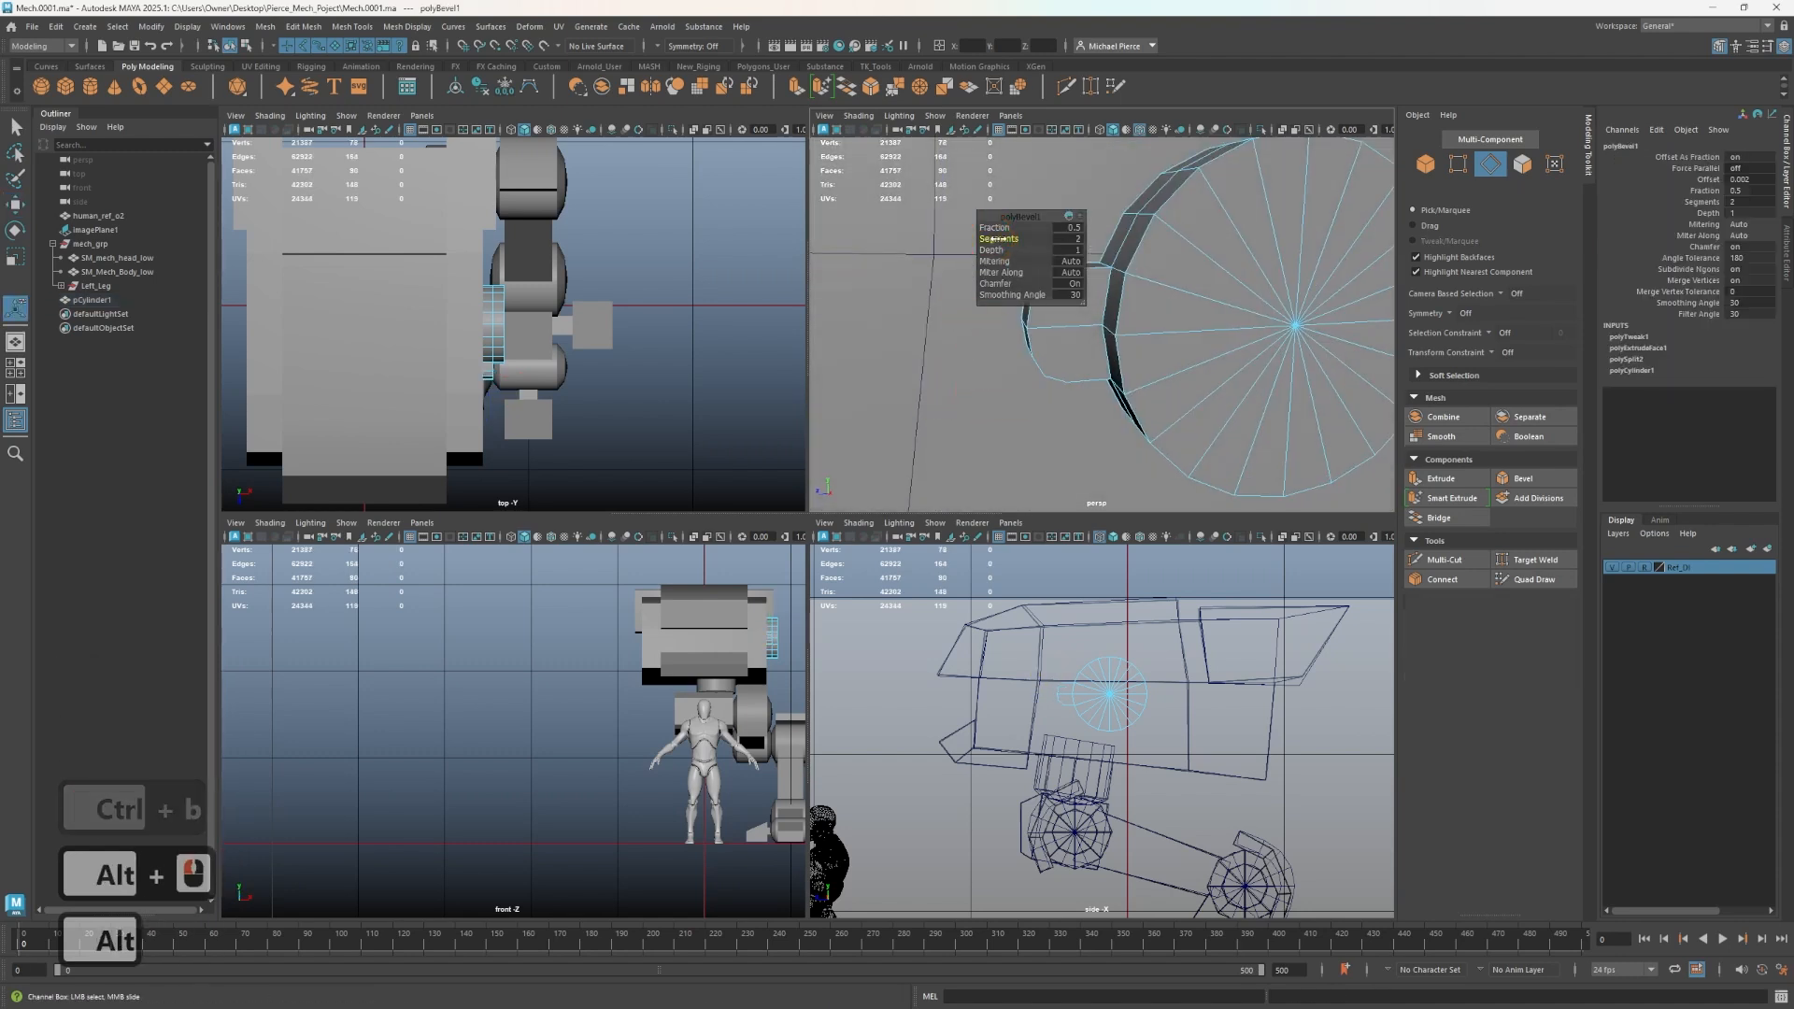
key("ctrl+z")
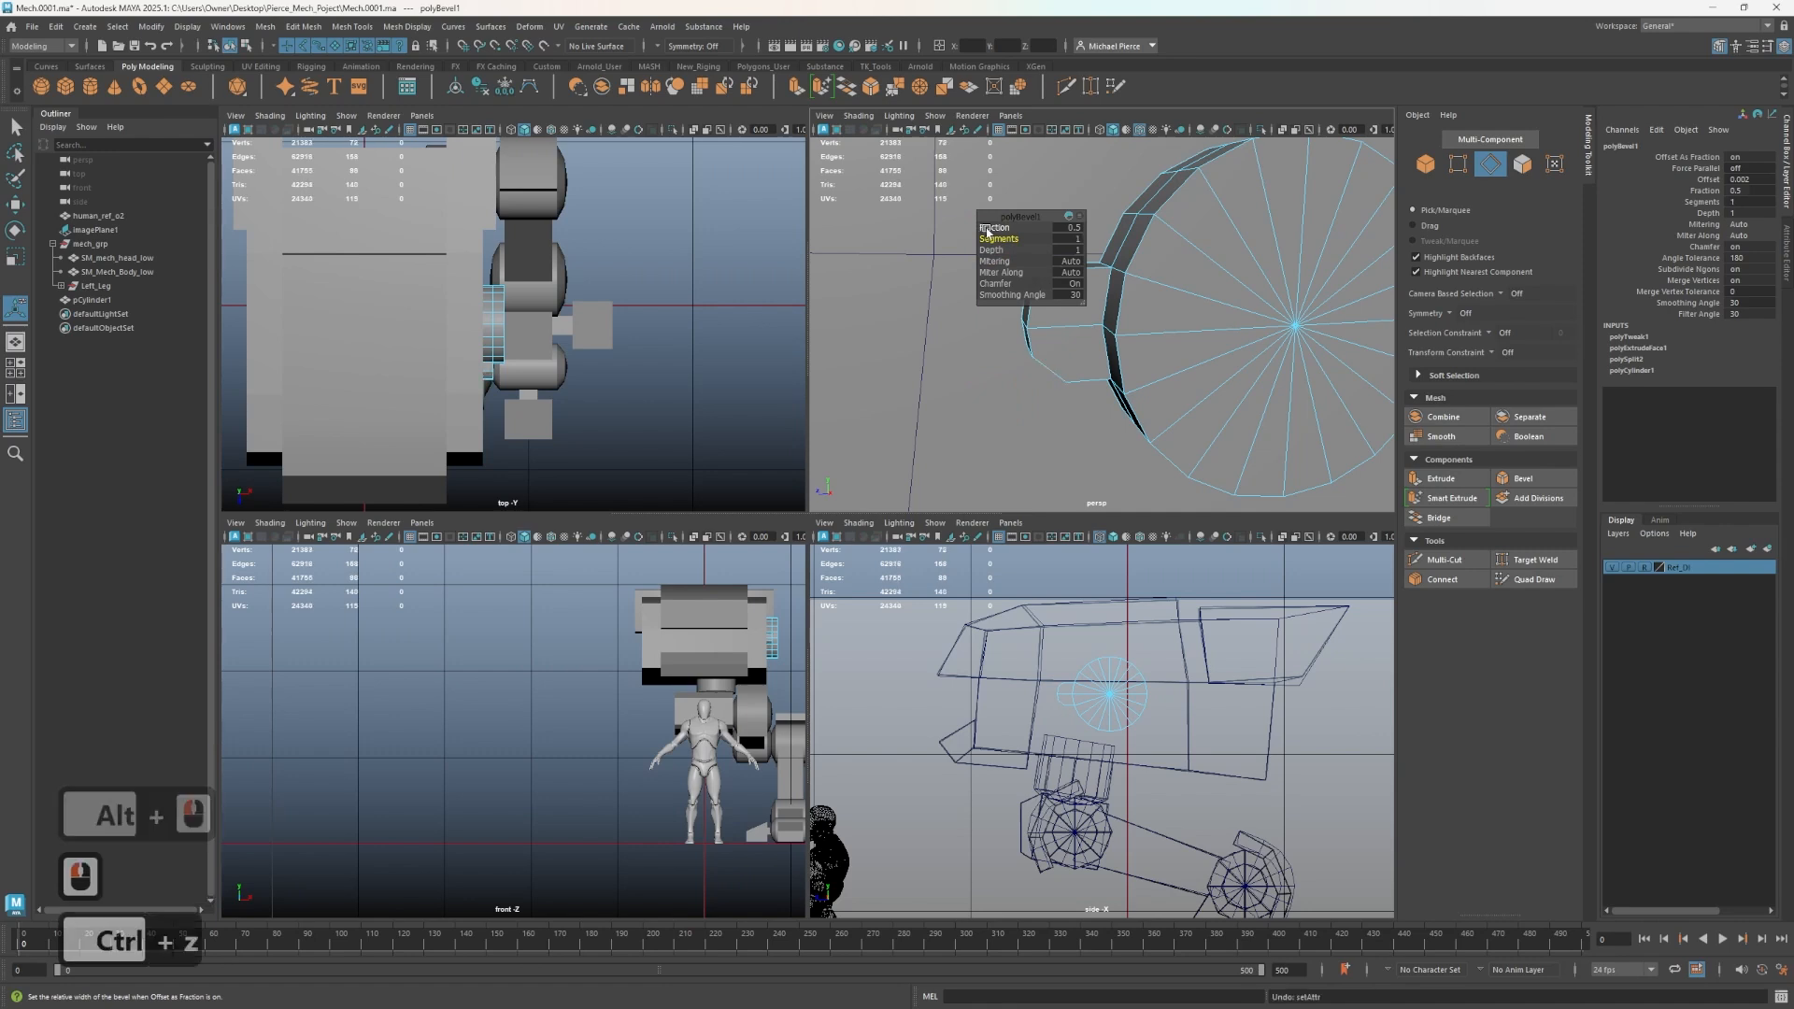
left_click_drag(985, 228, 994, 231)
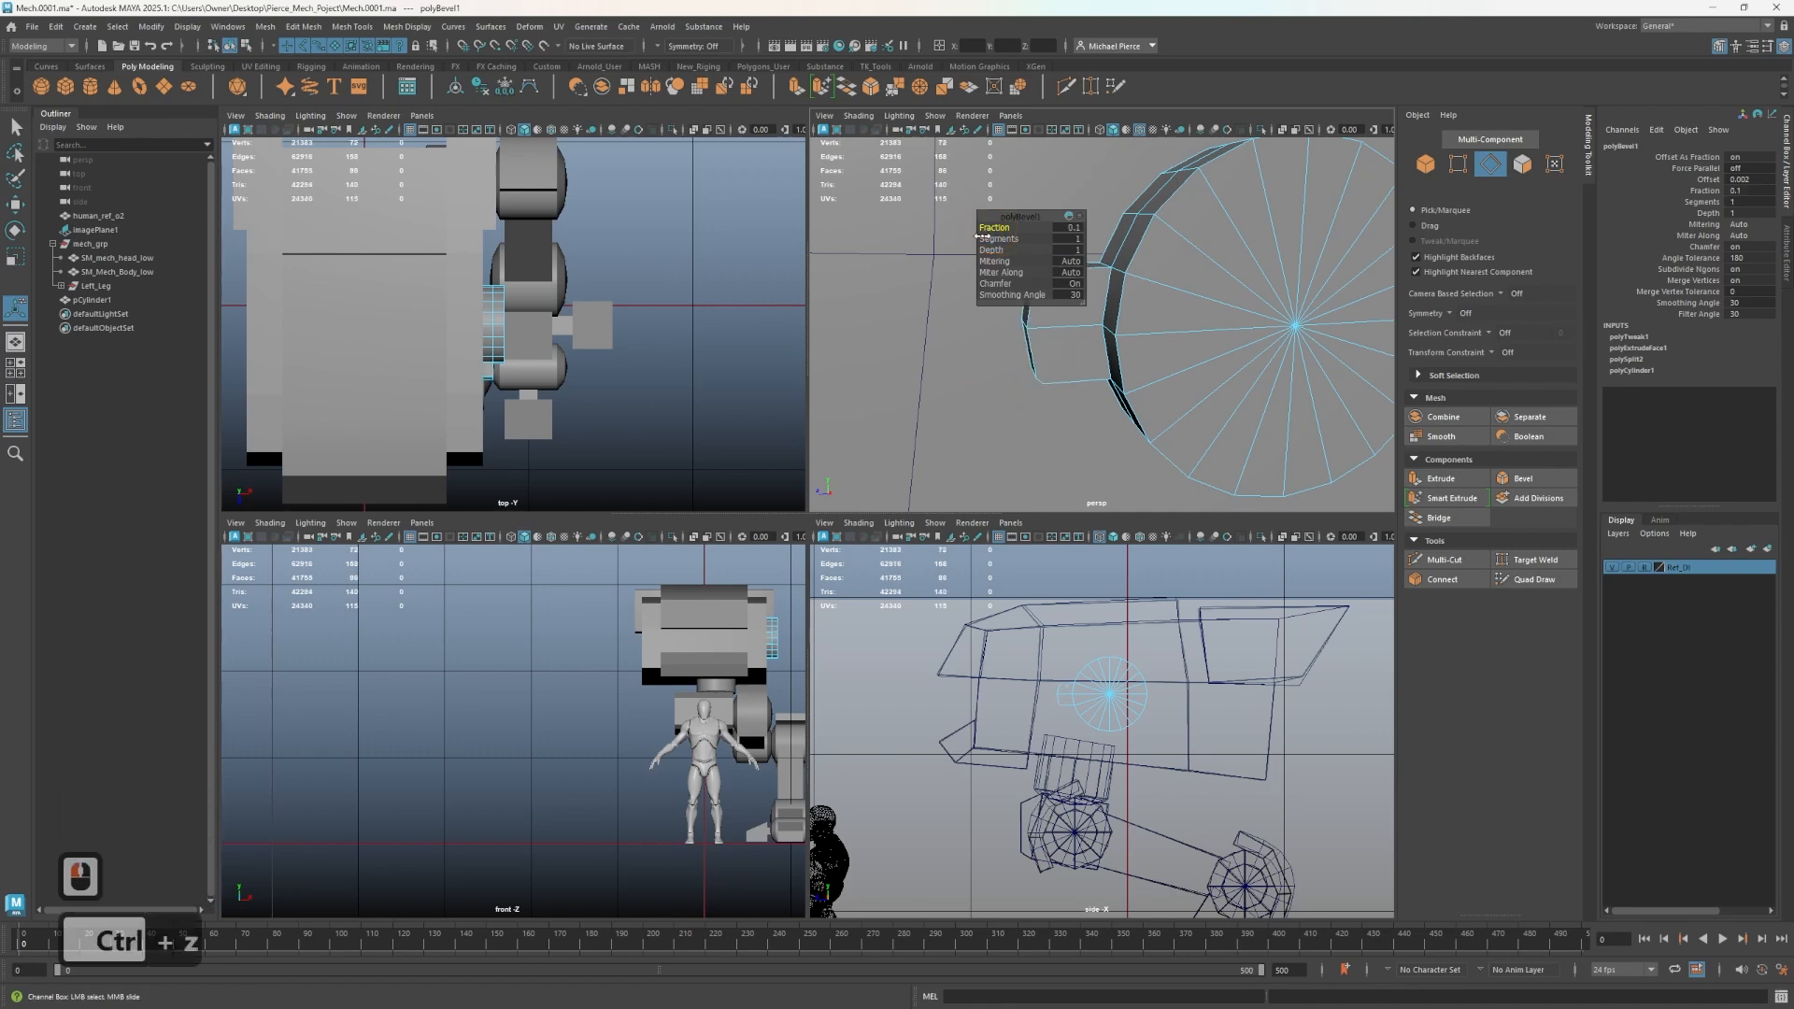
key("ctrl+z")
left_click(984, 240, "ctrl")
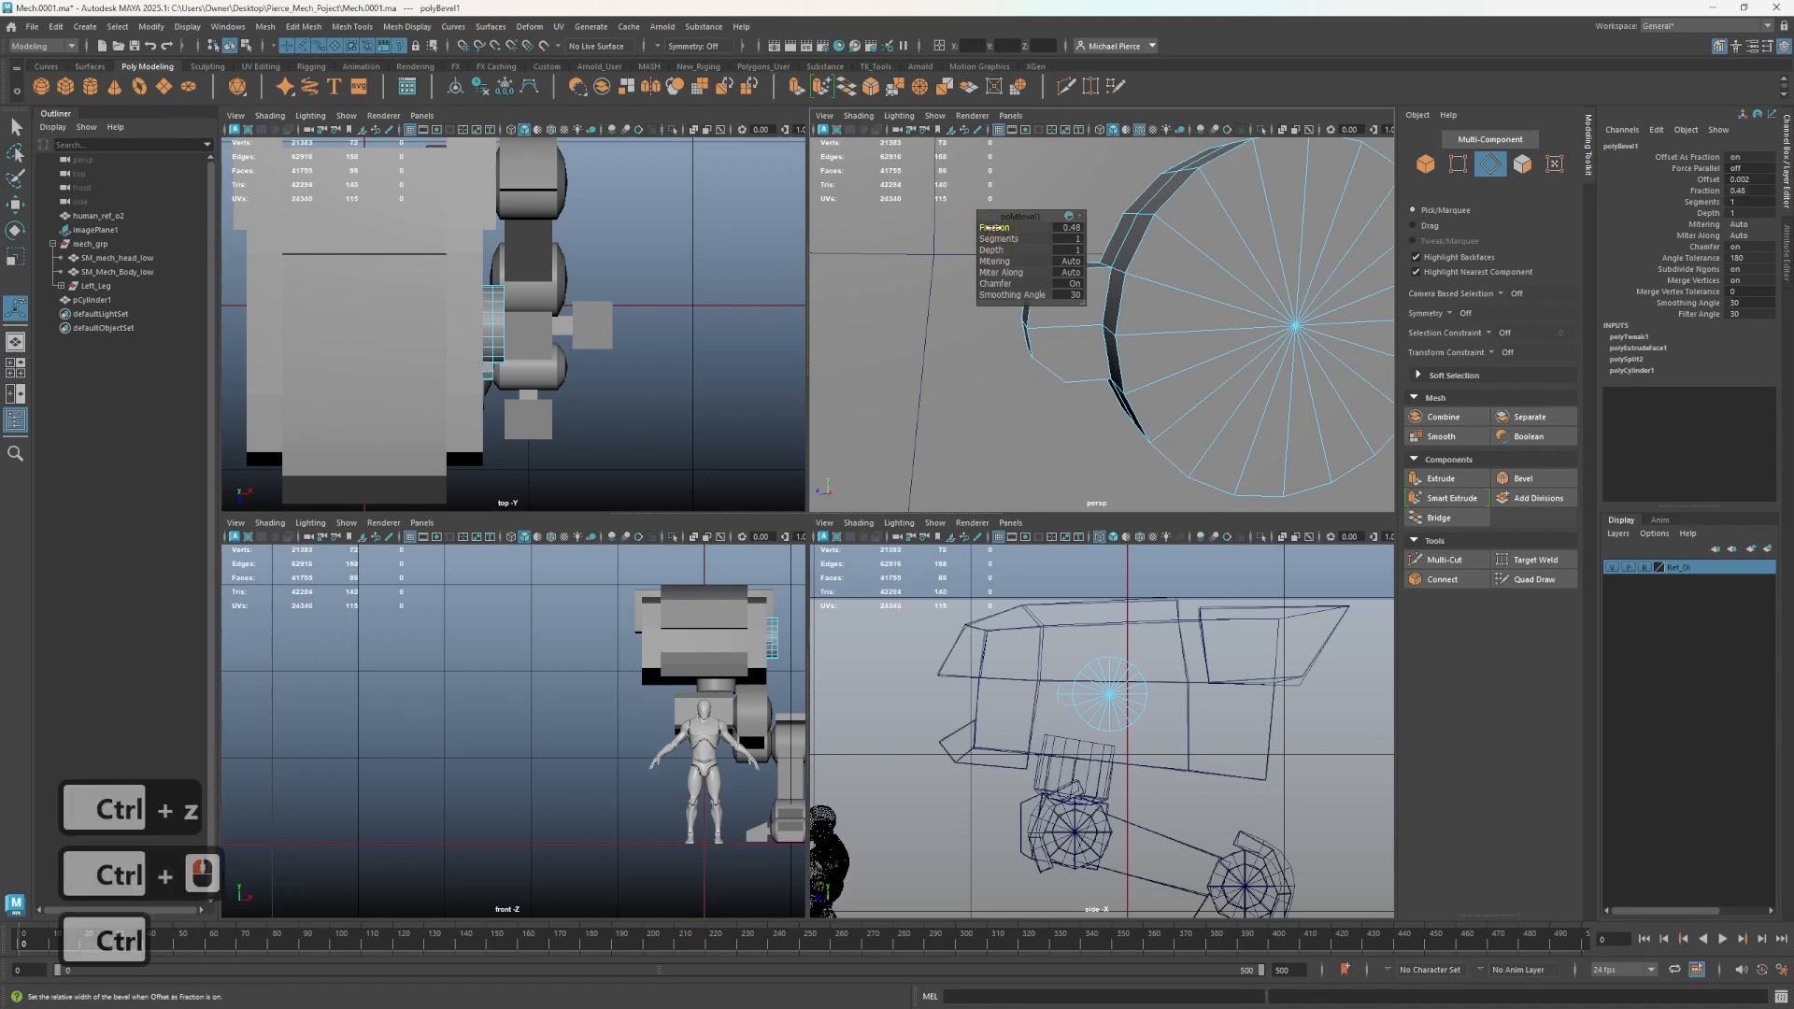
left_click_drag(993, 227, 988, 227, "ctrl")
left_click_drag(1023, 389, 1009, 290, "alt")
left_click_drag(984, 226, 973, 226, "ctrl")
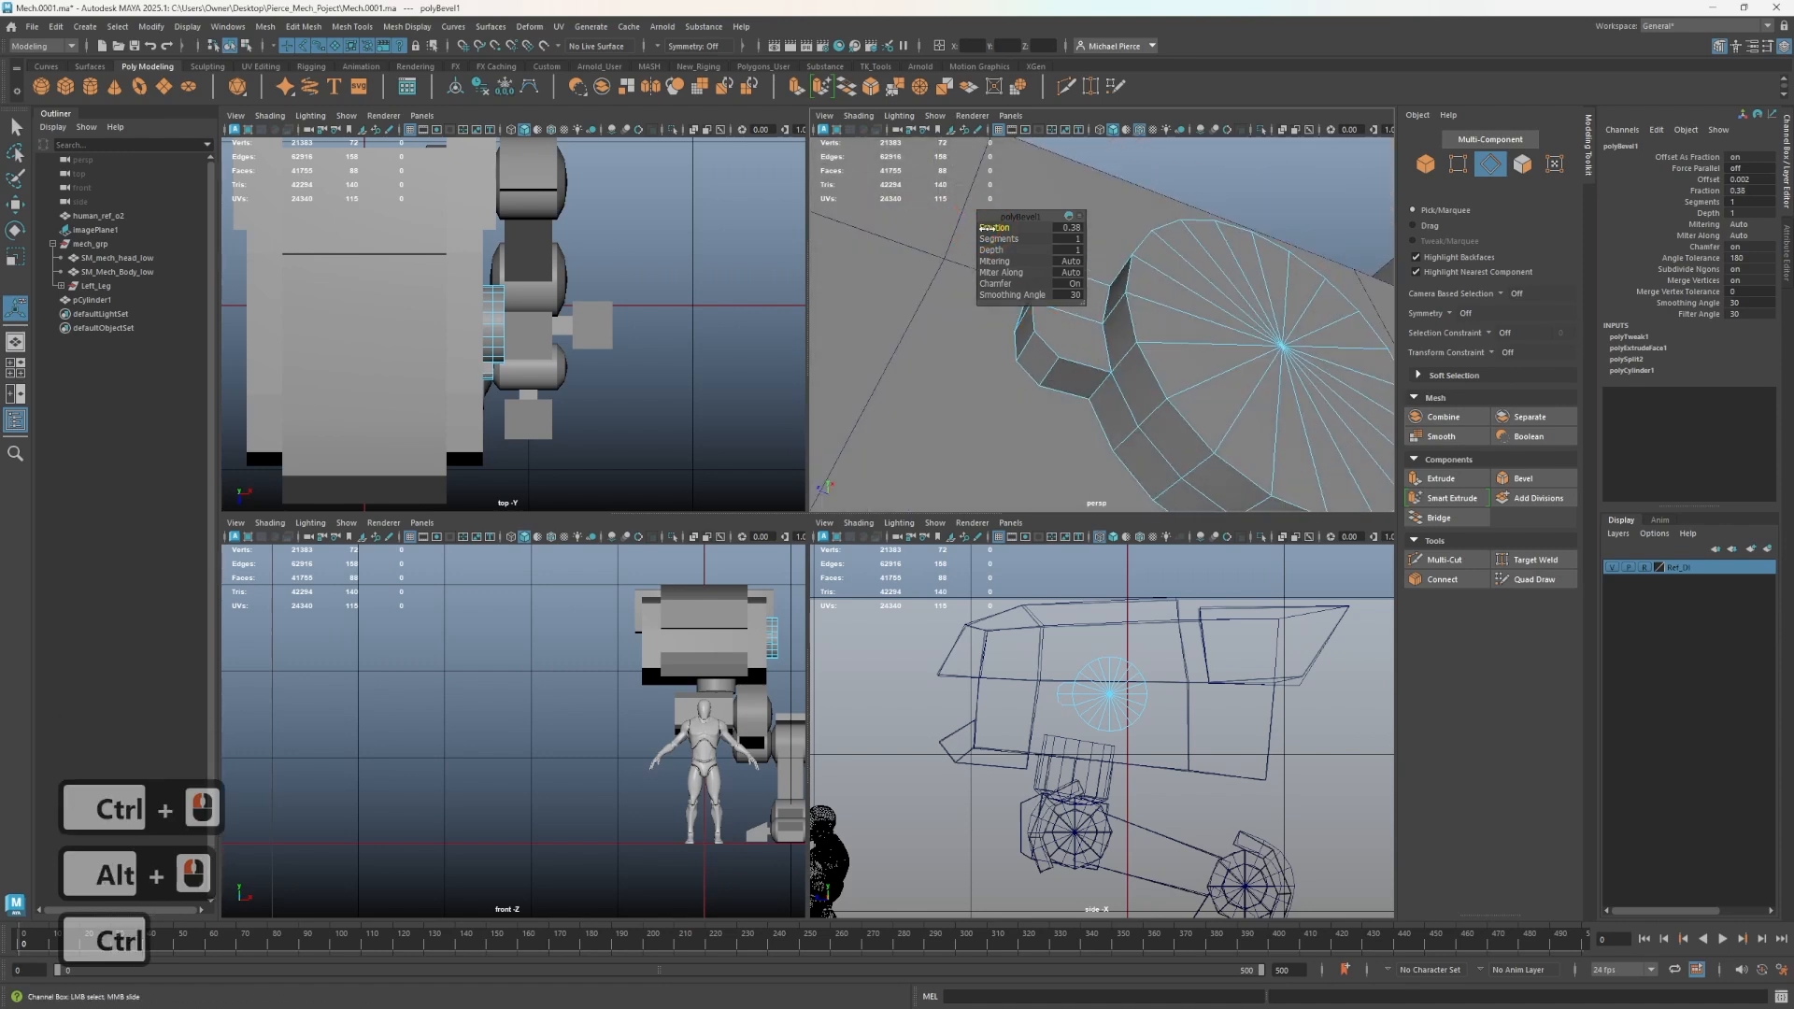
left_click_drag(988, 228, 981, 228, "ctrl")
right_click_drag(0, 603, 0, 598)
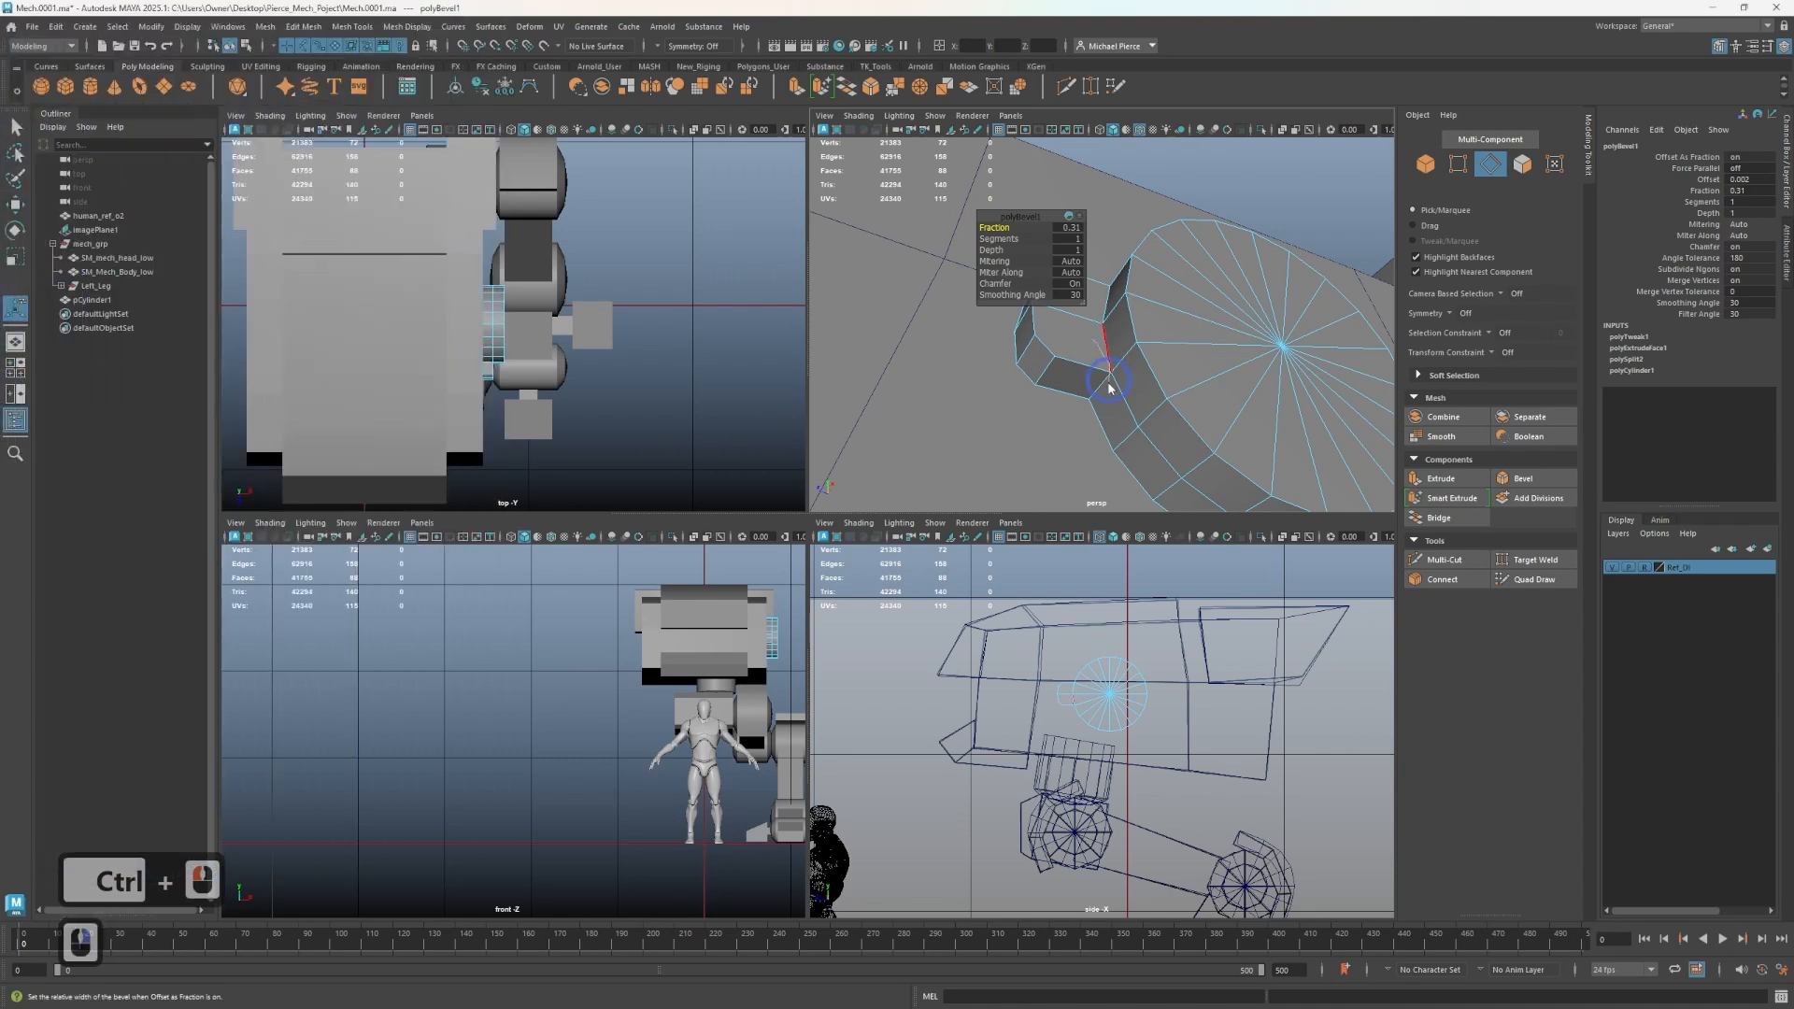
- Try moving the block's two outer faces further out from the disc
right_click_drag(1096, 360, 1085, 409)
left_click(1091, 332)
left_click(1087, 289, "shift")
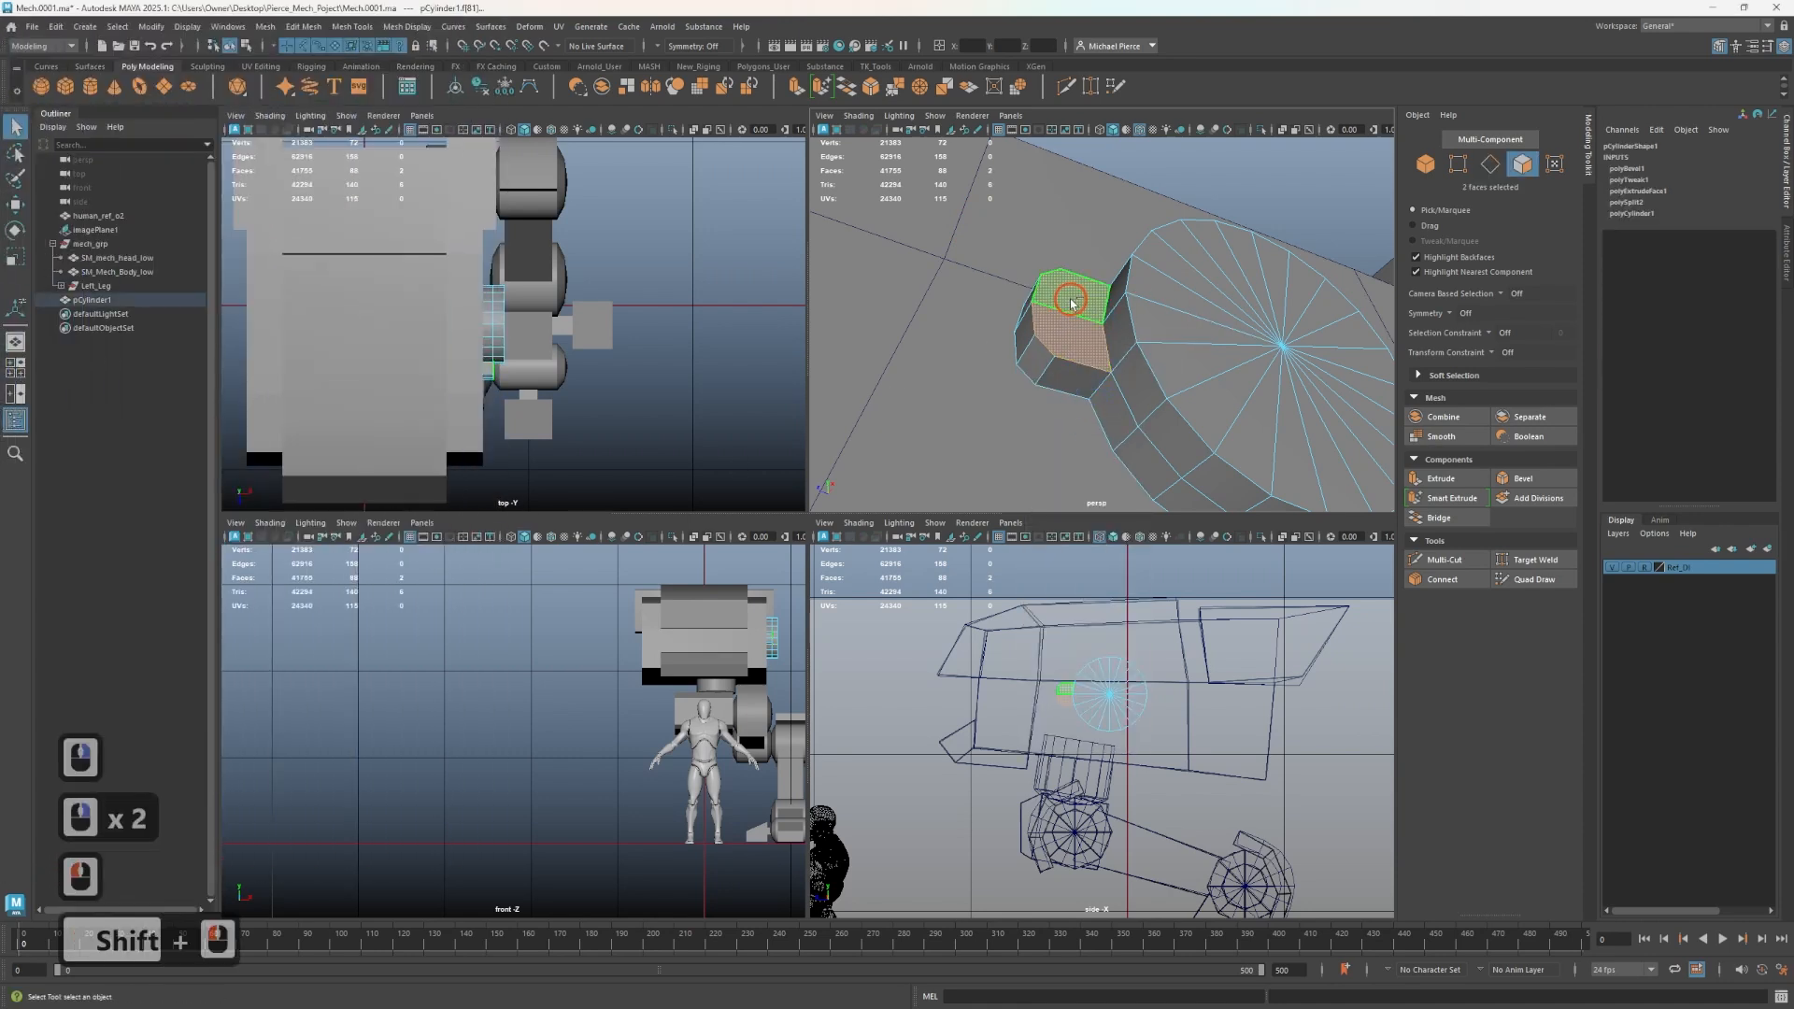
key("w")
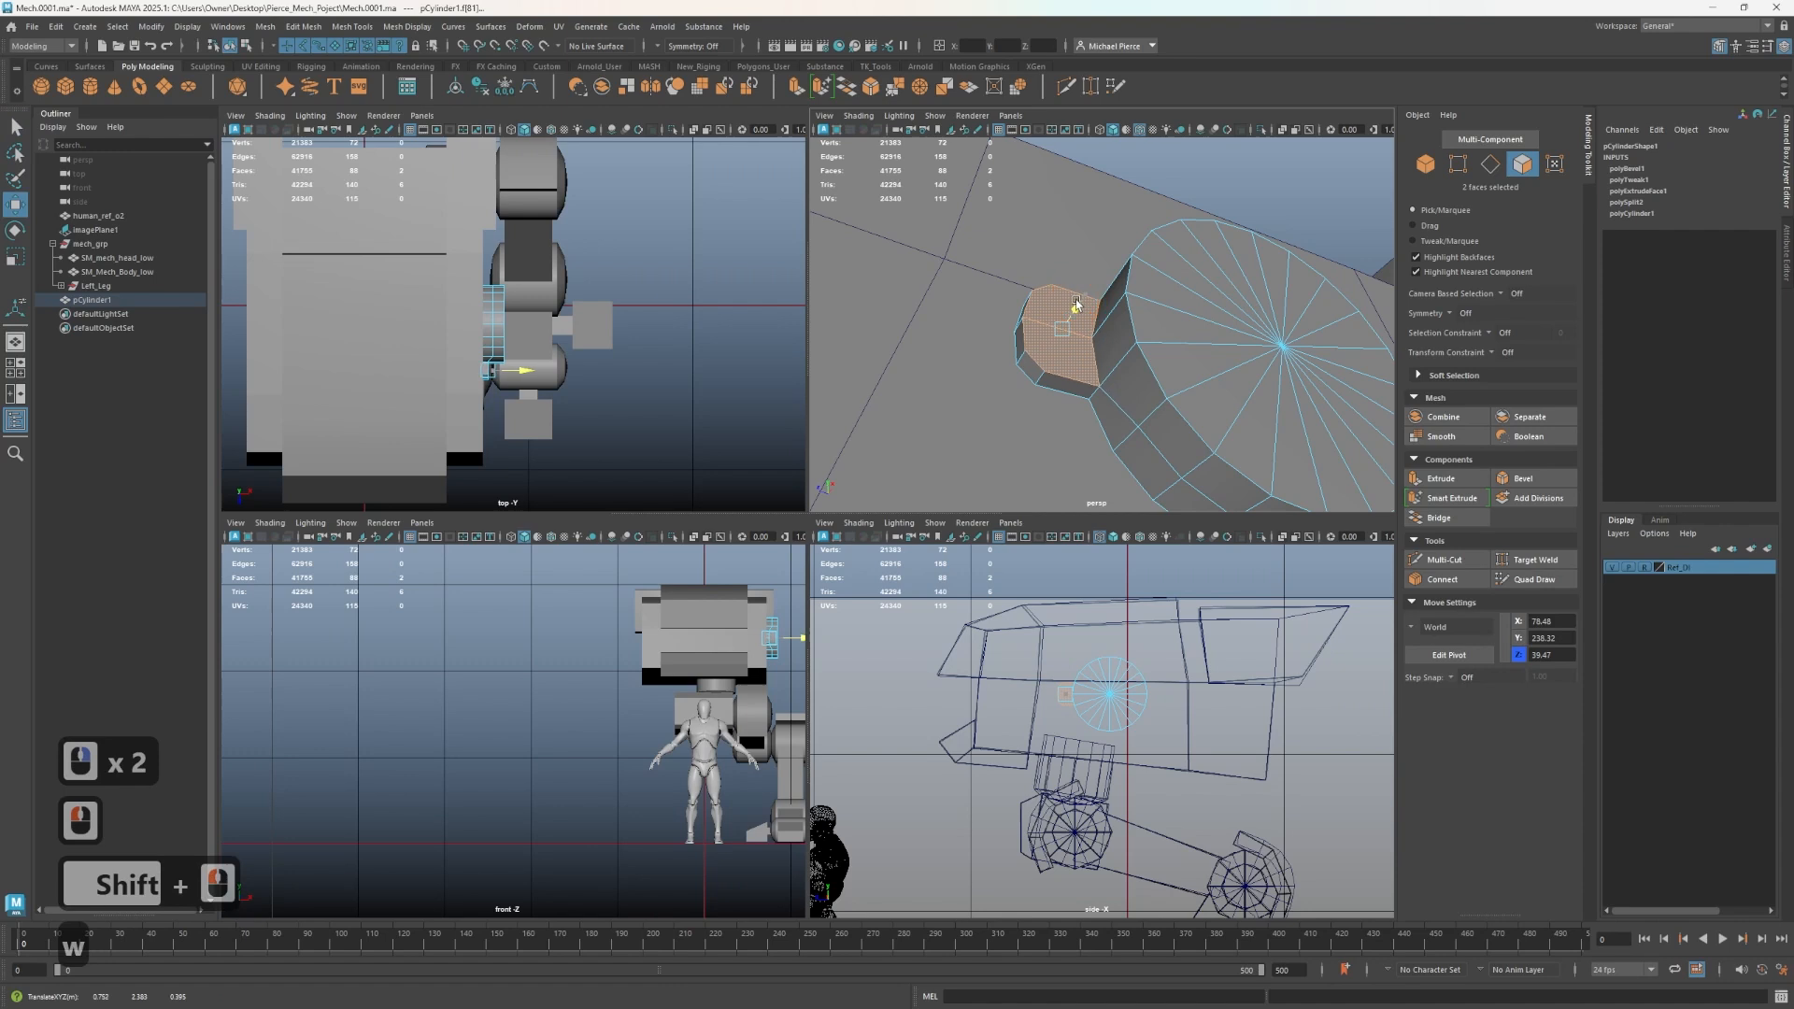
left_click_drag(1075, 304, 1004, 311)
scroll(1082, 394, "up", 3)
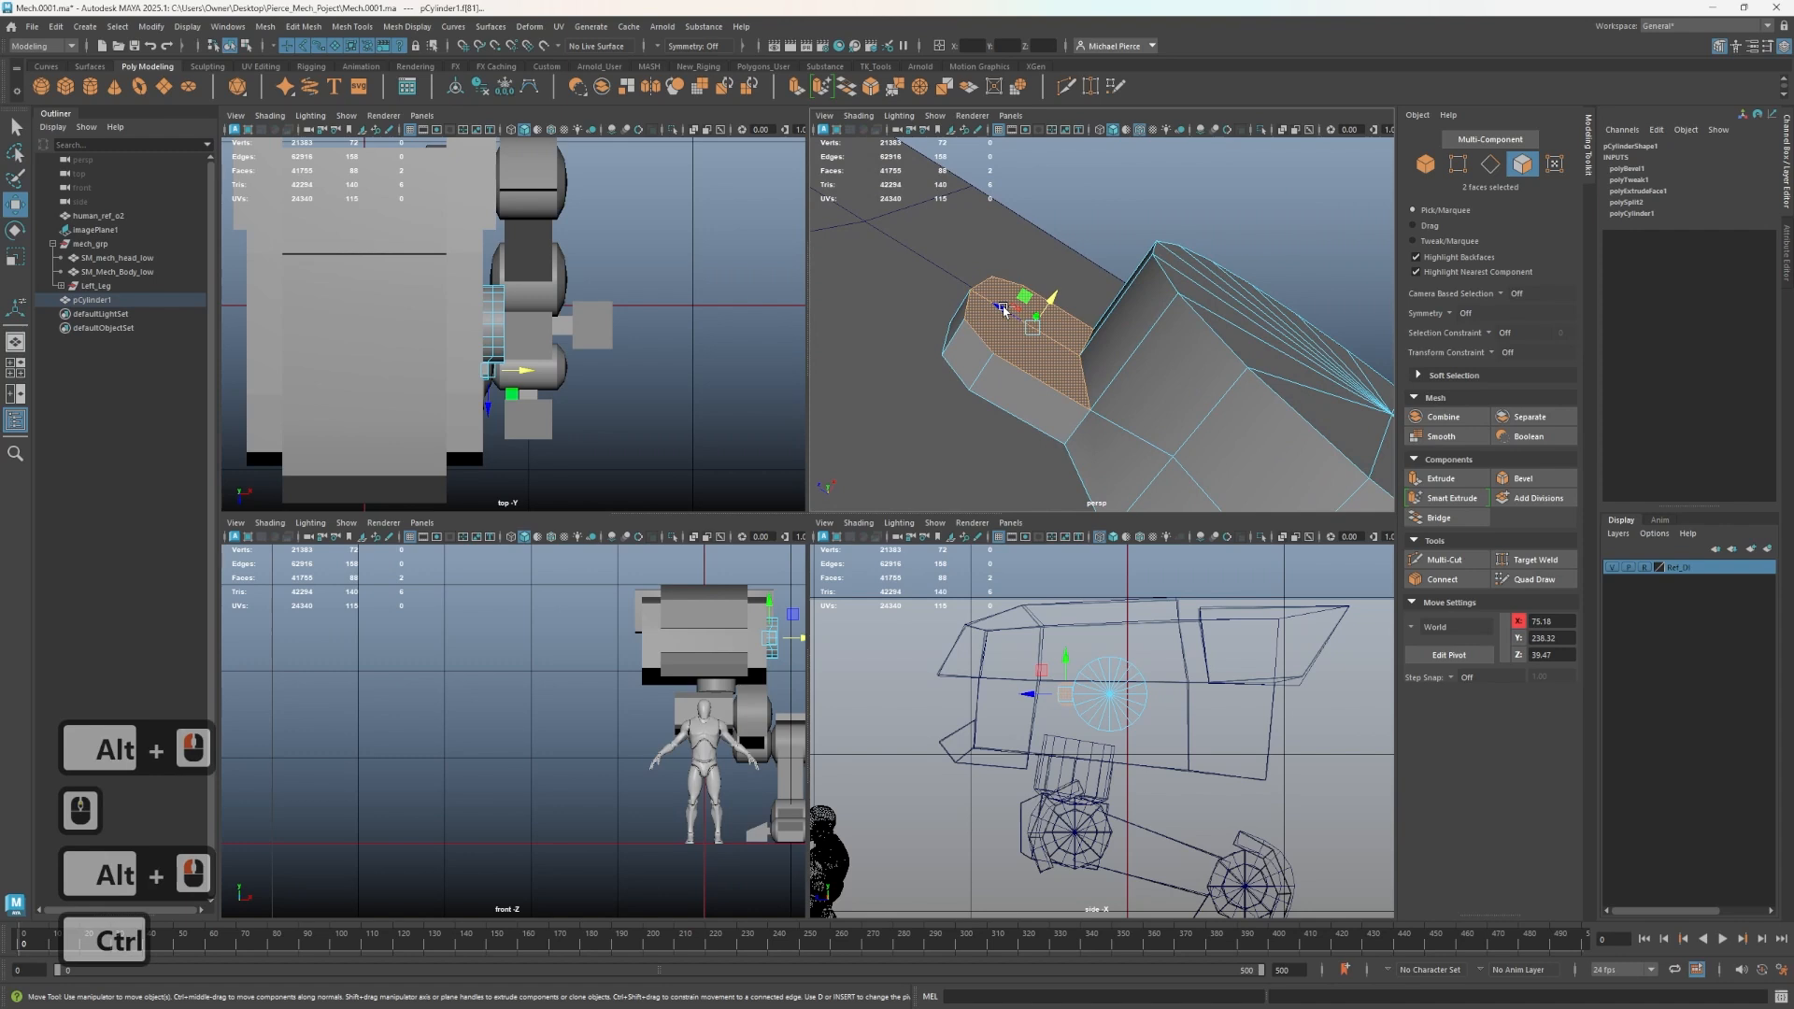
key("ctrl+z")
- Try slicing the extruded block's faces with Multi-Cut
left_click_drag(1068, 250, 1035, 299, "alt")
right_click(1048, 383)
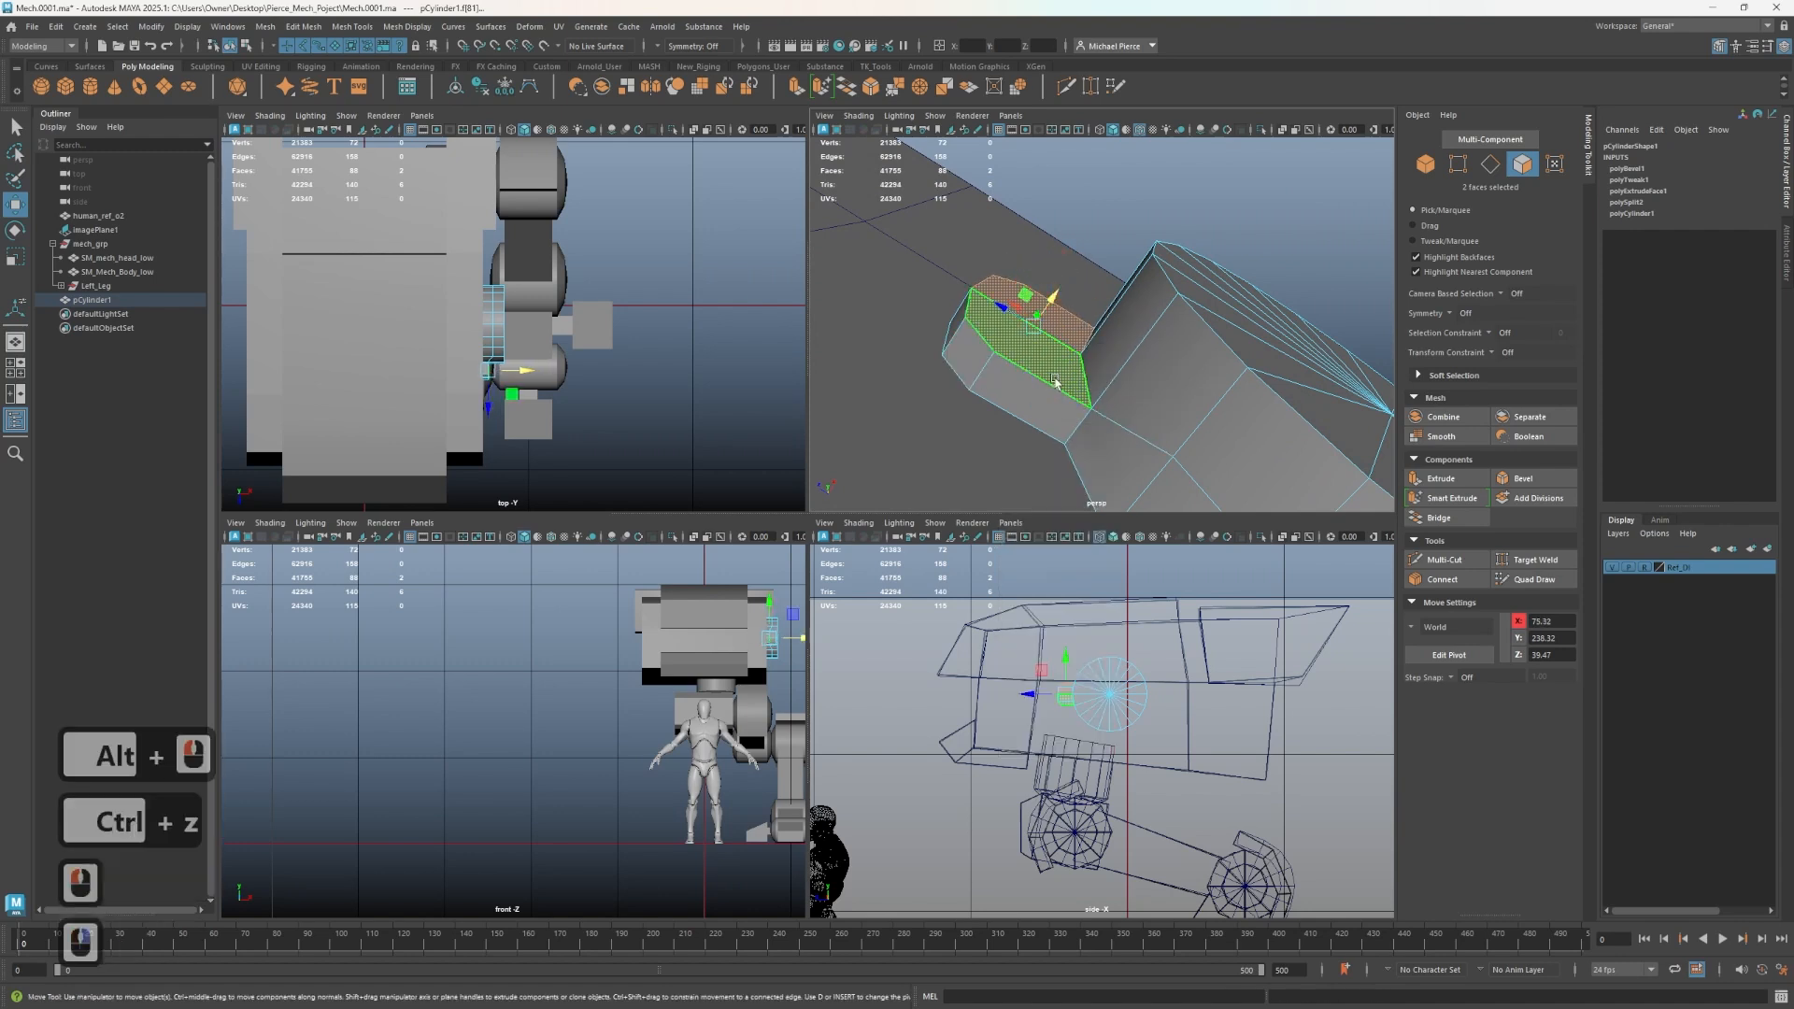
key("ctrl+shift+x")
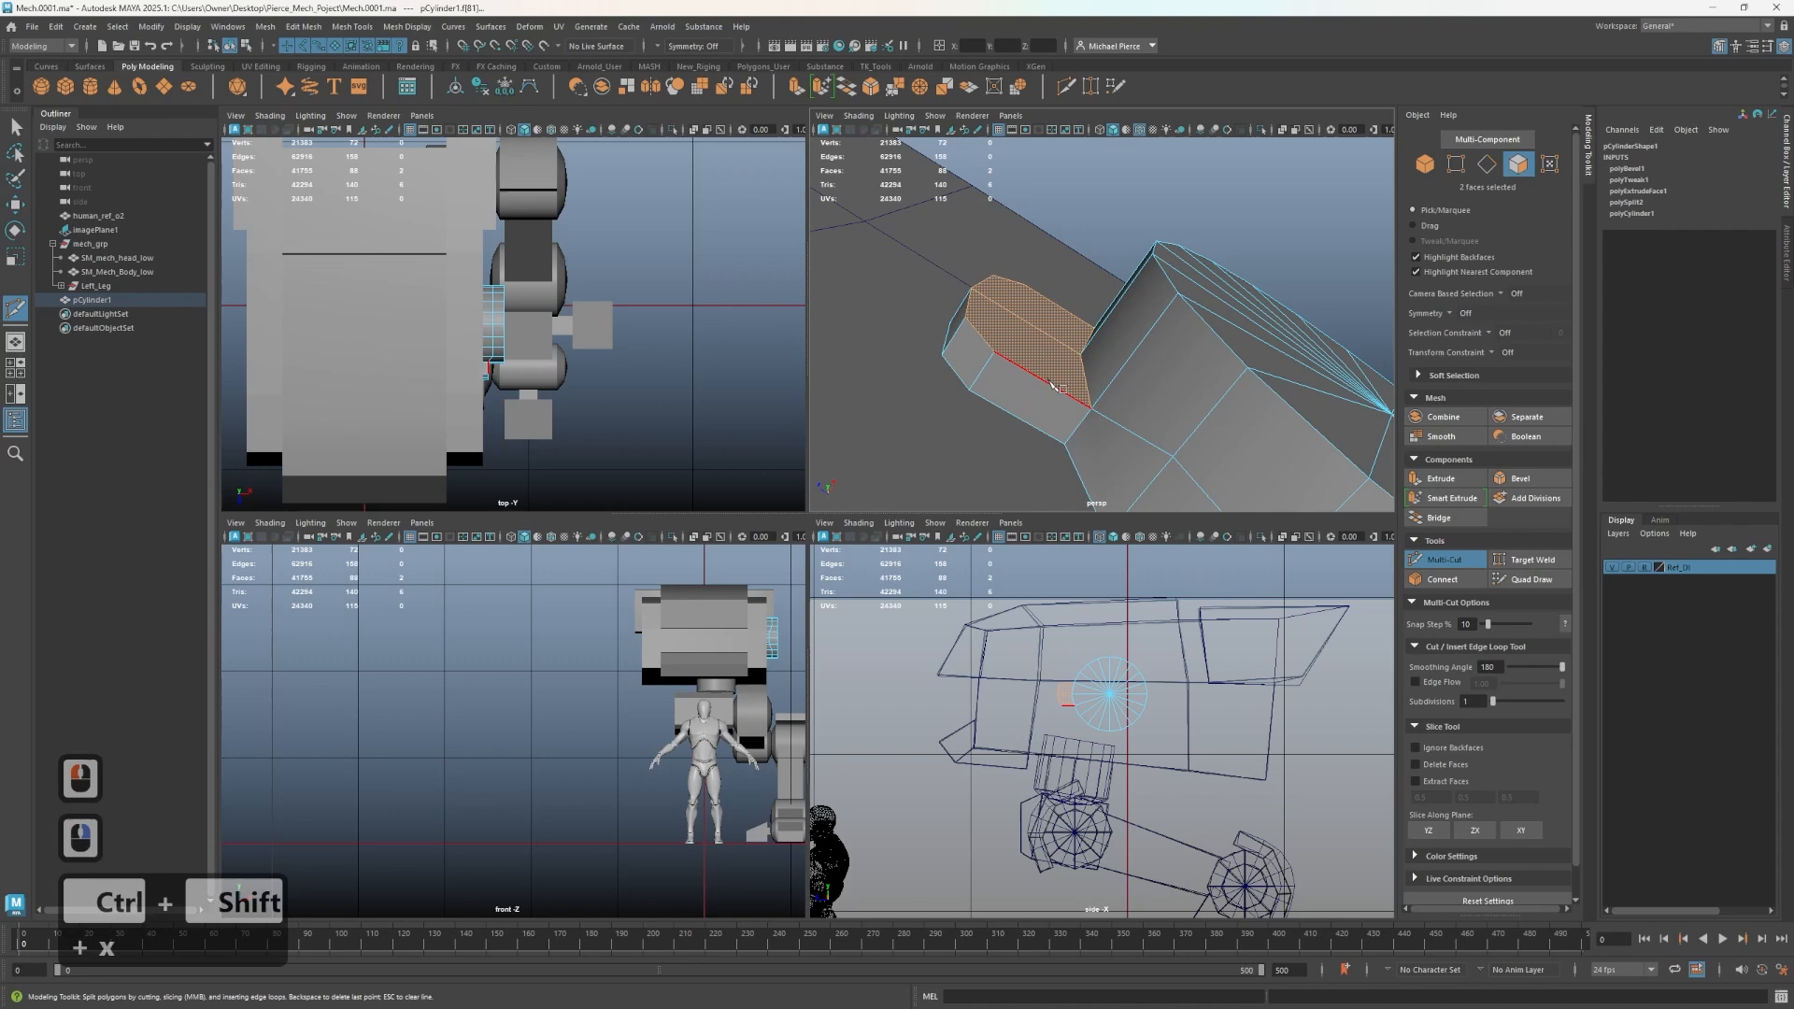
mouse_move(1049, 383)
left_mouse_down("alt")
mouse_move(1013, 448)
mouse_move(1054, 447)
mouse_move(1050, 340)
mouse_move(1059, 355)
left_mouse_up("alt")
key("ctrl+z")
key("ctrl+z")
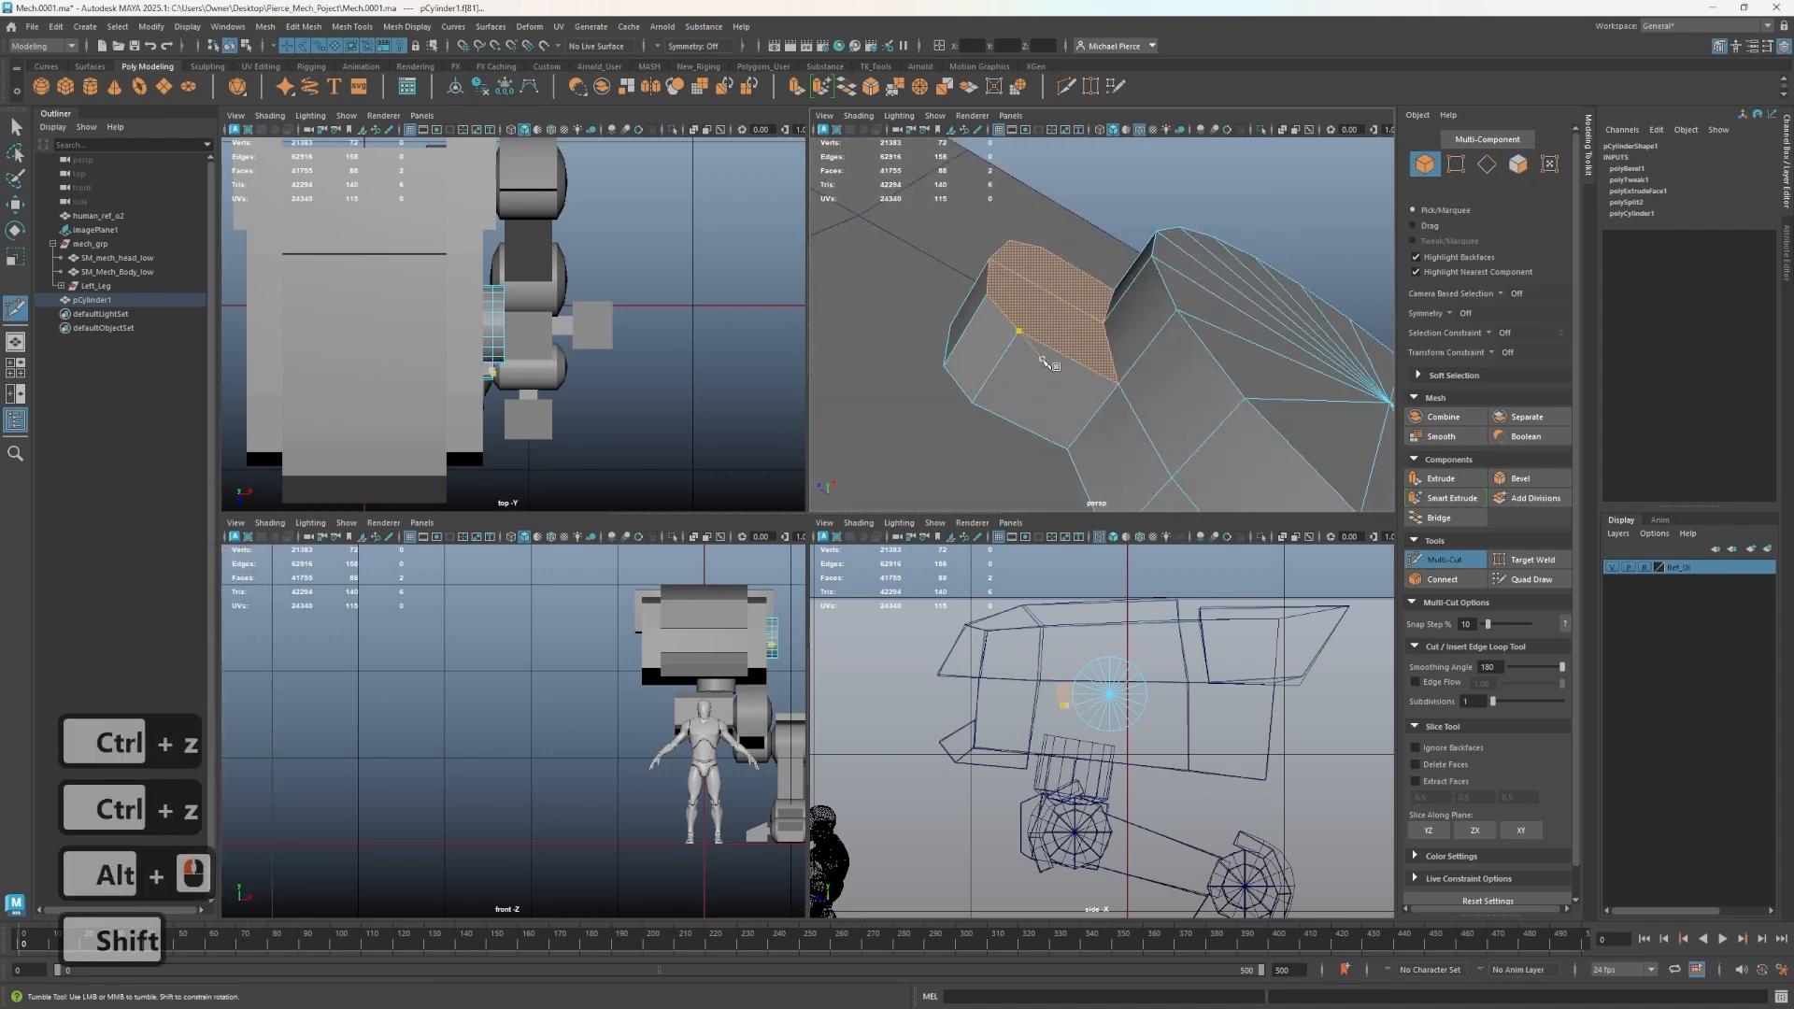
left_click_drag(889, 300, 1021, 379, "alt")
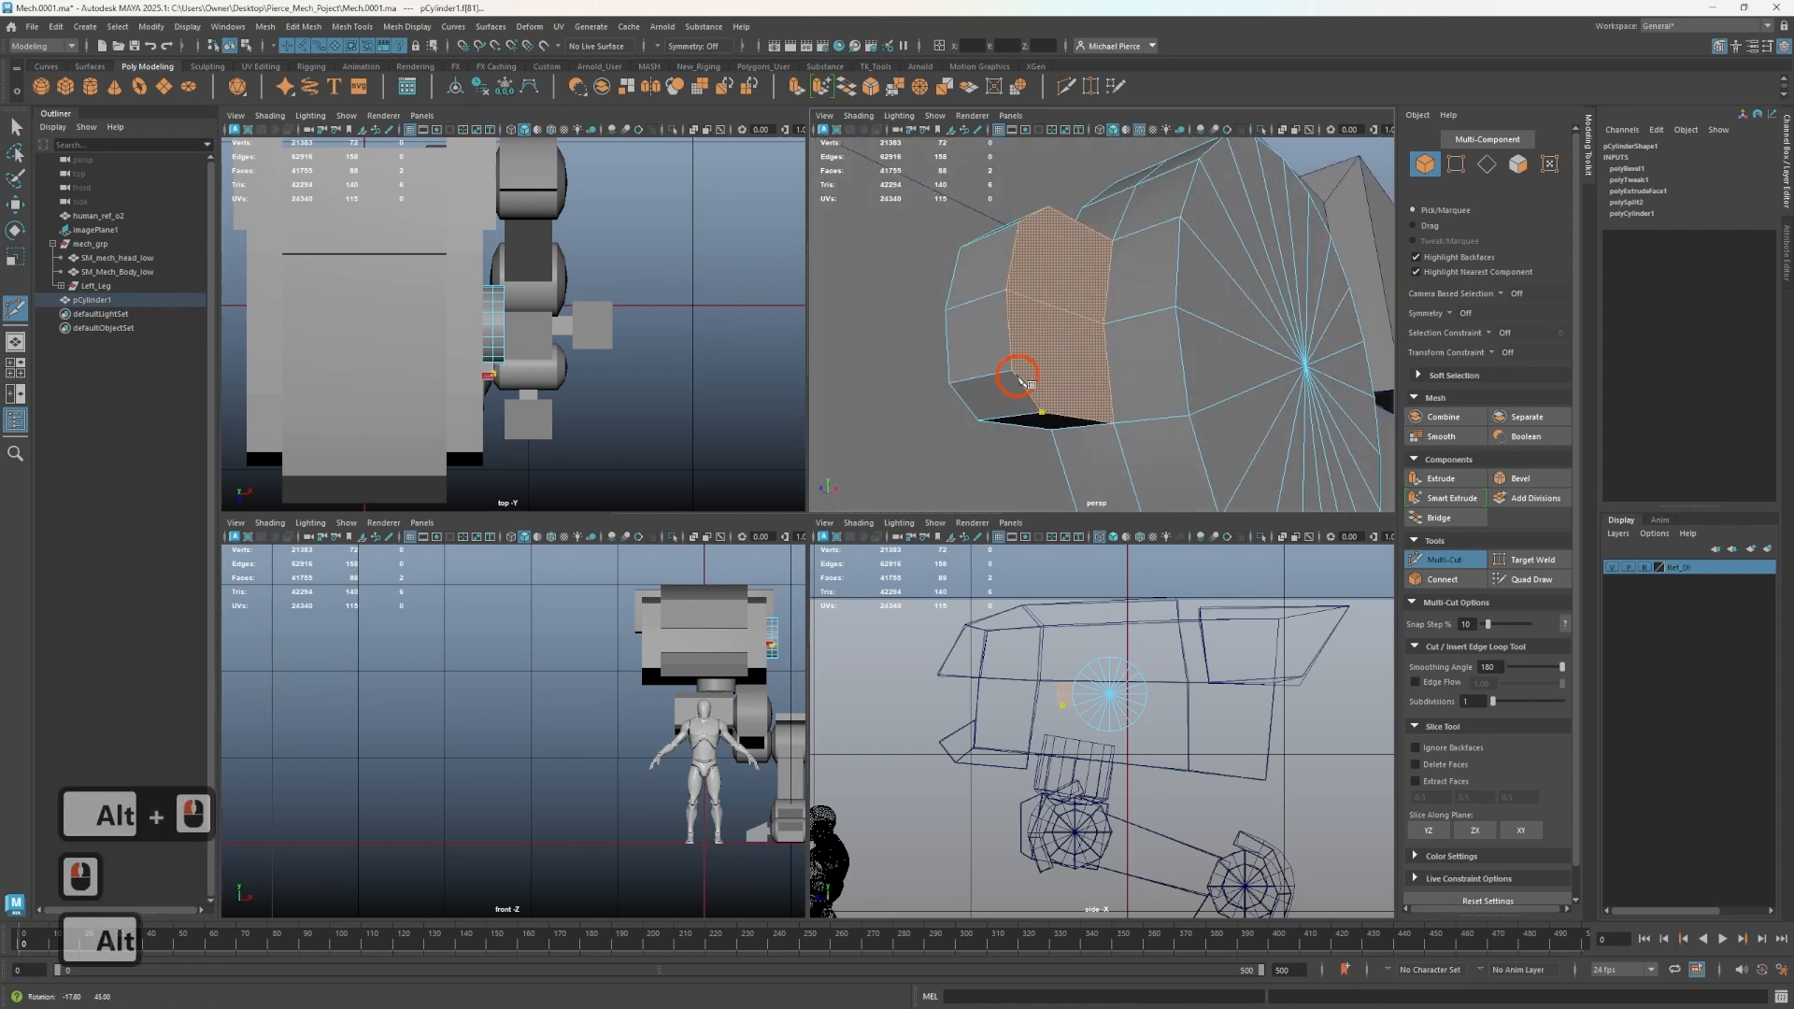
left_click(1075, 231)
key("ctrl+z")
right_click(985, 249)
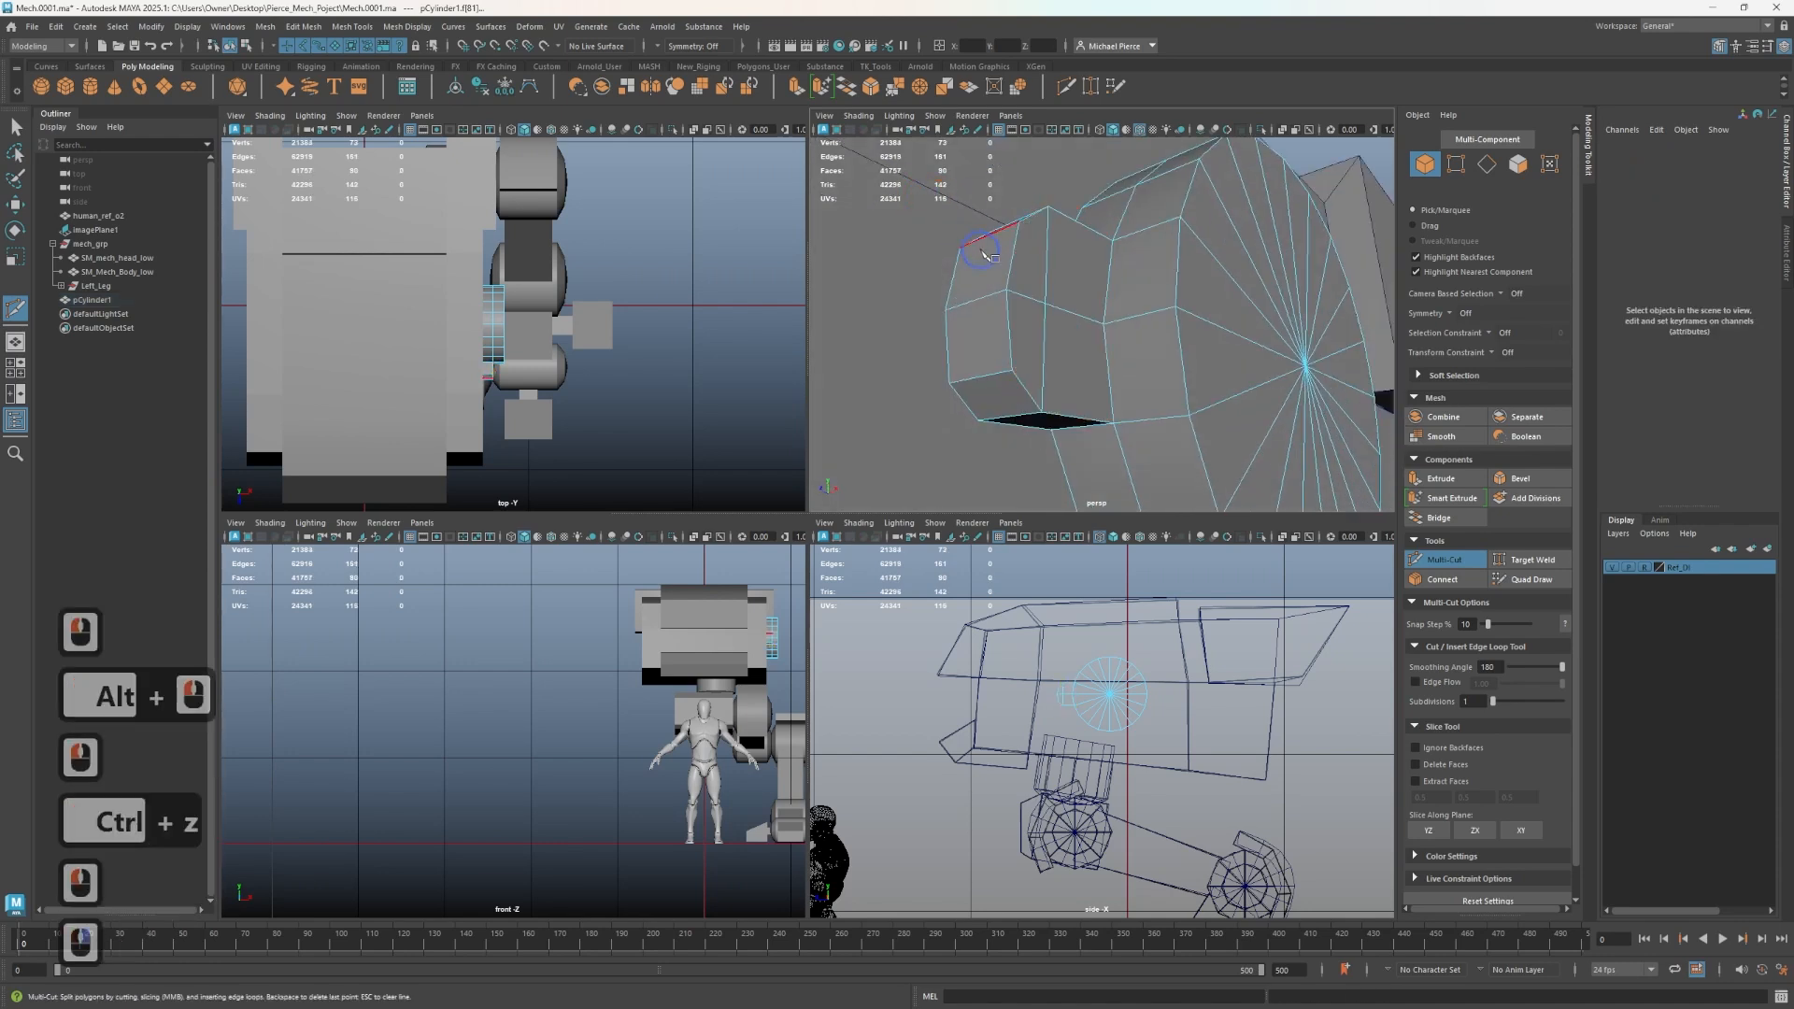
key("q")
key("ctrl+1")
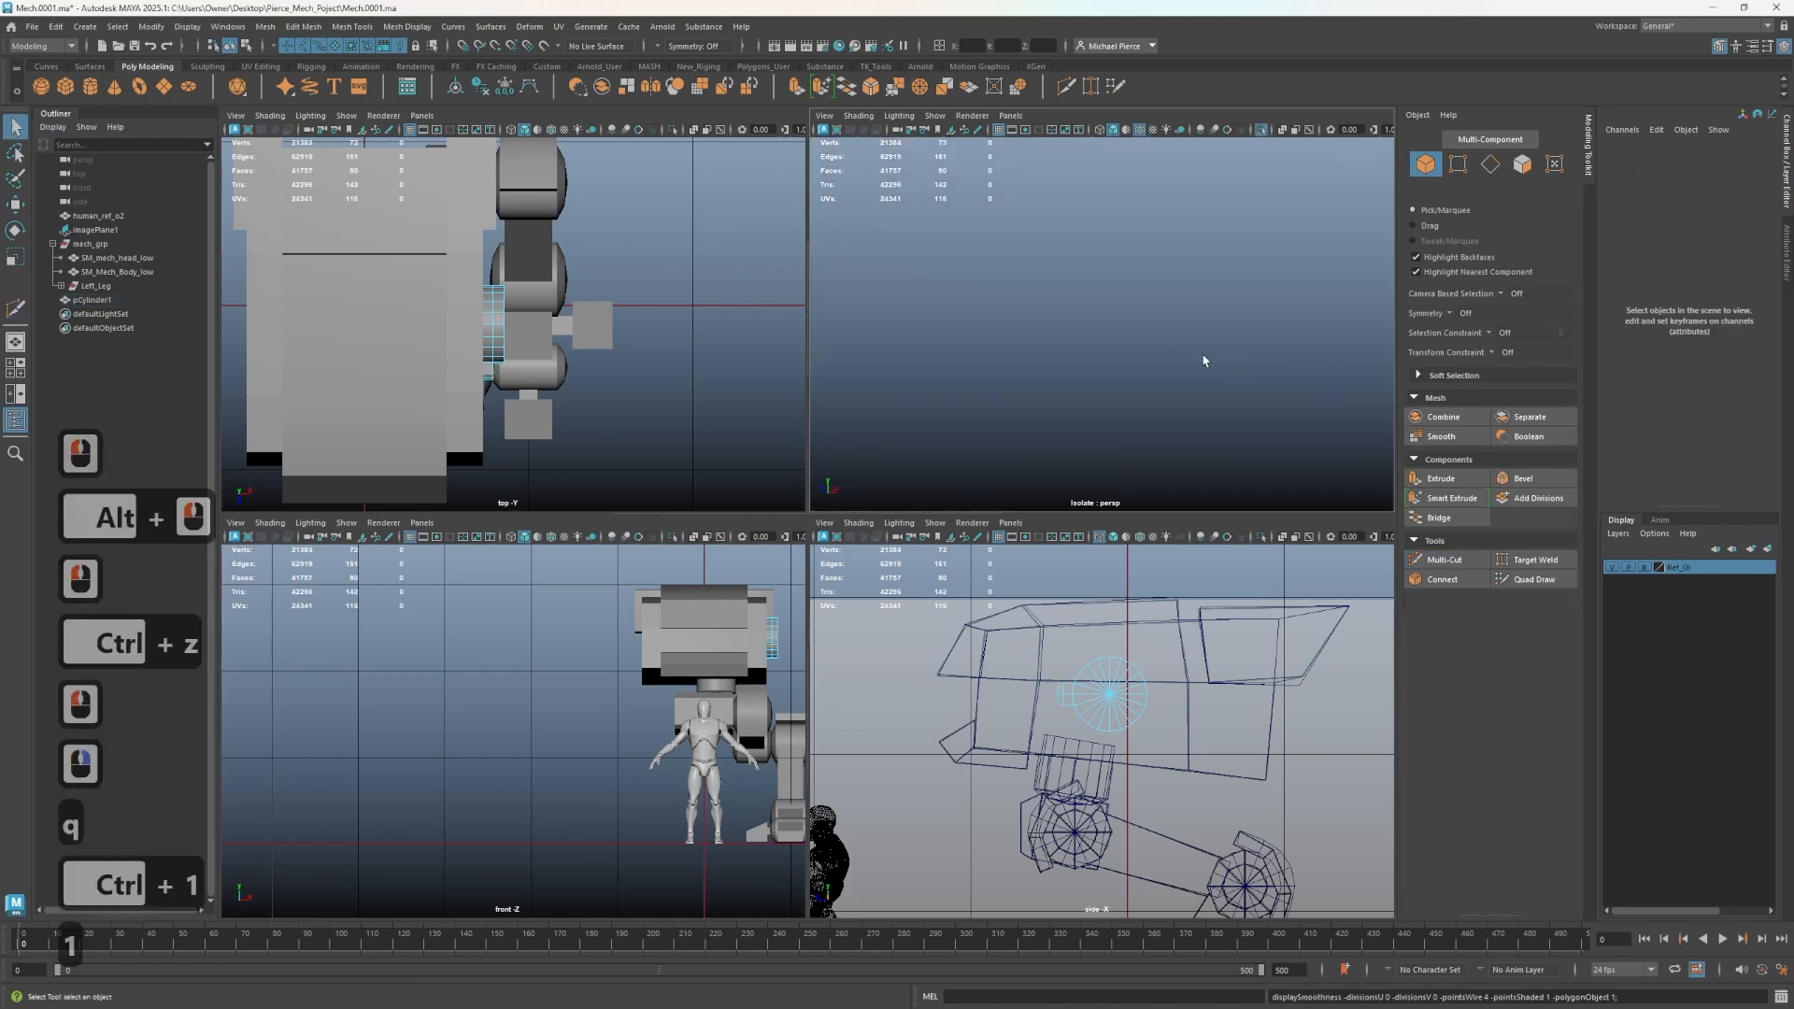
- Isolate the hip disc and cut a new line across the extruded block's outer face with Multi-Cut
key("1")
key("ctrl+1")
right_click_drag(1121, 339, 1225, 300)
key("ctrl+1")
left_click_drag(1042, 358, 1238, 380, "alt")
right_click(1160, 377)
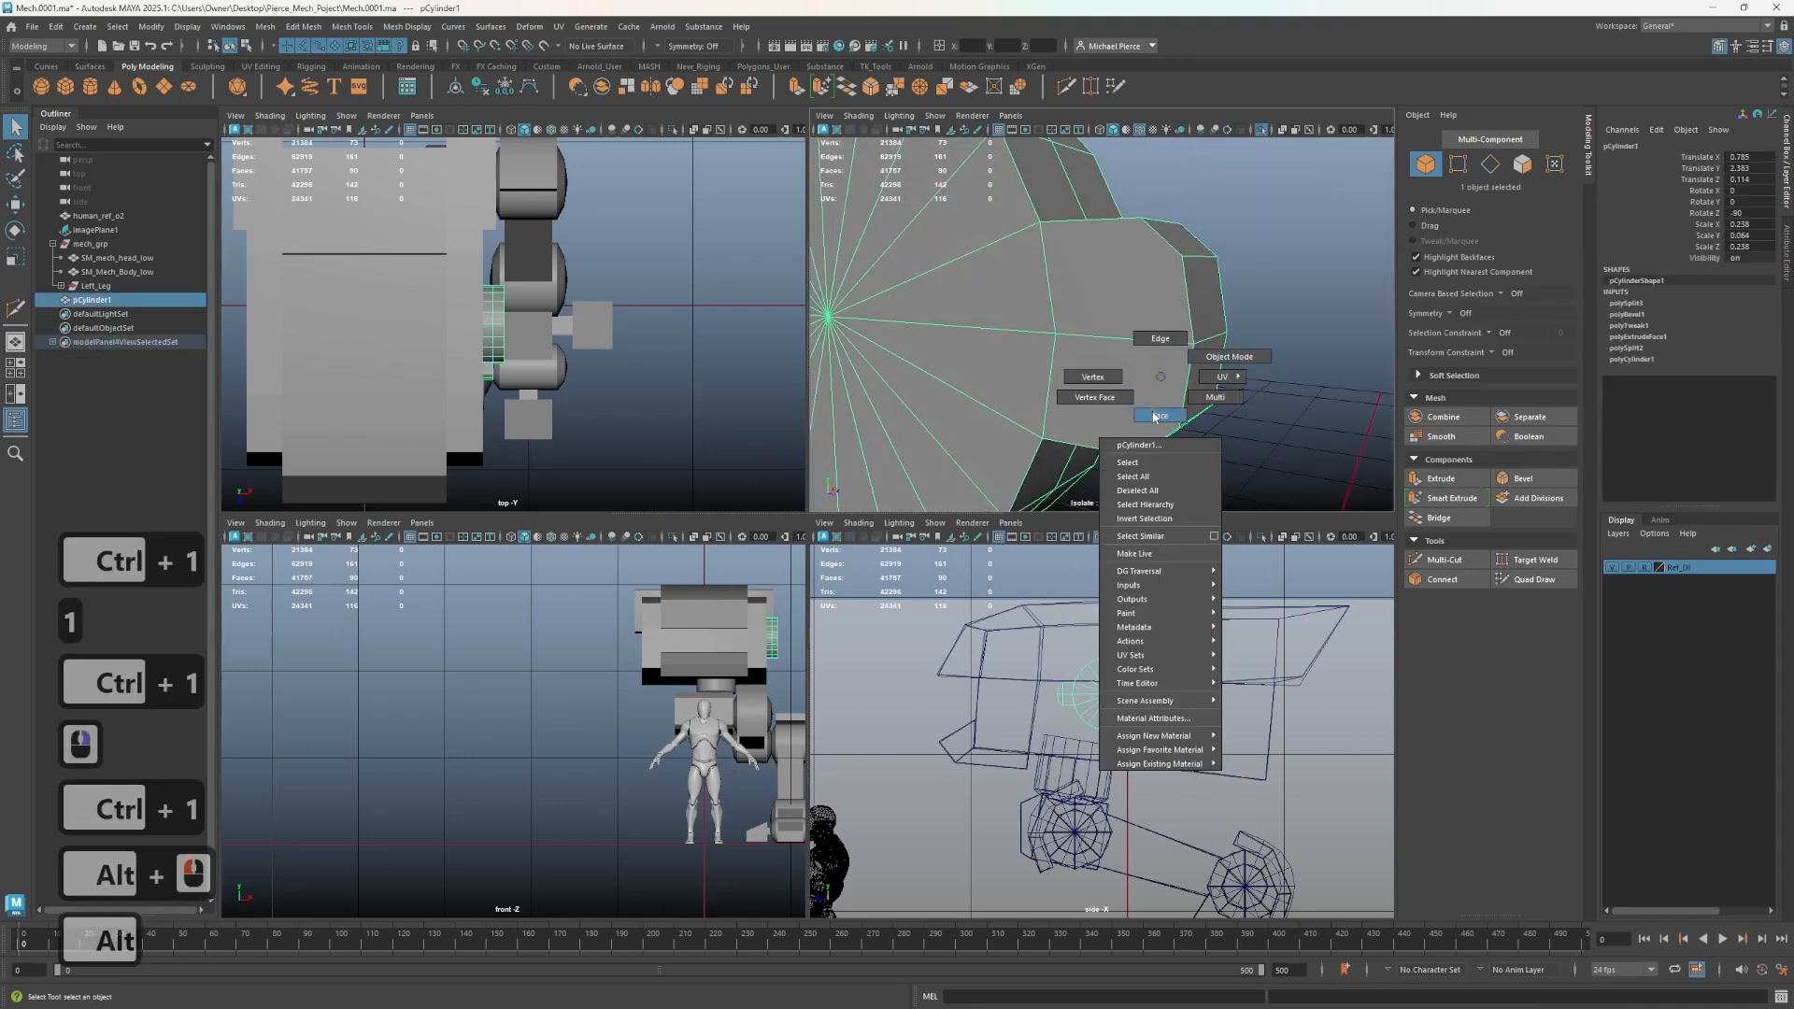
left_click(1157, 415)
key("ctrl+shift+x")
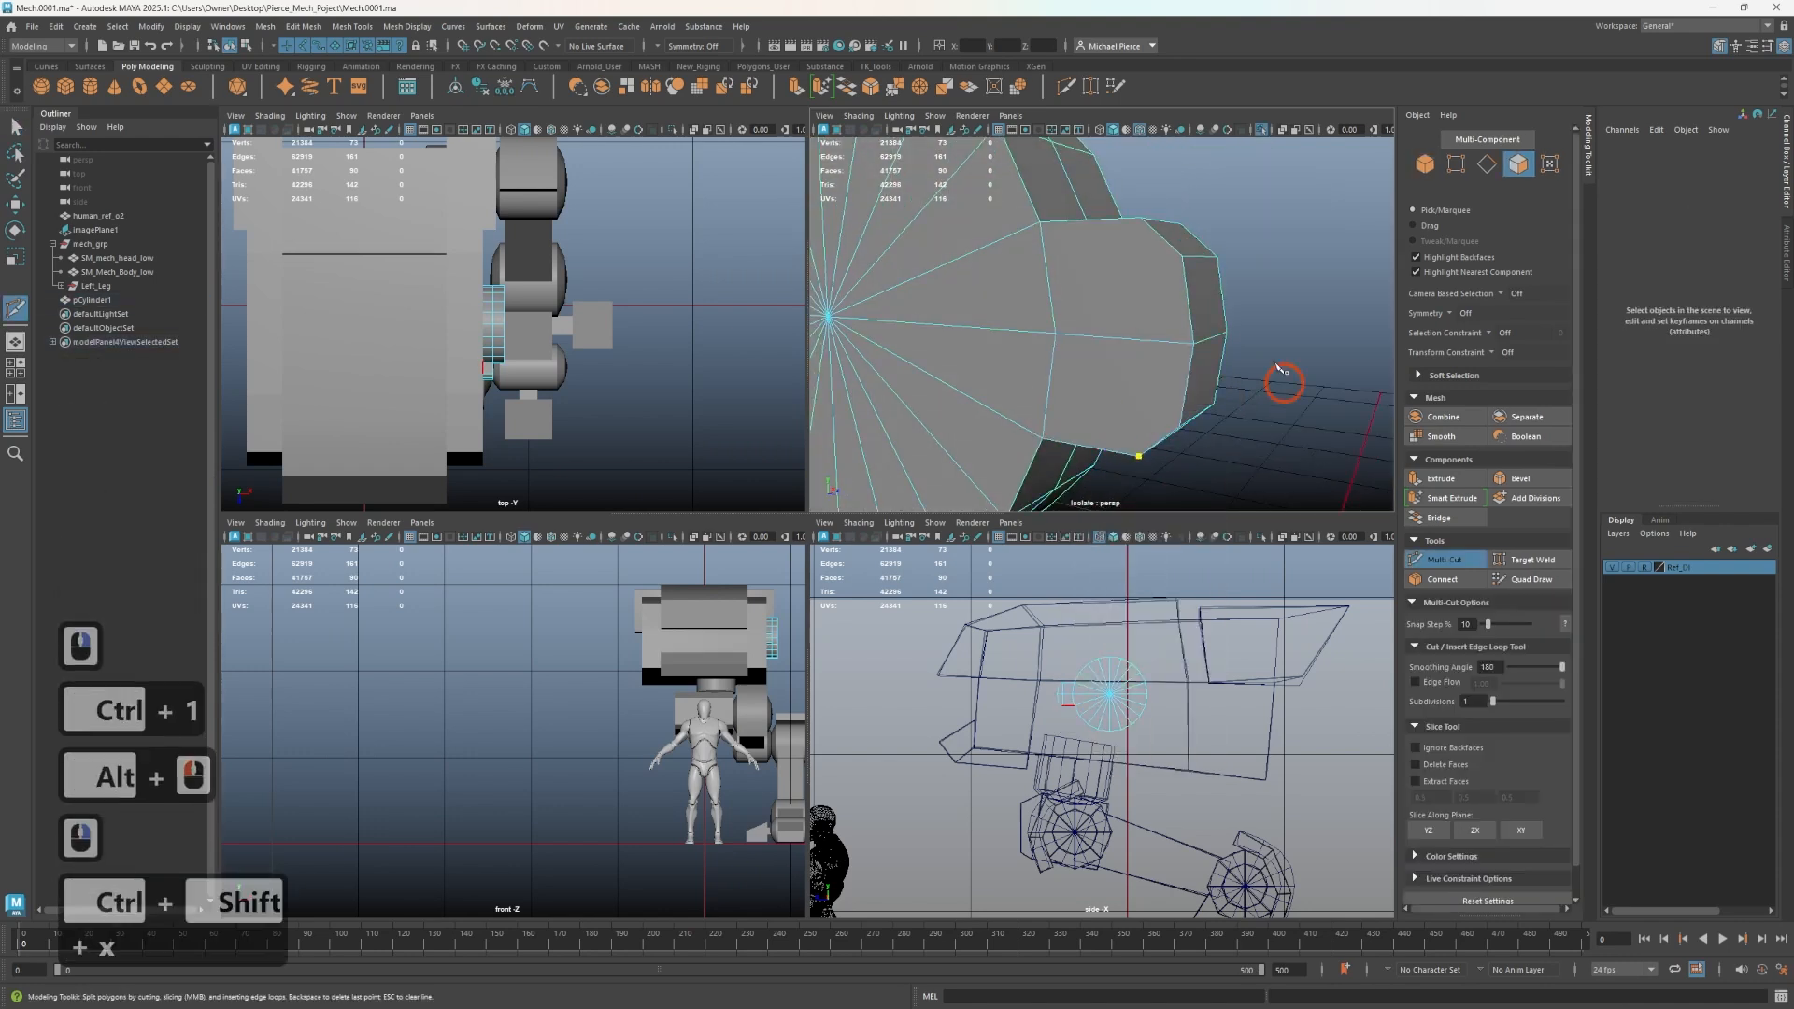
left_click_drag(1112, 209, 1181, 216)
right_click(1197, 262)
key("q")
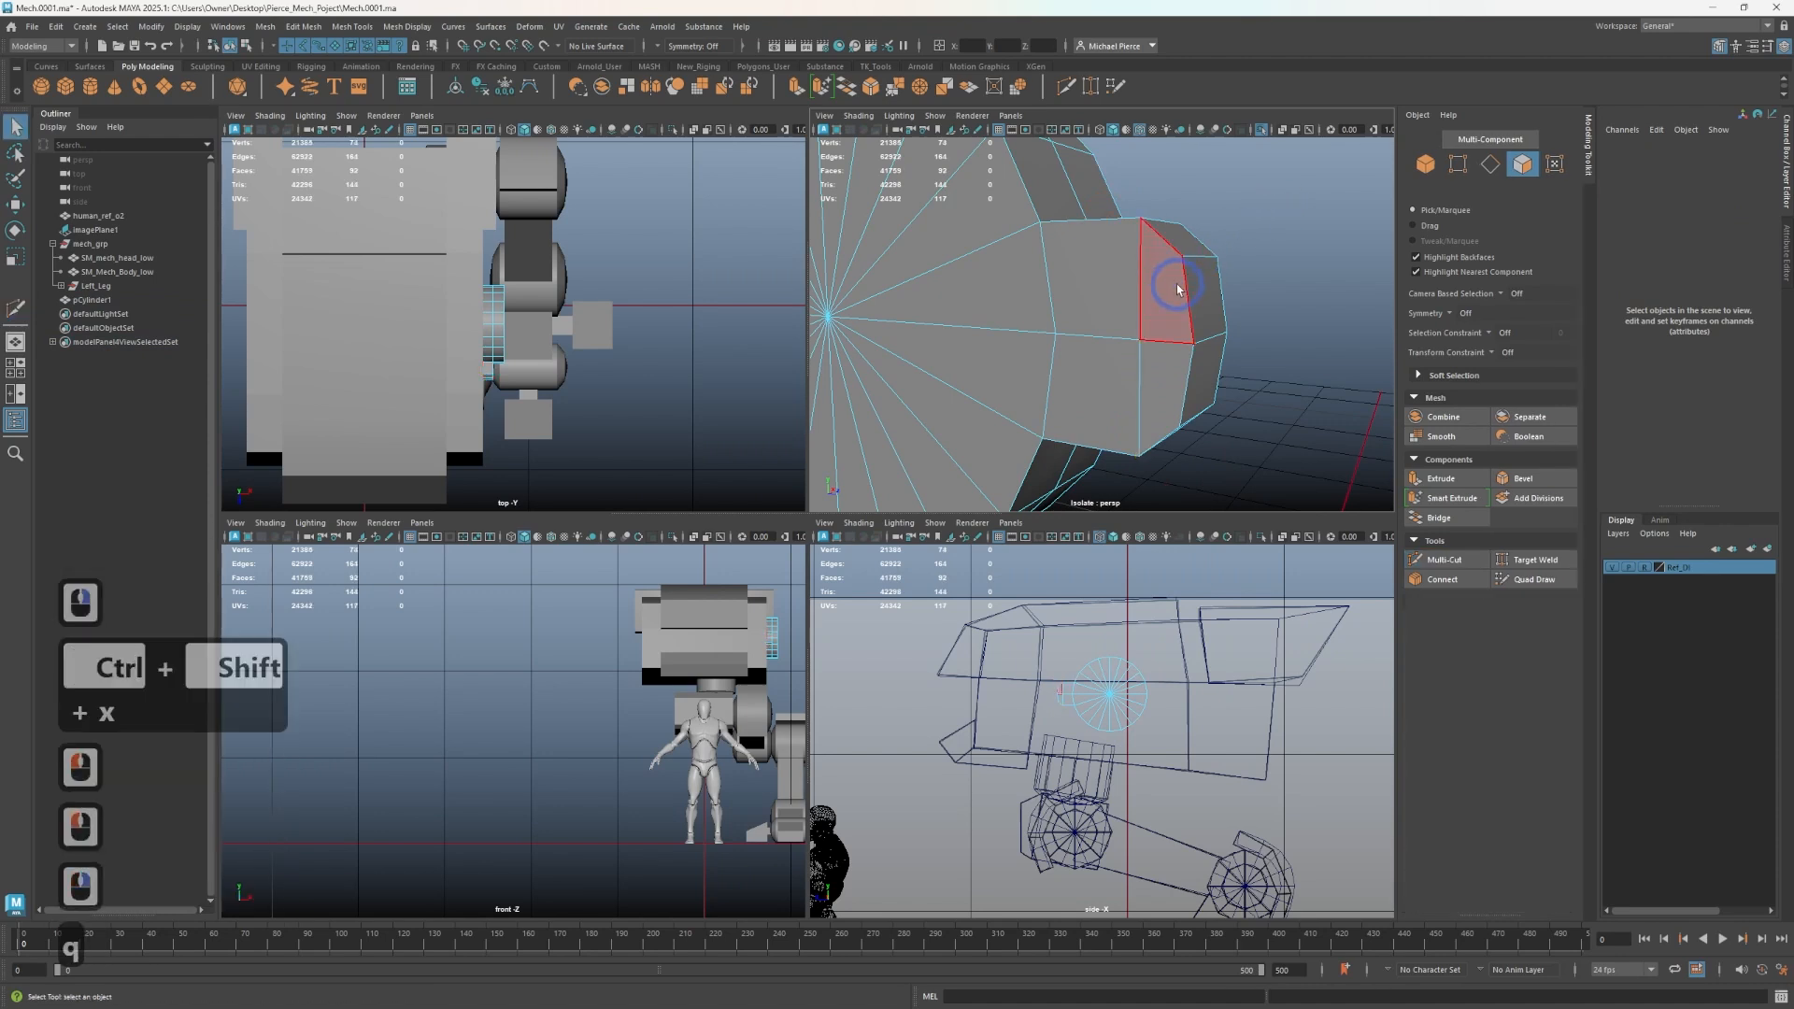
- Insert a centred edge loop around the extruded block with Multi-Cut
left_click_drag(1177, 290, 925, 272, "alt")
key("ctrl+shift+x")
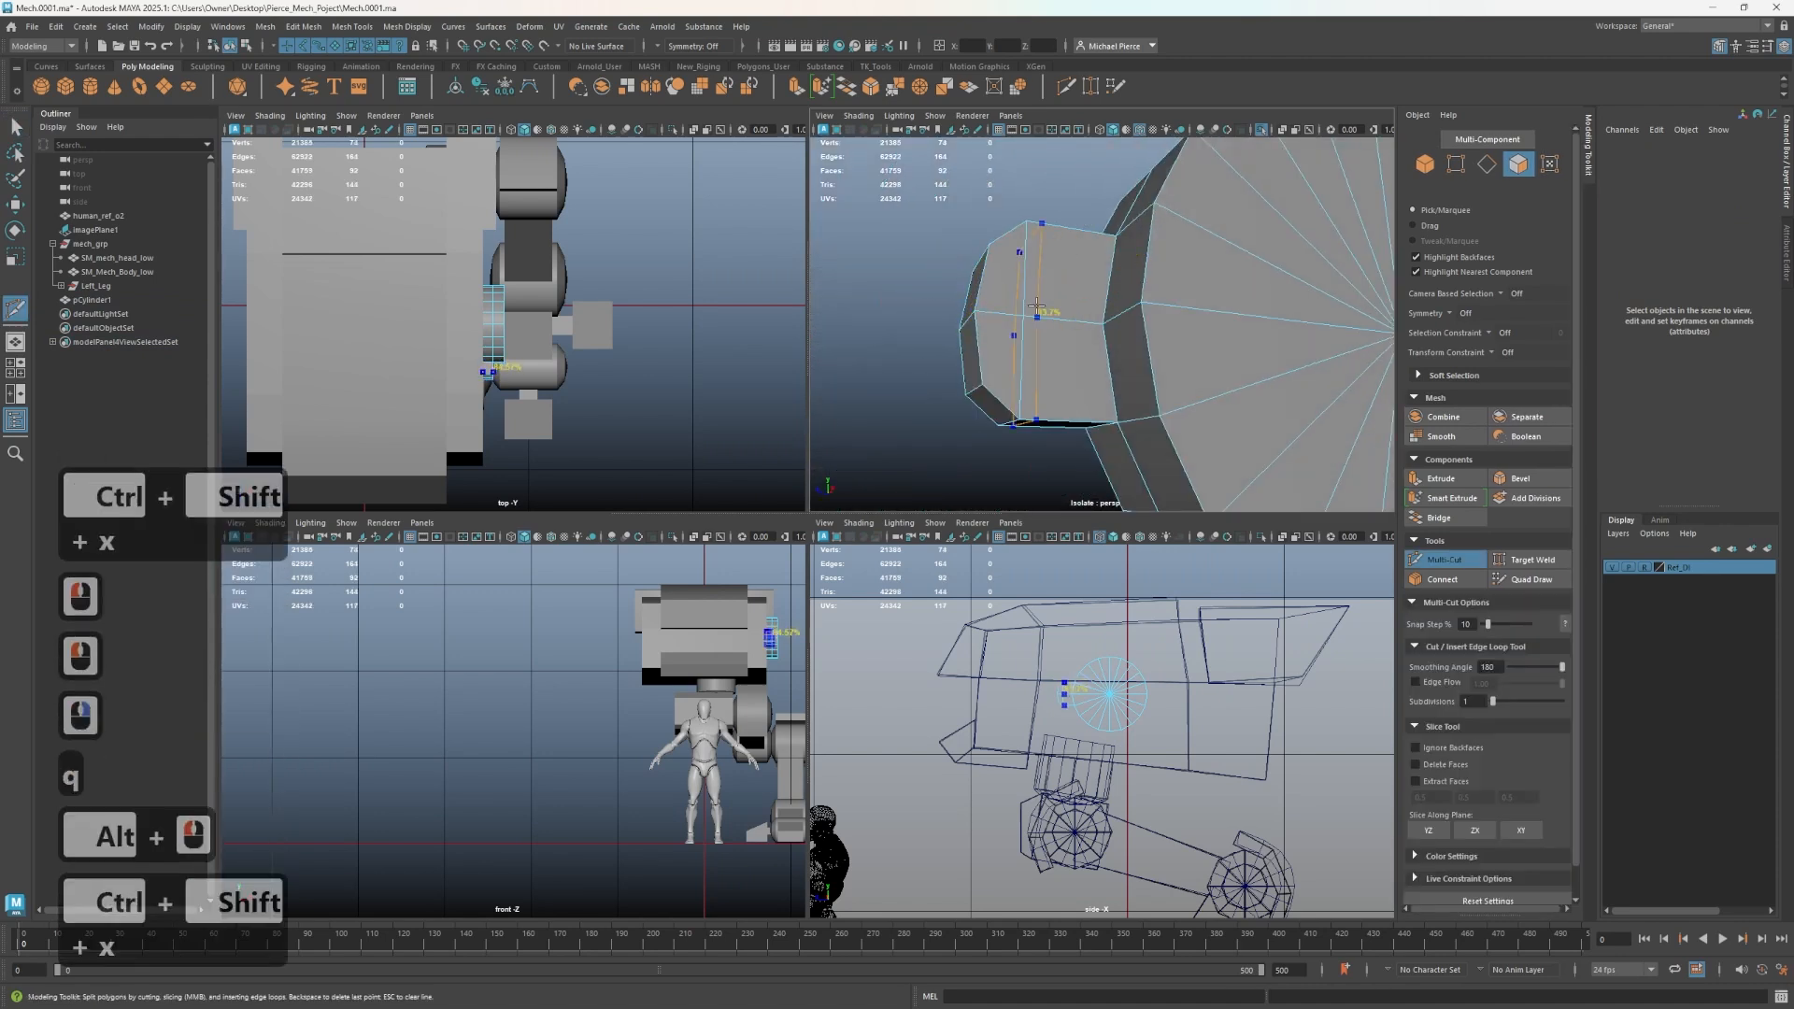
middle_click(1050, 412, "ctrl")
key("q")
left_click(1053, 392)
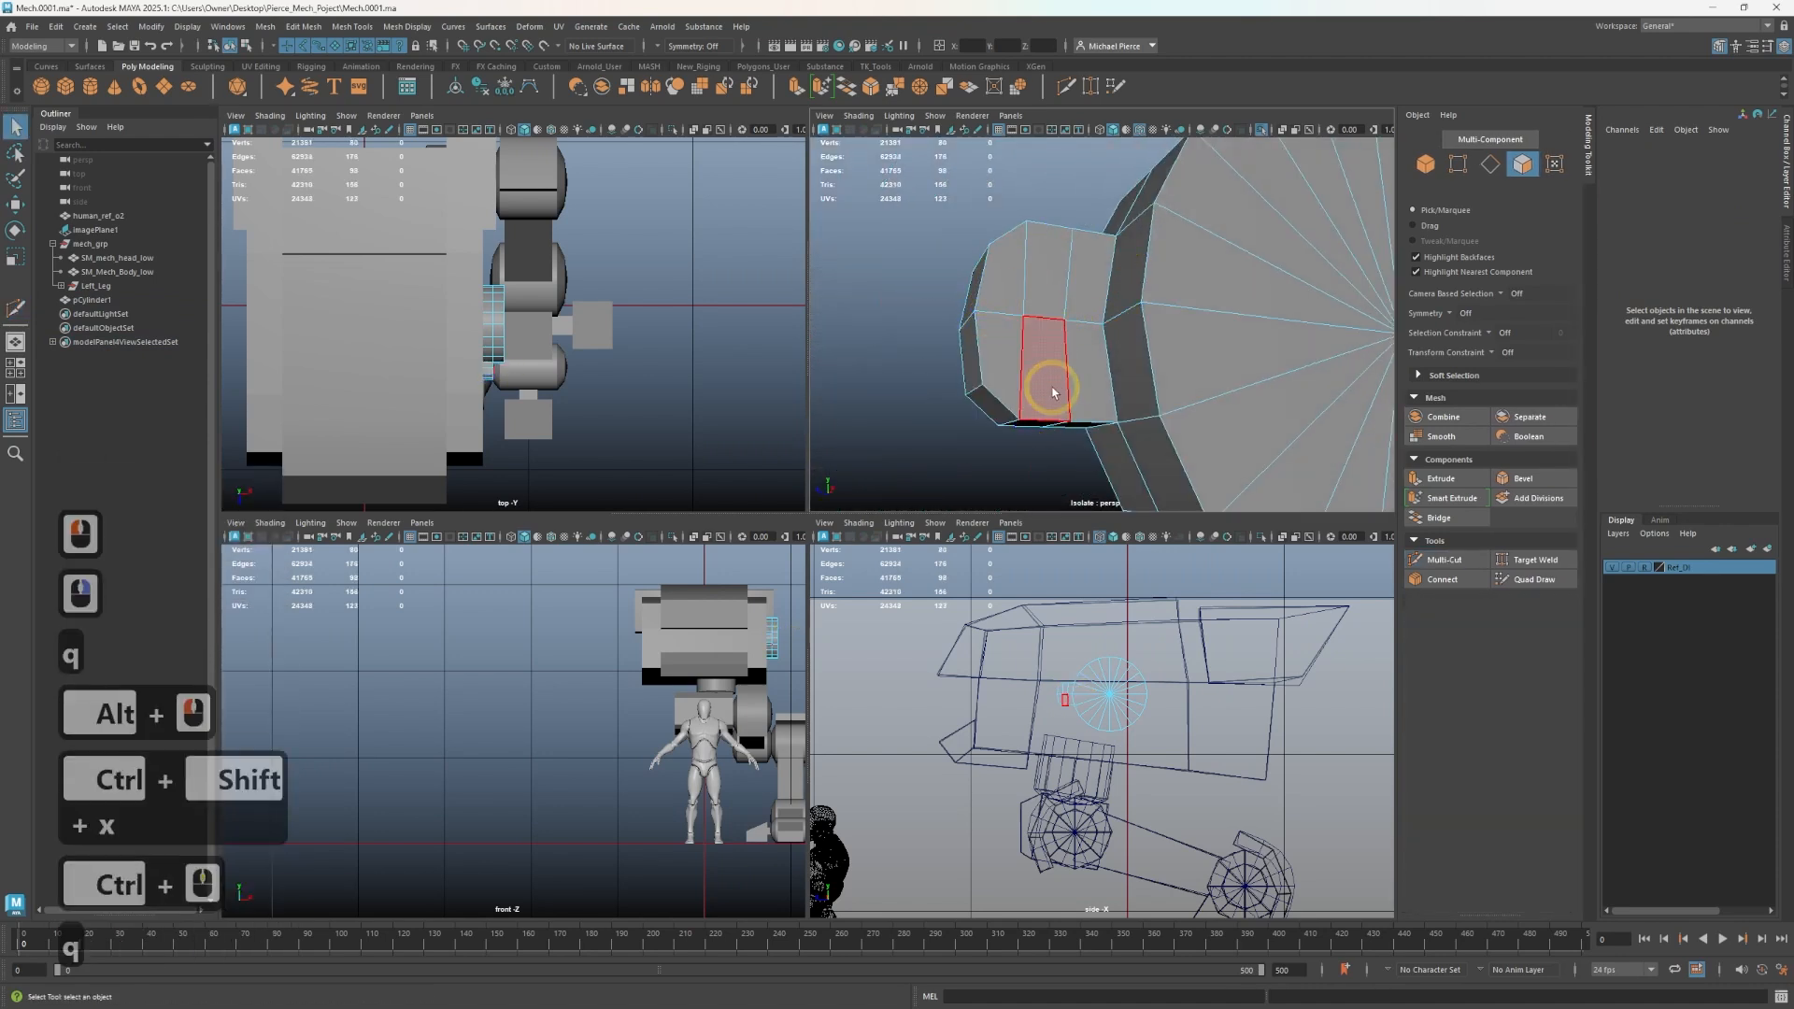
- Select the block's middle face loop and scale and move it slightly
right_click_drag(1074, 345, 1065, 290)
double_click(1054, 348)
key("r")
mouse_move(1024, 328)
left_mouse_down()
mouse_move(1170, 337)
mouse_move(1032, 325)
left_mouse_up()
key("w")
right_click_drag(1050, 352, 1047, 378)
left_click(1045, 377)
- Insert another centred edge loop across the block's faces with Multi-Cut
left_click(978, 354, "shift")
left_click(1013, 285, "shift")
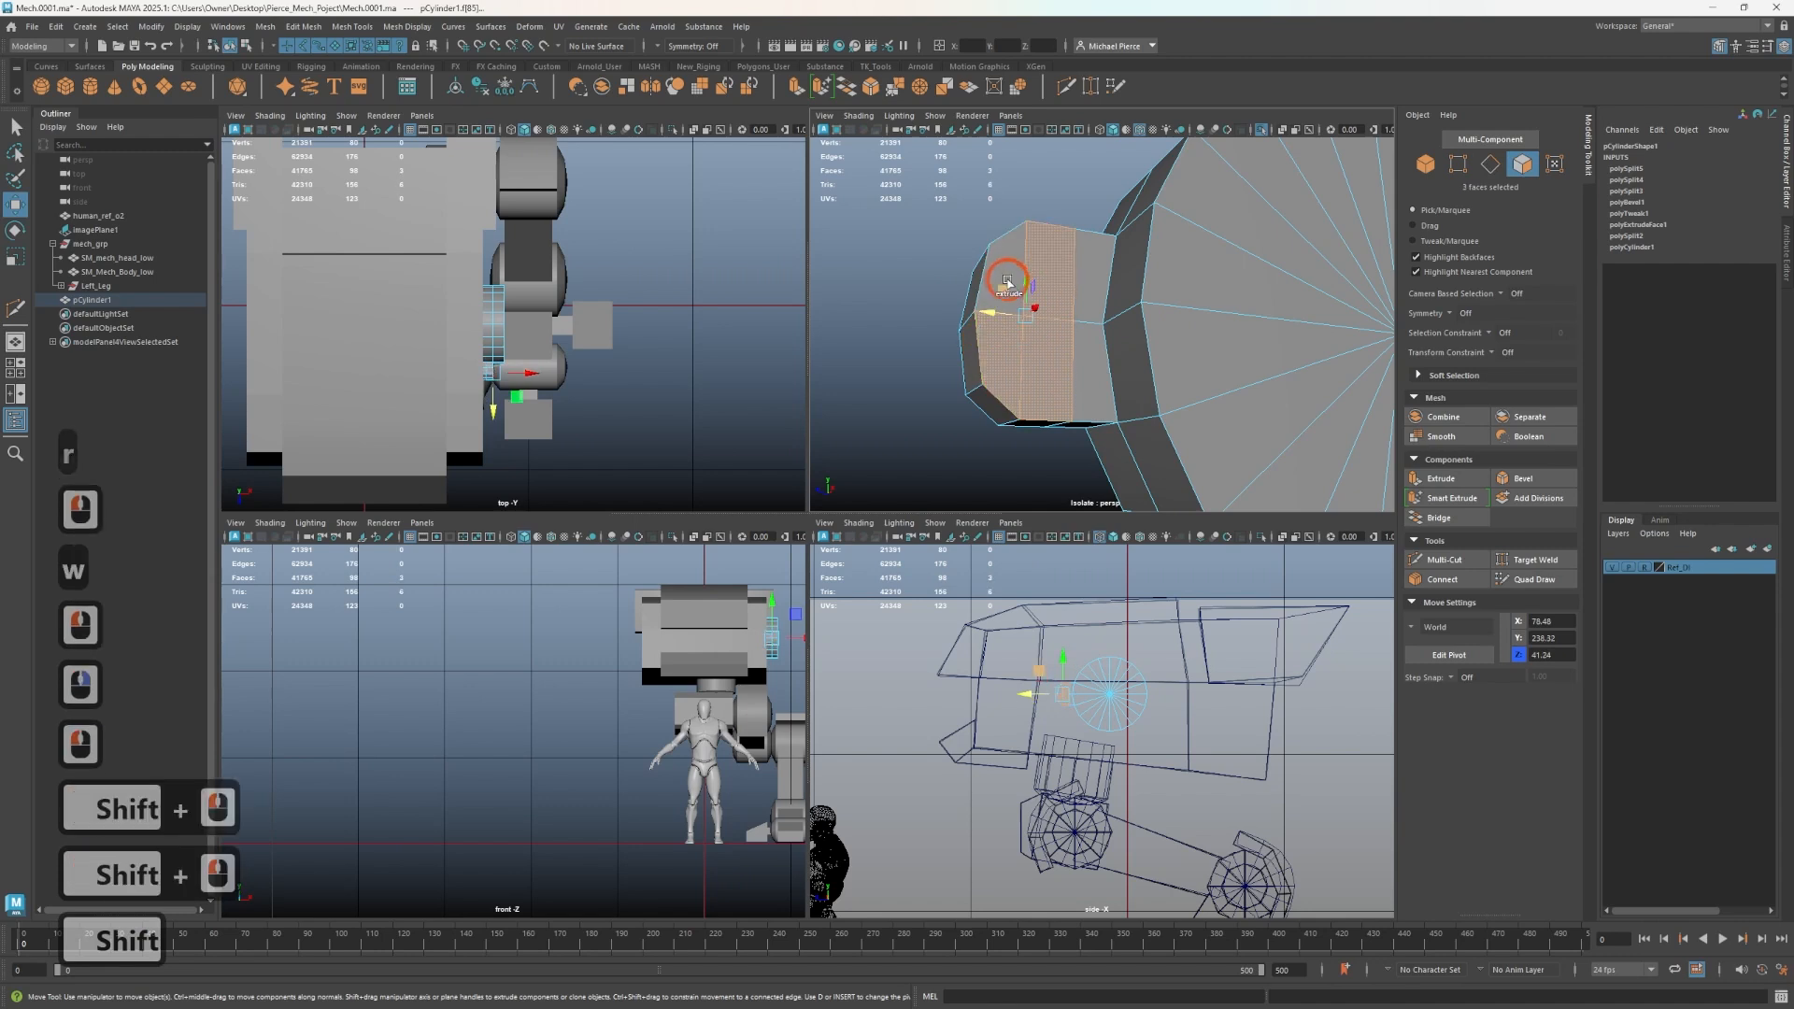
left_click(977, 297, "shift")
left_click(1003, 262, "shift")
left_click_drag(1006, 265, 1066, 257, "alt")
key("ctrl+shift+x")
middle_click(1082, 217, "ctrl")
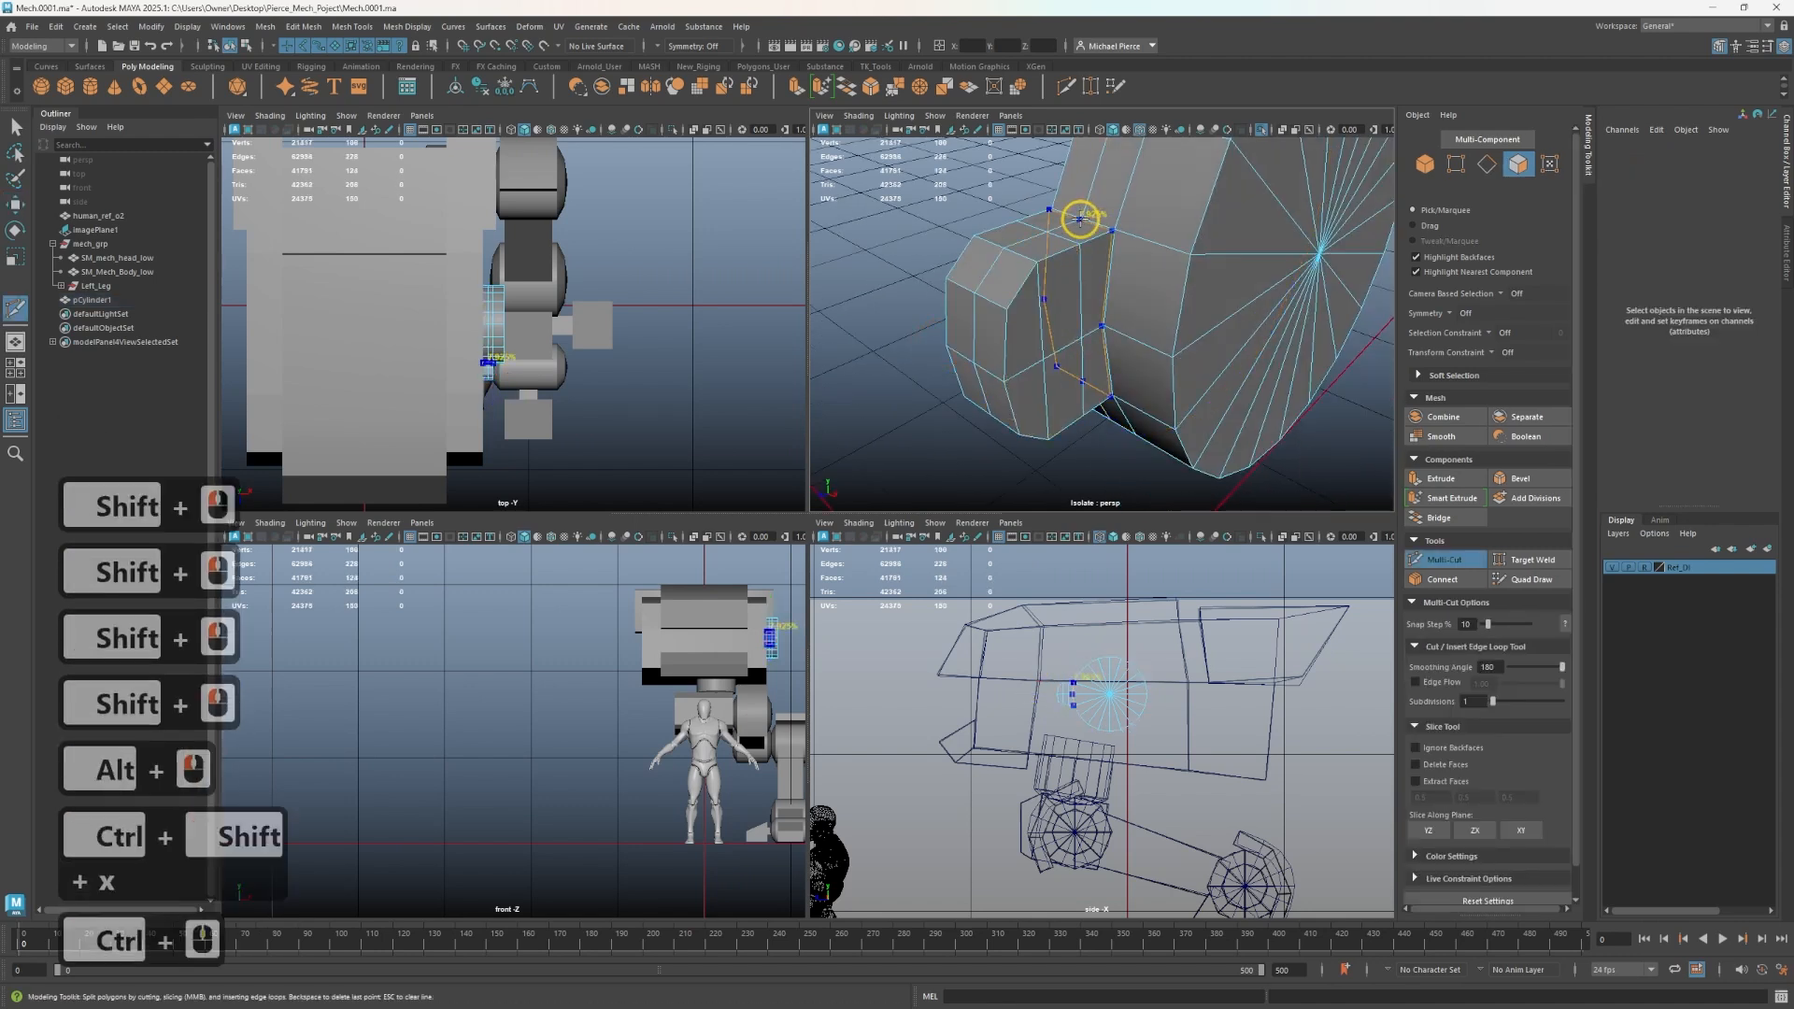
- Smart Extrude five faces on the block's side and pull them outward with point snapping
key("q")
left_click(1053, 321)
right_click_drag(1053, 321, 1051, 387)
left_click(1050, 366)
left_click(1052, 323, "shift")
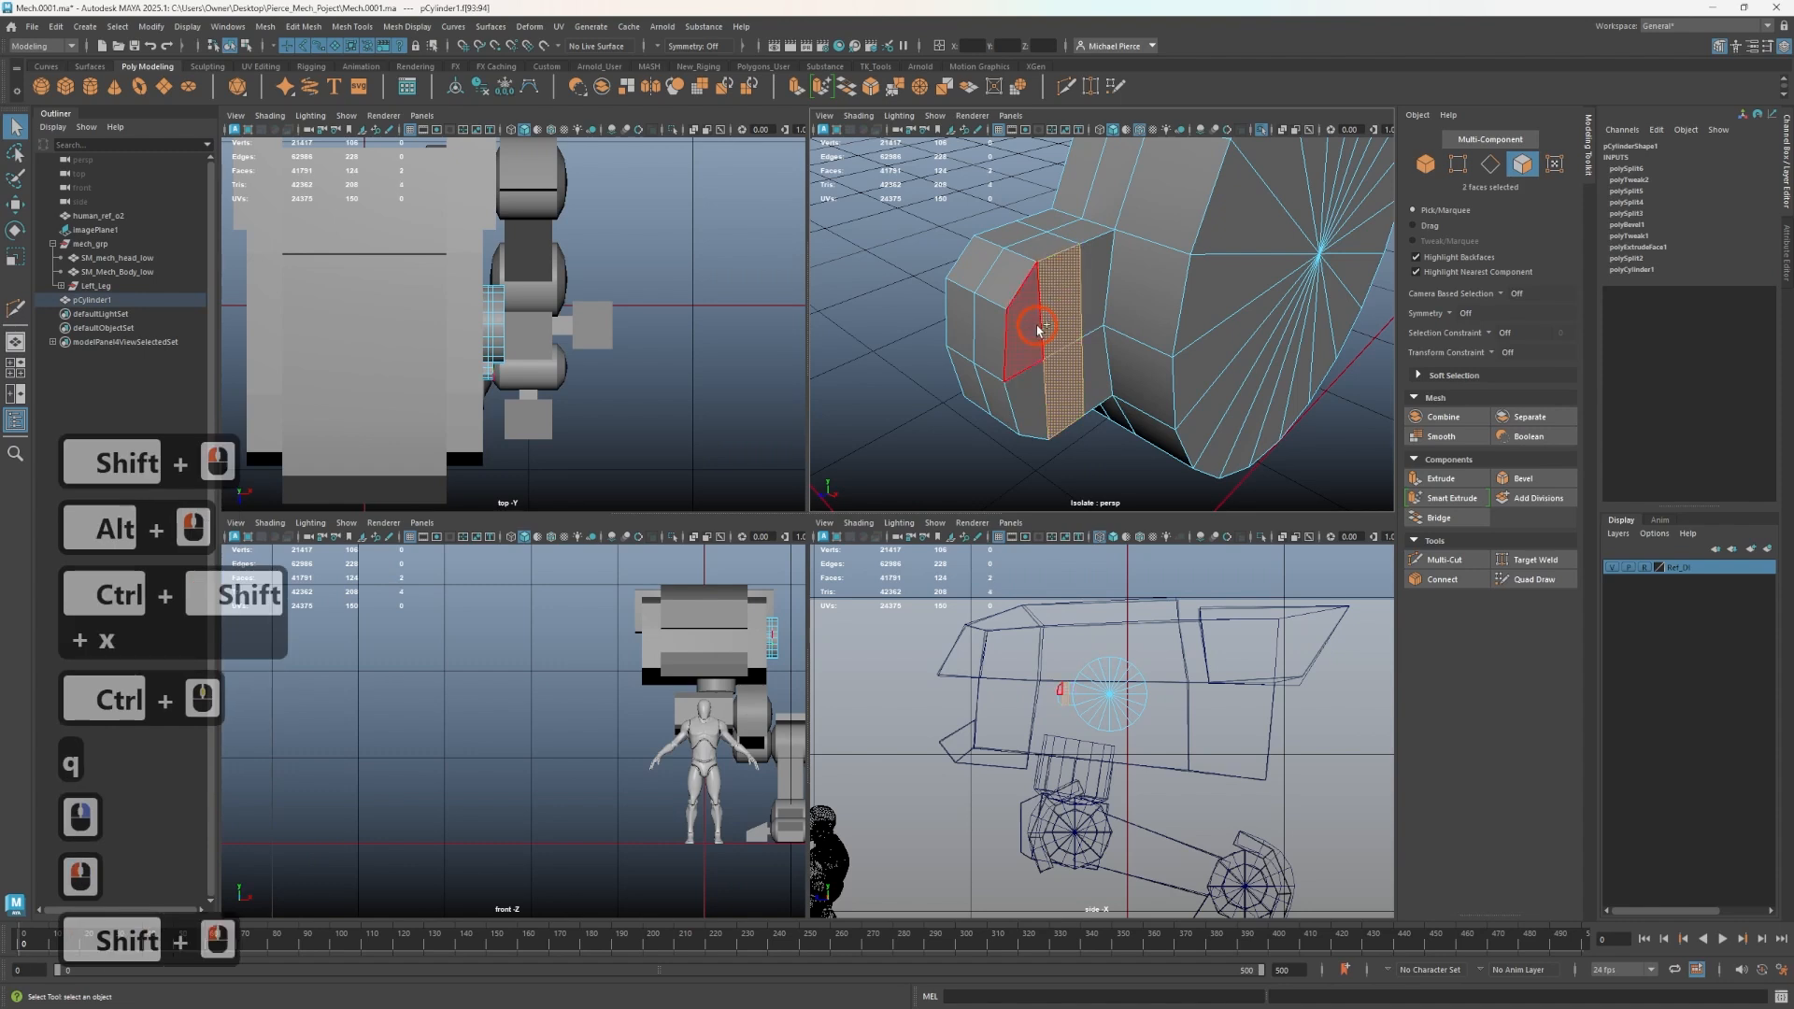
left_click(1034, 329, "shift")
left_click(1029, 388, "shift")
left_click(1482, 486)
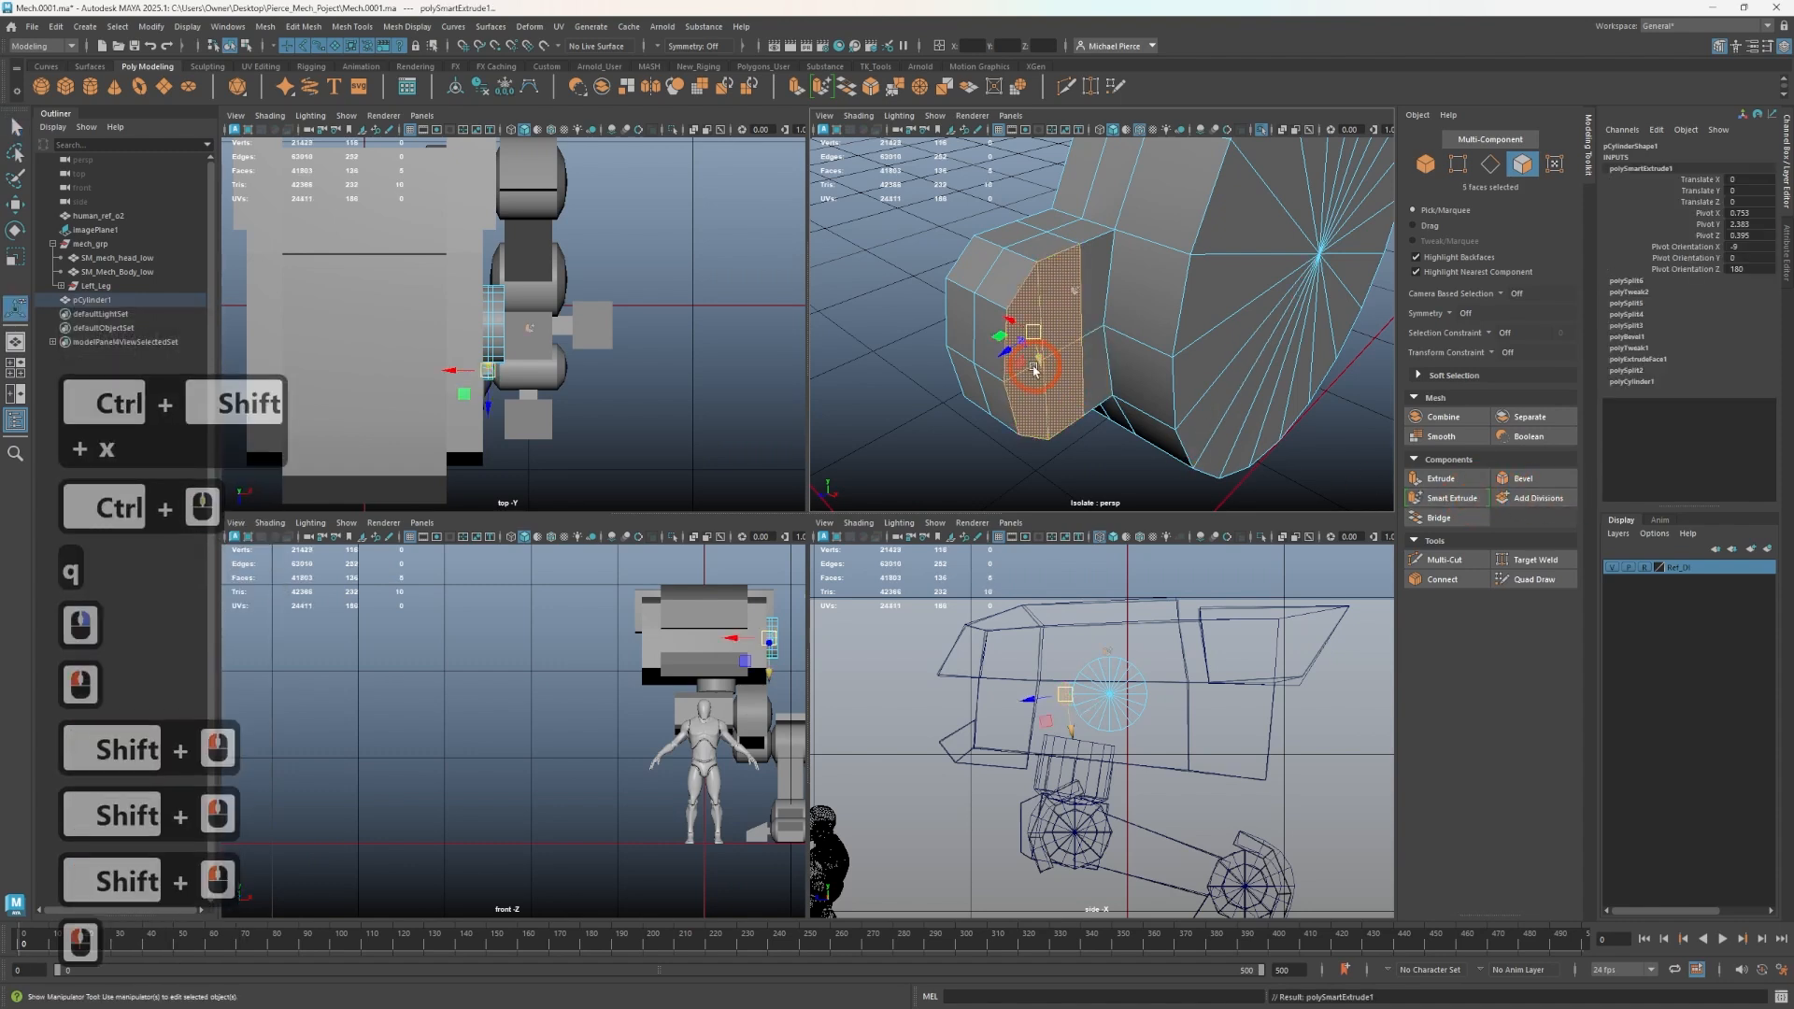
left_click_drag(1034, 370, 1001, 300)
key("v")
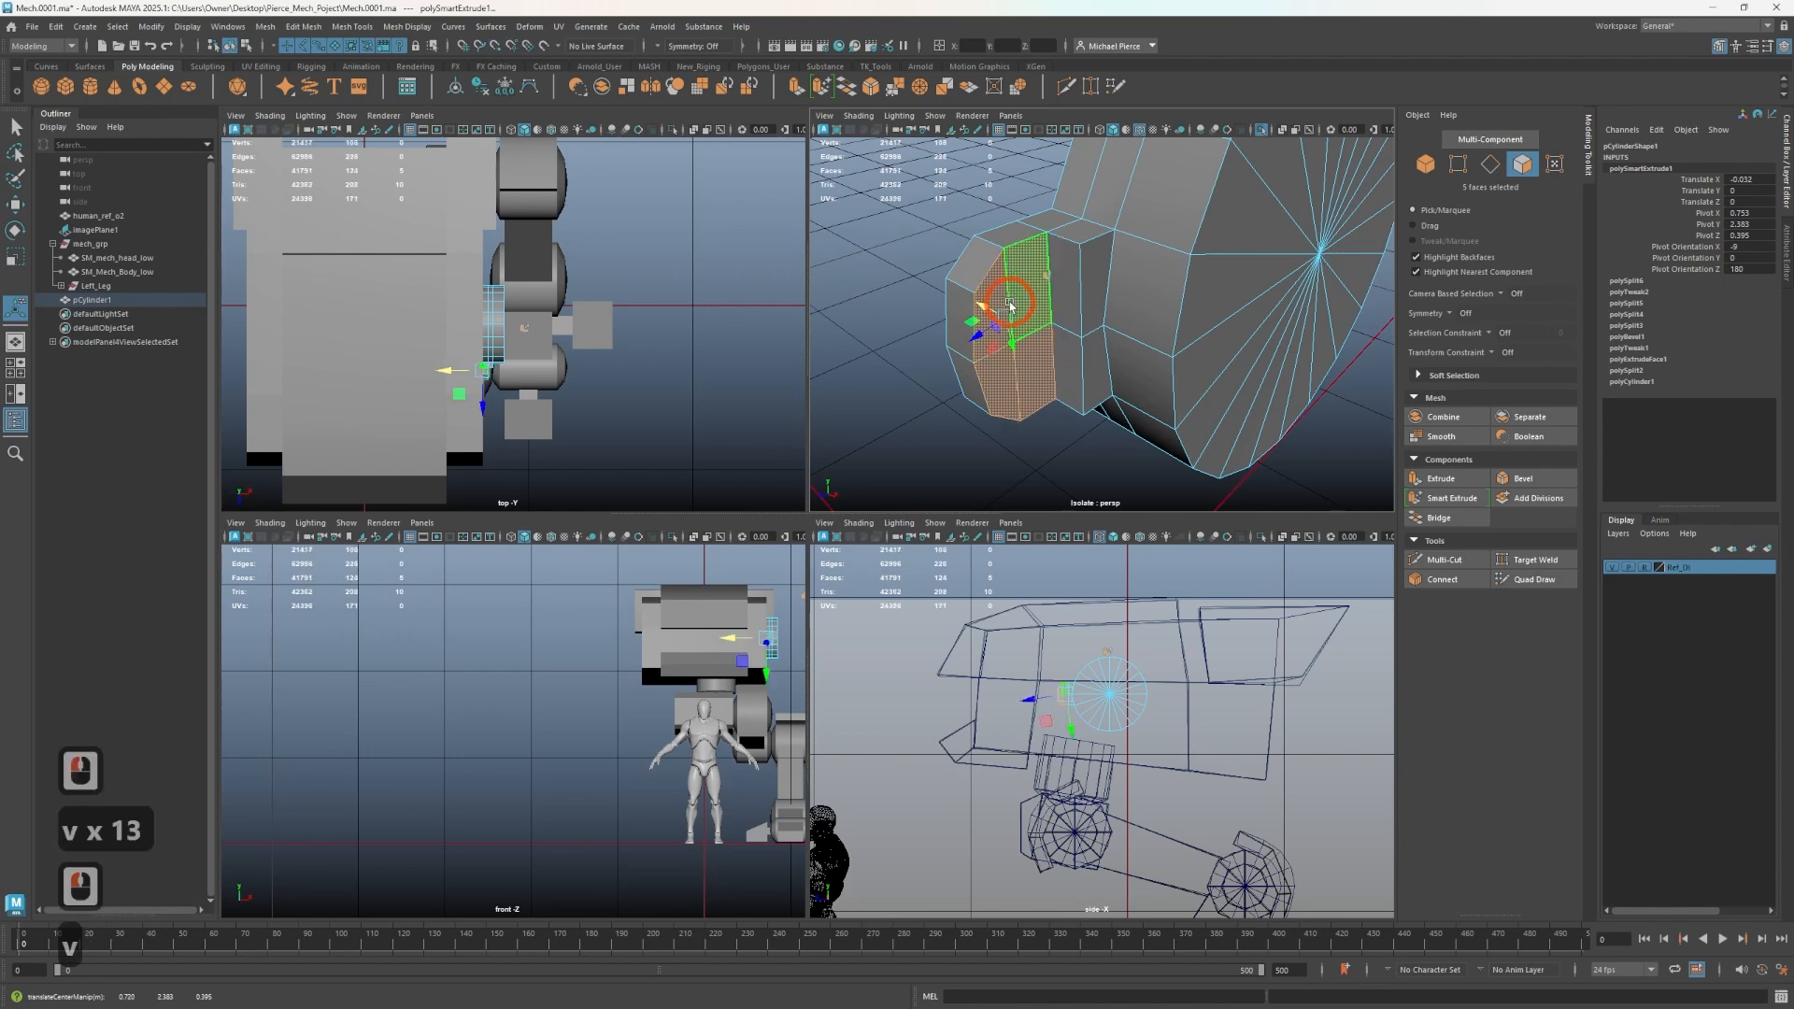
right_click_drag(991, 274, 919, 275)
left_click(1005, 368)
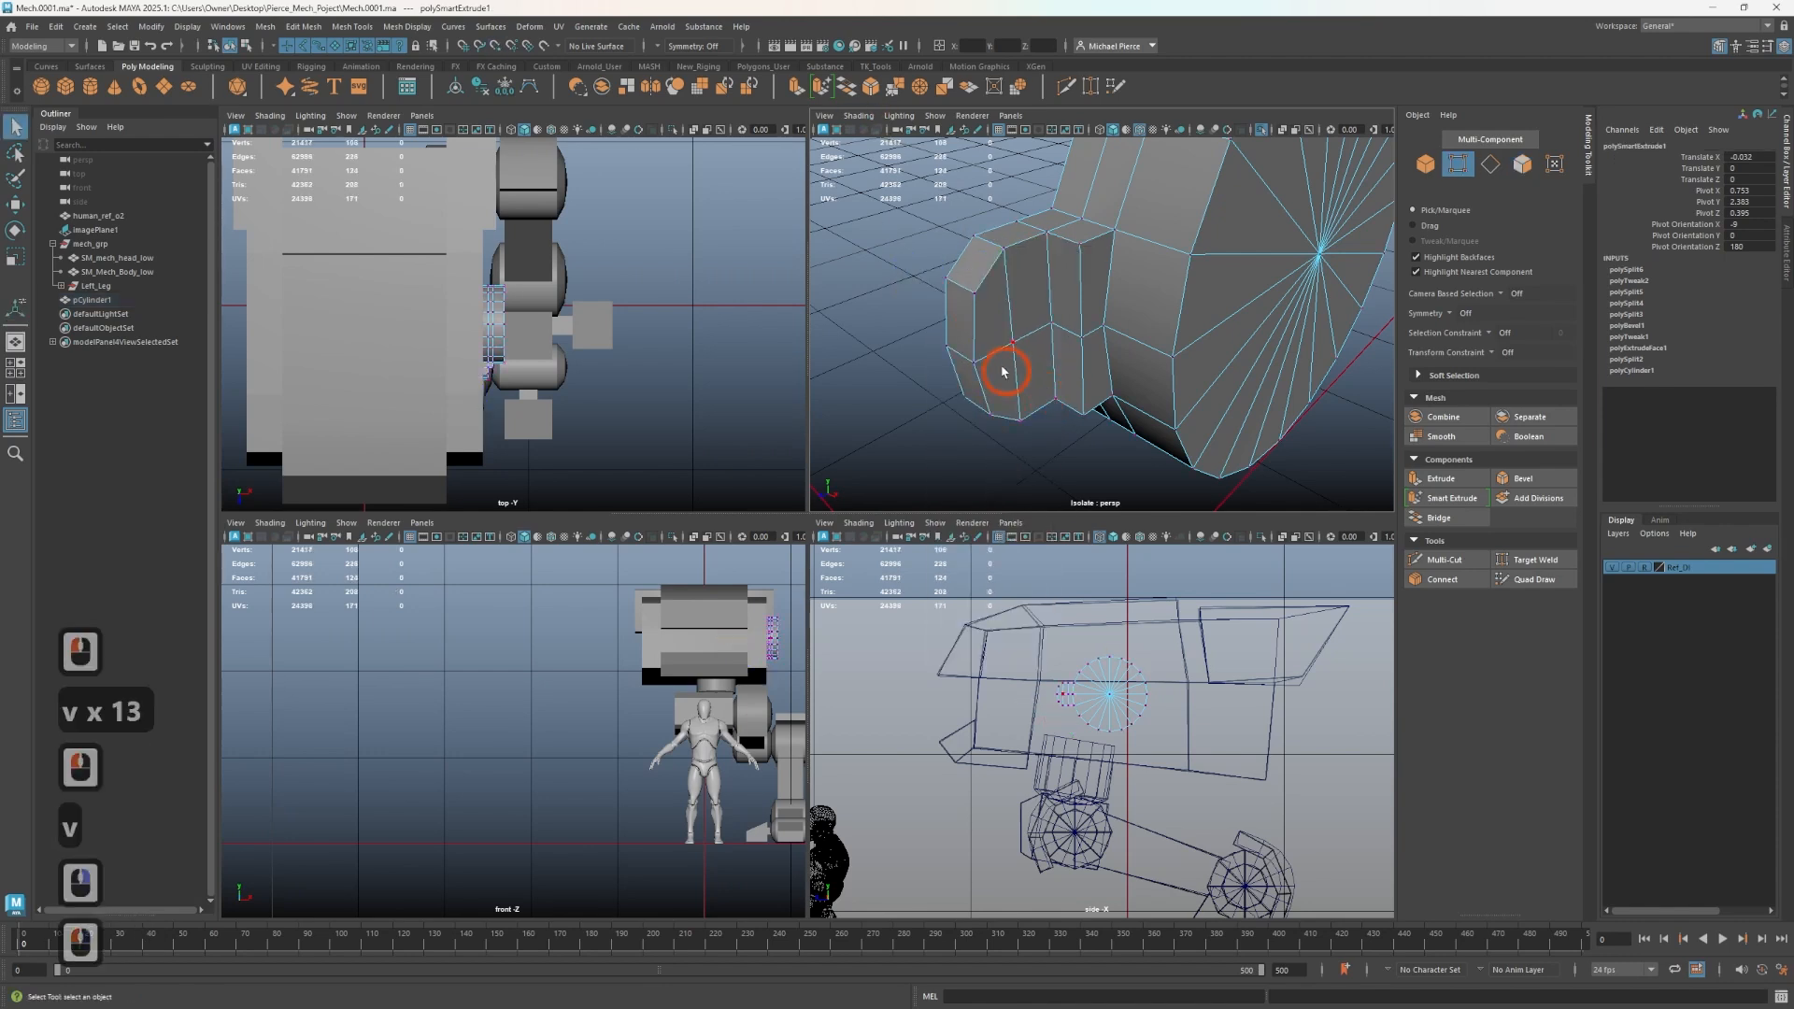
- Select the vertices around the extruded block and merge them
scroll(1000, 360, "down", 3)
left_click_drag(972, 266, 1106, 426)
scroll(1106, 426, "up", 1)
scroll(1105, 429, "up", 3)
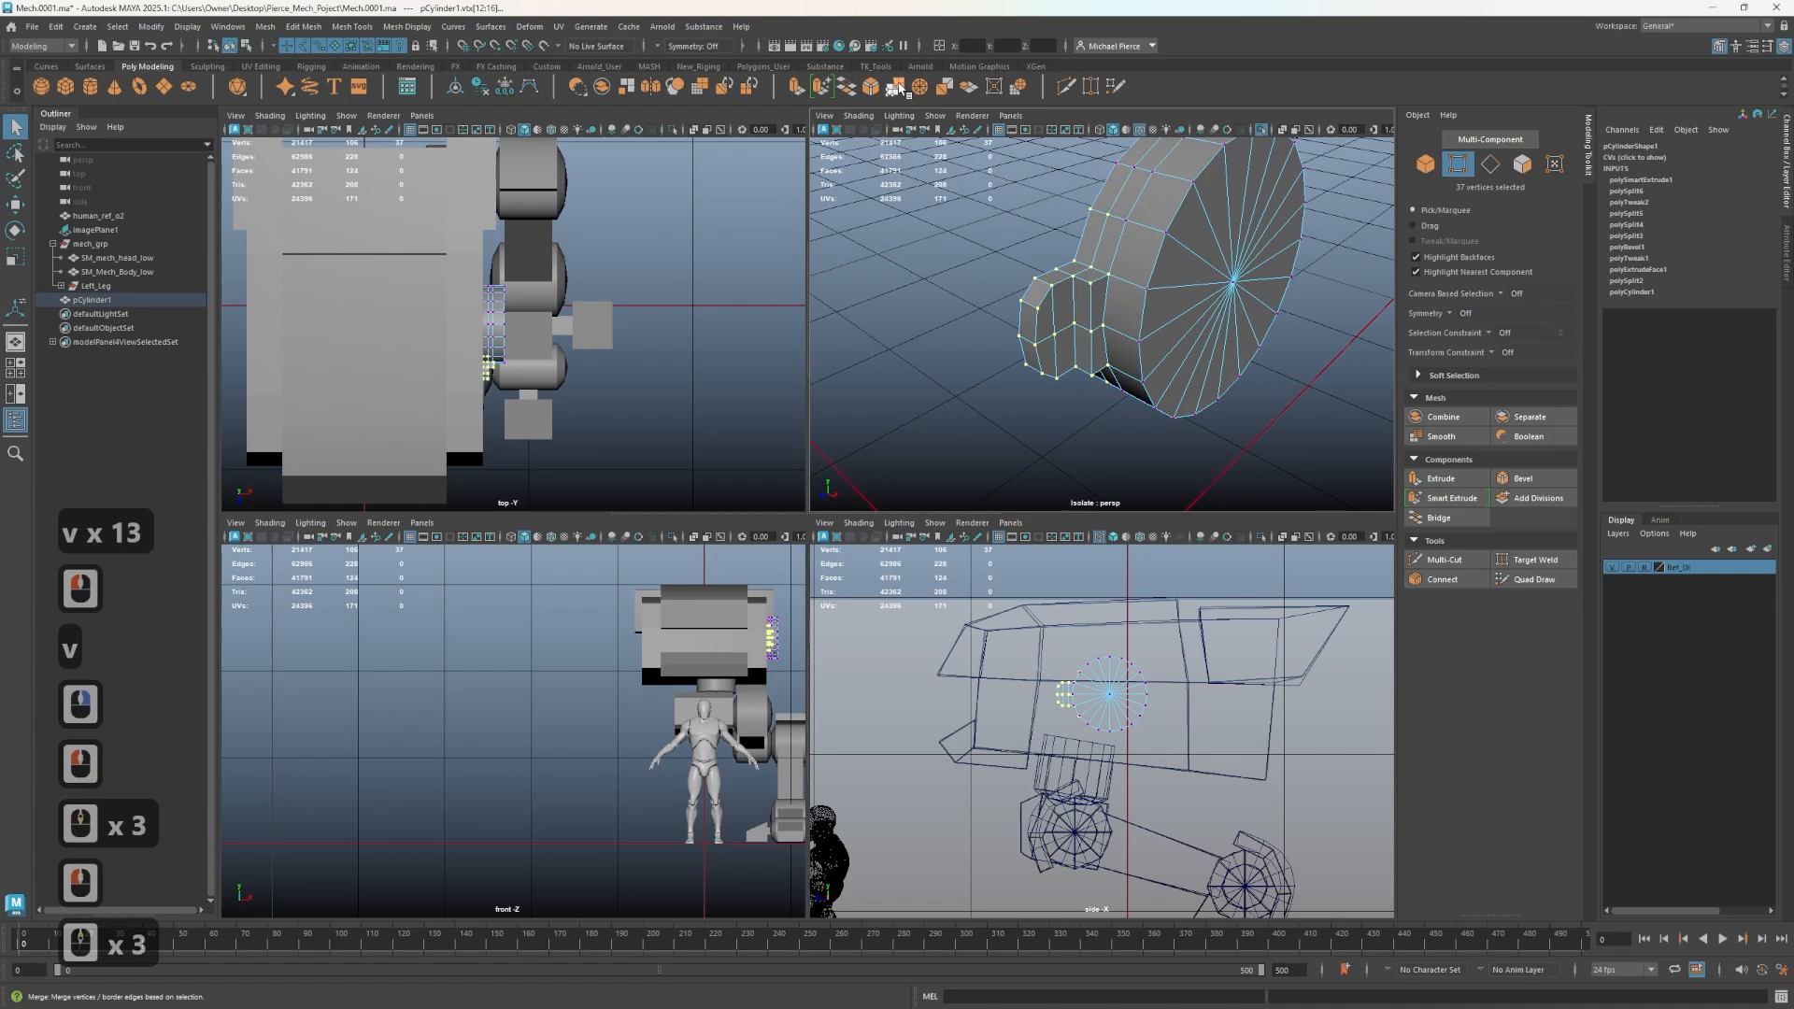
left_click(895, 87)
- Preview the disc with smoothing and orbit around it to inspect the block
key("3")
key("3")
key("1")
left_click_drag(1137, 383, 1194, 404, "alt")
scroll(1146, 381, "up", 1)
middle_click_drag(1193, 403, 1013, 348, "alt")
scroll(1013, 348, "down", 1, "alt")
scroll(1013, 349, "down", 1)
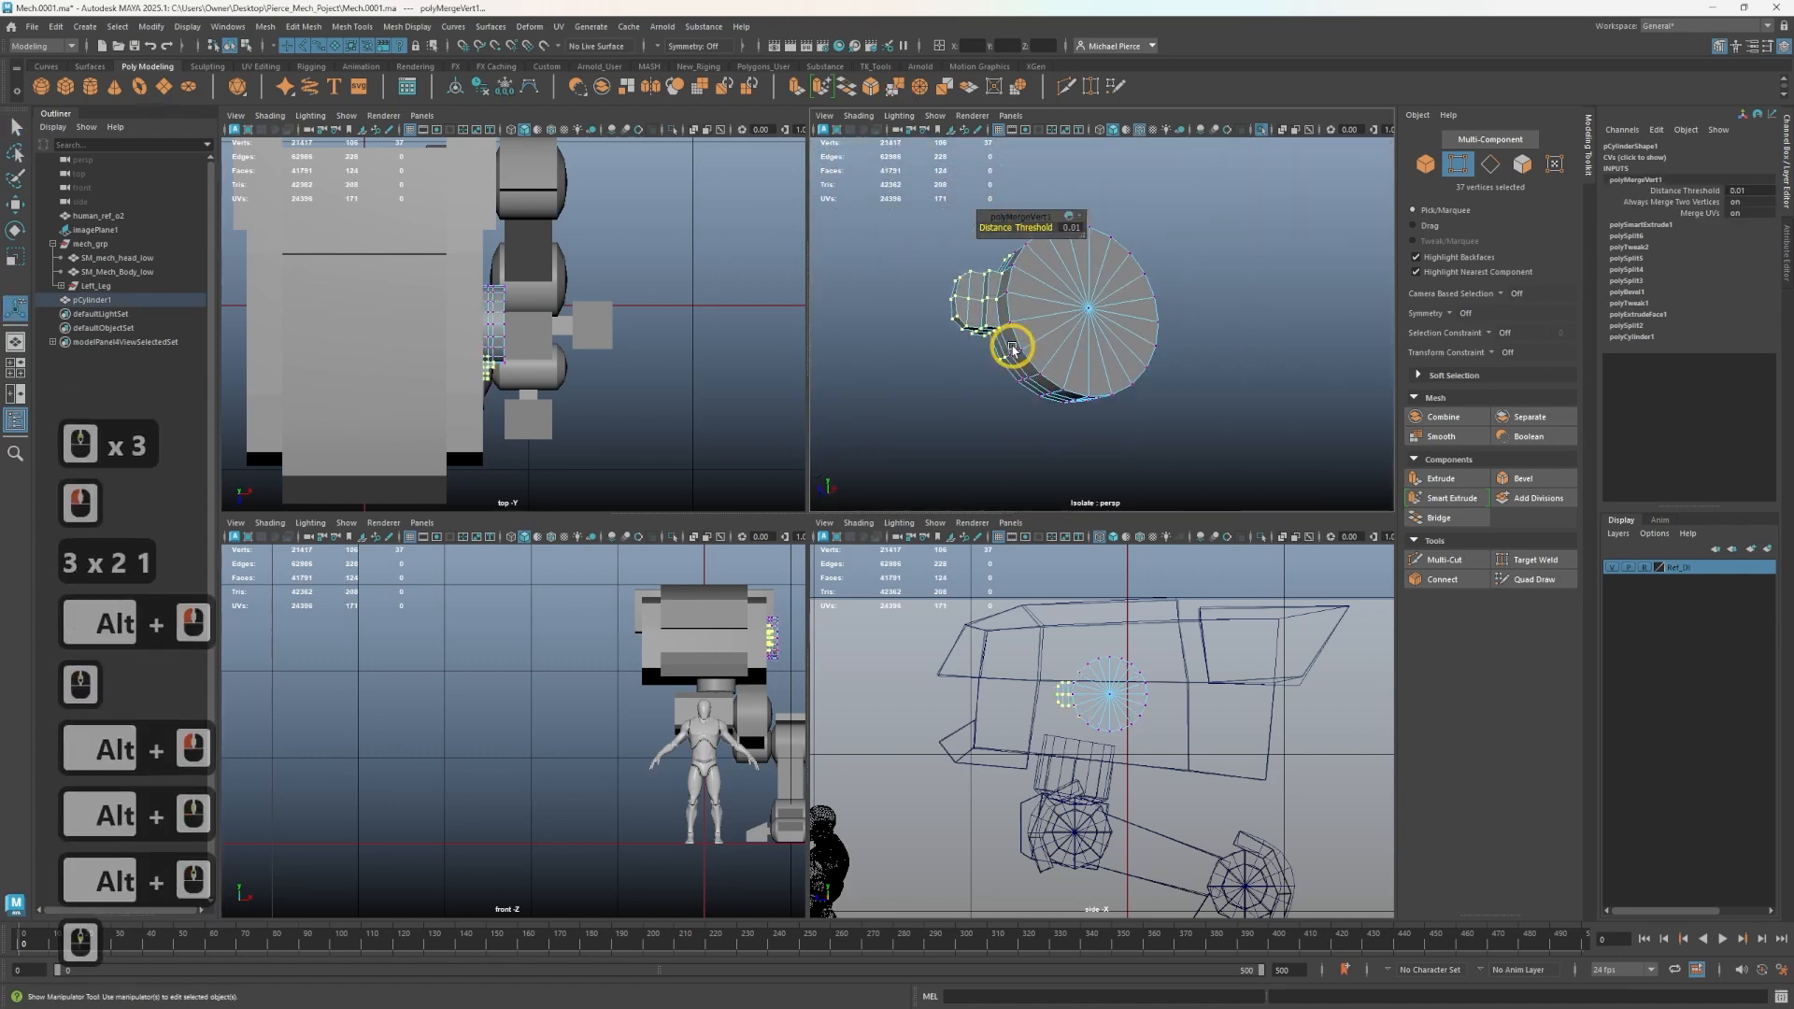
scroll(1031, 346, "up", 1)
right_click_drag(1032, 345, 1036, 308)
- Select the disc's faces outside the block's segment and delete them
left_click(1040, 348)
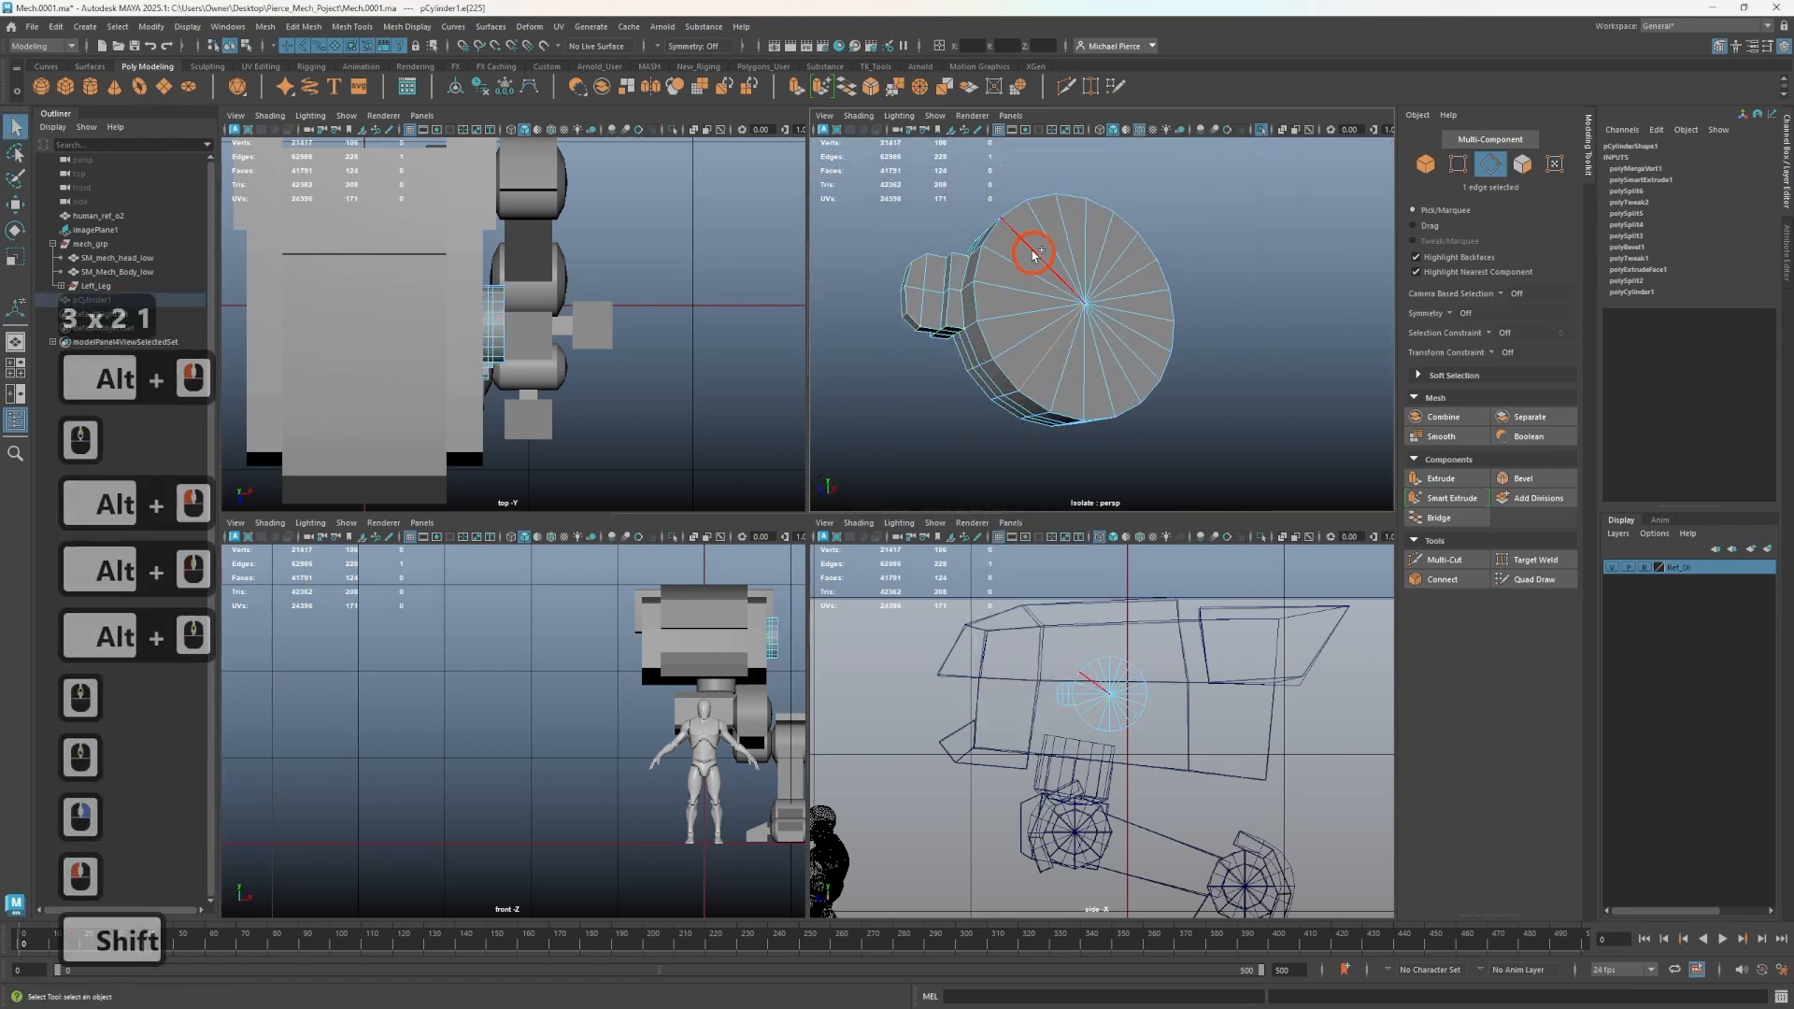
left_click(1031, 252, "shift")
left_click(1017, 341)
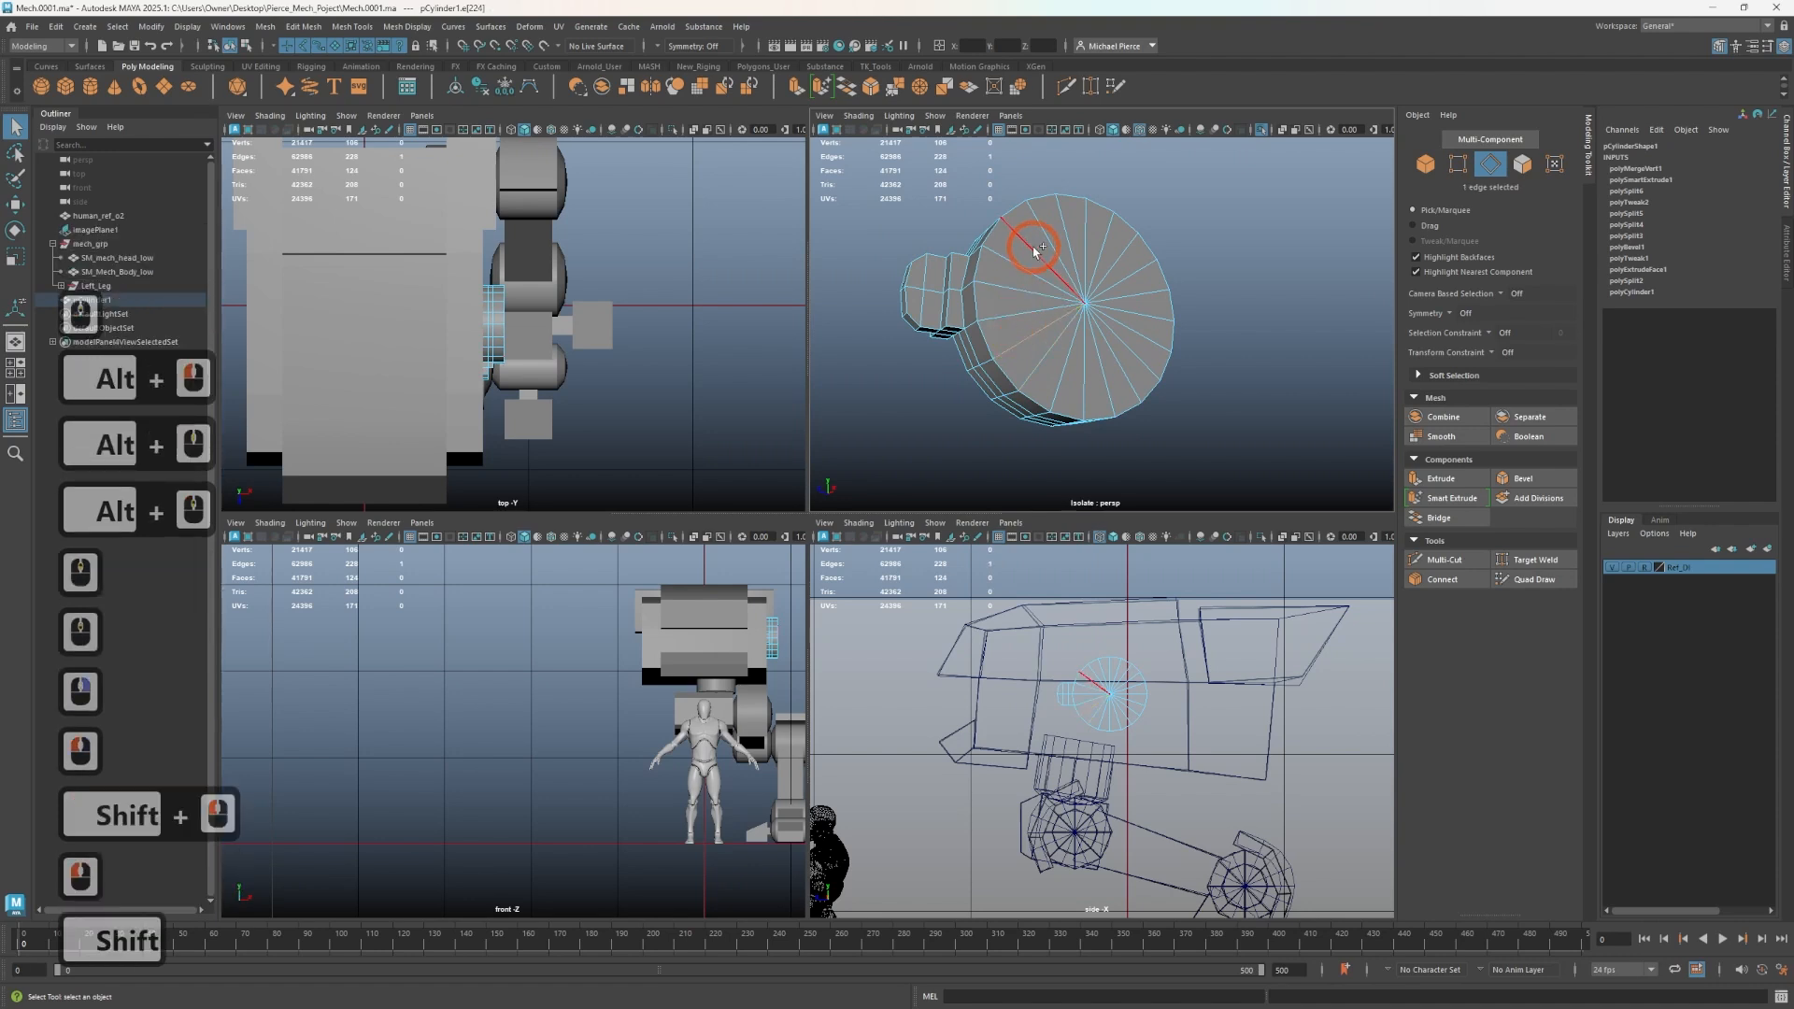
left_click_drag(995, 285, 1061, 301, "alt")
double_click(1012, 236, "shift")
double_click(1010, 352, "shift")
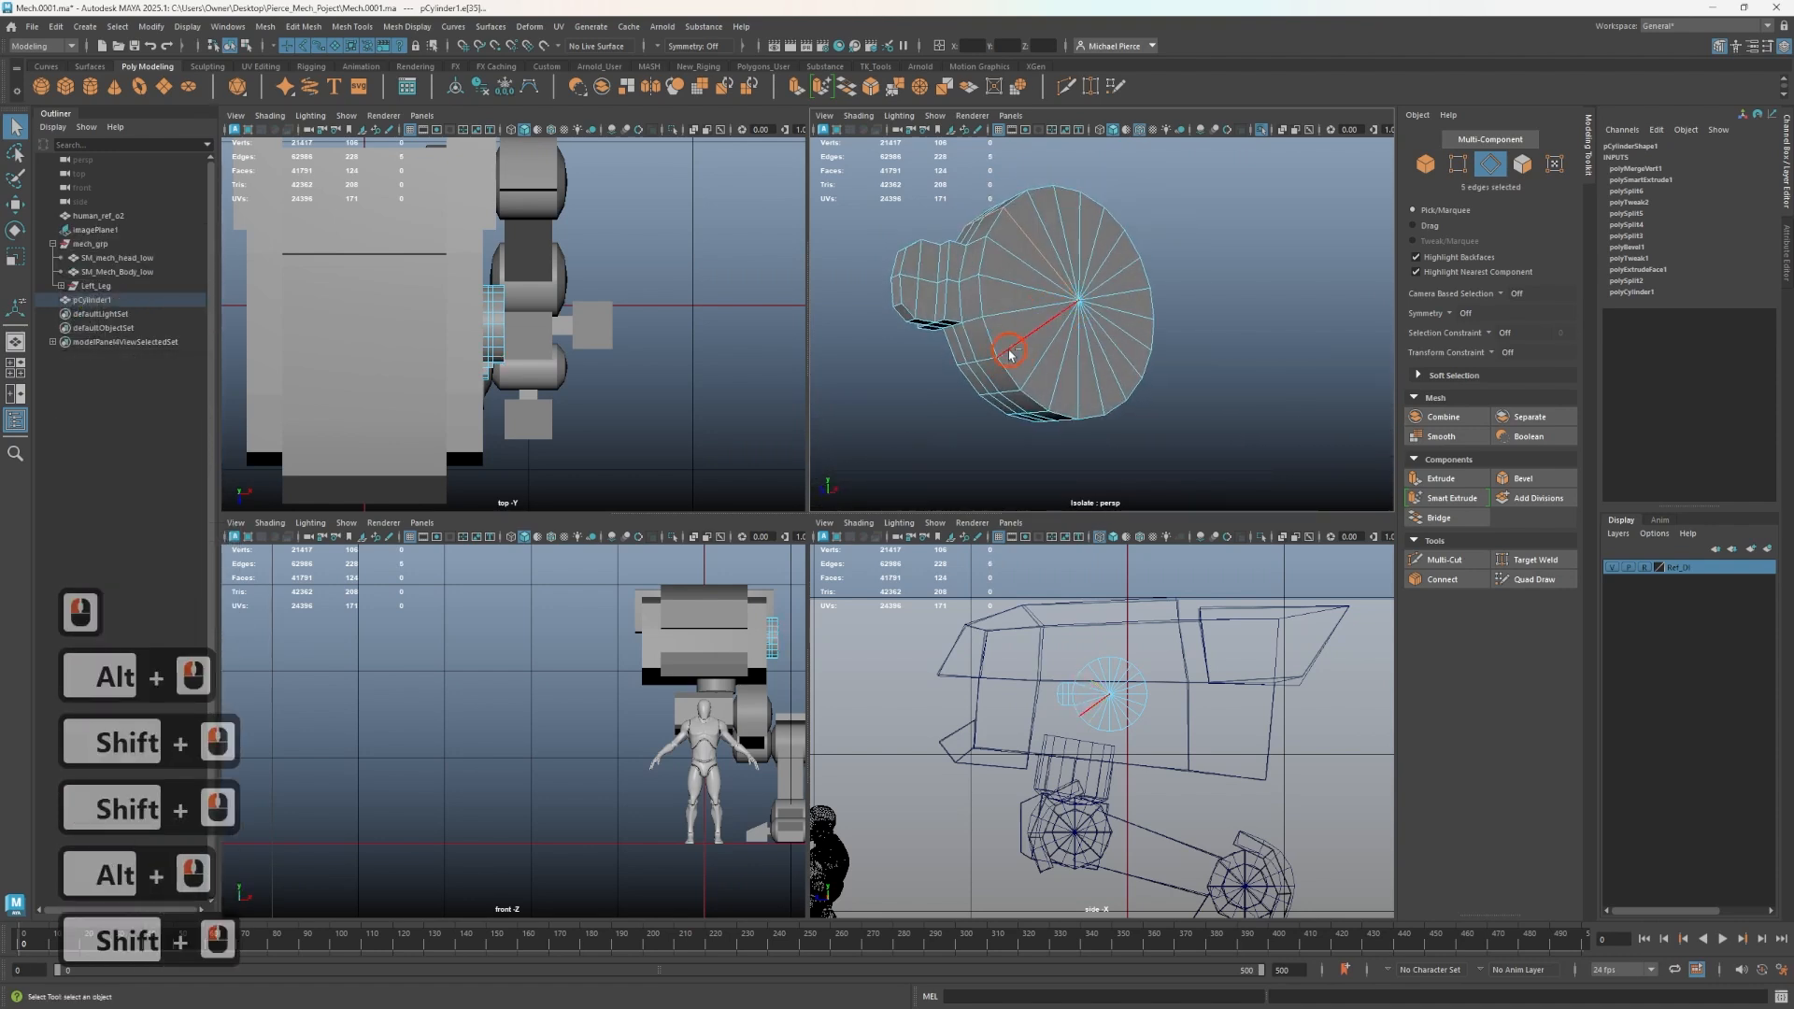
right_click(1054, 321, "shift")
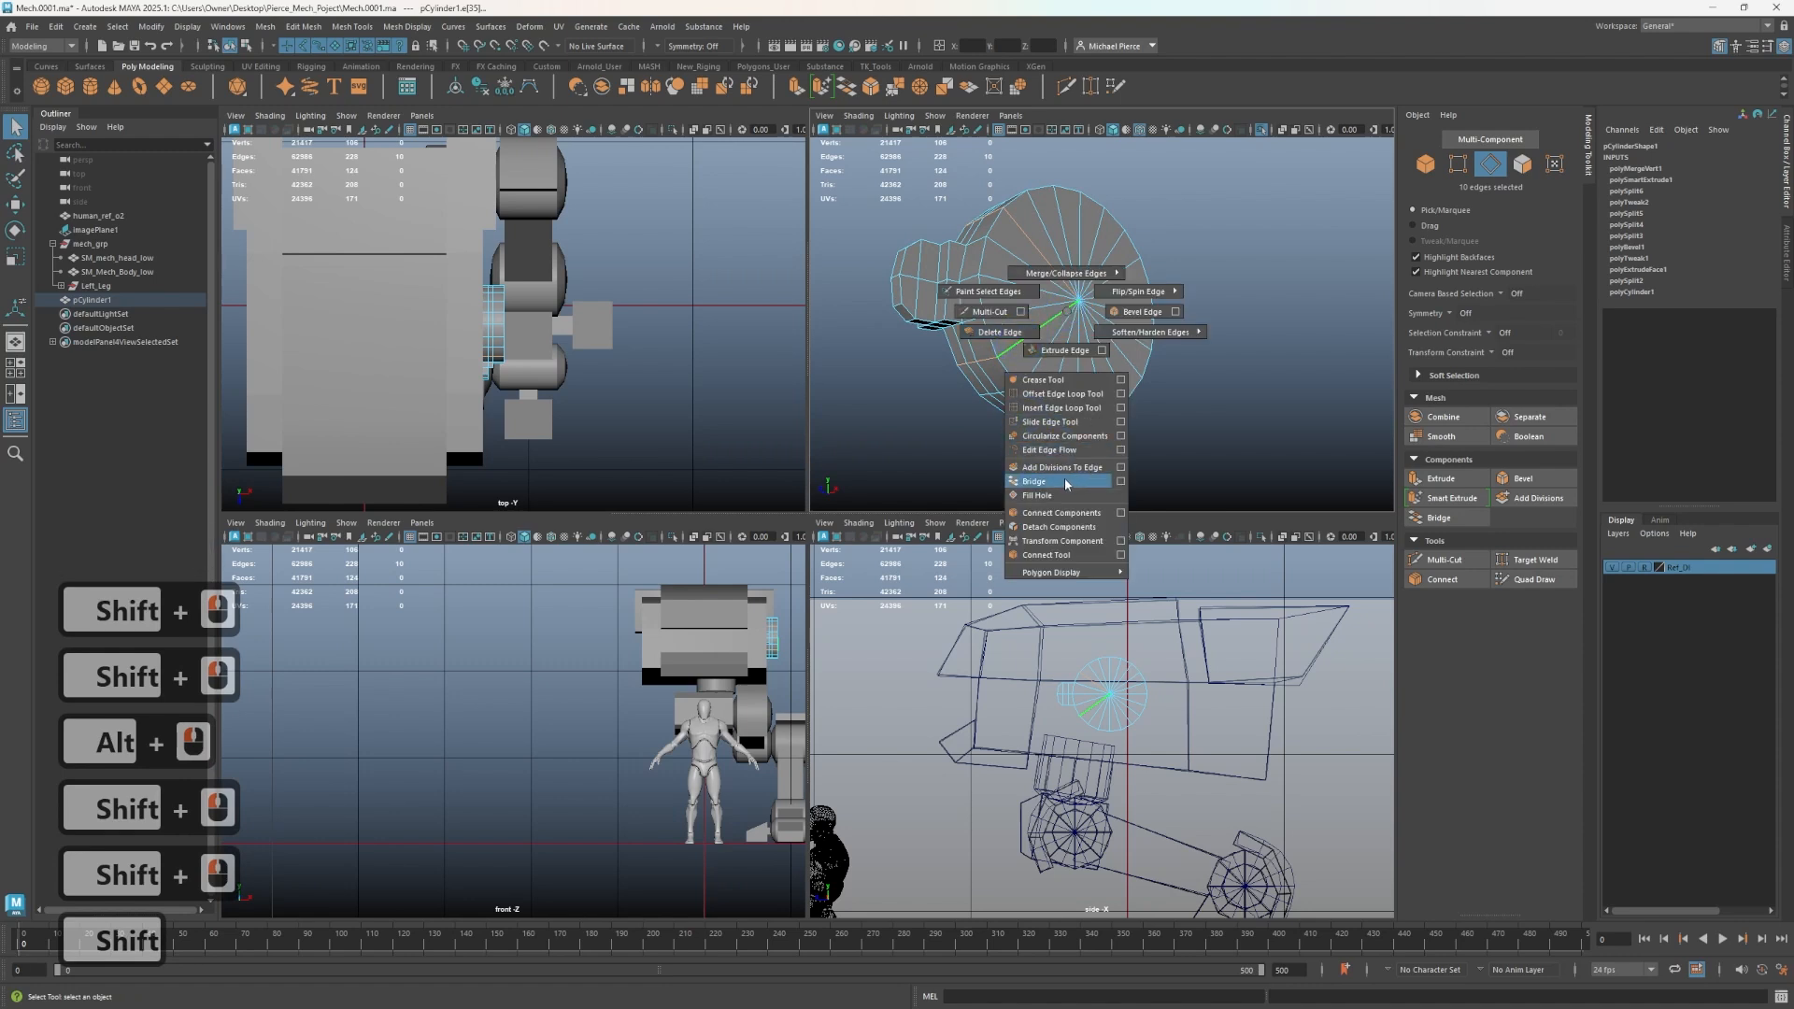
right_click_drag(1069, 530, 1070, 529, "shift")
right_click_drag(1056, 380, 1056, 418)
double_click(1068, 381)
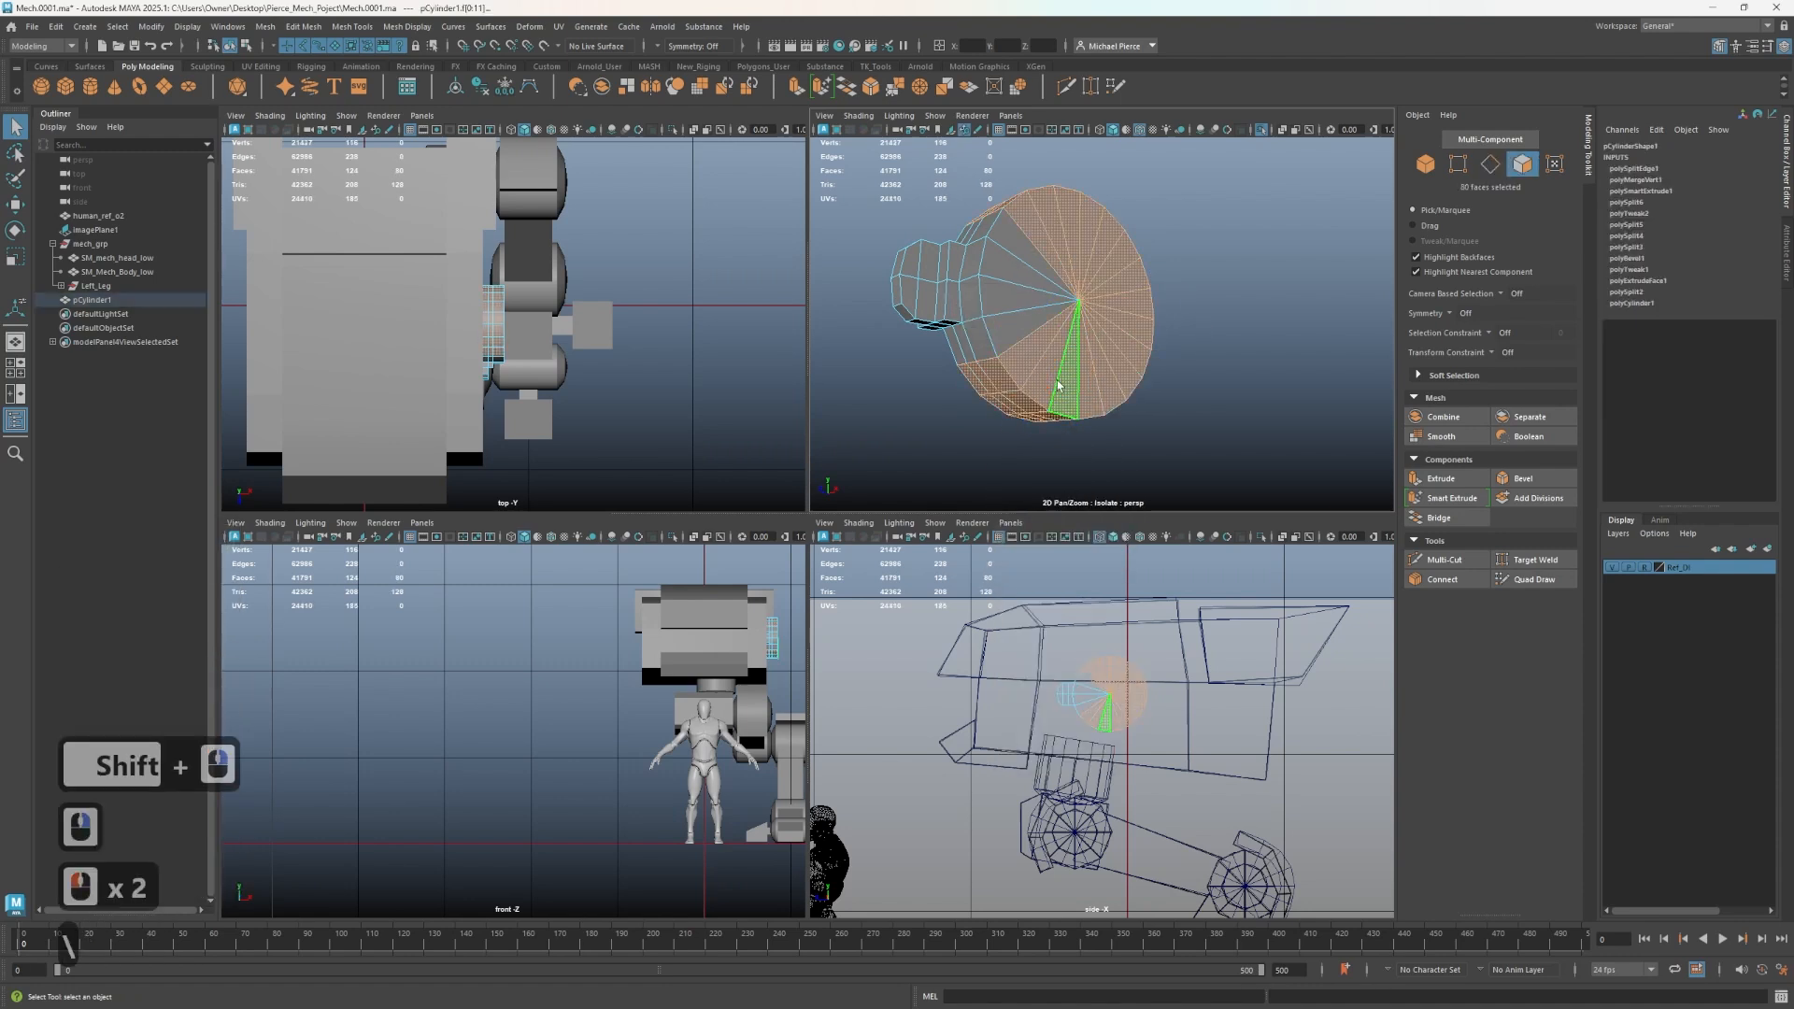
key("Delete")
- Open the Duplicate Special options for the remaining segment and reset its settings
scroll(1073, 372, "down", 2)
left_click_drag(1022, 333, 1016, 314, "alt")
right_click_drag(1016, 313, 1125, 267)
key("w")
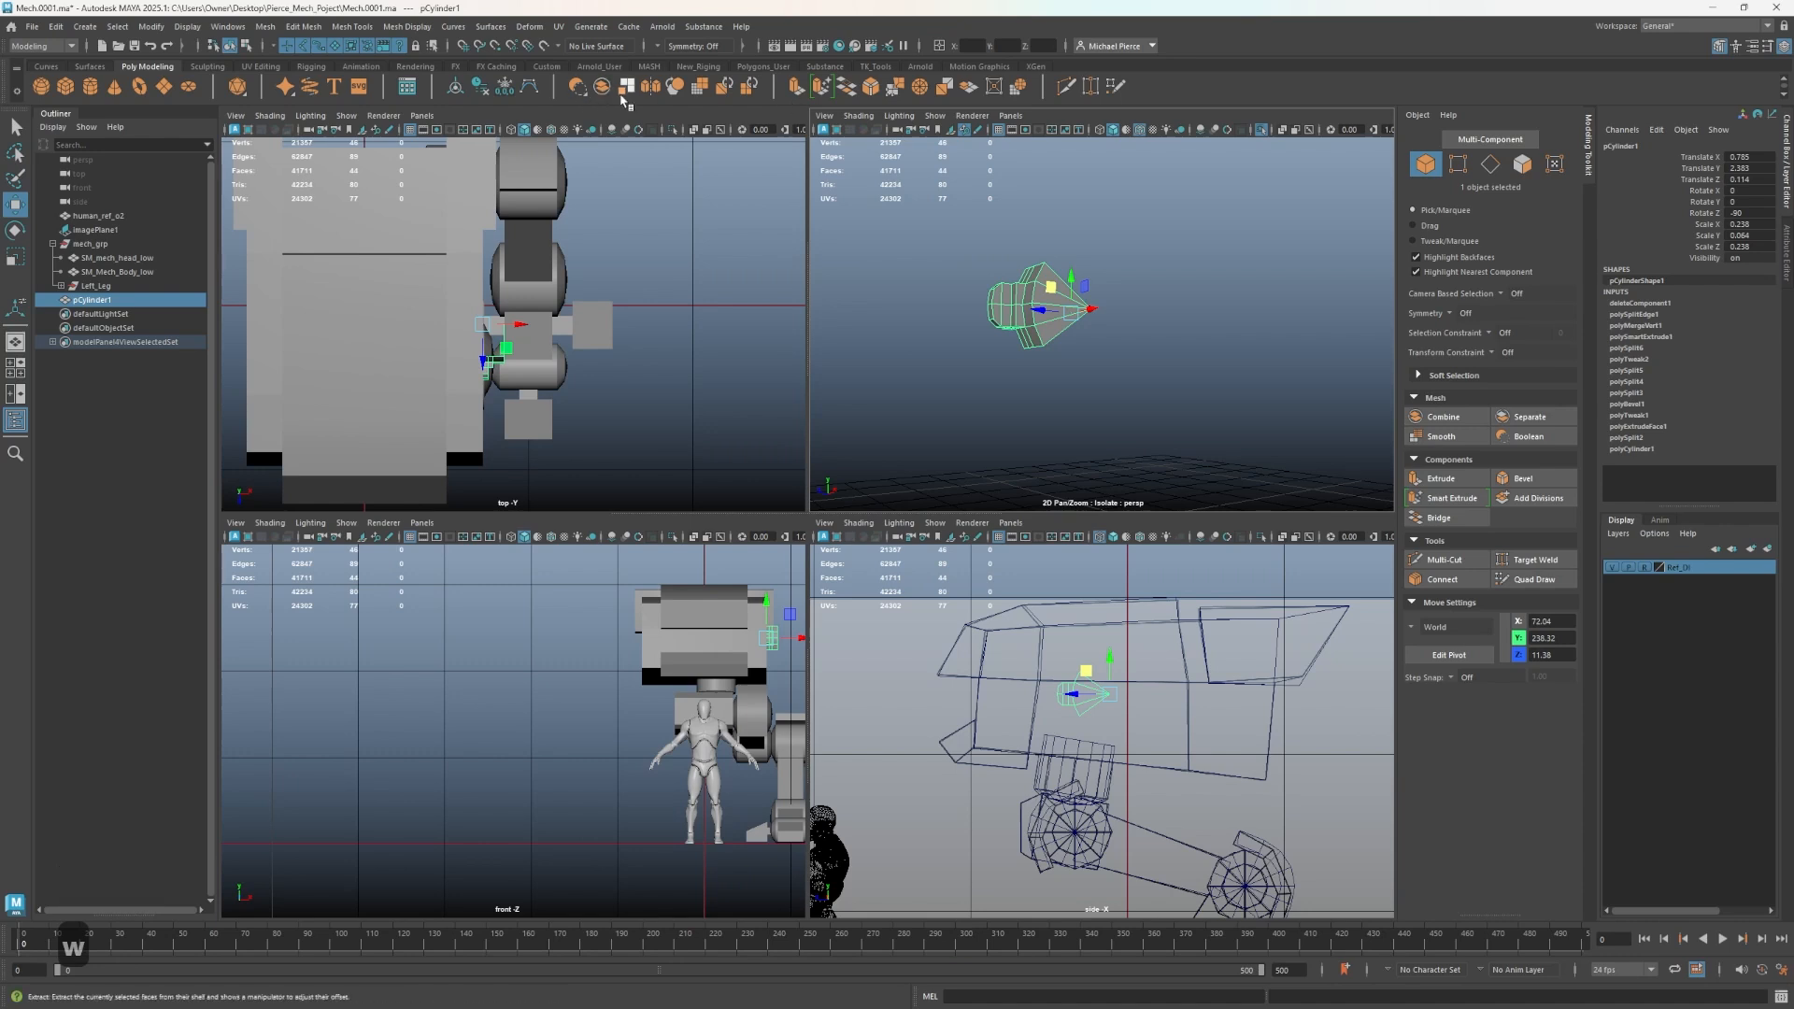
left_click(30, 27)
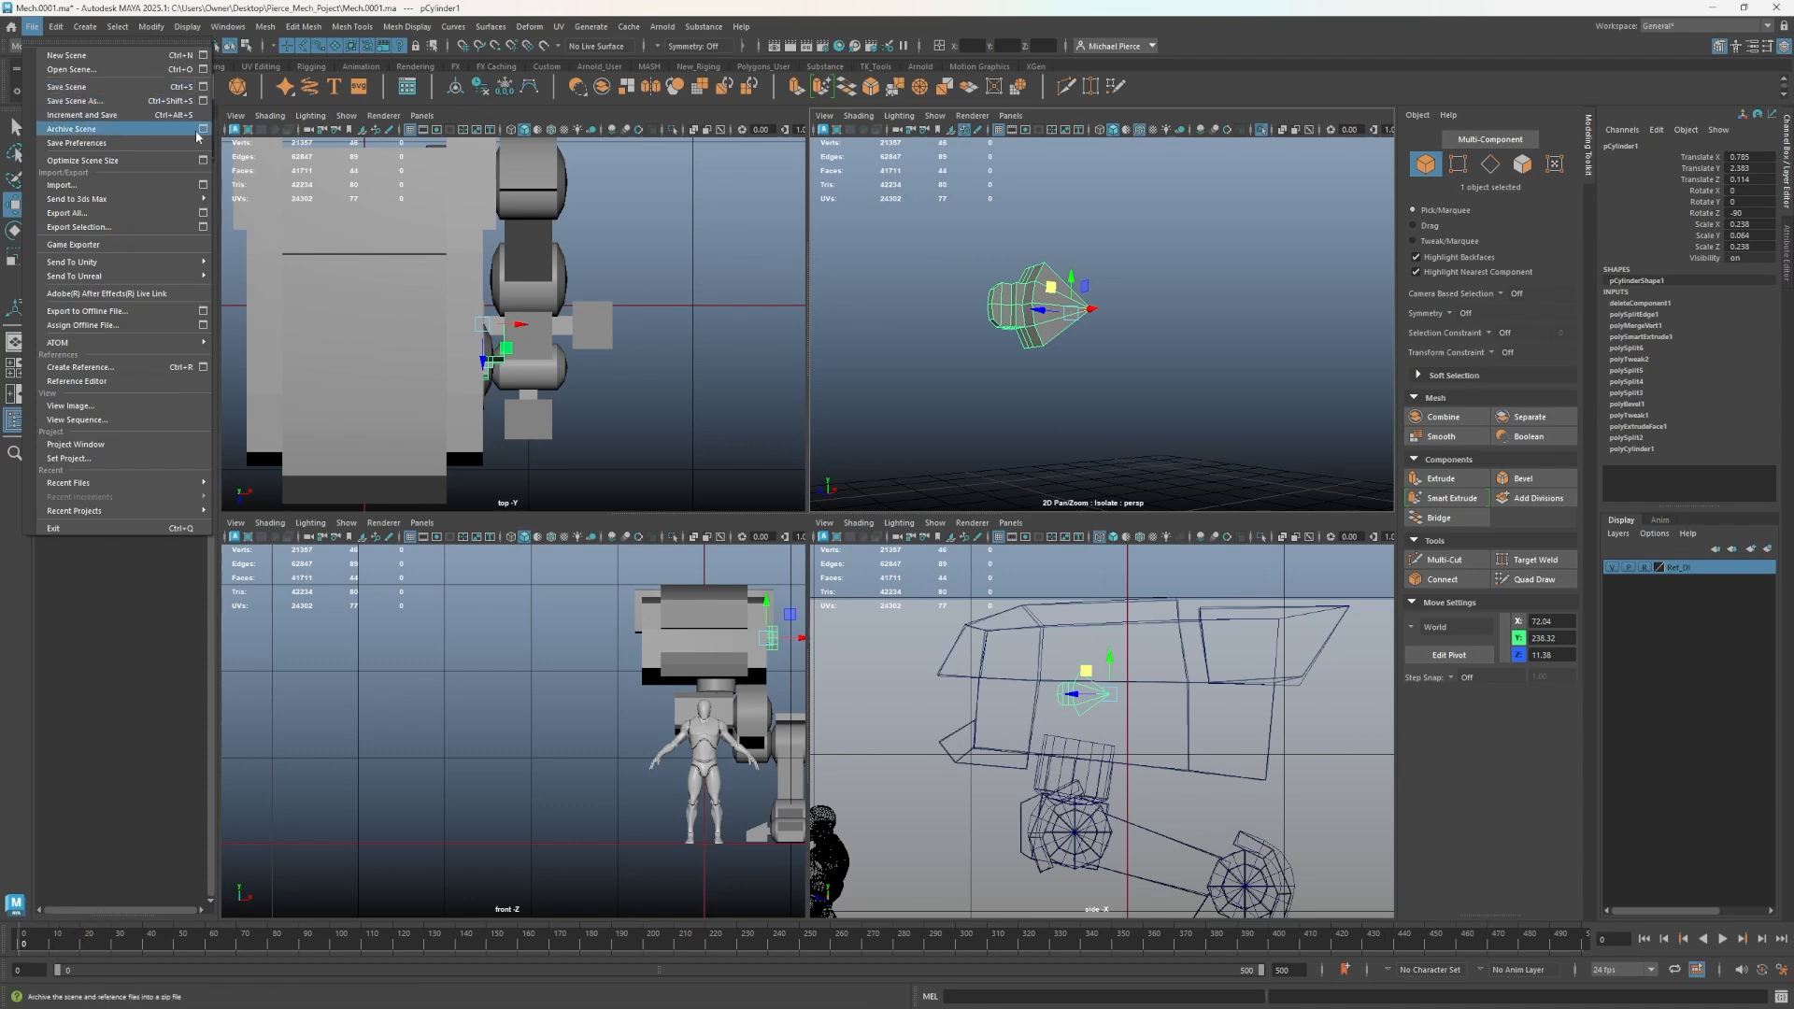
left_click(56, 27)
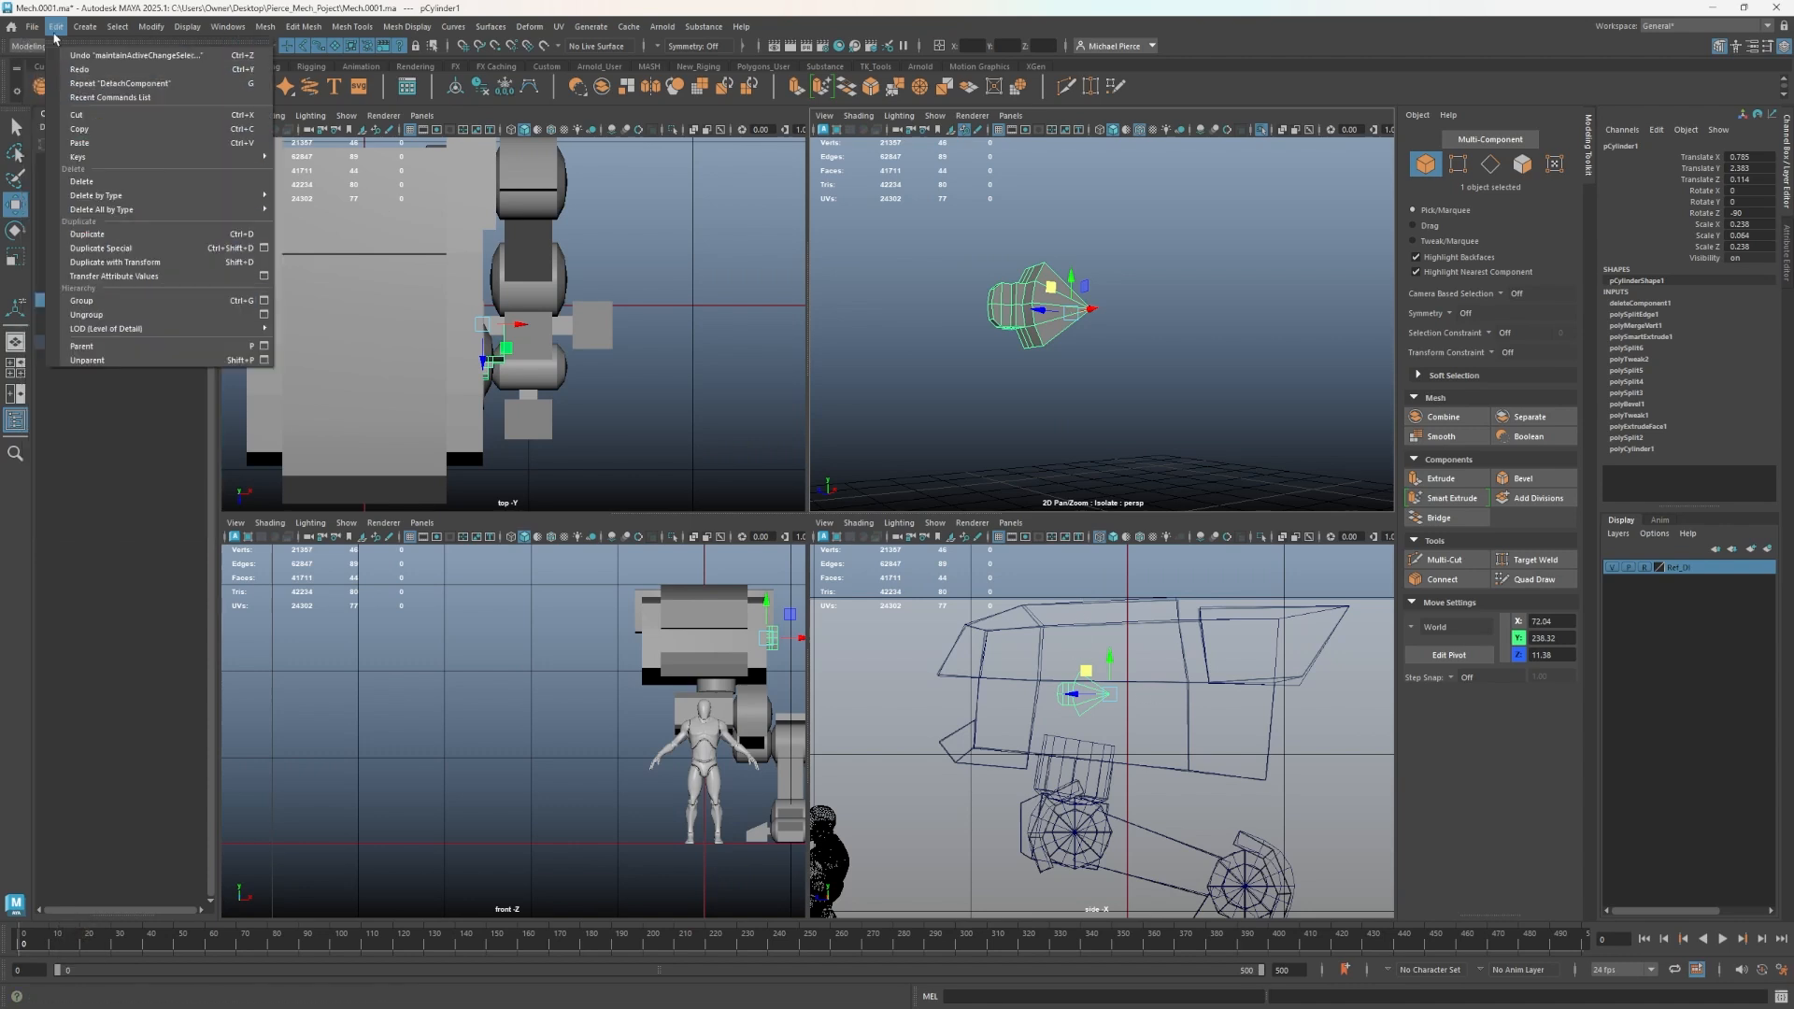
left_click(262, 248)
left_click(401, 327)
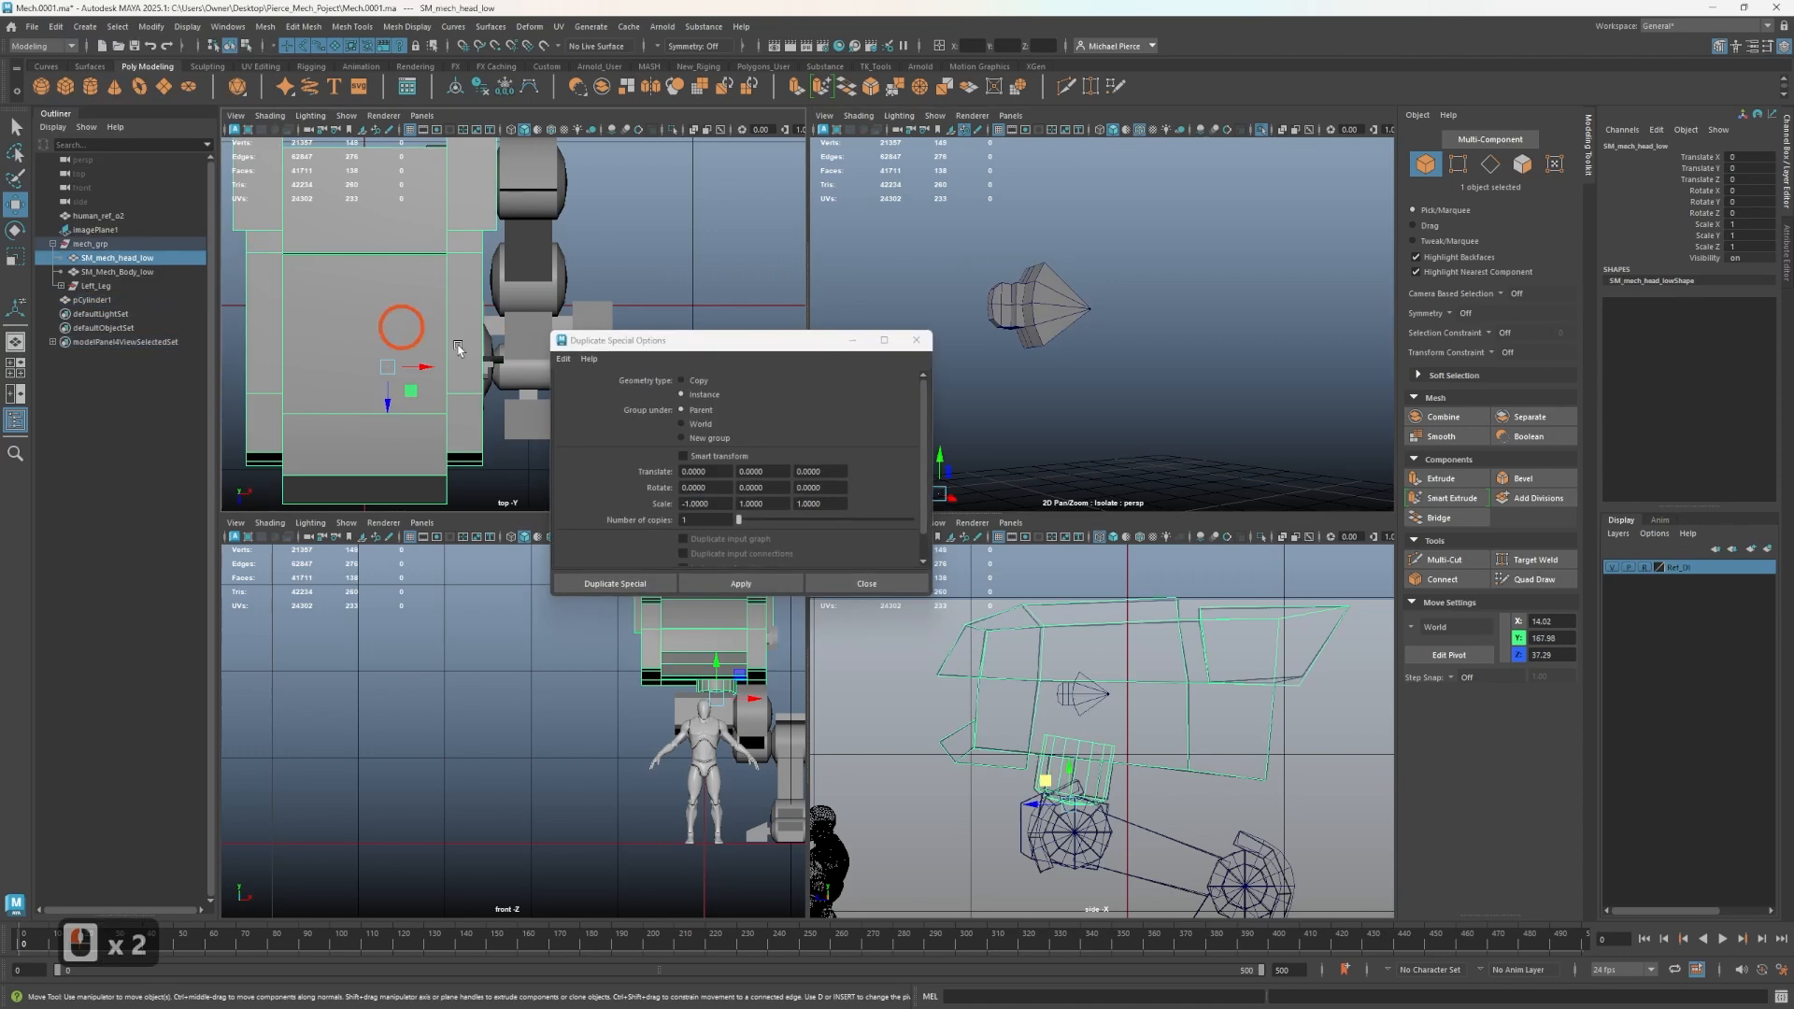
left_click(563, 359)
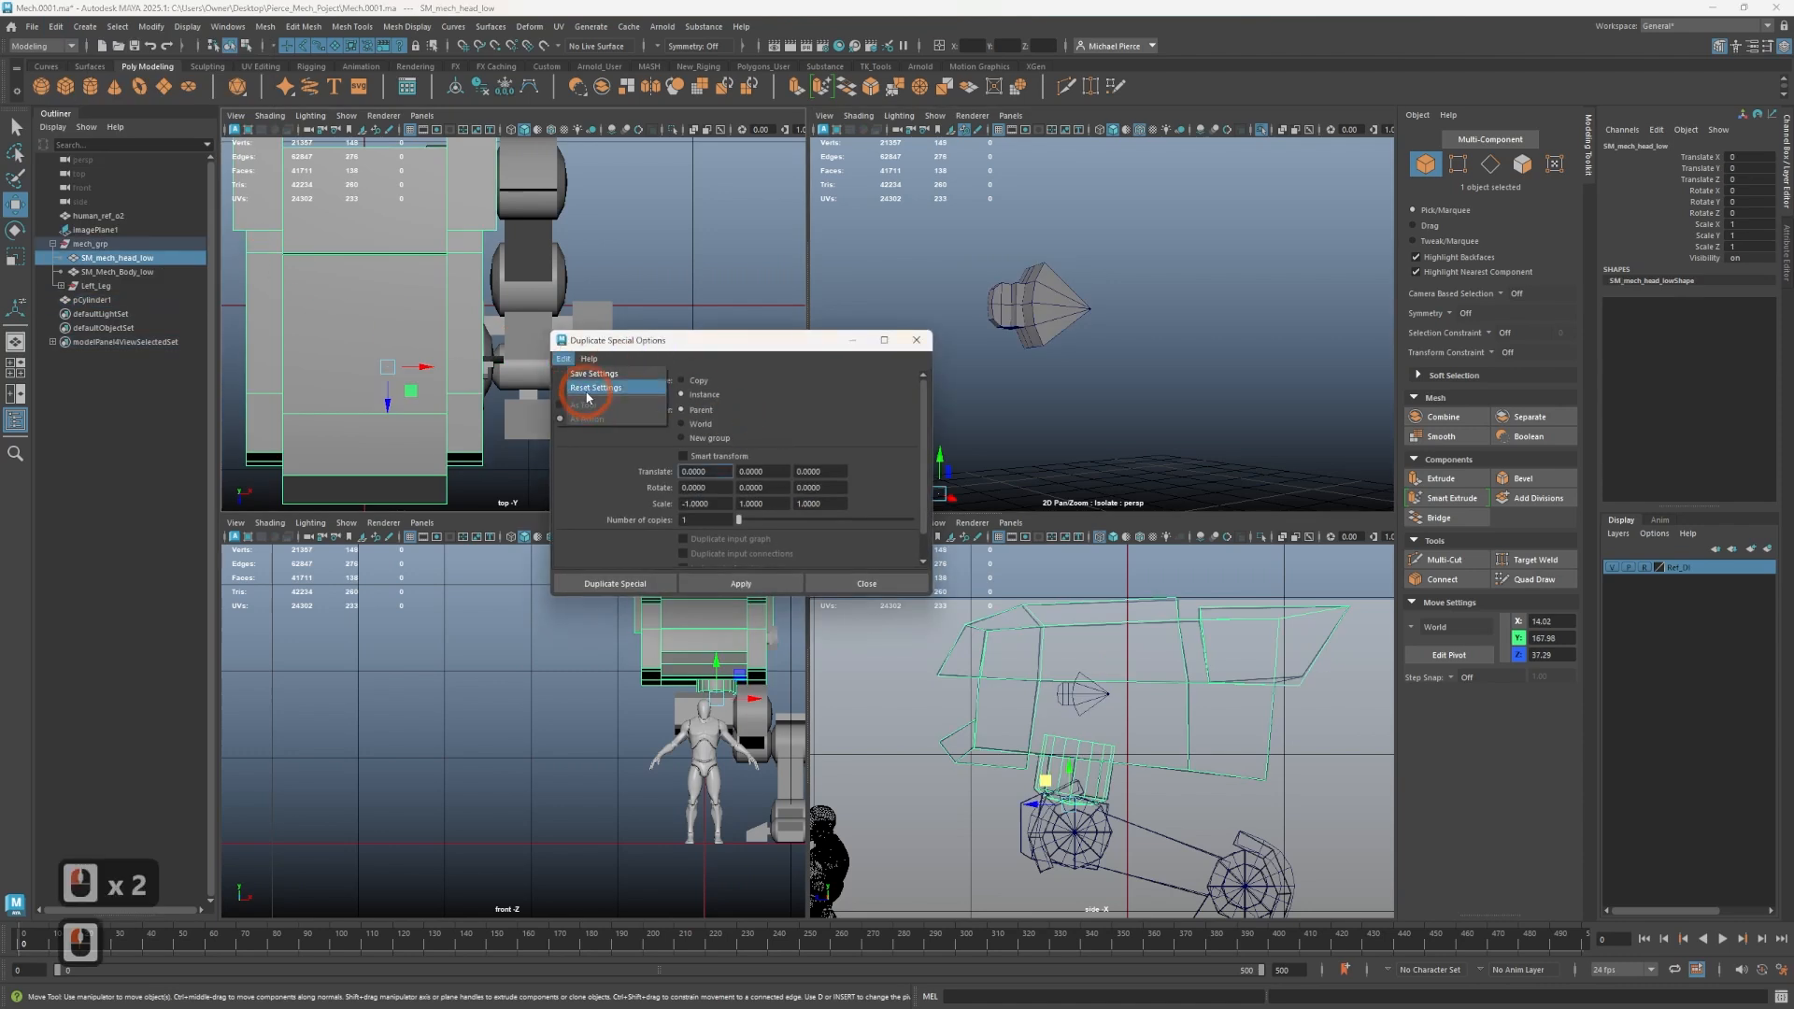
left_click(588, 388)
left_click(719, 458)
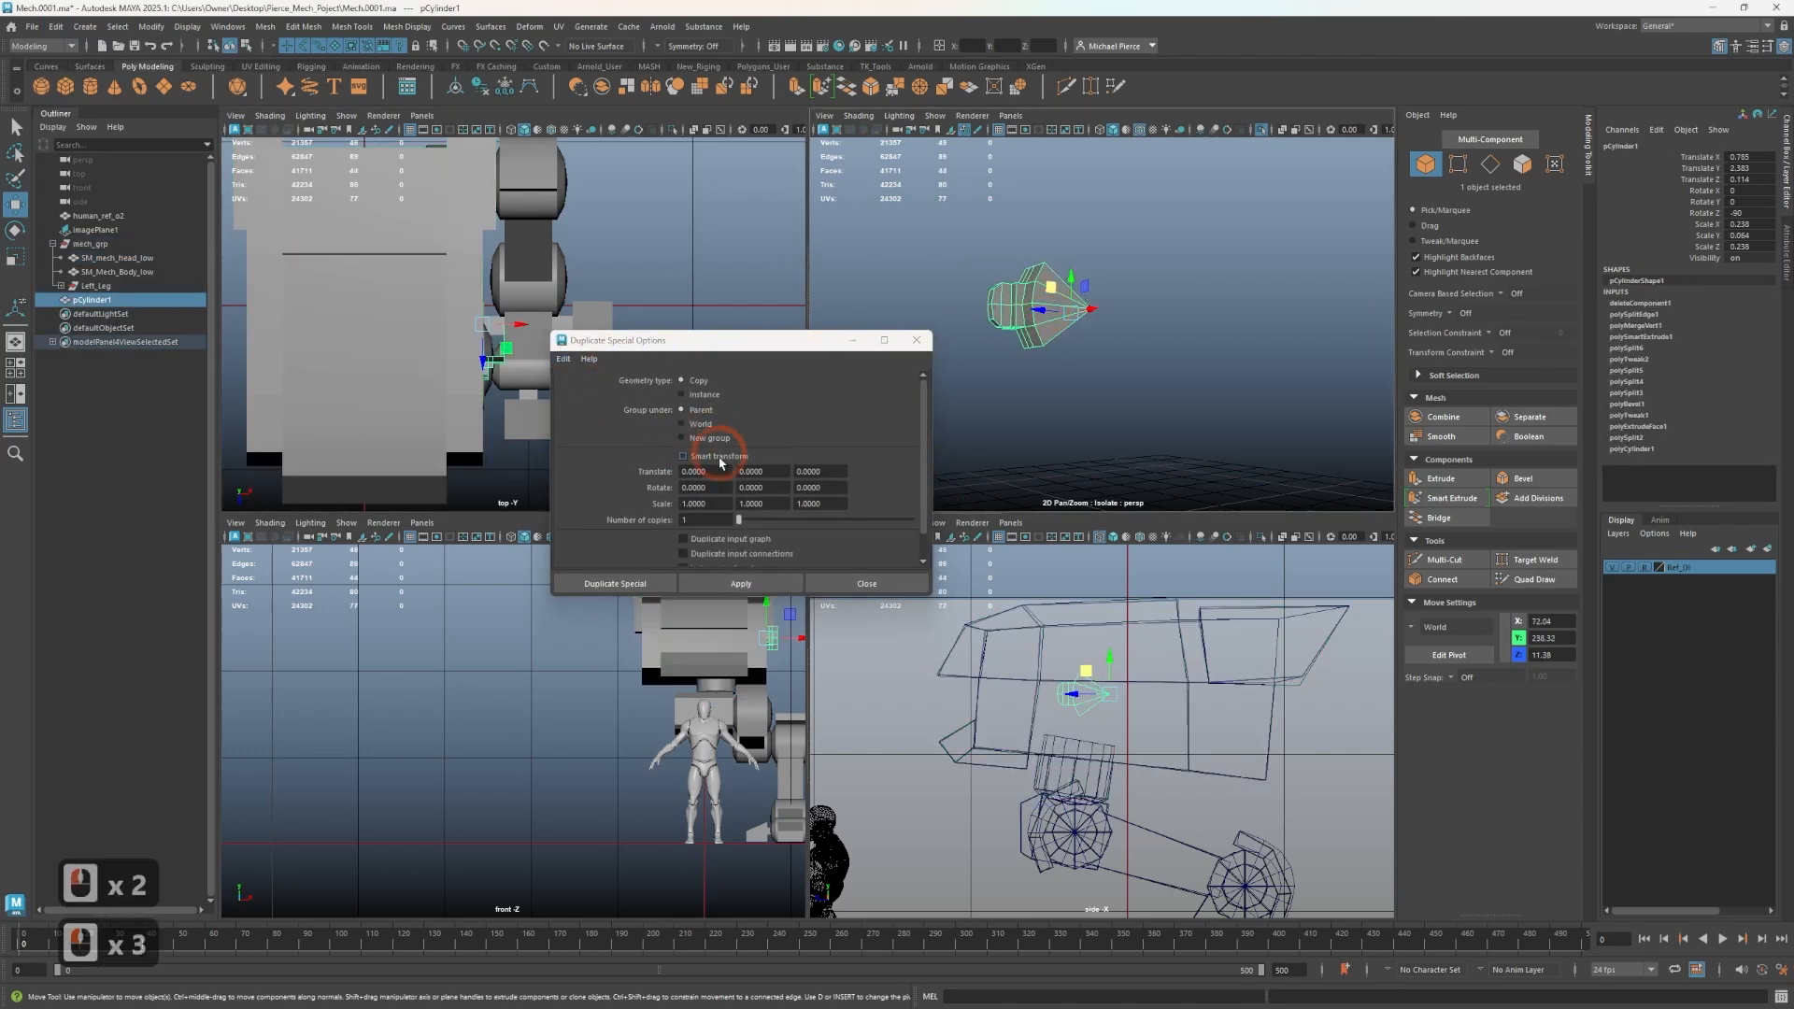
- Duplicate the segment 3 times with a rotation of 90 about X
left_click(692, 519)
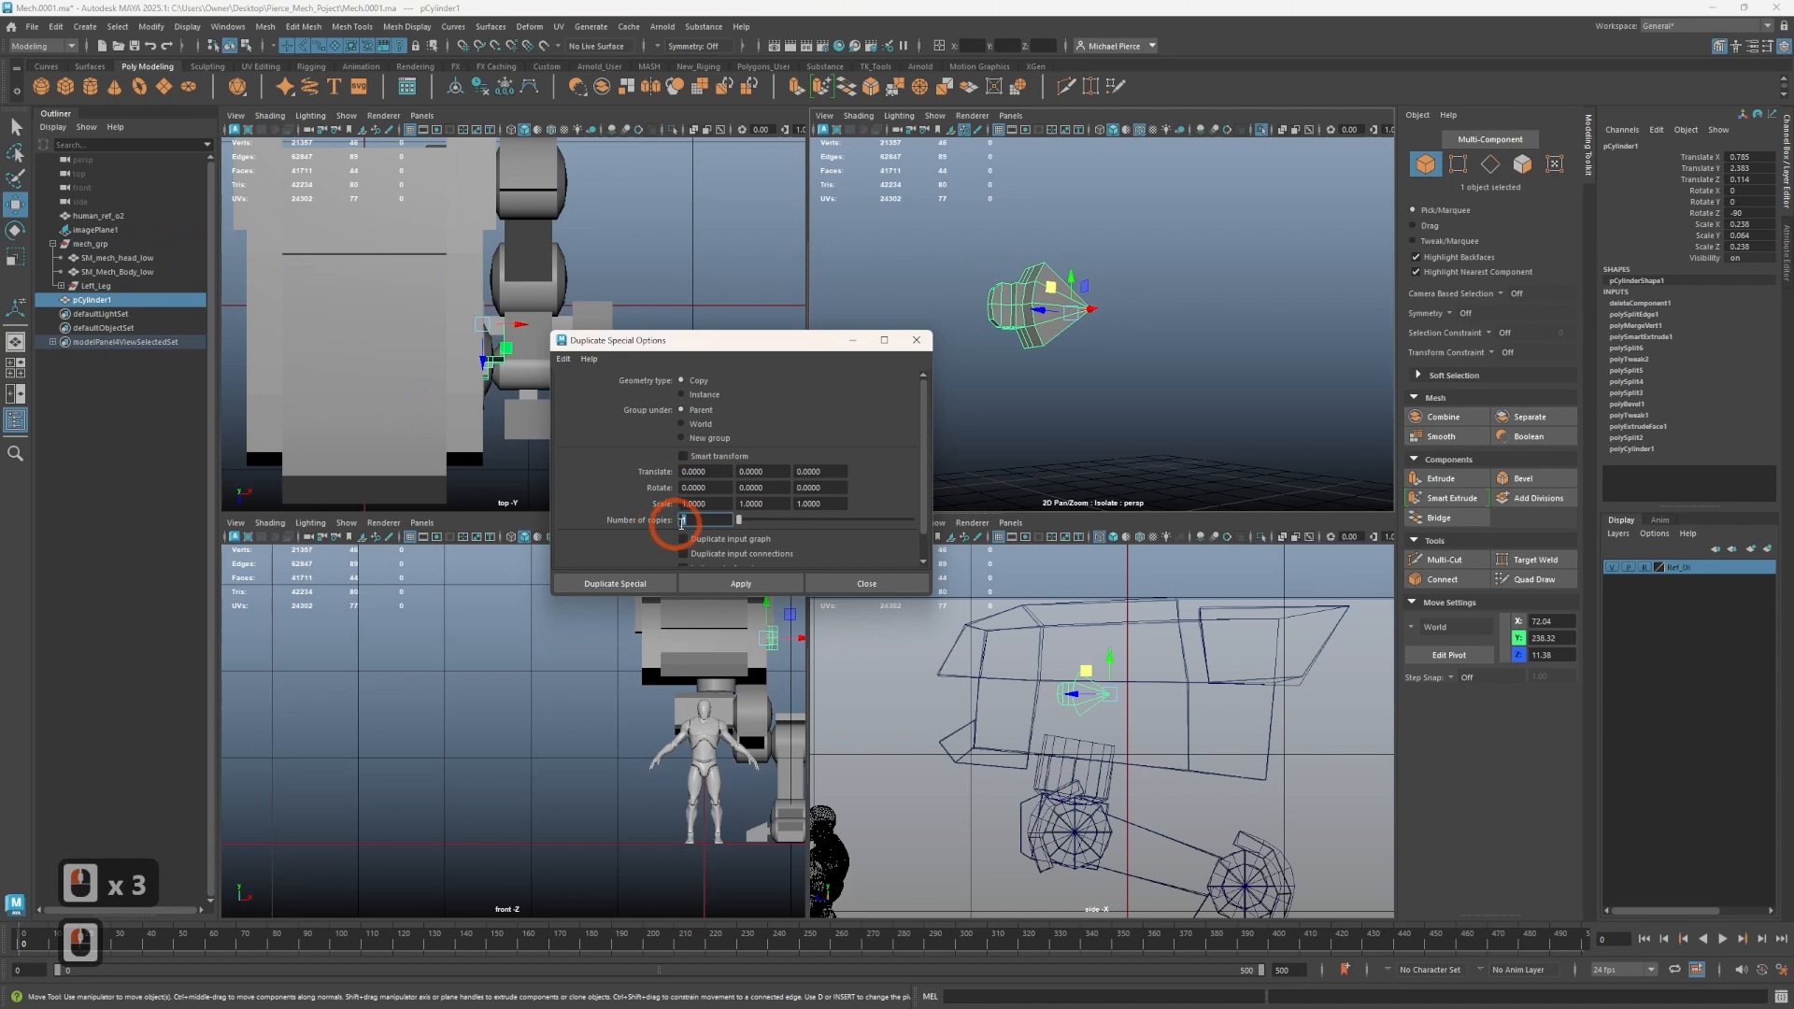
type("39")
key("Tab")
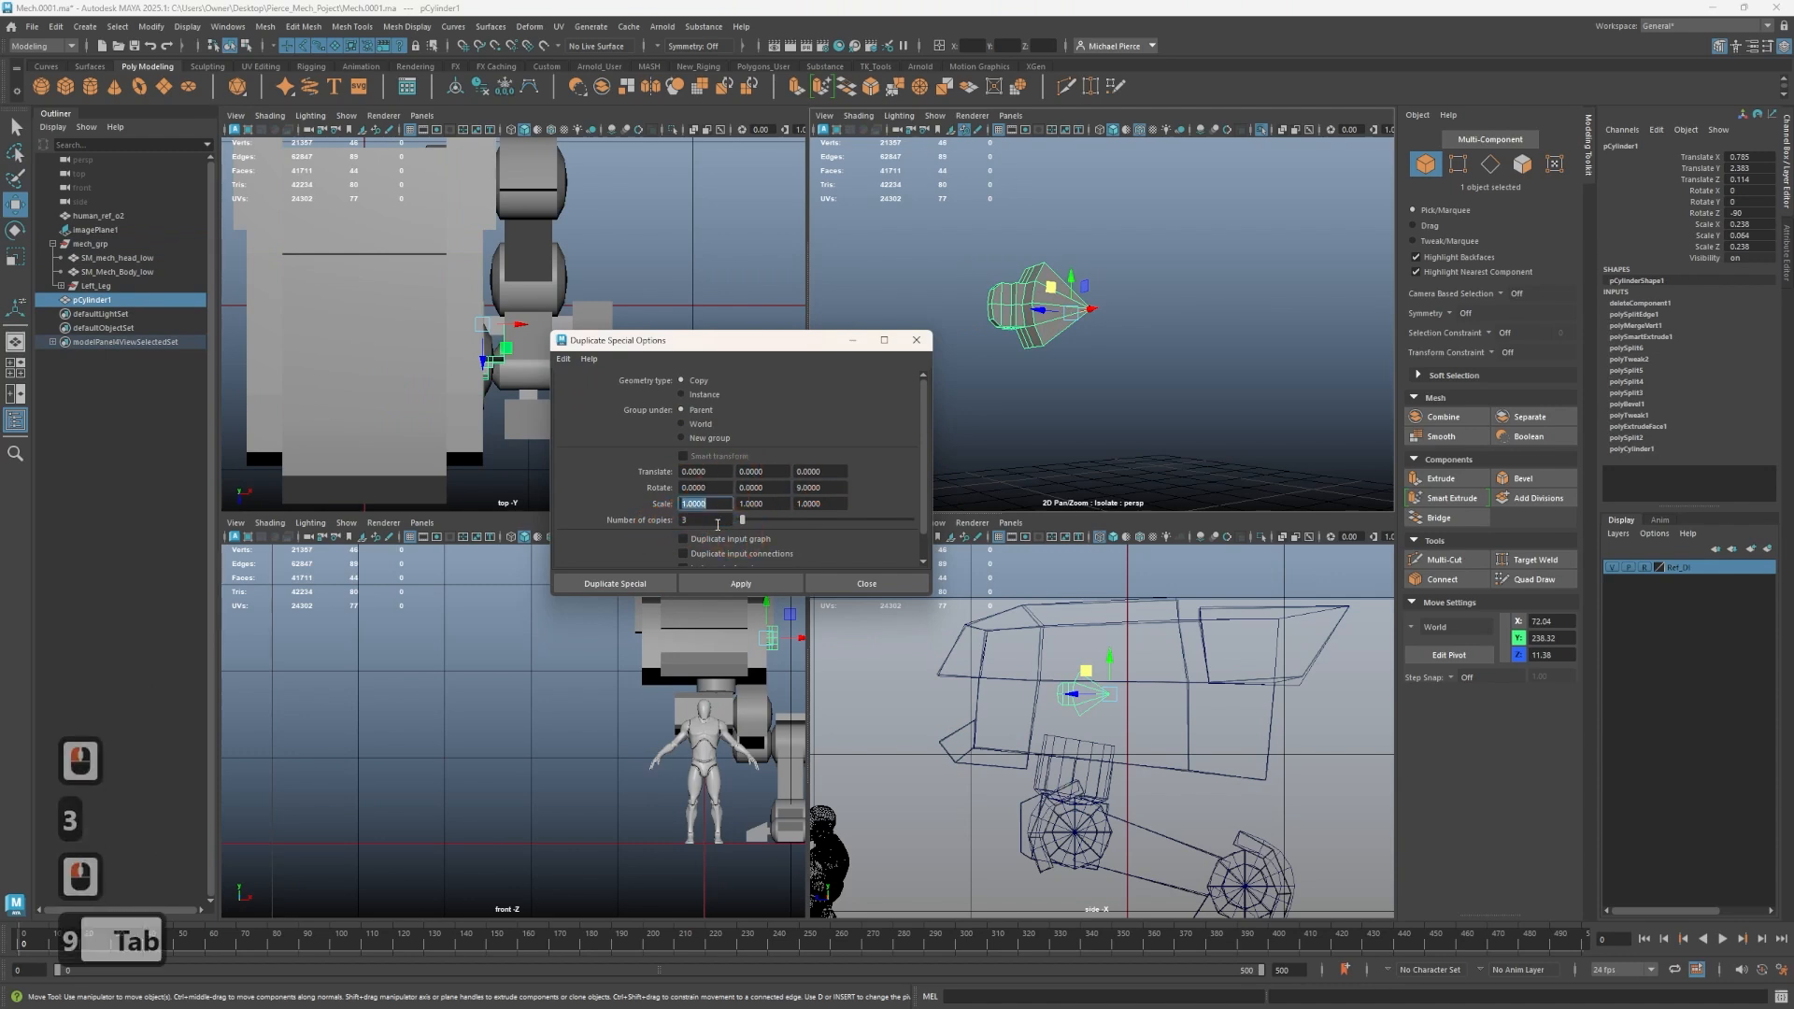
double_click(796, 487)
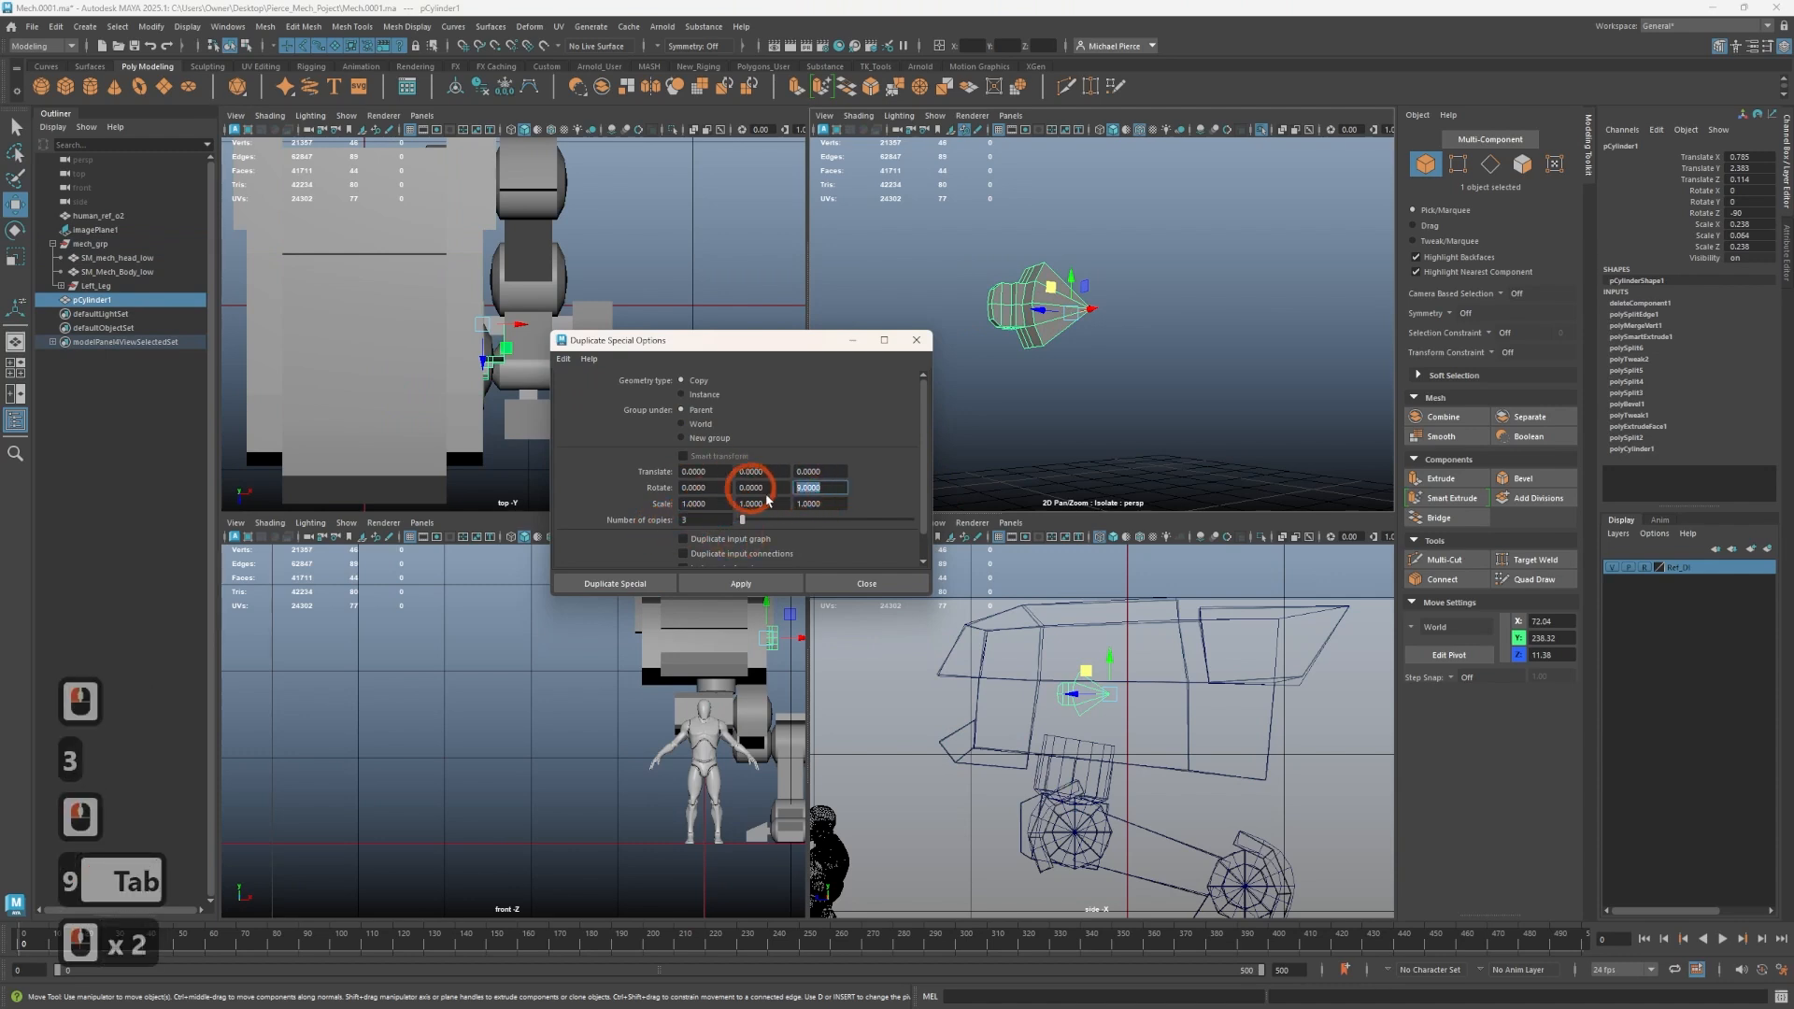
type("90")
key("Tab")
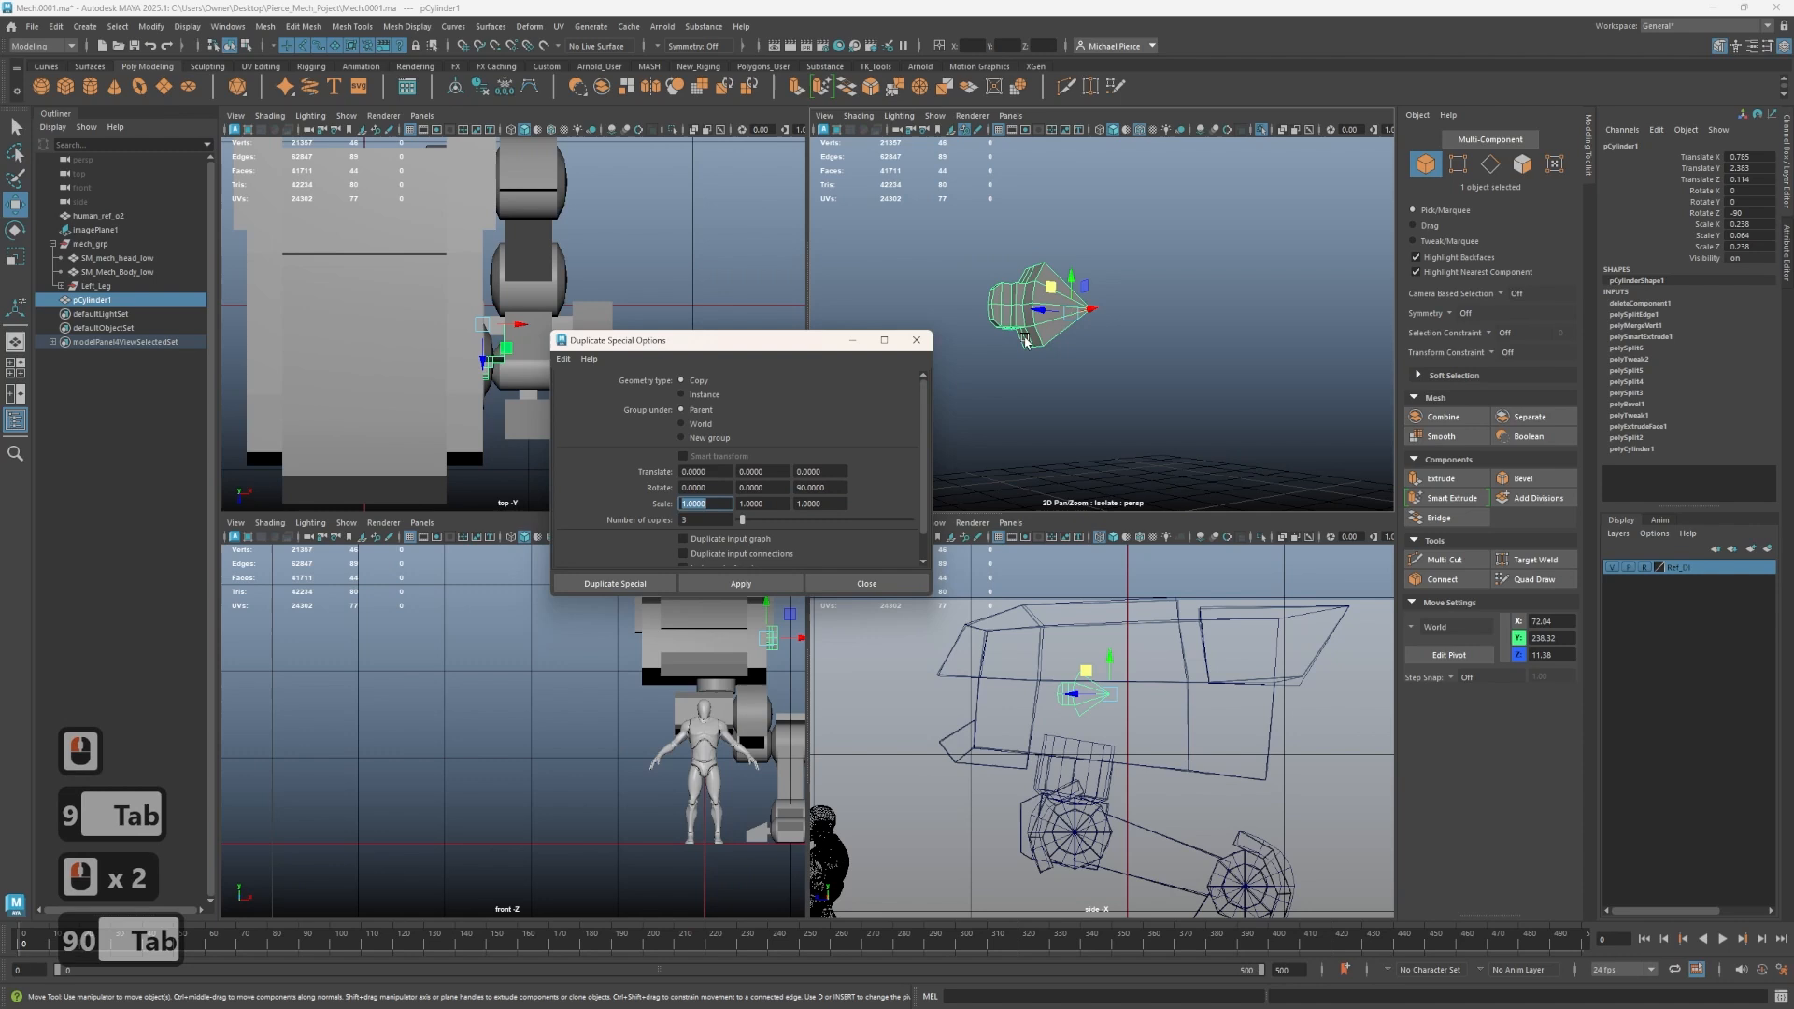
double_click(824, 486)
type("0")
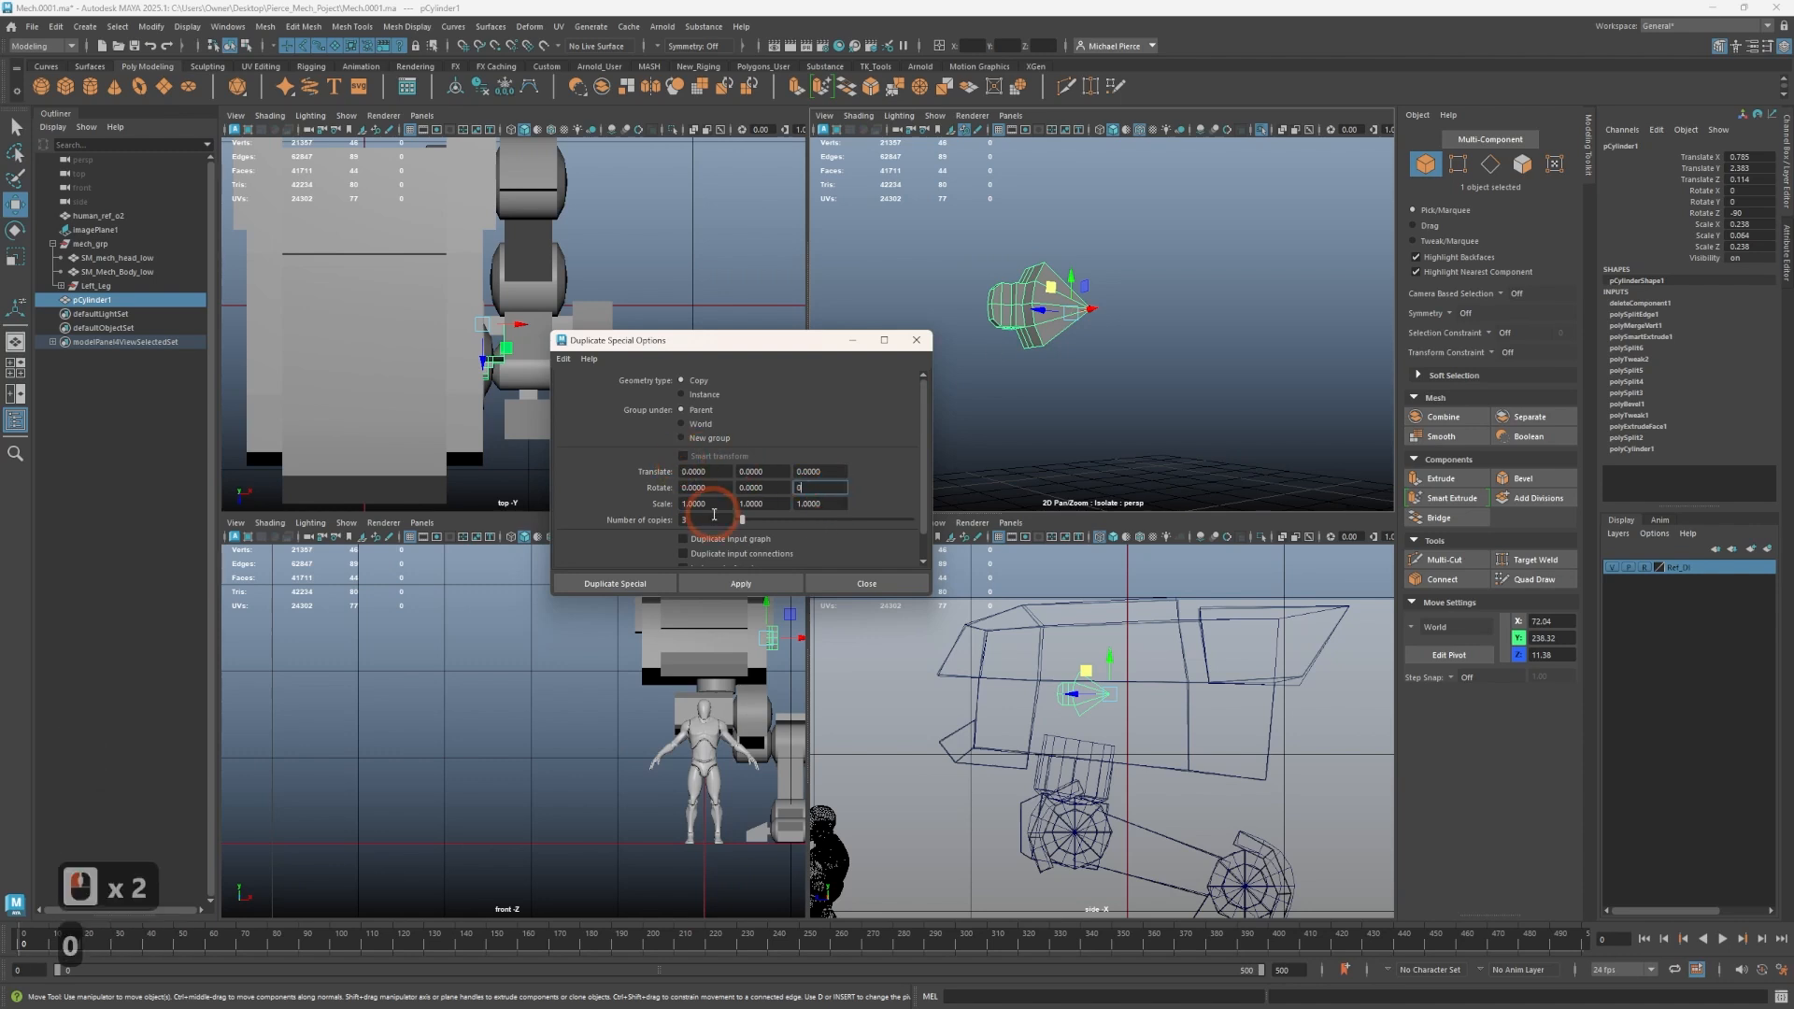
double_click(708, 489)
type("90")
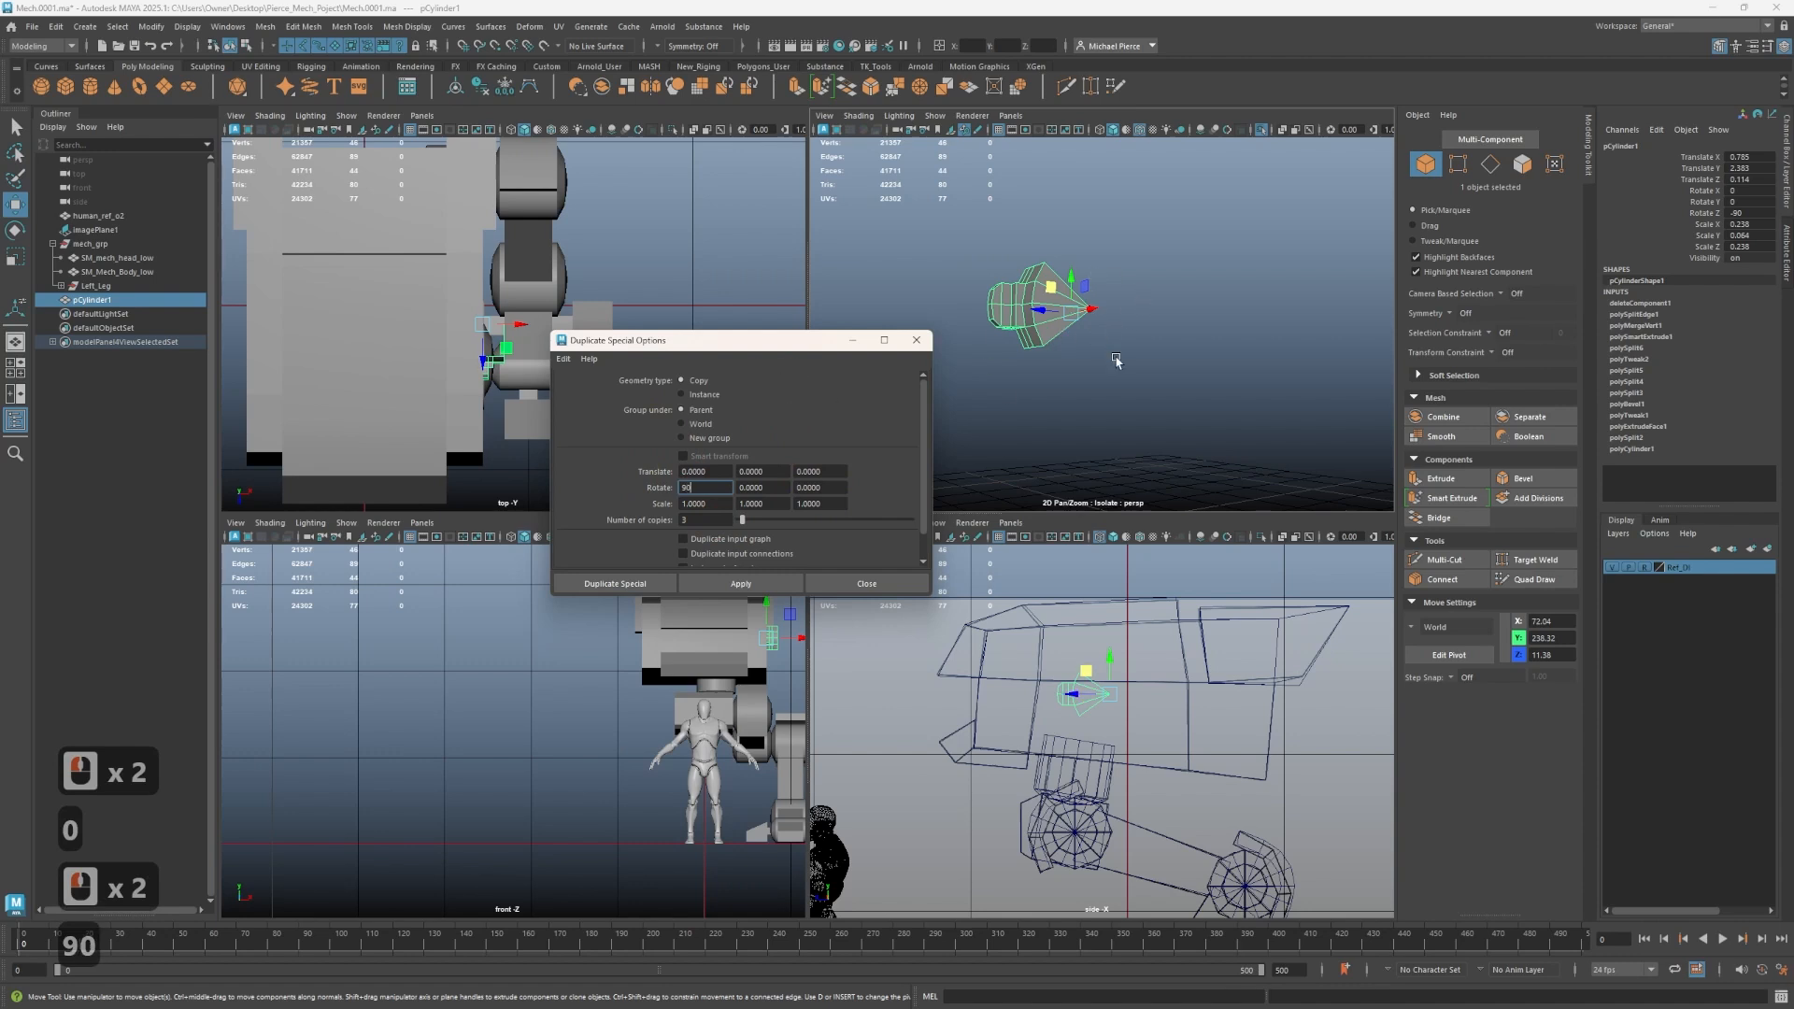
left_click(734, 581)
- Undo the radial duplicates and the disc face deletion
left_click_drag(976, 409, 989, 407, "alt")
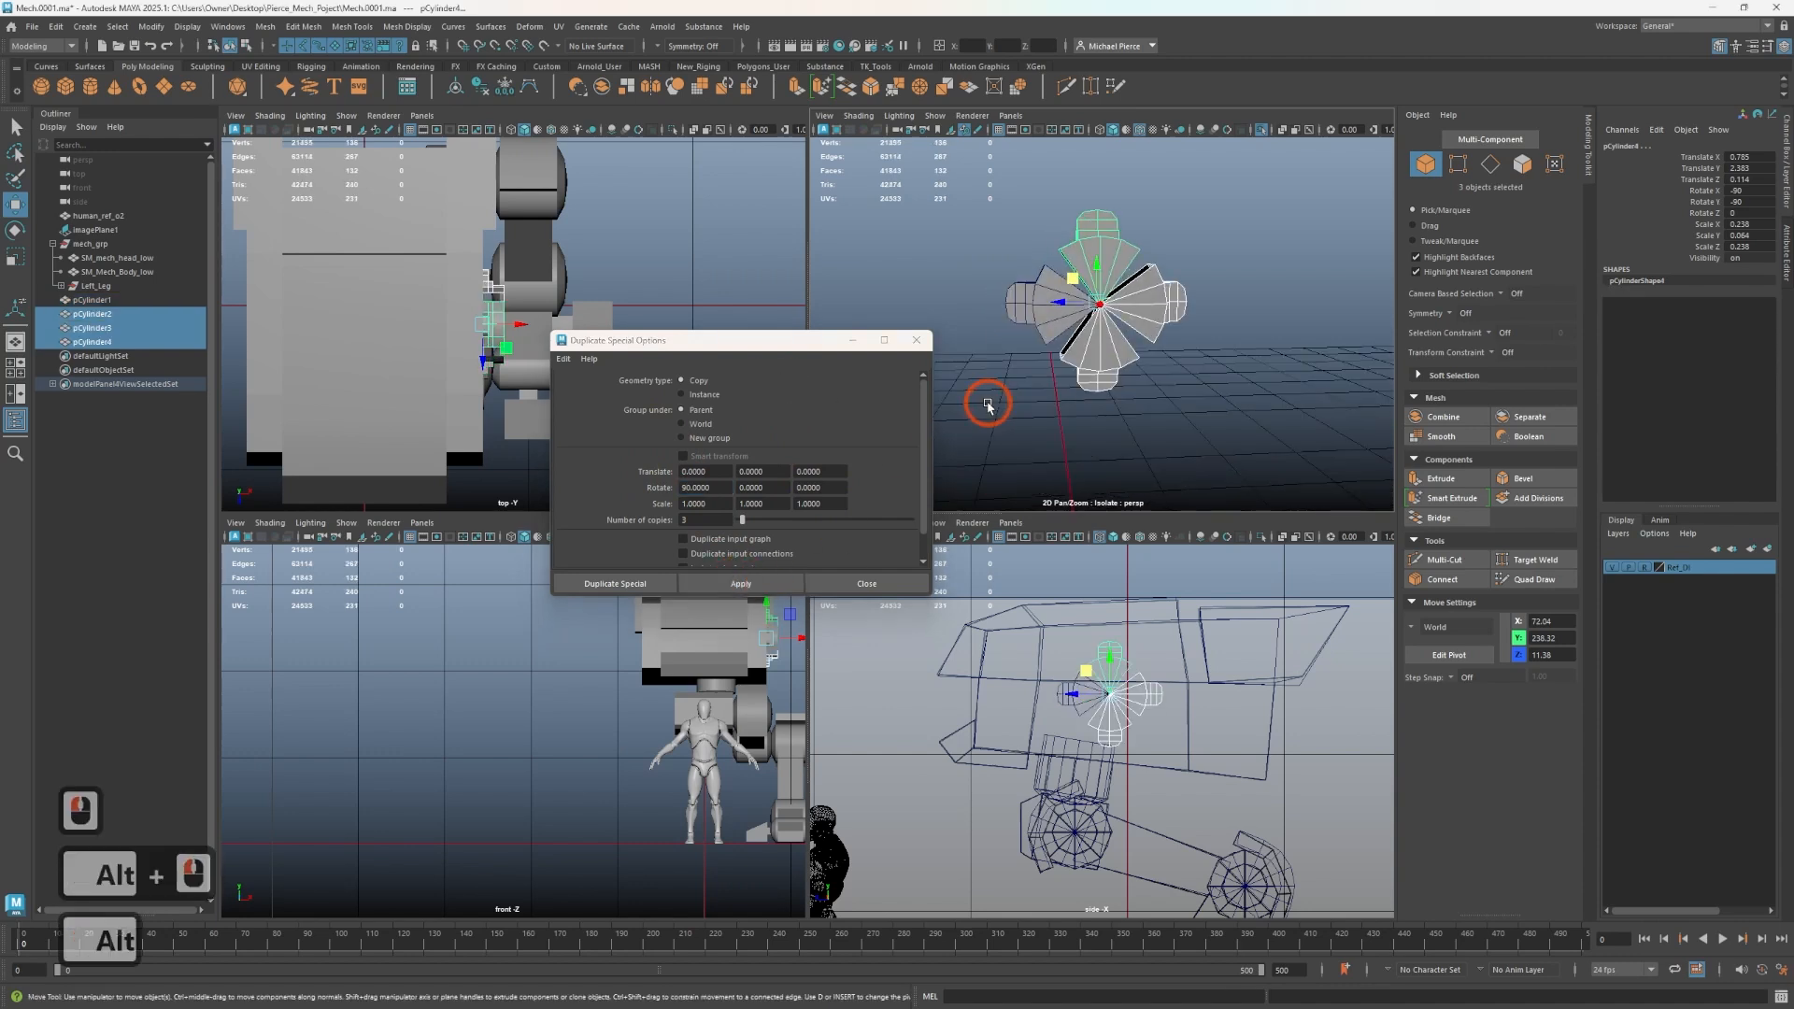
key("ctrl+z")
key("ctrl+z")
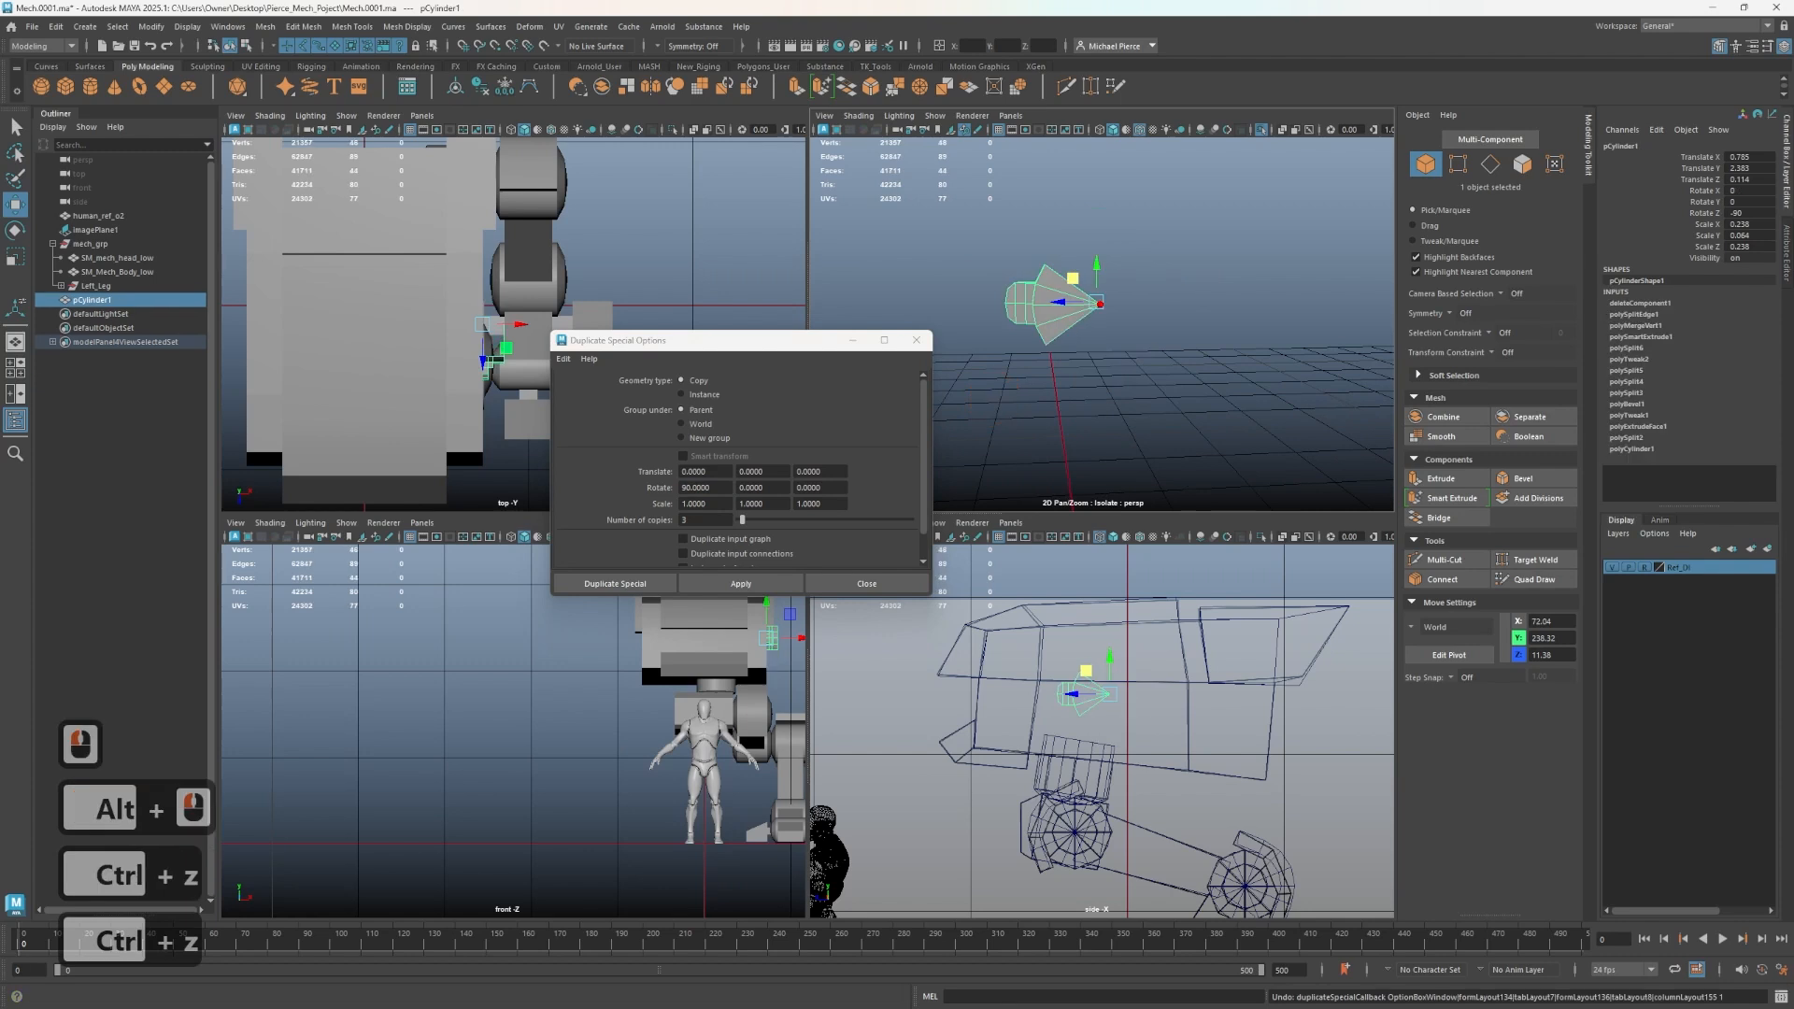
left_click(1126, 380)
key("ctrl+z")
key("ctrl+z")
key("ctrl+z")
key("ctrl+z")
key("ctrl+z")
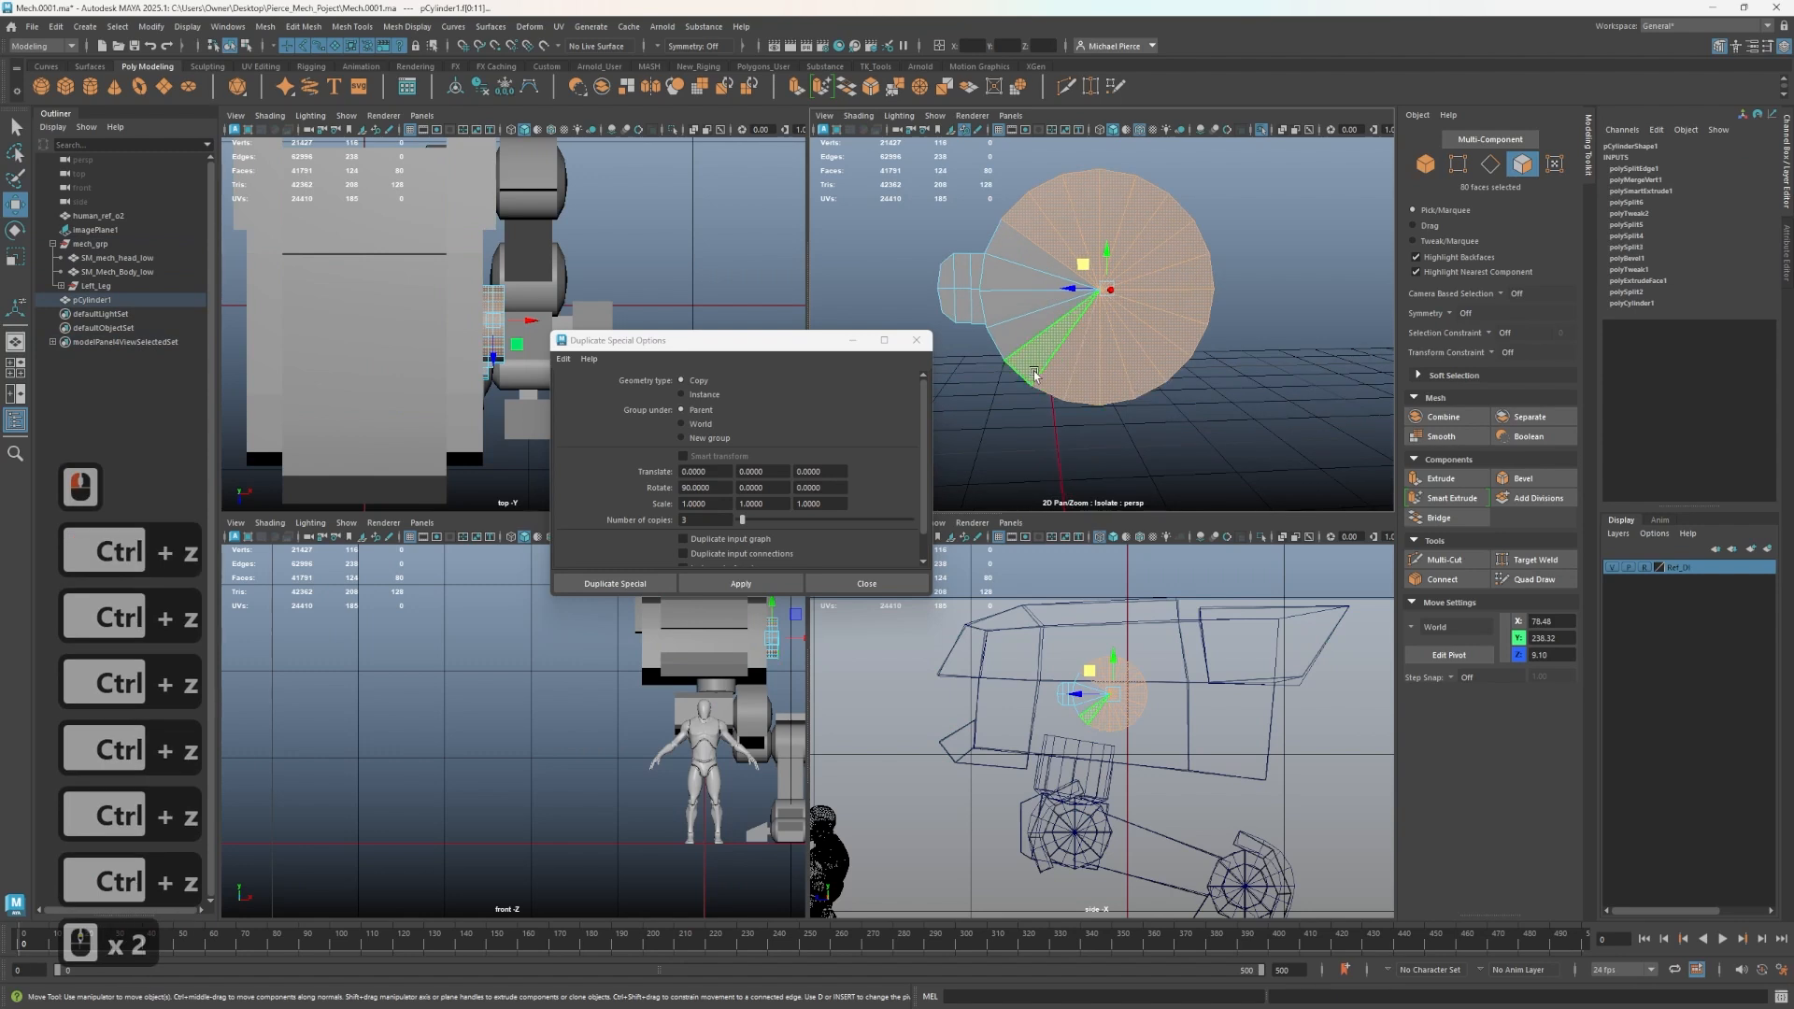
- Close the Duplicate Special options, switch the disc to object mode and delete the disc cylinder
left_click_drag(1056, 421, 1046, 412, "alt")
right_click_drag(1047, 412, 1047, 443)
key("Tab")
left_click_drag(1037, 371, 1185, 367)
left_click(1180, 419)
key("Tab")
mouse_move(1029, 291)
left_mouse_down()
mouse_move(1167, 310)
mouse_move(1030, 301)
mouse_move(1044, 327)
left_mouse_up()
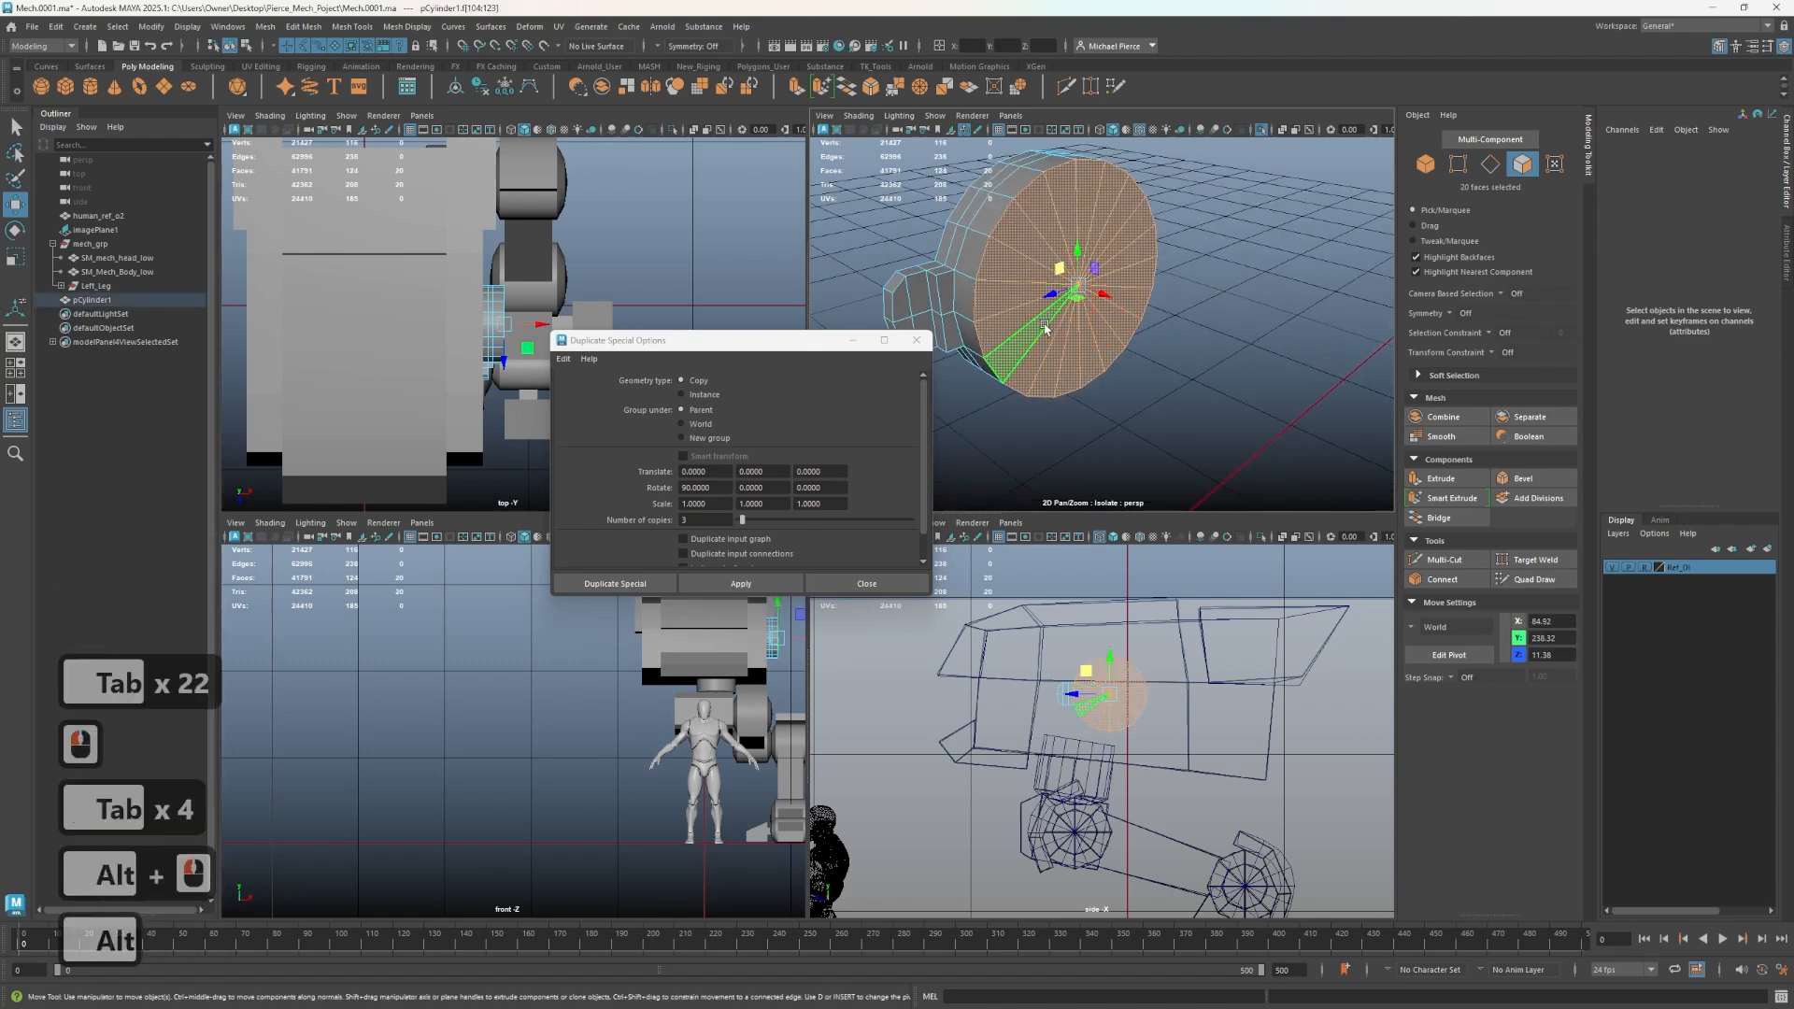
right_click(1036, 315)
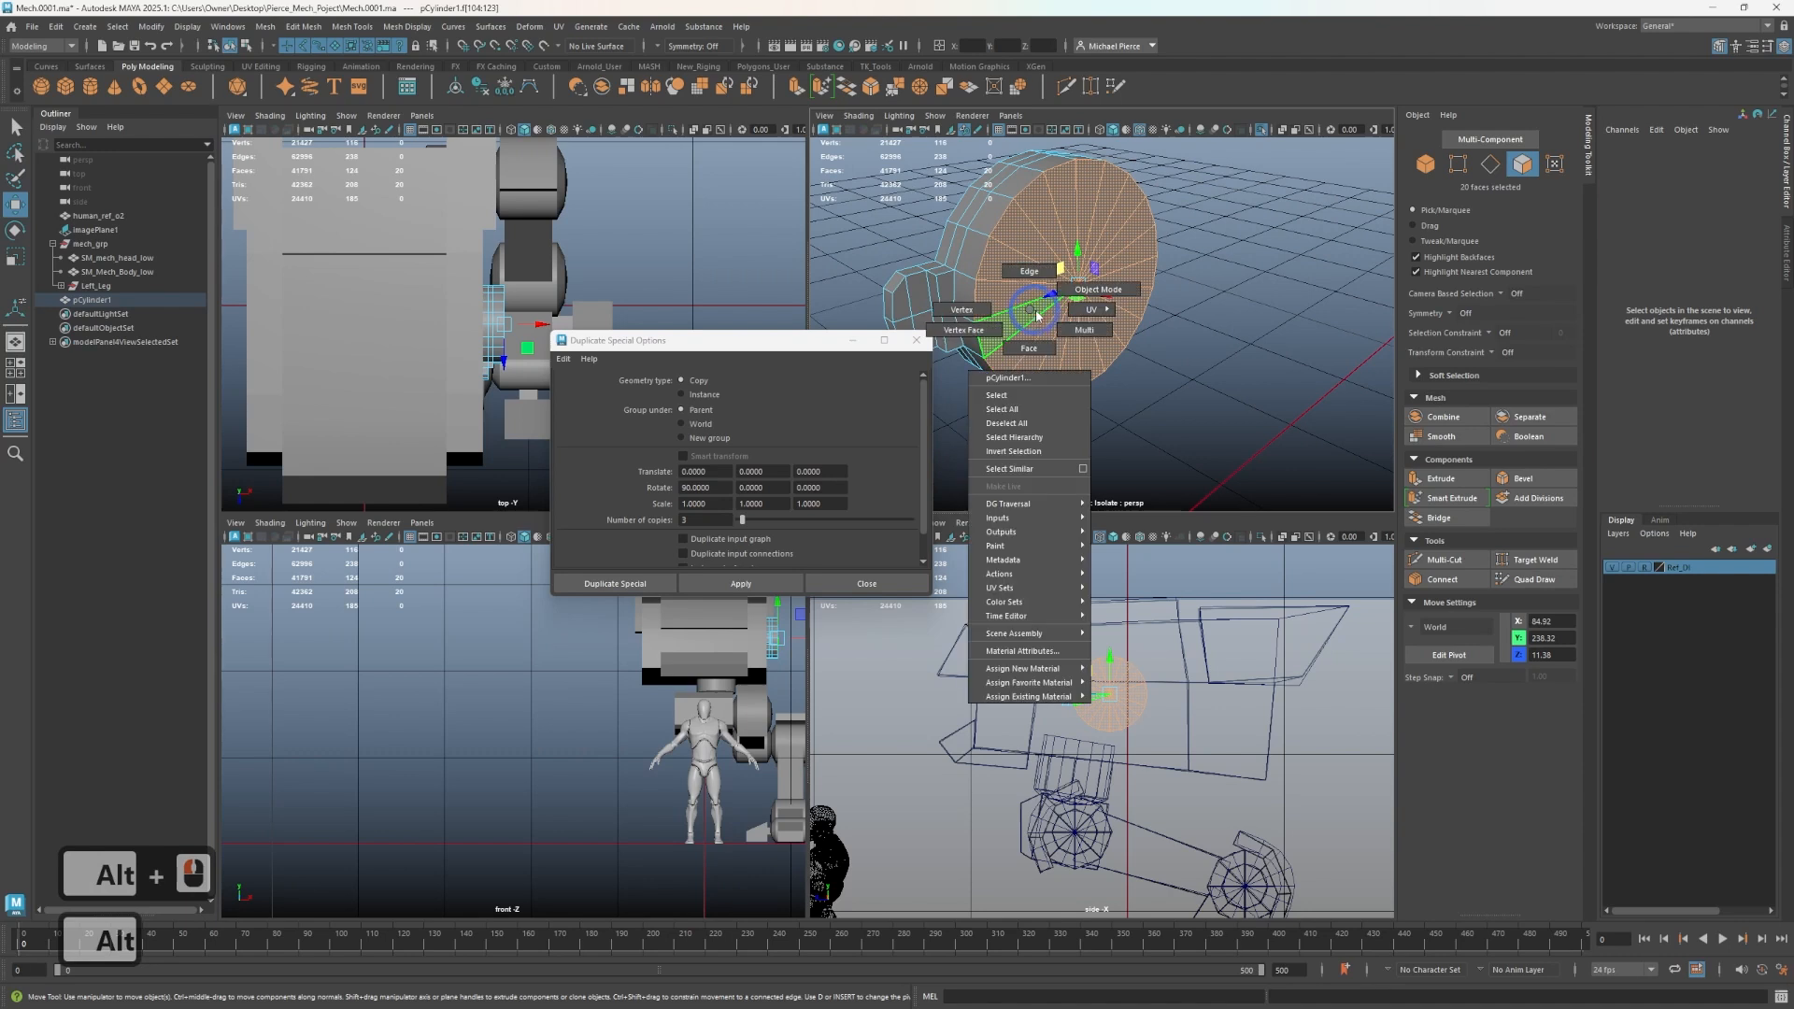
left_click(1077, 288)
left_click_drag(1048, 326, 1002, 328, "alt")
key("Tab")
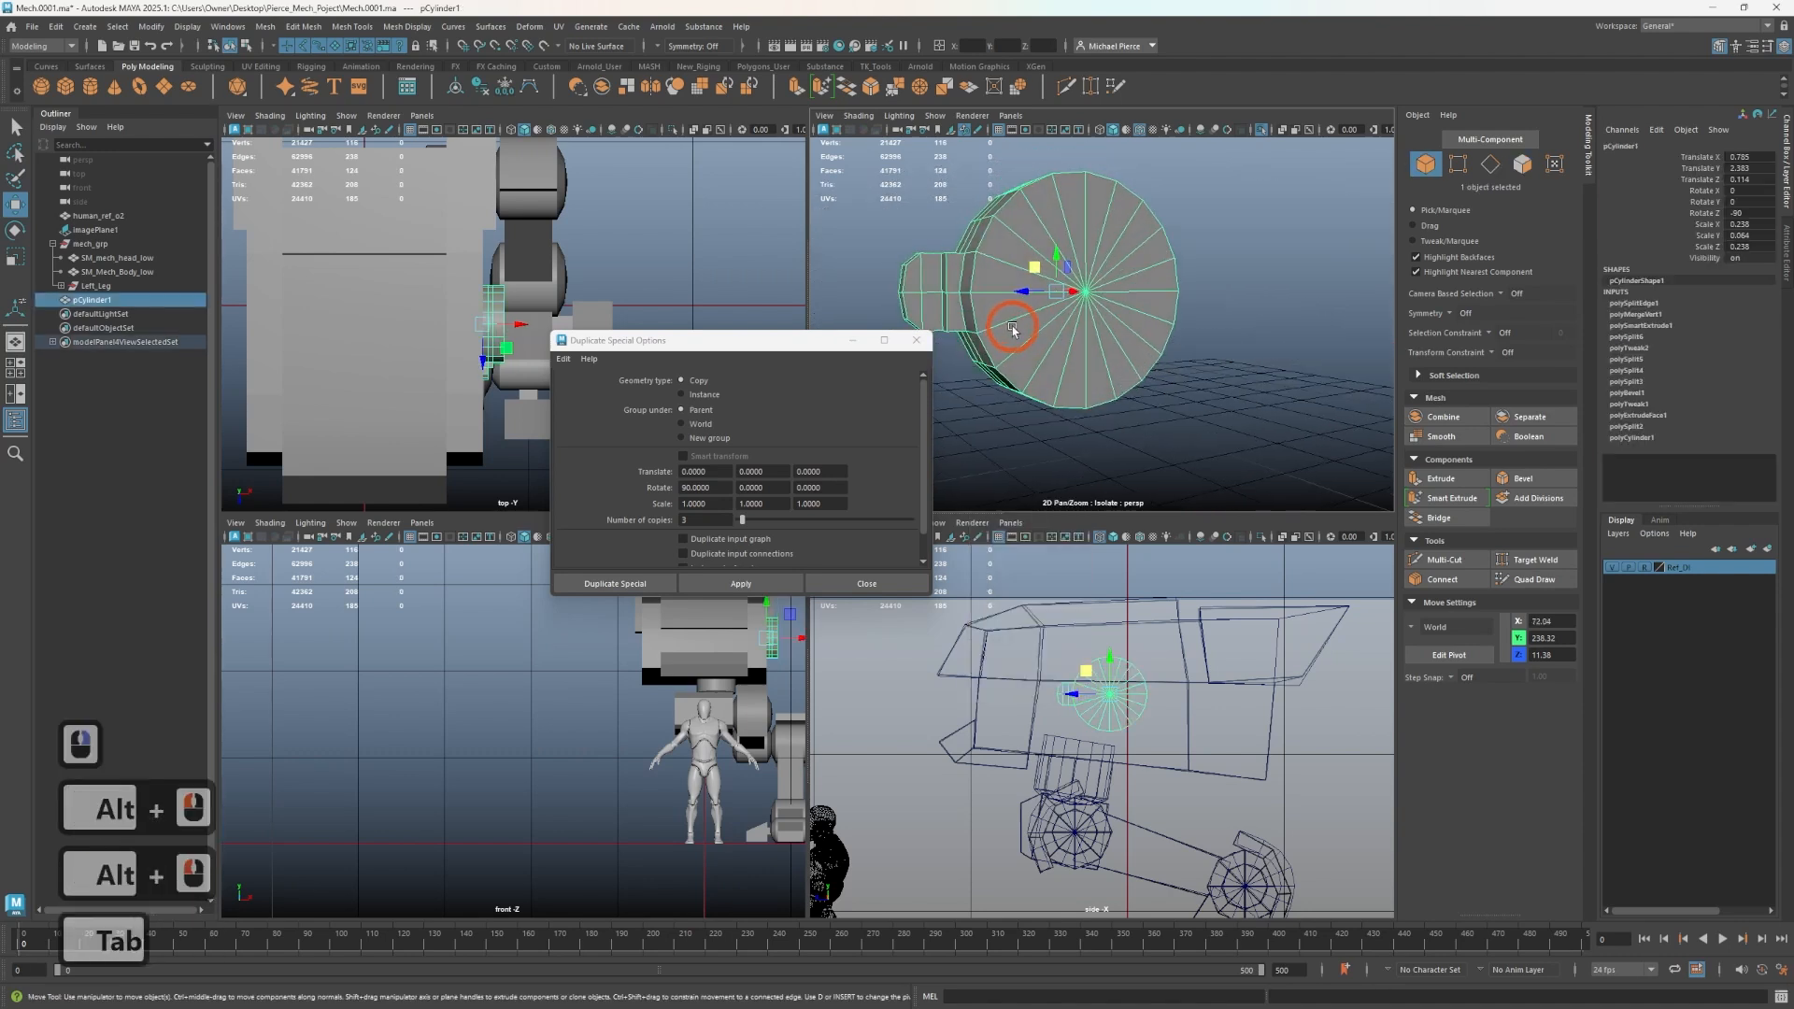
right_click_drag(1013, 320, 1010, 348)
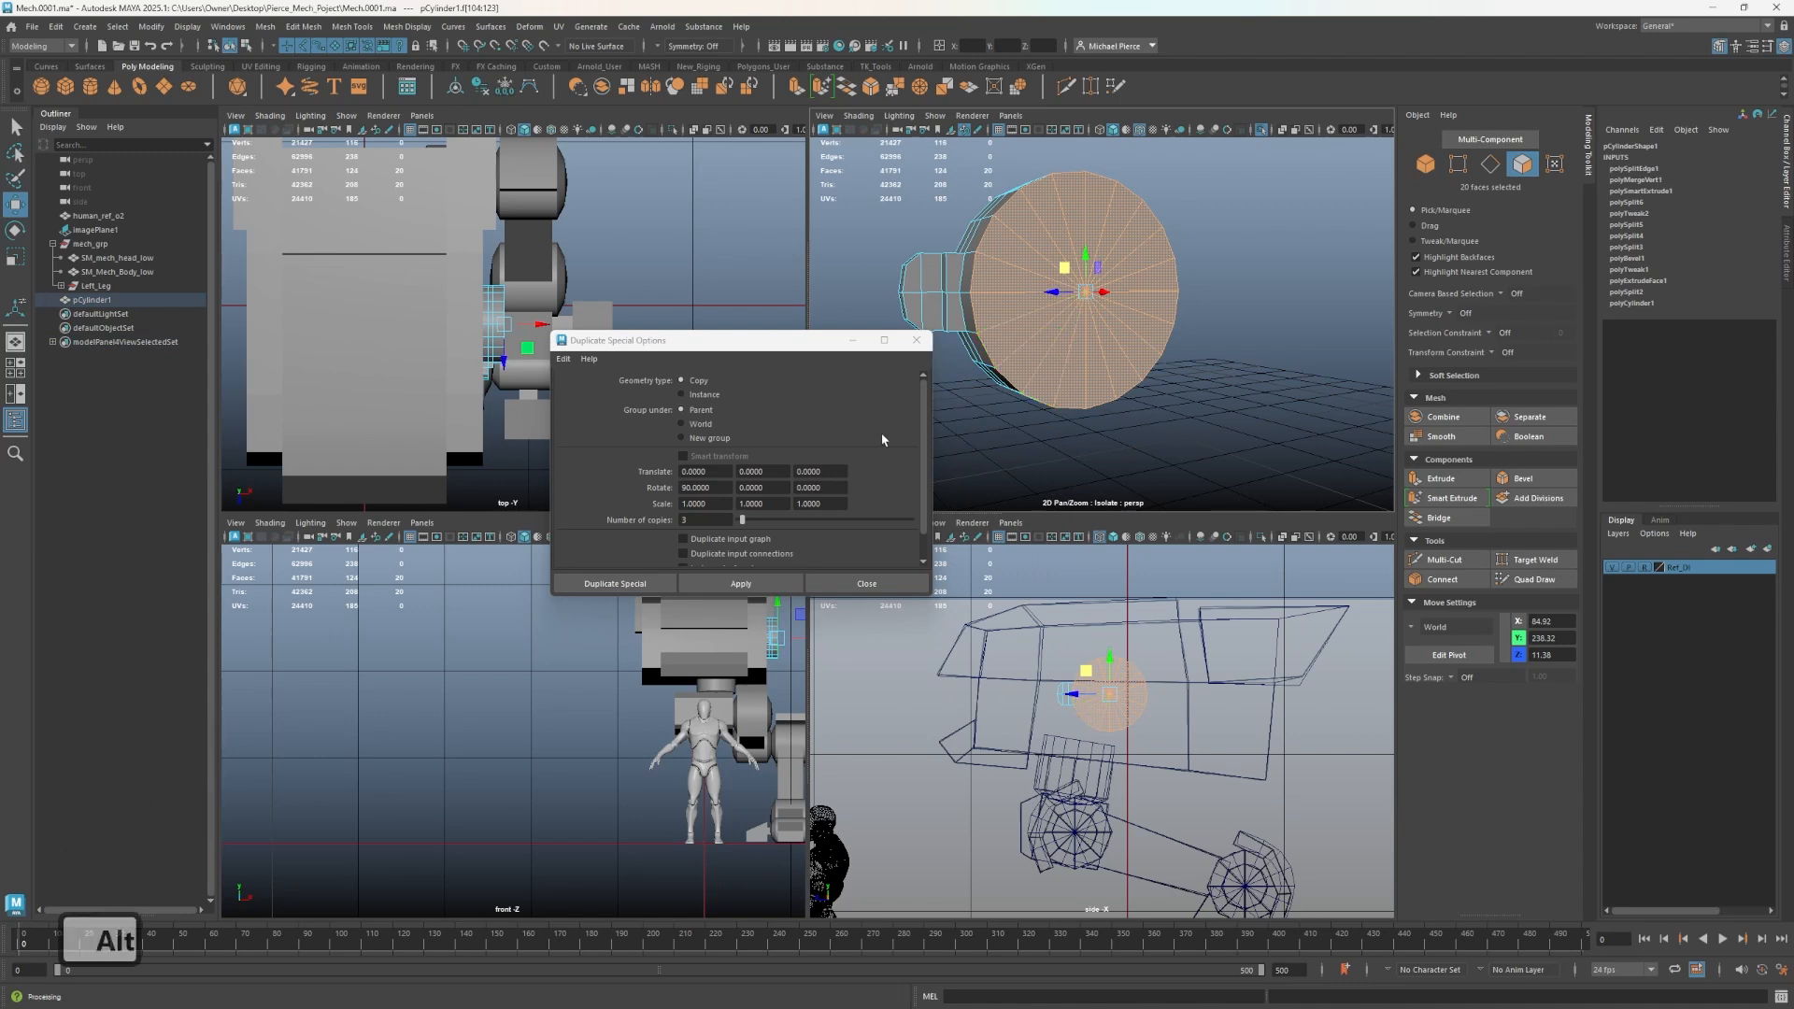
left_click(917, 340)
right_click_drag(1003, 337, 1001, 322)
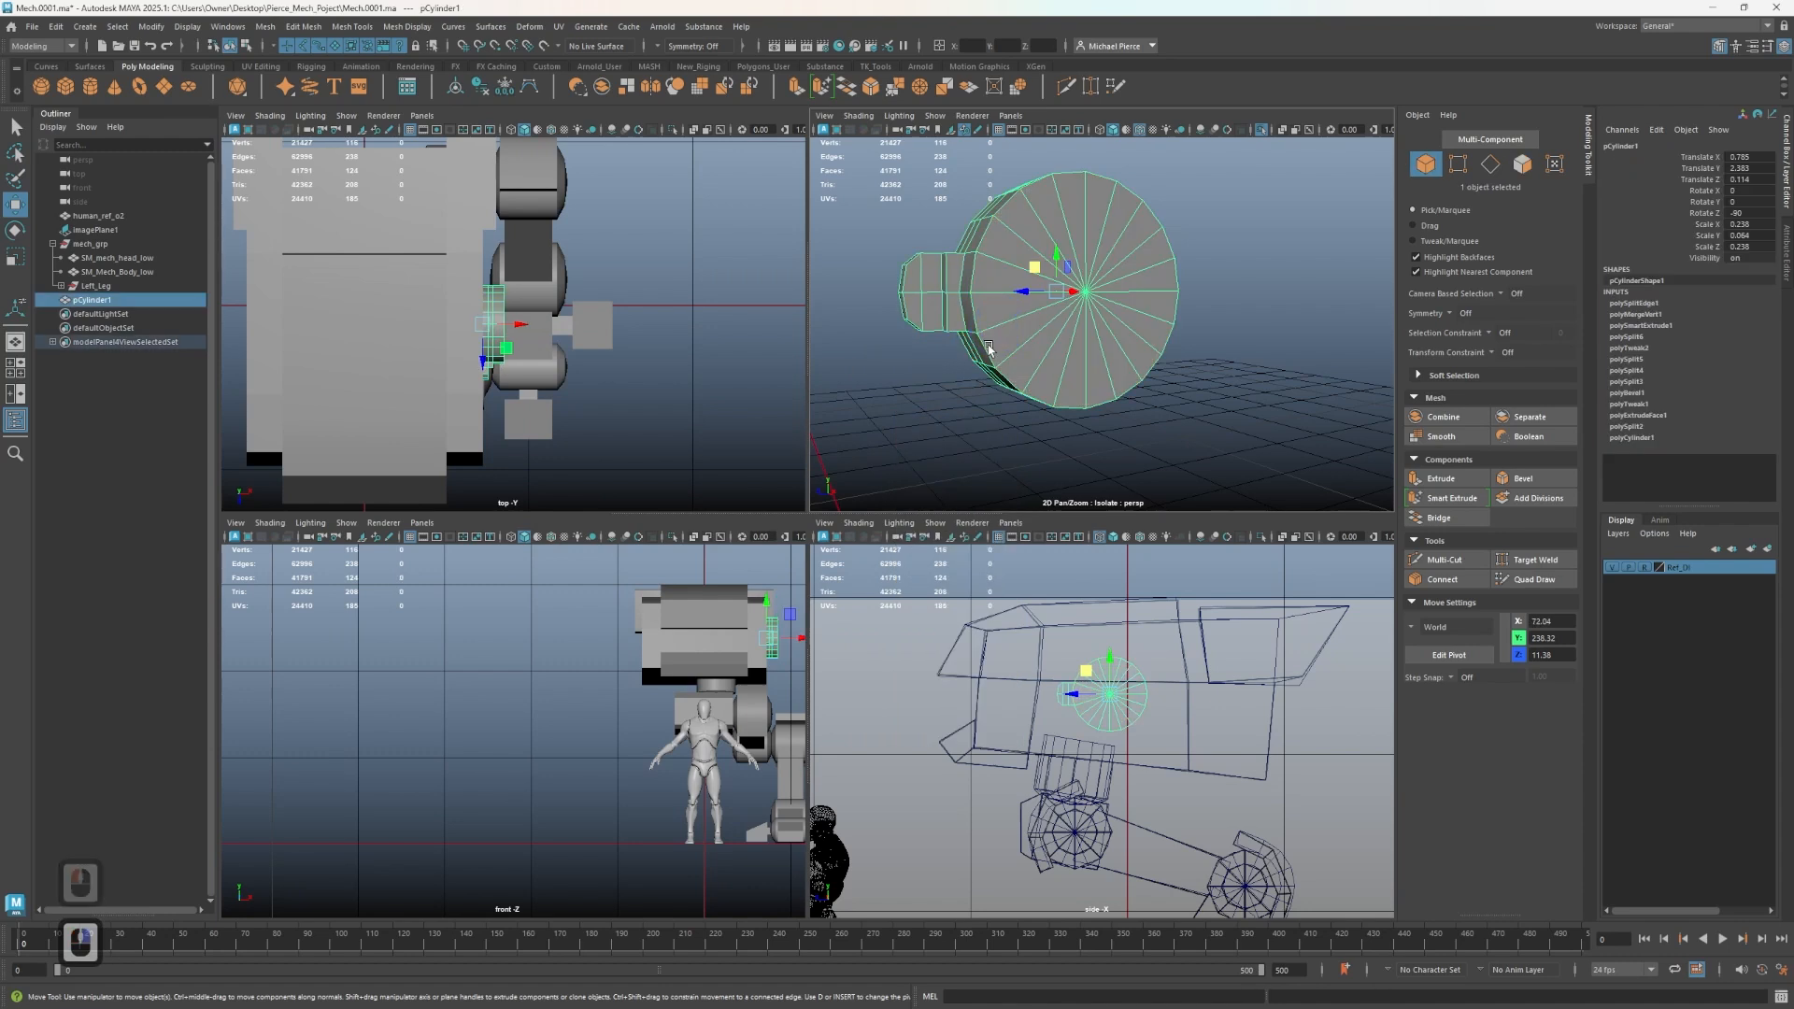
key("Delete")
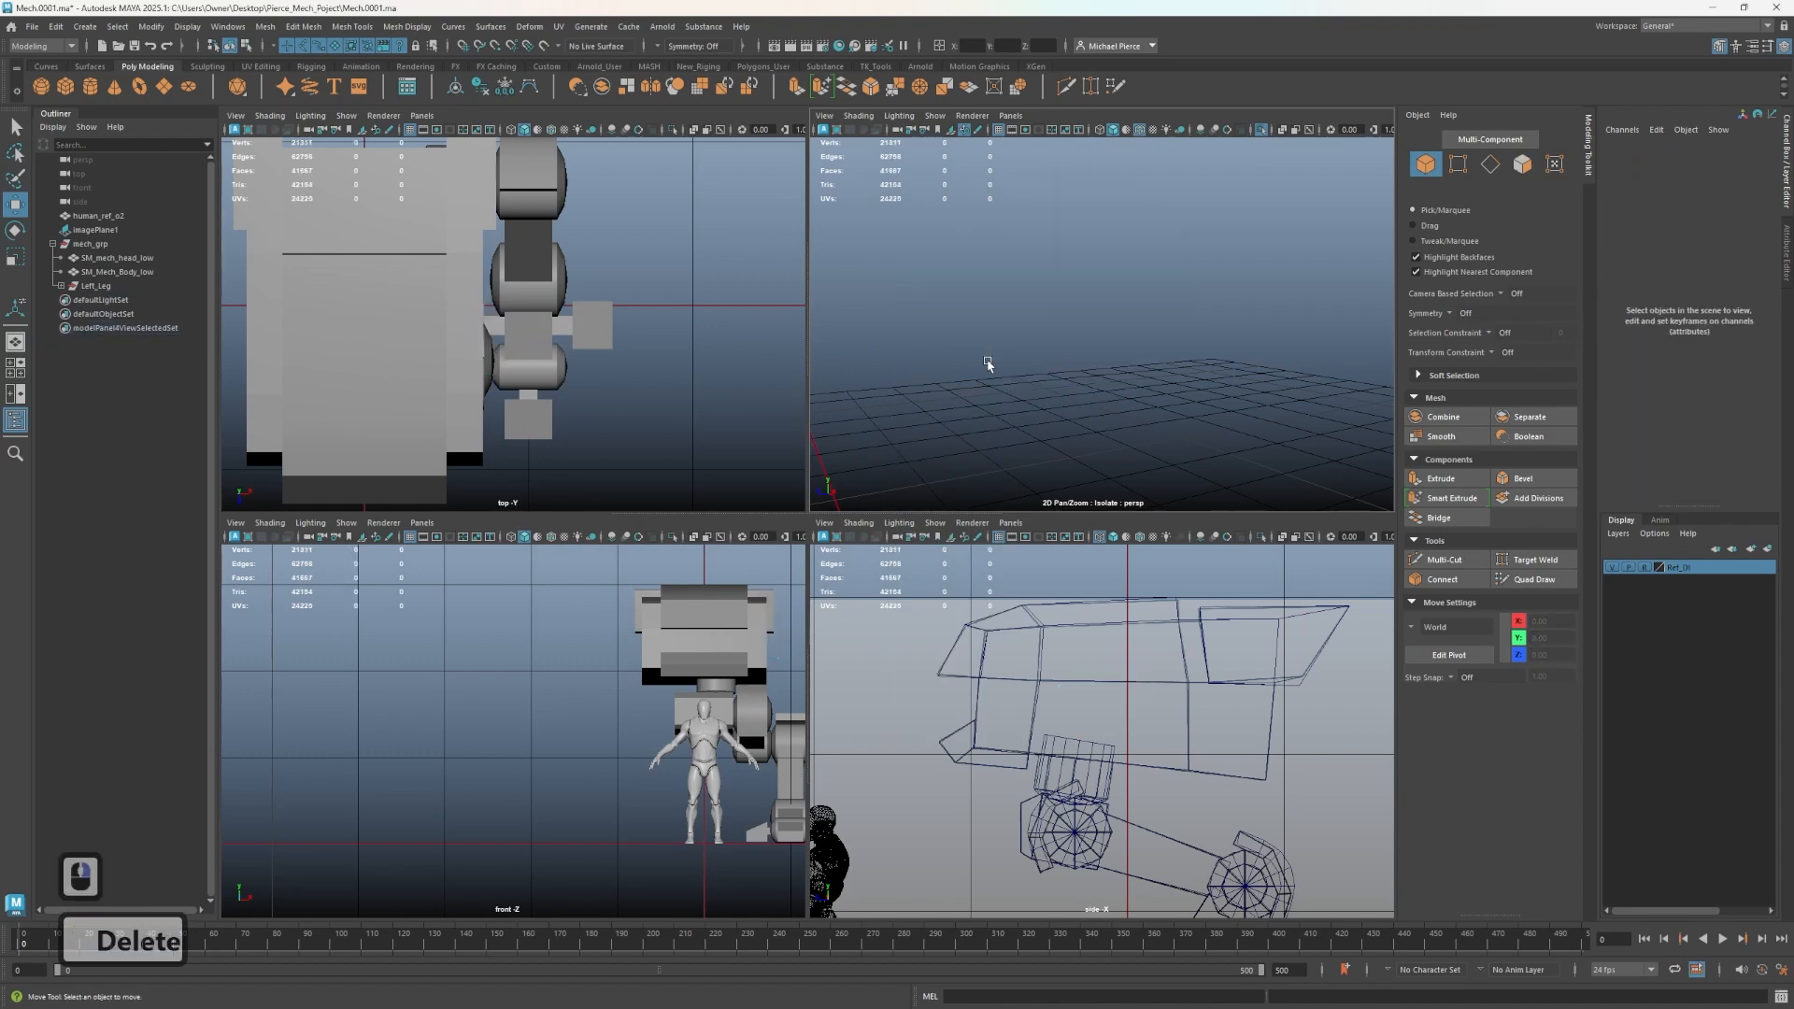
- Create a polygon cylinder and move, rotate and scale it onto the hip joint
left_click(91, 87)
scroll(1124, 848, "down", 3)
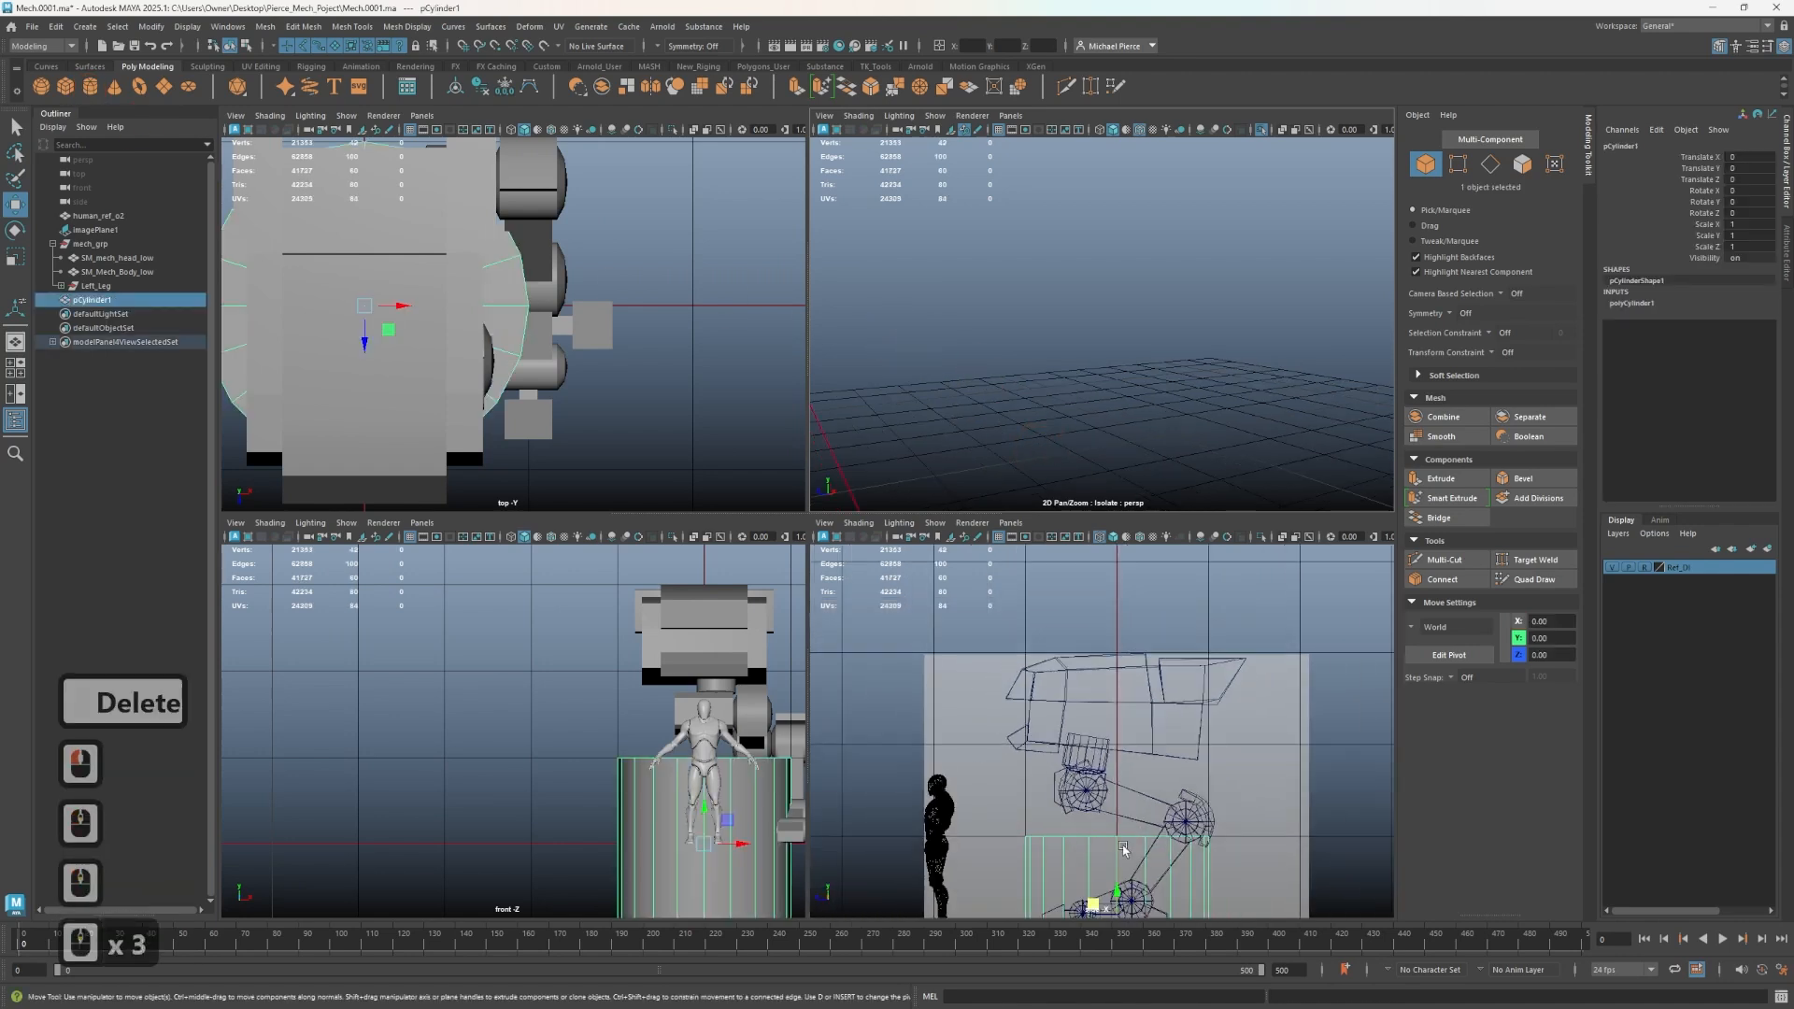
key("w")
left_click_drag(1125, 848, 1134, 713)
key("e")
key("j")
left_click_drag(1242, 280, 1212, 346, "alt")
key("ctrl+1")
scroll(1212, 346, "down", 2)
key("r")
left_click_drag(1045, 272, 1127, 321)
key("w")
scroll(1127, 321, "up", 3)
key("r")
left_click_drag(1088, 233, 1067, 236)
- Set the cylinder's subdivisions axis to 24
double_click(1635, 304)
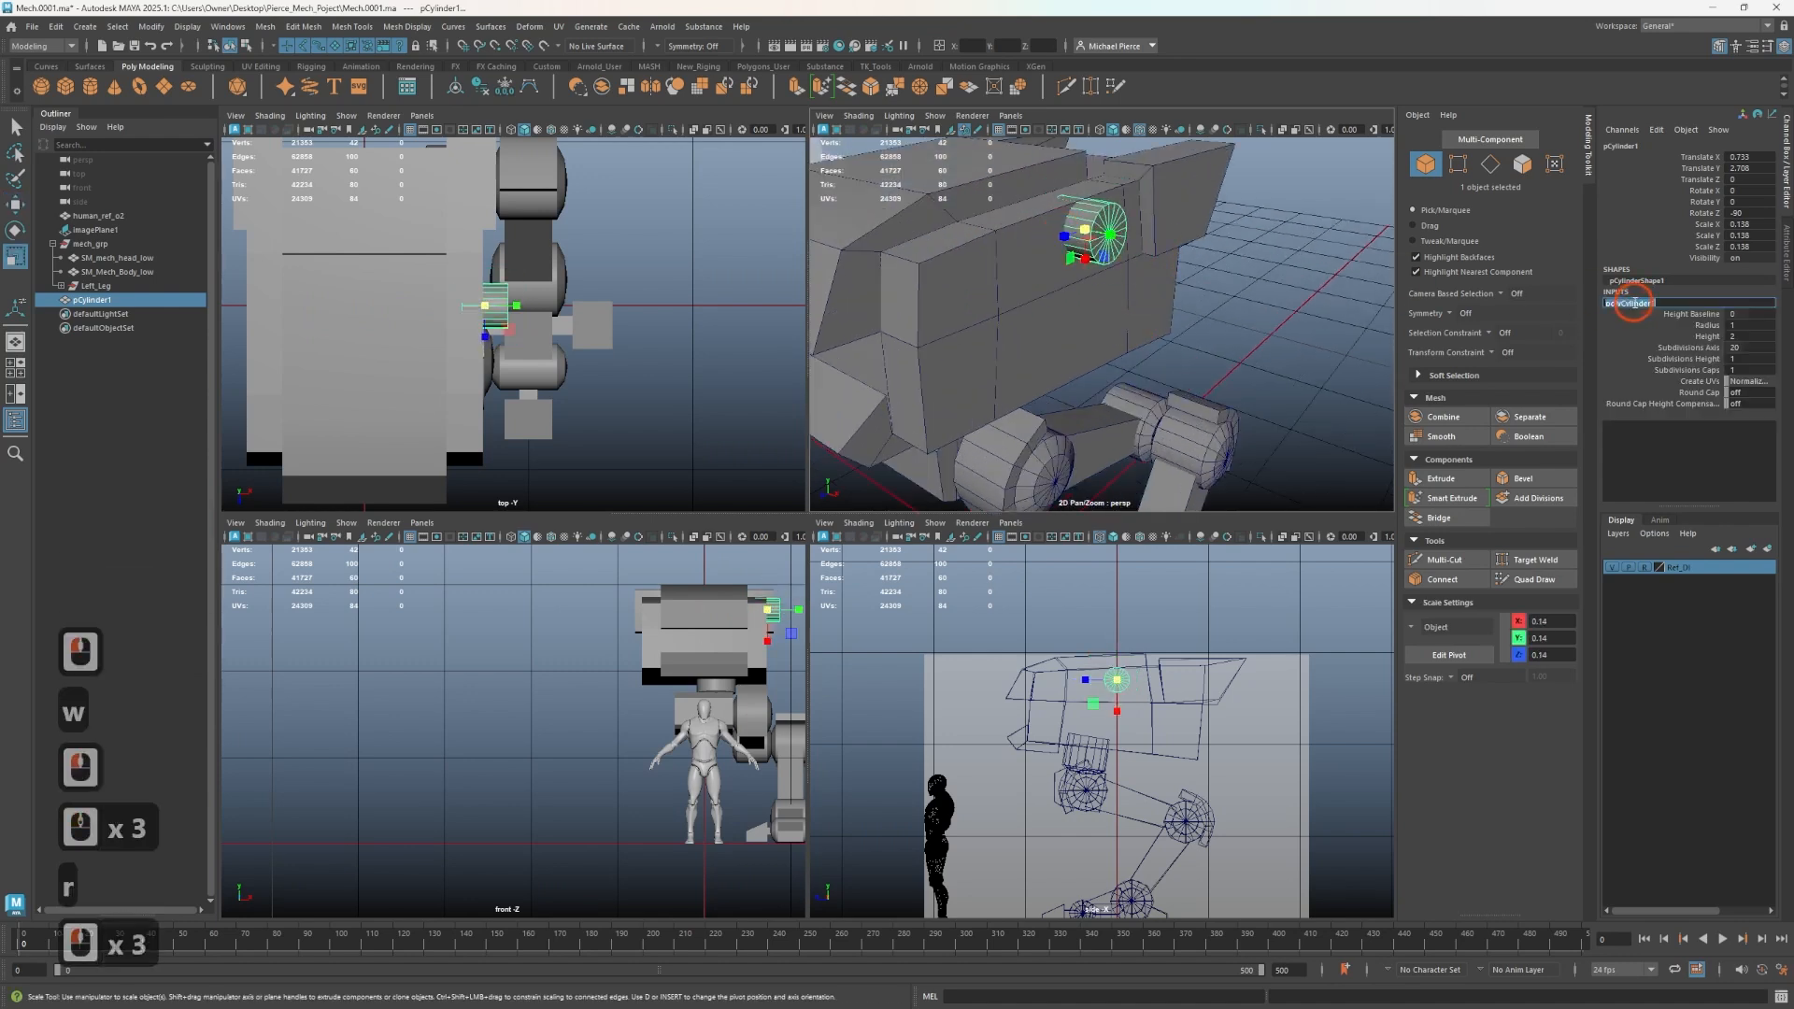
left_click(1747, 347)
type("24")
key("Tab")
- Reposition the cylinder against the hip and scale it into a thinner disc
left_click(1159, 408)
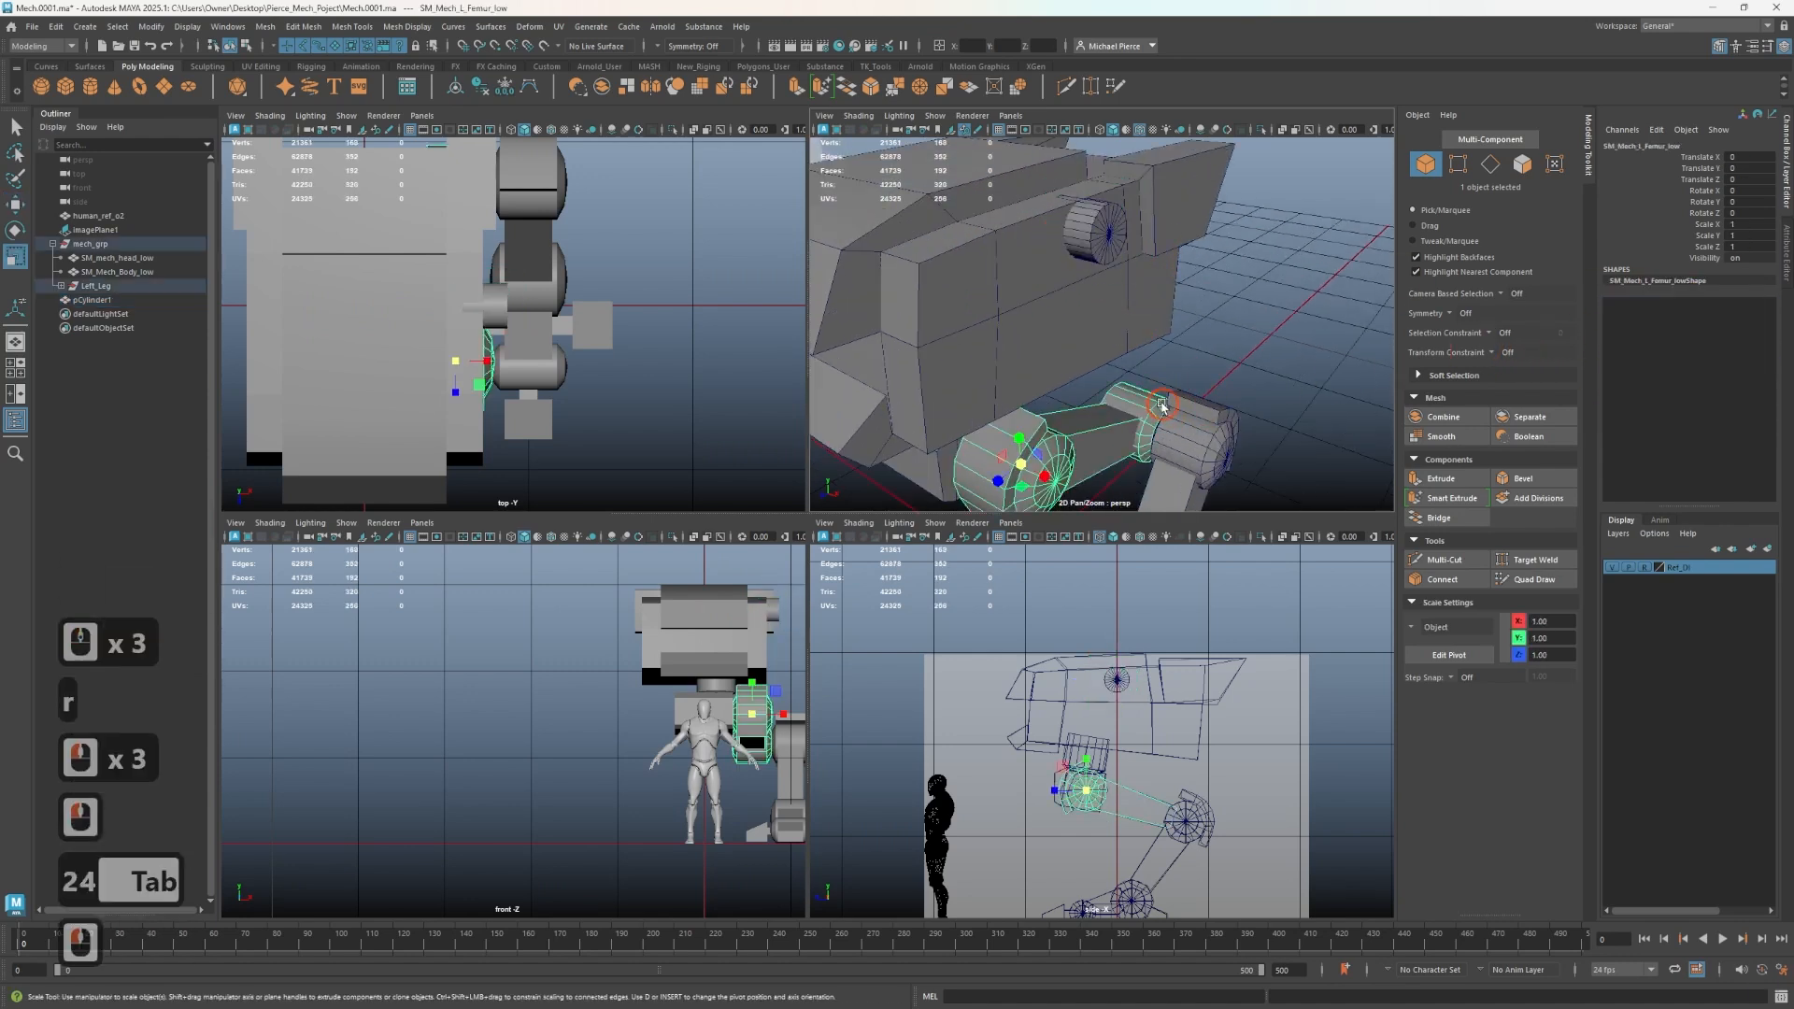
scroll(1123, 236, "up", 2)
left_click(1123, 235)
key("w")
left_click_drag(1116, 201, 1138, 236)
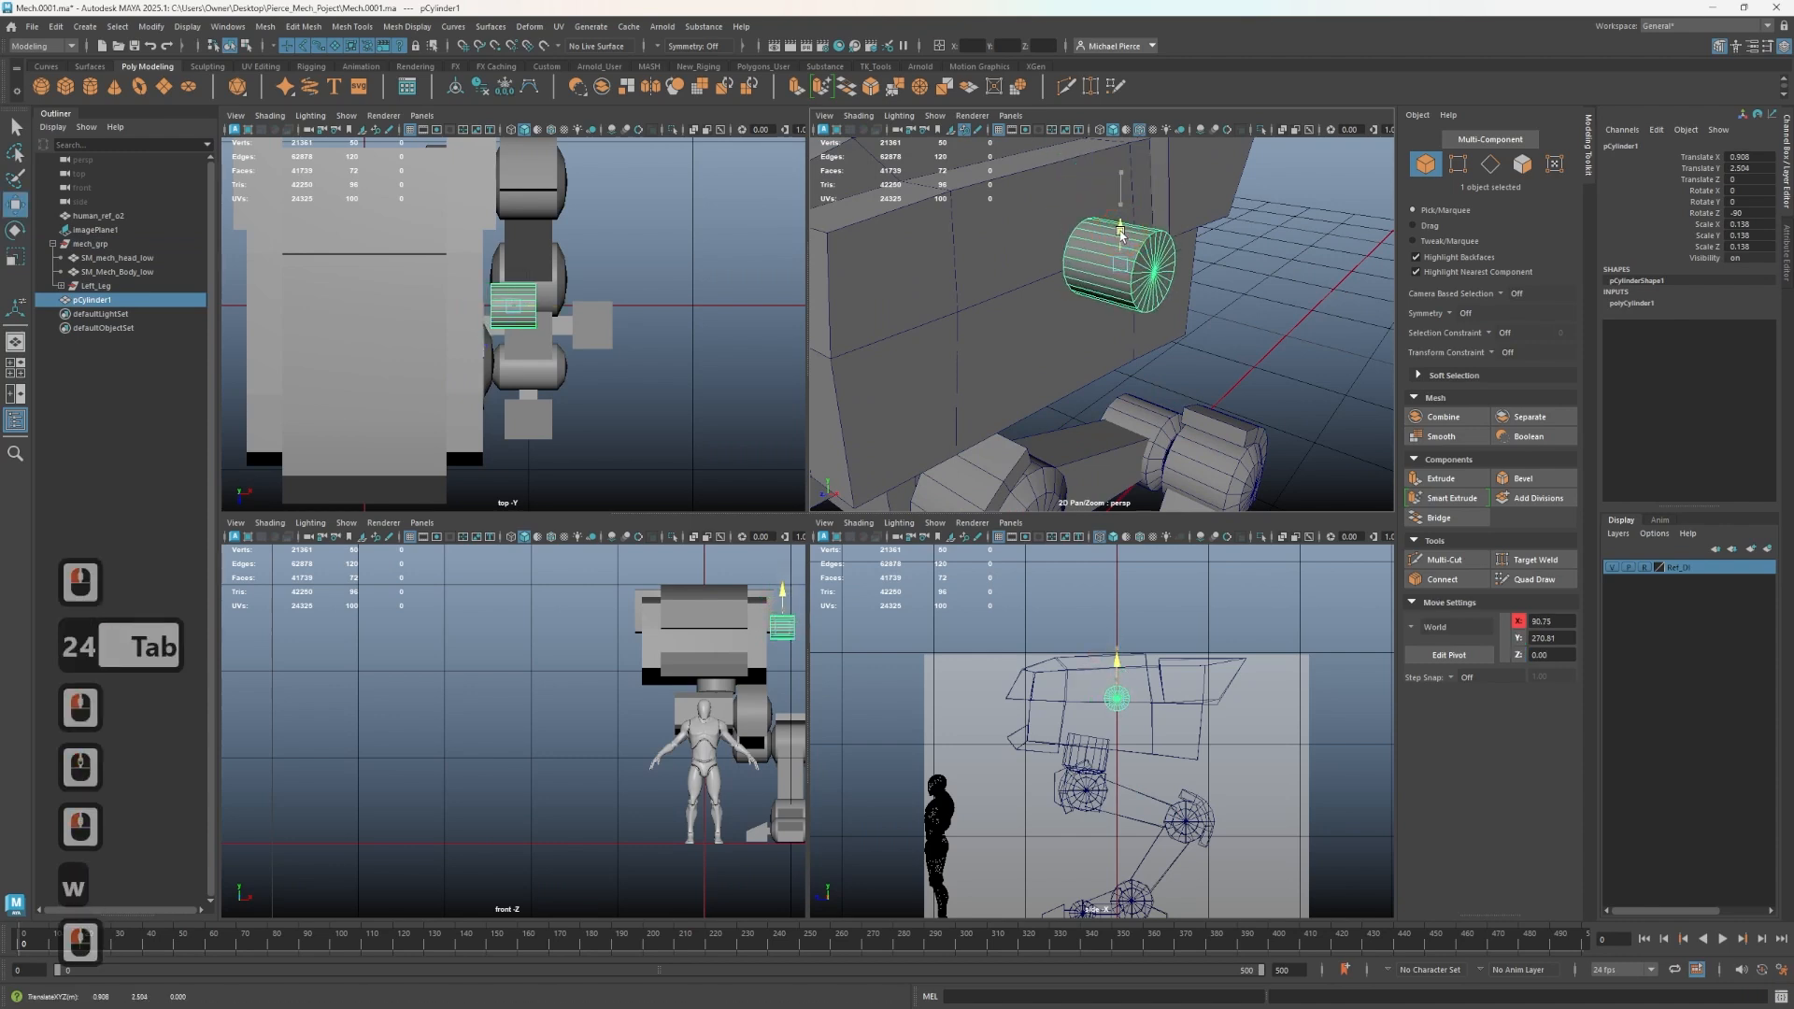
scroll(1145, 358, "up", 2)
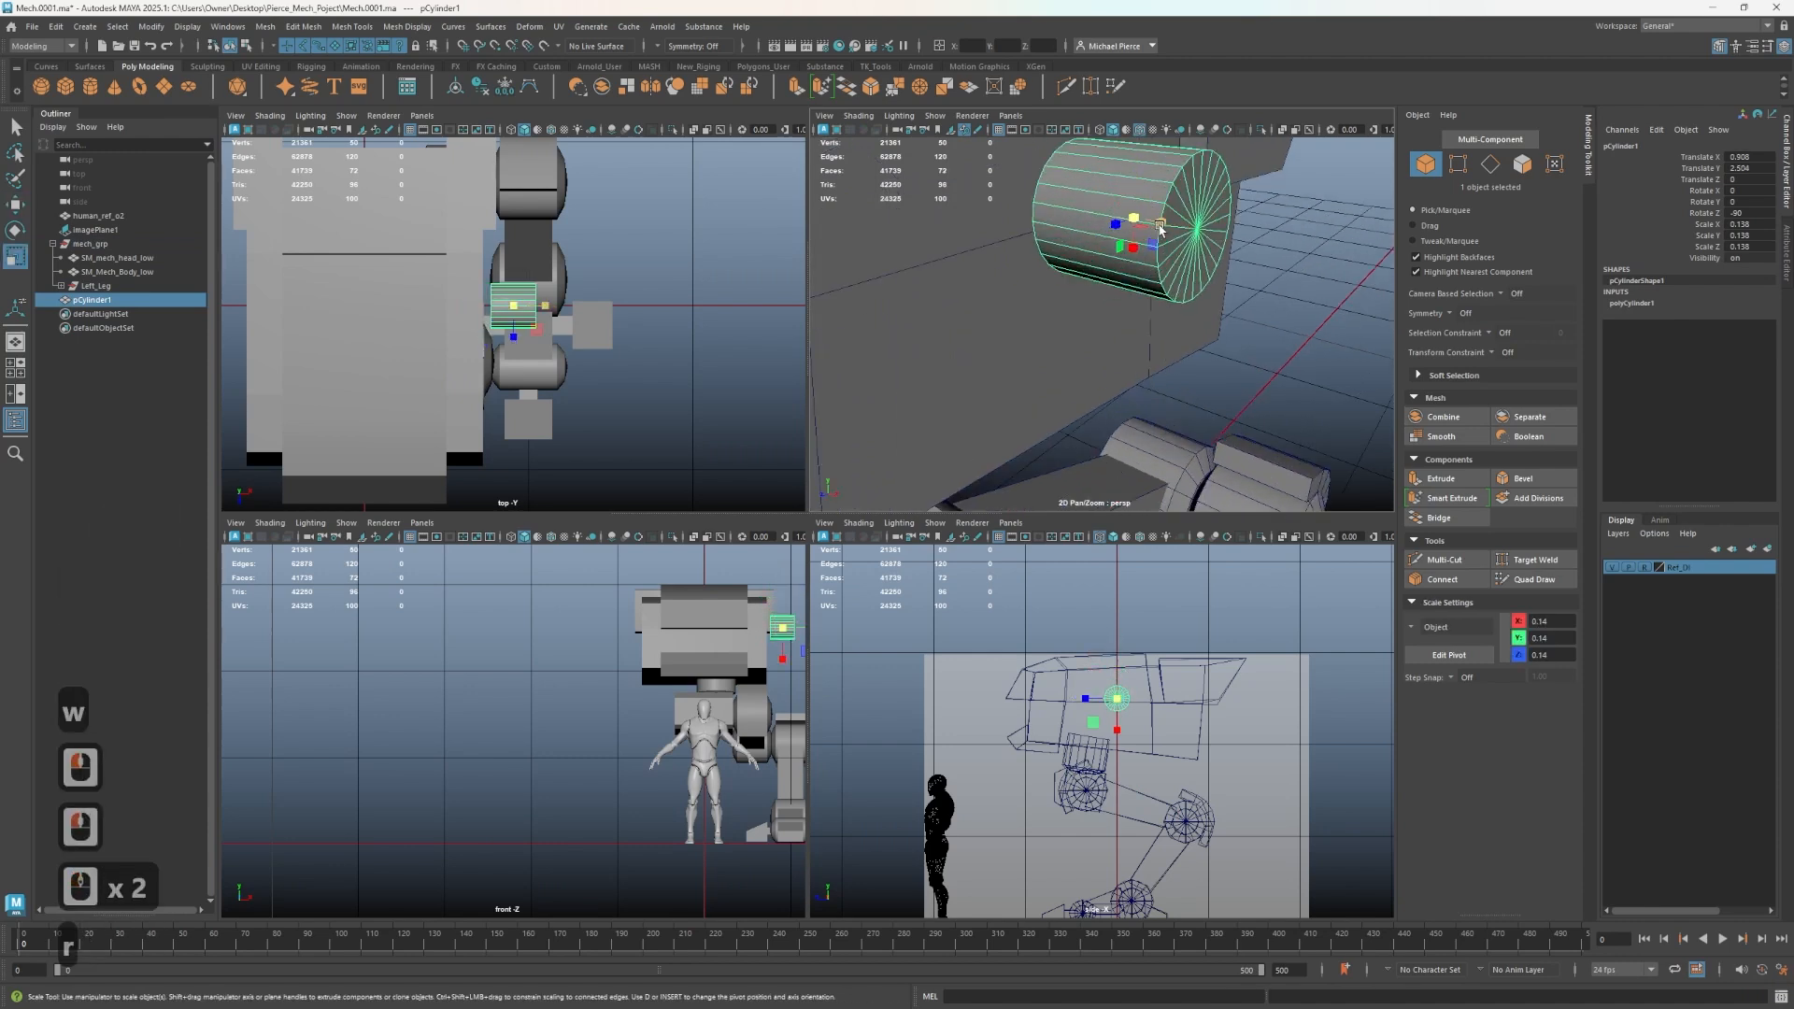
key("r")
left_click_drag(1163, 229, 1111, 360)
key("w")
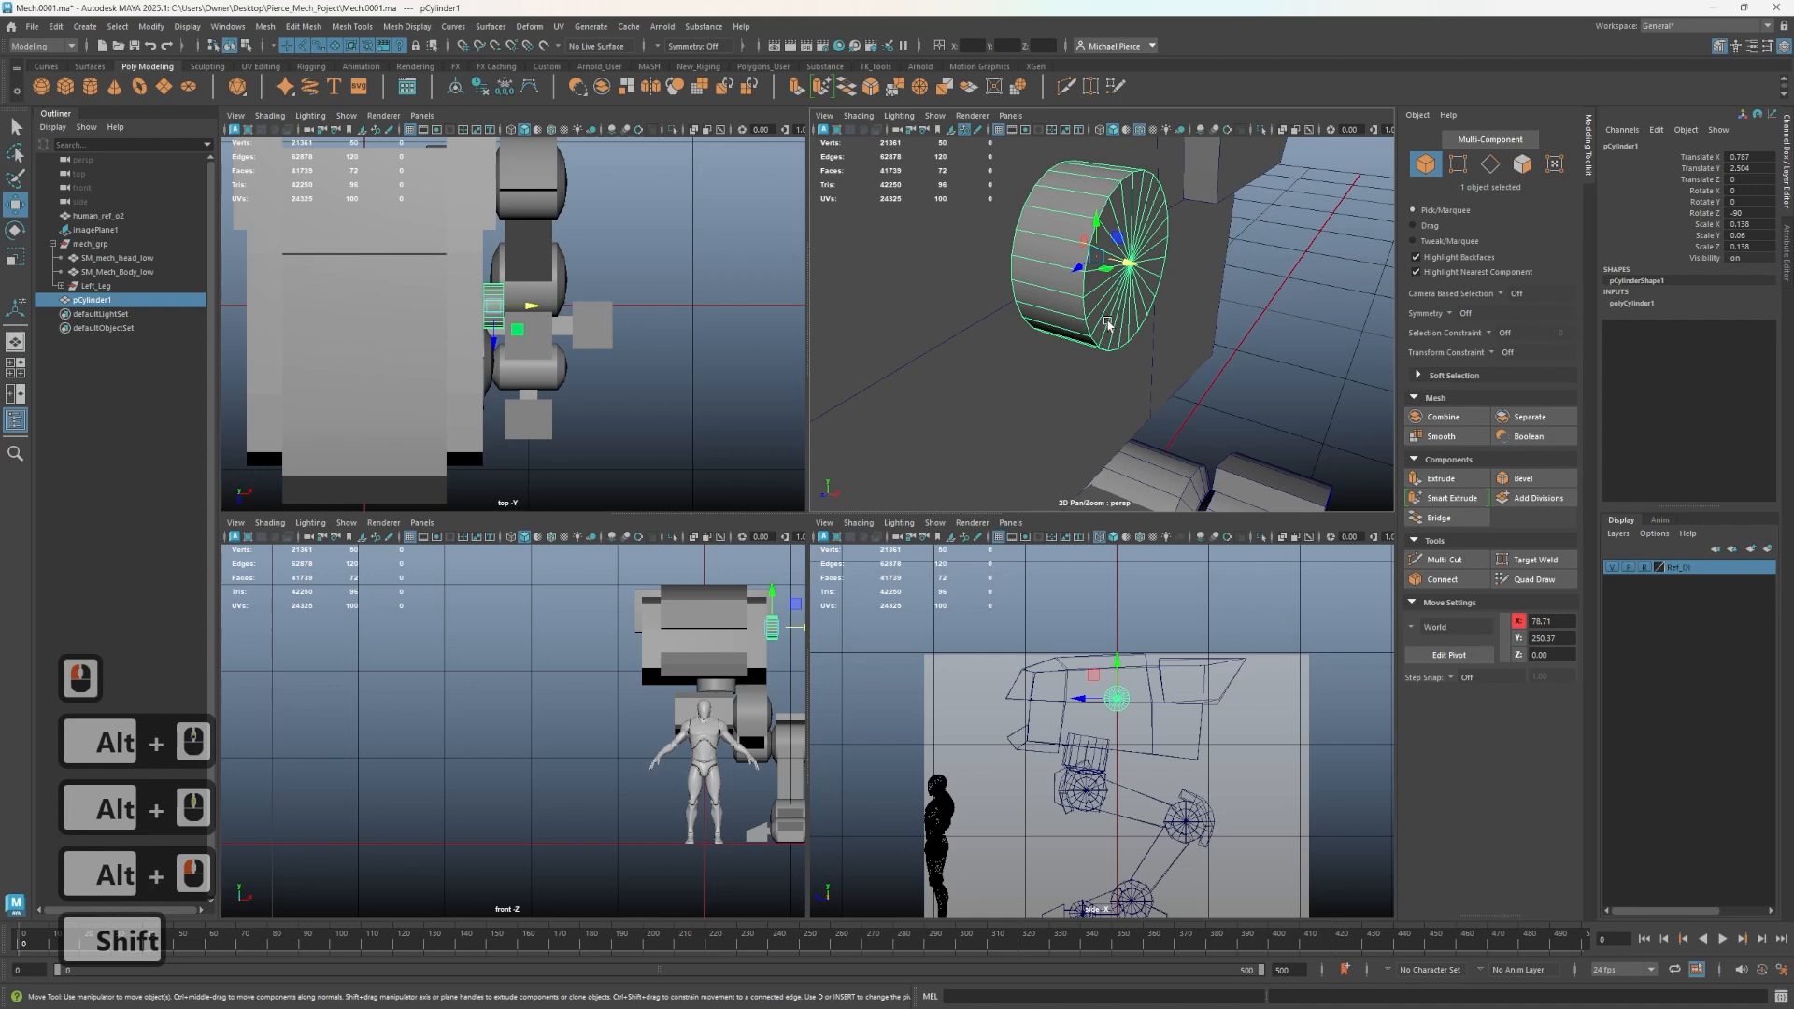
- Select a ring of radial edges on the disc and connect them to split its faces
left_click_drag(1062, 325, 1024, 316, "alt")
right_click(1060, 324)
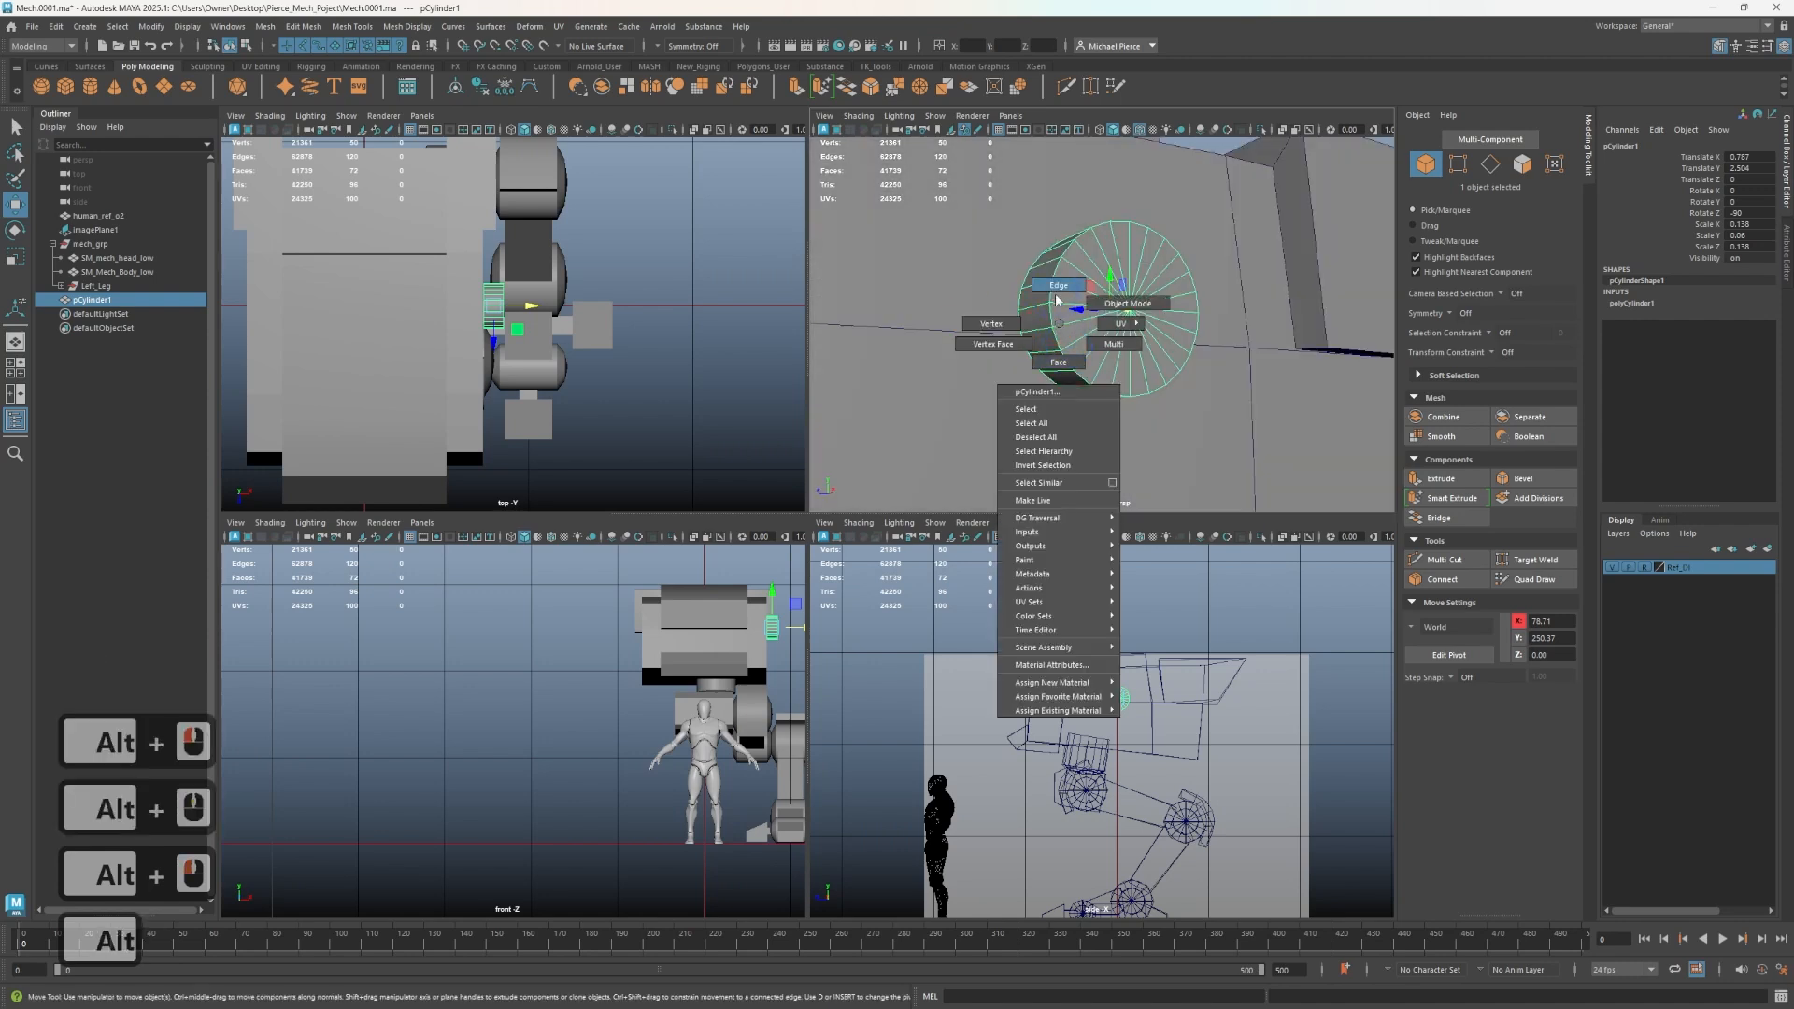
right_click_drag(1056, 299, 1059, 290)
scroll(1071, 327, "up", 2)
scroll(1071, 340, "down", 1)
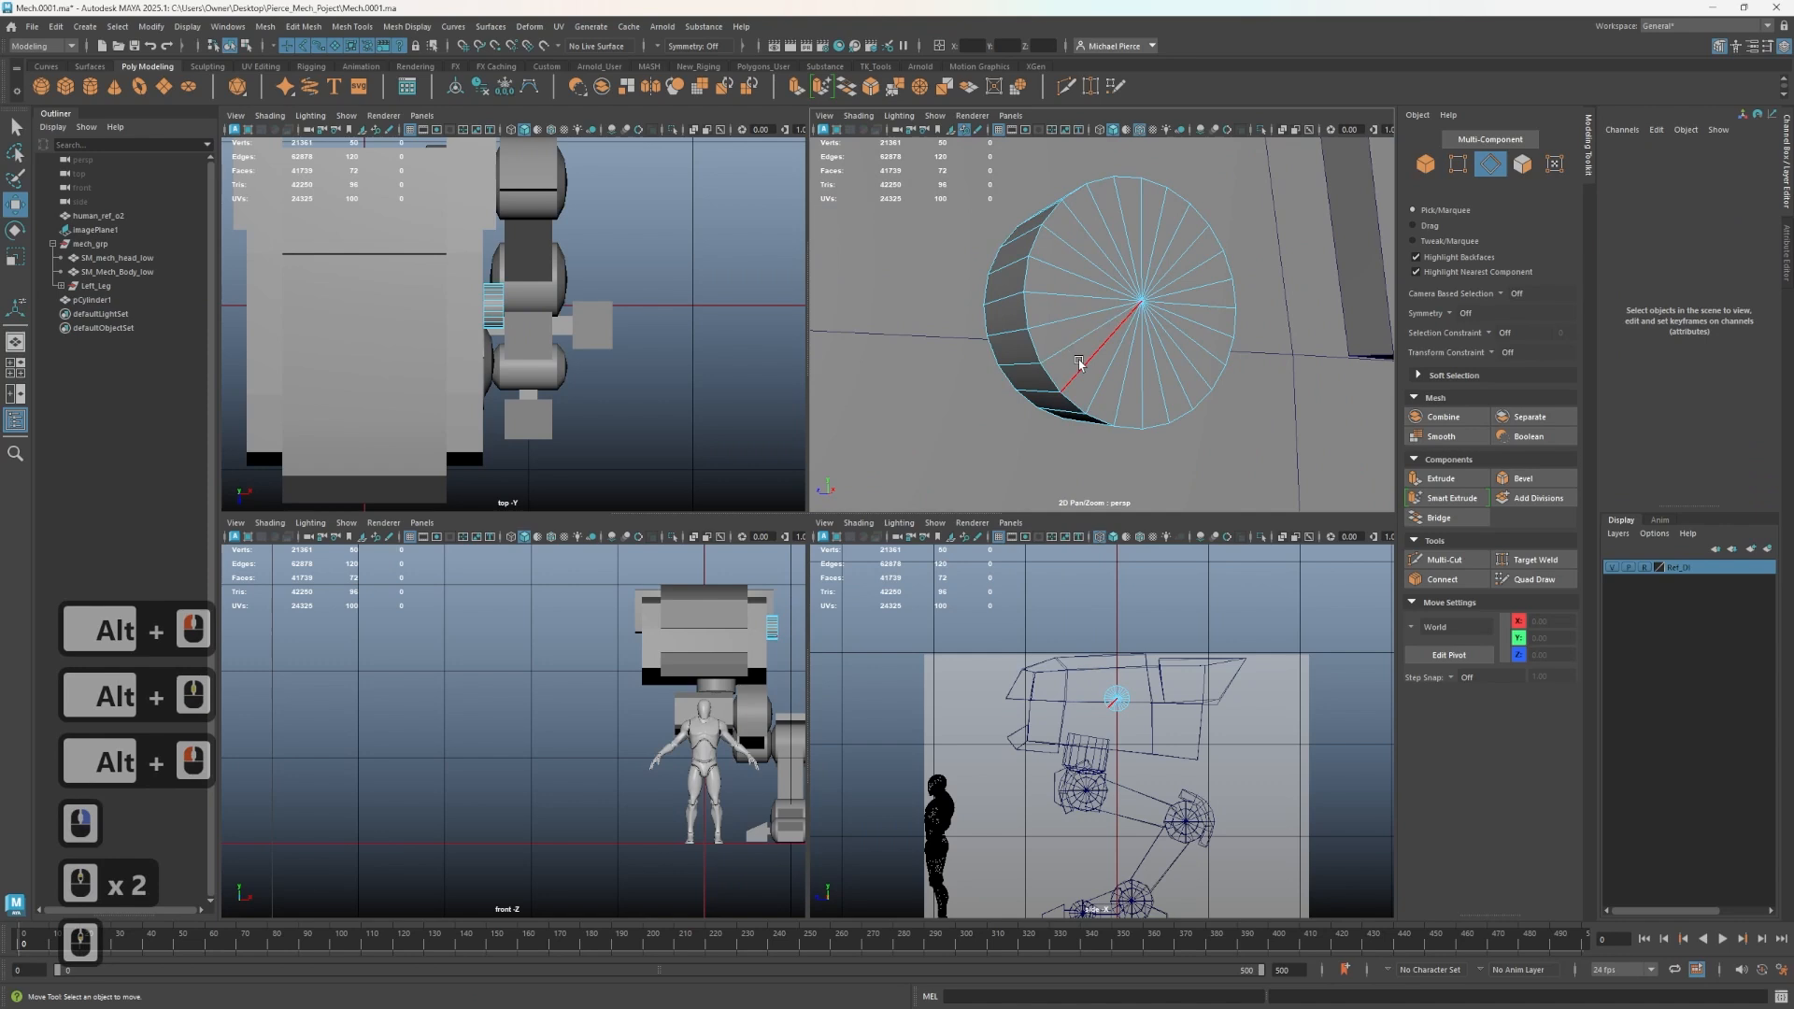
left_click_drag(1079, 360, 1013, 360, "alt")
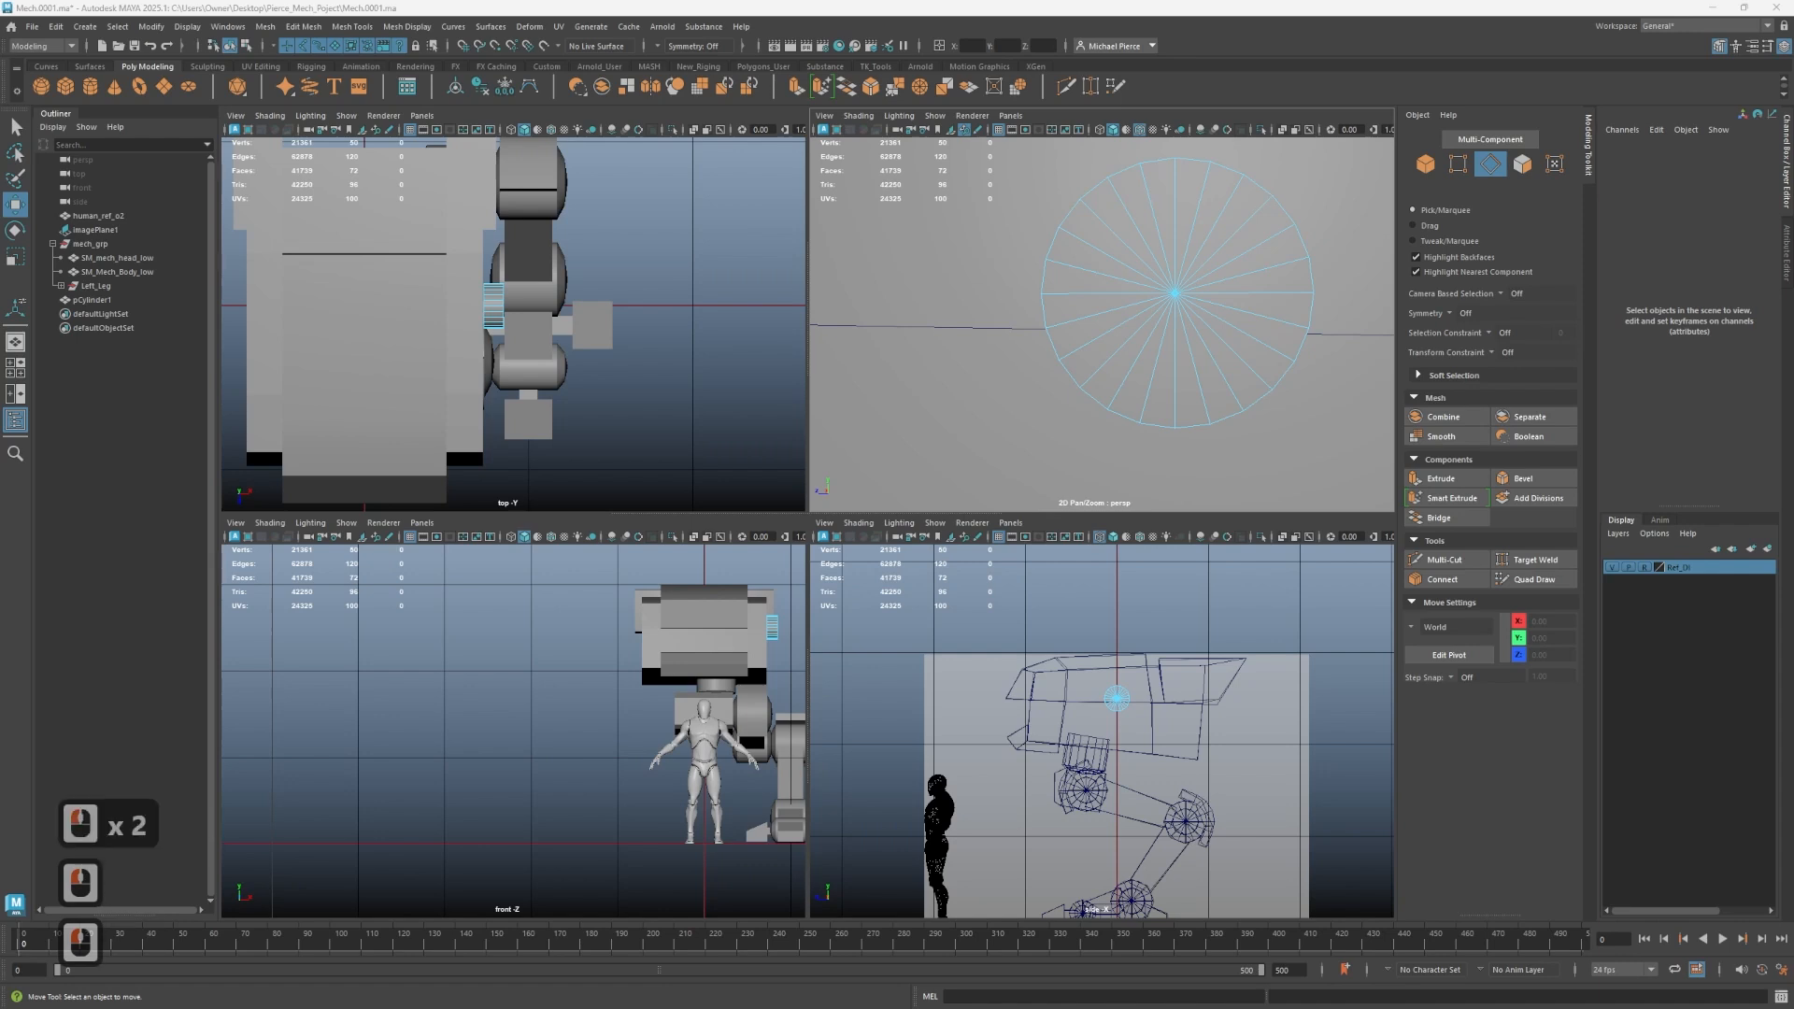
right_click_drag(1122, 295, 1130, 263)
key("0")
key("Tab")
right_click_drag(1117, 365, 1126, 392)
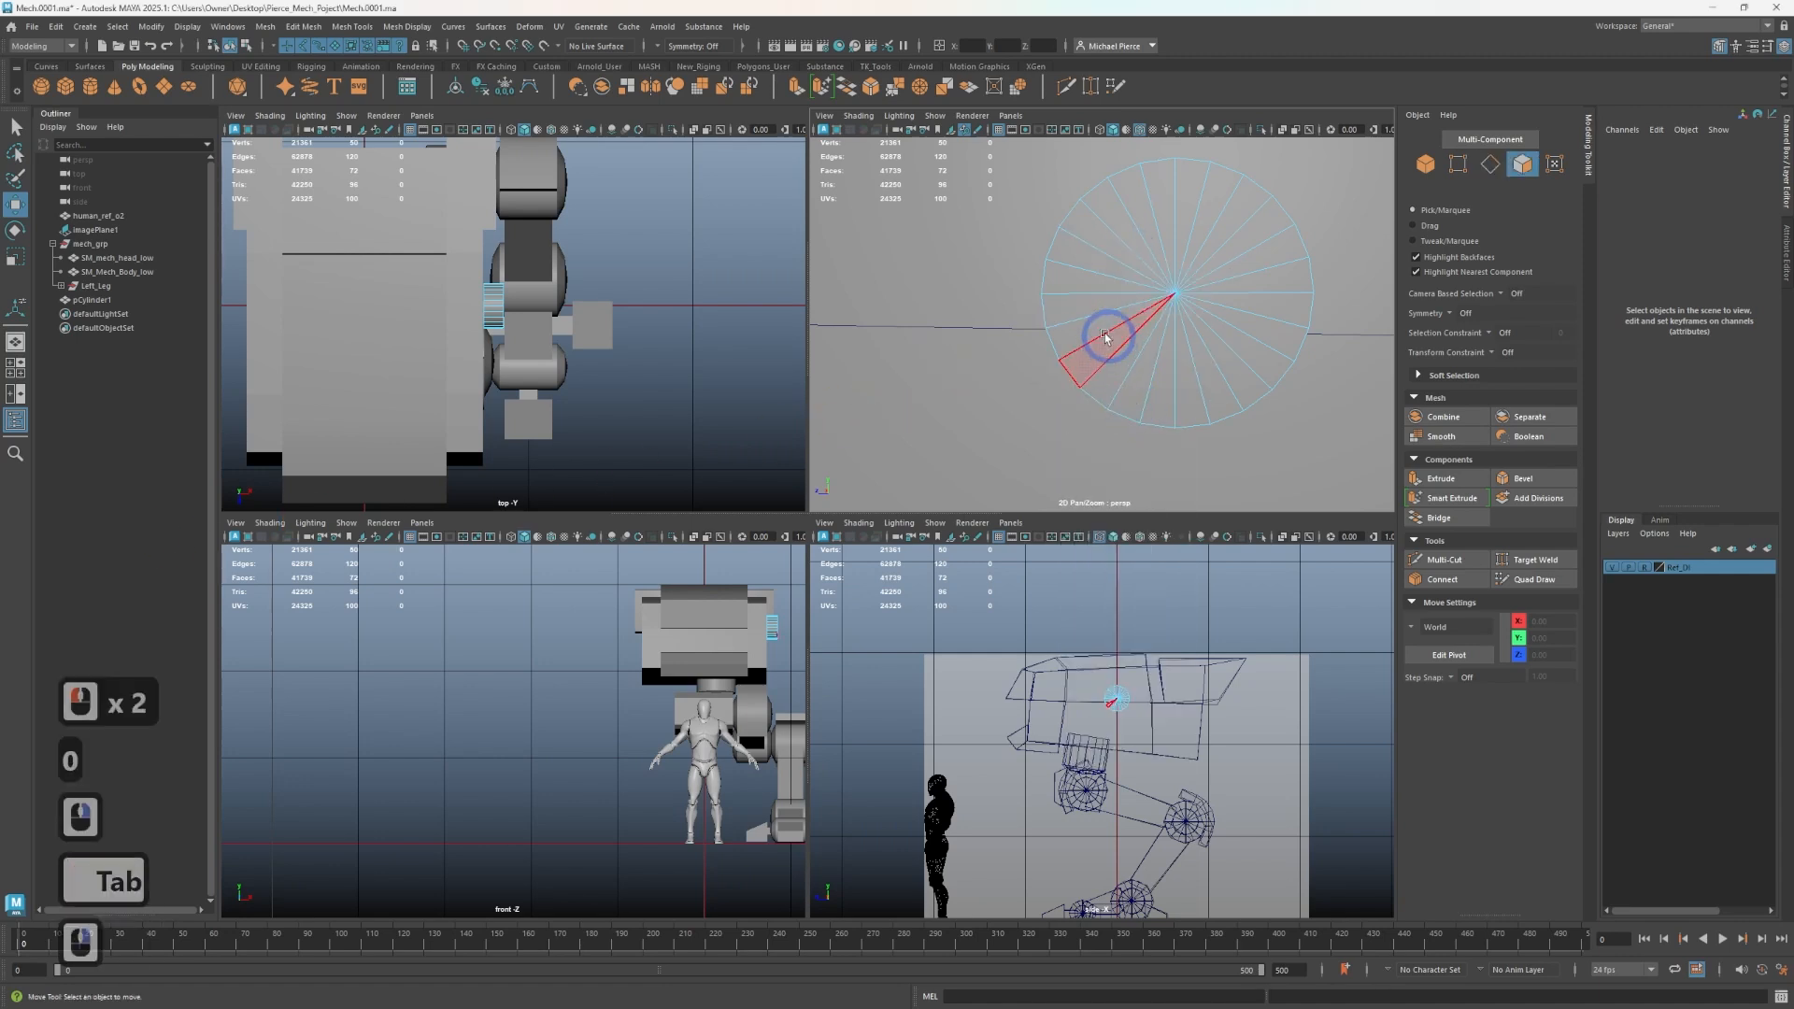
key("Tab")
left_click(1072, 287)
left_click(1067, 314)
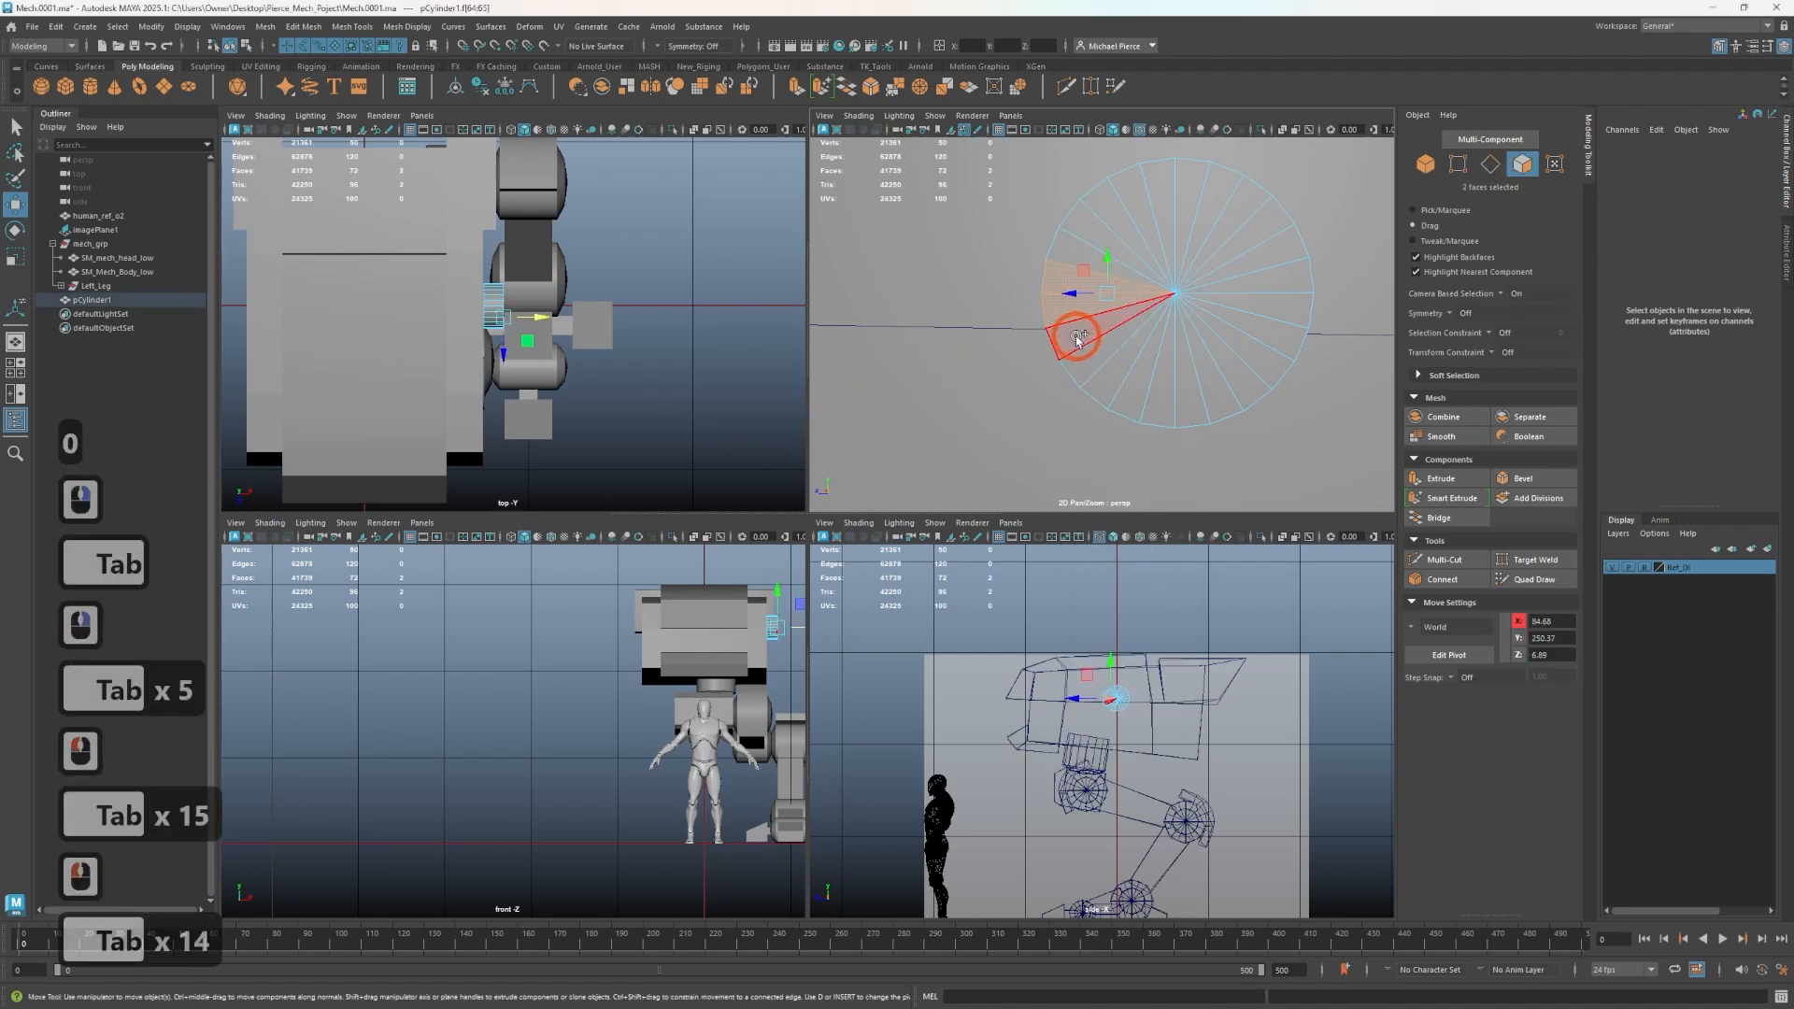
left_click(1076, 337)
left_click(1084, 348)
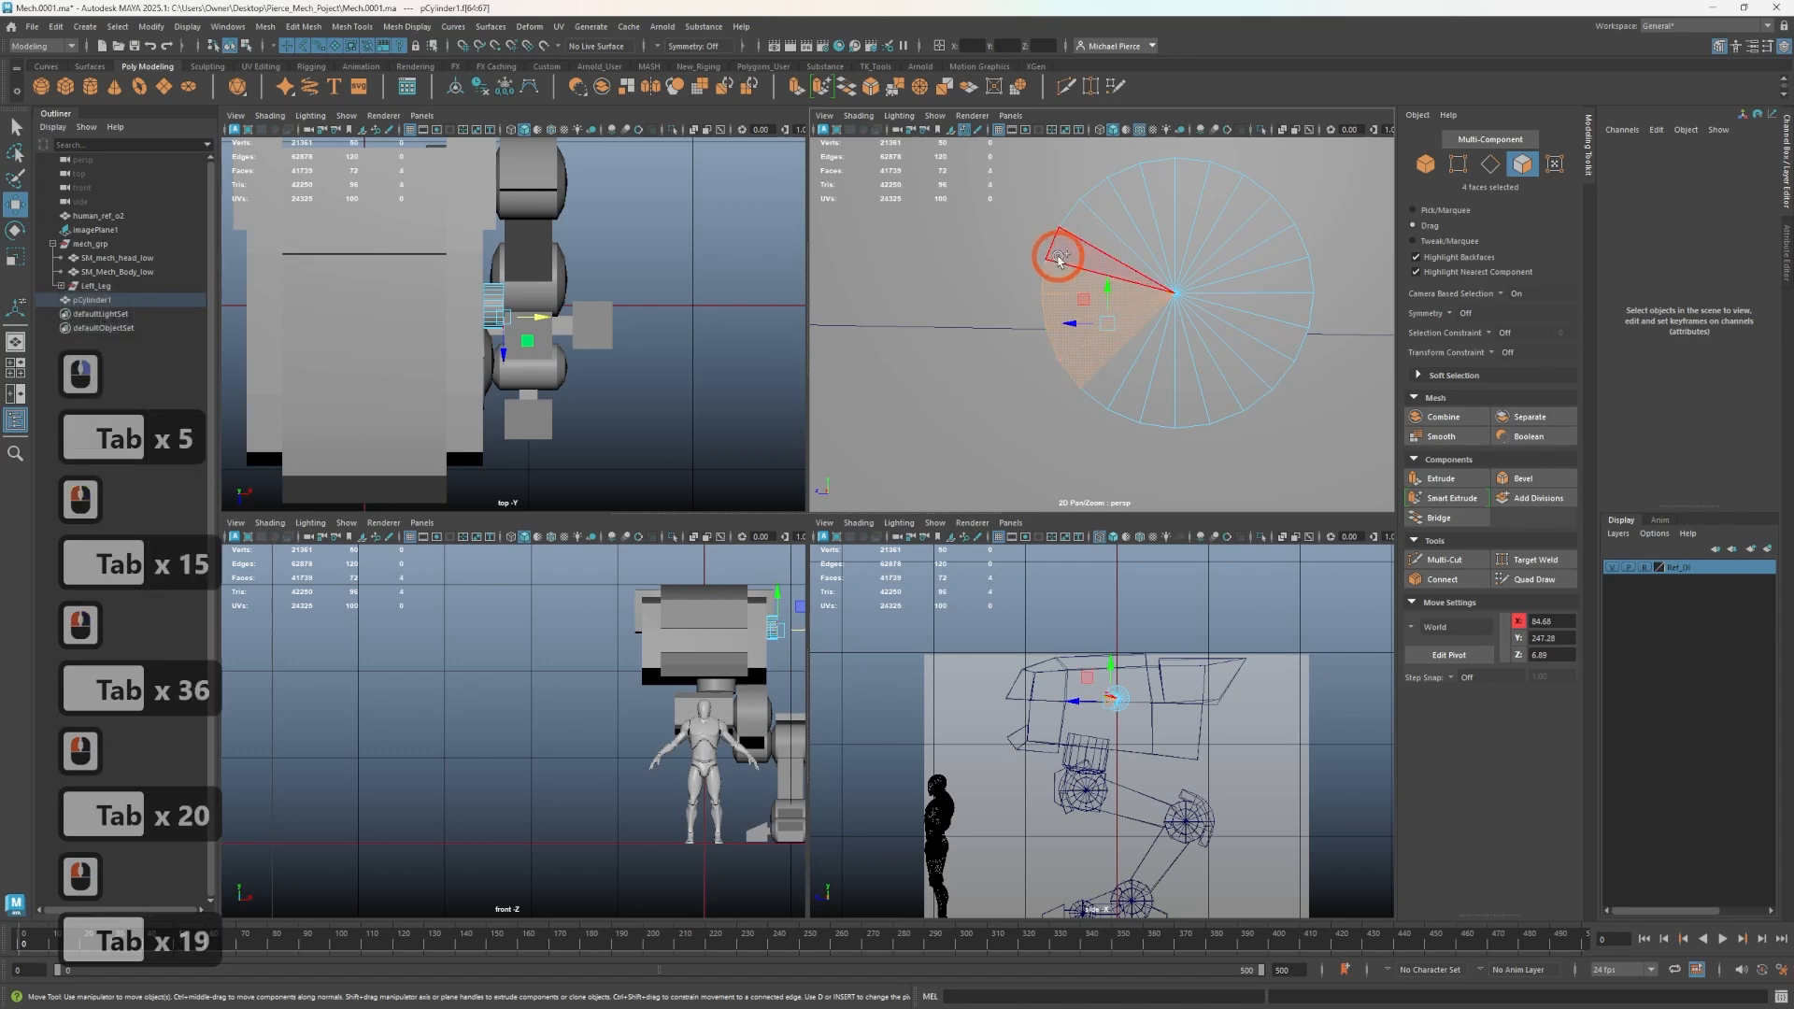
left_click(1061, 254)
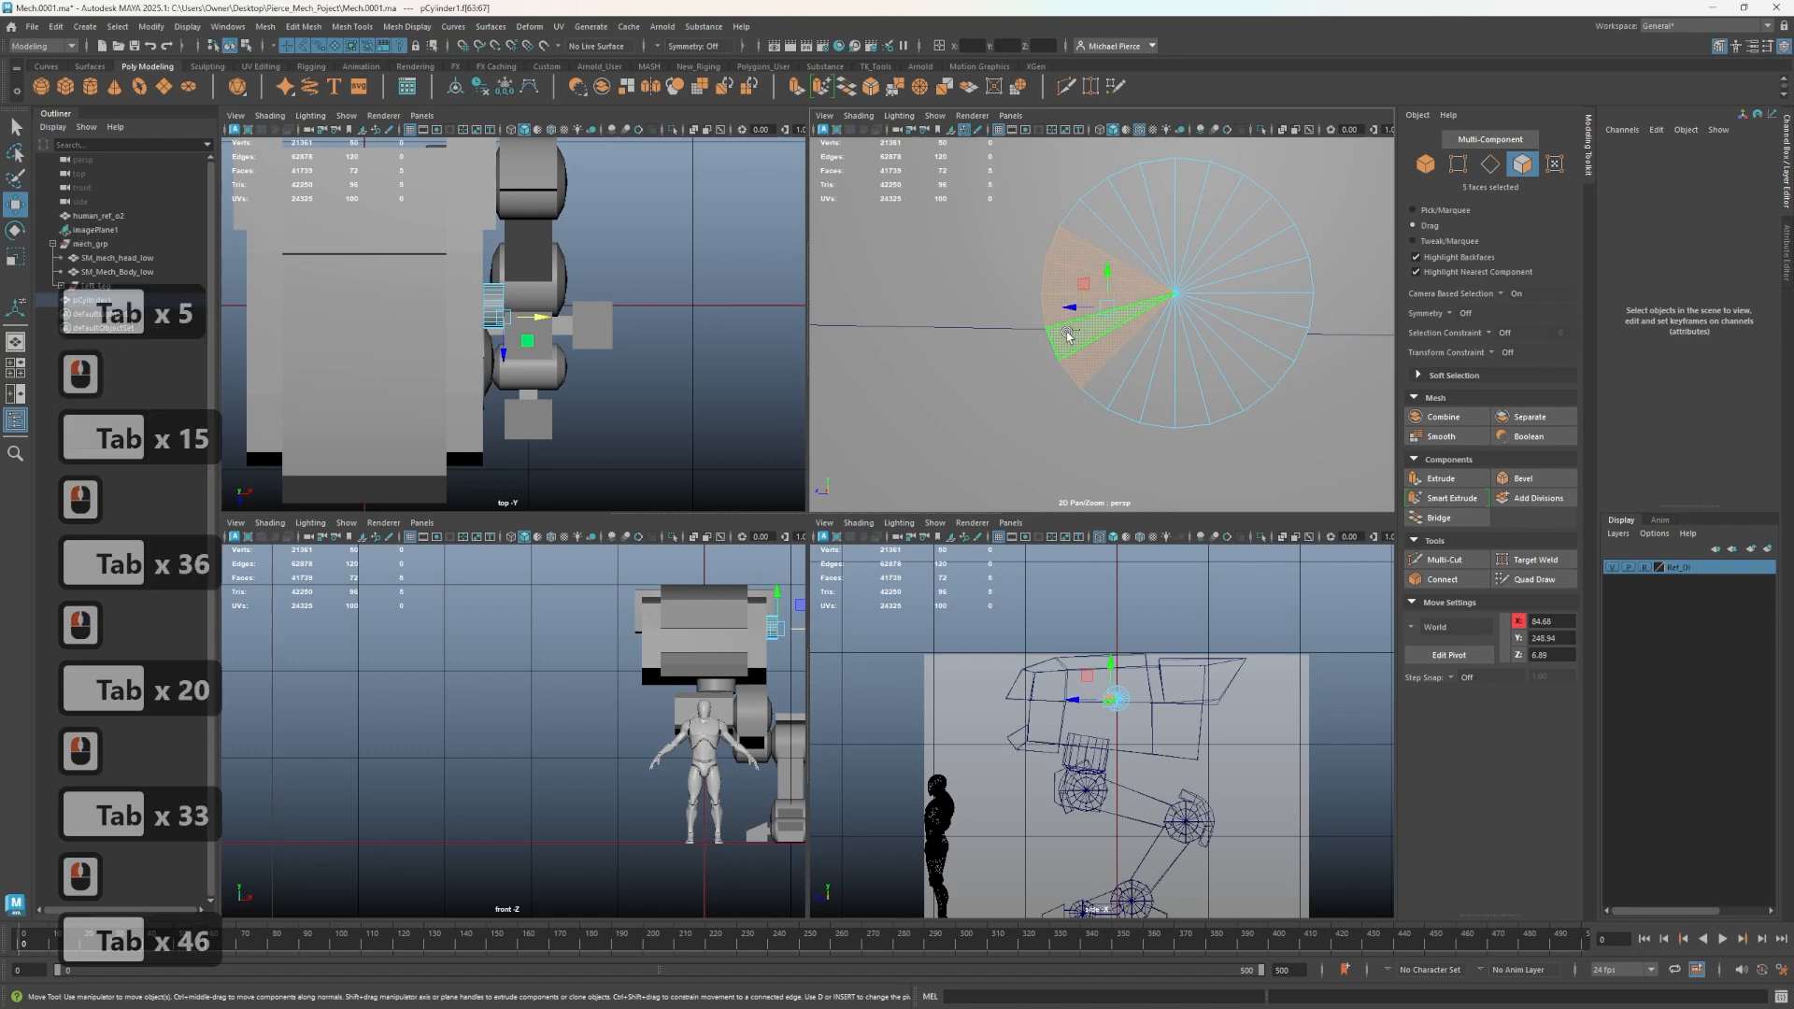
left_click(1084, 296)
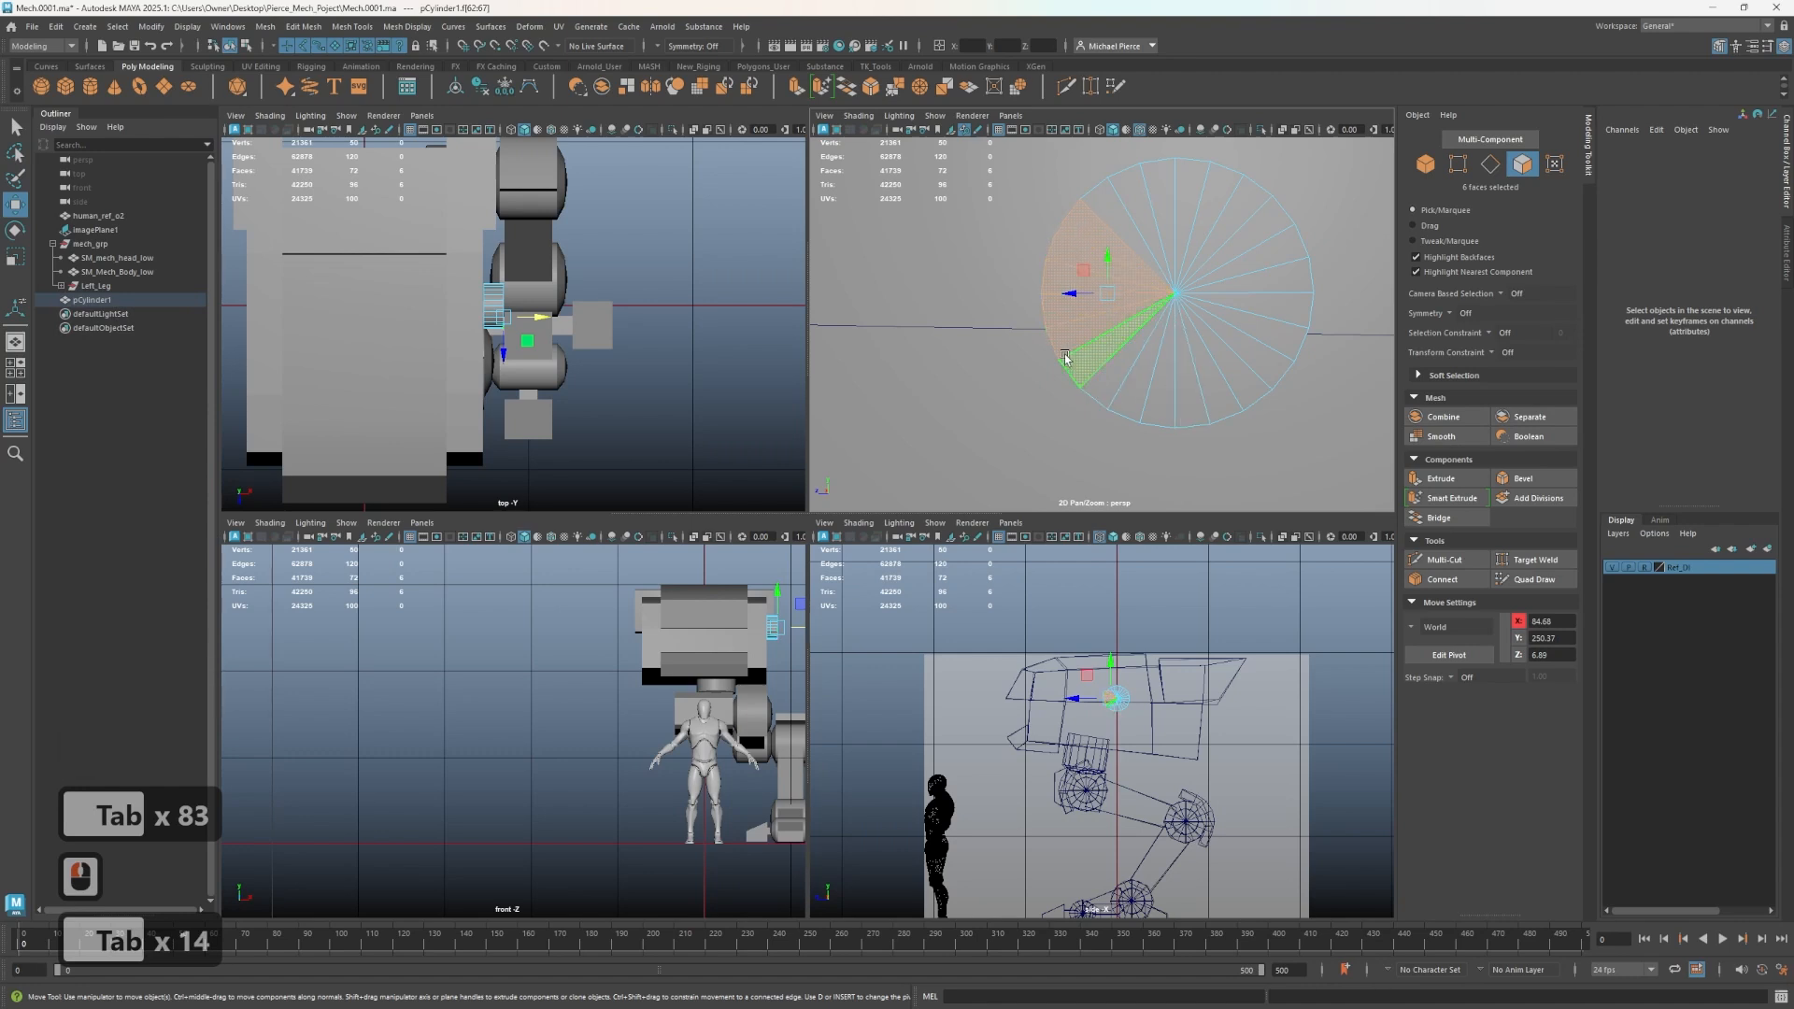
right_click_drag(1075, 356, 1074, 310)
left_click(1117, 349)
left_click(1117, 348)
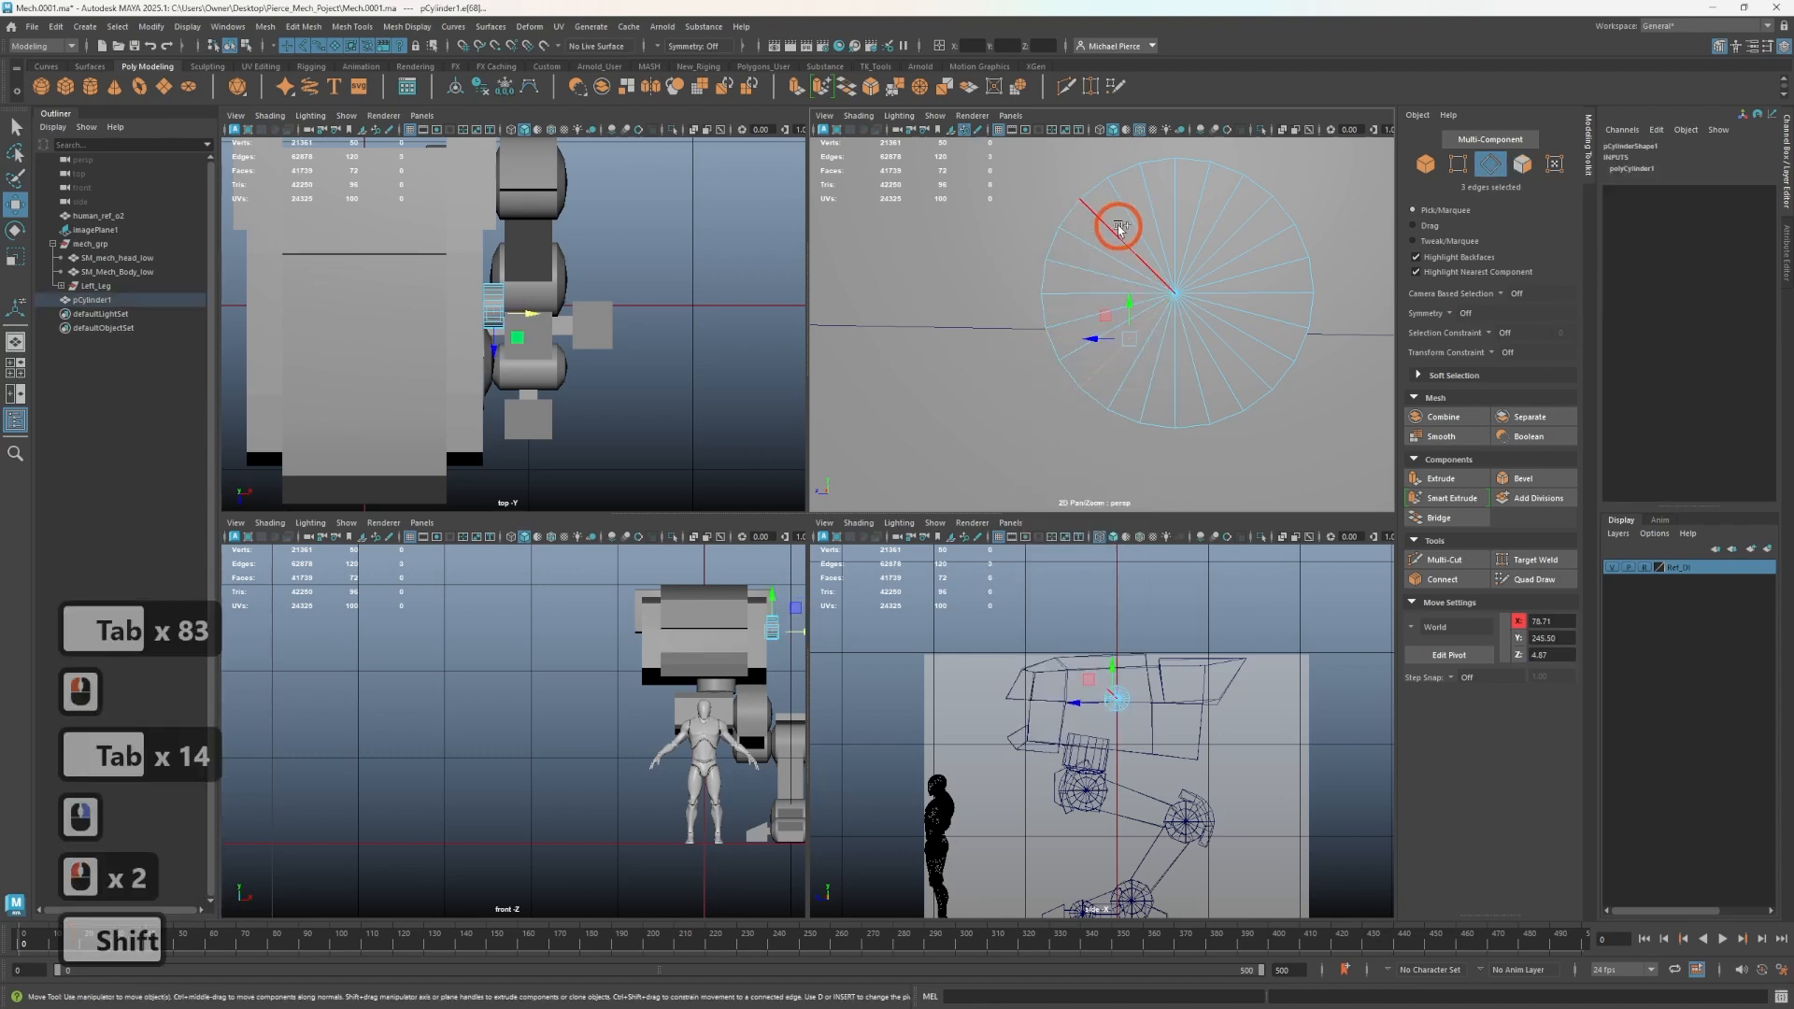
left_click(1118, 225, "shift")
left_click(1107, 349, "shift")
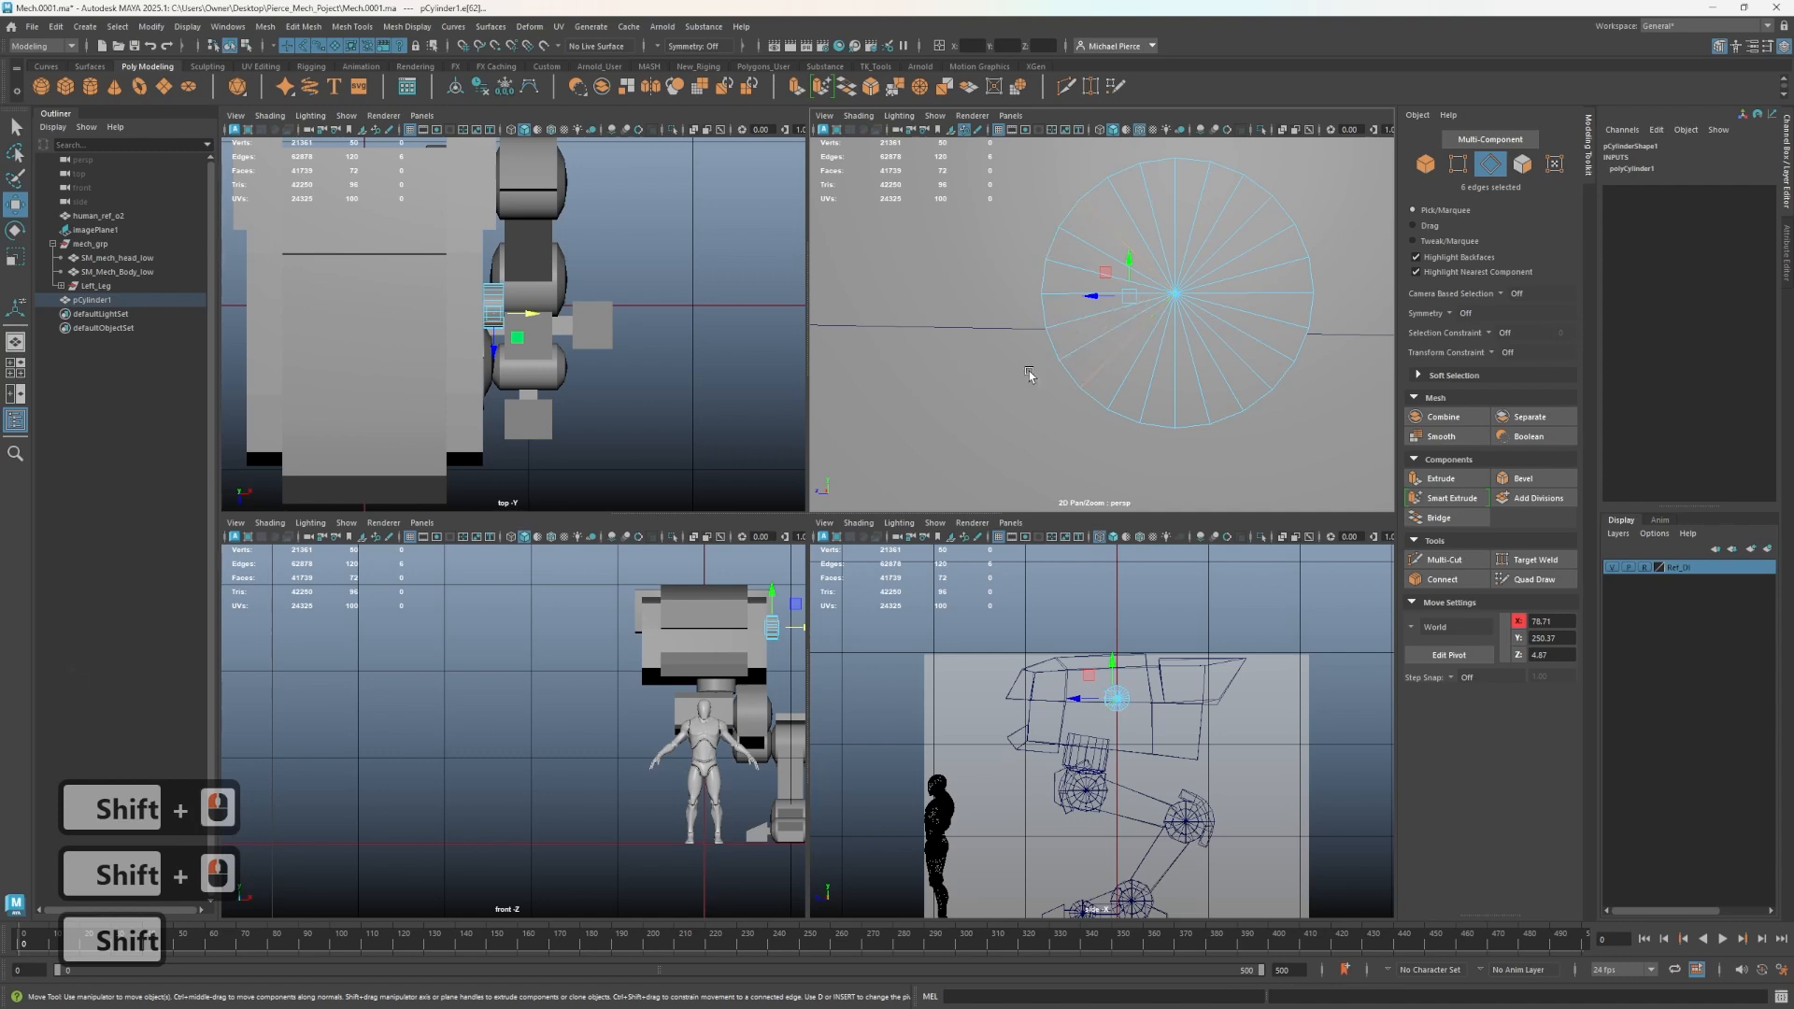
right_click_drag(1105, 371, 1105, 324, "shift")
double_click(1148, 392)
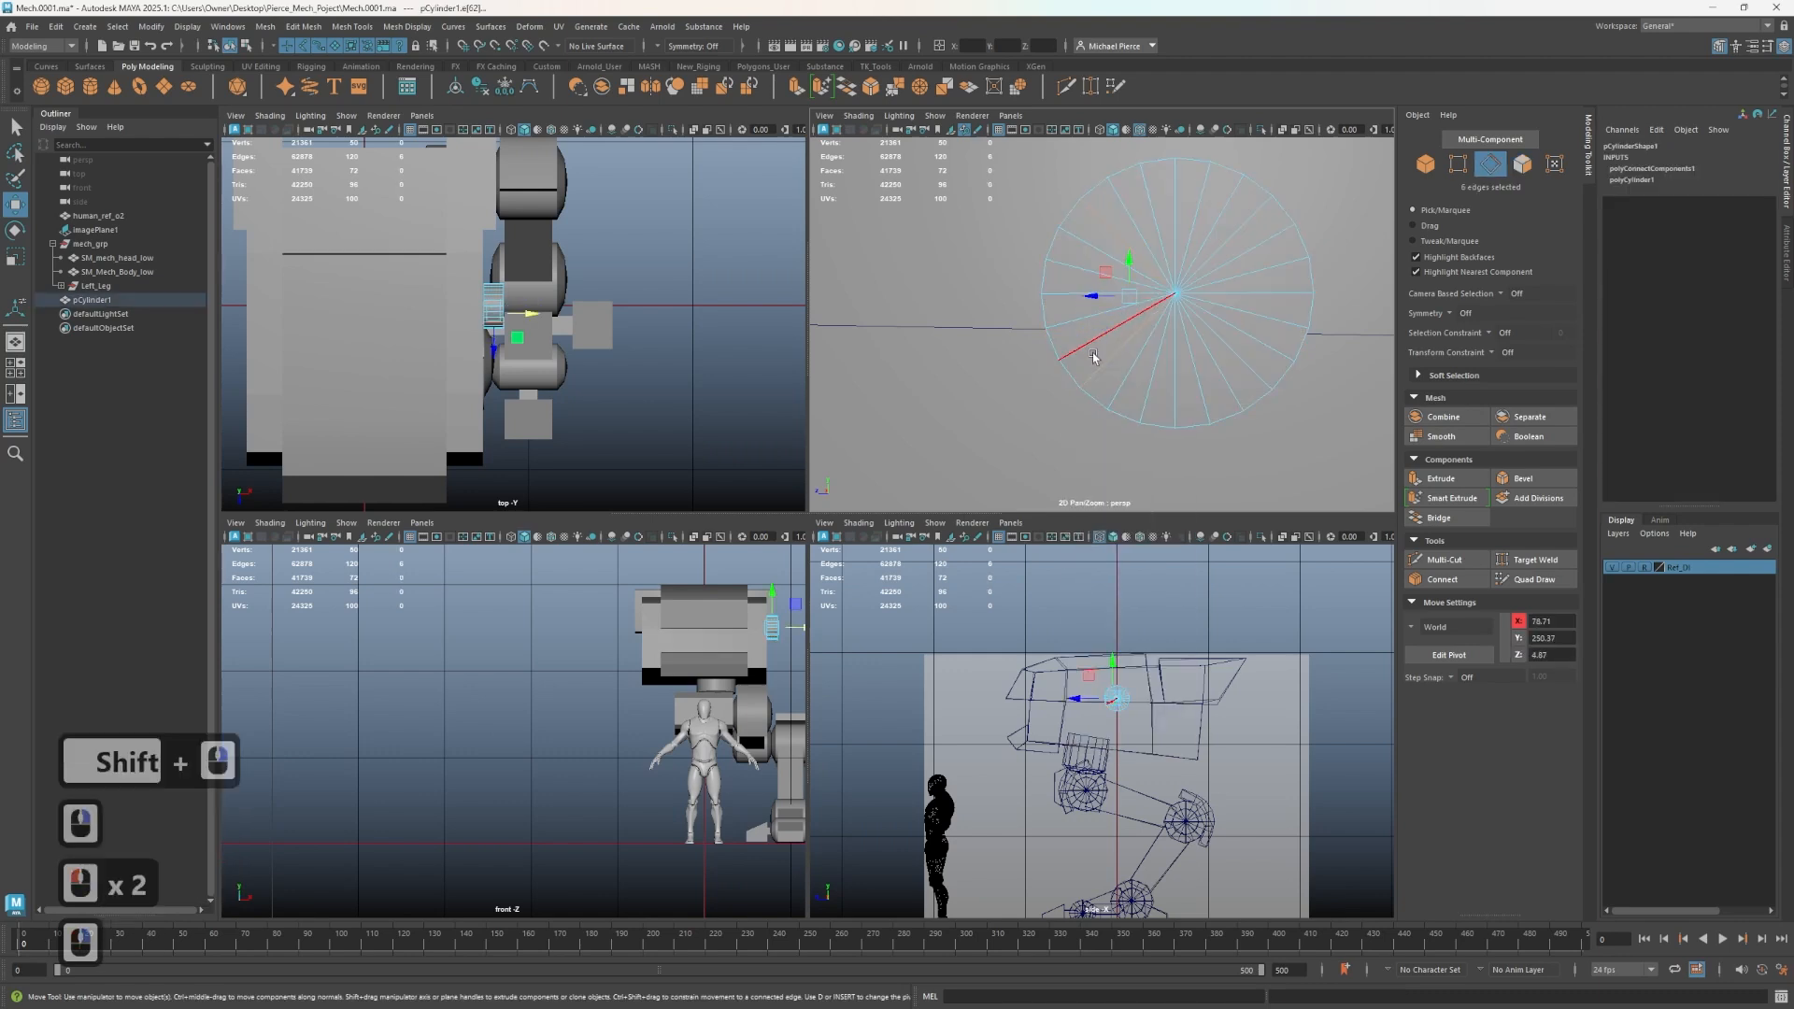
- Select the disc's faces outside one narrow segment and delete them
mouse_move(1093, 356)
left_mouse_down("alt")
mouse_move(1161, 381)
mouse_move(1092, 380)
left_mouse_up("alt")
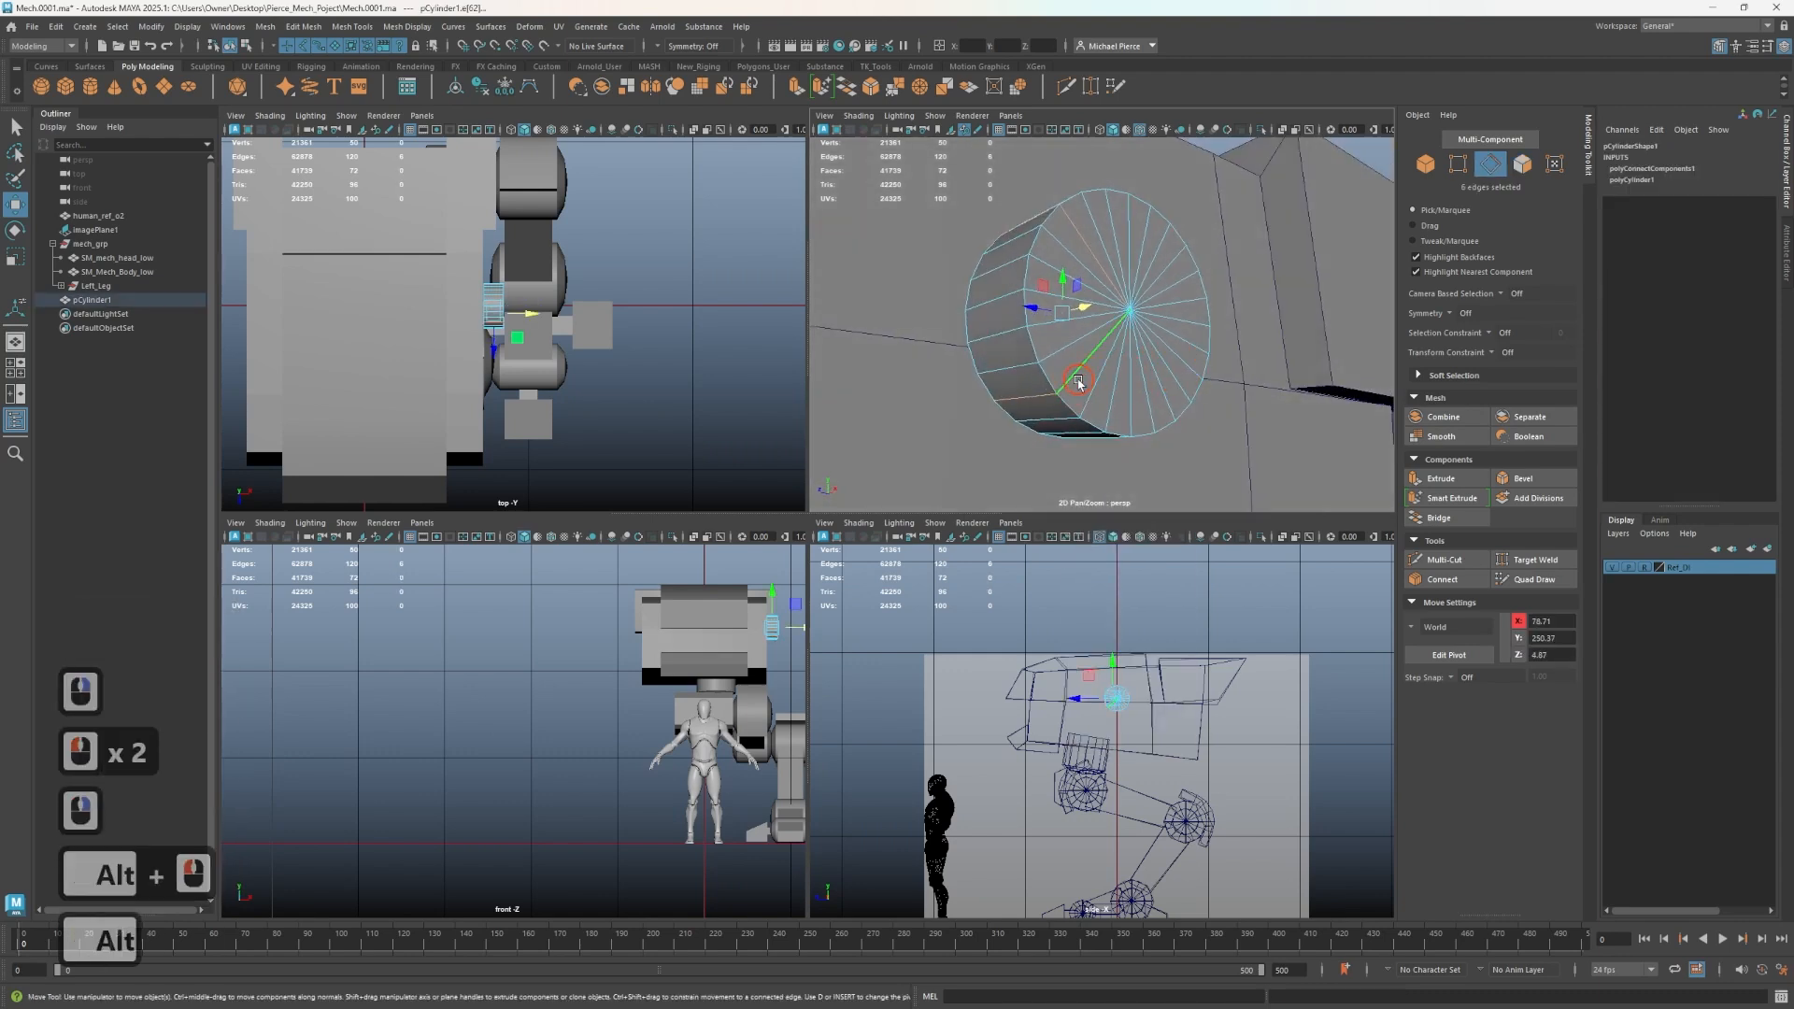
double_click(1079, 382)
double_click(1079, 244, "shift")
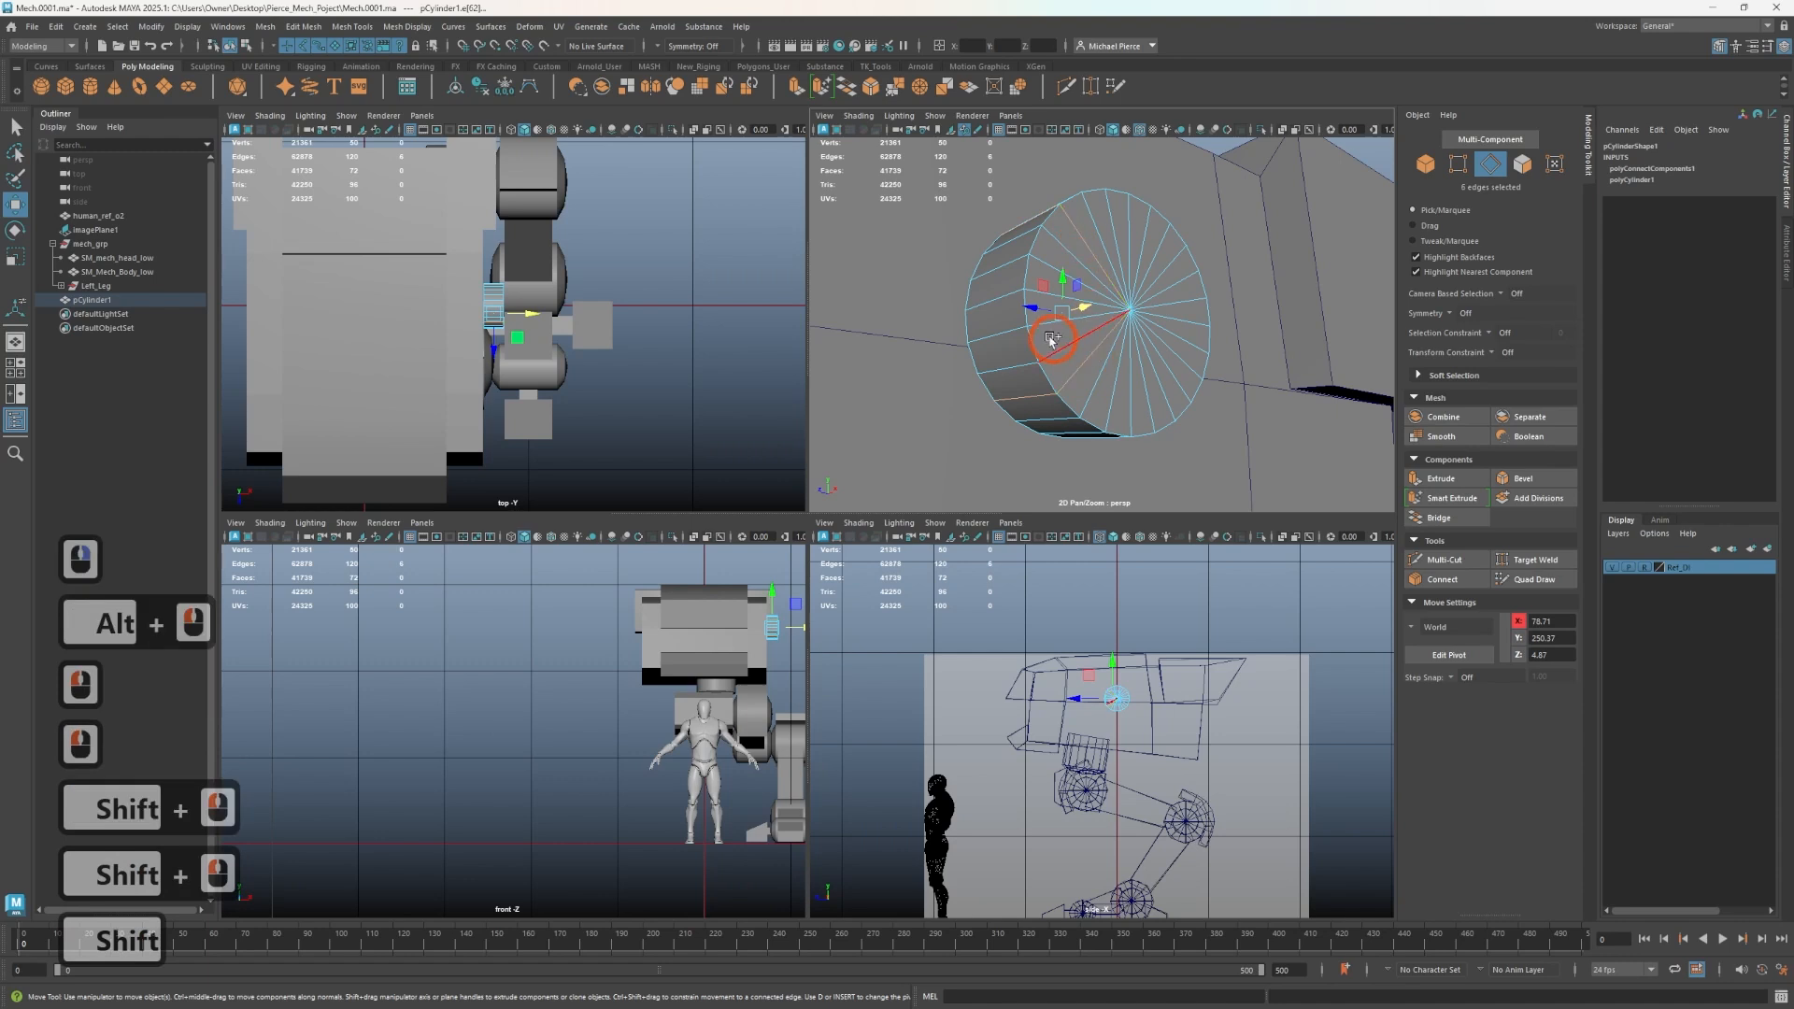
right_click_drag(1051, 340, 1044, 347, "shift")
right_click_drag(1023, 505, 1032, 557, "shift")
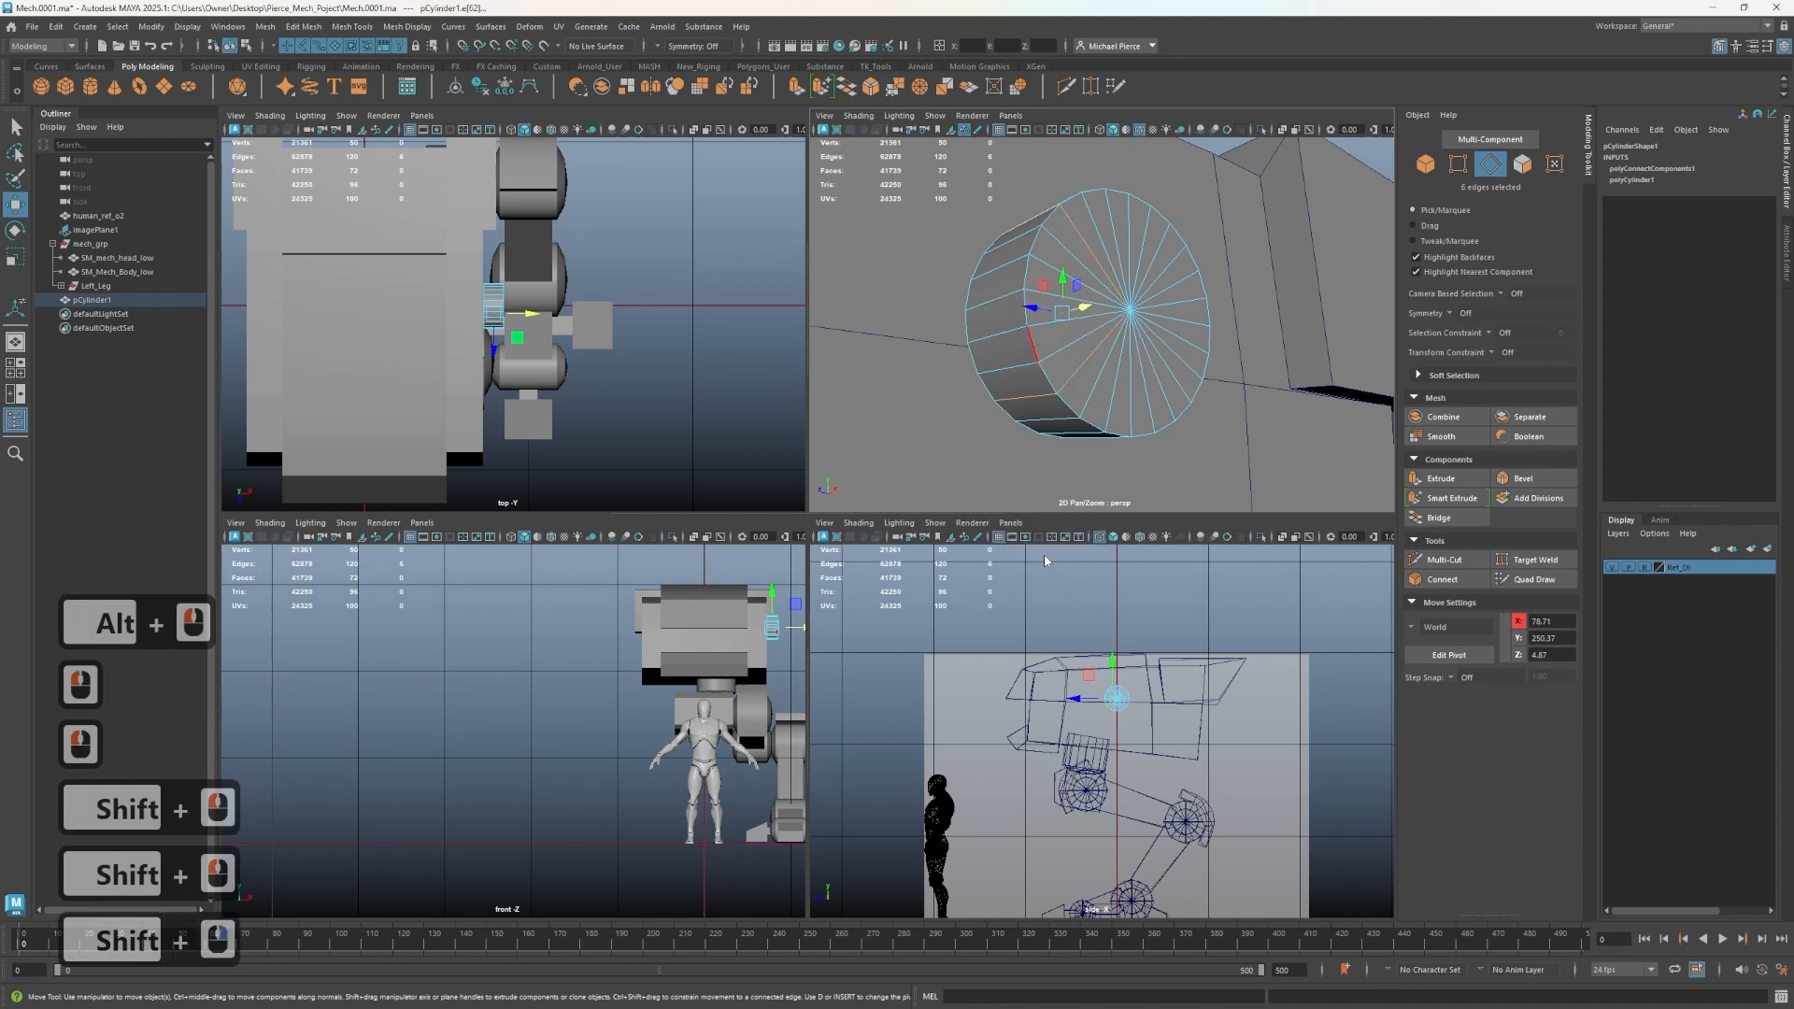
right_click_drag(1112, 385, 1112, 425)
double_click(1113, 407)
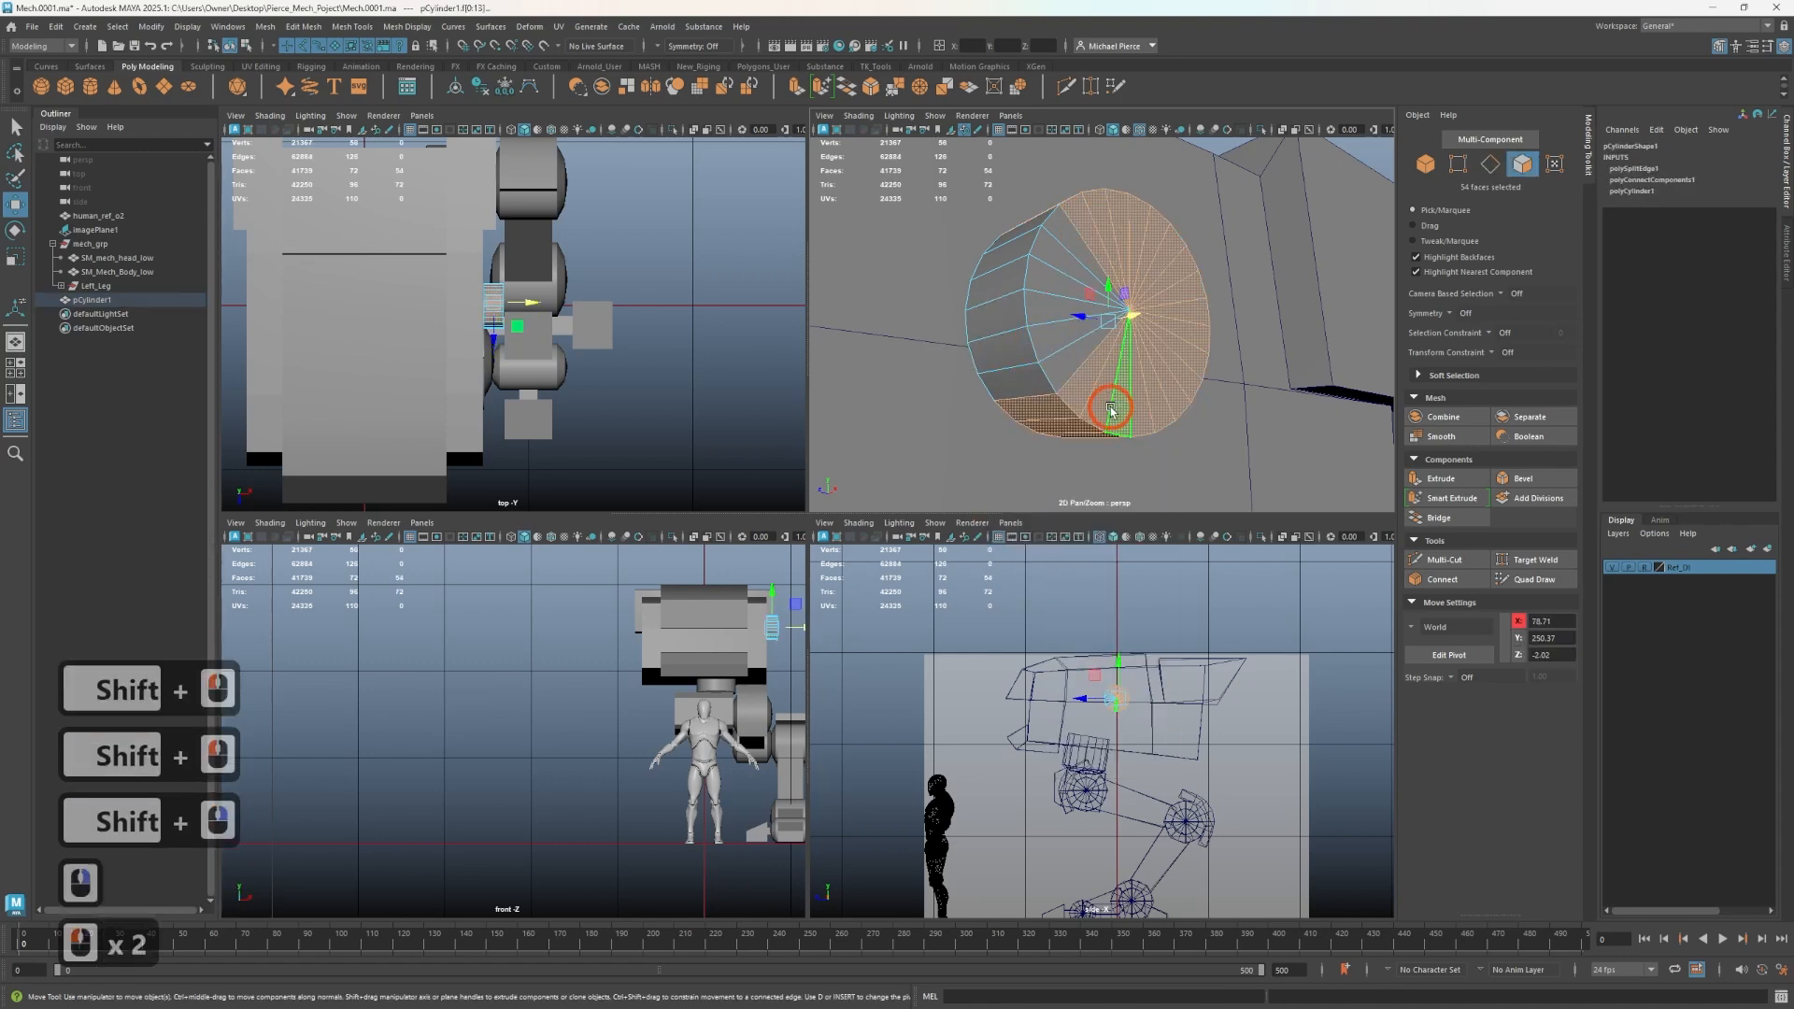
key("Delete")
- Add a cut across the remaining segment's side with Multi-Cut
right_click_drag(1044, 351, 1050, 385)
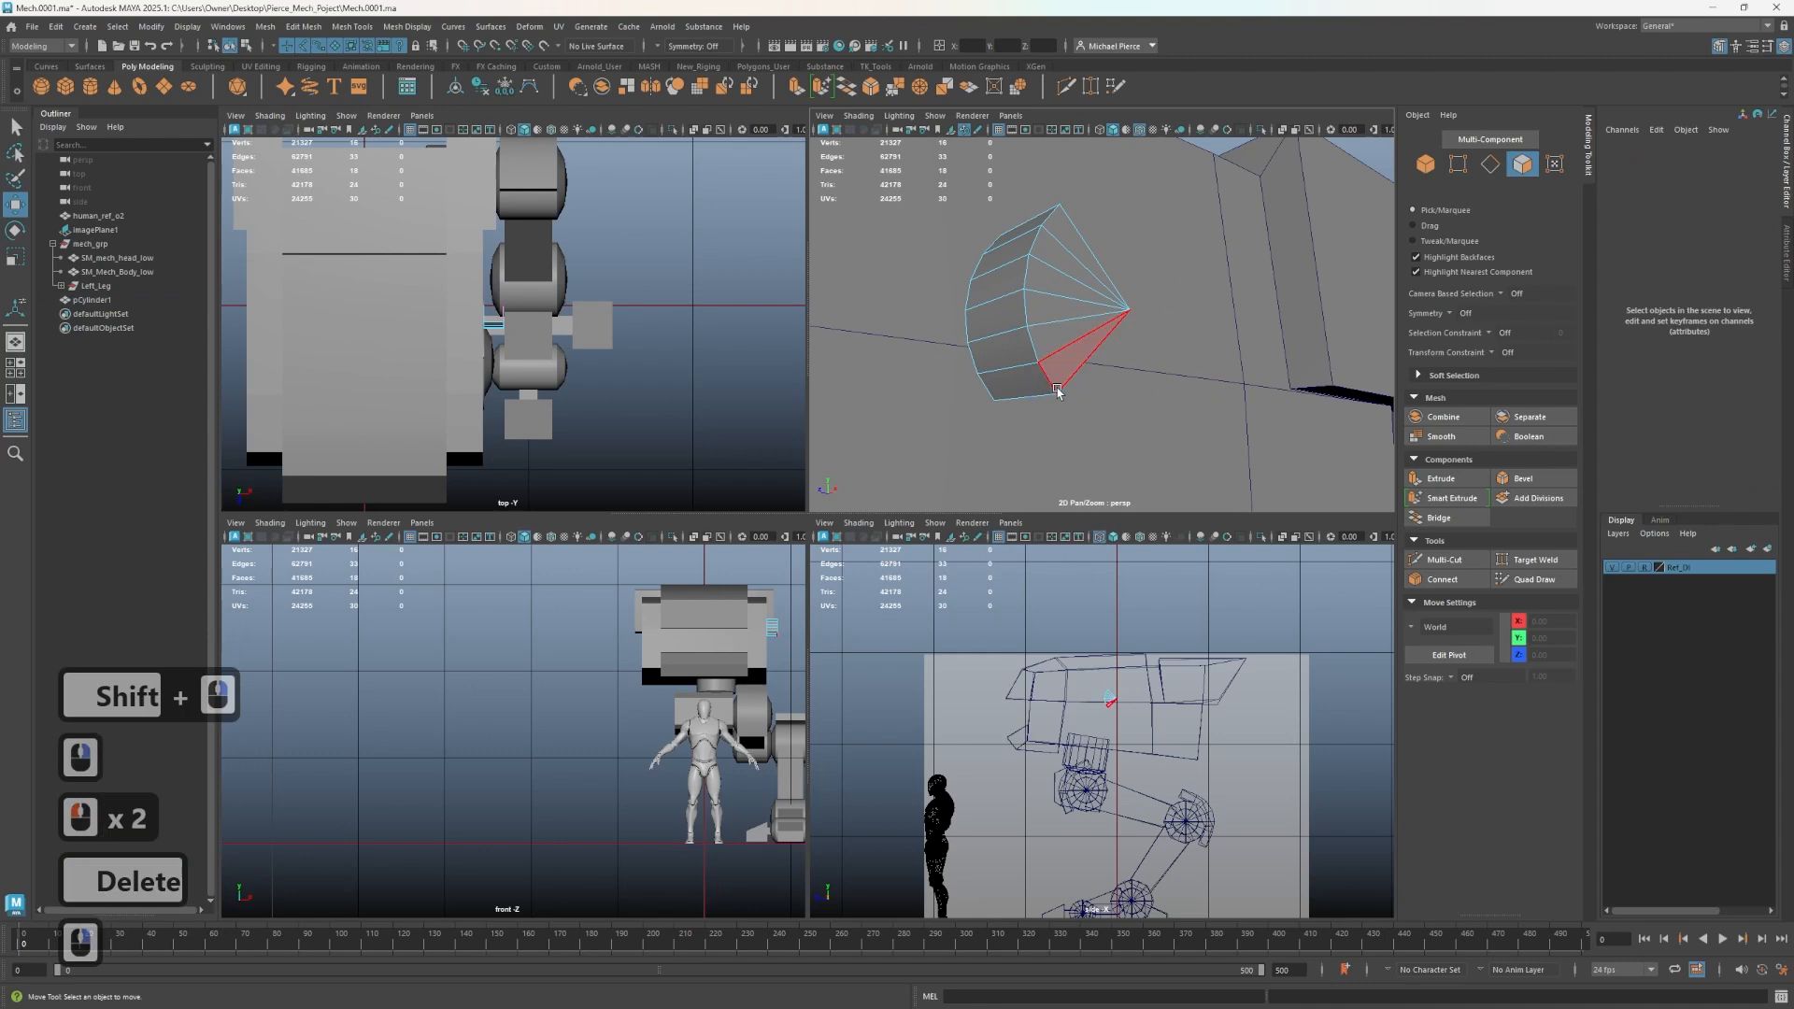
key("ctrl+shift+x")
left_click(1001, 329, "ctrl")
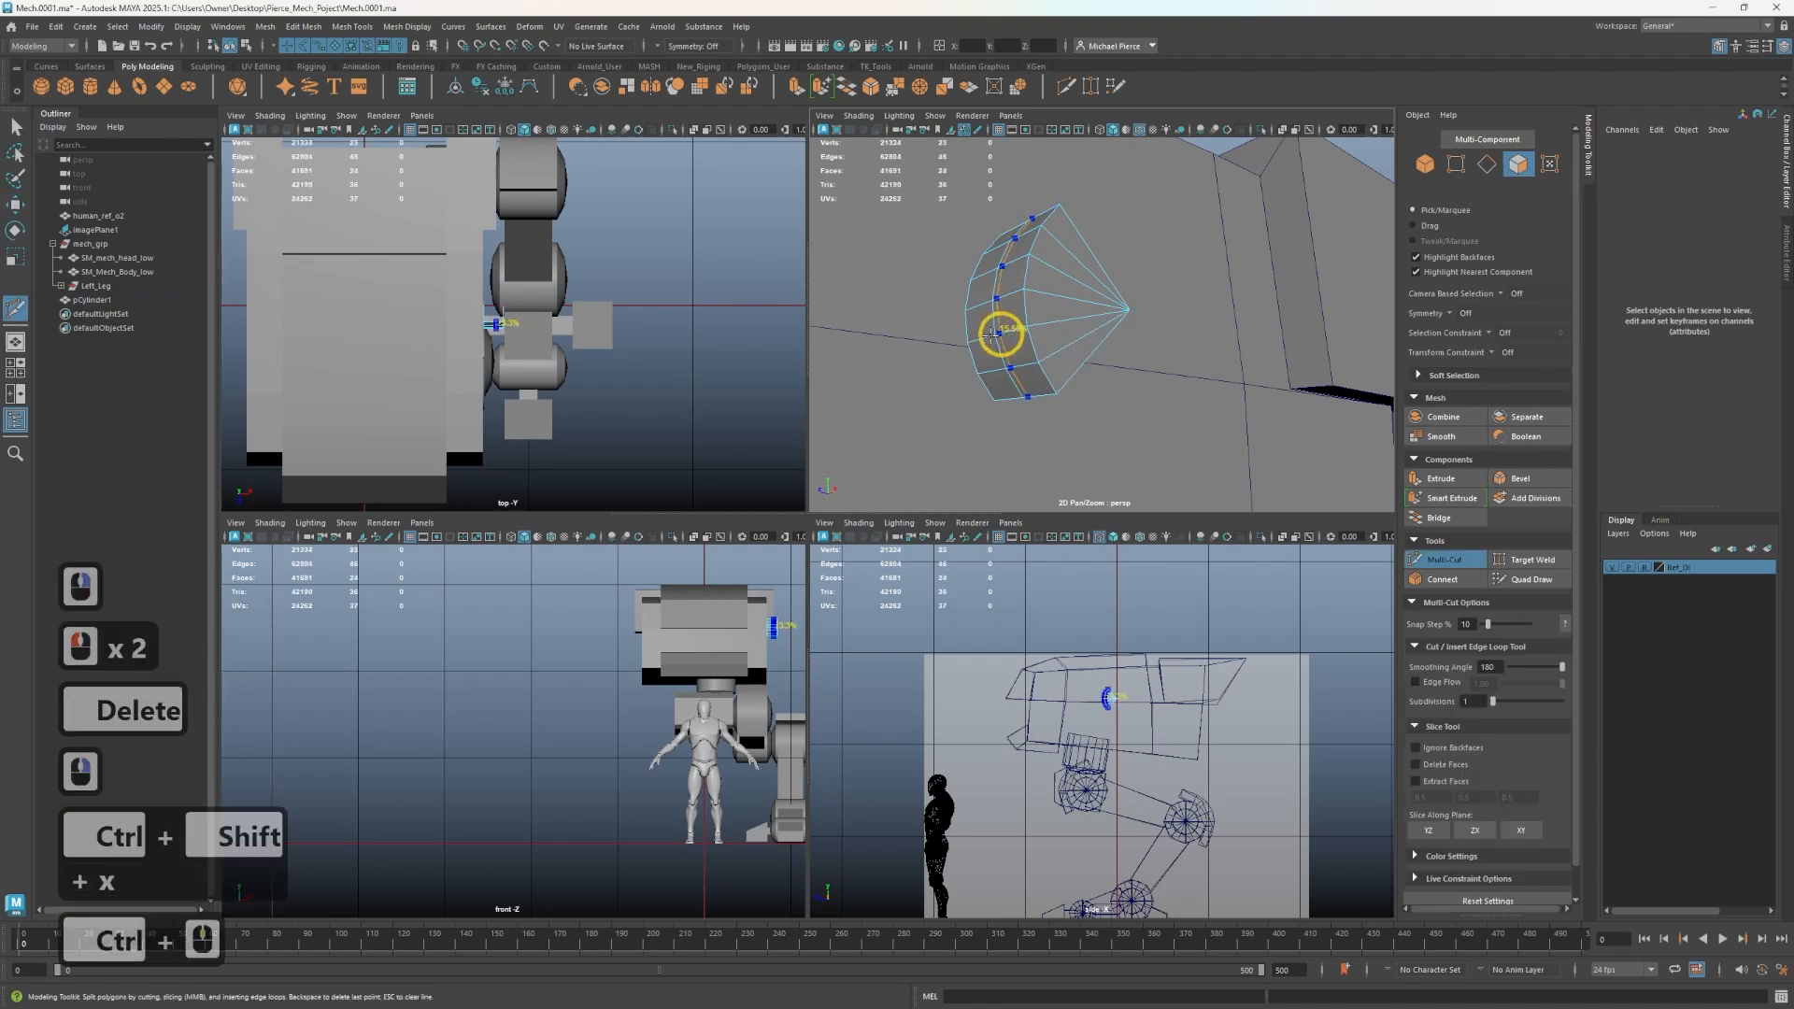
key("q")
- Select the segment's outer side faces and extrude them outward into a block
left_click(990, 381)
left_click(988, 345)
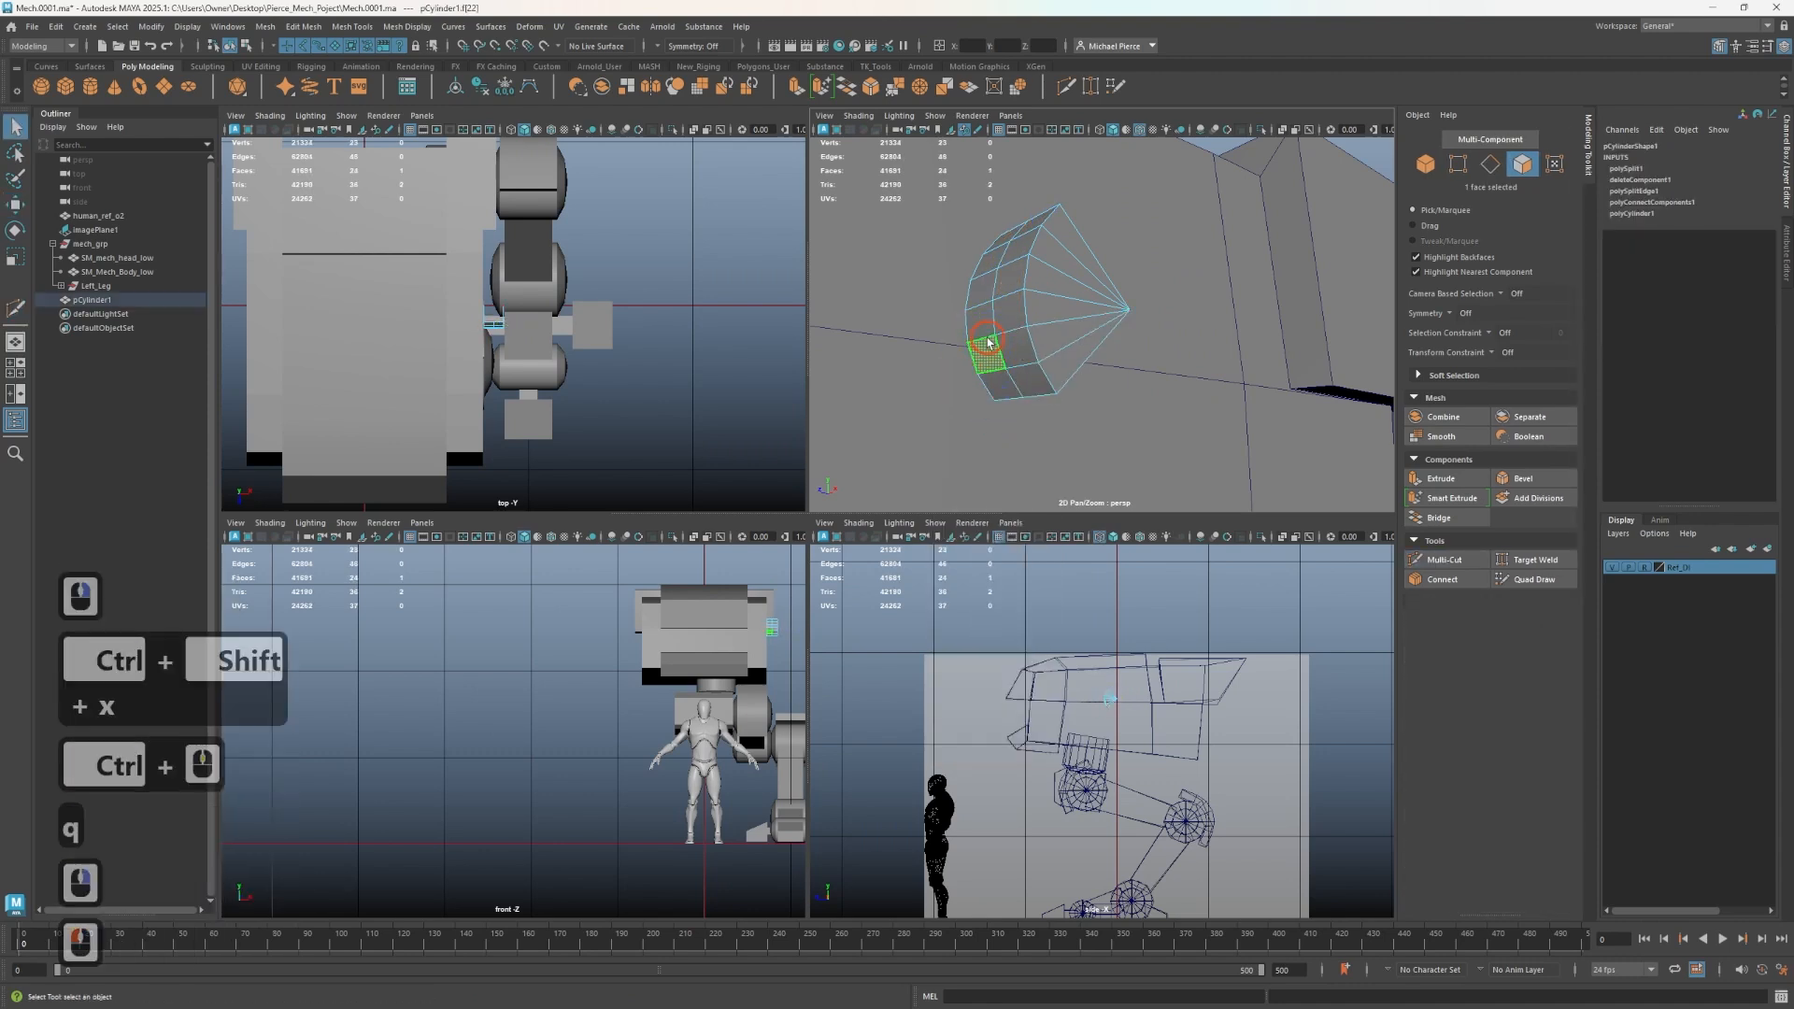
left_click_drag(981, 327, 992, 326, "alt")
left_click(978, 313)
key("w")
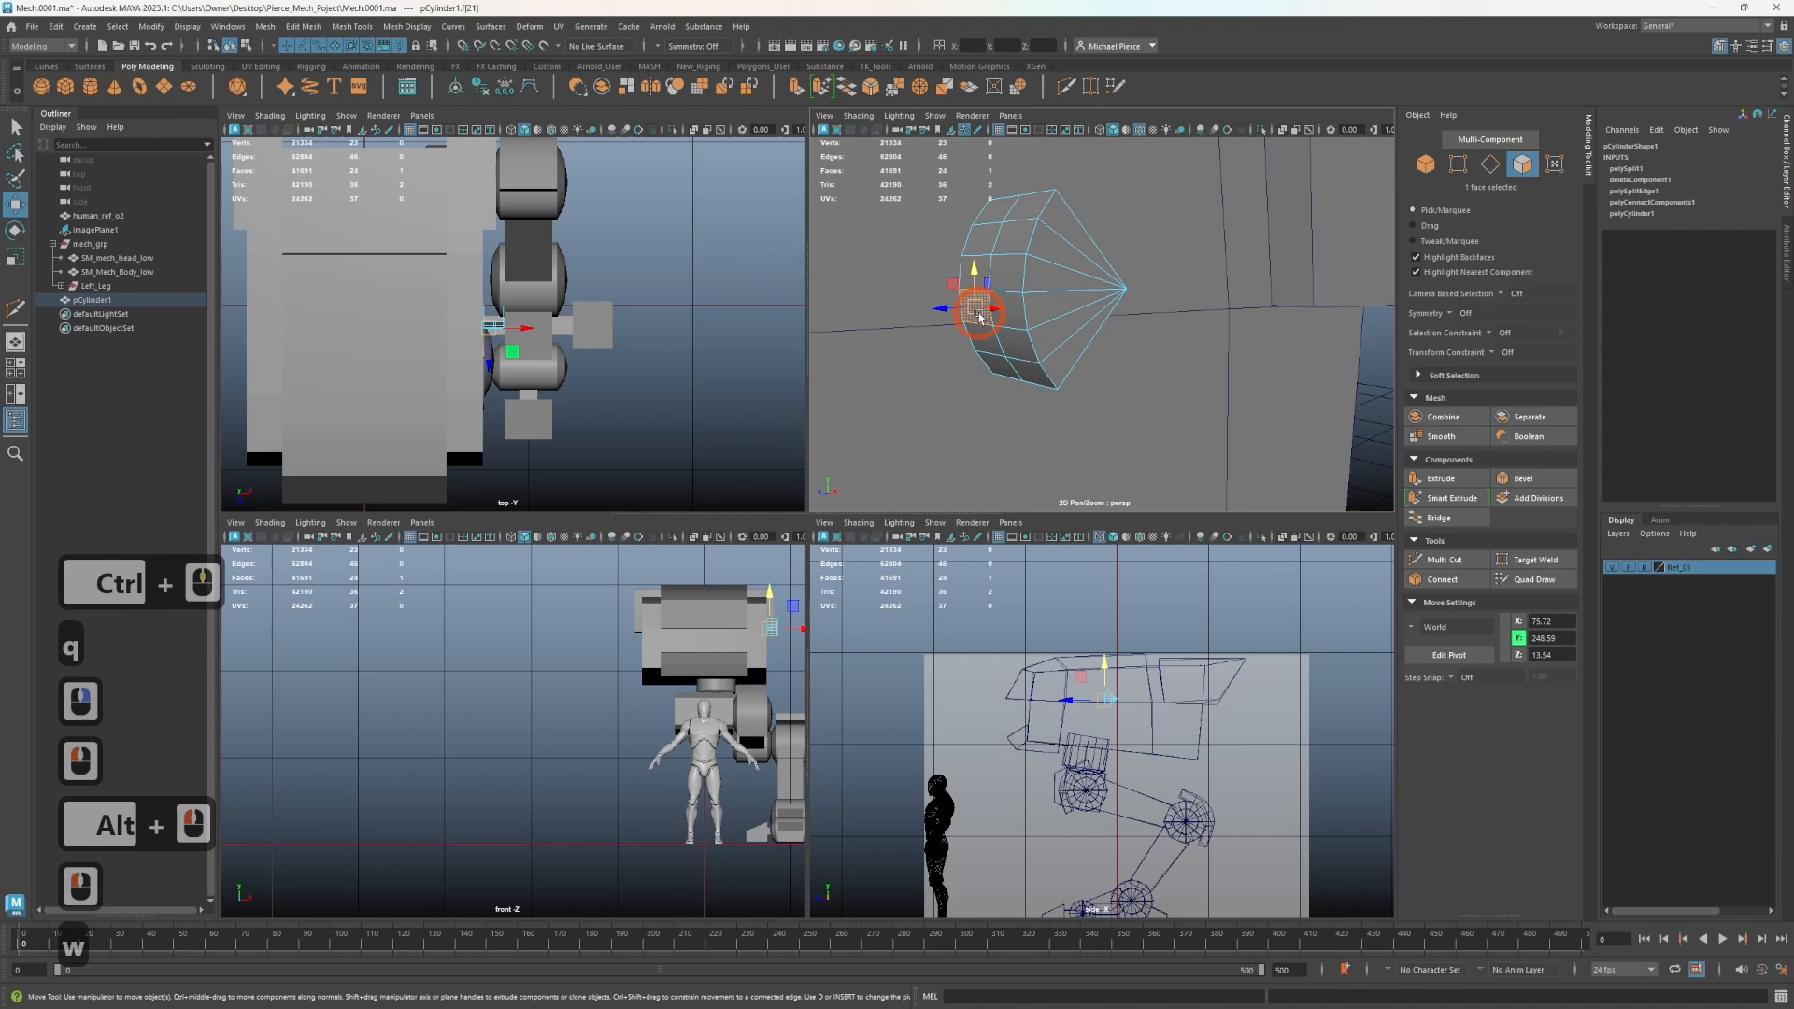
left_click(993, 281, "shift")
left_click(972, 271, "shift")
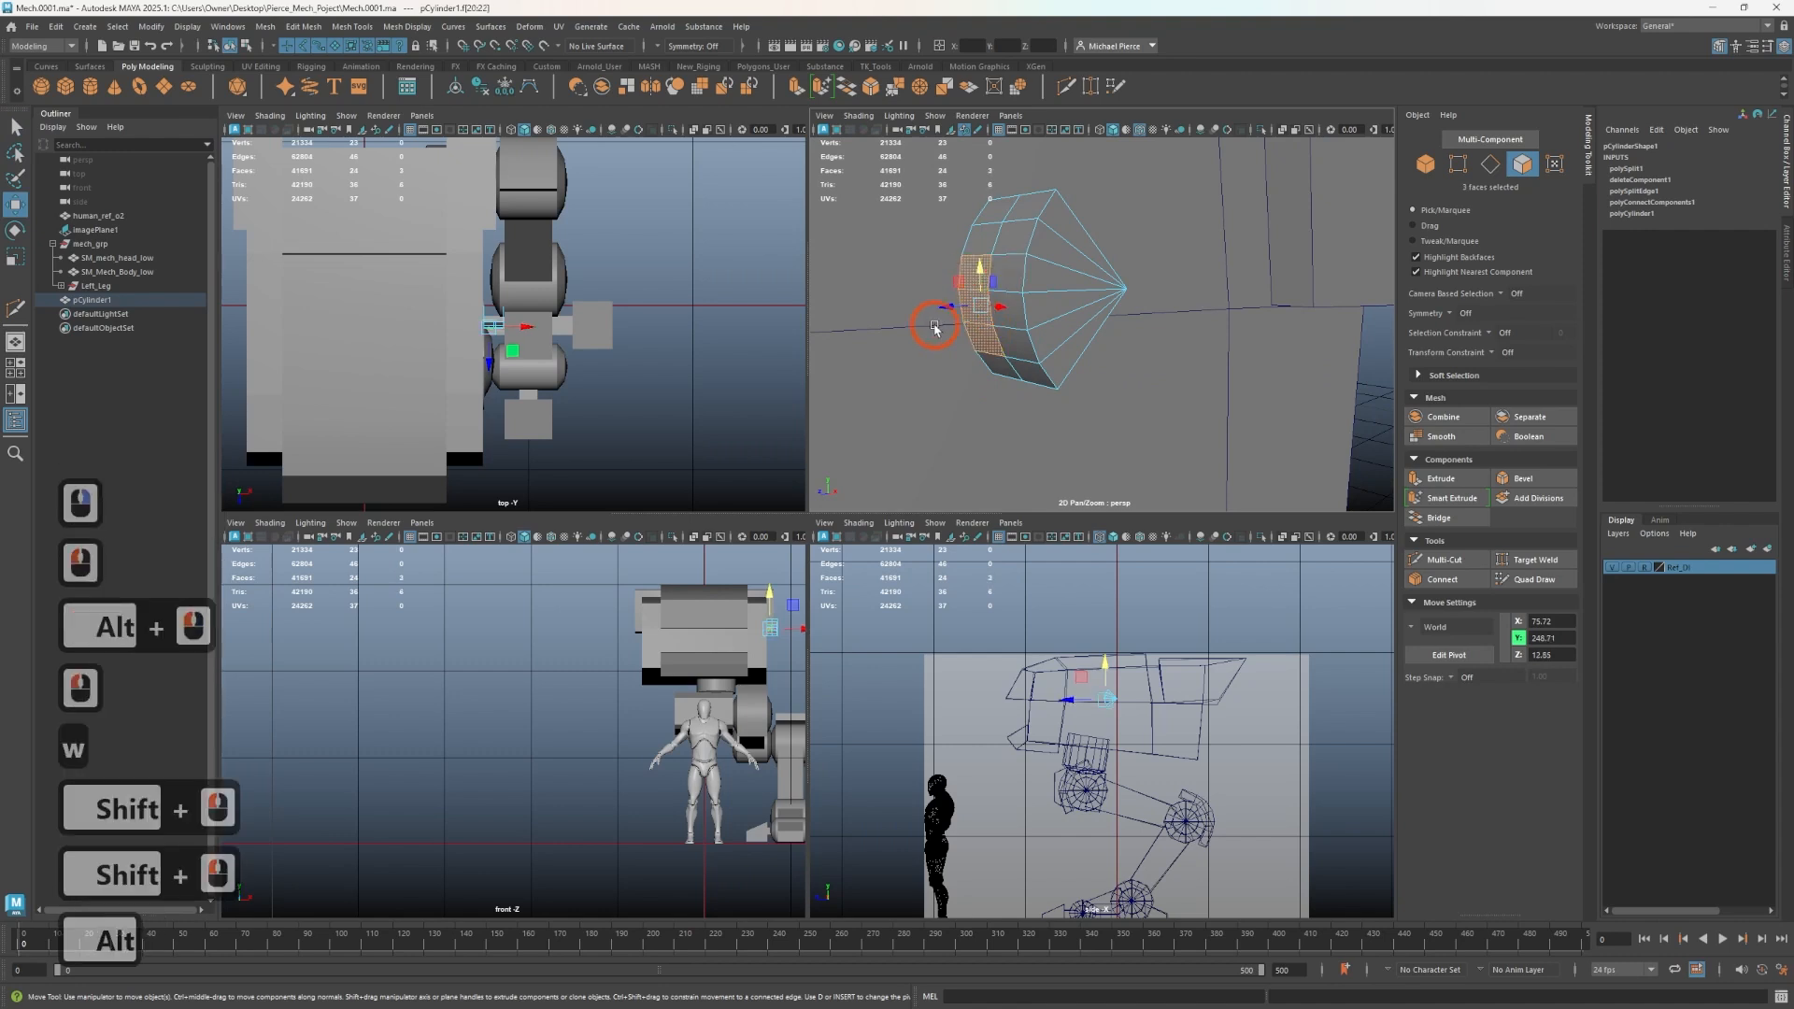
left_click_drag(978, 262, 919, 283, "alt")
left_click(972, 243, "shift")
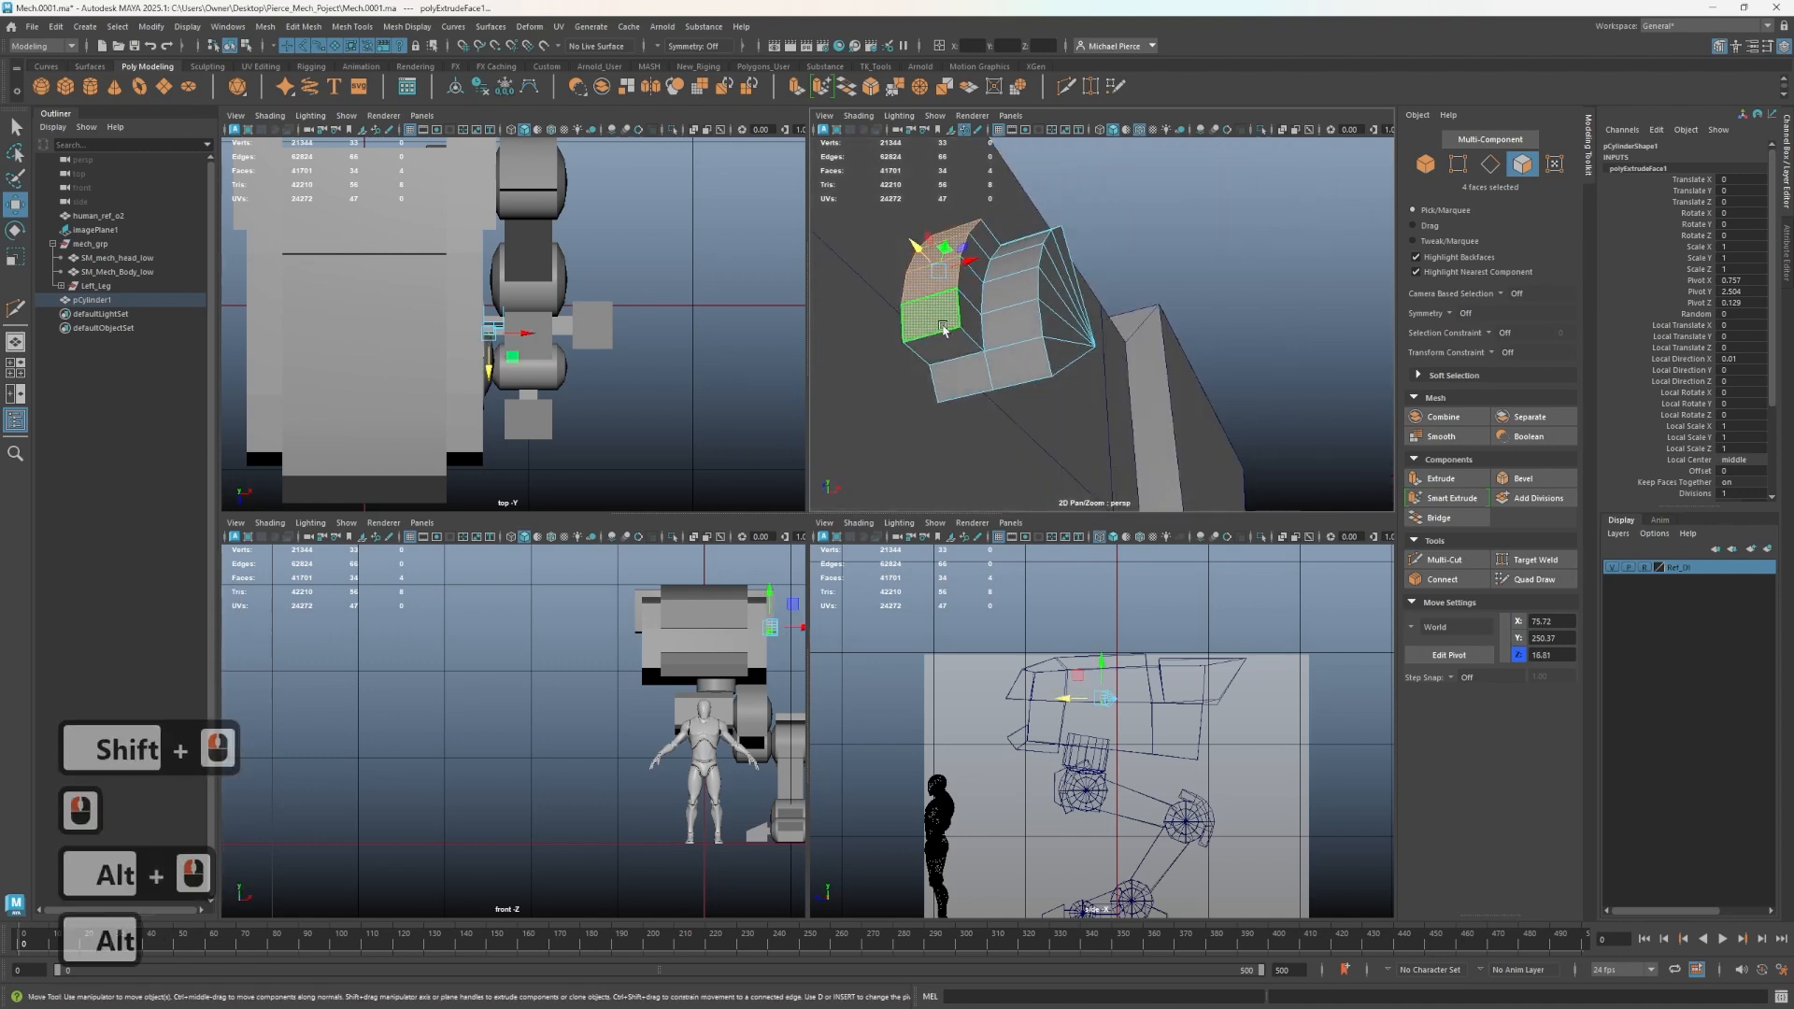
key("ctrl+shift+x")
middle_click(955, 366, "ctrl")
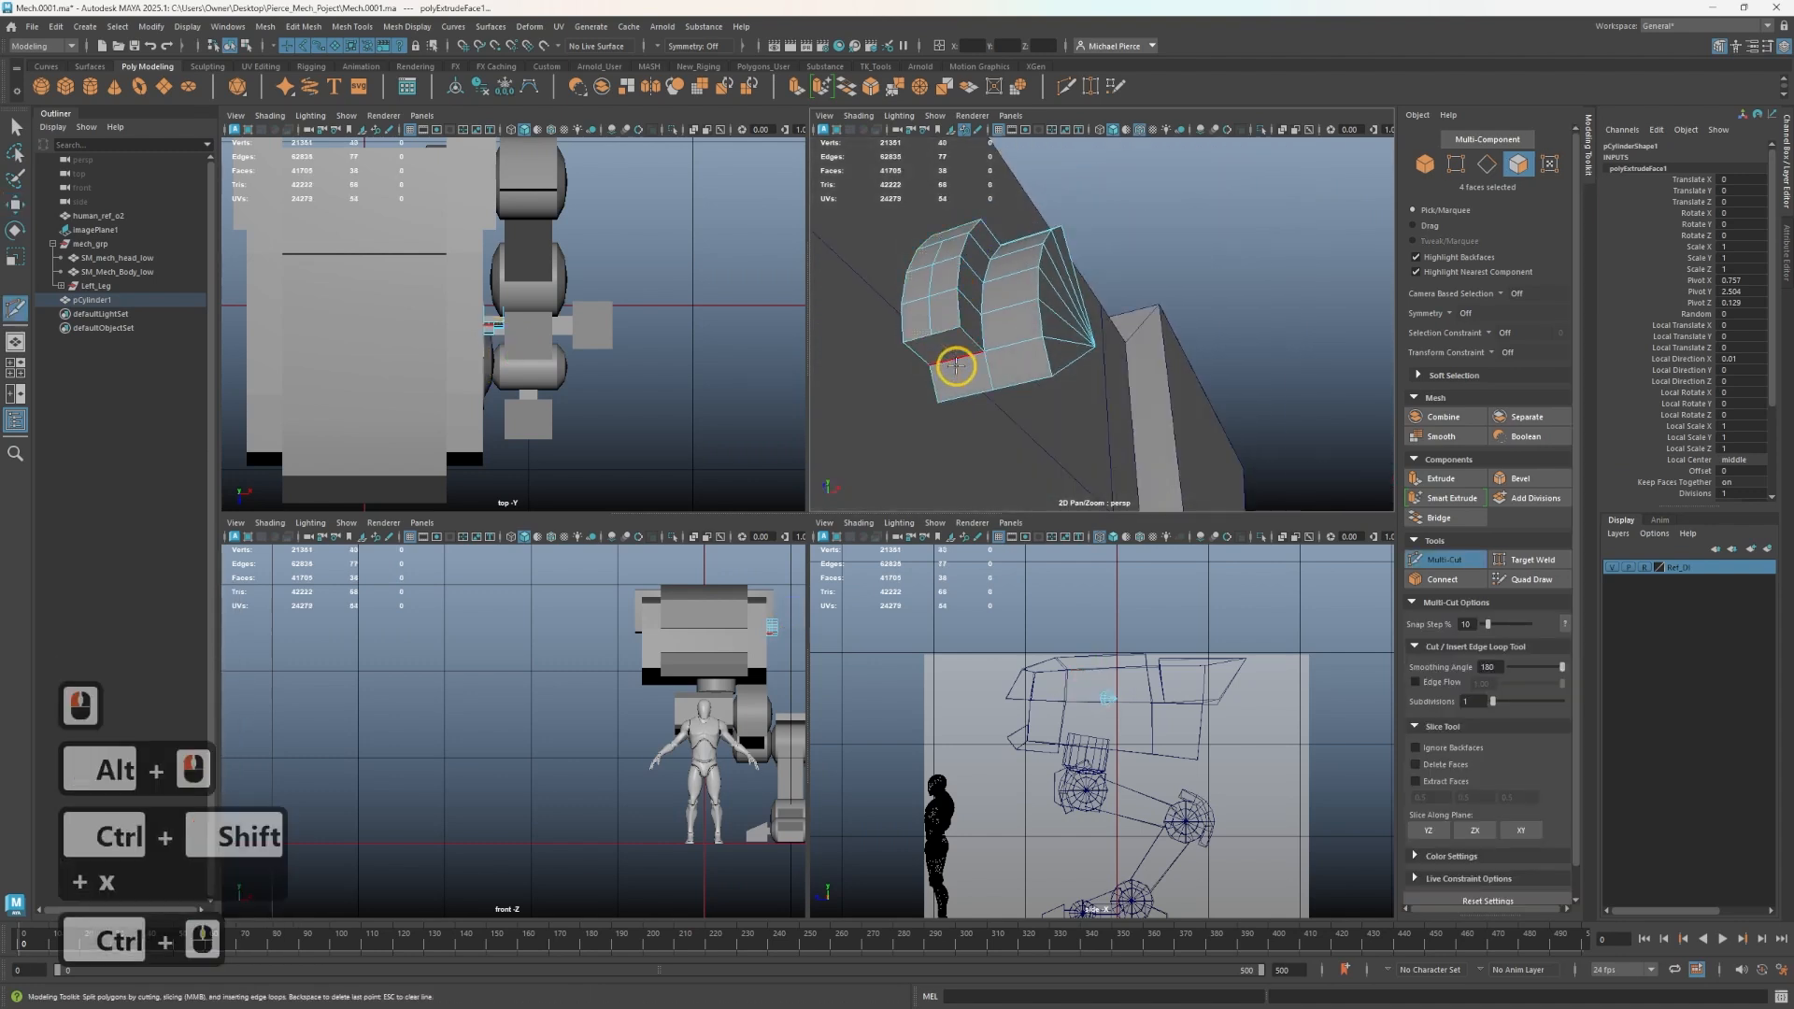
key("q")
right_click_drag(910, 345, 907, 342)
left_click(915, 316)
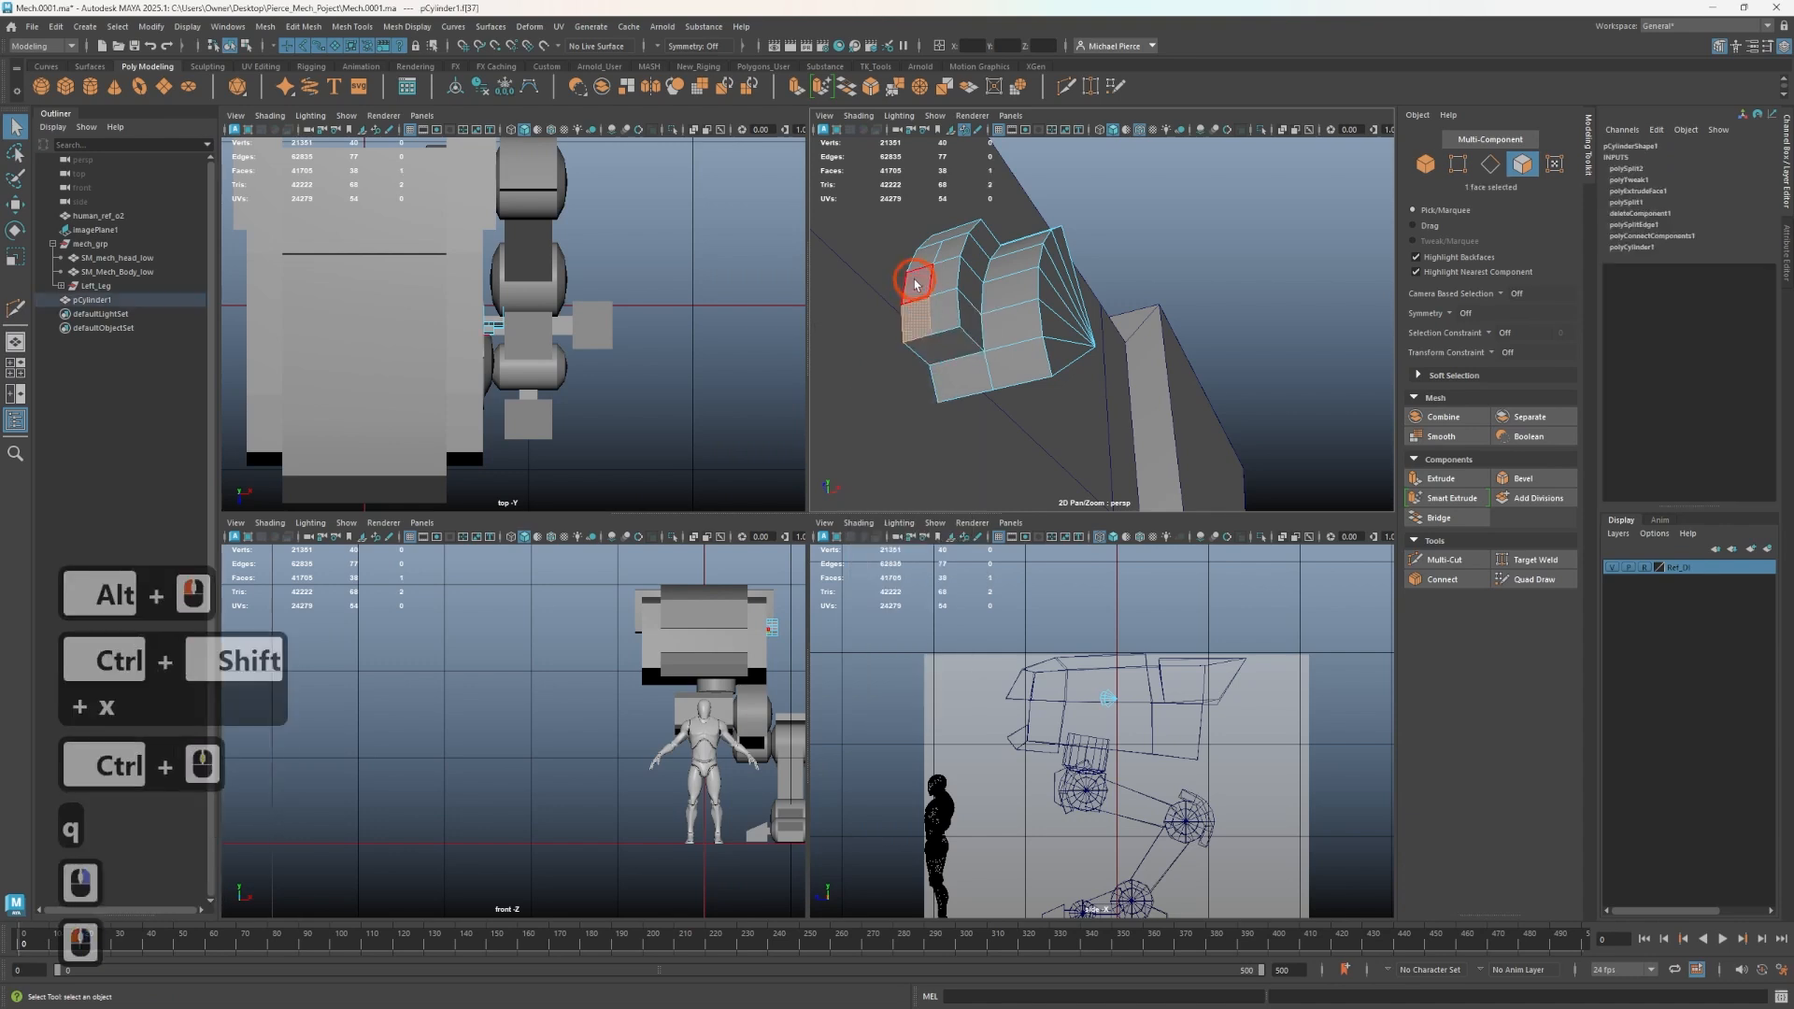
left_click_drag(913, 282, 917, 321, "alt")
left_click(919, 320, "shift")
key("ctrl+z")
key("ctrl+z")
key("ctrl+z")
key("ctrl+z")
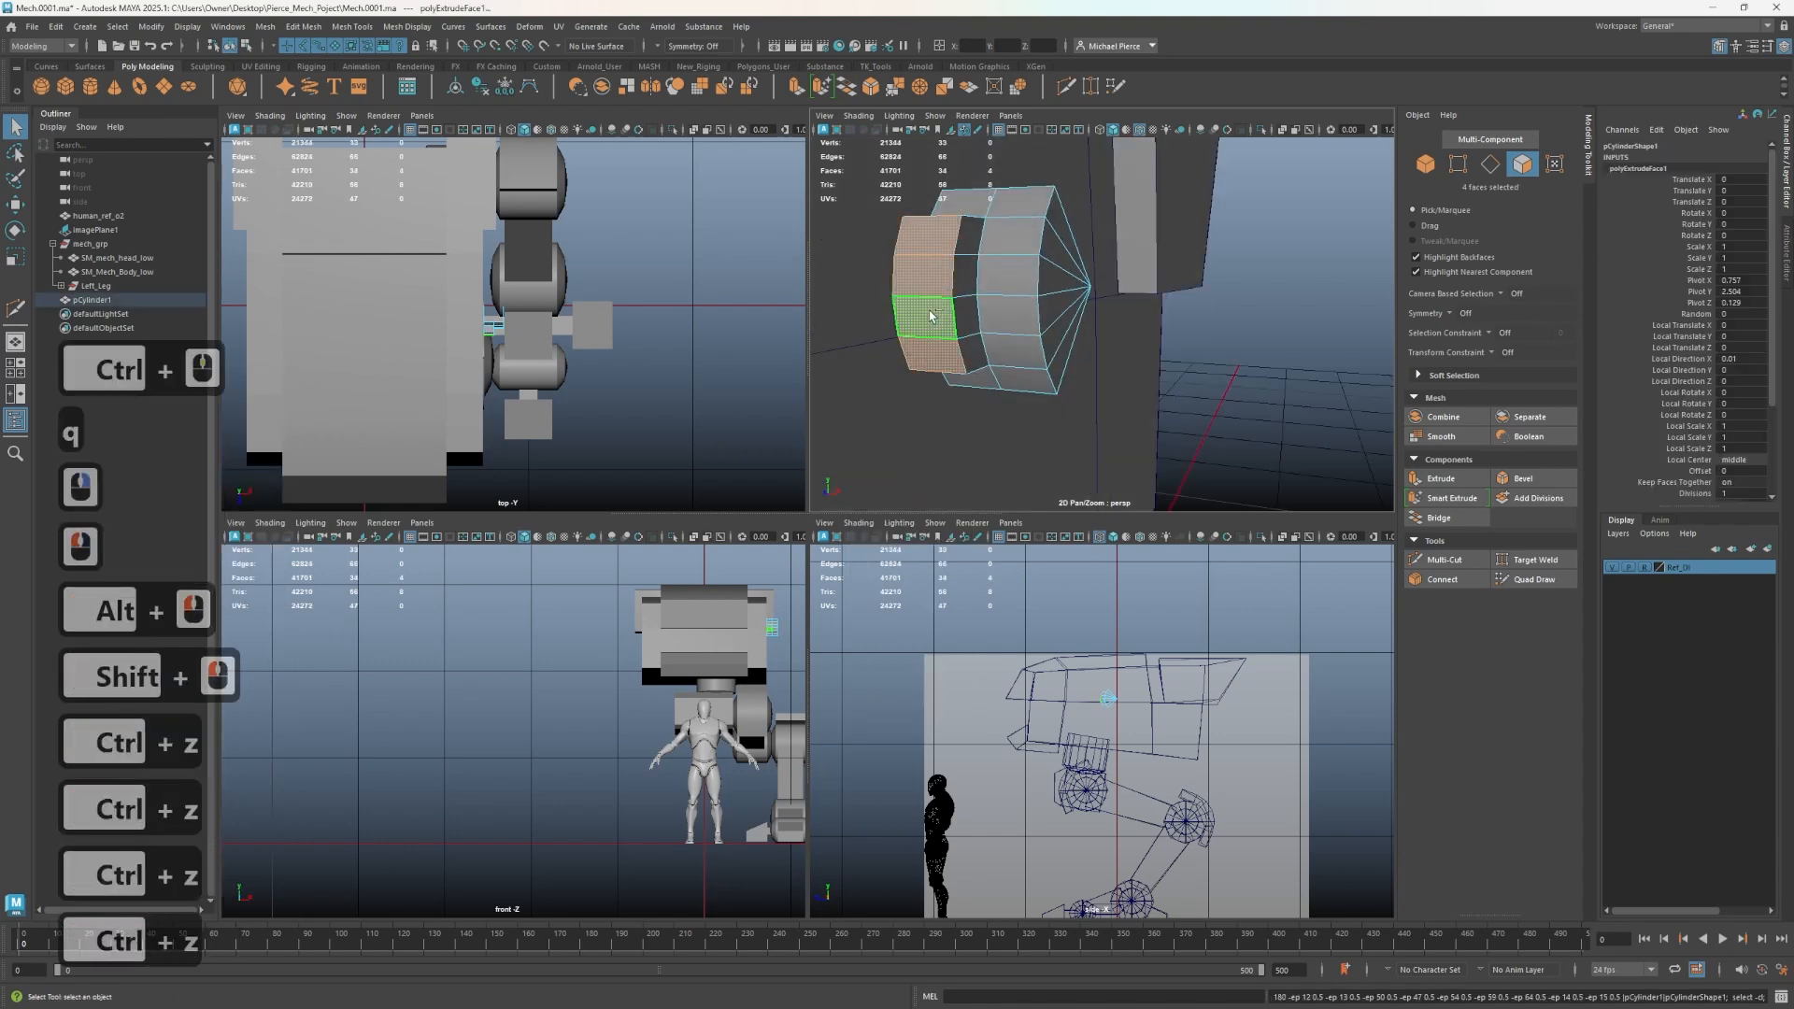
- Cut a new edge line across the upper part of the block with Multi-Cut
key("ctrl+shift+x")
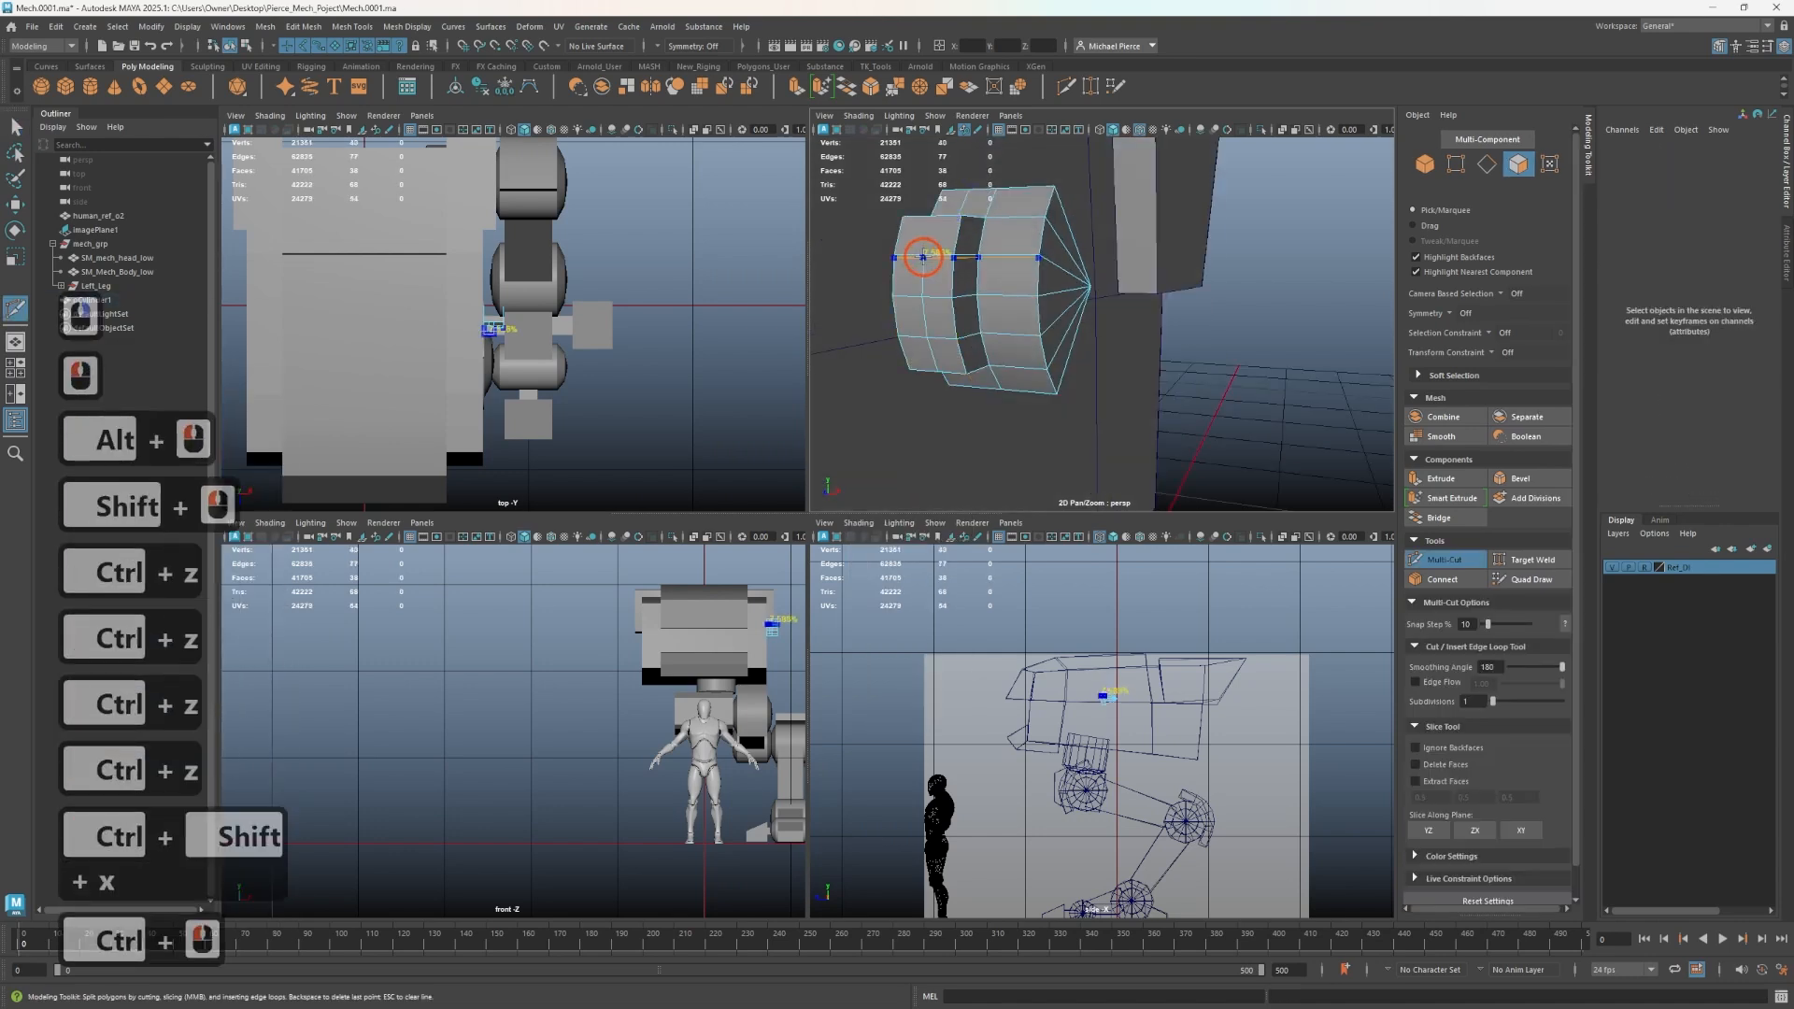
middle_click(951, 315, "ctrl")
left_click_drag(950, 316, 946, 314, "alt")
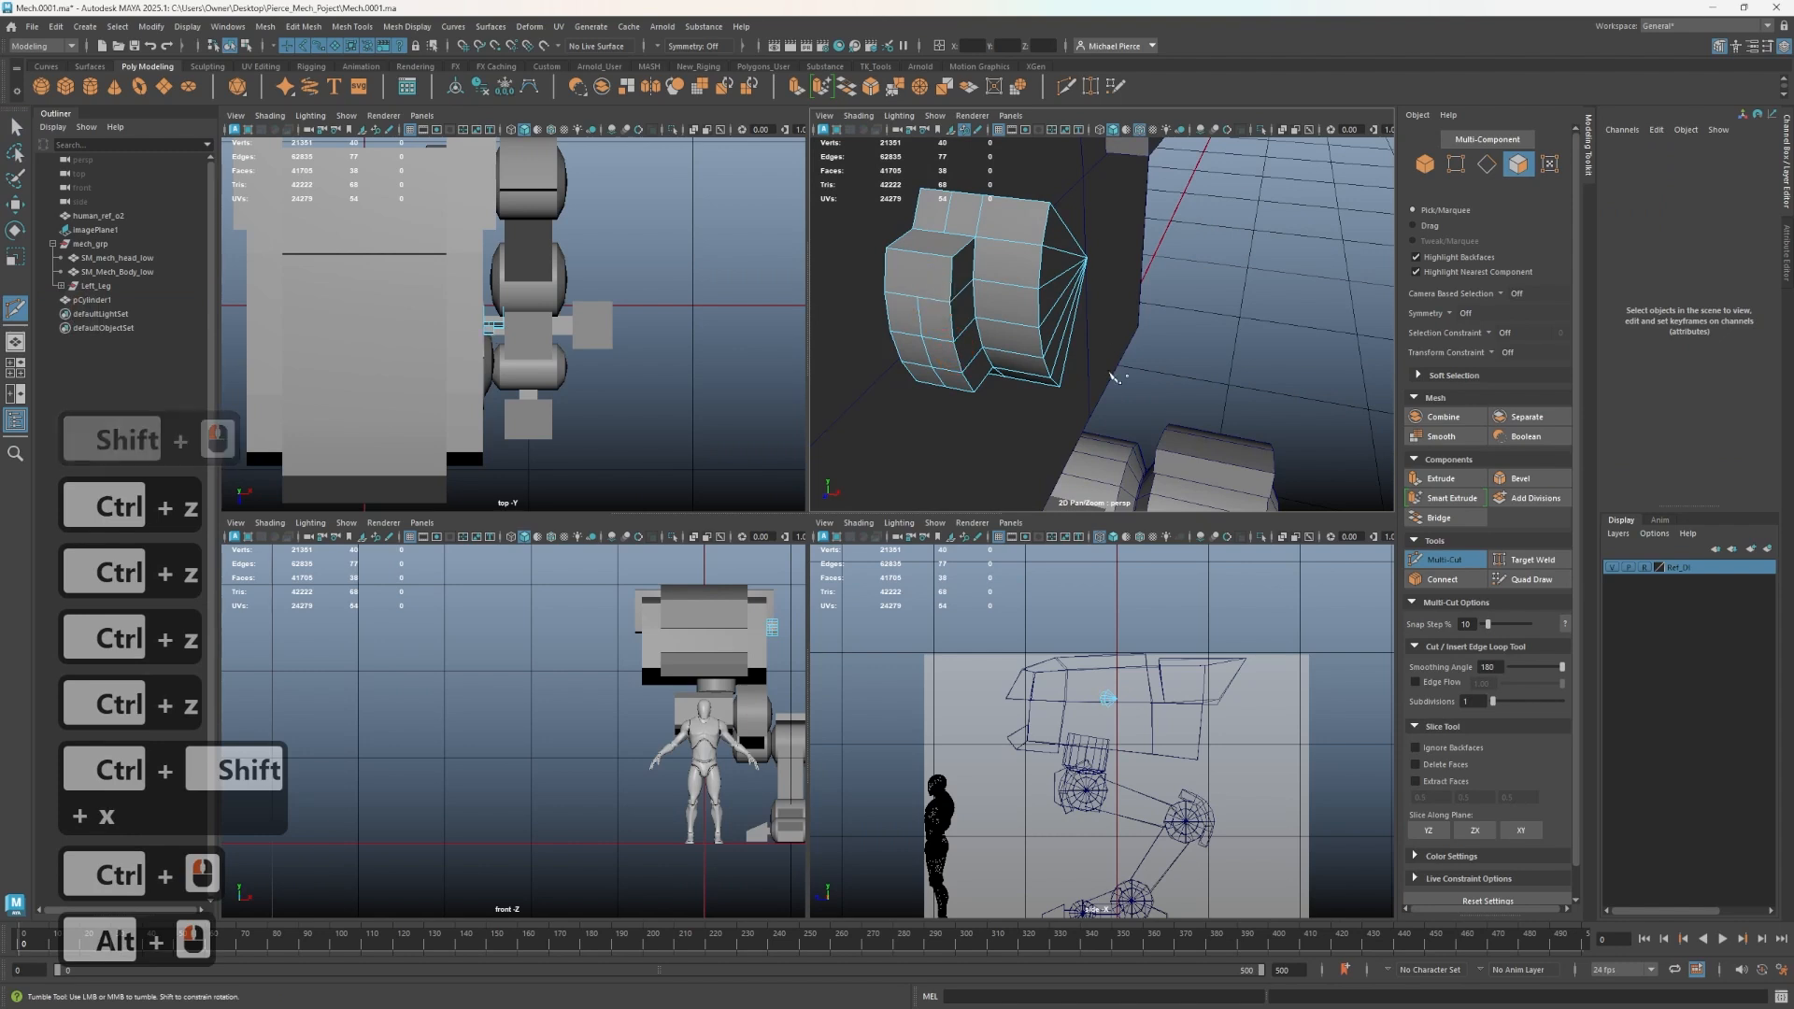
key("3")
key("1")
key("ctrl+shift+x")
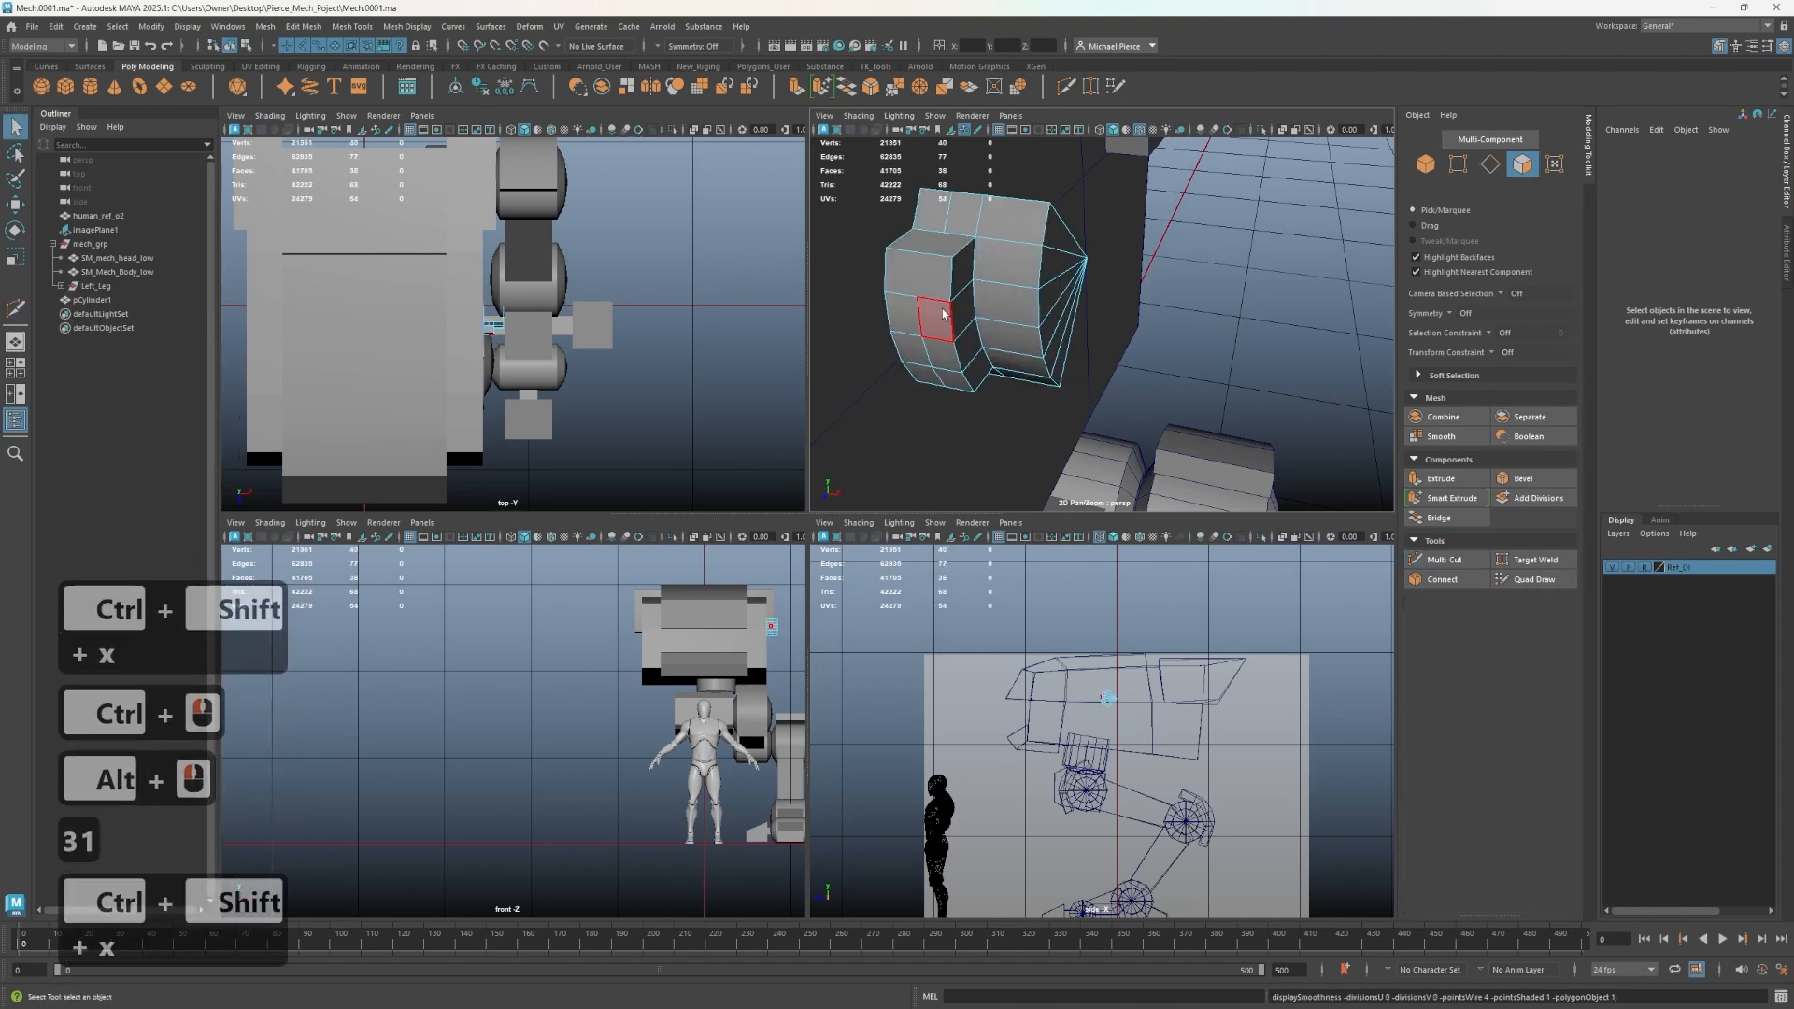
key("ctrl+shift+x")
left_click(920, 253)
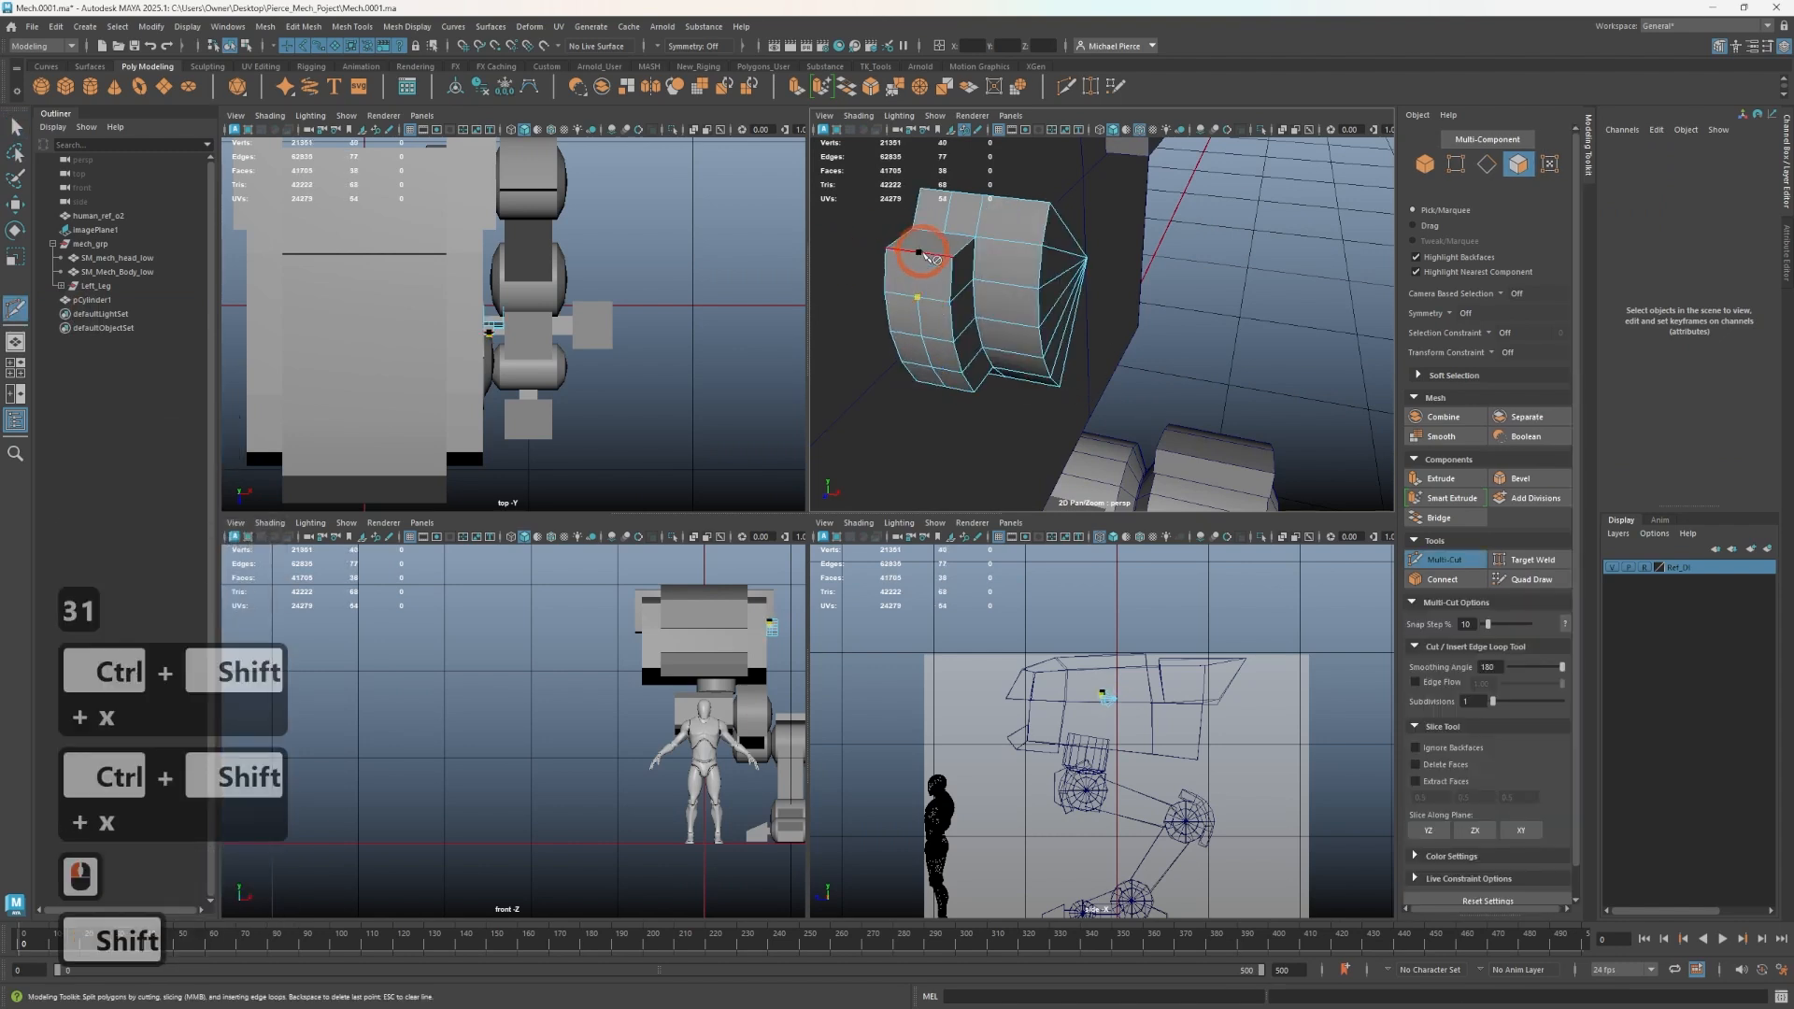
left_click(943, 251, "shift")
left_click(959, 233)
right_click(951, 234)
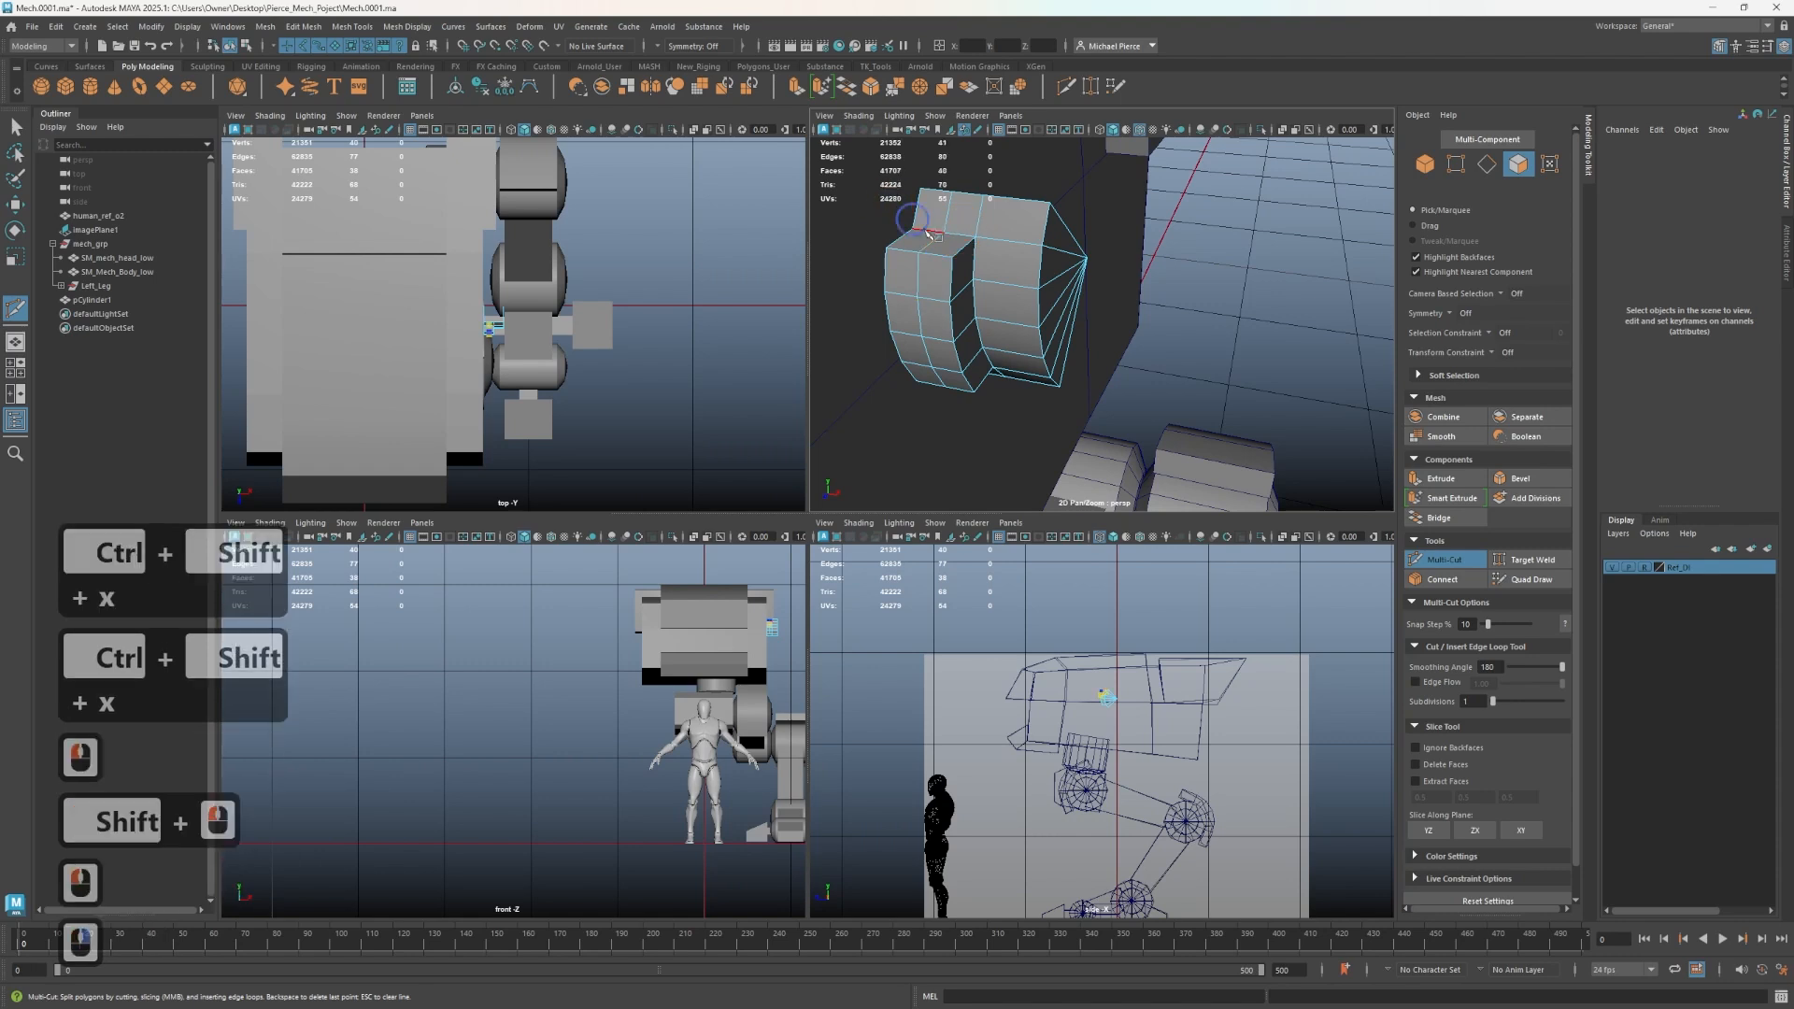
- Add a second Multi-Cut across the block's lower end
key("q")
left_click_drag(969, 349, 950, 330, "alt")
key("3")
key("1")
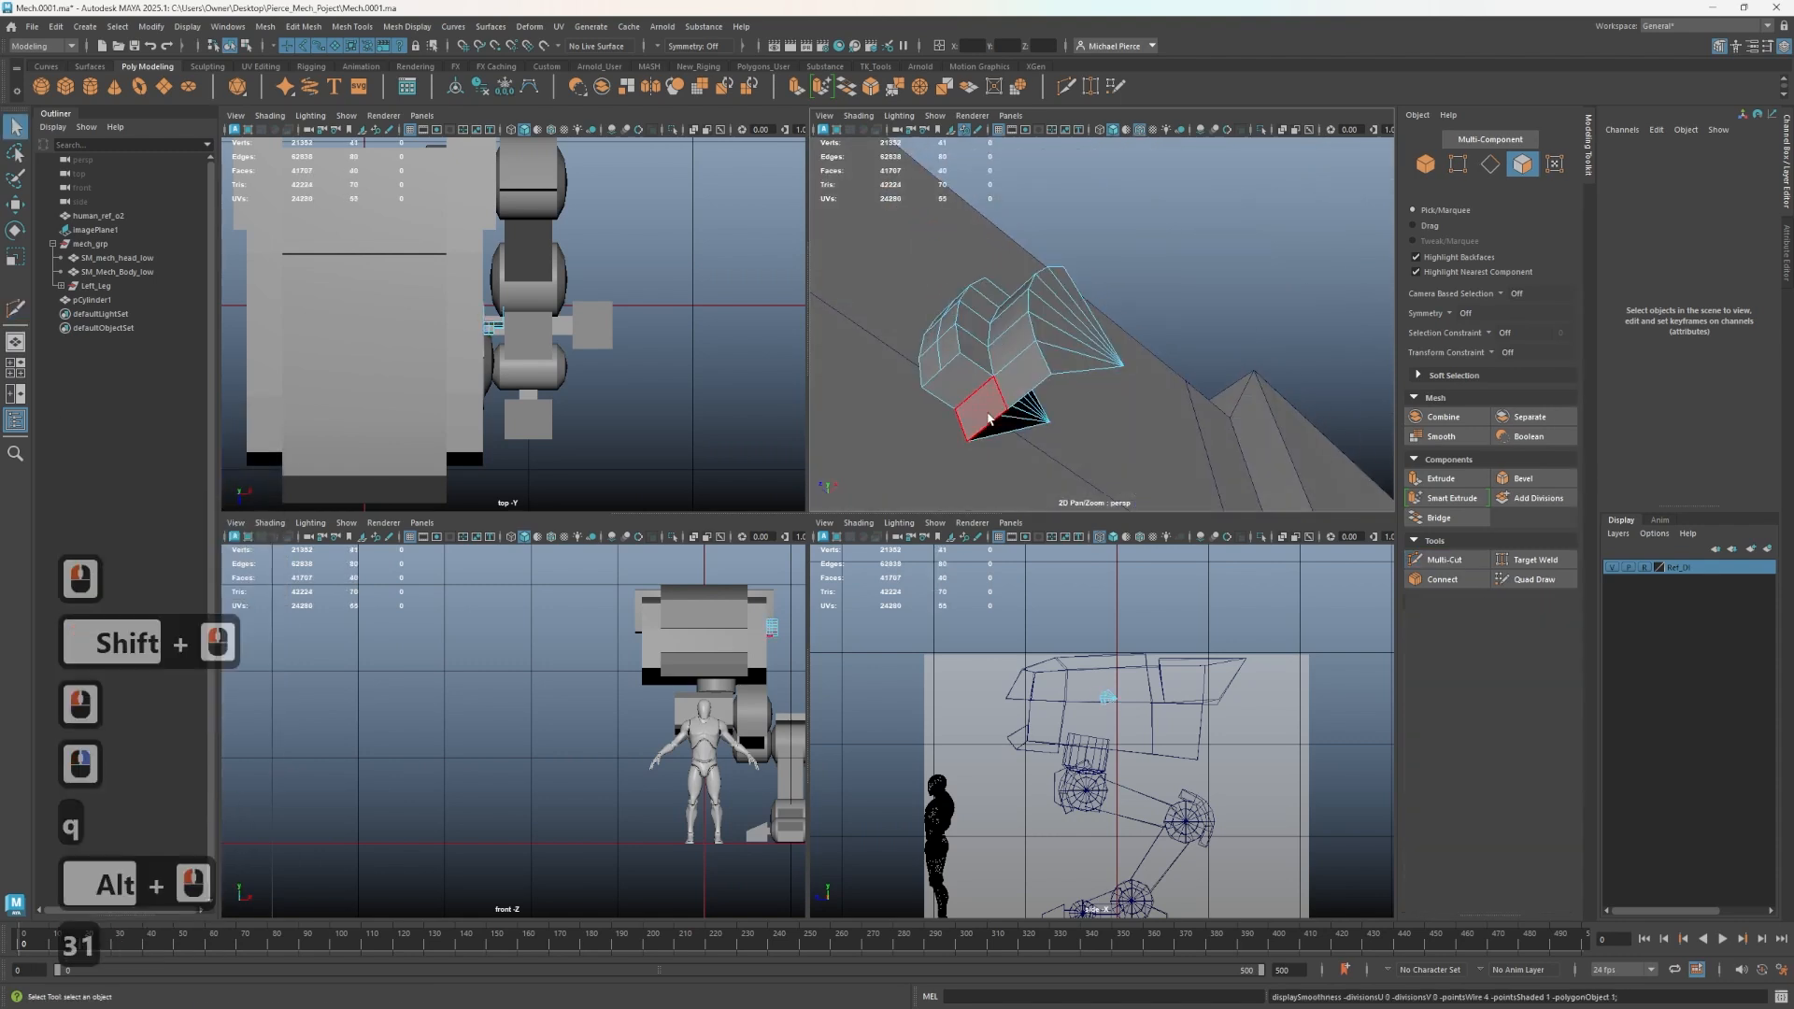
key("ctrl+shift+x")
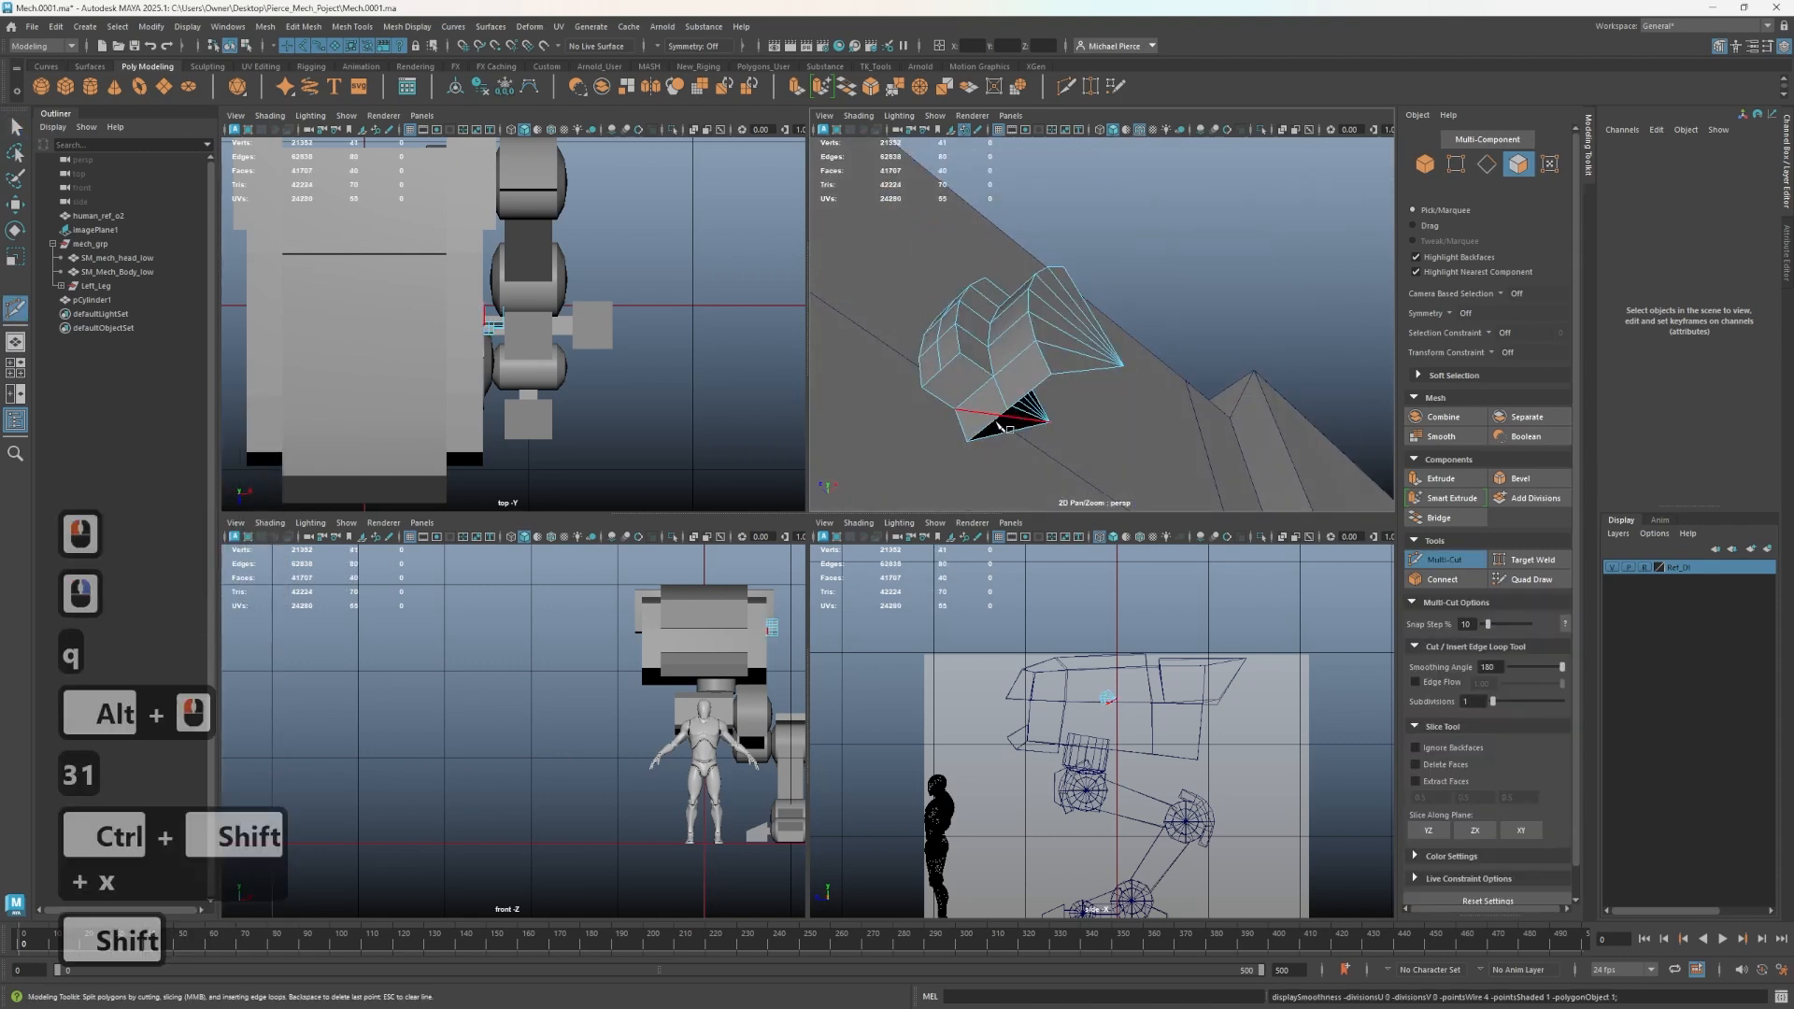
key("ctrl+z")
left_click_drag(937, 472, 1002, 389)
left_click(980, 403, "shift")
right_click(919, 402)
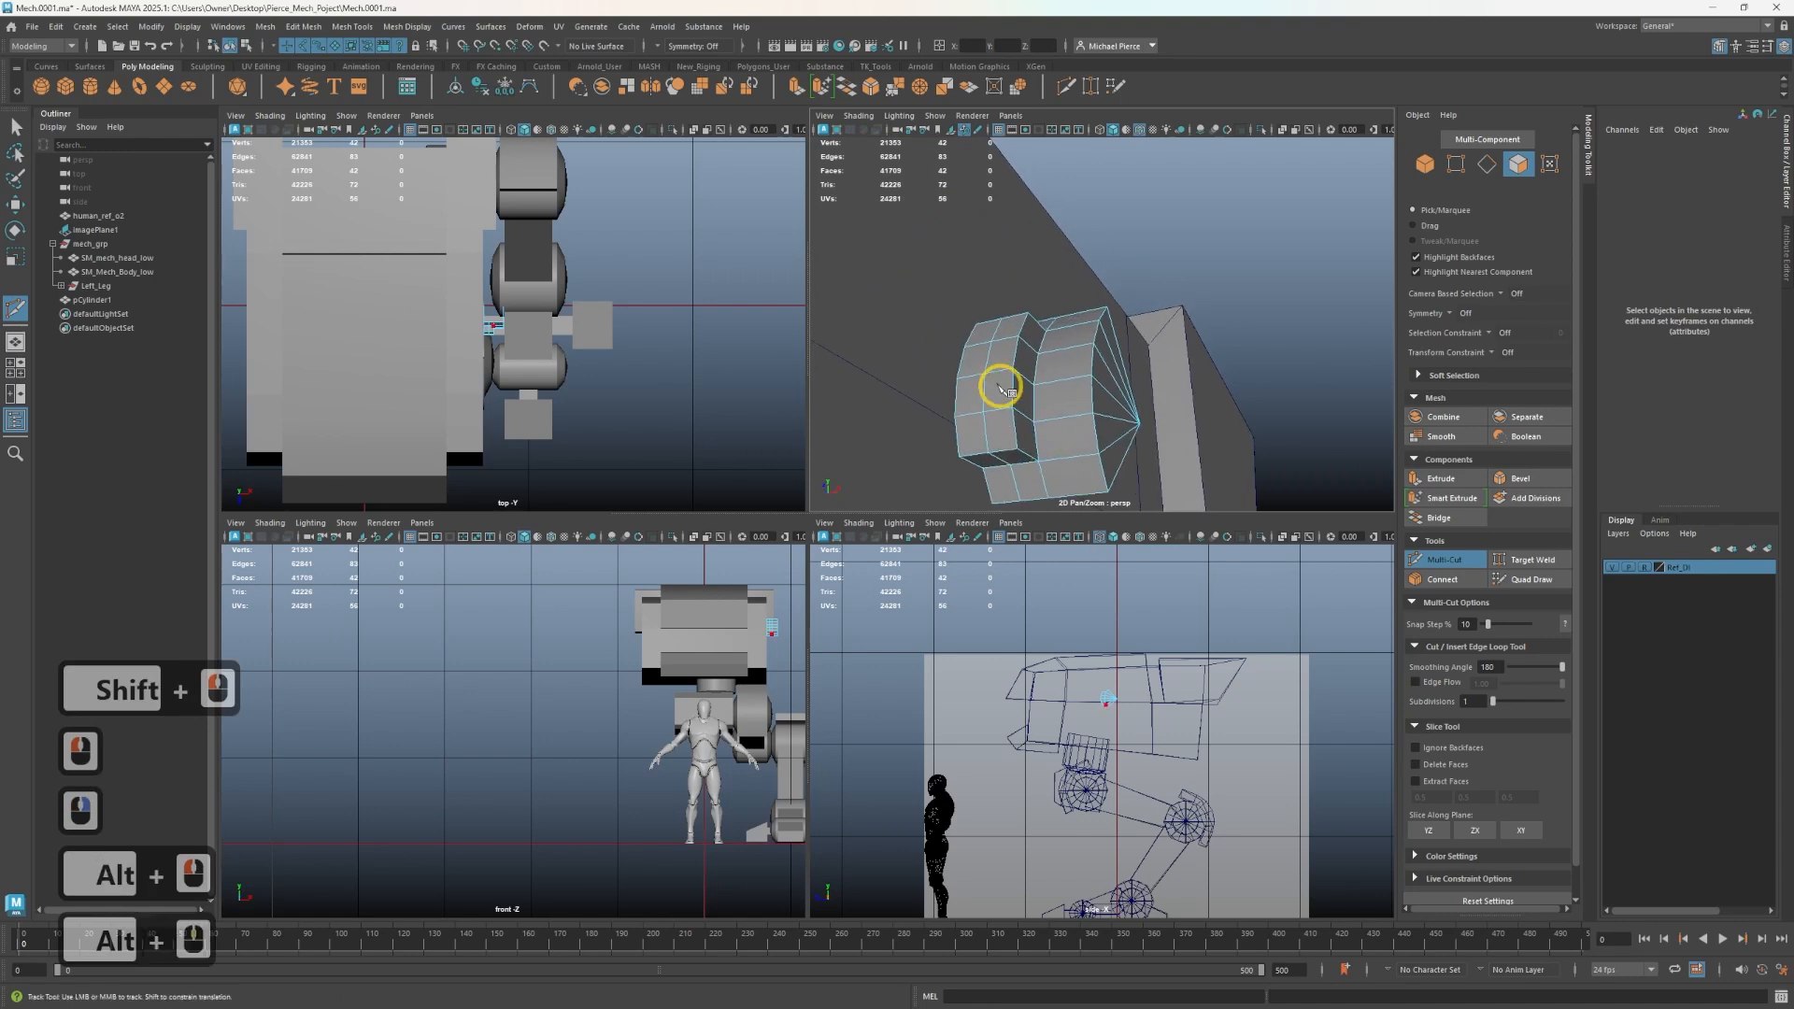
- Select a face on the block's side and extrude it outward
key("3")
key("1")
key("q")
left_click_drag(1000, 462, 1016, 454, "alt")
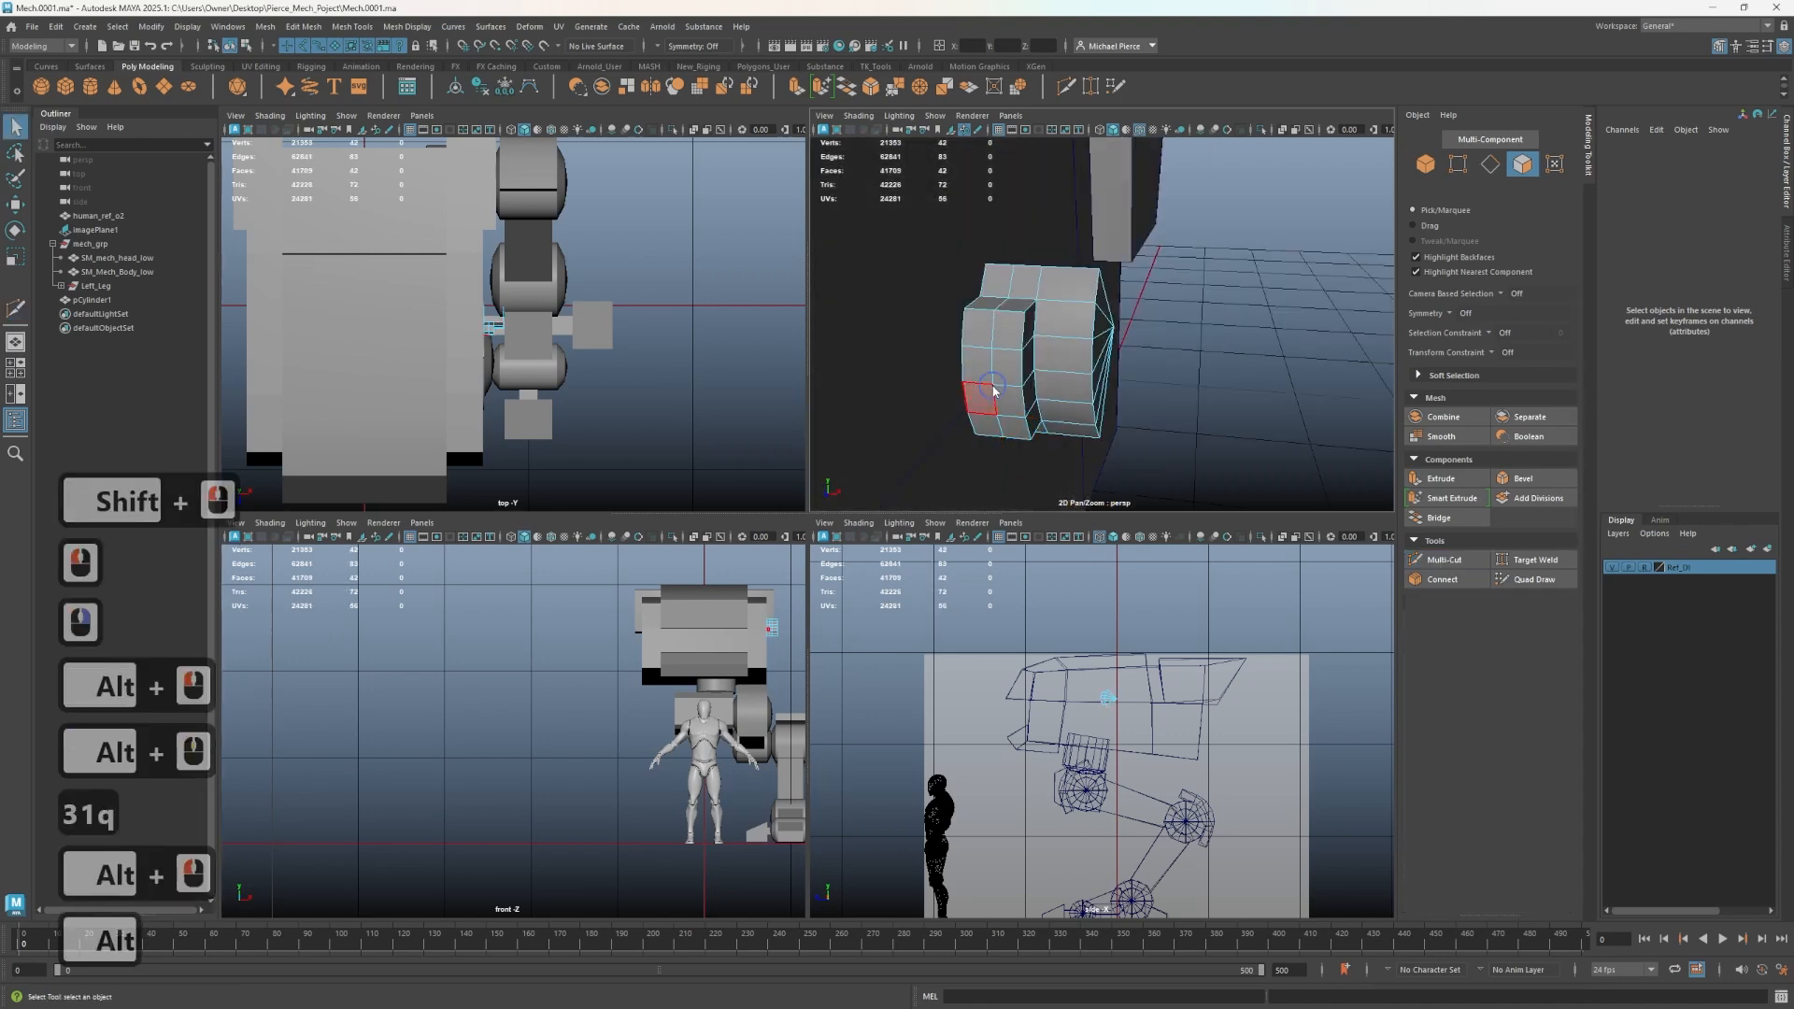
left_click(989, 430)
key("Tab")
mouse_move(988, 342)
left_mouse_down()
mouse_move(991, 418)
mouse_move(953, 372)
mouse_move(904, 381)
mouse_move(928, 413)
mouse_move(966, 345)
mouse_move(972, 383)
left_mouse_up()
left_click(990, 418)
left_click(1004, 417)
key("w")
right_click_drag(973, 383, 956, 356)
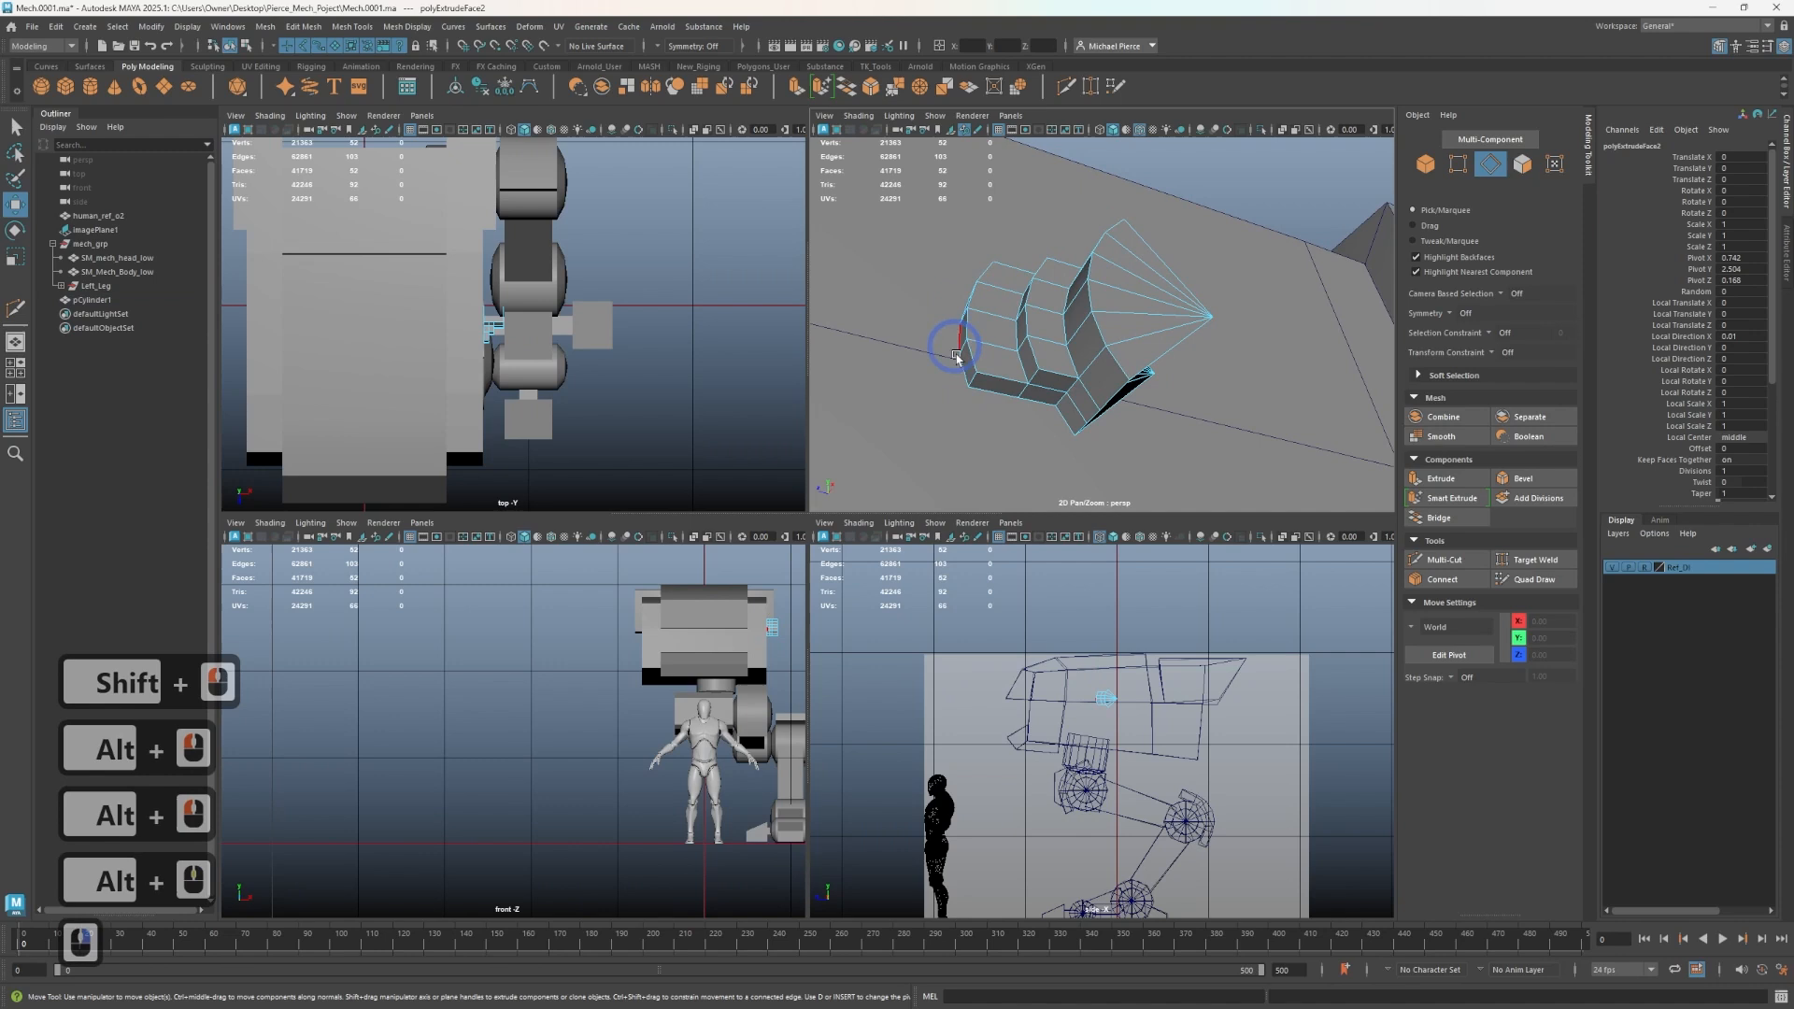
- Adjust the edges and face at the block's outer end with the Move tool
left_click(972, 377)
left_click_drag(972, 378, 963, 290, "alt")
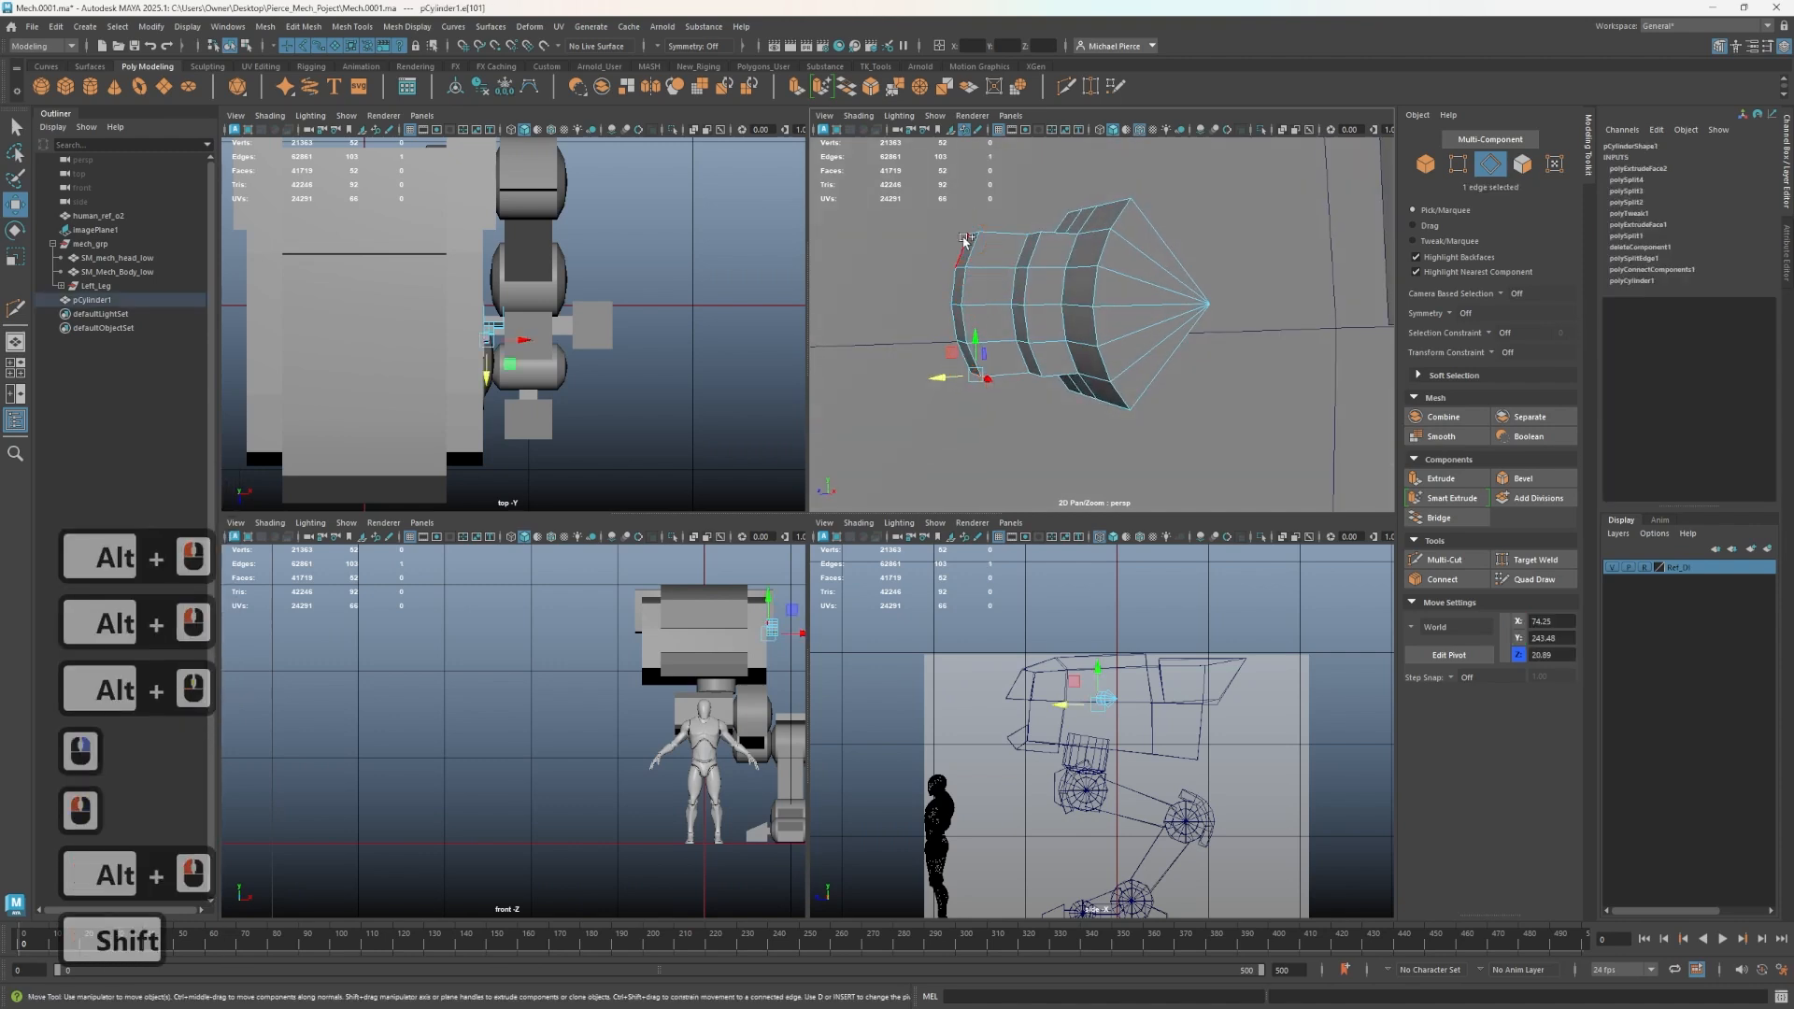
left_click(940, 315, "shift")
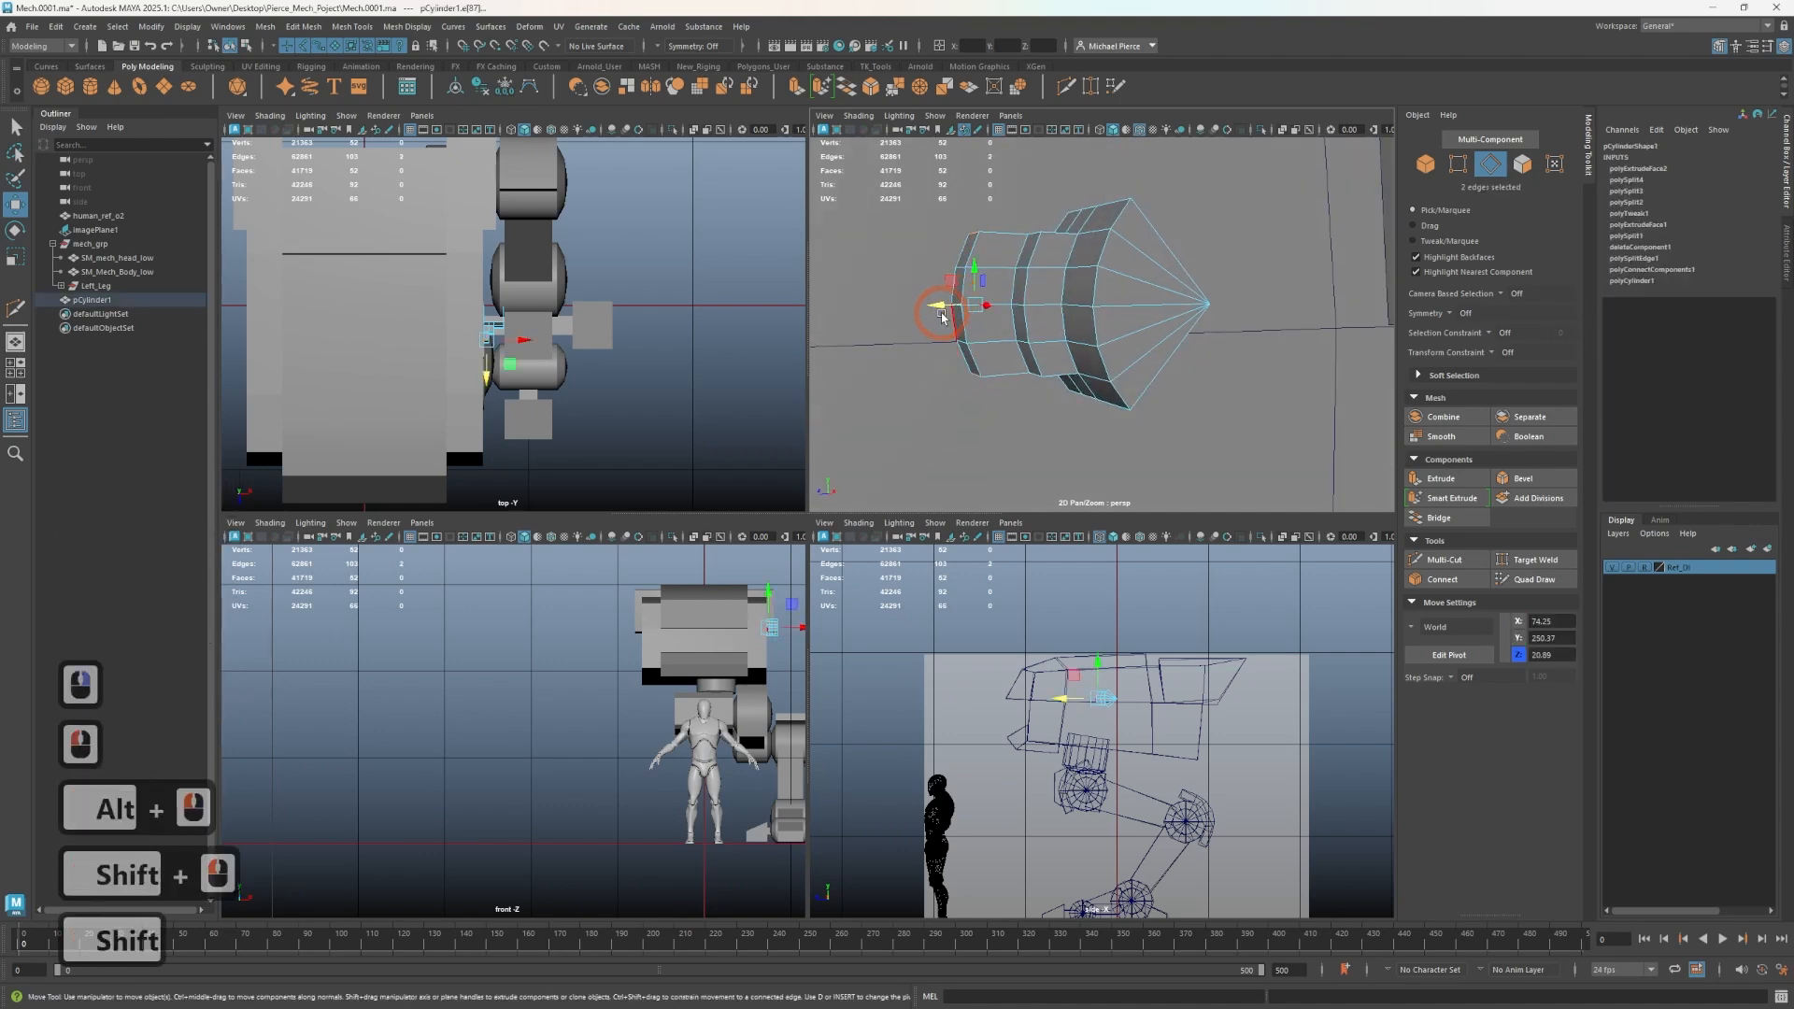
left_click(959, 309)
key("ctrl+z")
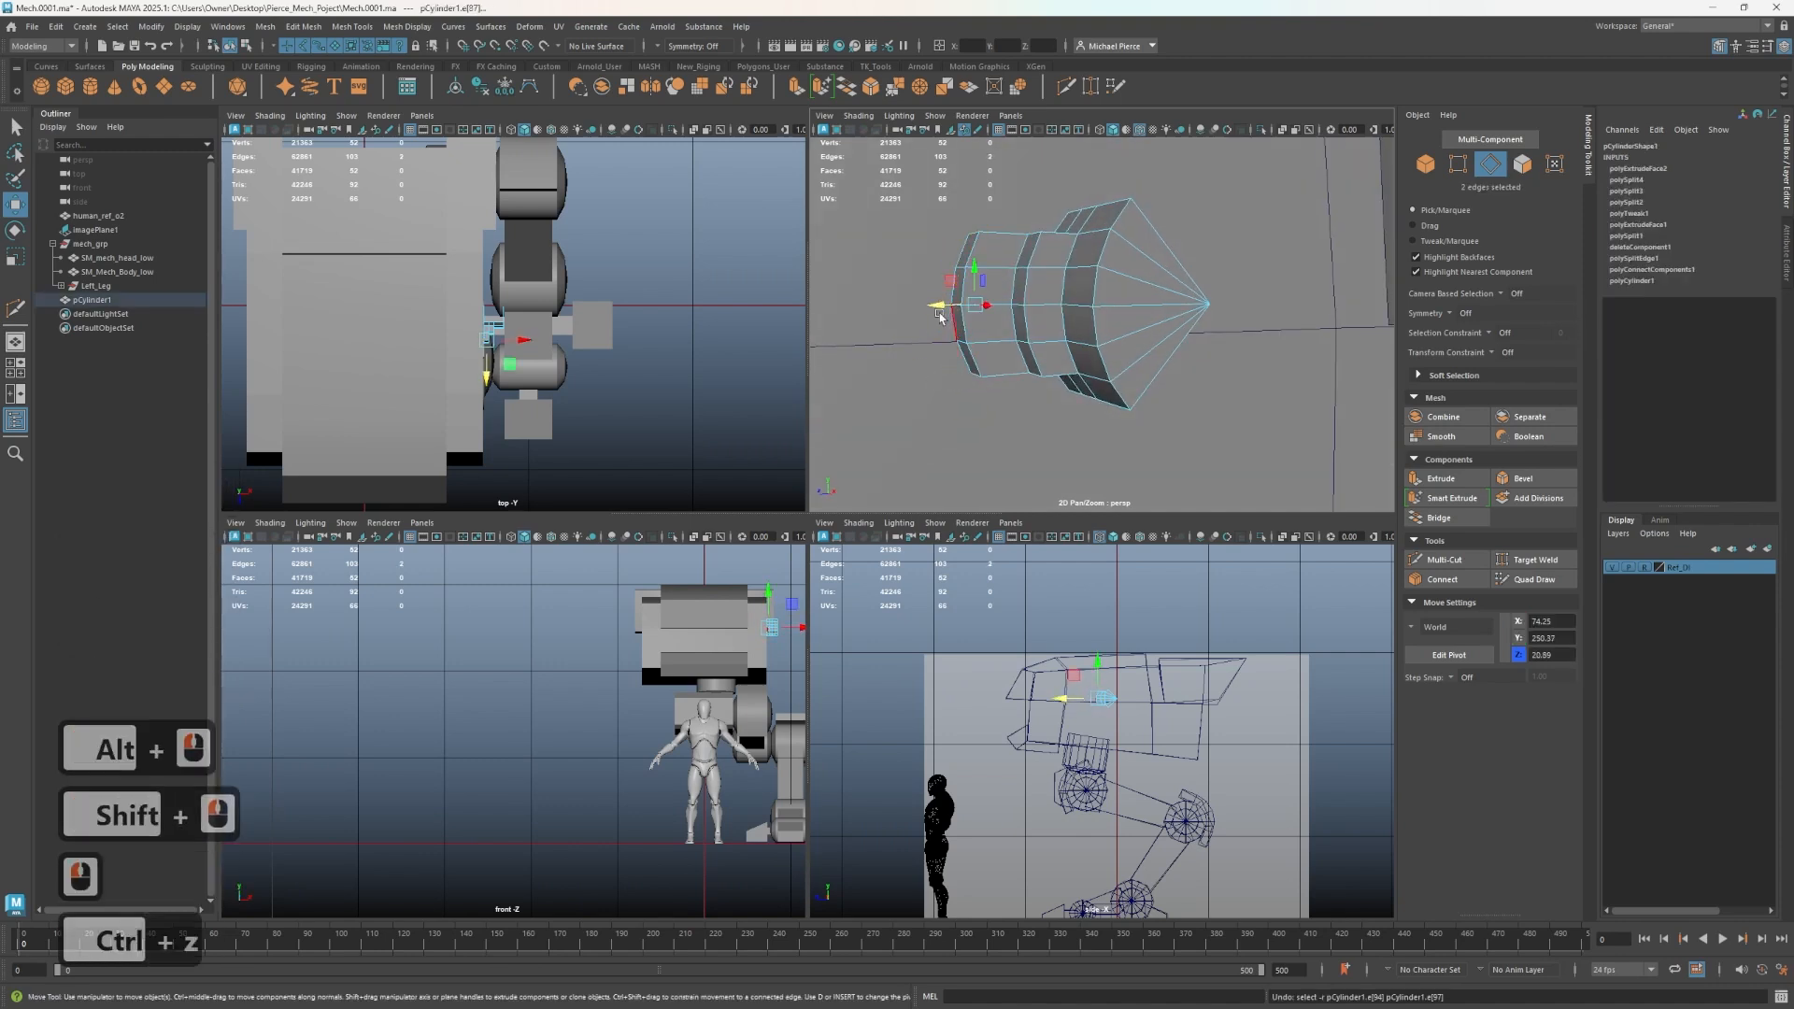
left_click(951, 310)
key("ctrl+z")
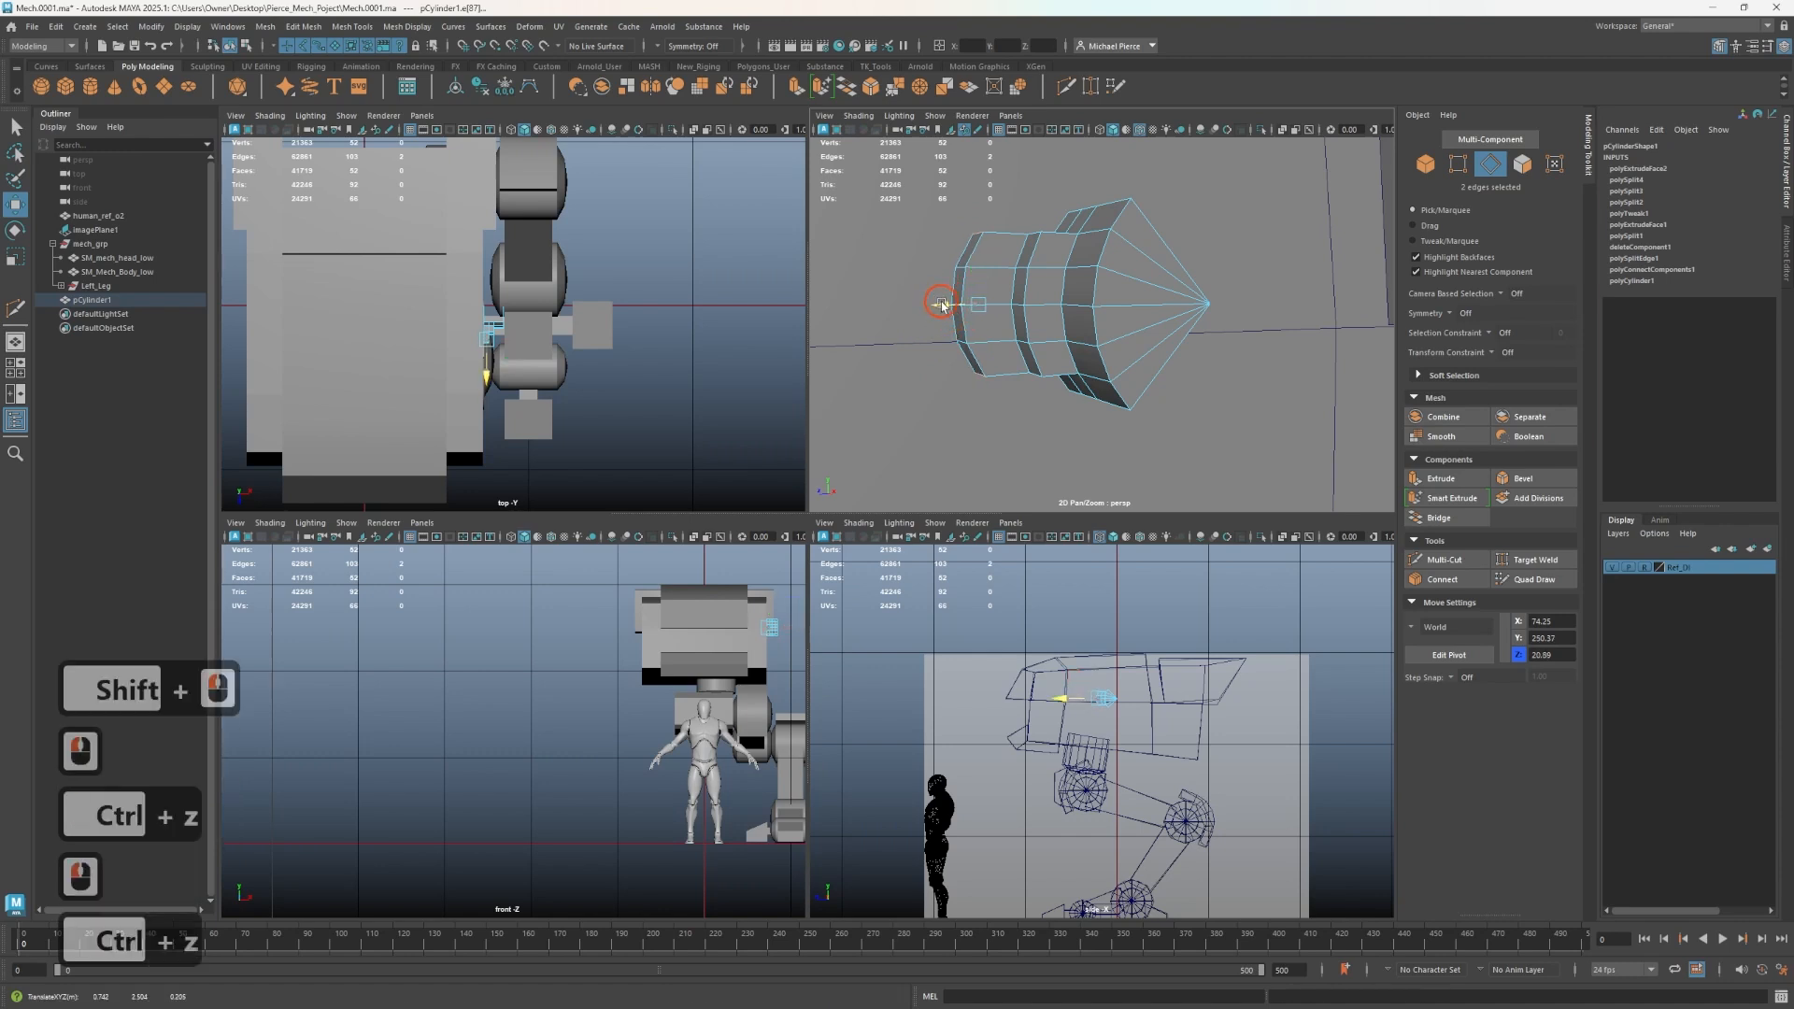
left_click_drag(942, 315, 946, 325)
right_click_drag(953, 316, 942, 340)
left_click(955, 322)
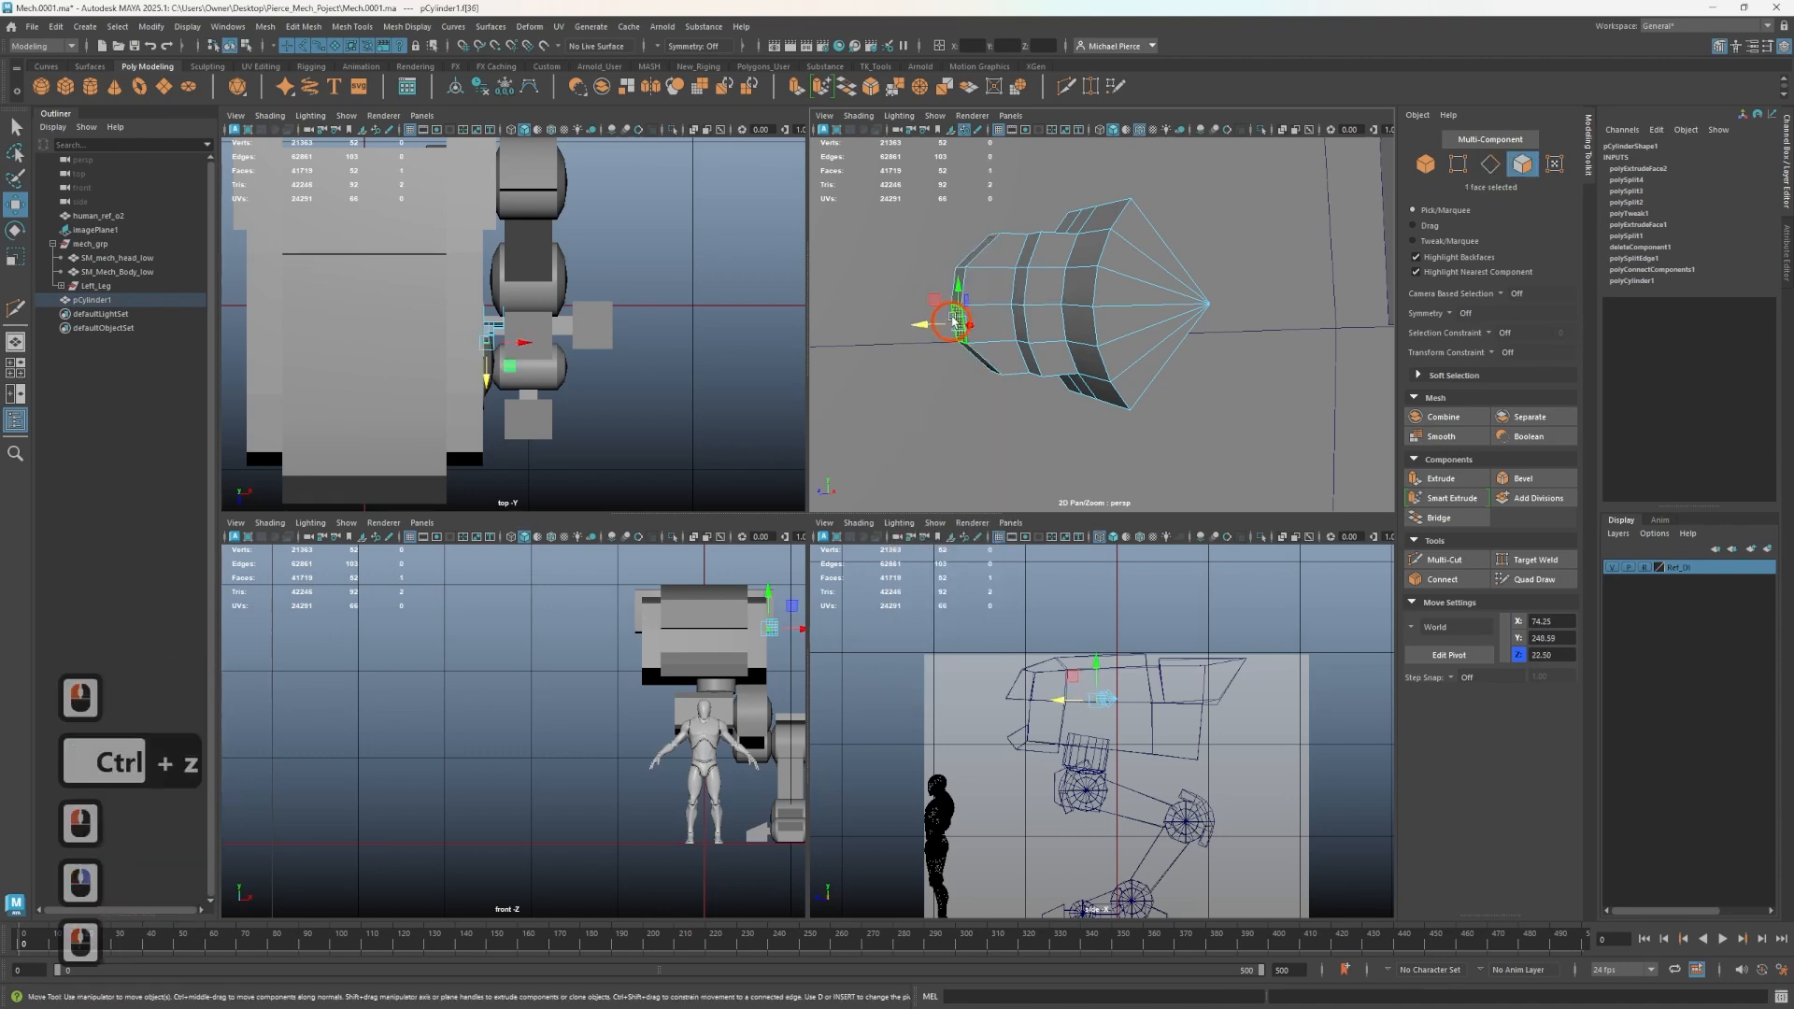
- Select the two faces at the block's outer end and scale them
left_click_drag(965, 271, 981, 245, "alt")
left_click(981, 264, "shift")
left_click_drag(952, 307, 923, 320, "alt")
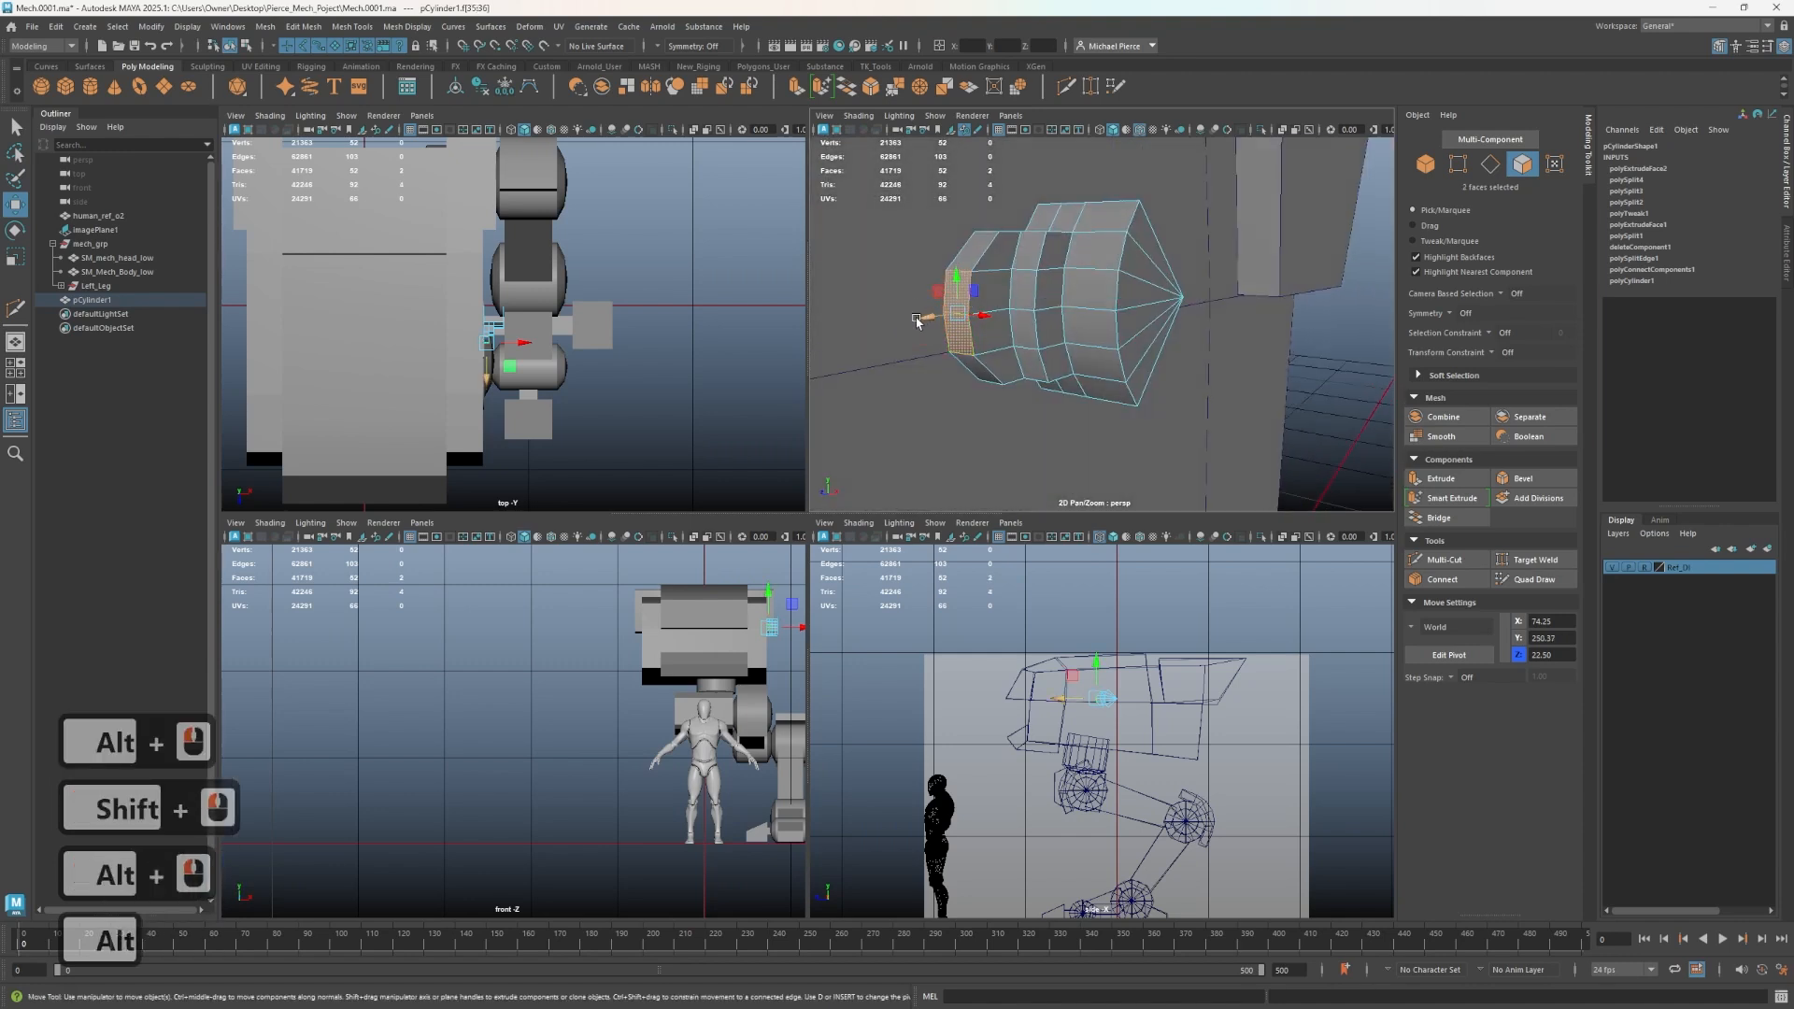
key("r")
left_click_drag(933, 318, 1231, 279)
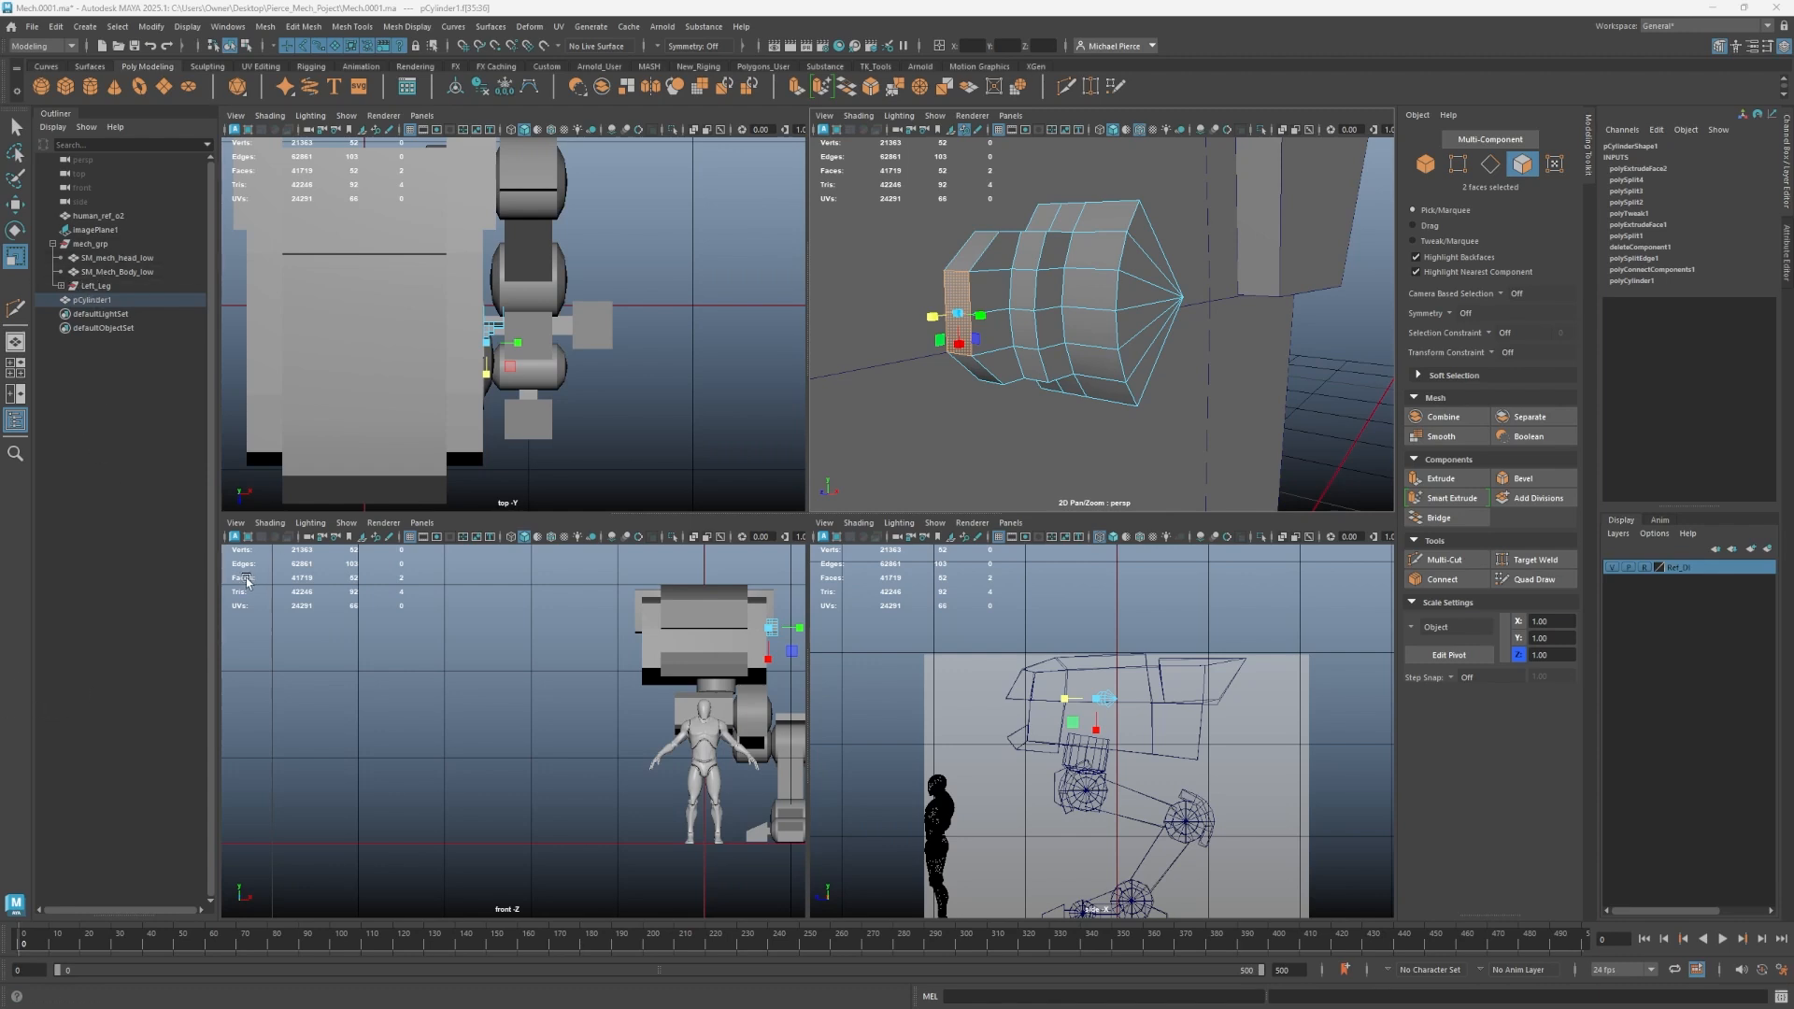
- Select the vertical strip of faces along the block's side and scale it
scroll(1000, 371, "down", 2)
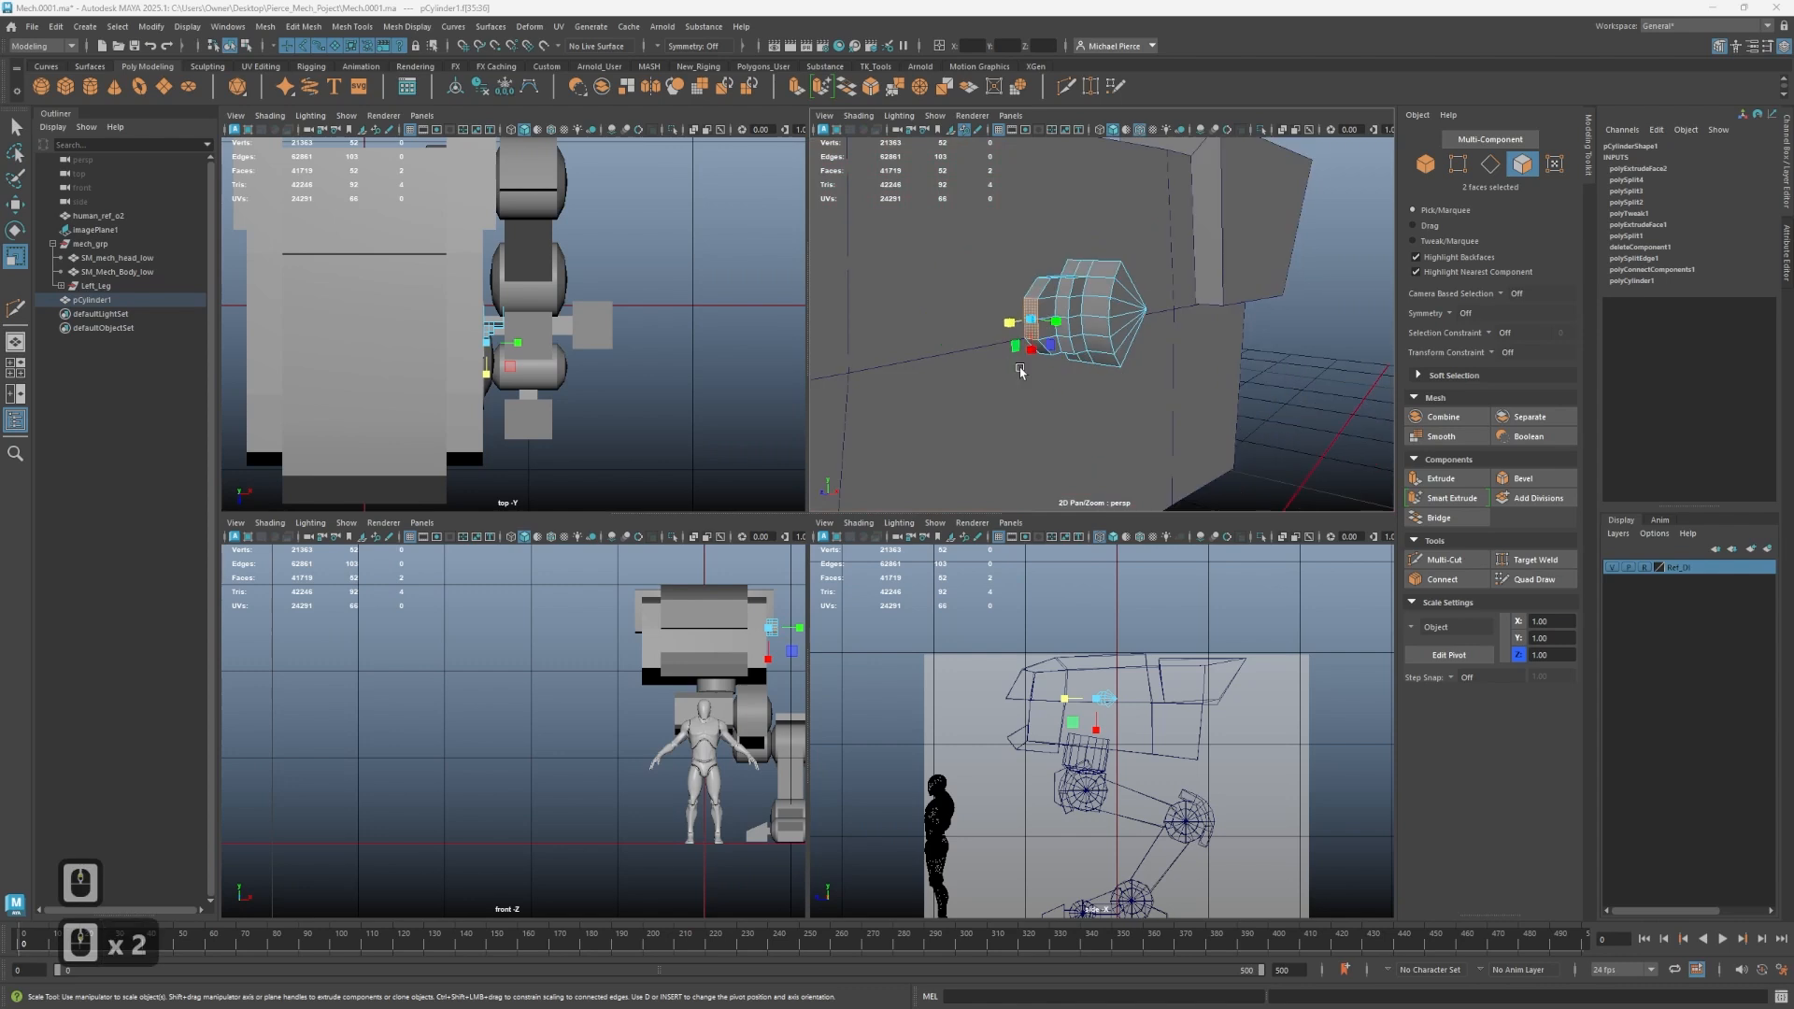
left_click_drag(1017, 370, 963, 313, "alt")
scroll(990, 357, "up", 1, "alt")
key("w")
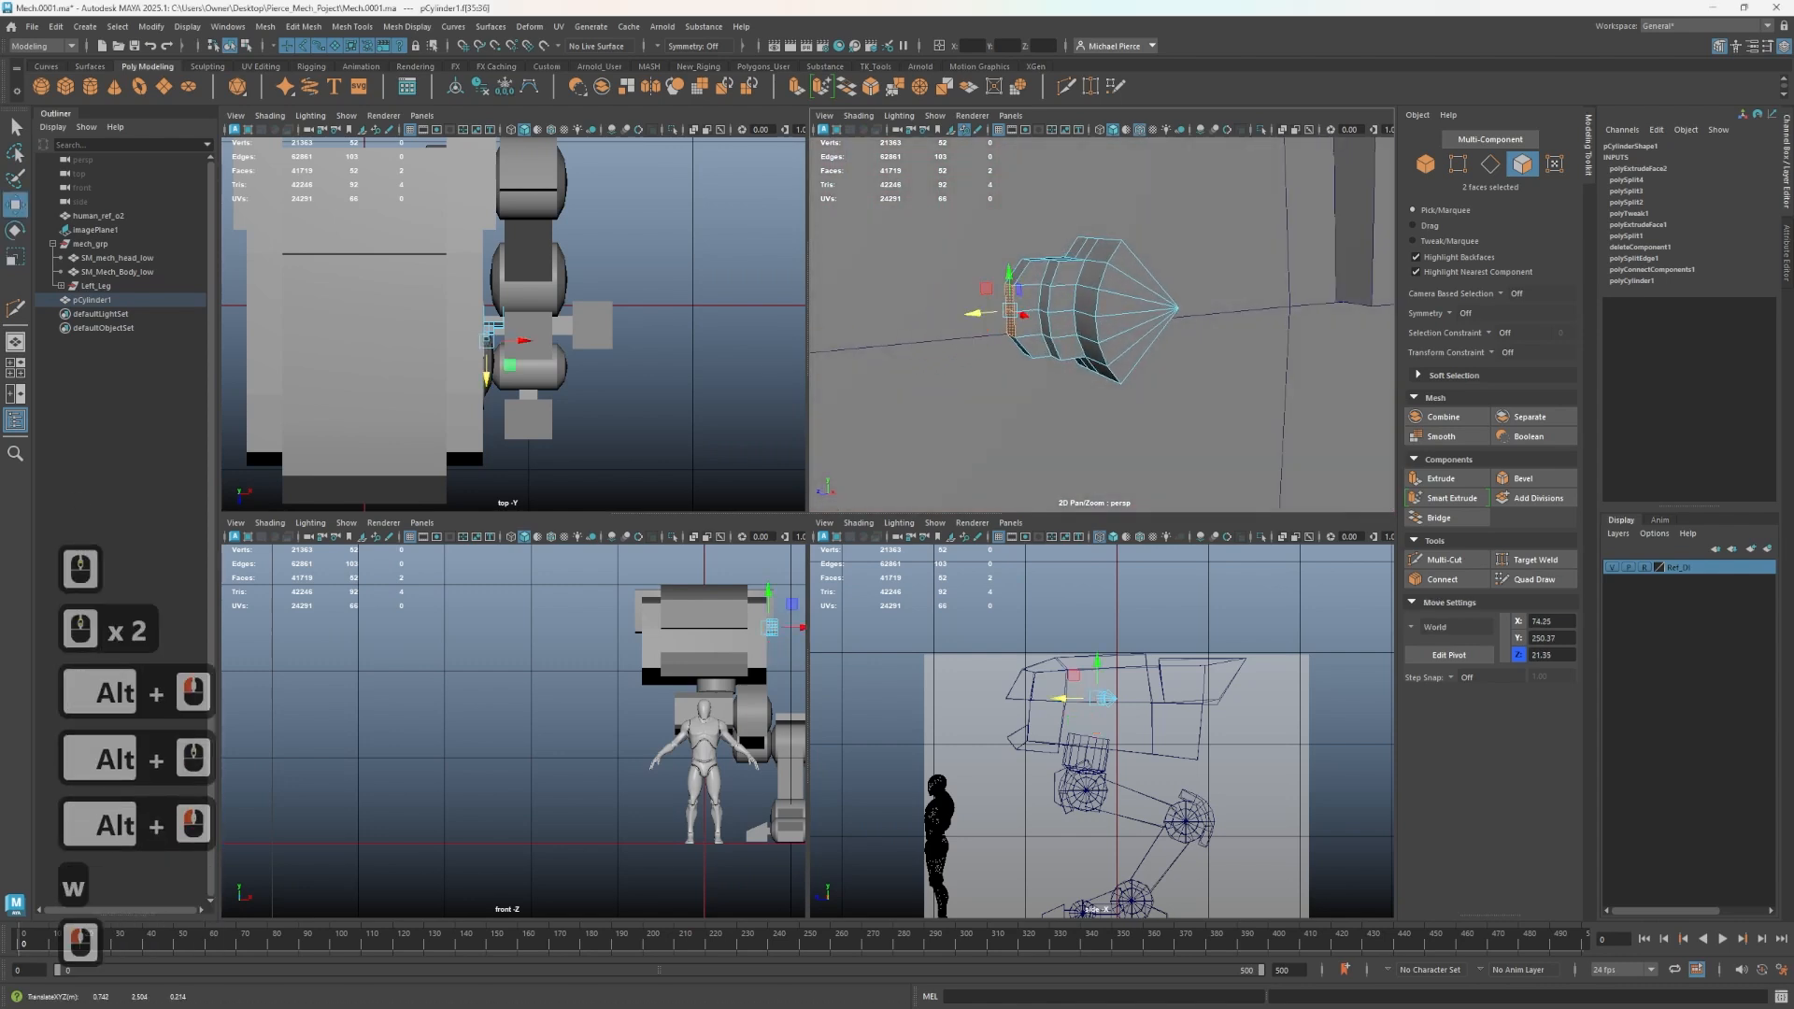
left_click(972, 313)
left_click(972, 313)
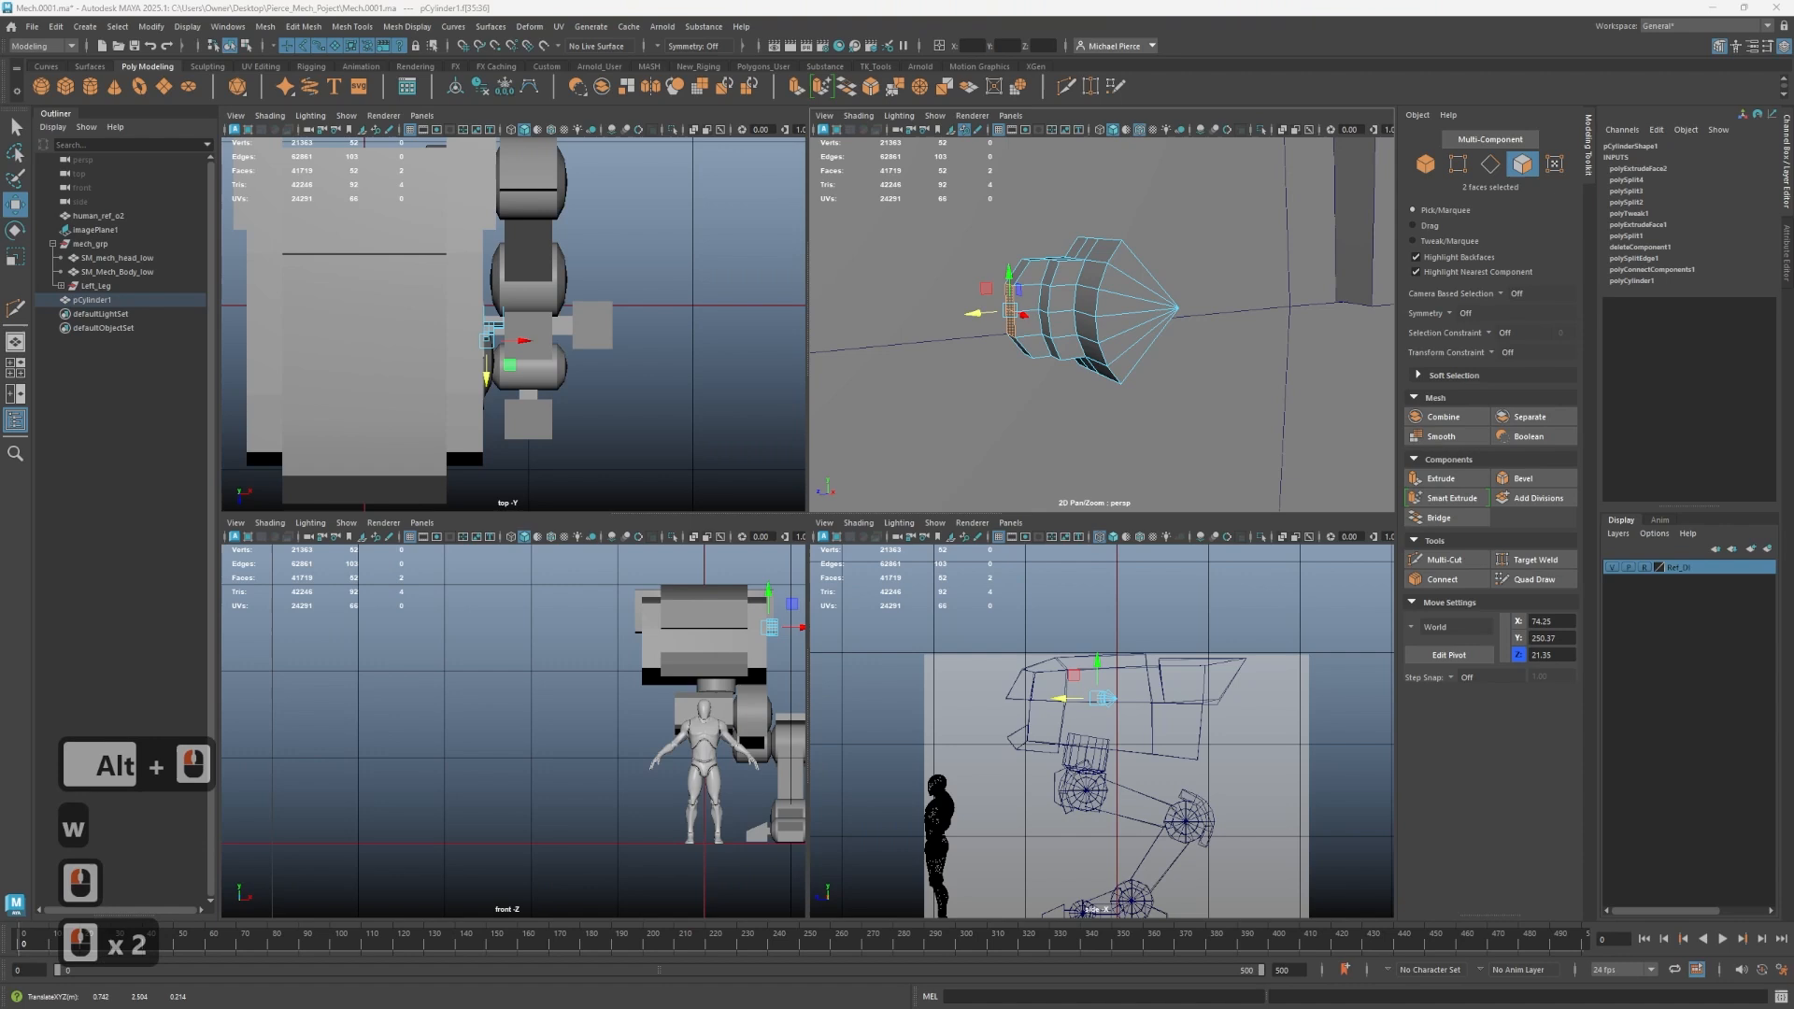
scroll(1073, 345, "up", 5)
left_click_drag(1089, 348, 969, 317, "alt")
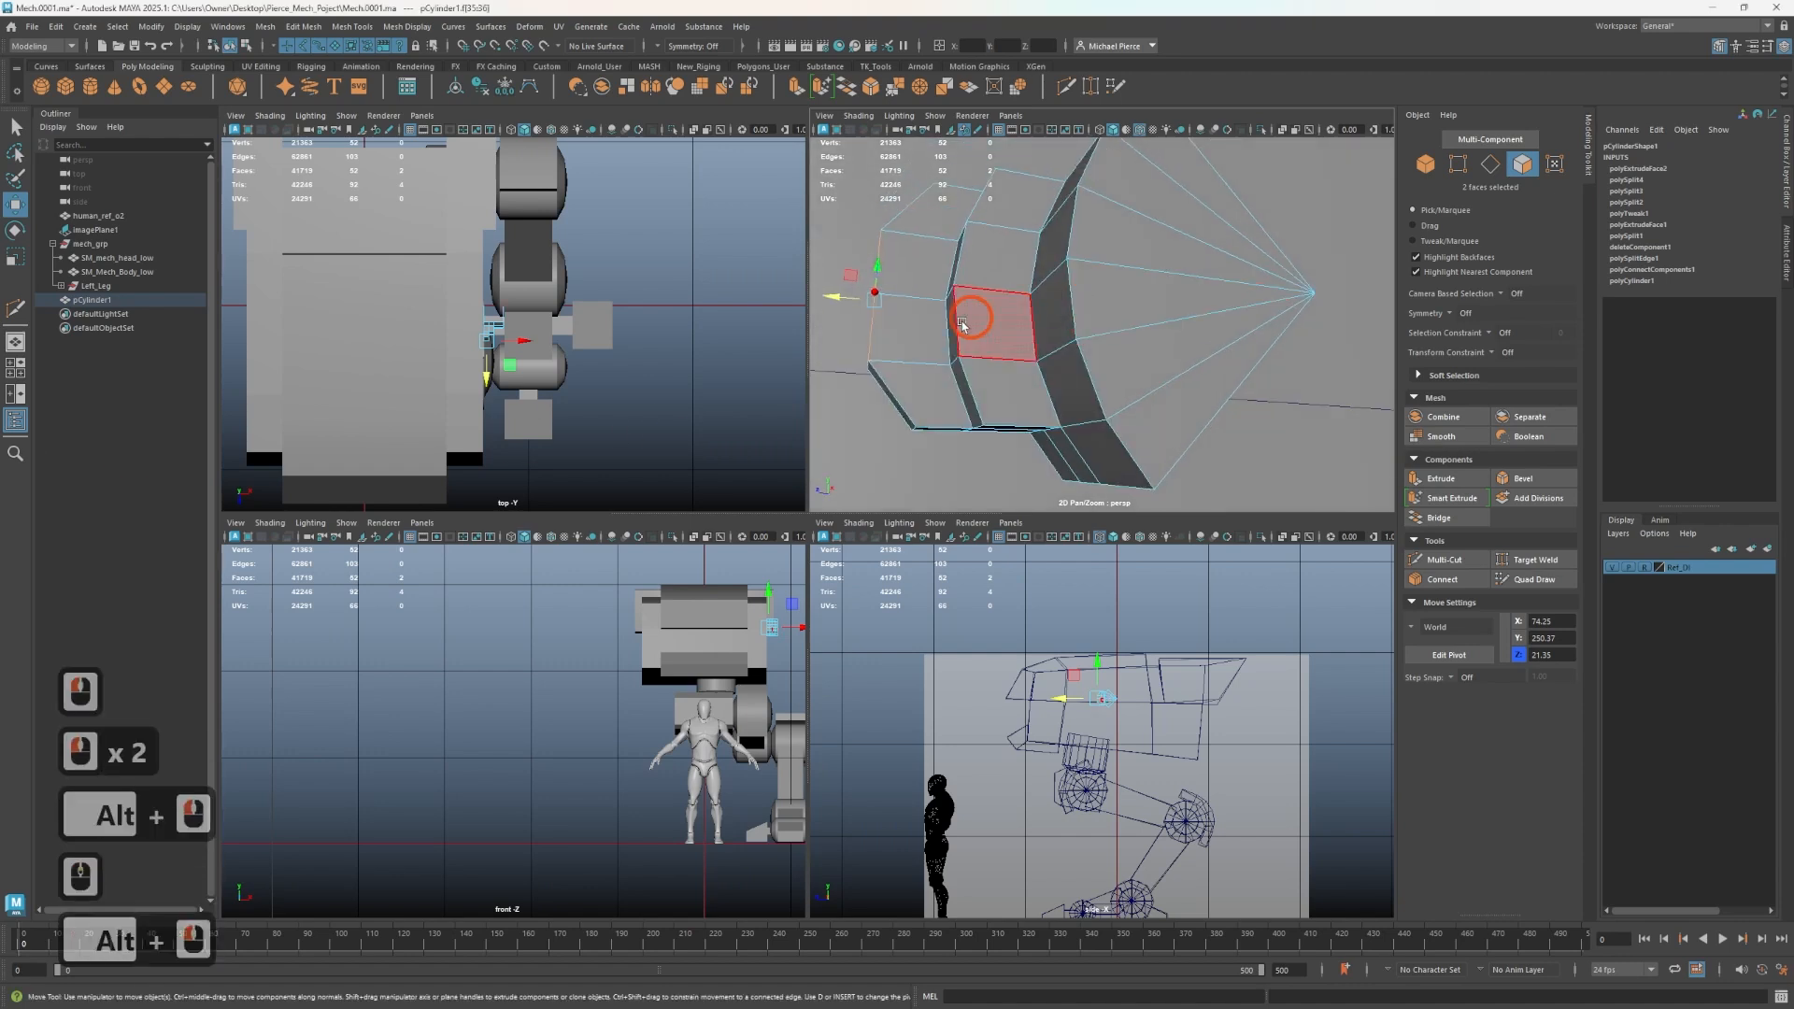
left_click(950, 382)
left_click(960, 380)
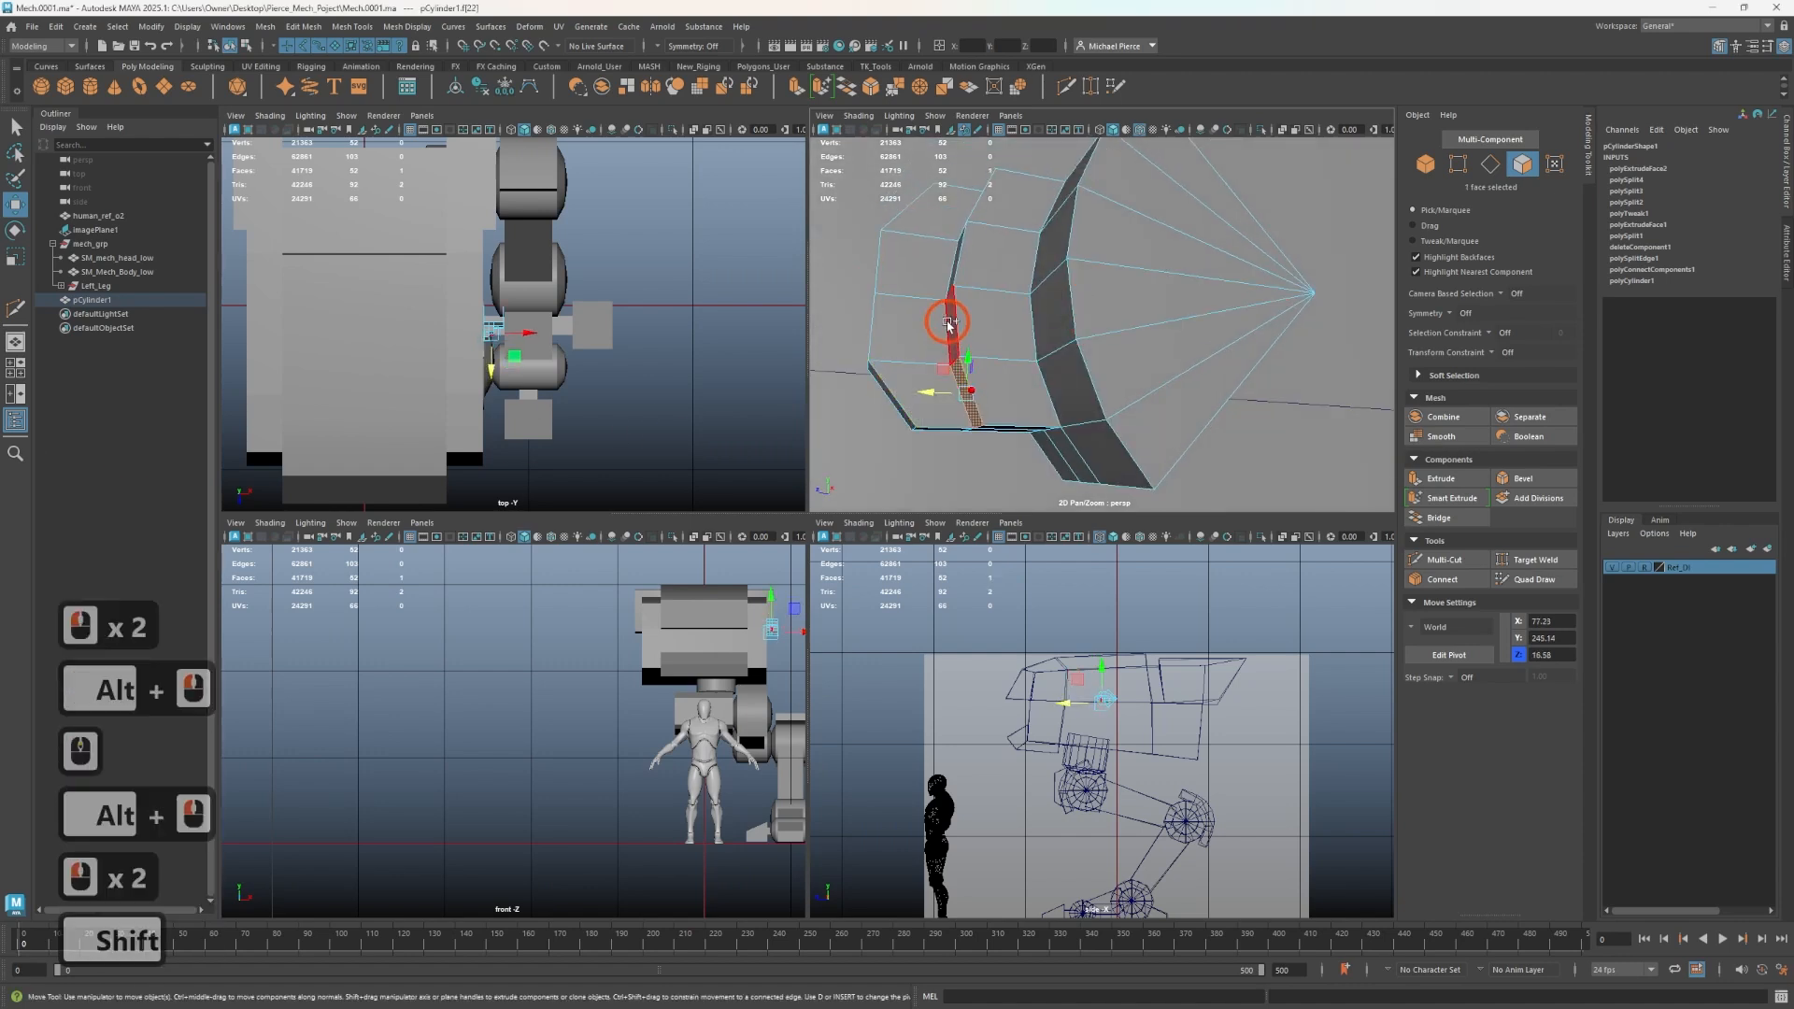
left_click(952, 322, "shift")
left_click(957, 252, "shift")
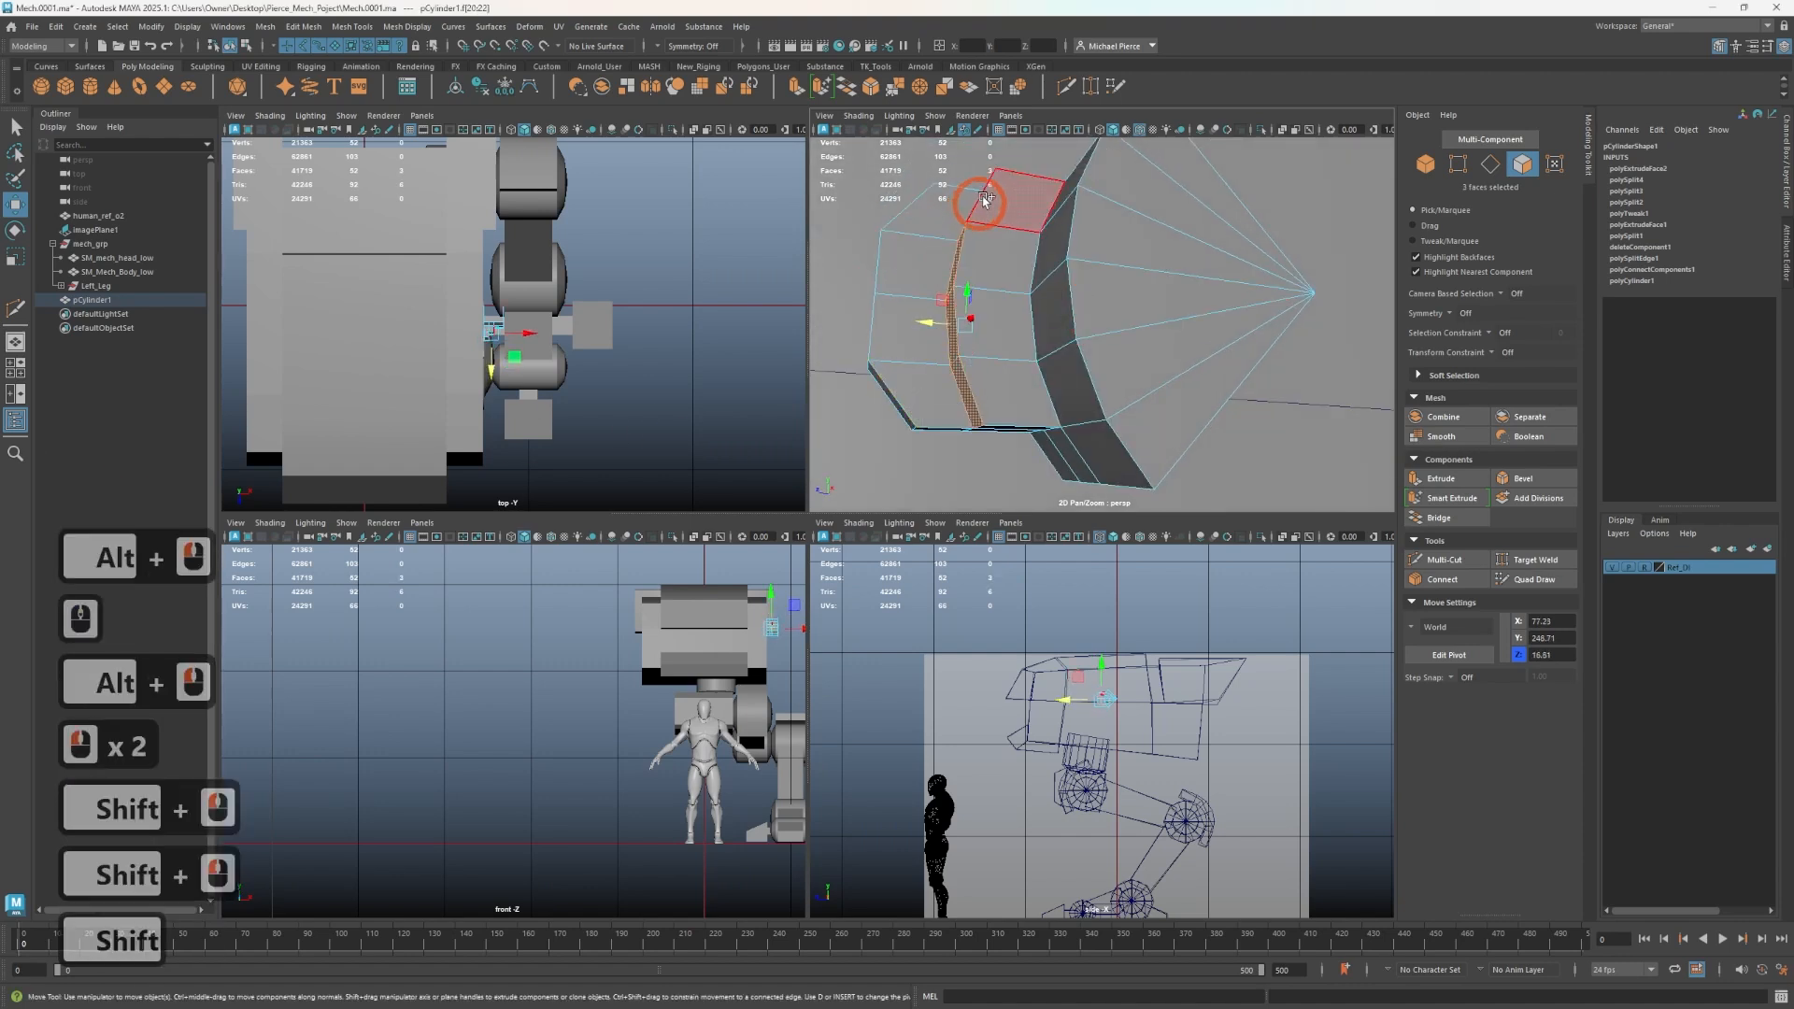
left_click_drag(986, 199, 967, 245, "alt")
left_click(948, 183, "shift")
key("r")
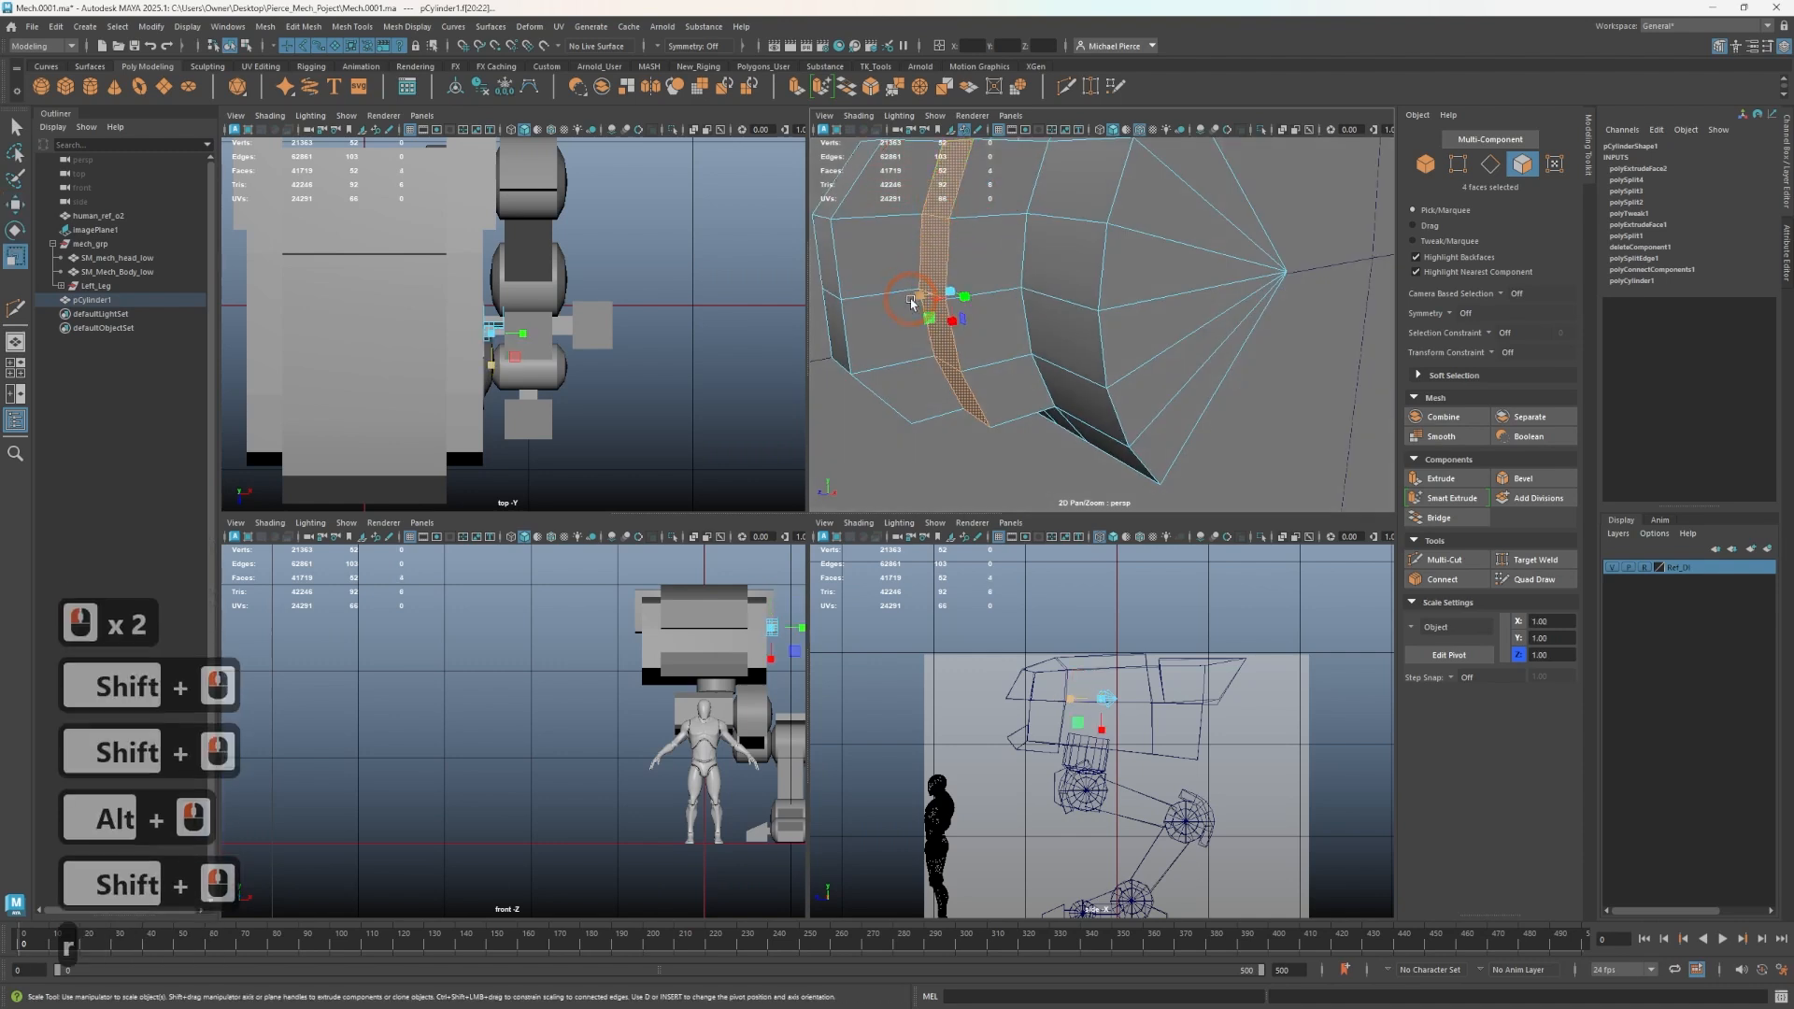
left_click_drag(913, 300, 1054, 280)
- Move the scaled face strip slightly along the block
key("w")
left_click_drag(925, 291, 953, 289)
left_click_drag(960, 421, 889, 397, "alt")
scroll(975, 281, "down", 5, "alt")
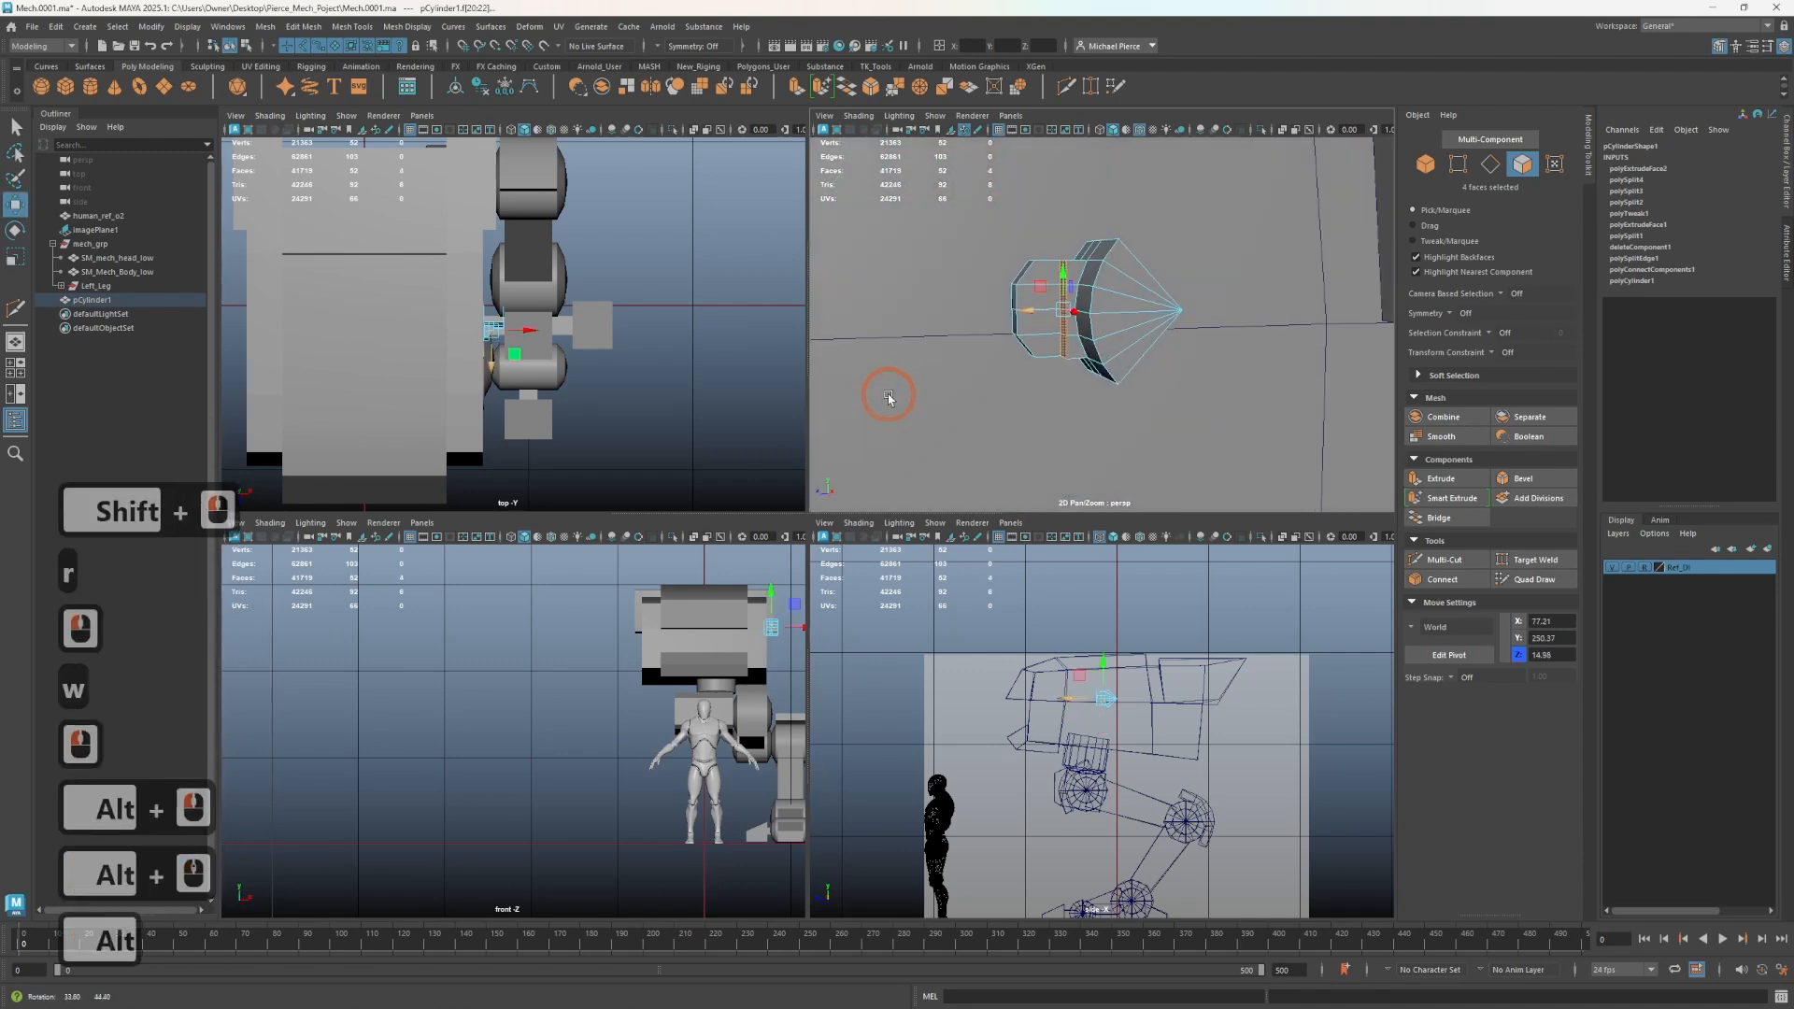
left_click_drag(1033, 311, 1075, 322)
scroll(1025, 317, "up", 5)
- Select the face strips on both sides of the block and shift them together
left_click(1020, 376)
key("Tab")
left_click(1001, 331)
left_click(1005, 260)
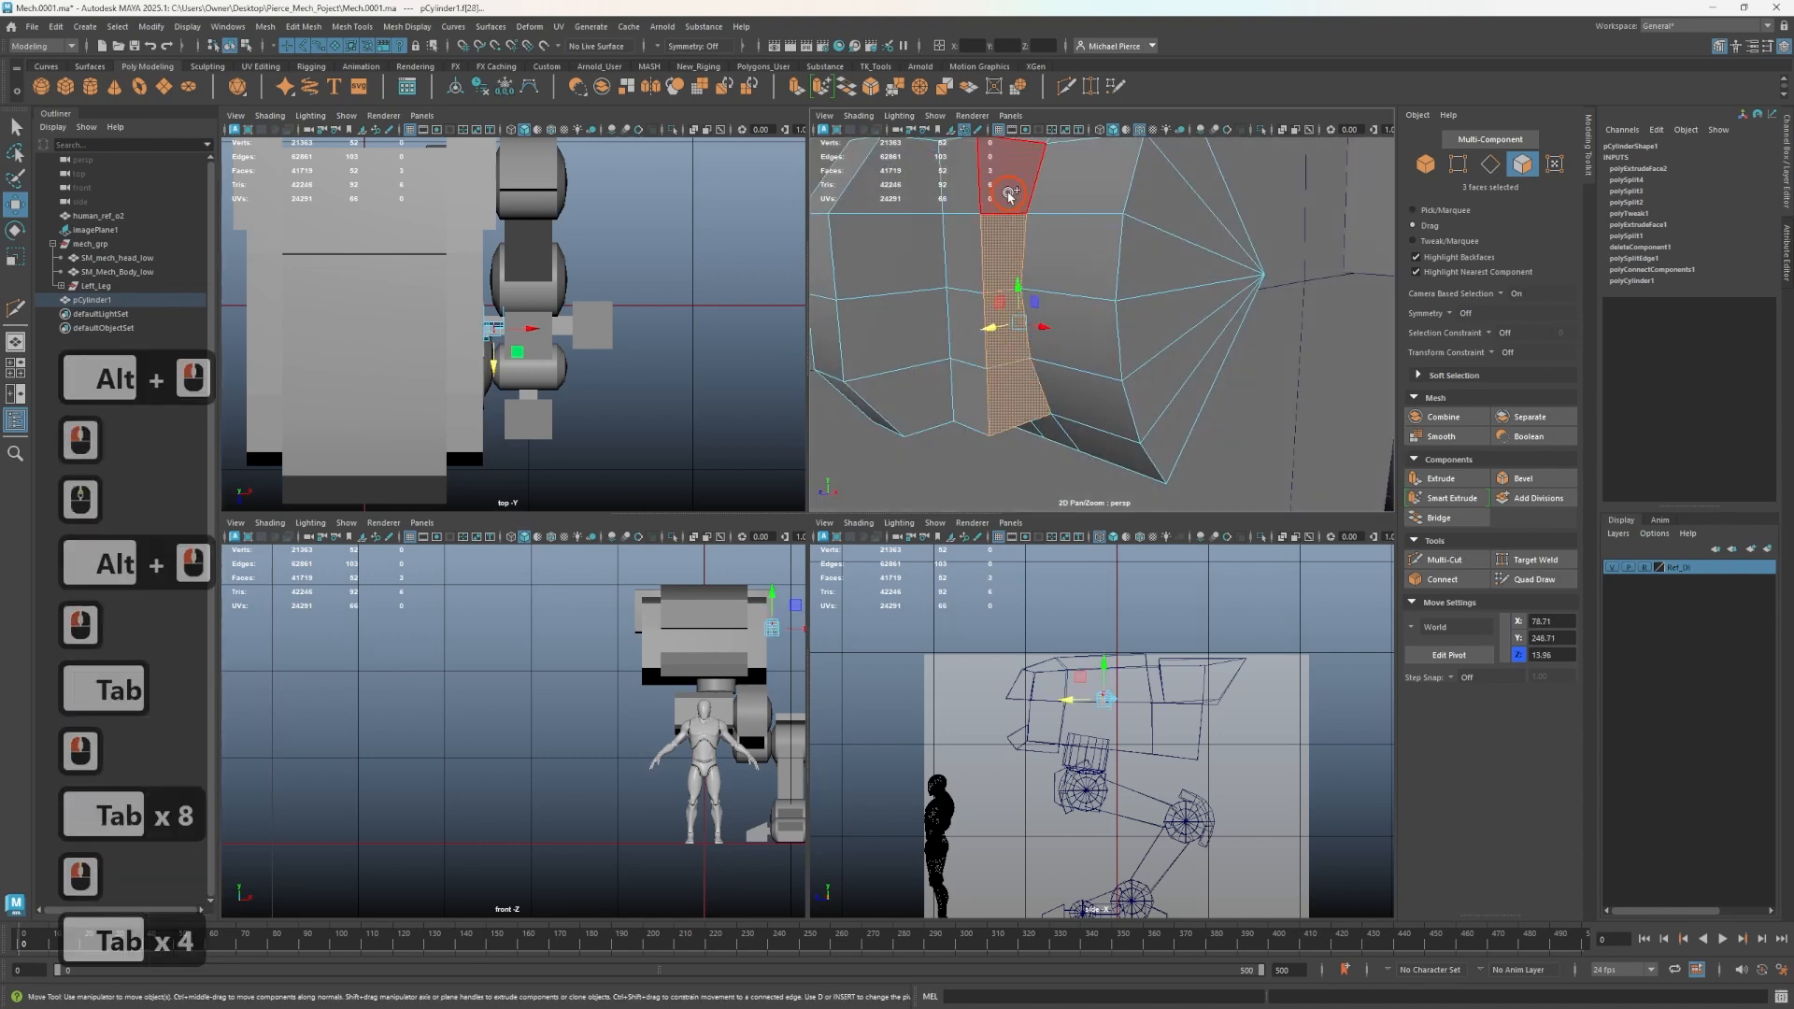
left_click(1010, 194)
left_click_drag(1039, 293, 1016, 295)
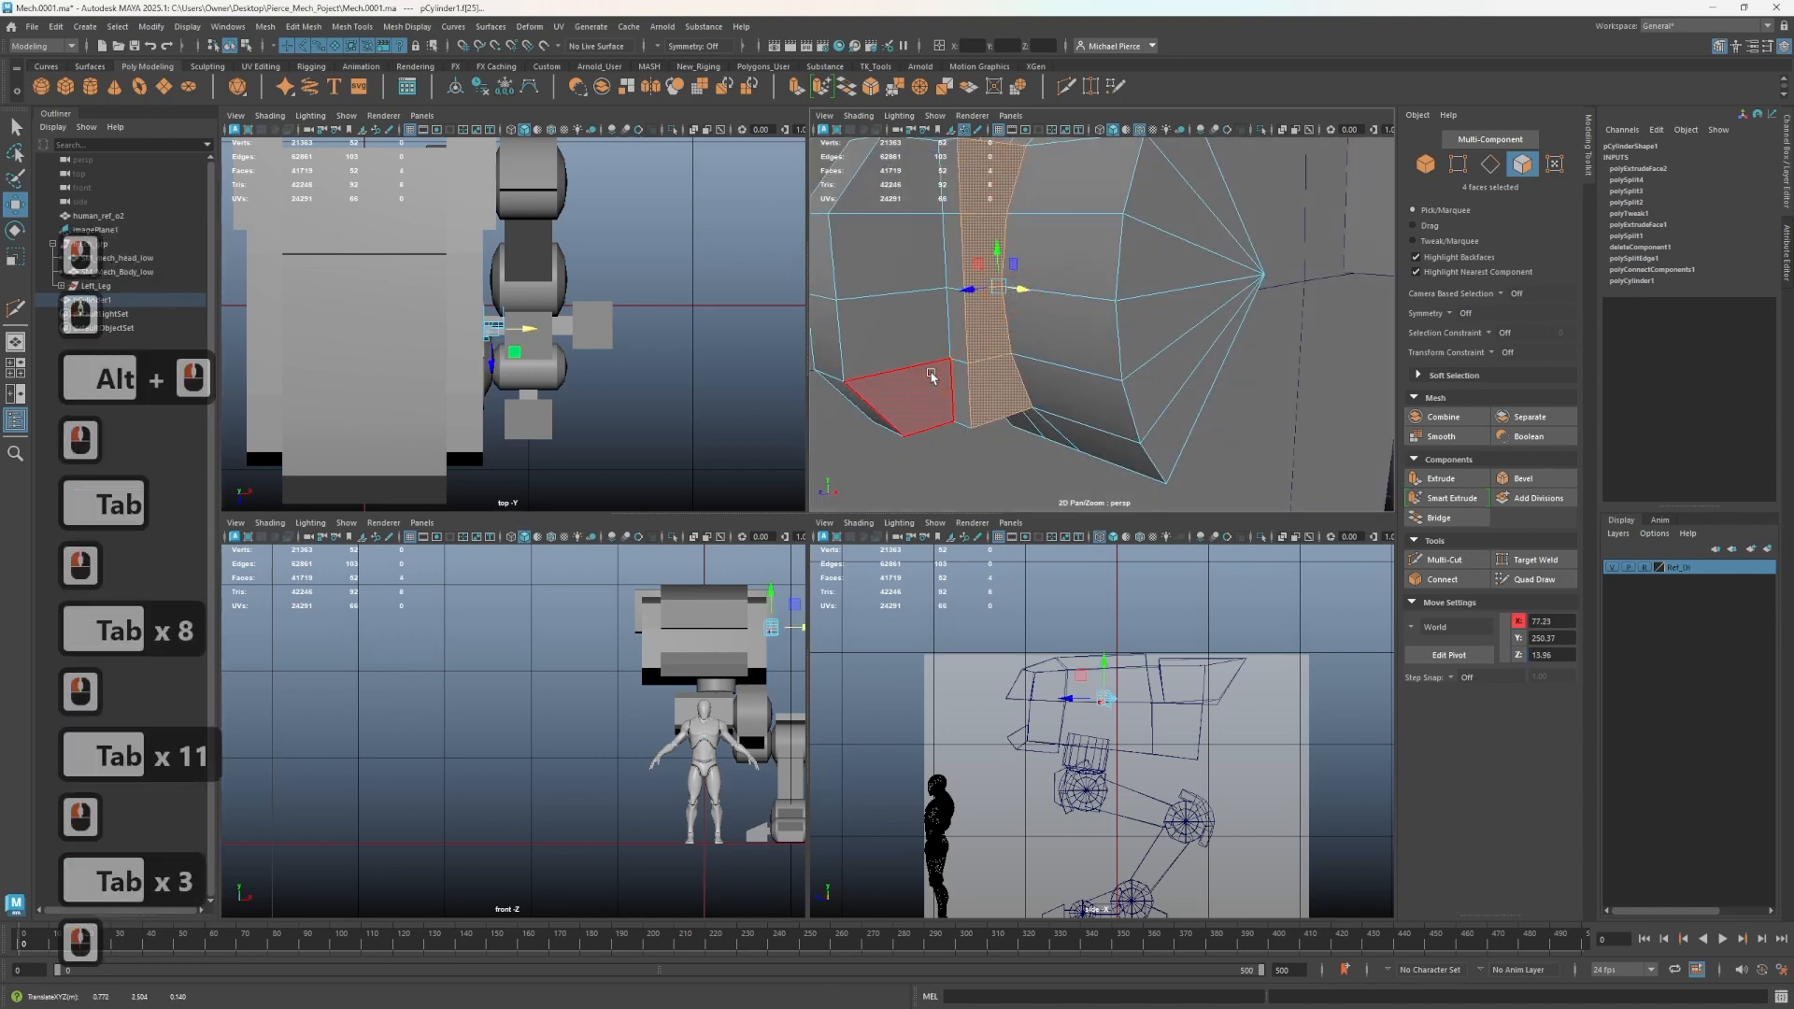
left_click(931, 376)
left_click(897, 327, "shift")
left_click(892, 250, "shift")
left_click(893, 177, "shift")
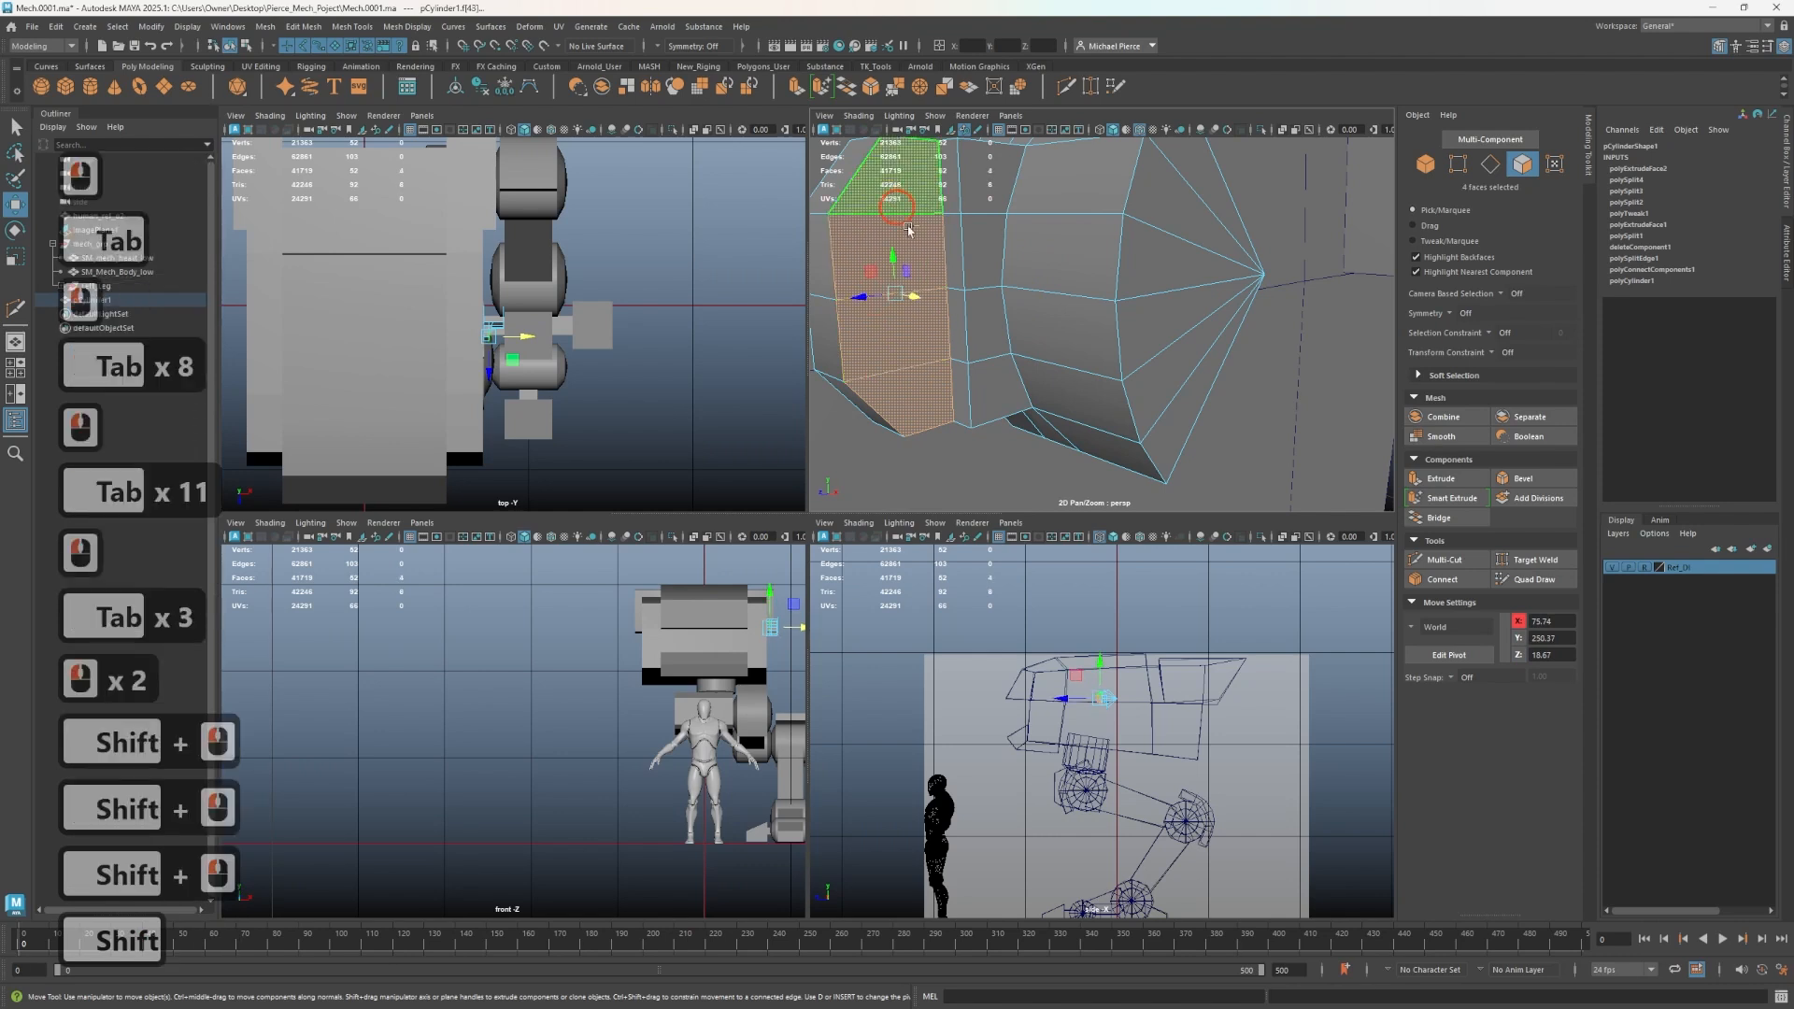
left_click(992, 366, "shift")
left_click(985, 313, "shift")
left_click(987, 252, "shift")
left_click(989, 185, "shift")
left_click_drag(966, 296, 953, 290)
- Select the four end faces of the block, scale them down slightly and nudge them outward
scroll(981, 356, "down", 5, "alt")
left_click_drag(983, 356, 1009, 344, "alt")
middle_click_drag(1009, 344, 1012, 348, "alt")
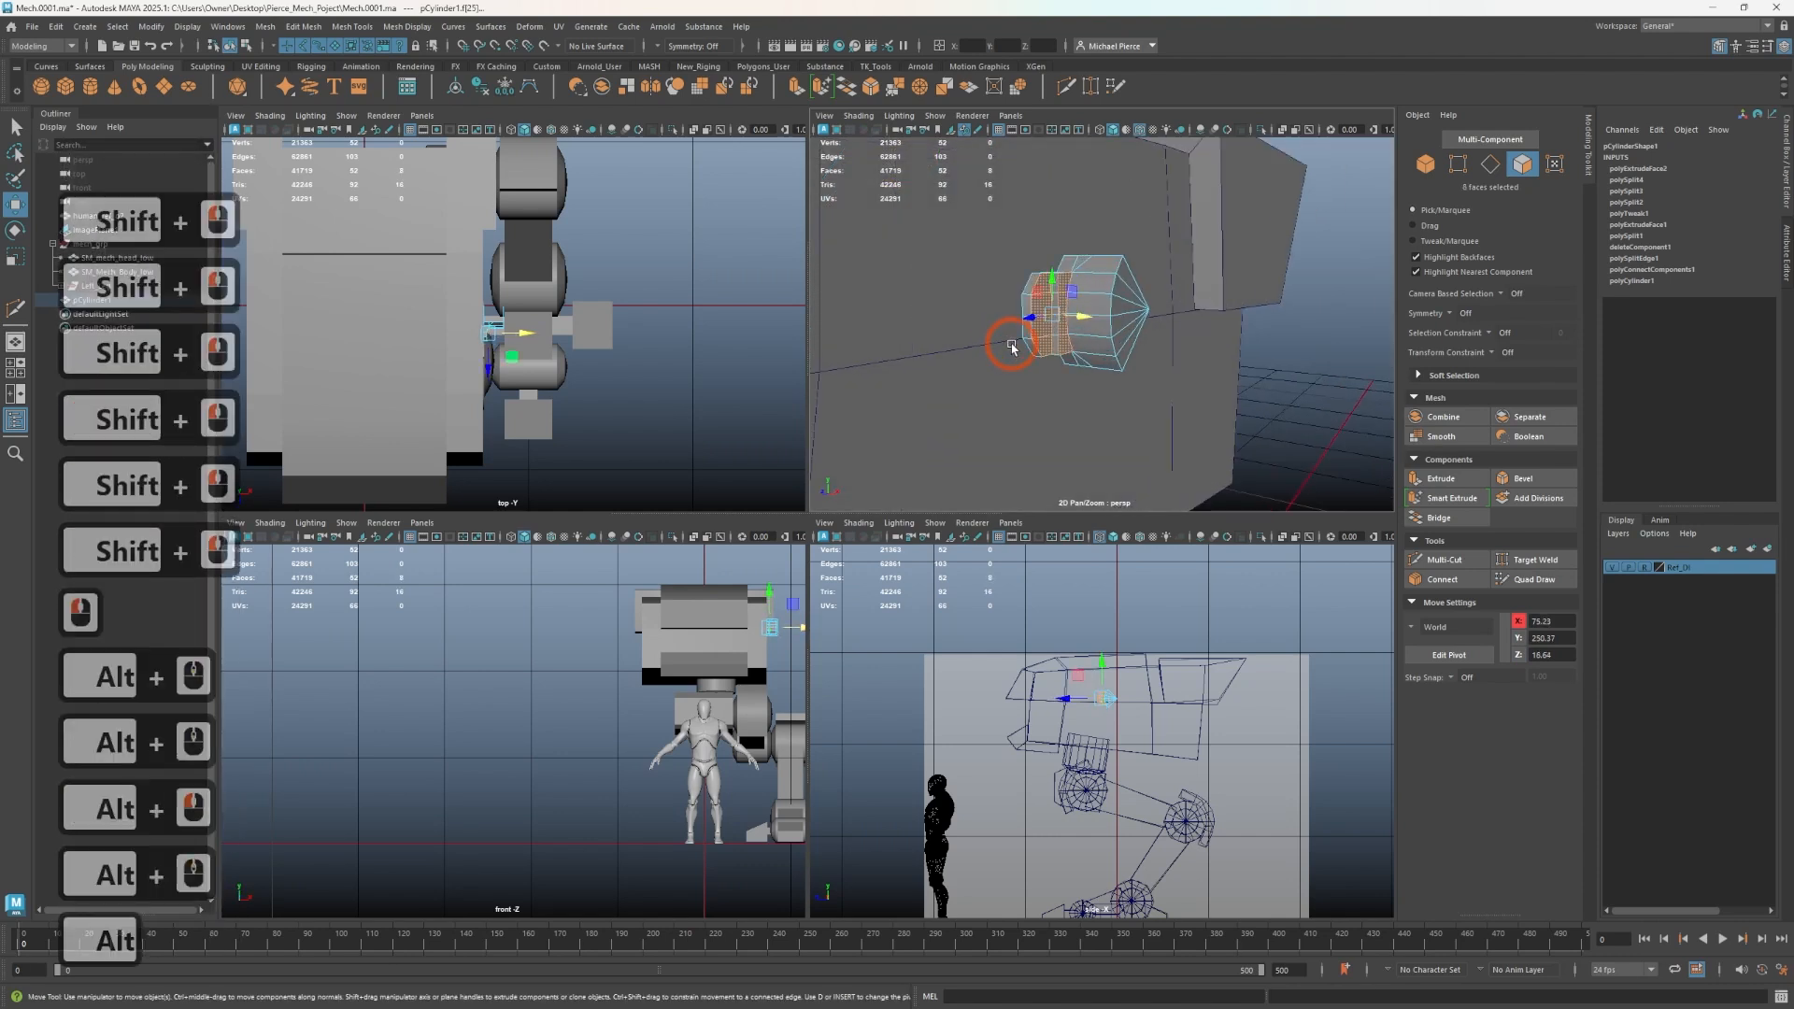
left_click_drag(1013, 348, 939, 355, "alt")
middle_click_drag(938, 354, 991, 347, "alt")
scroll(990, 346, "up", 3)
scroll(982, 346, "down", 3)
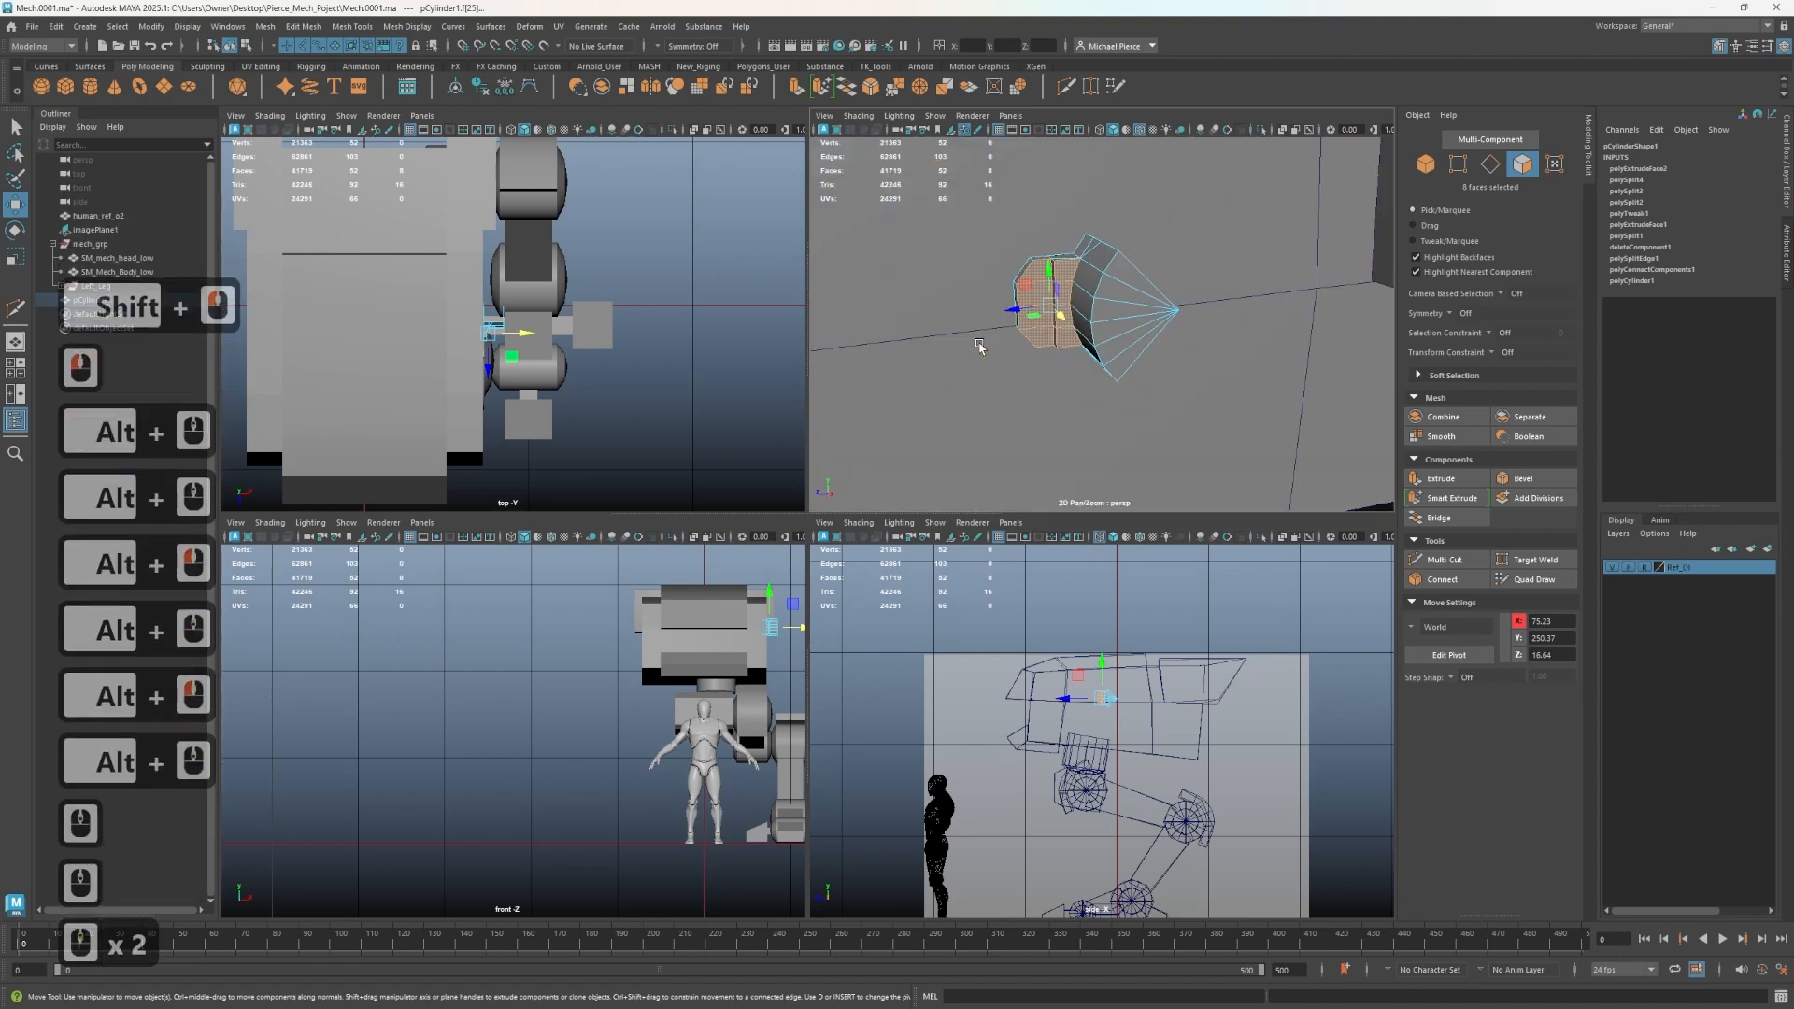
right_click_drag(980, 347, 1014, 335, "alt")
left_click(1047, 329)
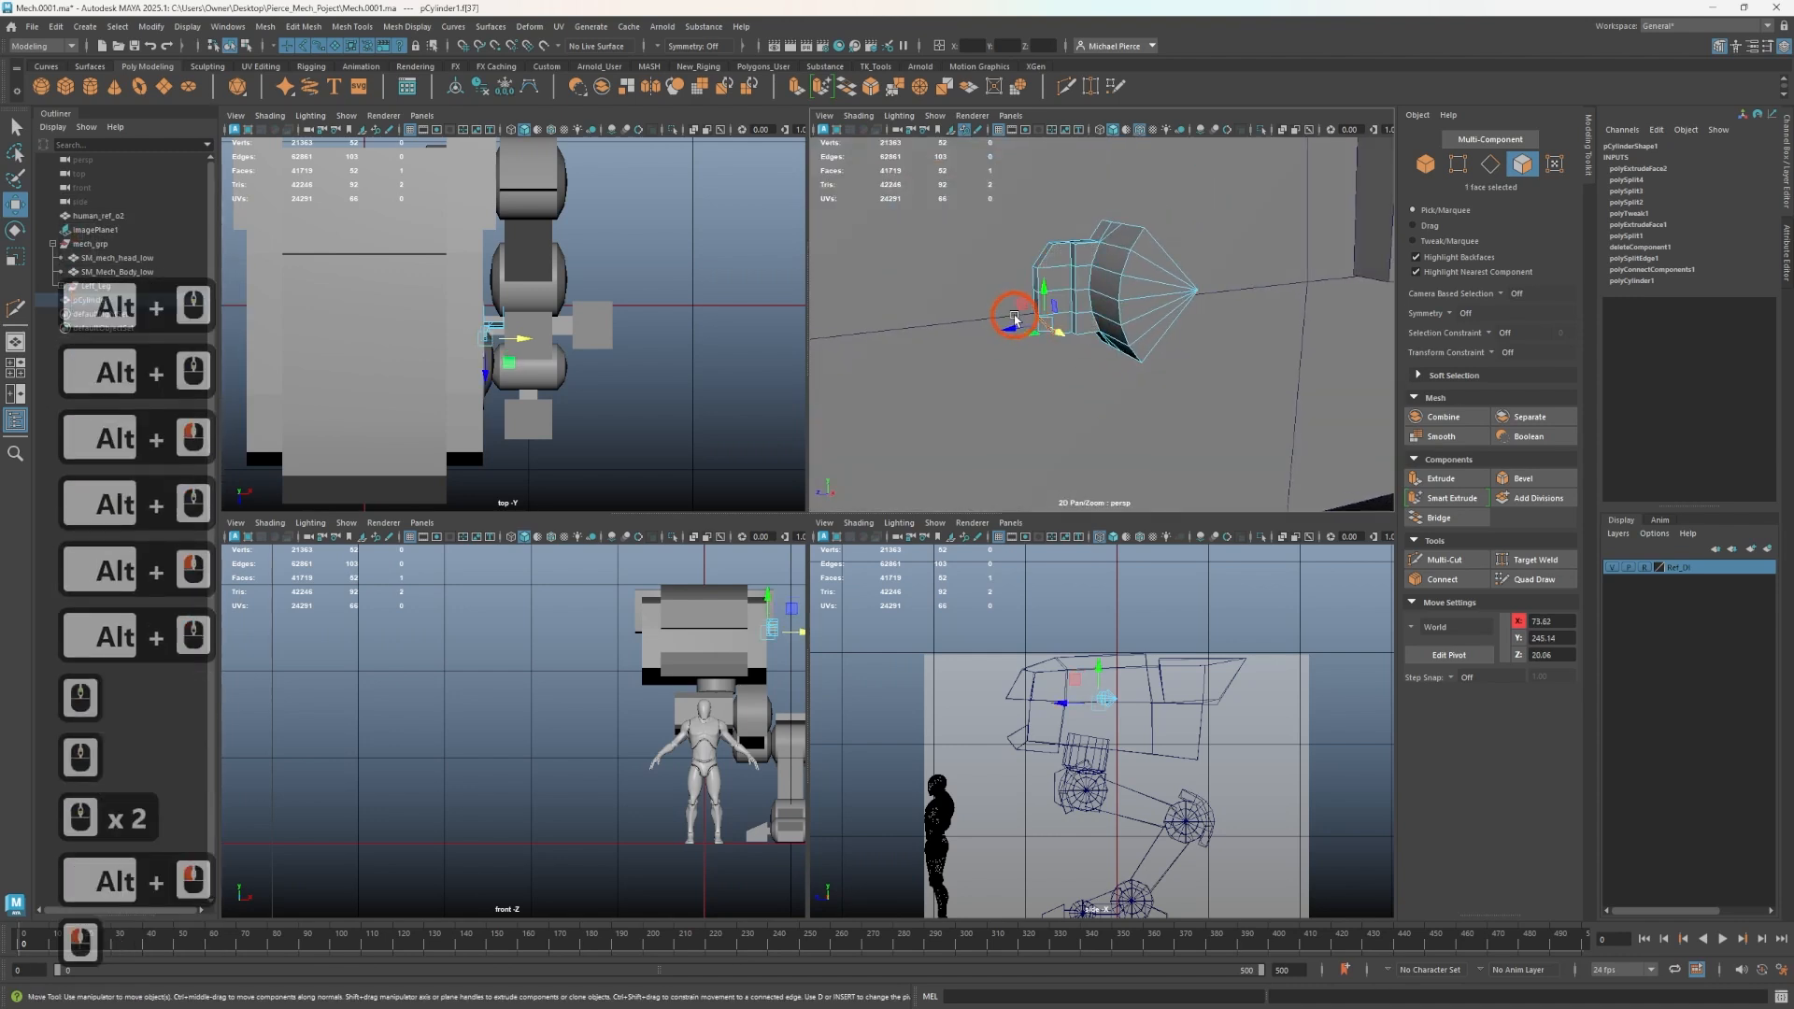
scroll(1002, 295, "up", 2)
left_click(1007, 252, "shift")
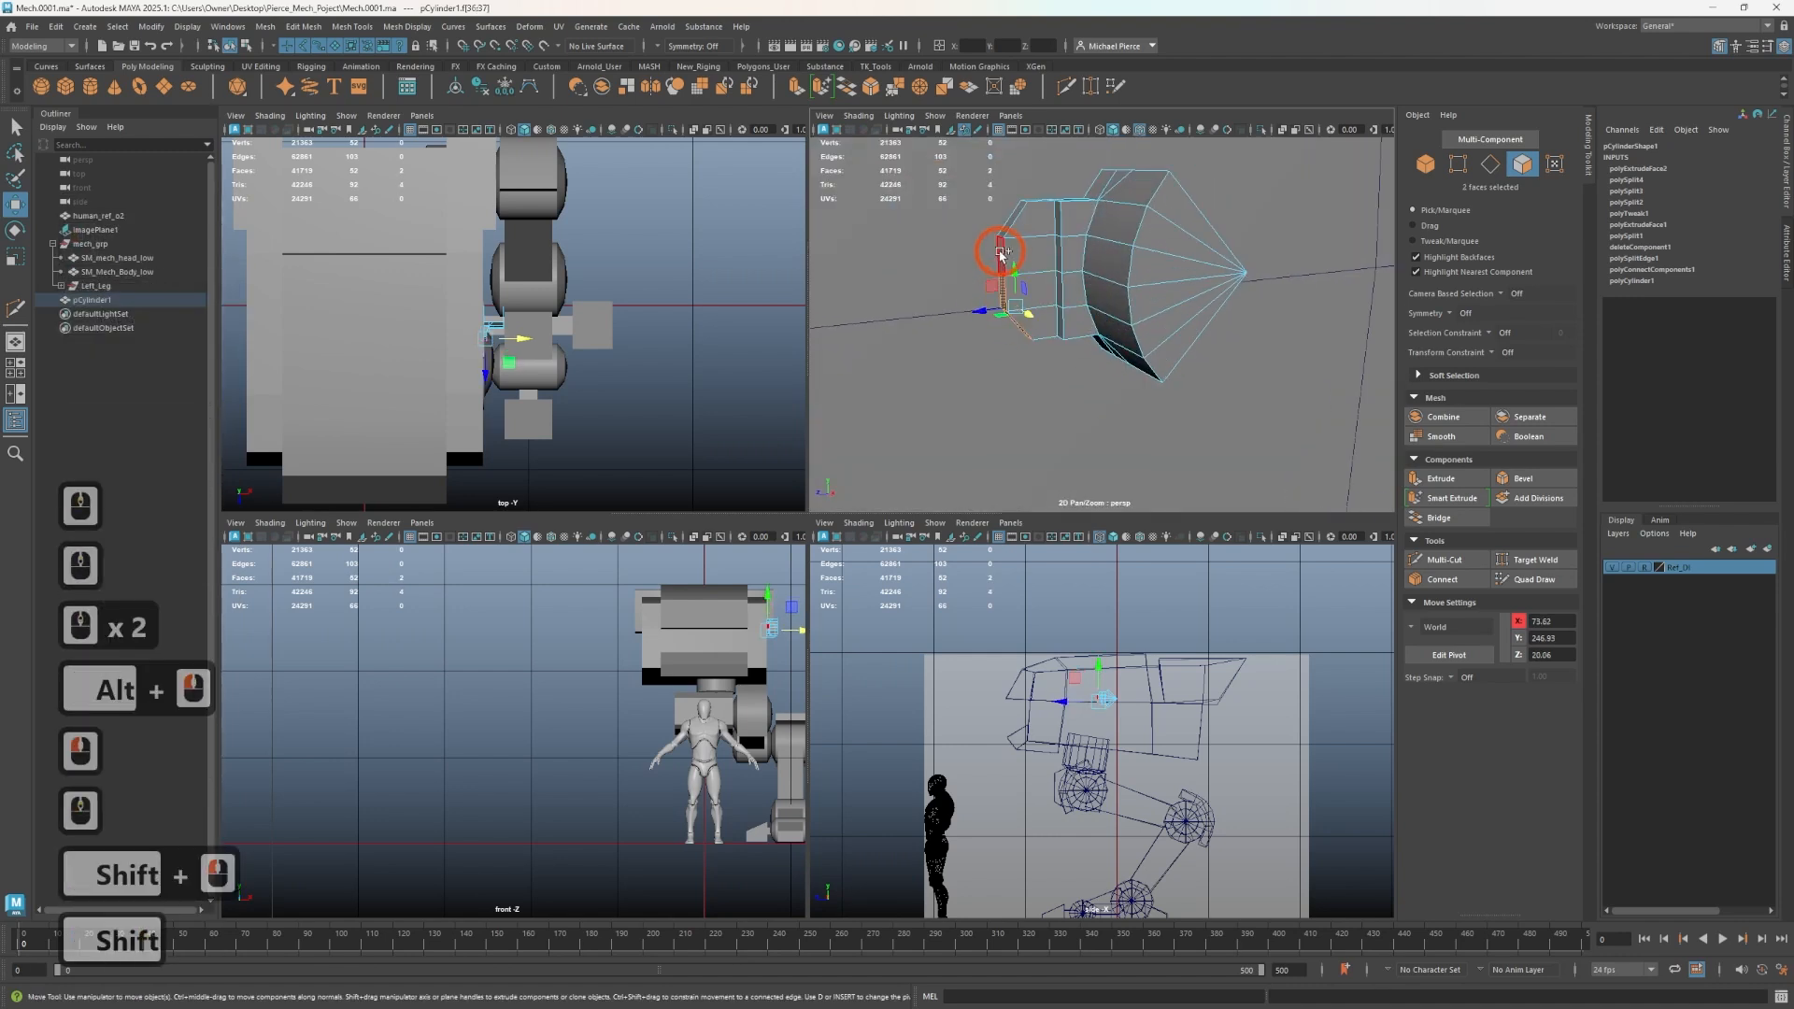
left_click(1019, 216, "shift")
left_click(1007, 323, "shift")
key("r")
left_click_drag(993, 277, 976, 277)
key("w")
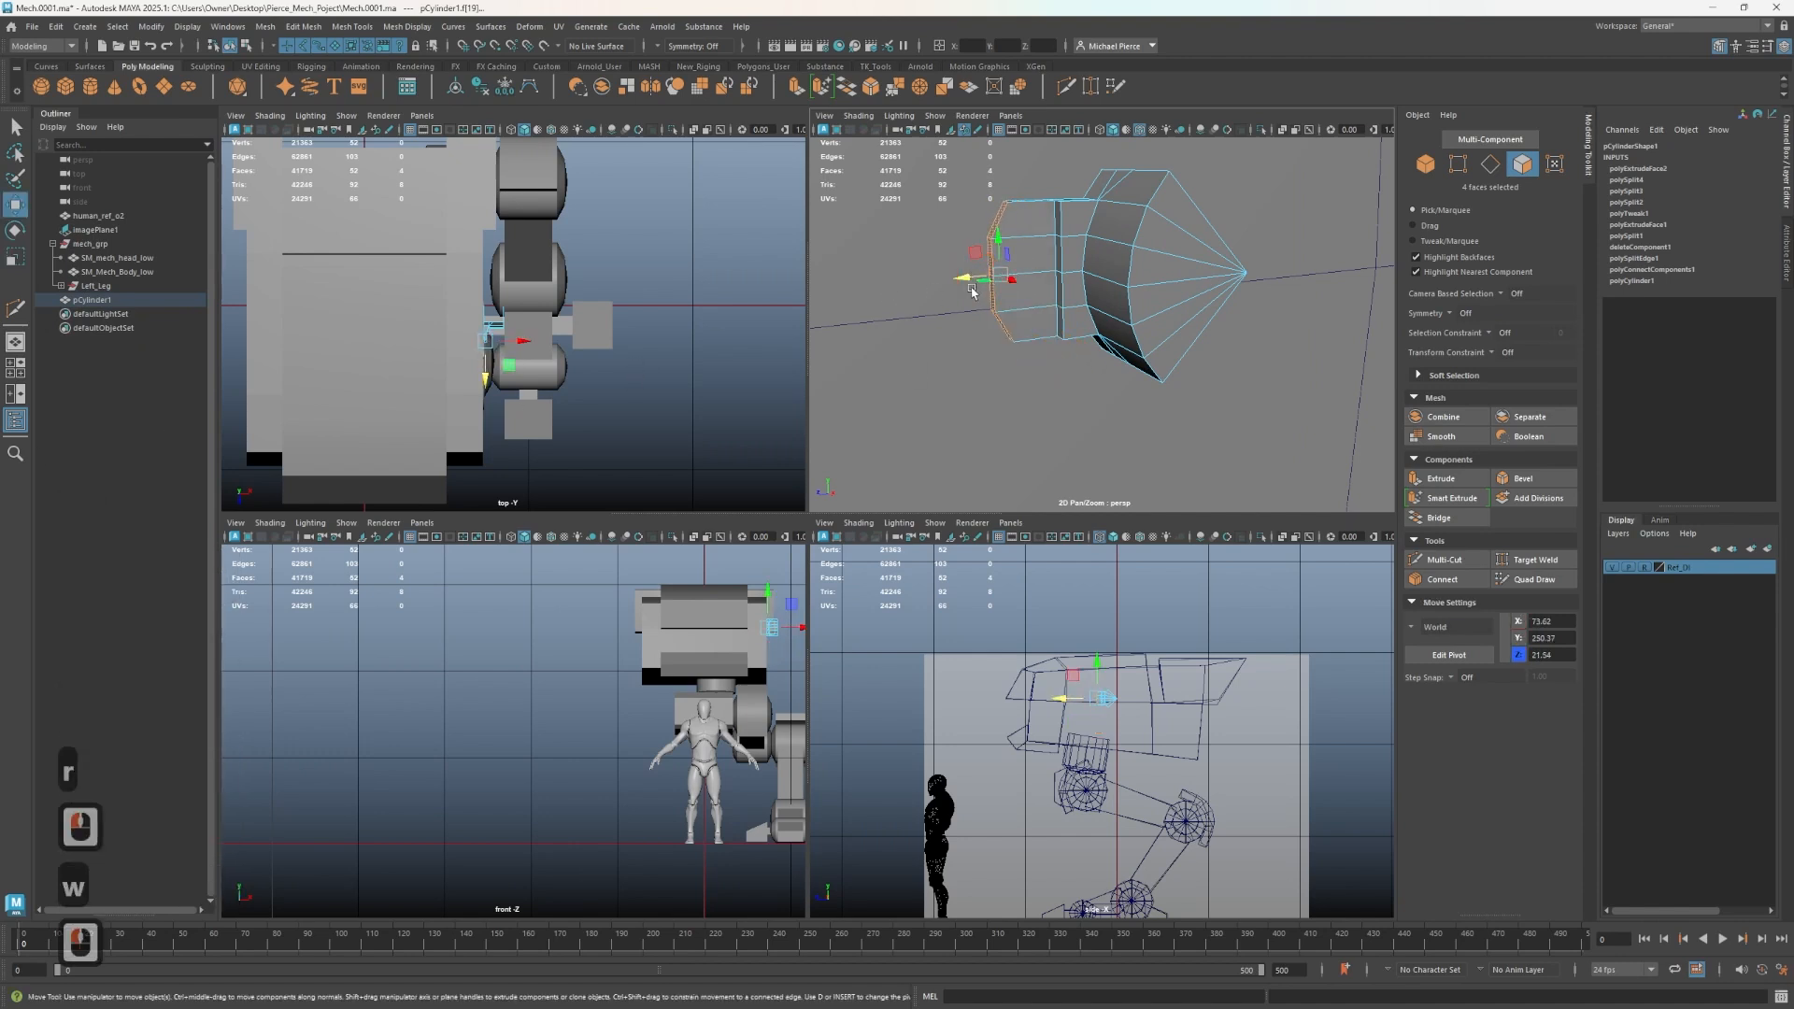
left_click_drag(965, 285, 956, 286)
- Delete the two edges running across the block's top
right_click_drag(1040, 280, 1107, 265)
left_click_drag(1102, 272, 1134, 313, "alt")
scroll(1124, 318, "down", 2)
right_click_drag(1130, 314, 1124, 278)
scroll(1097, 327, "up", 1)
scroll(1115, 344, "down", 1)
right_click_drag(1115, 344, 1148, 347, "alt")
left_click(1083, 307)
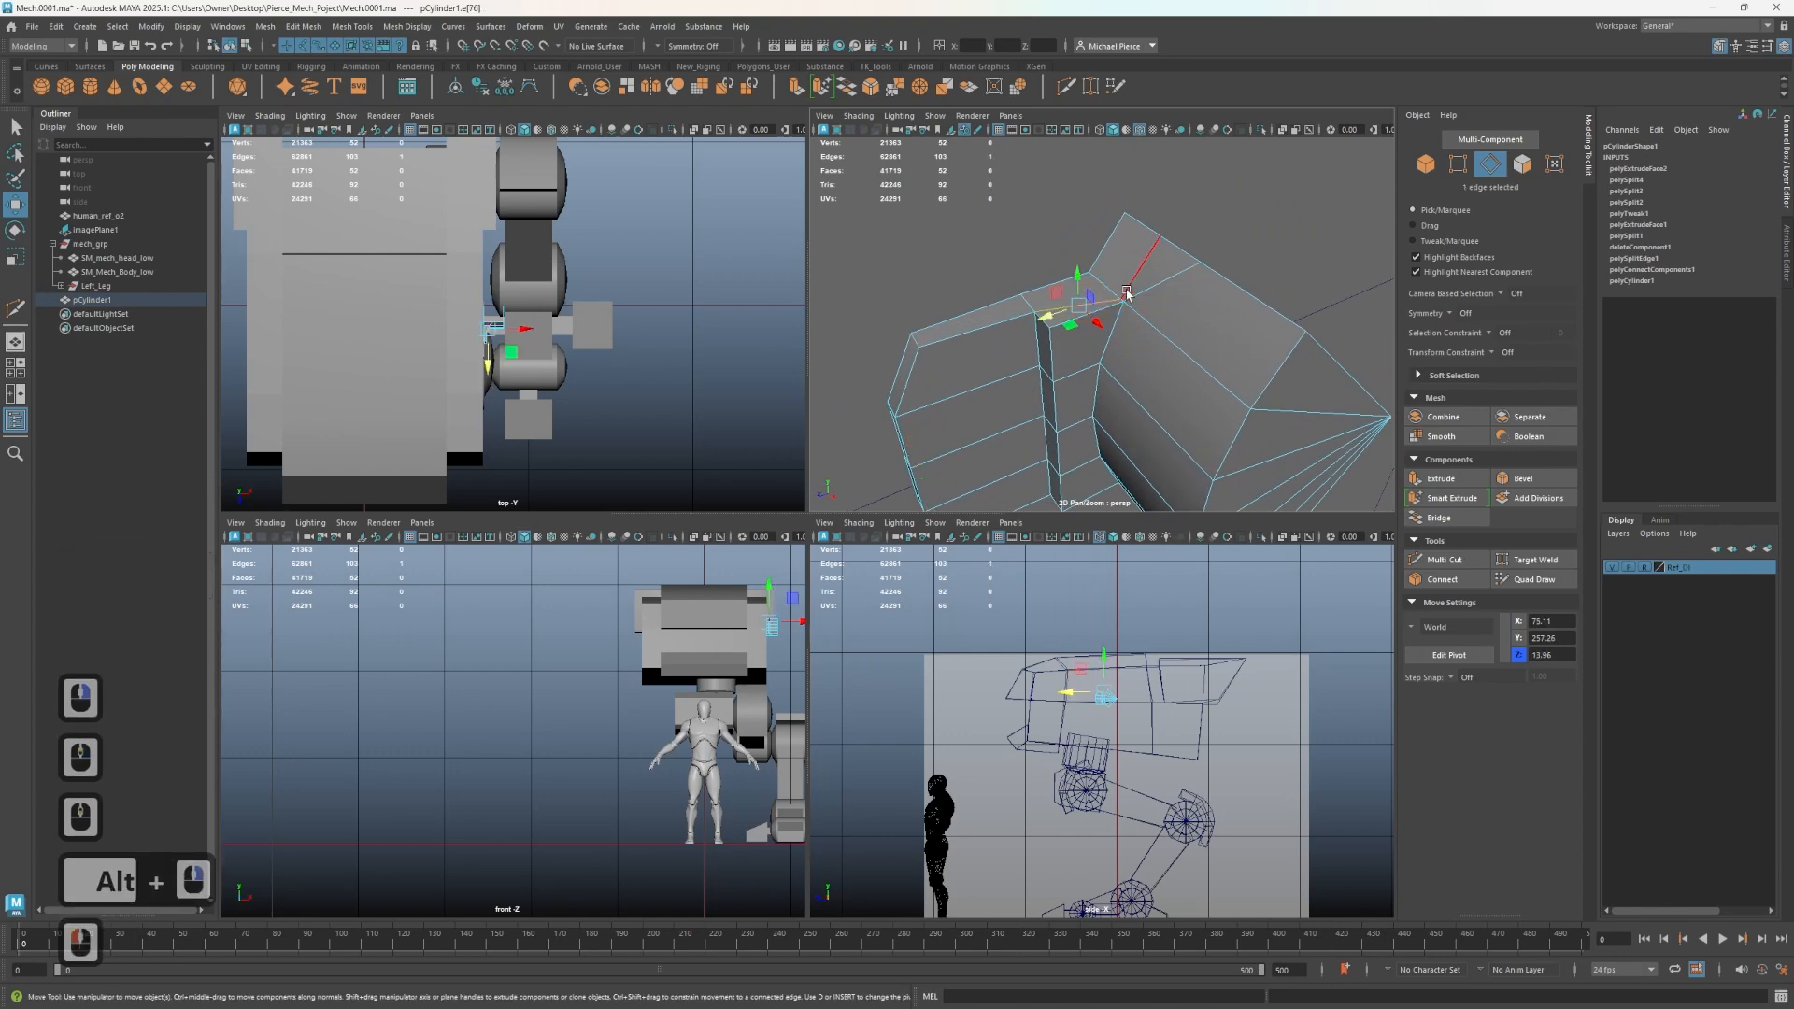
left_click(1129, 290, "shift")
key("ctrl+BackSpace")
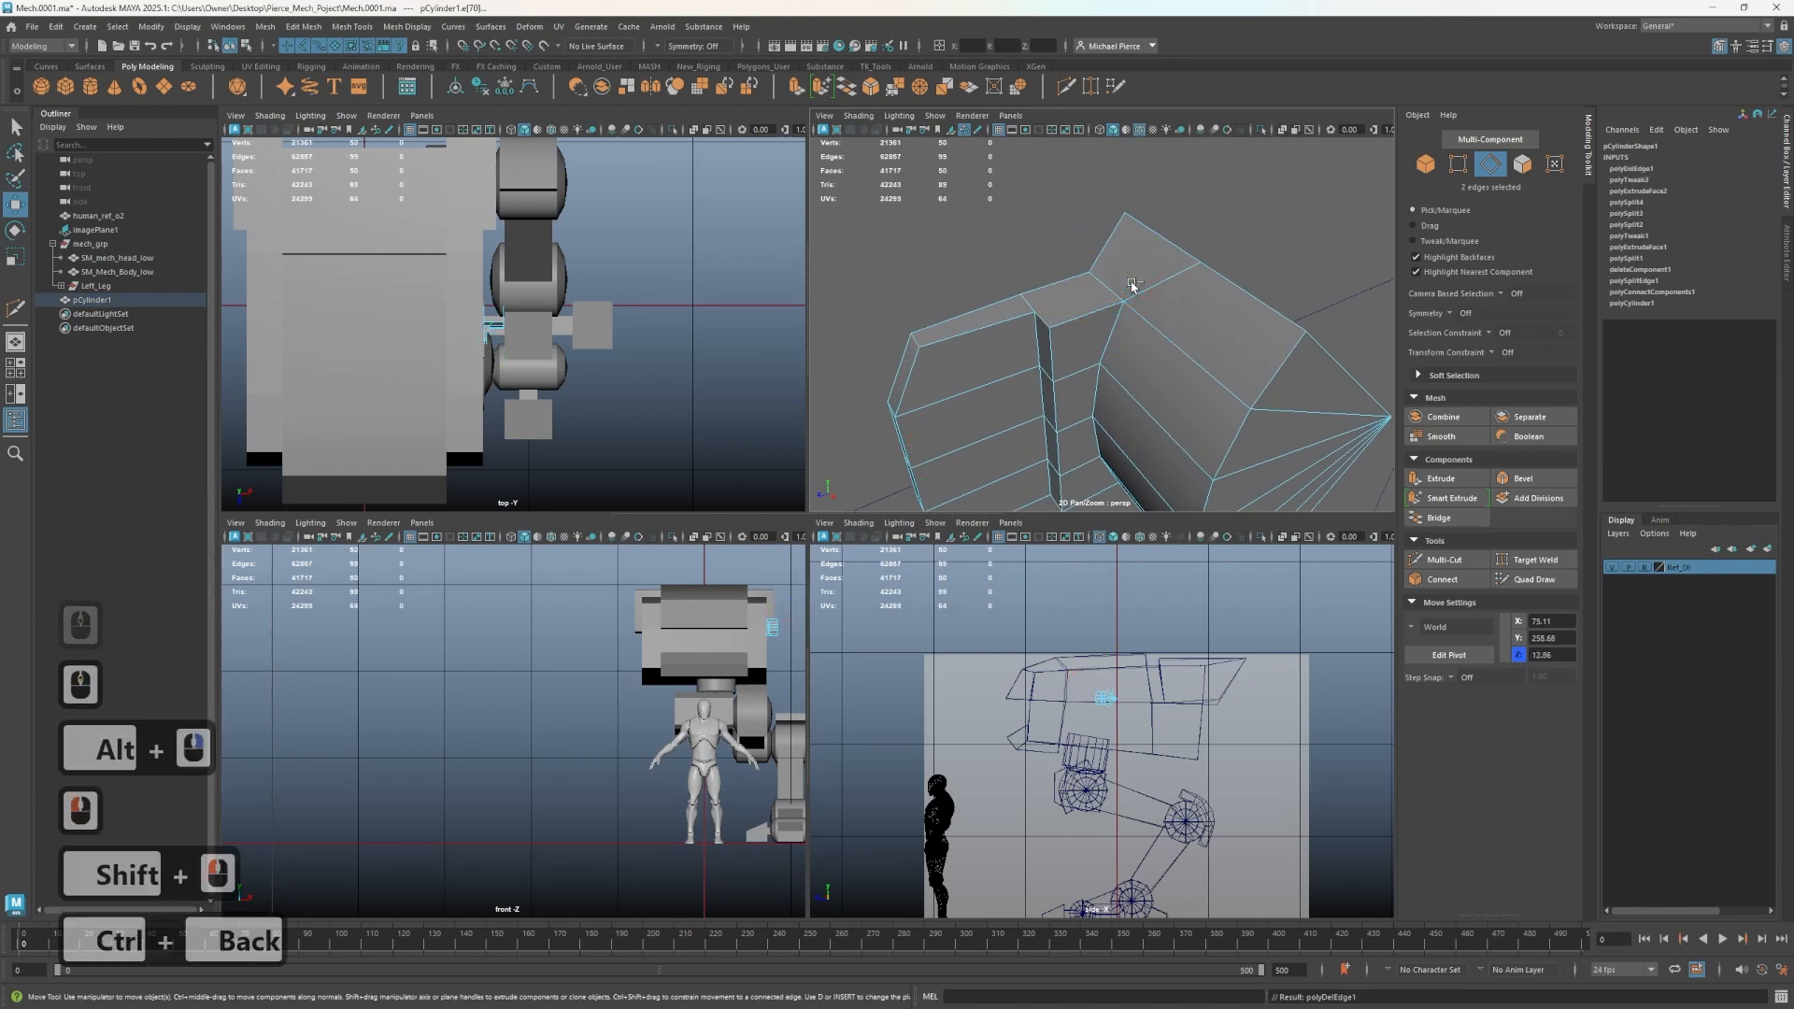
- Move the top corner vertex of the block along its edge to reshape the slanted top
right_click_drag(1213, 308, 1156, 284)
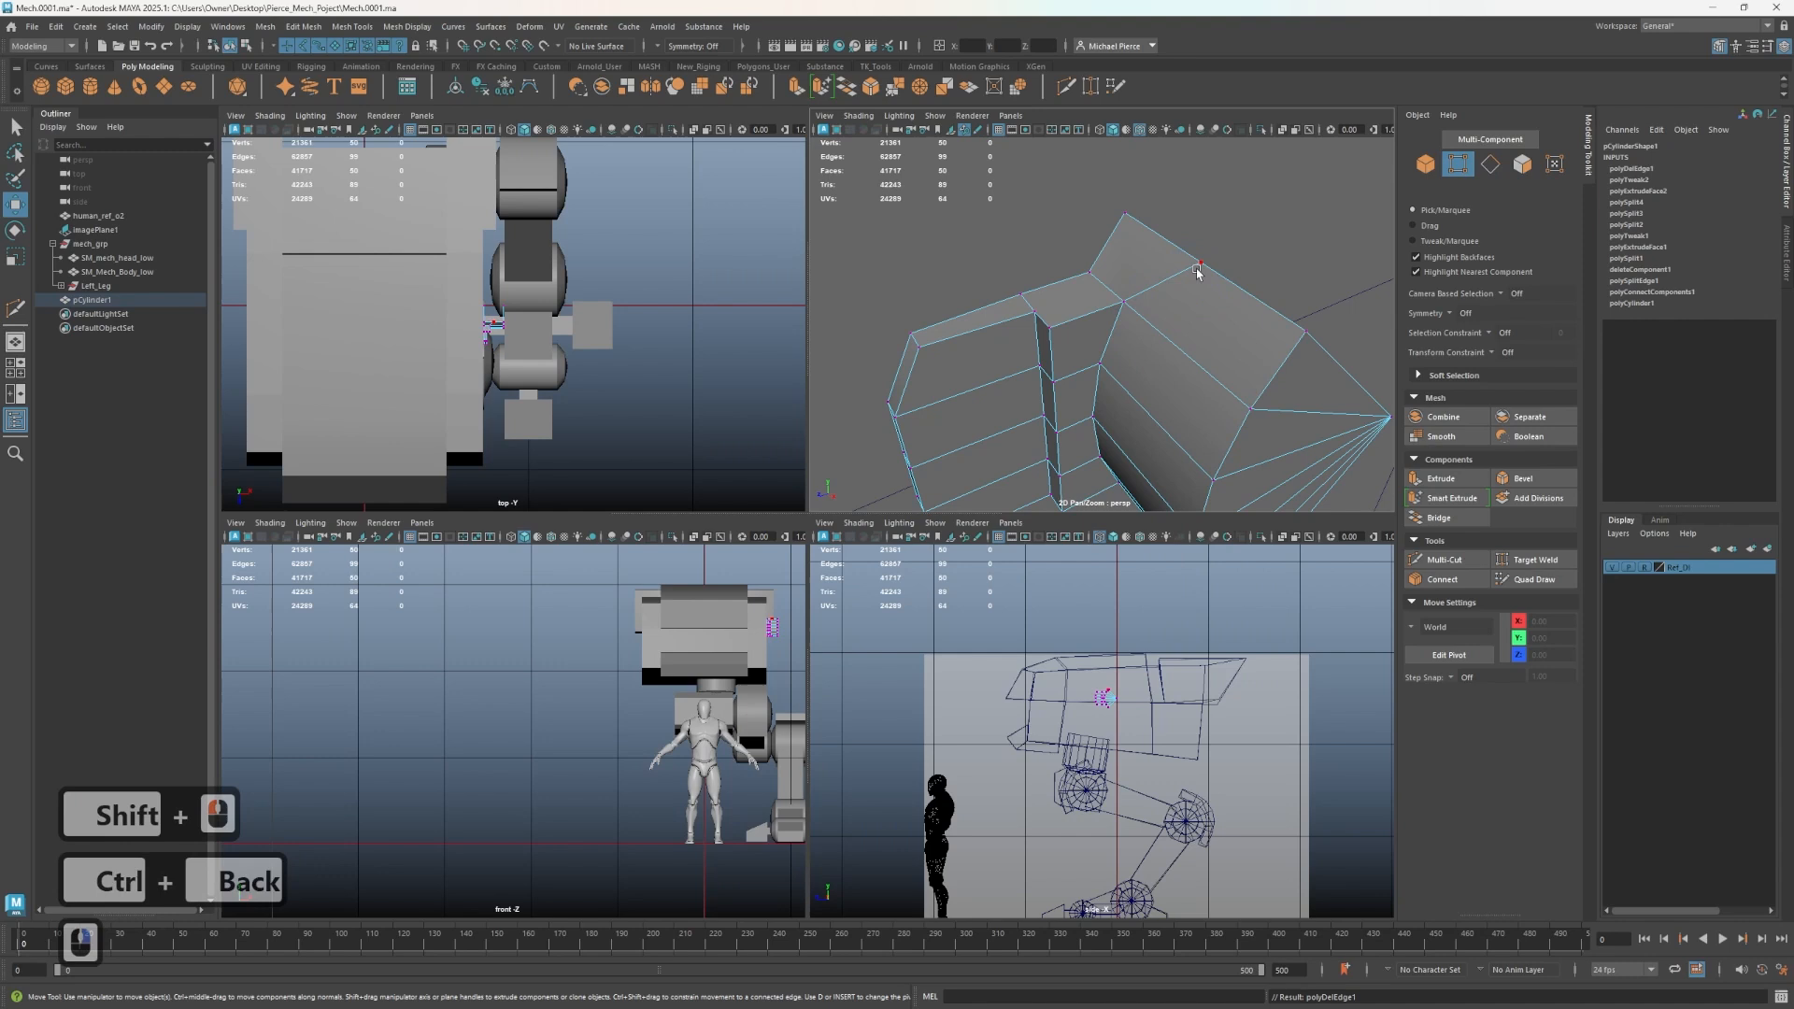
left_click(1200, 265)
key("ctrl+v")
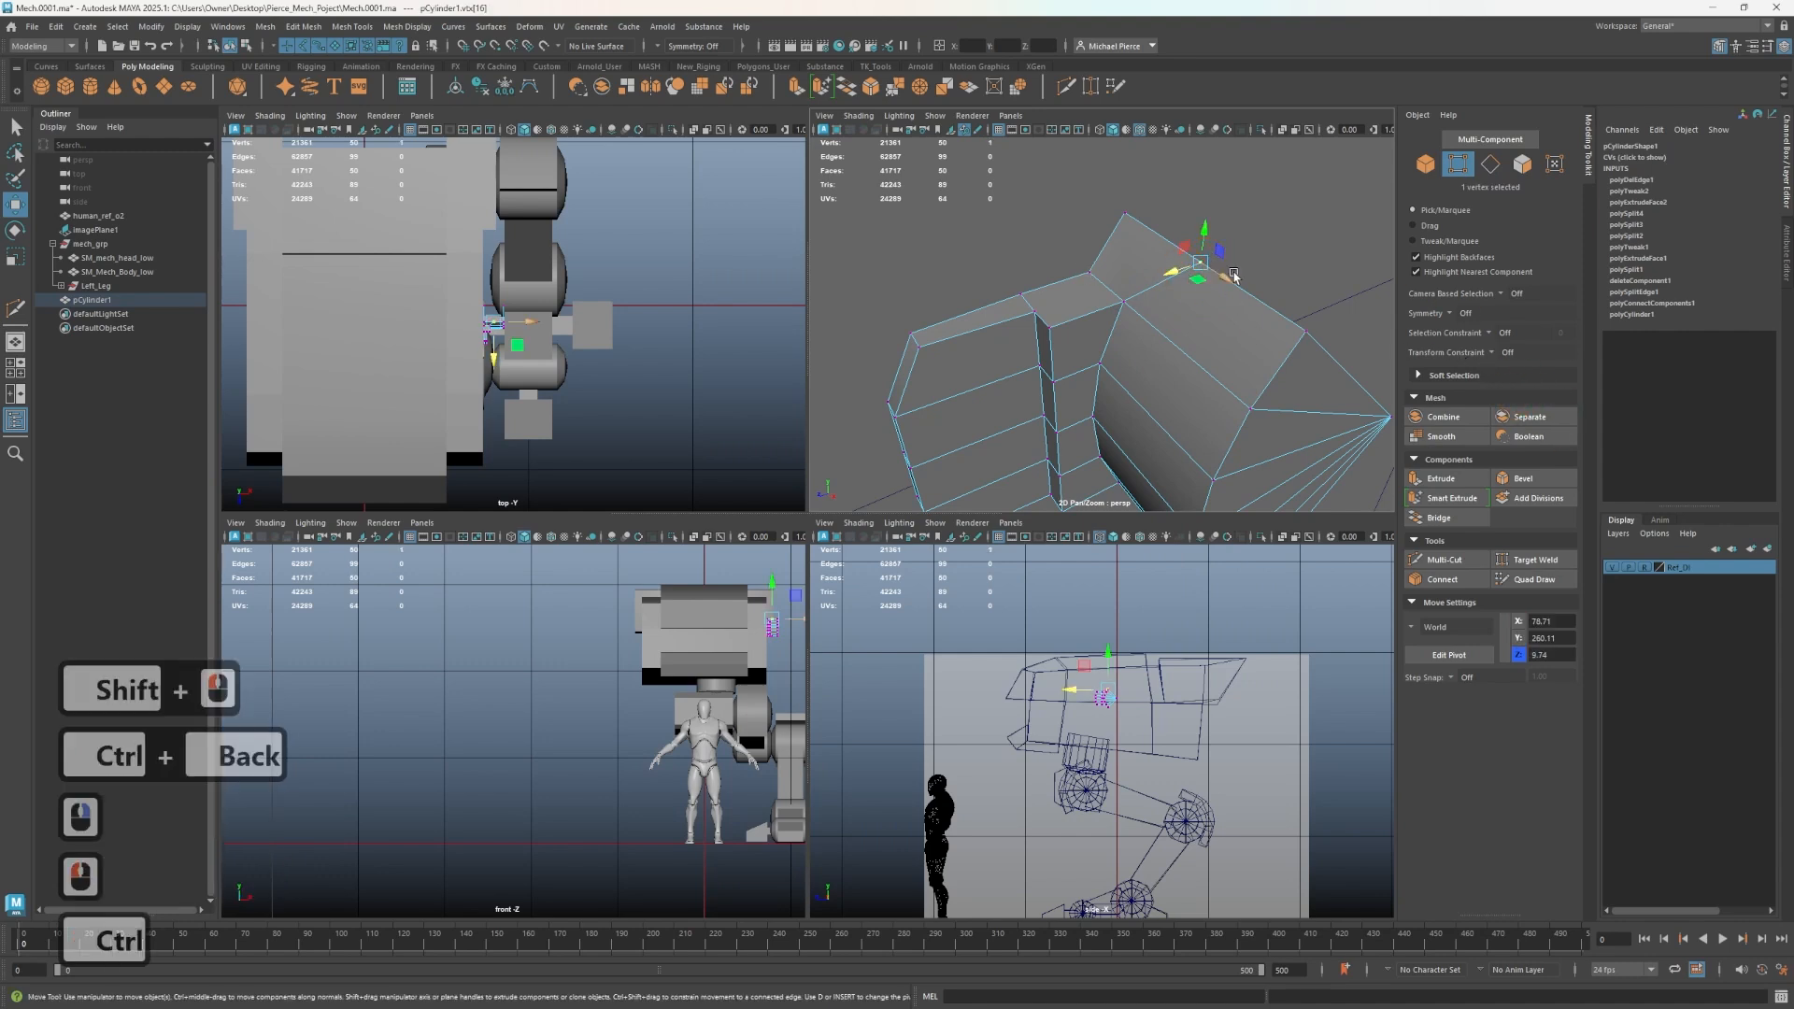
key("ctrl+v")
key("ctrl+v")
key("ctrl+v")
key("ctrl+v")
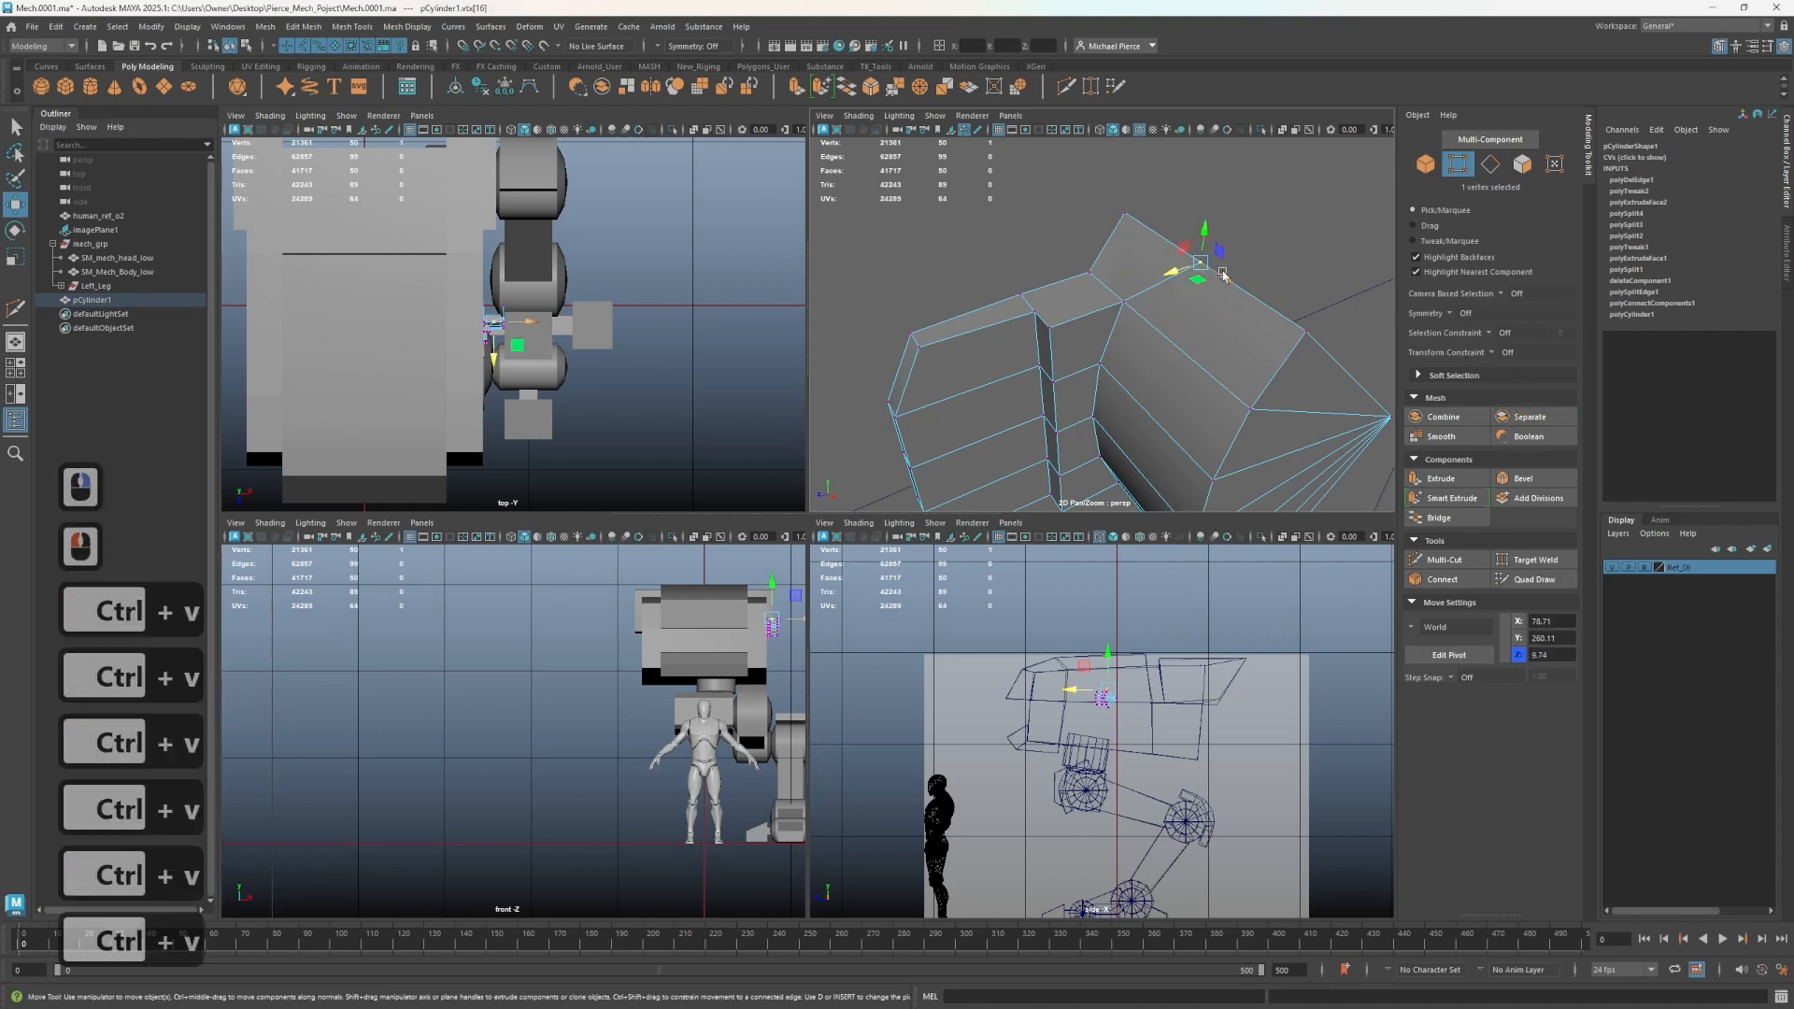
key("ctrl+shift+c")
key("ctrl+shift+c")
key("ctrl+shift+c")
key("ctrl+shift+c")
key("ctrl+shift+c")
key("ctrl+shift+c")
key("ctrl+shift+c")
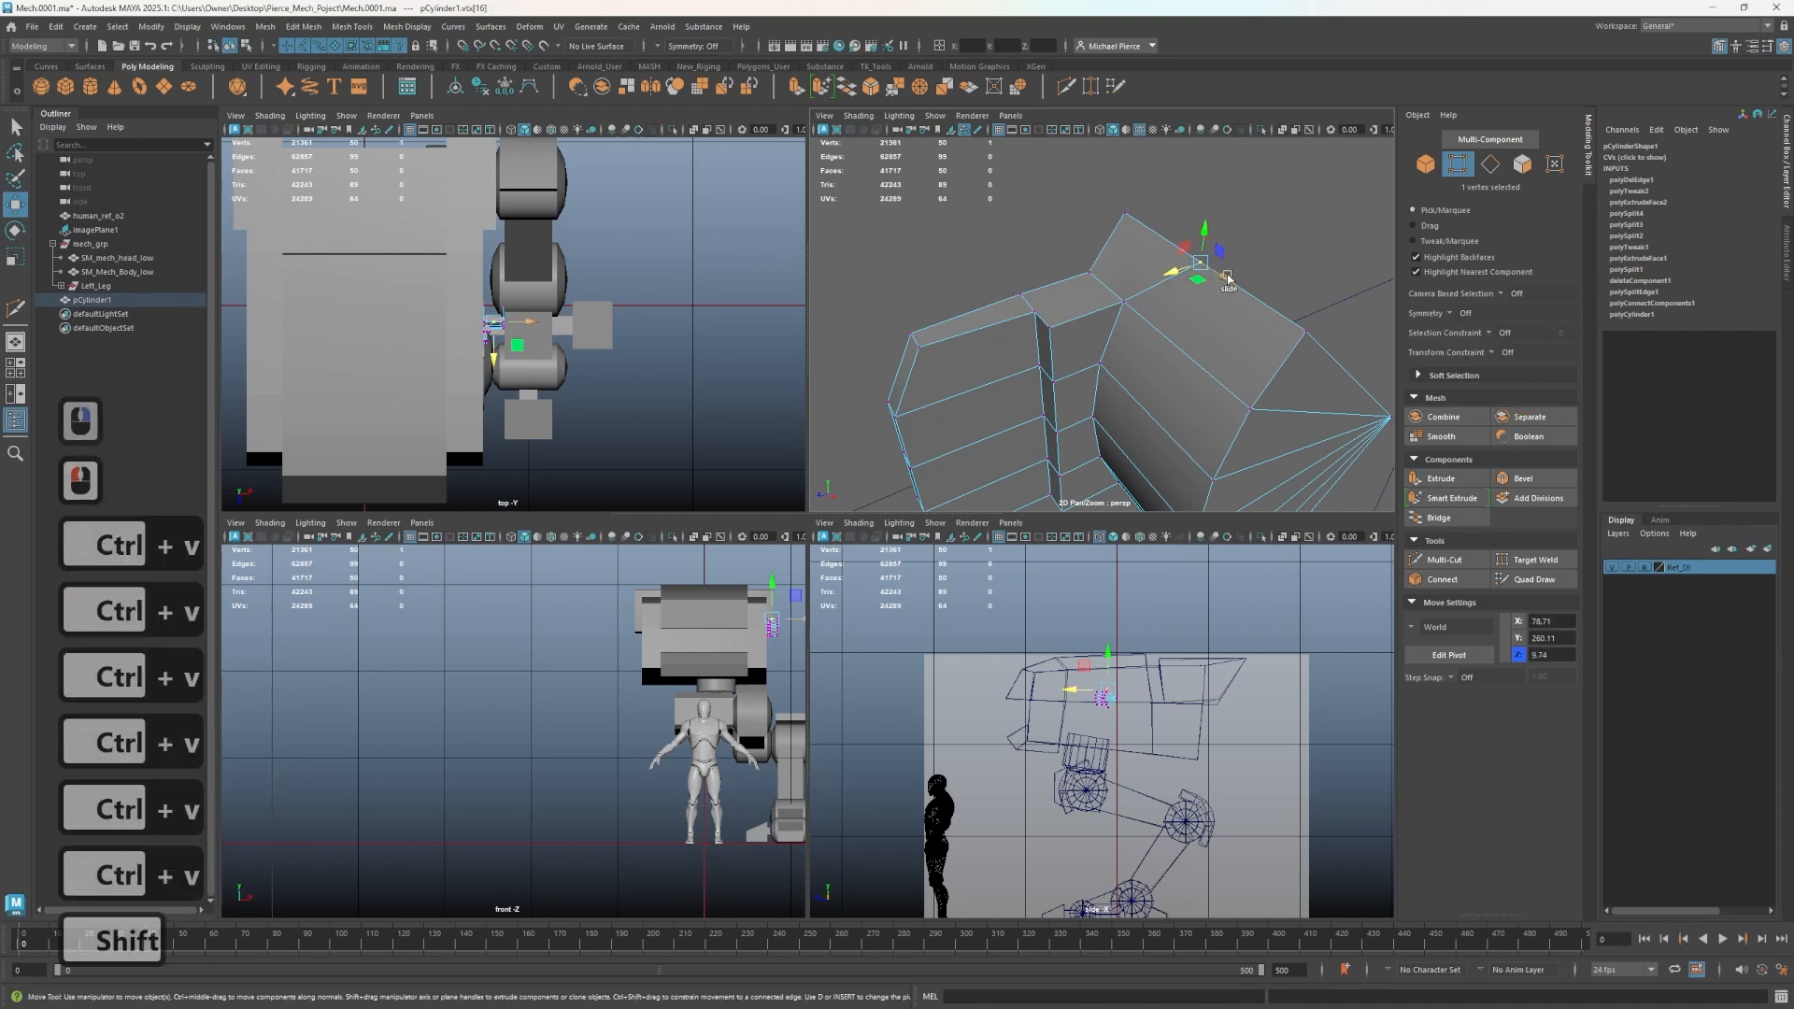
left_click(494, 48)
key("shift")
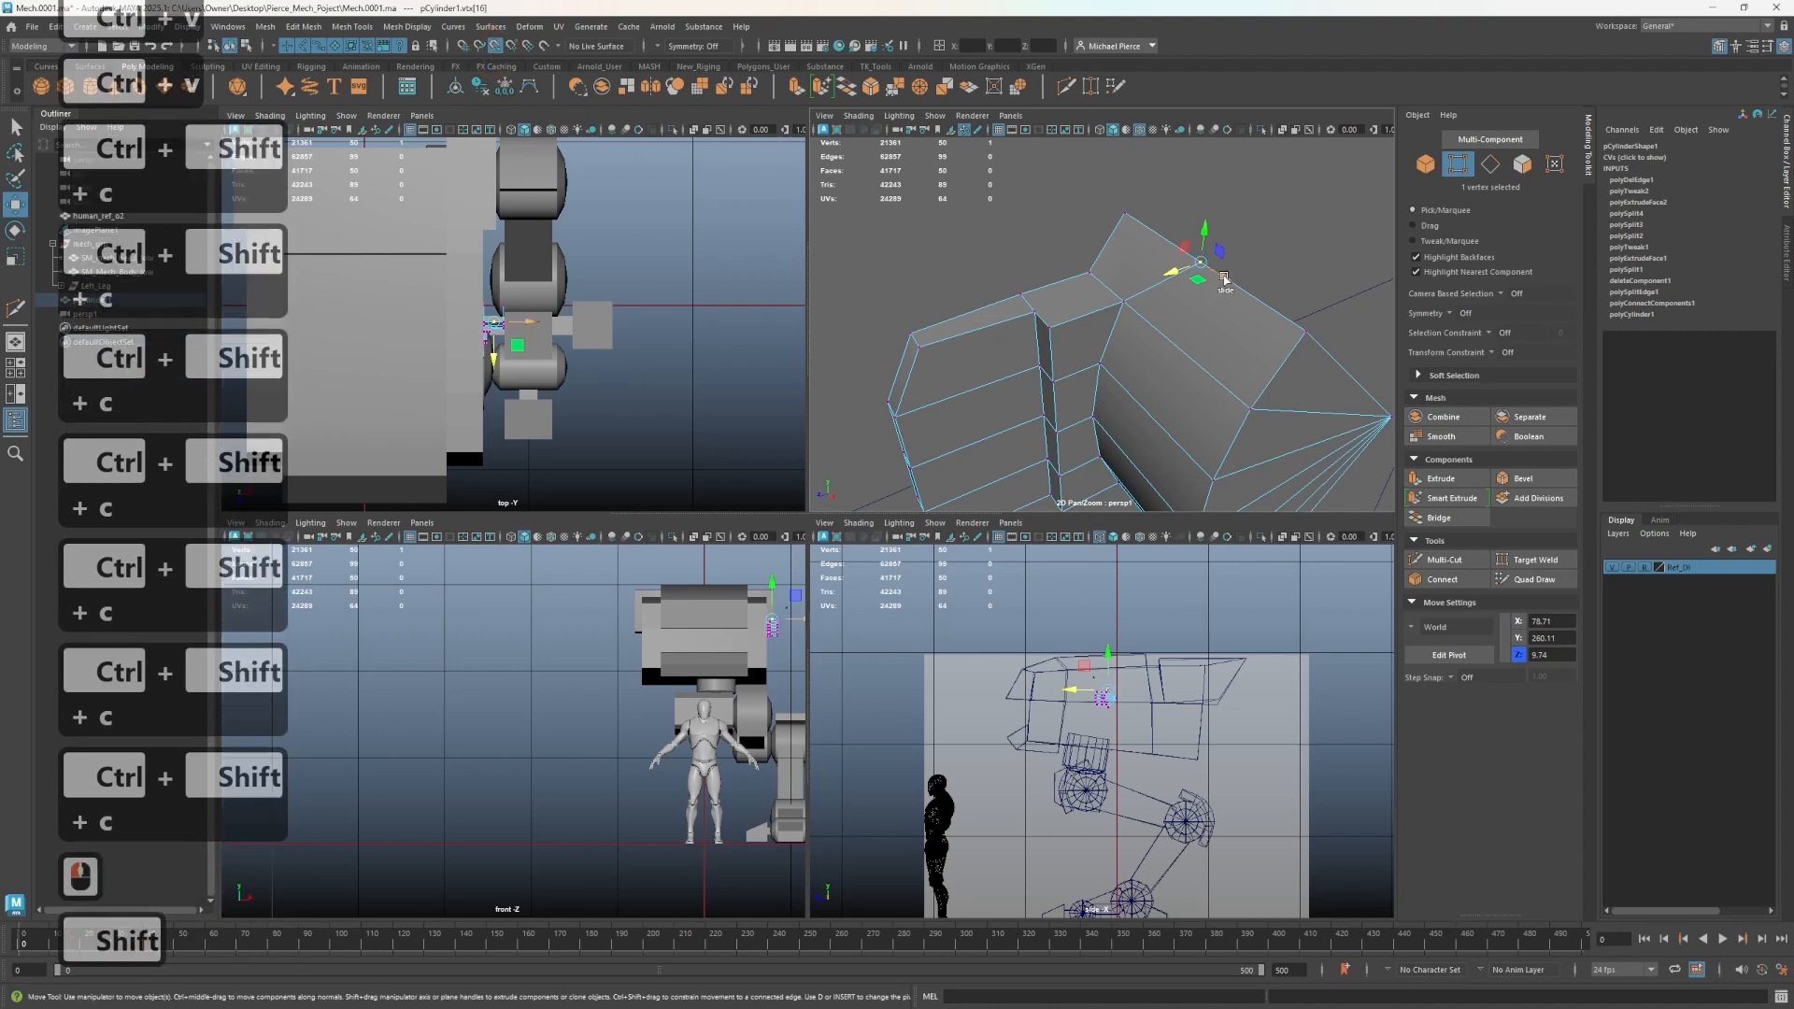
left_click_drag(1225, 277, 1124, 305, "ctrl+shift")
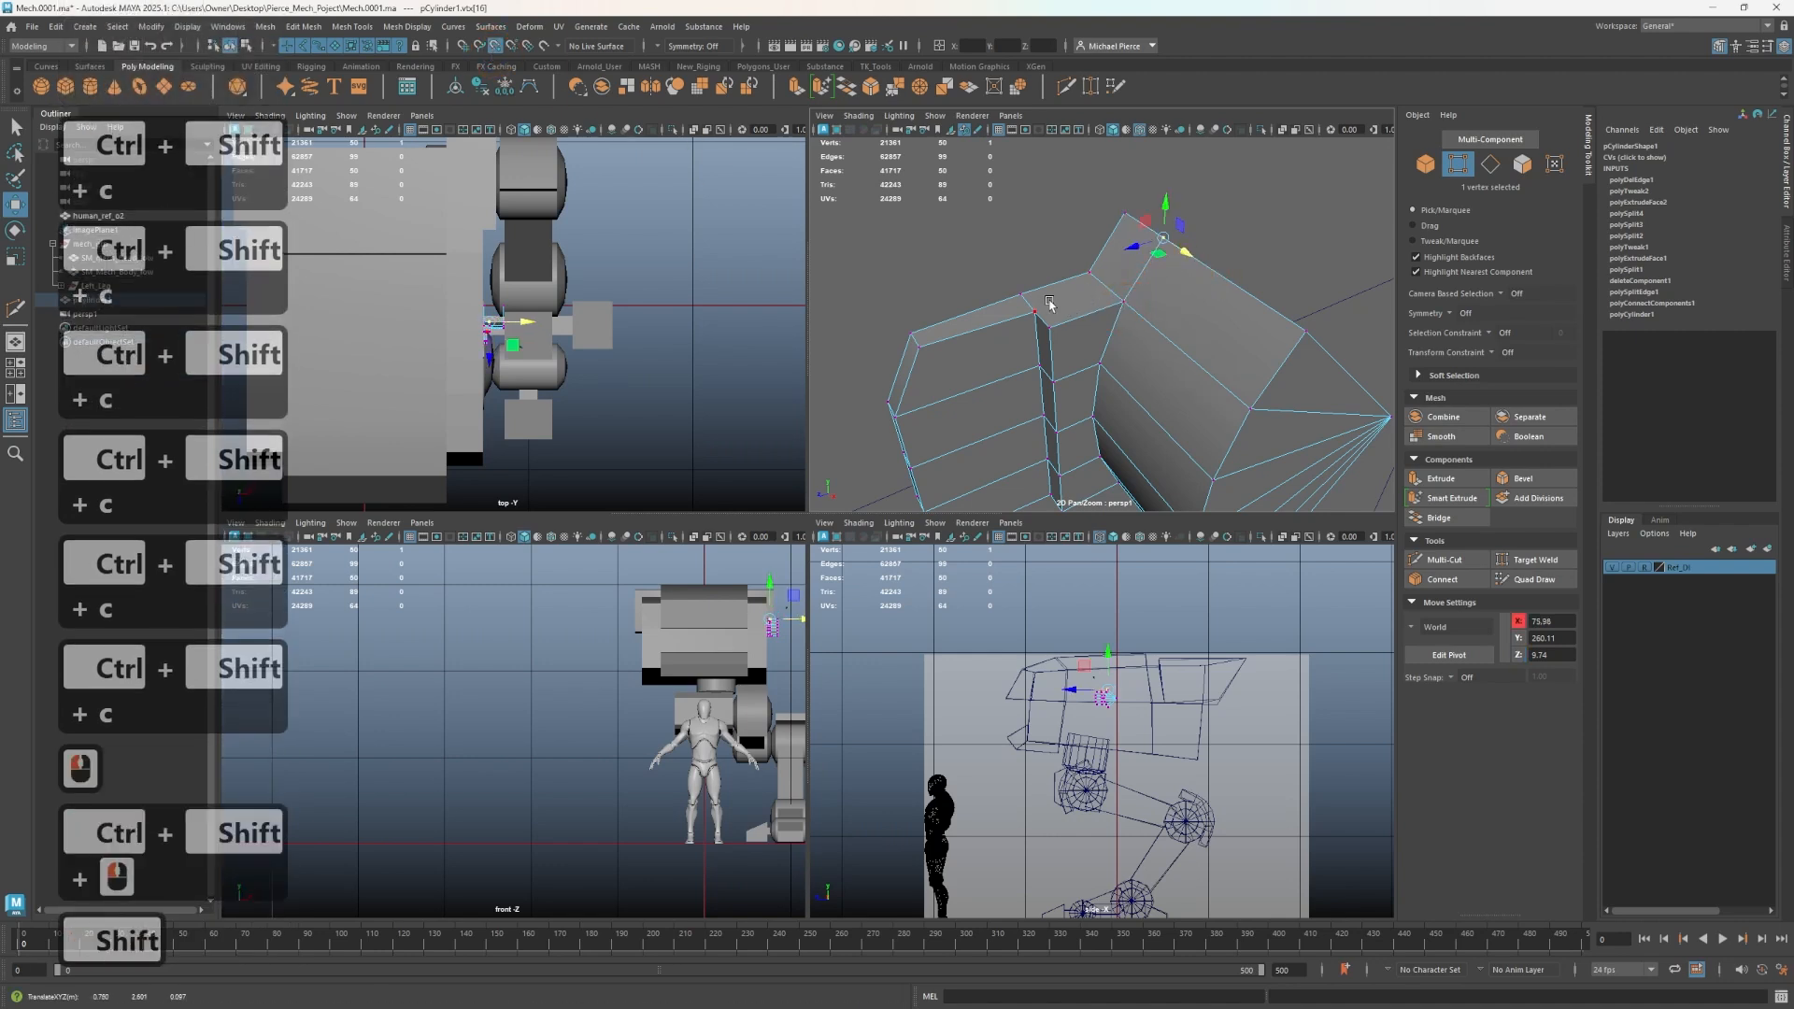
- Cut a new edge across the block's top between two vertices with Multi-Cut
key("ctrl+shift+x")
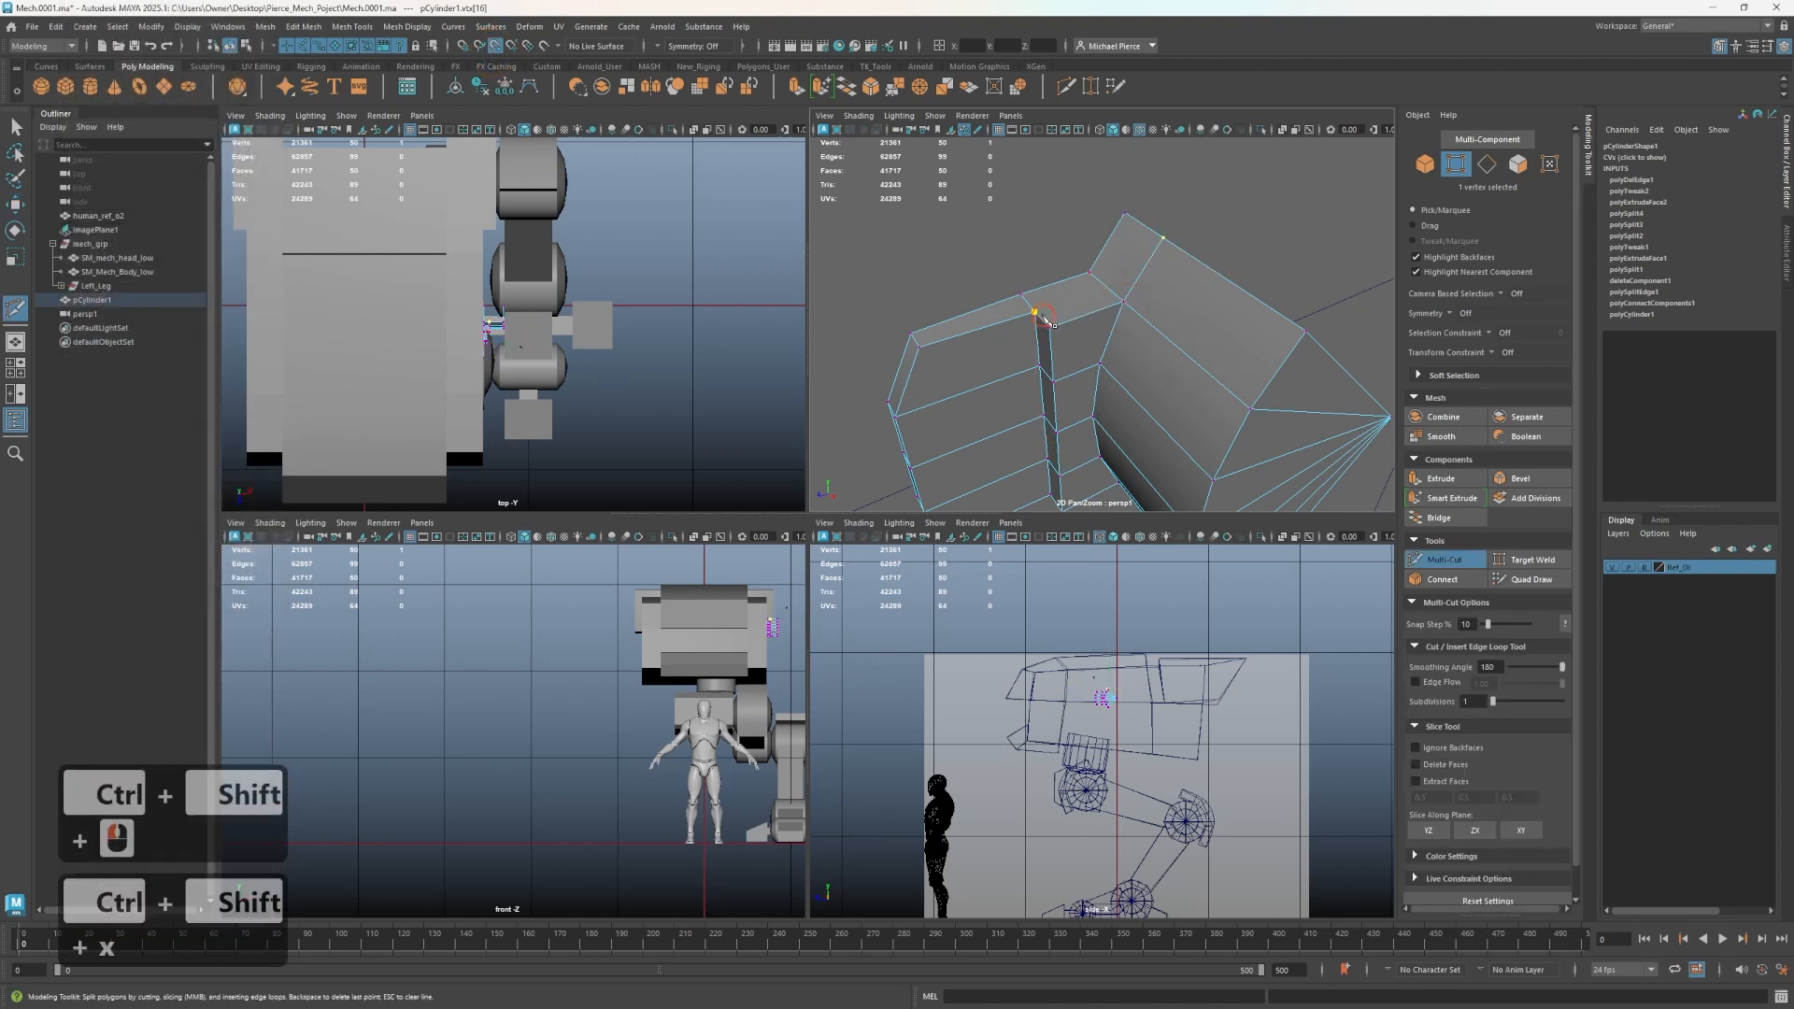
left_click(1021, 296)
key("shift")
key("ctrl+z")
left_click(1112, 289)
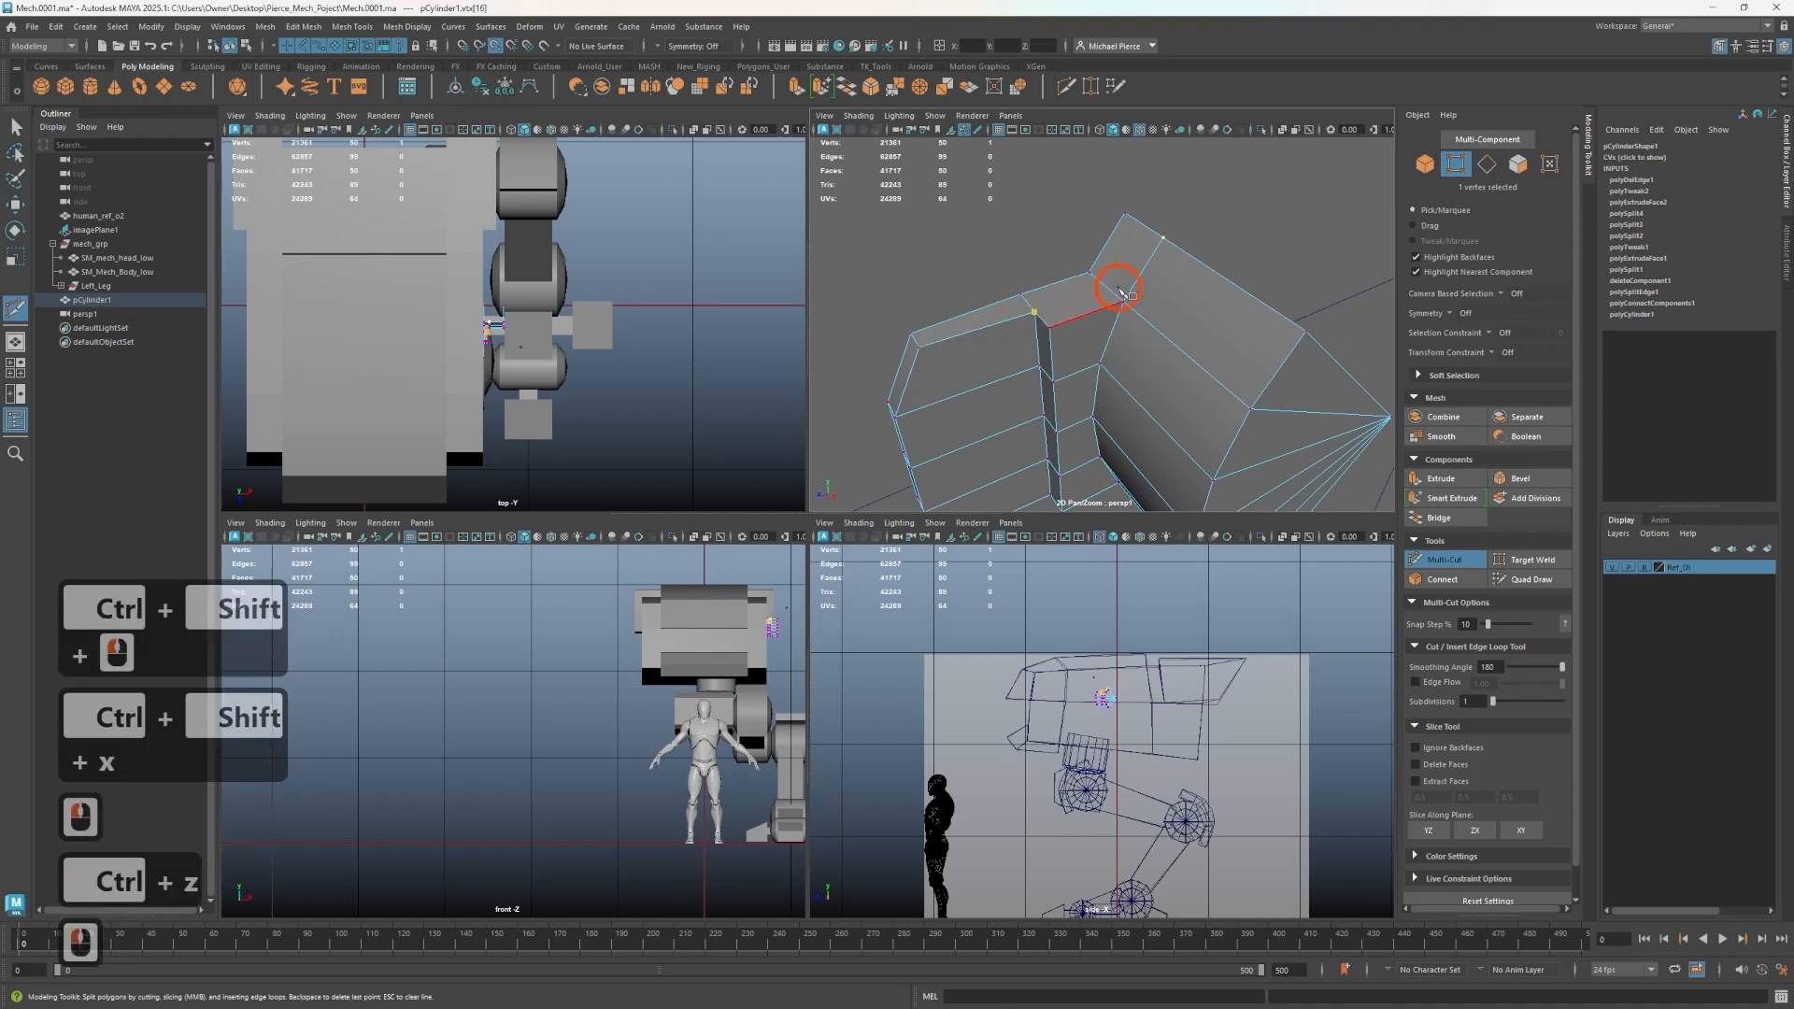
left_click(1137, 222, "shift")
key("ctrl+z")
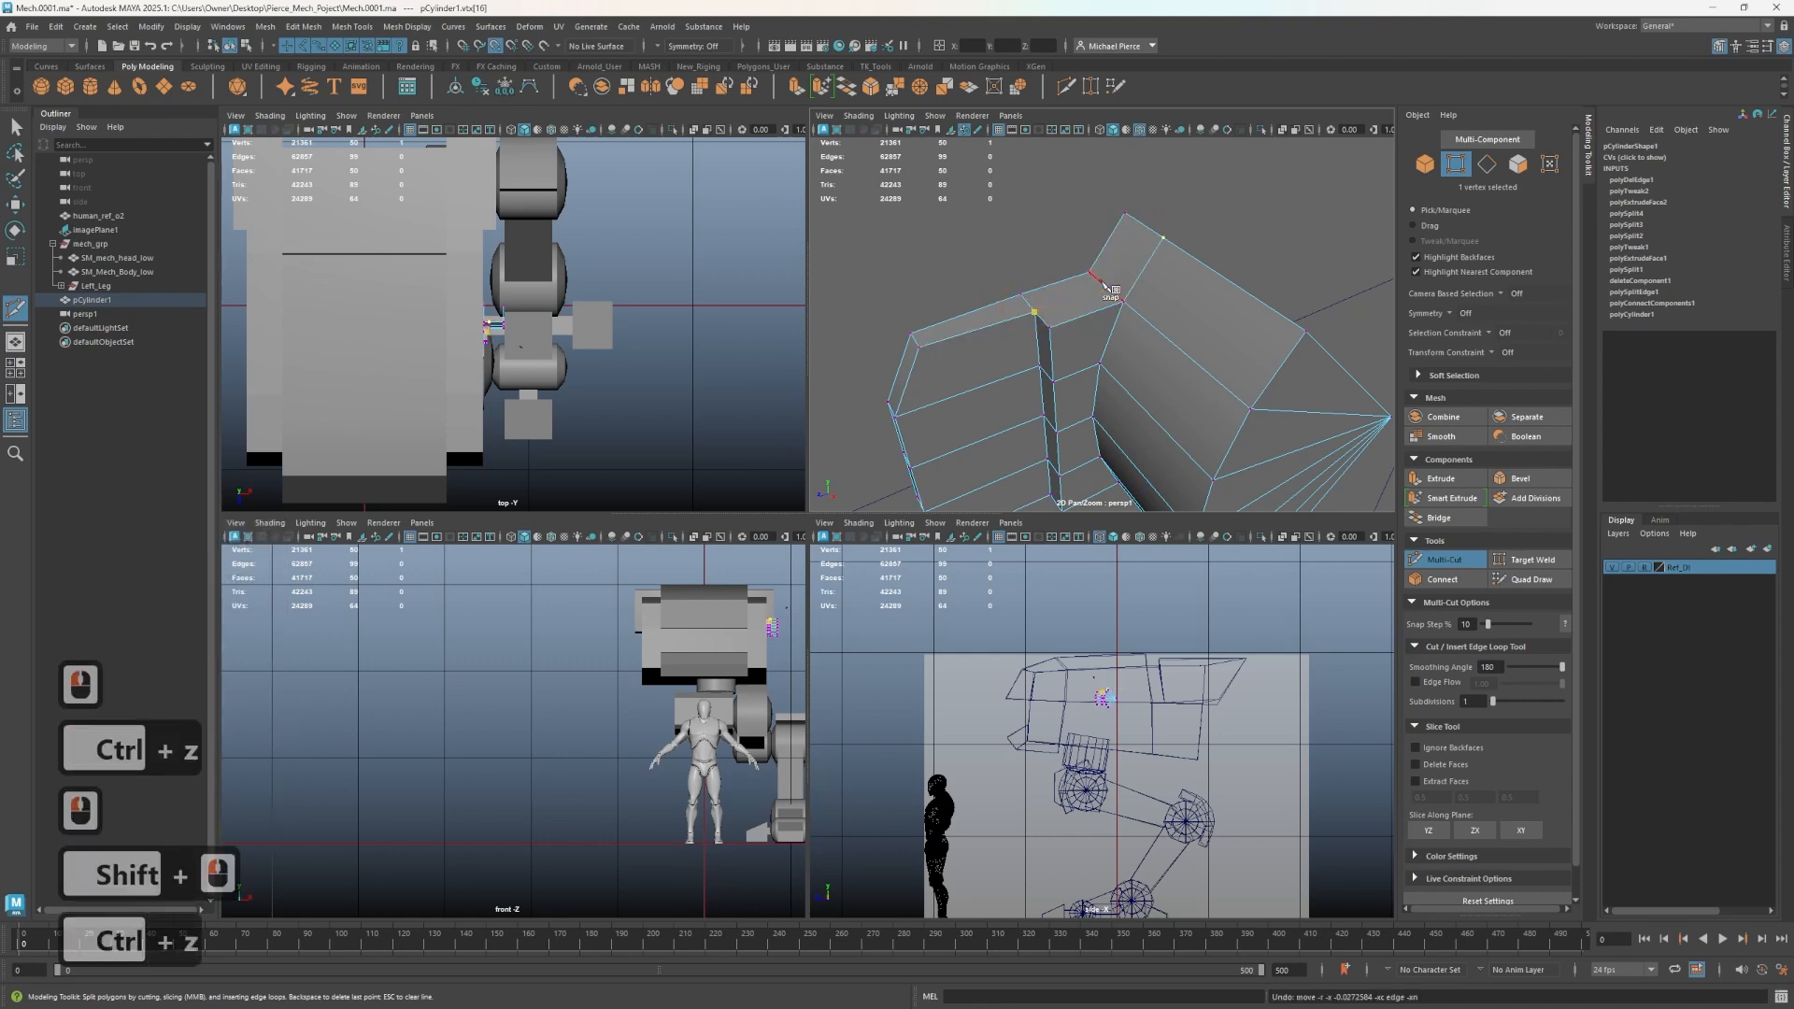
left_click(1109, 289, "shift")
left_click(1152, 241, "shift")
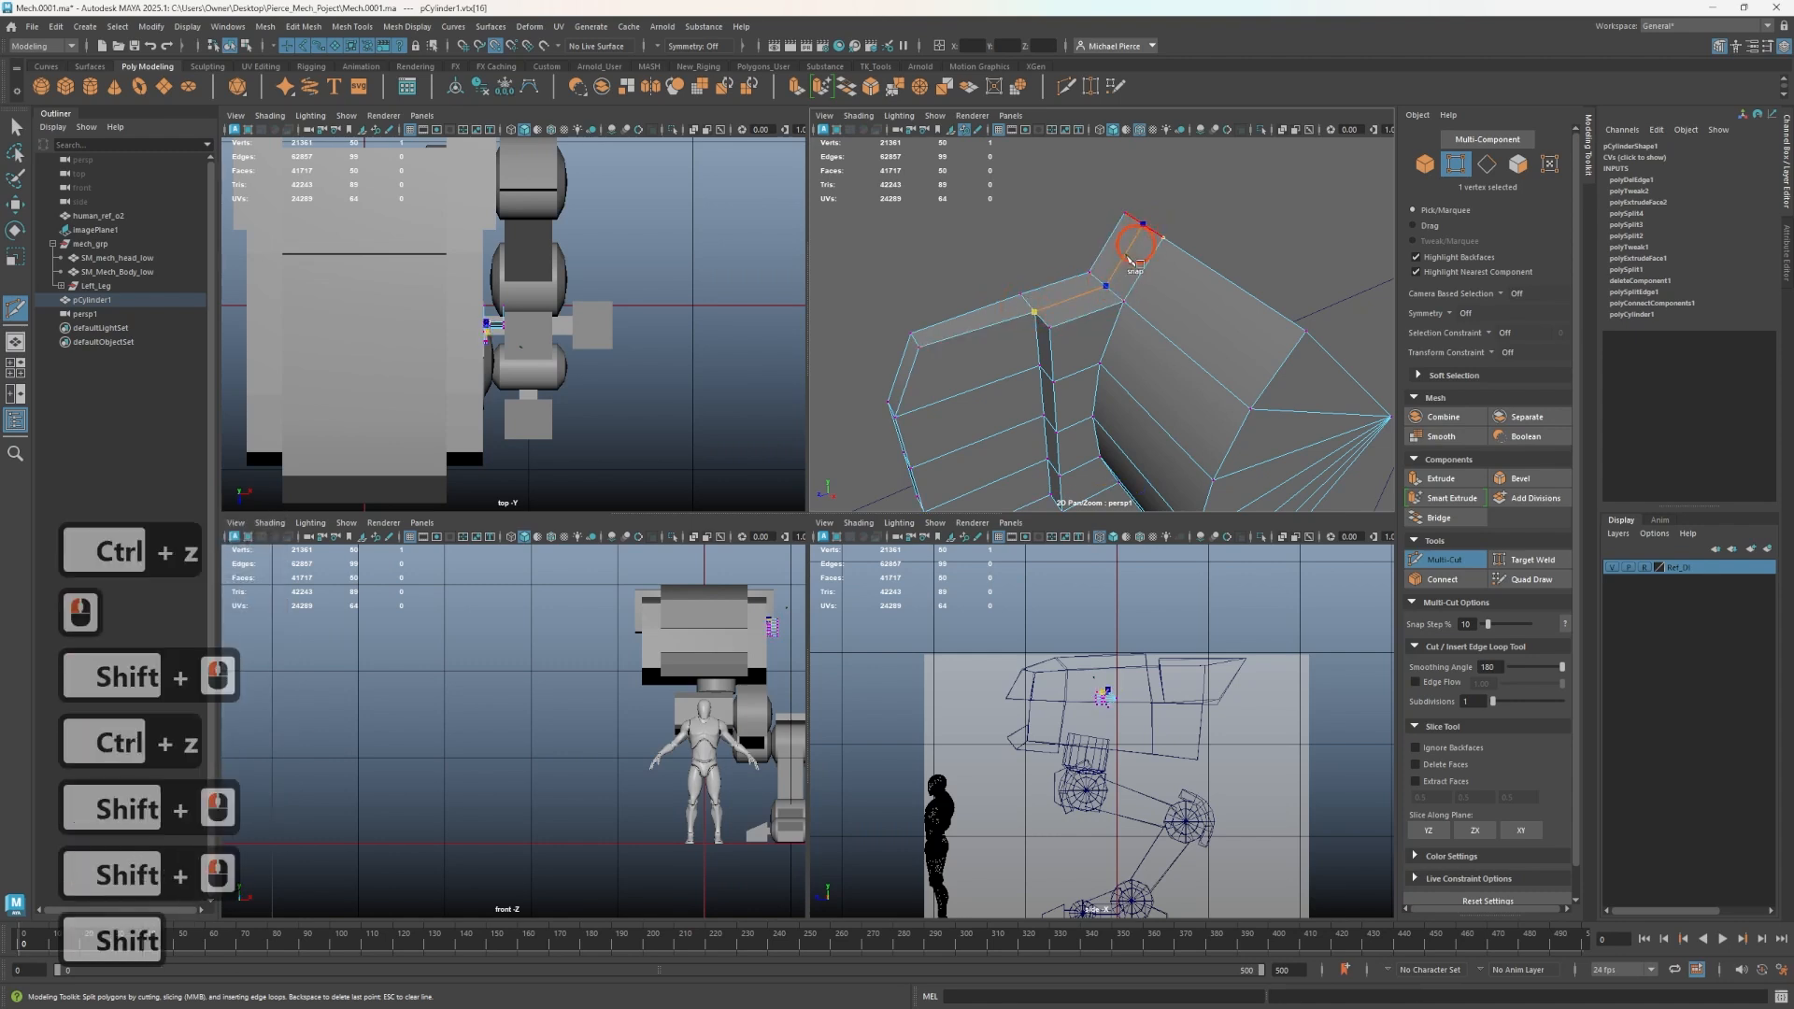
left_click(1152, 243)
left_click_drag(1152, 243, 1165, 271, "alt")
middle_click_drag(1165, 271, 1170, 376, "alt")
- Select an edge loop running across the disc and detach the mesh along it
scroll(1170, 376, "up", 2)
scroll(1170, 377, "down", 3)
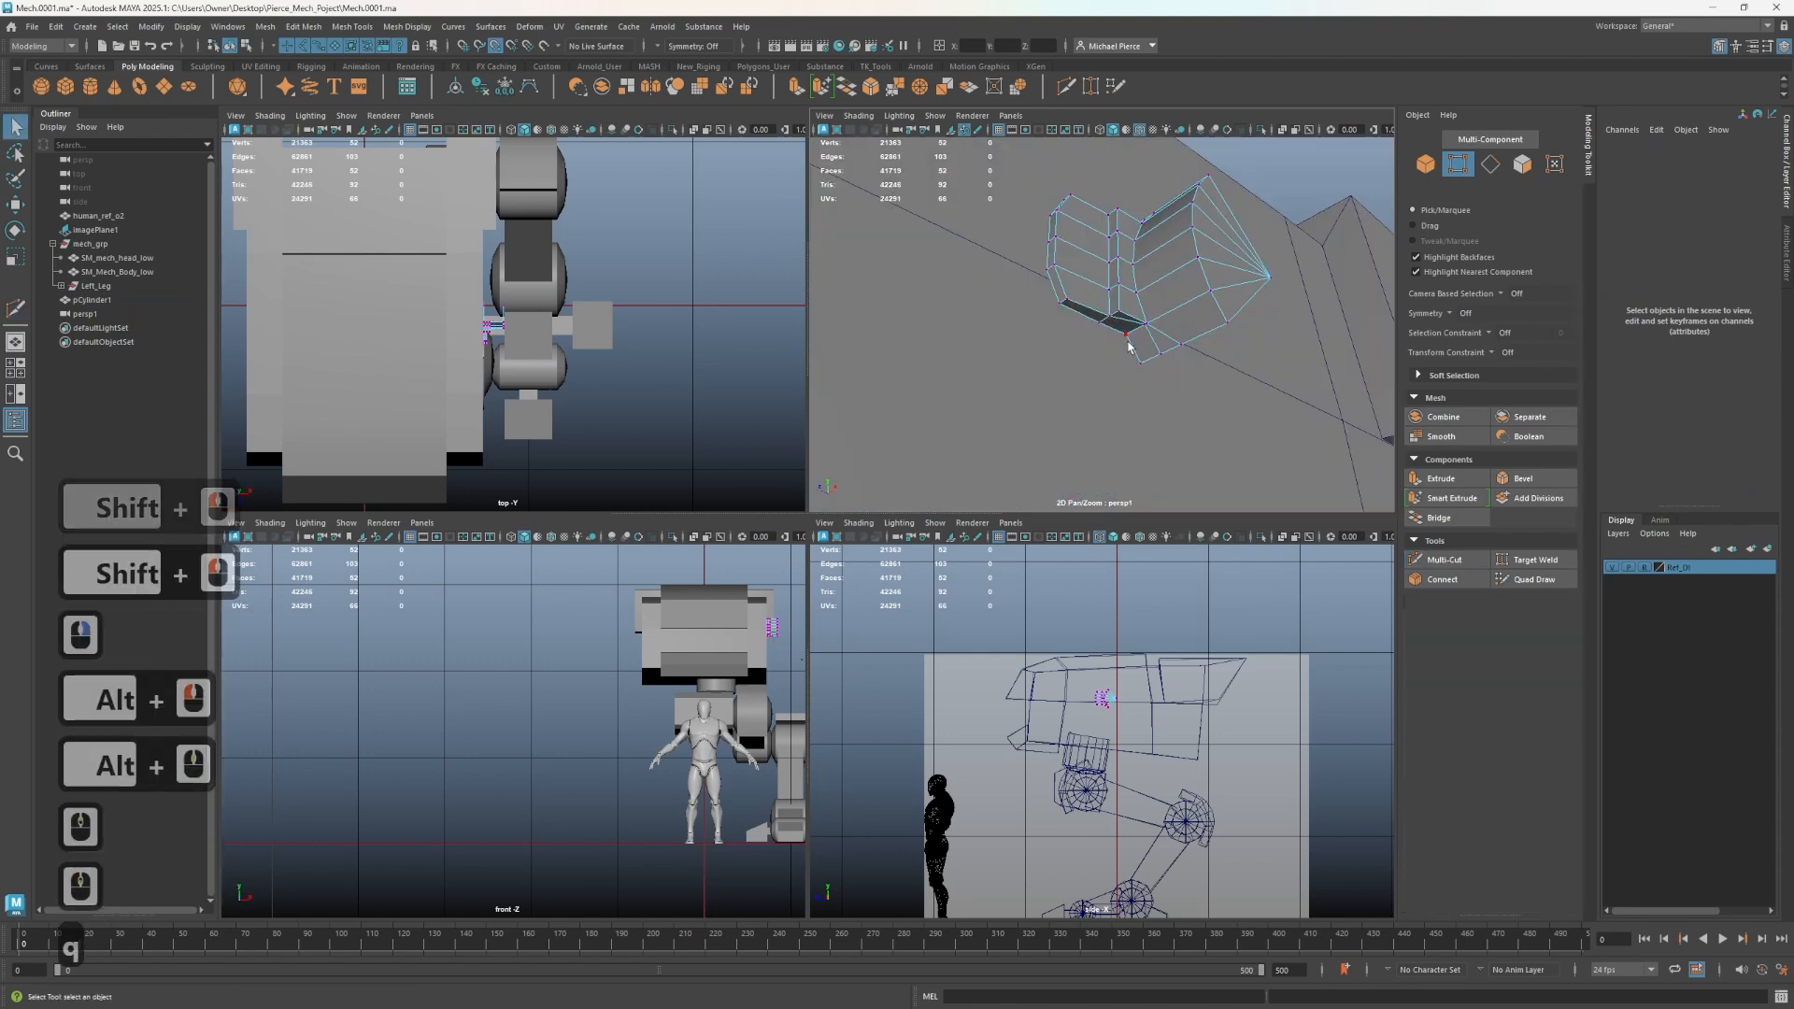
key("q")
right_click_drag(1133, 338, 1201, 278)
left_click_drag(1201, 278, 1161, 281, "alt")
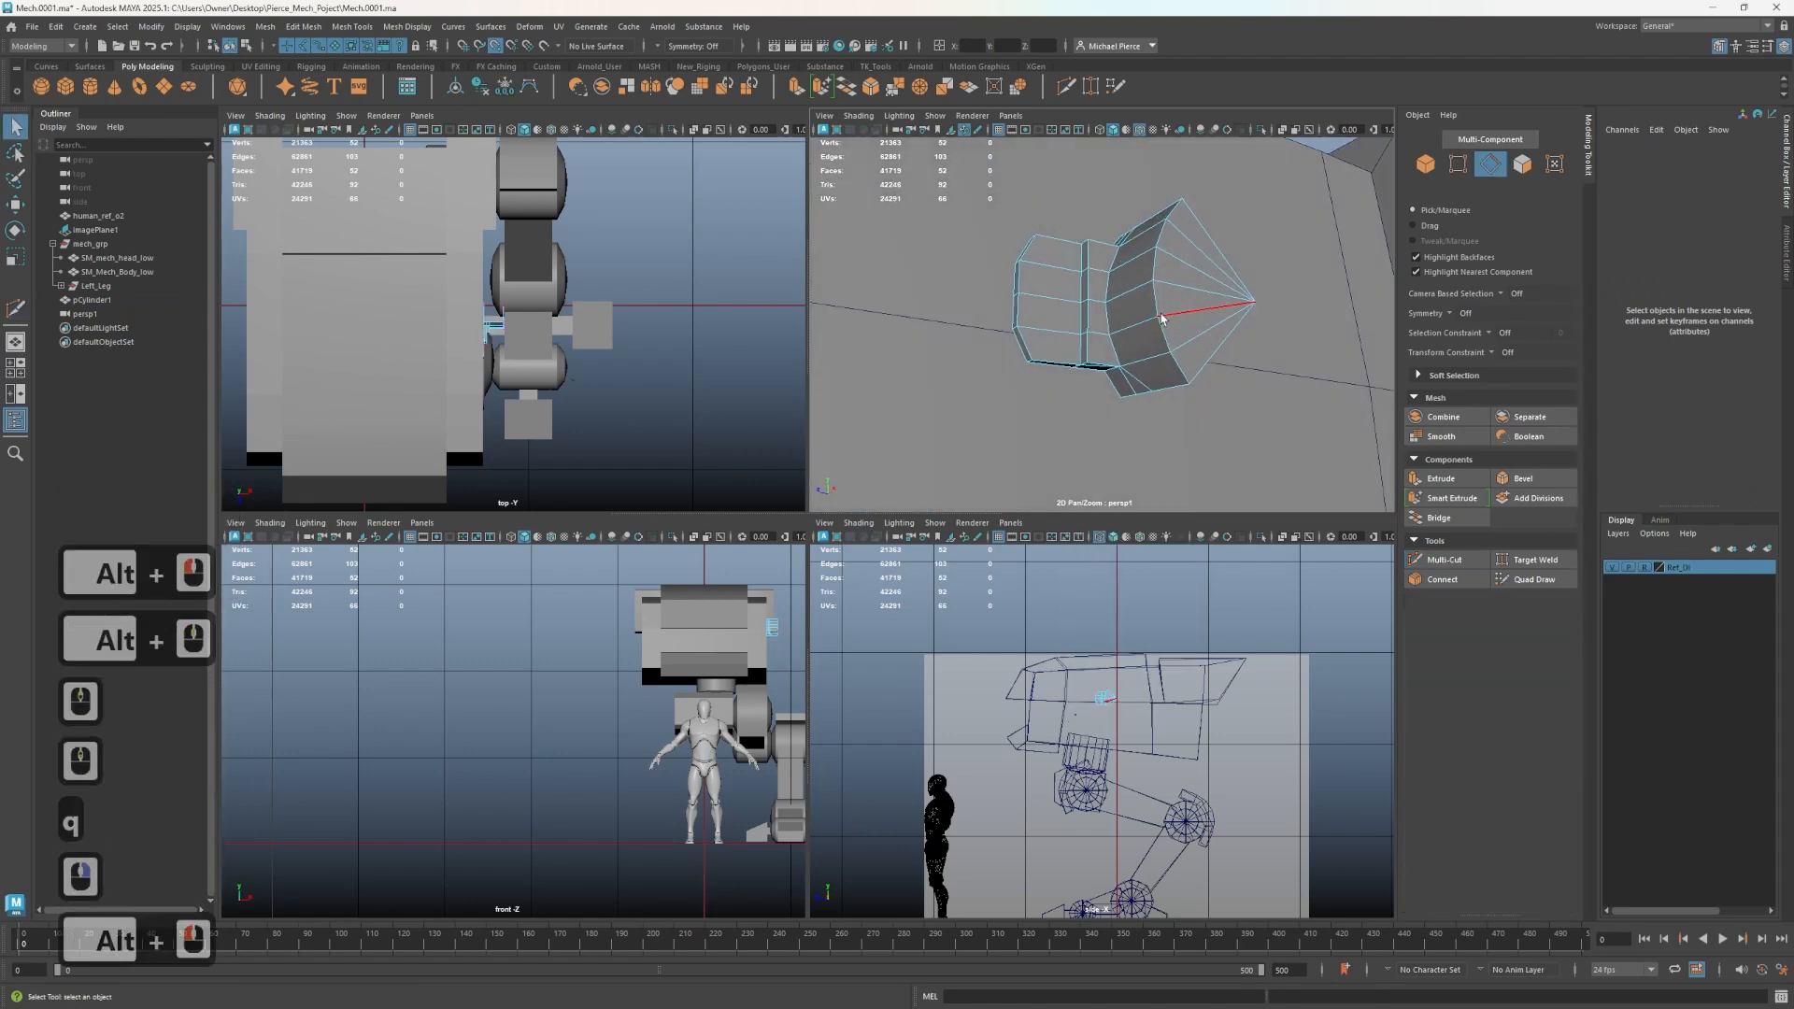
right_click(1161, 280)
double_click(1168, 283)
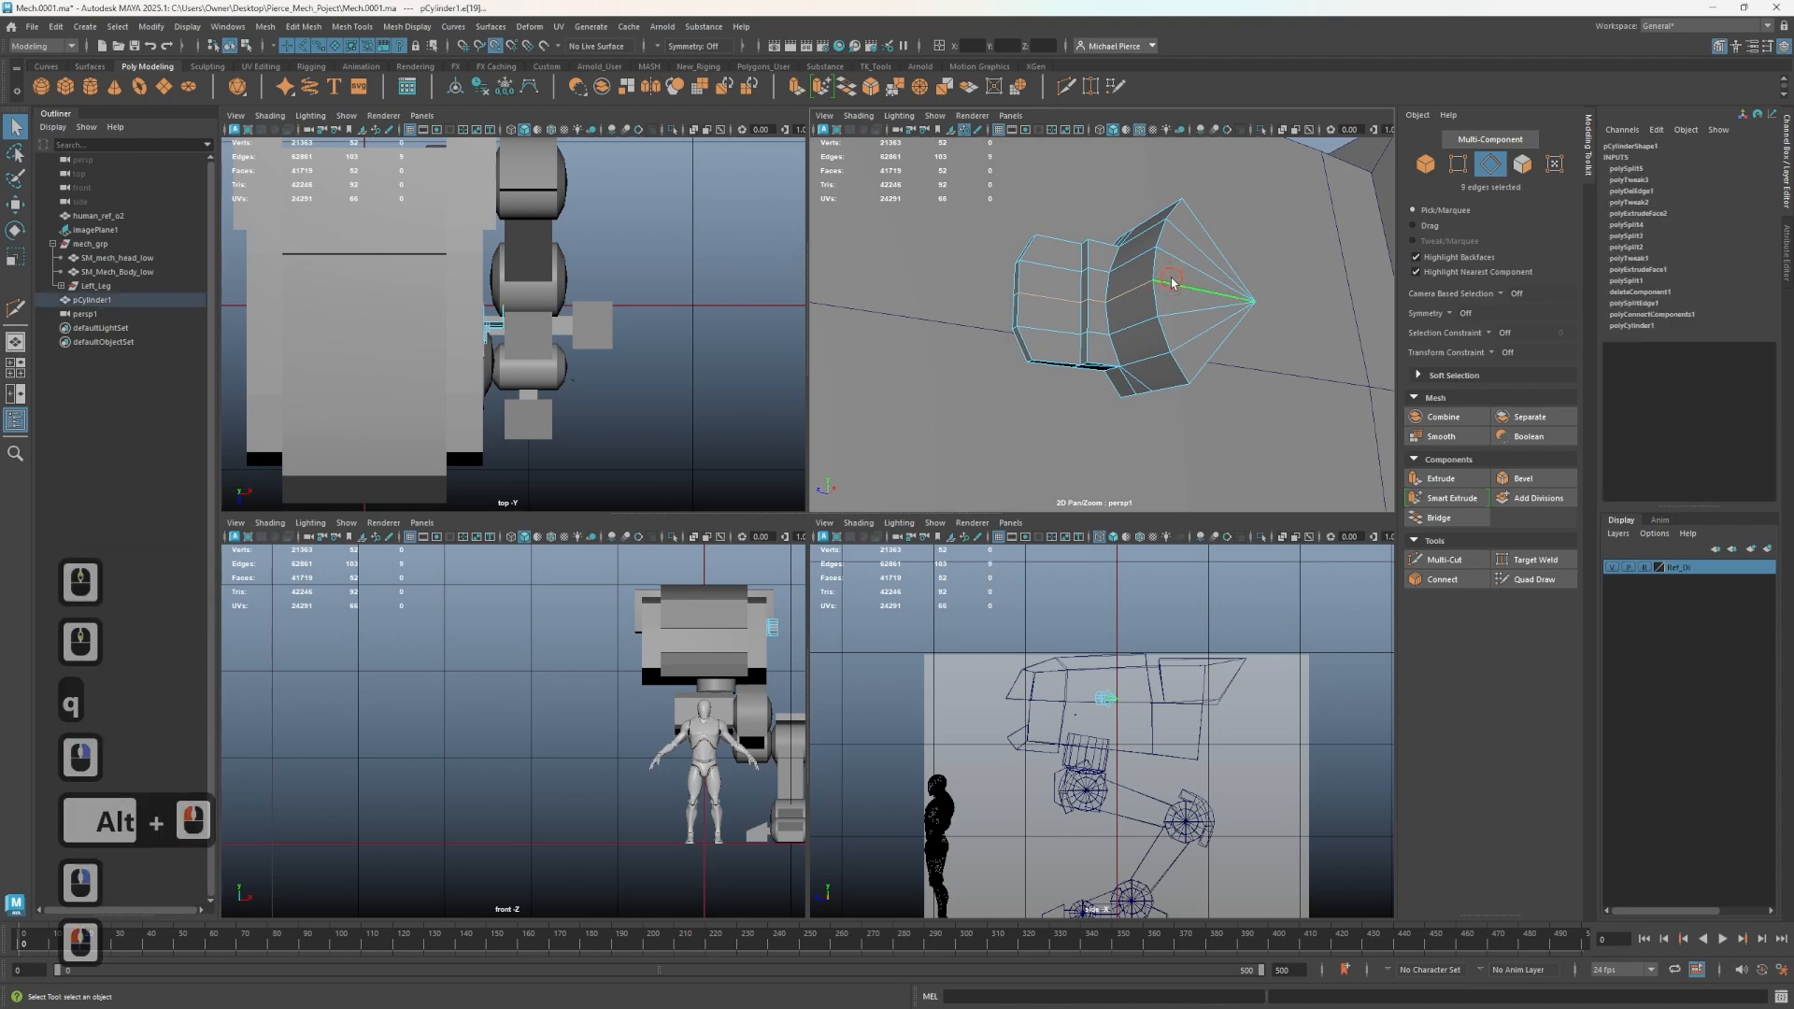
right_click(1112, 309, "shift")
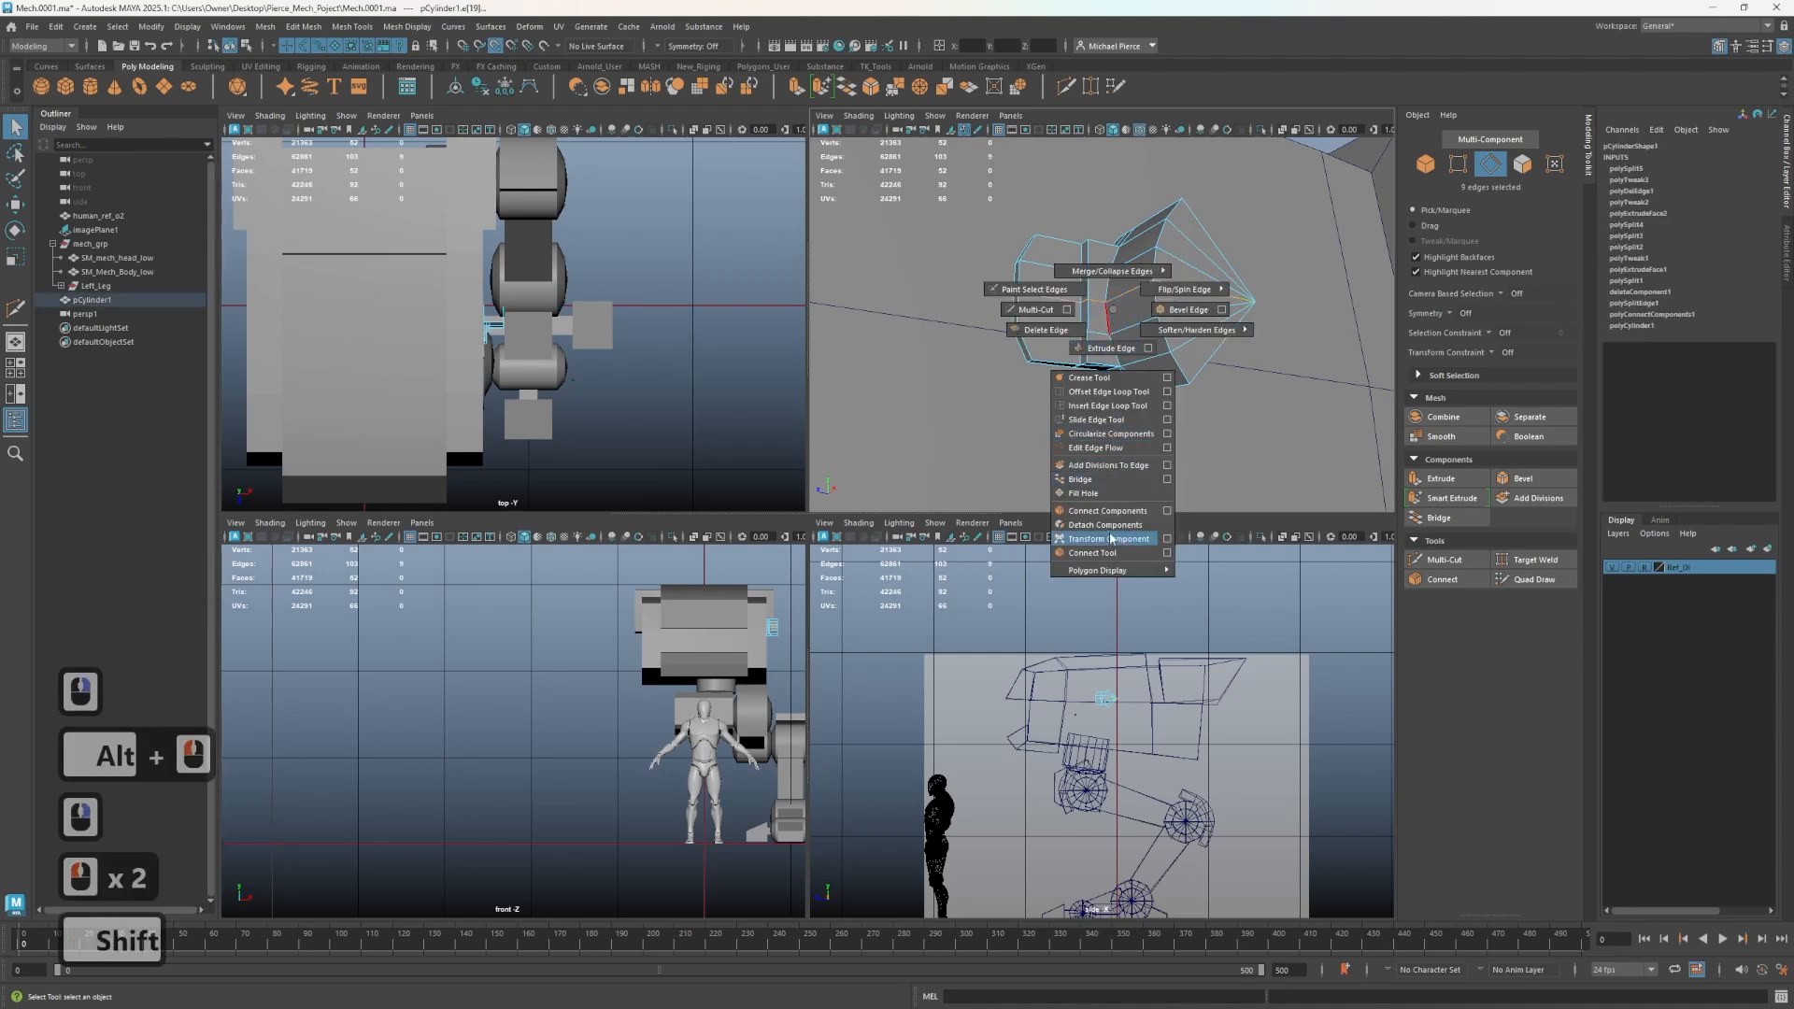
right_click_drag(1110, 539, 1112, 525, "shift")
- Delete the faces on one side of the detached edge loop
right_click_drag(1109, 368, 1120, 395)
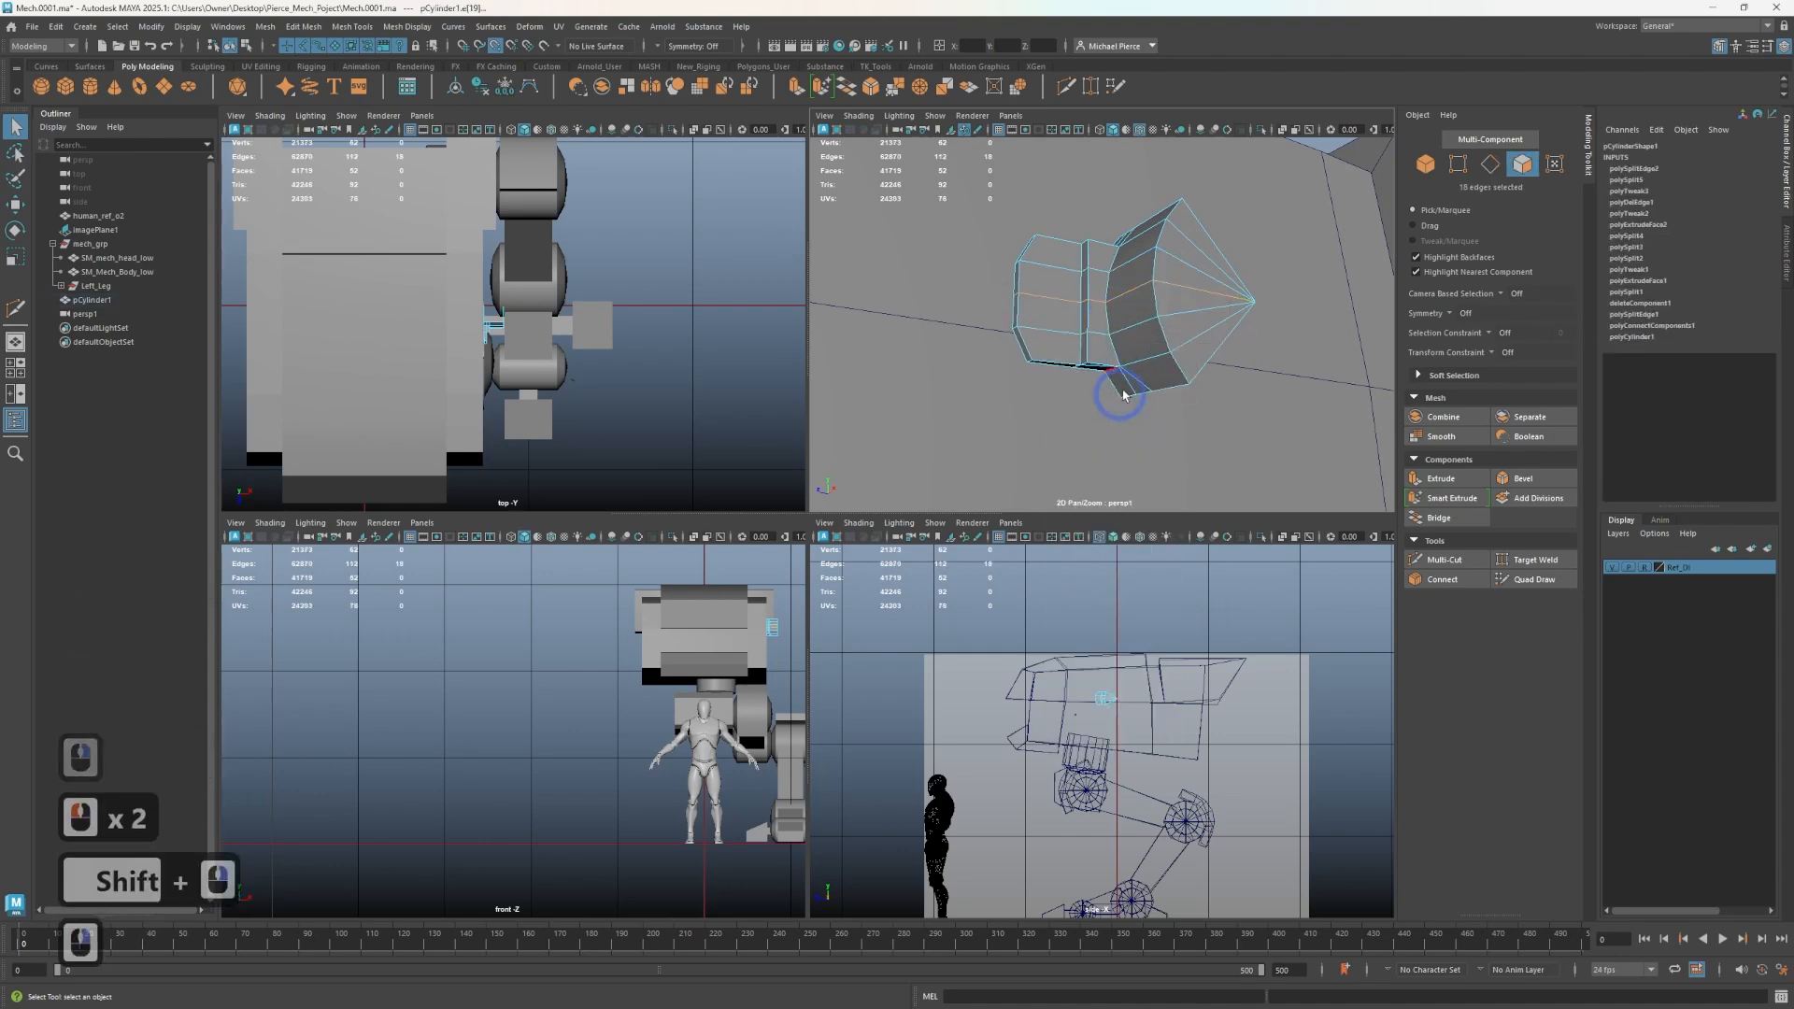
left_click(1146, 344)
double_click(1146, 344)
key("Delete")
- Mirror the remaining half of the mesh, setting the axis position to Object and adjusting the mirror axis and direction
right_click(1146, 326)
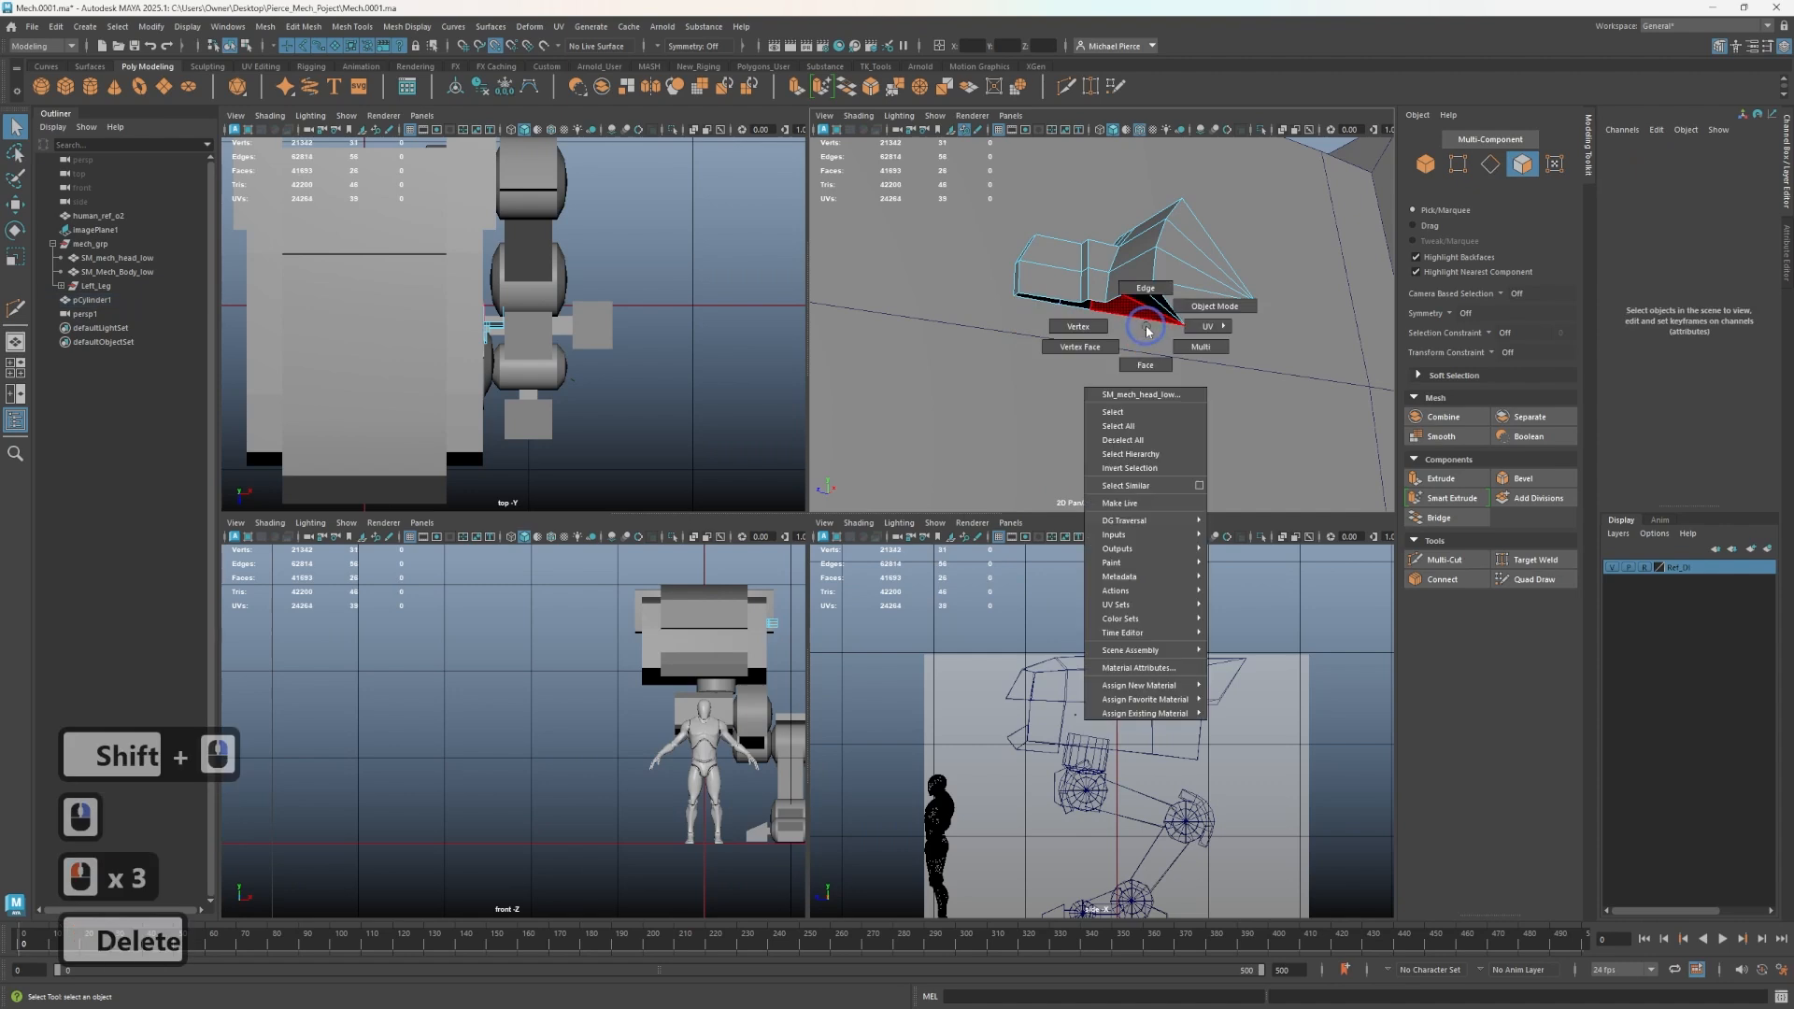
right_click_drag(1147, 331, 1215, 306)
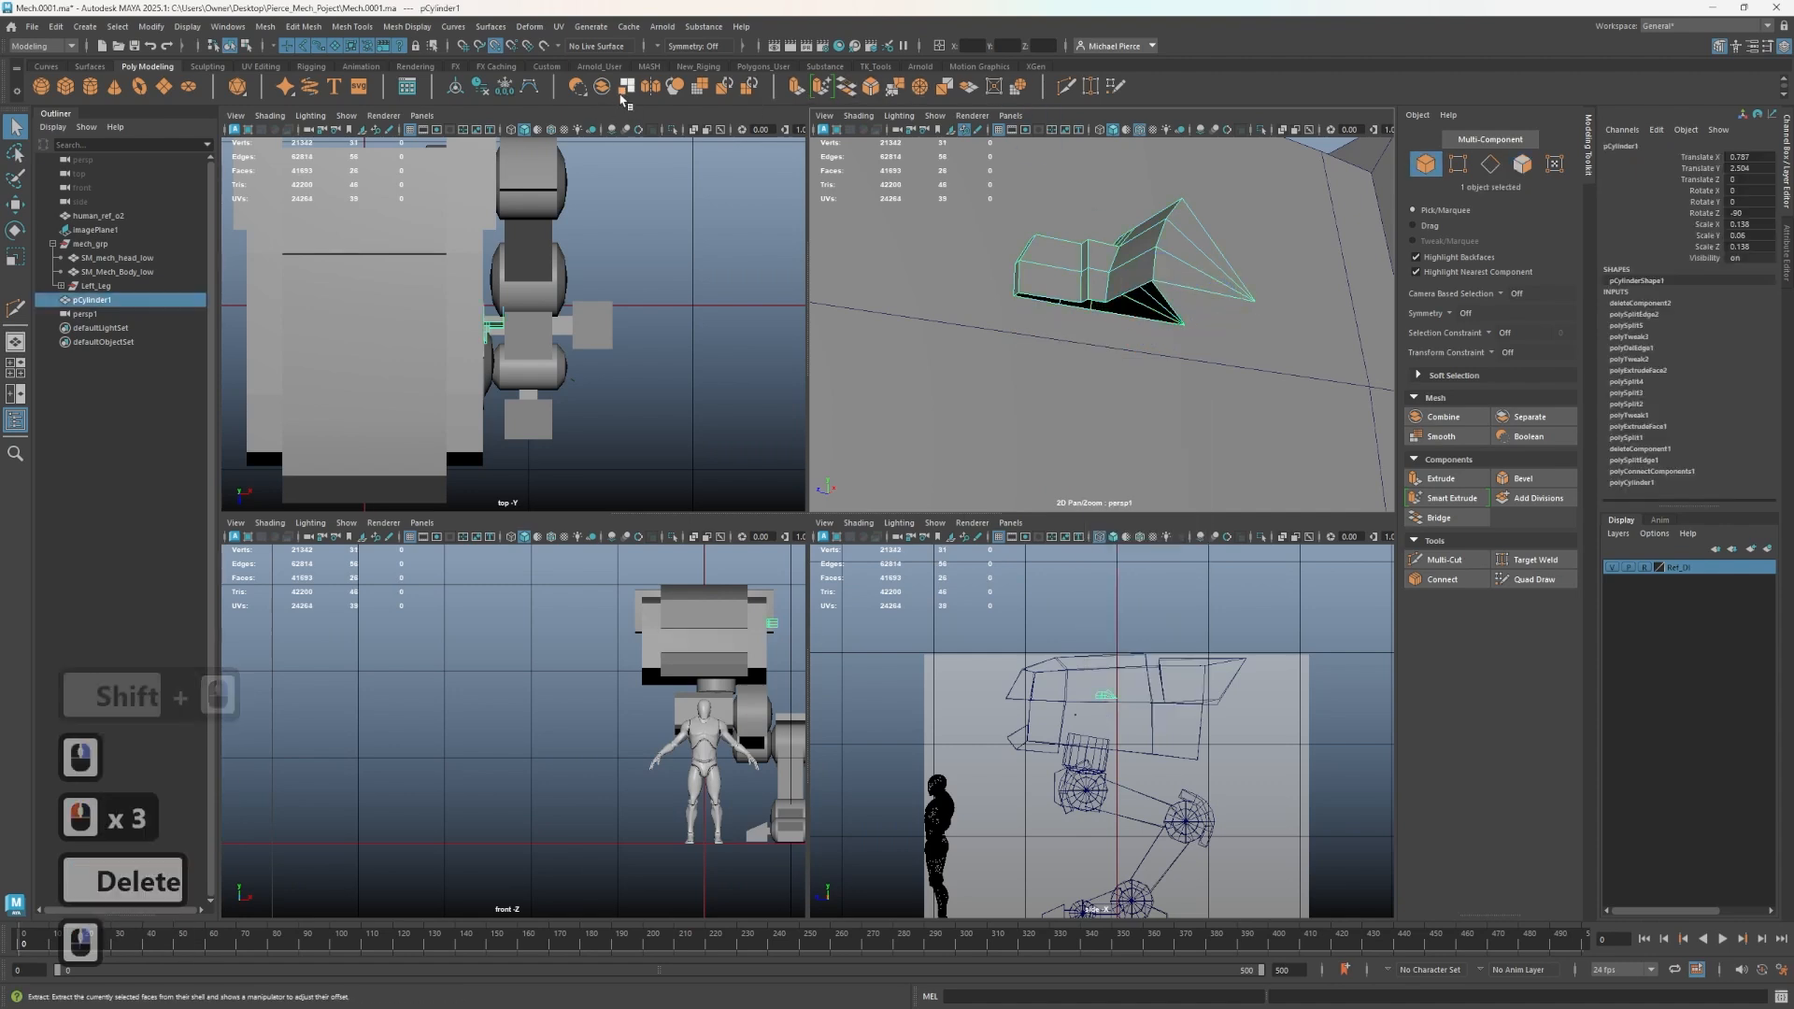
left_click(673, 86)
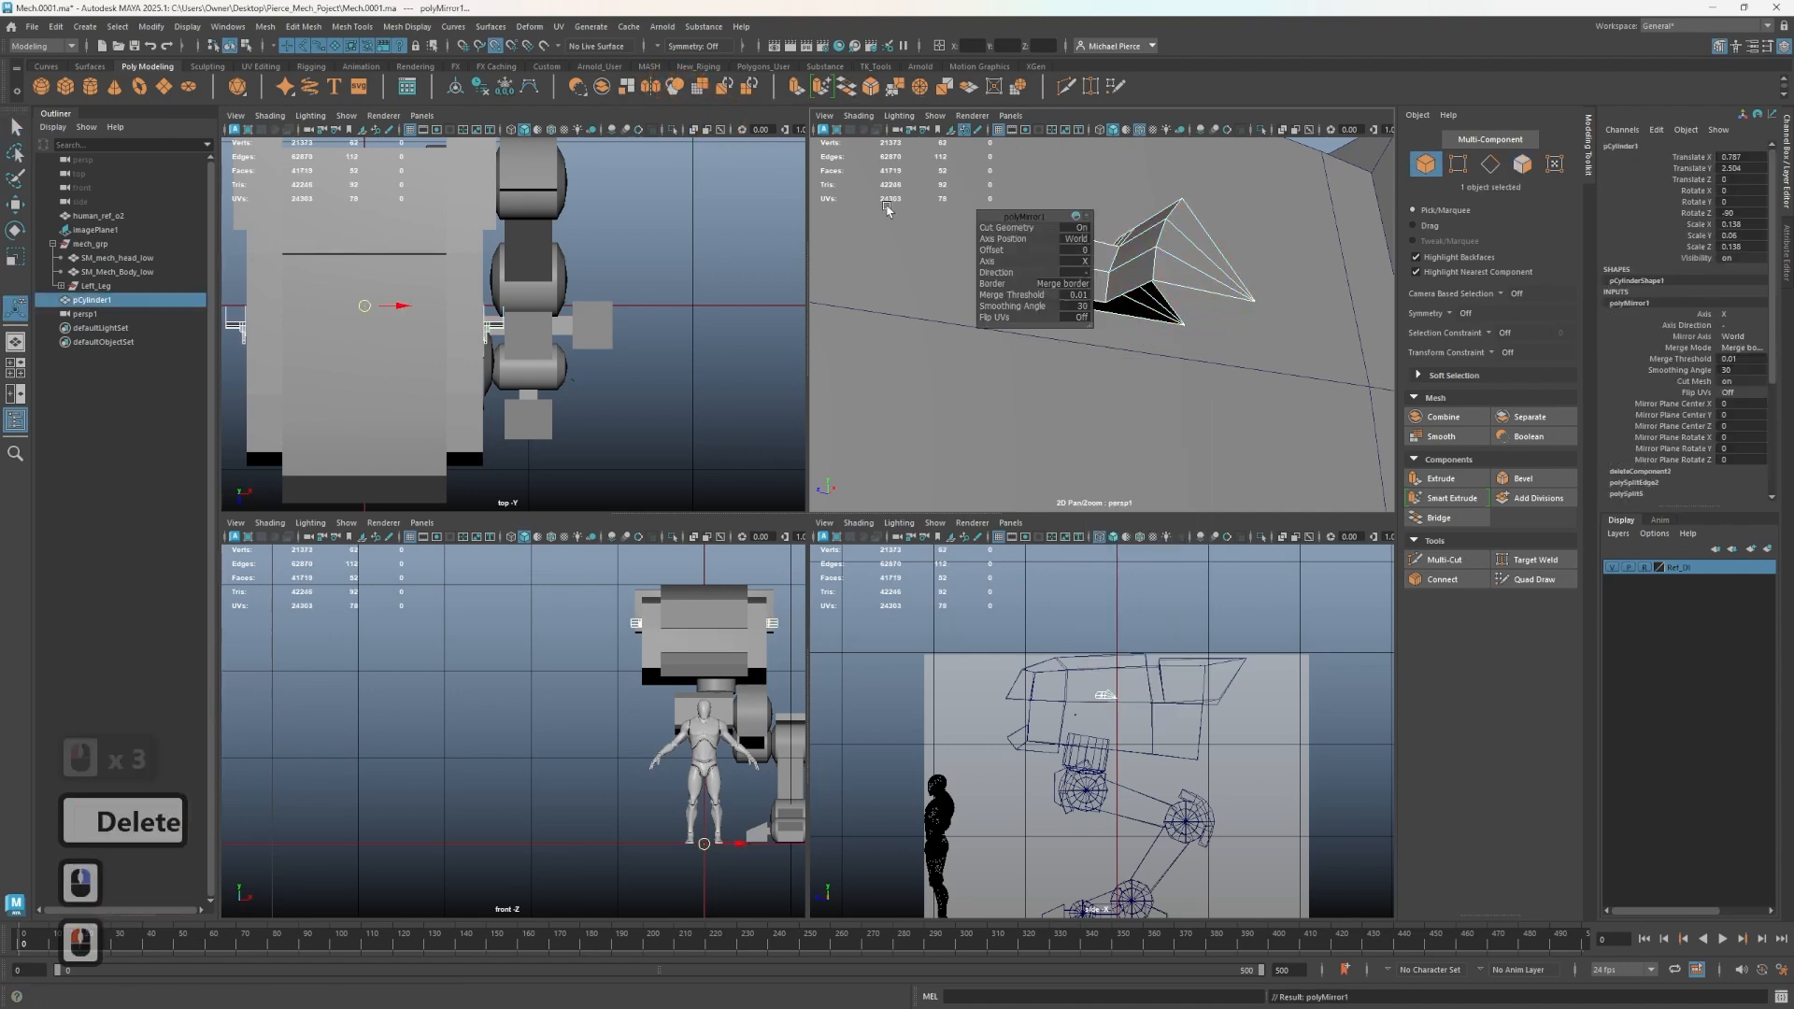
left_click(1084, 272)
left_click(1100, 282)
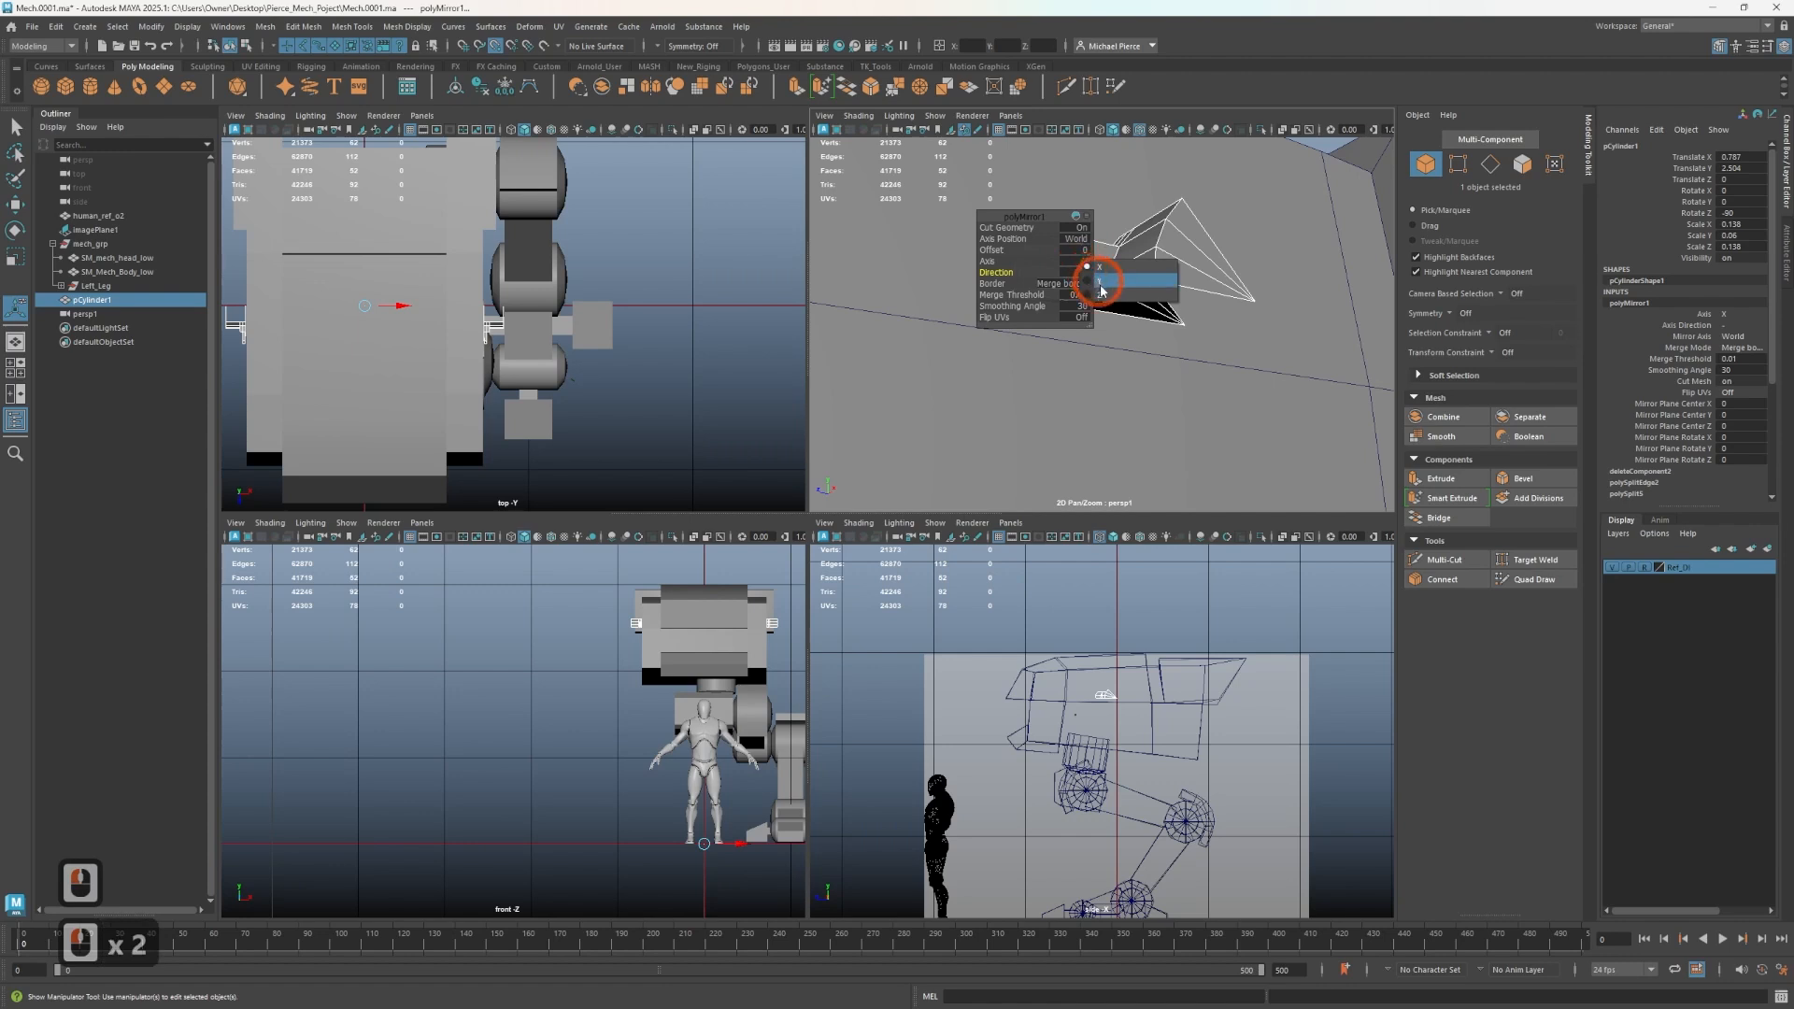
left_click(1072, 273)
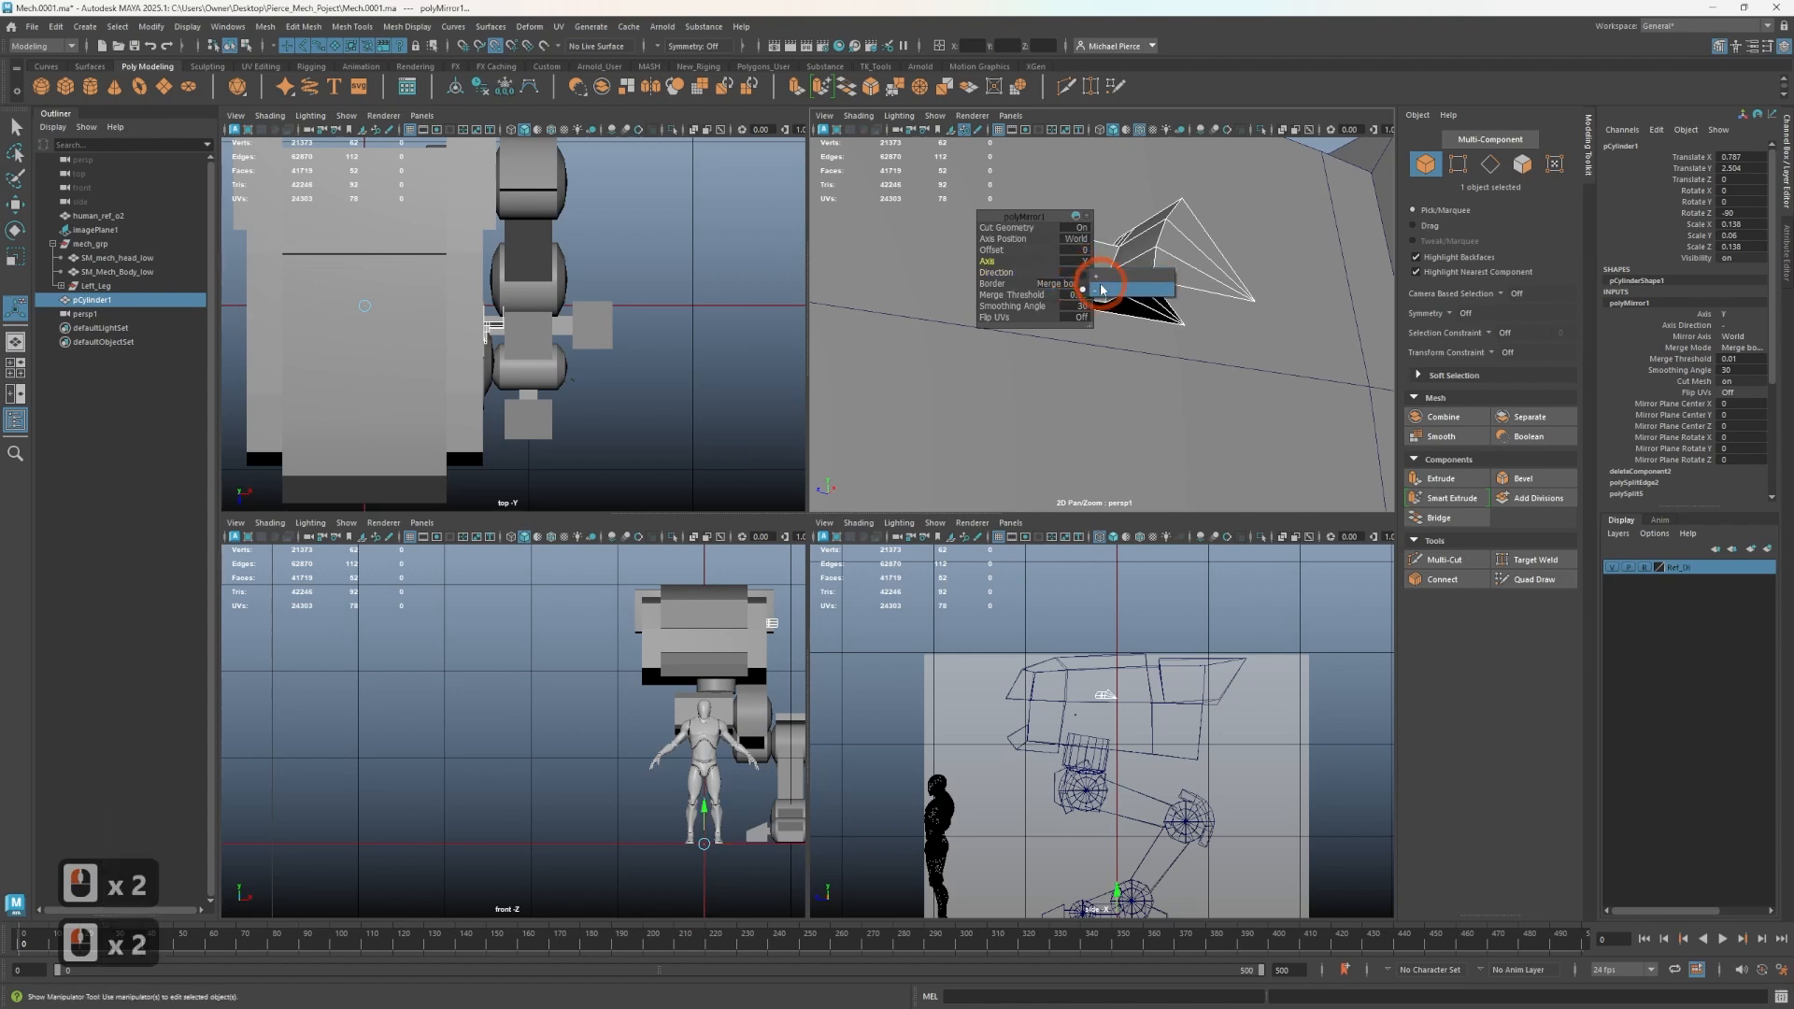
left_click(1103, 287)
left_click(1081, 262)
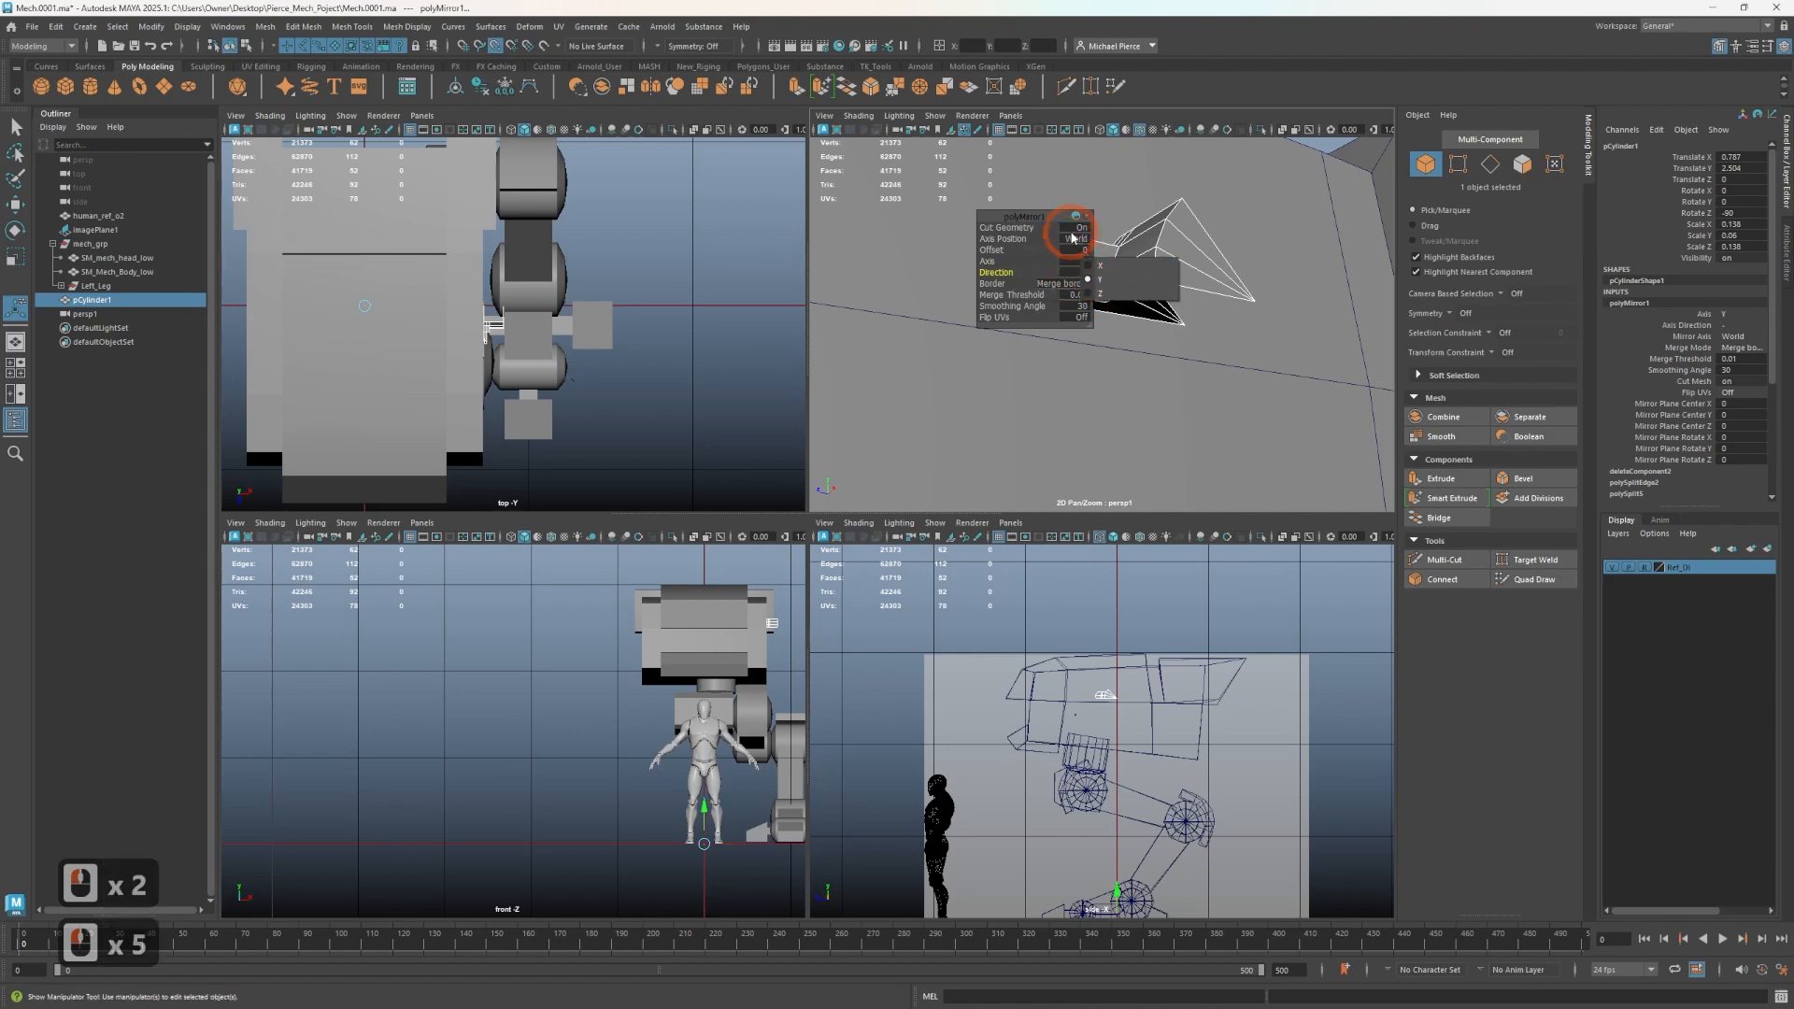
left_click(1071, 238)
left_click(1073, 239)
left_click(1089, 262)
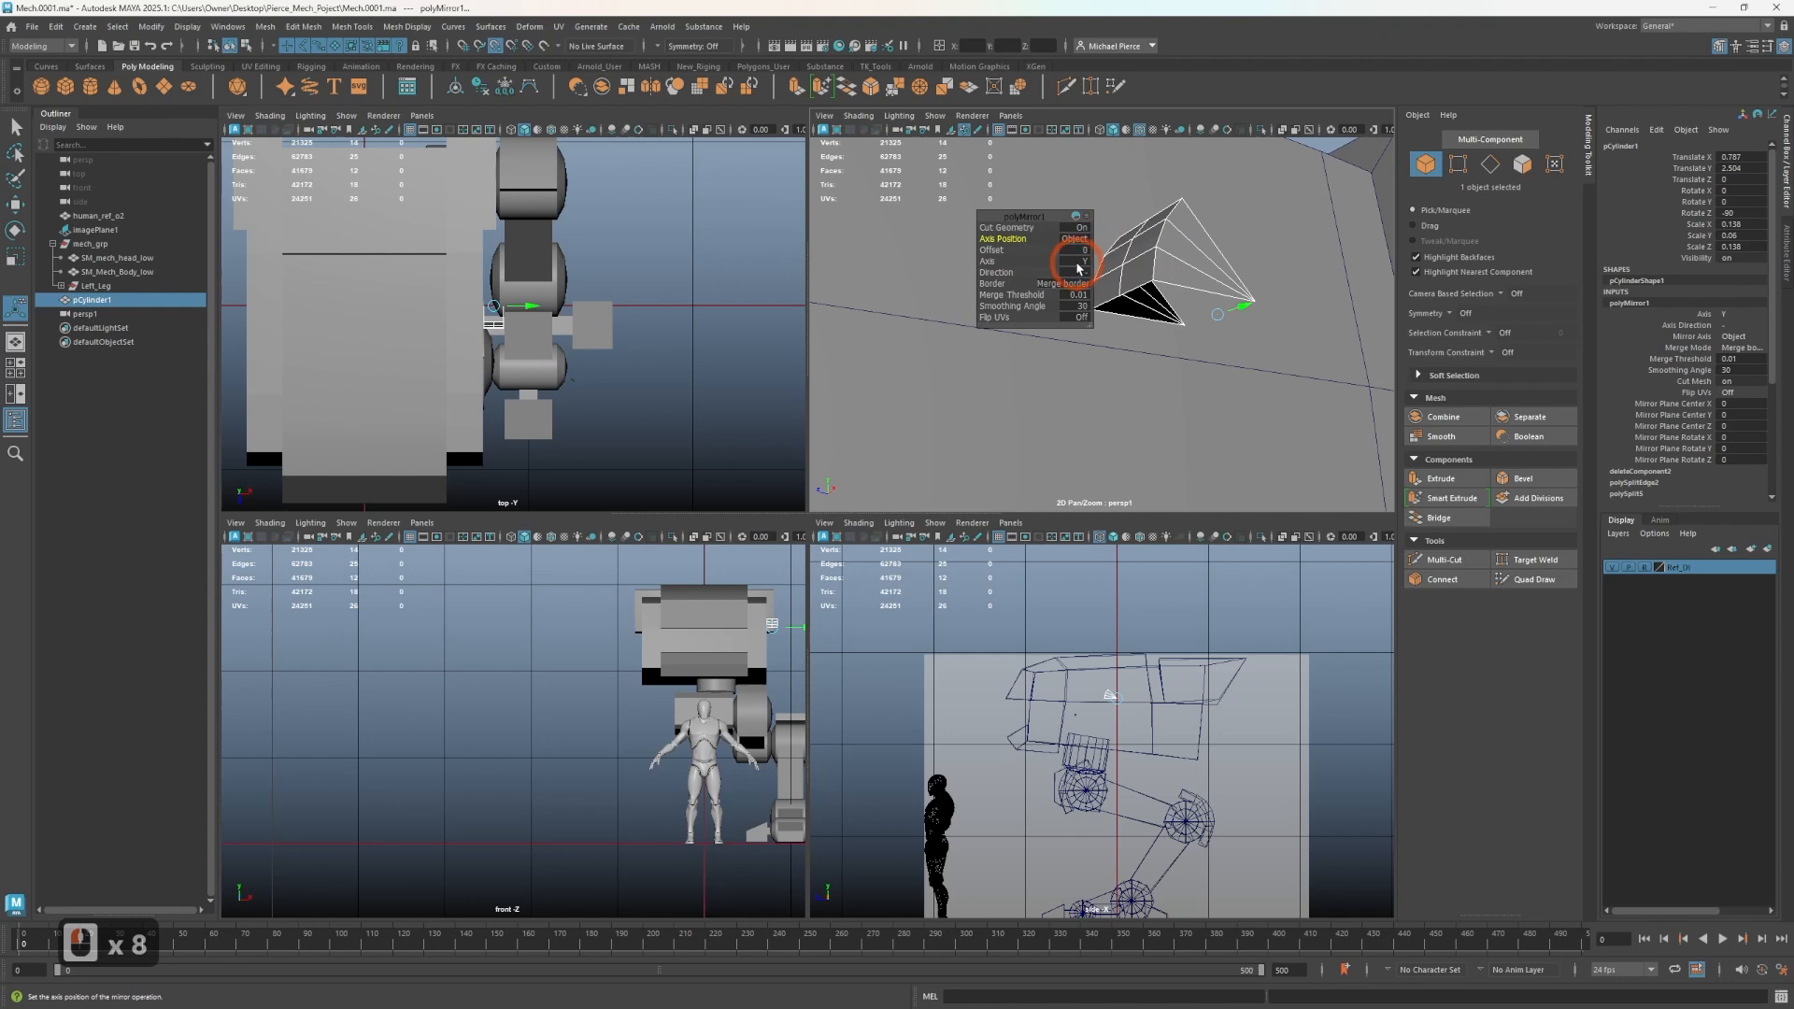
left_click(1084, 265)
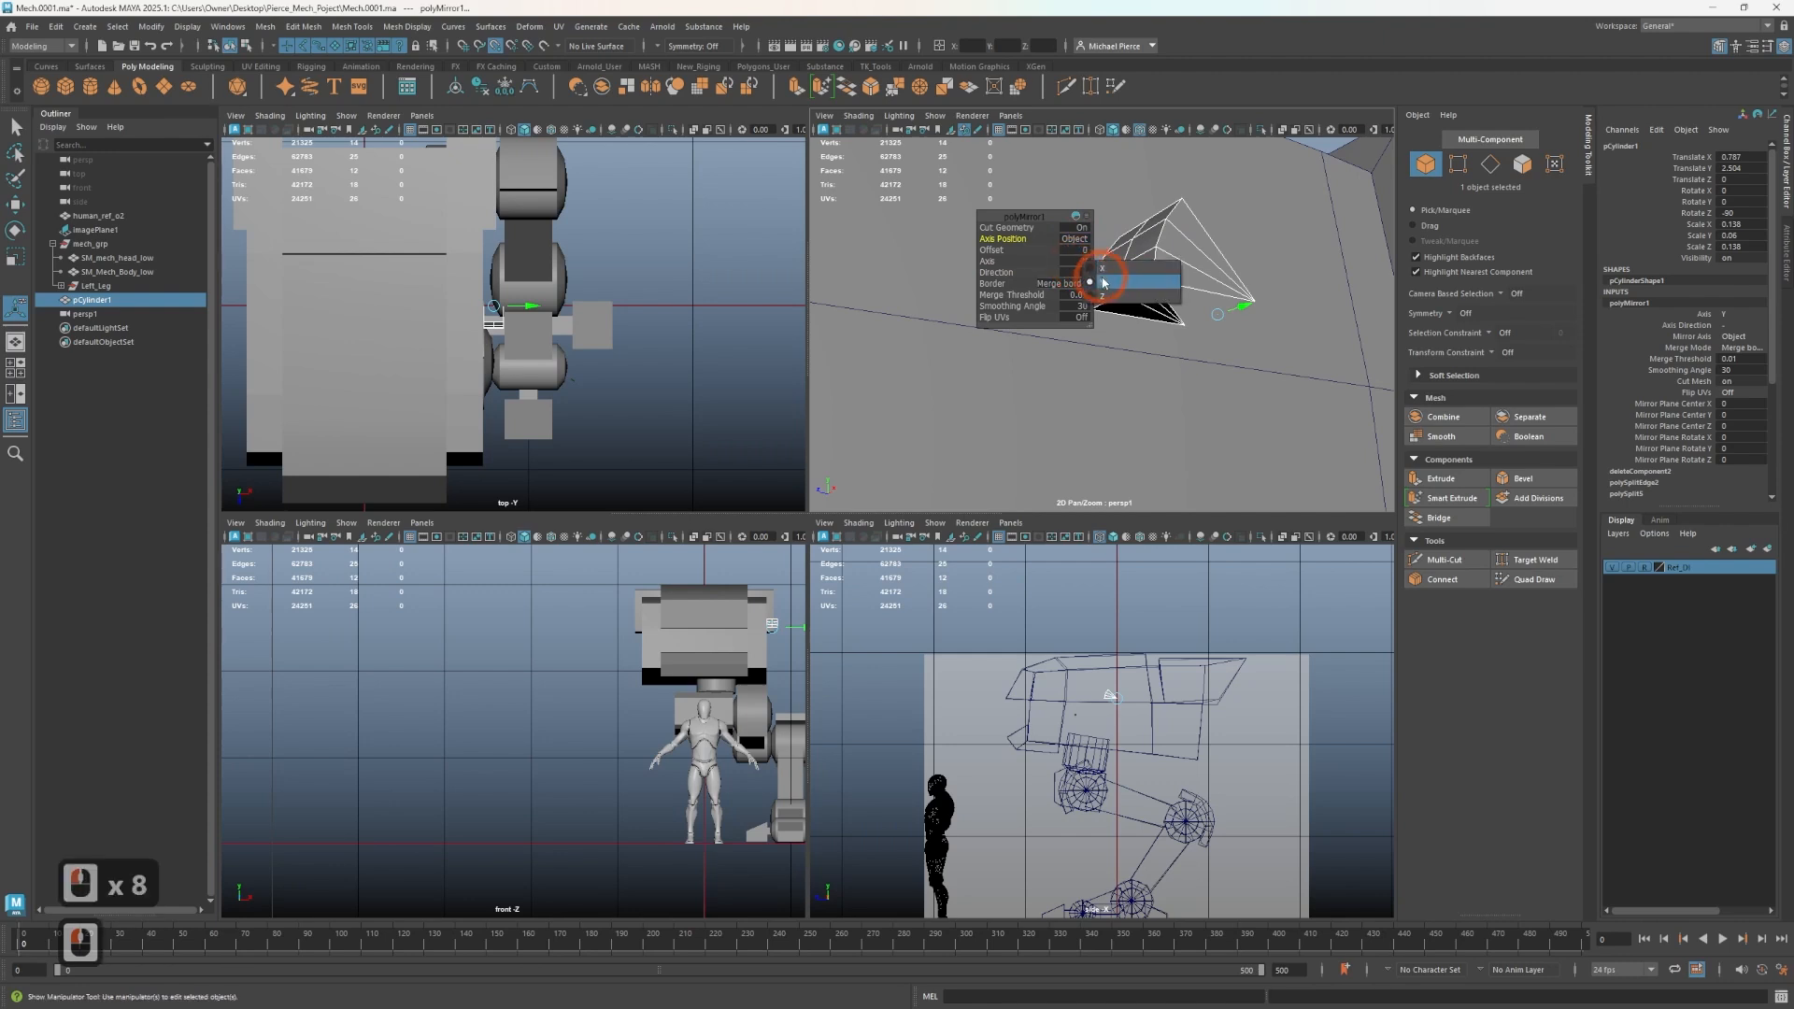
left_click(1099, 279)
left_click(1078, 262)
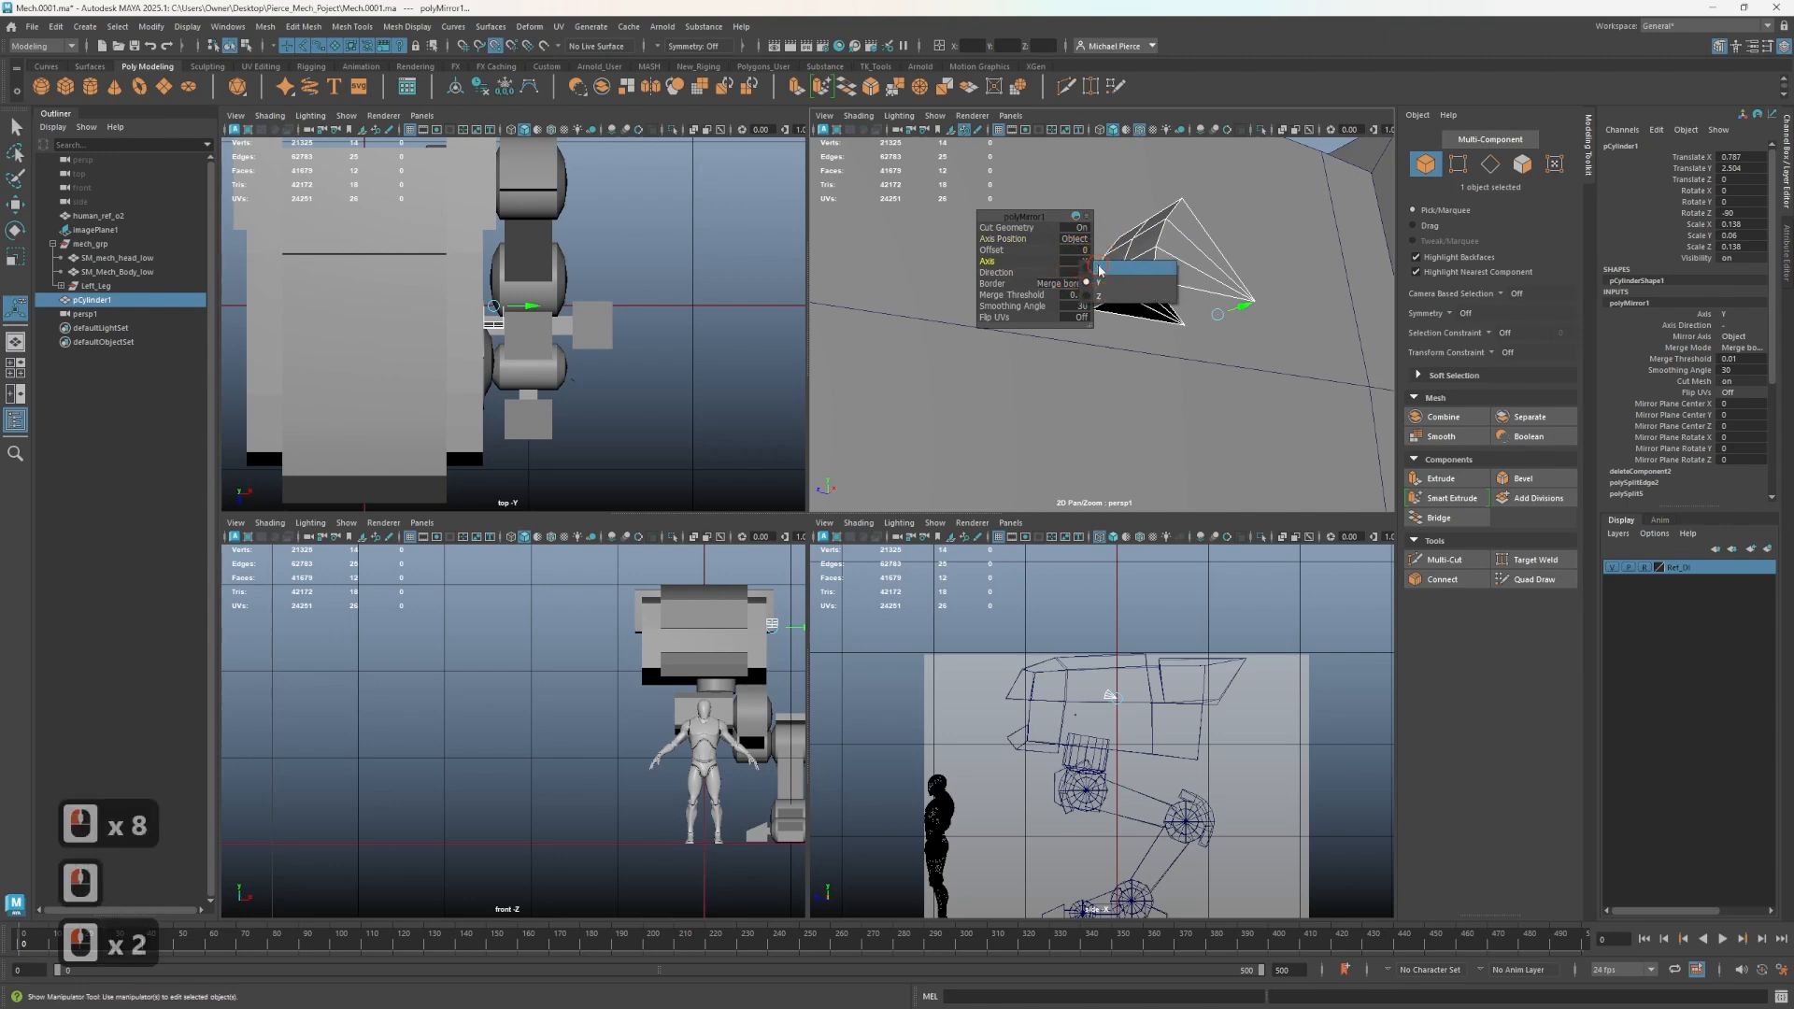
left_click(1073, 272)
left_click(1077, 274)
left_click(1094, 284)
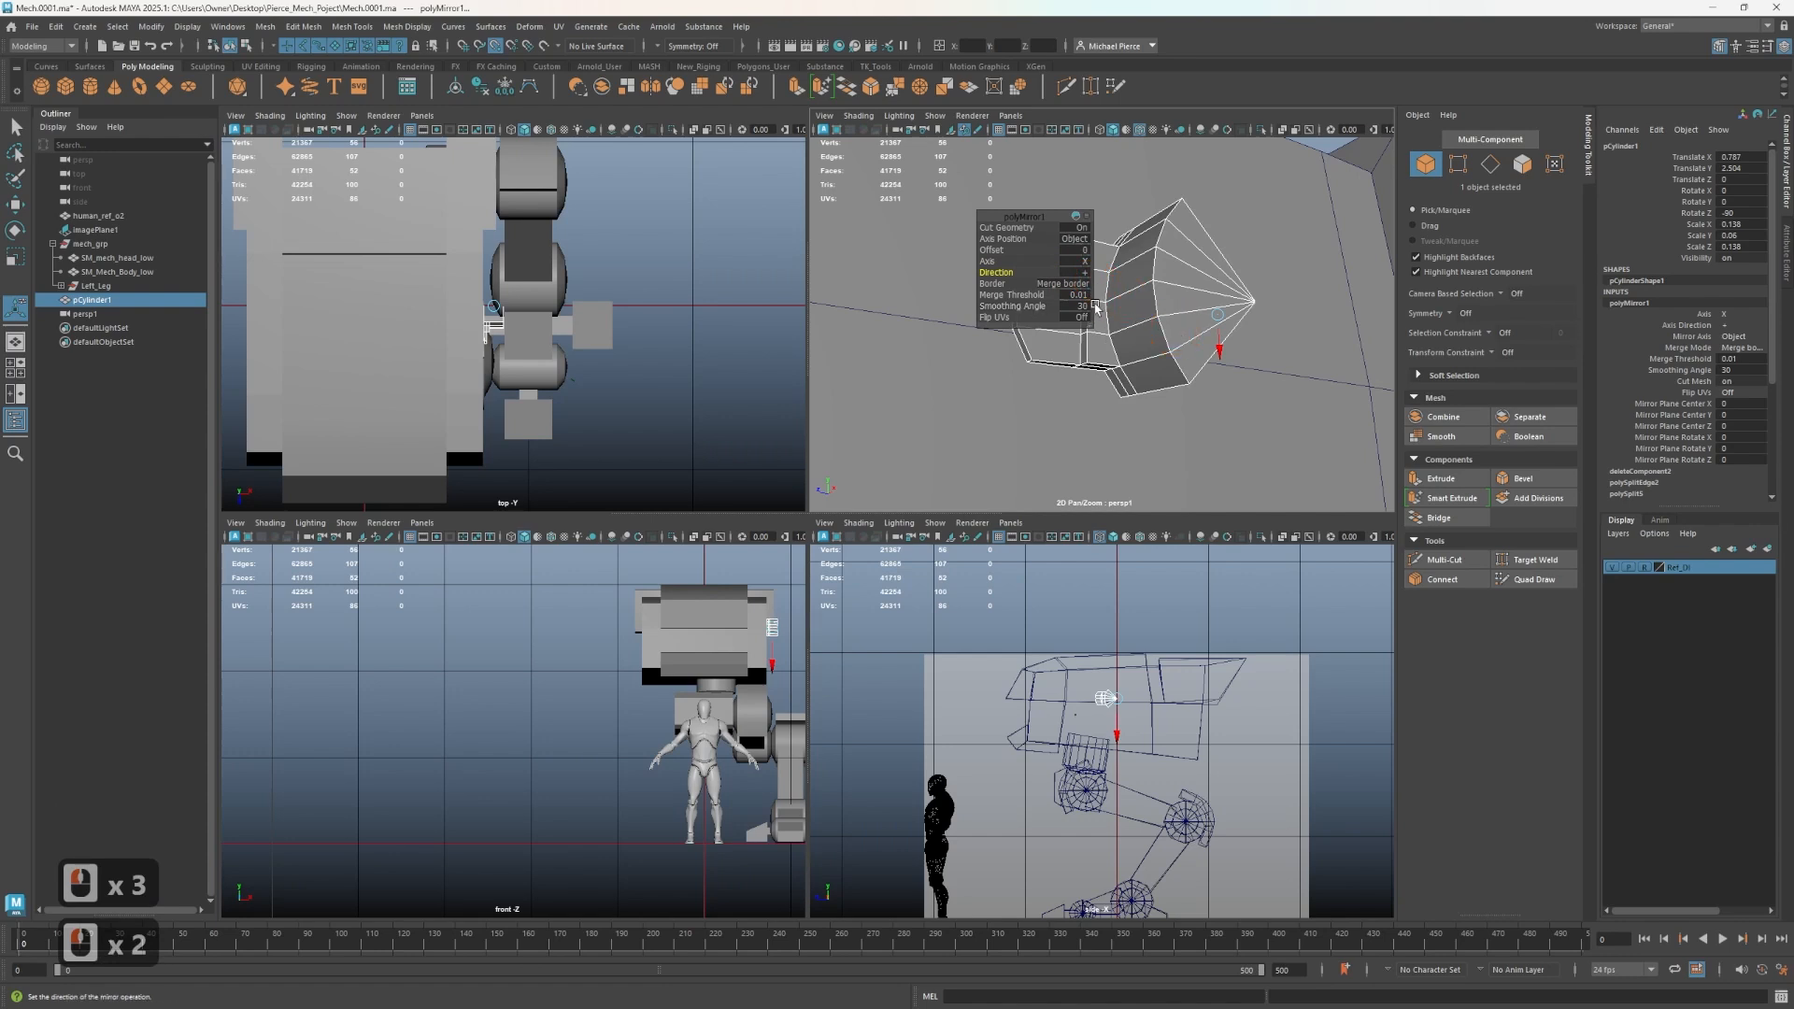
- Toggle smooth preview on and off and orbit around the mirrored block segment to inspect it
key("3")
left_click_drag(1219, 247, 1200, 306, "alt")
key("1")
right_click_drag(1206, 311, 1234, 292)
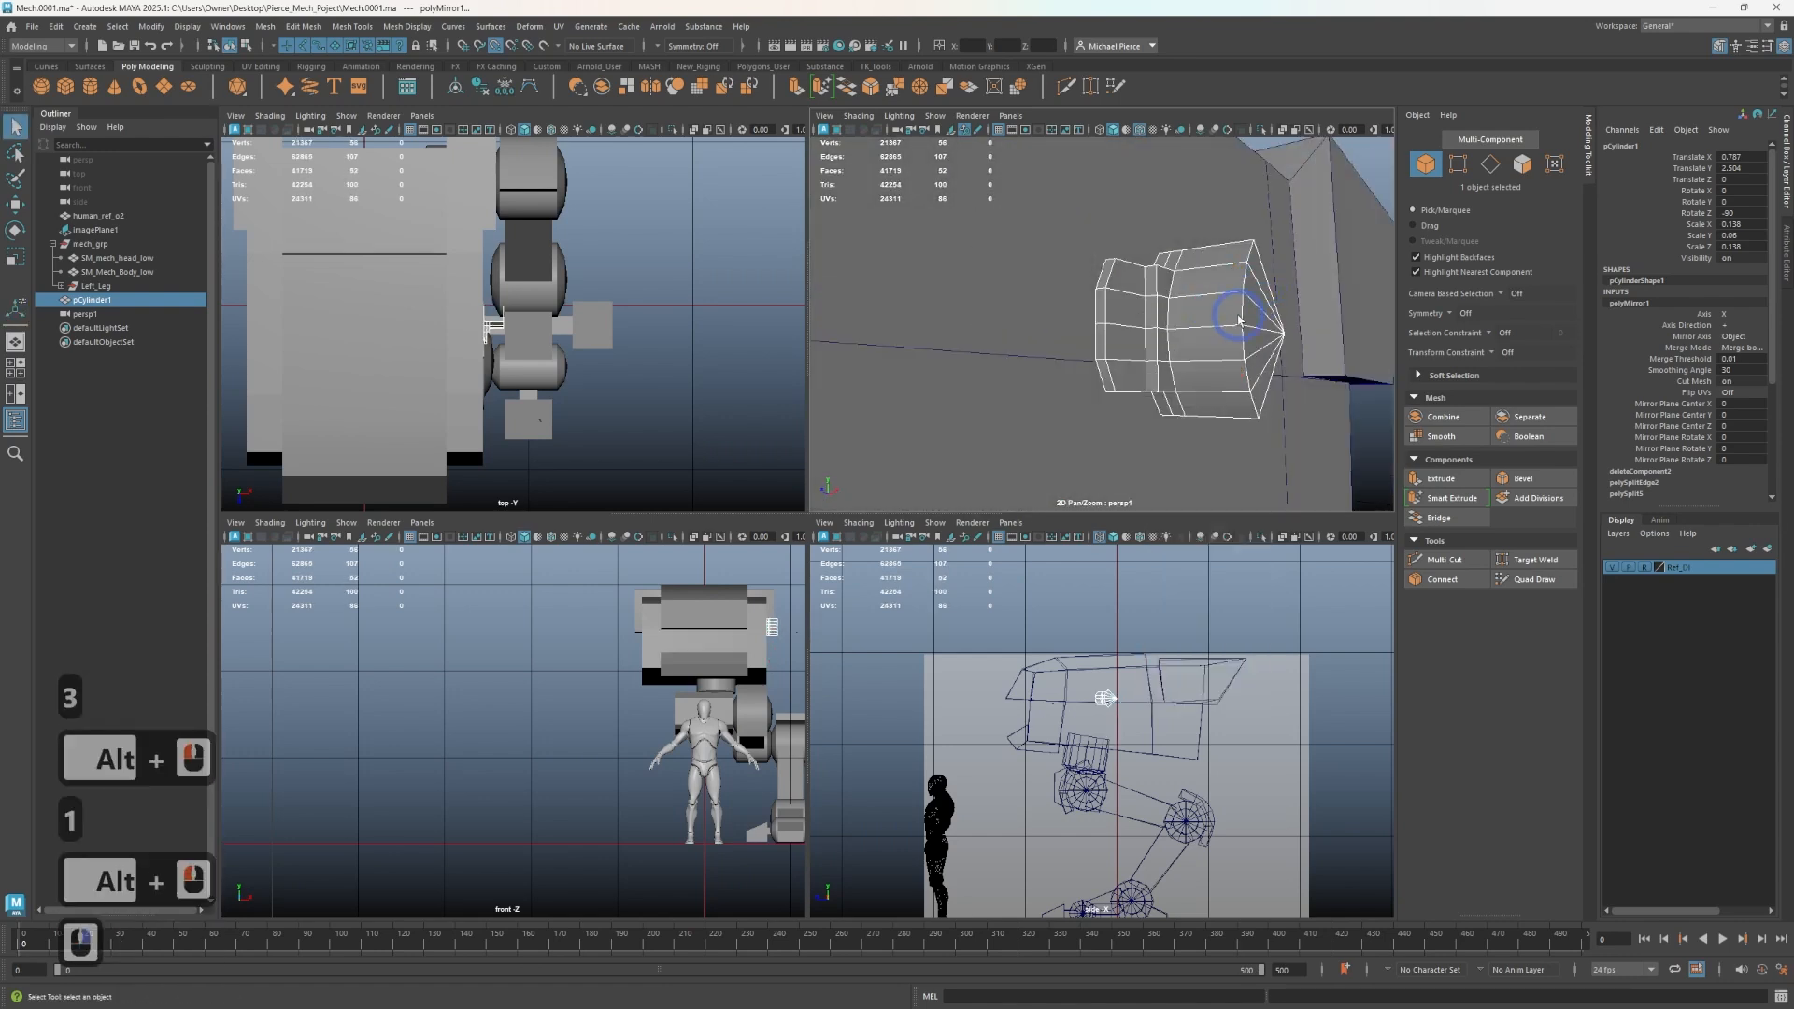
left_click_drag(1225, 322, 1074, 313, "alt")
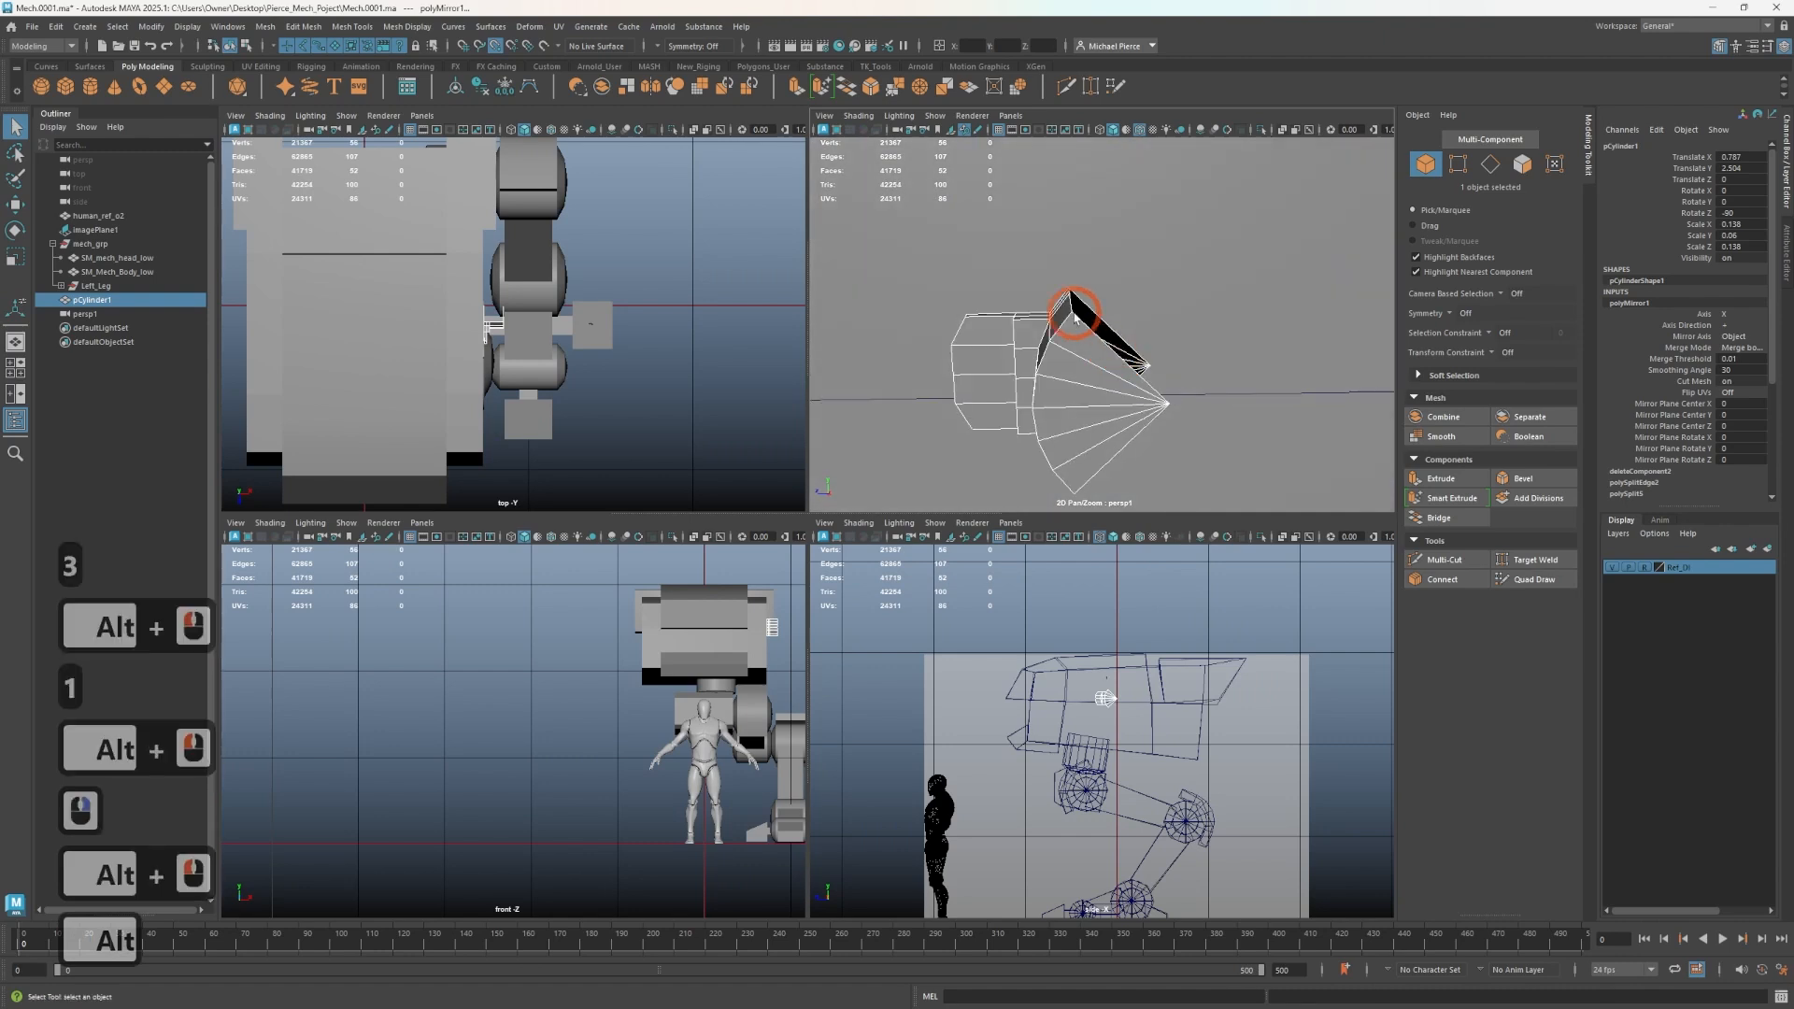
- Duplicate the segment with Duplicate Special, making 3 copies rotated 90 degrees in X around the disc
left_click(57, 26)
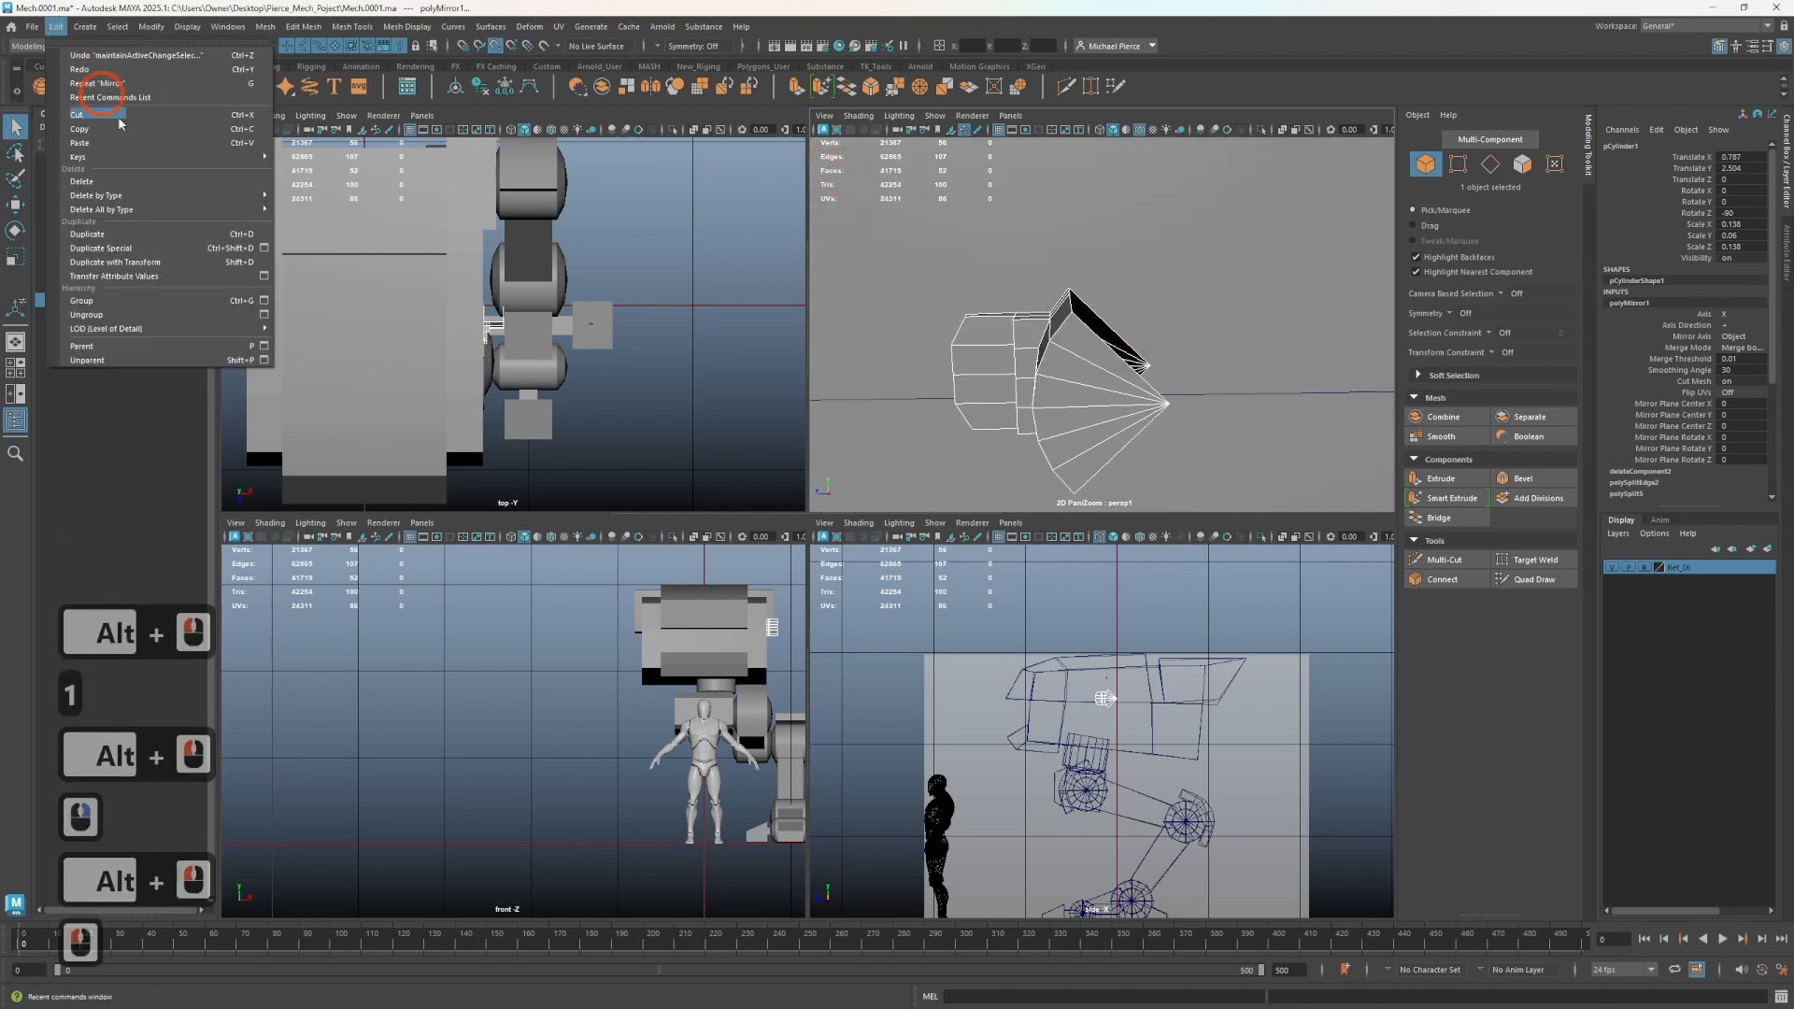
left_click(264, 249)
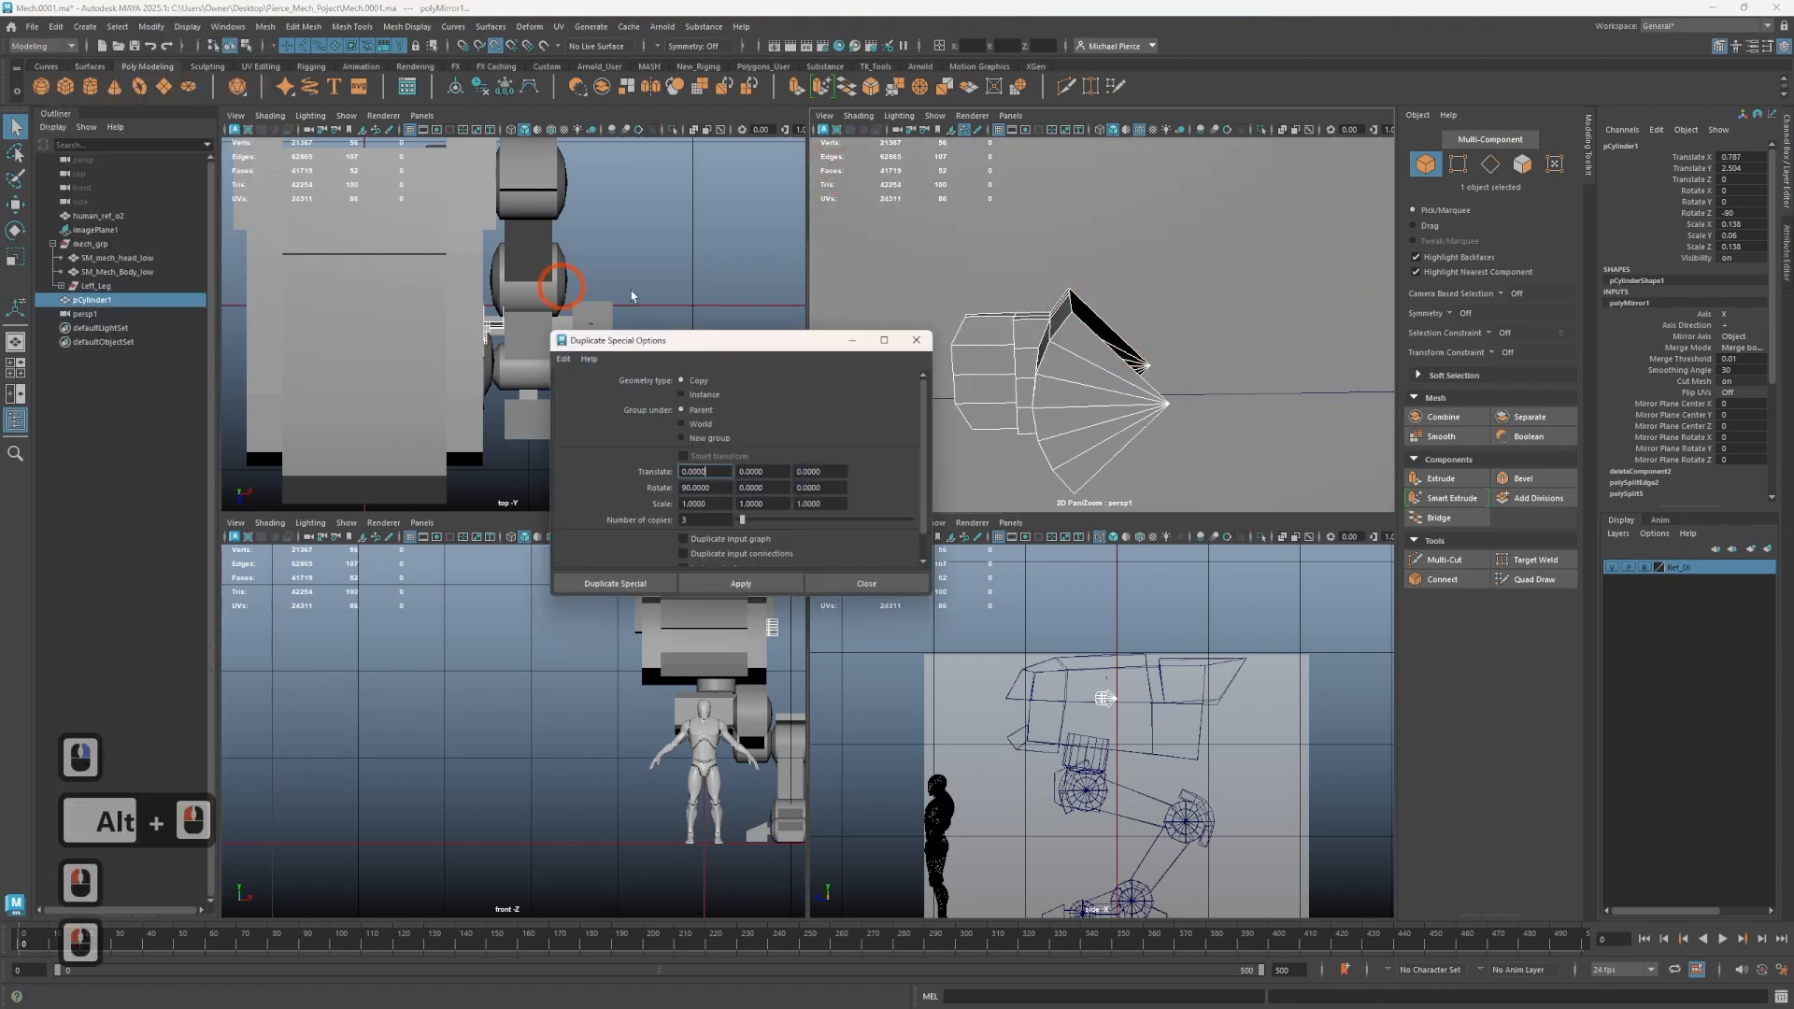
left_click(636, 583)
- Add the disc to the segment copies and combine them into one mesh
left_click_drag(1168, 379, 1152, 366, "alt")
scroll(1153, 367, "up", 2)
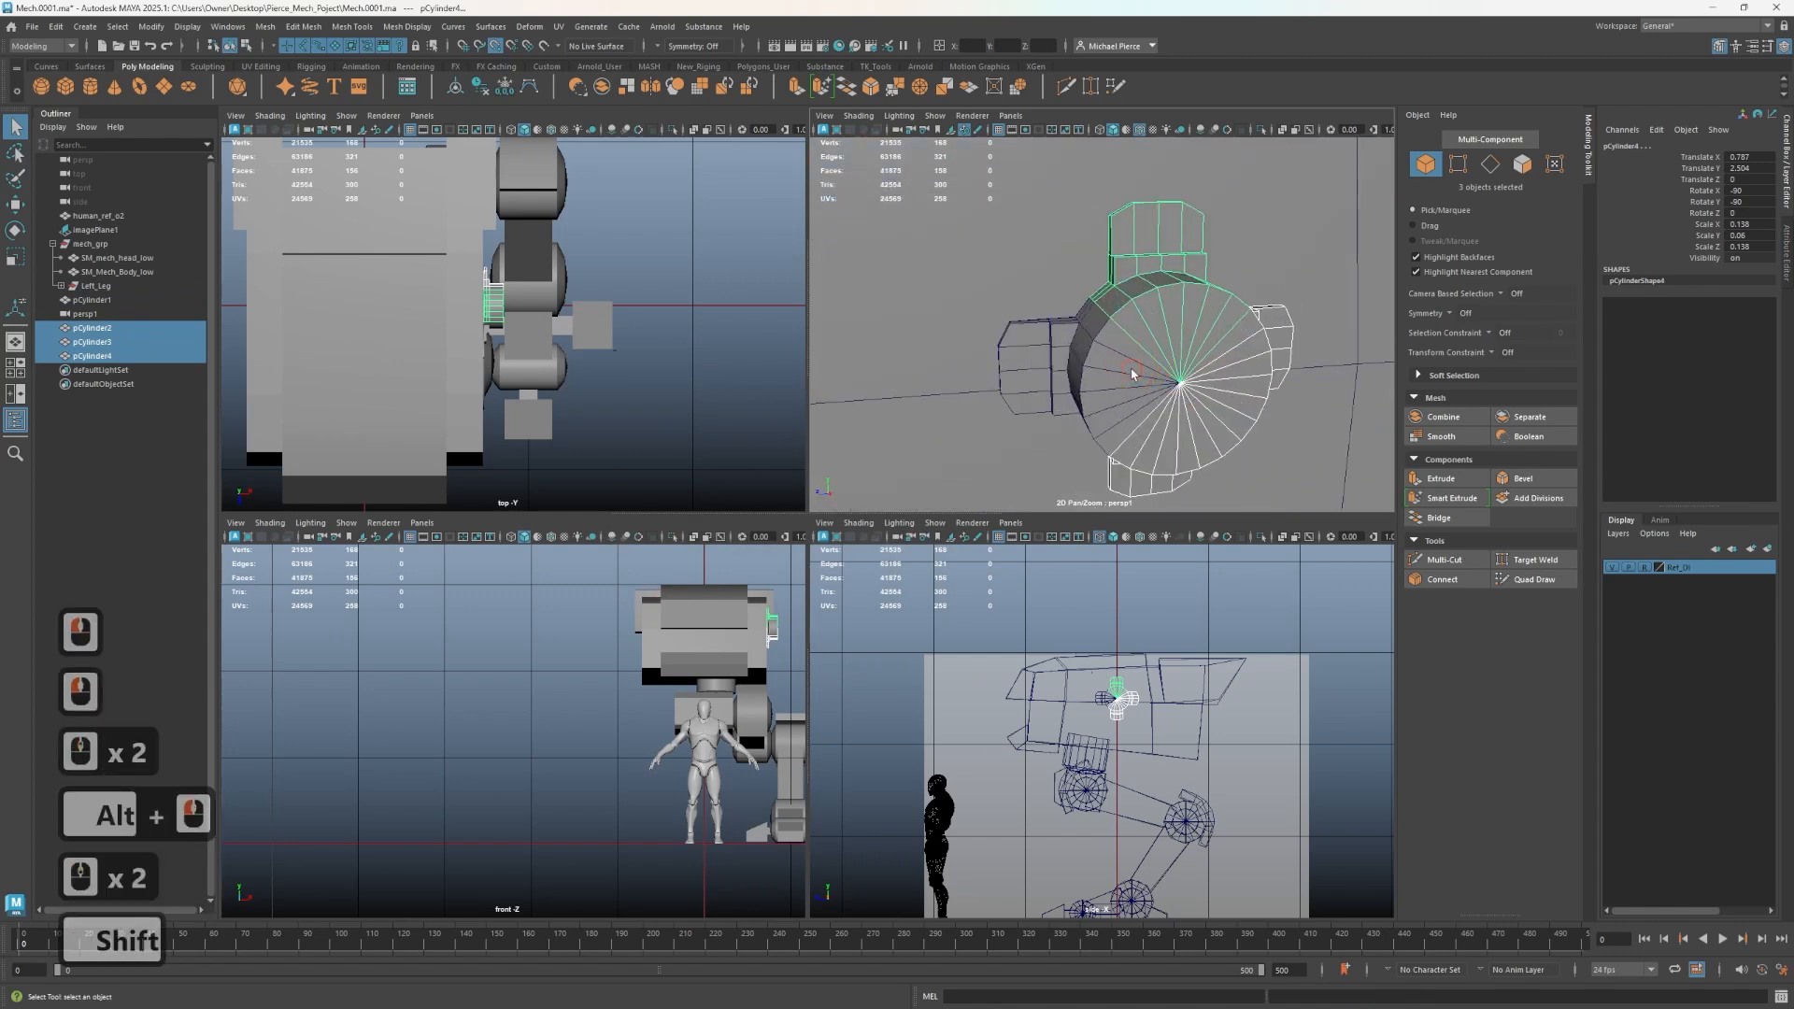
left_click(1136, 373, "shift")
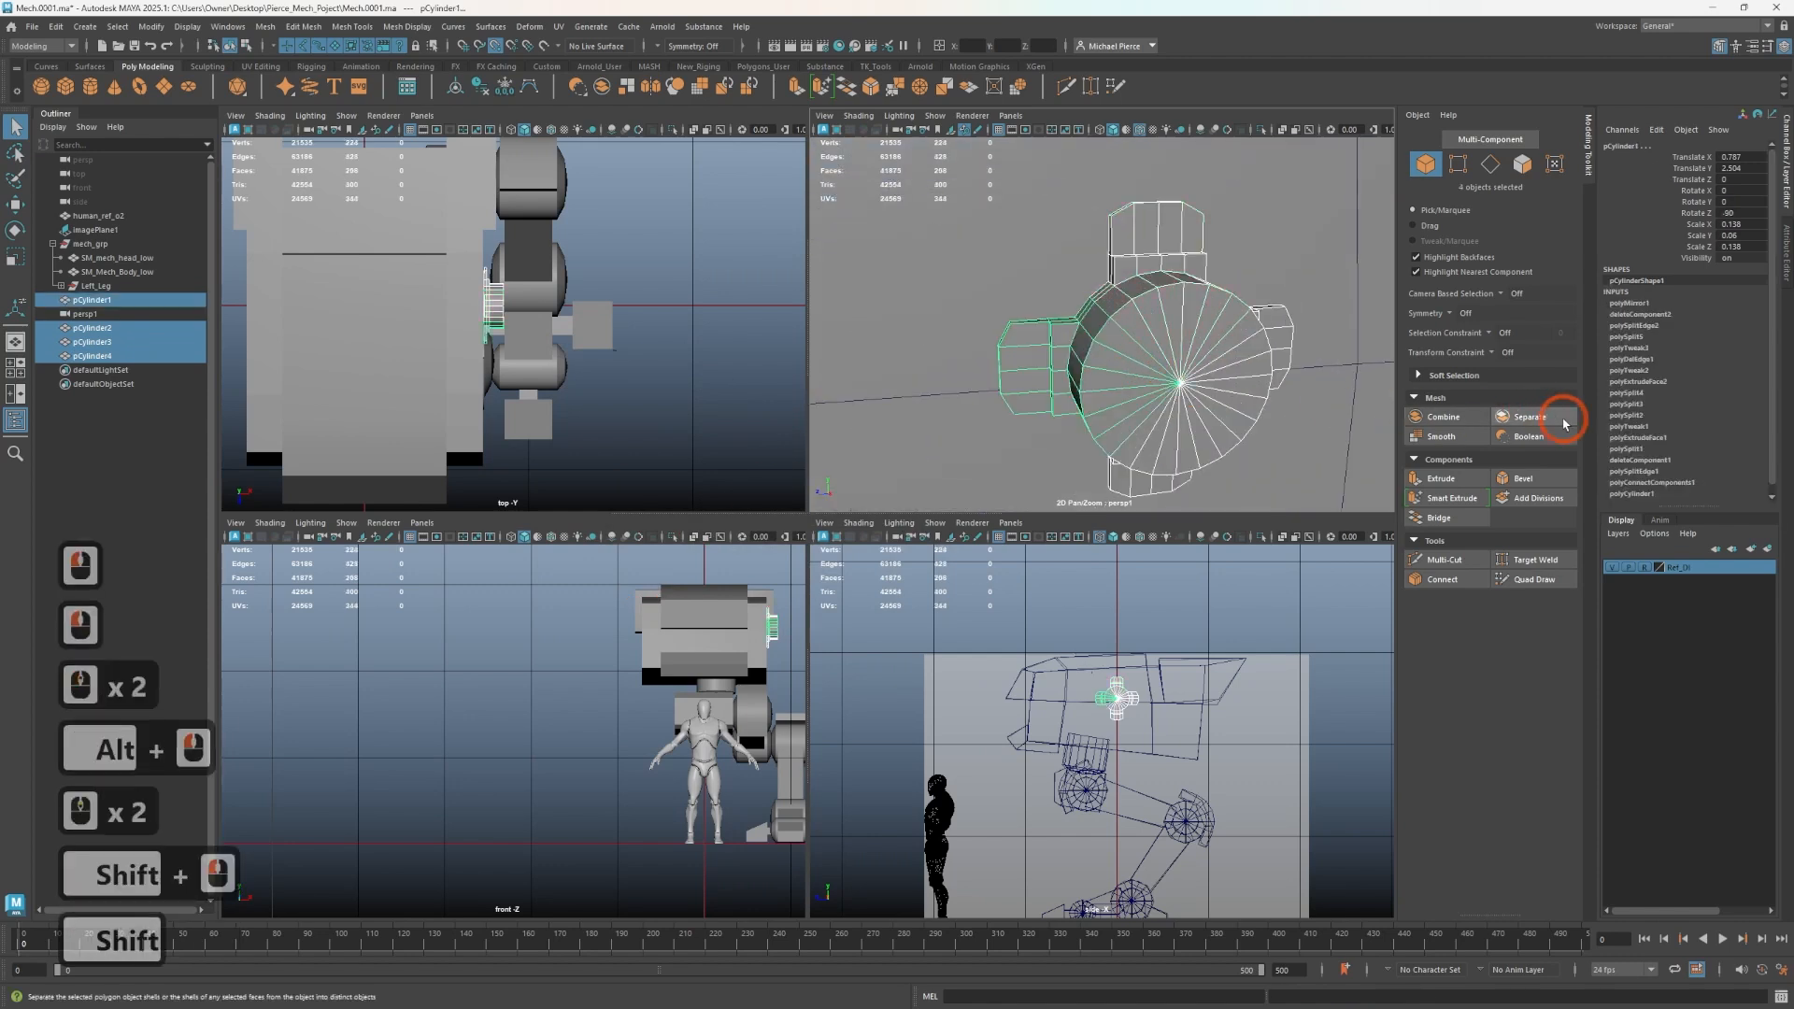
left_click(1444, 417)
- Select the vertices of the combined mesh and merge them with a 0.01 distance threshold
scroll(1100, 380, "down", 2)
right_click_drag(1102, 353, 1033, 352)
left_click_drag(1010, 264, 1210, 505)
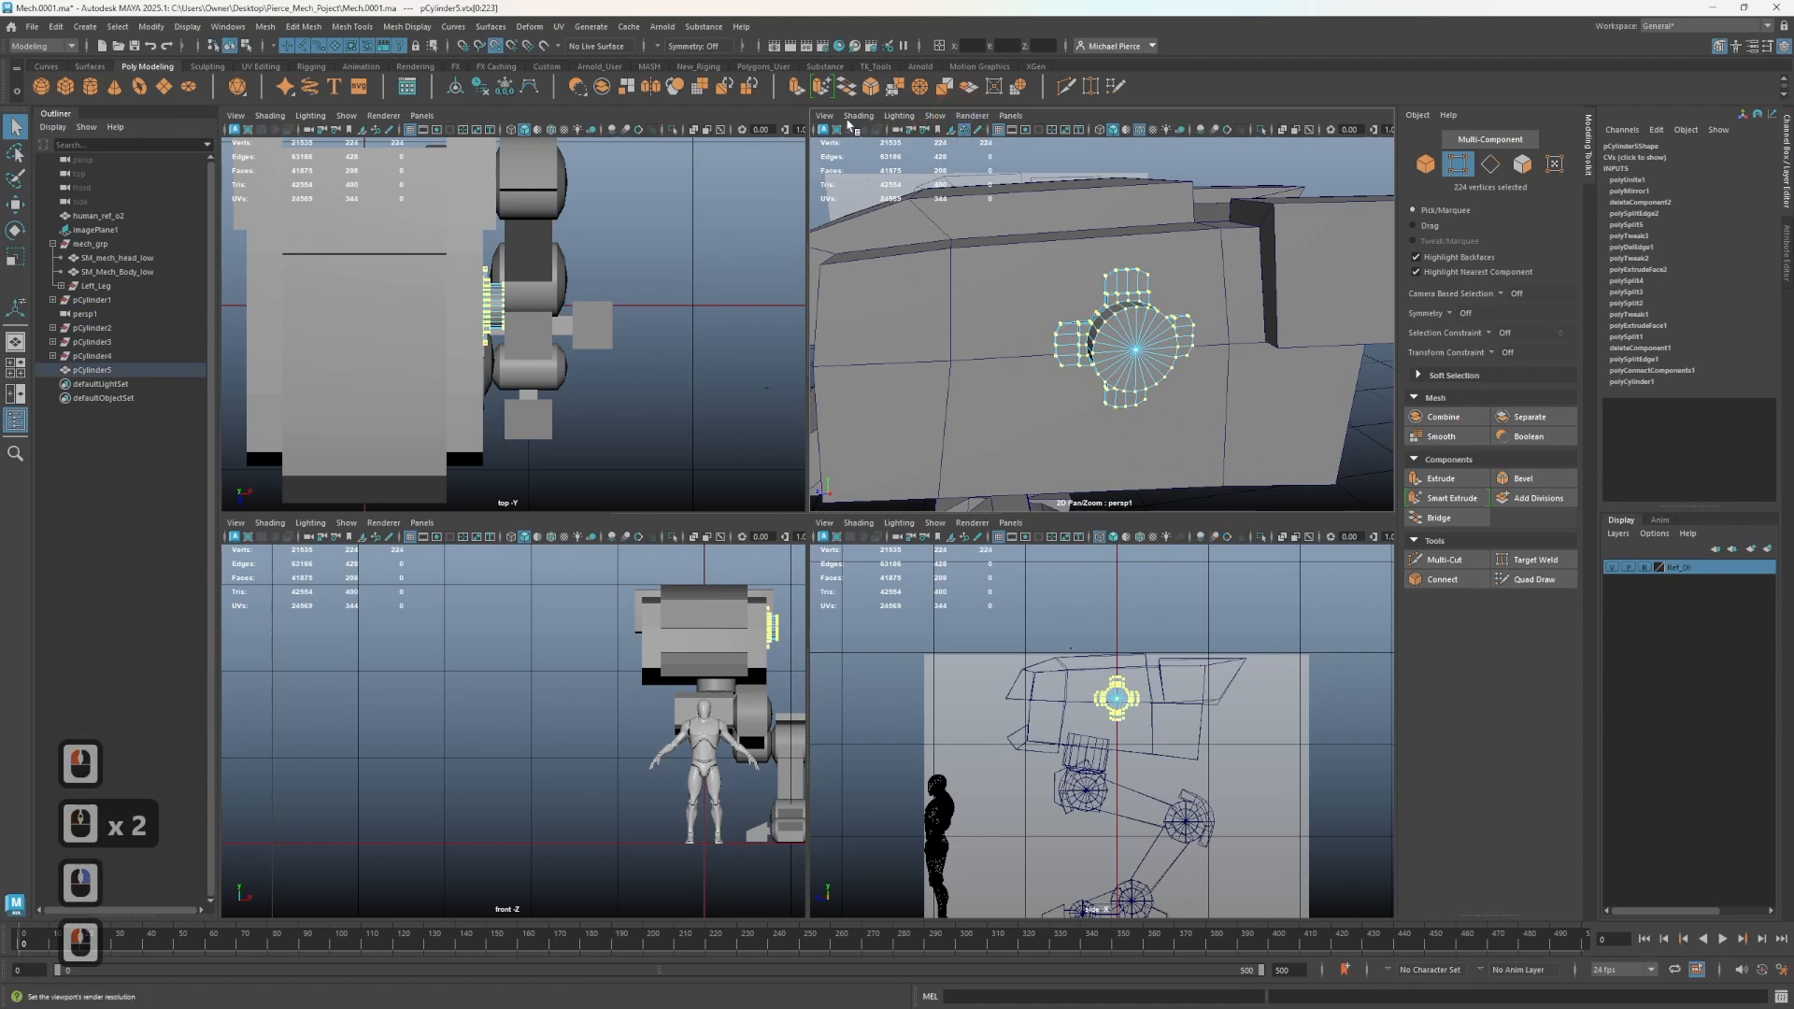
scroll(1028, 308, "up", 2)
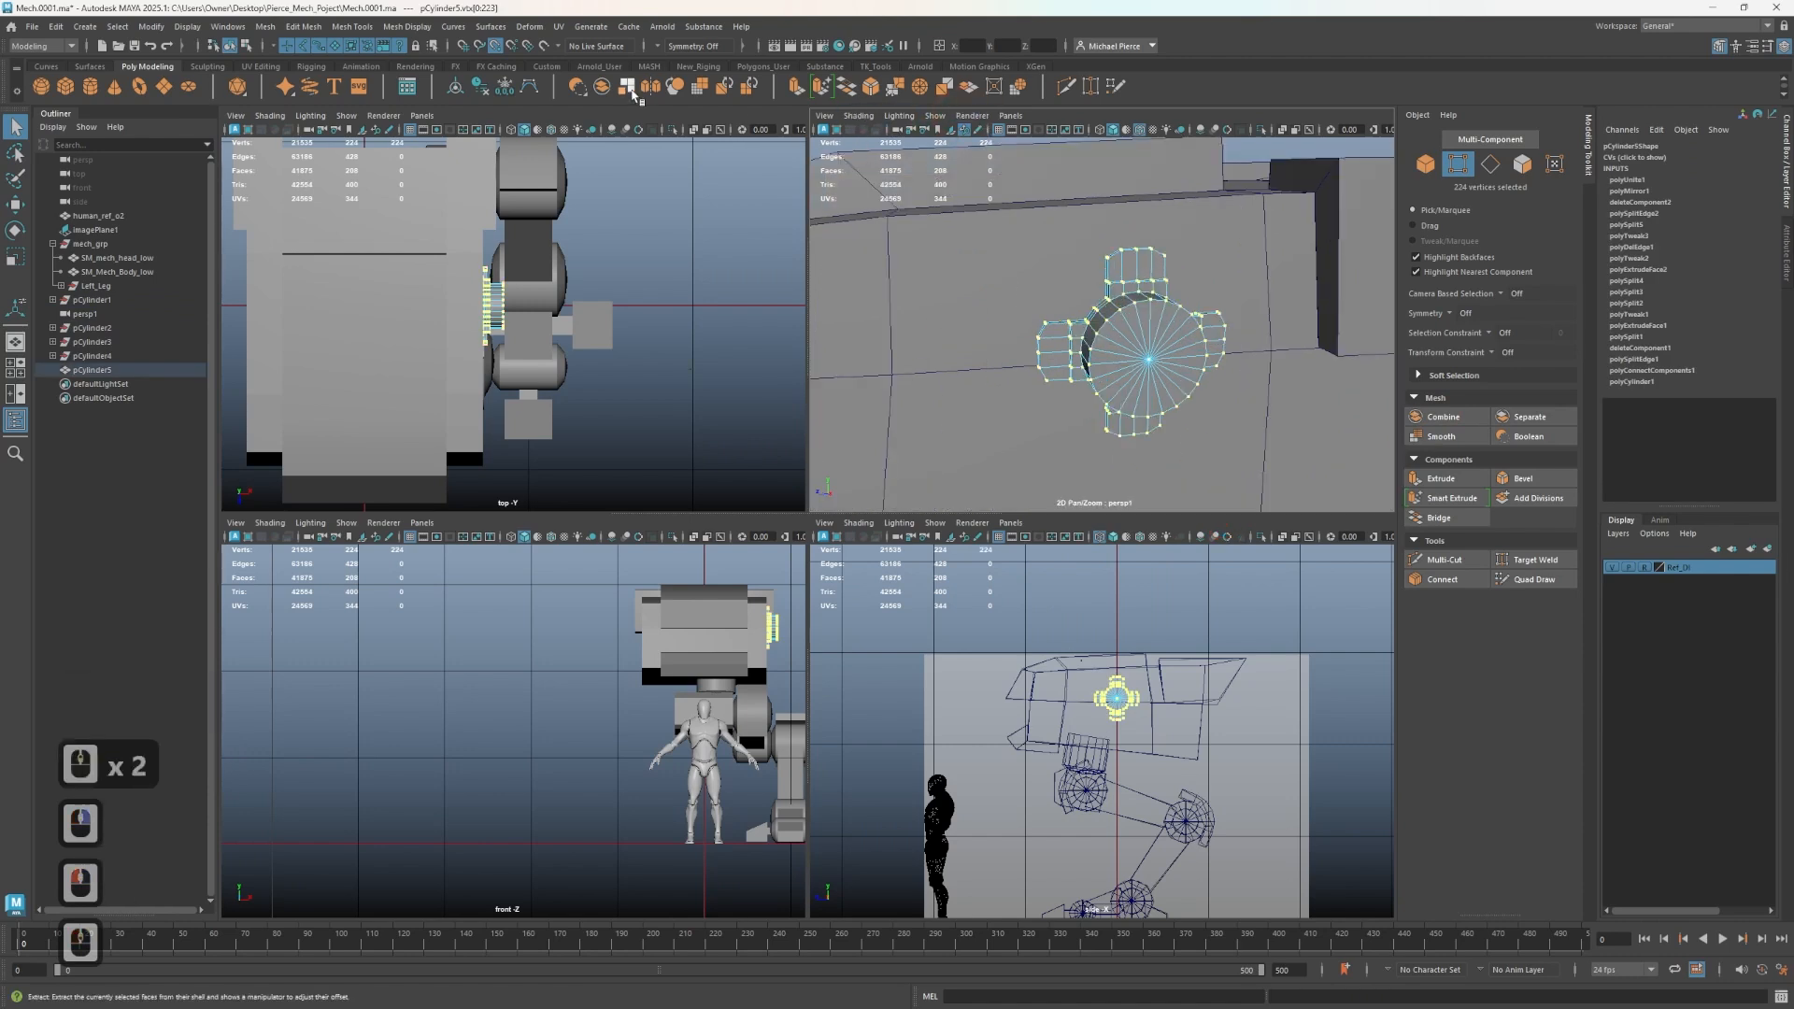
left_click(895, 91)
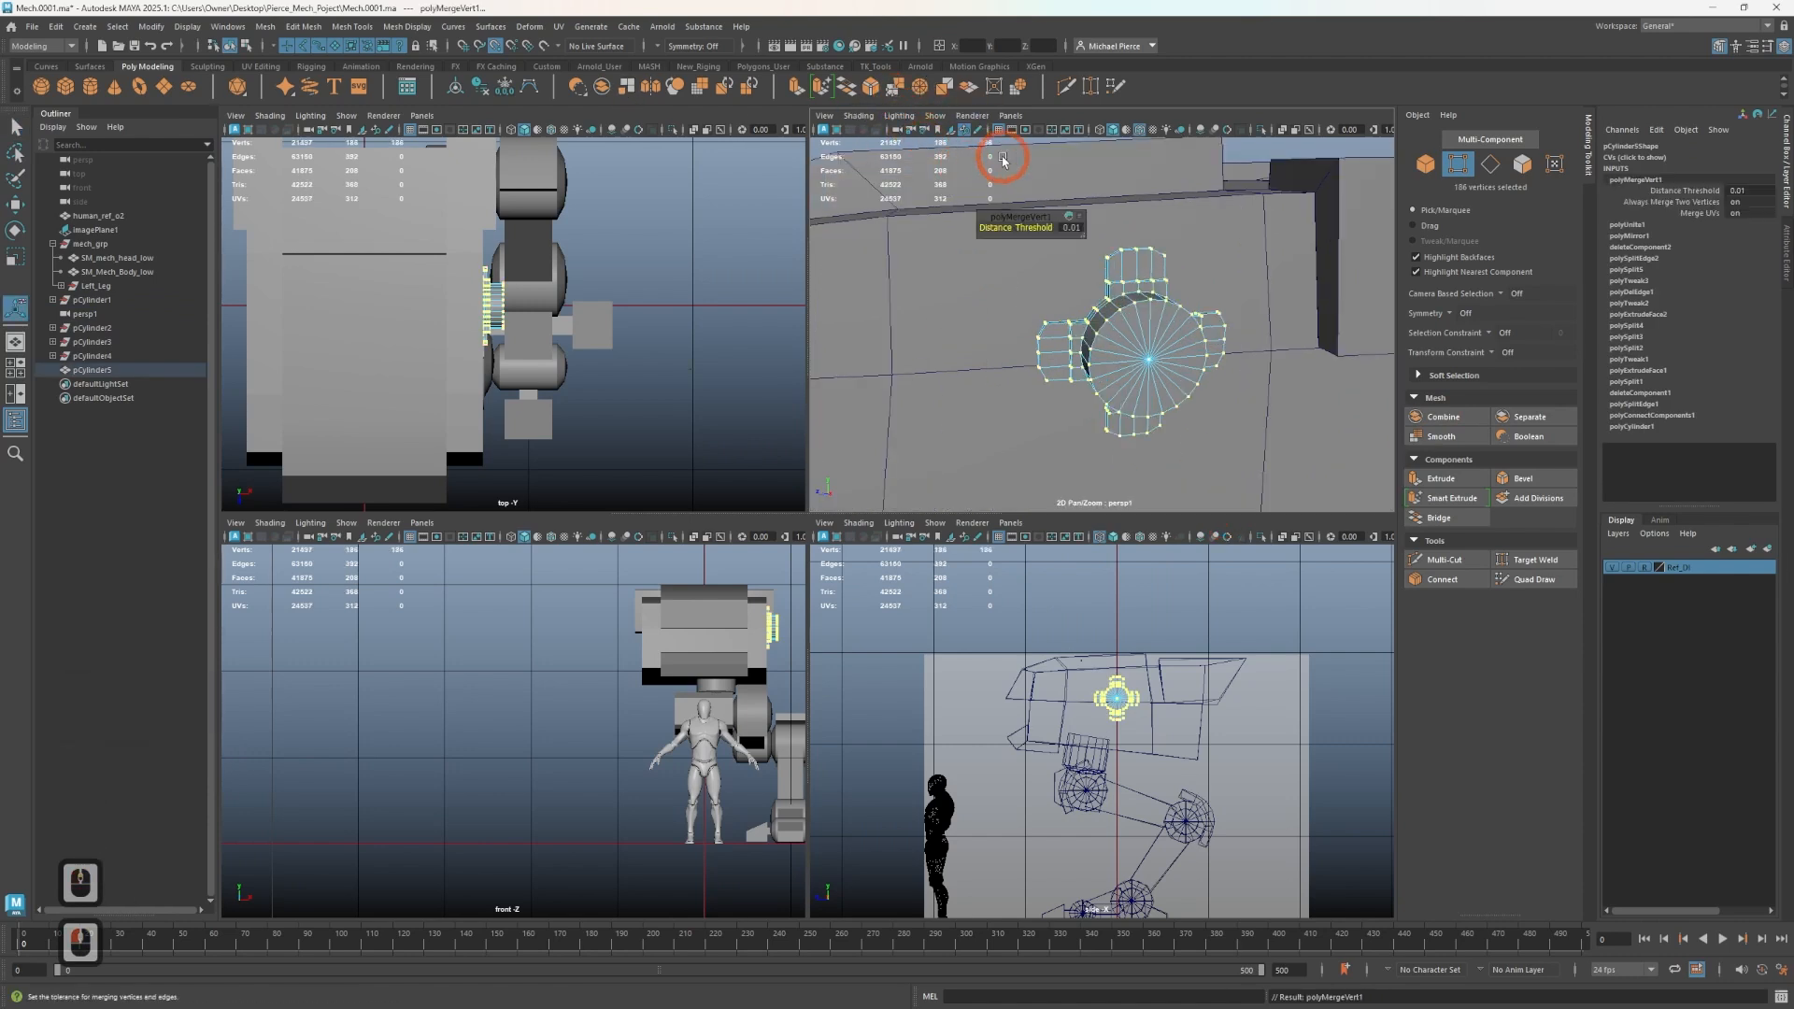
- Preview the merged mesh smoothed and orbit around it to check the result
key("3")
scroll(1149, 299, "up", 2)
left_click_drag(1150, 299, 1183, 291, "alt")
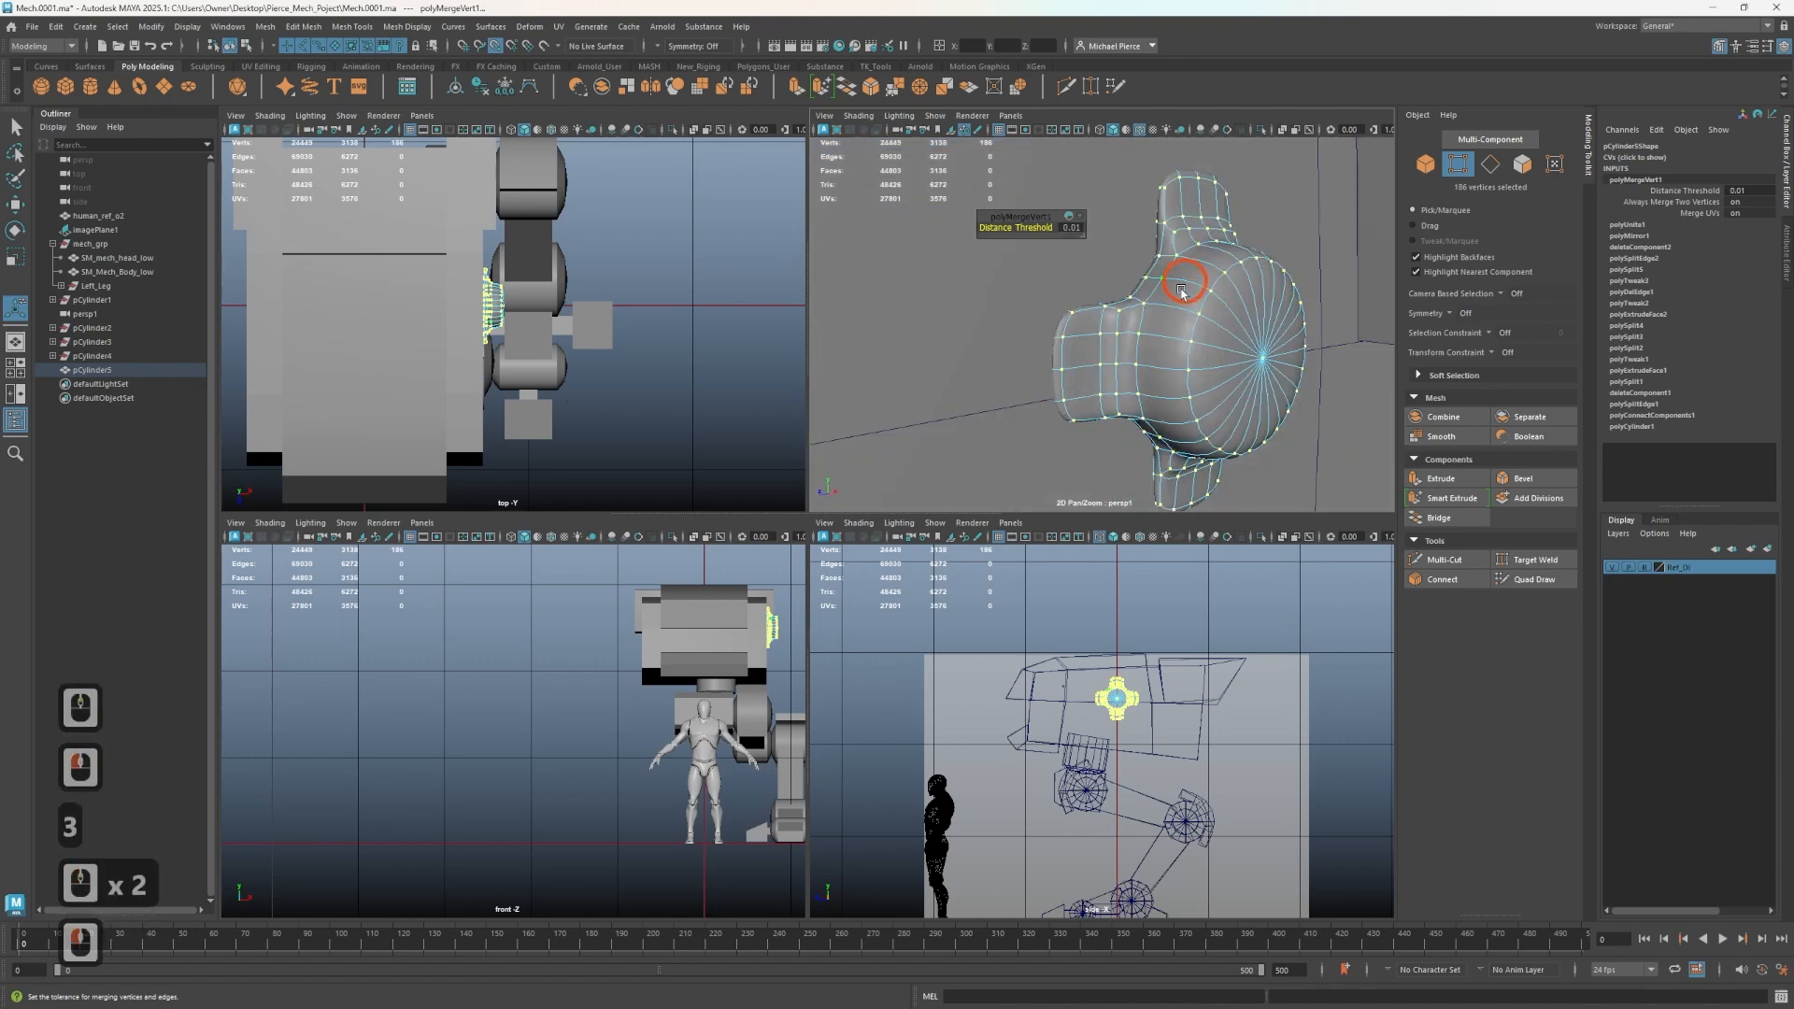
key("1")
right_click_drag(1214, 285, 1212, 321)
- Try selecting wedge faces on the disc's front cap
left_click(1221, 340)
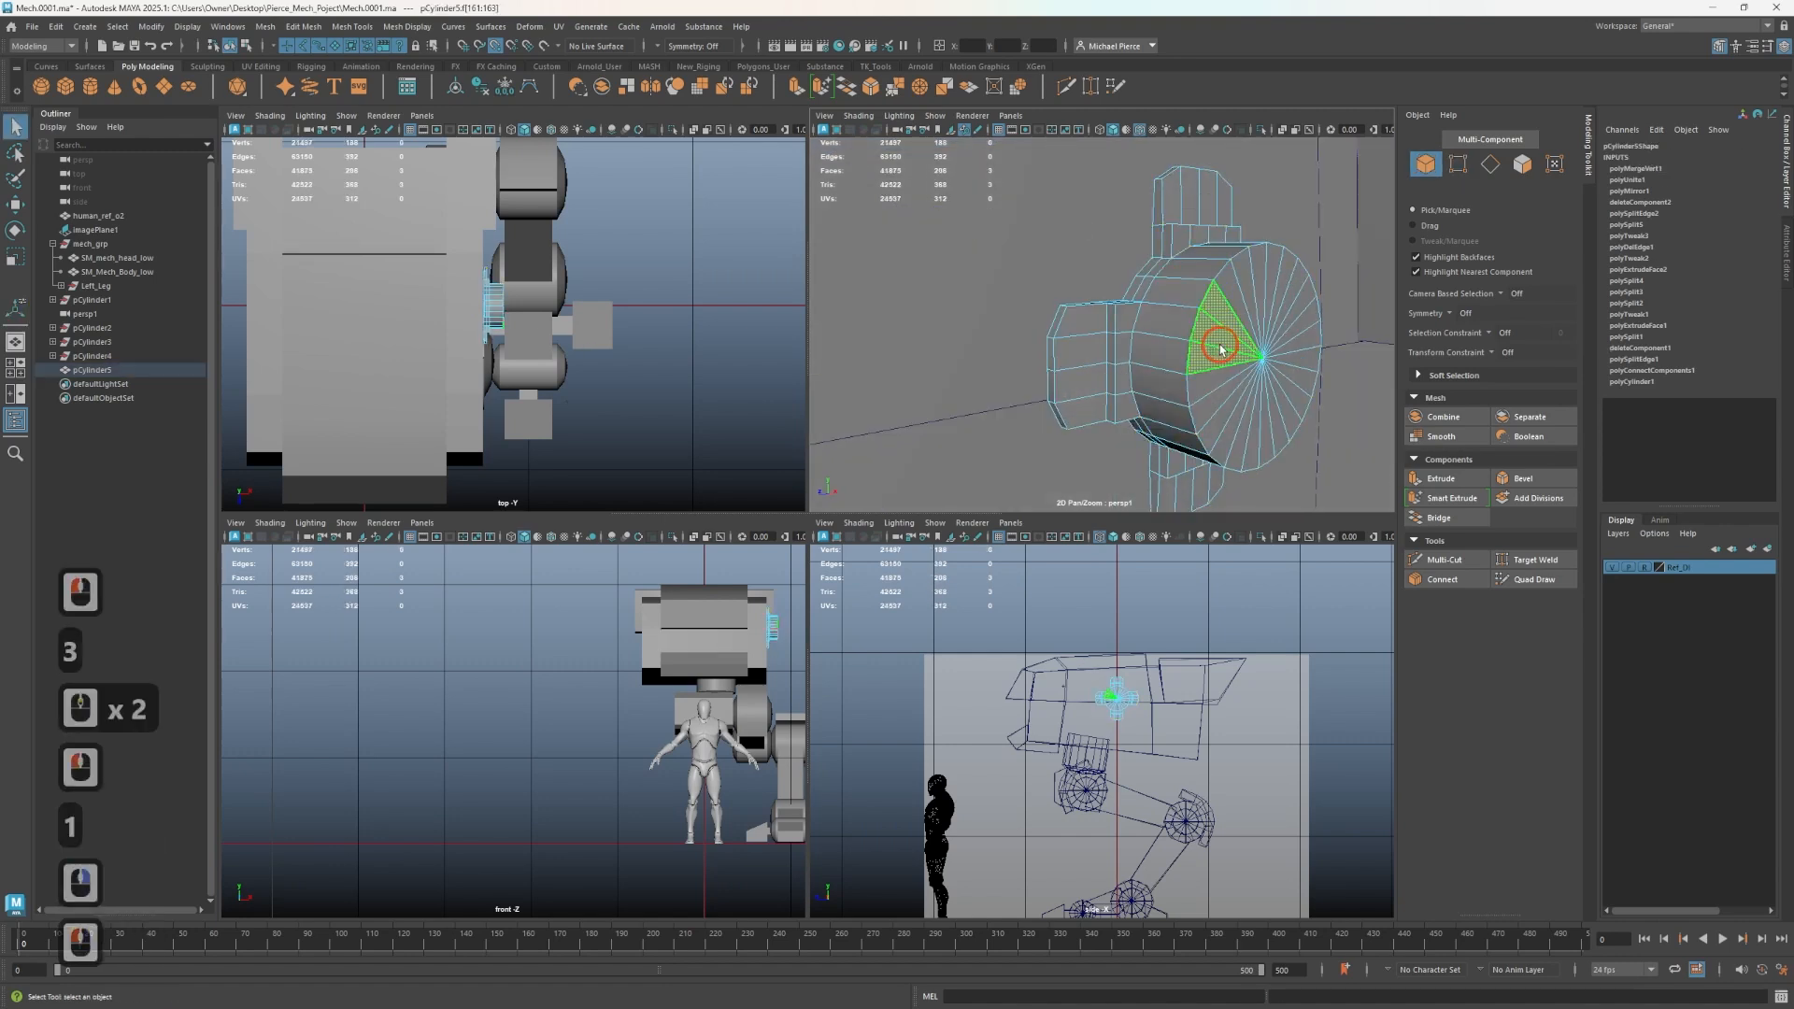
key("Tab")
left_click(1263, 402)
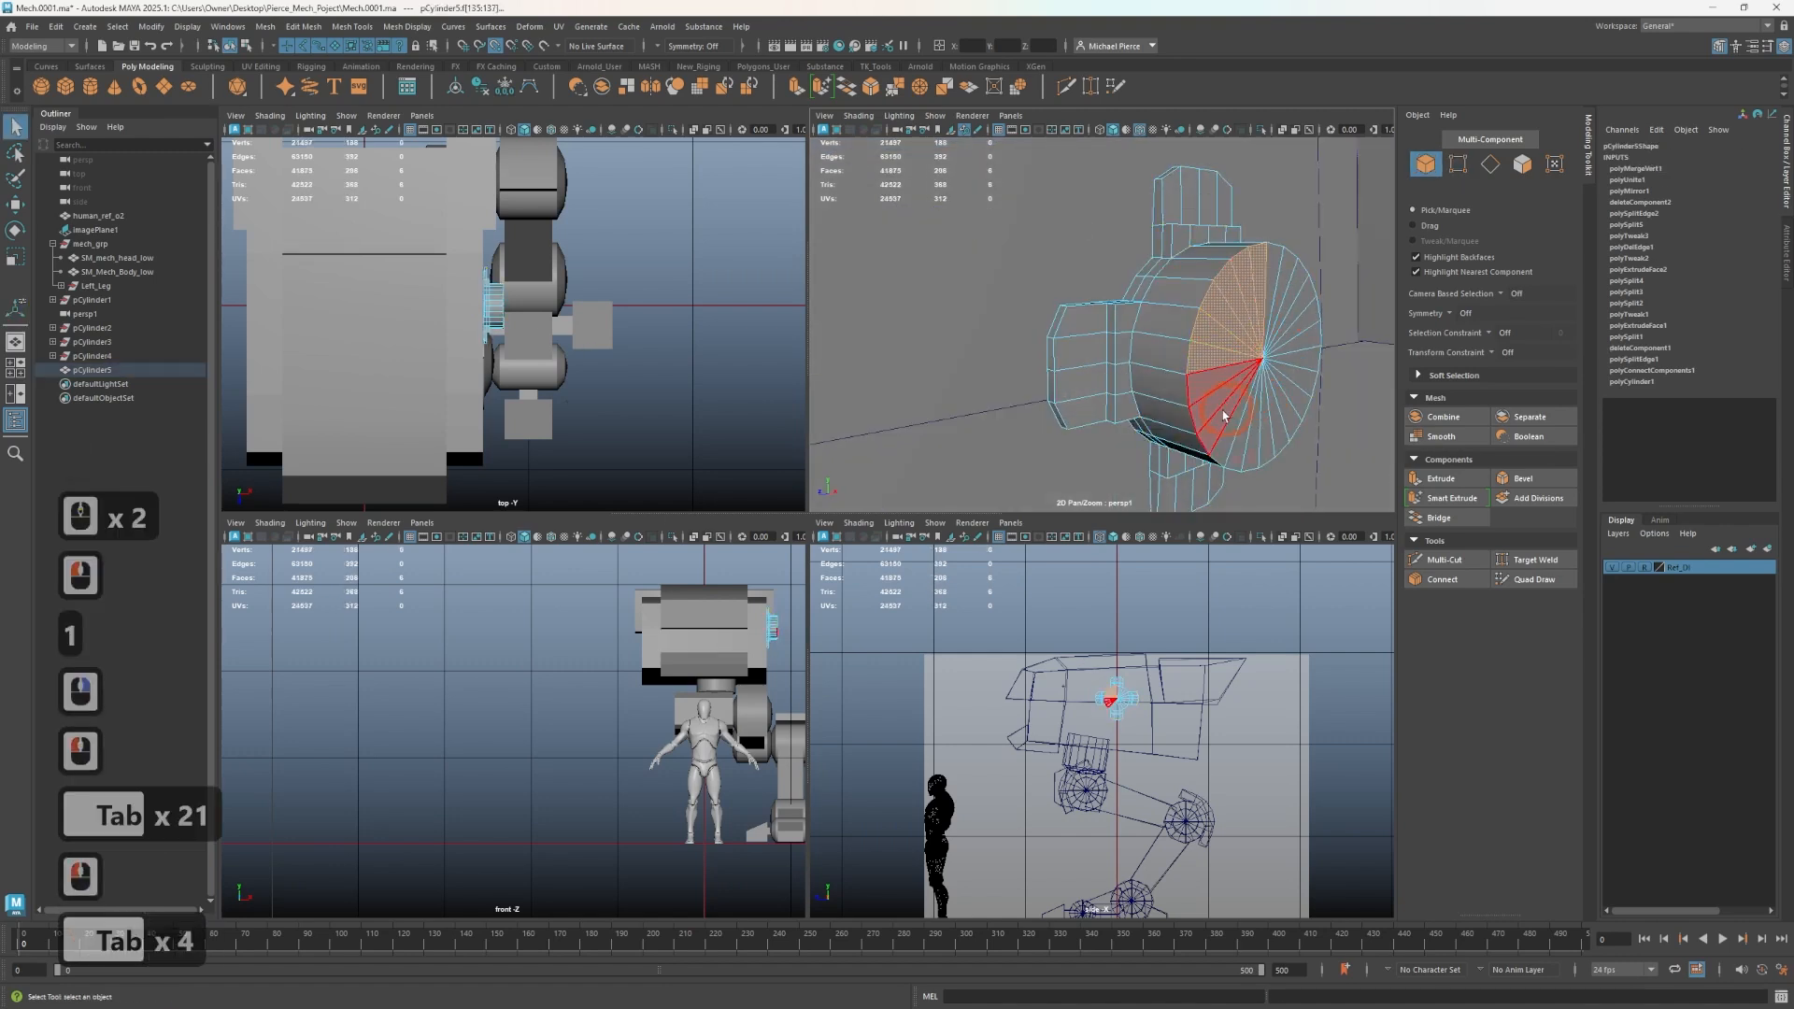
left_click(1217, 404)
key("Tab")
left_click(1269, 322)
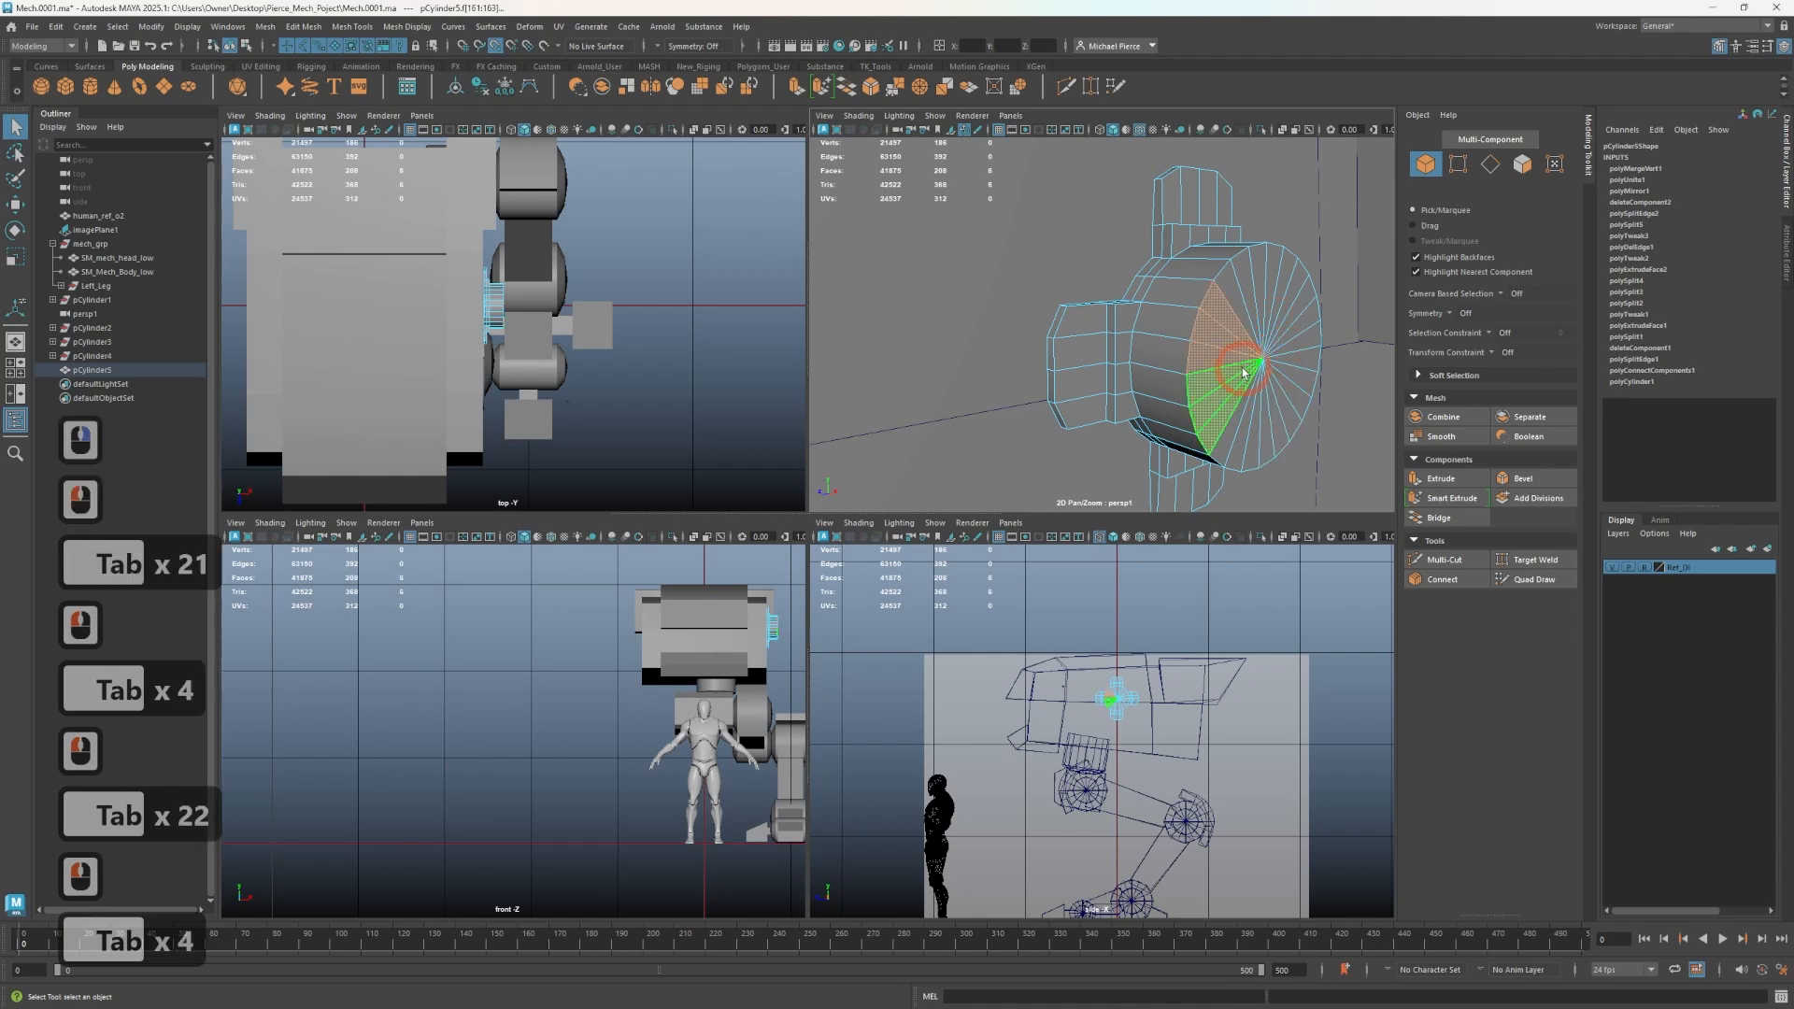
key("3")
key("1")
left_click(1224, 381)
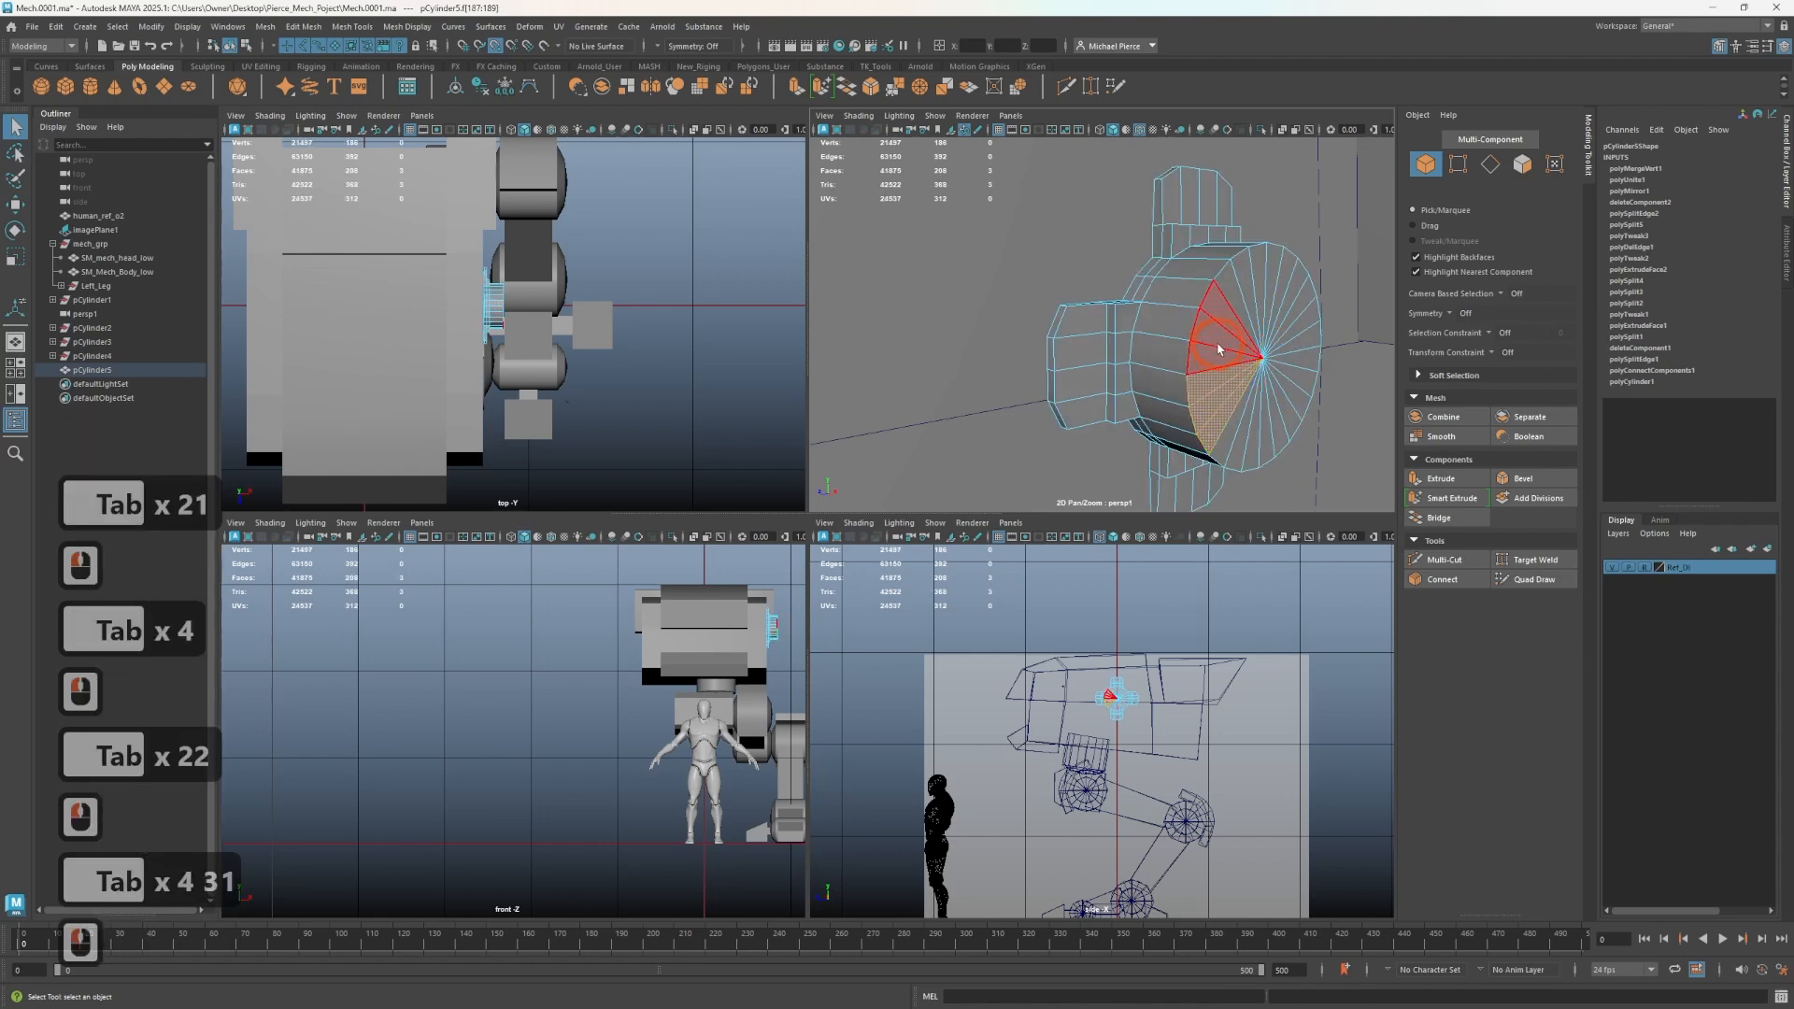
left_click_drag(1224, 381, 1111, 299, "alt")
- Select all 24 front cap faces of the disc and extrude them outward into a shaft
right_click(1112, 298)
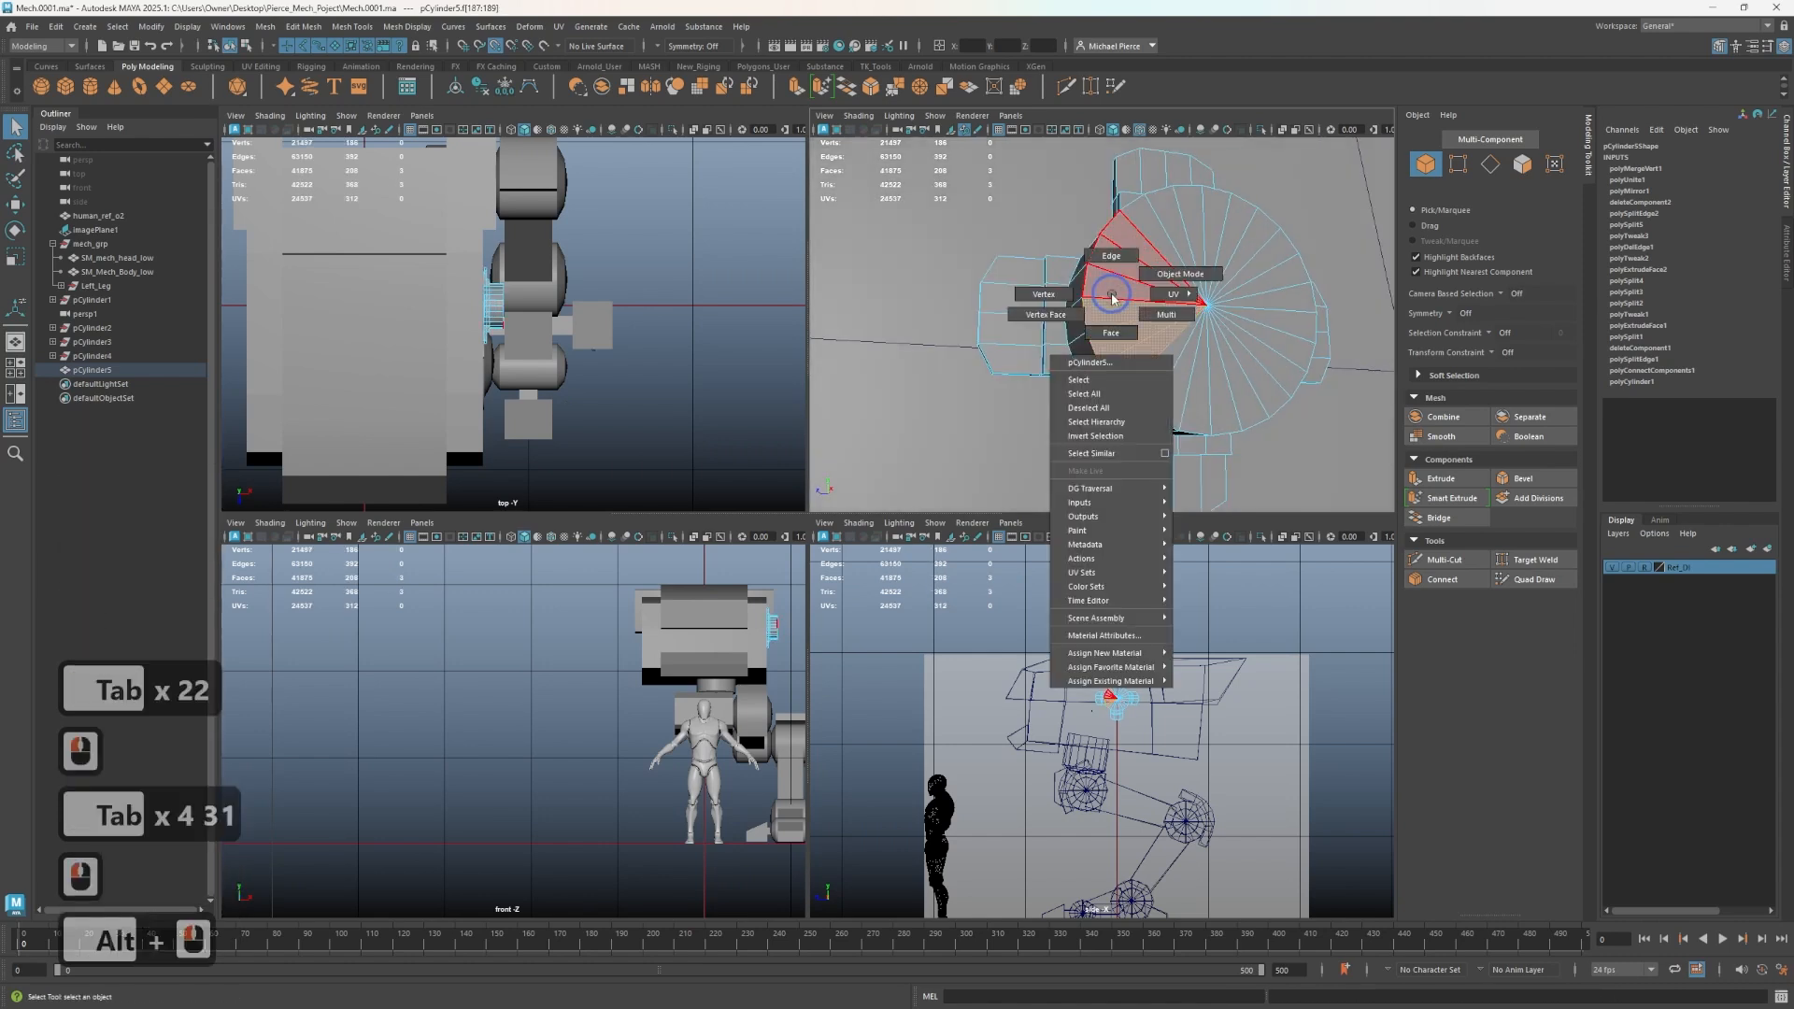
right_click_drag(1091, 329, 1095, 332)
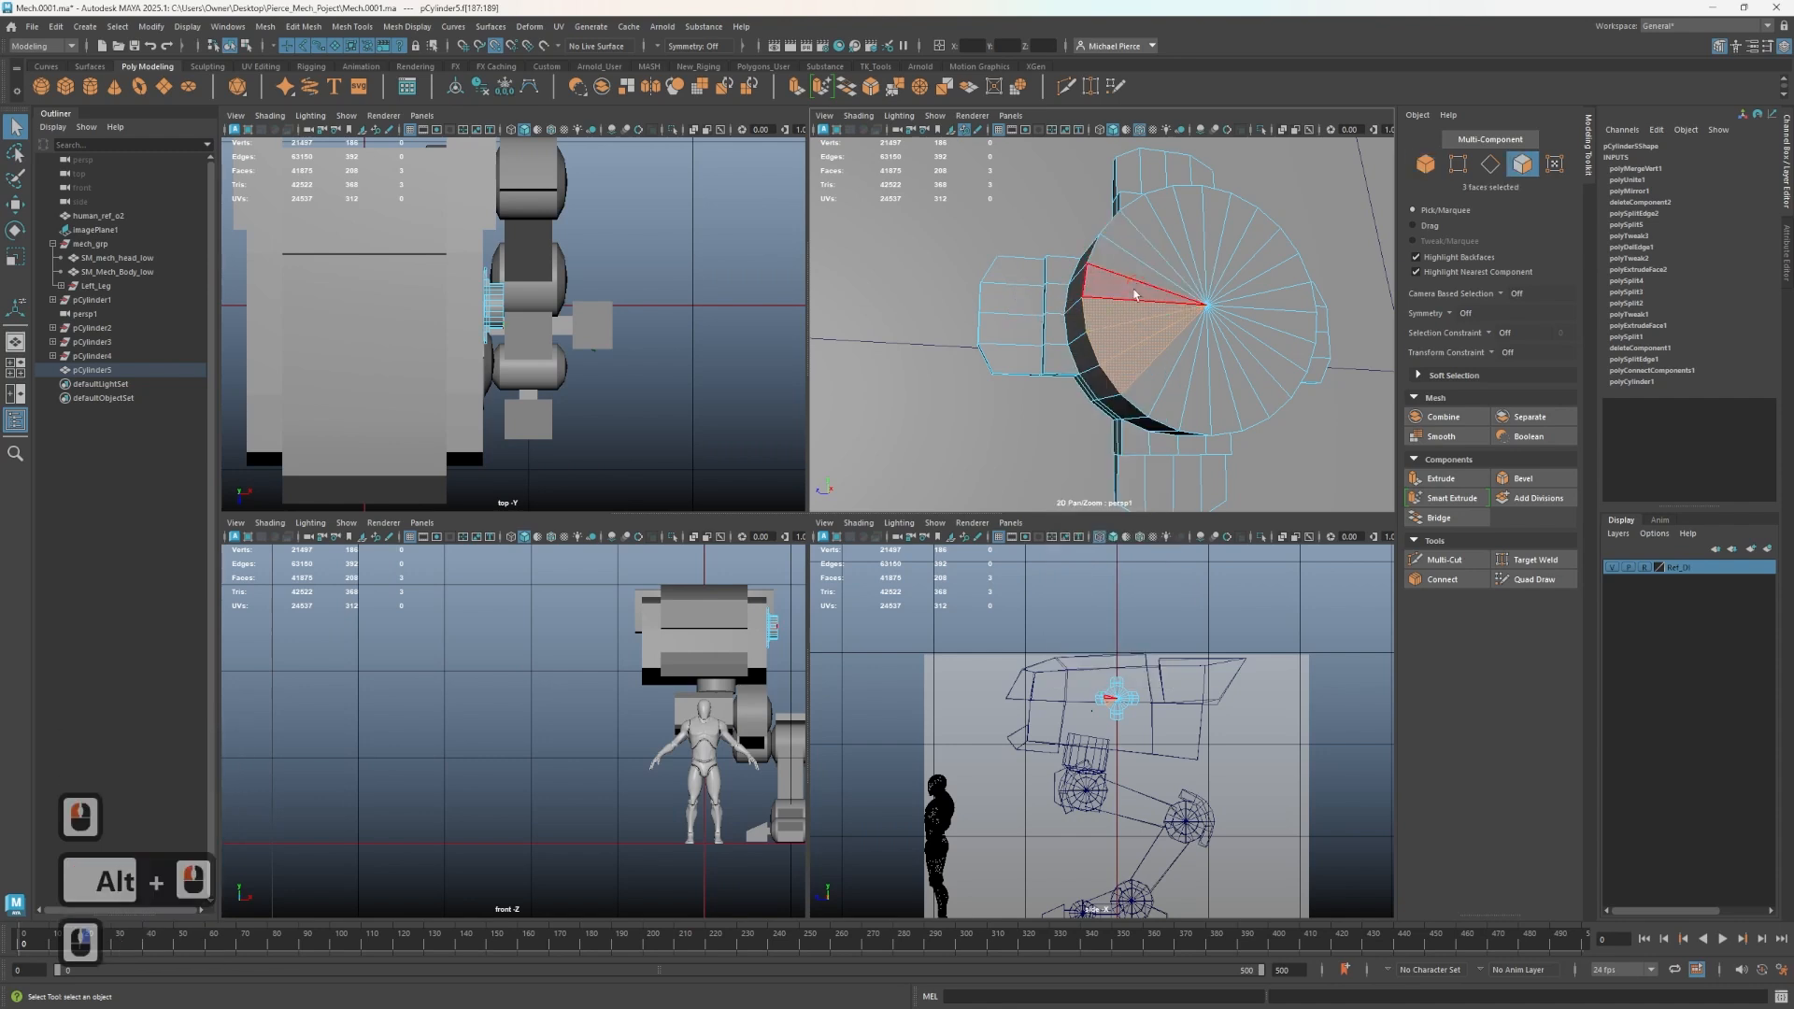
left_click(1135, 289)
key("Tab")
mouse_move(1130, 359)
left_mouse_down()
mouse_move(1130, 240)
mouse_move(1257, 352)
left_mouse_up()
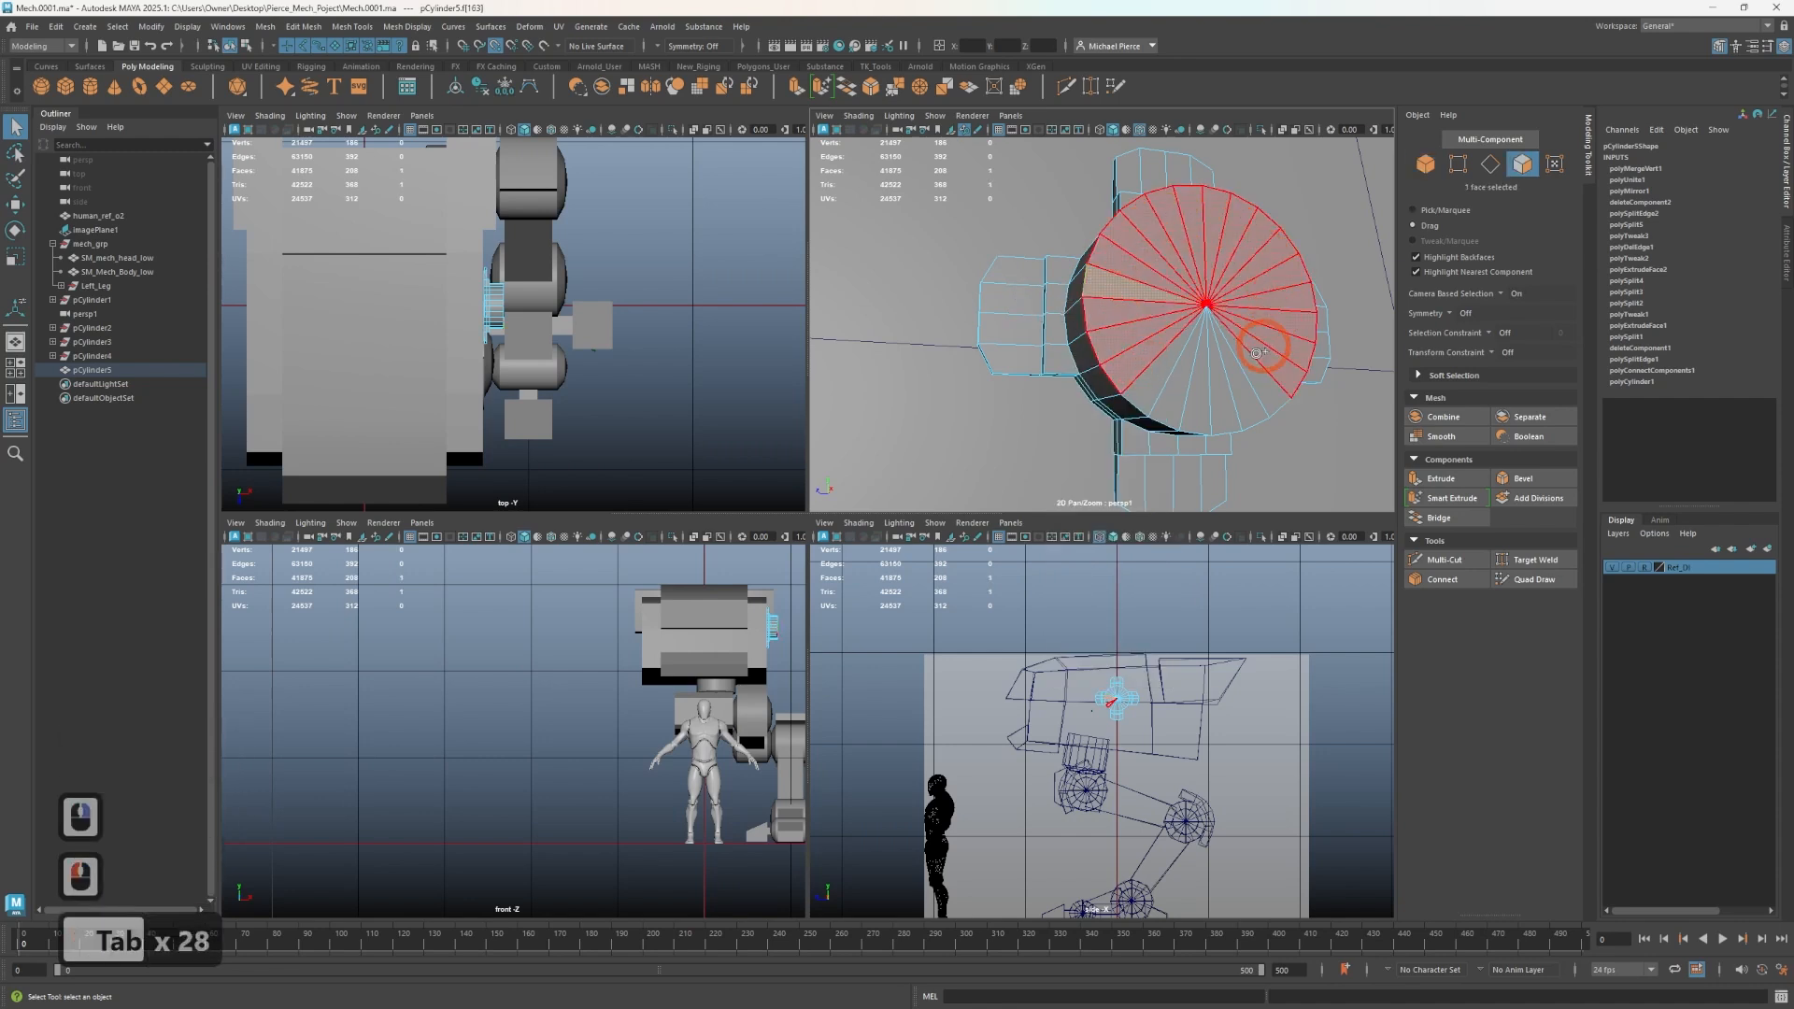
left_click_drag(1163, 307, 1153, 310)
left_click_drag(1145, 312, 1253, 389, "alt")
key("r")
key("ctrl+z")
key("w")
key("ctrl+z")
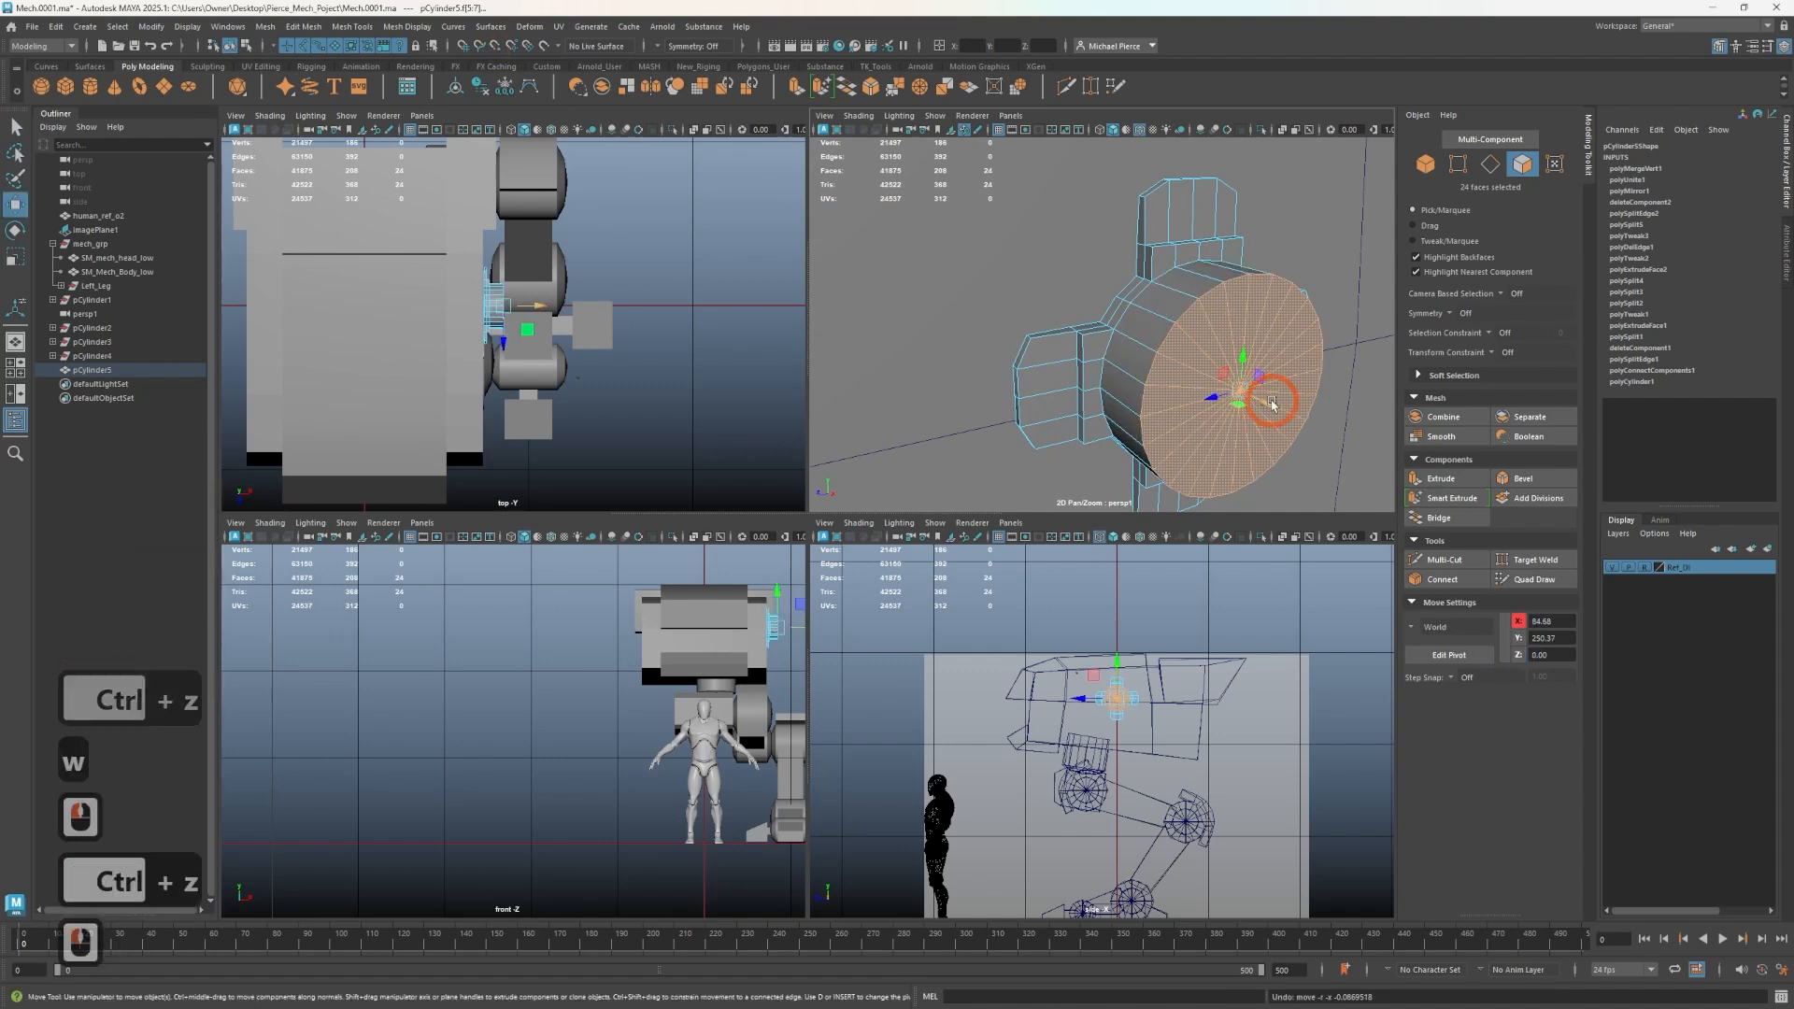
left_click_drag(1243, 390, 1343, 432)
key("r")
key("w")
scroll(1332, 432, "down", 5)
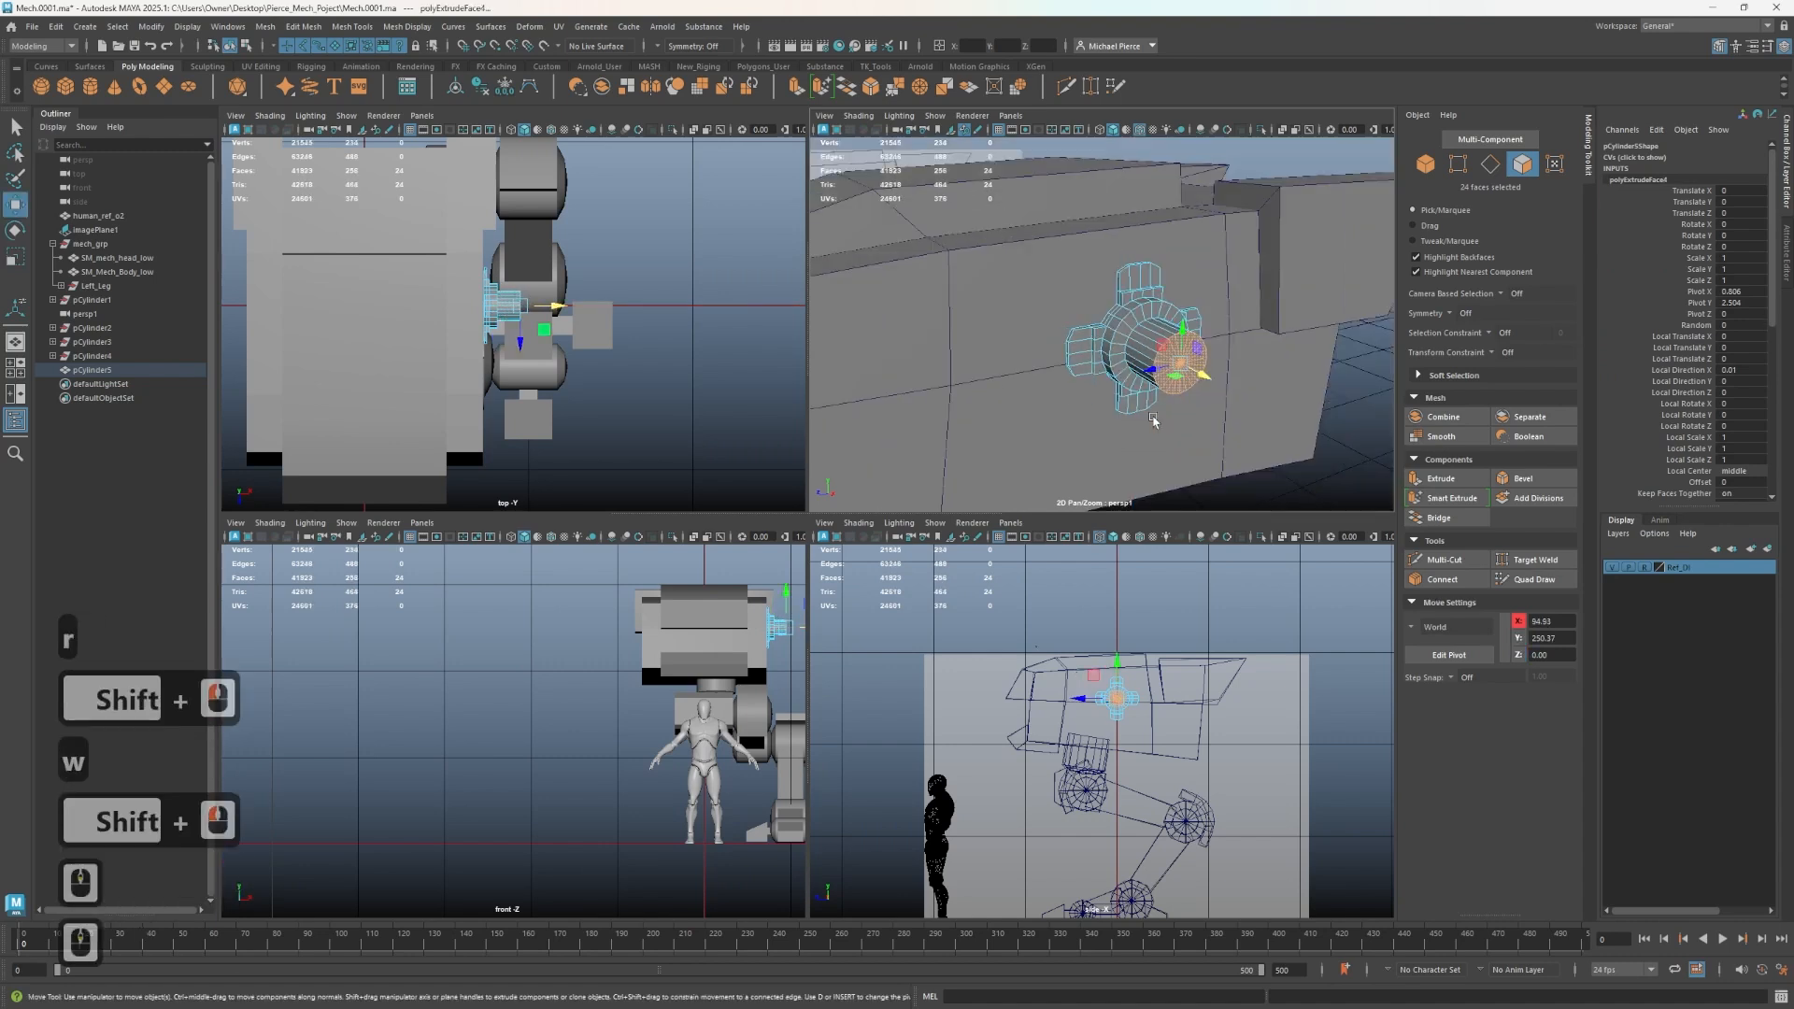
- Move the extruded cap faces further outward to lengthen the shaft, then deselect
left_click_drag(1158, 416, 1074, 313, "alt")
scroll(1211, 401, "up", 2, "alt")
scroll(1113, 328, "up", 3, "alt")
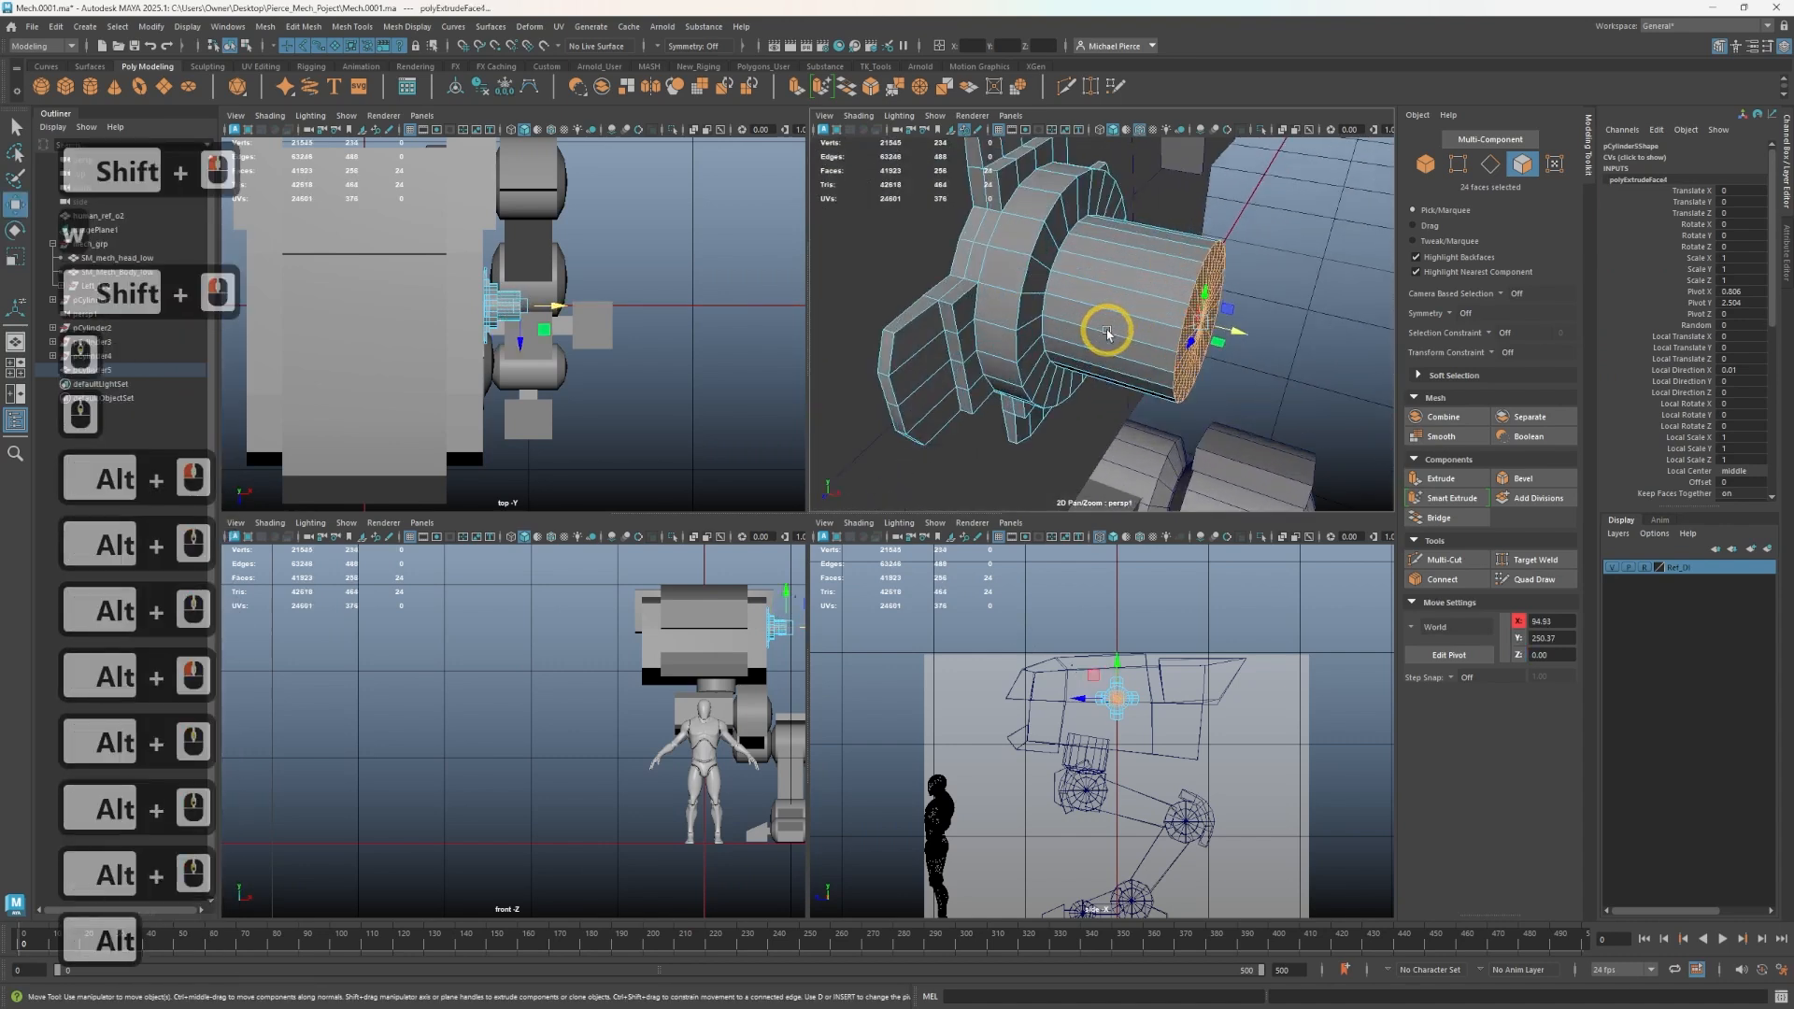
left_click_drag(1232, 299, 1307, 306)
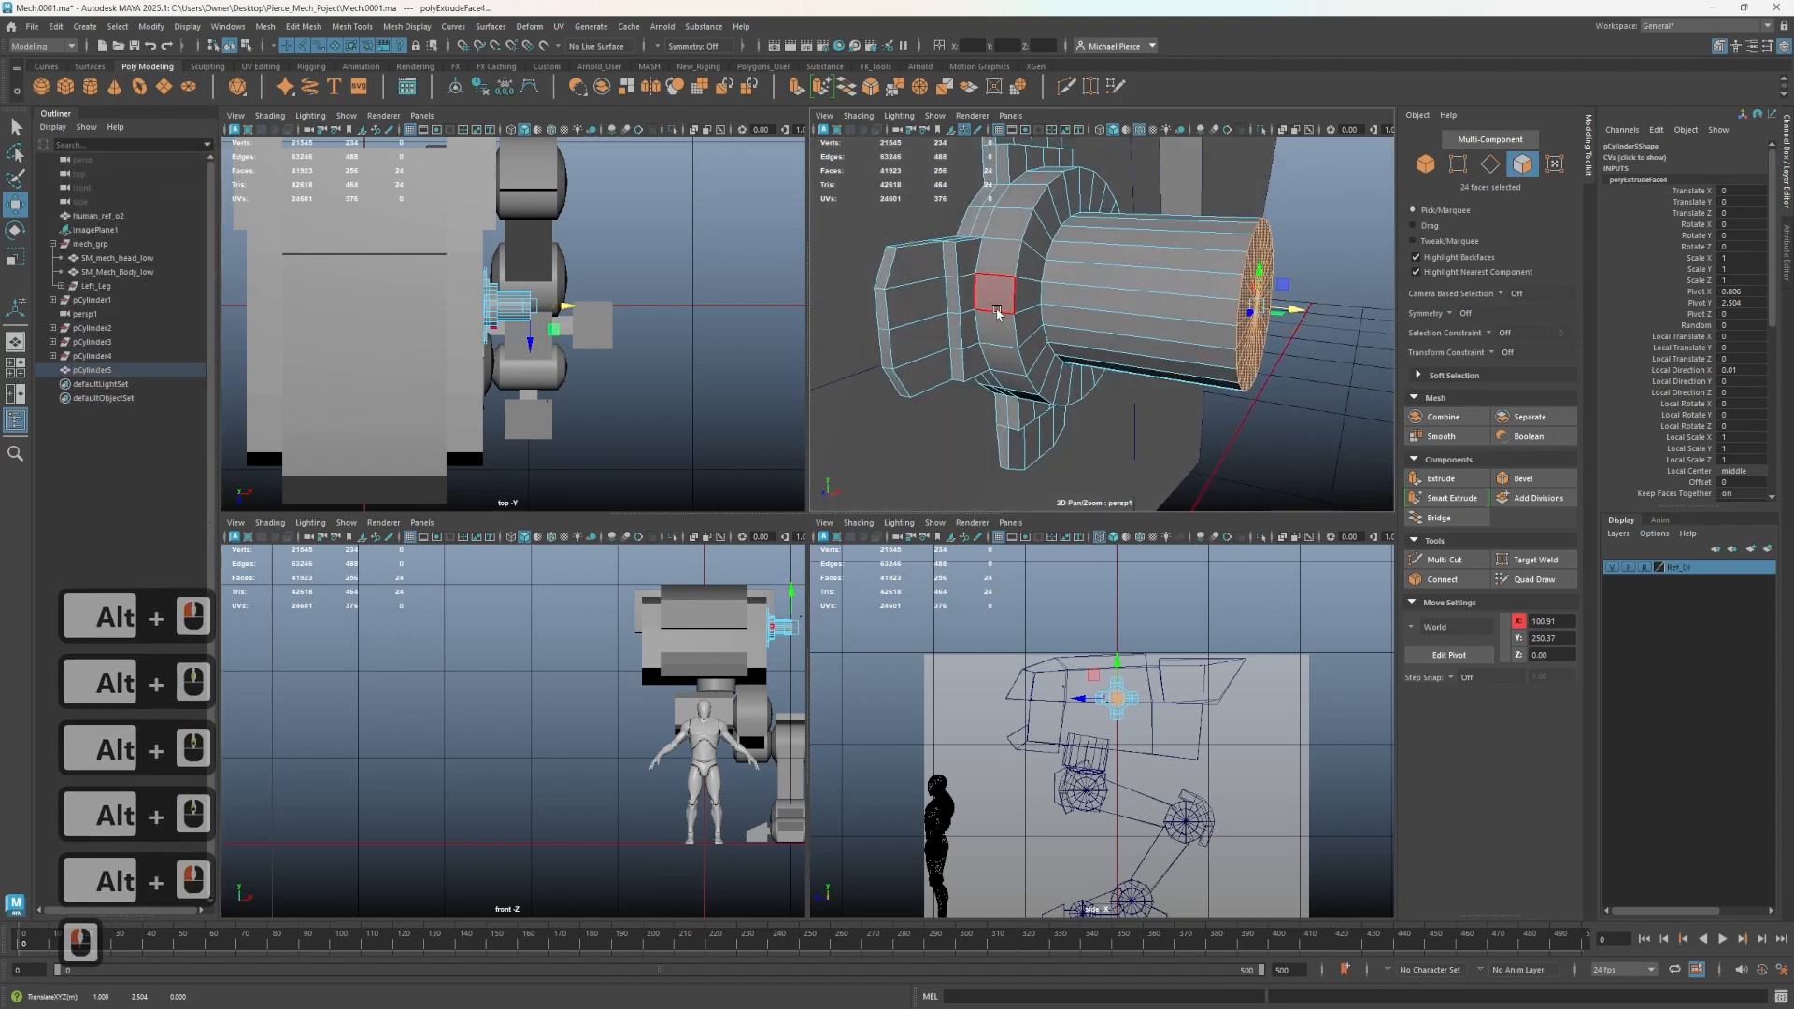
right_click_drag(1064, 312, 1063, 280)
scroll(1158, 364, "down", 3)
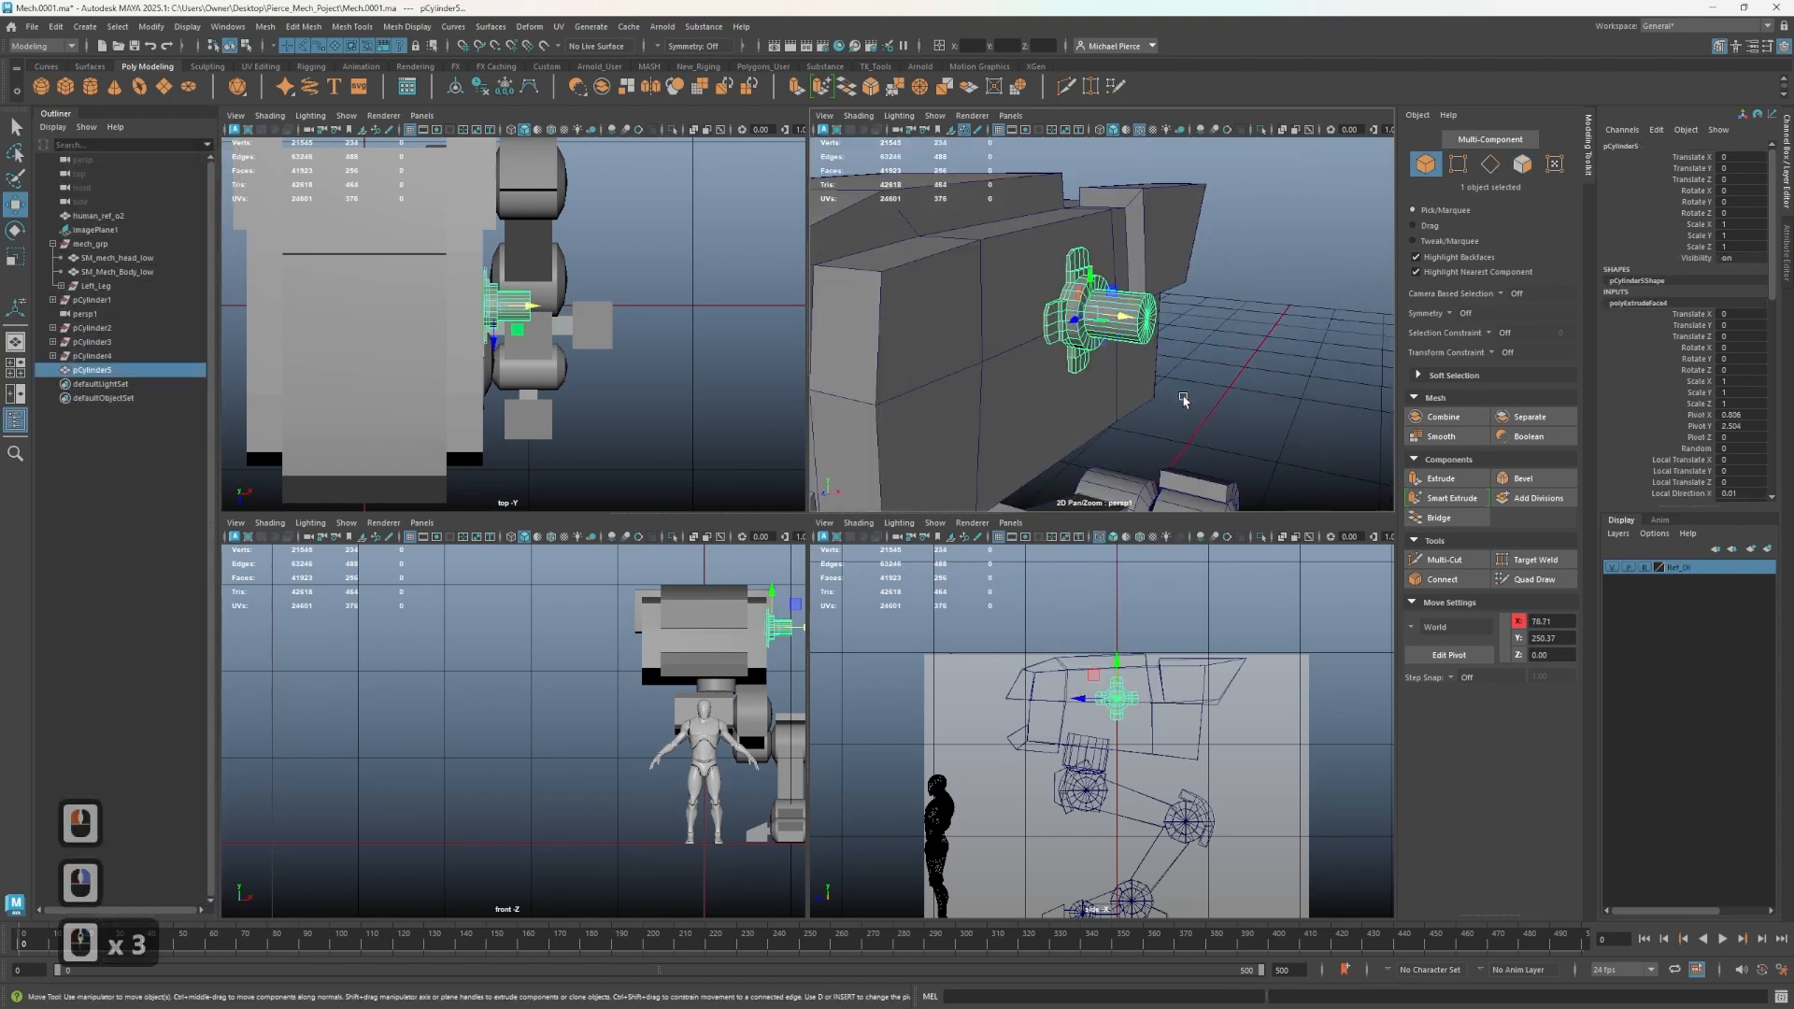
left_click(1184, 400)
left_click_drag(1184, 400, 1150, 402, "alt")
scroll(1150, 403, "up", 1)
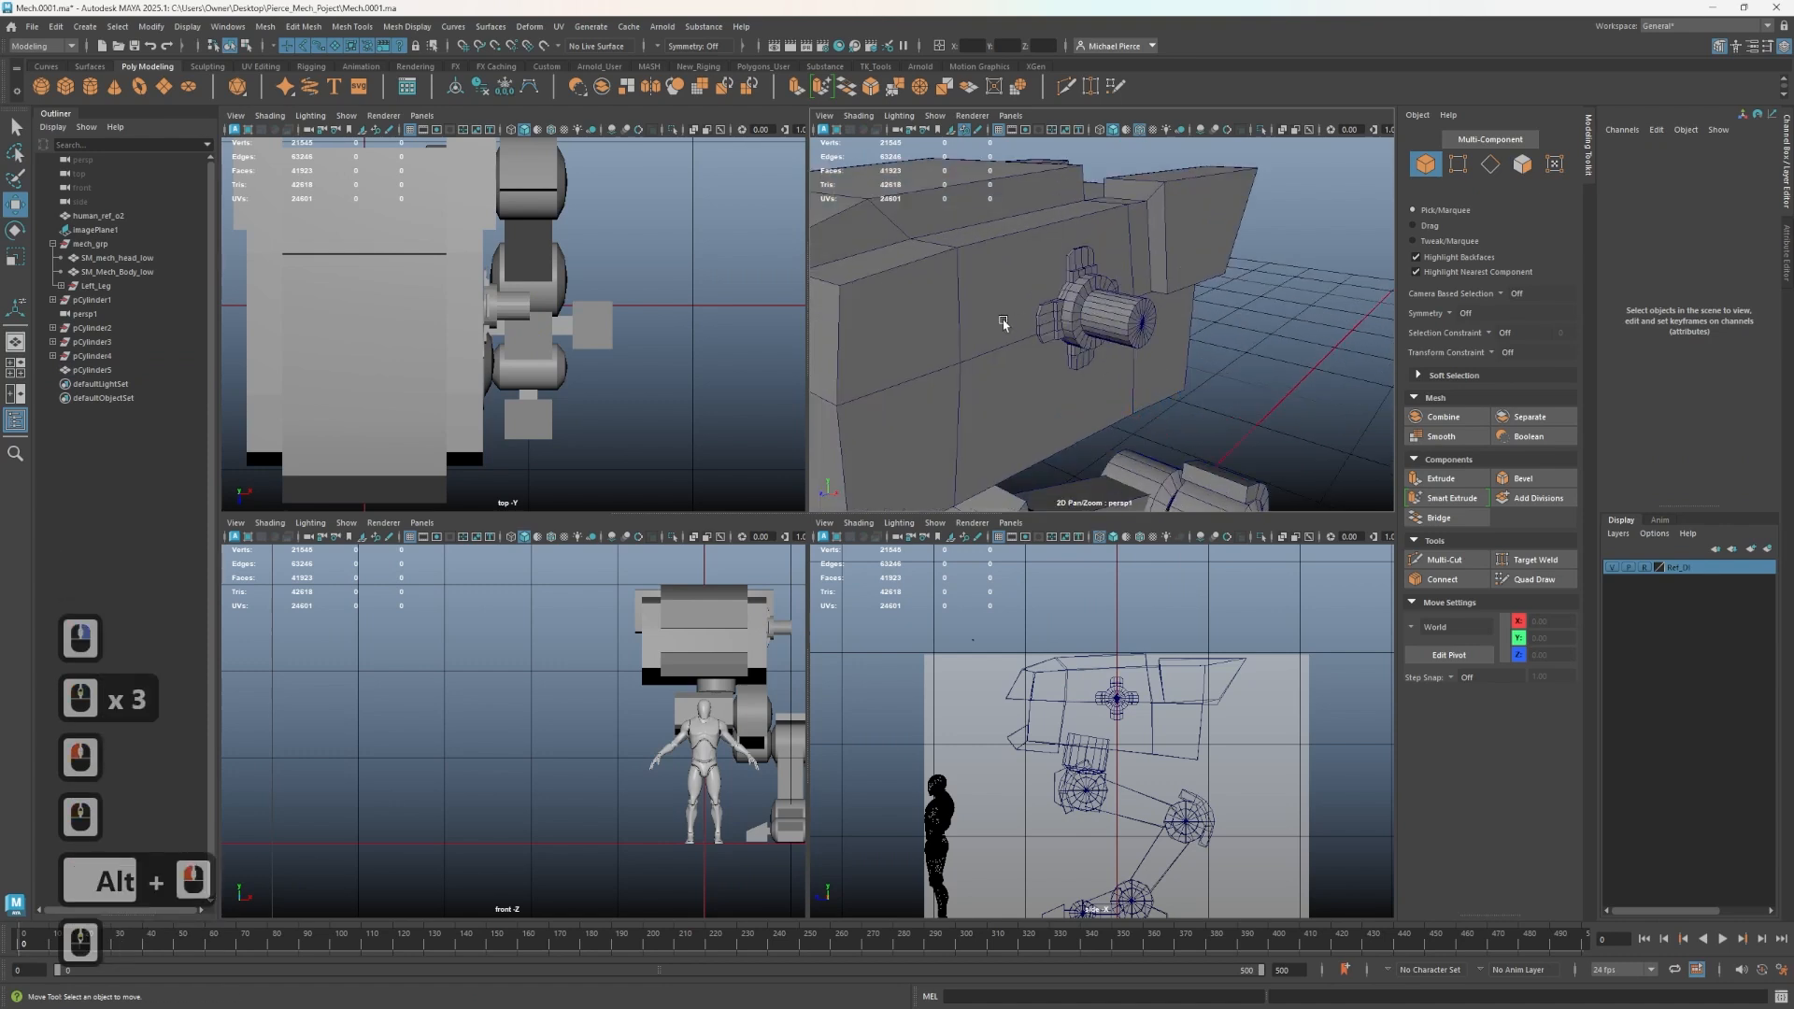
- Turn on interactive creation and draw a new polygon cylinder in the side view near the hip
right_click(1044, 334, "shift")
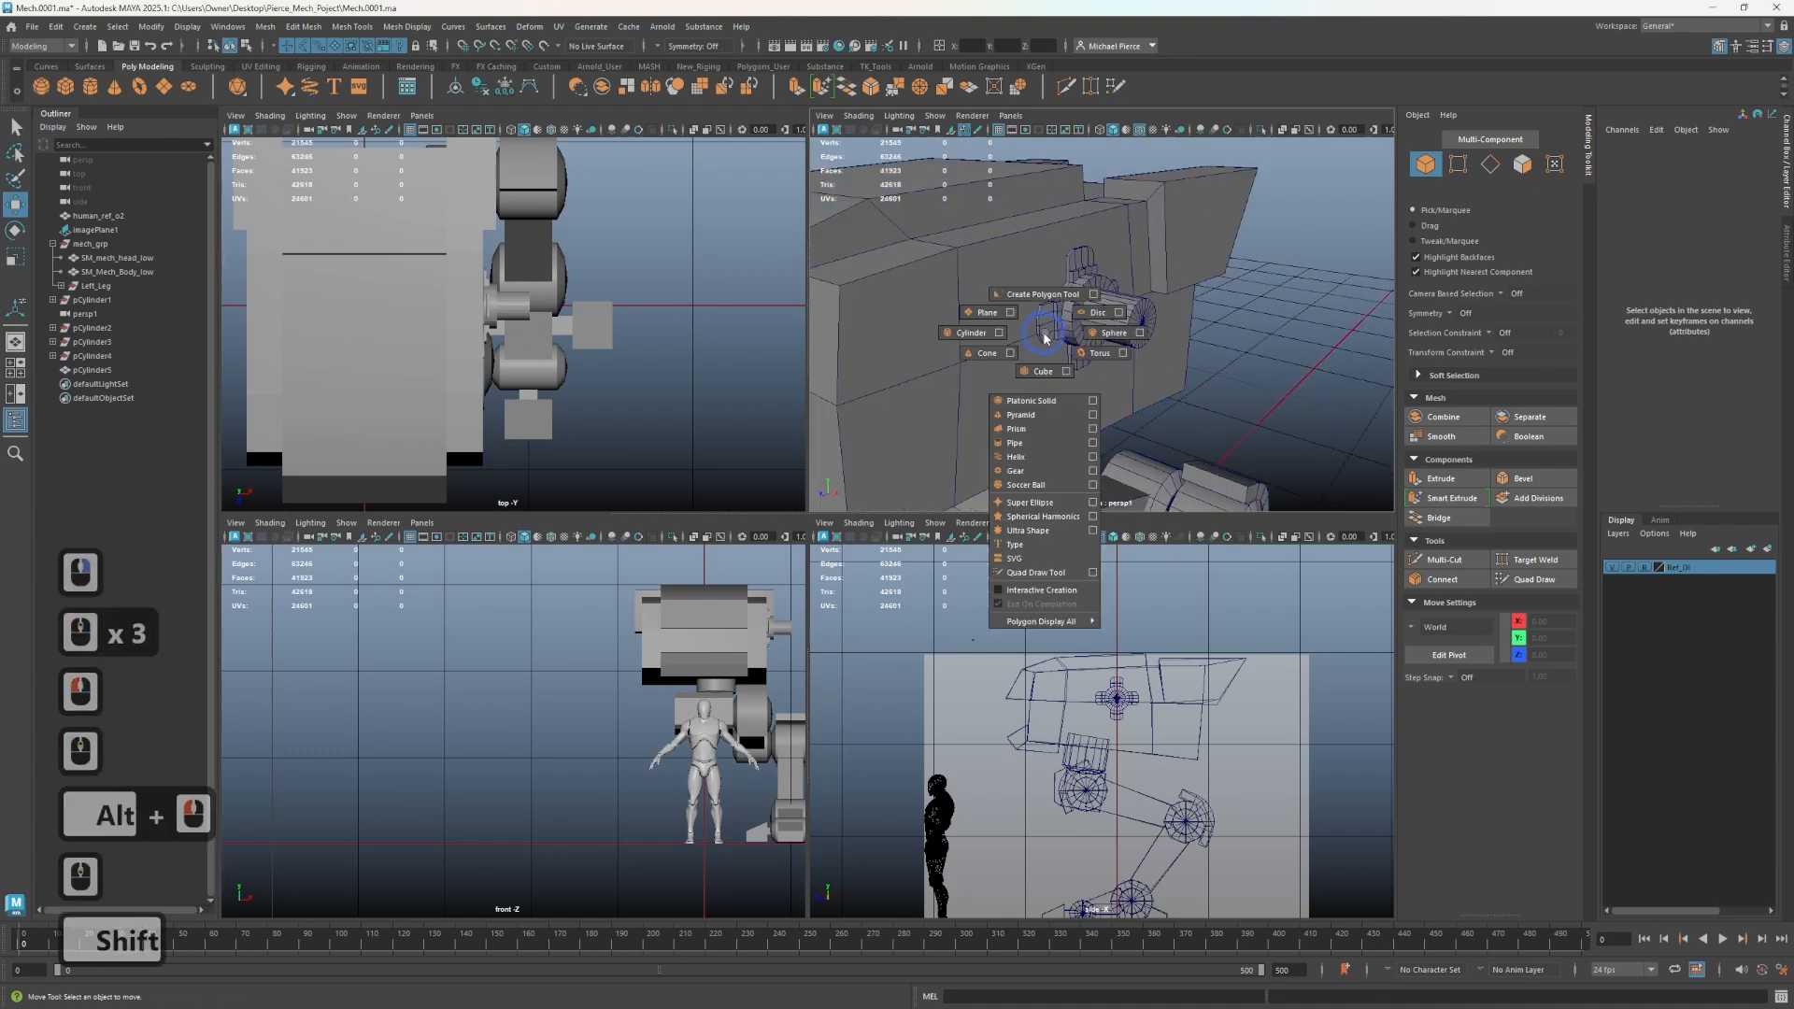
right_click(1041, 590, "shift")
right_click(1035, 301, "shift")
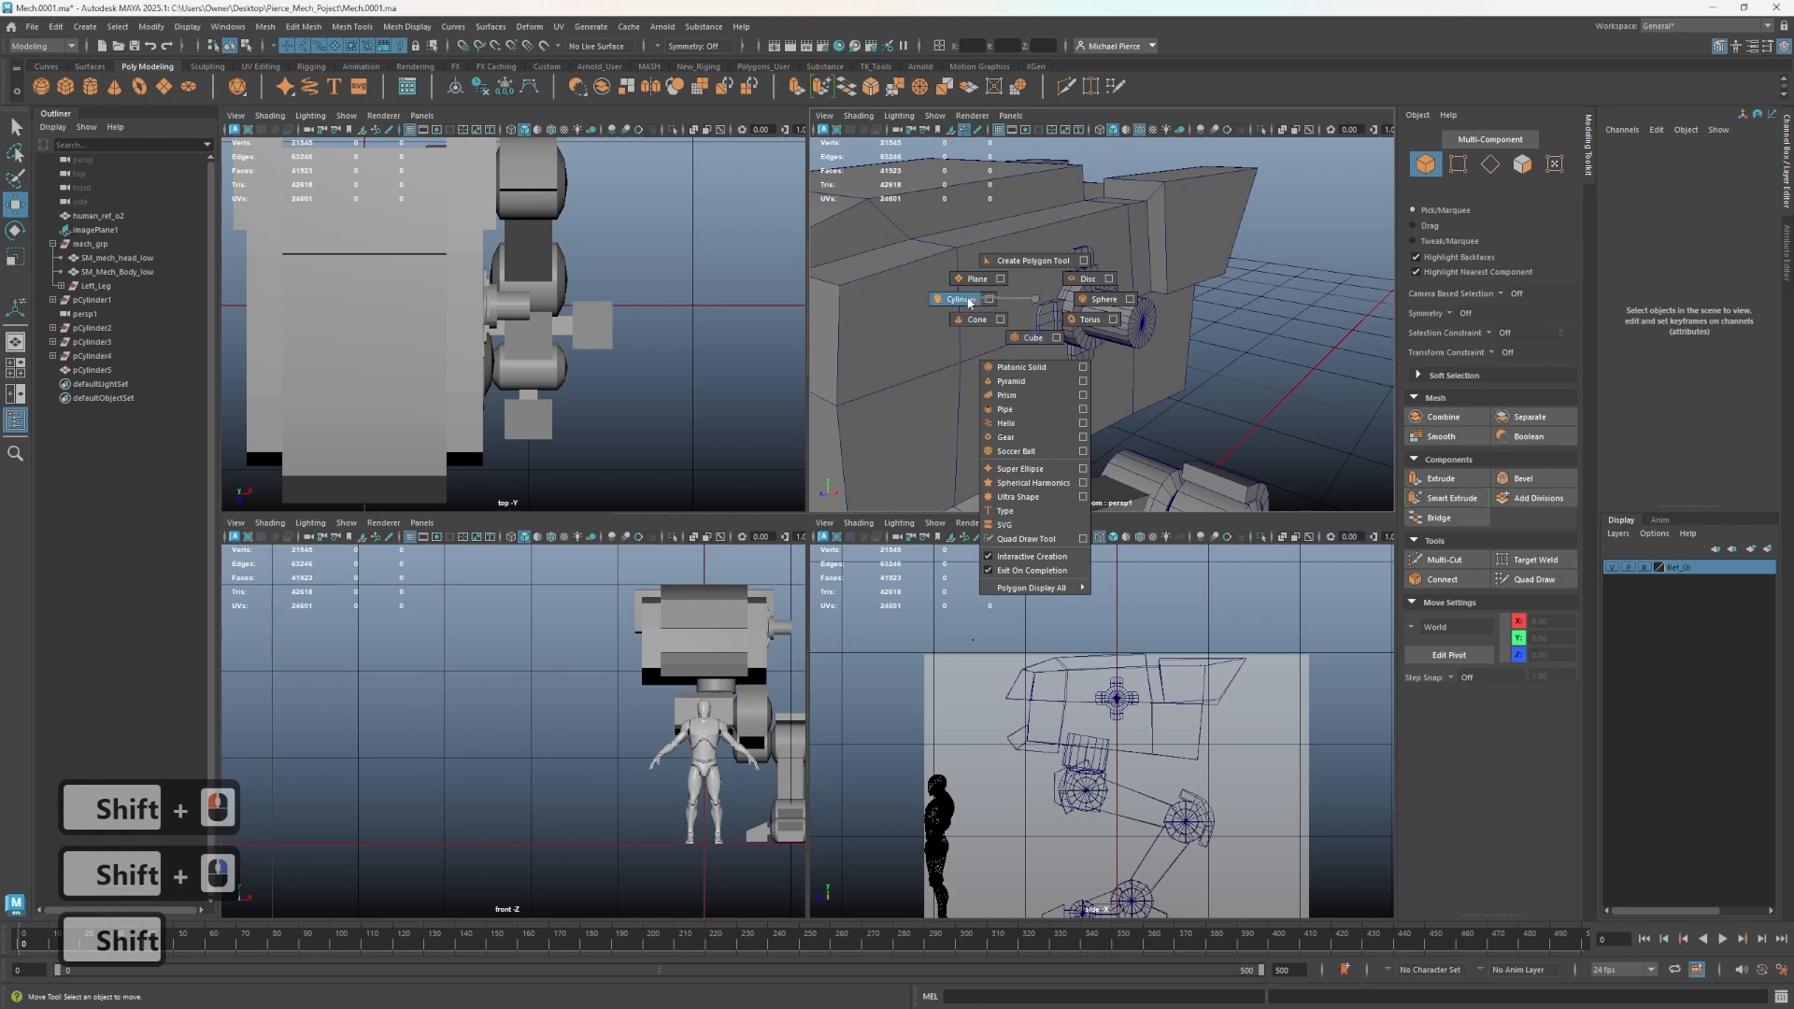
right_click_drag(968, 302, 967, 302, "shift")
left_click_drag(1089, 366, 1095, 313, "alt")
left_click(1022, 310)
scroll(1155, 419, "down", 2)
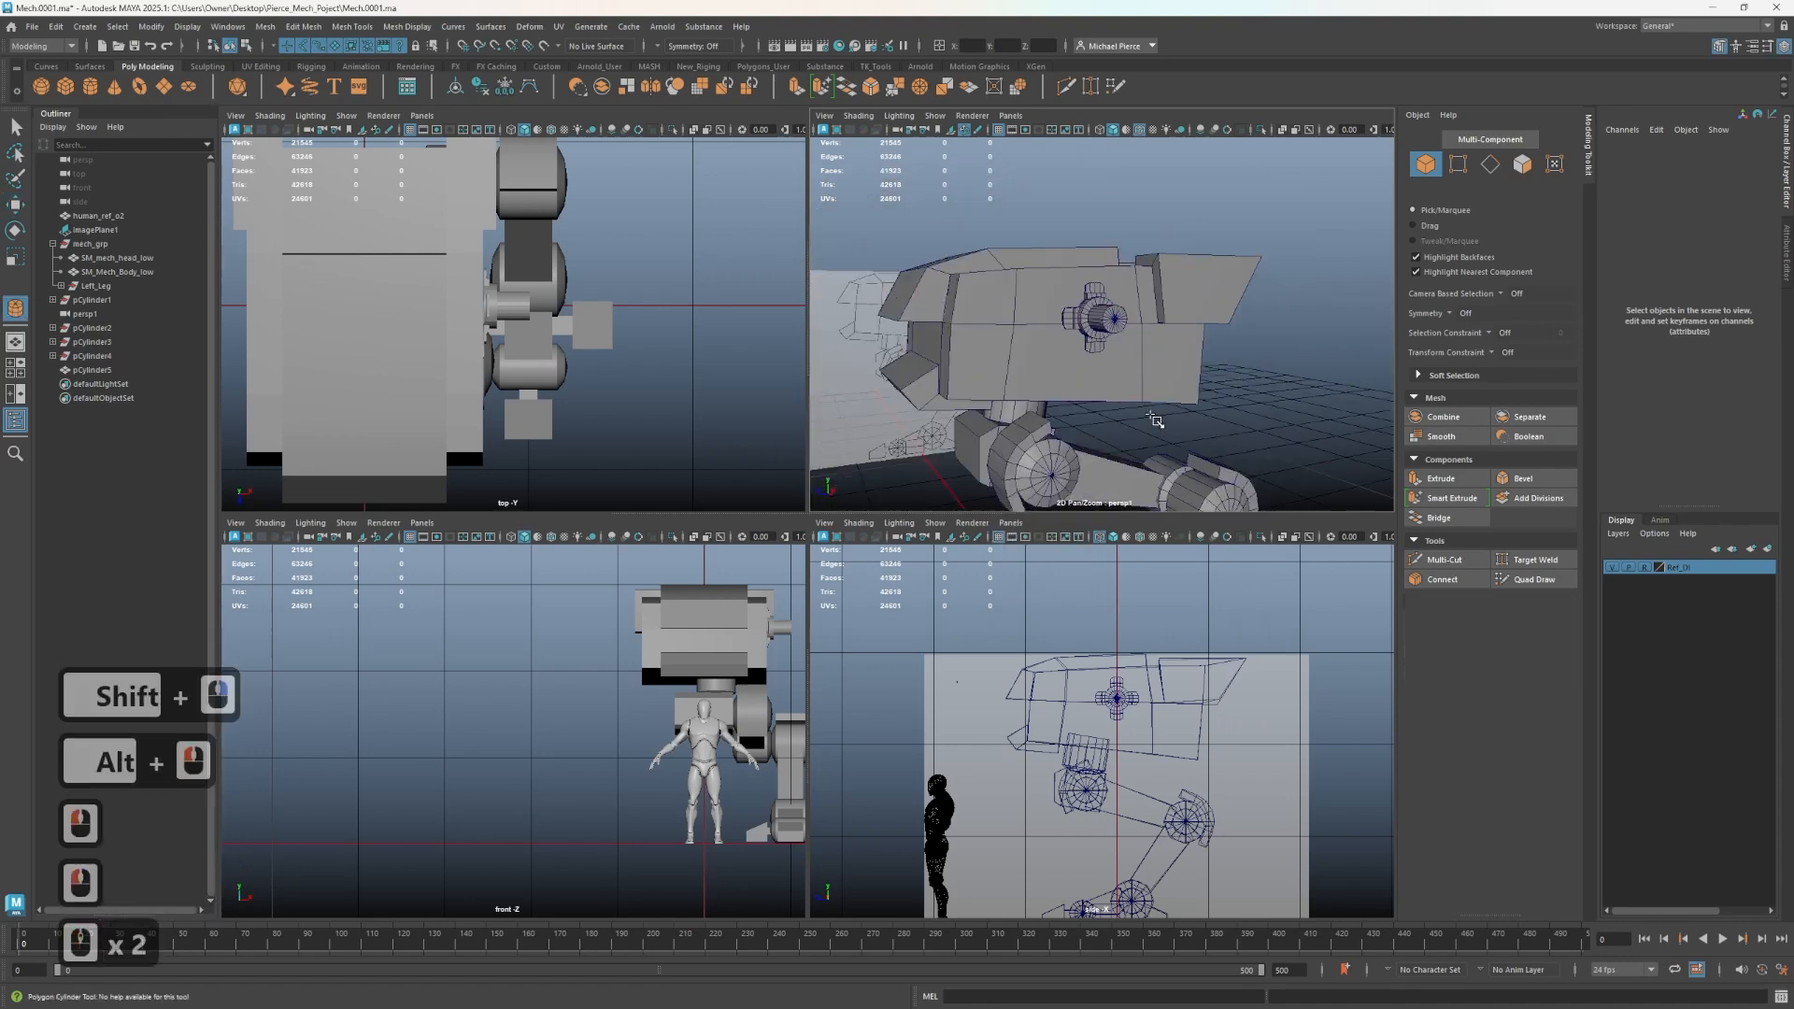
mouse_move(1156, 421)
left_mouse_down("alt")
mouse_move(1113, 397)
mouse_move(1145, 389)
left_mouse_up("alt")
middle_click_drag(1147, 388, 945, 304, "alt")
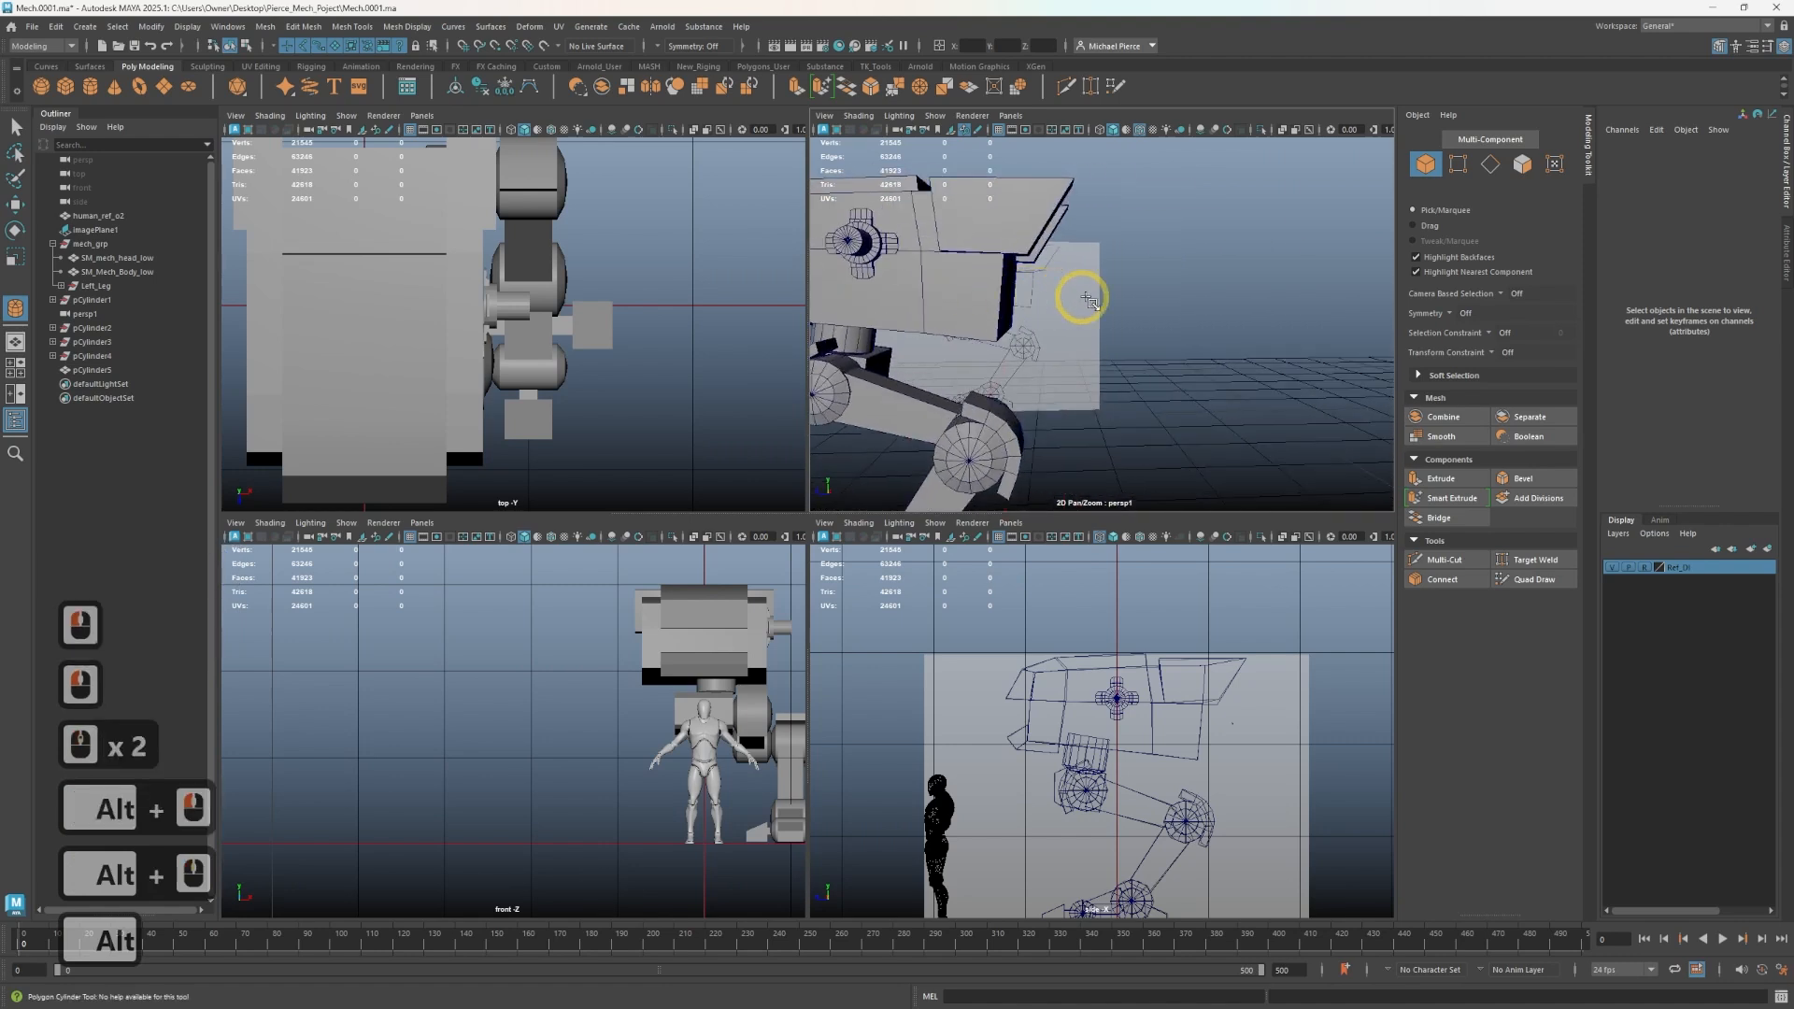
left_click(1124, 295)
left_click(1095, 423)
scroll(1073, 781, "down", 3)
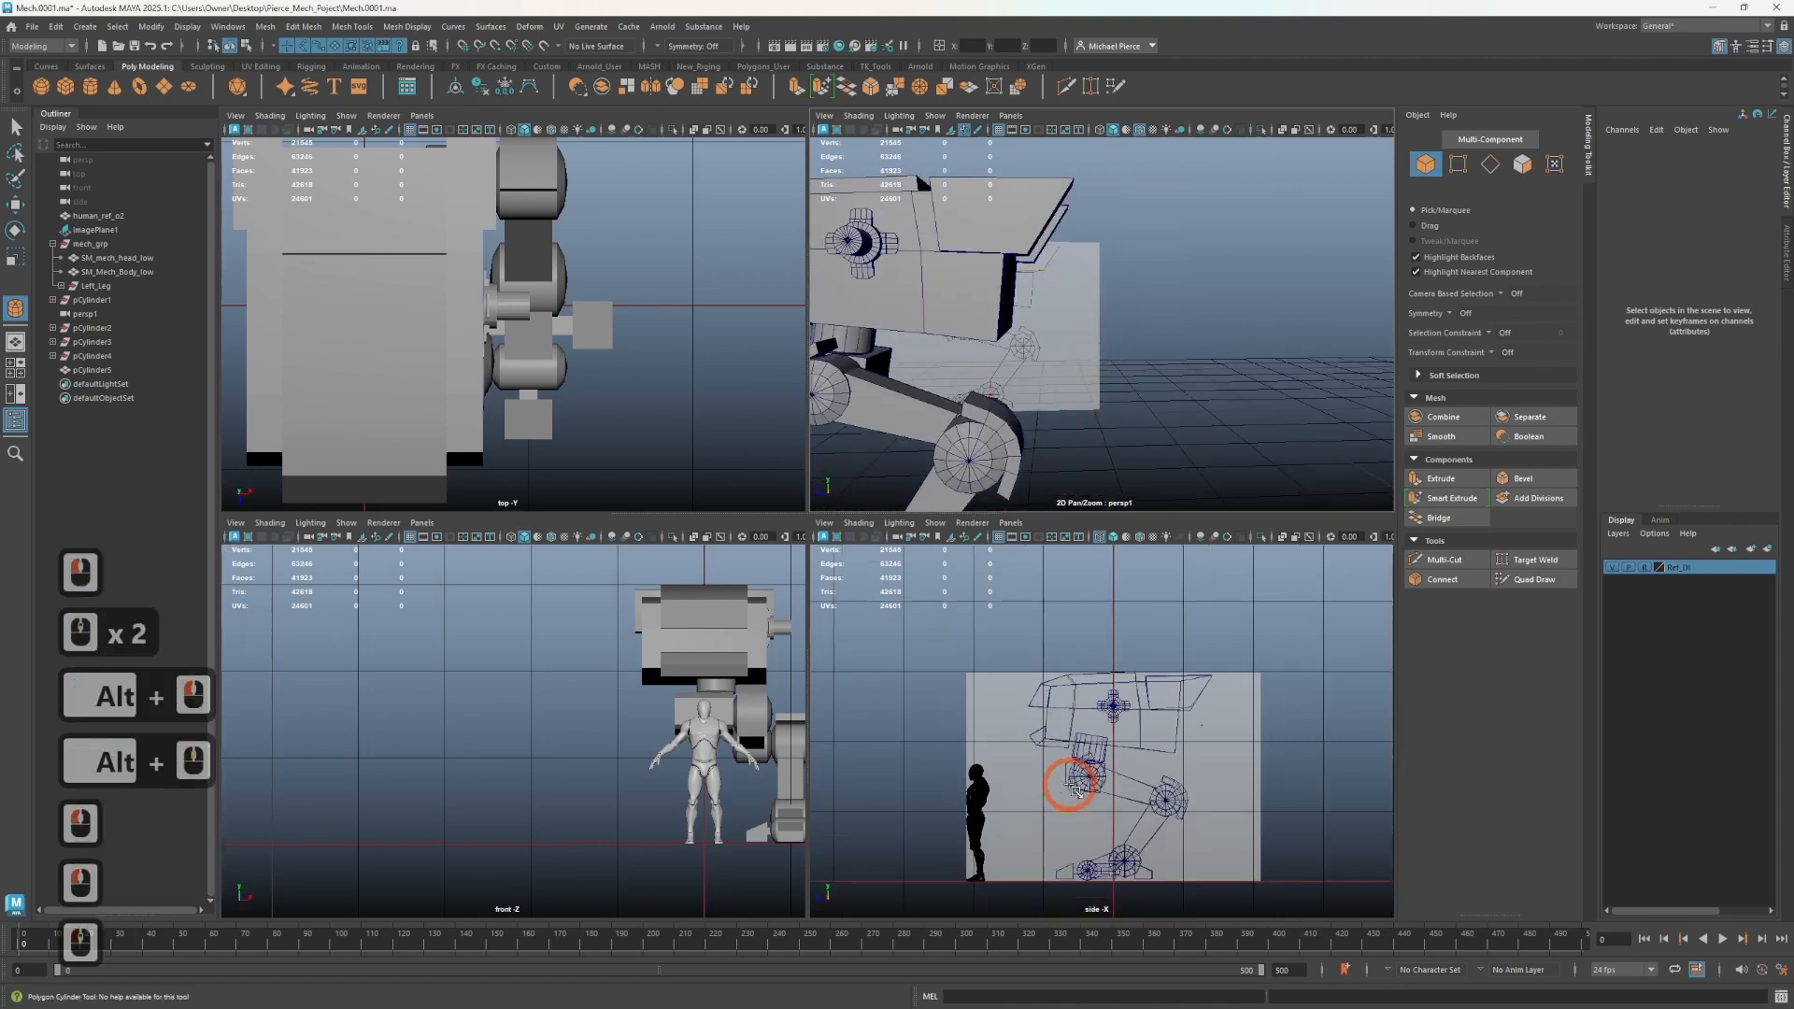
scroll(1065, 766, "up", 3)
left_click_drag(967, 692, 985, 692)
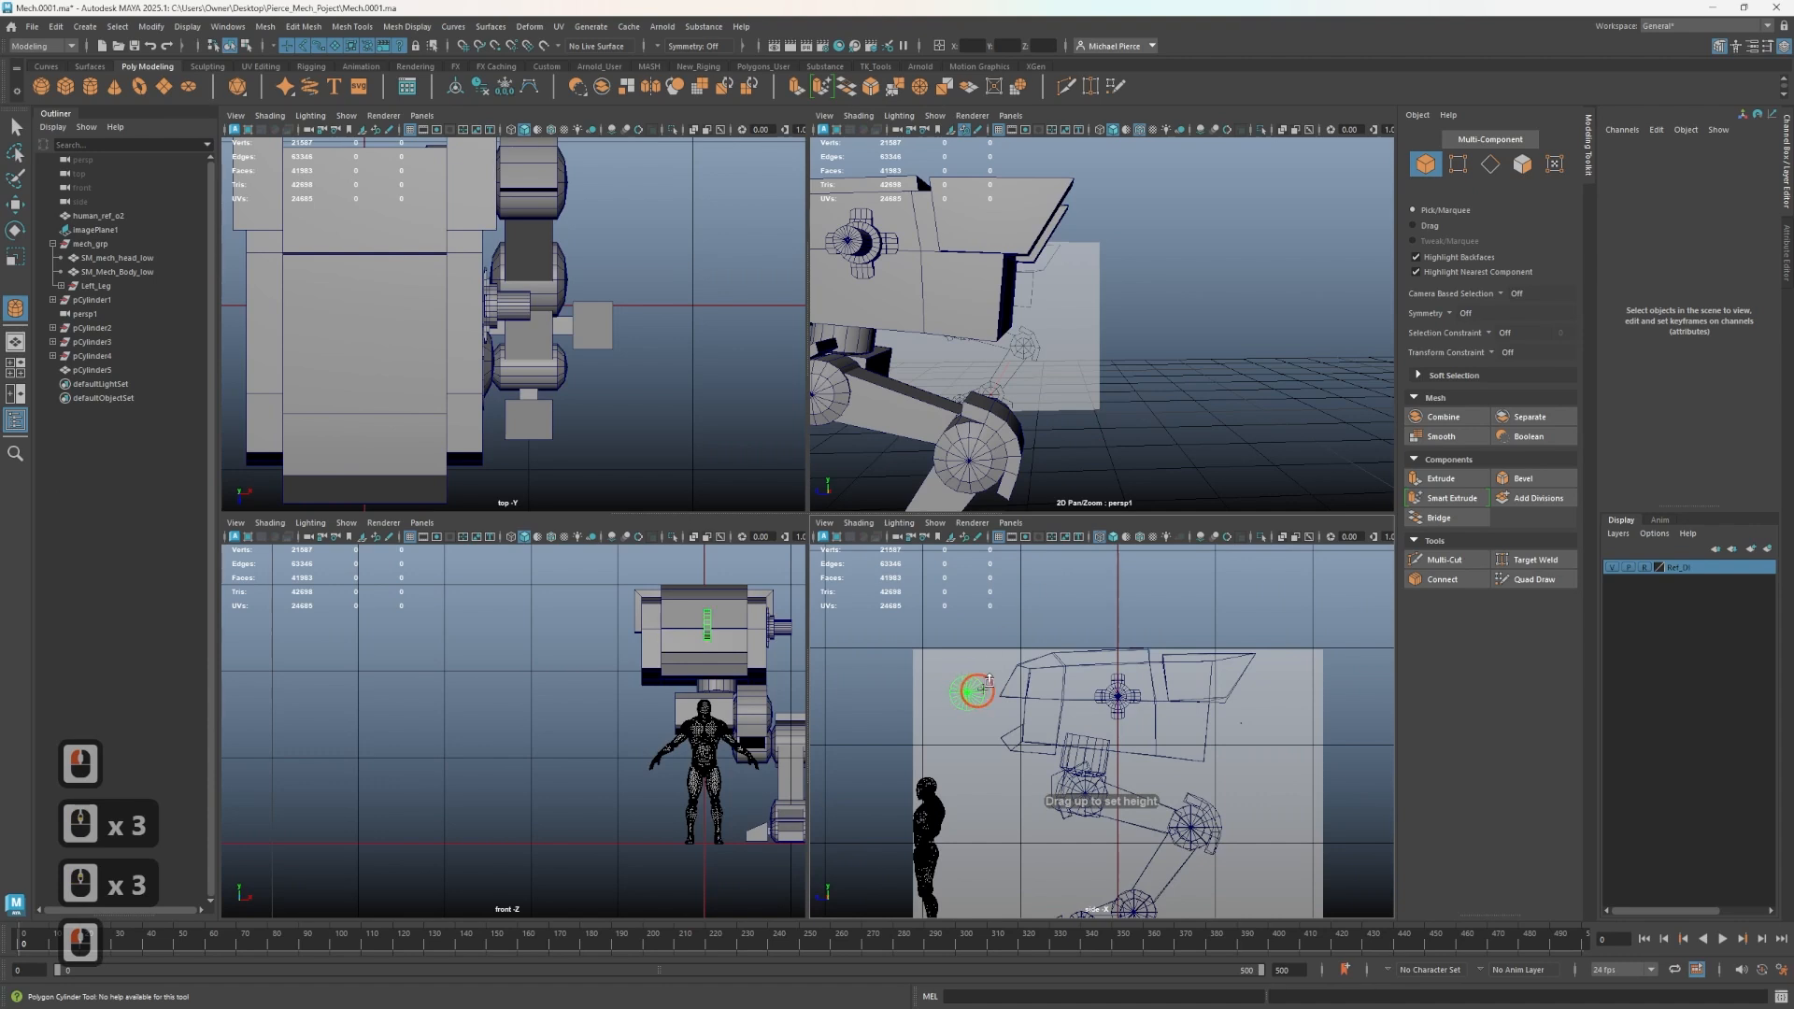
left_click_drag(1075, 622, 1075, 617)
- Move the new cylinder out beside the hip joint in the front view
key("w")
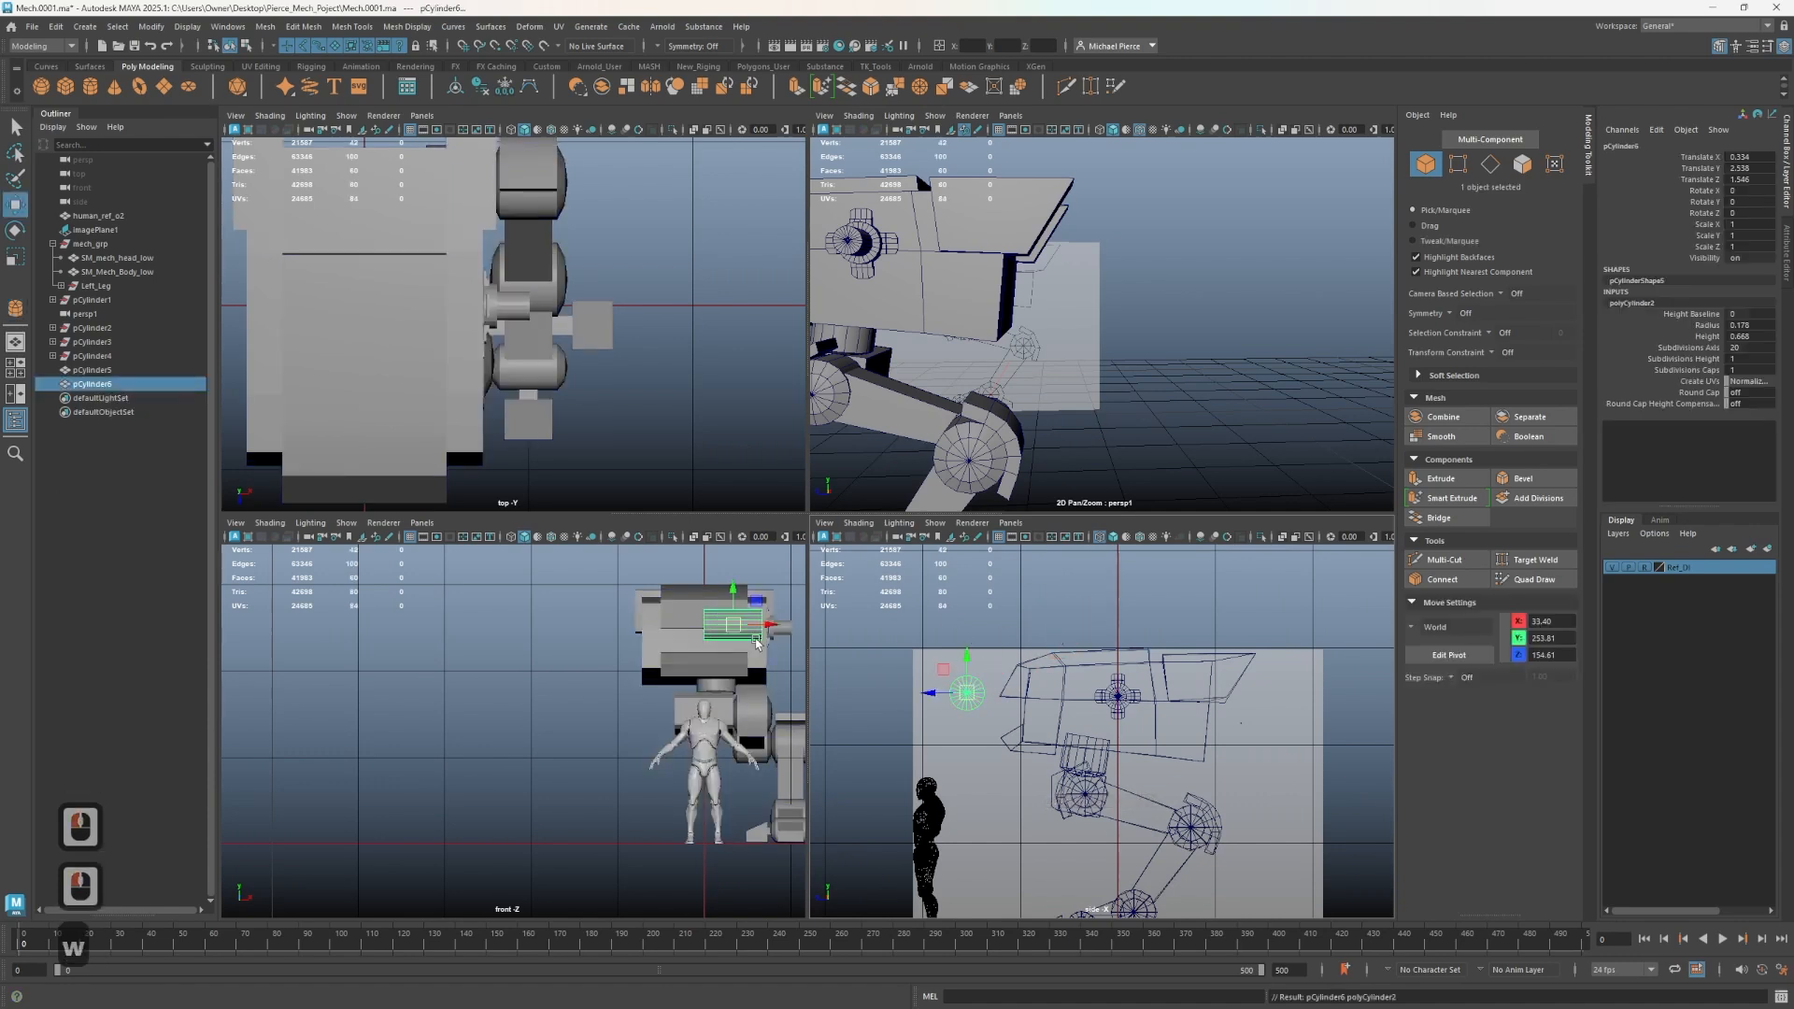
left_click_drag(755, 636, 1084, 703)
- Scale the new cylinder down to about 0.29 along X
key("r")
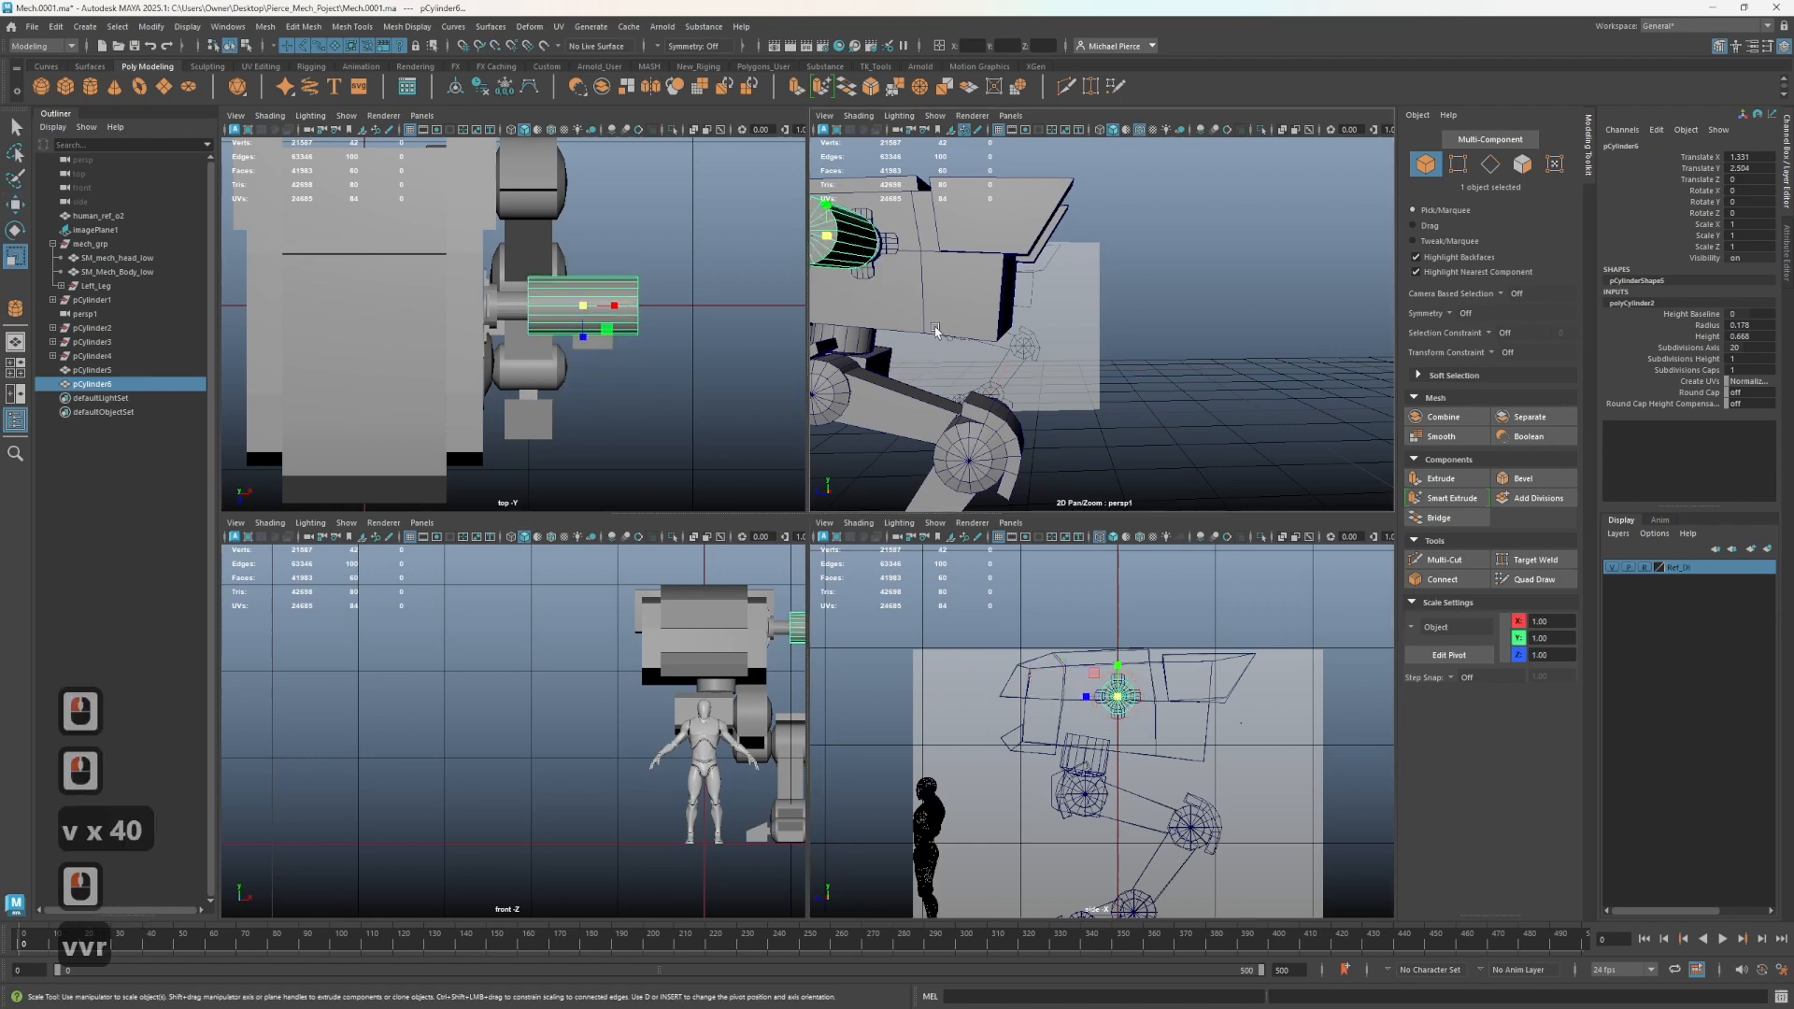
left_click_drag(936, 330, 1079, 454, "alt")
key("r")
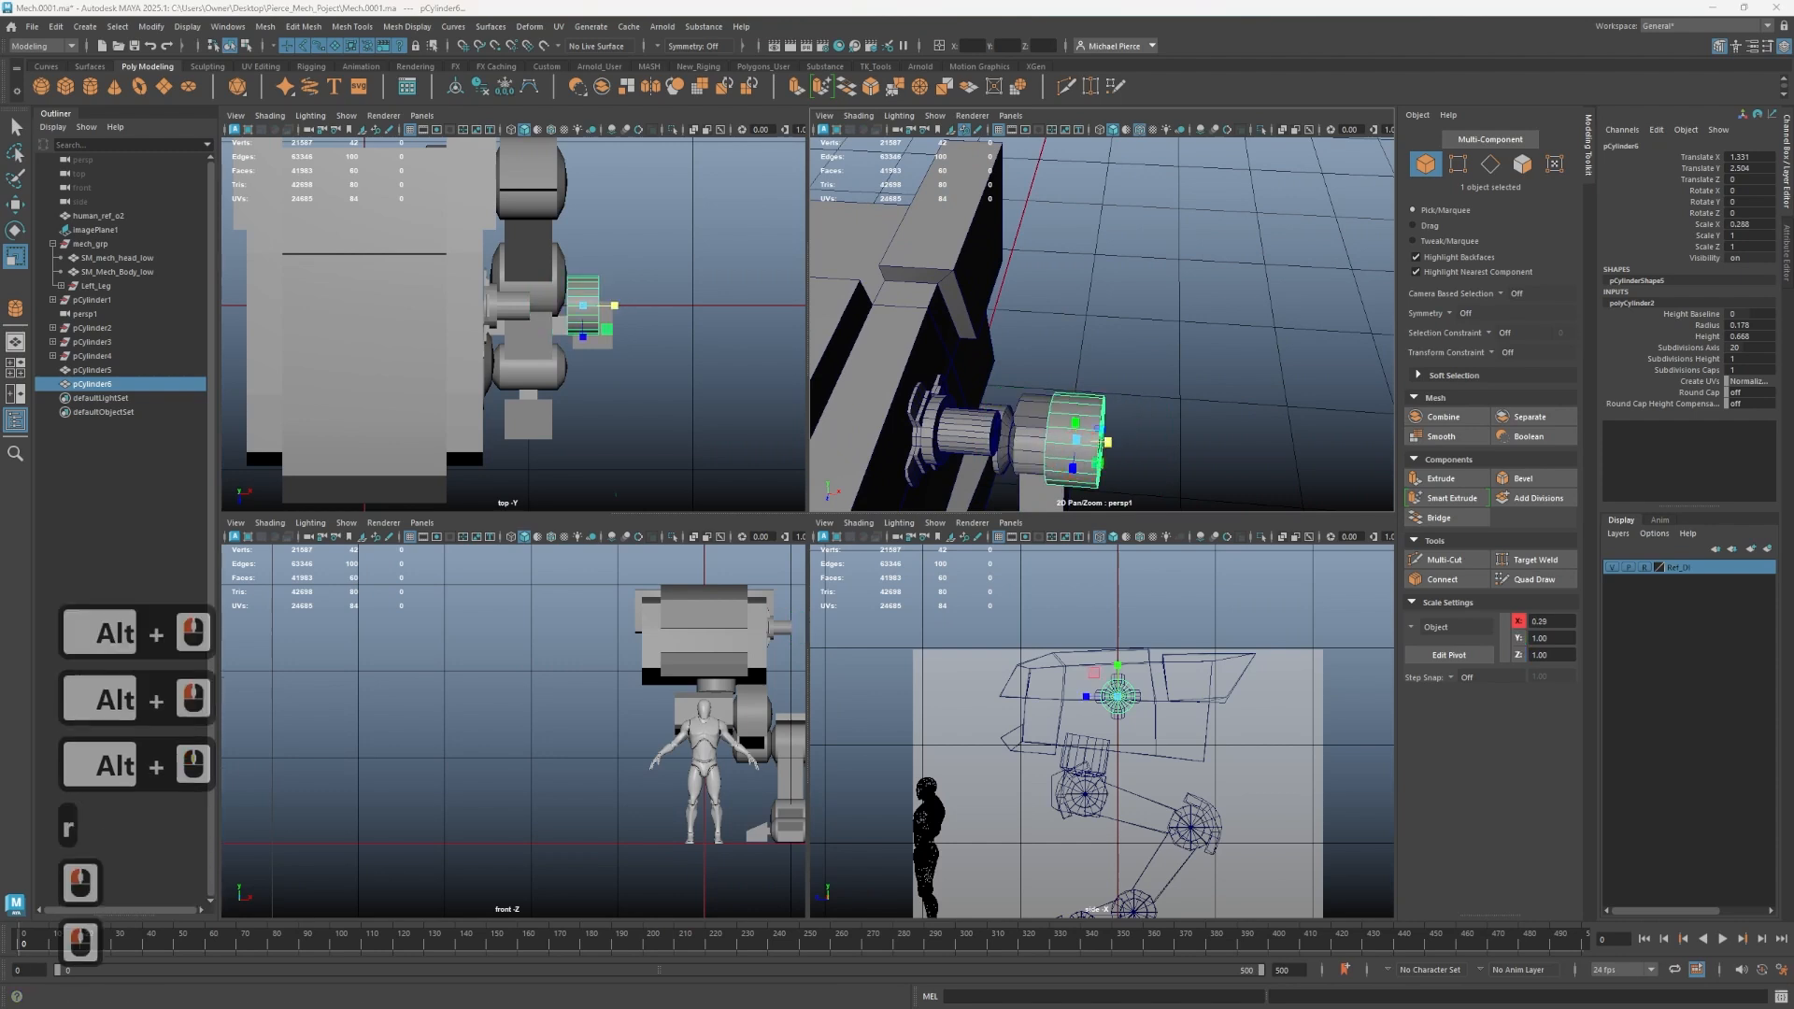
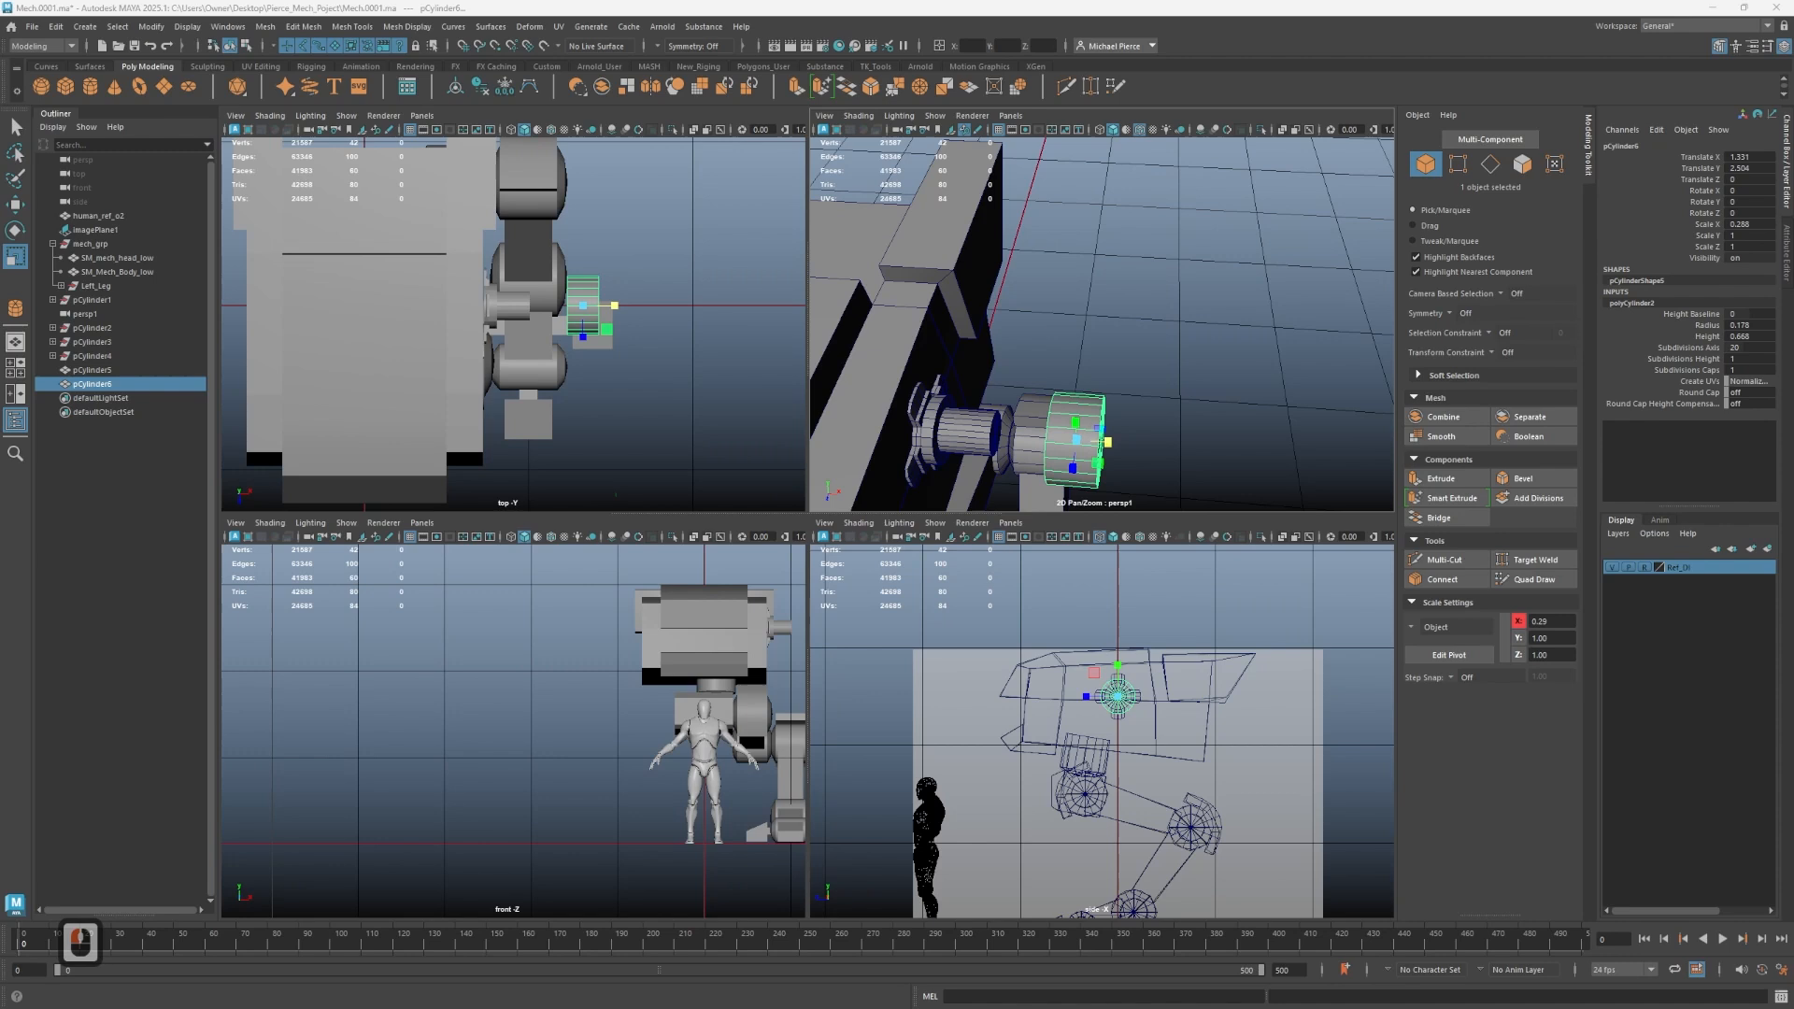
- Snap the disc cylinder's pivot and move it onto the end of the axle with vertex snapping
left_click_drag(1086, 411, 1167, 332, "alt")
key("w")
key("v")
left_click(1201, 322)
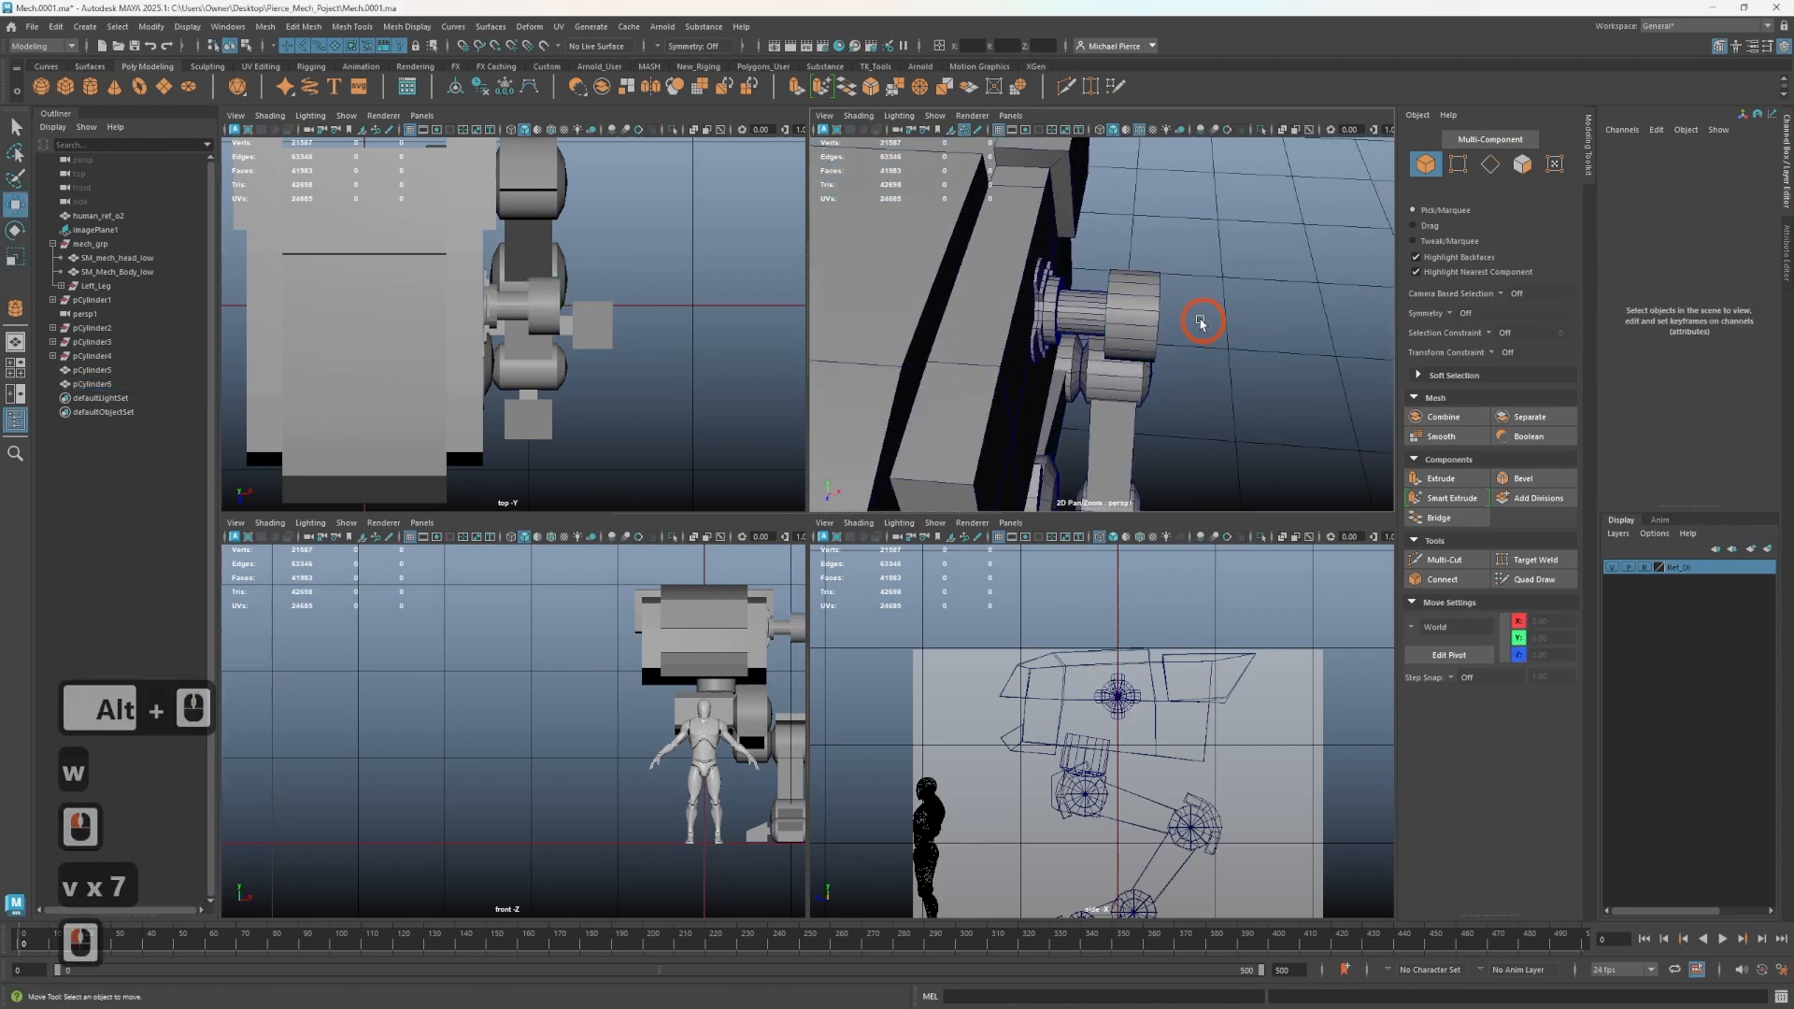
left_click(1161, 316)
key("d")
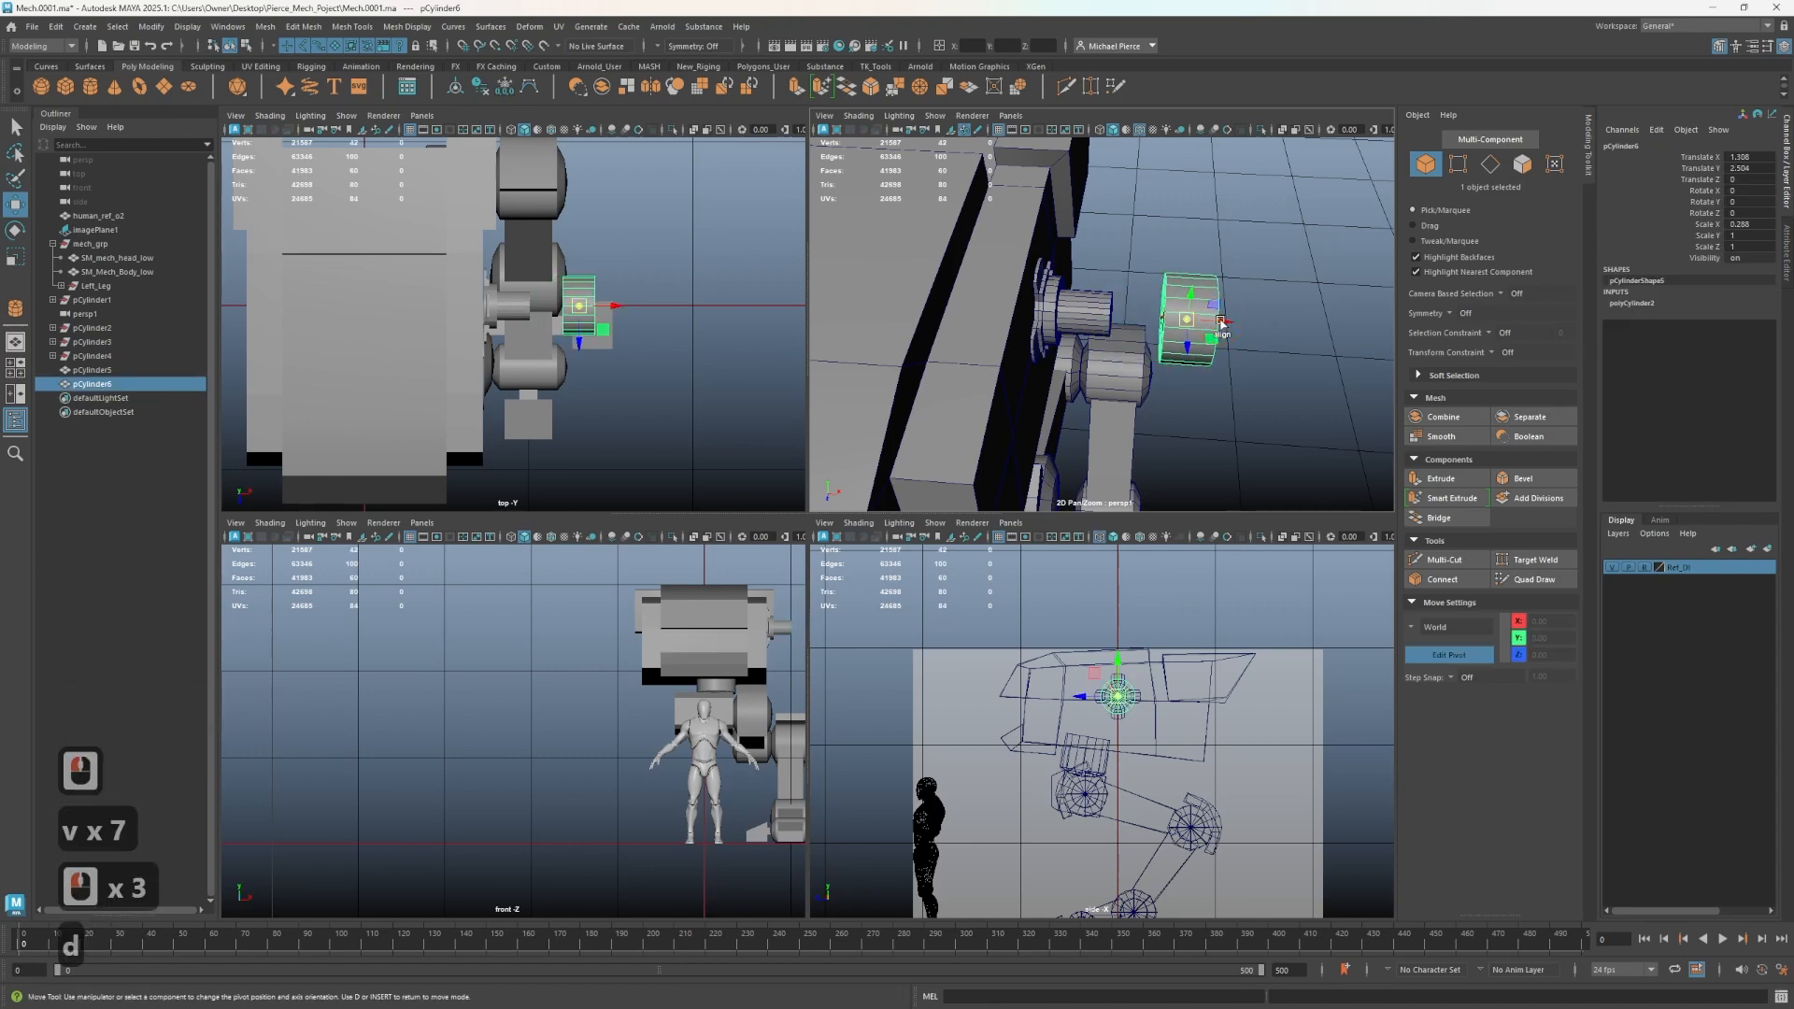
key("v")
left_click_drag(1221, 322, 1142, 342)
key("d")
key("v")
middle_click_drag(1196, 334, 1218, 402, "alt")
key("r")
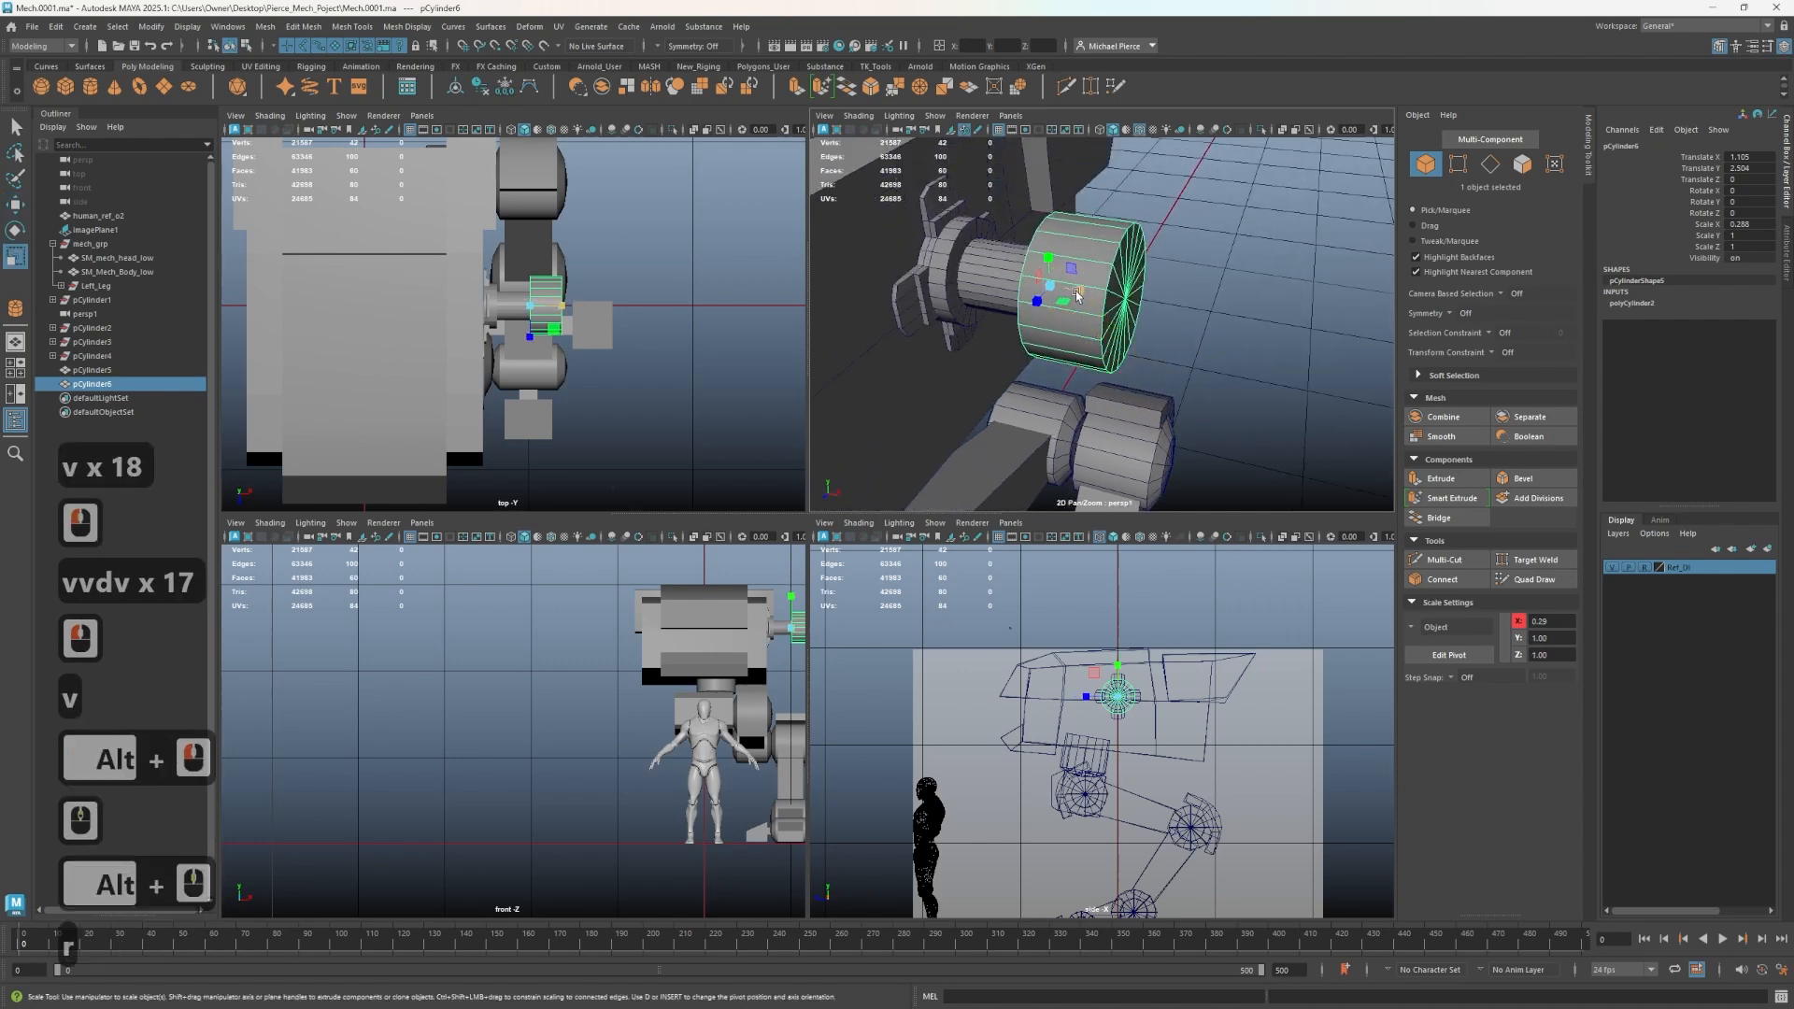
left_click_drag(1077, 295, 1049, 302)
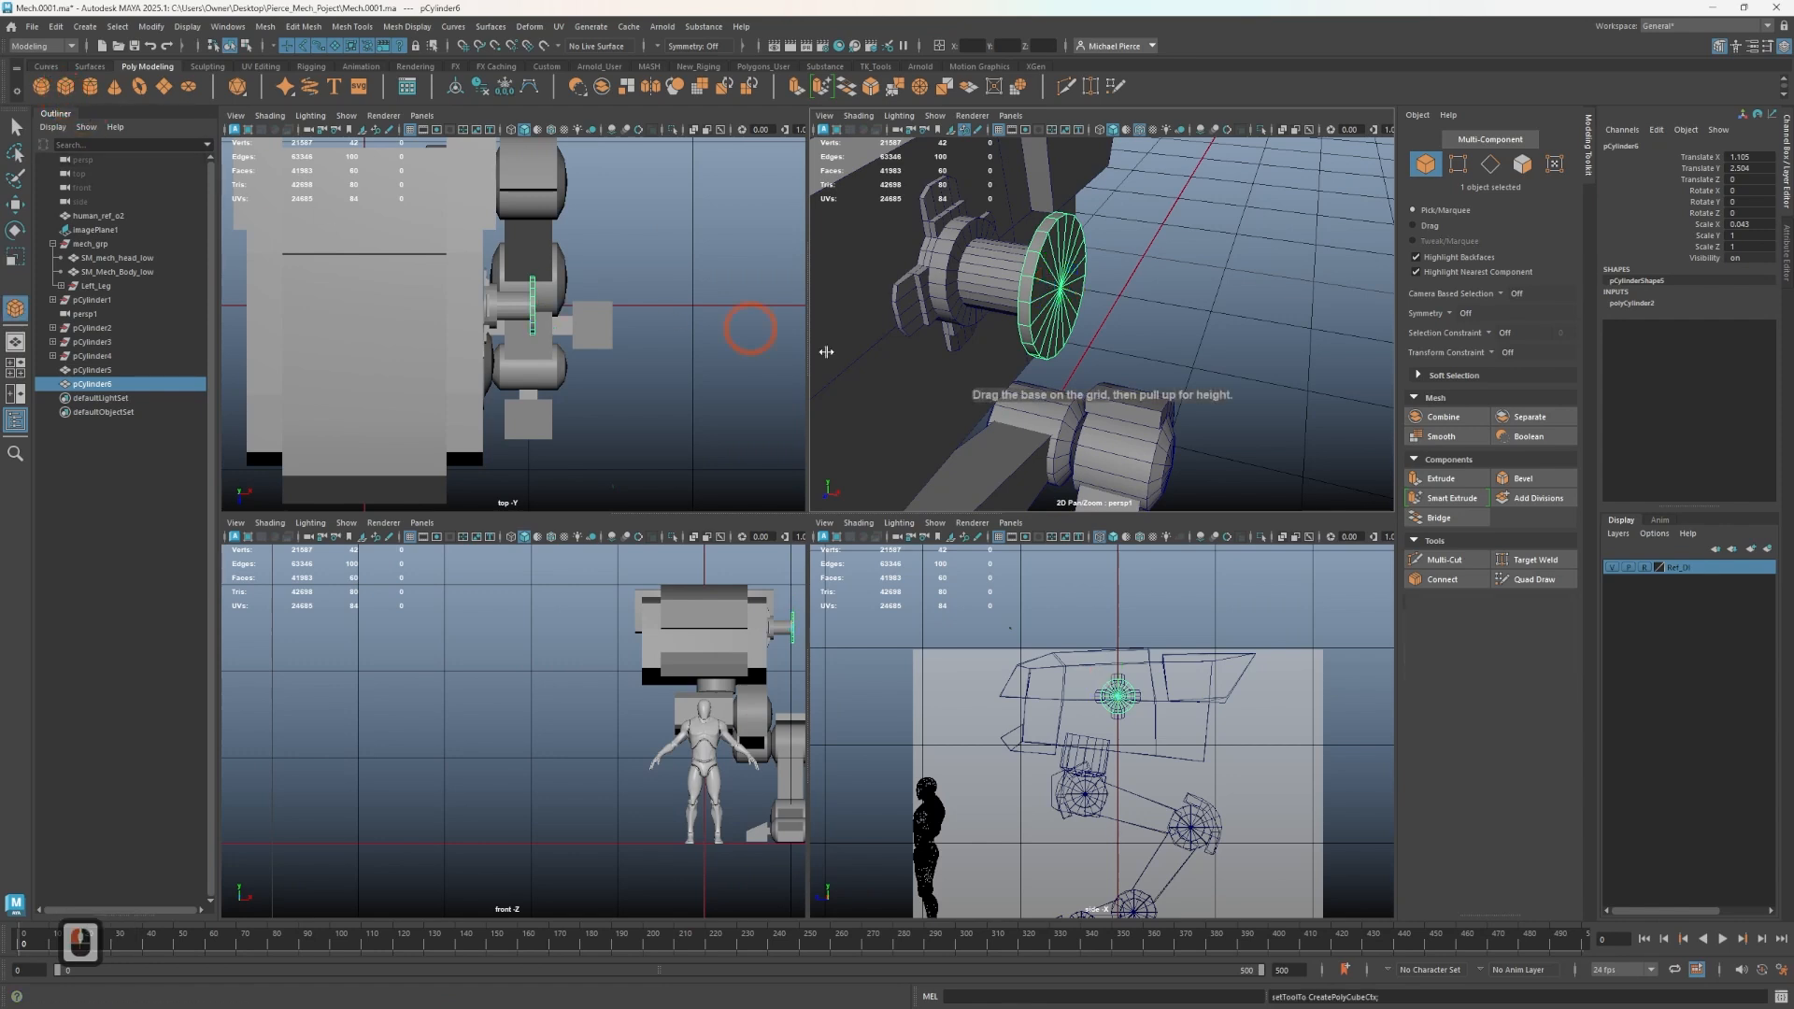
scroll(1113, 374, "down", 4)
key("w")
left_click_drag(1159, 343, 1102, 337, "alt")
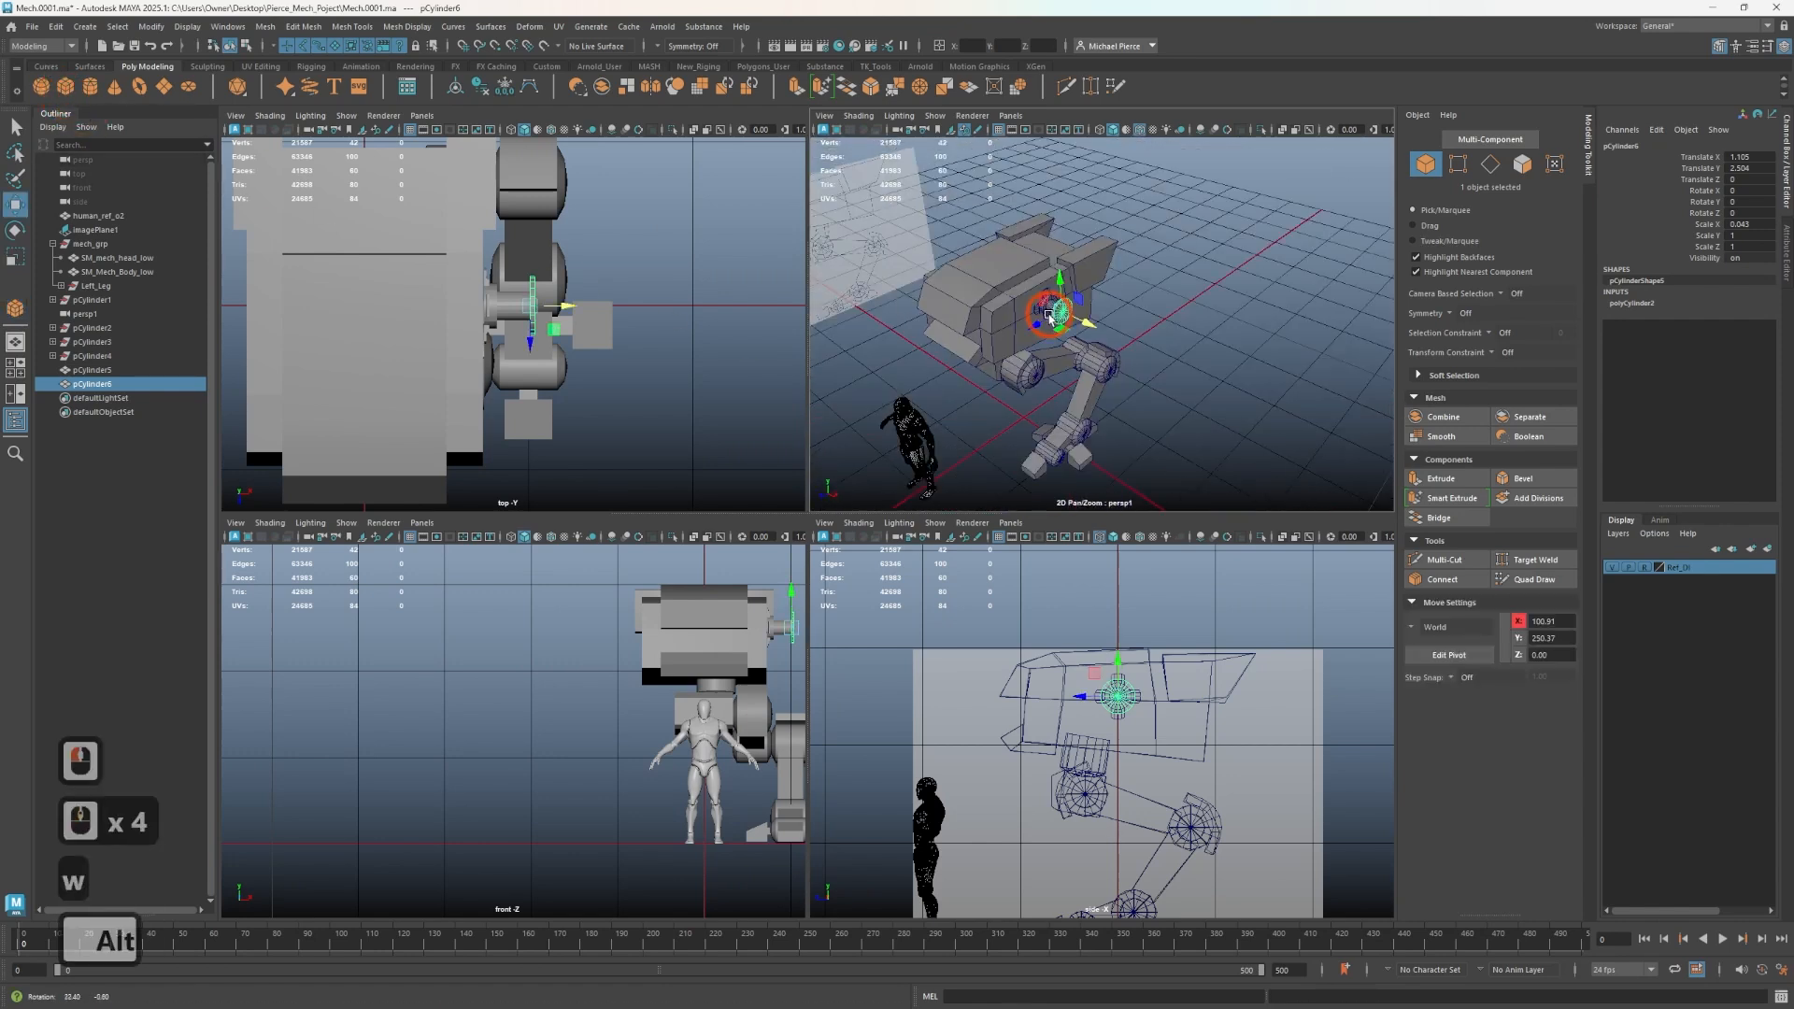
key("ctrl+z")
- Create a polygon cube
left_click(66, 90)
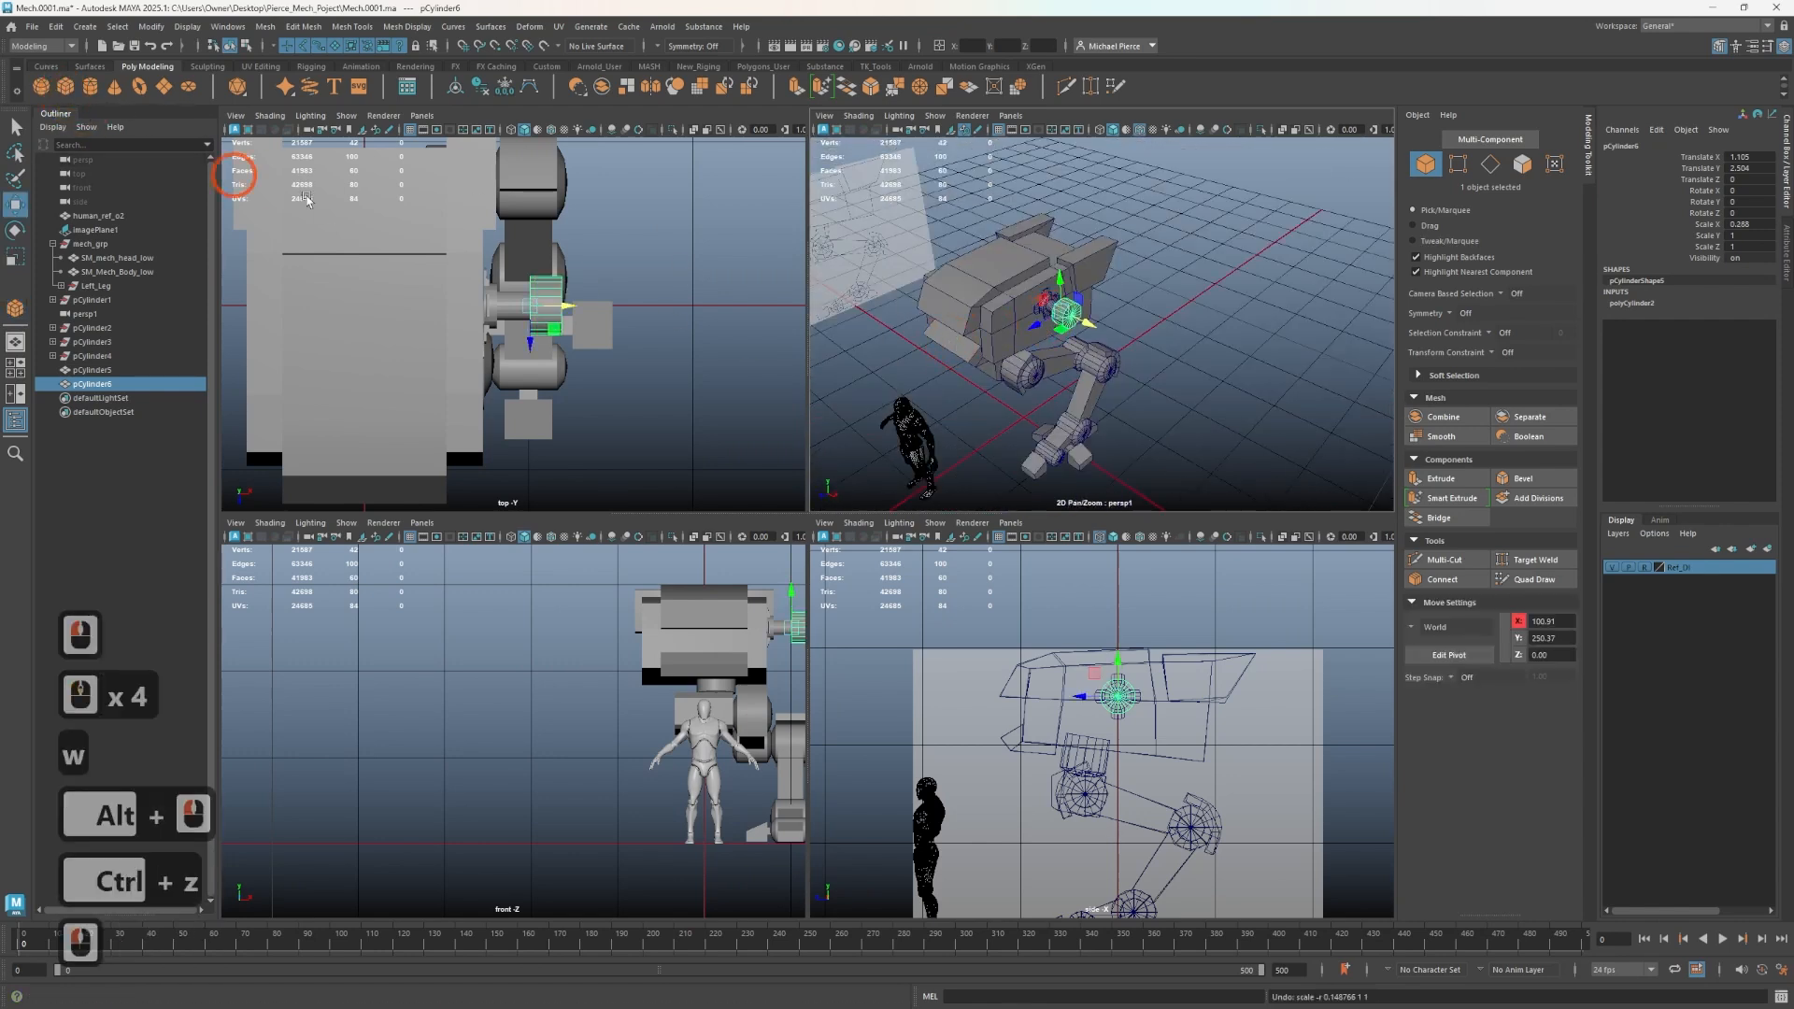
left_click_drag(1117, 434, 1130, 323)
key("w")
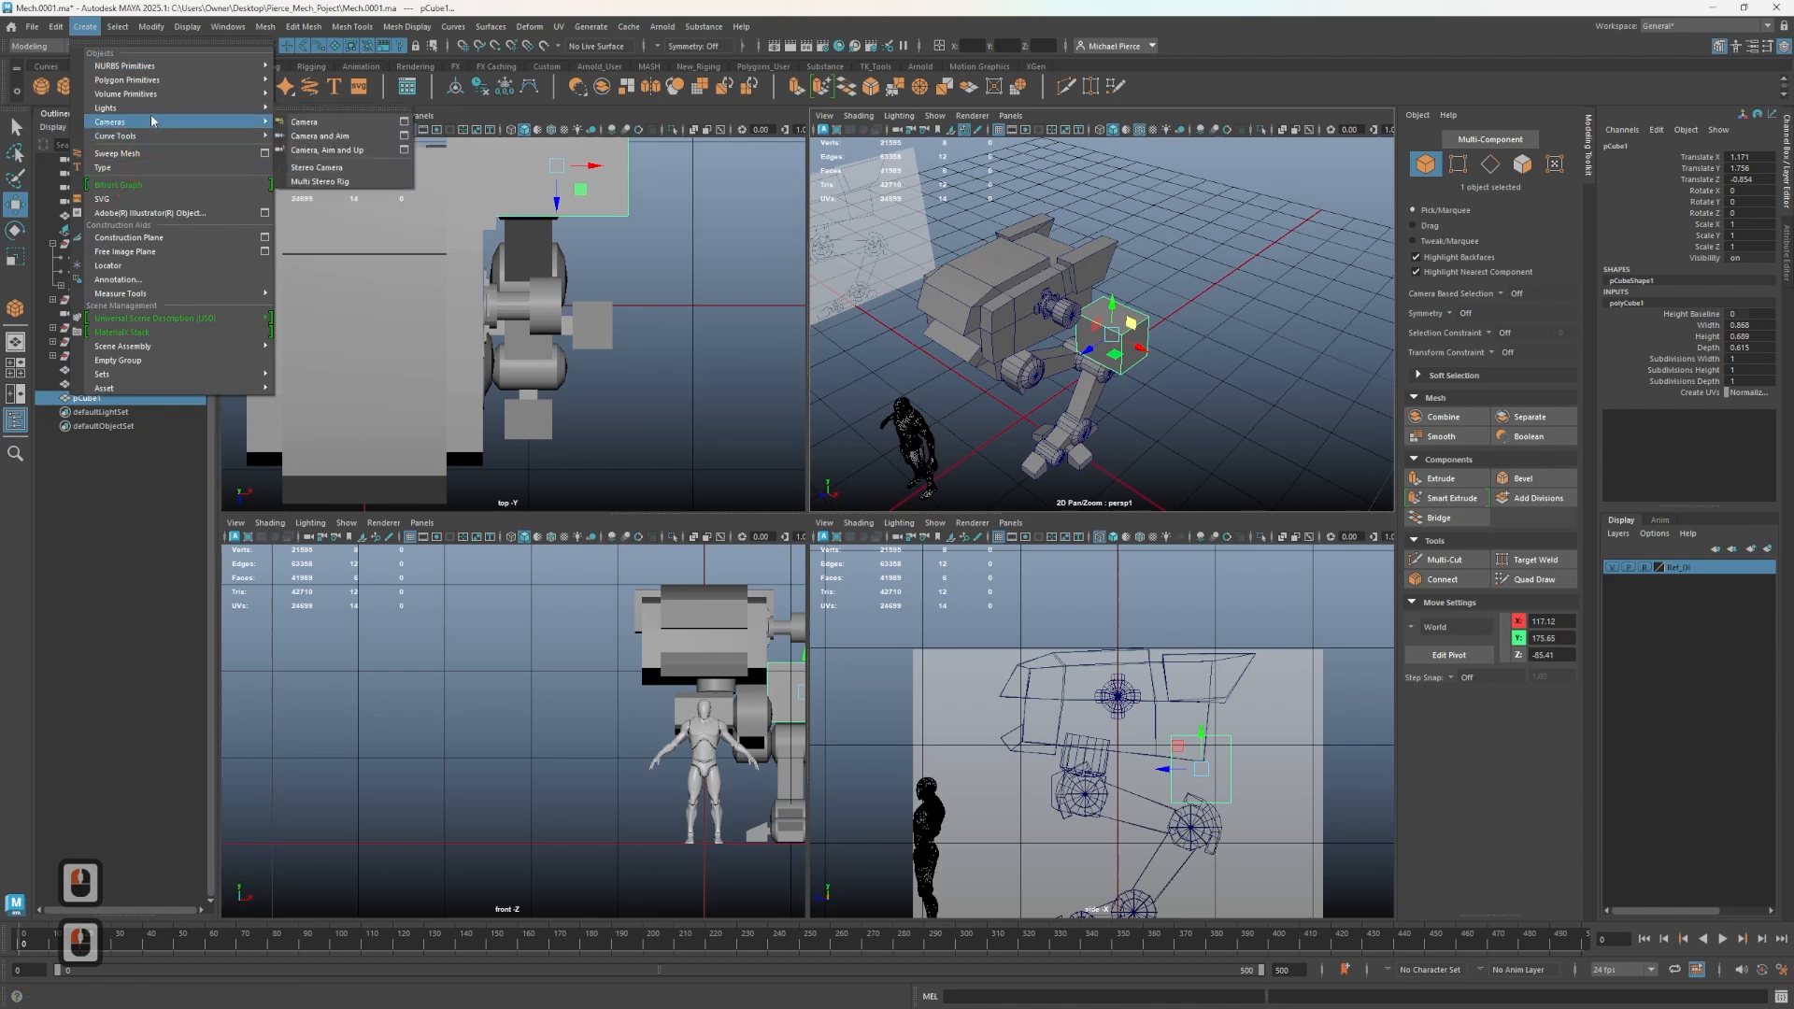
mouse_move(155, 85)
left_click(320, 338)
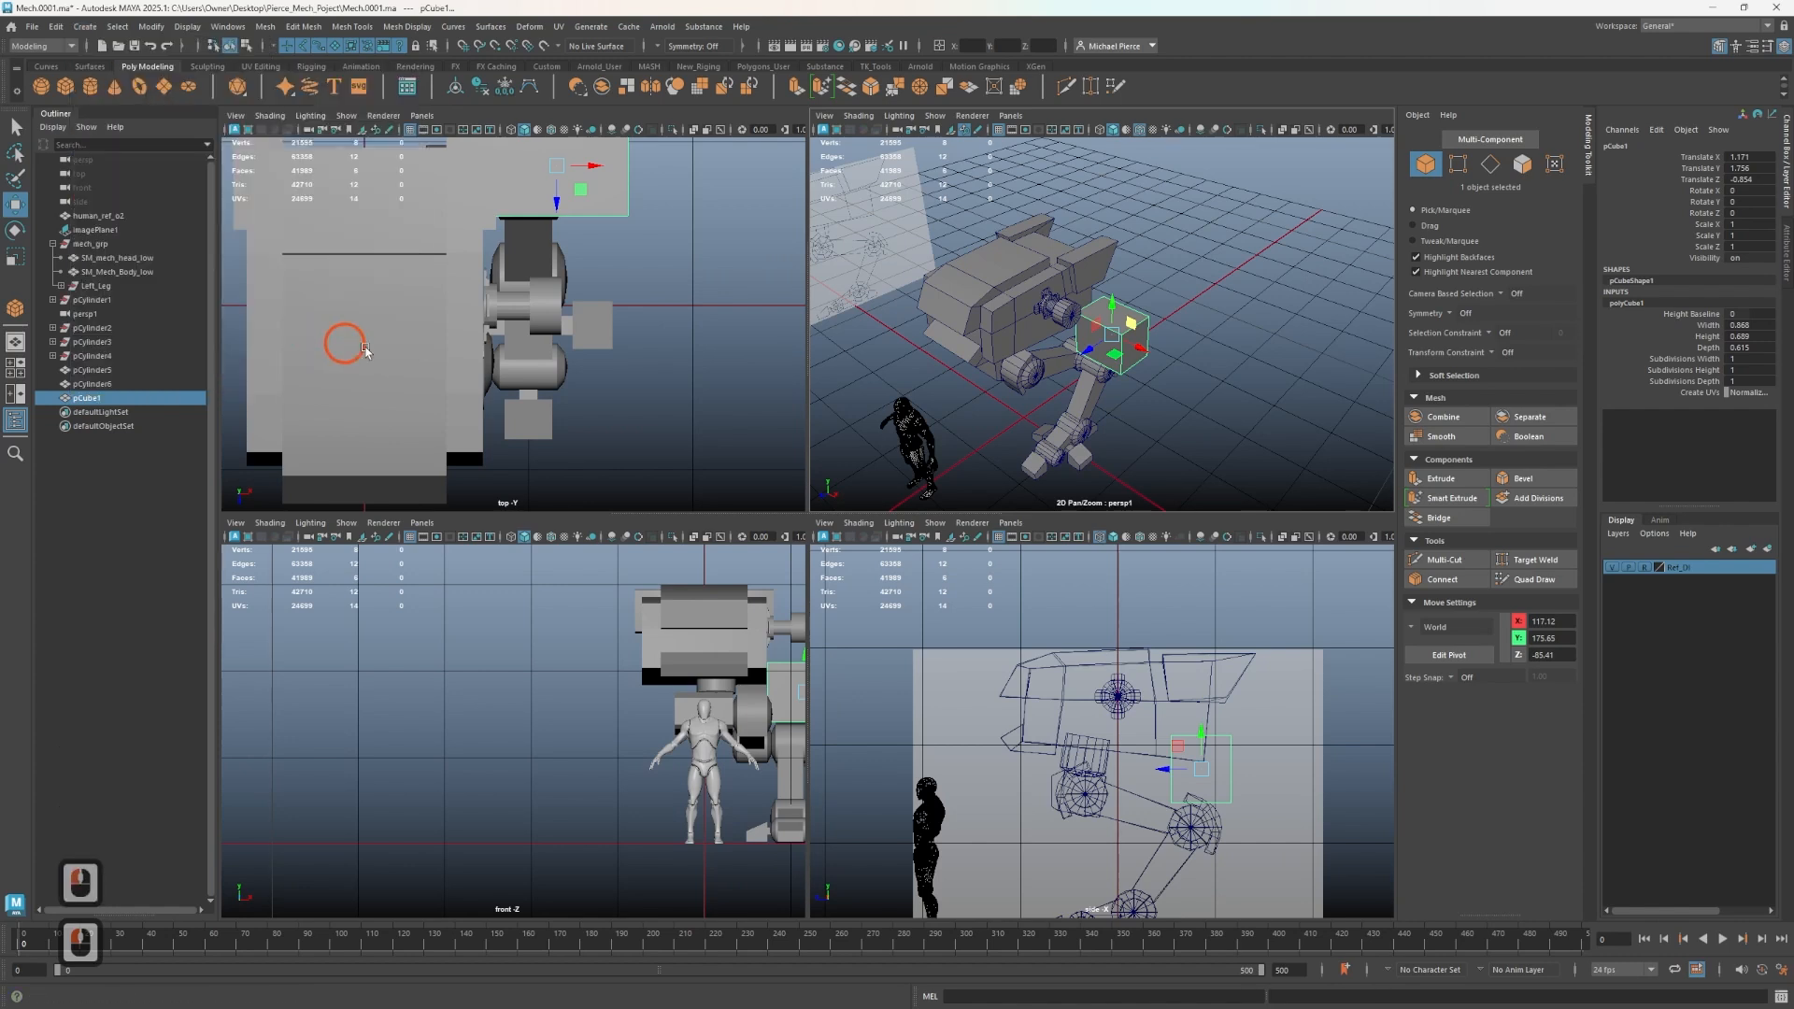
- Snap the cube onto the disc cylinder and scale it to about 0.24 × 0.52 × 0.79
scroll(1117, 374, "up", 4)
left_click_drag(1118, 374, 1014, 434)
key("v")
left_click_drag(1132, 762, 1120, 696)
left_click_drag(945, 308, 1013, 328, "alt")
key("r")
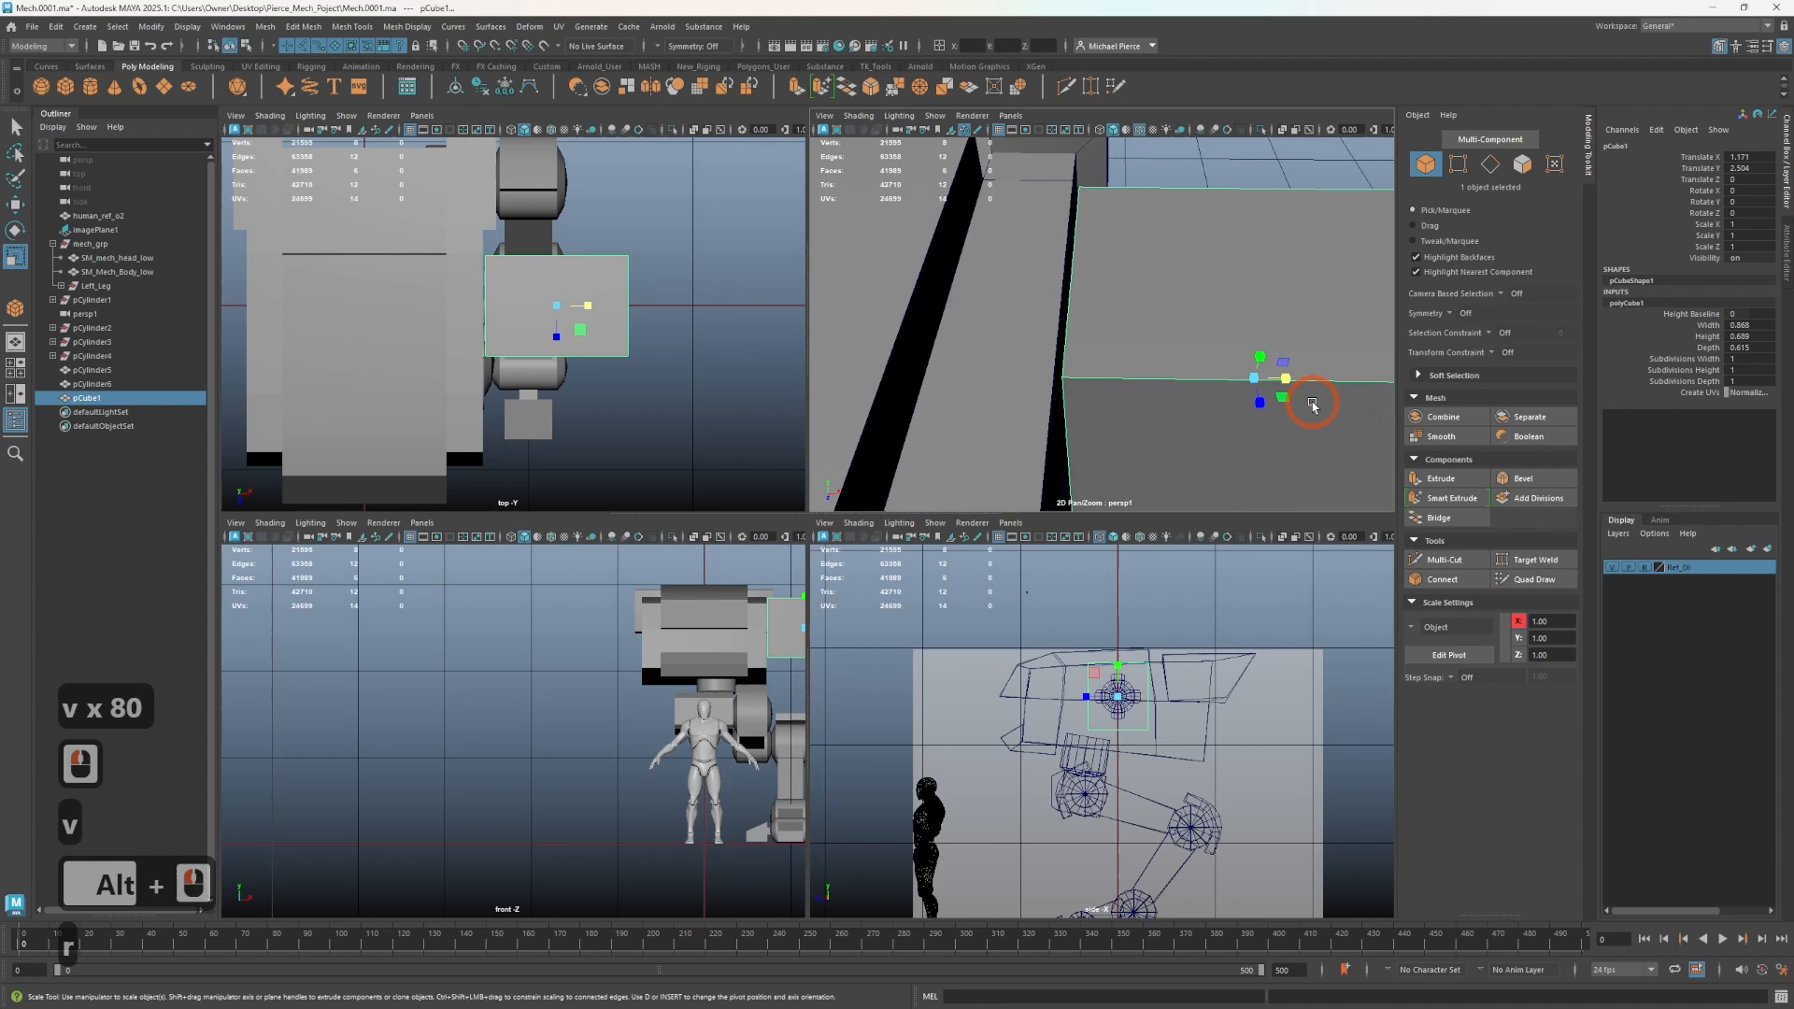
left_click_drag(1253, 387, 1093, 345)
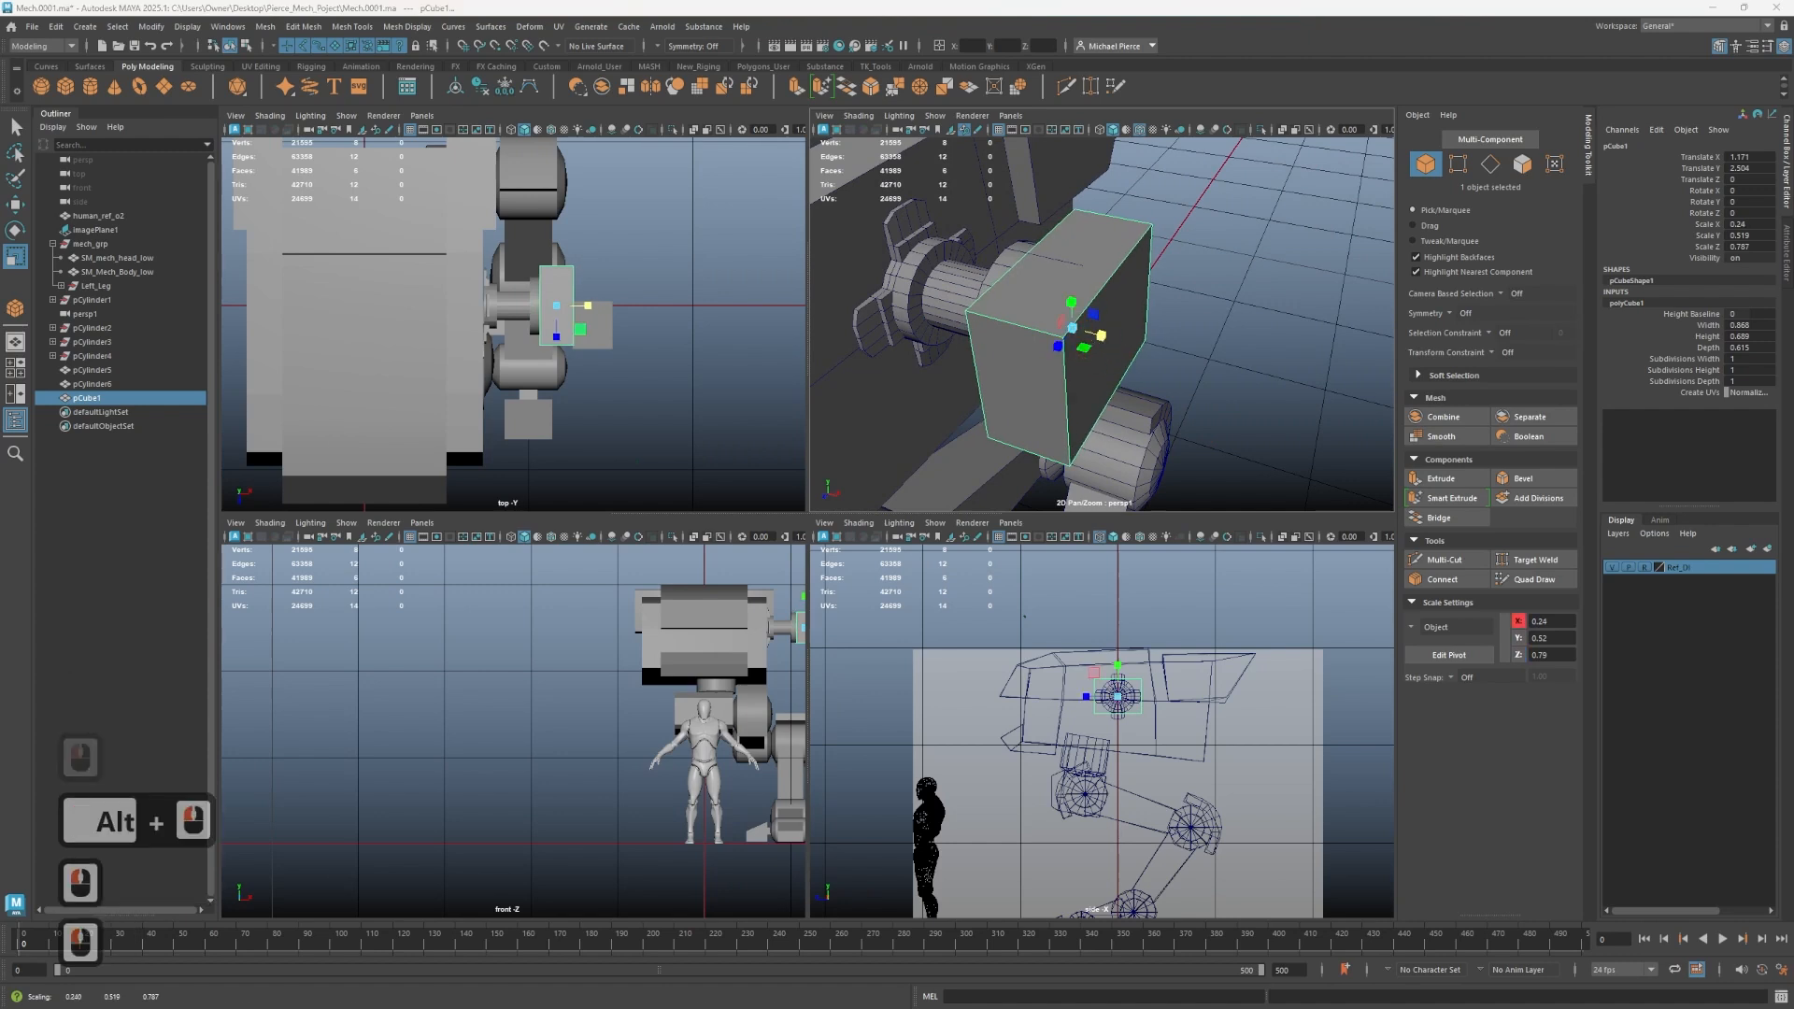
- Refine the block's placement beside the disc cylinder
key("w")
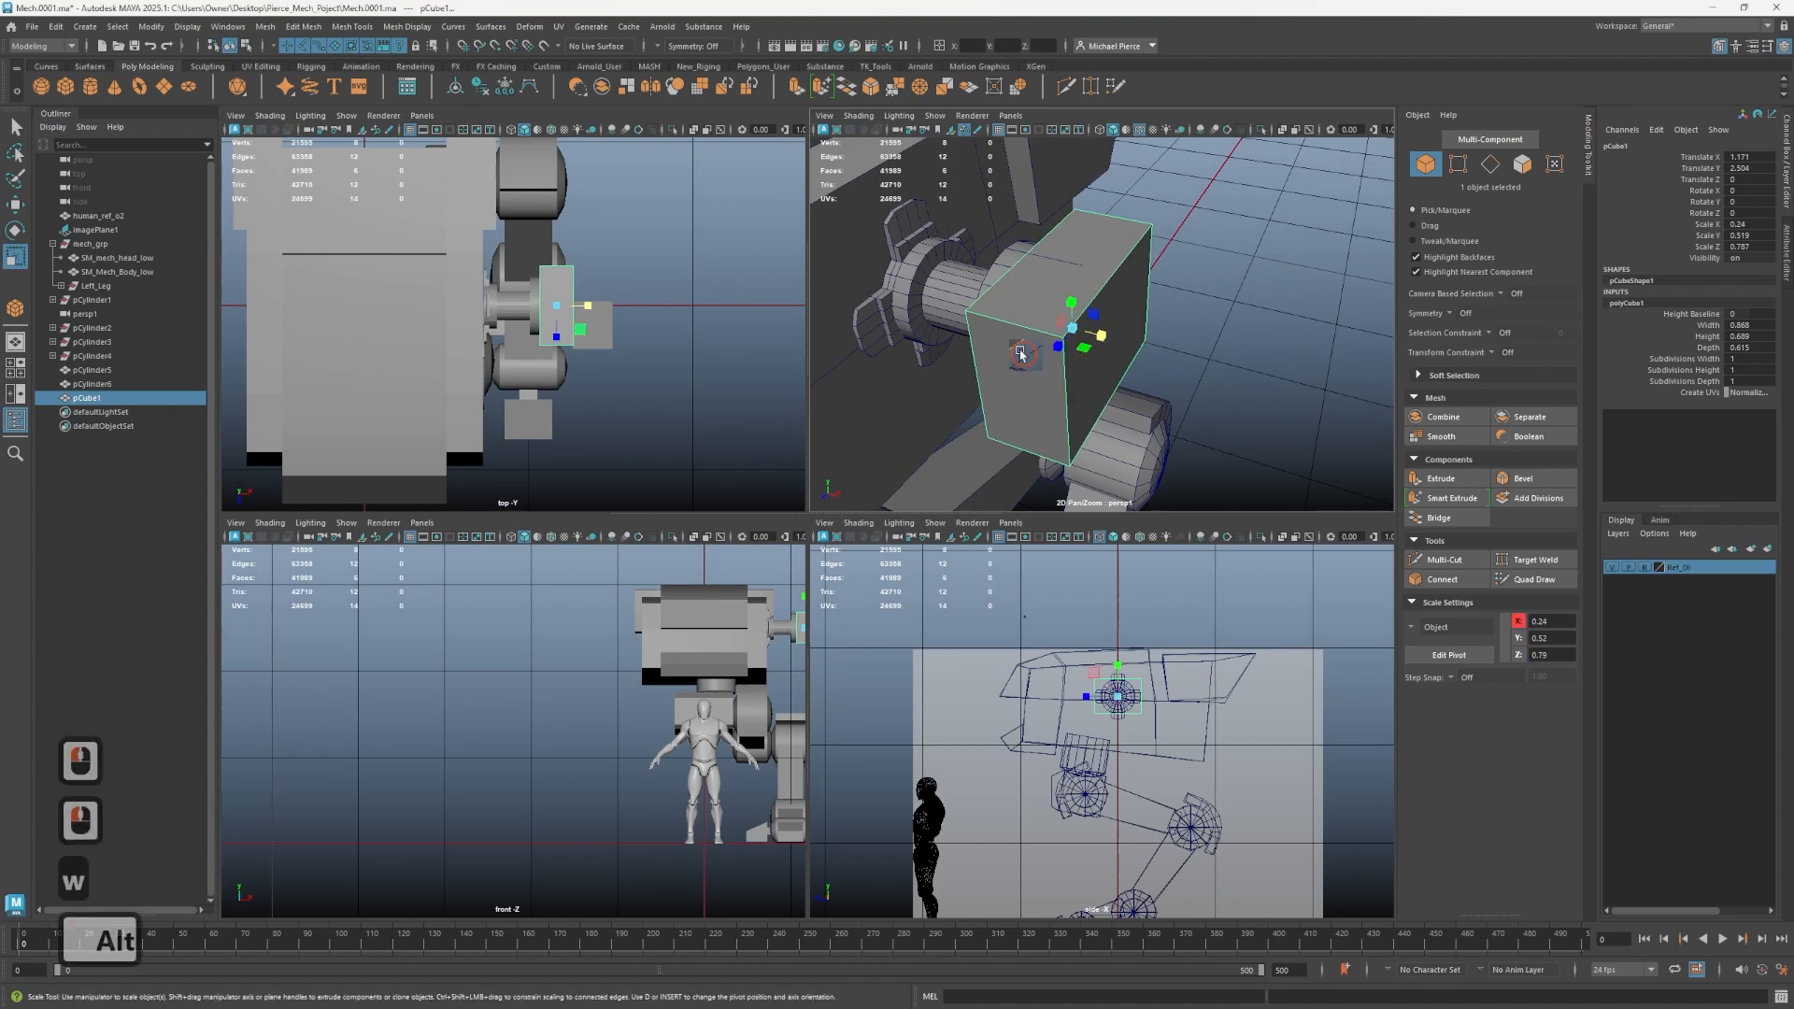
left_click_drag(1018, 352, 944, 291, "alt")
middle_click_drag(1074, 336, 1116, 448, "alt")
left_click_drag(1117, 448, 1107, 392, "alt")
mouse_move(1108, 393)
middle_mouse_down("alt")
mouse_move(1077, 407)
mouse_move(1141, 404)
middle_mouse_up("alt")
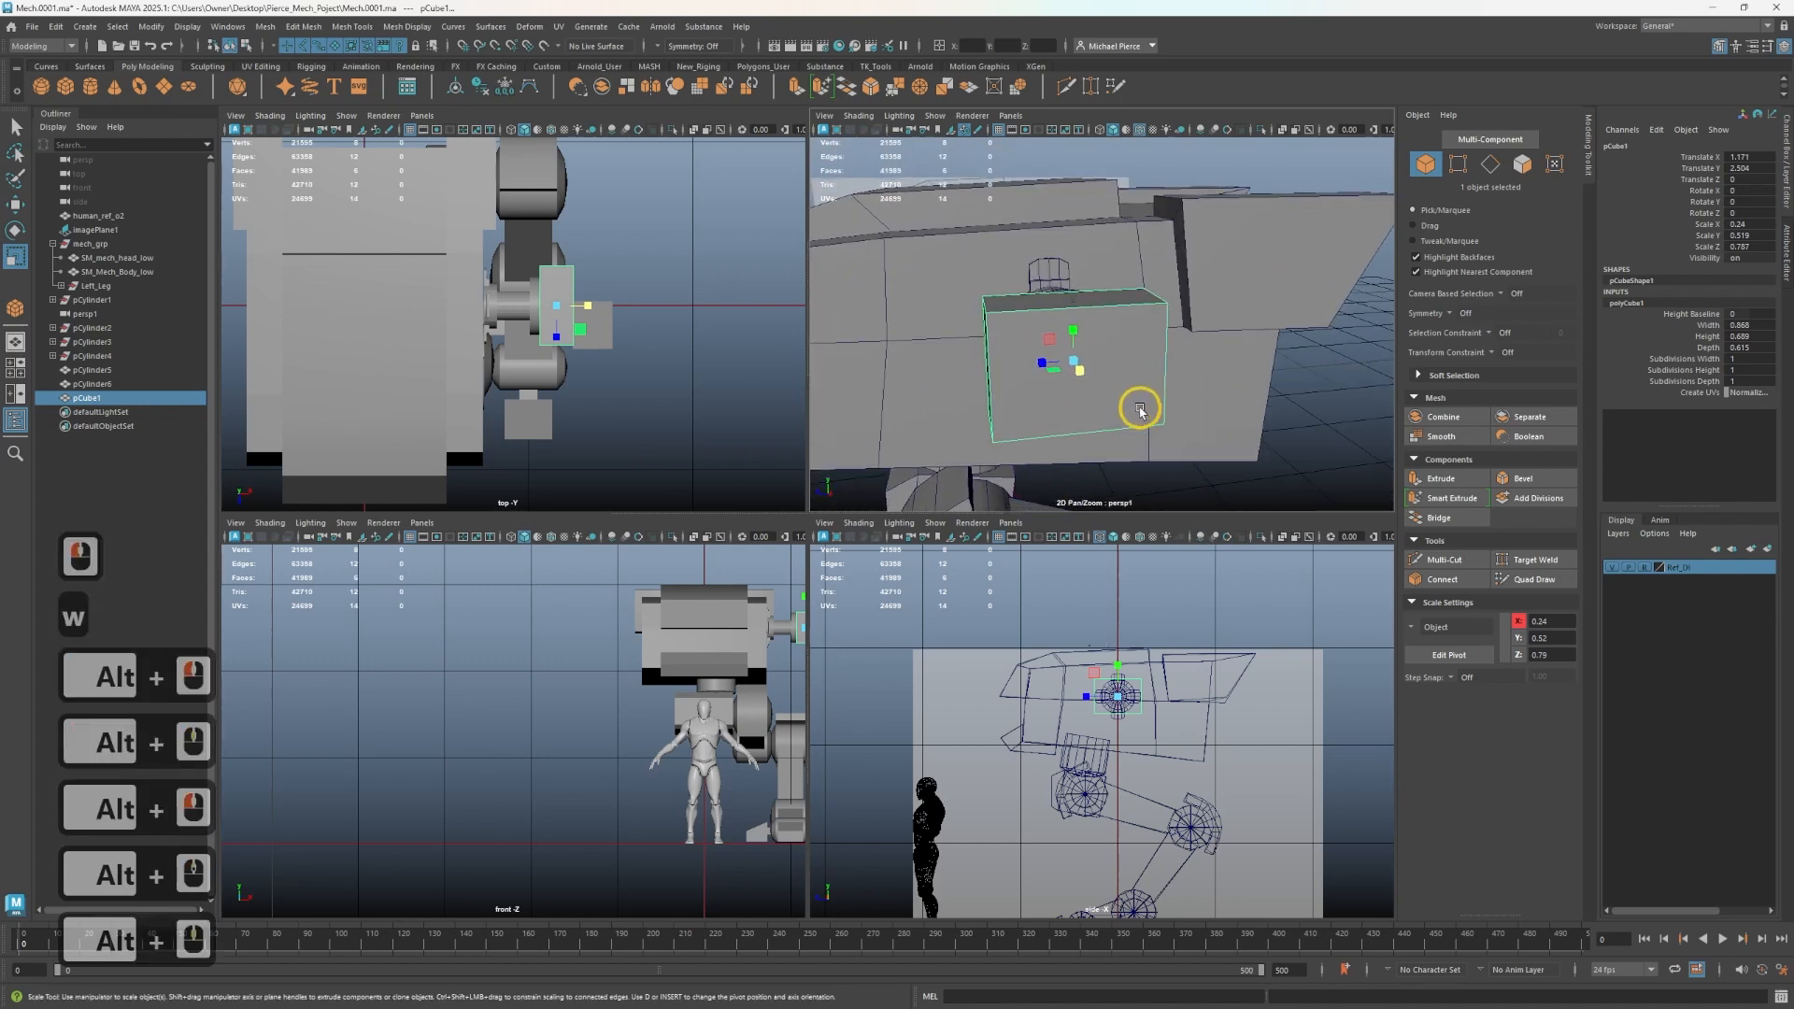
key("w")
key("r")
left_click_drag(1047, 359, 1185, 444, "alt")
middle_click_drag(1185, 445, 1128, 383, "alt")
key("w")
left_click_drag(1145, 371, 1094, 372)
- Scale the disc cylinder thinner along X to about 0.16, then reselect the block
left_click(1092, 364)
scroll(1105, 364, "up", 3)
key("r")
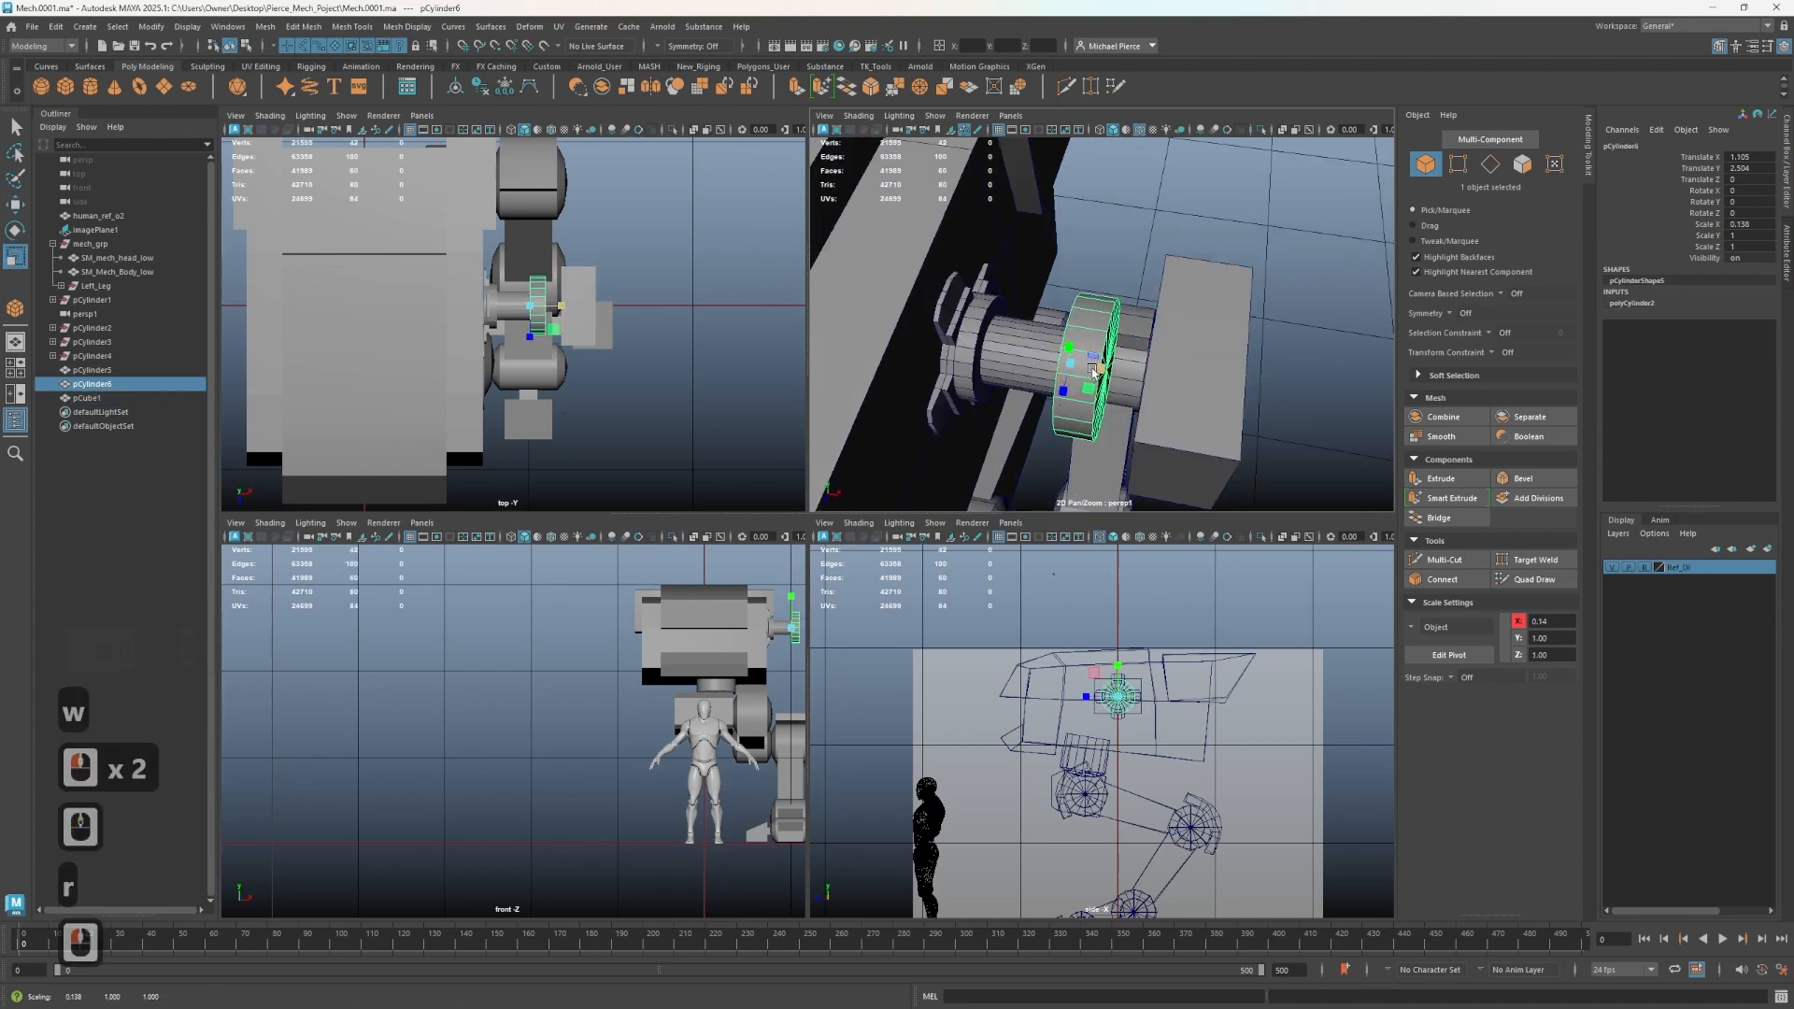
left_click(1154, 385)
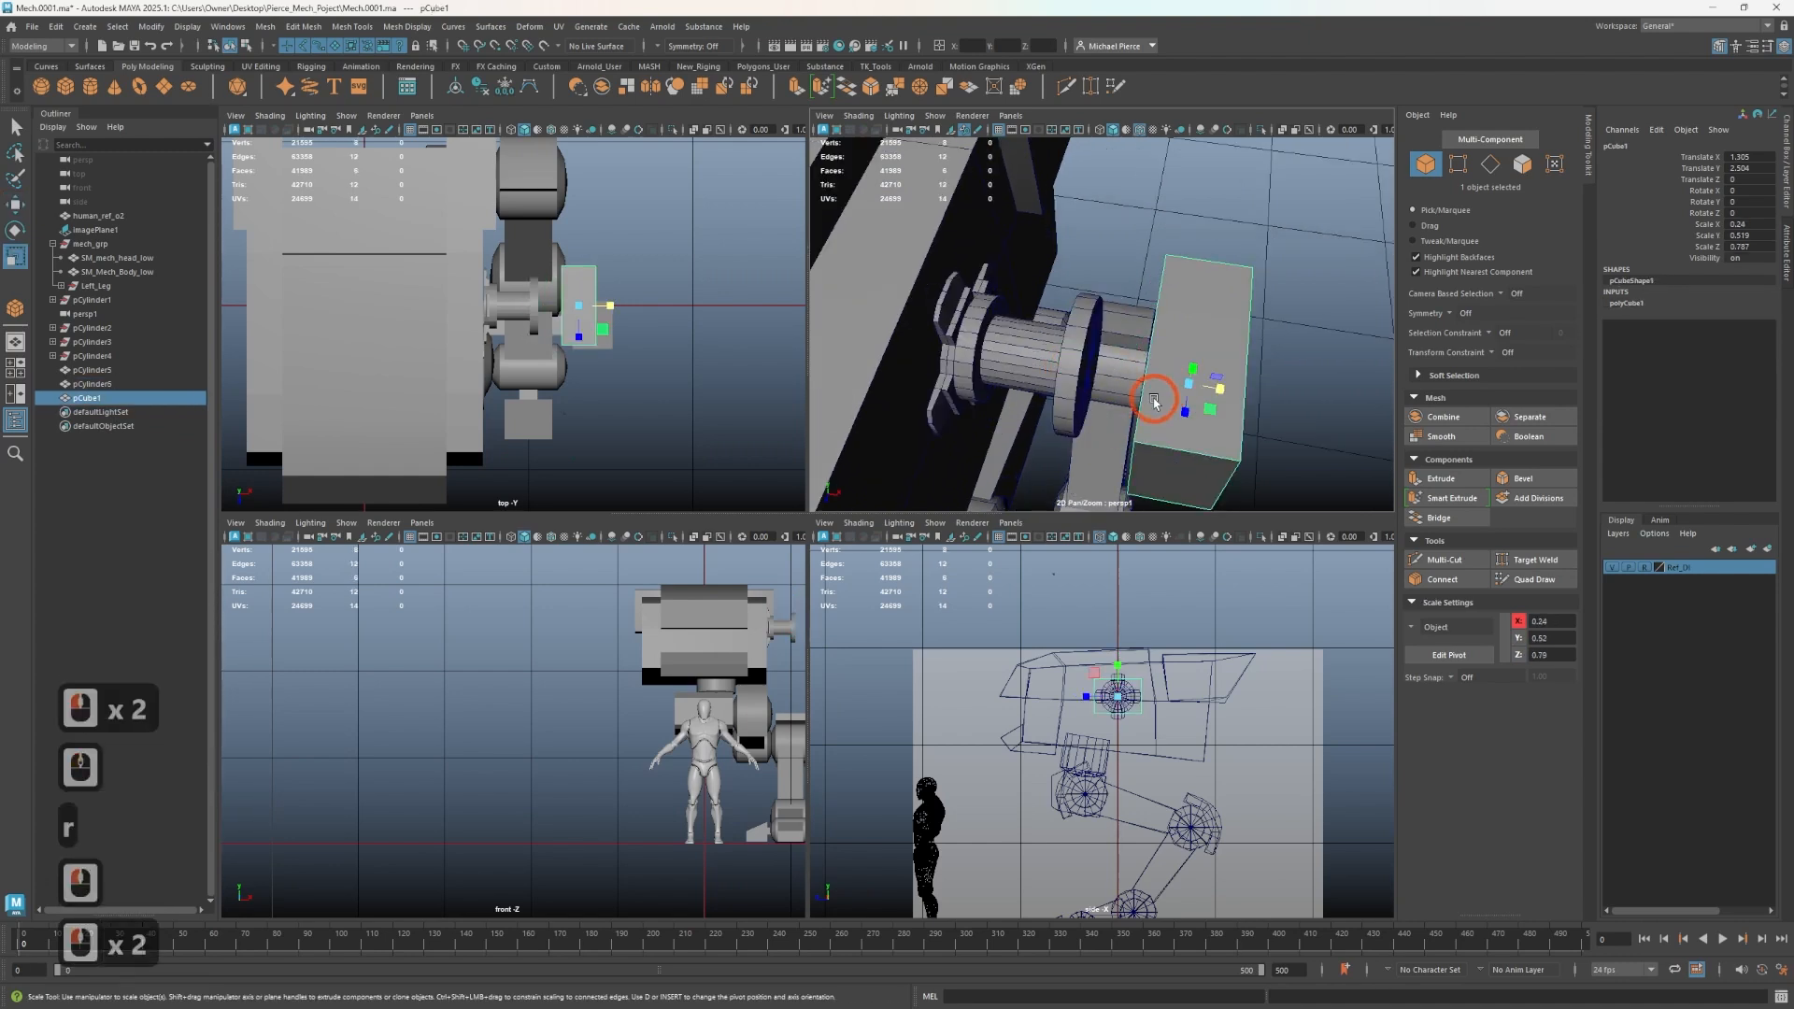
- Move the block outward along X so it sits against the head
key("w")
left_click_drag(1235, 385, 1062, 337)
right_click_drag(1055, 338, 815, 385, "alt")
mouse_move(1065, 416)
left_mouse_down("alt")
mouse_move(1193, 376)
mouse_move(1095, 405)
left_mouse_up("alt")
right_click_drag(1092, 404, 1249, 399, "alt")
left_click_drag(1247, 398, 1142, 390, "alt")
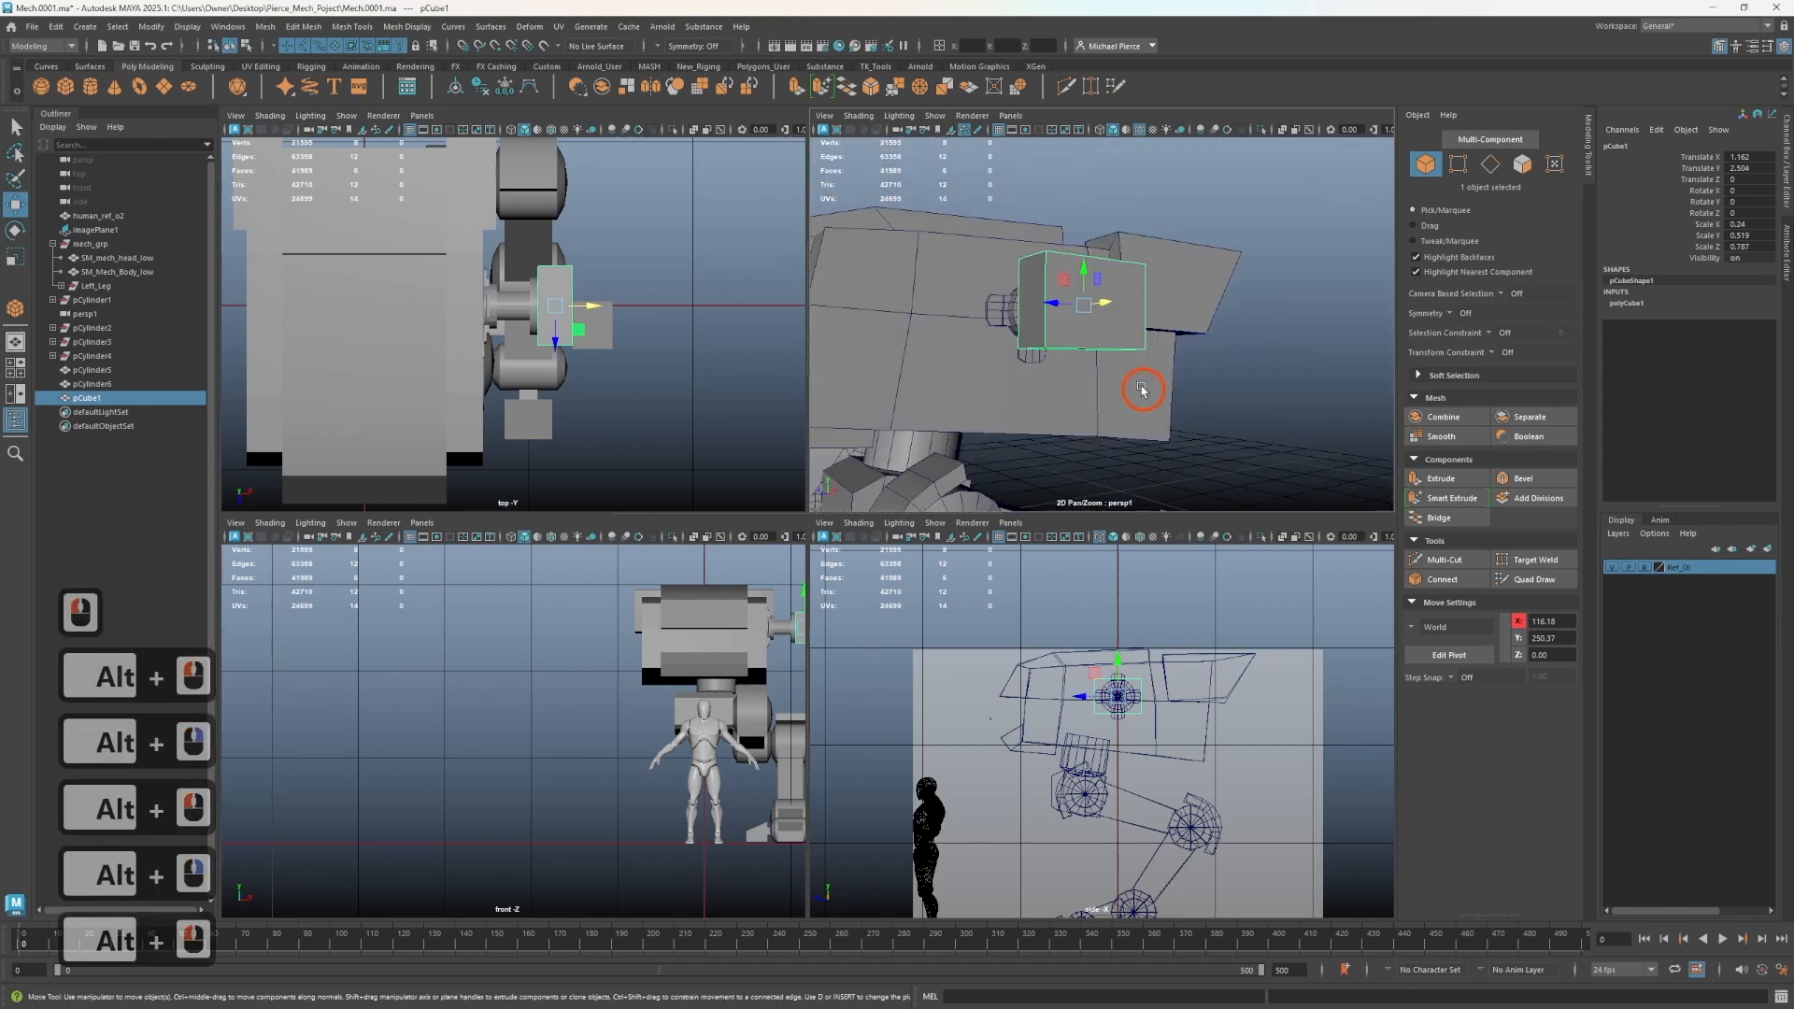
right_click_drag(1142, 390, 1125, 336, "alt")
- Duplicate the block into thin horizontal bars about 0.15 × 0.075 × 0.79
key("r")
mouse_move(1075, 279)
left_mouse_down()
mouse_move(1074, 260)
mouse_move(996, 289)
mouse_move(1051, 344)
mouse_move(1029, 309)
mouse_move(1084, 336)
mouse_move(1000, 338)
mouse_move(1021, 337)
mouse_move(1025, 280)
left_mouse_up()
key("w")
key("r")
key("w")
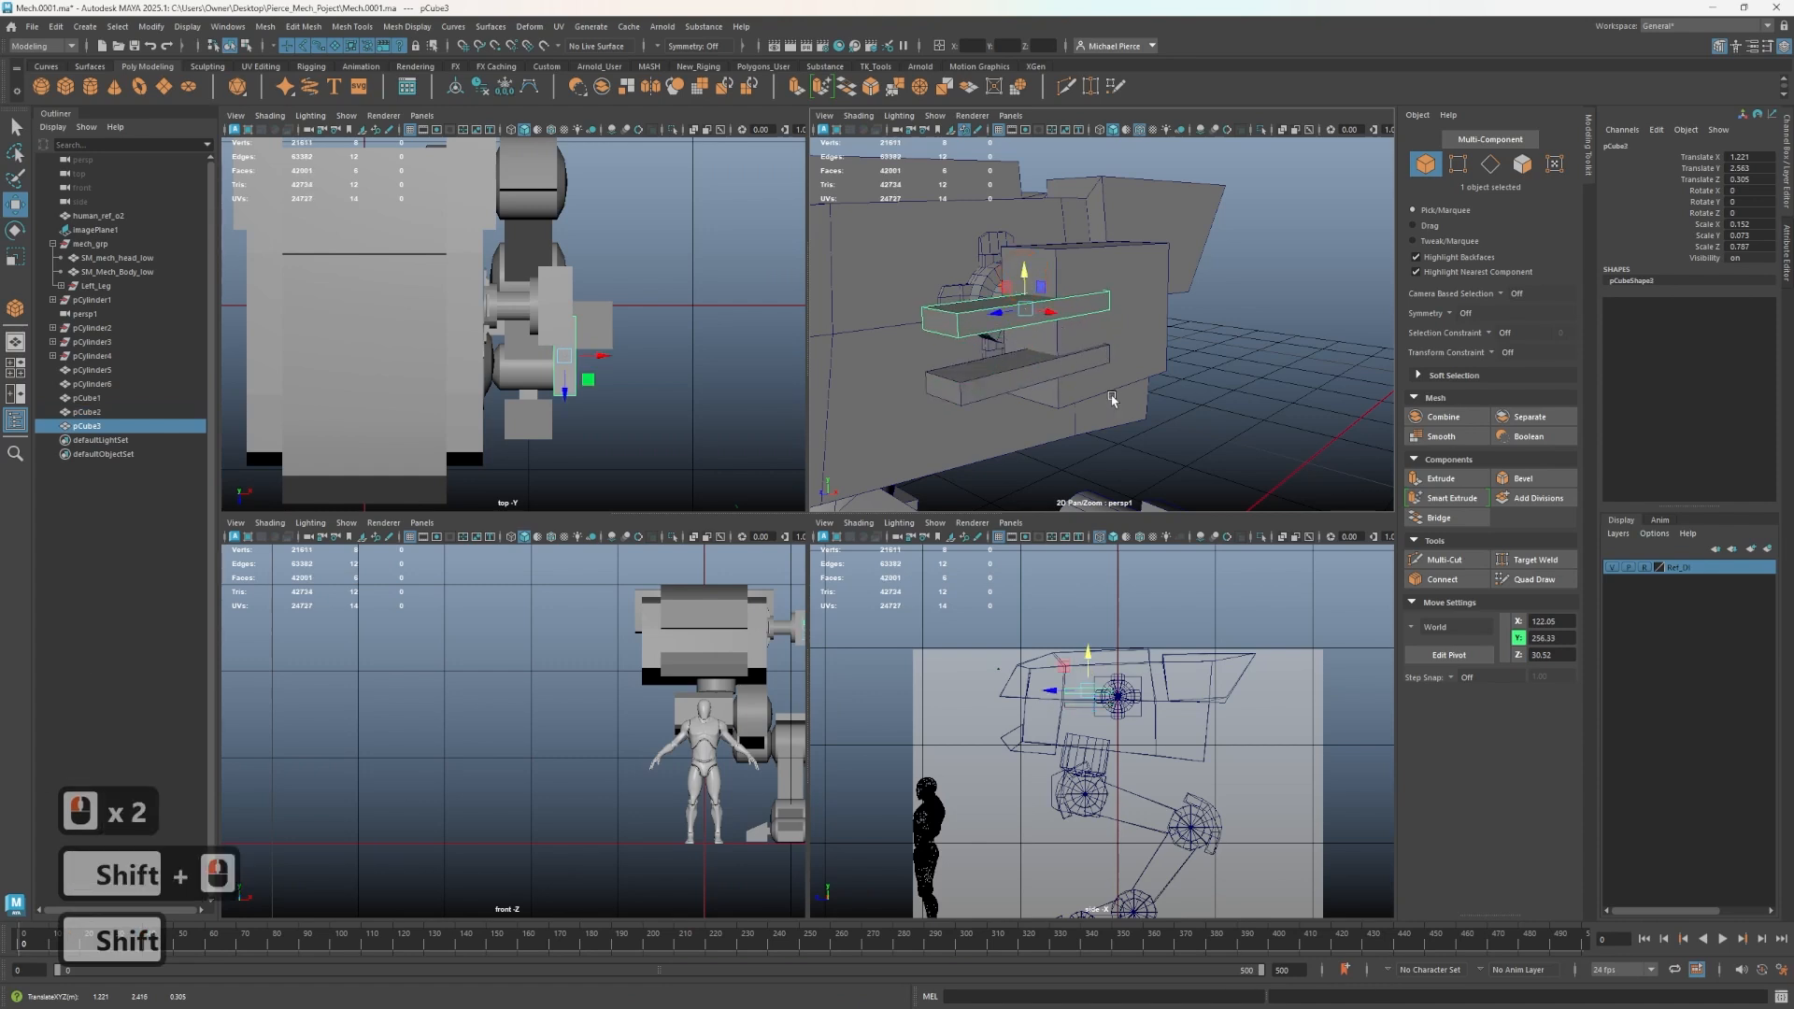
- Insert a horizontal edge loop across the middle of the side block with Multi-Cut
left_click_drag(1112, 399, 1076, 374, "alt")
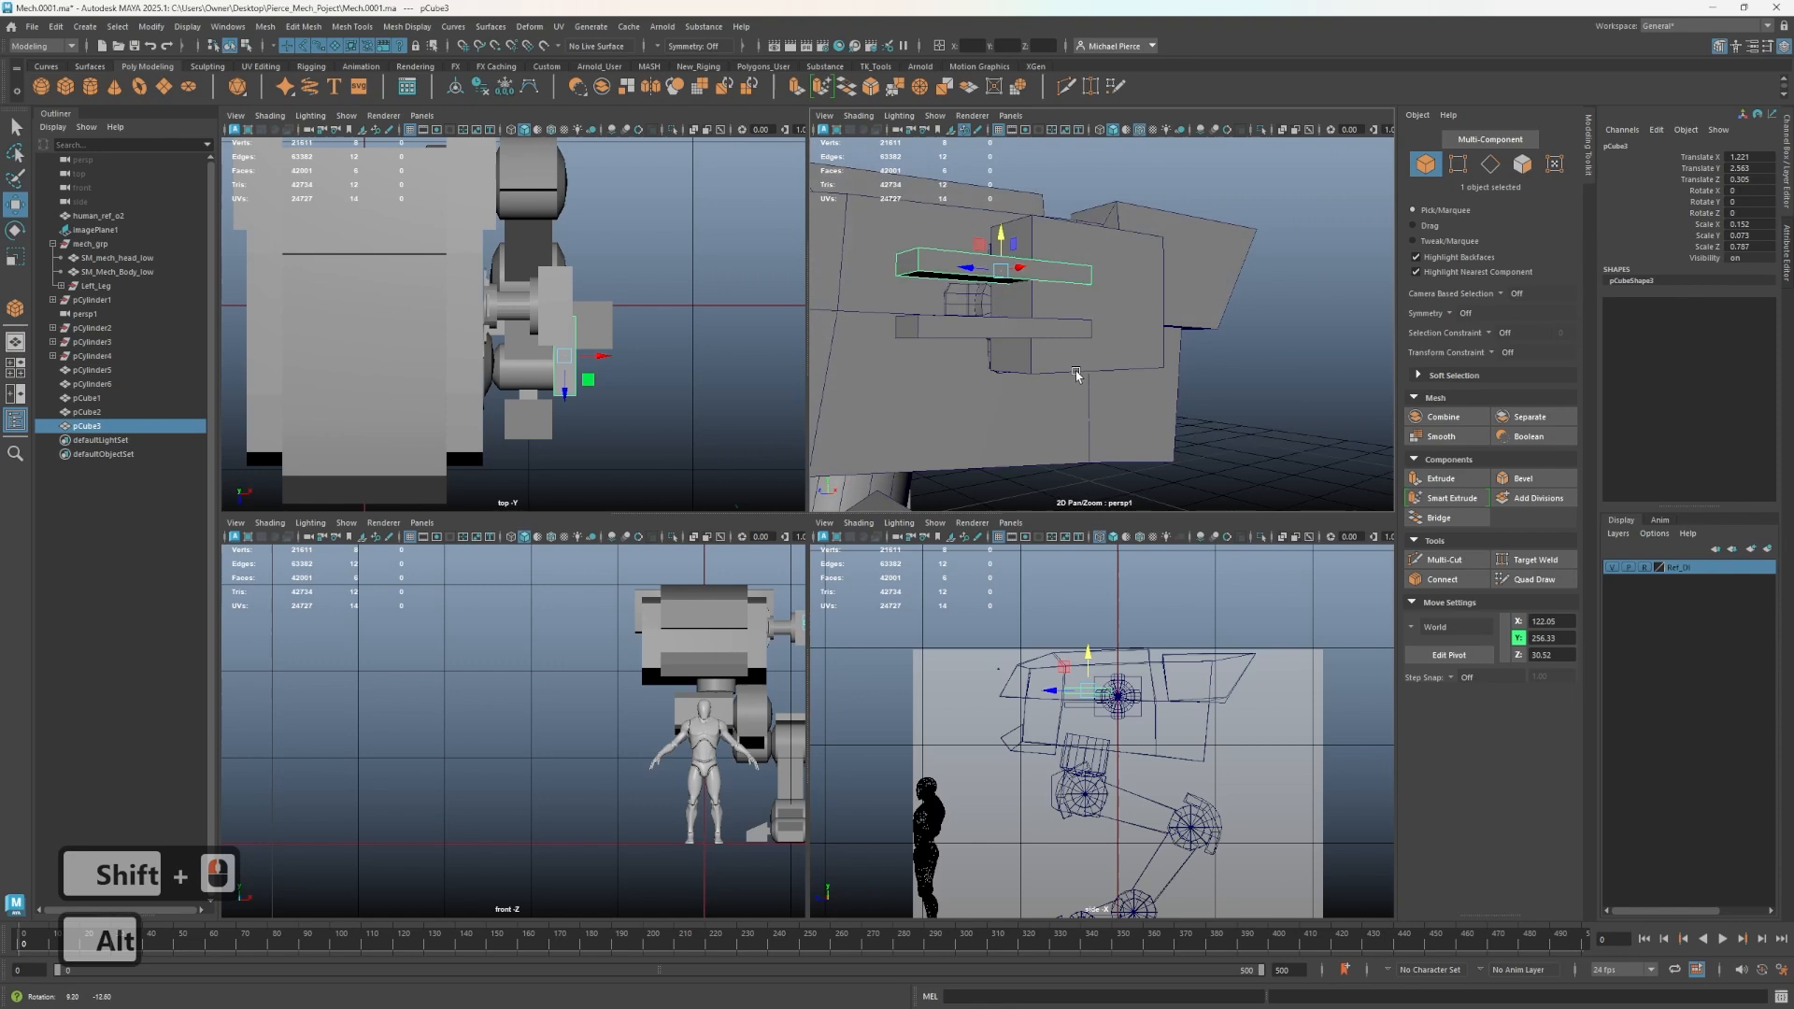
left_click(1084, 305)
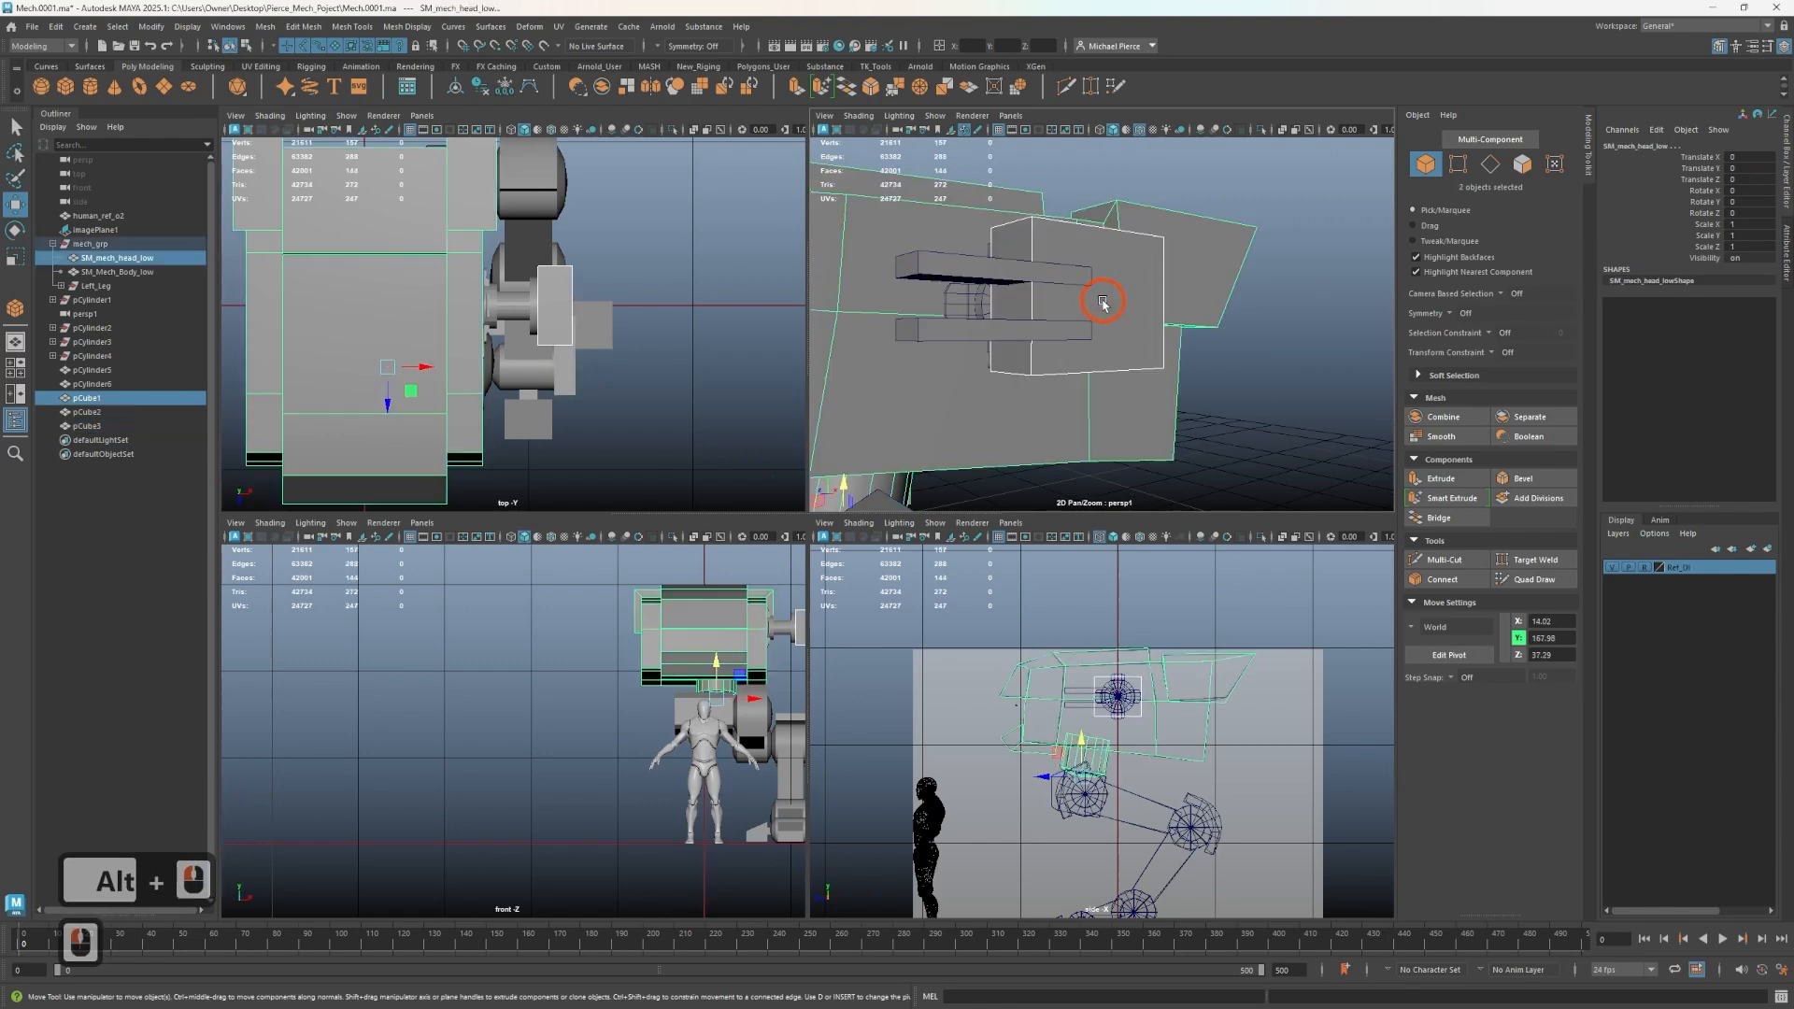
left_click(1157, 321)
key("ctrl+shift+x")
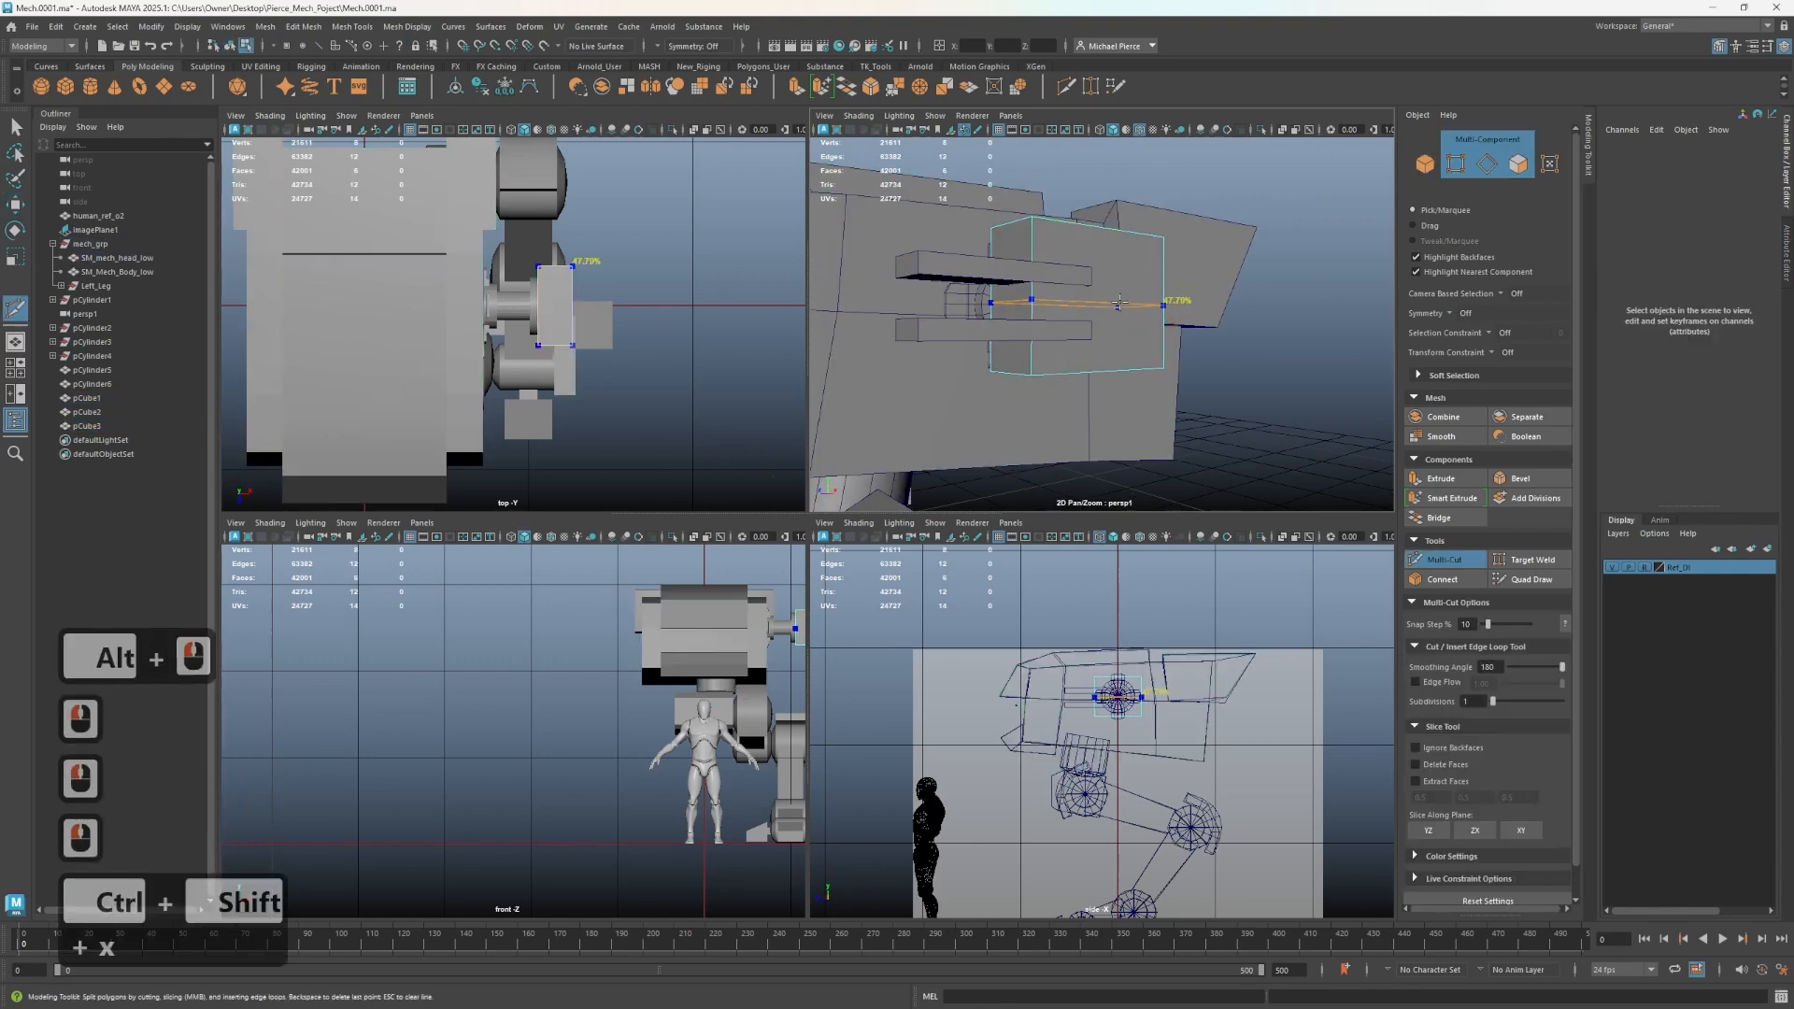
left_click(1121, 300, "ctrl")
- Select the new edge loop and bevel it with a fraction of 0.21
key("q")
right_click_drag(1077, 326, 1075, 282)
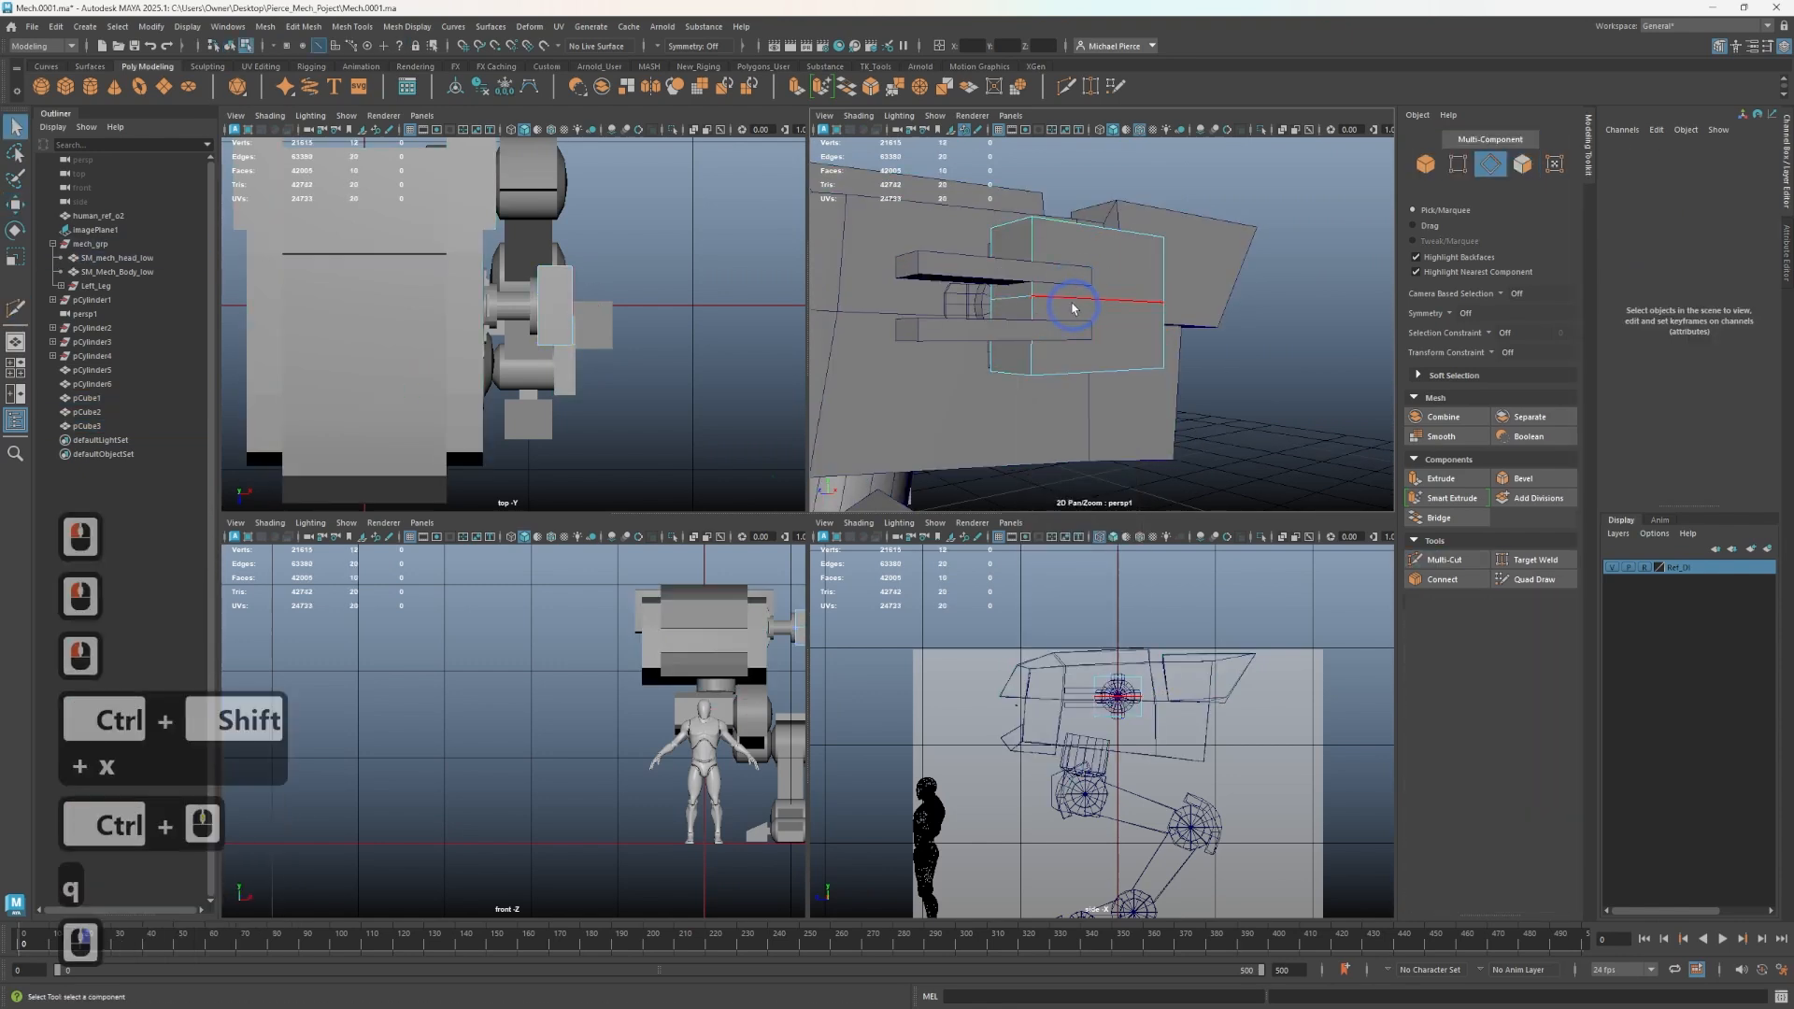
double_click(1068, 299)
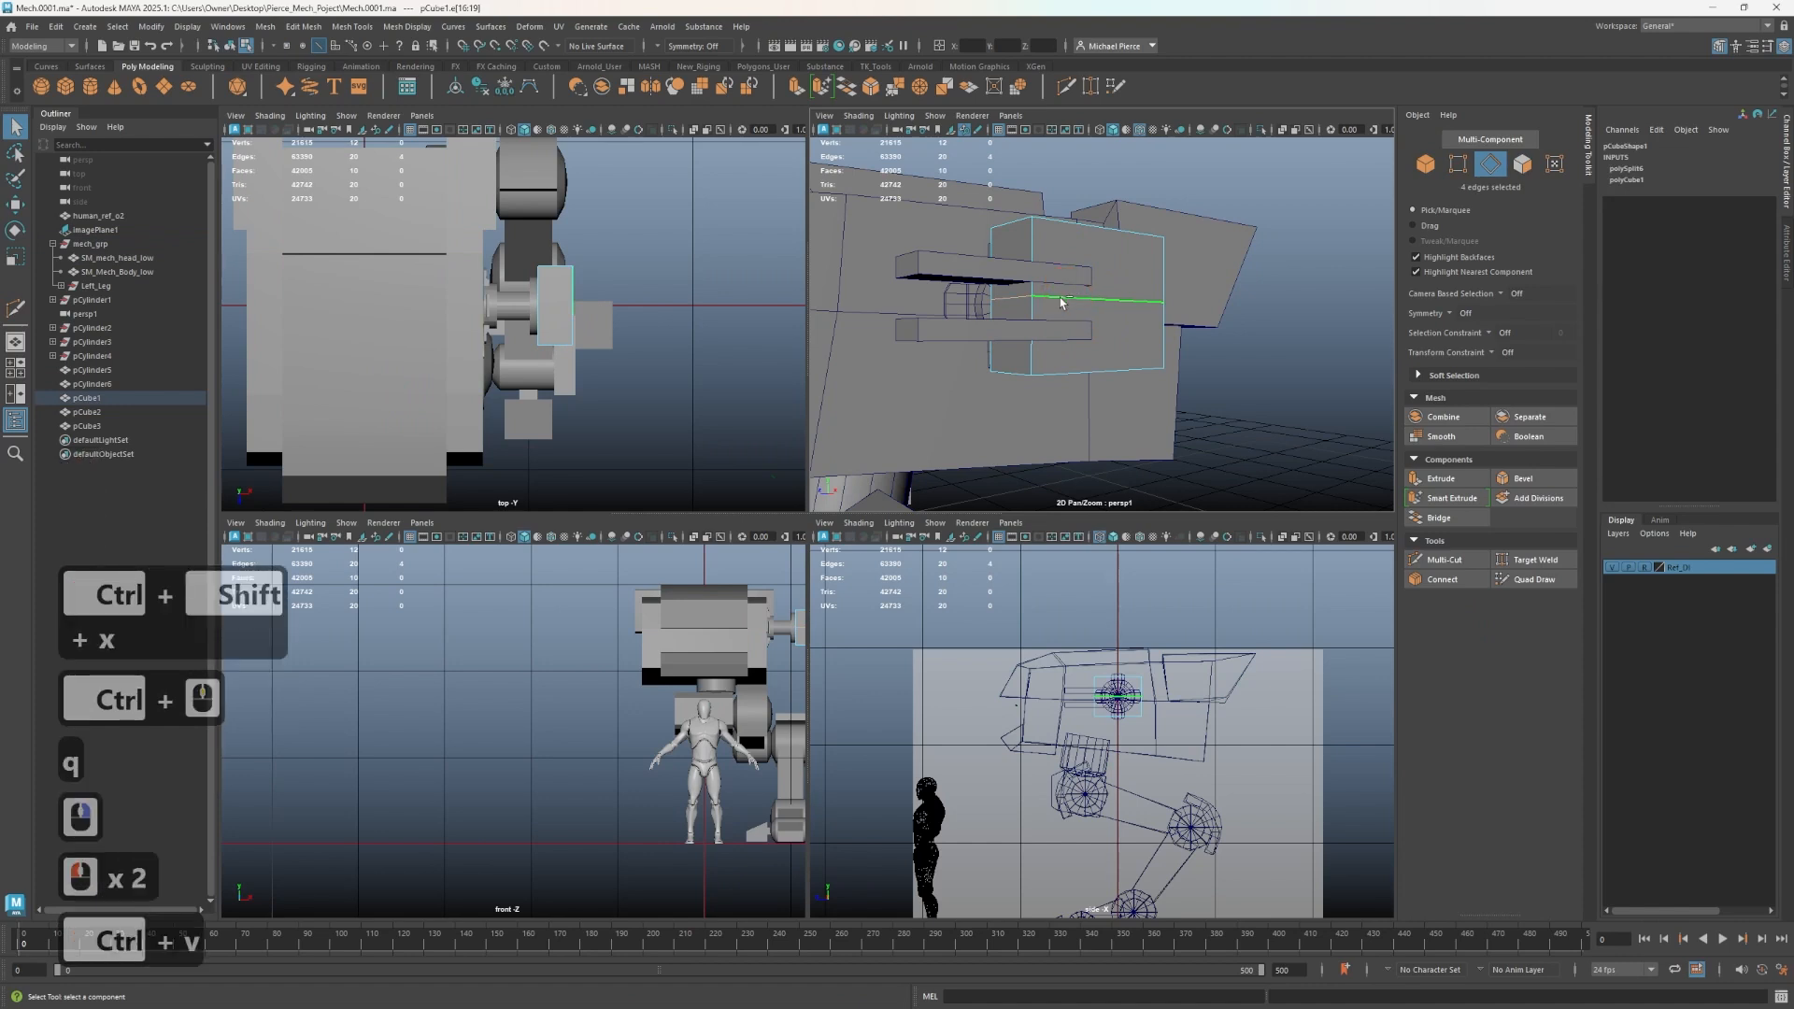
key("ctrl+b")
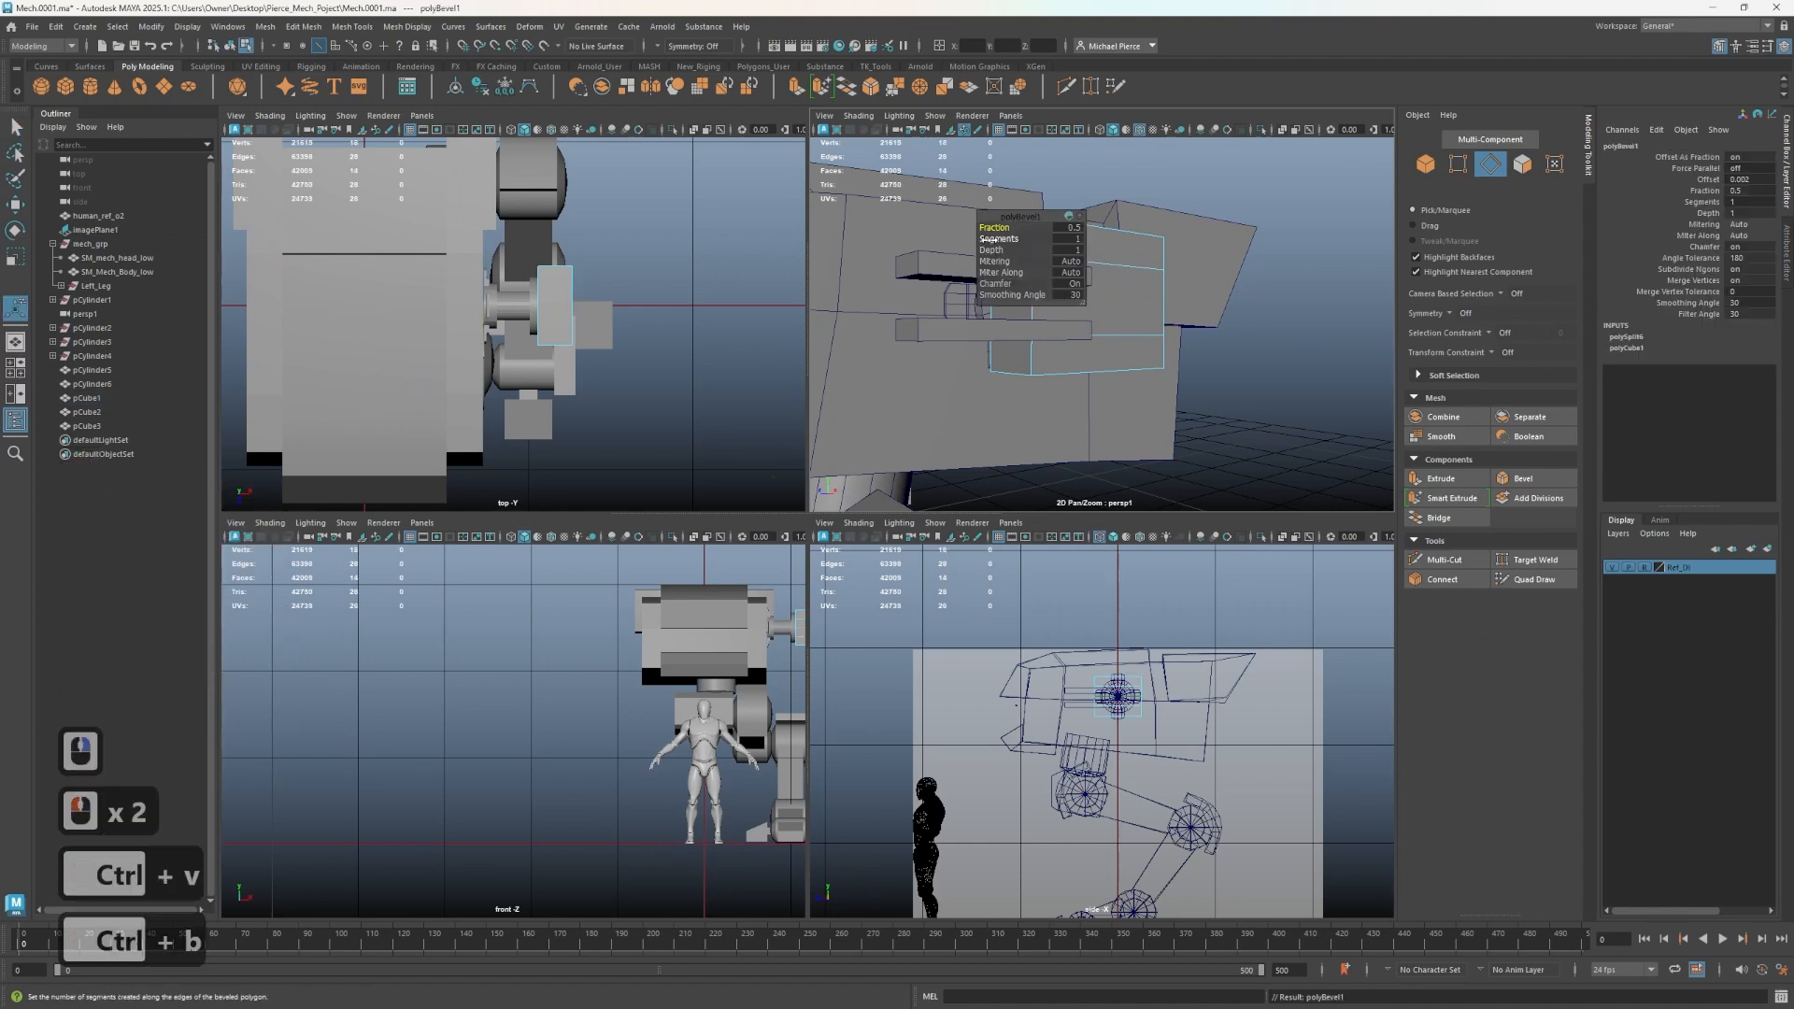
mouse_move(994, 238)
left_mouse_down()
mouse_move(1041, 263)
mouse_move(977, 238)
mouse_move(1017, 243)
left_mouse_up()
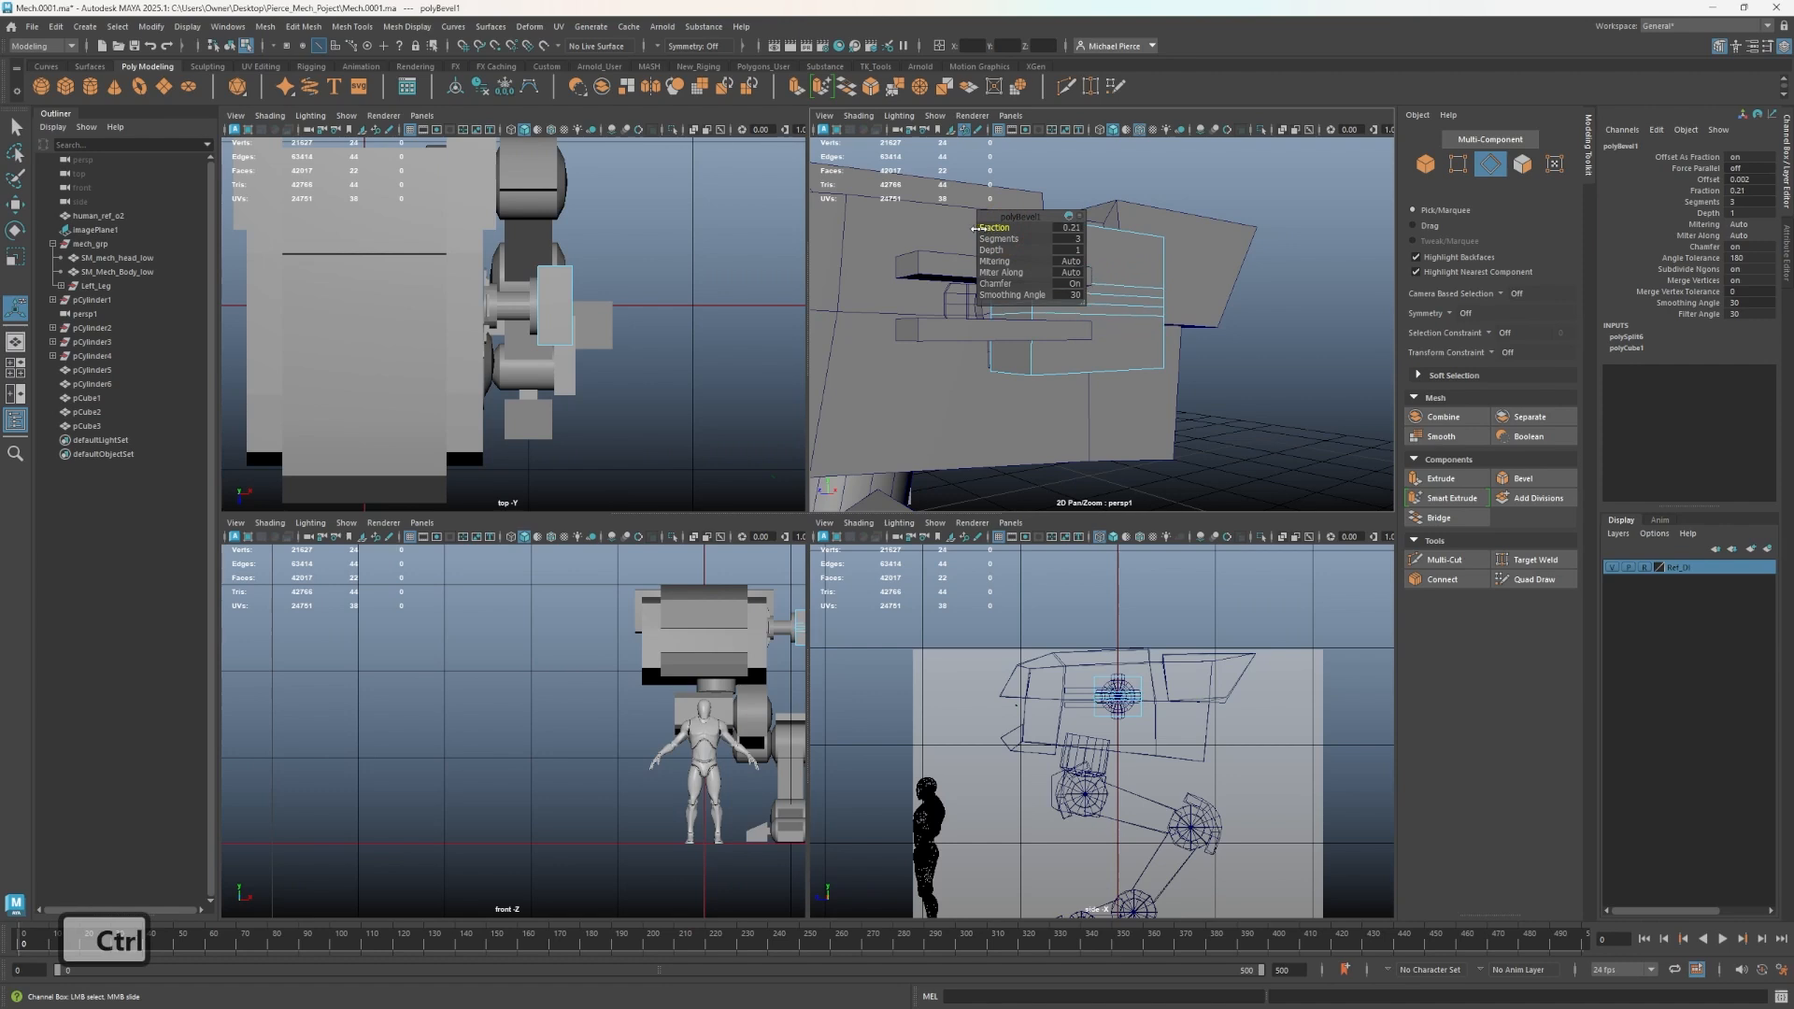
- Select the block's middle band and scale and move it inward to form a groove
left_click(1087, 360, "ctrl")
key("q")
right_click_drag(1006, 294, 1007, 327, "ctrl")
left_click(1009, 305)
left_click_drag(1009, 305, 1127, 349, "alt")
left_click(1105, 301, "shift")
key("r")
middle_click_drag(1127, 350, 1115, 363, "alt")
mouse_move(1115, 363)
left_mouse_down("alt")
mouse_move(1157, 371)
mouse_move(1053, 313)
mouse_move(1085, 340)
mouse_move(1046, 352)
mouse_move(1043, 332)
mouse_move(1085, 374)
left_mouse_up("alt")
left_click(1090, 332)
key("w")
right_click_drag(1041, 356, 1034, 310)
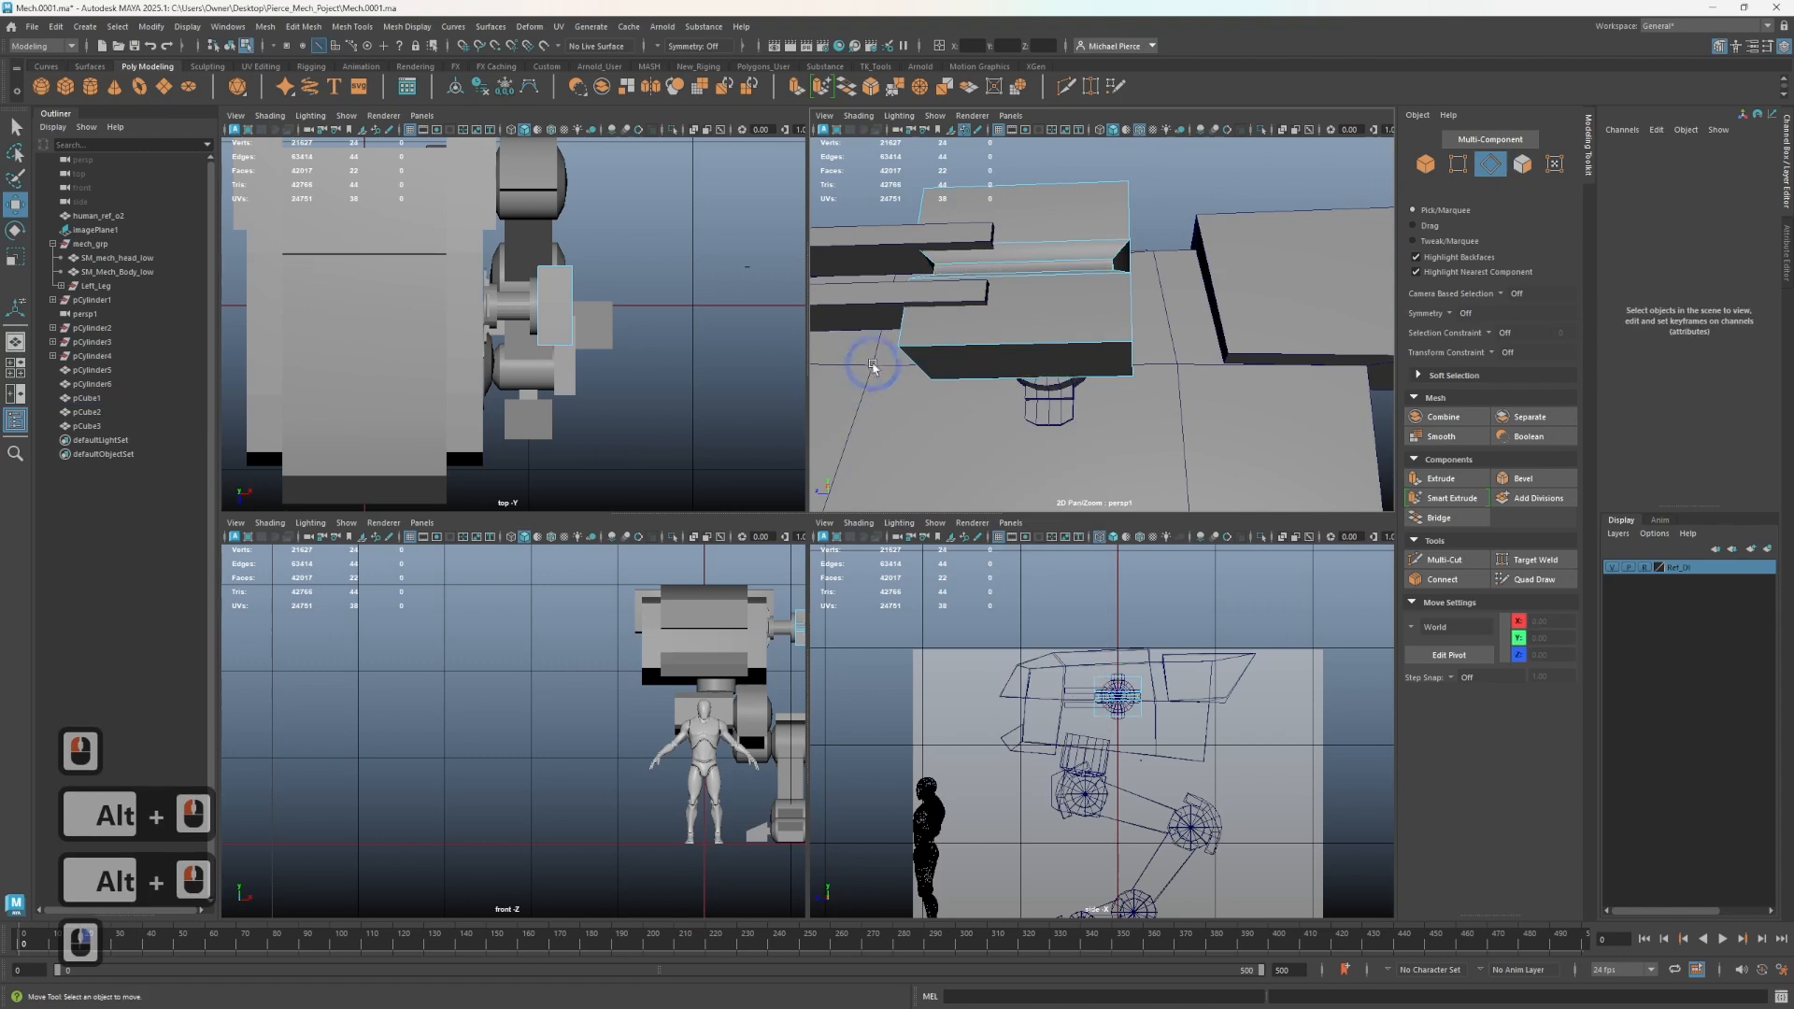
- Select the four groove border edges and bevel them with a fraction of 0.3
left_click(872, 367)
left_click(1125, 367, "shift")
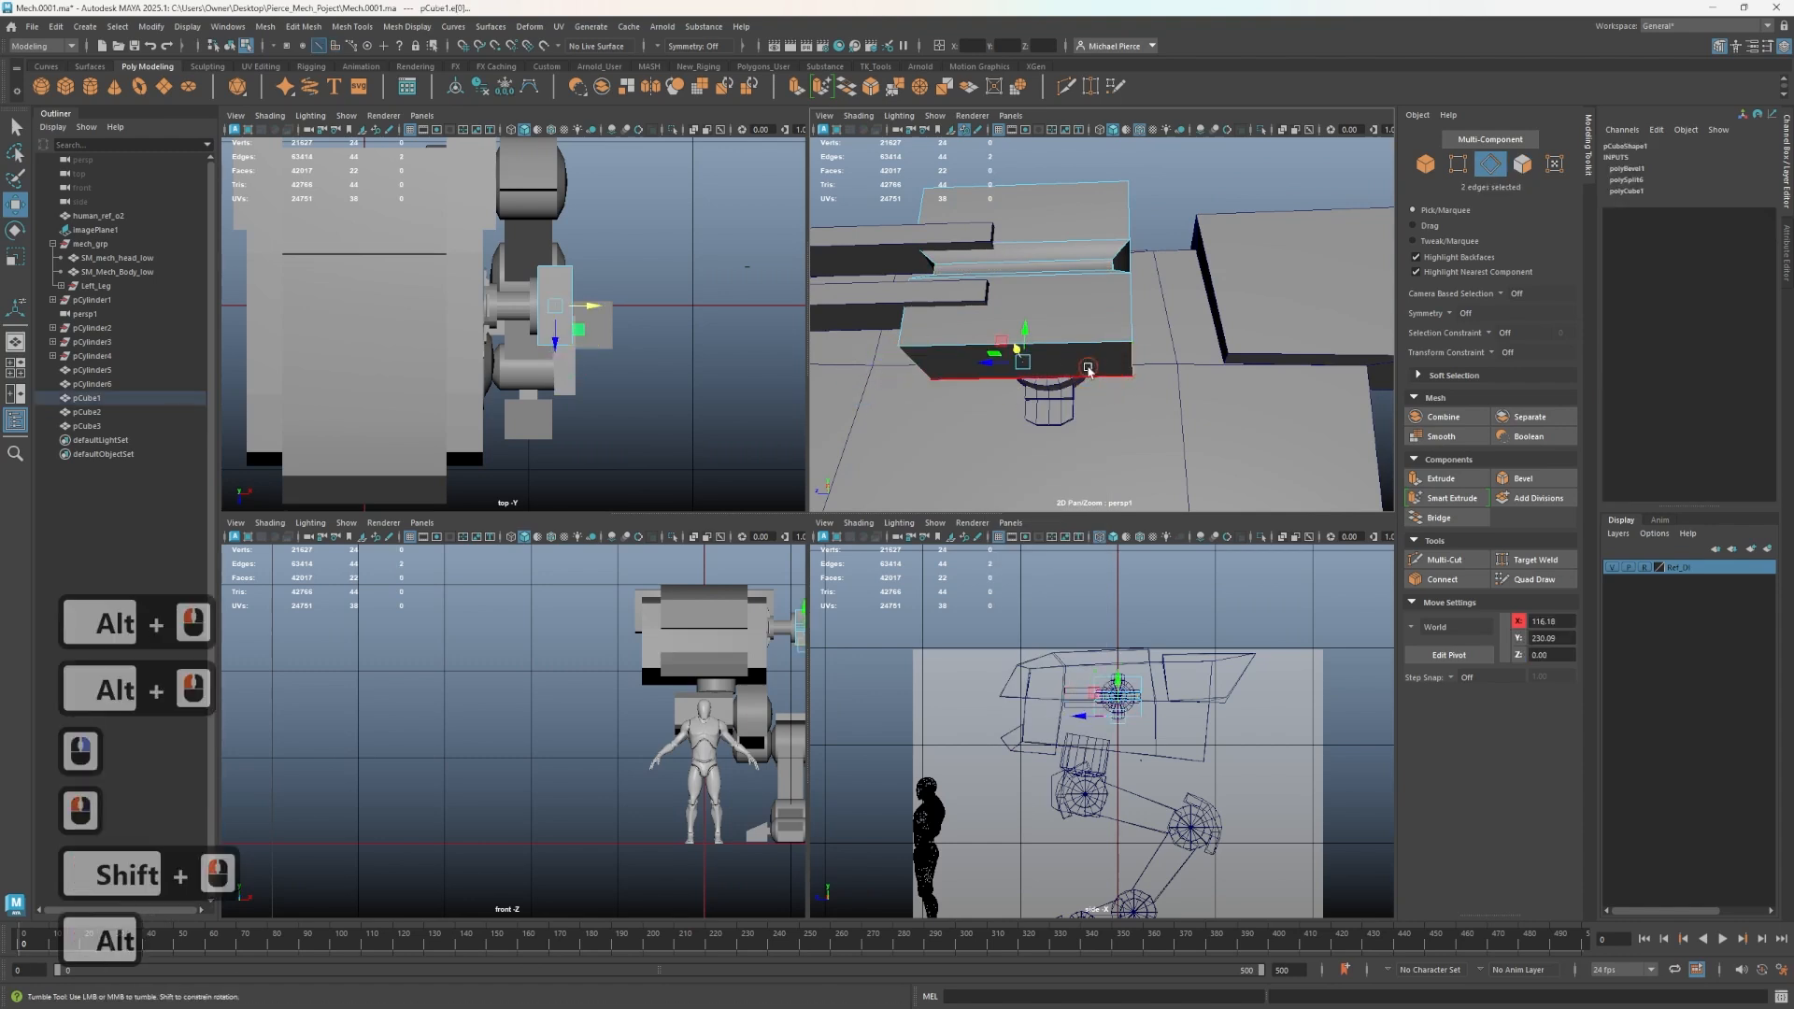
left_click_drag(1103, 313, 1077, 350, "alt")
left_click(1107, 244, "shift")
left_click_drag(1017, 270, 983, 313, "alt")
left_click(984, 391, "shift")
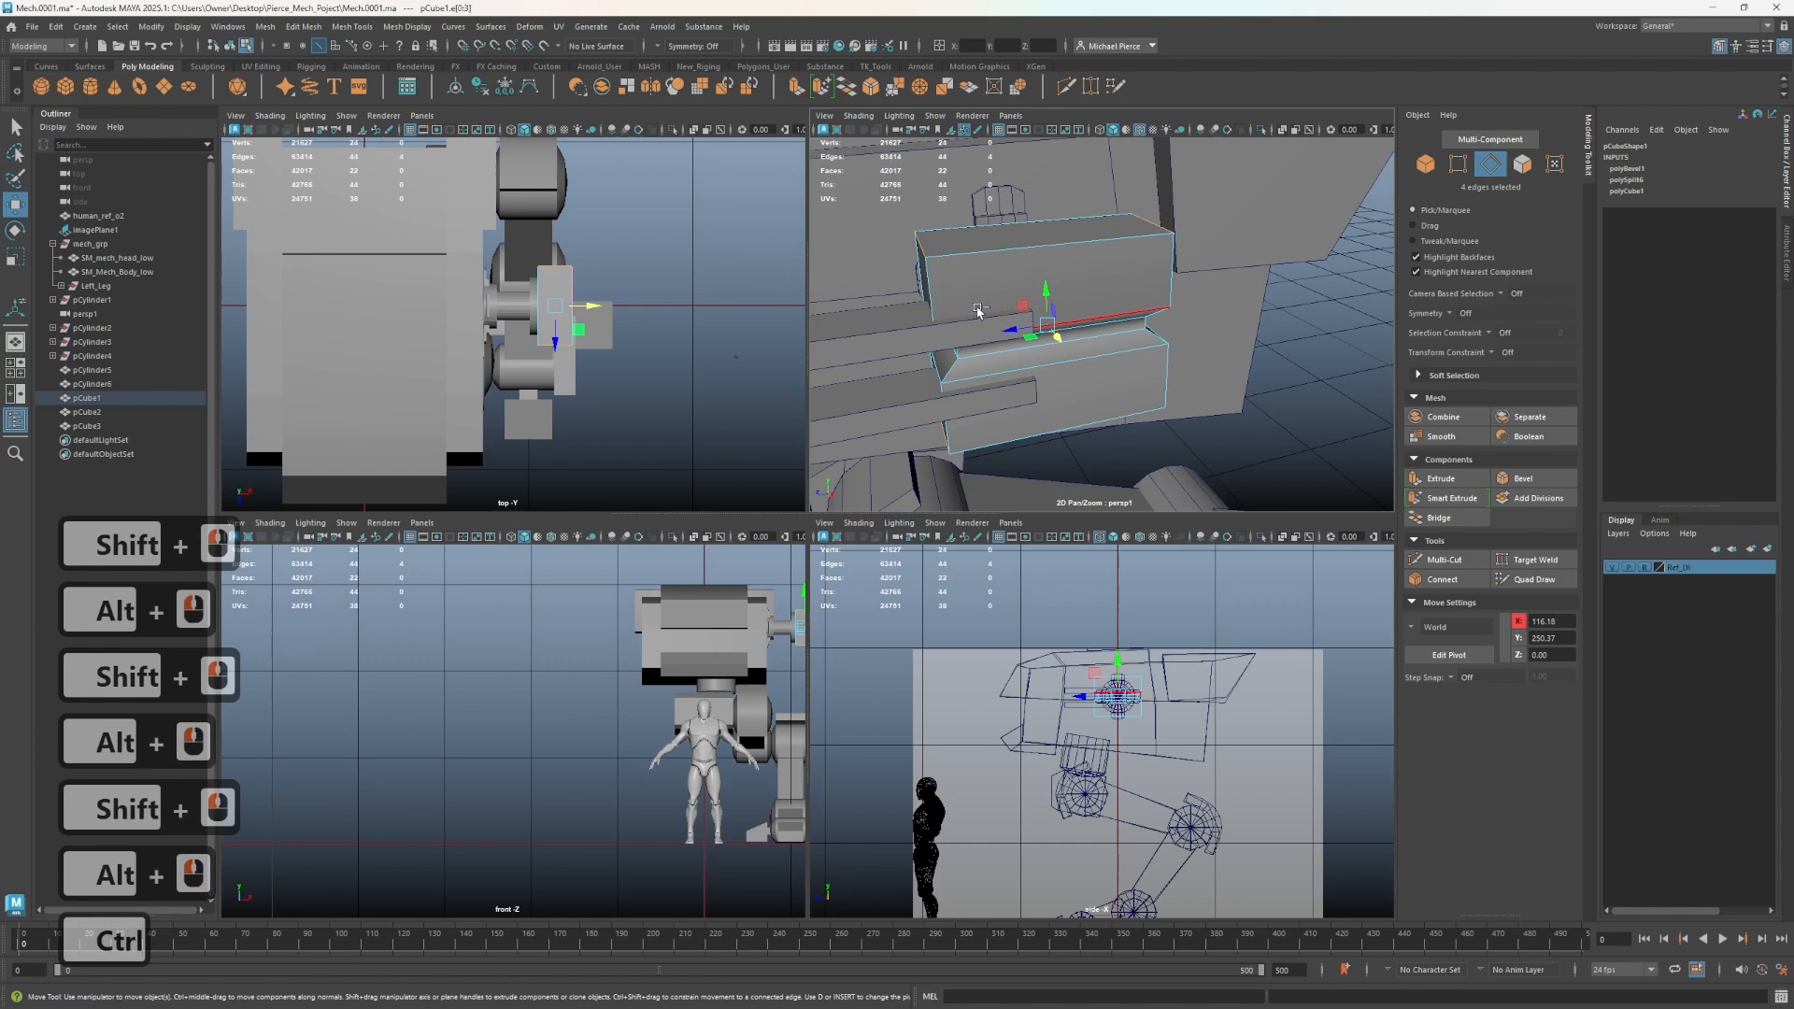
key("ctrl+b")
left_click(994, 227)
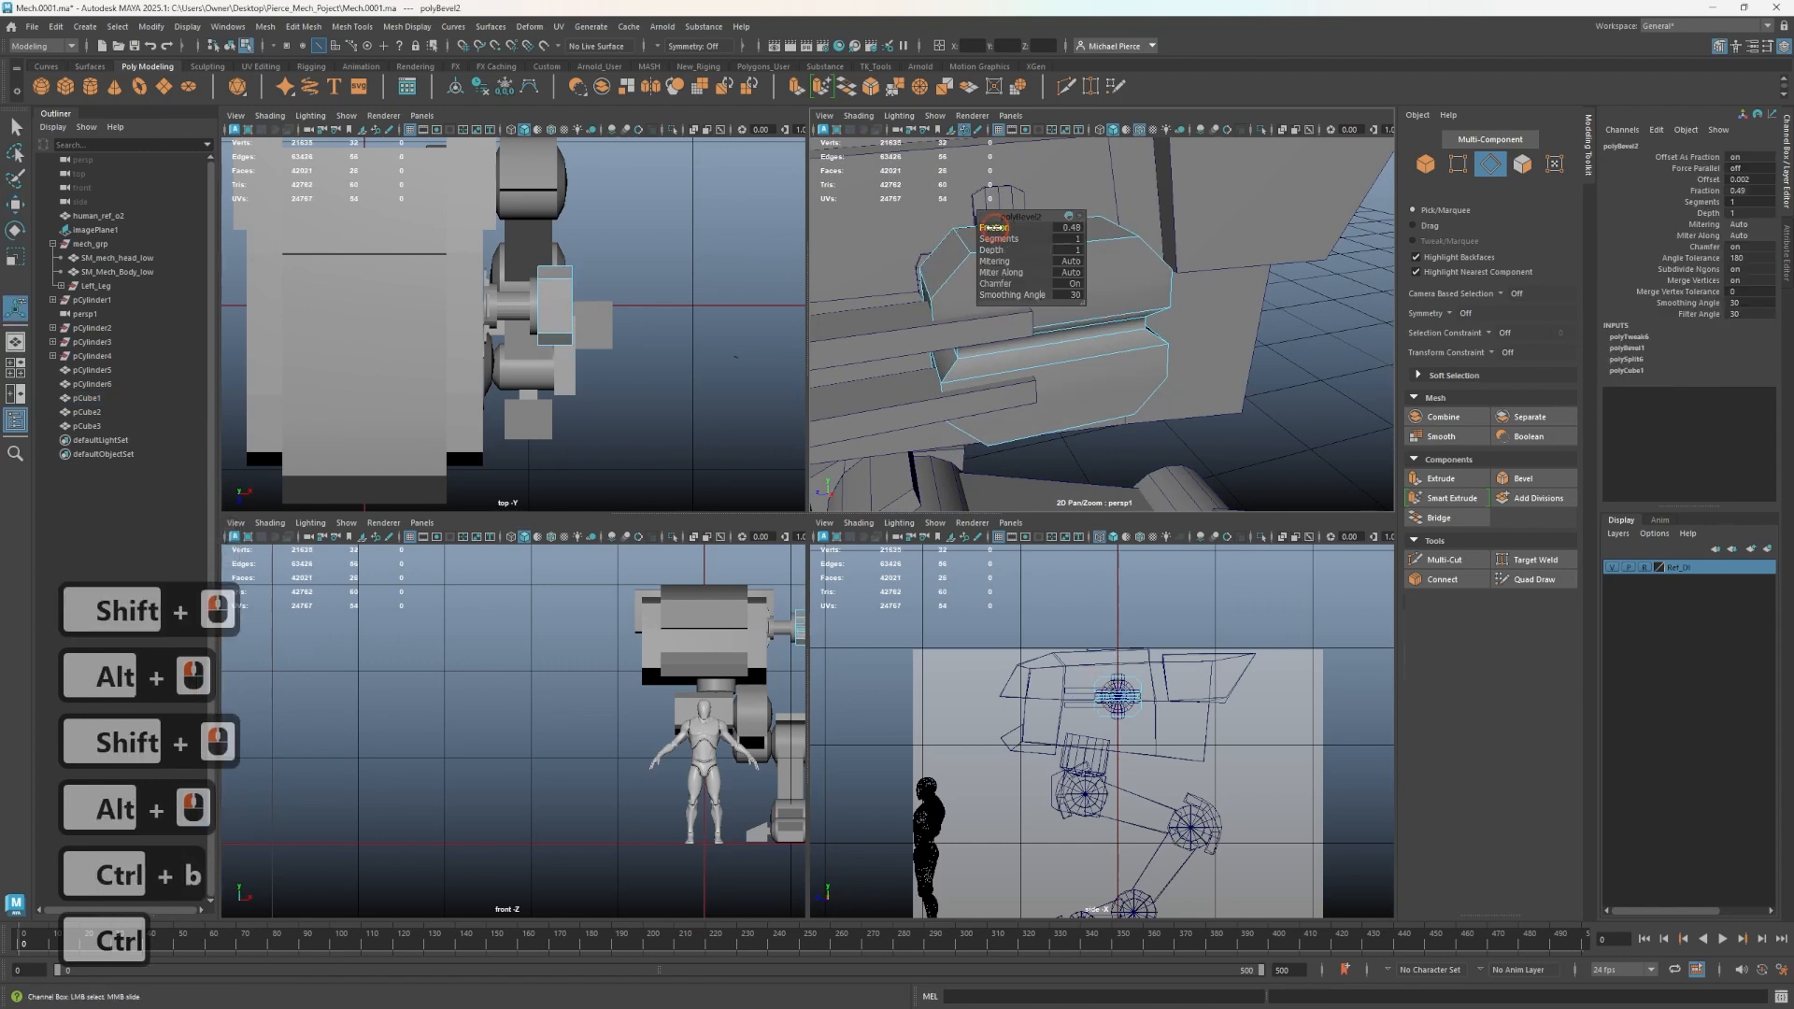
left_click_drag(994, 227, 970, 227, "ctrl")
- Cut a diagonal edge across the block's end from its lower corner up to the groove with Multi-Cut
left_click_drag(1049, 413, 1020, 383, "alt")
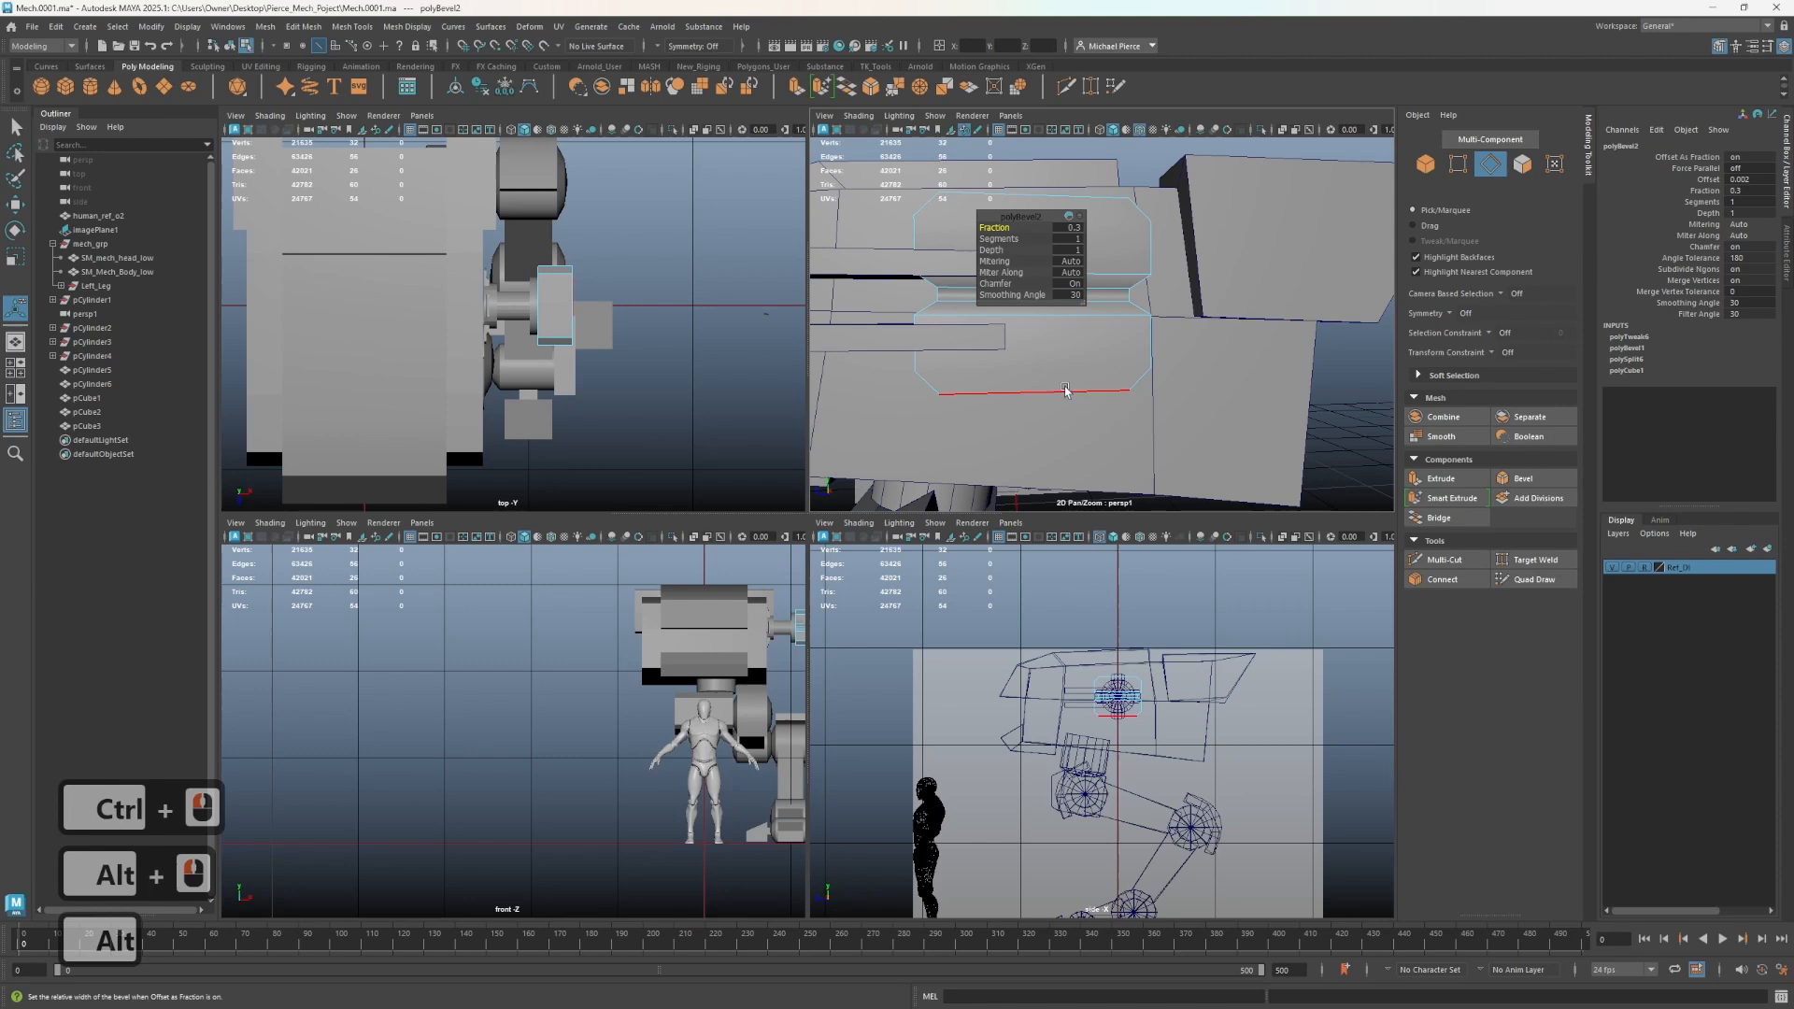
left_click(1037, 355)
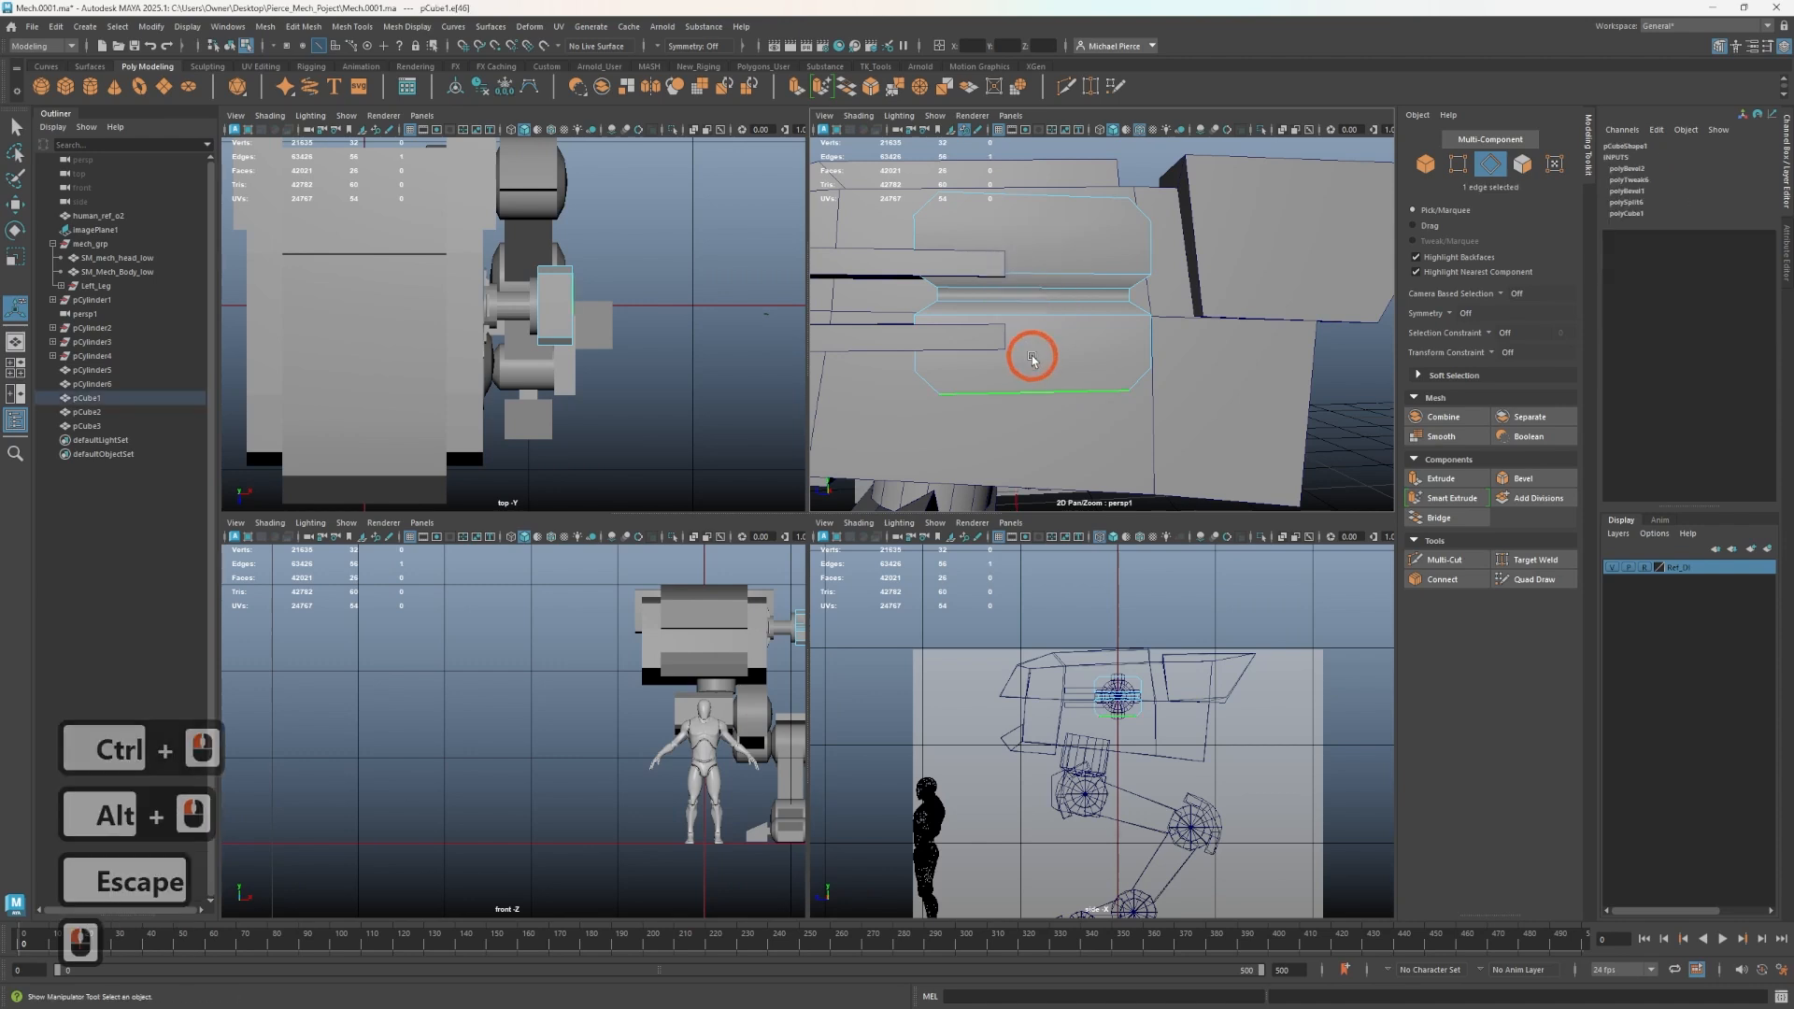
key("ctrl+shift+x")
left_click_drag(972, 393, 891, 391)
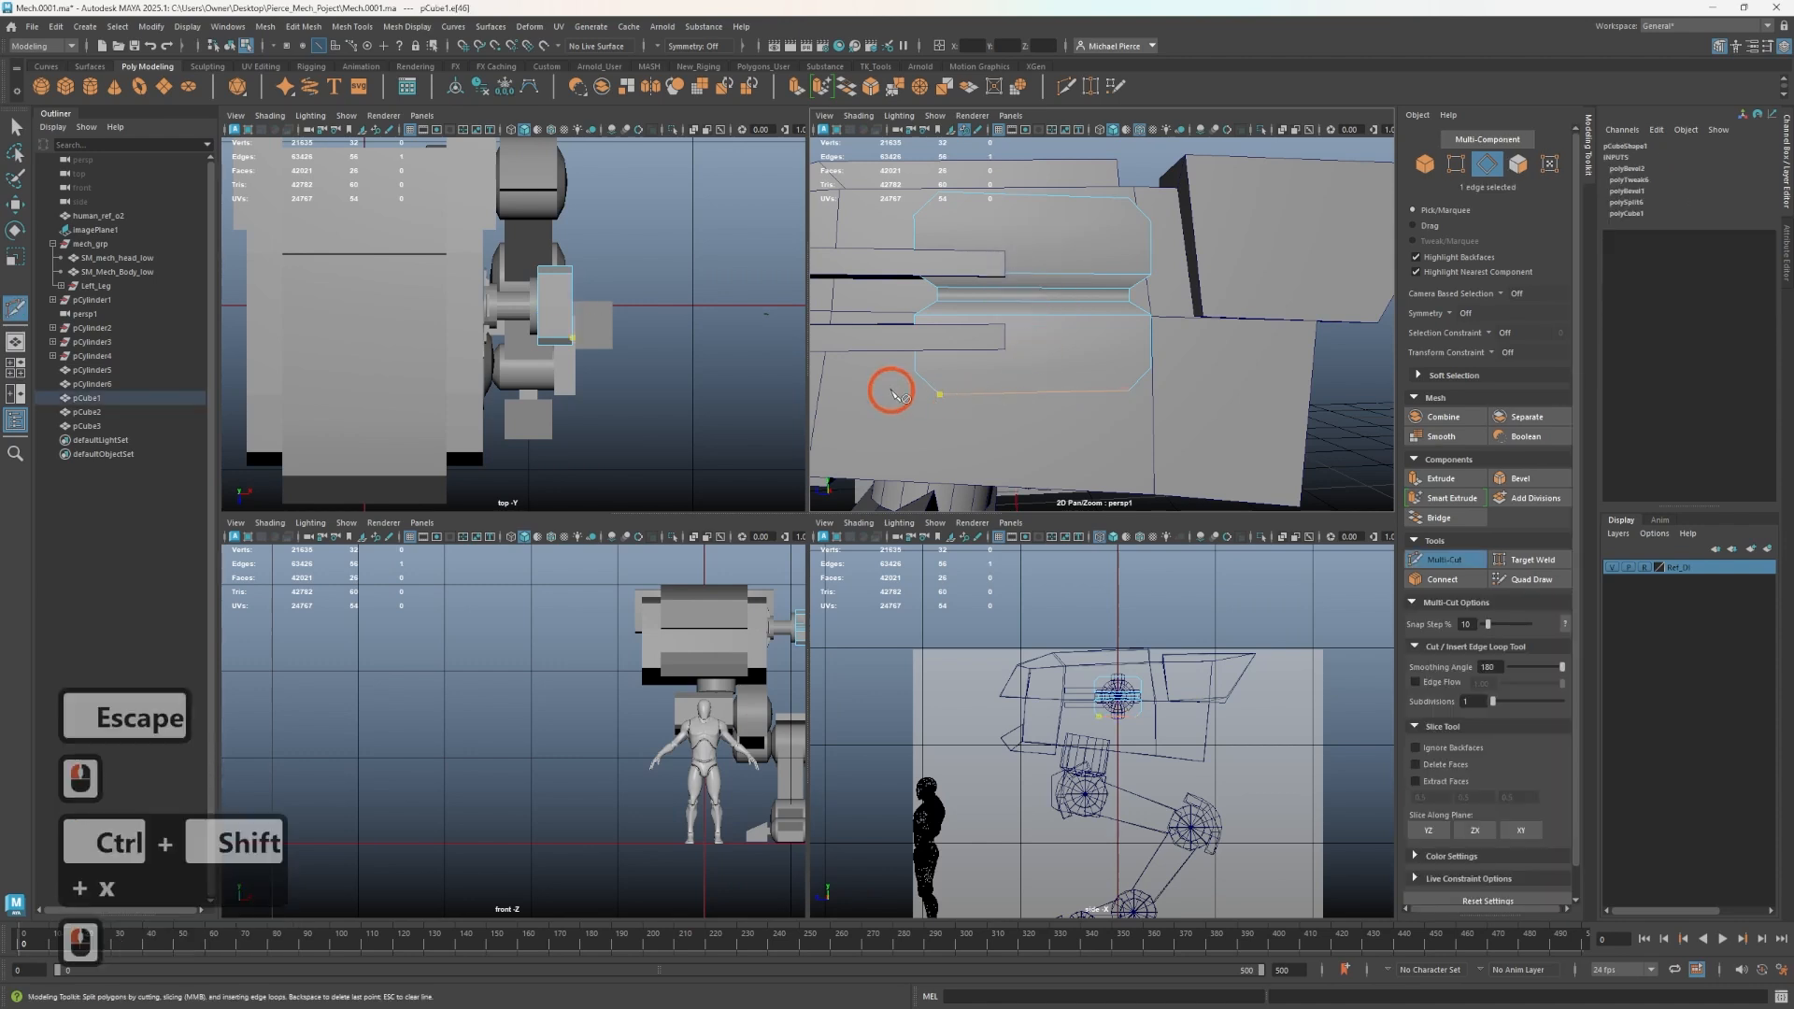
left_click_drag(1006, 247, 1053, 336, "alt")
right_click_drag(1054, 337, 1037, 328, "alt")
key("ctrl+z")
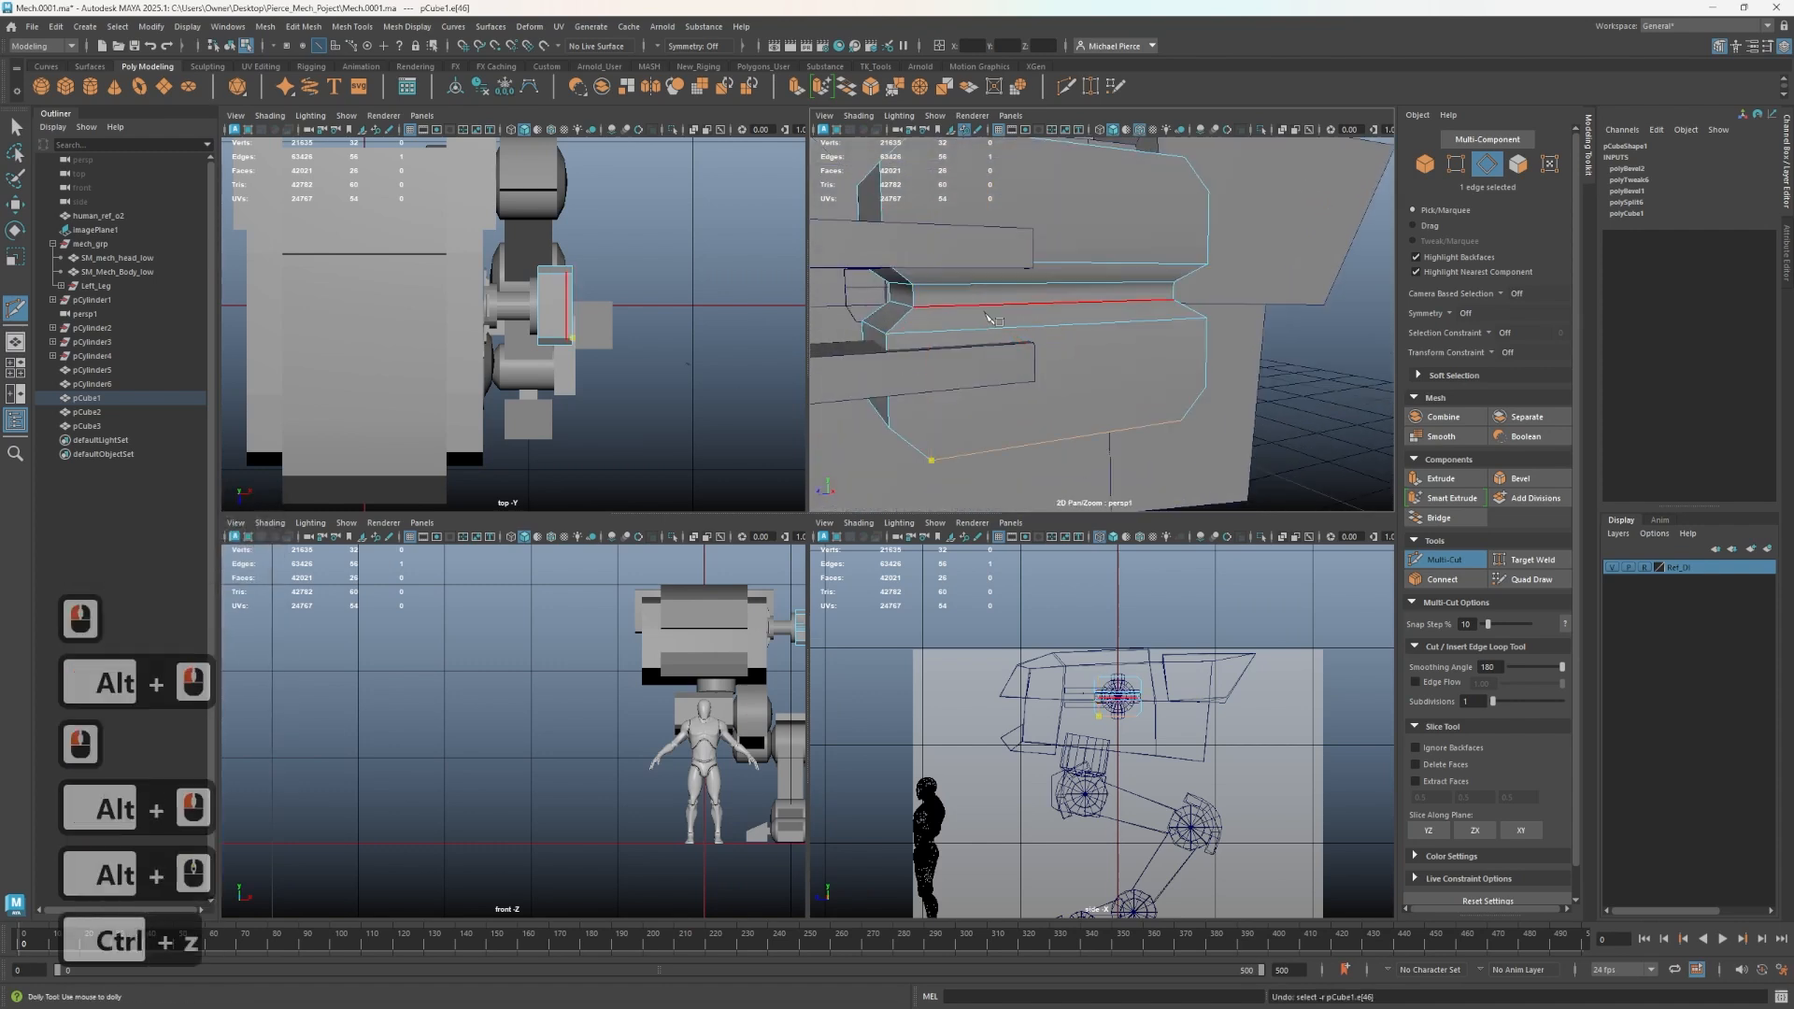
left_click(985, 337, "shift")
left_click(985, 334, "shift")
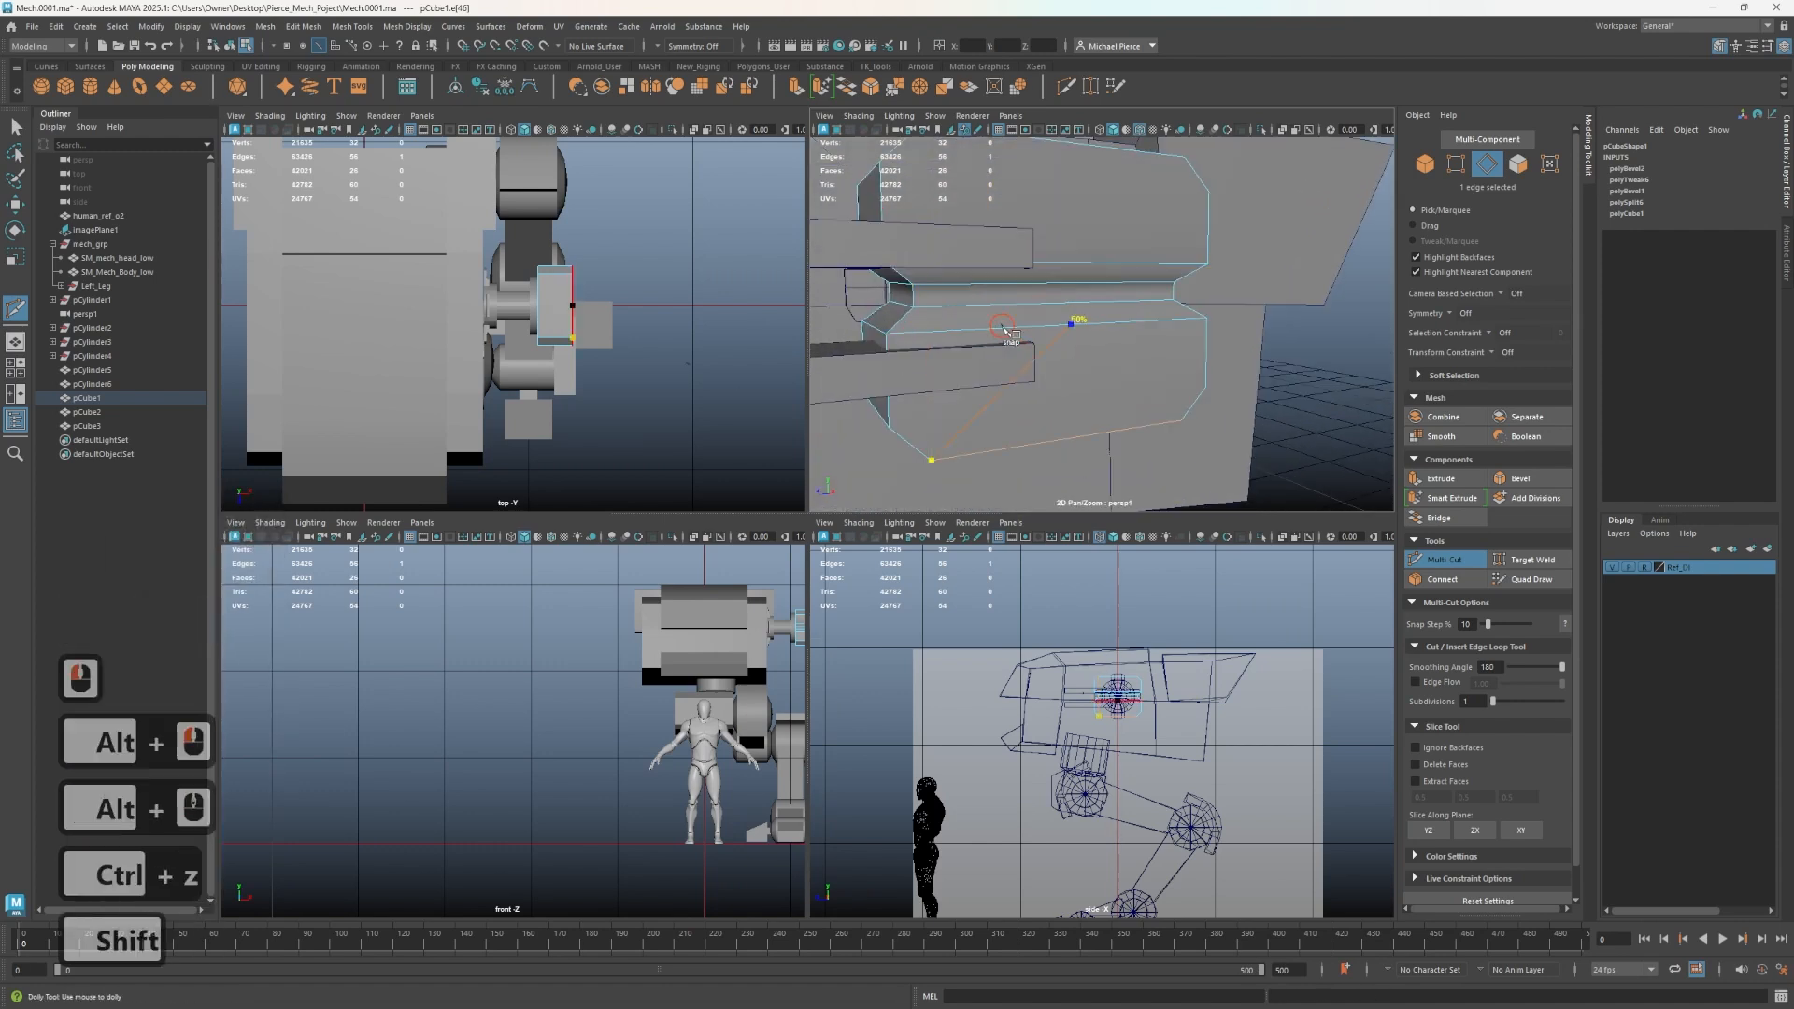
left_click(967, 331, "shift")
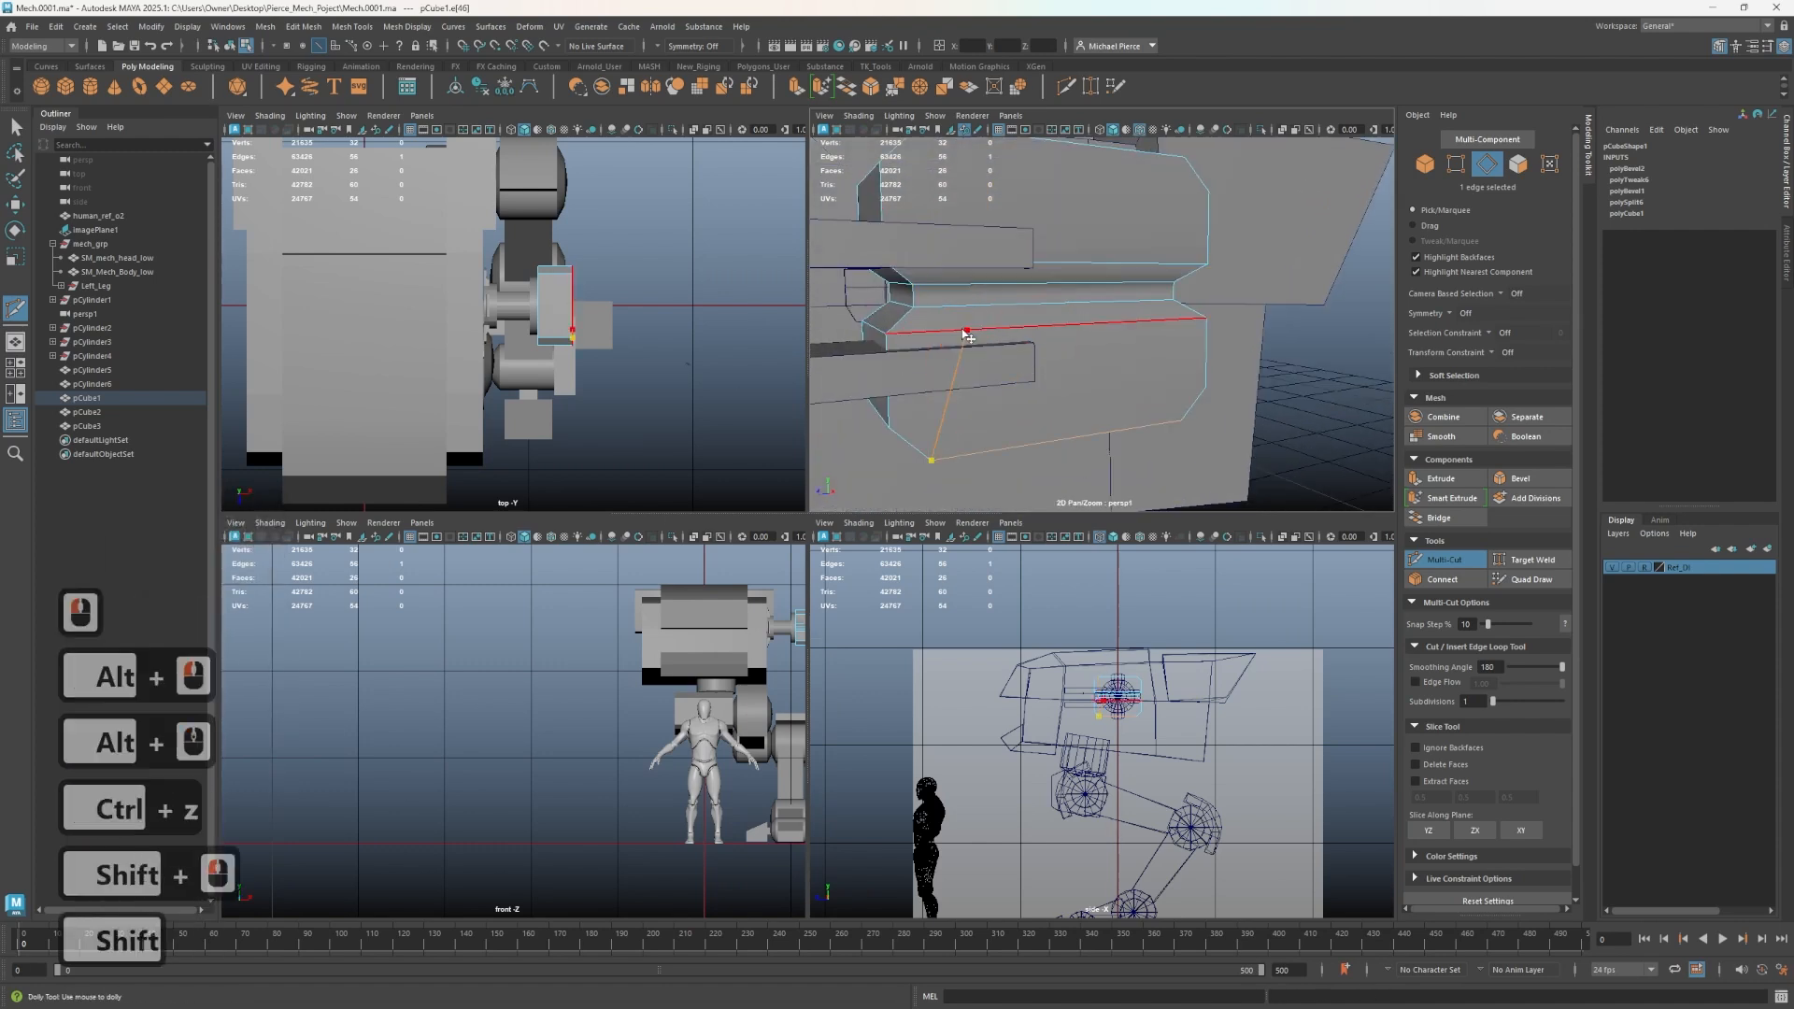
left_click(993, 290, "shift")
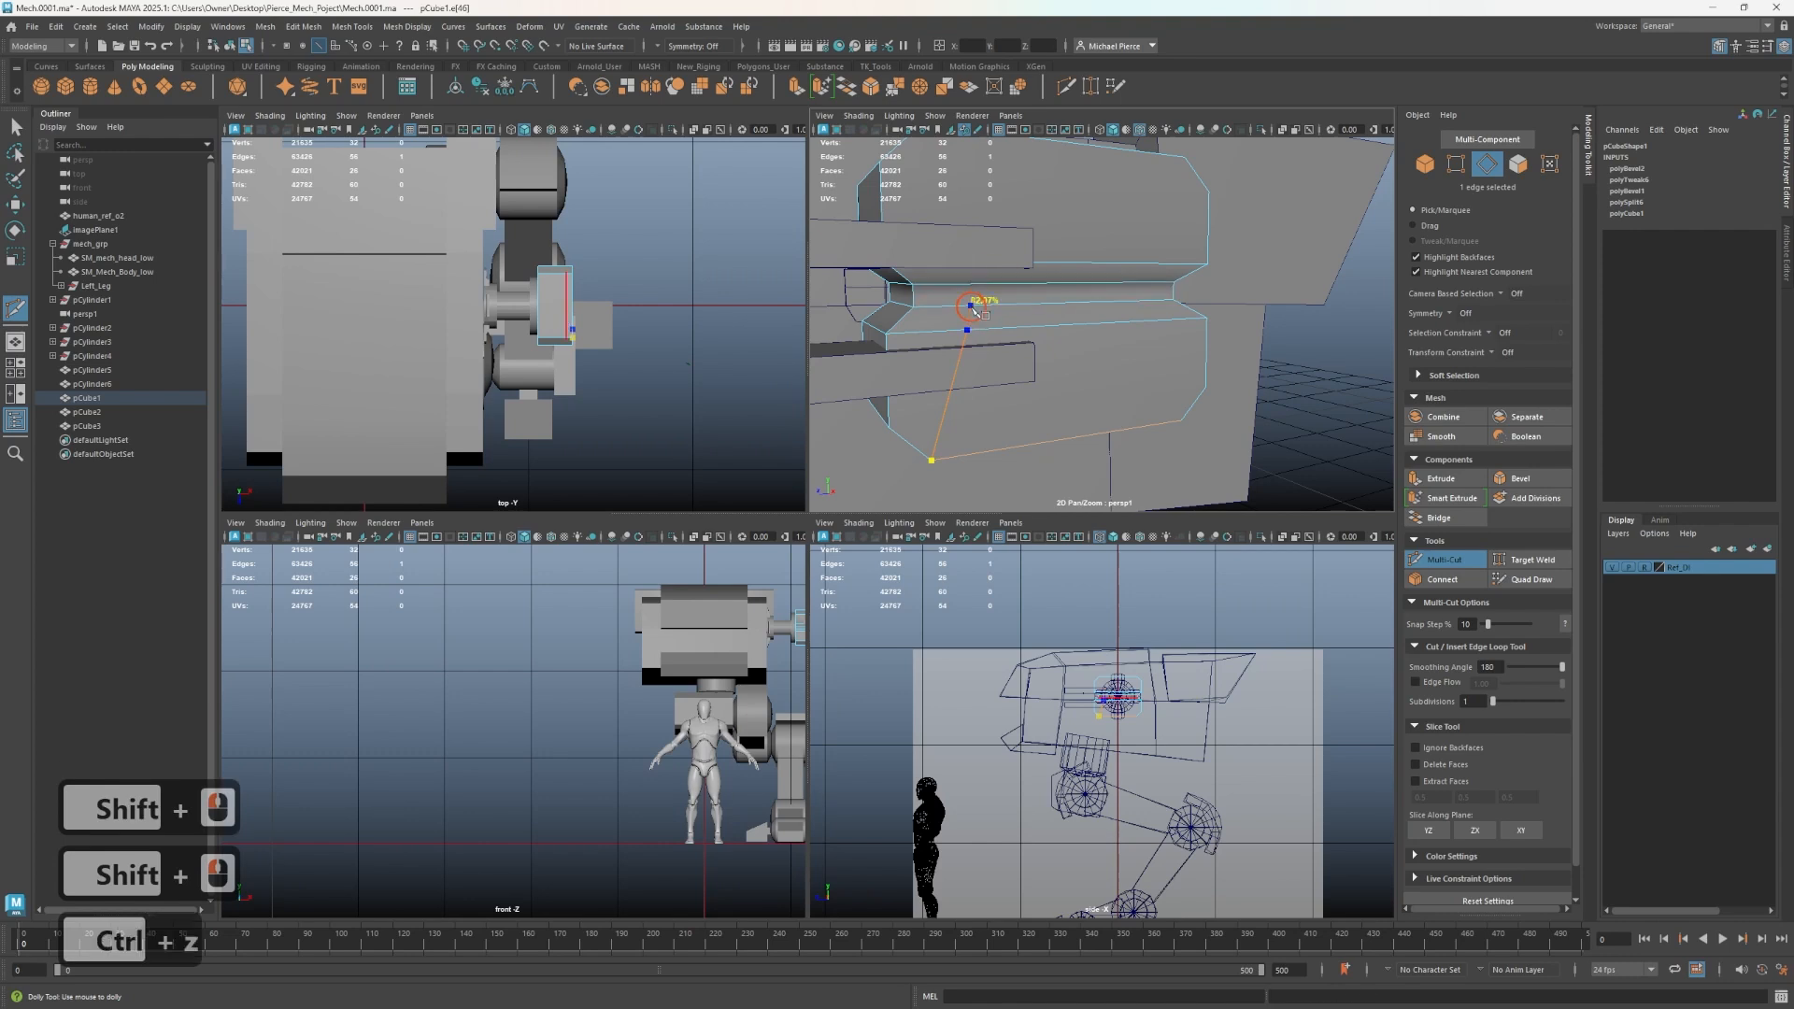
left_click(977, 311)
key("ctrl+z")
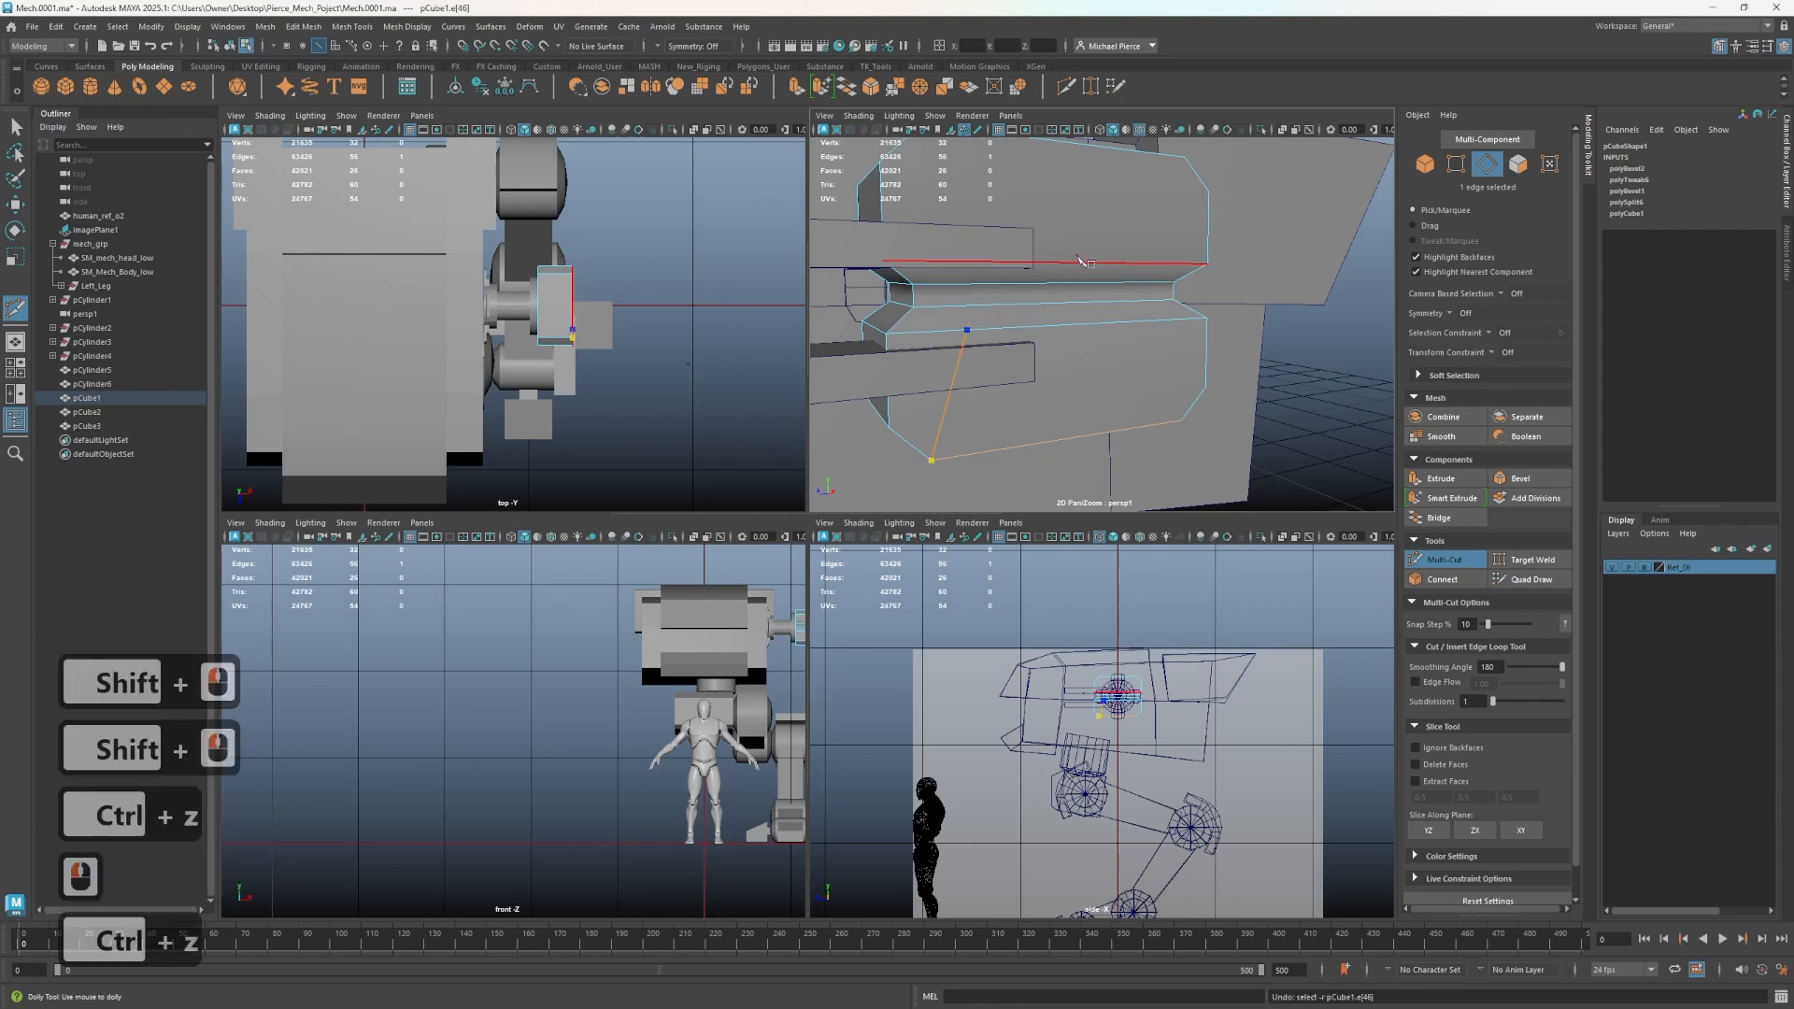
left_click(995, 269, "shift")
left_click(989, 266)
left_click_drag(986, 265, 1022, 300, "alt")
key("q")
left_click(1057, 307)
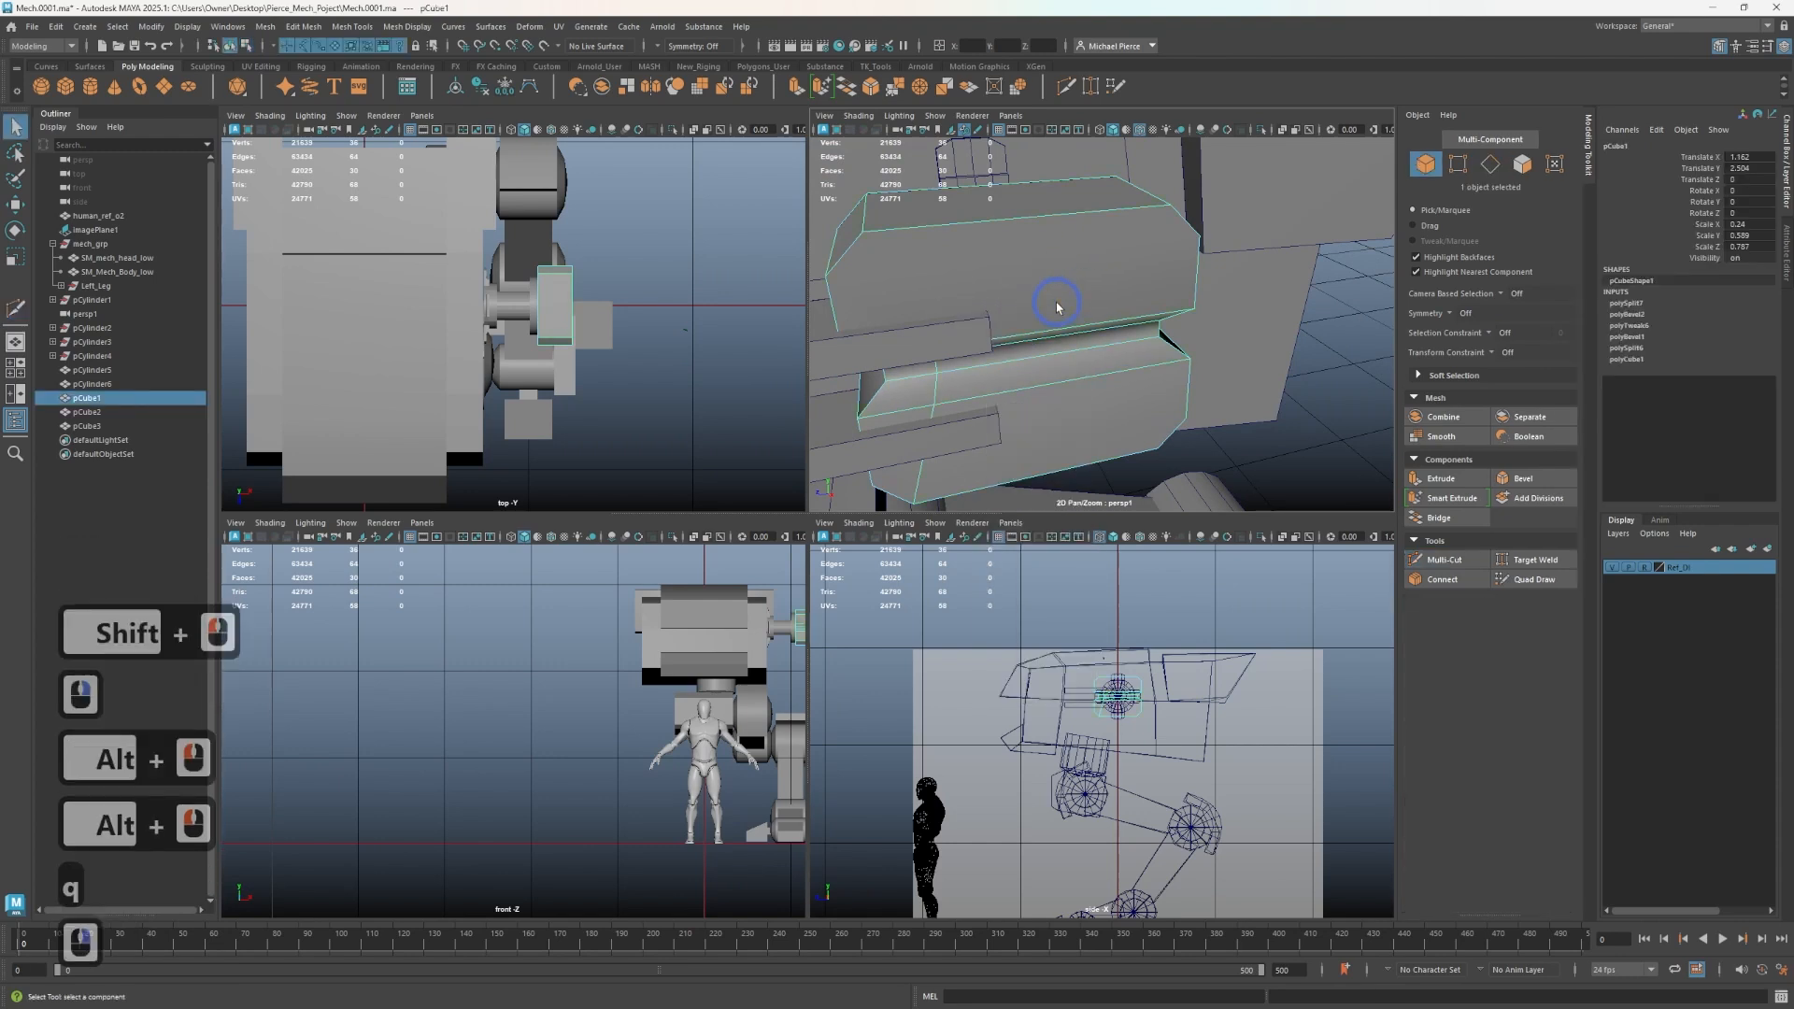
- Isolate the block and cut a matching diagonal edge from its upper corner down to the groove
key("ctrl+1")
key("ctrl+shift+x")
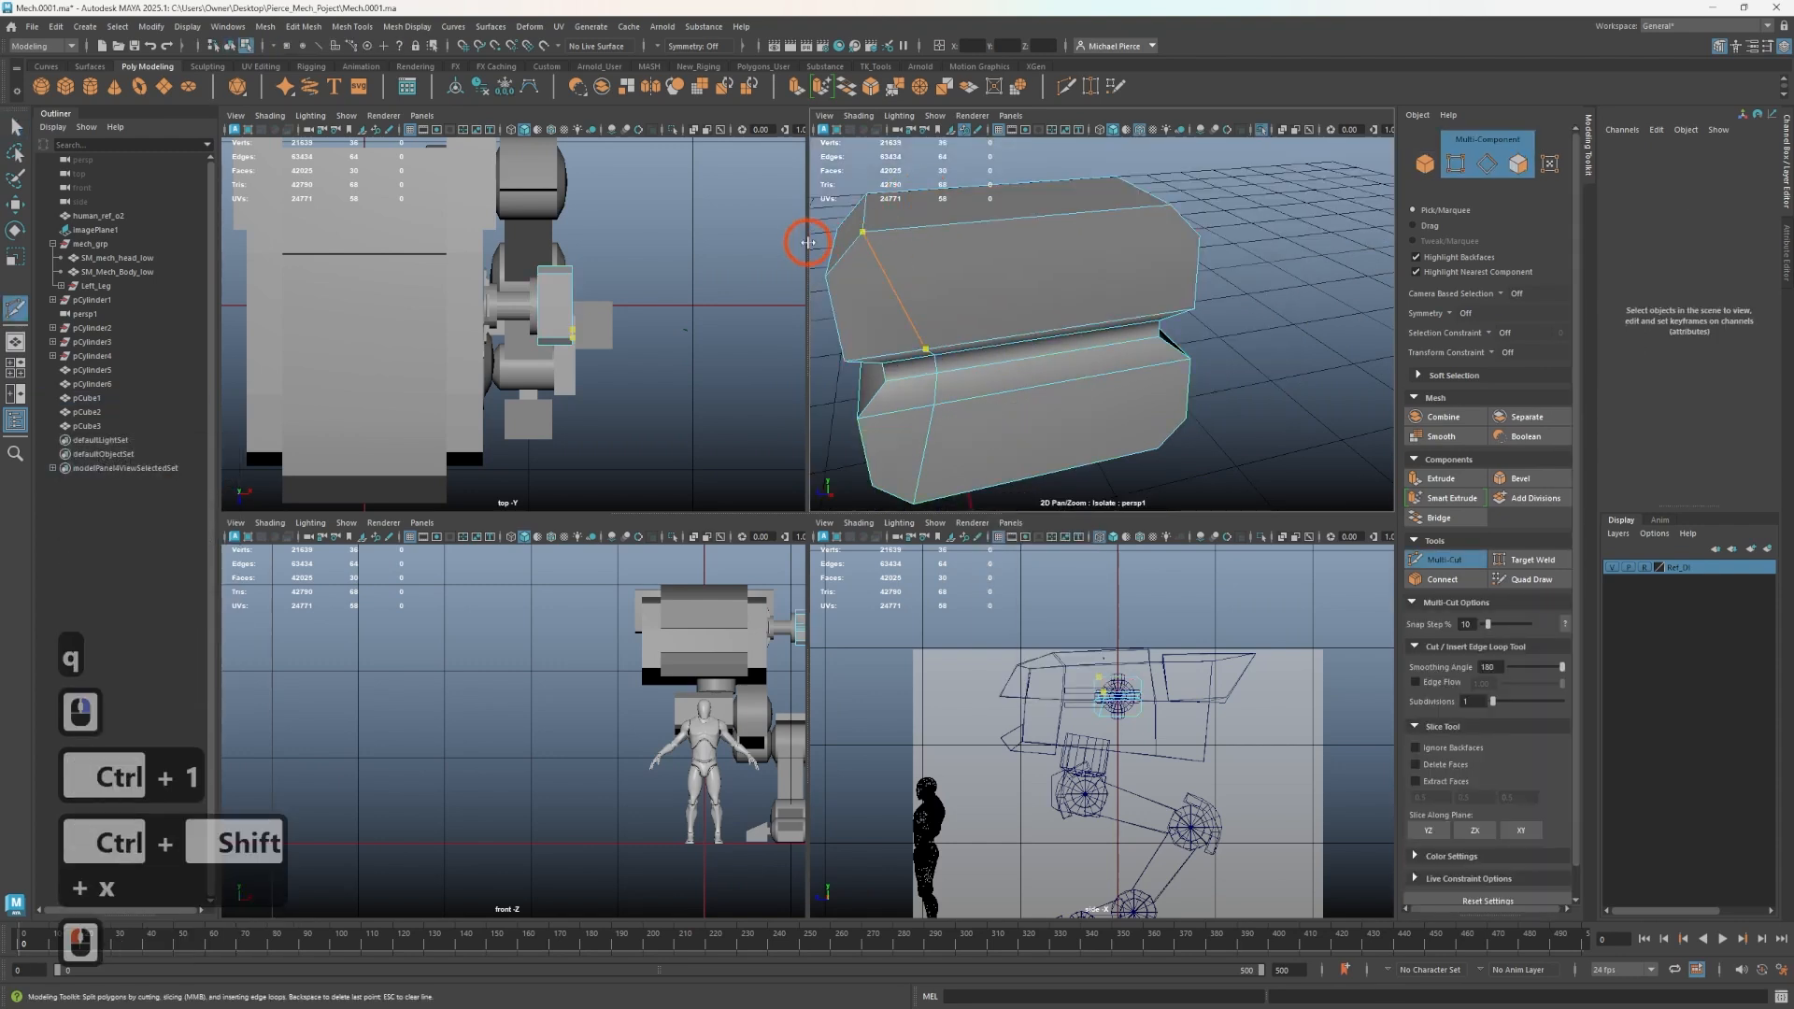
left_click(863, 231)
left_click(925, 348)
right_click(1055, 404)
key("q")
left_click_drag(1054, 397, 1124, 364, "alt")
left_click(1061, 335)
key("ctrl+shift+x")
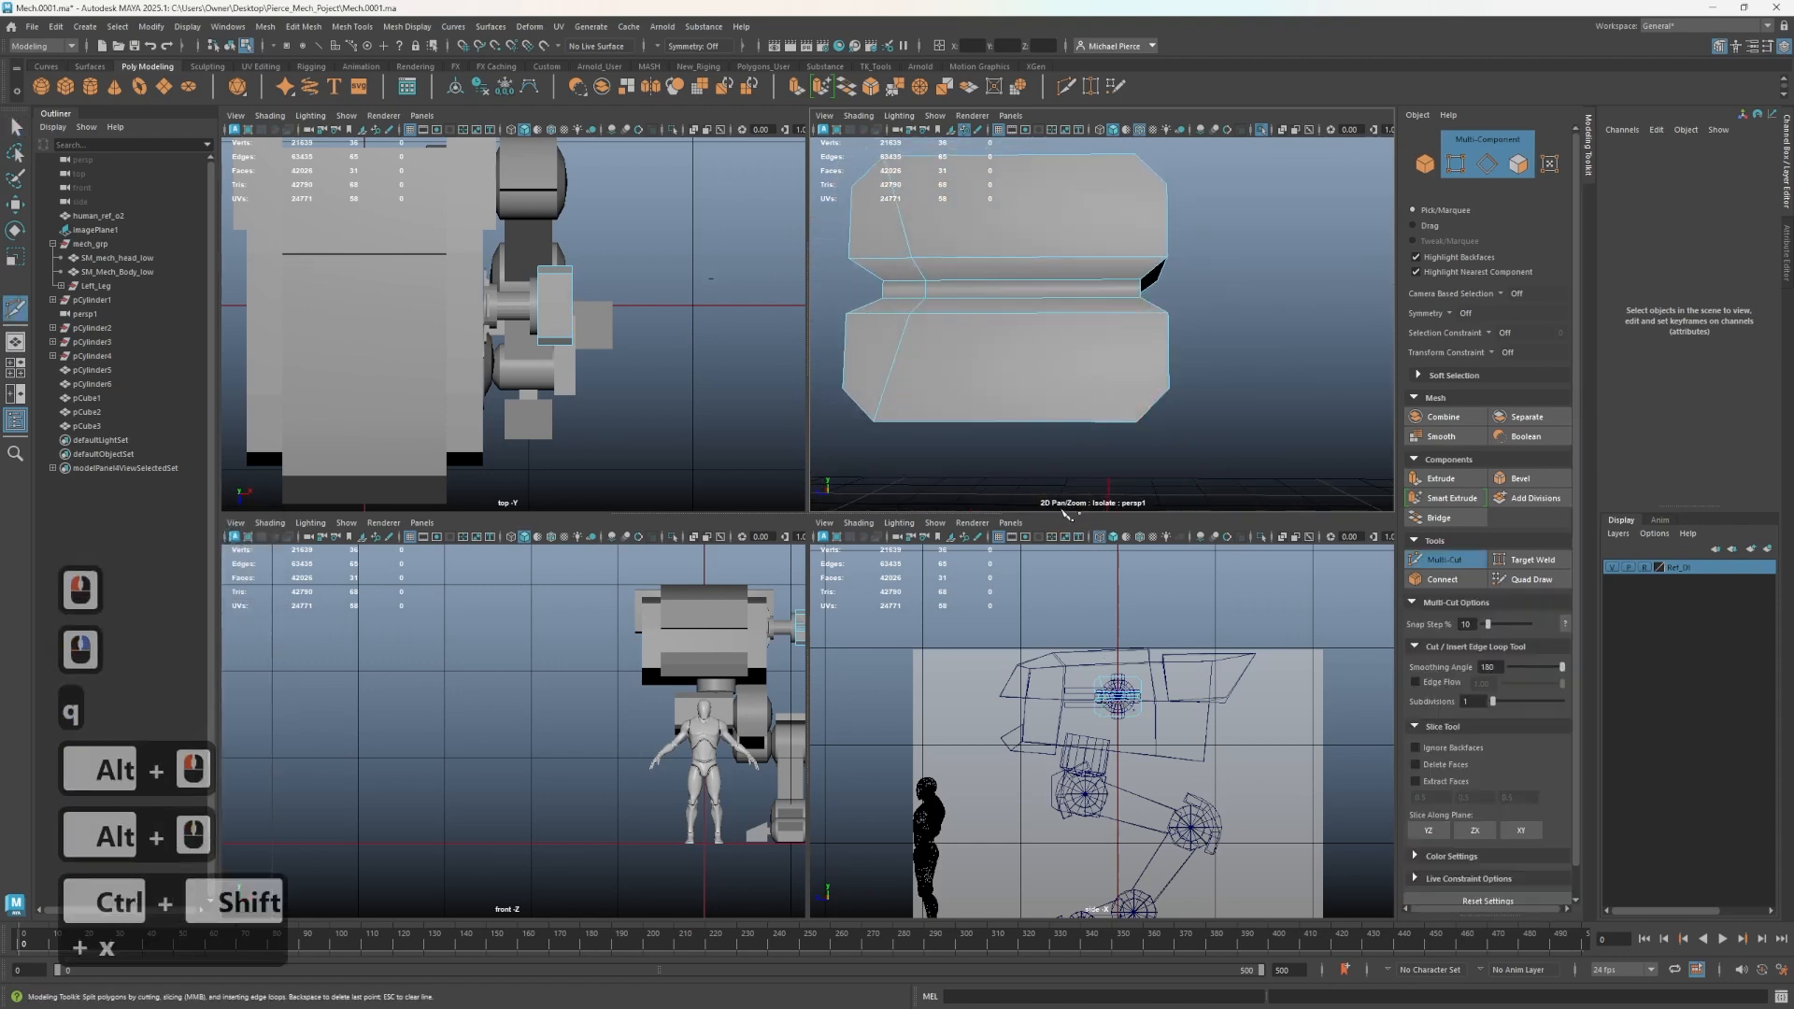
key("ctrl+shift+x")
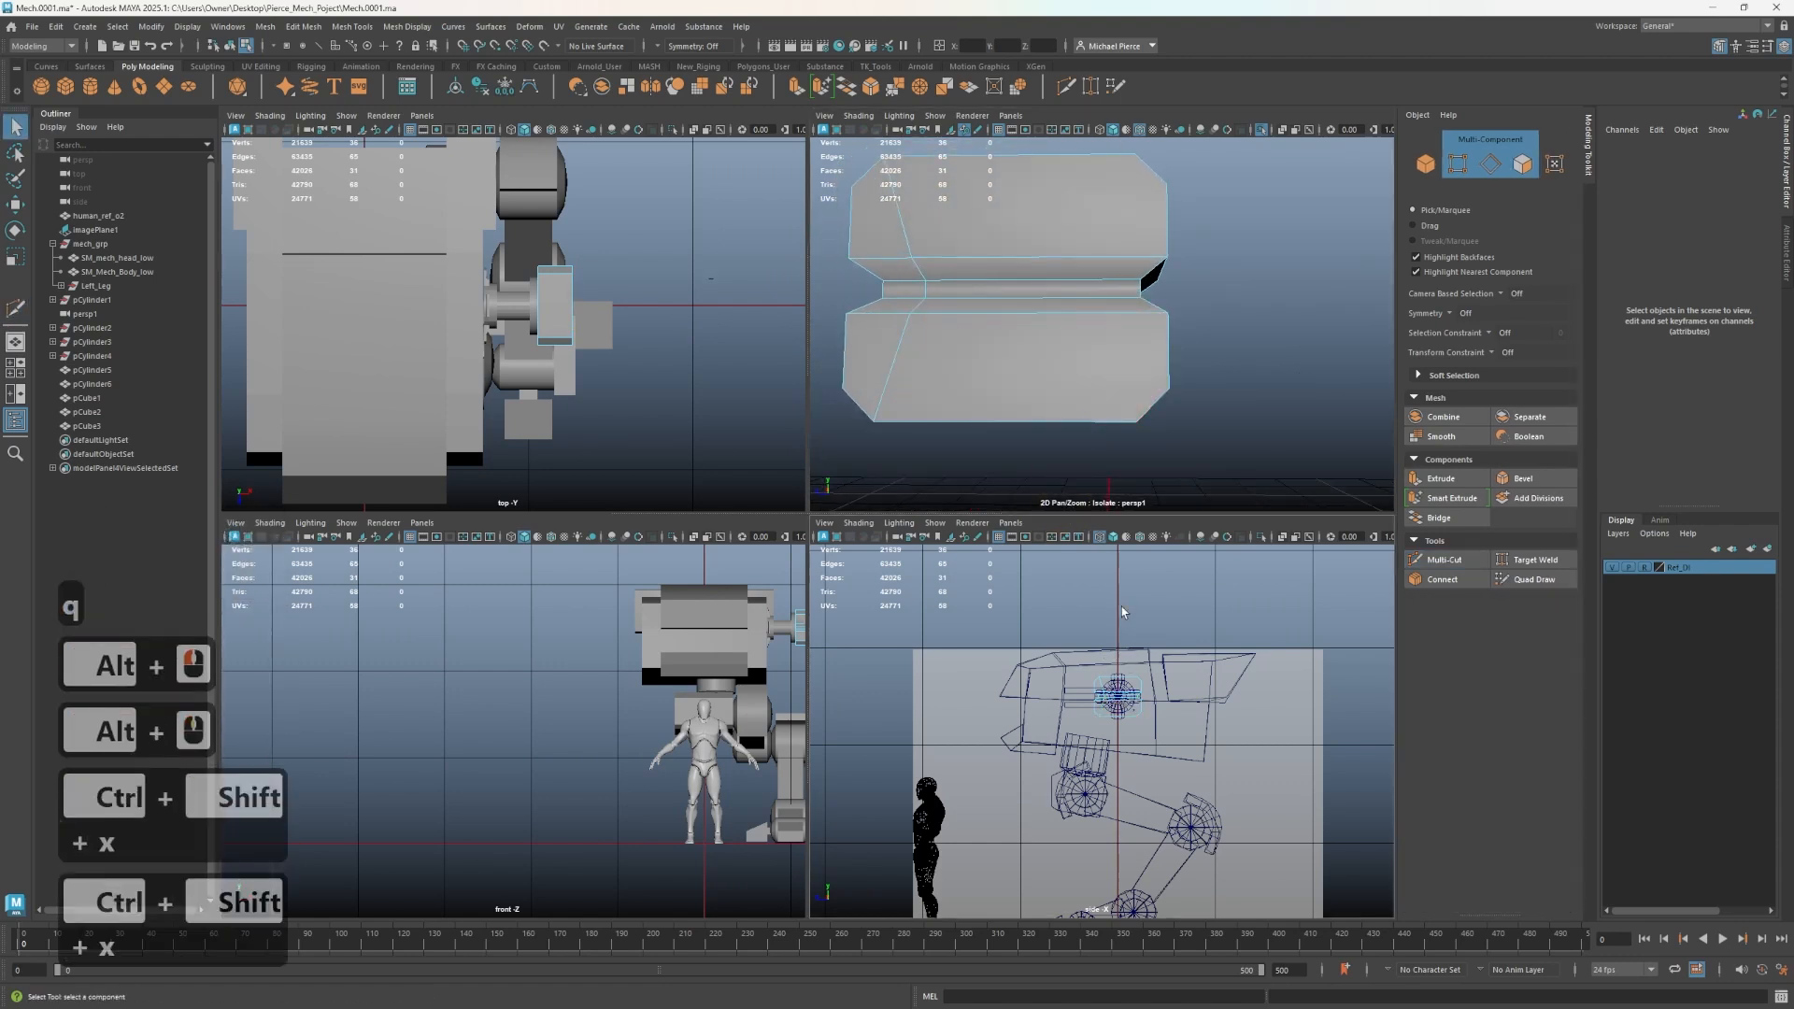
left_click_drag(993, 293, 998, 320, "alt")
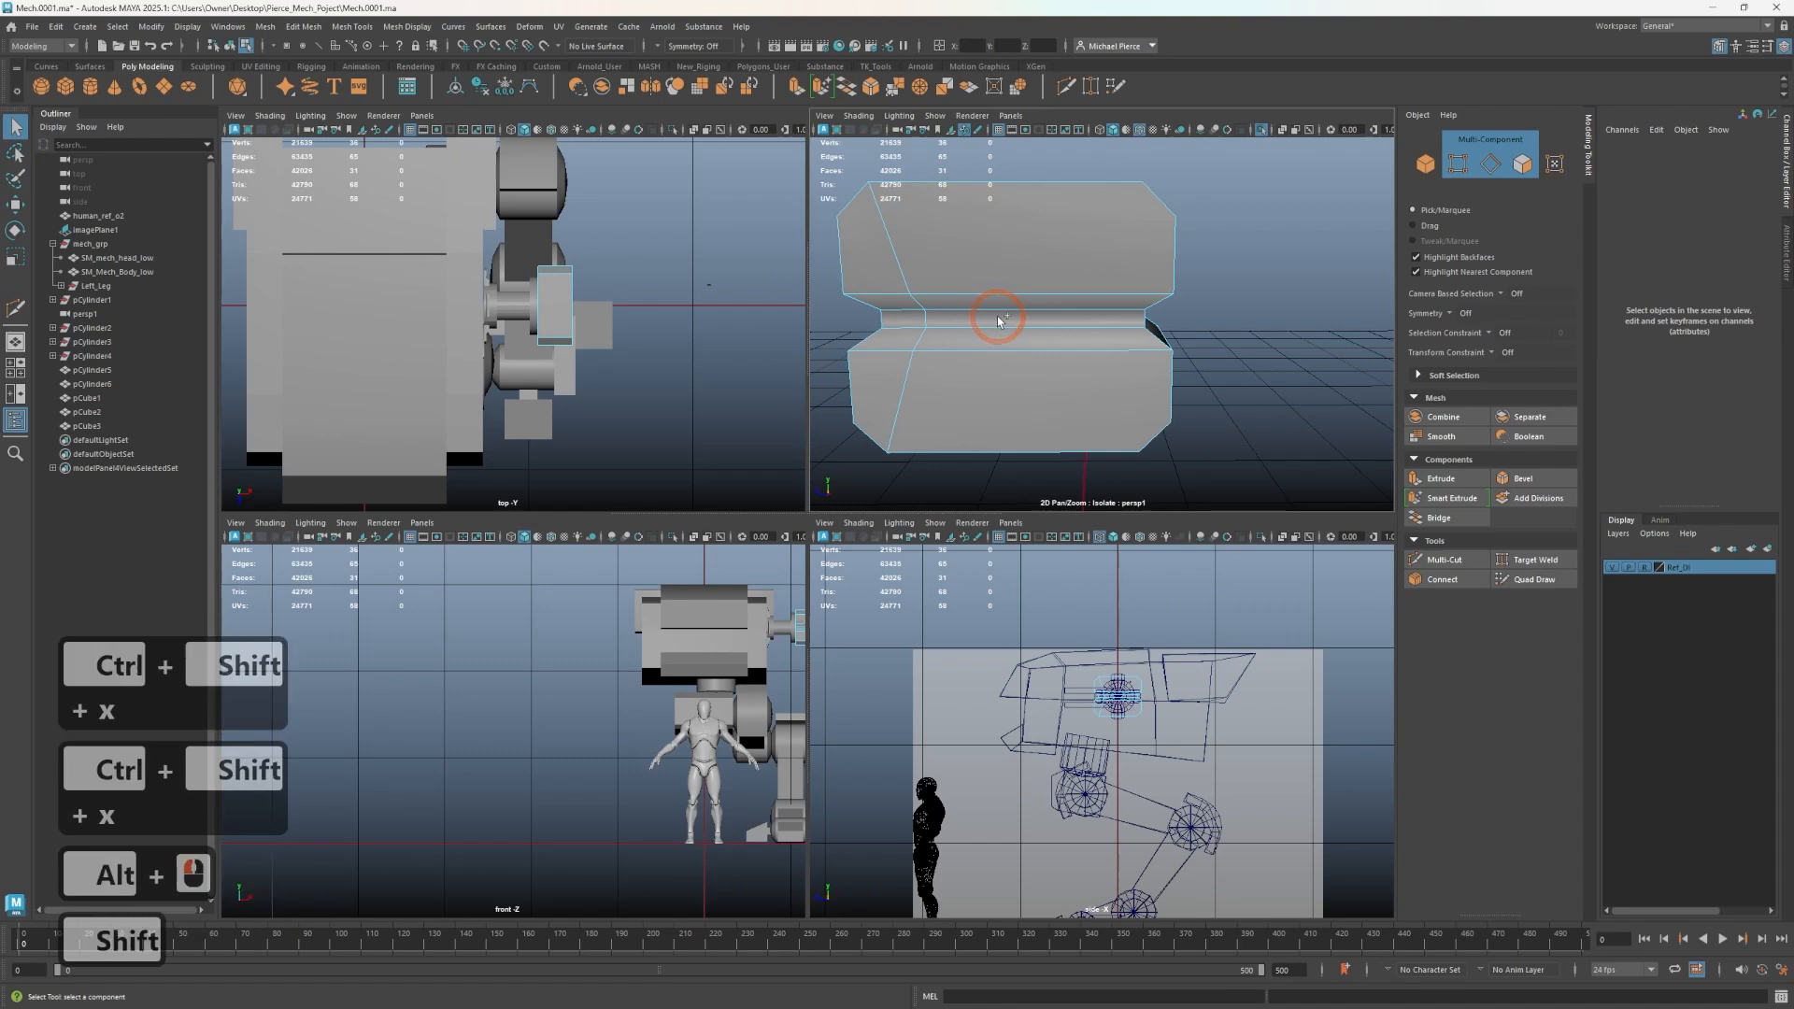
- Slice a vertical edge loop through the block's middle and snap it to the disc's centre
key("ctrl+shift+x")
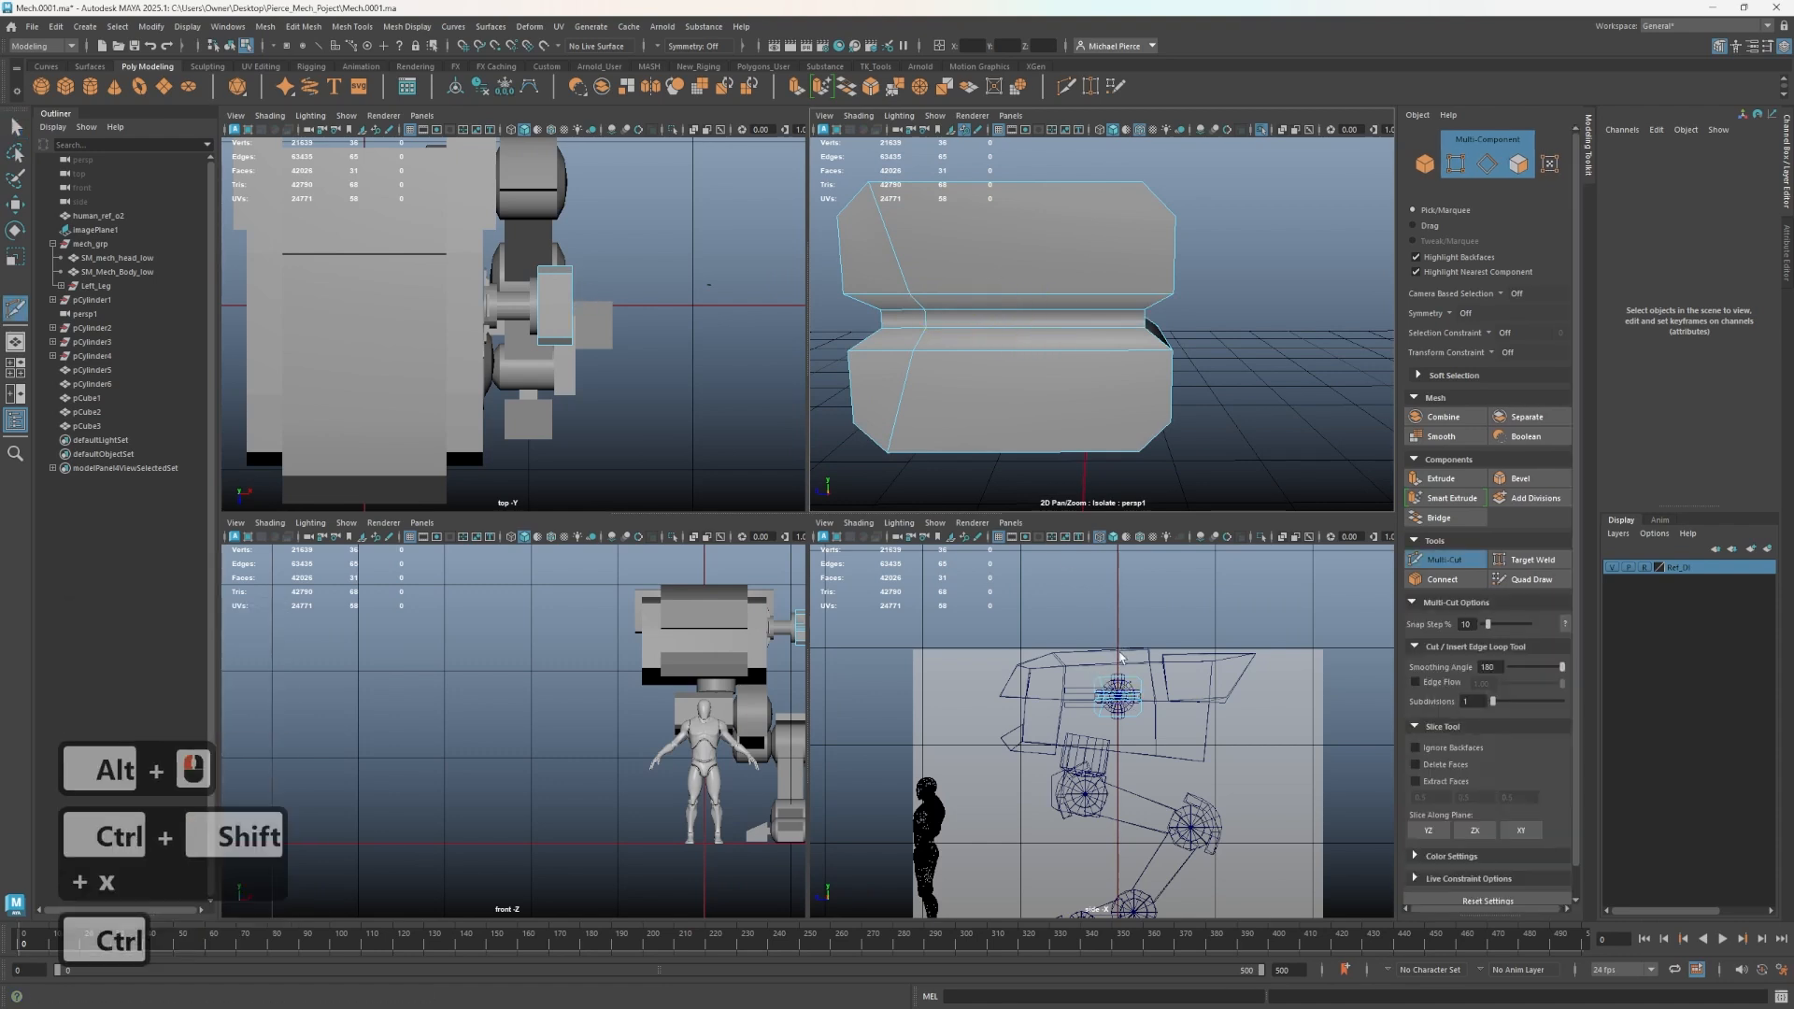
scroll(1120, 657, "up", 5)
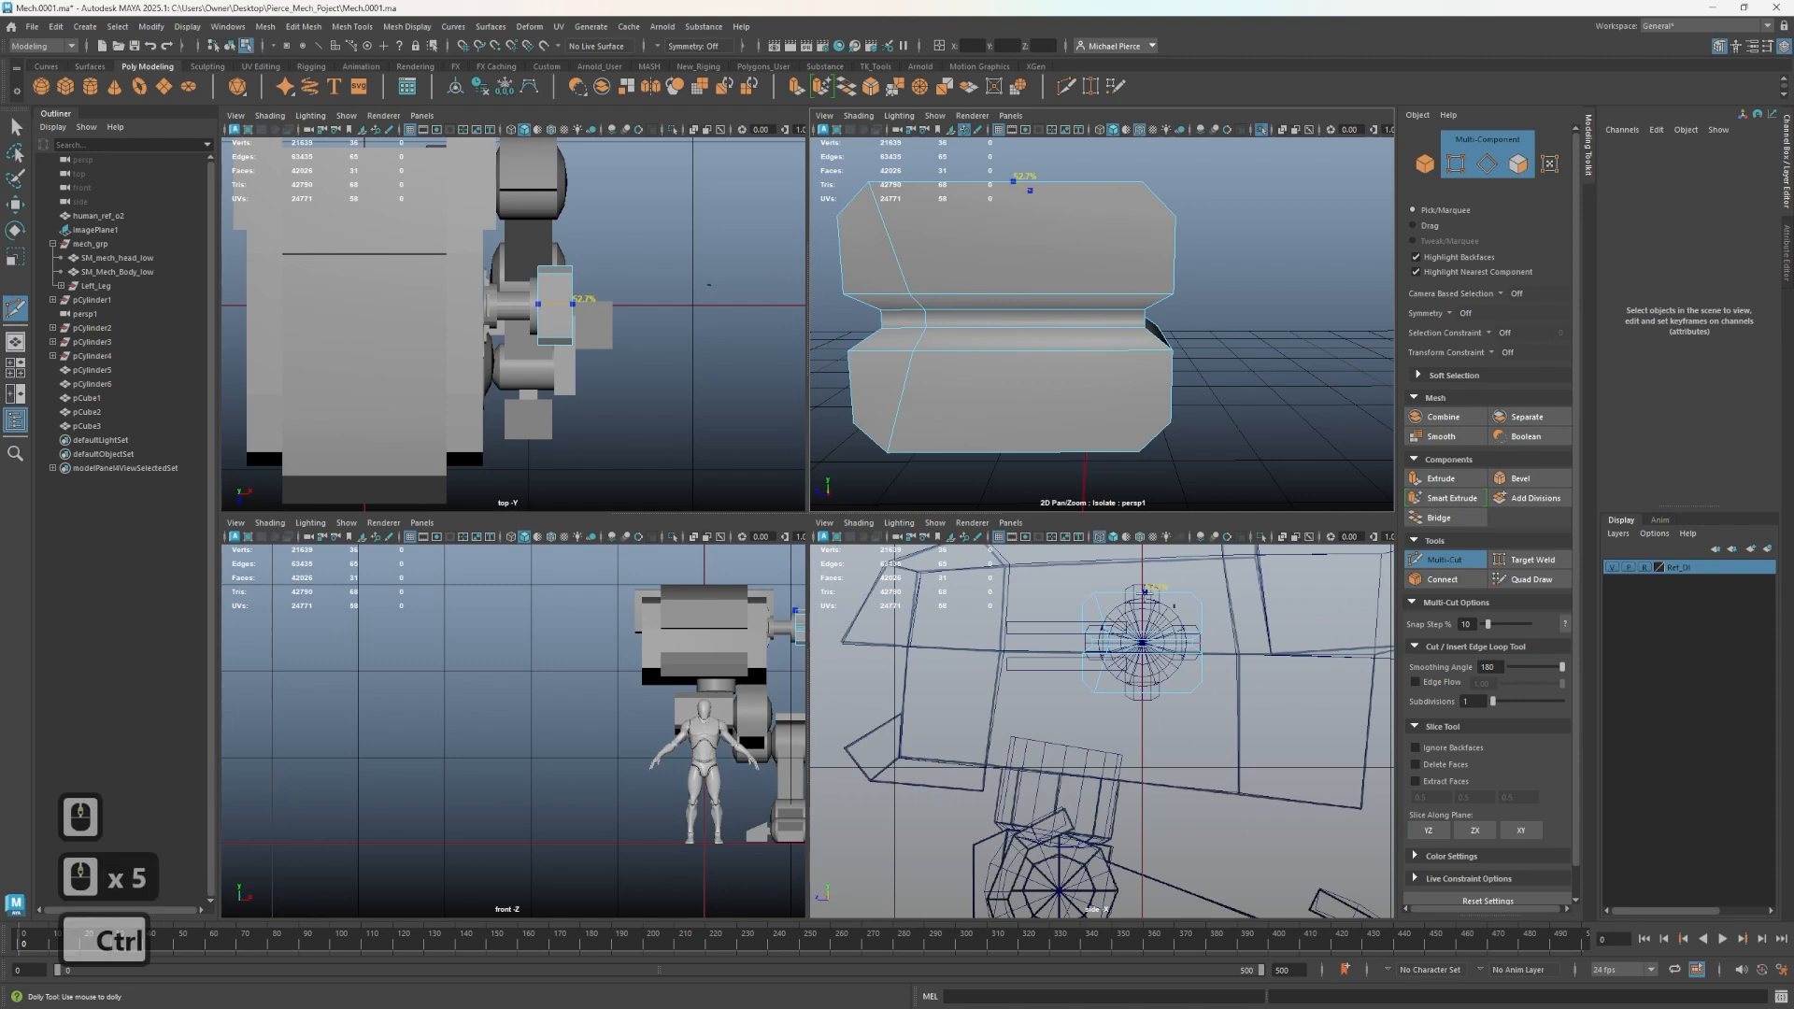
left_click_drag(1145, 571, 1144, 722)
key("q")
right_click_drag(1034, 308, 1034, 220)
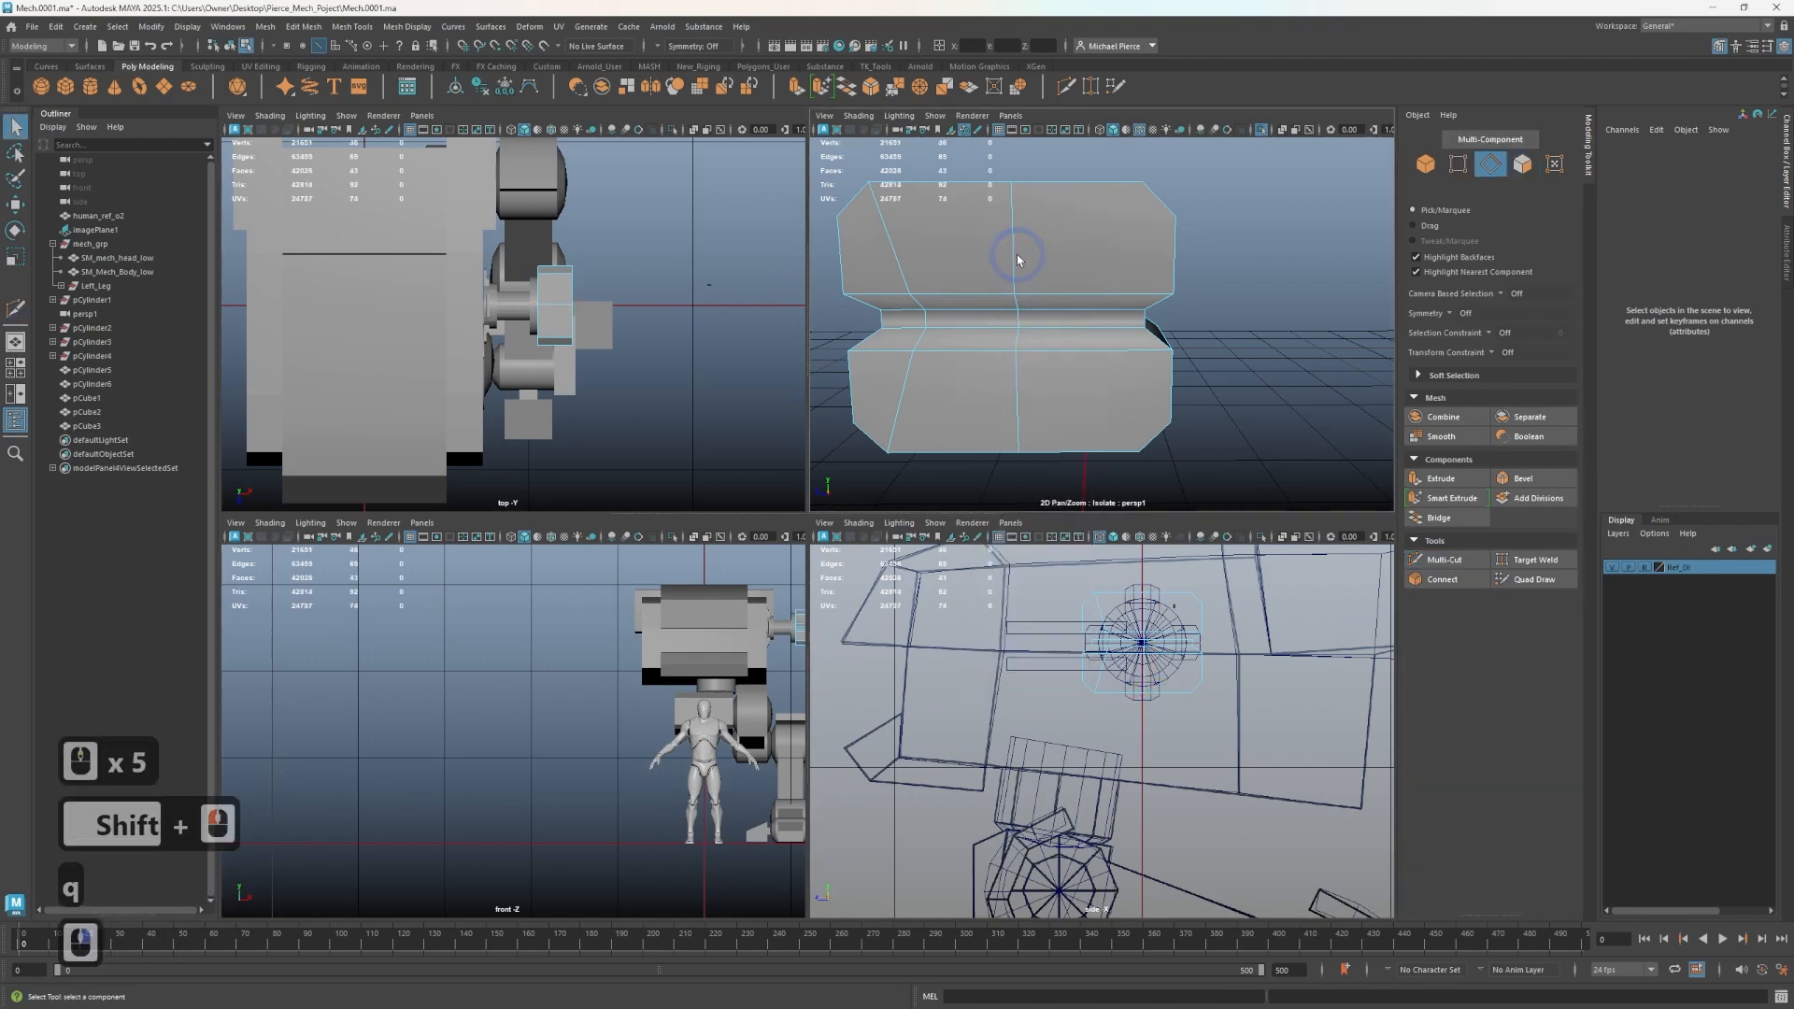
double_click(1013, 249)
key("w")
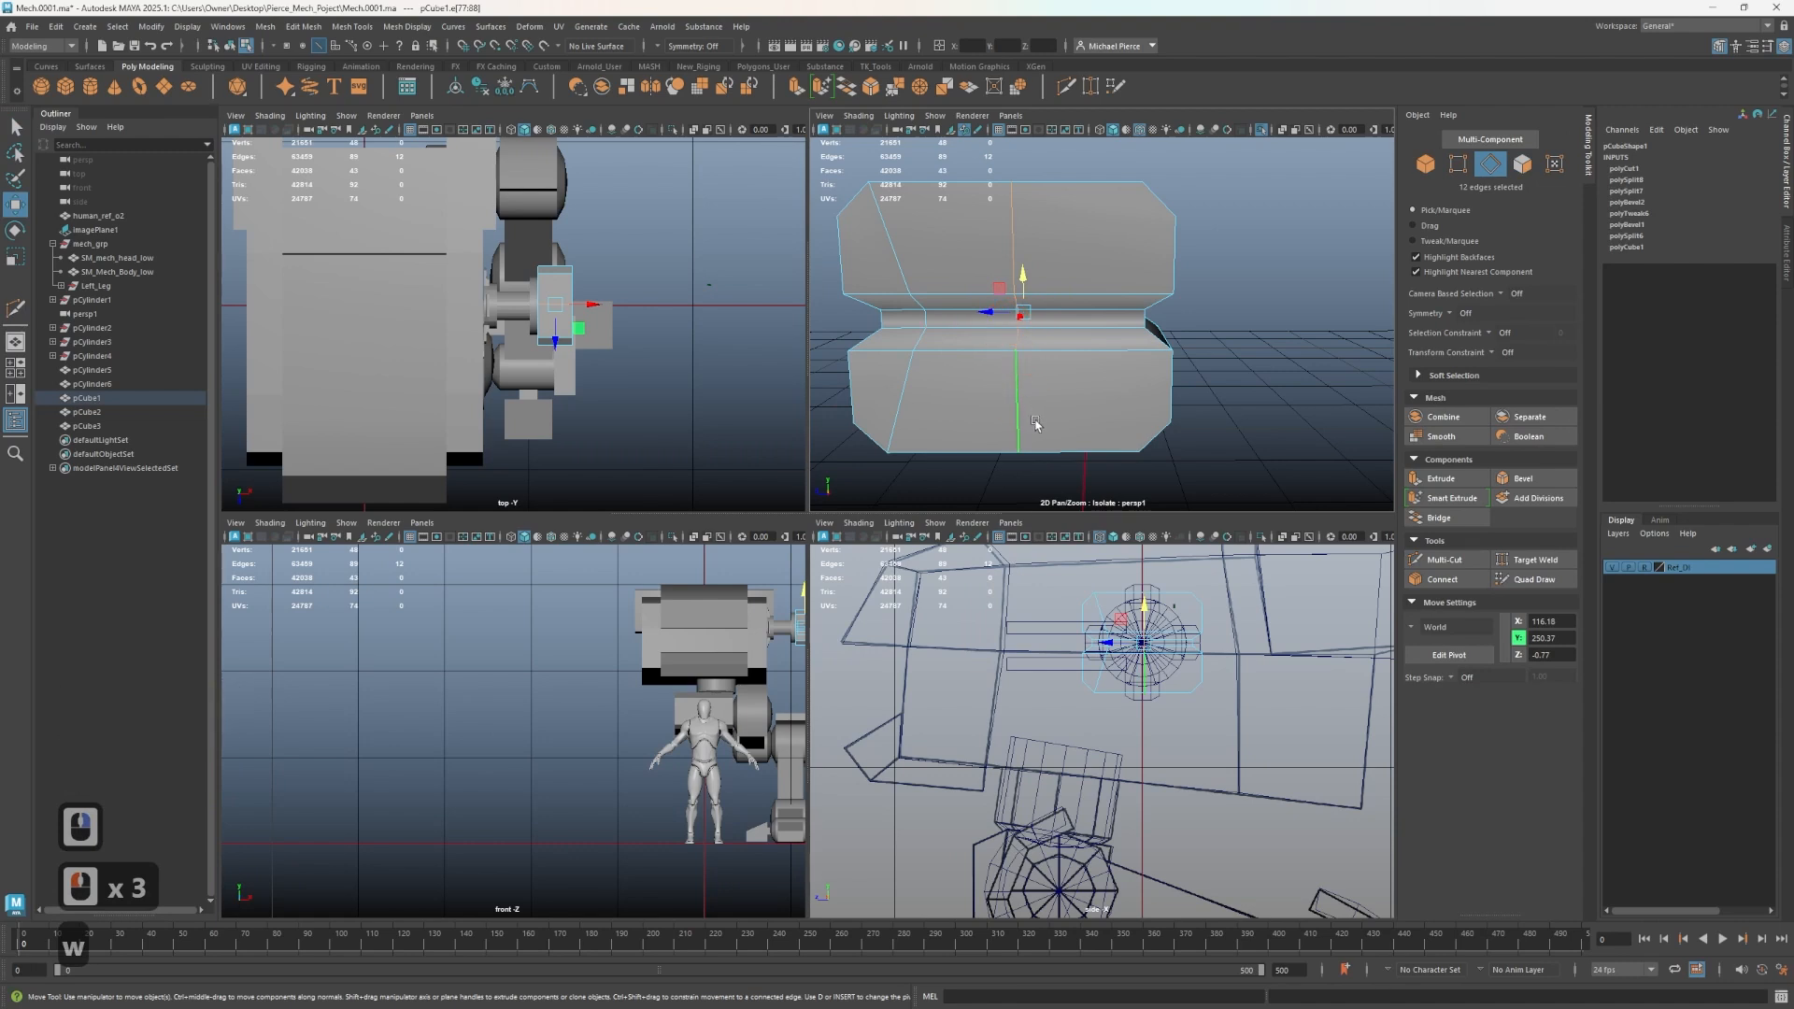
key("r")
left_click_drag(989, 314, 1197, 352)
key("w")
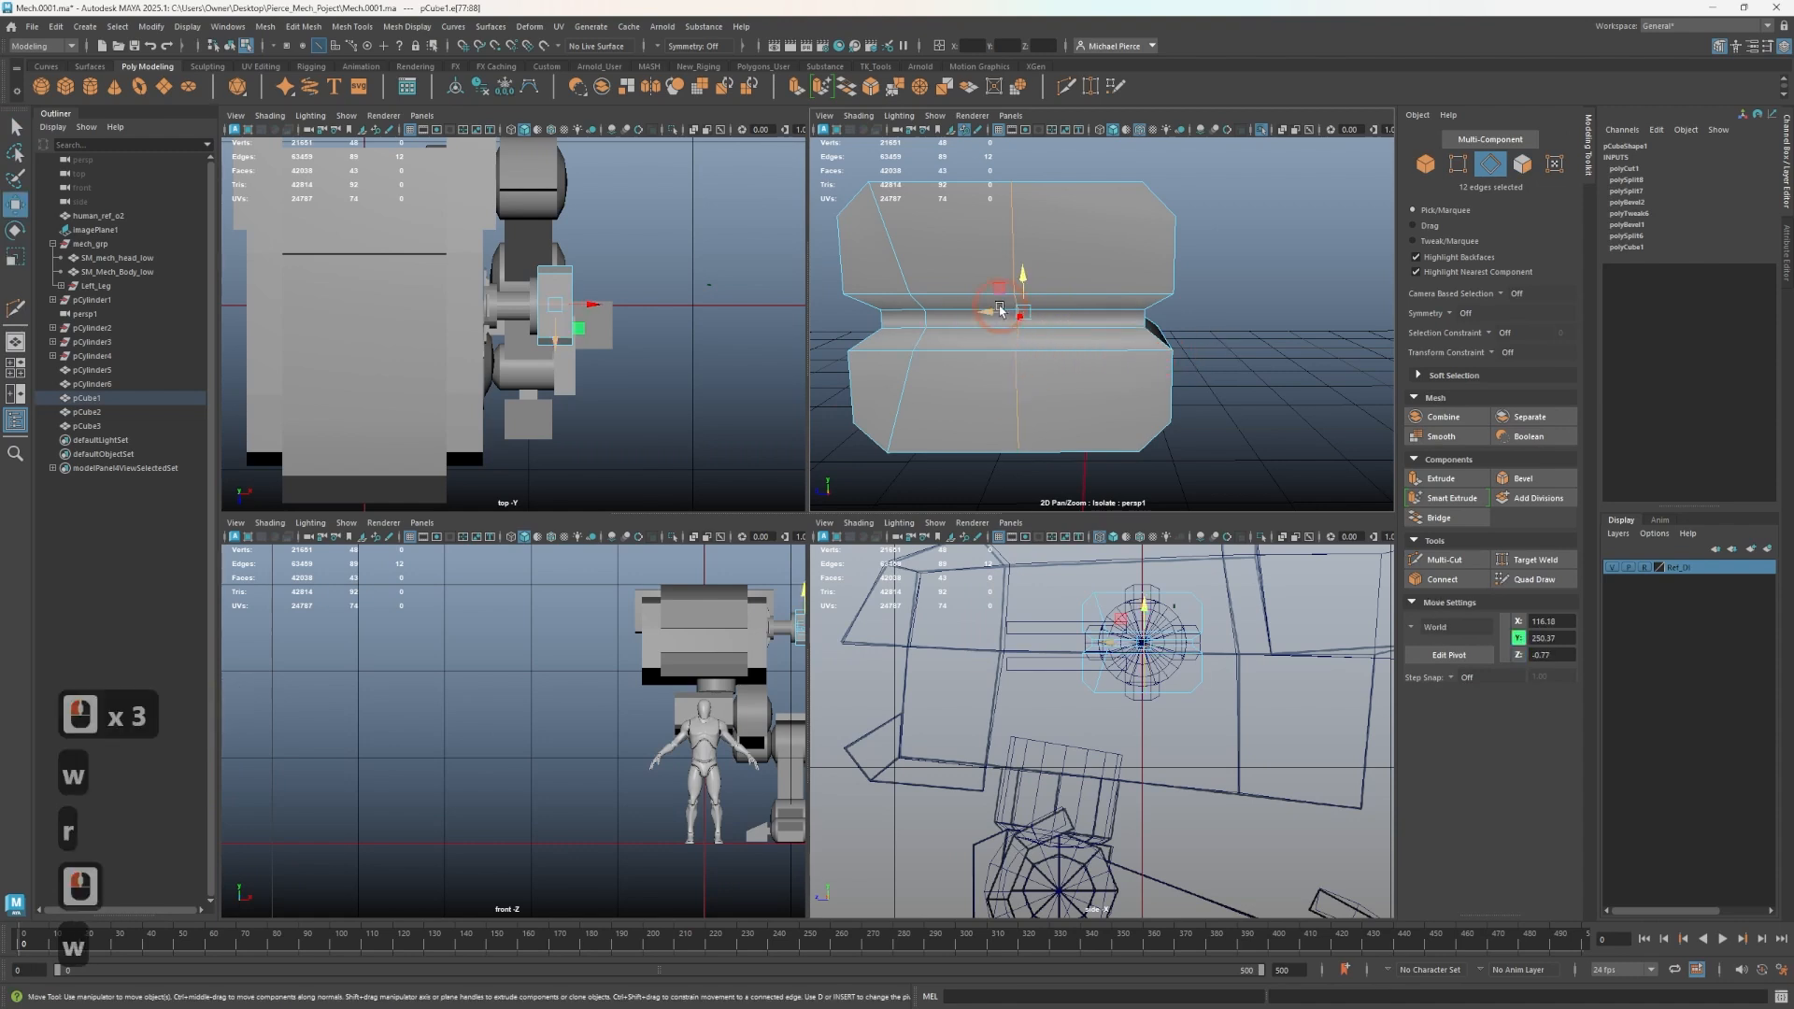
key("b")
mouse_move(993, 317)
left_mouse_down()
mouse_move(972, 321)
mouse_move(1012, 317)
left_mouse_up()
key("v")
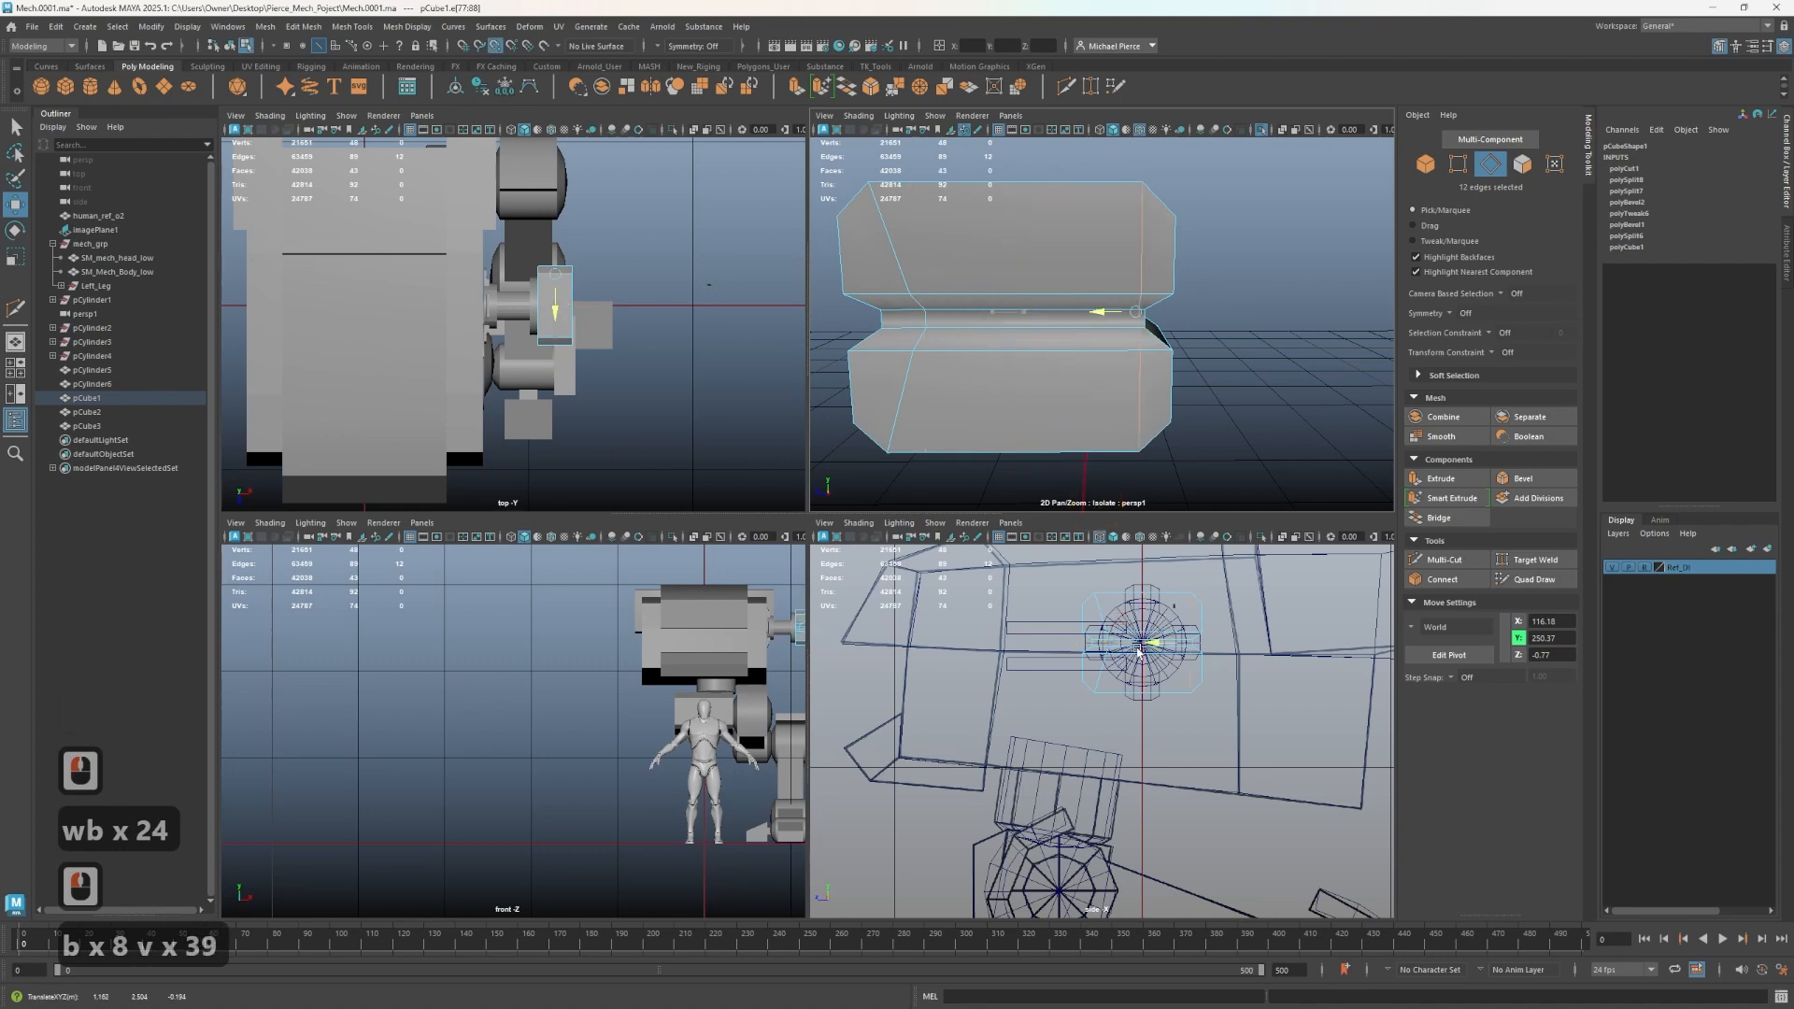
mouse_move(1139, 652)
left_mouse_down()
mouse_move(1157, 645)
mouse_move(1142, 643)
left_mouse_up()
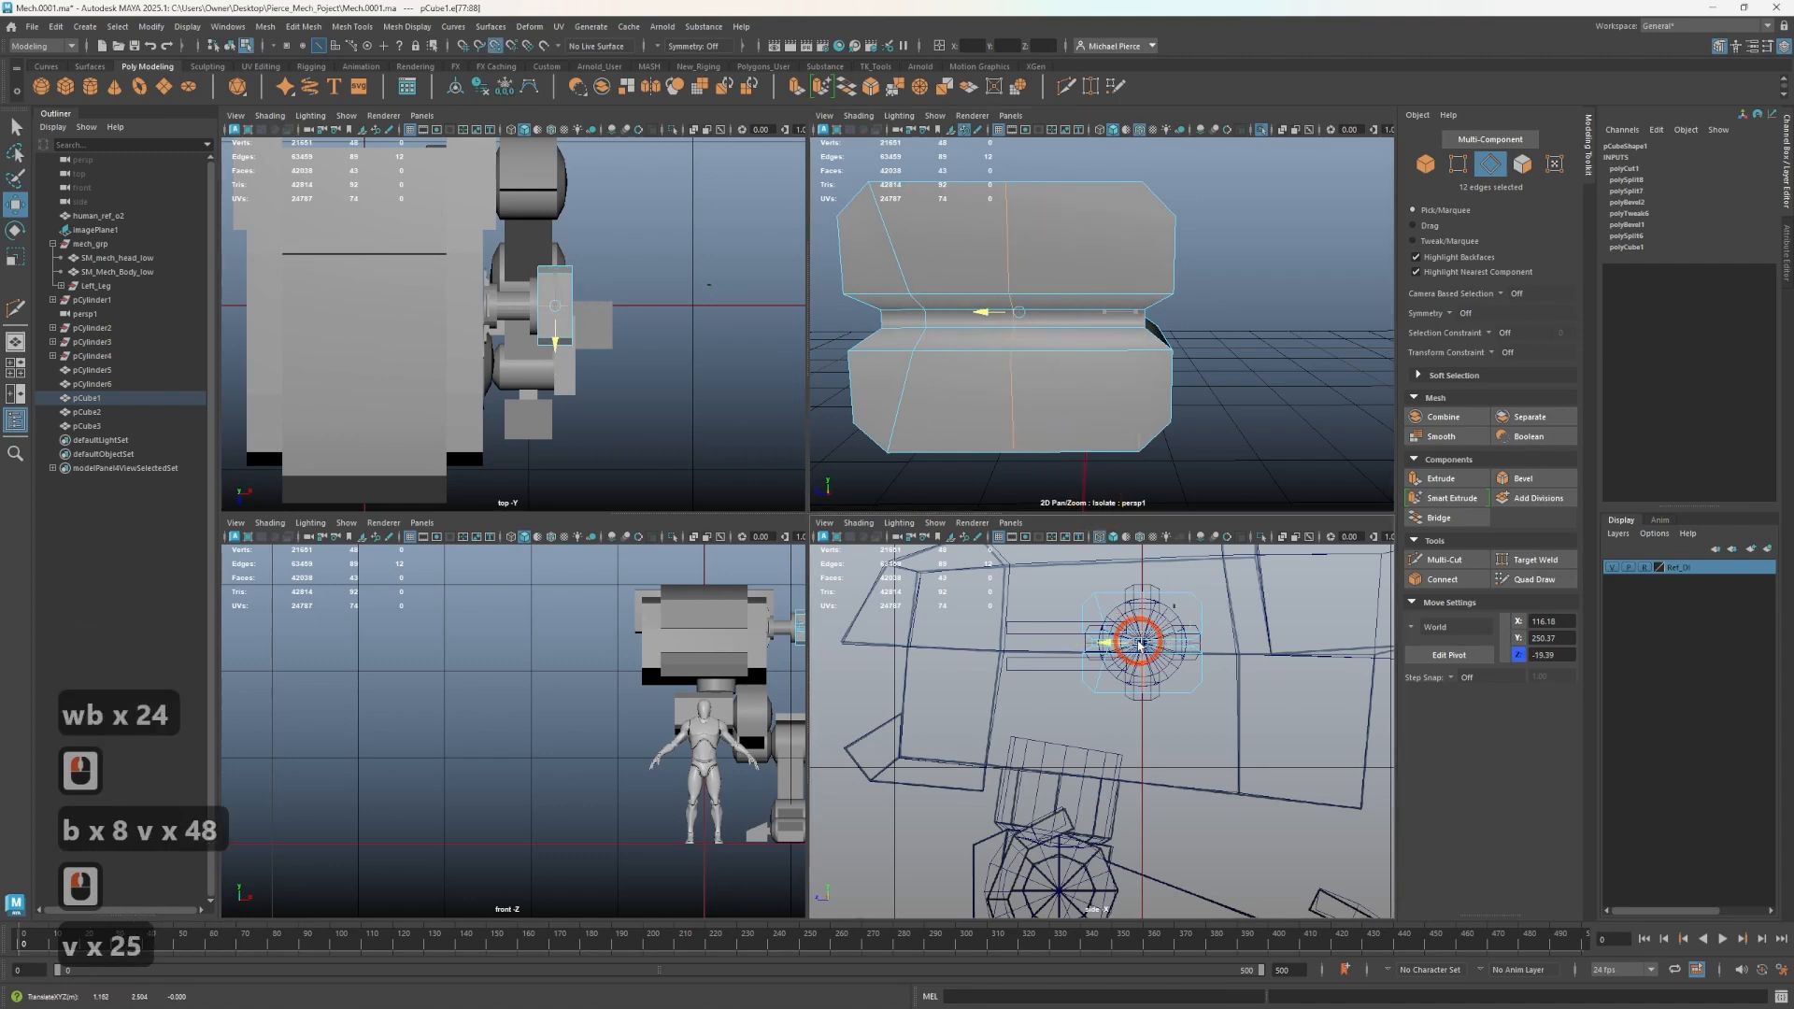
- Select and delete the faces on one half of the block
right_click_drag(993, 309, 998, 364)
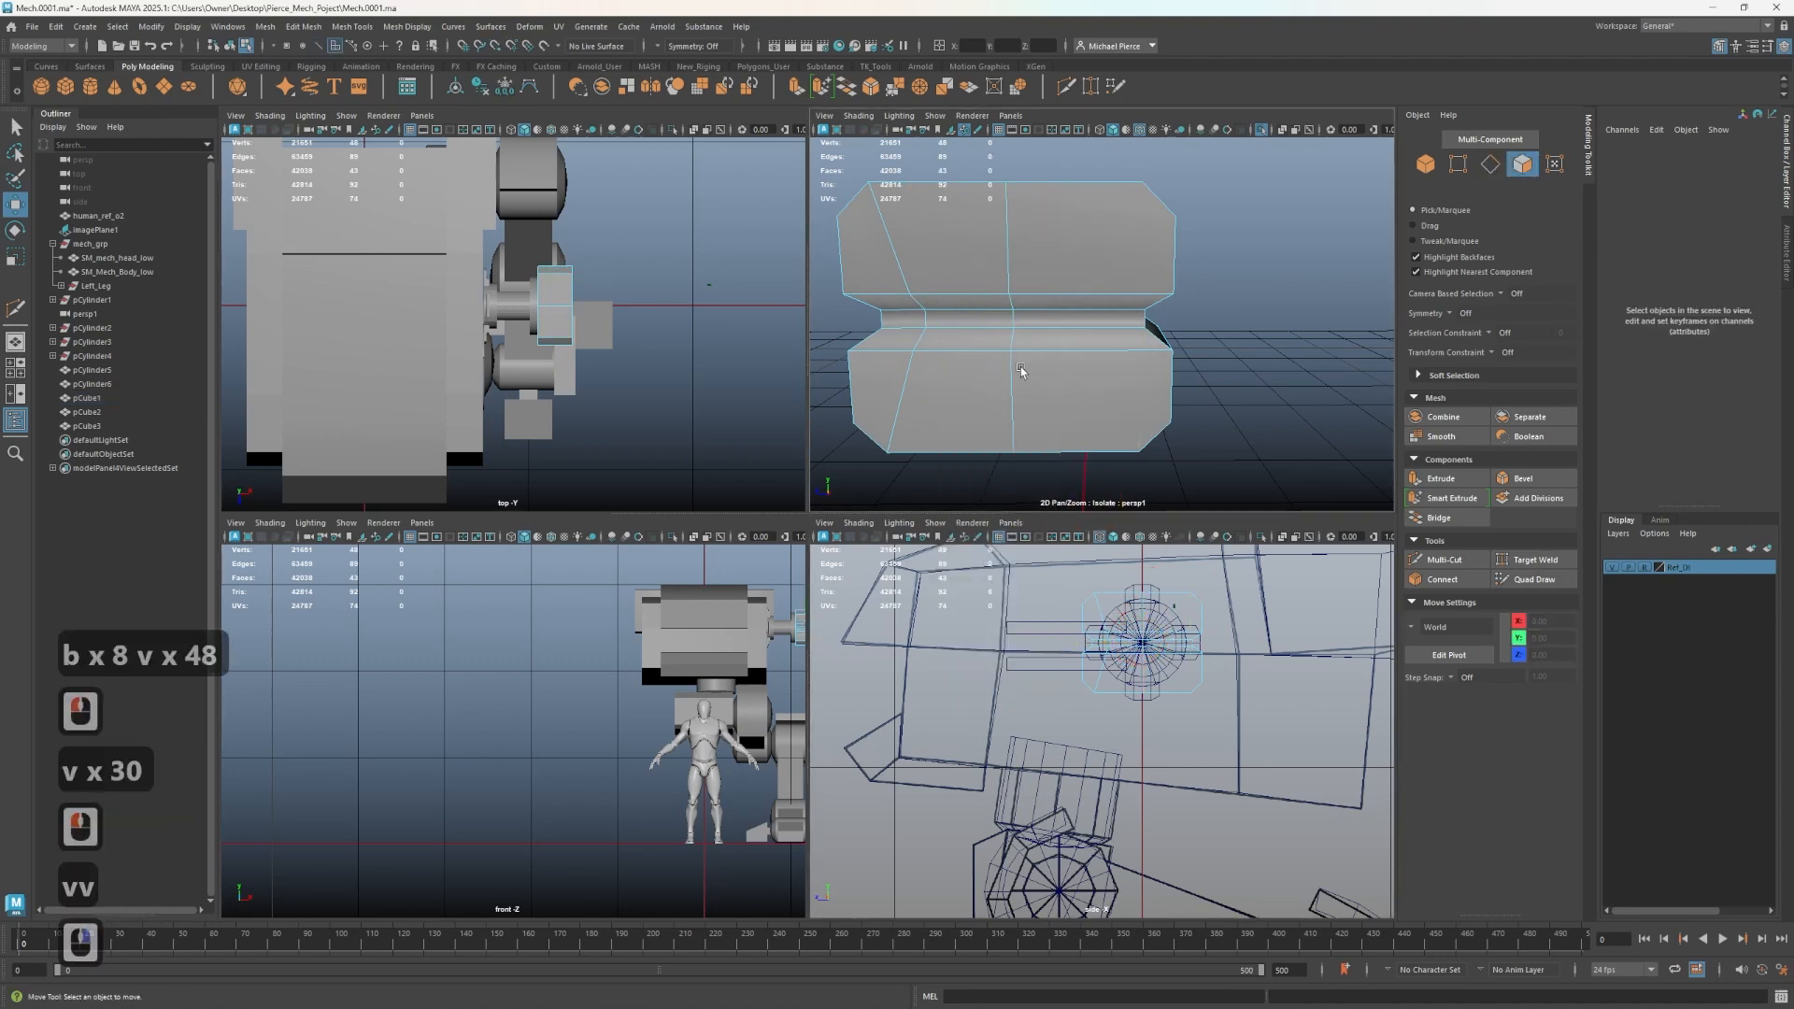
left_click(1050, 385)
left_click(1050, 345, "shift")
left_click(1051, 341, "shift")
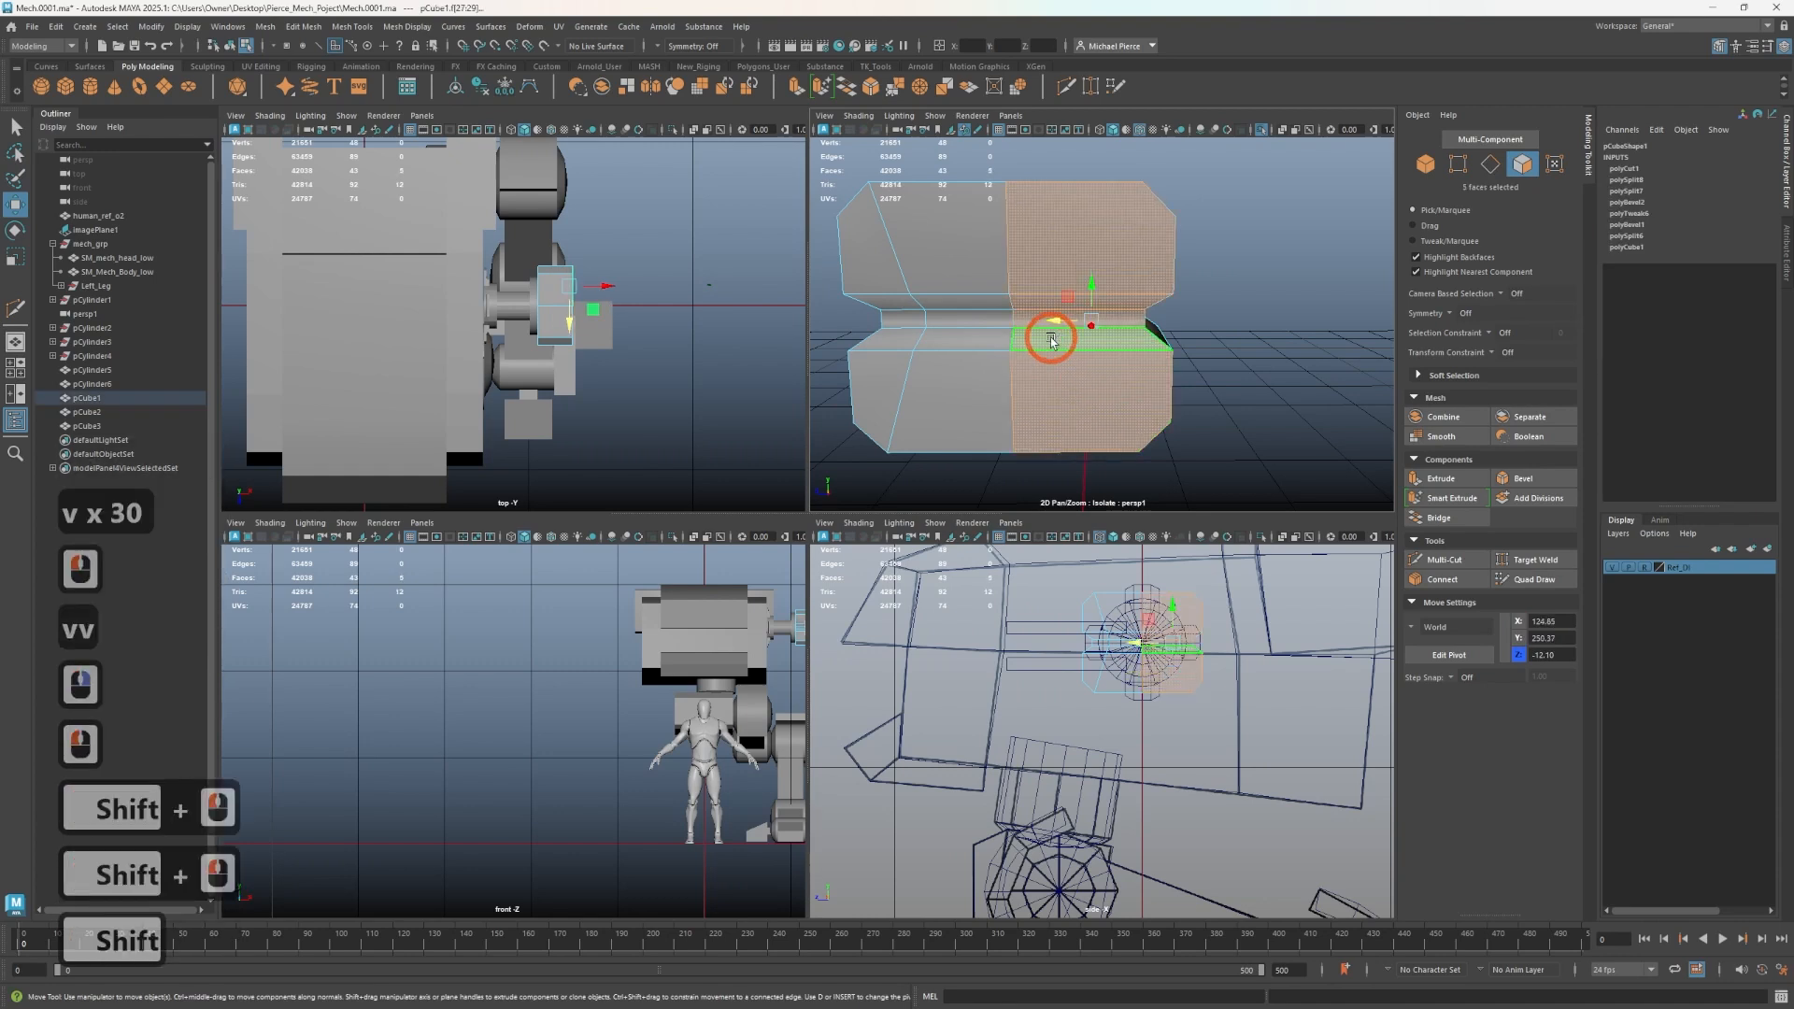
key("Delete")
left_click(1060, 431)
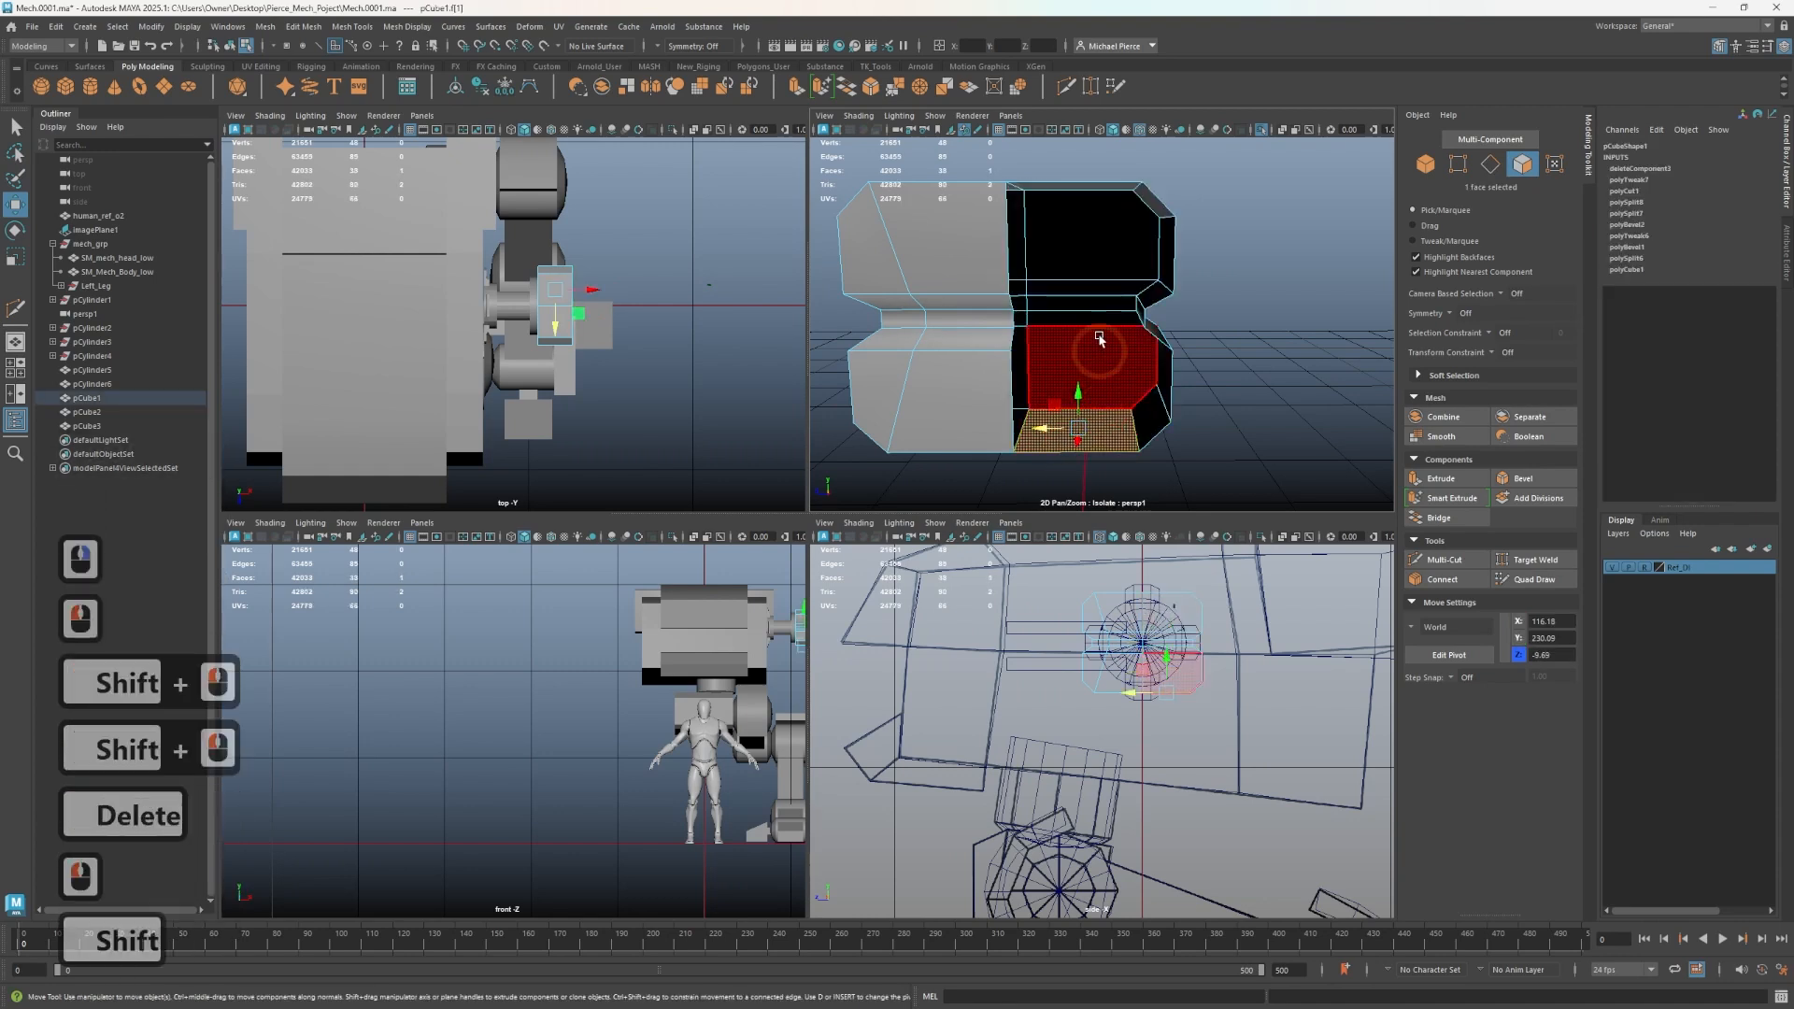
scroll(1103, 327, "down", 3)
left_click_drag(1109, 474, 1075, 462)
key("Delete")
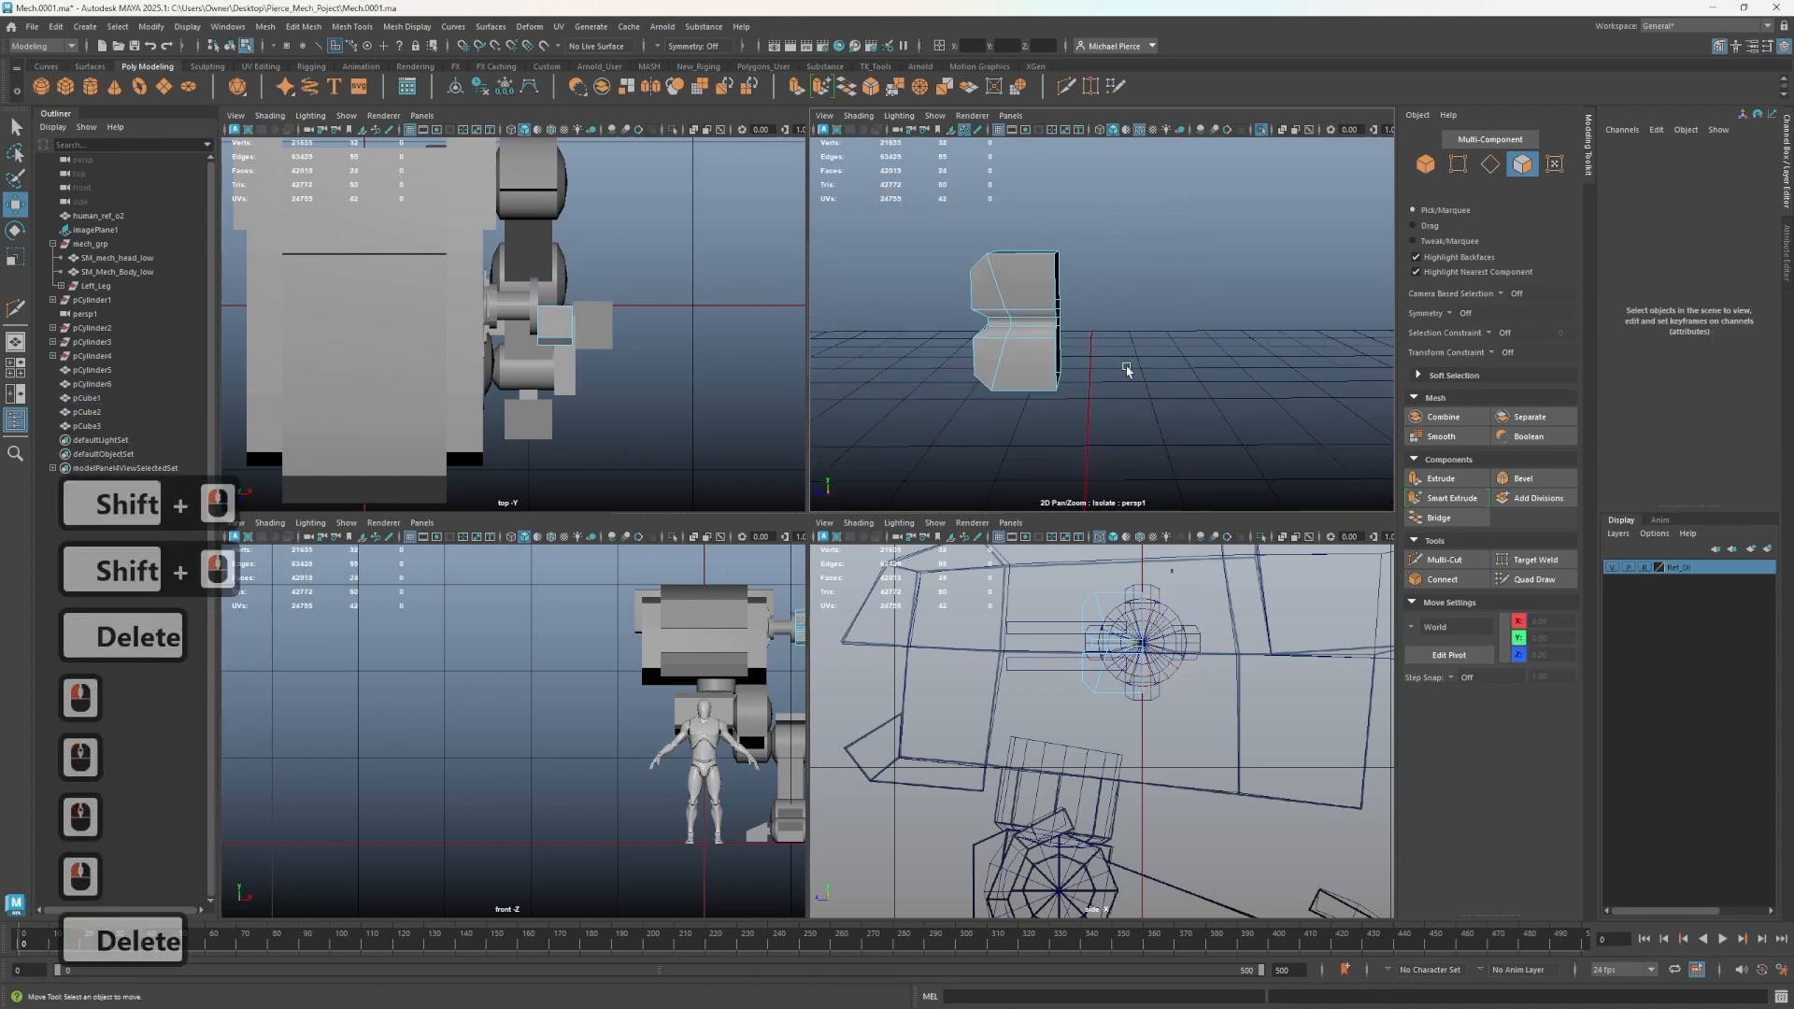
- Leave isolation and mirror the half block about its object position on the Z axis
key("3")
left_click_drag(1190, 408, 1098, 392, "alt")
key("1")
scroll(1104, 389, "up", 3, "alt")
middle_click_drag(1104, 390, 1149, 371, "alt")
left_click_drag(1046, 378, 991, 352, "alt")
left_click(1110, 352)
key("ctrl+1")
right_click_drag(1105, 287, 1163, 254)
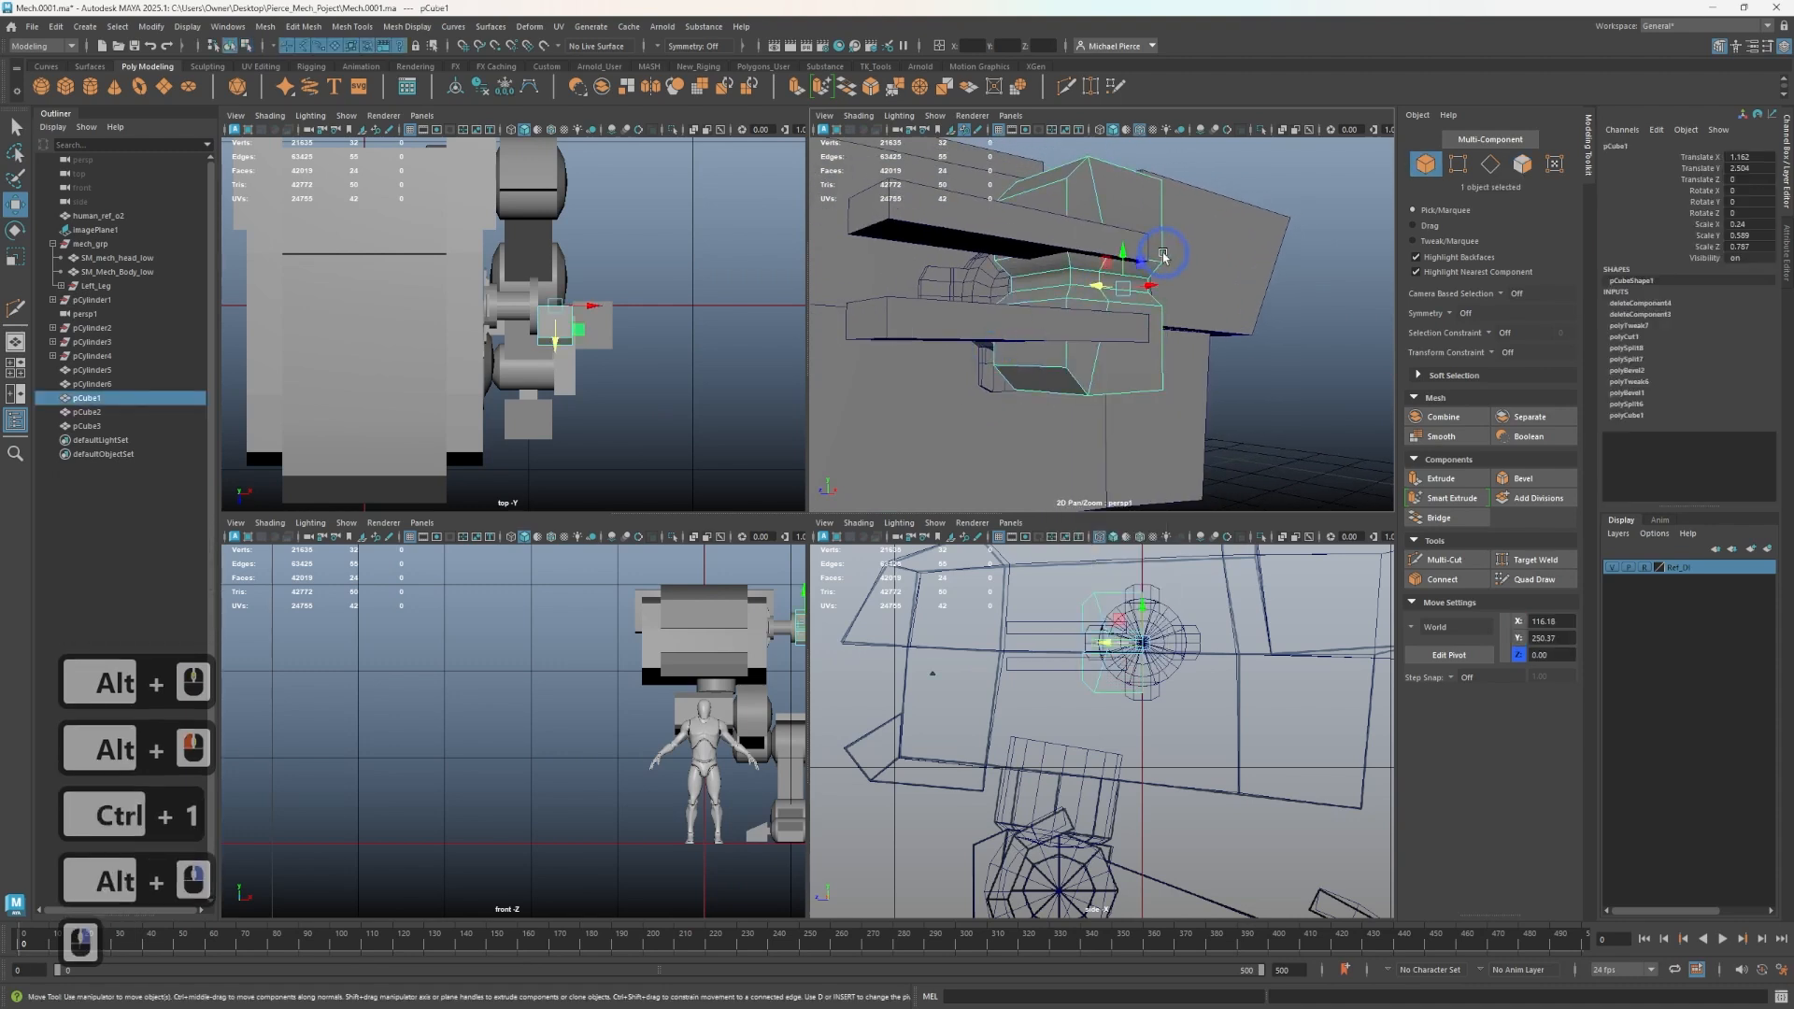
left_click(650, 86)
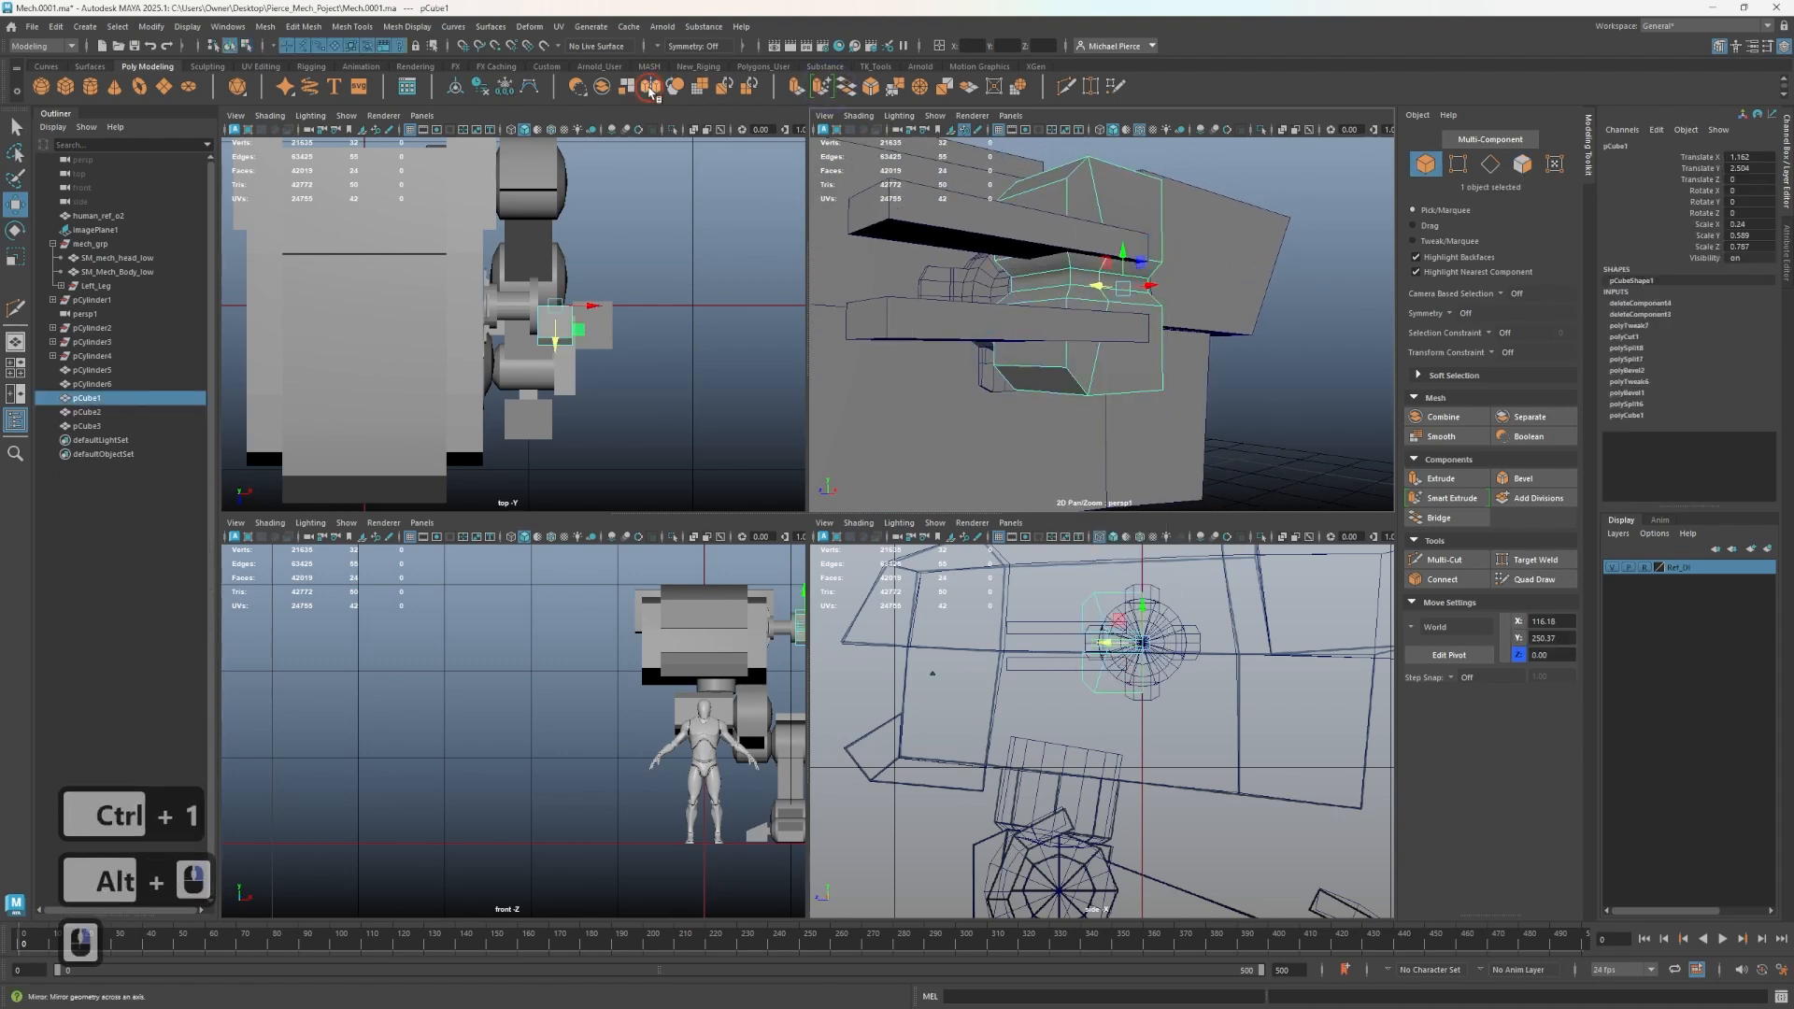
left_click_drag(1208, 282, 1179, 293, "alt")
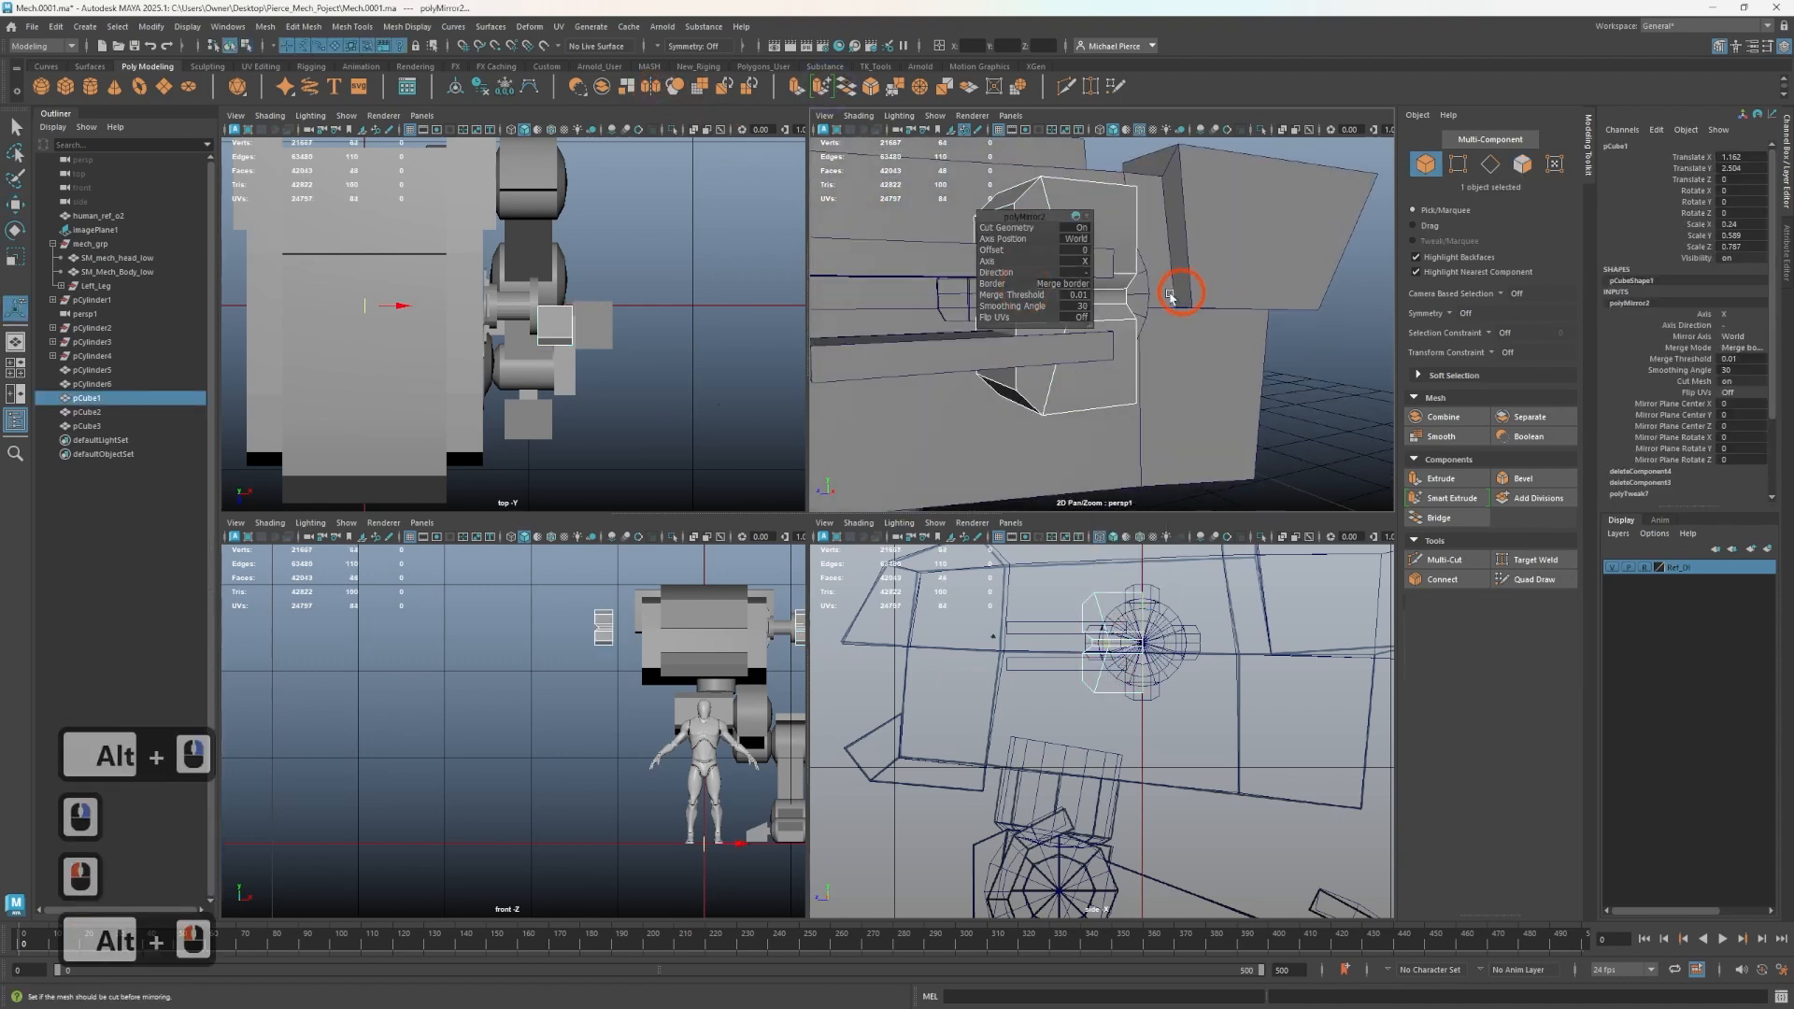
left_click(1073, 238)
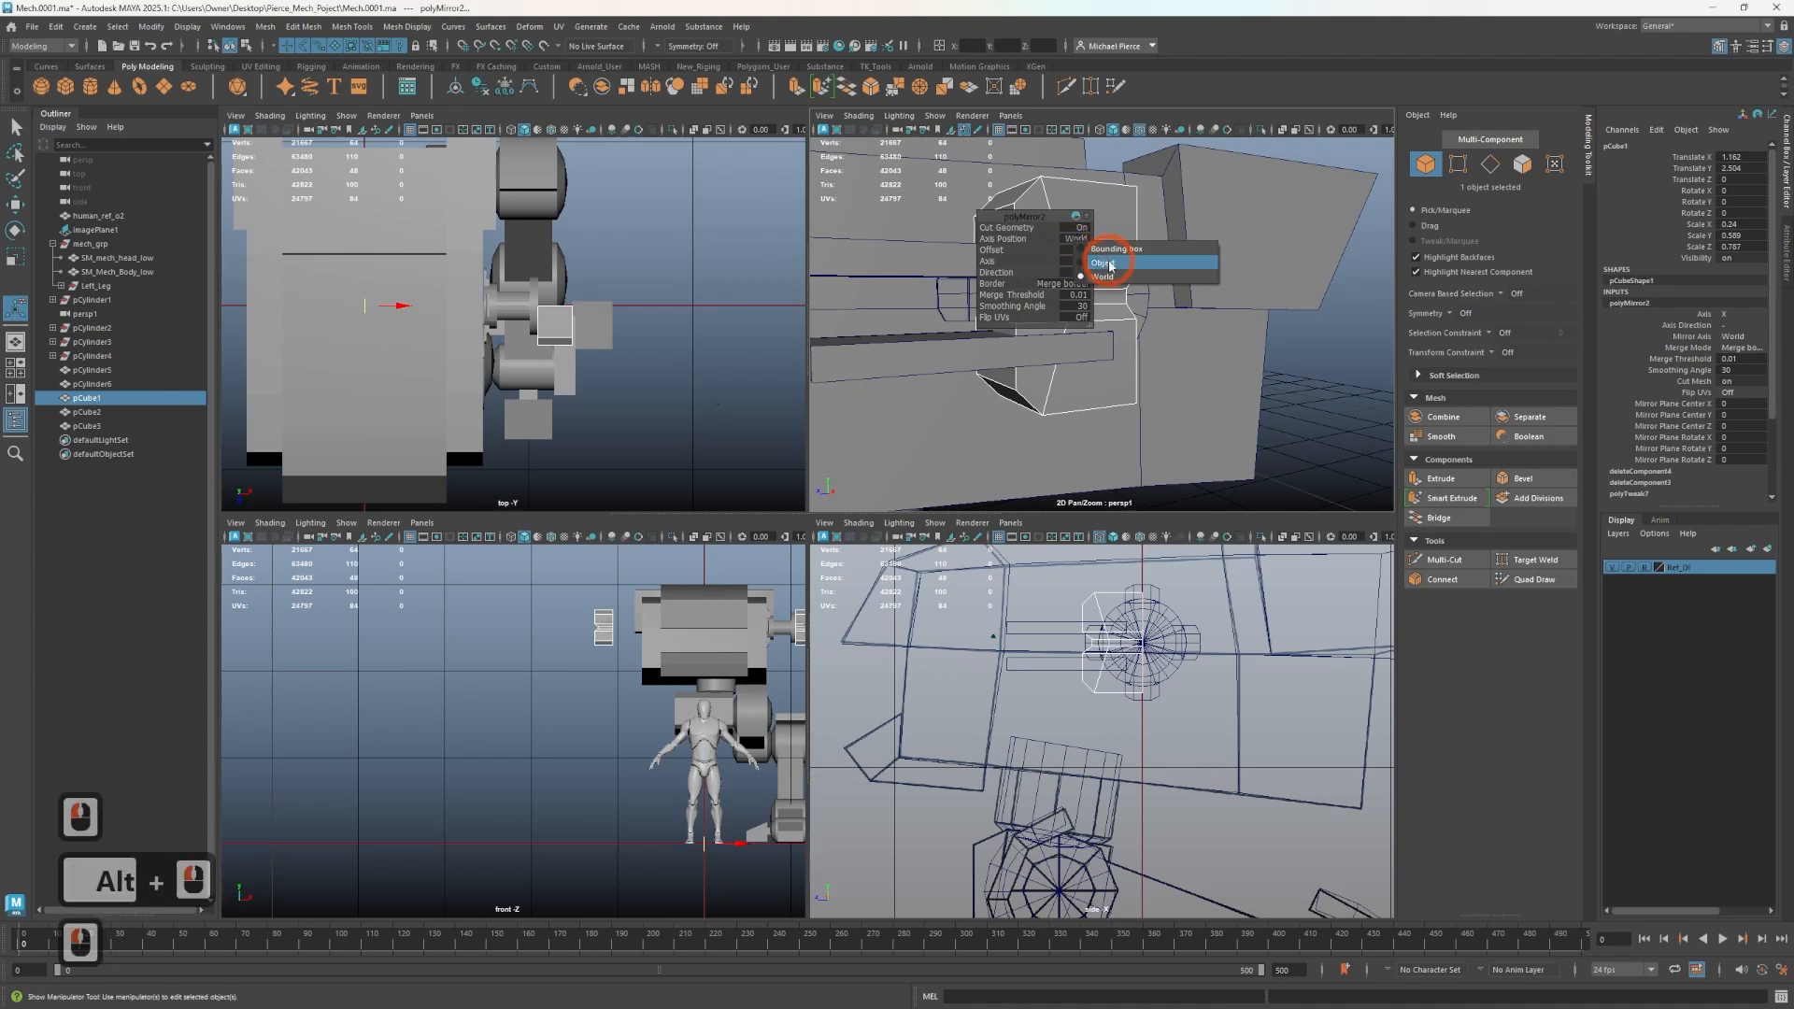
left_click(1073, 275)
left_click_drag(1075, 278, 1062, 291, "alt")
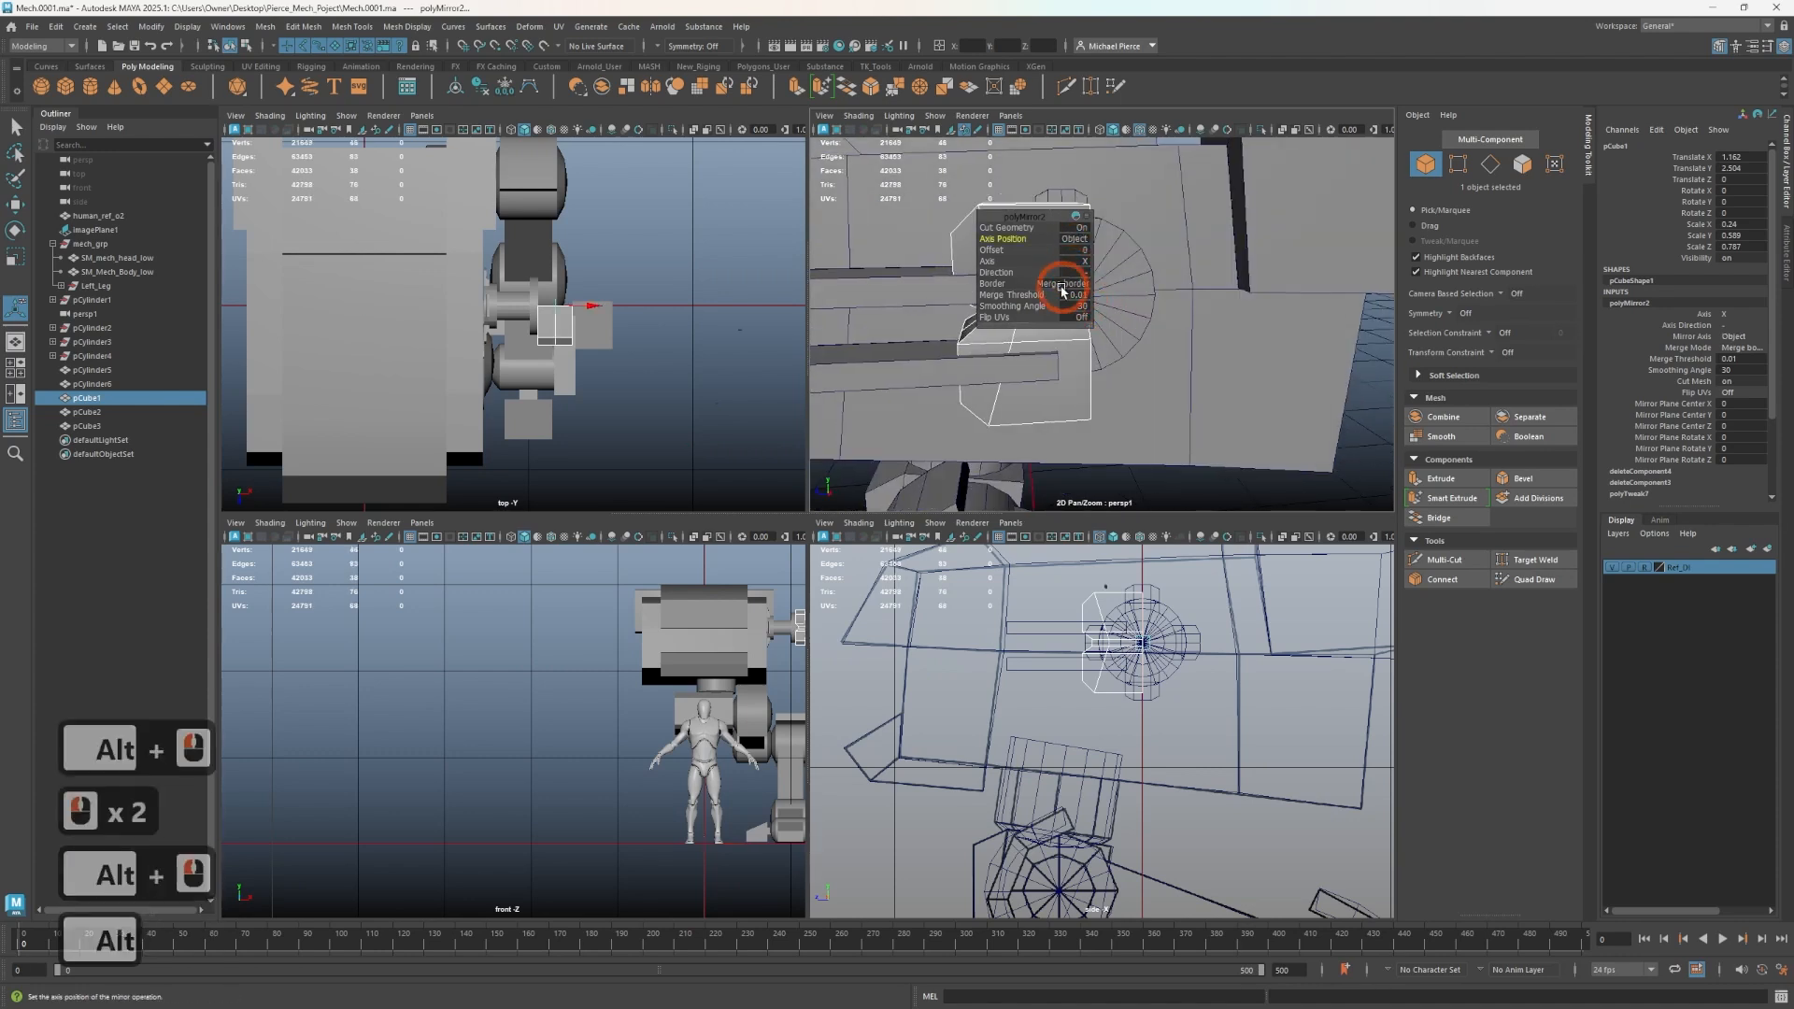
left_click(1078, 261)
left_click(1065, 309)
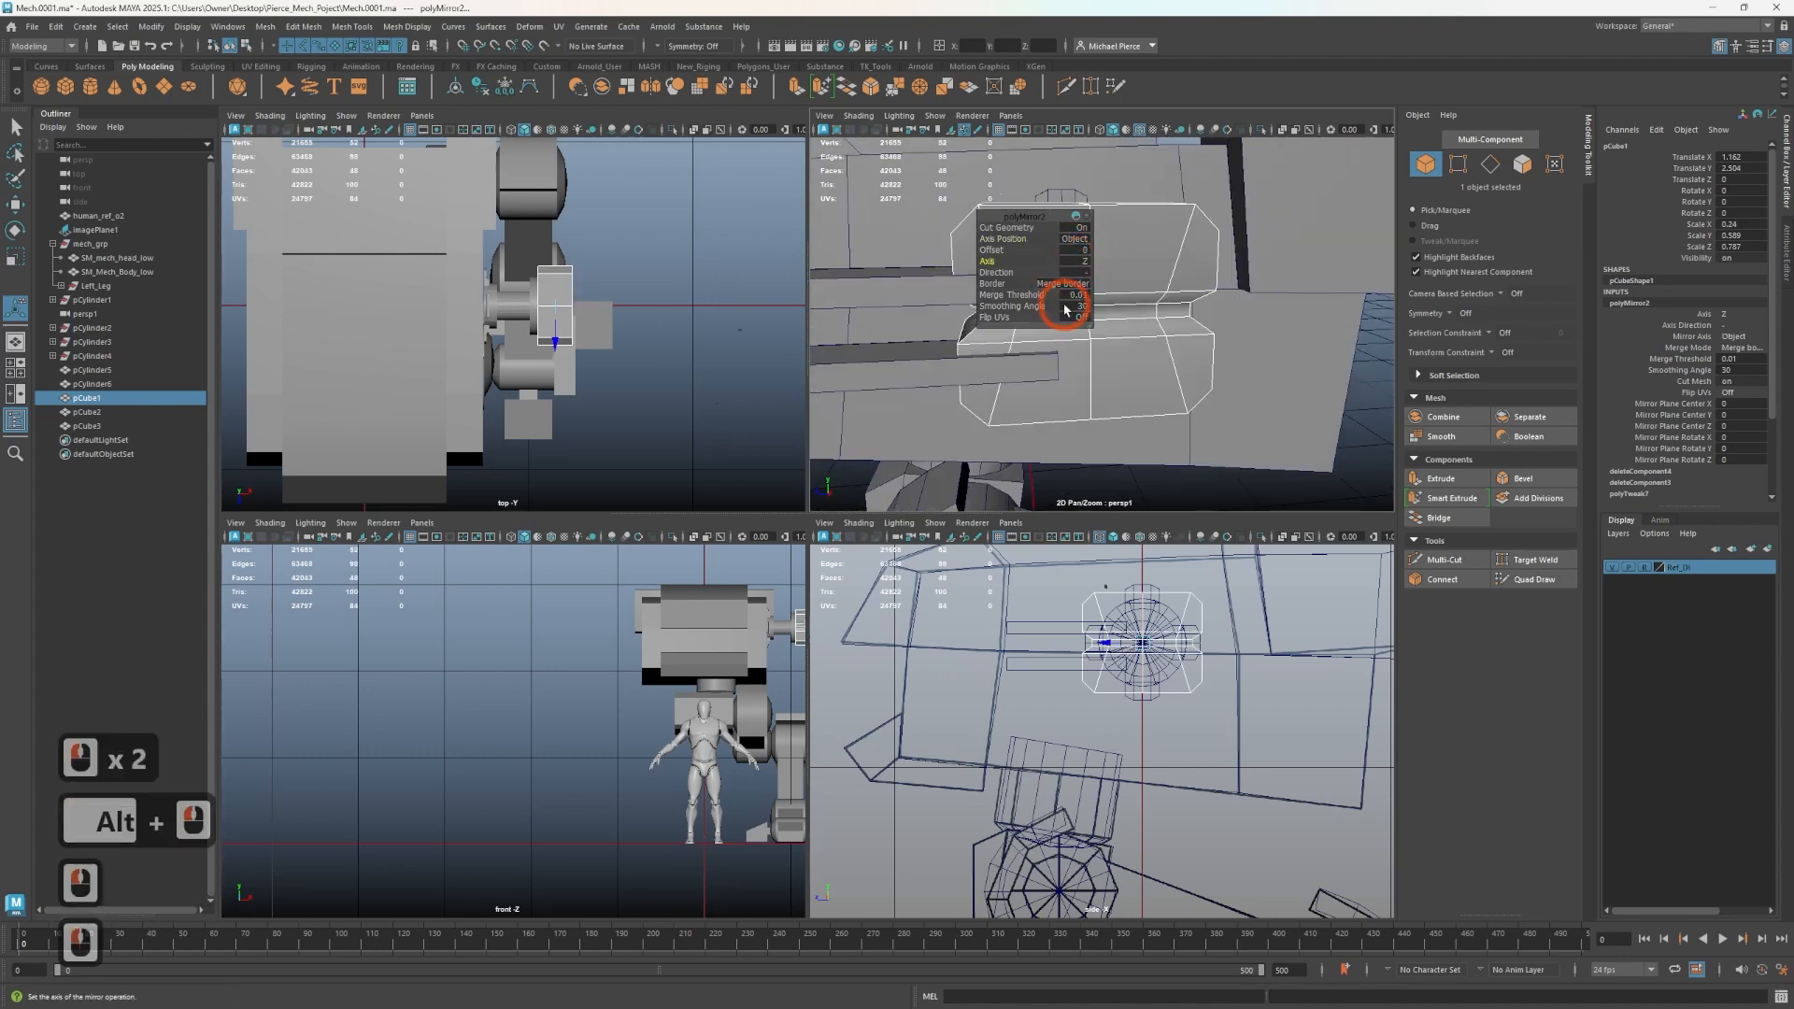
right_click_drag(1113, 349, 1155, 325)
left_click_drag(1153, 342, 977, 319, "alt")
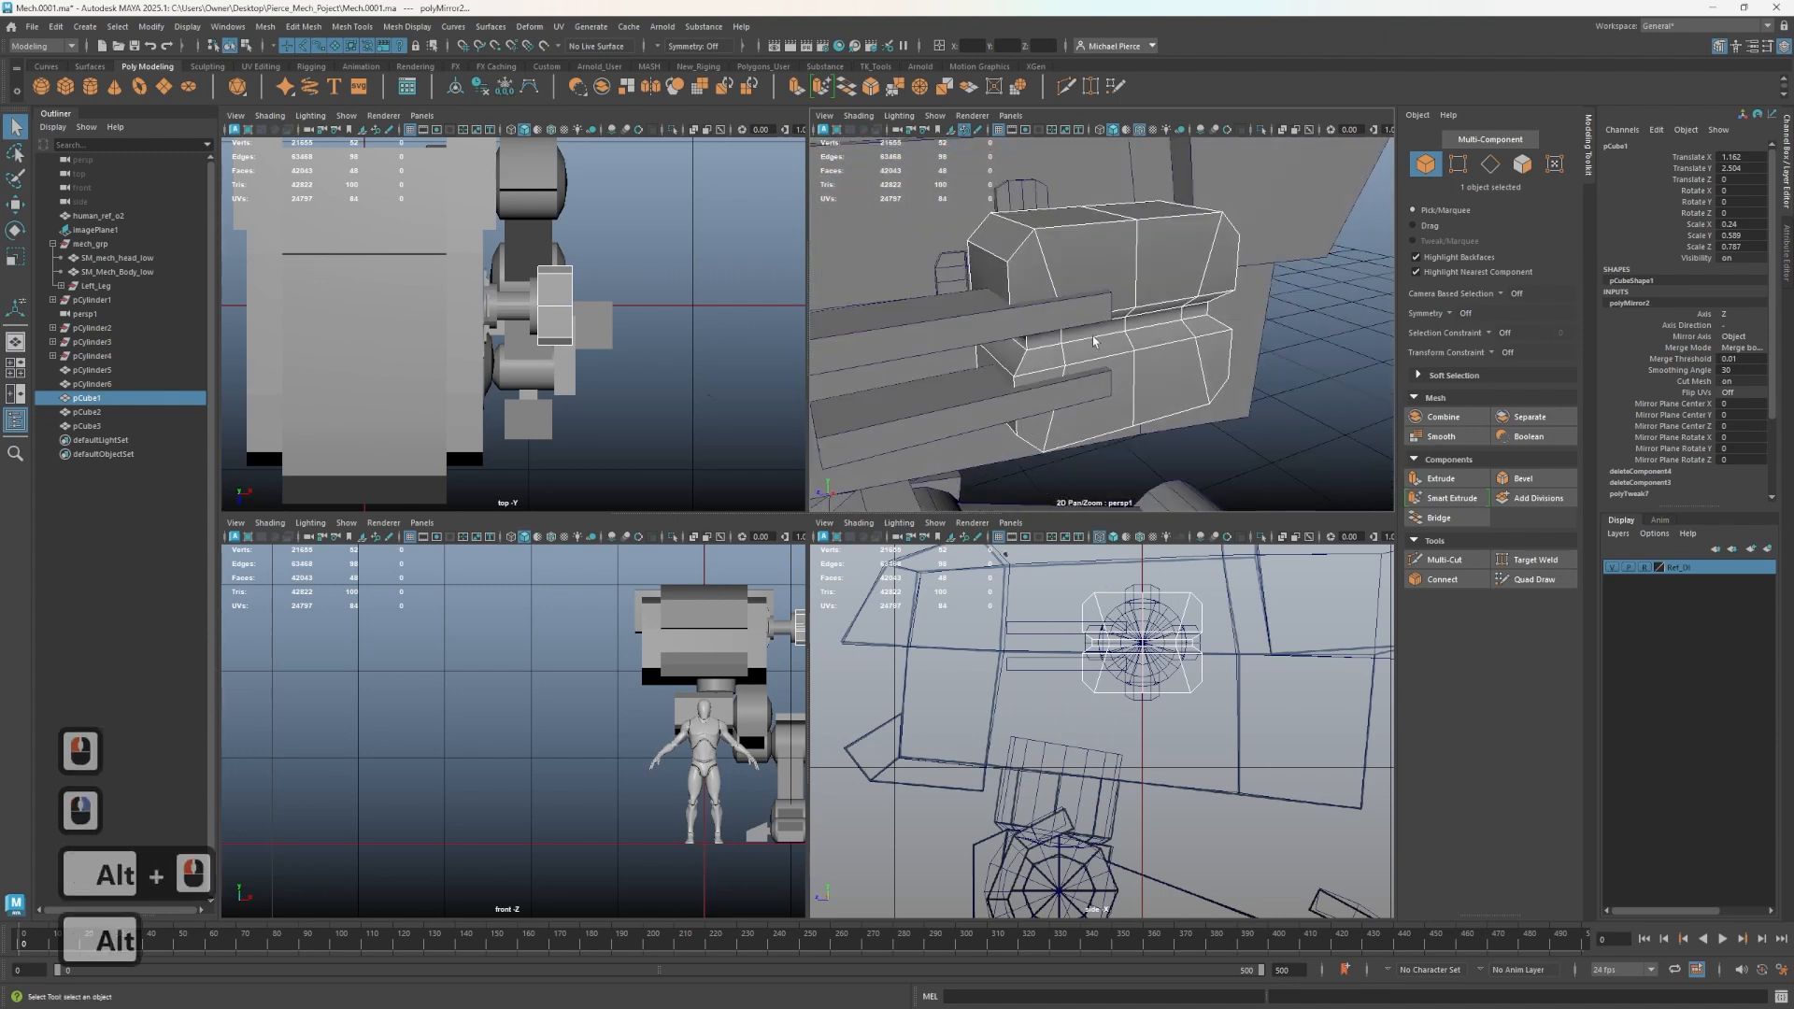
- Delete the two side bars passing through the block
left_click(973, 320)
key("Delete")
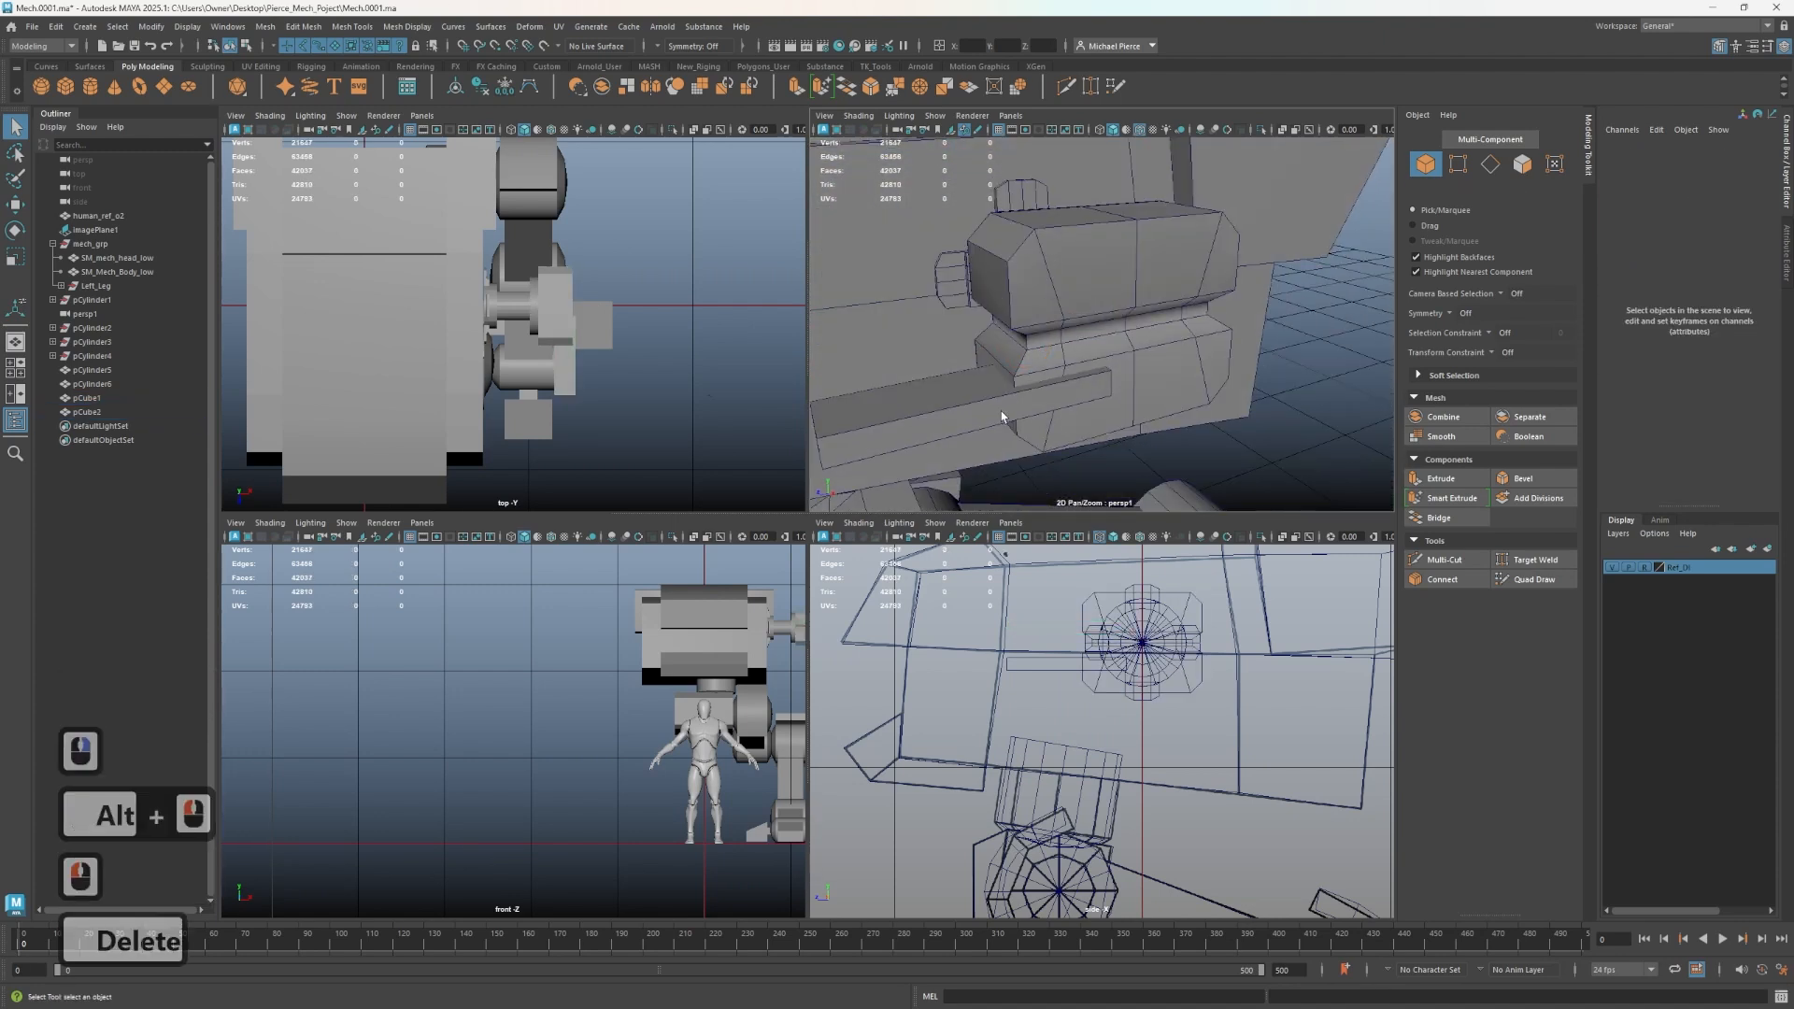
left_click(1022, 389)
key("Delete")
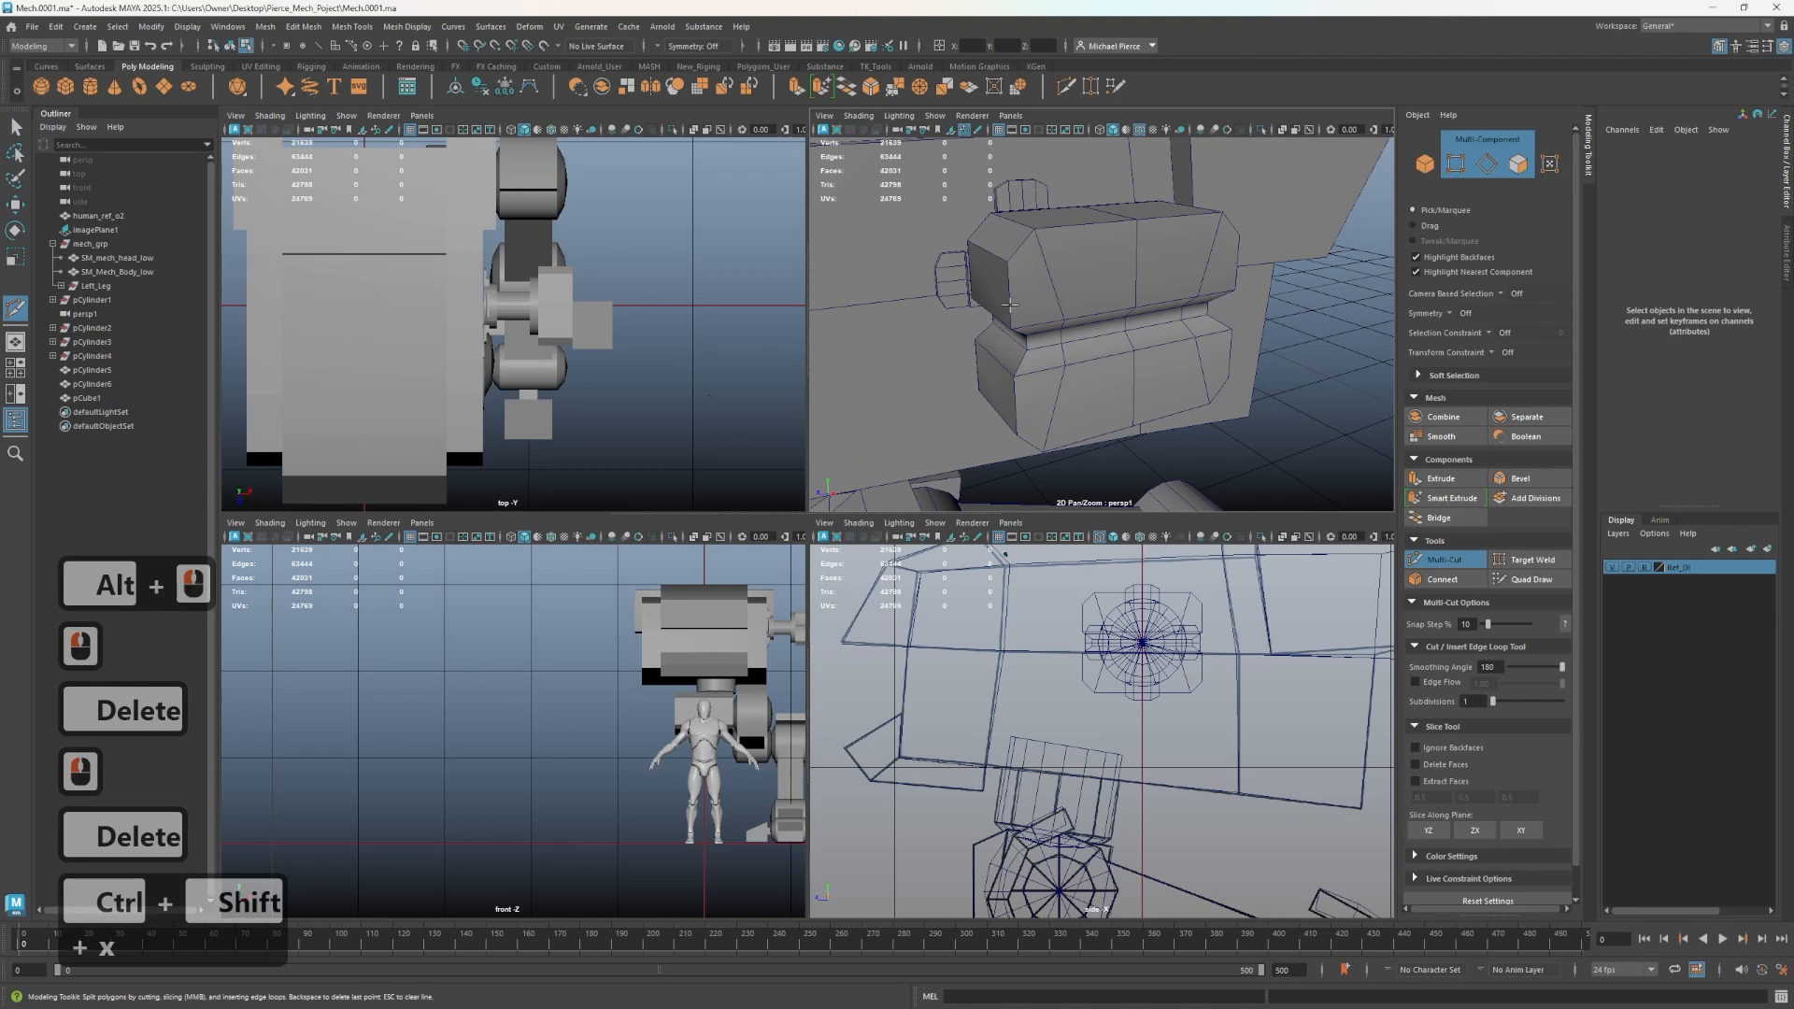
- Select the block and cut a horizontal edge loop across its lower section with Multi-Cut
left_click_drag(1058, 305, 1022, 299, "alt")
left_click(1017, 286)
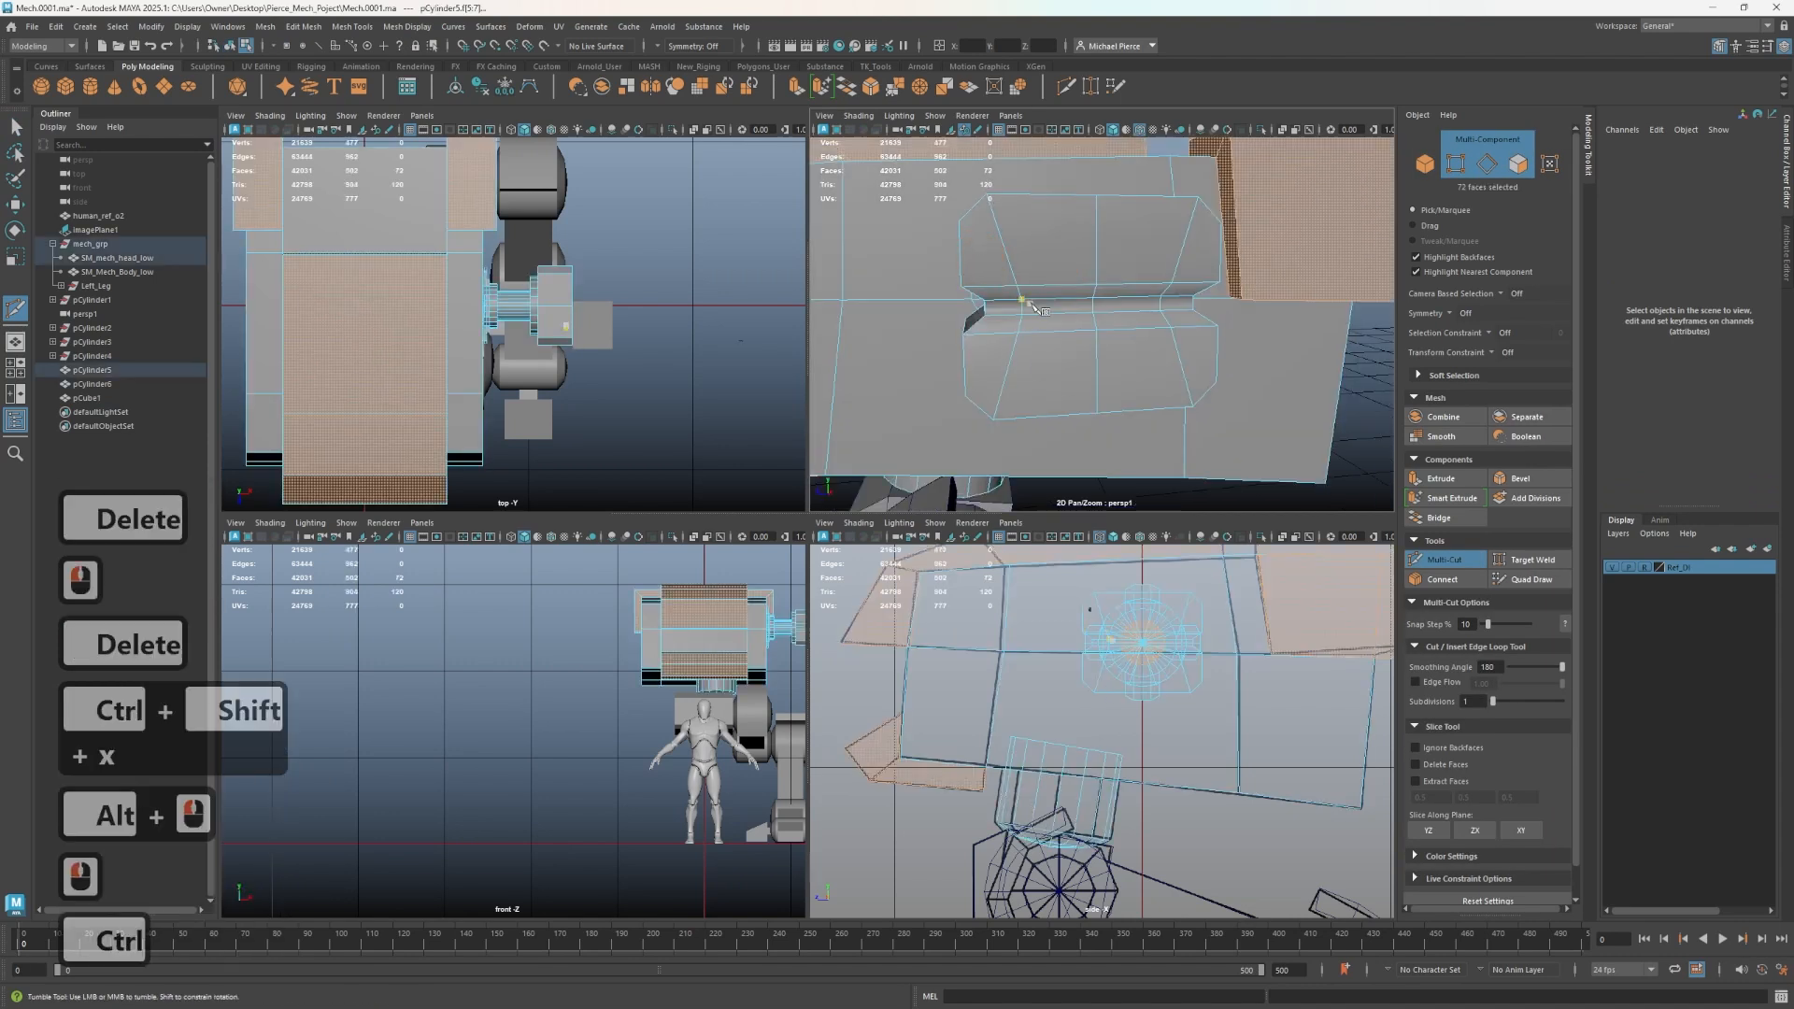
left_click(1082, 300)
key("q")
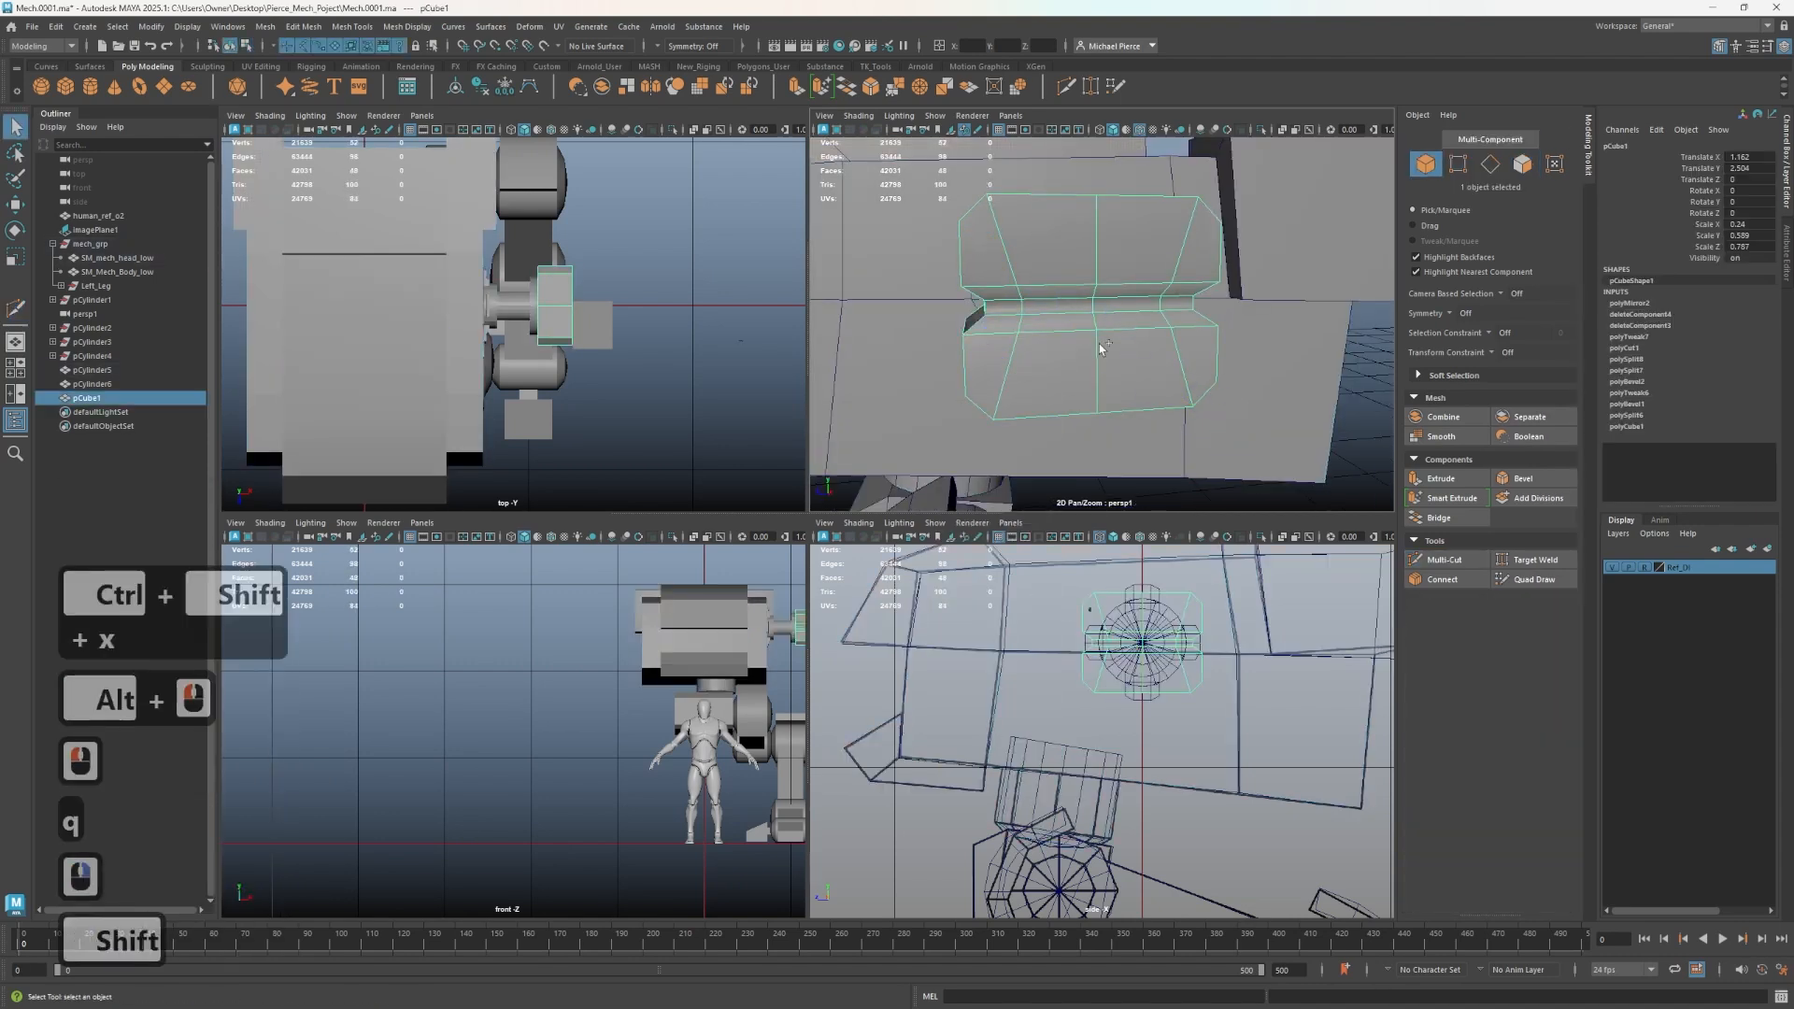
key("ctrl+shift+x")
left_click(1008, 261, "ctrl")
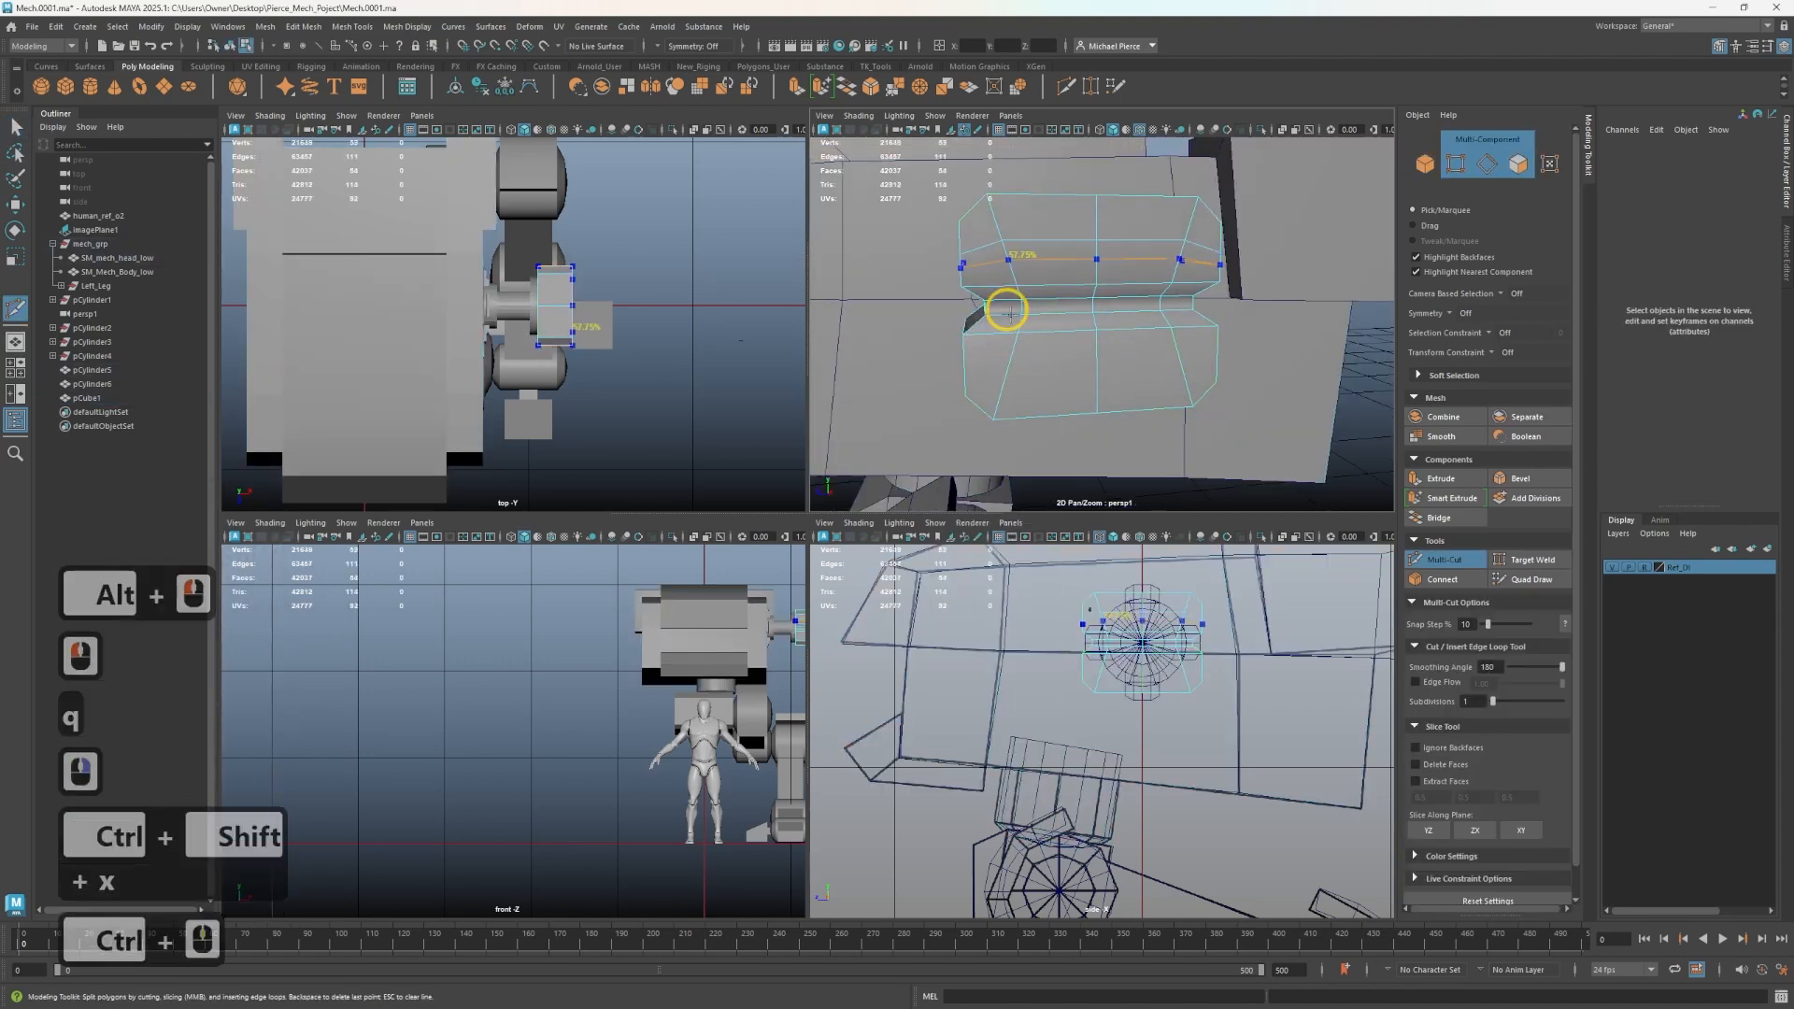
left_click(1031, 372, "ctrl")
- Select the new lower edge loop and scale it slightly
key("q")
left_click(1058, 373)
double_click(1057, 374)
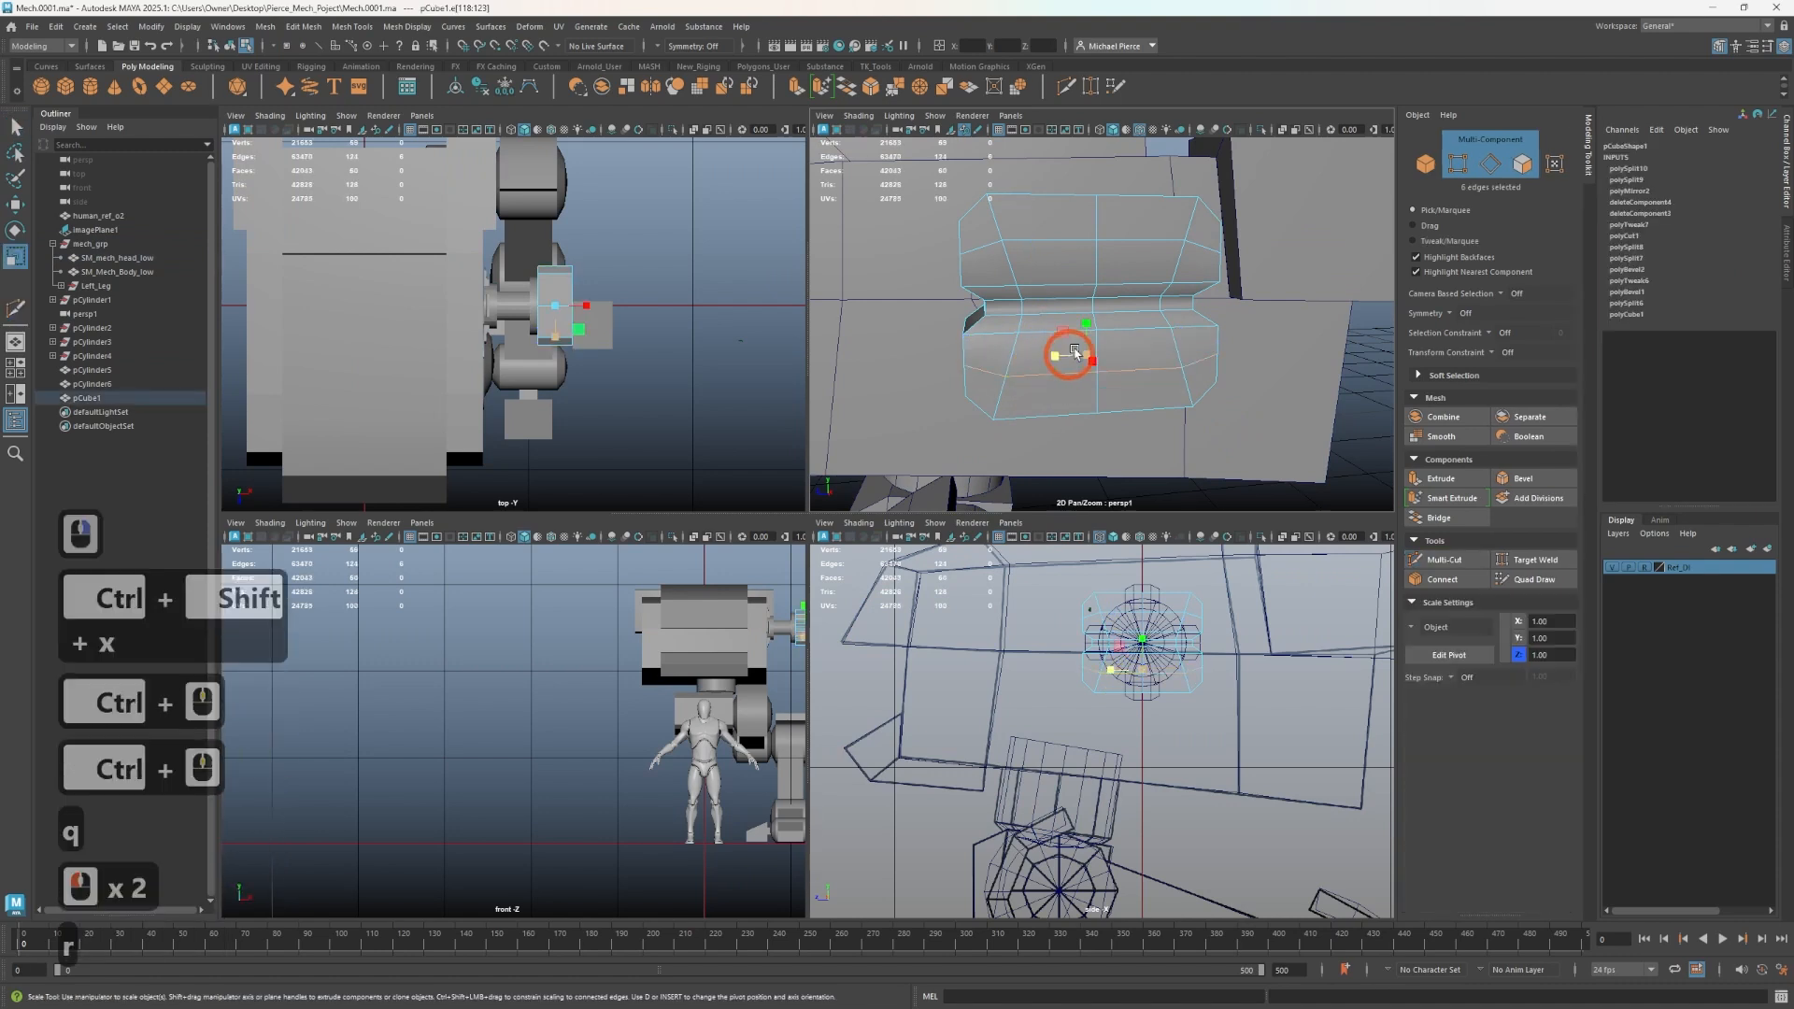
key("r")
left_click_drag(1090, 362, 1084, 367)
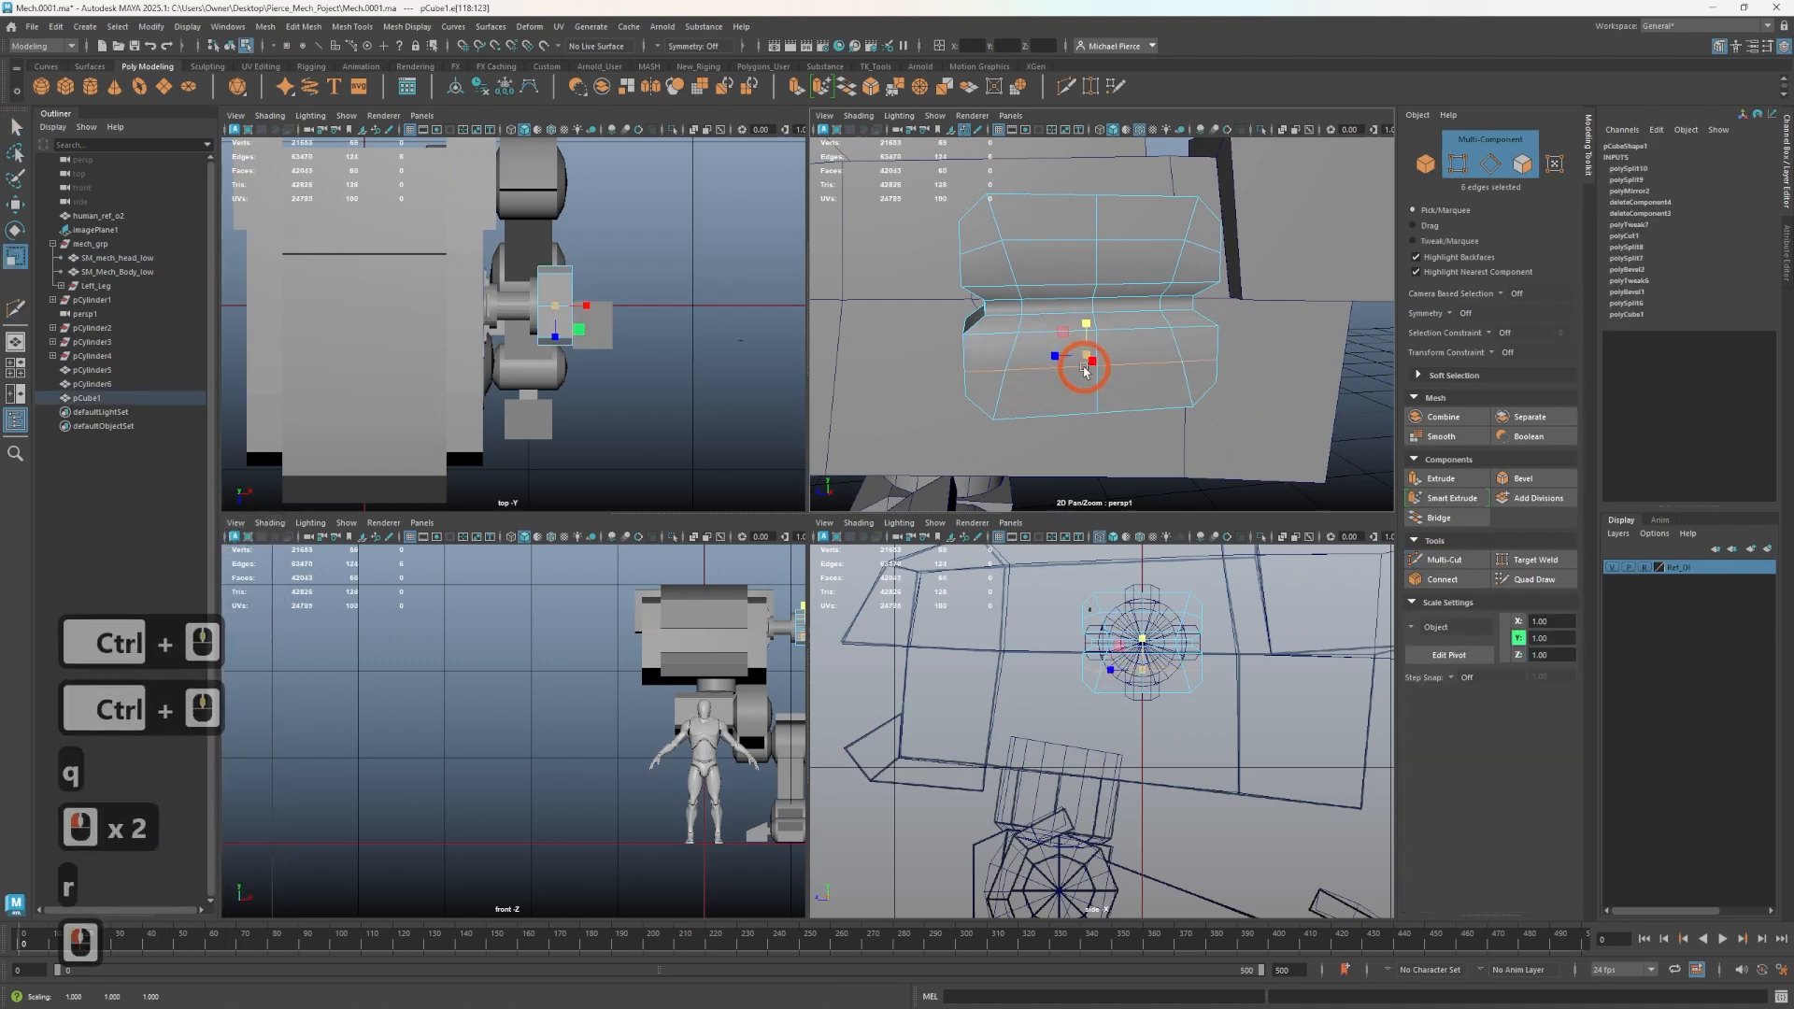
- Select the block's middle edge loop and try moving it, undoing the move
double_click(1065, 241)
left_click_drag(1087, 266, 1139, 333)
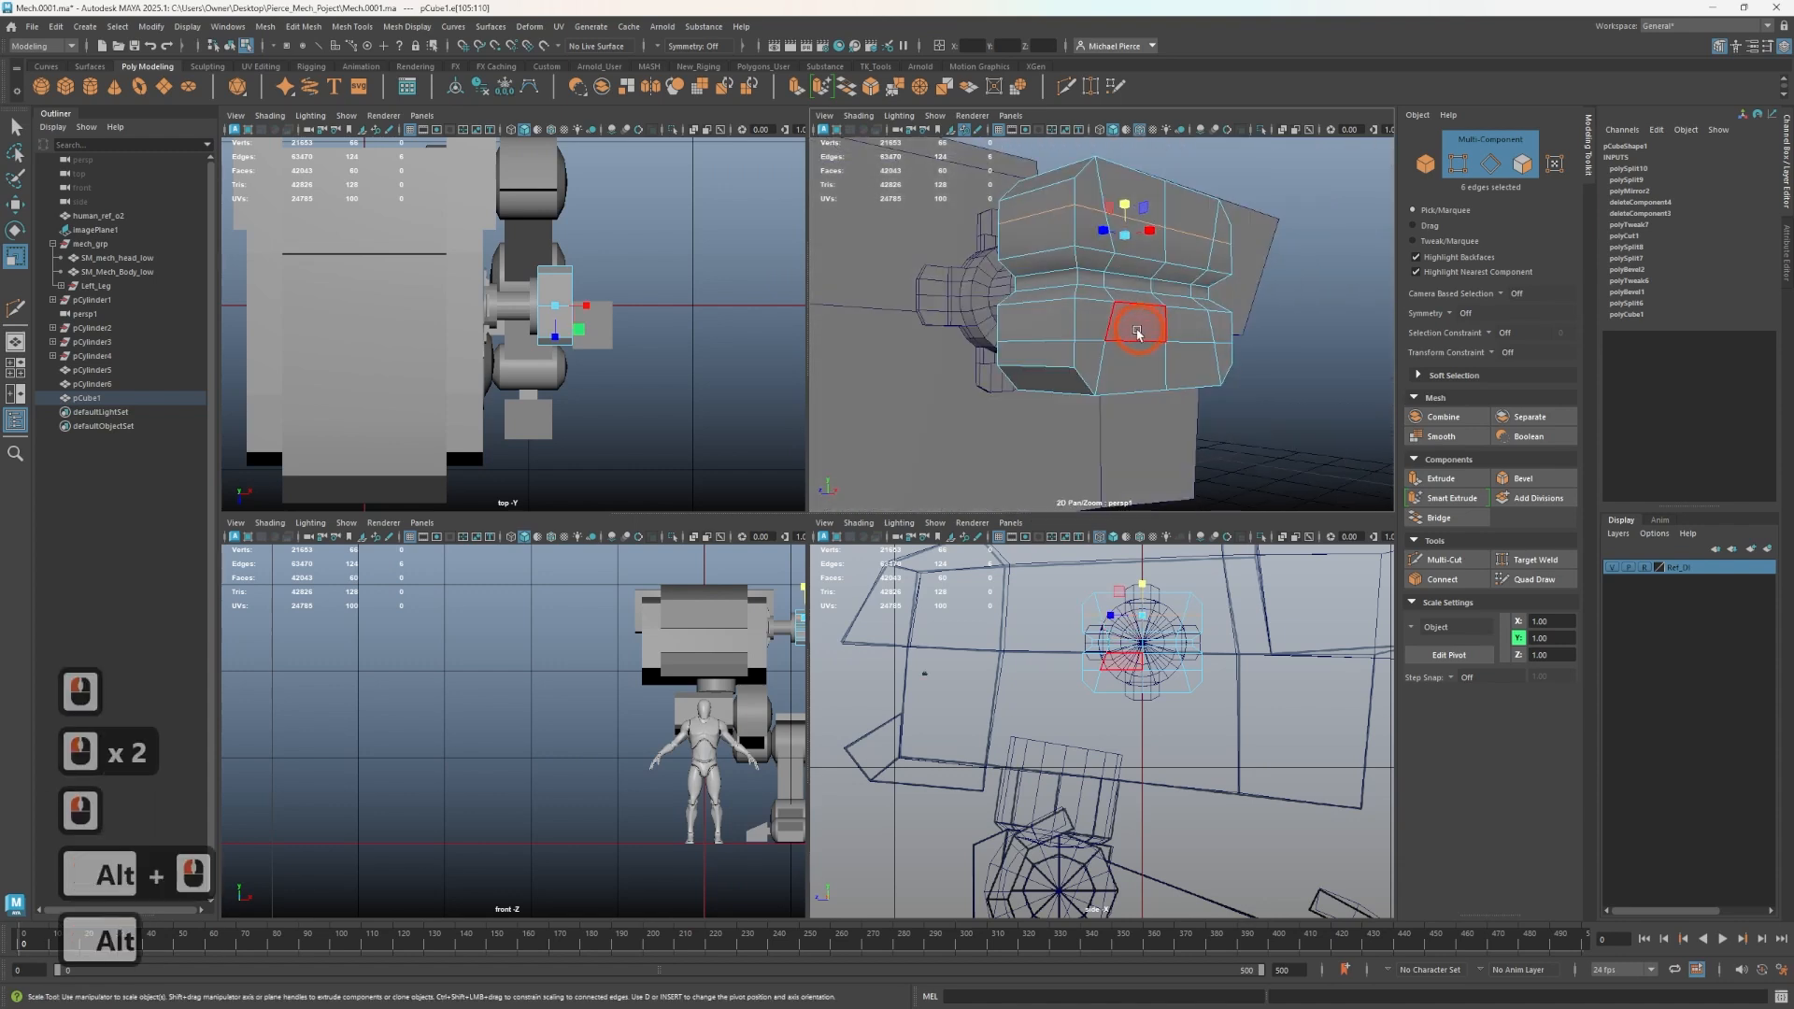
right_click_drag(1106, 342, 1085, 330)
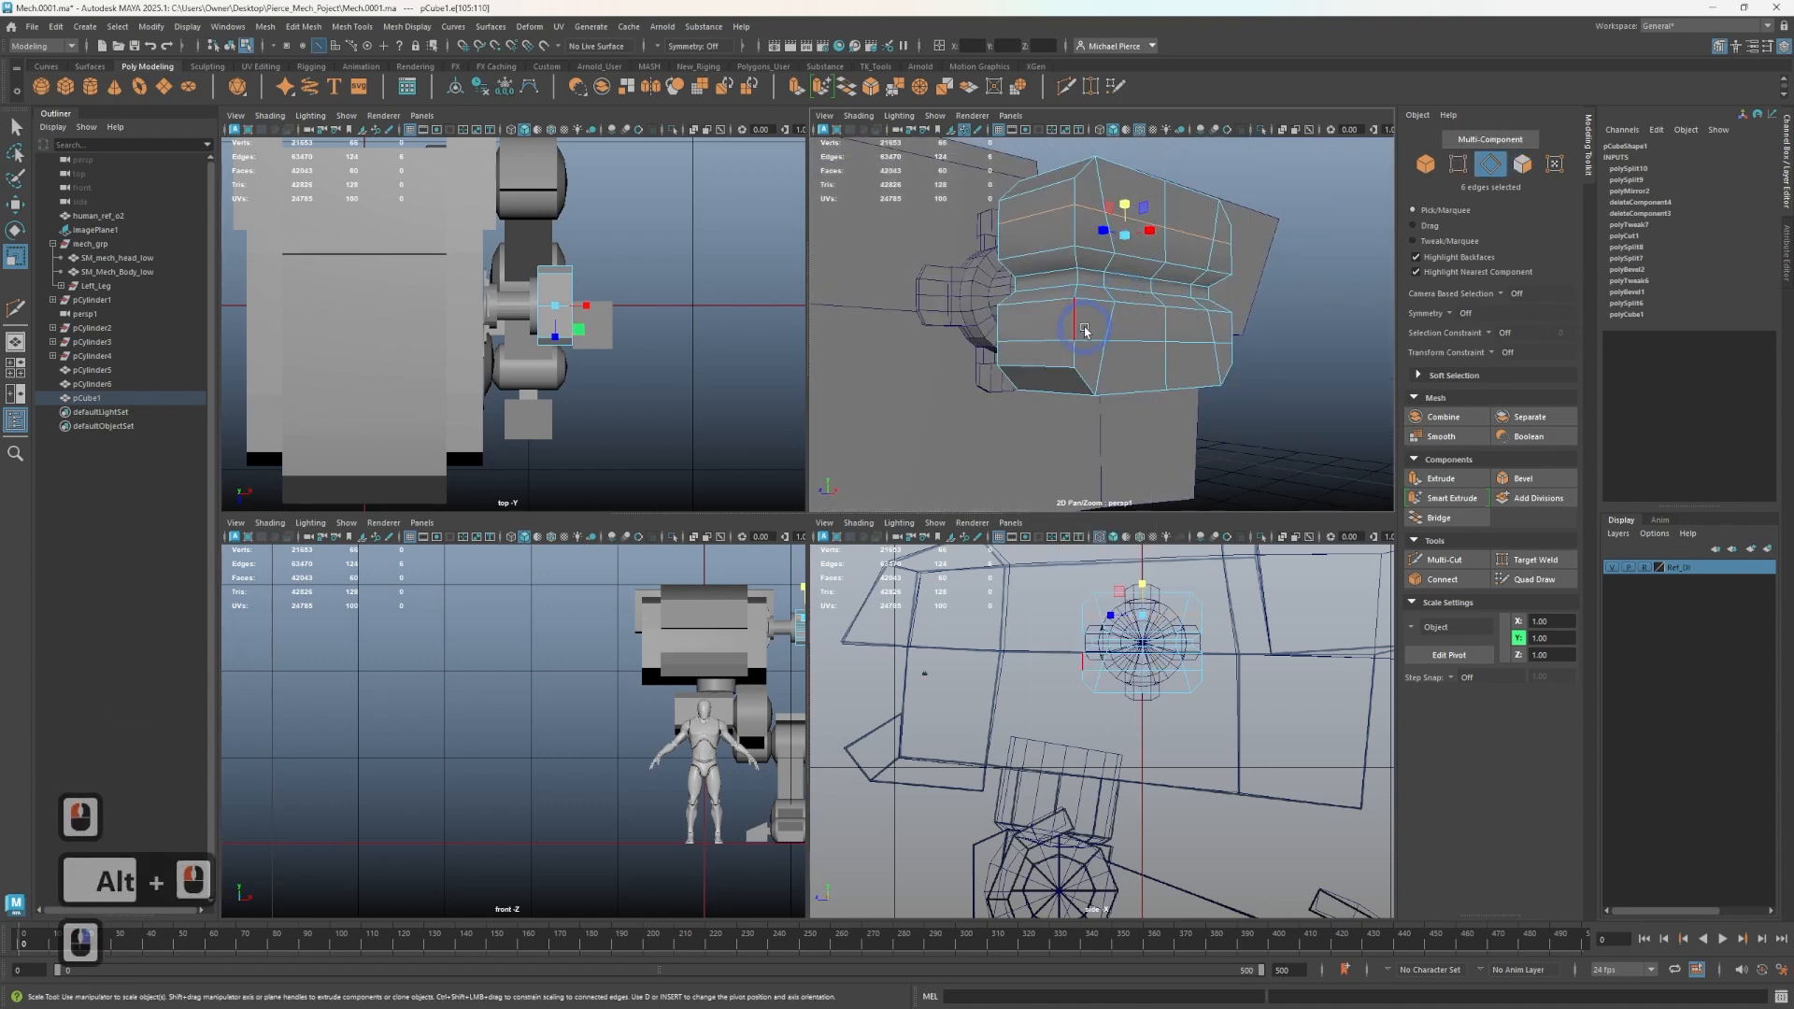
double_click(1123, 338)
key("w")
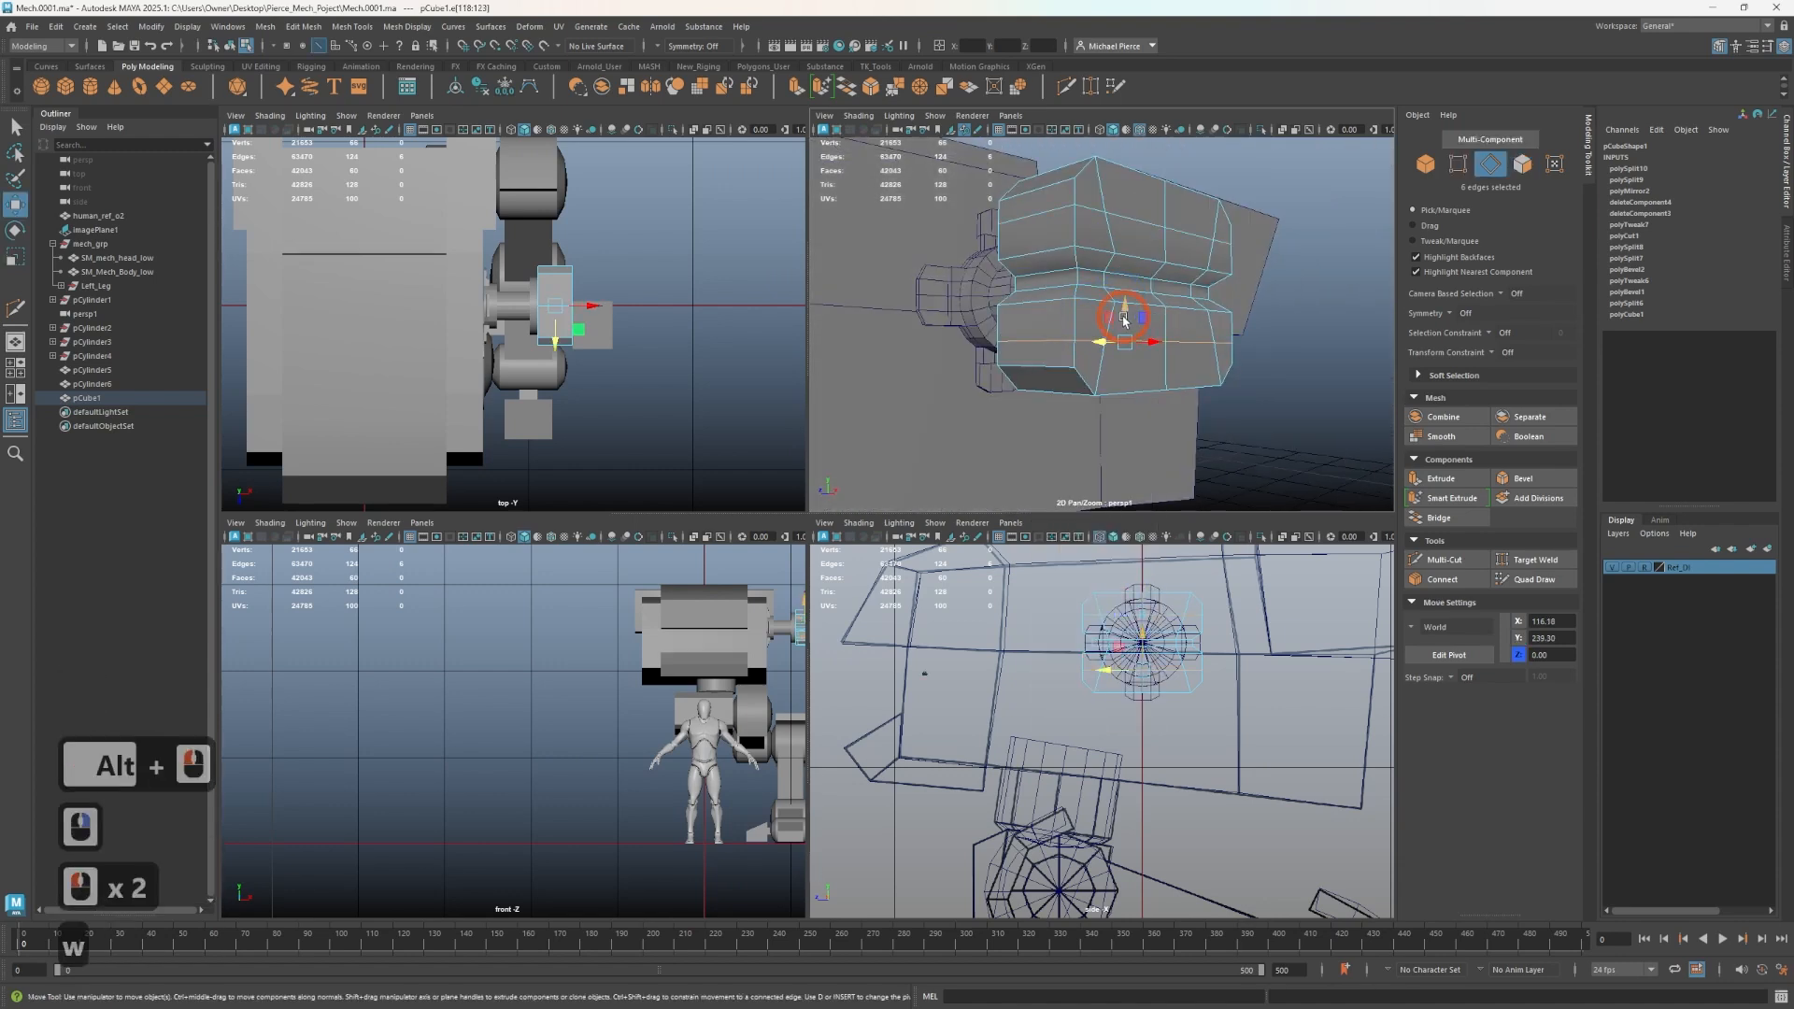
left_click(1126, 316)
key("ctrl+z")
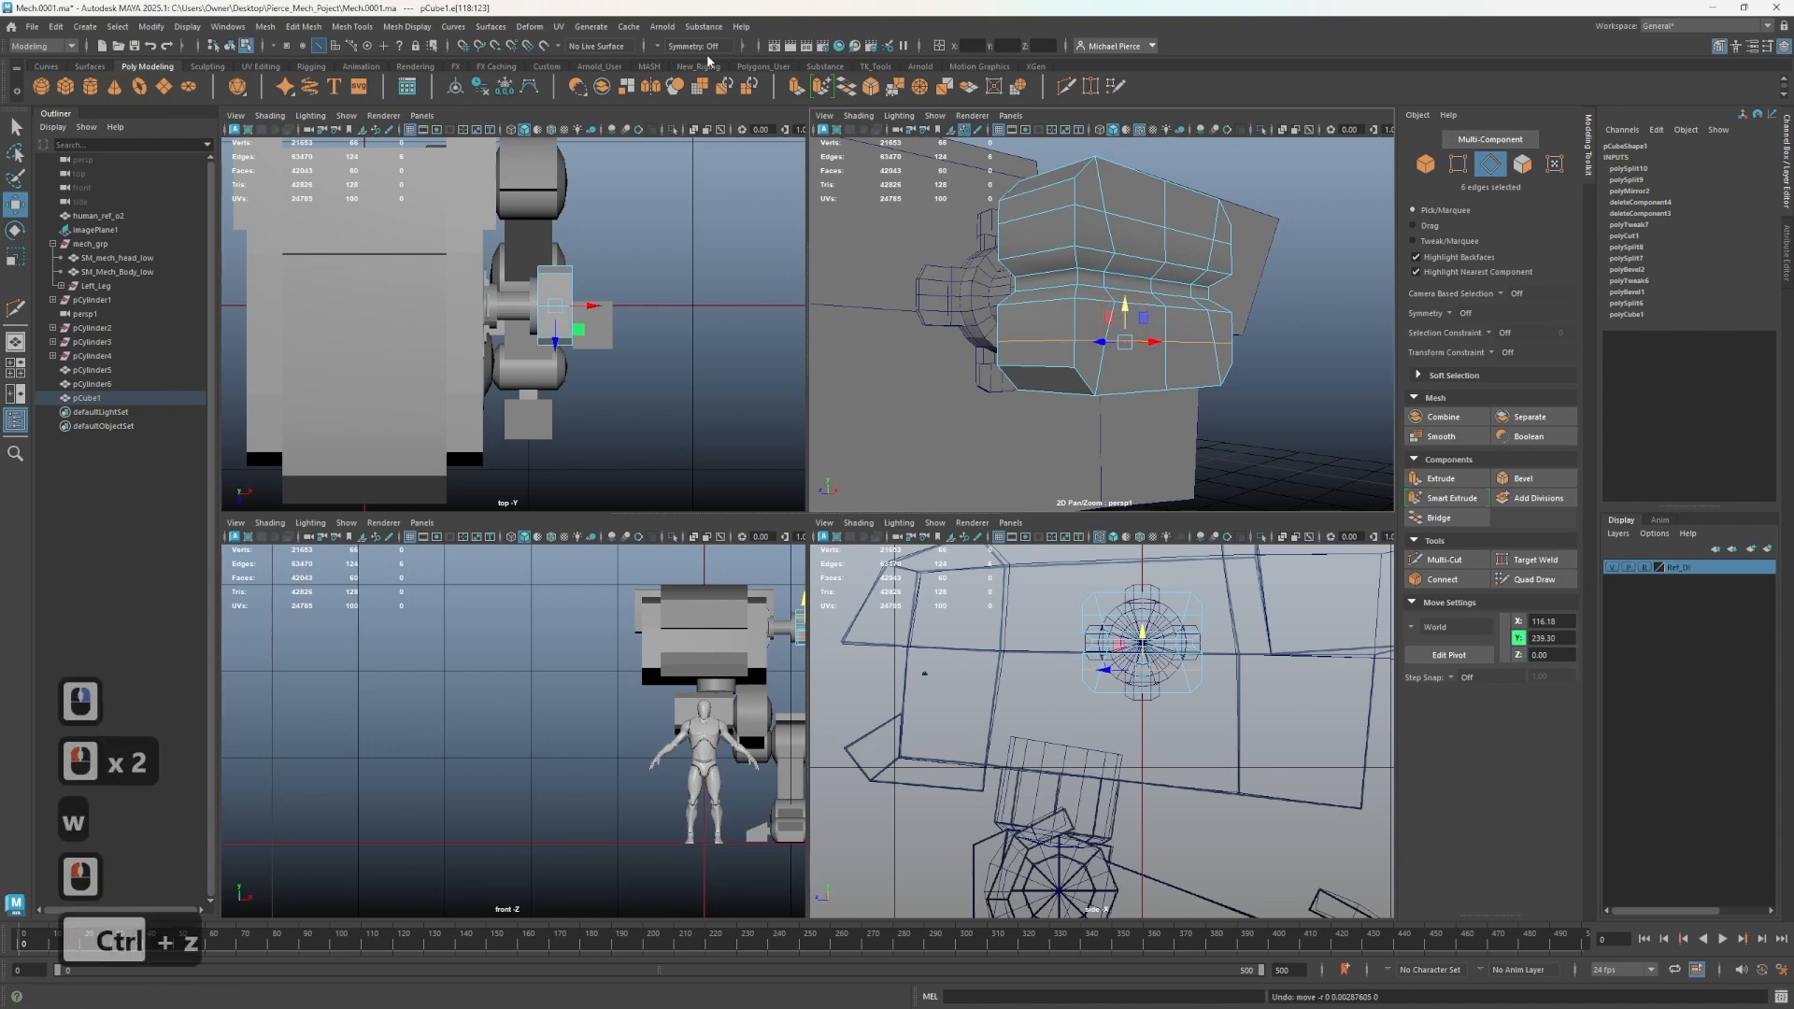
- Select the block and turn on Object Y symmetry
right_click_drag(1126, 341, 1180, 308)
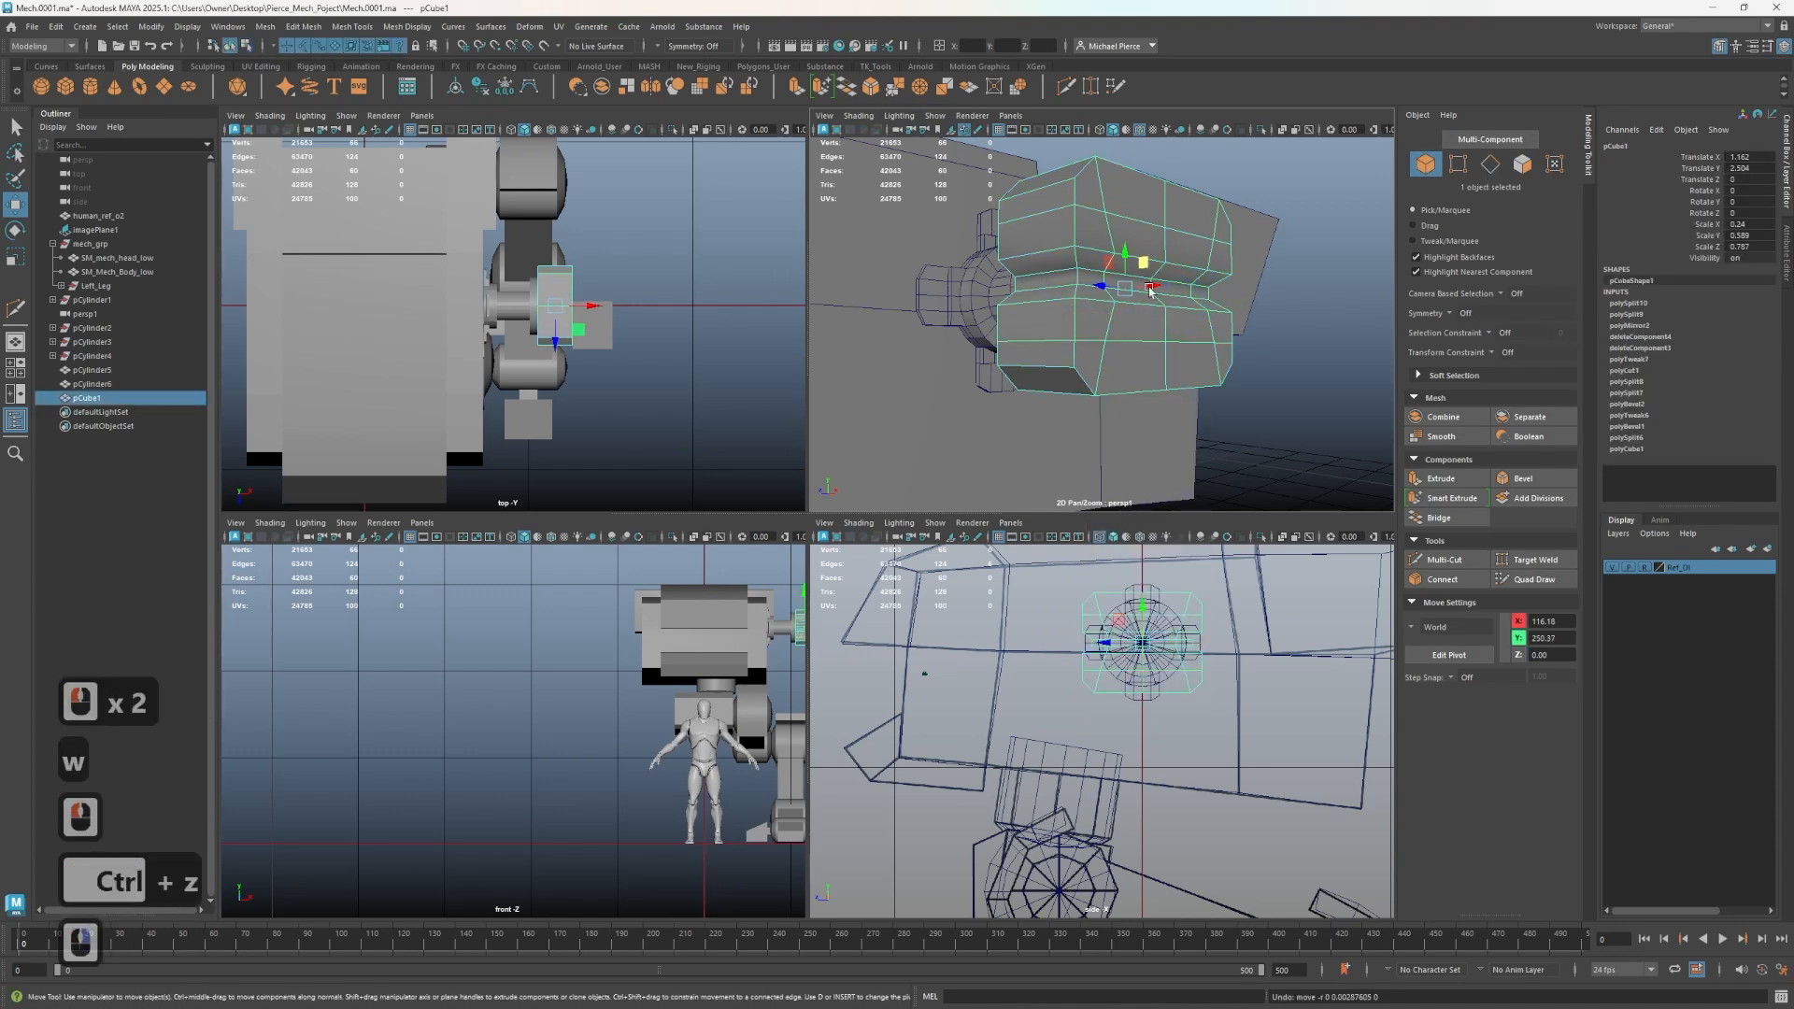
left_click(658, 47)
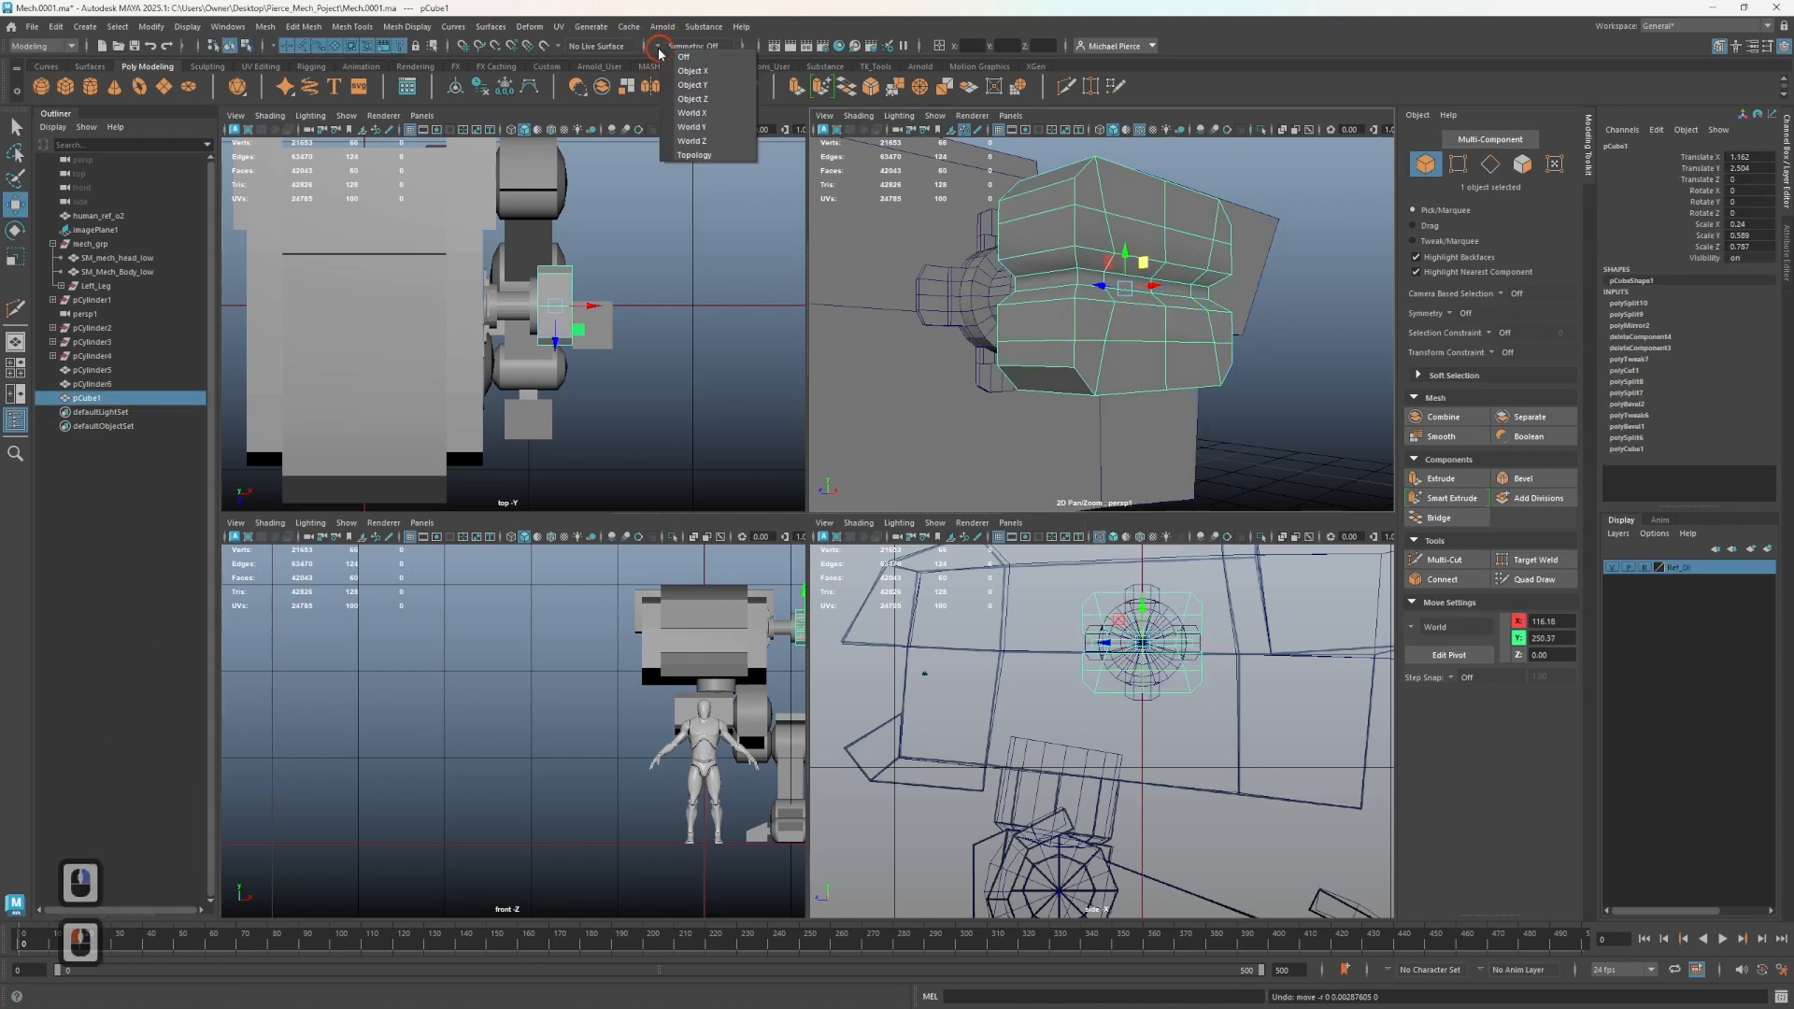
left_click(701, 85)
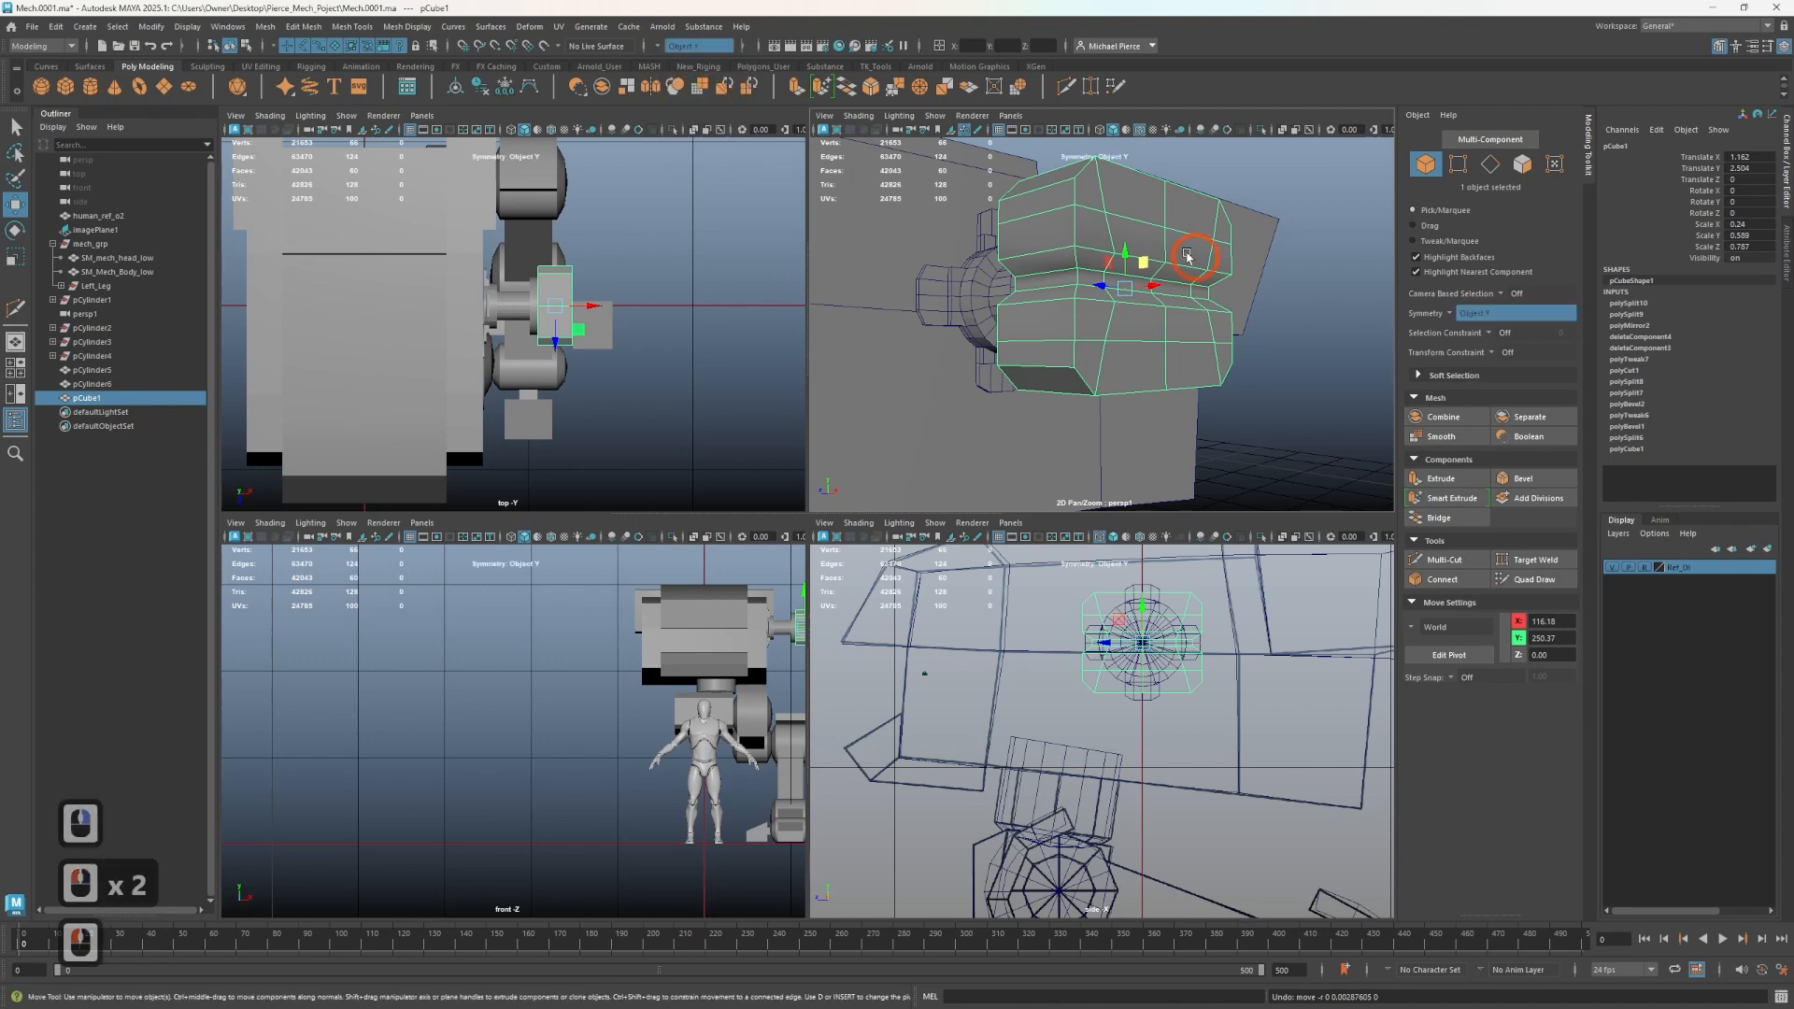
- Select the middle edge loops symmetrically and move them up slightly
double_click(1104, 335)
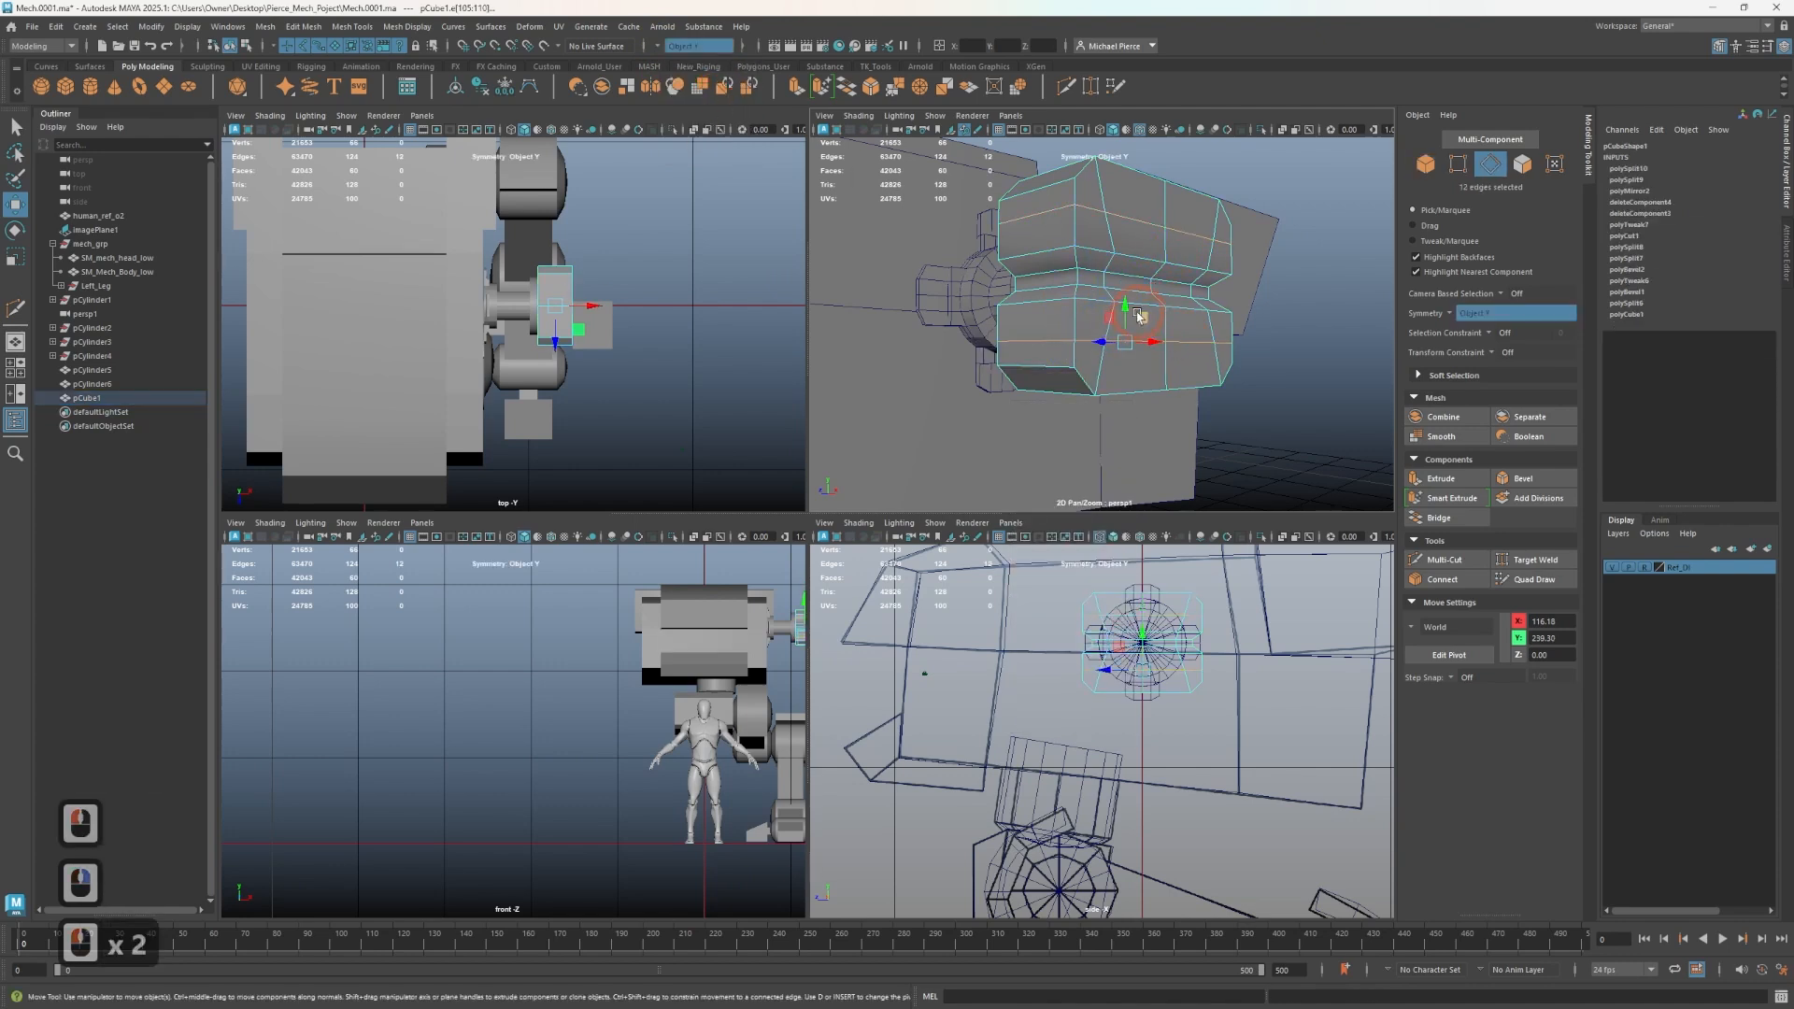
left_click_drag(1138, 316, 1131, 299)
key("alt")
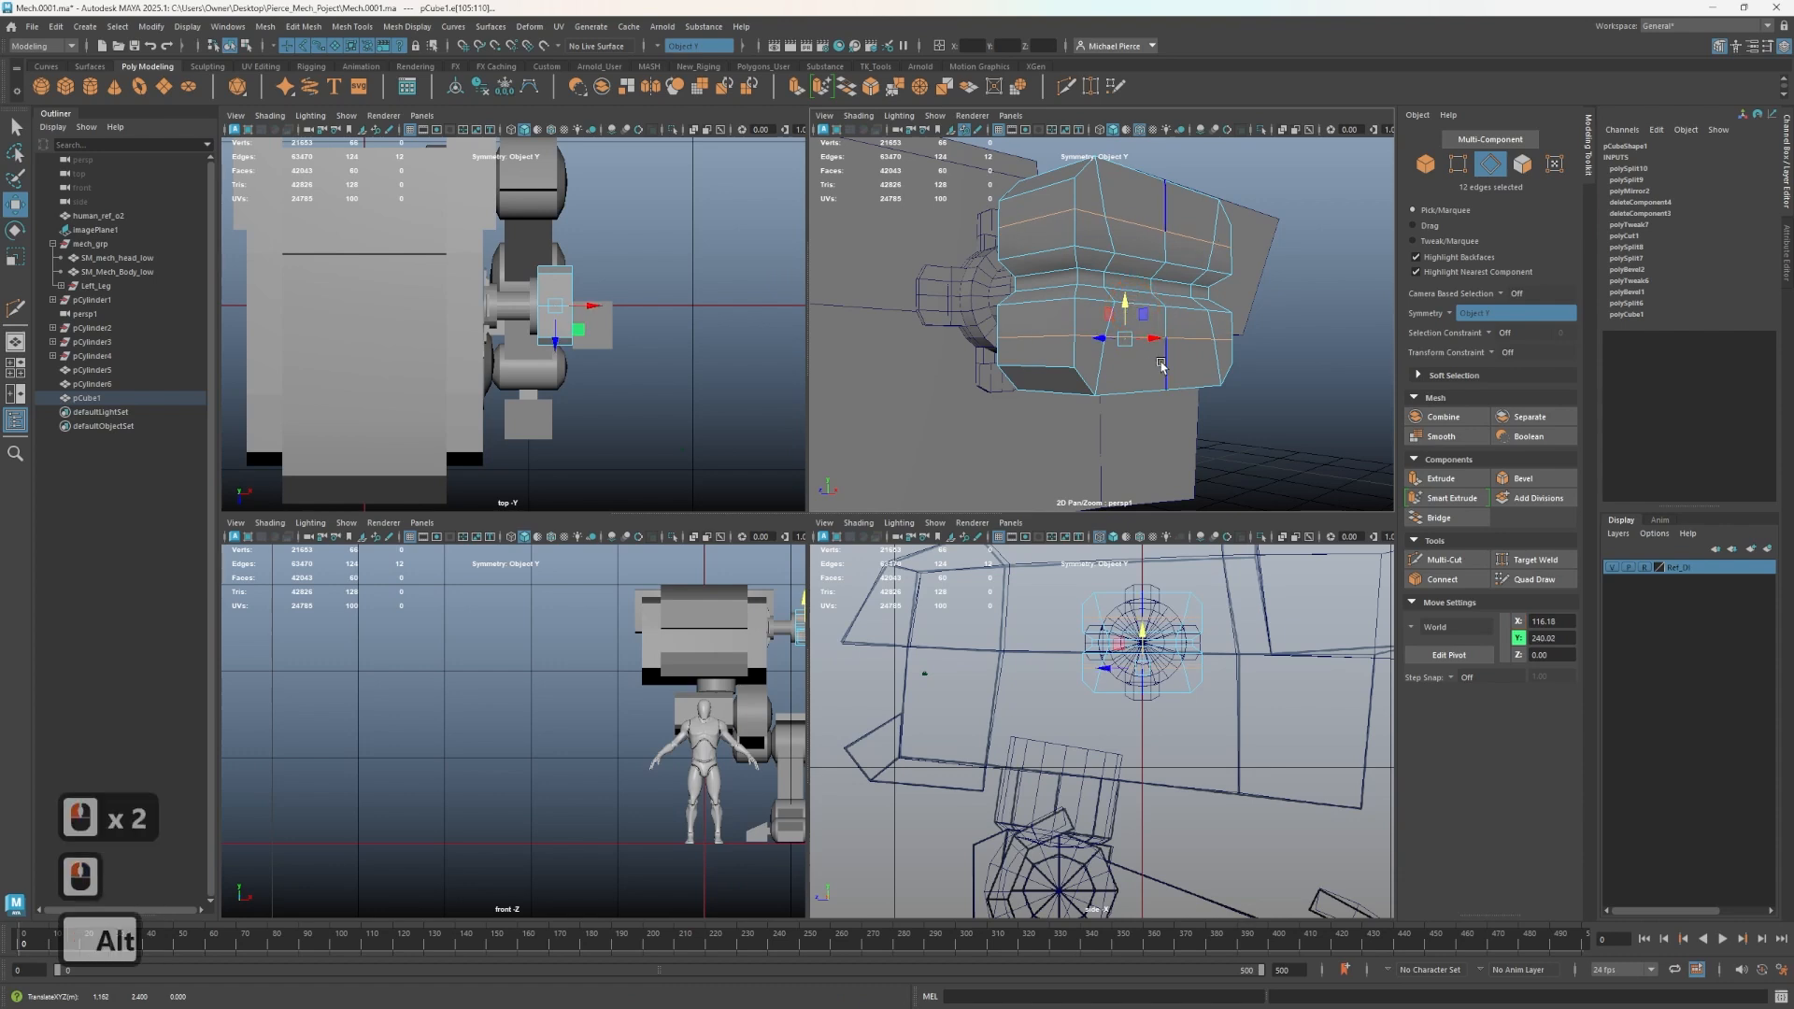
- Bevel the selected middle edge loops
key("ctrl+b")
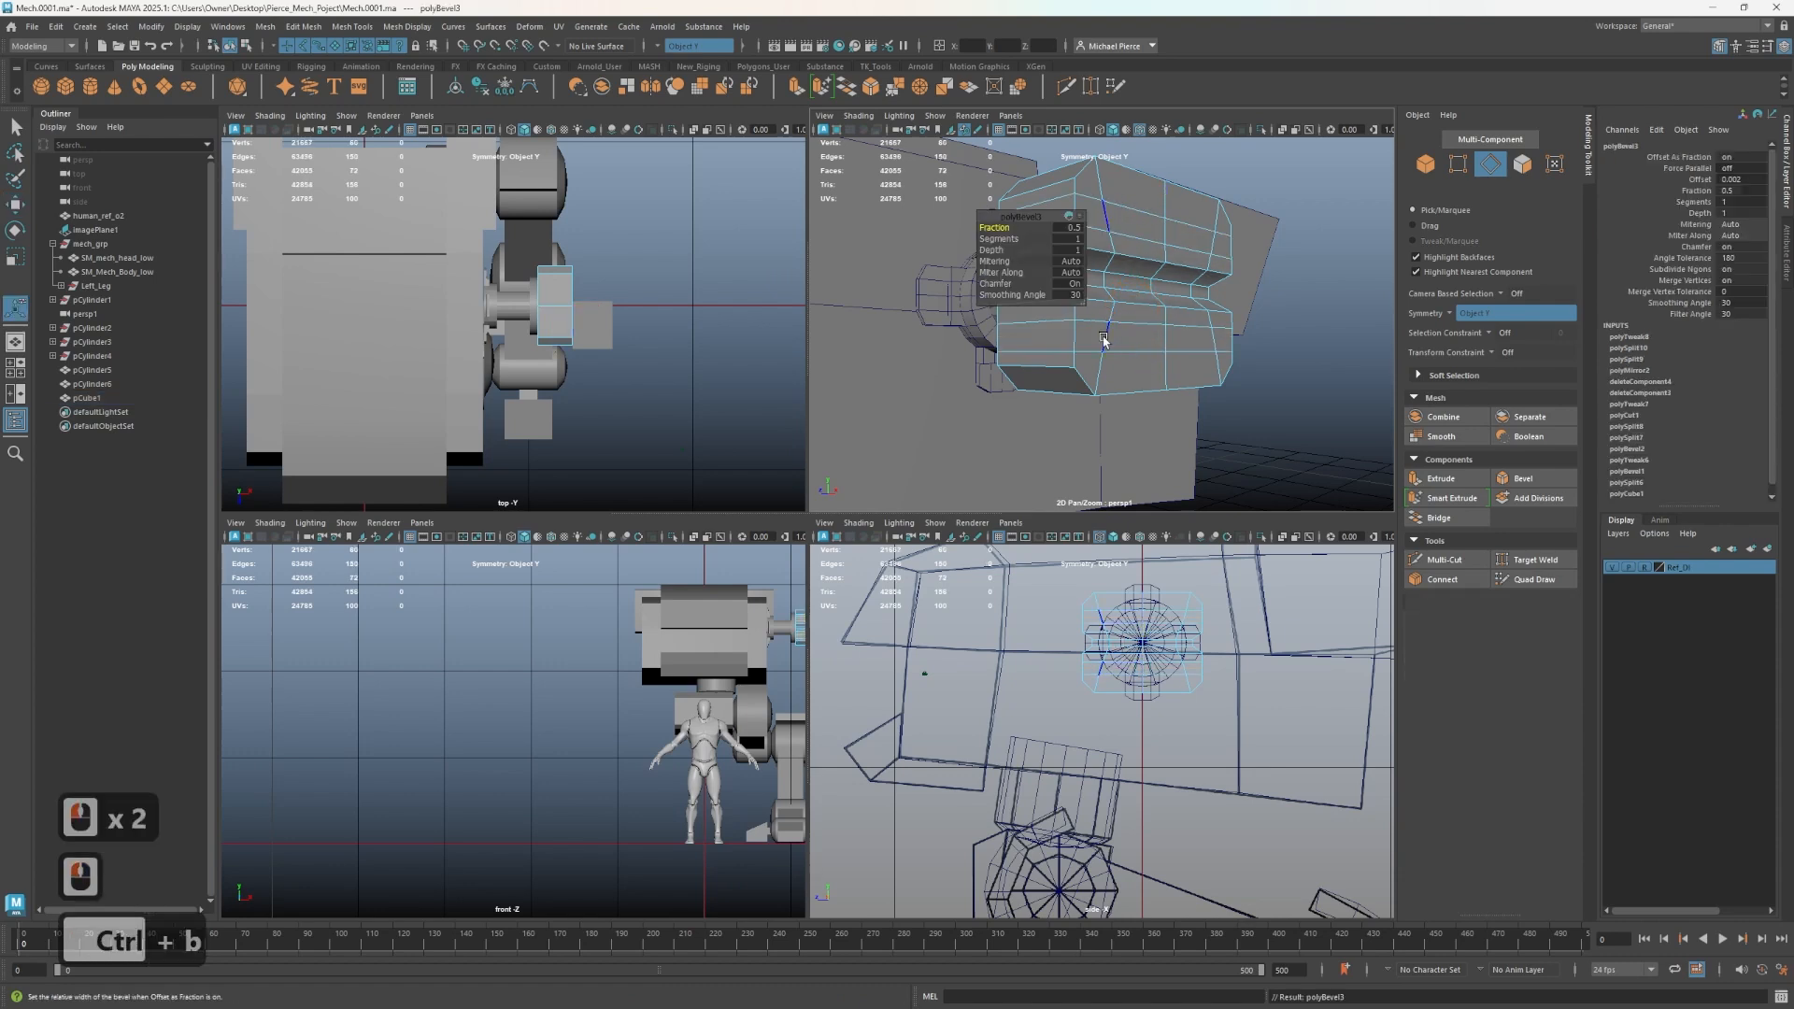
left_click_drag(1142, 338, 1101, 347, "alt")
right_click_drag(1101, 349, 1109, 372)
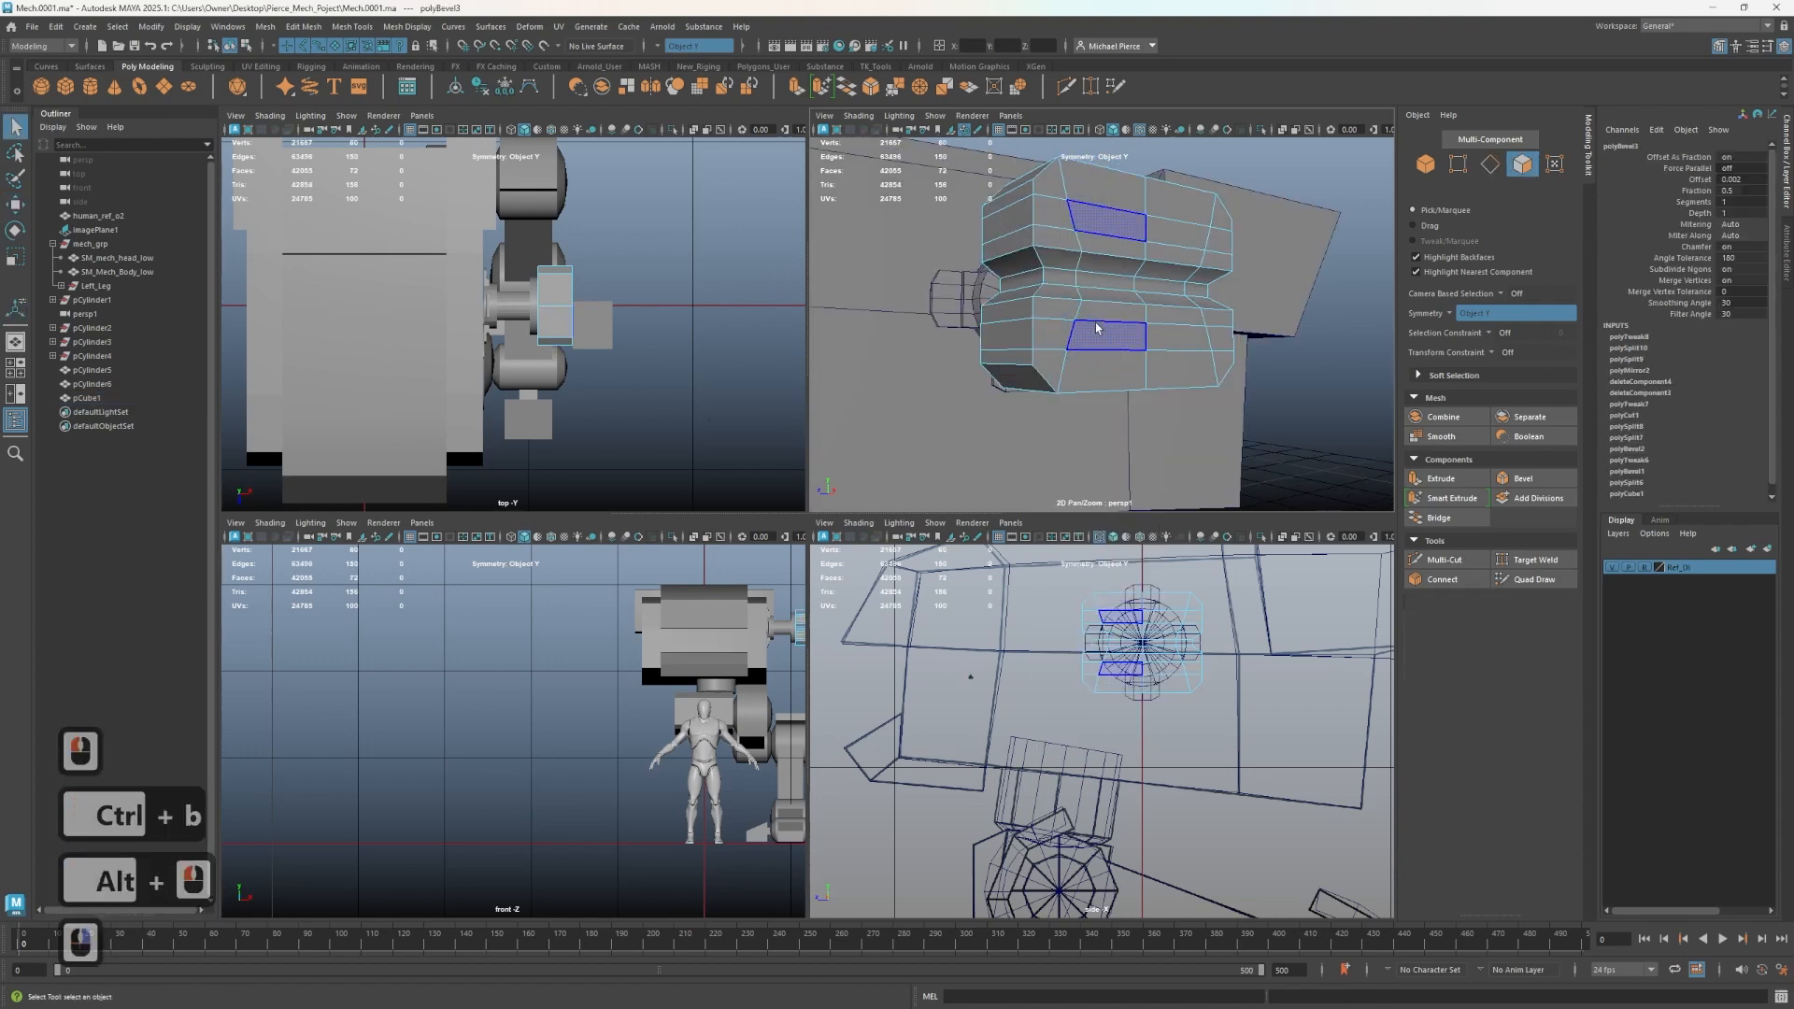
- Select the four faces inside the two grooves on the block's front
left_click(1096, 328)
left_click_drag(1062, 343, 1105, 329, "alt")
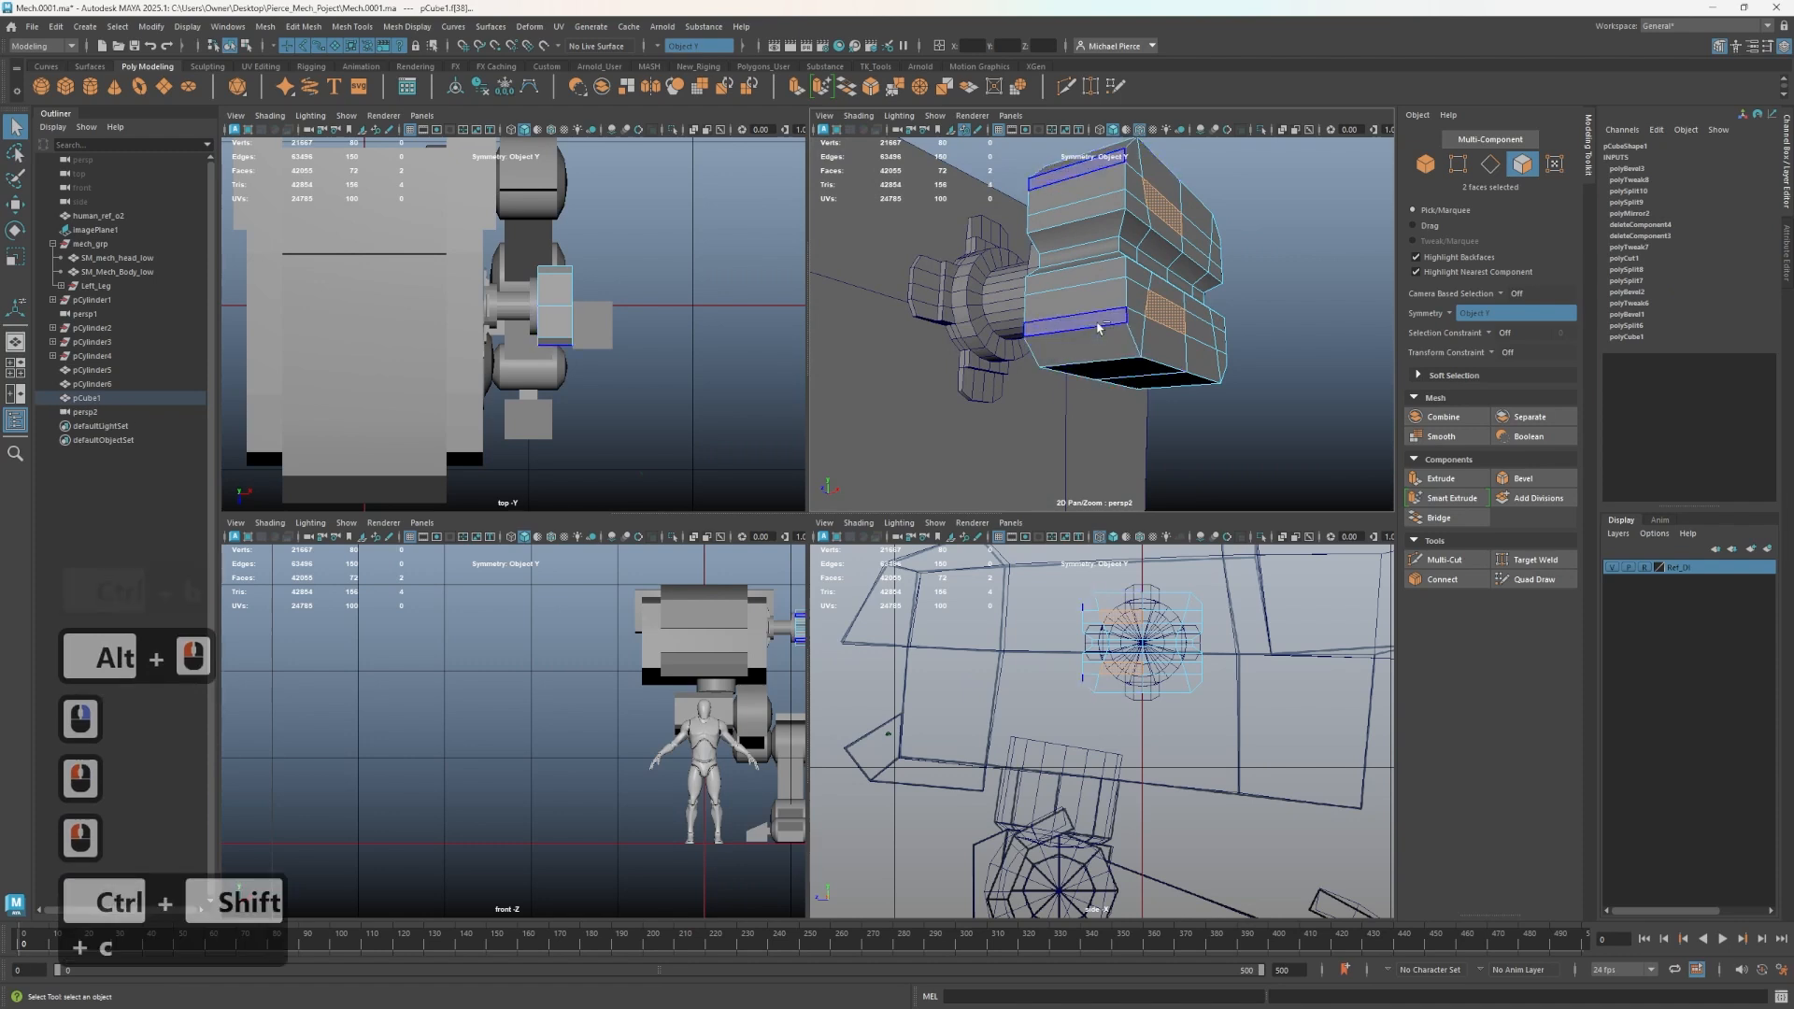
key("ctrl+shift+c")
key("ctrl+shift+x")
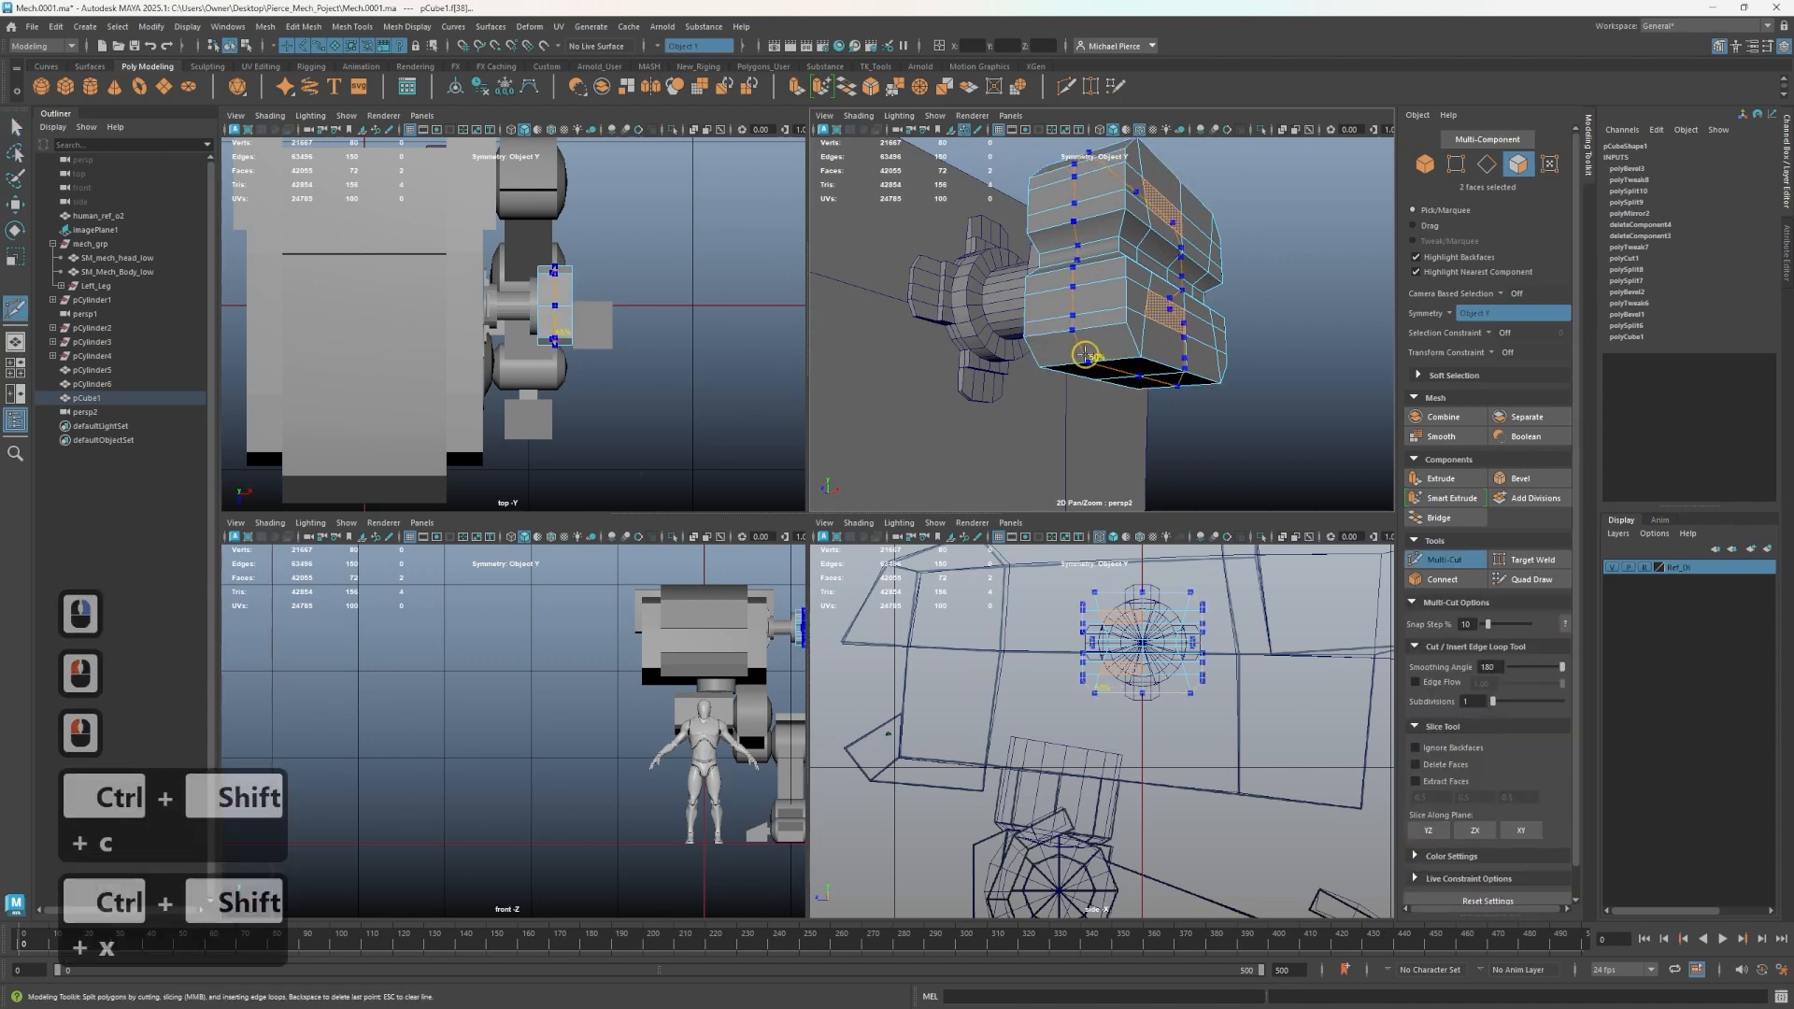
left_click(1157, 337, "ctrl")
key("q")
left_click_drag(1157, 338, 1142, 355, "alt")
right_click_drag(1138, 356, 1135, 376)
left_click(1134, 355)
left_click(1100, 357, "shift")
left_click(1142, 240, "shift")
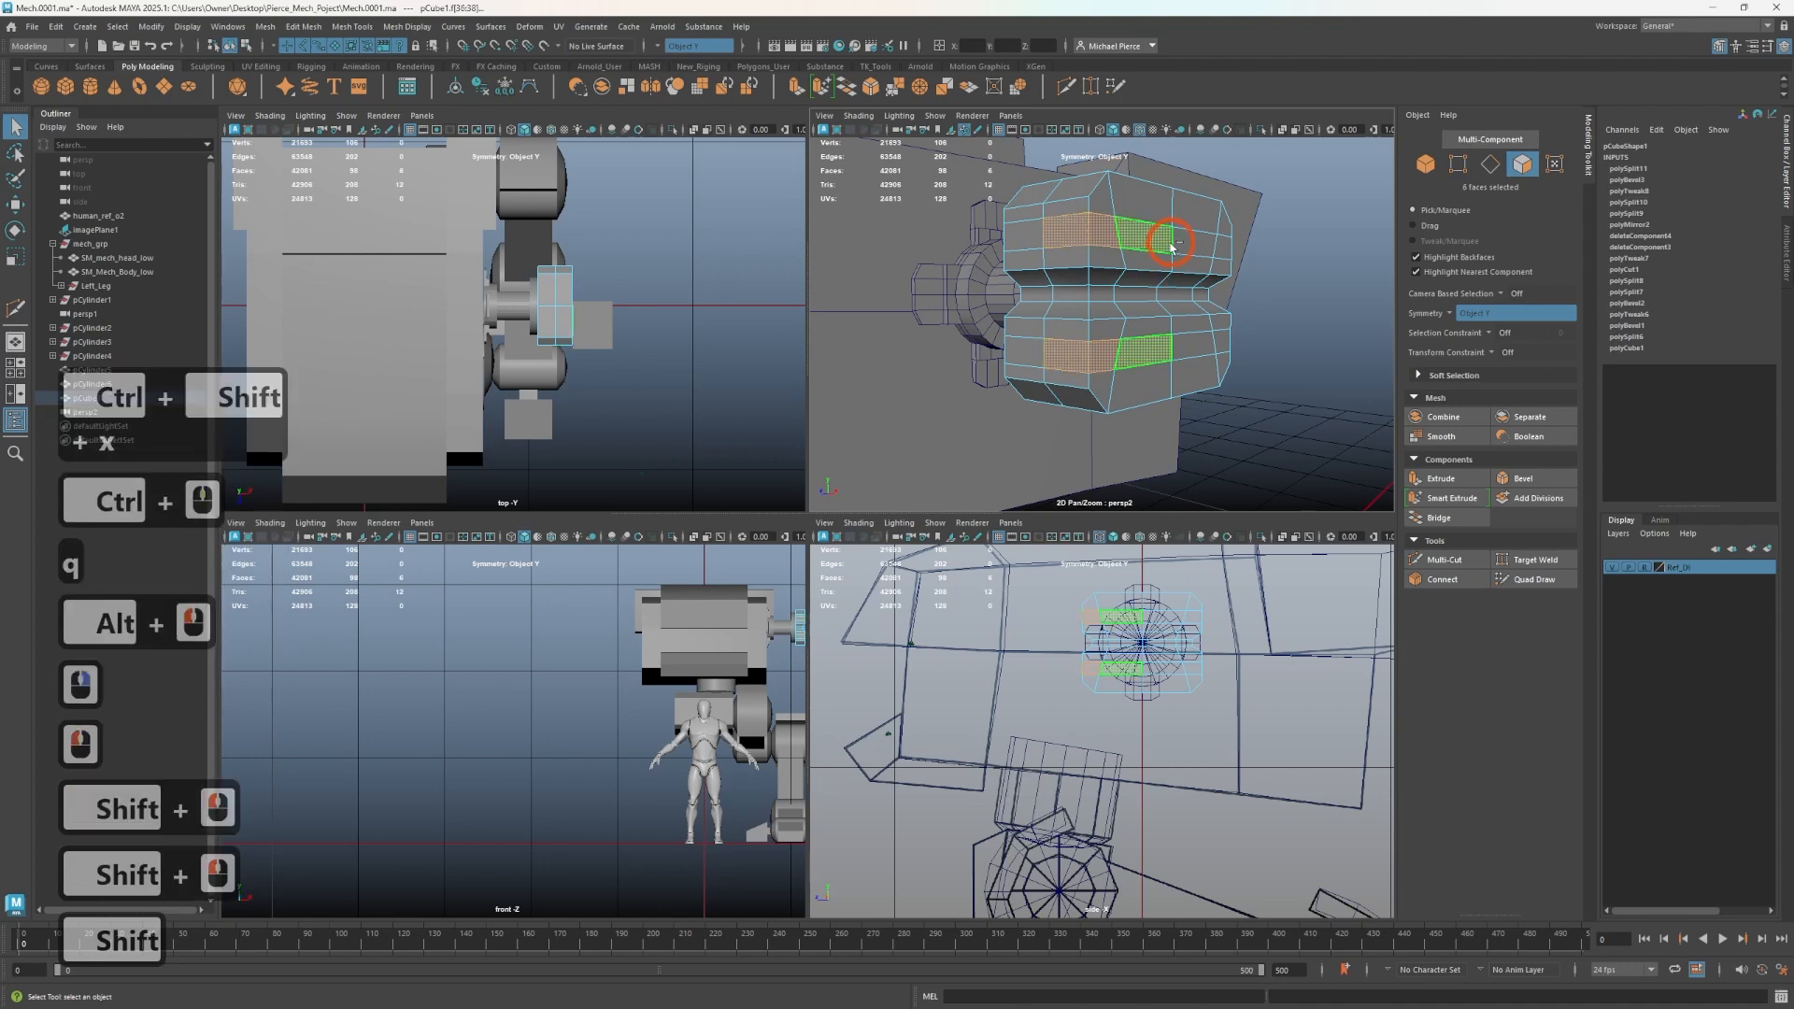
left_click(1142, 241, "shift")
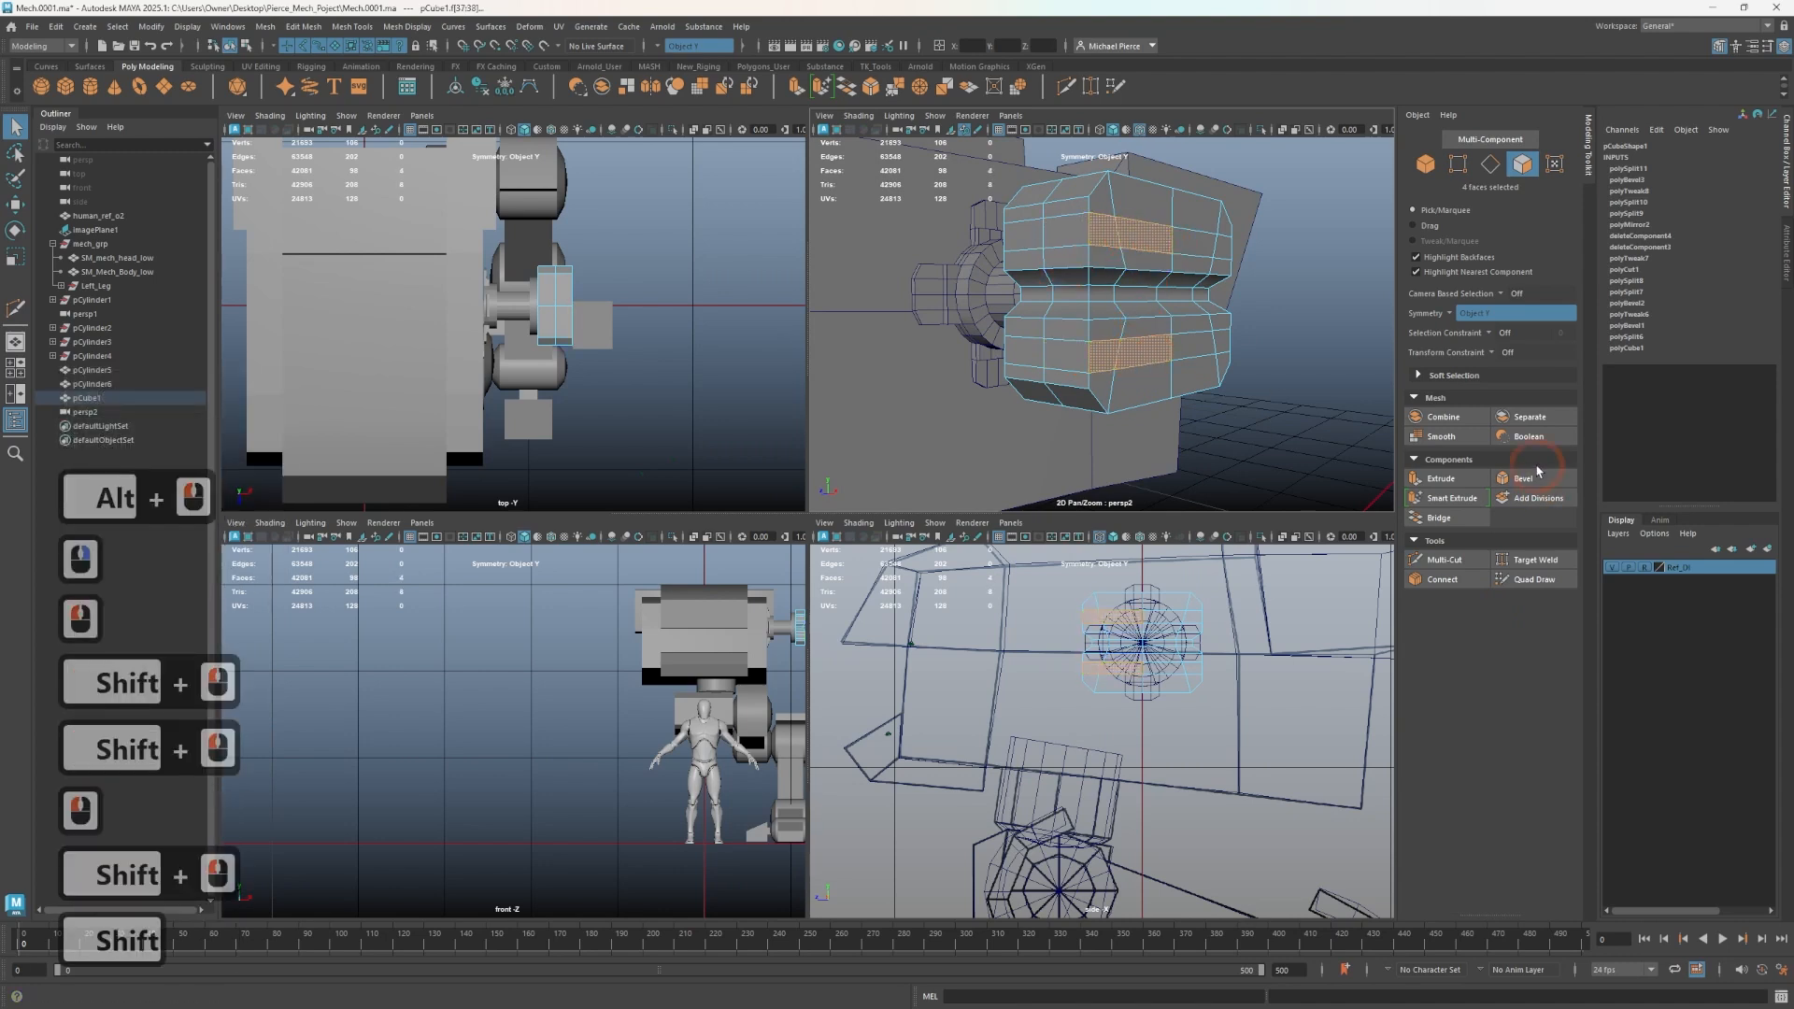
- Smart Extrude the four groove faces and push them inward into the block
left_click(1451, 498)
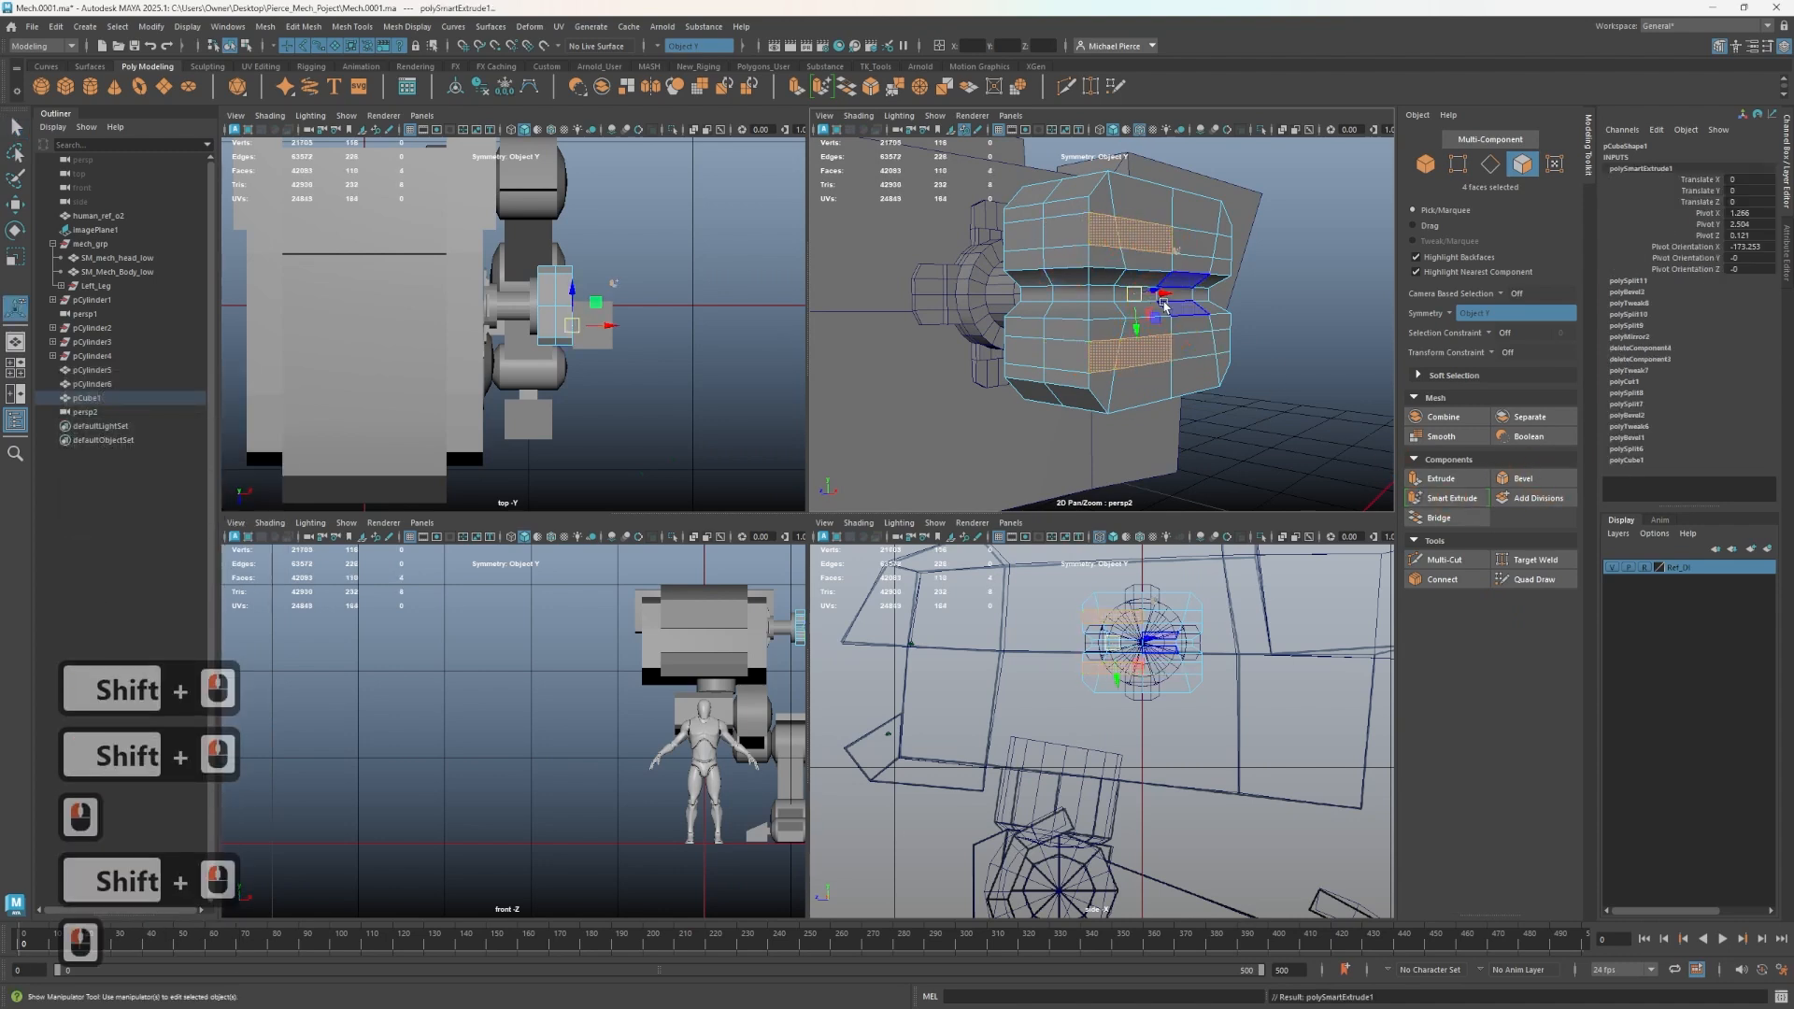
left_click_drag(1164, 306, 1045, 222)
key("v")
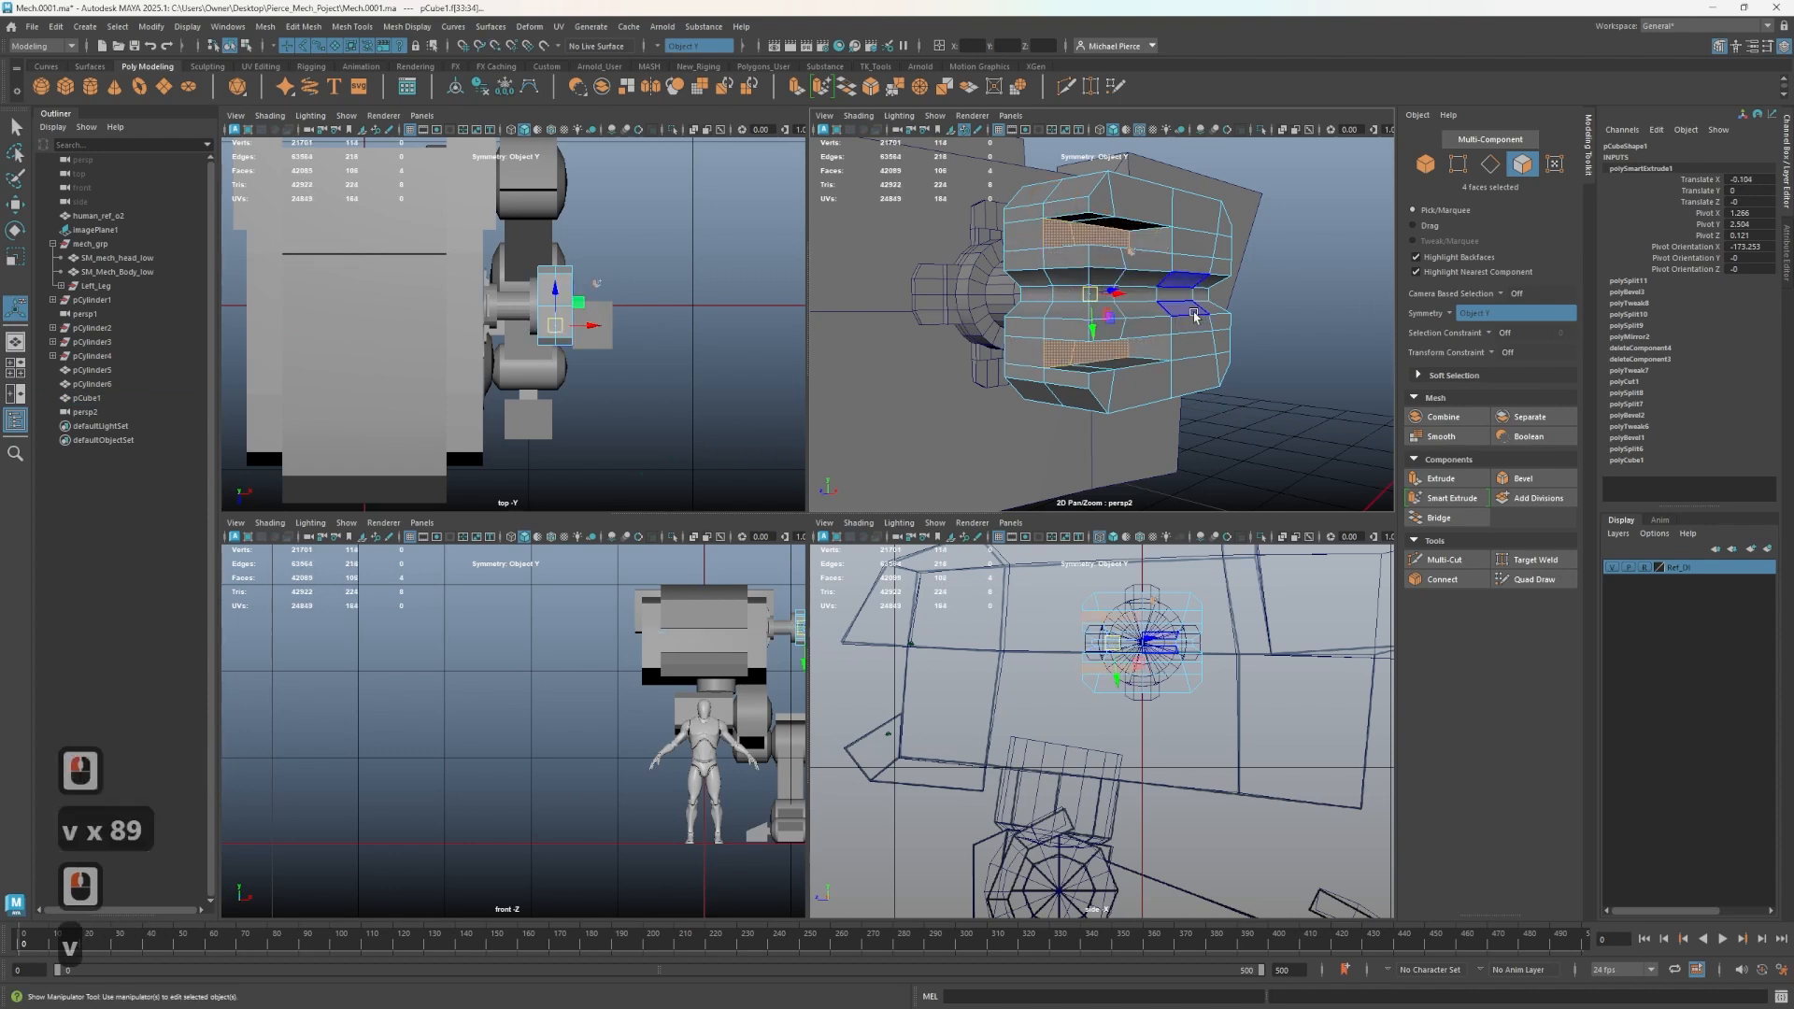
right_click_drag(1056, 292, 1103, 314)
scroll(1074, 290, "down", 2)
- Select all the block's vertices, merge them, and toggle smooth preview to check the mesh
left_click_drag(990, 202, 1323, 486)
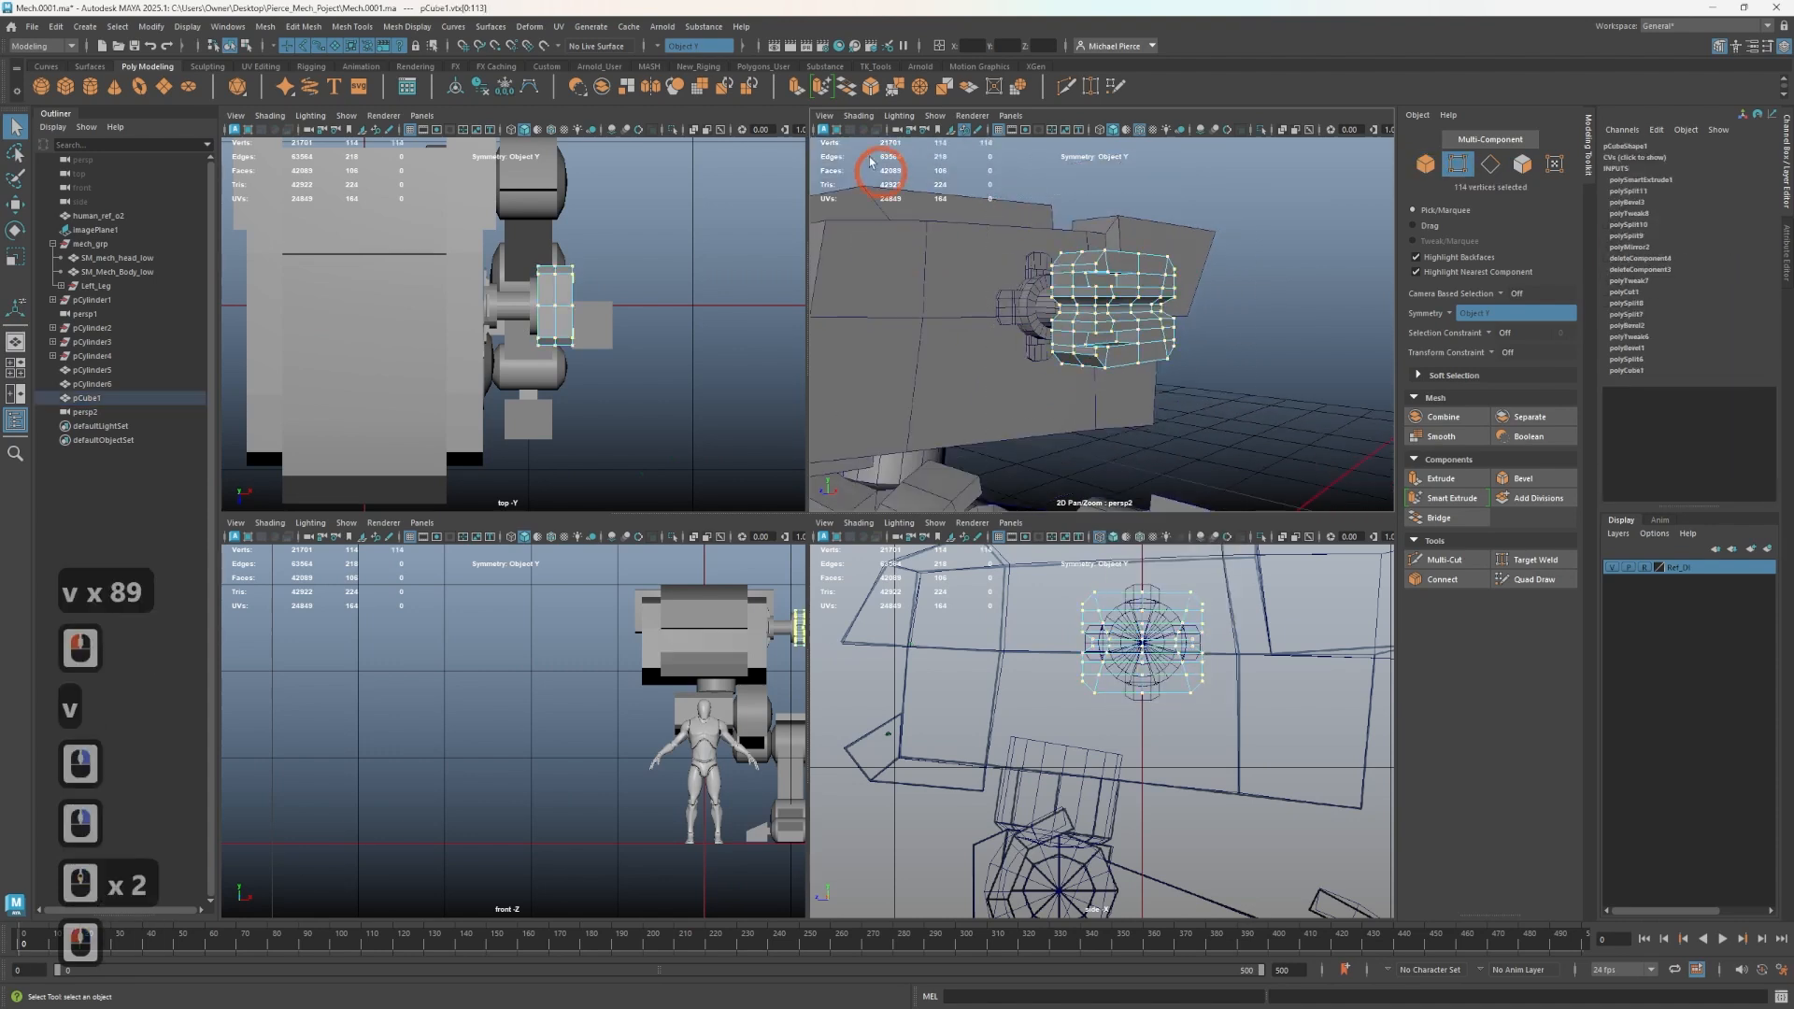
left_click(895, 88)
key("3")
scroll(1056, 371, "up", 2)
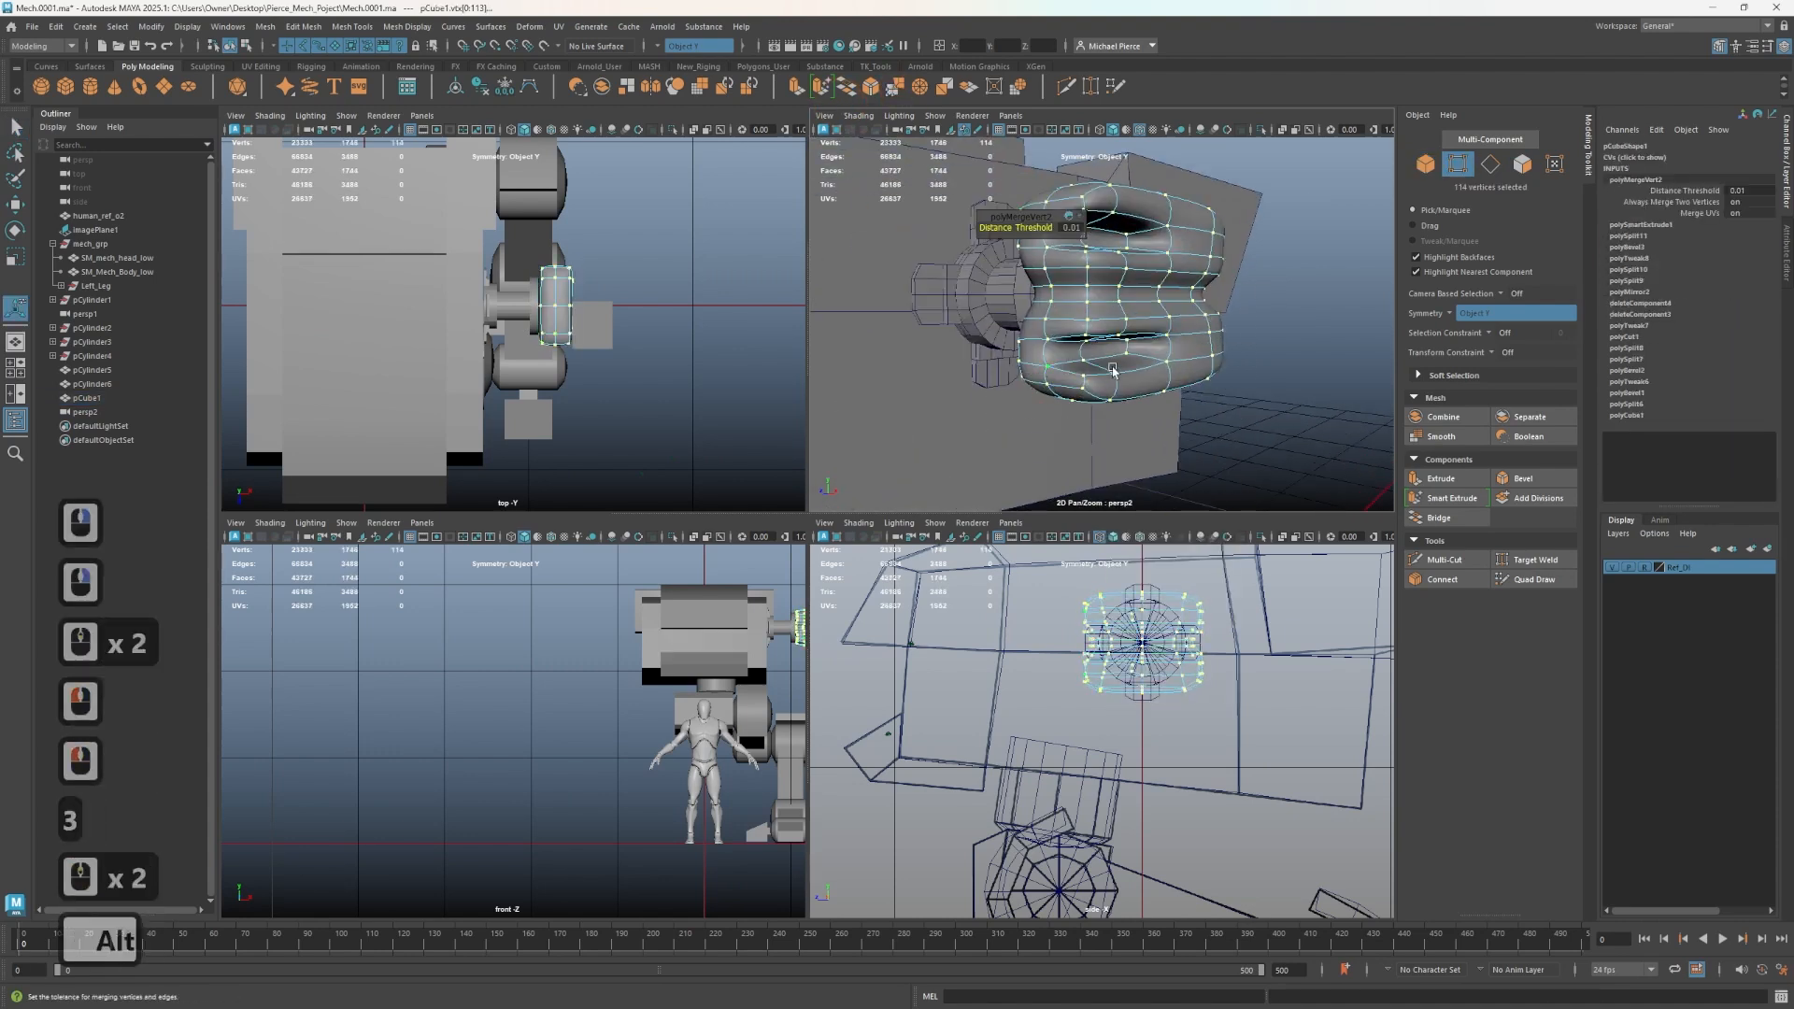
mouse_move(1113, 370)
left_mouse_down("alt")
mouse_move(1123, 309)
mouse_move(1109, 363)
left_mouse_up("alt")
key("1")
scroll(1139, 365, "up", 1)
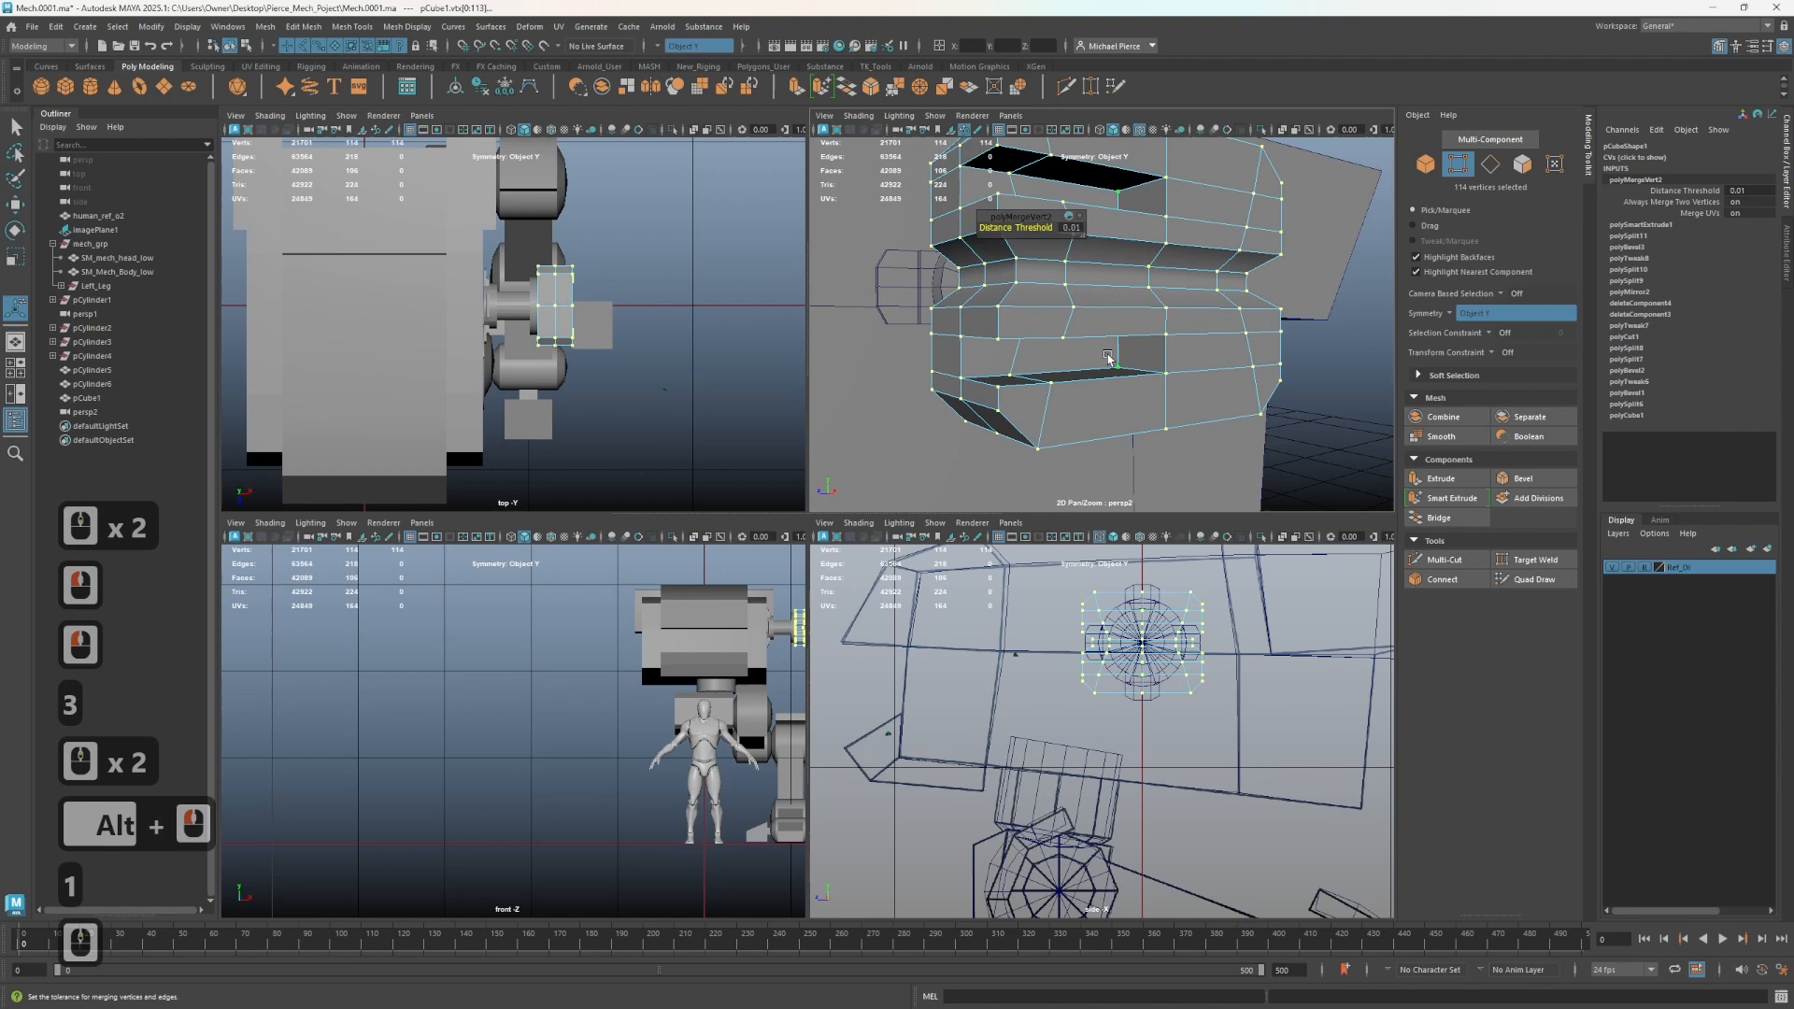
- Isolate the block, select the inner groove faces and try scaling them, undoing the scale
key("ctrl+1")
right_click_drag(1088, 379, 1075, 411)
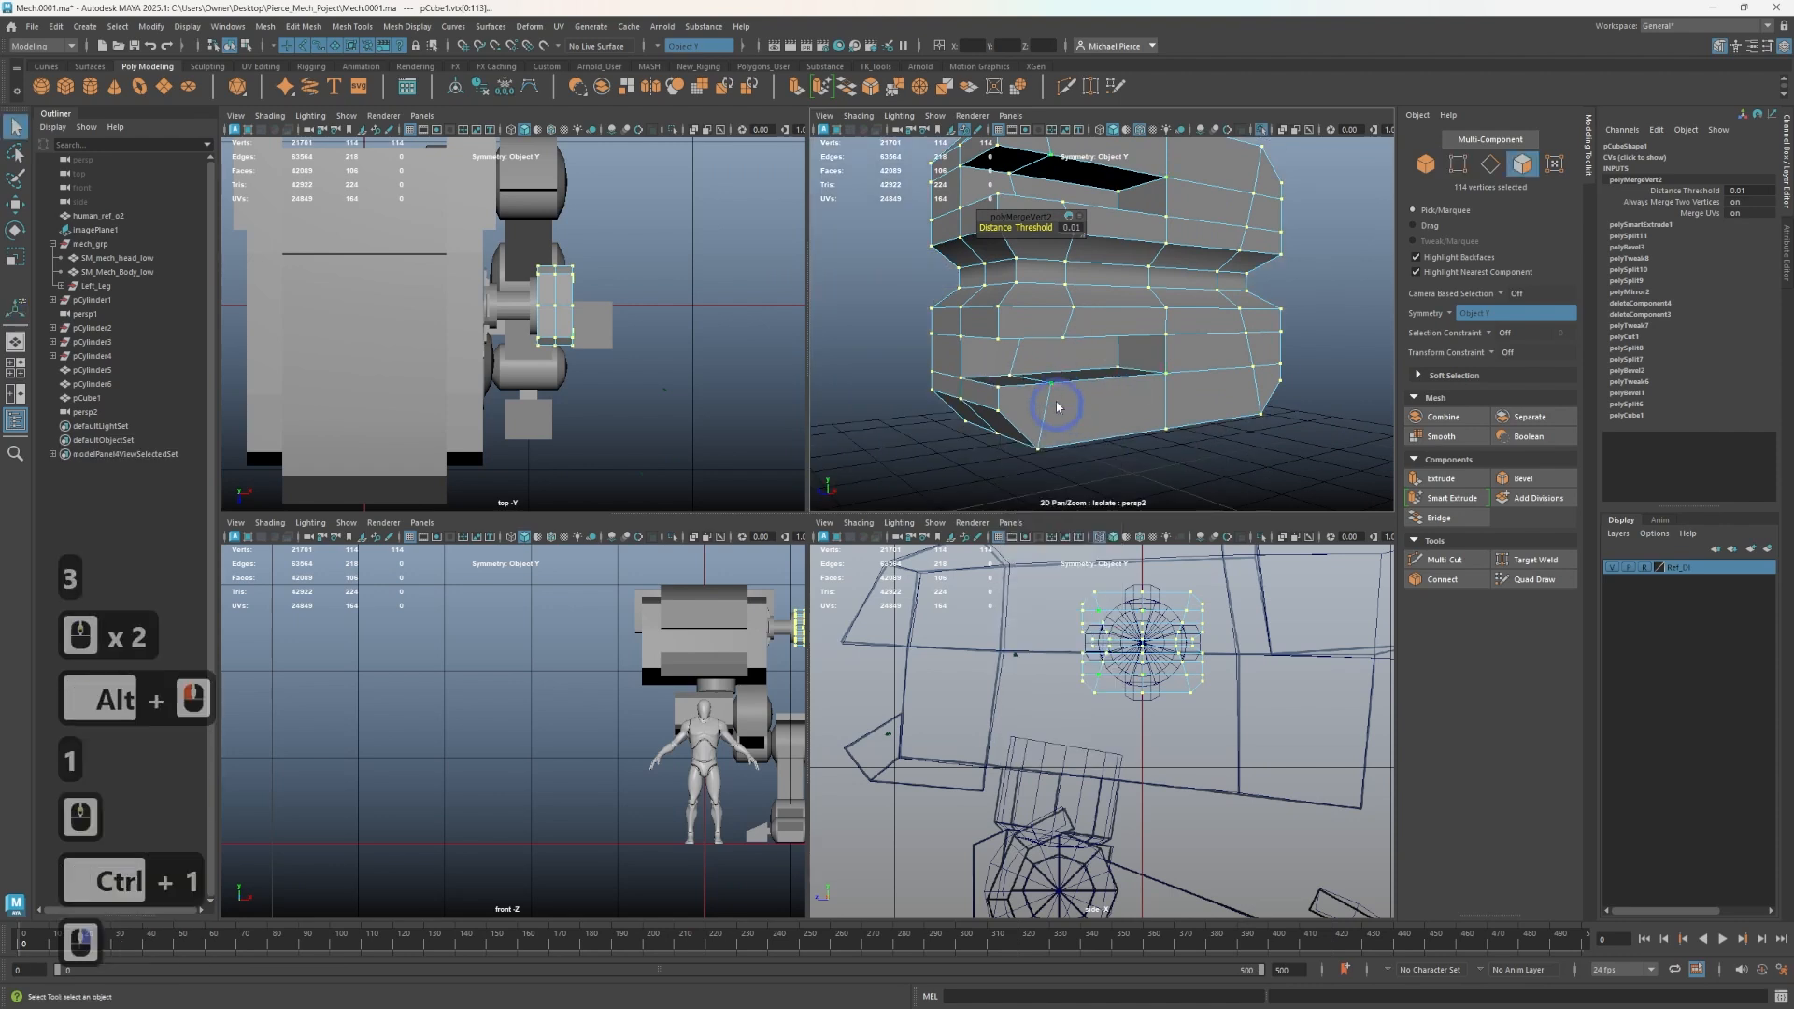
left_click(1046, 379)
left_click(1066, 381, "shift")
left_click_drag(1067, 381, 1010, 344, "alt")
left_click(1078, 277, "shift")
left_click(1004, 258, "shift")
key("r")
key("r")
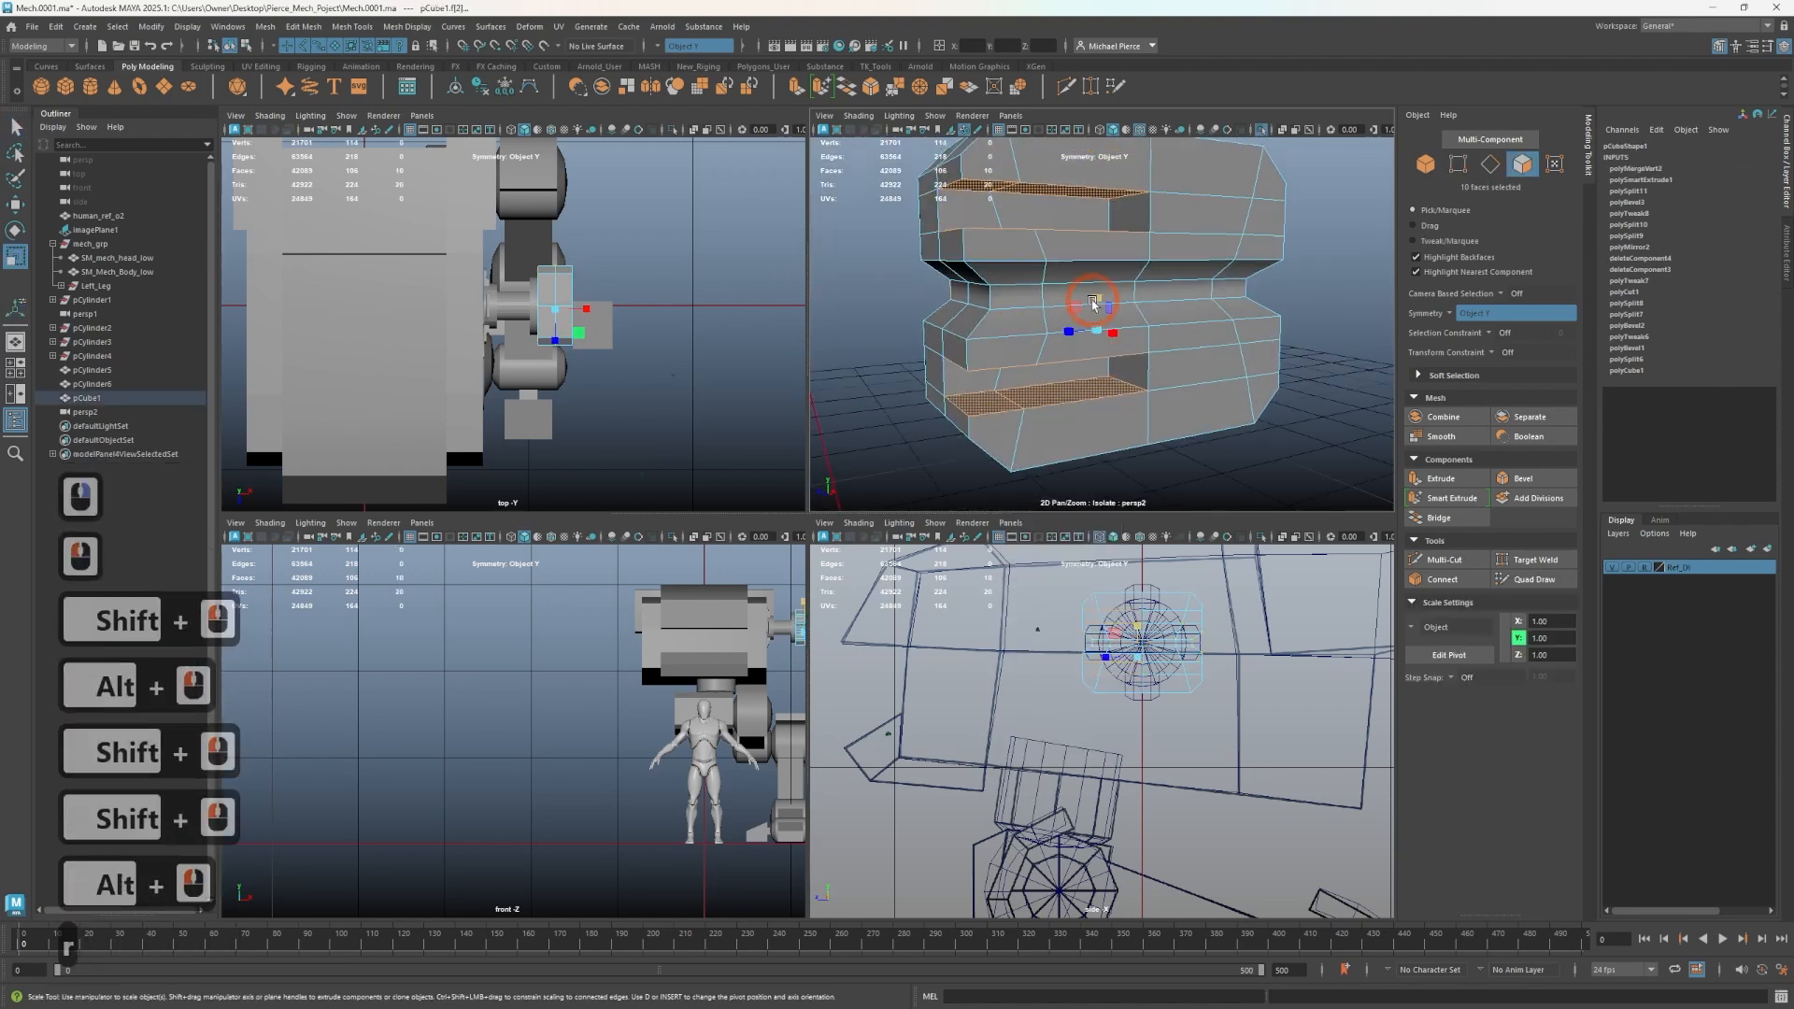
left_click_drag(1090, 302, 1084, 292)
key("ctrl+z")
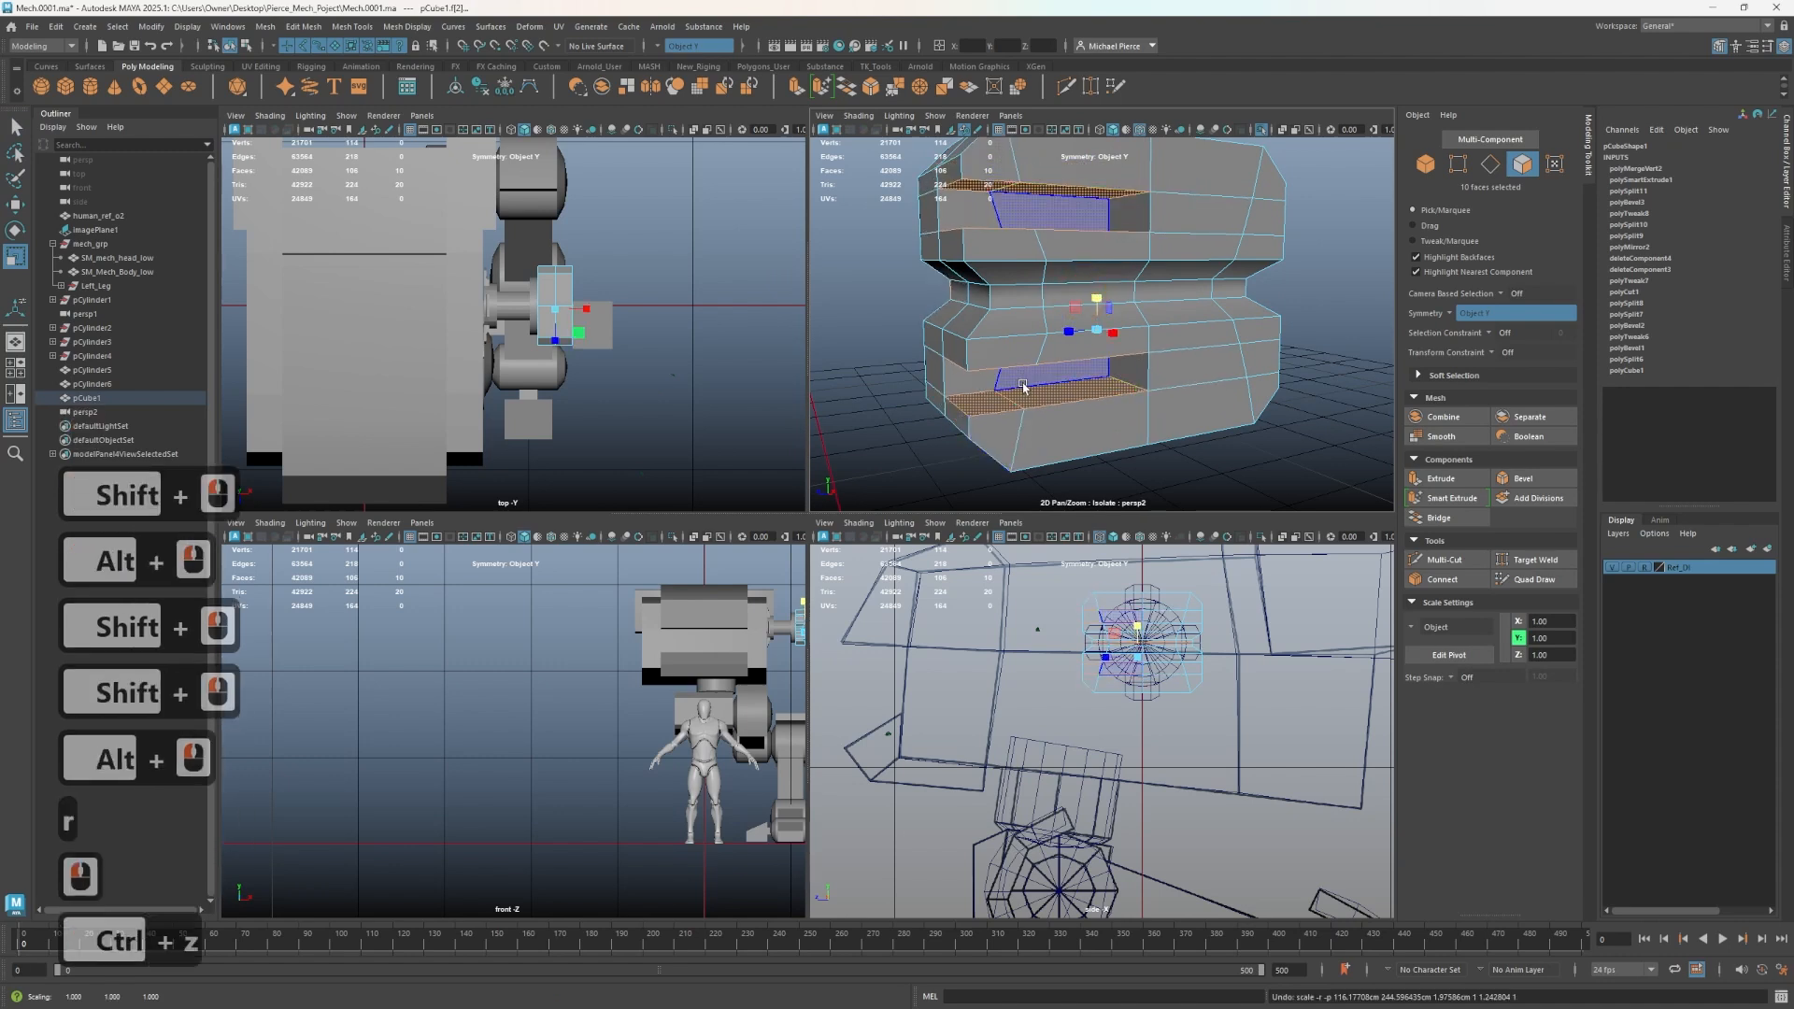
- Select the upper groove's inner faces and move them slightly
left_click(1023, 386)
left_click_drag(1023, 386, 1033, 367, "alt")
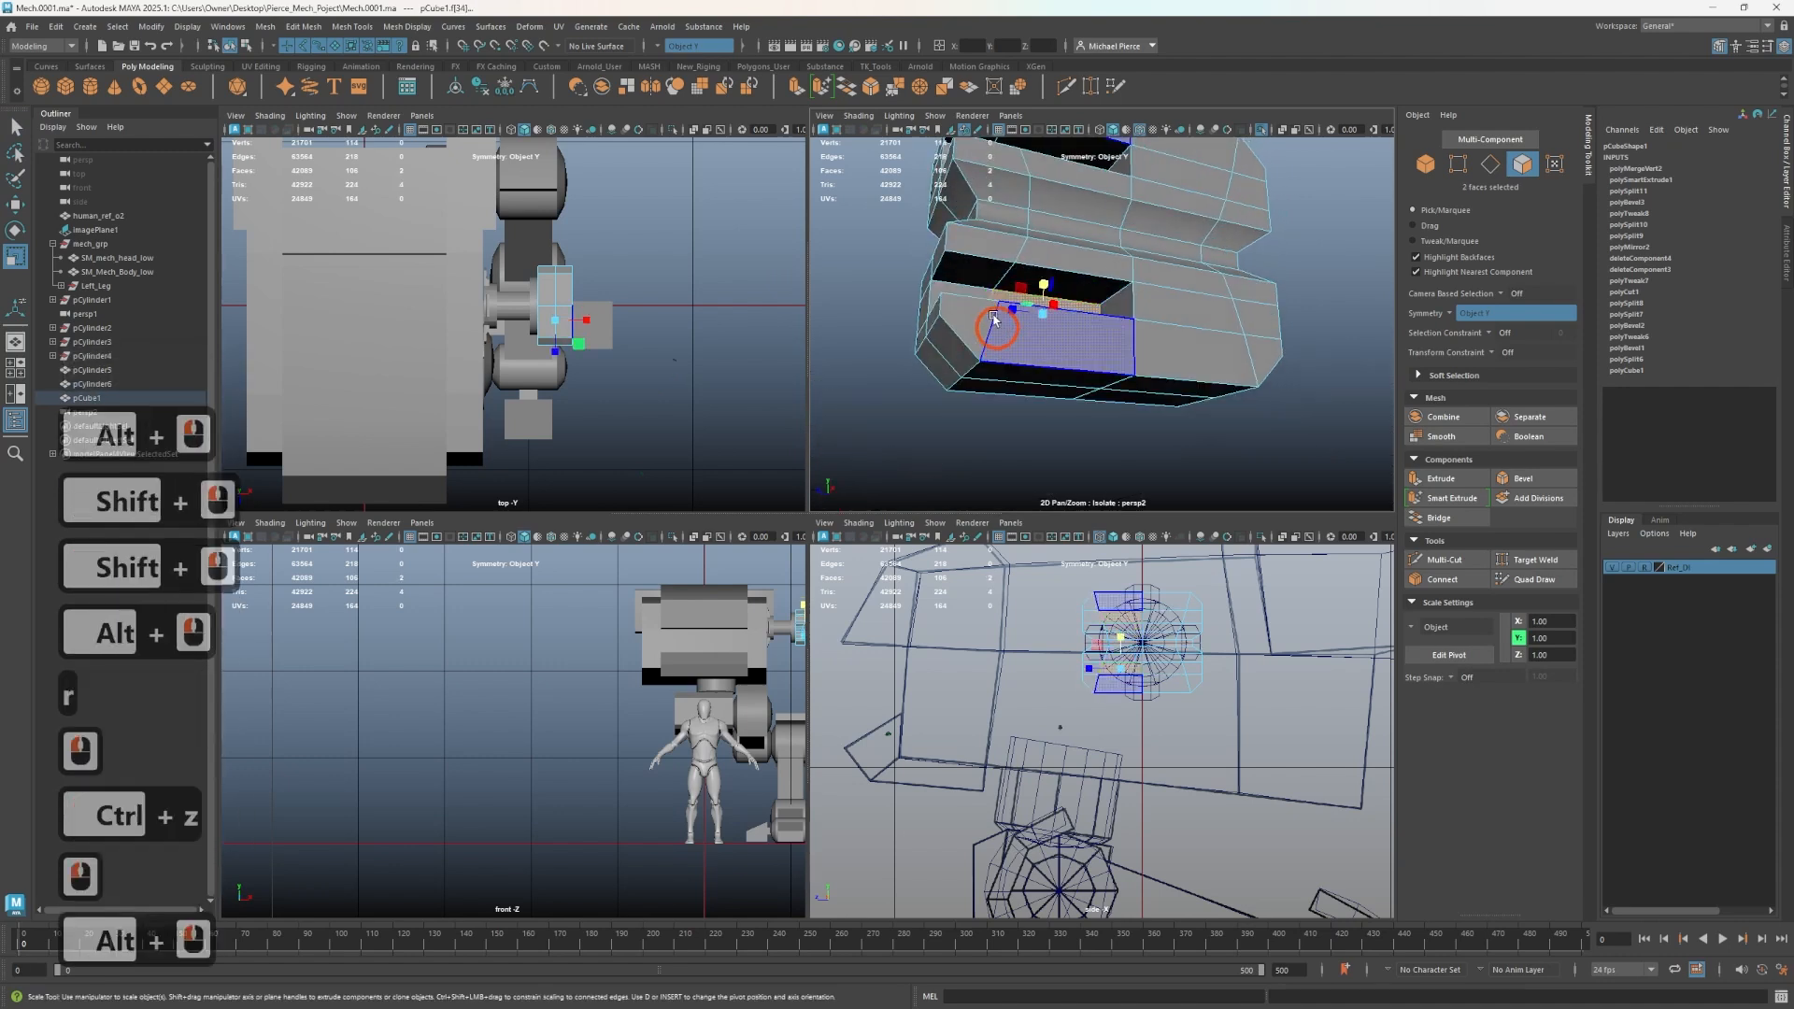
left_click(1012, 272)
left_click(1028, 251, "shift")
key("w")
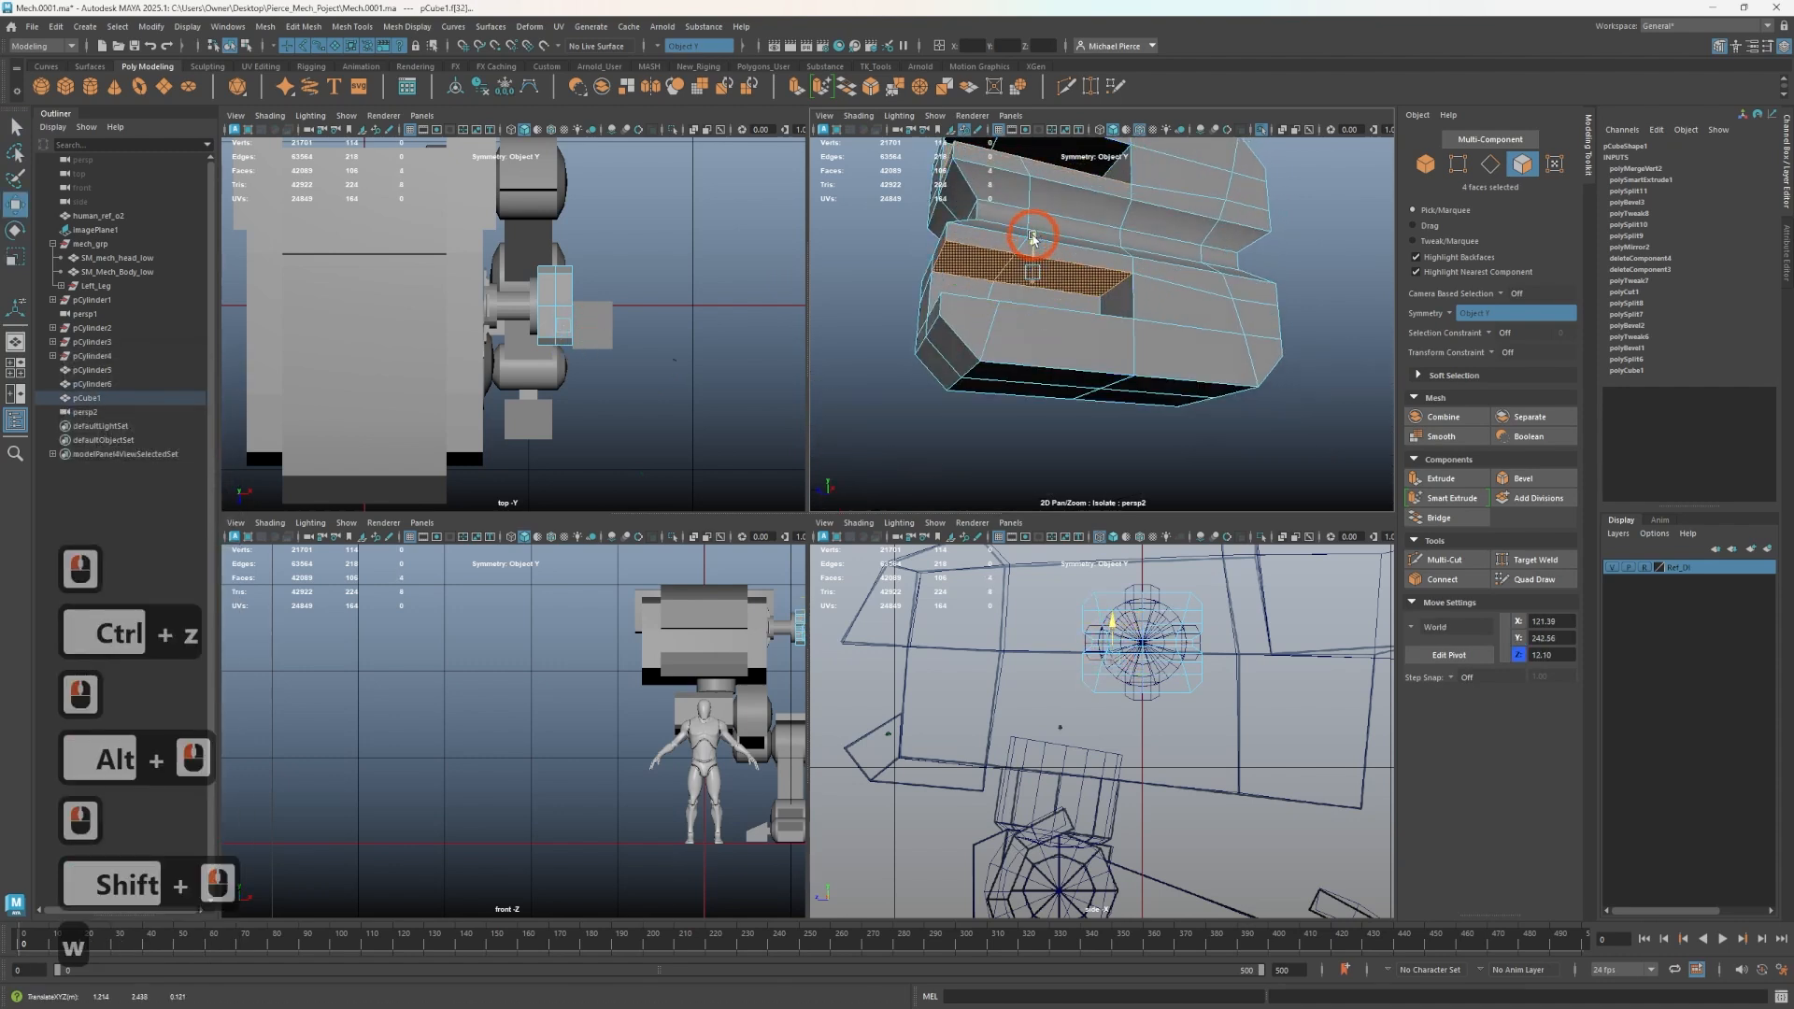
left_click_drag(1033, 238, 1032, 236)
left_click_drag(1052, 299, 1046, 385, "alt")
left_click(1036, 407)
left_click_drag(1045, 458, 1034, 399, "alt")
right_click_drag(1020, 379, 1071, 372)
left_click_drag(1286, 448, 1262, 429, "alt")
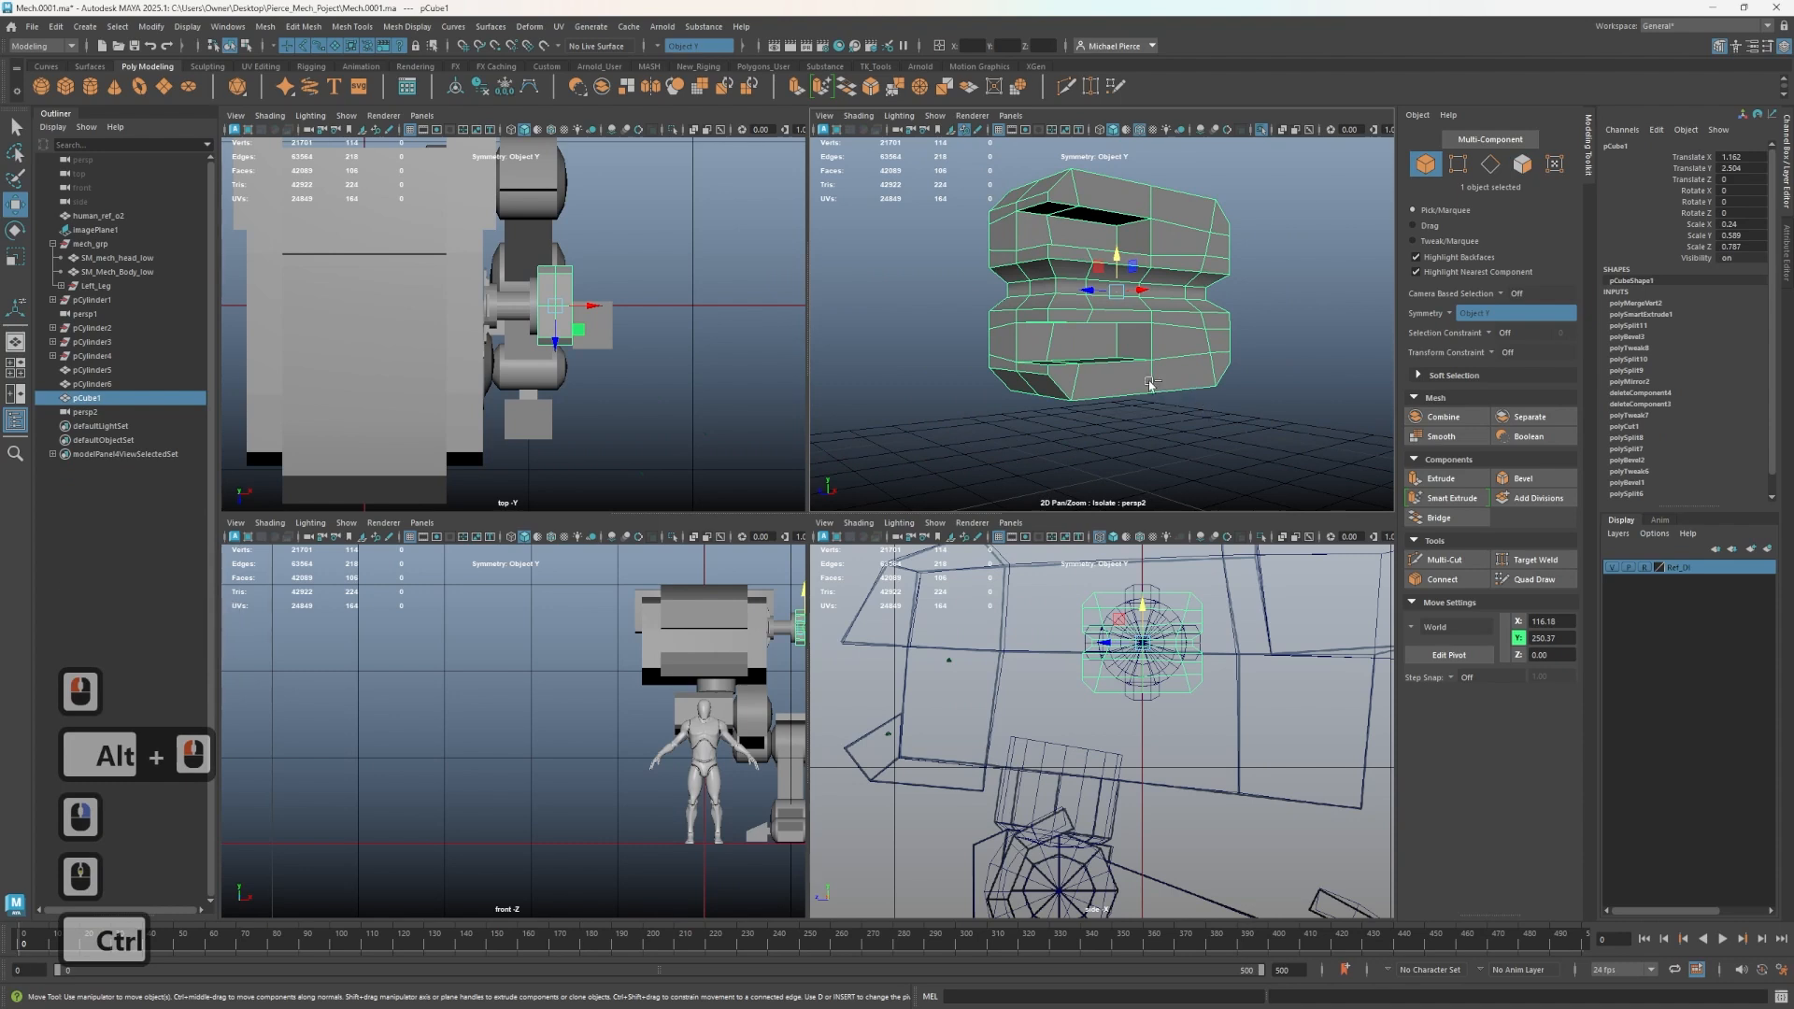
- Leave isolation, select the stray persp1 camera in the scene and delete it
key("ctrl+1")
left_click_drag(1207, 412, 1081, 389, "alt")
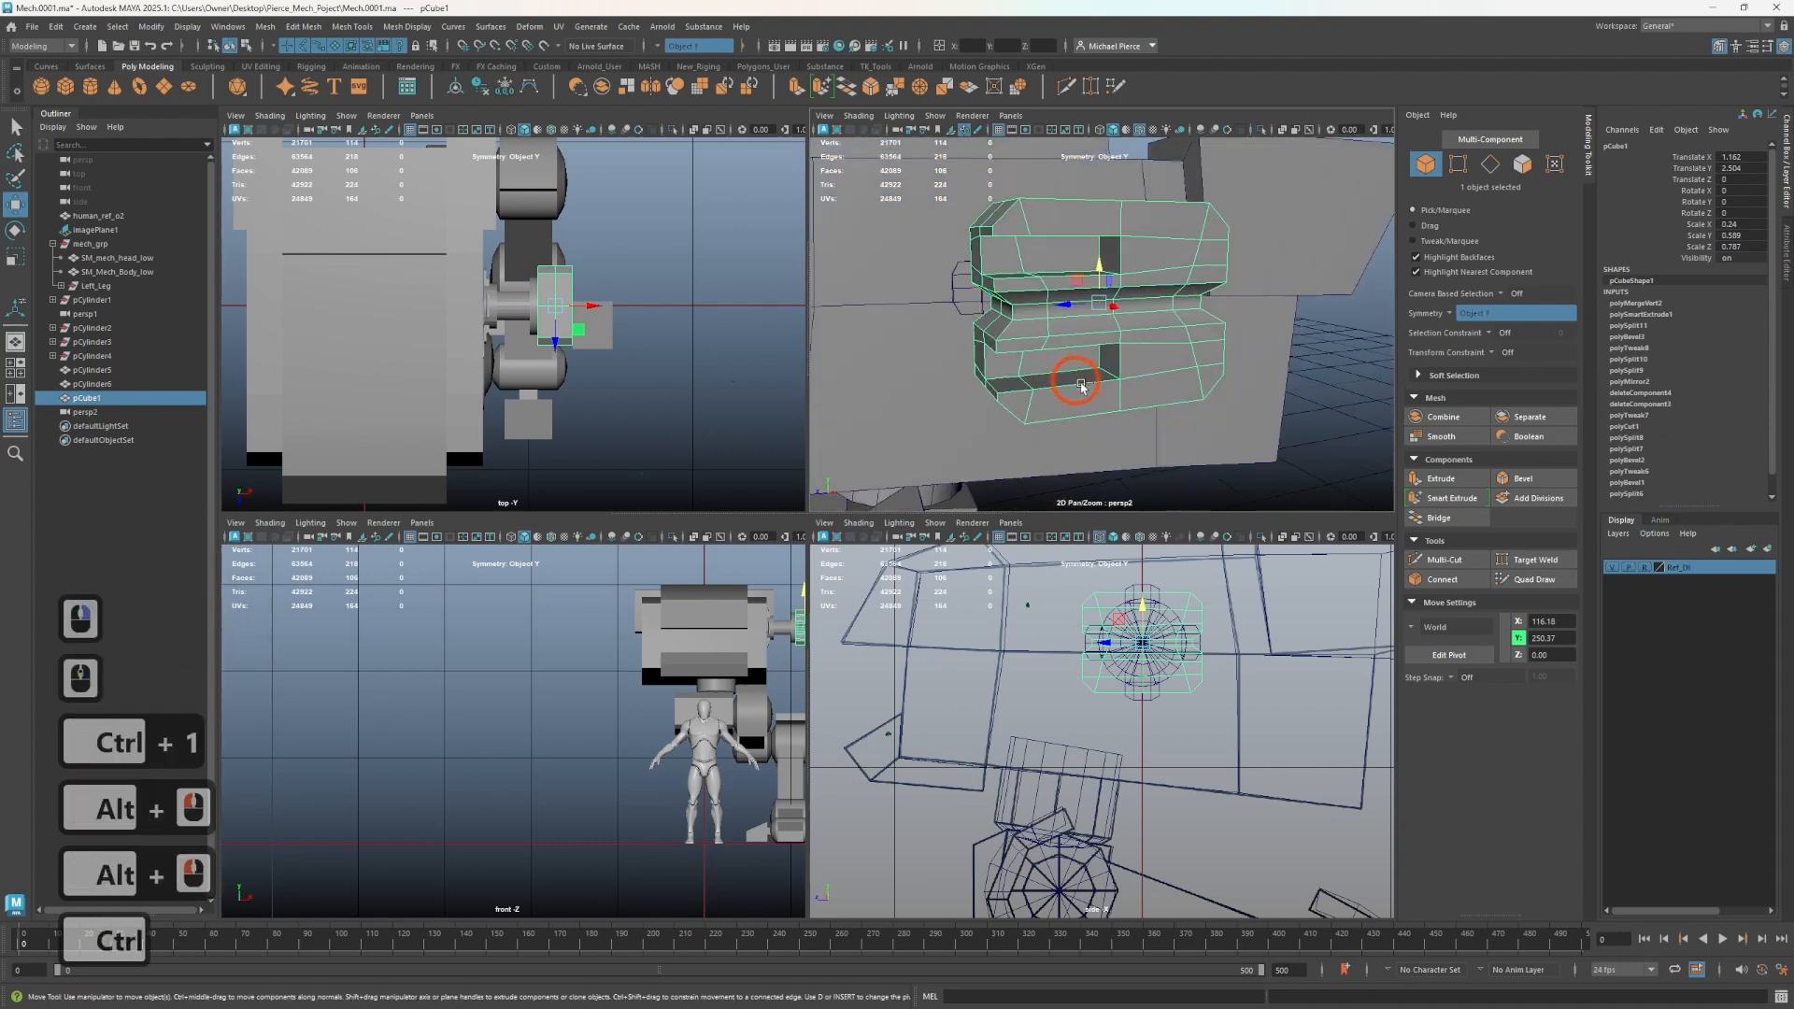
key("ctrl+1")
key("ctrl+1")
scroll(1074, 383, "down", 4, "ctrl")
left_click_drag(1126, 271, 1074, 341, "alt")
left_click(936, 368)
scroll(909, 412, "up", 4)
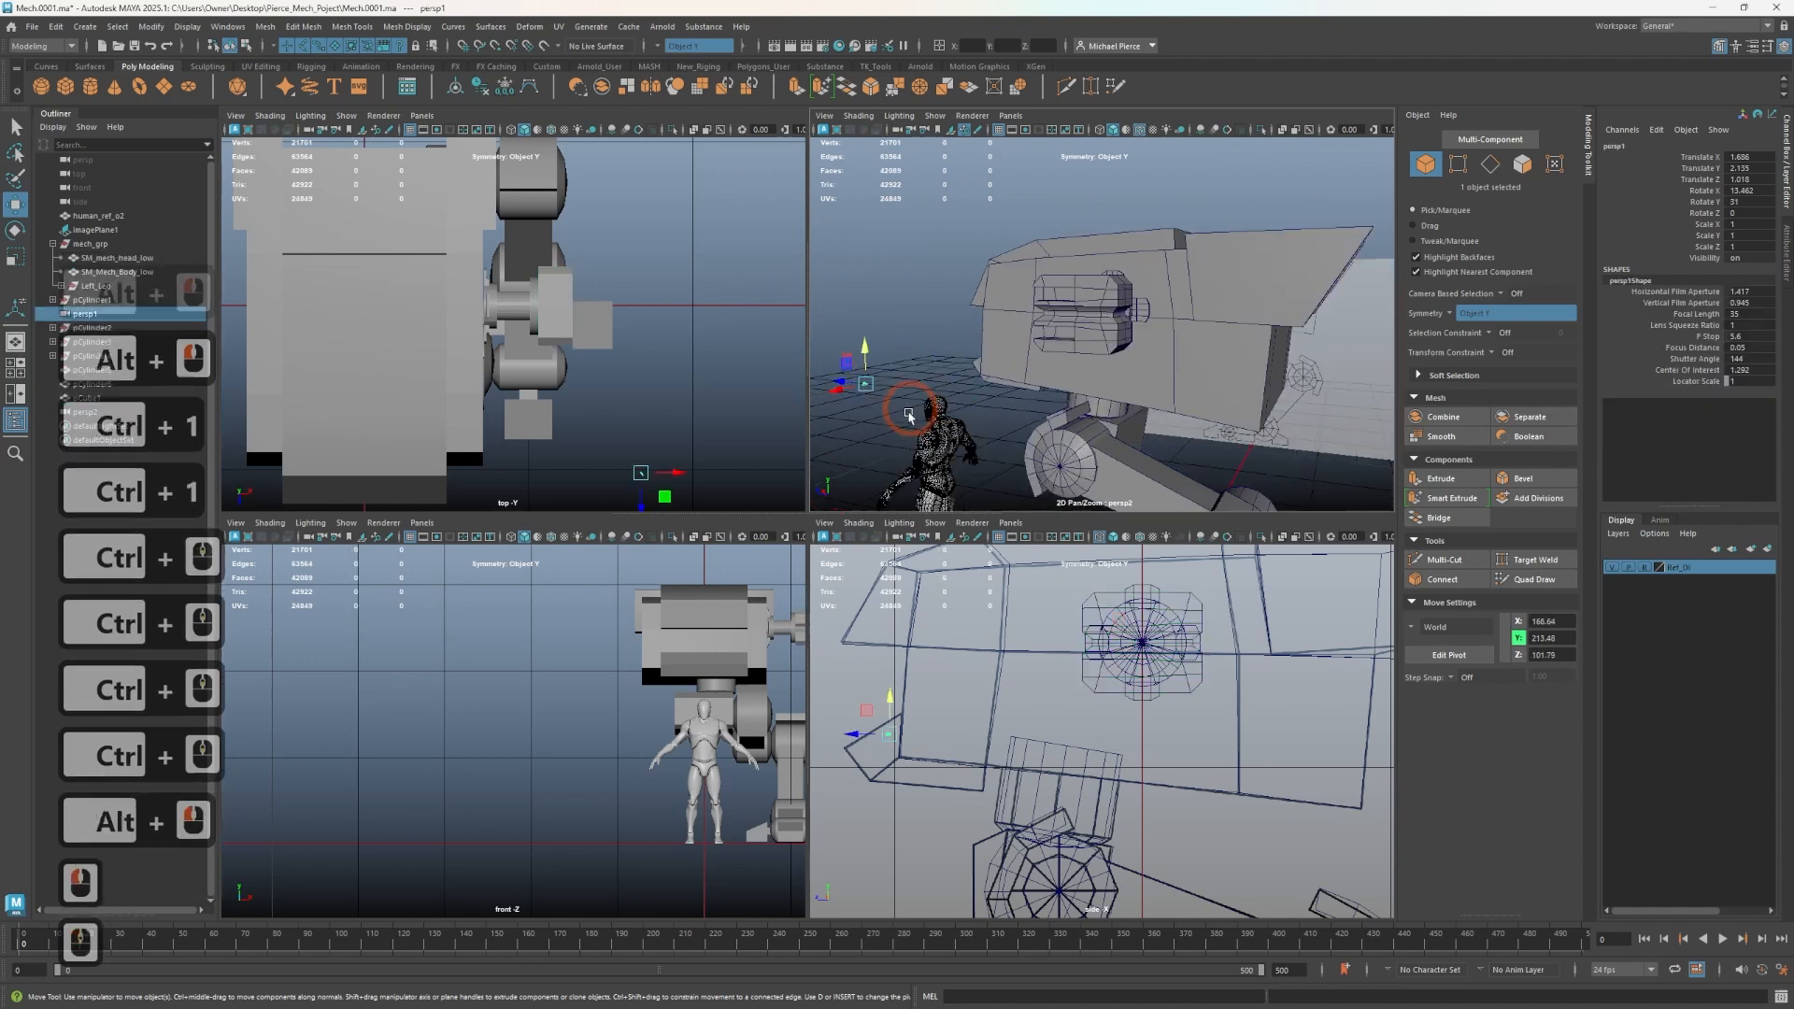
middle_click_drag(911, 416, 1149, 389, "alt")
key("f")
scroll(1107, 411, "up", 4)
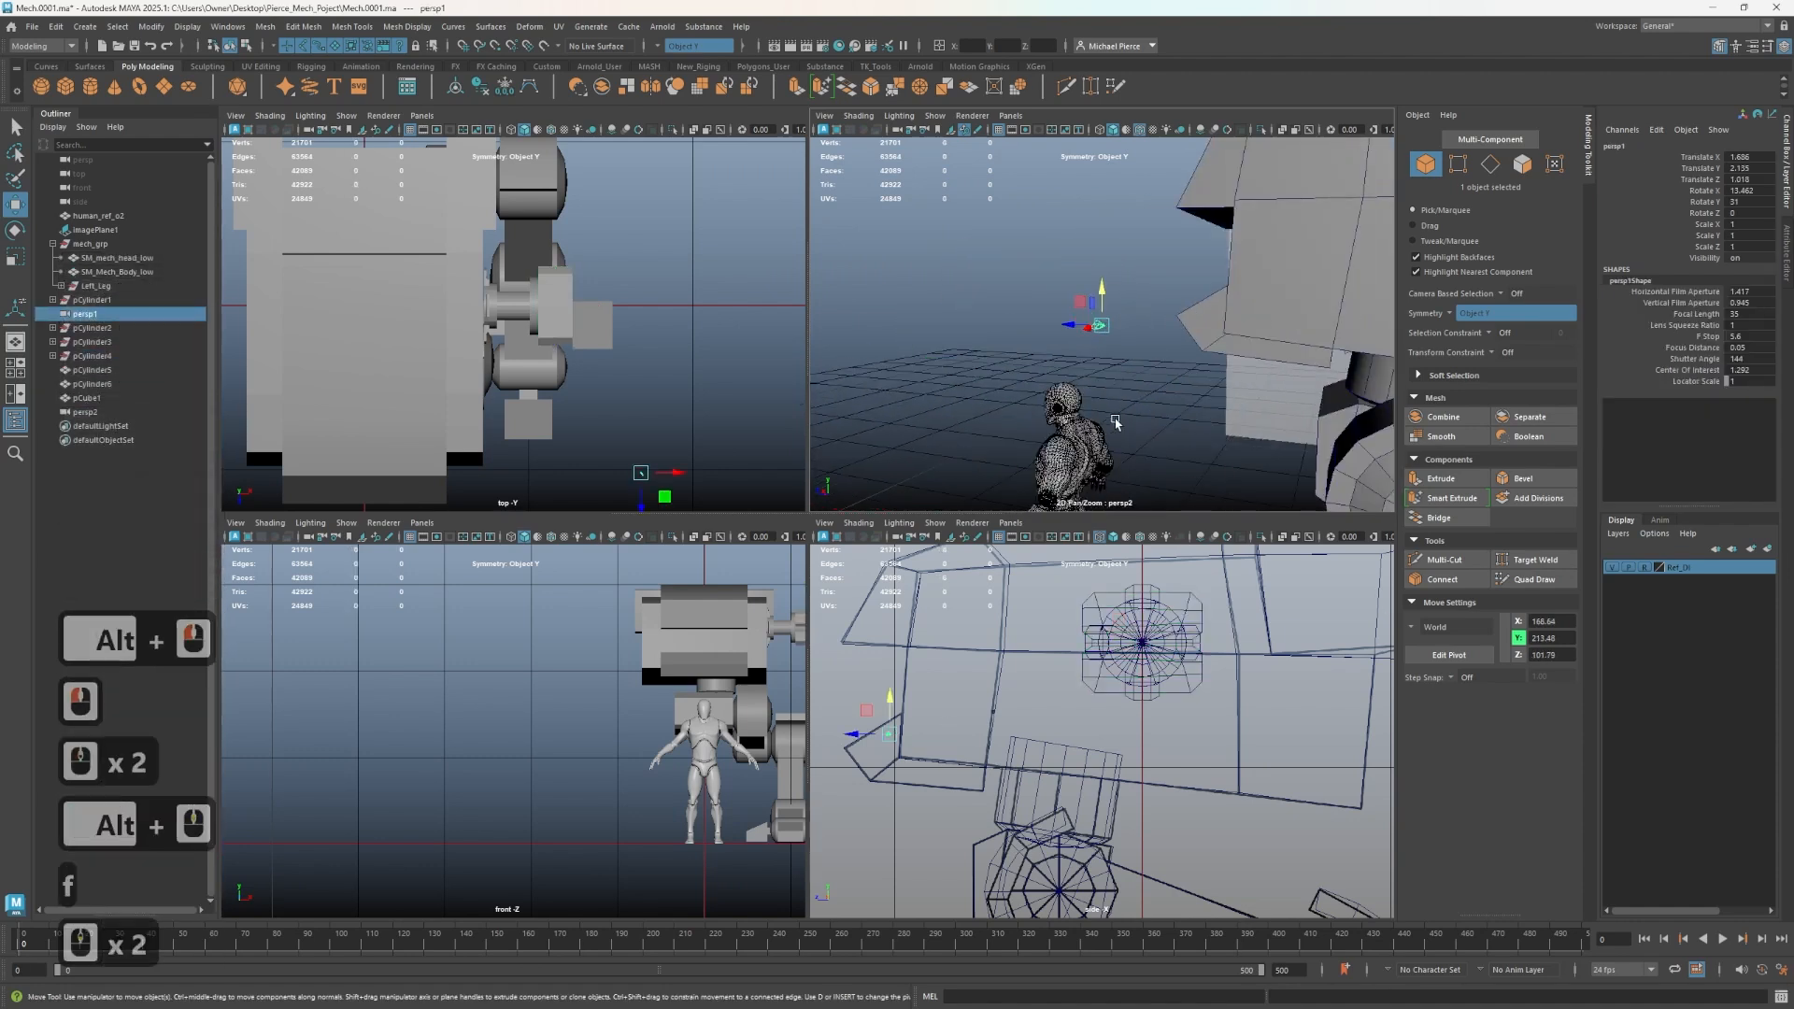
key("Delete")
left_click_drag(991, 360, 1189, 420, "alt")
middle_click_drag(1188, 421, 1195, 528, "alt")
scroll(1151, 323, "up", 3)
left_click_drag(1151, 323, 1206, 305, "alt")
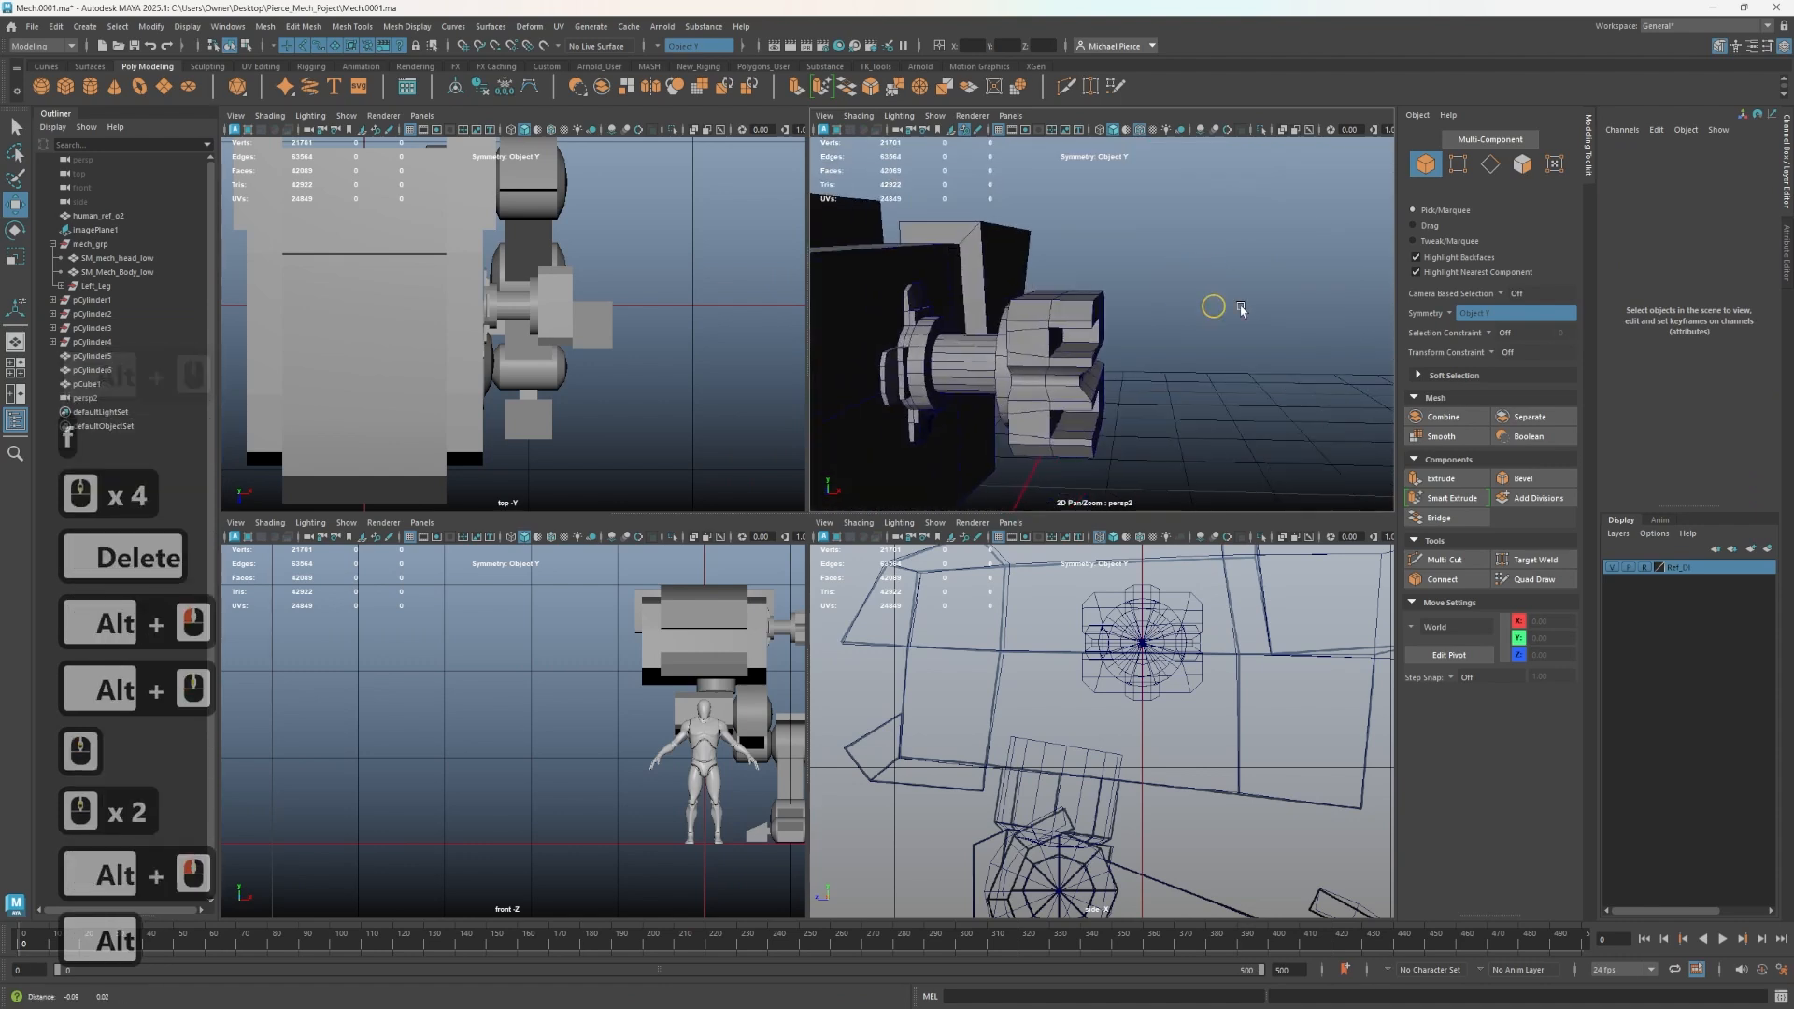
middle_click_drag(1205, 305, 1166, 322, "alt")
scroll(1168, 323, "down", 4, "alt")
left_click_drag(1179, 327, 865, 269, "alt")
middle_click_drag(865, 269, 1069, 365, "alt")
left_click_drag(1069, 365, 1242, 352, "alt")
key("ctrl+1")
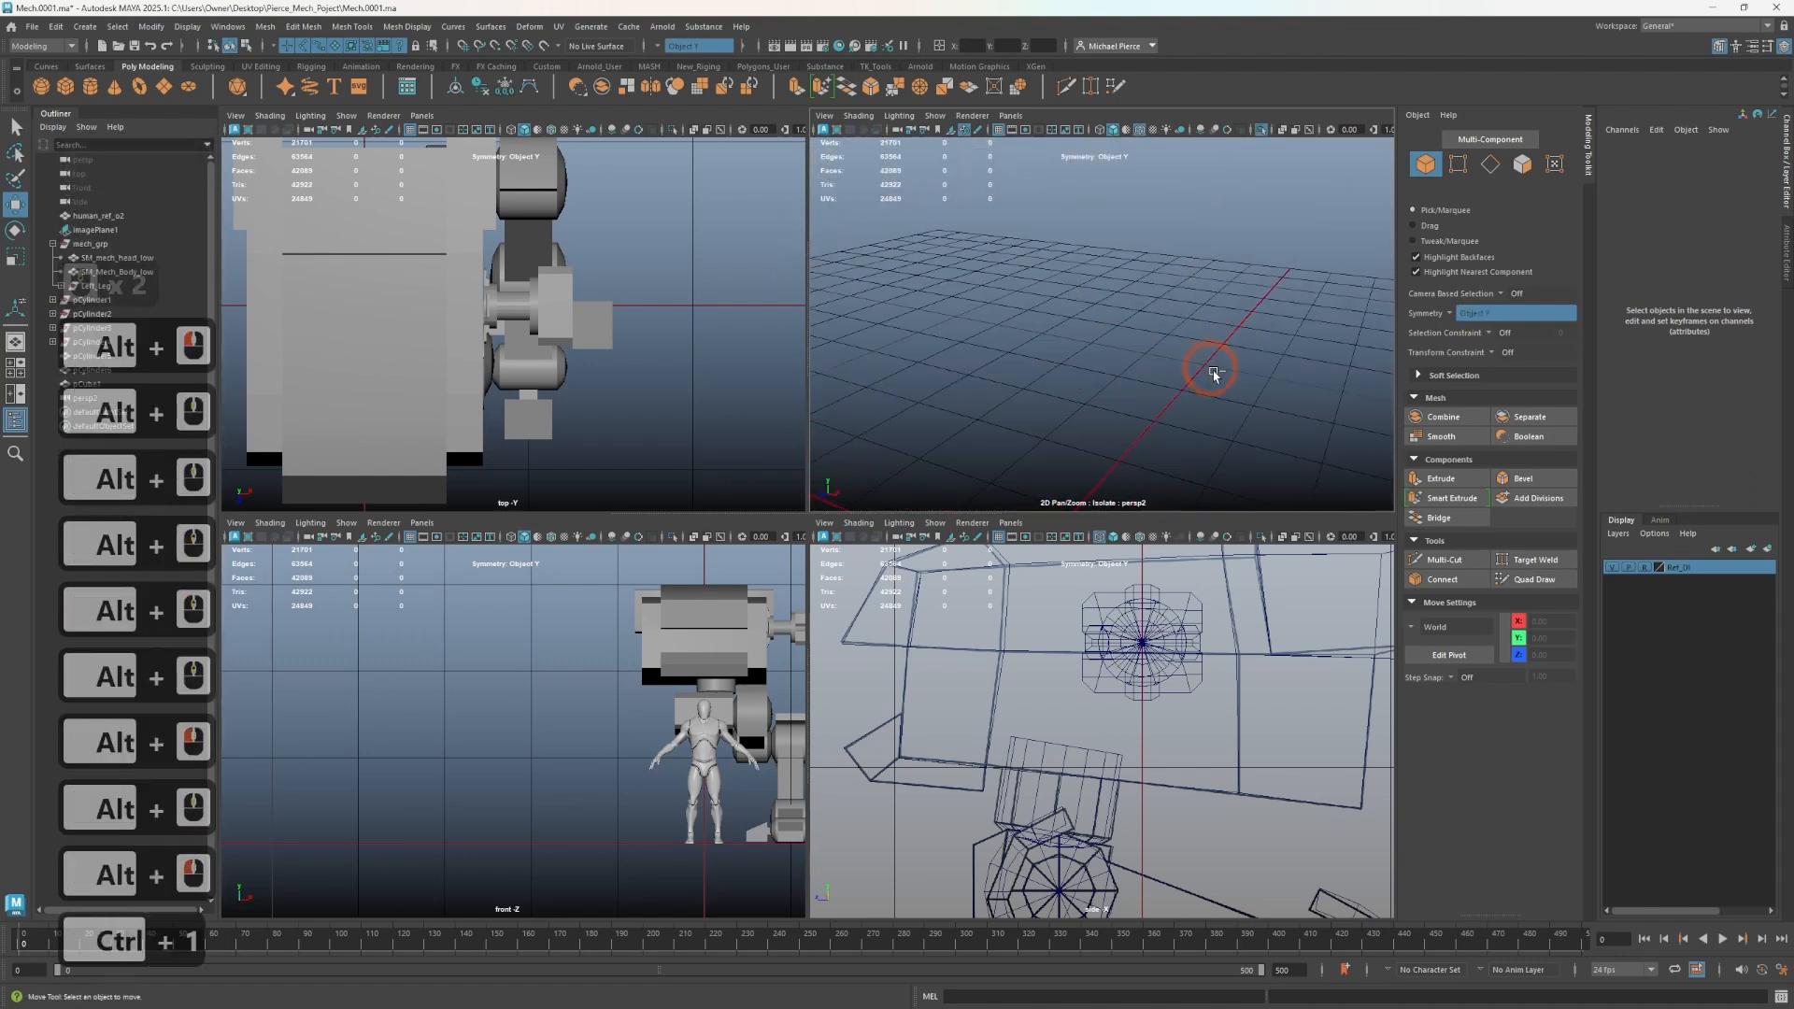
key("ctrl+1")
scroll(1165, 357, "up", 3)
- Select the block and try moving it, undoing the move
left_click(1166, 357)
key("w")
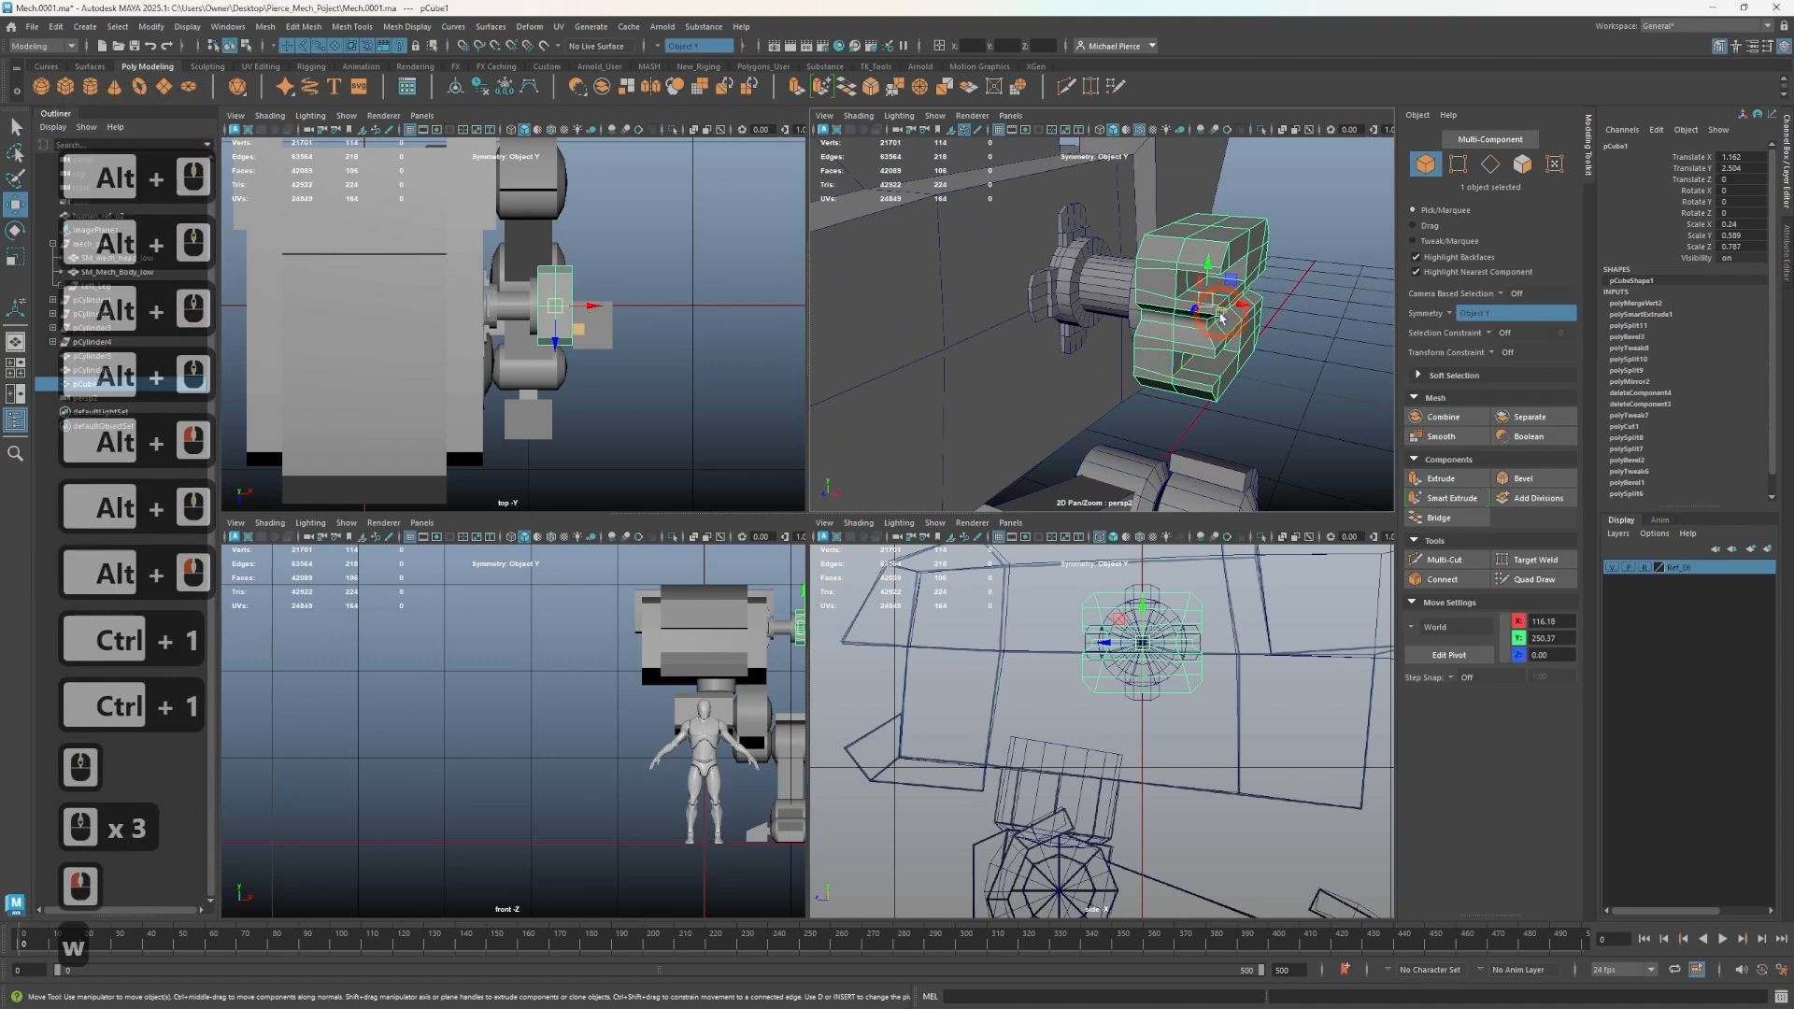
left_click_drag(1166, 349, 1305, 241)
key("ctrl+z")
- Draw a new polygon cube in the scene beside the mech head
left_click_drag(1218, 314, 882, 248, "alt")
middle_click_drag(881, 249, 996, 329, "alt")
left_click_drag(997, 330, 1077, 349, "alt")
middle_click_drag(1078, 349, 1265, 353, "alt")
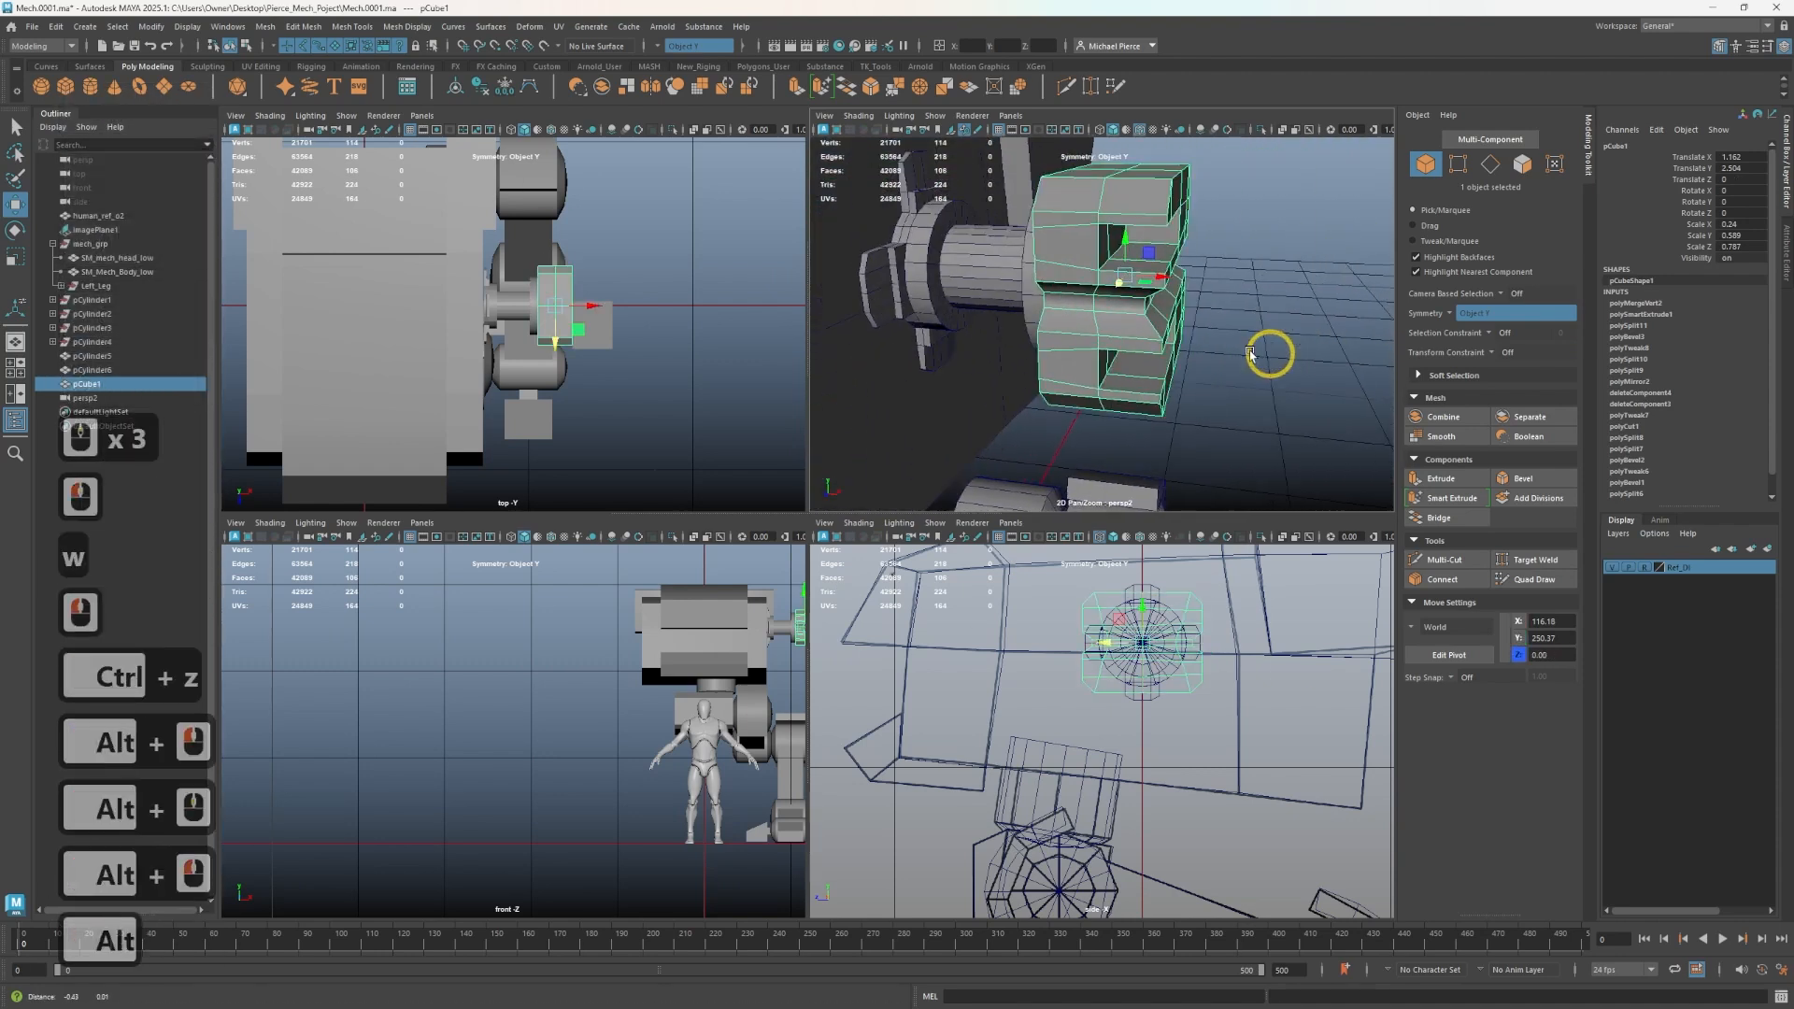
left_click_drag(1266, 353, 1110, 389, "alt")
middle_click_drag(1111, 388, 981, 500, "alt")
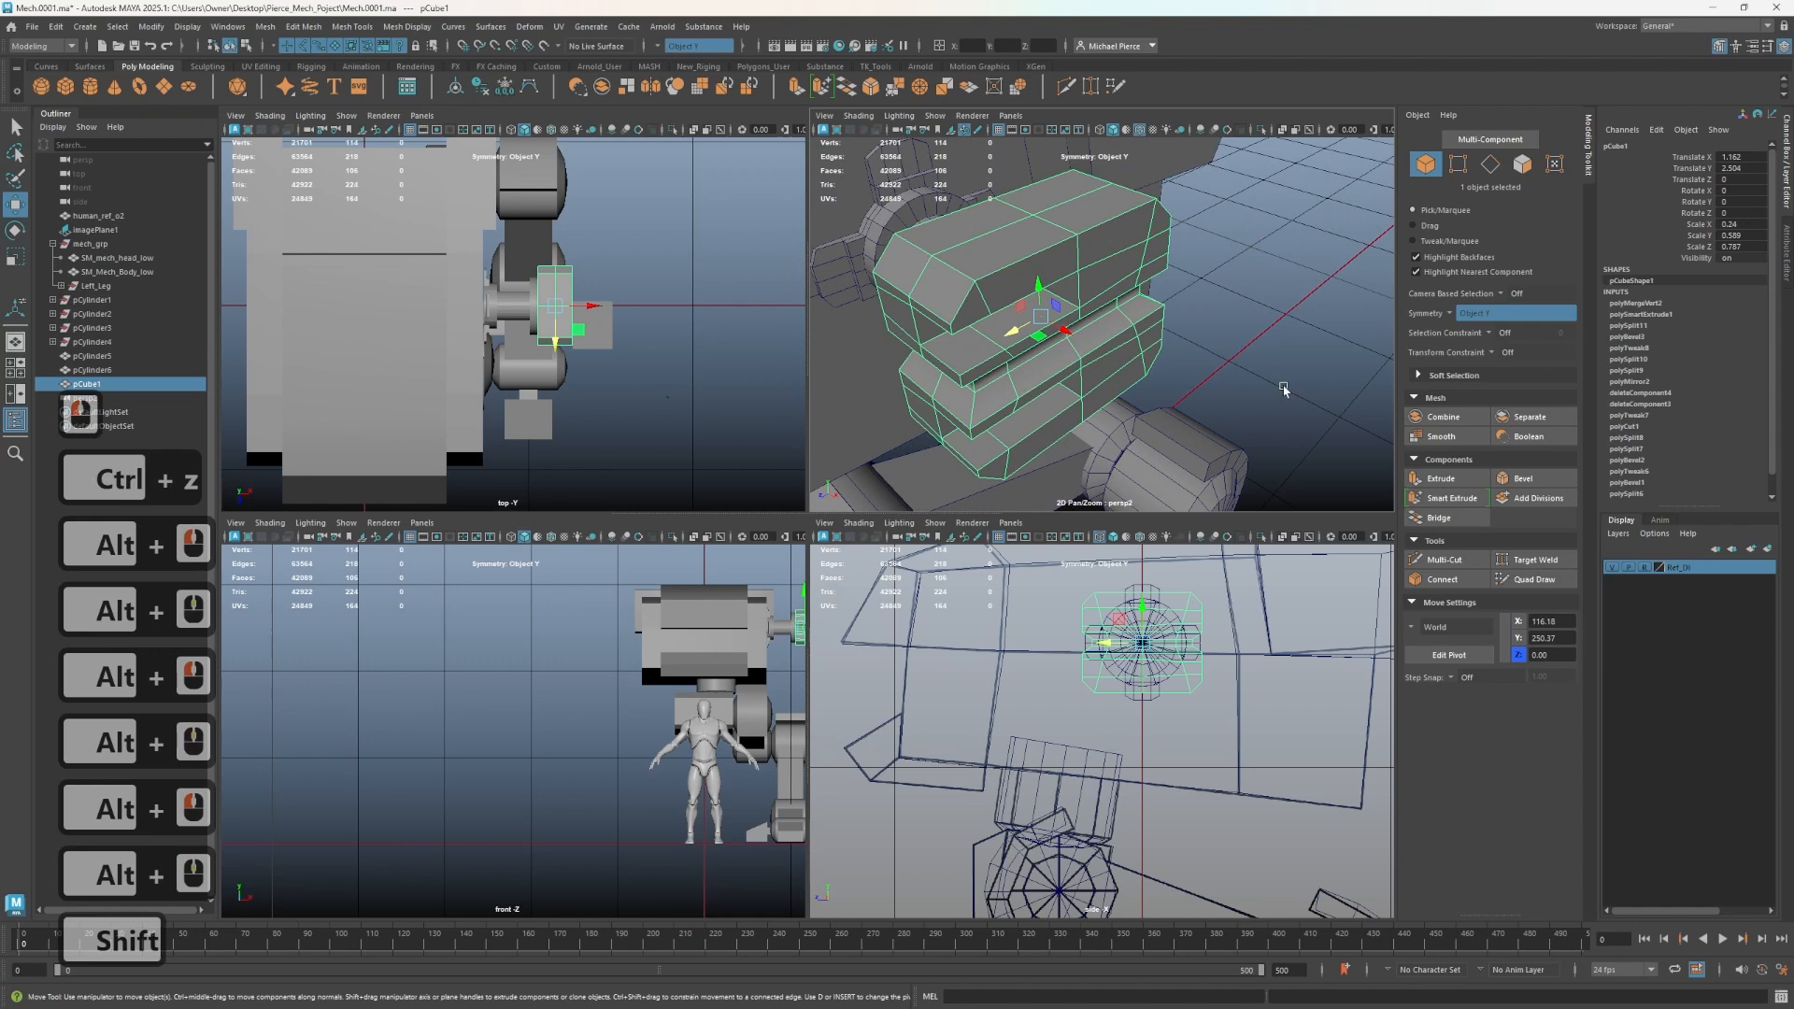
left_click(1247, 360)
left_click(1267, 345, "shift")
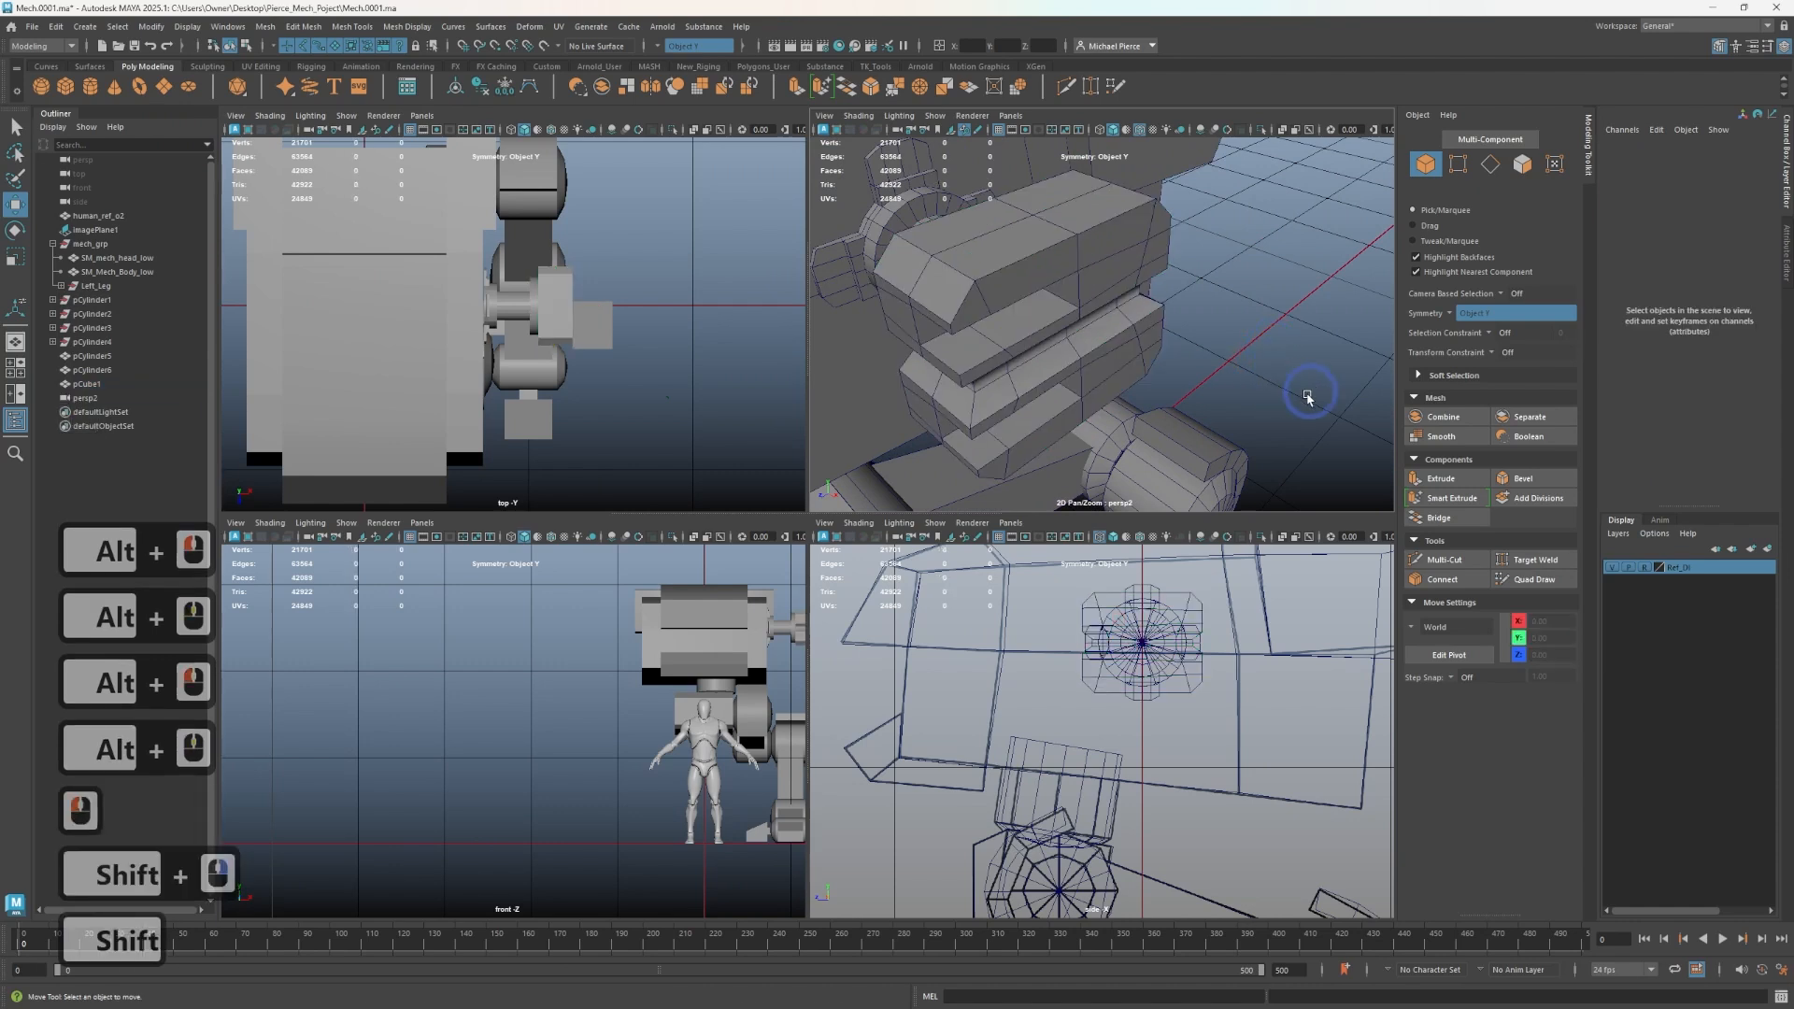
scroll(1302, 402, "down", 3, "alt")
middle_click_drag(1277, 412, 1280, 313, "alt")
left_click_drag(1280, 313, 1218, 353, "alt")
middle_click_drag(1217, 352, 1214, 345, "alt")
left_click_drag(1214, 345, 1177, 365, "alt")
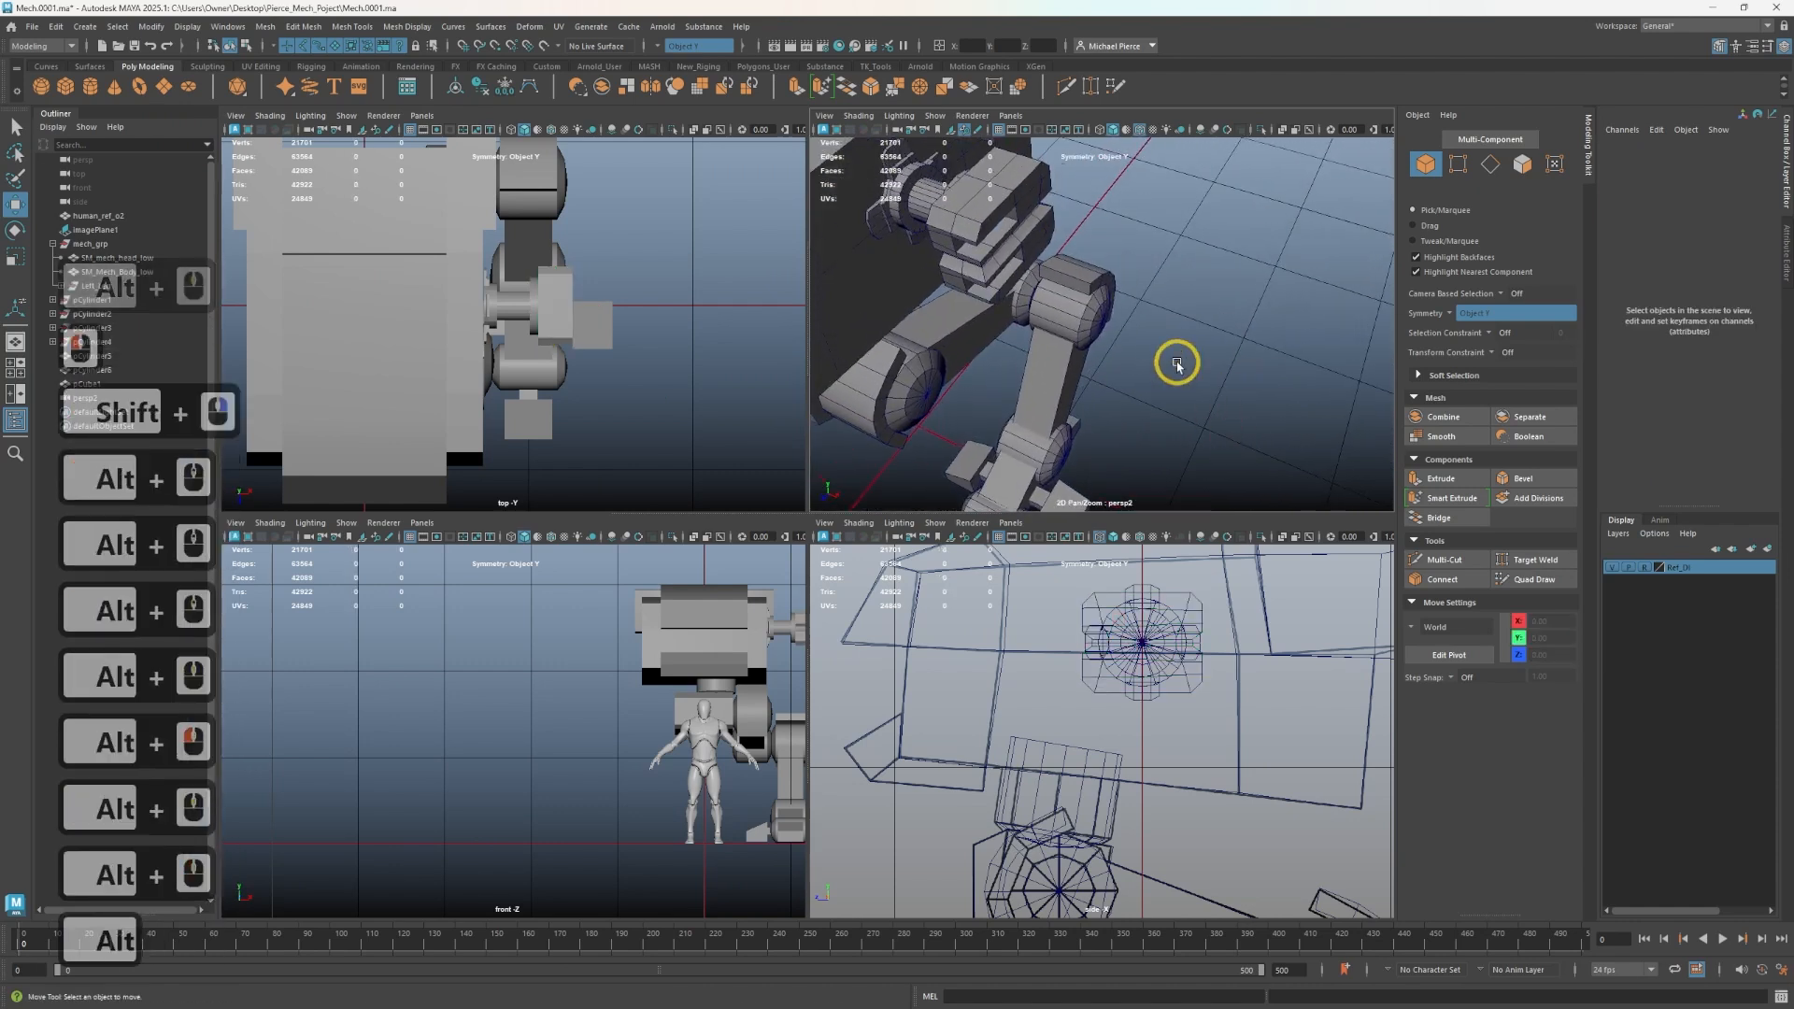
right_click(1177, 365)
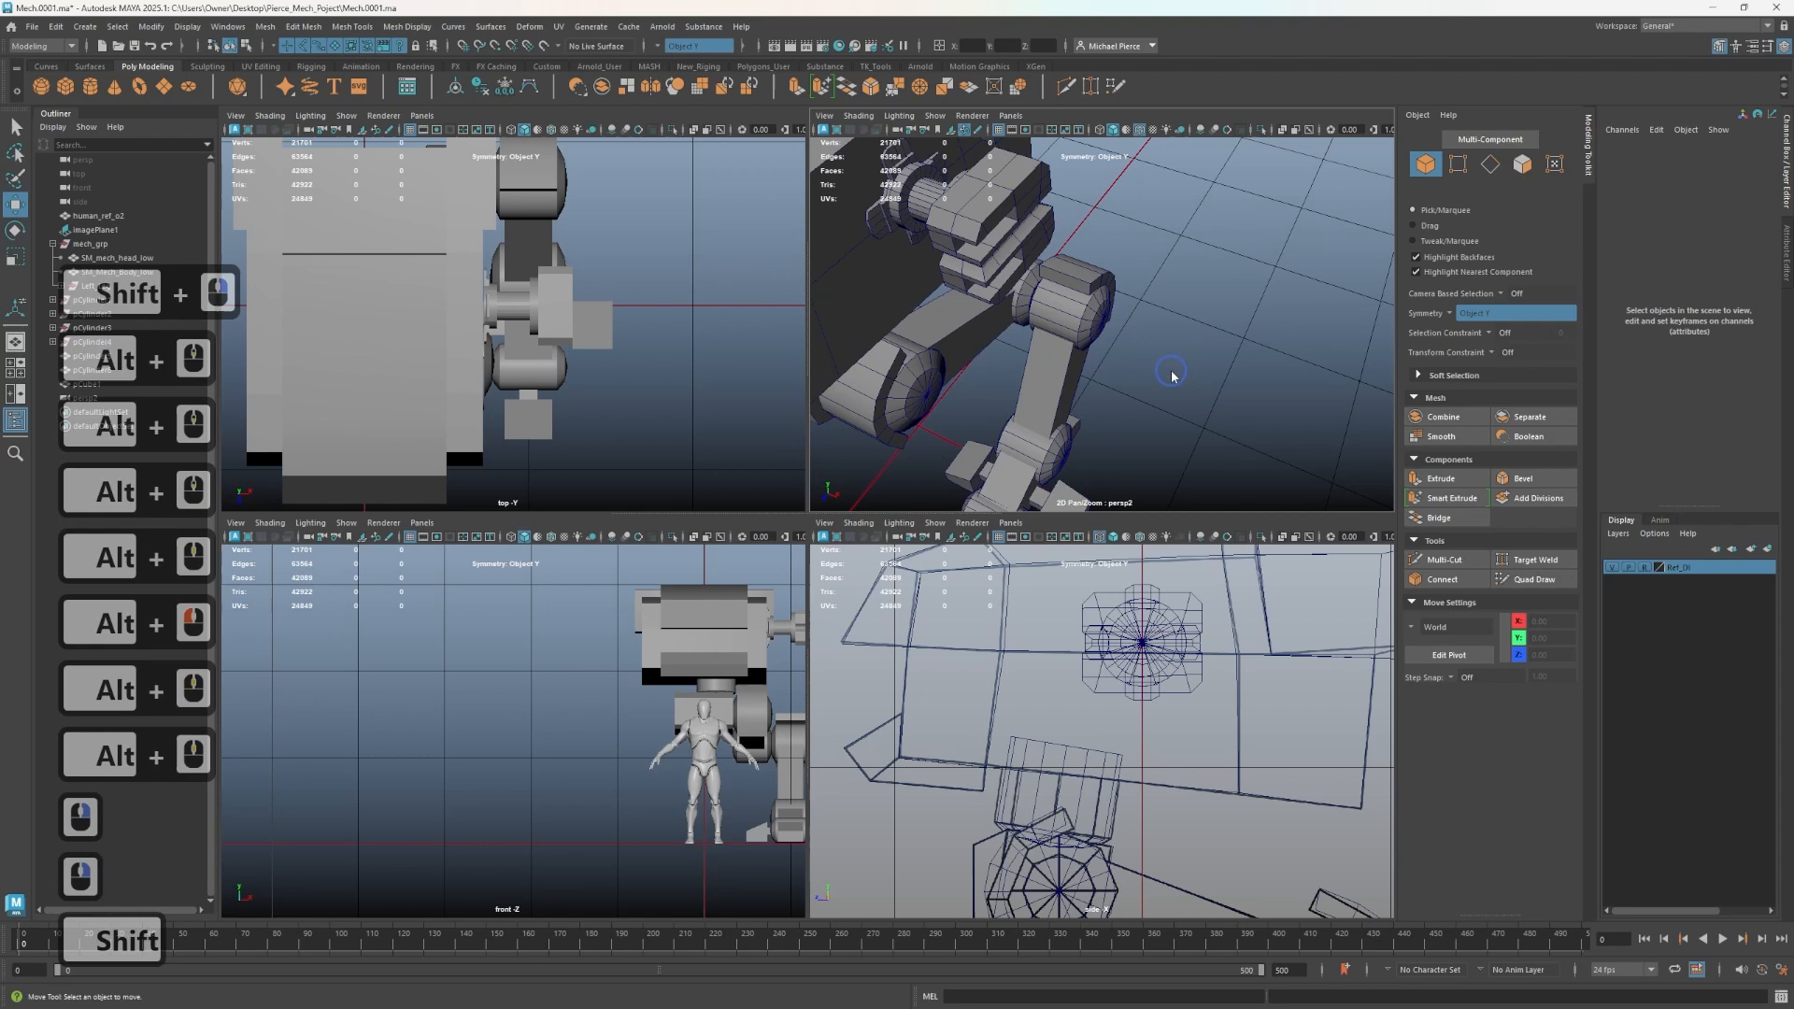
right_click_drag(1172, 379, 1171, 458, "shift")
left_click_drag(1205, 391, 1224, 400)
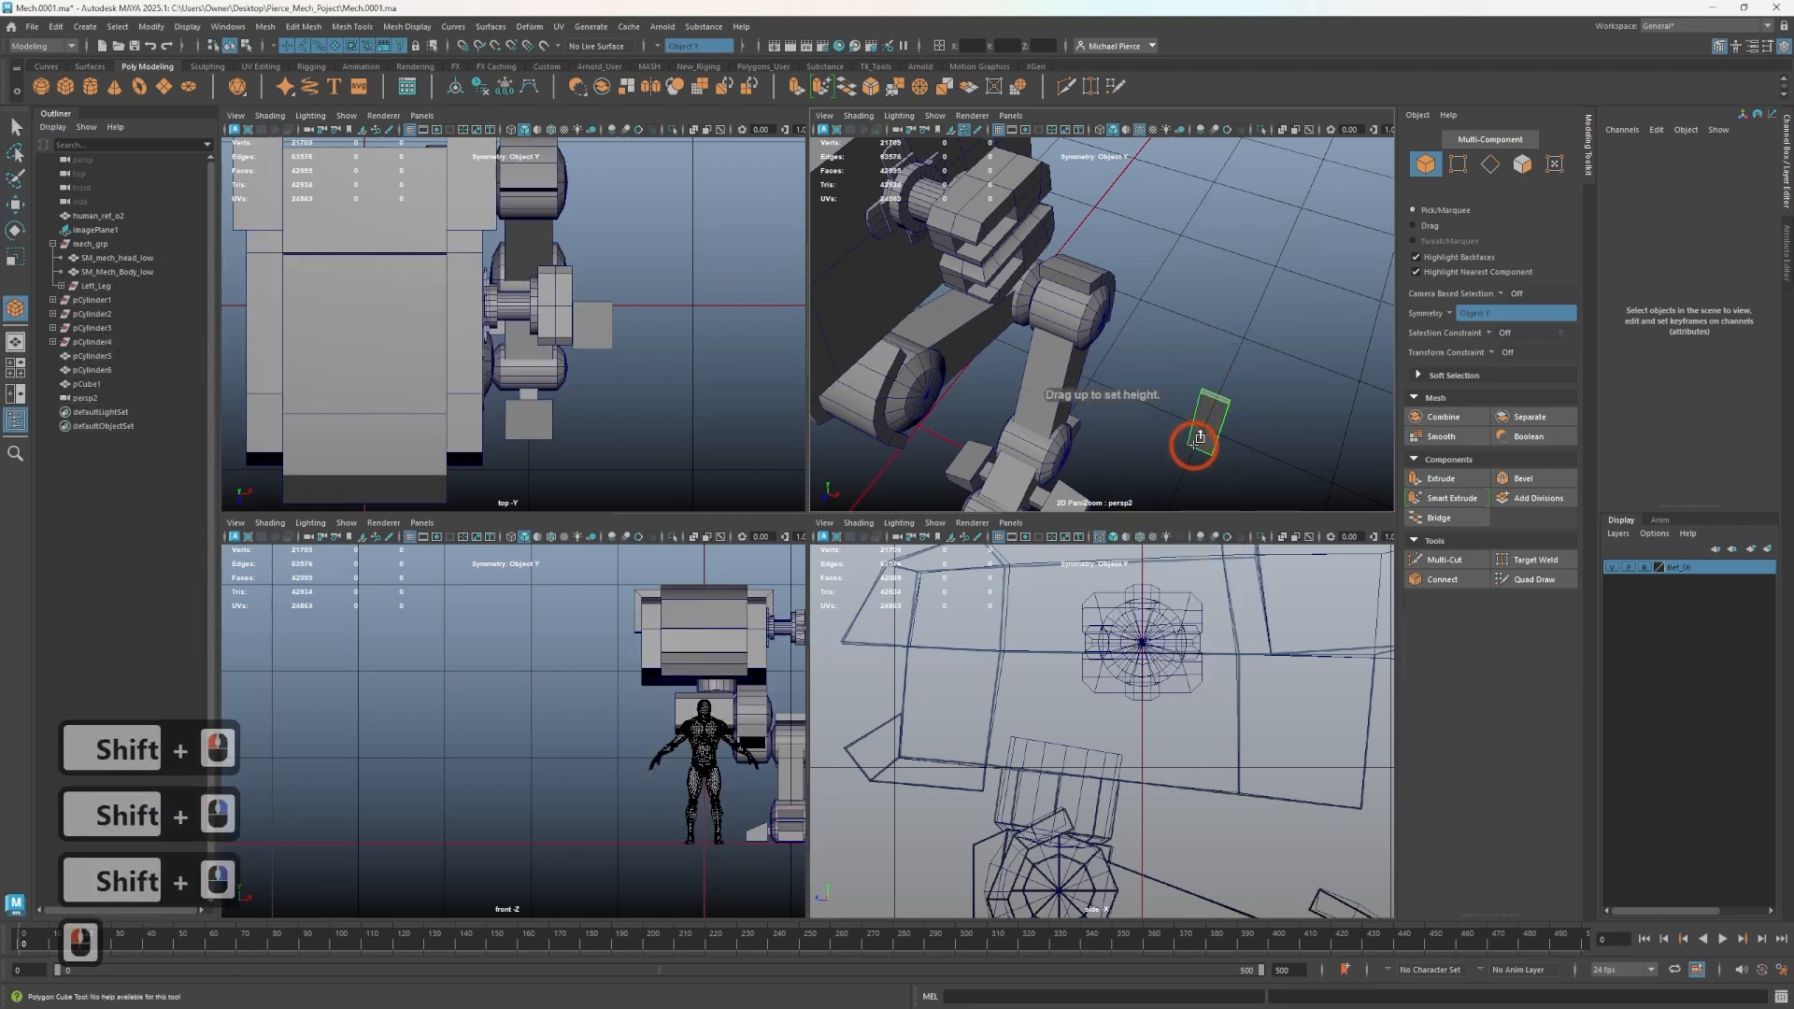
left_click(1199, 438)
key("w")
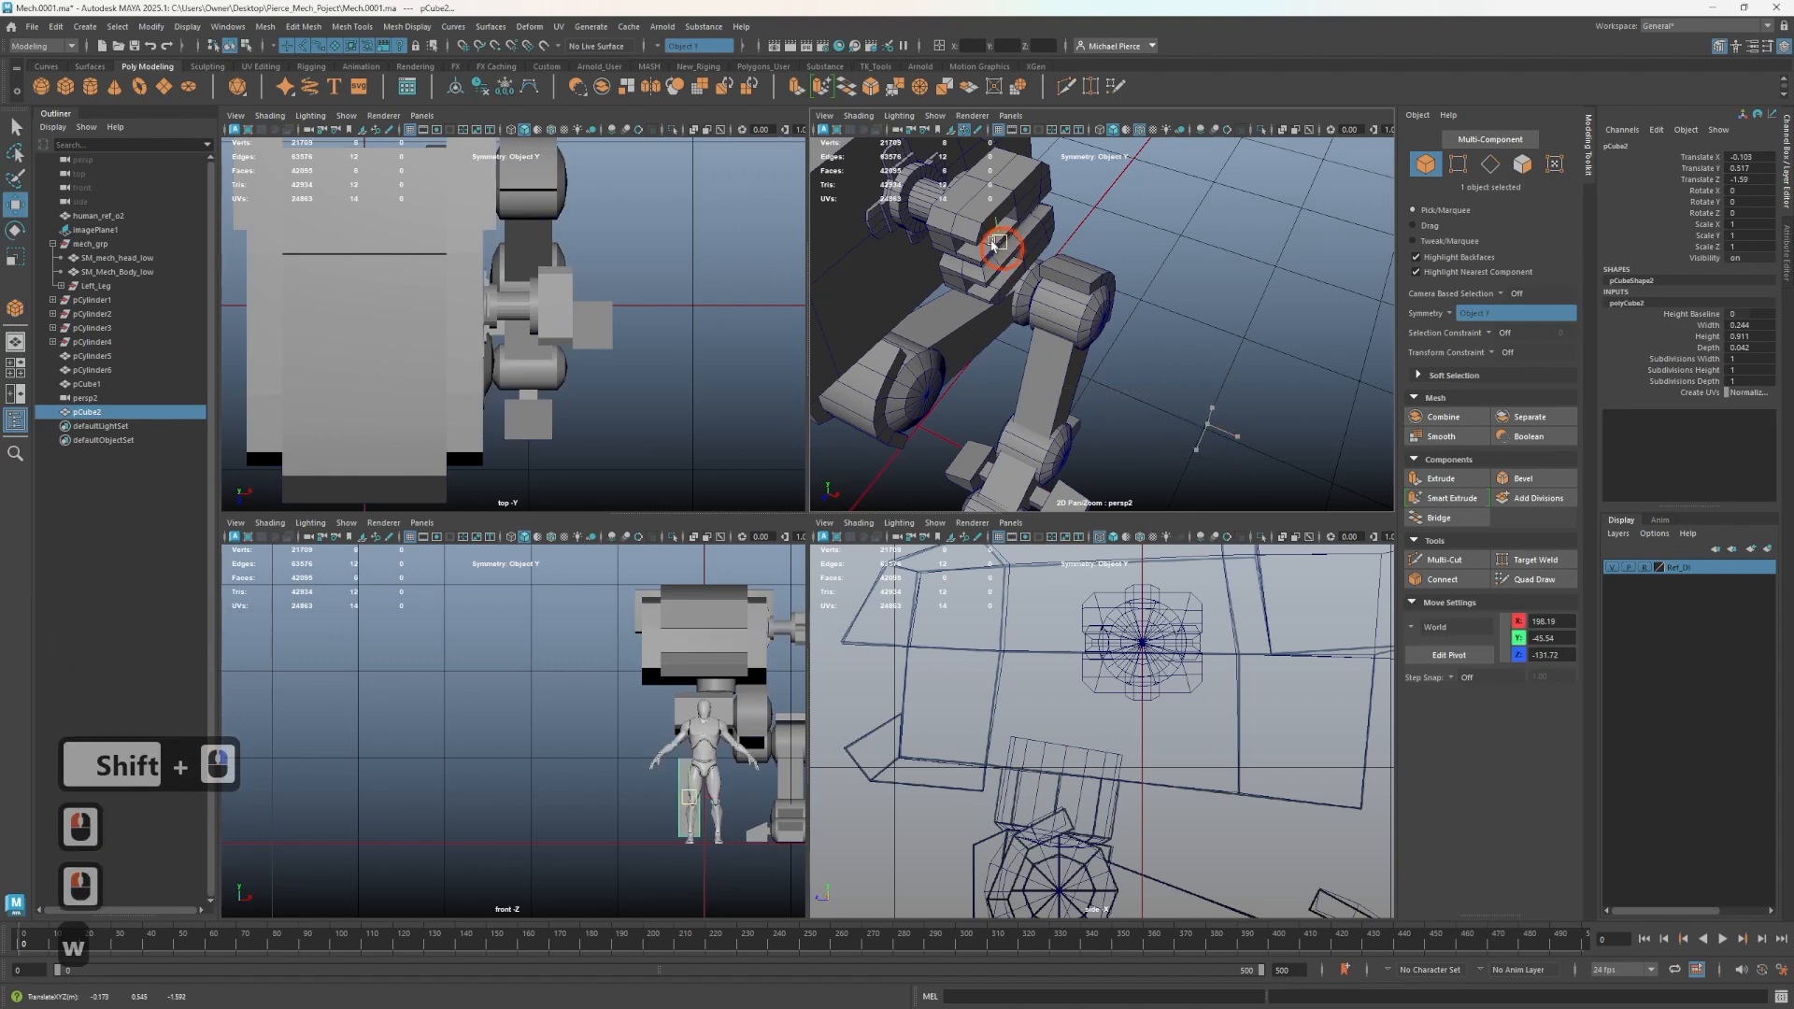
- Snap the new cube onto the block with vertex snapping and scale it down
left_click_drag(996, 243, 1012, 292)
left_click_drag(1217, 322, 978, 276)
key("v")
key("r")
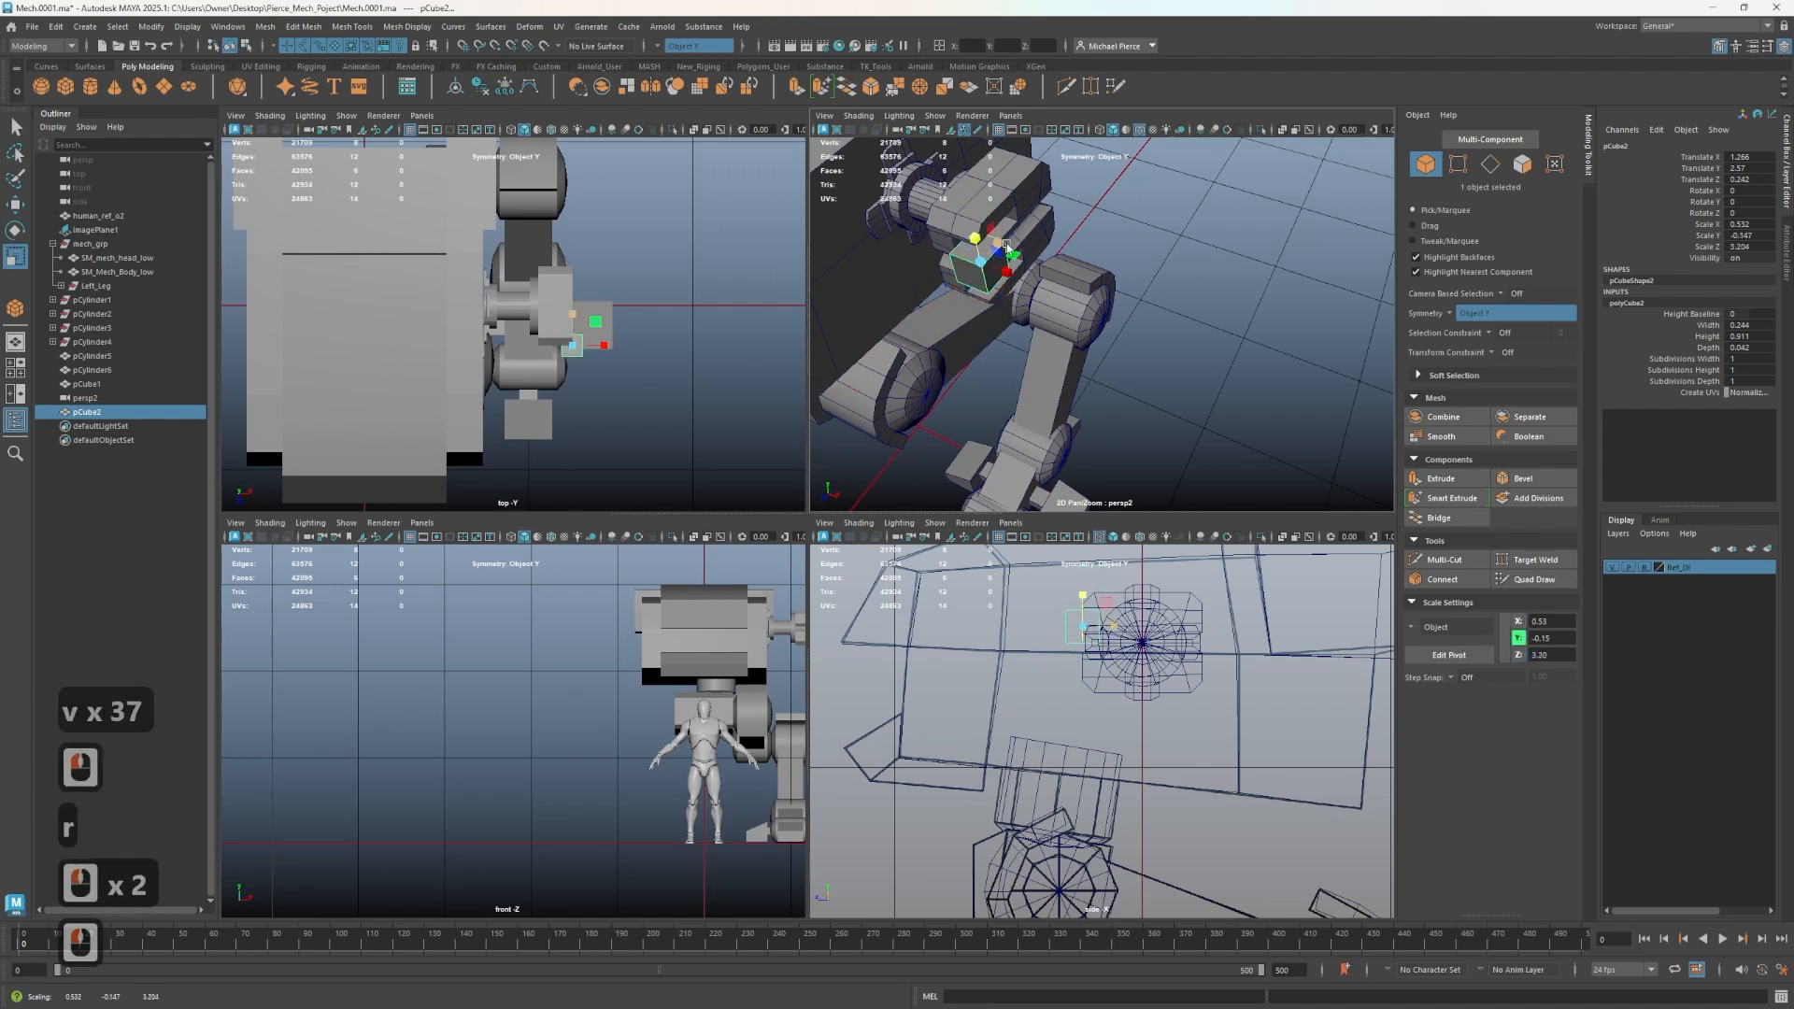
left_click_drag(920, 340, 923, 337)
scroll(1041, 363, "up", 2)
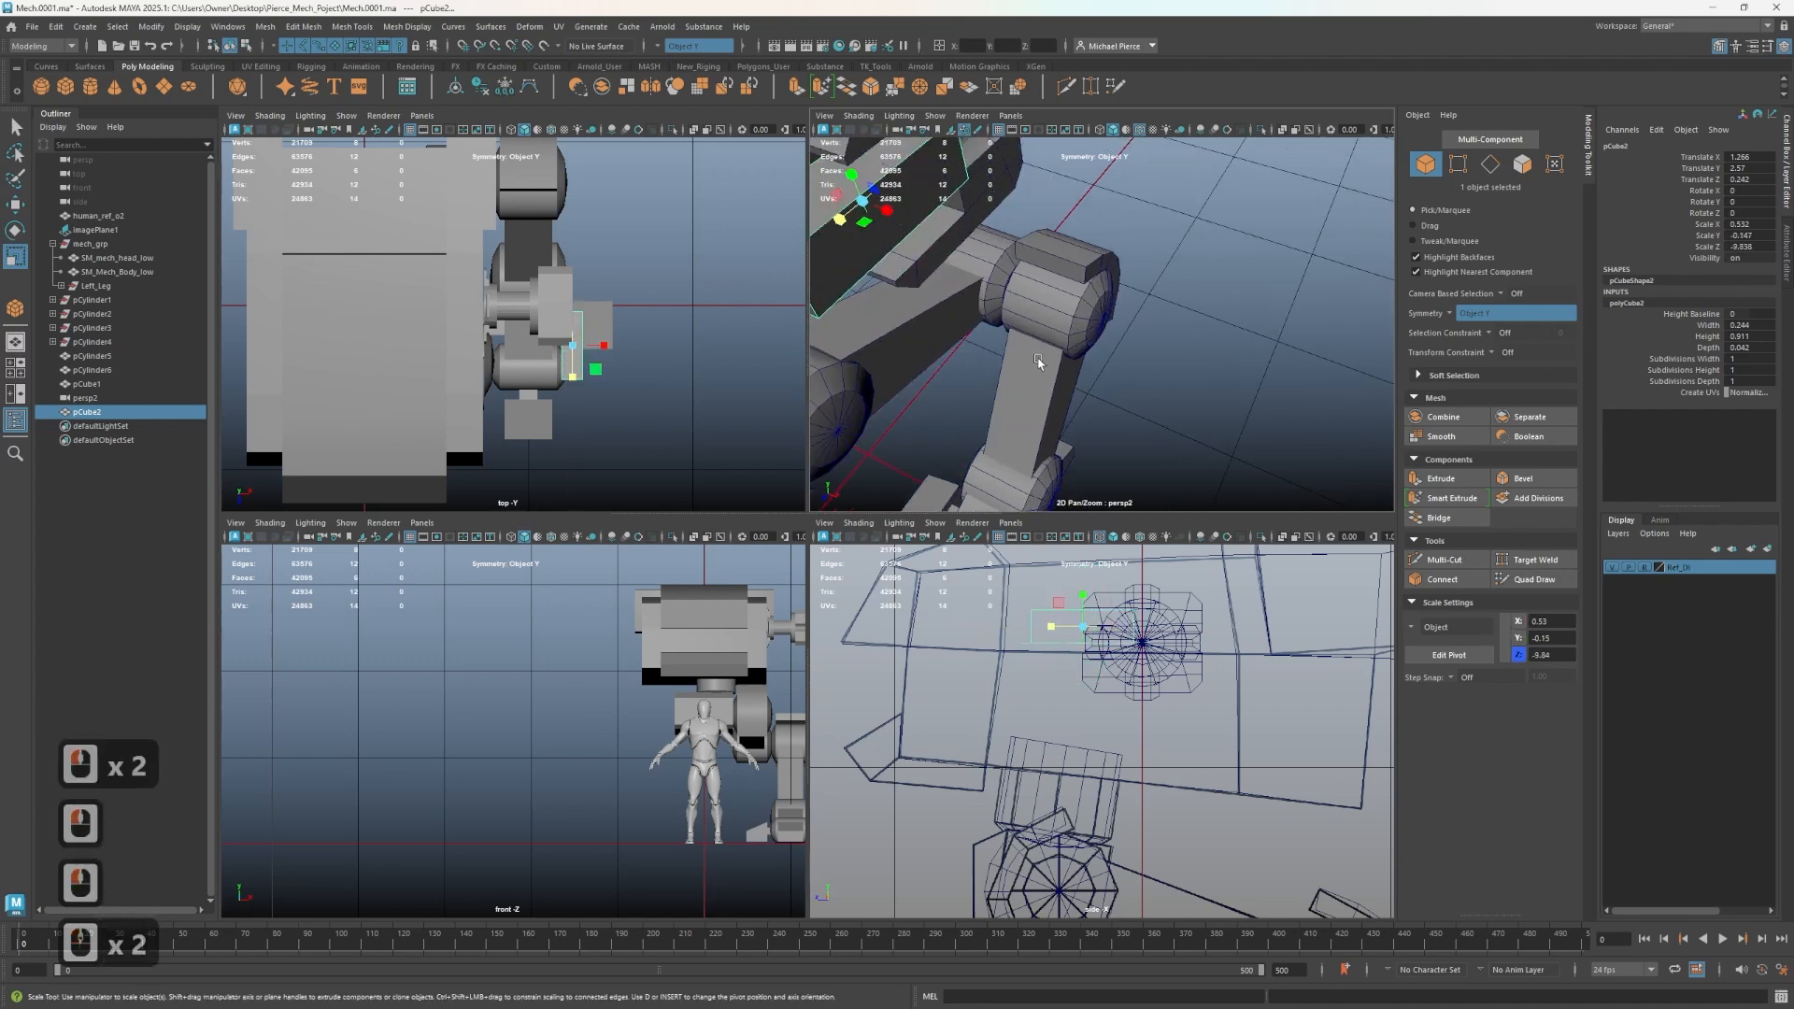
middle_click_drag(1035, 349, 1215, 421, "alt")
left_click_drag(1215, 420, 1186, 389, "alt")
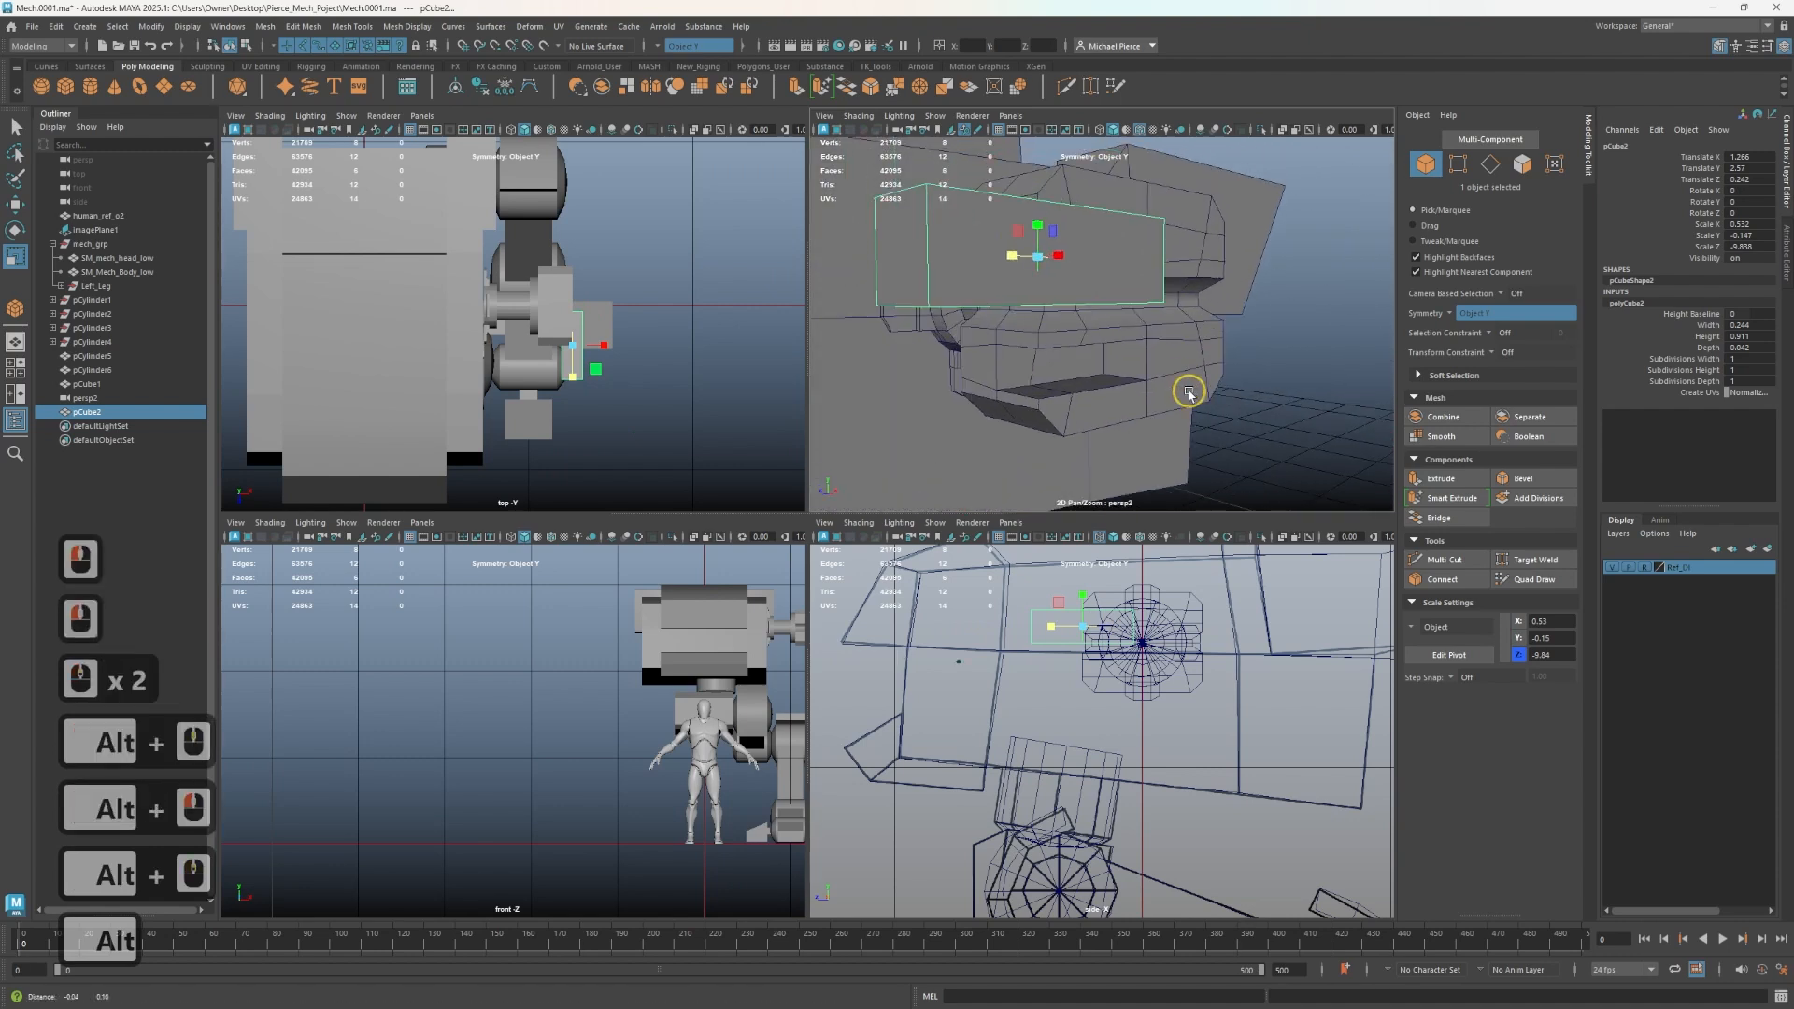
- Reposition and scale the cube into a thin bar sitting in the block's upper groove
left_click_drag(1037, 224, 1063, 354)
key("w")
middle_click_drag(1064, 354, 1024, 362, "alt")
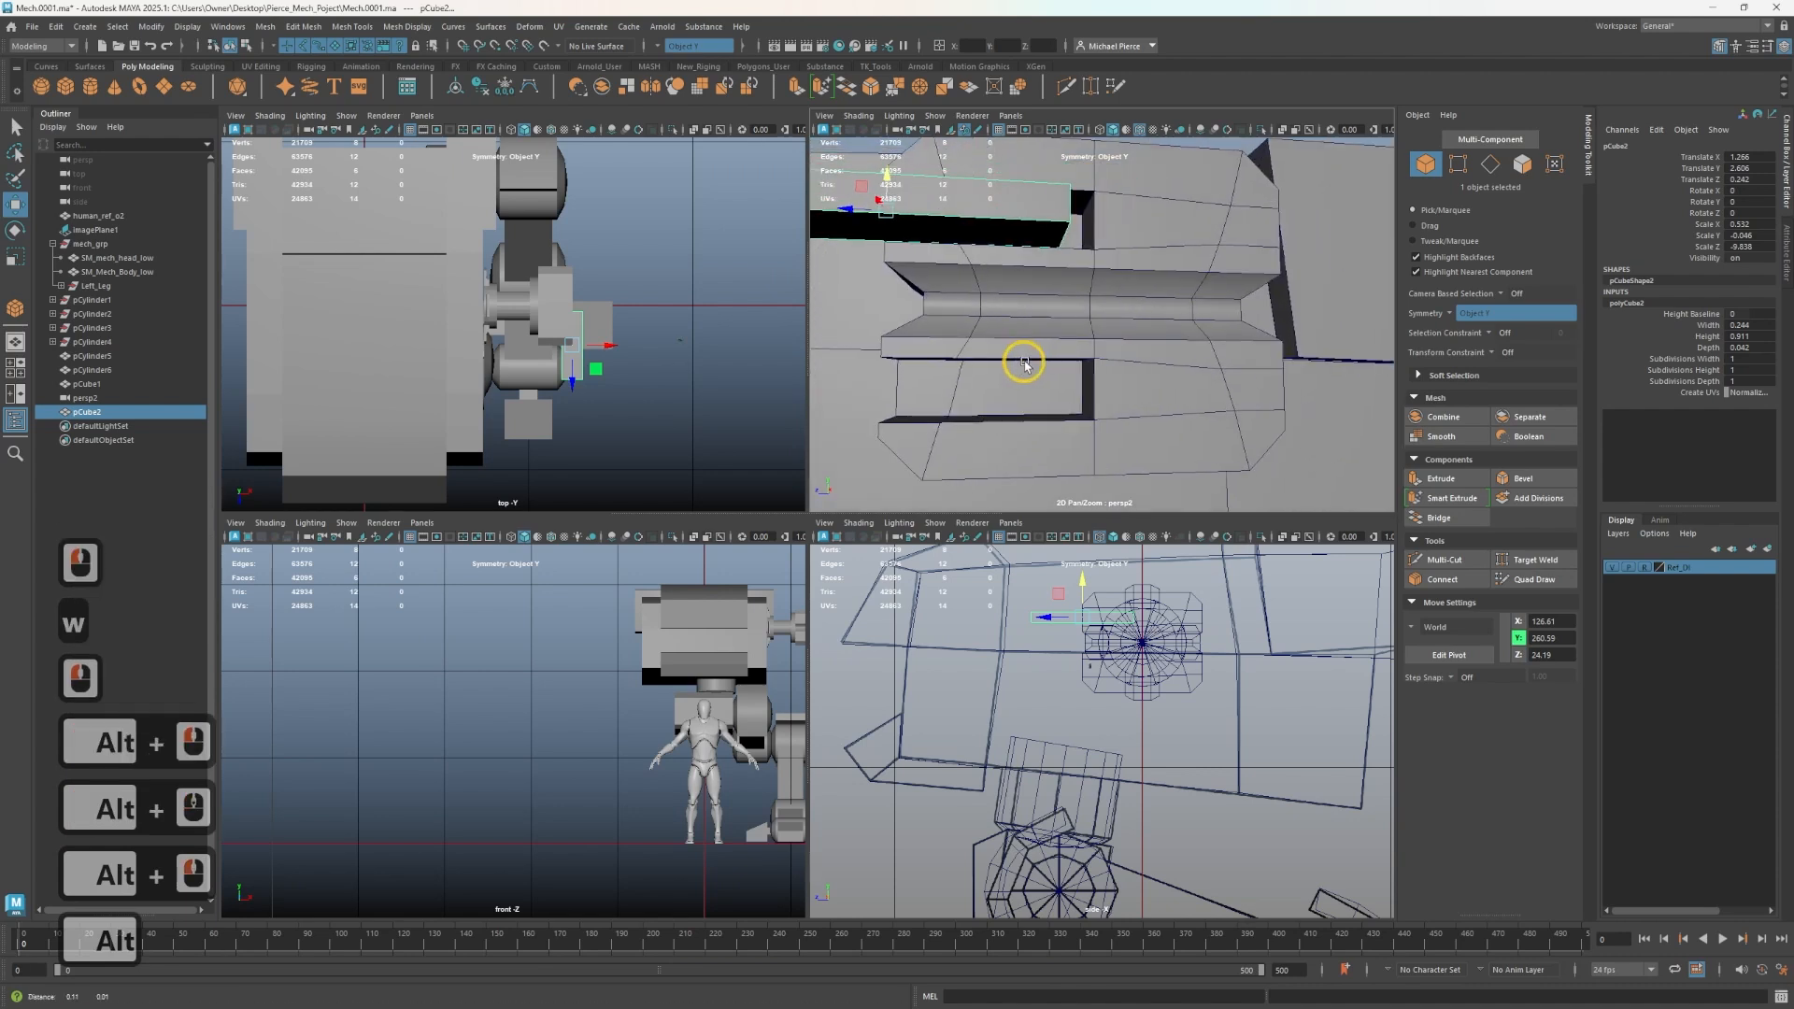
left_click_drag(1023, 362, 1126, 348, "alt")
middle_click_drag(1125, 348, 1170, 426, "alt")
left_click_drag(1170, 426, 1130, 421, "alt")
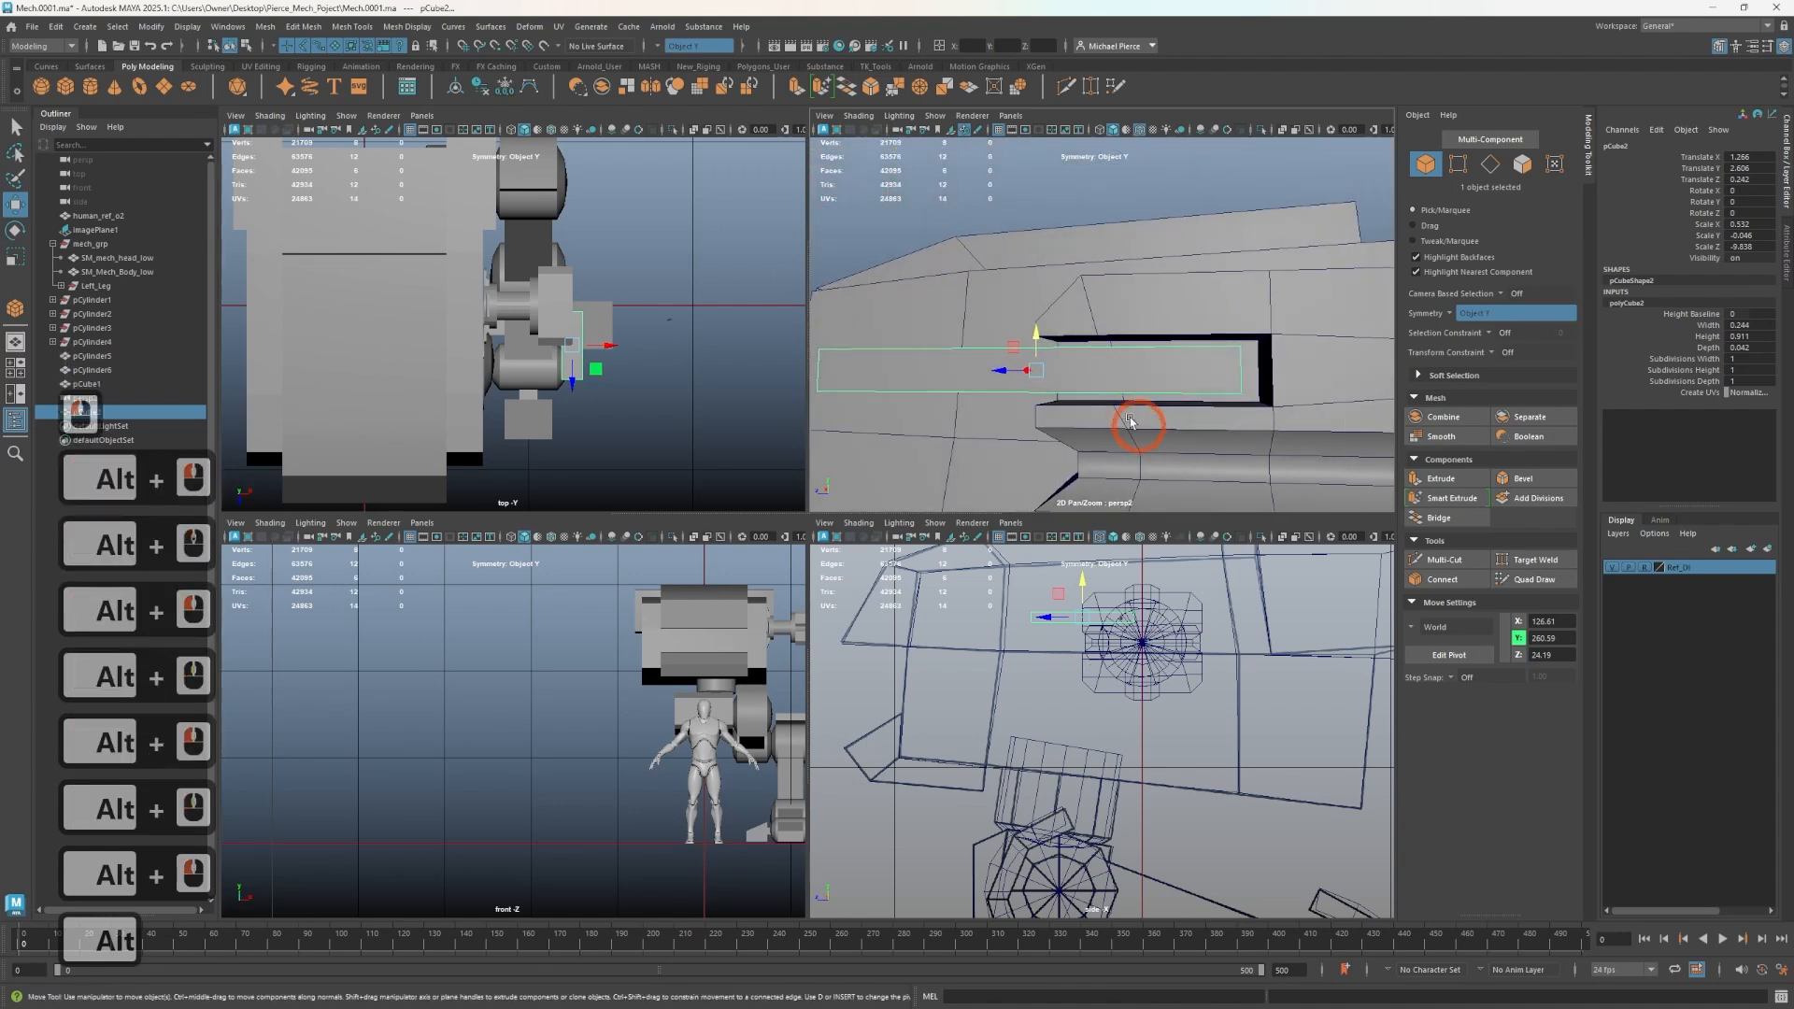
left_click_drag(1055, 339, 1190, 289, "alt")
key("r")
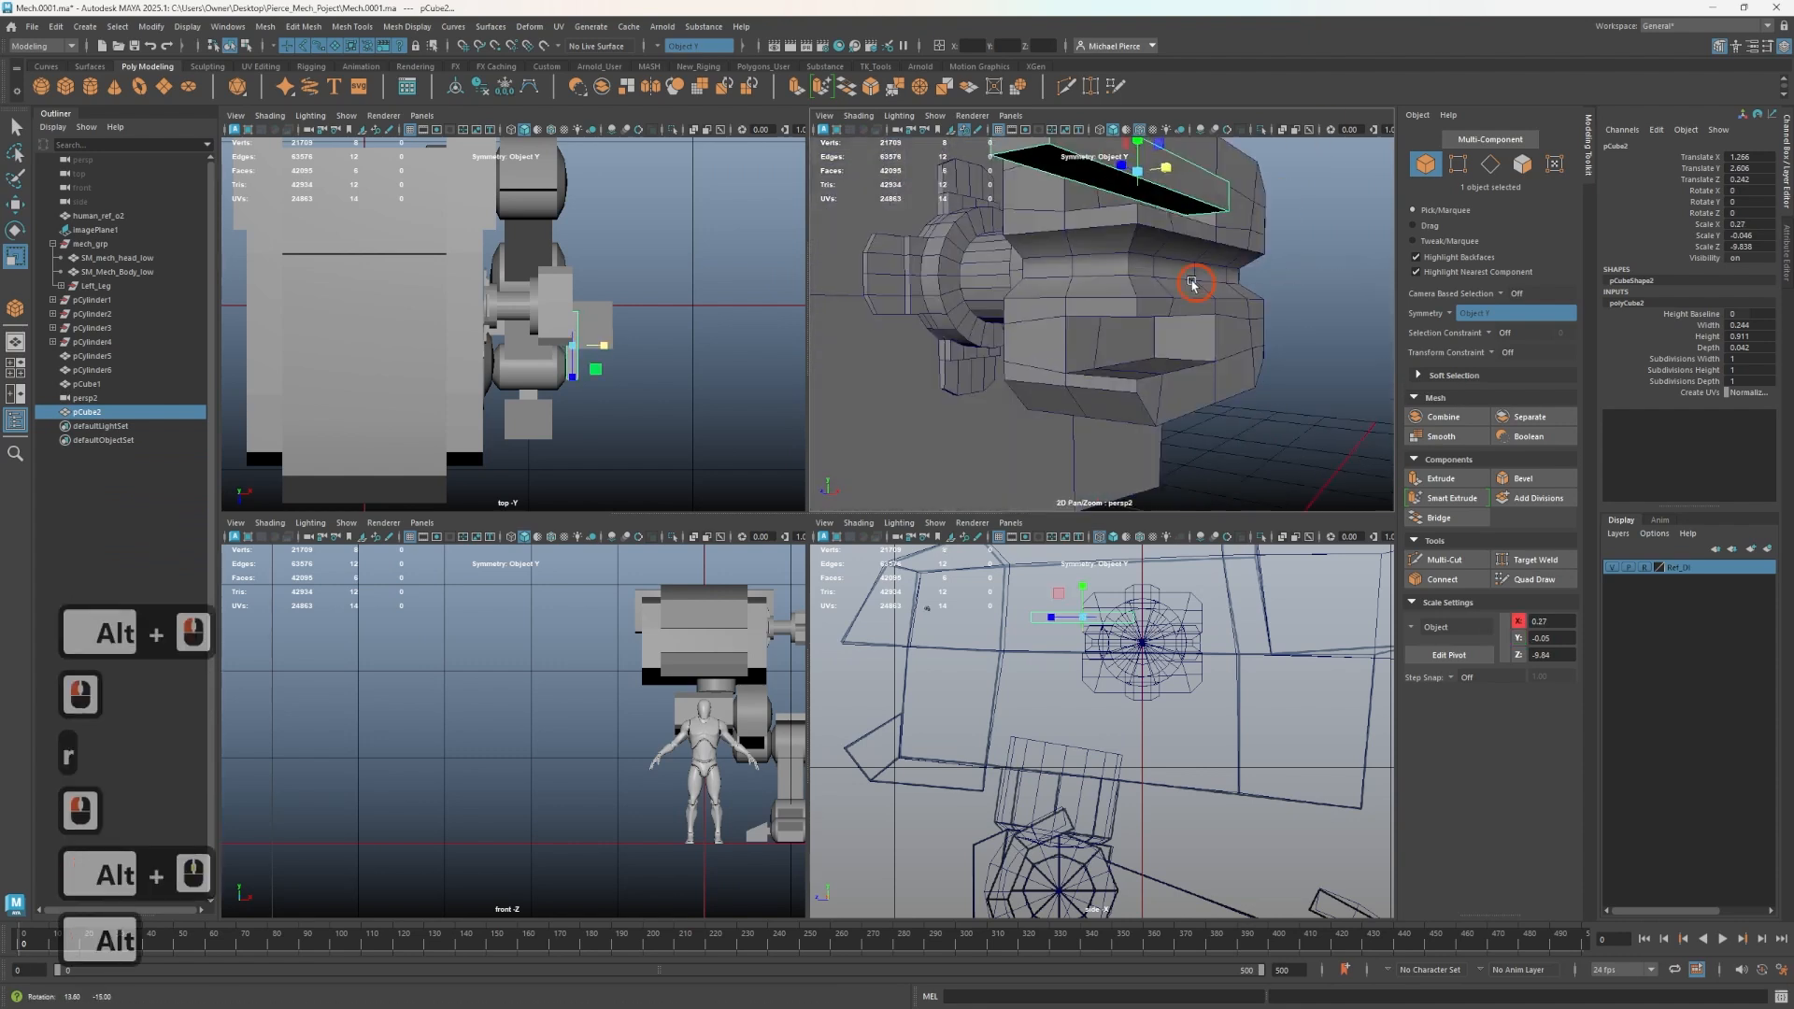
- Select the inner faces of the block's lower groove and move them slightly inward
right_click(1068, 385)
left_click(1068, 423)
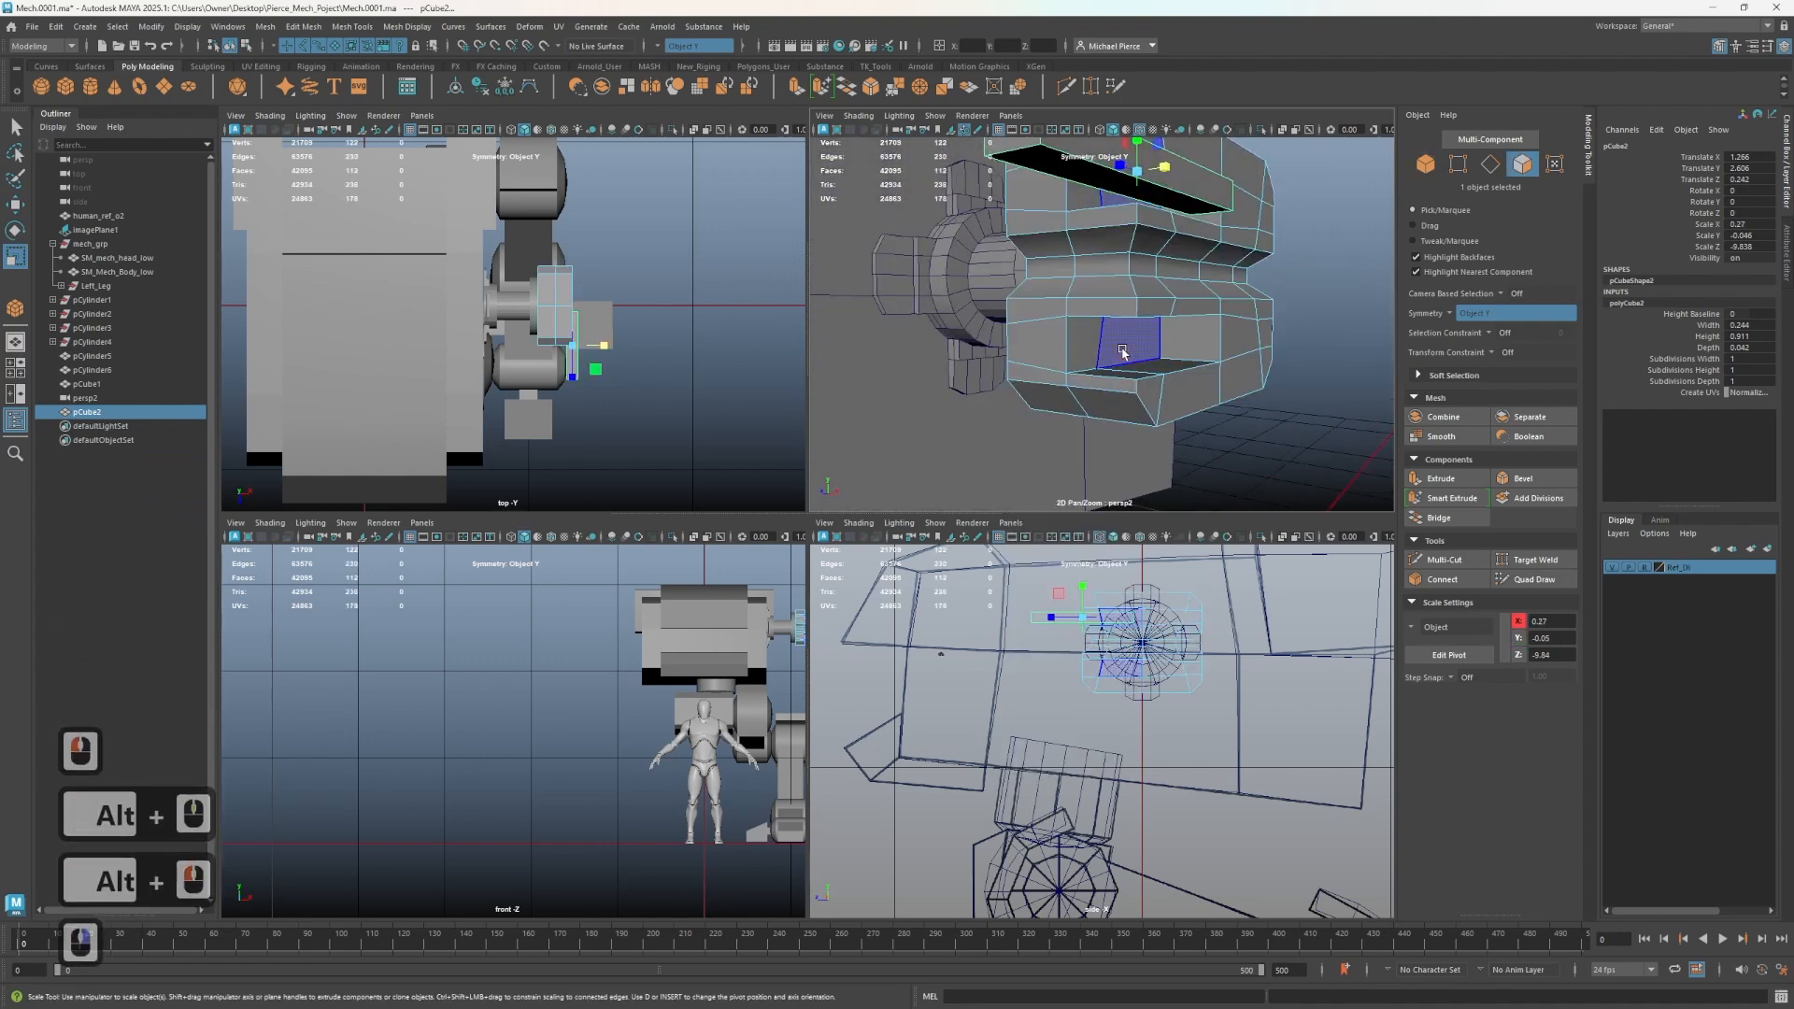
left_click(1082, 353)
key("w")
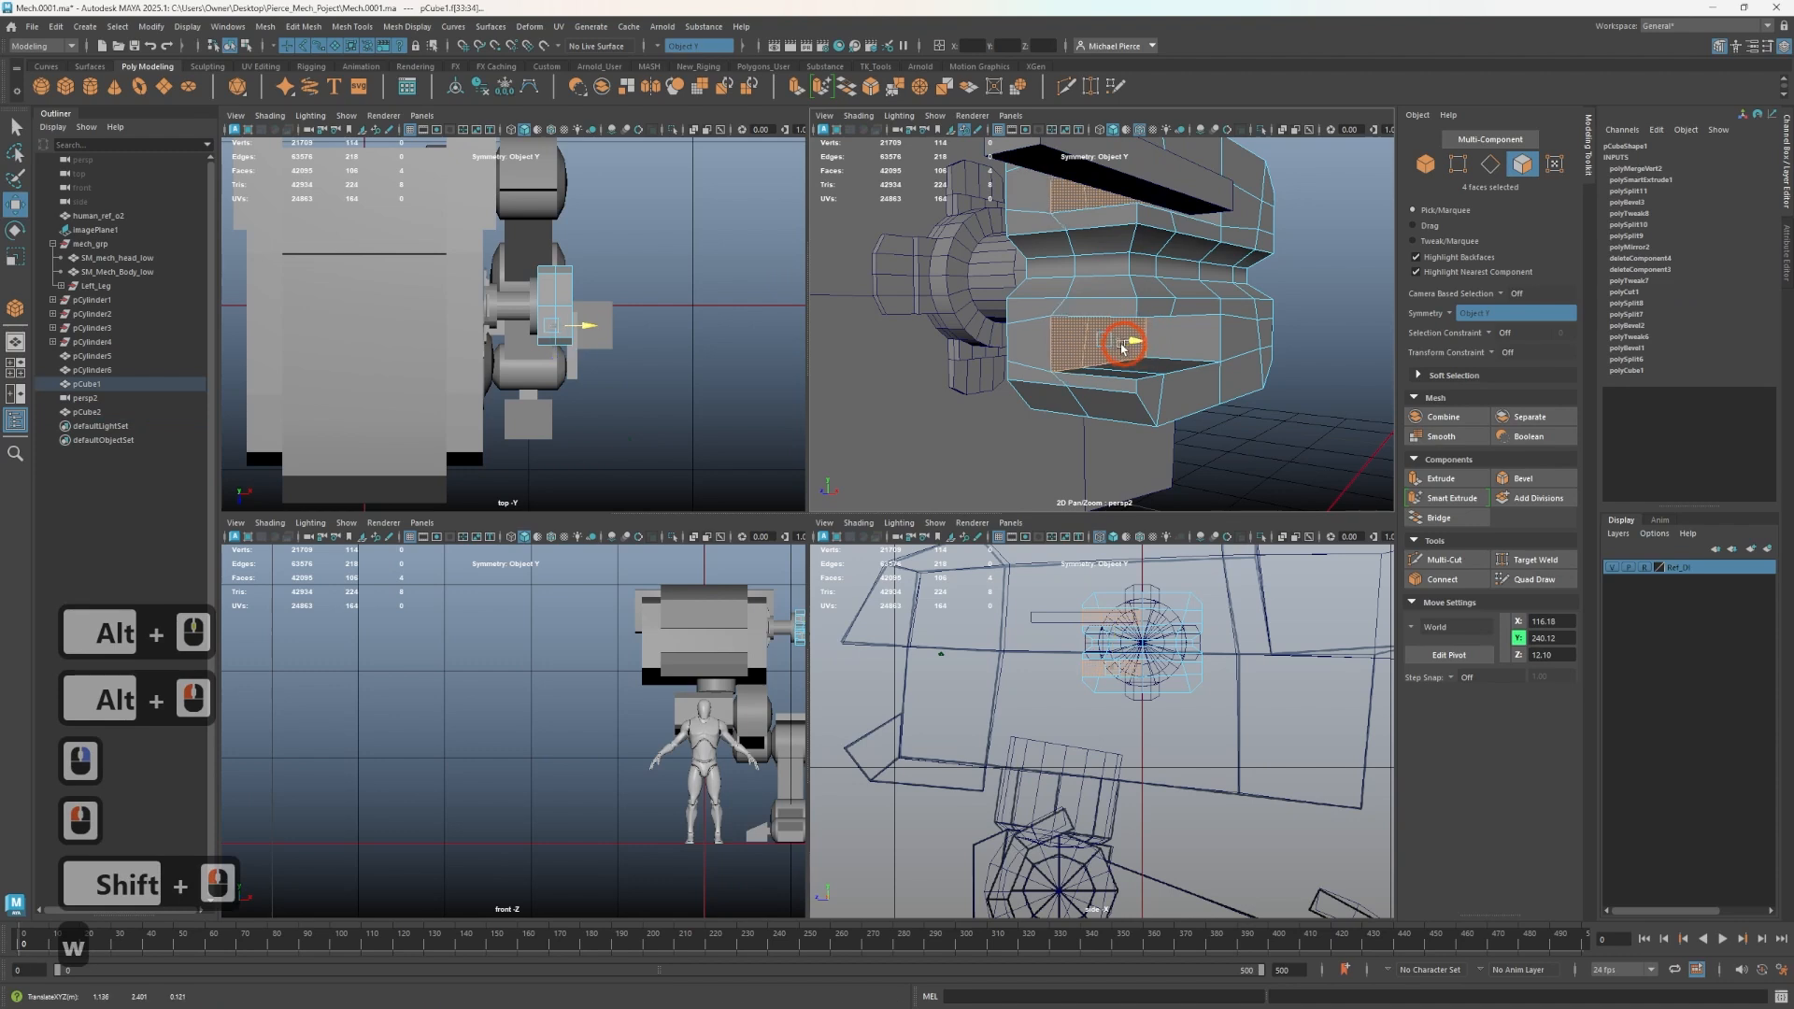
left_click_drag(1123, 347, 1106, 344)
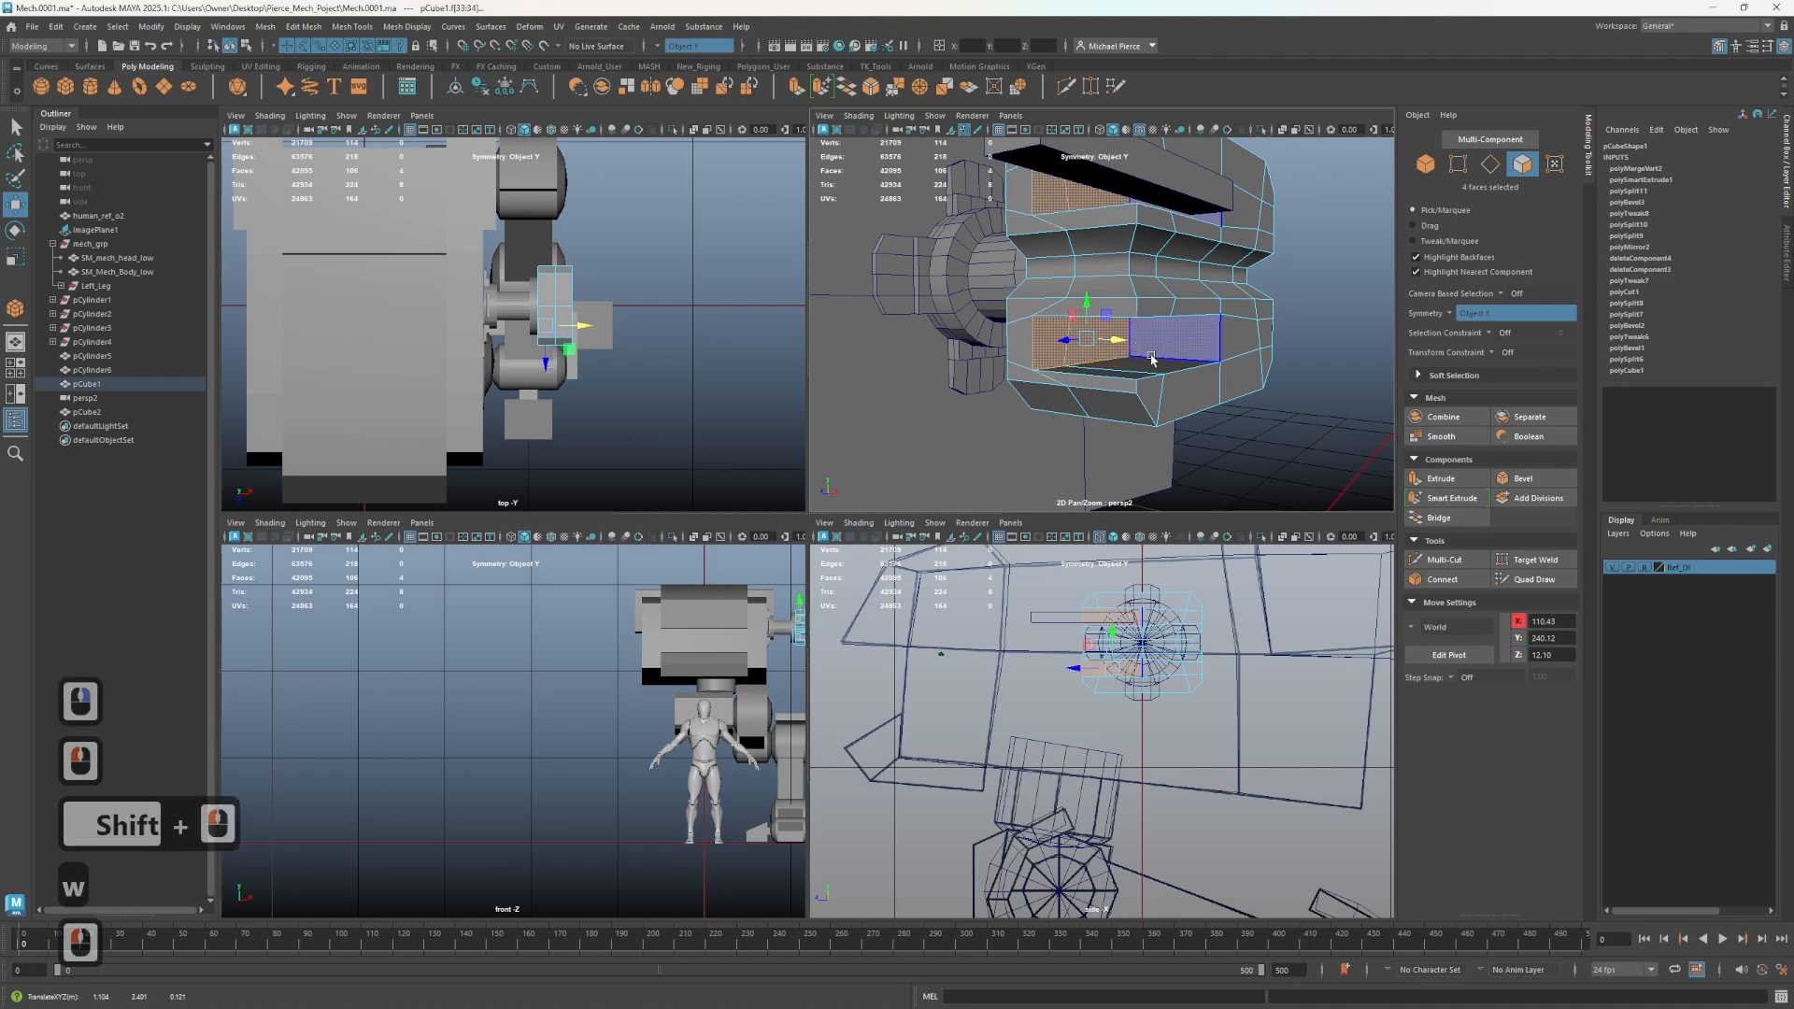
- Insert an edge loop through the block's groove with Multi-Cut, then return to object selection
key("ctrl+shift+x")
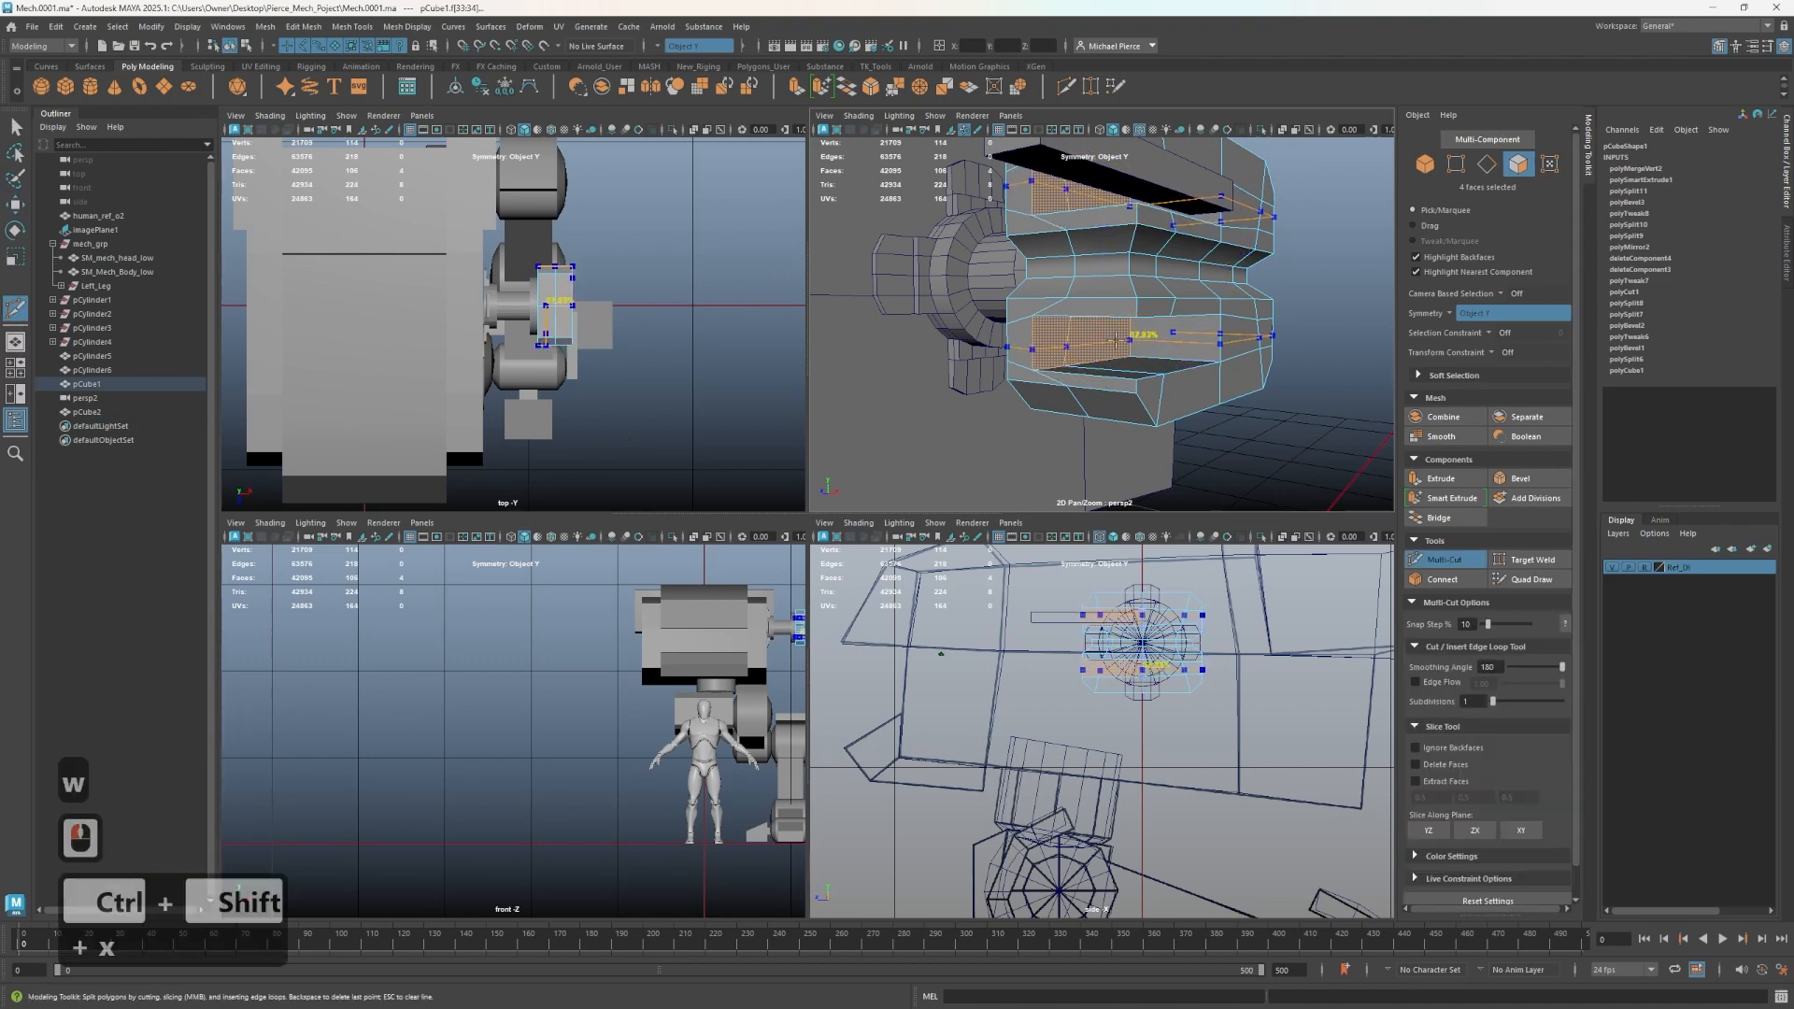
middle_click(1157, 337, "ctrl")
key("q")
left_click(1180, 189)
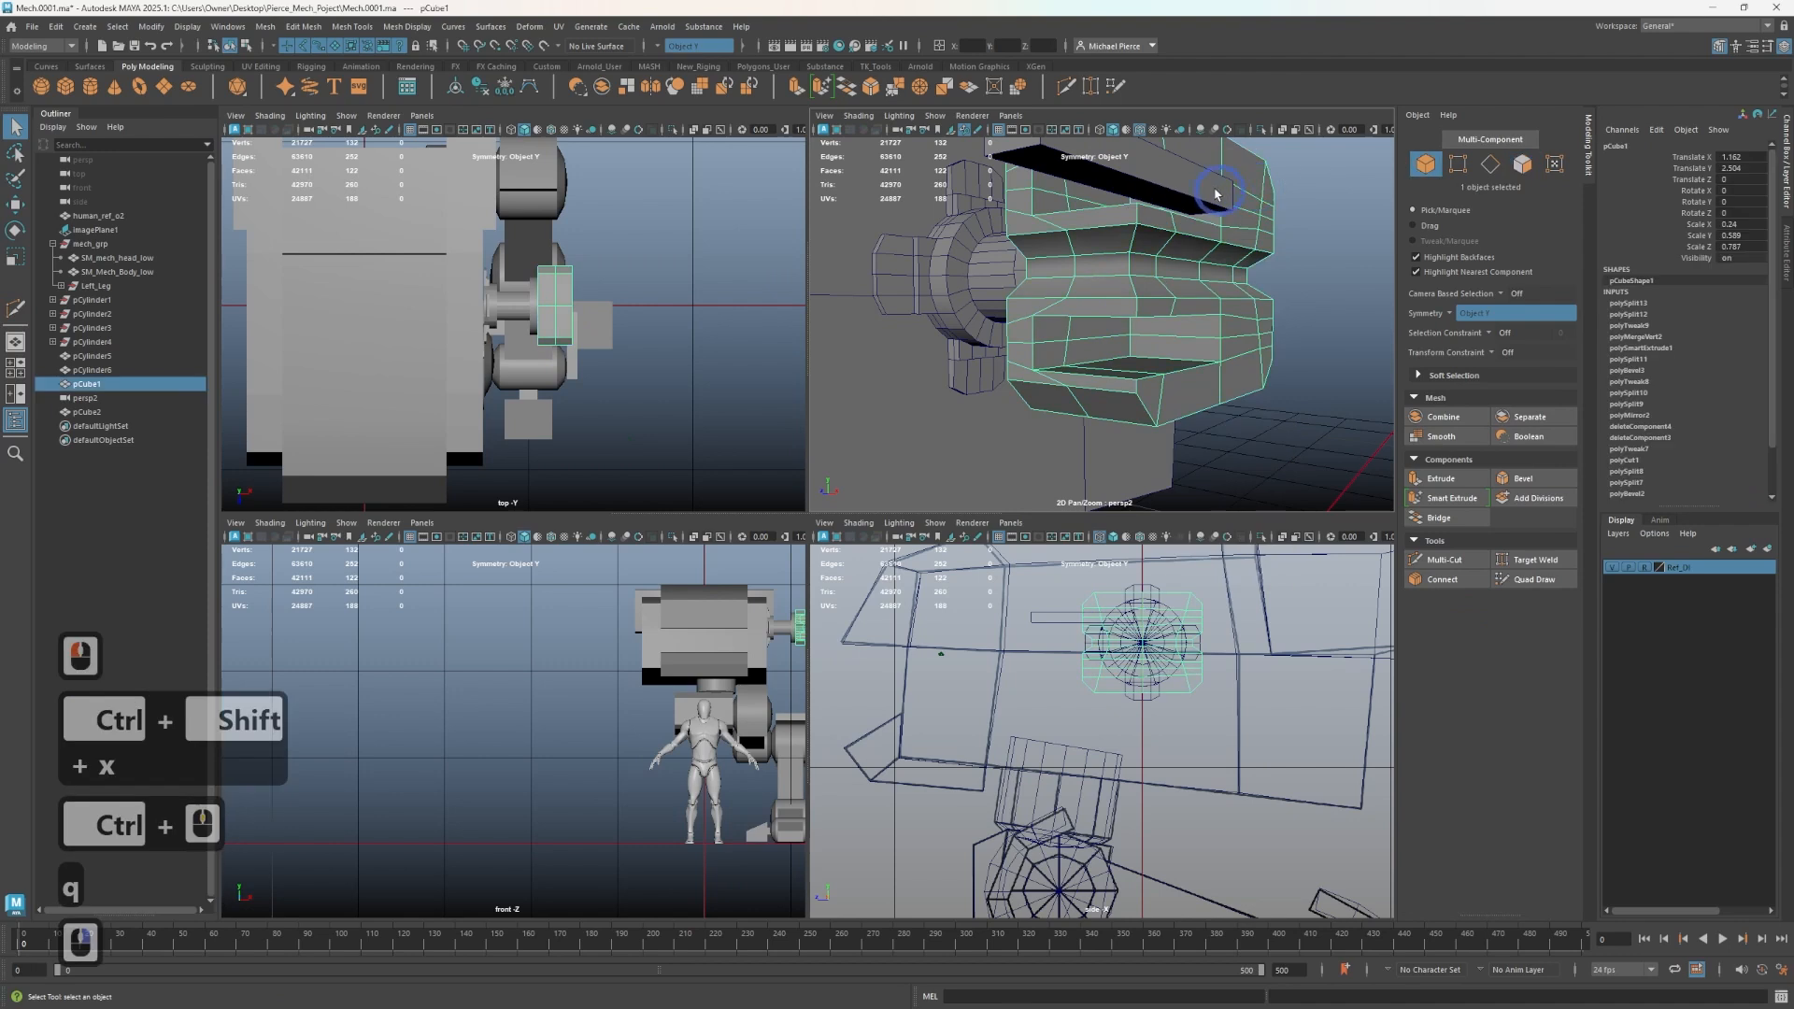
key("w")
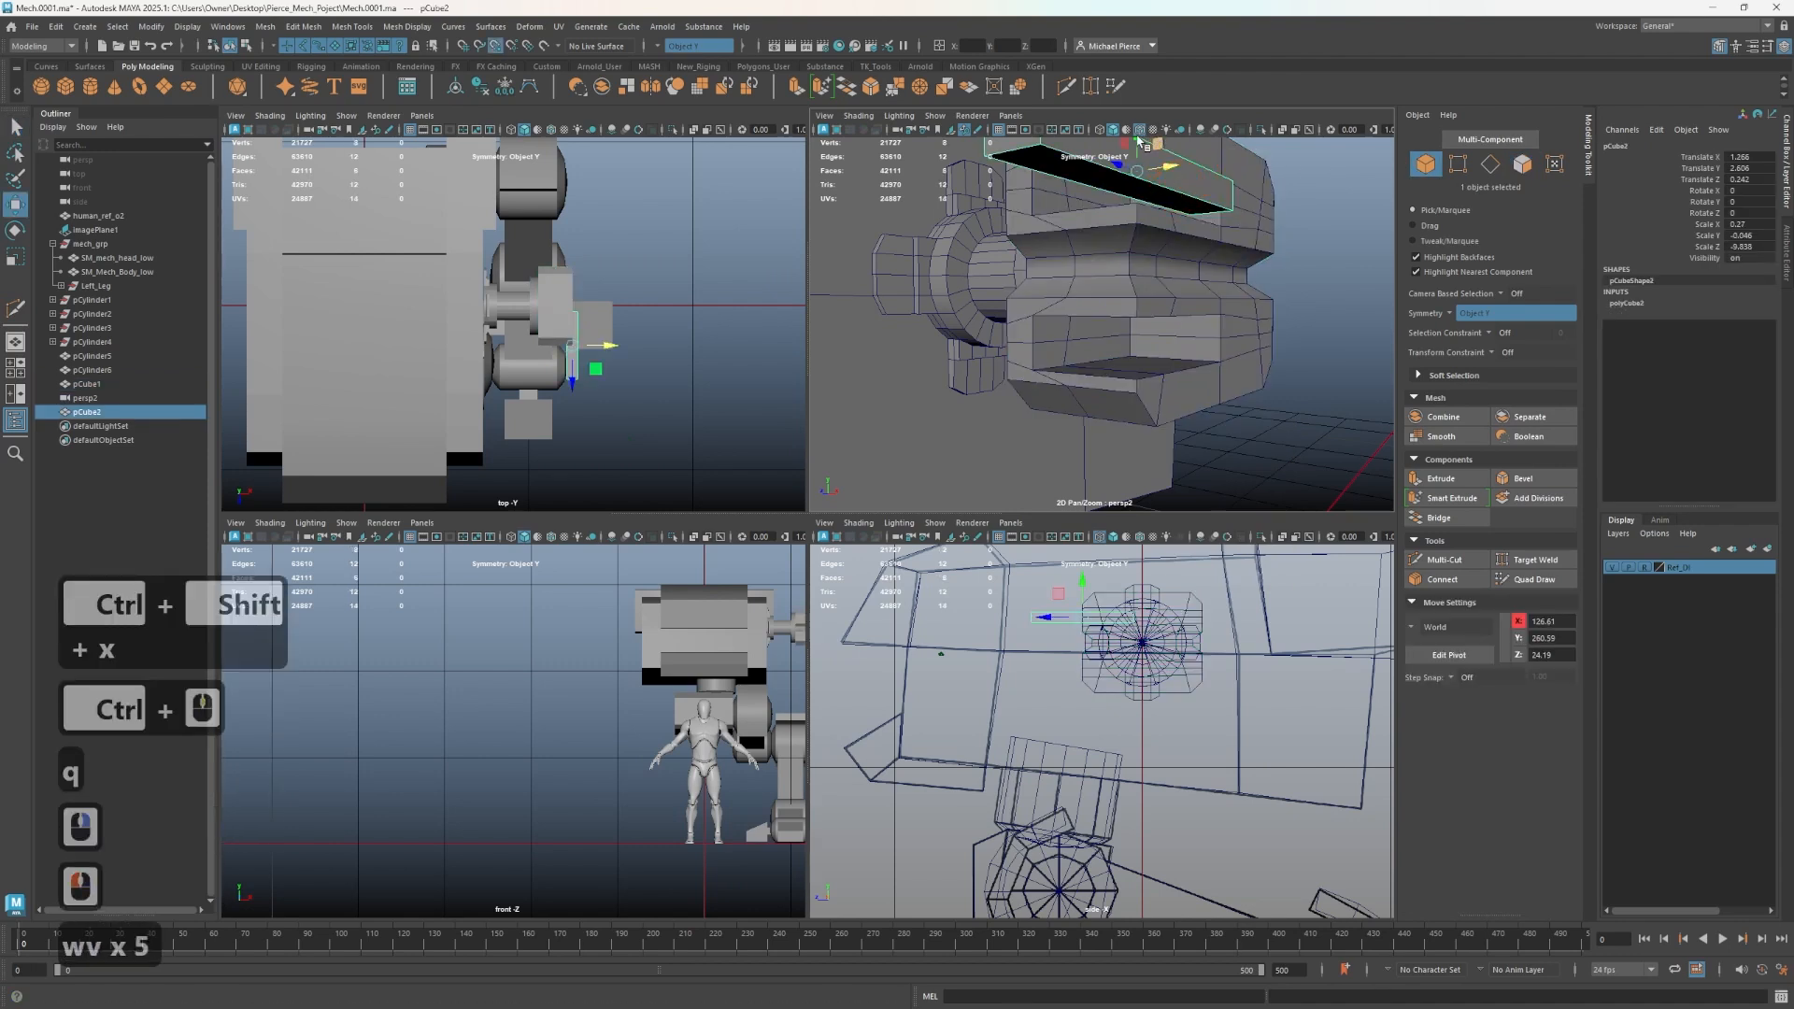
- Select the bar and snap-move it into the block's lower groove
left_click(1108, 329)
scroll(1124, 286, "down", 3)
key("v")
left_click_drag(1122, 217, 1111, 339)
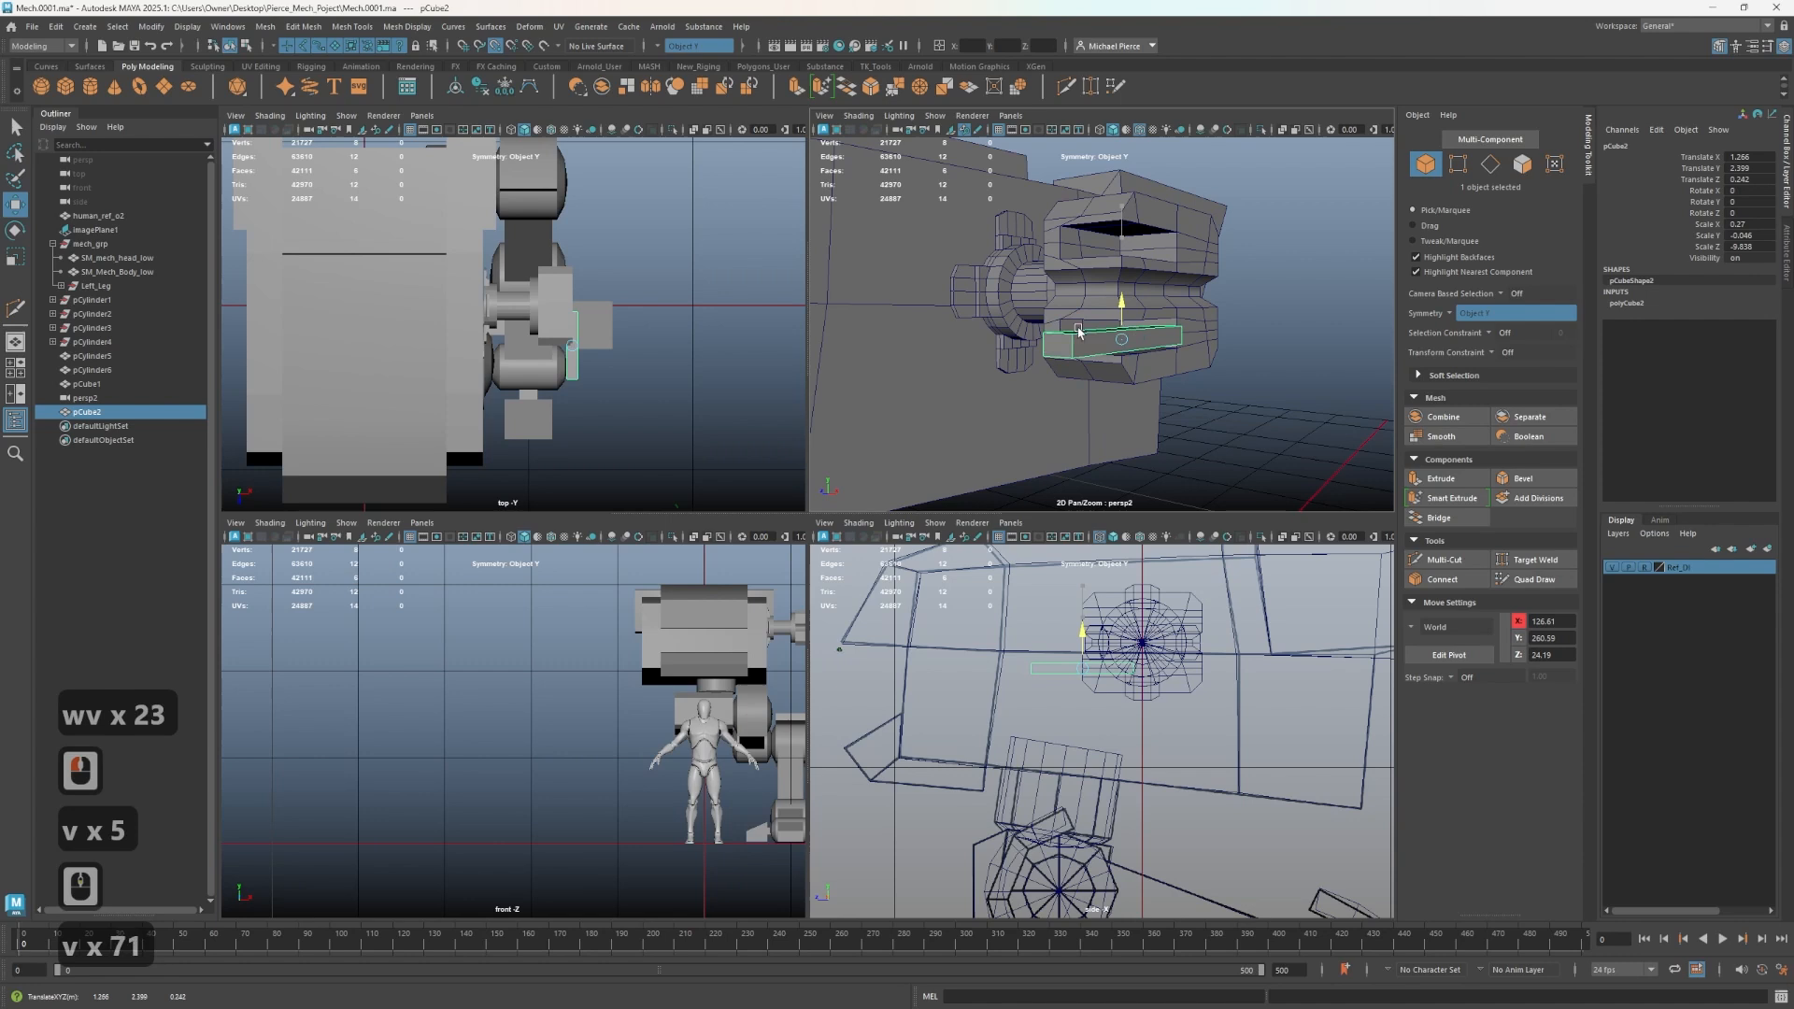
left_click(1059, 339)
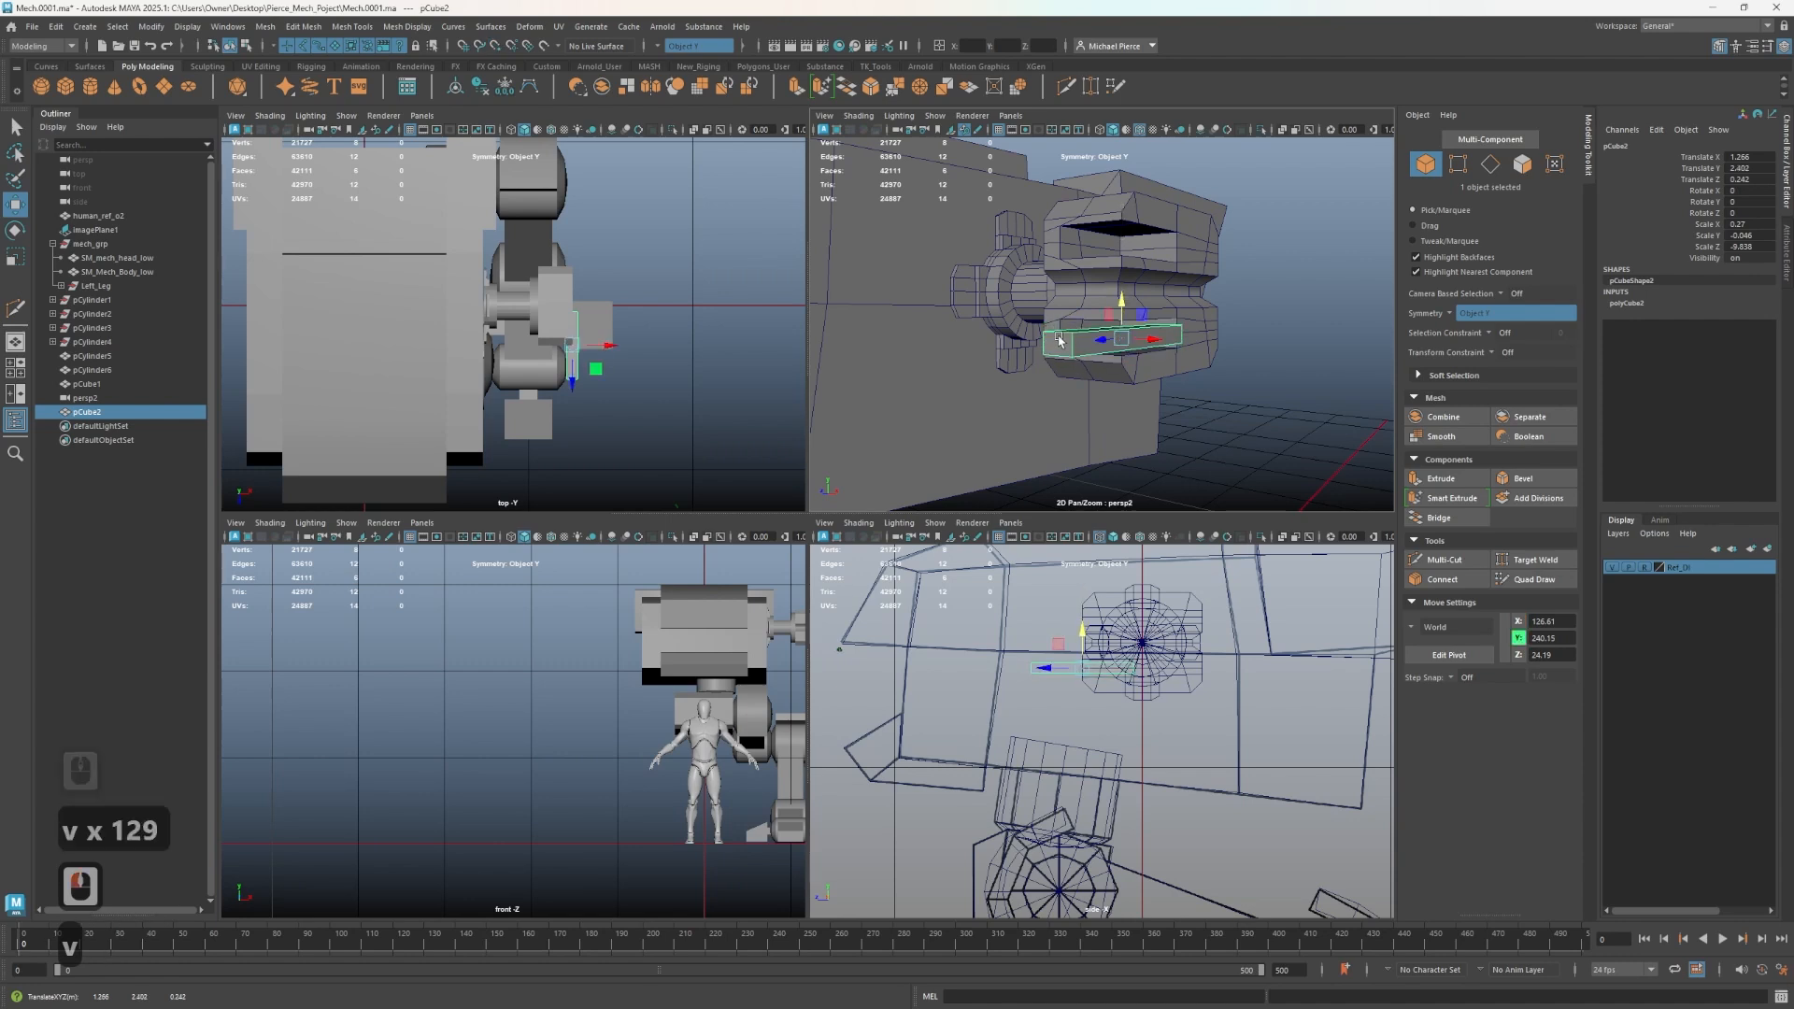
mouse_move(1091, 355)
left_mouse_down("alt")
mouse_move(1026, 348)
mouse_move(1065, 340)
mouse_move(1162, 394)
mouse_move(1197, 377)
mouse_move(1026, 346)
mouse_move(1059, 351)
left_mouse_up("alt")
scroll(1156, 400, "up", 2)
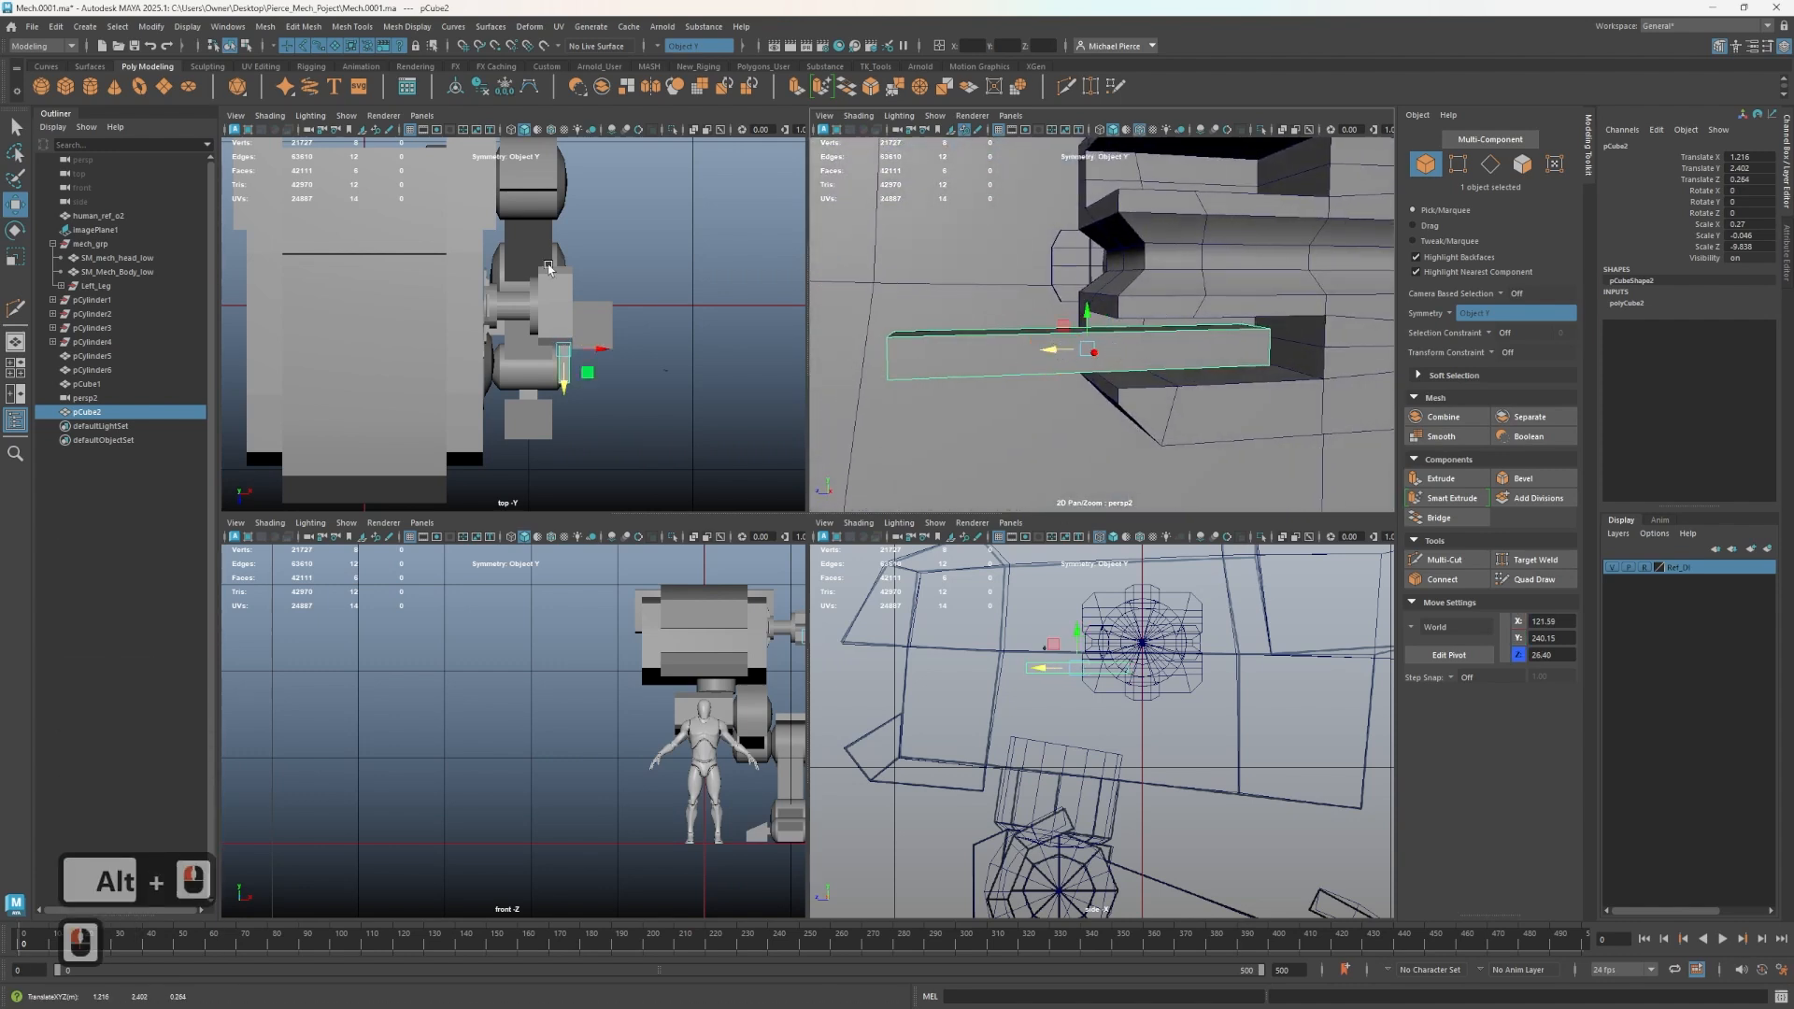
- Create a new polygon cylinder
left_click(93, 90)
scroll(1103, 364, "down", 2)
scroll(1137, 841, "down", 6)
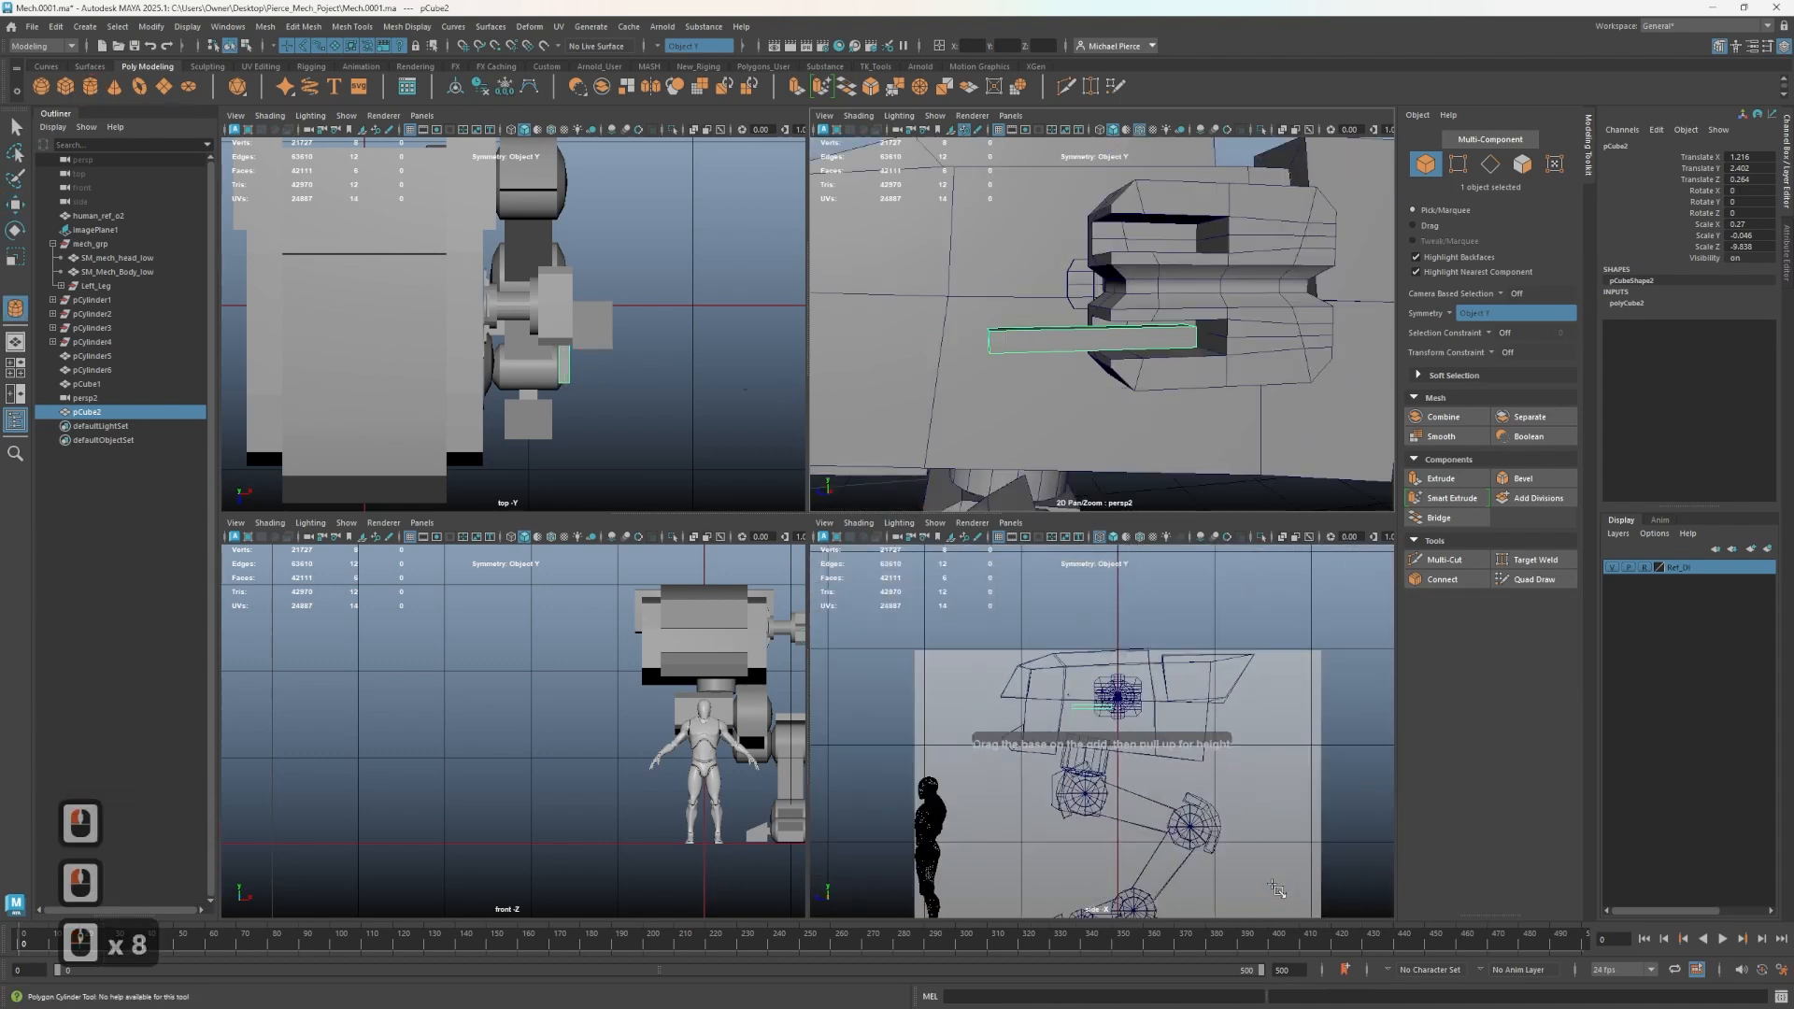
key("w")
scroll(1231, 861, "down", 1)
middle_click_drag(1230, 862, 1149, 686, "alt")
left_click_drag(1066, 430, 1087, 628, "alt")
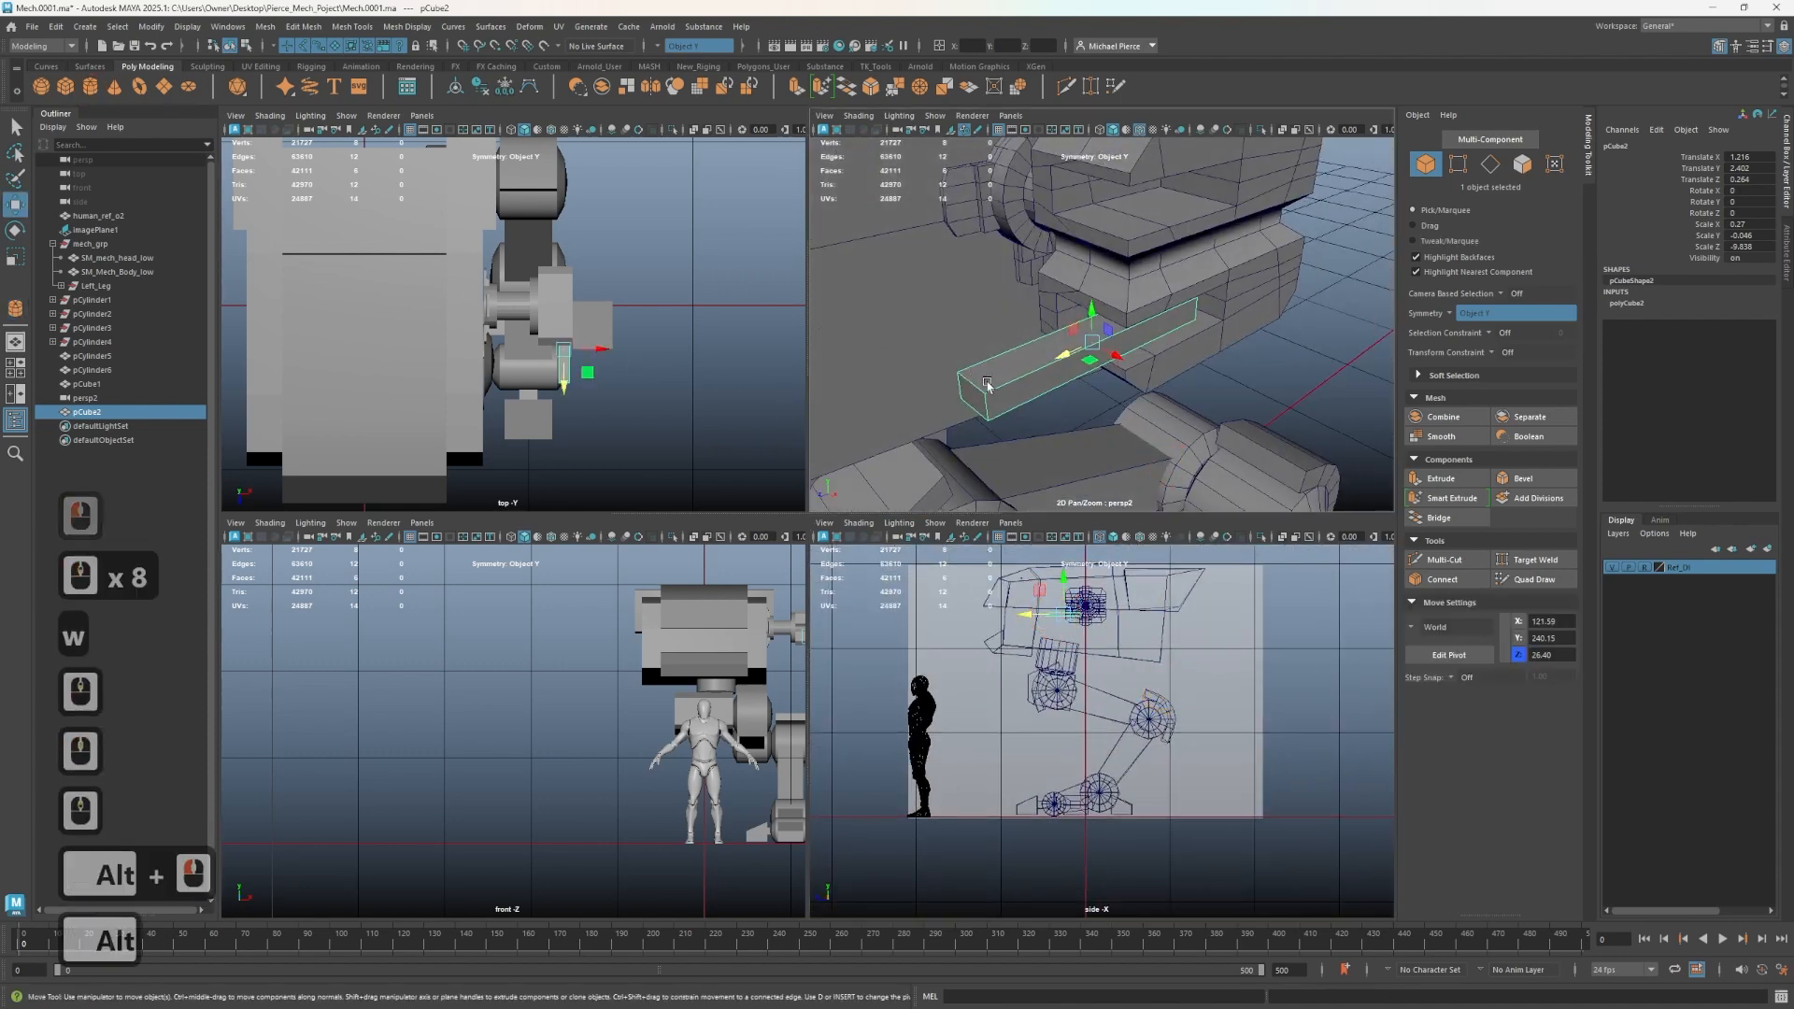
scroll(1107, 654, "up", 3)
middle_click_drag(1106, 652, 1161, 825, "alt")
scroll(1069, 725, "up", 6)
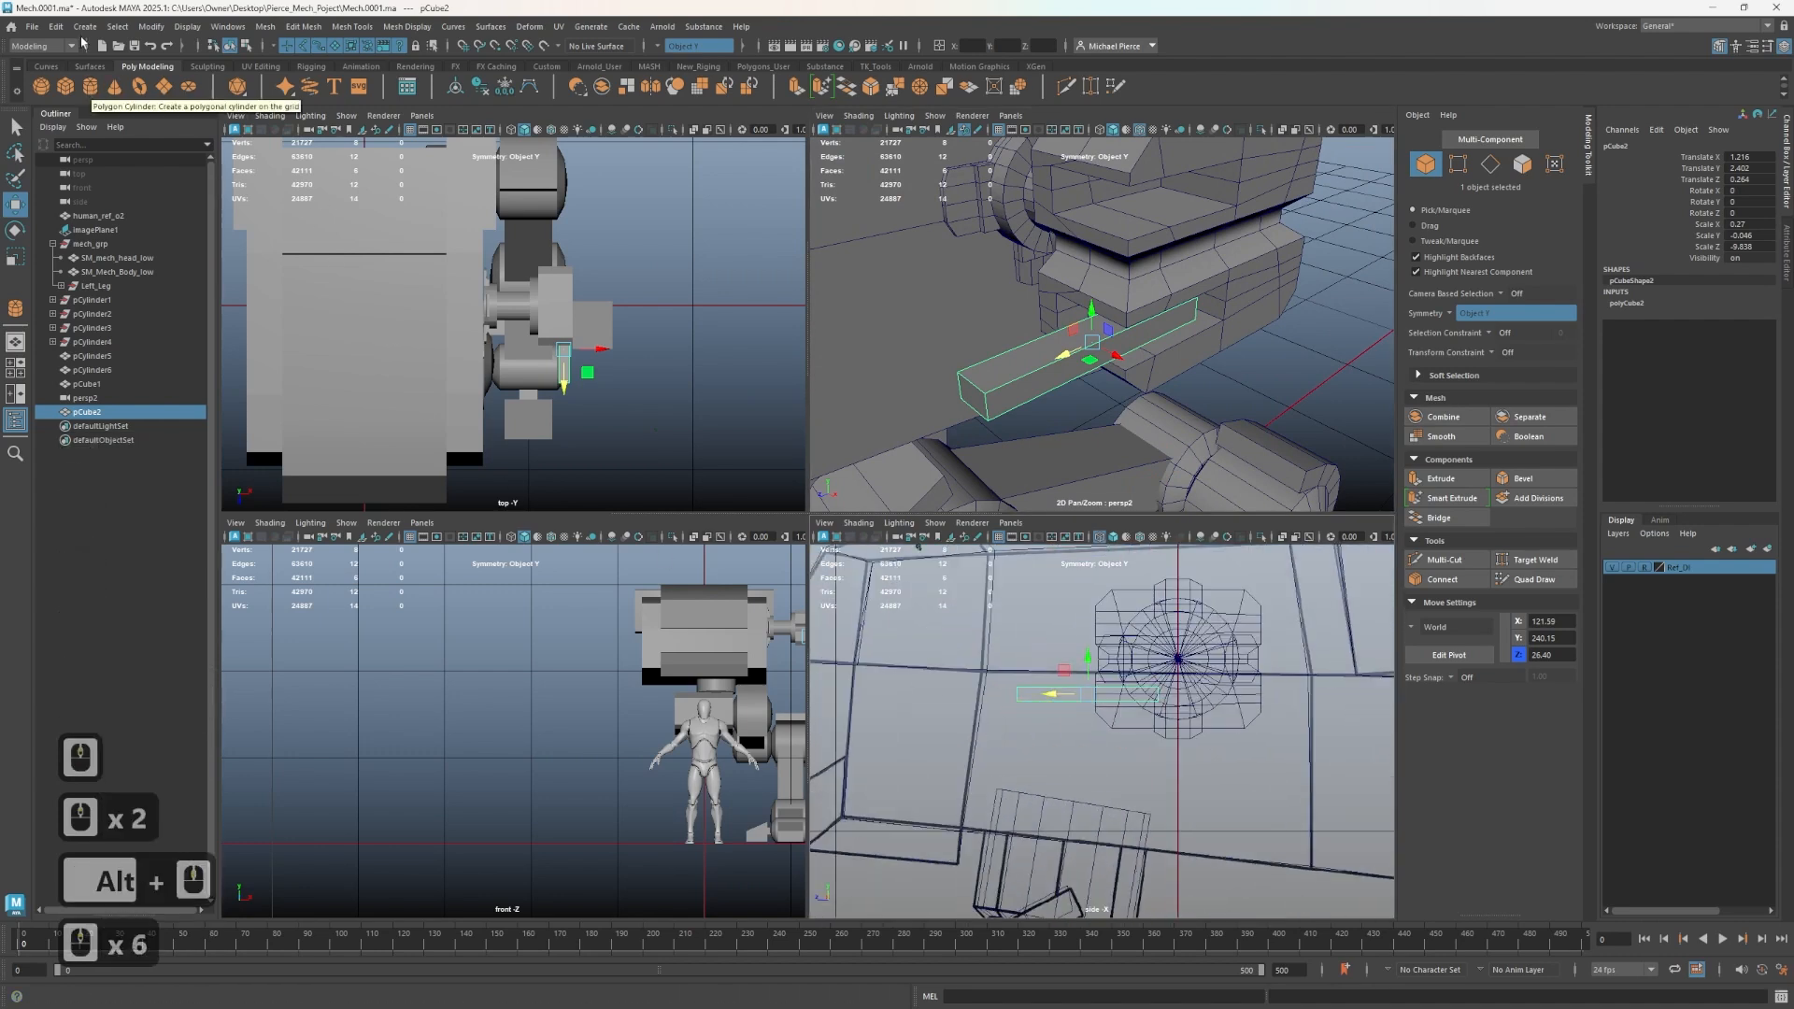
left_click(74, 30)
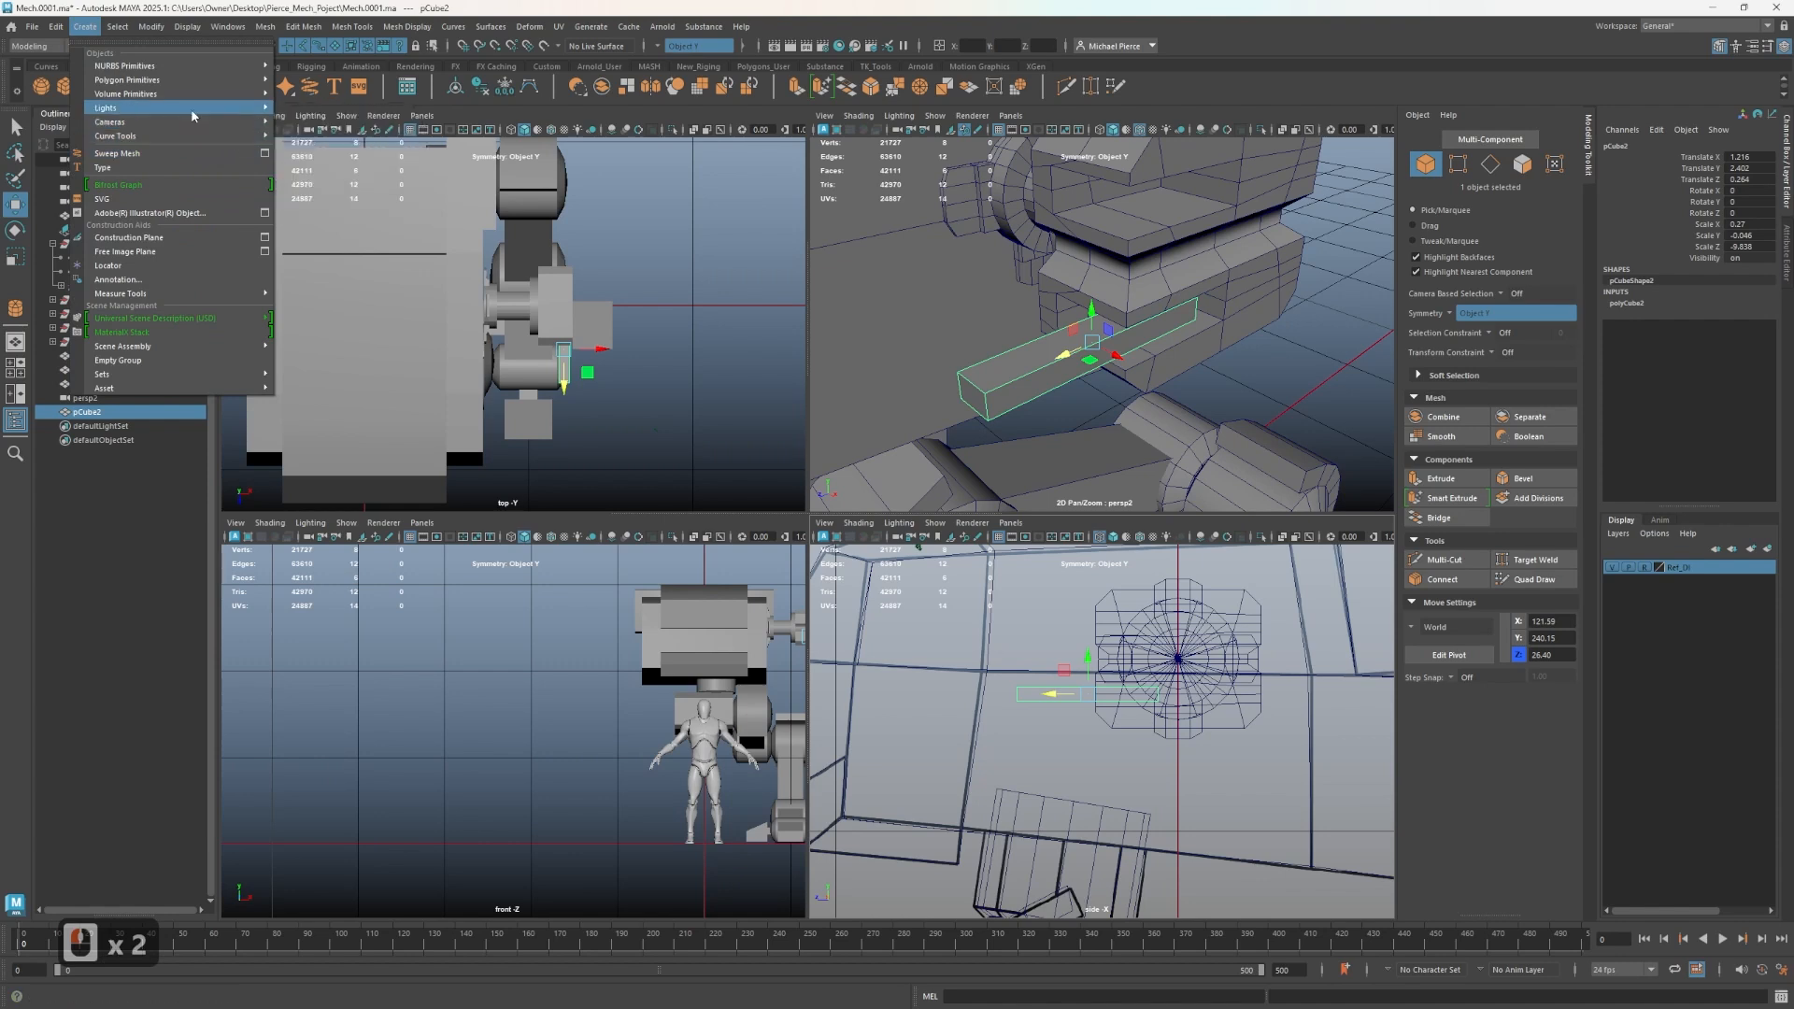
mouse_move(186, 83)
left_click(289, 335)
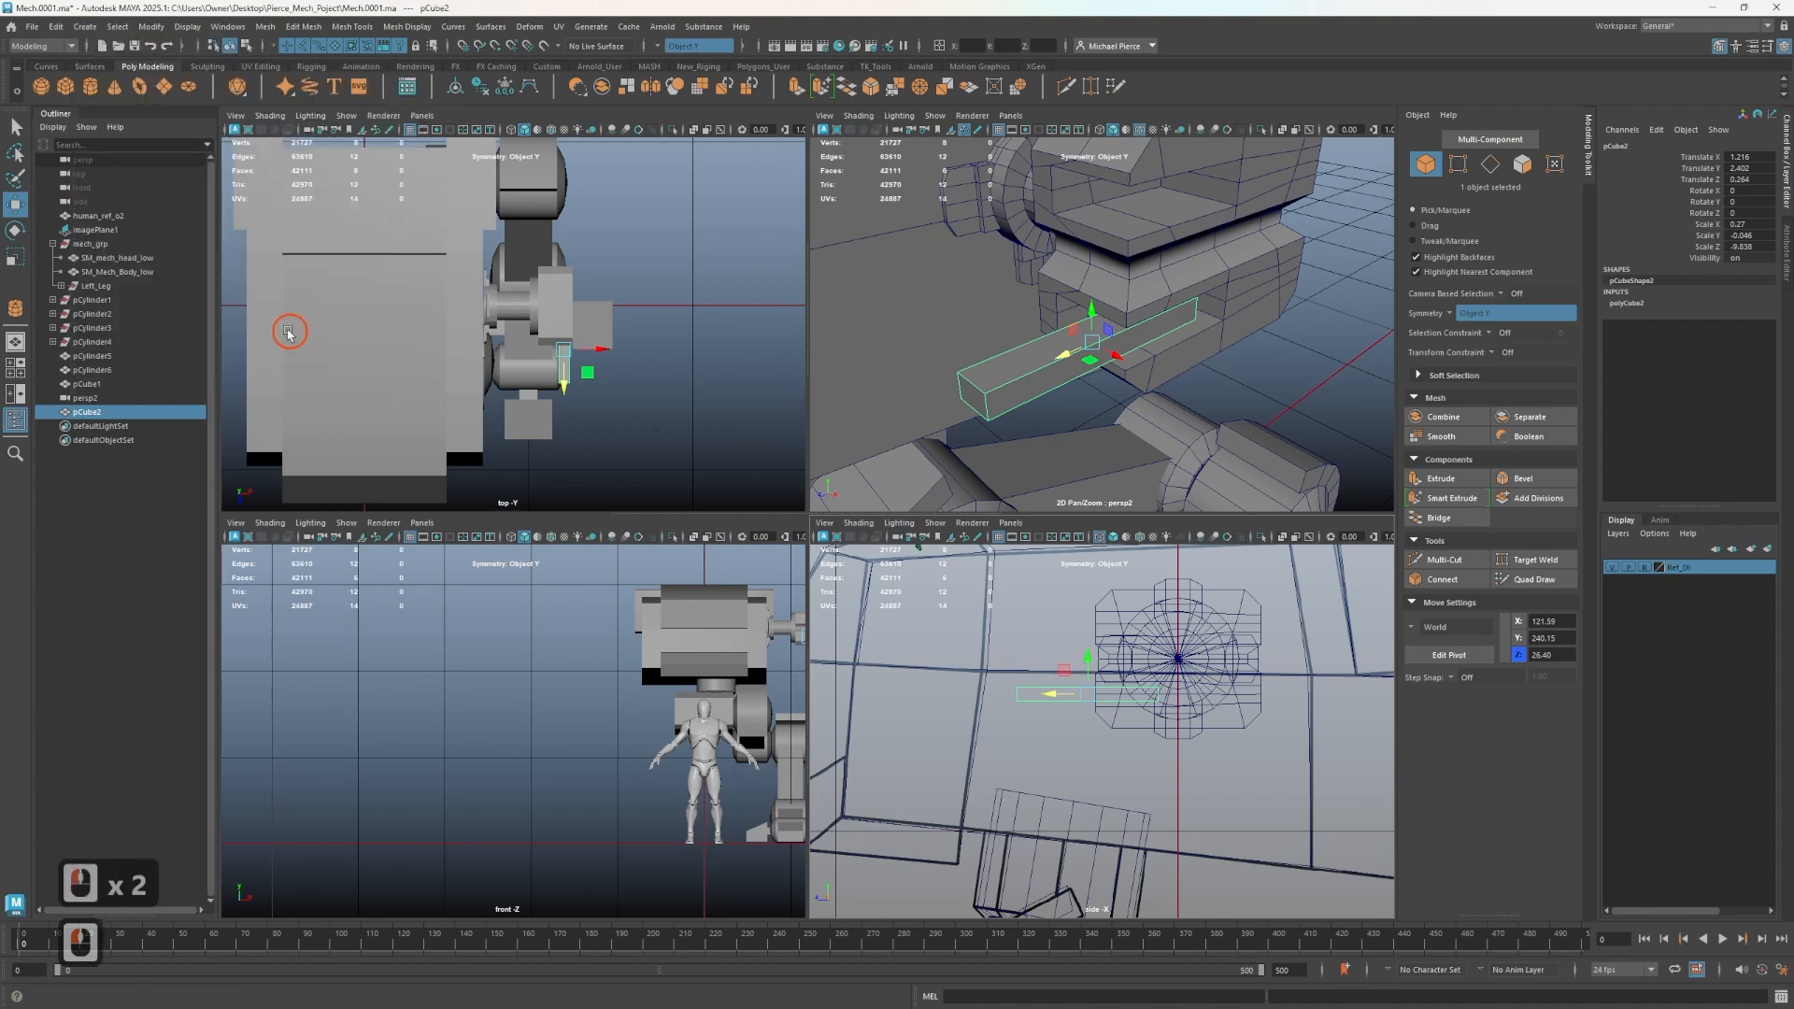
left_click(89, 86)
key("w")
- Move the cylinder up to the bar with vertex snapping and scale it down to a small pin
scroll(1069, 414, "down", 4)
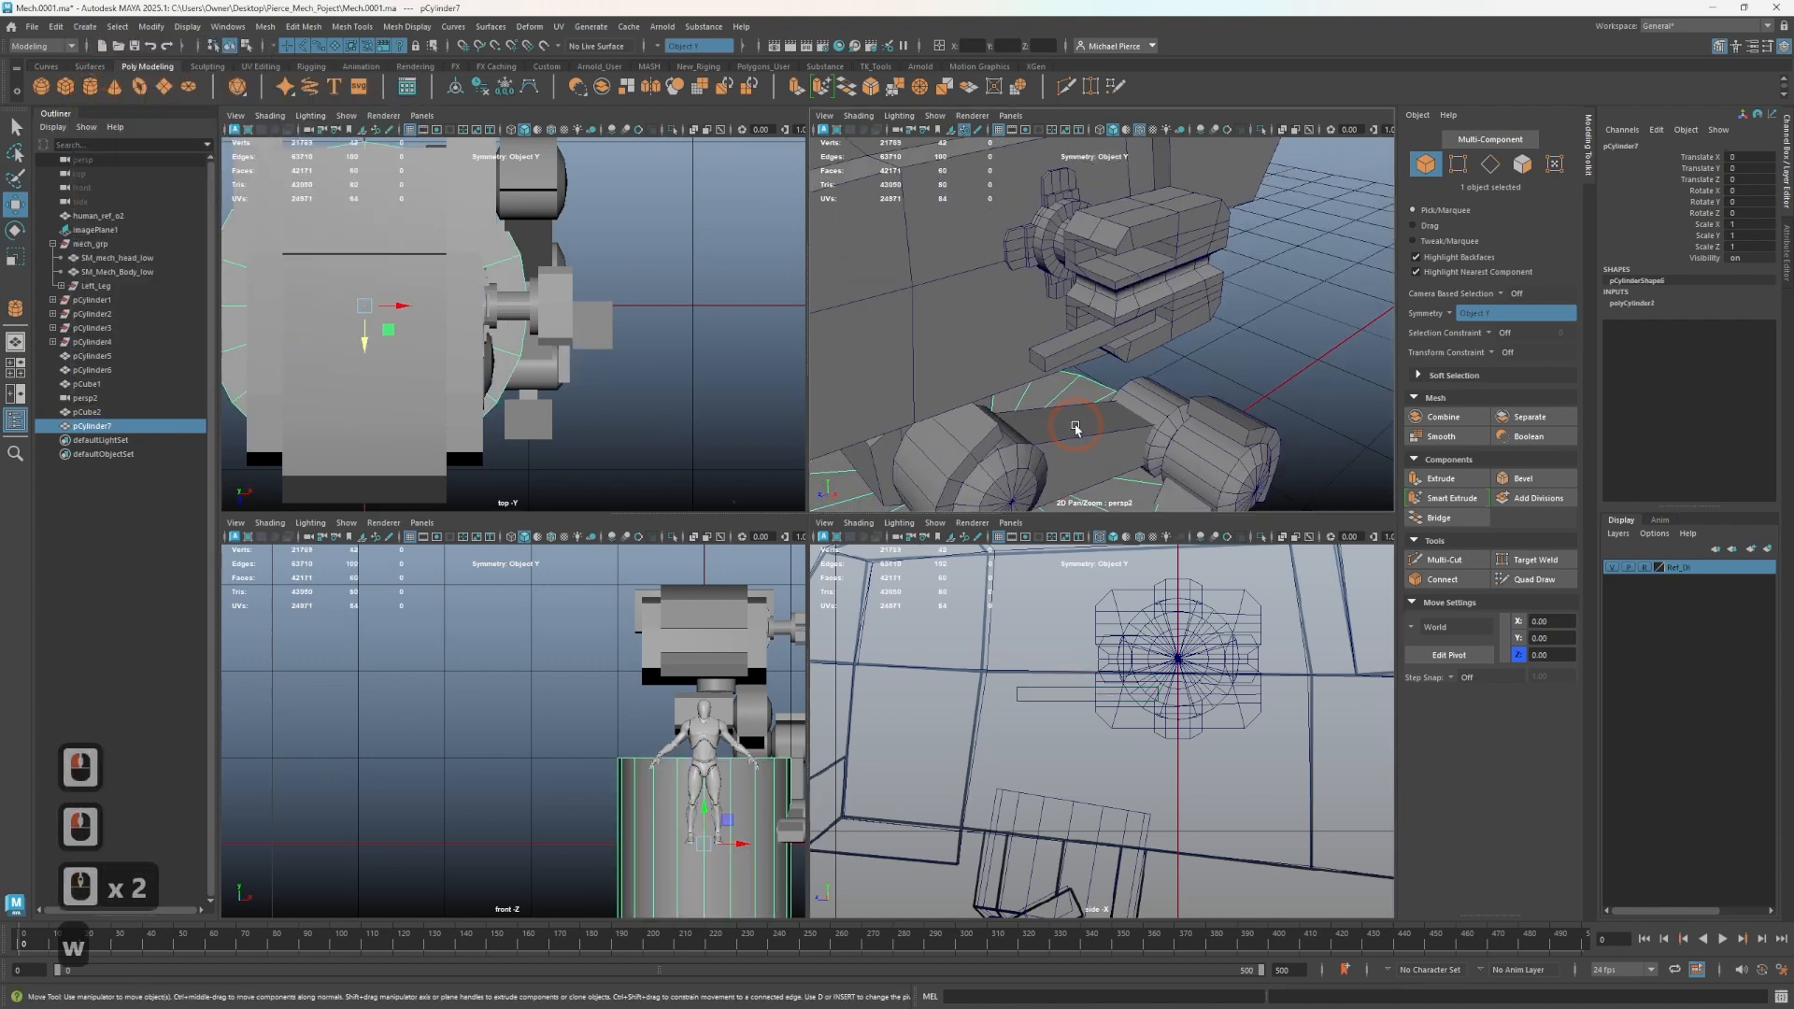
left_click_drag(1051, 439, 1050, 304)
scroll(1073, 343, "up", 6)
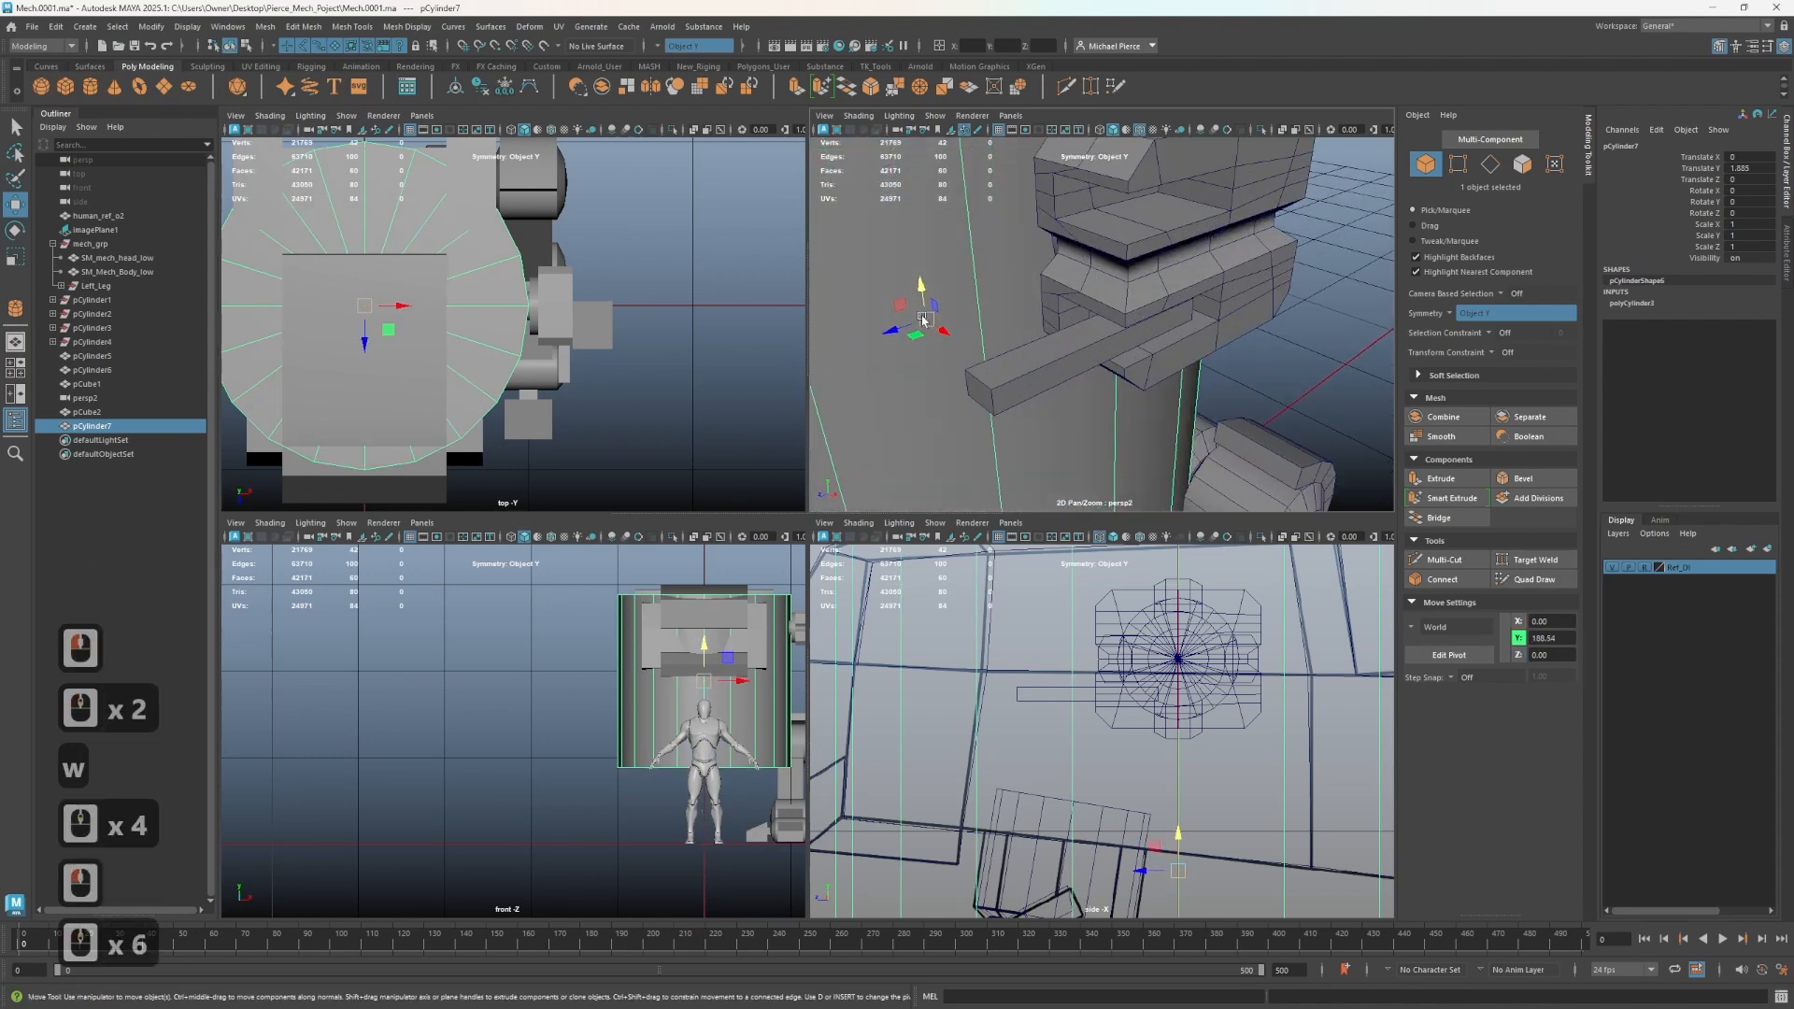
key("v")
left_click_drag(926, 319, 1057, 314)
left_click_drag(1056, 311, 94, 701)
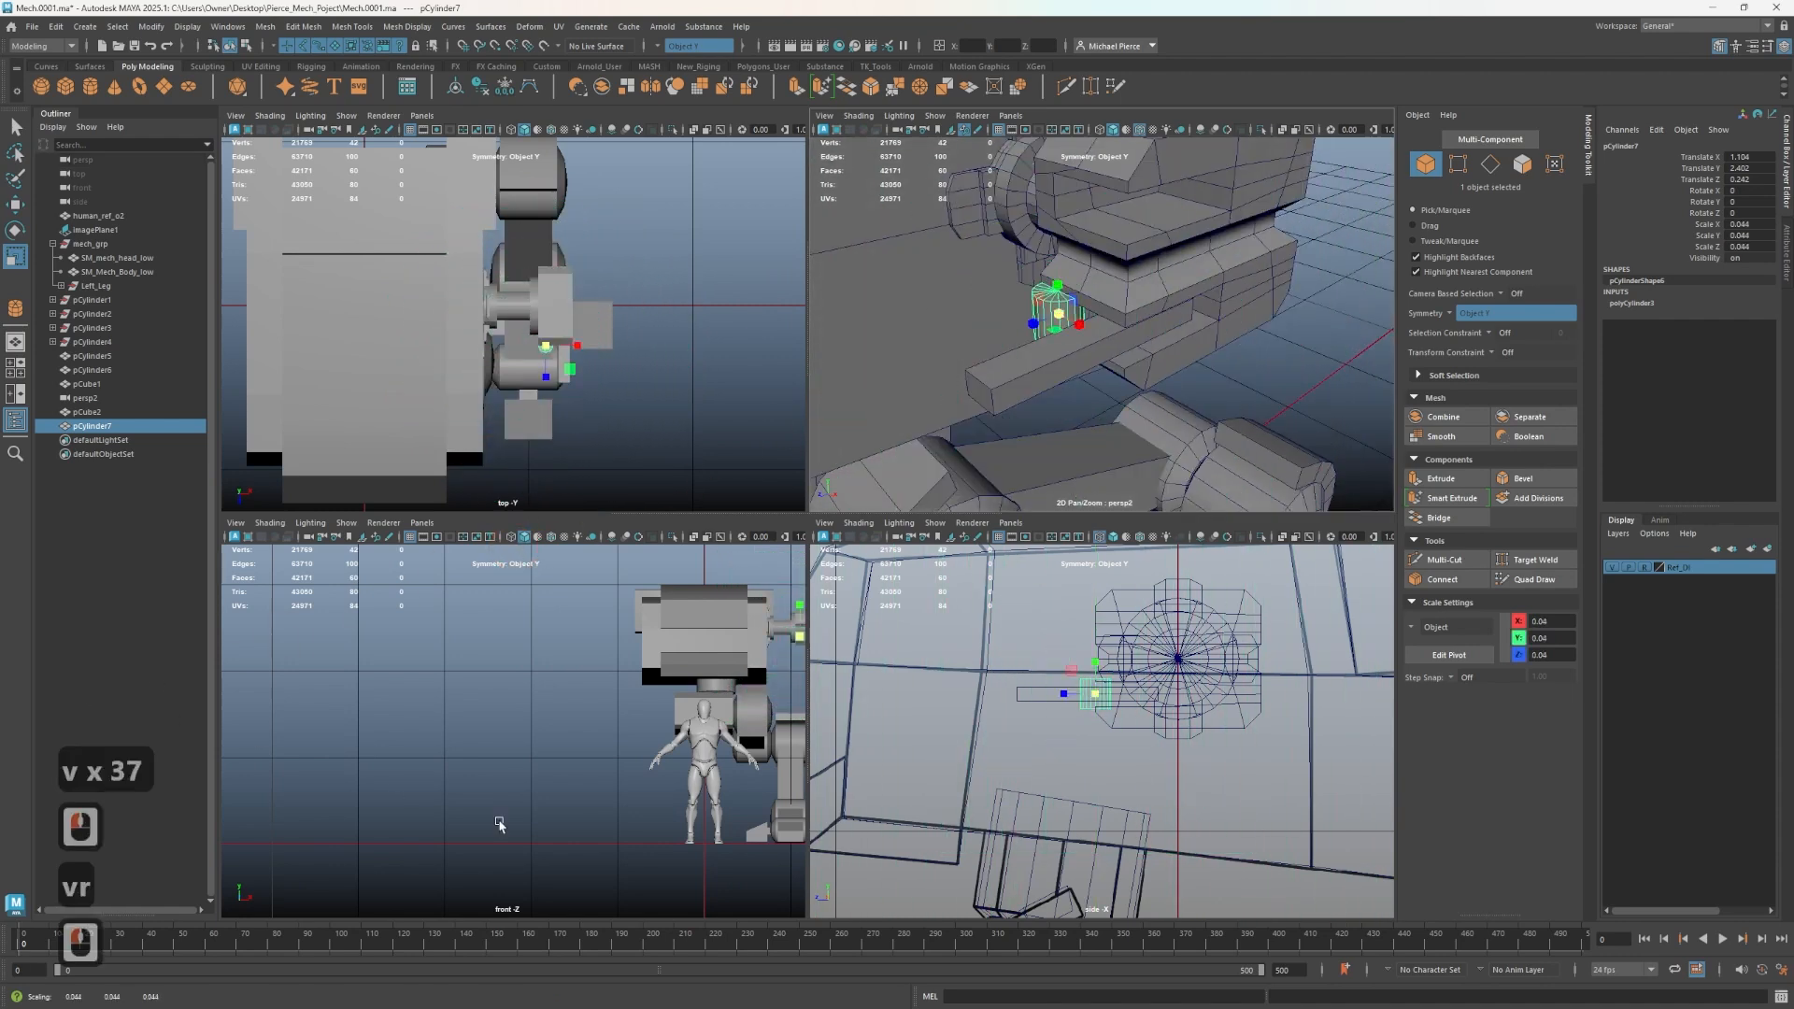
scroll(510, 730, "up", 3)
scroll(1074, 673, "up", 5)
- Slide the small cylinder along the bar to position it at the bar's end
key("w")
left_click_drag(1064, 654, 1161, 665)
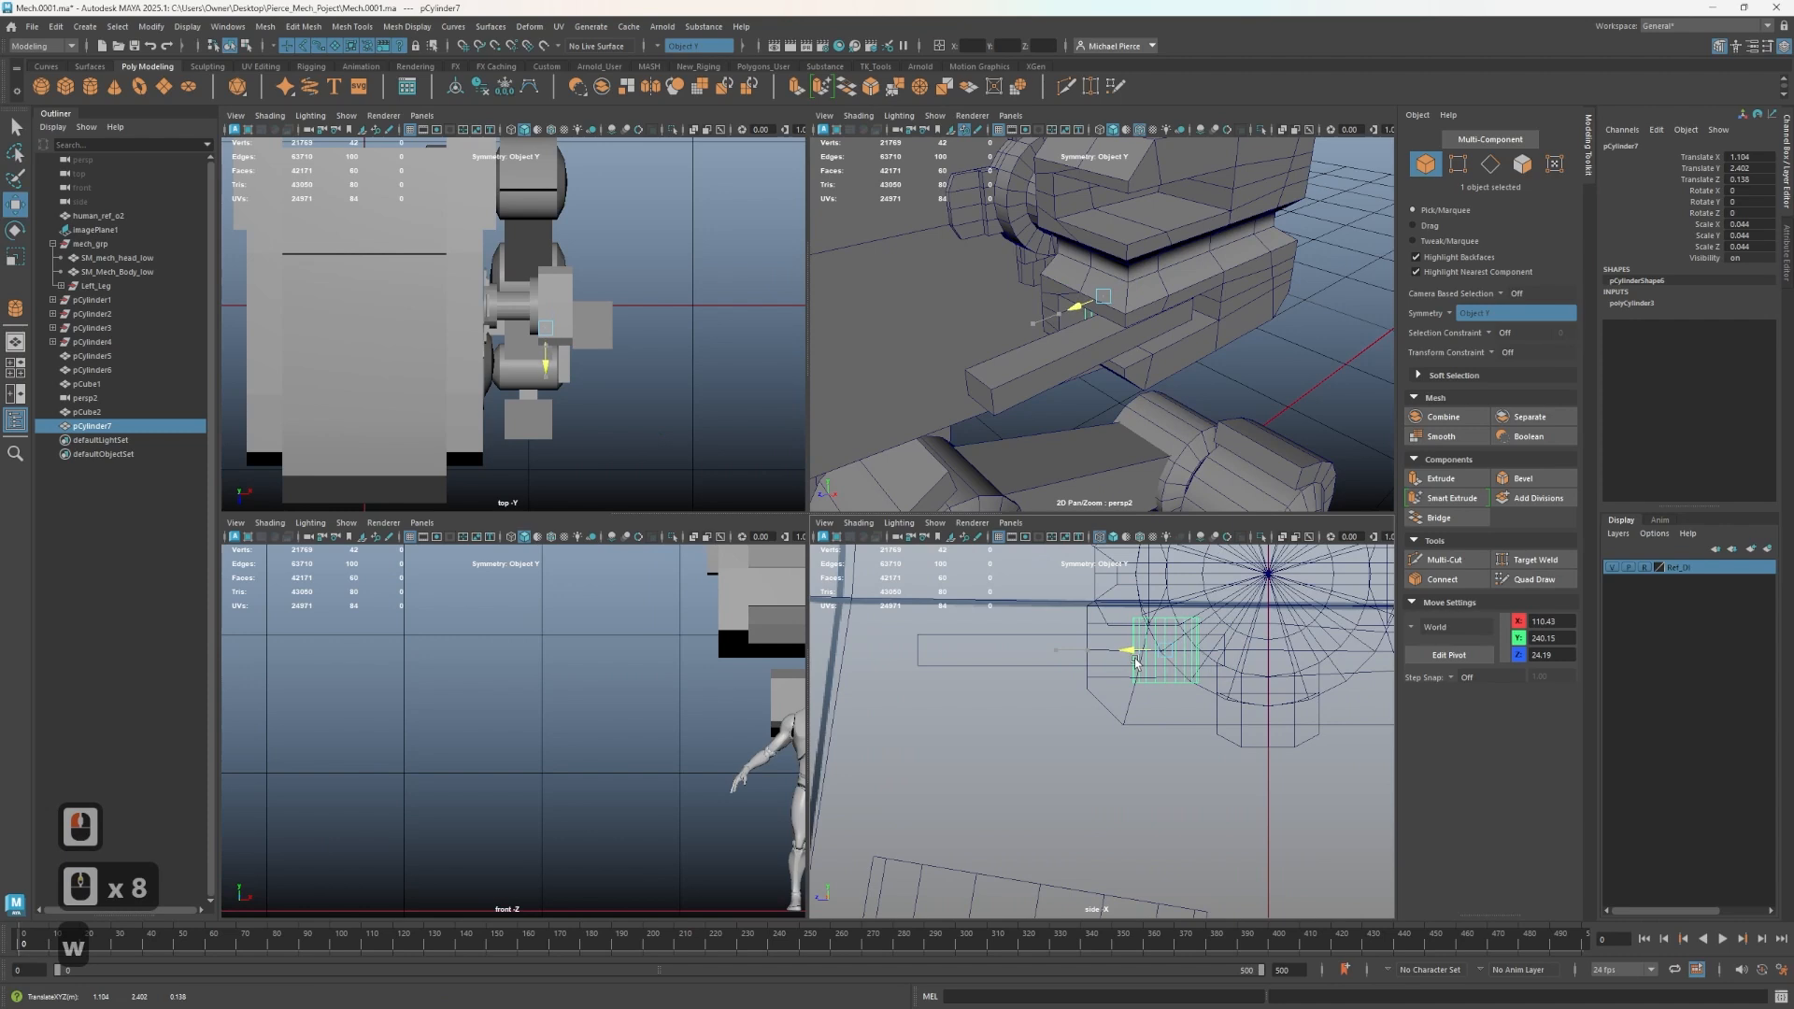
left_click_drag(1168, 402, 1282, 438, "alt")
left_click_drag(1037, 325, 1091, 329)
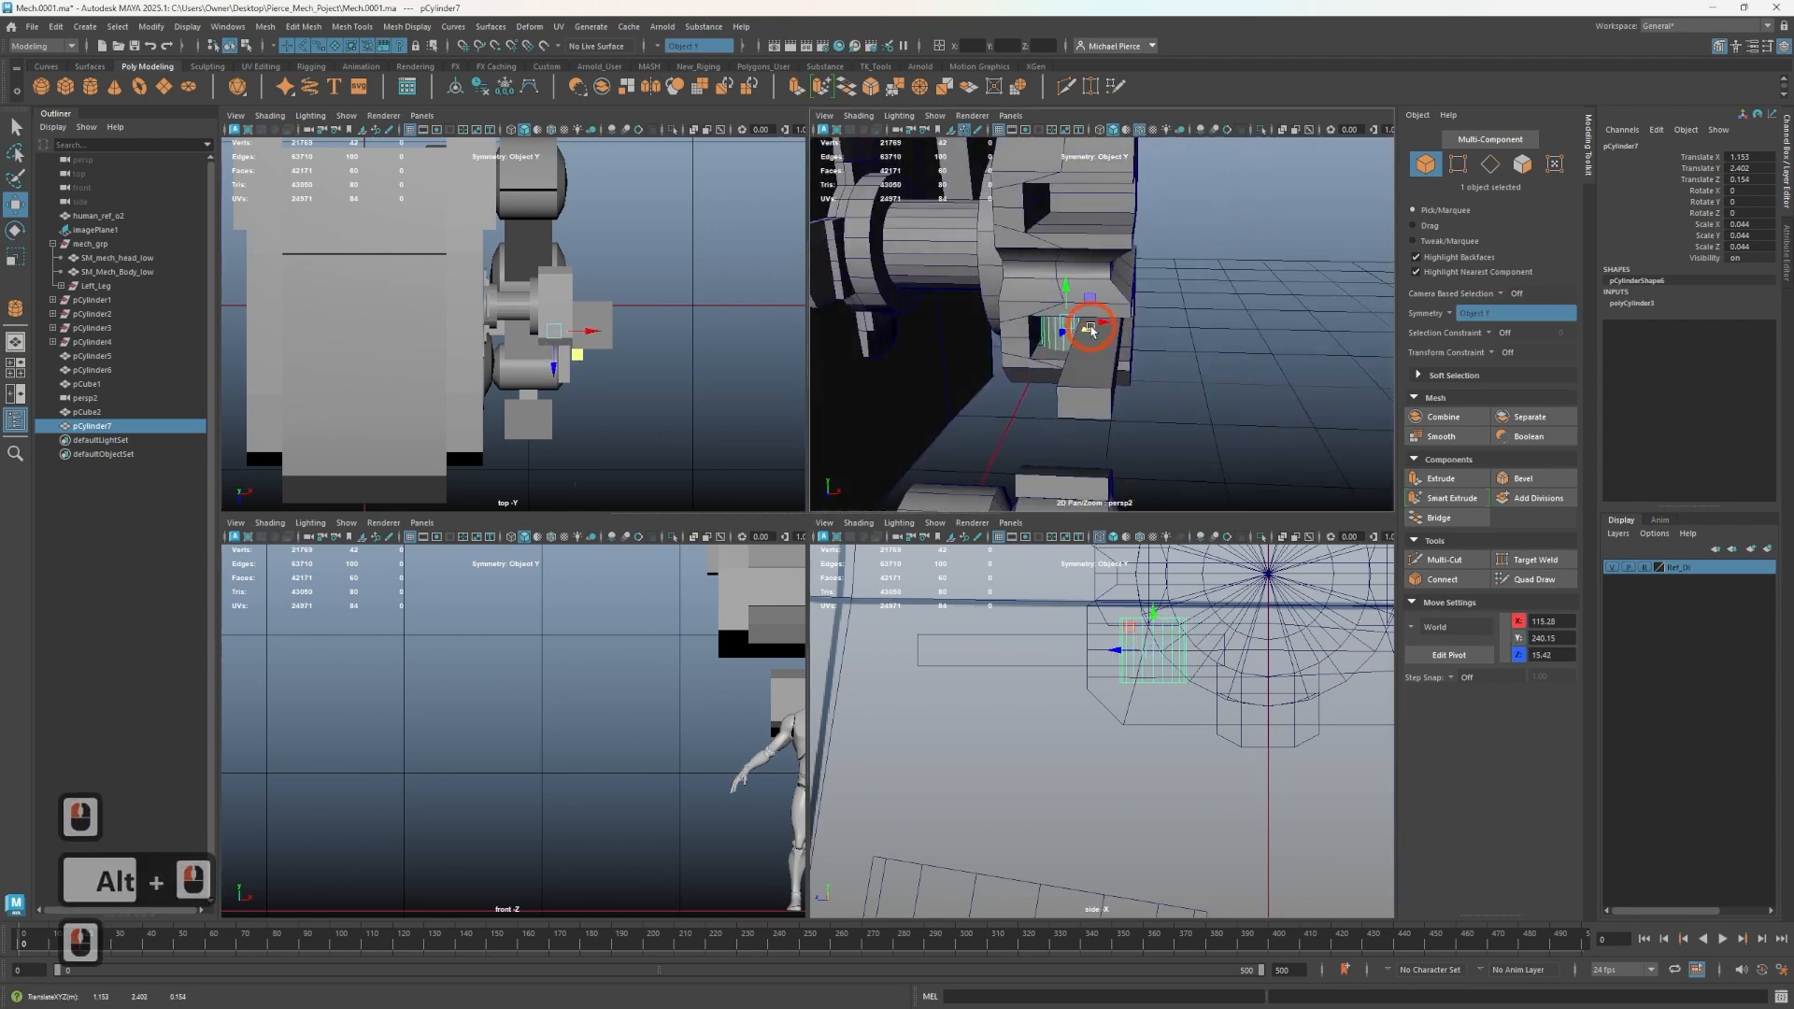
- Cut an edge loop along the bar with the Multi-Cut tool
left_click(1092, 376)
key("ctrl+shift+x")
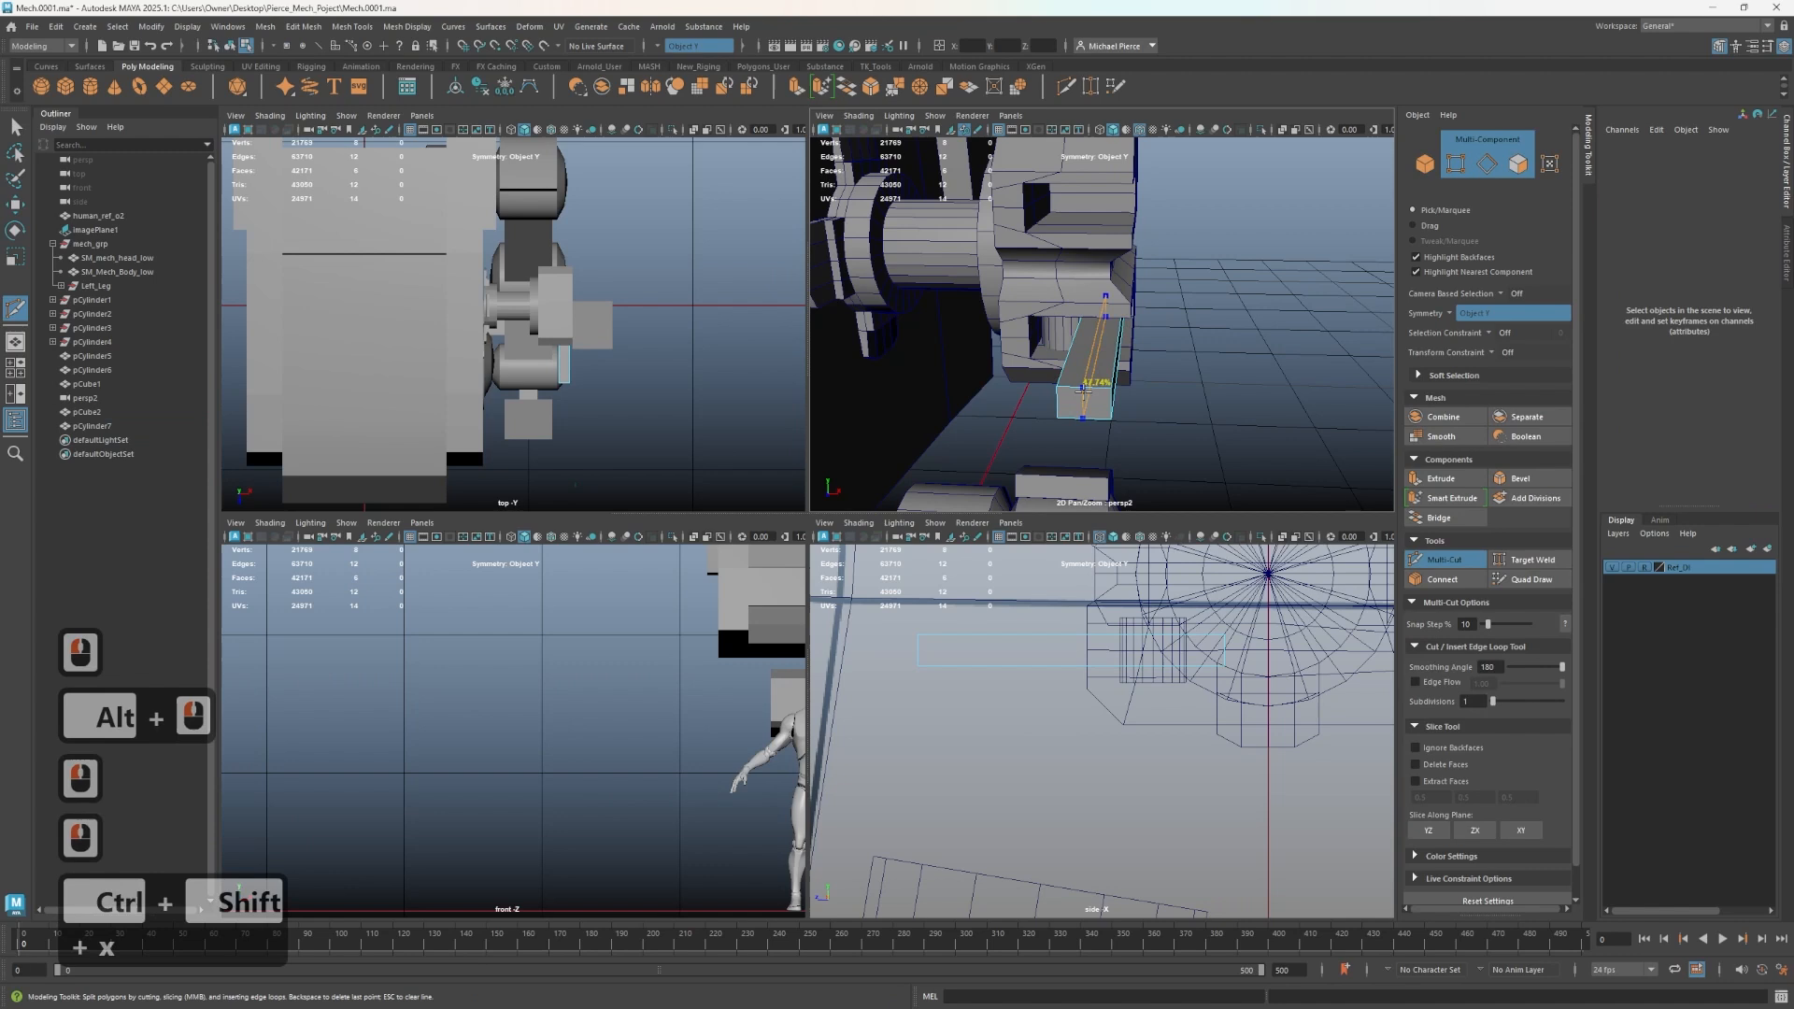
left_click(1095, 385, "ctrl")
key("q")
- Position a second, smaller pin cylinder on the bar using vertex-snapped moves
right_click_drag(1065, 345, 1110, 312)
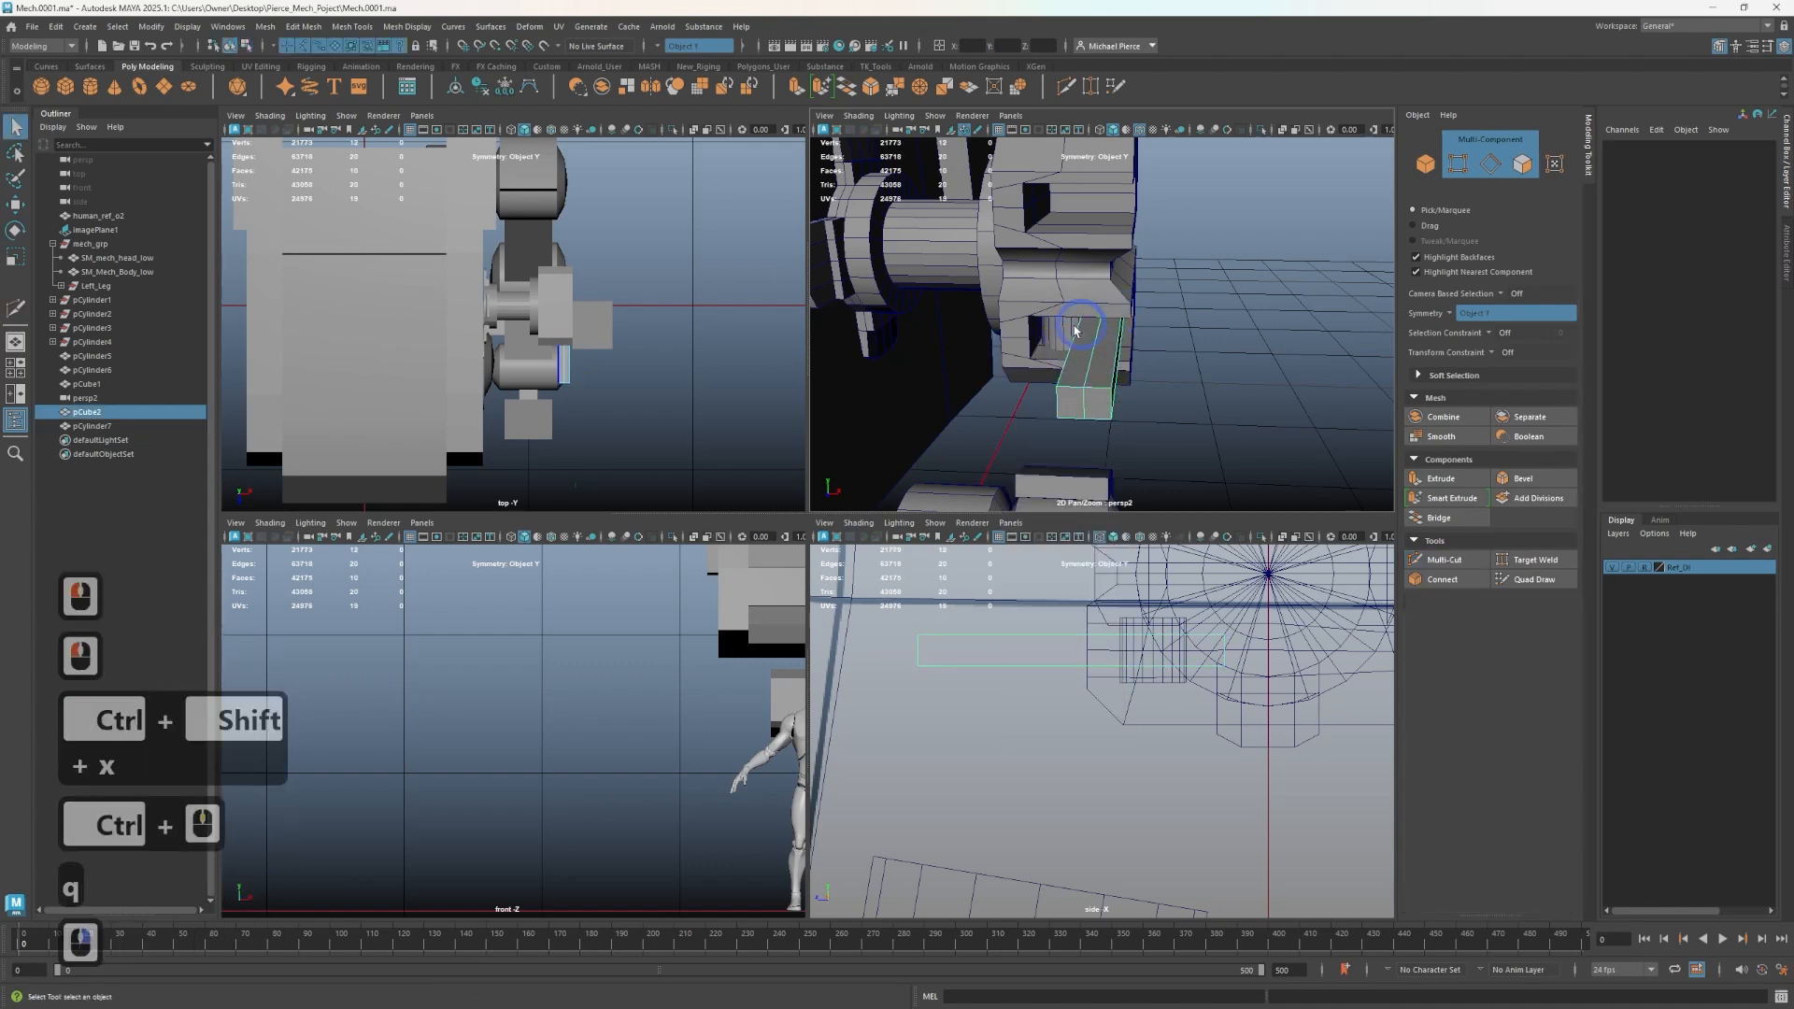
left_click(1068, 338)
key("w")
key("v")
left_click_drag(1101, 323, 1082, 360)
scroll(1081, 360, "up", 3)
middle_click_drag(1095, 362, 1084, 385, "alt")
left_click_drag(1084, 385, 1121, 320, "alt")
scroll(1135, 412, "down", 4, "alt")
scroll(1174, 396, "up", 1, "alt")
scroll(1172, 395, "up", 1)
scroll(1075, 388, "up", 2)
scroll(1075, 389, "down", 3)
key("r")
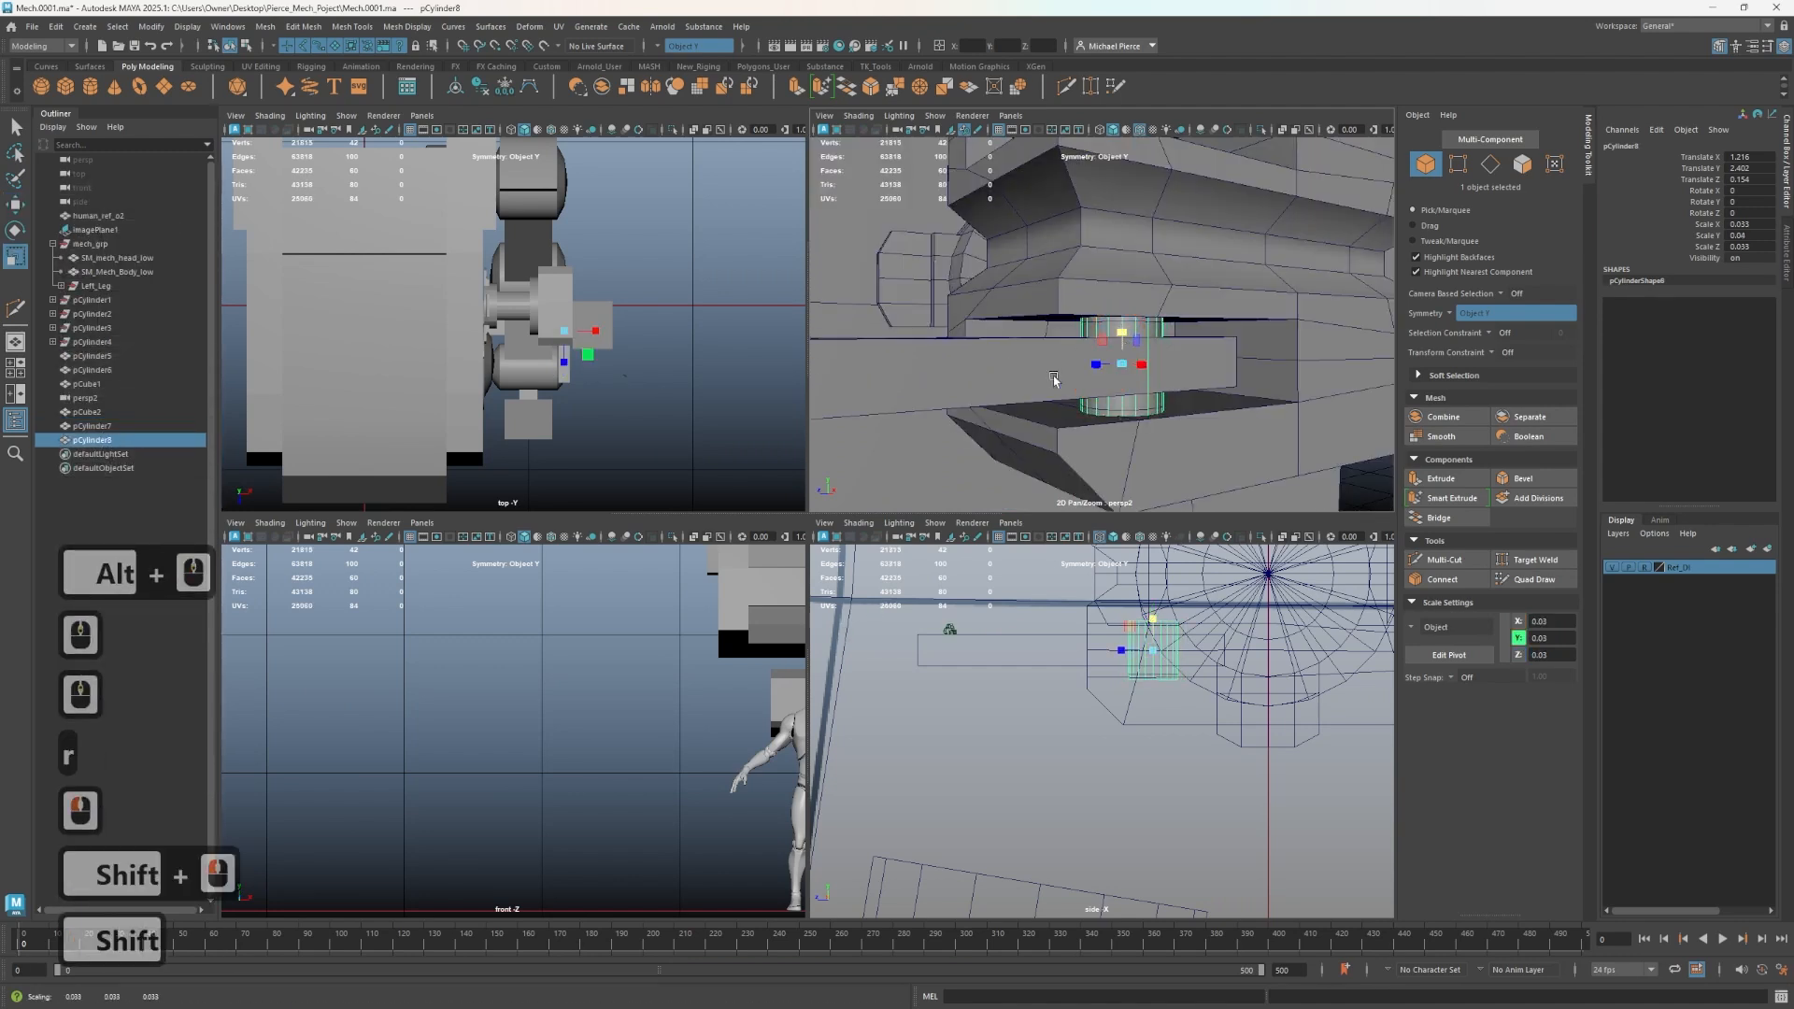
left_click_drag(1052, 376, 1218, 412, "alt")
middle_click_drag(1218, 412, 1130, 368, "alt")
left_click_drag(1130, 368, 1159, 366, "alt")
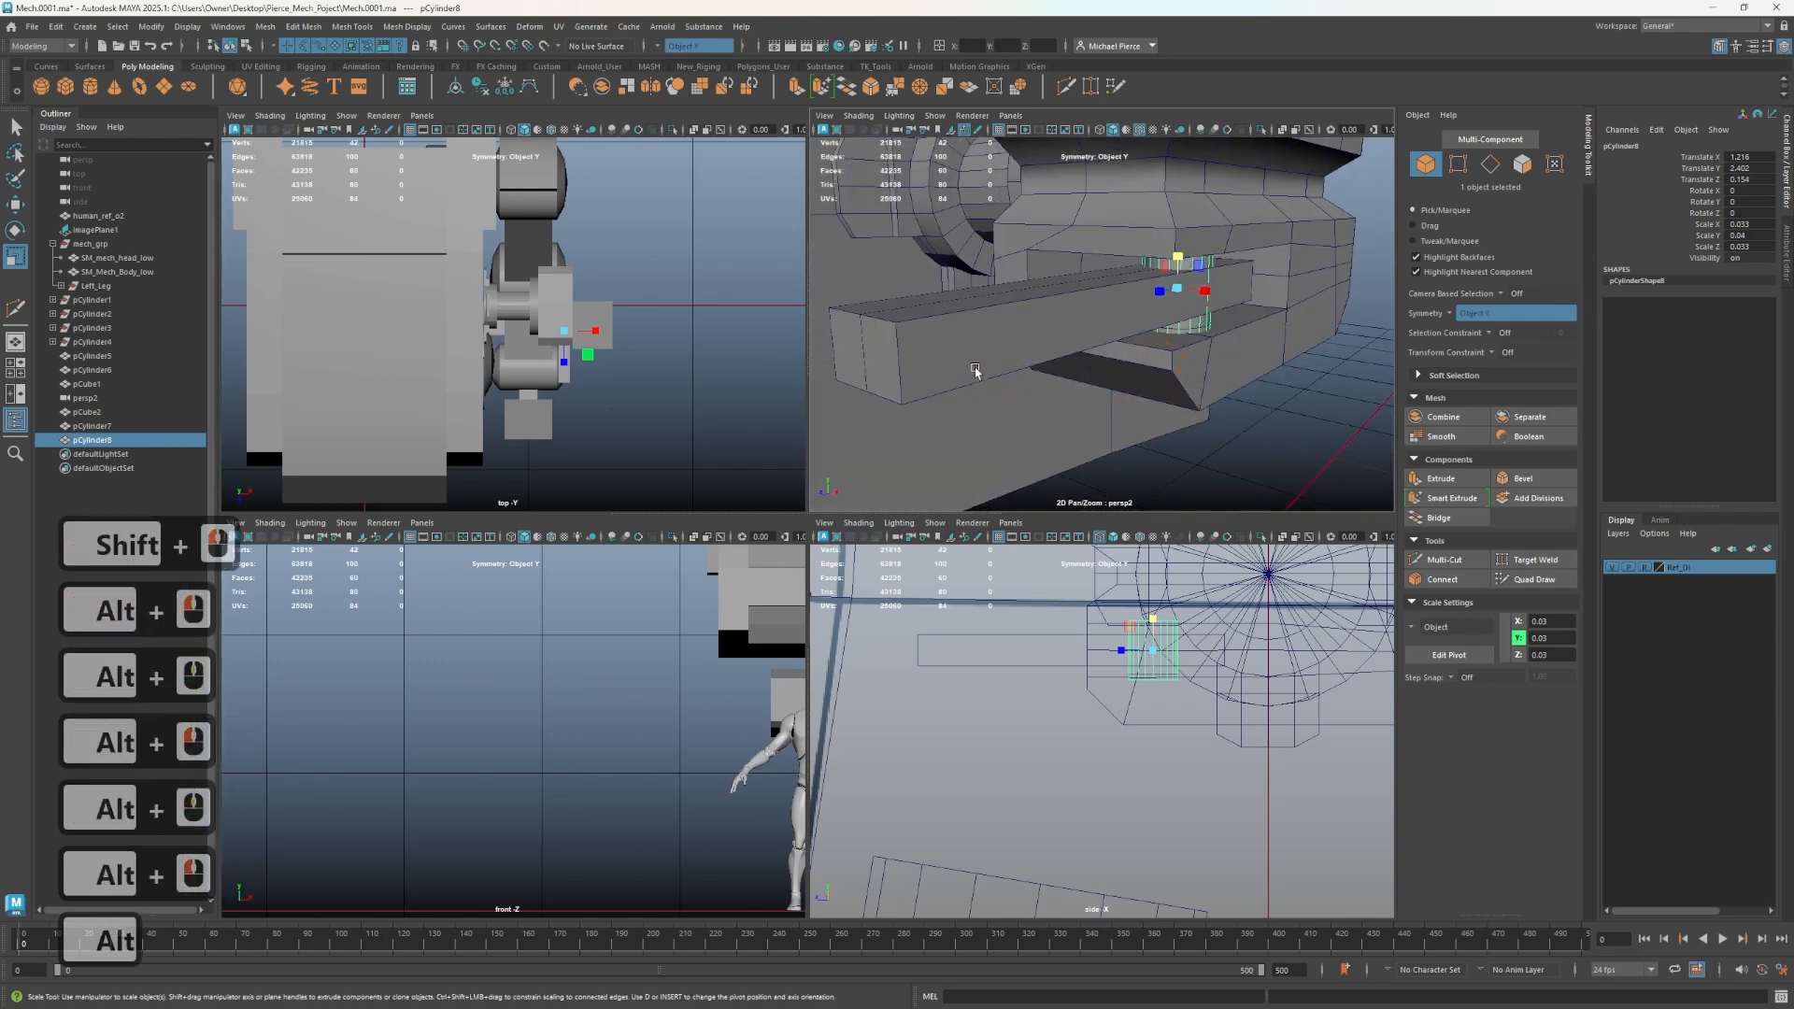
key("w")
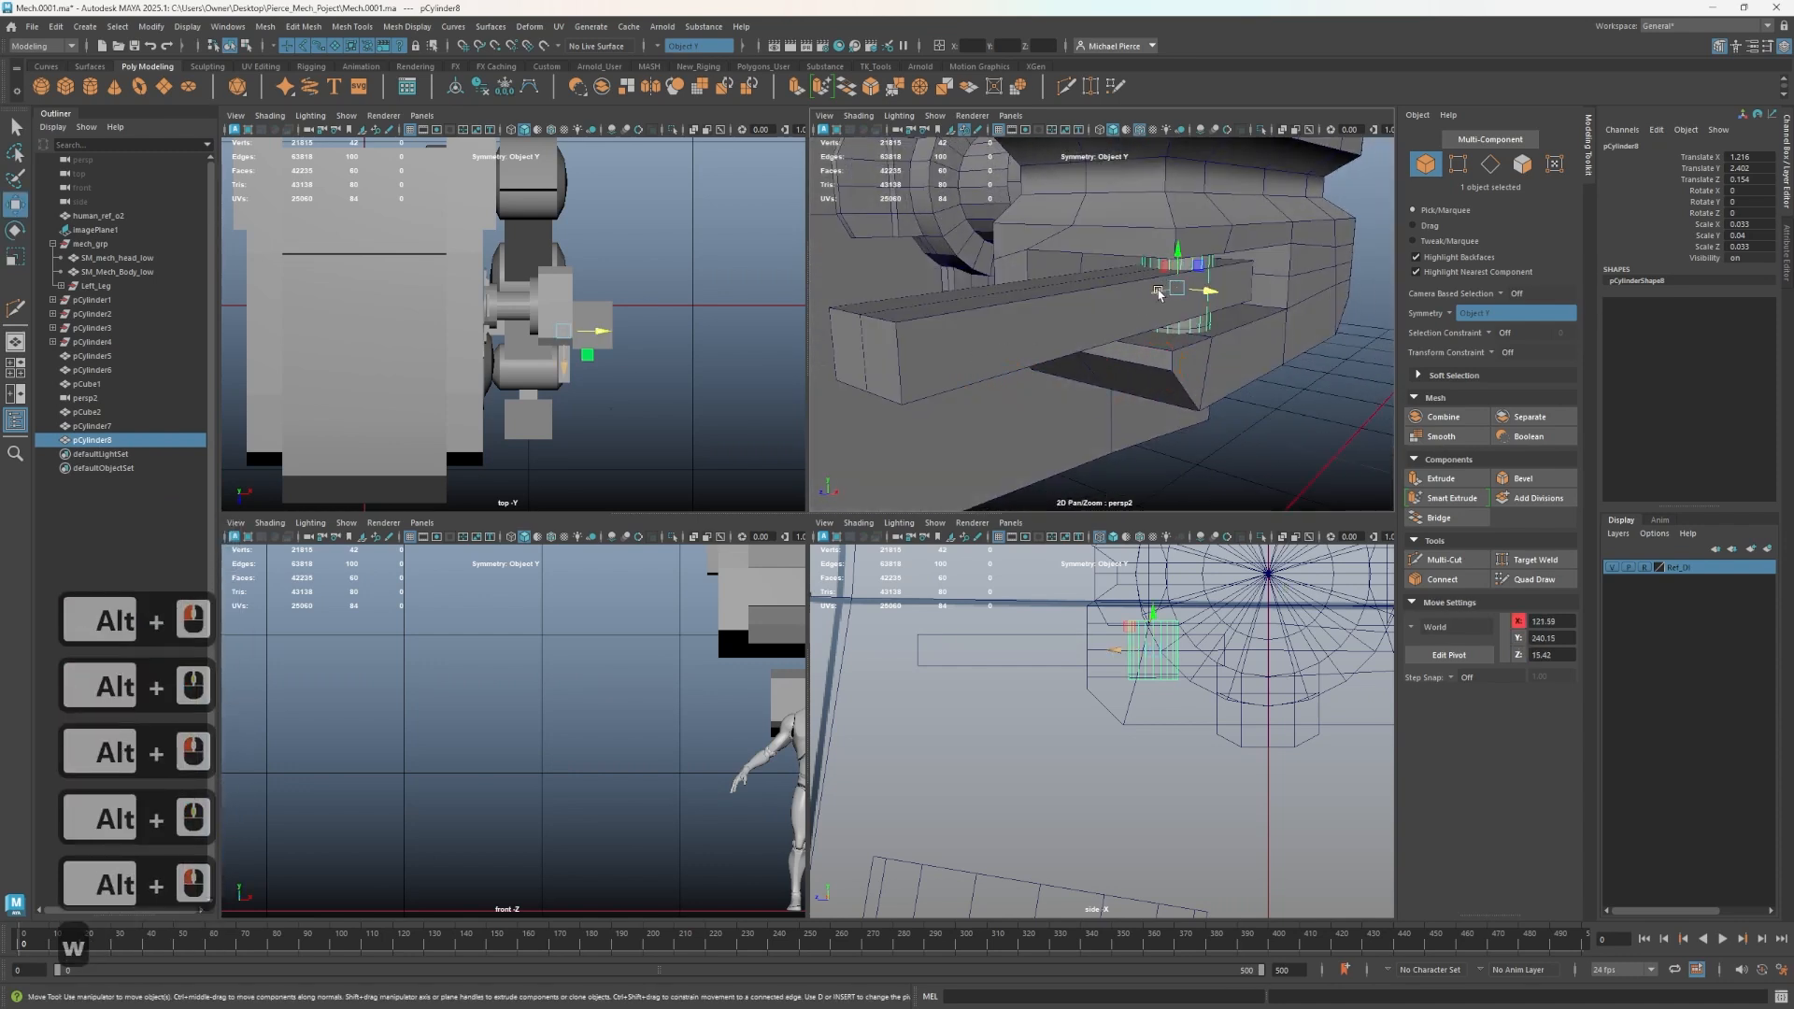
right_click_drag(1057, 338, 1023, 312)
- Try to bevel the bar's two long top edges
right_click(1025, 353)
left_click(983, 308)
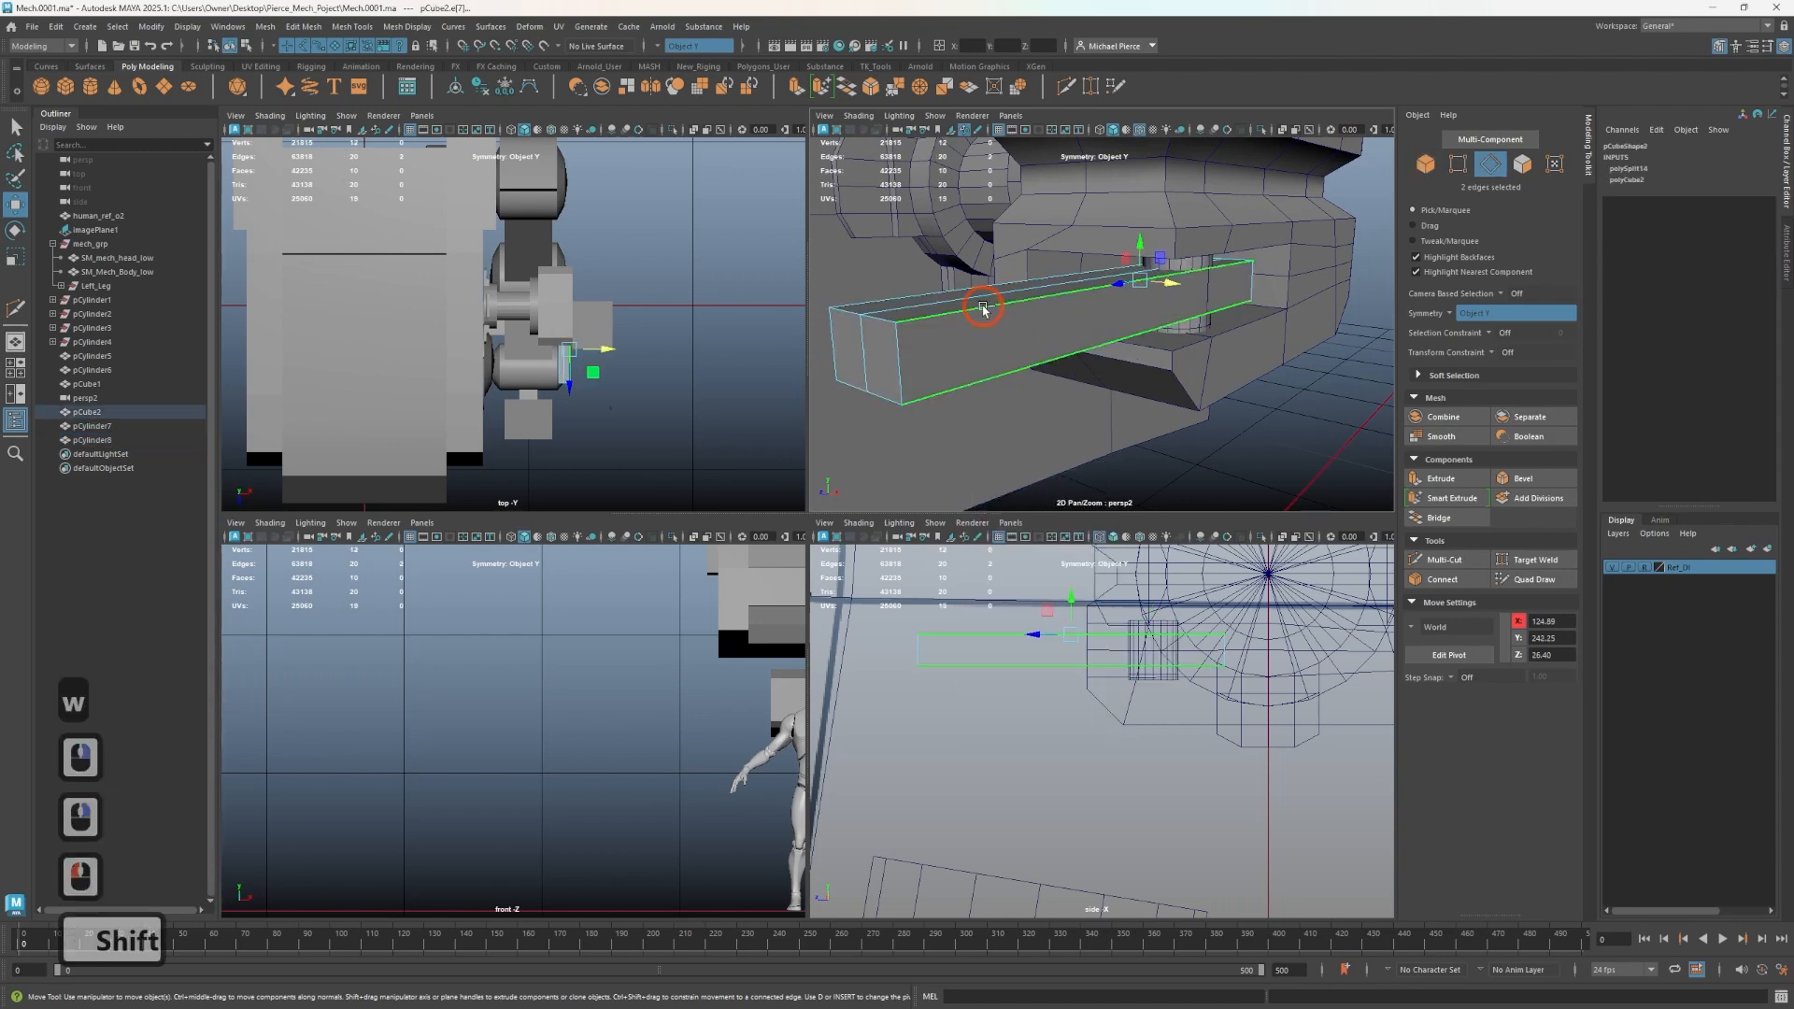
left_click(918, 307, "shift")
key("ctrl+b")
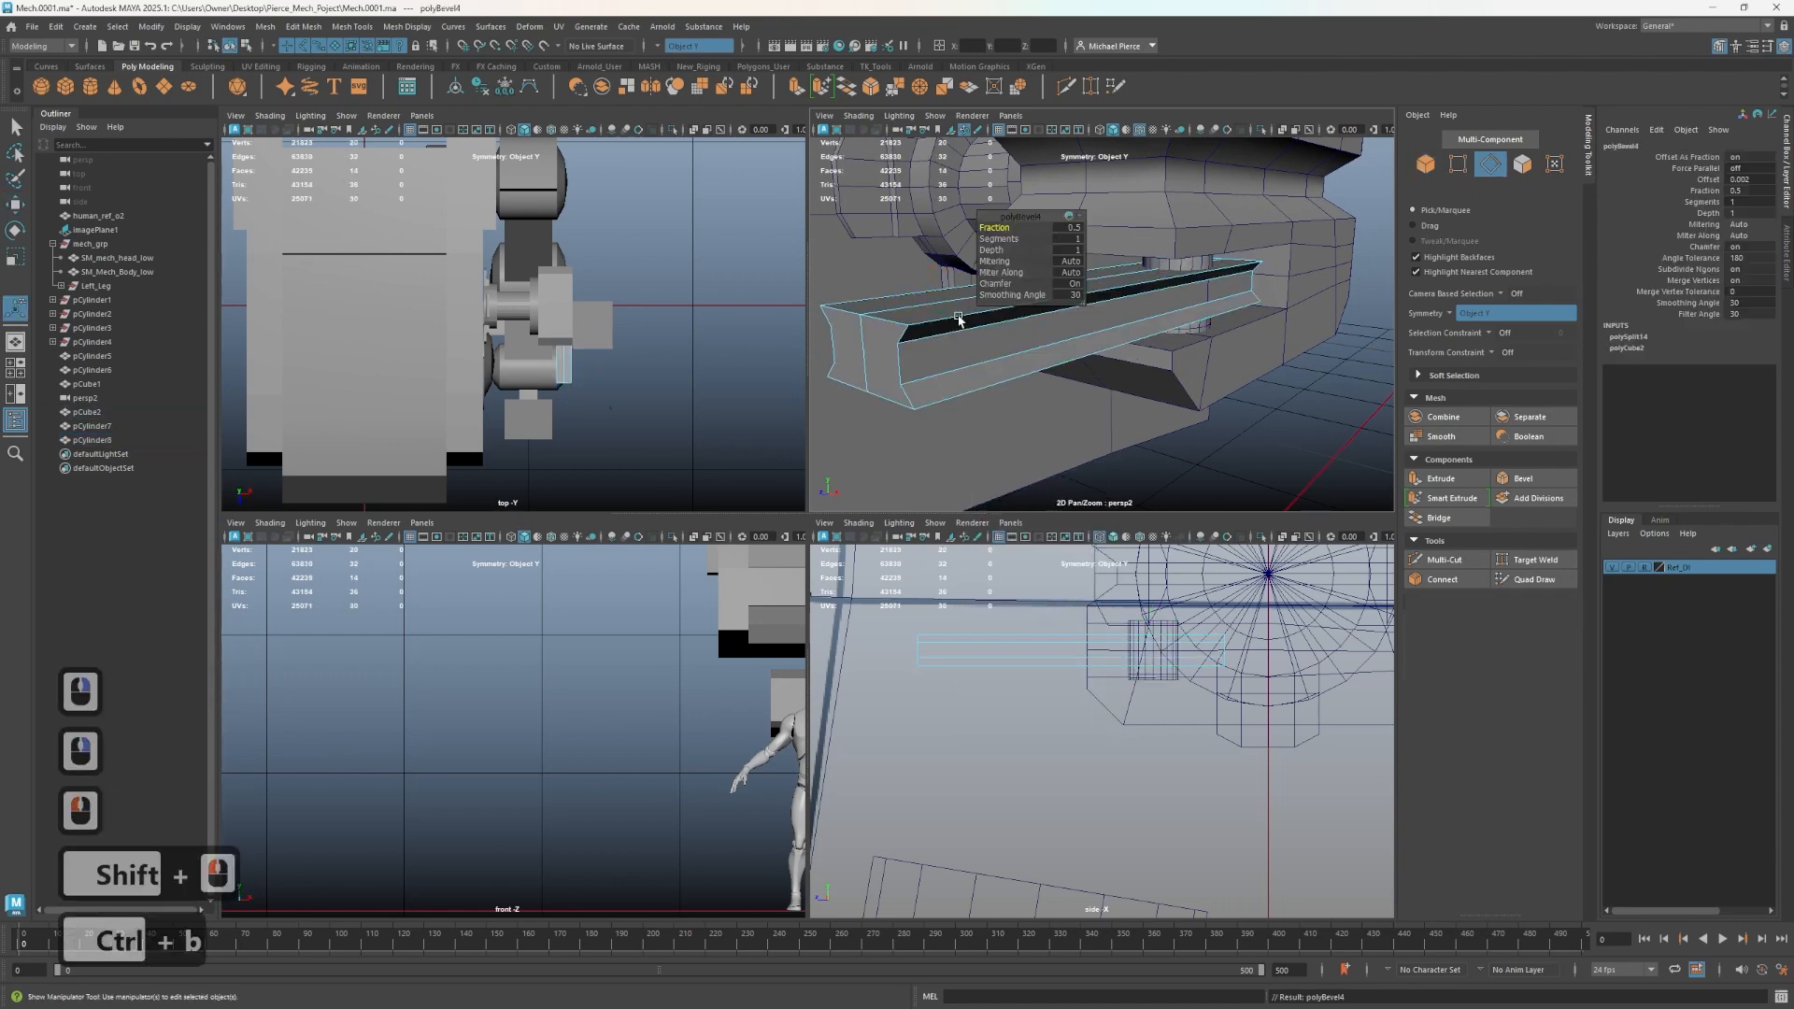
key("ctrl+z")
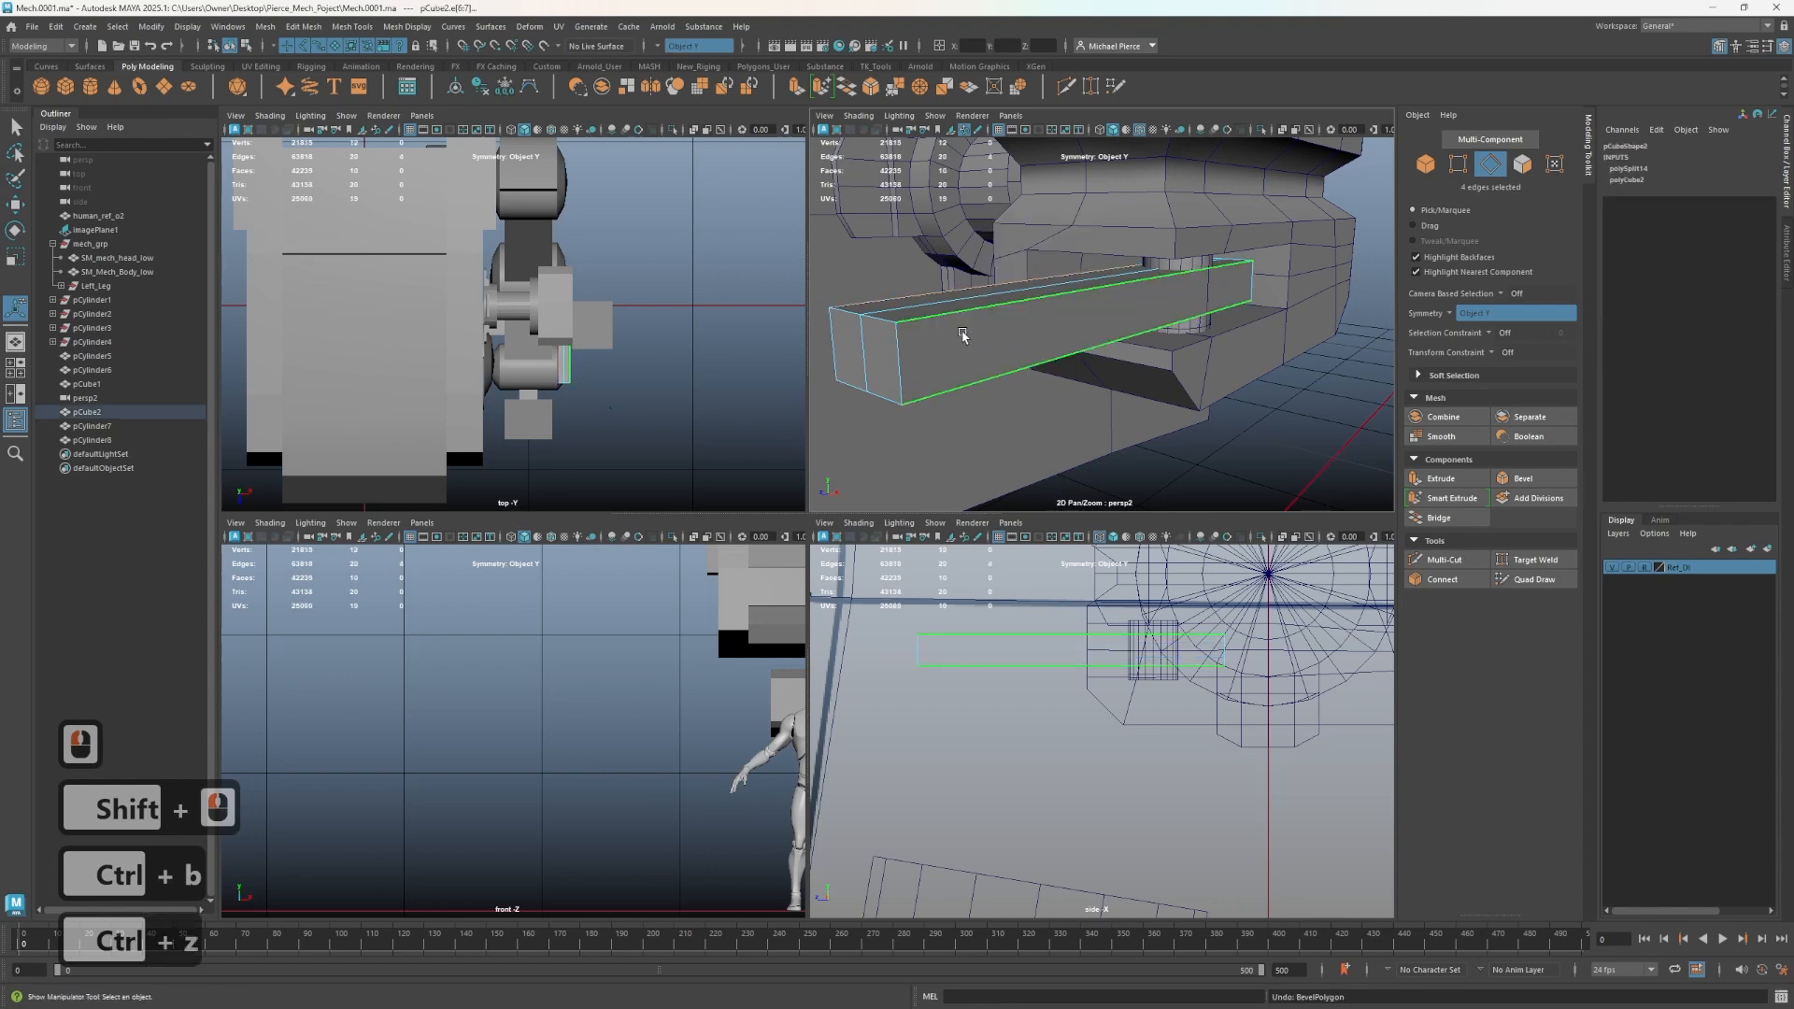
- Delete the extra edge loop running along the bar
left_click(1017, 317)
double_click(878, 316)
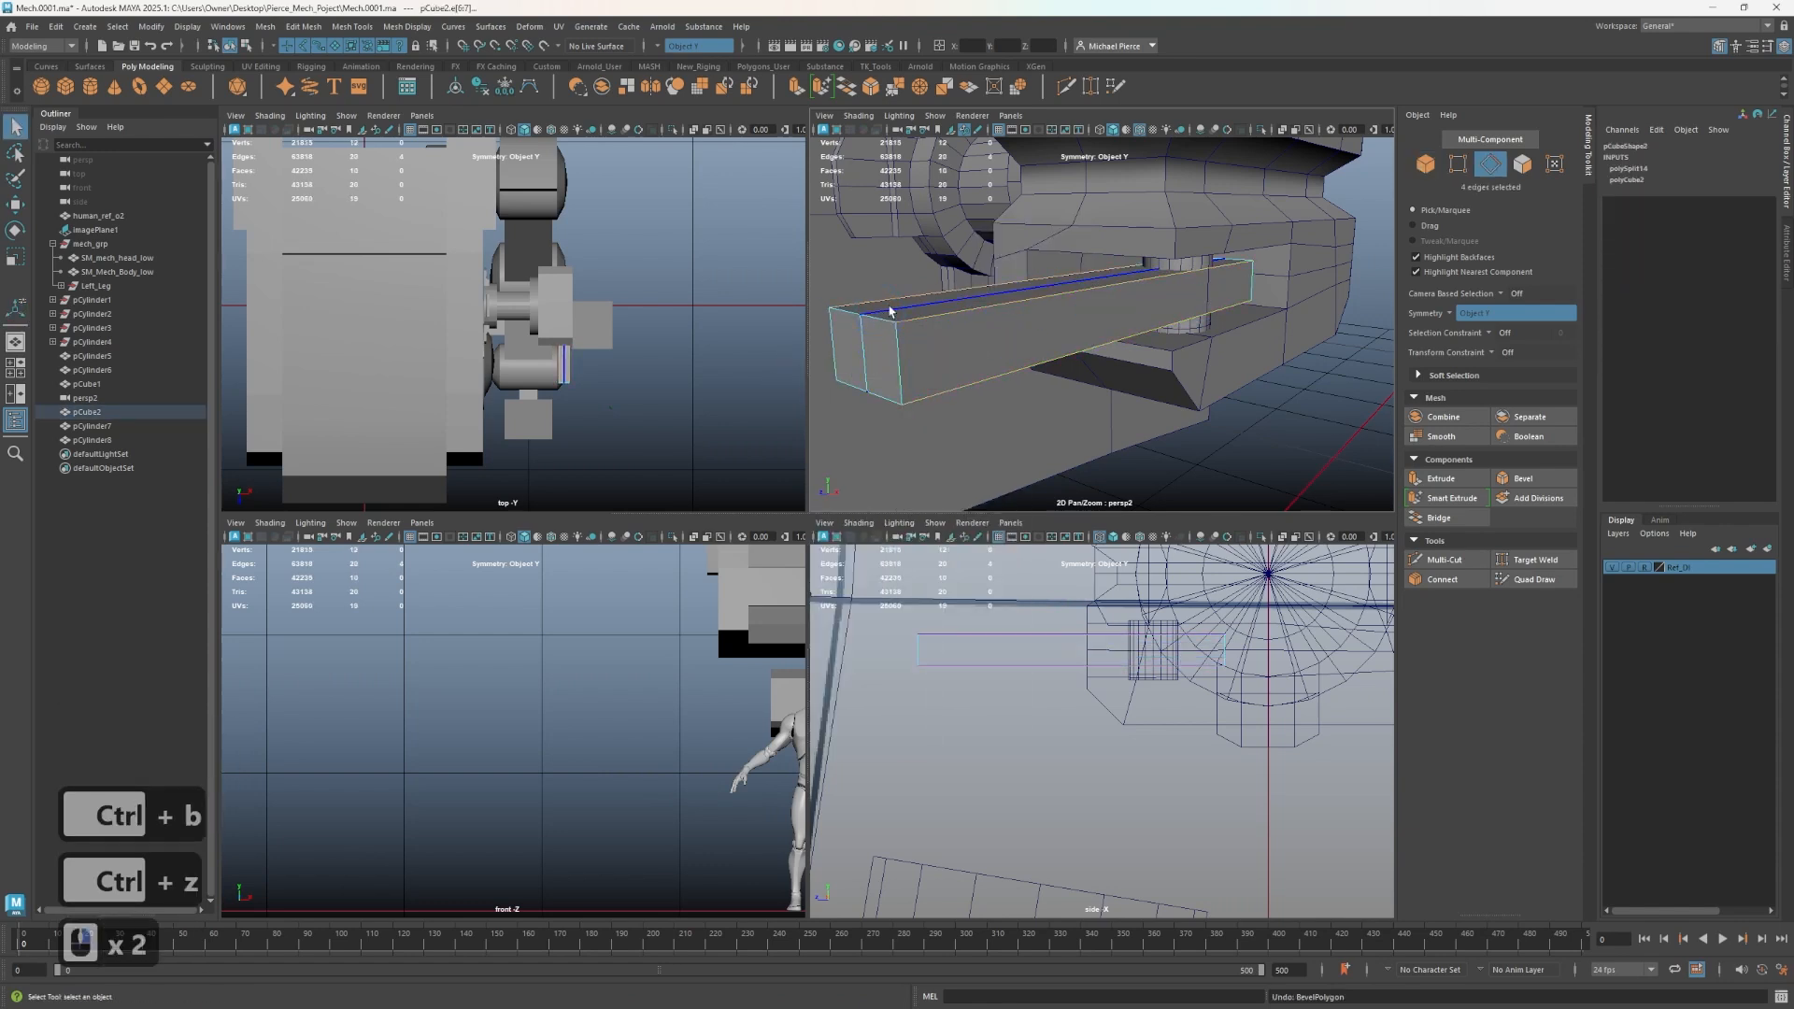
double_click(890, 313)
key("ctrl+BackSpace")
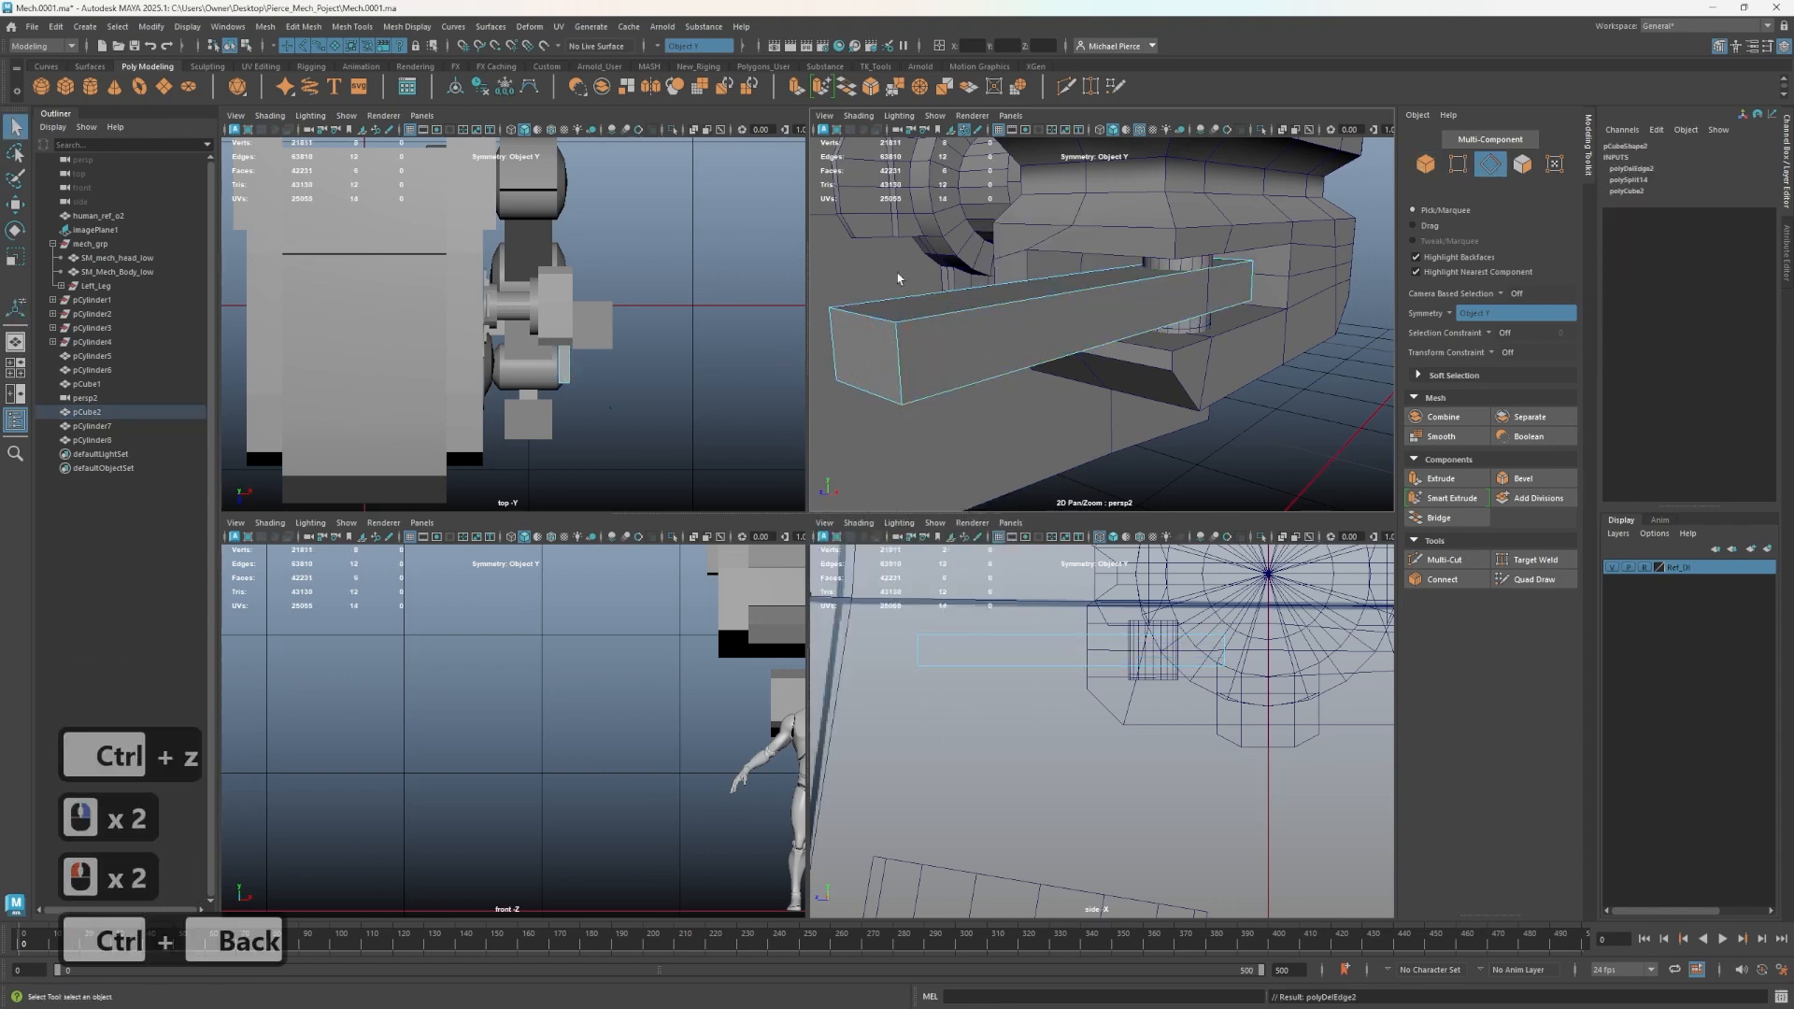
- Select the bar and scale it longer along its length
right_click_drag(965, 325, 1173, 293)
left_click(1196, 322)
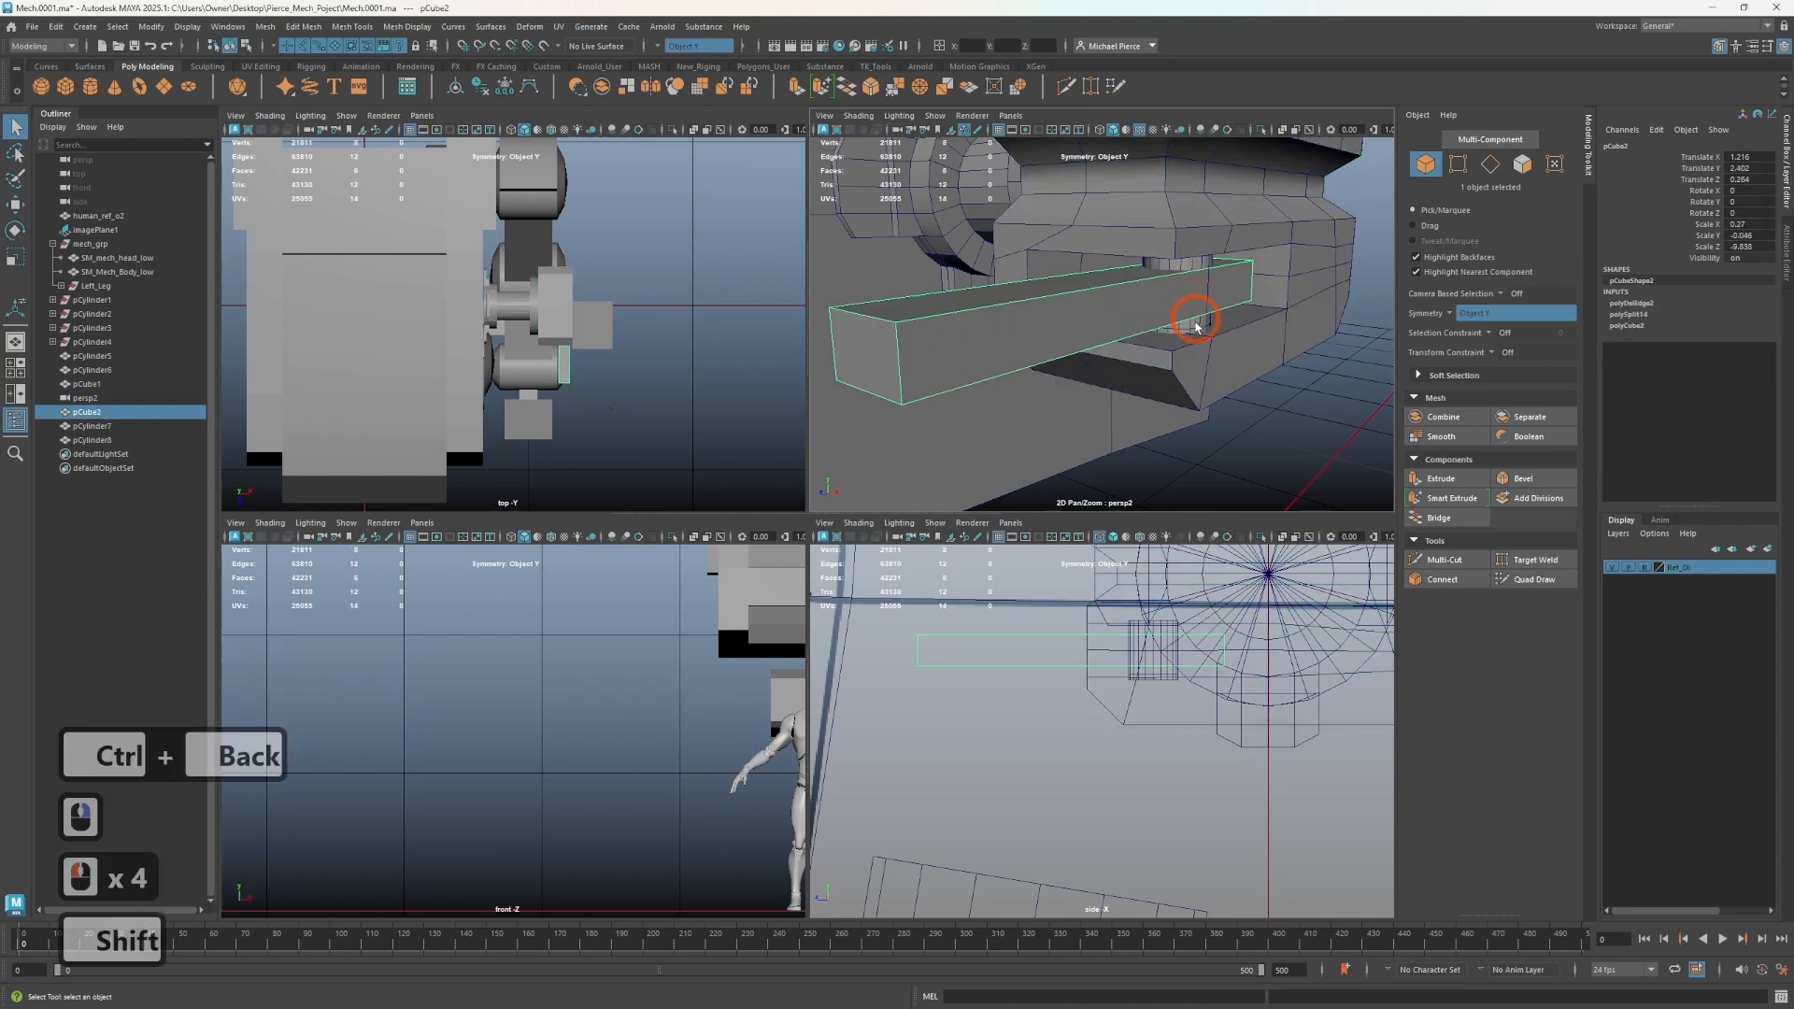
left_click(1191, 329, "shift")
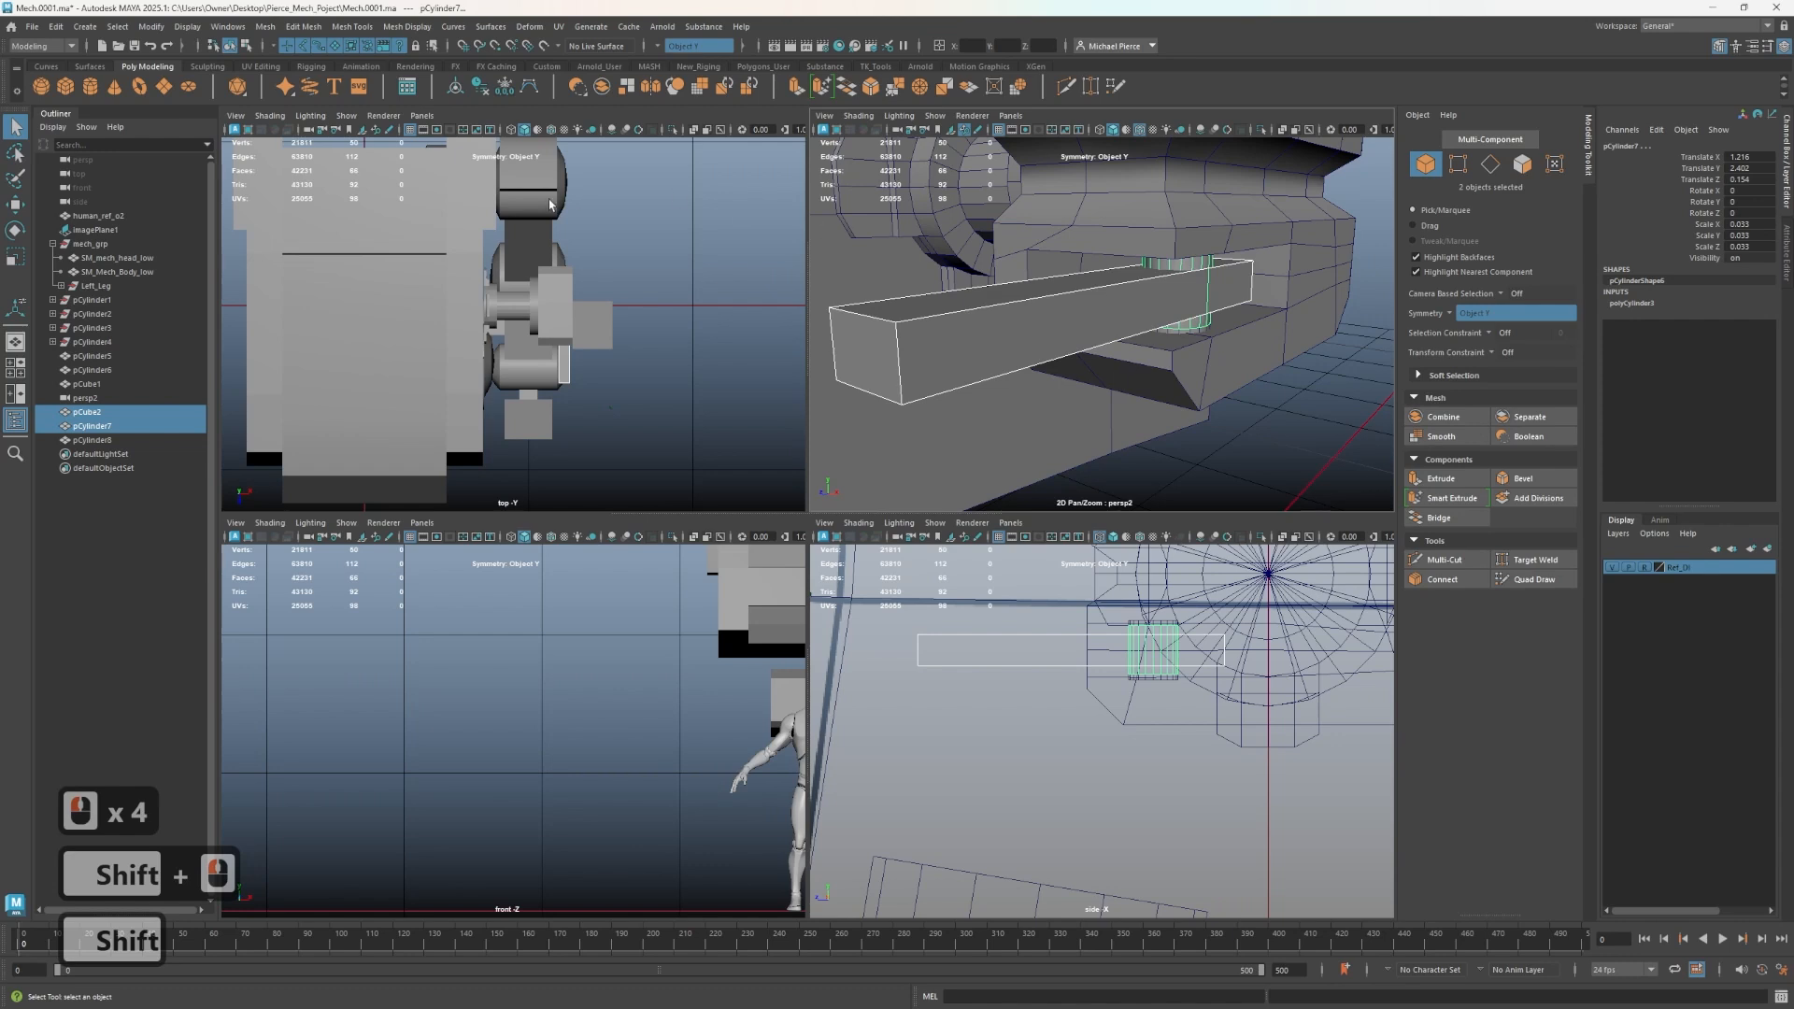
left_click(973, 328)
left_click_drag(972, 328, 1137, 336, "alt")
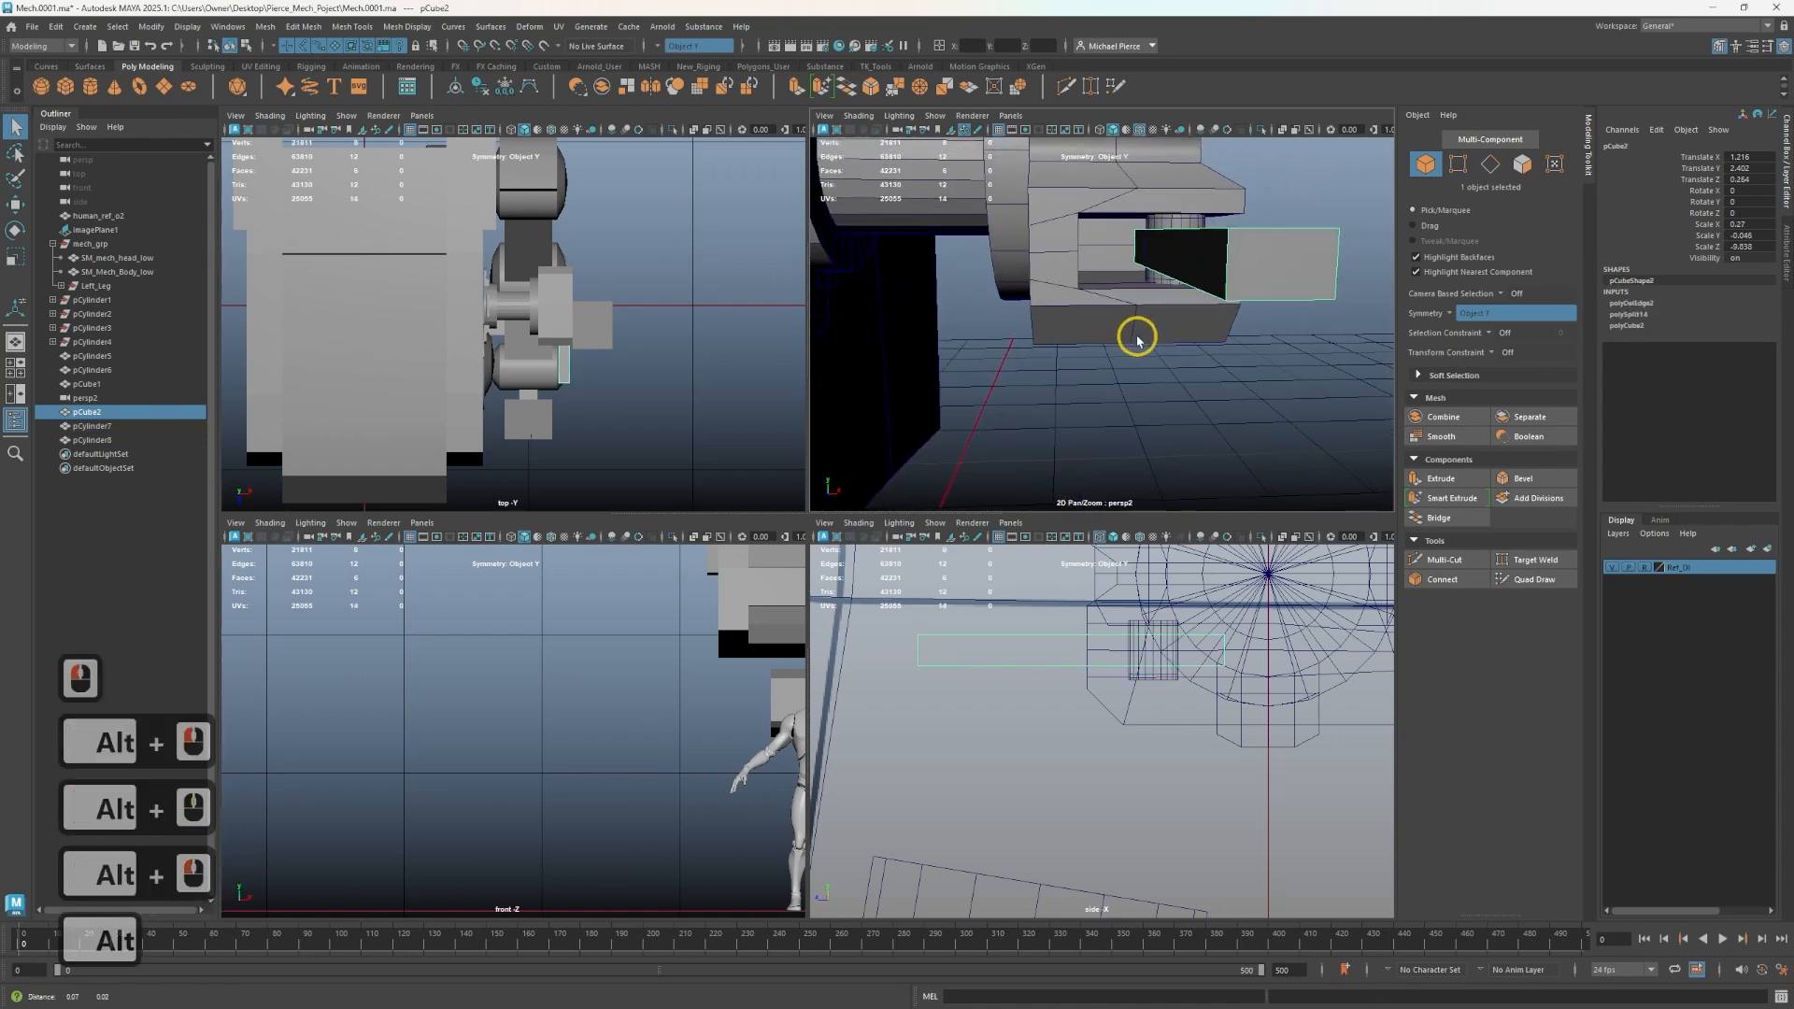
left_click_drag(1193, 272, 1208, 285, "alt")
left_click(1207, 280)
right_click_drag(1207, 280, 1262, 257)
left_click(1189, 278)
right_click(1193, 281)
key("r")
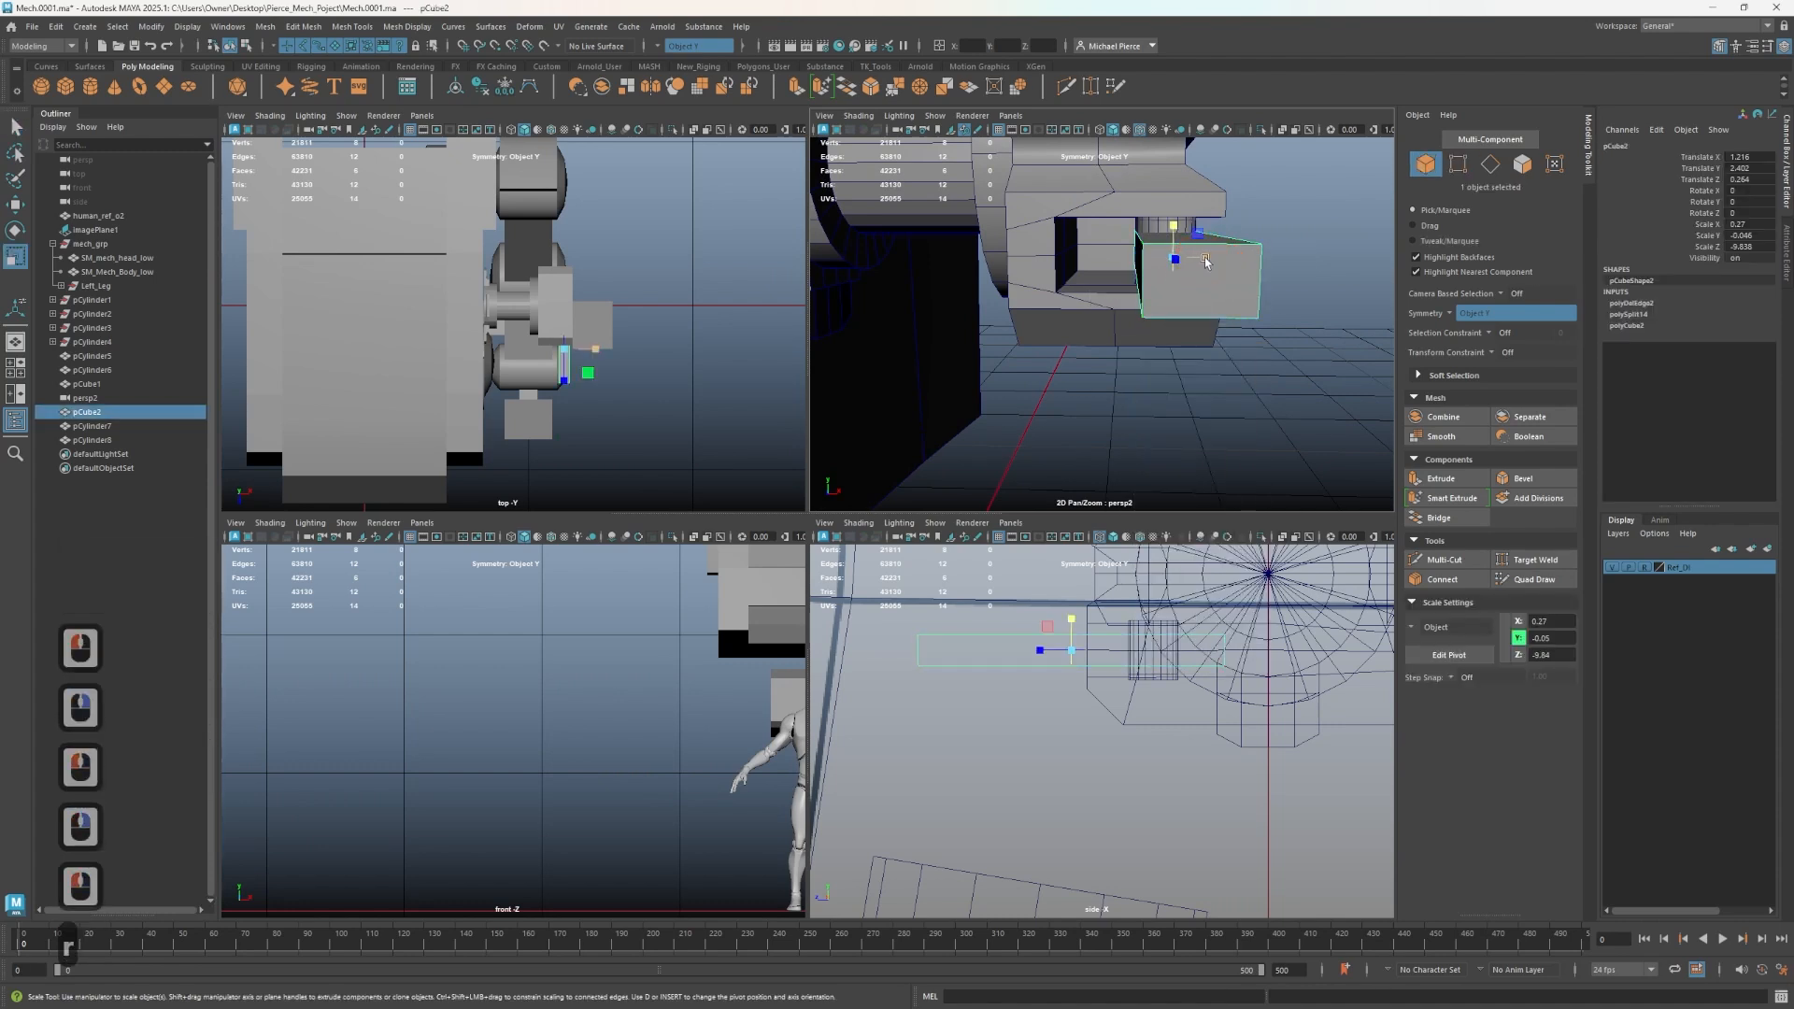
left_click(1206, 259)
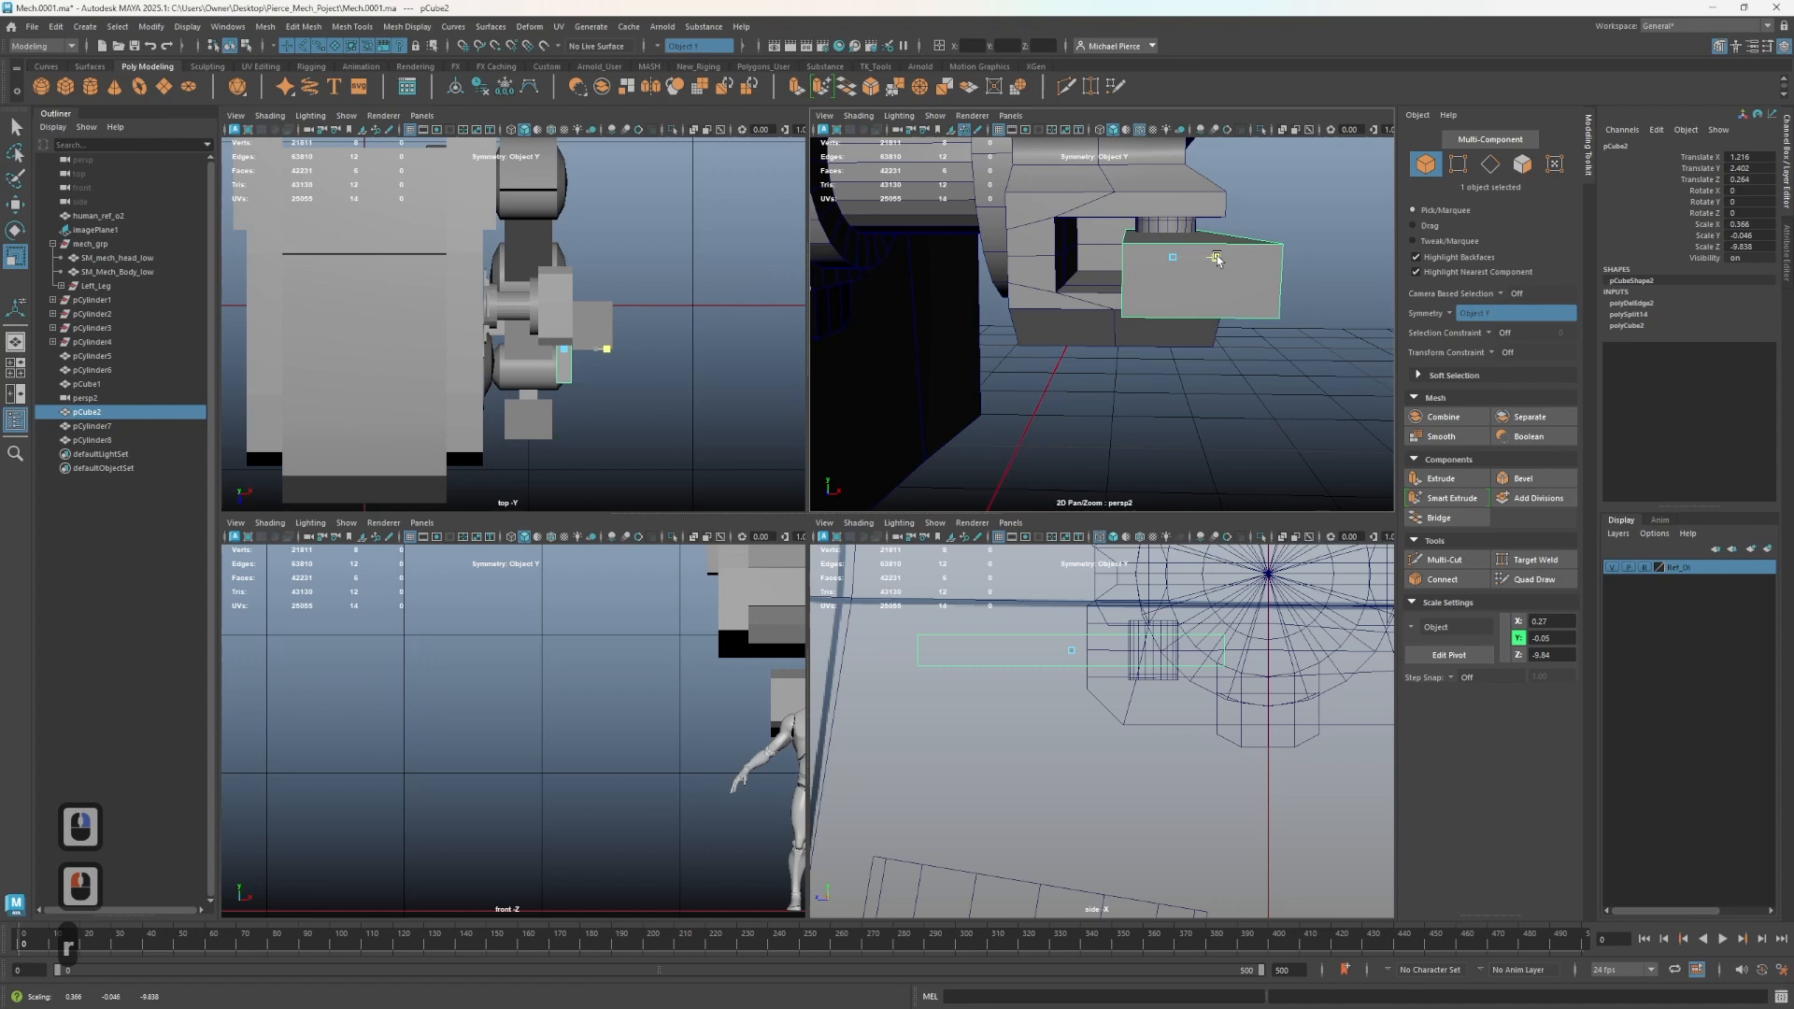
left_click_drag(1219, 258, 1155, 286, "alt")
middle_click_drag(1155, 285, 1174, 298, "alt")
left_click_drag(1086, 338, 1056, 325, "alt")
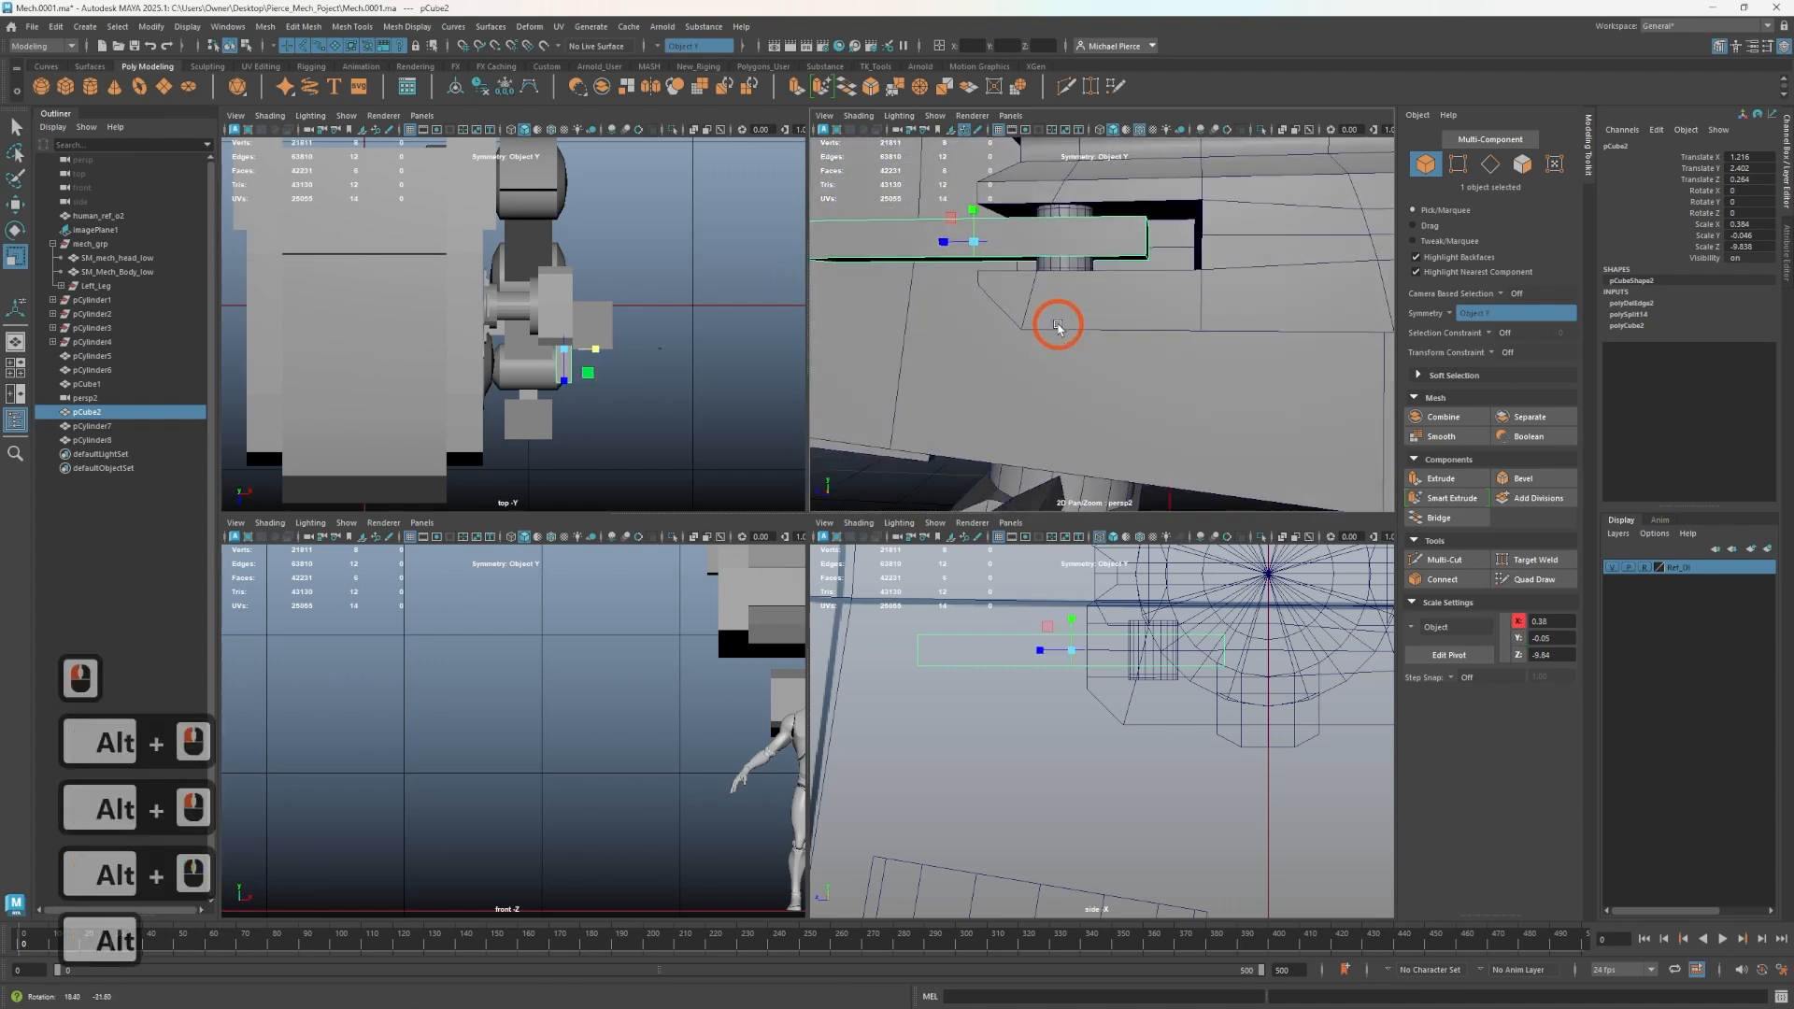
- Isolate the bar and pin in the viewport and turn symmetry off
key("ctrl+1")
left_click_drag(1068, 253, 1078, 377, "alt")
key("ctrl+1")
left_click(1052, 263, "shift")
key("ctrl+1")
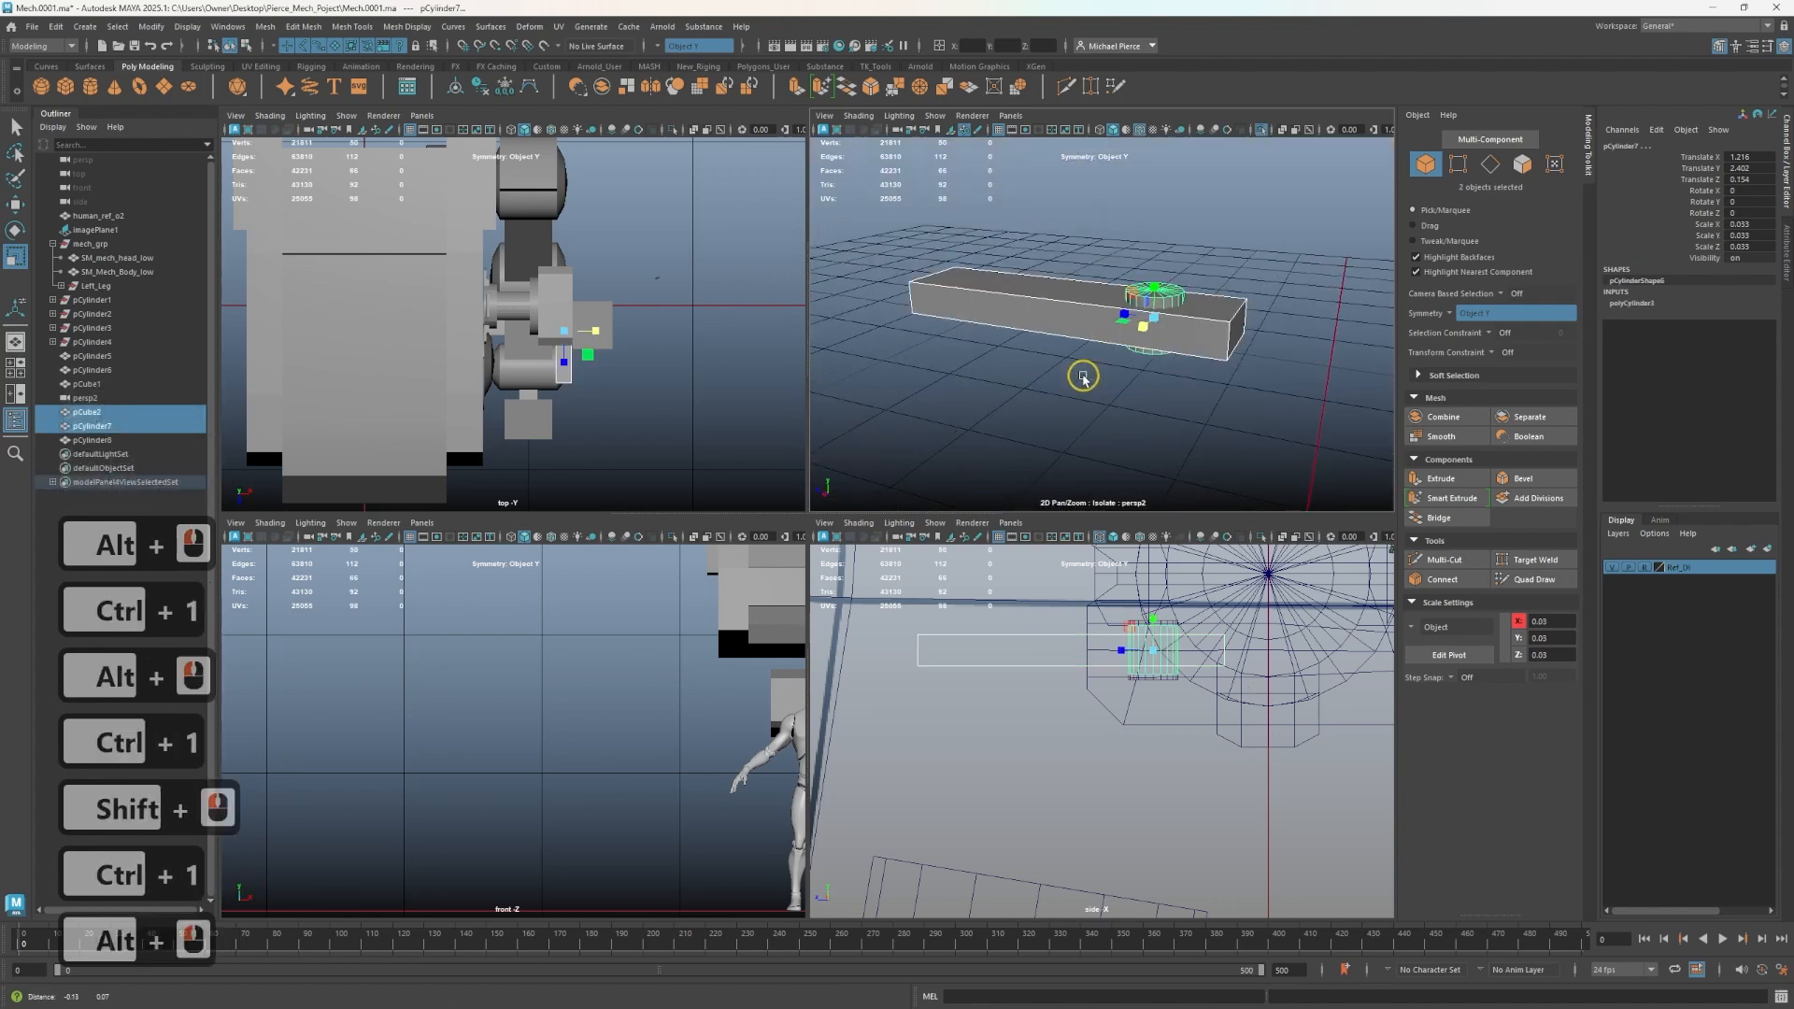
middle_click_drag(1077, 377, 1088, 393, "alt")
left_click_drag(1088, 392, 1062, 373, "alt")
right_click_drag(1062, 373, 1045, 293)
left_click(1052, 316)
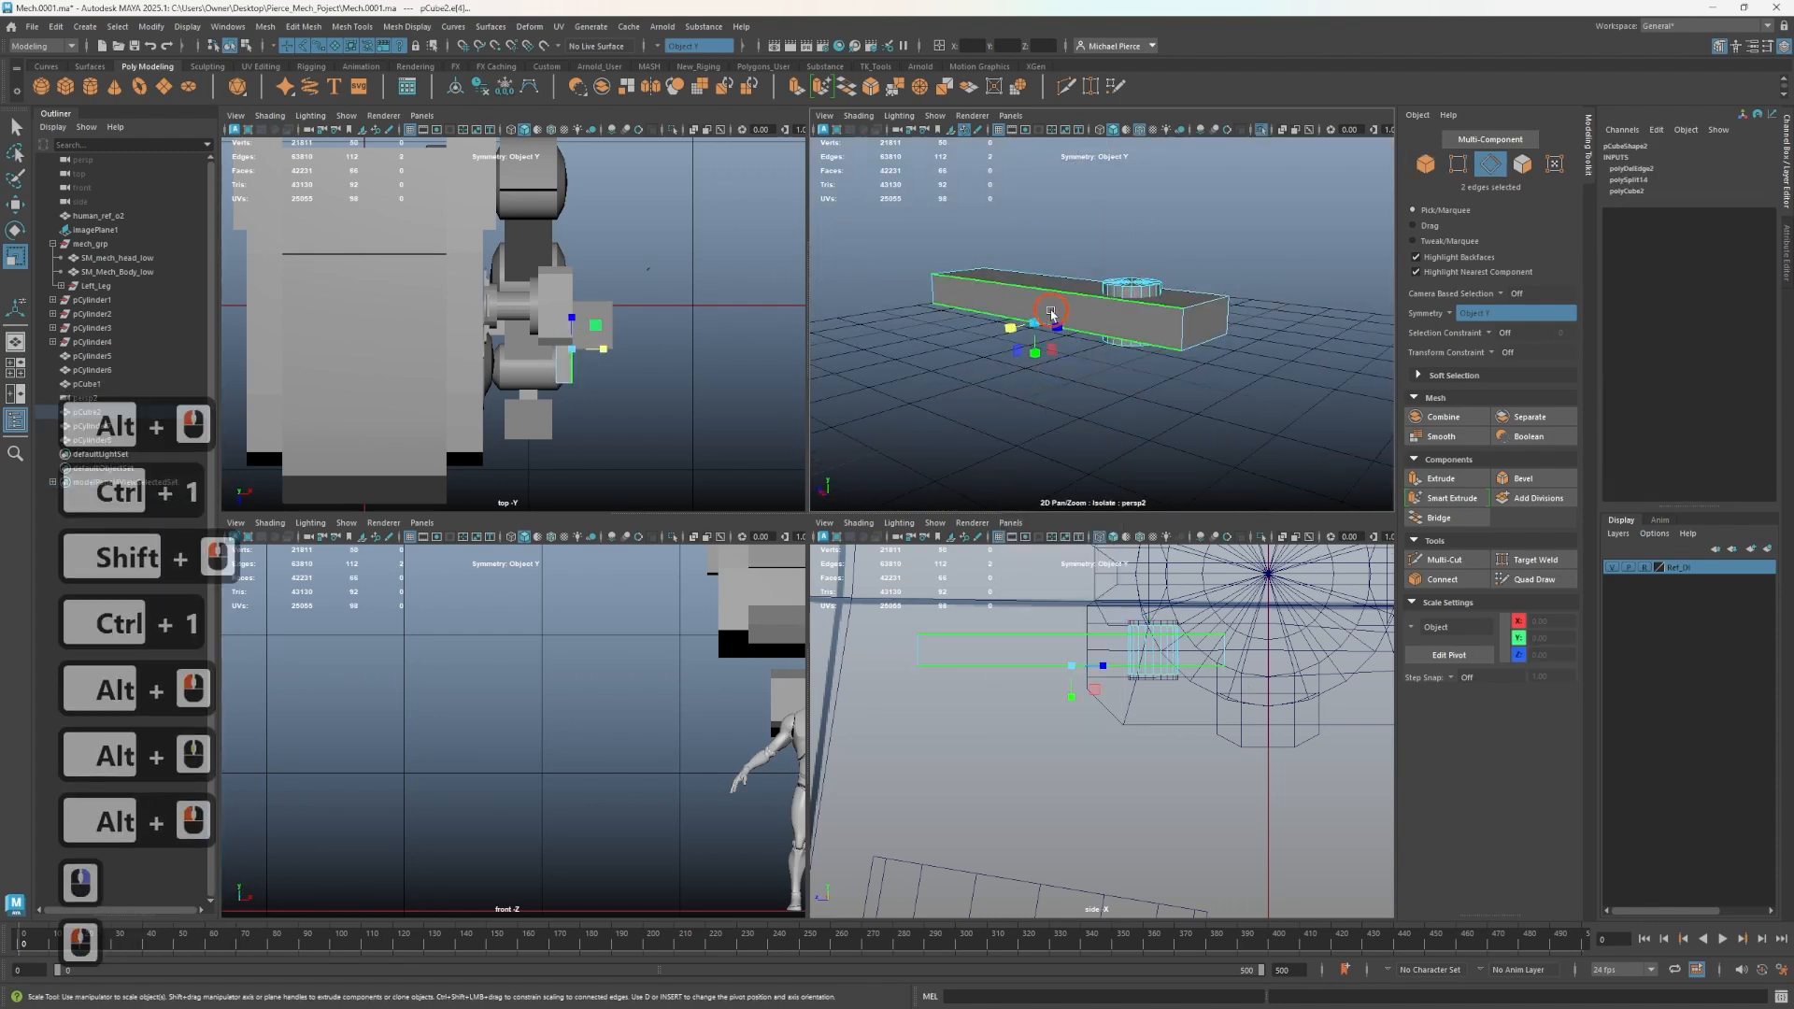
left_click(1082, 413)
left_click(660, 47)
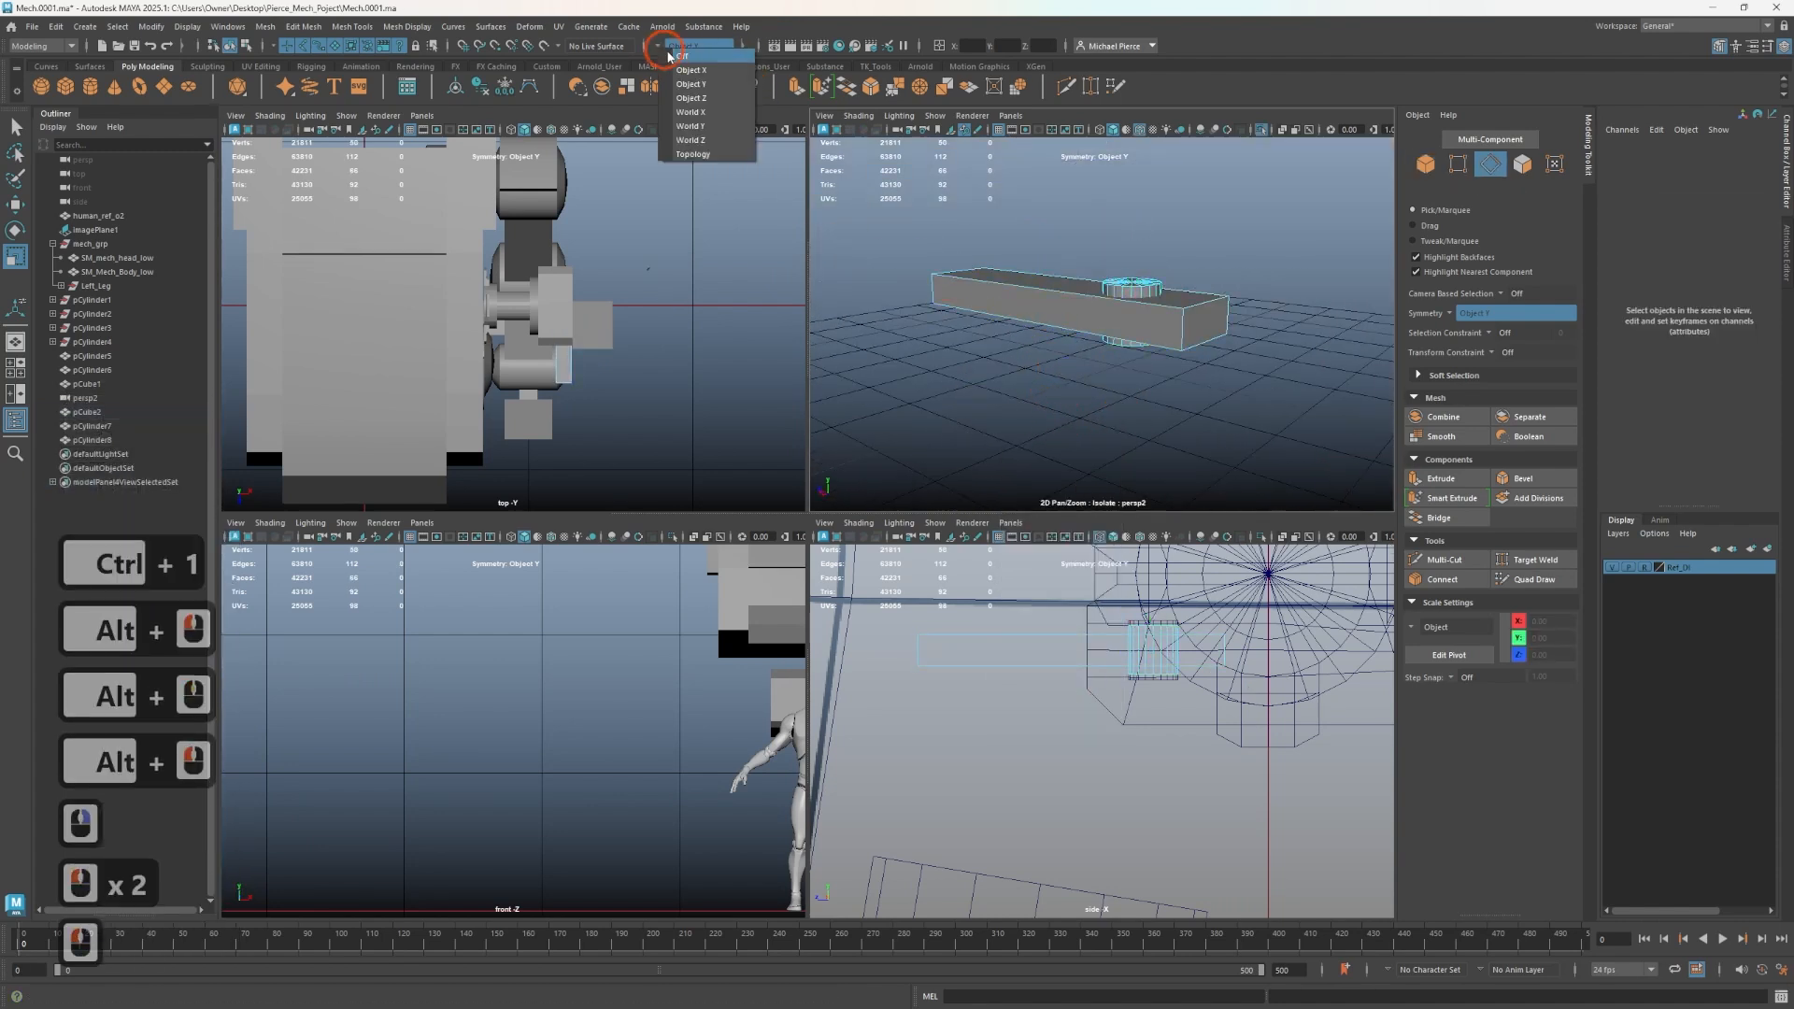
left_click(683, 53)
- Try to bevel the bar's end edges
right_click_drag(941, 289, 993, 261)
left_click(975, 277)
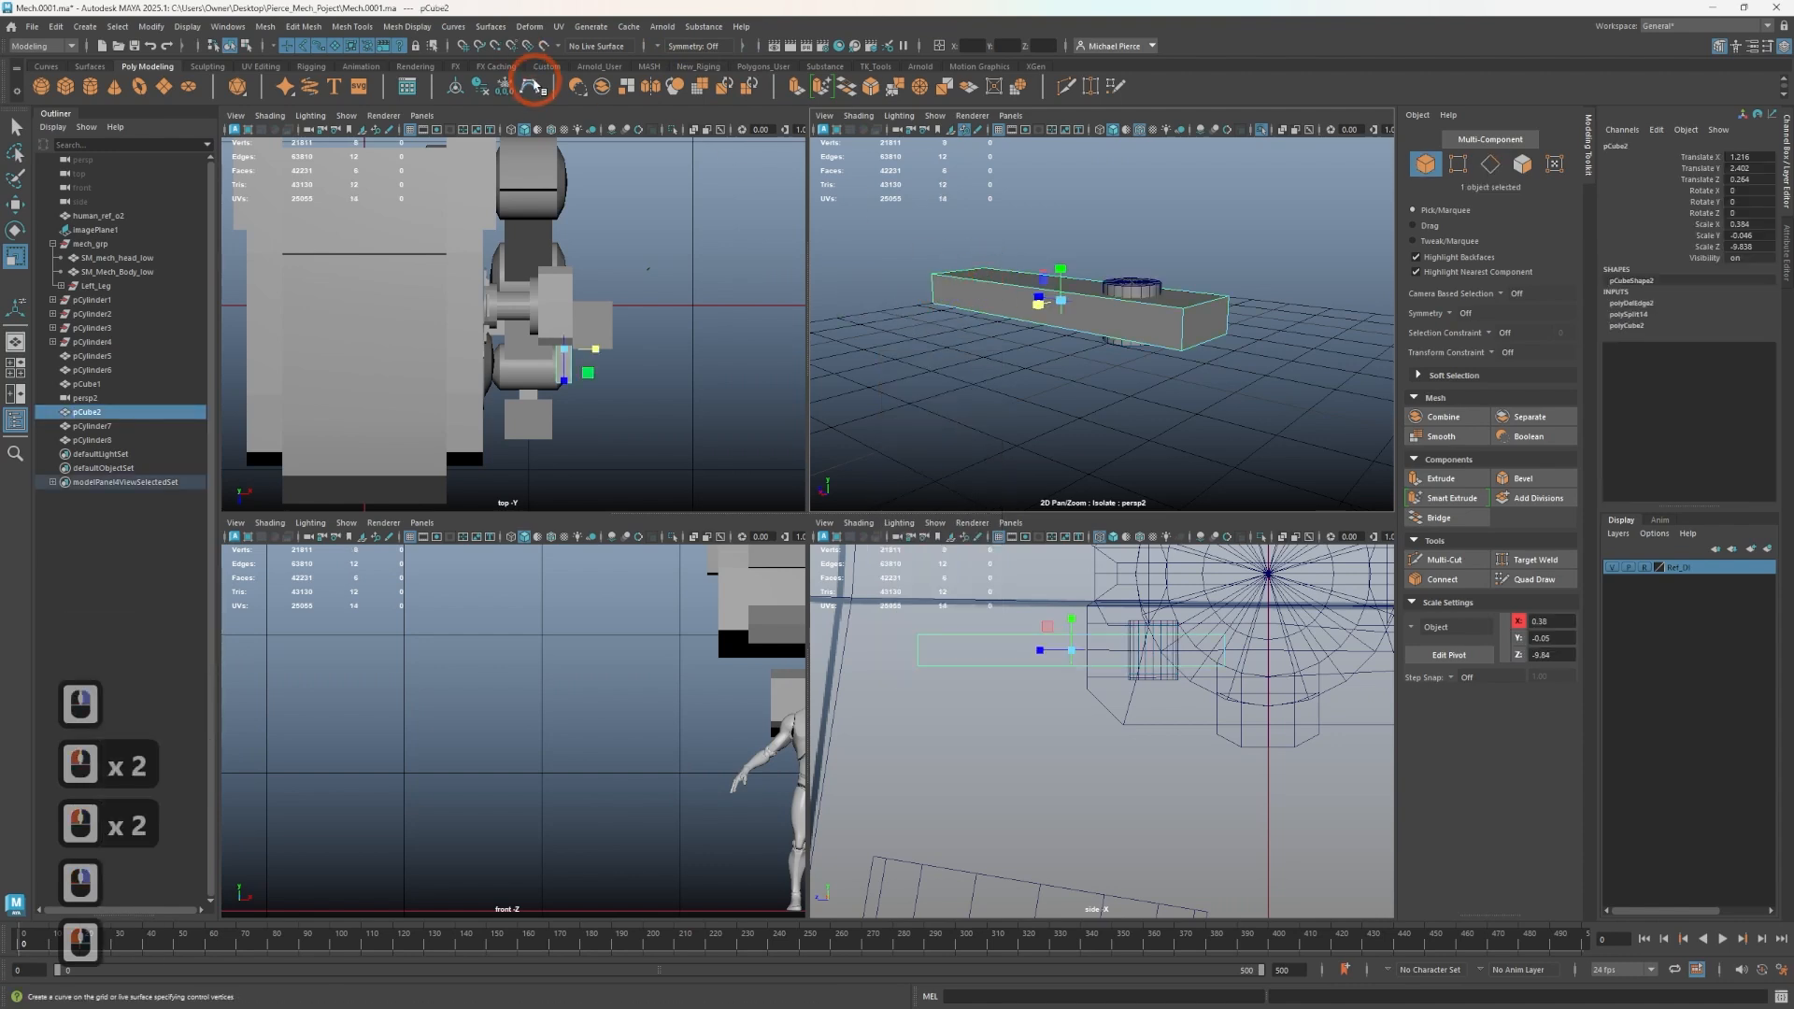
left_click(490, 85)
left_click_drag(1241, 320, 1215, 326, "alt")
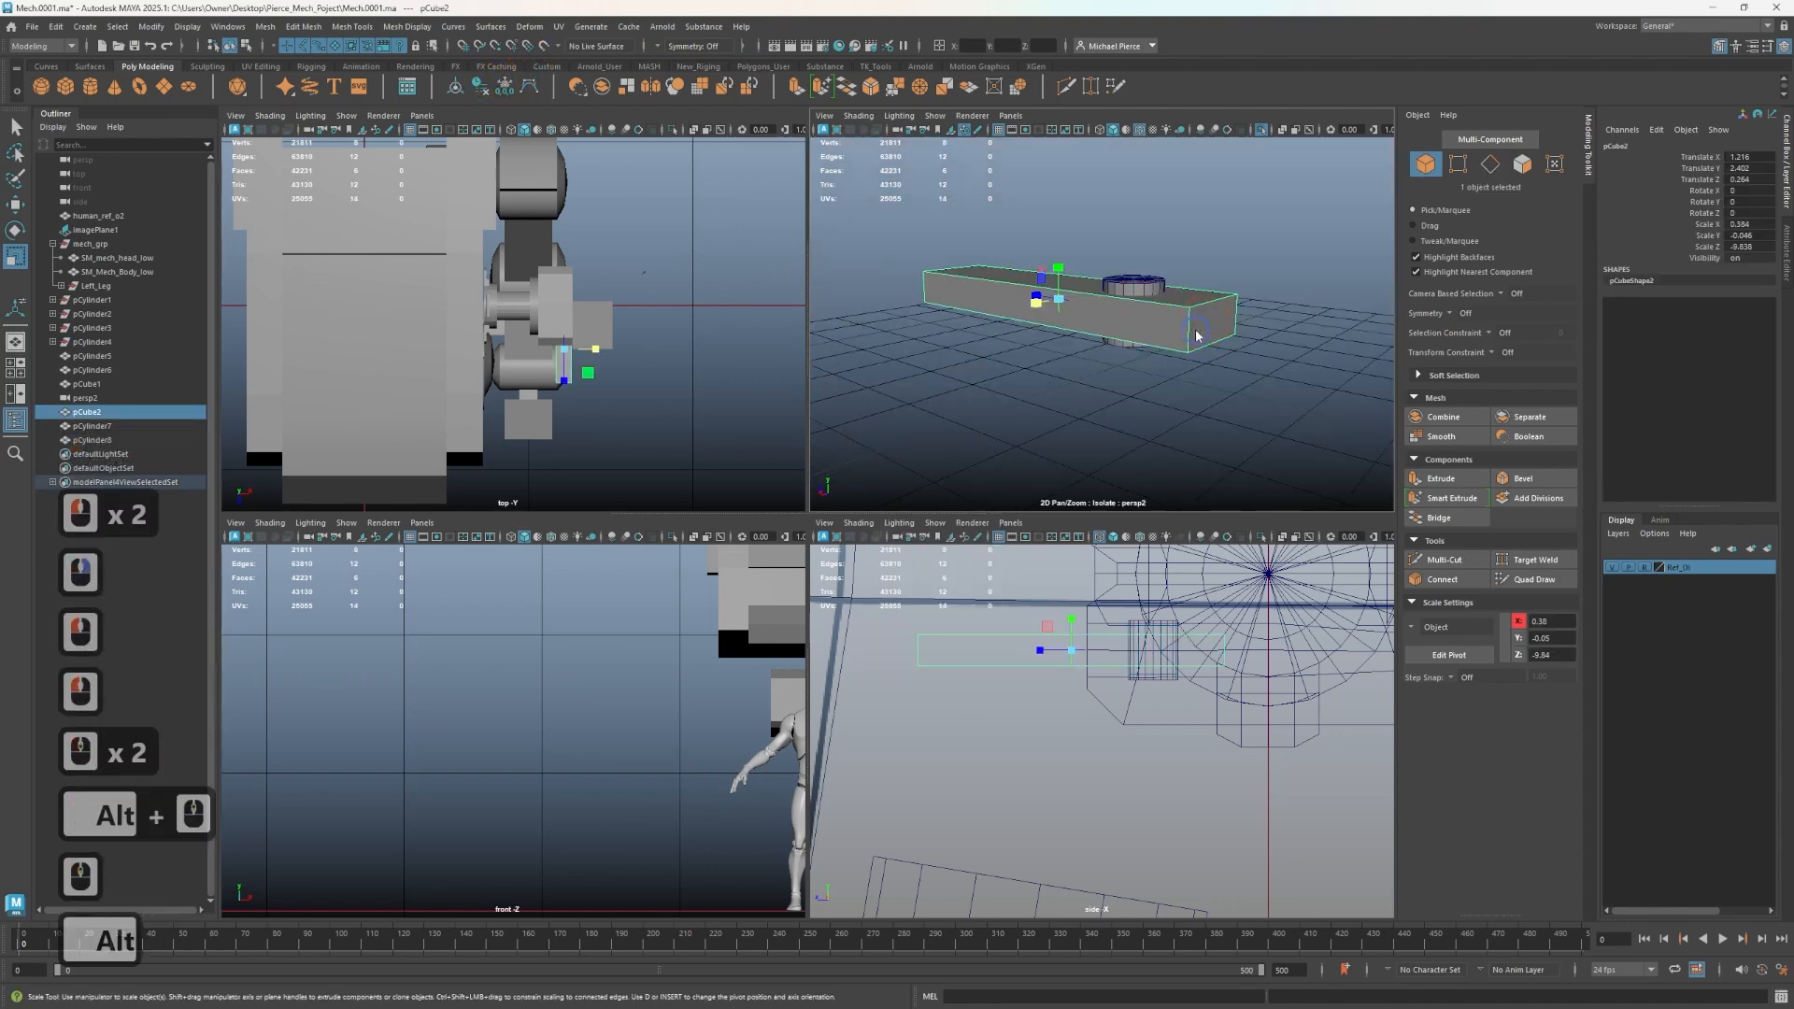
right_click_drag(1196, 334, 1196, 285)
left_click(1192, 329)
left_click(1238, 321, "shift")
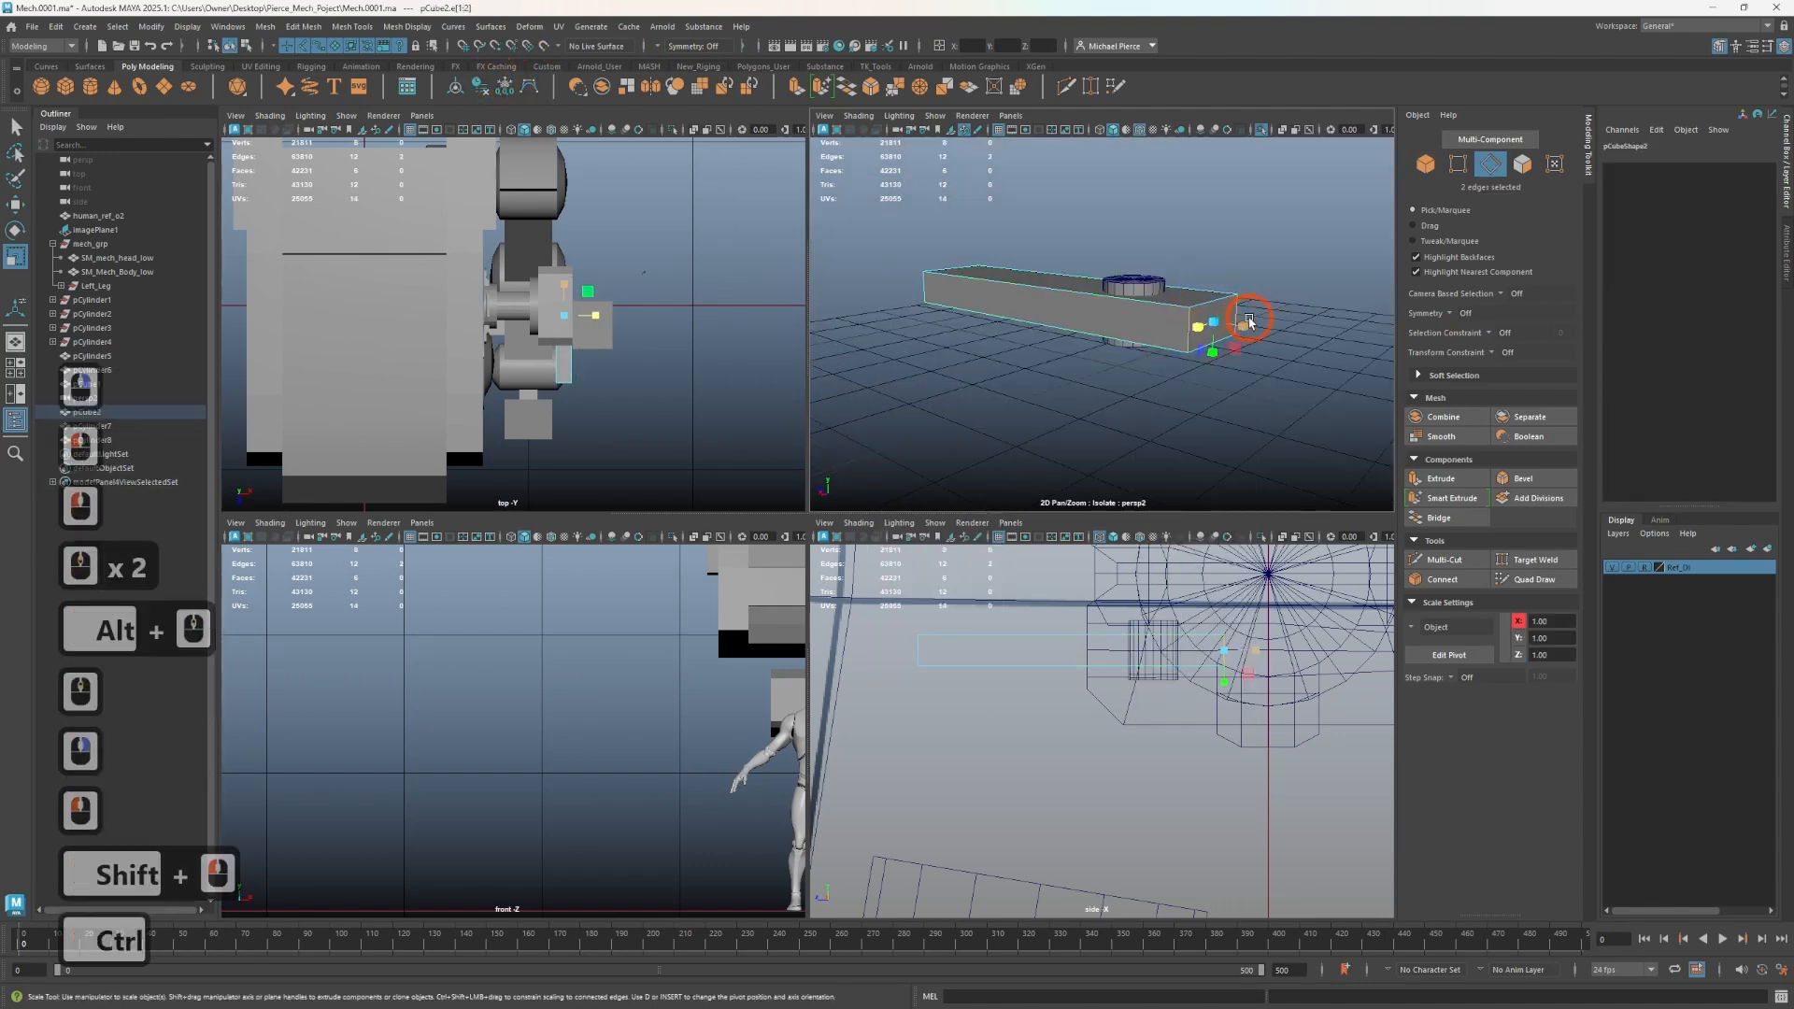
key("ctrl+b")
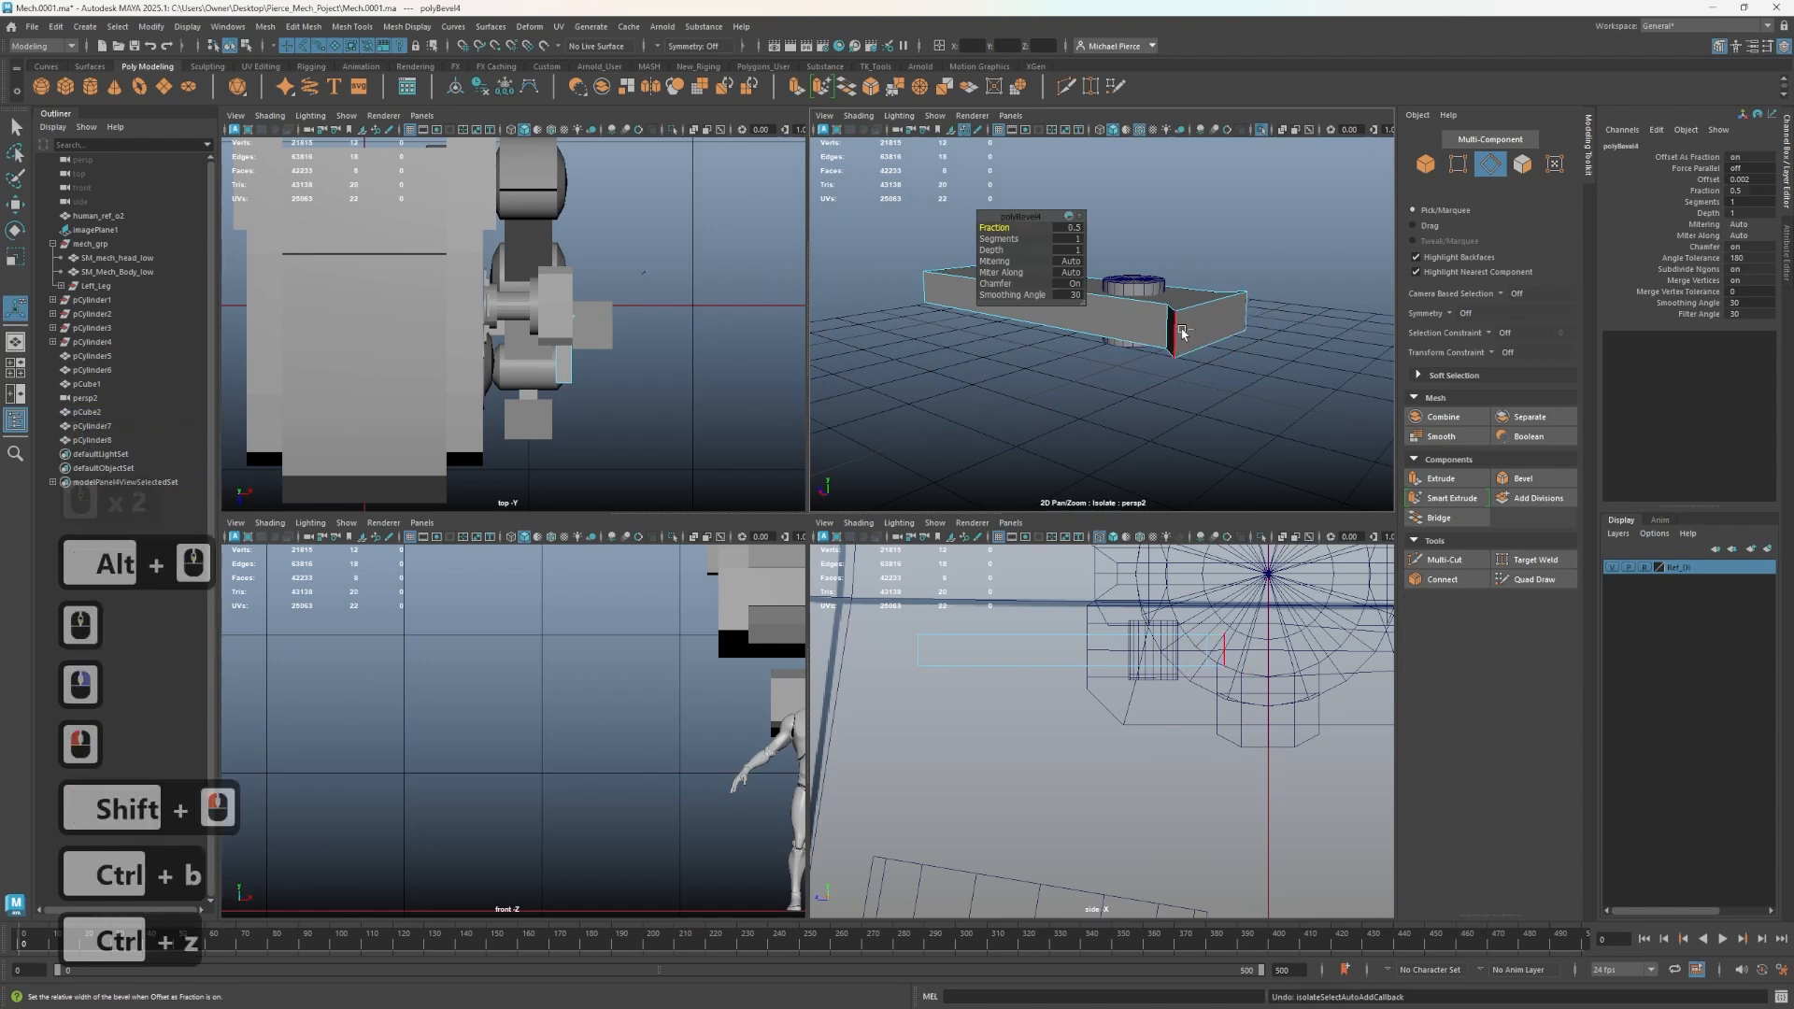
key("ctrl+z")
left_click_drag(1182, 337, 1193, 376, "alt")
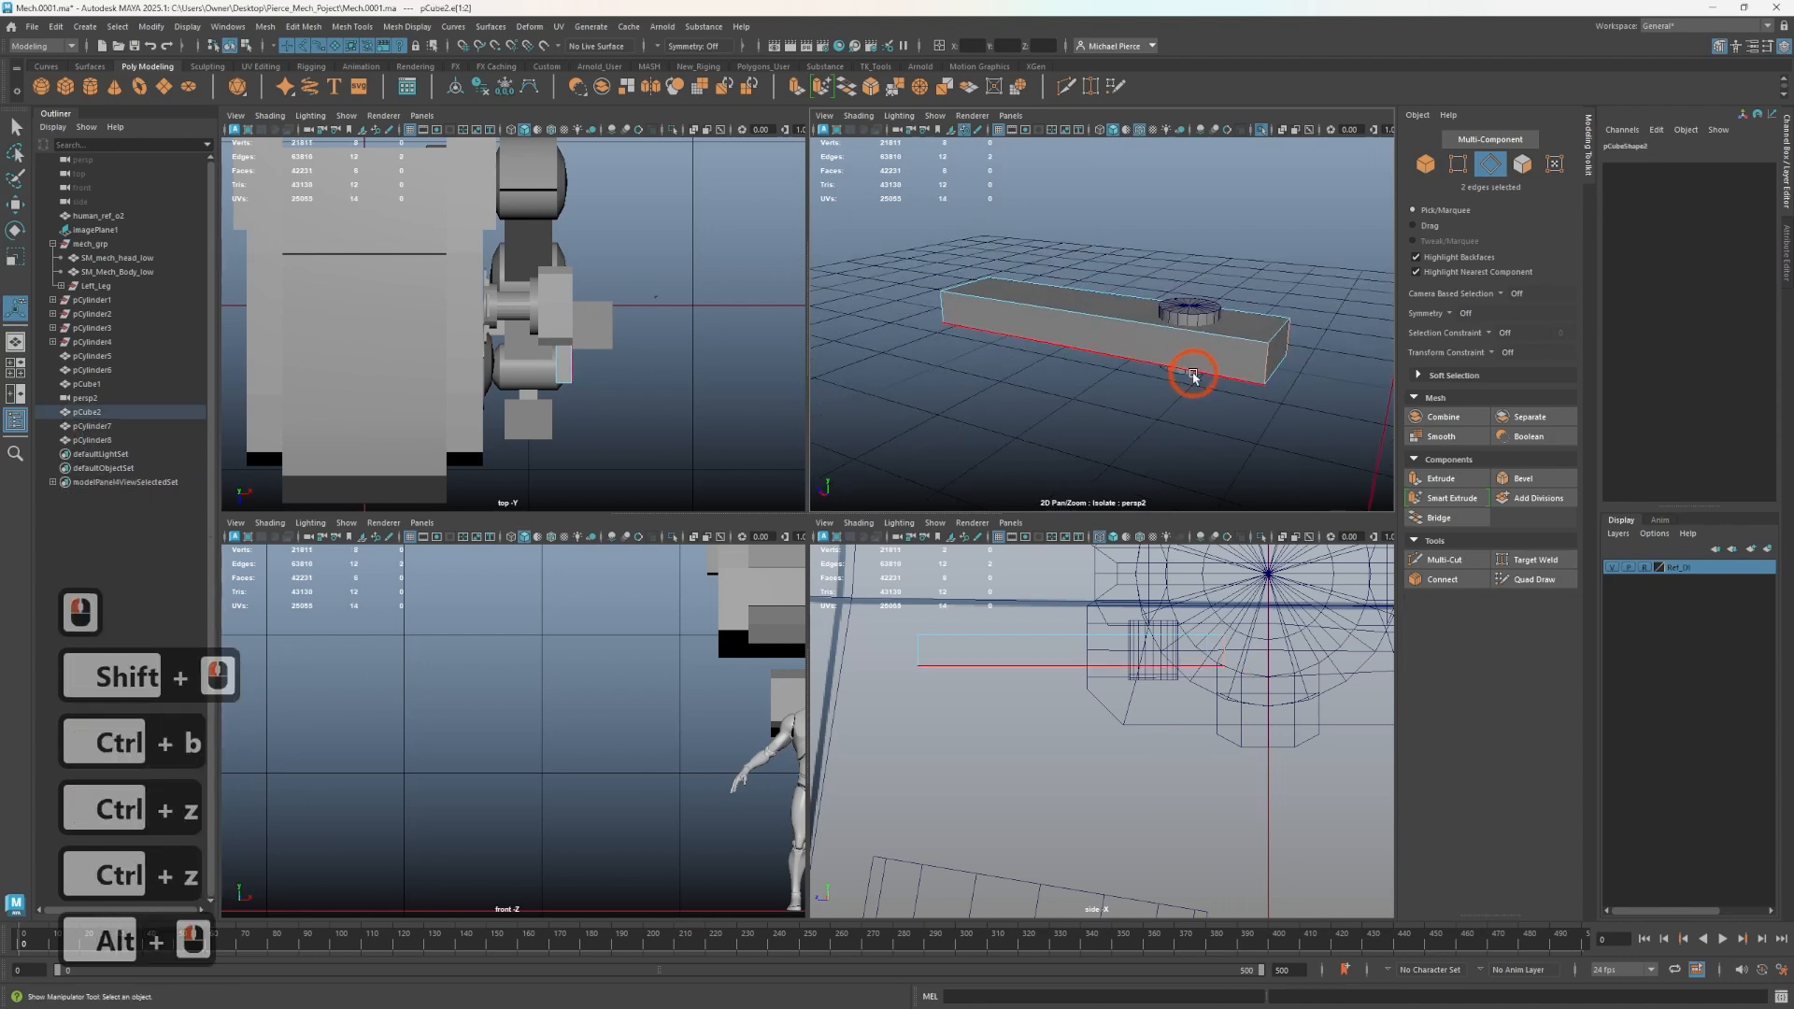
right_click_drag(1282, 340, 1301, 320)
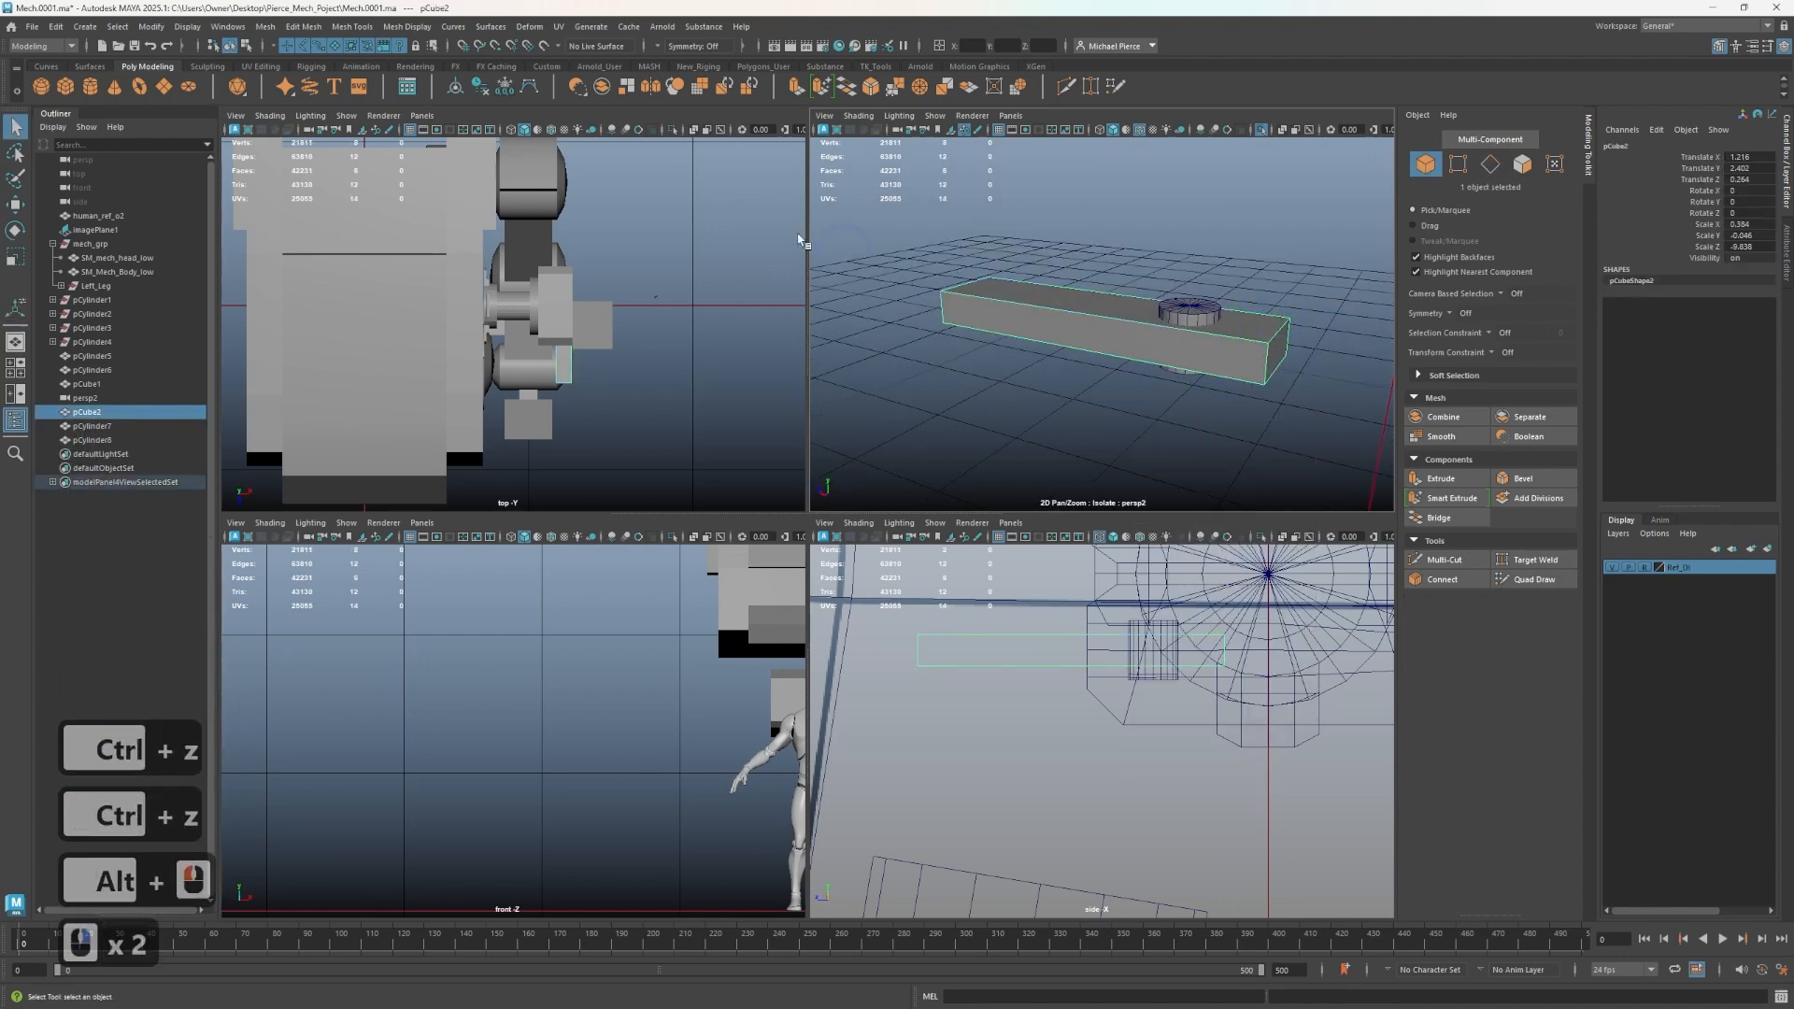
- Freeze the bar's transformations and bevel two of its edges with a fraction of 0.14
left_click(529, 88)
left_click(1125, 344)
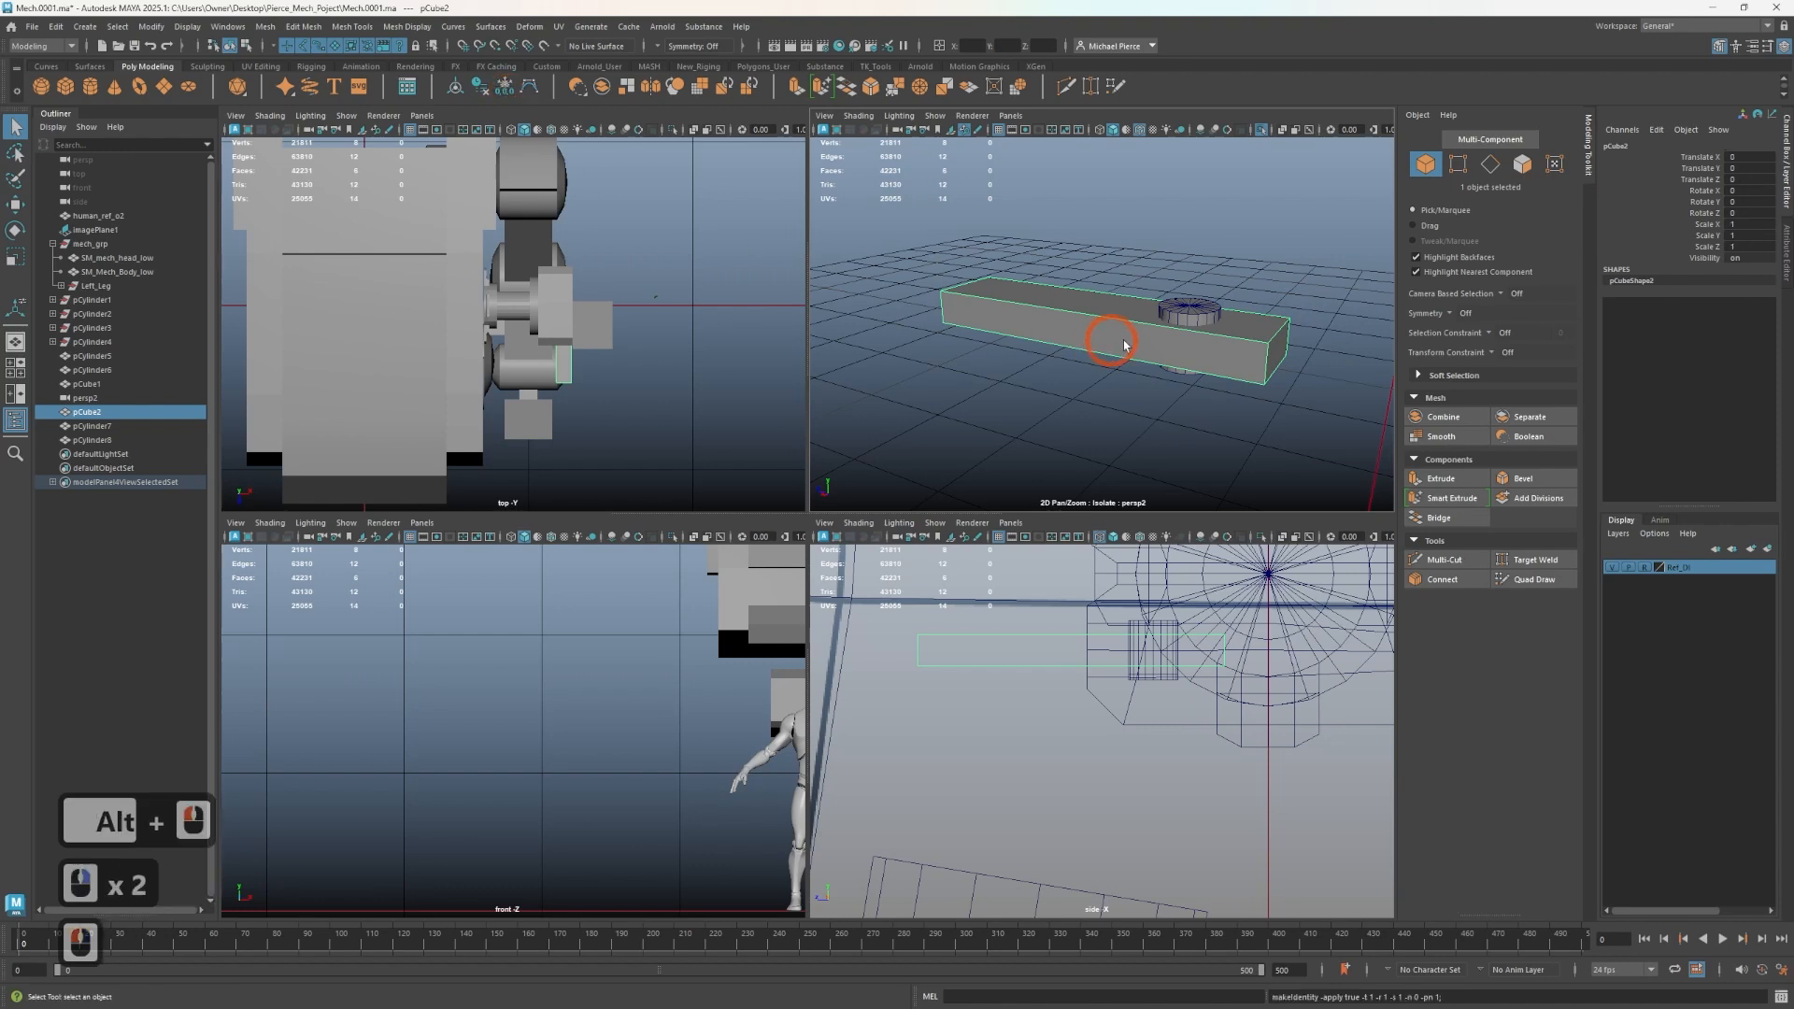
right_click_drag(1248, 374, 1252, 347)
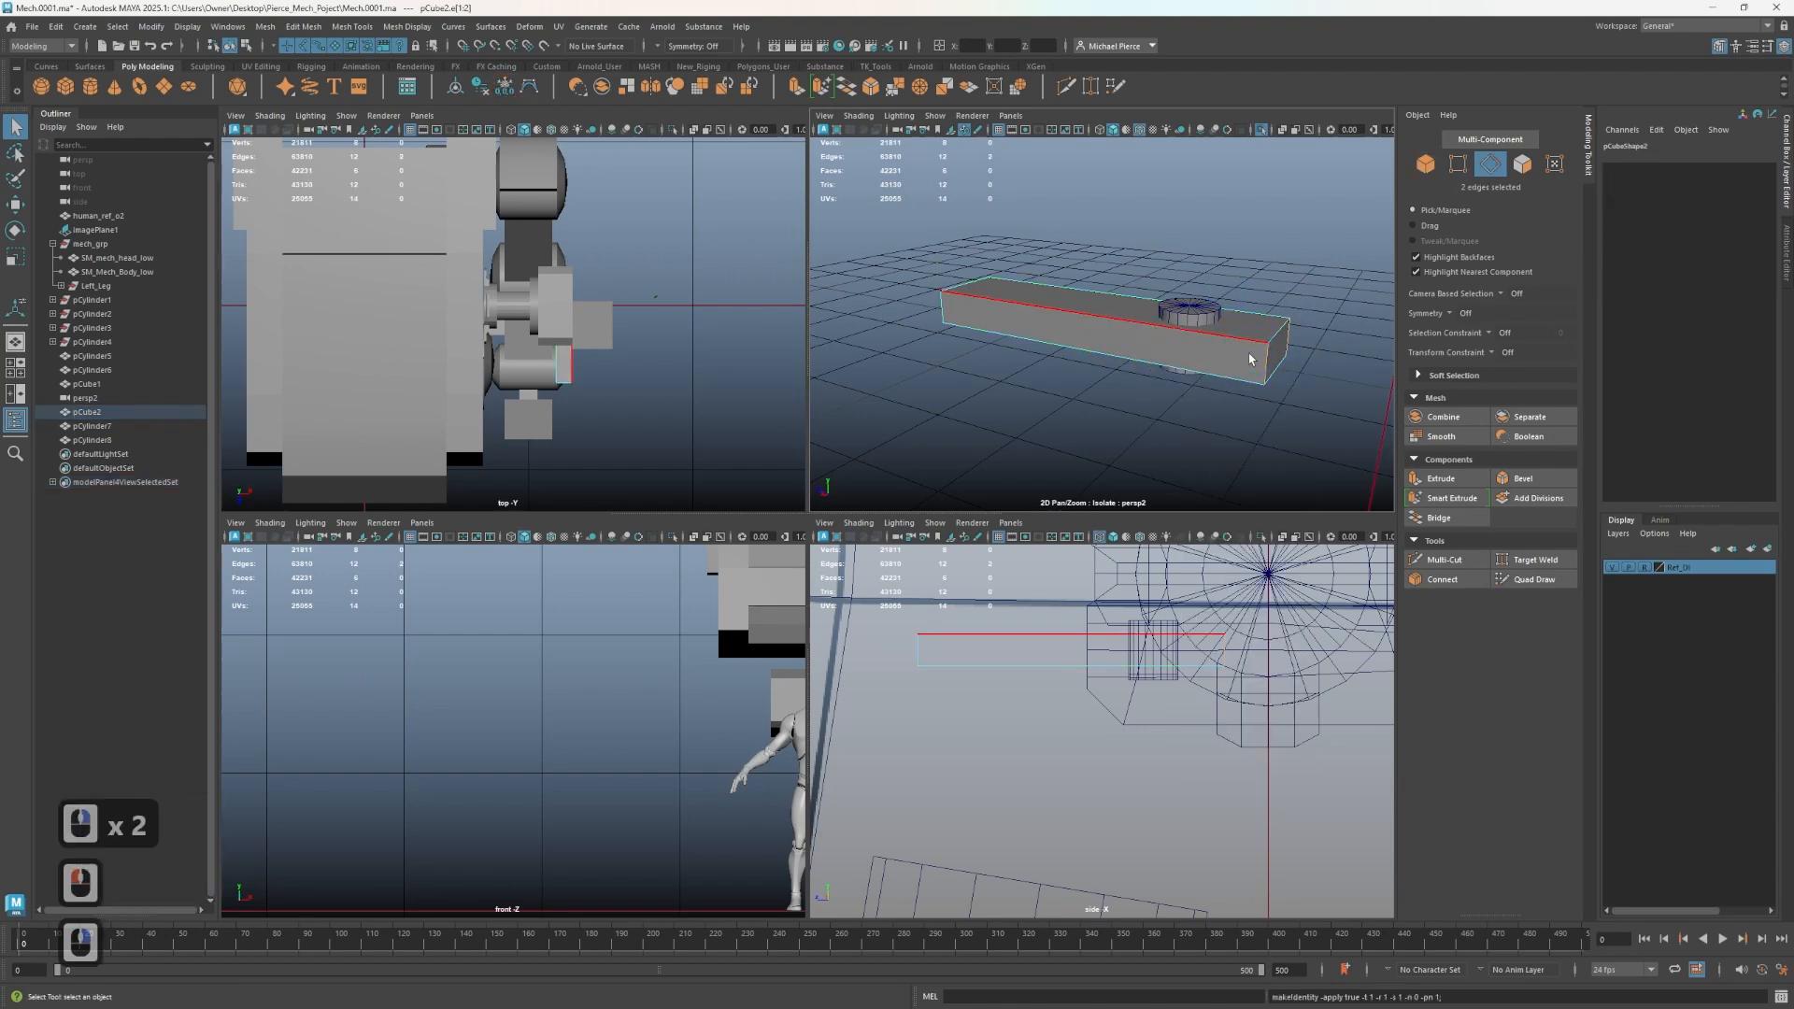
key("ctrl+b")
left_click_drag(1240, 348, 1179, 366, "alt")
middle_click_drag(1178, 365, 1134, 304, "alt")
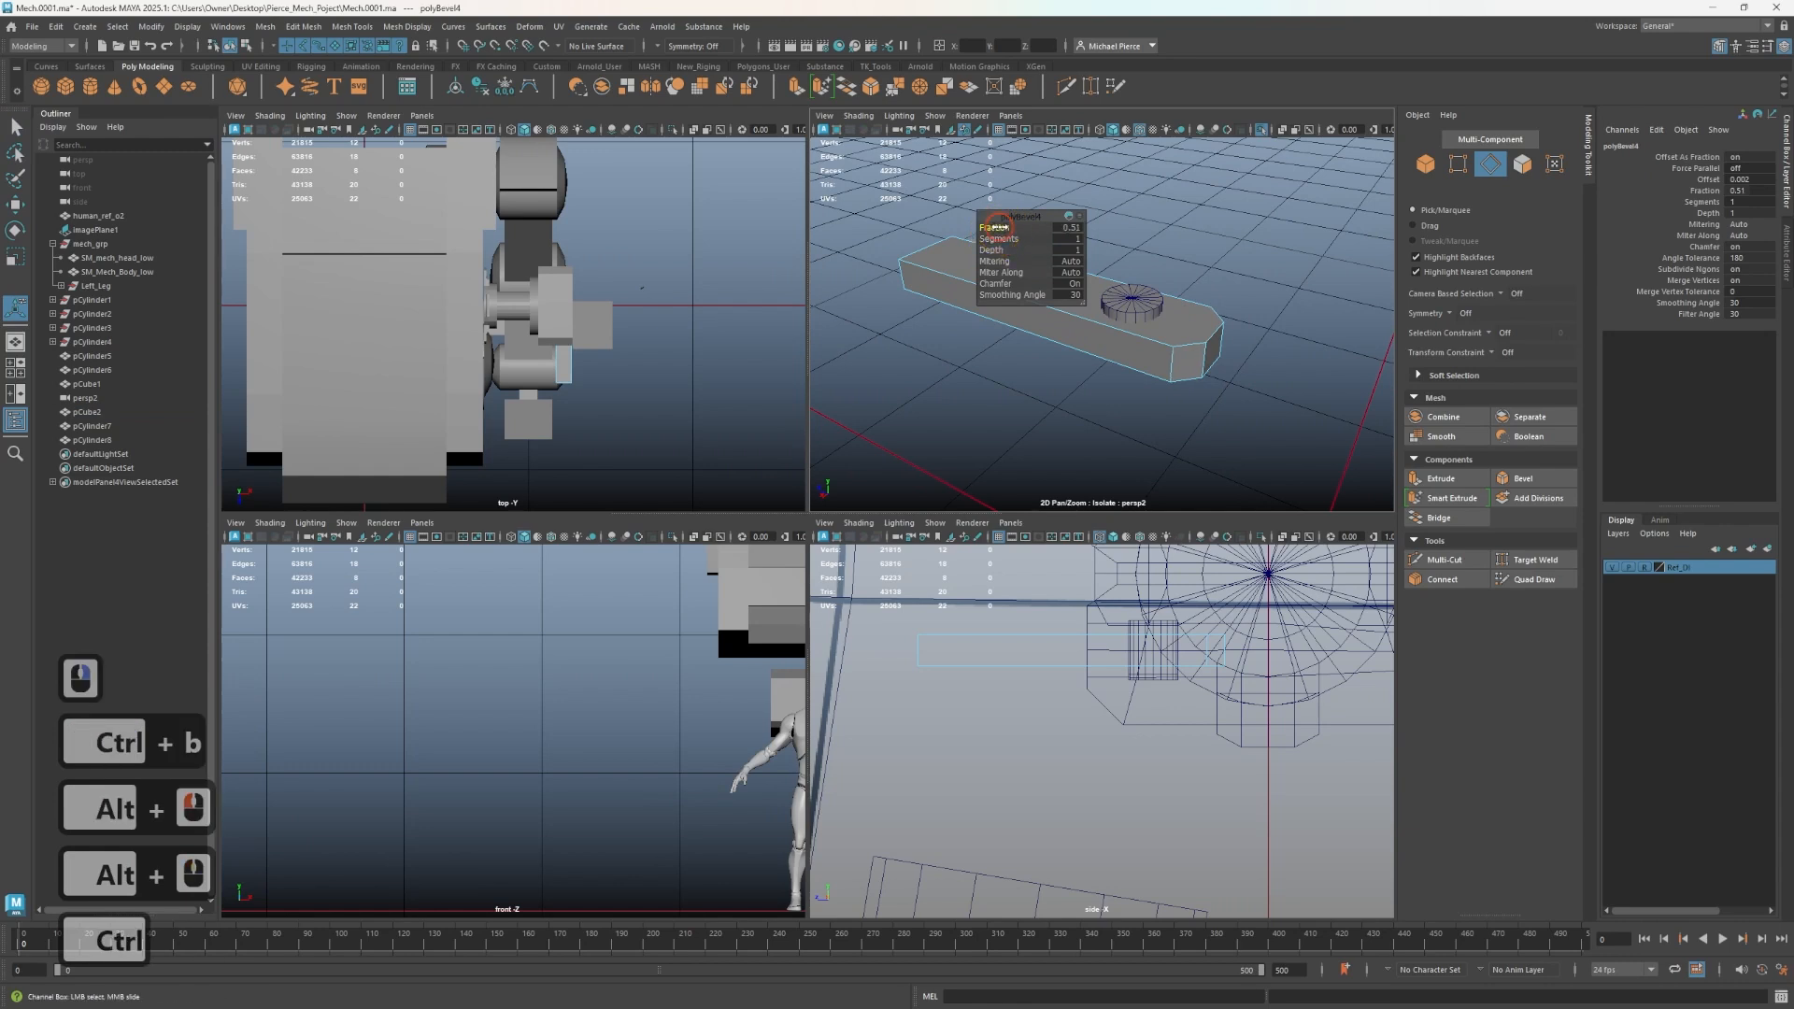
left_click_drag(994, 231, 971, 250)
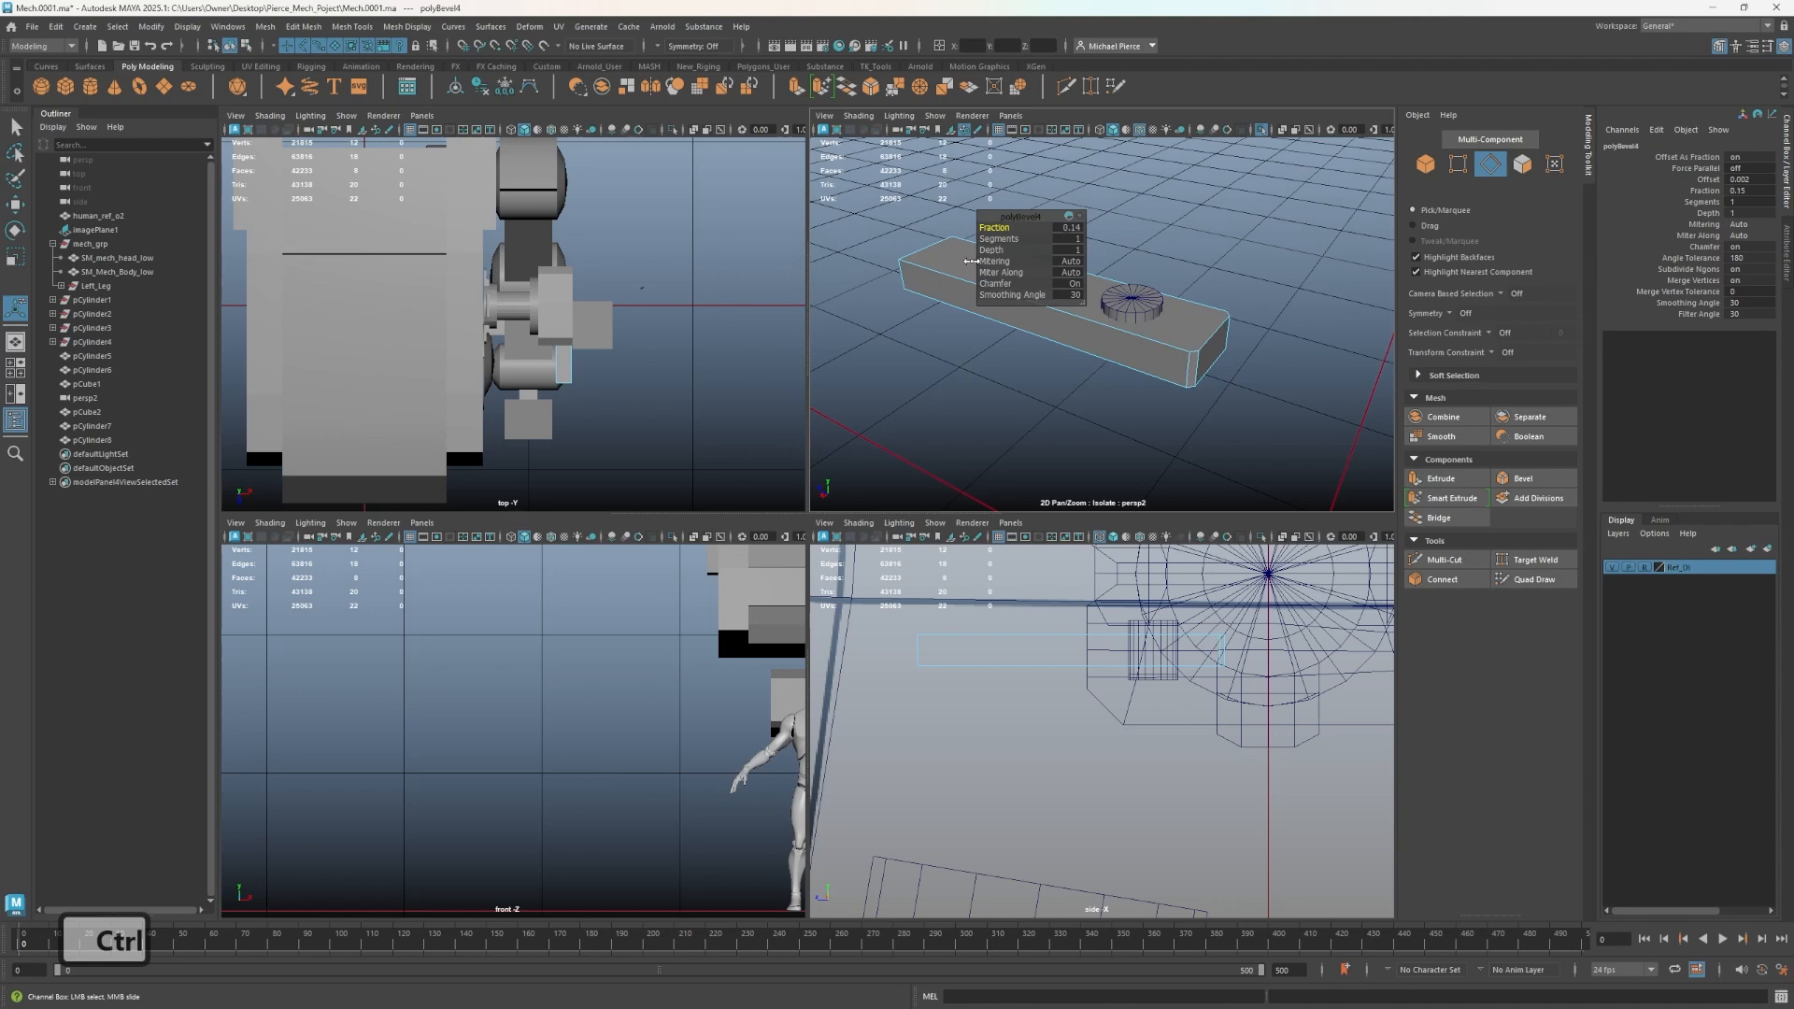
left_click_drag(1000, 265, 1001, 267, "ctrl")
- Cut new edges across the bar near its bevelled end with the Multi-Cut tool
key("ctrl+shift+x")
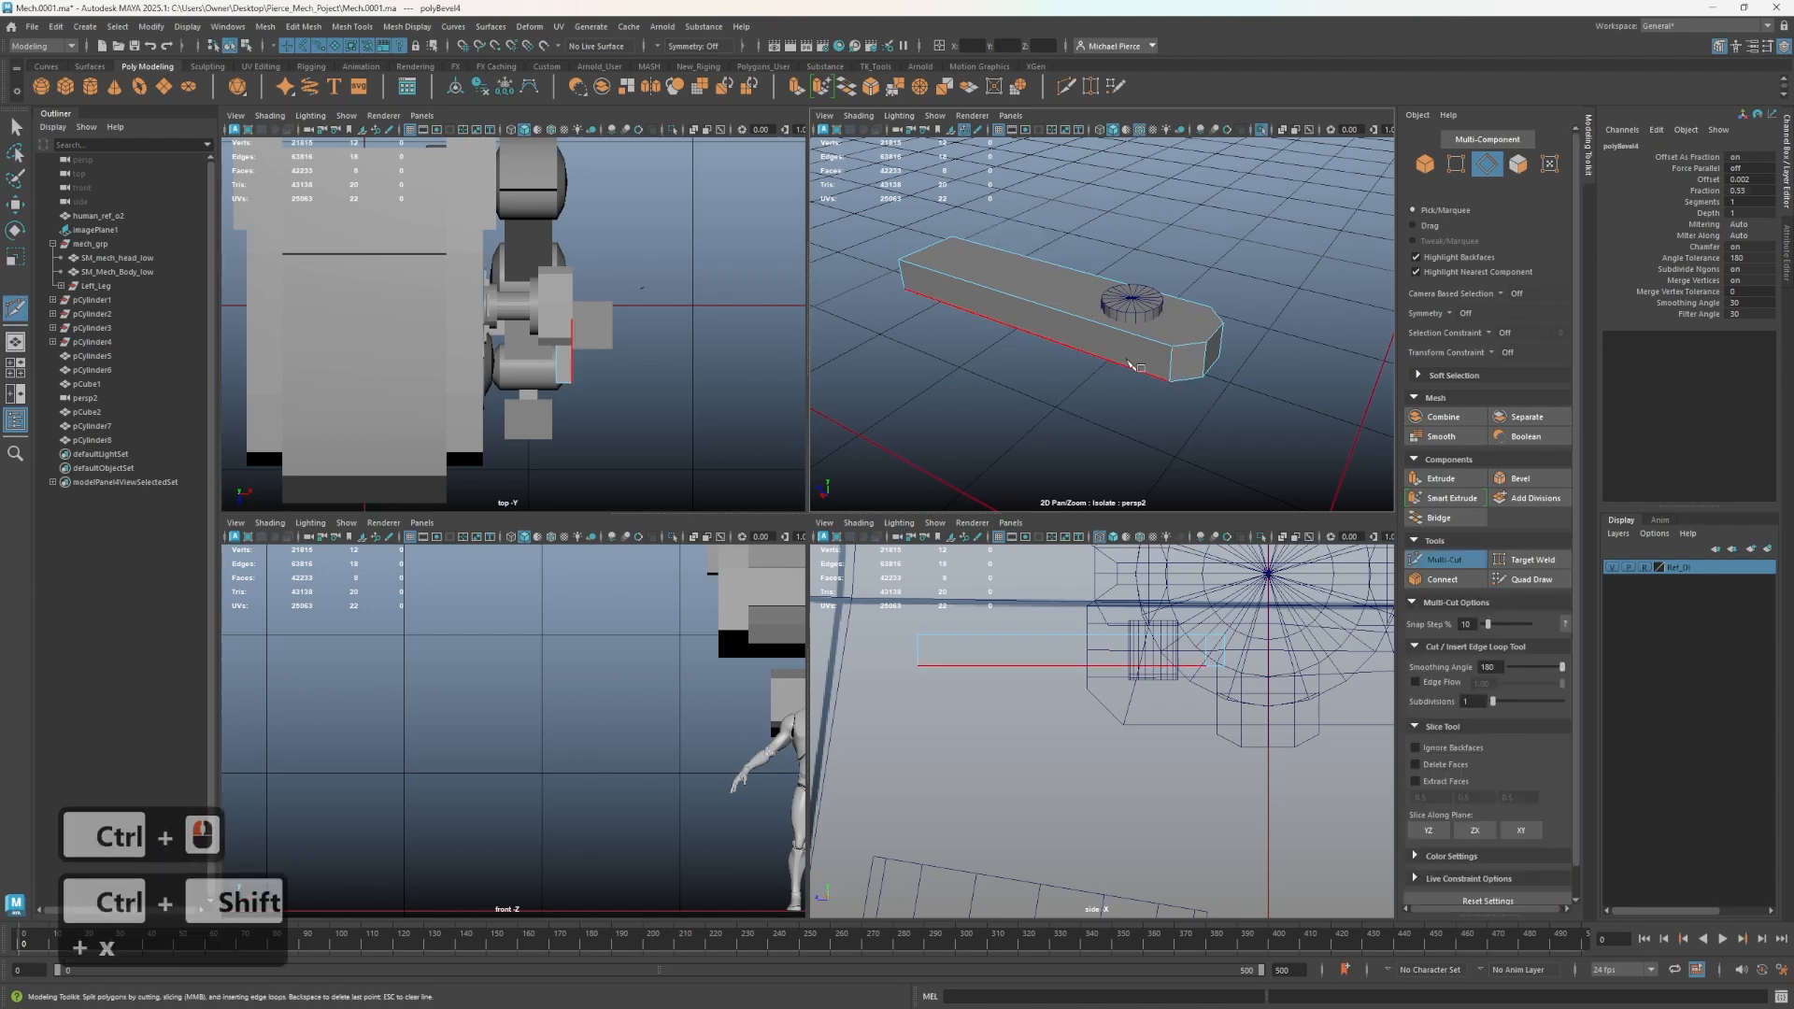
left_click(1171, 347)
left_click(1199, 306)
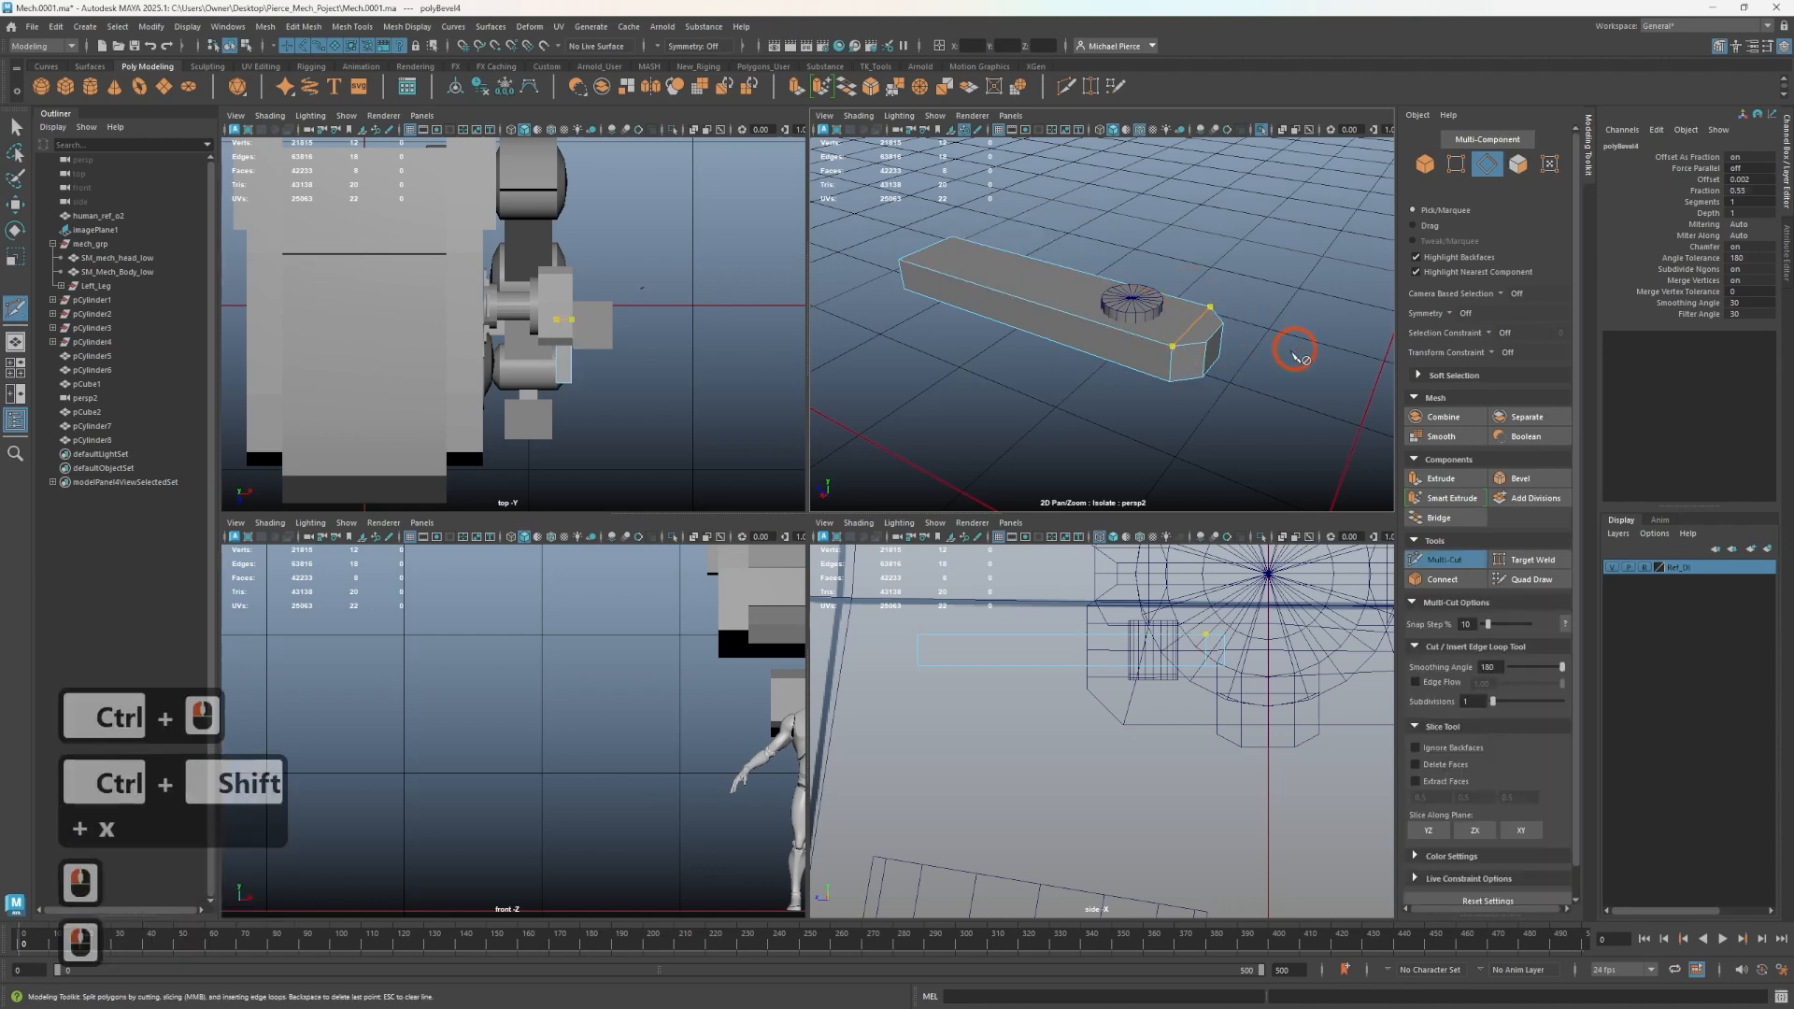
left_click_drag(1290, 348, 1242, 240, "alt")
middle_click_drag(1242, 240, 1166, 400, "alt")
scroll(1164, 384, "up", 4)
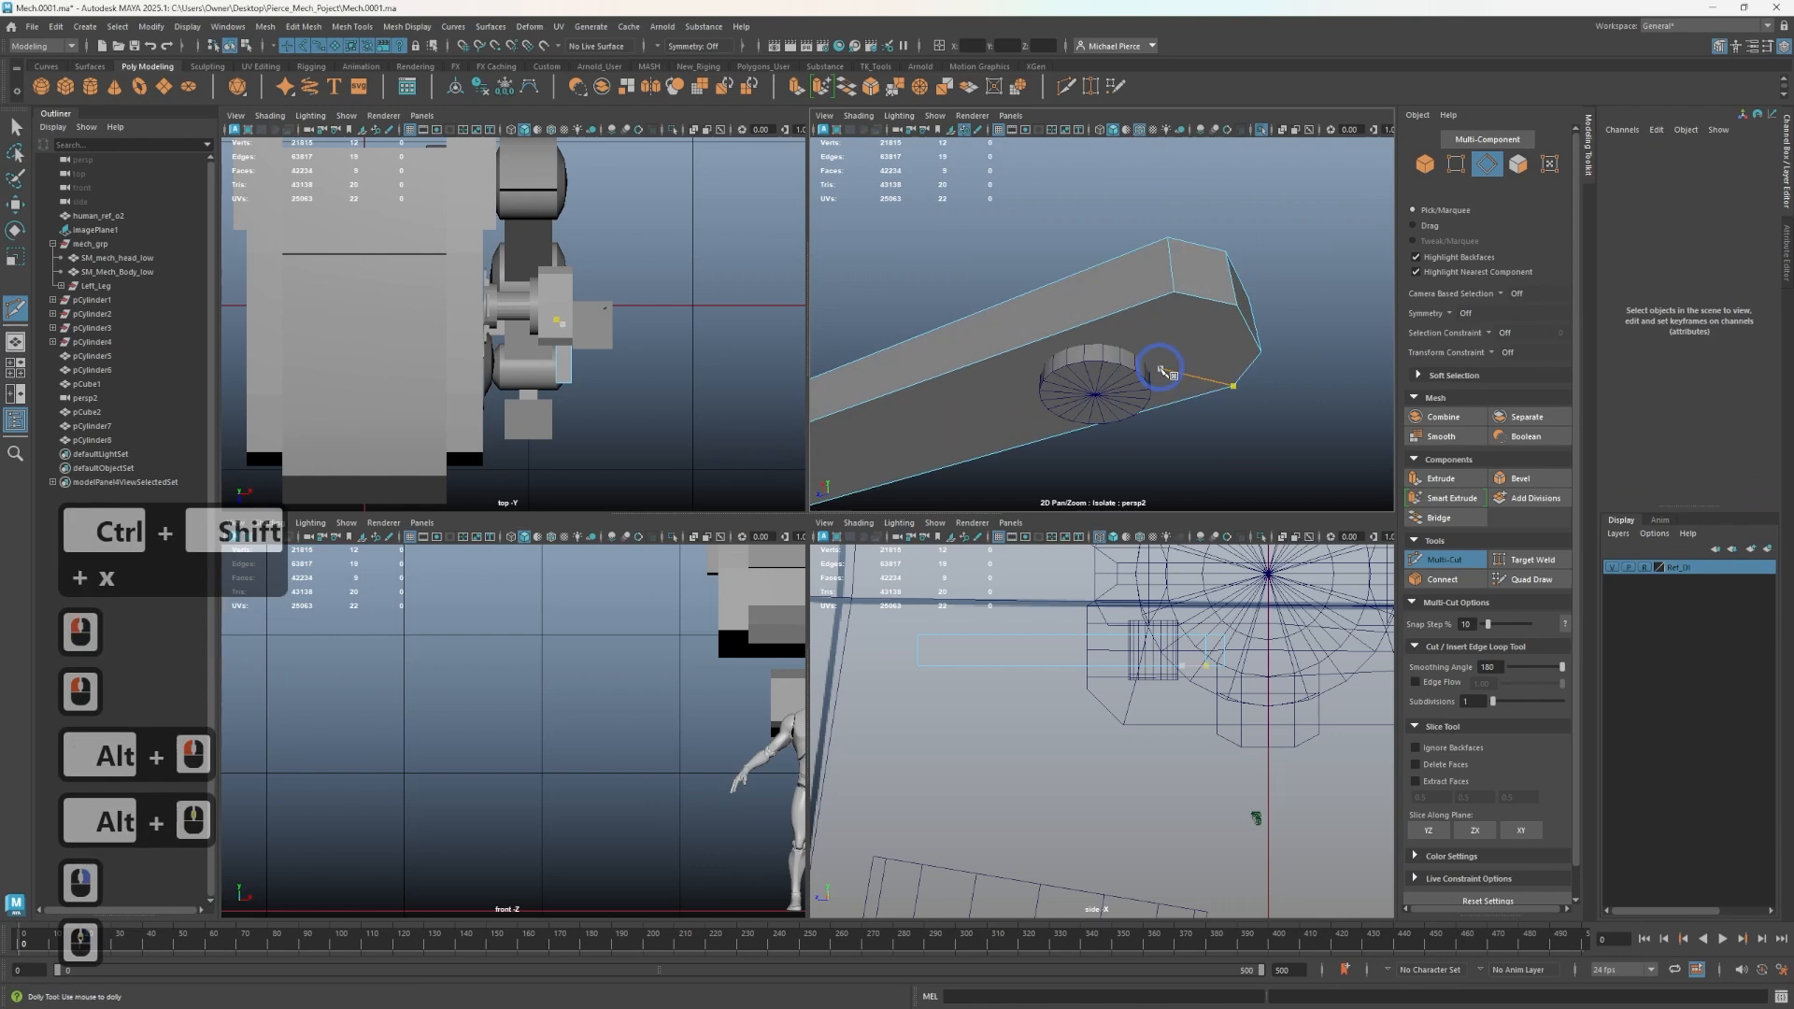
left_click(1204, 393)
left_click(1167, 300)
right_click(1281, 222)
left_click_drag(1278, 229, 1206, 468, "alt")
middle_click_drag(1205, 467, 1270, 389, "alt")
left_click_drag(1270, 389, 1125, 461, "alt")
middle_click_drag(1125, 460, 1158, 328, "alt")
left_click_drag(1158, 327, 972, 401, "alt")
key("q")
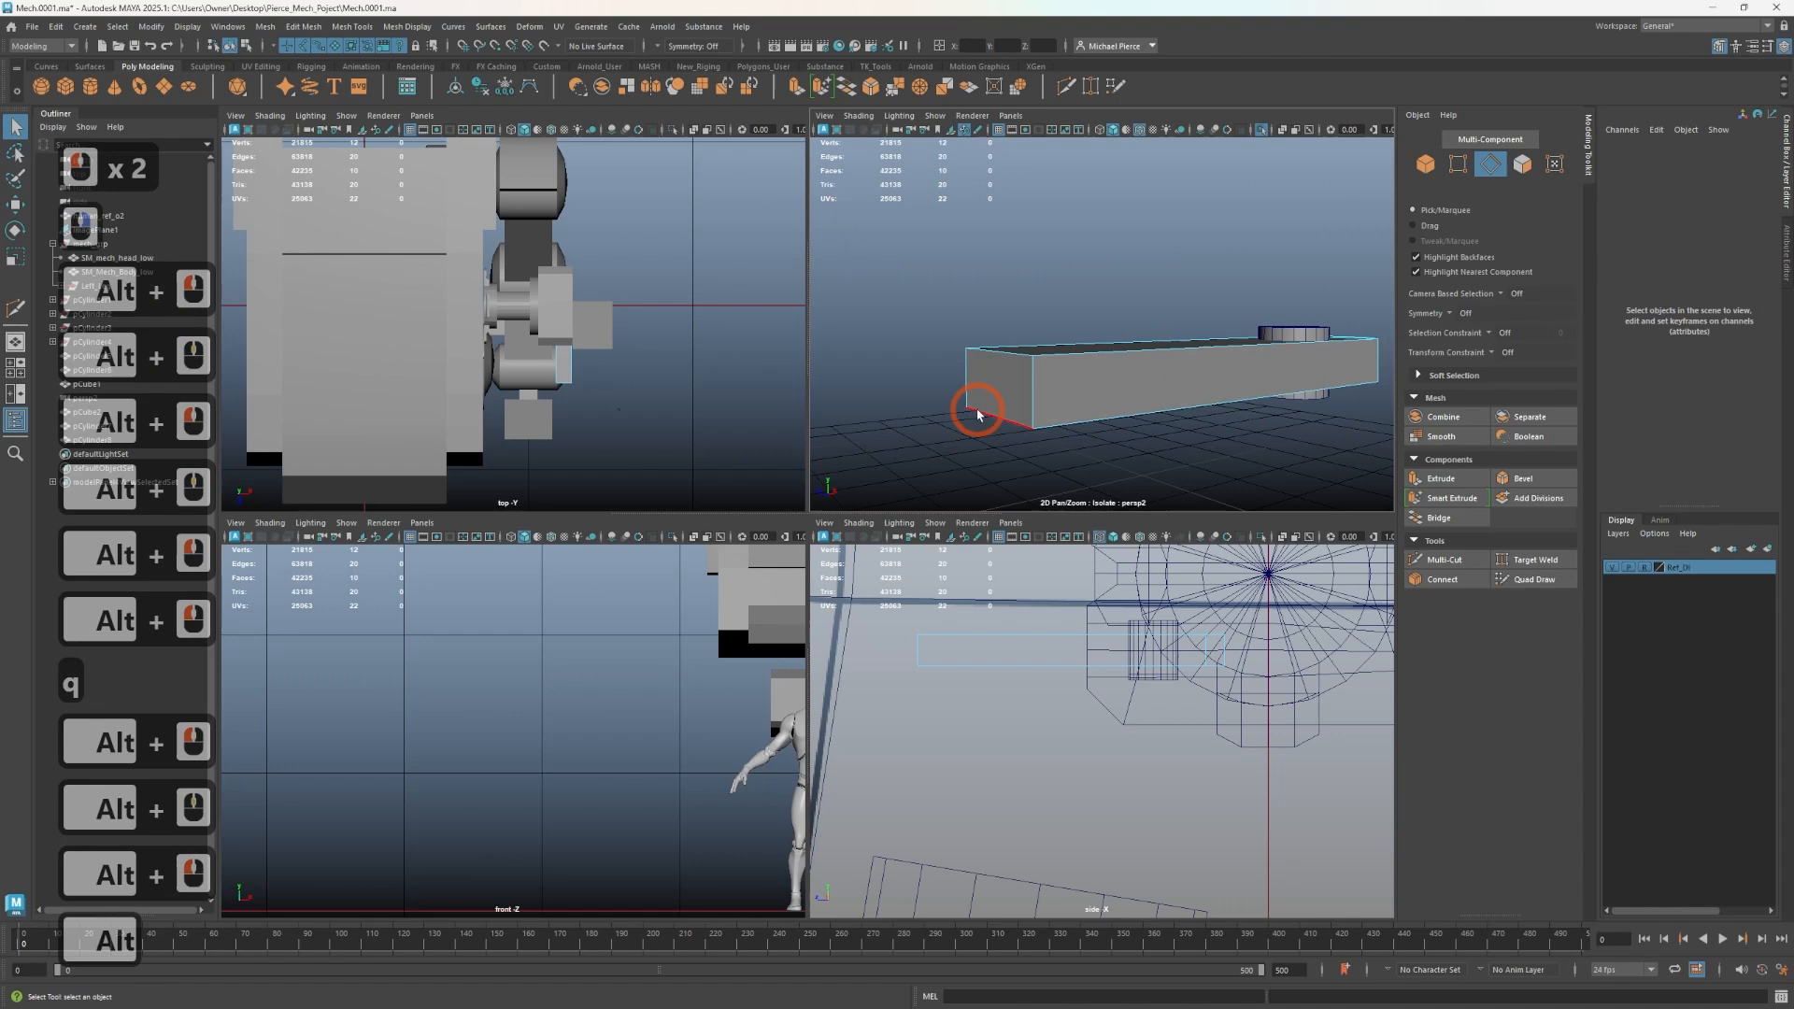
- Move an edge of the bar, then undo the last three edits
right_click_drag(972, 401, 981, 421)
left_click(989, 393)
key("w")
left_click_drag(990, 393, 1057, 410, "shift")
key("r")
key("ctrl+z")
key("ctrl+z")
key("ctrl+z")
right_click_drag(1057, 411, 1051, 391)
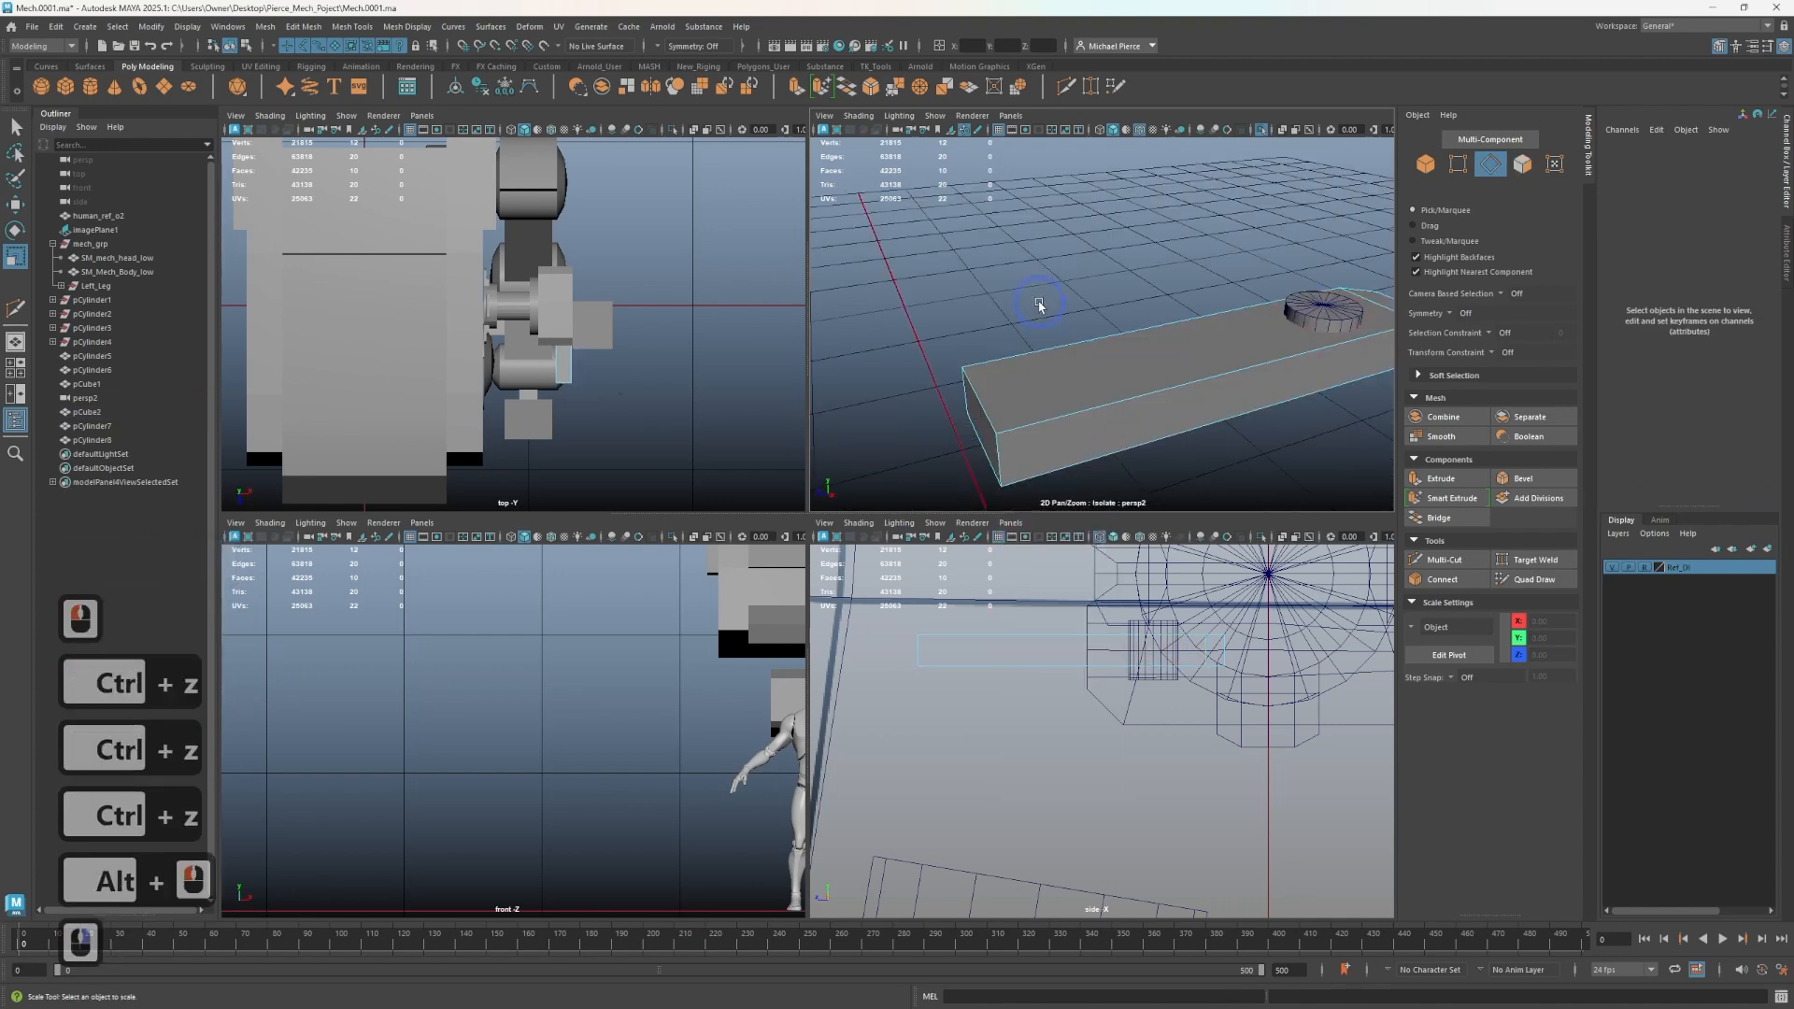
- Select the edge loops around the bar's end and bevel them
double_click(1116, 489)
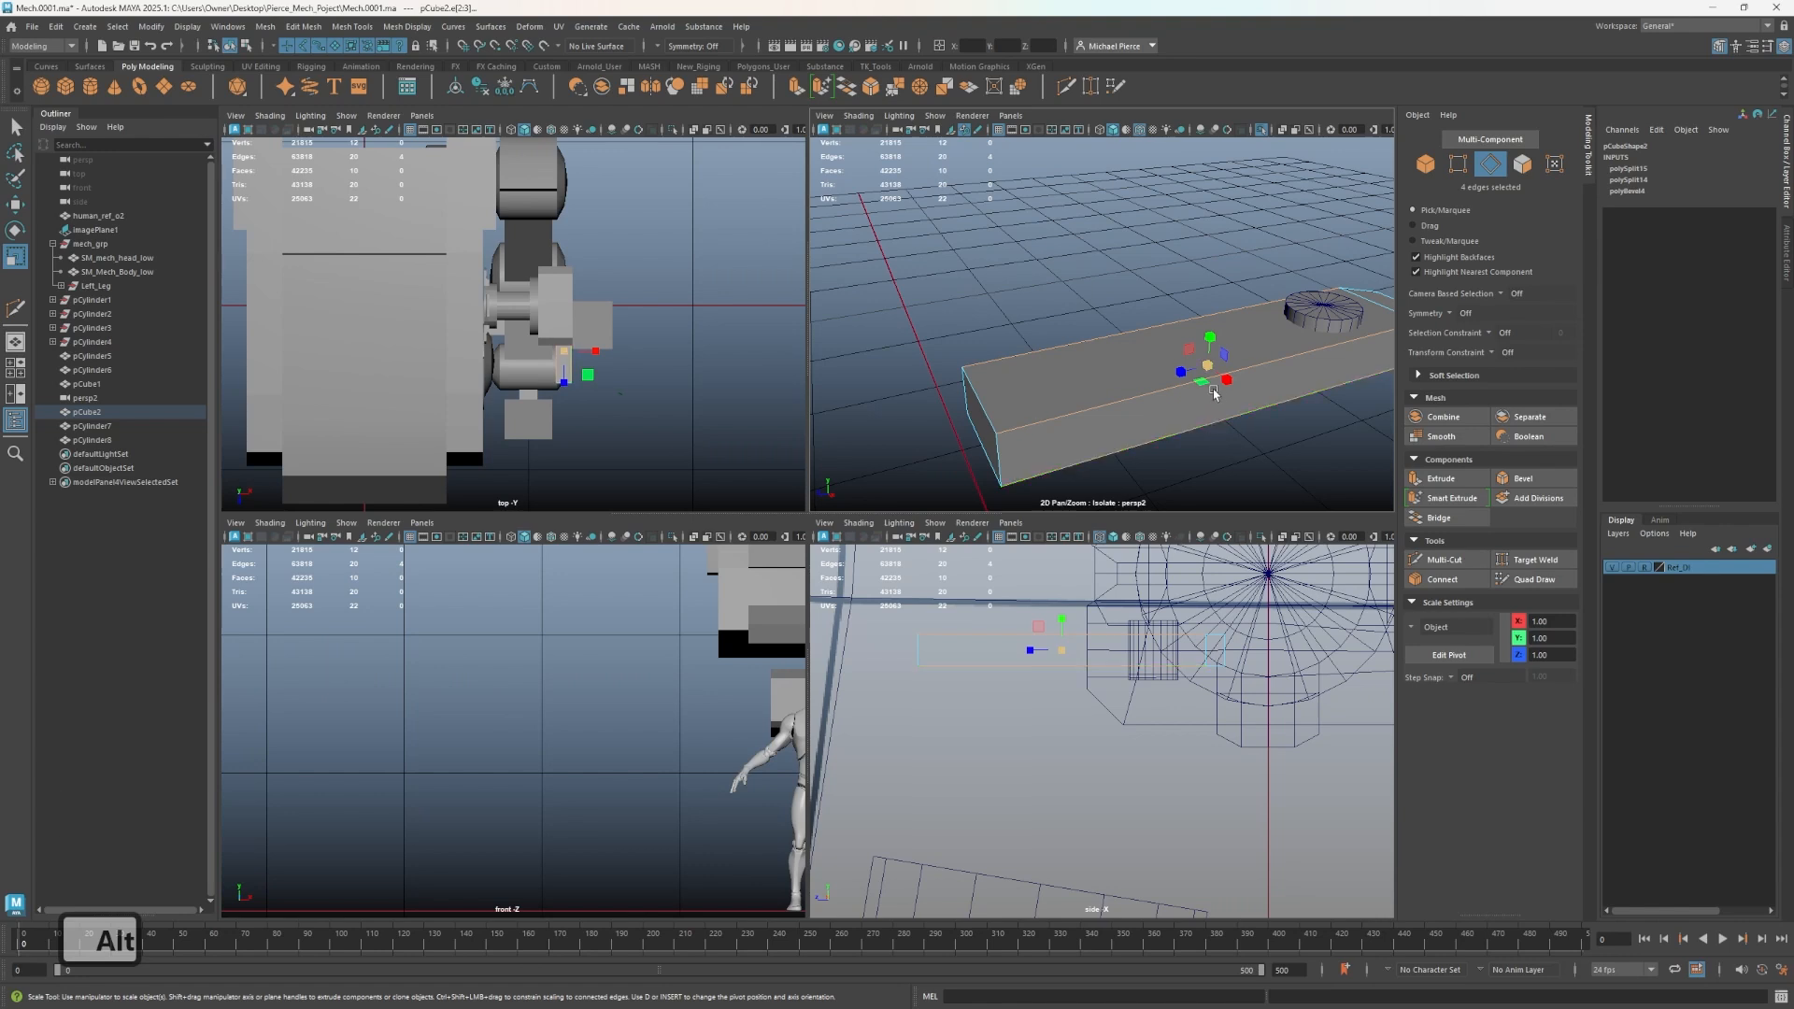
key("alt")
left_click_drag(1220, 383, 1185, 370, "alt")
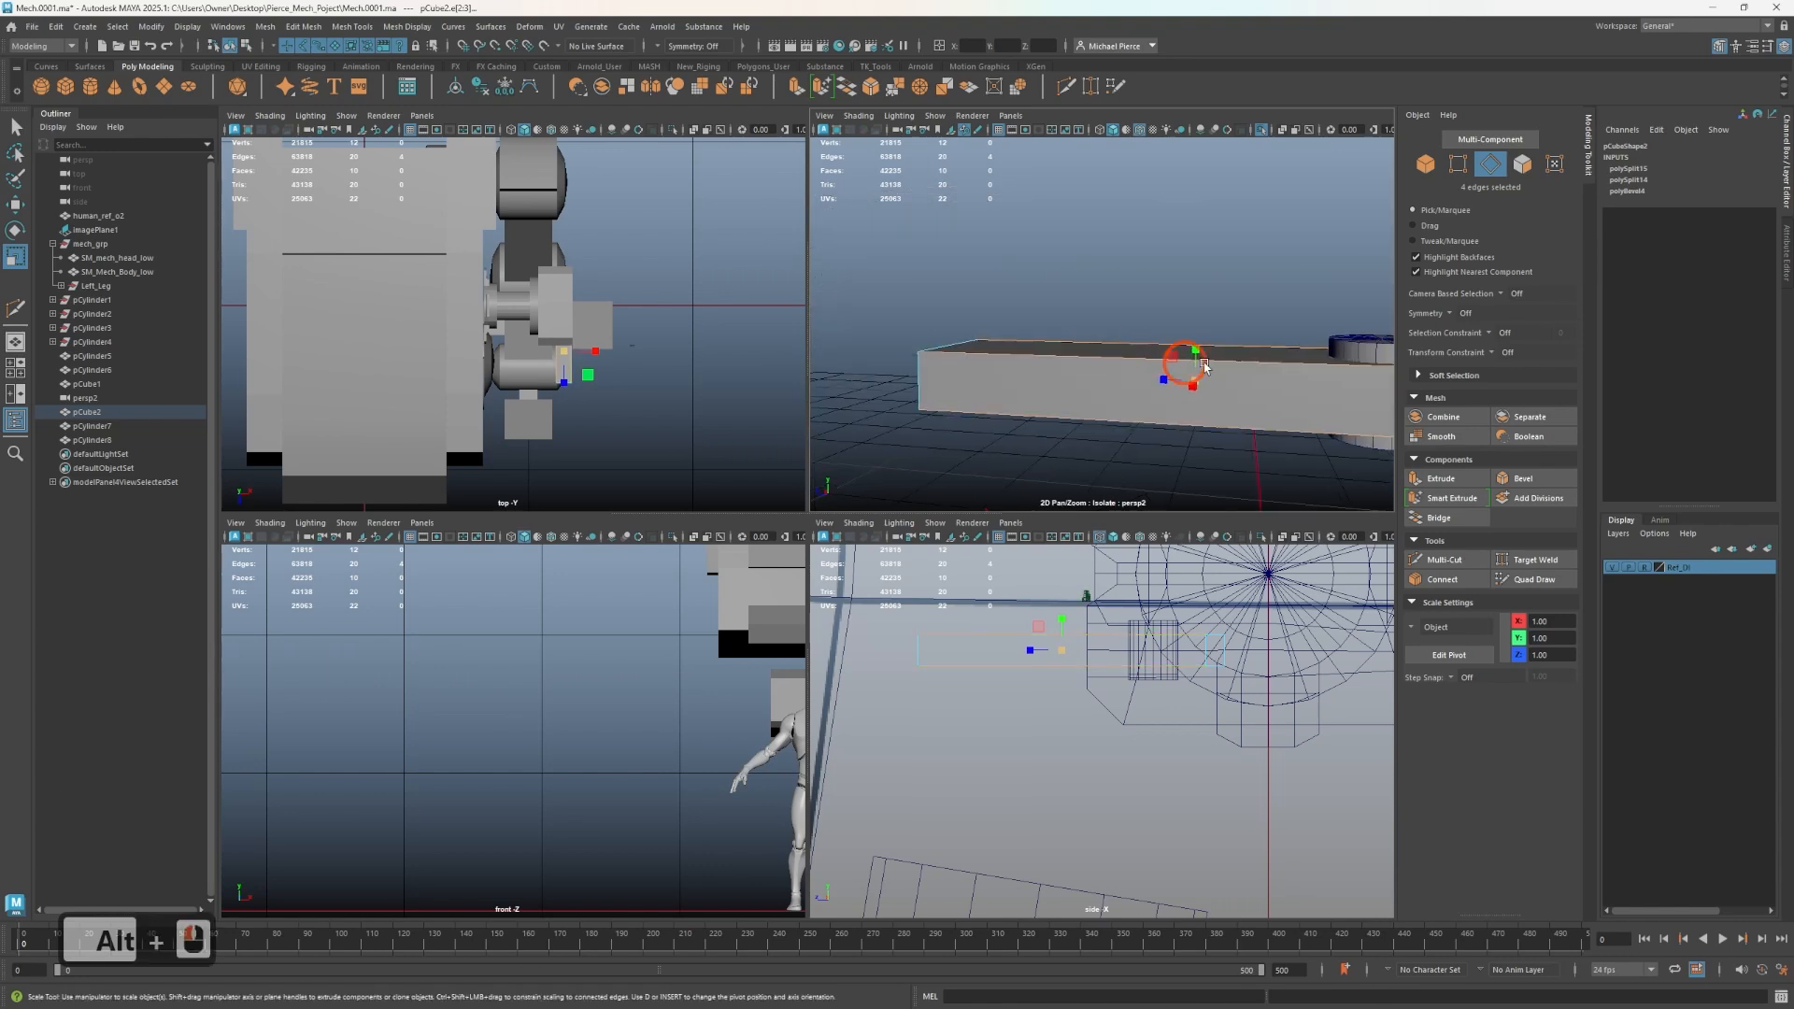
middle_click_drag(1185, 370, 1230, 404, "alt")
left_click_drag(1230, 404, 1165, 431, "alt")
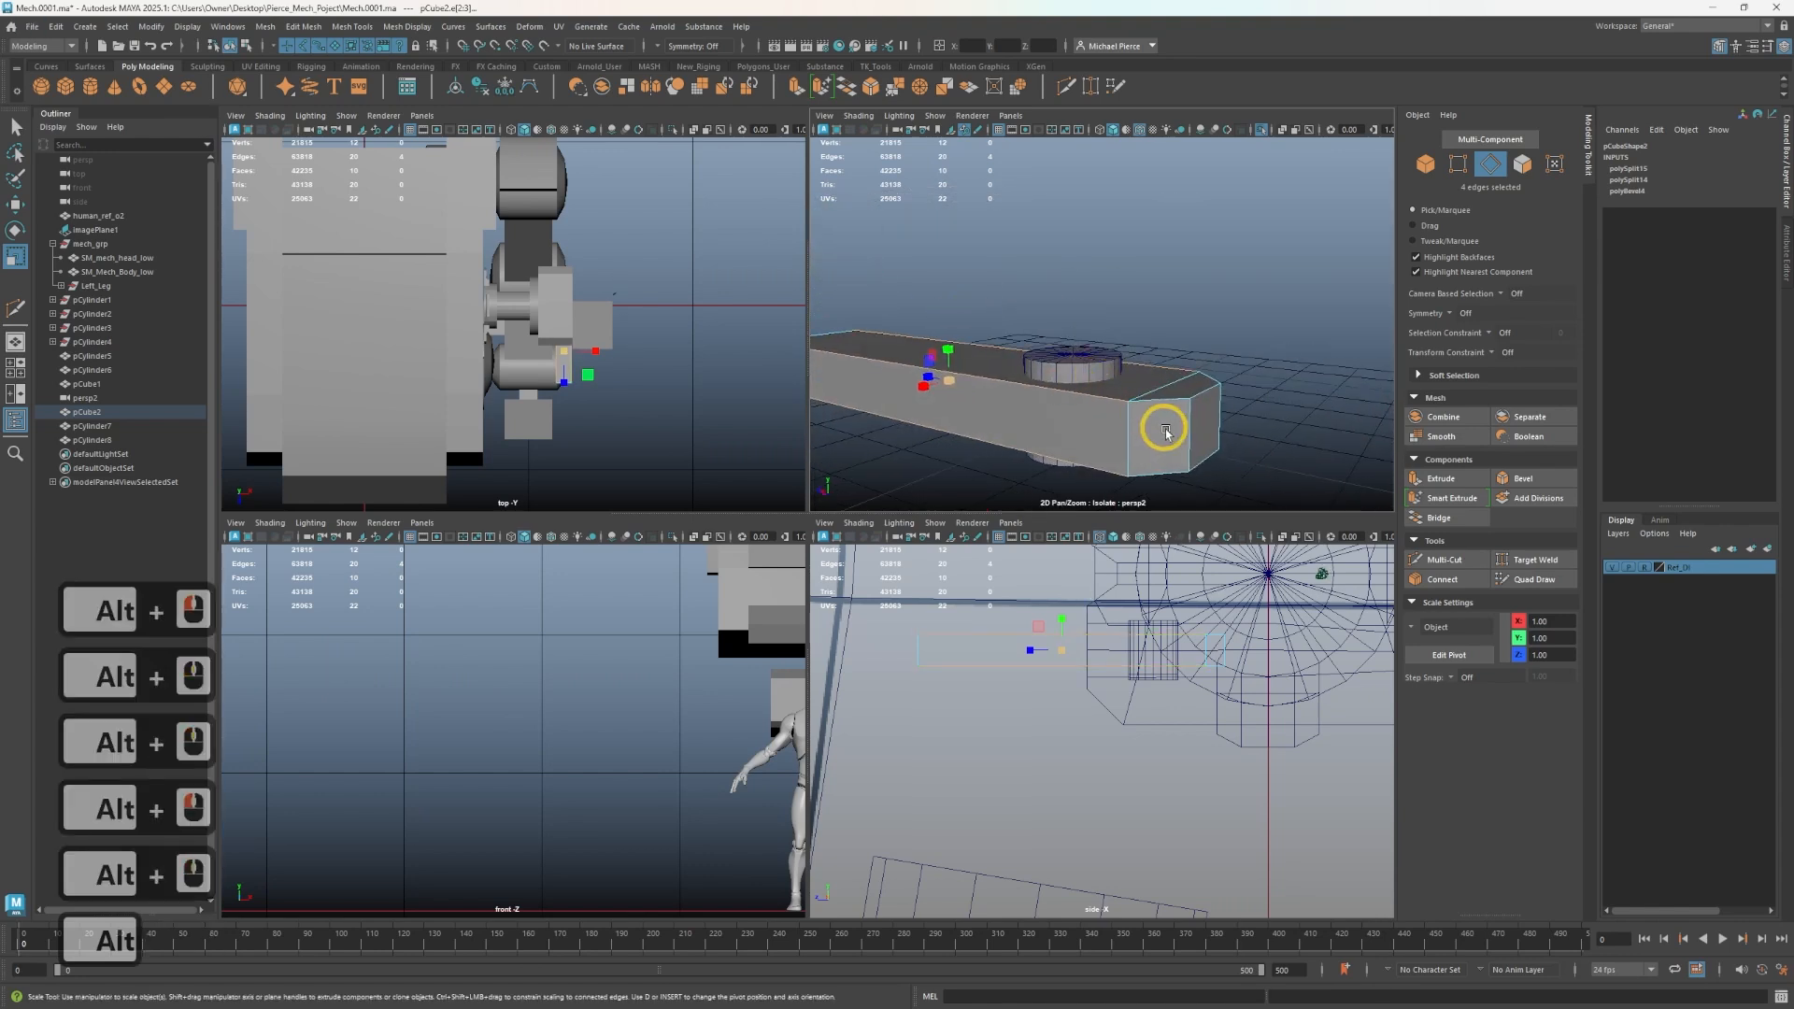
left_click(1220, 388, "shift")
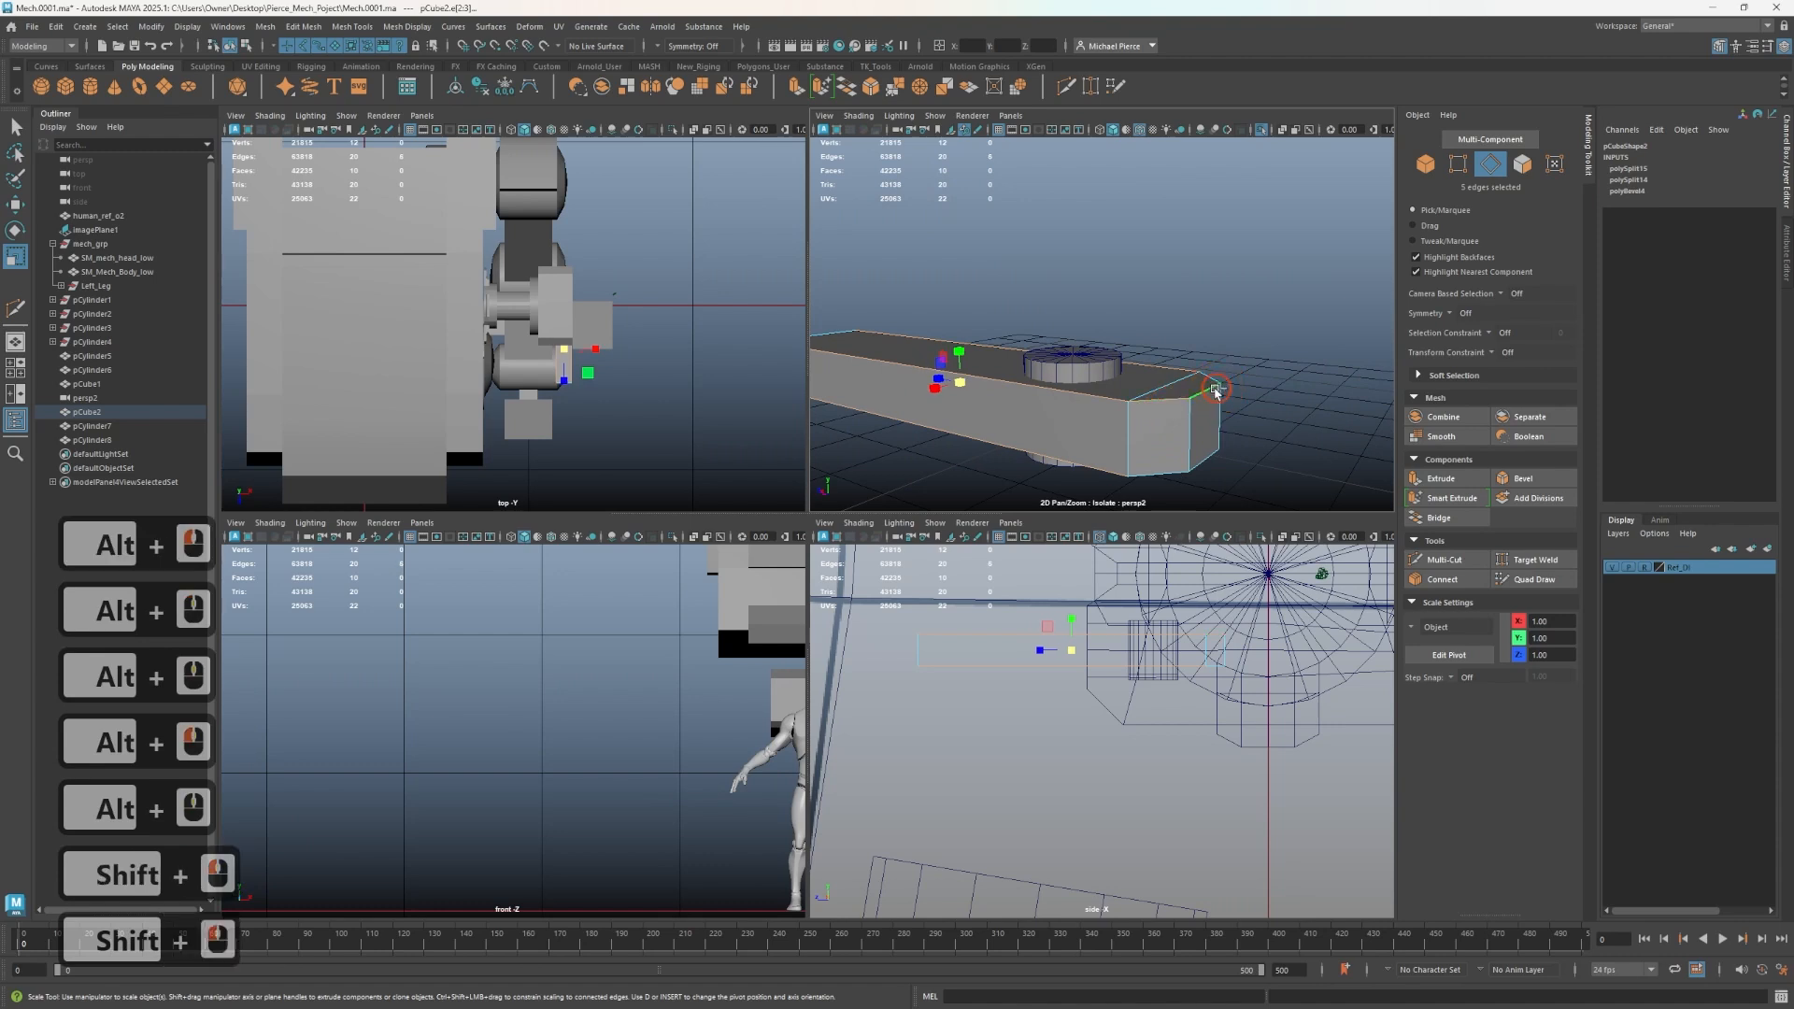
left_click(1166, 474, "shift")
left_click(1206, 459, "shift")
mouse_move(1207, 460)
left_mouse_down("alt")
mouse_move(1073, 414)
mouse_move(1035, 446)
mouse_move(1211, 427)
mouse_move(1140, 411)
mouse_move(1201, 442)
left_mouse_up("alt")
left_click(1074, 412, "shift")
left_click(1007, 440, "shift")
key("ctrl+b")
right_click_drag(1074, 435, 1077, 477)
left_click(1074, 417)
key("w")
left_click_drag(1072, 440, 1061, 432, "shift")
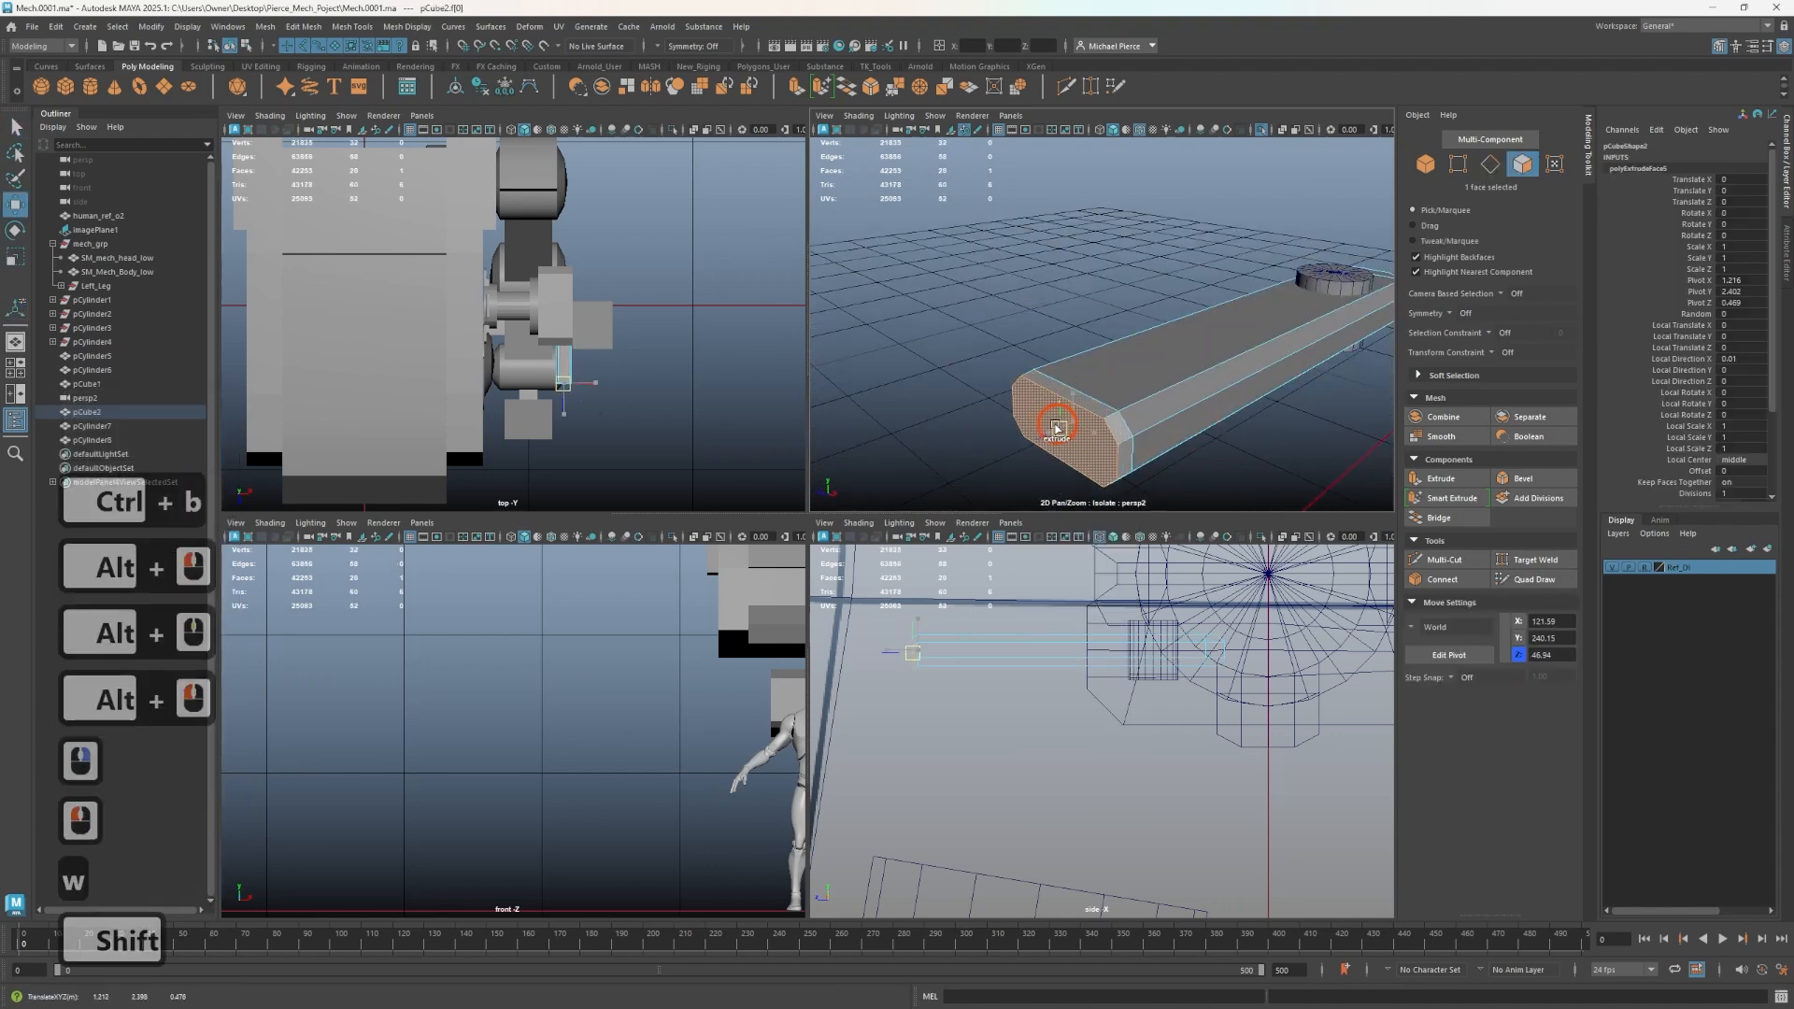
key("ctrl+z")
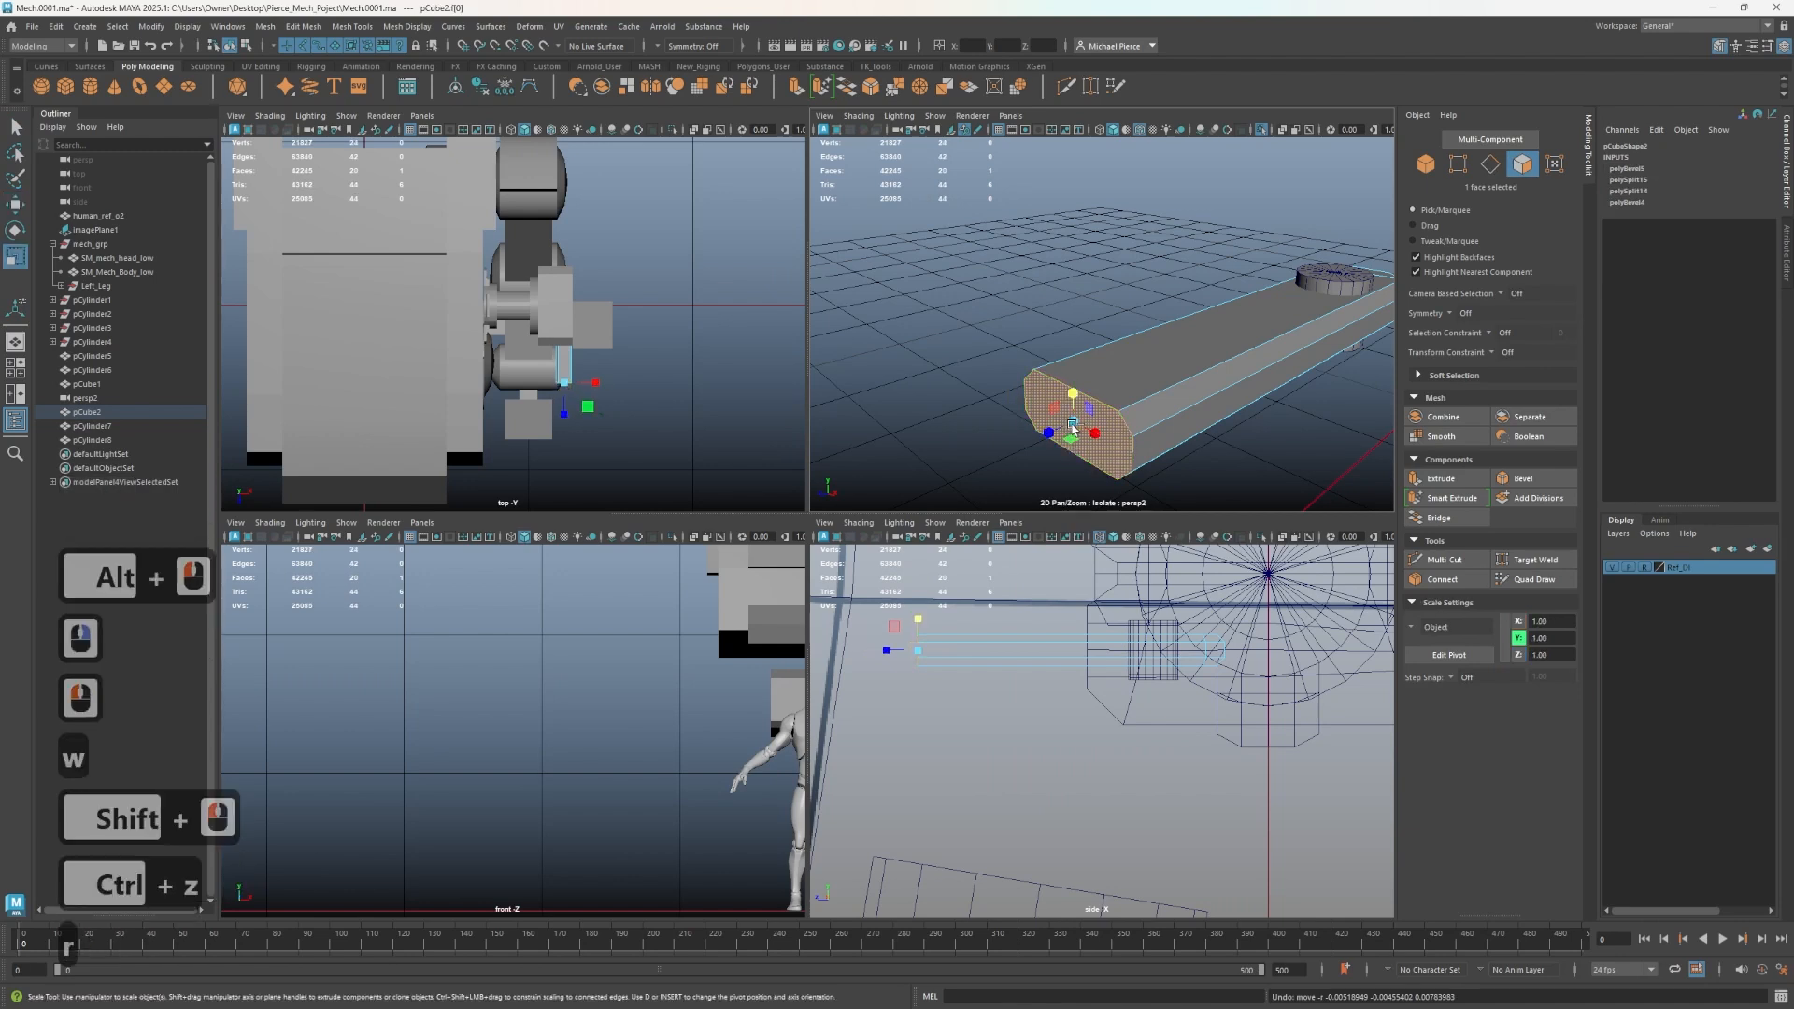
- Extrude the bar's end face and scale the new face inward to form a tapered cap
key("r")
left_click(1054, 433, "shift")
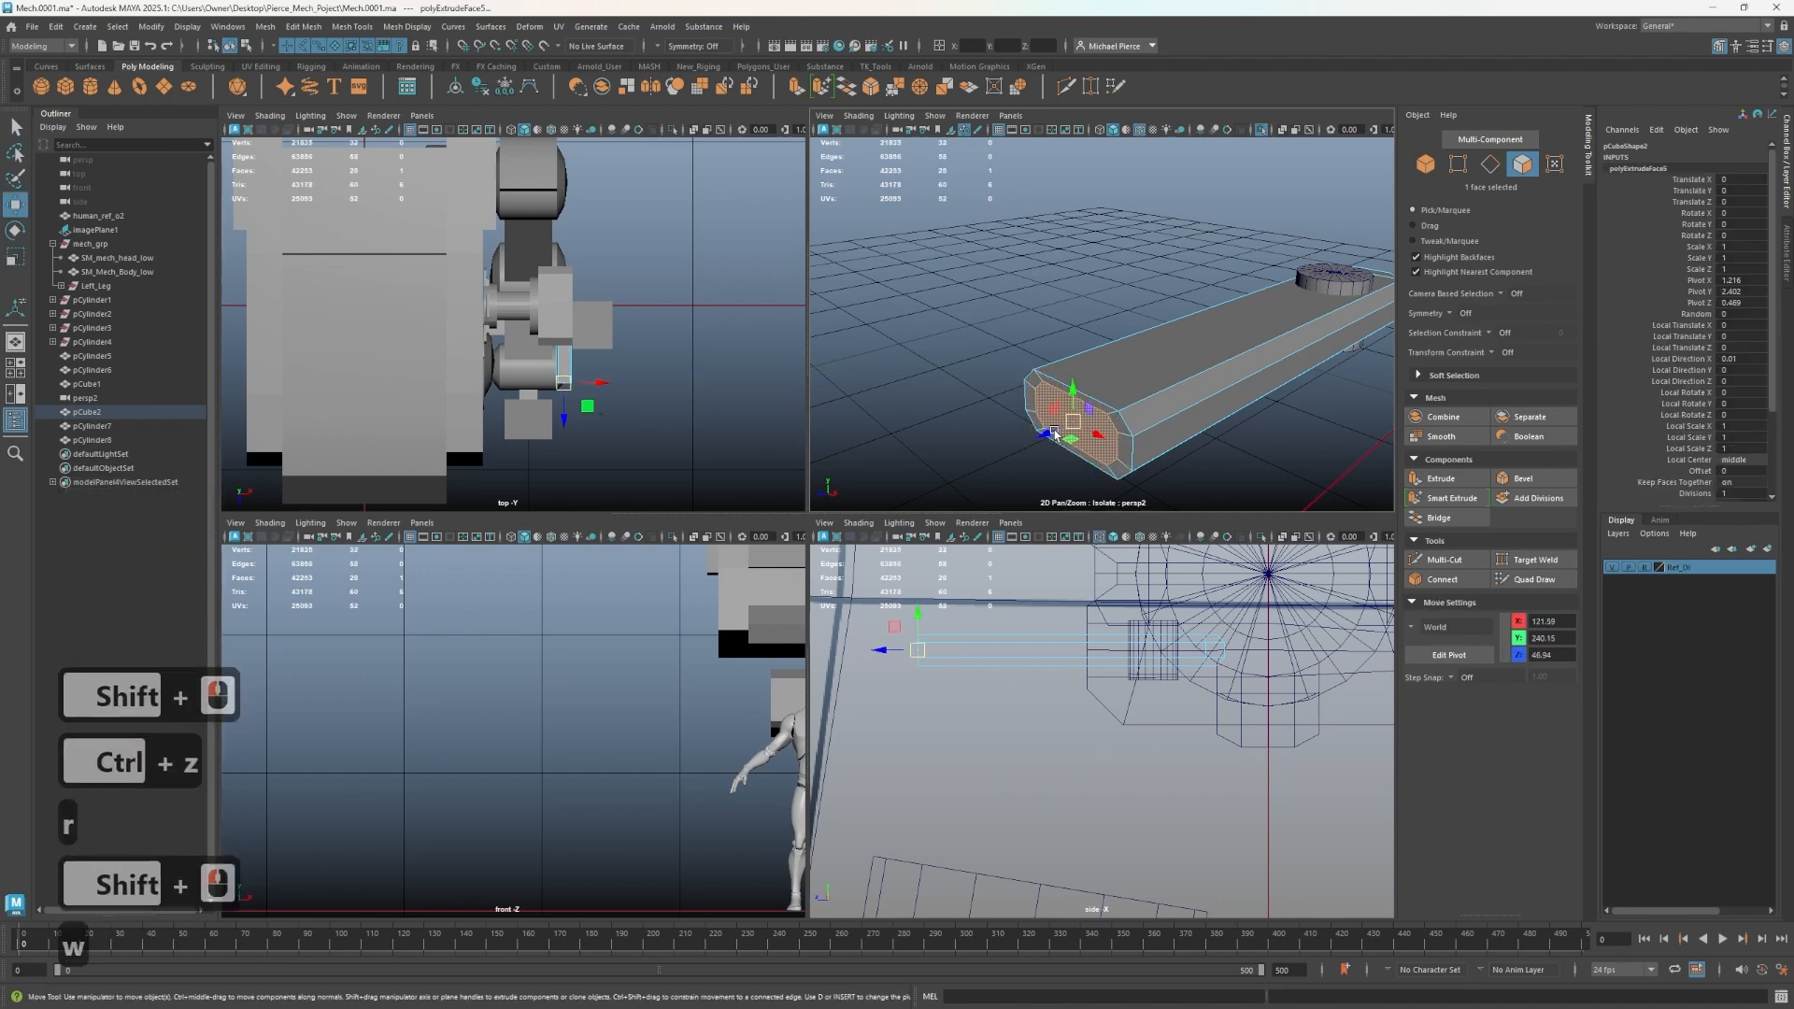
key("w")
left_click(1034, 441, "shift")
key("r")
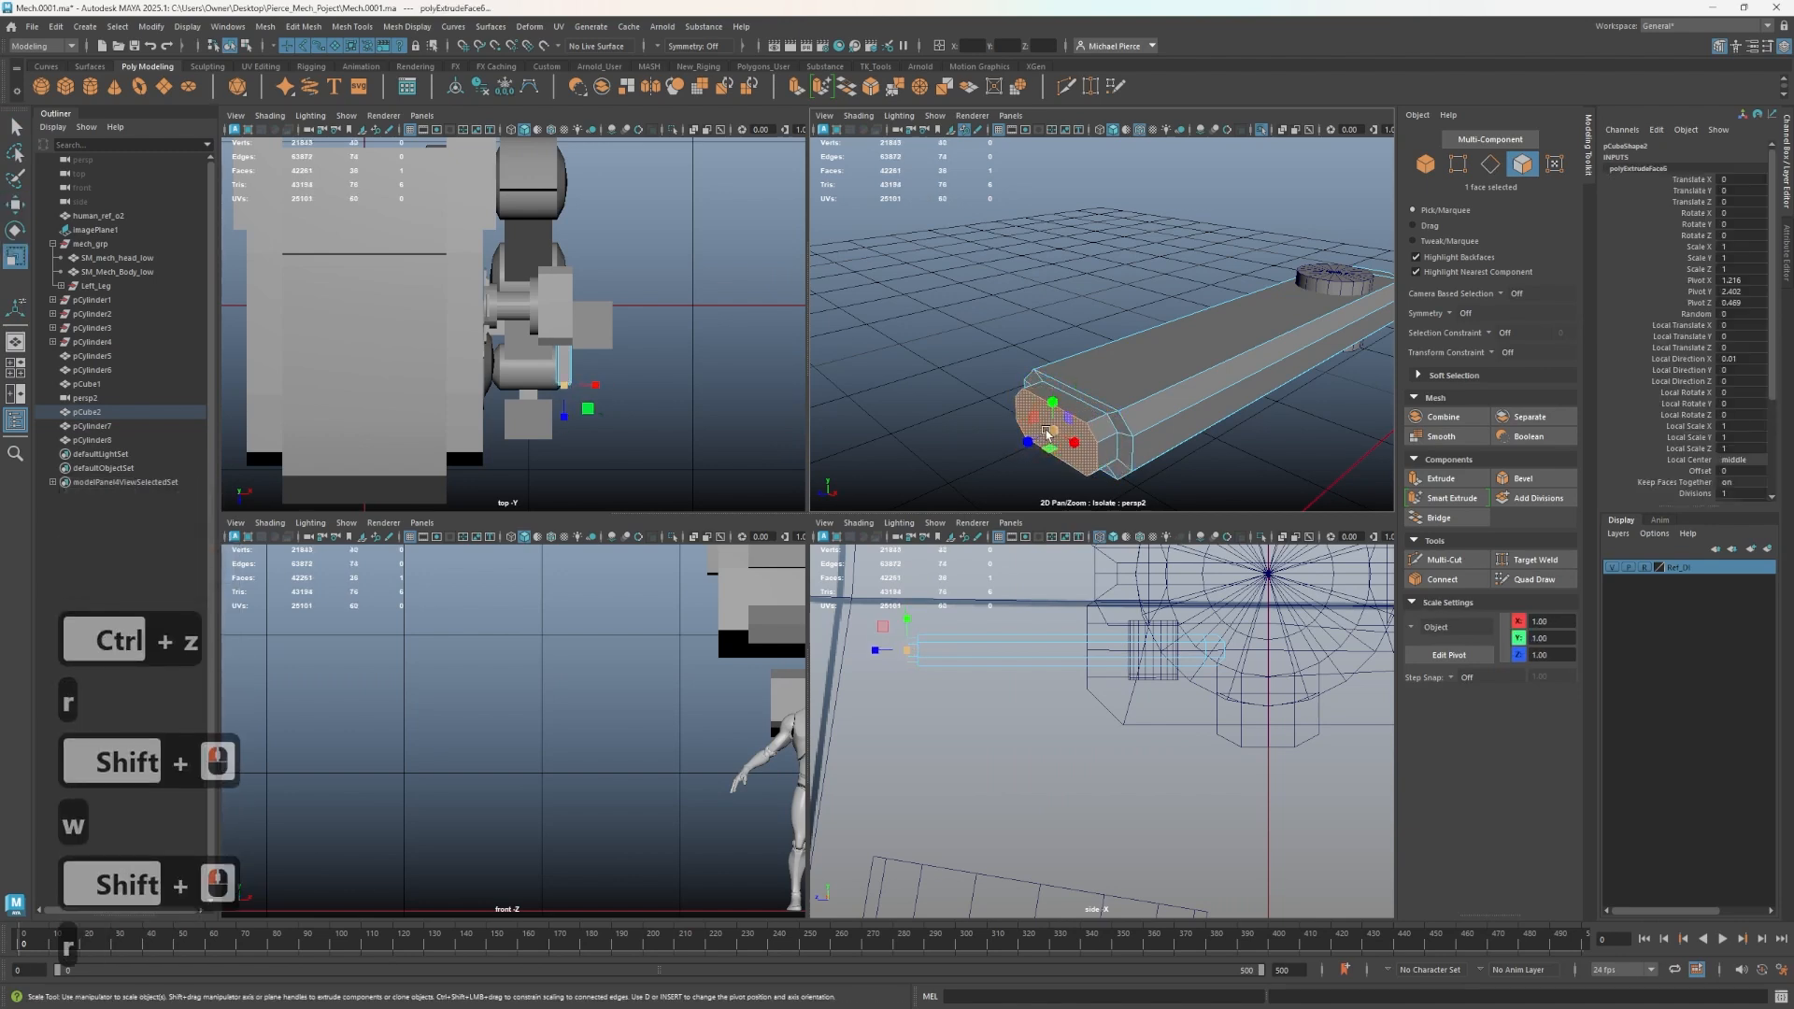
mouse_move(1047, 432)
left_mouse_down()
mouse_move(1084, 422)
mouse_move(1149, 448)
left_mouse_up()
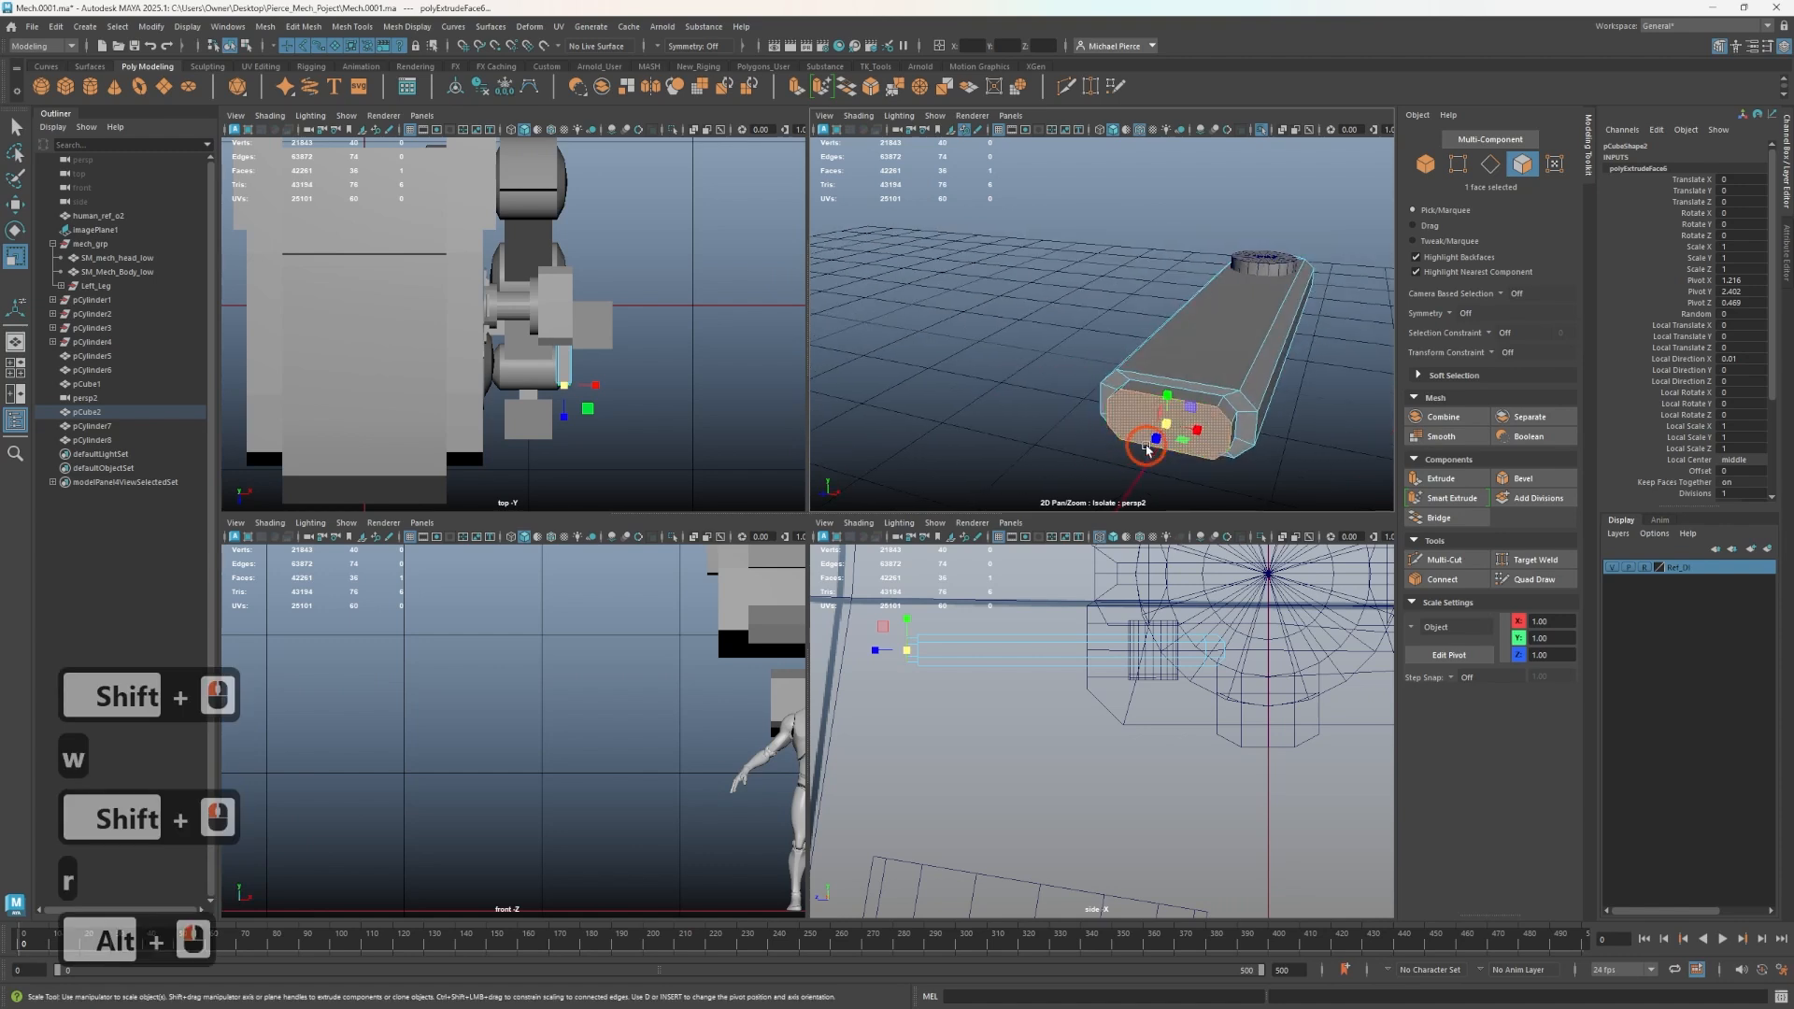
middle_click_drag(1150, 449, 1105, 392, "alt")
scroll(1106, 392, "up", 1, "alt")
scroll(1091, 417, "down", 1, "alt")
scroll(1091, 417, "up", 3, "alt")
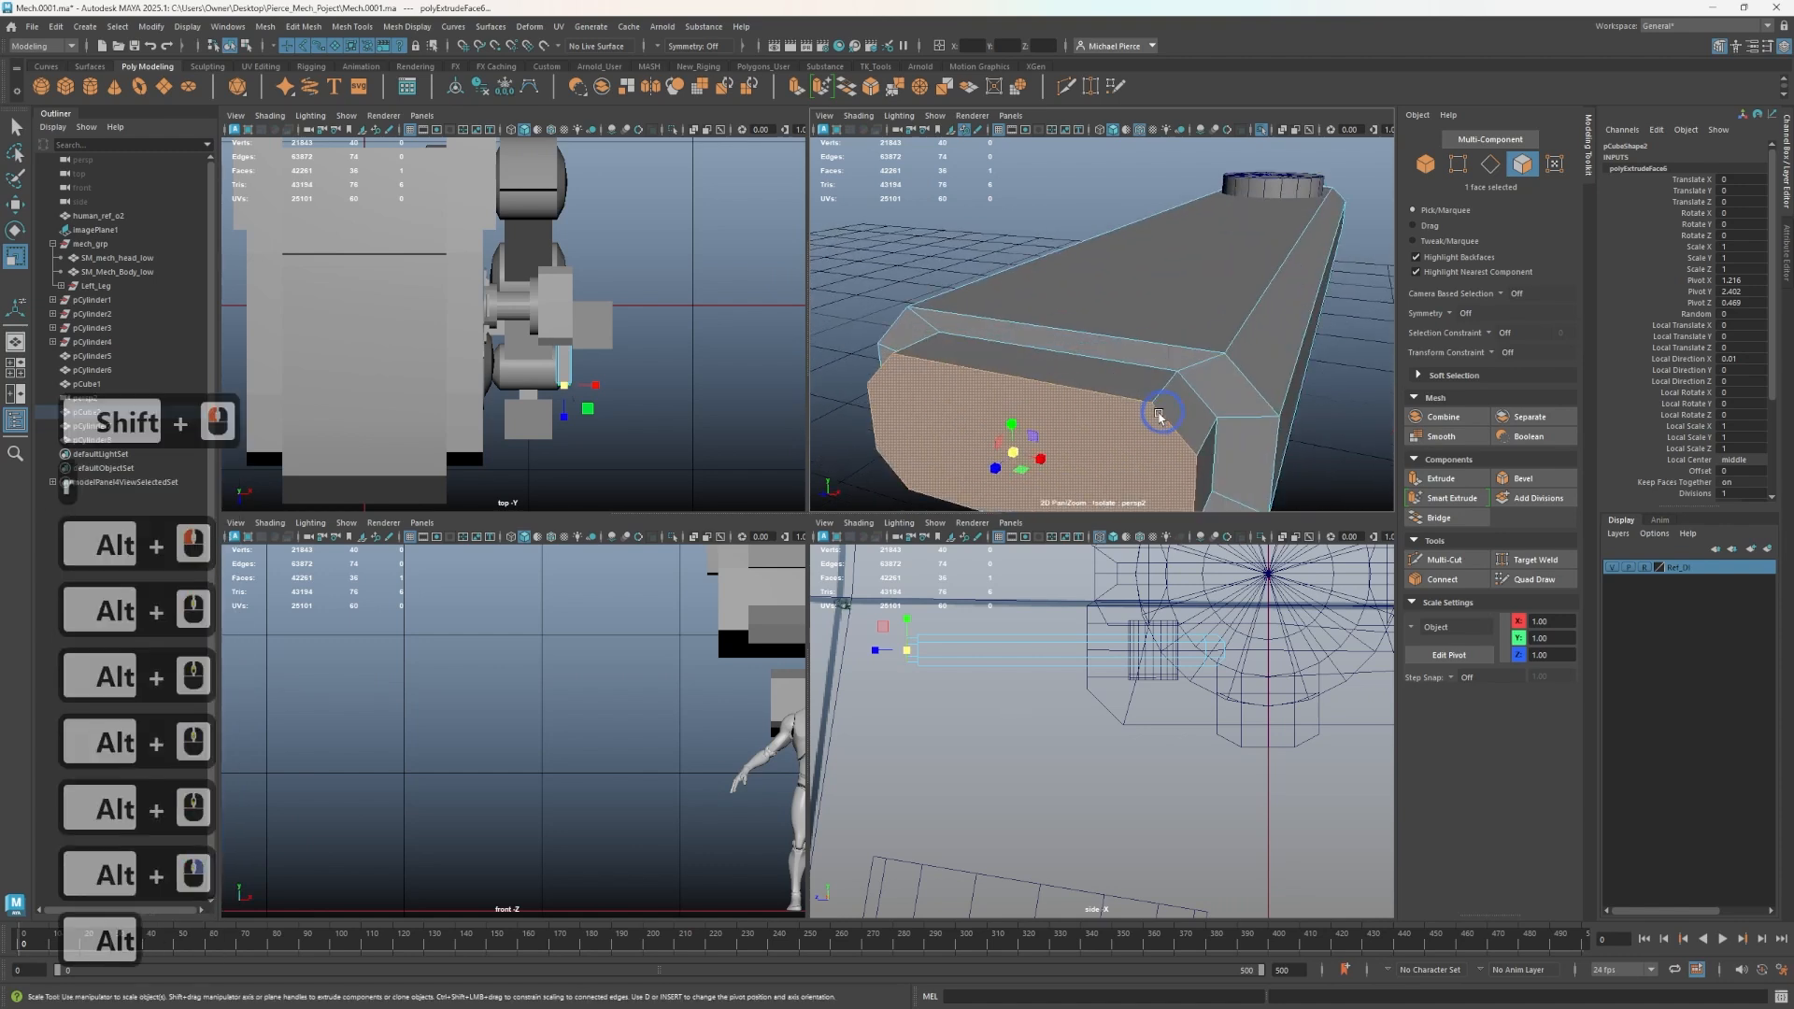
- Cut new edges across the bar's end cap with the Multi-Cut tool
key("ctrl+shift+x")
left_click_drag(1101, 397, 1157, 404)
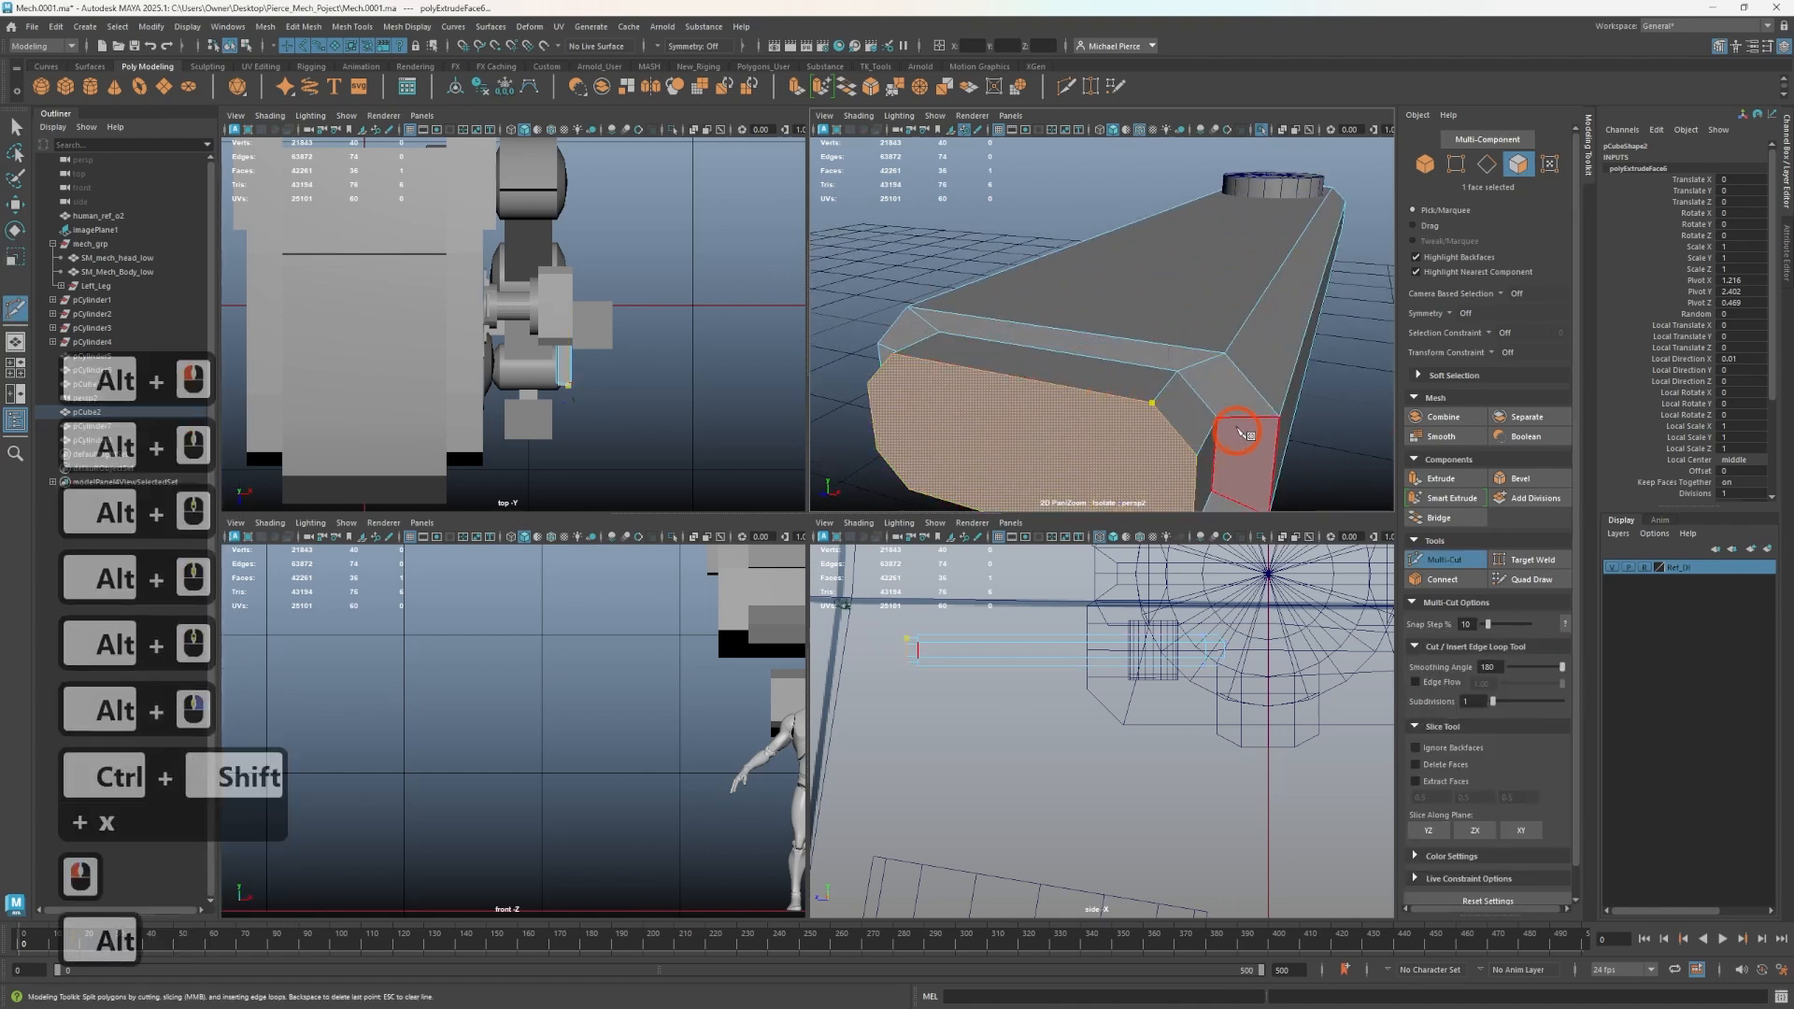
middle_click_drag(1245, 431, 1226, 414, "alt")
left_click_drag(1124, 458, 1231, 460)
right_click(1135, 416)
left_click_drag(687, 269, 685, 269)
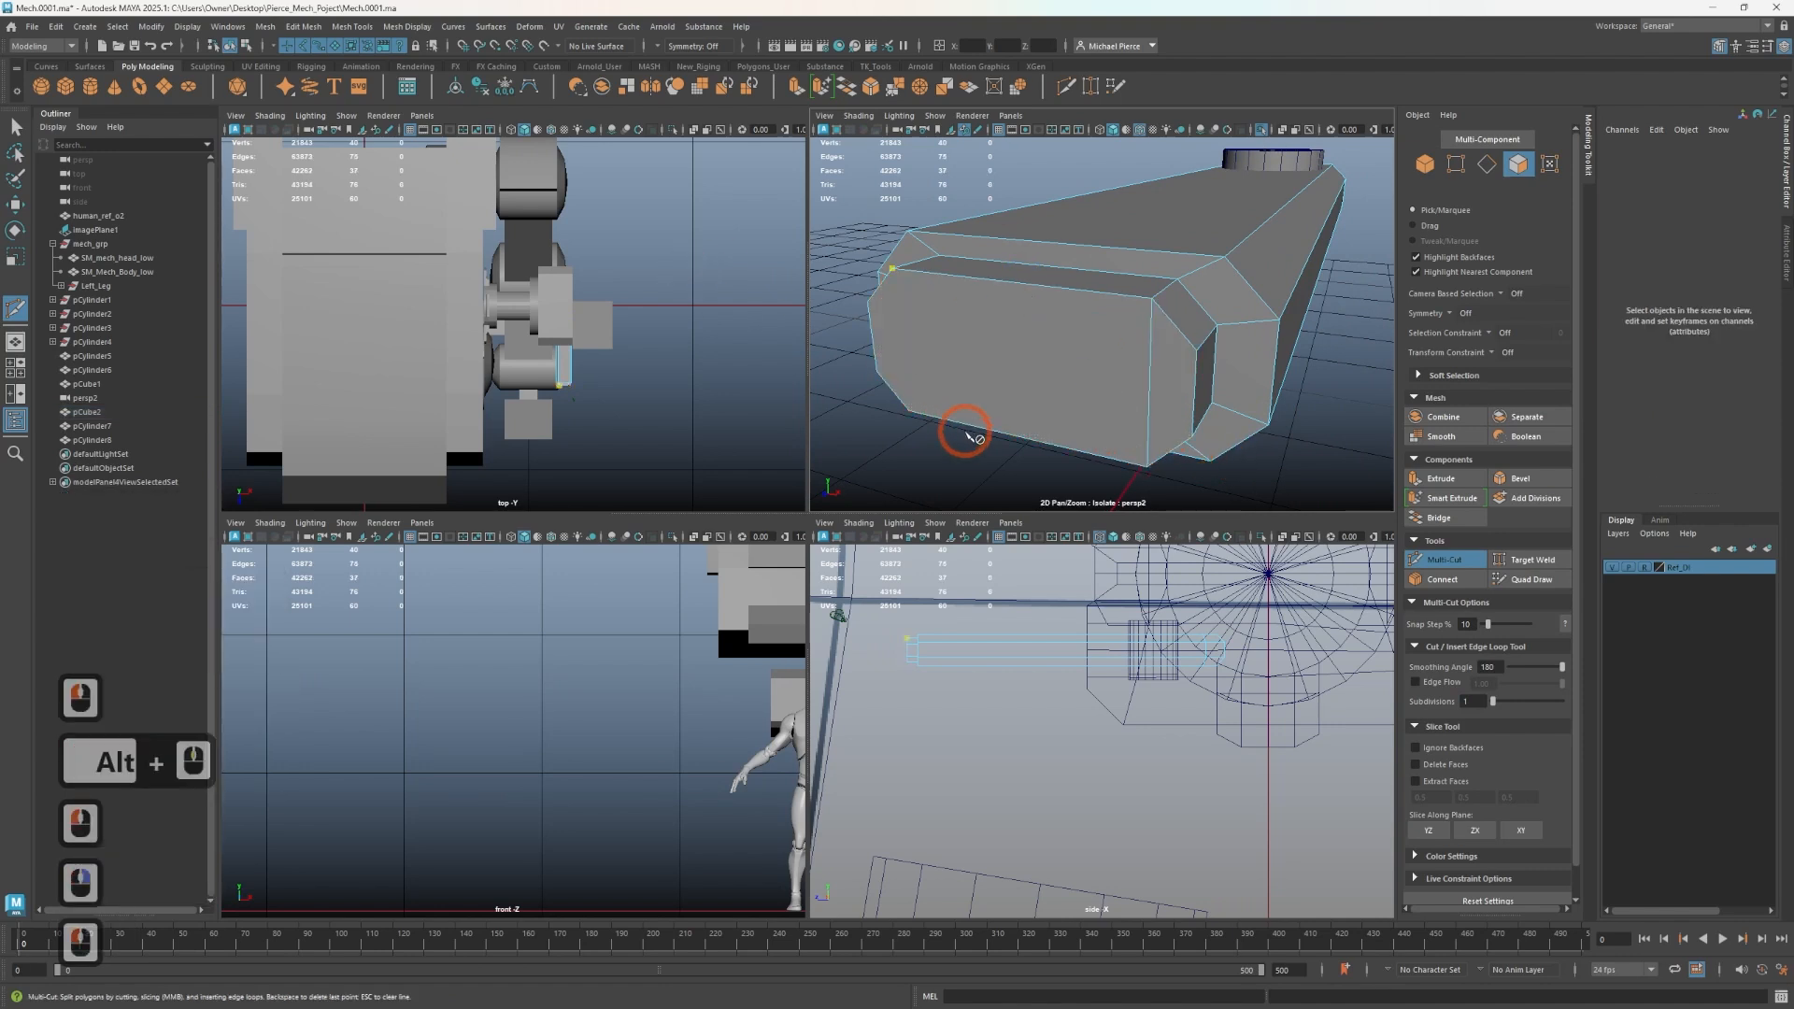
- Select the bar together with the small cylinder pin and combine them into one object
left_click_drag(951, 420, 792, 386)
right_click(821, 370)
scroll(978, 336, "down", 4)
key("Tab")
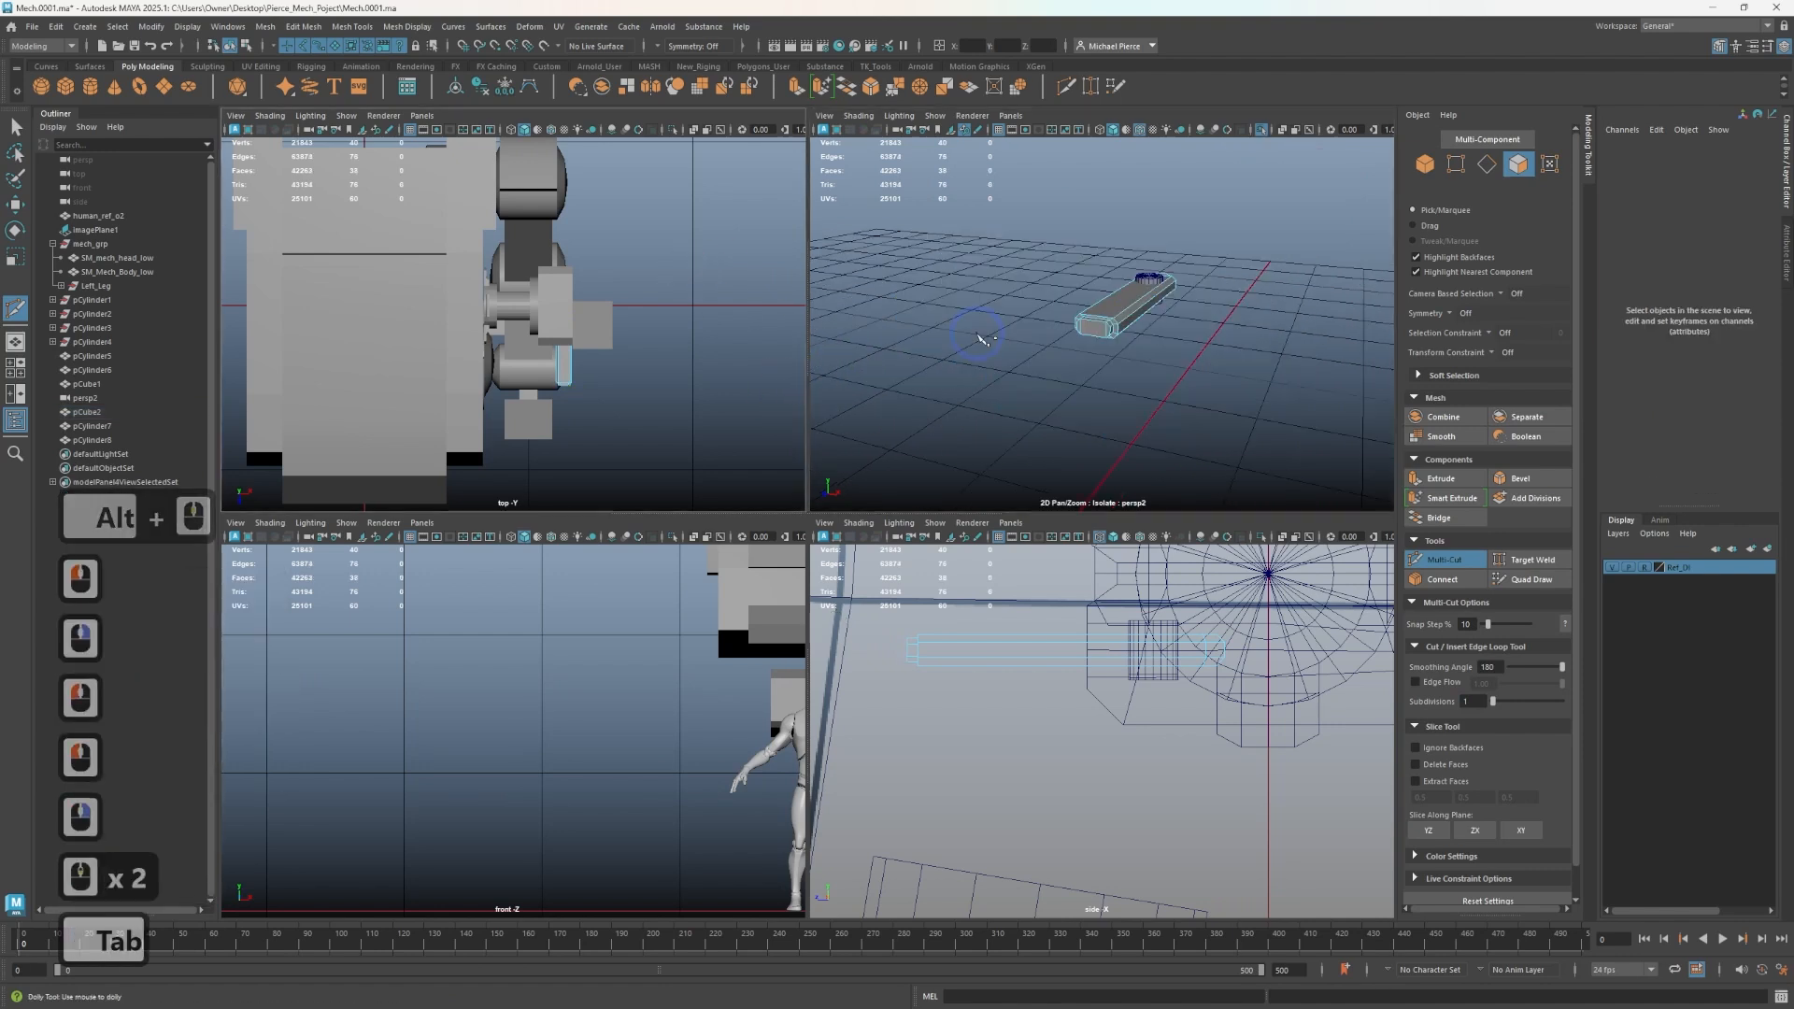
key("q")
scroll(1087, 343, "up", 1)
left_click_drag(1087, 343, 1066, 303, "alt")
right_click_drag(1068, 301, 1117, 277)
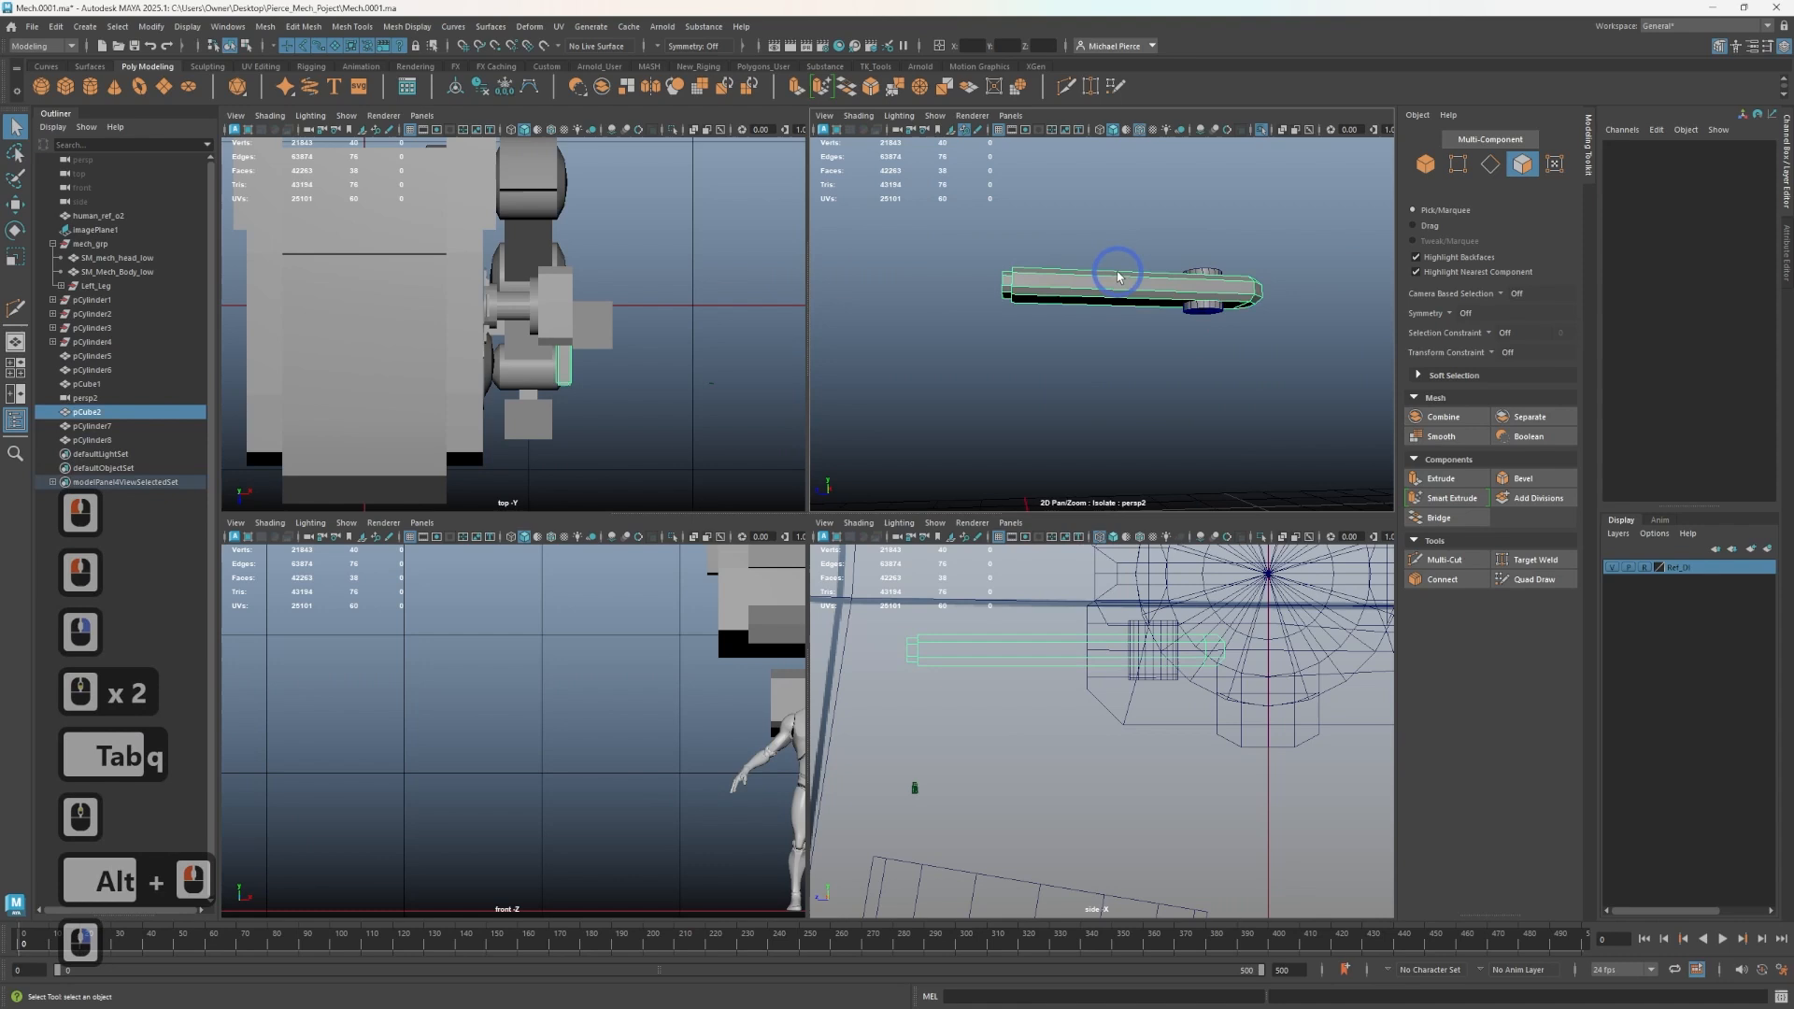
left_click_drag(1142, 340, 1202, 300, "alt")
left_click(1201, 316, "shift")
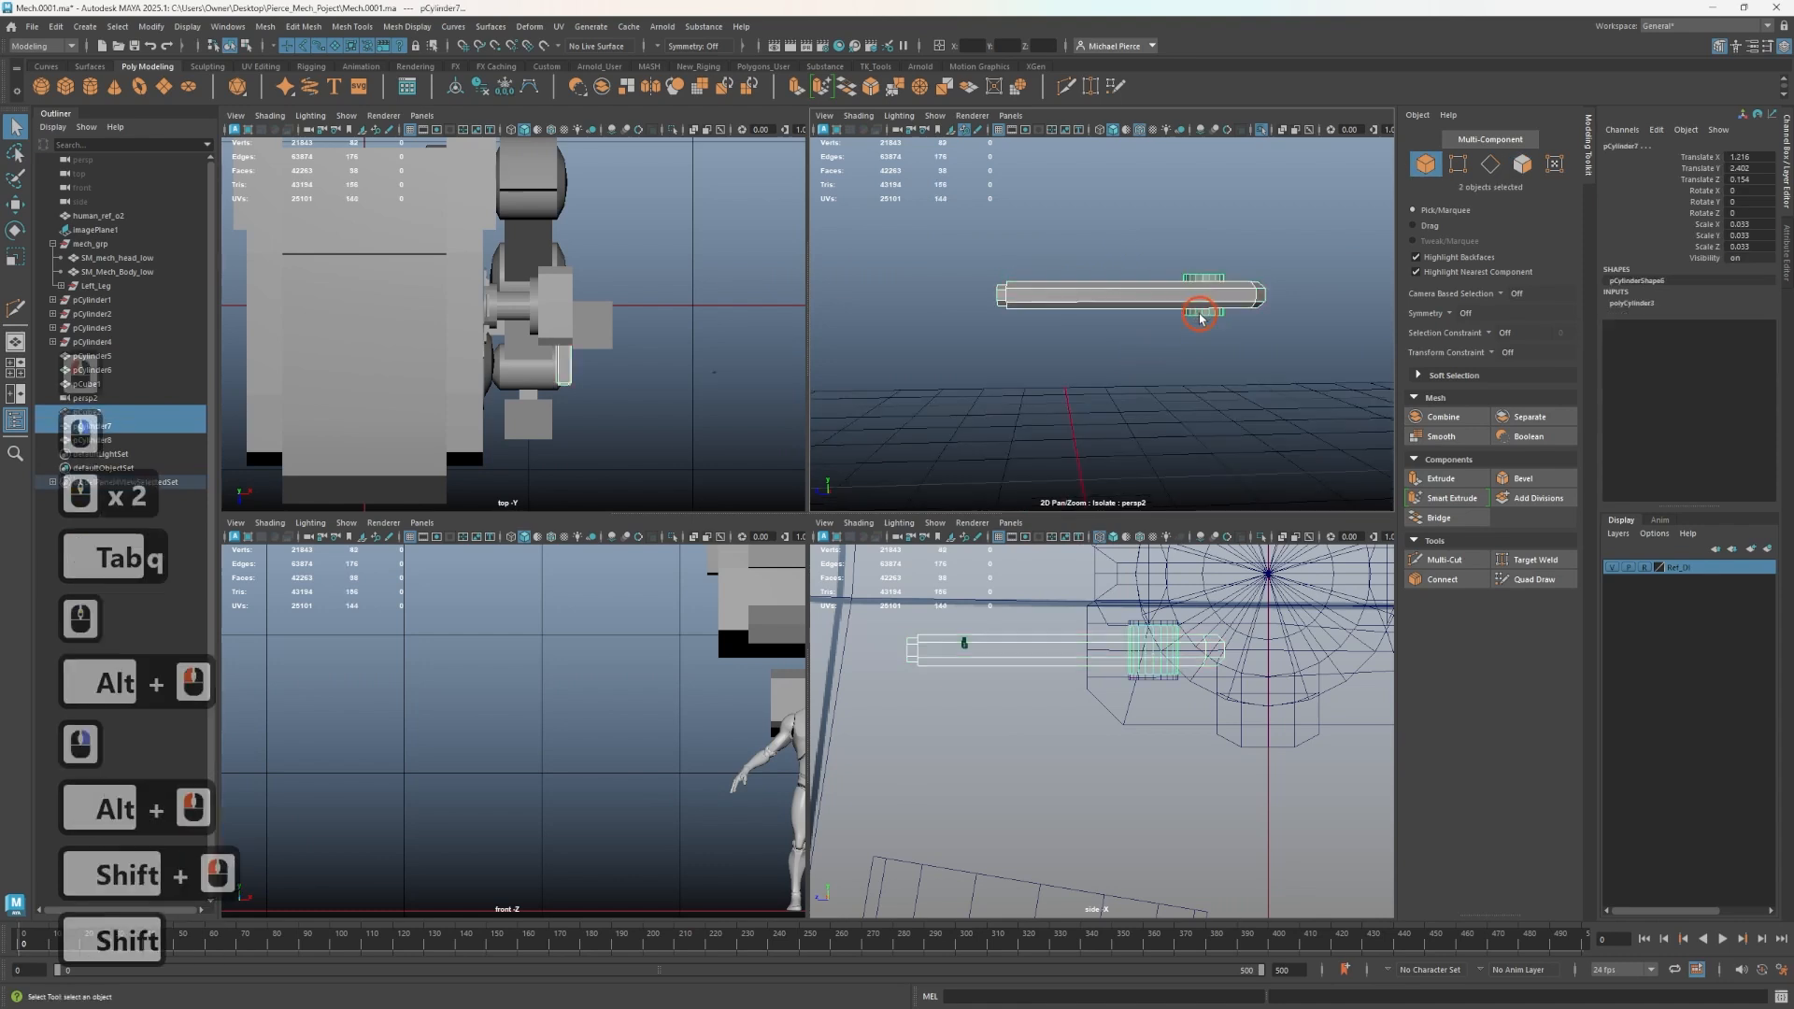
left_click(1416, 412)
- Snap the combined bar's pivot to a vertex at its end
left_click_drag(1262, 401, 1222, 388, "alt")
key("w")
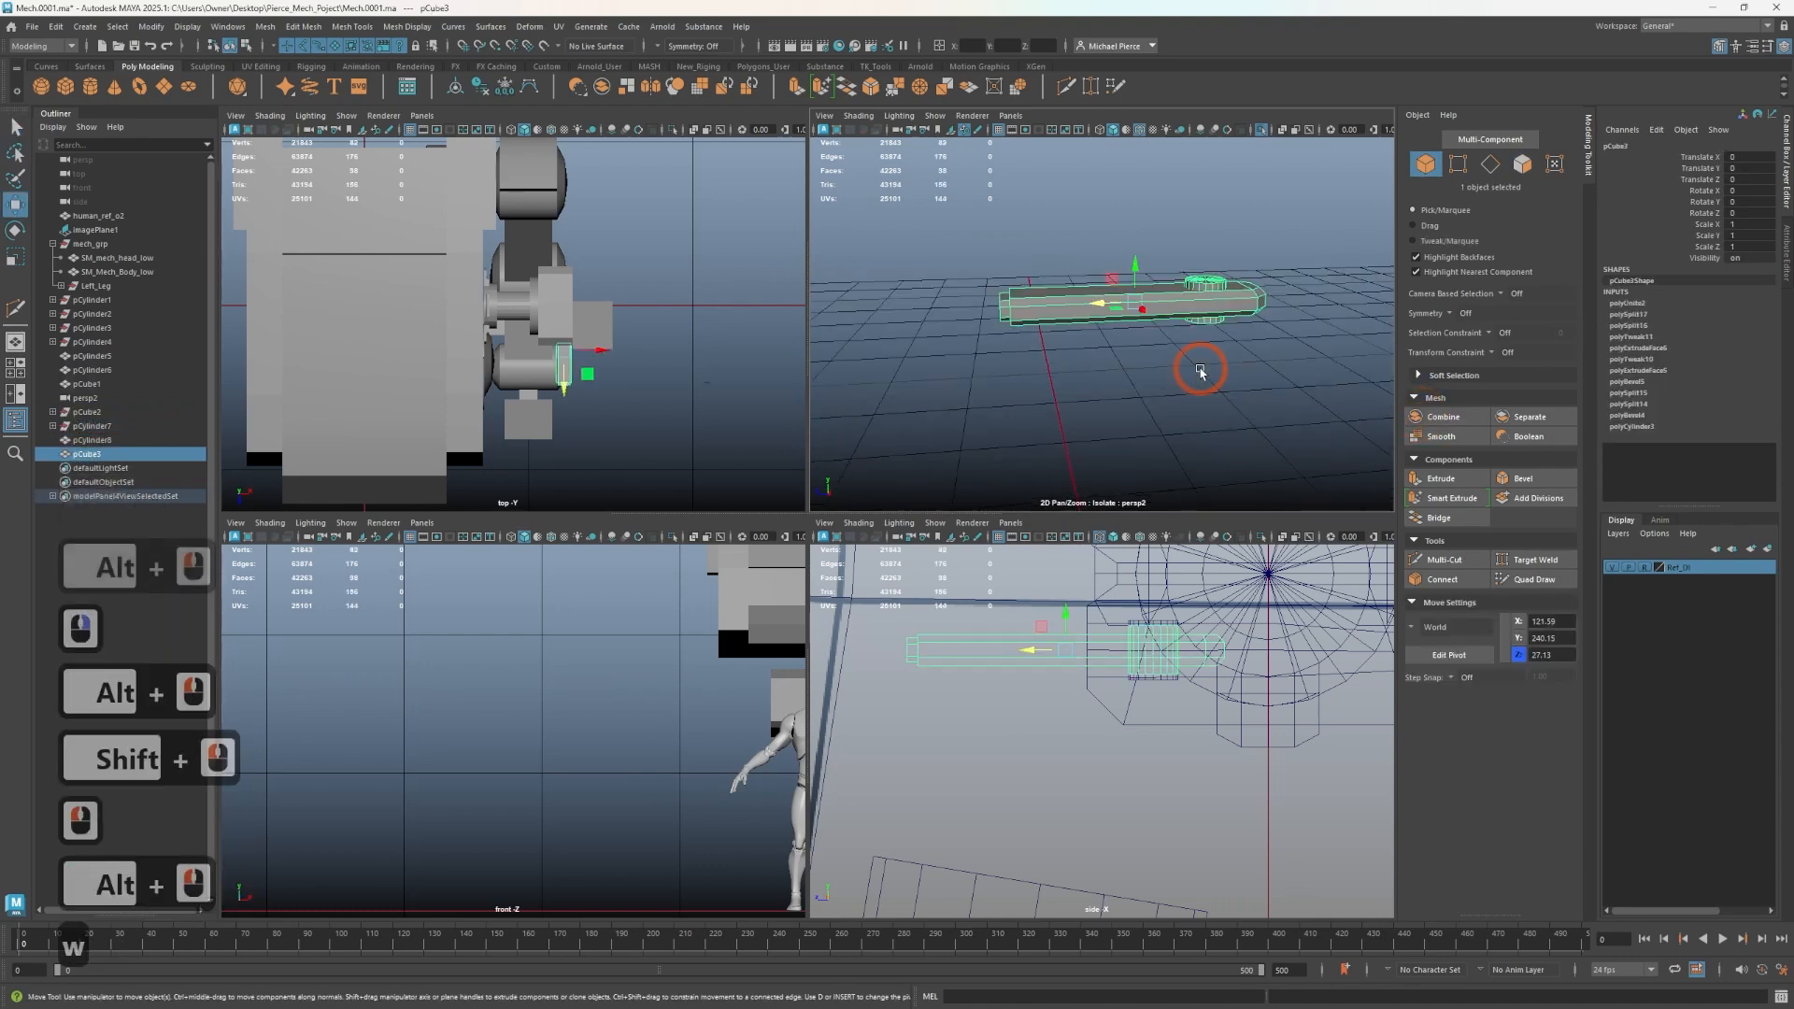
key("d")
key("v")
left_click_drag(1082, 297, 1196, 302)
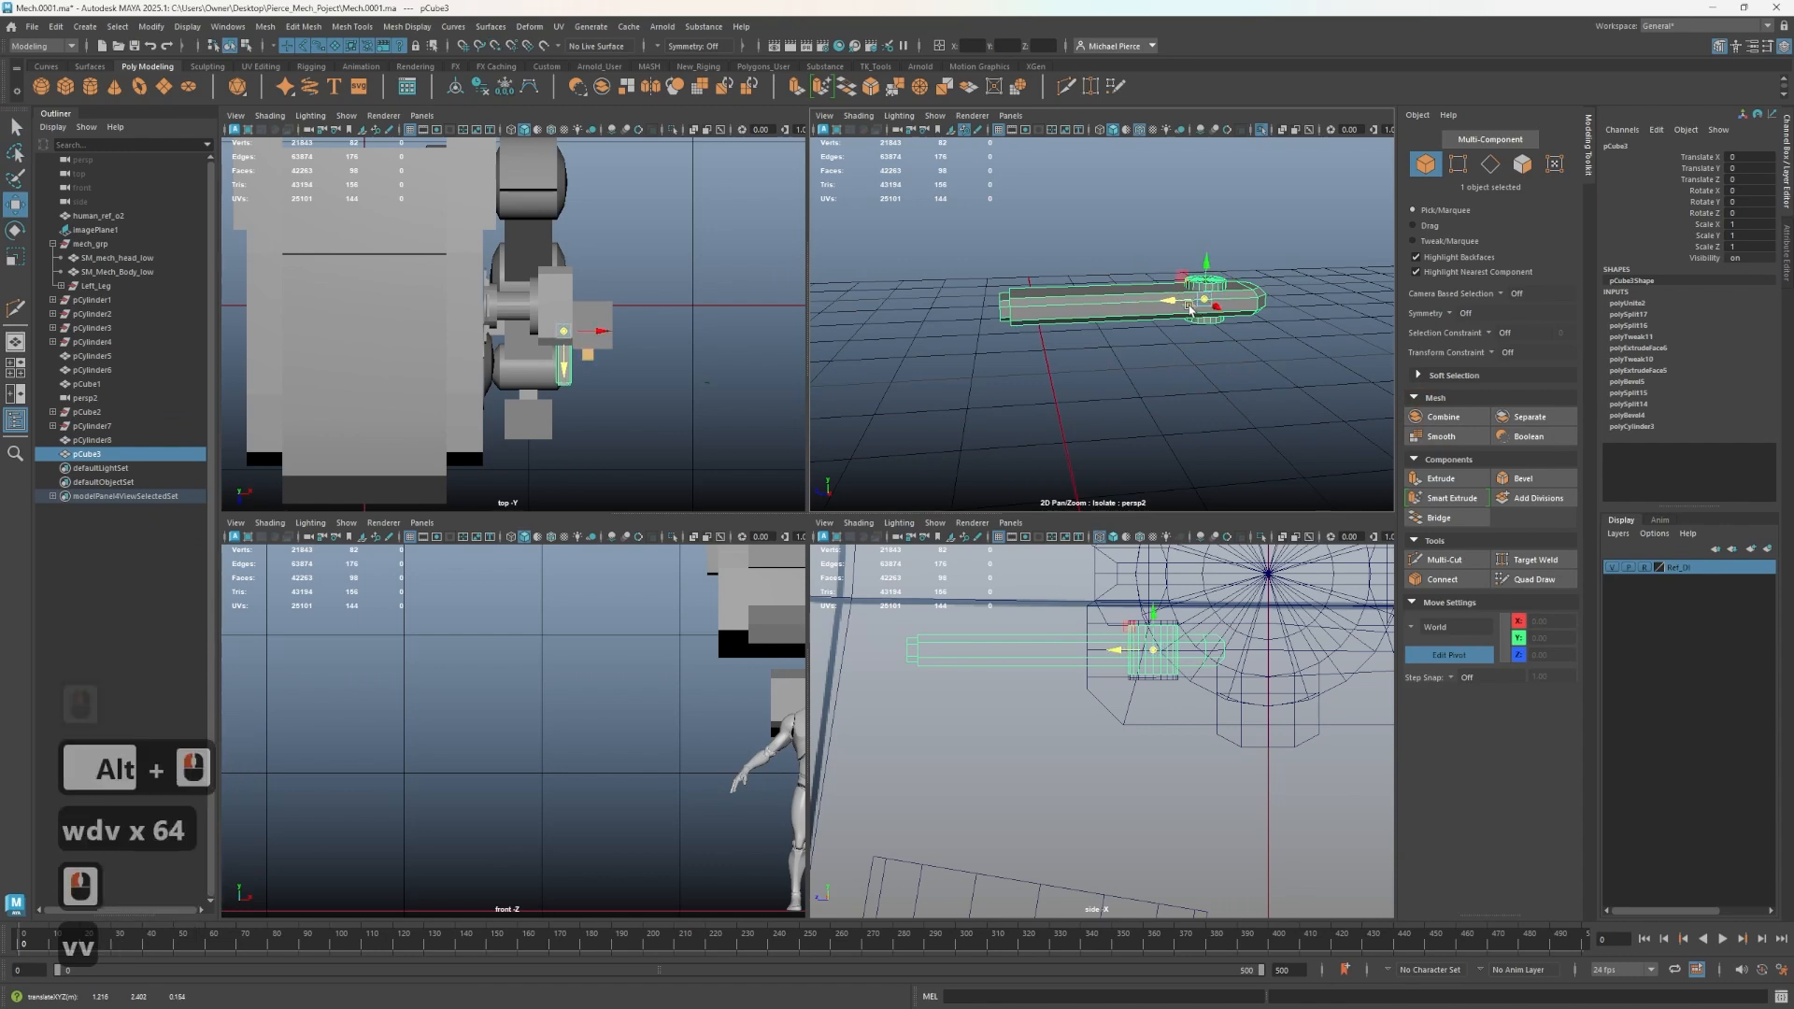
key("d")
- Leave isolation and move and rotate the bar into the slot on the head's side
key("ctrl+1")
scroll(1063, 359, "down", 2)
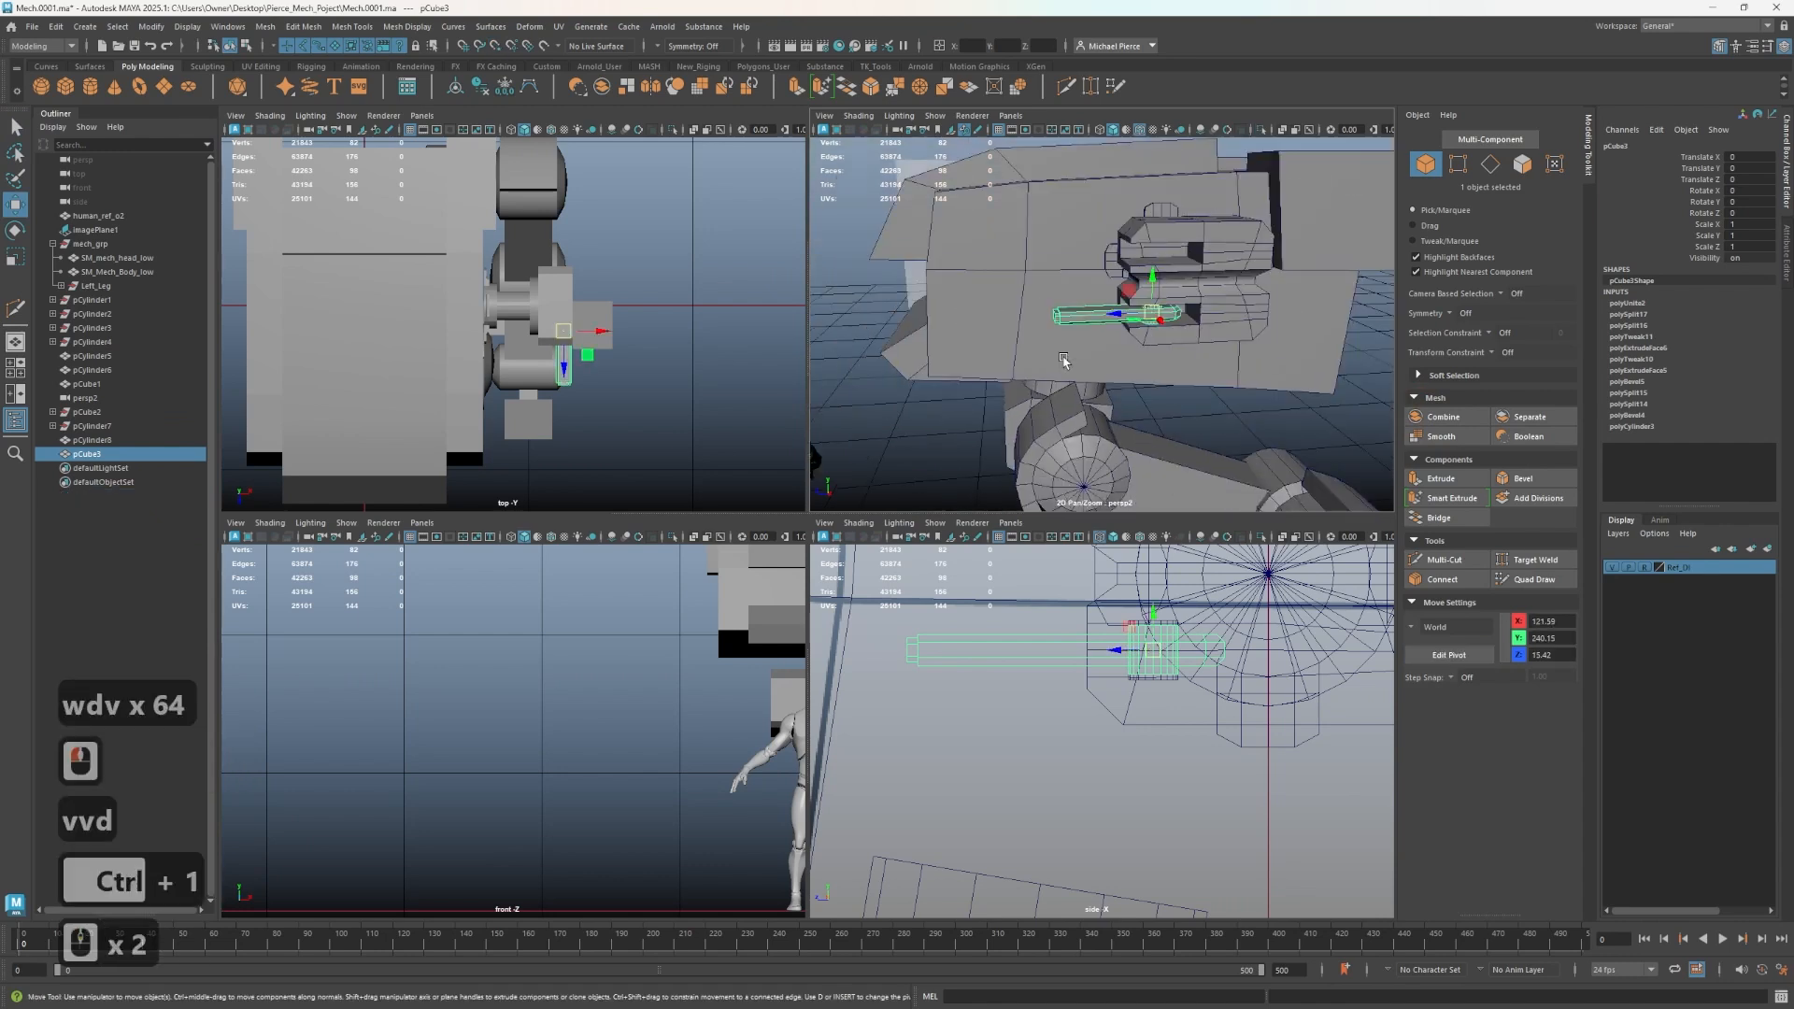
left_click_drag(1064, 360, 1179, 277, "alt")
key("e")
left_click(1214, 261)
scroll(1214, 261, "up", 2)
left_click(1180, 277)
key("w")
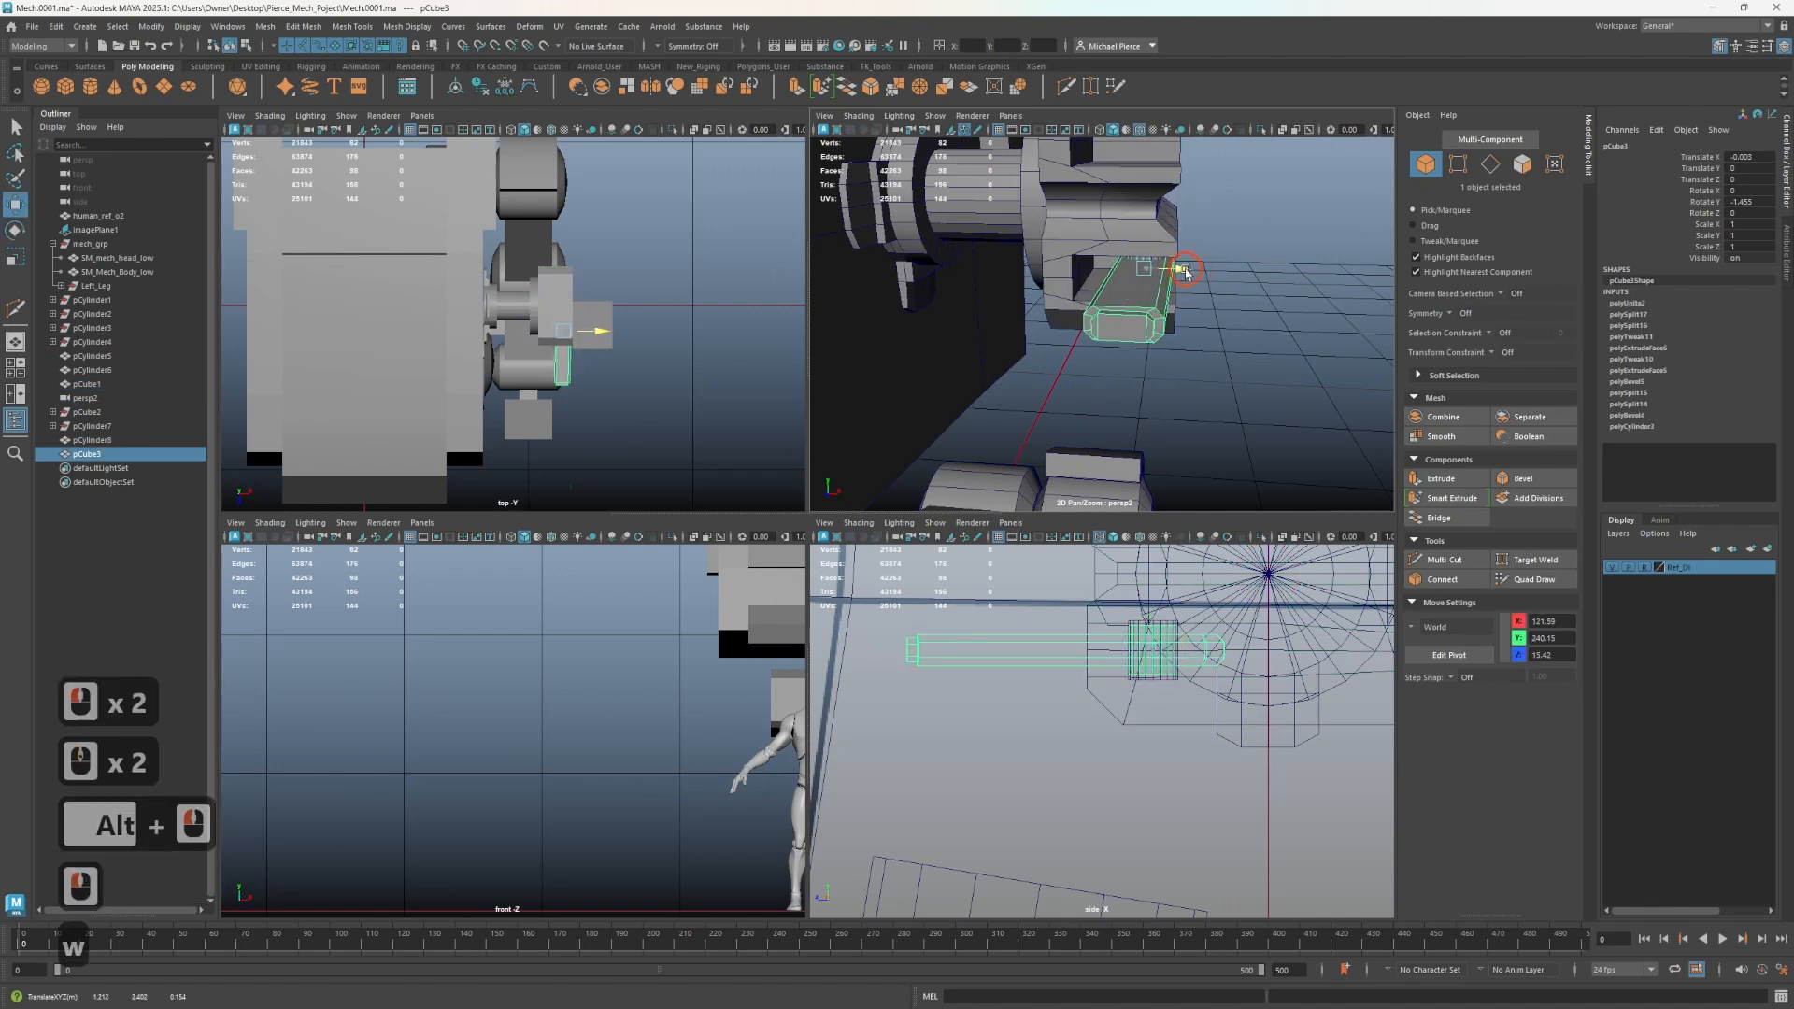
left_click(1176, 270)
key("e")
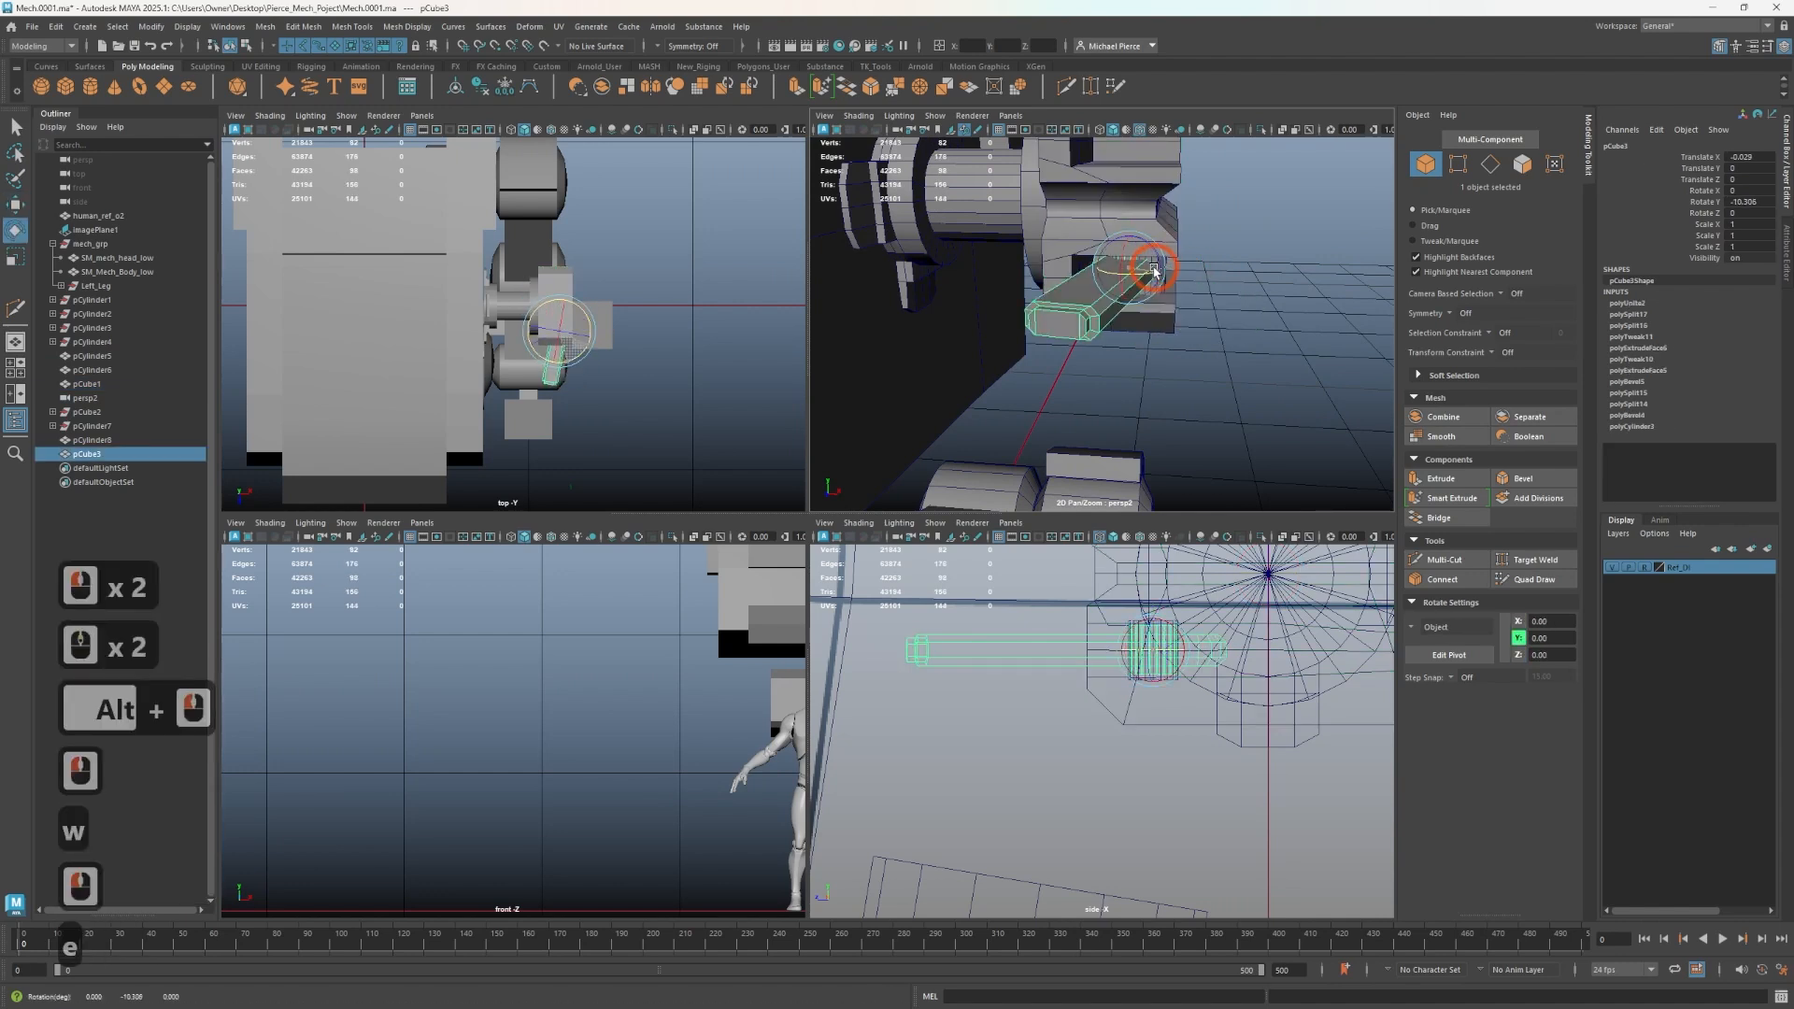
left_click_drag(1170, 271, 1156, 270)
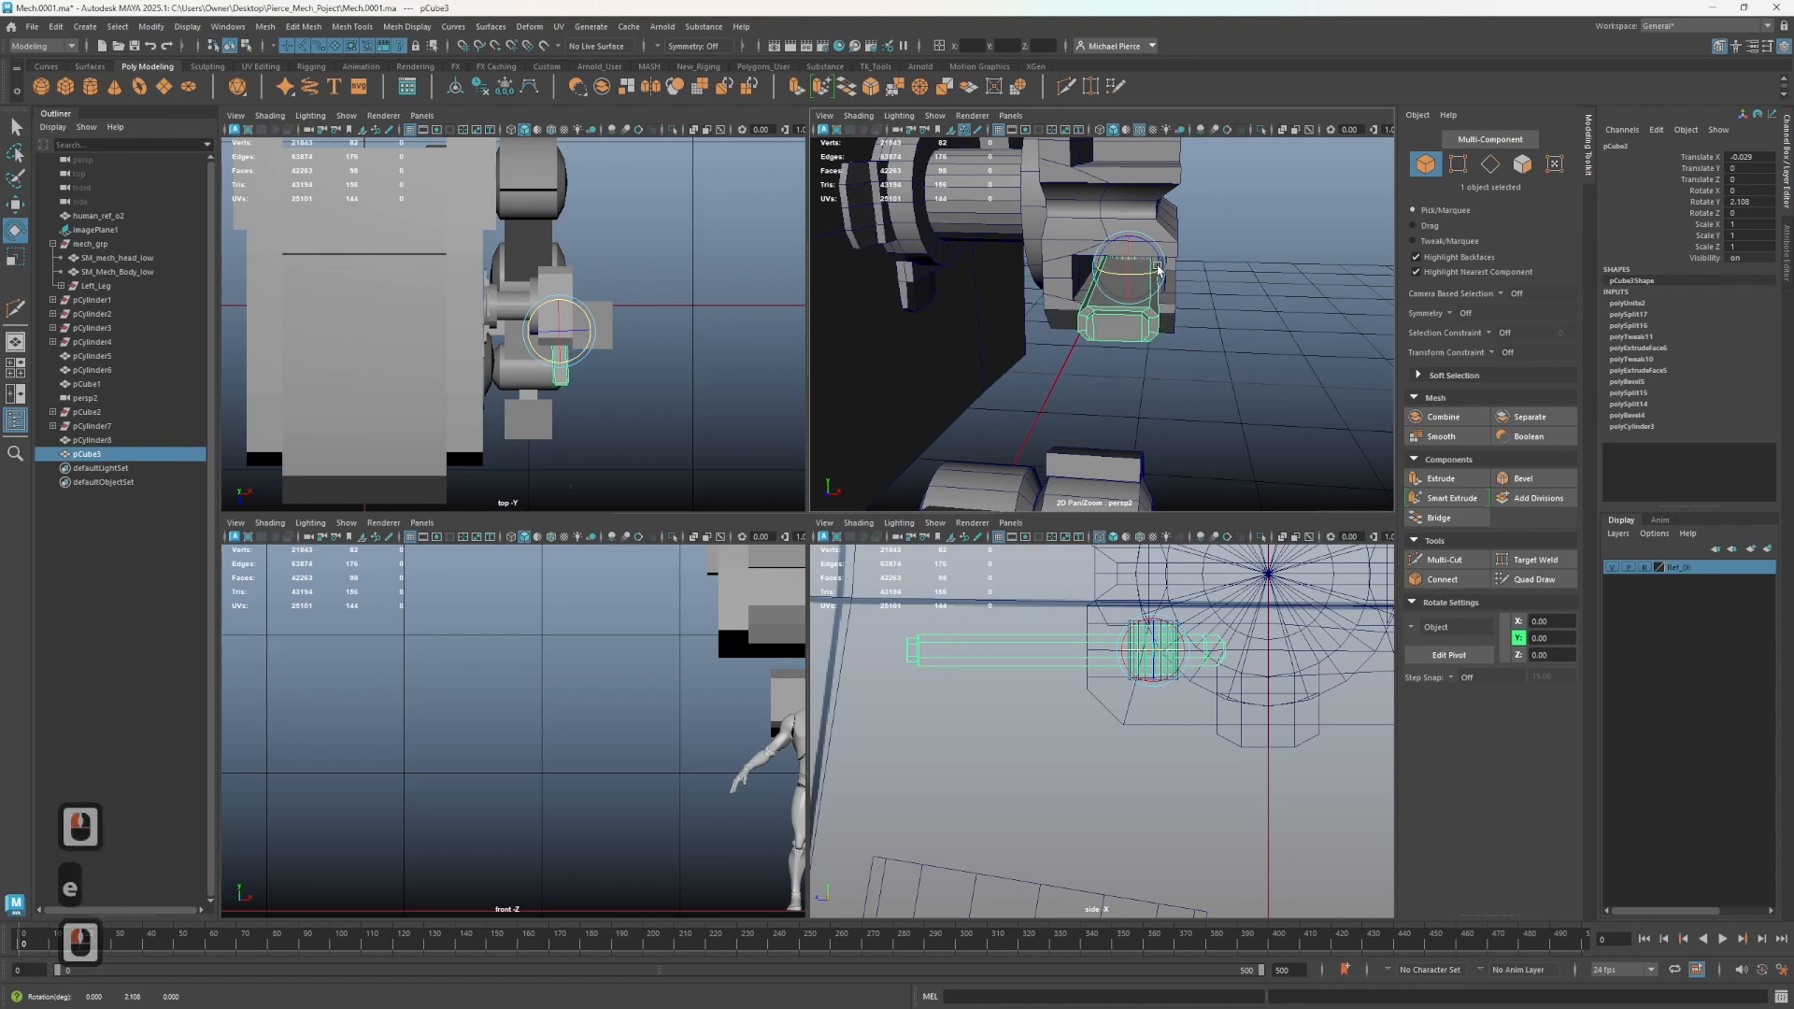
key("w")
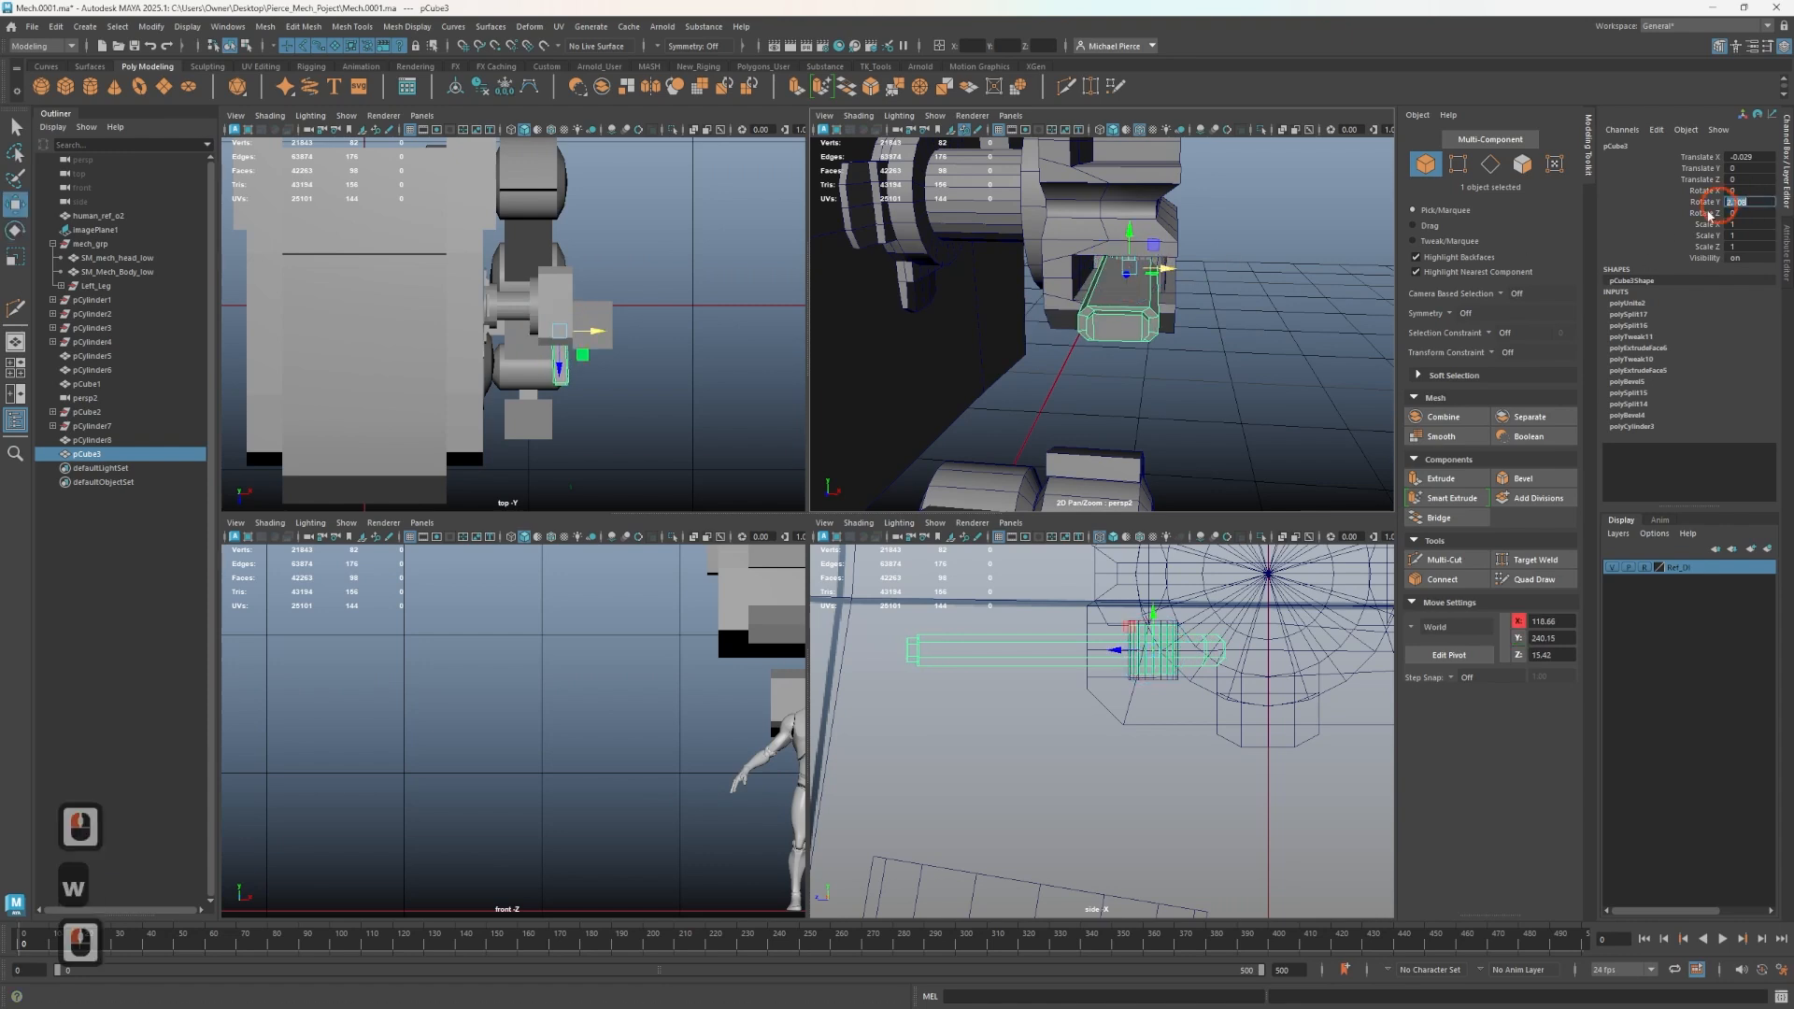
type("0")
key("Tab")
key("ctrl+z")
left_click_drag(1173, 271, 1187, 308)
scroll(1197, 307, "up", 4, "alt")
scroll(1266, 276, "down", 5)
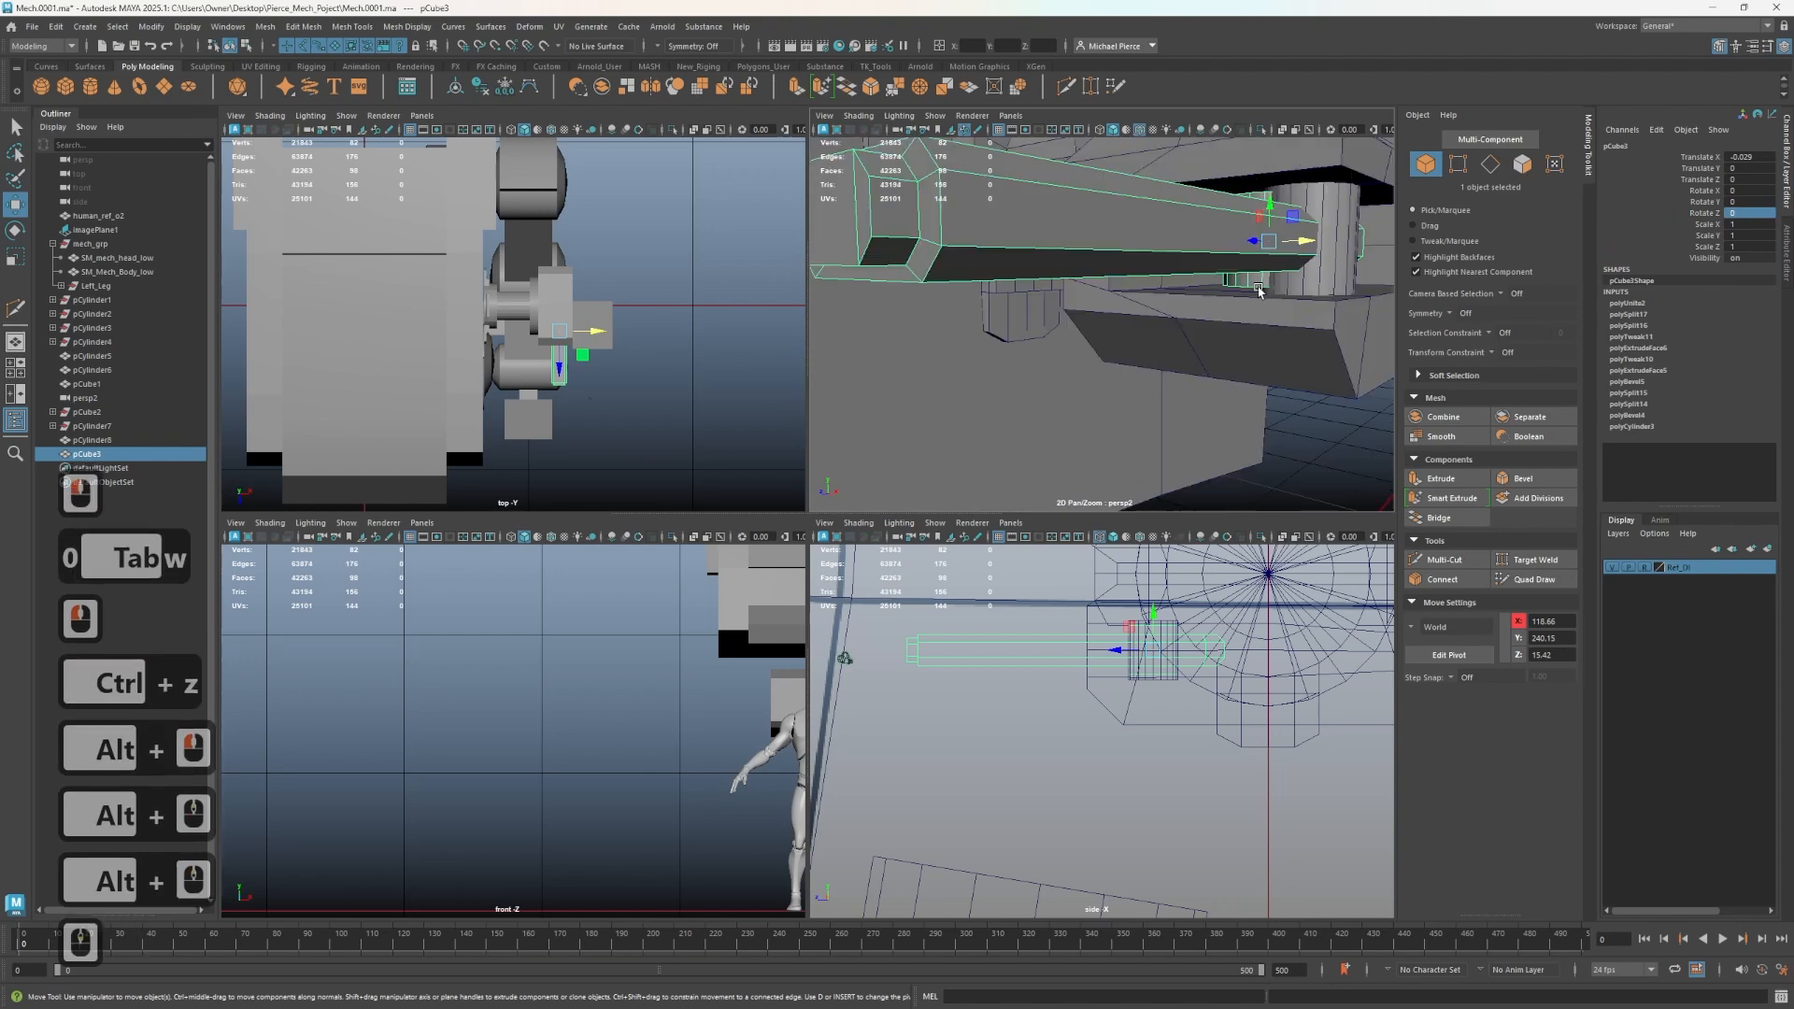
left_click(1309, 277)
key("Delete")
key("ctrl+z")
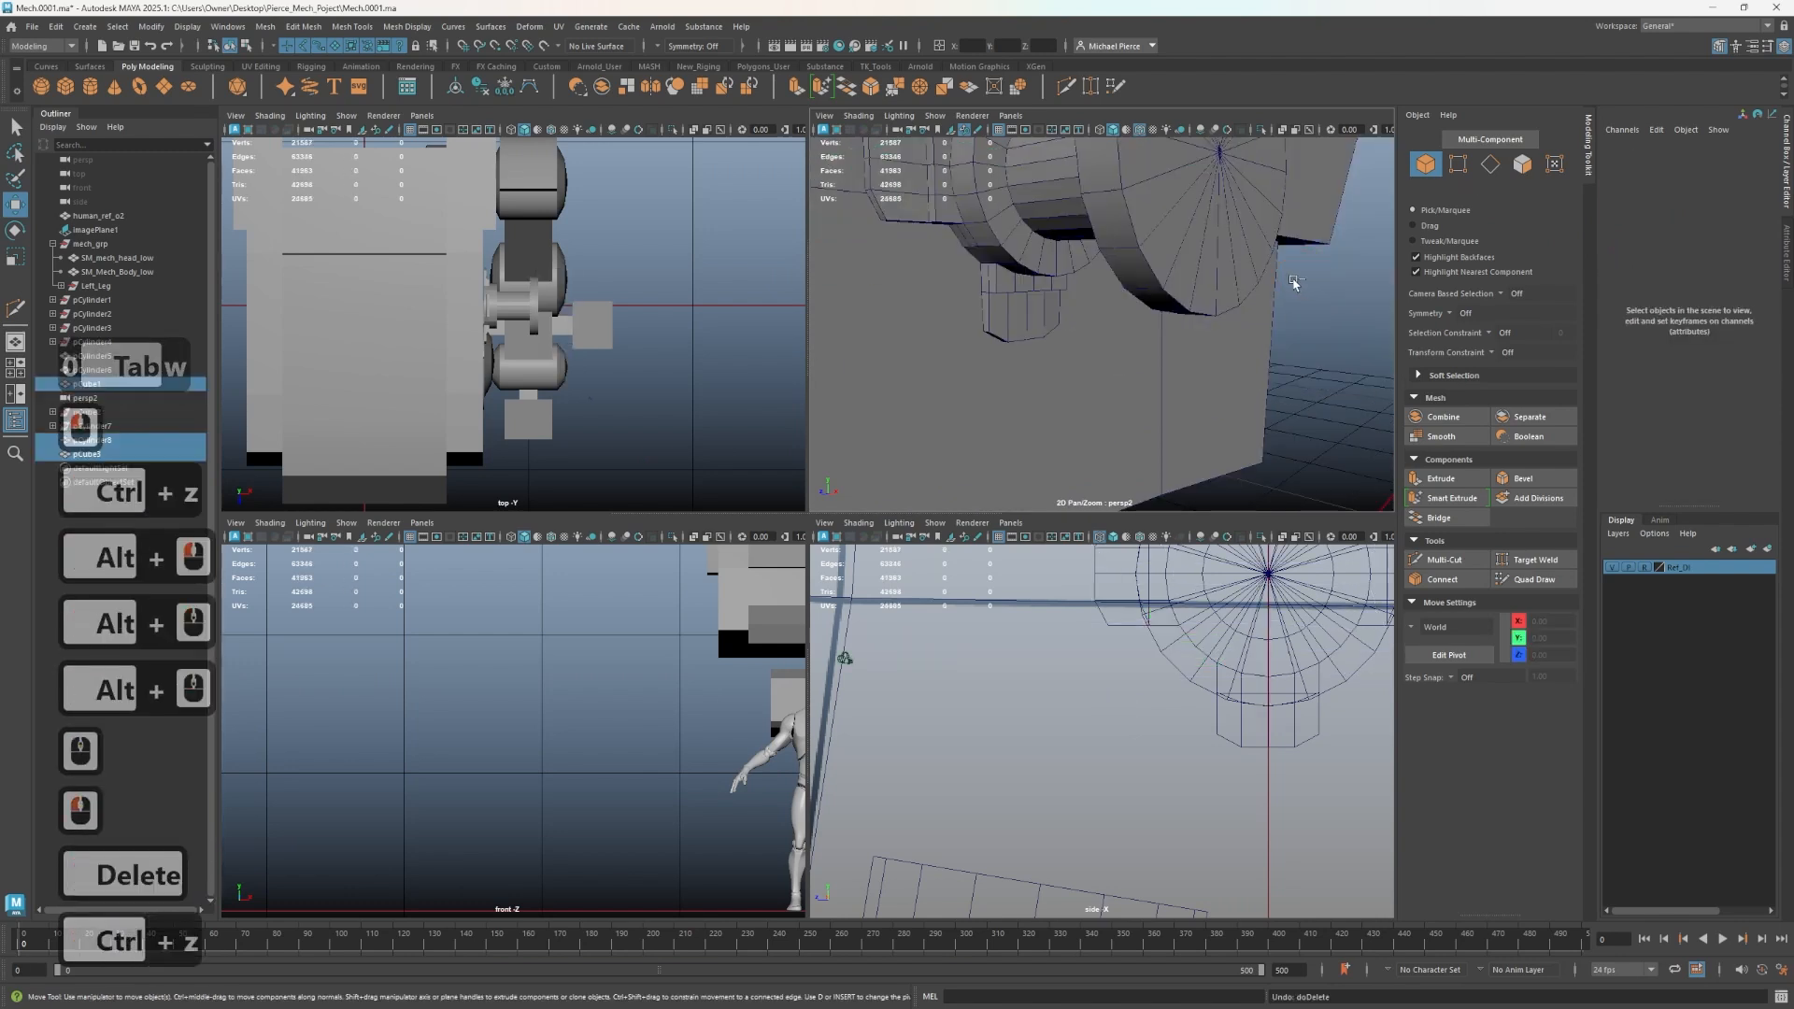
- Delete the selected part next to the bar
left_click(1299, 286)
key("Delete")
left_click(1263, 261)
scroll(1270, 264, "down", 5)
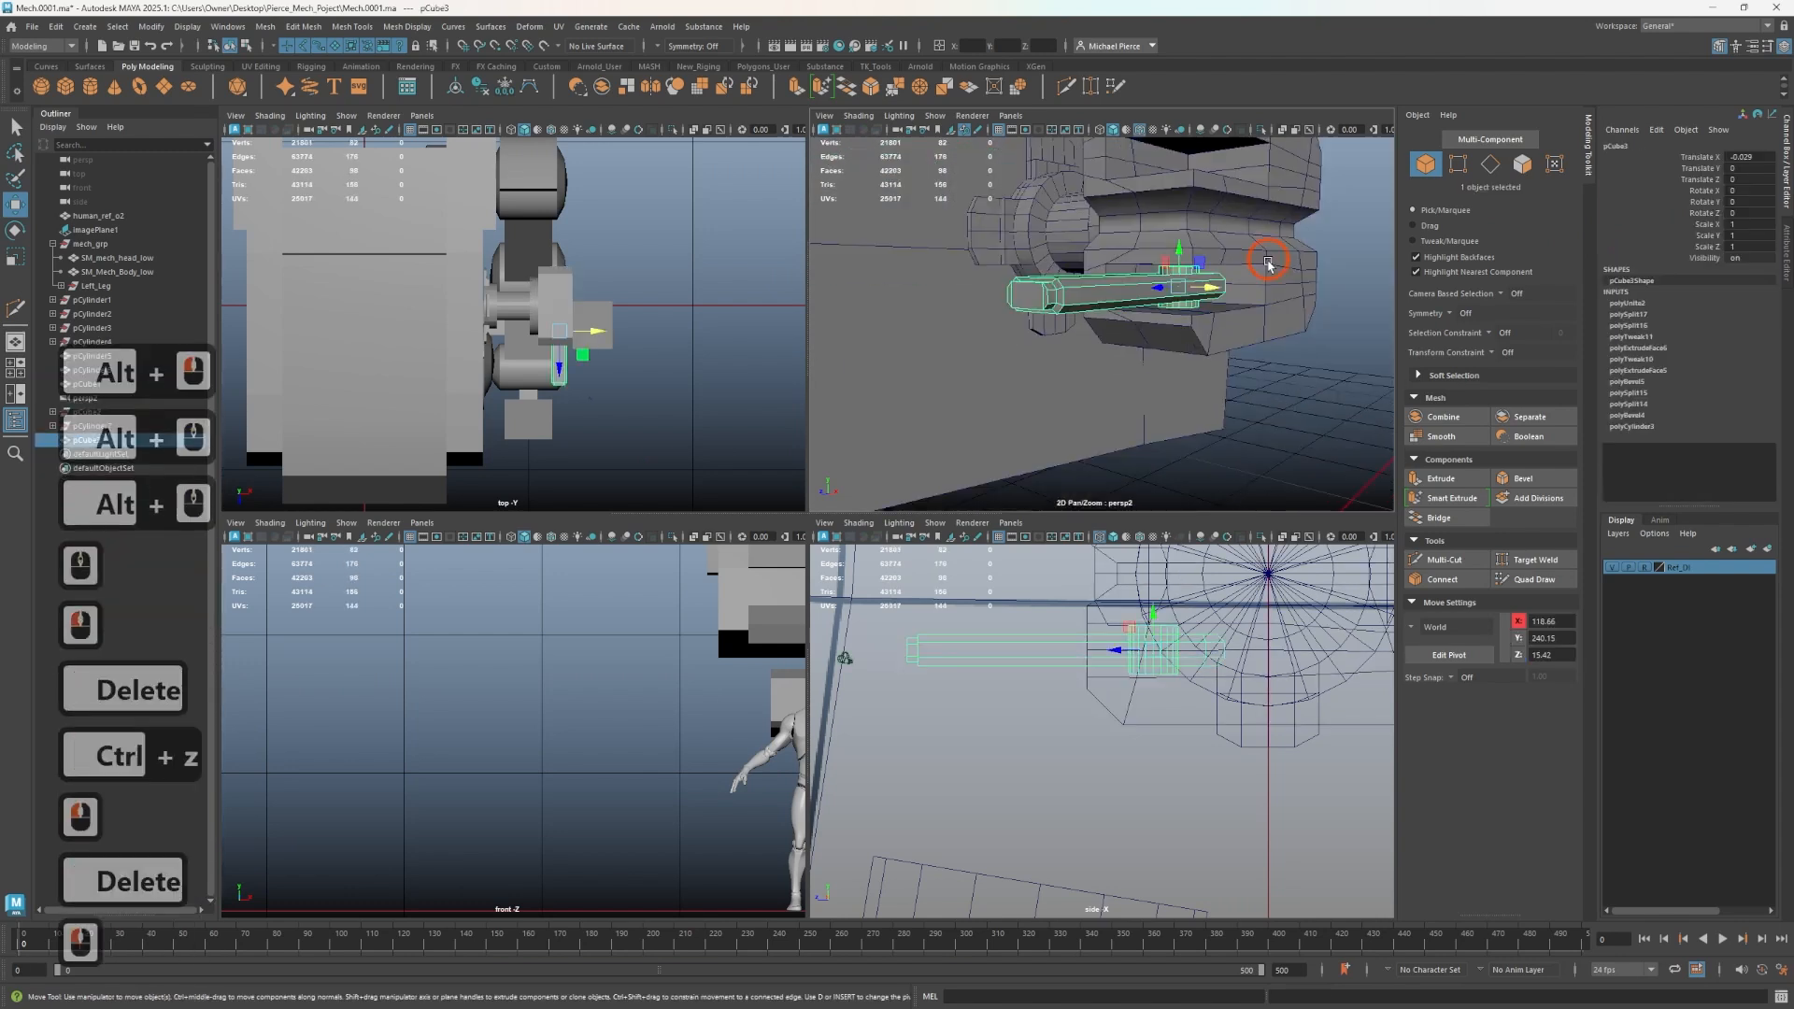
left_click_drag(1270, 265, 1203, 294, "alt")
scroll(1203, 294, "down", 2)
mouse_move(1147, 287)
left_mouse_down("shift")
mouse_move(1139, 186)
mouse_move(1294, 264)
mouse_move(1215, 276)
mouse_move(1197, 245)
mouse_move(1201, 299)
left_mouse_up("shift")
- Move the small block on the head's side downward
left_click(1185, 282)
key("r")
key("w")
left_click_drag(1187, 245, 1171, 288)
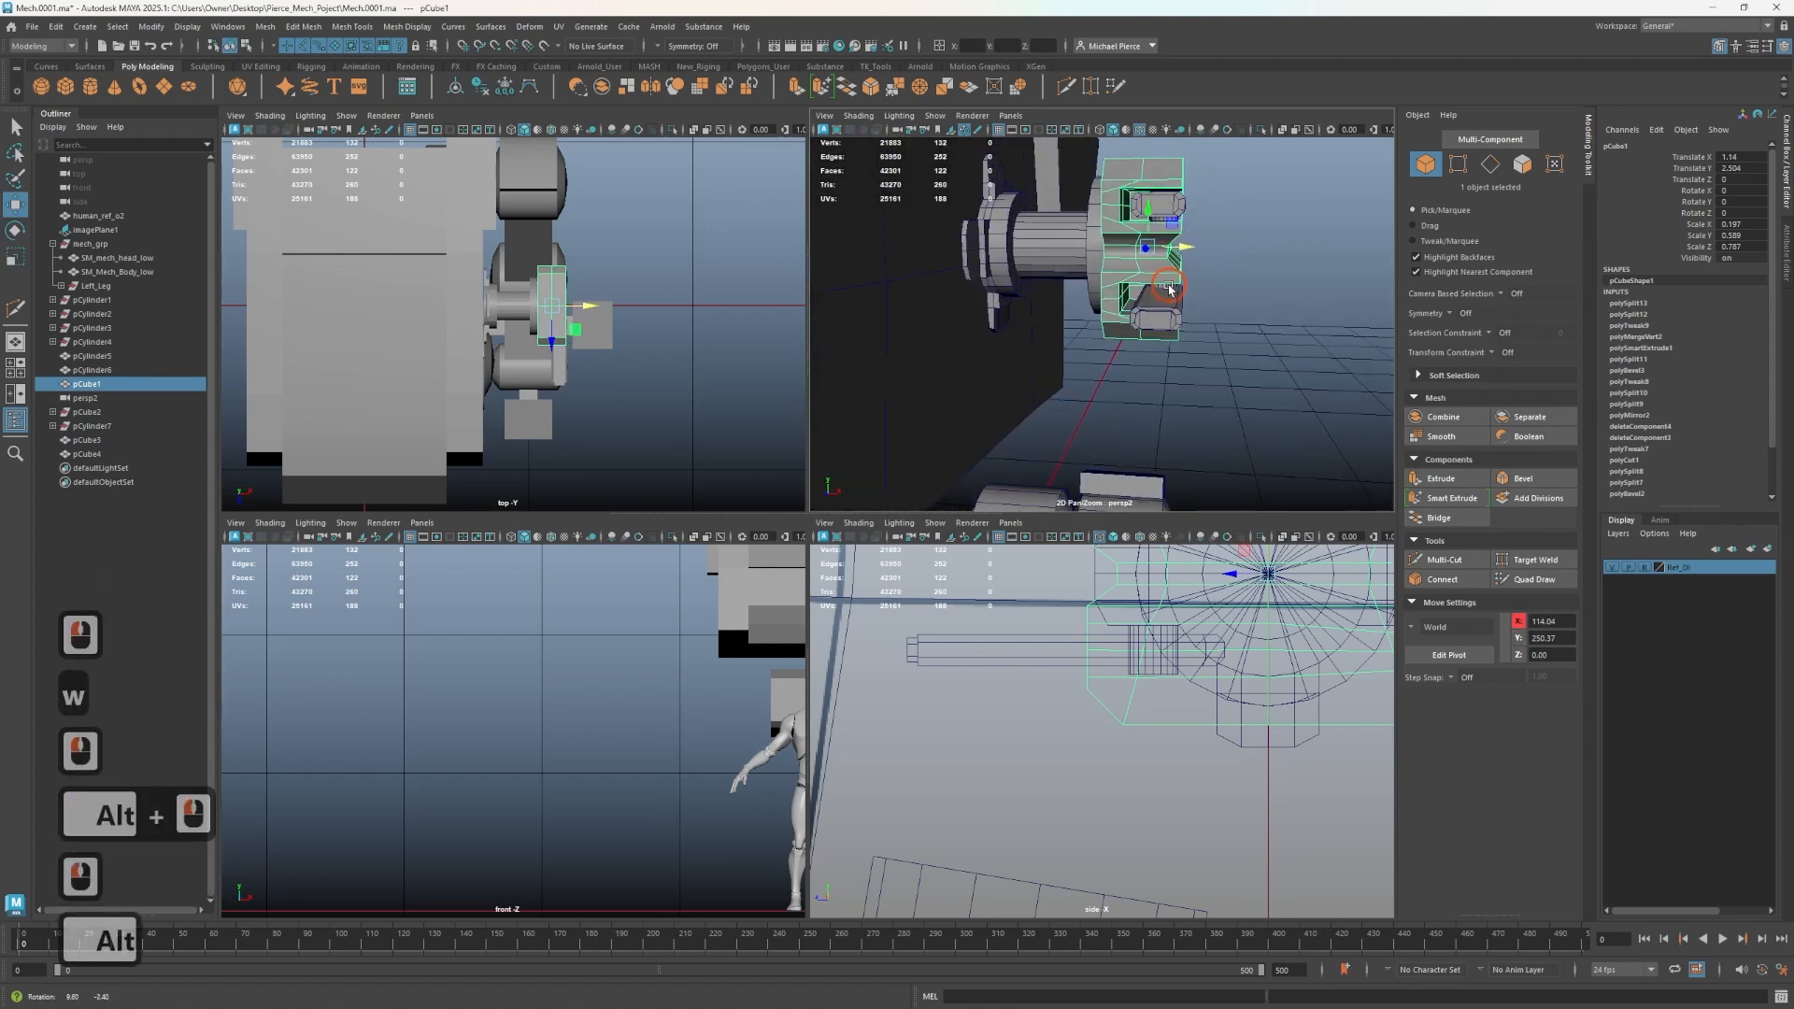
- Select the new bars, pins and block, unparent them and freeze their transformations
left_click(1164, 310)
left_click(1194, 293)
left_click(1158, 201, "shift")
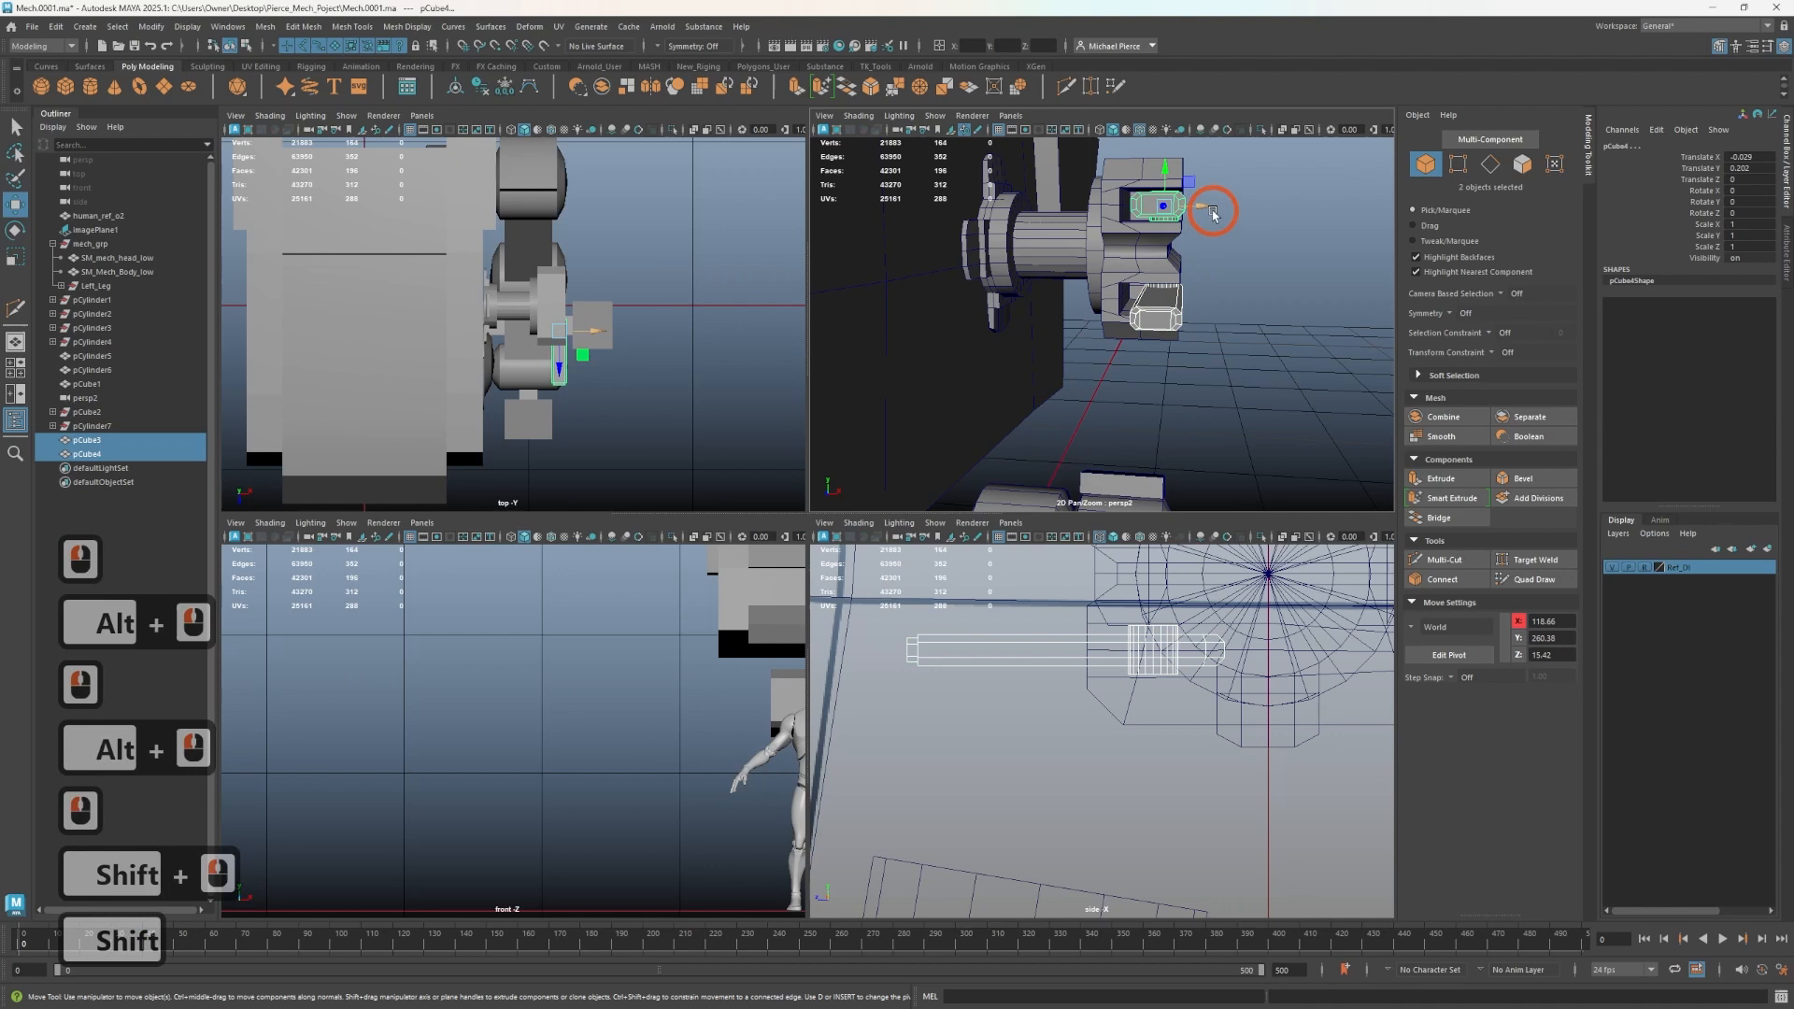
left_click_drag(1209, 210, 1198, 211)
left_click(1228, 300)
scroll(1228, 300, "down", 3)
left_click_drag(1228, 300, 1114, 295, "alt")
left_click_drag(1226, 203, 1079, 307)
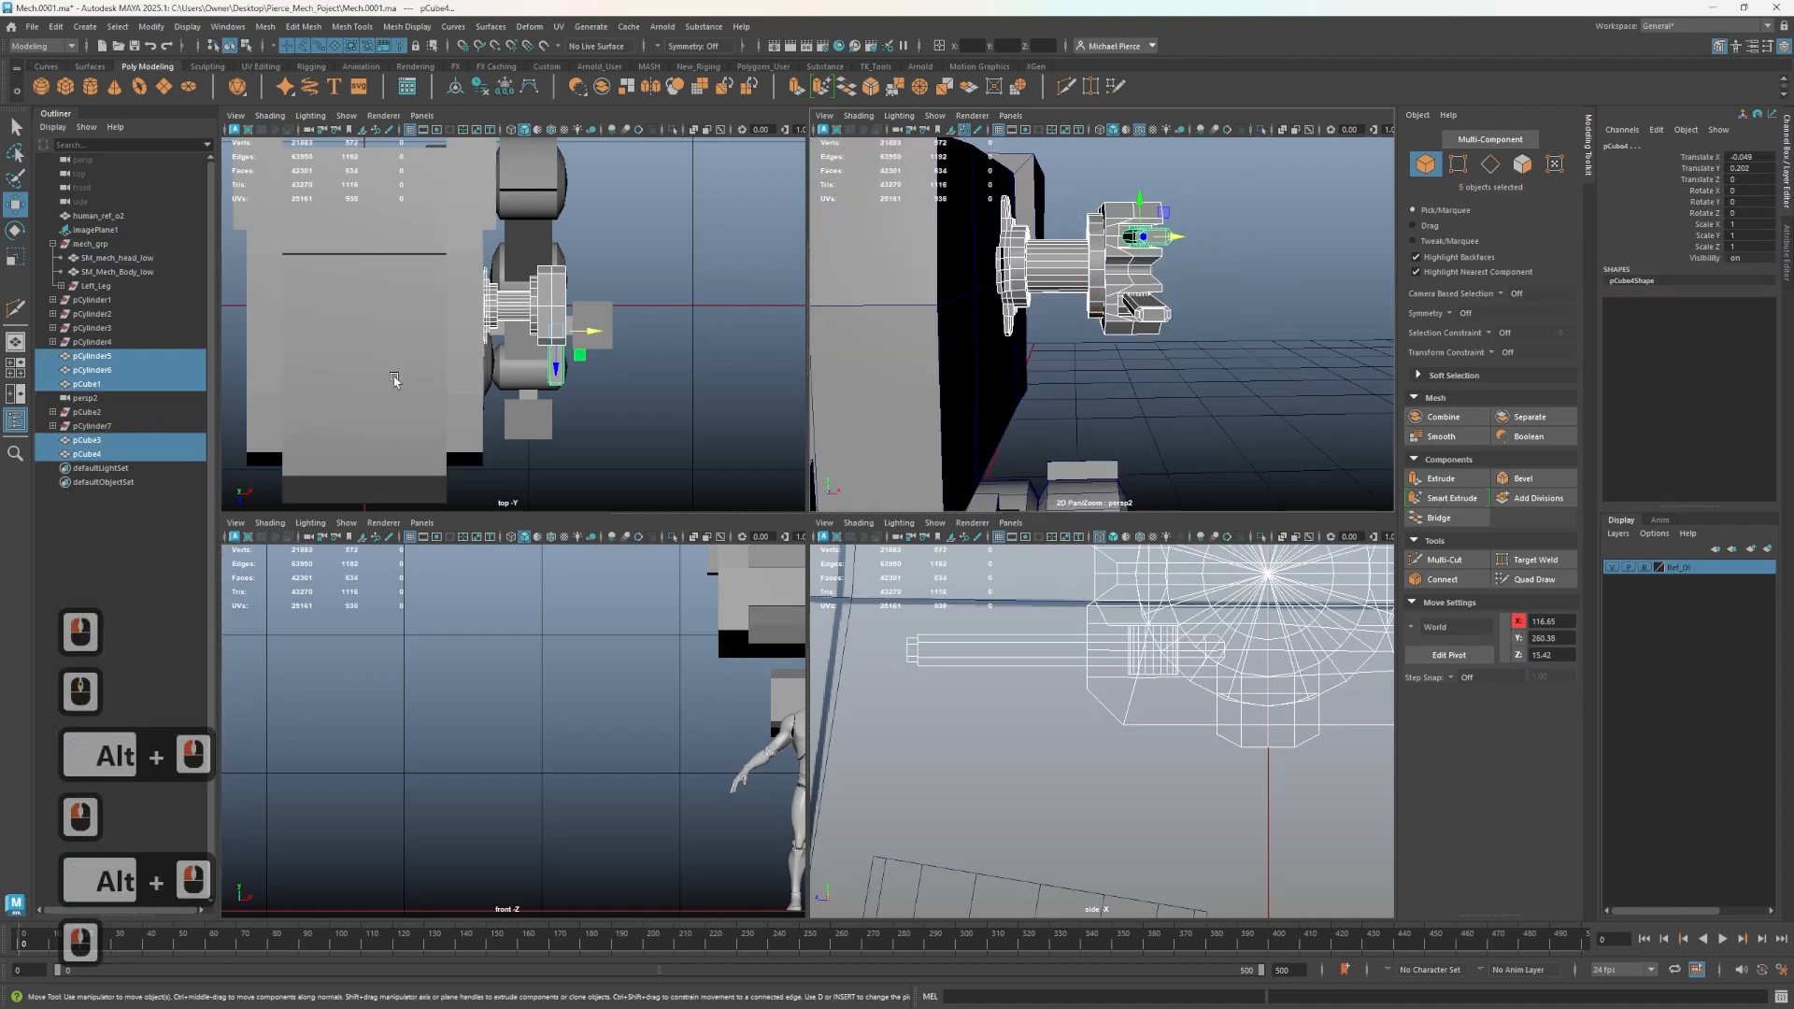
key("shift+p")
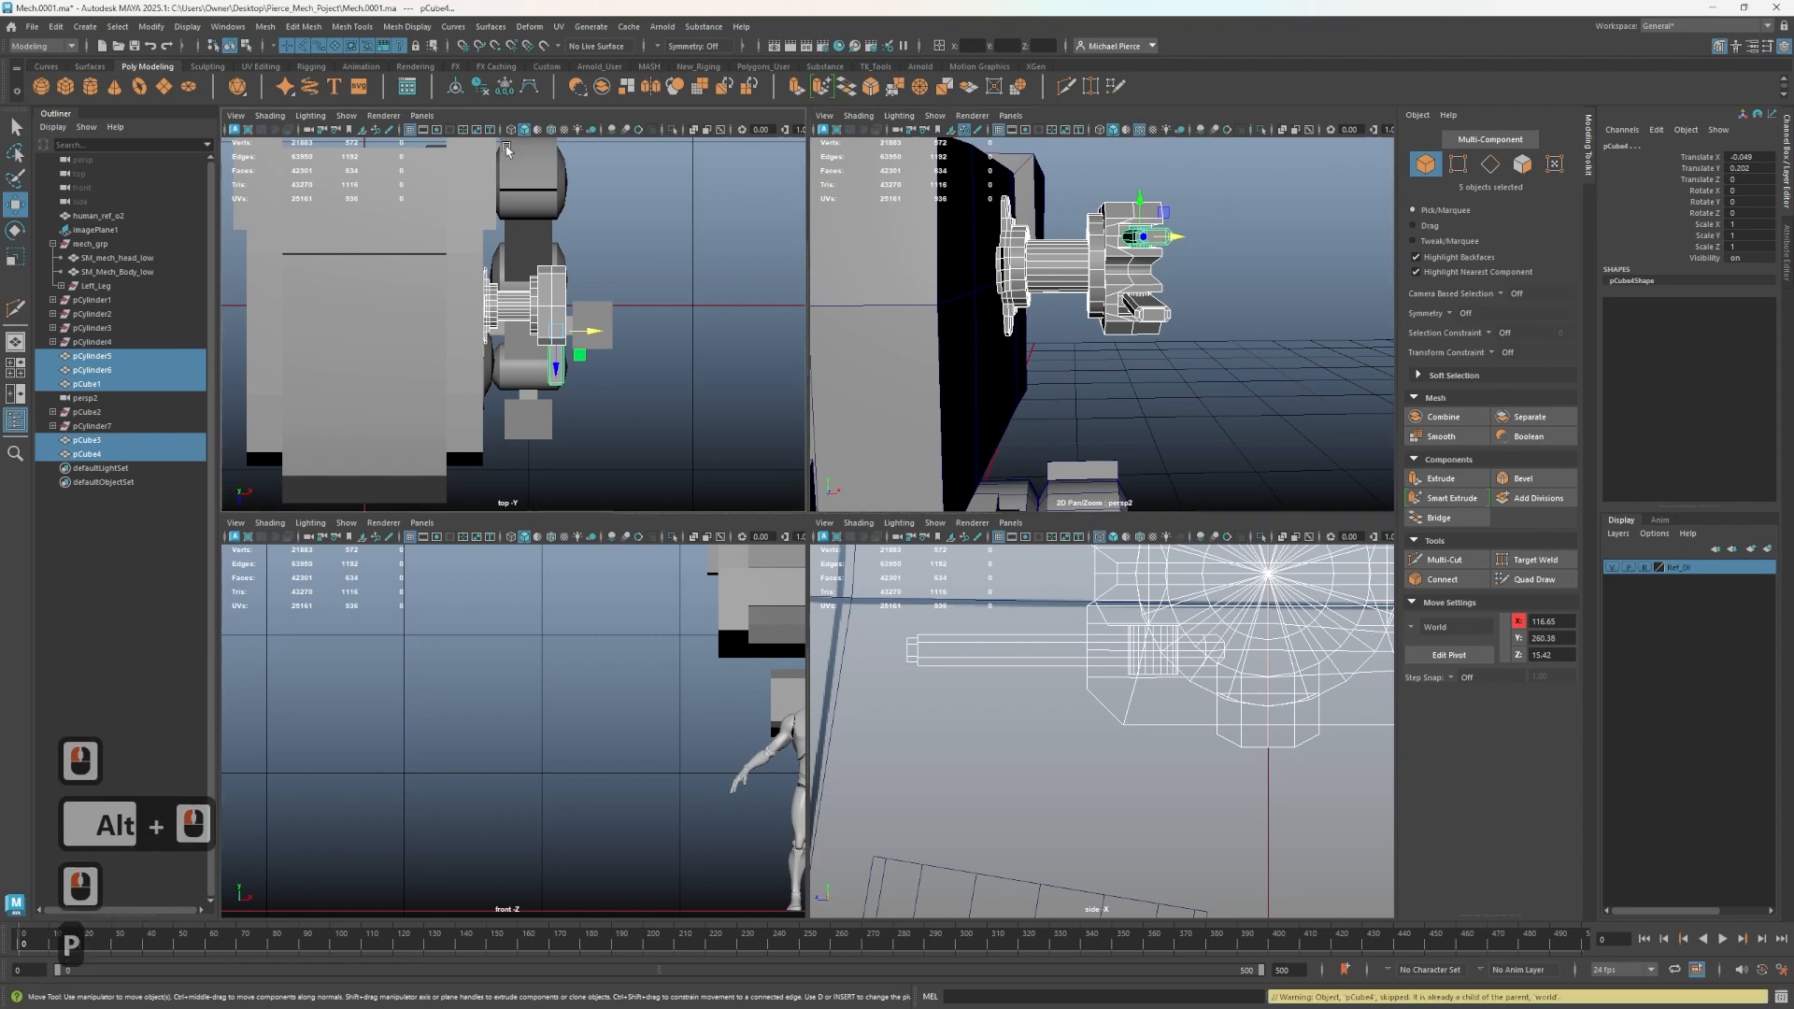
left_click(481, 88)
left_click(503, 88)
- Delete the persp2 camera from the Outliner
left_click(136, 345)
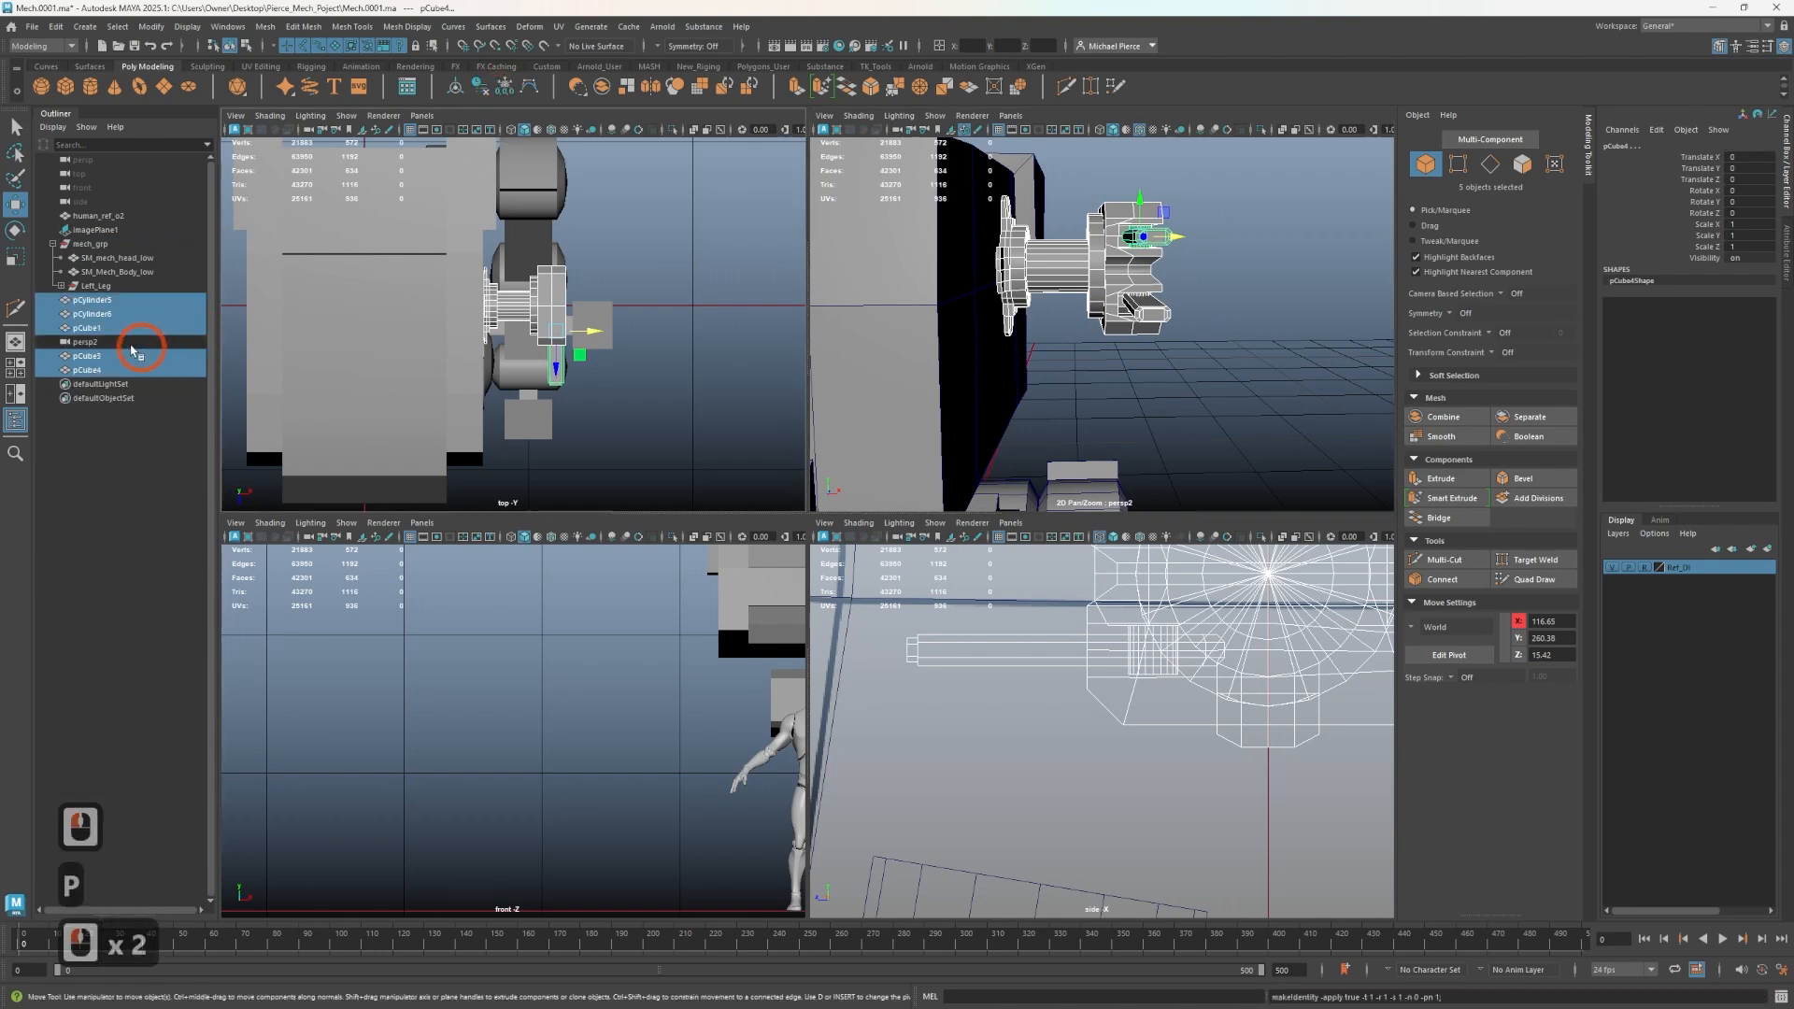
key("Delete")
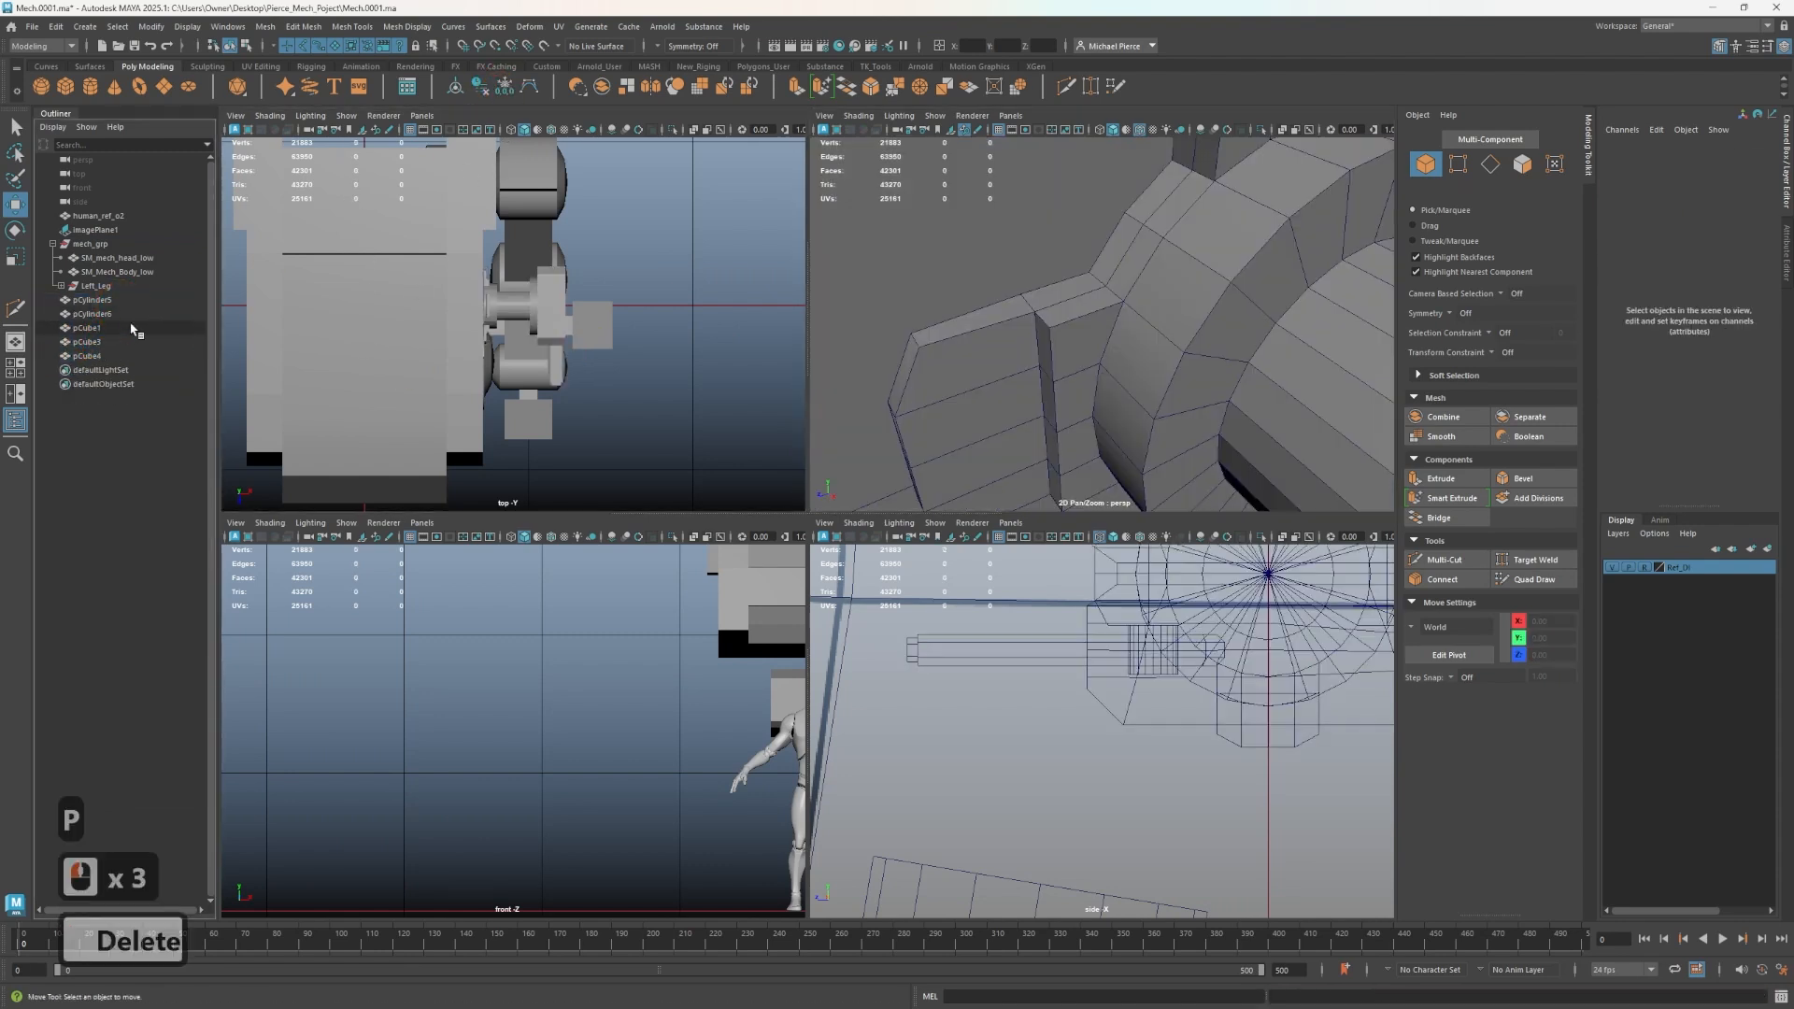
scroll(902, 348, "down", 3)
scroll(902, 348, "down", 2)
- Select the cylinder part on the head's side and rename it Mech_L_arm_geo
left_click(1115, 323)
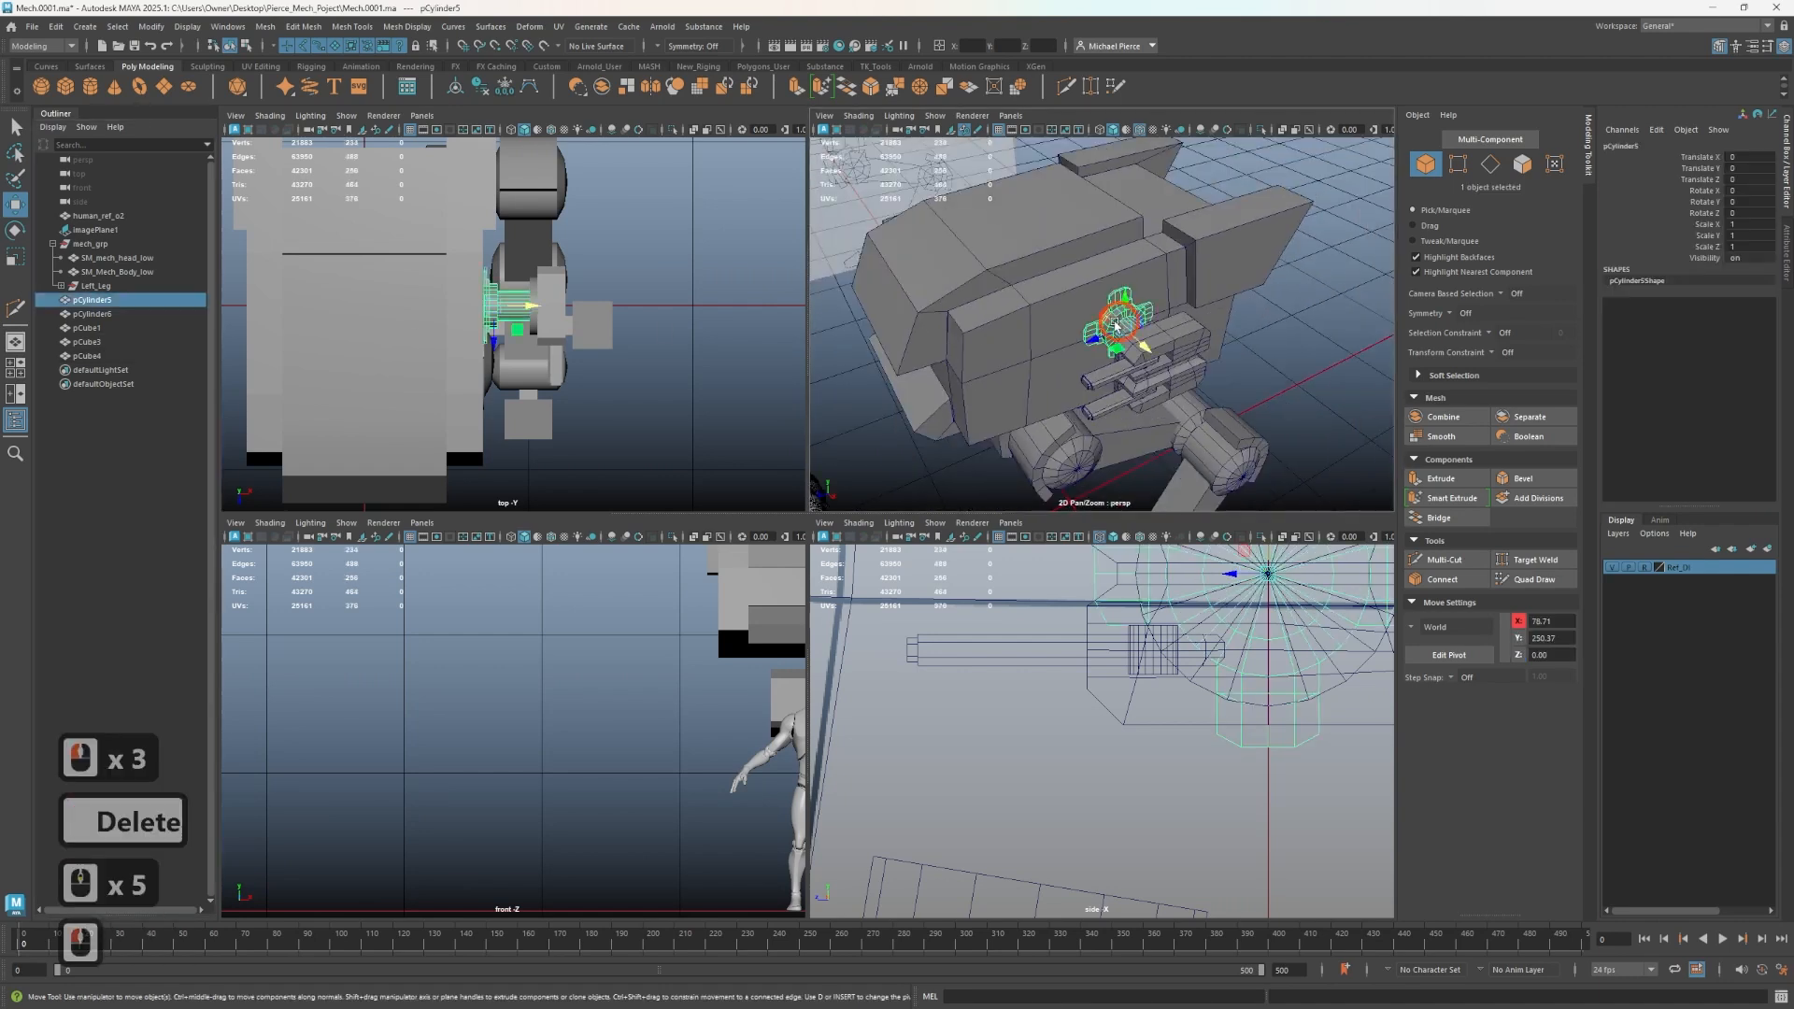
double_click(154, 300)
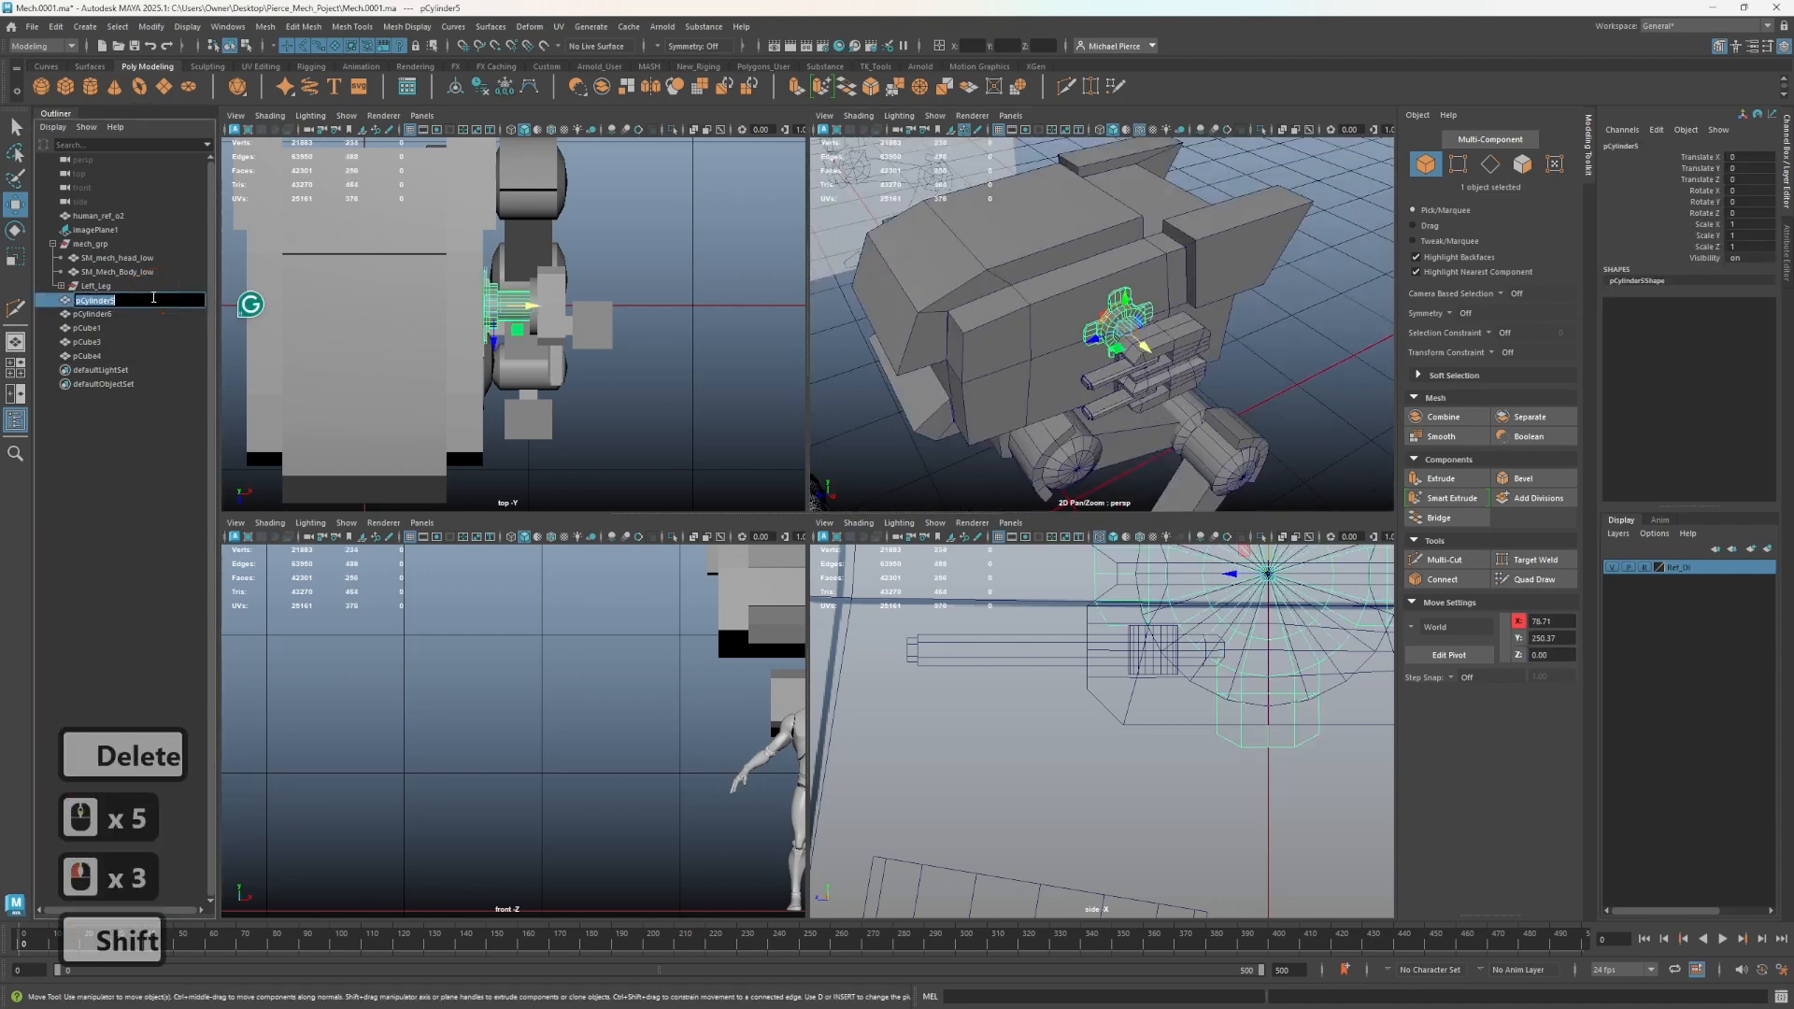
type("Mech_LL")
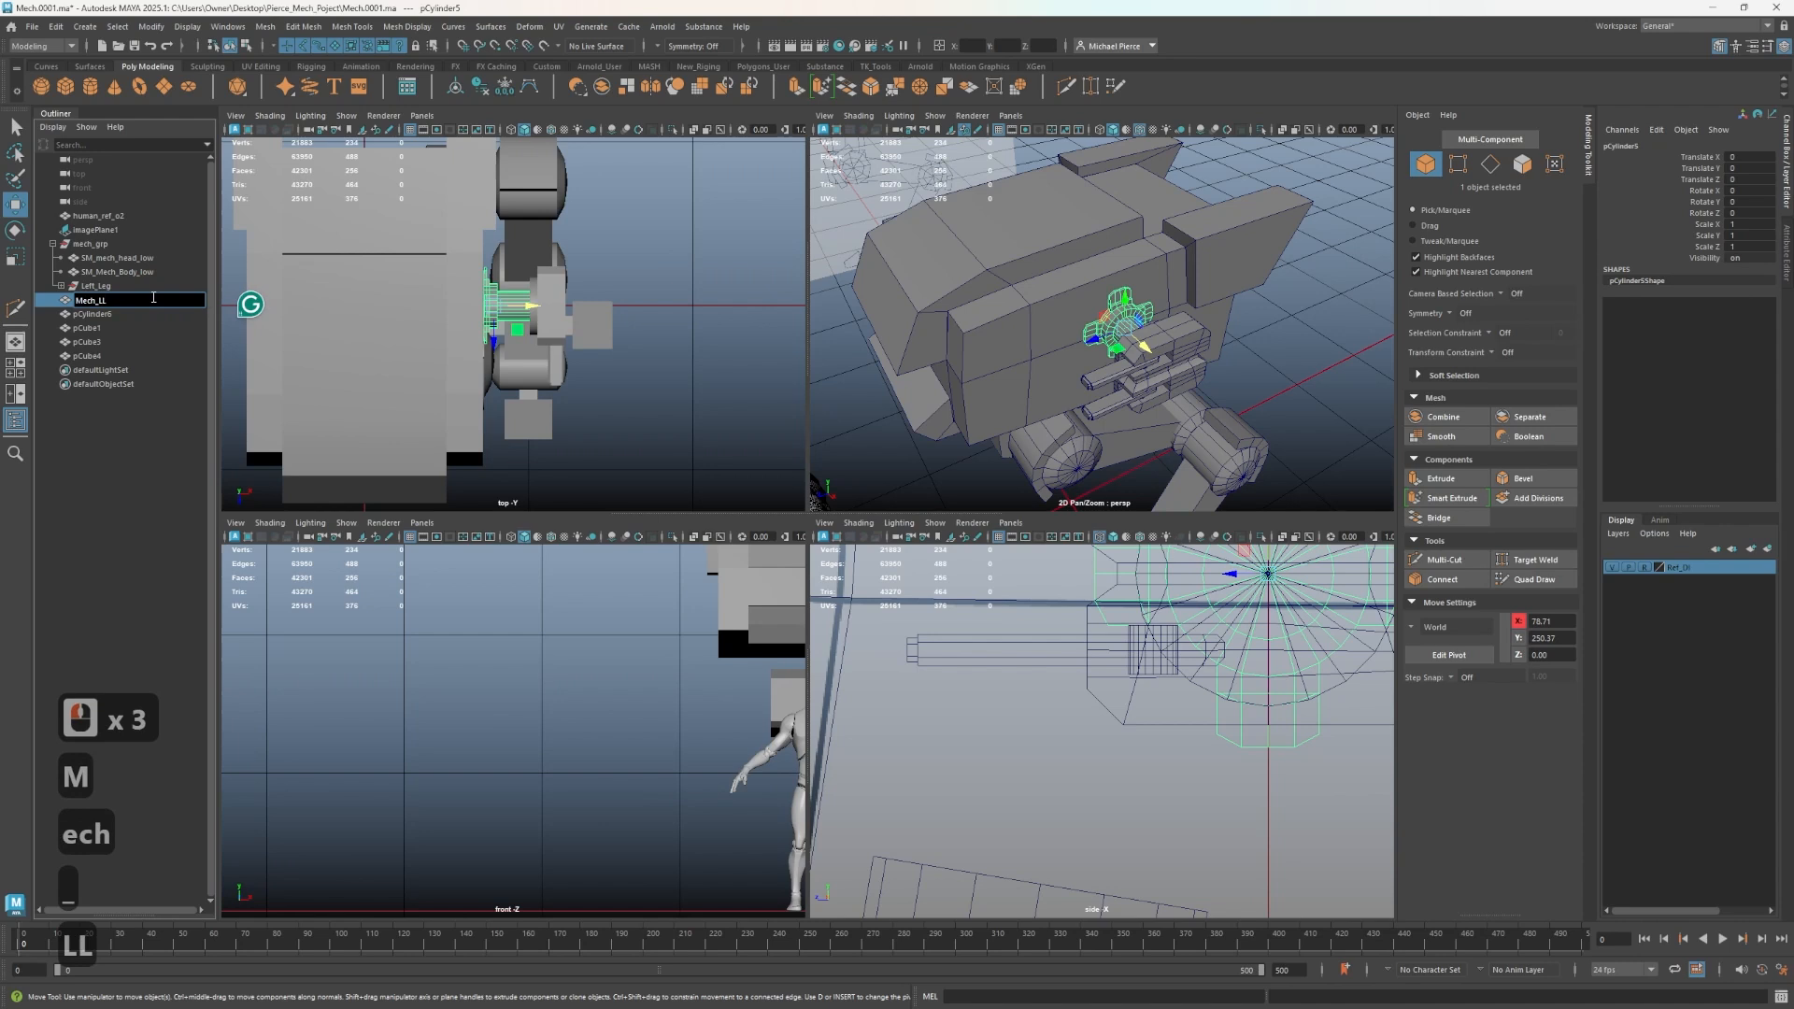
key("BackSpace")
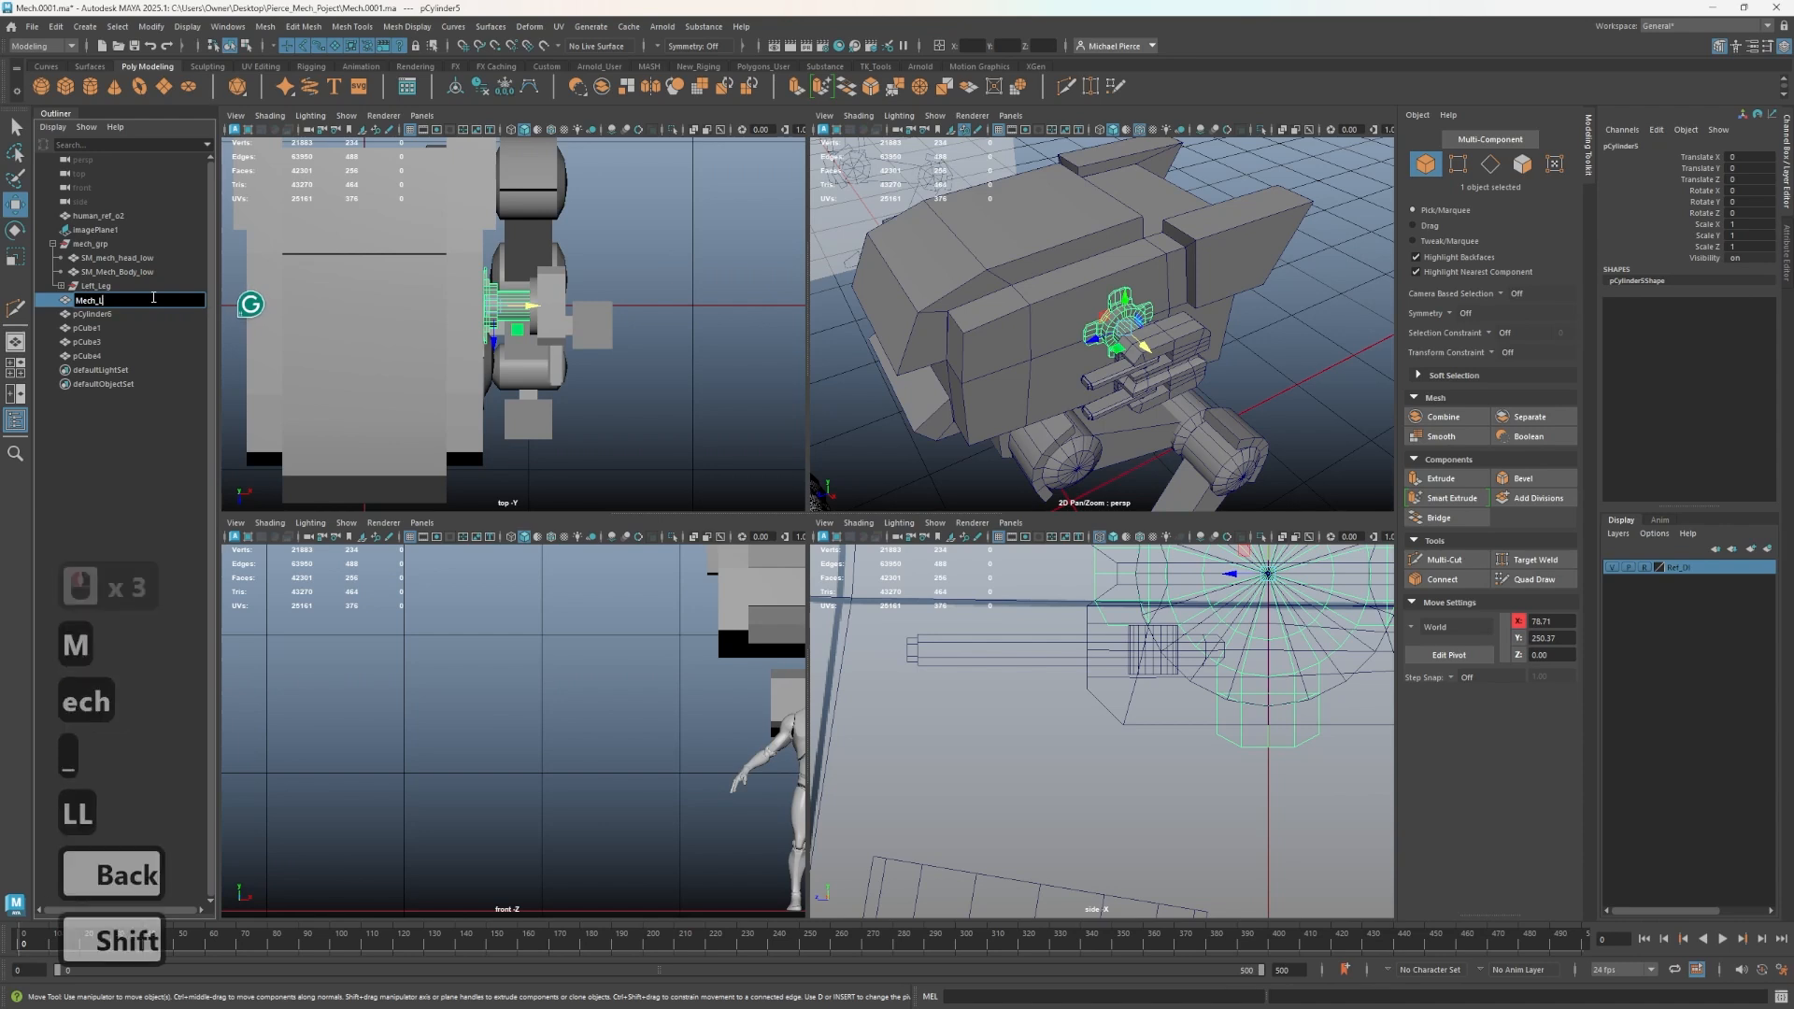
type("_ar")
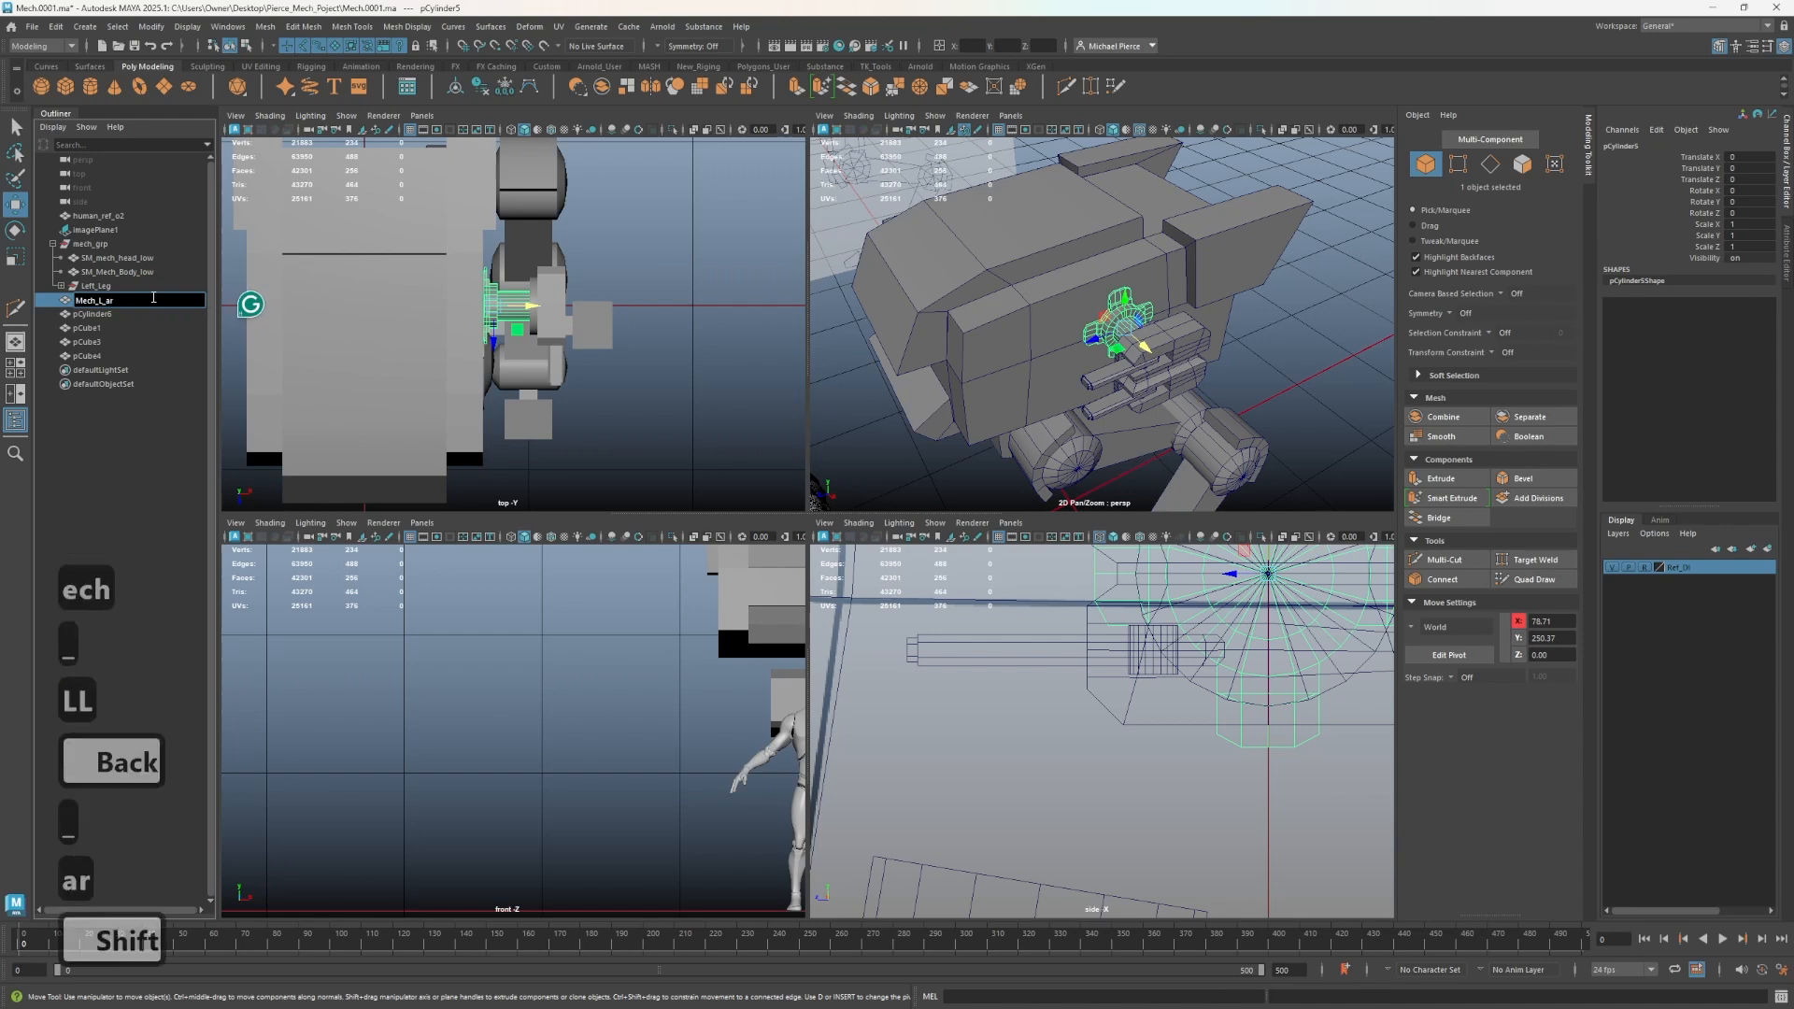
type("rm_")
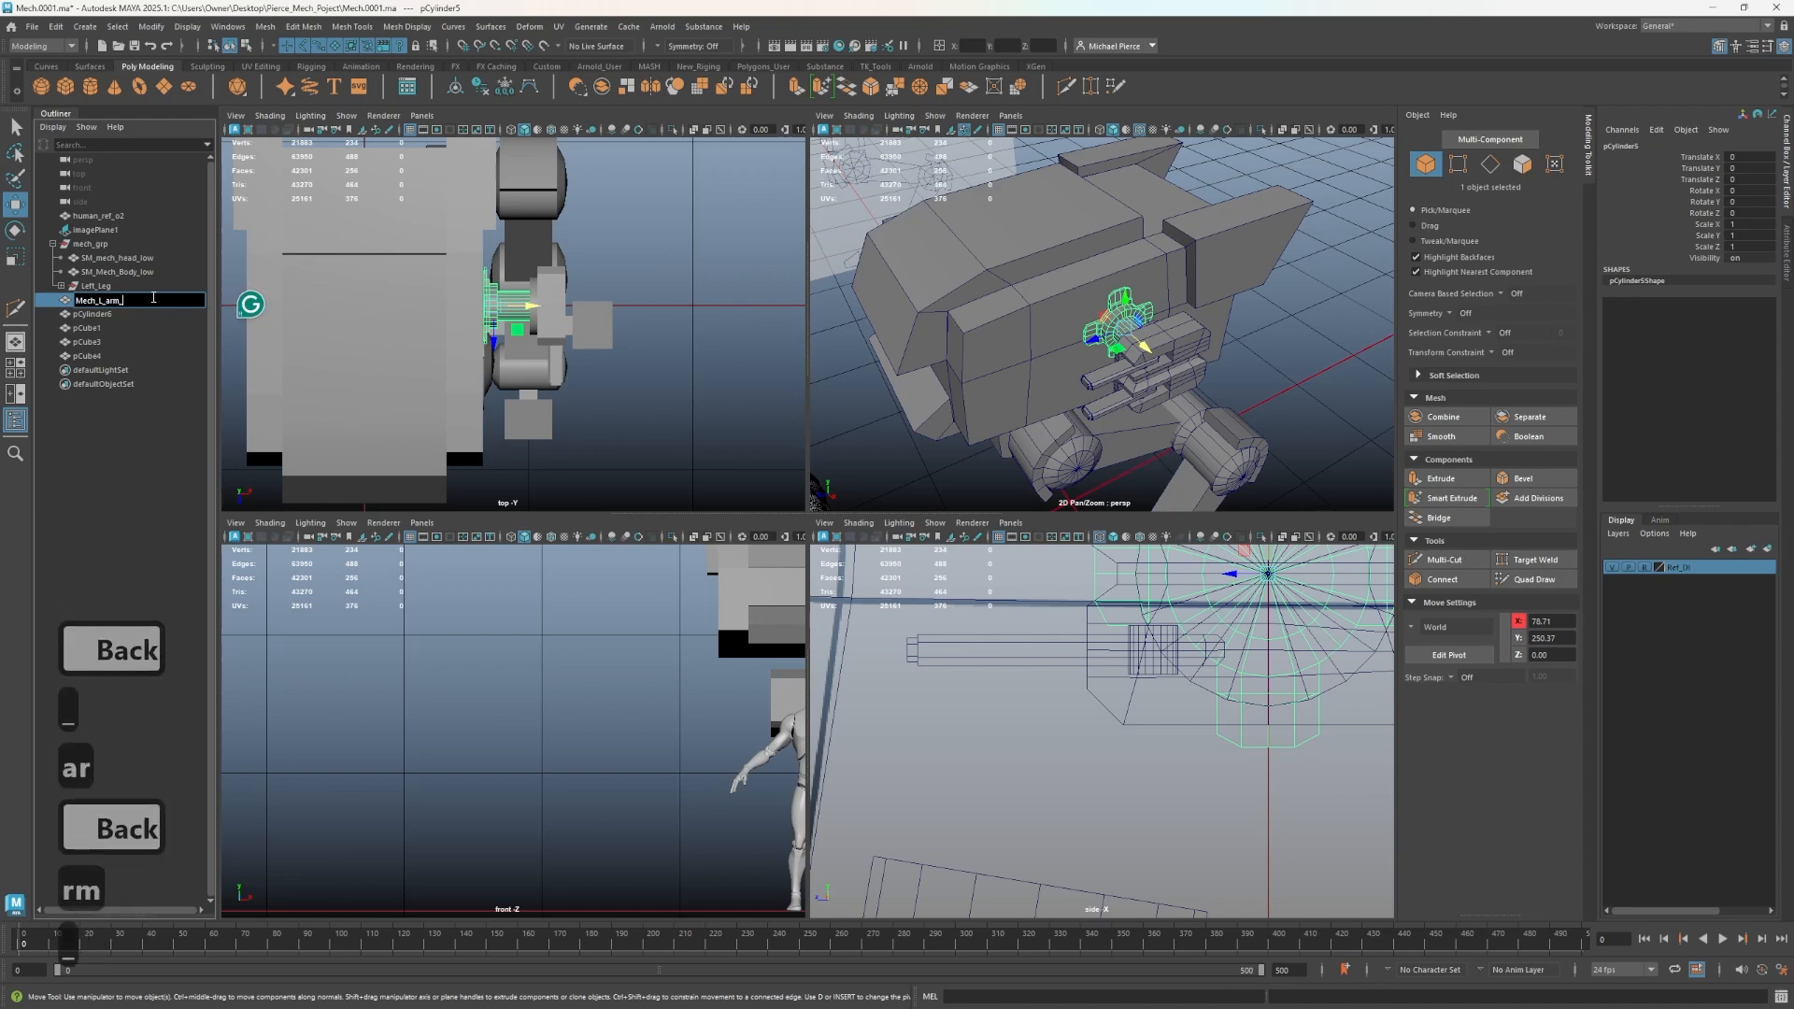
type("g")
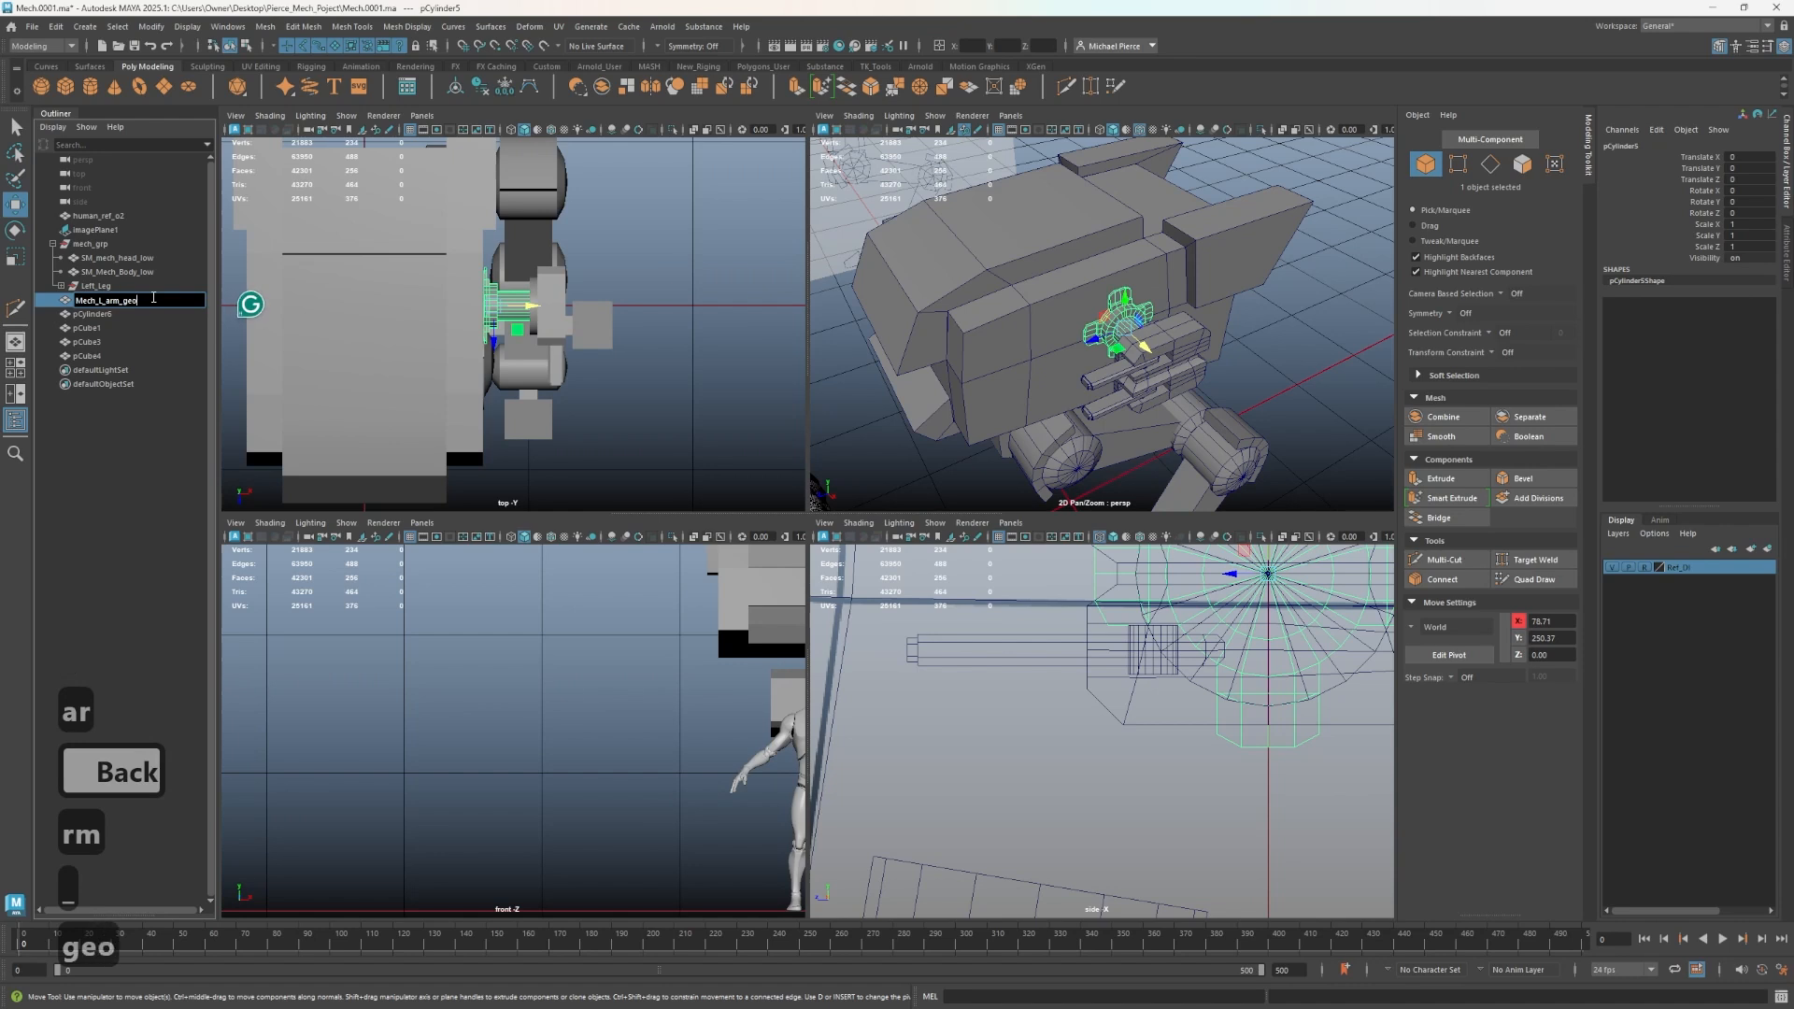
type("eo")
key("Return")
- Combine the cylinder with the adjoining block into one mesh and delete its construction history
double_click(110, 315)
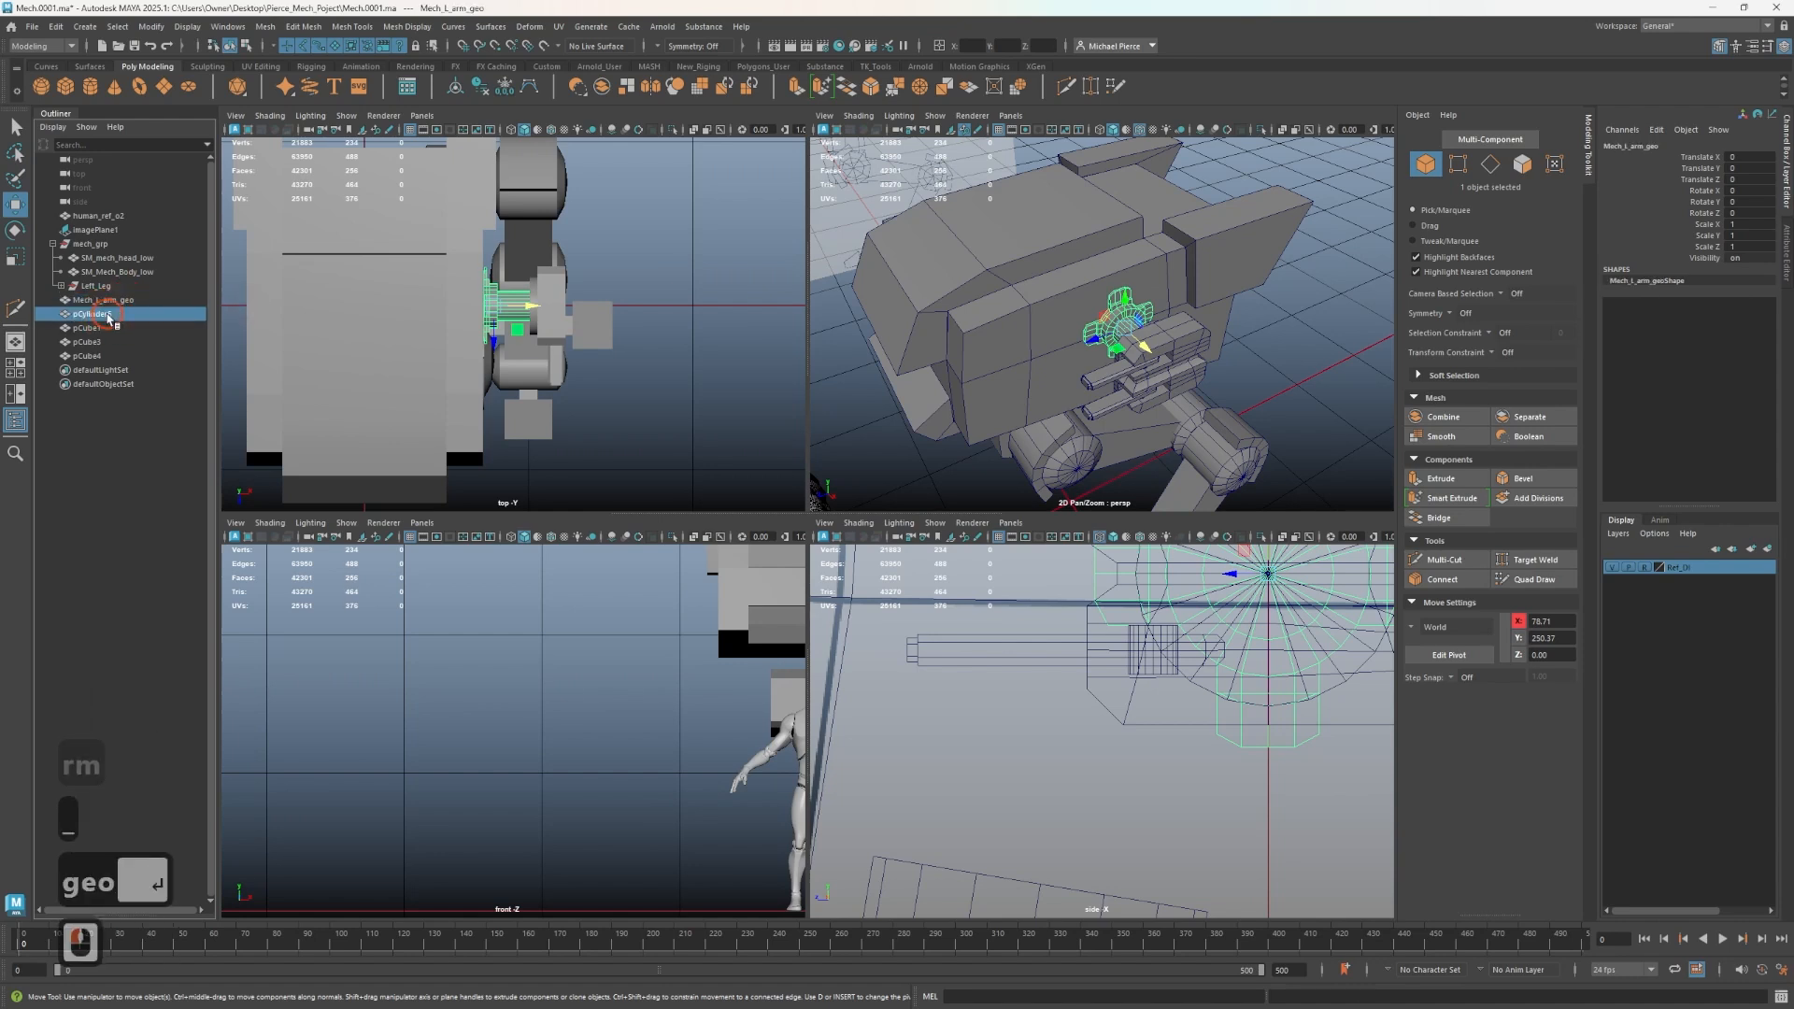
left_click_drag(920, 318, 1033, 345, "alt")
scroll(1277, 397, "up", 4)
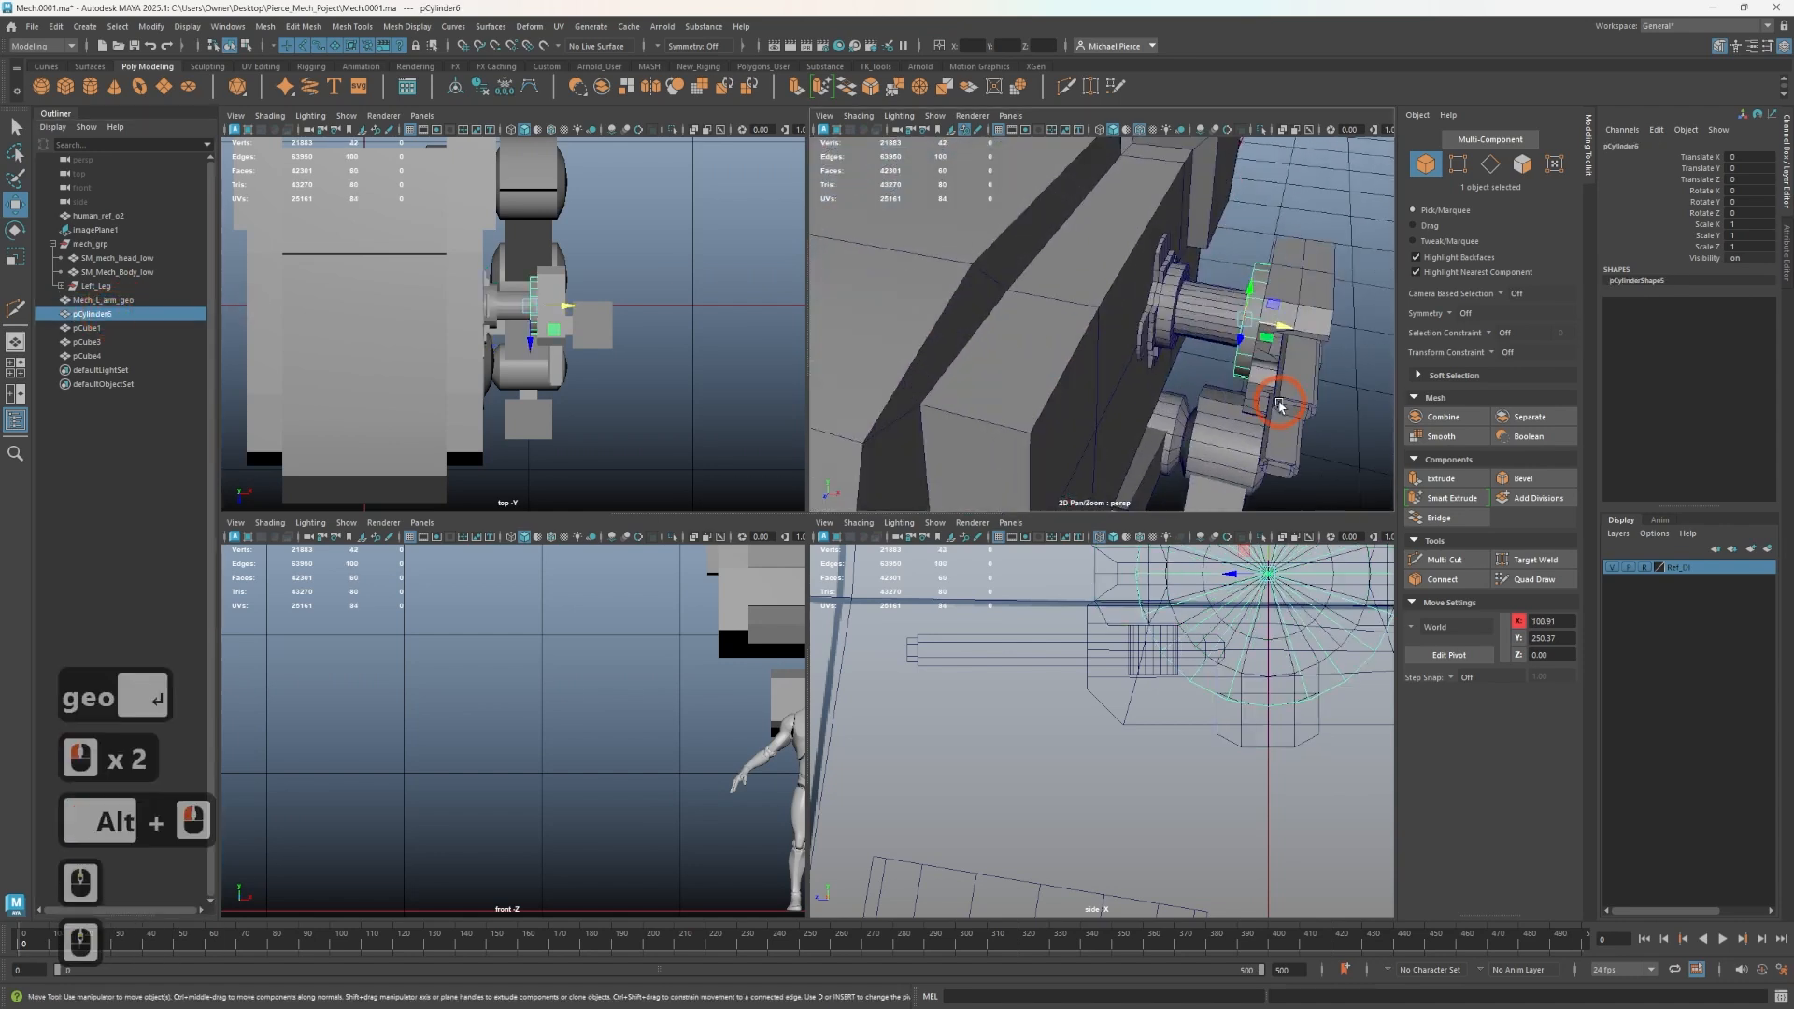
left_click(1292, 304, "shift")
left_click(1443, 417)
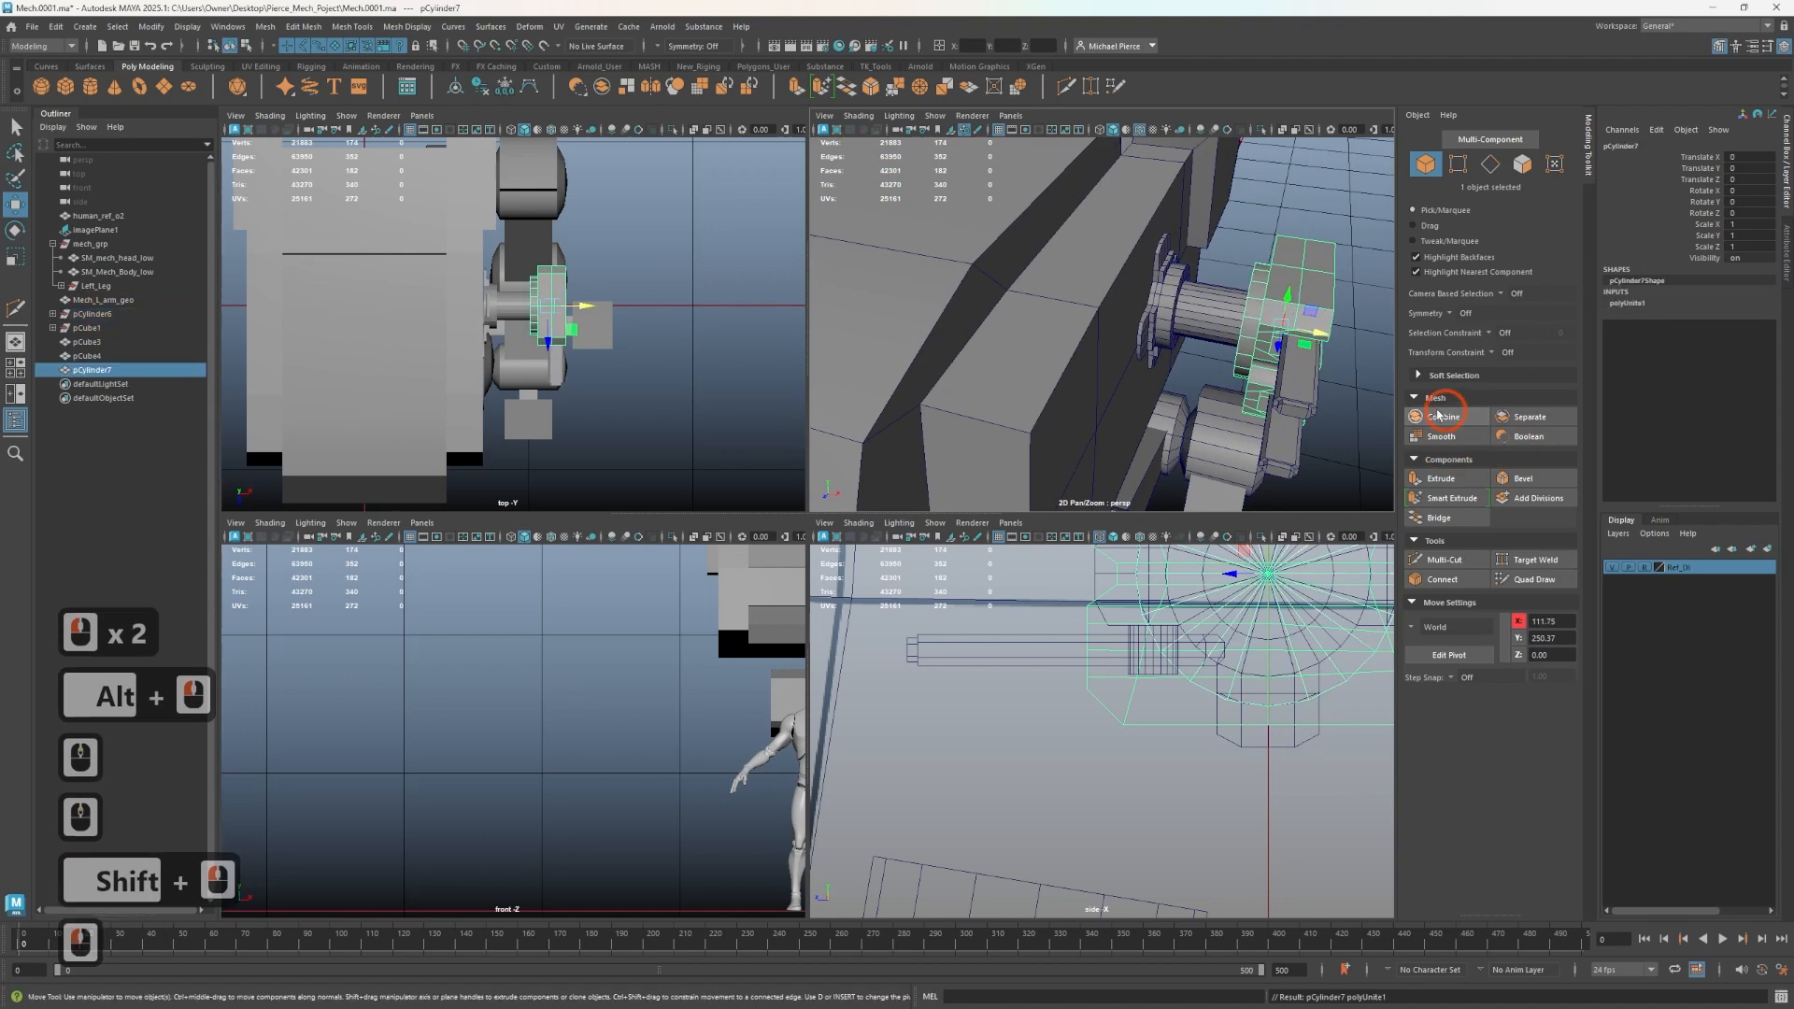
left_click(493, 90)
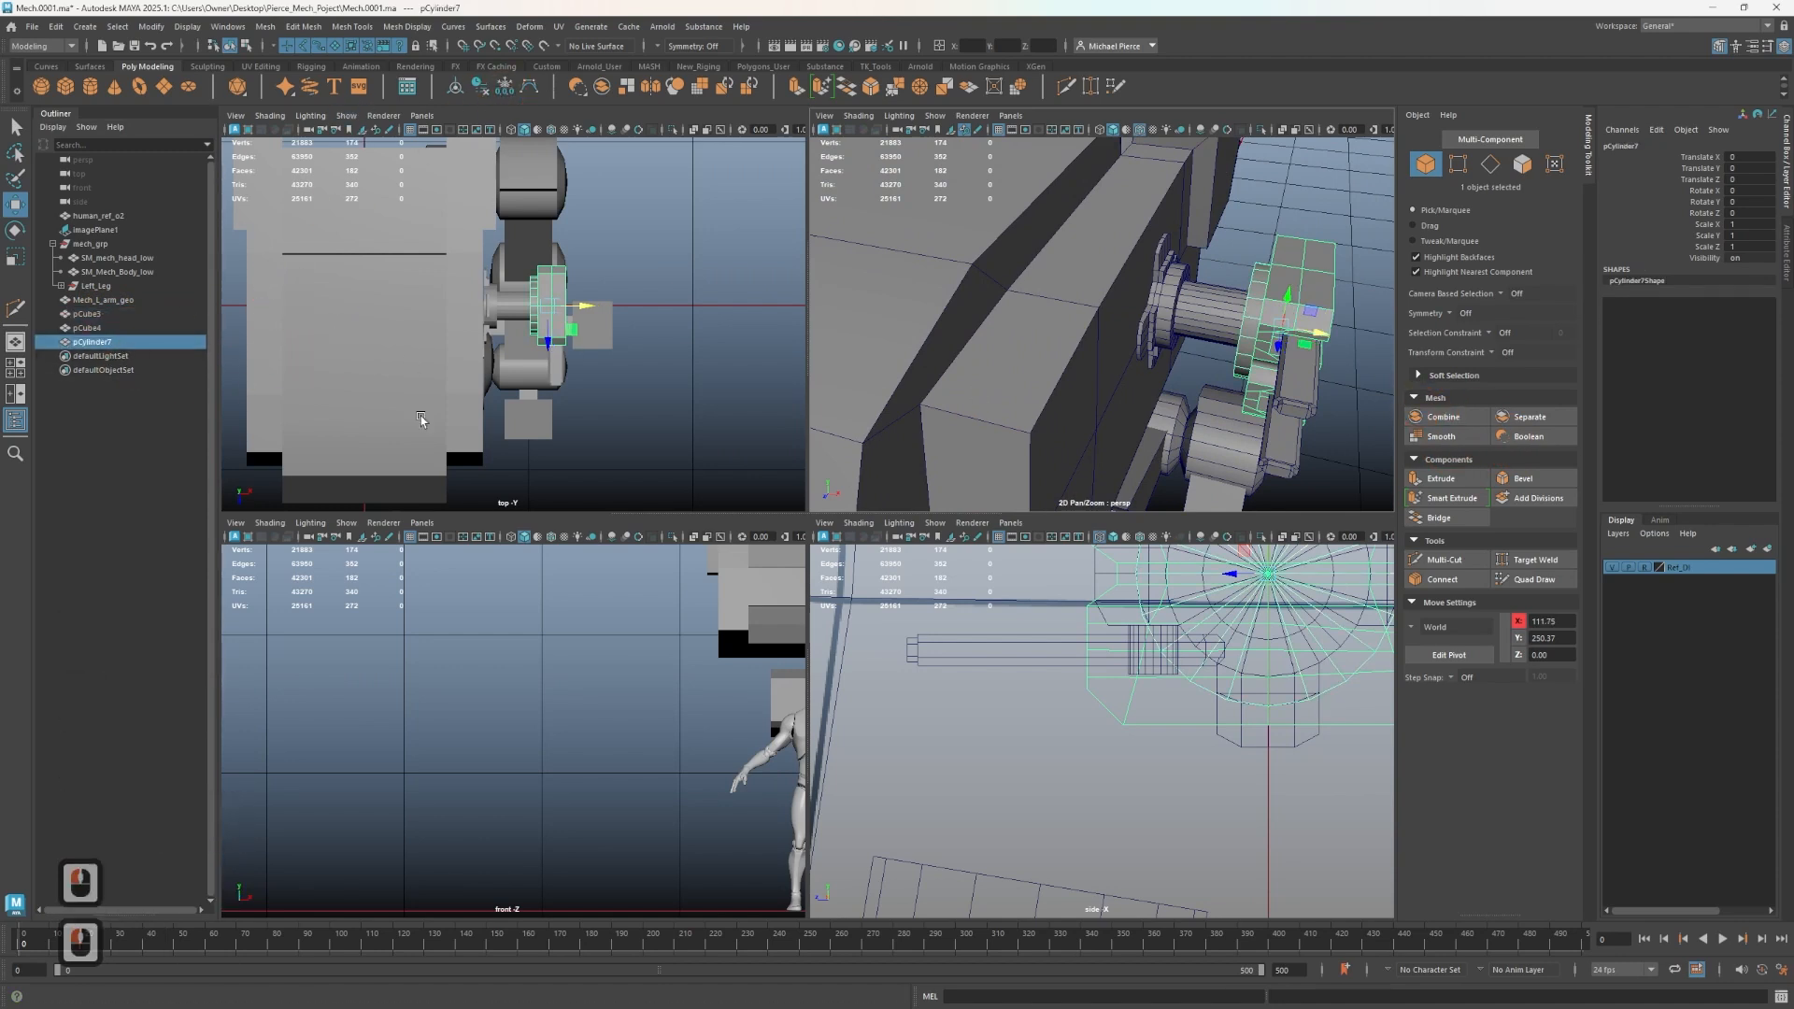
- Isolate the combined mesh and snap its pivot to the centre vertex of the cylinder's outer cap
key("ctrl+1")
left_click_drag(1193, 412, 1266, 380, "alt")
key("d")
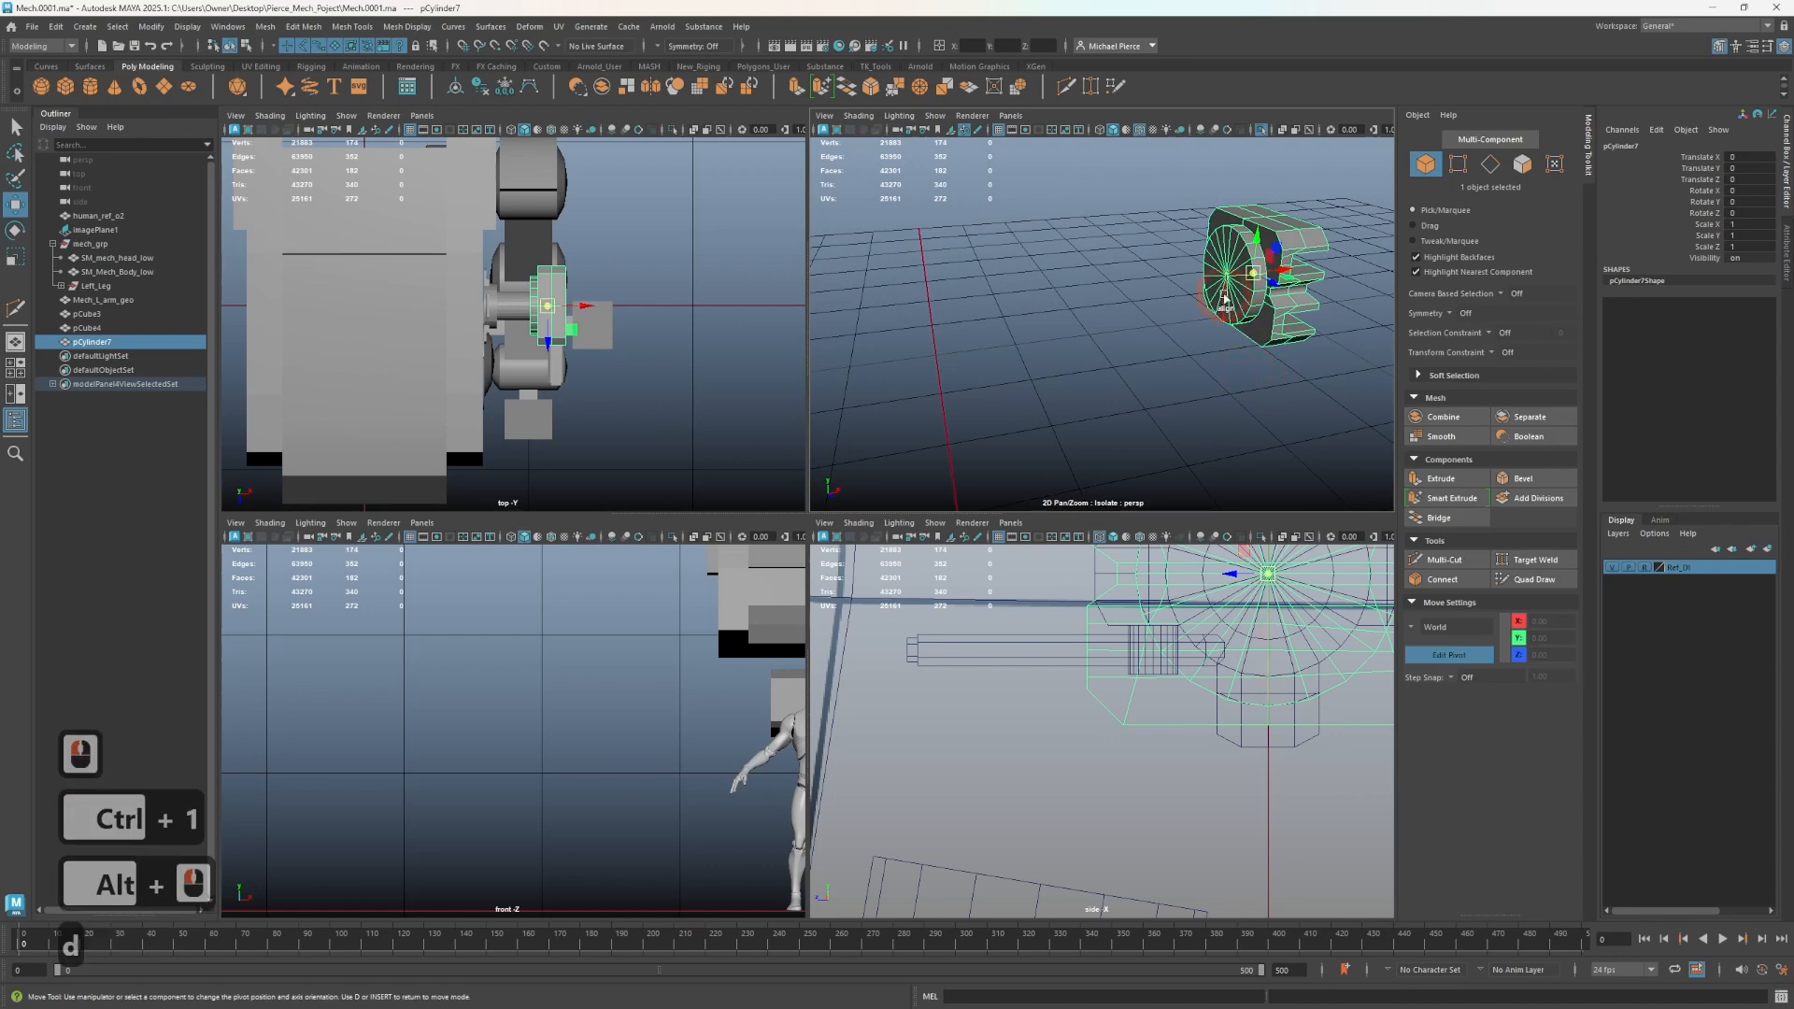
key("v")
middle_click(1226, 278)
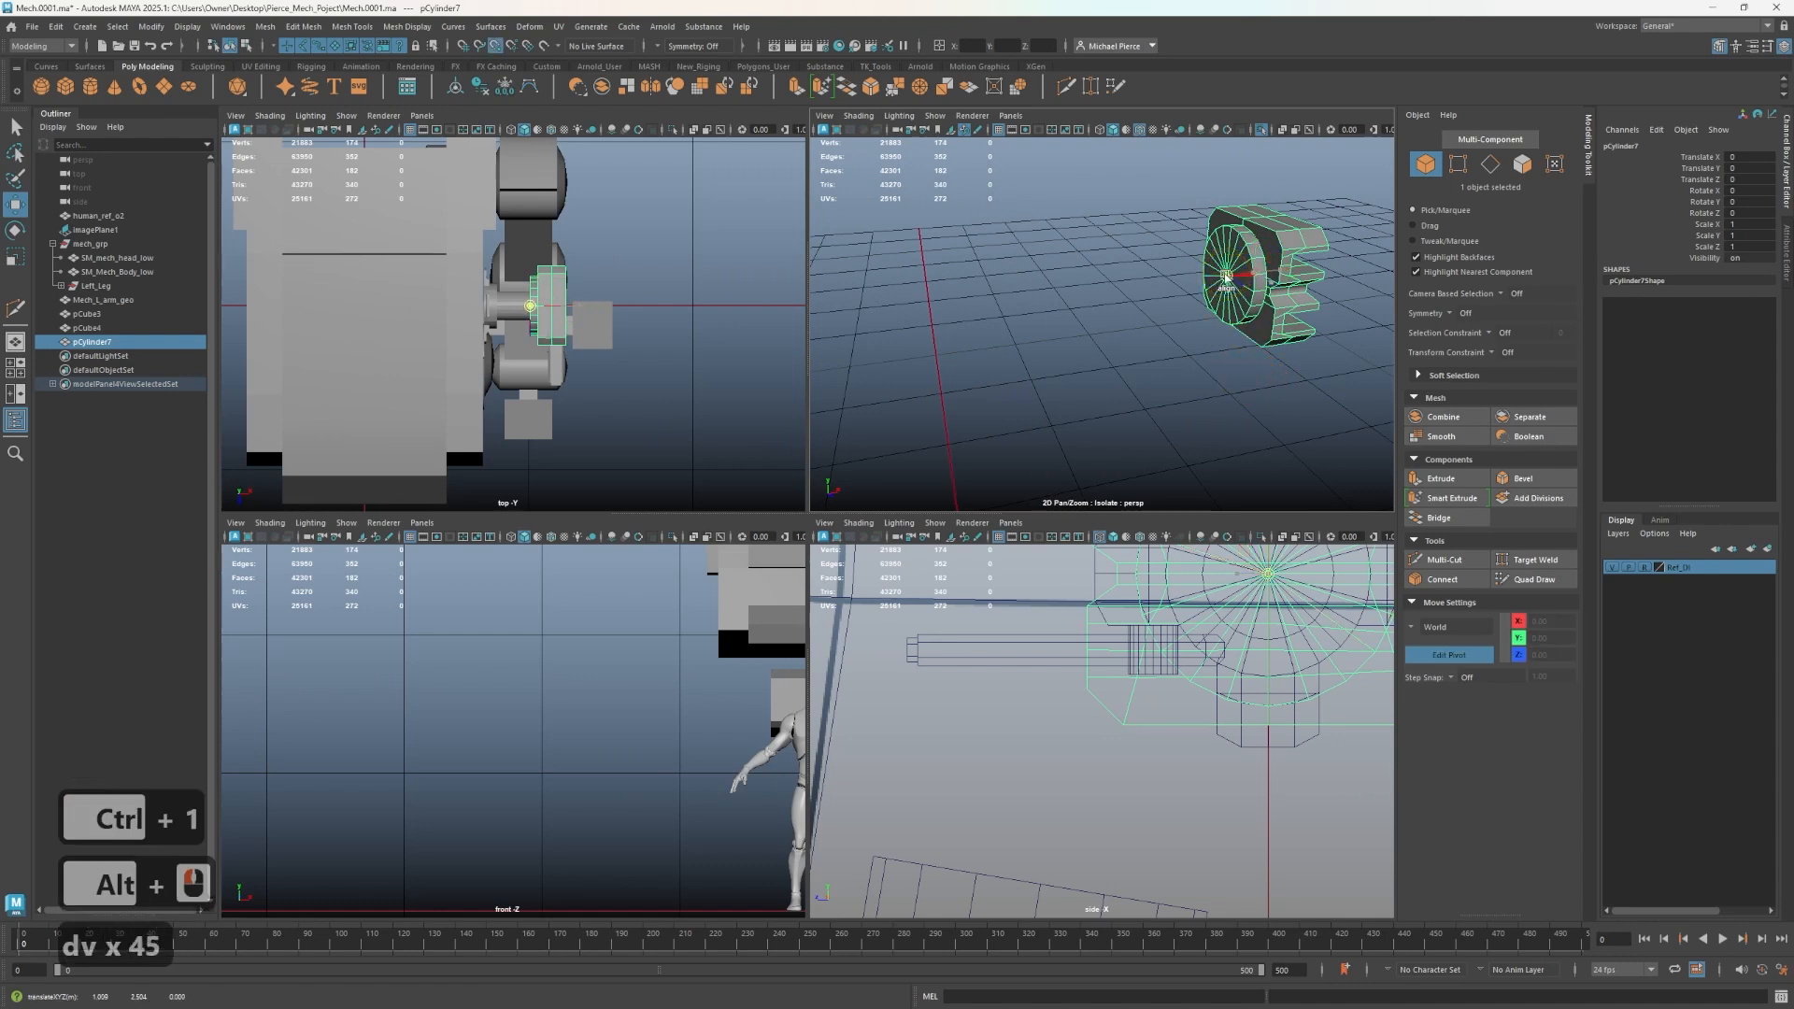
left_click_drag(1213, 308, 1164, 327, "alt")
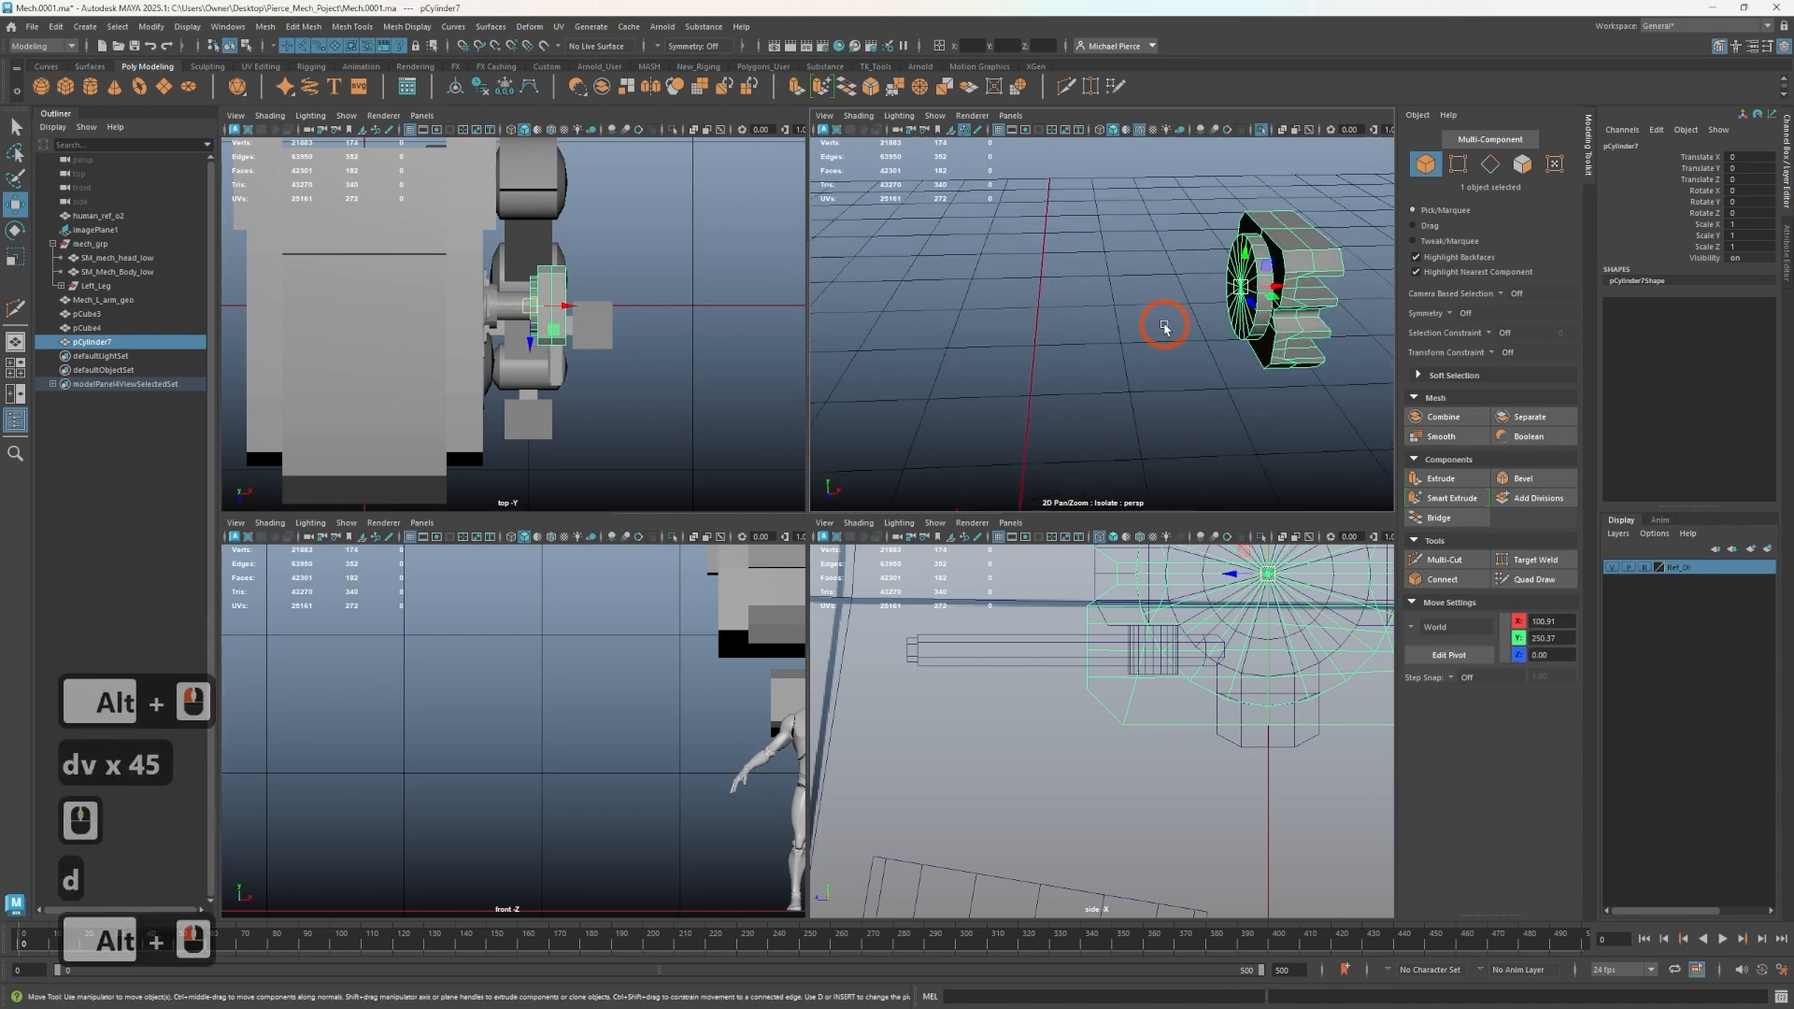
key("d")
key("d")
key("ctrl+1")
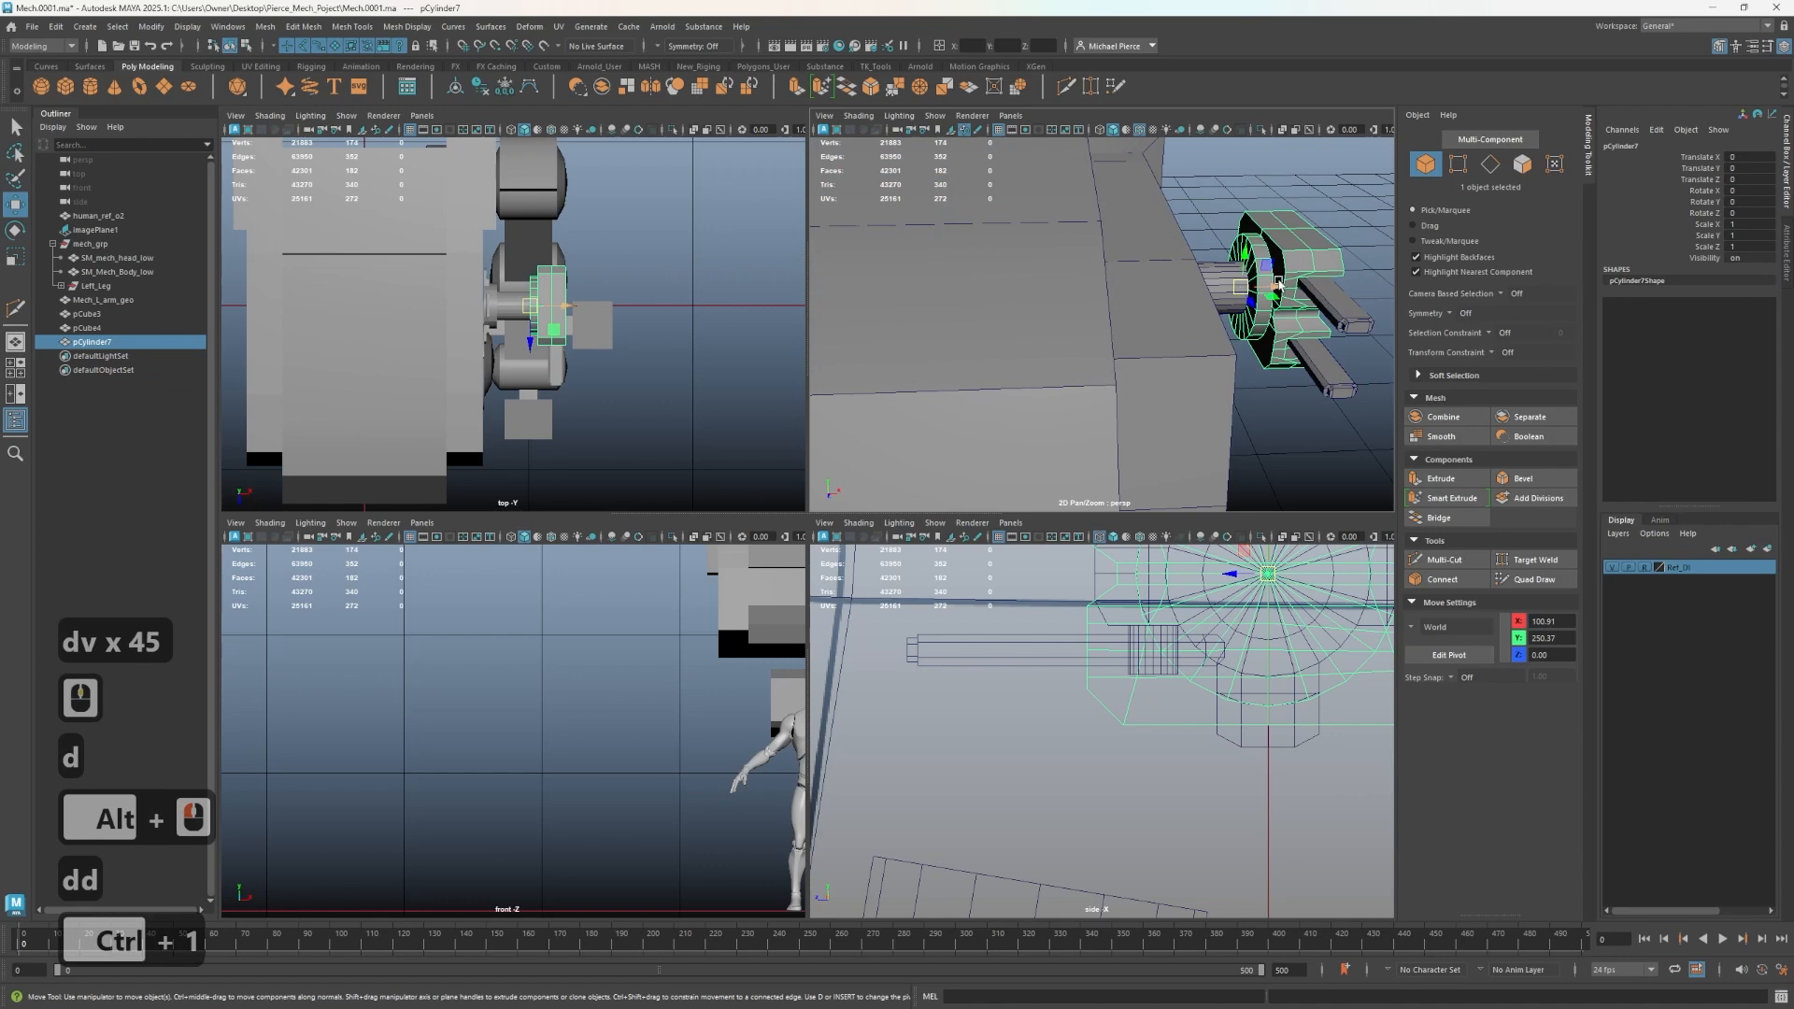
key("e")
left_click_drag(1278, 282, 1278, 318, "ctrl")
key("ctrl+z")
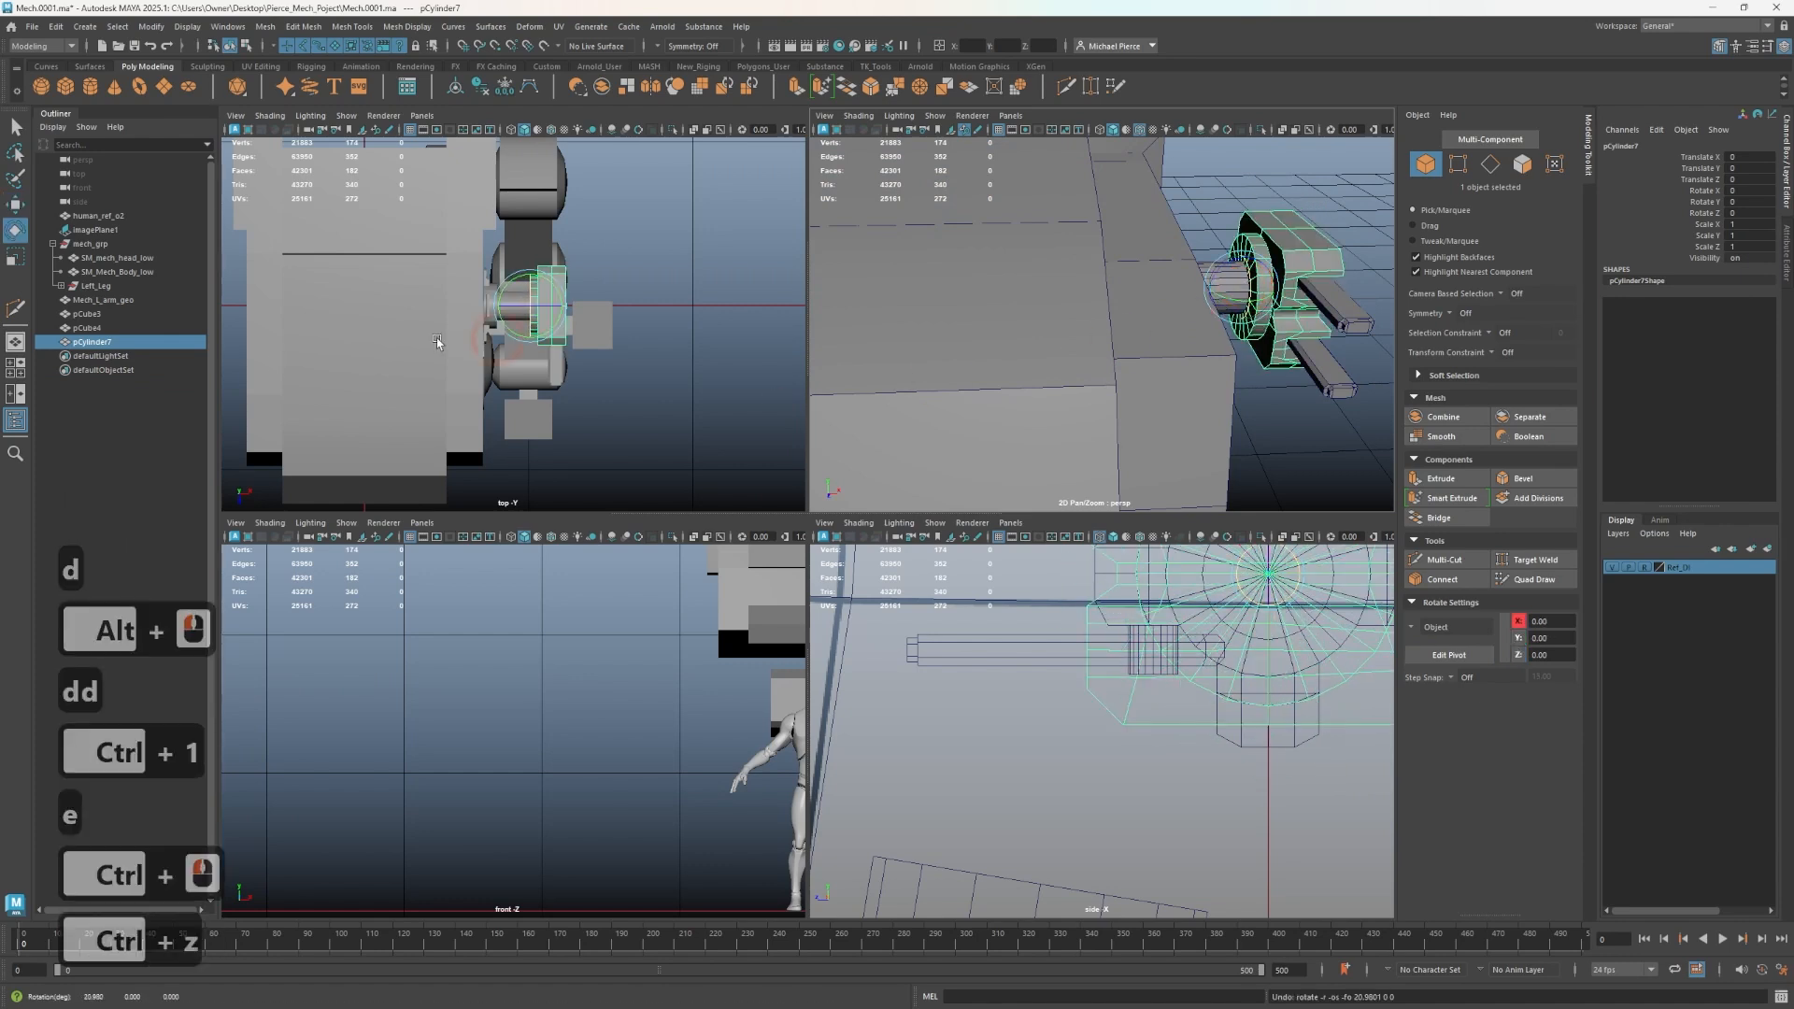
- Rename the combined mesh Mech_Gun_base_geo
double_click(127, 343)
type("Me")
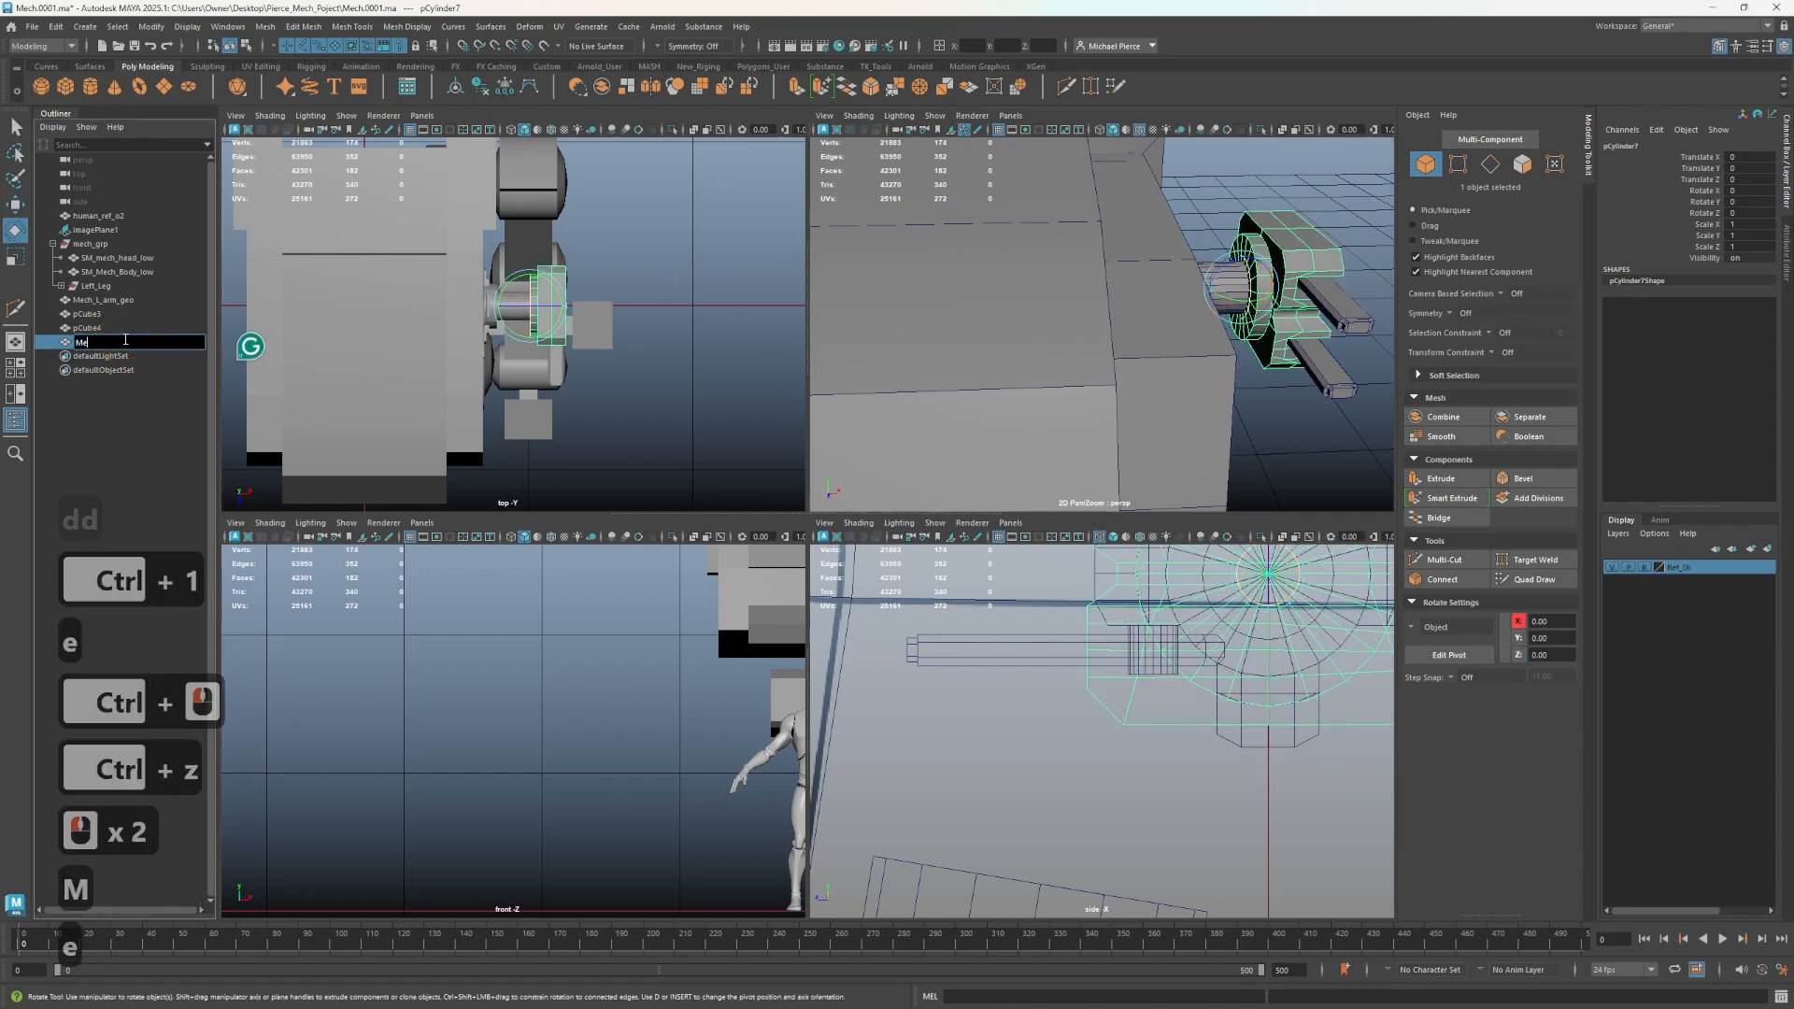
type("ch_")
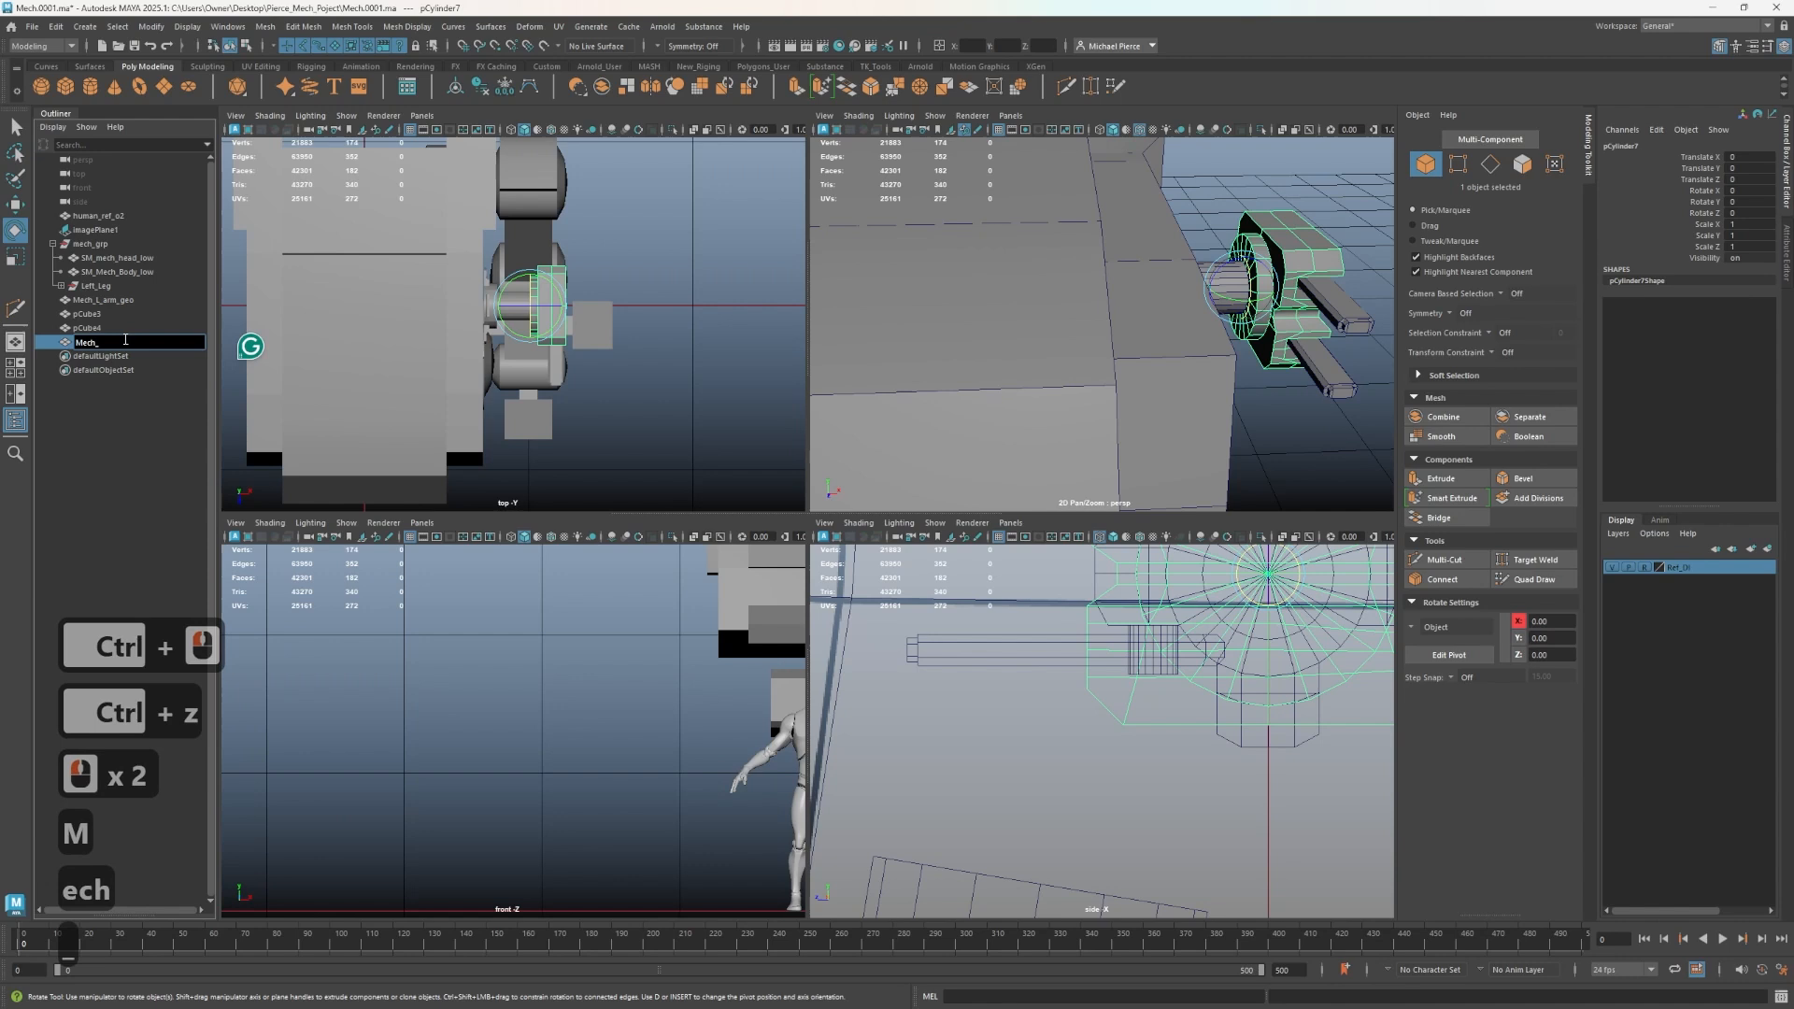
type("a")
key("BackSpace")
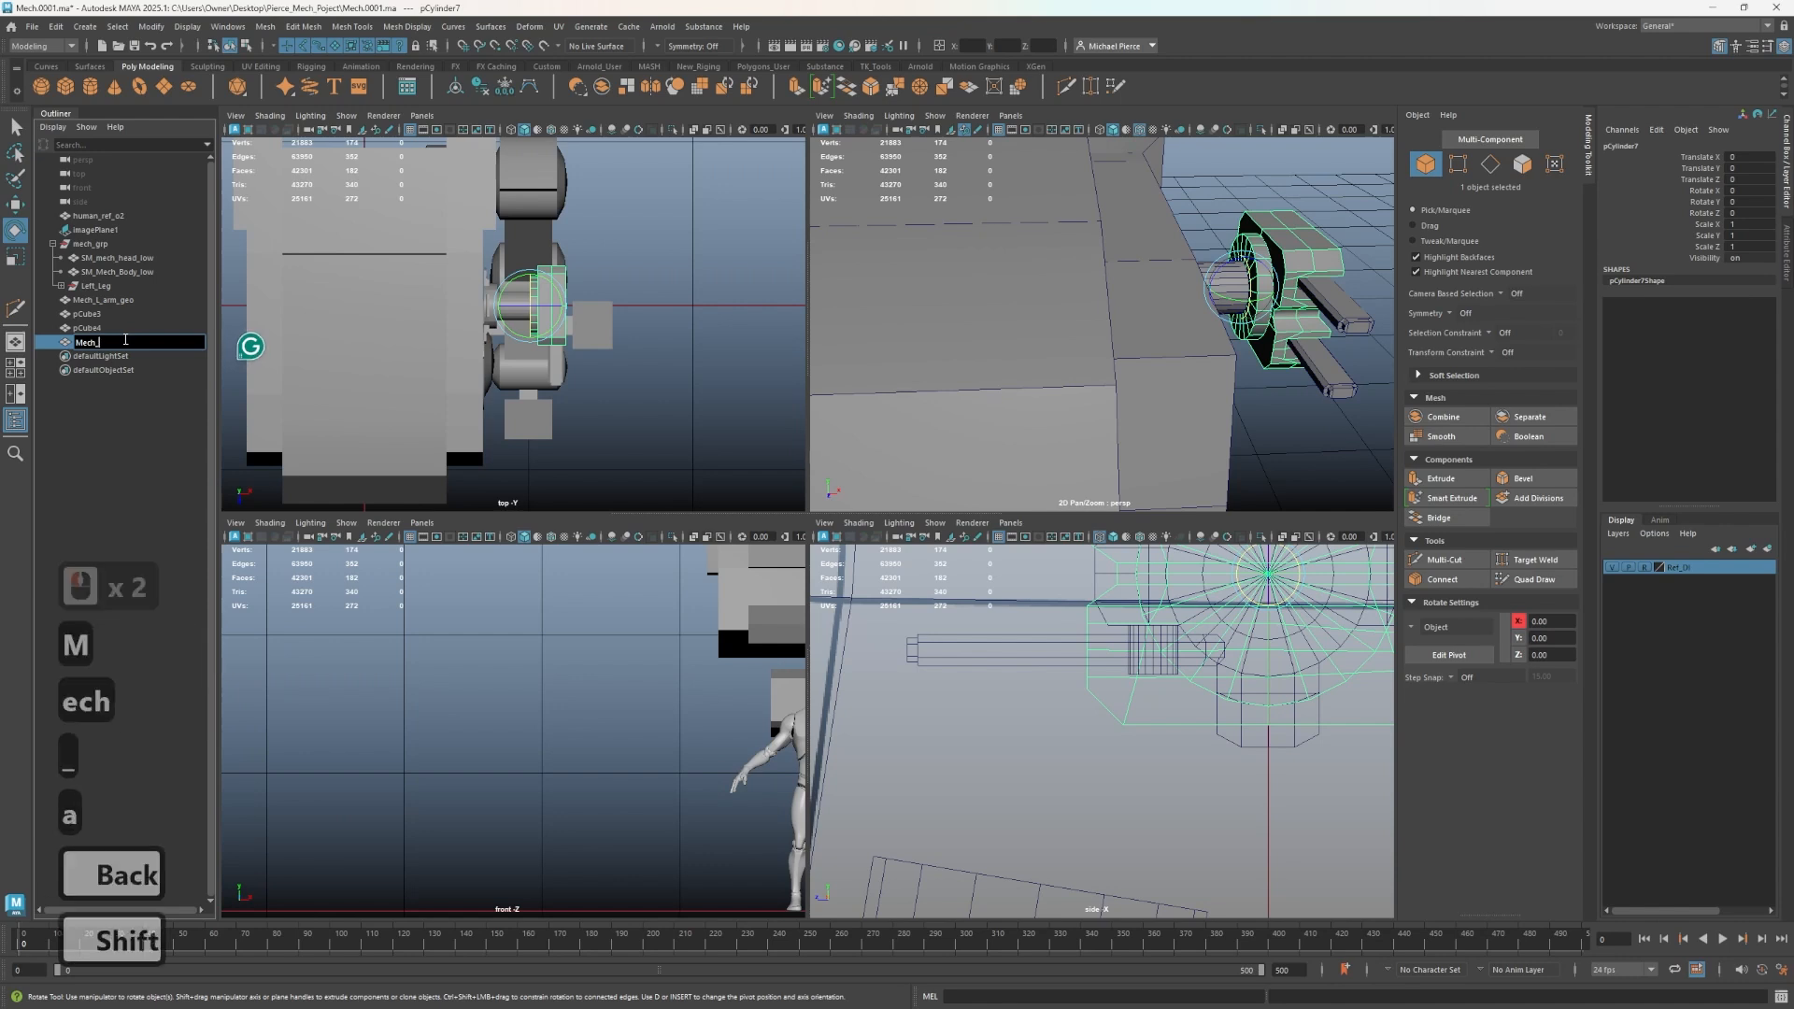
type("Gun_ba")
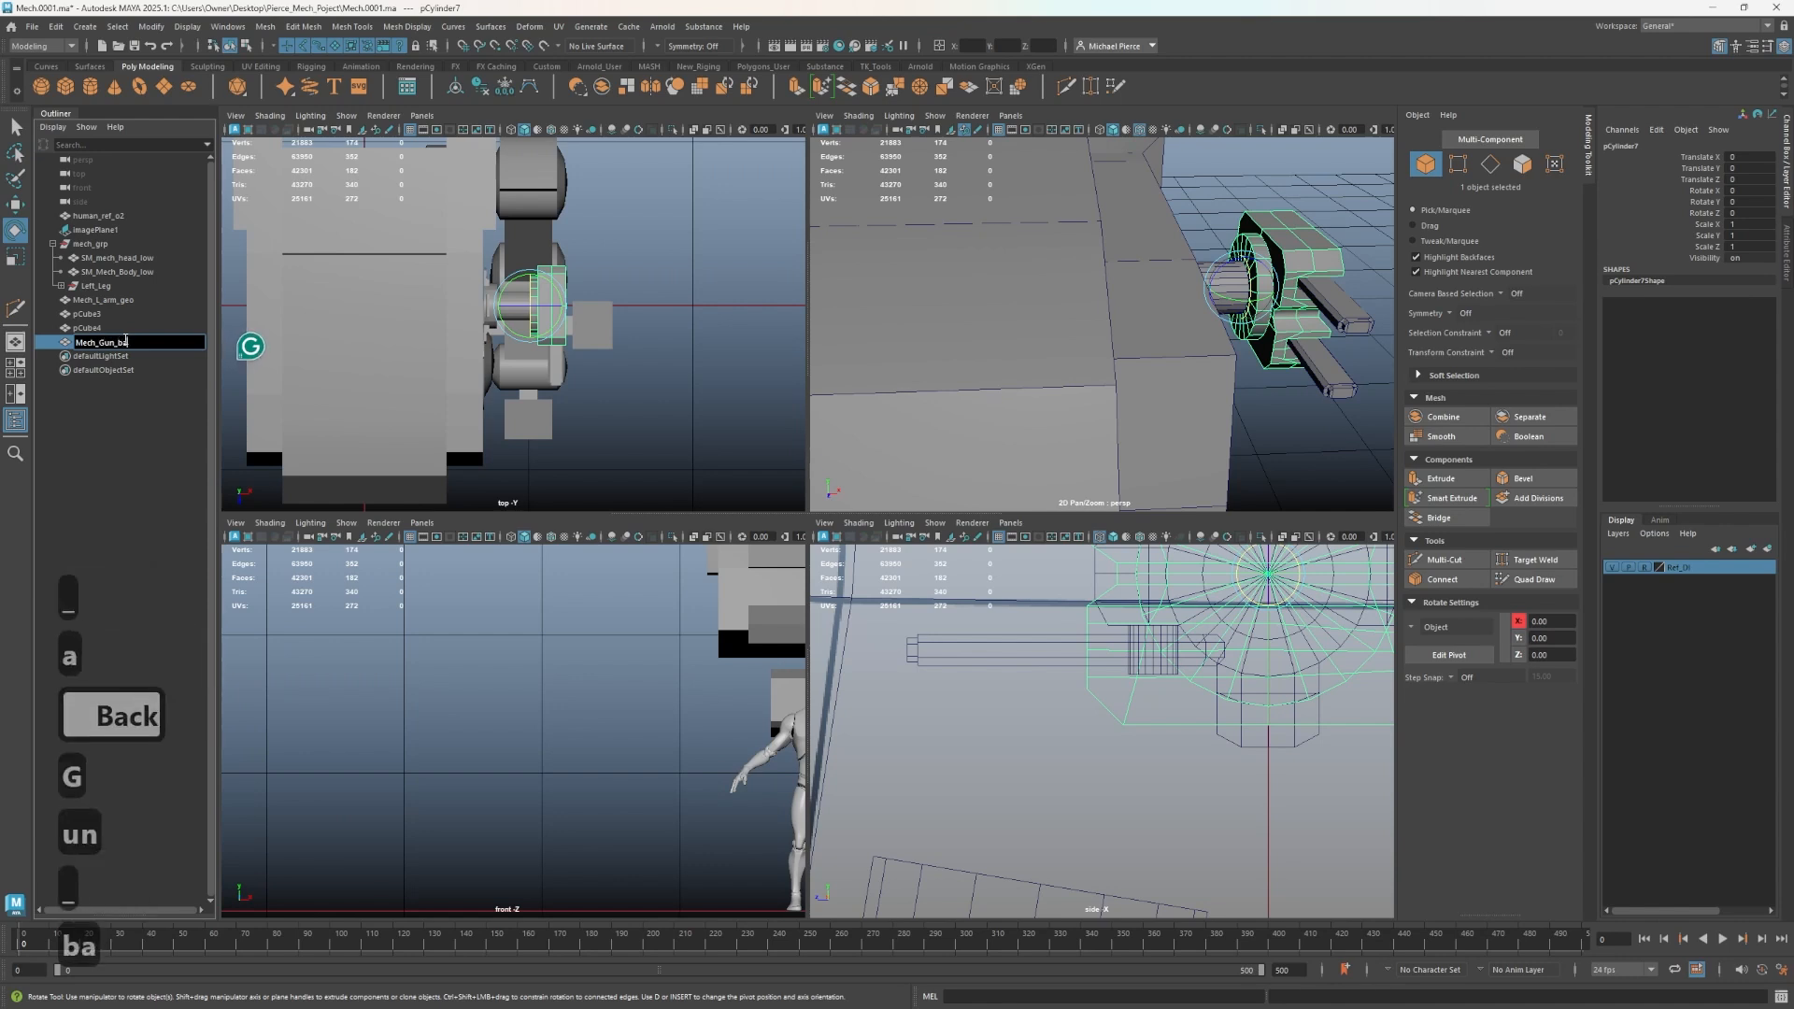
type("se_get")
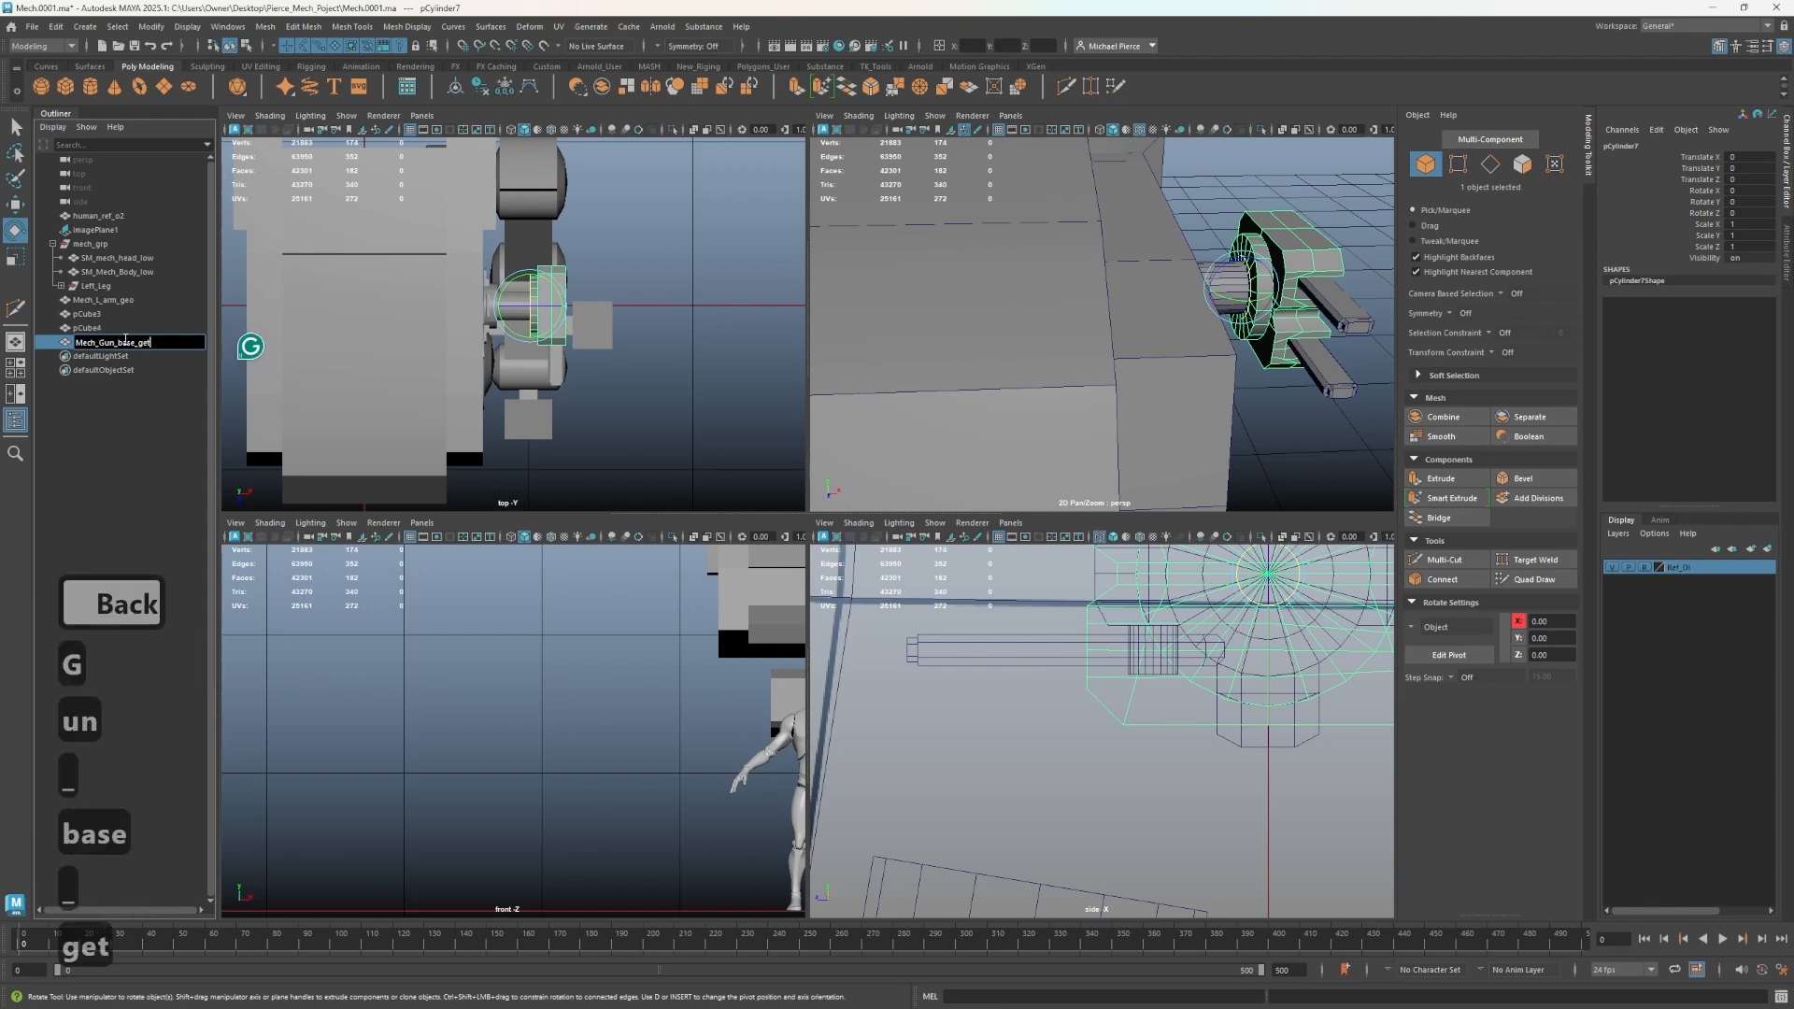
key("BackSpace")
type("o")
key("Return")
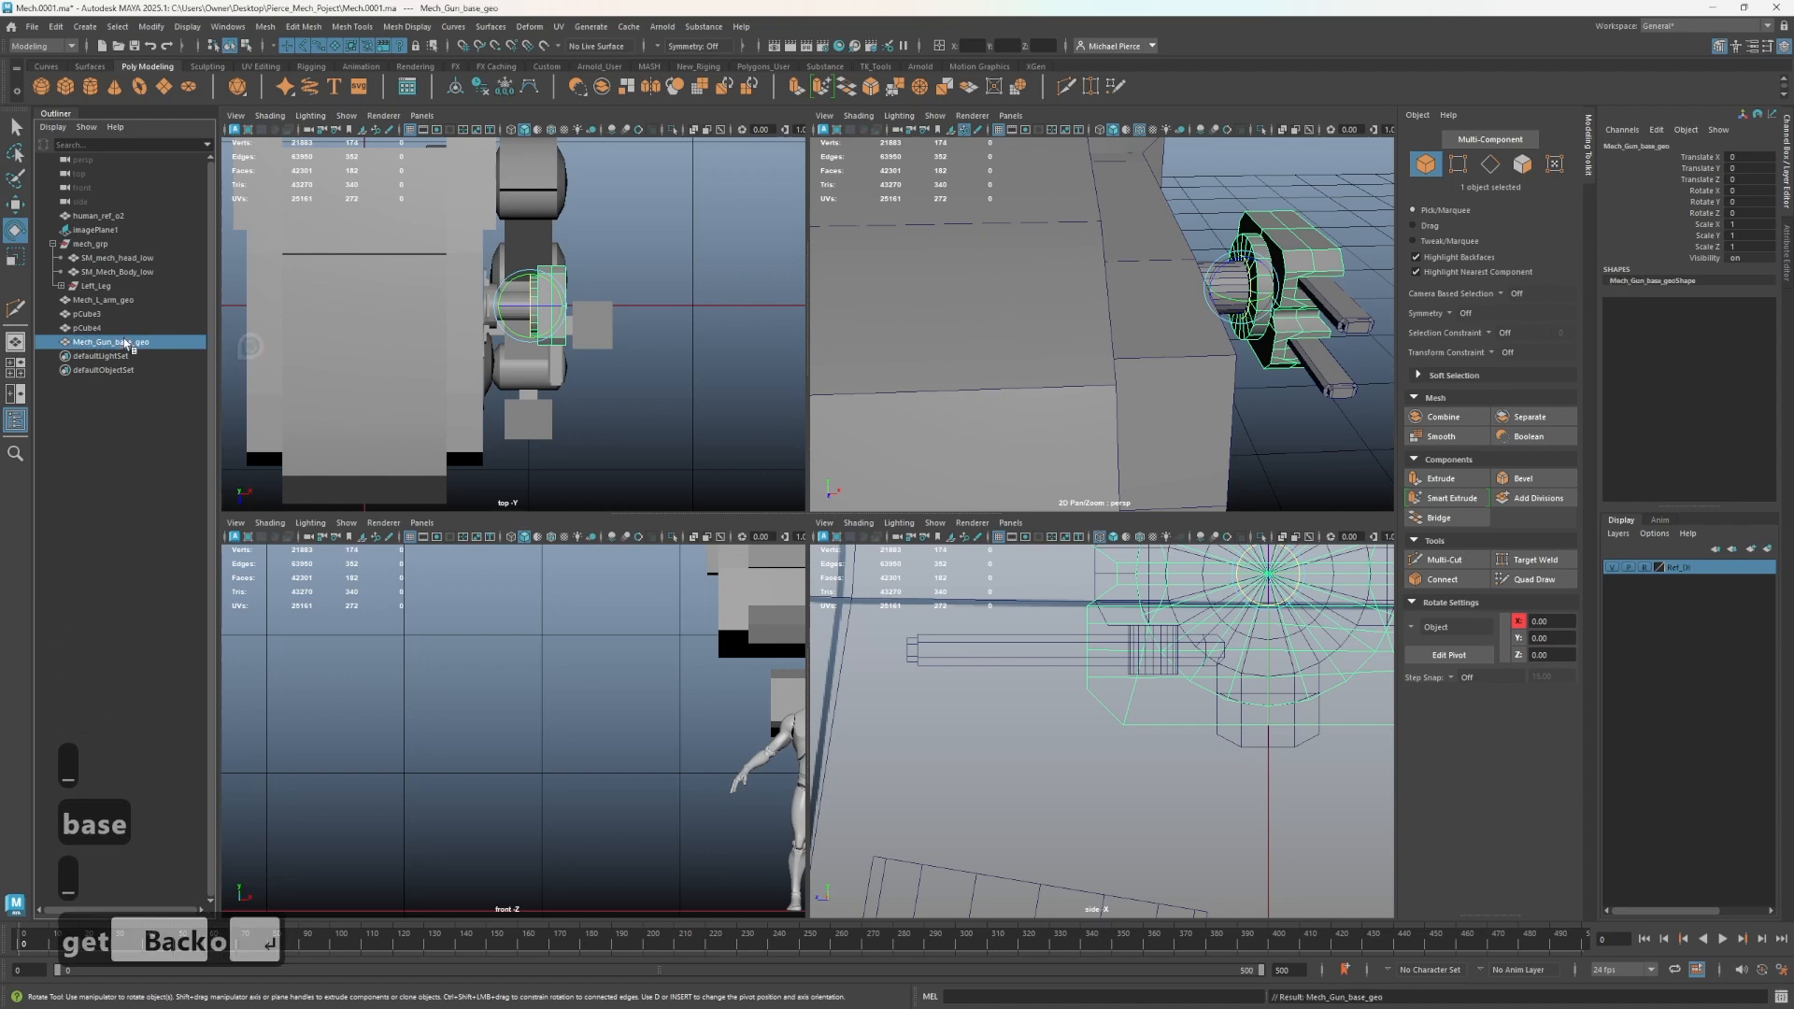
- Rename the small block pCube4 as Mech_Gun_T_Geo, reusing the gun base's name
left_click(106, 328)
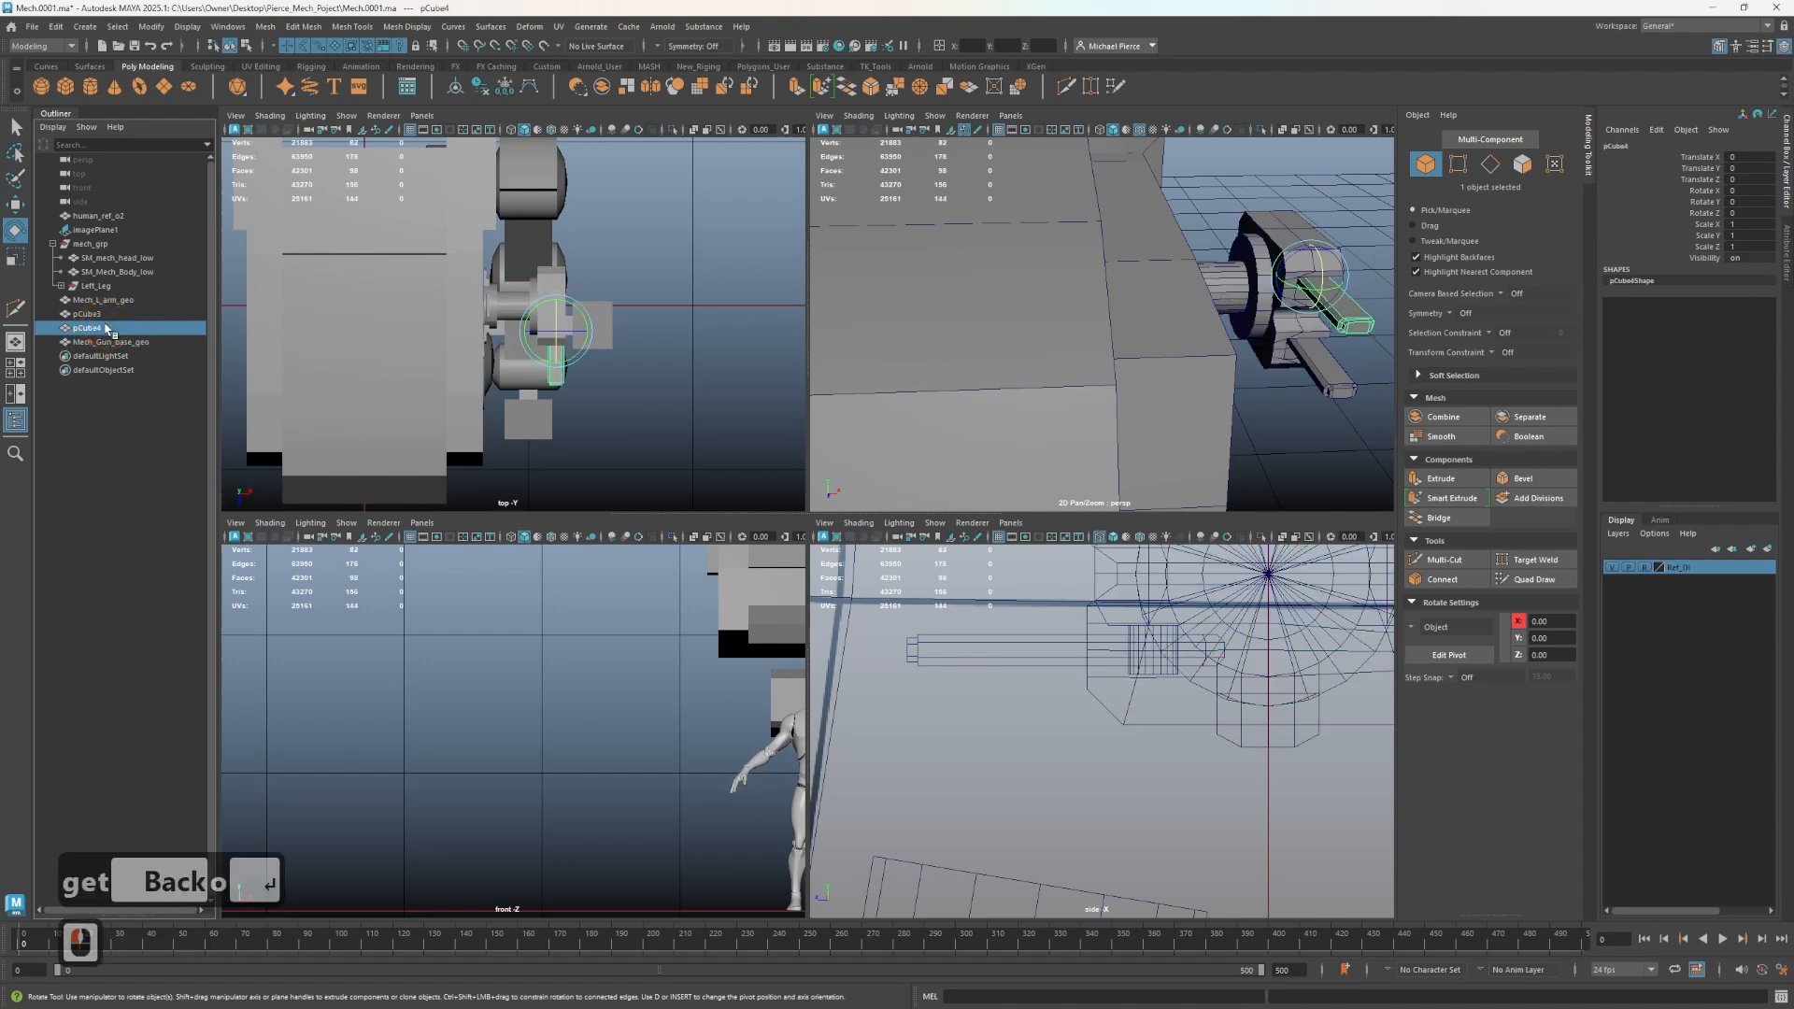
key("shift")
double_click(107, 342)
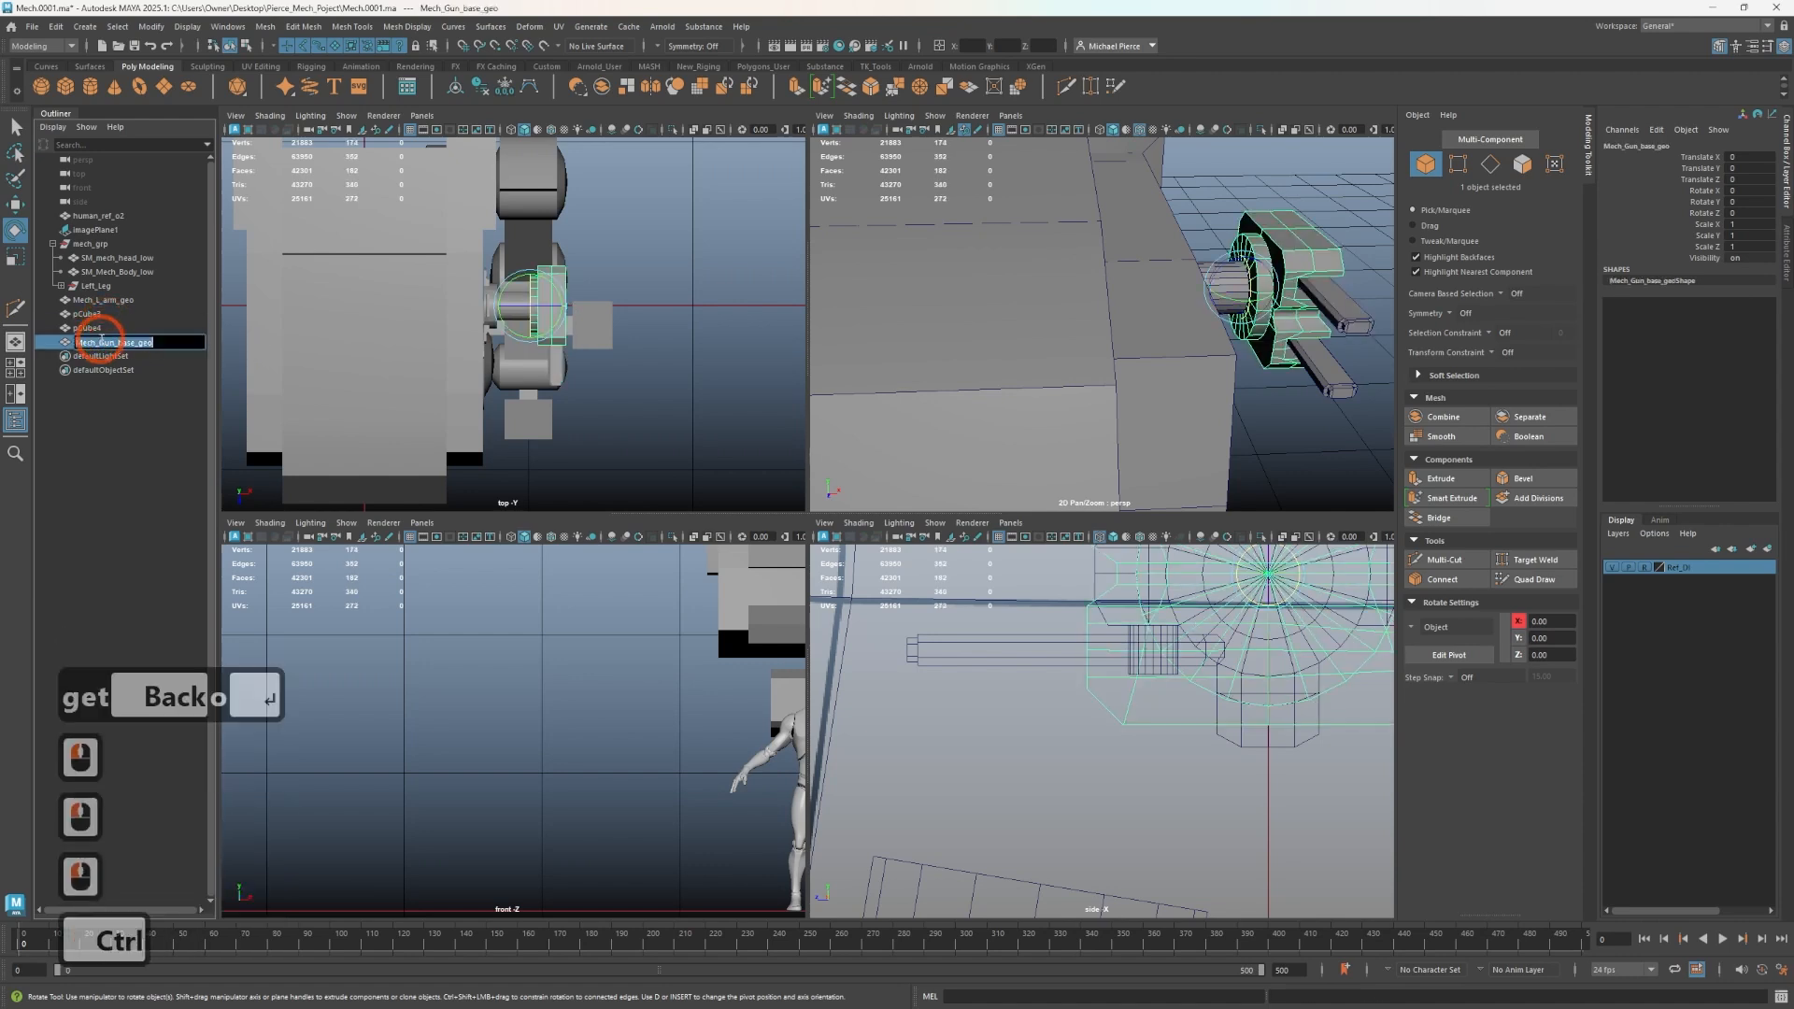
key("ctrl+c")
double_click(97, 330)
key("ctrl+v")
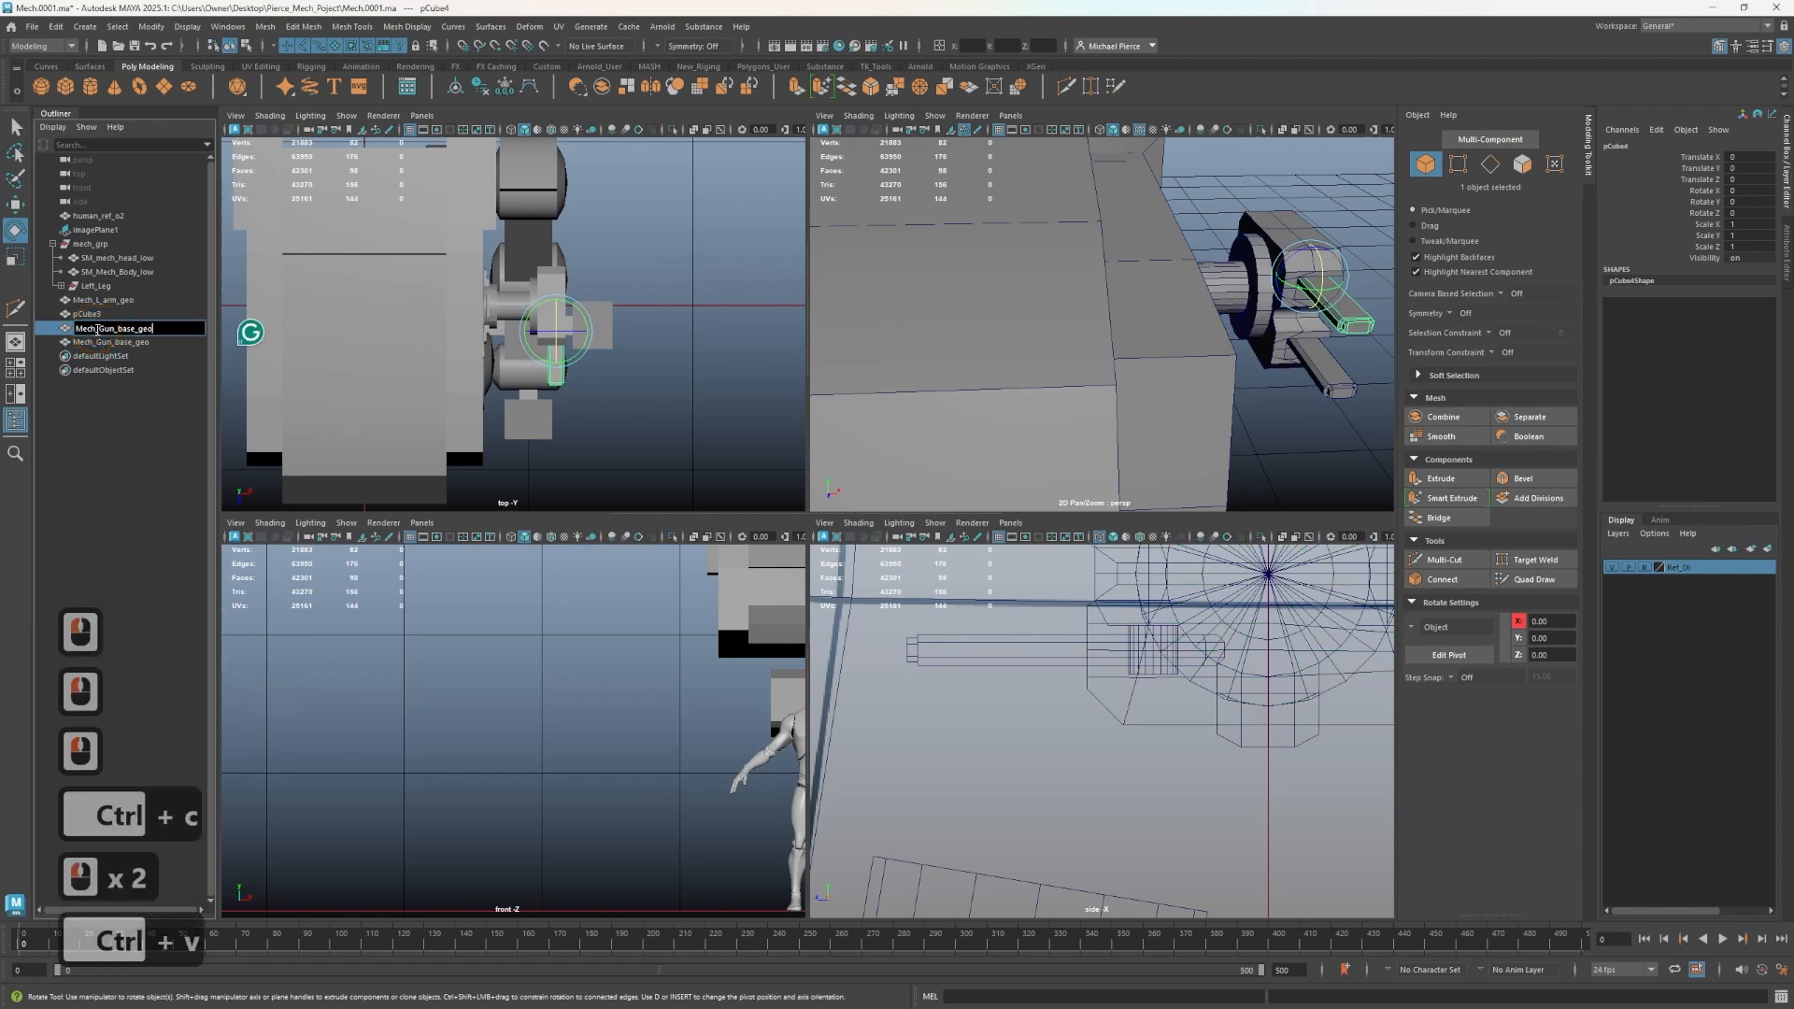
key("Return")
key("BackSpace")
key("BackSpace")
key("BackSpace")
key("BackSpace")
key("BackSpace")
key("BackSpace")
key("BackSpace")
key("BackSpace")
key("BackSpace")
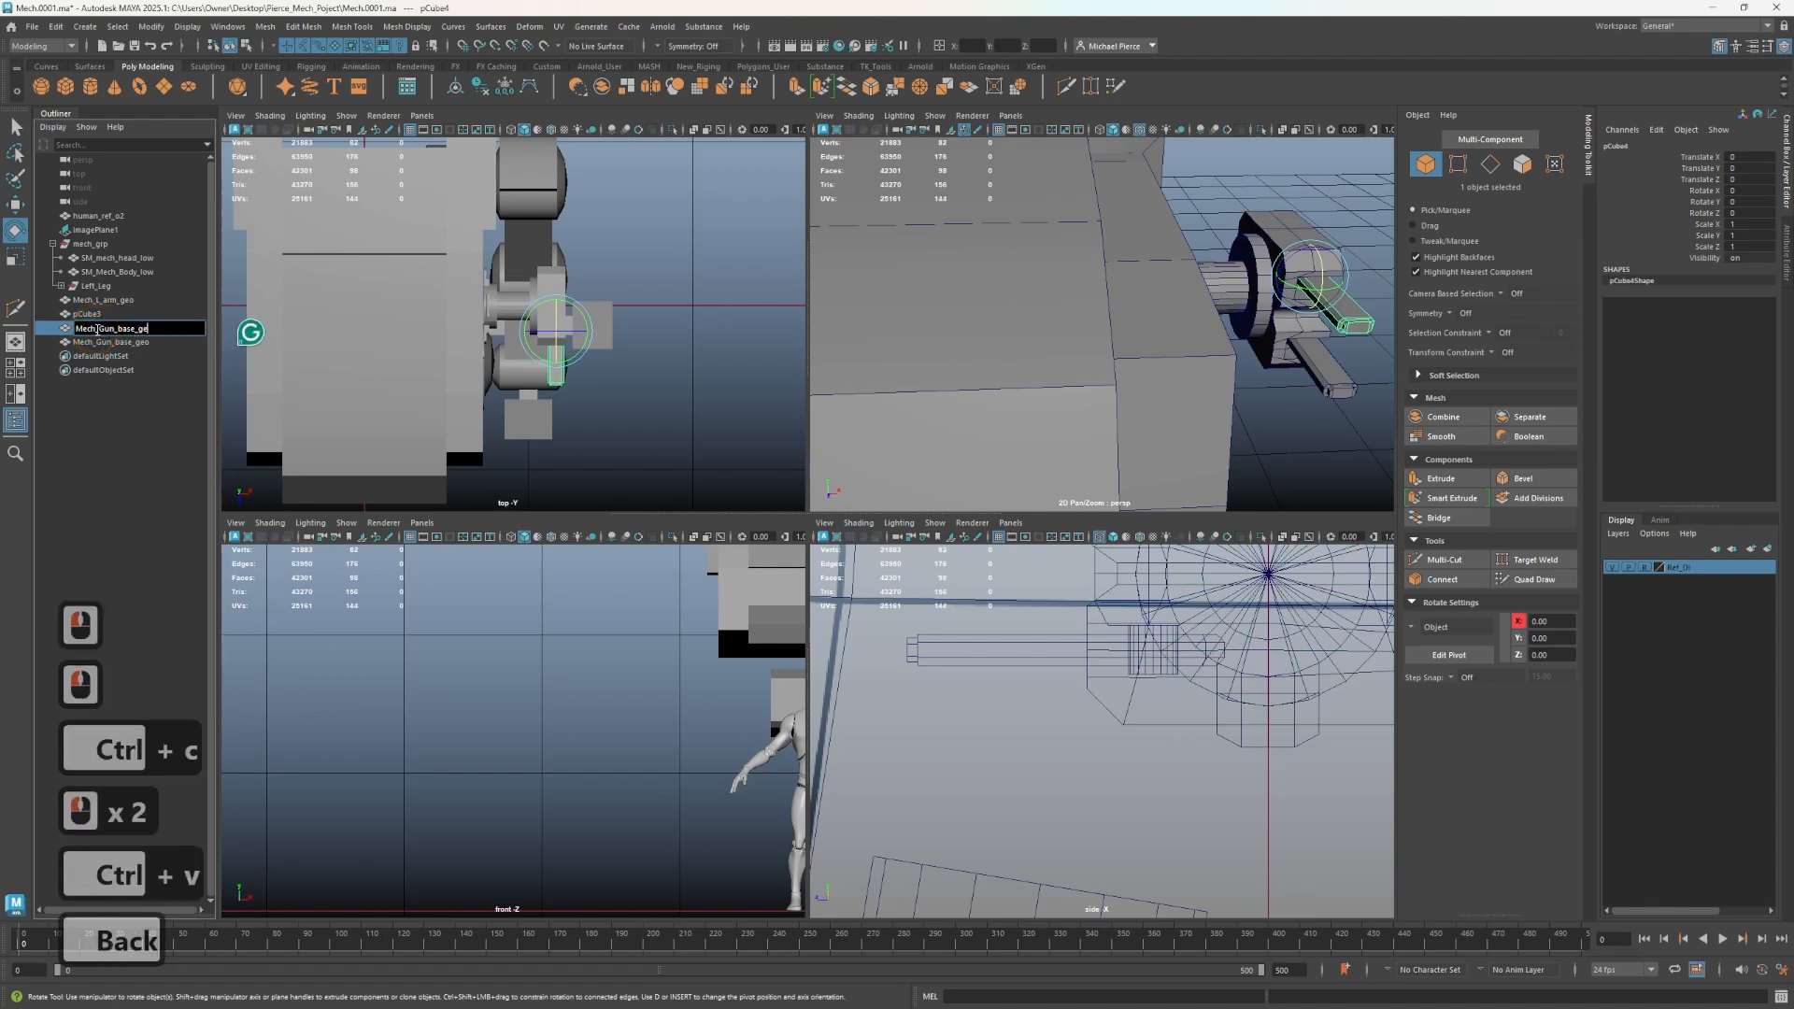
type("_ge")
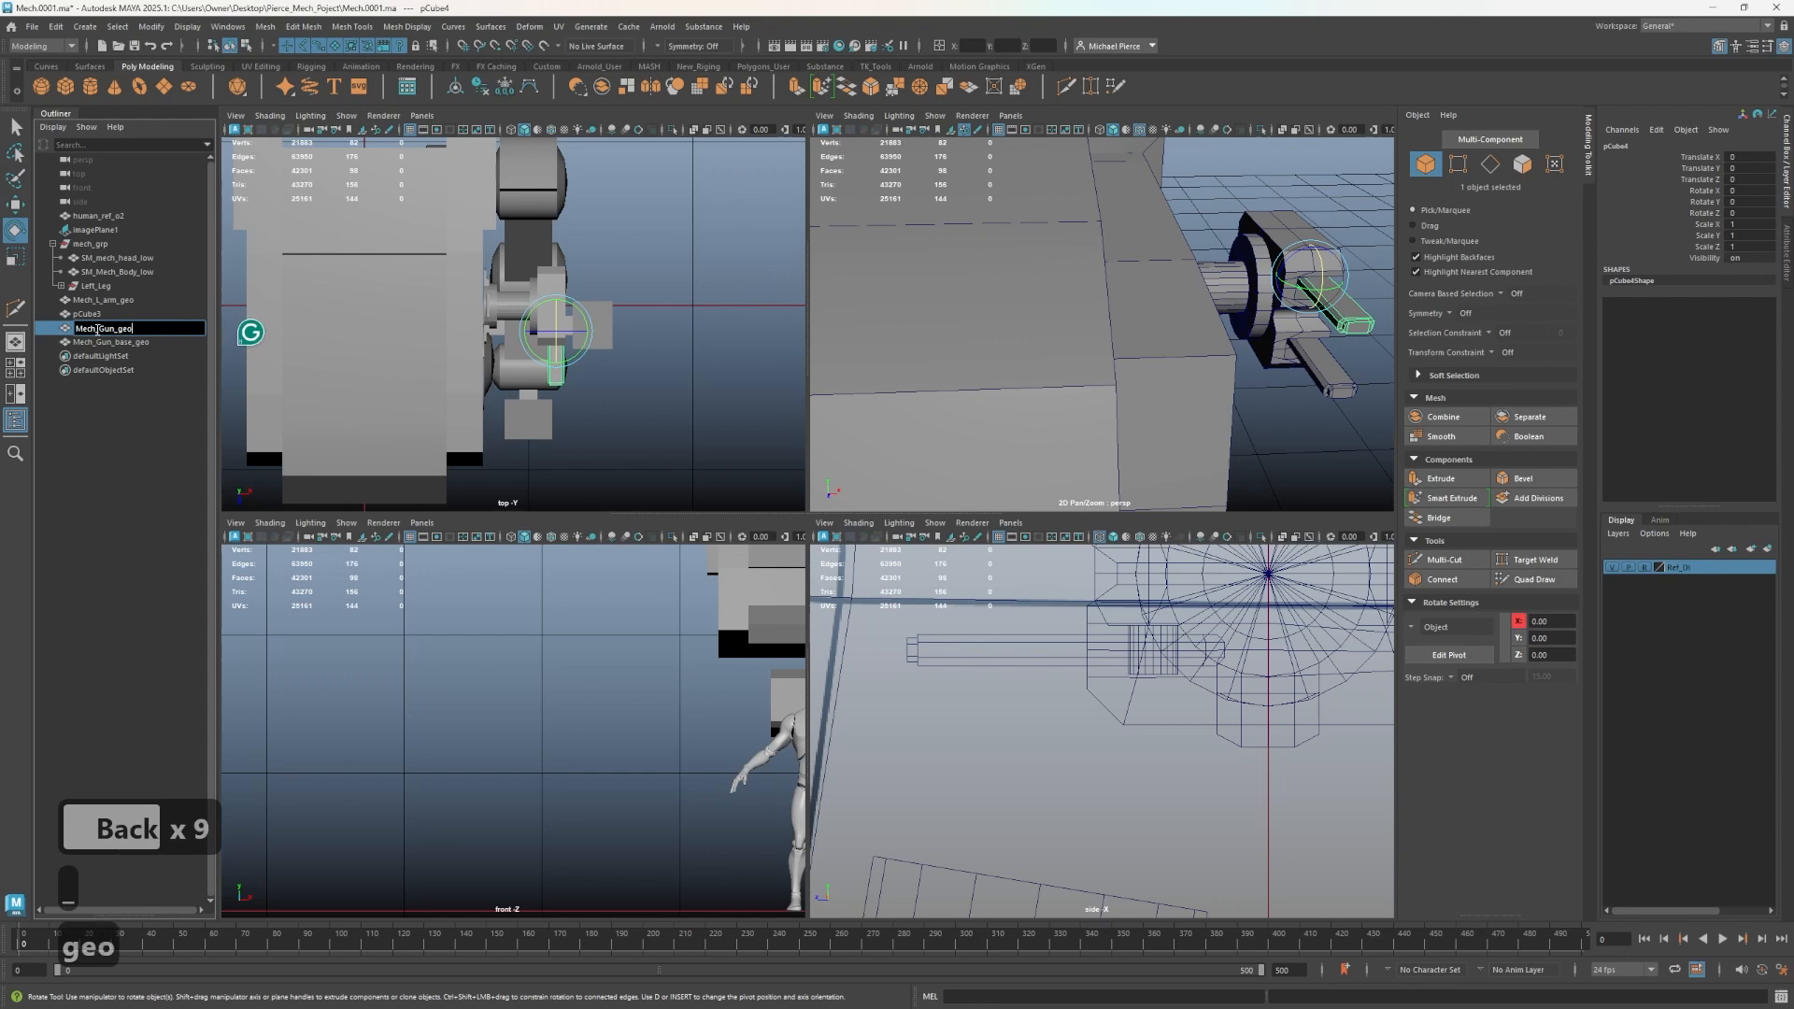
type("o")
key("BackSpace")
key("BackSpace")
key("BackSpace")
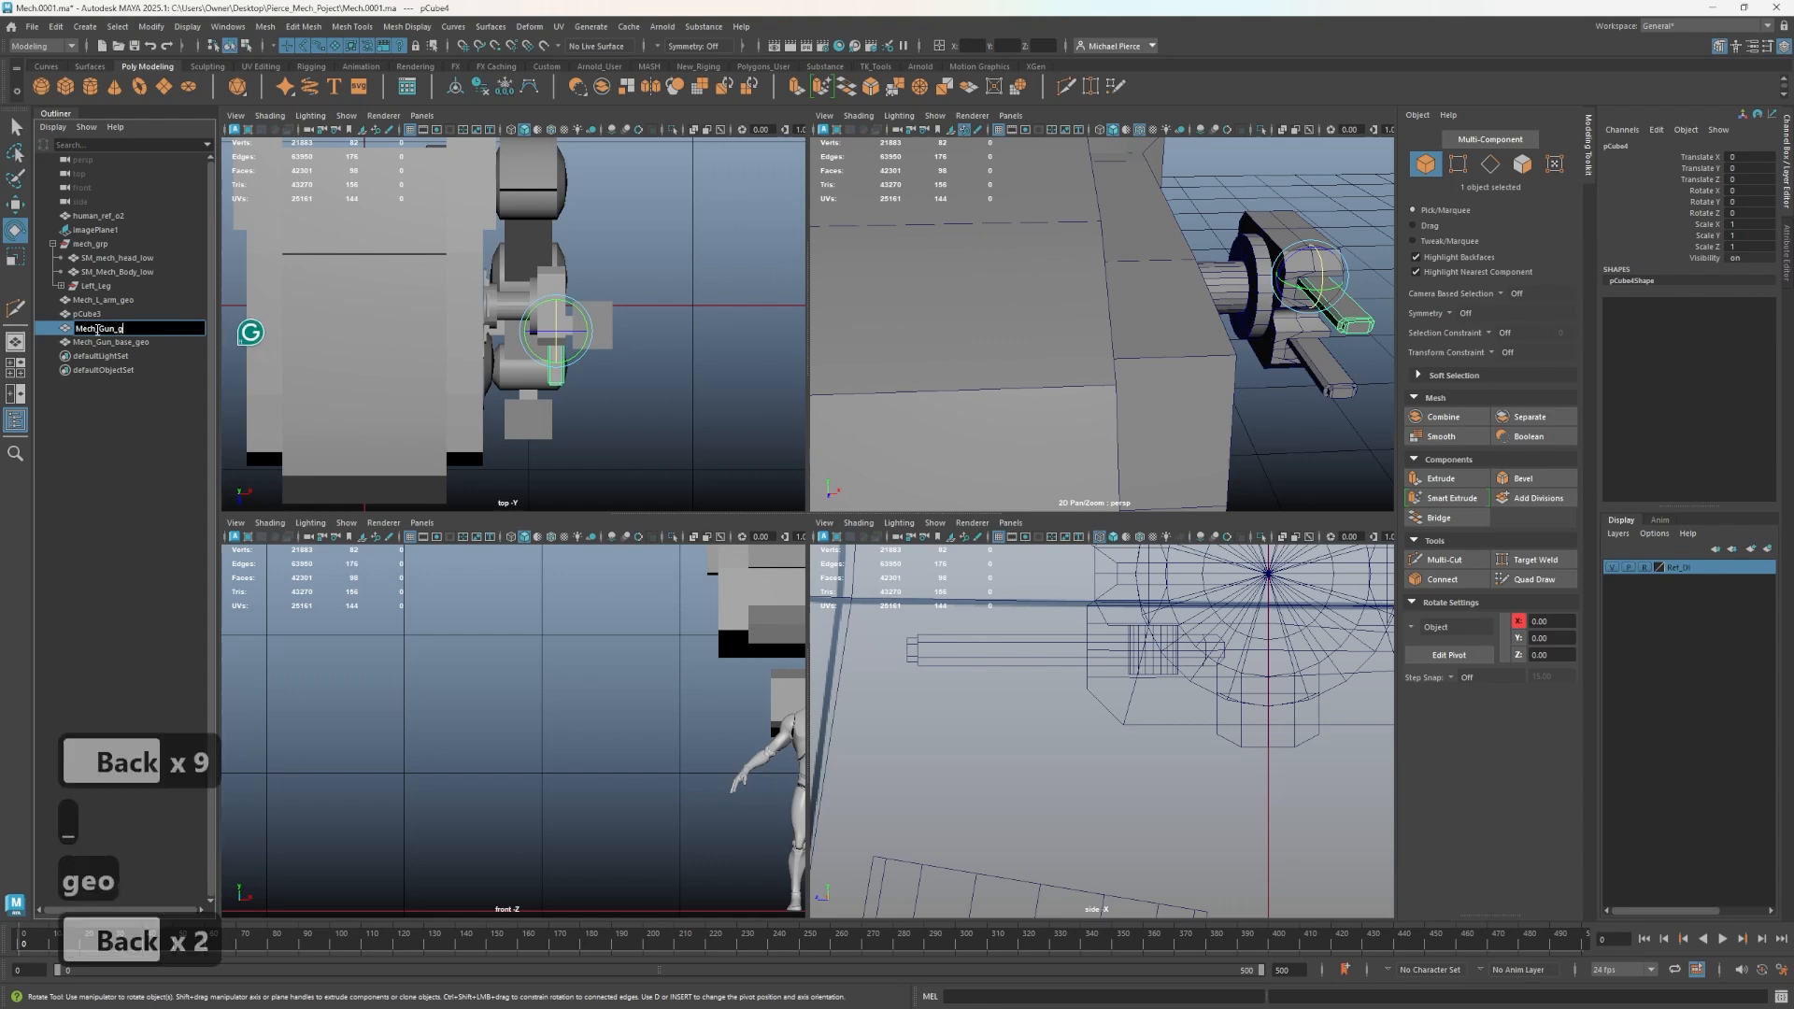
type("Geo")
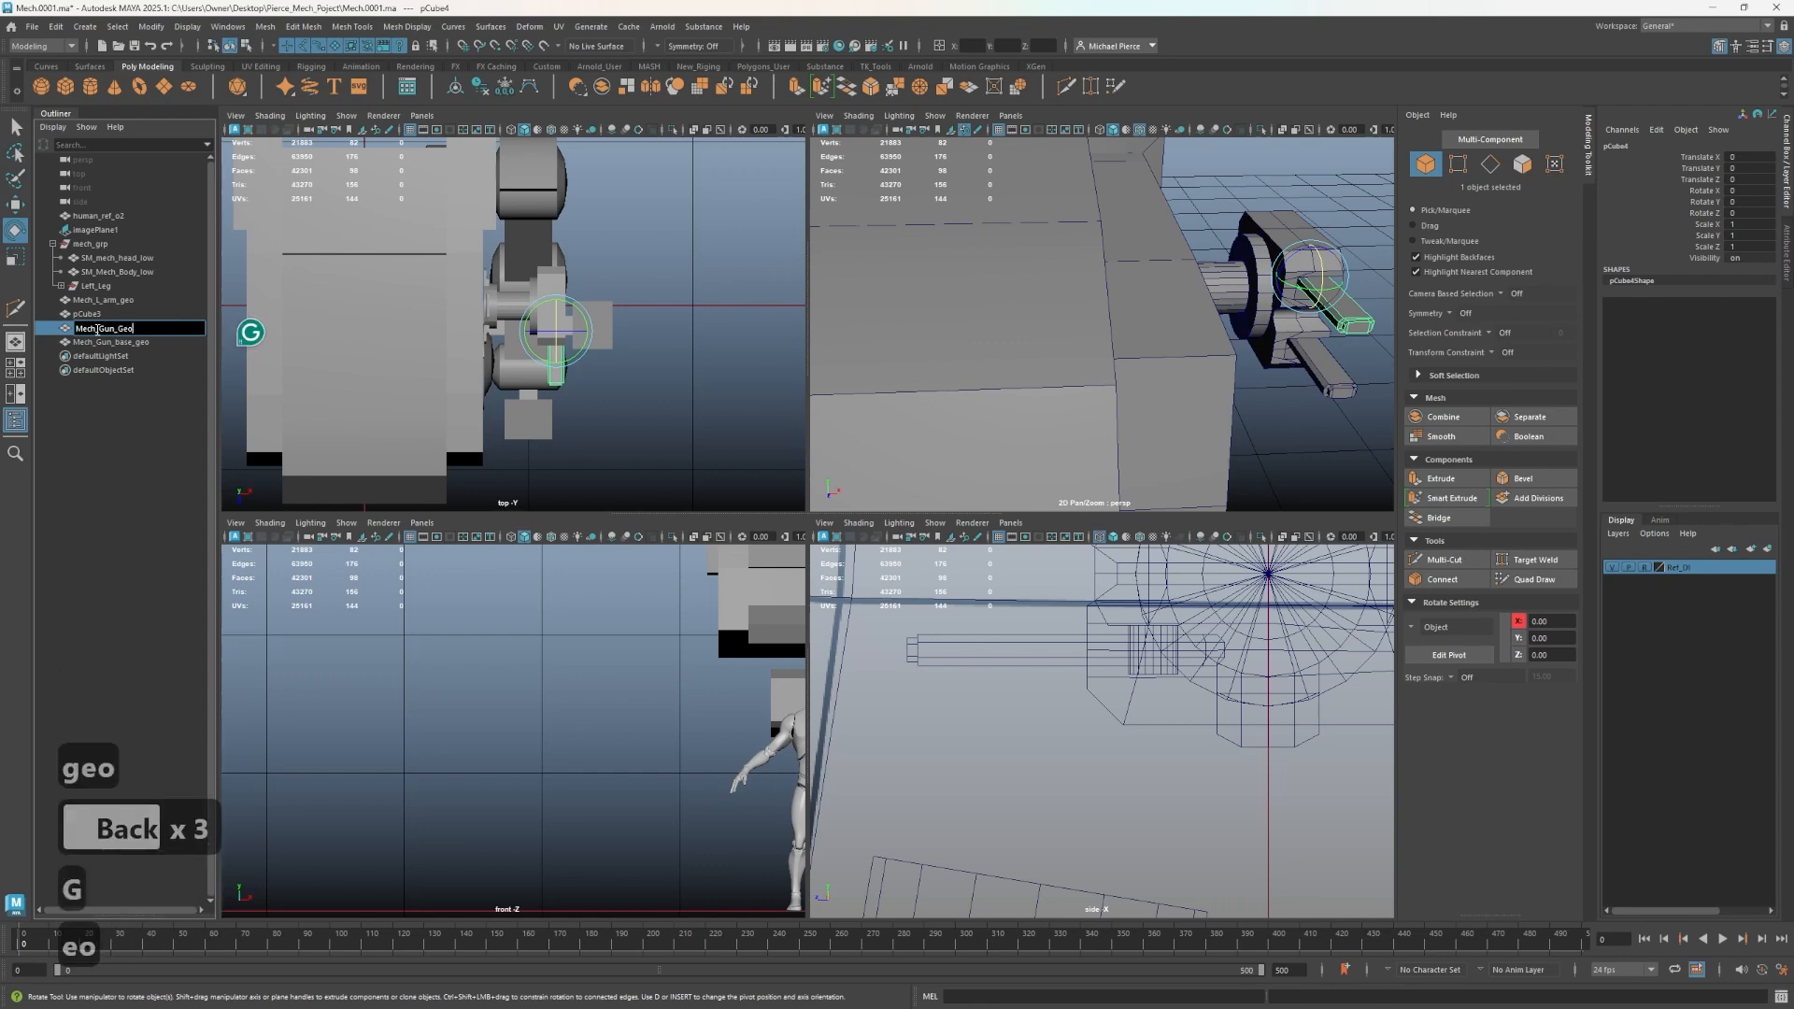
key("Left")
key("Left")
key("Left")
type("_T")
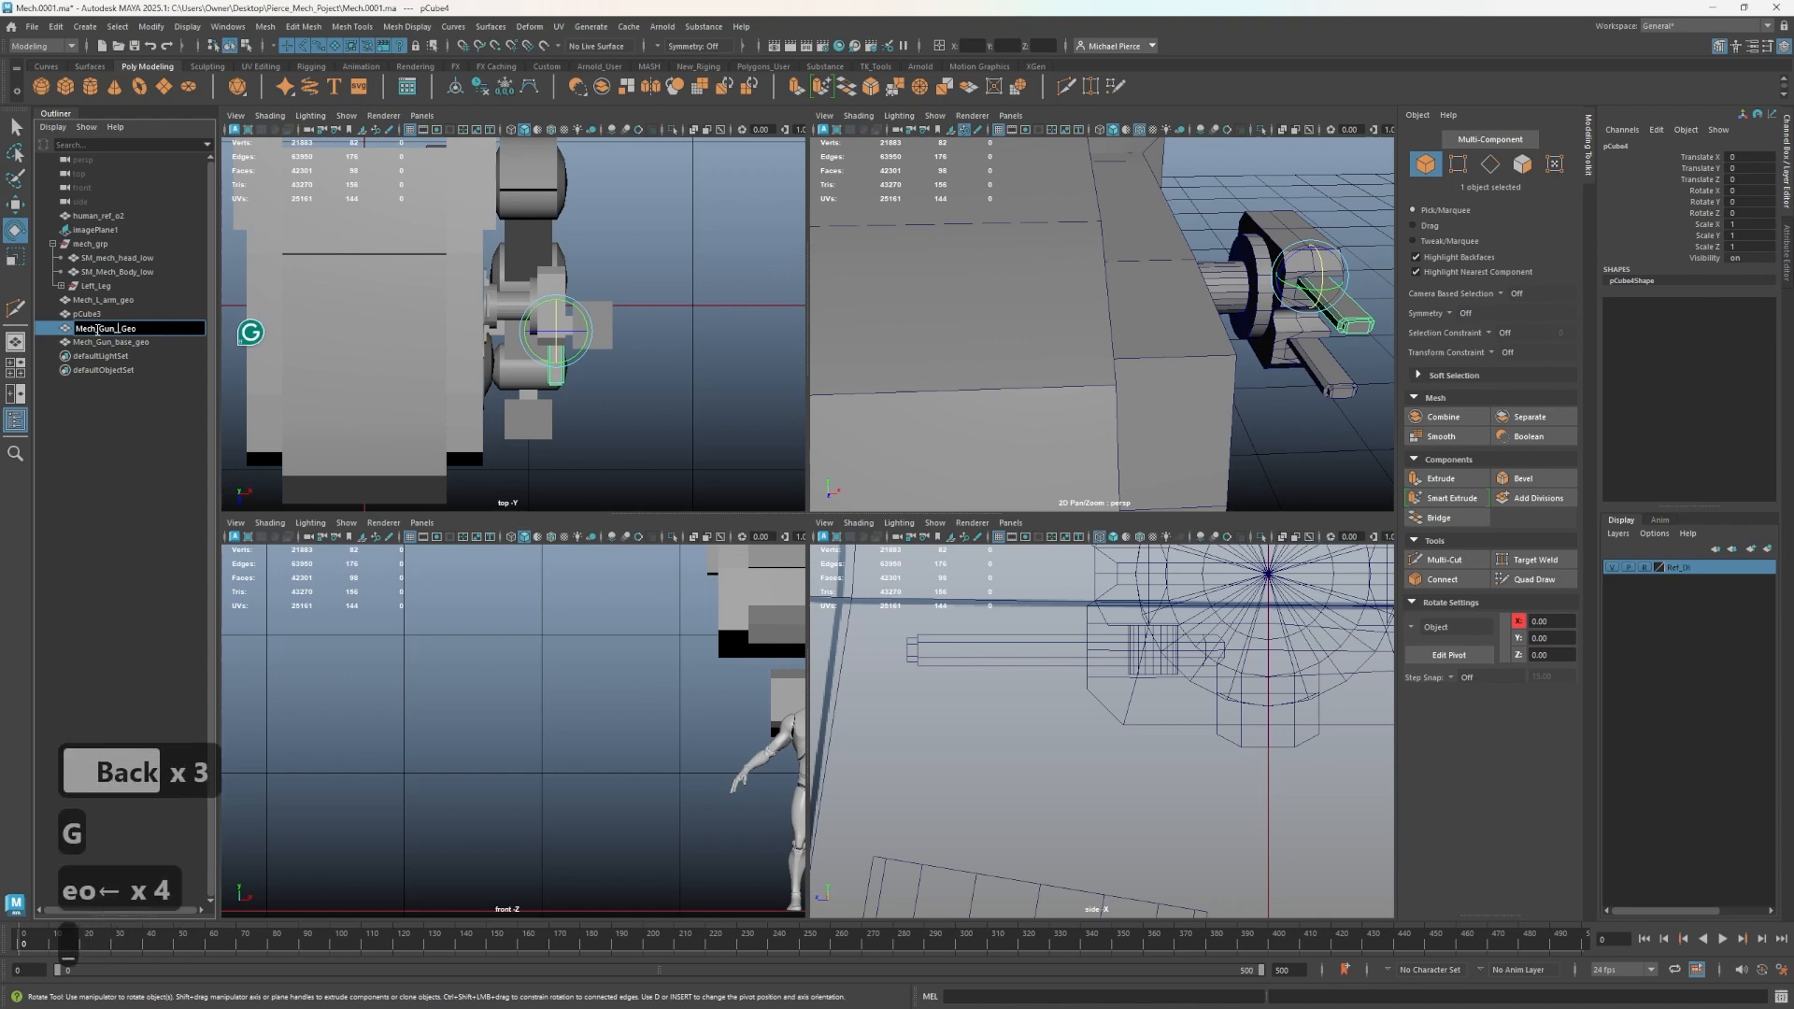
key("Return")
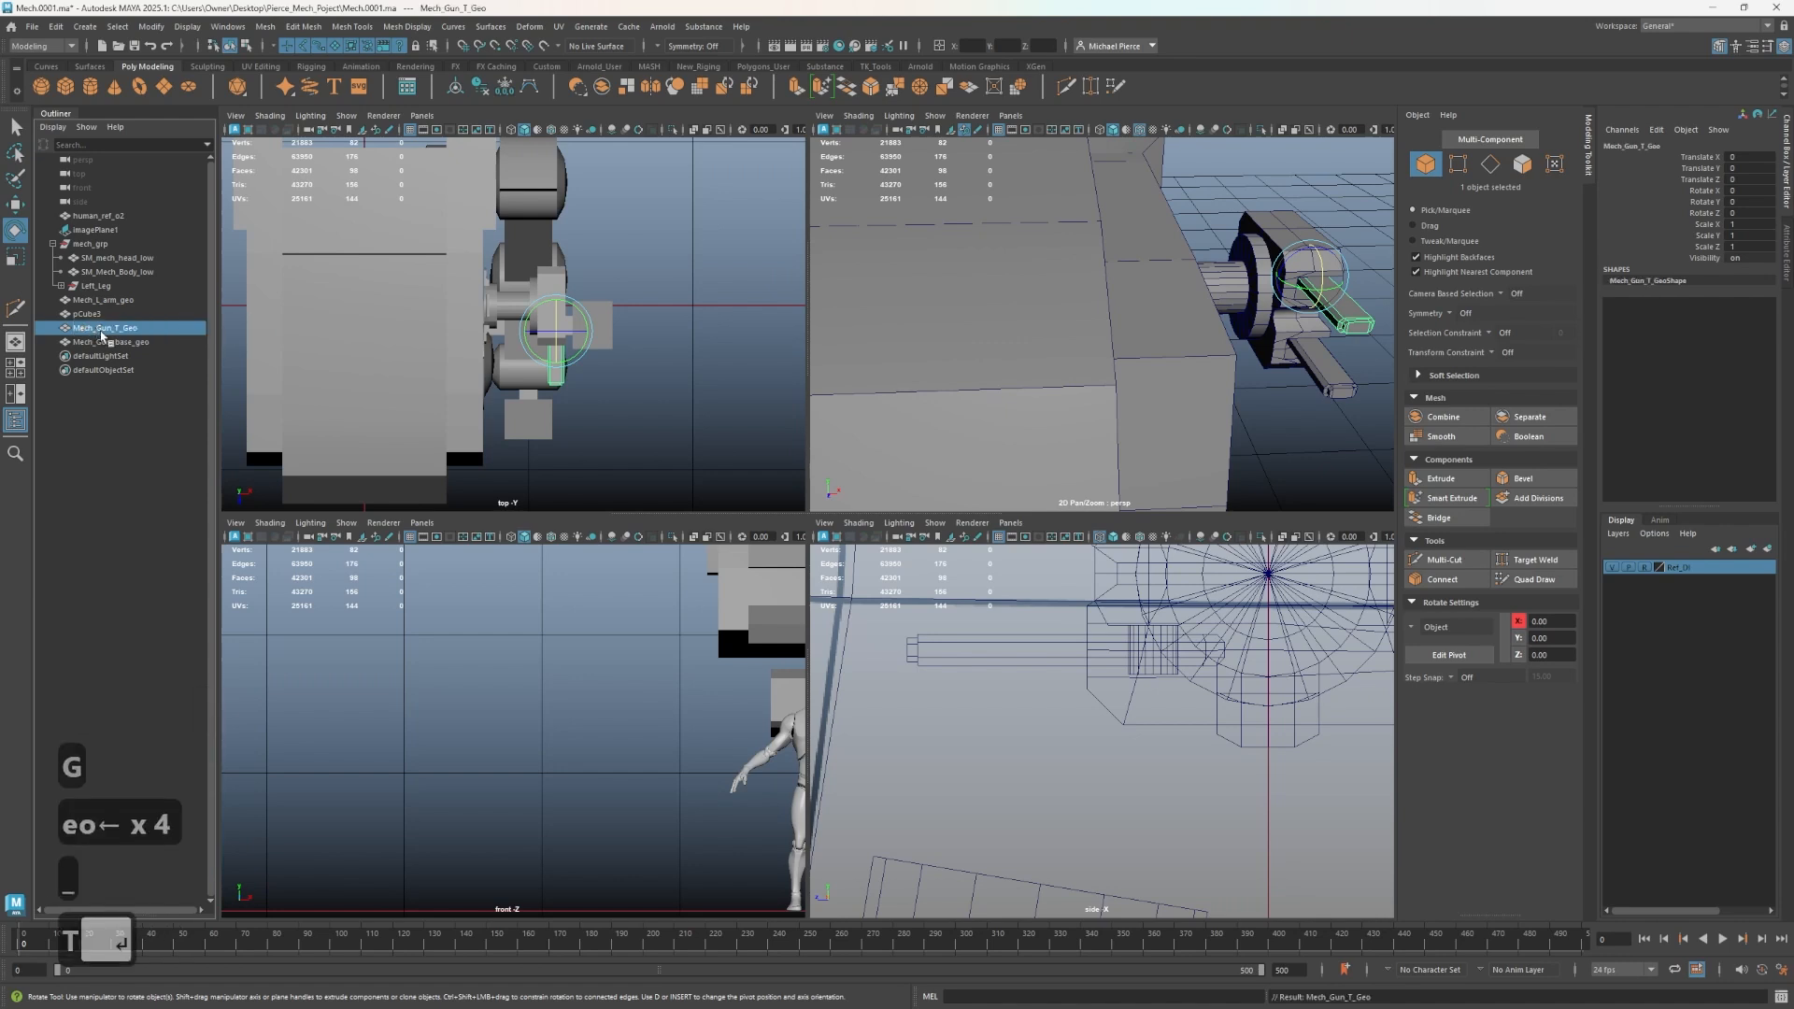
- Rename the combined gun base mesh Mech_Gun_B_Geo, based on the copied Mech_Gun_T_Geo name
double_click(103, 329)
key("ctrl+c")
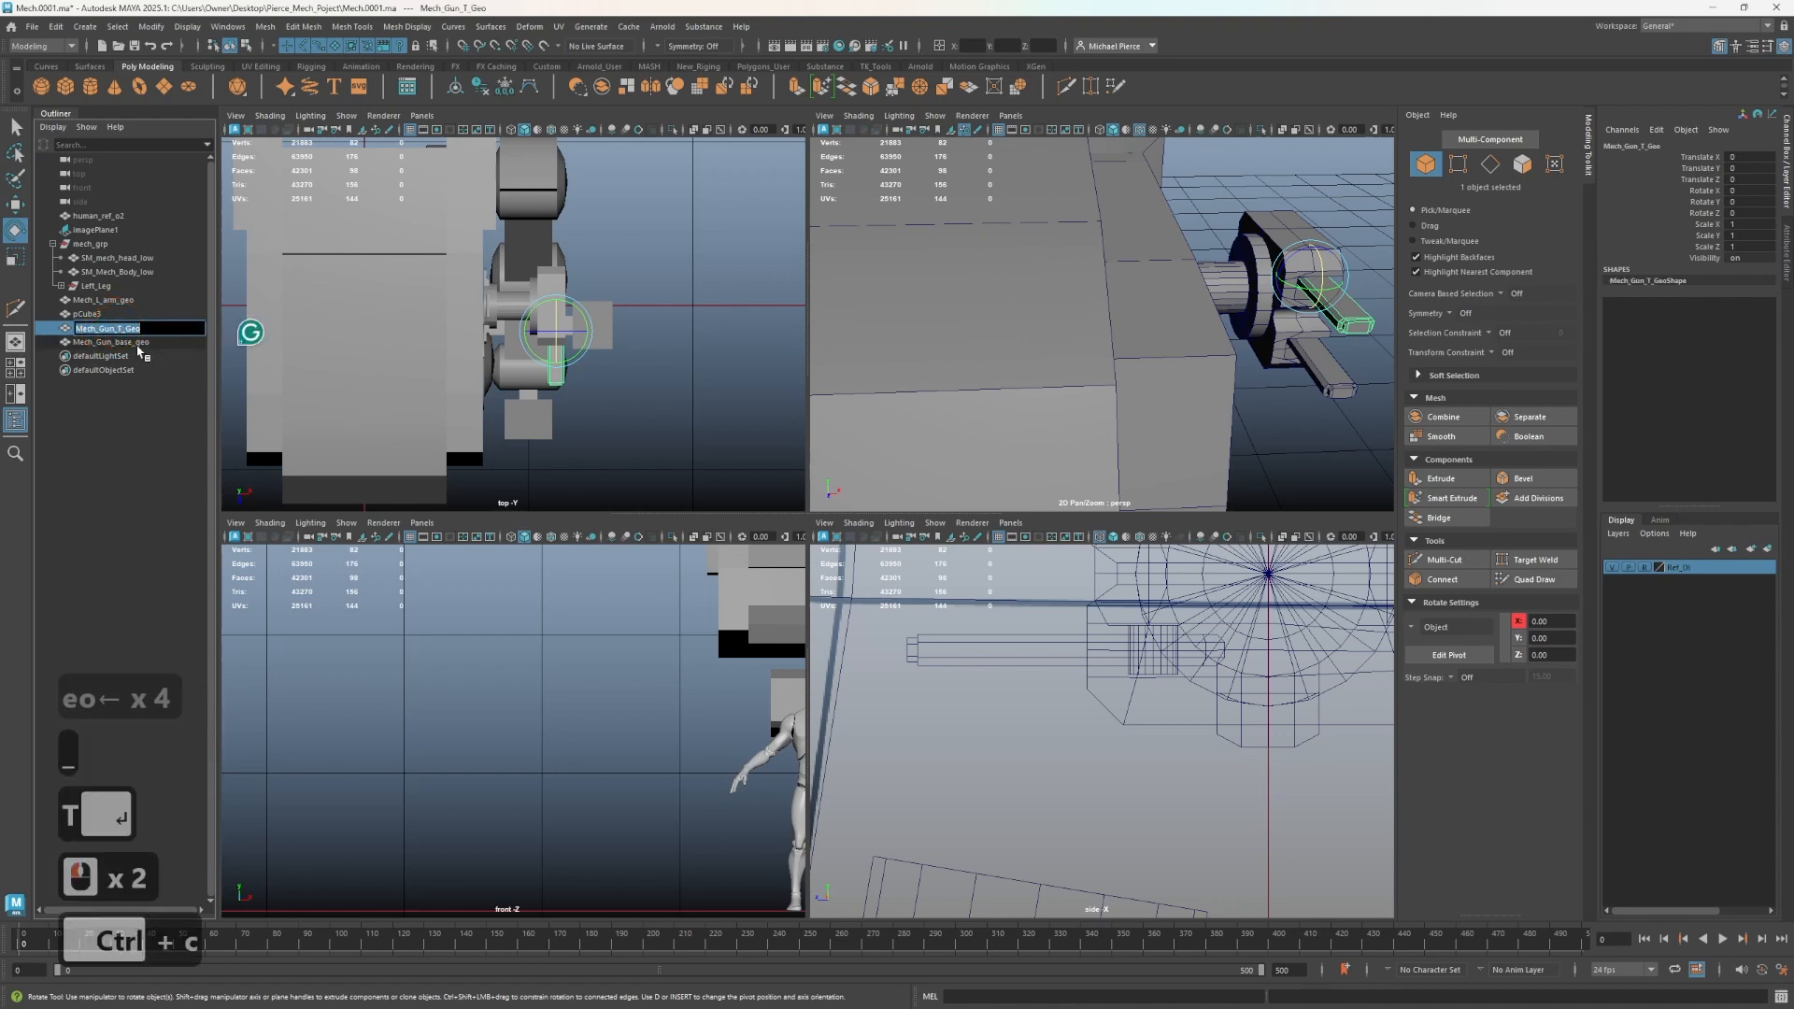
double_click(138, 342)
key("ctrl+v")
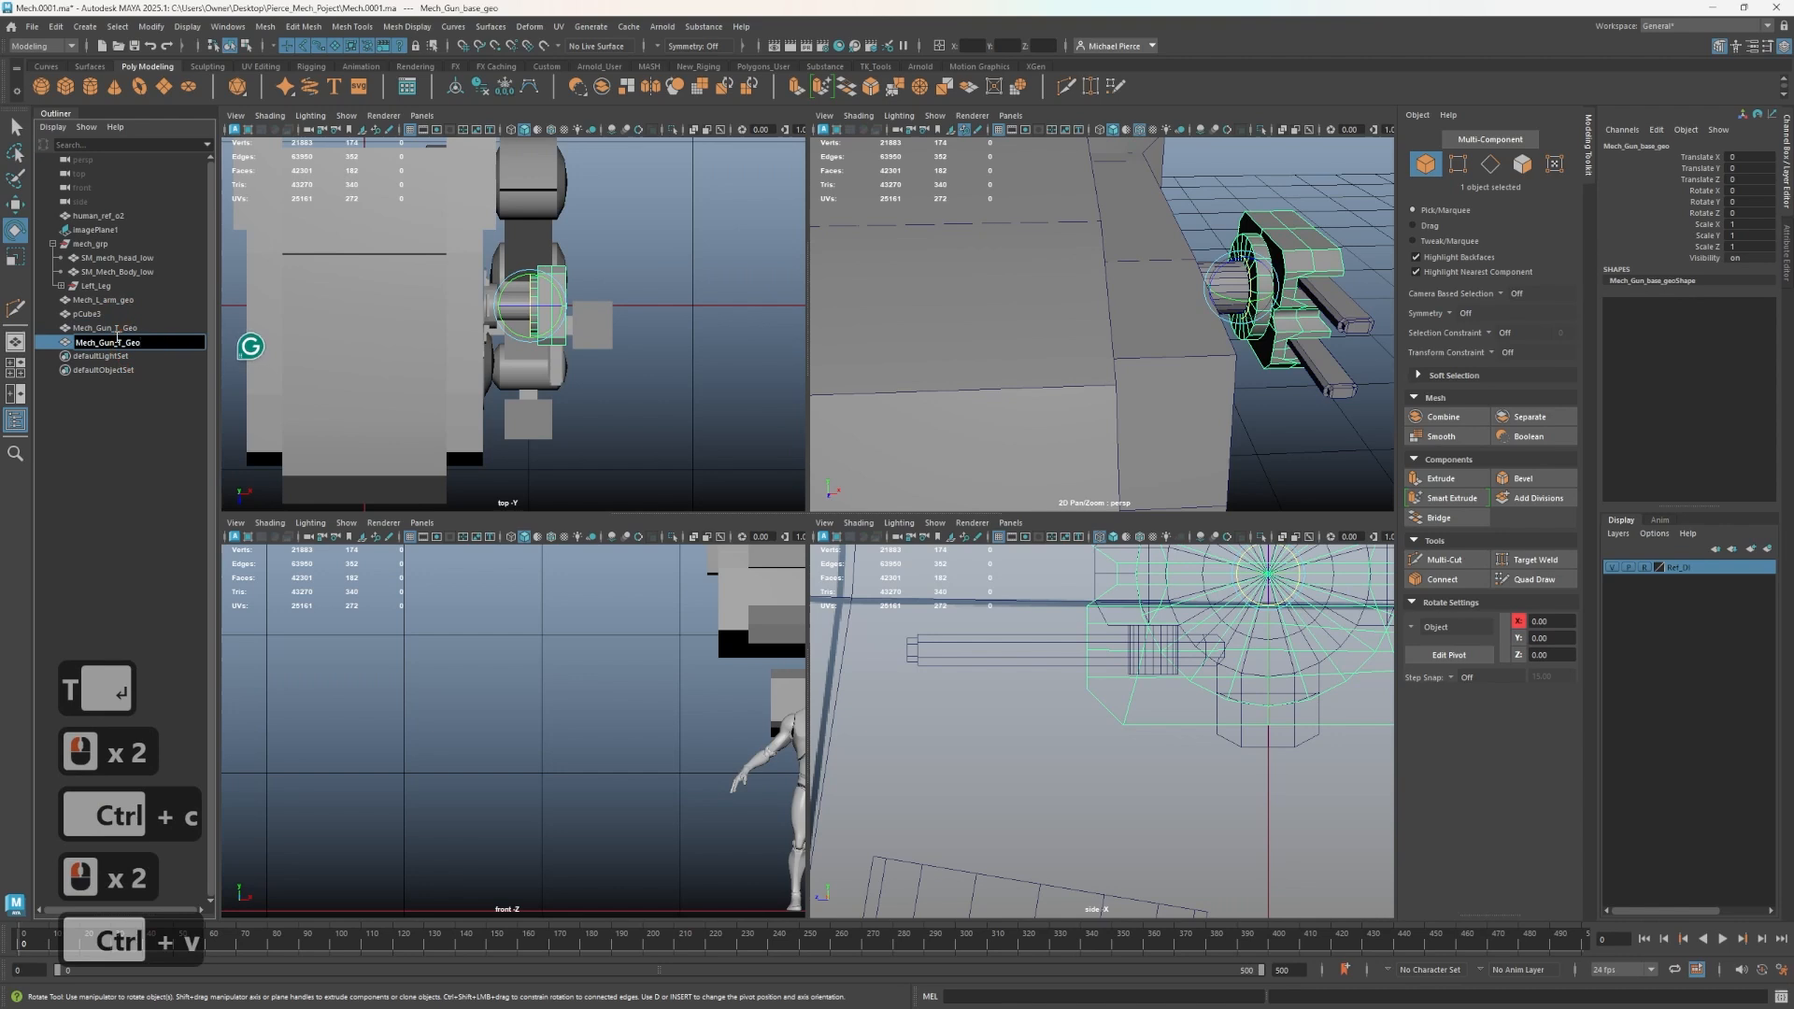
left_click(125, 342)
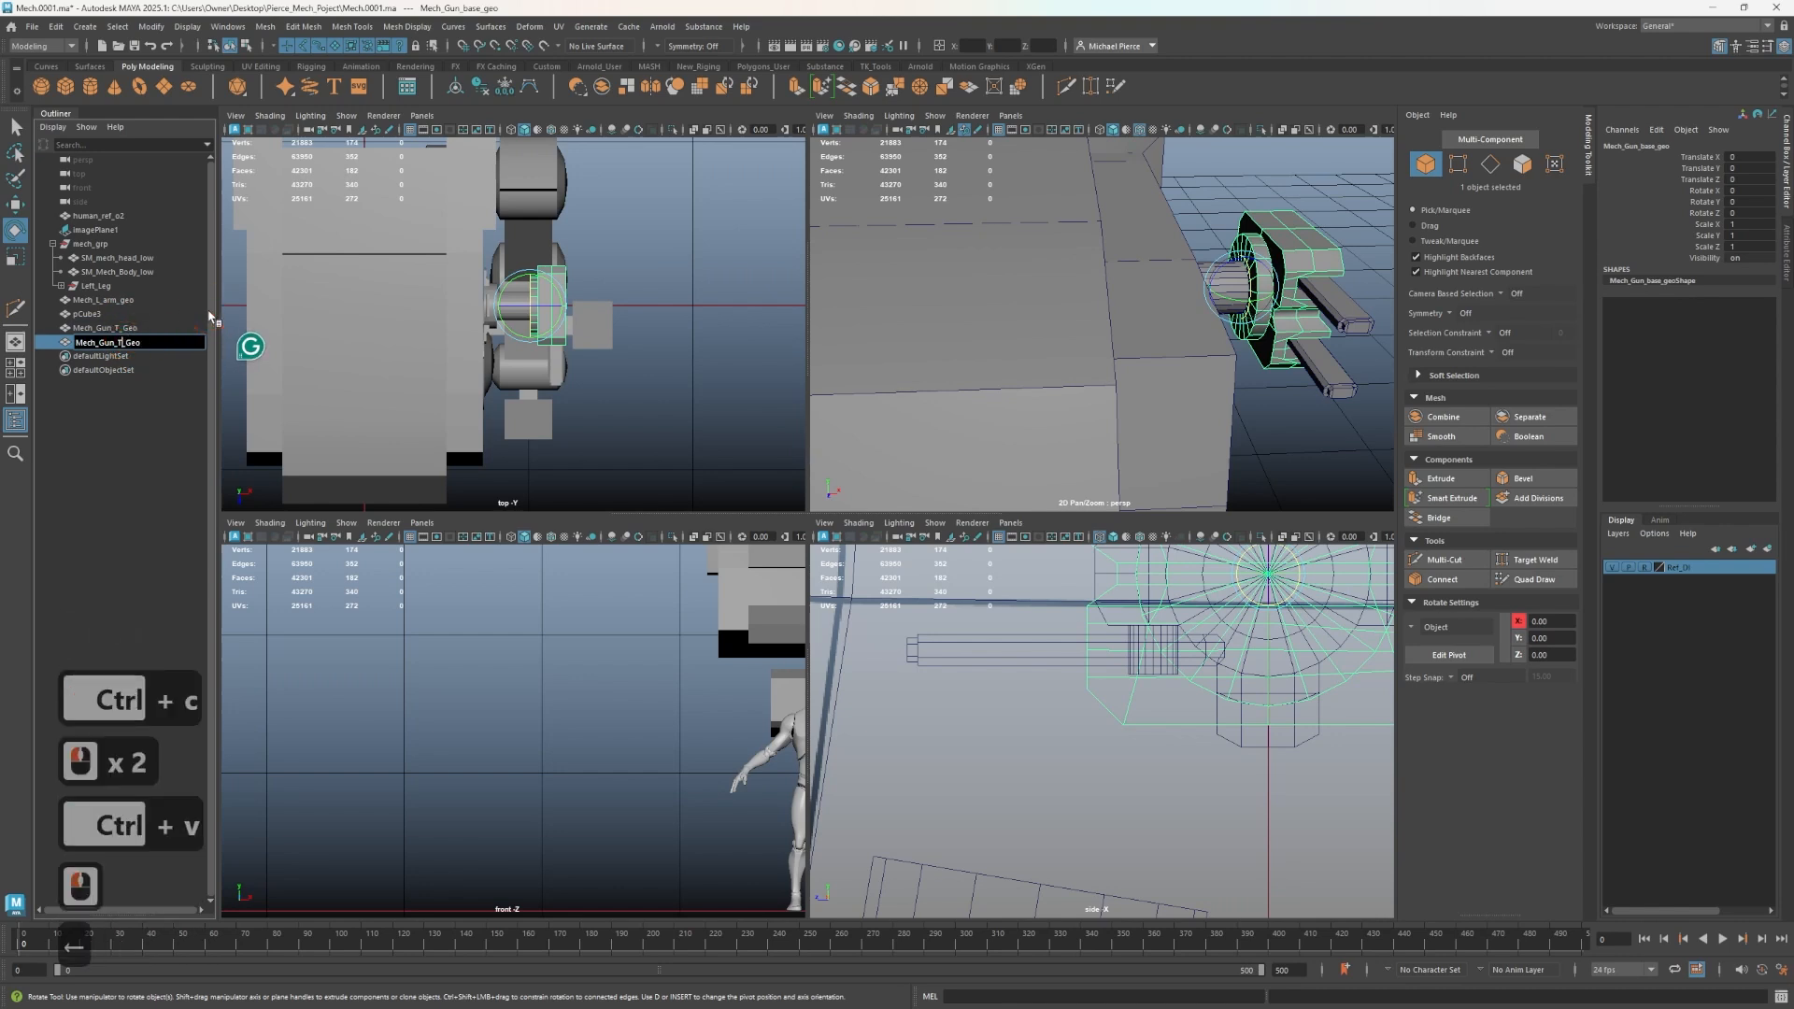
key("BackSpace")
type("B")
key("Return")
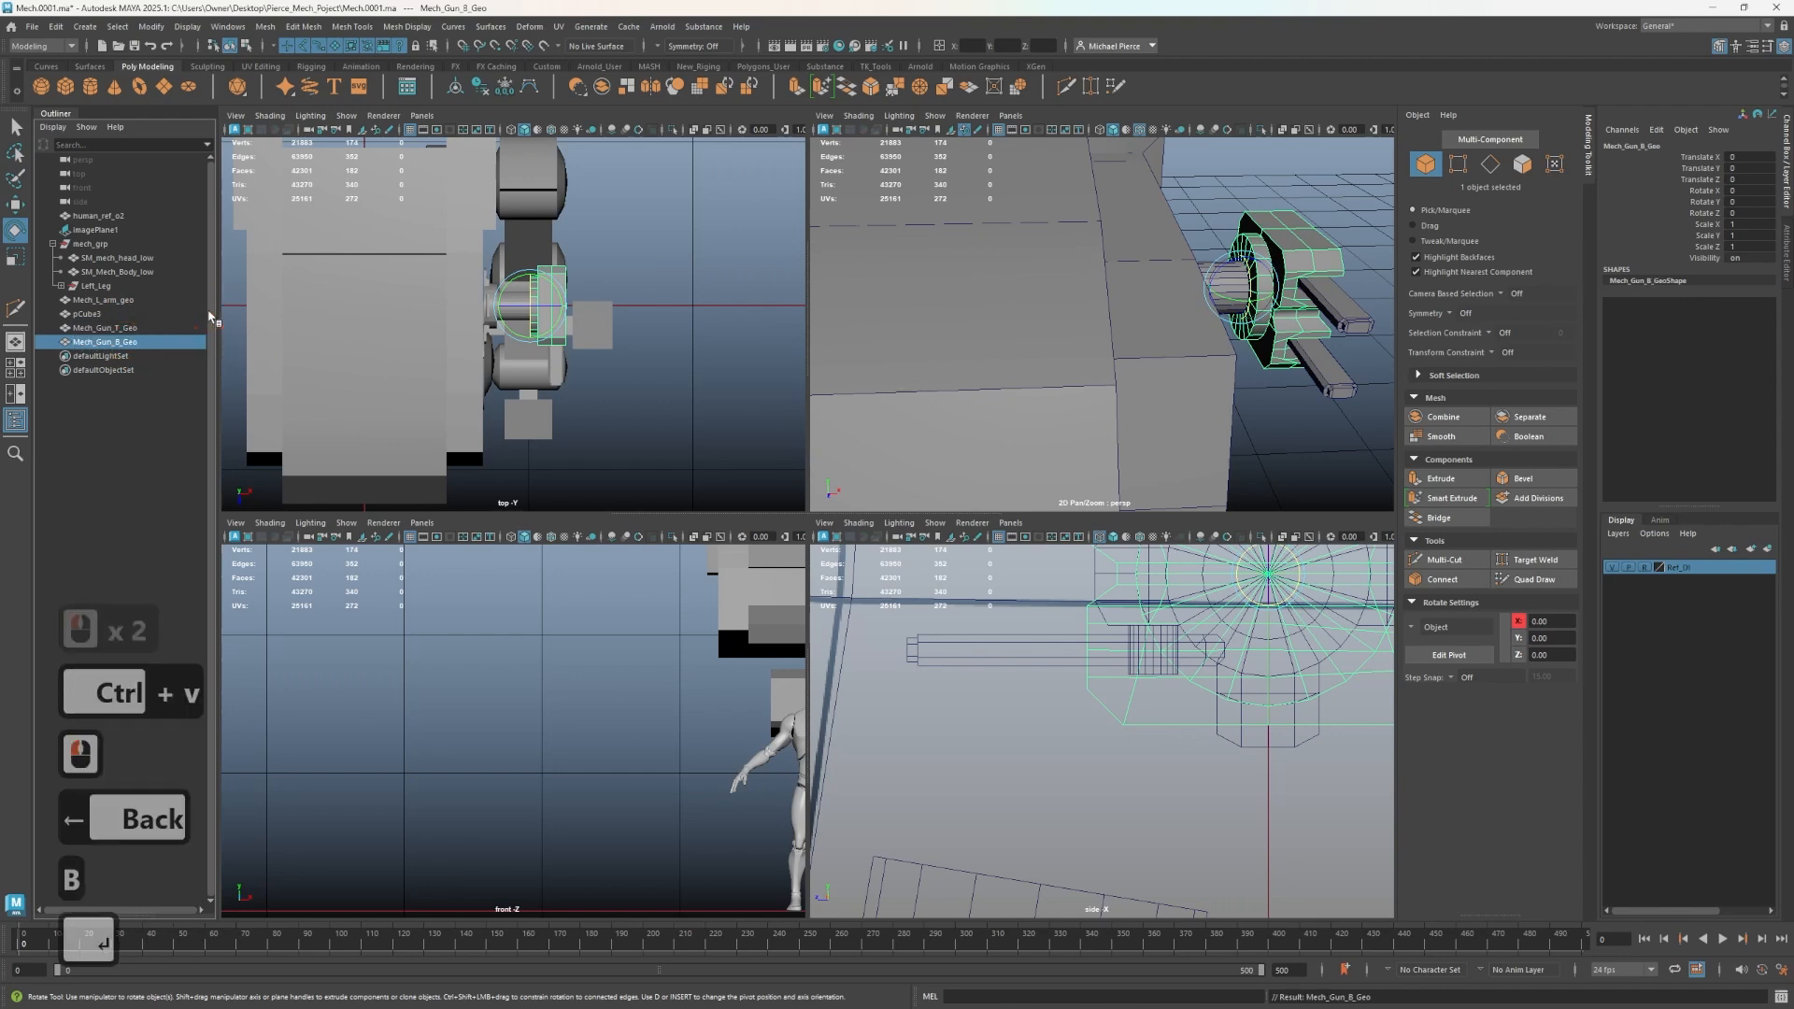
- Undo the recent renaming of the combined gun base mesh
double_click(104, 326)
left_click(103, 317)
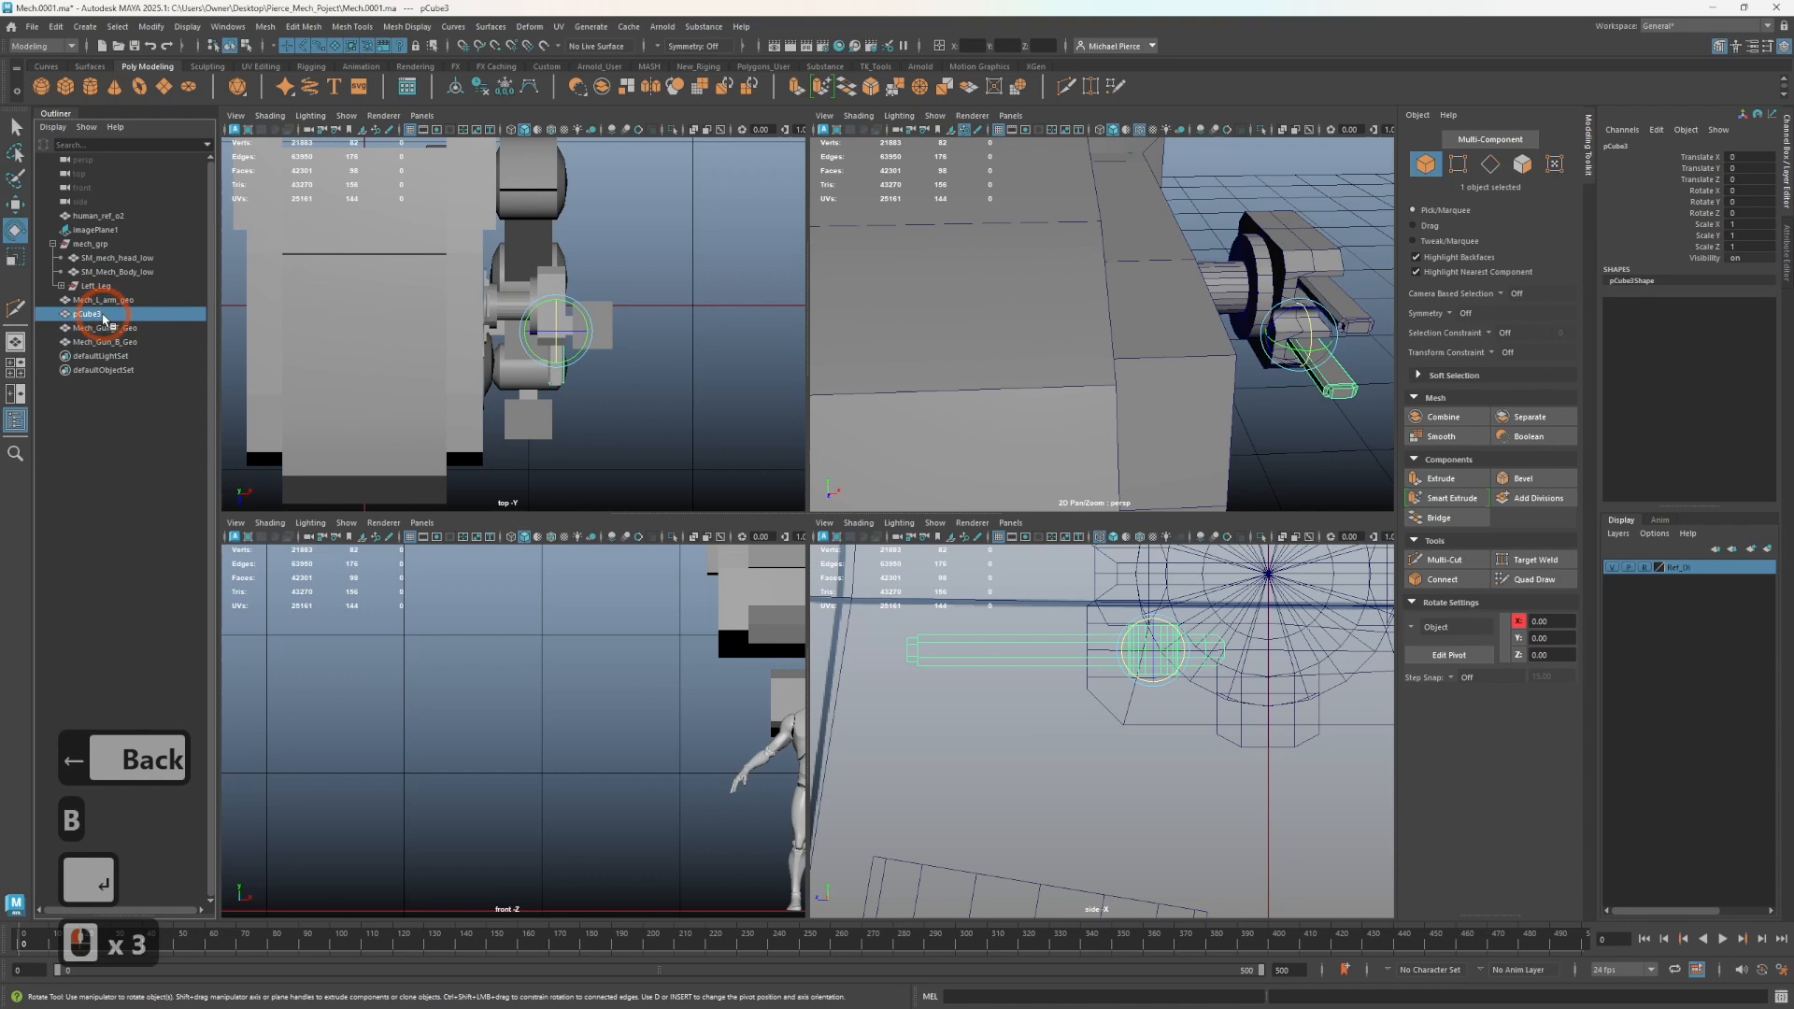
key("ctrl+z")
key("ctrl+z")
key("ctrl+z")
key("ctrl+z")
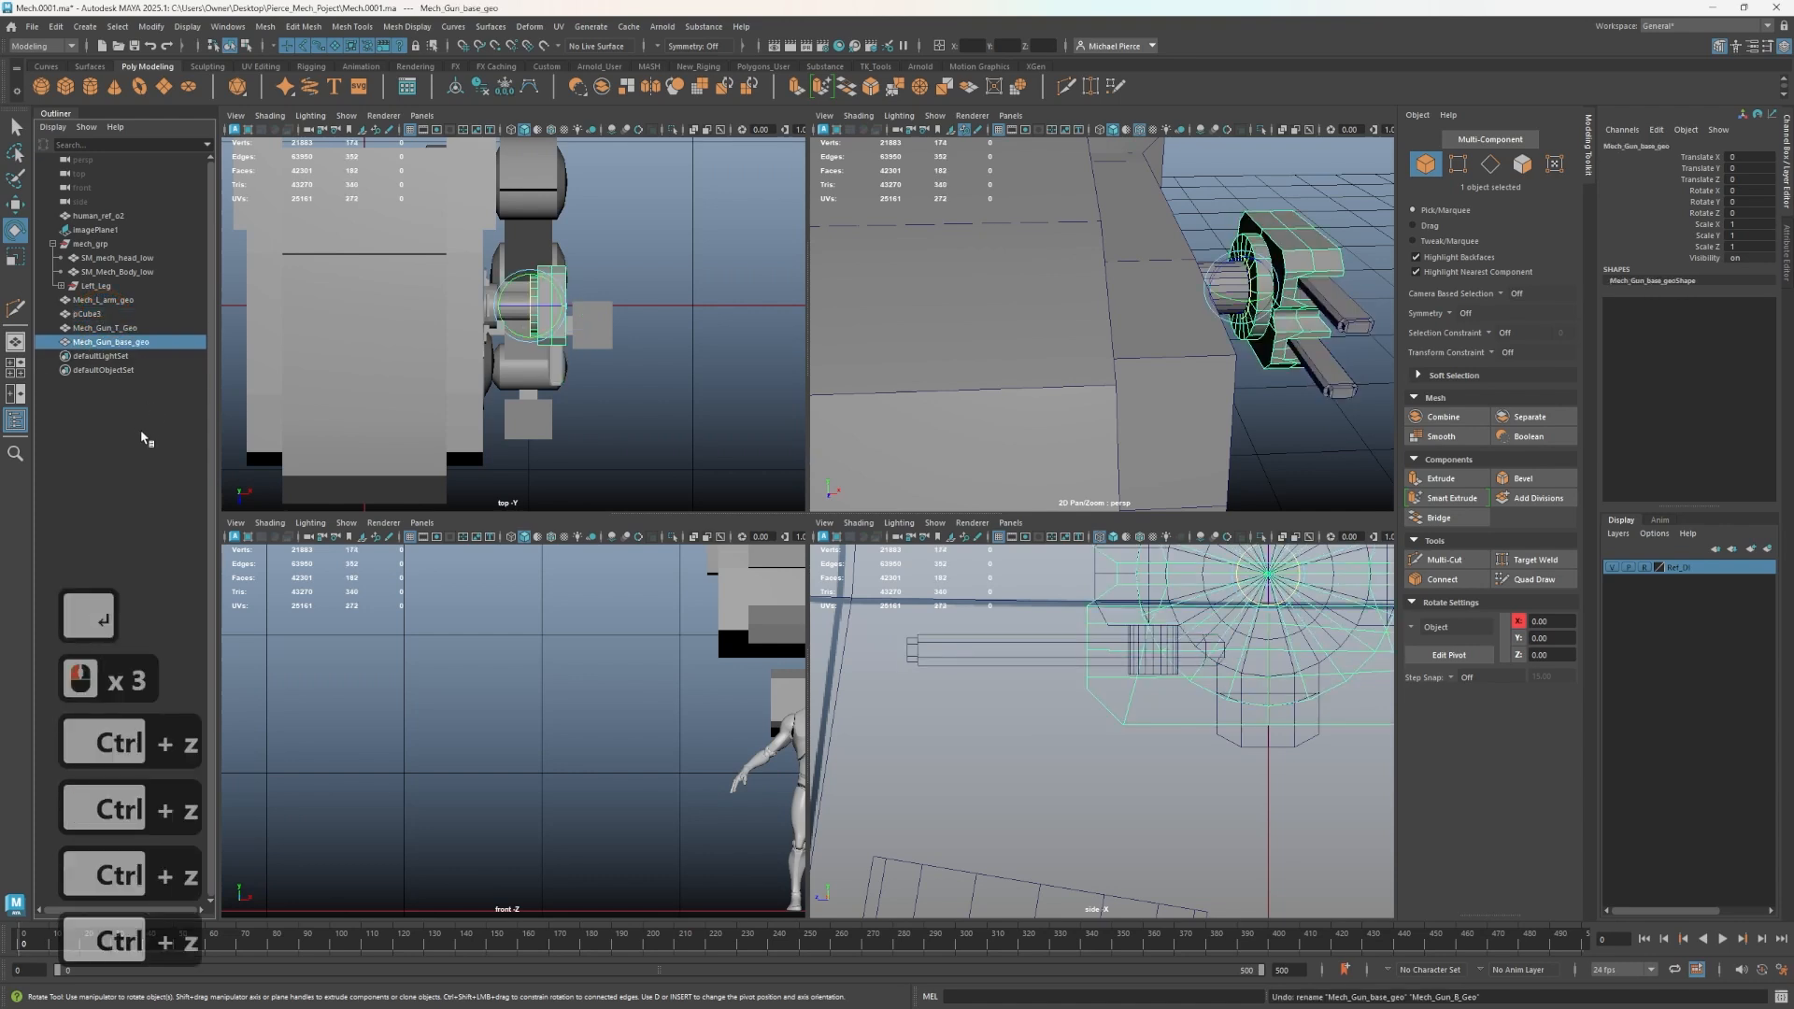
- Rename the small block pCube3 as Mech_Gun_B_Geo by pasting and editing the copied gun name
double_click(123, 314)
key("ctrl+v")
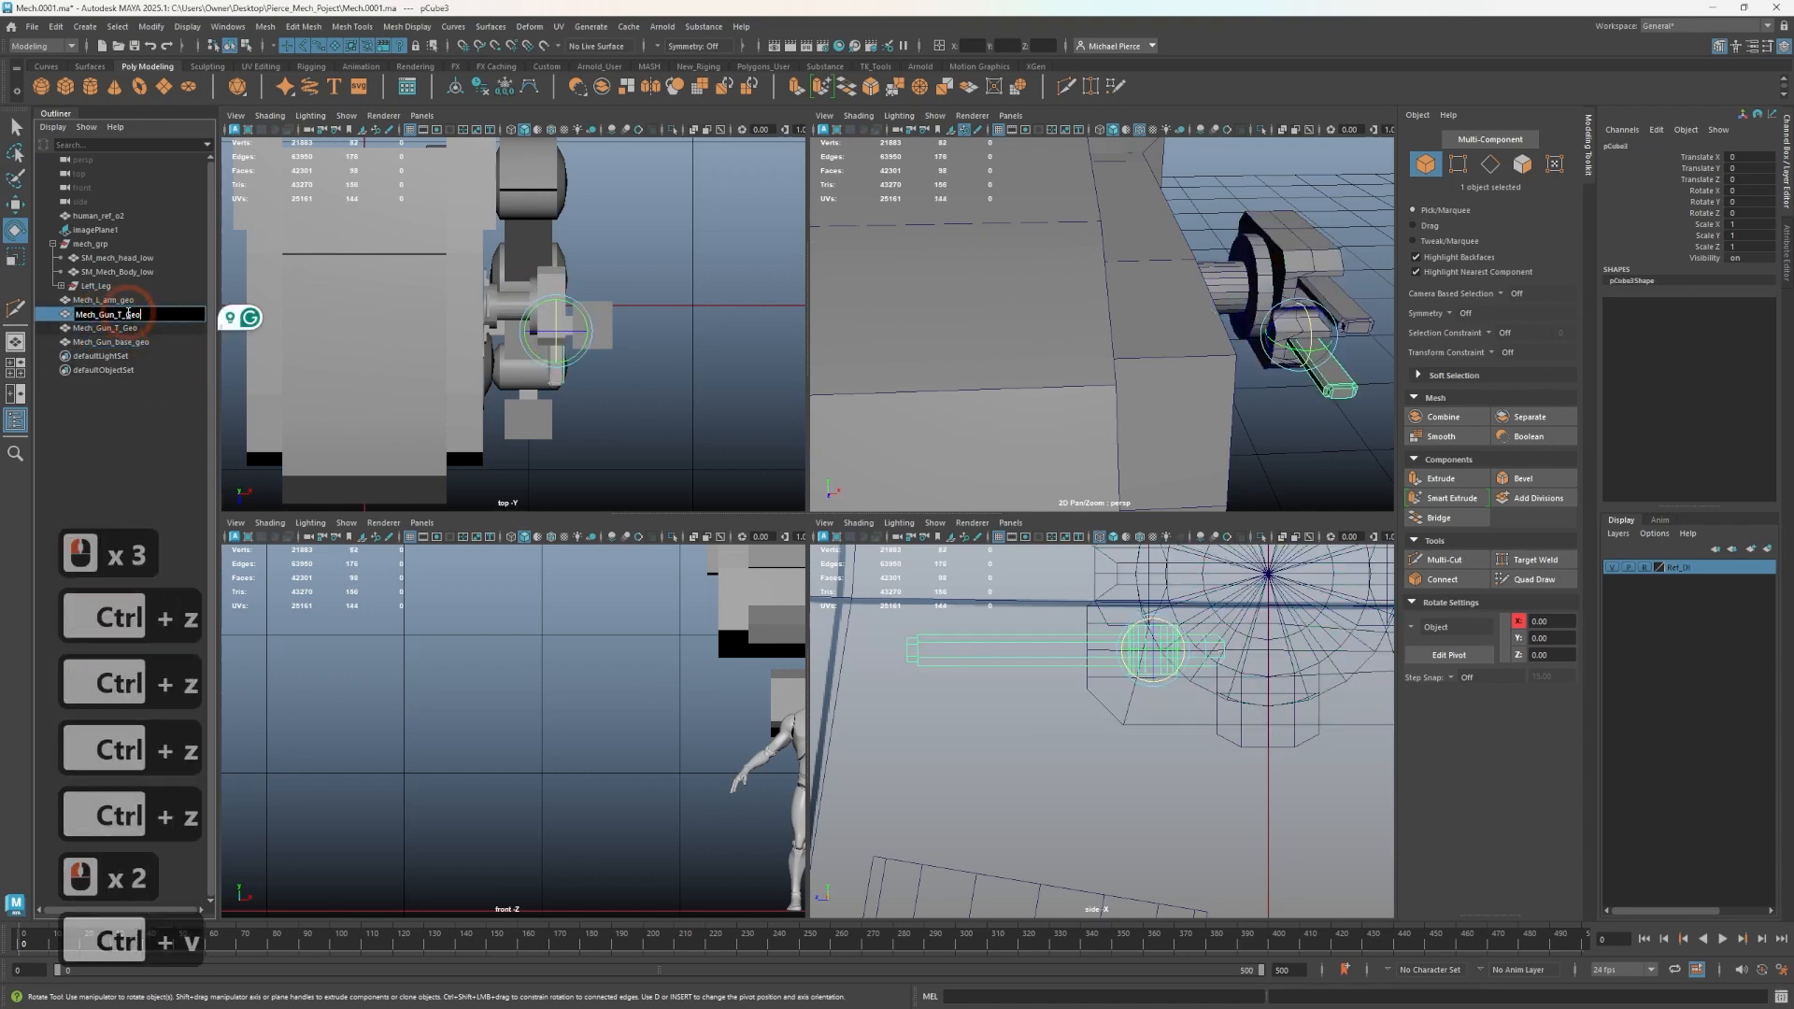
left_click(123, 314)
key("BackSpace")
type("B")
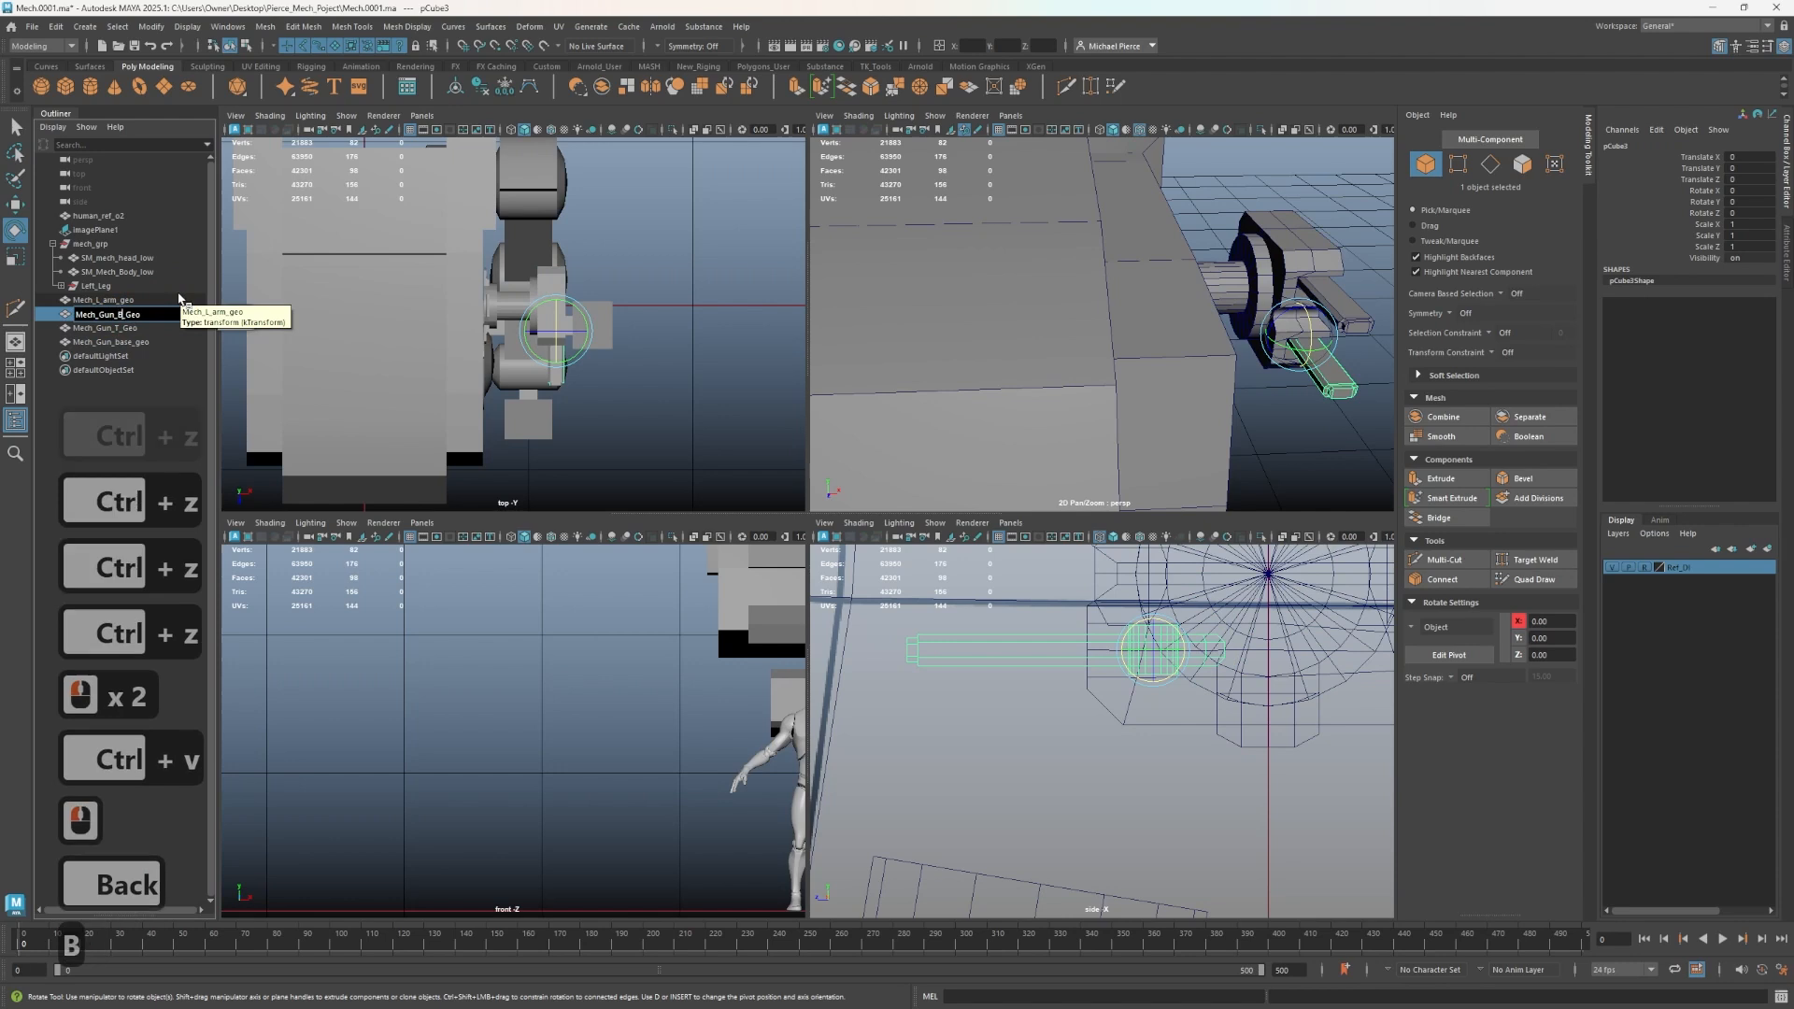
key("Return")
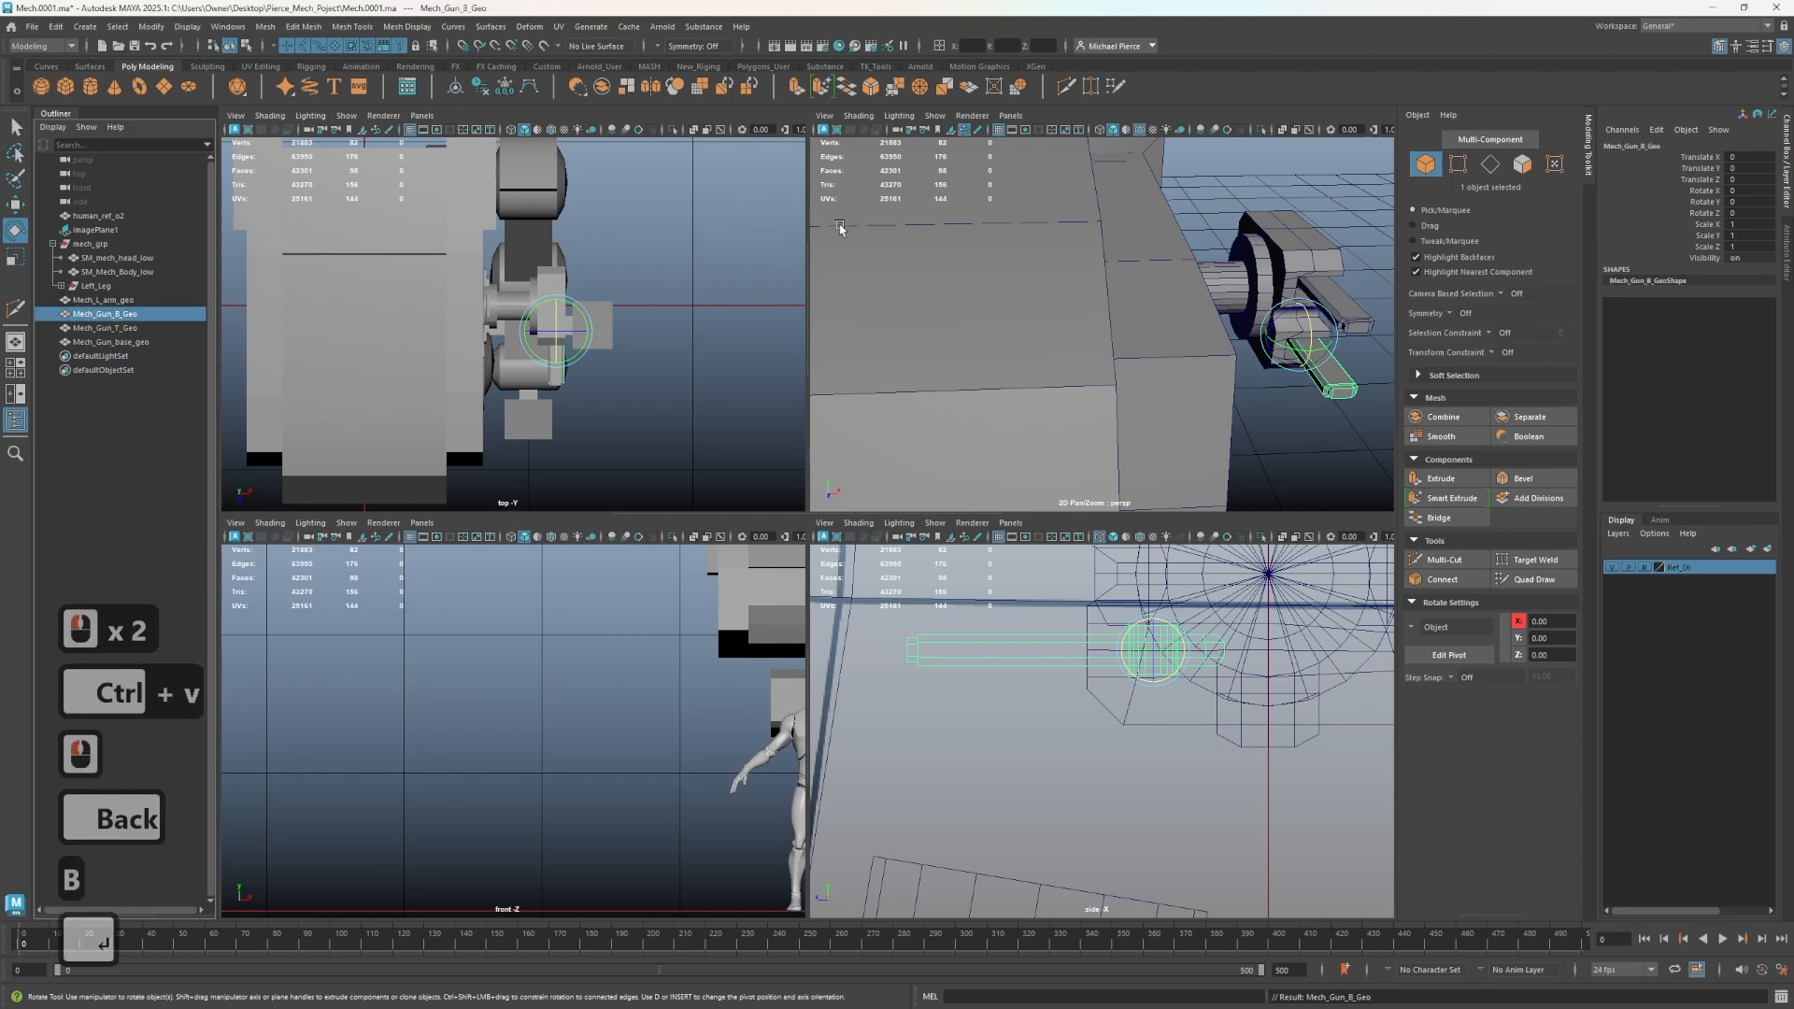
- Orbit around the mech and select each gun part in turn to check which mesh is which
scroll(797, 296, "down", 2)
scroll(917, 316, "down", 3)
left_click_drag(917, 316, 954, 334, "alt")
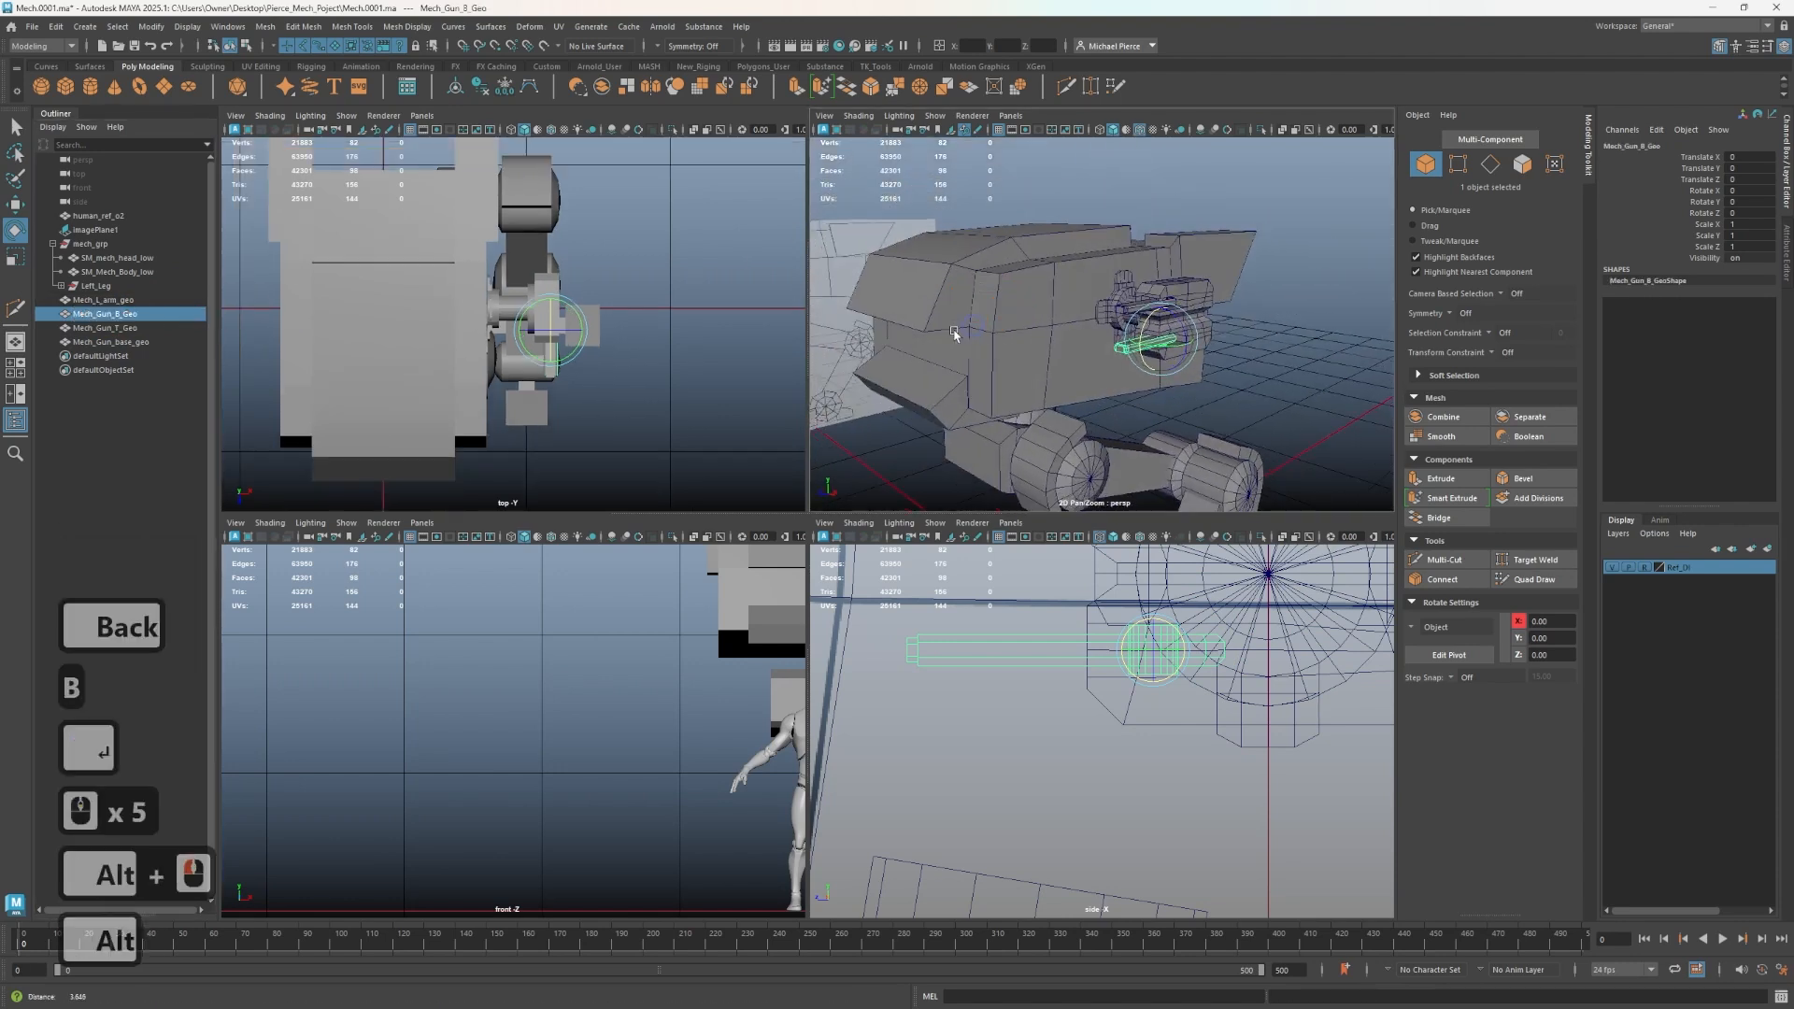
right_click_drag(953, 334, 935, 340, "alt")
left_click(1261, 346)
scroll(1241, 349, "up", 1)
mouse_move(1237, 349)
left_mouse_down("alt")
mouse_move(1082, 428)
mouse_move(1242, 380)
left_mouse_up("alt")
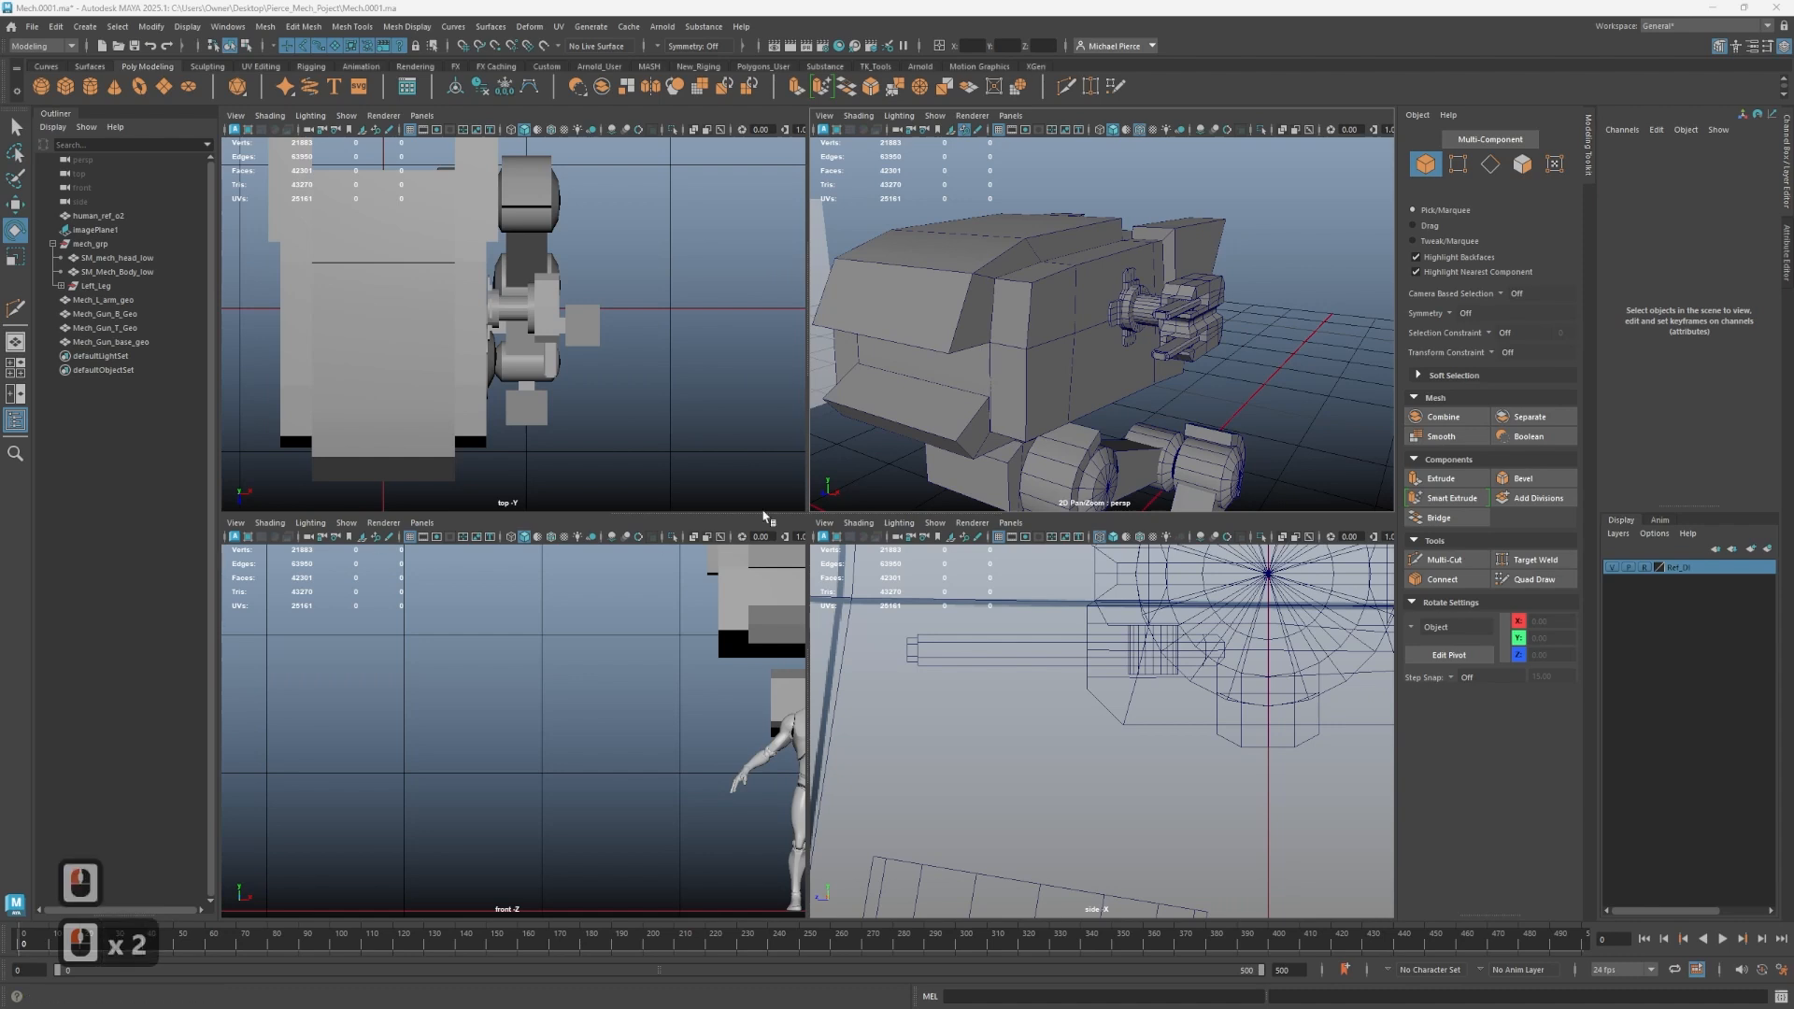
scroll(1098, 411, "down", 2)
left_click_drag(853, 280, 925, 357, "alt")
middle_click_drag(1174, 386, 1086, 269, "alt")
left_click(103, 342)
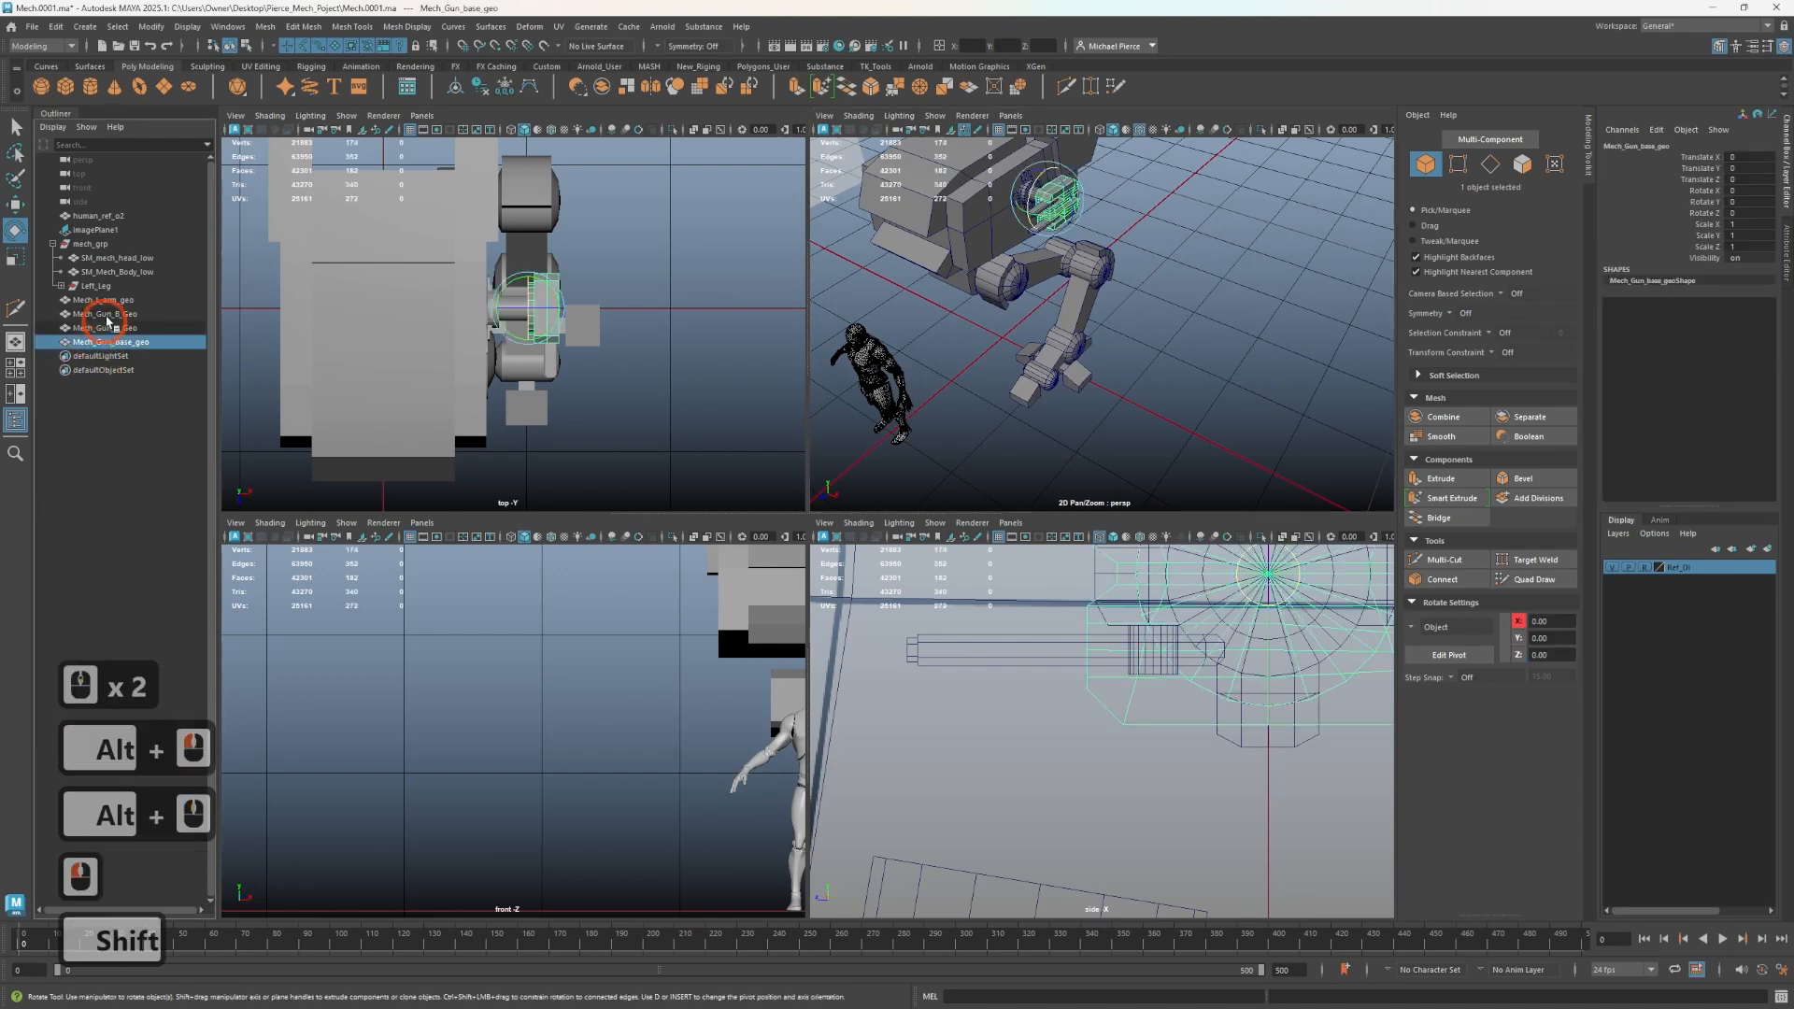
left_click(108, 300, "shift")
key("ctrl")
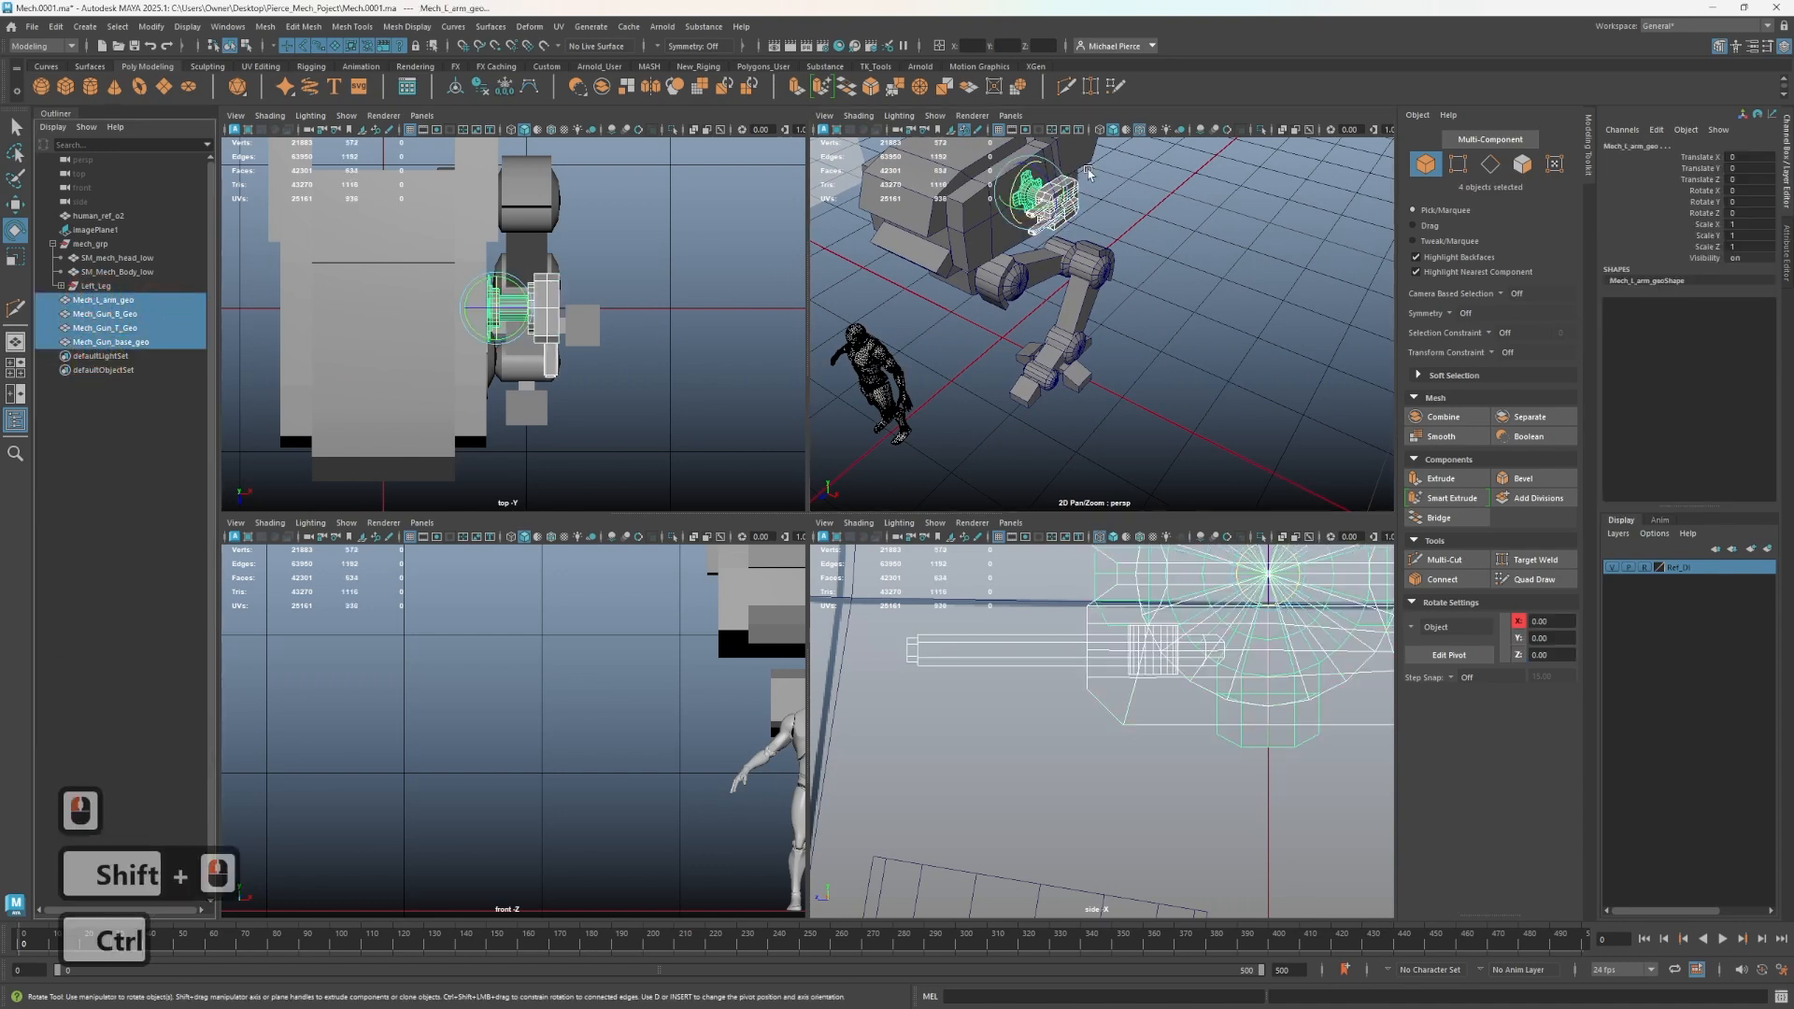
scroll(1086, 170, "up", 5)
middle_click_drag(1086, 169, 1131, 295, "alt")
middle_click_drag(157, 345, 159, 353)
scroll(613, 310, "up", 2)
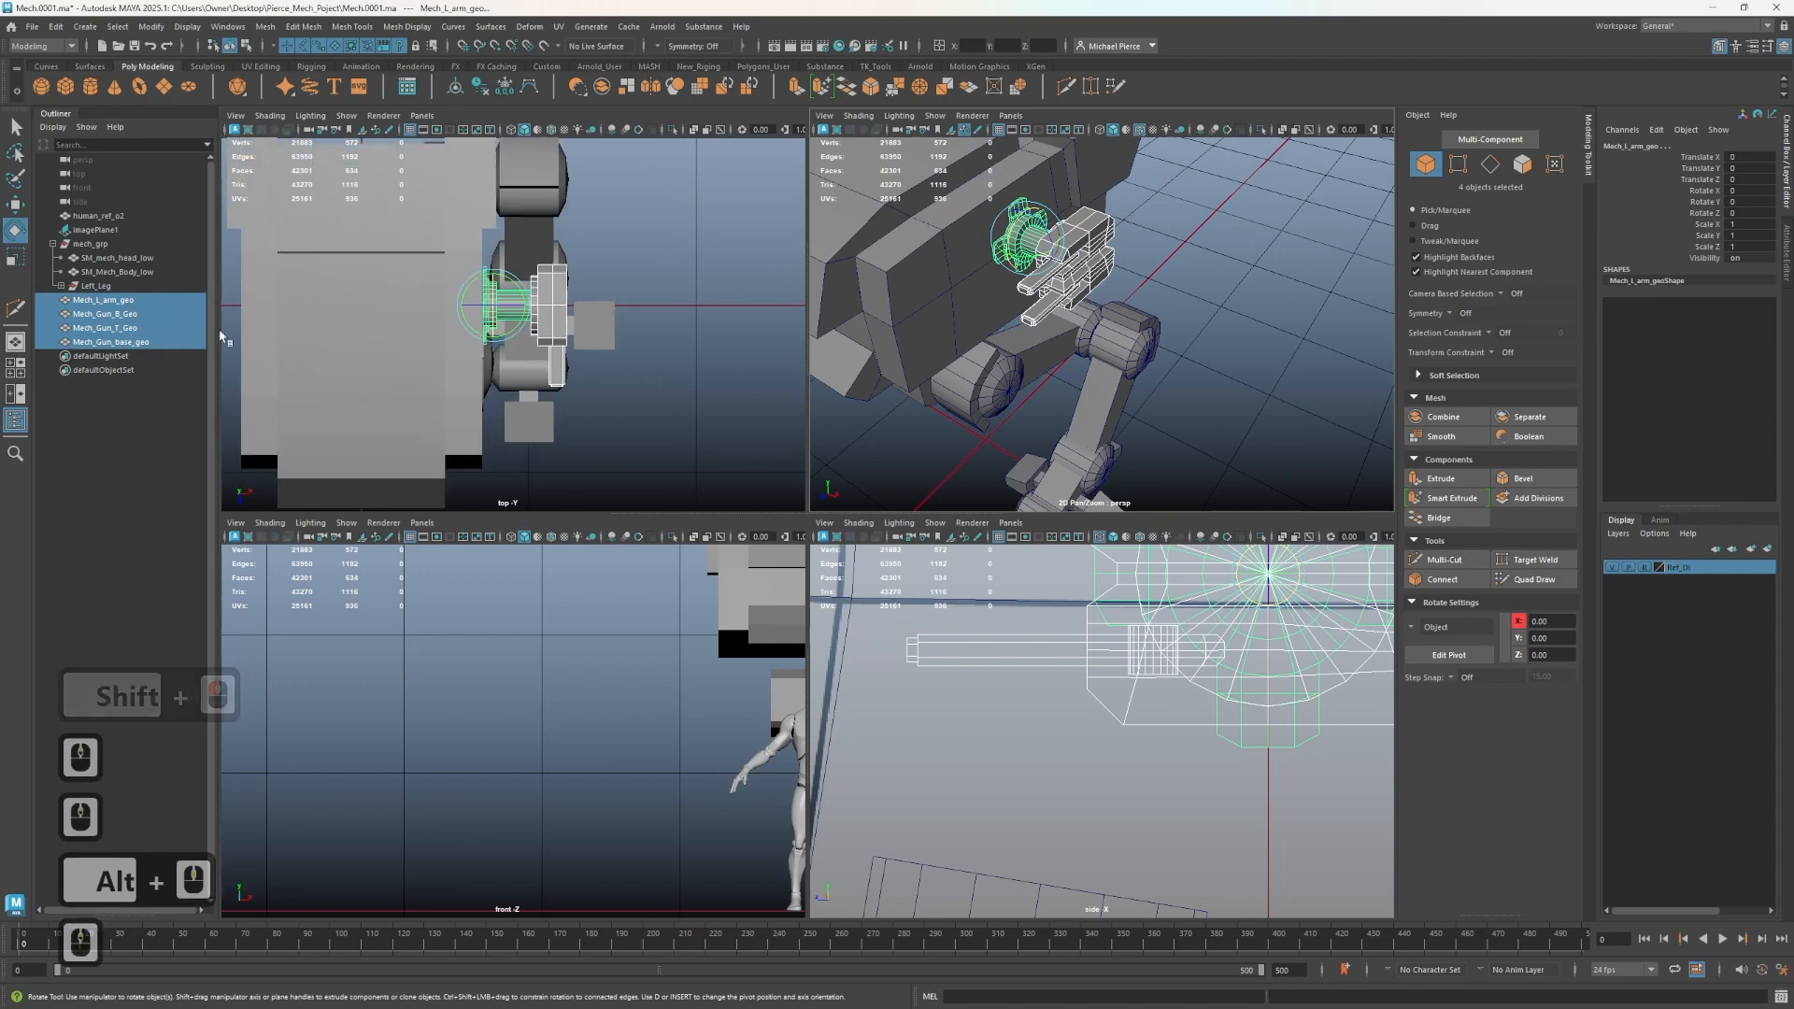
left_click(93, 314)
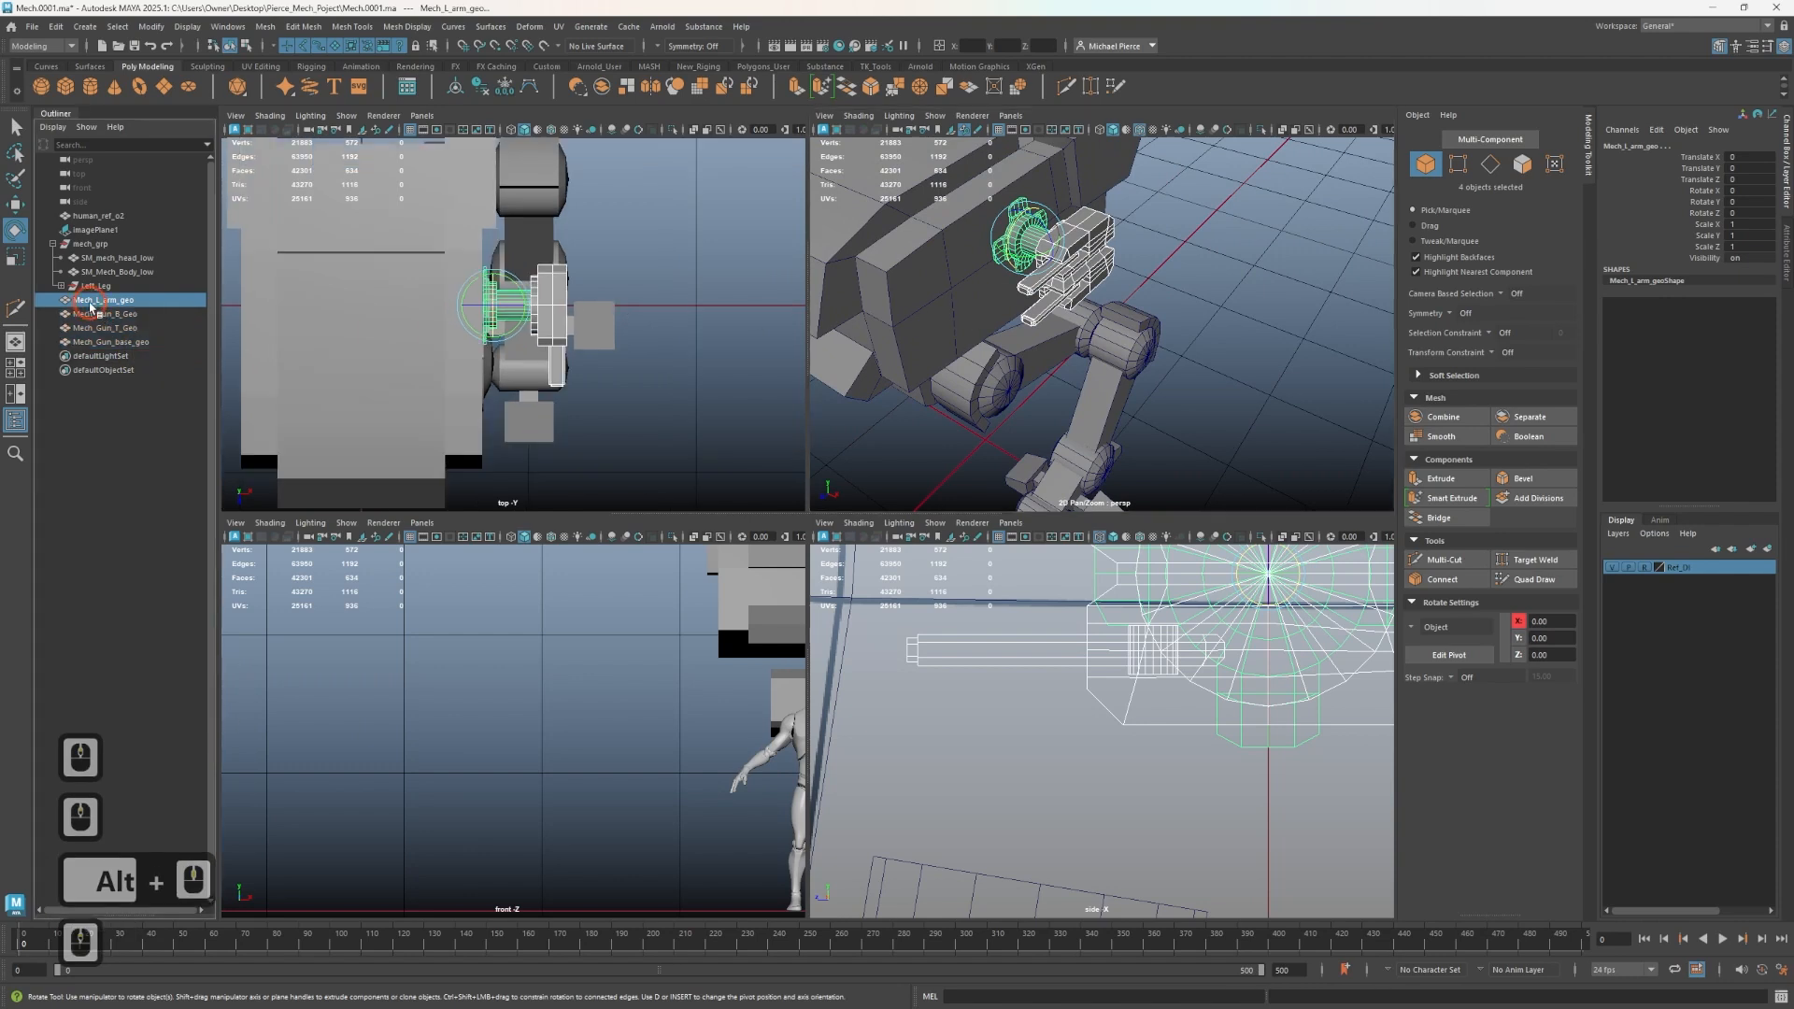
middle_click_drag(122, 318, 138, 333)
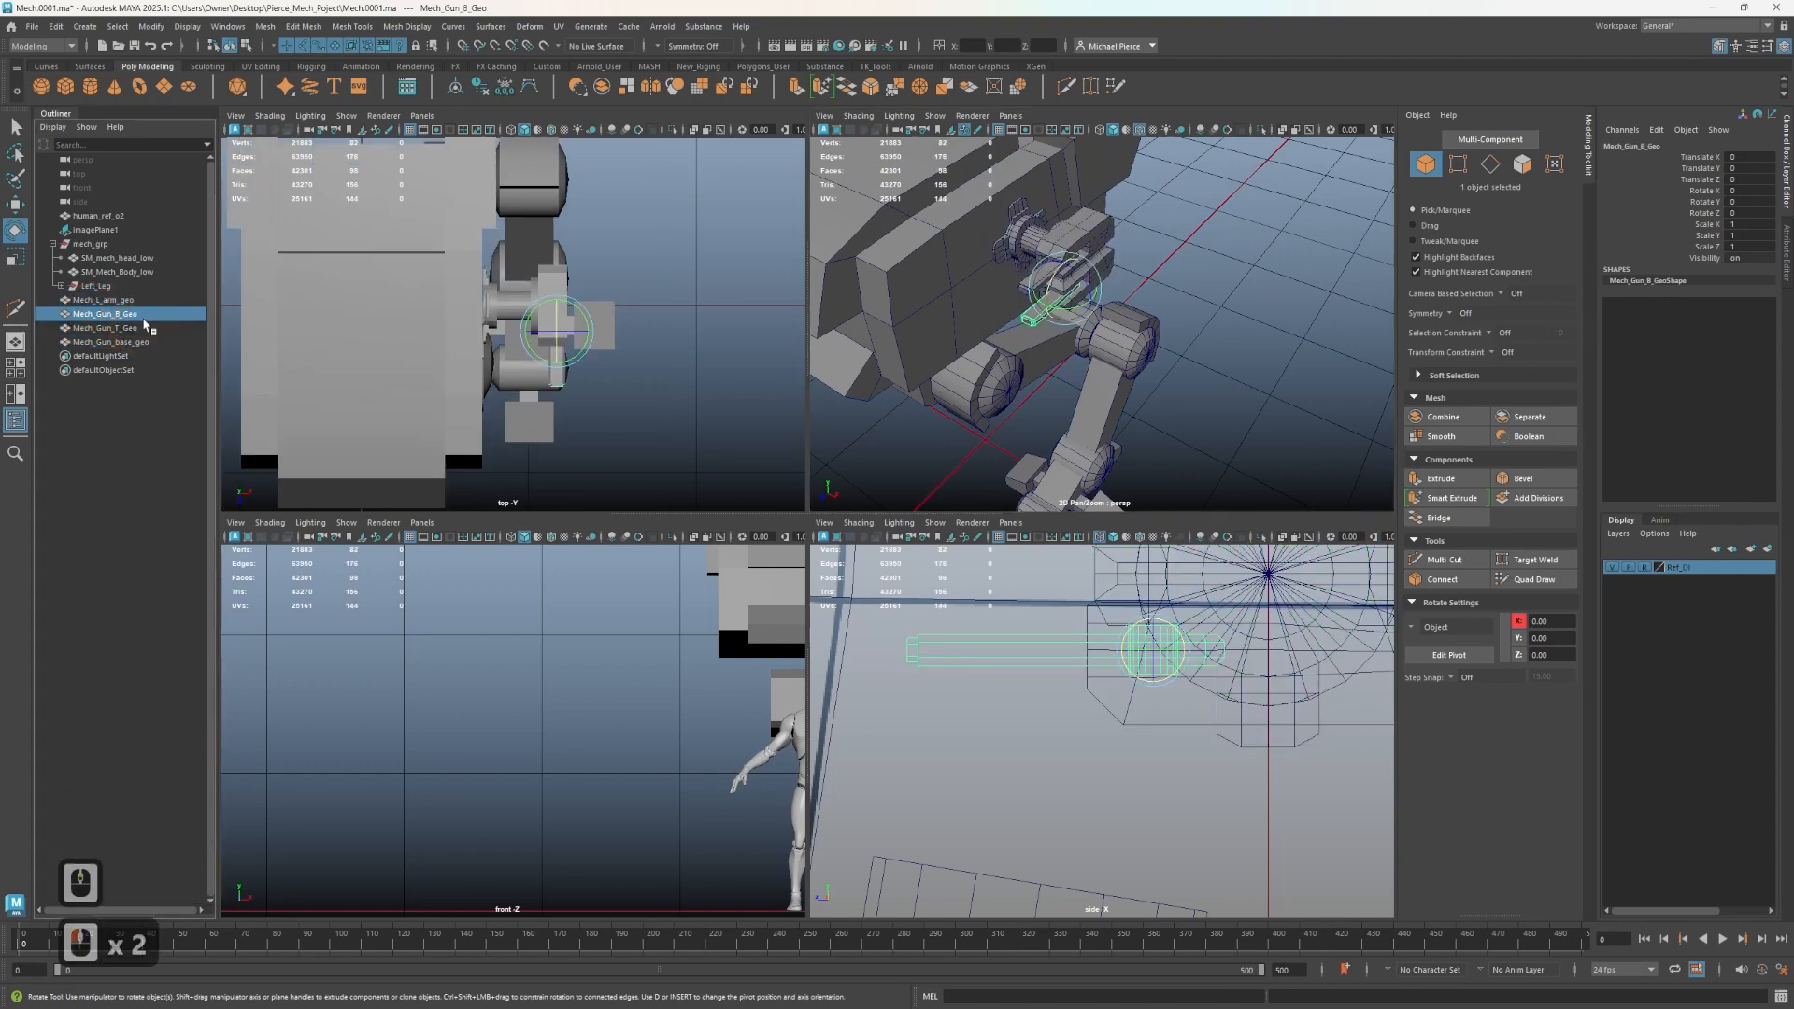
left_click(136, 328)
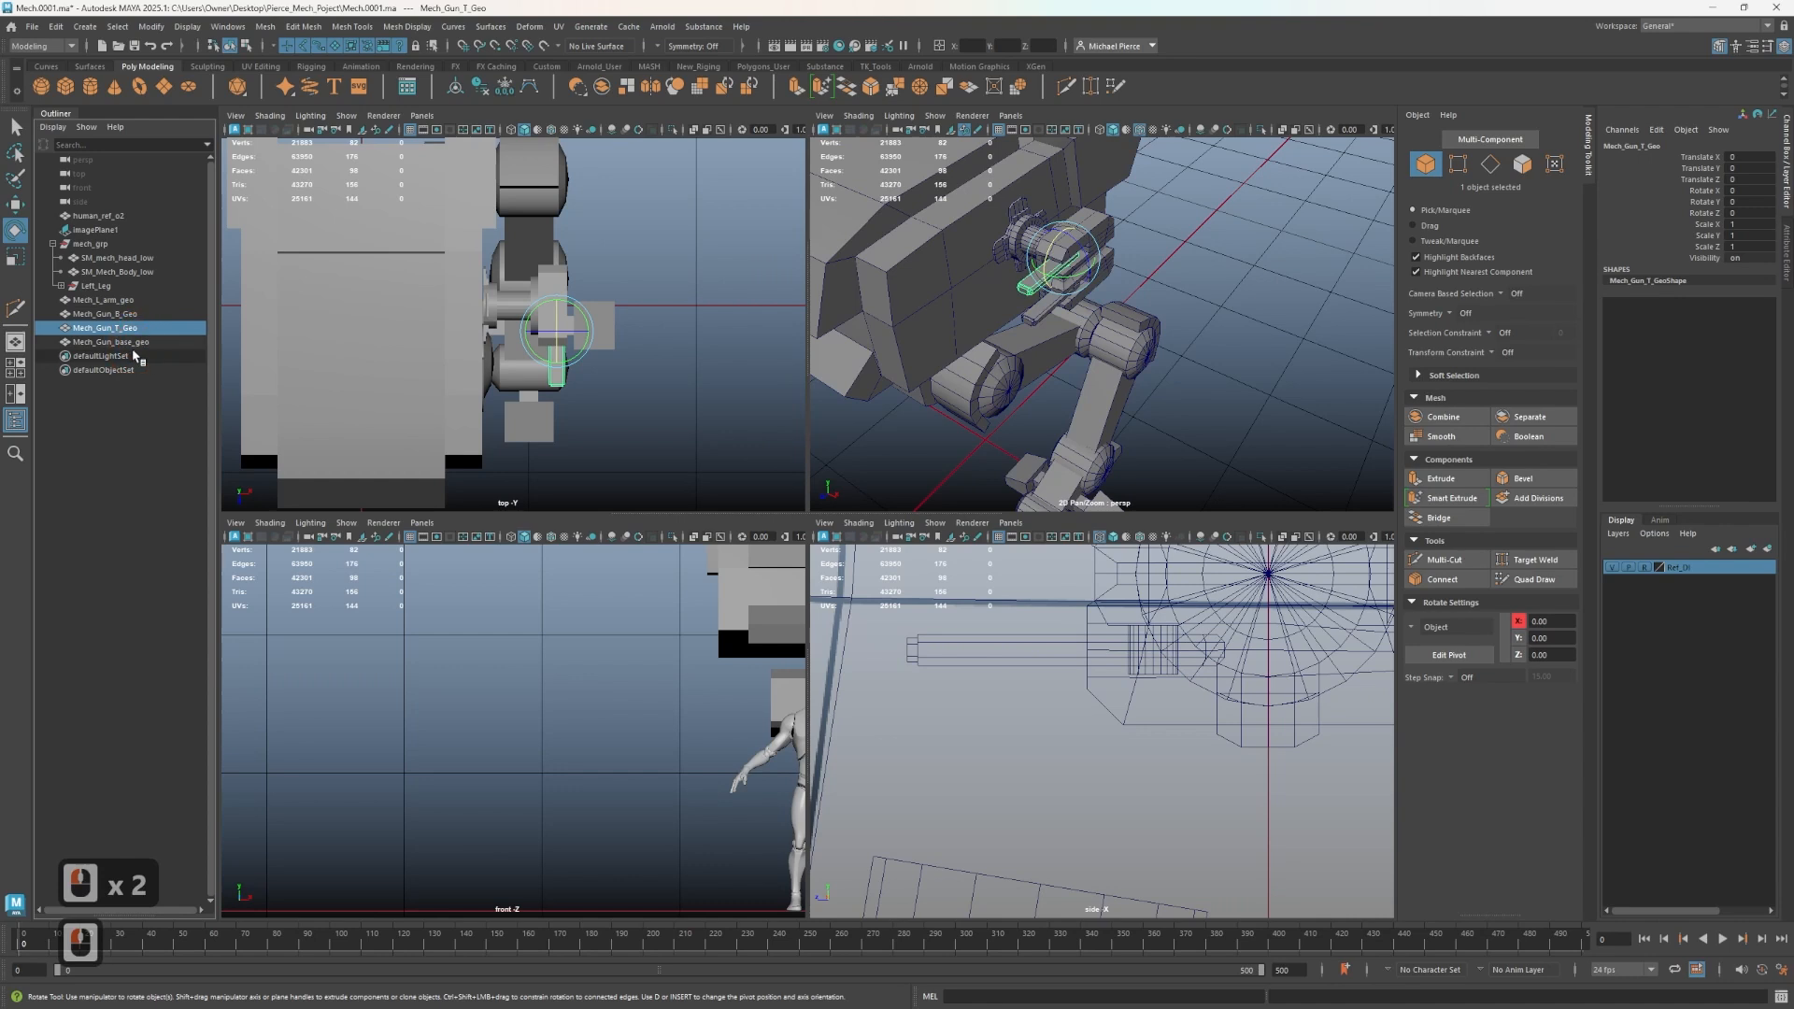
left_click(128, 342)
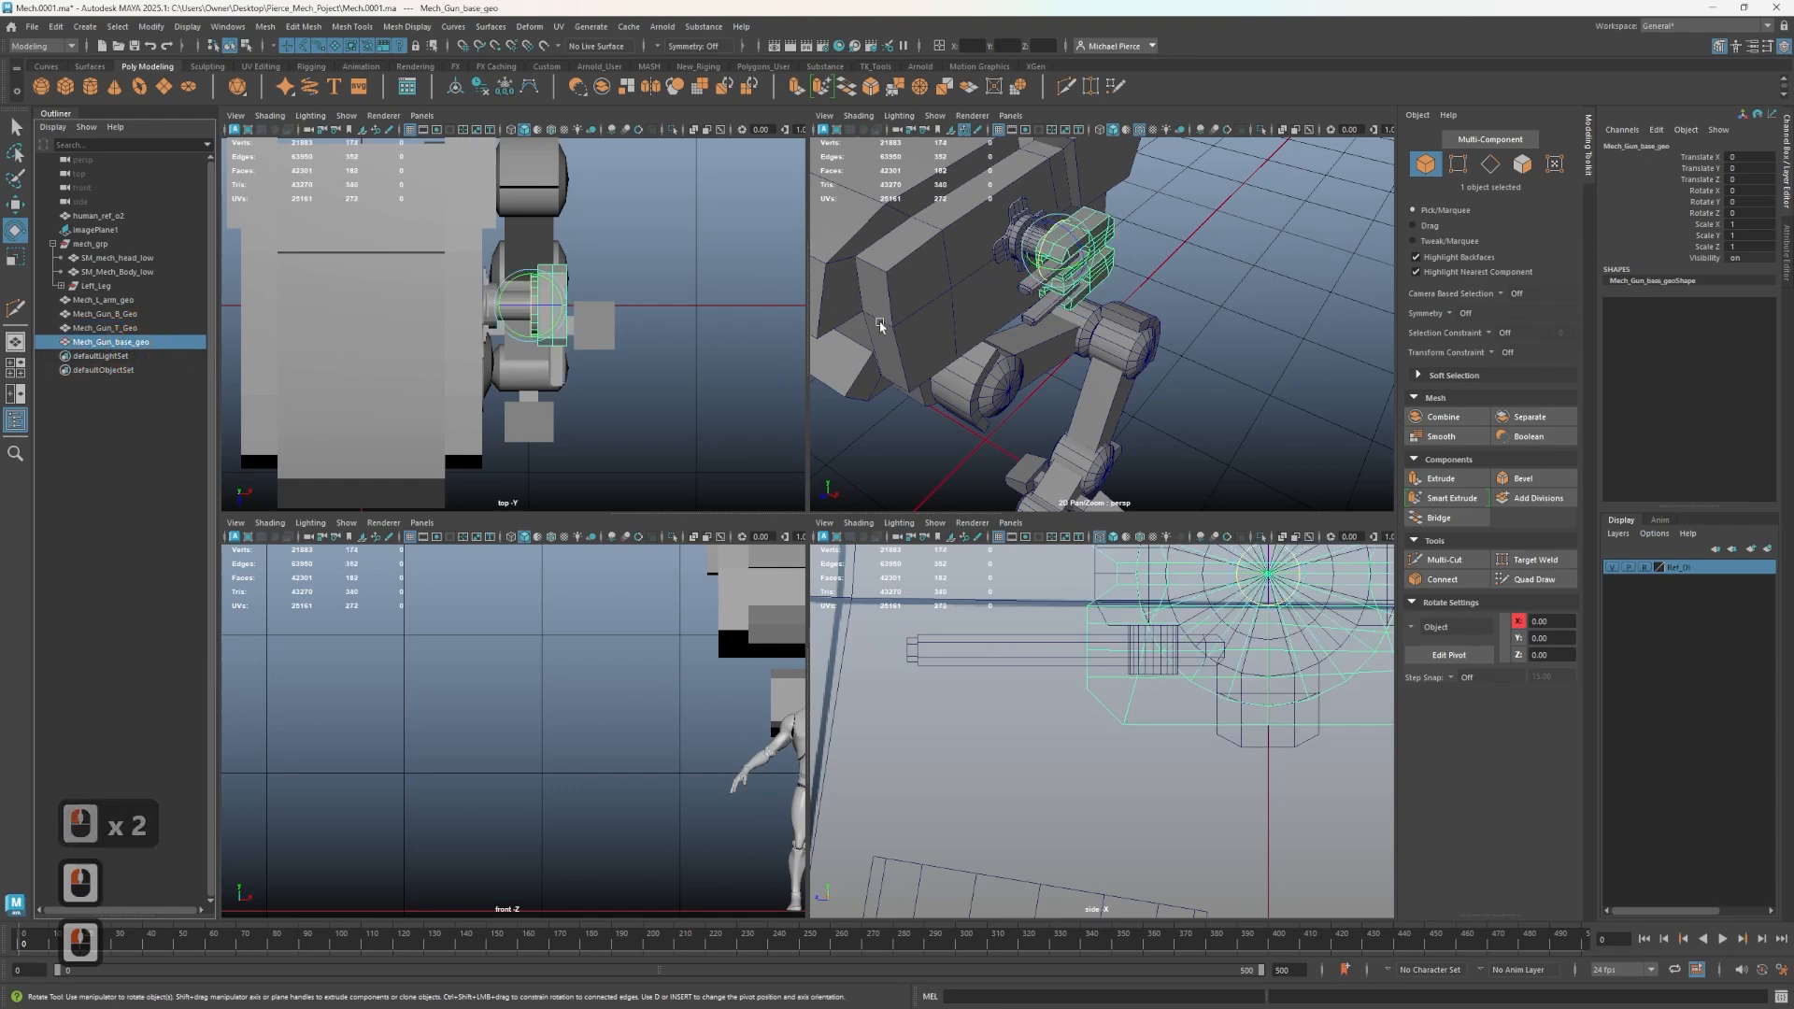
- Group the left arm mesh with the three gun meshes and name the group gun_arm_L_GRP
left_click(113, 301, "shift")
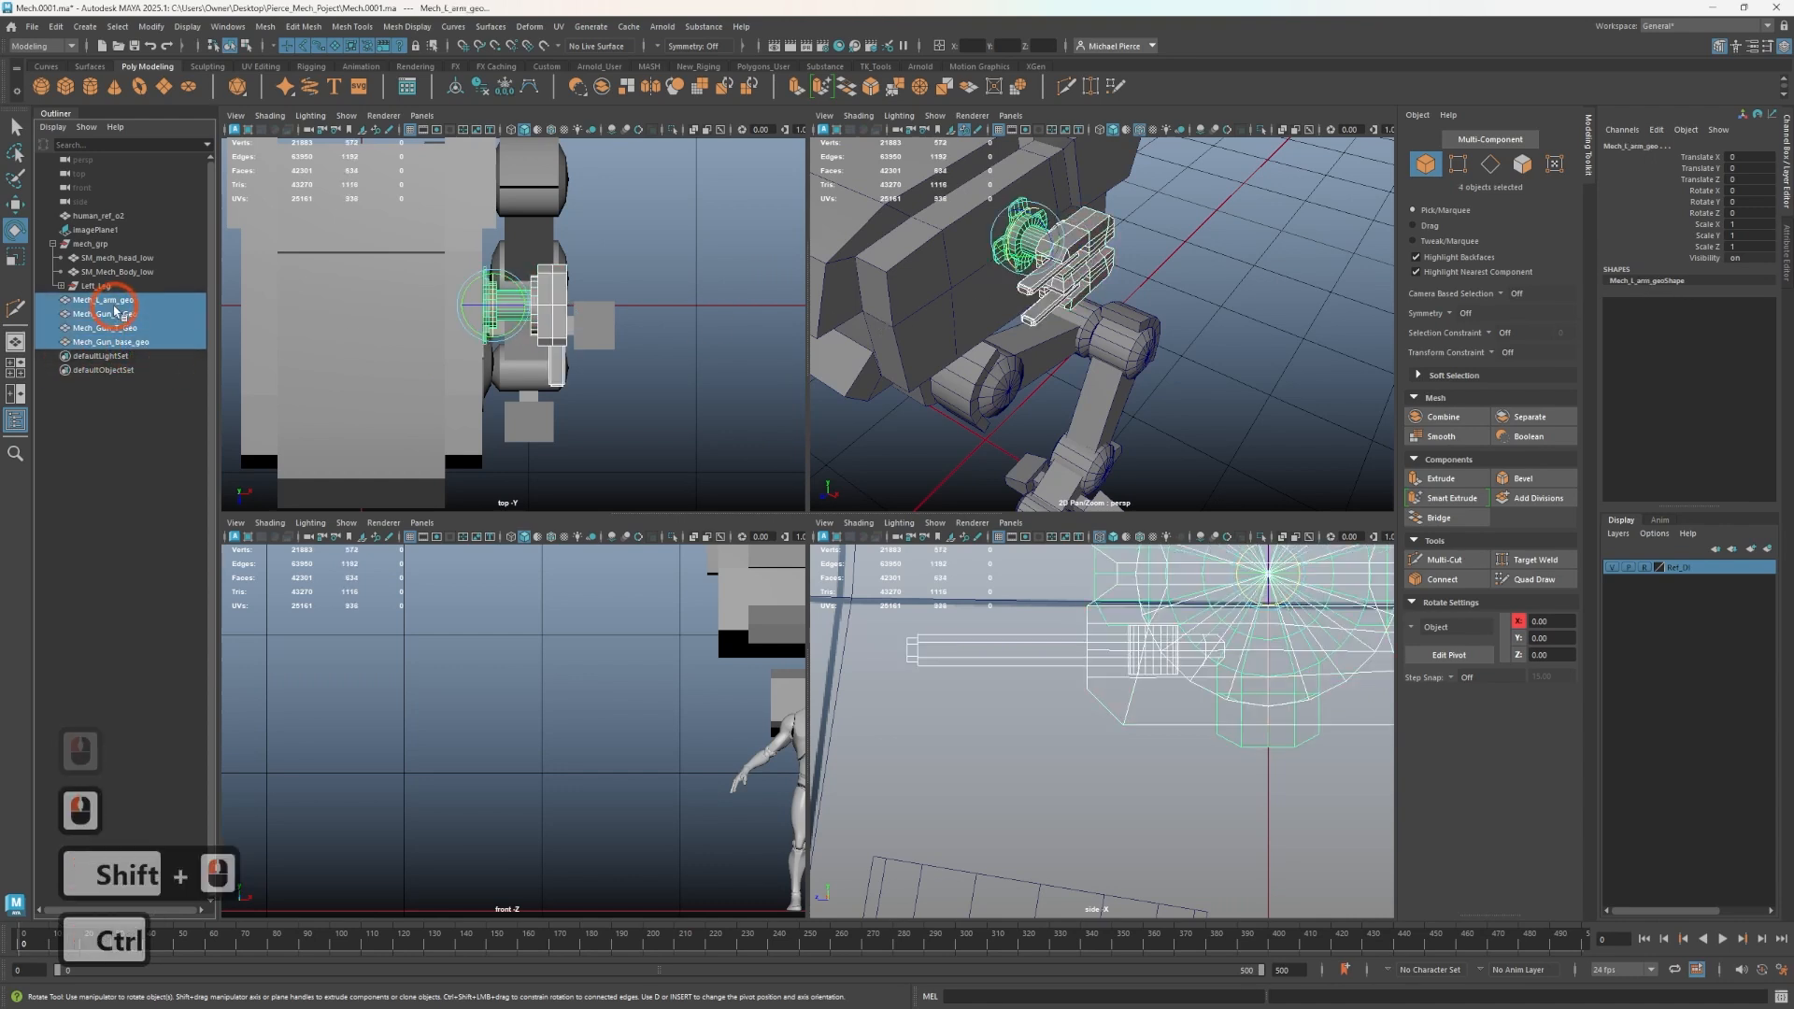
key("ctrl+g")
double_click(111, 301)
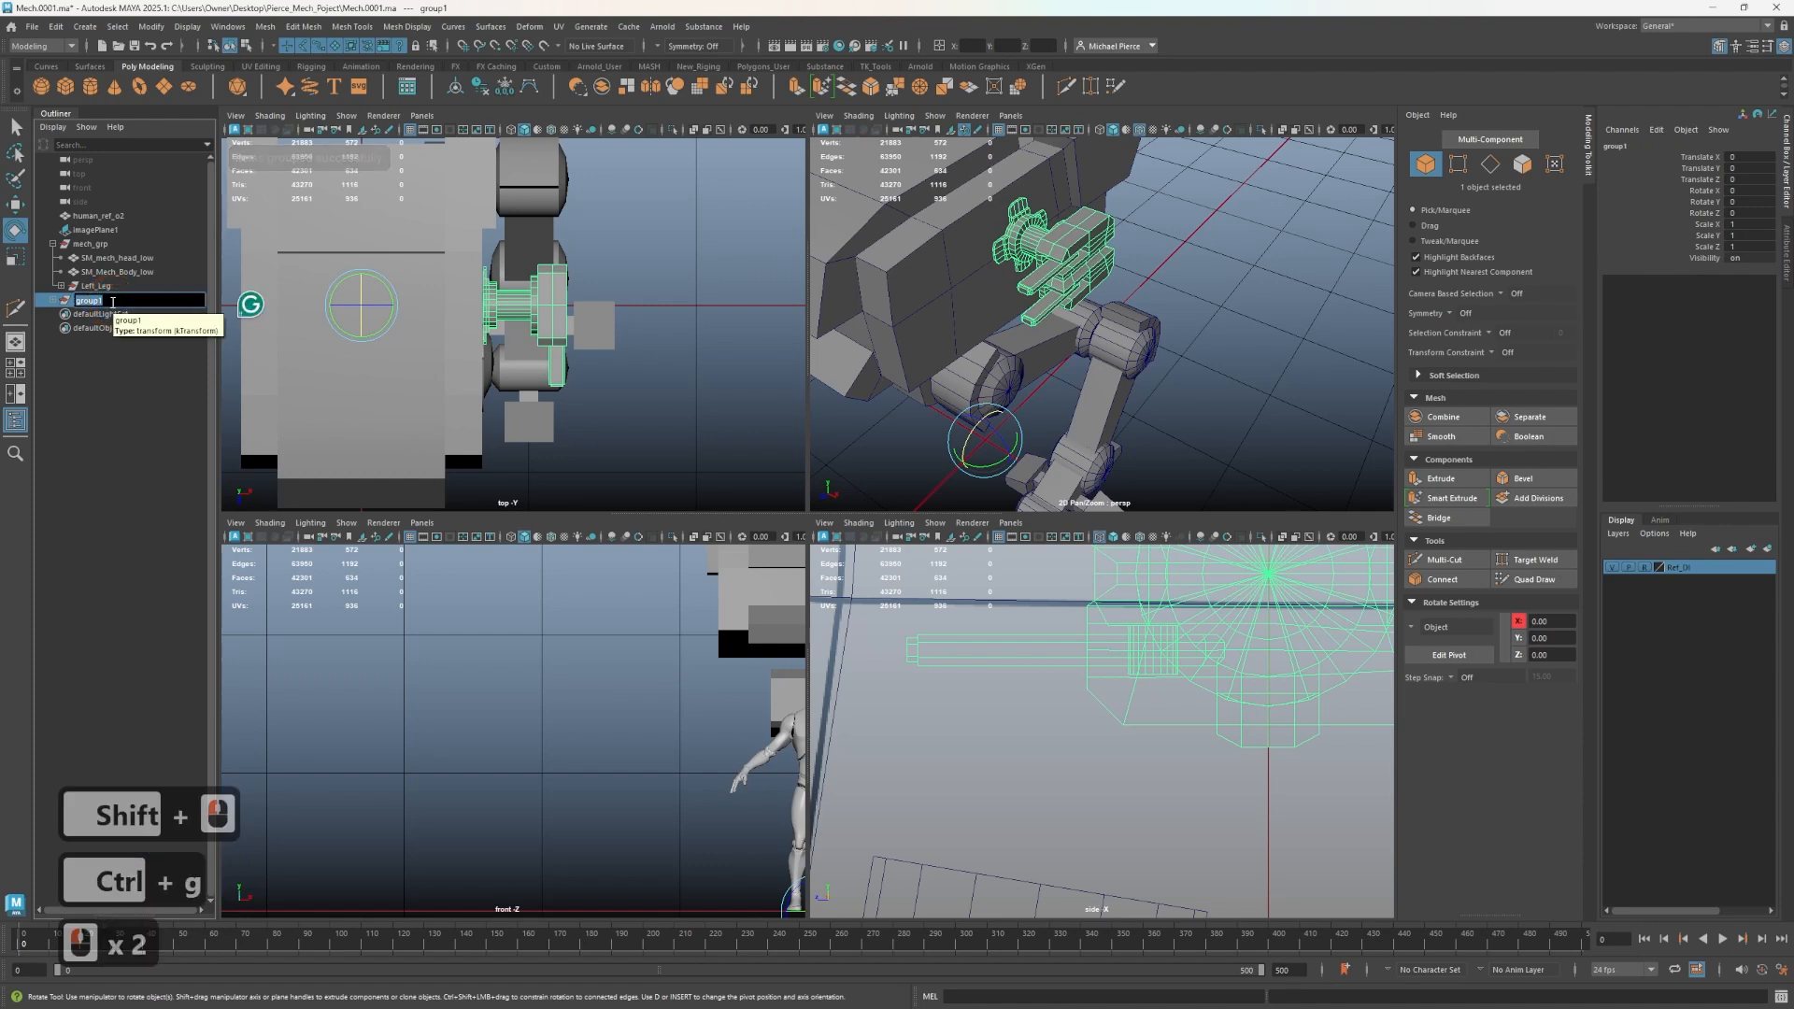
type("gun_armL")
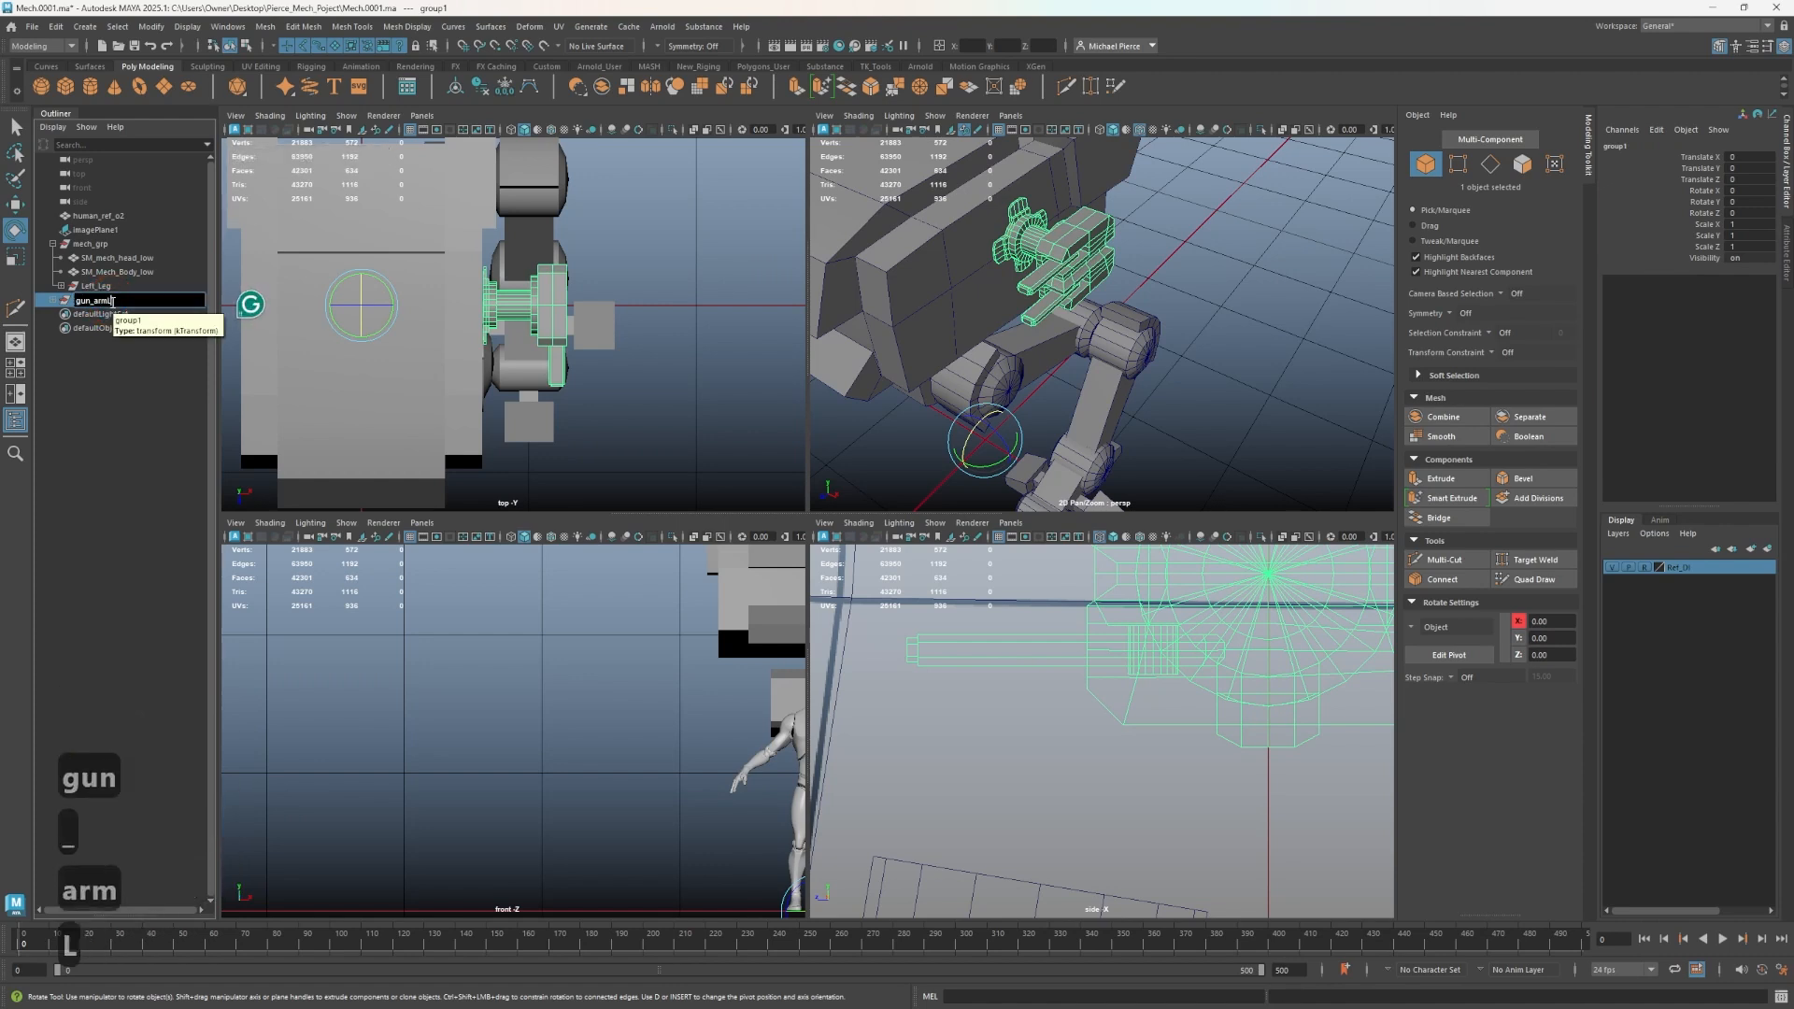
key("BackSpace")
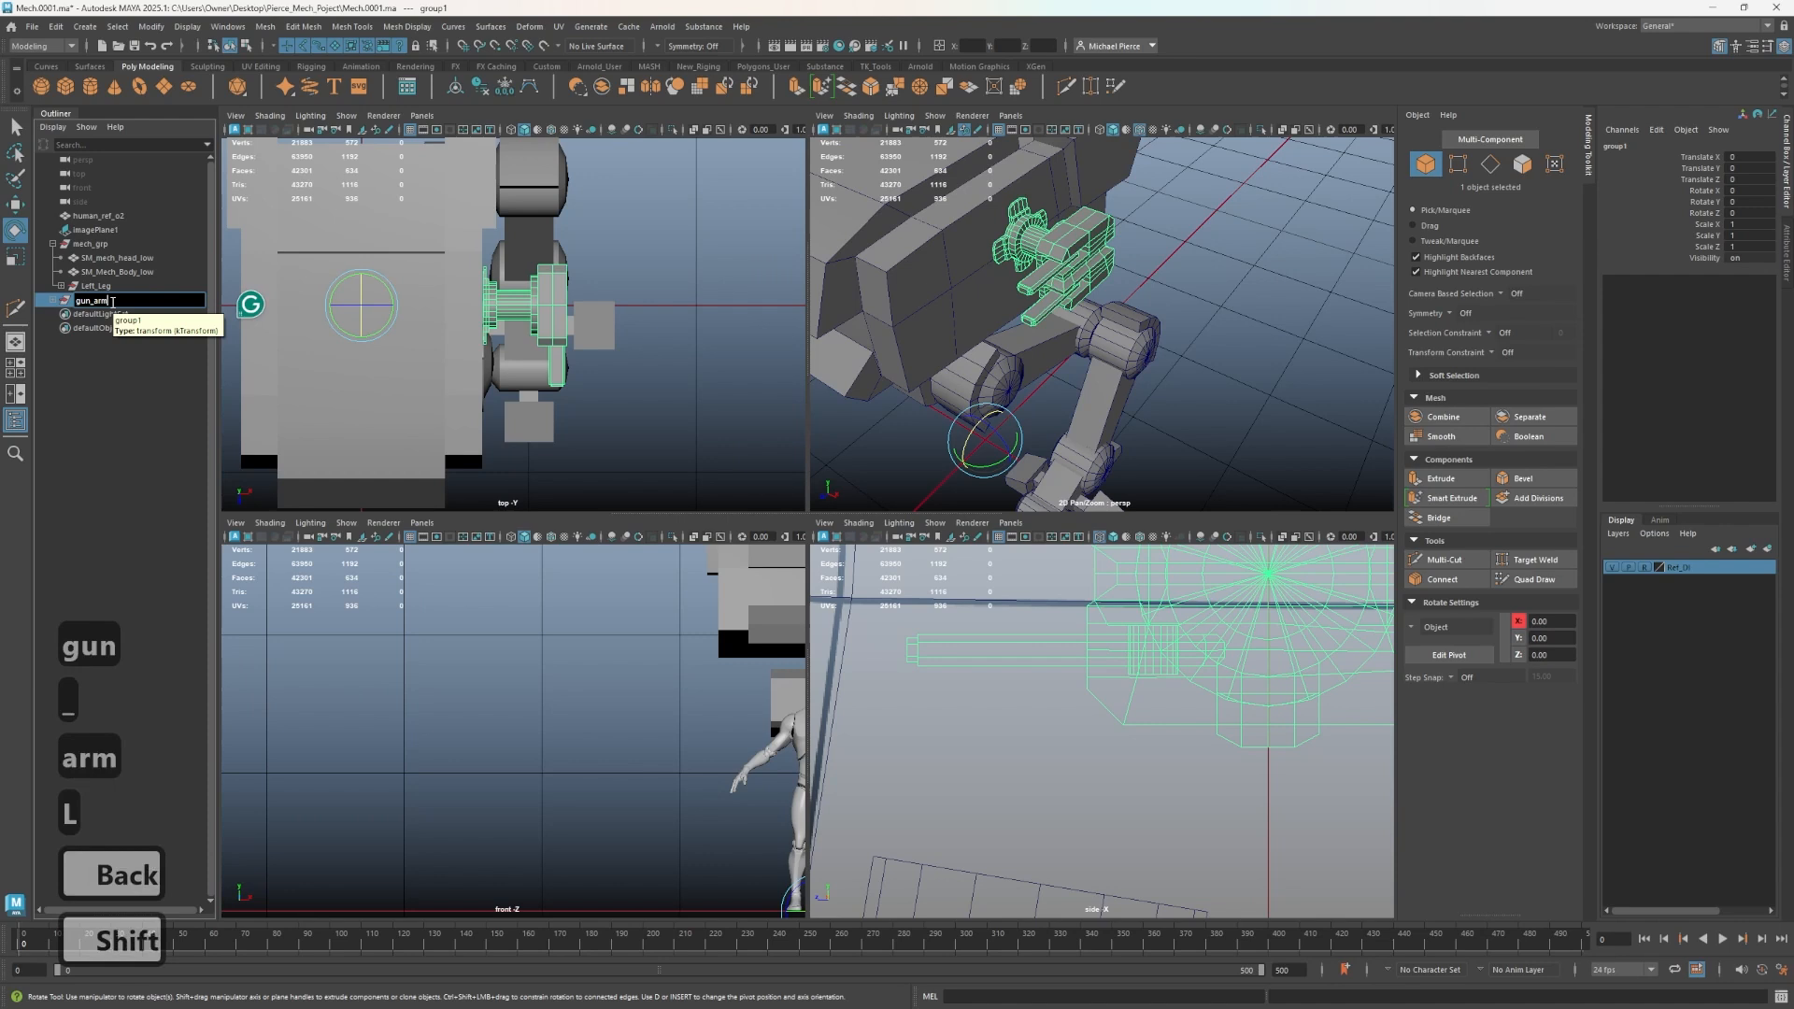
type("L")
key("BackSpace")
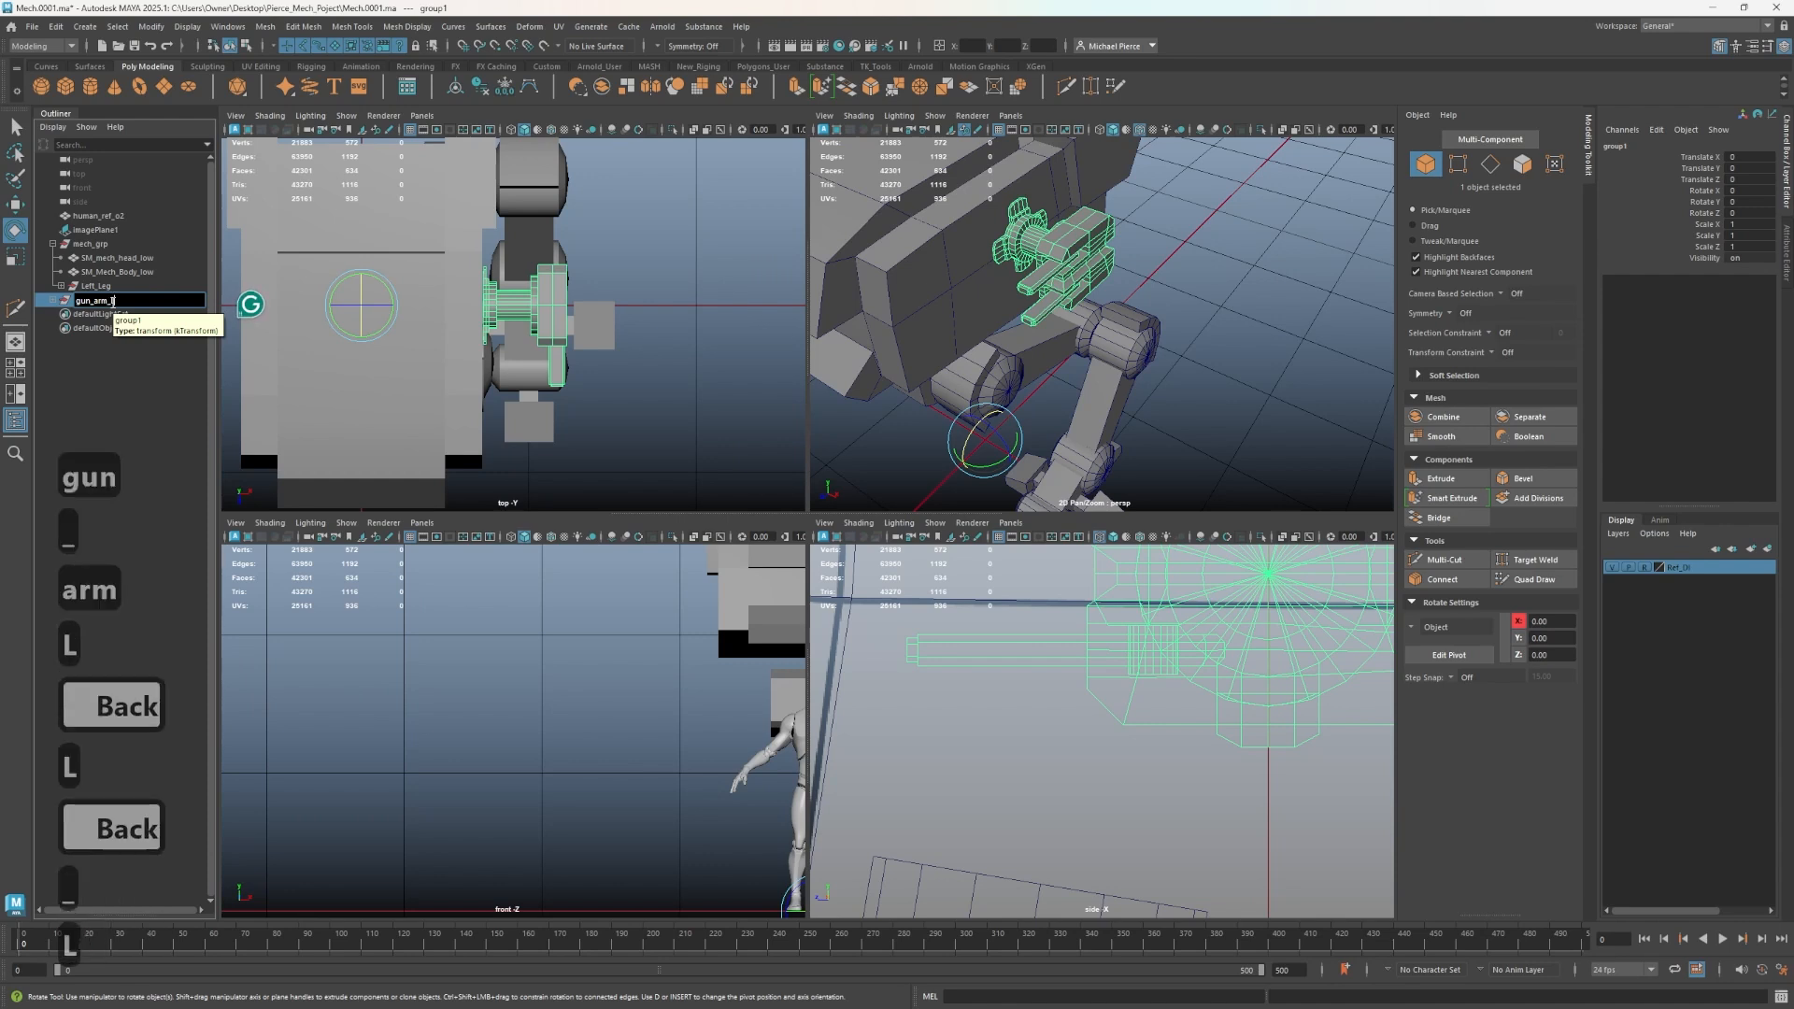
type("_L_GRP")
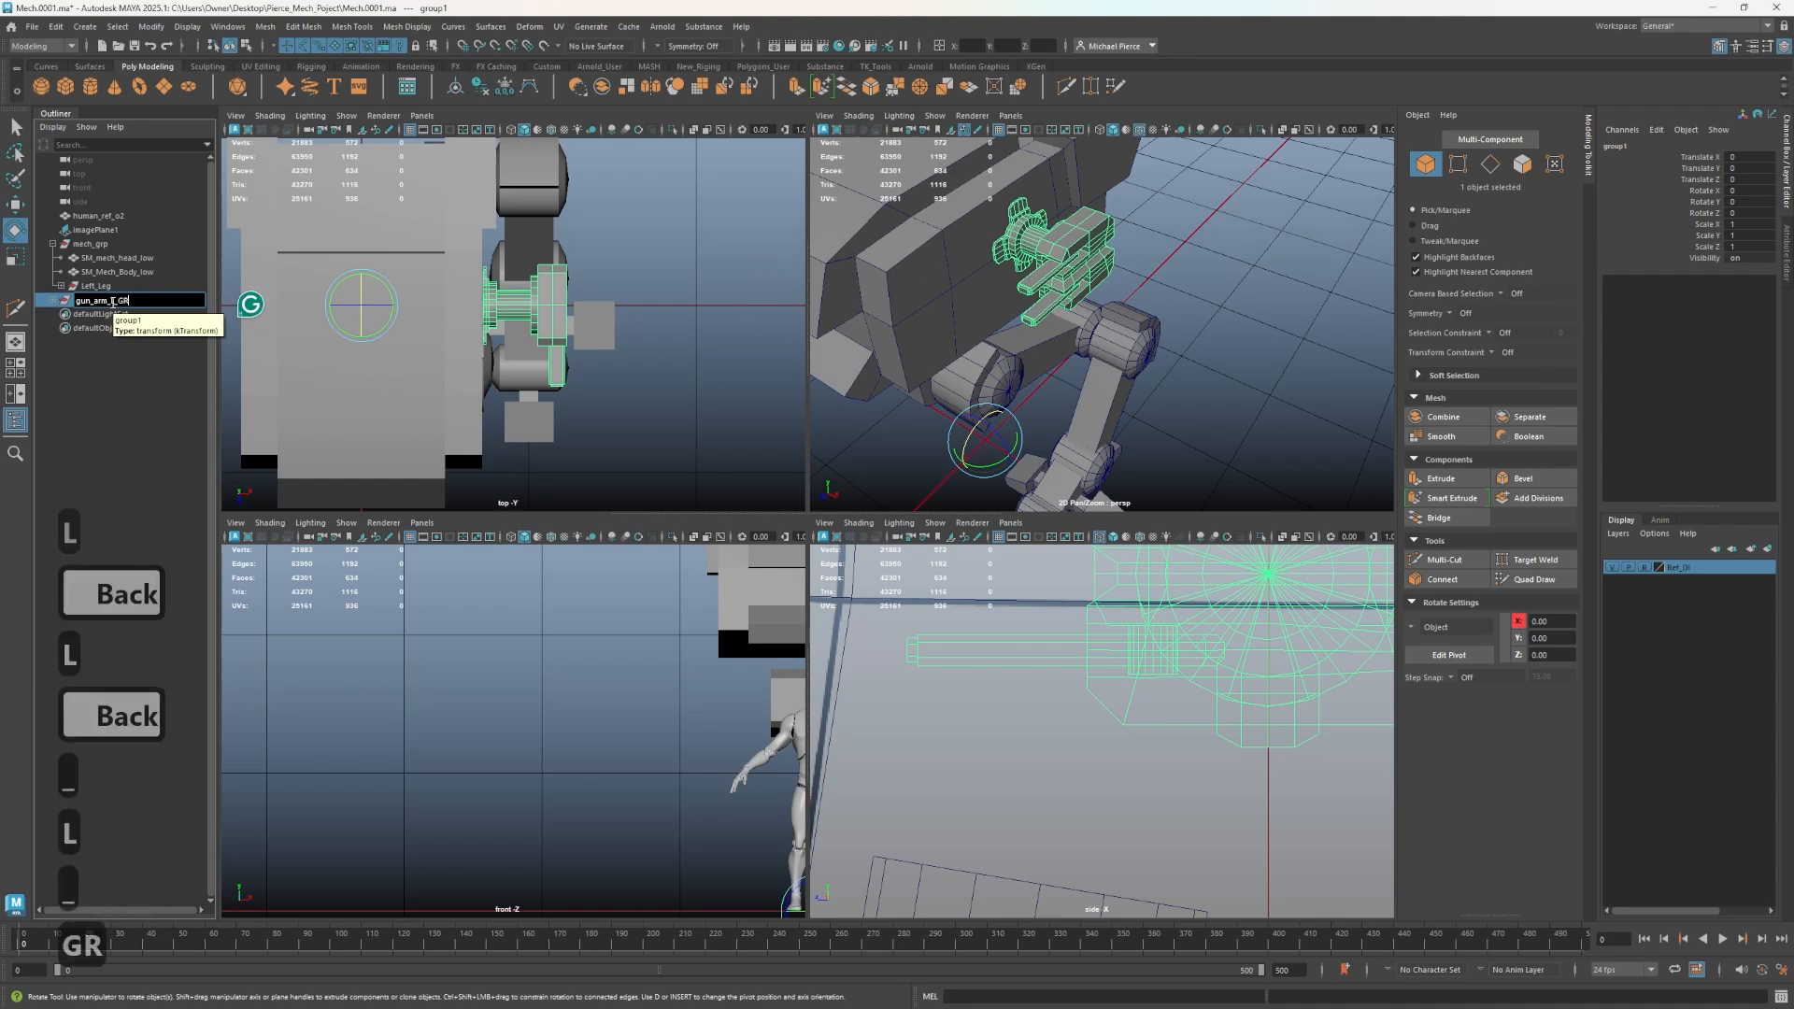
key("Return")
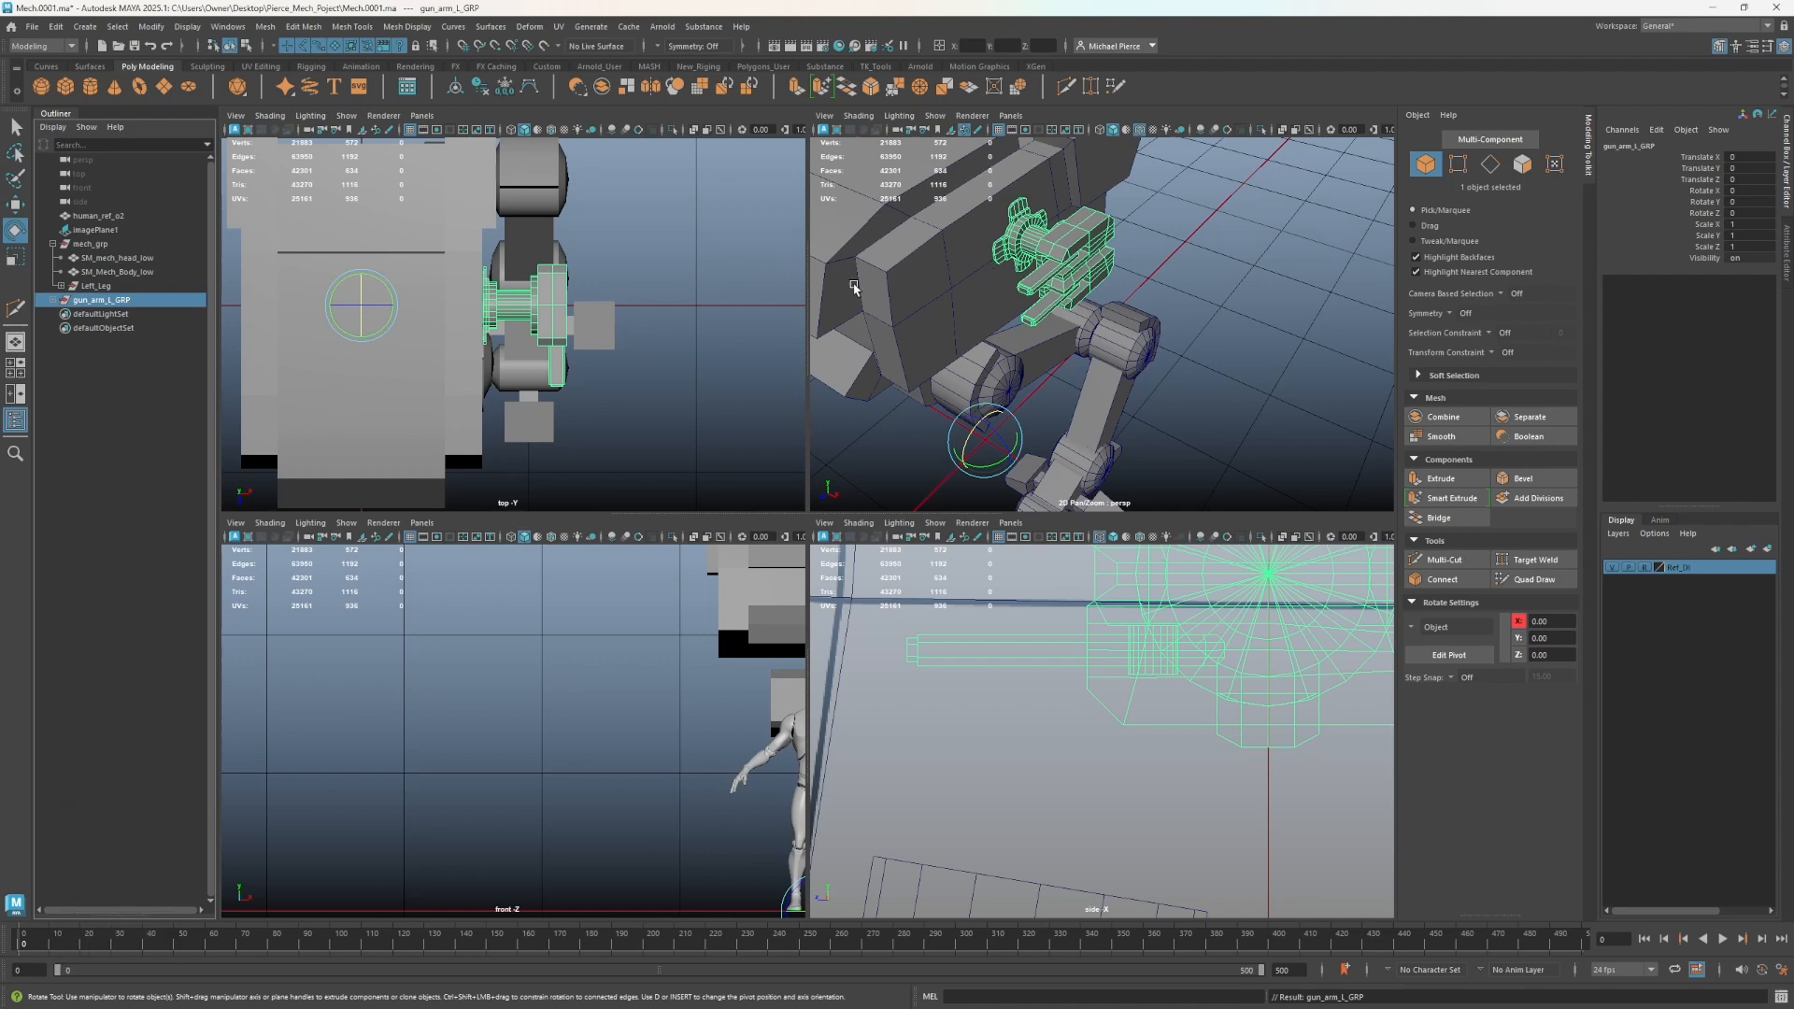
left_click_drag(1019, 317, 1015, 356, "alt")
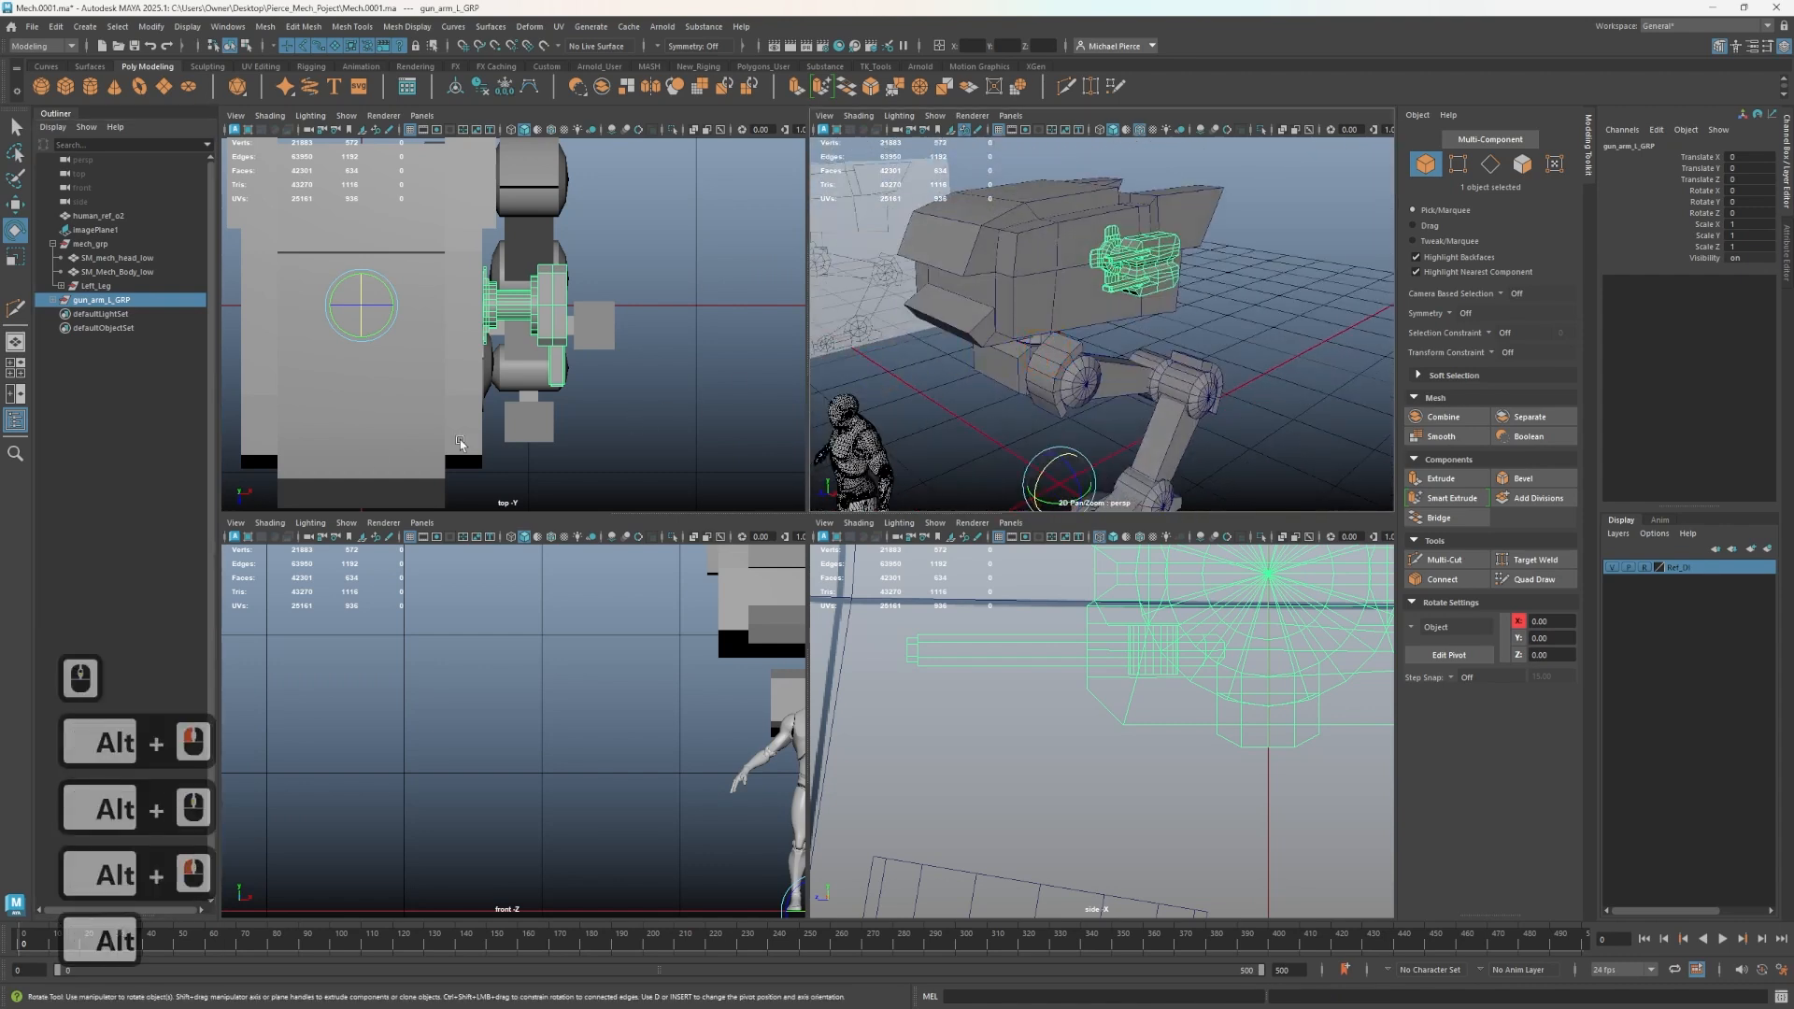